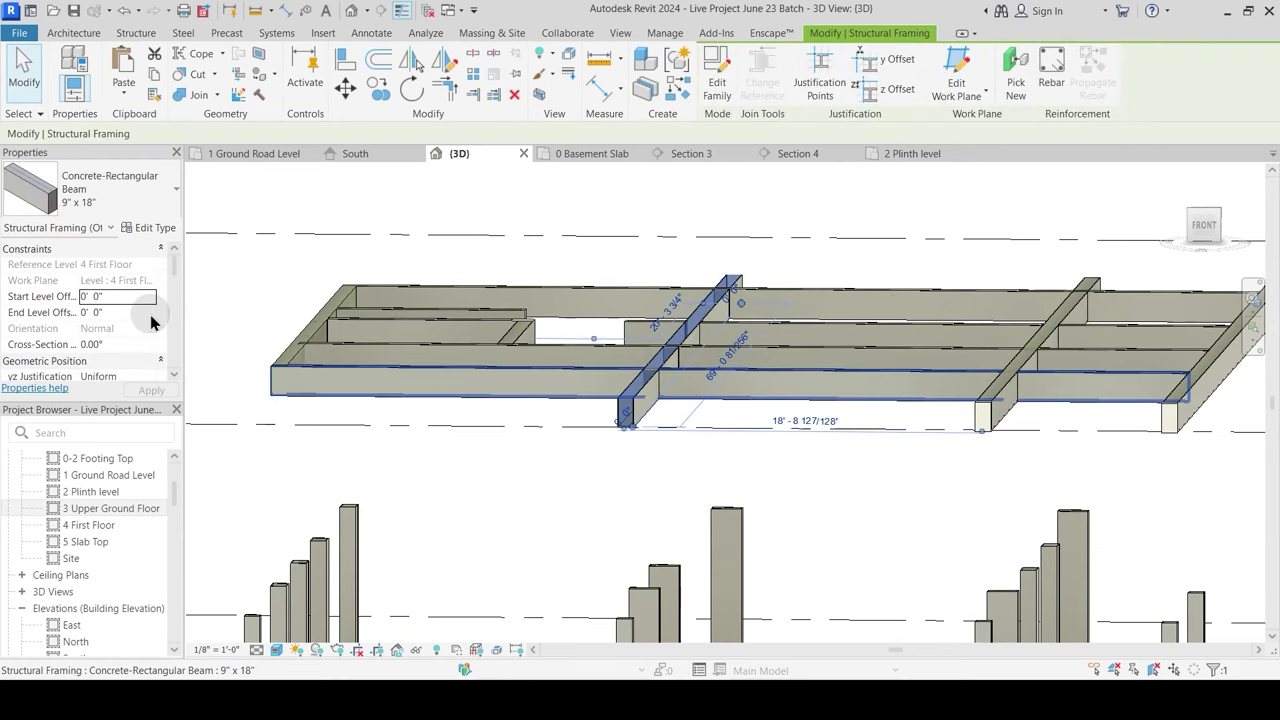
Step: Window-select the upper framing and filter the selection down to the 13 Structural Framing beams
scroll(171, 273, "down", 5)
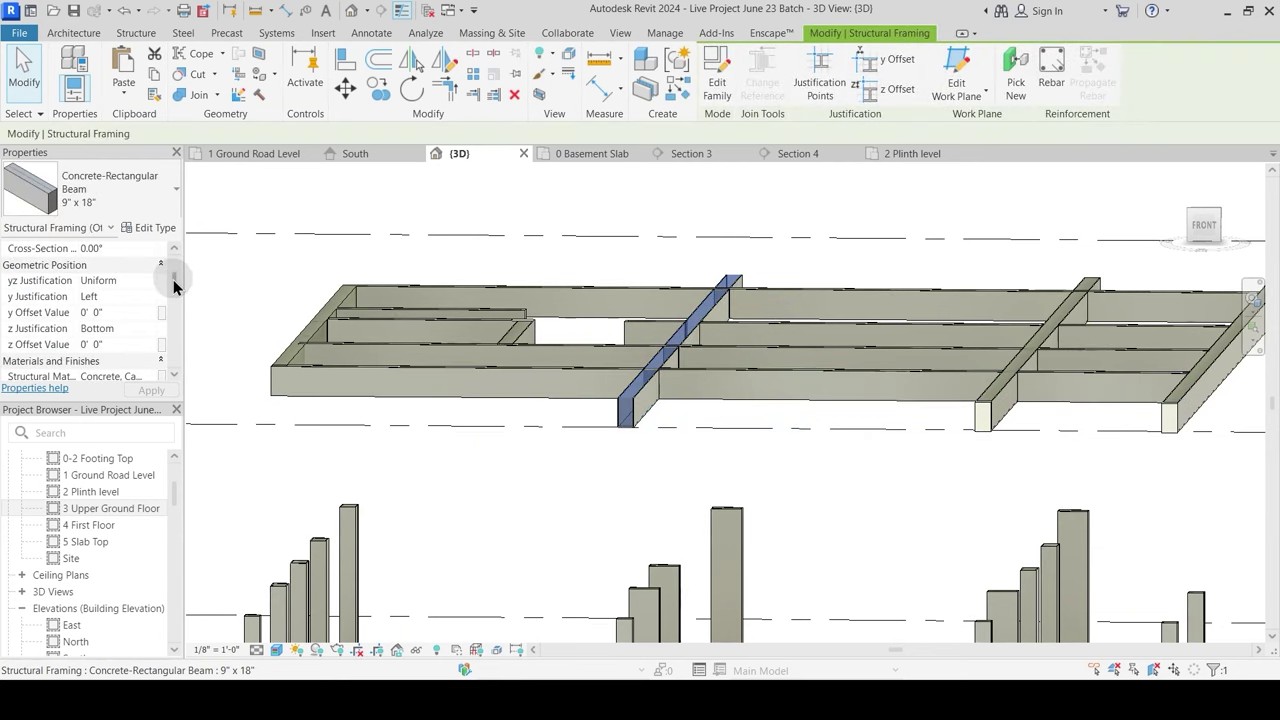
left_click(519, 418)
scroll(520, 418, "down", 2)
middle_click_drag(519, 420, 510, 482, "shift")
scroll(443, 315, "down", 1)
middle_click_drag(443, 315, 371, 243, "shift")
left_click_drag(368, 239, 888, 432)
middle_click_drag(888, 432, 752, 195, "shift")
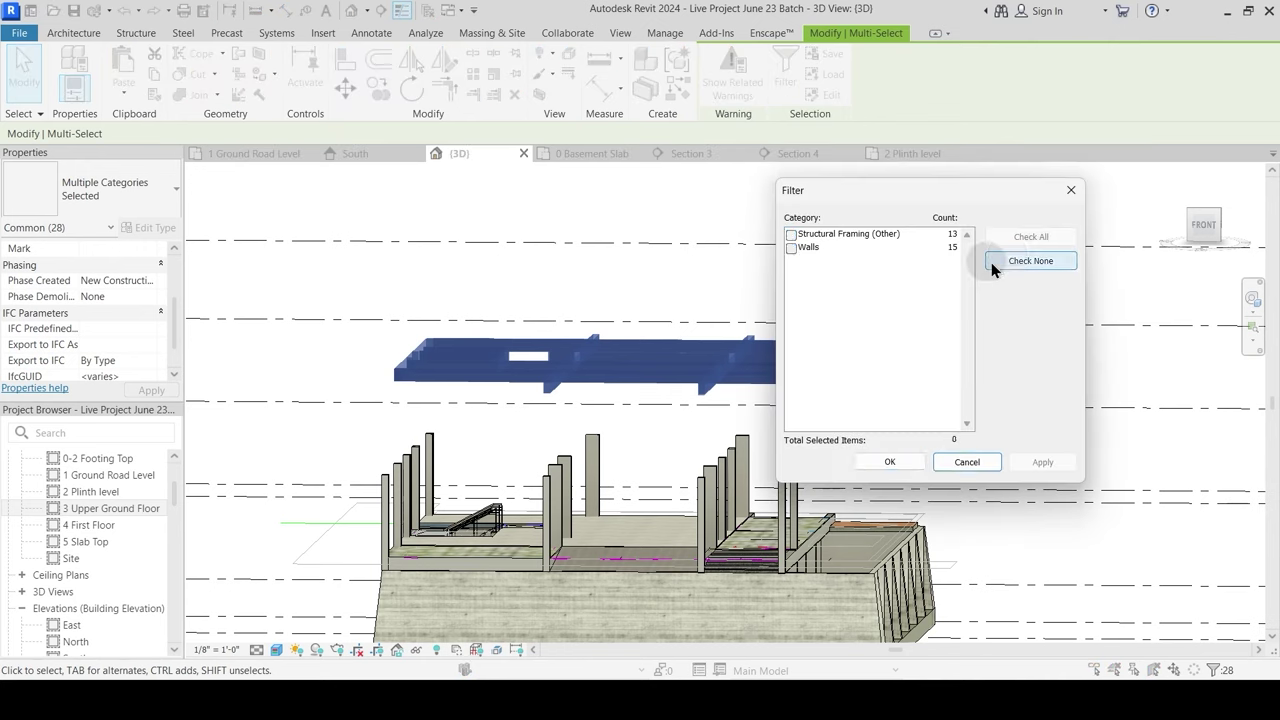
left_click(791, 235)
left_click(1042, 464)
left_click(903, 463)
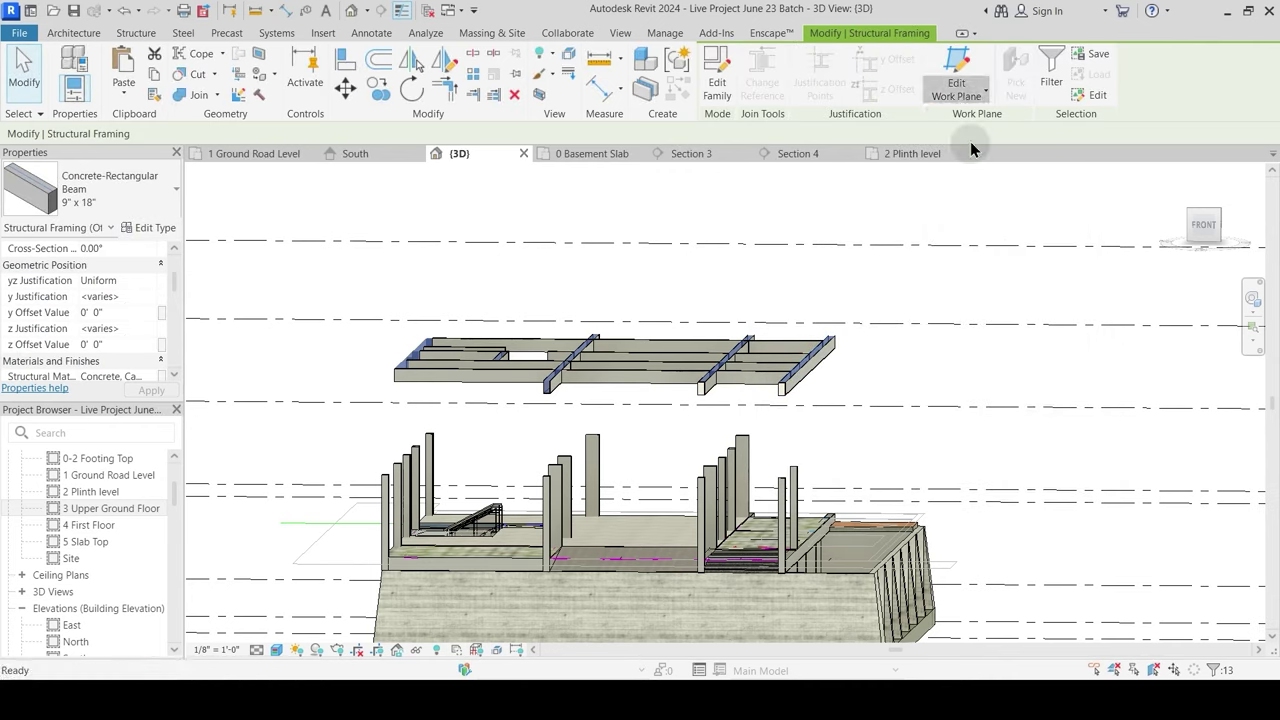
Step: Set the 13 beams' work plane to Level : 3 Upper Ground Floor and dismiss the warning
left_click(758, 316)
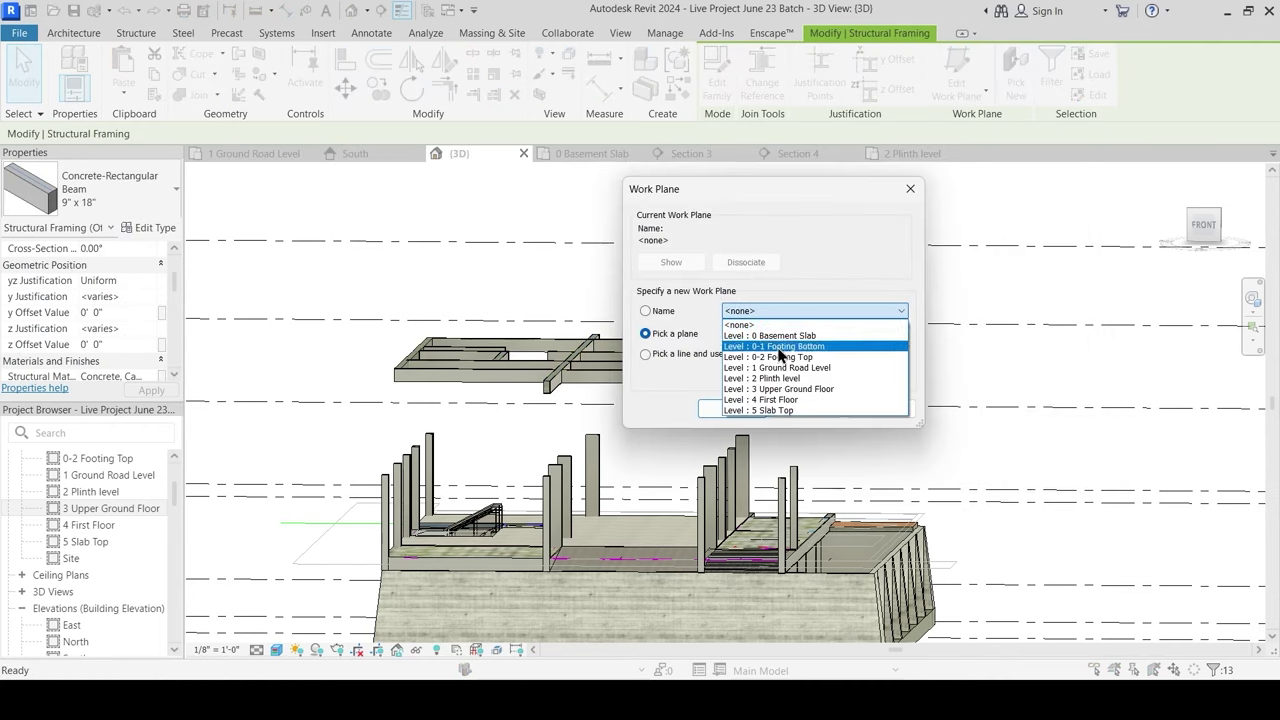
left_click(776, 388)
left_click(742, 410)
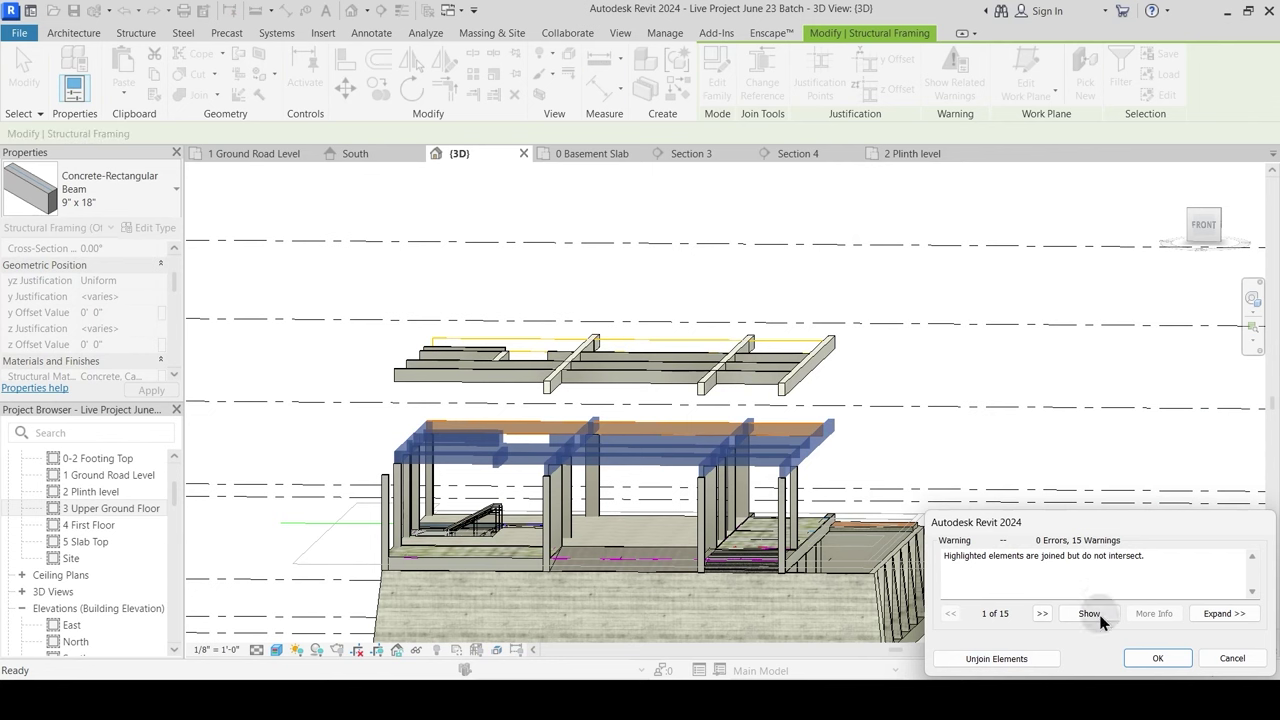
left_click(1151, 658)
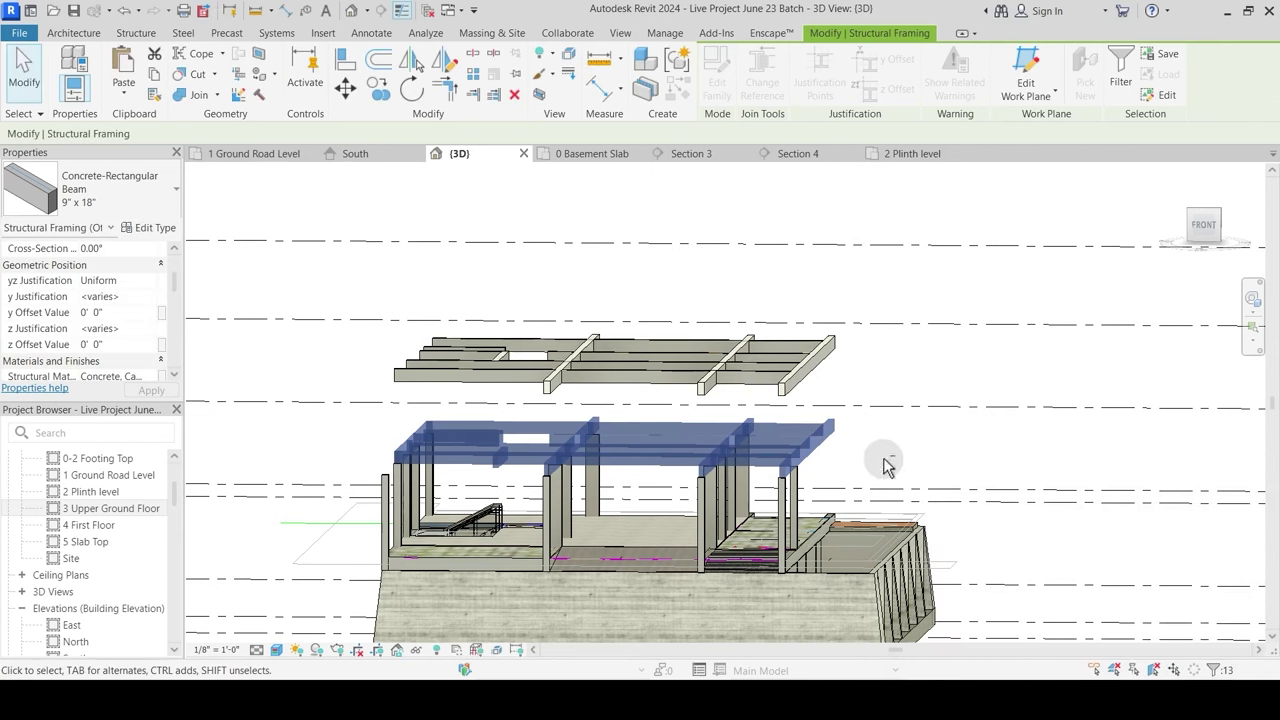
Step: Clear the beams and select the 15 walls in the top framing row
middle_click_drag(886, 463, 870, 480, "shift")
middle_click_drag(745, 549, 728, 536, "shift")
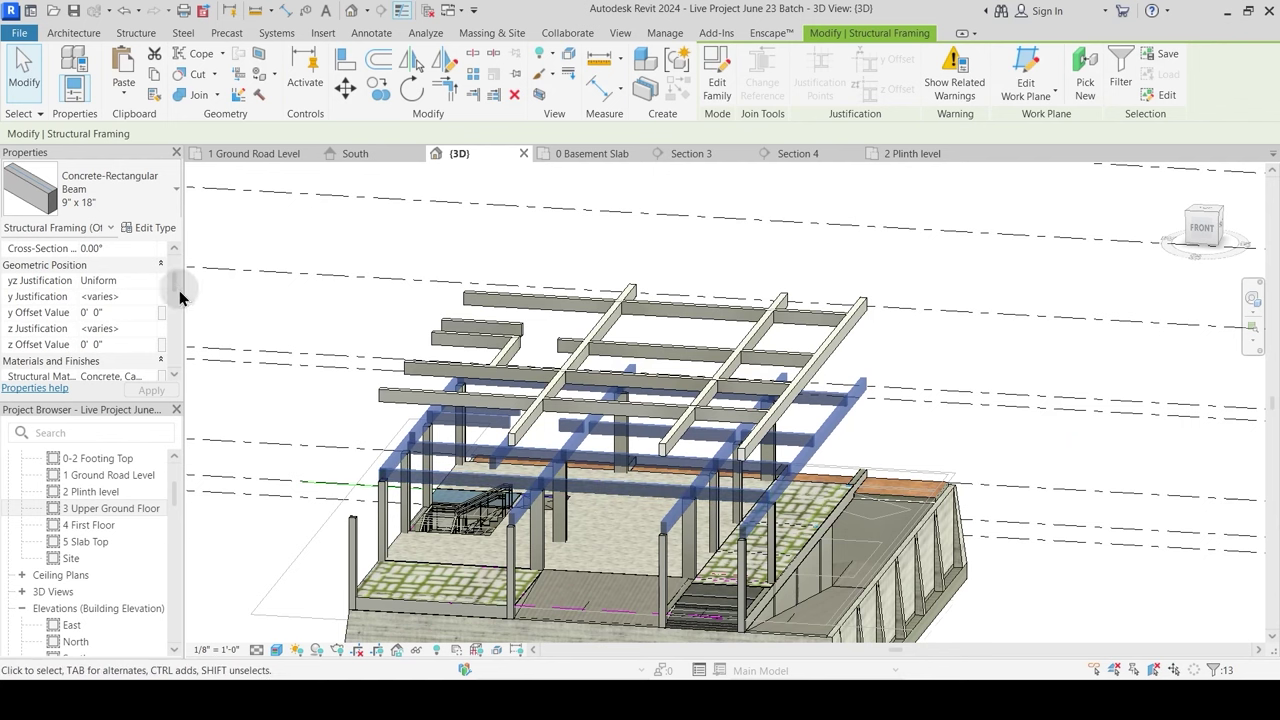
left_click_drag(174, 278, 174, 296)
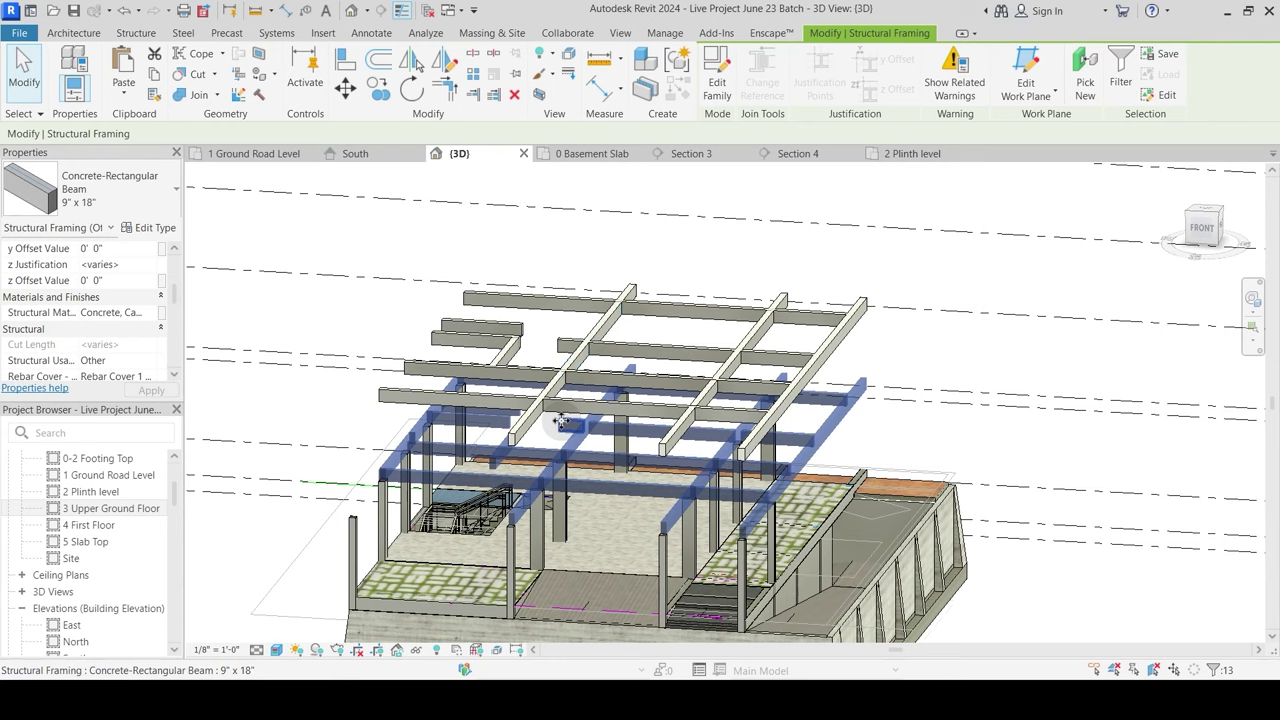
scroll(510, 460, "up", 3)
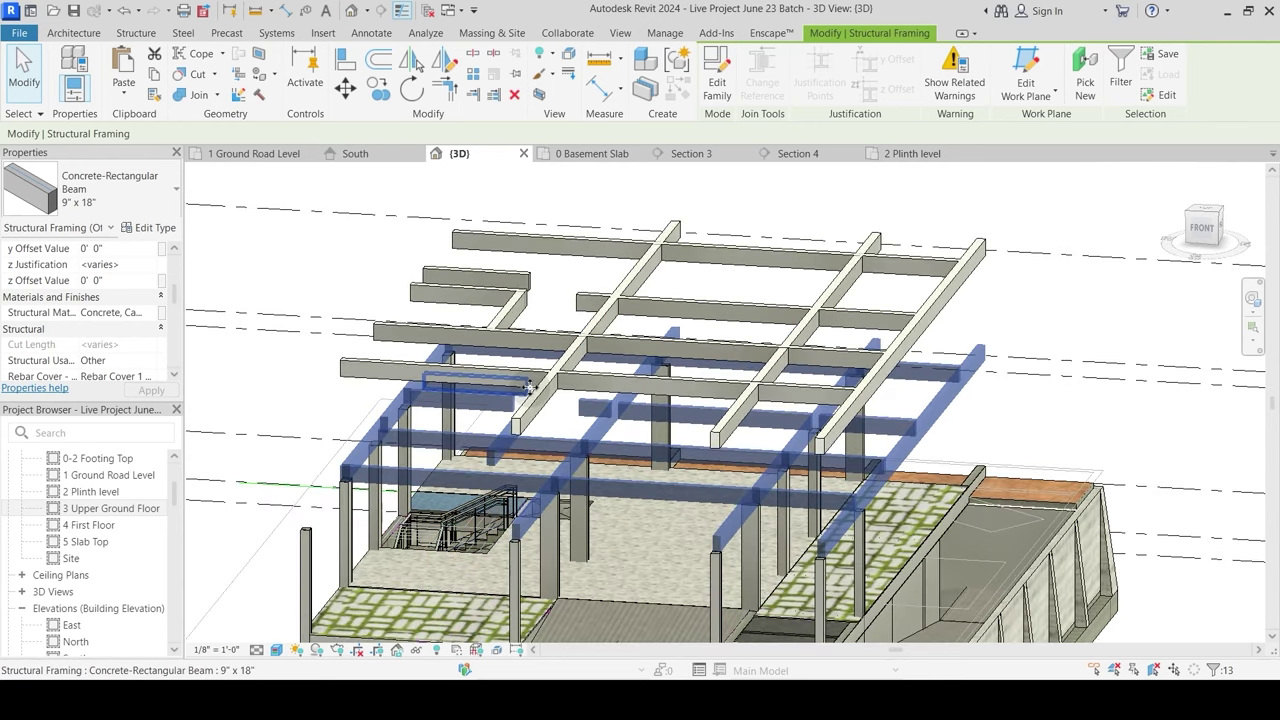
scroll(604, 396, "down", 2)
middle_click_drag(586, 421, 551, 312, "shift")
key("Escape")
left_click_drag(398, 277, 879, 362)
middle_click_drag(623, 294, 290, 295, "shift")
left_click_drag(176, 303, 181, 264)
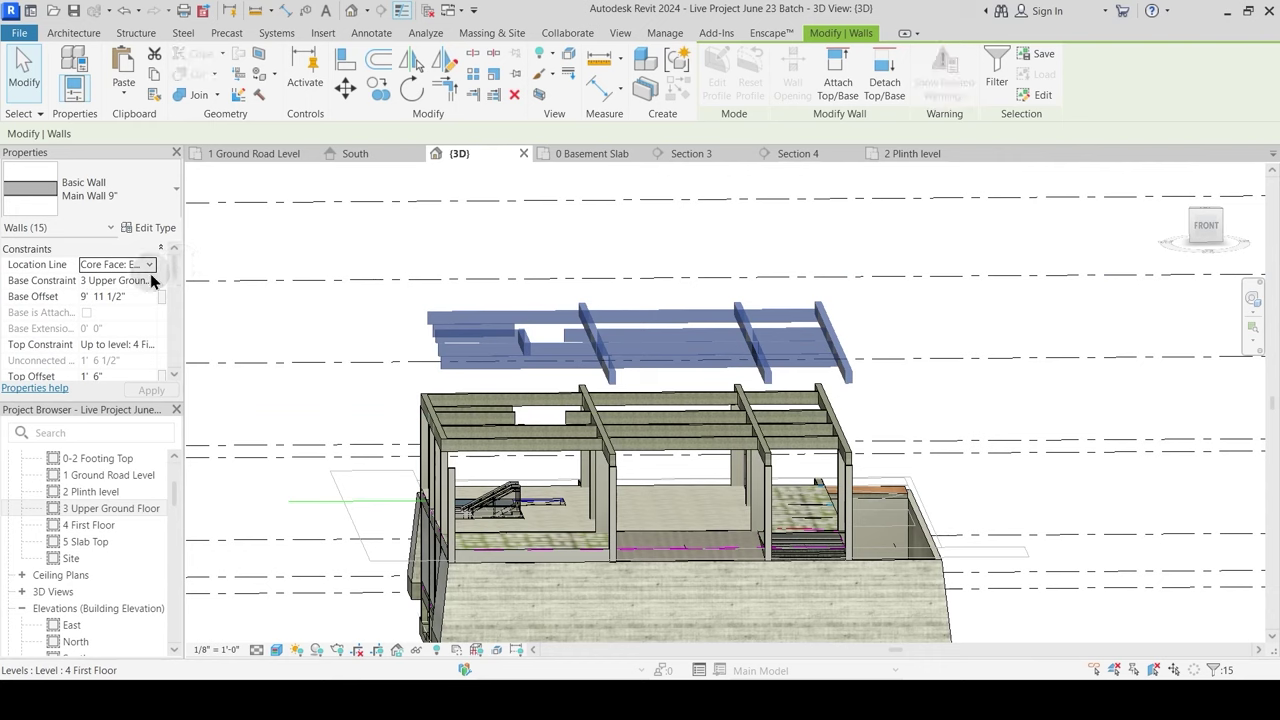
Step: Set the walls' Base Constraint to 2 Plinth level and Top Constraint to 3 Upper Ground Floor
left_click(150, 281)
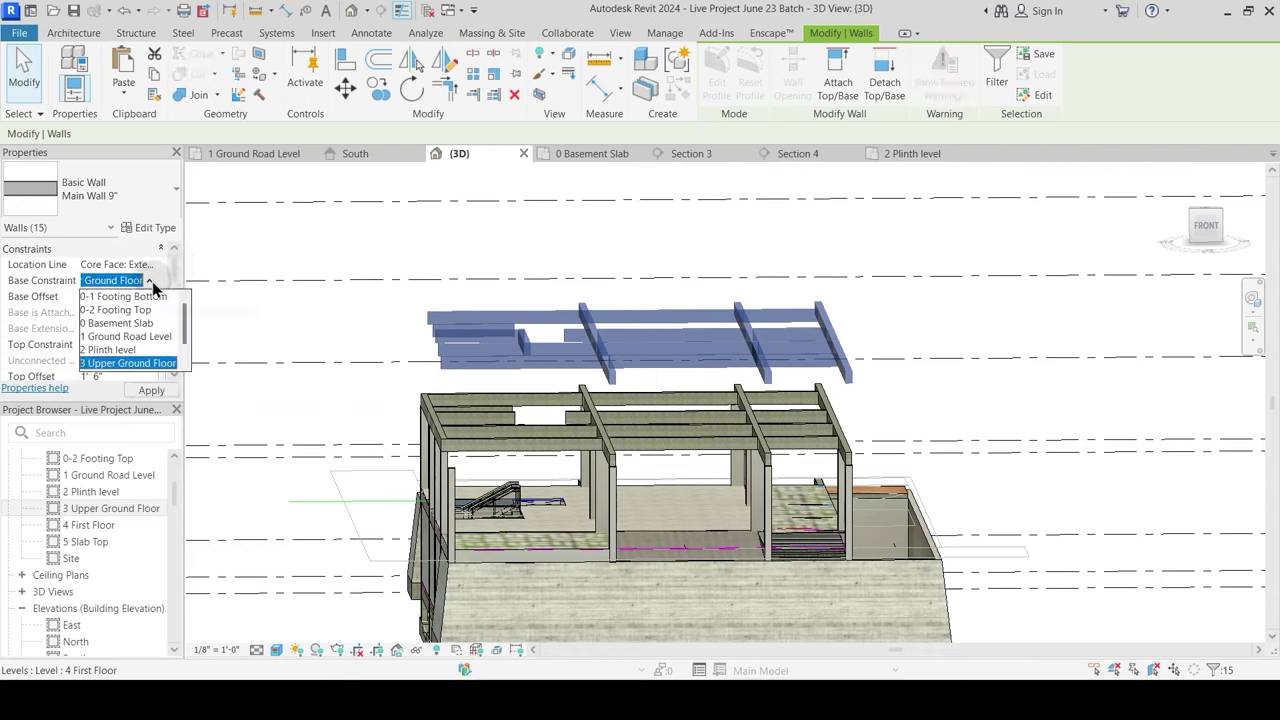
left_click(110, 350)
left_click(150, 345)
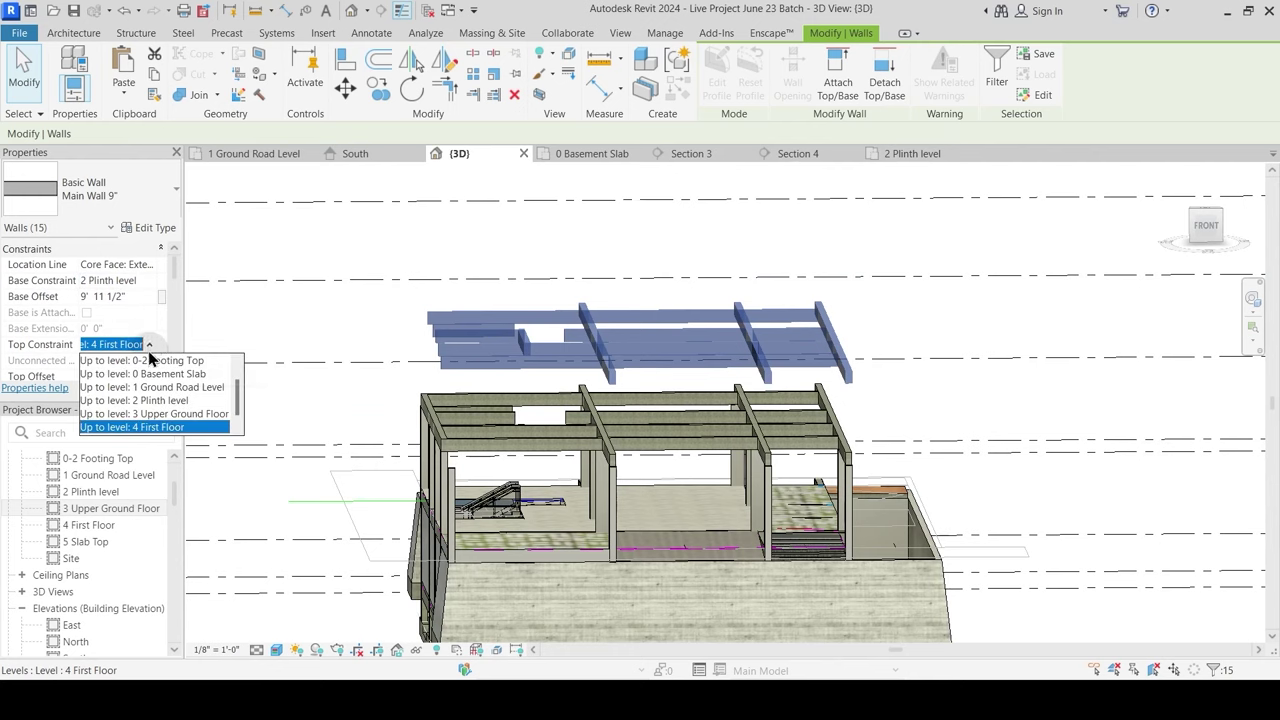
left_click(321, 353)
left_click(395, 322)
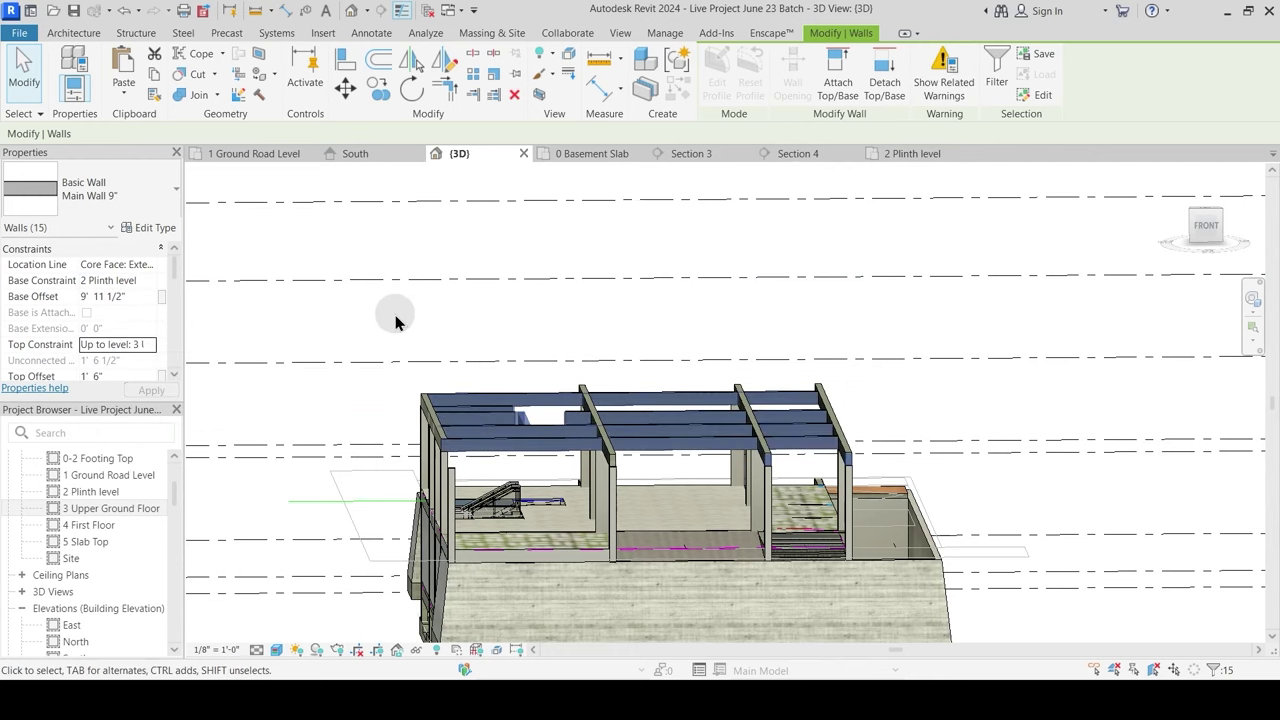
Step: Inspect the lowered walls in 3D, clear the selection, and pick a floor plan in the browser
middle_click_drag(640, 434, 614, 523, "shift")
scroll(686, 431, "up", 2)
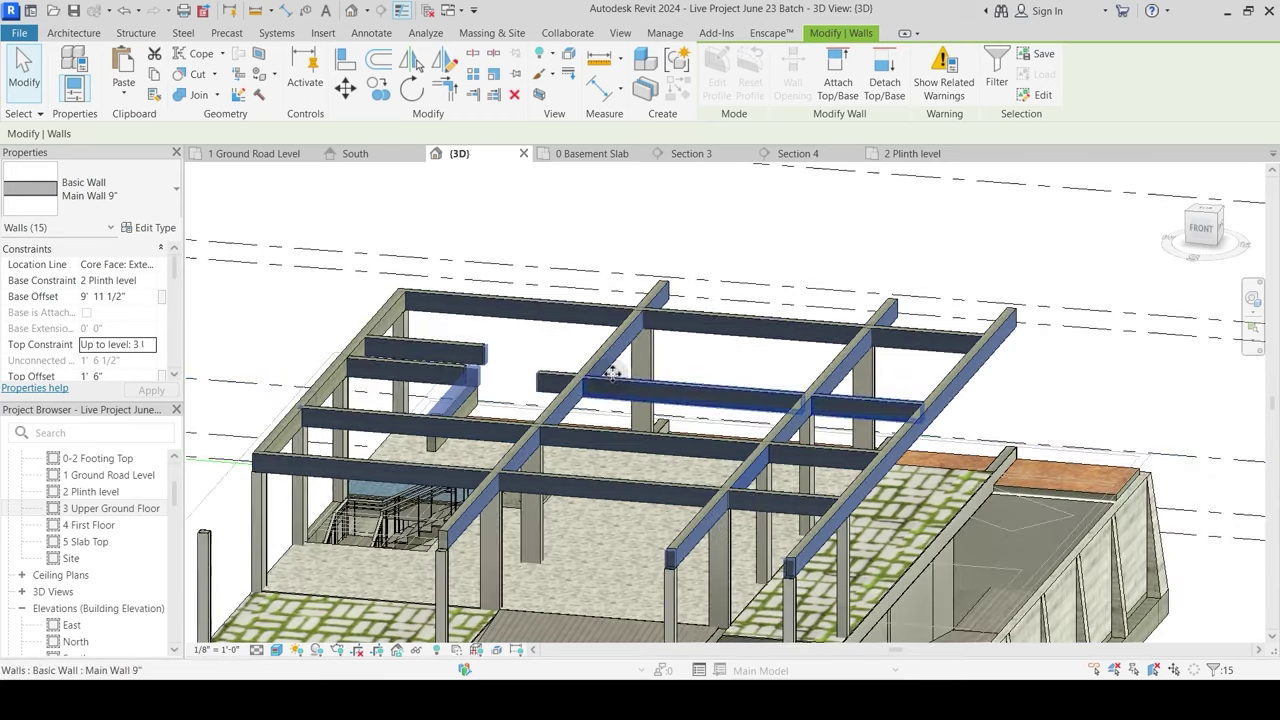
key("Escape")
middle_click_drag(591, 535, 611, 400, "shift")
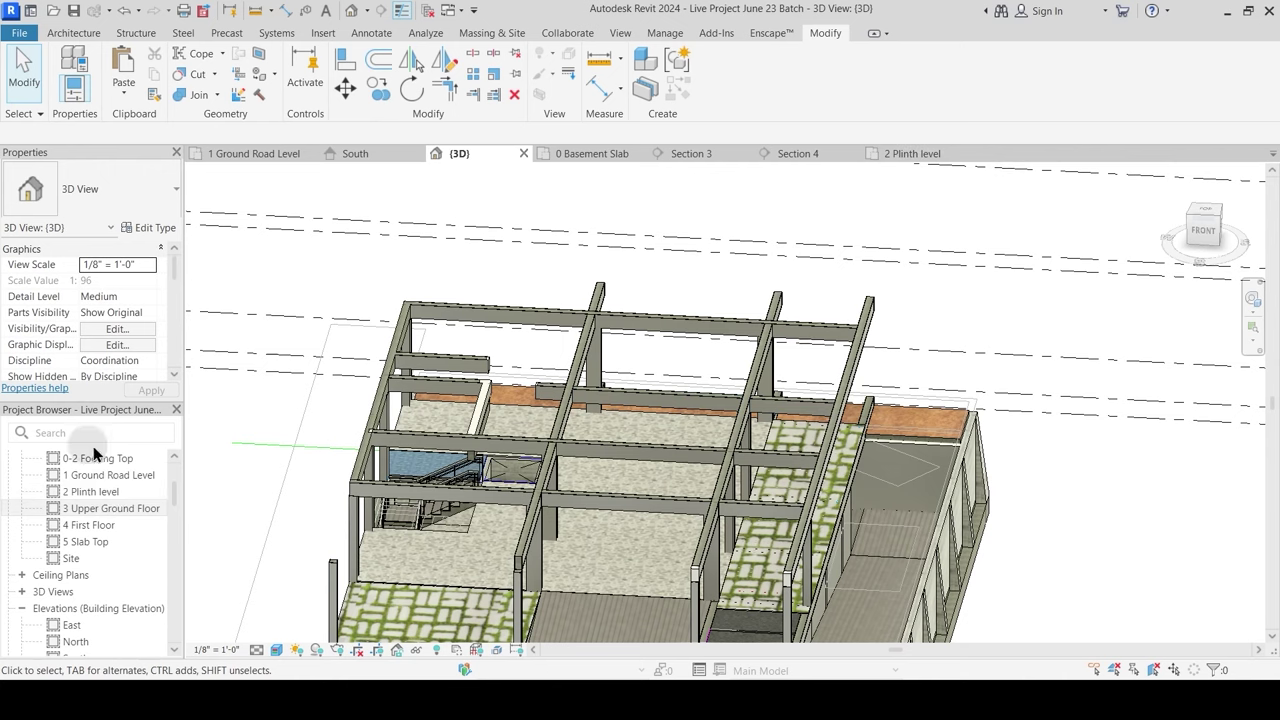
left_click(86, 525)
Step: Move the stray model line's work plane to Level : 3 Upper Ground Floor in the 3D view
double_click(90, 508)
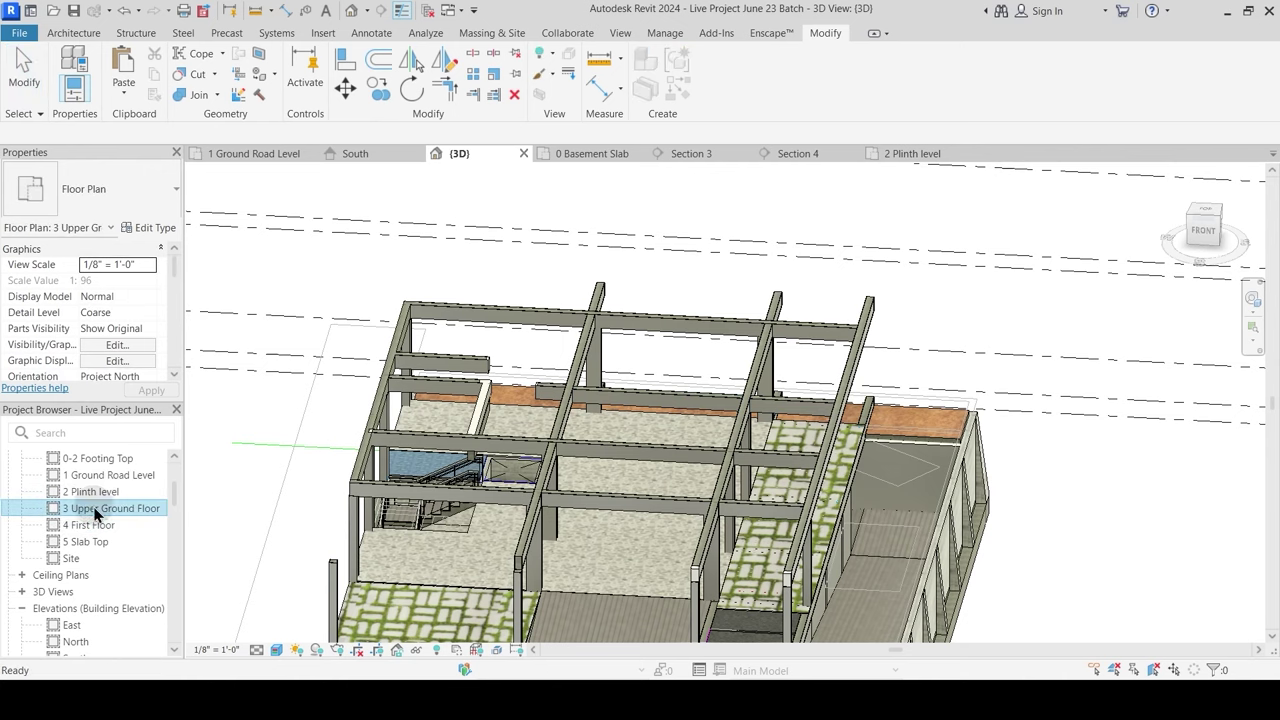
scroll(700, 376, "up", 4)
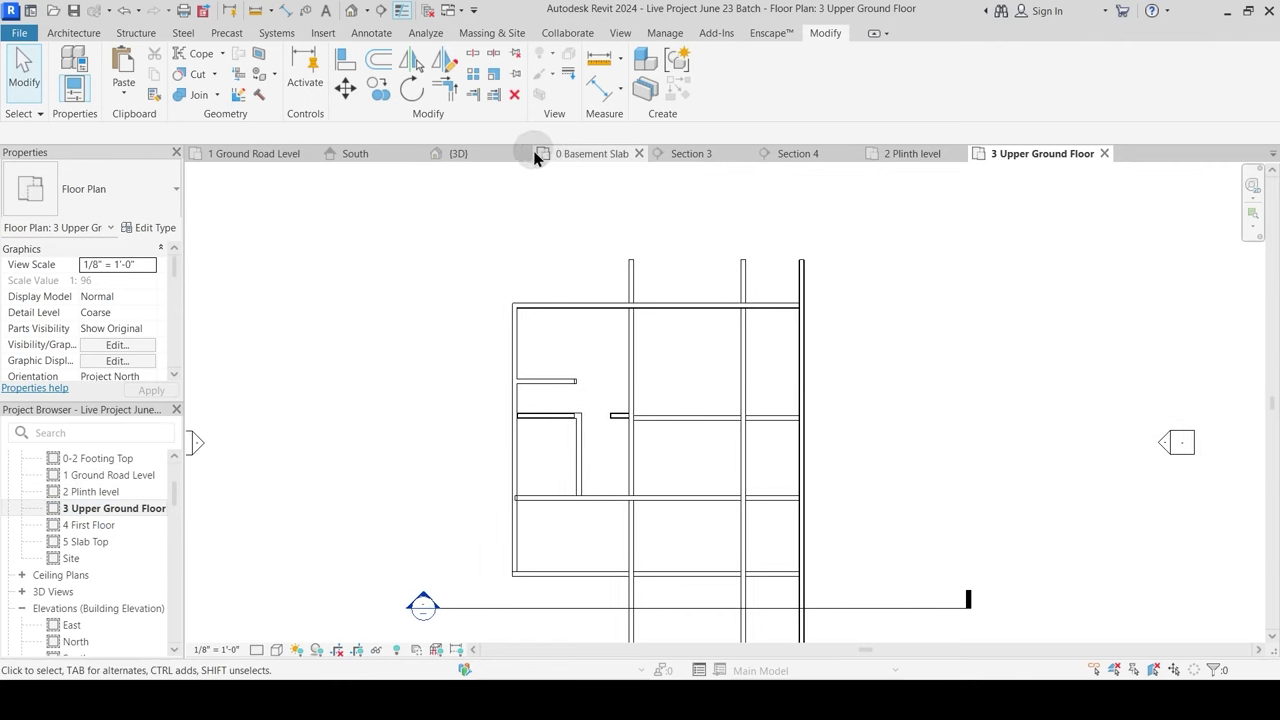
left_click(458, 154)
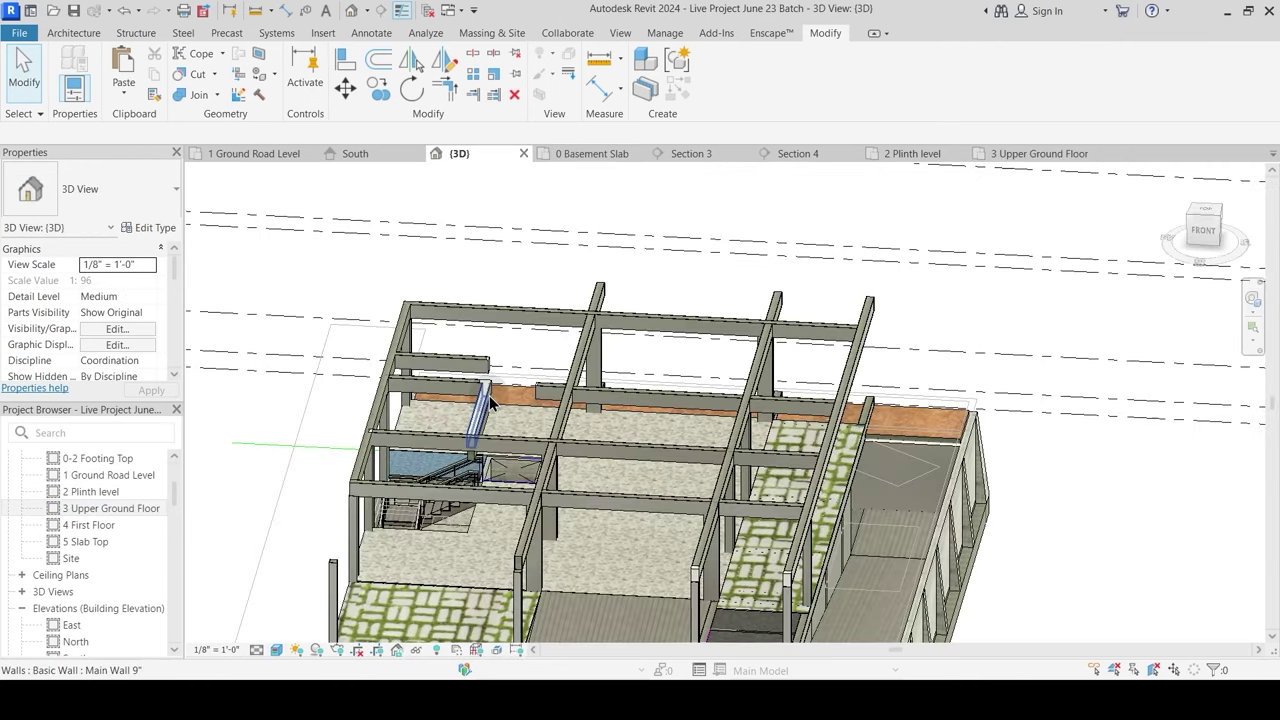
left_click(340, 450)
left_click(914, 101)
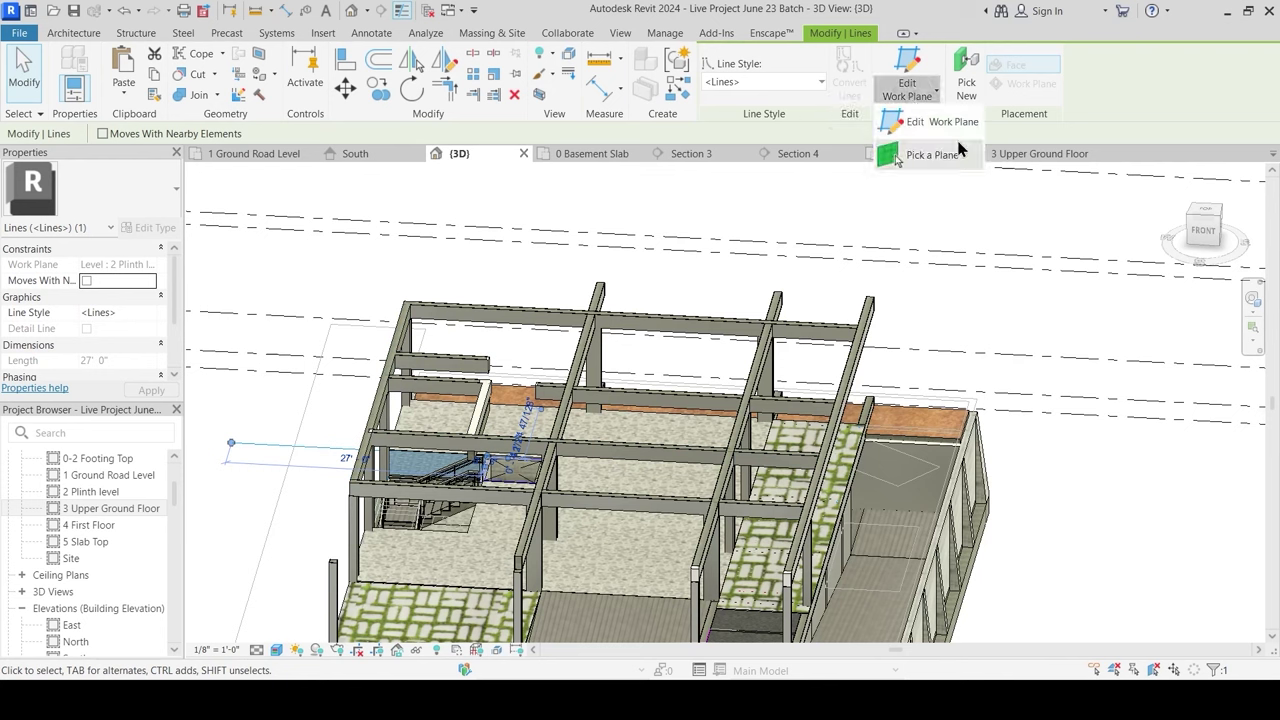
left_click(954, 126)
left_click(754, 316)
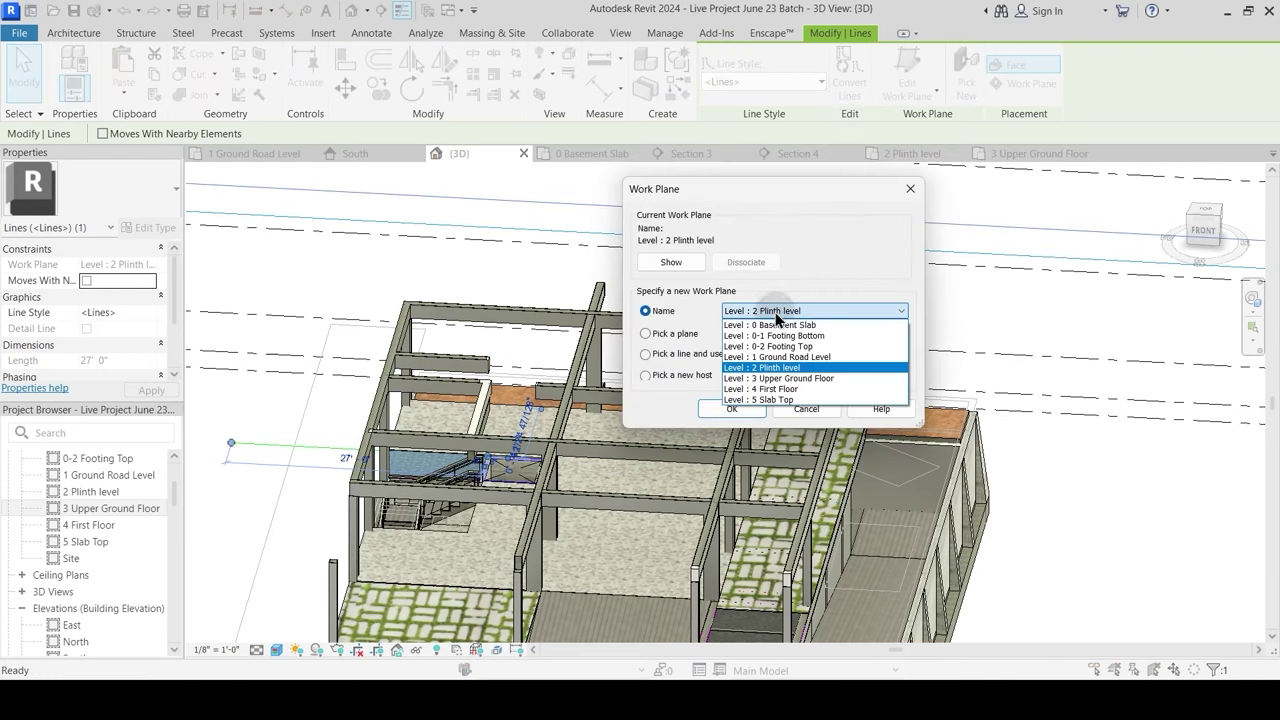
left_click(775, 374)
left_click(740, 410)
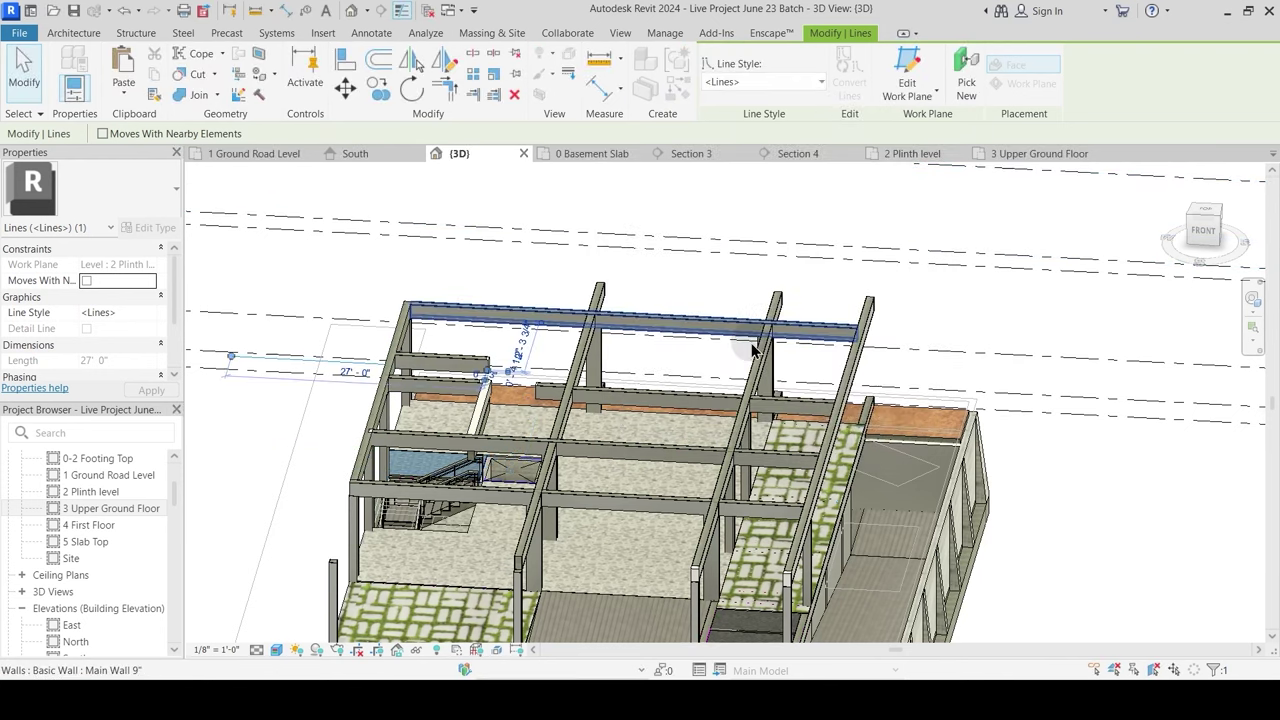
Step: Check the model line and top wall on the 3 Upper Ground Floor plan, then start Import CAD
left_click(992, 153)
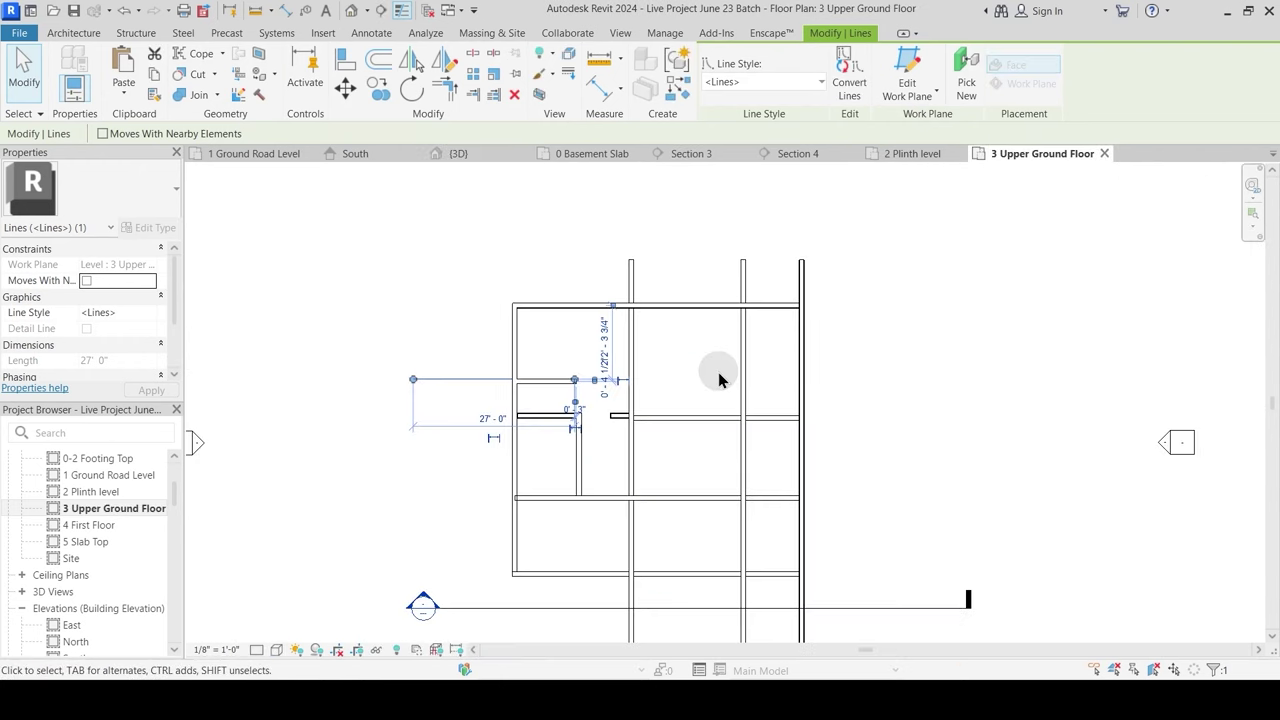
left_click(538, 431)
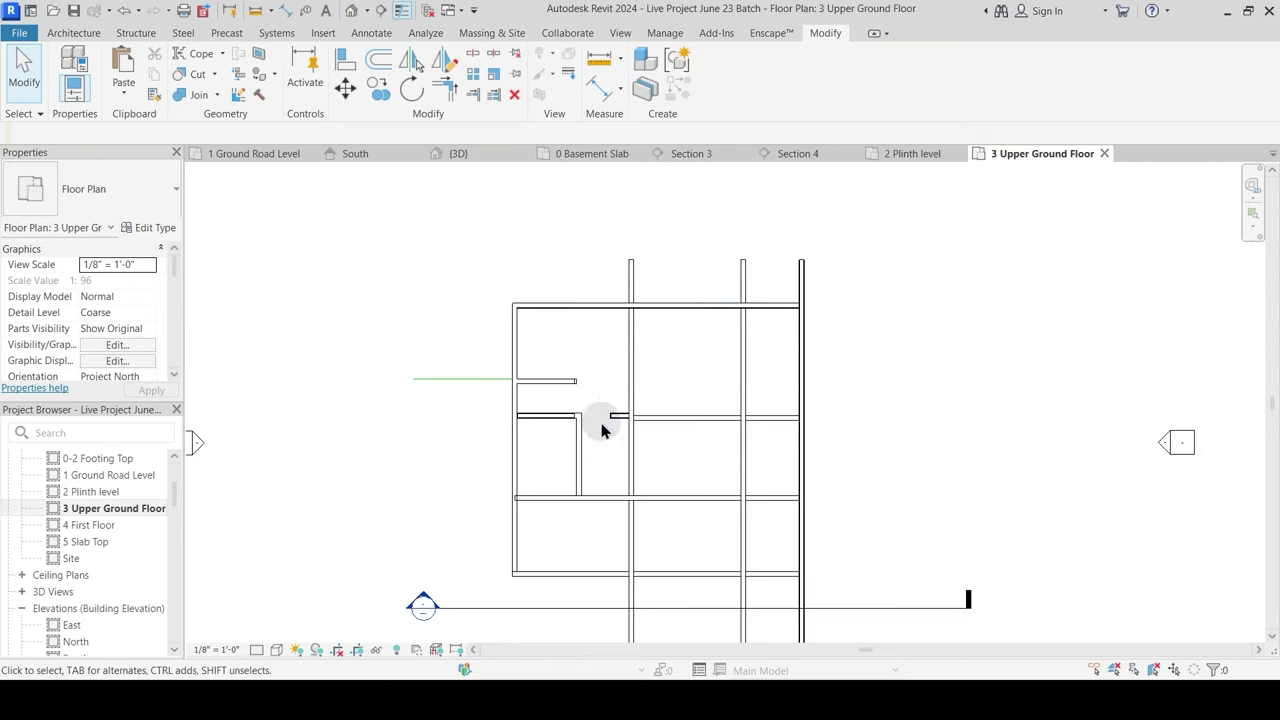
middle_click_drag(545, 419, 610, 374)
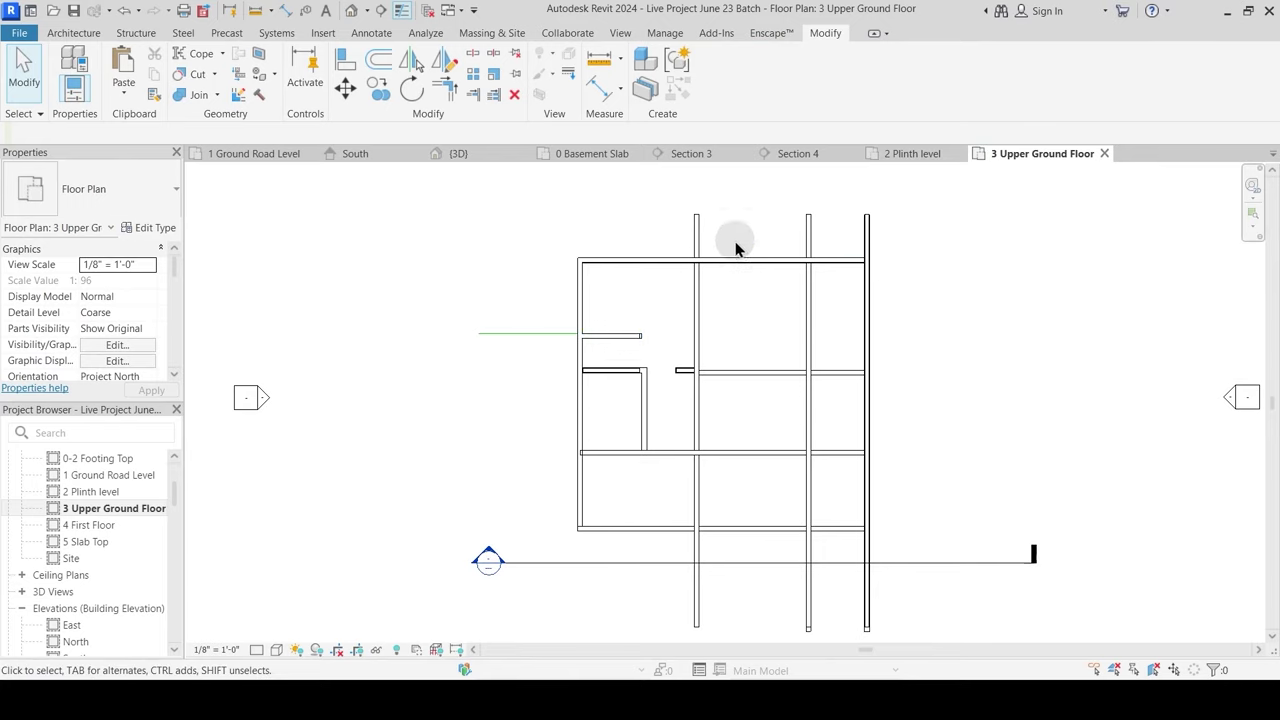
left_click(558, 333)
left_click(558, 251)
left_click(526, 333)
key("Escape")
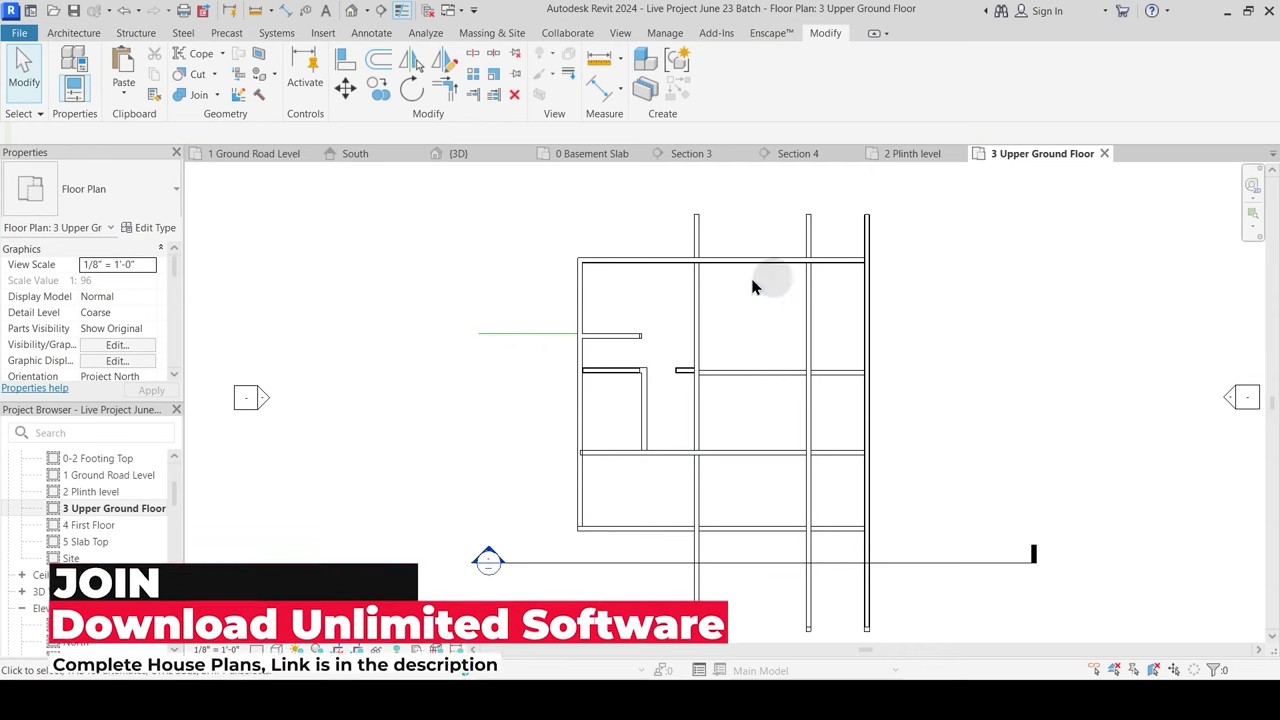
left_click(677, 261)
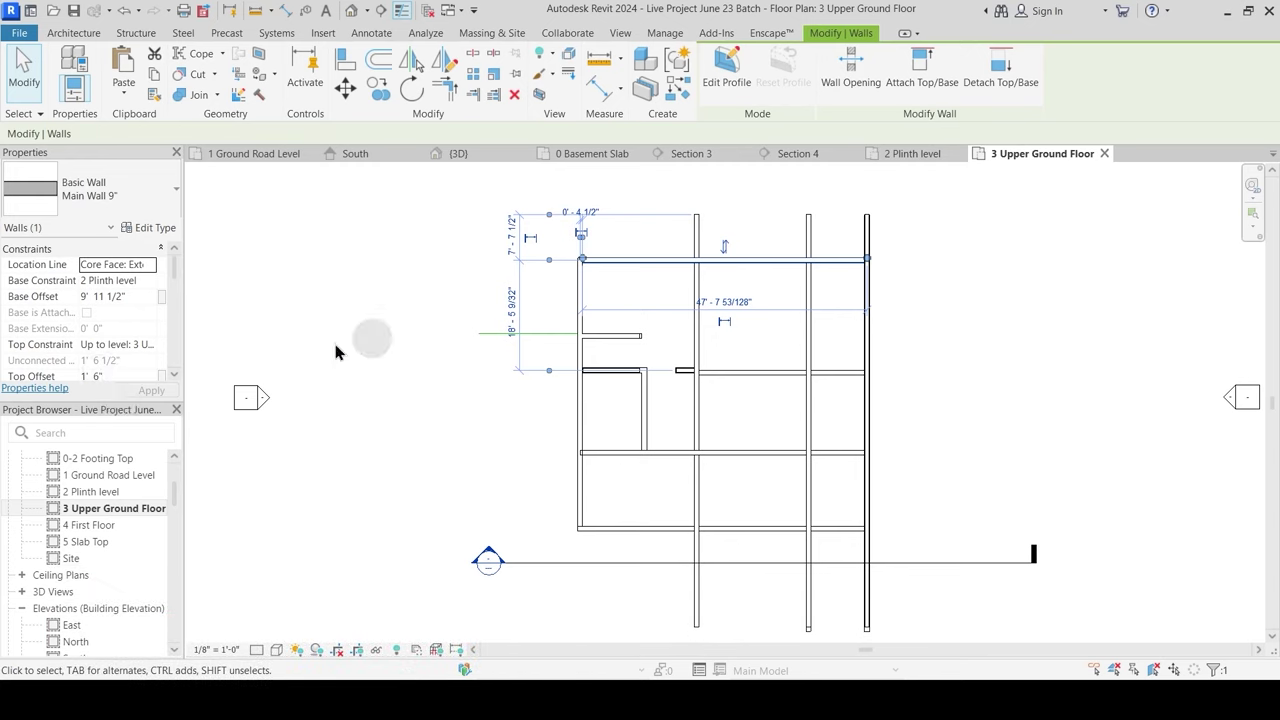
key("Escape")
left_click(323, 33)
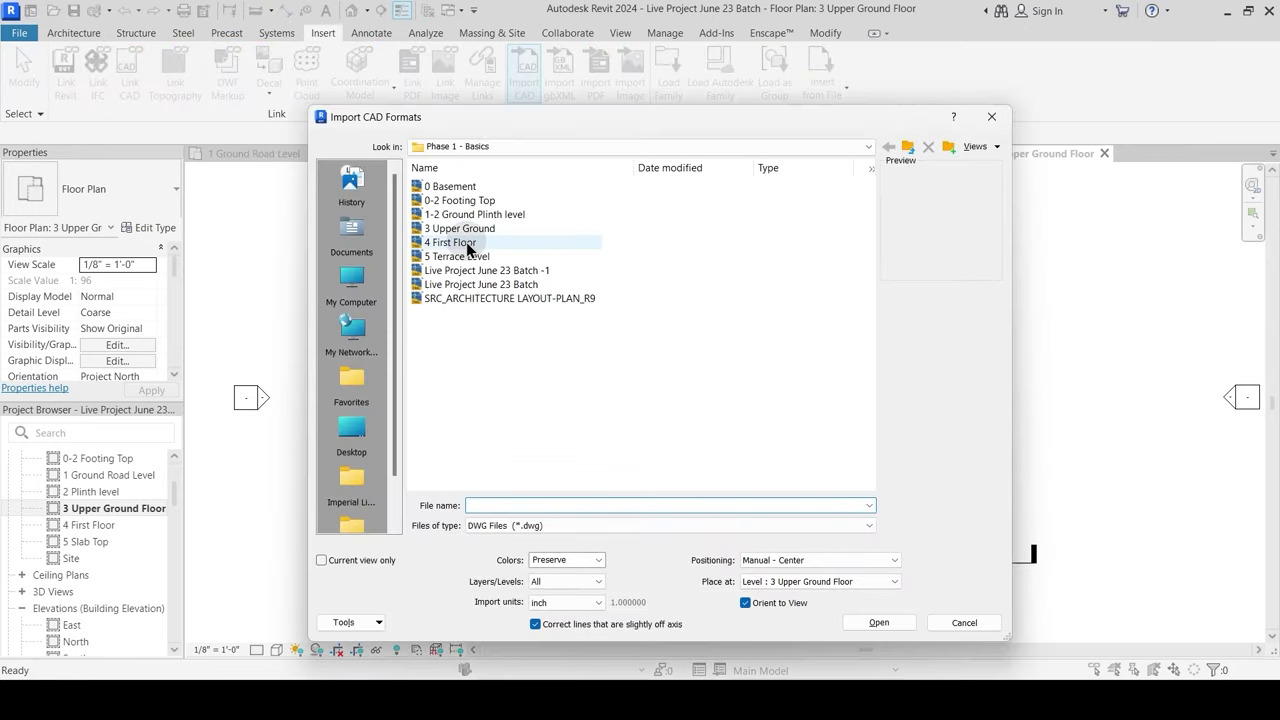
Step: Import the 3 Upper Ground drawing into the plan and dismiss the hatch region warning
left_click(466, 230)
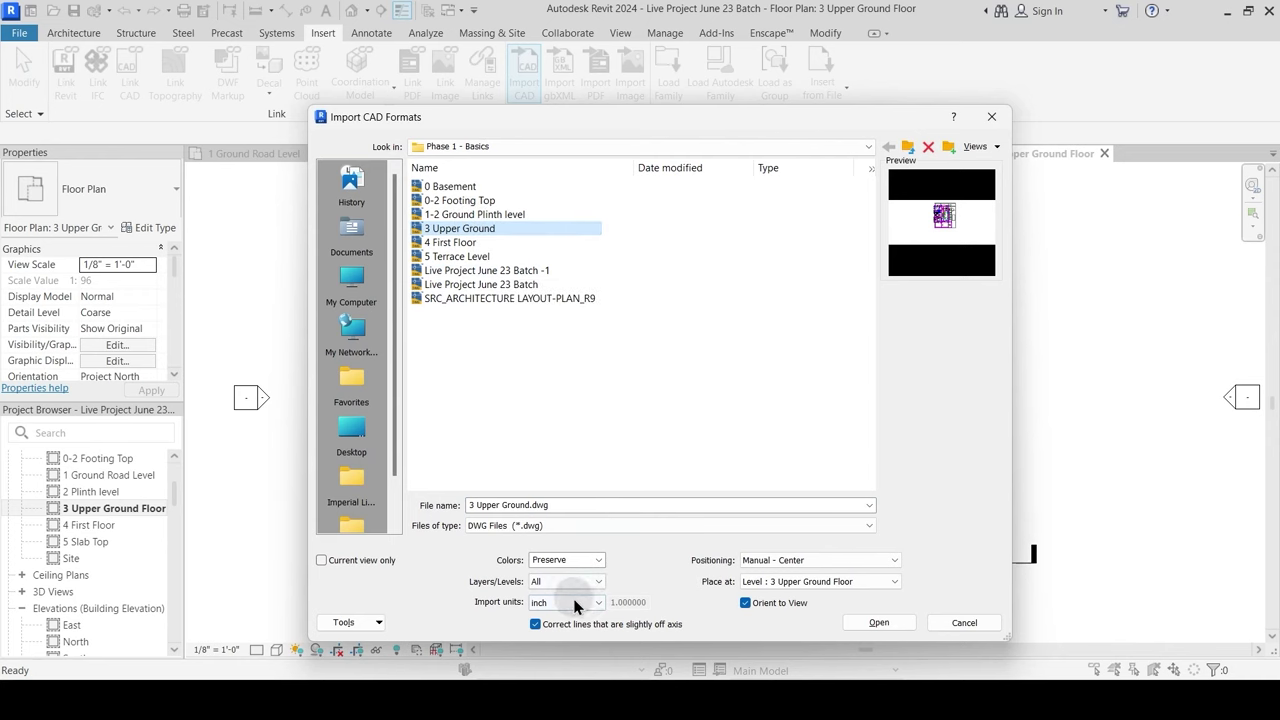
left_click(893, 625)
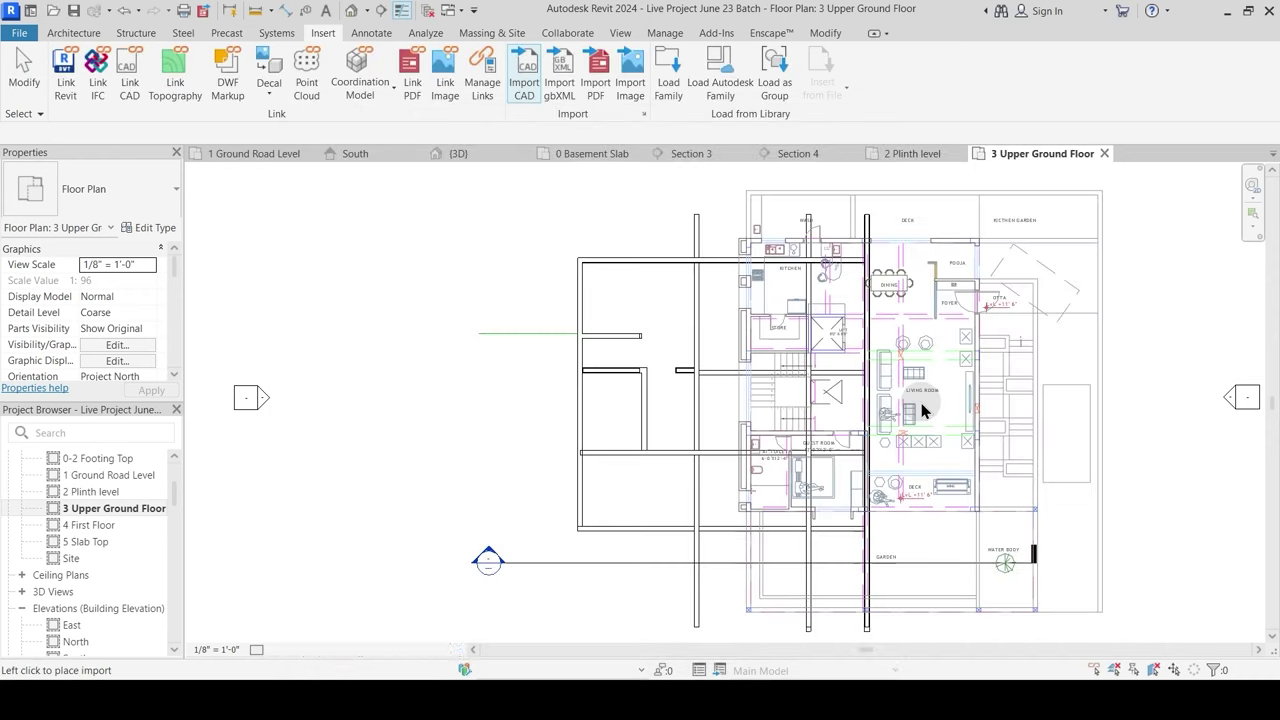
left_click(1006, 343)
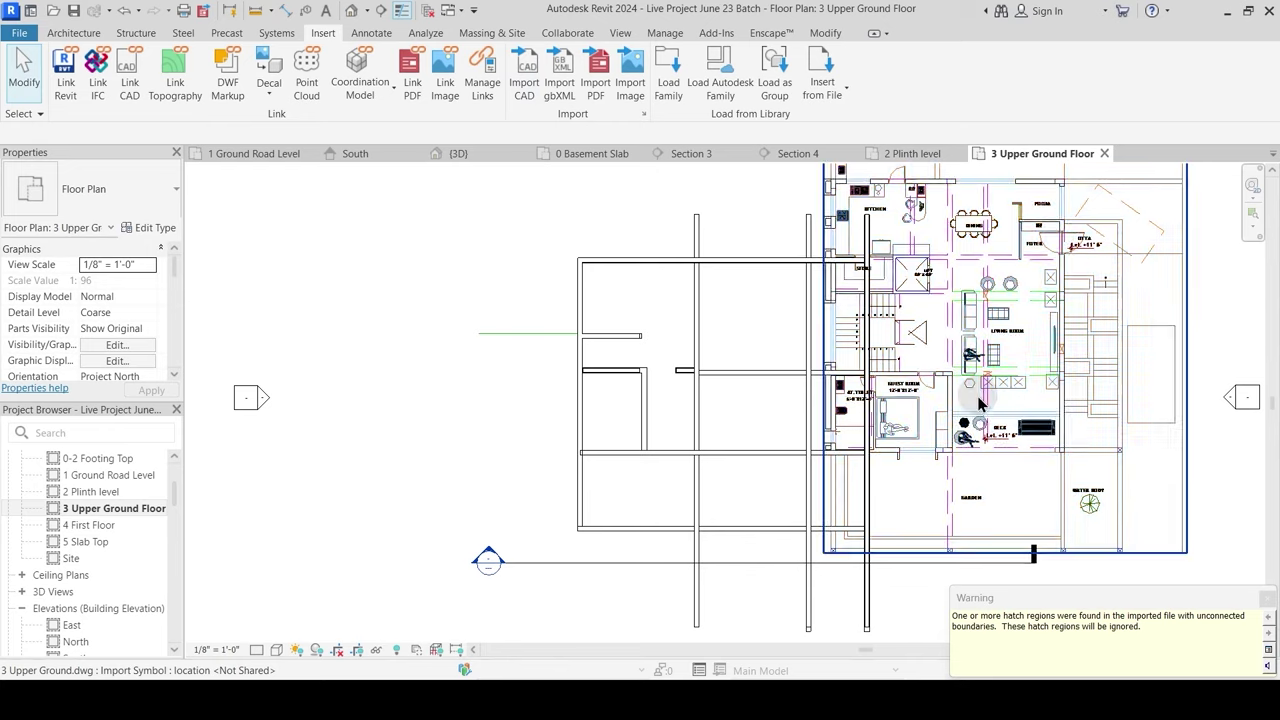
middle_click_drag(764, 295, 677, 343)
left_click(677, 343)
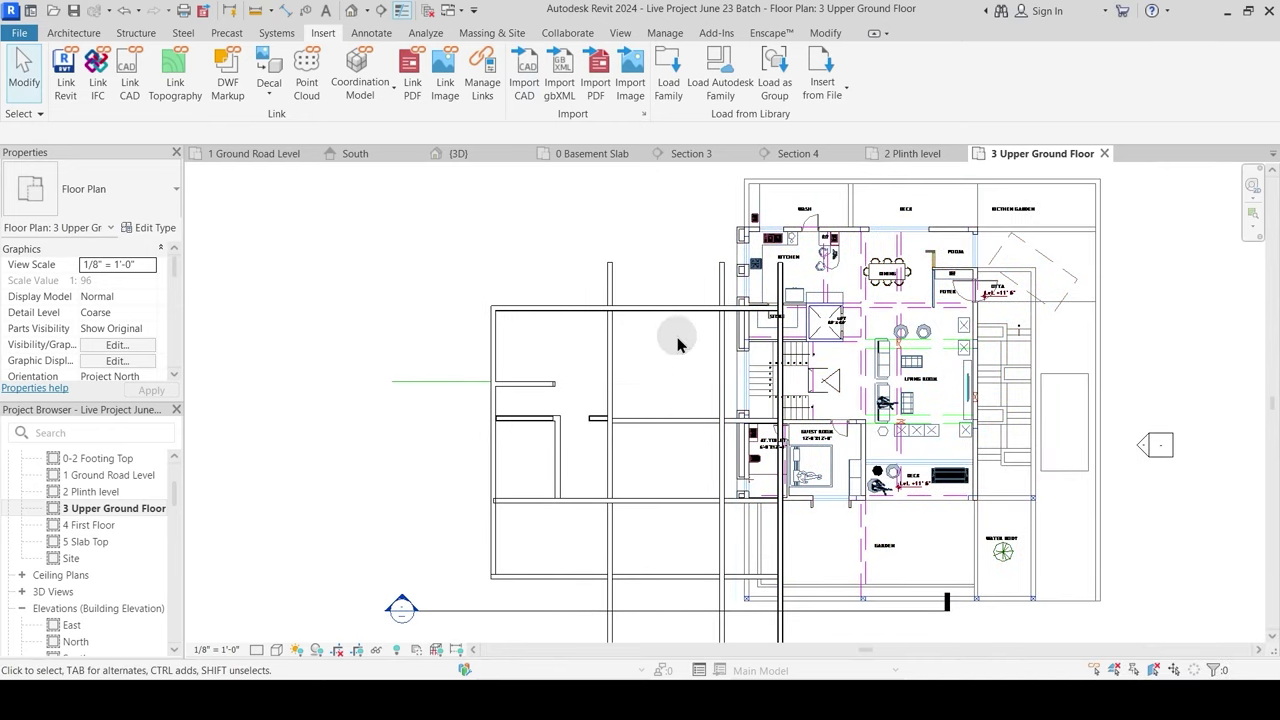
Step: Temporarily hide the short interior wall stub and the concrete beam beneath it
left_click(467, 384)
scroll(551, 370, "up", 6)
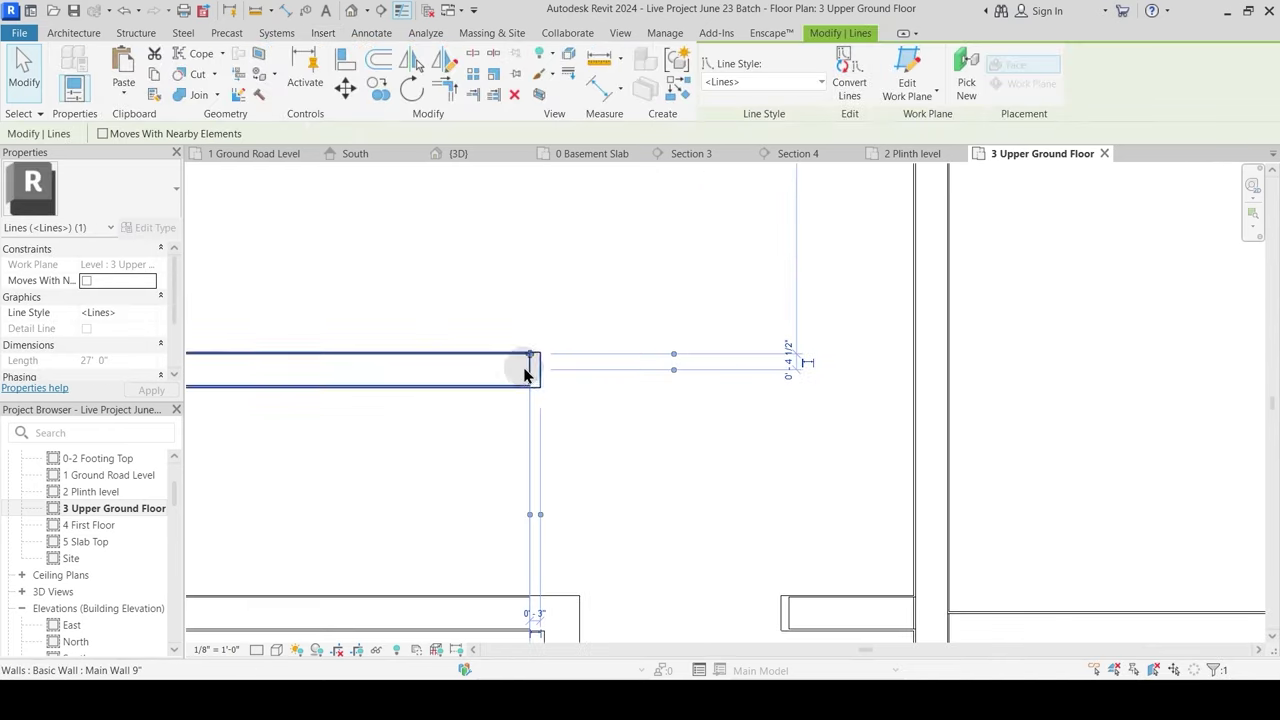
key("Escape")
scroll(584, 342, "down", 5)
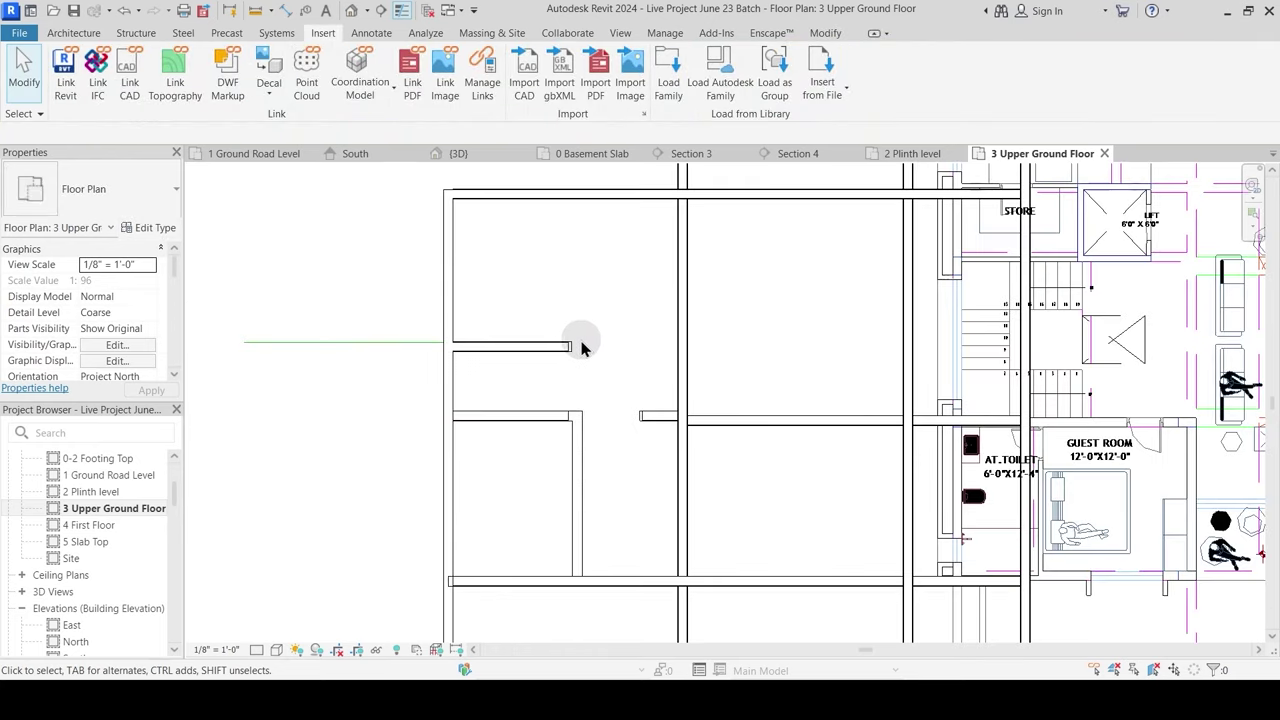
left_click(526, 347)
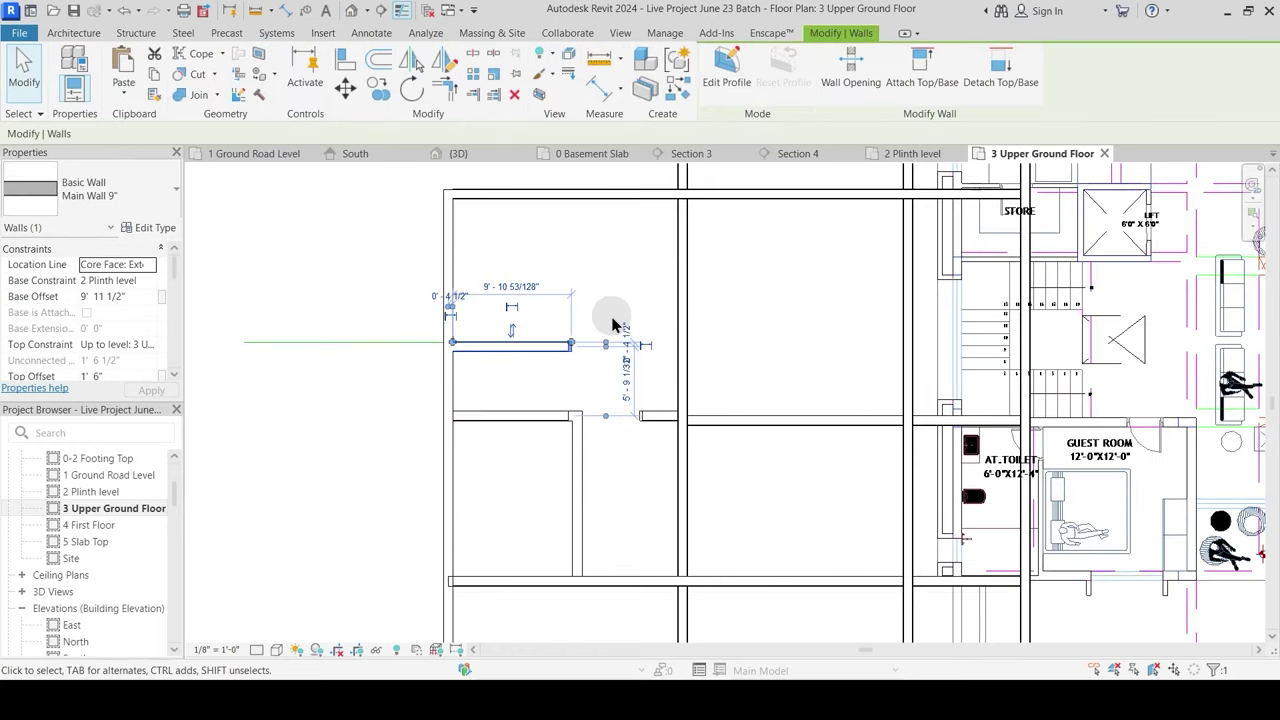
key("h")
key("h")
left_click(540, 344)
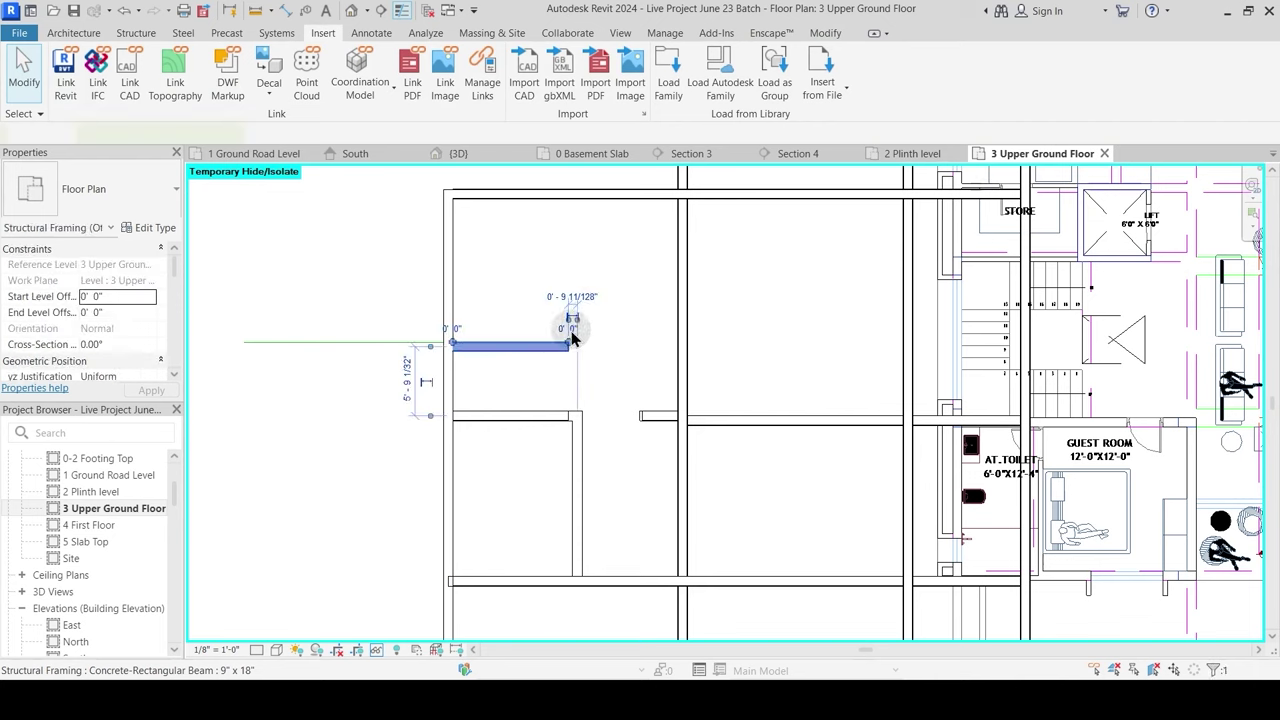
scroll(648, 346, "down", 3)
middle_click_drag(713, 247, 660, 278)
Step: Align the DWG's lift edge to the green reference line, then open Visibility/Graphics Imported Categories
left_click(826, 34)
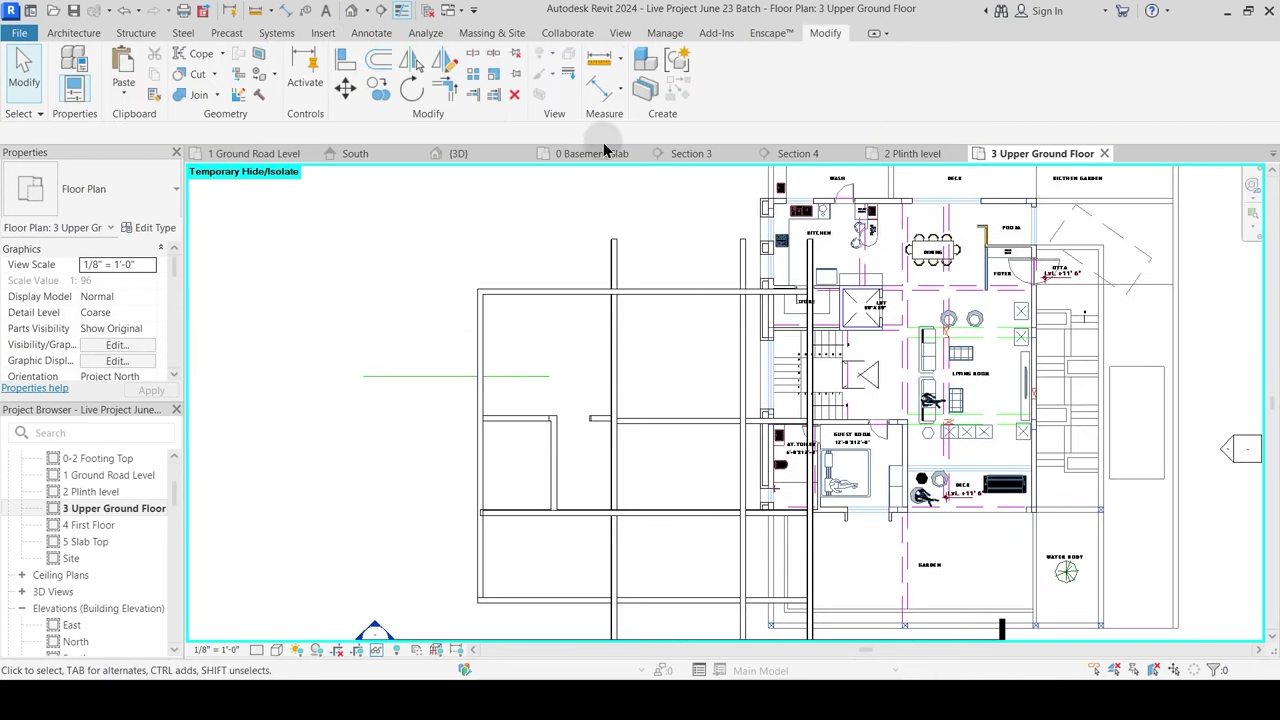
left_click(345, 60)
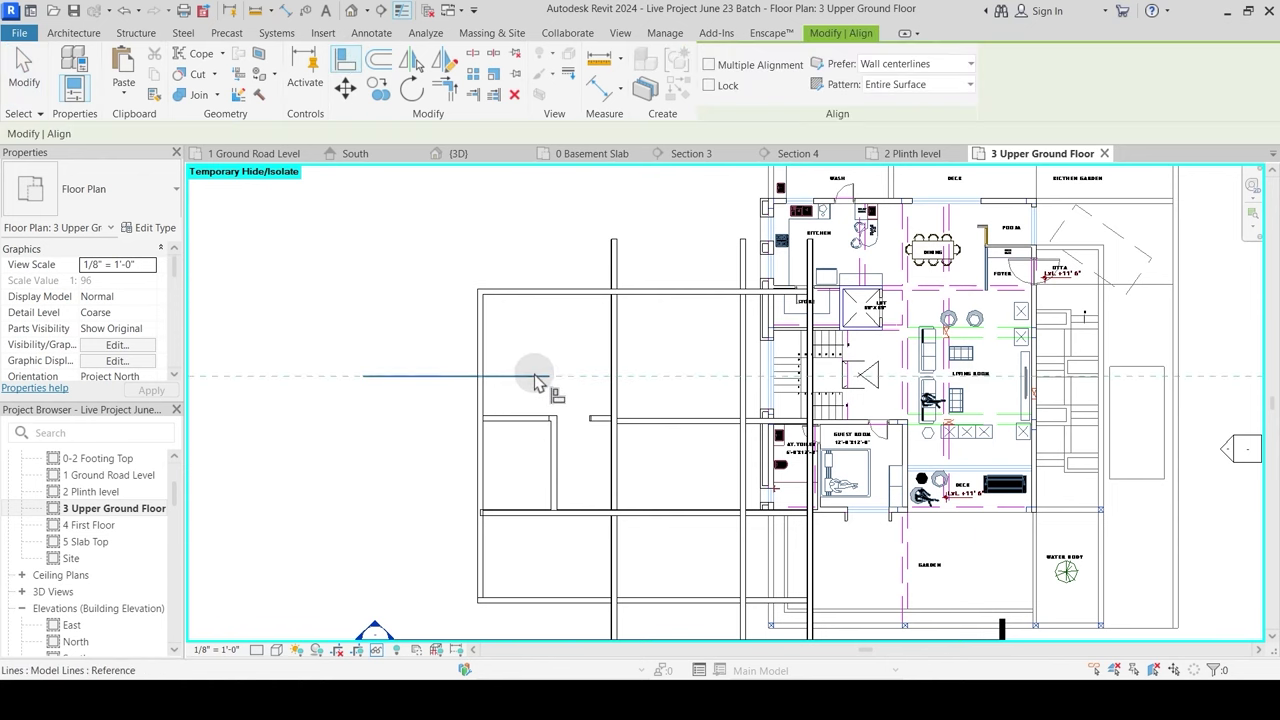
scroll(850, 300, "up", 2)
scroll(694, 396, "down", 2)
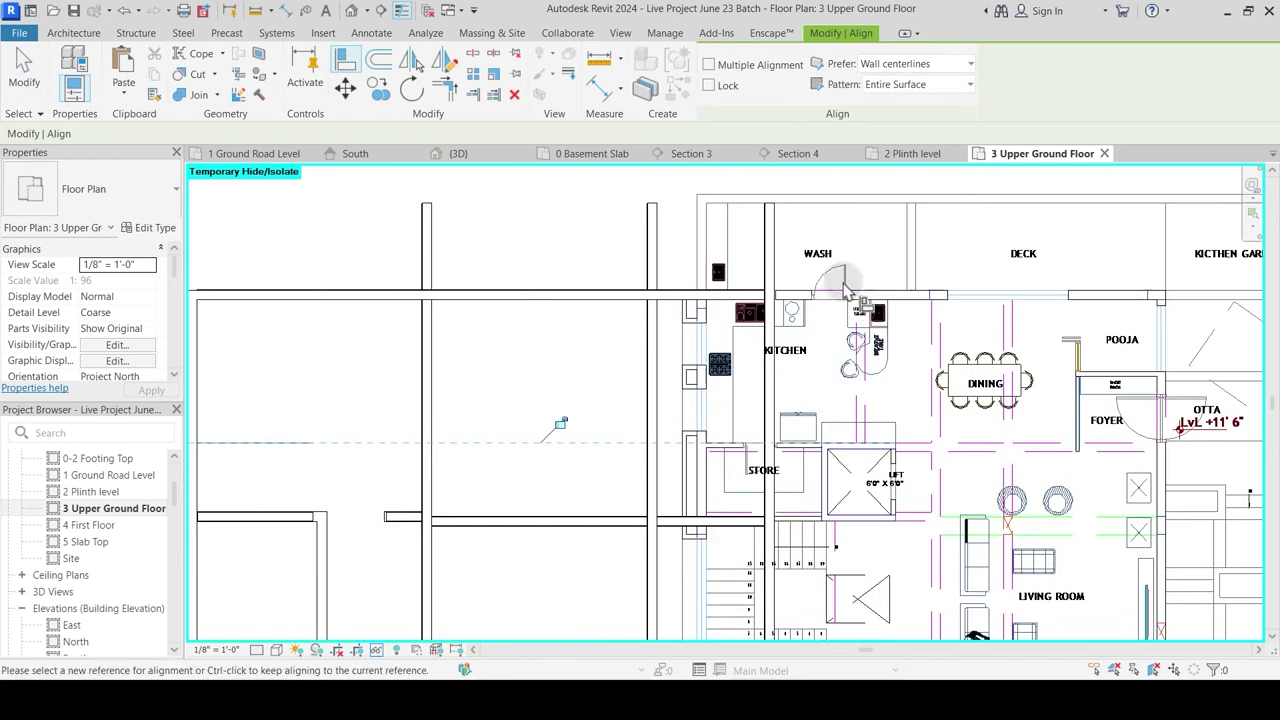
scroll(548, 450, "up", 2)
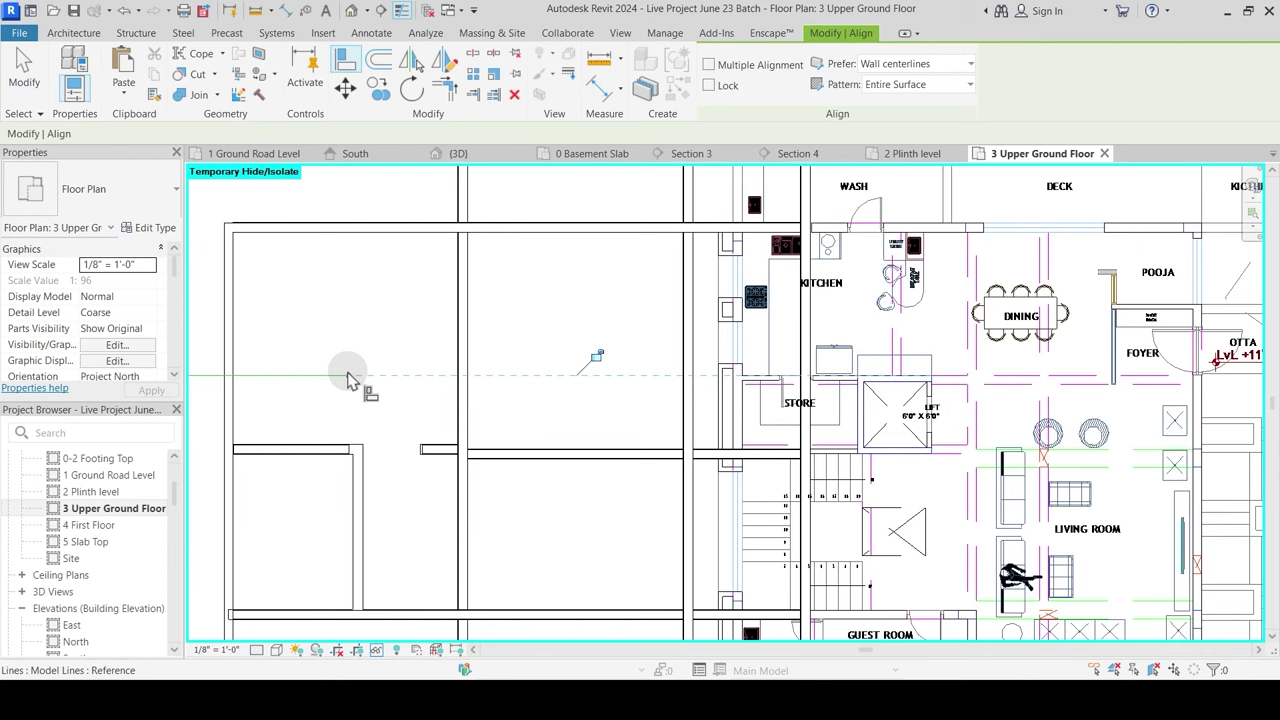
left_click(348, 375)
left_click(855, 415)
scroll(880, 380, "down", 1)
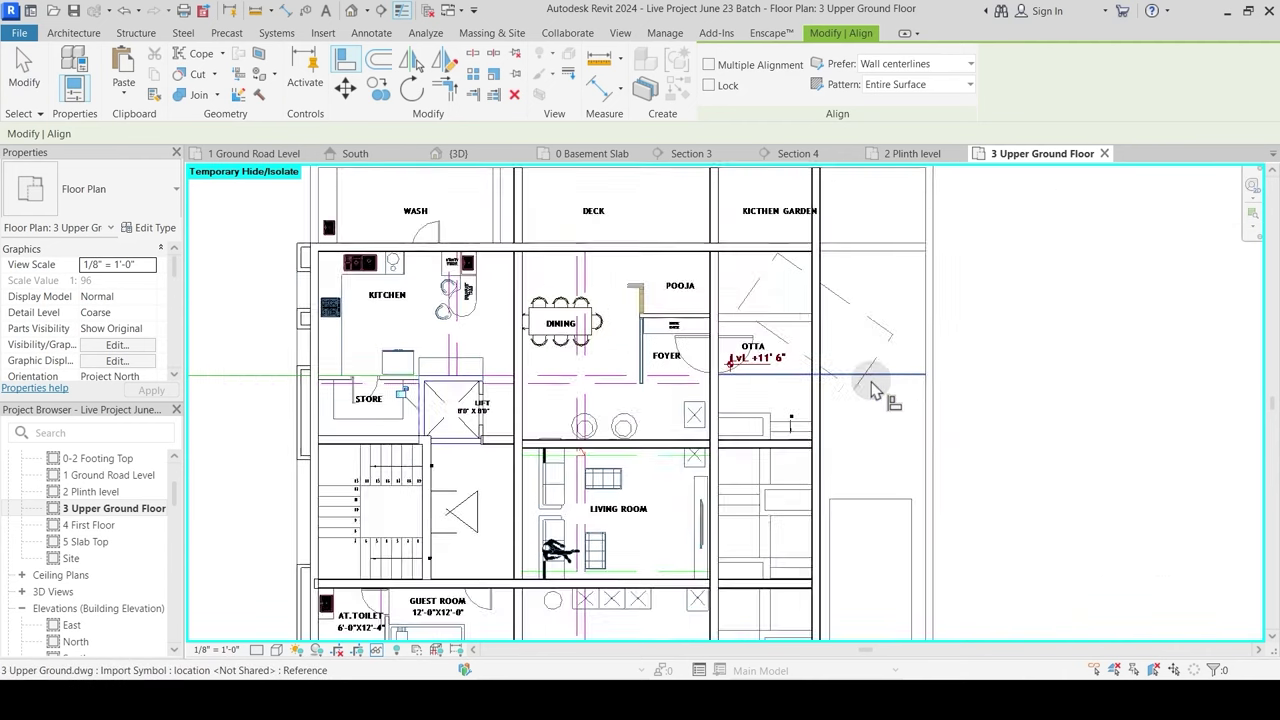
scroll(872, 390, "down", 1)
key("Escape")
key("g")
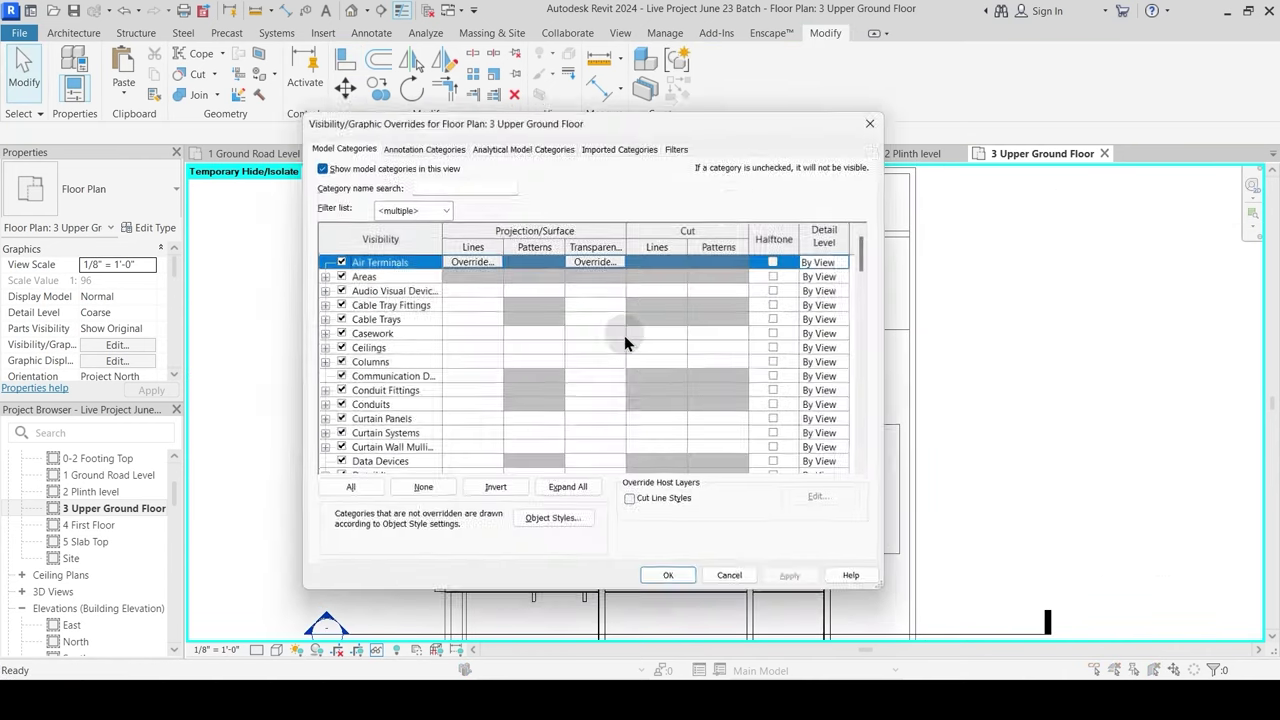
left_click(643, 146)
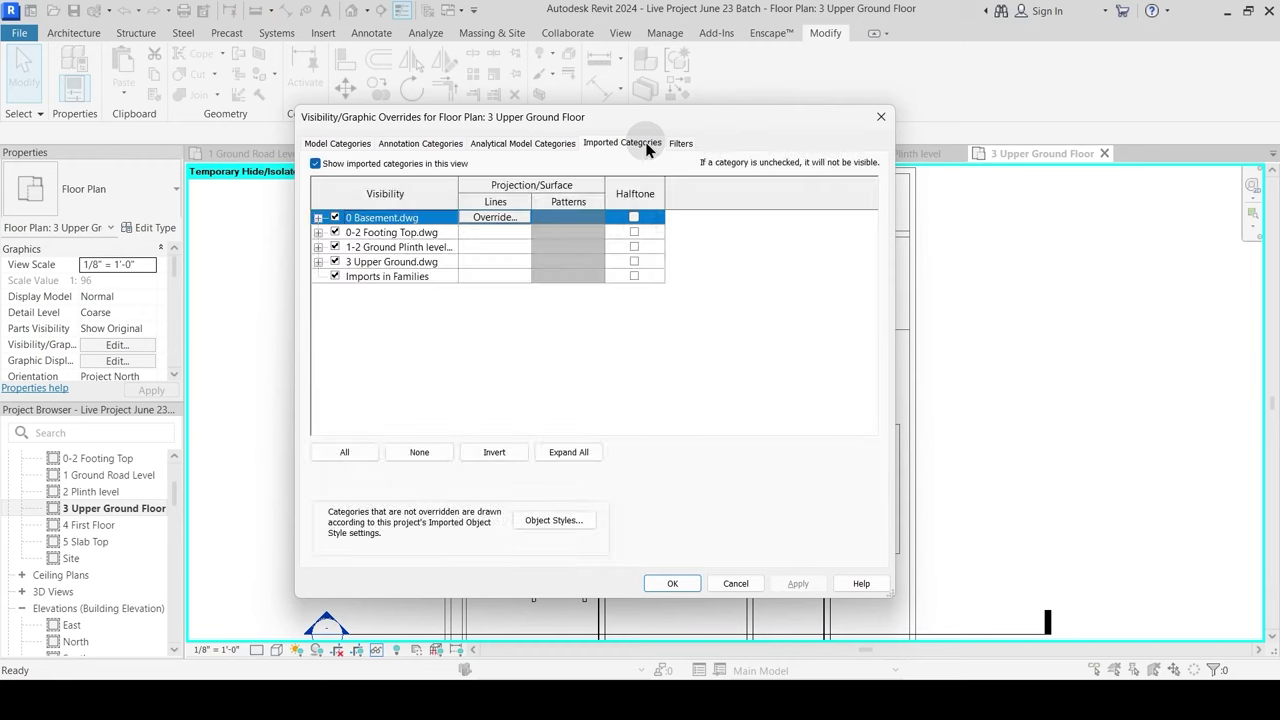
Step: Set 0-2 Footing Top, ground plinth, 3 Upper Ground and Imports in Families to Halftone
left_click(633, 231)
left_click(633, 246)
left_click(633, 261)
left_click(633, 276)
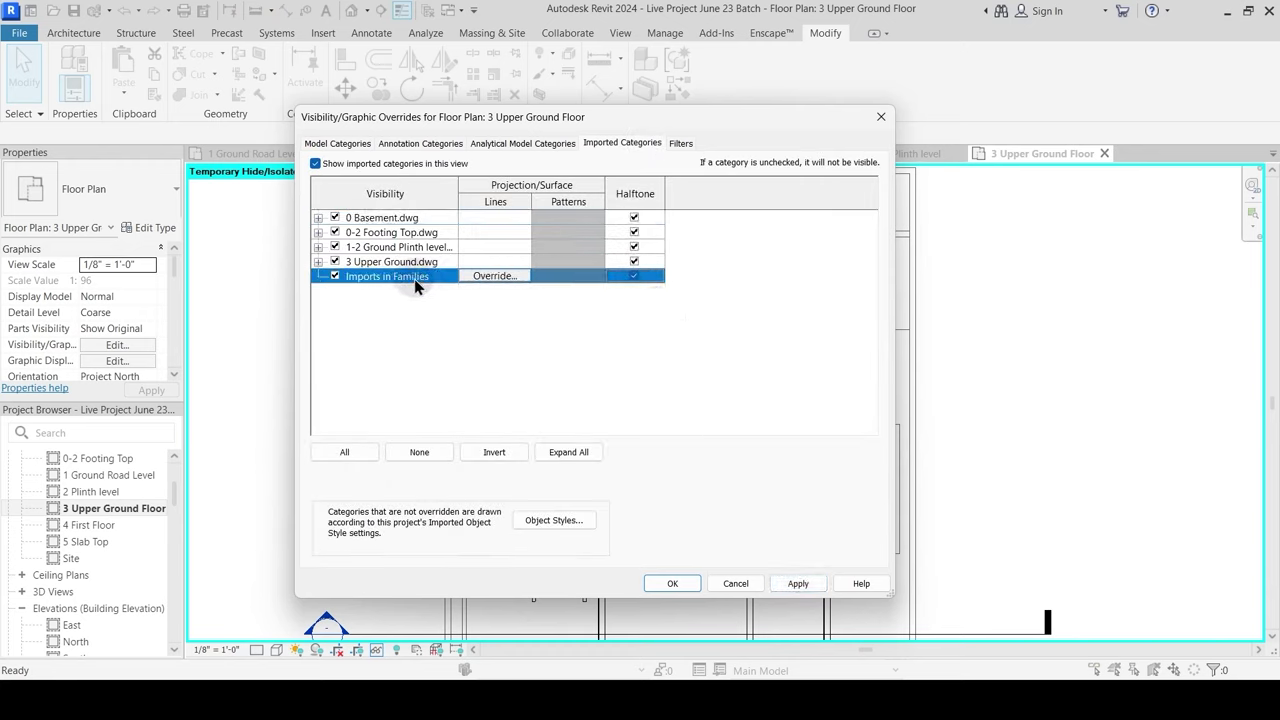
left_click(782, 588)
left_click(686, 585)
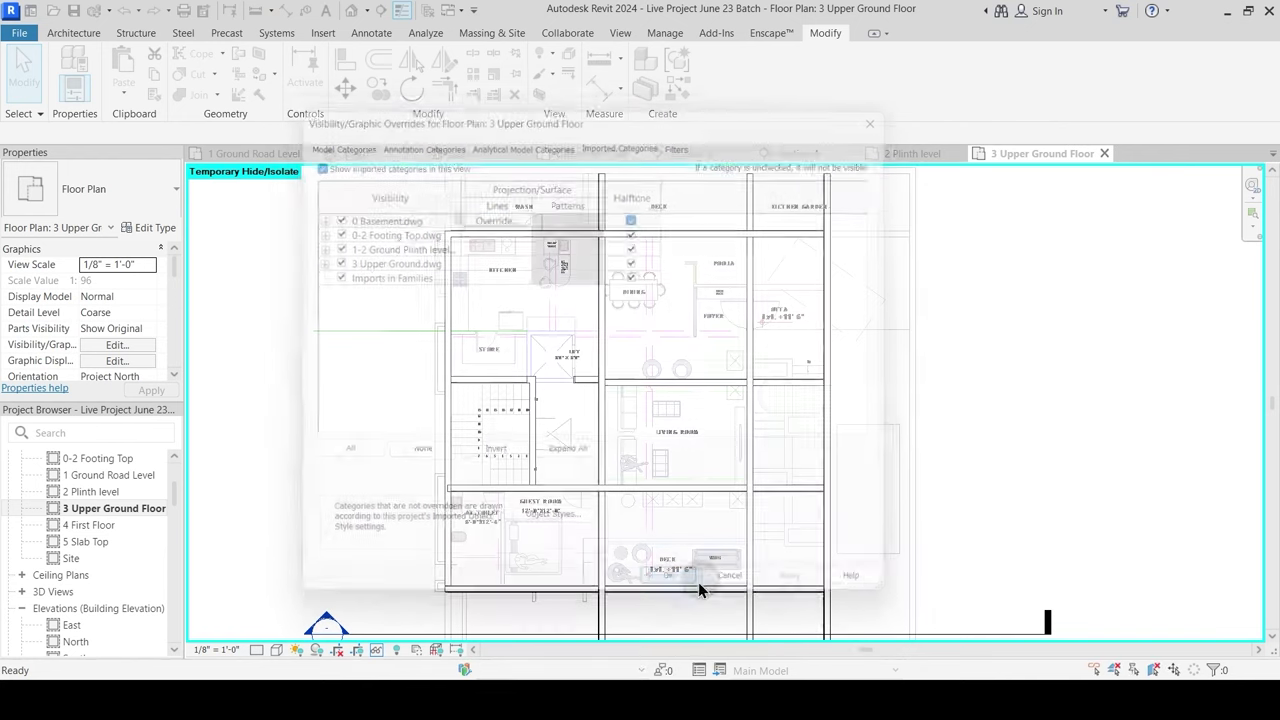
scroll(523, 381, "up", 1)
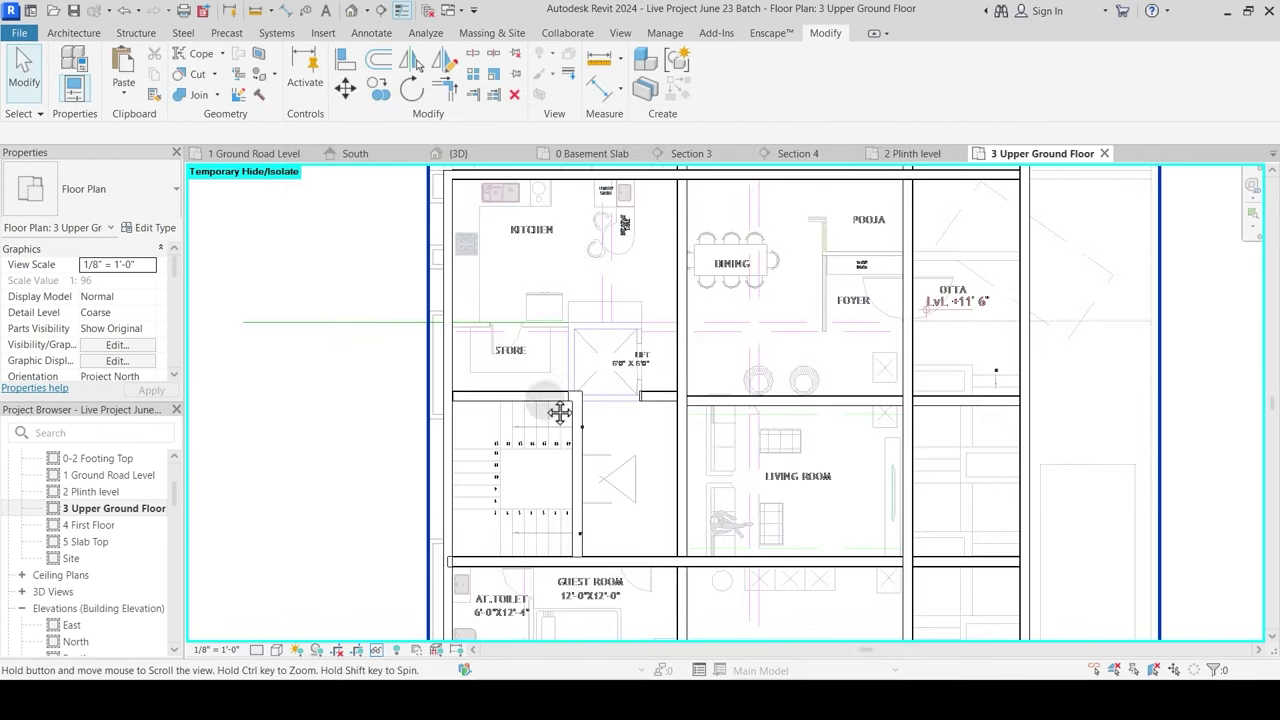
Step: Reset Temporary Hide so the hidden wall stub and beam show again
scroll(560, 400, "up", 1)
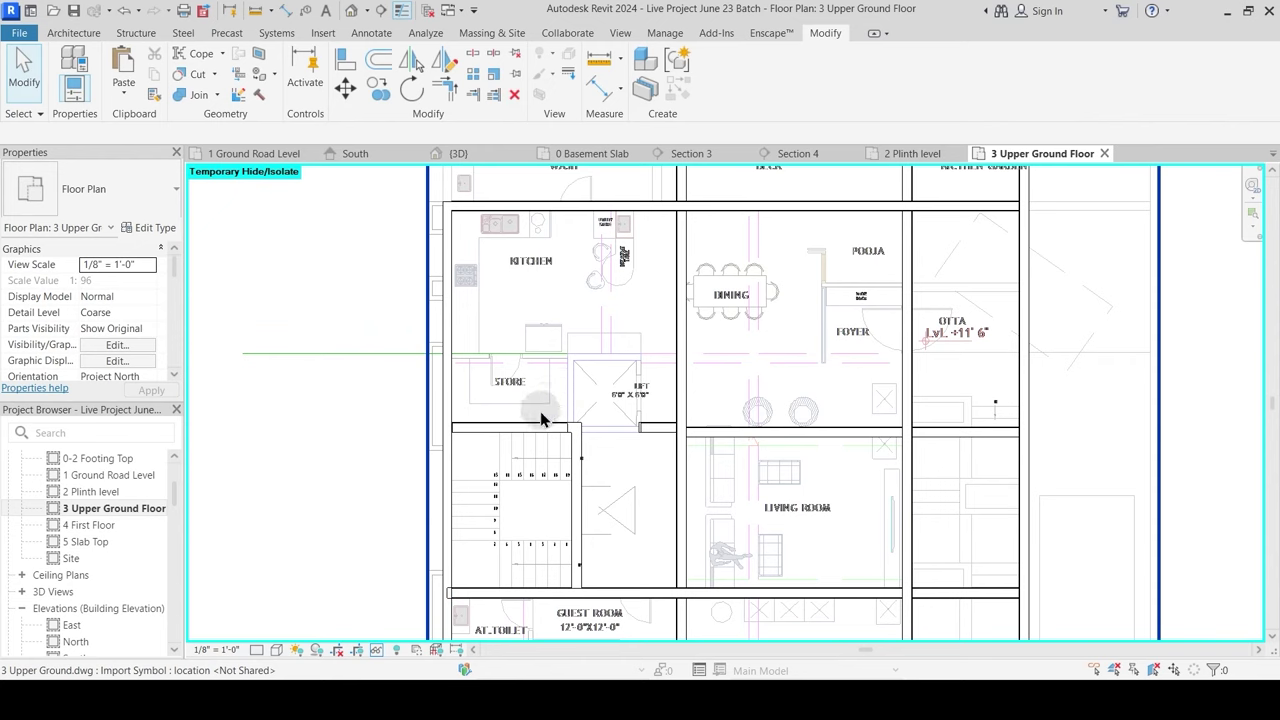
middle_click_drag(540, 411, 559, 423)
key("r")
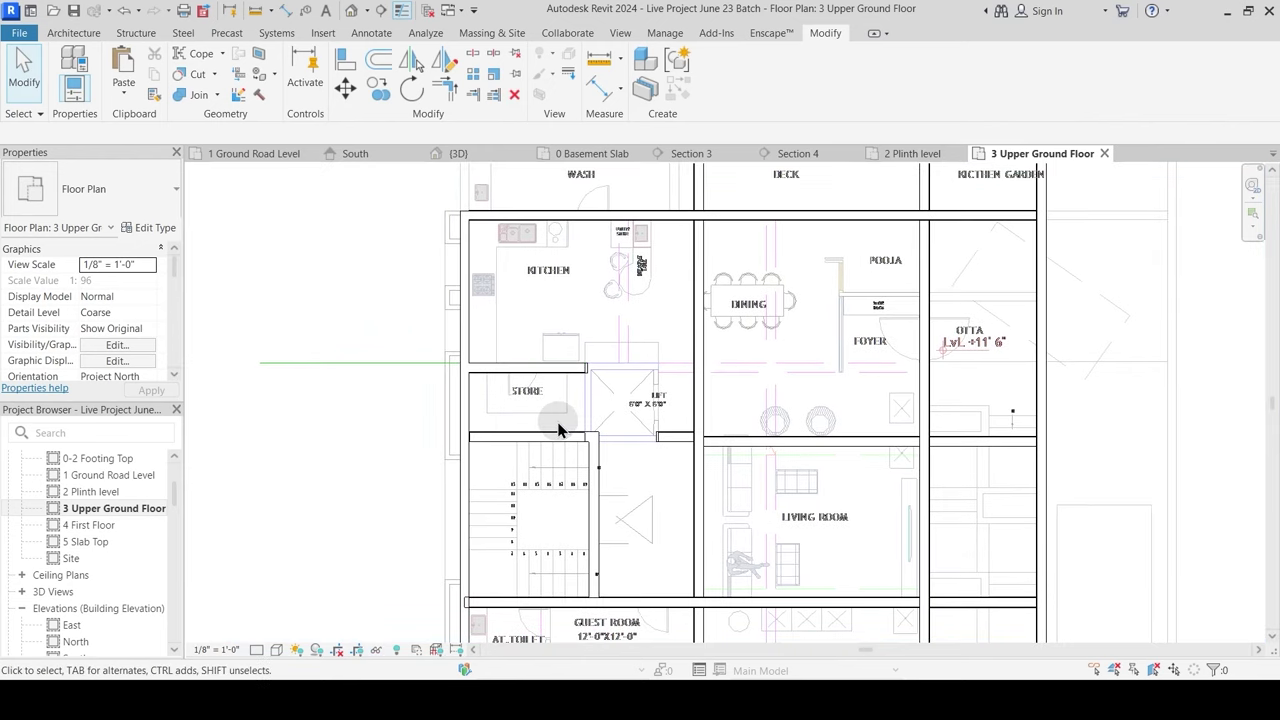
scroll(640, 400, "down", 3)
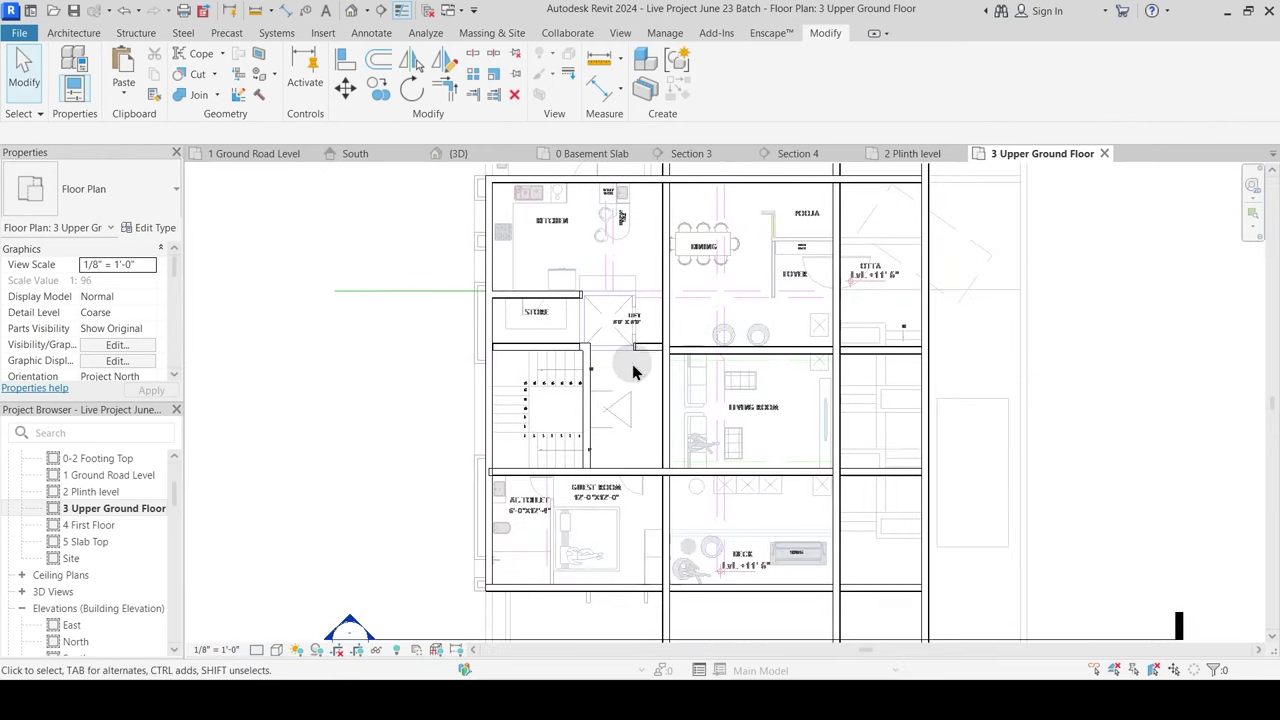
middle_click_drag(659, 329, 646, 416)
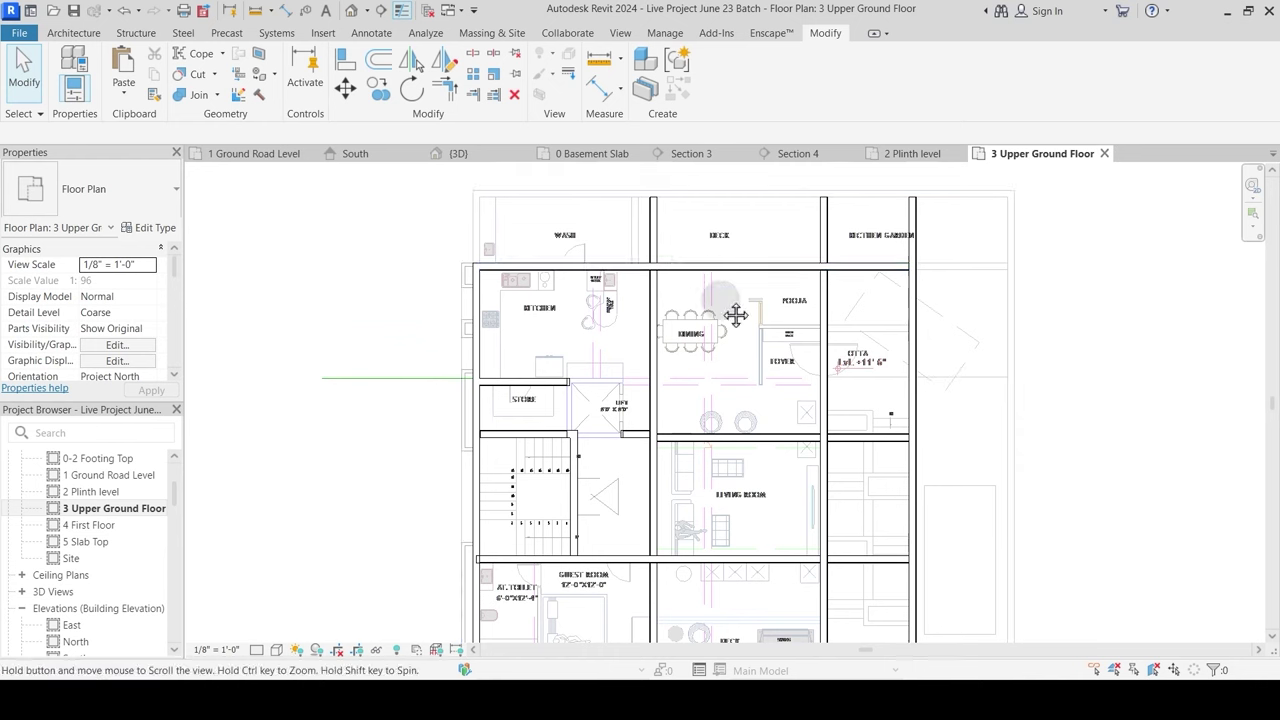
scroll(657, 277, "up", 3)
Step: Inspect the walls and beams between the Wash, Deck and Kitchen Garden
left_click(651, 272)
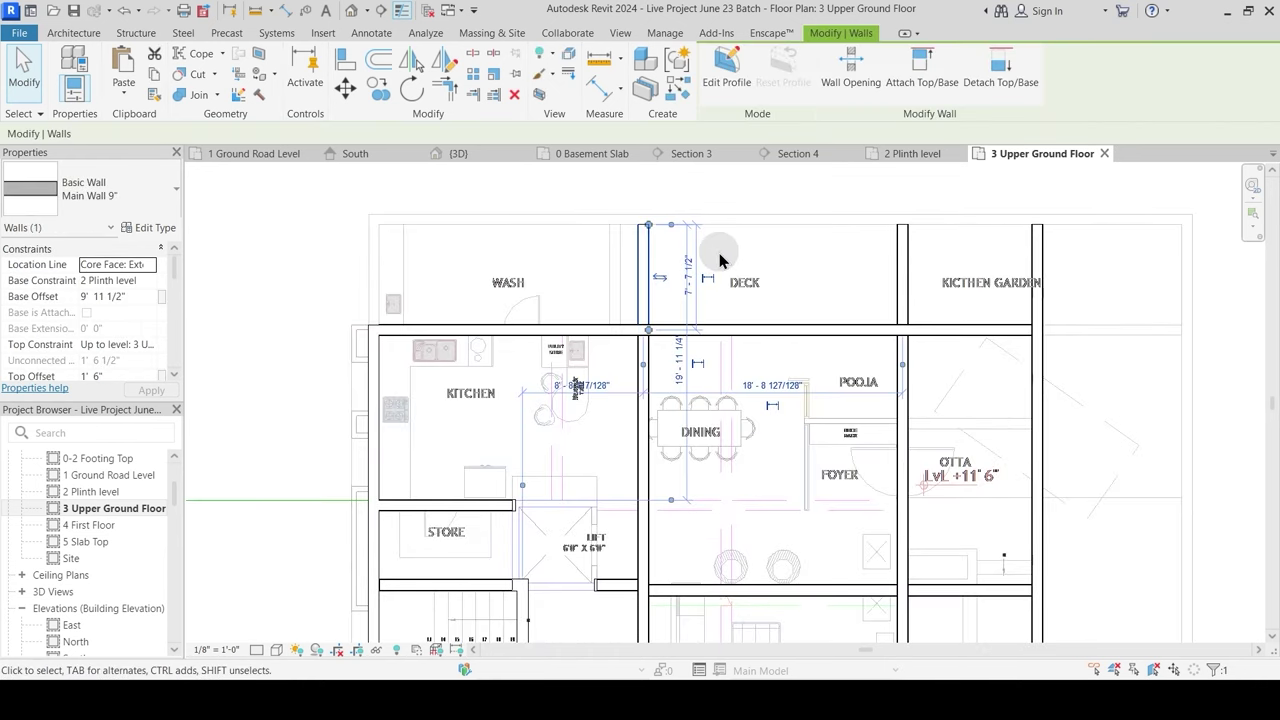
scroll(636, 245, "up", 2)
left_click(632, 252)
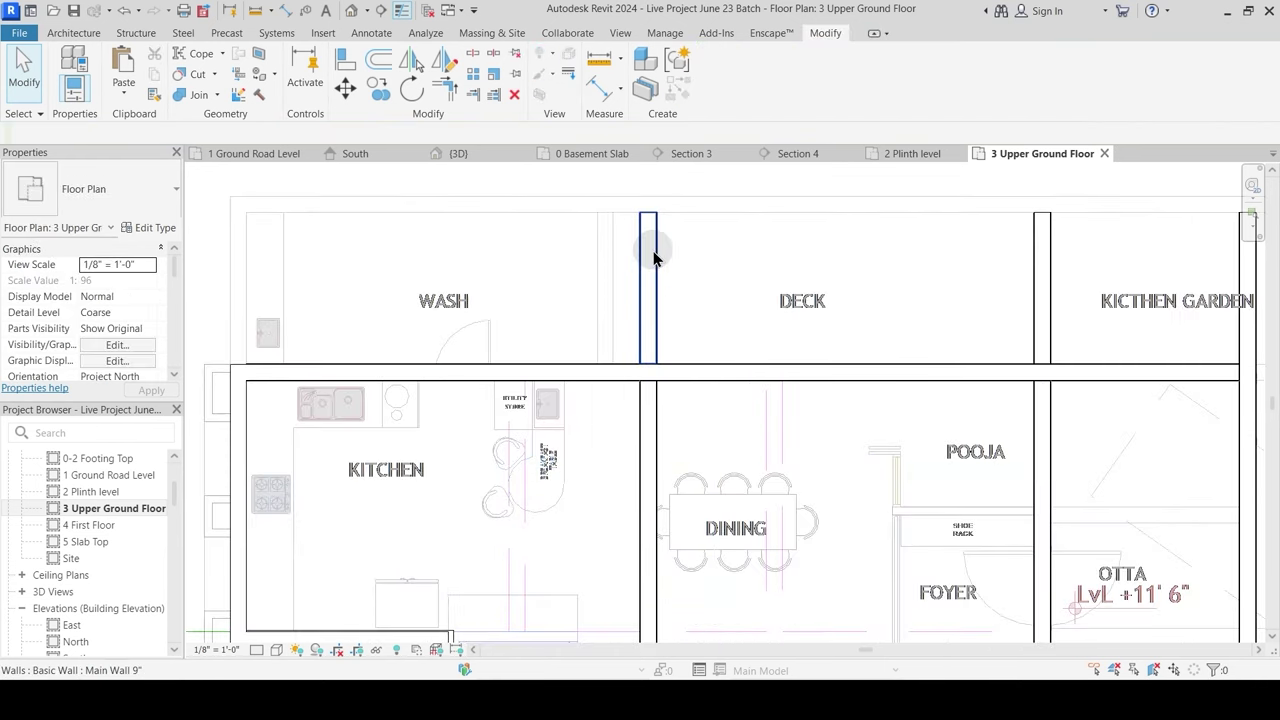
left_click(651, 258)
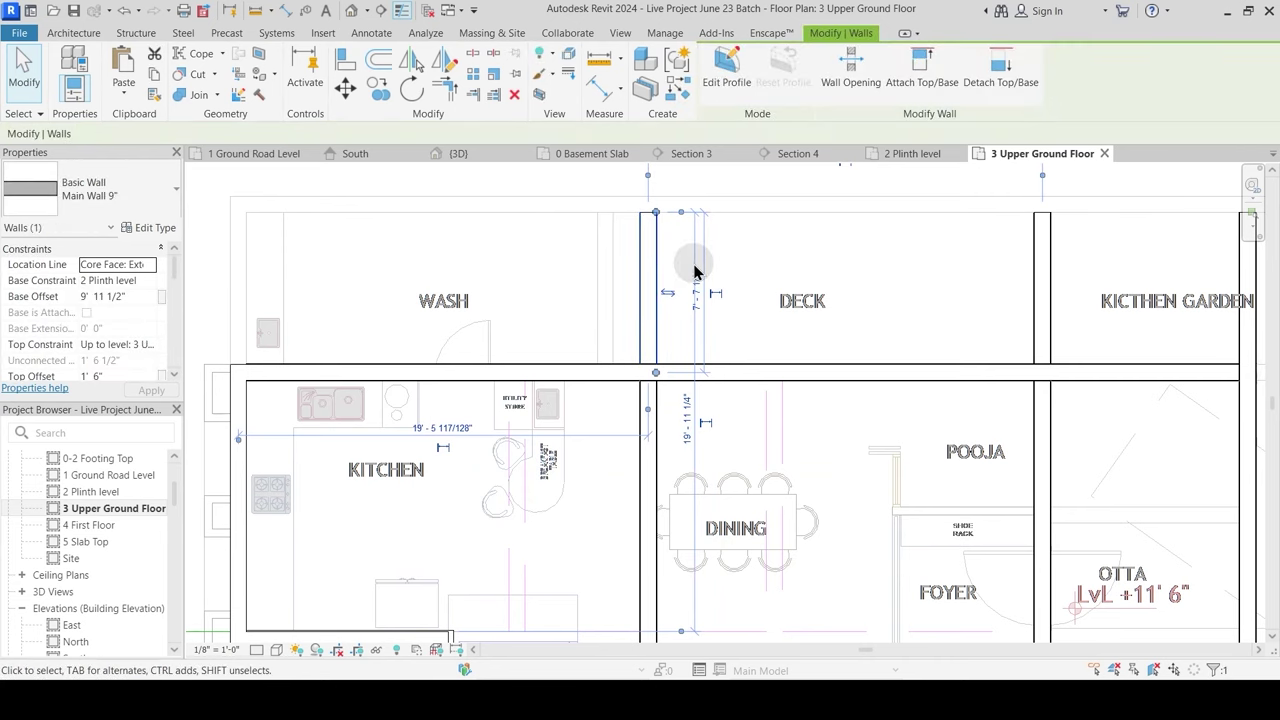
left_click(690, 273)
left_click(660, 271)
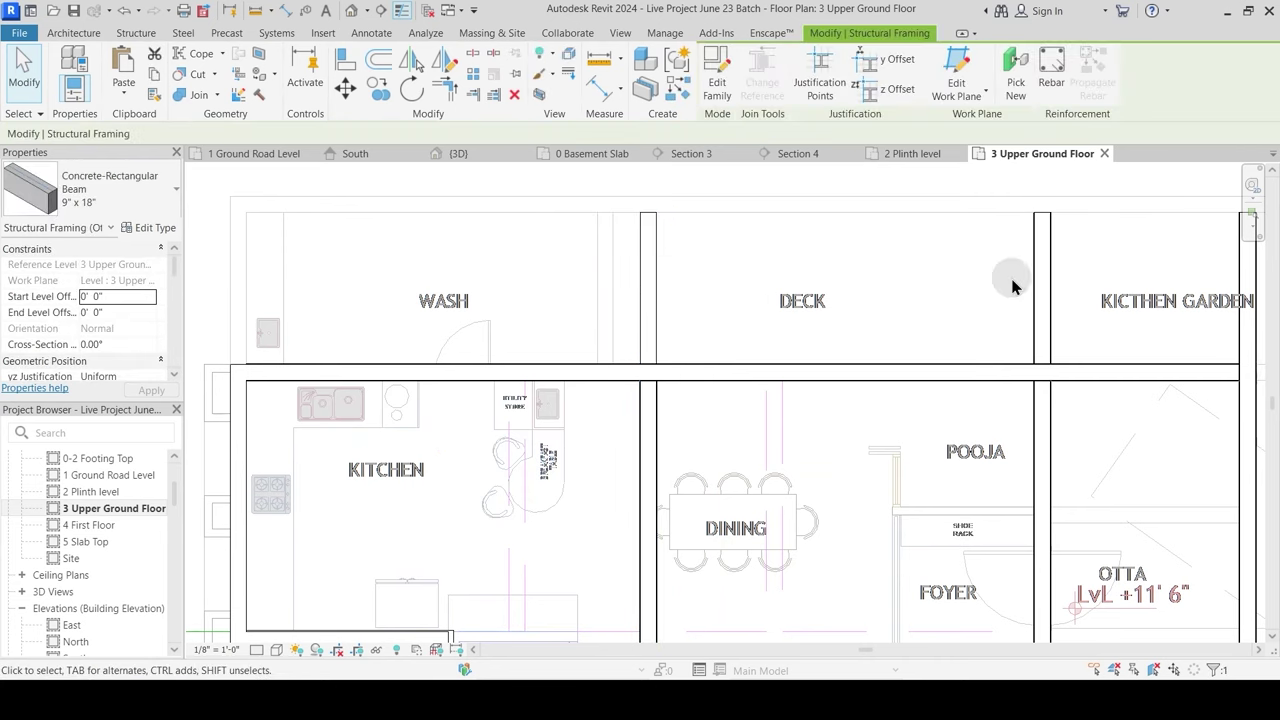
left_click(1015, 281)
left_click(1048, 279)
middle_click_drag(904, 300, 510, 336)
Step: Temporarily hide the horizontal wall below the Deck
left_click(742, 314)
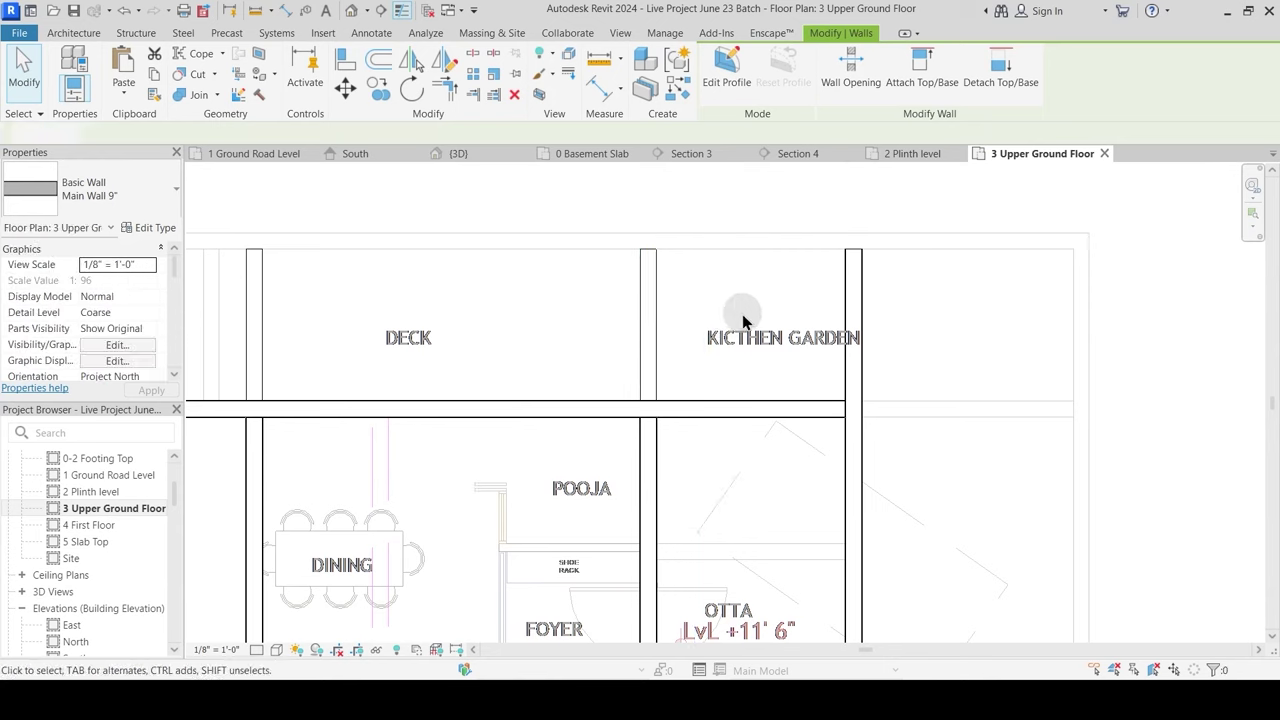
left_click(859, 298)
left_click(886, 302)
left_click(862, 308)
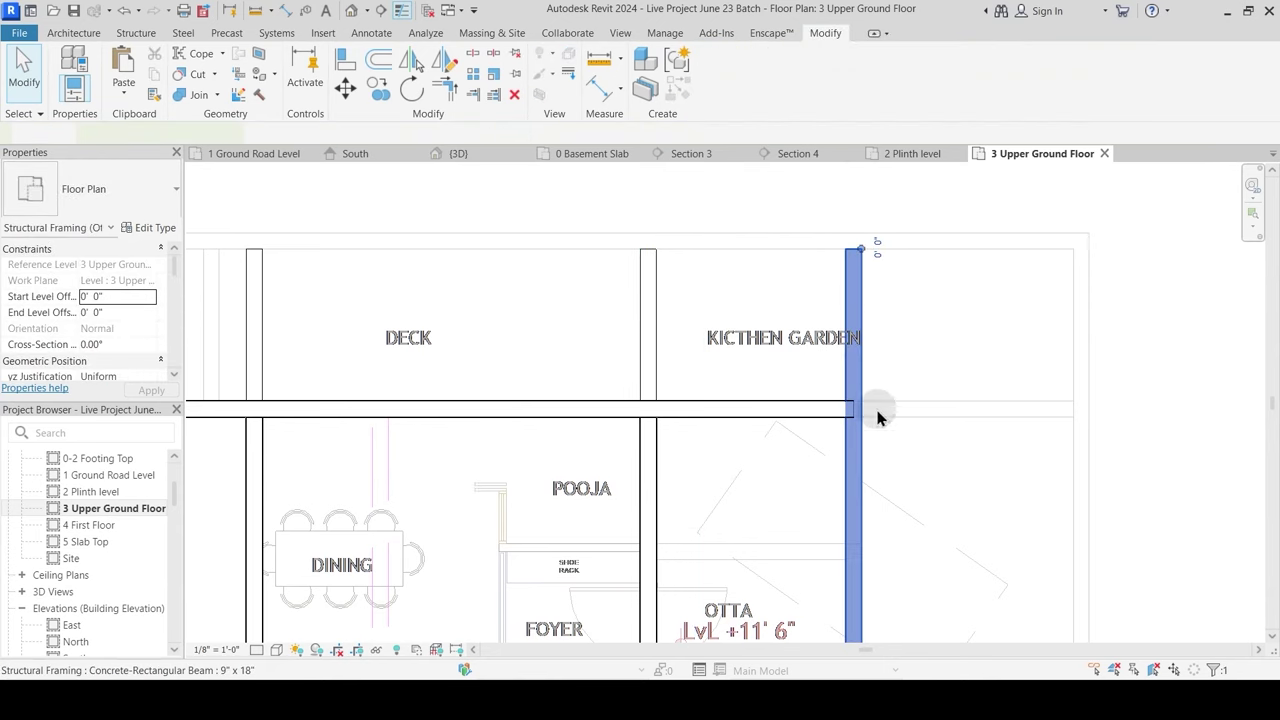
left_click(877, 414)
left_click(815, 424)
middle_click_drag(738, 476, 789, 414)
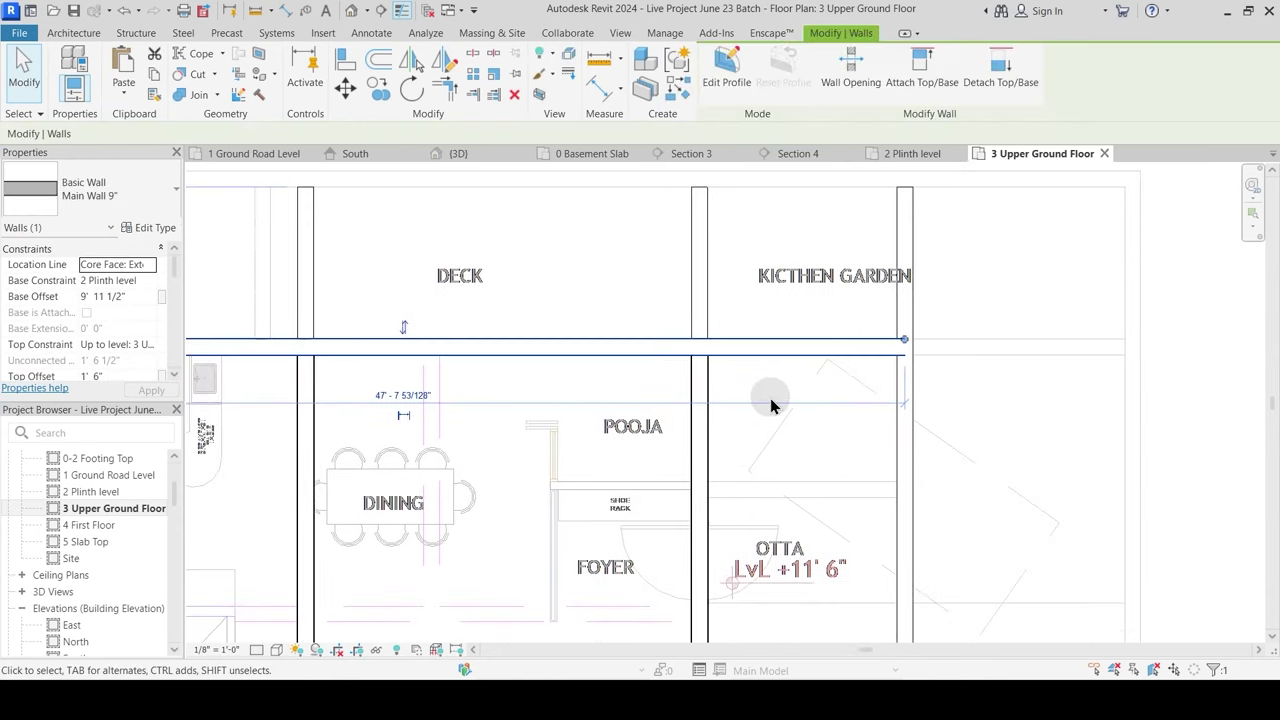
key("h")
key("h")
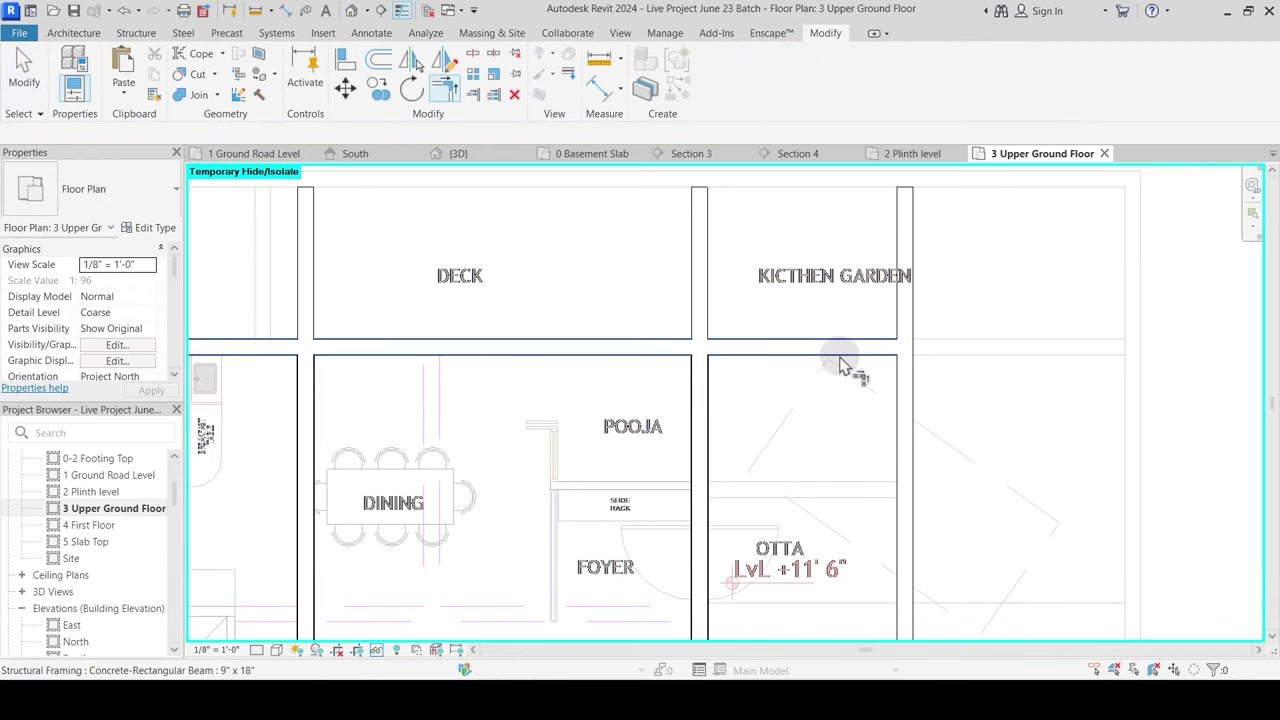
scroll(906, 400, "down", 1)
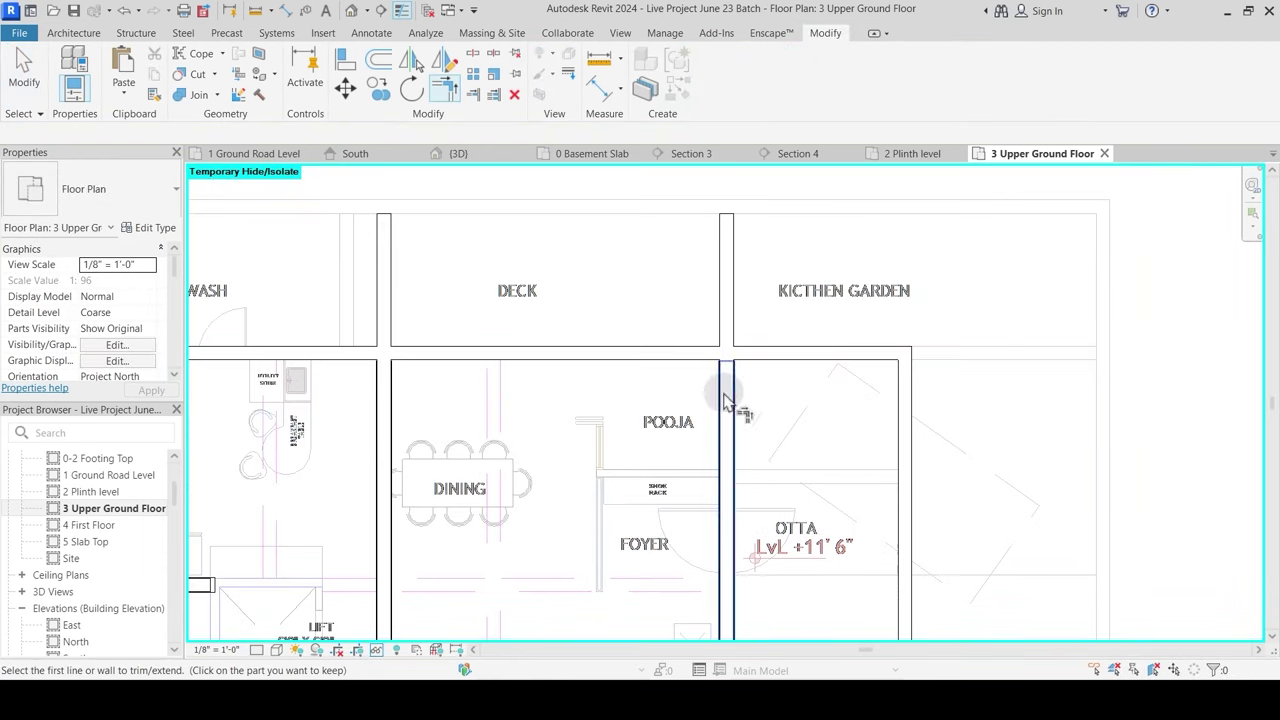
Step: Drag the Kitchen Garden and Wash vertical beam ends down to the wall line
left_click(731, 318)
left_click_drag(736, 266, 736, 354)
left_click(557, 330)
middle_click_drag(448, 305, 716, 288)
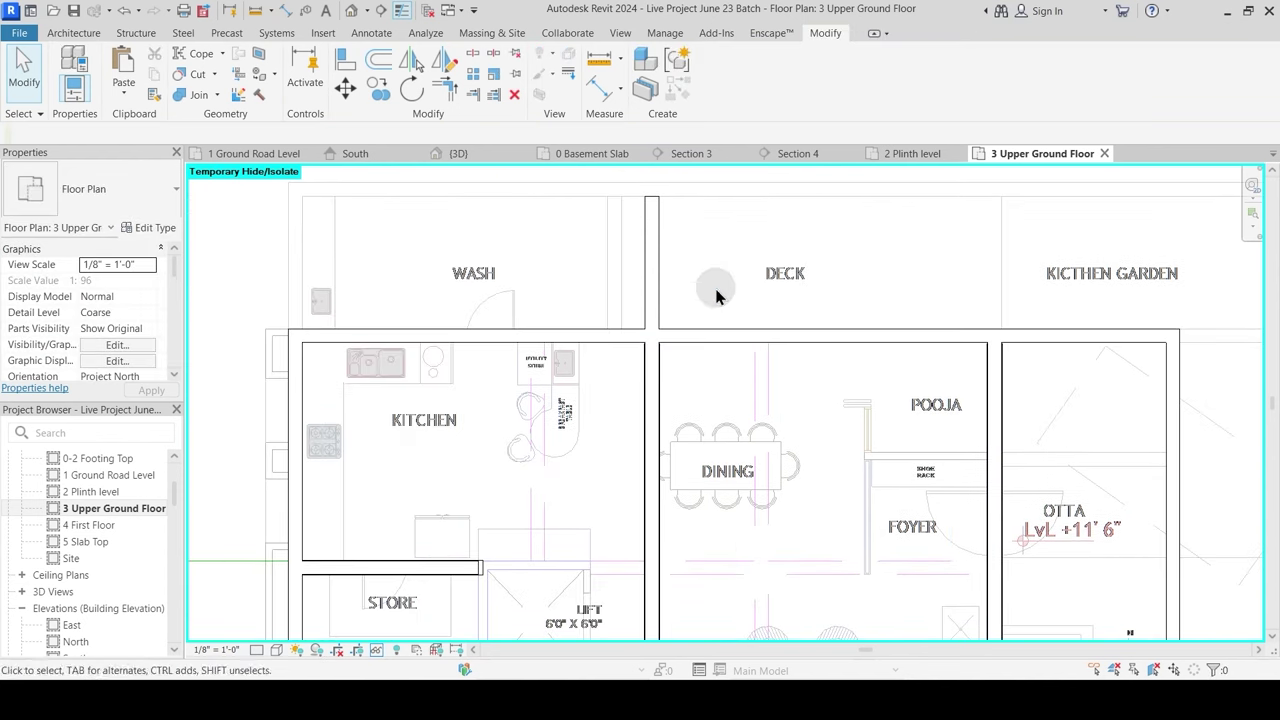
left_click(657, 263)
left_click_drag(663, 194, 652, 335)
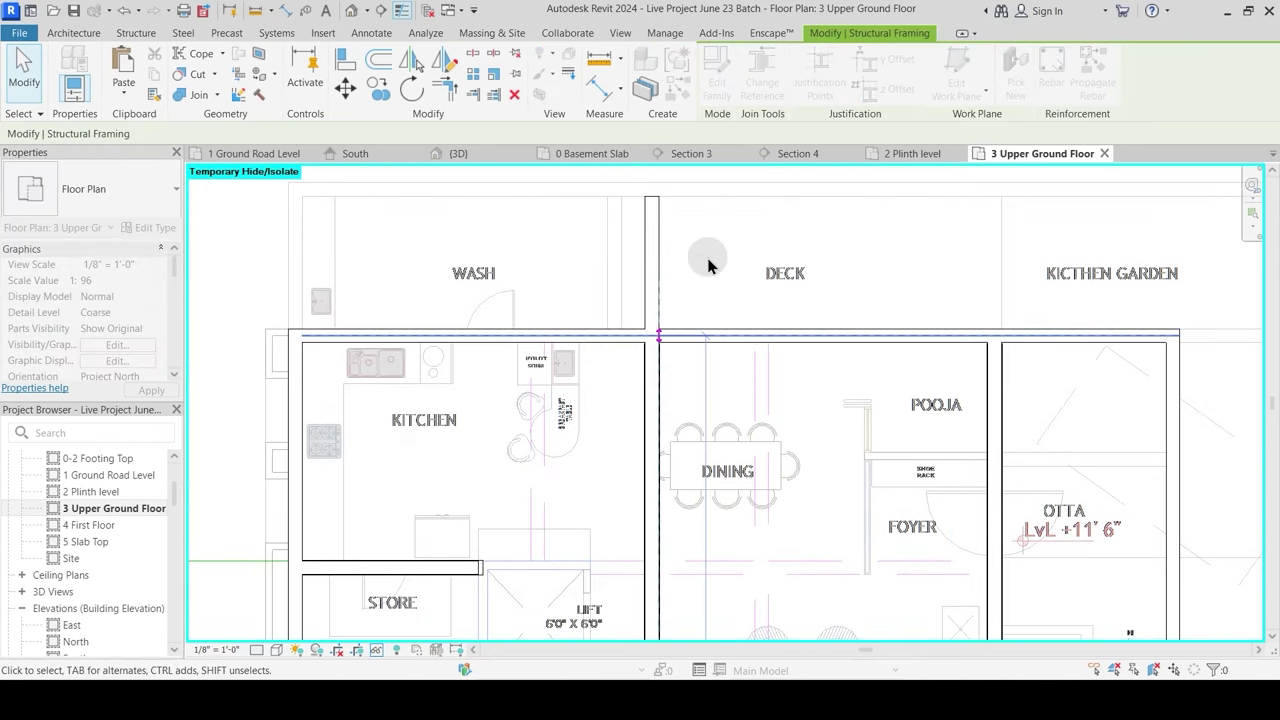
key("Escape")
Step: Reset Temporary Hide so all walls show again over the halftone drawing
scroll(791, 403, "down", 2)
middle_click_drag(791, 403, 768, 375)
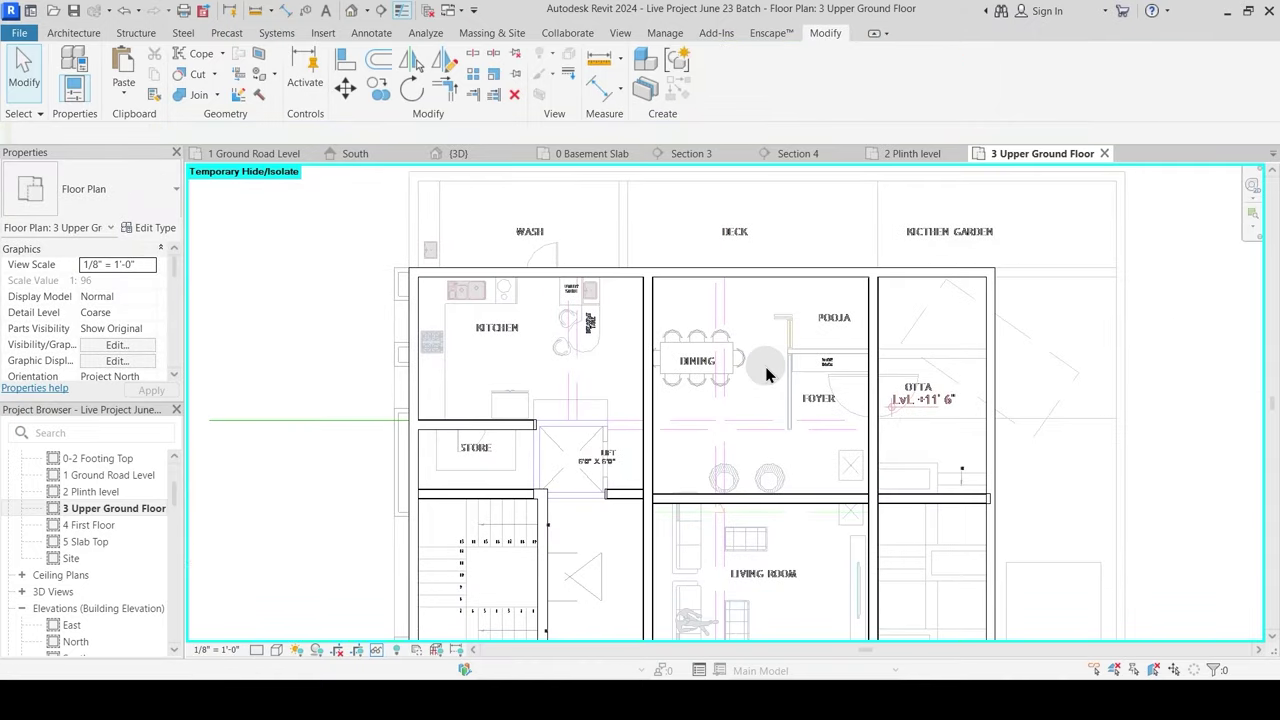
key("h")
key("r")
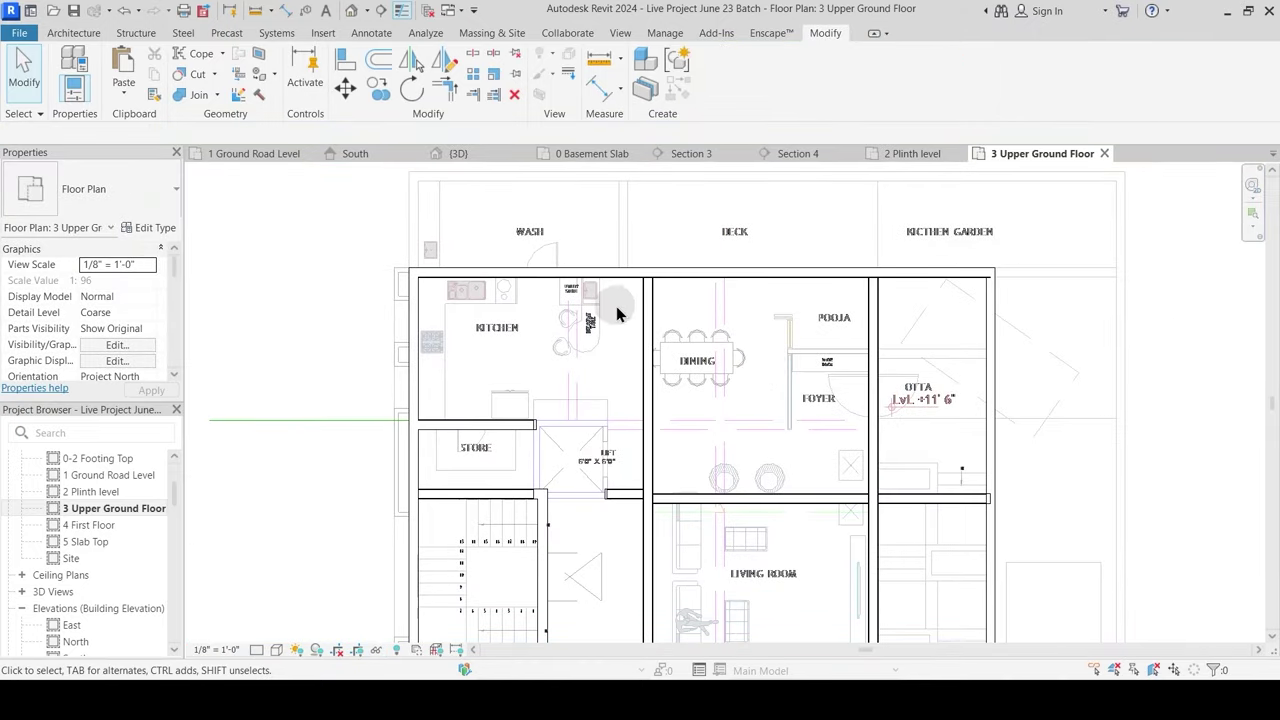
scroll(618, 303, "up", 2)
Step: Pull the wall above the living room and its beam left so both end at the same point
scroll(897, 375, "down", 2)
middle_click_drag(930, 590, 655, 345)
left_click(880, 288)
scroll(759, 298, "up", 1)
scroll(759, 298, "up", 1)
key("Escape")
left_click(761, 305)
middle_click_drag(765, 340, 763, 456)
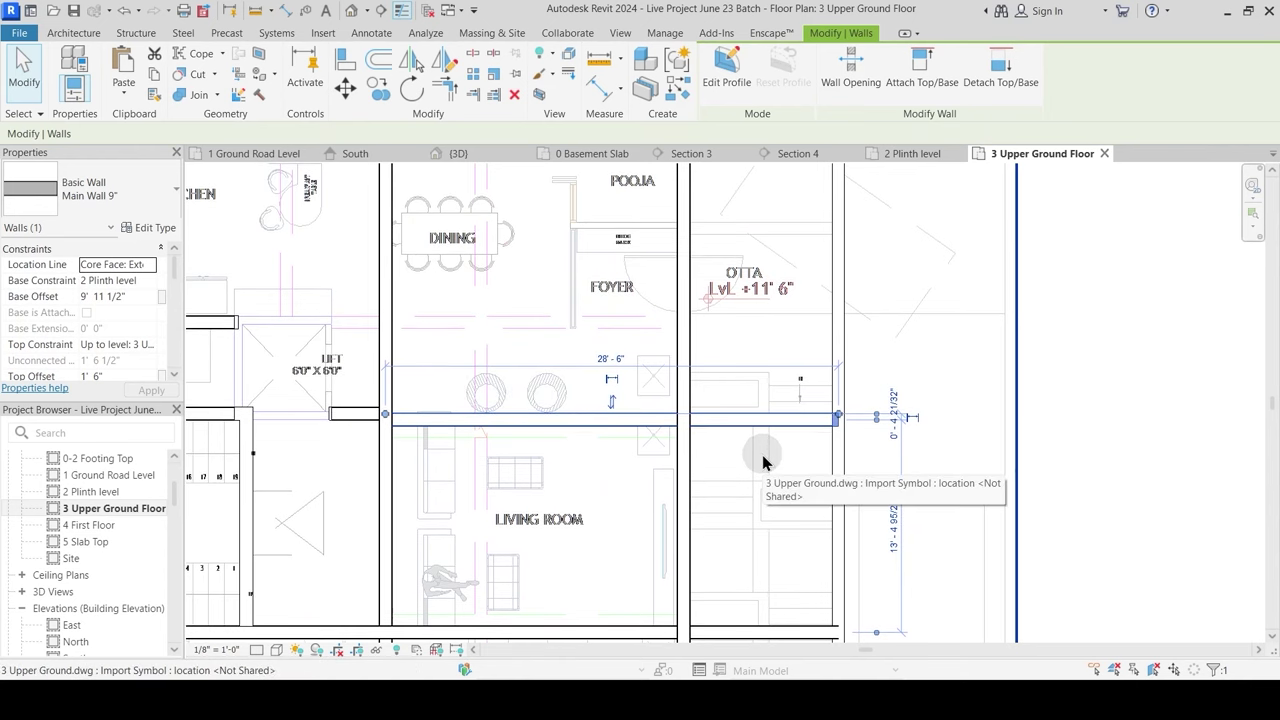
scroll(850, 416, "up", 1)
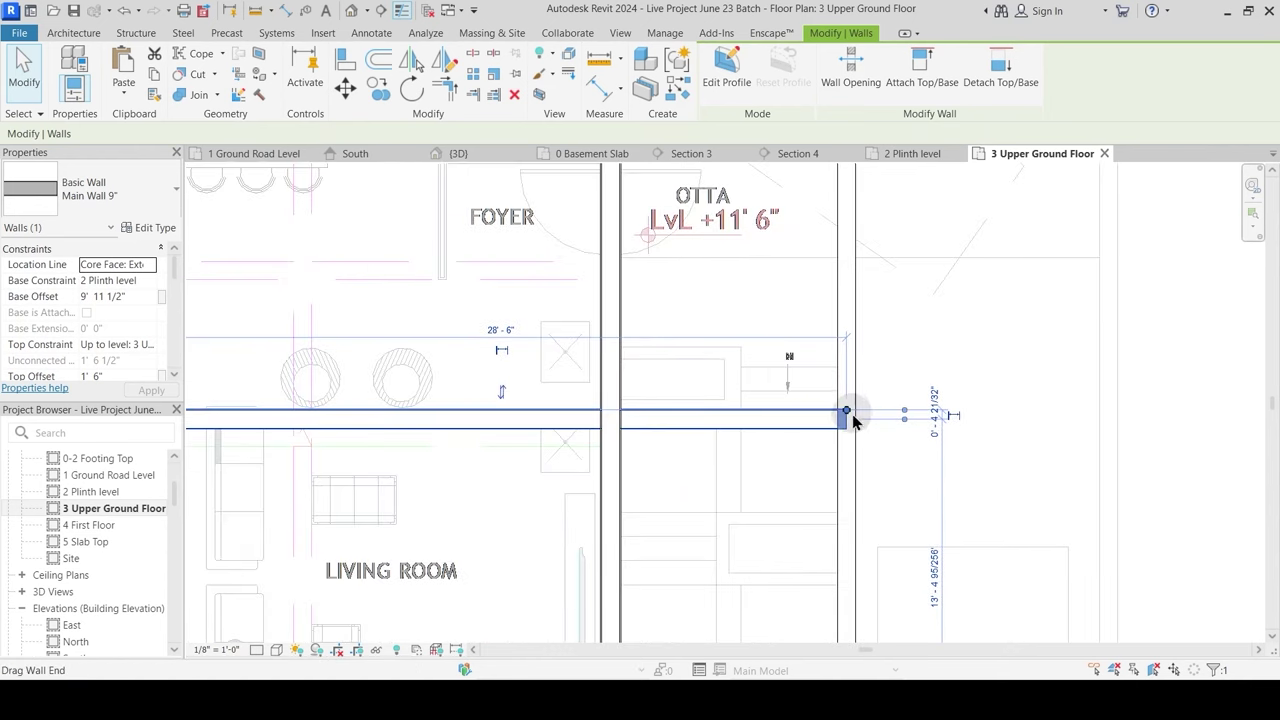
left_click_drag(852, 414, 619, 409)
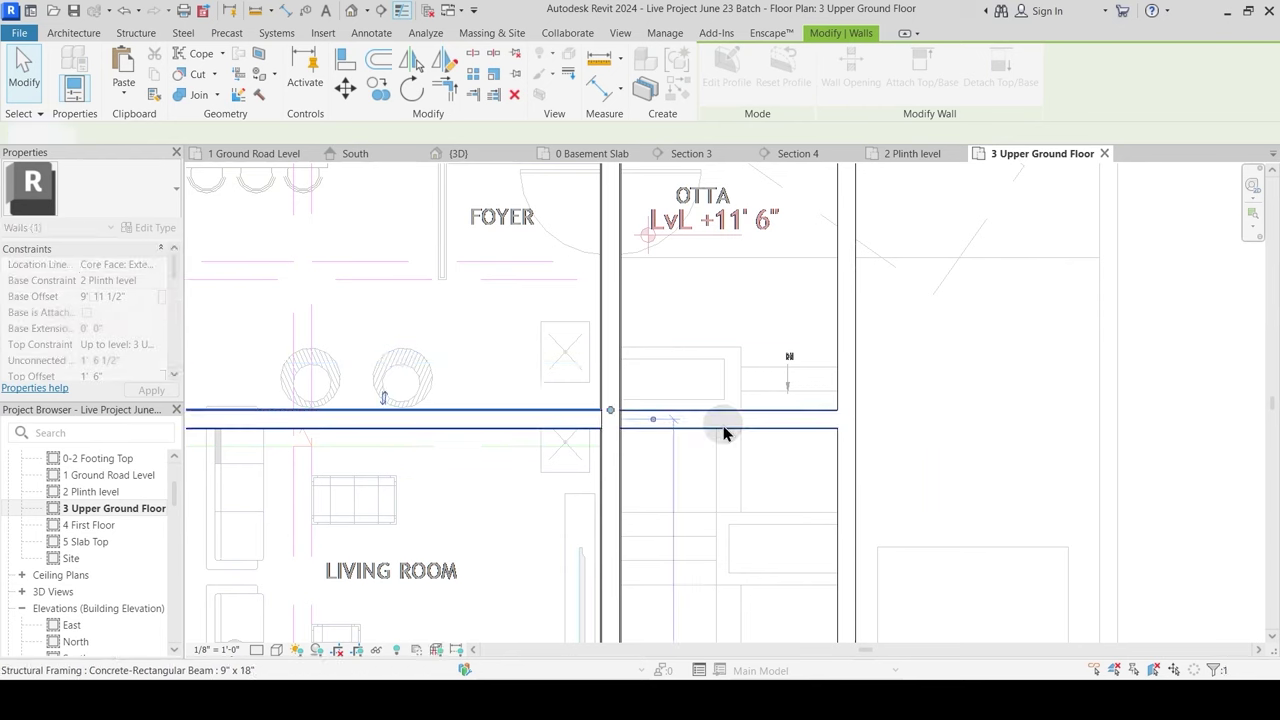
key("Escape")
left_click(790, 428)
left_click_drag(837, 428, 620, 428)
Step: Pull the lower living-room wall and its beam left to end together
scroll(688, 405, "down", 2)
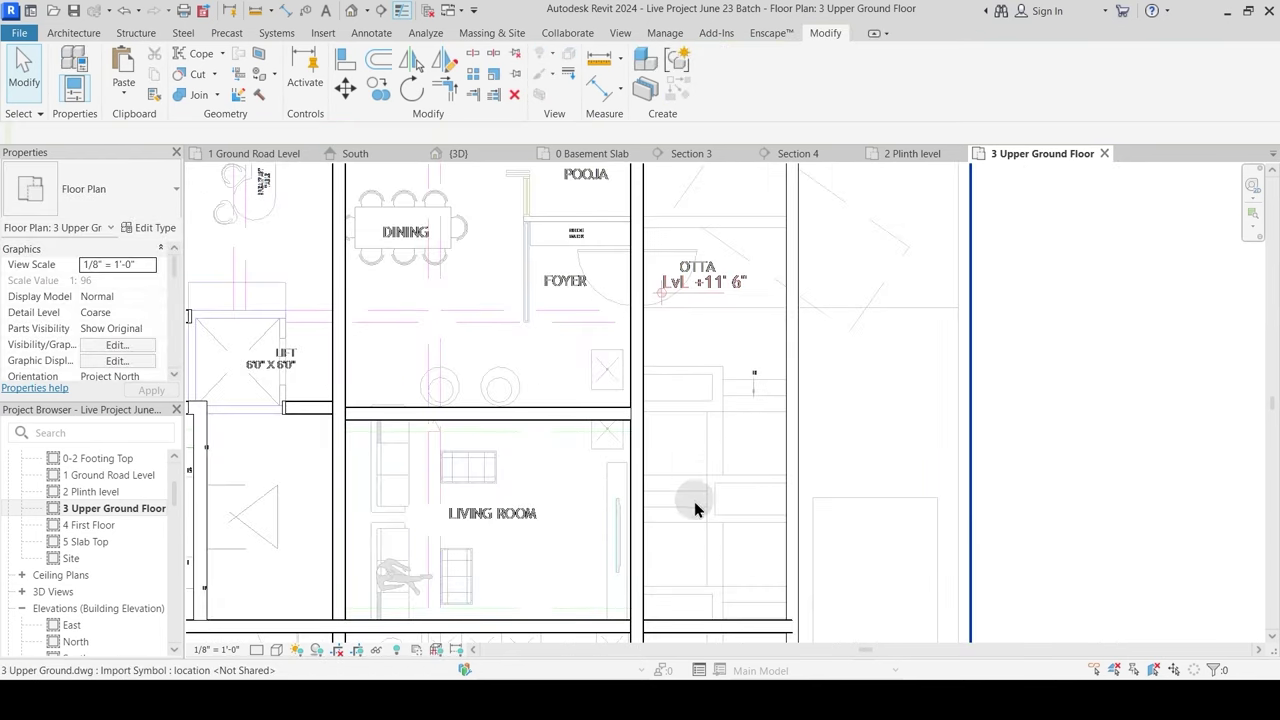
middle_click_drag(645, 590, 668, 408)
scroll(698, 448, "up", 2)
left_click(700, 453)
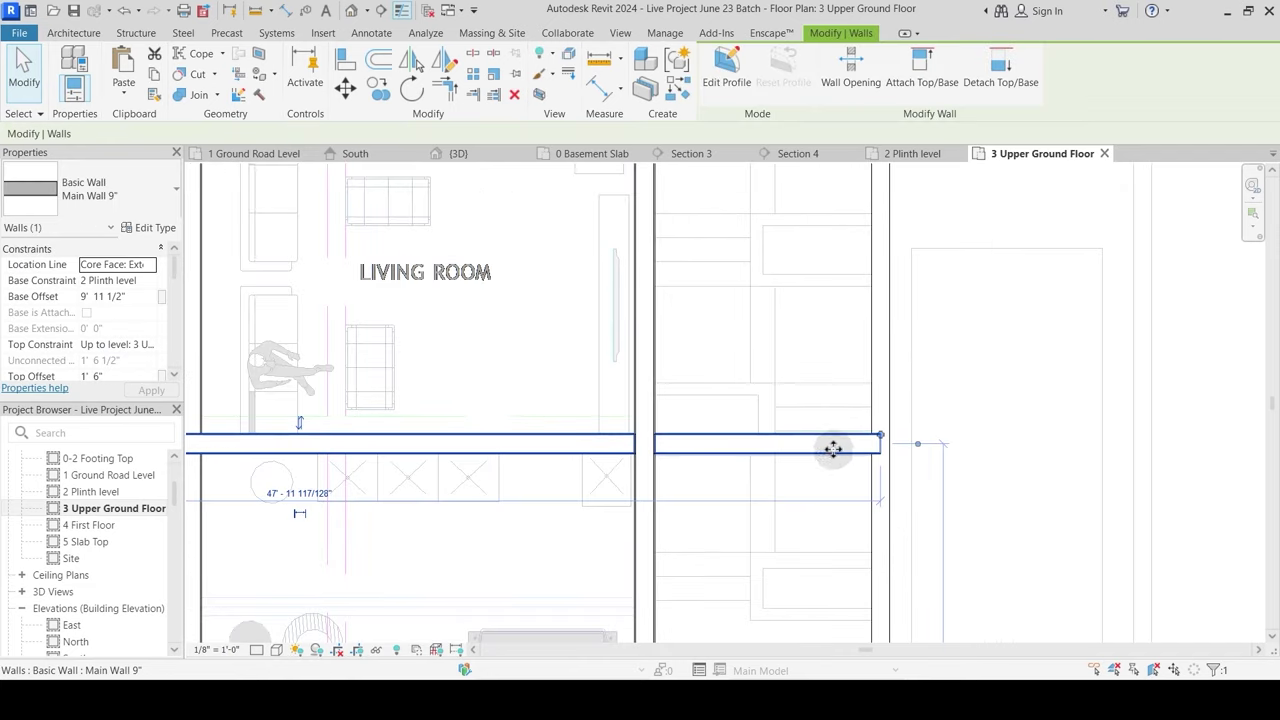
left_click_drag(880, 440, 653, 434)
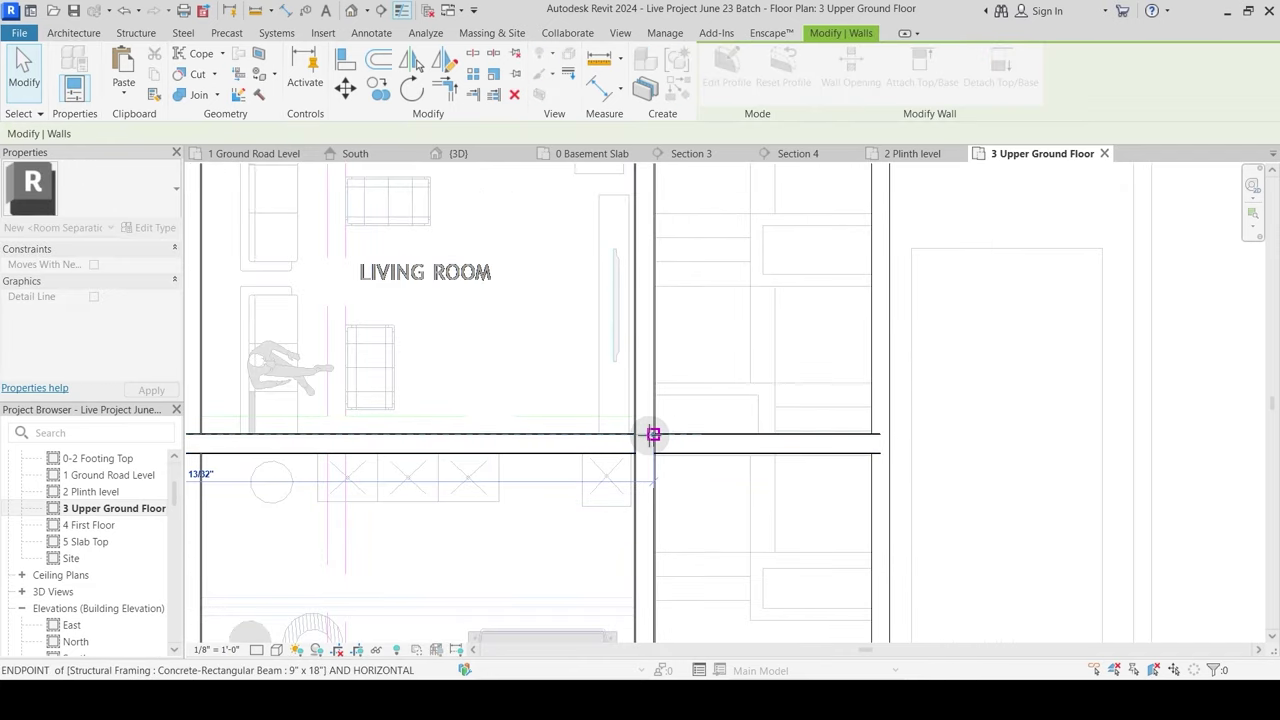
left_click(728, 462)
left_click(886, 441)
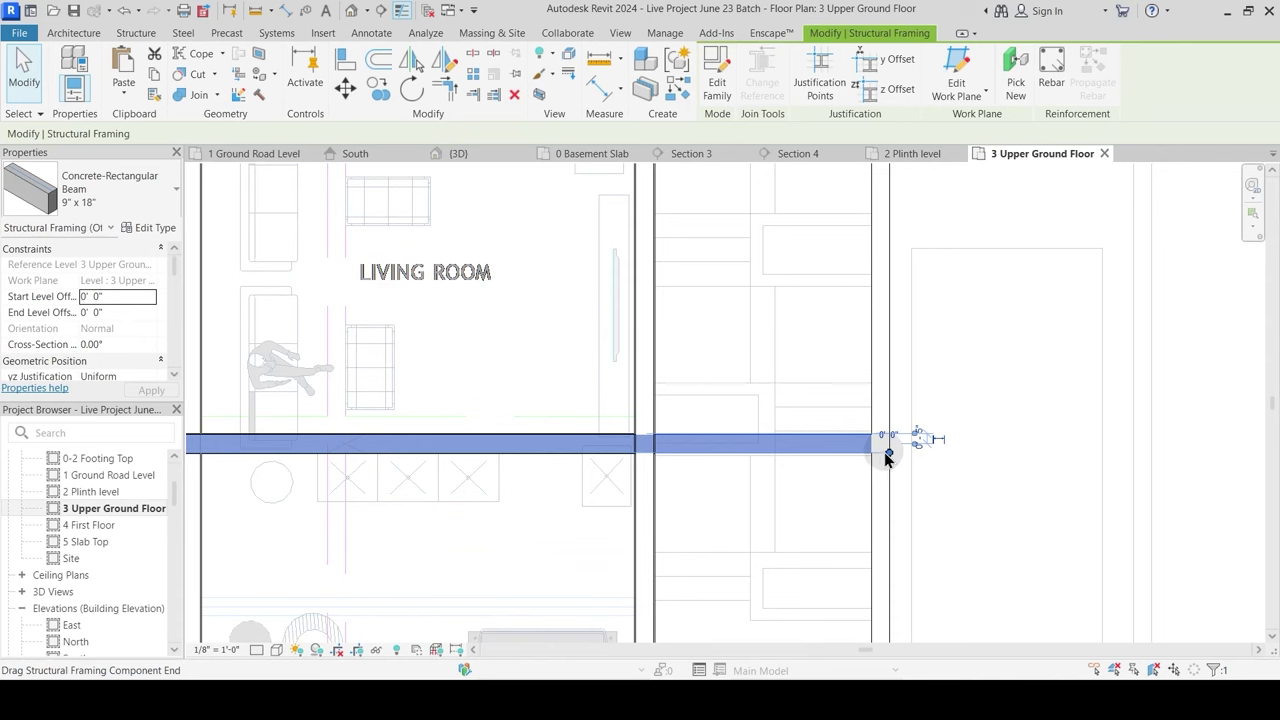
left_click_drag(886, 441, 660, 453)
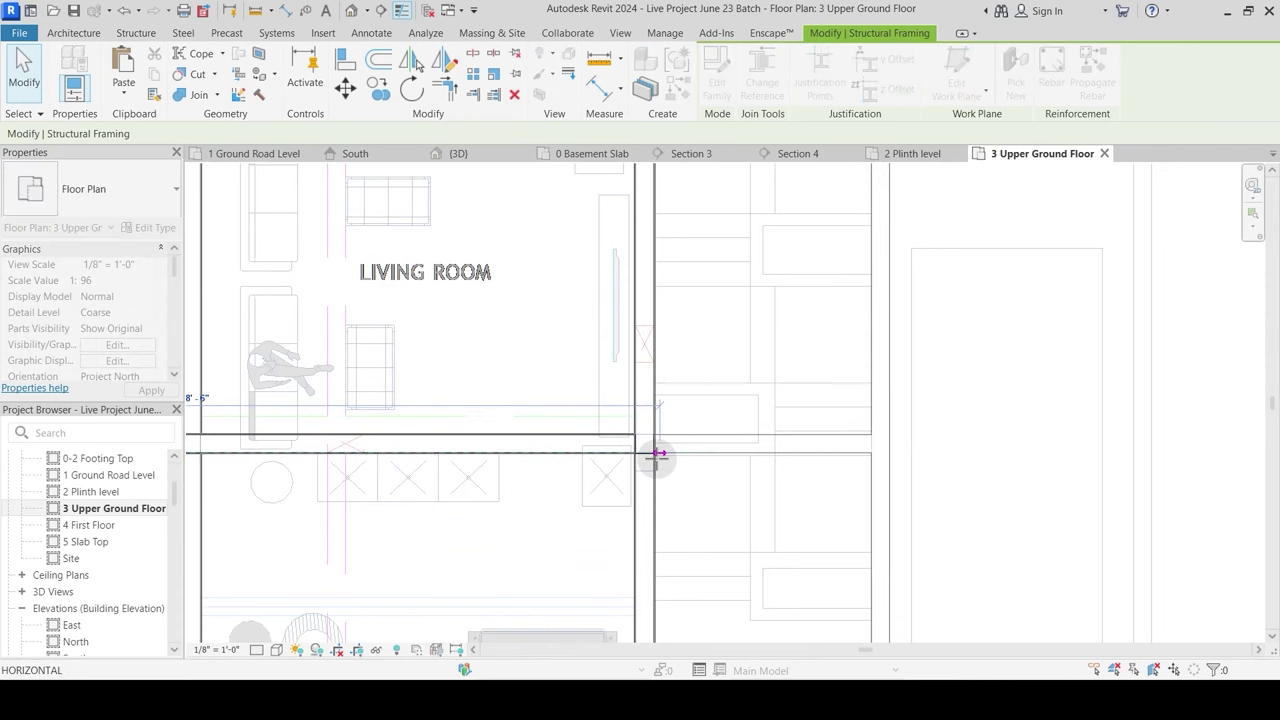
left_click(849, 470)
Step: Check the wall beside the deck, then bring the garden area into view
scroll(752, 380, "down", 2)
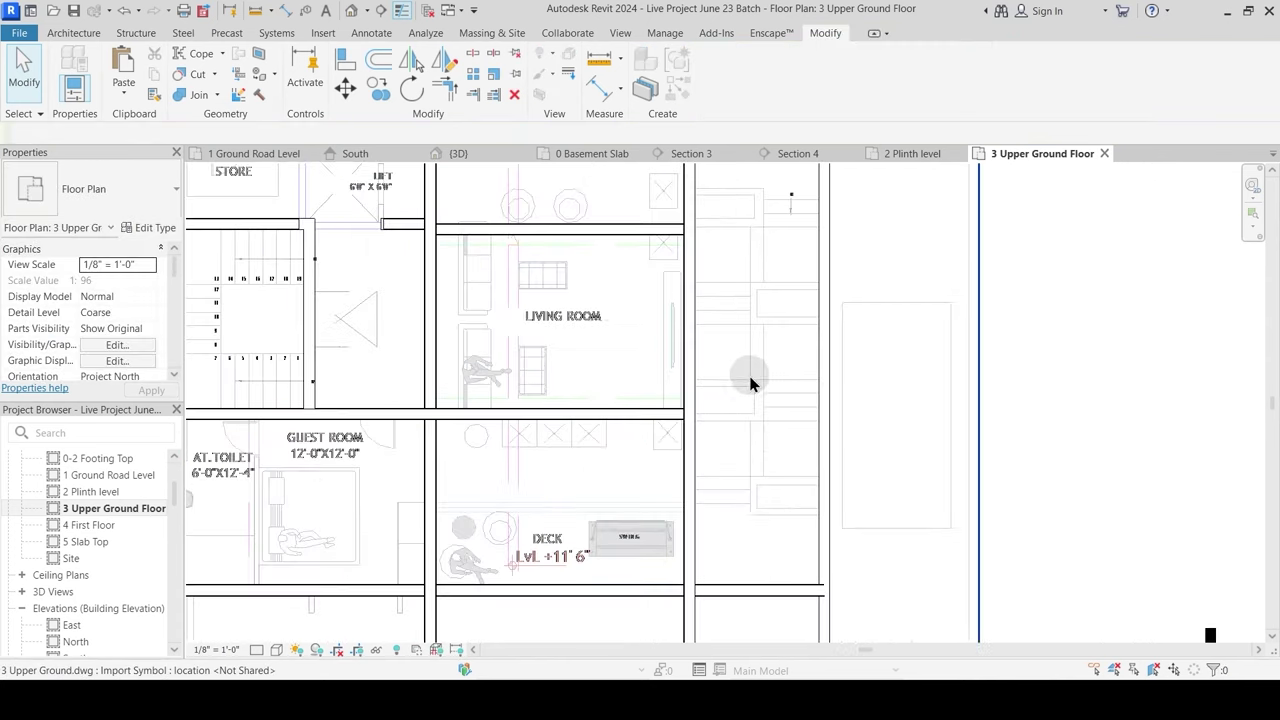
middle_click_drag(759, 468, 758, 385)
scroll(743, 523, "up", 1)
left_click(746, 513)
scroll(752, 423, "down", 2)
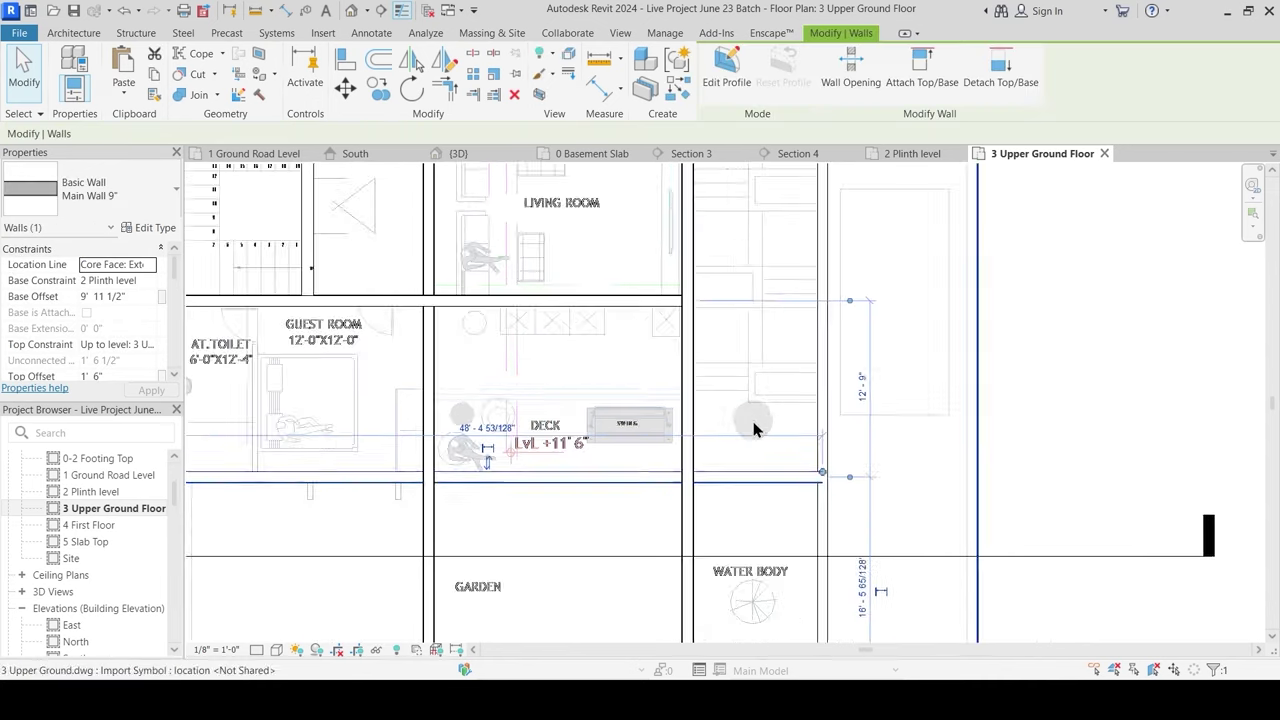
left_click(725, 476)
middle_click_drag(737, 511, 740, 391)
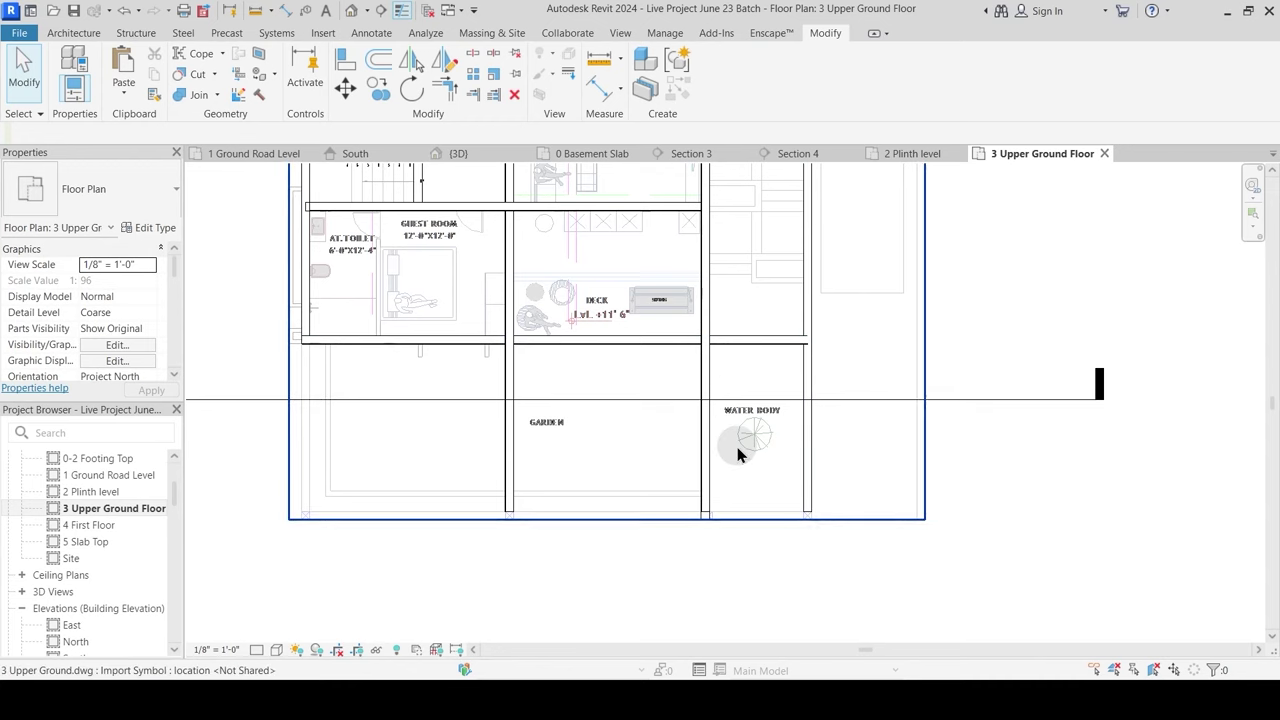
Step: Stretch the beam beside the attached toilet down along the garden's left side
middle_click_drag(647, 415, 663, 457)
middle_click_drag(516, 420, 577, 423)
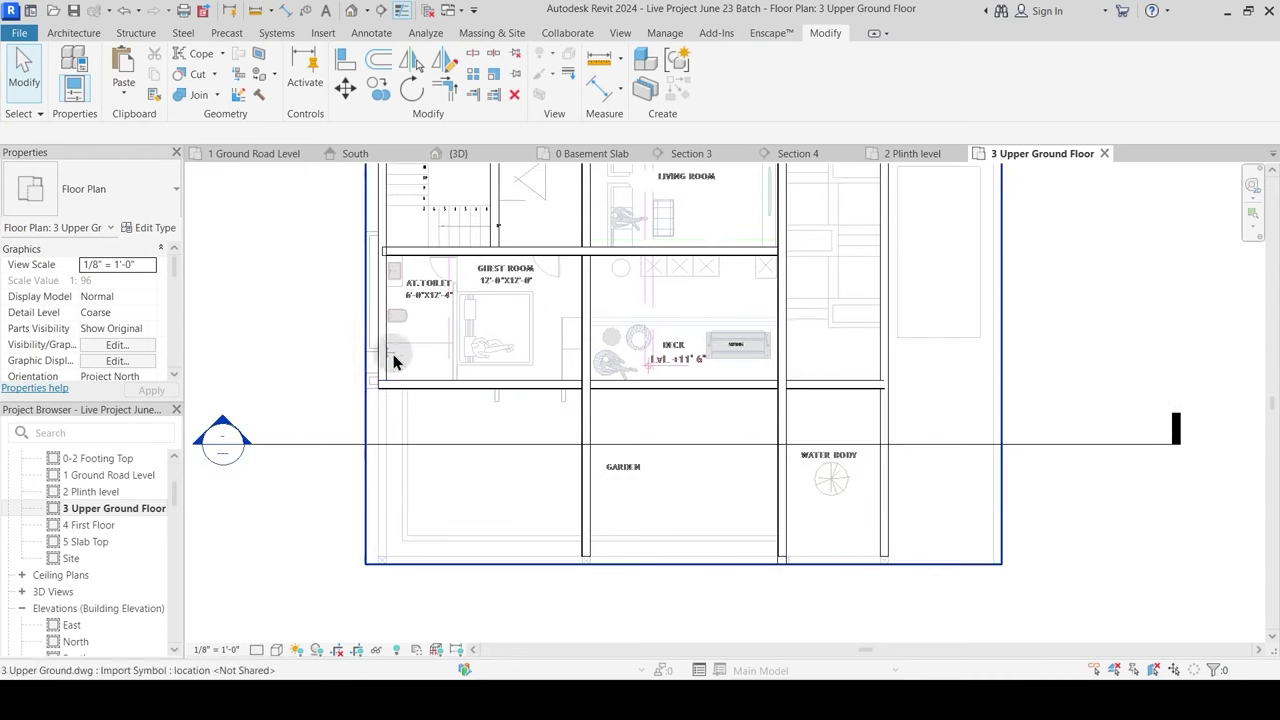
left_click(386, 360)
middle_click_drag(394, 423, 532, 352)
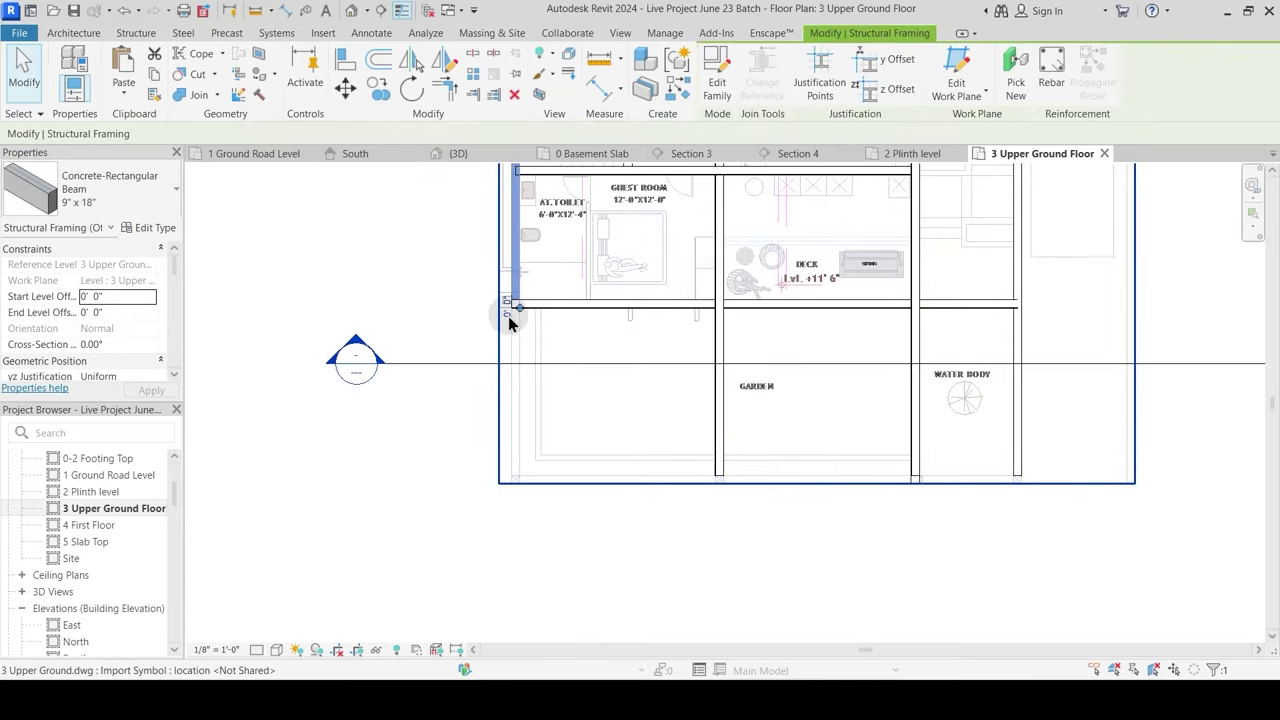
scroll(508, 316, "up", 2)
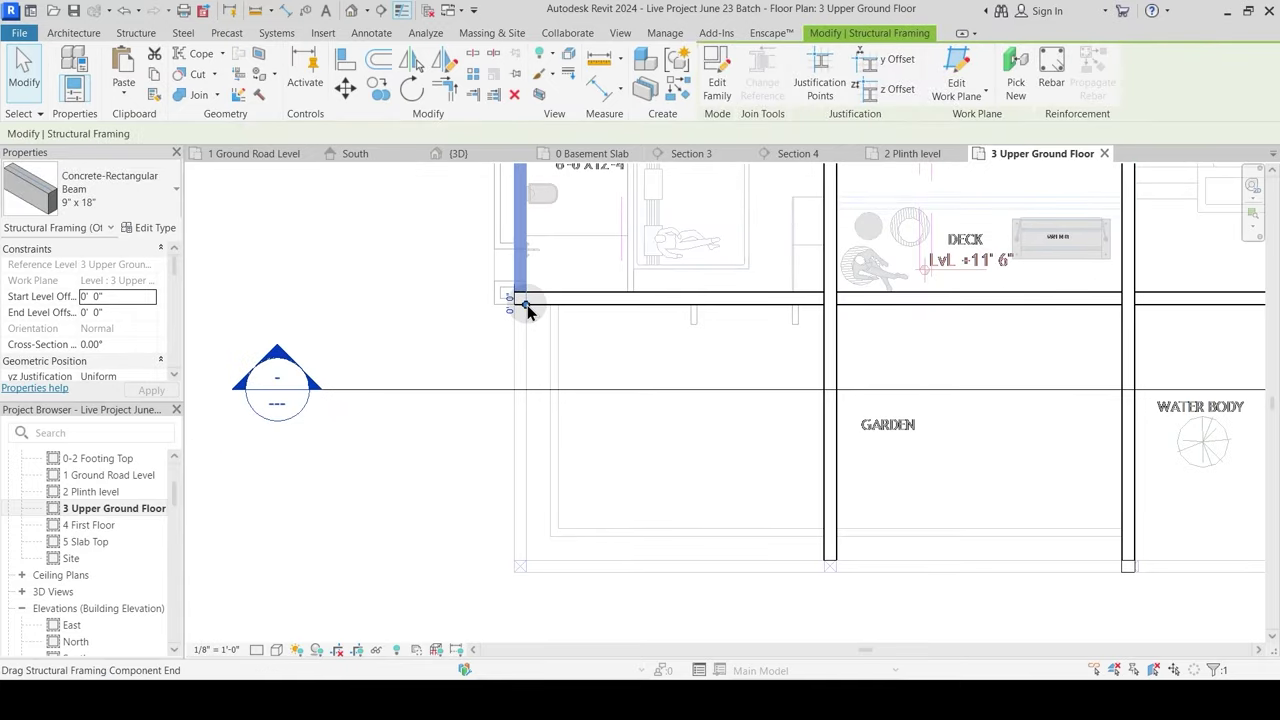
left_click_drag(527, 312, 525, 558)
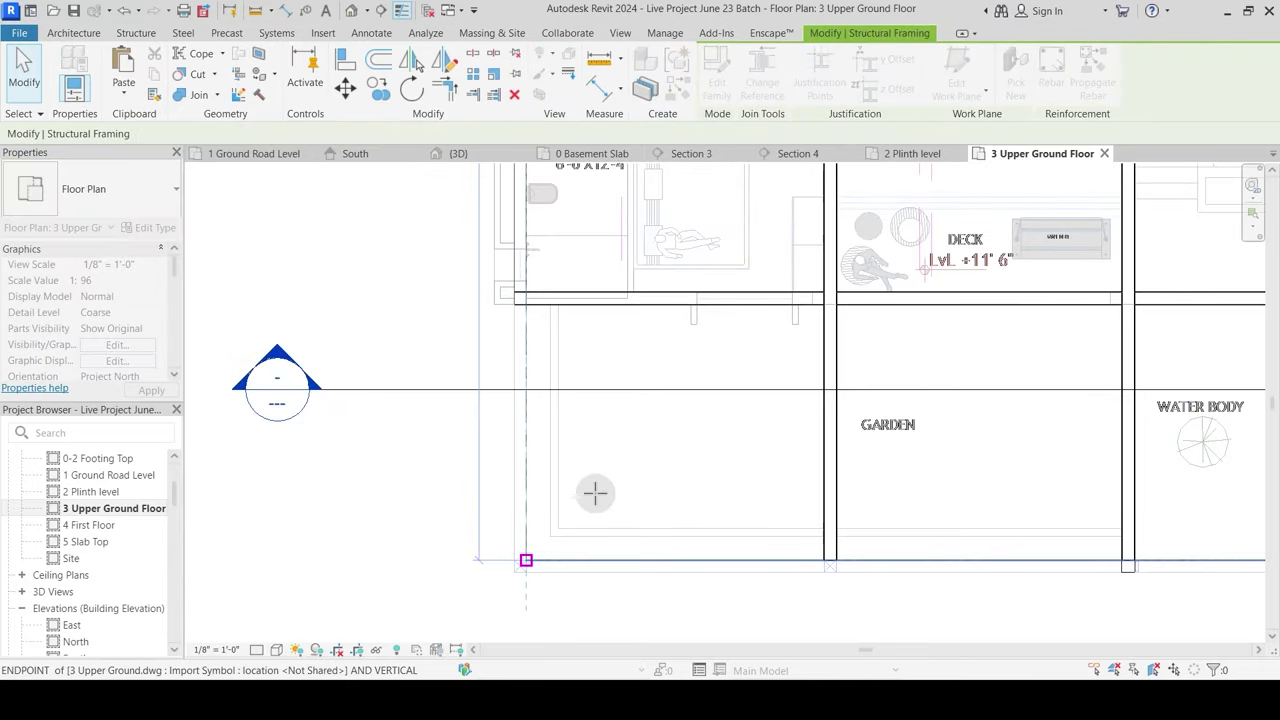
left_click(611, 446)
Step: Switch to the 3D view and recentre the model
scroll(609, 447, "down", 2)
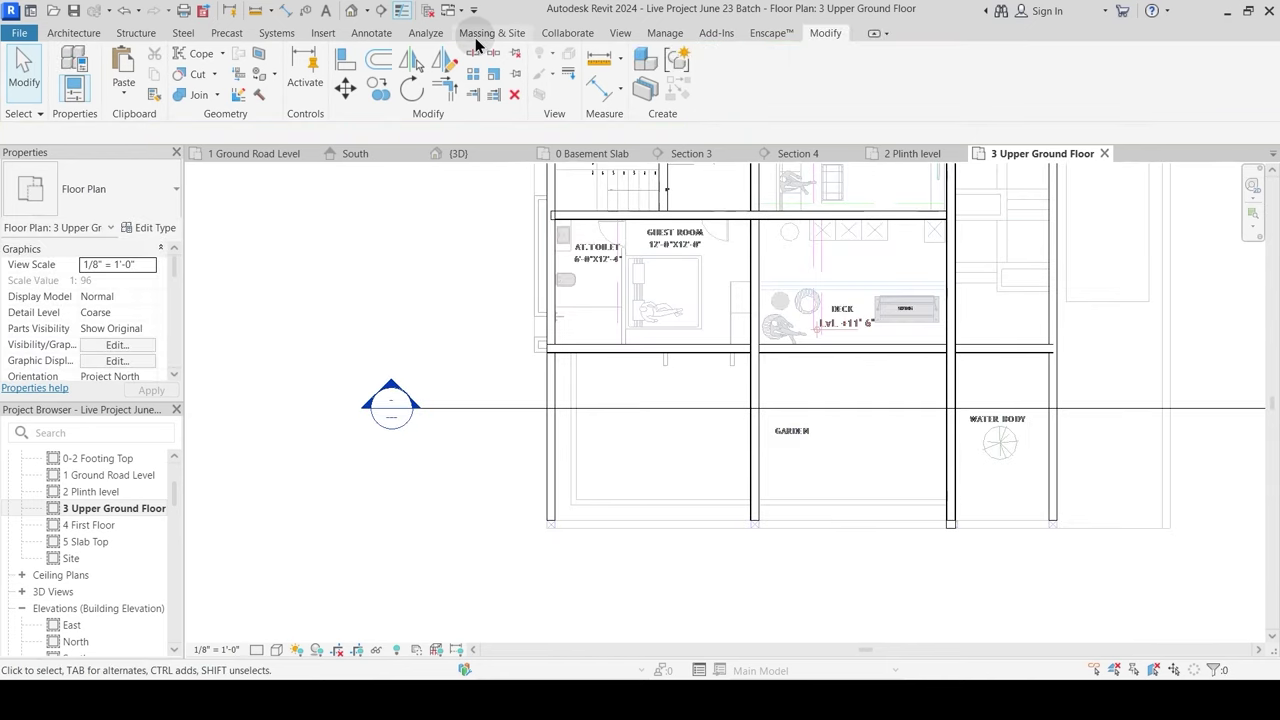
left_click(452, 153)
middle_click_drag(625, 390, 584, 400)
scroll(408, 336, "up", 2)
Step: Orbit the 3D model and identify the edge beam and the beam on top of the wall
scroll(378, 335, "down", 5)
middle_click_drag(378, 335, 666, 380, "shift")
scroll(711, 412, "down", 1)
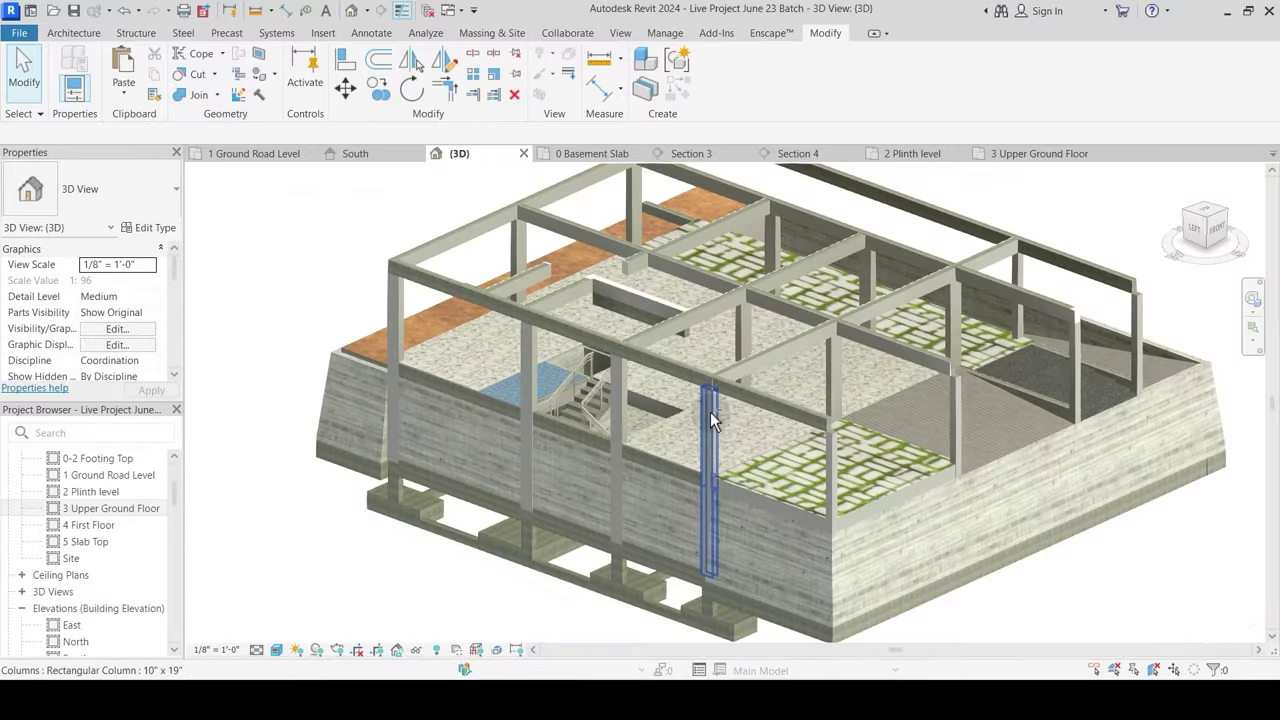
scroll(711, 412, "up", 3)
scroll(561, 468, "up", 2)
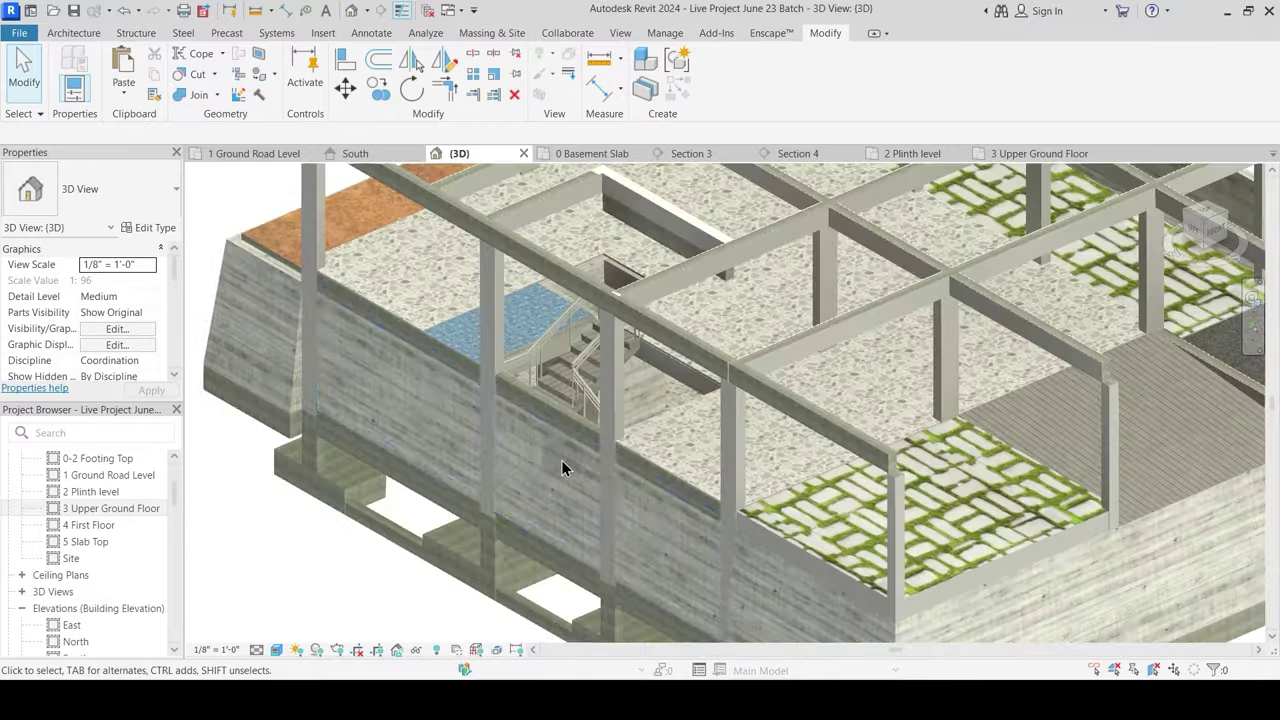
middle_click_drag(400, 278, 430, 326, "shift")
left_click(390, 348)
key("Escape")
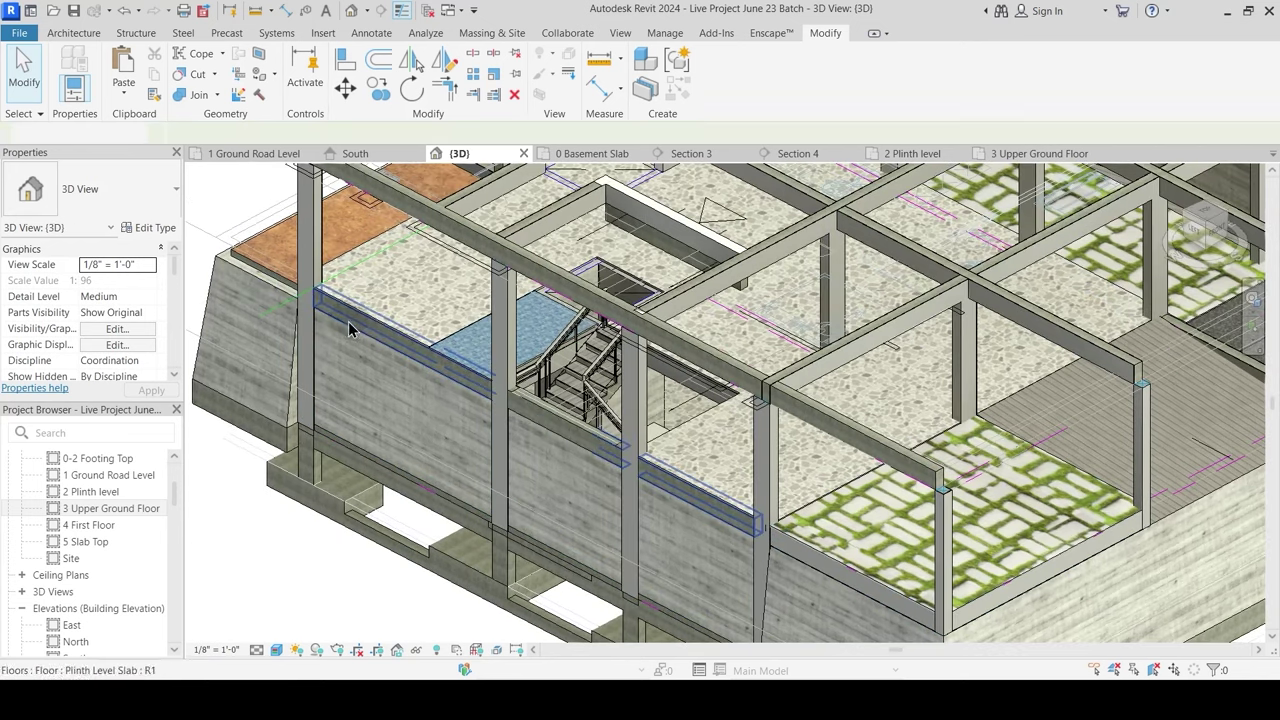
left_click(367, 323)
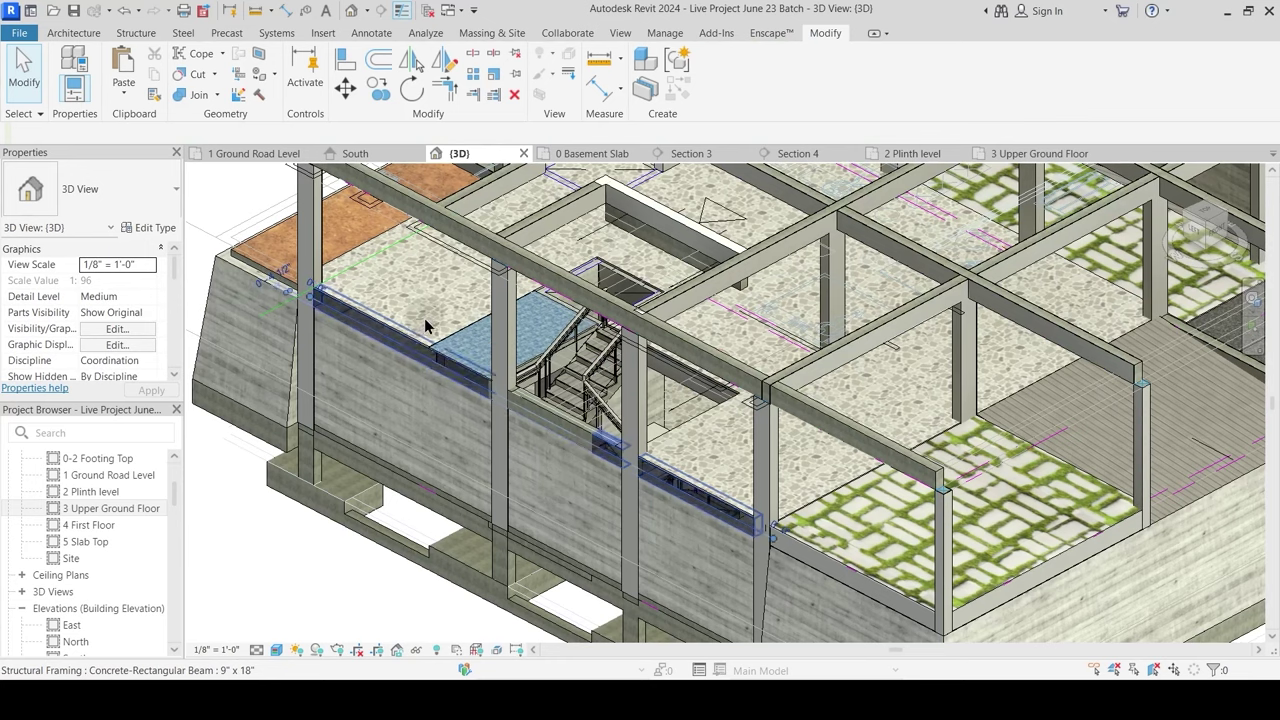
key("Escape")
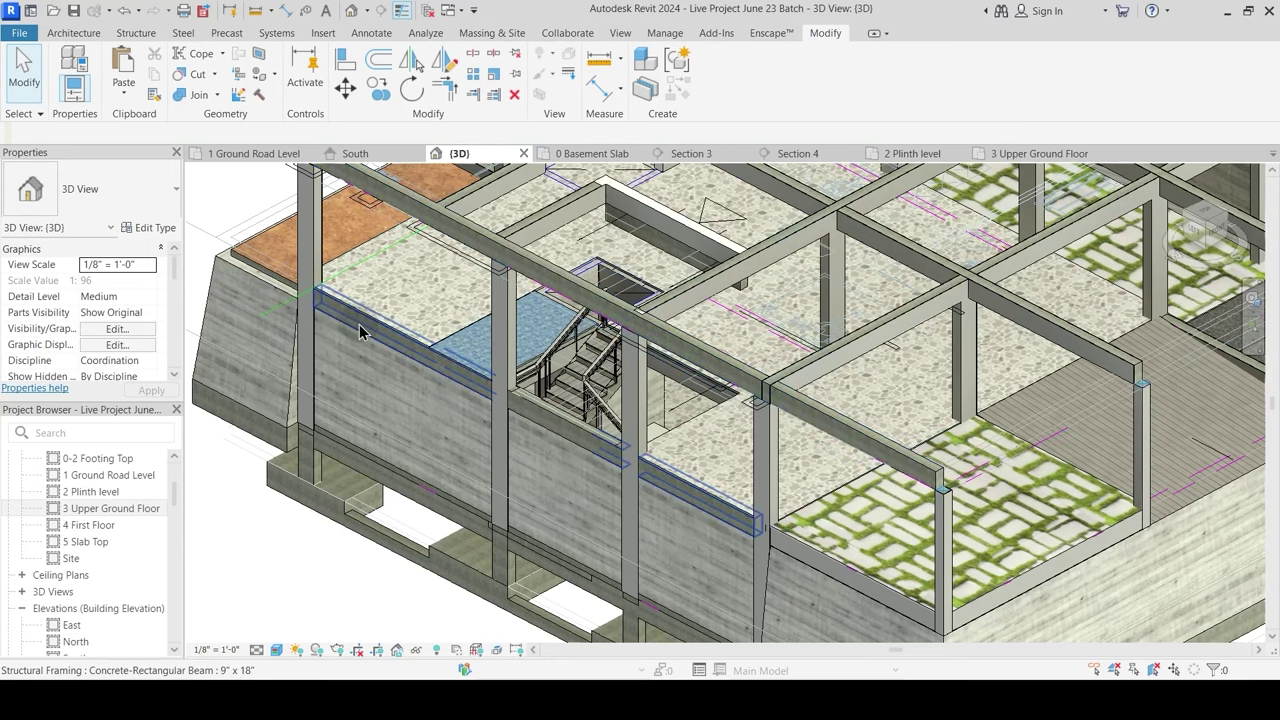
Step: Isolate the beams along the wall top with HI, then restore the model with HR
left_click(444, 320)
key("i")
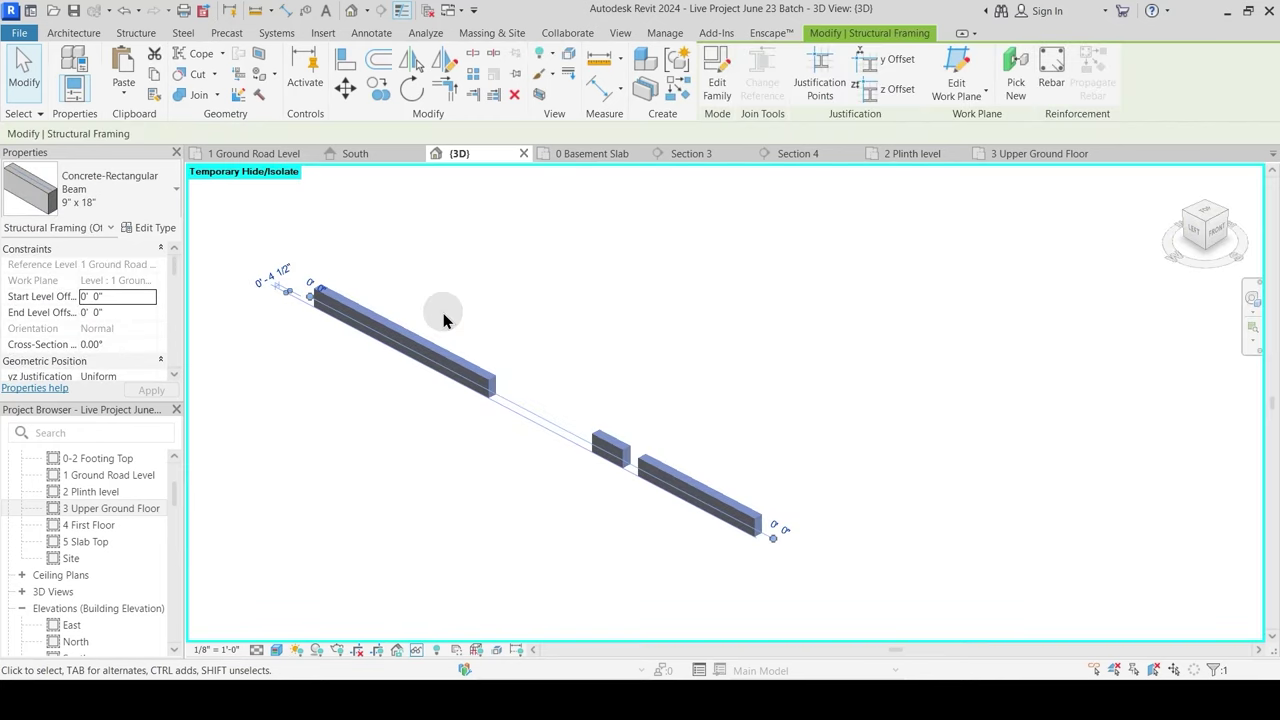
left_click(444, 320)
key("h")
key("r")
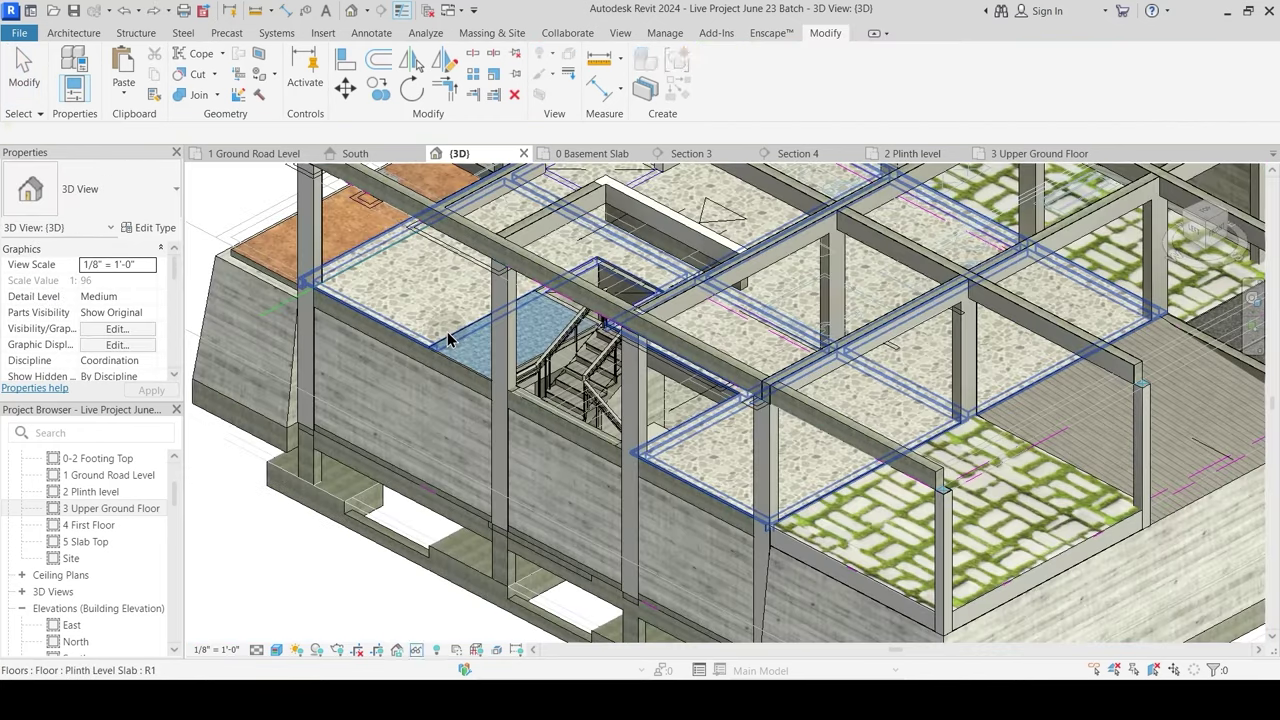
Step: Hide the Plinth Level Slab with HH and select the Main Wall 9" under the beam
left_click(390, 244)
left_click(390, 244)
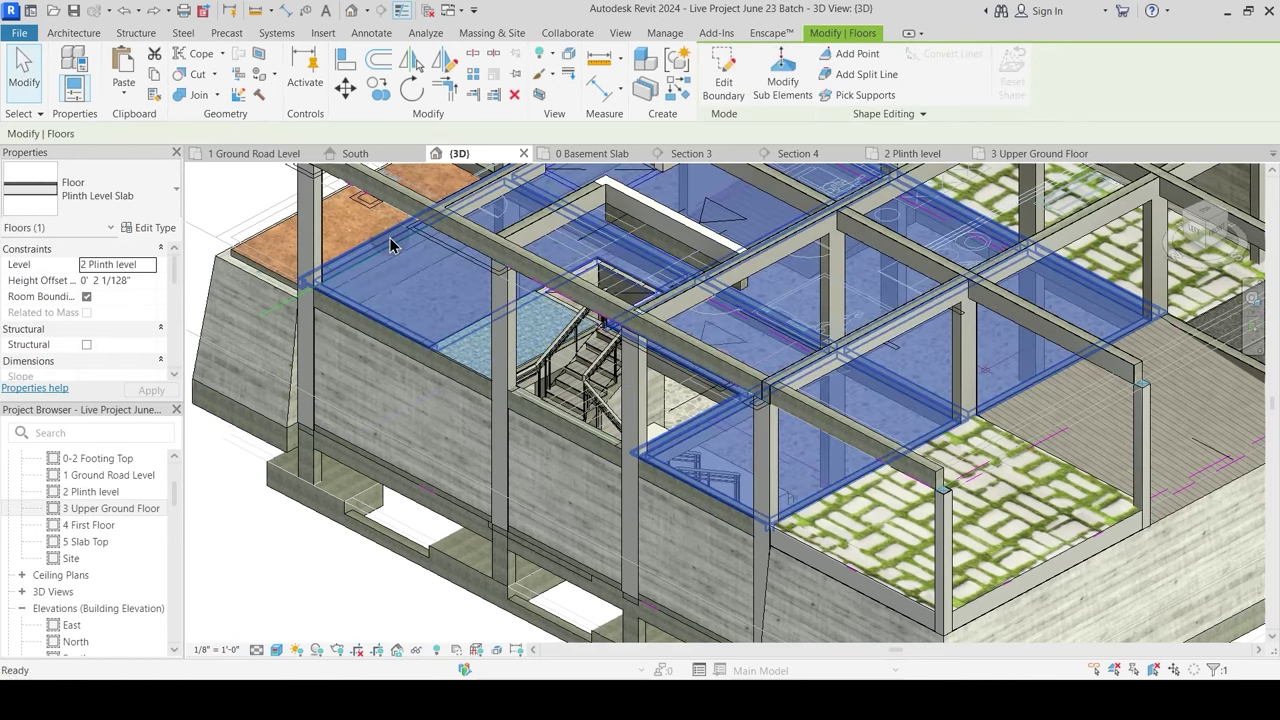
key("h")
key("h")
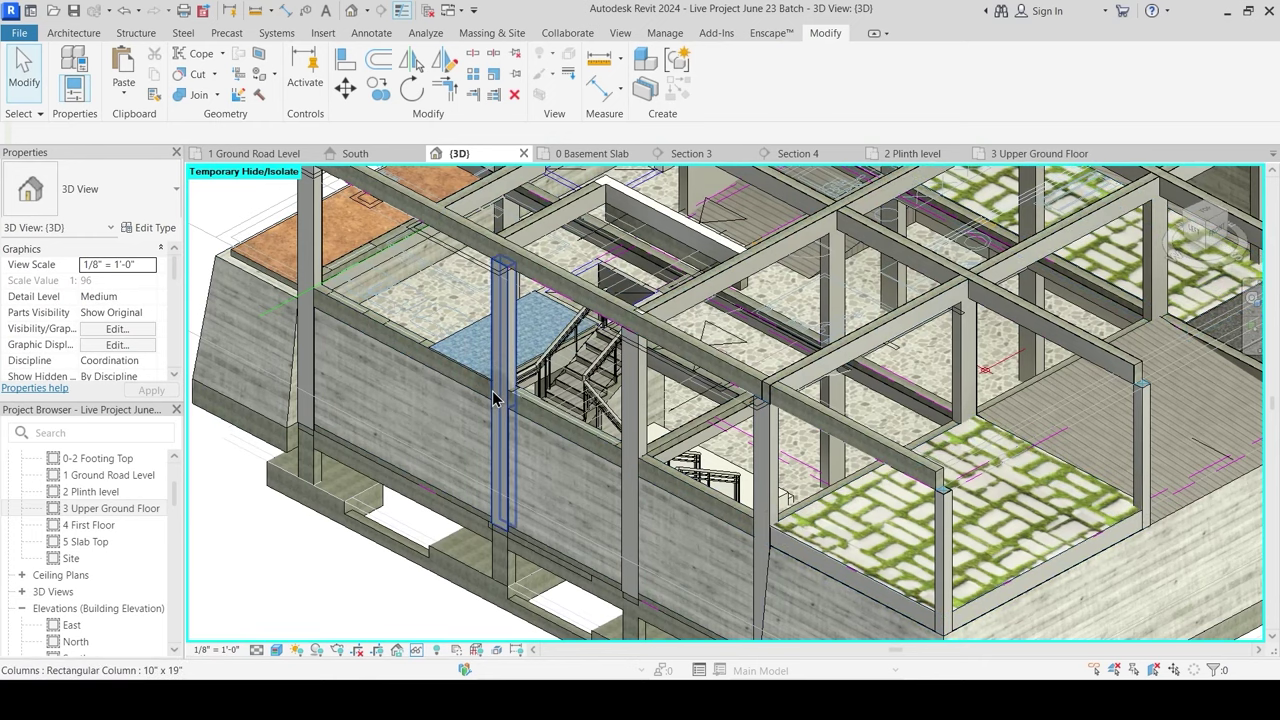
left_click(367, 267)
key("Escape")
scroll(362, 273, "up", 2)
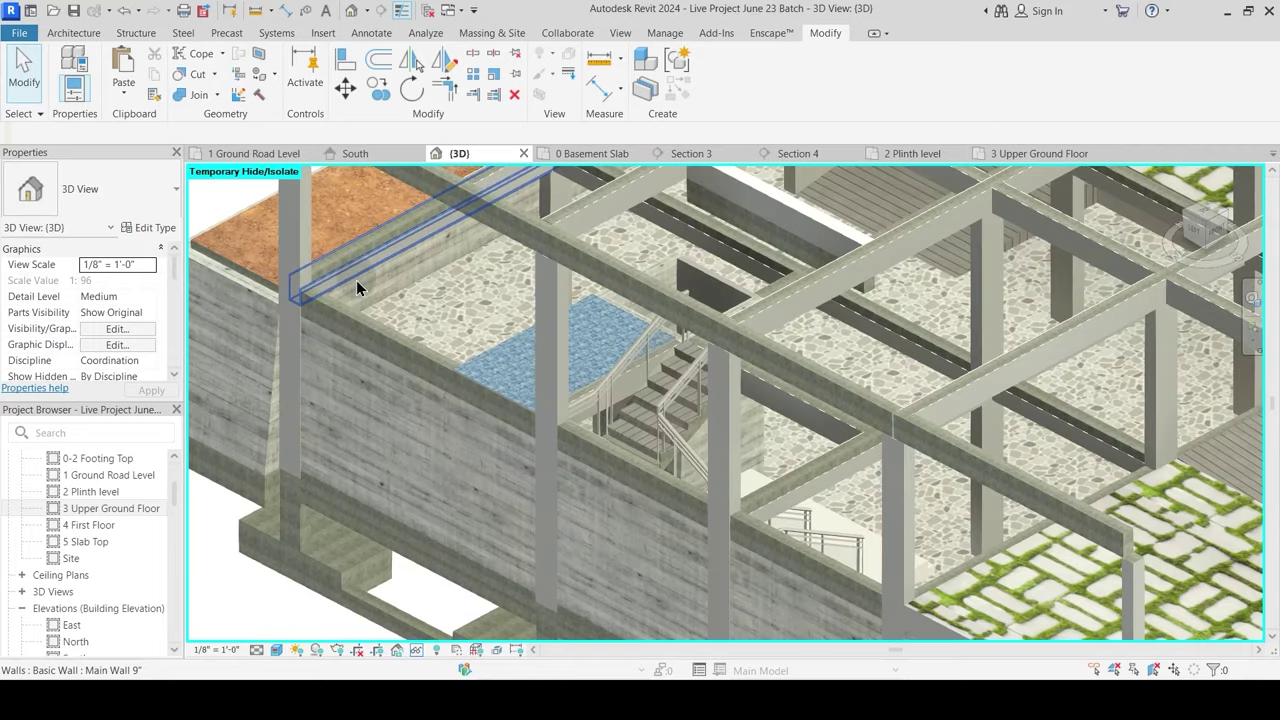
left_click(380, 282)
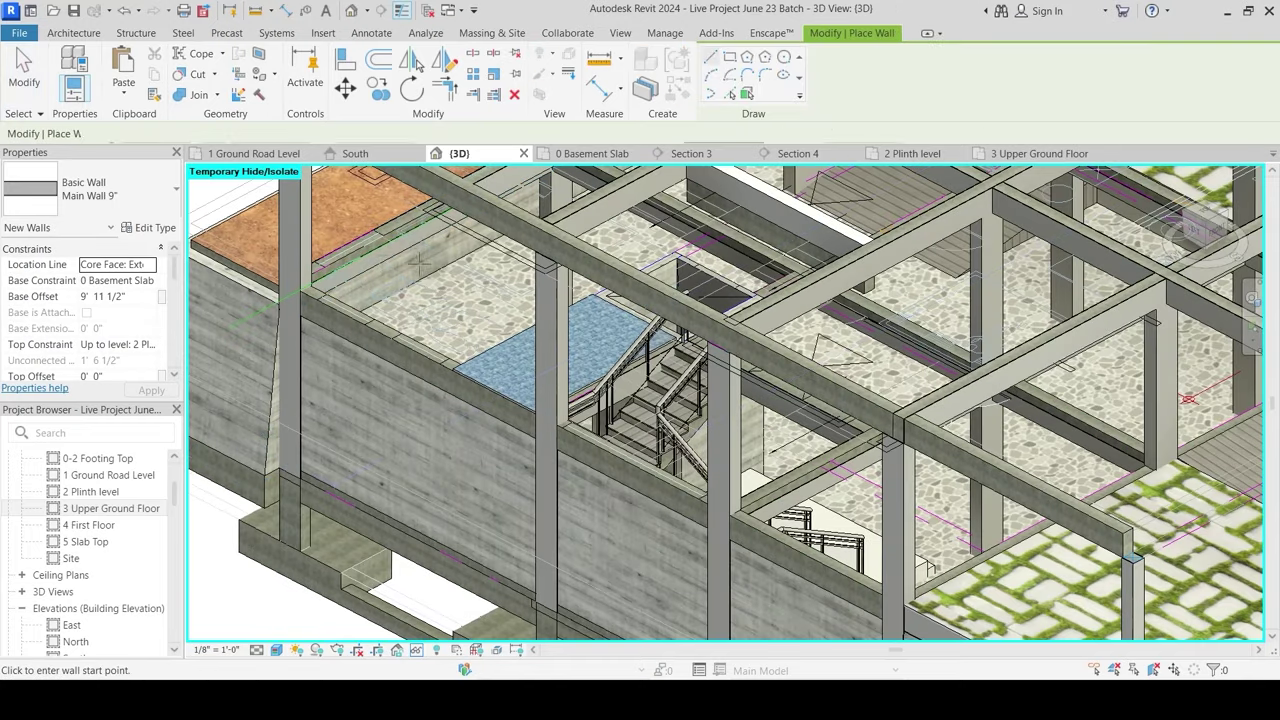
Step: Try placing a similar wall by picking the beam edge, then cancel the failed placement
left_click(645, 58)
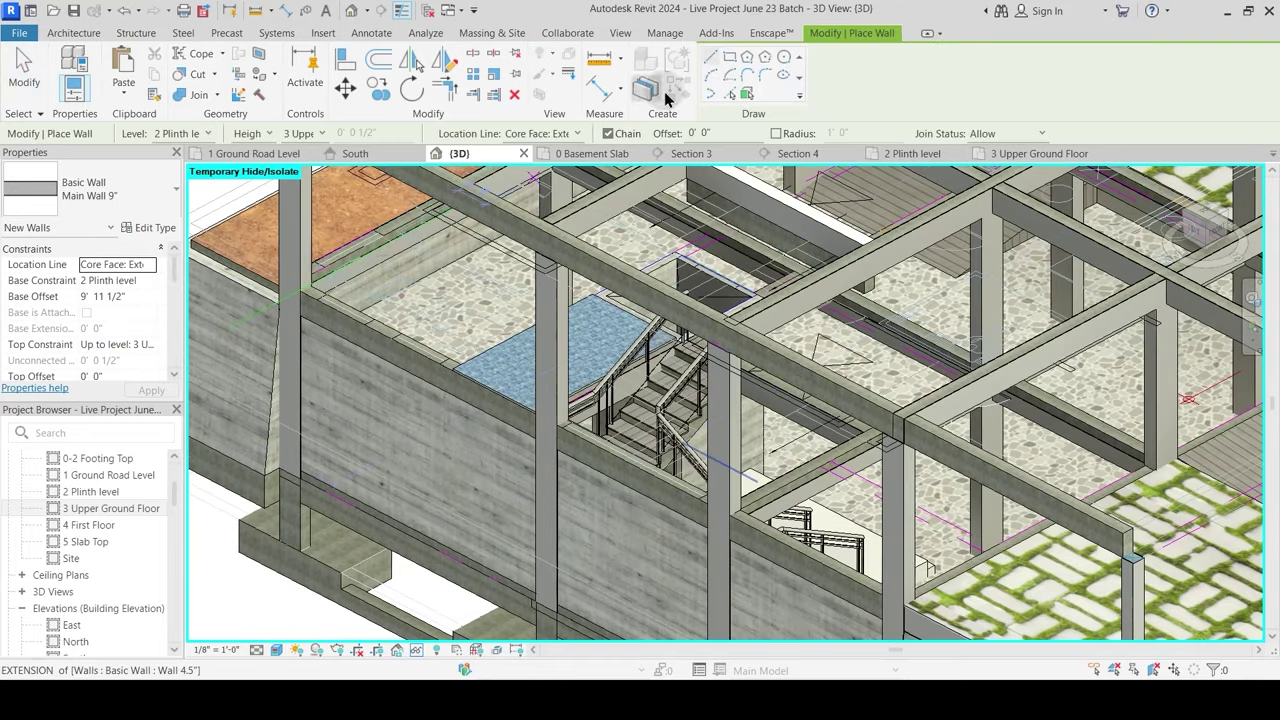
left_click(730, 93)
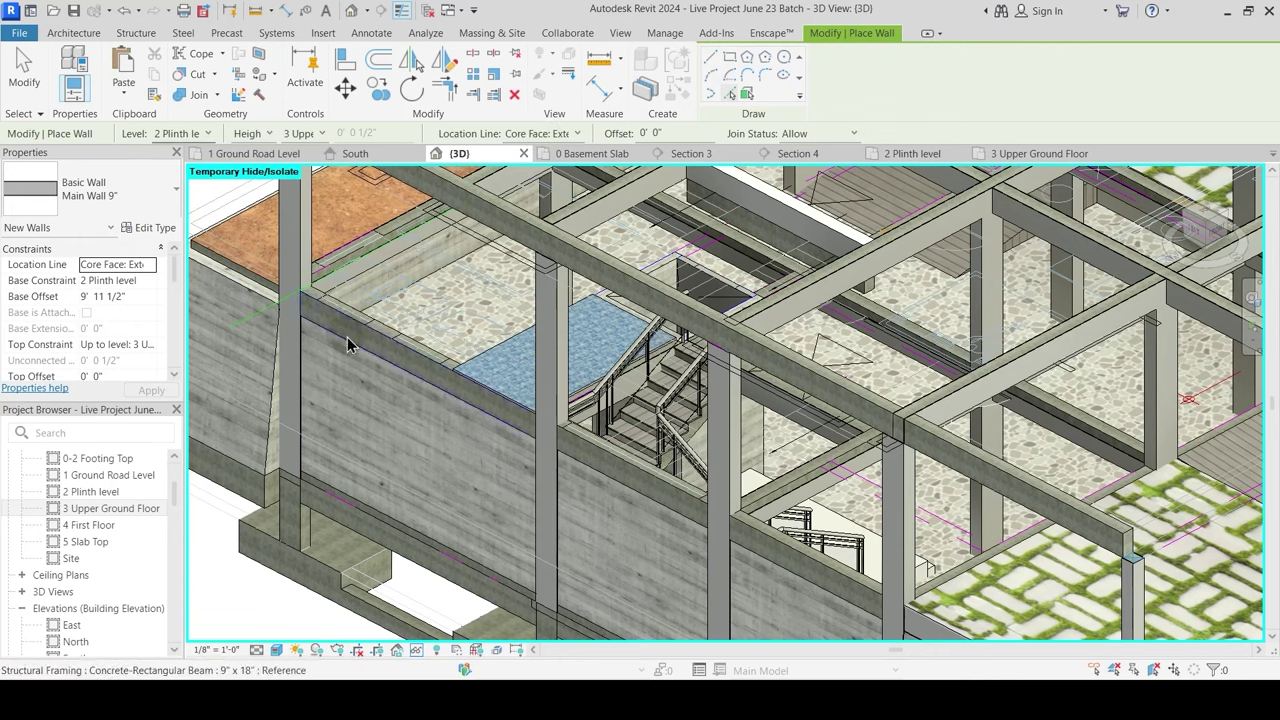
left_click(408, 376)
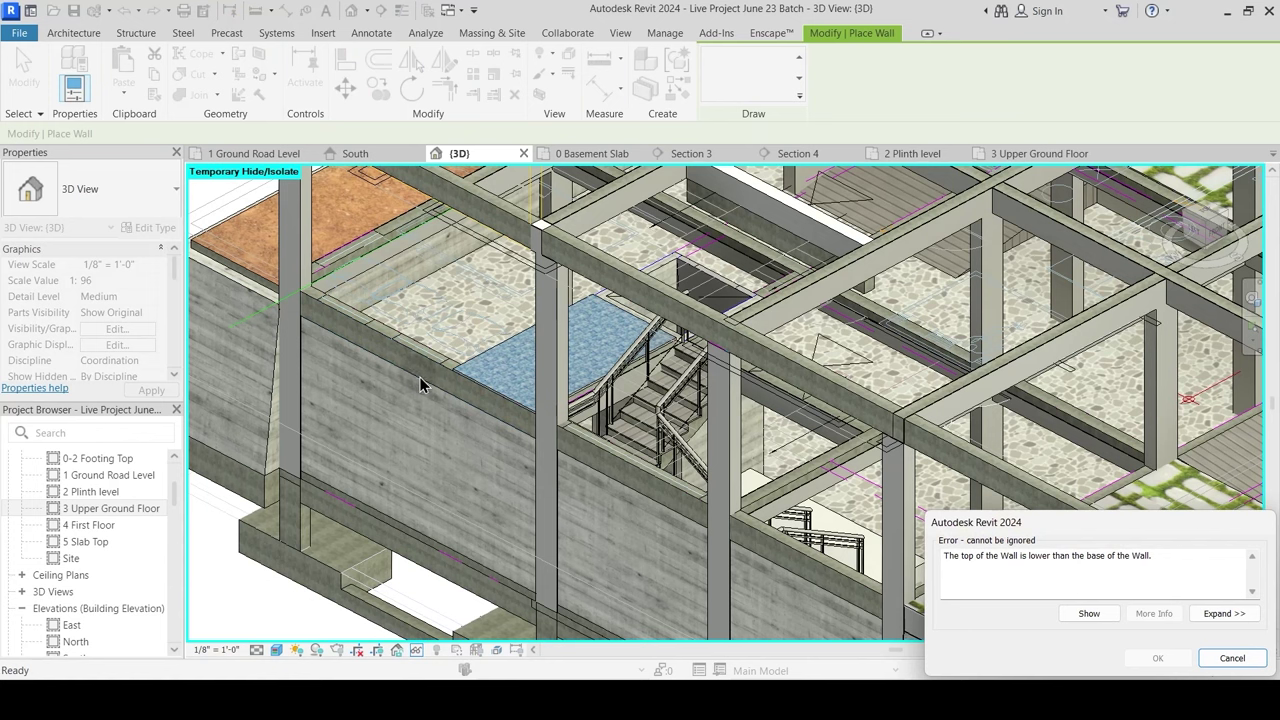
scroll(420, 382, "down", 4)
scroll(422, 387, "up", 3)
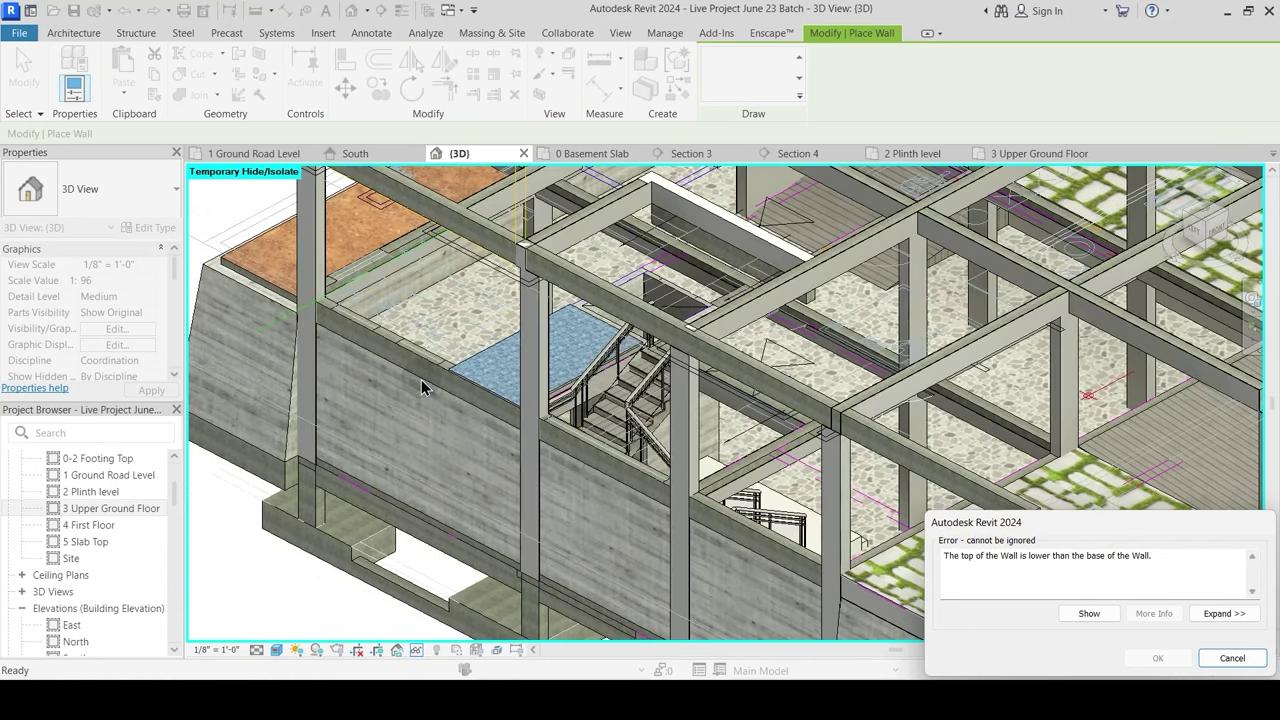
left_click(1232, 658)
key("Escape")
scroll(415, 365, "up", 2)
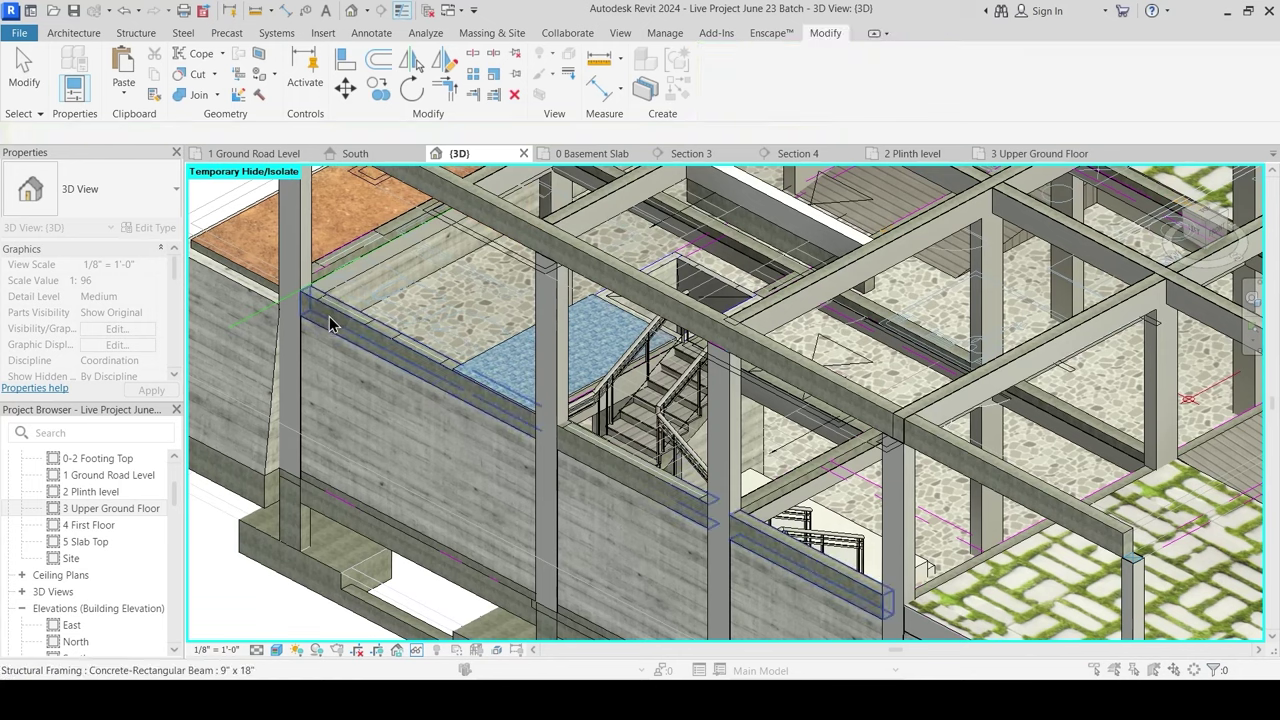
Step: Temporarily hide the Plinth Level Slab with HH after checking the edge beam
left_click(322, 306)
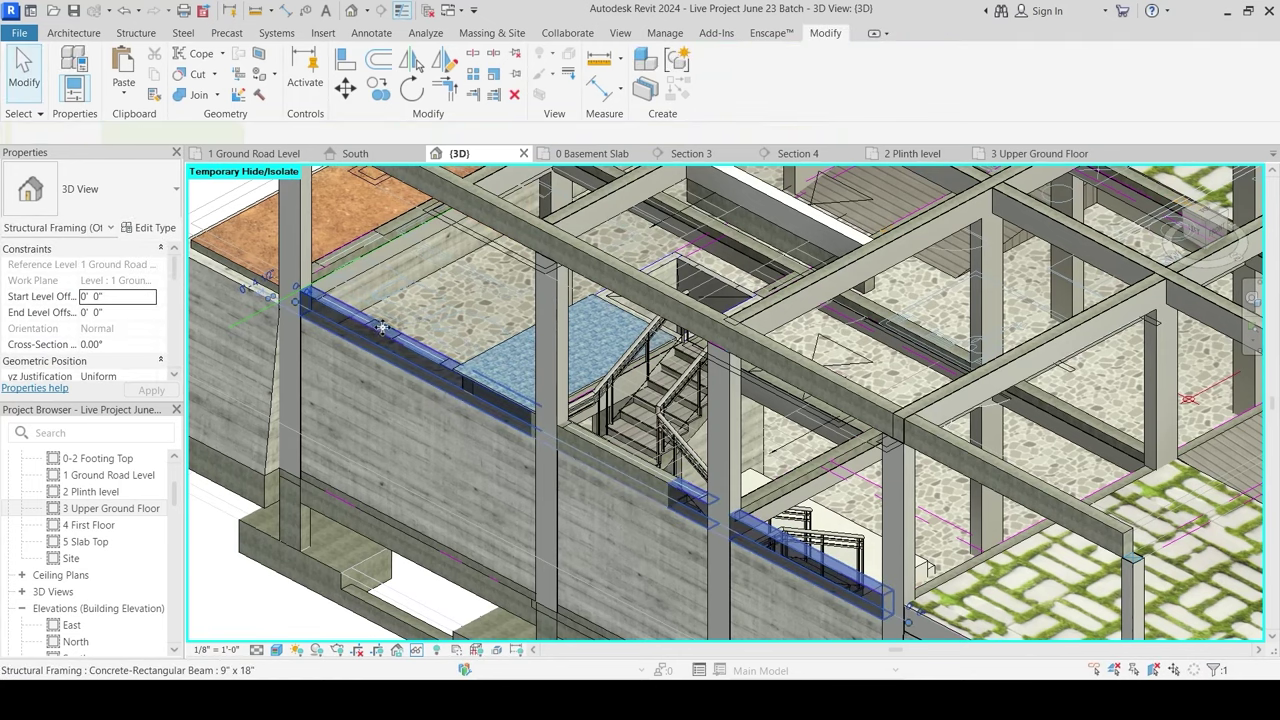
key("Escape")
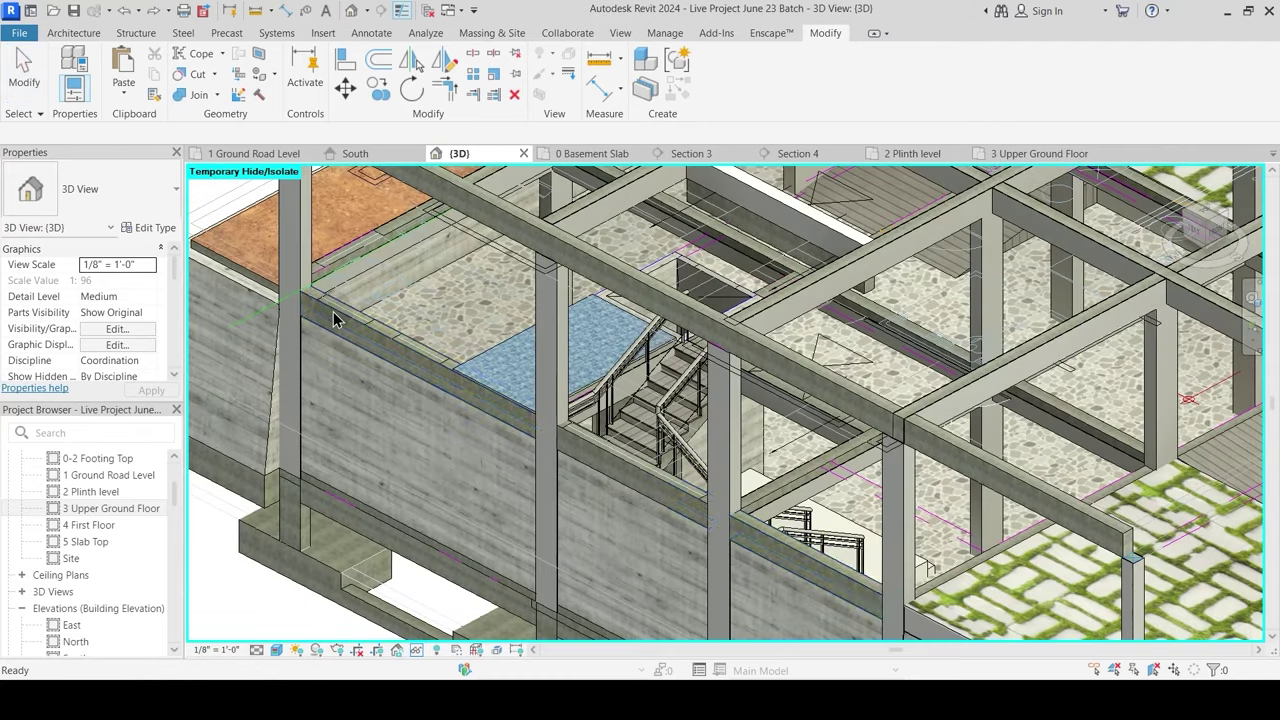
scroll(335, 320, "down", 1)
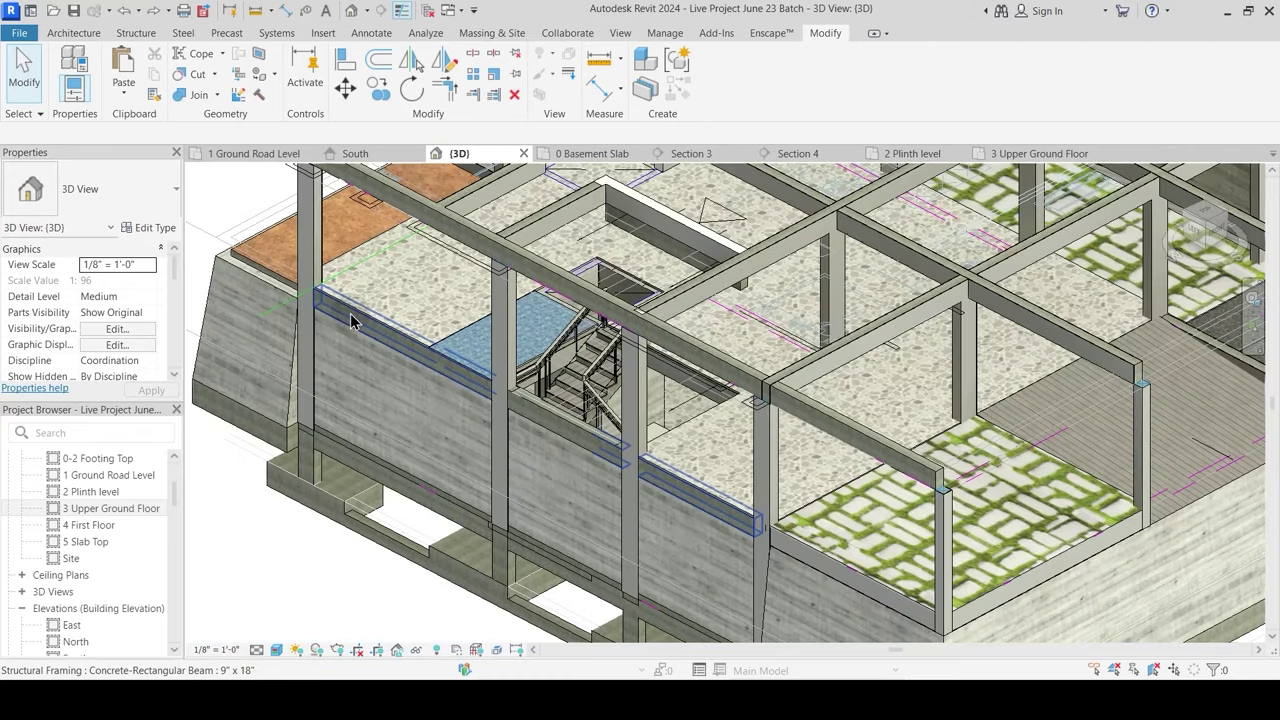
left_click(348, 265)
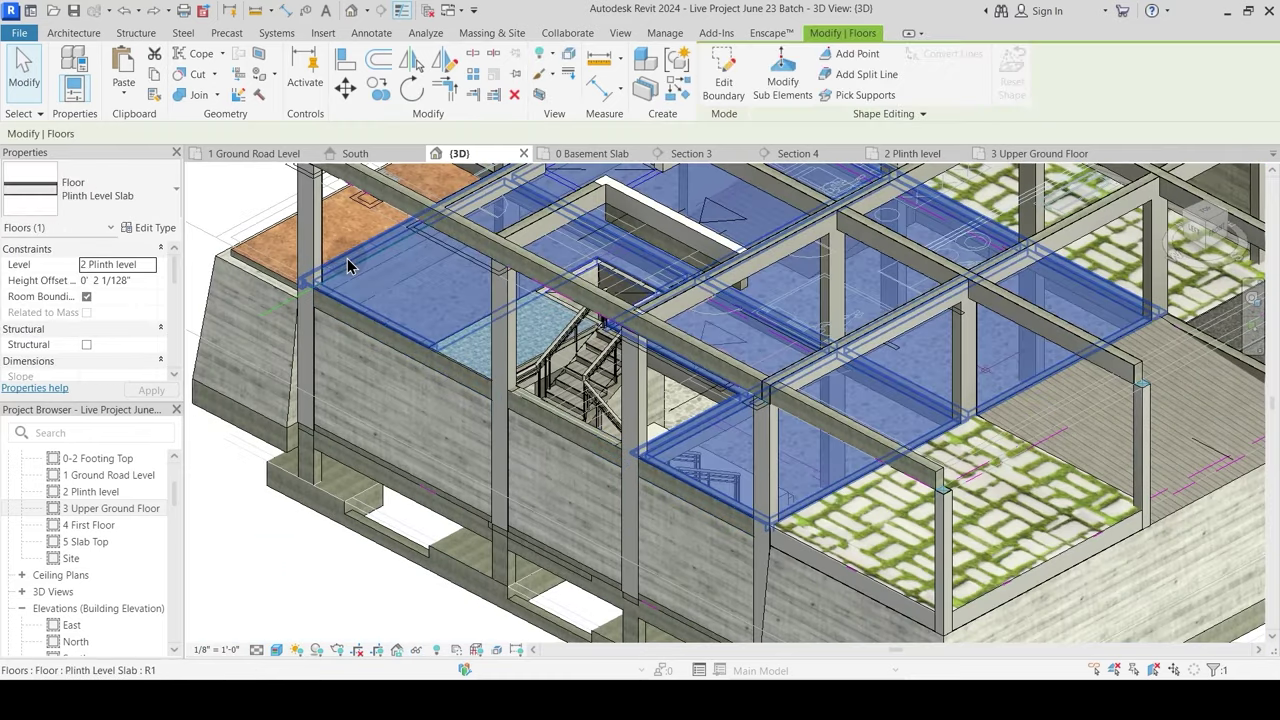
key("h")
key("h")
Step: Inspect the model lines, the imported Plinth DWG, and the existing Main Wall 9"
scroll(349, 276, "up", 3)
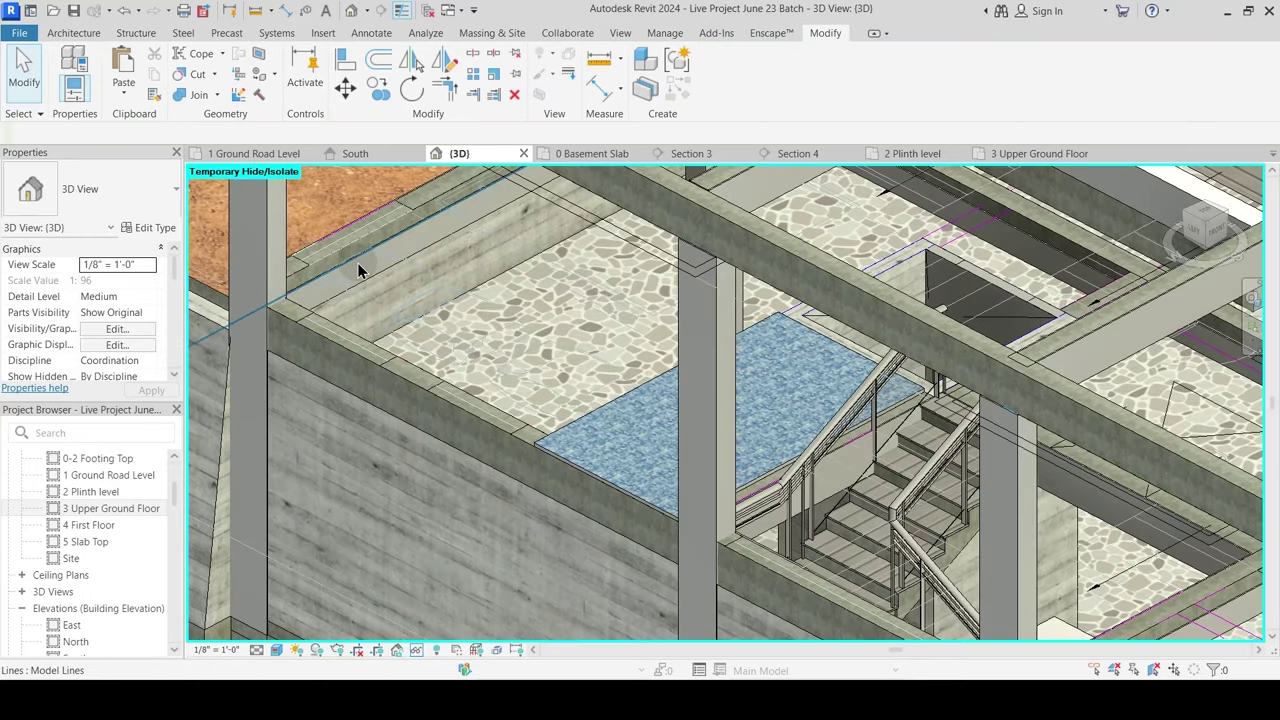
left_click(358, 260)
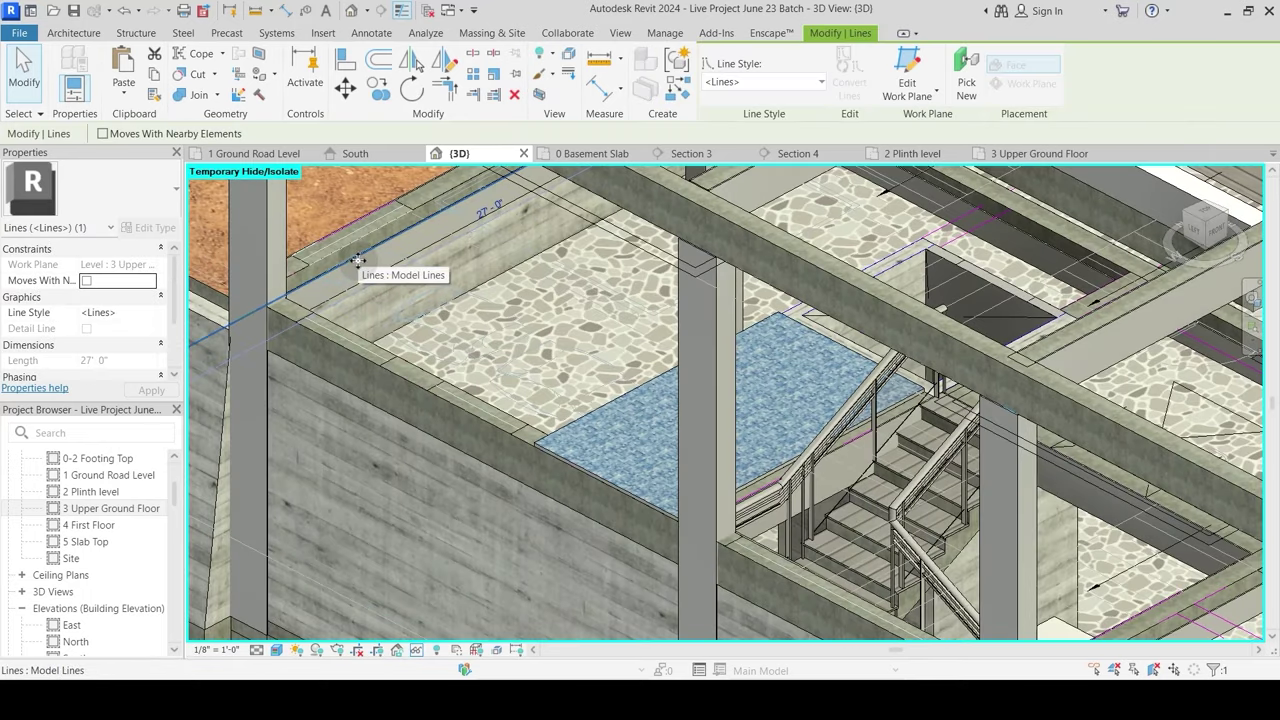
key("Escape")
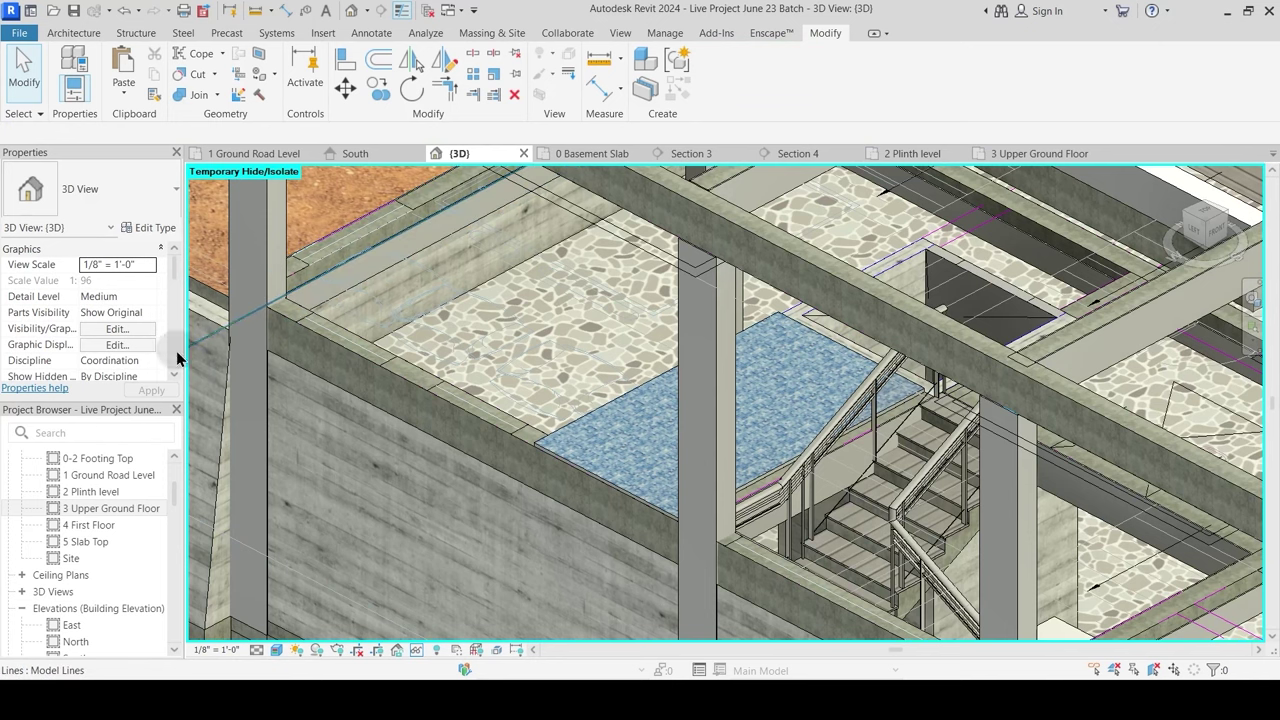
left_click(214, 338)
scroll(406, 306, "down", 3)
middle_click_drag(397, 371, 433, 401)
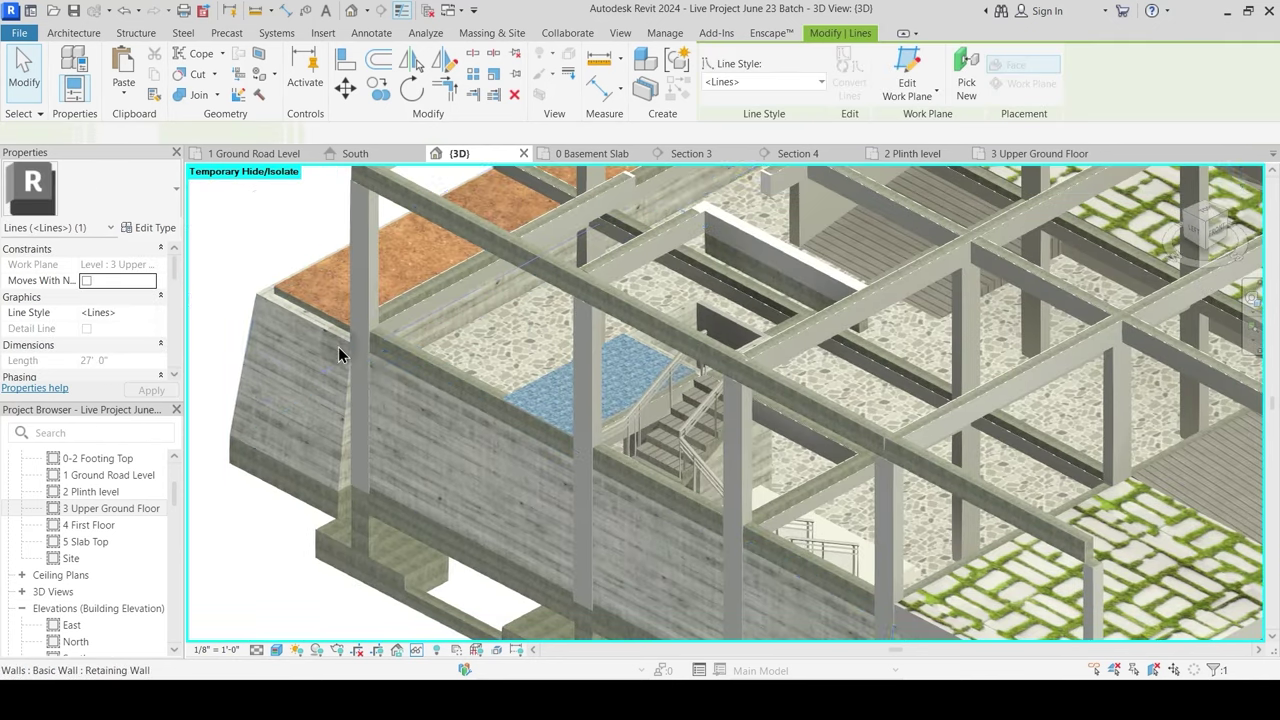
left_click(259, 271)
left_click(251, 265)
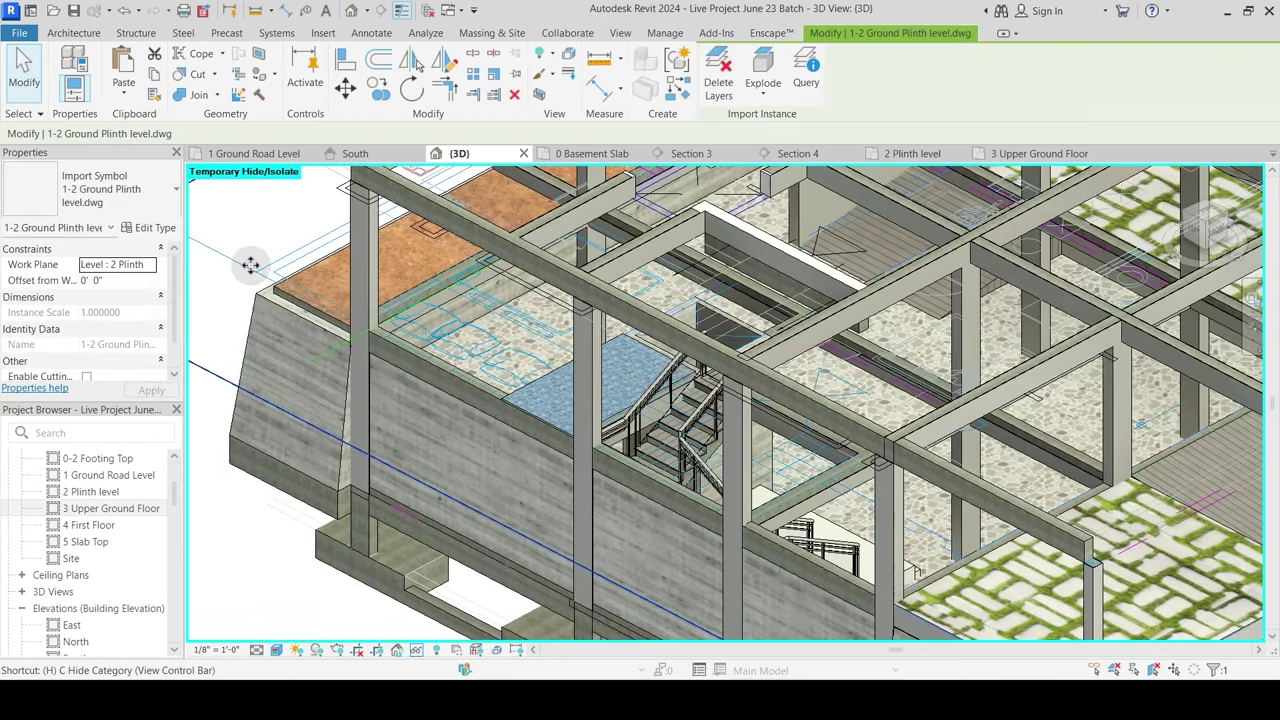
key("Escape")
scroll(357, 357, "up", 5)
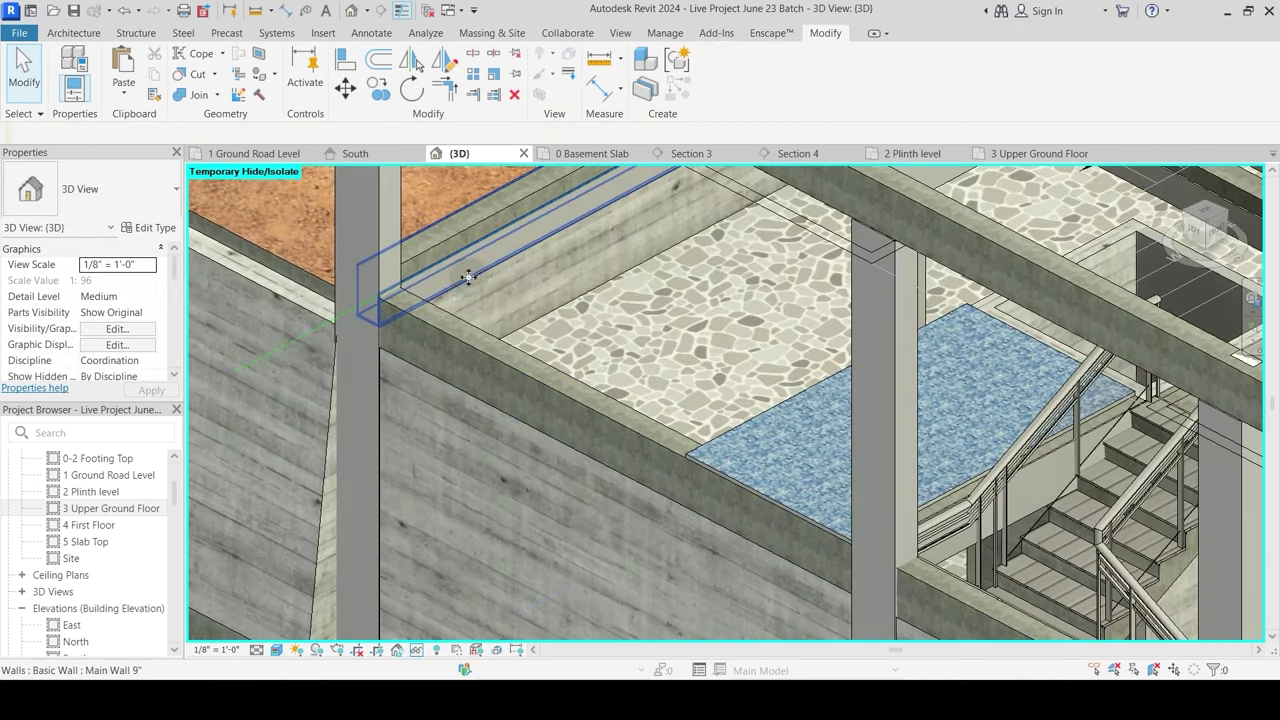
left_click(462, 285)
scroll(528, 271, "down", 5)
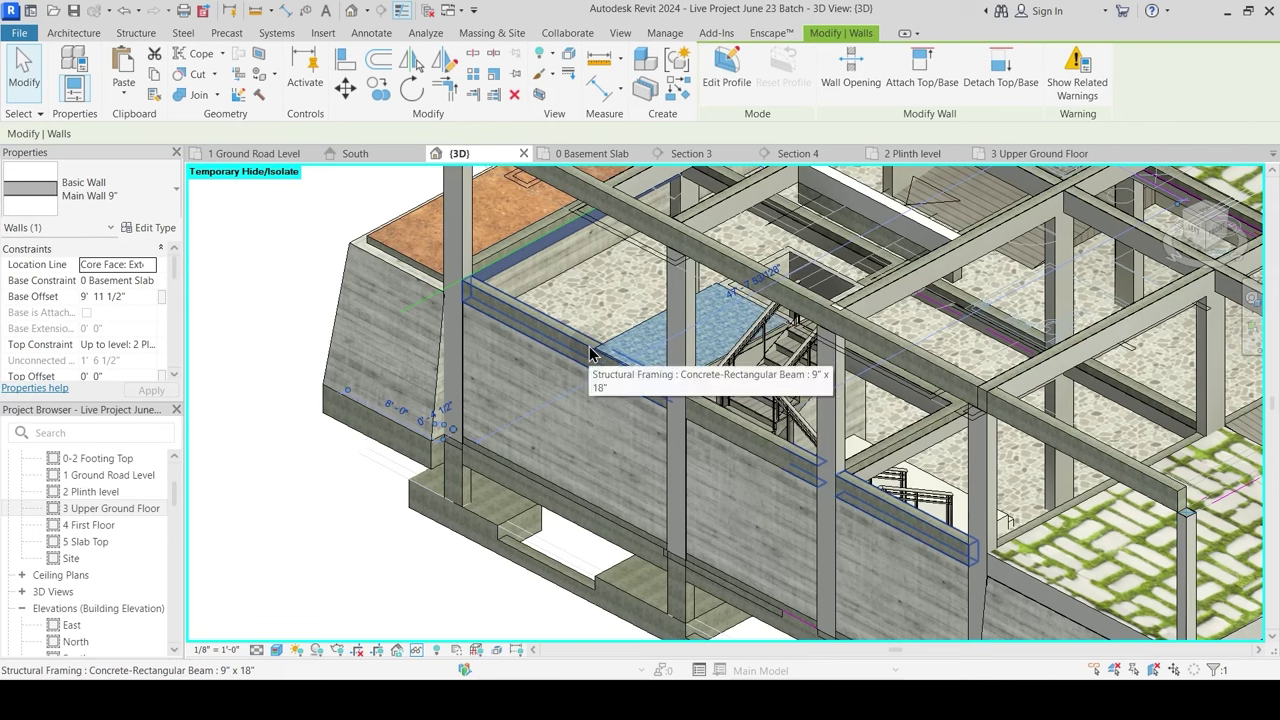
Step: Start a similar wall using Pick Lines with an Unconnected top at 1' 6 1/2" height
key("c")
key("s")
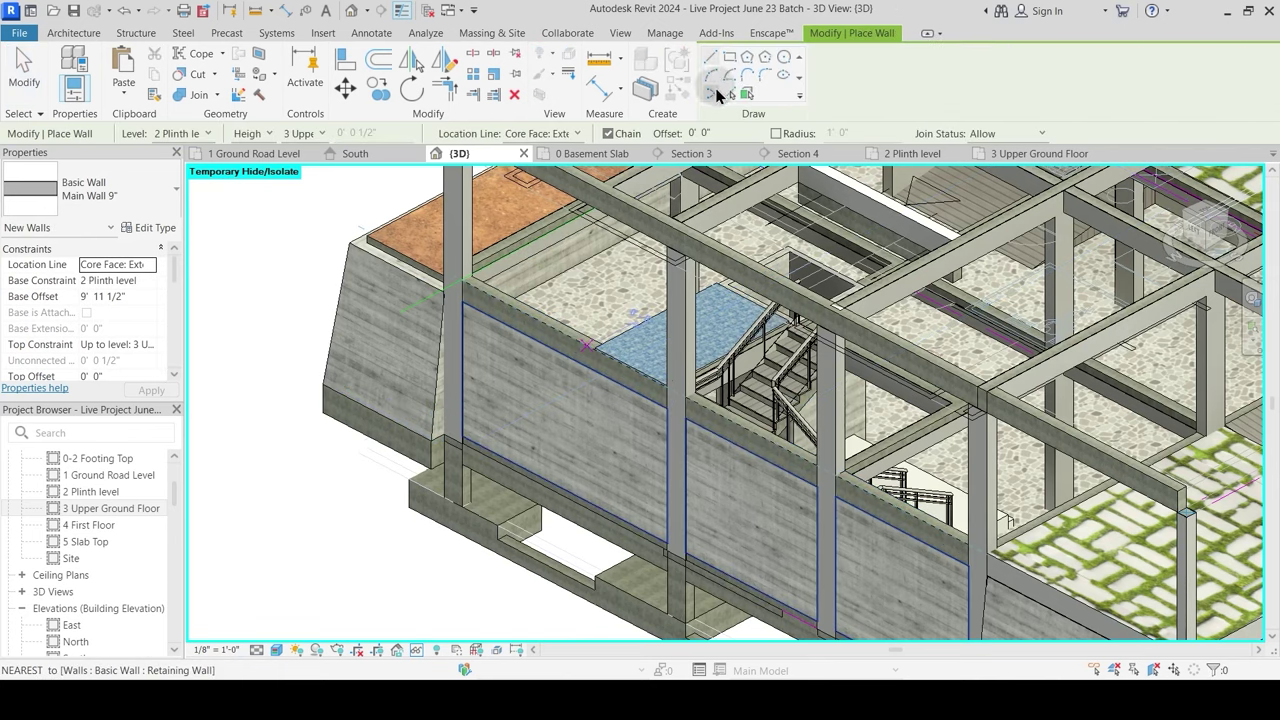
left_click(731, 94)
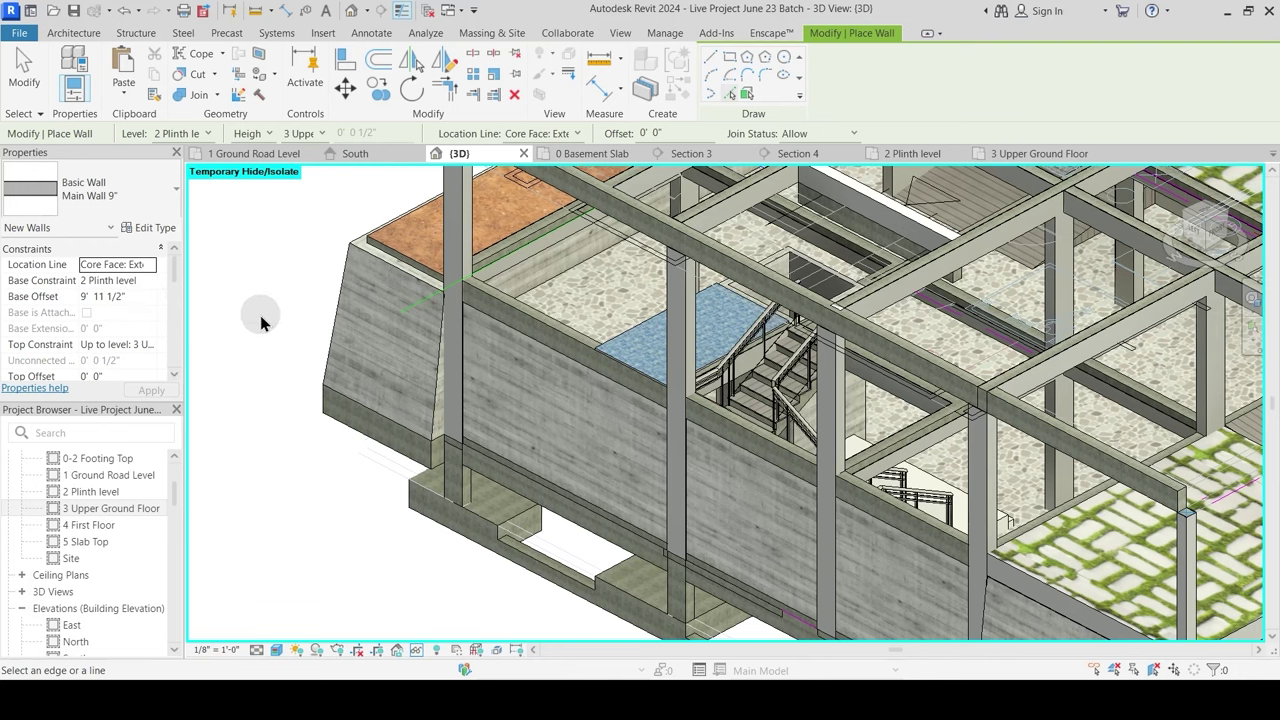
left_click(152, 345)
scroll(162, 378, "down", 2)
scroll(165, 392, "up", 3)
left_click(132, 361)
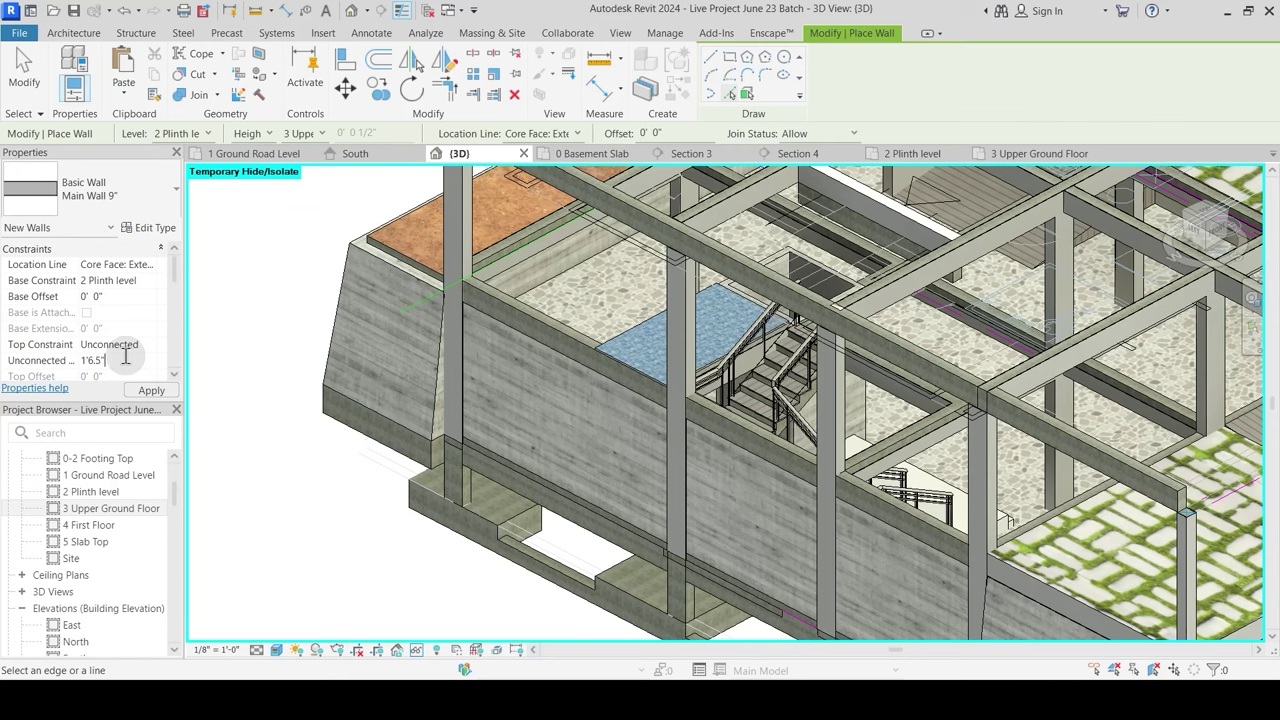
left_click(158, 389)
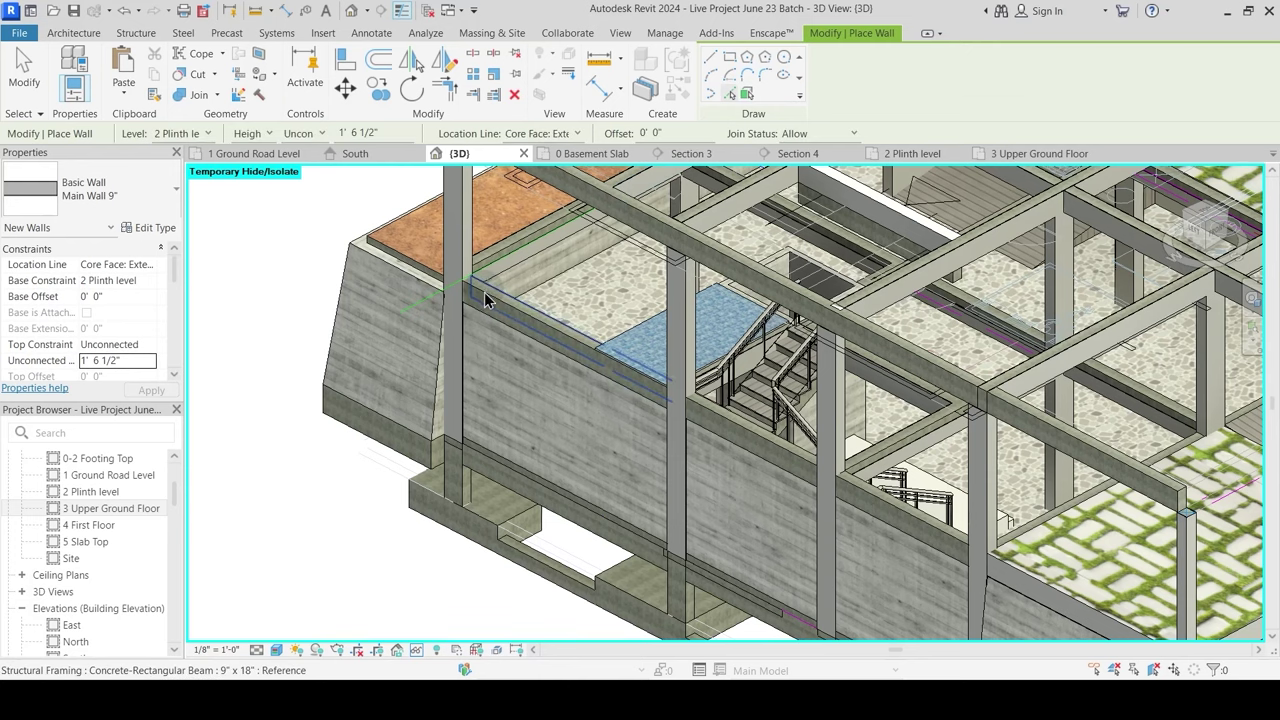
Step: Trace the new Main Wall 9" along the beam's edge and select it
left_click(540, 340)
key("Escape")
key("Escape")
scroll(546, 322, "up", 3)
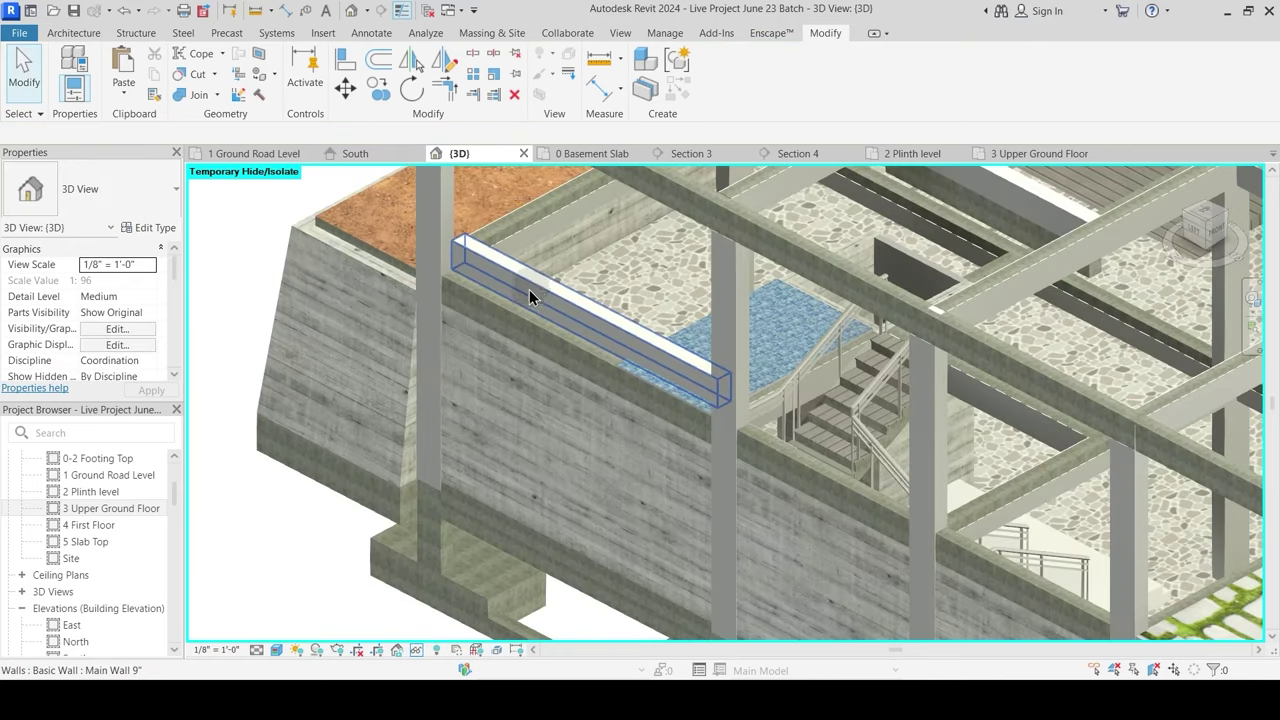
left_click(535, 284)
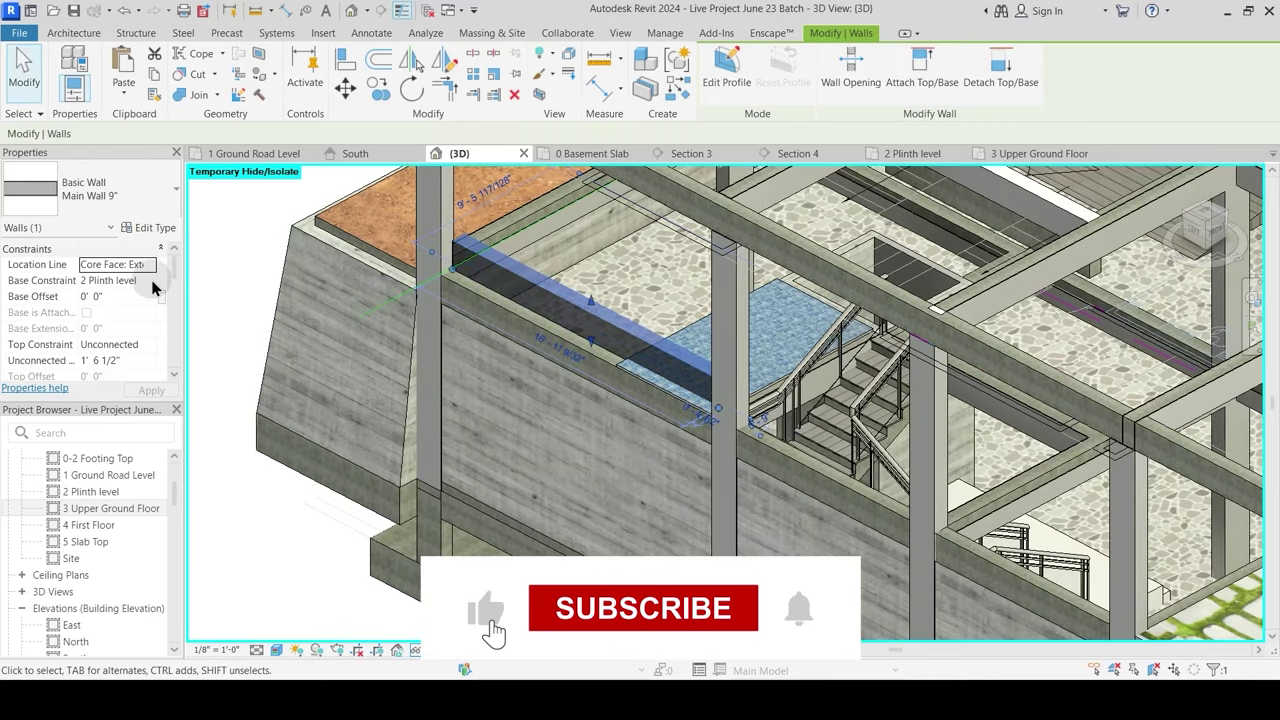
Step: Change the new wall's base constraint to 1 Ground Road Level, keeping the slab hidden
left_click(150, 282)
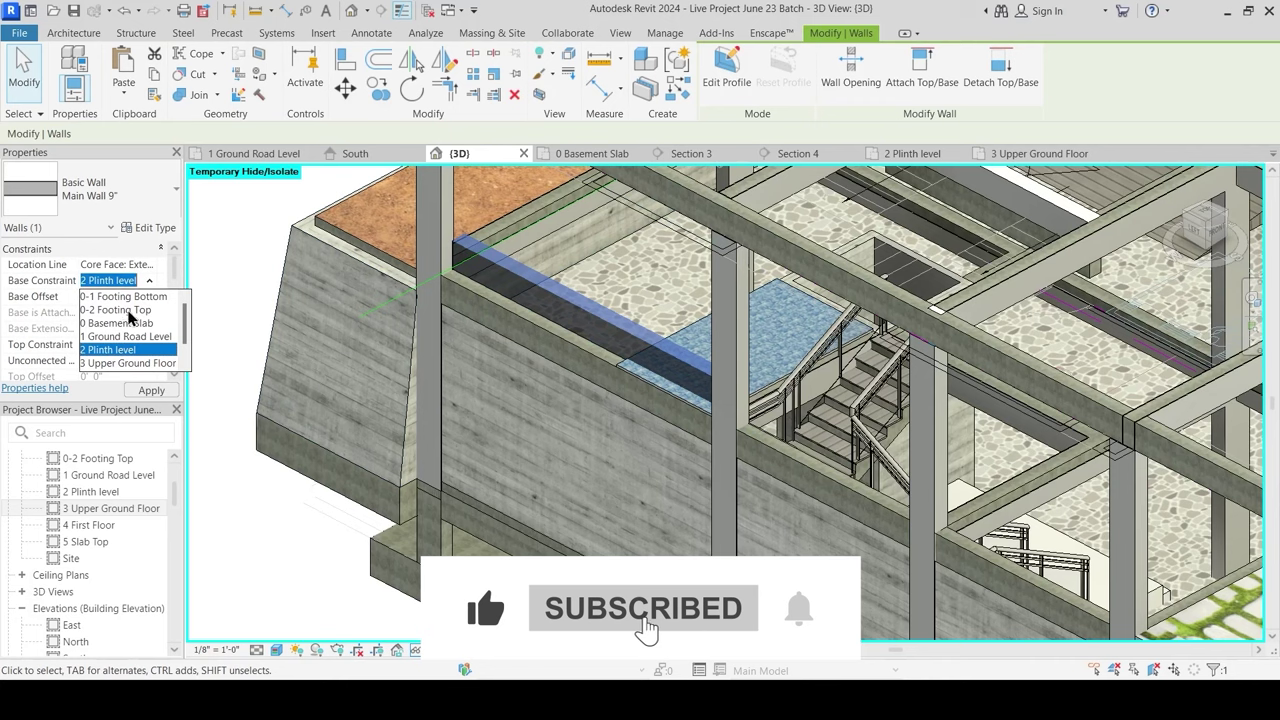
left_click(121, 337)
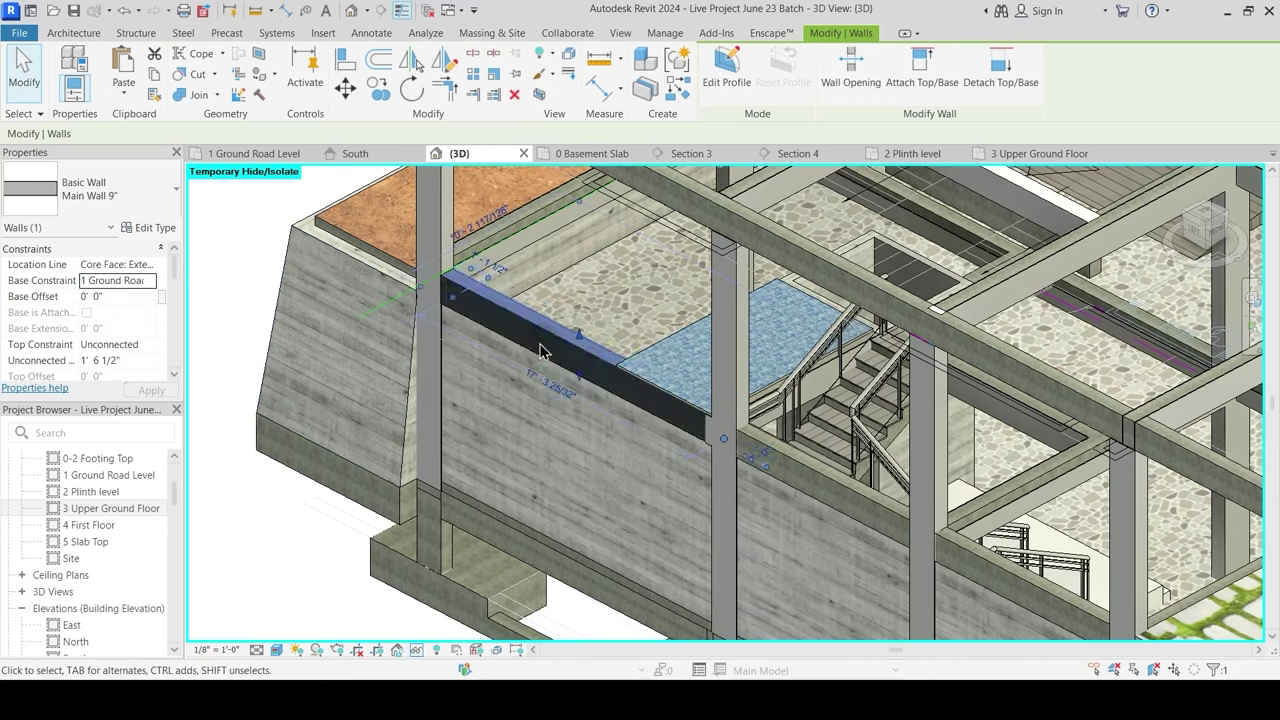
key("Escape")
left_click(519, 323)
middle_click_drag(630, 421, 510, 474)
scroll(496, 299, "down", 1)
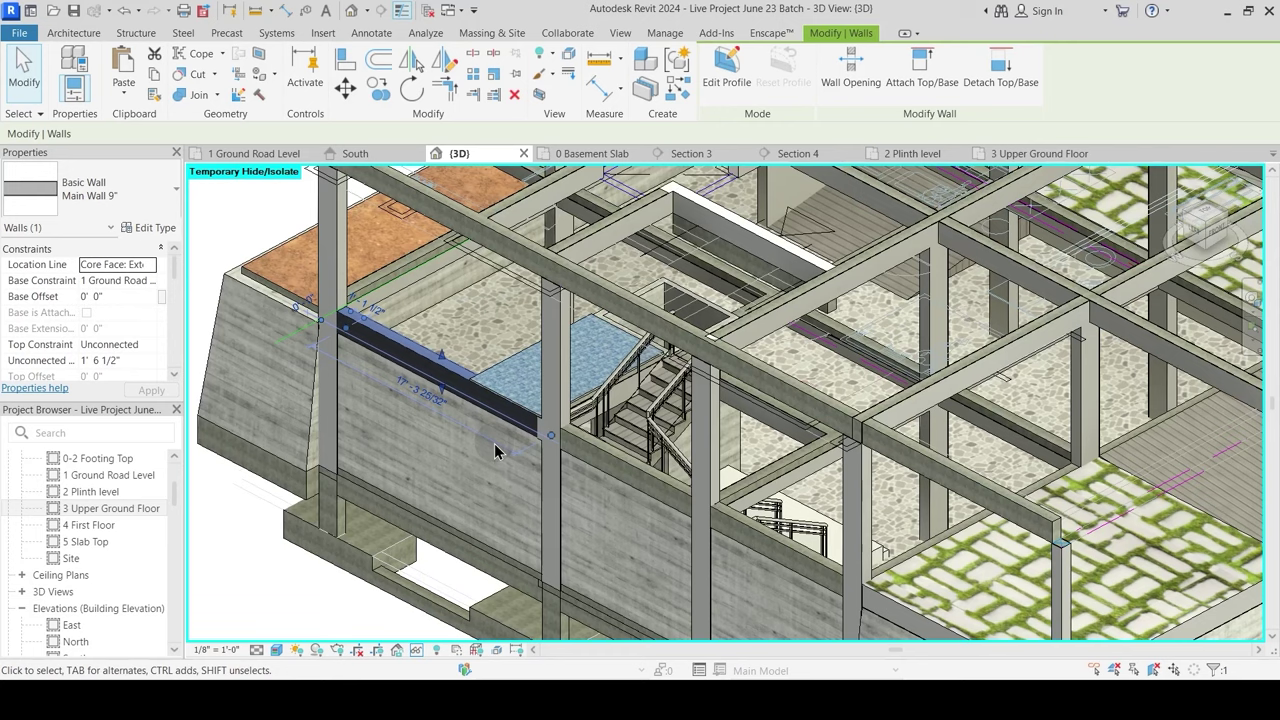
key("Escape")
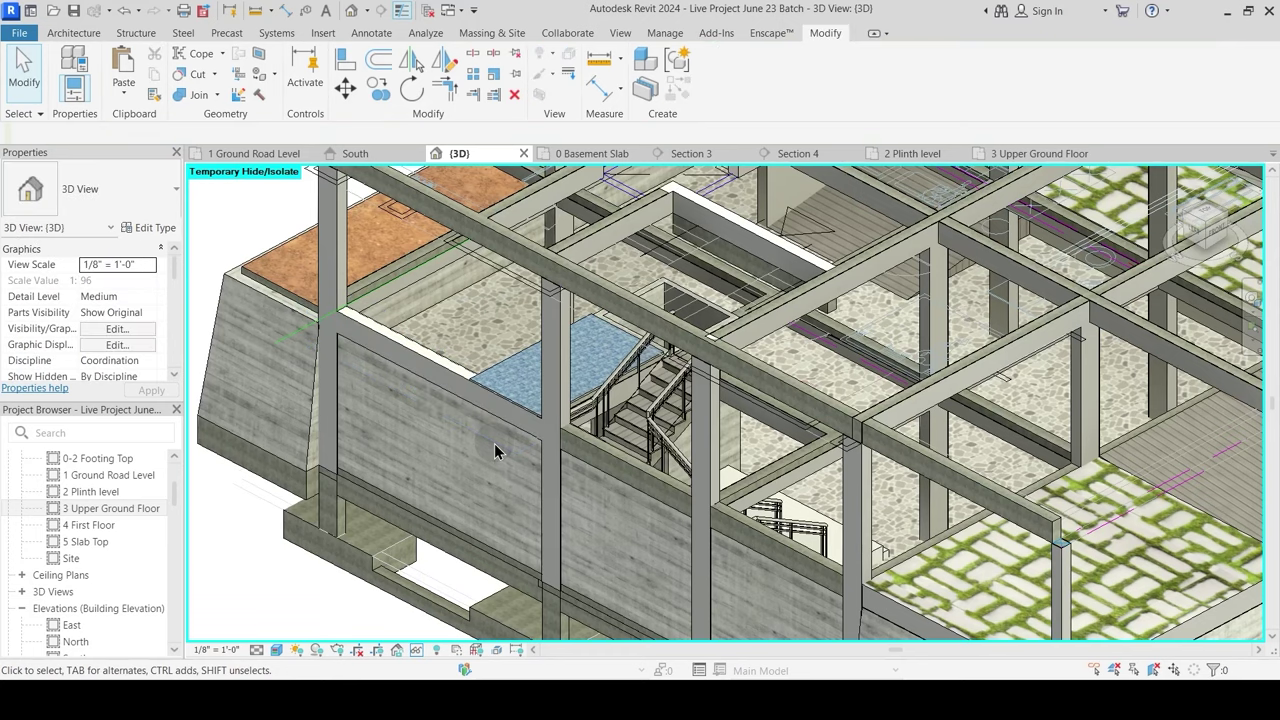
key("h")
key("r")
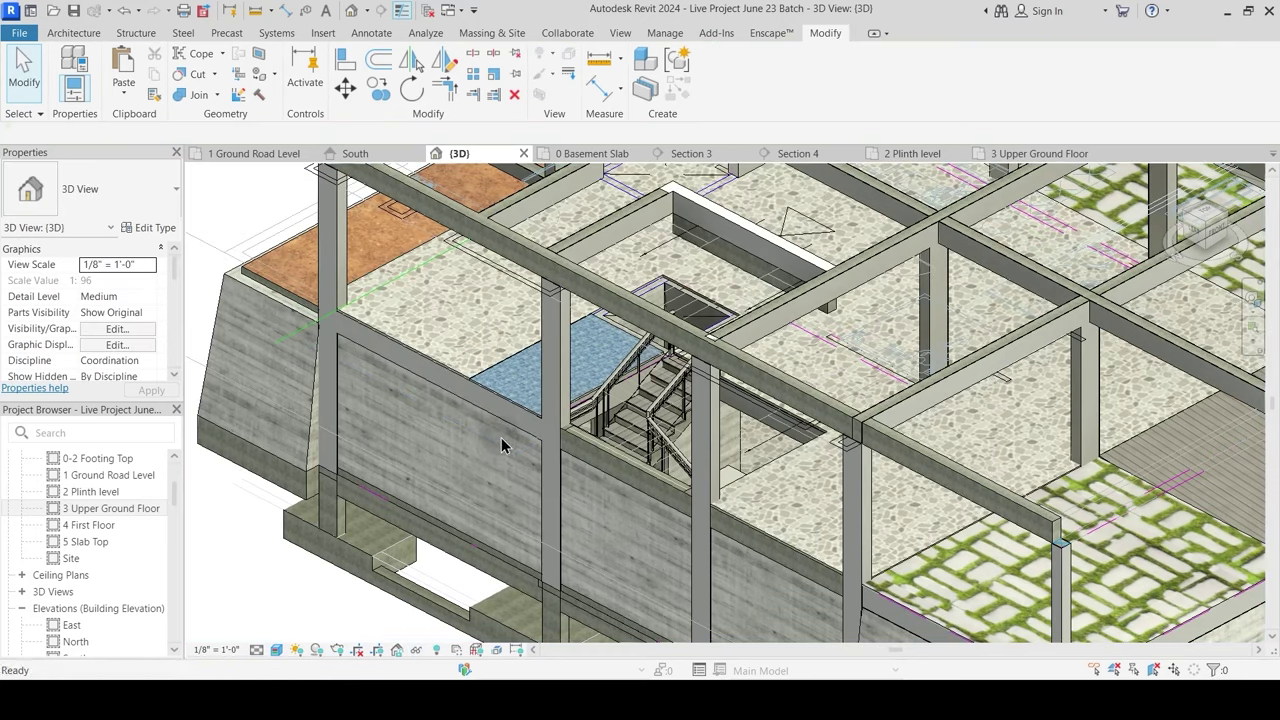
key("ctrl+z")
Step: Extend the new wall's end so it is 43' 0" long
left_click(509, 404)
middle_click_drag(572, 476, 458, 318)
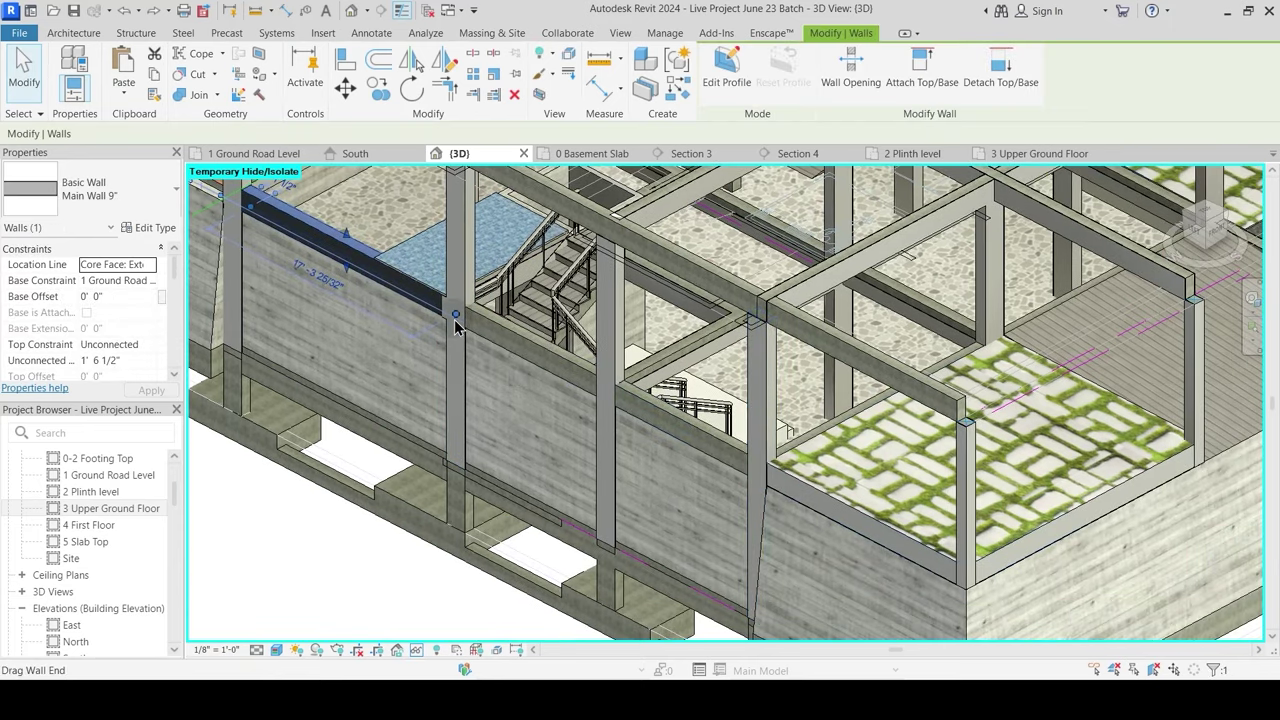
left_click_drag(456, 318, 760, 472)
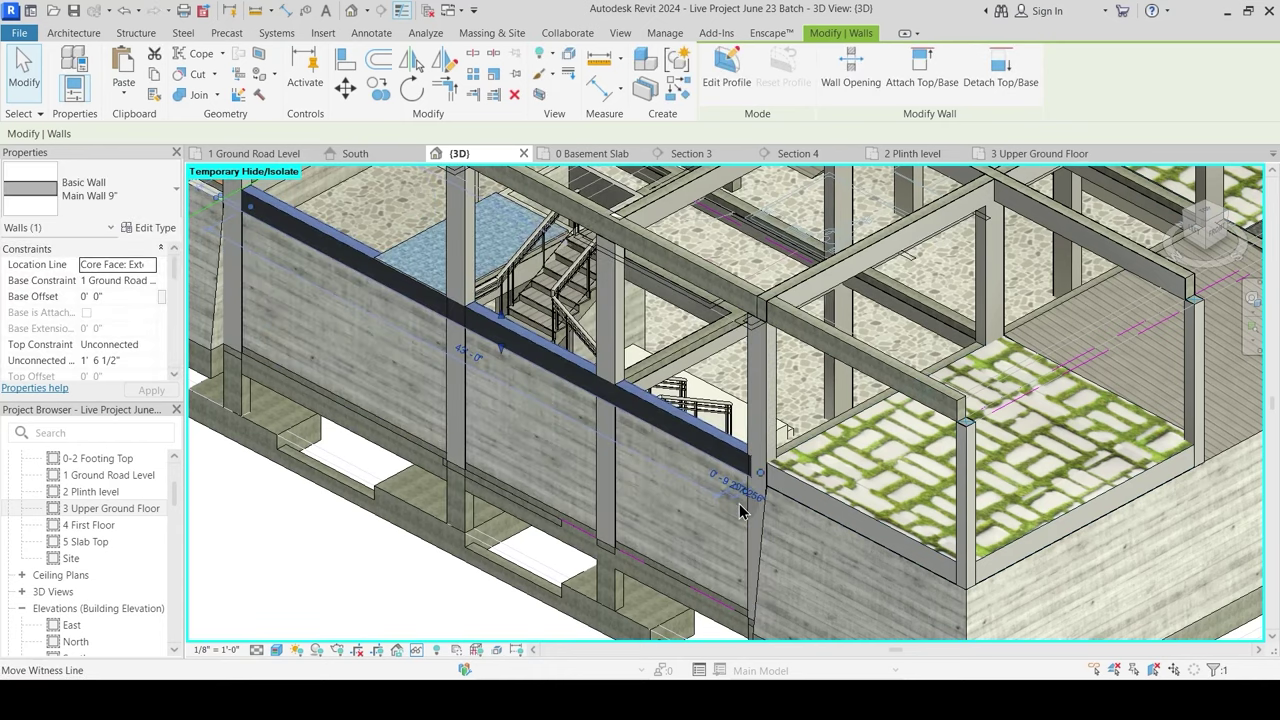
key("Escape")
scroll(723, 462, "down", 2)
middle_click_drag(577, 414, 452, 404, "shift")
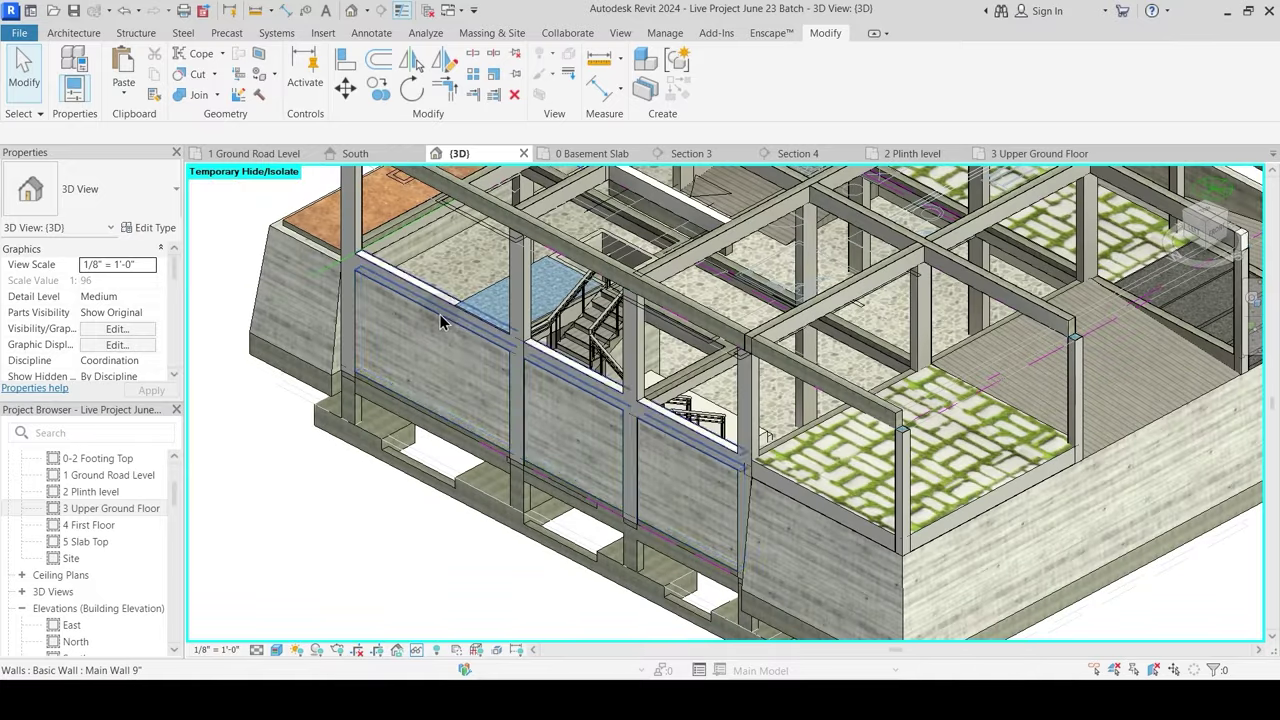
scroll(415, 304, "up", 5)
Step: Change the 9" wall's unconnected height to 1' 6"
left_click(363, 244)
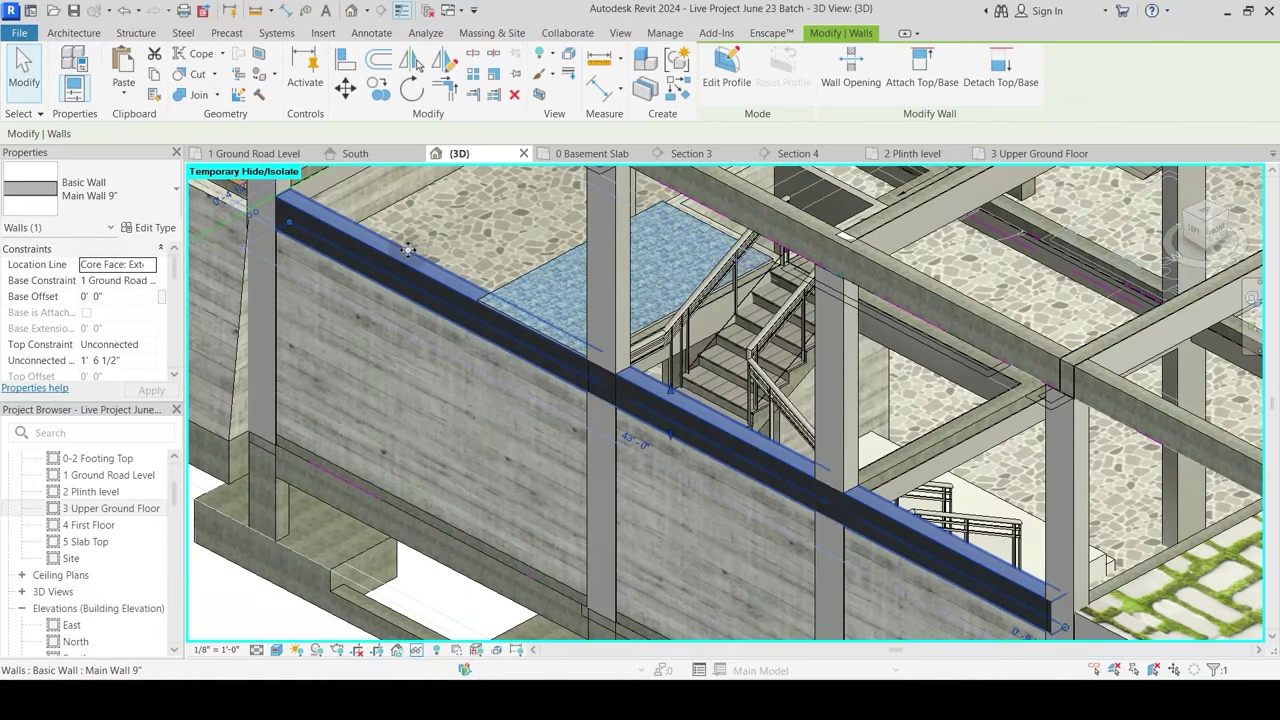
scroll(400, 262, "up", 4)
key("Escape")
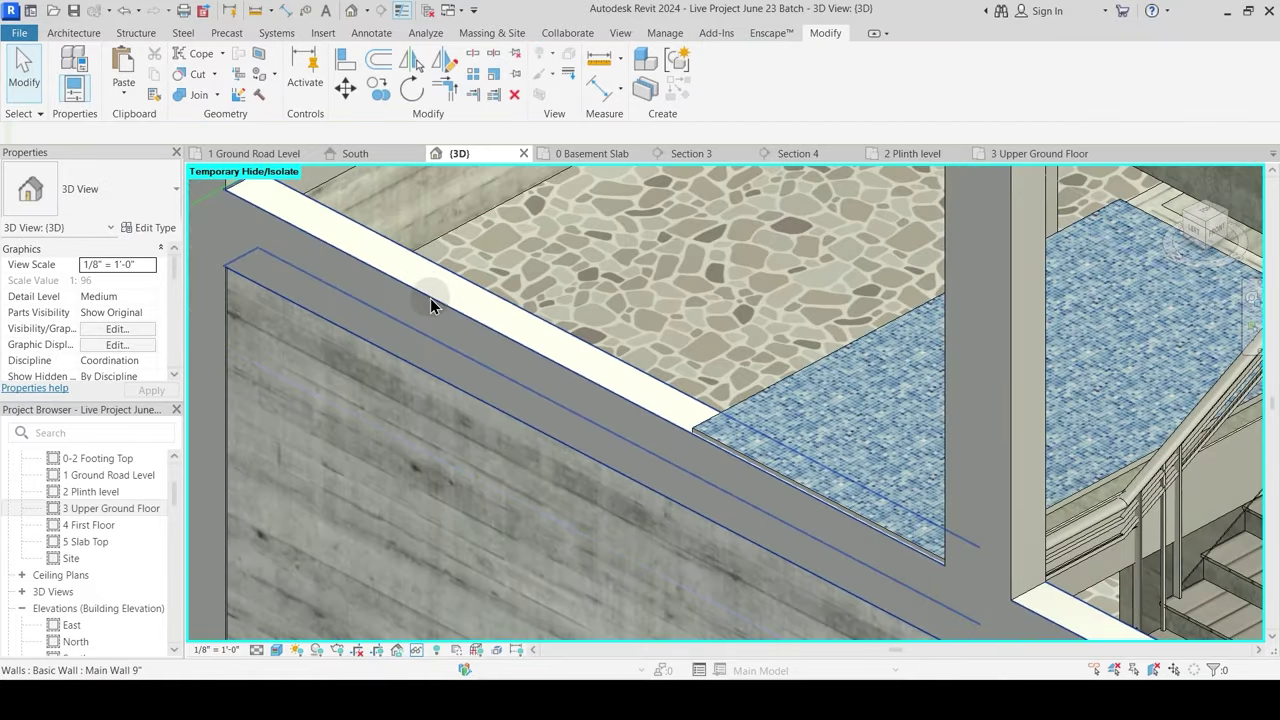
left_click(431, 304)
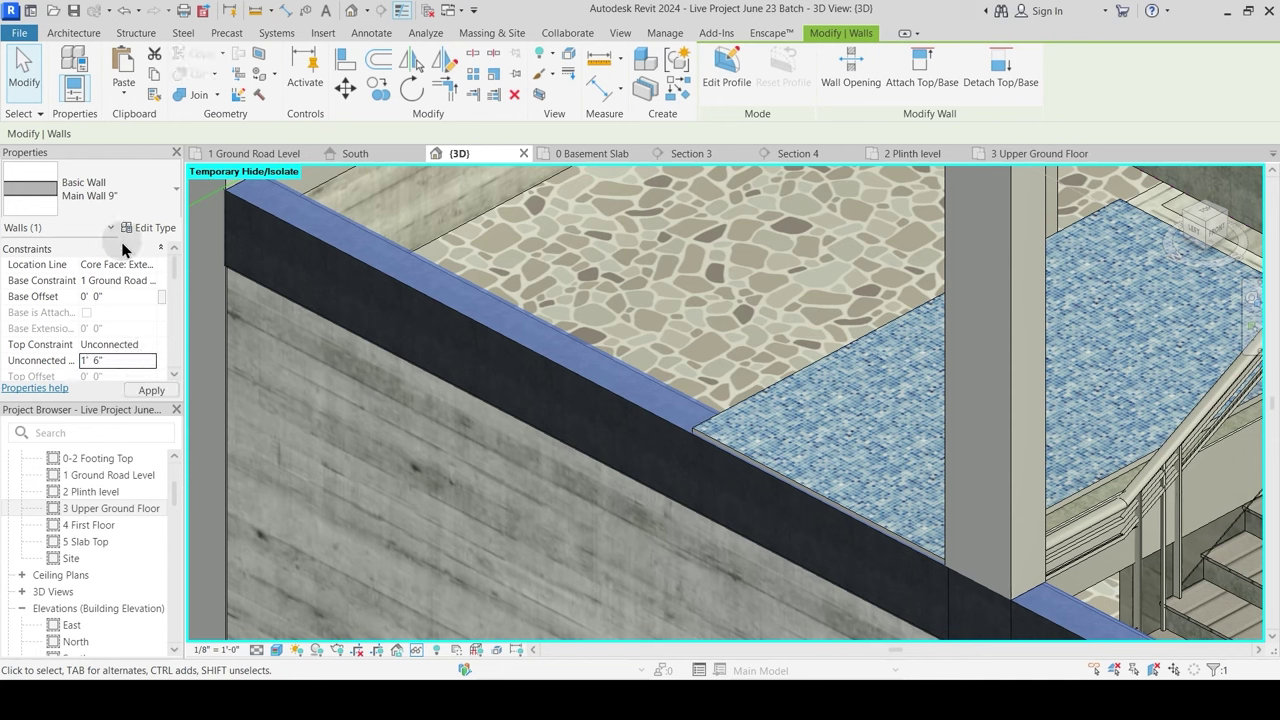
key("Return")
key("Escape")
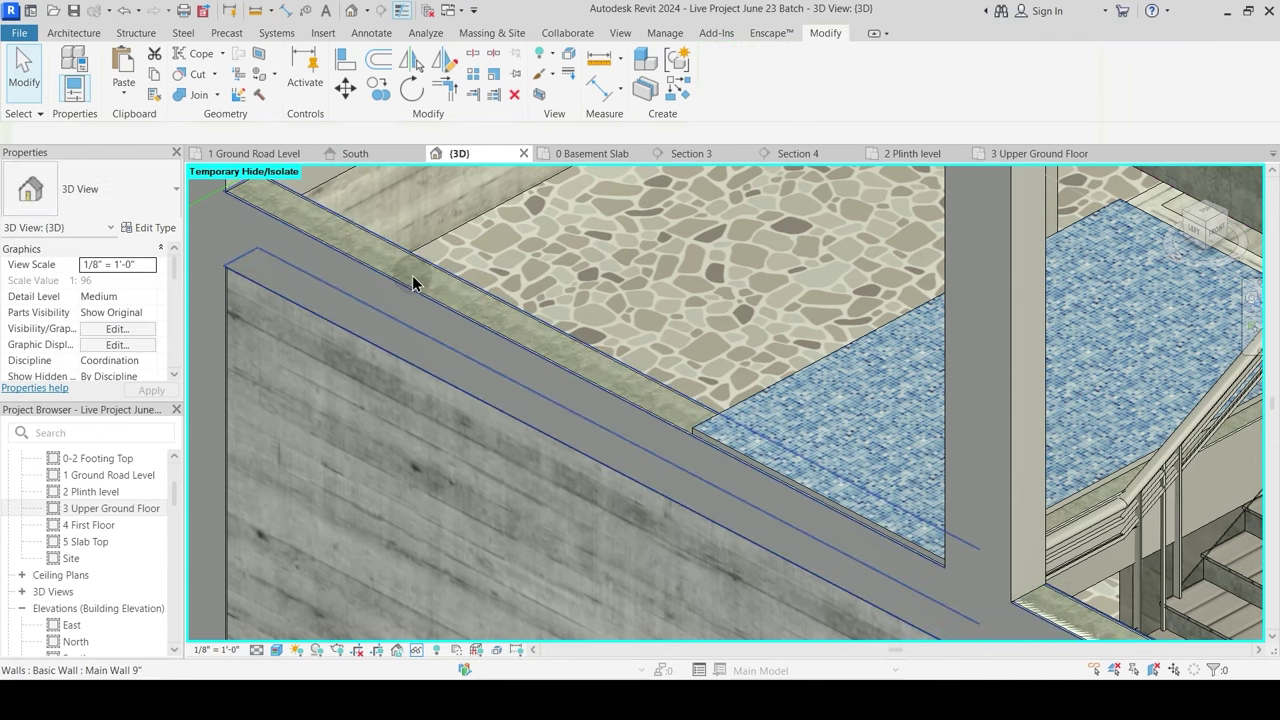
Step: Join the new wall's geometry with the beam
left_click(346, 271)
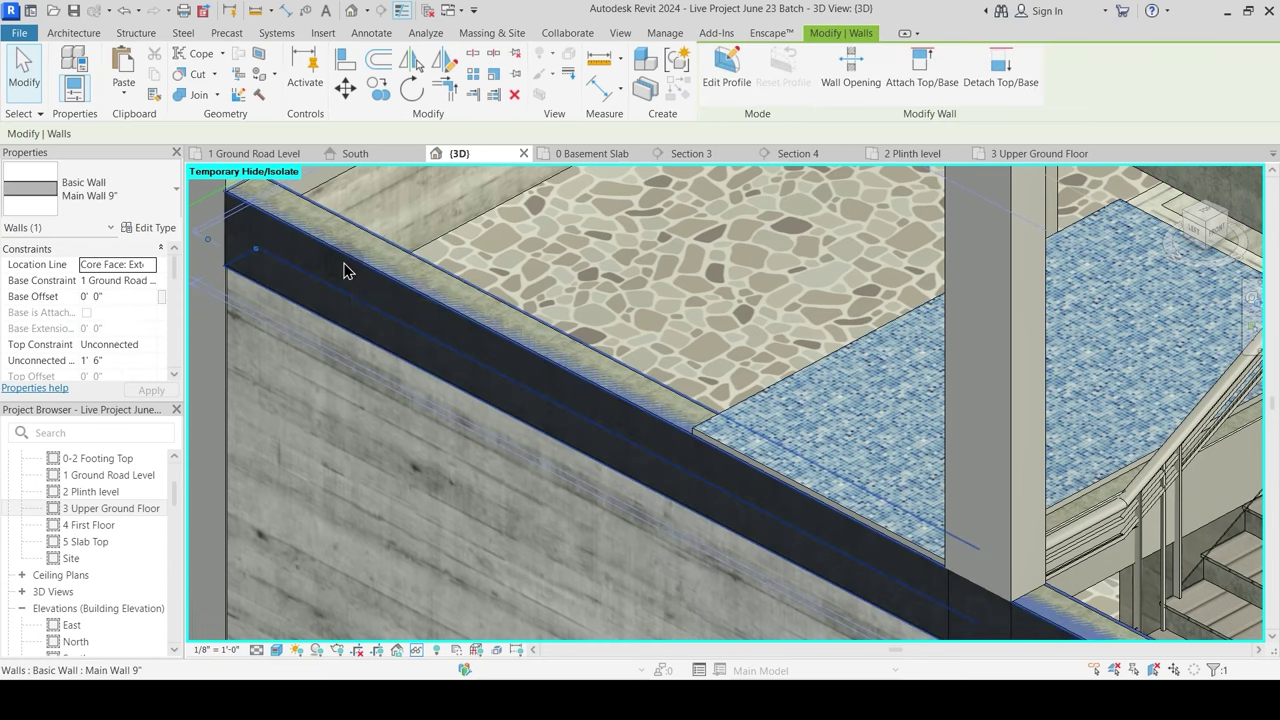
key("Escape")
left_click(195, 95)
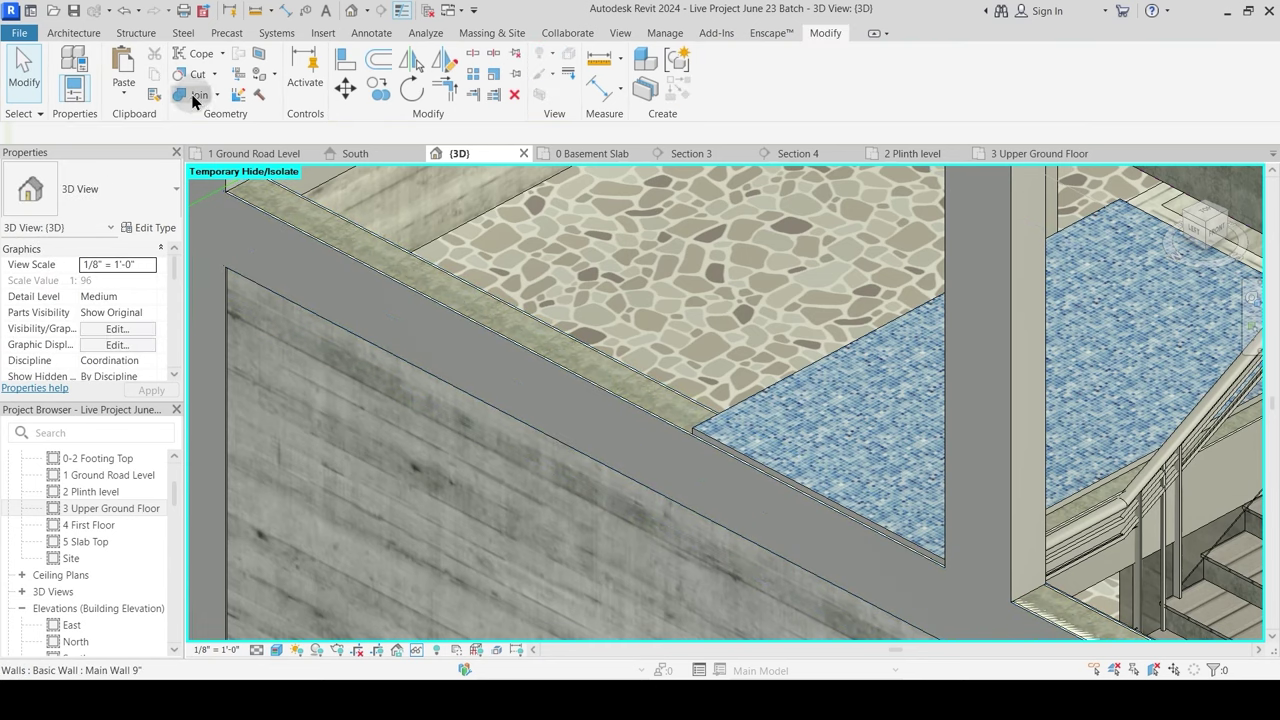
left_click(302, 207)
left_click(303, 206)
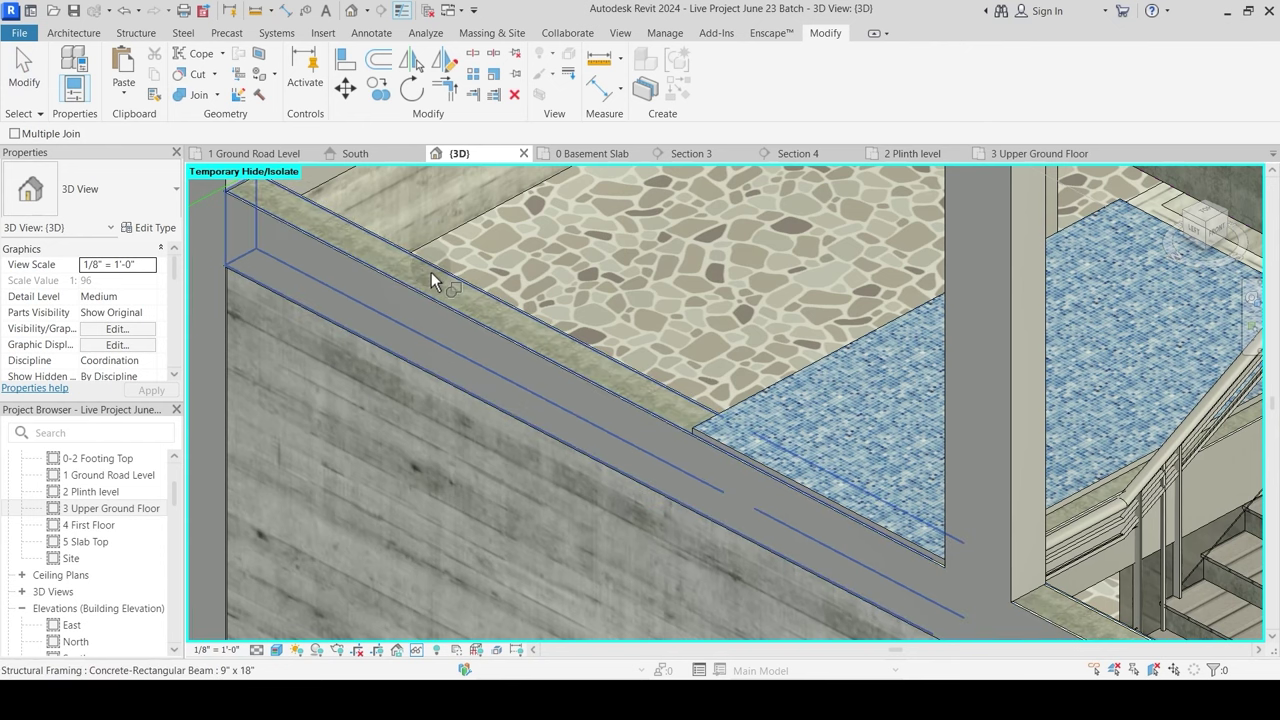
key("Escape")
scroll(502, 334, "down", 3)
scroll(501, 334, "down", 1)
middle_click_drag(827, 582, 647, 418)
scroll(765, 485, "down", 2)
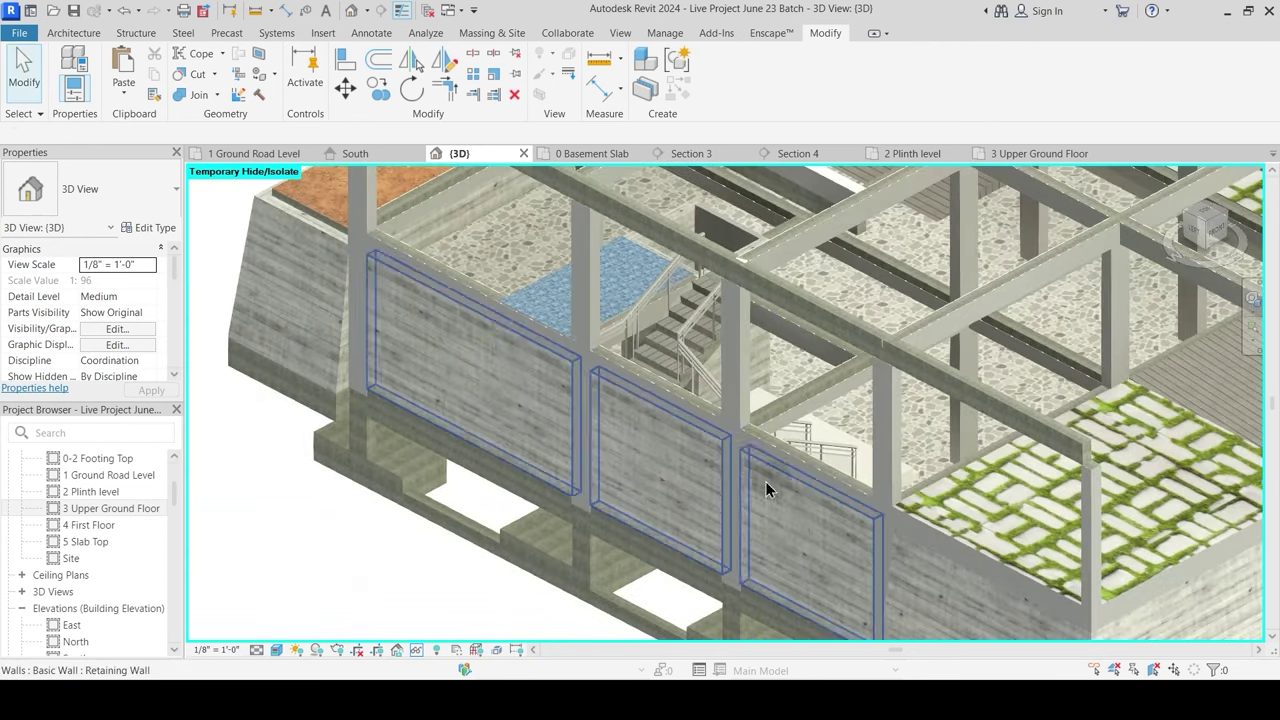
middle_click_drag(869, 560, 826, 519, "shift")
middle_click_drag(843, 470, 898, 453, "shift")
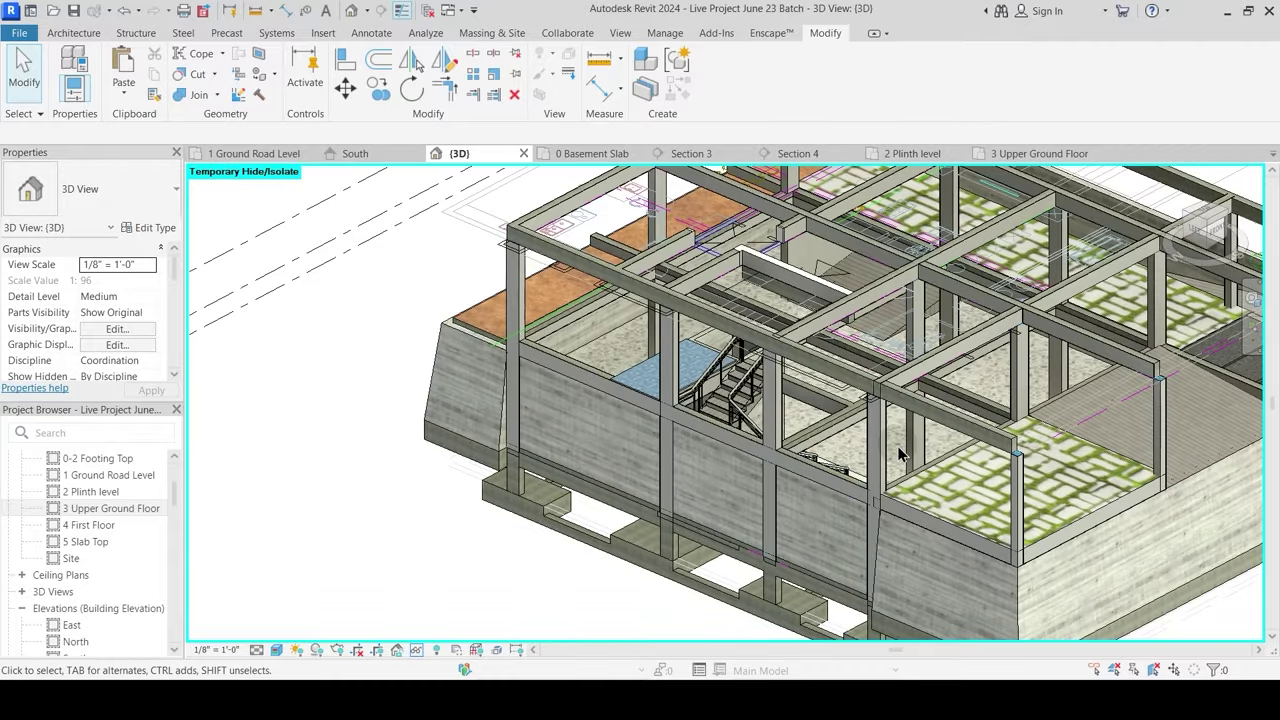
left_click(722, 443)
middle_click_drag(694, 458, 632, 508)
key("Escape")
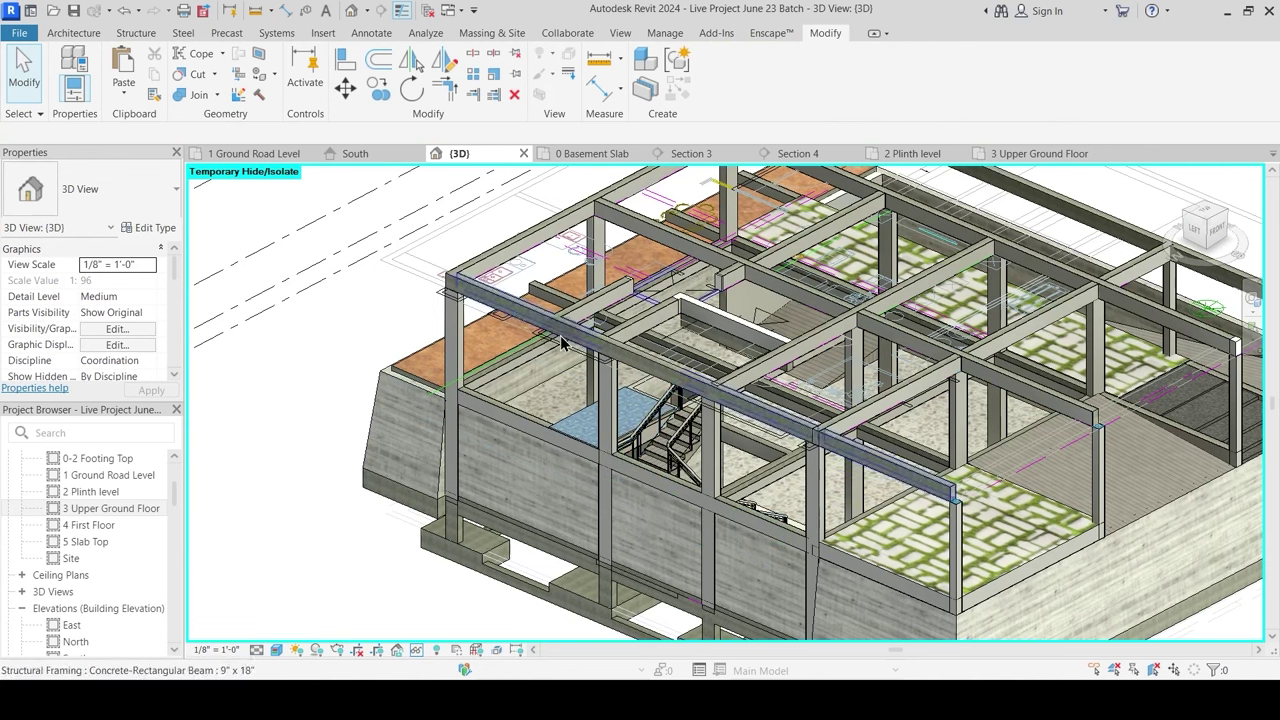
scroll(521, 432, "up", 3)
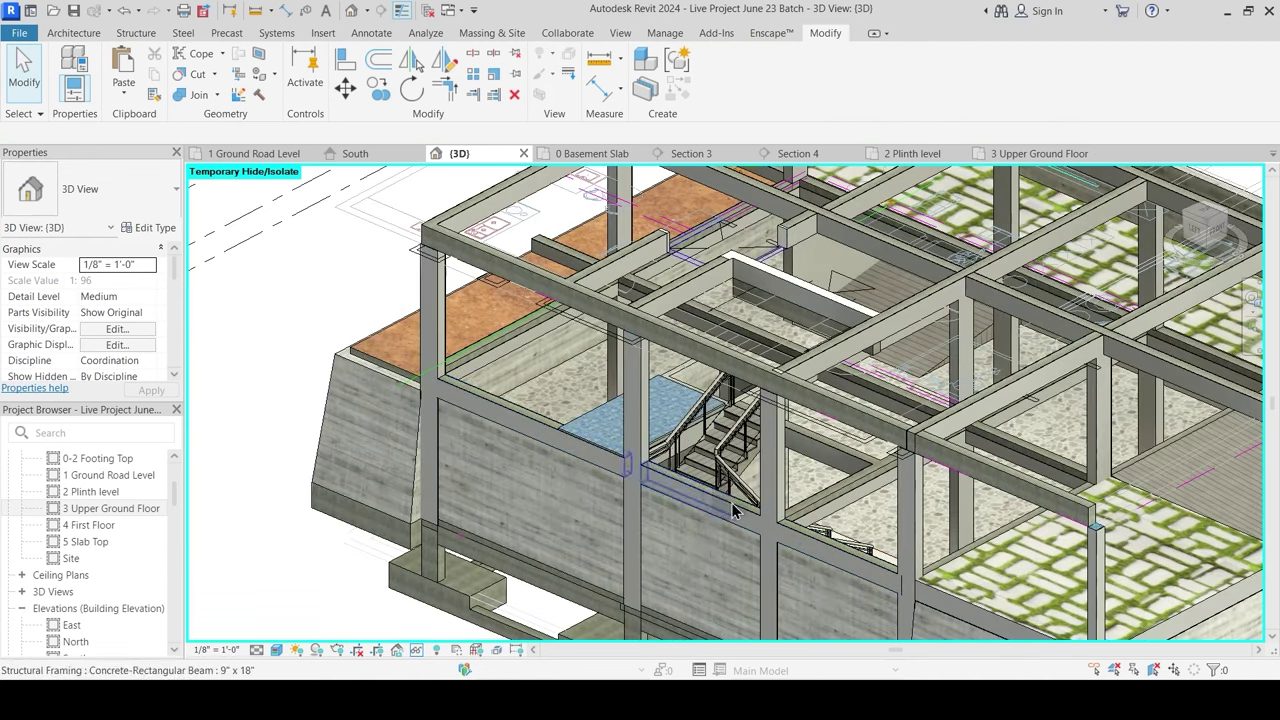
middle_click_drag(764, 431, 609, 443)
scroll(669, 381, "down", 2)
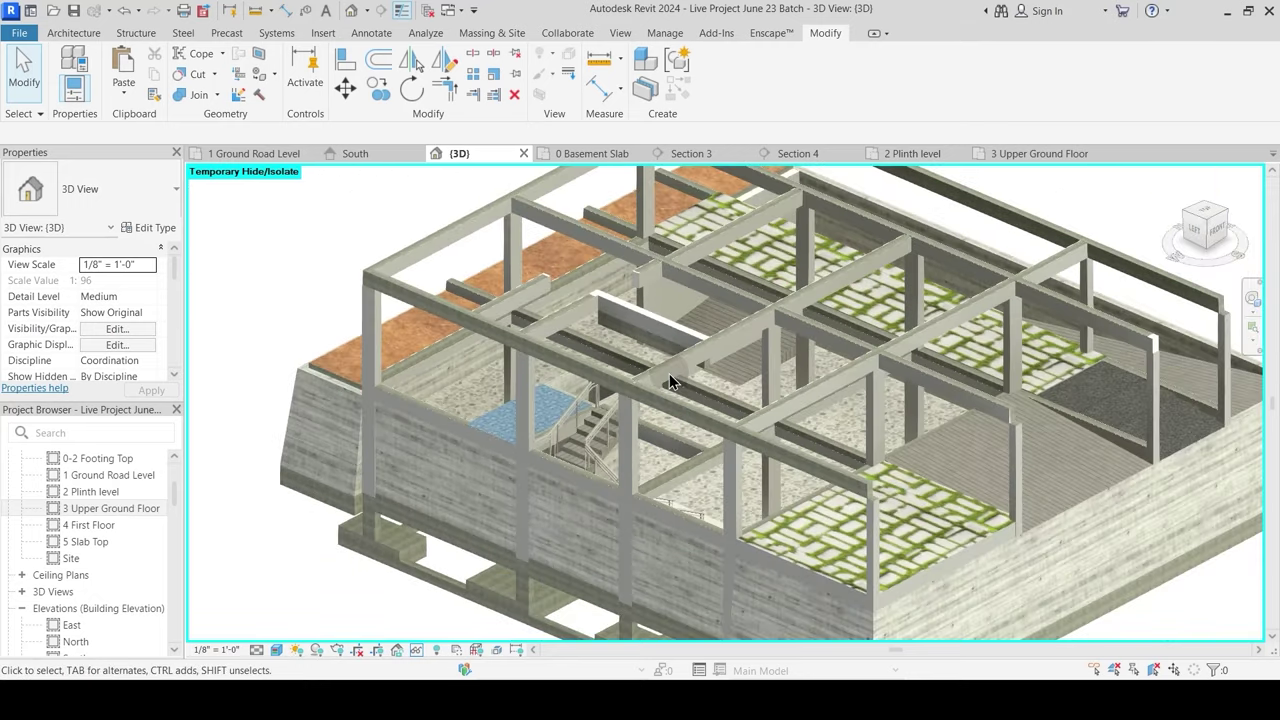
middle_click_drag(669, 381, 683, 449, "shift")
middle_click_drag(683, 369, 688, 405)
left_click(606, 372)
key("Escape")
scroll(686, 403, "up", 1)
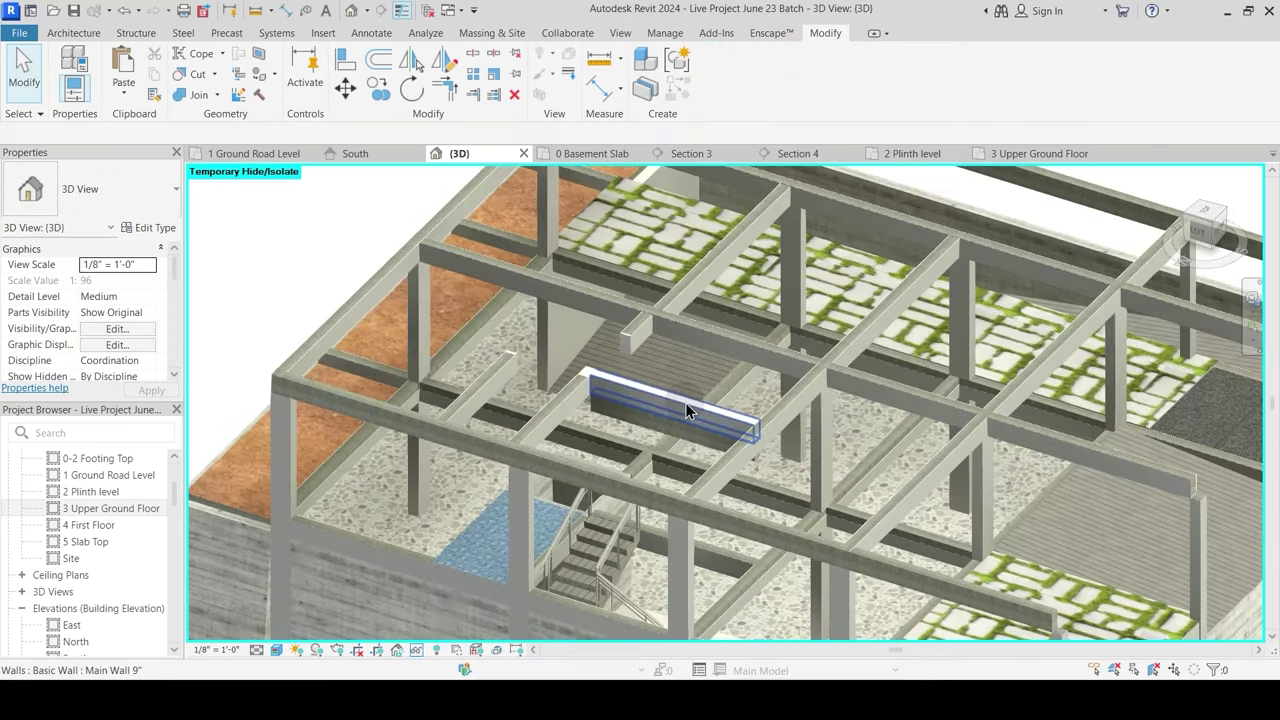
middle_click_drag(686, 472, 652, 440, "shift")
scroll(683, 421, "down", 2)
middle_click_drag(831, 474, 808, 472, "shift")
scroll(682, 426, "up", 2)
scroll(682, 426, "up", 2)
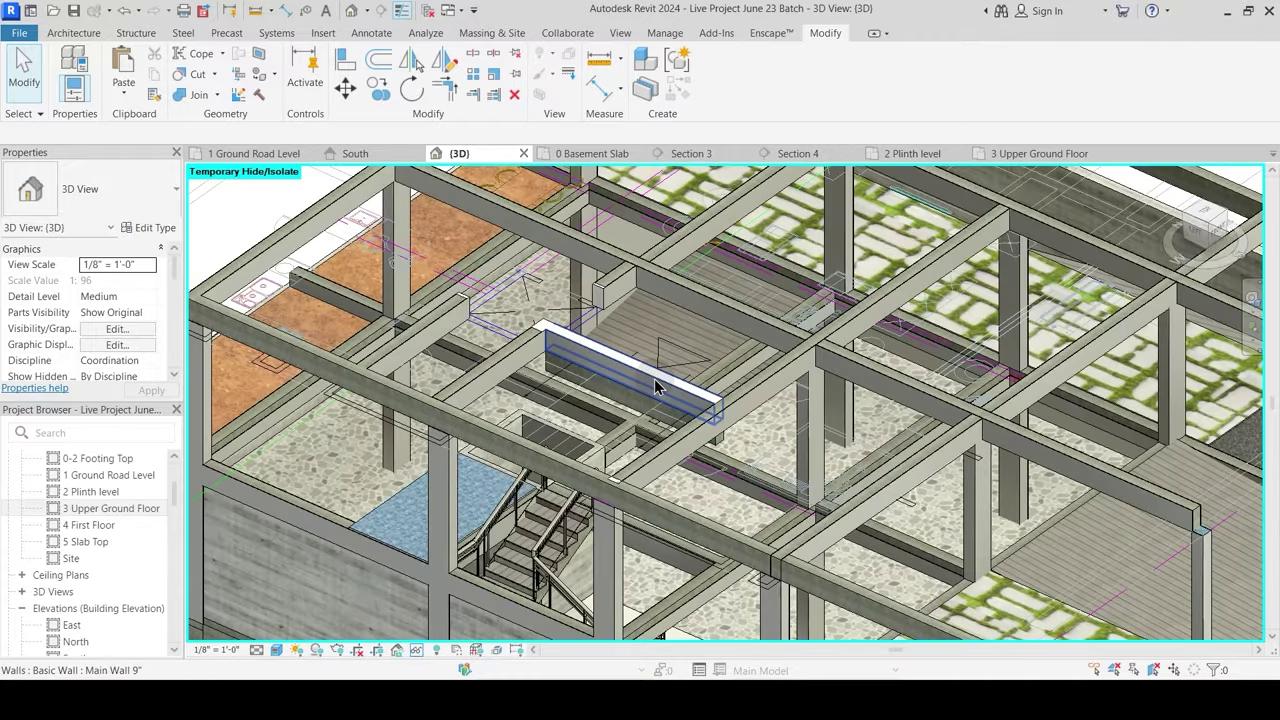
left_click(555, 372)
scroll(553, 372, "up", 2)
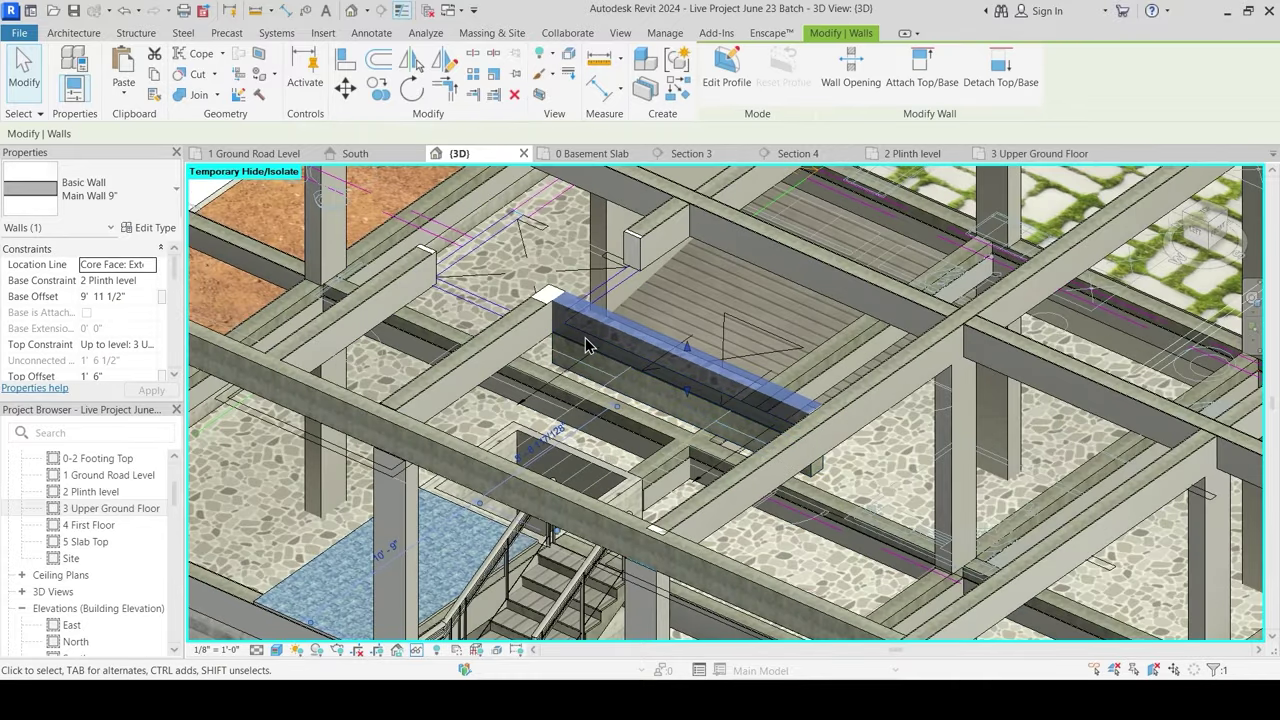
Step: Select the 9" x 18" concrete beam above the short 9-inch wall
key("Escape")
left_click(565, 375)
middle_click_drag(651, 360, 663, 400, "shift")
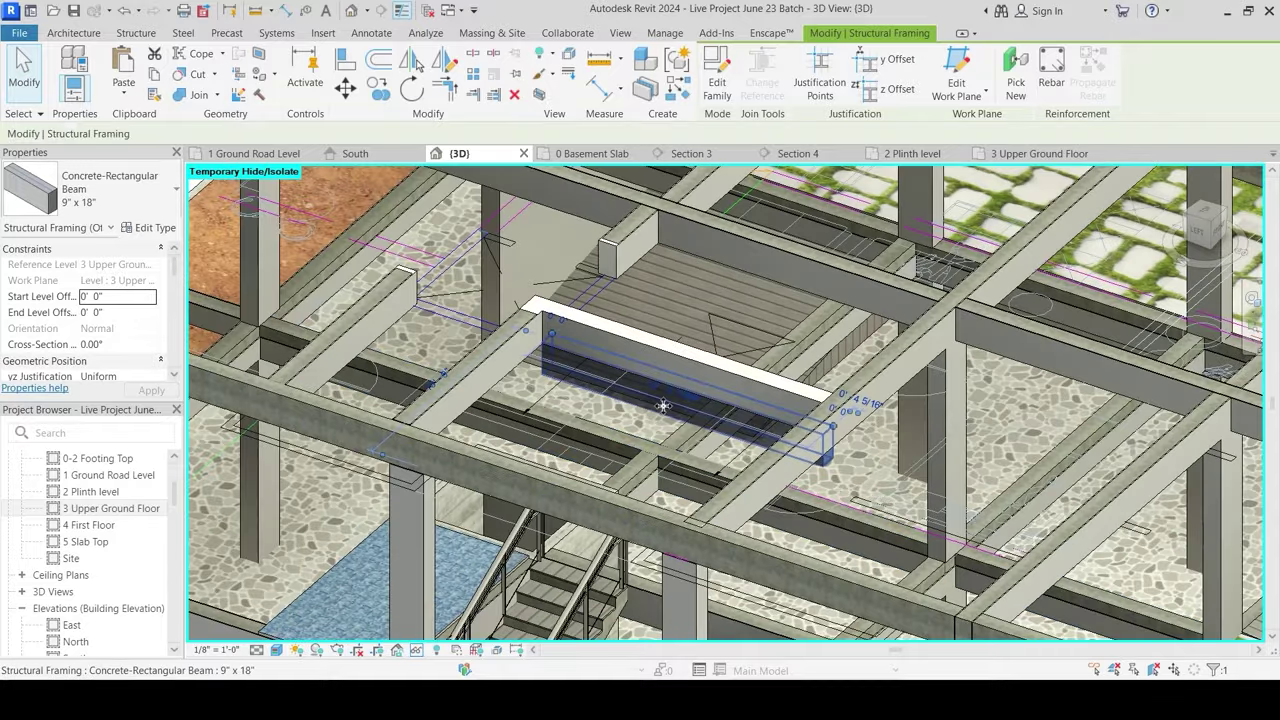
key("Escape")
middle_click_drag(280, 360, 399, 294, "shift")
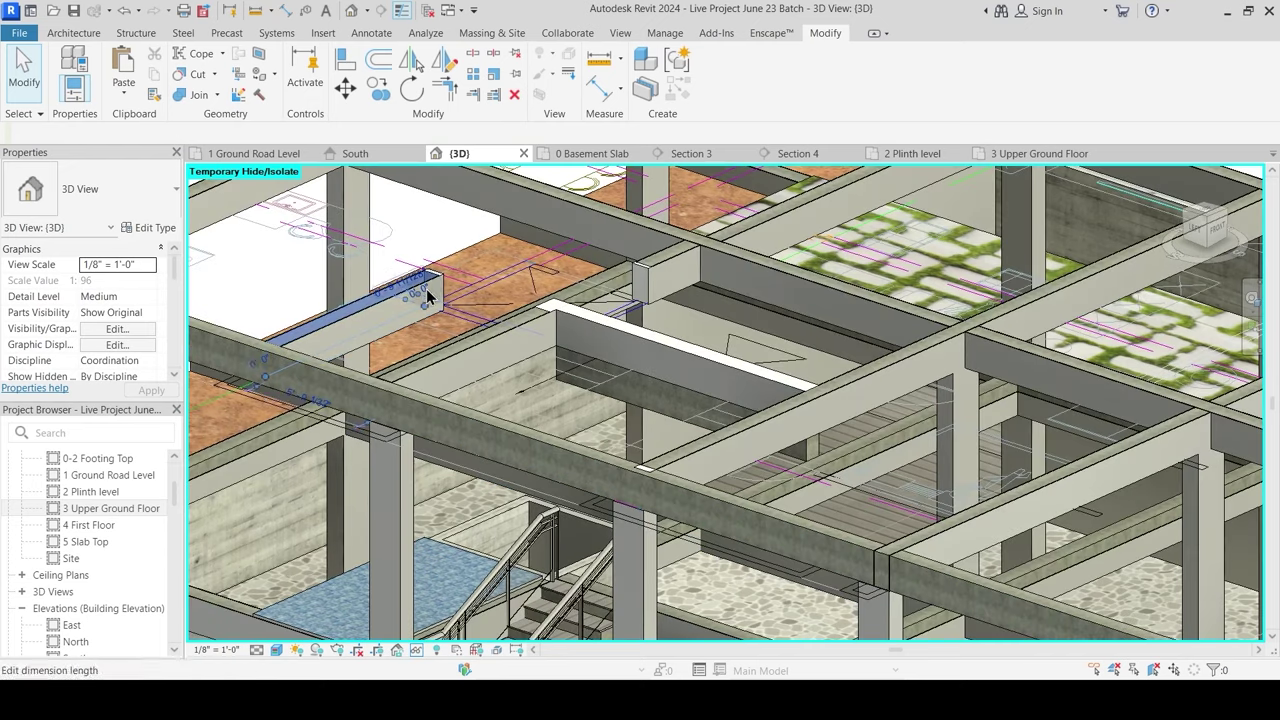
left_click(410, 295)
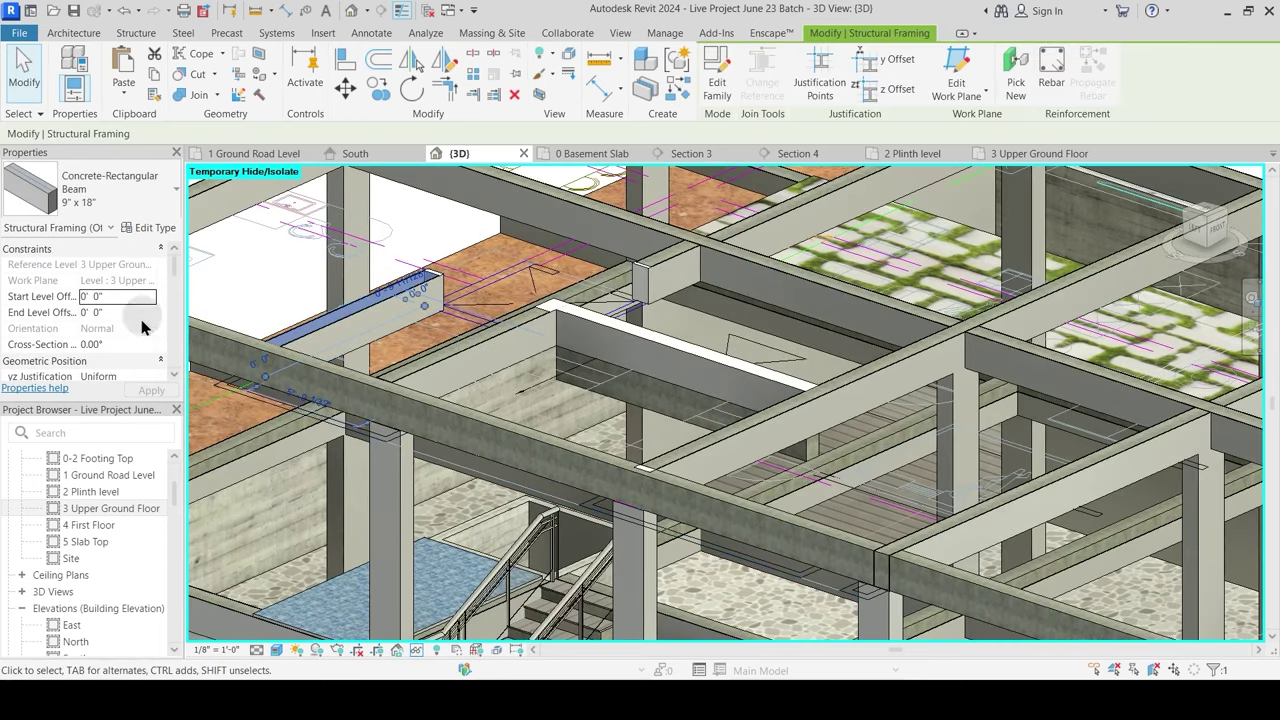
mouse_move(172, 275)
left_mouse_down()
mouse_move(172, 297)
mouse_move(175, 262)
left_mouse_up()
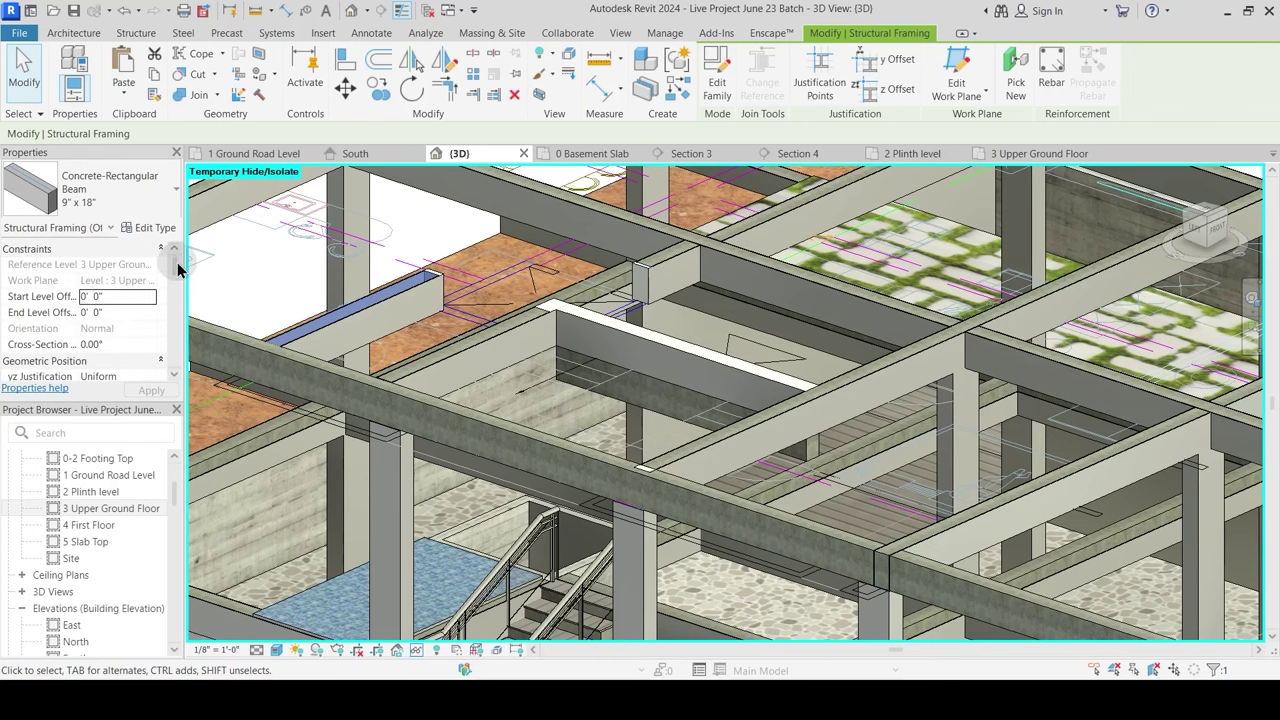
key("Escape")
left_click(607, 401)
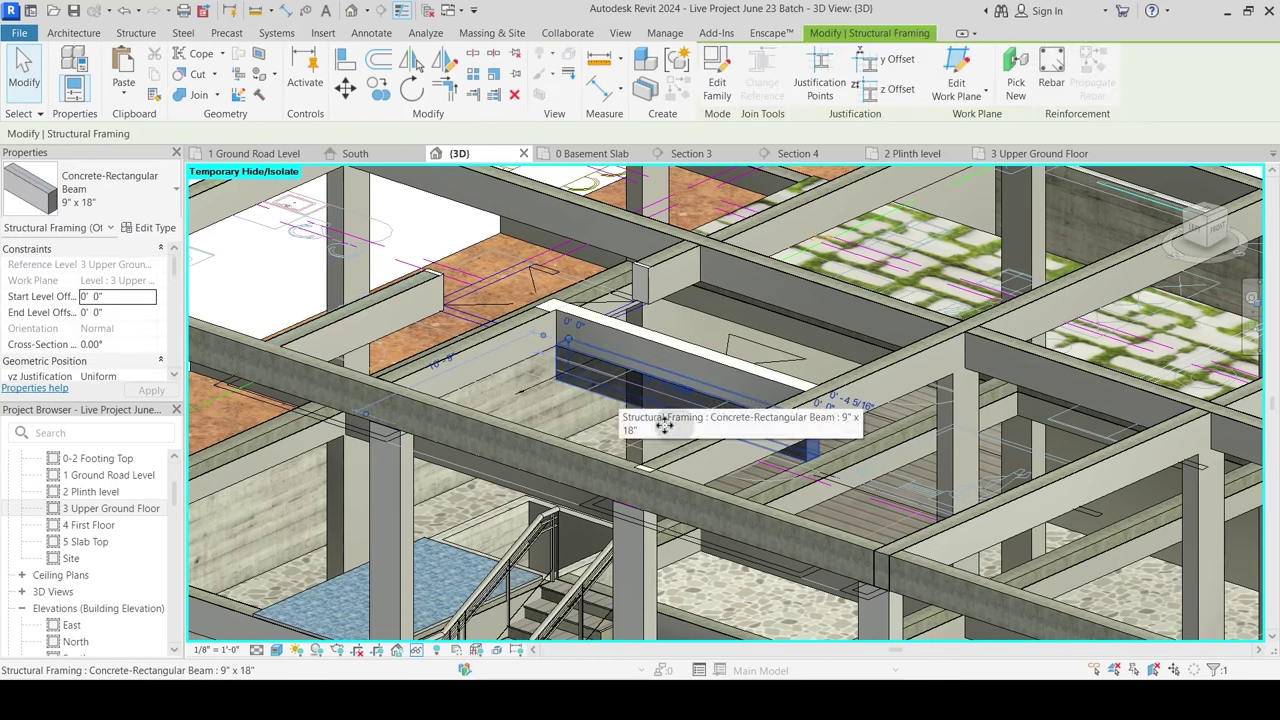
middle_click_drag(665, 425, 274, 422, "shift")
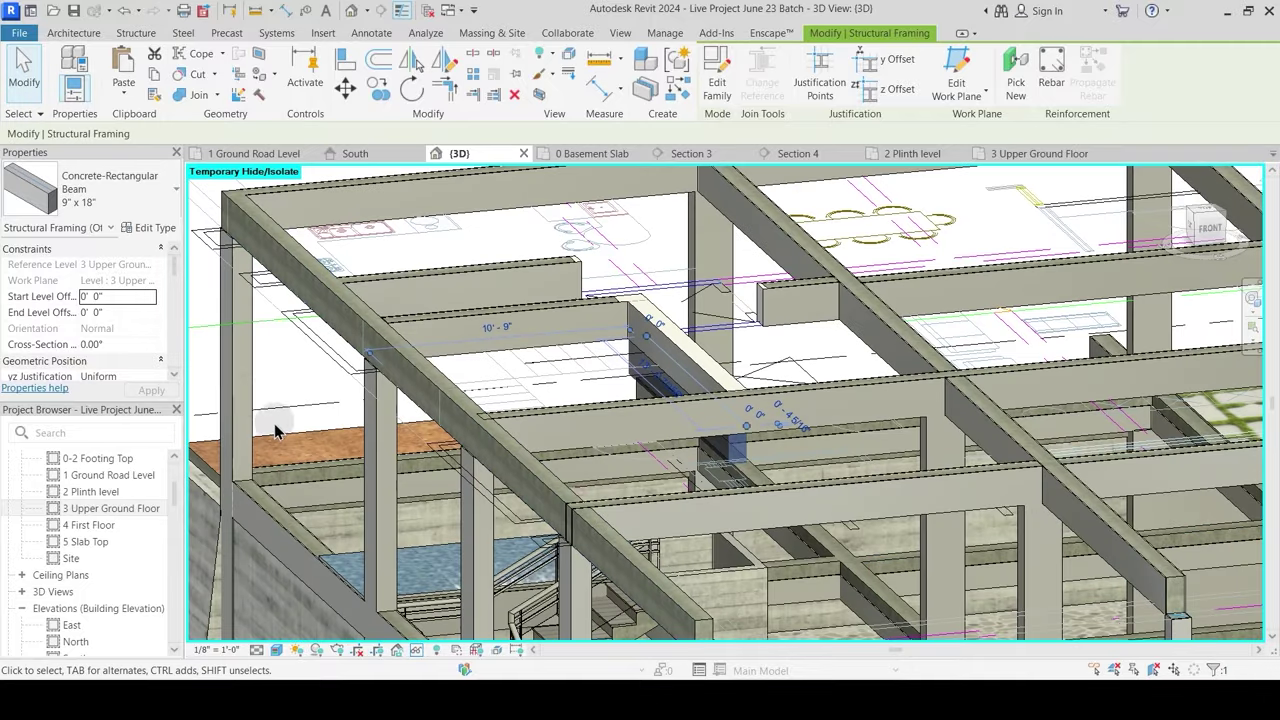
Step: Set the beam's z Justification to Bottom, then orbit to check the whole frame
scroll(117, 338, "down", 3)
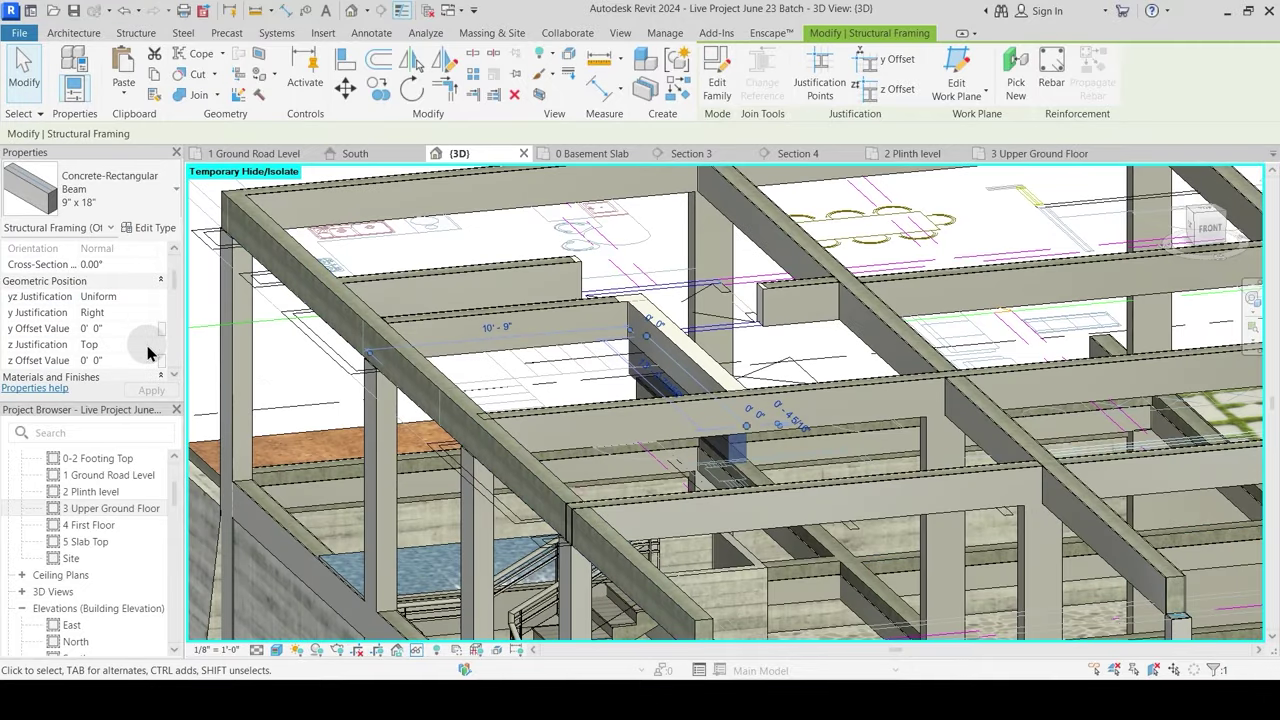
left_click(140, 345)
left_click(103, 405)
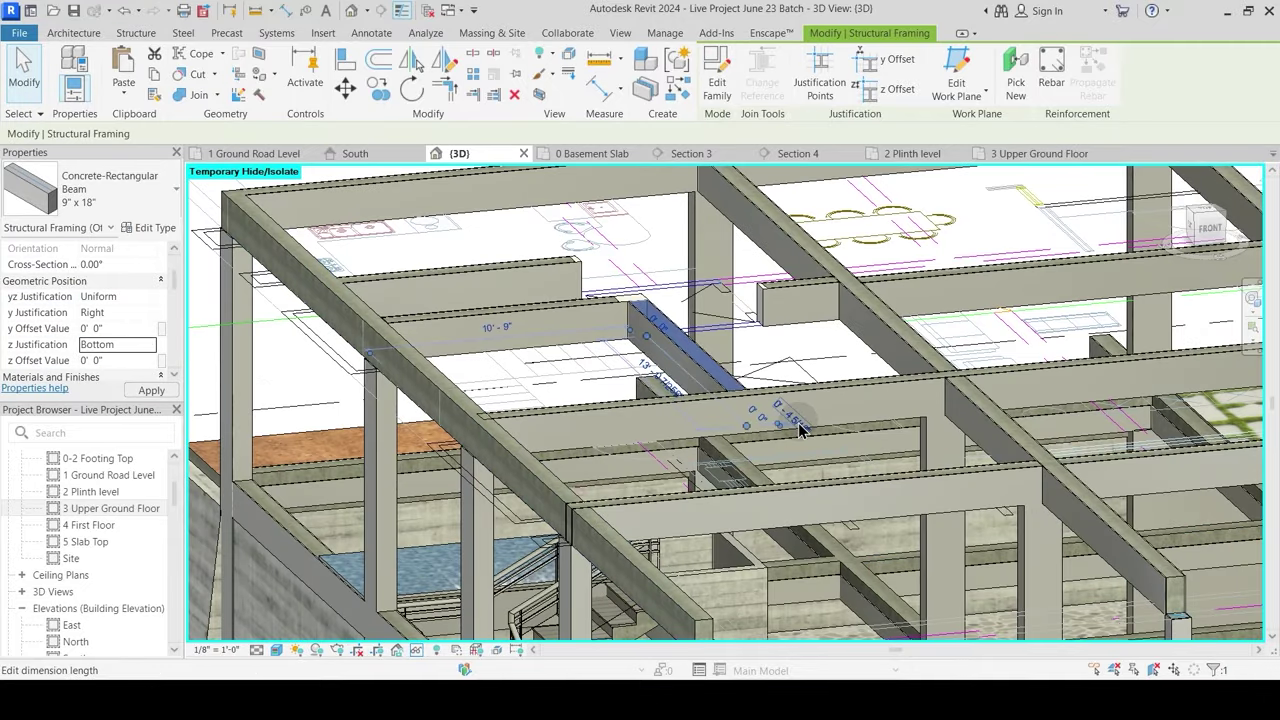
middle_click_drag(795, 428, 752, 510, "shift")
key("Escape")
middle_click_drag(643, 425, 612, 449, "shift")
scroll(612, 334, "down", 2)
middle_click_drag(612, 332, 703, 390, "shift")
scroll(703, 390, "down", 2)
middle_click_drag(757, 439, 712, 413, "shift")
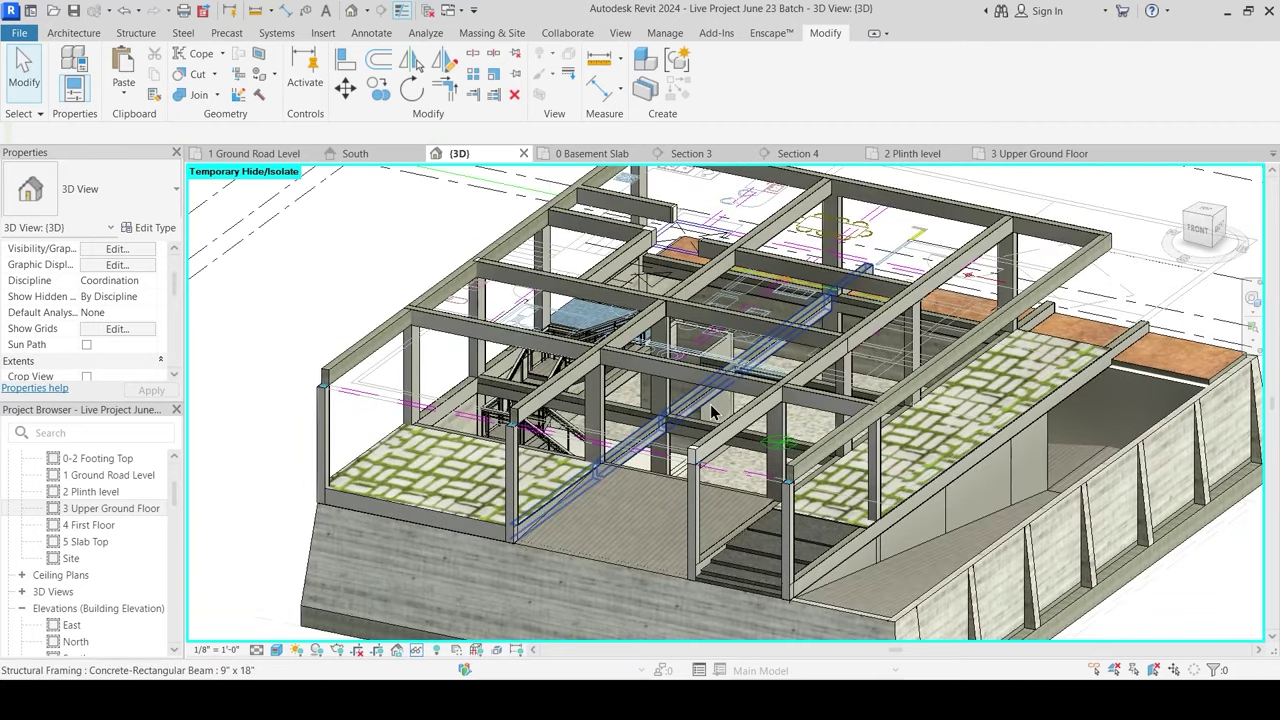
Step: Select a 9" x 18" concrete beam and all its instances with SA
middle_click_drag(530, 393, 640, 320, "shift")
scroll(752, 380, "down", 4)
scroll(633, 317, "up", 8)
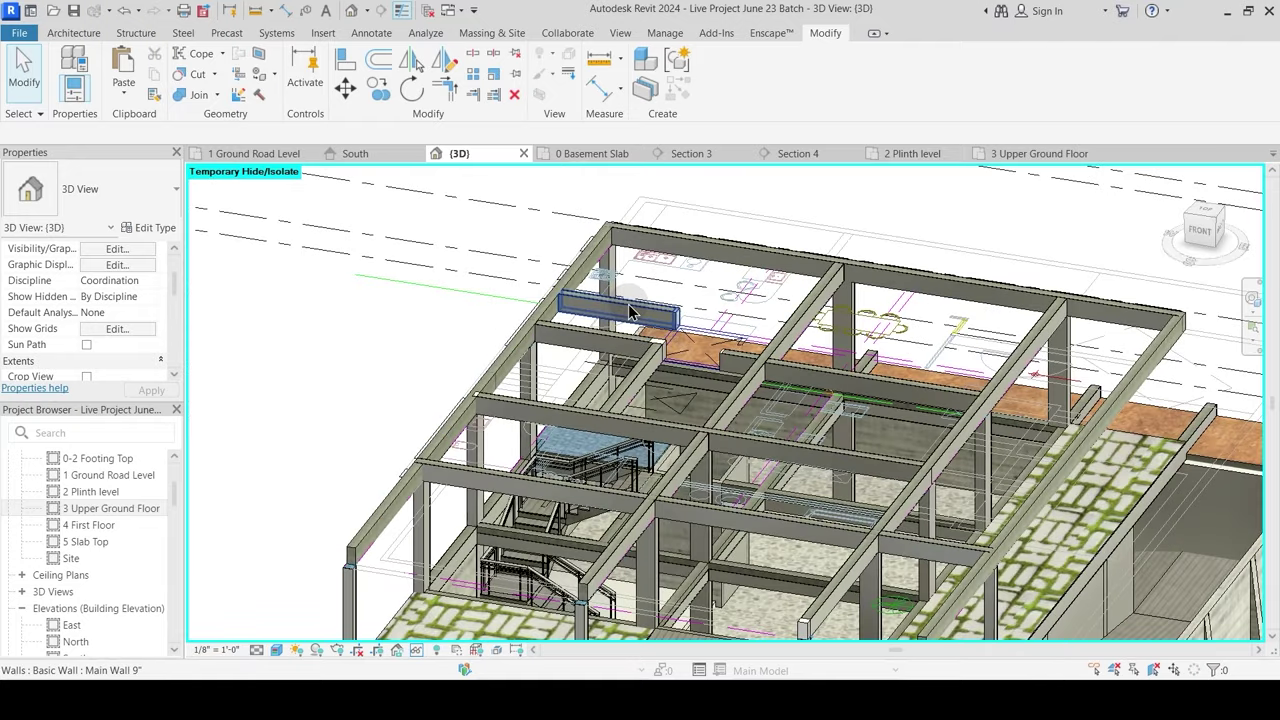
scroll(635, 312, "up", 3)
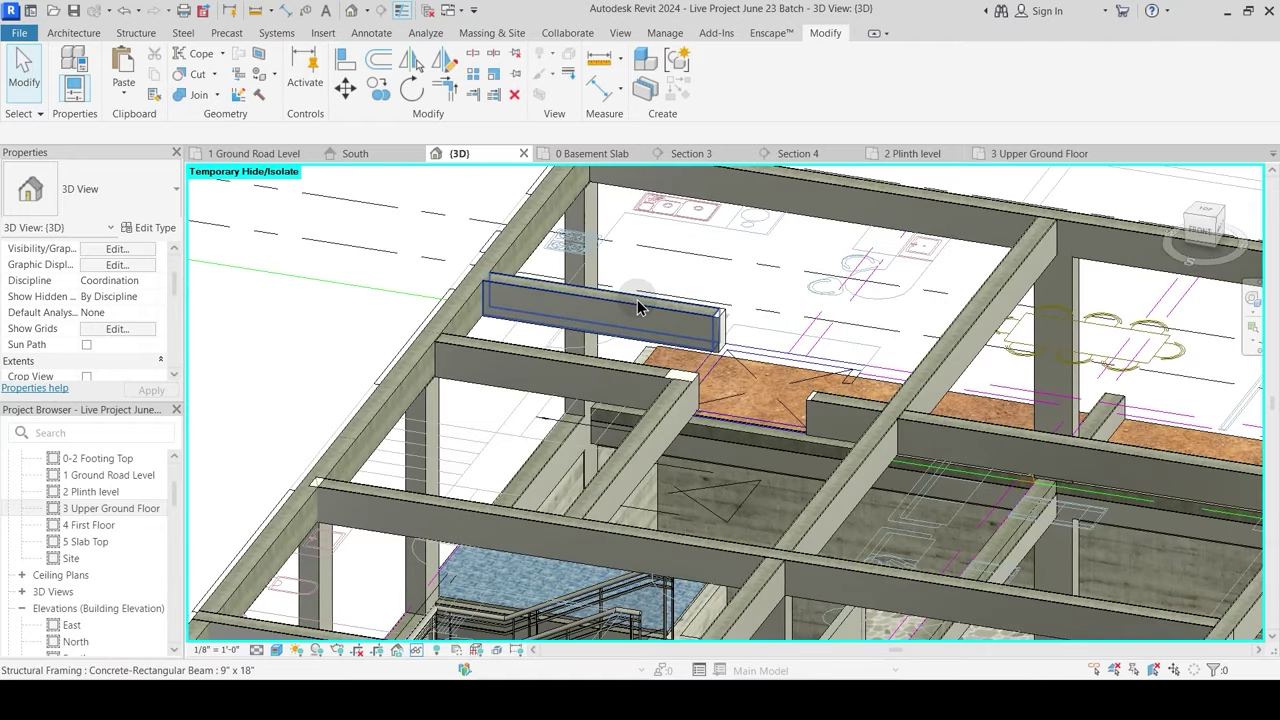
left_click(638, 307)
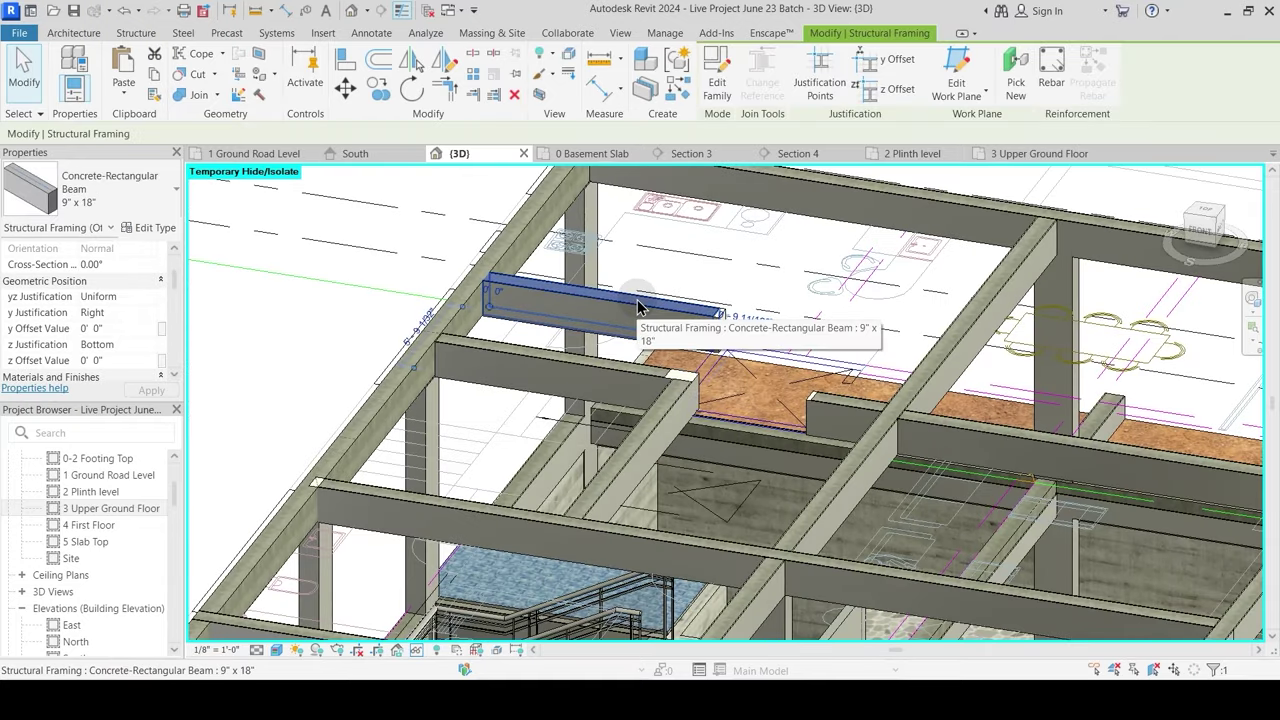
key("s")
key("a")
Step: Narrow the selection to 13 upper-floor beams and set their z Justification to Top
scroll(651, 297, "down", 4)
middle_click_drag(723, 403, 780, 309, "shift")
middle_click_drag(451, 466, 1134, 571)
left_click_drag(1136, 567, 400, 257)
middle_click_drag(400, 257, 532, 466, "shift")
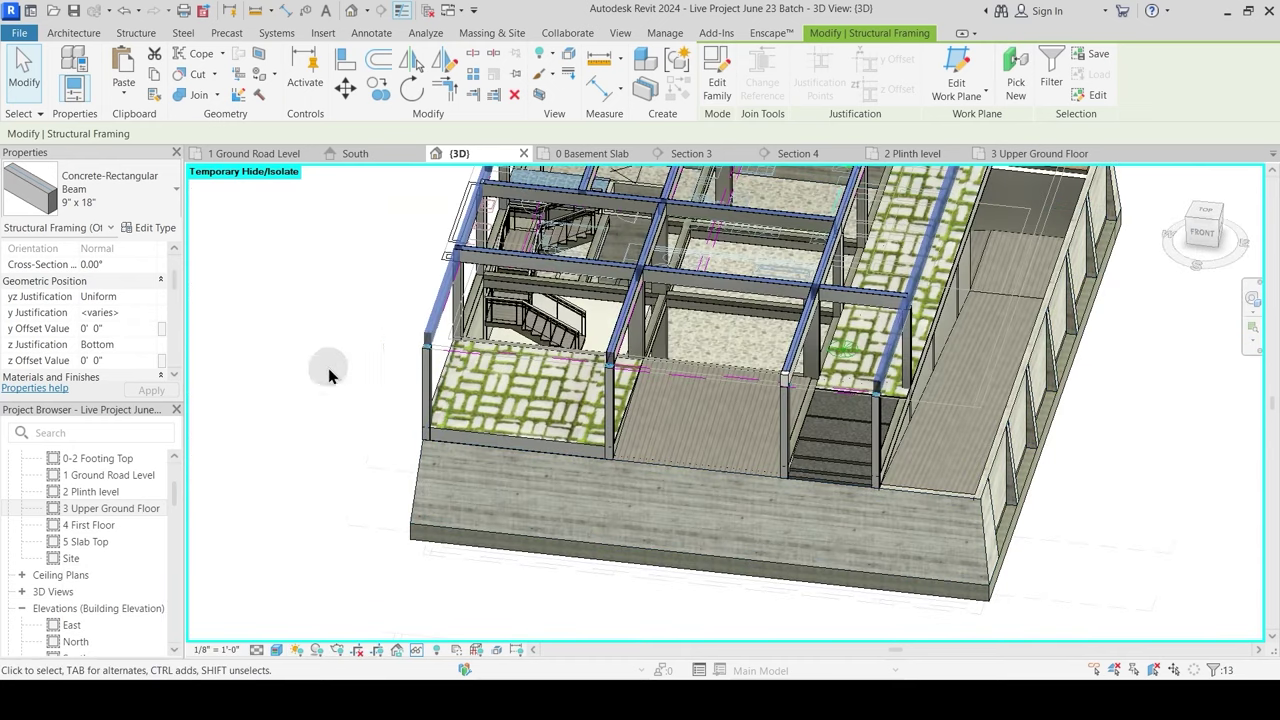
scroll(175, 288, "down", 3)
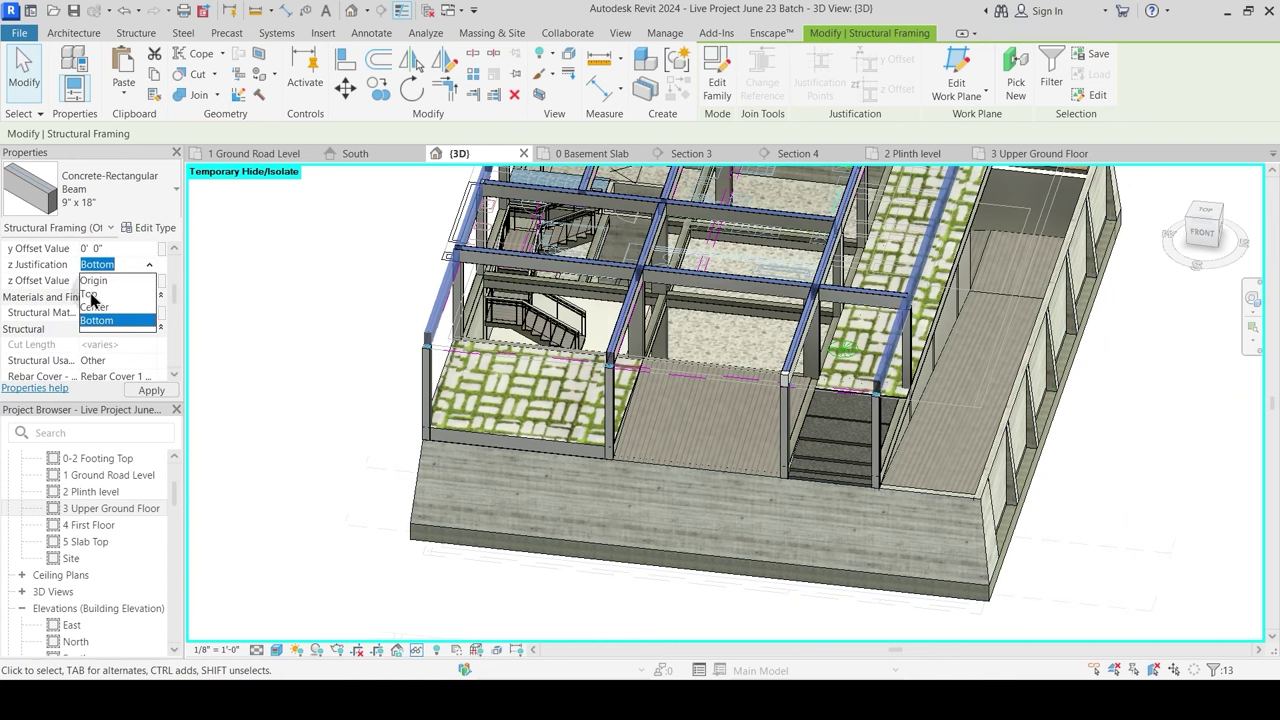
middle_click_drag(708, 418, 674, 490, "shift")
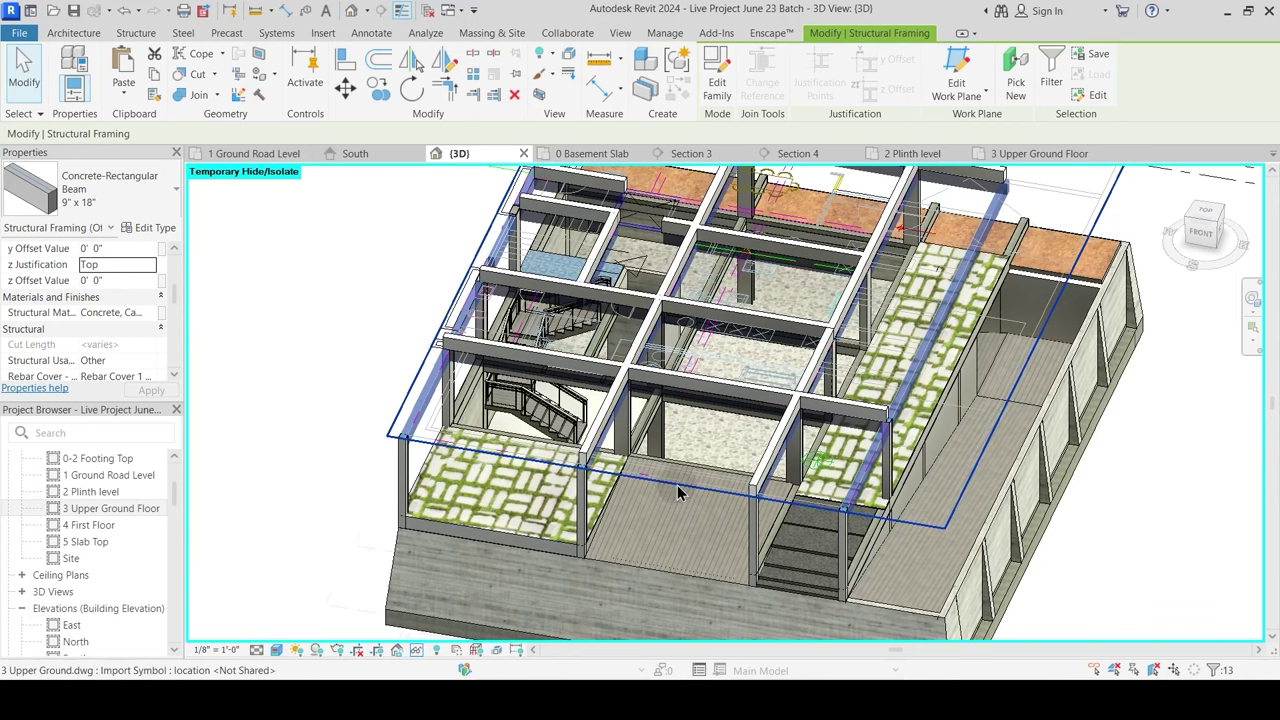
key("Escape")
Step: Select all Main Wall 9" instances and narrow the selection to 12 upper walls
left_click(664, 385)
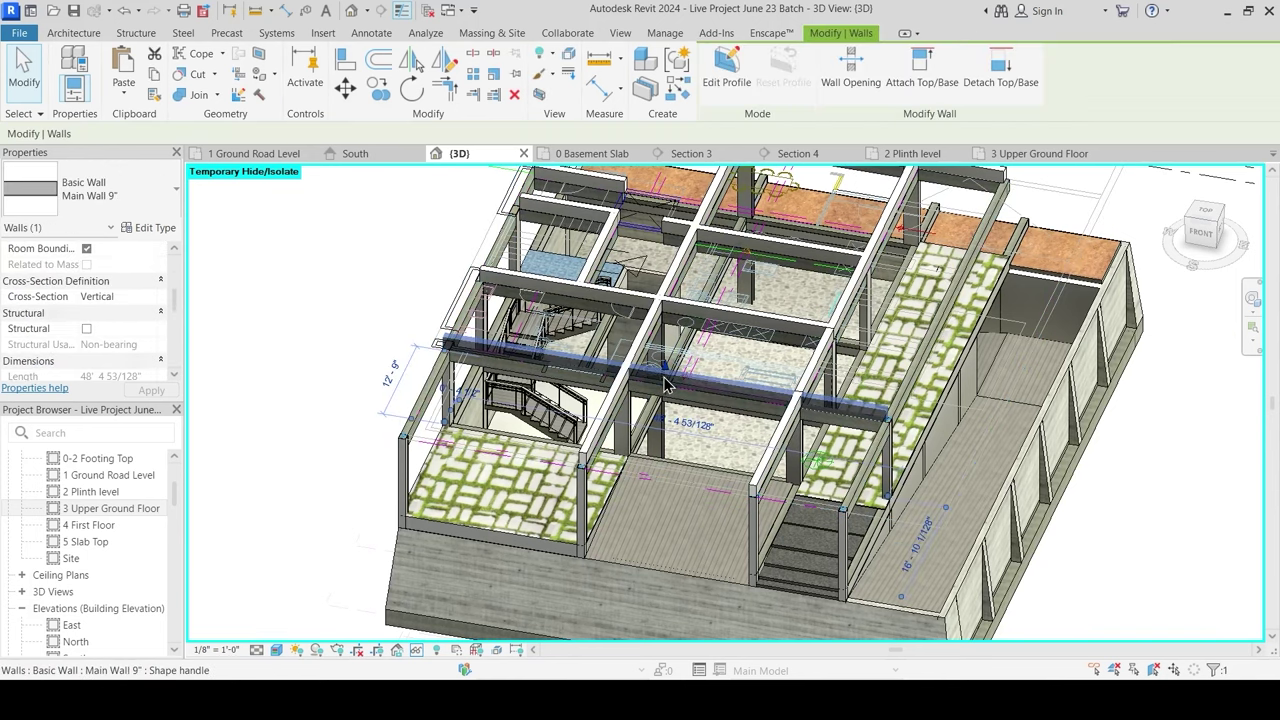
key("s")
key("a")
middle_click_drag(674, 428, 720, 251, "shift")
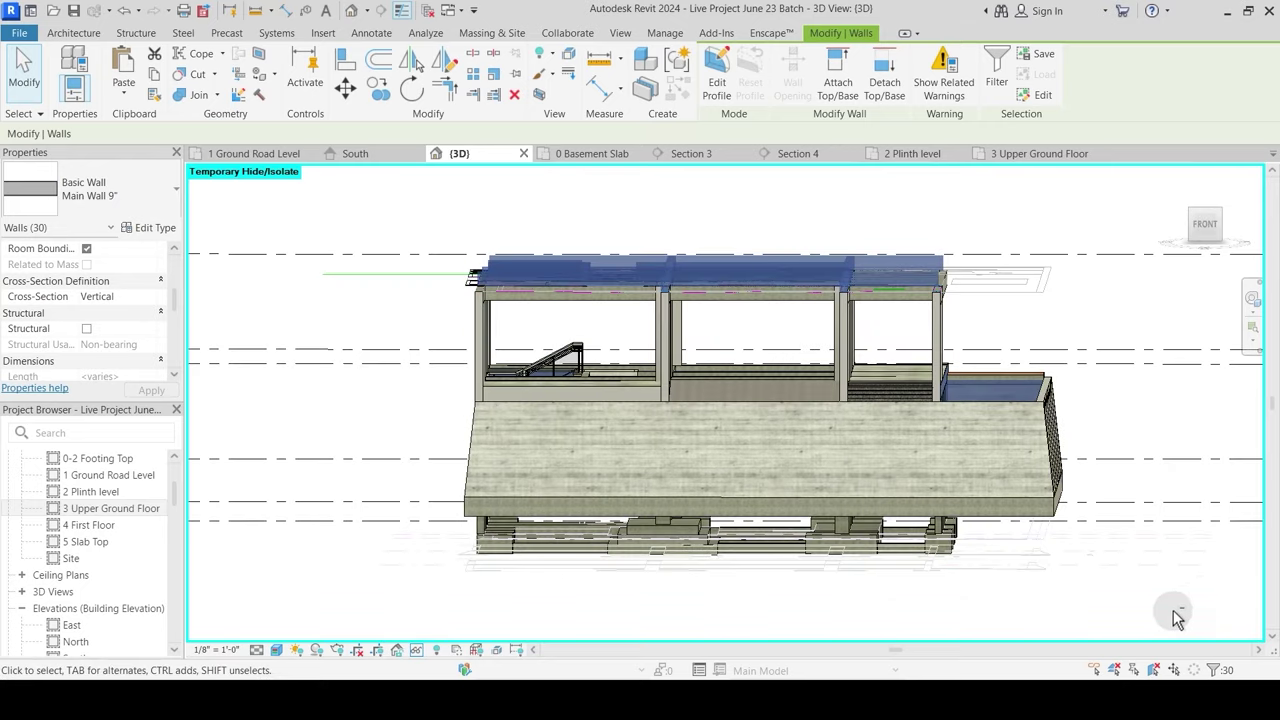
left_click_drag(1172, 612, 425, 355, "shift")
middle_click_drag(503, 363, 595, 476, "shift")
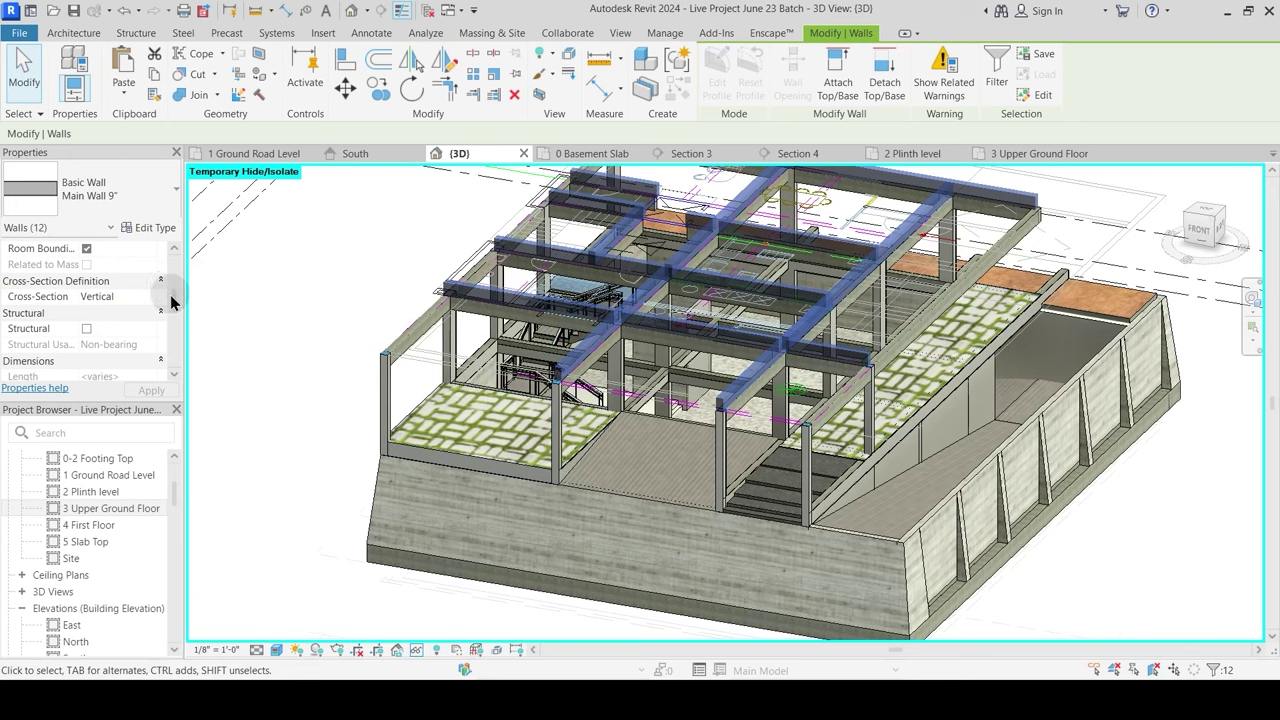
left_click_drag(171, 302, 178, 268)
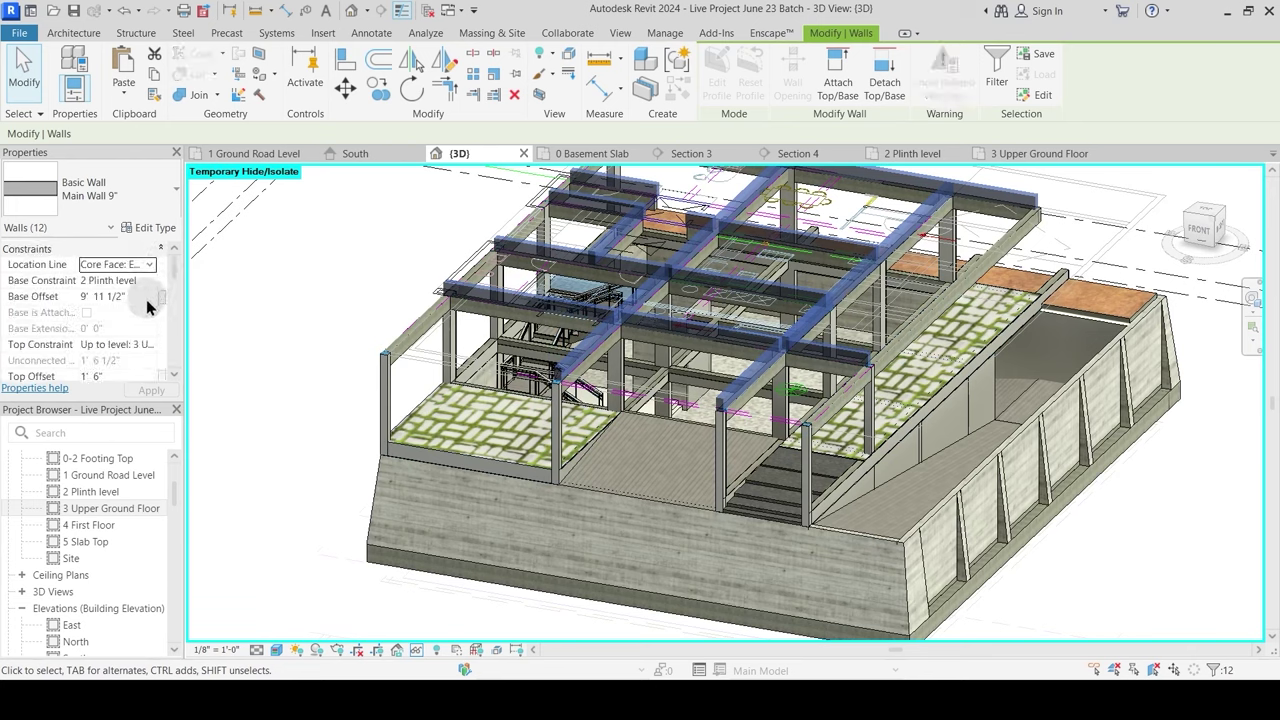
Step: Set the walls' Top Offset to 0 and Base Offset to 8' 5 1/2", clearing error messages
left_click(126, 377)
double_click(124, 375)
type("0")
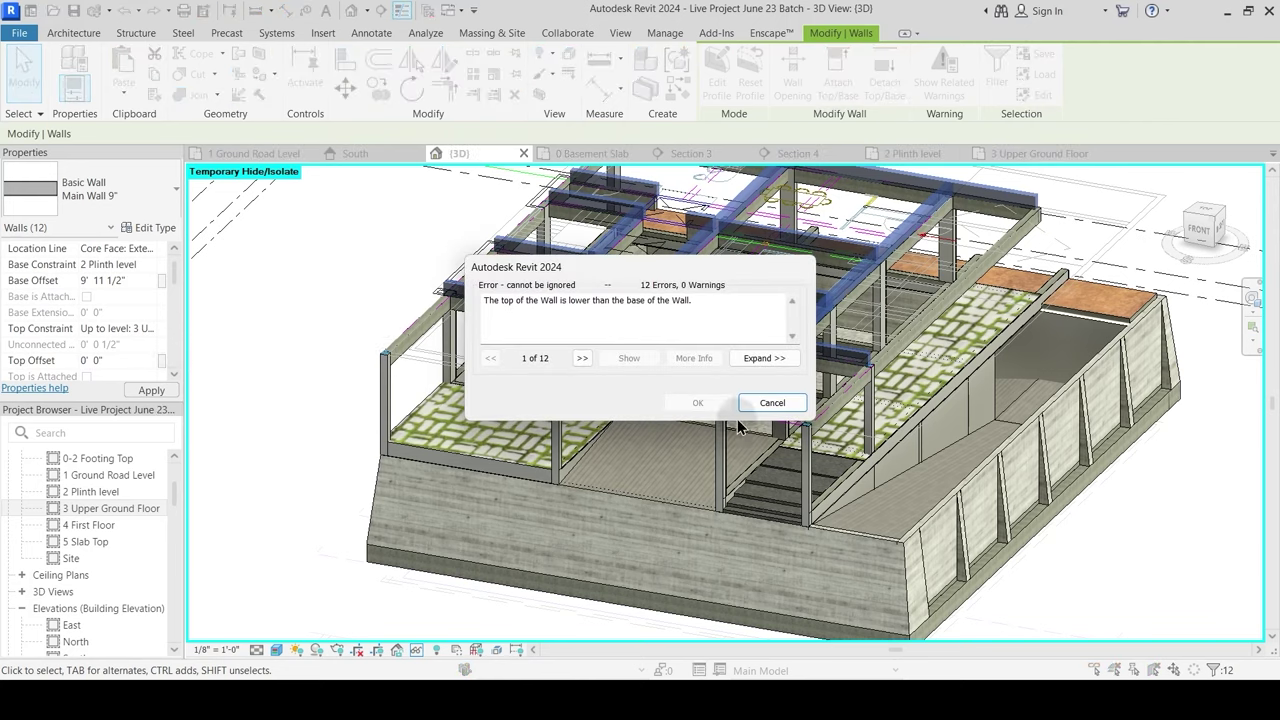
left_click(783, 410)
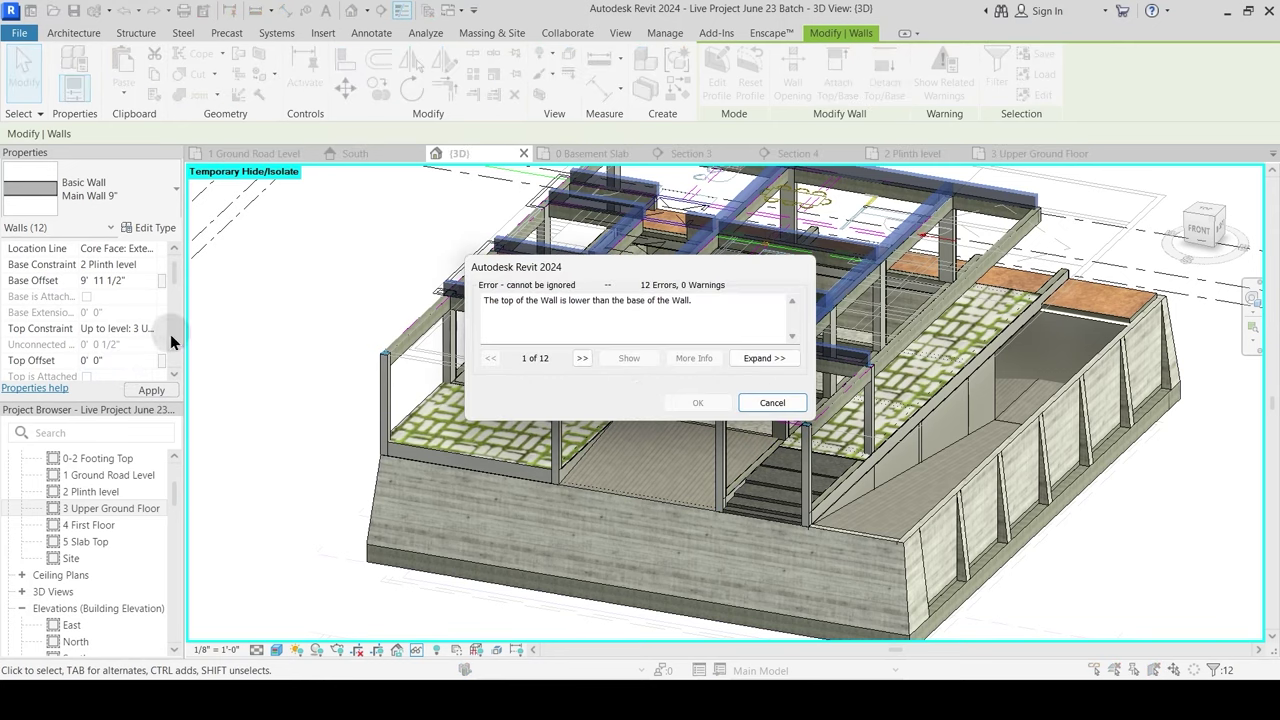
key("Escape")
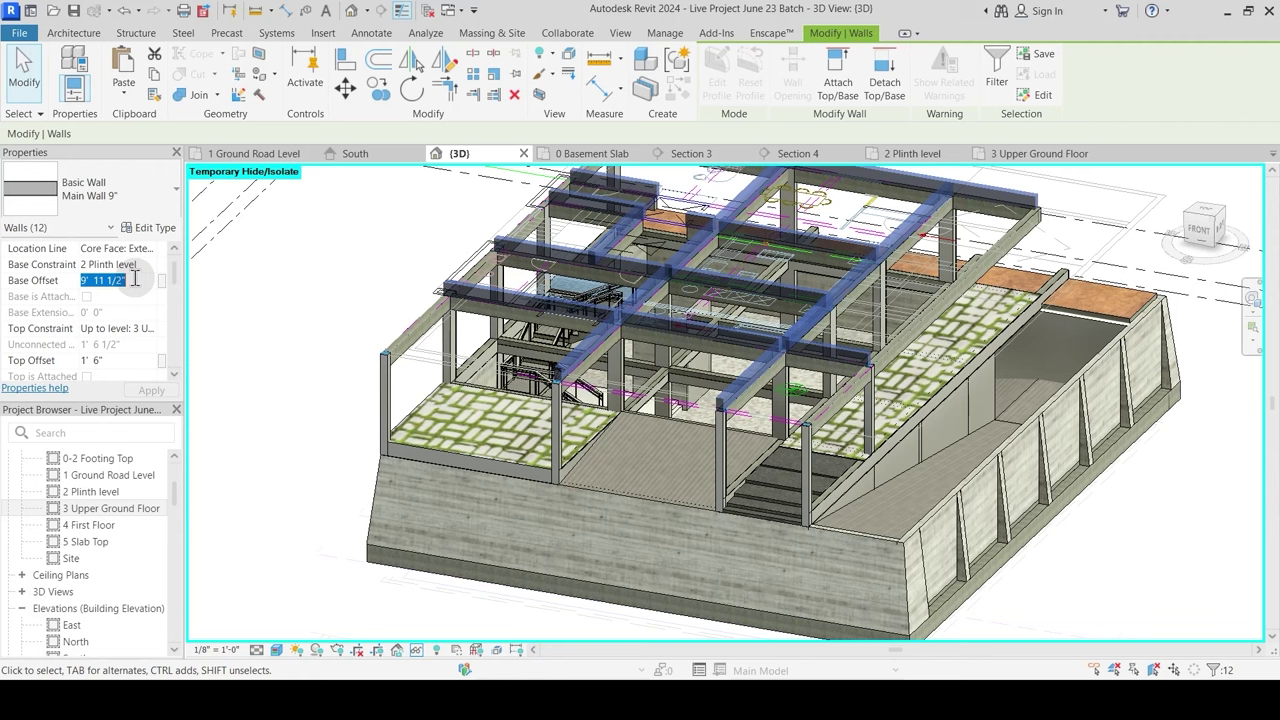
key("Return")
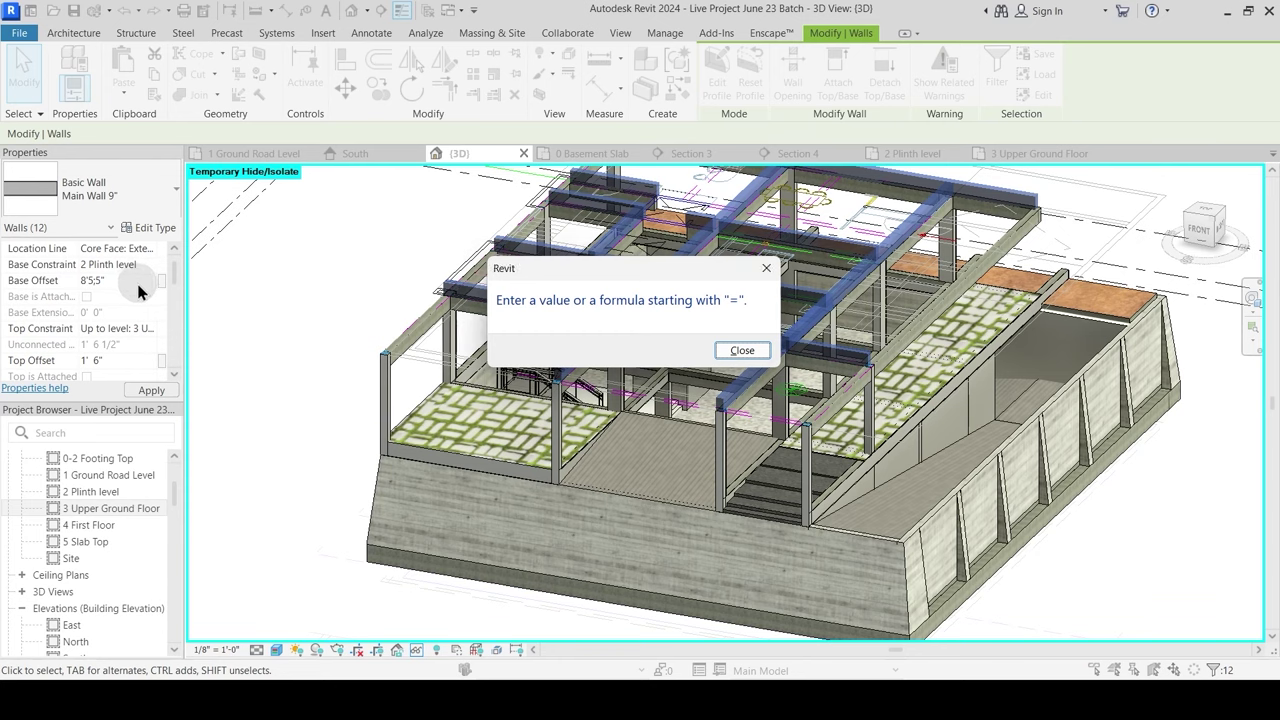
key("Return")
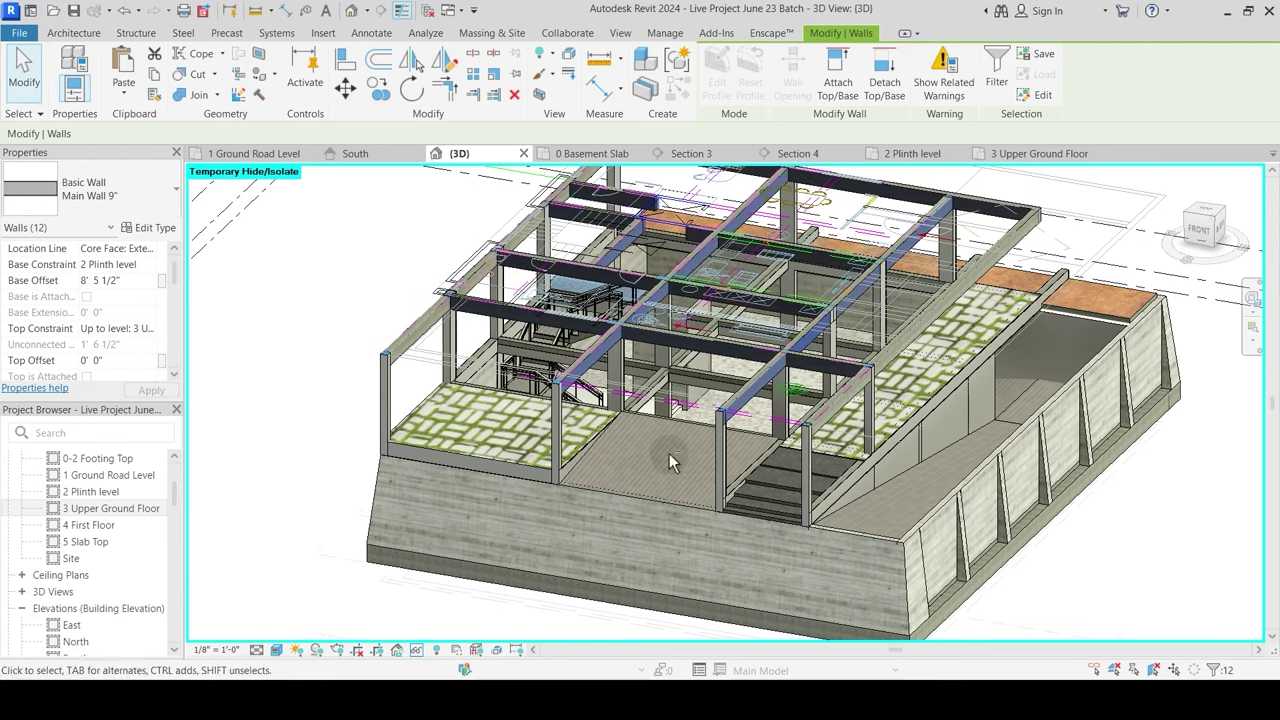
middle_click_drag(669, 457, 665, 534, "shift")
Step: Reset Temporary Hide/Isolate with HR to bring back the hidden floors
key("Escape")
scroll(610, 420, "up", 2)
middle_click_drag(610, 420, 640, 396, "shift")
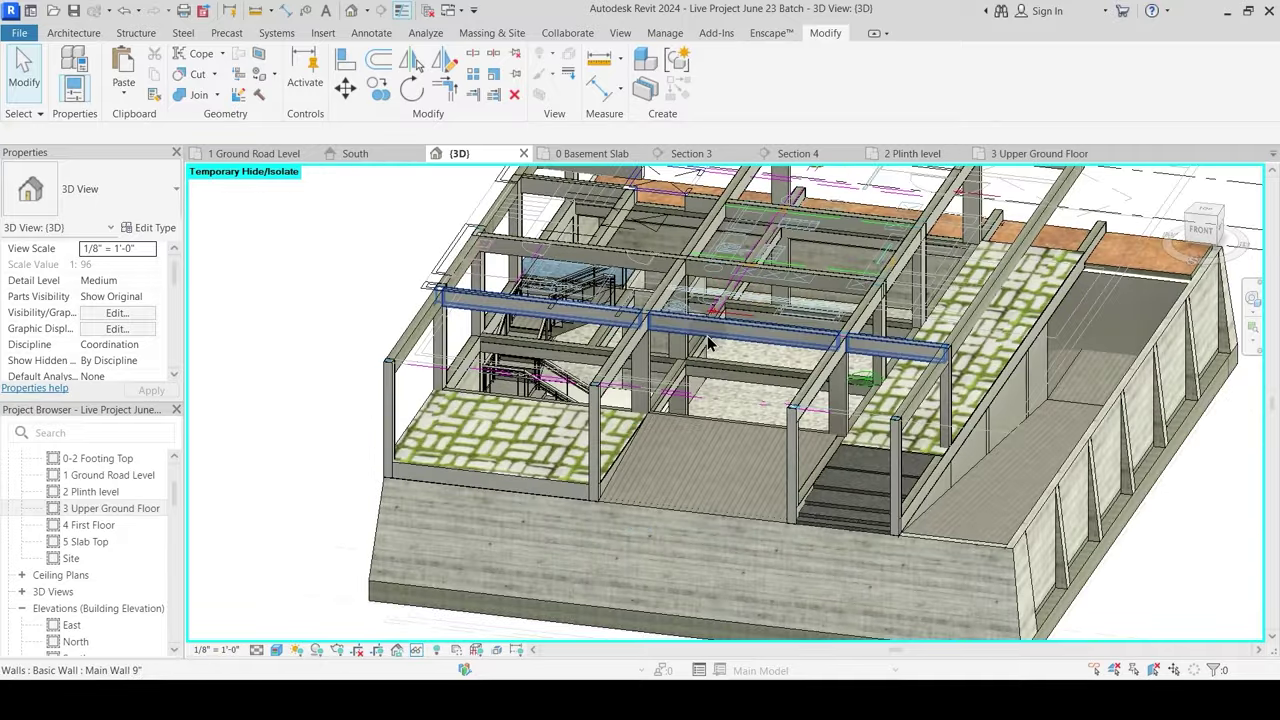
middle_click_drag(748, 466, 751, 505, "shift")
middle_click_drag(737, 368, 731, 426)
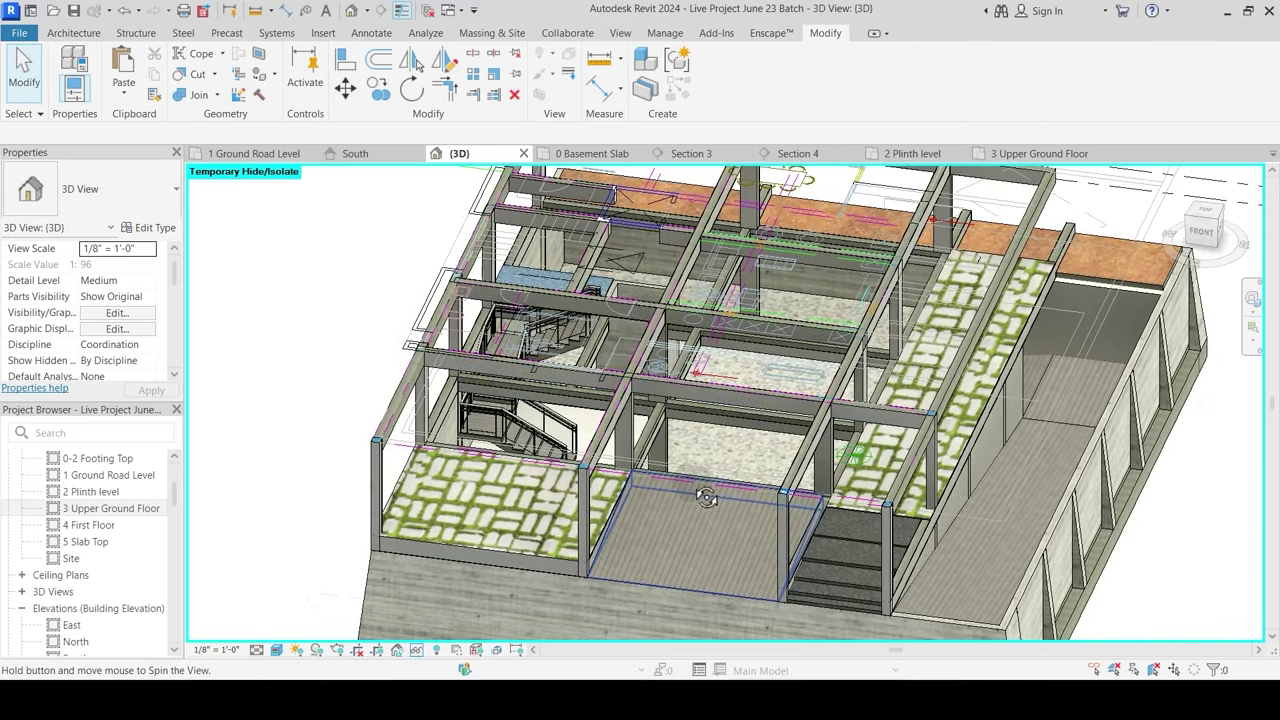
middle_click_drag(709, 491, 659, 468, "shift")
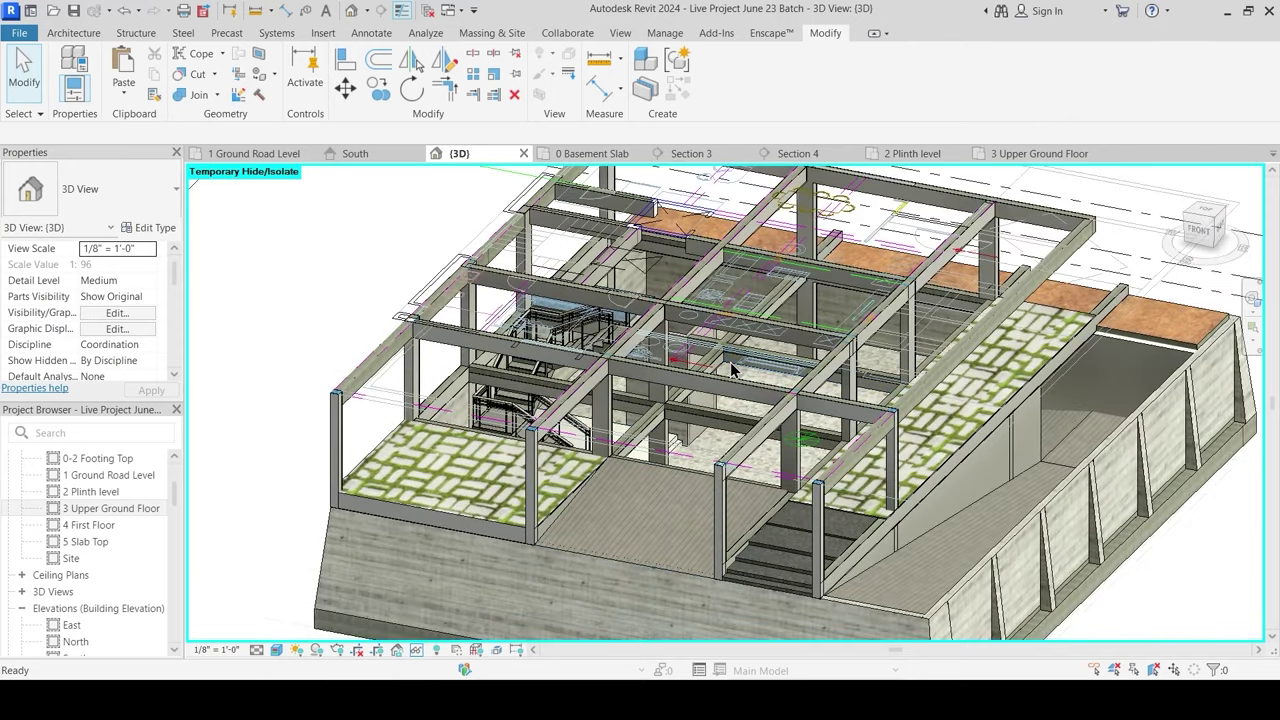
key("h")
key("r")
scroll(730, 364, "down", 2)
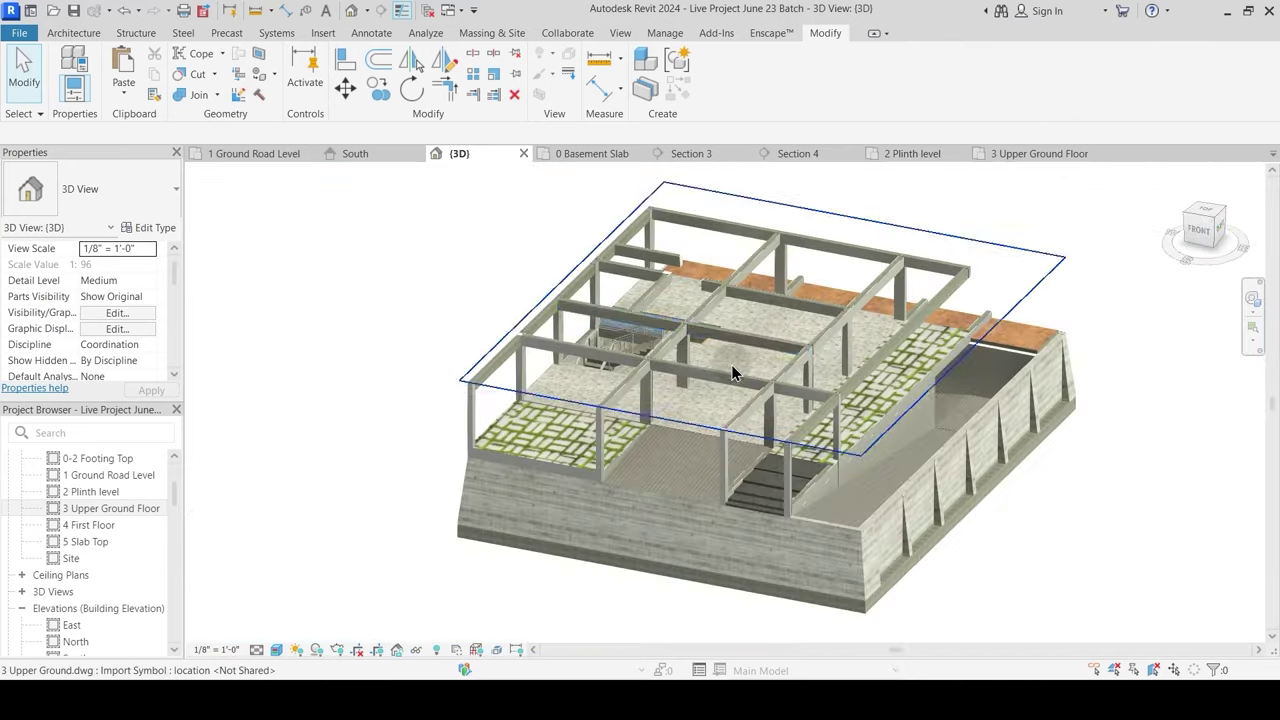
Step: Hide the imported Upper Ground and Plinth level drawings in the 3D view
left_click(915, 240)
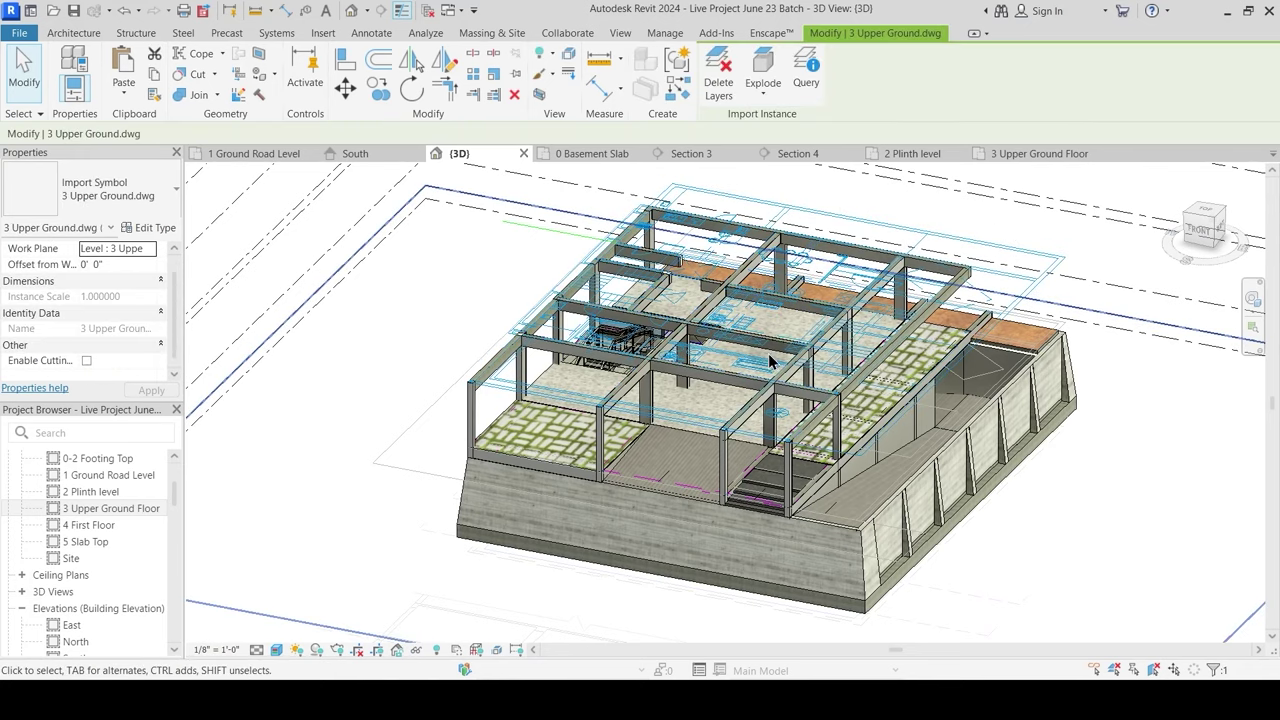
key("h")
key("h")
left_click(420, 427)
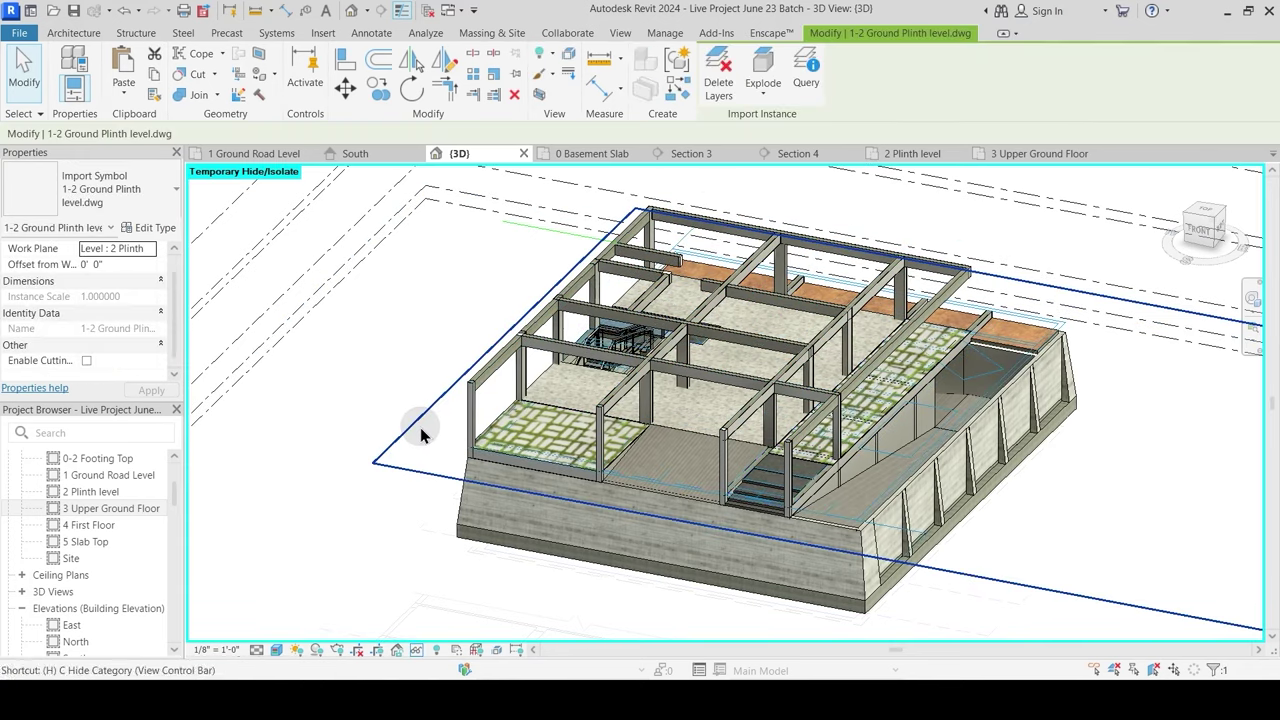
key("h")
key("h")
scroll(654, 436, "up", 3)
middle_click_drag(654, 436, 760, 240, "shift")
scroll(890, 398, "down", 2)
Step: Review the Upper Ground Floor plan, return to 3D, then switch to AutoCAD
left_click(1030, 153)
middle_click_drag(983, 353, 626, 530)
scroll(657, 483, "down", 3)
scroll(690, 305, "up", 1)
middle_click_drag(690, 305, 708, 430)
scroll(686, 386, "up", 1)
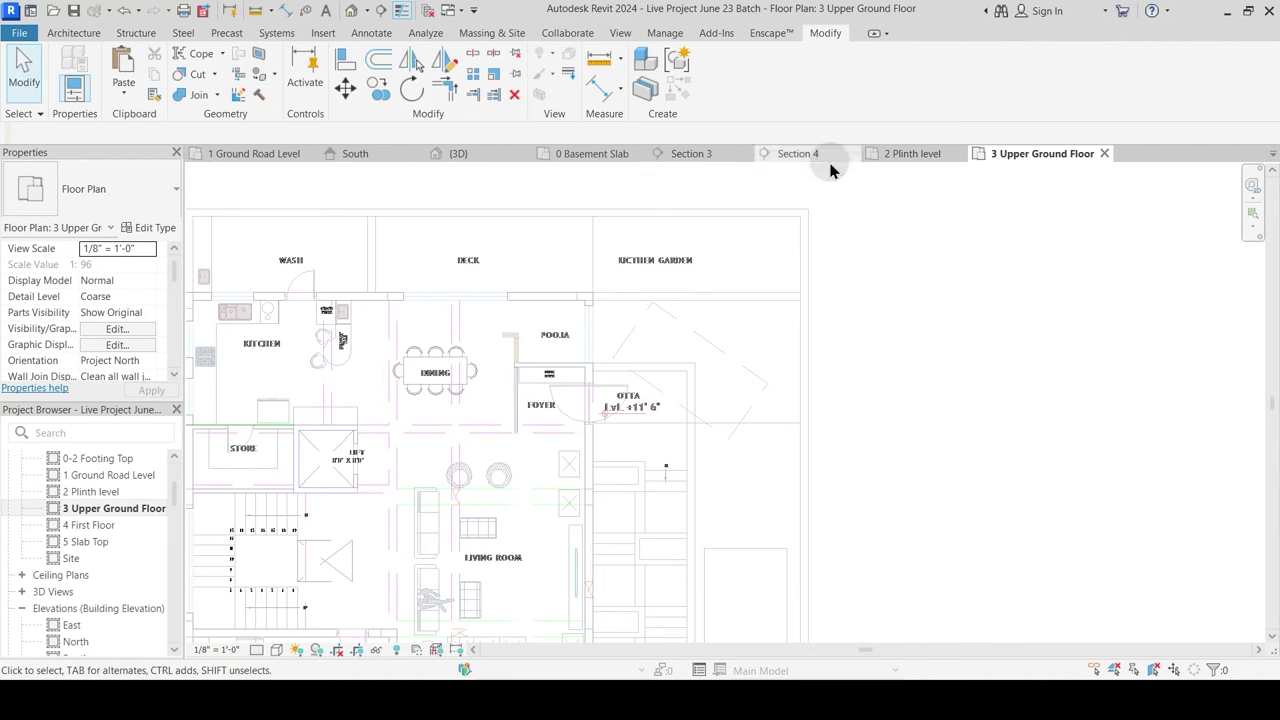
left_click(480, 153)
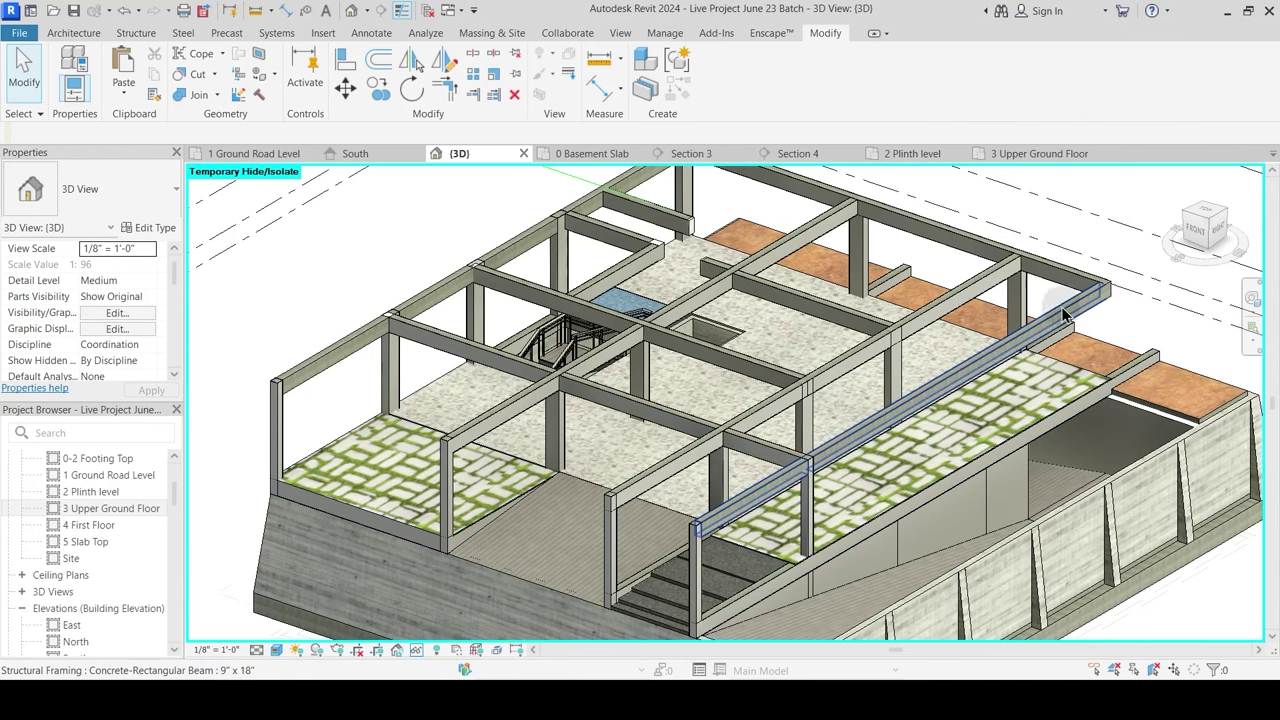
middle_click_drag(997, 400, 970, 440, "shift")
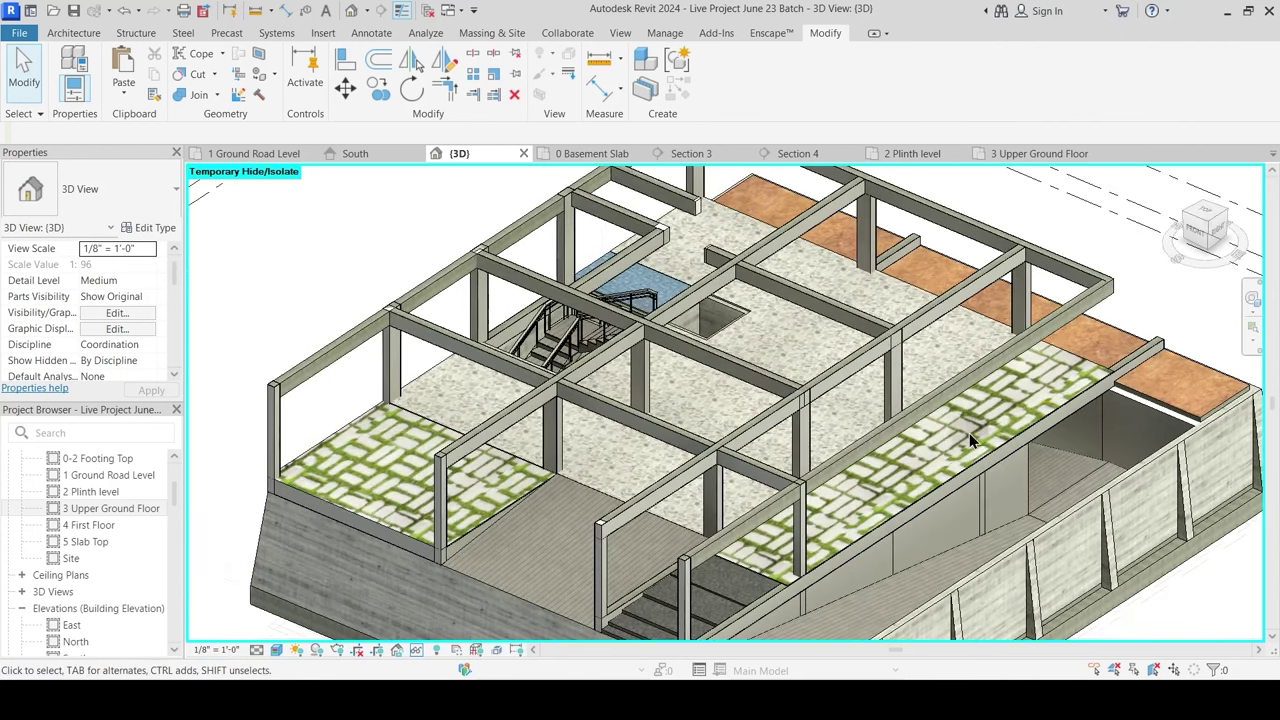
mouse_move(835, 700)
left_click(835, 615)
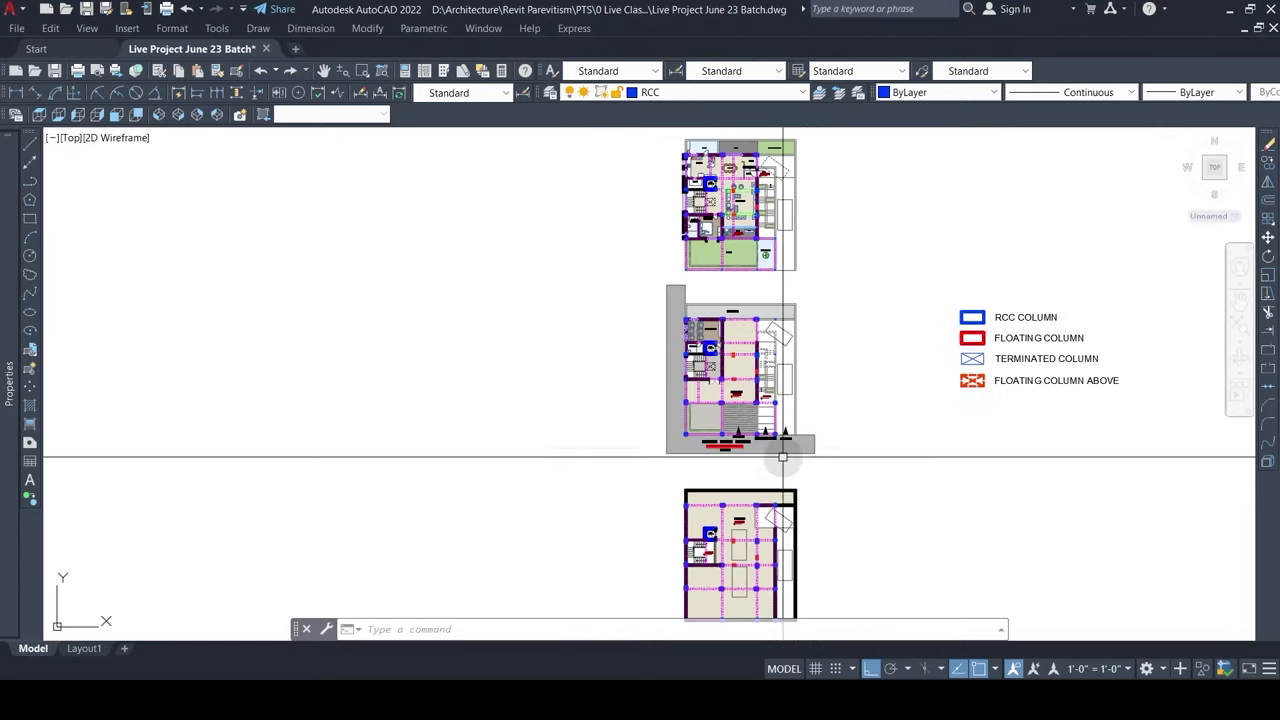
Step: Isolate the Beam layer with LAYISO, then restore all layers with LAYON
scroll(783, 457, "up", 6)
type("LAYISO")
key("Return")
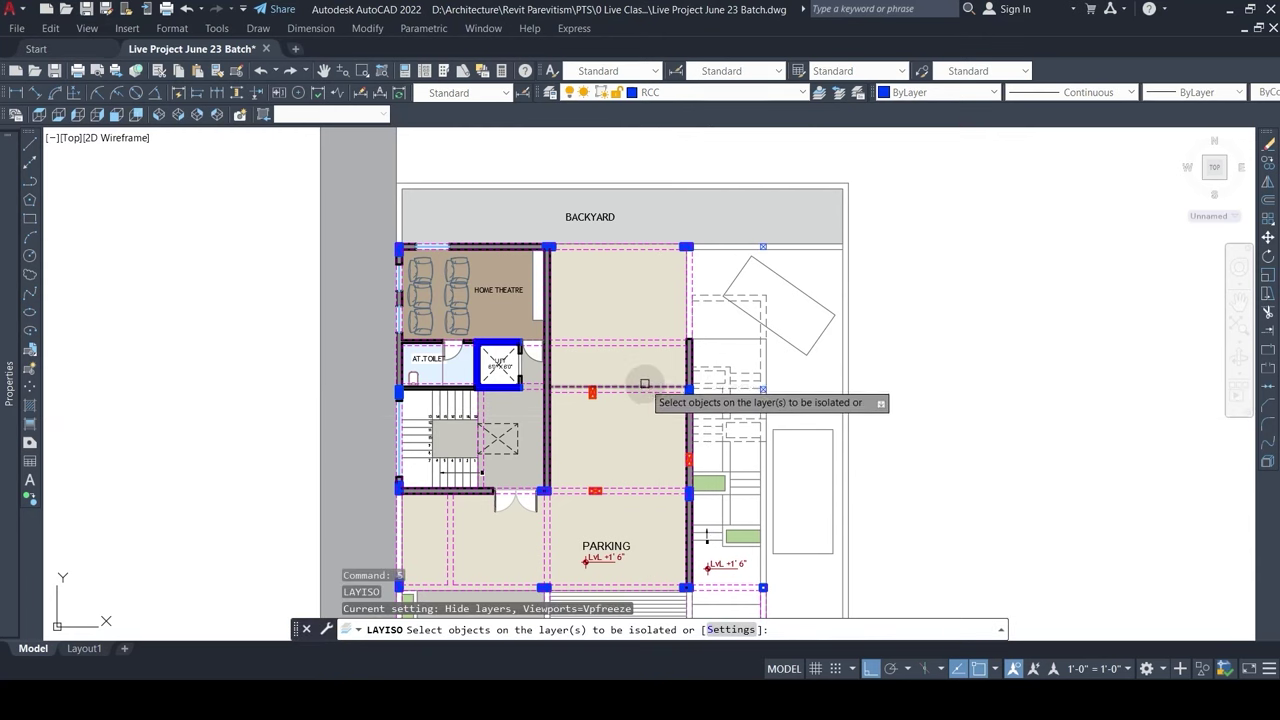
scroll(645, 370, "down", 5)
scroll(645, 365, "up", 5)
left_click(650, 356)
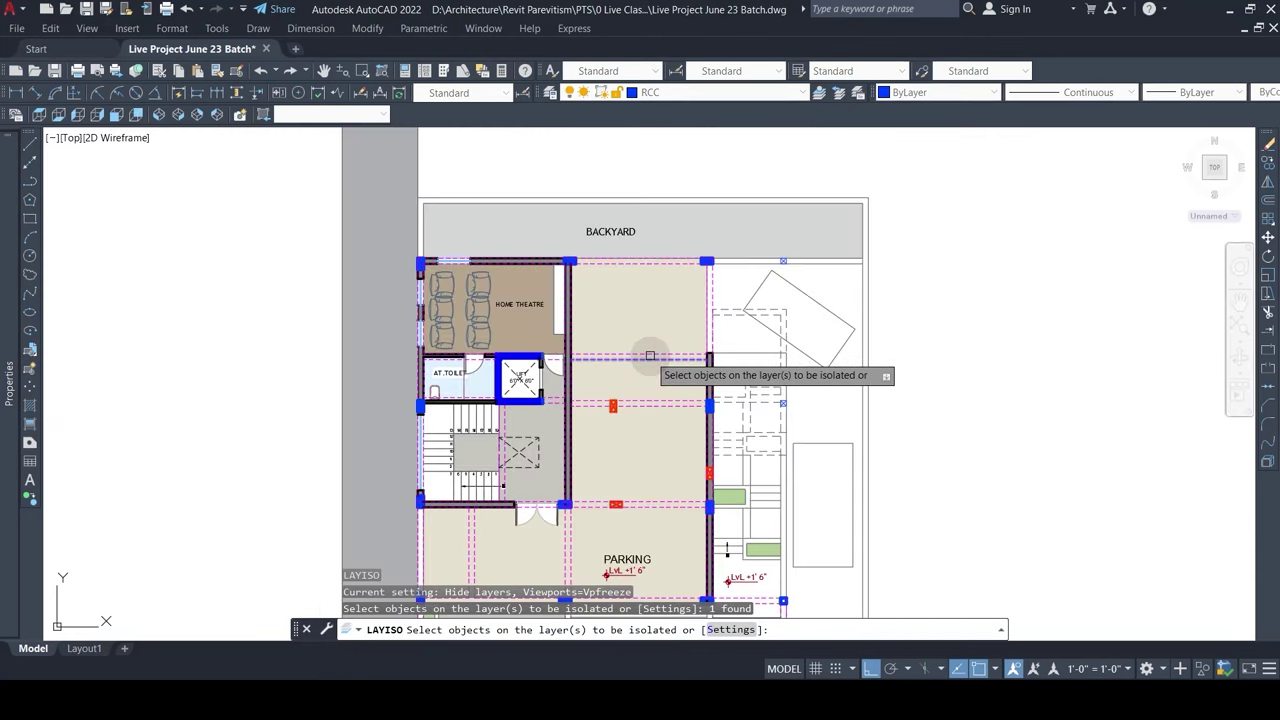
key("Return")
scroll(640, 340, "down", 3)
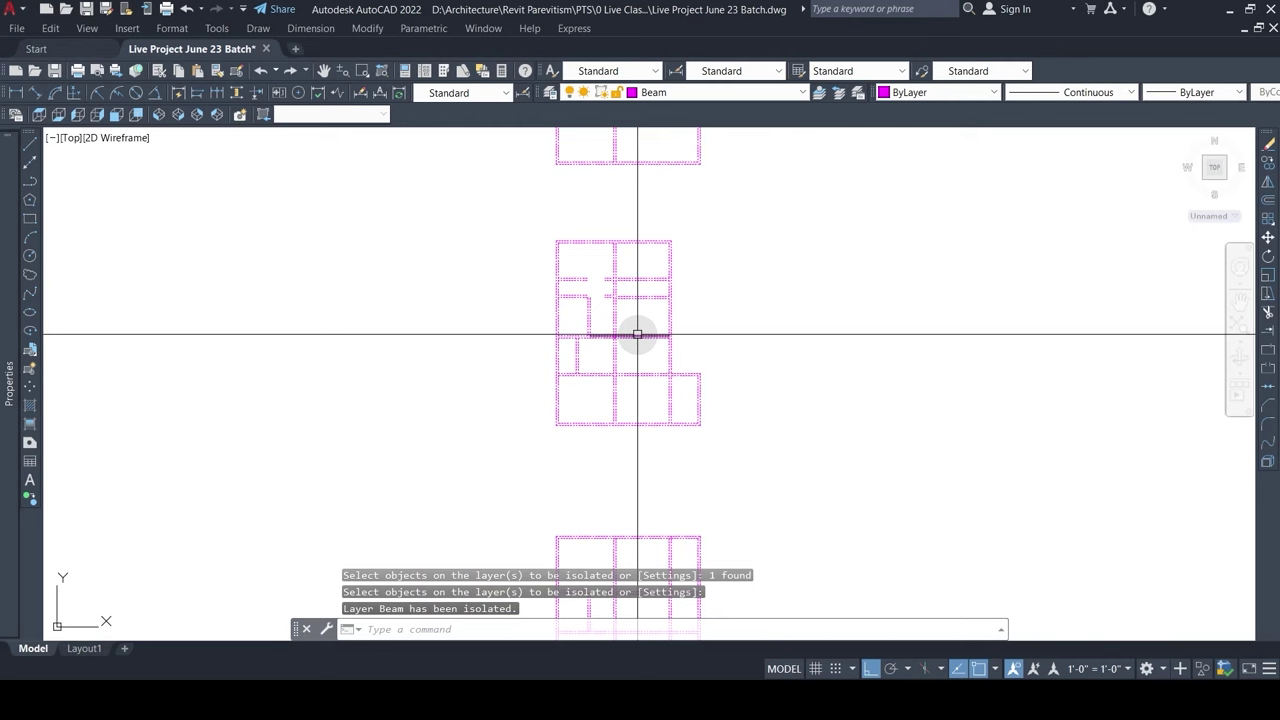
type("LAYON")
key("Return")
Step: Isolate the column and beam layers with LAYISO, then return to Revit
scroll(645, 270, "up", 5)
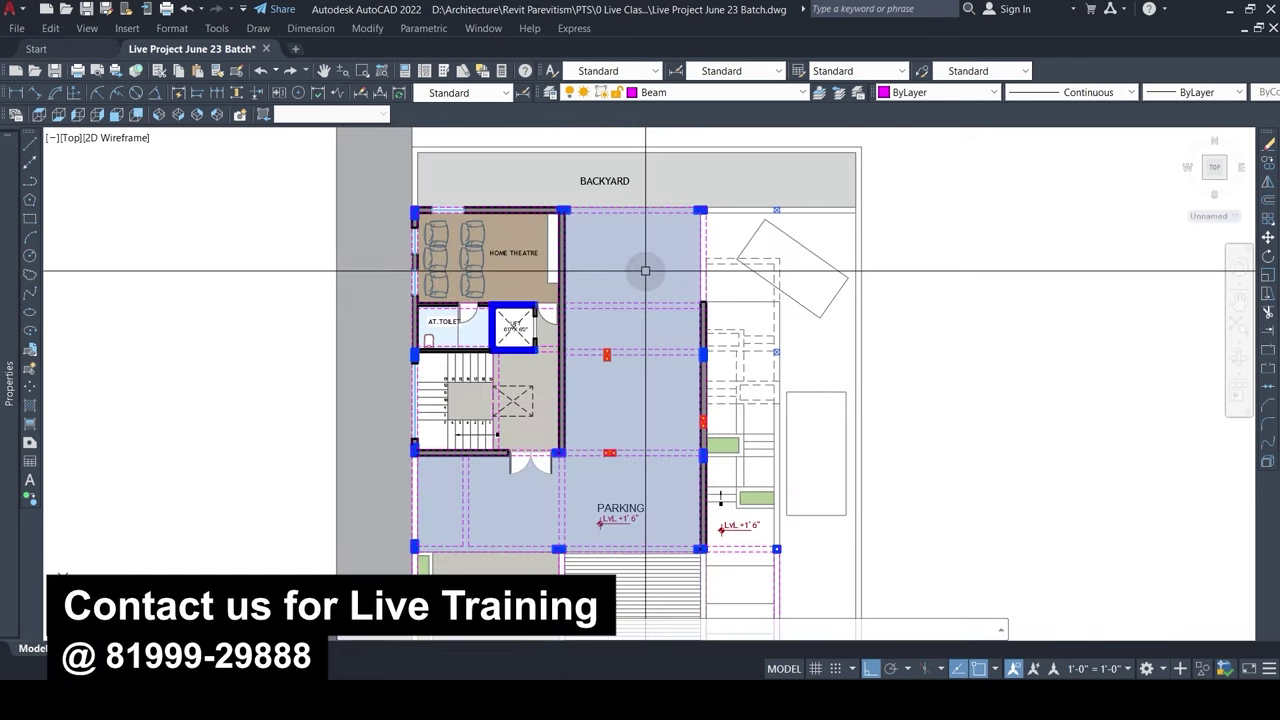
type("LAYISO")
key("Return")
scroll(601, 205, "up", 9)
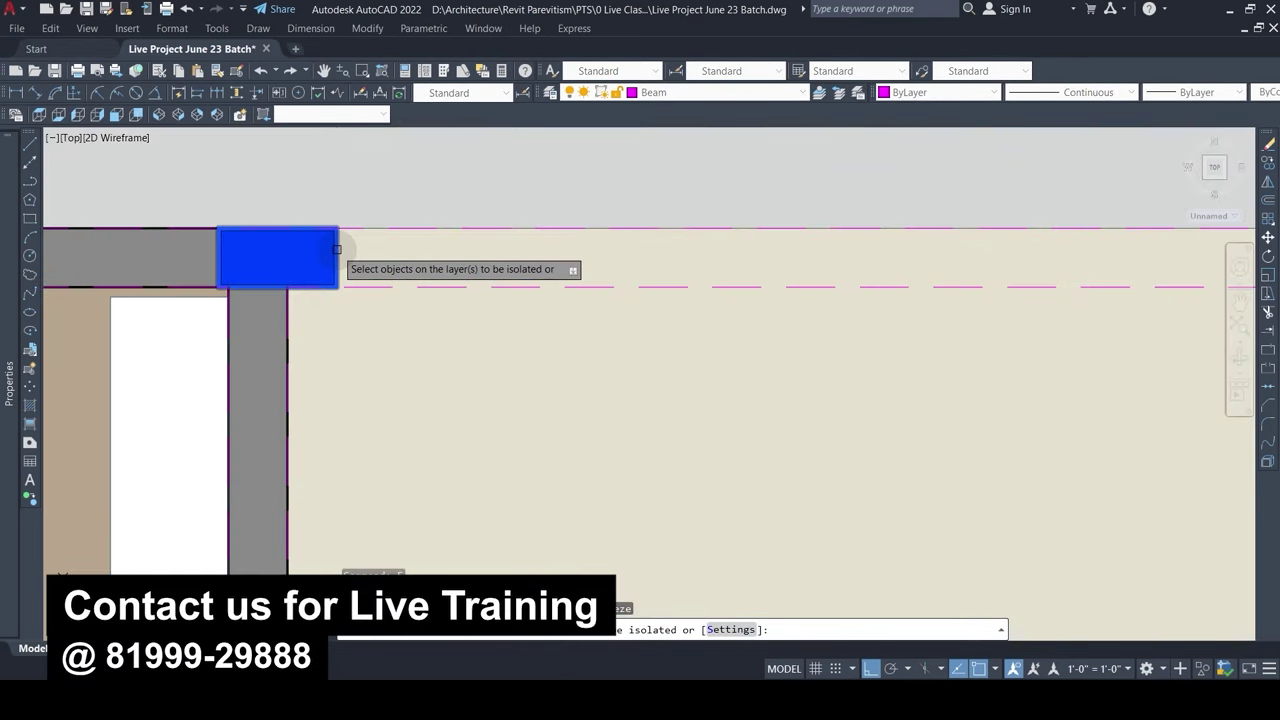
left_click(336, 250)
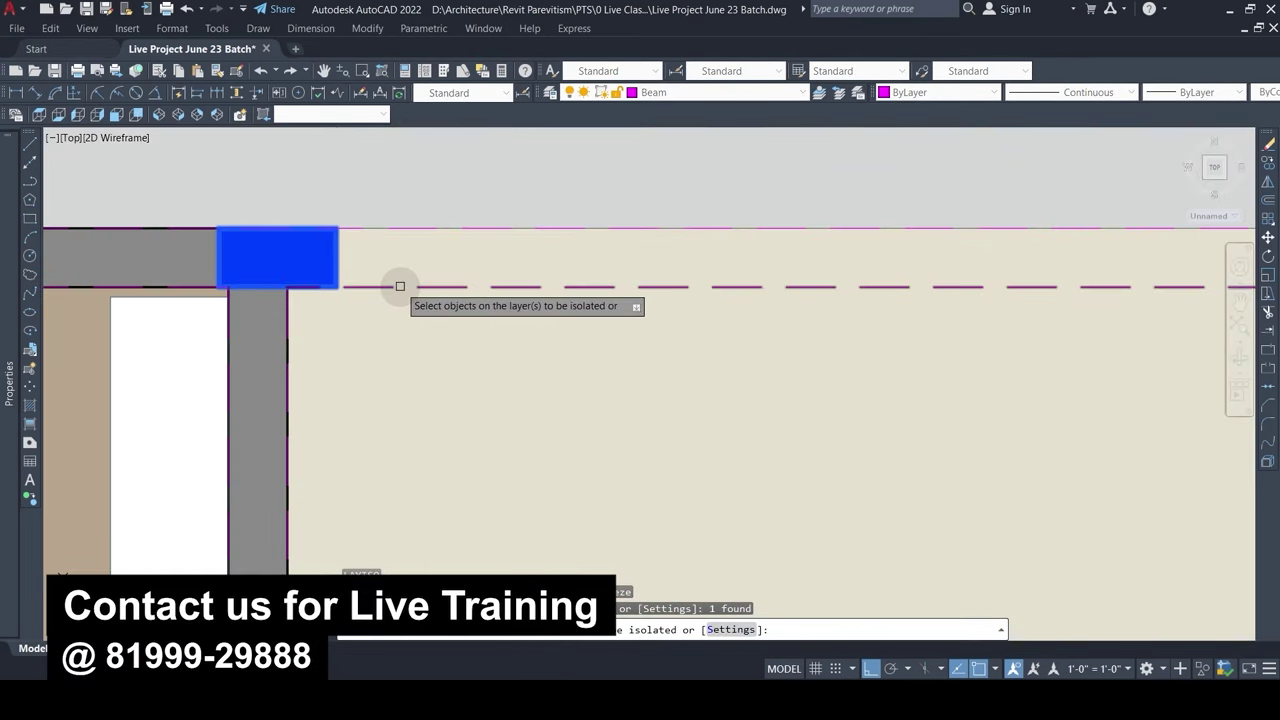
left_click(400, 286)
key("Return")
scroll(526, 269, "down", 10)
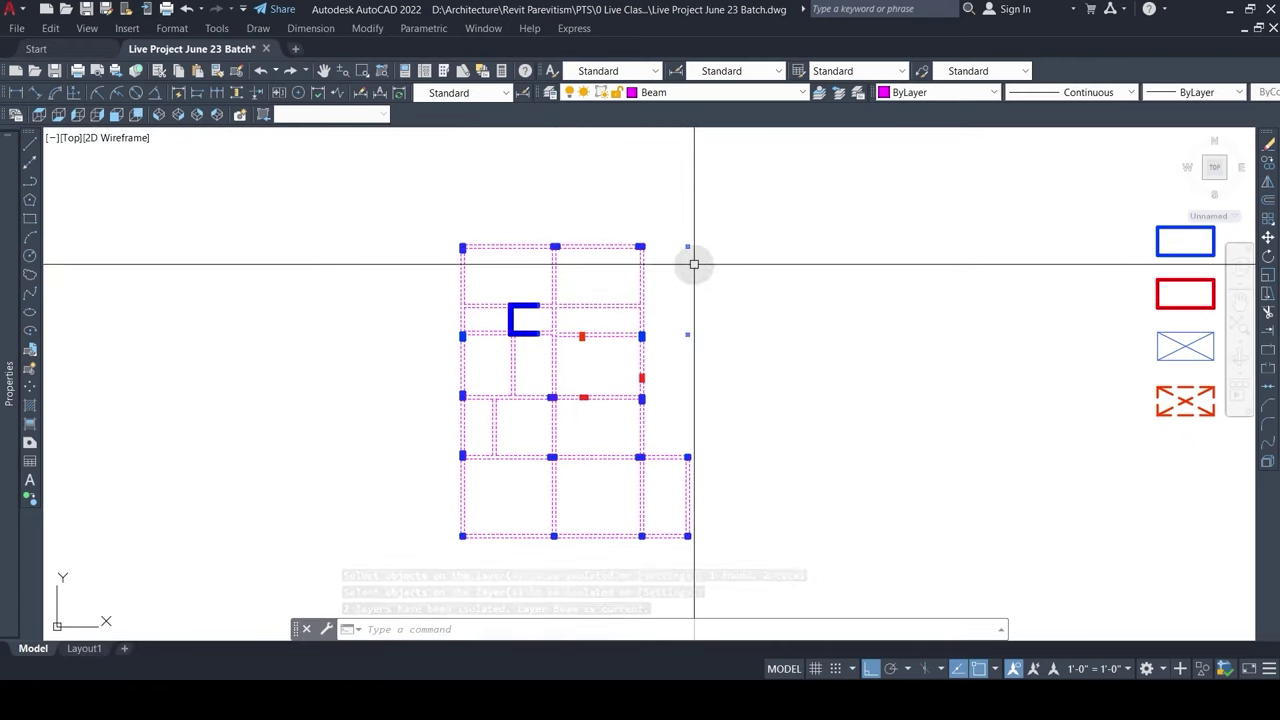
key("Escape")
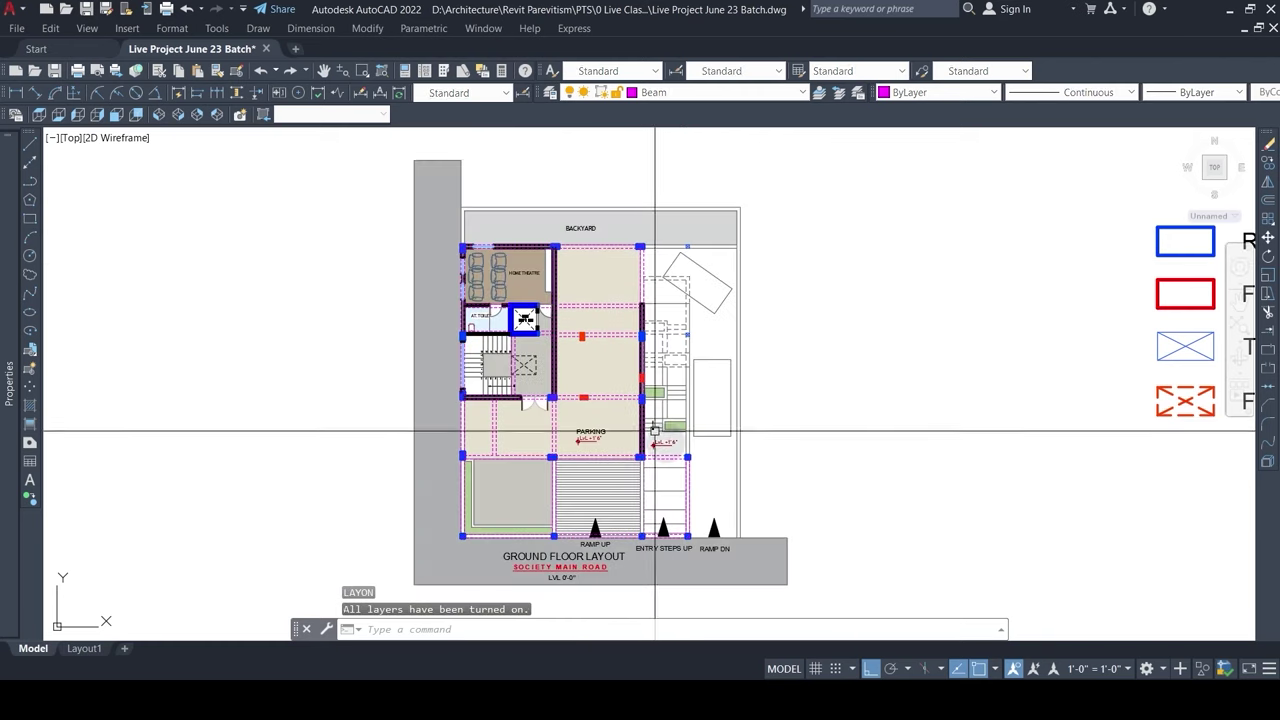
key("alt+Tab")
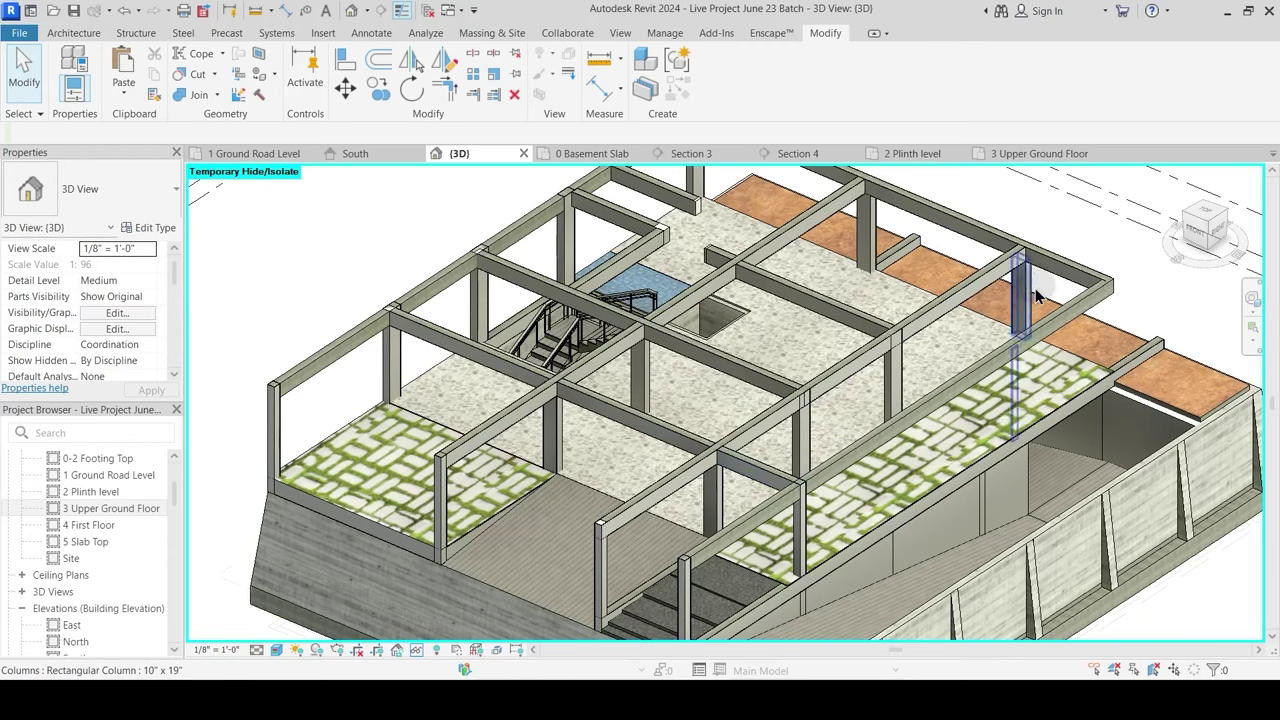
Step: Join the concrete beam and the Main Wall 9" with Join Geometry, dismissing the warning
scroll(1045, 265, "up", 3)
scroll(994, 376, "up", 5)
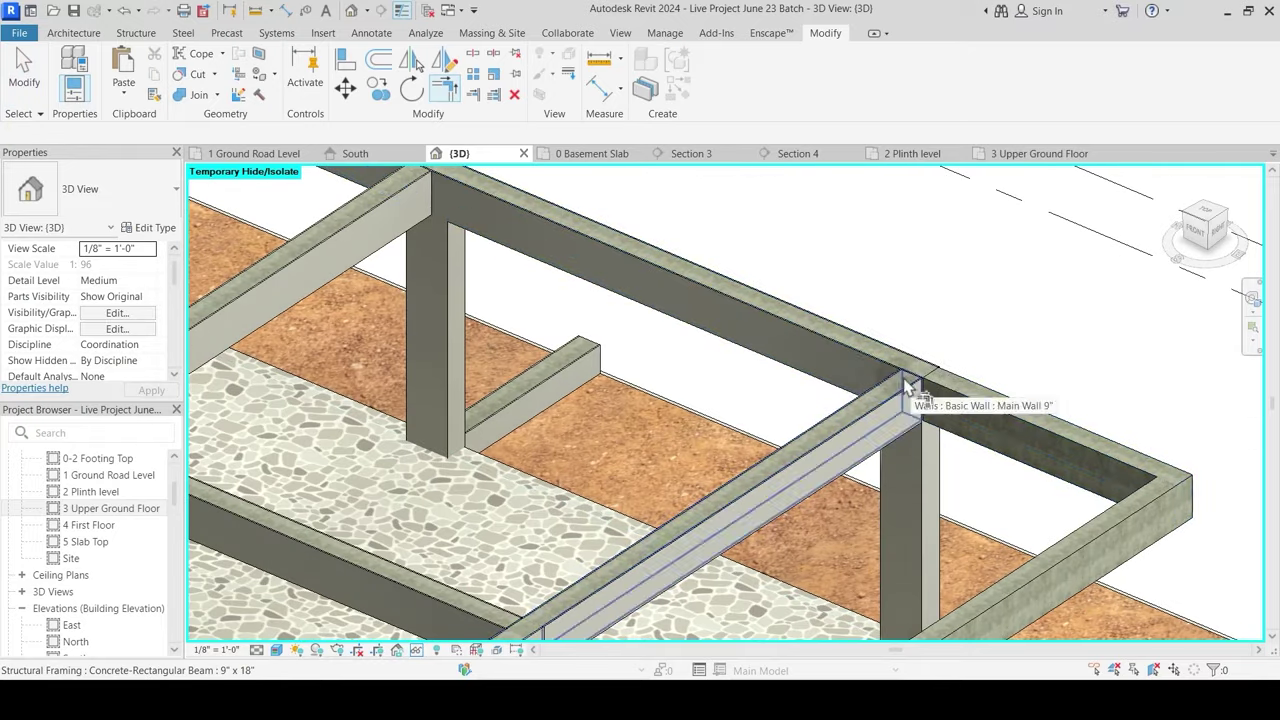
left_click(876, 356)
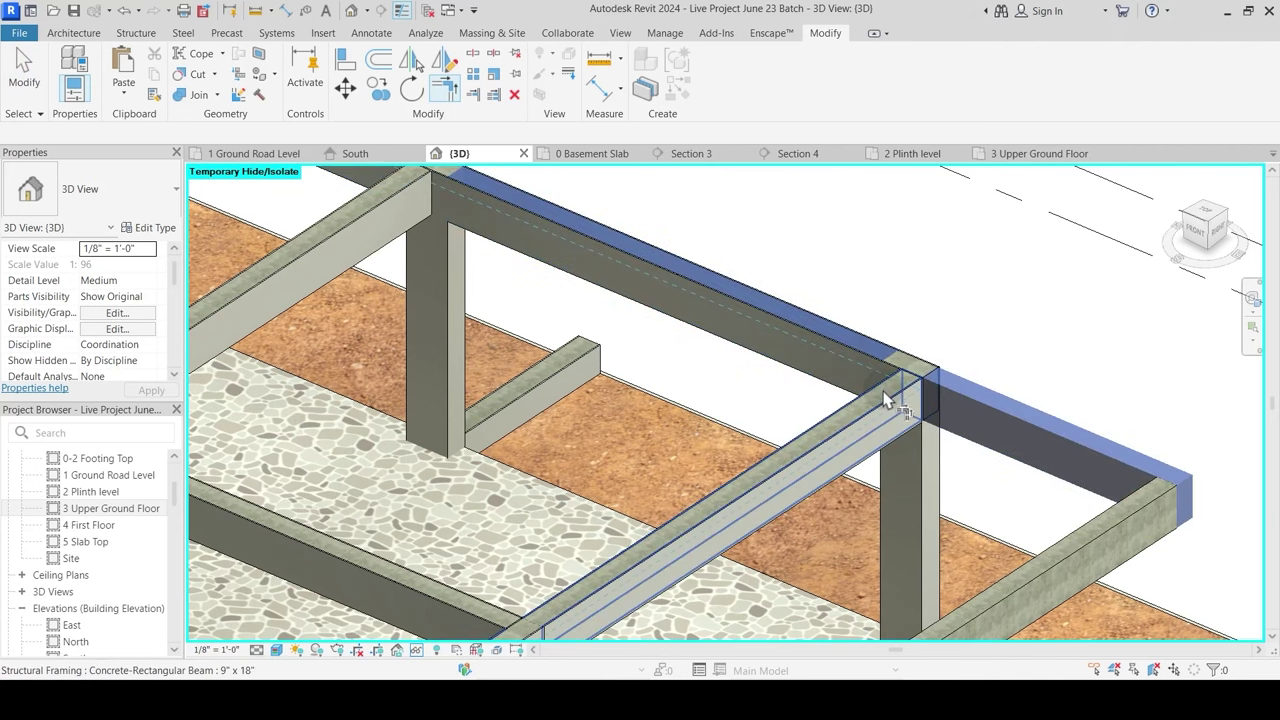
key("Escape")
scroll(980, 300, "up", 5)
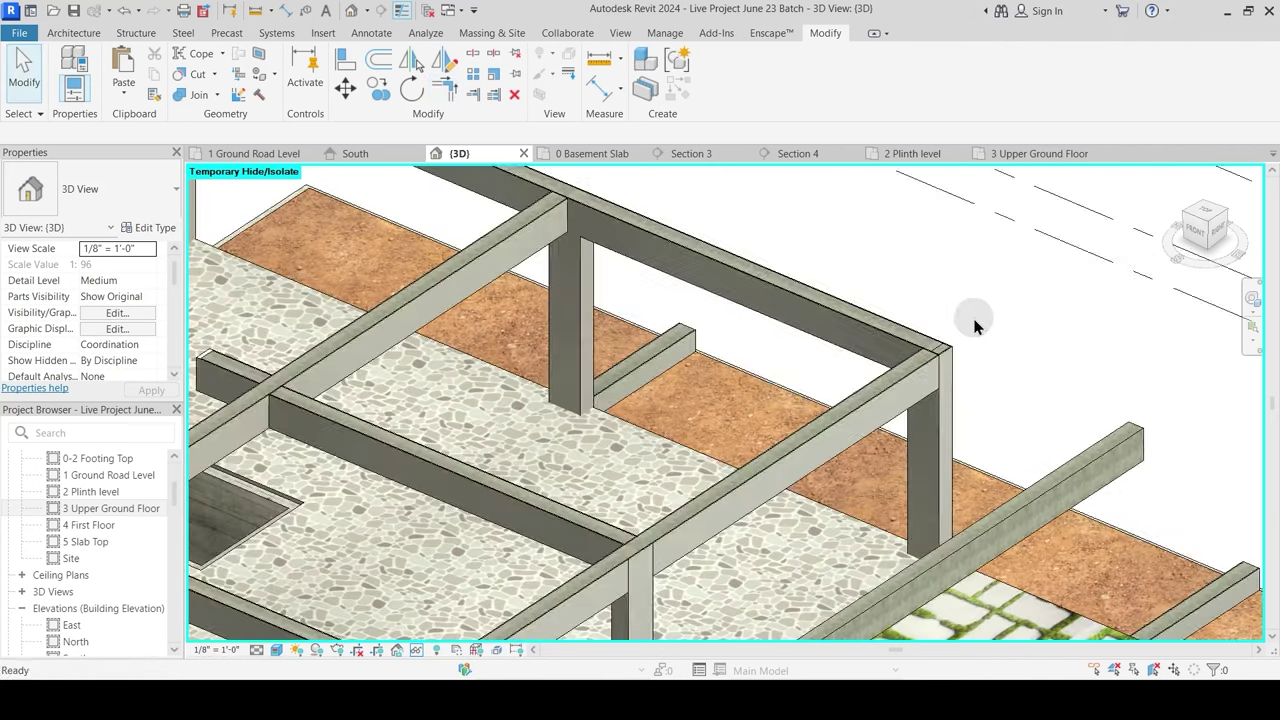
left_click(219, 100)
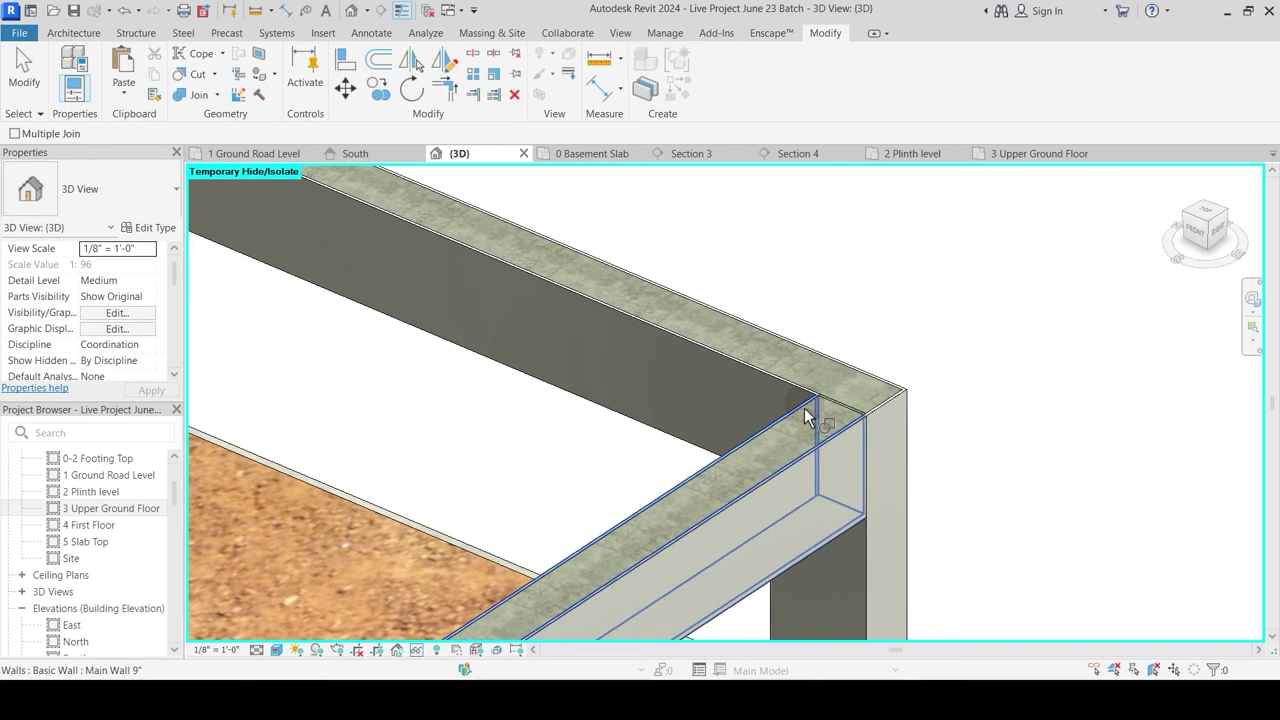
scroll(822, 418, "up", 2)
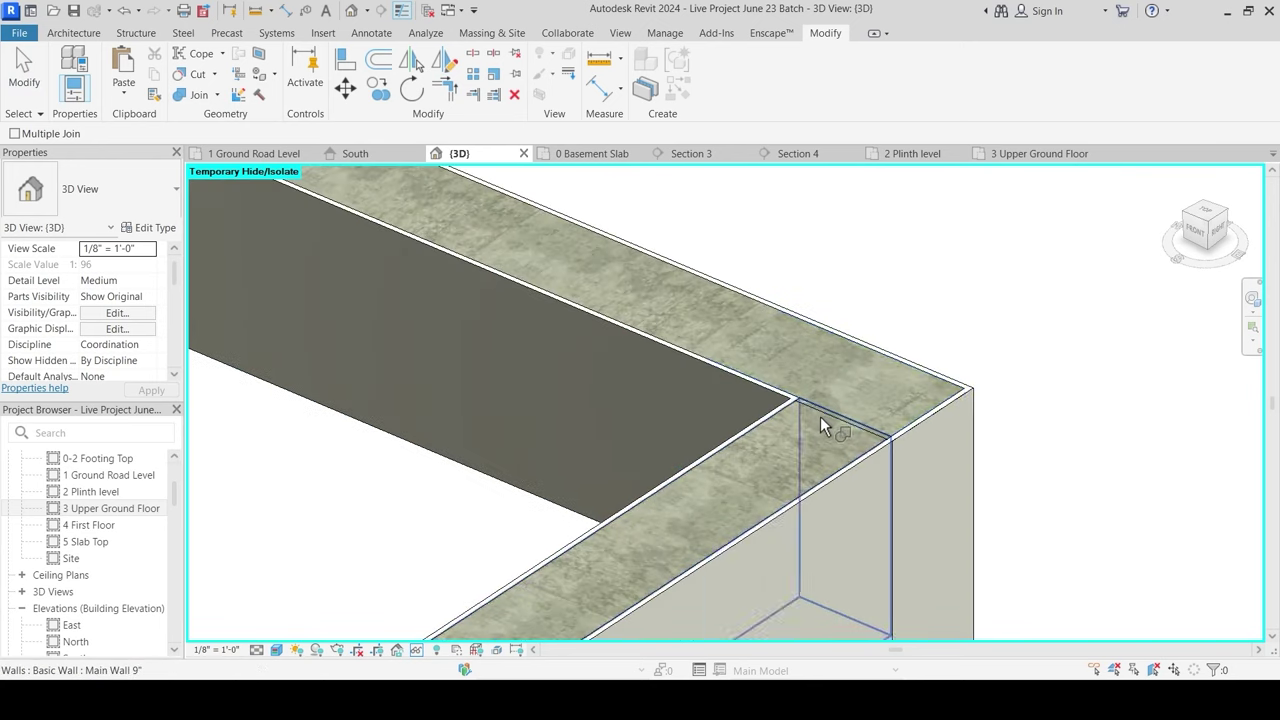
left_click(853, 351)
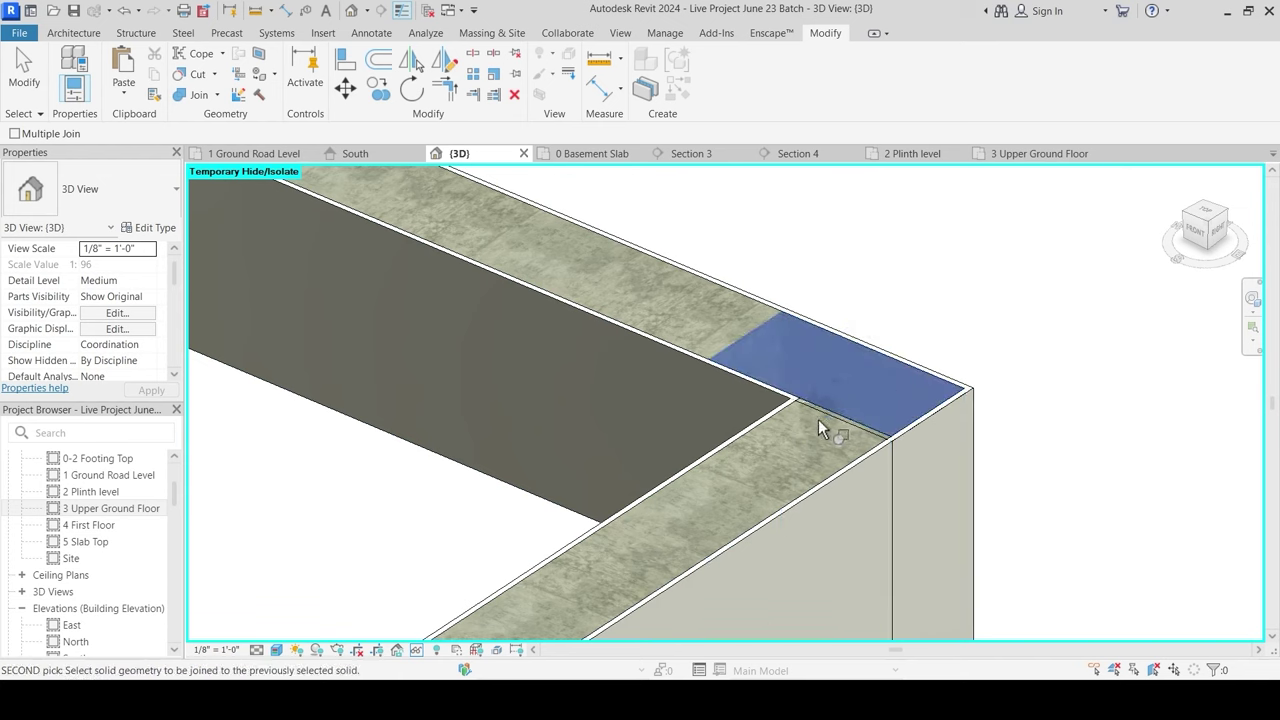
left_click(830, 415)
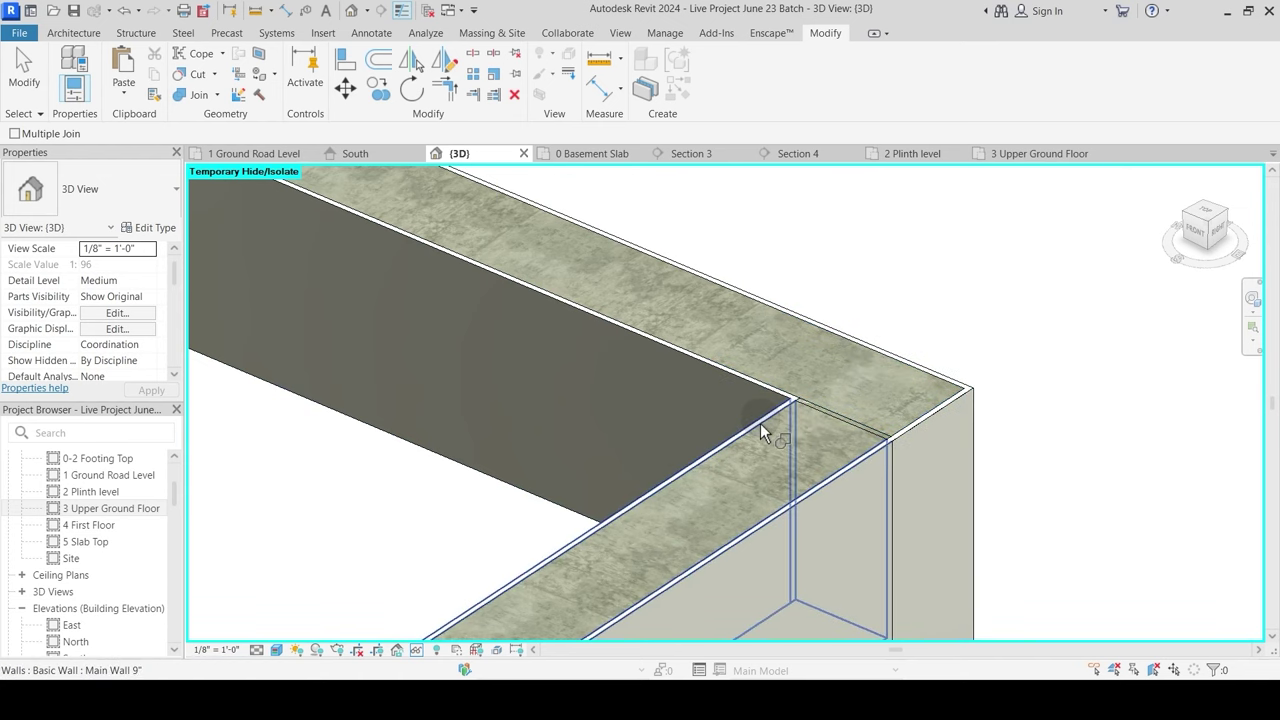
left_click(762, 424)
left_click(855, 361)
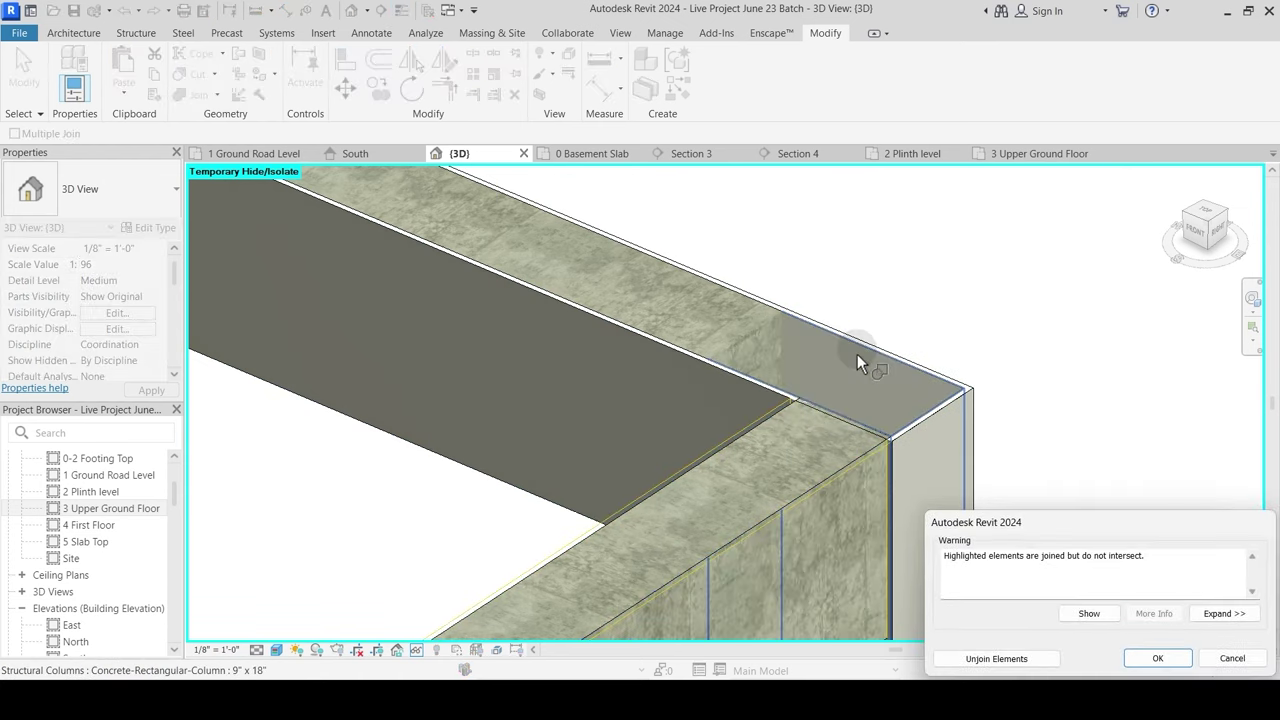
key("Escape")
scroll(800, 425, "up", 3)
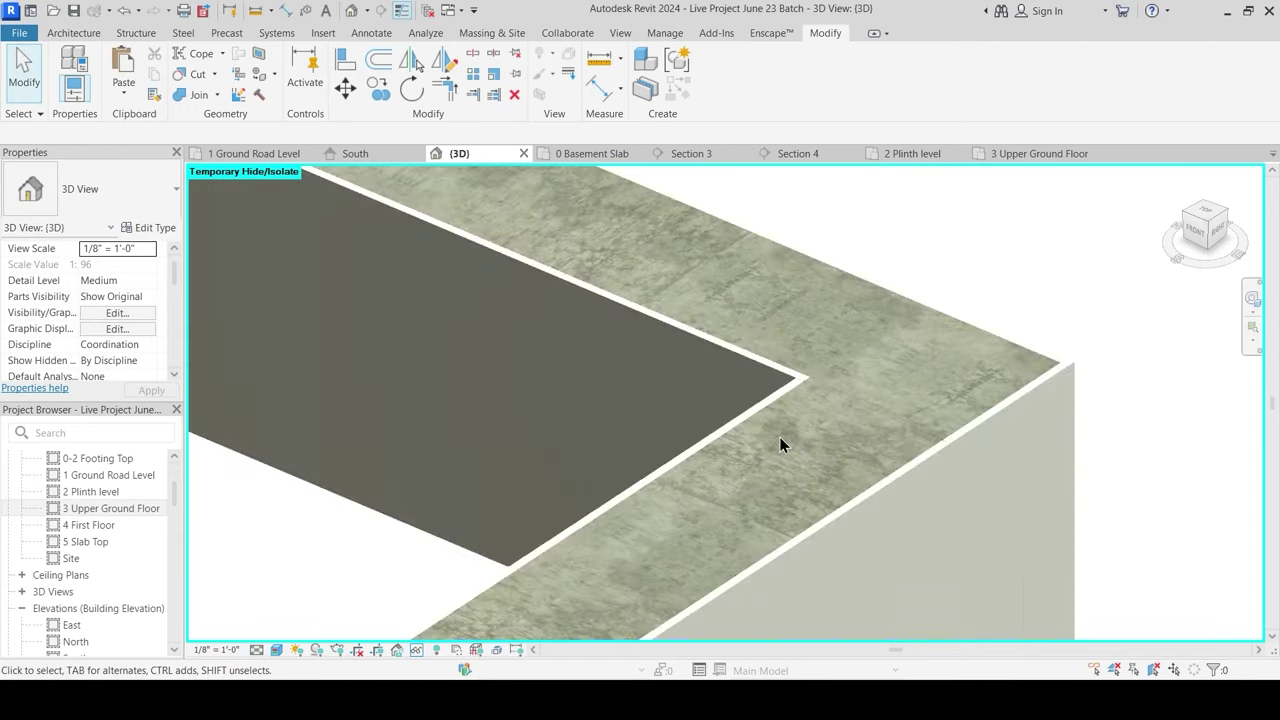
Step: Join the beam into the wall at the corner with a second Join Geometry
left_click(199, 95)
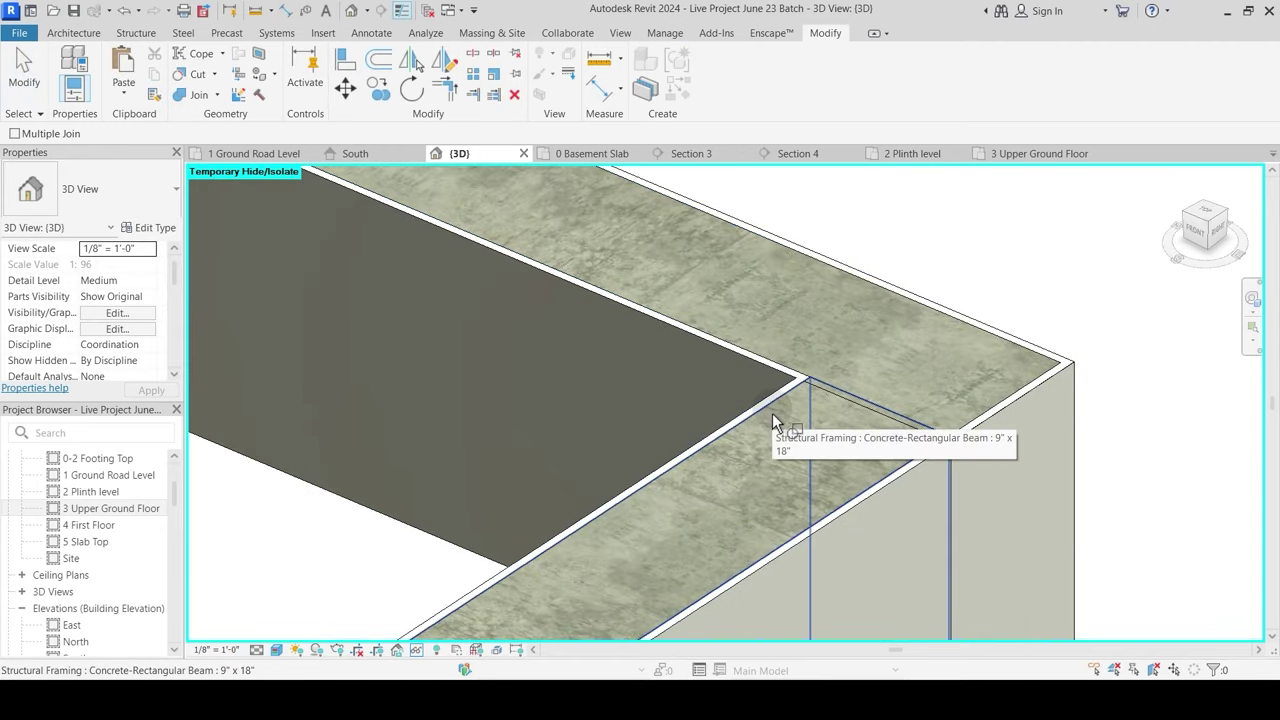
left_click(772, 413)
left_click(828, 386)
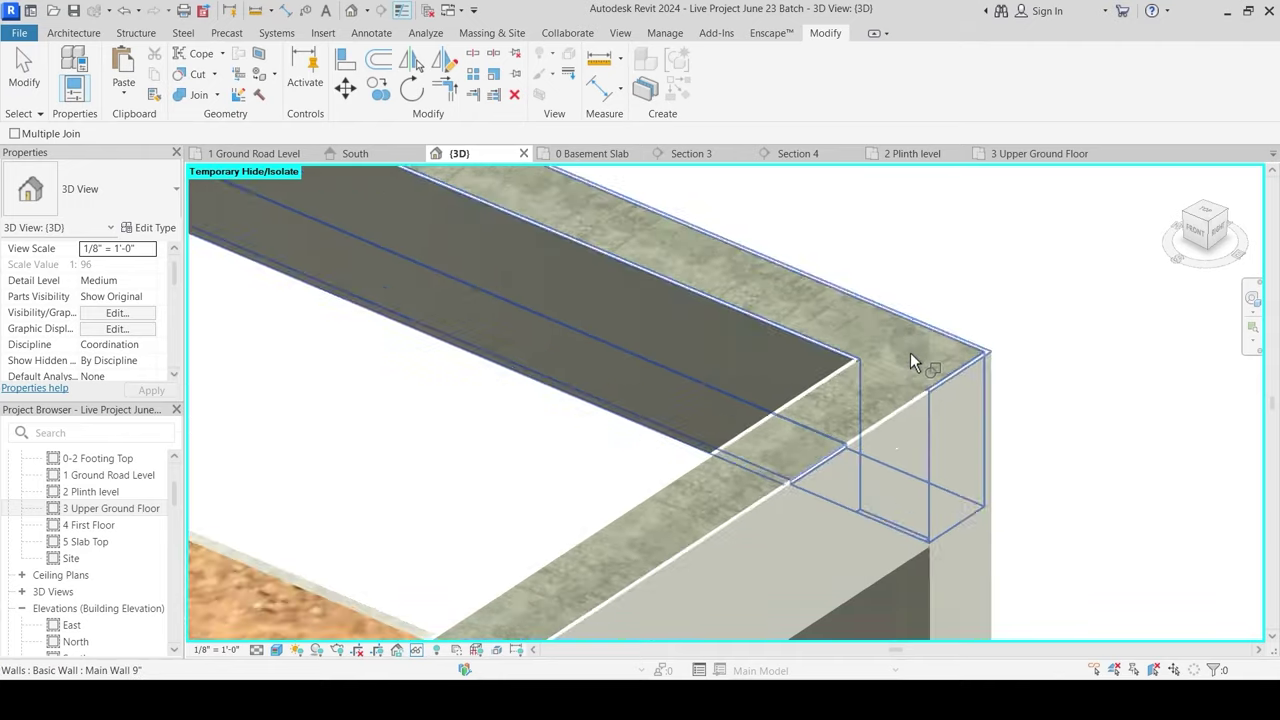
scroll(912, 362, "down", 4)
key("Escape")
scroll(793, 546, "down", 3)
Step: Start Trim/Extend to Corner with TR and select the concrete beam over the front opening
scroll(806, 420, "up", 3)
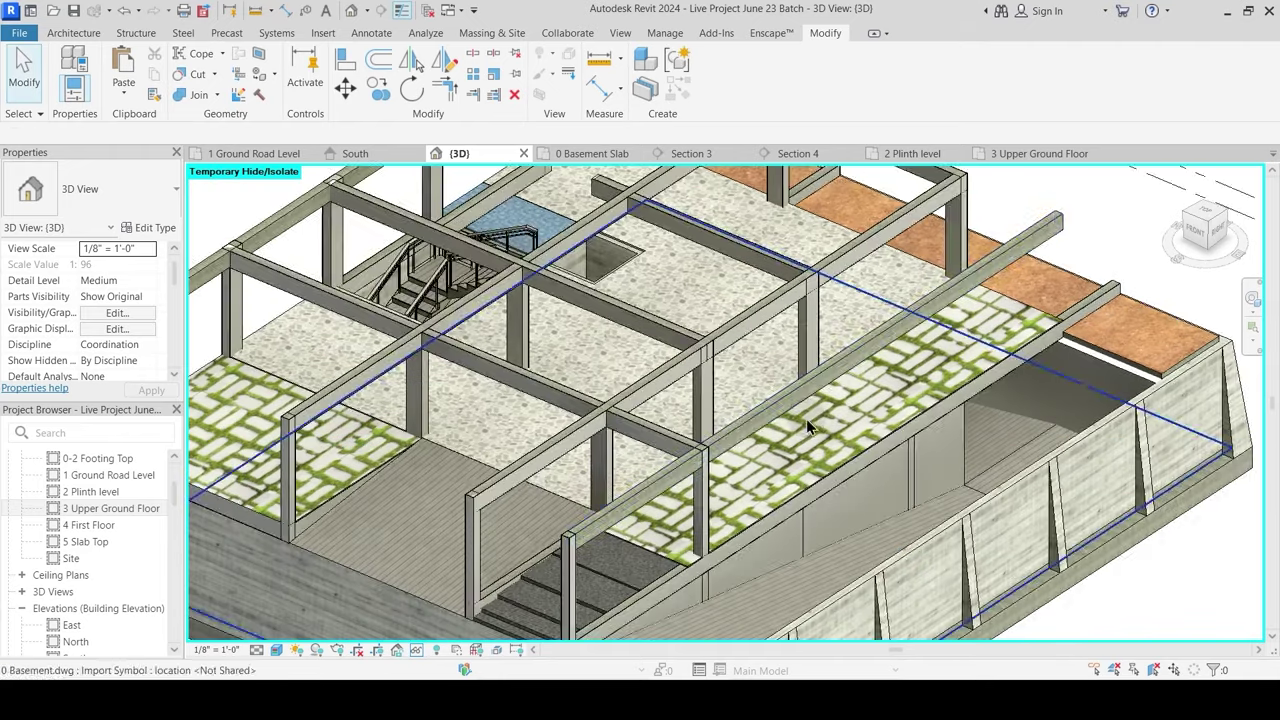
scroll(760, 480, "up", 5)
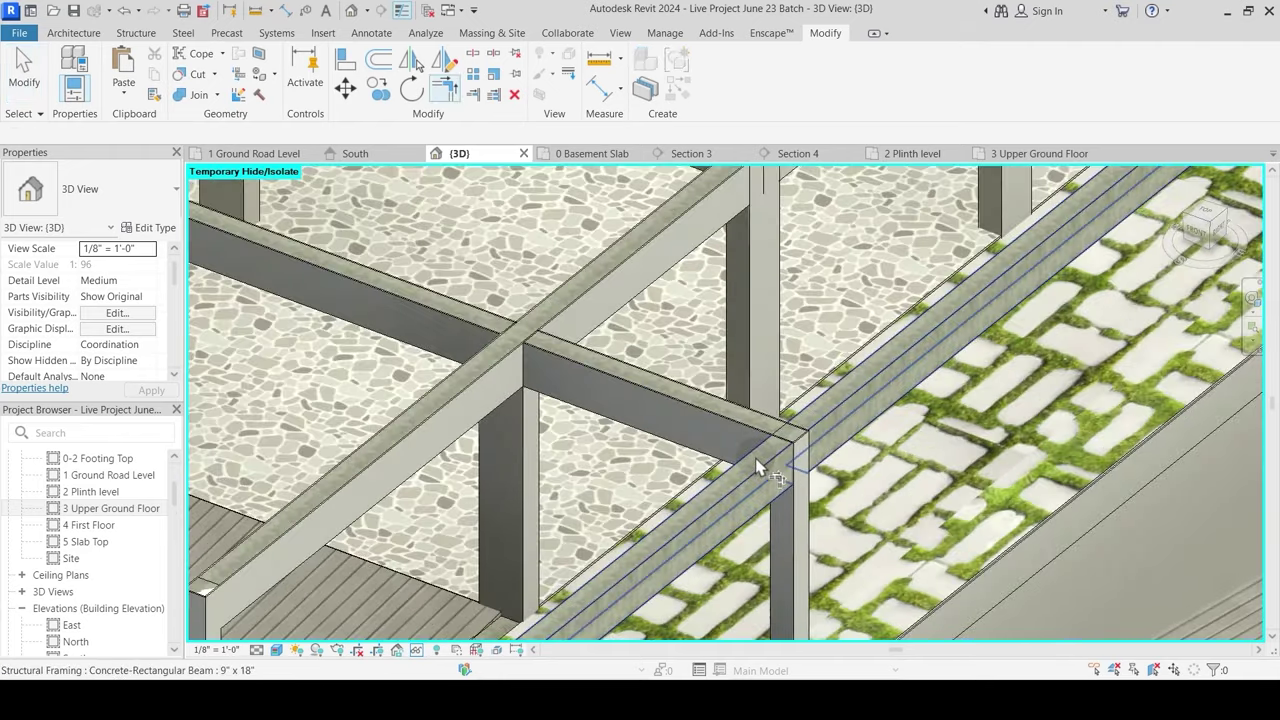
scroll(760, 455, "up", 1)
scroll(745, 420, "down", 1)
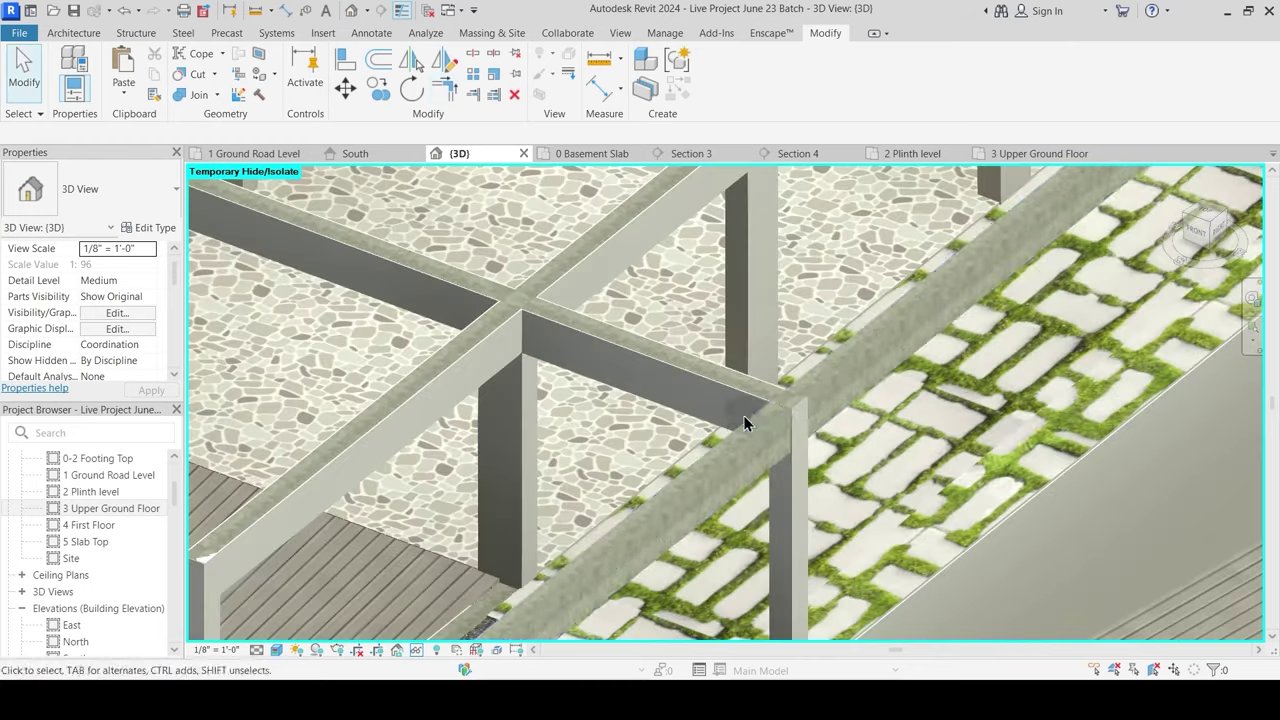
scroll(743, 415, "down", 3)
middle_click_drag(703, 551, 820, 435)
key("t")
key("r")
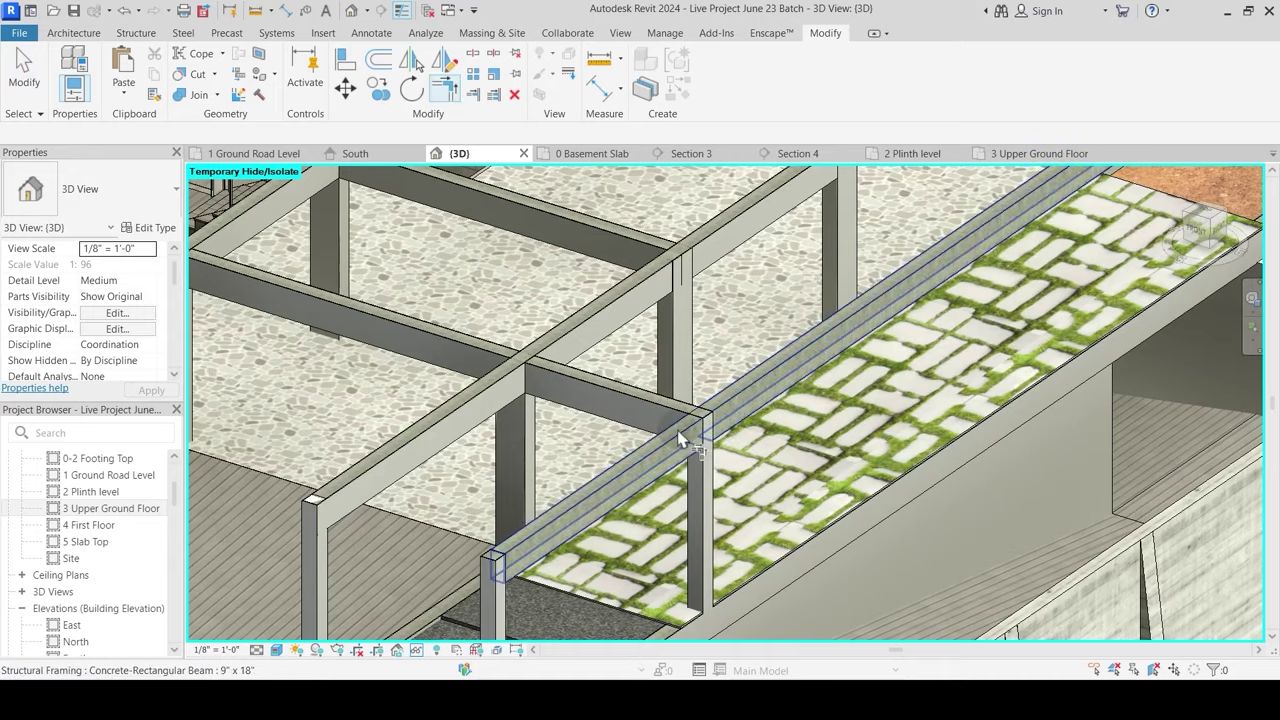
scroll(680, 437, "up", 2)
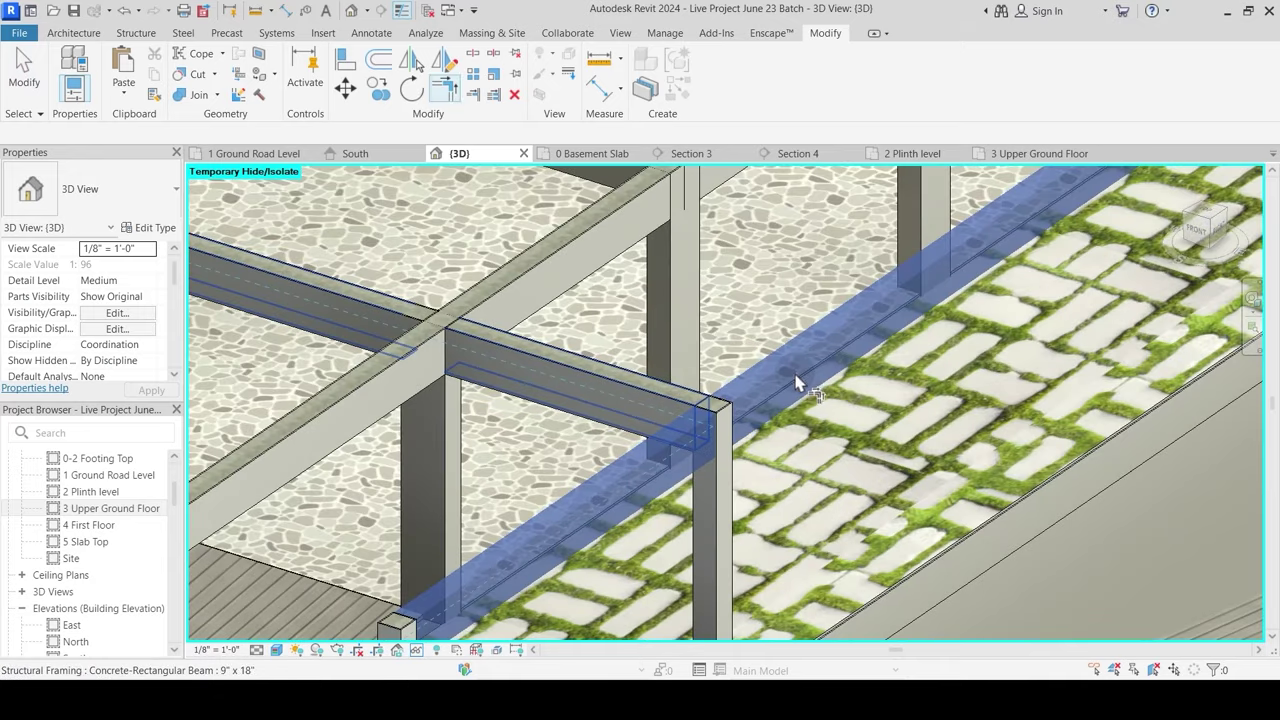
scroll(801, 379, "down", 2)
scroll(623, 463, "down", 2)
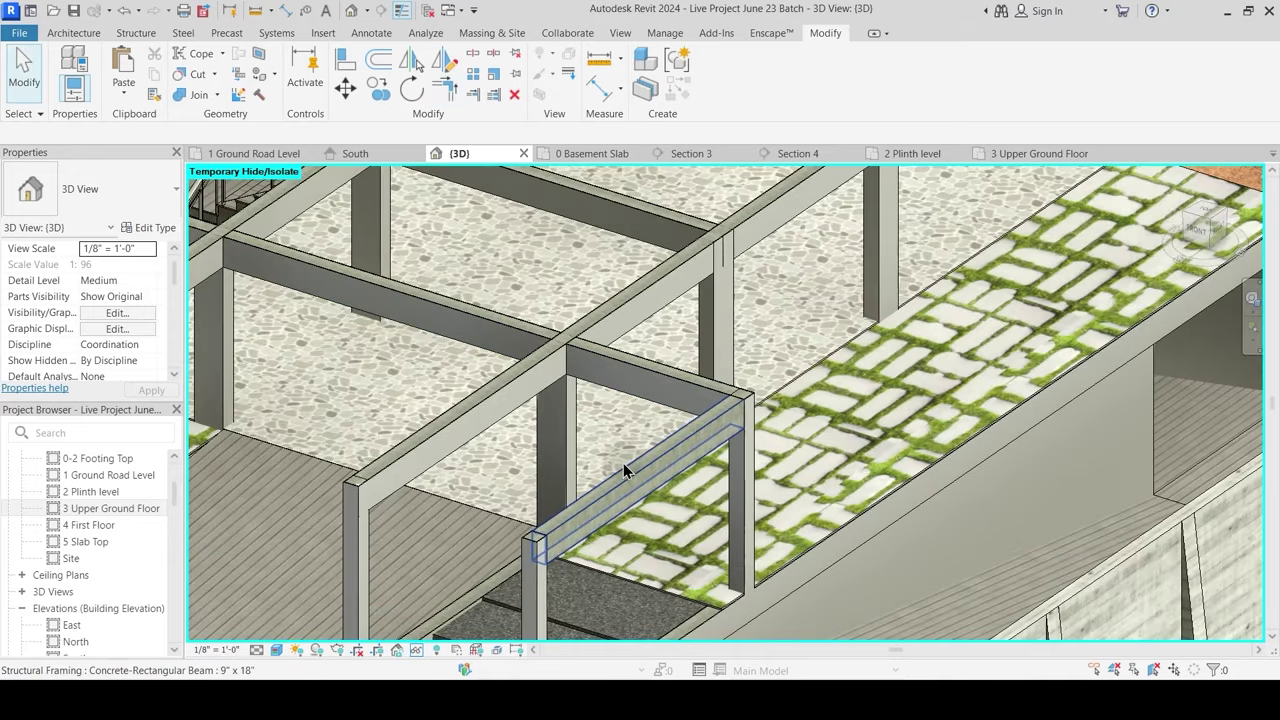
left_click(520, 380)
middle_click_drag(600, 414, 642, 374)
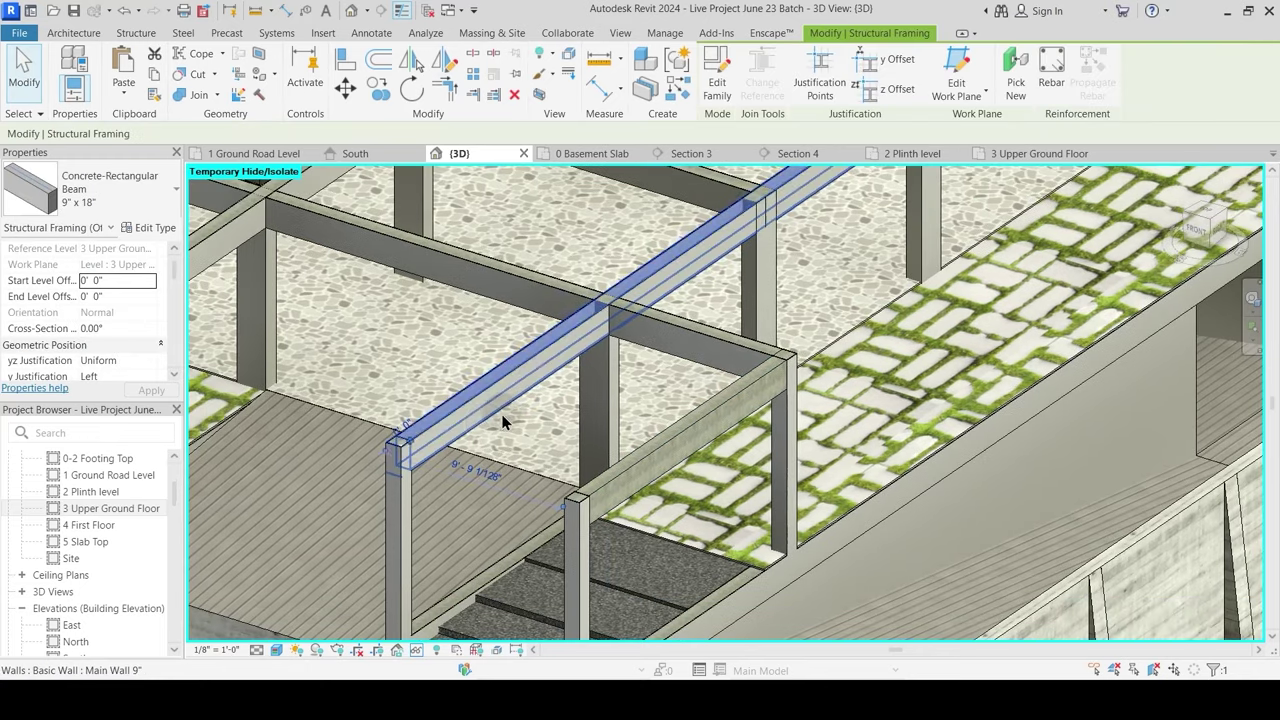
key("Escape")
Step: Draw a new Main Wall 9" with WA along the beam line
left_click(592, 402)
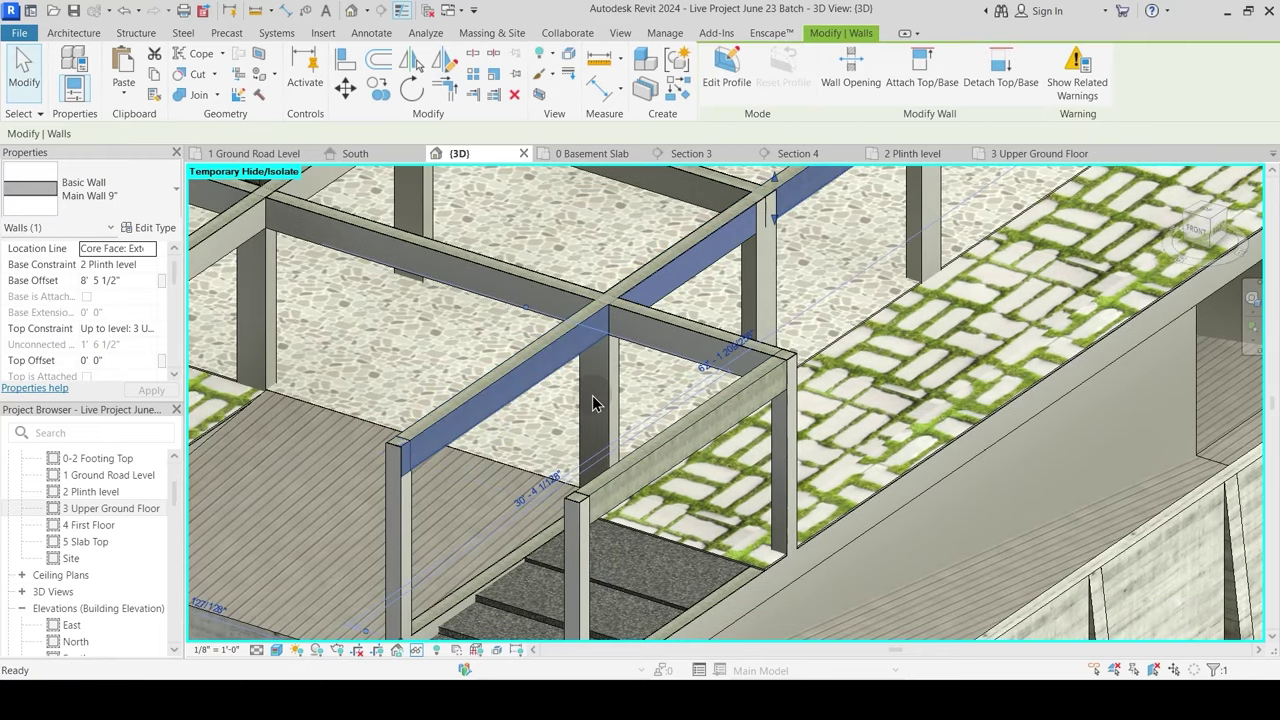
key("w")
key("a")
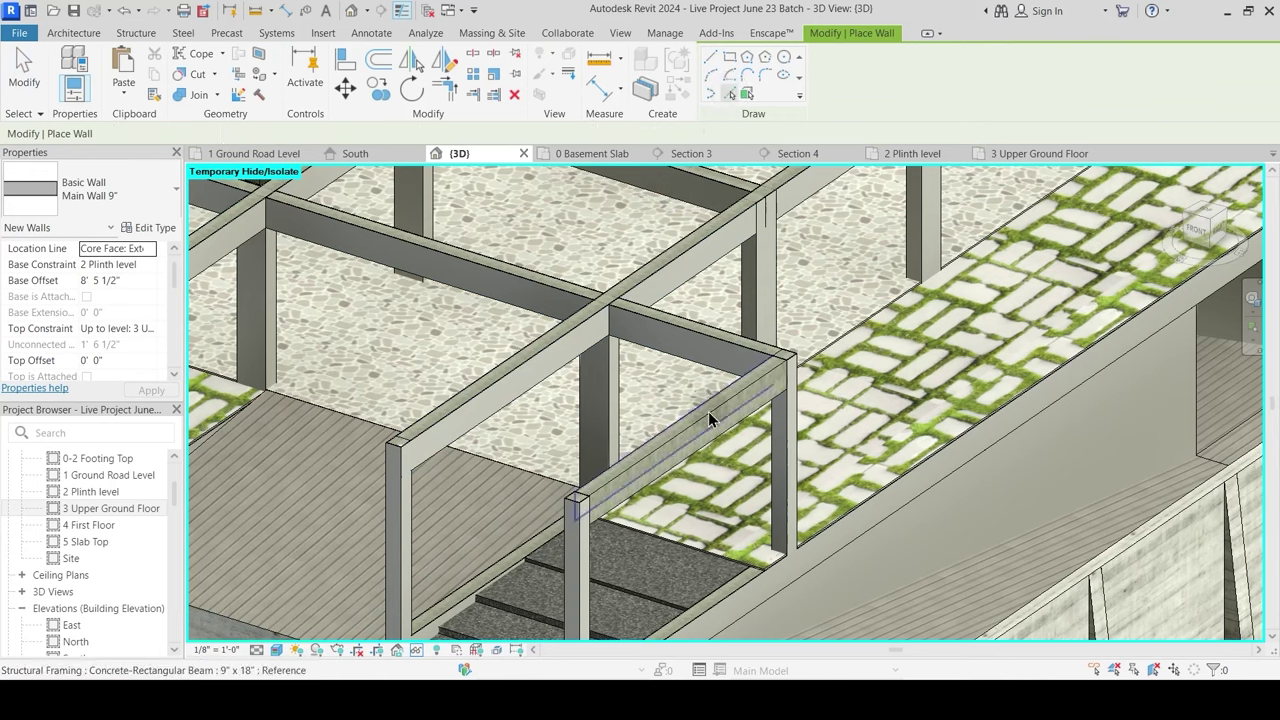
left_click(840, 410)
key("Escape")
key("Escape")
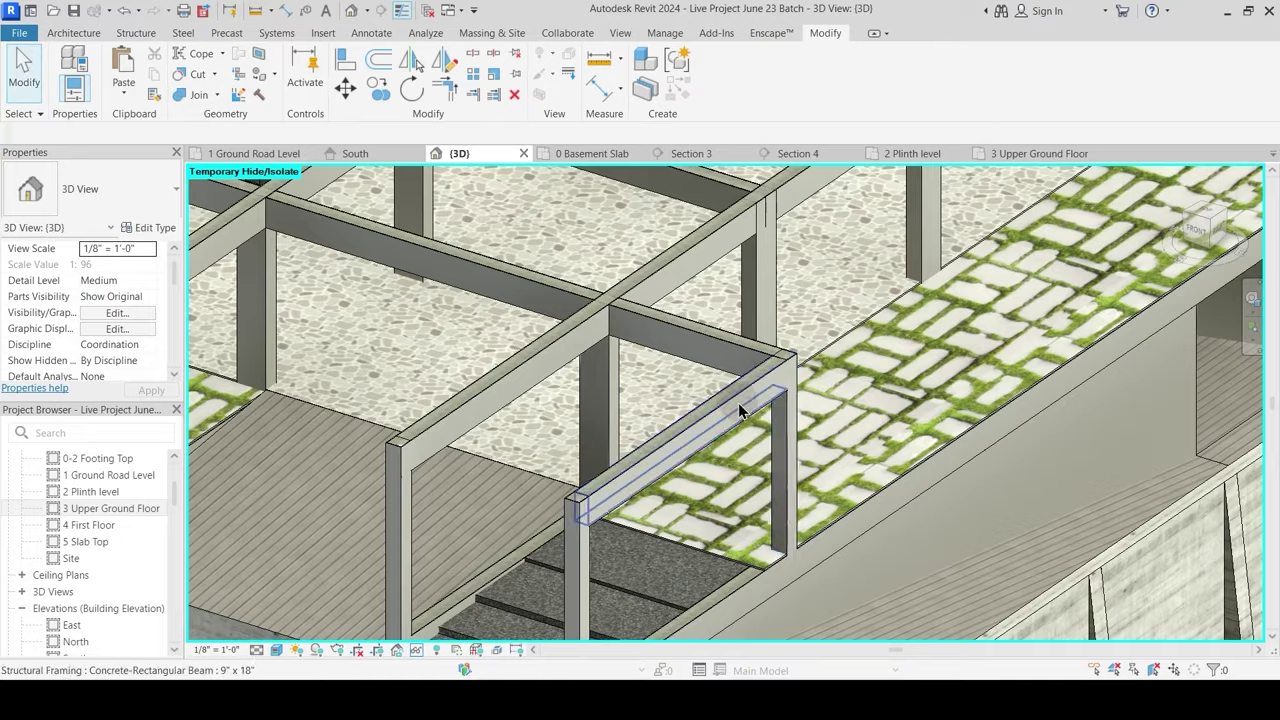
scroll(745, 403, "up", 2)
Step: Join the beam beside the stair with the 9" wall below it
left_click(190, 95)
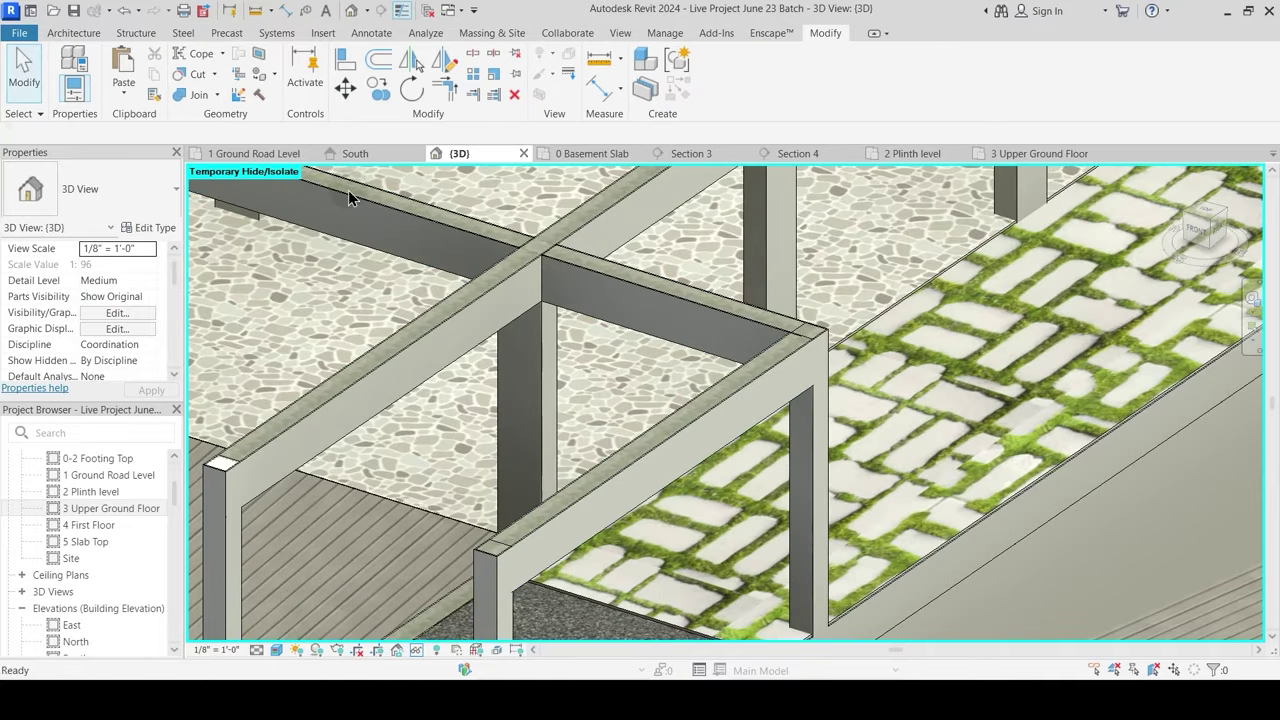
left_click(787, 358)
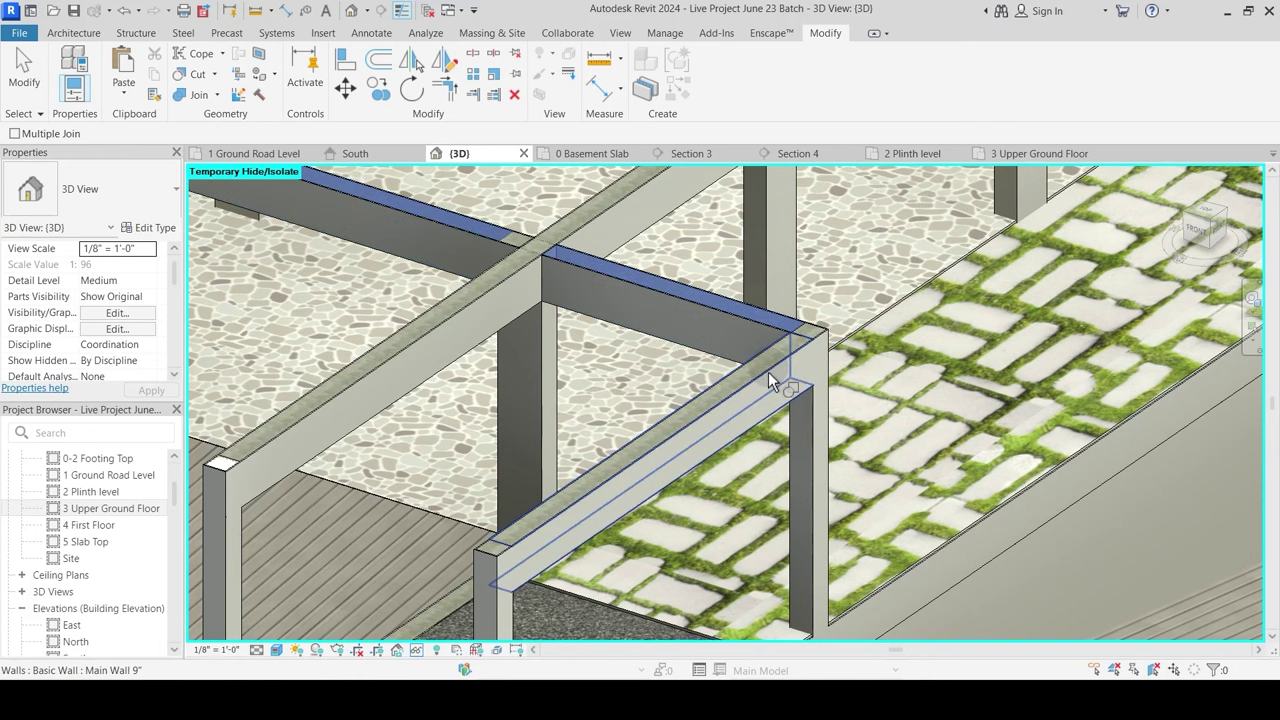
left_click(770, 380)
scroll(795, 360, "up", 2)
key("Escape")
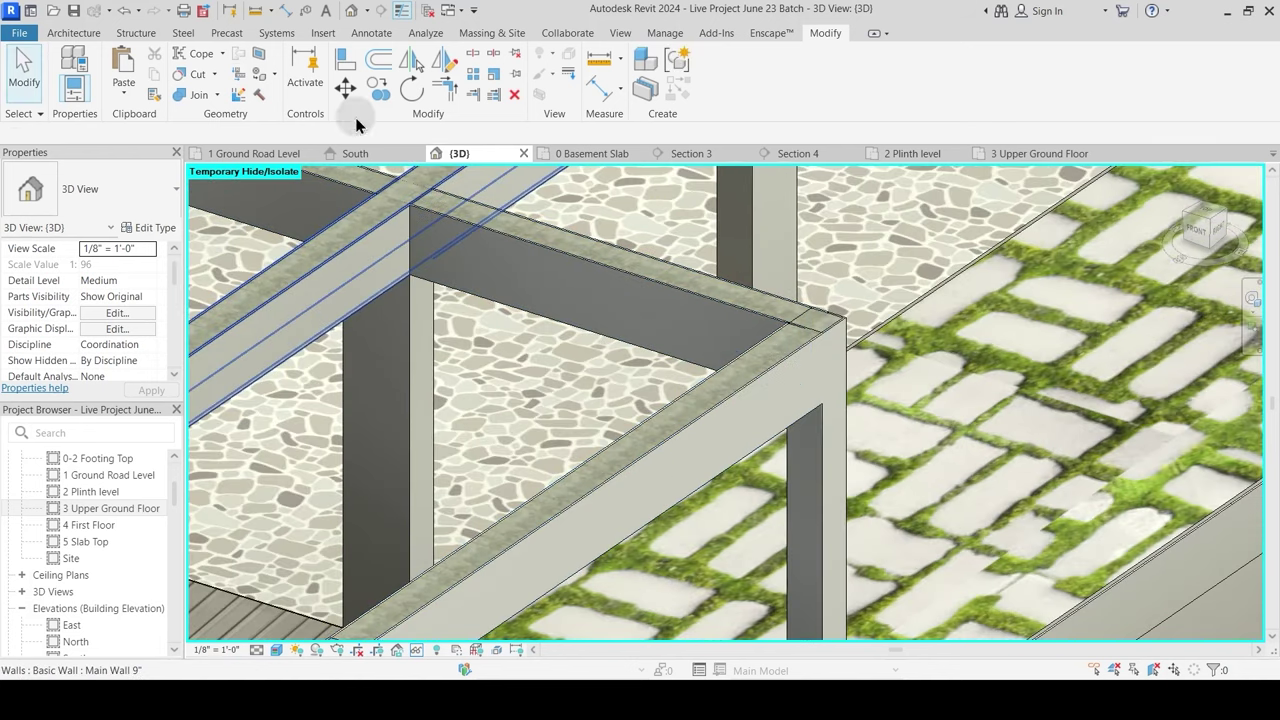
Step: Join the next beam and the corner beam with the walls beneath them
left_click(188, 97)
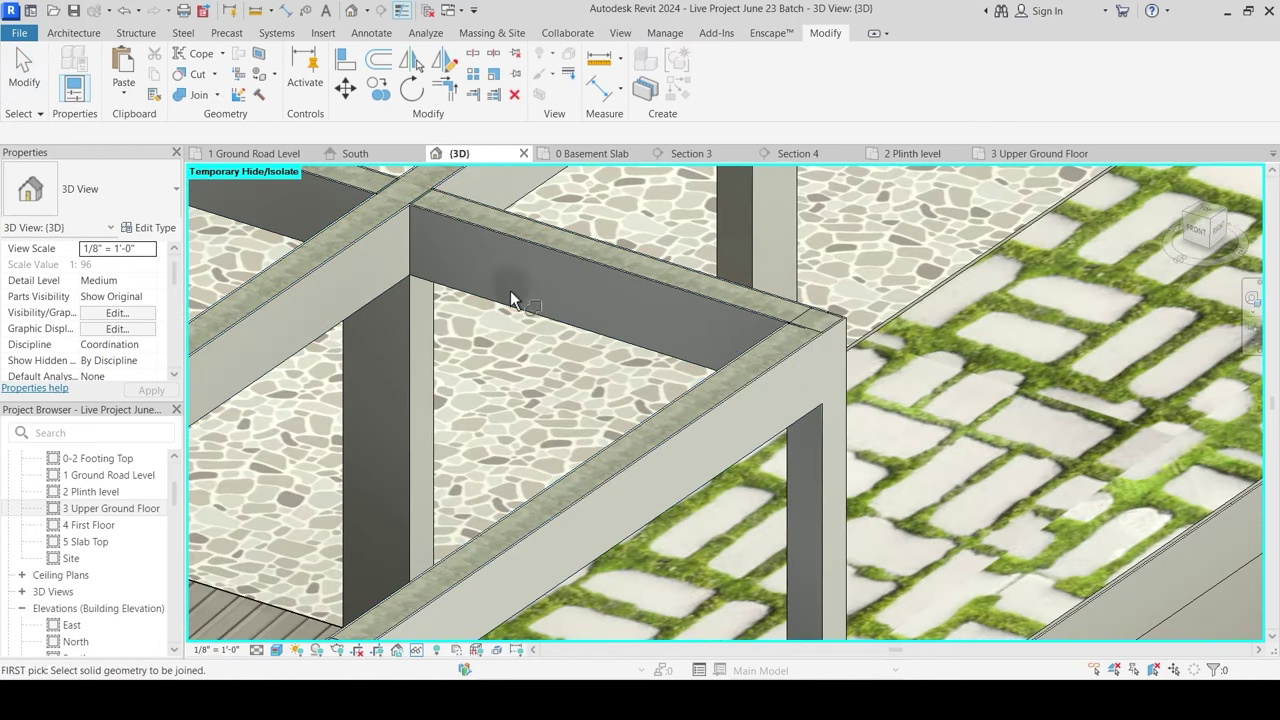
left_click(750, 358)
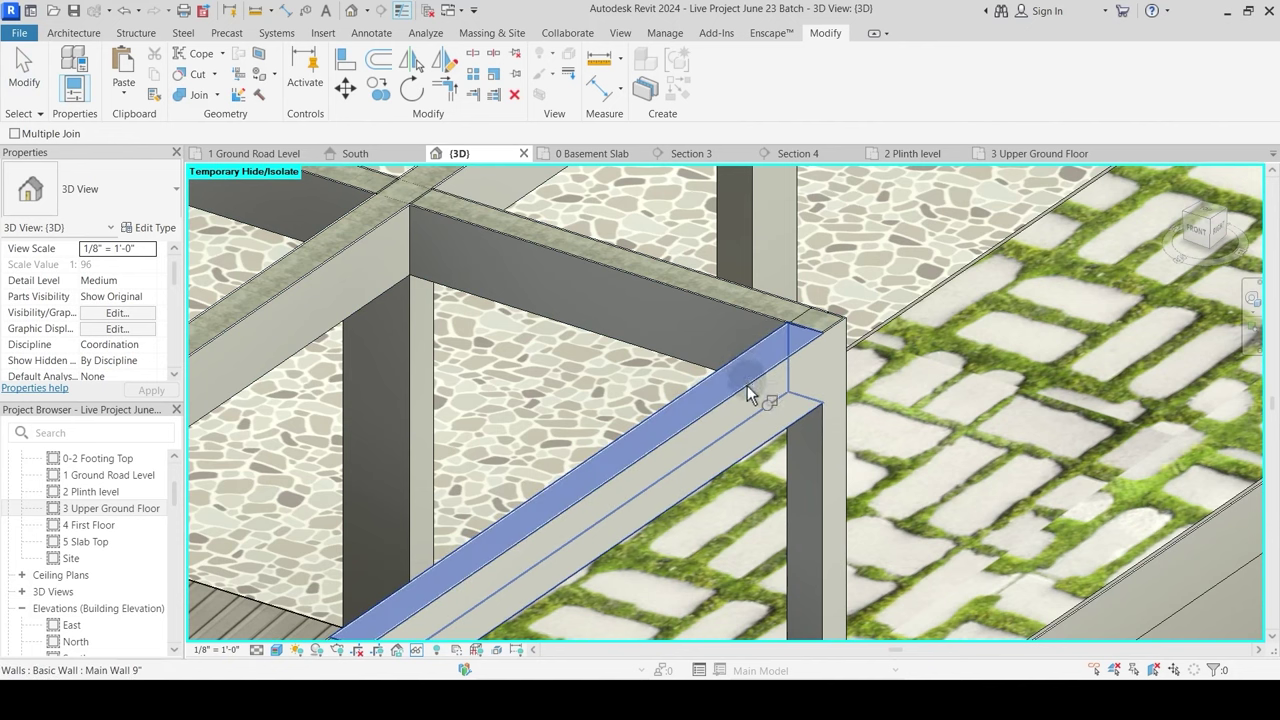
left_click(747, 384)
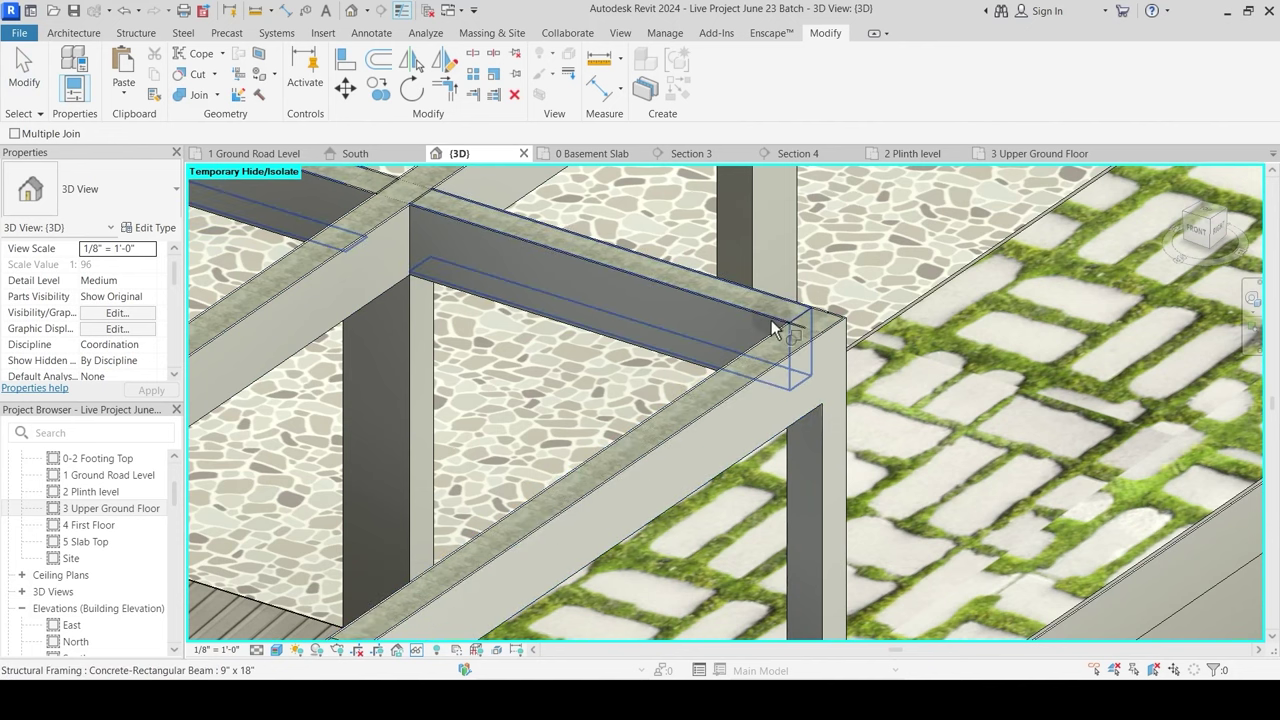
scroll(790, 330, "up", 3)
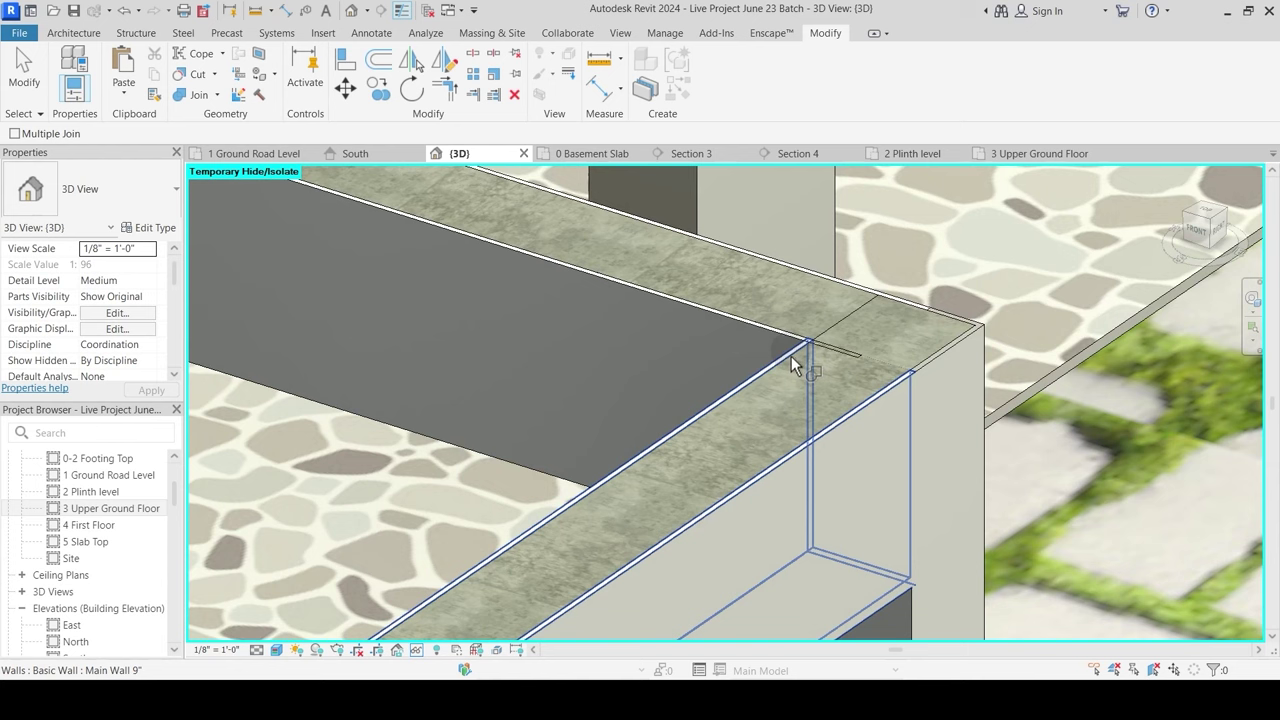
left_click(795, 356)
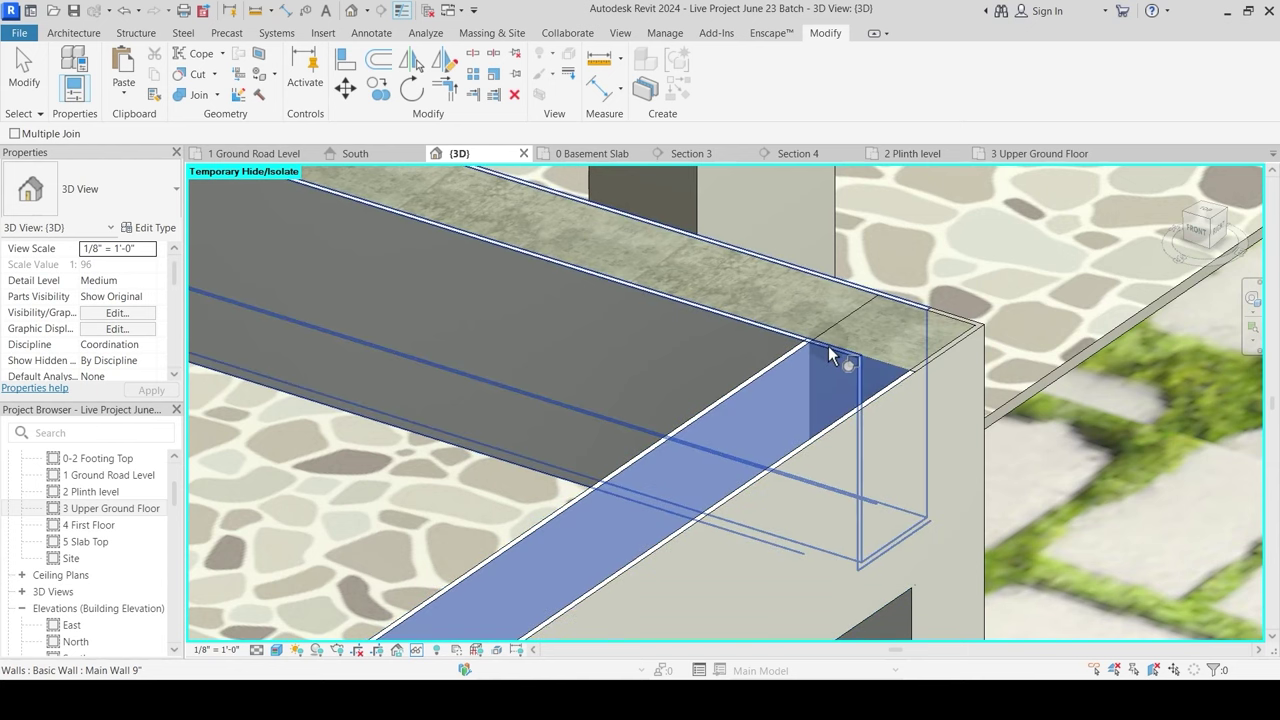
left_click(829, 346)
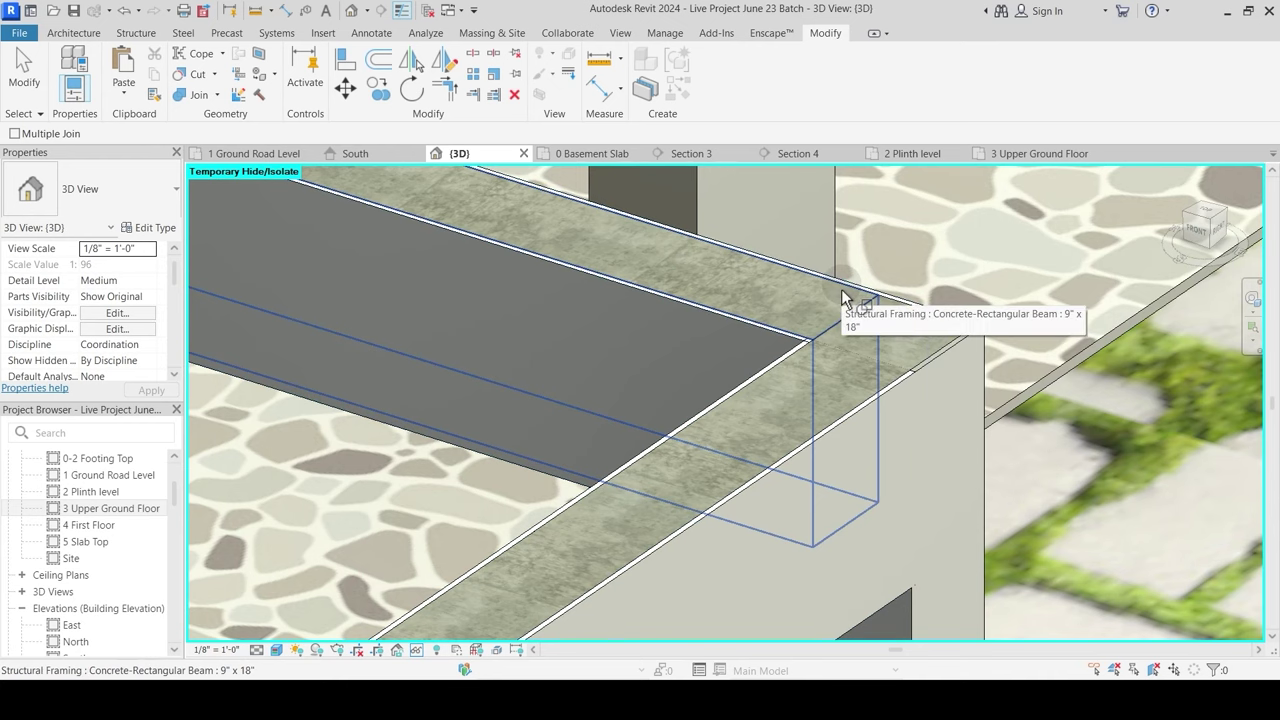
left_click(840, 316)
left_click(846, 323)
key("Escape")
Step: Join the beam near the front entrance with the column below it
scroll(890, 338, "down", 2)
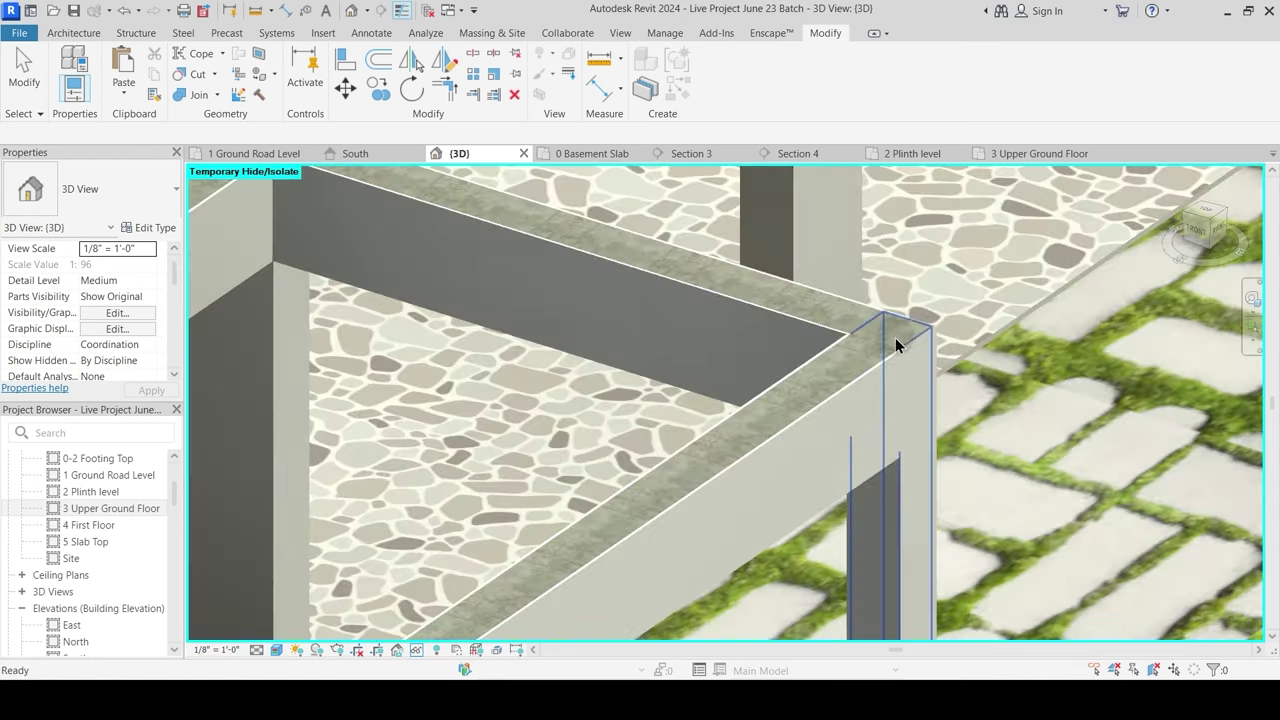
scroll(855, 418, "down", 3)
middle_click_drag(769, 439, 814, 303)
middle_click_drag(694, 483, 711, 527, "shift")
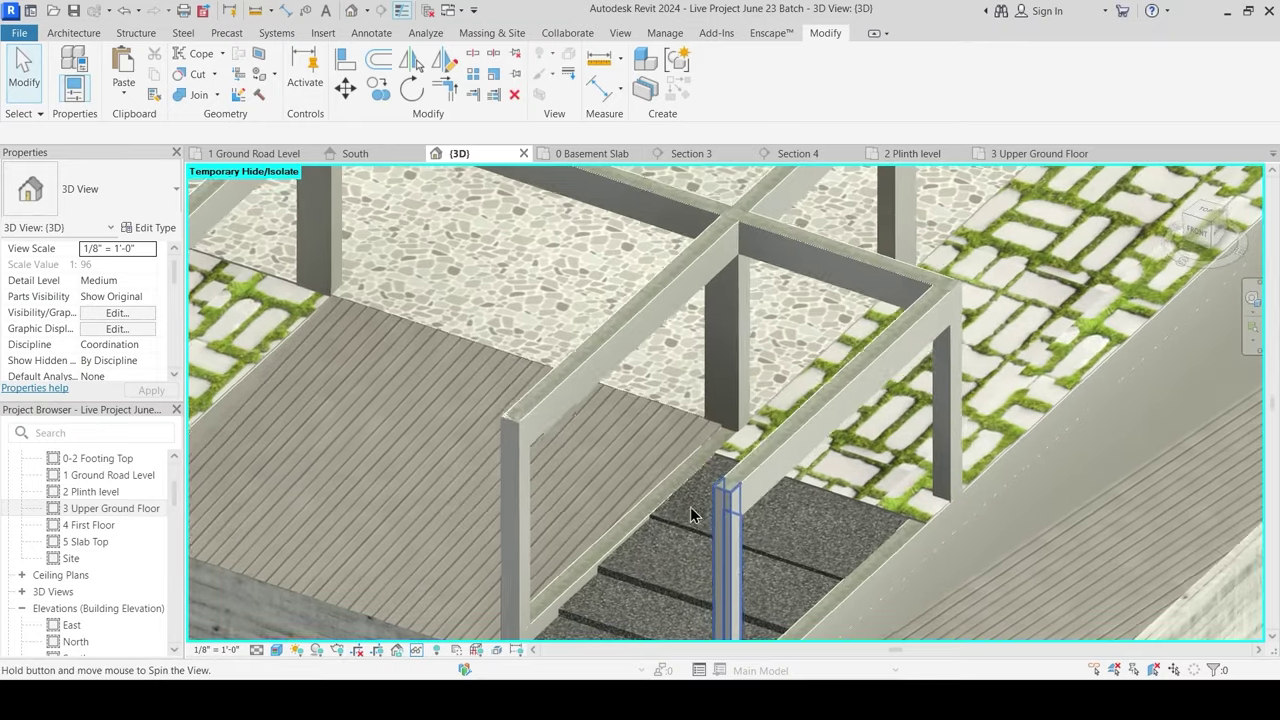
scroll(541, 478, "up", 3)
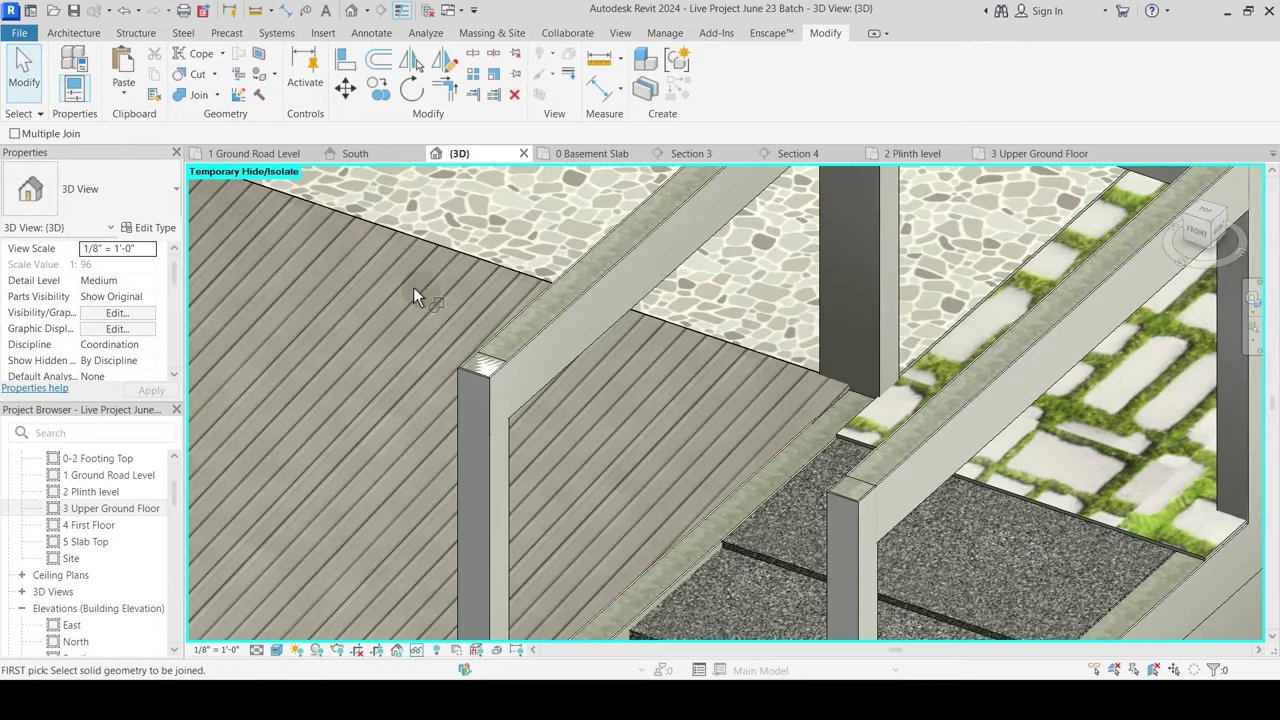
scroll(516, 400, "up", 2)
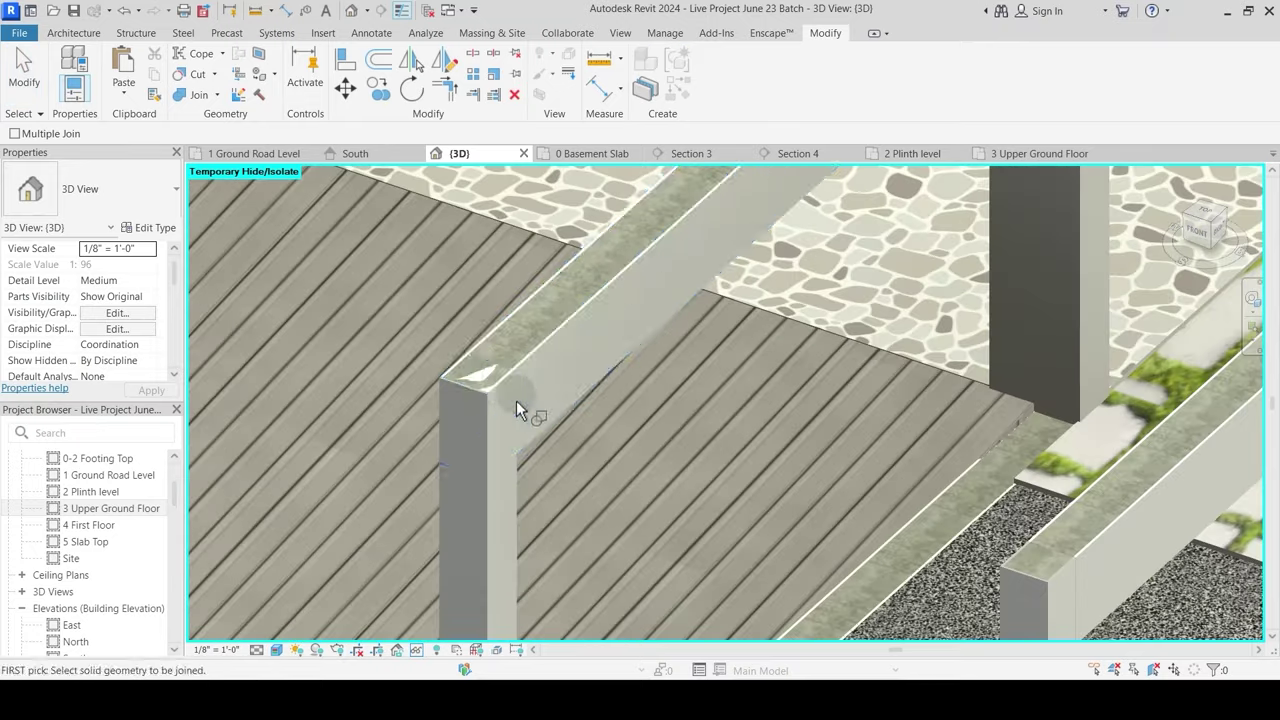
left_click(481, 356)
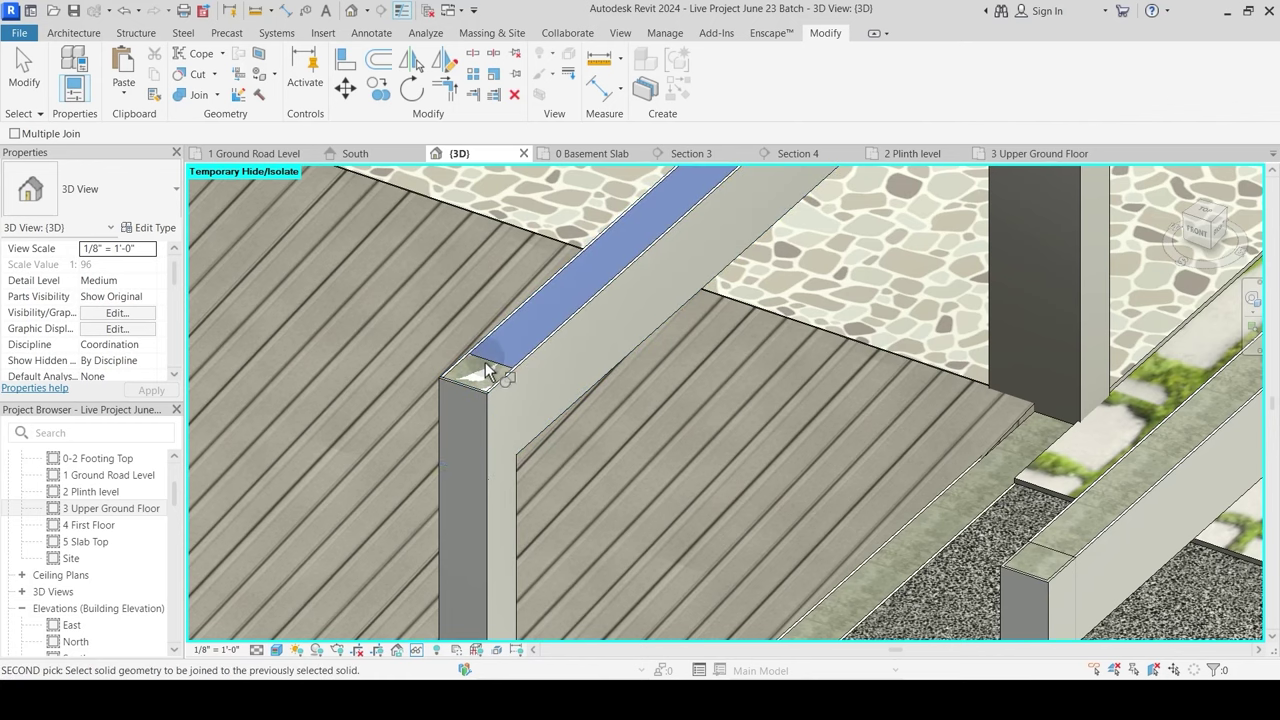
left_click(472, 377)
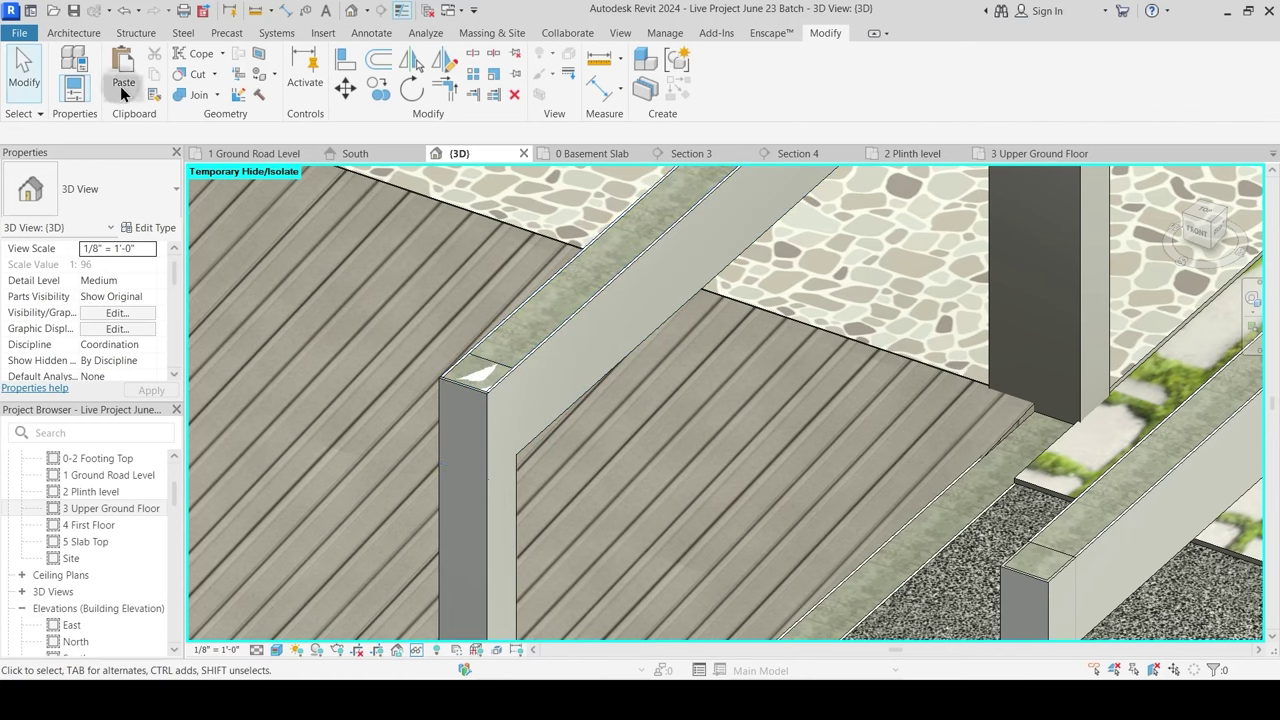
Step: Start another geometry join, cycling with Tab to reach the overlapping corner element
left_click(192, 95)
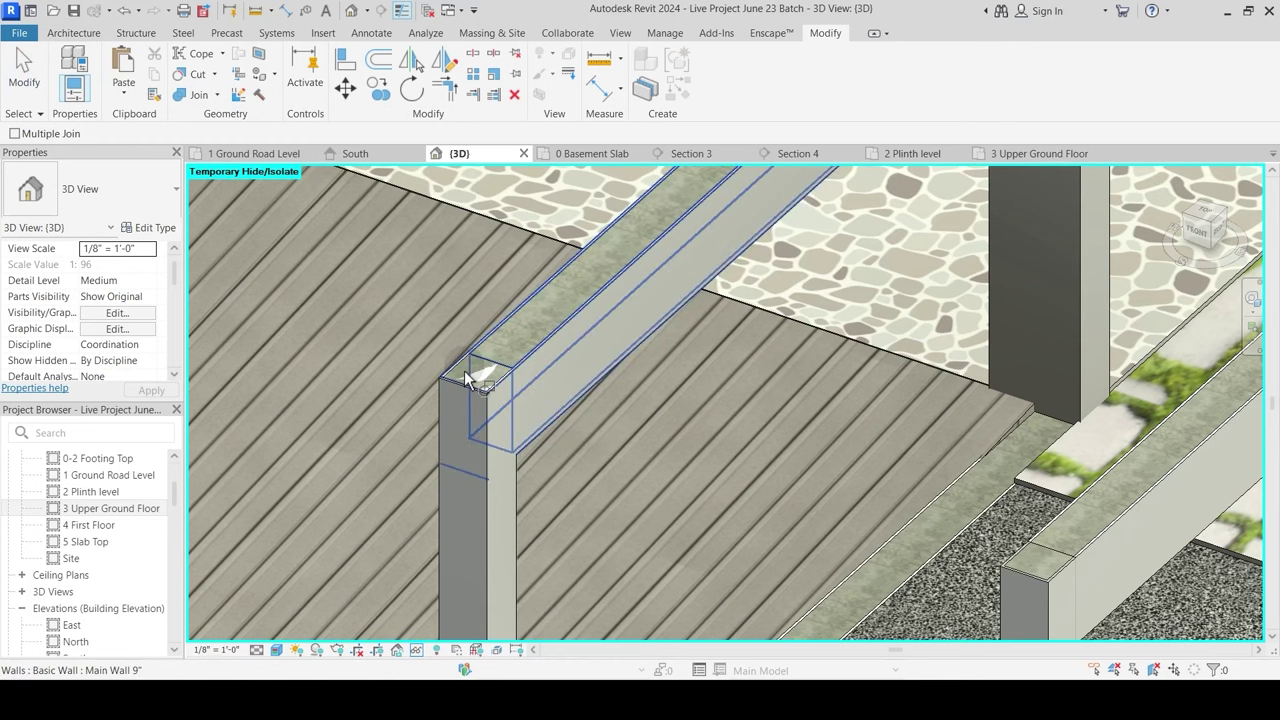
key("Tab")
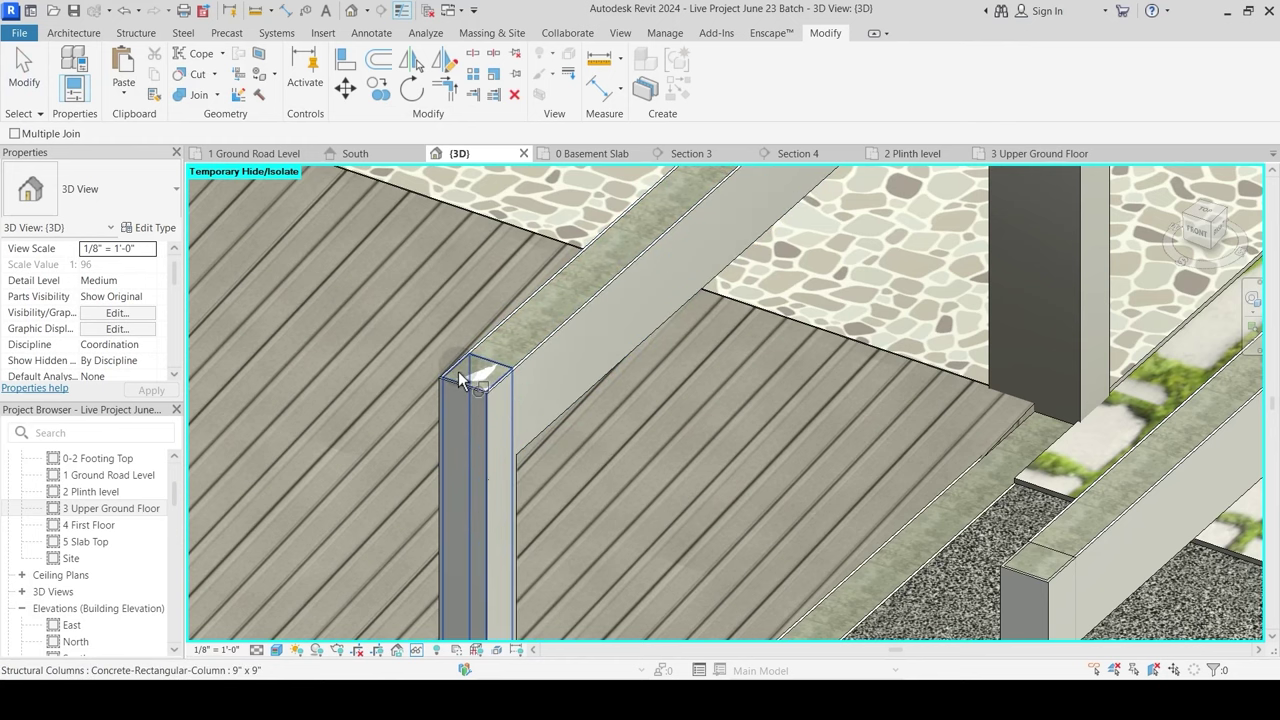
key("Tab")
key("Tab")
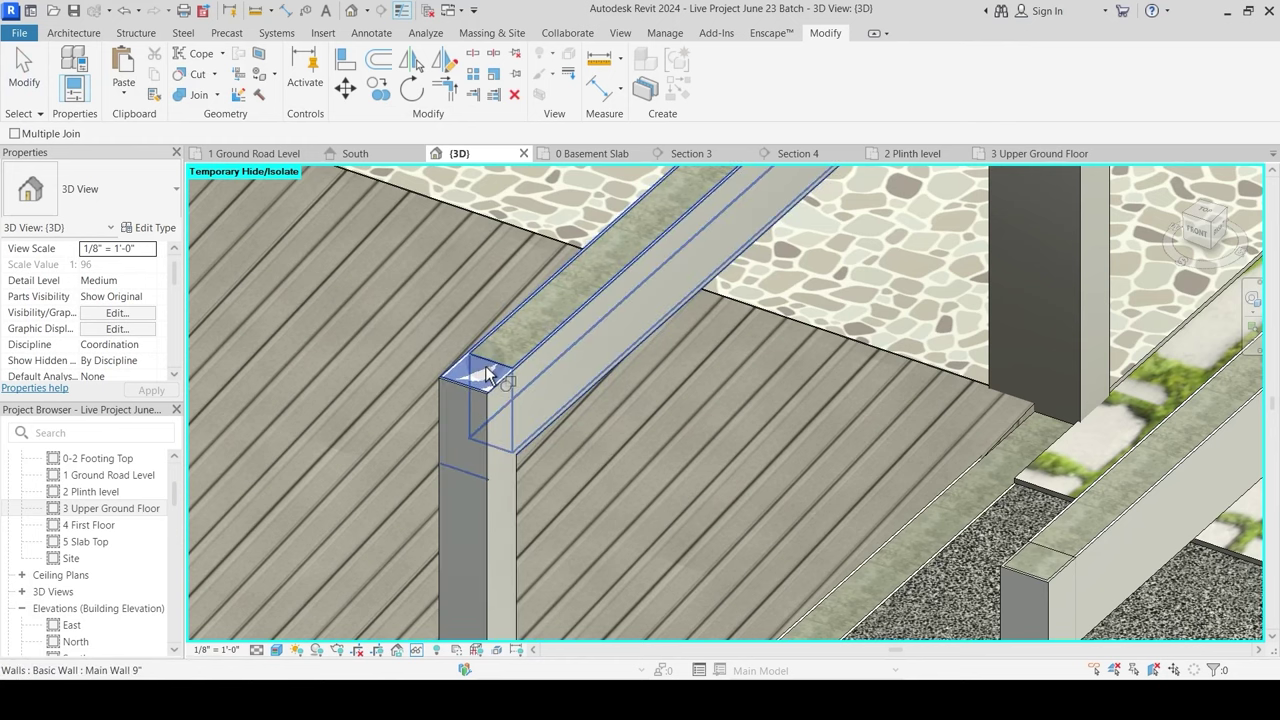
scroll(606, 349, "down", 10)
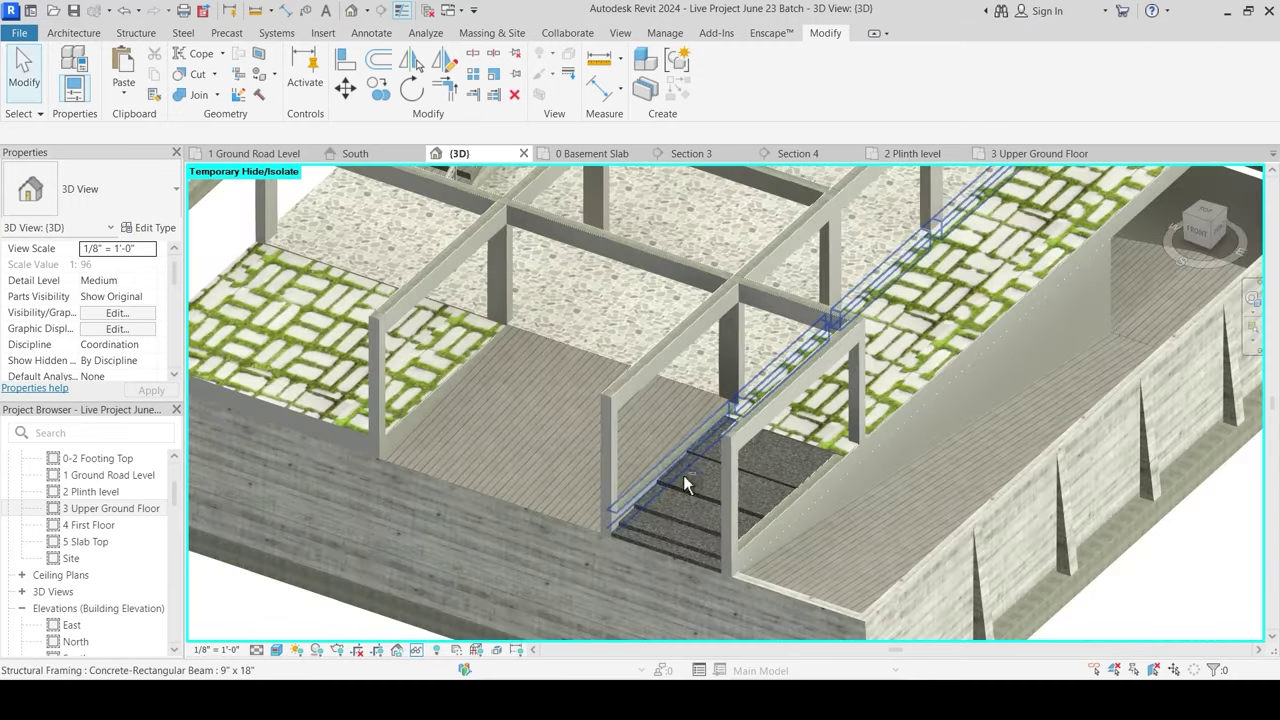
Step: Orbit around the concrete frame to check the joins, then switch to the 2 Plinth level plan
mouse_move(683, 474)
middle_mouse_down("shift")
mouse_move(877, 406)
mouse_move(707, 474)
mouse_move(694, 463)
middle_mouse_up("shift")
scroll(694, 463, "down", 3)
middle_click_drag(625, 382, 666, 447, "shift")
middle_click_drag(679, 372, 668, 400)
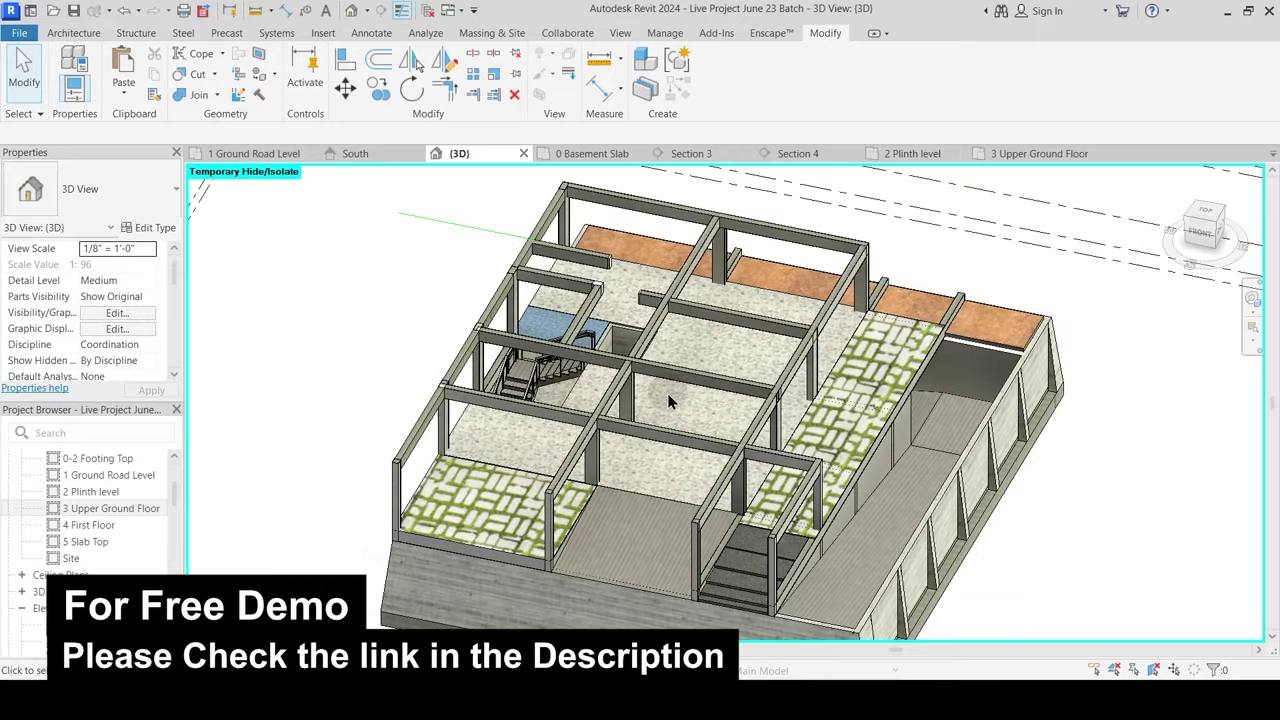
scroll(609, 295, "up", 5)
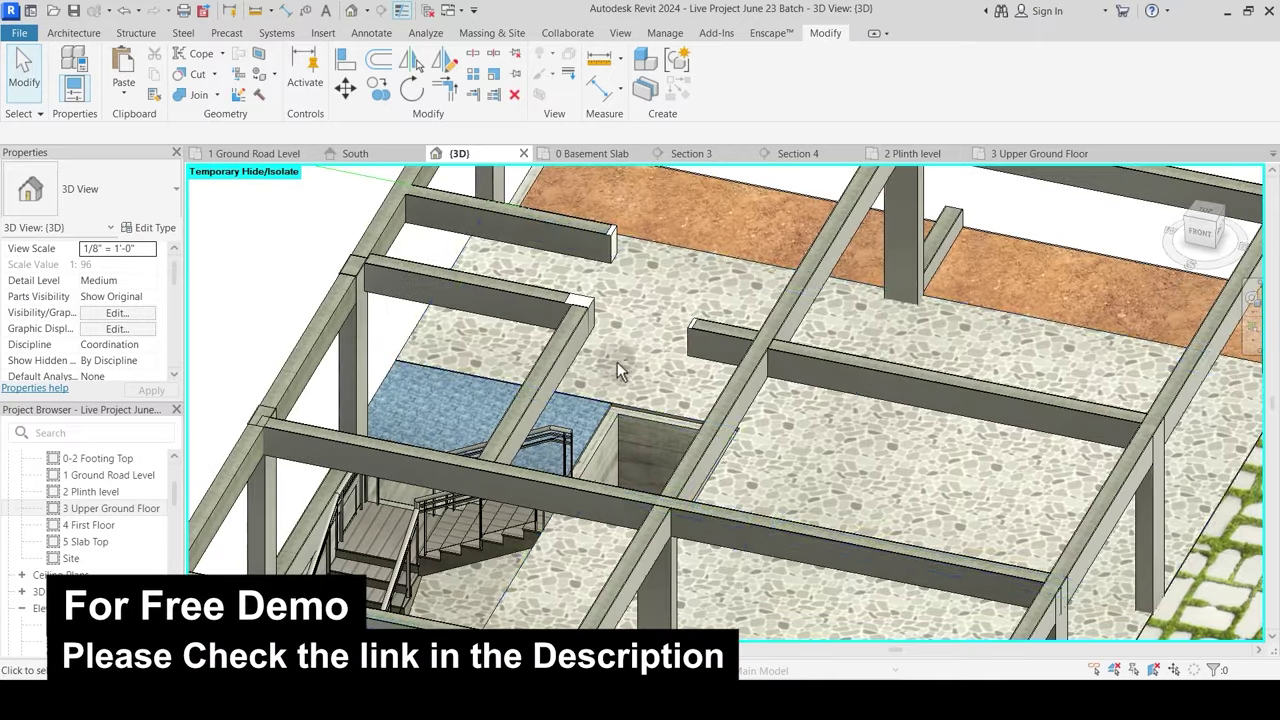
middle_click_drag(617, 362, 642, 344, "shift")
scroll(638, 454, "down", 2)
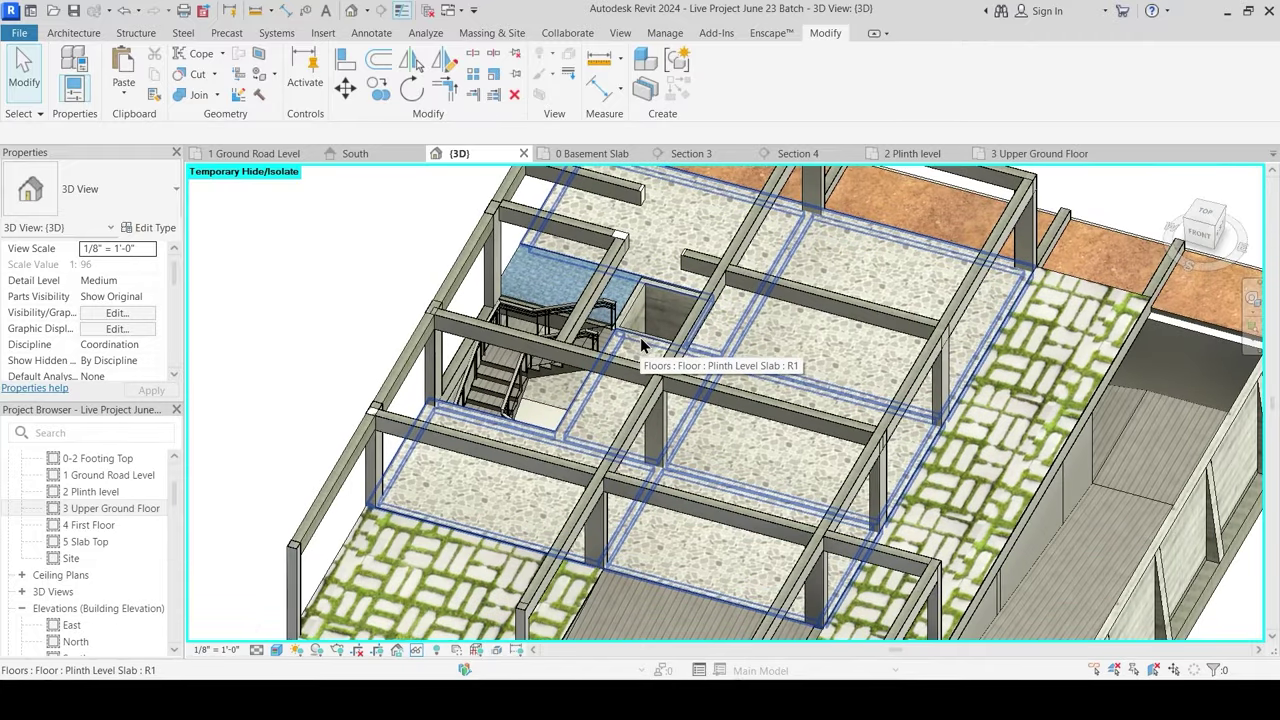
middle_click_drag(813, 398, 752, 217, "shift")
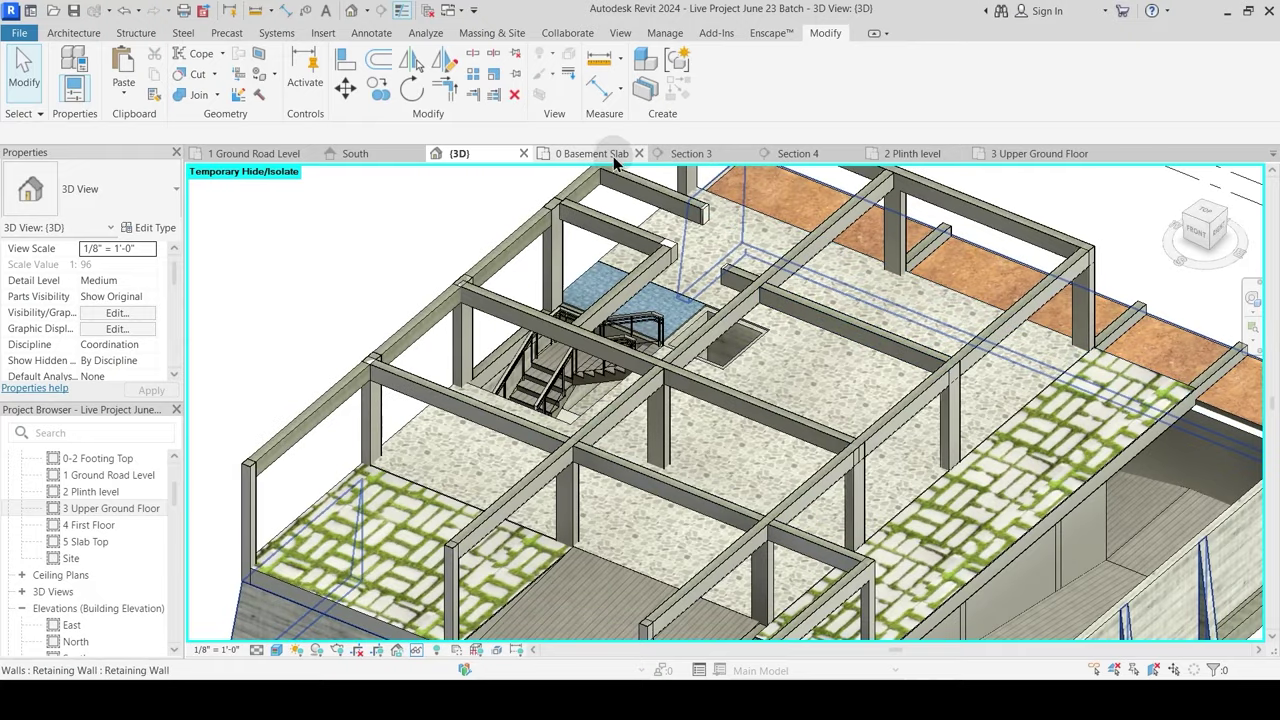
left_click(948, 157)
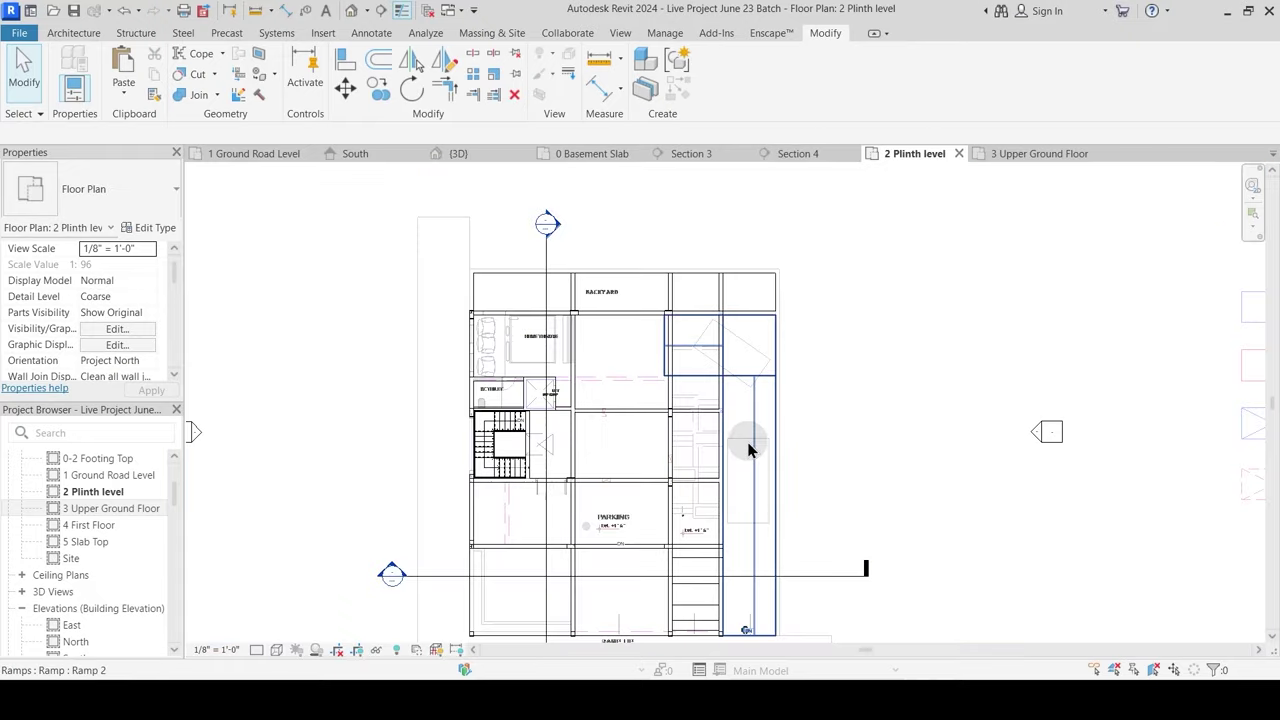
scroll(633, 335, "up", 3)
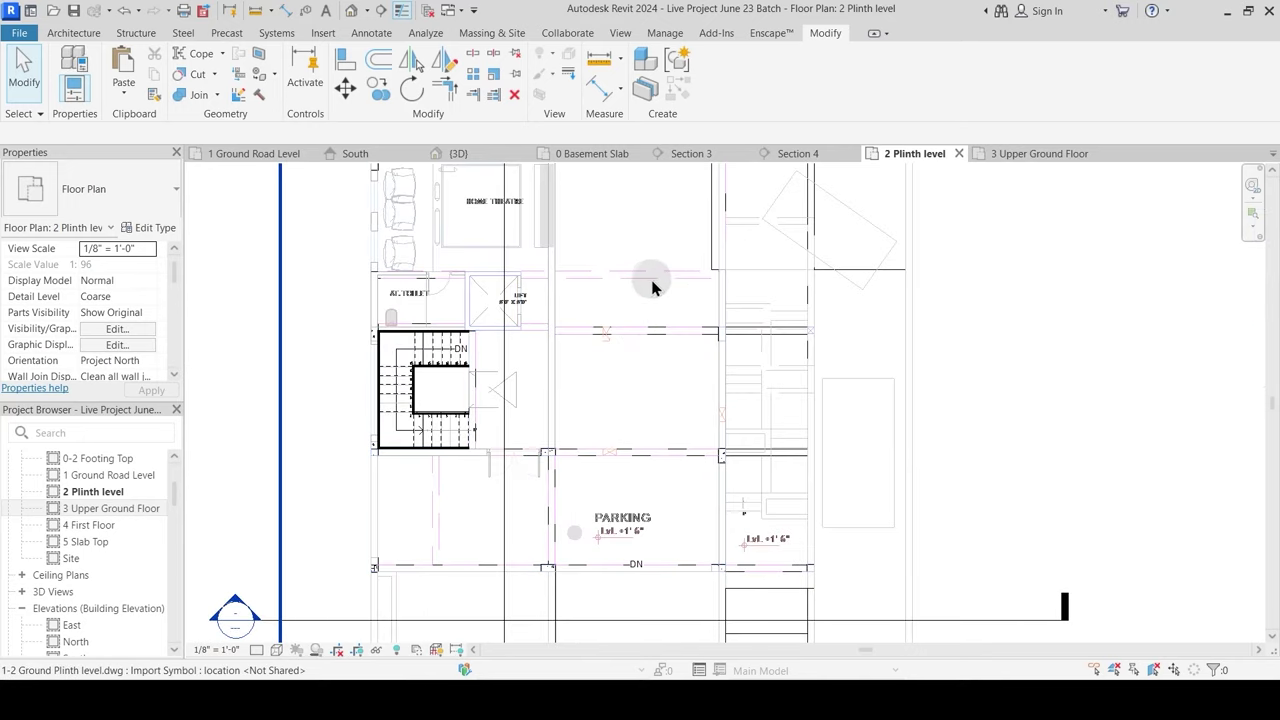
scroll(651, 284, "down", 3)
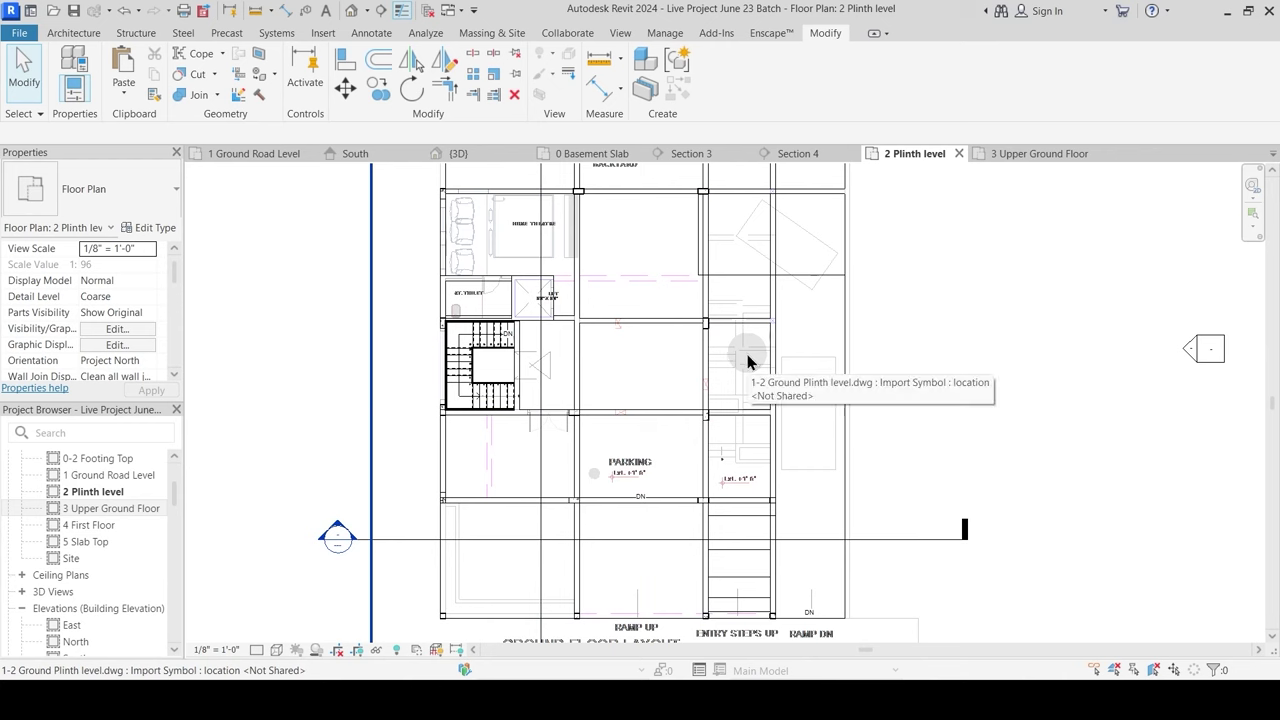
Step: Switch to AutoCAD's Ground Floor Layout to check the wall and column positions
left_click(815, 694)
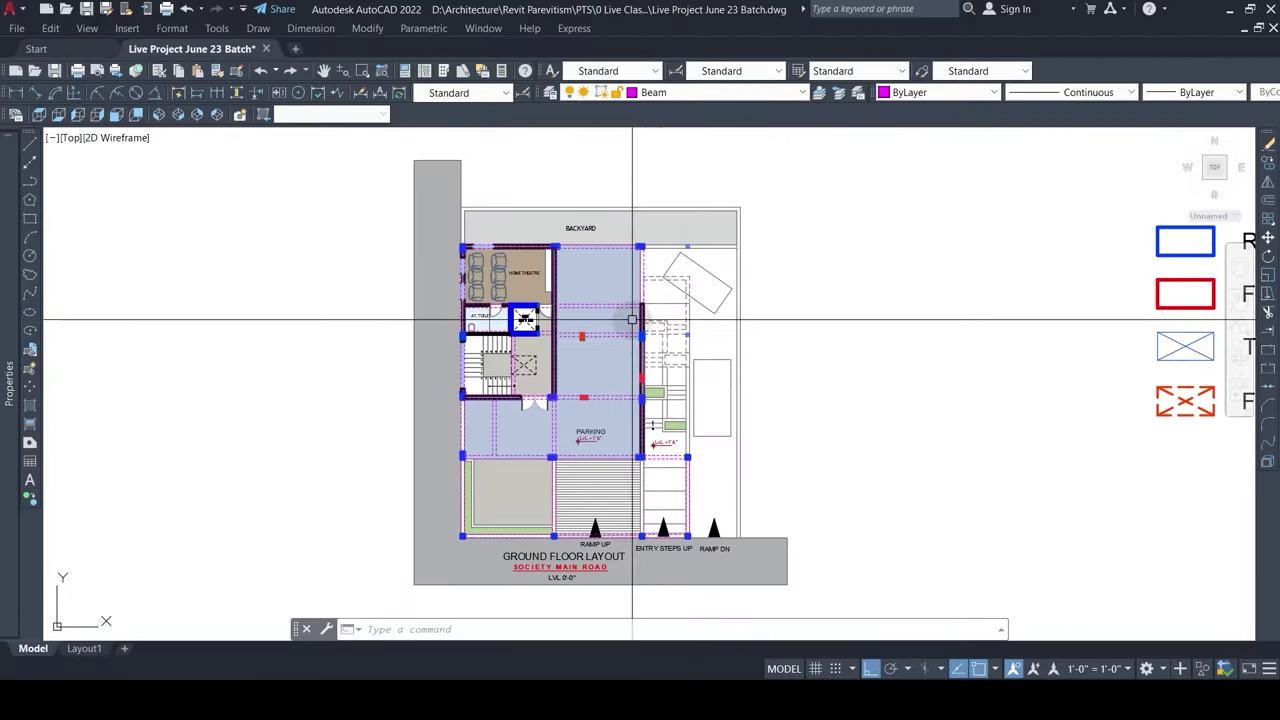
scroll(649, 369, "down", 2)
scroll(612, 339, "up", 3)
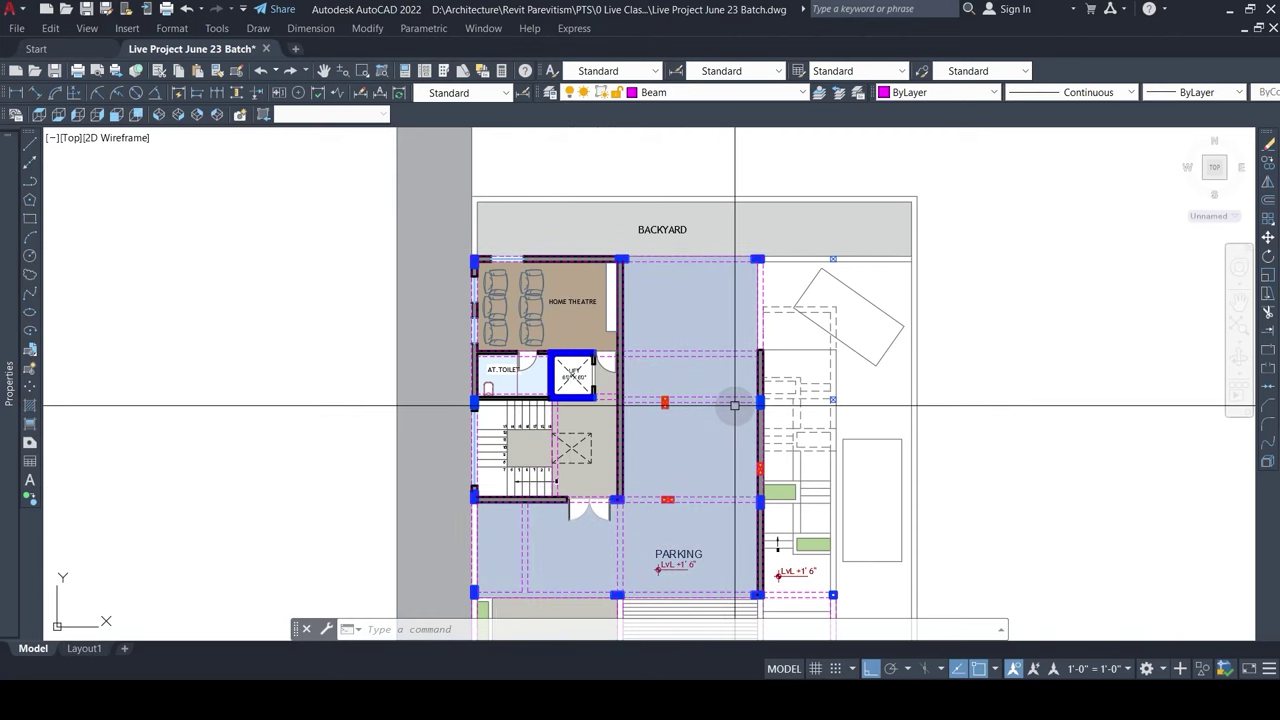
Step: Back in Revit, trace a Main Wall 9" wall on the backyard edge line
key("alt+Tab")
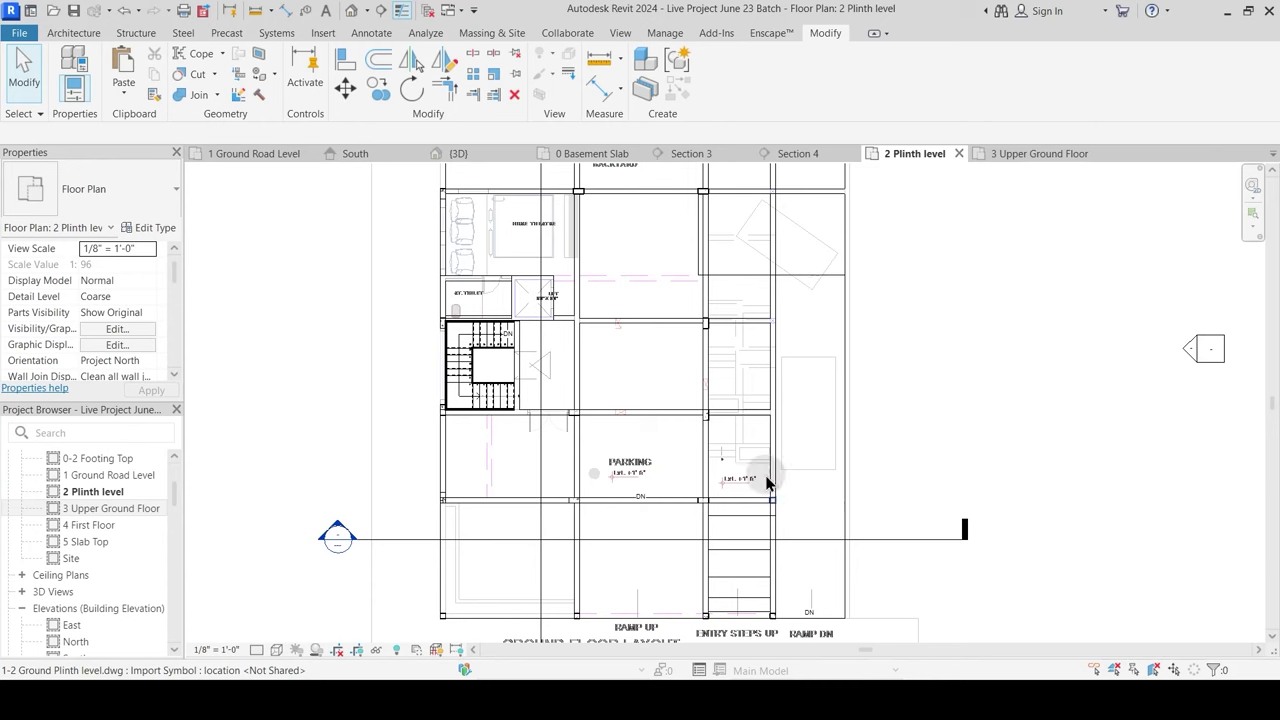
middle_click_drag(620, 328, 646, 369)
scroll(504, 222, "up", 2)
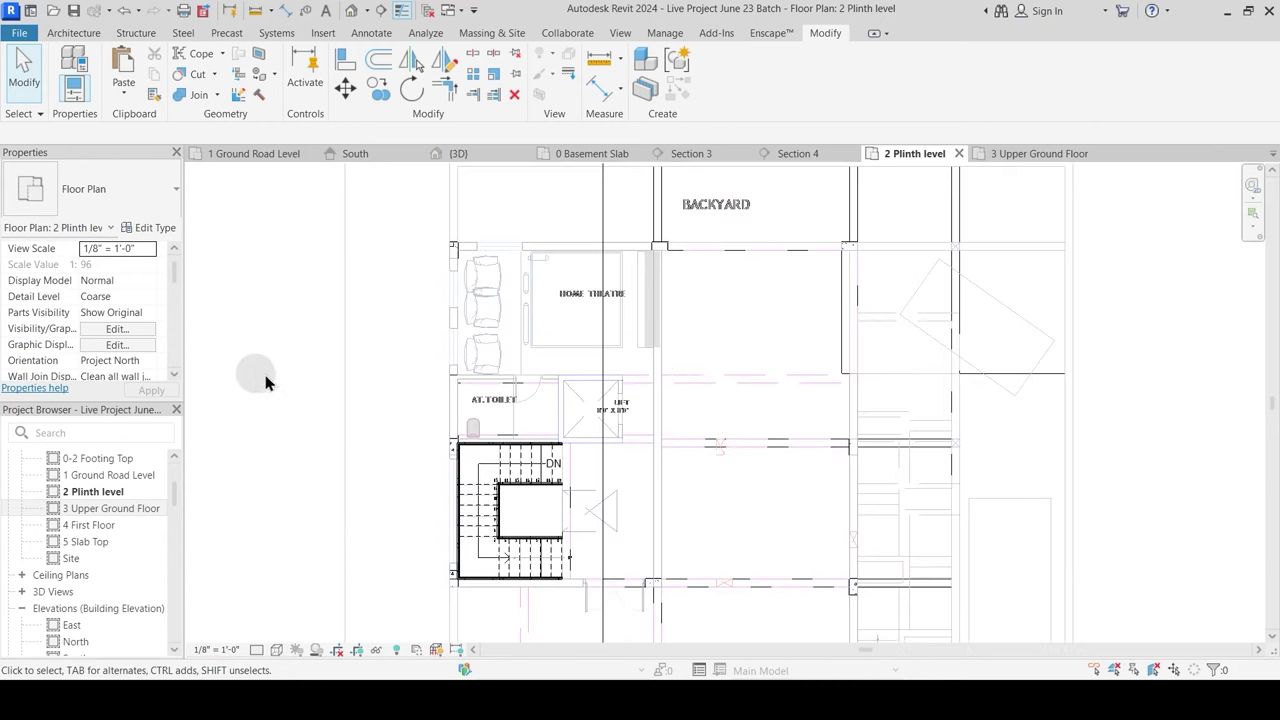
middle_click_drag(363, 271, 440, 360)
key("a")
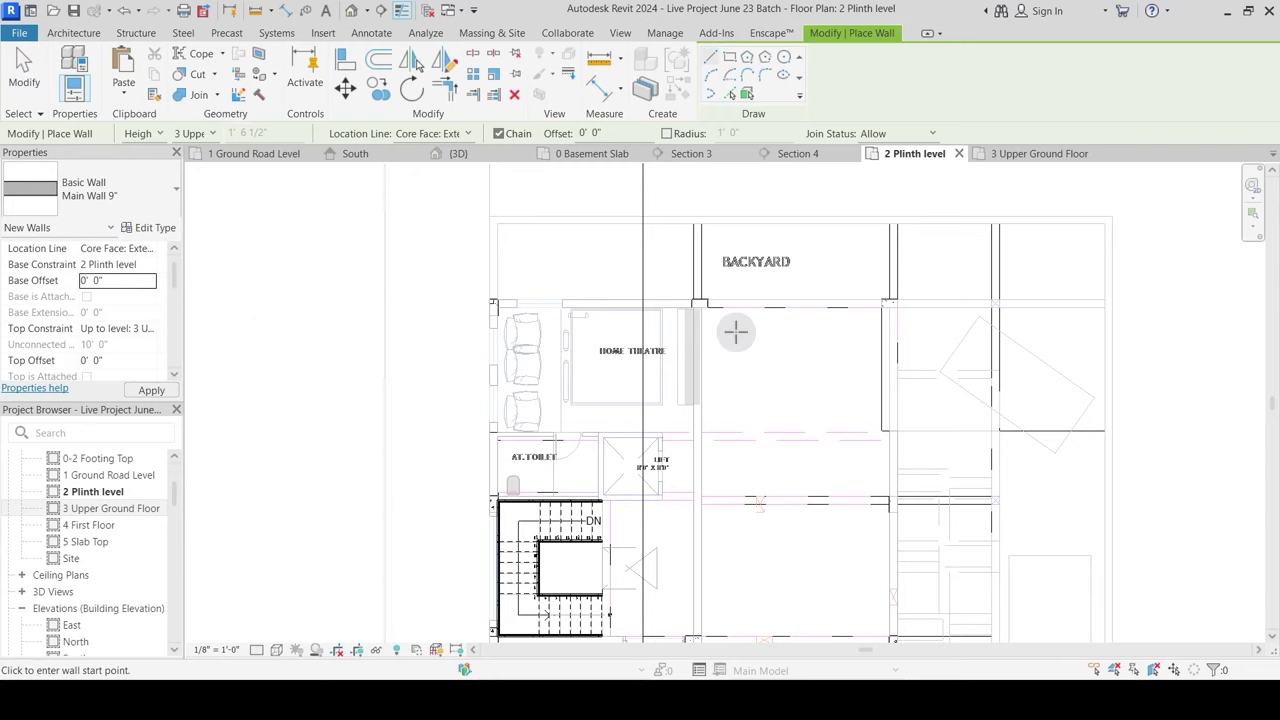
scroll(526, 286, "up", 2)
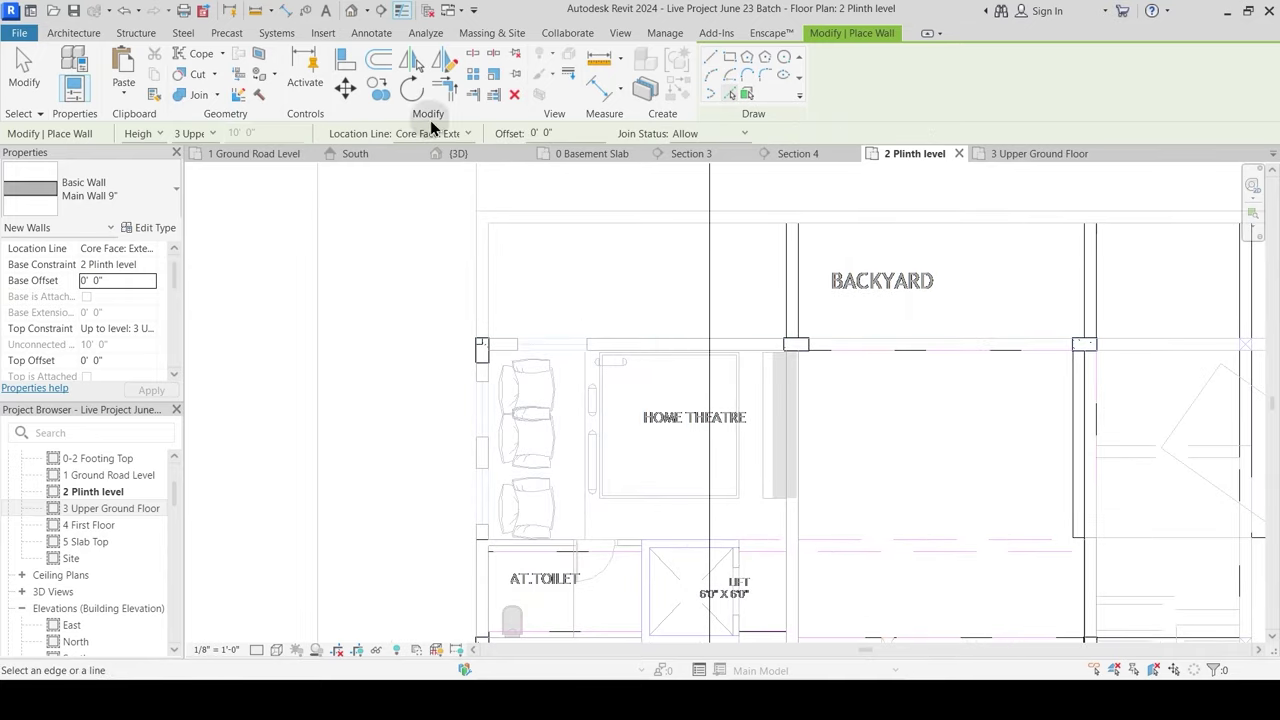
left_click(687, 287)
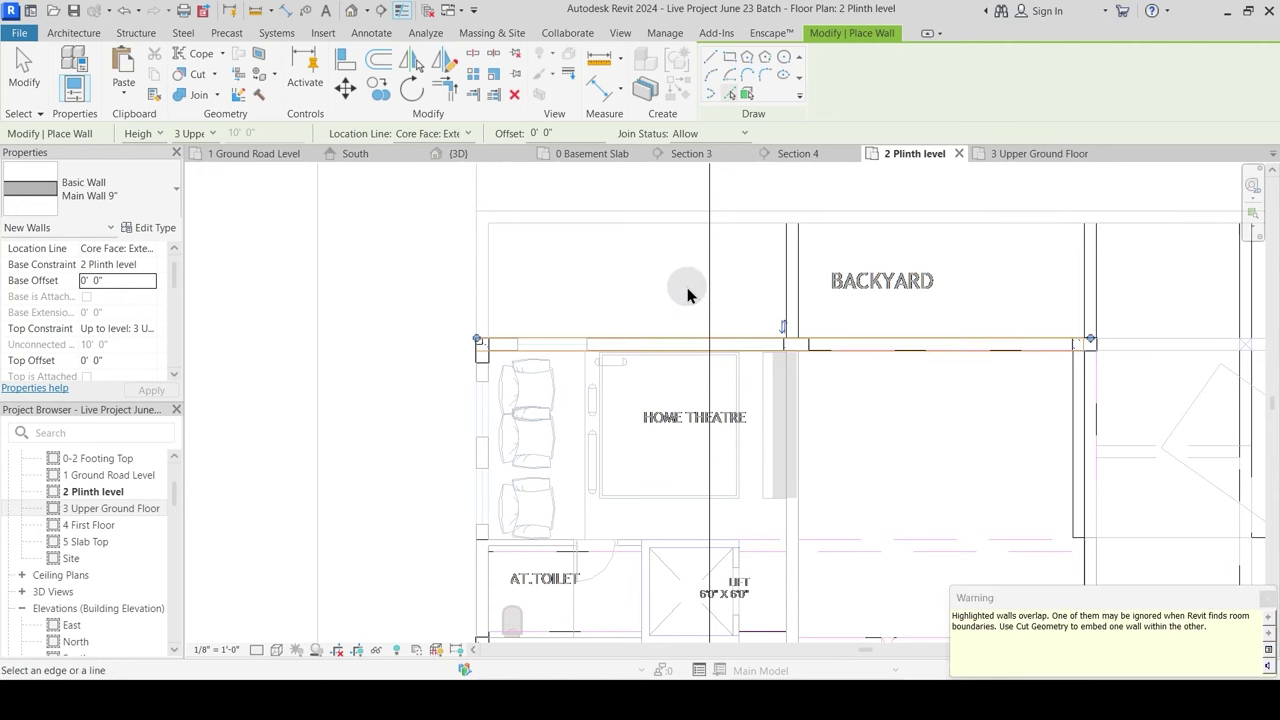
Step: Trace Main Wall 9" walls on the lines below the stairs and beside the lift
middle_click_drag(697, 300, 519, 478)
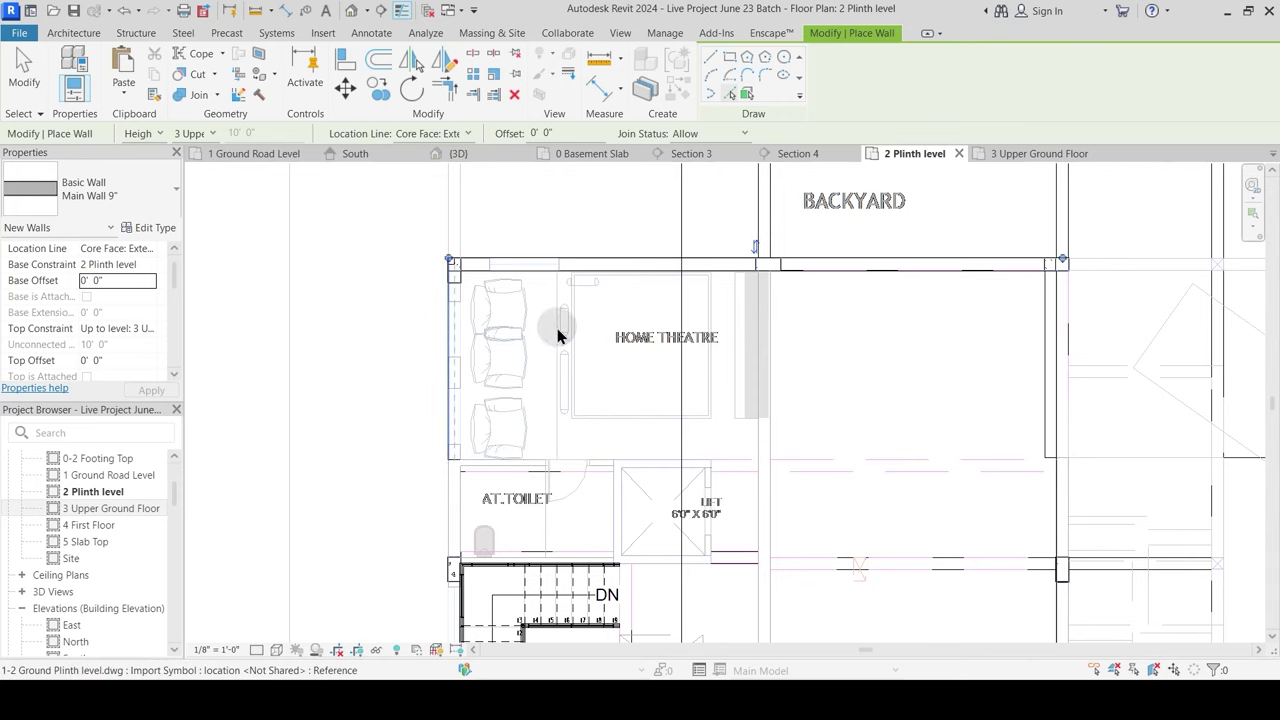
scroll(563, 336, "down", 1)
middle_click_drag(585, 420, 543, 92)
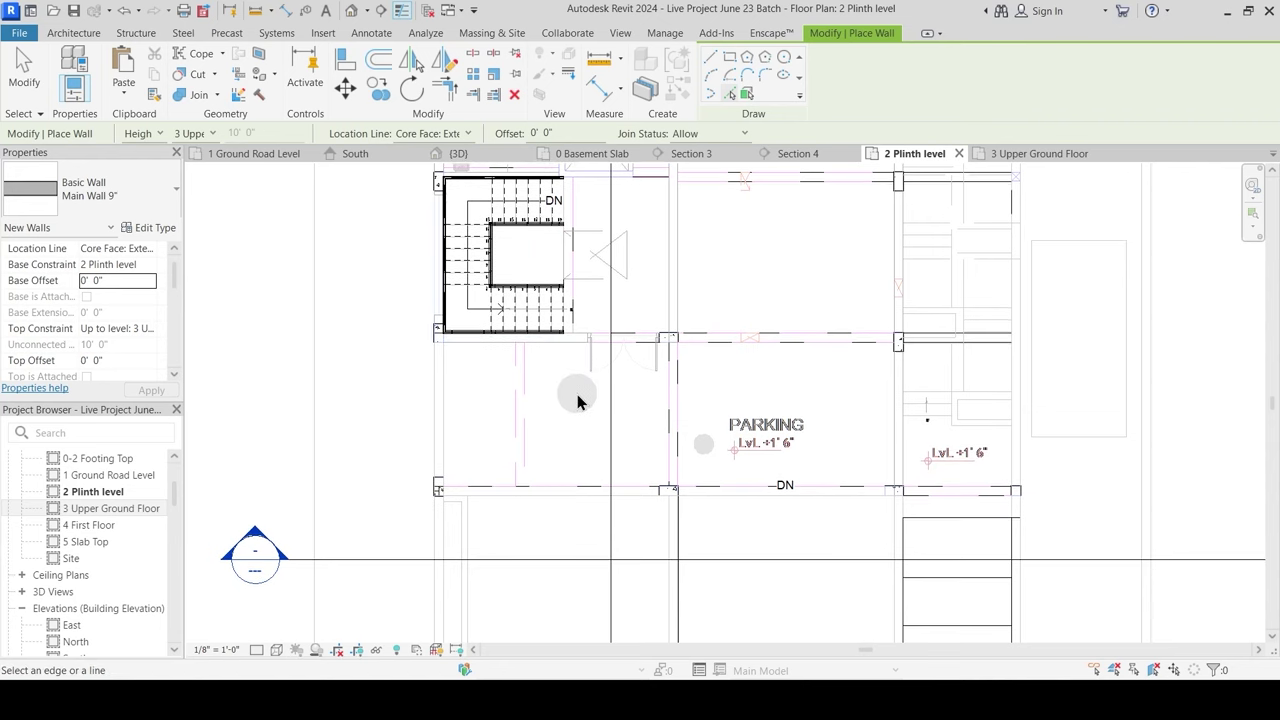
scroll(571, 400, "down", 2)
scroll(594, 446, "up", 3)
left_click(561, 350)
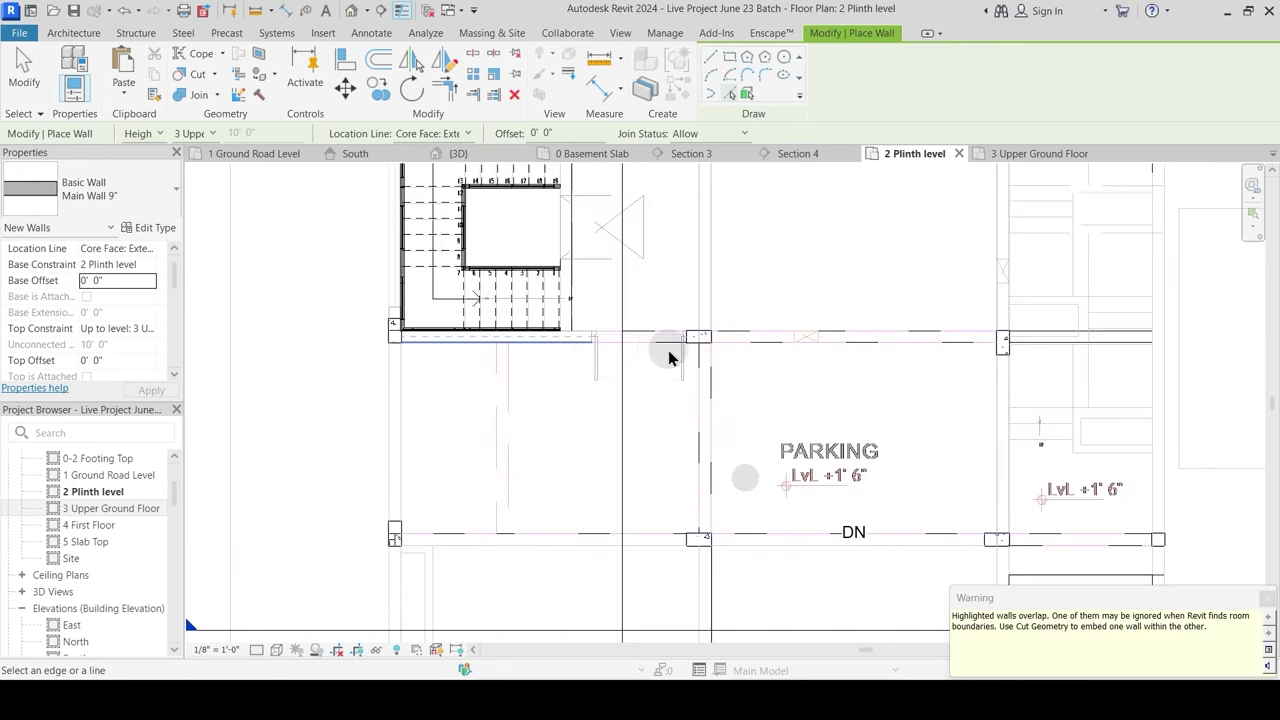
middle_click_drag(668, 308, 584, 511)
scroll(620, 445, "down", 2)
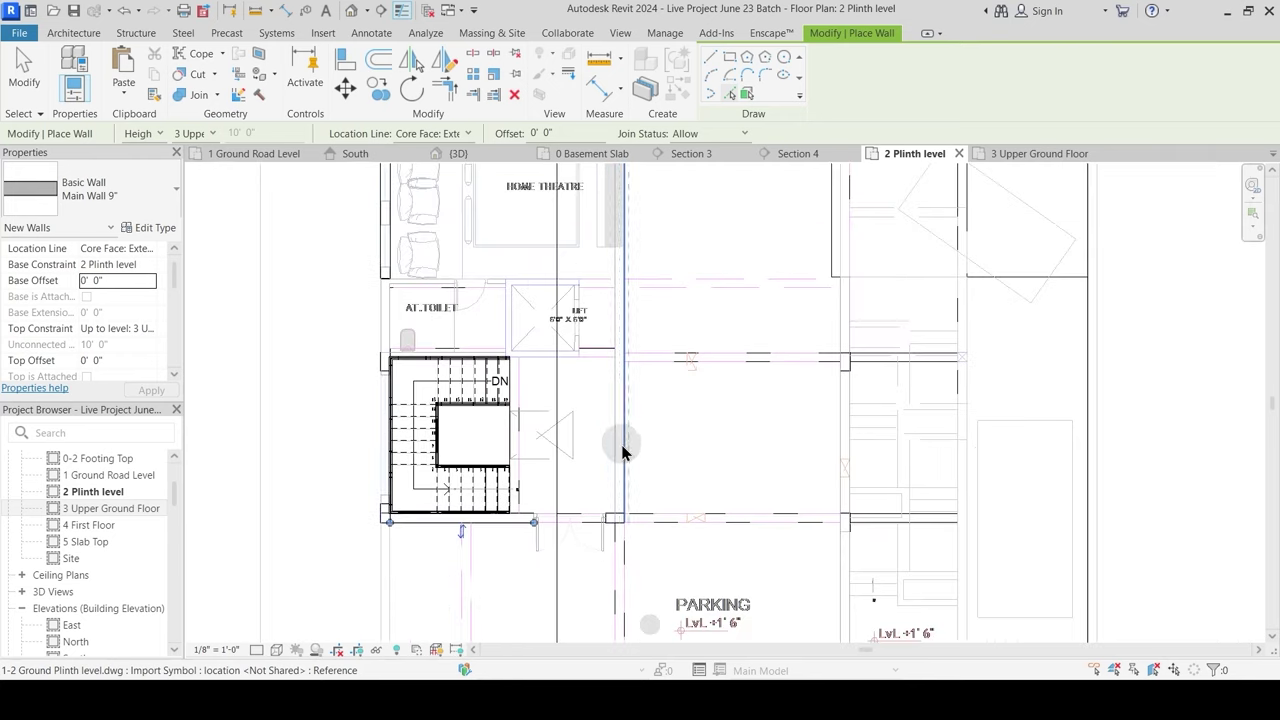
left_click(625, 436)
middle_click_drag(680, 408, 627, 568)
key("Escape")
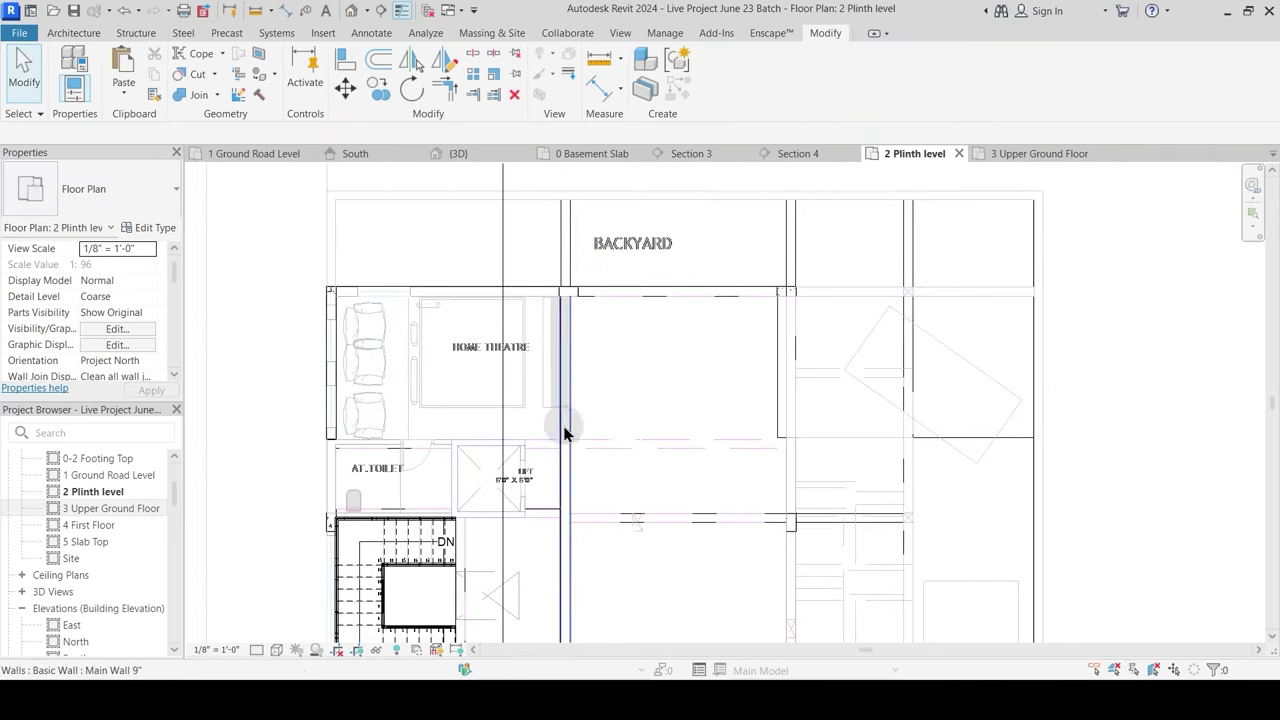
Step: Join the new vertical and horizontal walls into a clean corner with Trim/Extend to Corner
scroll(560, 427, "up", 3)
left_click(556, 414)
scroll(606, 330, "down", 1)
middle_click_drag(620, 305, 613, 464)
left_click(522, 271)
scroll(651, 266, "down", 2)
key("Escape")
Step: Reposition the plan and restart TR to corner-join the remaining walls
middle_click_drag(342, 473, 398, 232)
key("t")
key("r")
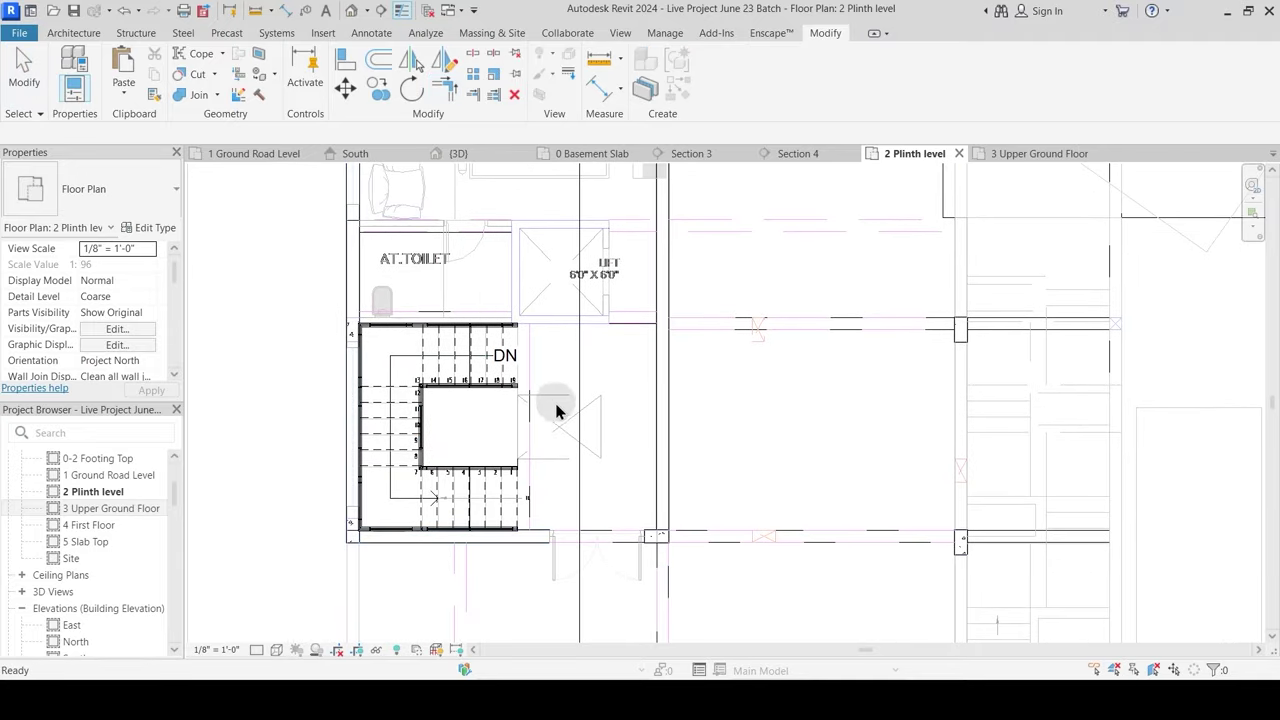
scroll(557, 411, "down", 2)
key("Escape")
middle_click_drag(634, 400, 623, 466)
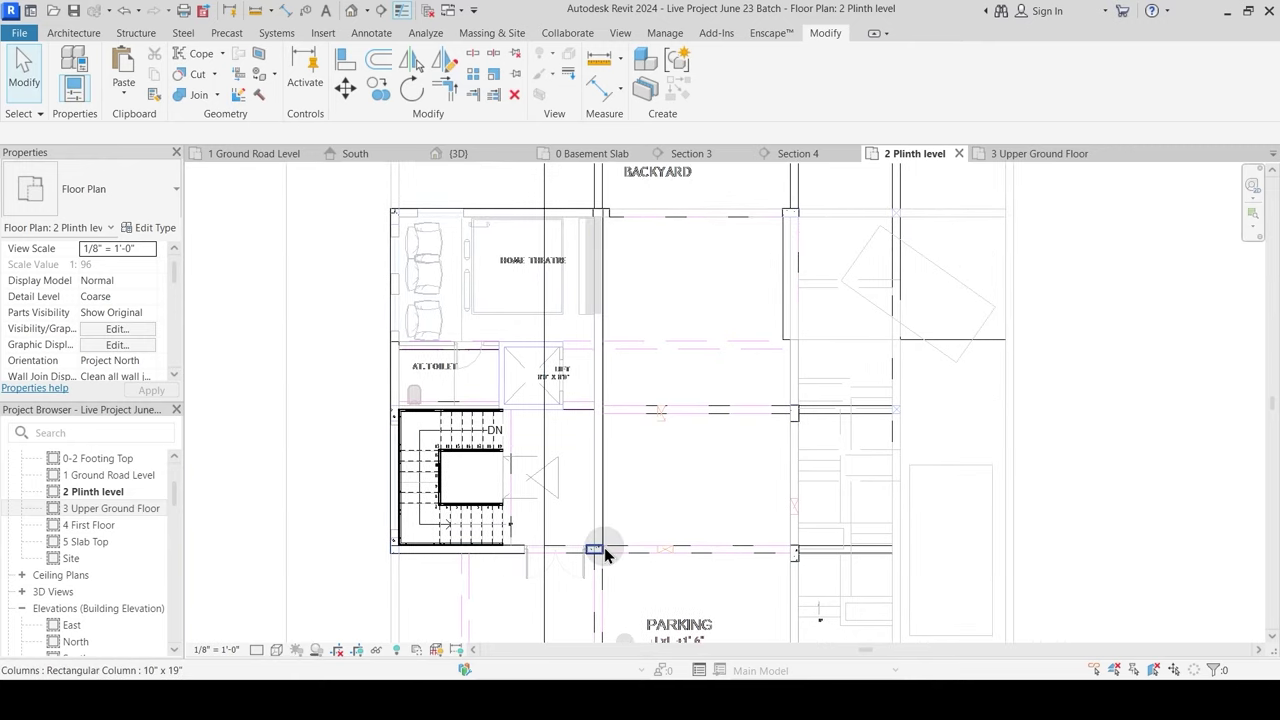
scroll(528, 568, "up", 2)
key("t")
key("r")
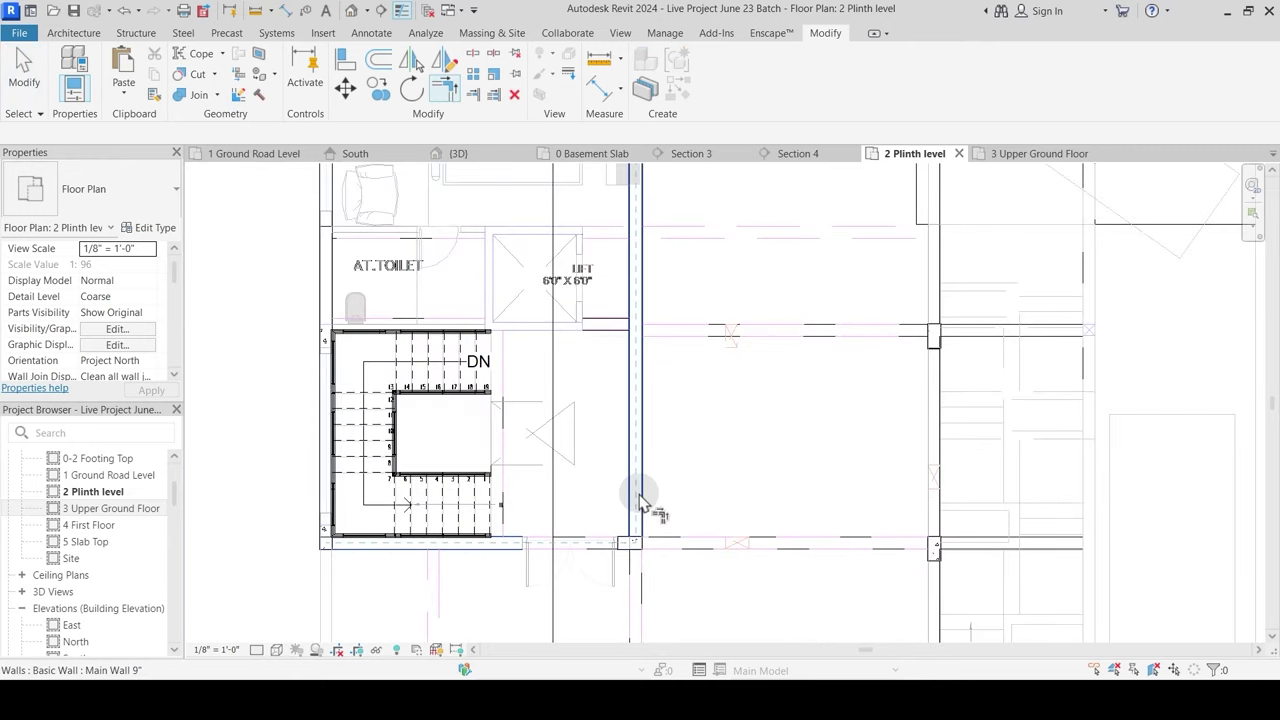
scroll(676, 445, "down", 4)
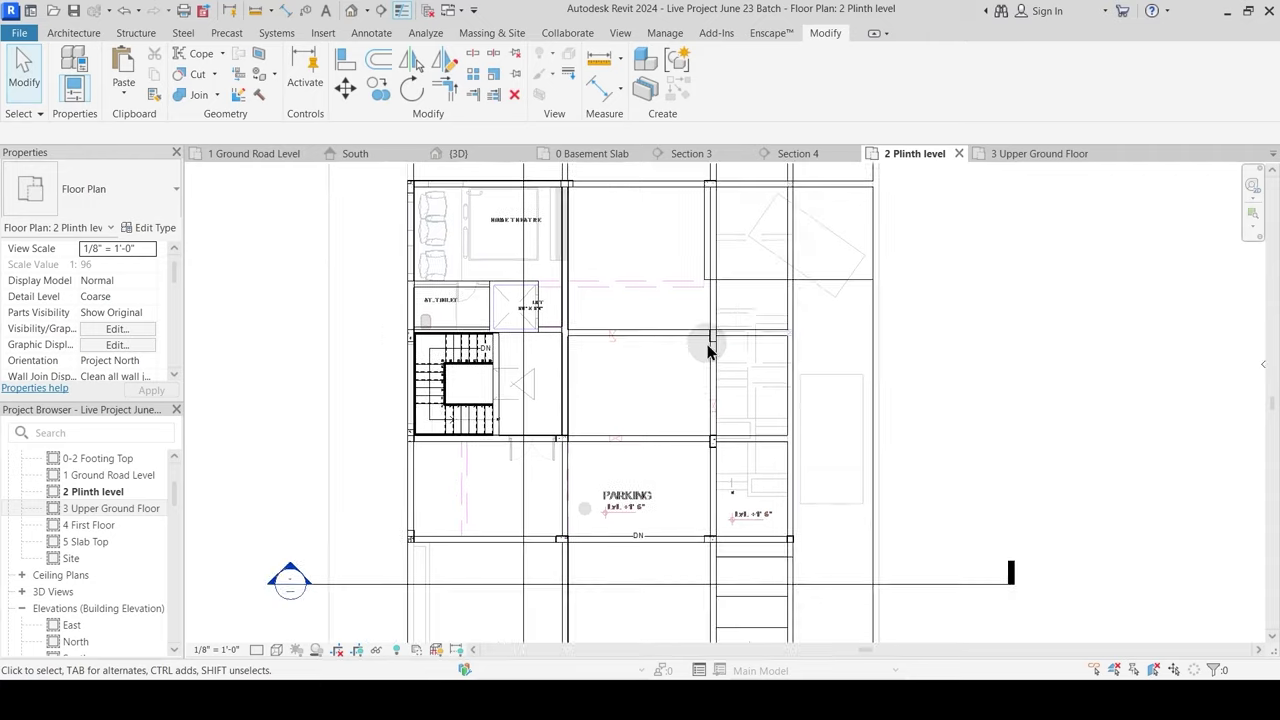
Step: Start a new Main Wall 9" wall from the corner, matching the selected wall's type
left_click(568, 387)
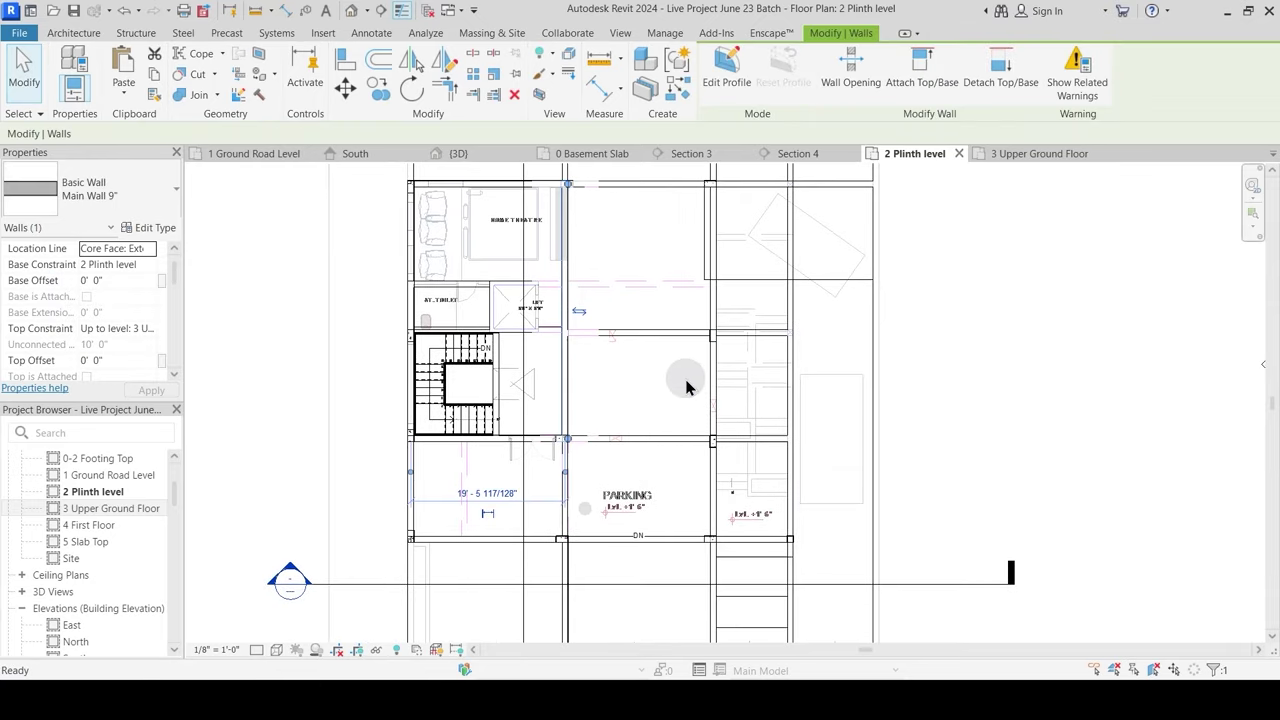
key("w")
key("a")
scroll(700, 290, "up", 4)
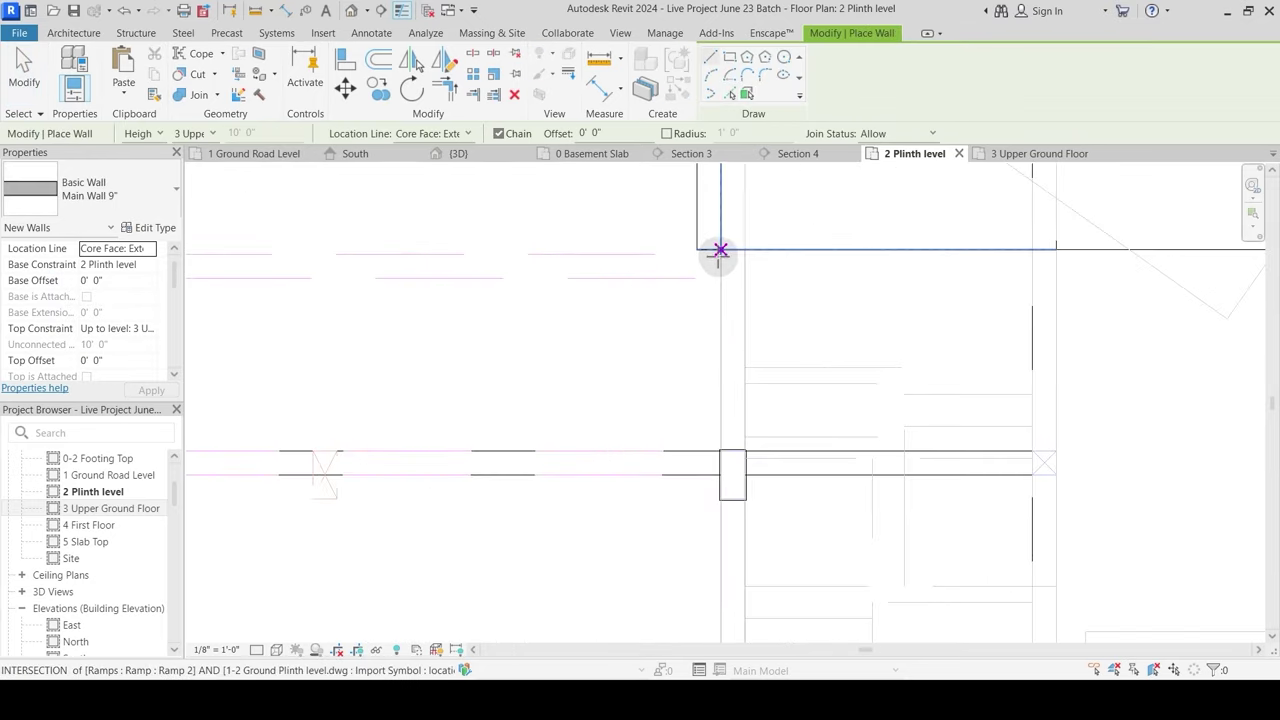
left_click(720, 249)
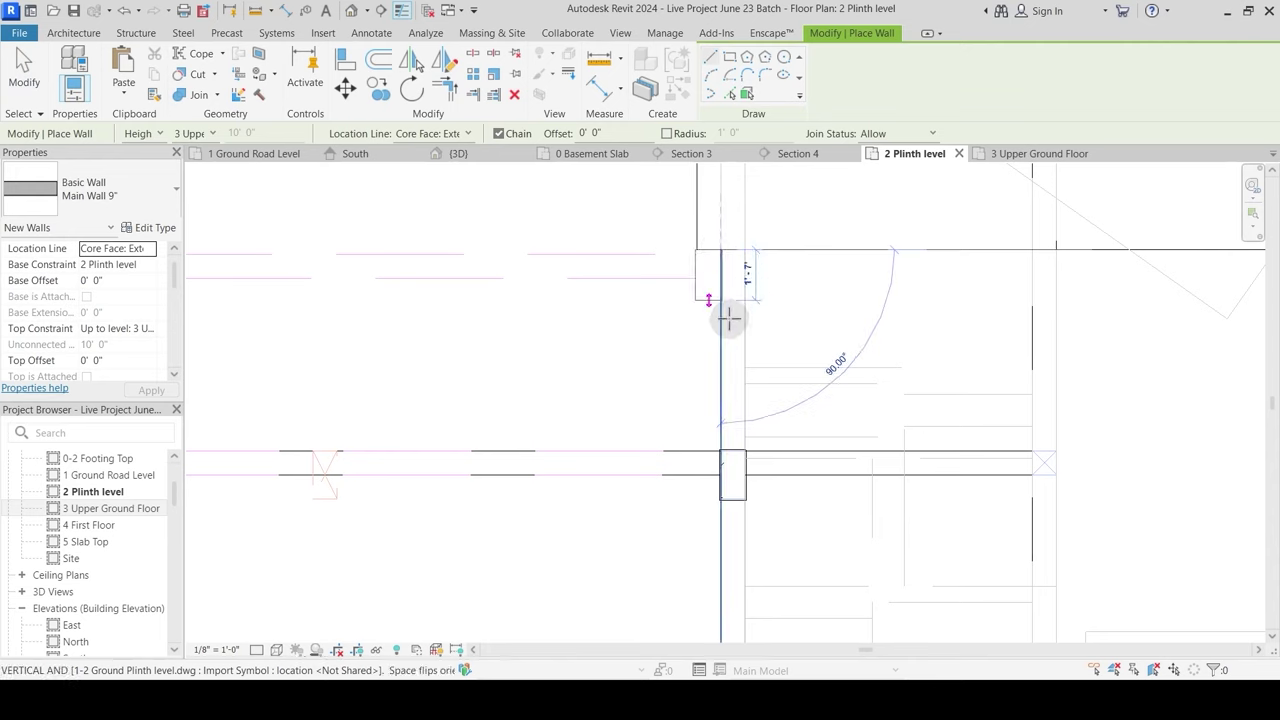
Step: Run the wall down toward the parking and entry steps, checking the AutoCAD layout
middle_click_drag(723, 623, 683, 231)
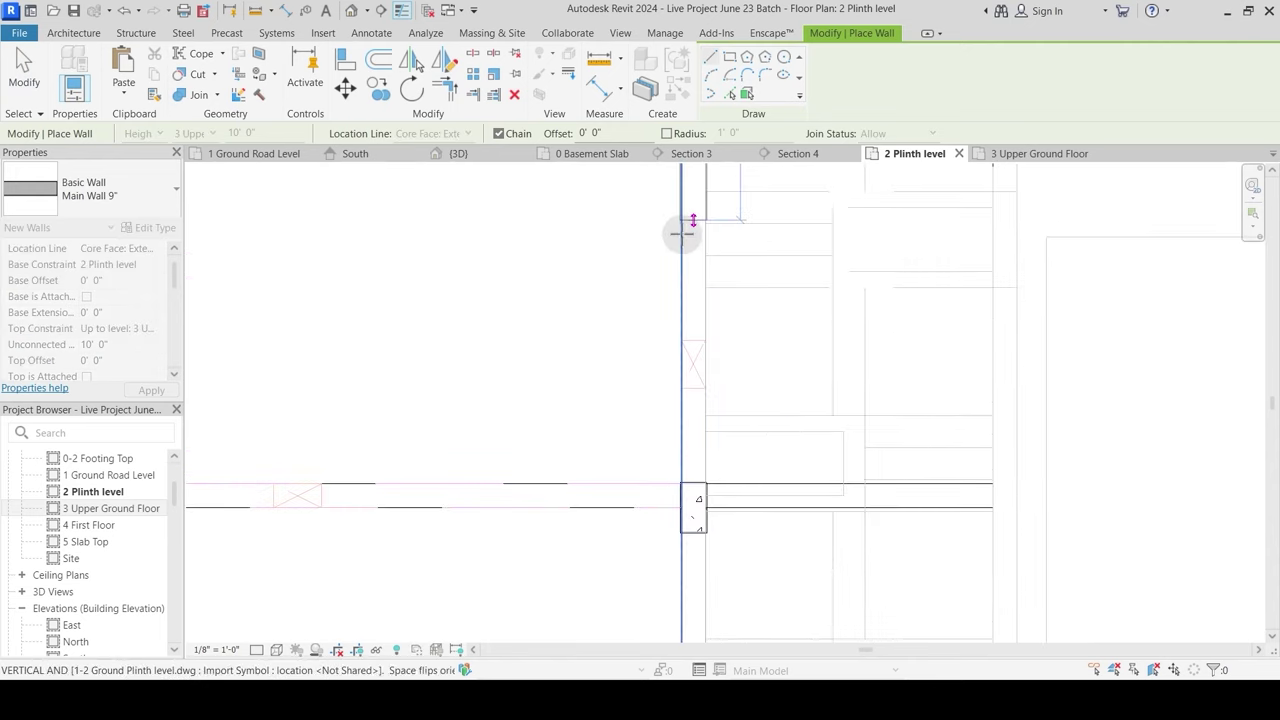
scroll(682, 233, "down", 2)
middle_click_drag(703, 529, 646, 97)
scroll(637, 606, "up", 2)
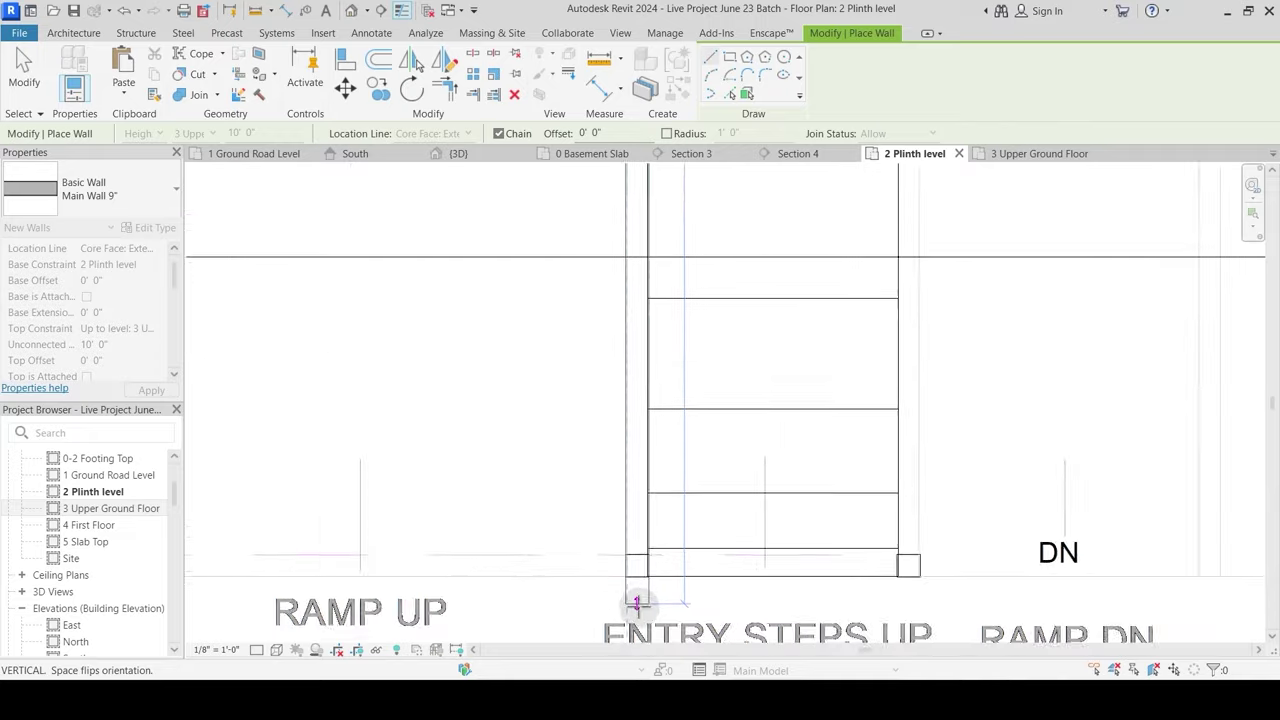
scroll(637, 474, "down", 2)
middle_click_drag(637, 293, 630, 486)
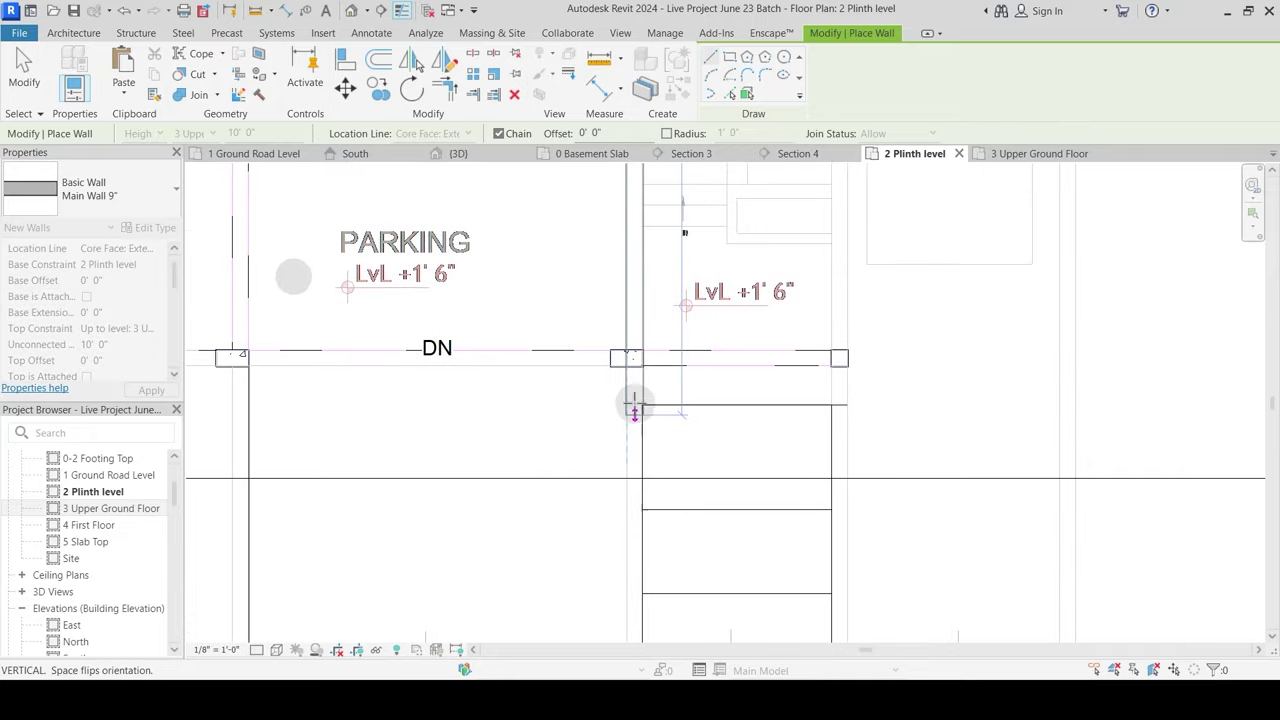
left_click(762, 700)
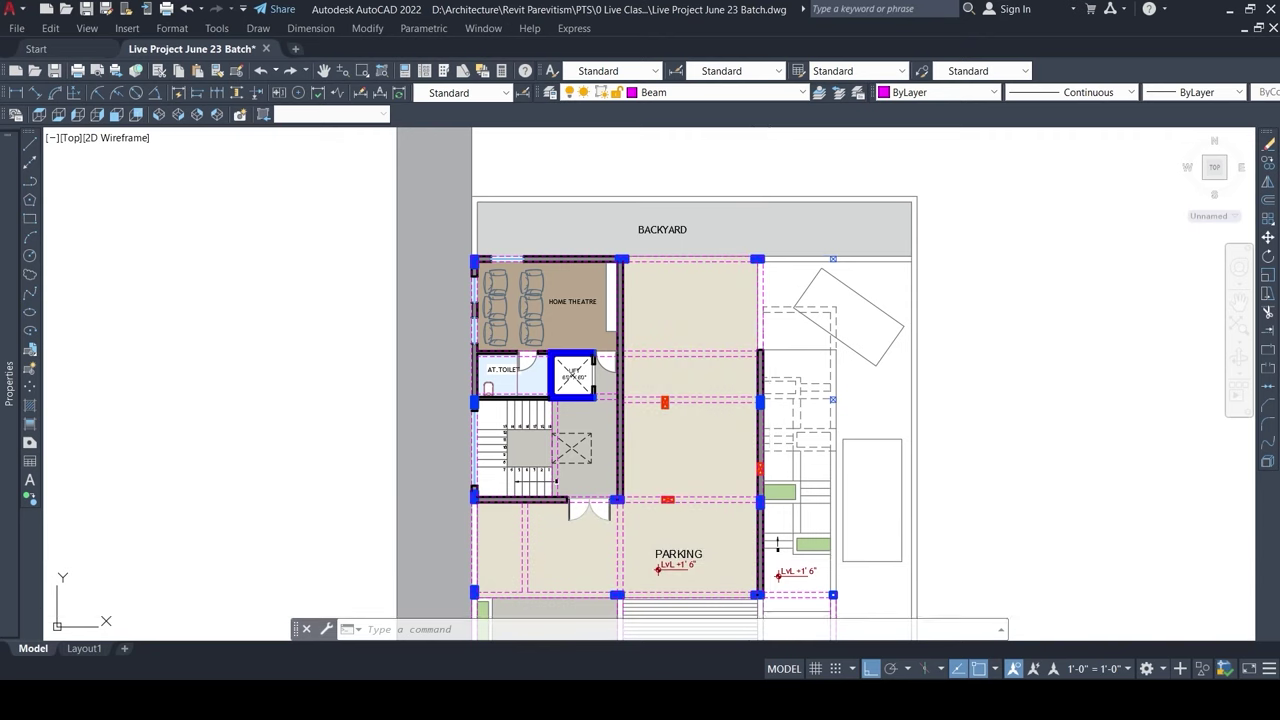
key("alt+Tab")
scroll(646, 460, "up", 3)
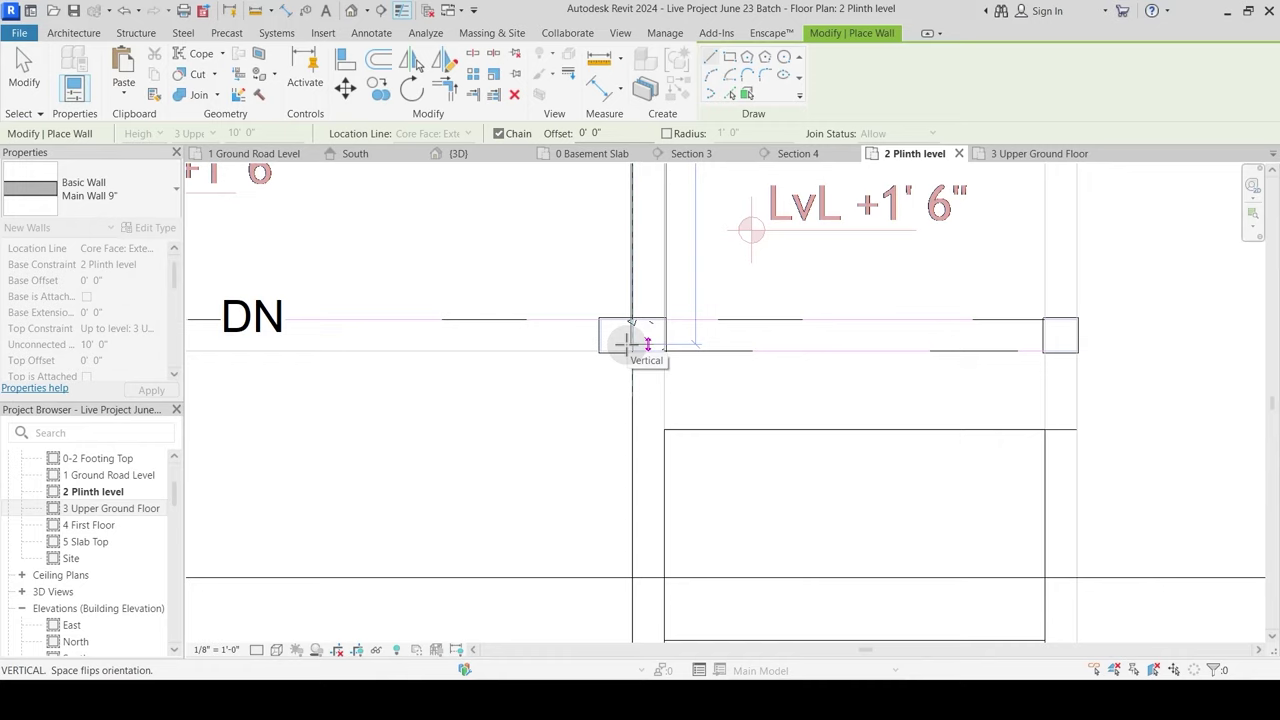
Step: End the 9" wall at the corner of the 10" x 19" column, then inspect that column
scroll(630, 343, "up", 4)
left_click(634, 338)
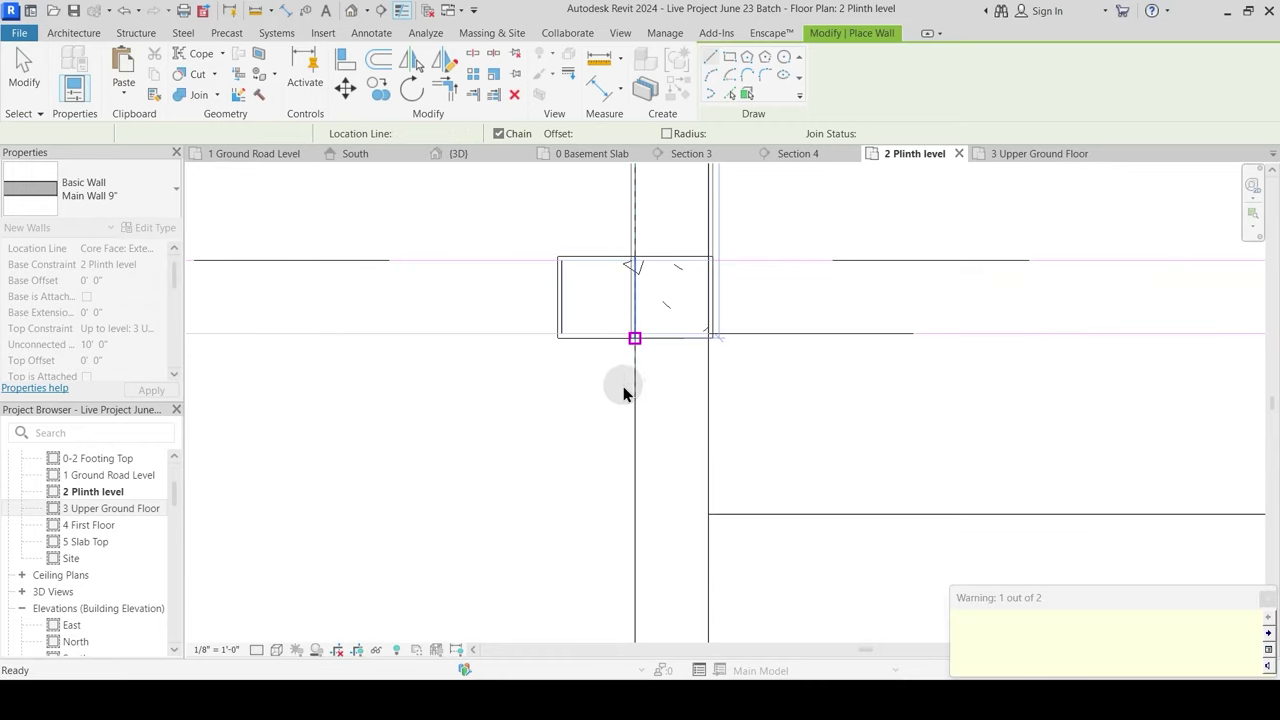
middle_click_drag(661, 279, 666, 306)
key("Escape")
key("Escape")
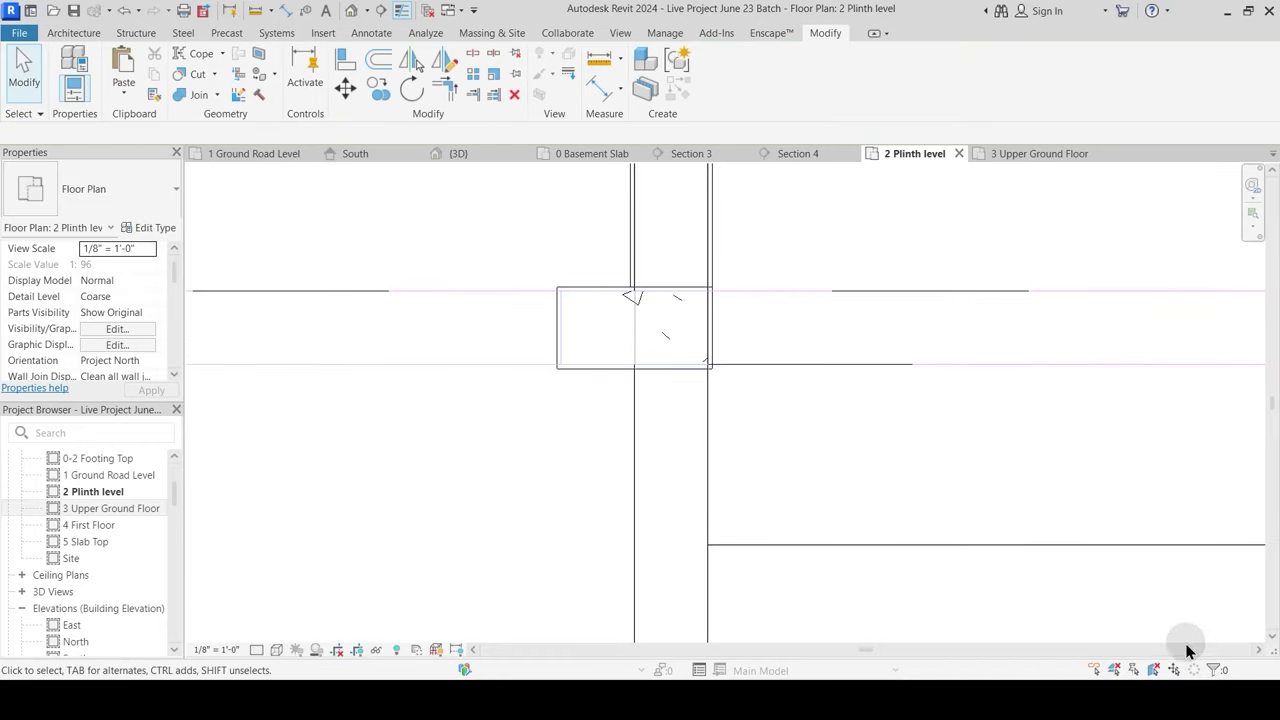
scroll(668, 298, "up", 3)
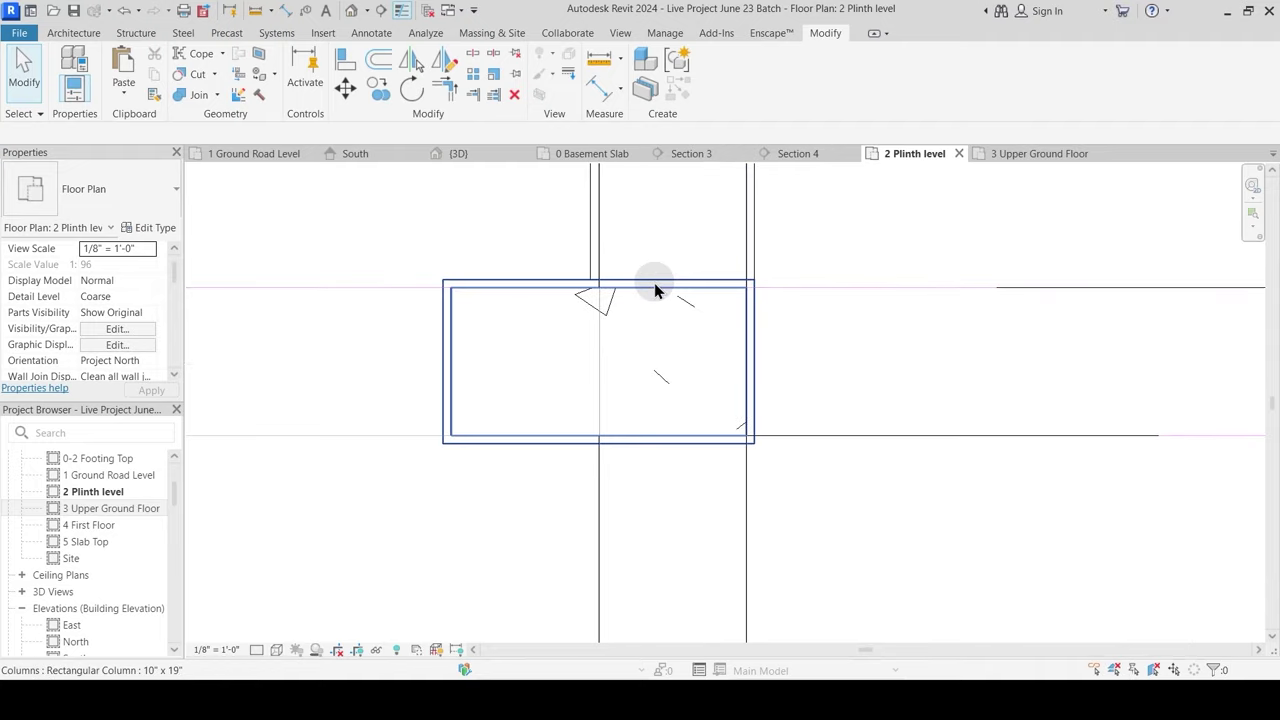
left_click(625, 271)
key("Escape")
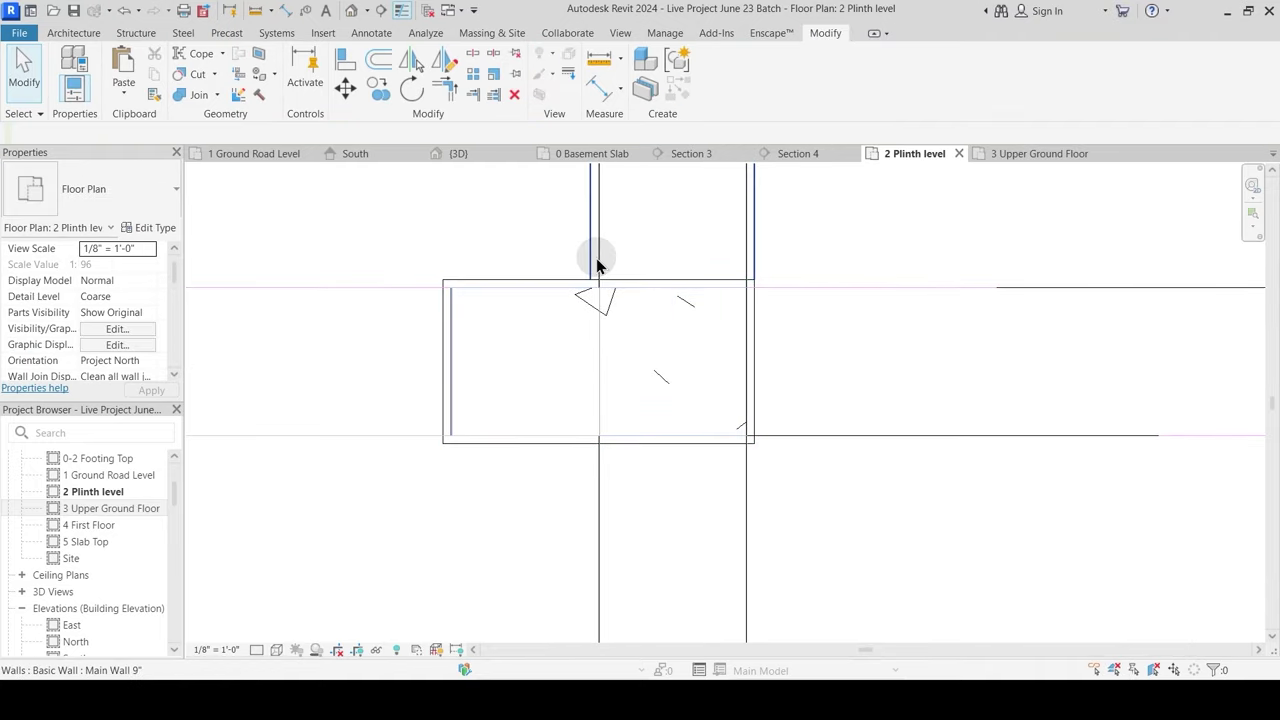
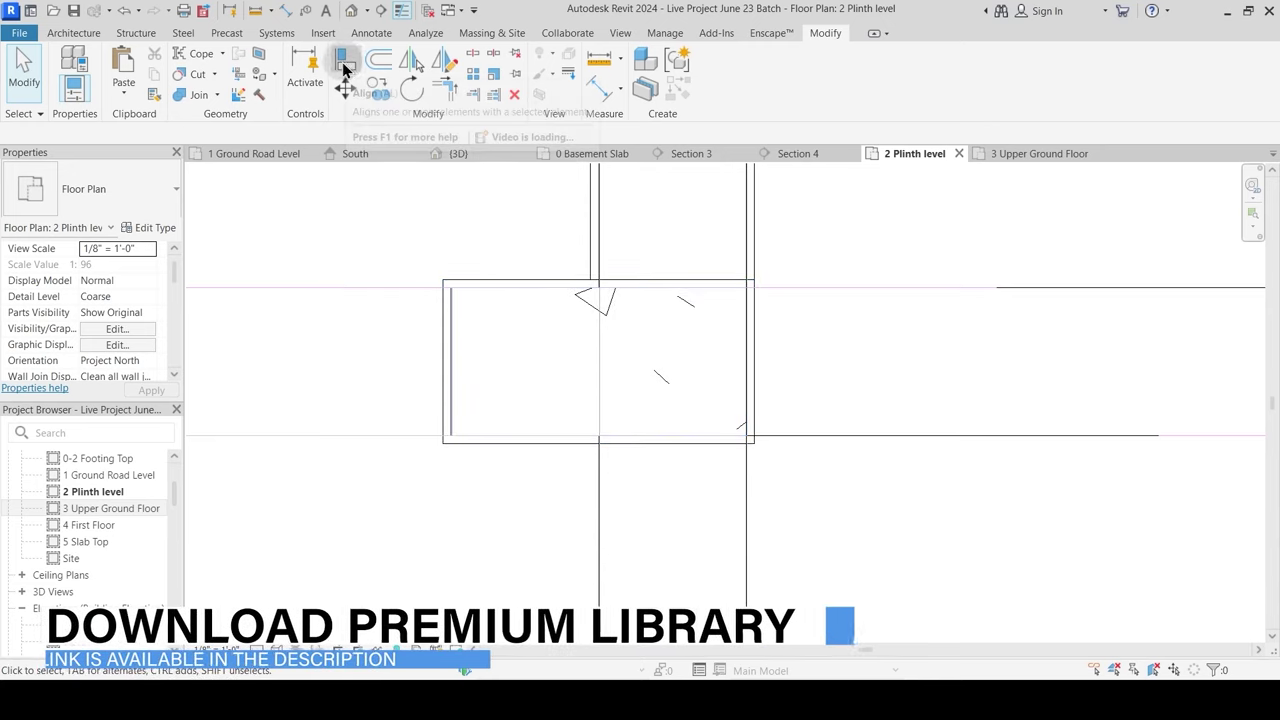
Step: Cancel the started Join Geometry pick and switch from the Plinth plan to the {3D} view
left_click(200, 94)
left_click(567, 289)
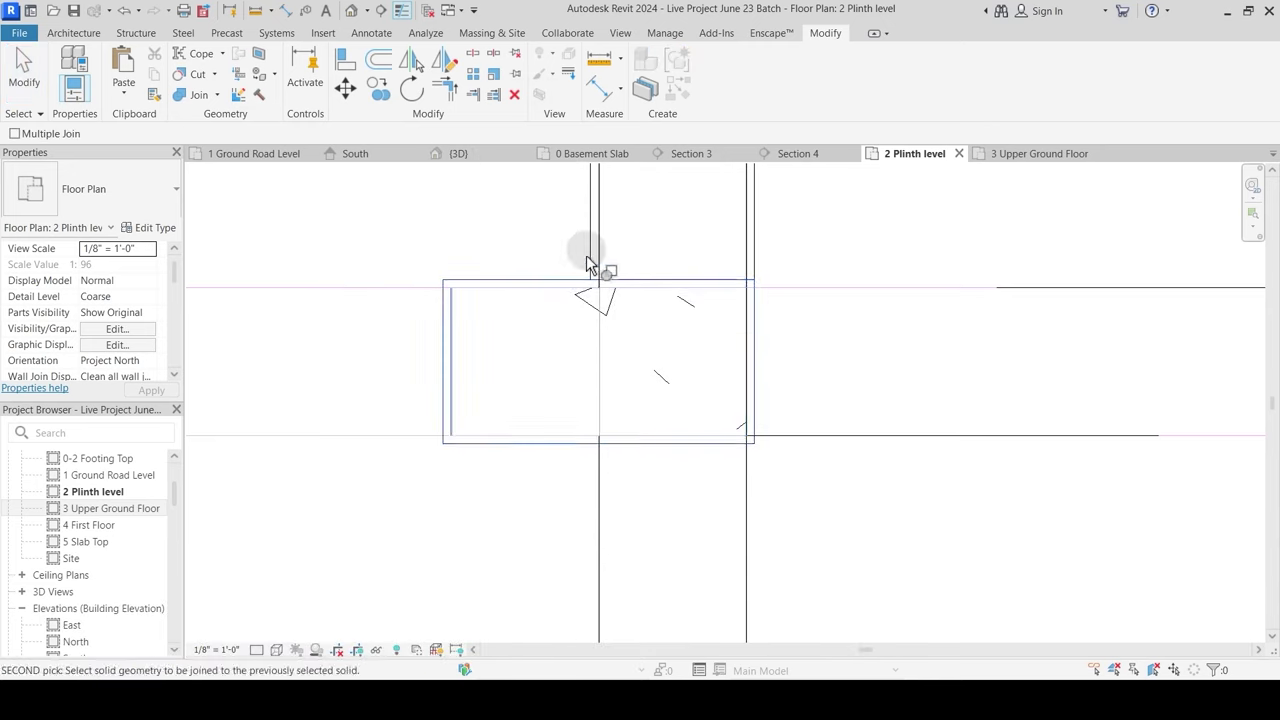
key("Escape")
key("Escape")
scroll(670, 350, "up", 4)
scroll(670, 350, "down", 3)
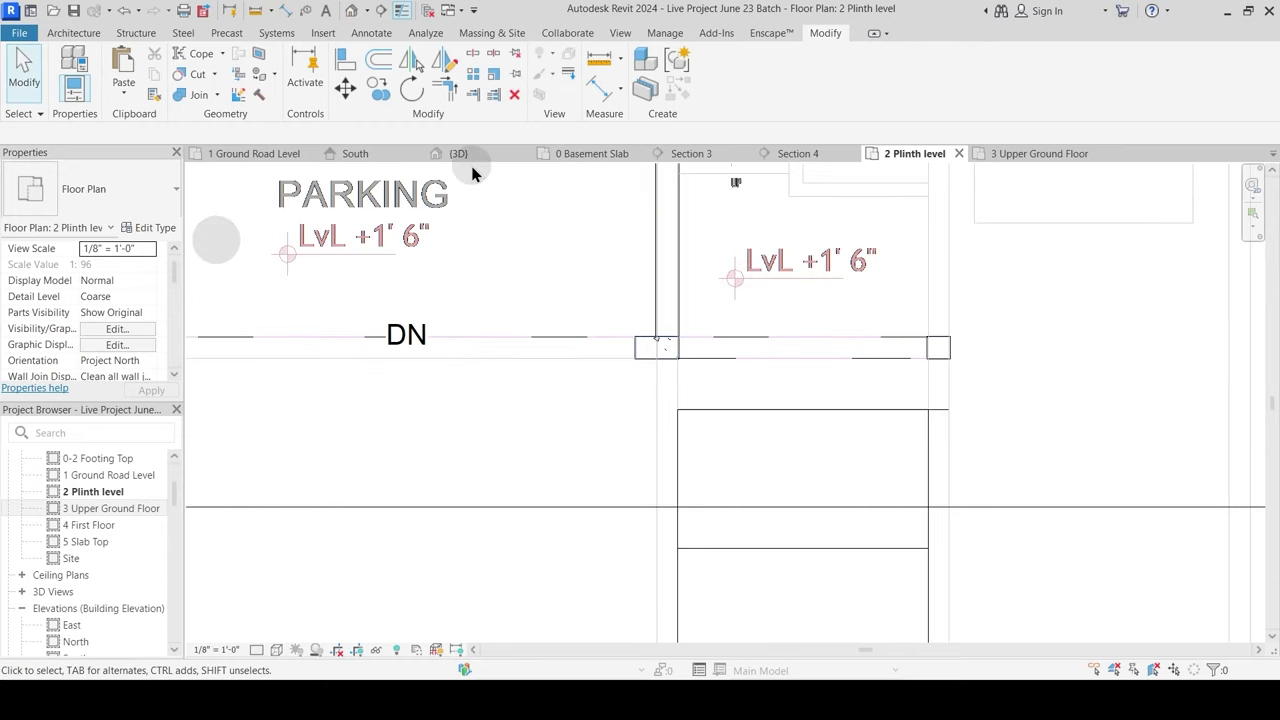
left_click(462, 153)
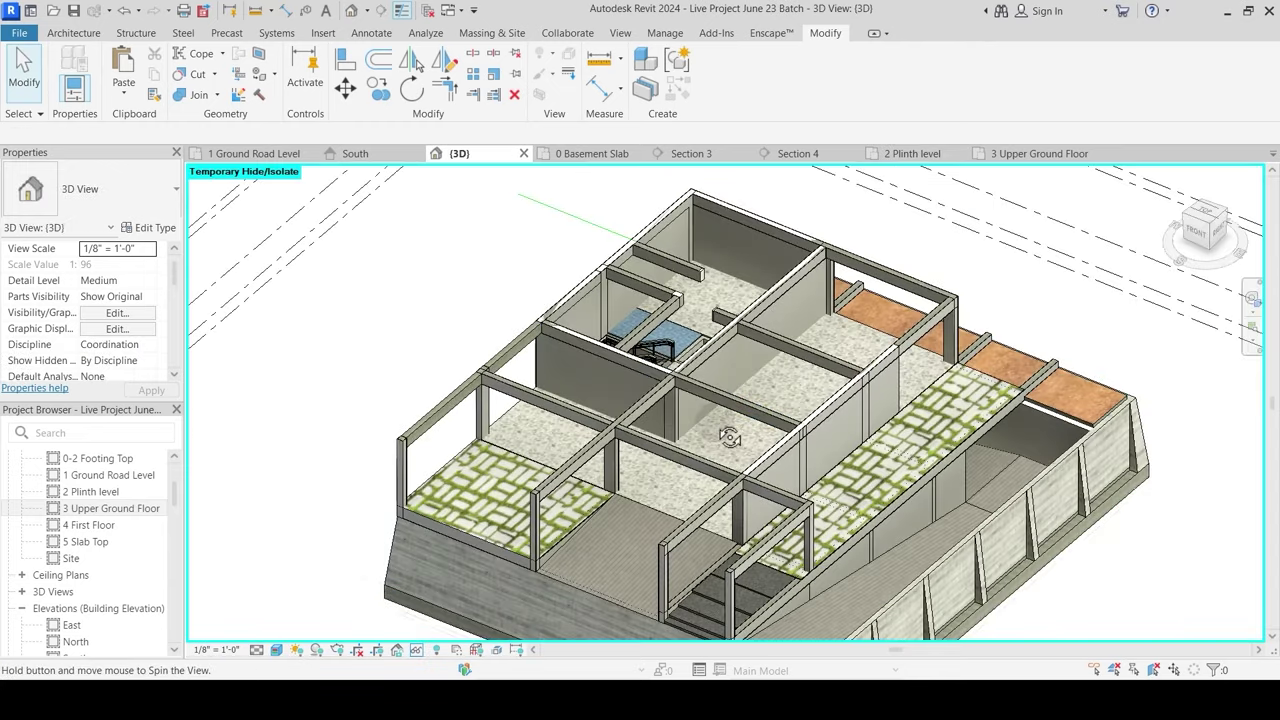
Step: Join the first central wall with the concrete beam above it
scroll(790, 470, "up", 5)
middle_click_drag(808, 494, 811, 369)
scroll(811, 369, "down", 4)
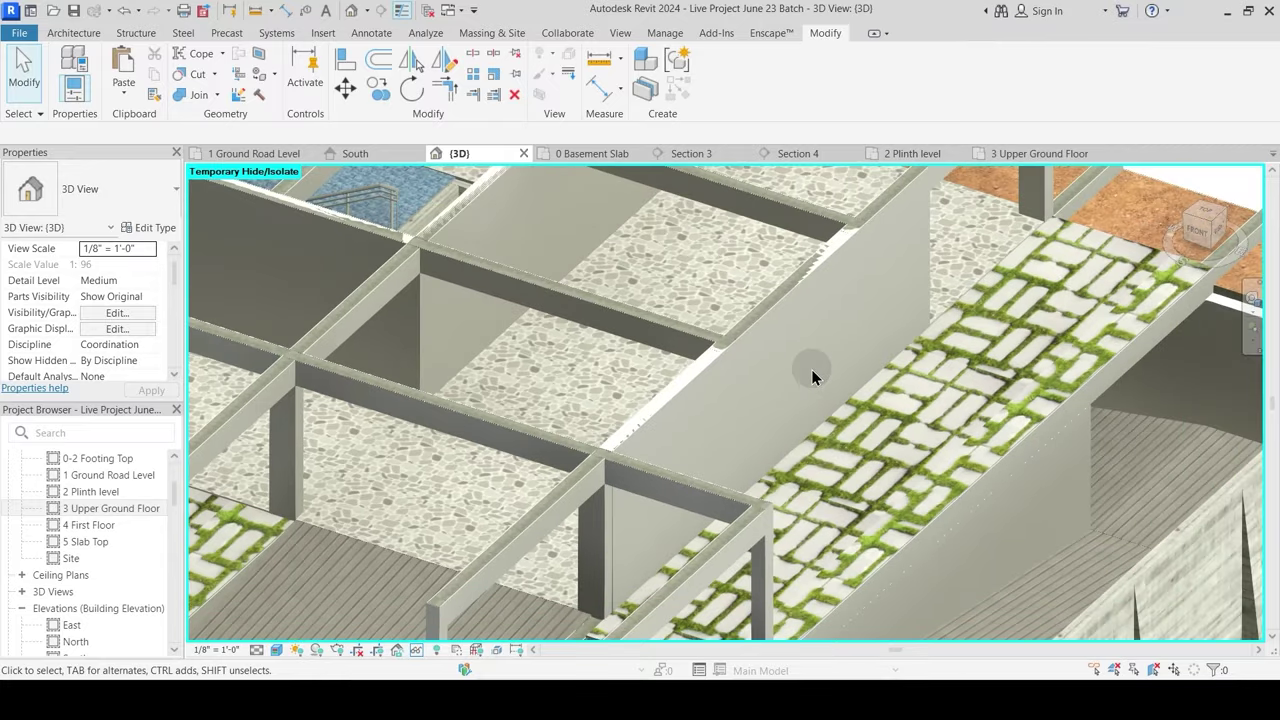
scroll(793, 376, "up", 3)
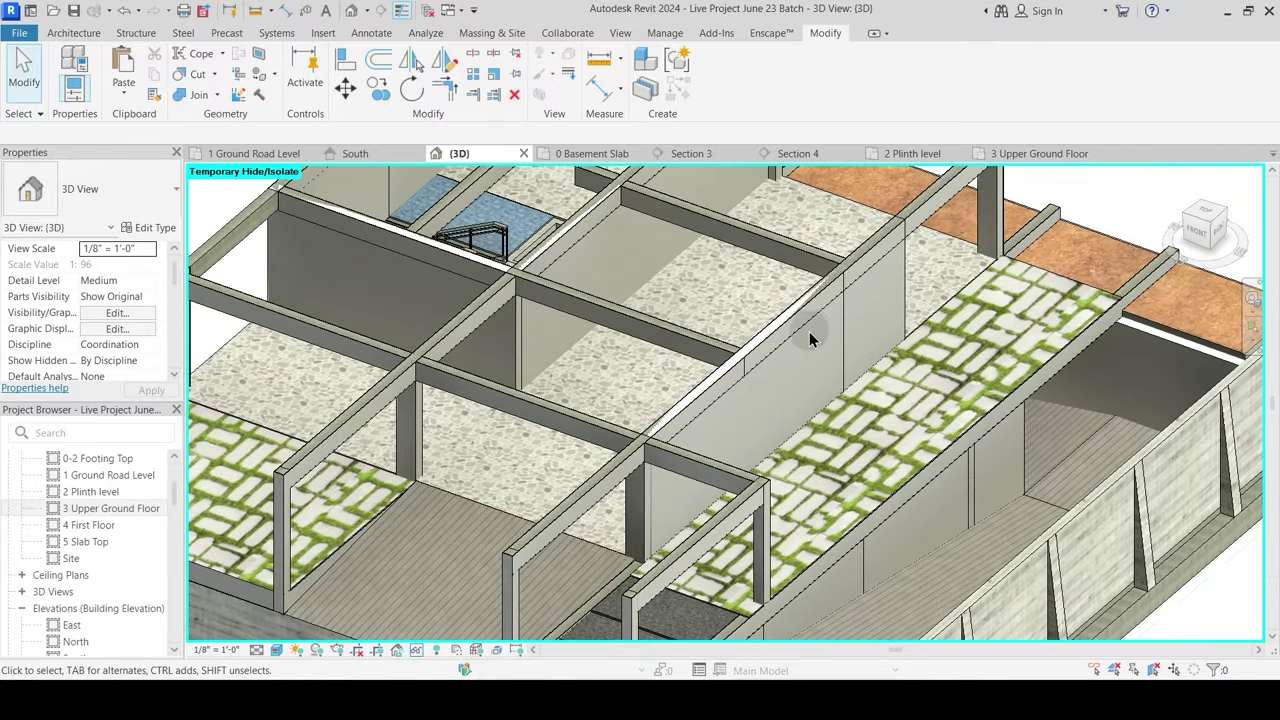
scroll(795, 365, "up", 3)
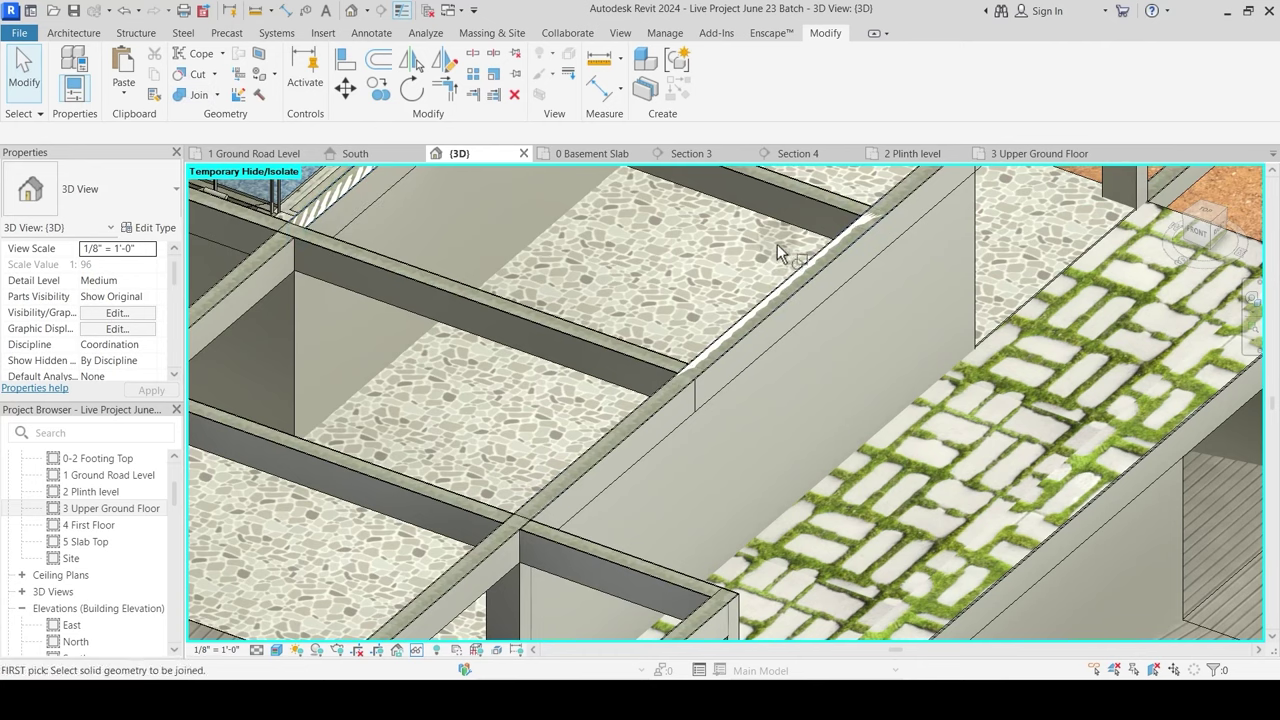
middle_click_drag(816, 249, 771, 363)
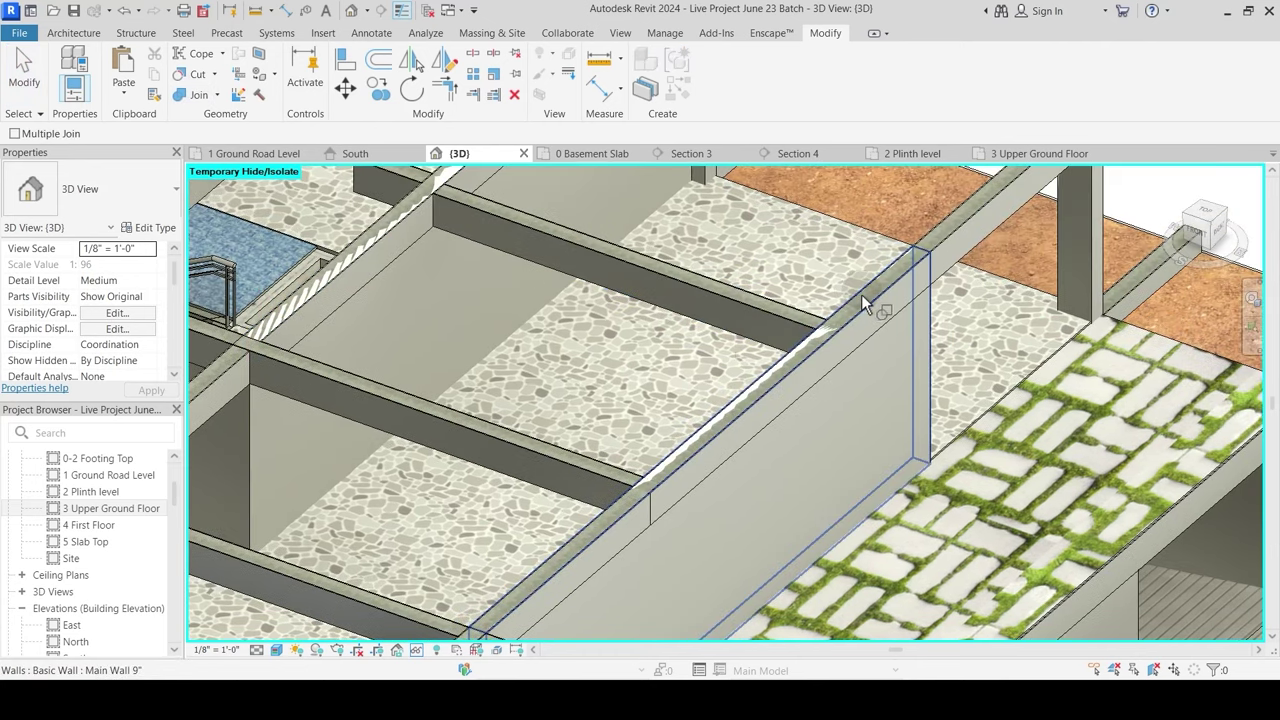
left_click(861, 294)
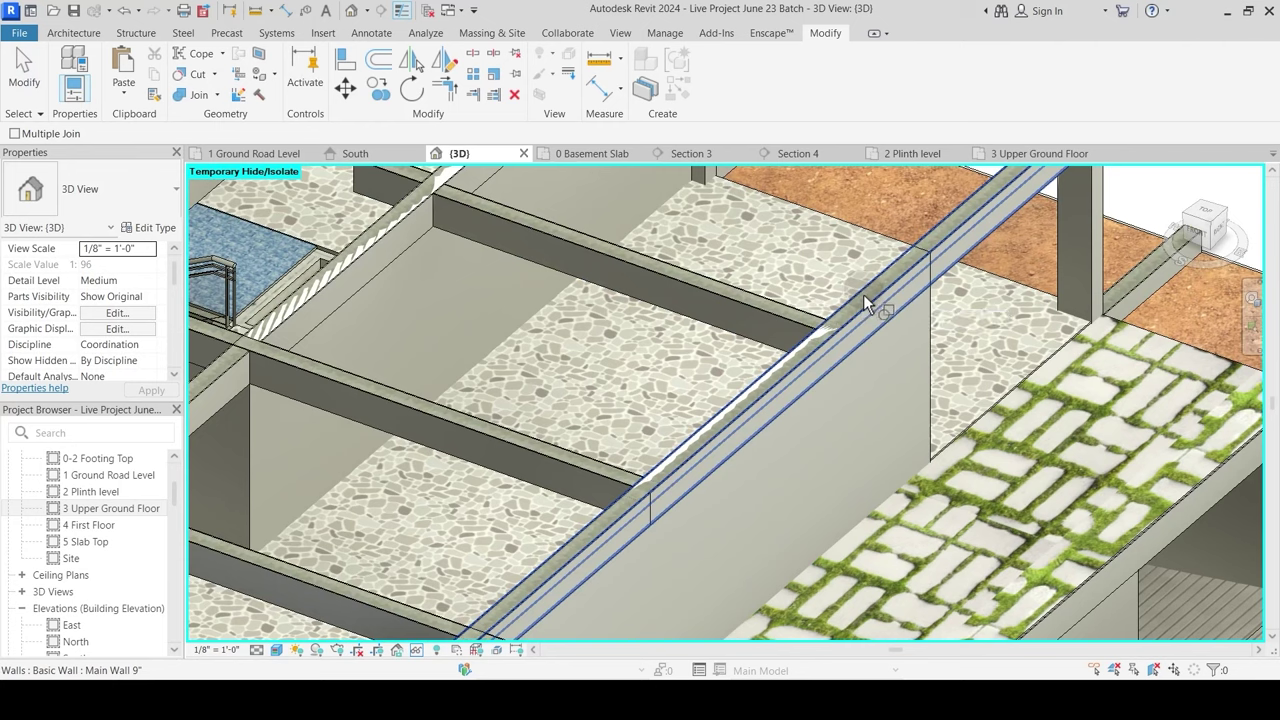
key("Tab")
left_click(864, 295)
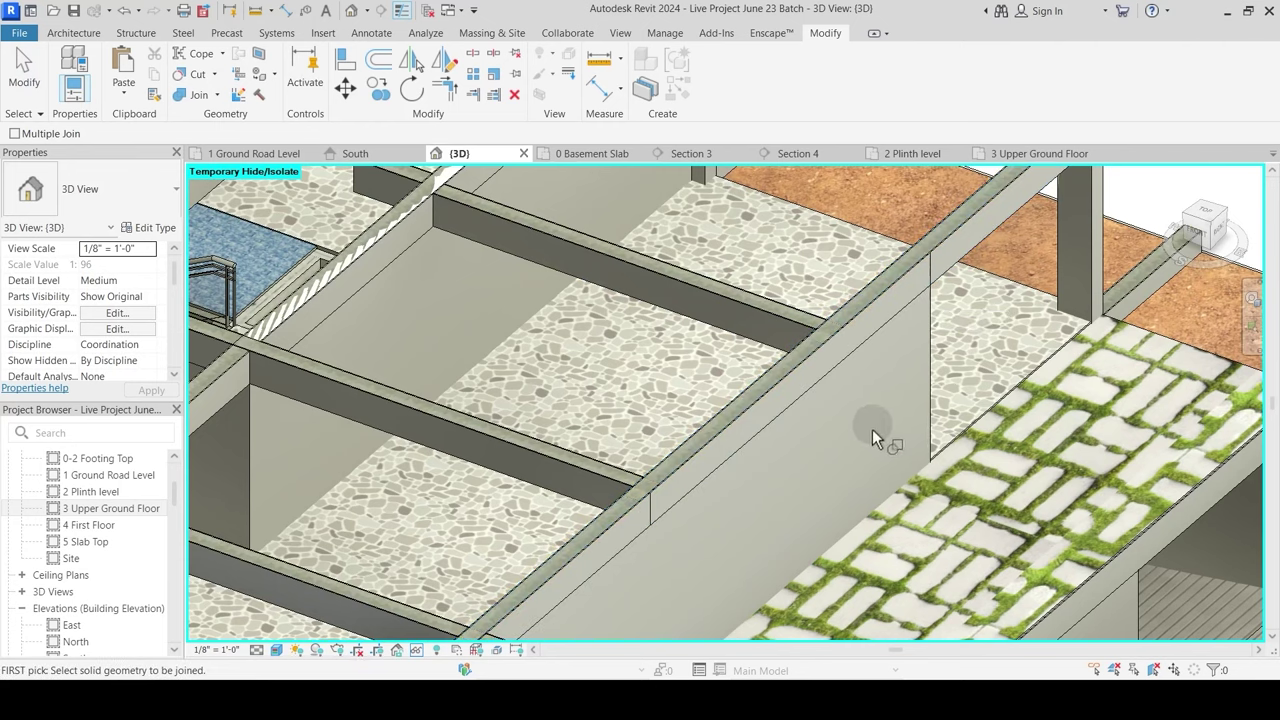
Step: Join the next central wall with the floor slab above it
scroll(792, 468, "down", 2)
scroll(708, 484, "up", 3)
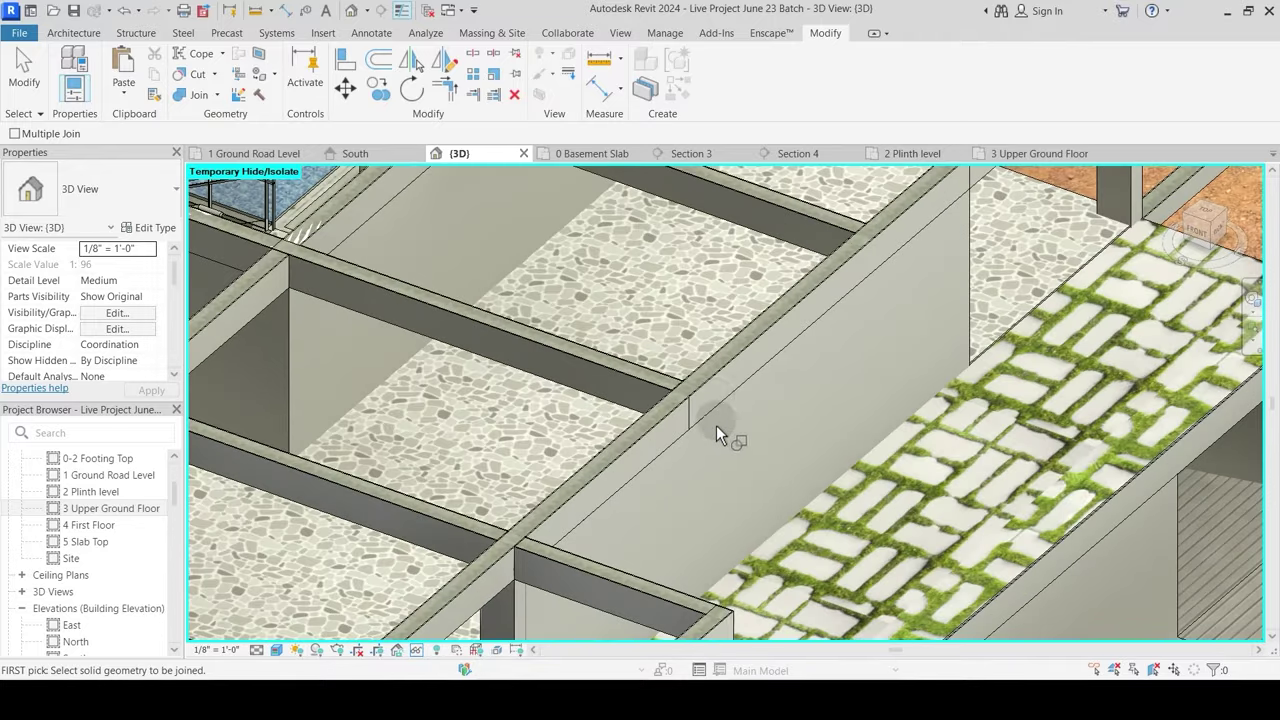
middle_click_drag(925, 265, 858, 371)
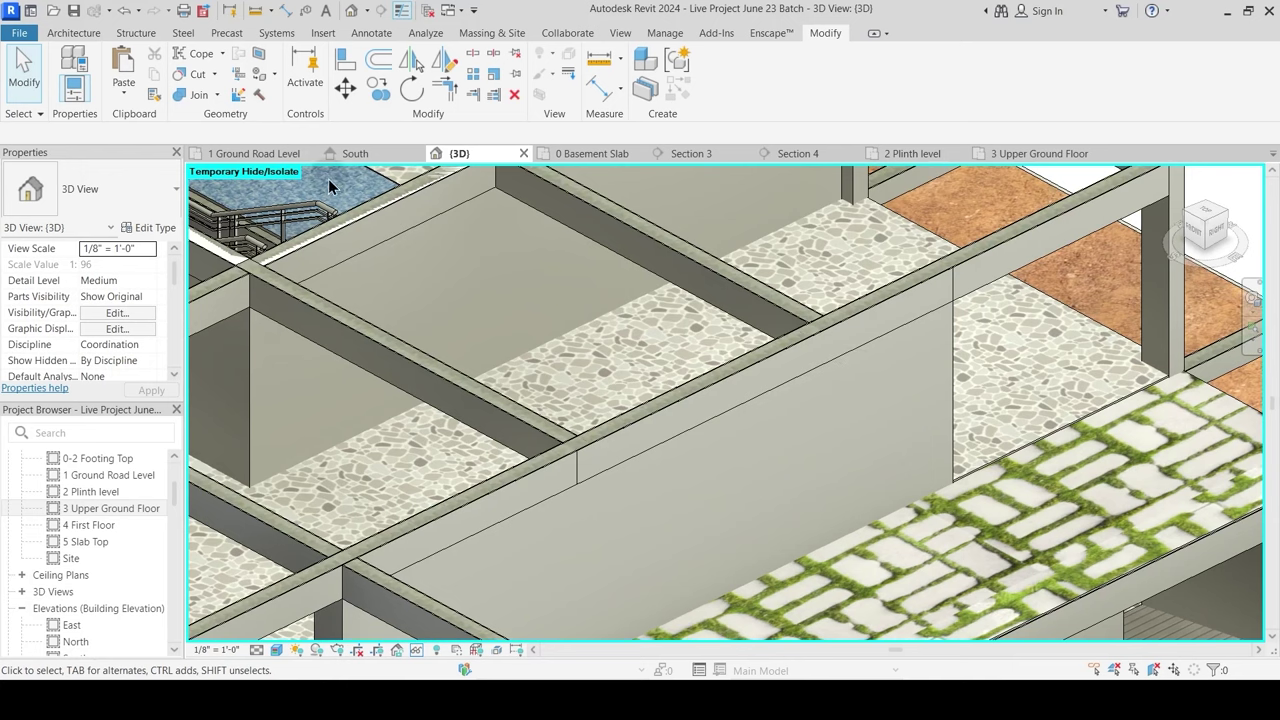
left_click(945, 298)
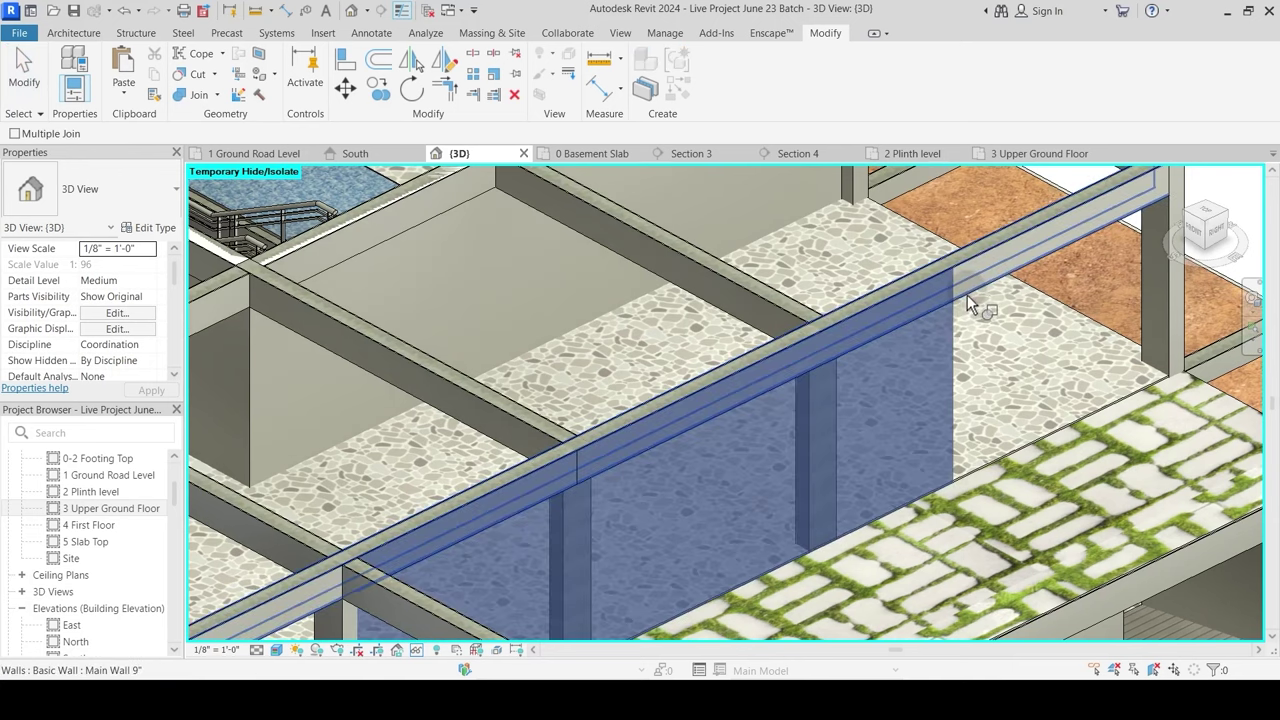
left_click(957, 349)
key("Escape")
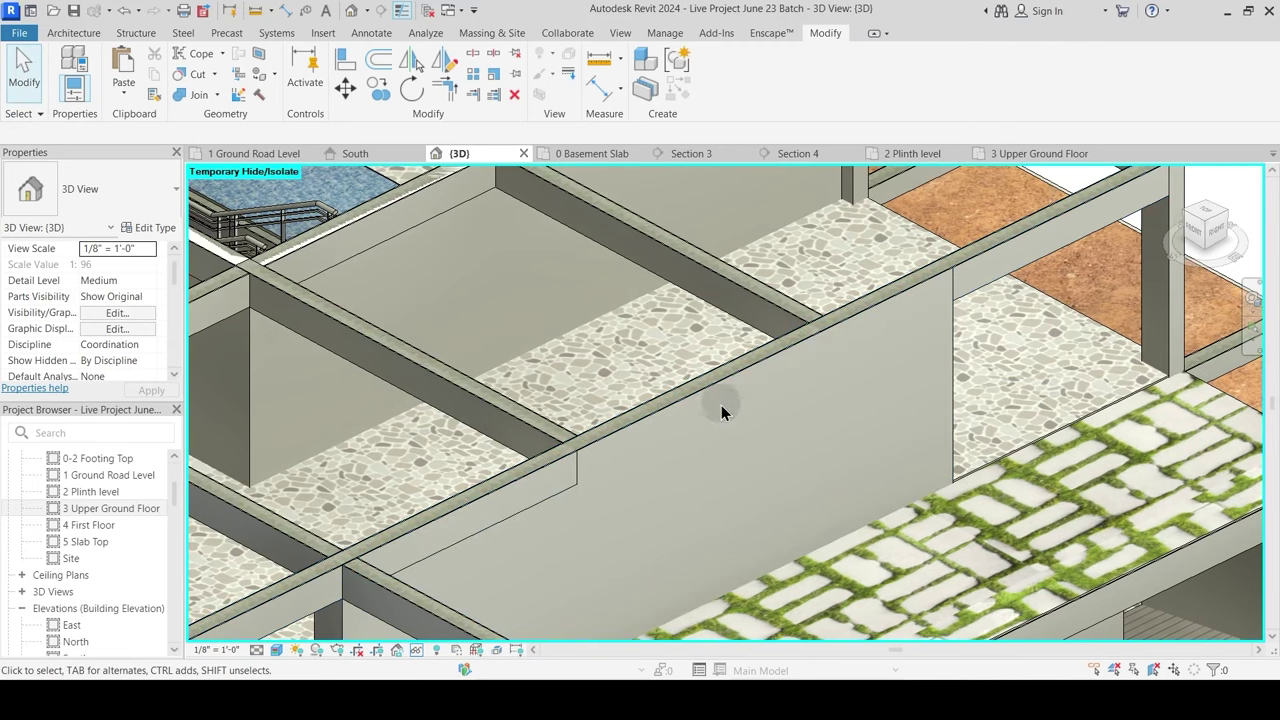
Step: Join another central wall with the beam above it
left_click(200, 97)
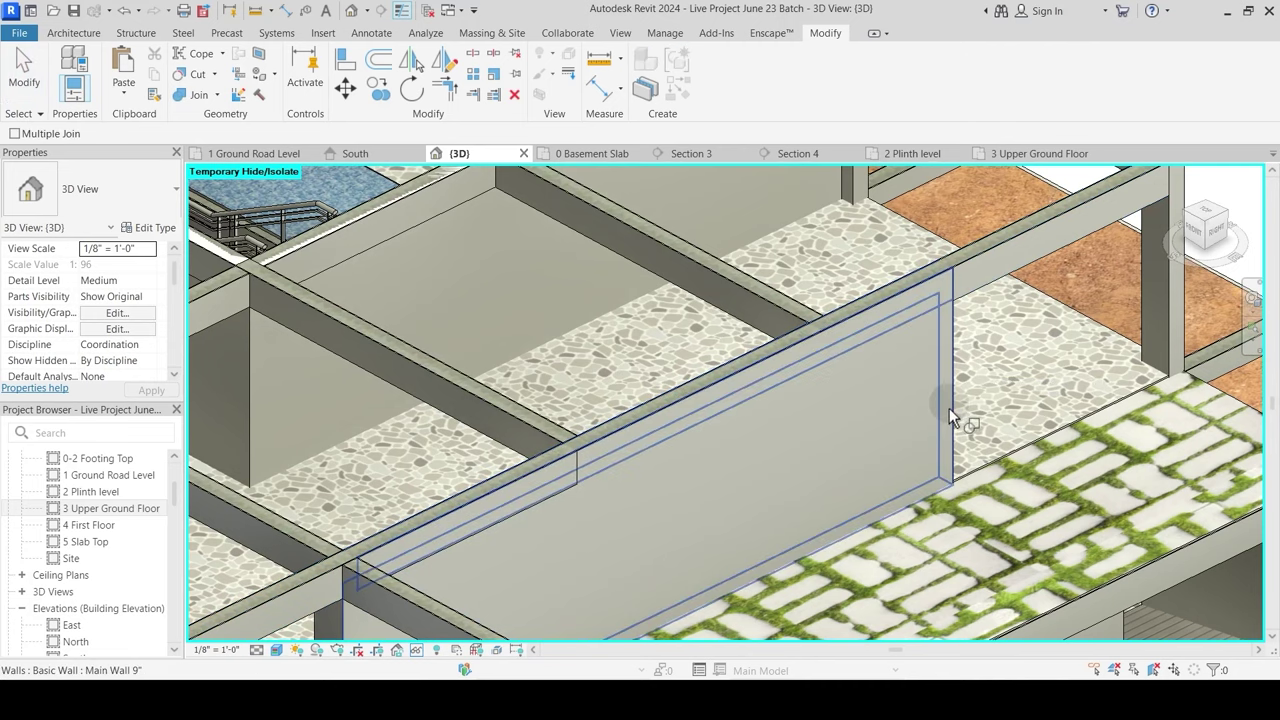
left_click(949, 408)
left_click(600, 472)
key("Escape")
Step: Reorient the 3D view toward the front walls and start Join Geometry again
middle_click_drag(686, 437, 682, 472, "shift")
scroll(669, 482, "down", 2)
middle_click_drag(591, 441, 636, 567, "shift")
scroll(560, 360, "up", 4)
scroll(574, 517, "down", 1)
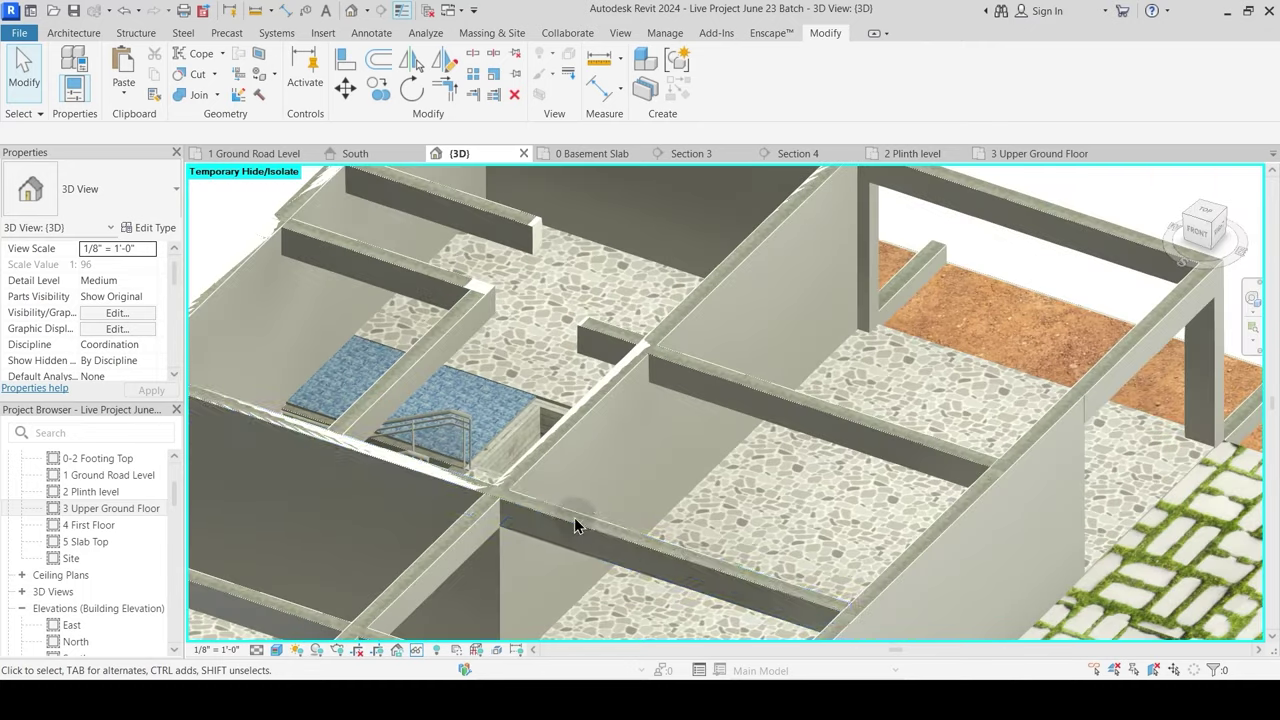
middle_click_drag(457, 488, 540, 417)
middle_click_drag(277, 295, 338, 303)
scroll(369, 434, "down", 2)
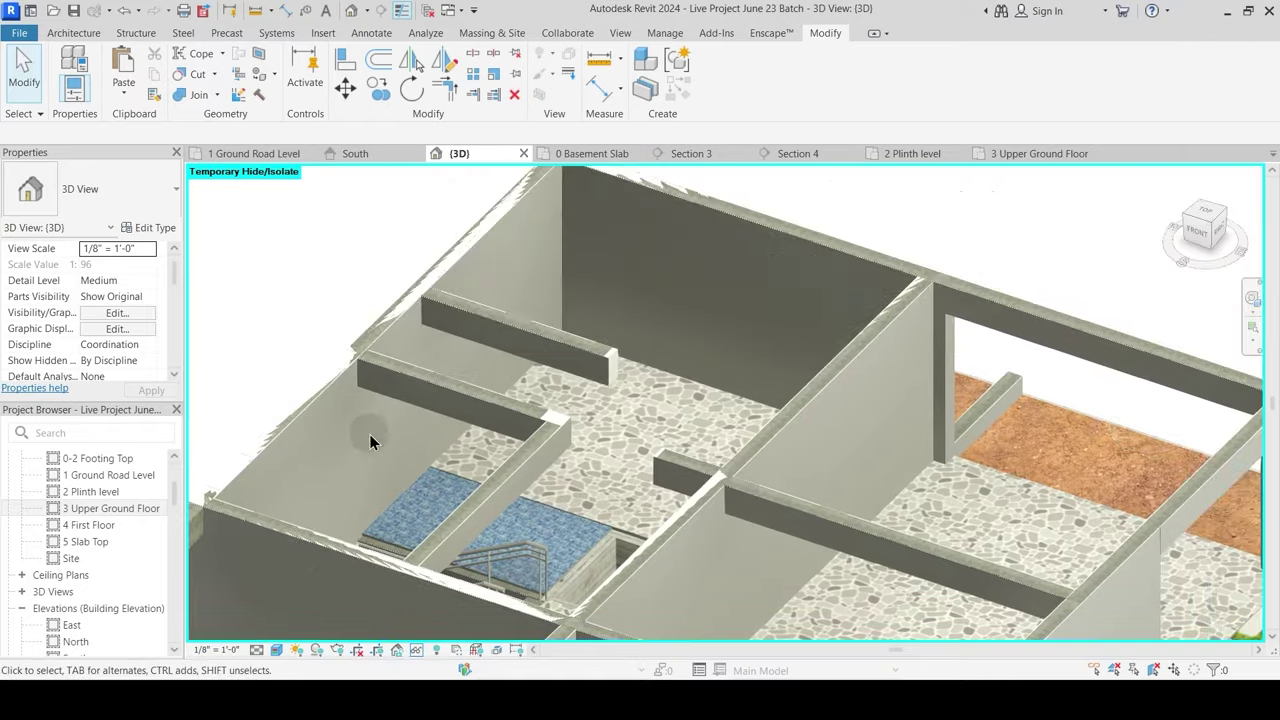
scroll(369, 434, "up", 2)
left_click(195, 94)
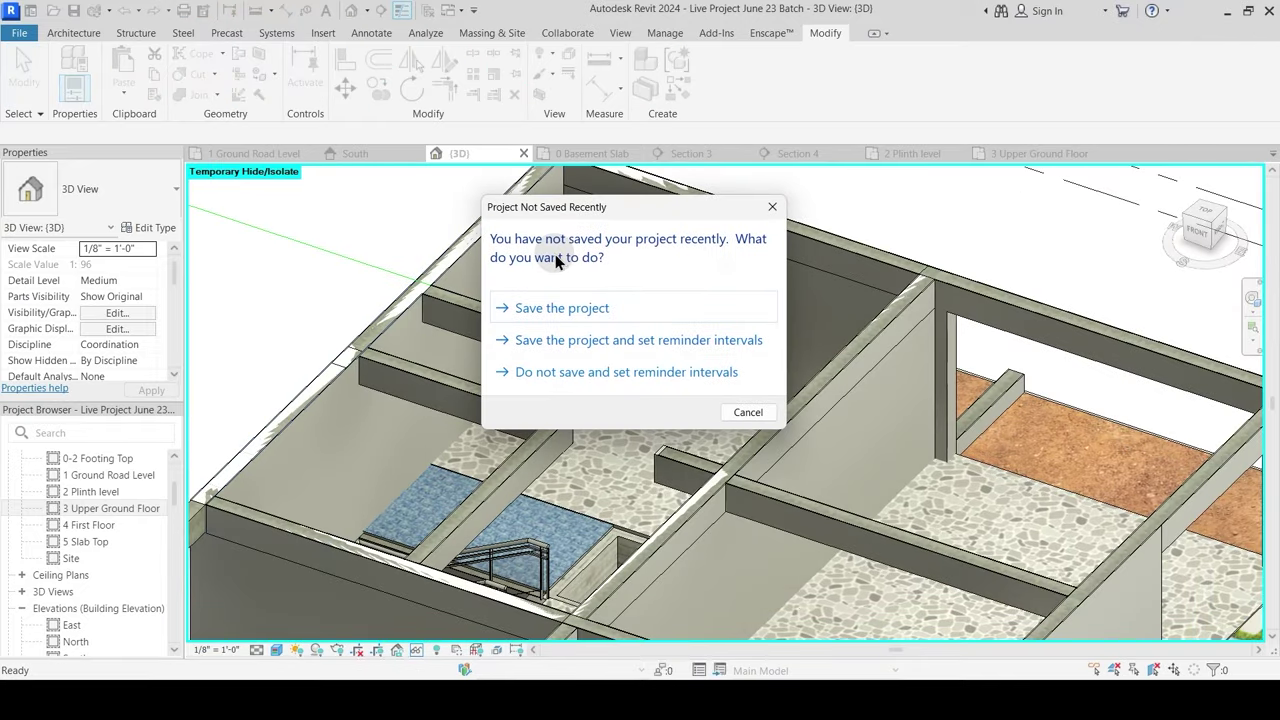
Step: Dismiss the save reminder and join the front beam with the wall below it
key("Escape")
middle_click_drag(585, 298, 605, 373)
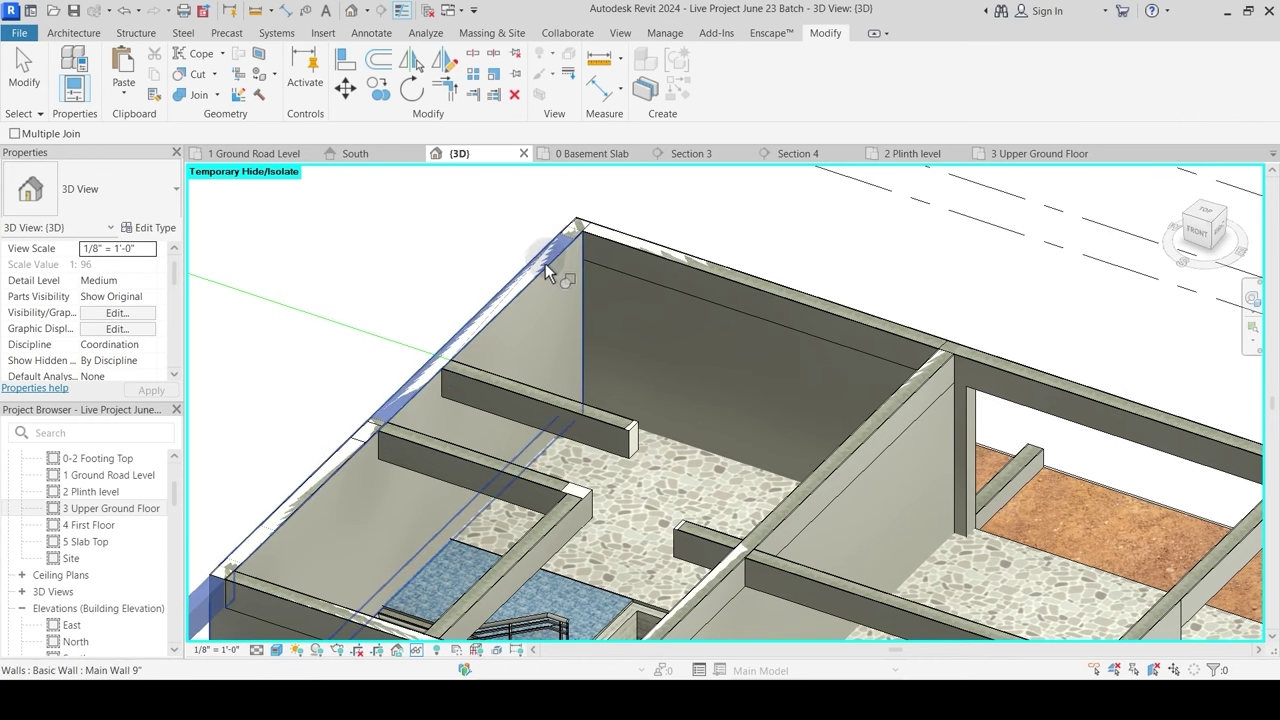
scroll(543, 300, "down", 3)
scroll(371, 463, "up", 3)
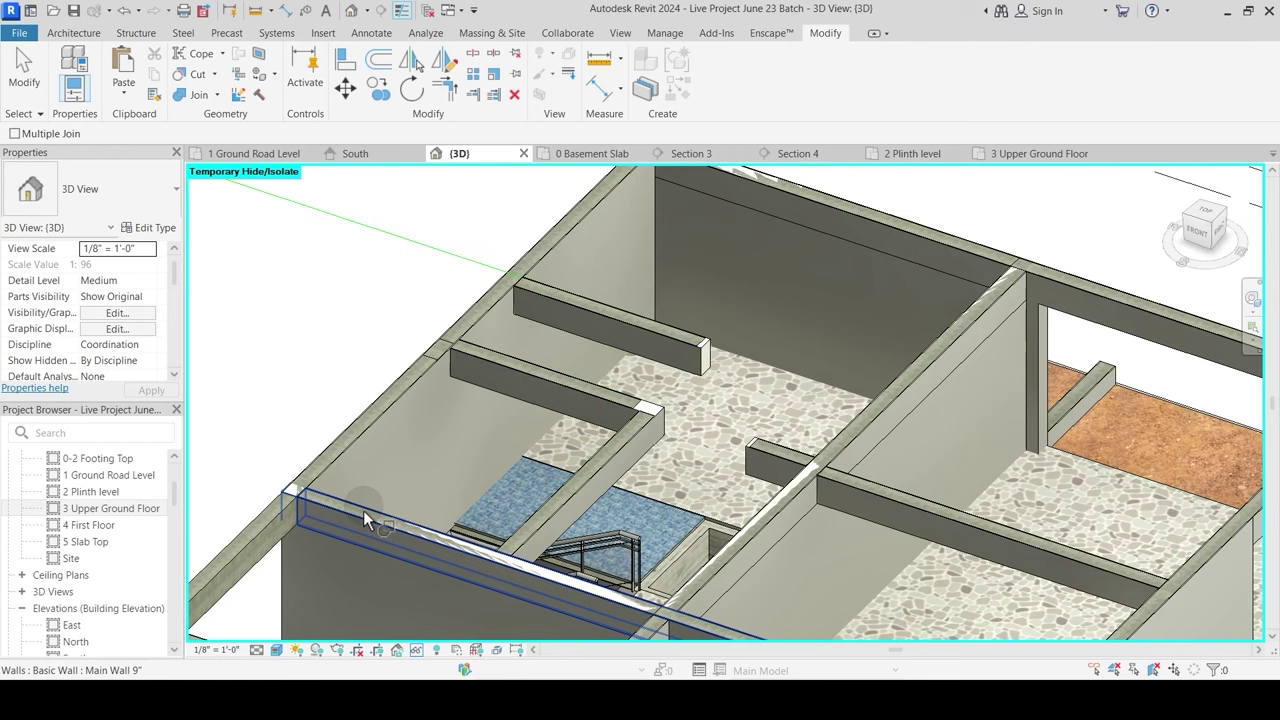
left_click(363, 511)
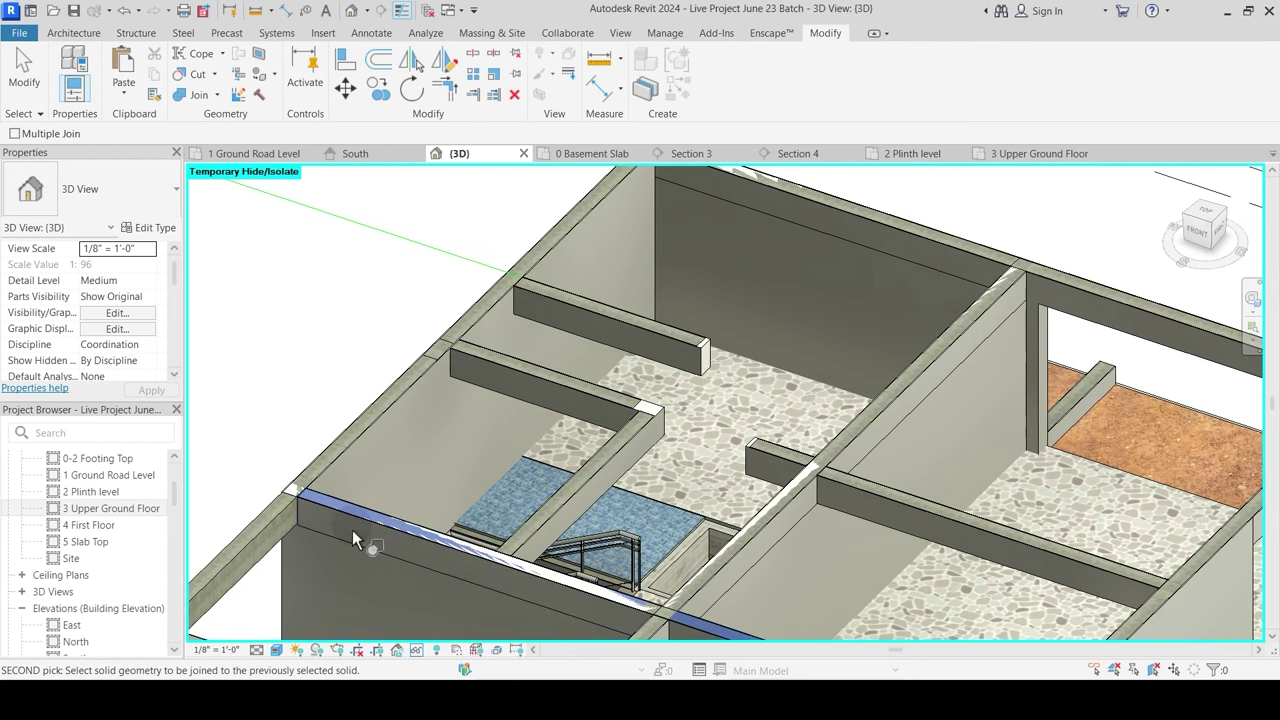
left_click(352, 530)
Step: Join the concrete beam with the wall underneath it
scroll(443, 434, "down", 2)
scroll(443, 434, "up", 4)
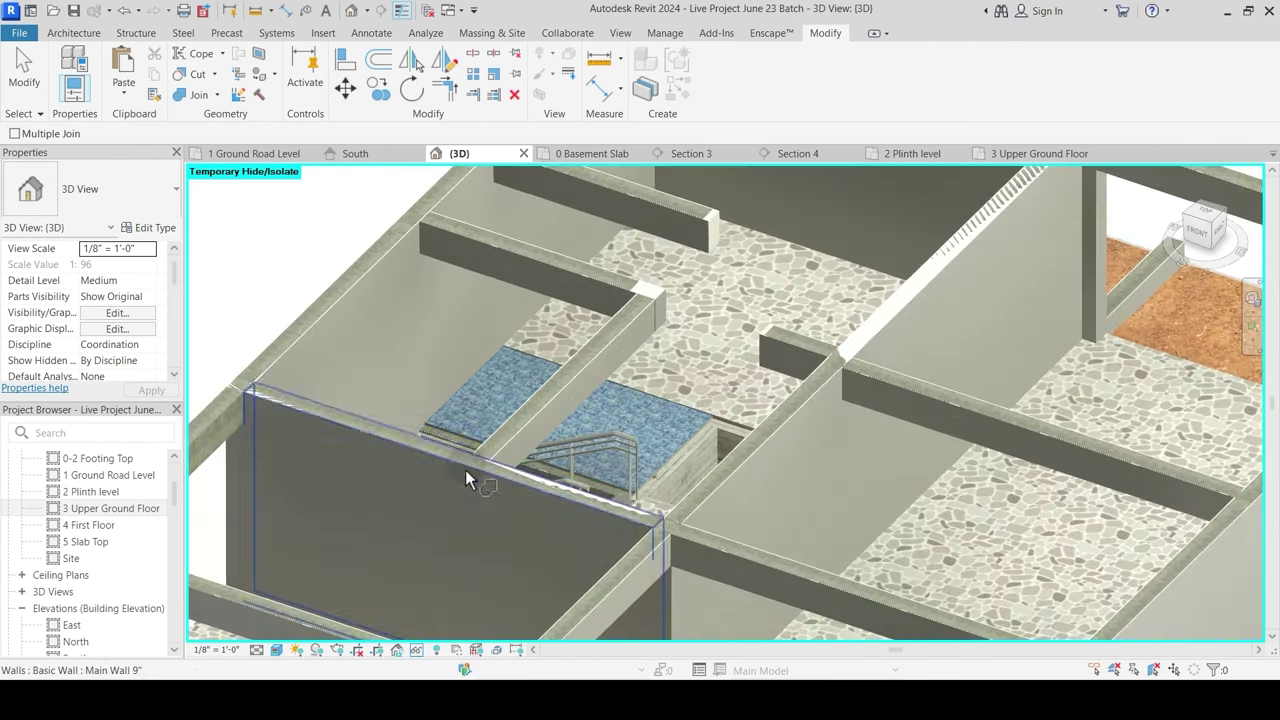
key("Tab")
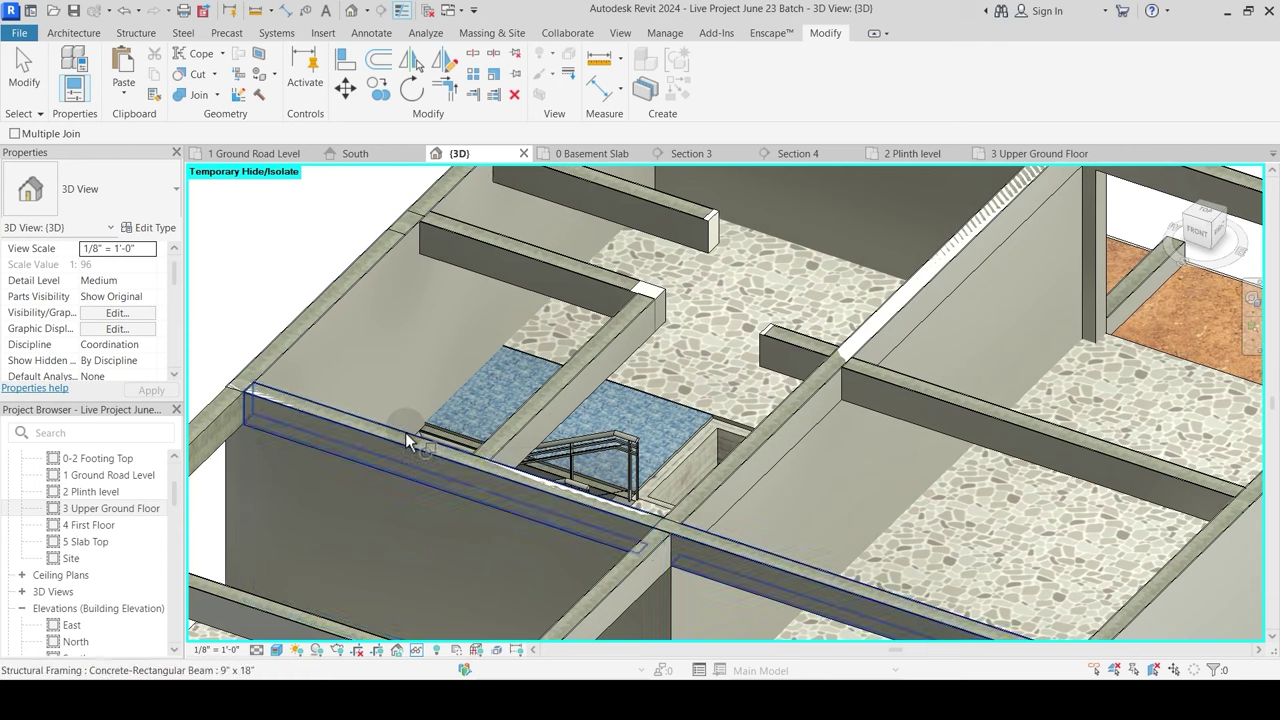
left_click(405, 432)
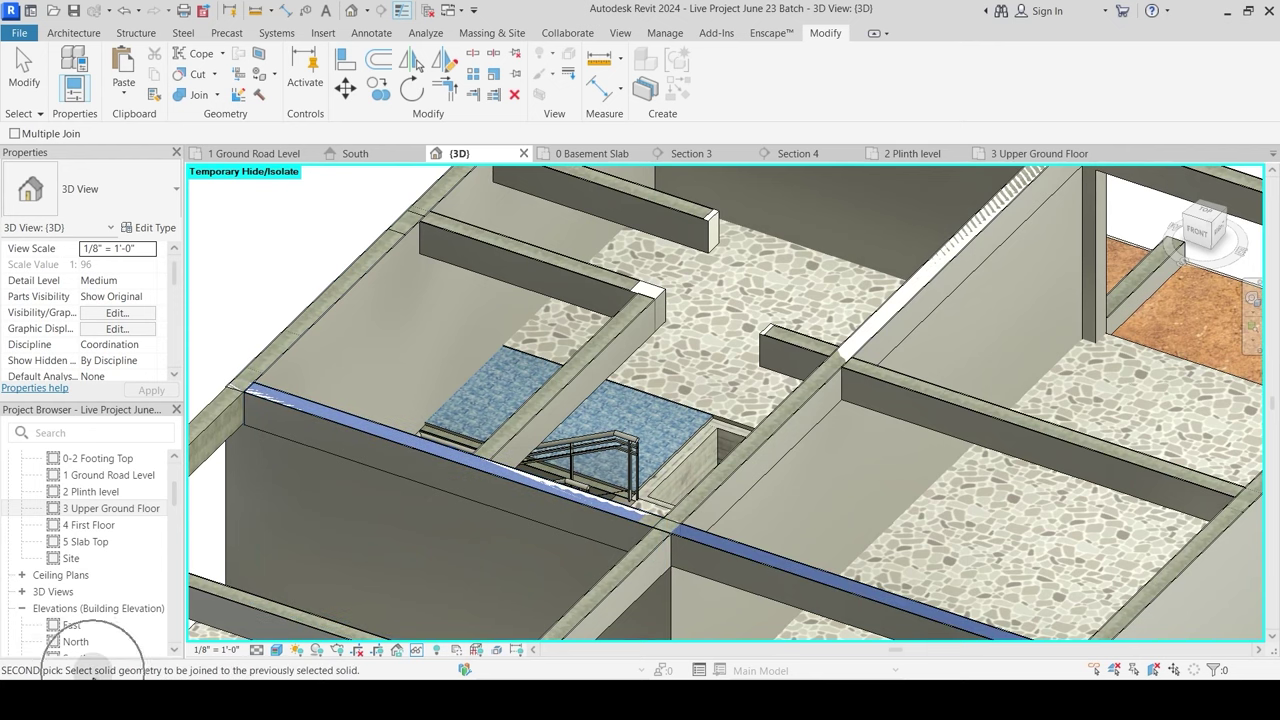
left_click(368, 436)
Step: Join the corner wall with the slab along its edge
scroll(232, 395, "up", 6)
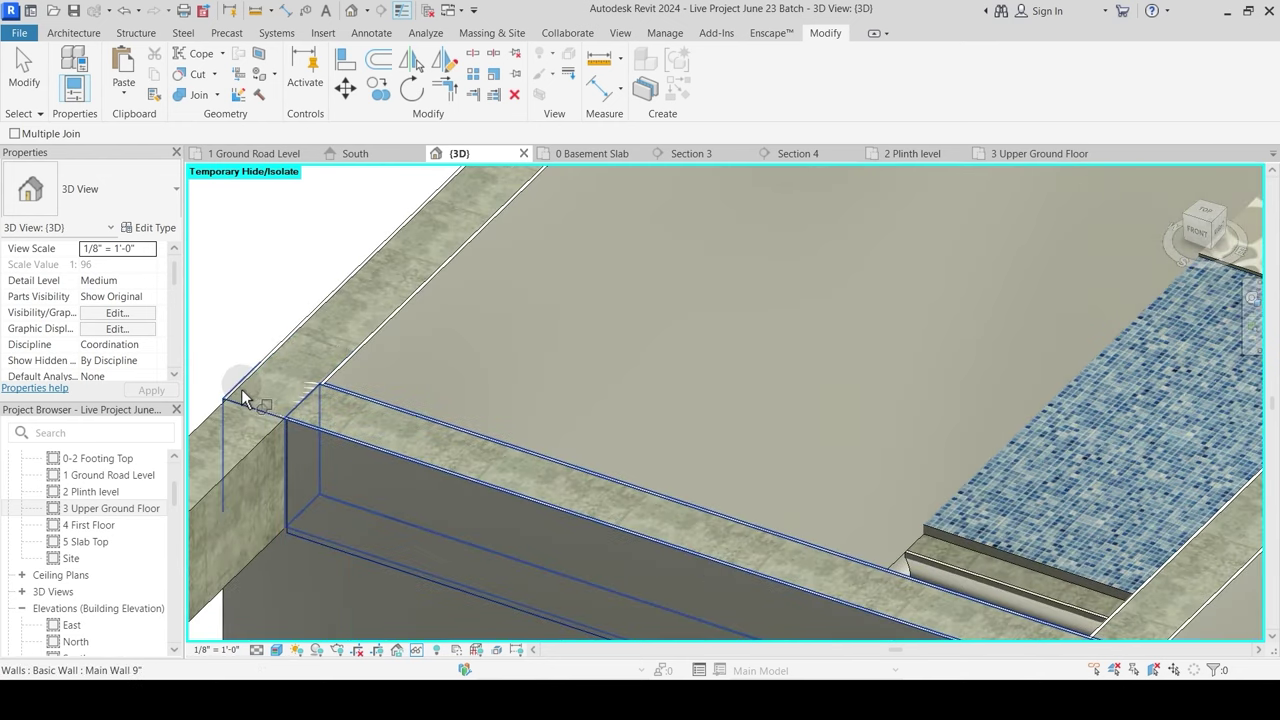
middle_click_drag(323, 393, 372, 395)
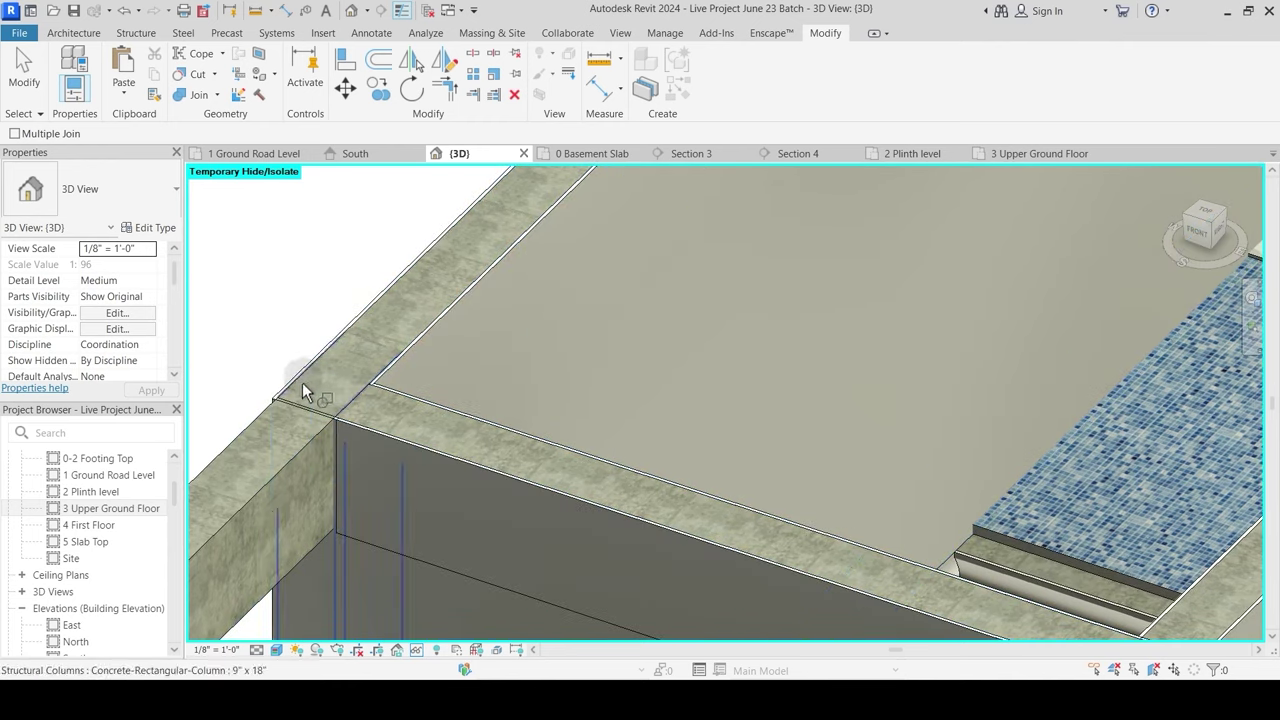
left_click(283, 409)
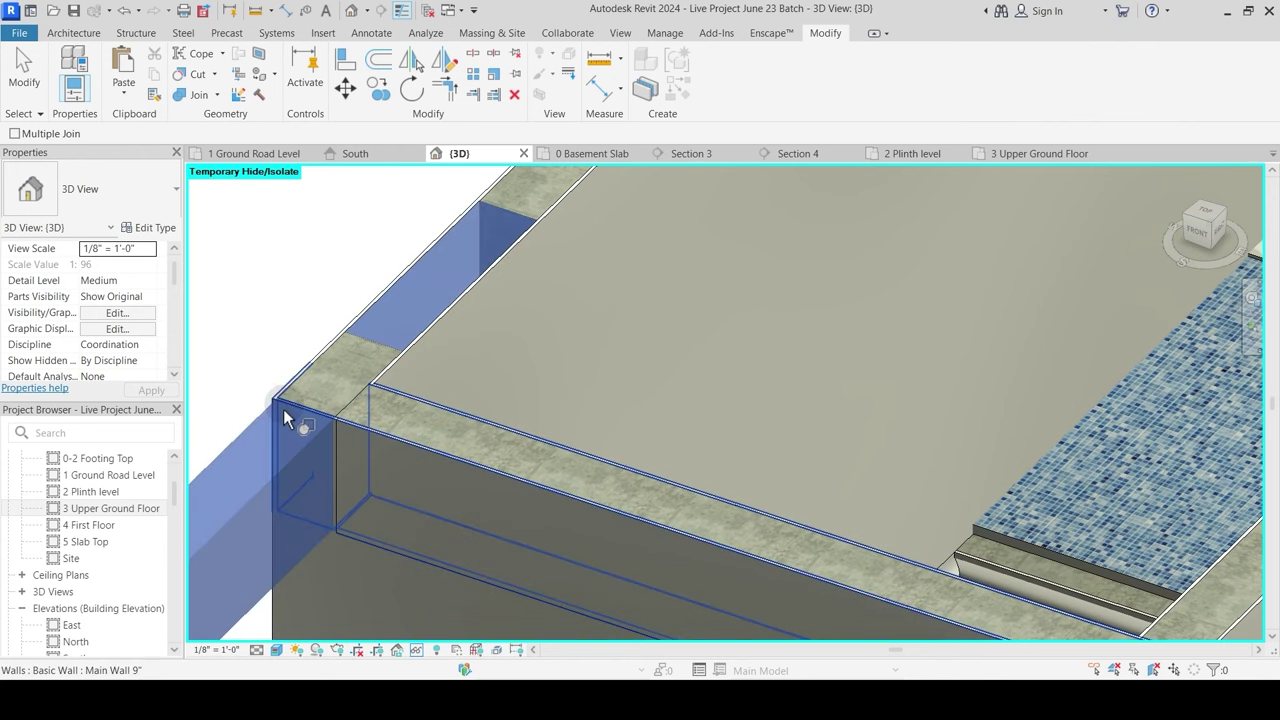
left_click(296, 402)
Step: Exit Join Geometry and orbit the 3D view over the stair opening
scroll(380, 375, "down", 2)
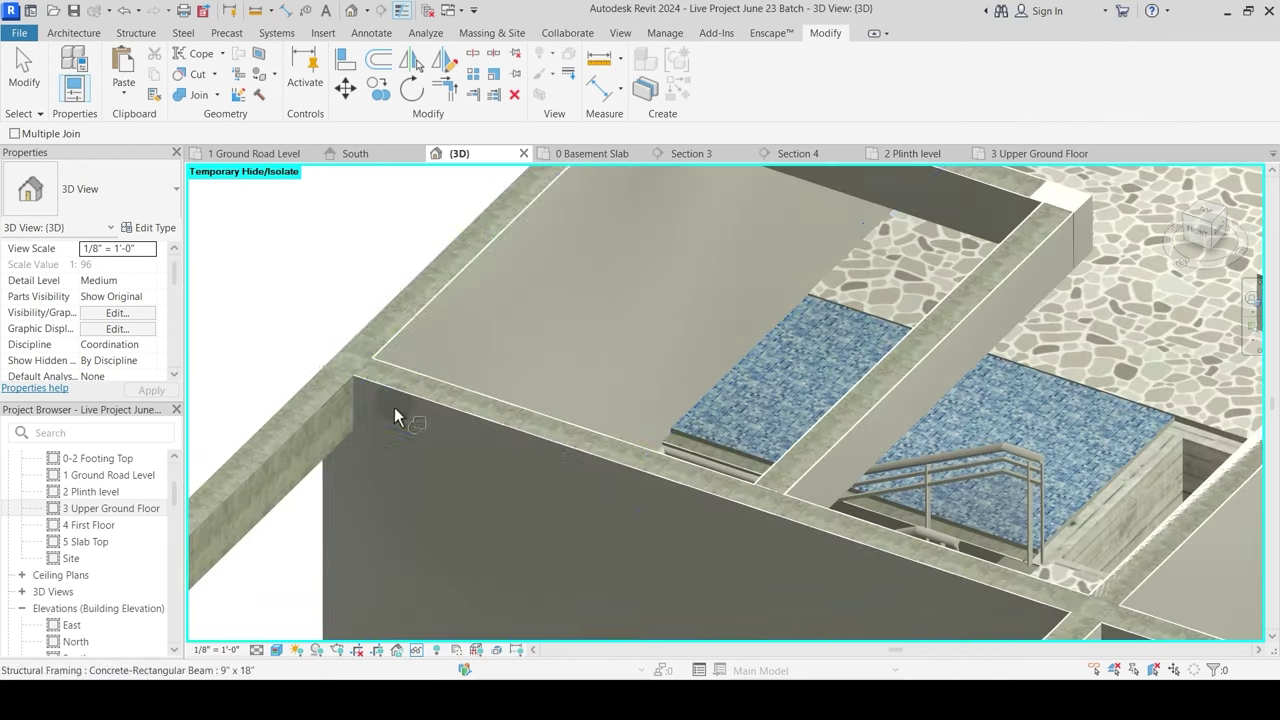
scroll(408, 426, "down", 2)
scroll(665, 300, "up", 3)
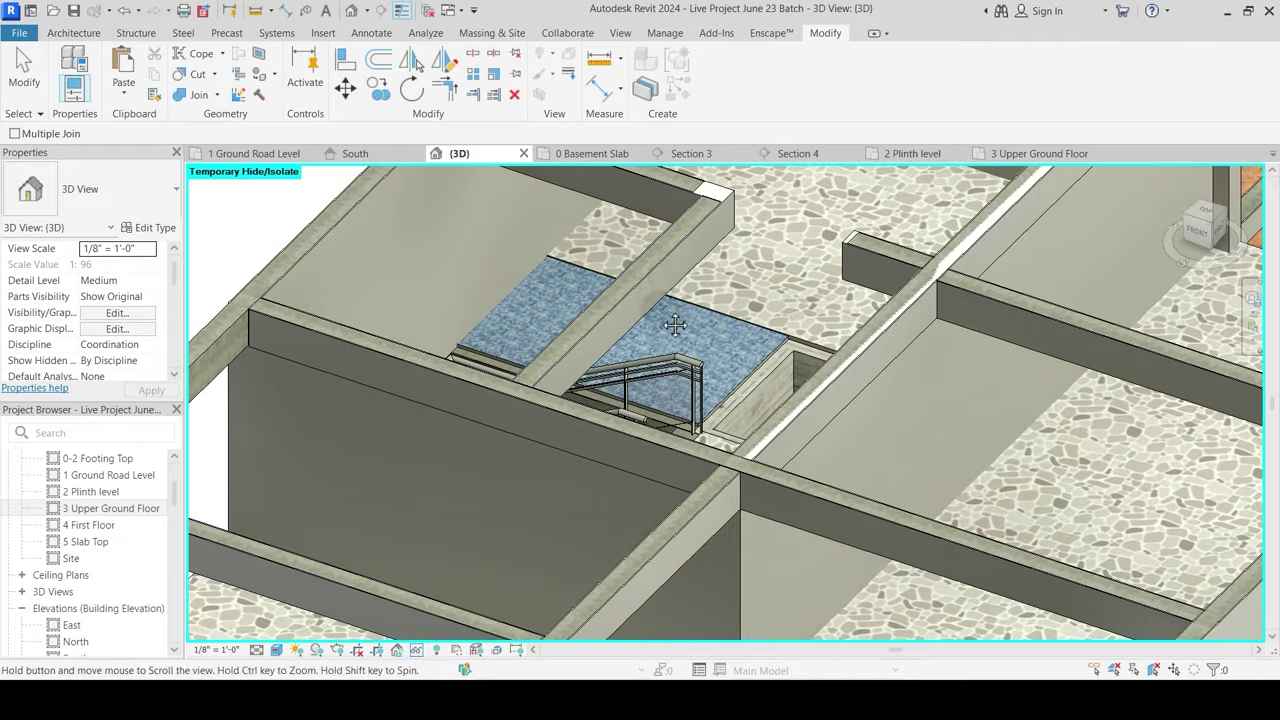
scroll(632, 338, "up", 2)
scroll(683, 405, "up", 2)
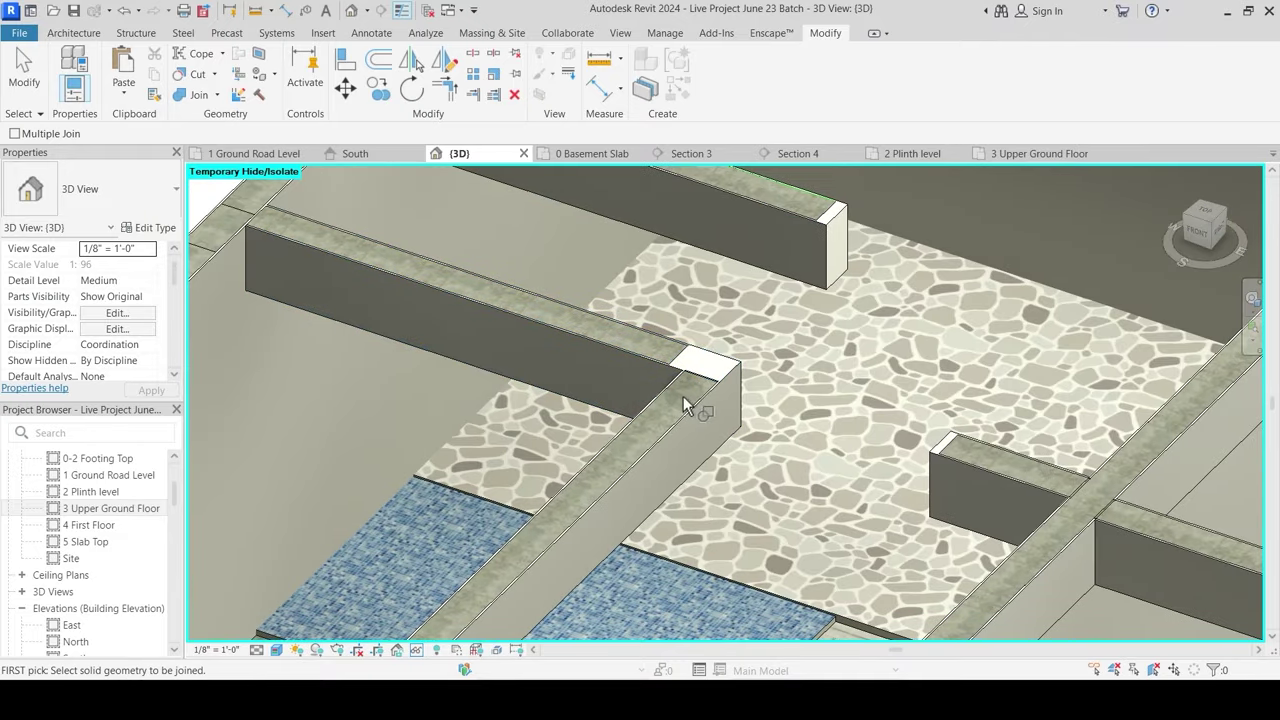
middle_click_drag(804, 388, 695, 536)
scroll(673, 391, "down", 3)
key("Escape")
middle_click_drag(705, 419, 729, 477)
scroll(620, 384, "up", 3)
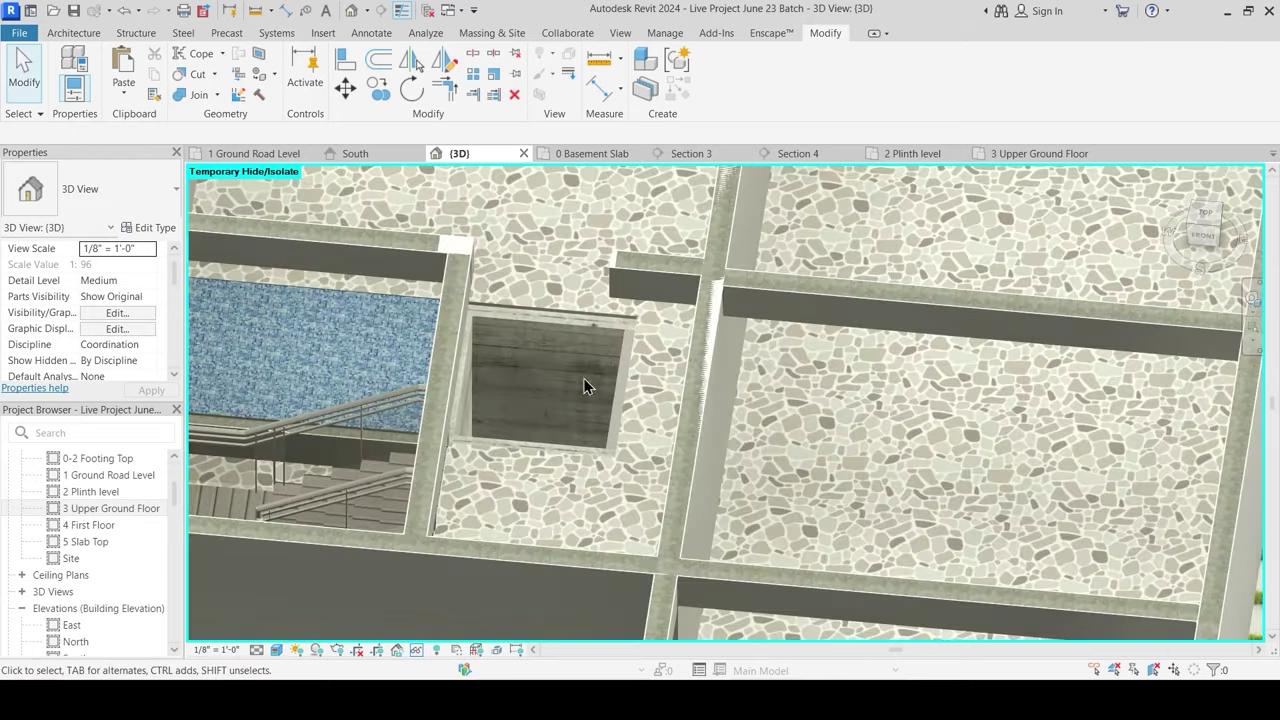
Step: Set the top constraint of the four lift-shaft walls to 3 Upper Ground Floor
middle_click_drag(586, 386, 605, 420, "shift")
key("Tab")
left_click(686, 362)
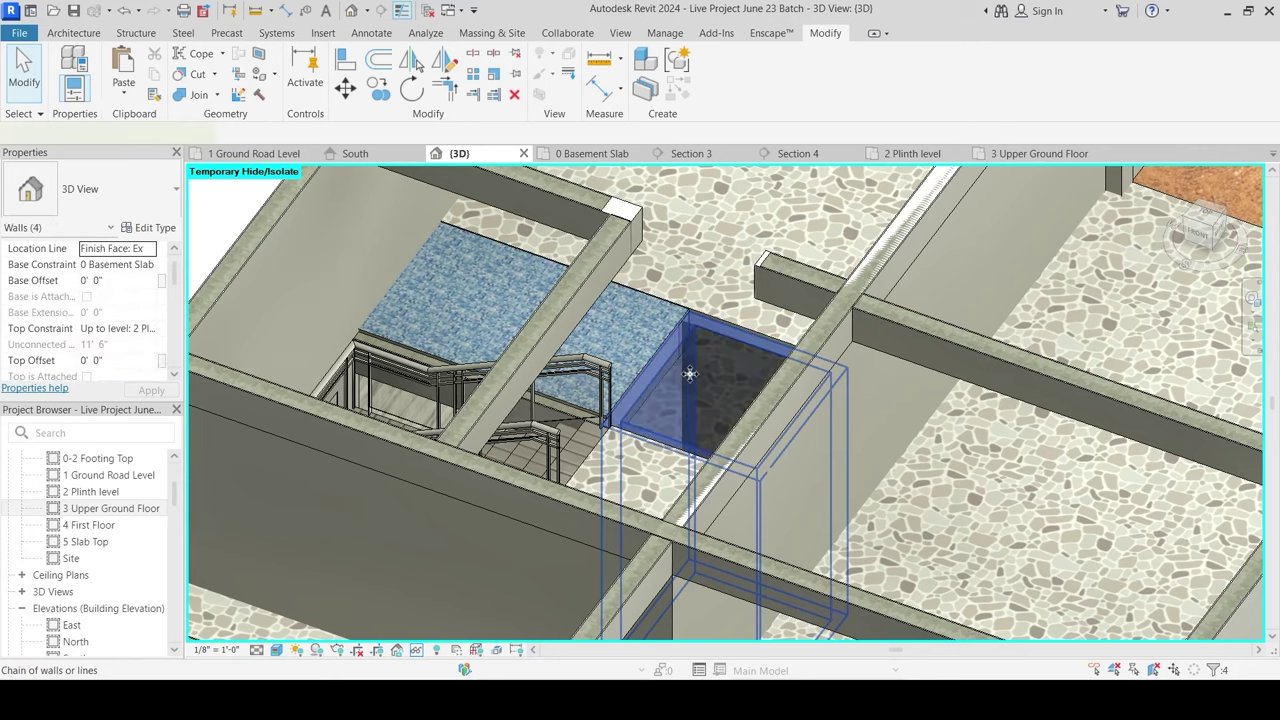
left_click(150, 328)
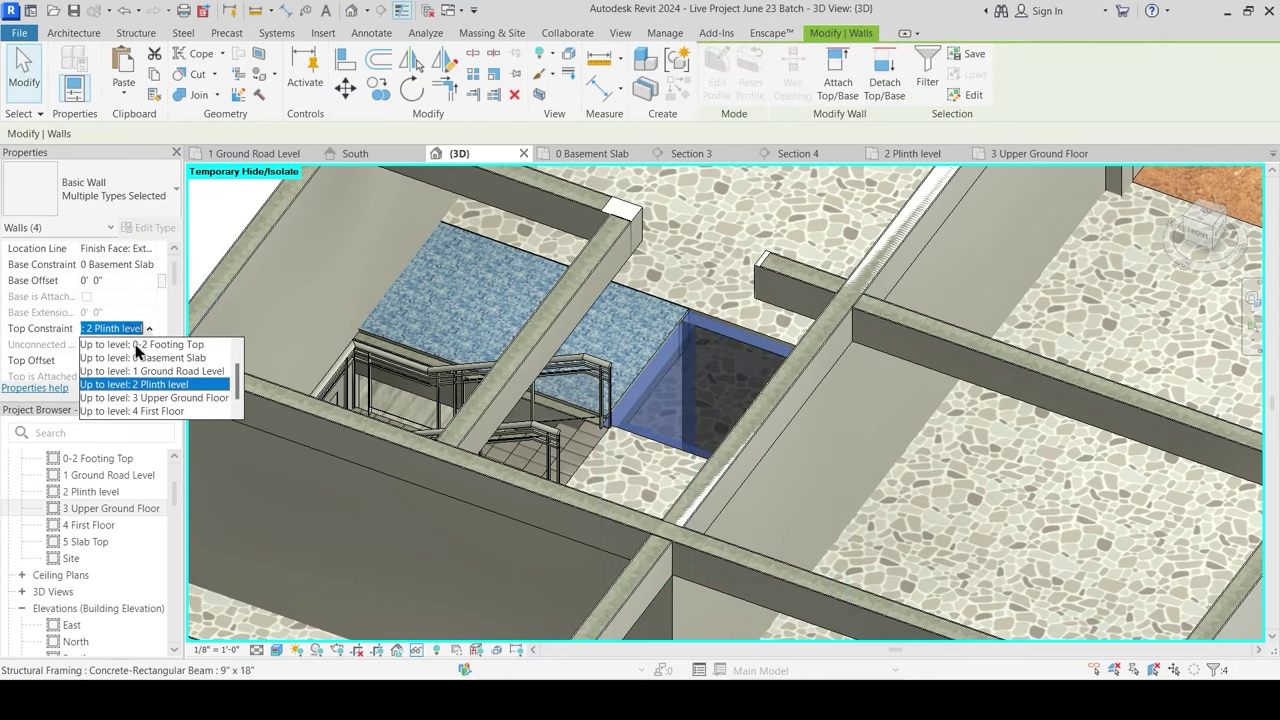
left_click(142, 398)
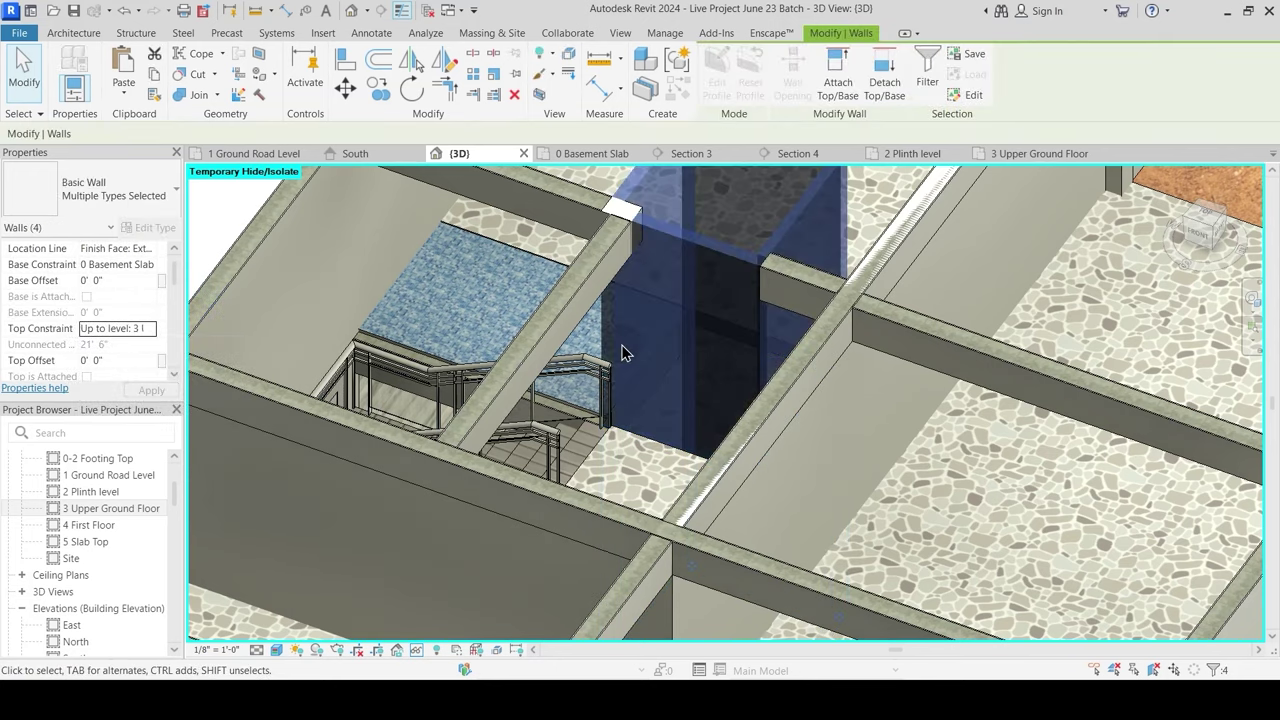
scroll(680, 390, "up", 6)
key("Escape")
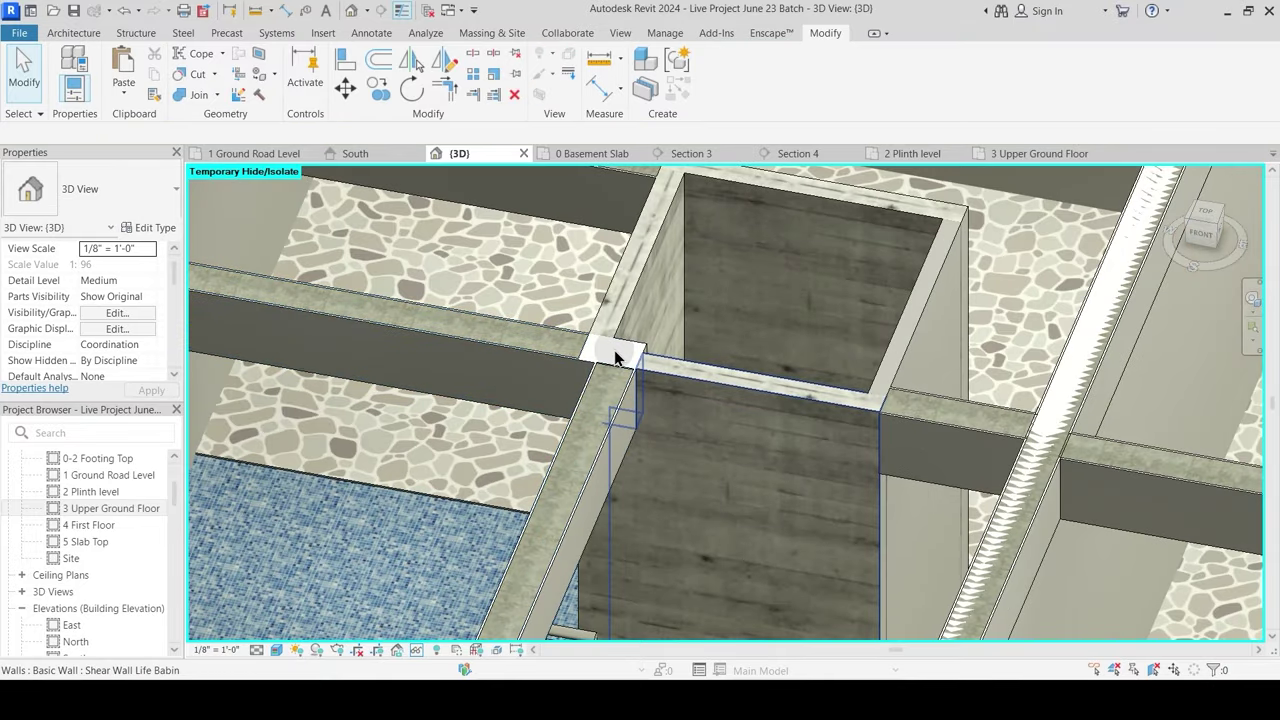
Step: Inspect the walls at the shaft corner and orbit toward the stair
left_click(614, 341)
middle_click_drag(680, 449, 722, 381, "shift")
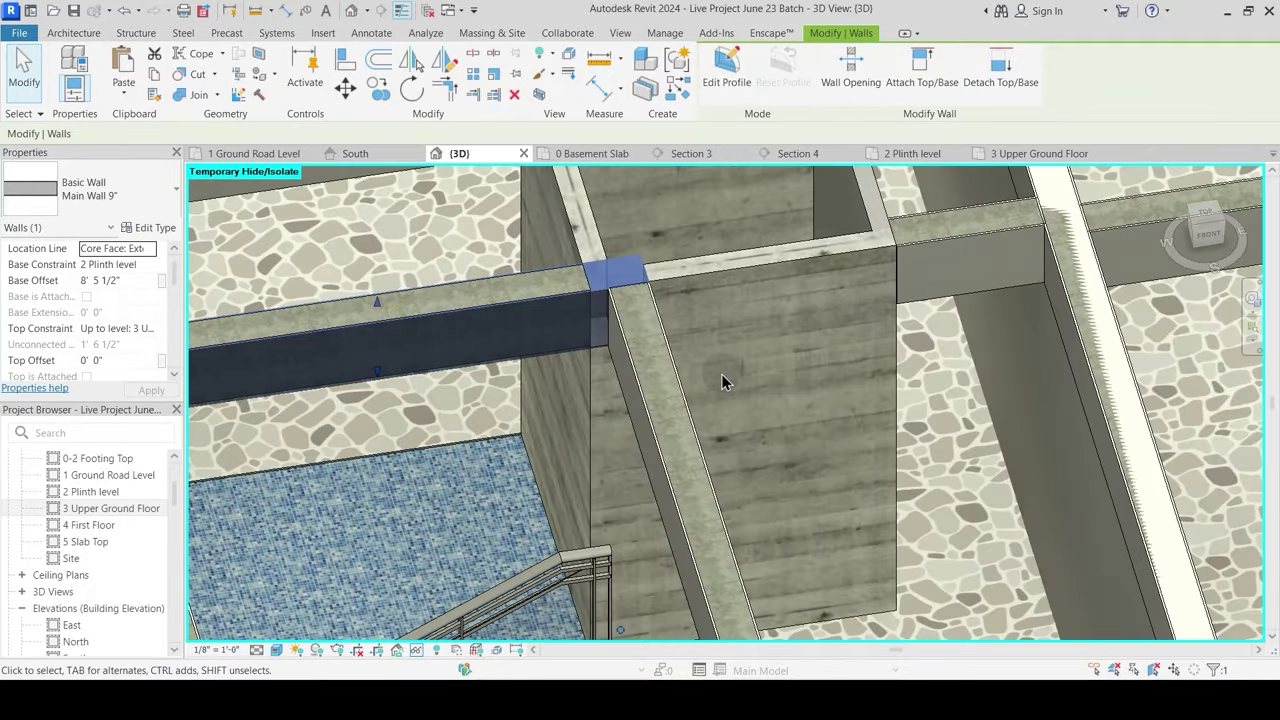
key("Escape")
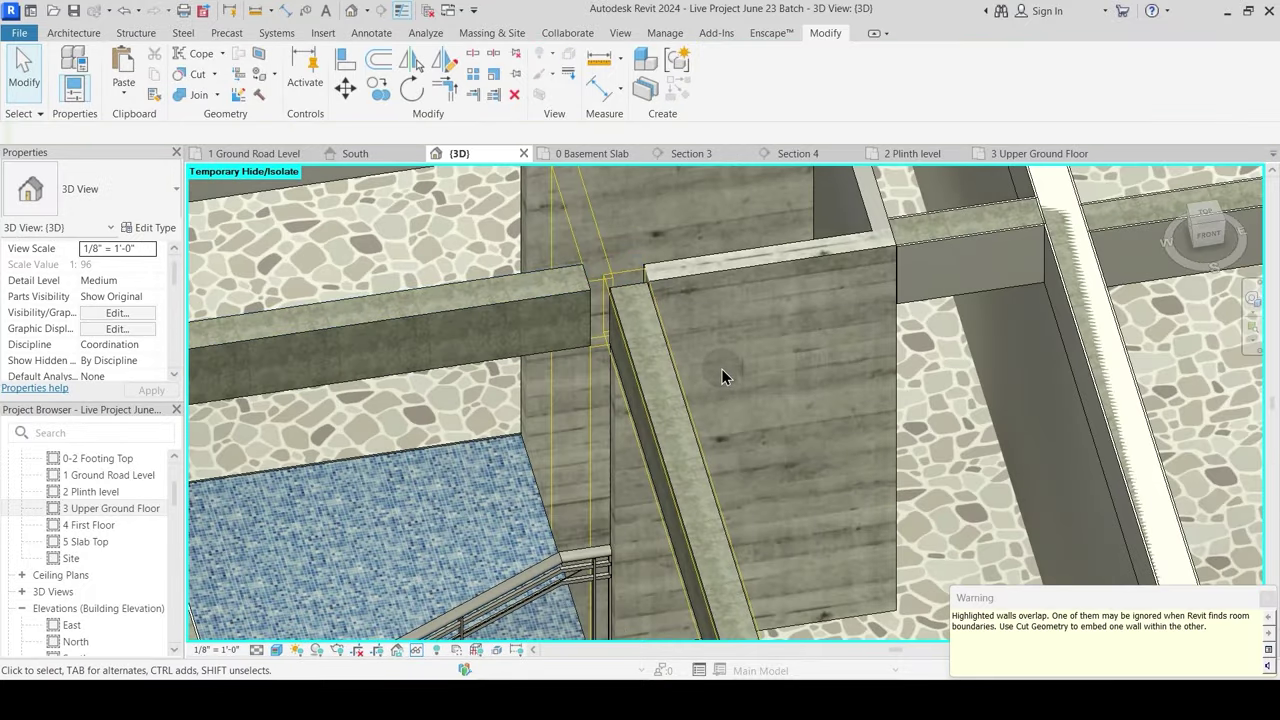
left_click(622, 292)
scroll(615, 300, "up", 3)
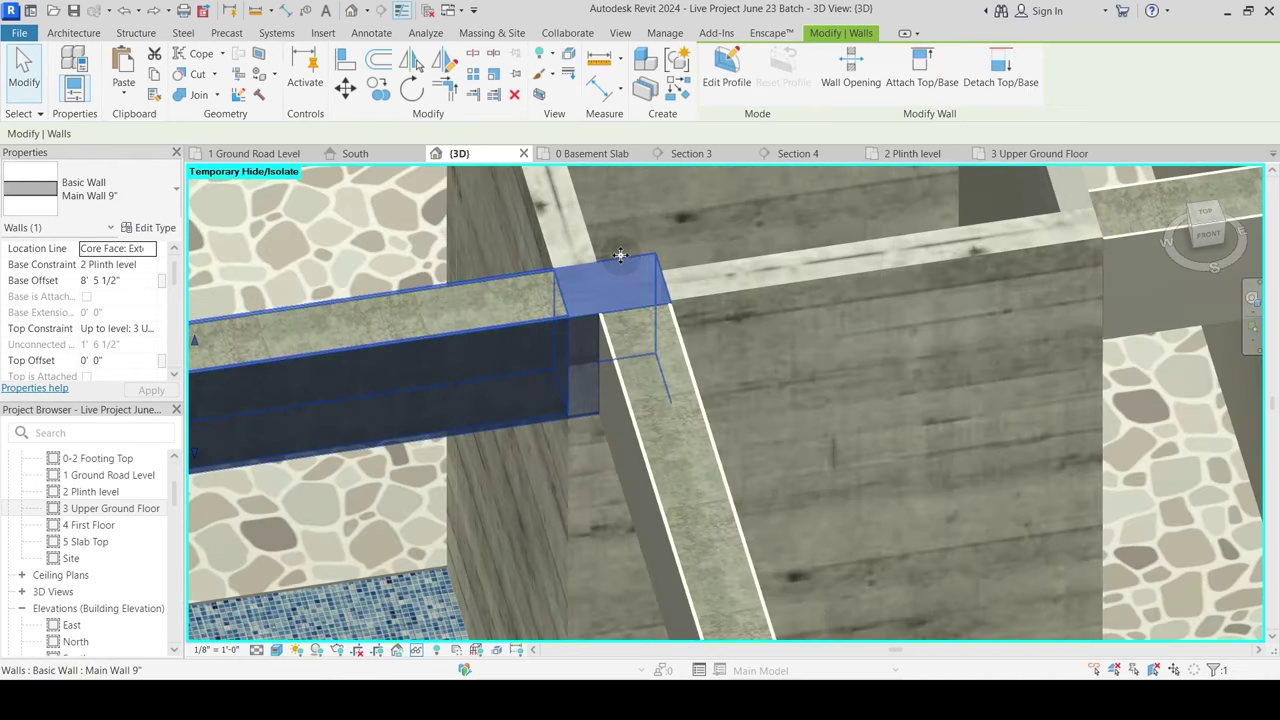
key("Escape")
middle_click_drag(609, 322, 631, 423, "shift")
scroll(631, 423, "down", 3)
middle_click_drag(500, 550, 589, 538, "shift")
scroll(588, 541, "up", 4)
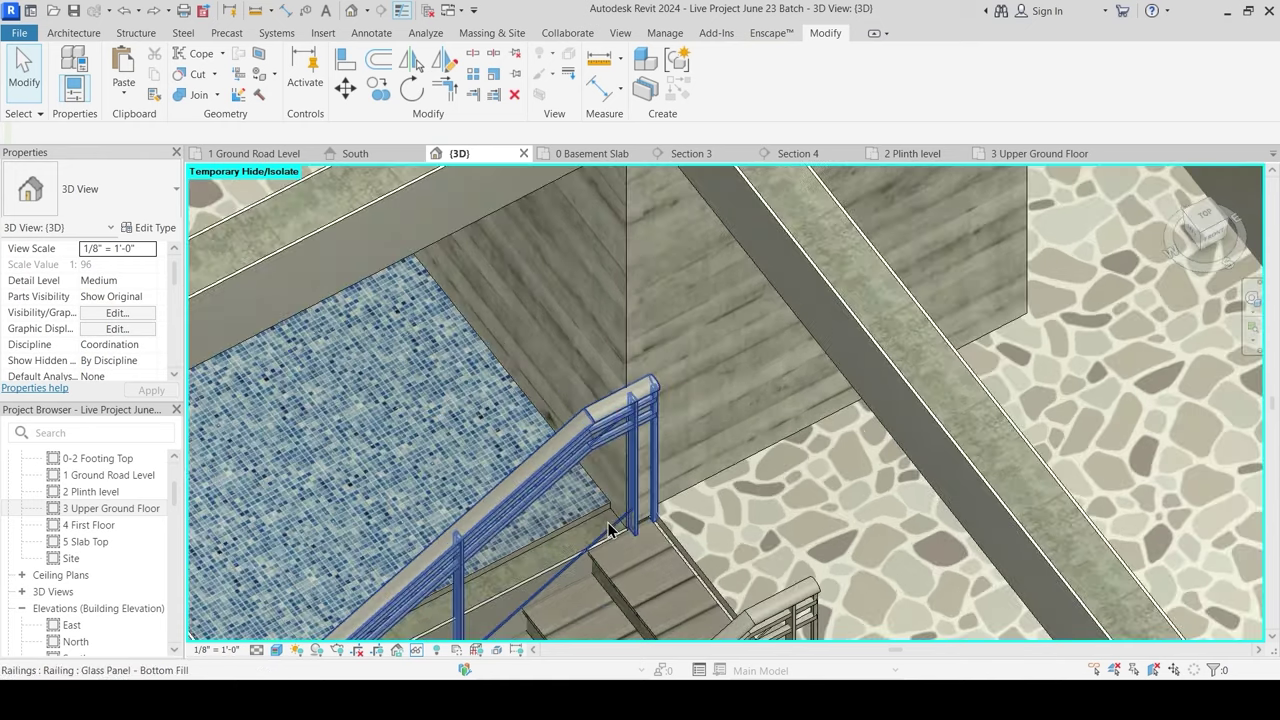
Step: Hide the stair inside the opening and examine the beam at the junction
left_click(613, 545)
middle_click_drag(613, 545, 639, 401)
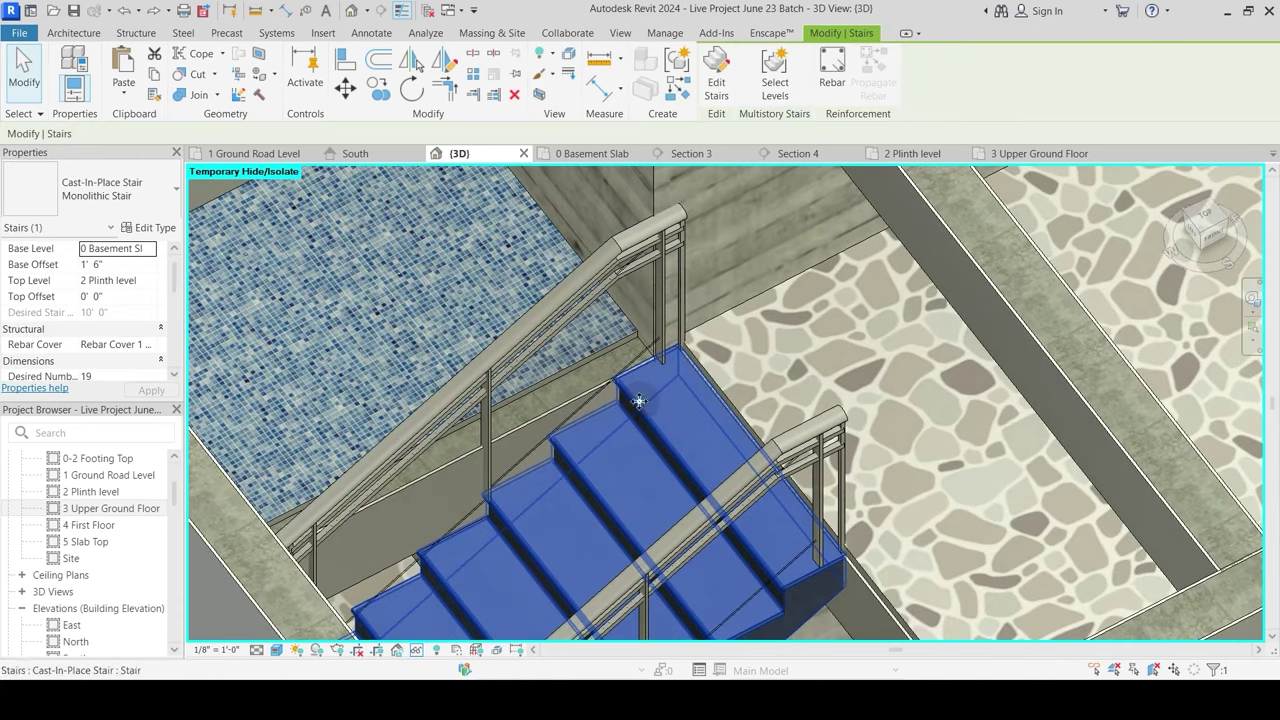
key("h")
key("h")
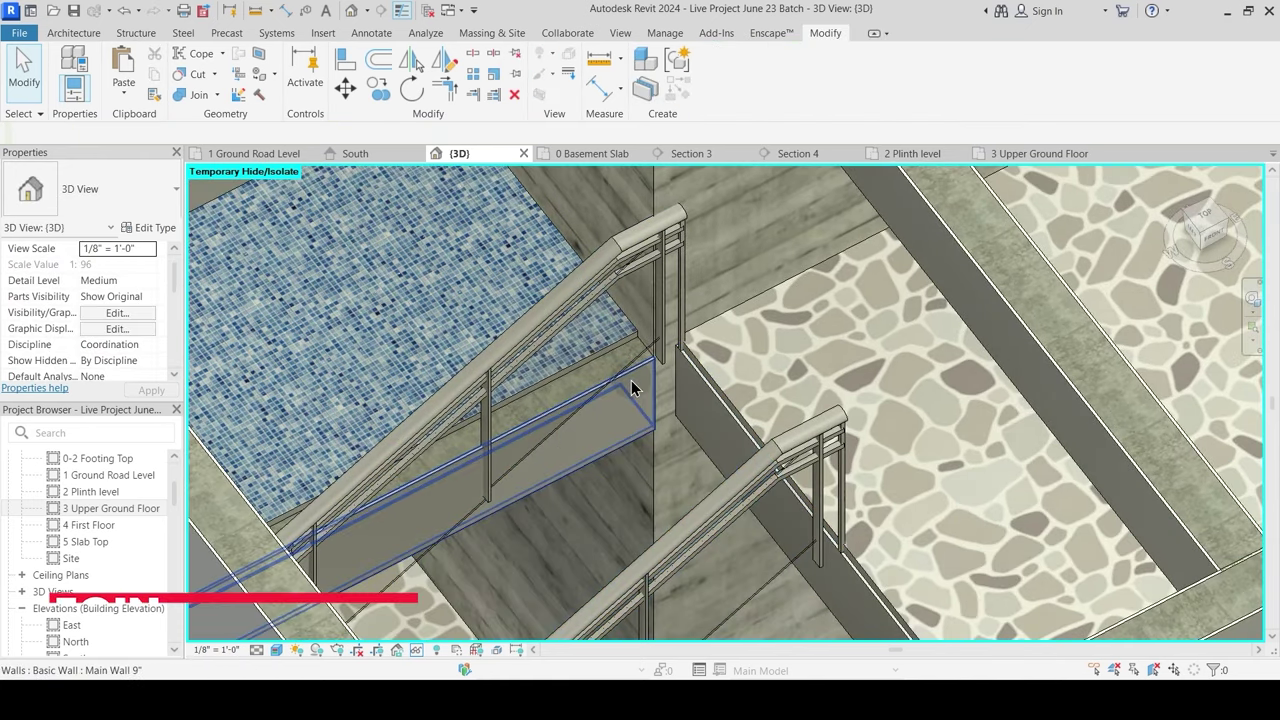
scroll(655, 378, "down", 2)
middle_click_drag(694, 310, 669, 563)
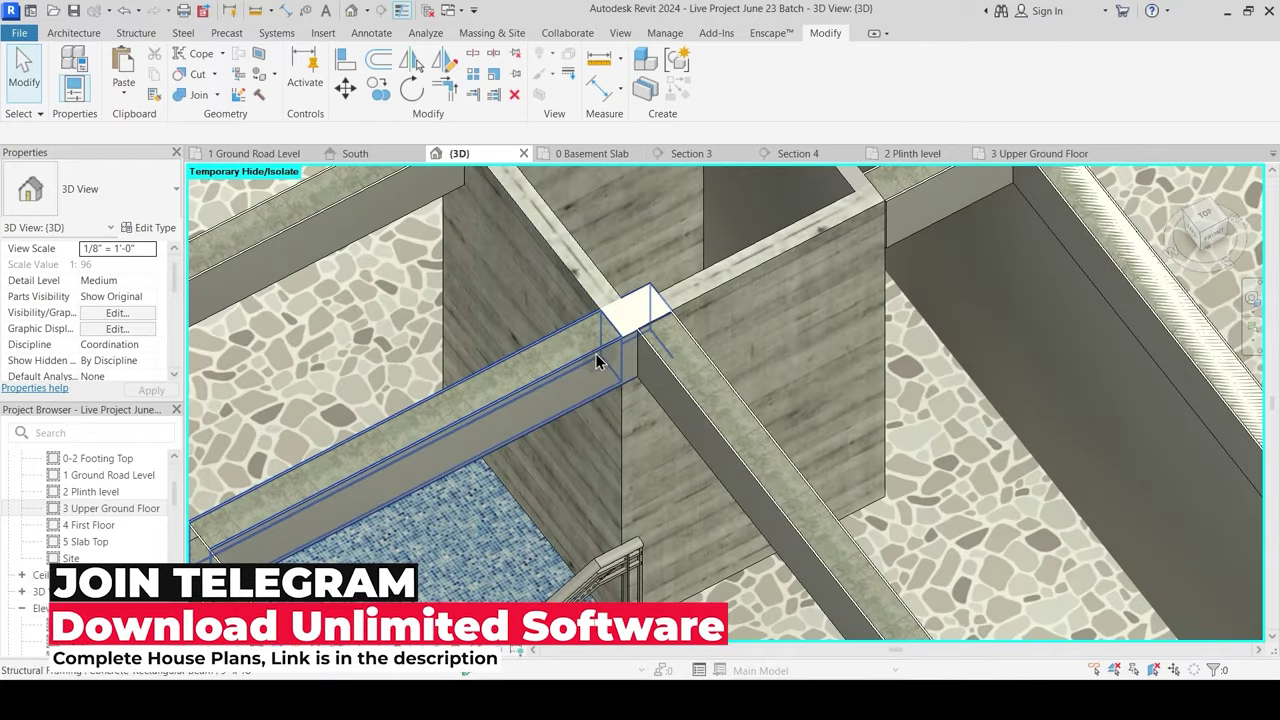
left_click(608, 357)
scroll(606, 360, "up", 4)
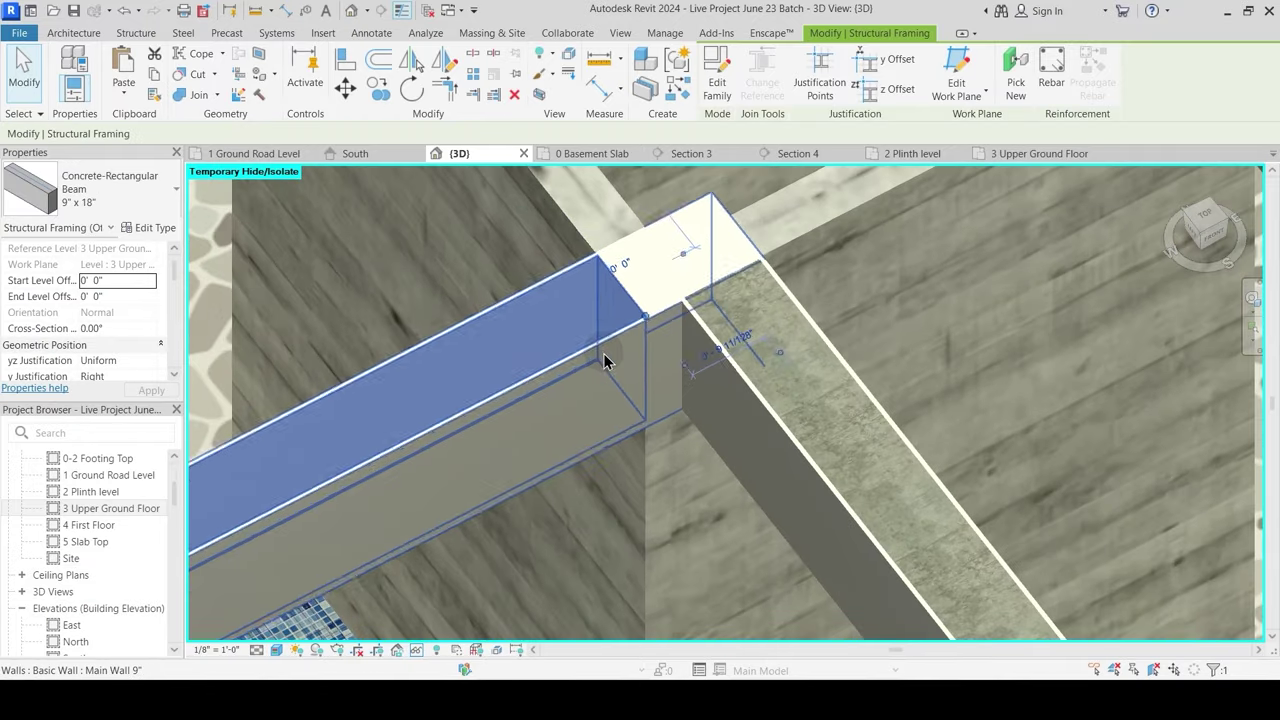
key("Escape")
Step: Hide the shear wall and 9-inch main walls to expose the wall-beam junction
left_click(664, 312)
key("Escape")
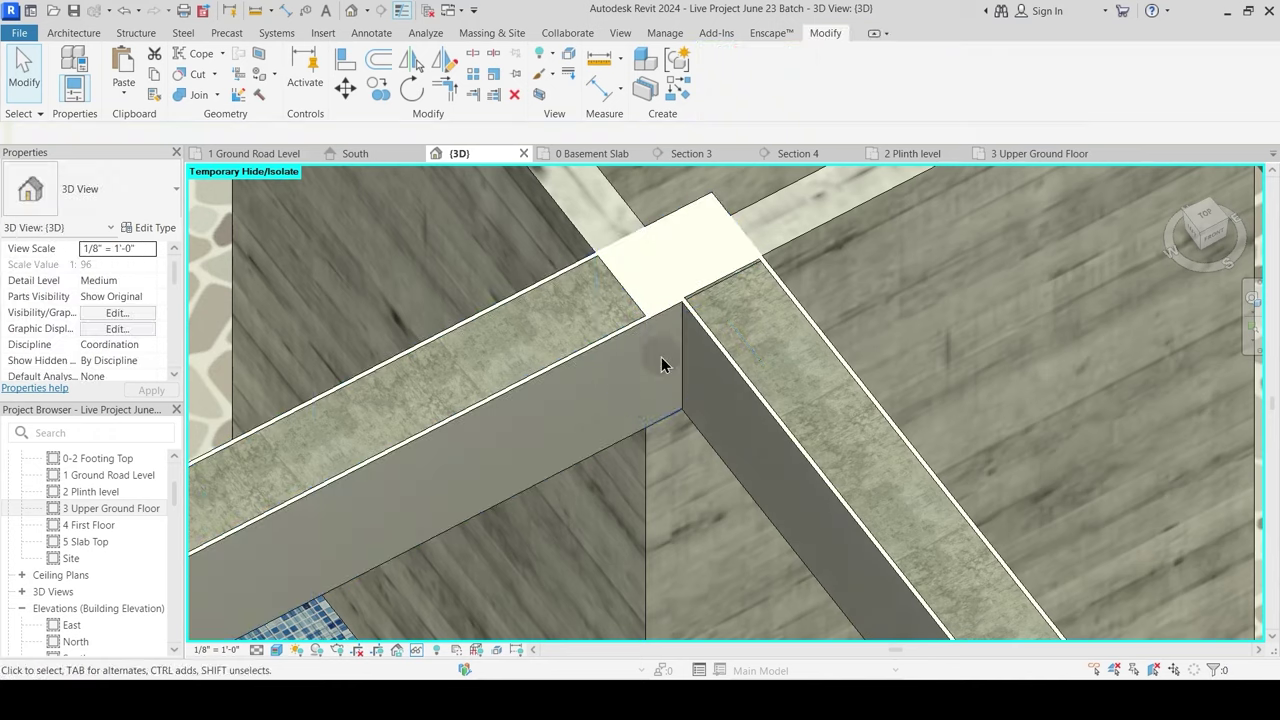
left_click(665, 421)
key("h")
key("h")
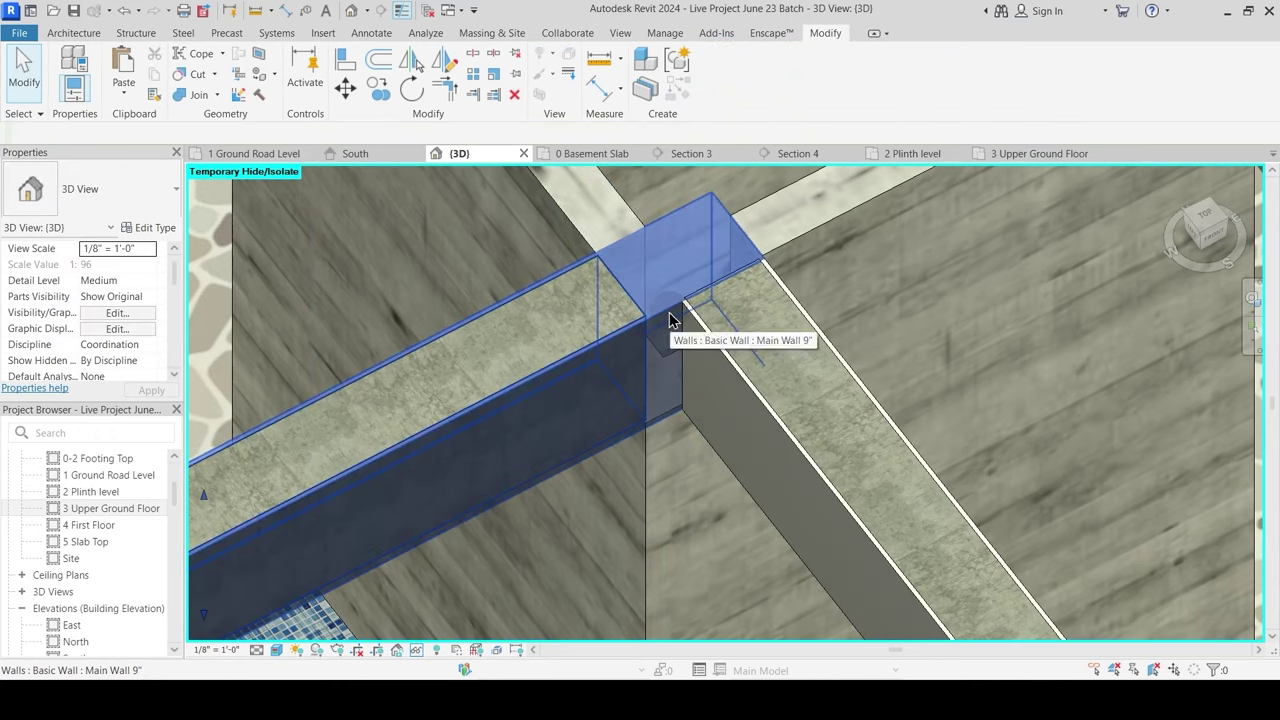
left_click(670, 330)
key("h")
key("h")
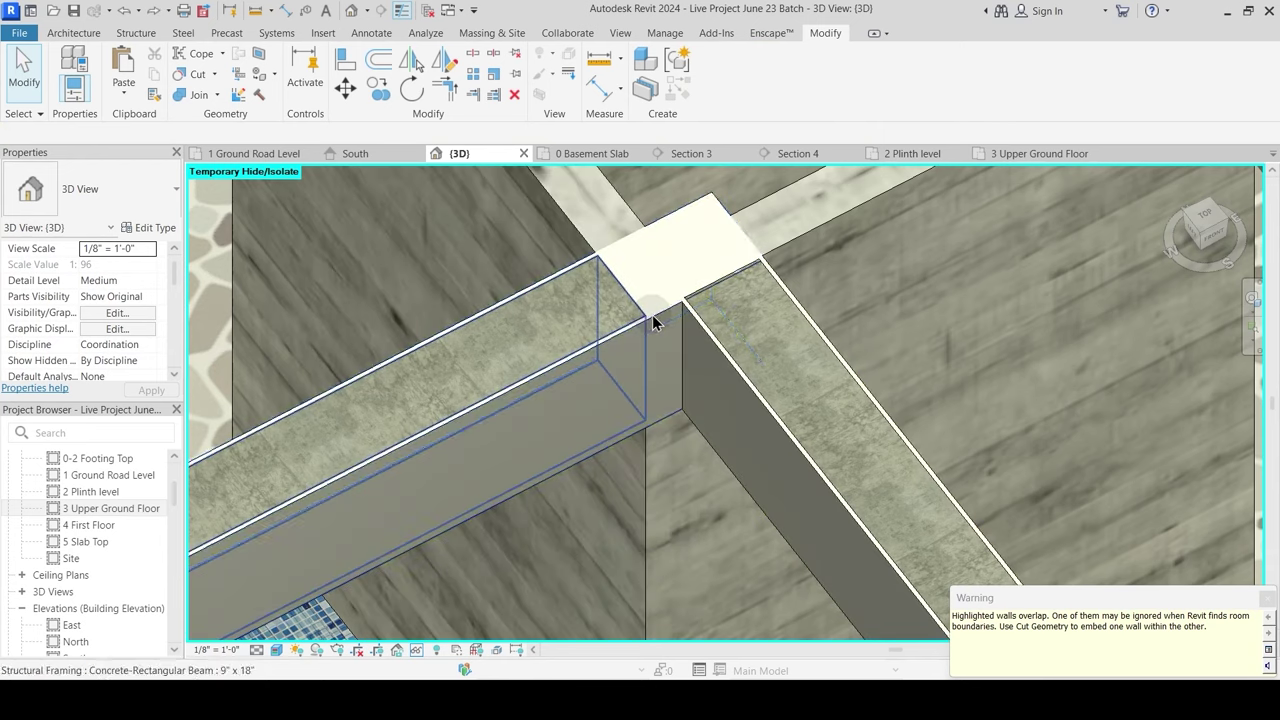
left_click(685, 222)
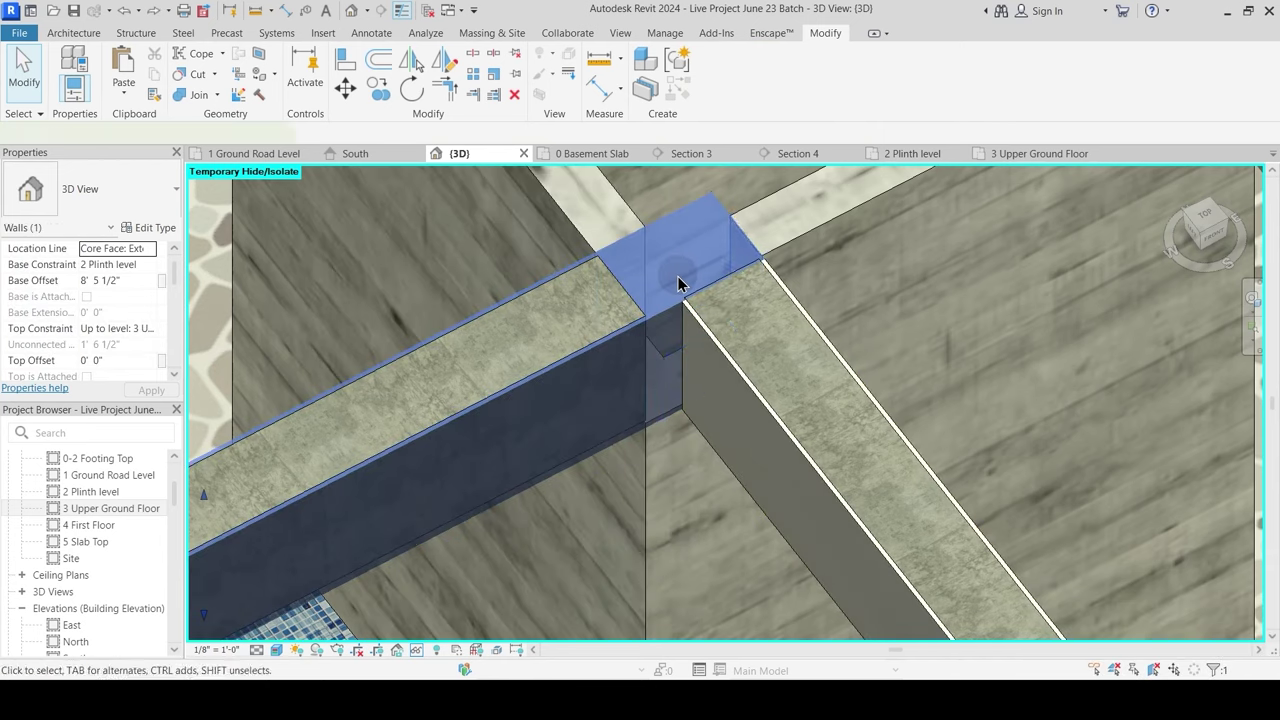
key("h")
key("h")
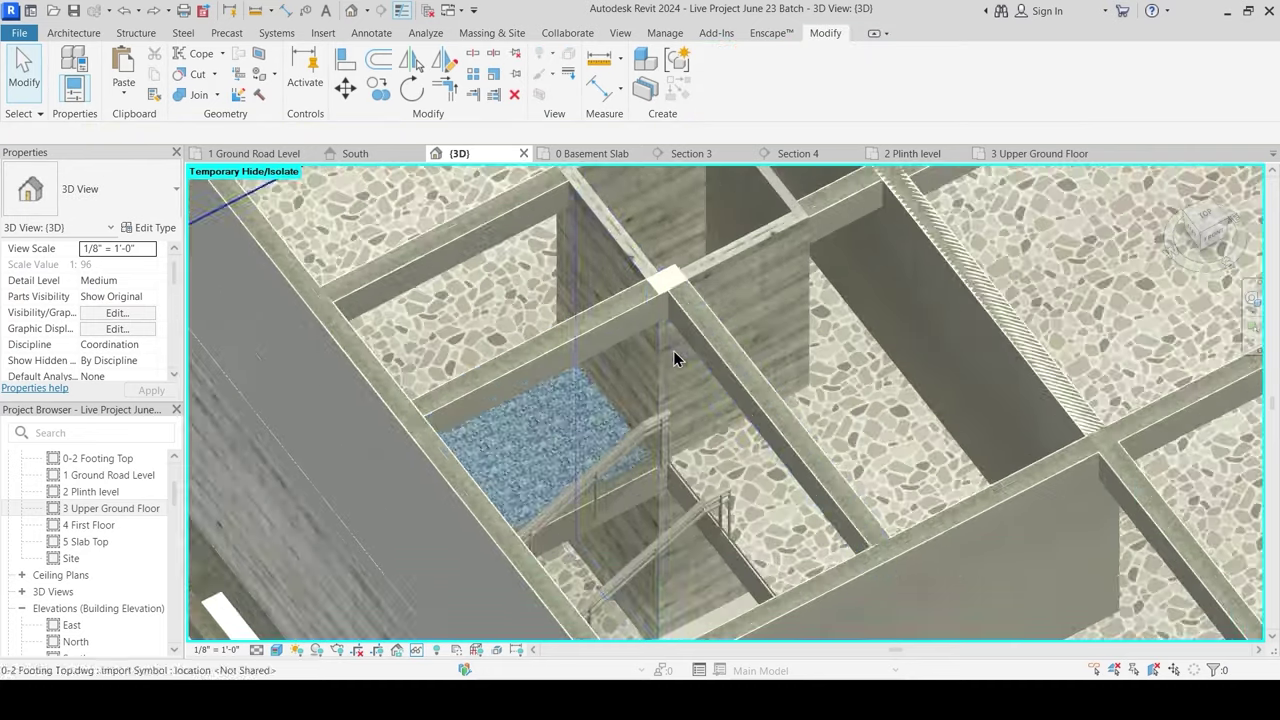
scroll(675, 359, "down", 3)
middle_click_drag(729, 406, 660, 372, "shift")
middle_click_drag(840, 371, 622, 323, "shift")
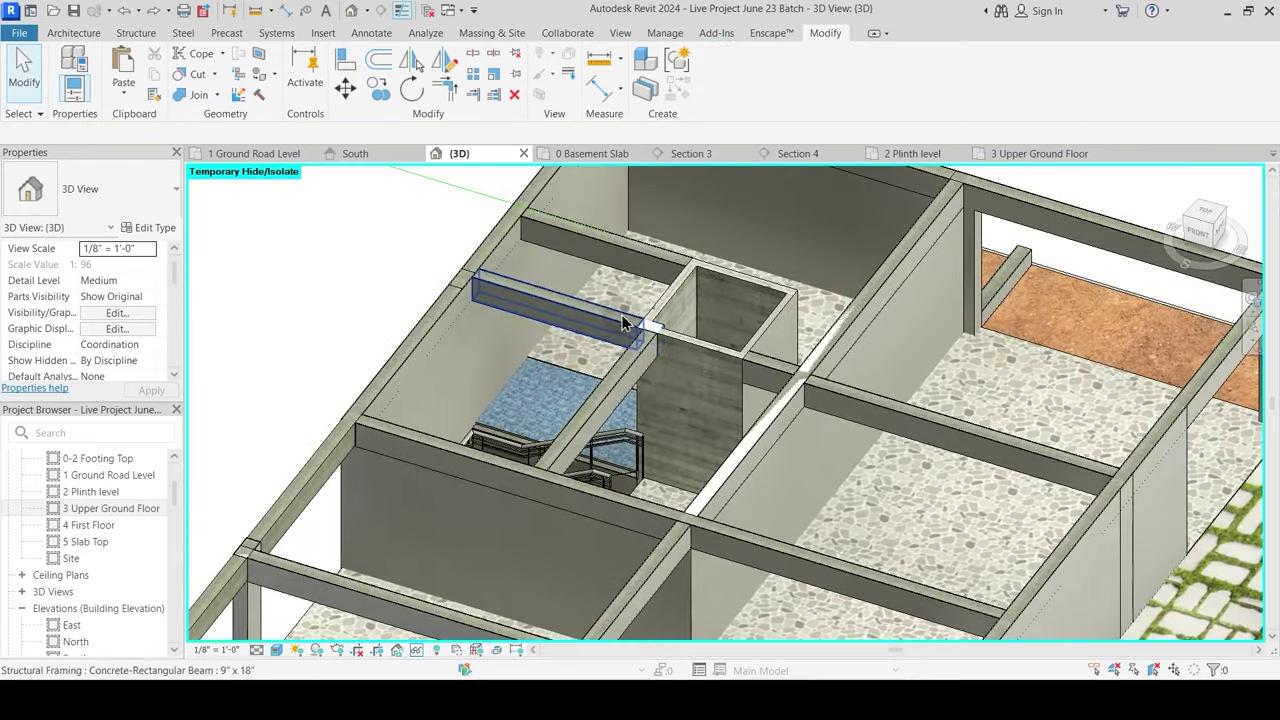
left_click(1015, 155)
scroll(862, 369, "down", 4)
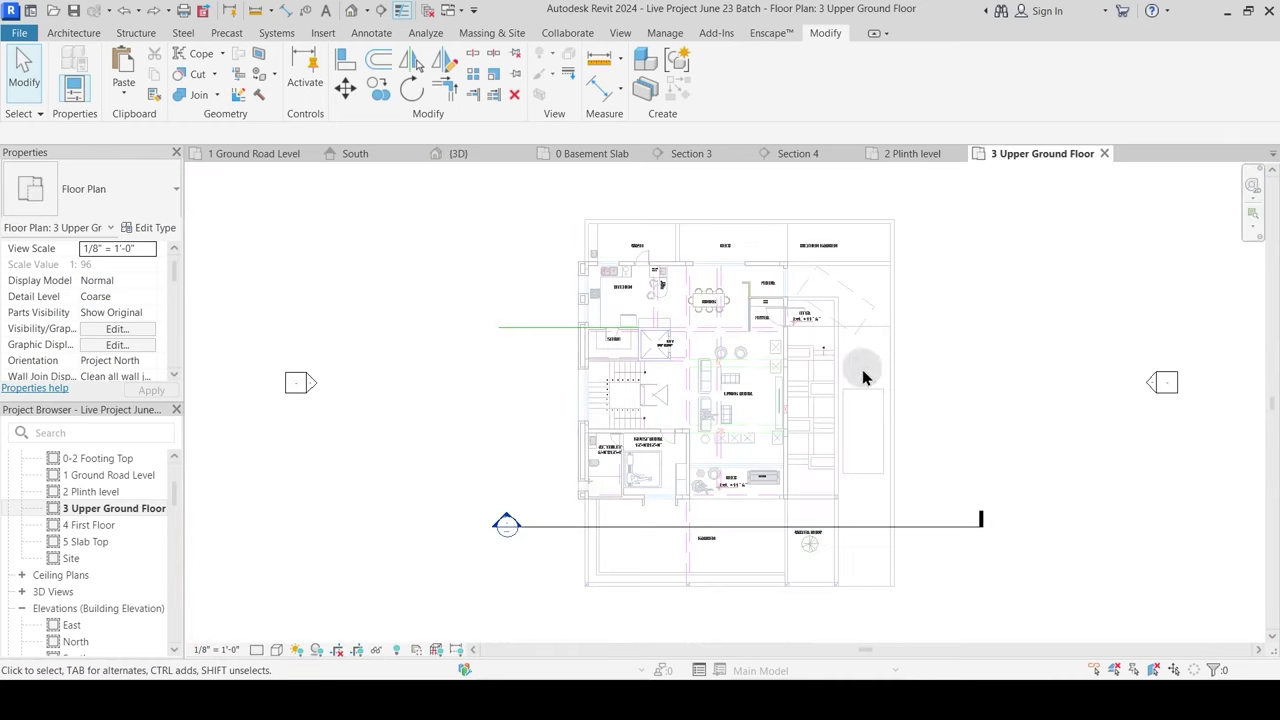
scroll(677, 374, "up", 5)
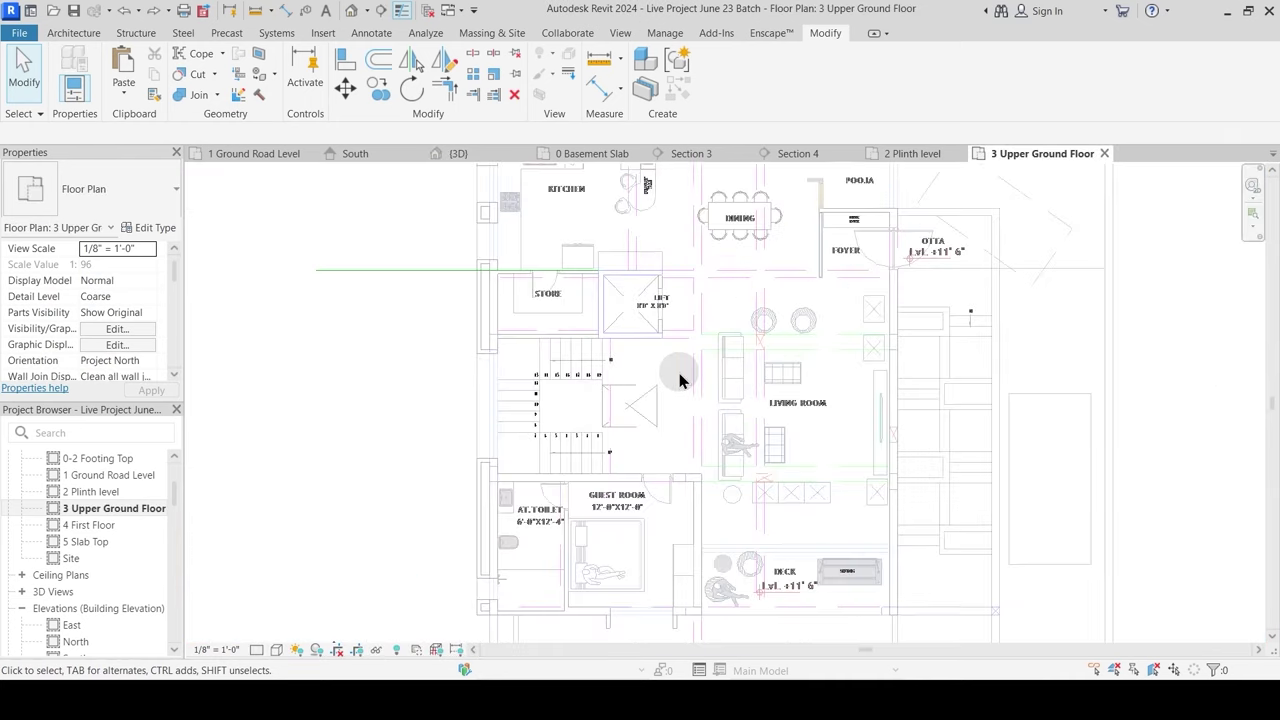
left_click(911, 154)
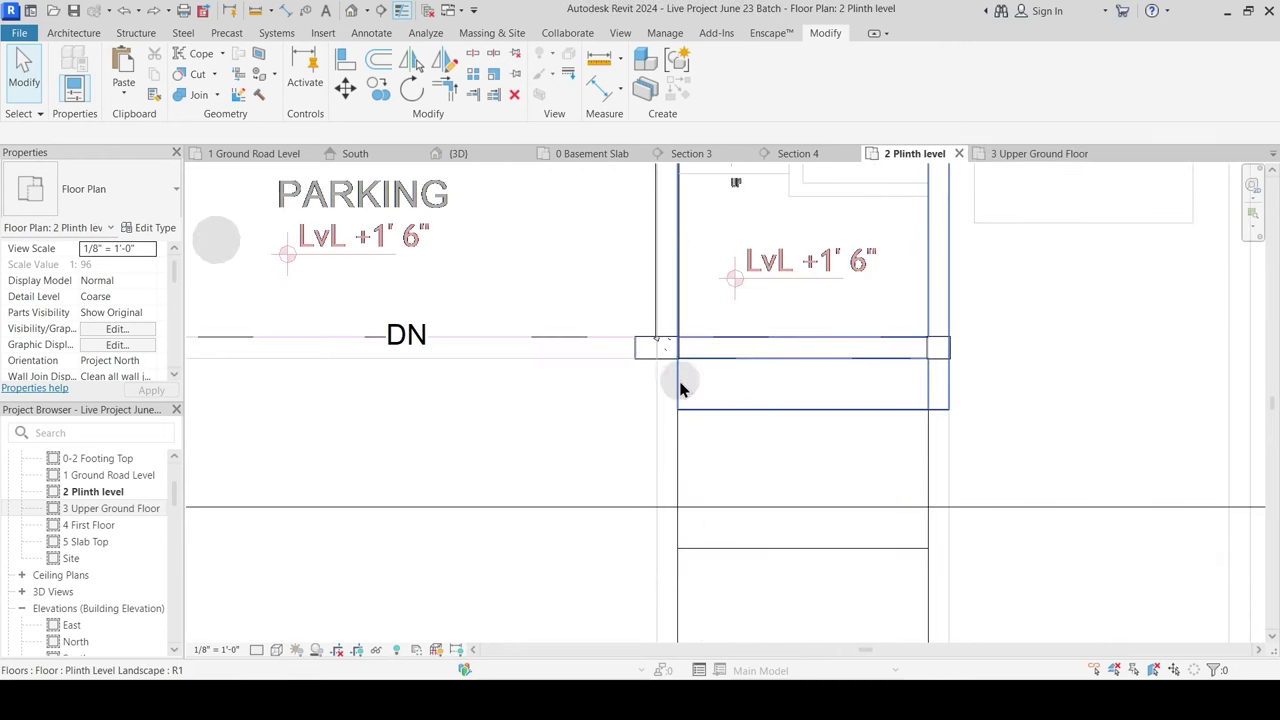
scroll(681, 384, "down", 3)
middle_click_drag(606, 410, 734, 596)
scroll(546, 286, "up", 5)
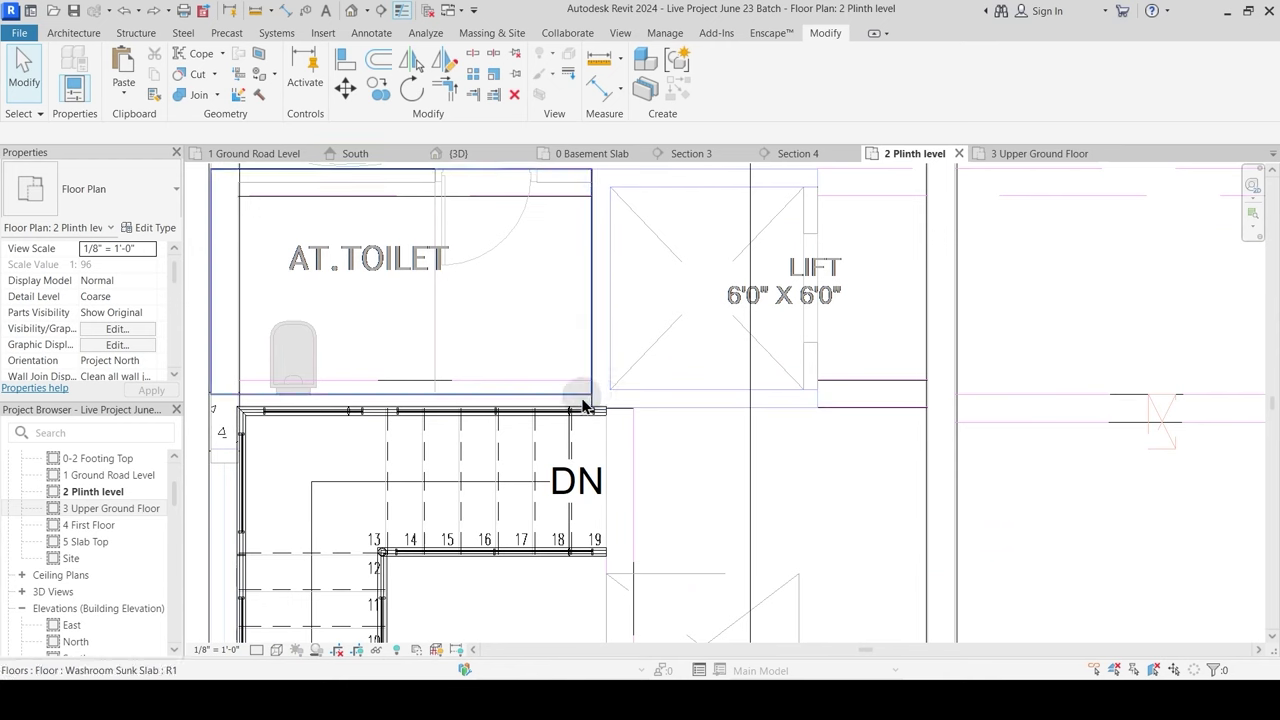
scroll(594, 401, "down", 2)
scroll(540, 328, "down", 2)
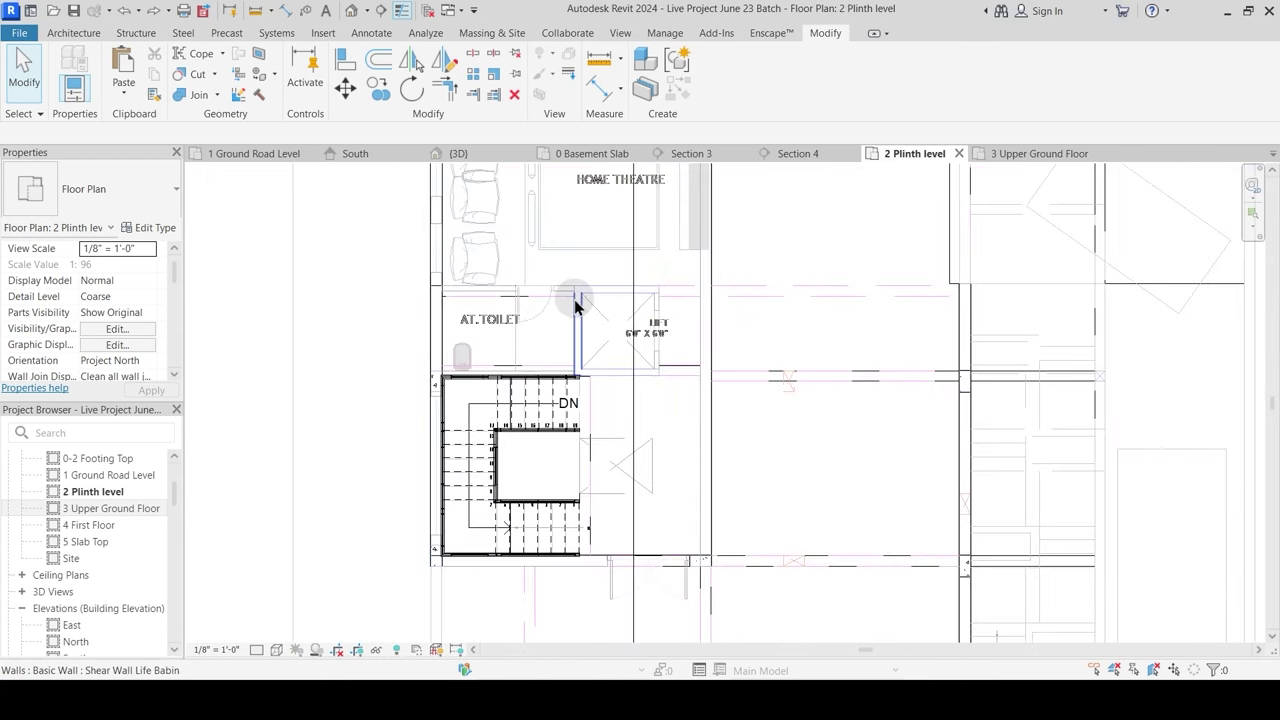
scroll(585, 300, "down", 2)
left_click(1000, 154)
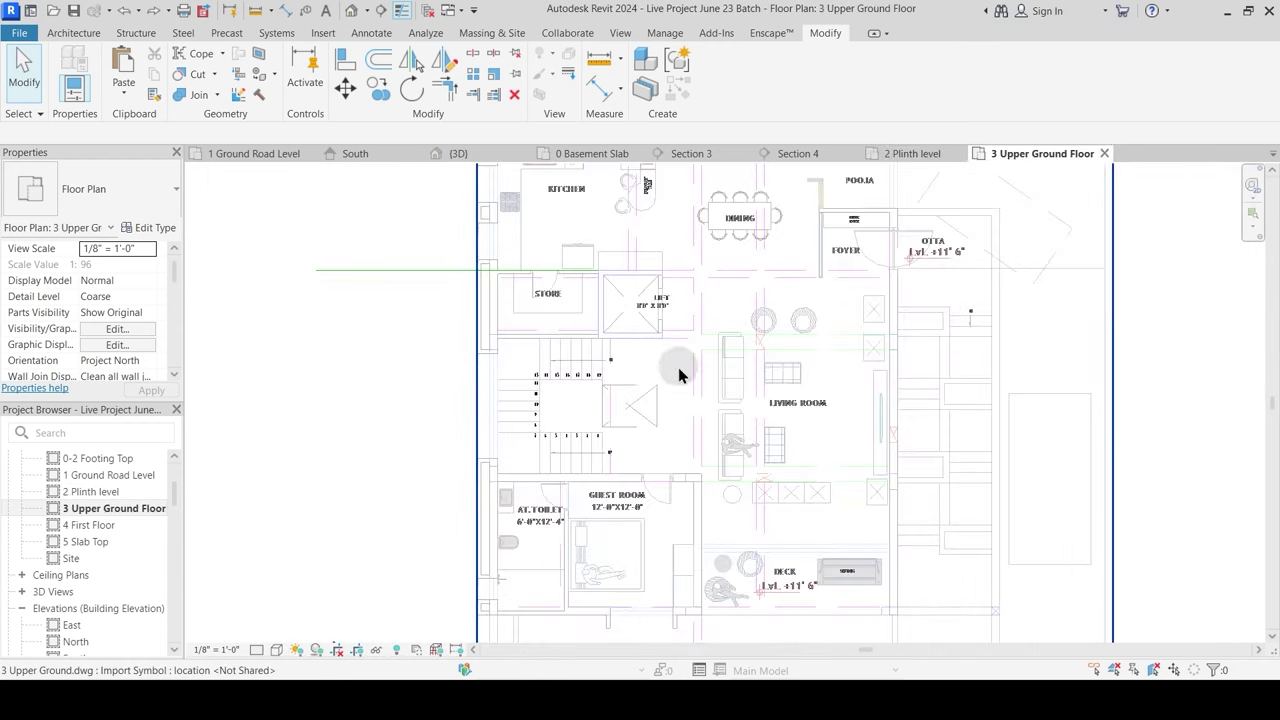
left_click(512, 153)
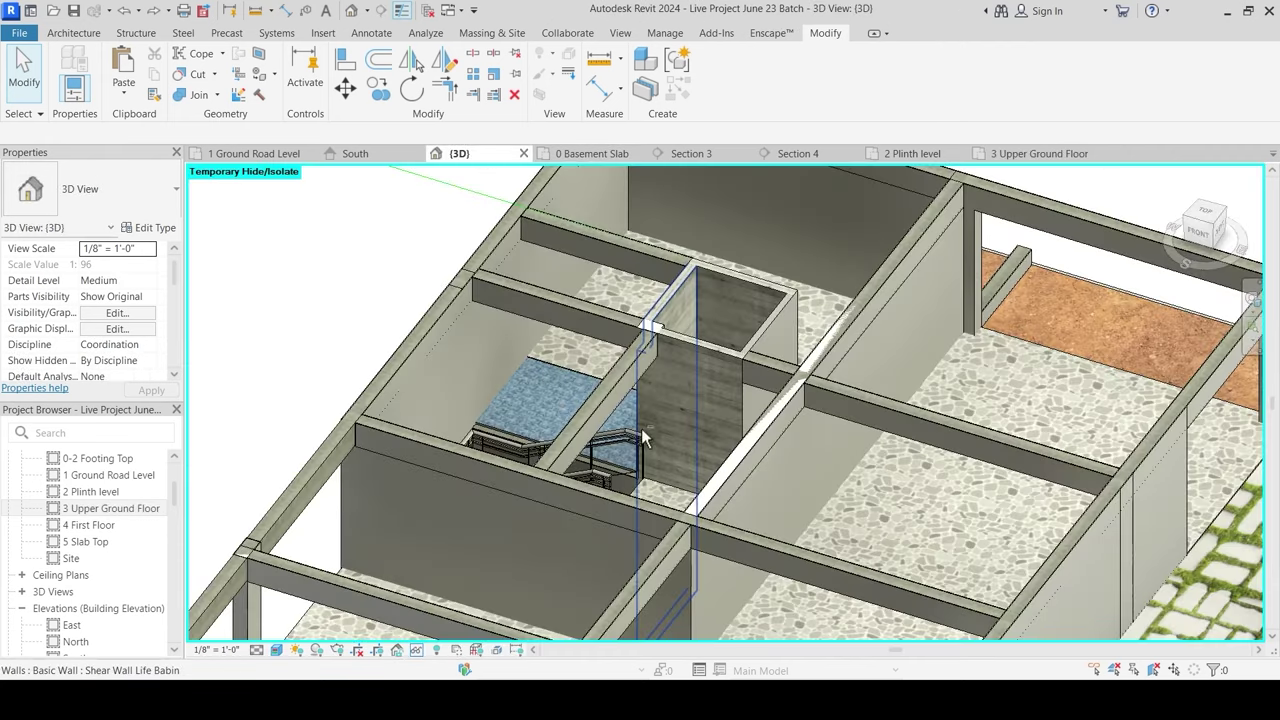
Step: Check the wall under the beam and the upper wall in the 3D view
scroll(651, 337, "up", 6)
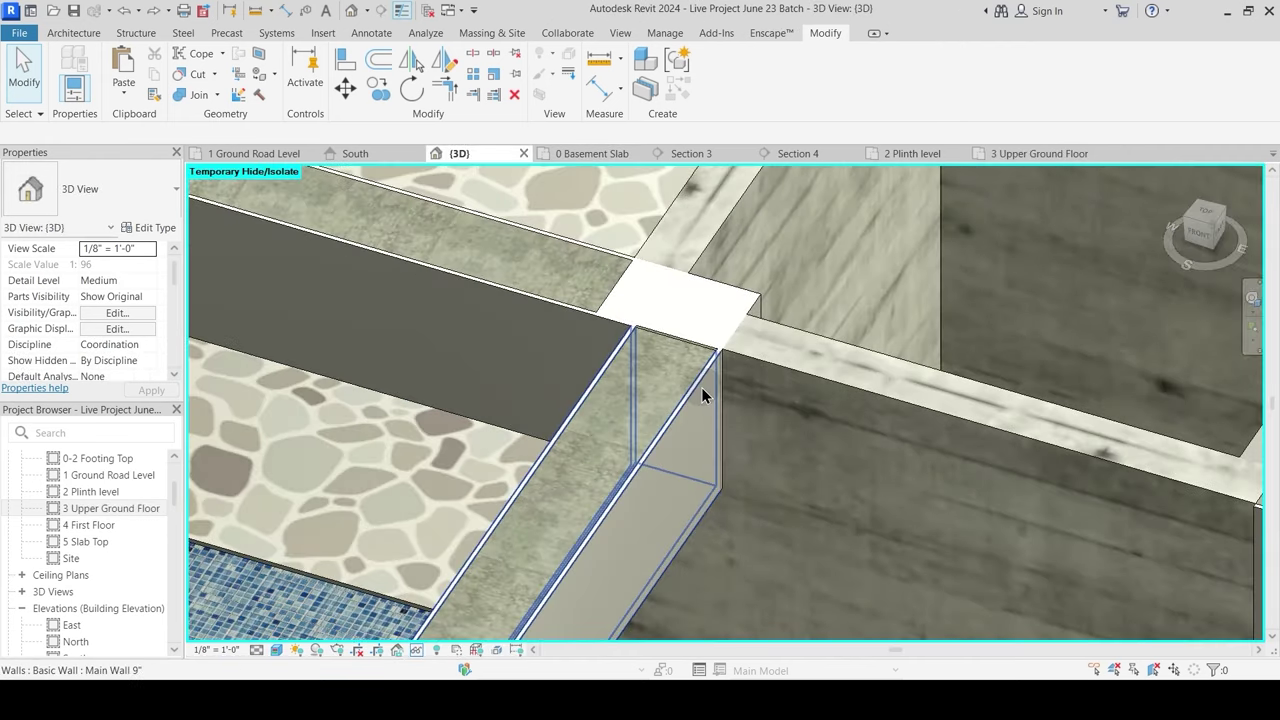
left_click(701, 387)
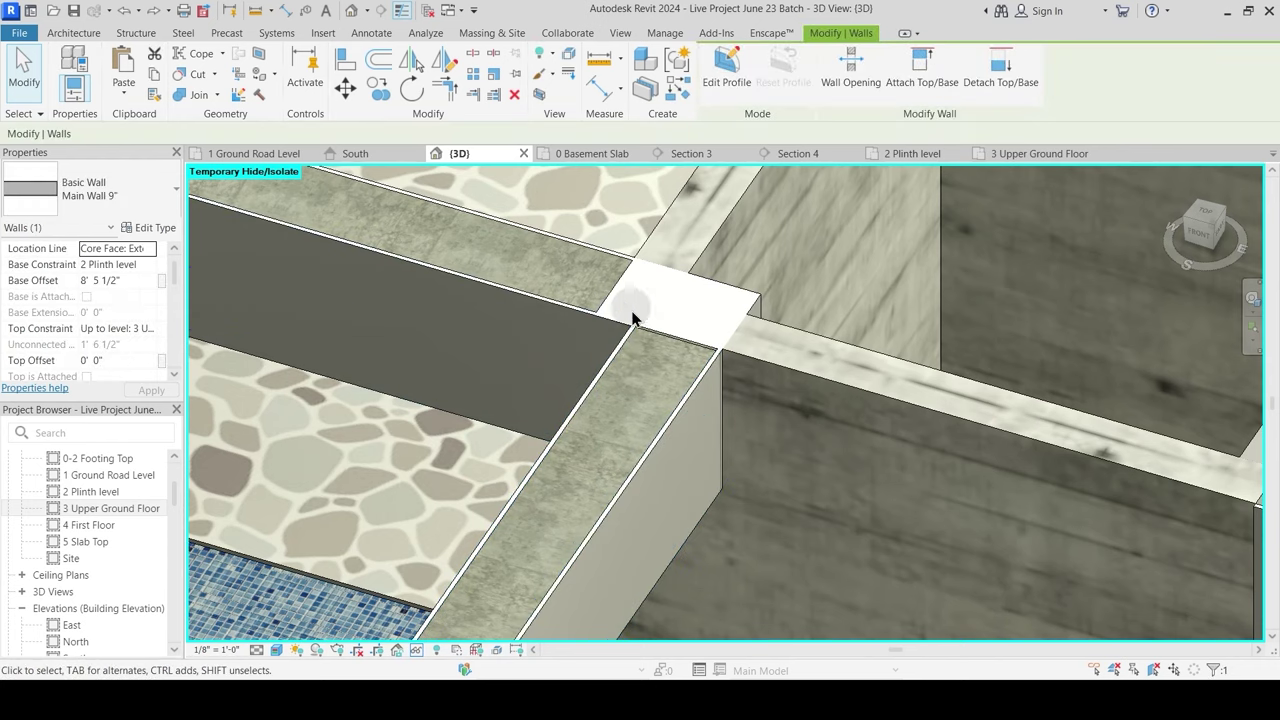
key("Escape")
left_click(596, 253)
middle_click_drag(700, 351, 667, 381, "shift")
key("Escape")
Step: Expand the Ceiling Plans node in the Project Browser
scroll(666, 371, "down", 5)
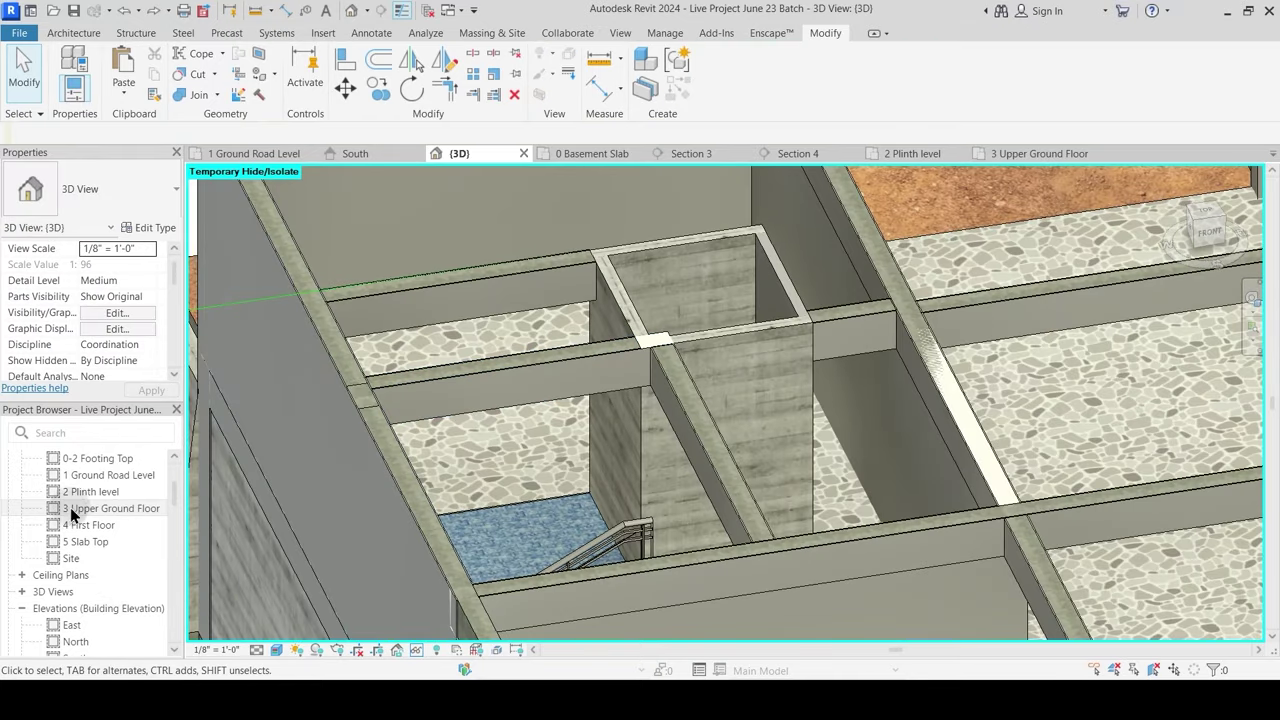
scroll(101, 514, "down", 2)
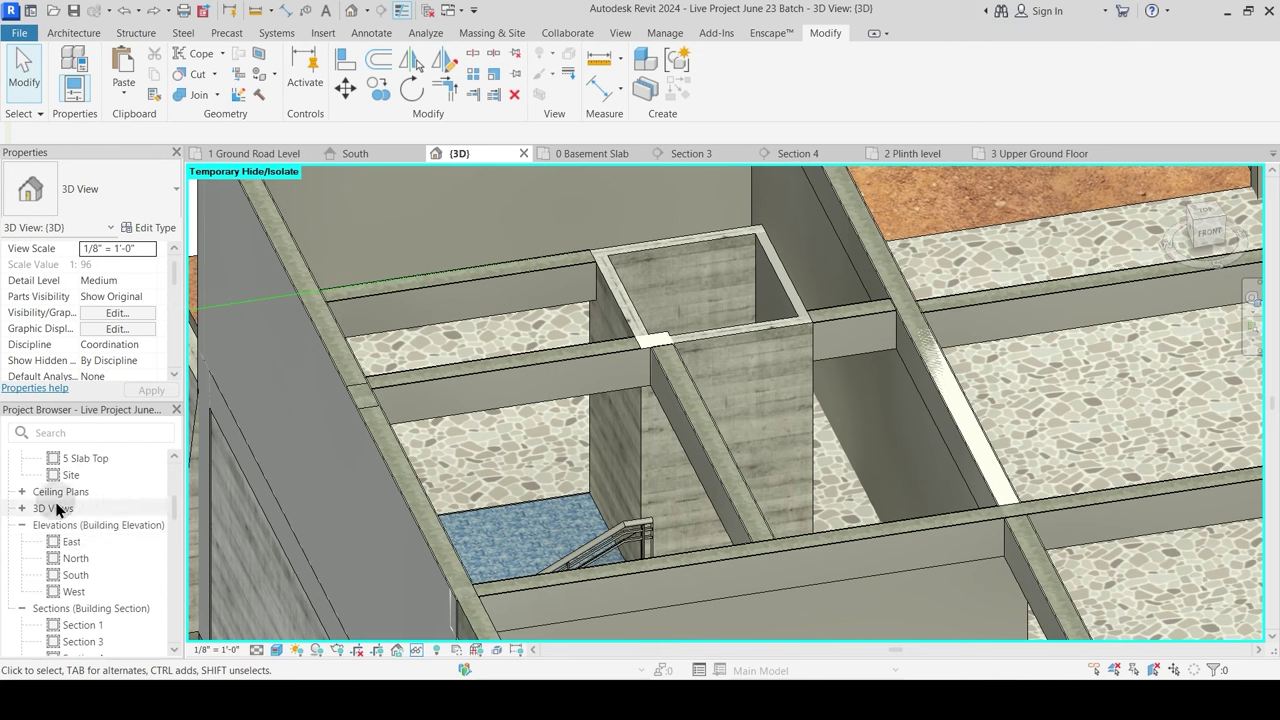
left_click(22, 492)
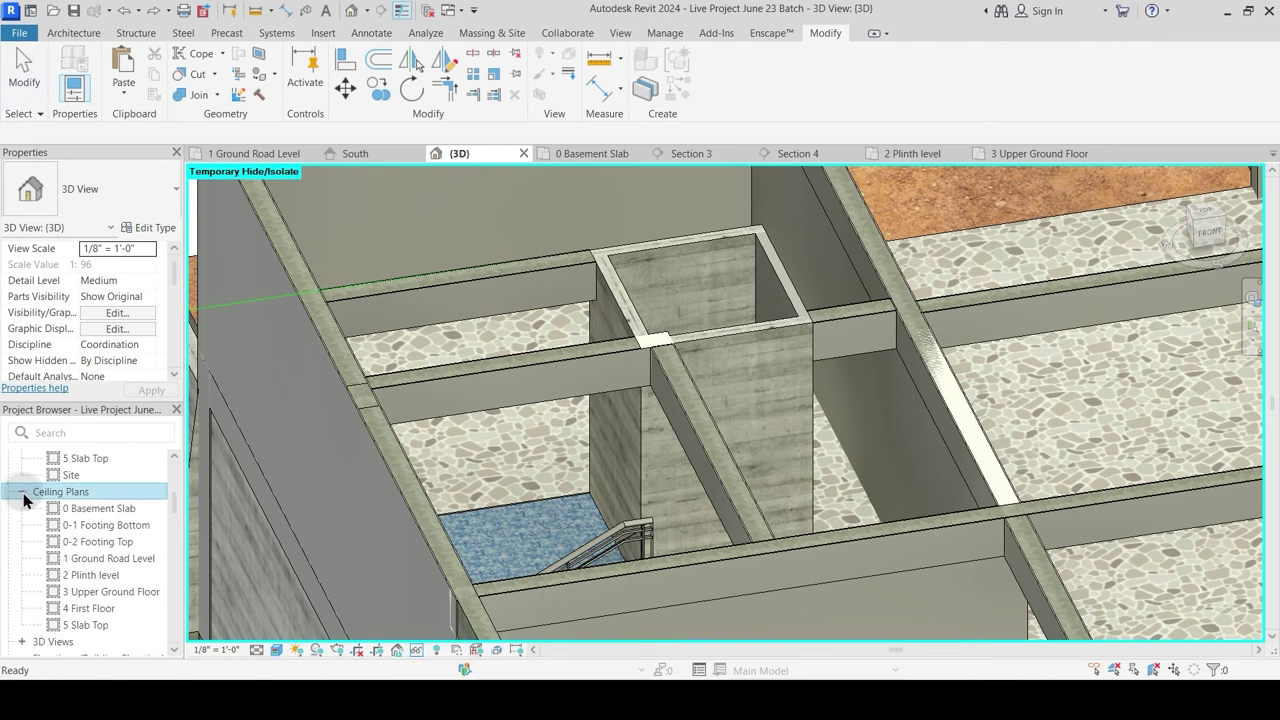
Step: On the 2 Plinth level ceiling plan, extend the horizontal wall to the vertical wall's face
double_click(100, 576)
scroll(655, 395, "up", 3)
scroll(655, 395, "up", 2)
left_click(585, 376)
scroll(751, 354, "up", 4)
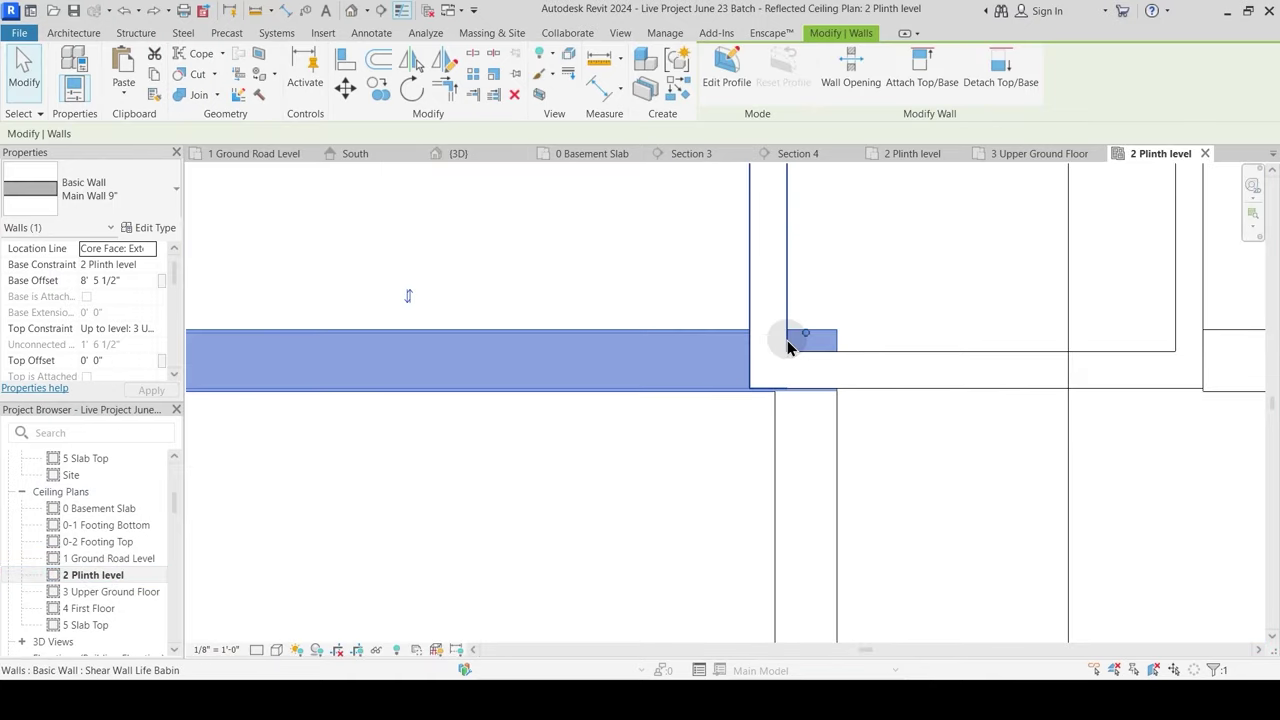
scroll(787, 340, "up", 3)
left_click_drag(823, 329, 723, 327)
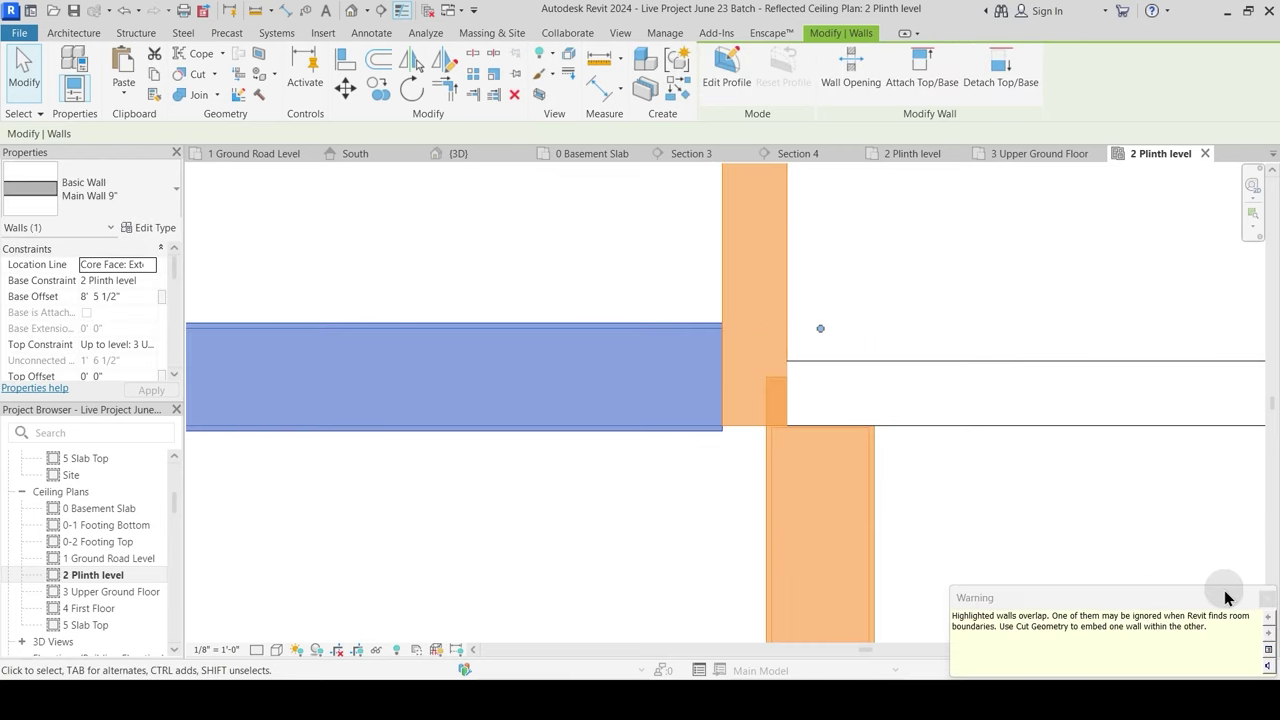
left_click(1267, 598)
left_click(809, 471)
Step: Check the adjusted wall junction at an angle in the 3D view
scroll(680, 447, "down", 3)
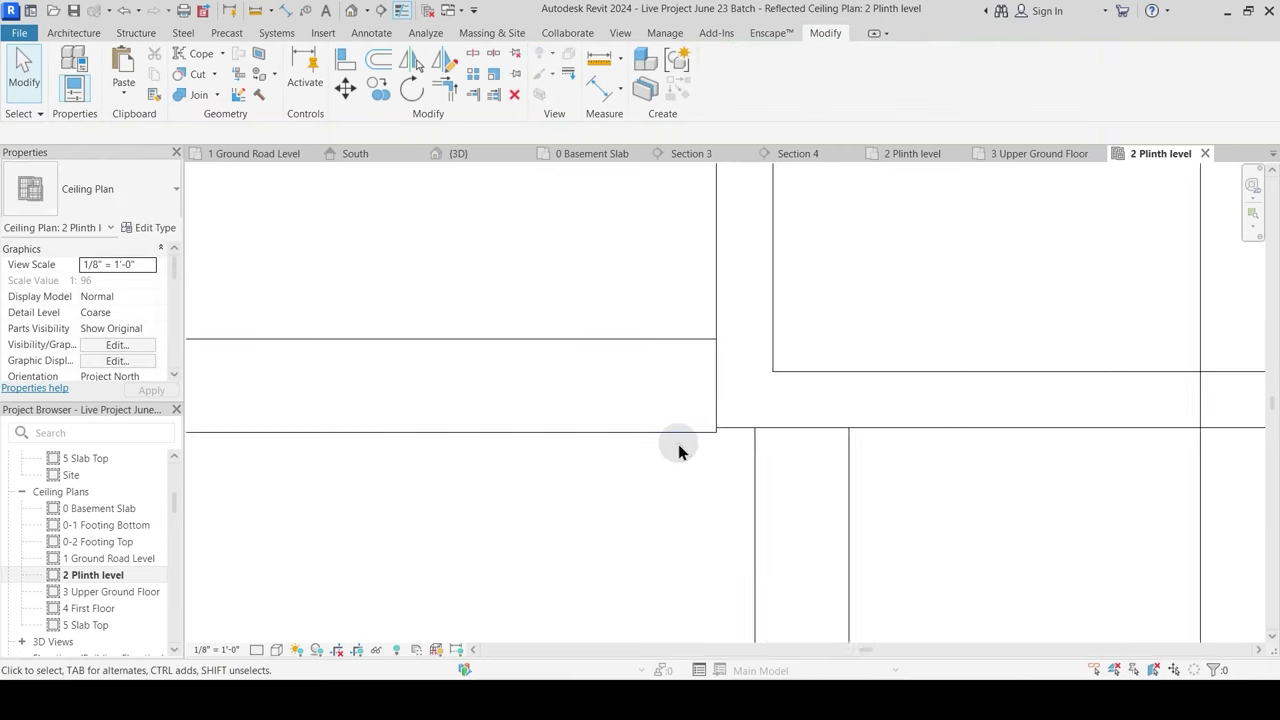
left_click(462, 154)
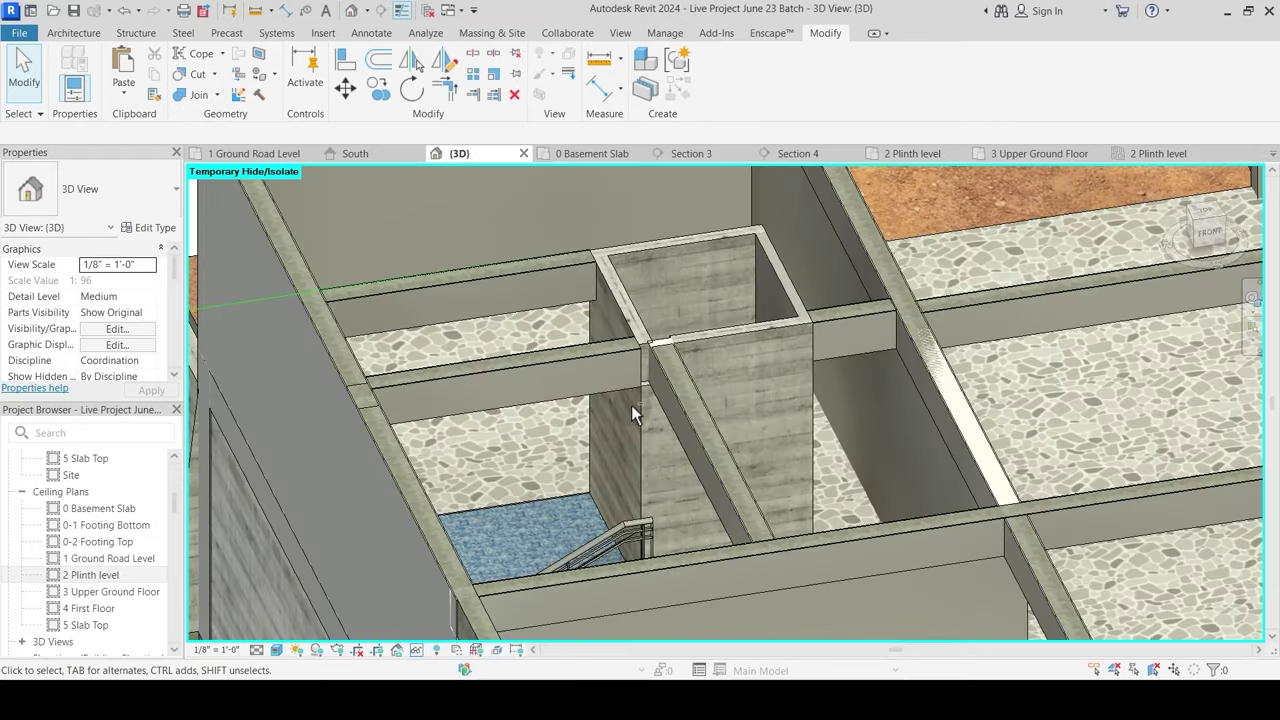
scroll(630, 395, "up", 4)
scroll(600, 420, "up", 4)
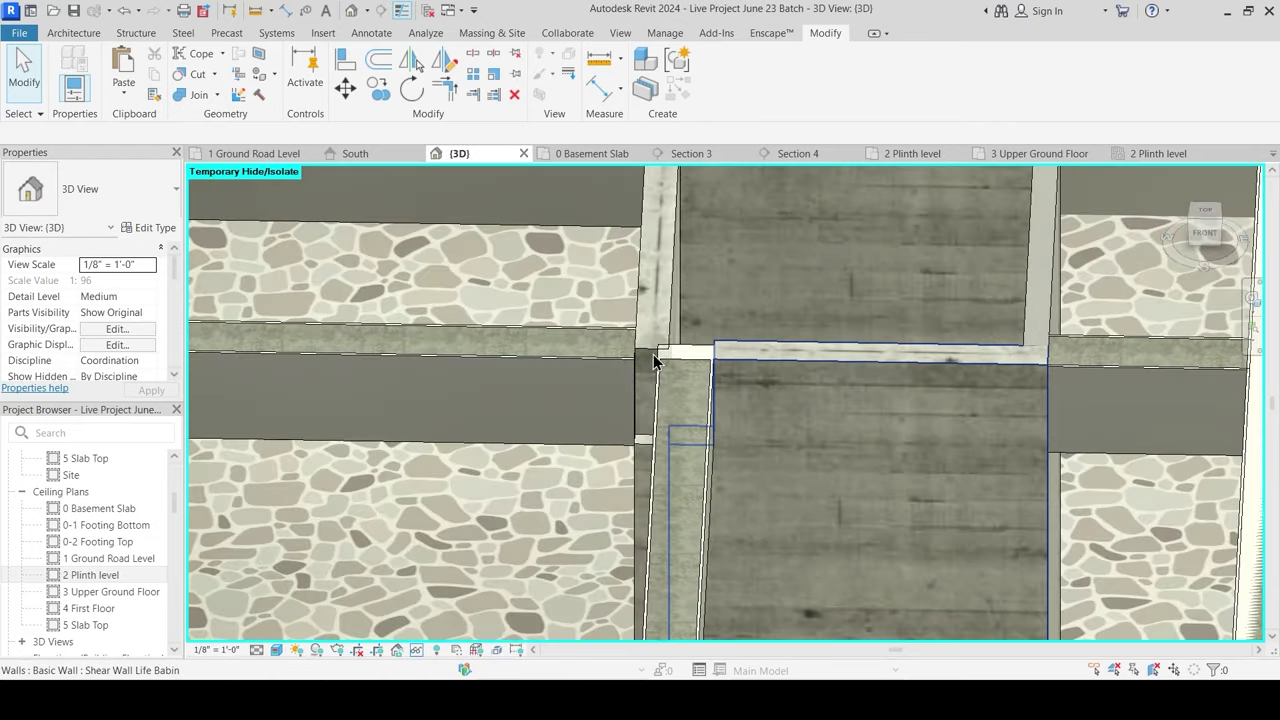
middle_click_drag(672, 440, 722, 372, "shift")
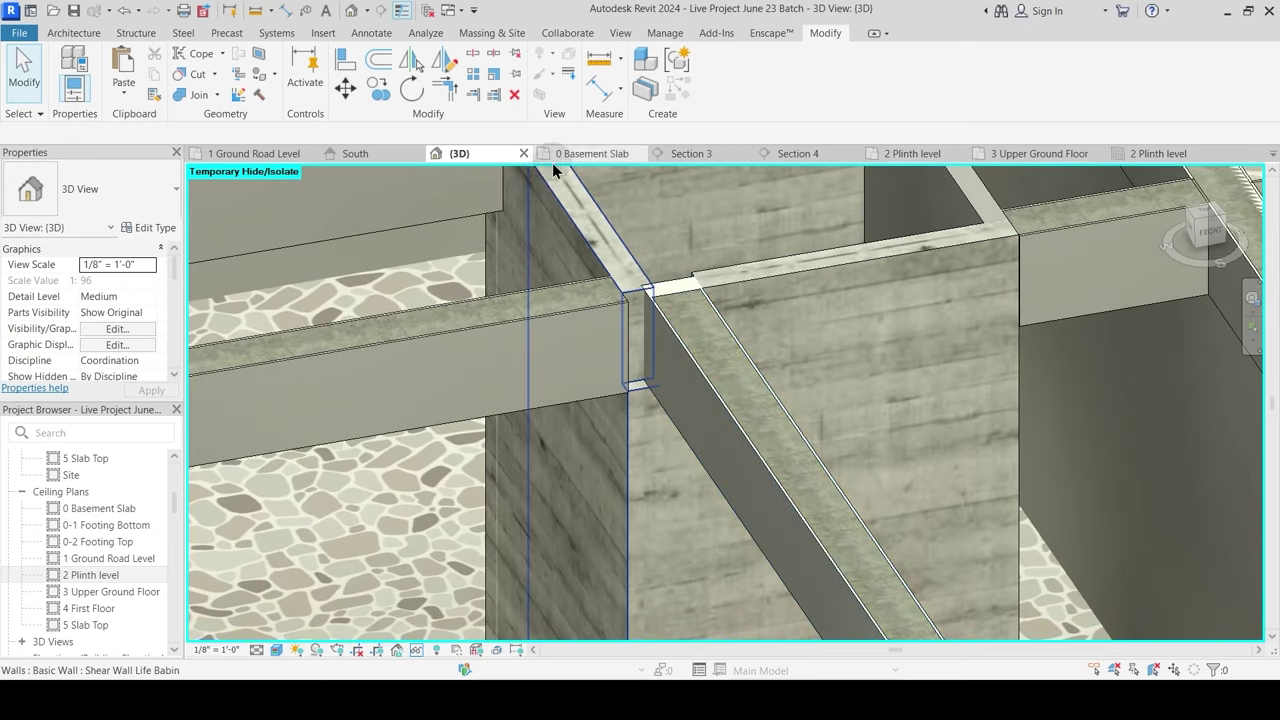
Step: Back on the ceiling plan, pull the vertical wall's end onto the horizontal wall
left_click(1145, 154)
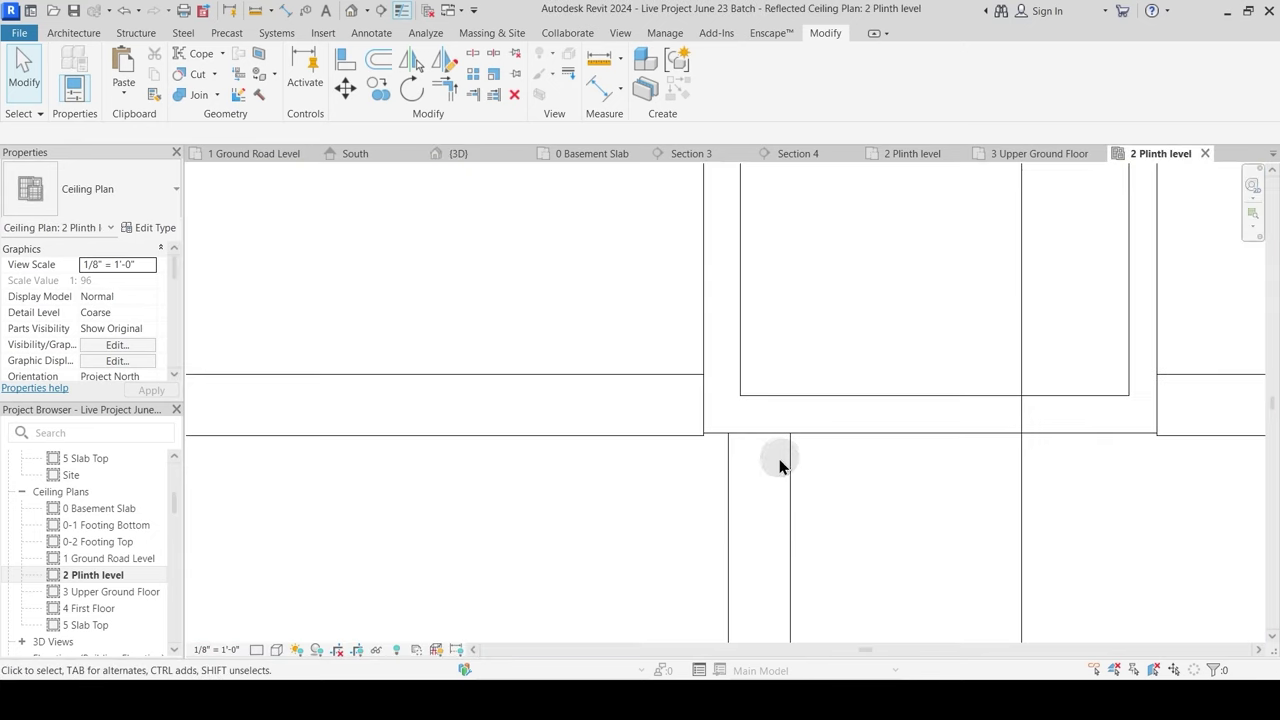
left_click(757, 471)
scroll(736, 416, "up", 2)
left_click_drag(814, 402, 812, 443)
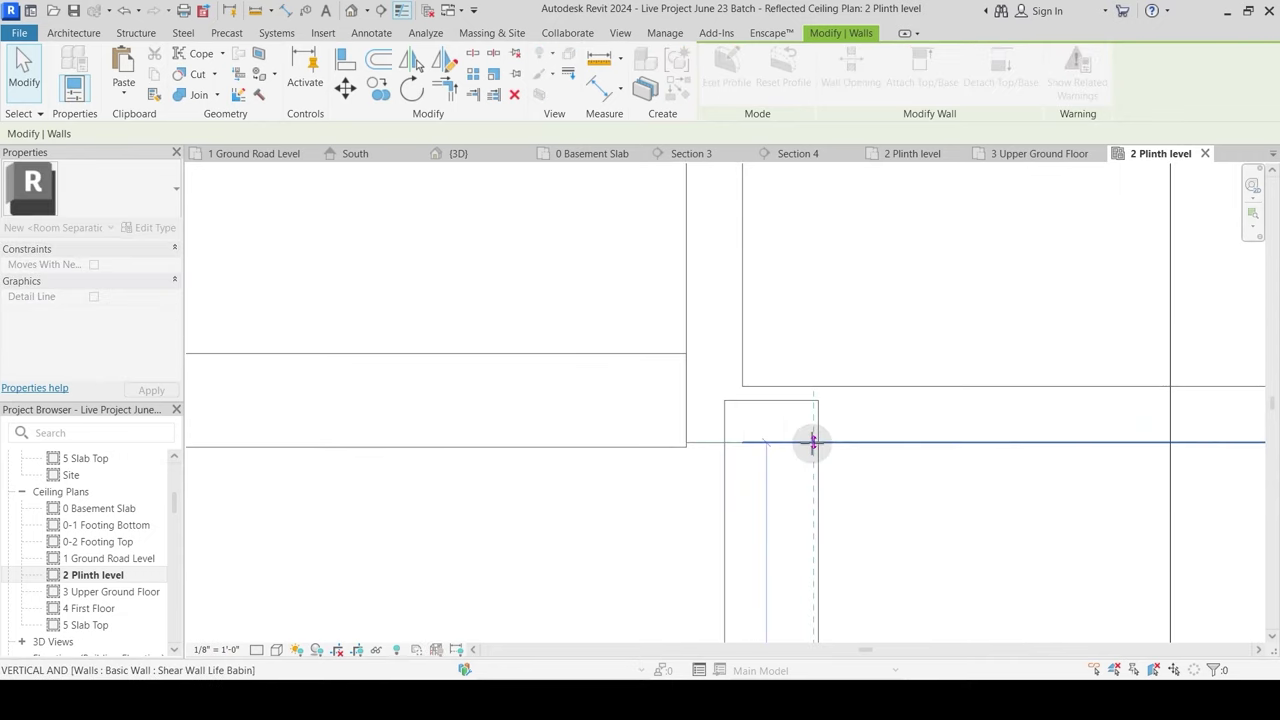
key("Escape")
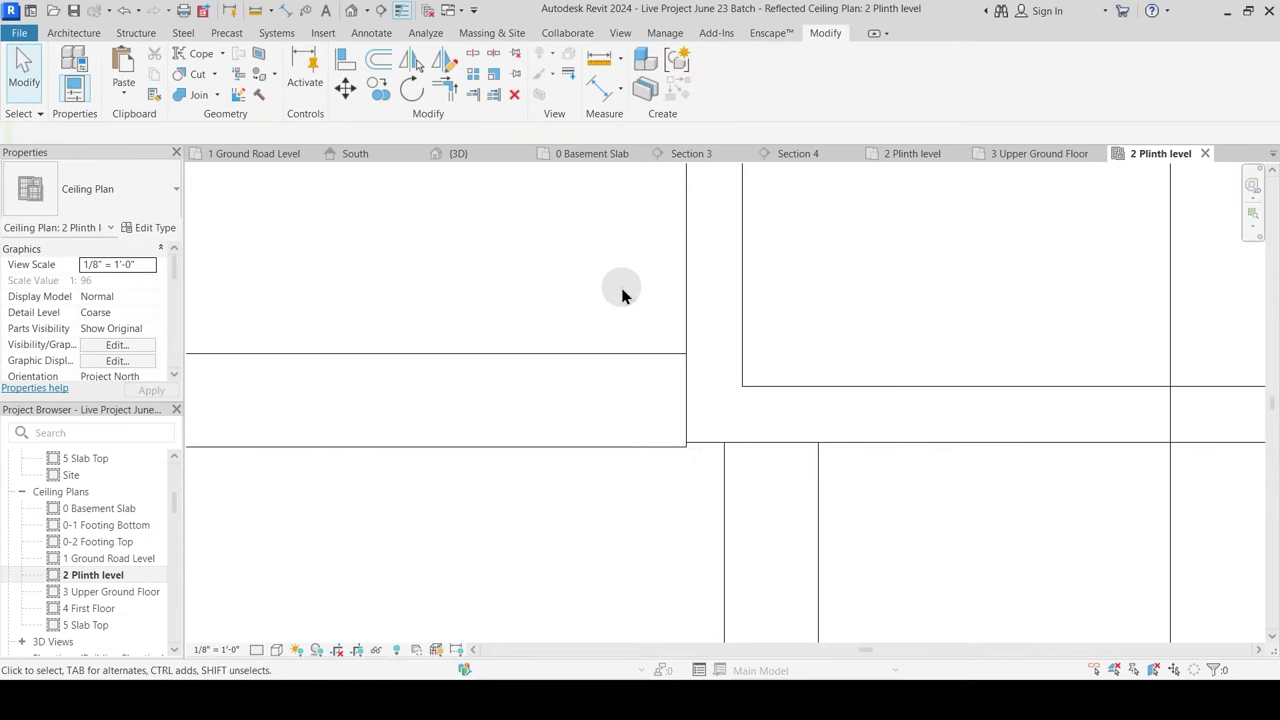
Step: Orbit the 3D model to confirm the fixed junction beside the beams
left_click(496, 155)
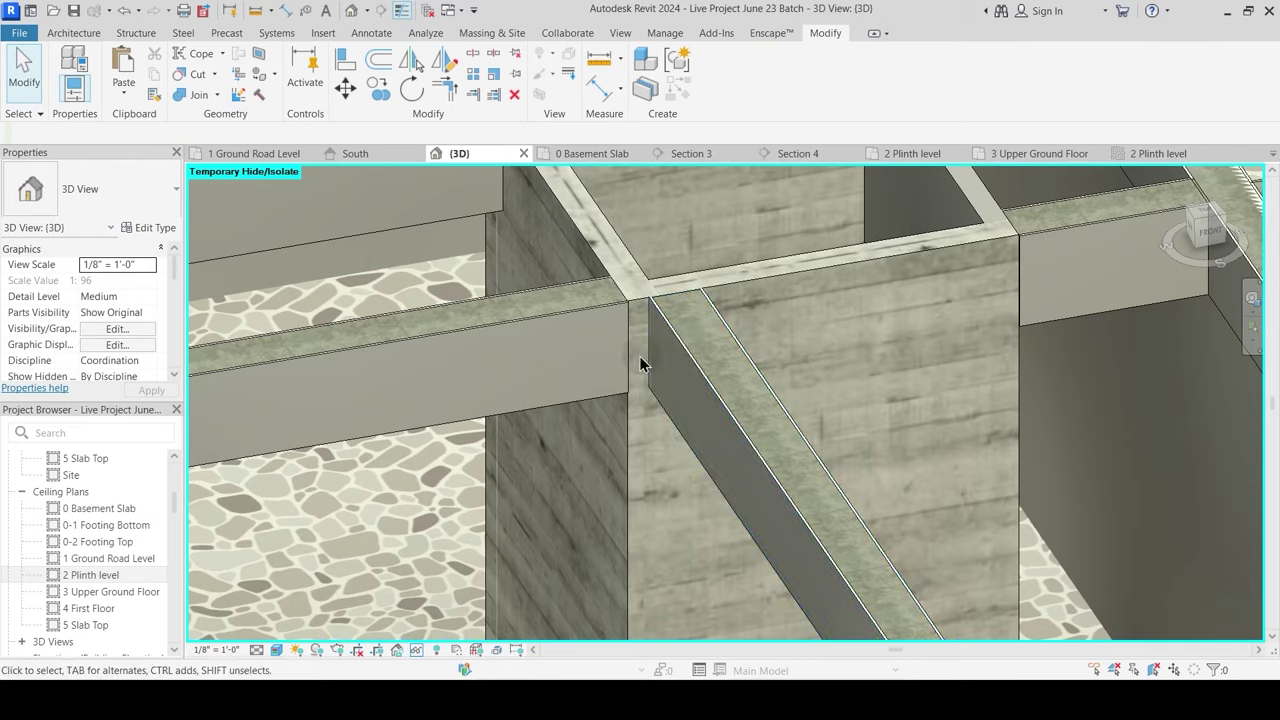
middle_click_drag(646, 366, 650, 460, "shift")
scroll(650, 458, "down", 3)
middle_click_drag(808, 450, 659, 443, "shift")
scroll(700, 462, "down", 2)
middle_click_drag(709, 485, 700, 460, "shift")
scroll(700, 400, "up", 5)
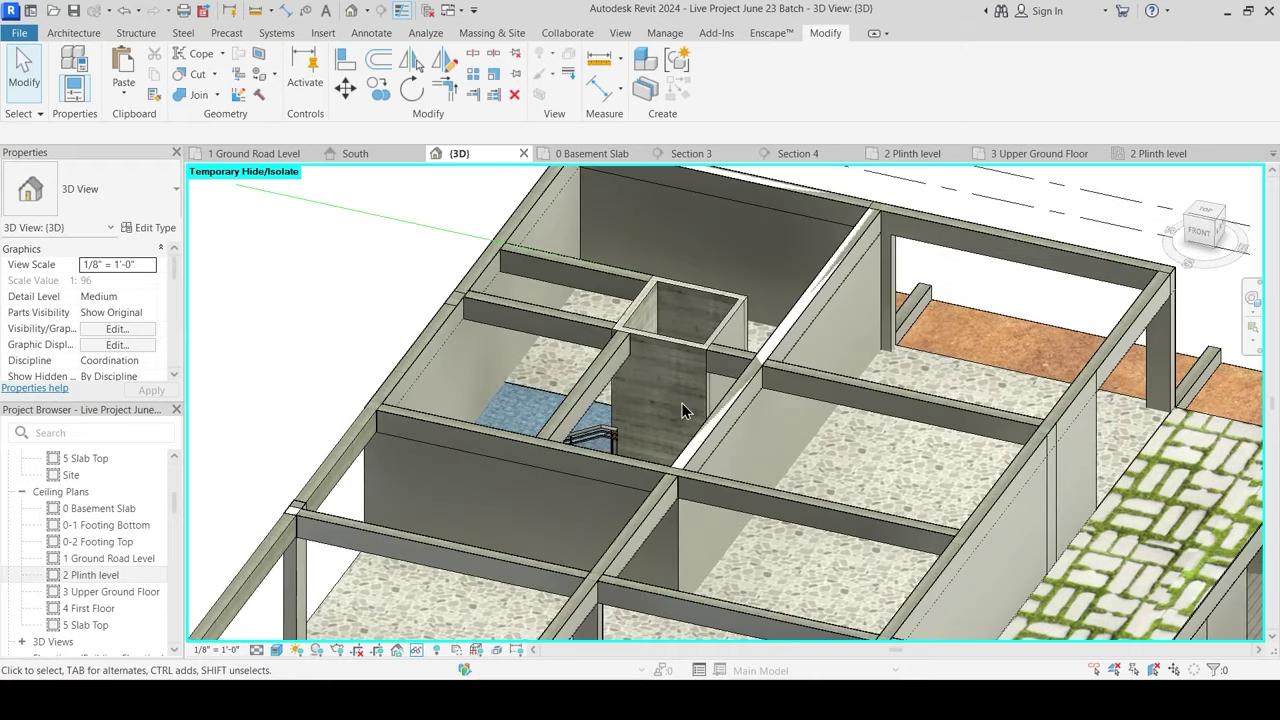
Step: Join the upper concrete beam with the adjacent beam at the front of the model
left_click(205, 98)
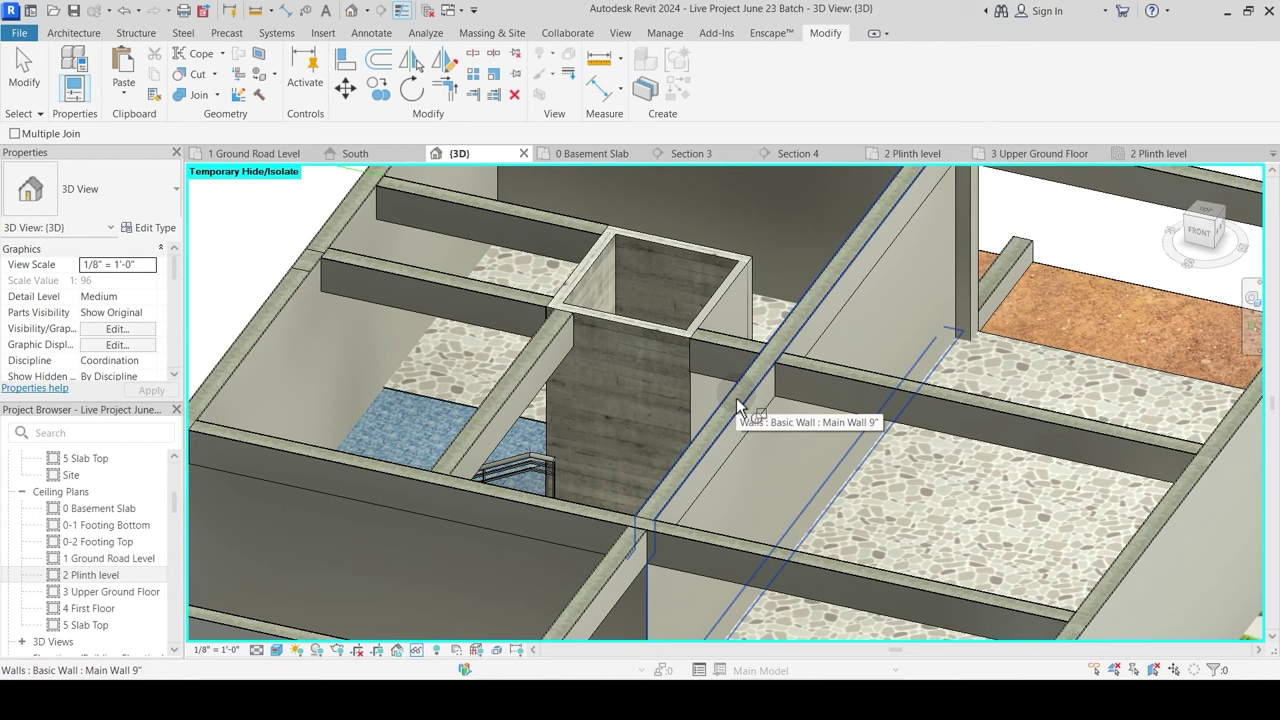
left_click(736, 398)
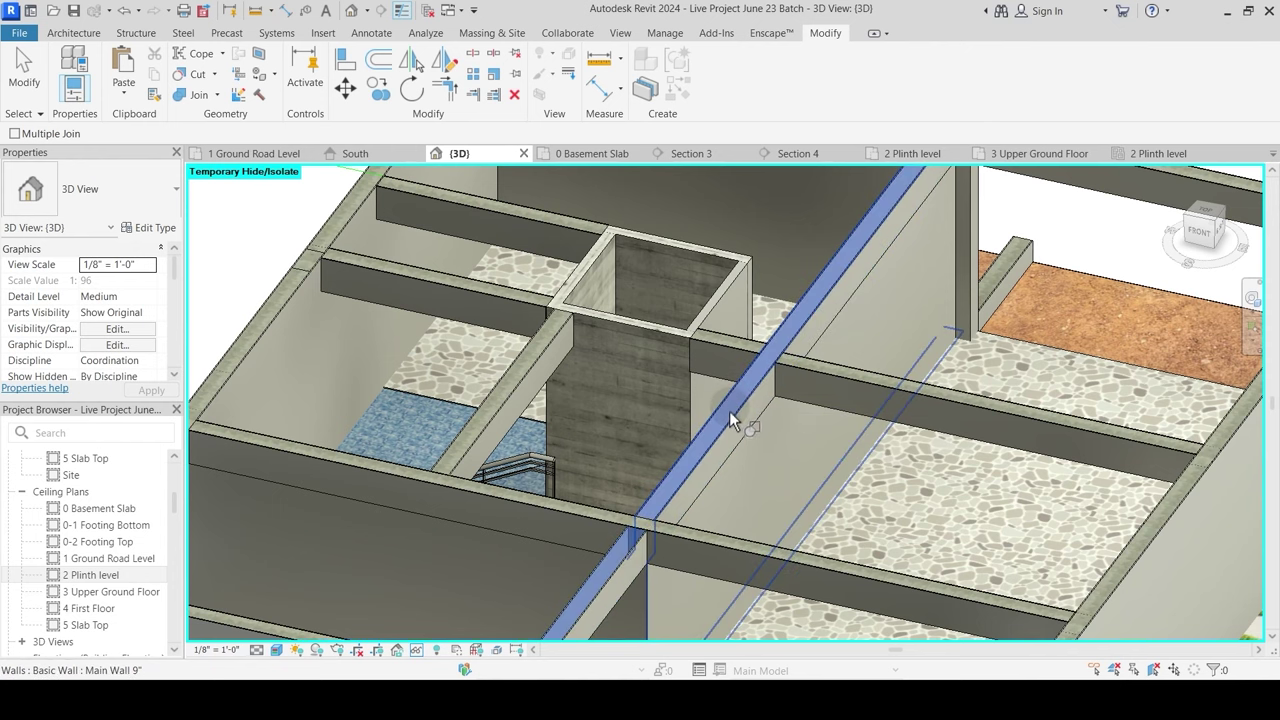
left_click(731, 416)
scroll(800, 425, "down", 2)
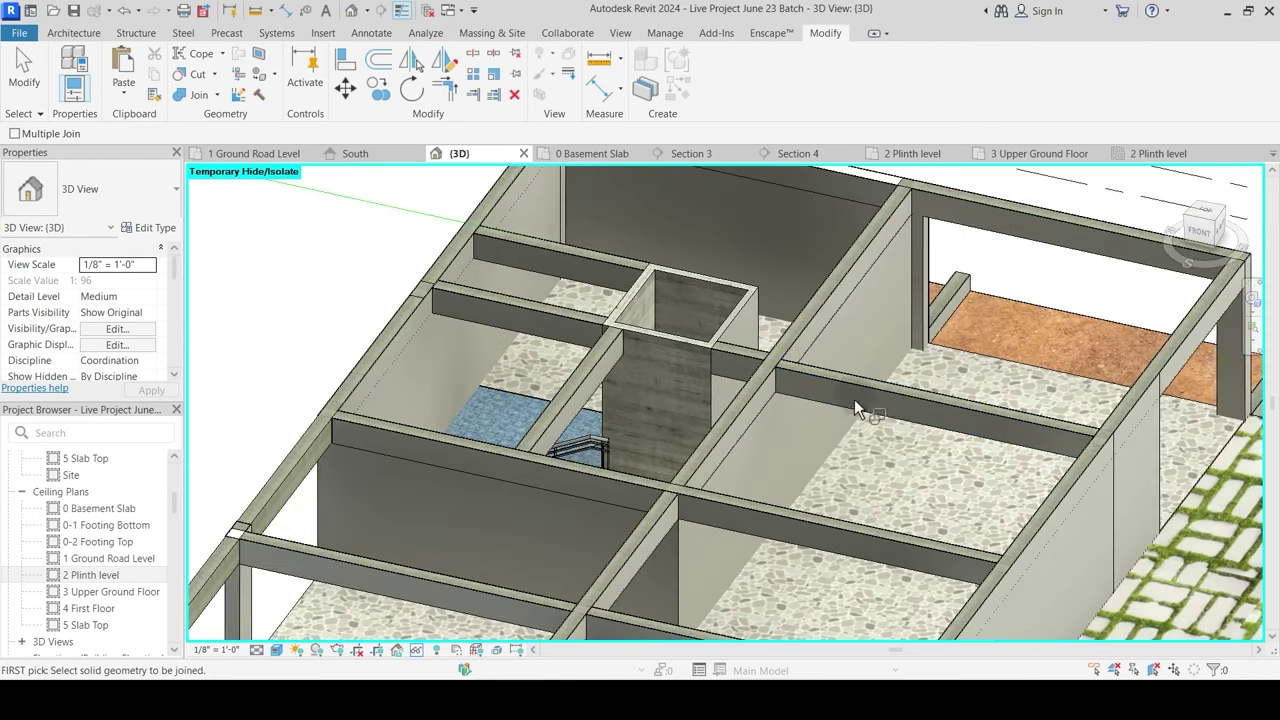
scroll(890, 482, "down", 4)
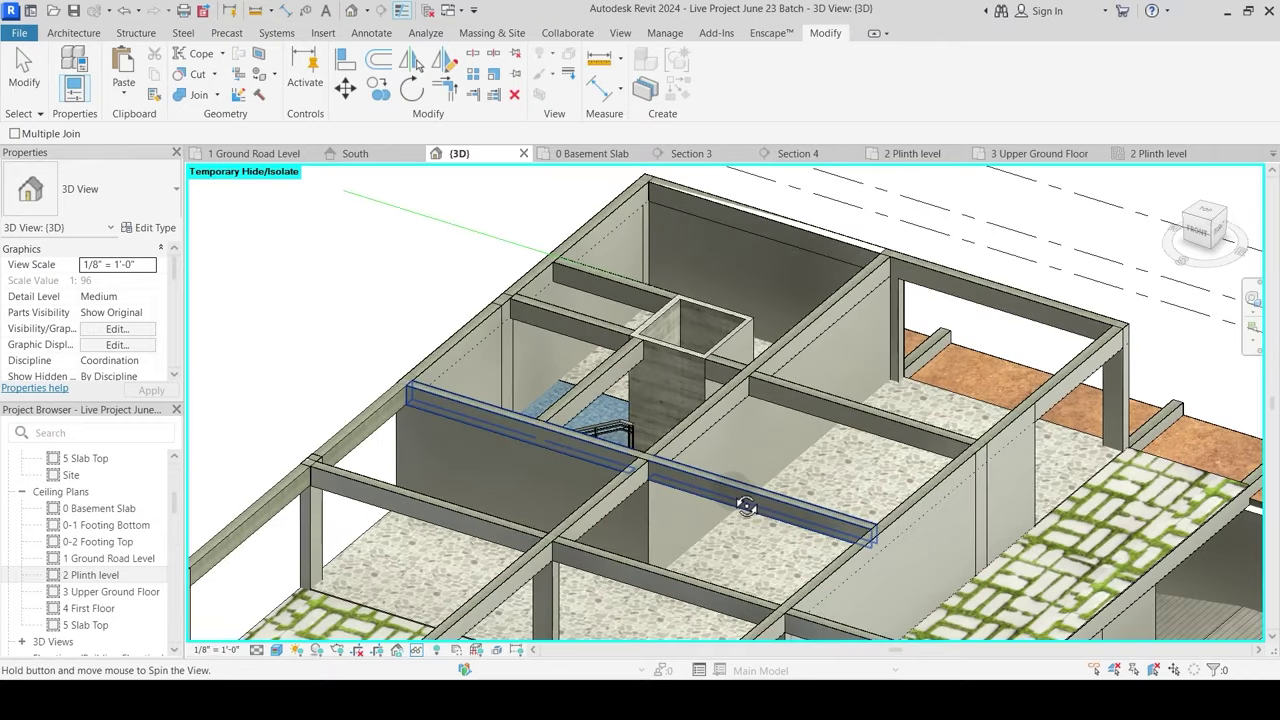
middle_click_drag(716, 471, 734, 425, "shift")
scroll(580, 330, "up", 2)
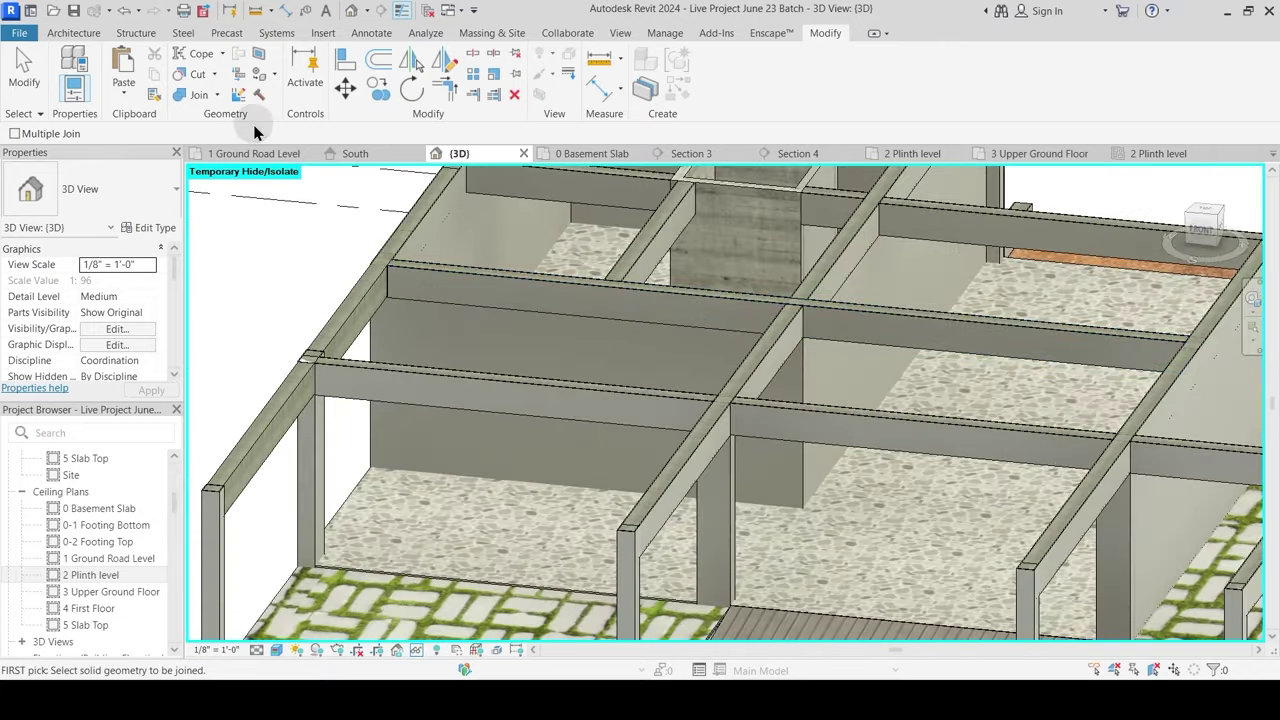
left_click(441, 306)
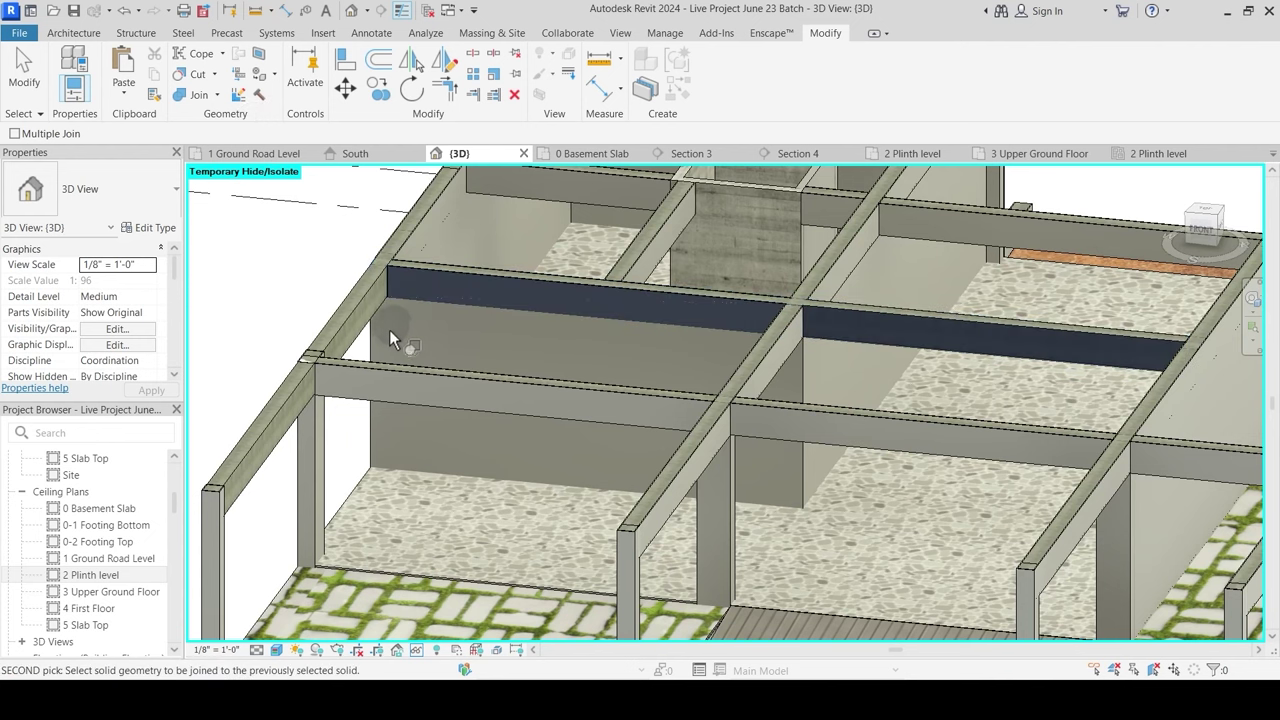
left_click(803, 373)
key("Escape")
Step: Join the wall meeting the beam to the plinth level slab
scroll(665, 345, "up", 4)
scroll(655, 402, "up", 2)
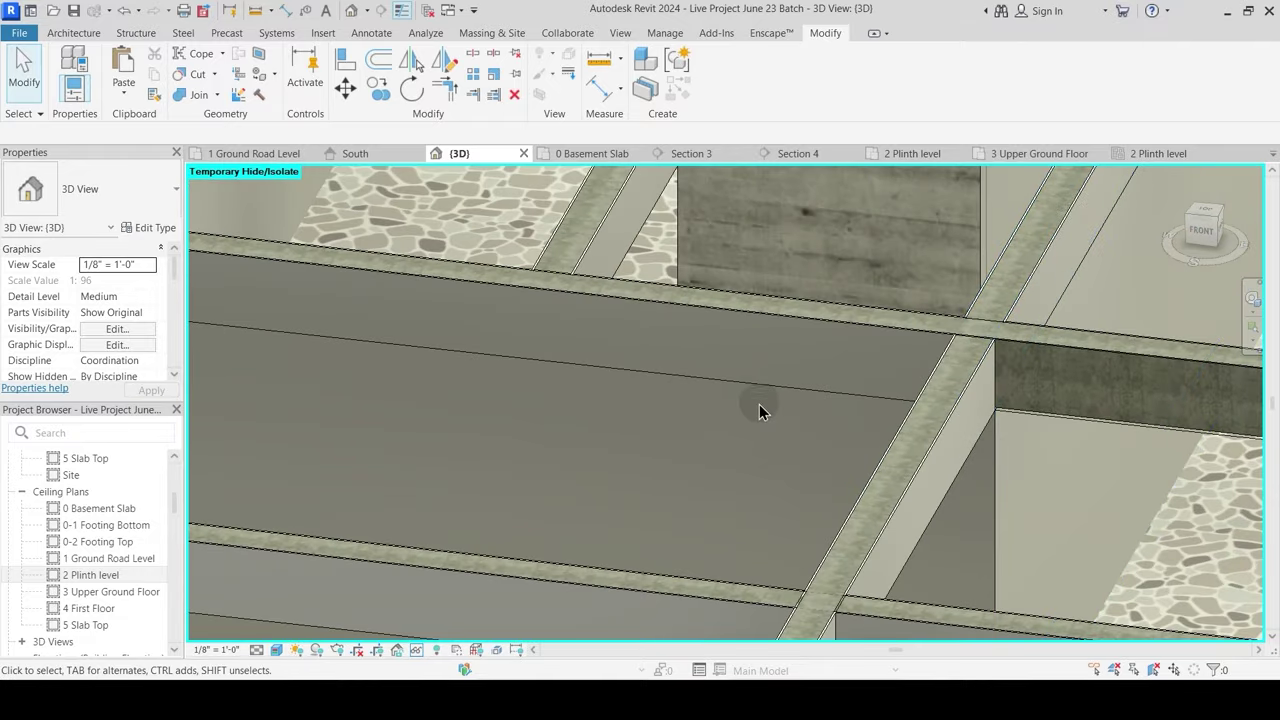
middle_click_drag(687, 445, 960, 251, "shift")
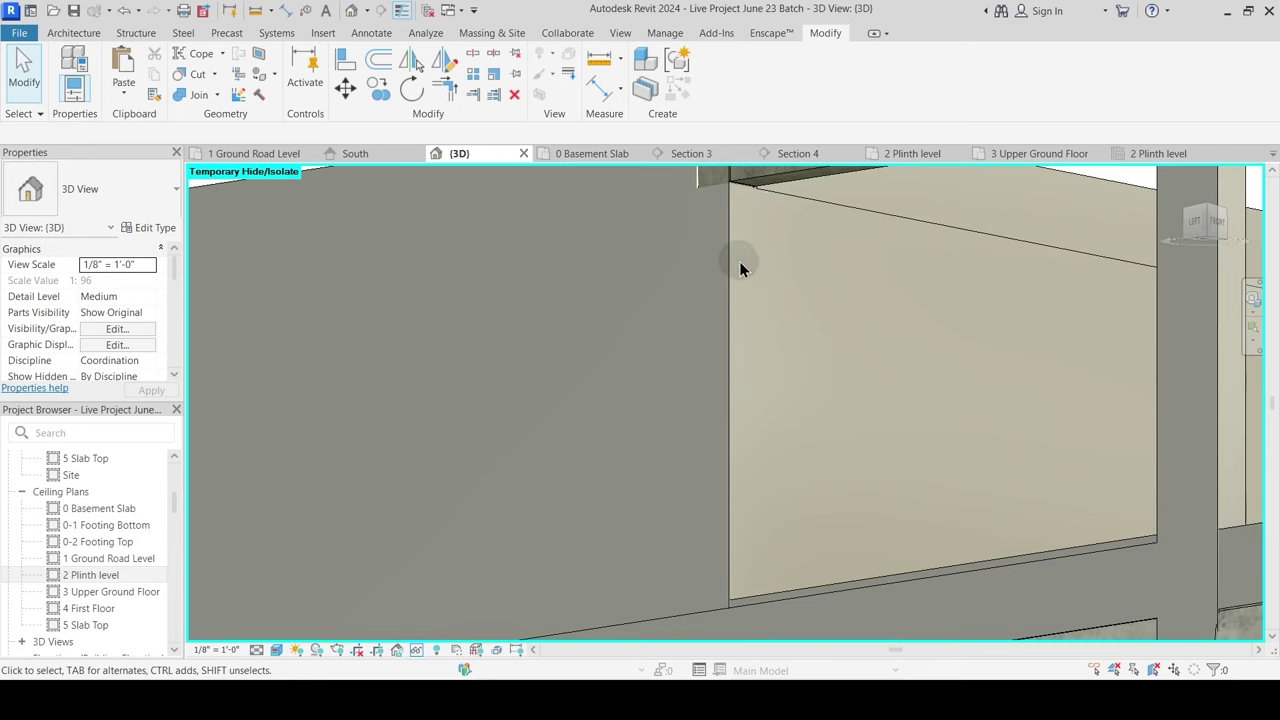
middle_click_drag(849, 519, 817, 215)
middle_click_drag(833, 334, 771, 351, "shift")
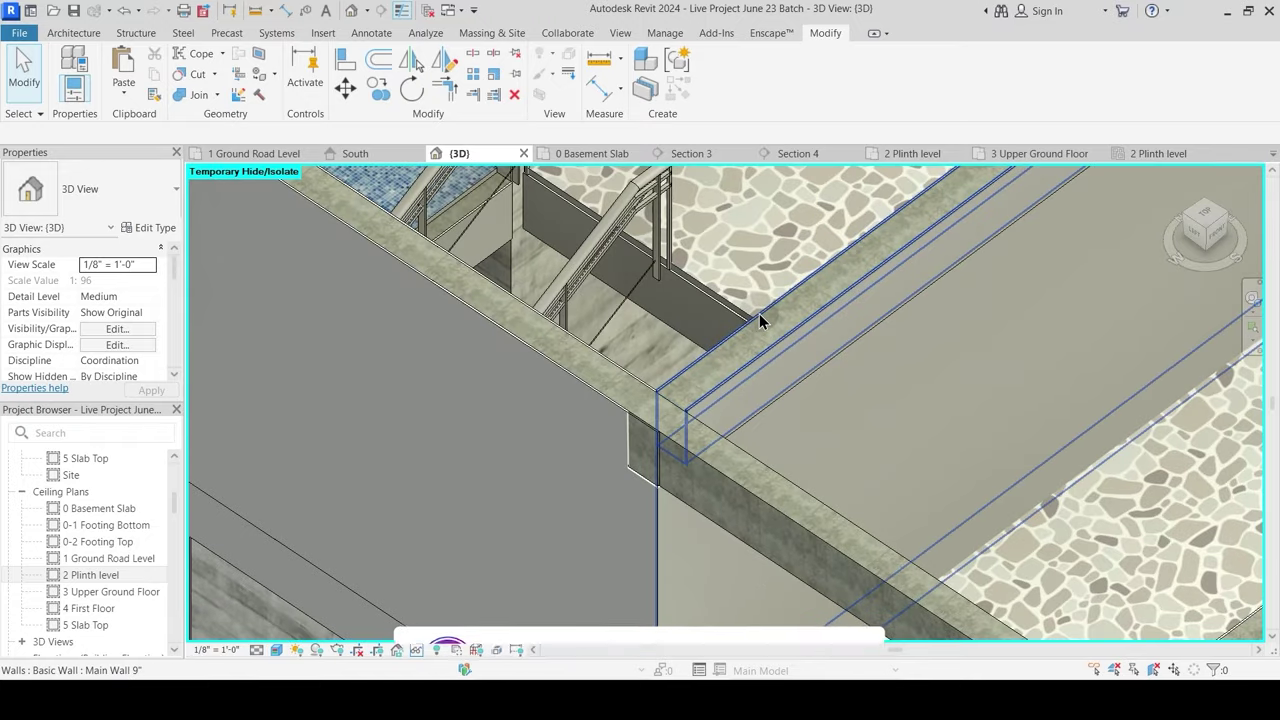
left_click(760, 317)
key("Escape")
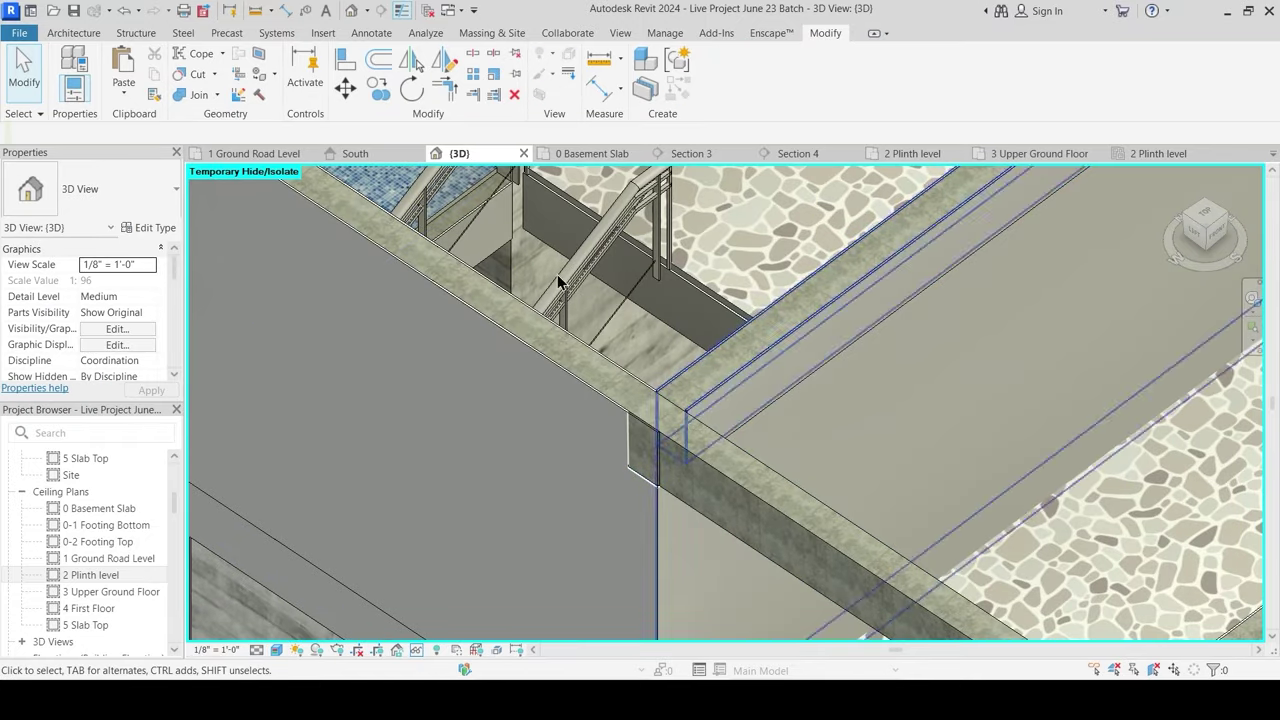
left_click(194, 96)
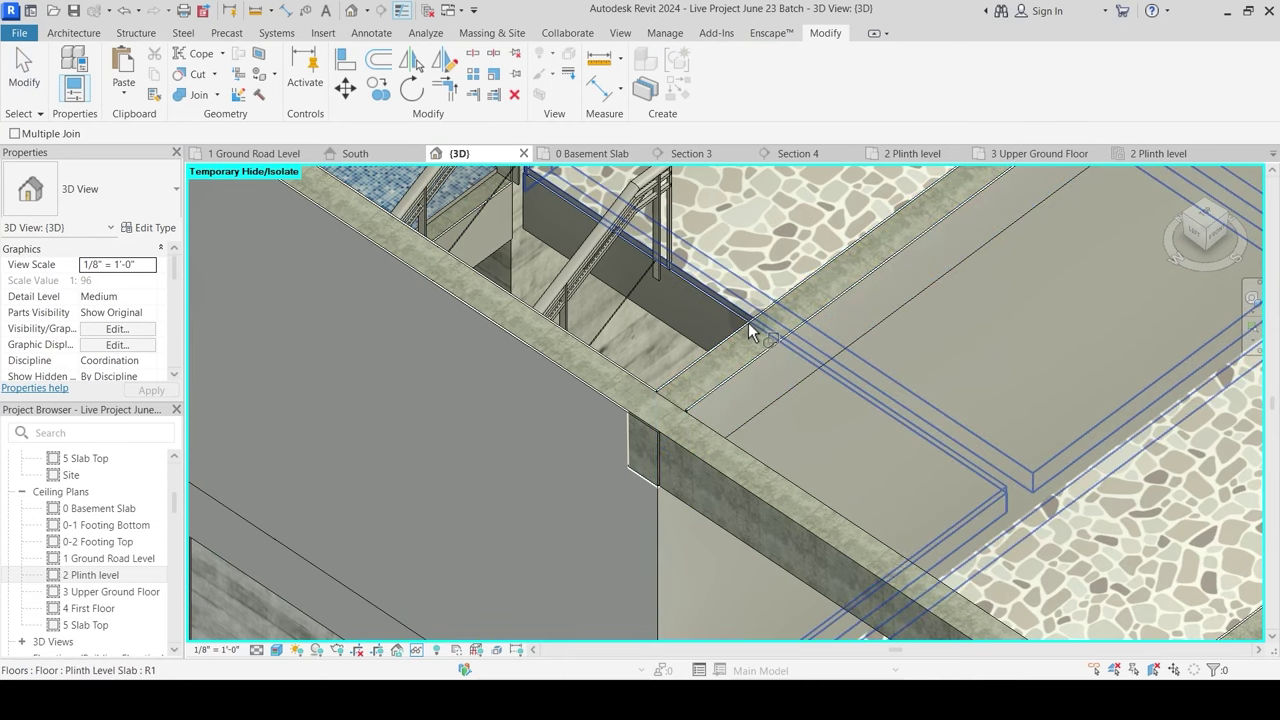
left_click(728, 348)
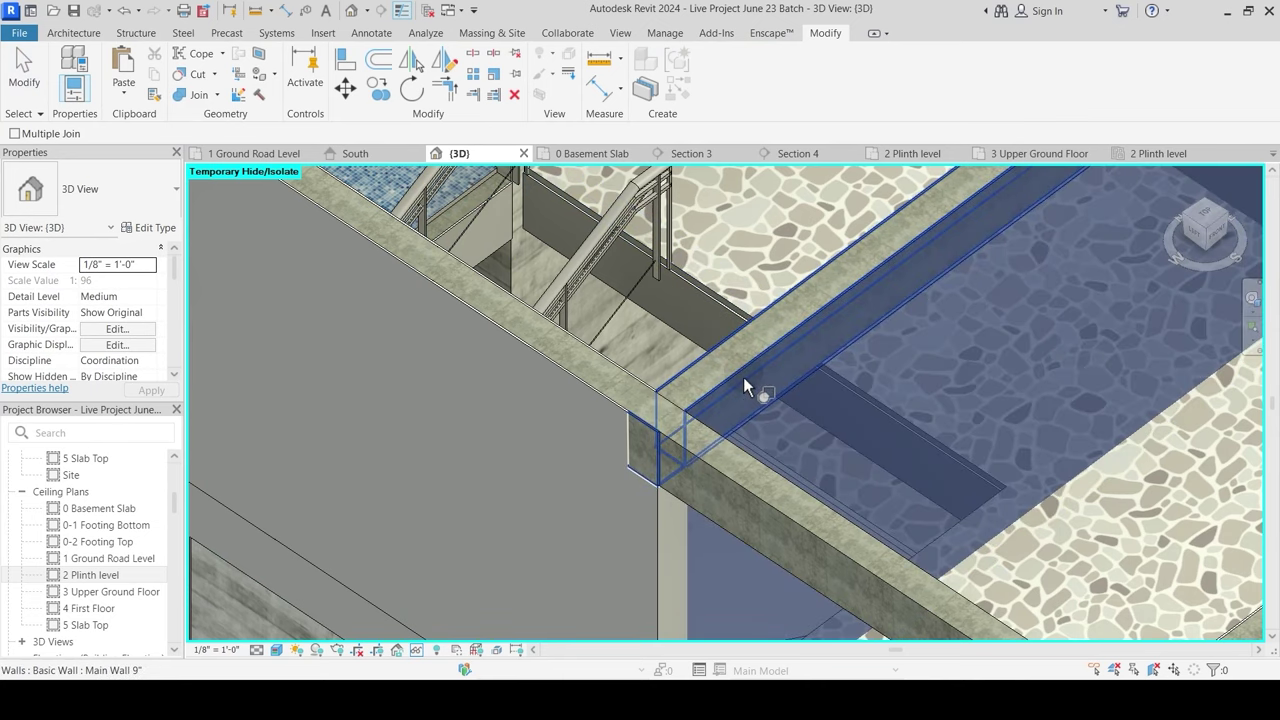
left_click(743, 377)
Step: Join the front wall with the beam resting on it
middle_click_drag(839, 359, 859, 526, "shift")
scroll(871, 396, "down", 2)
middle_click_drag(871, 398, 600, 390, "shift")
middle_click_drag(640, 334, 600, 362, "shift")
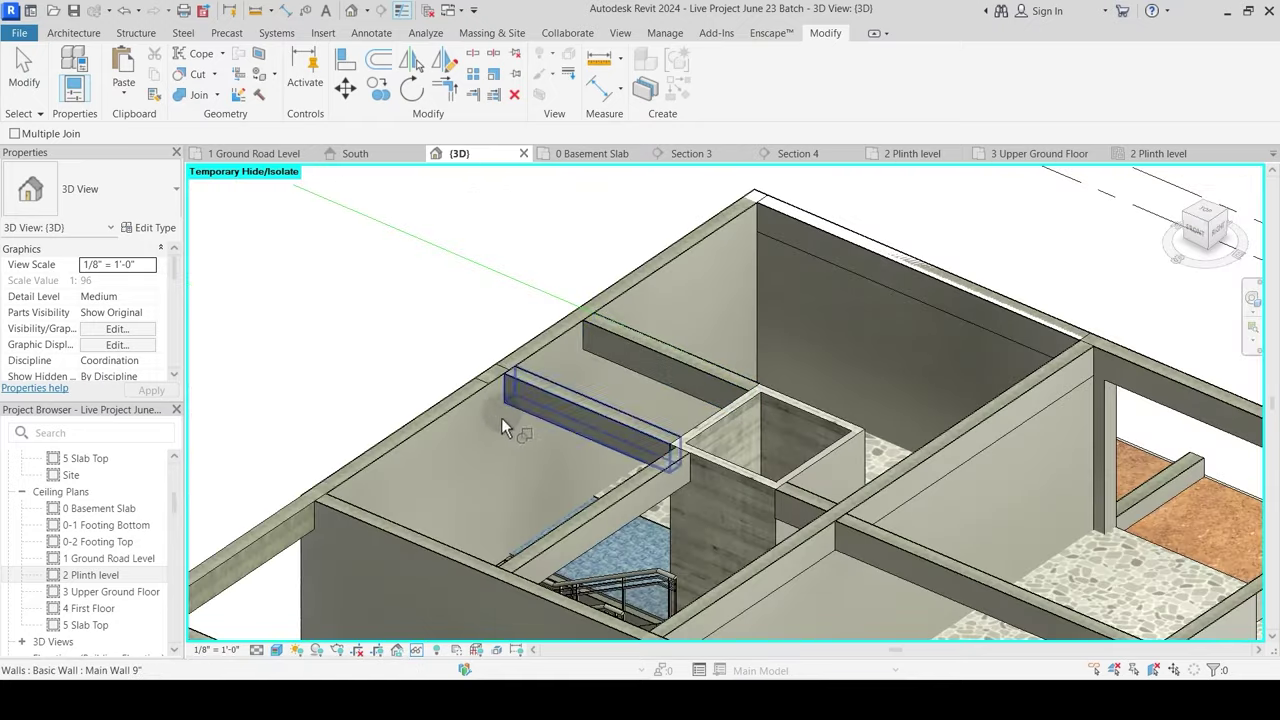
middle_click_drag(464, 408, 594, 520, "shift")
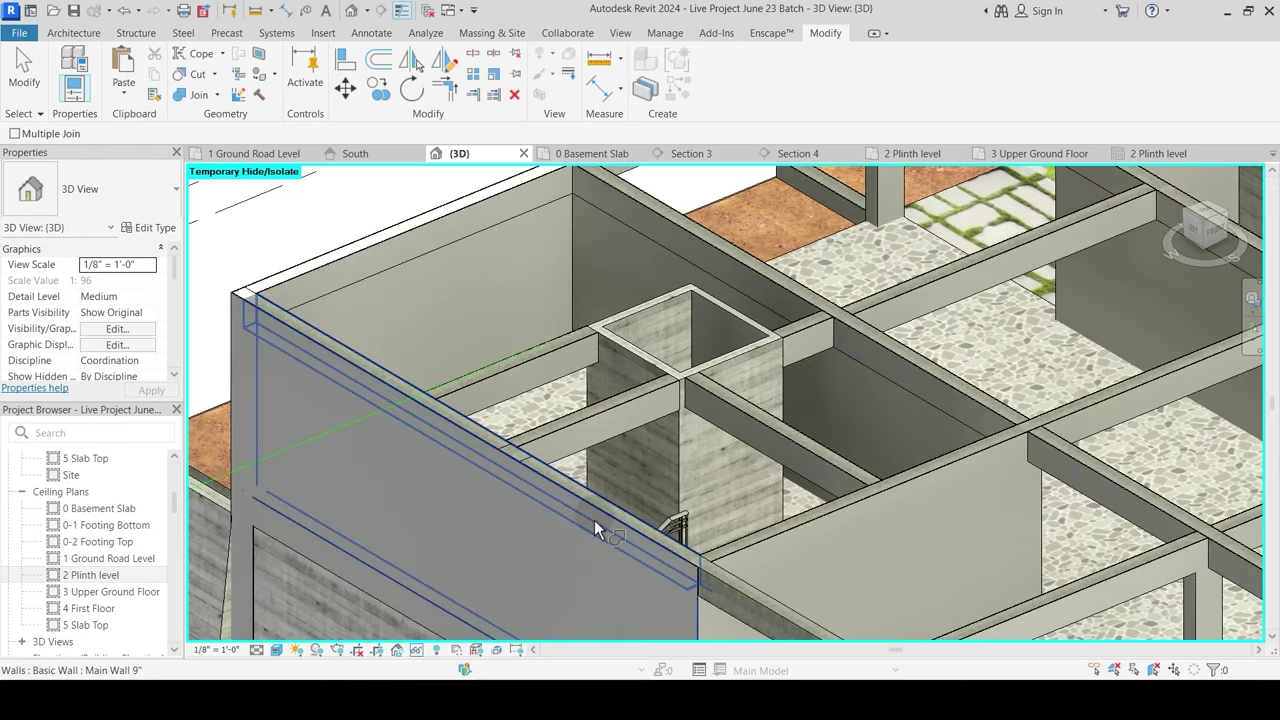
middle_click_drag(673, 622, 655, 536)
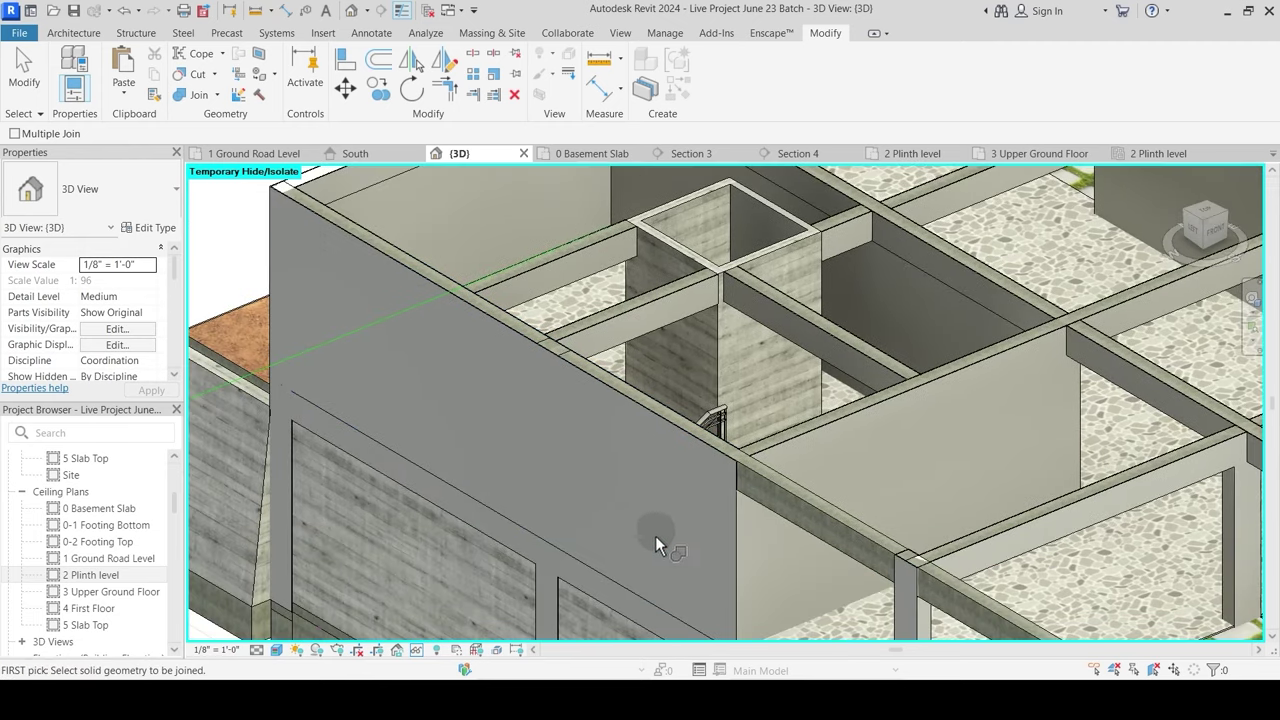
left_click(596, 575)
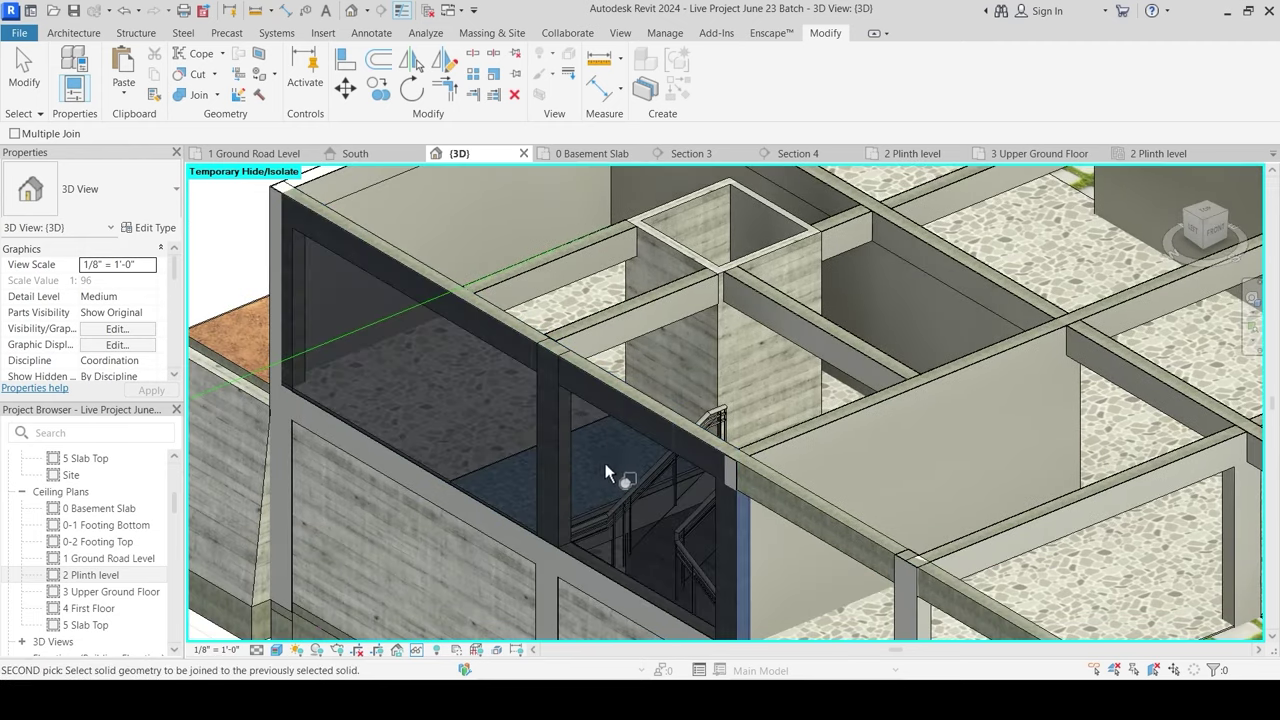
left_click(627, 401)
Step: Orbit to inspect the joined corner, then move toward the back wall corner by the shaft
middle_click_drag(606, 462, 385, 482, "shift")
scroll(502, 280, "up", 2)
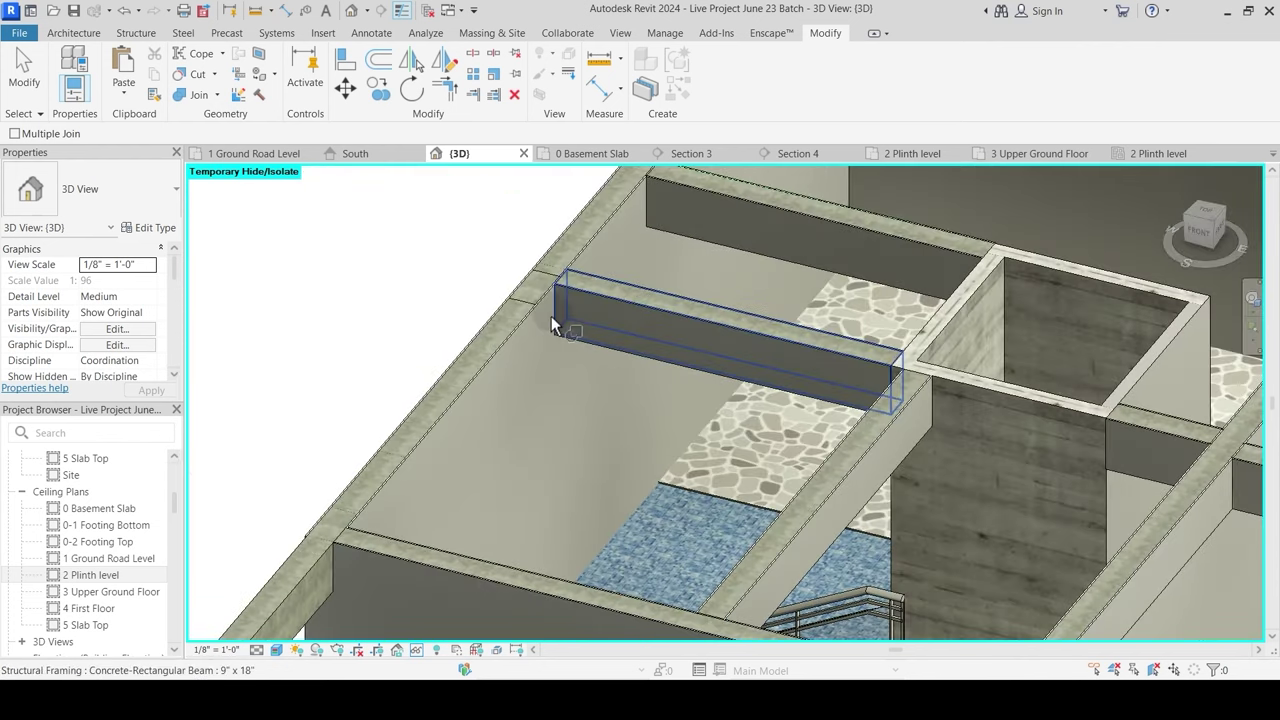
scroll(537, 285, "up", 1)
scroll(537, 285, "up", 2)
middle_click_drag(568, 292, 553, 412, "shift")
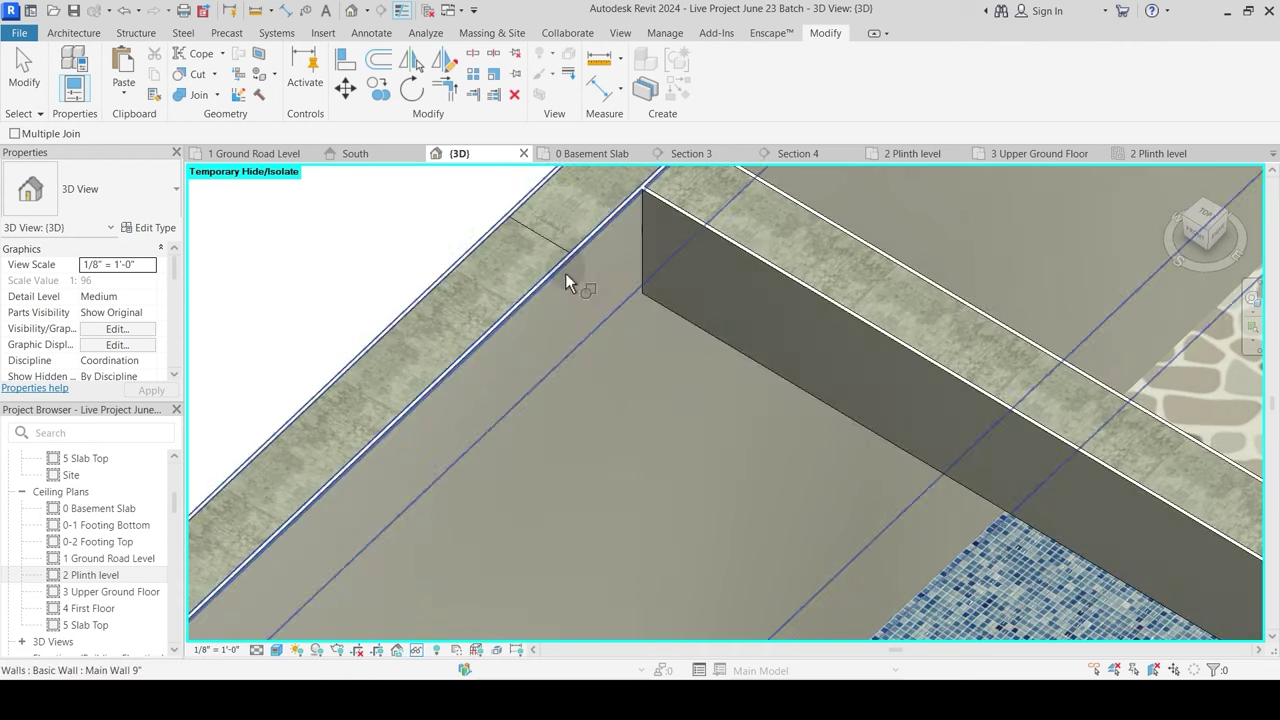
scroll(582, 302, "down", 3)
middle_click_drag(652, 370, 390, 543)
middle_click_drag(809, 230, 564, 422)
key("Escape")
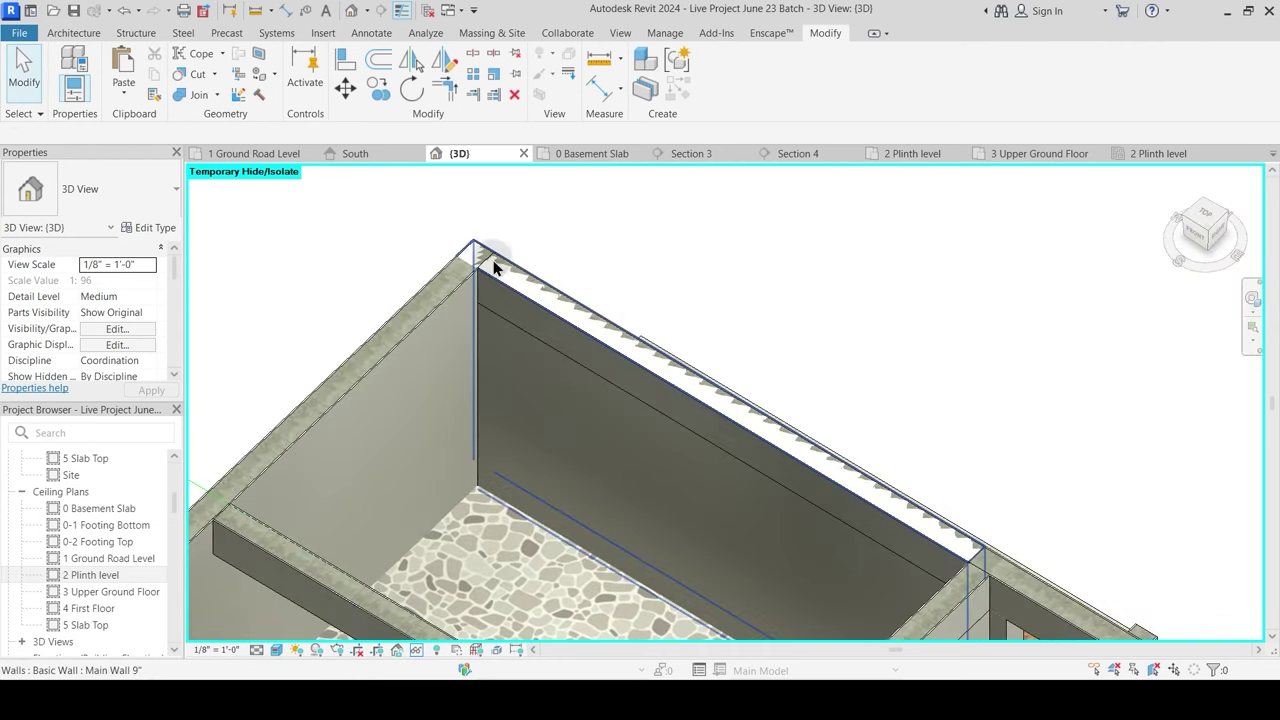
Step: Join the wall-top beam with the 9-inch main wall corner and dismiss the join warning
left_click(195, 95)
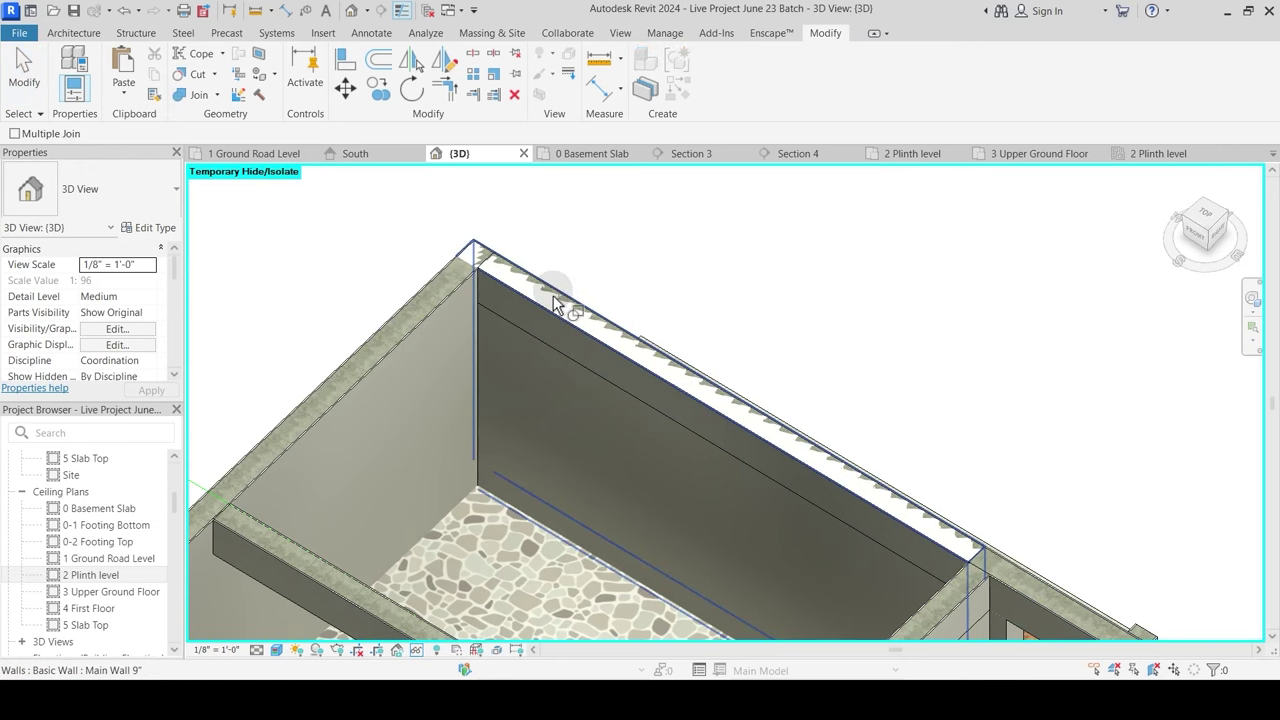
key("Tab")
left_click(555, 305)
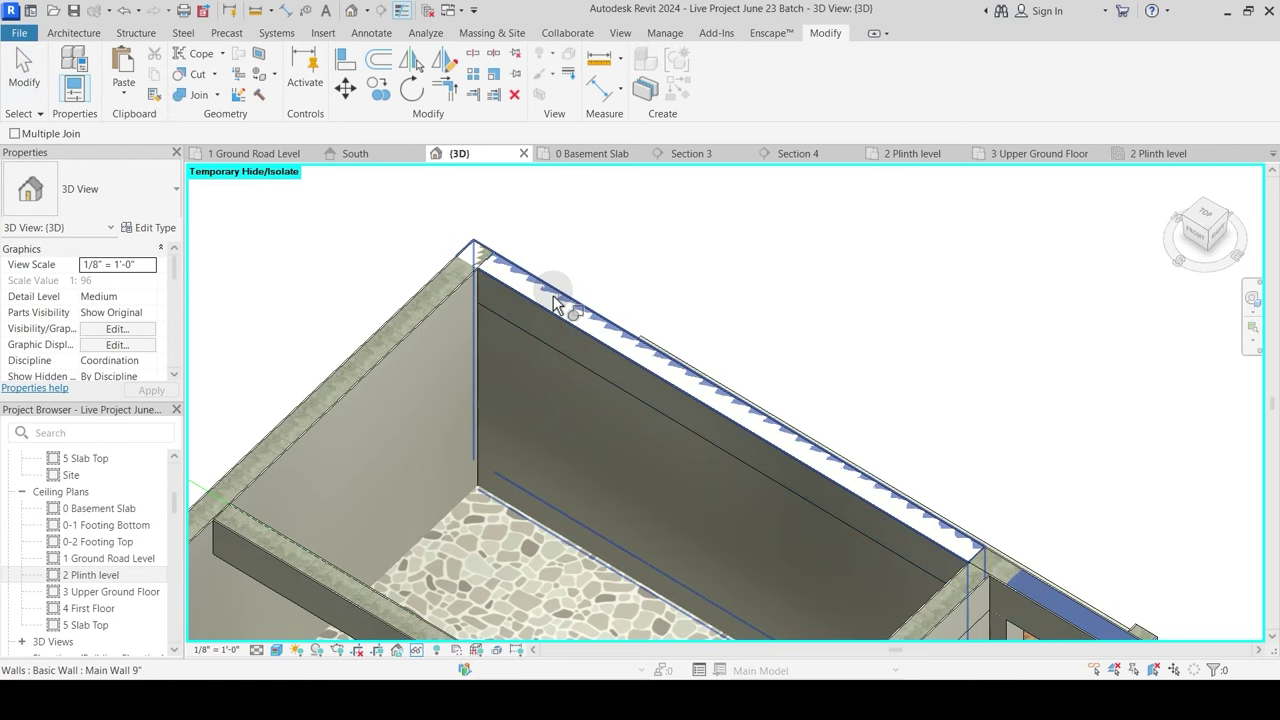
left_click(560, 330)
scroll(494, 271, "up", 4)
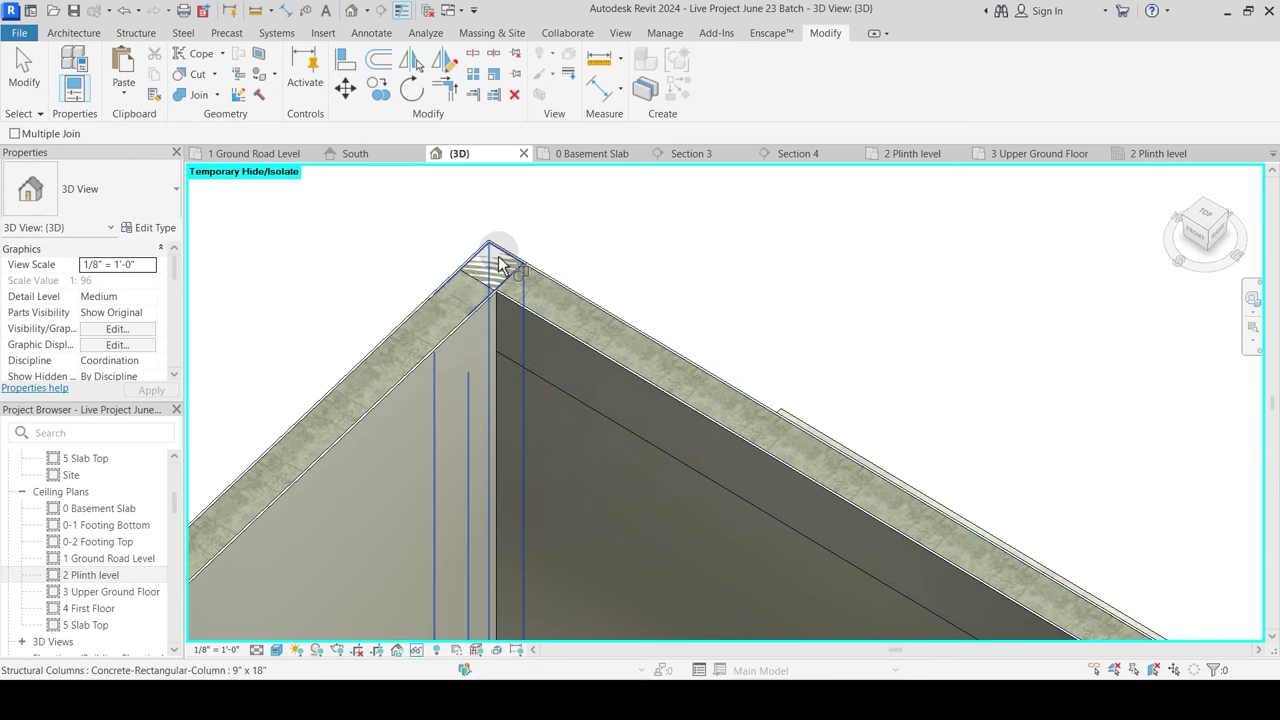
left_click(490, 272)
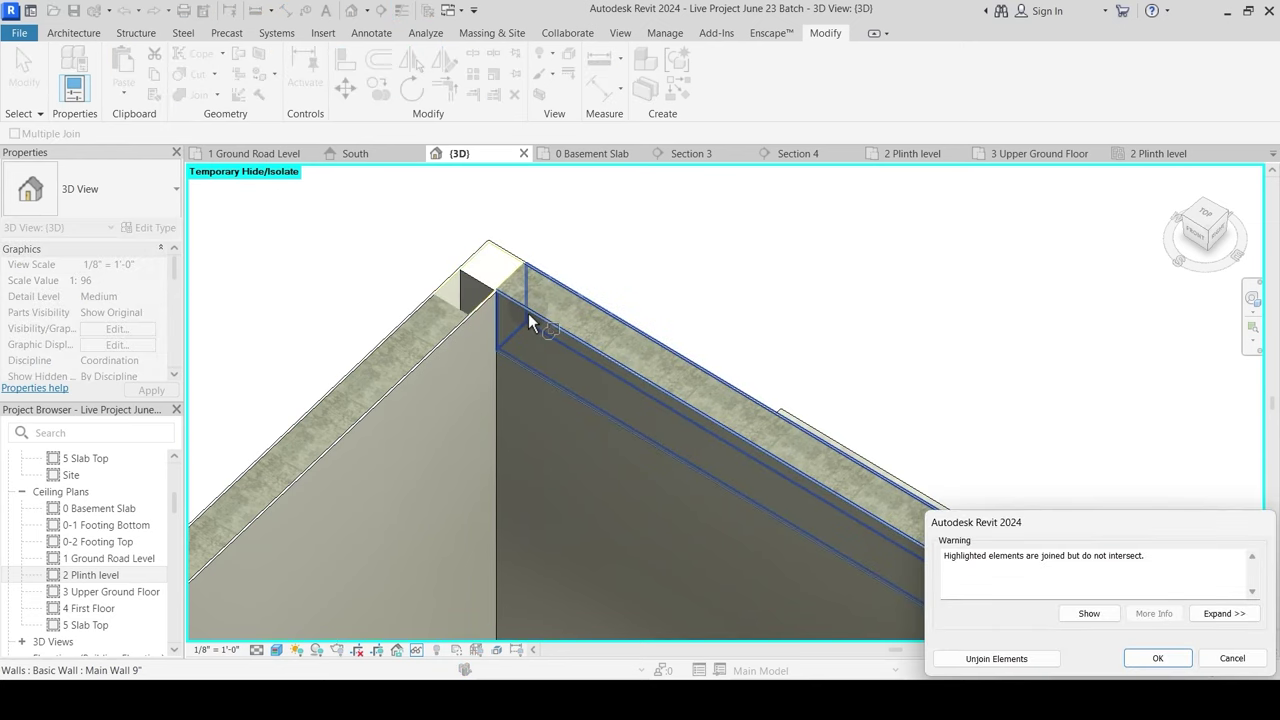
key("Escape")
scroll(489, 306, "up", 2)
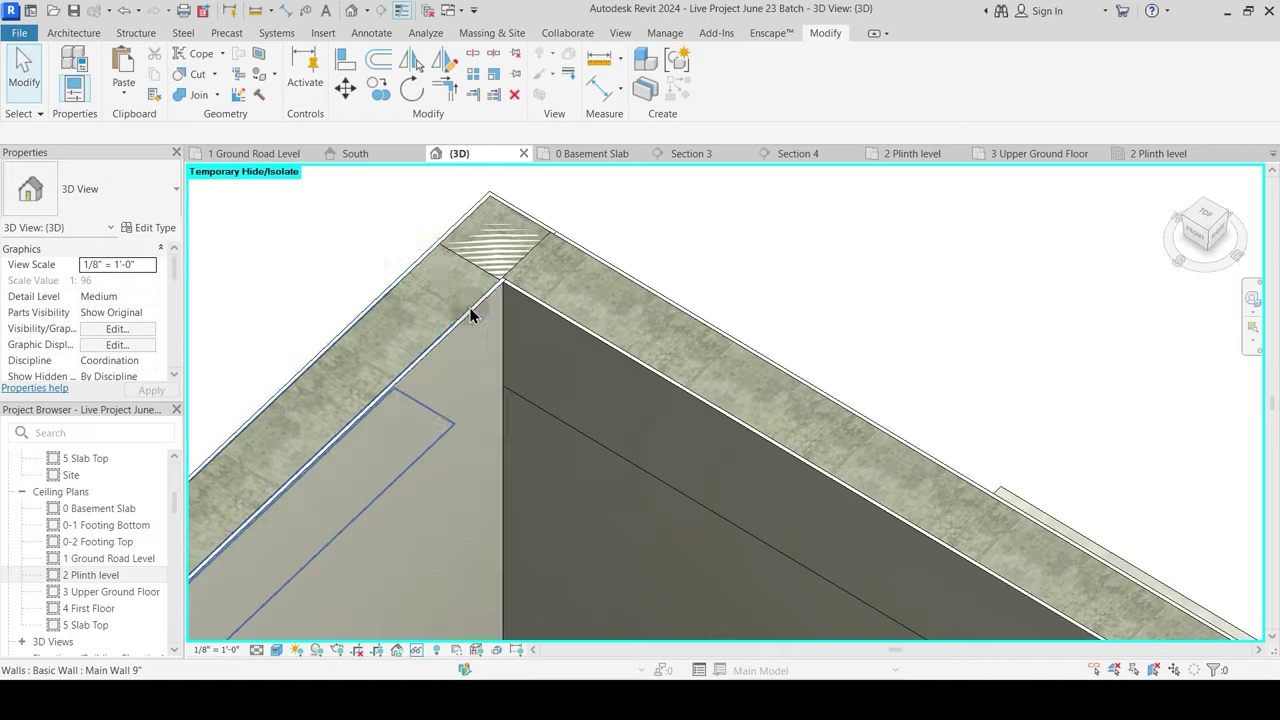
middle_click_drag(471, 311, 809, 331, "shift")
scroll(619, 309, "down", 2)
scroll(620, 354, "down", 2)
middle_click_drag(603, 429, 640, 298)
middle_click_drag(503, 417, 556, 462, "shift")
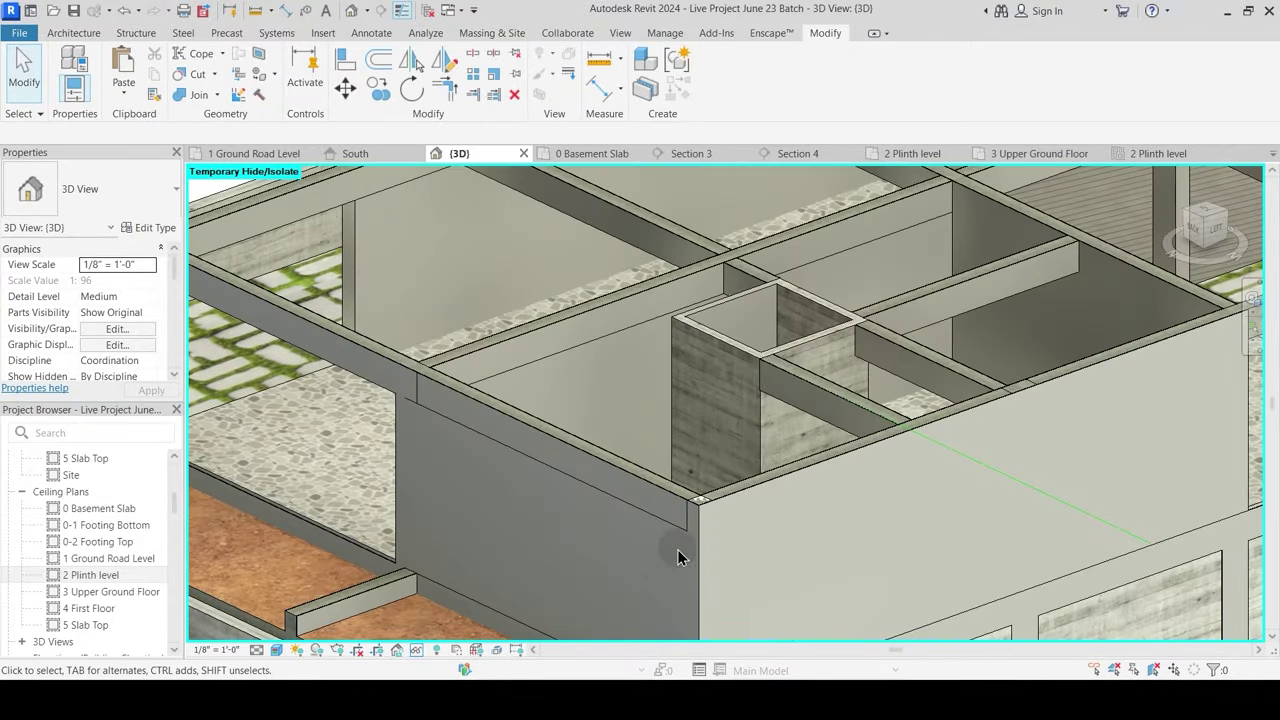
Step: Try joining the beam beside the shaft with the wall beneath, cancelling the 'completely inside' warning
scroll(678, 557, "down", 1)
scroll(384, 400, "down", 2)
scroll(346, 354, "up", 1)
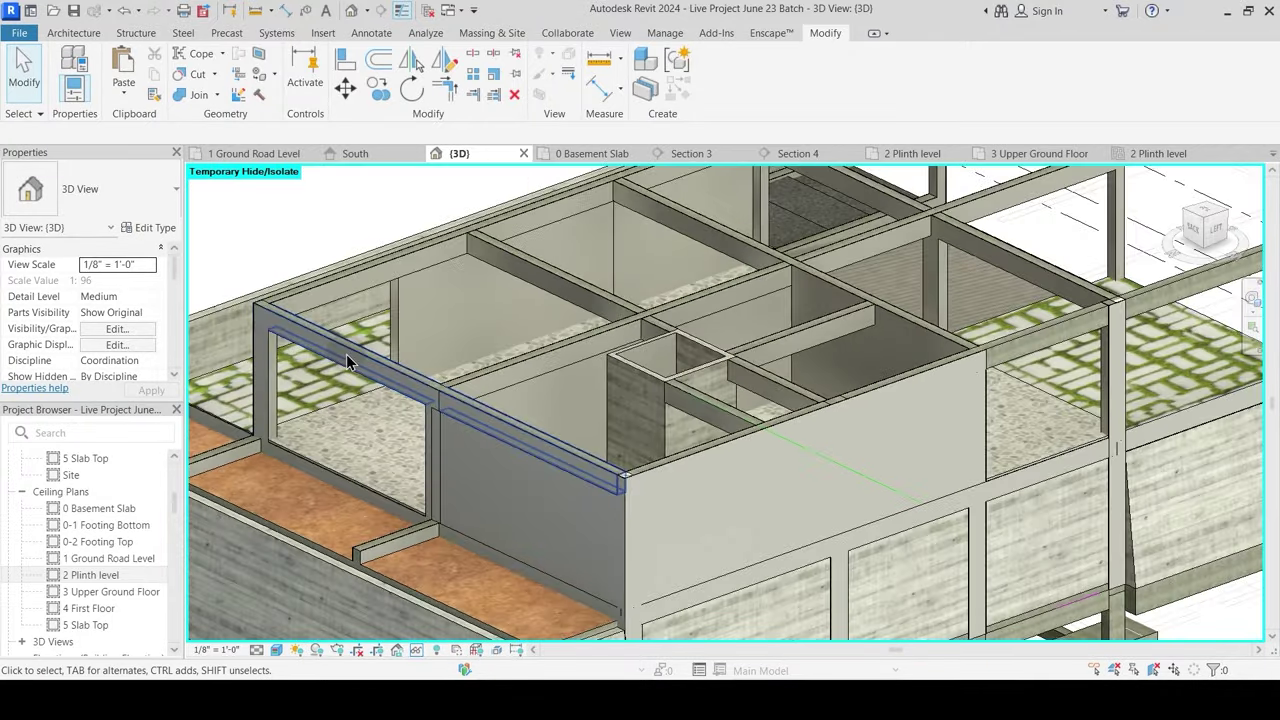
middle_click_drag(472, 378, 446, 431, "shift")
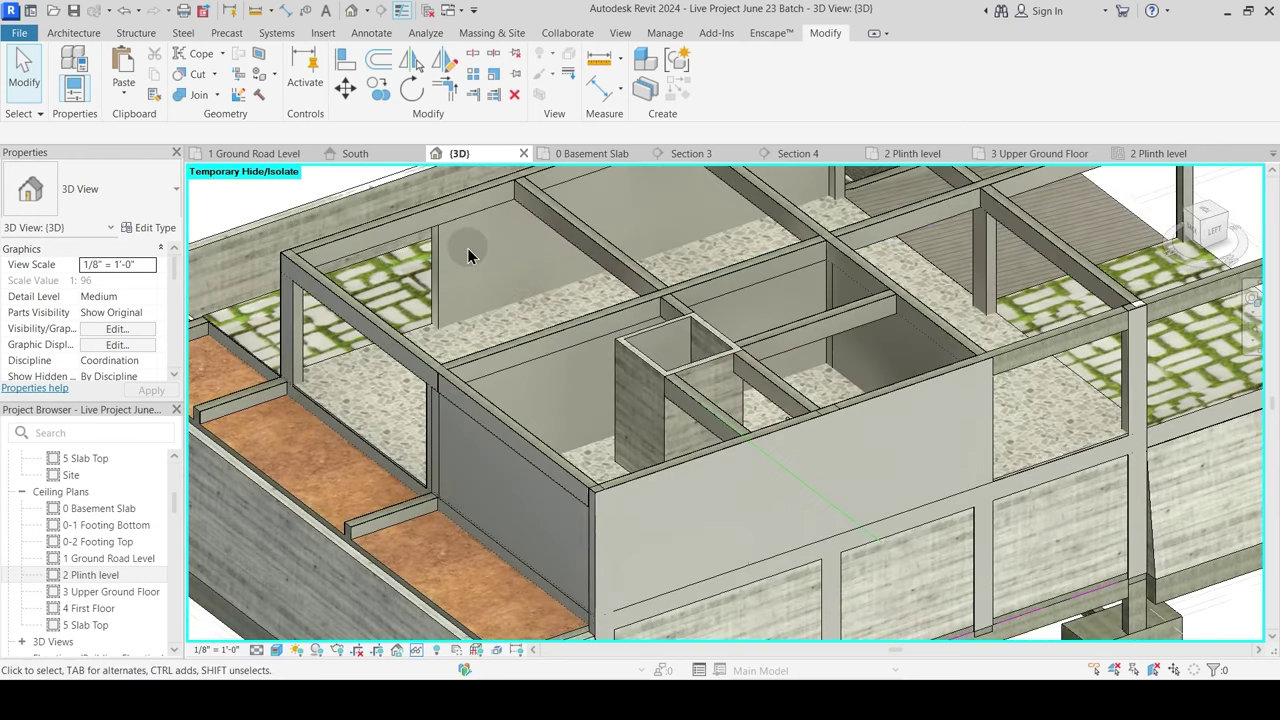
middle_click_drag(637, 301, 619, 371)
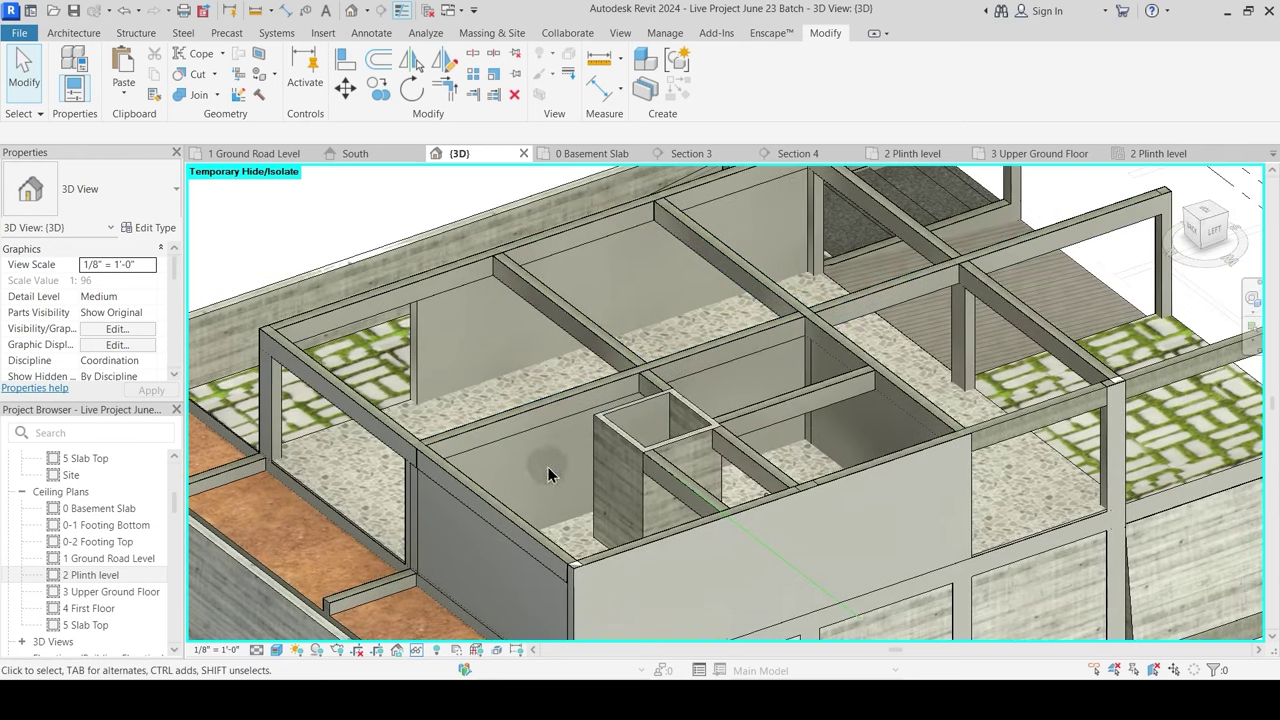
scroll(501, 462, "up", 2)
scroll(583, 440, "up", 2)
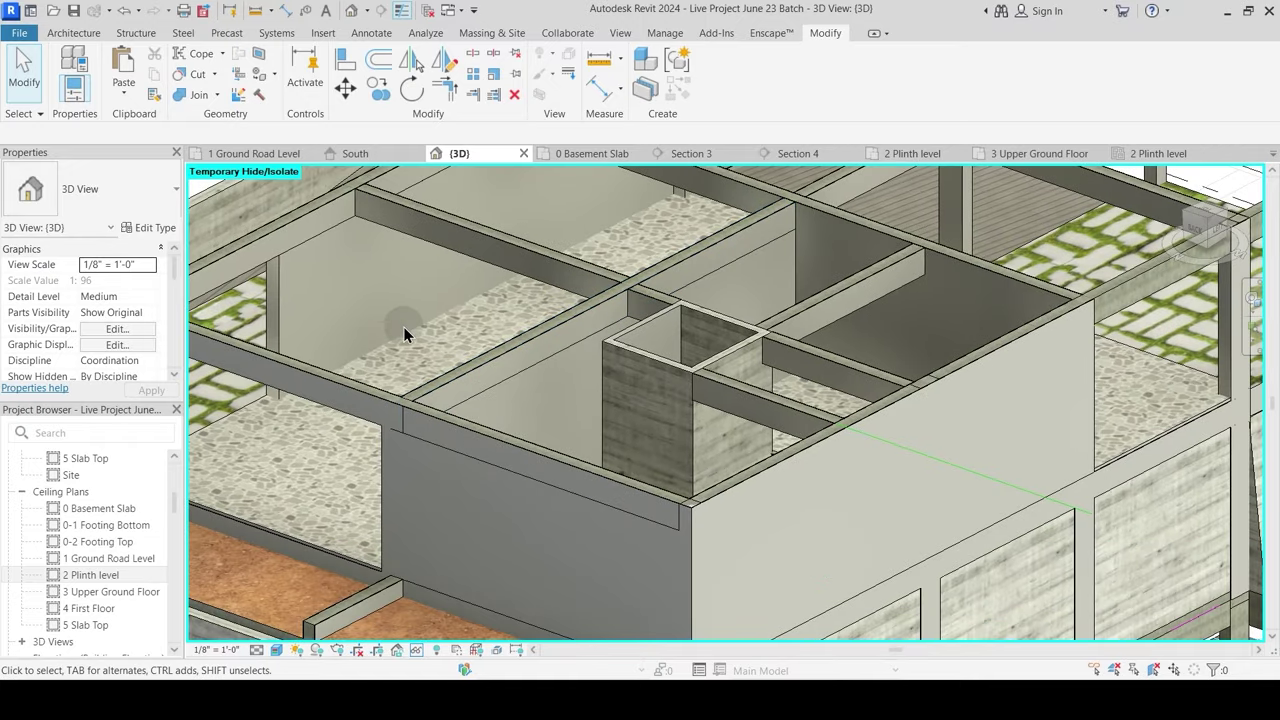
left_click(199, 95)
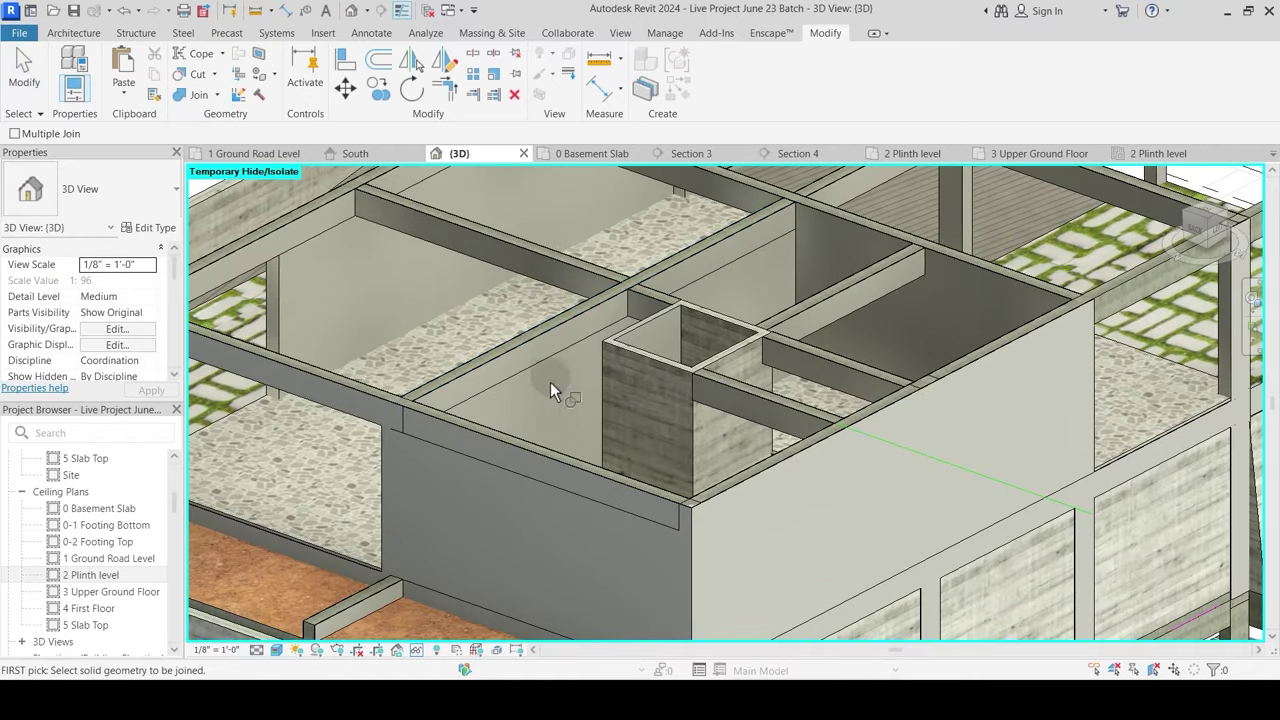
middle_click_drag(562, 365, 710, 420, "shift")
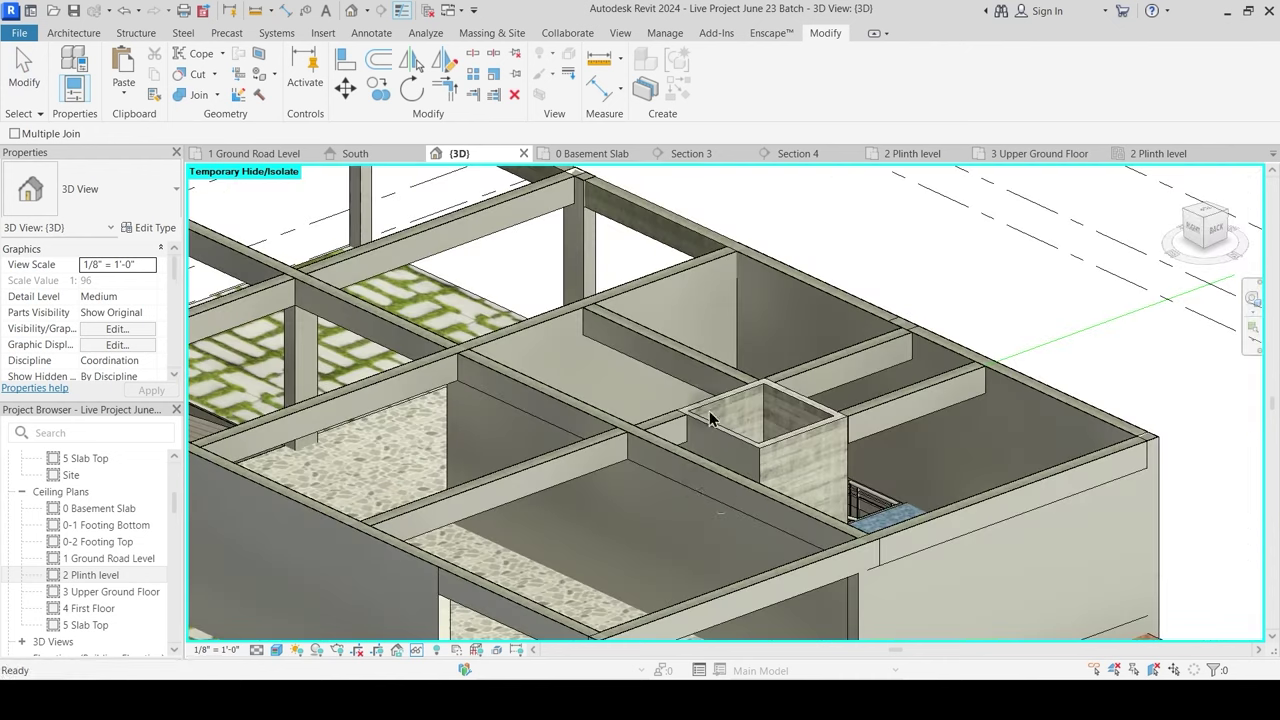
left_click(716, 480)
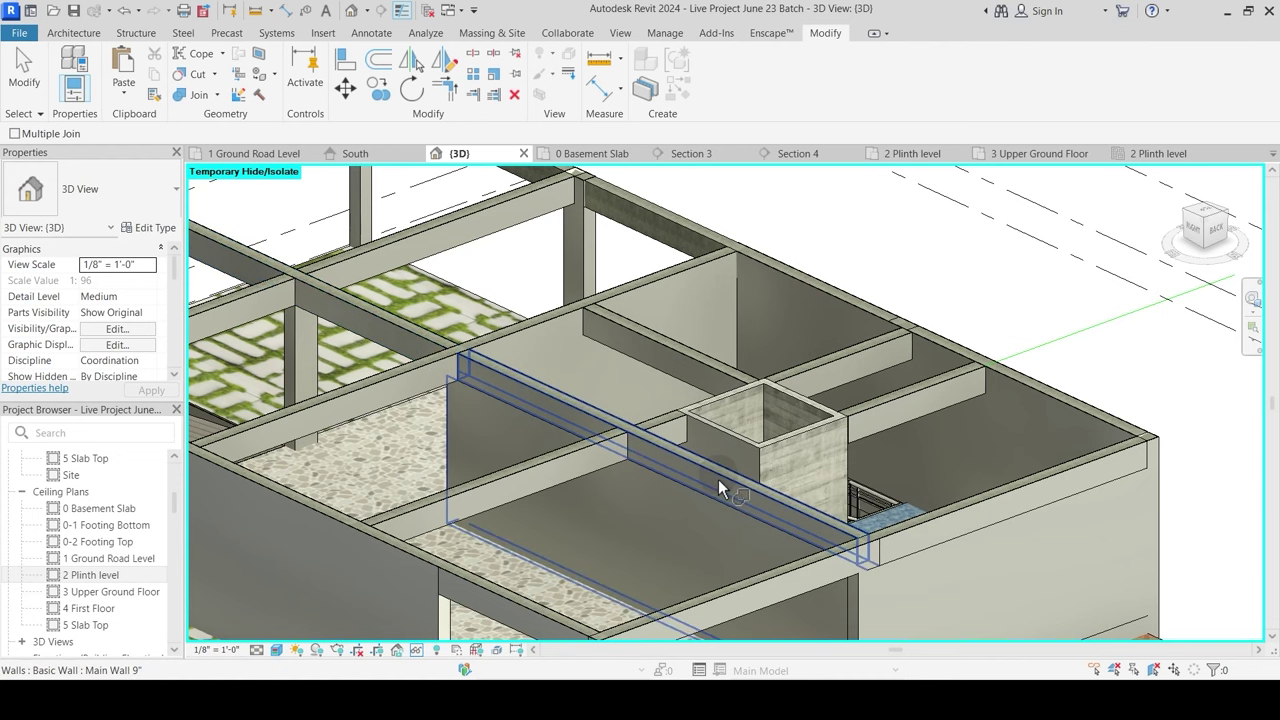
left_click(709, 498)
scroll(666, 429, "up", 4)
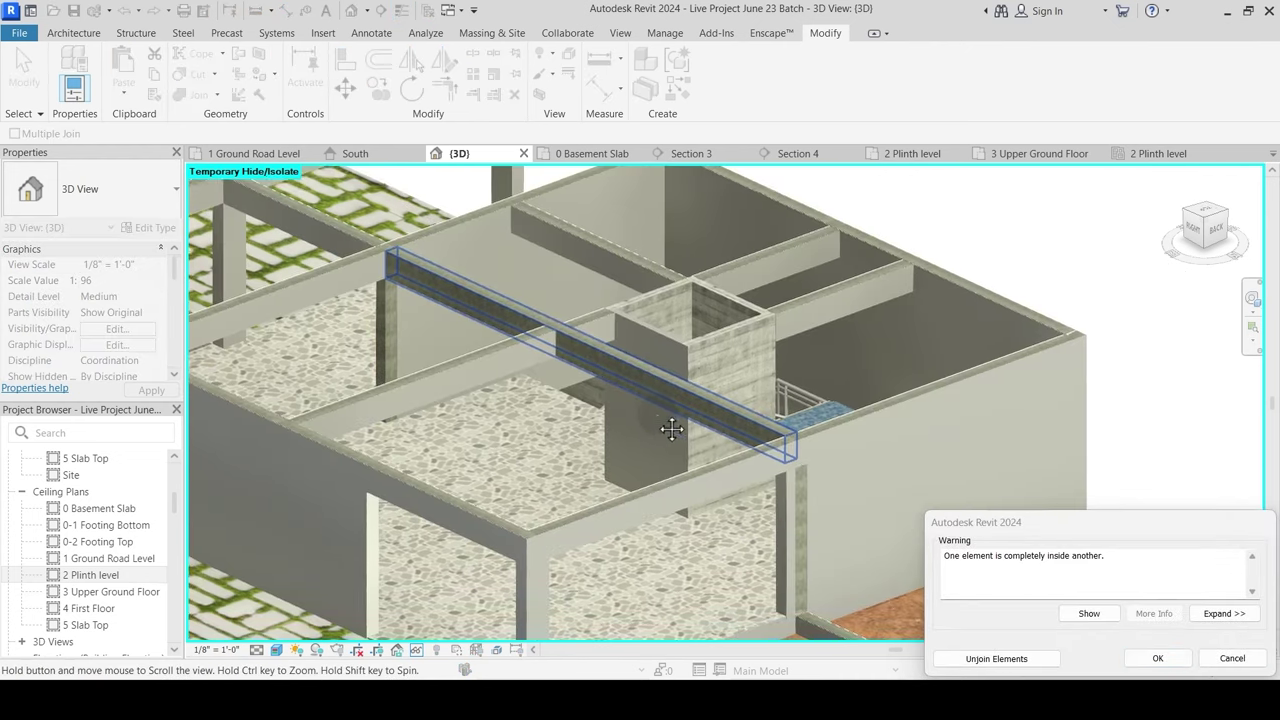
scroll(645, 400, "up", 2)
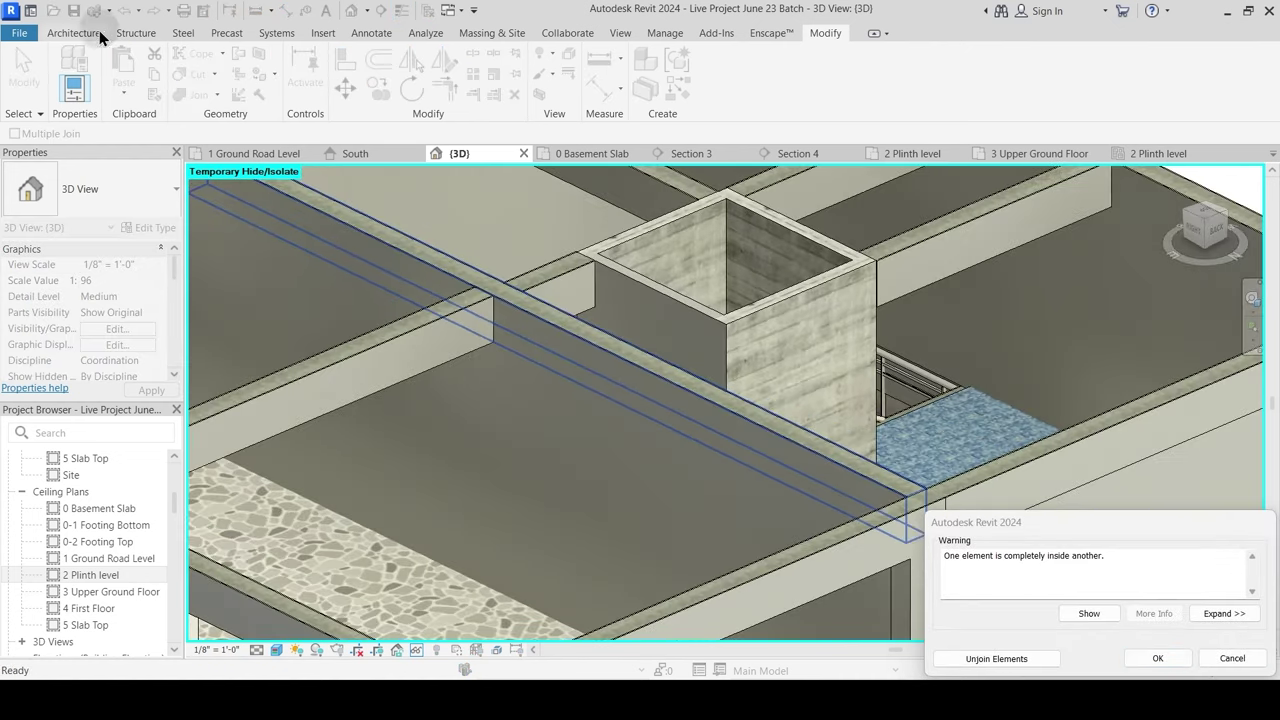
left_click(1228, 658)
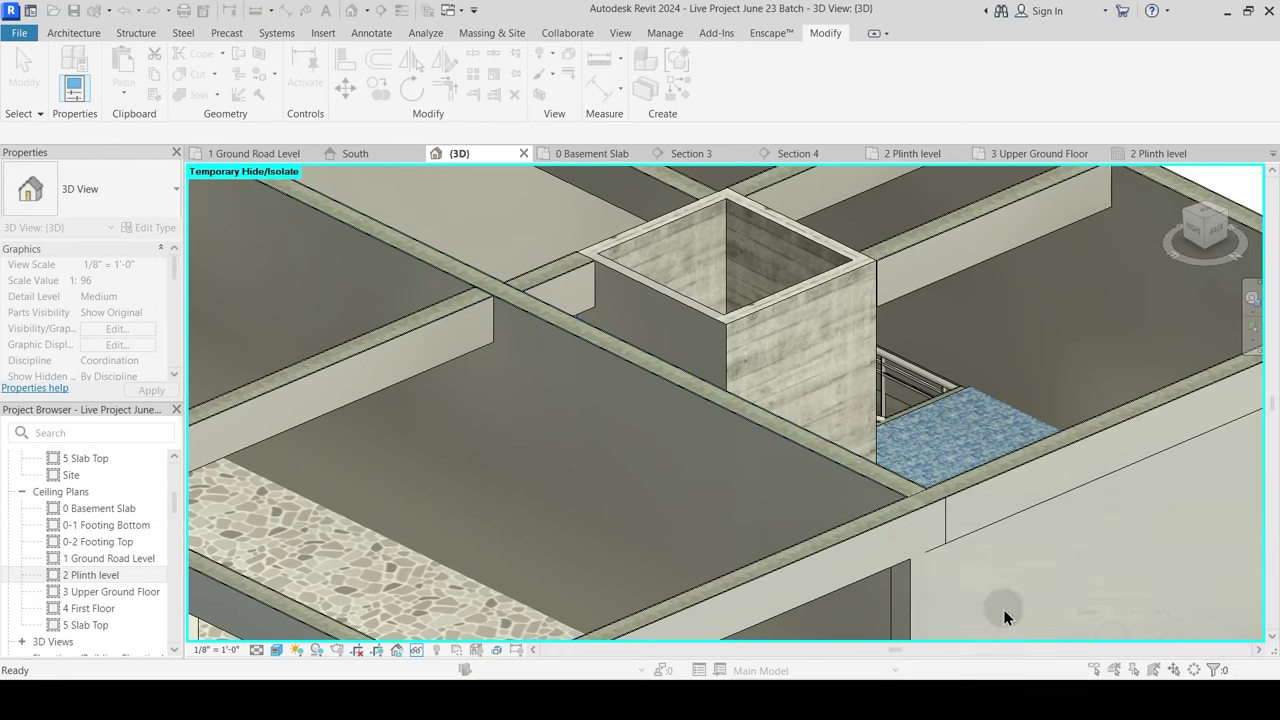
Step: Retry the wall-to-beam join and choose Unjoin Elements to leave them separate
scroll(683, 404, "down", 3)
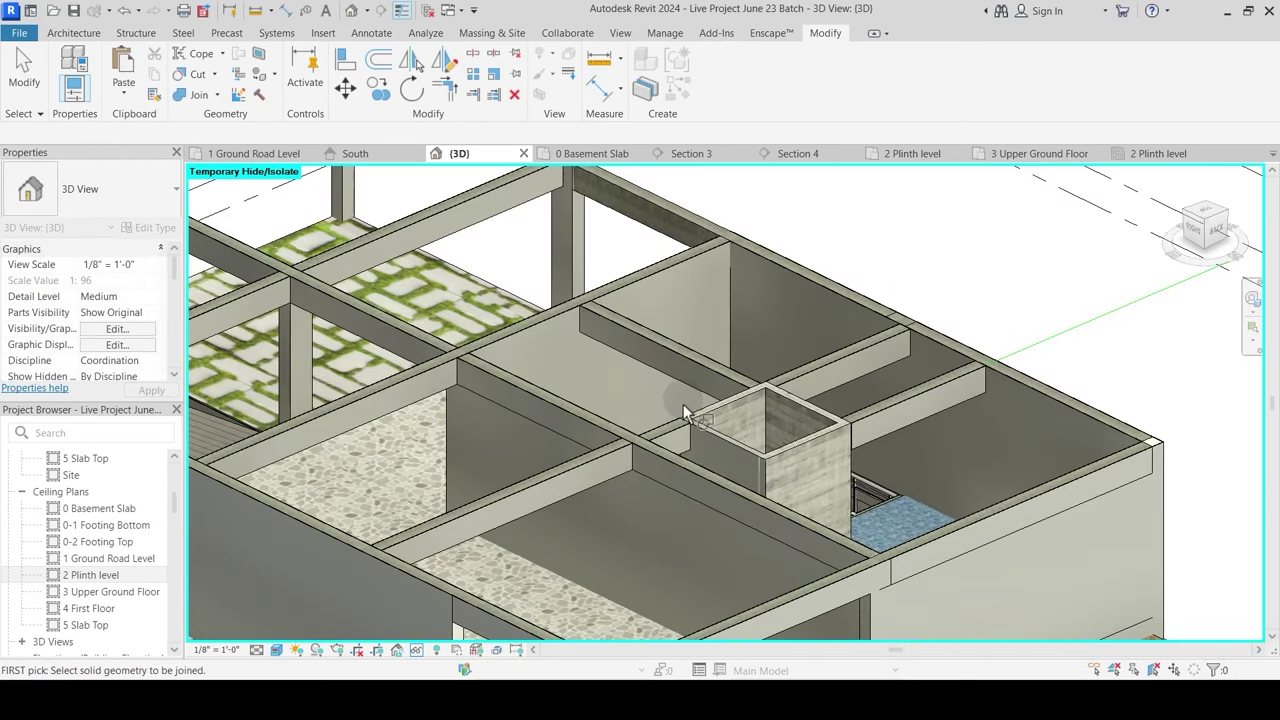
left_click(673, 475)
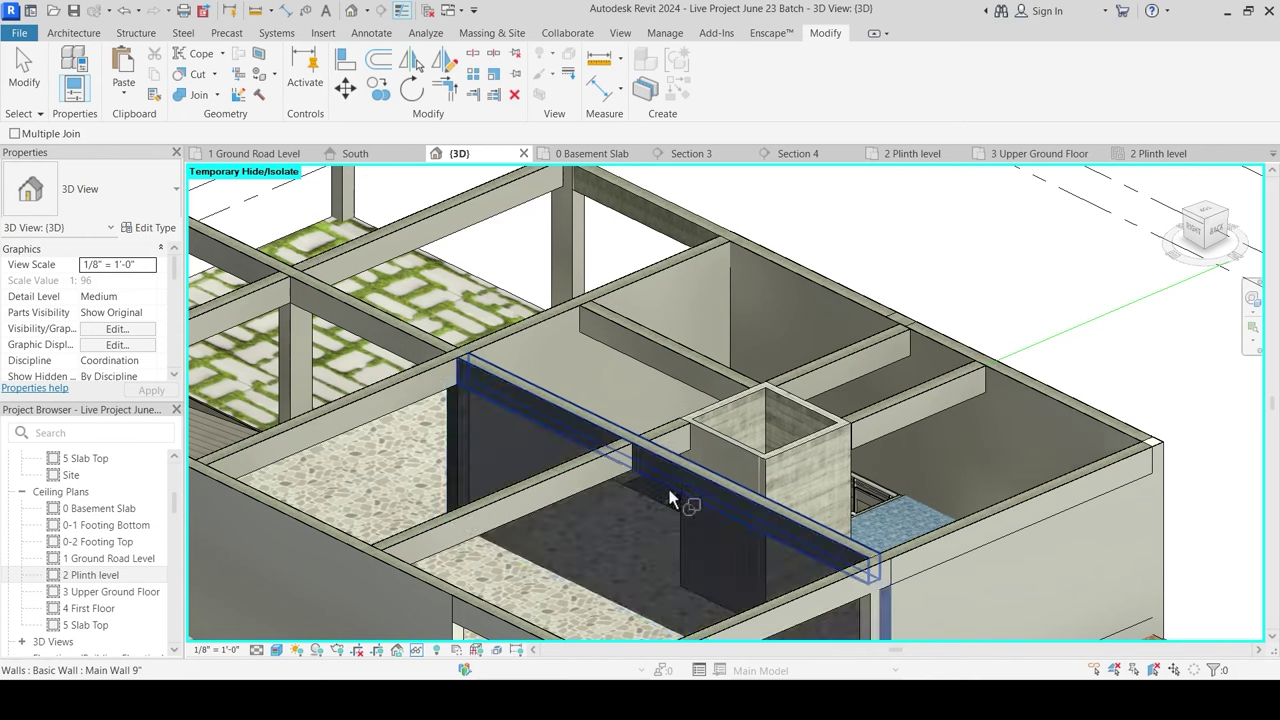
left_click(671, 497)
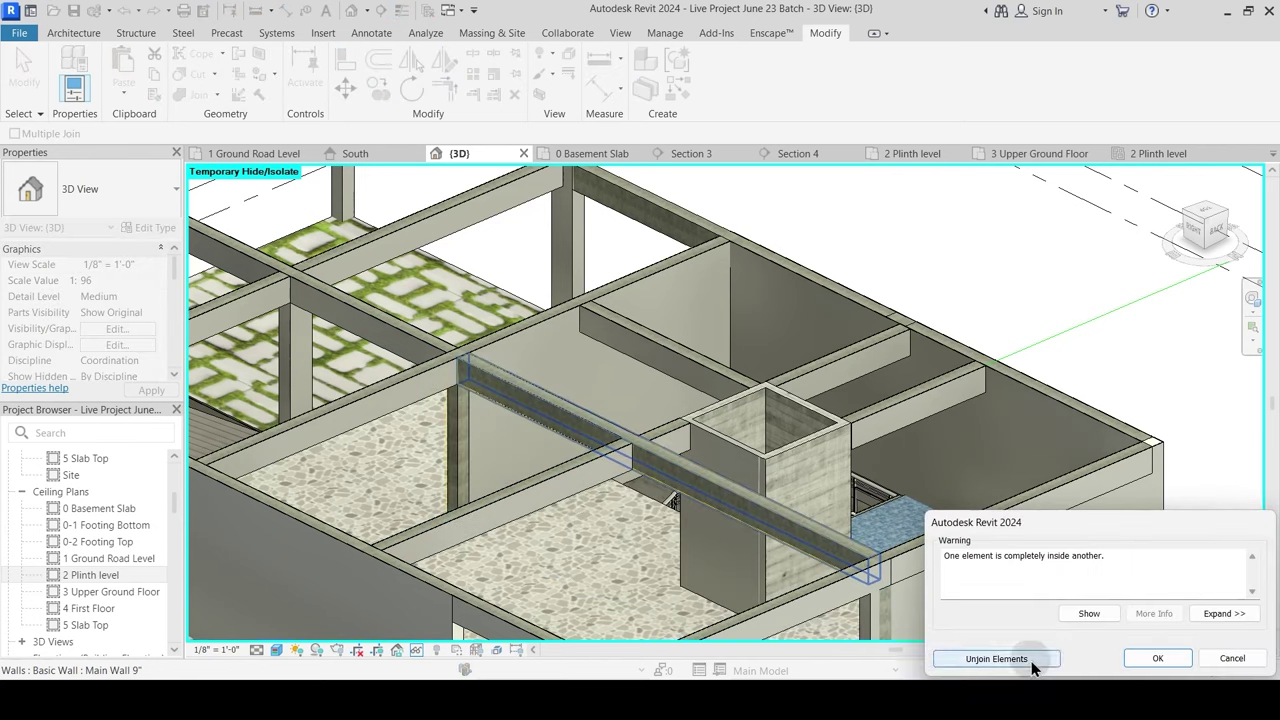
left_click(996, 658)
scroll(788, 546, "up", 4)
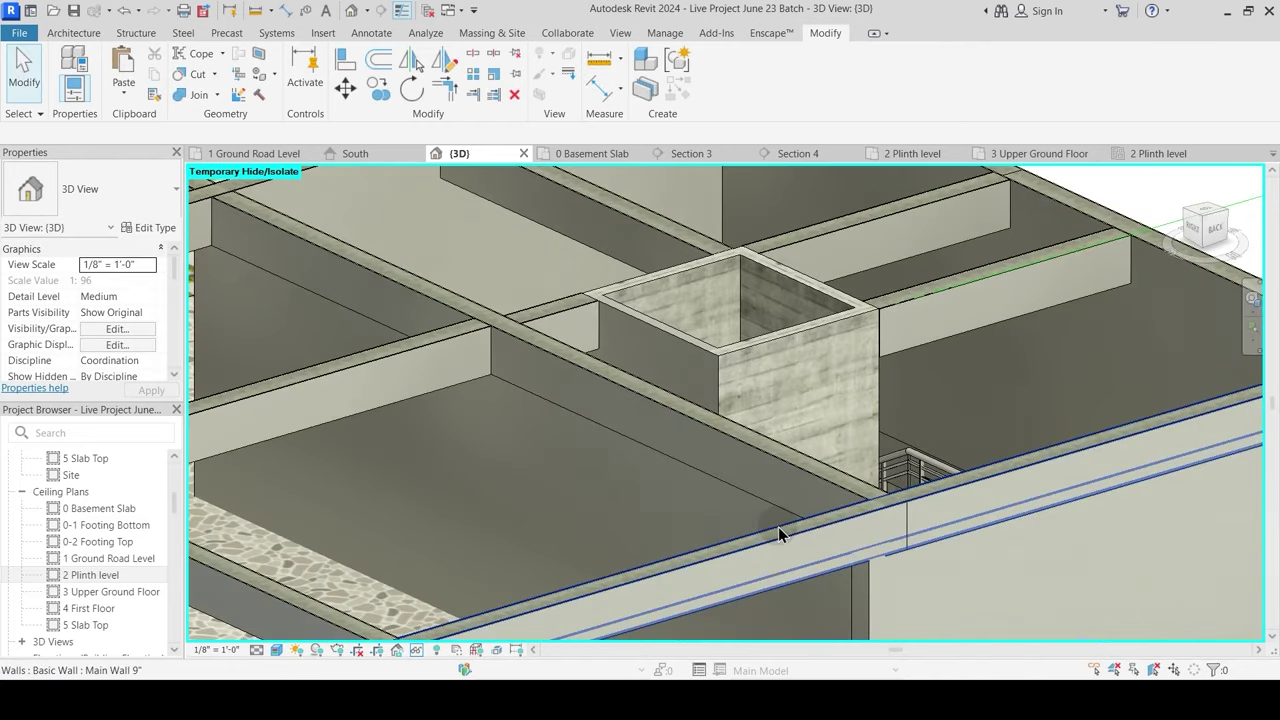
middle_click_drag(788, 510, 515, 346)
Step: Join the front wall with the adjacent element, unjoining the beam that raised a warning
key("Escape")
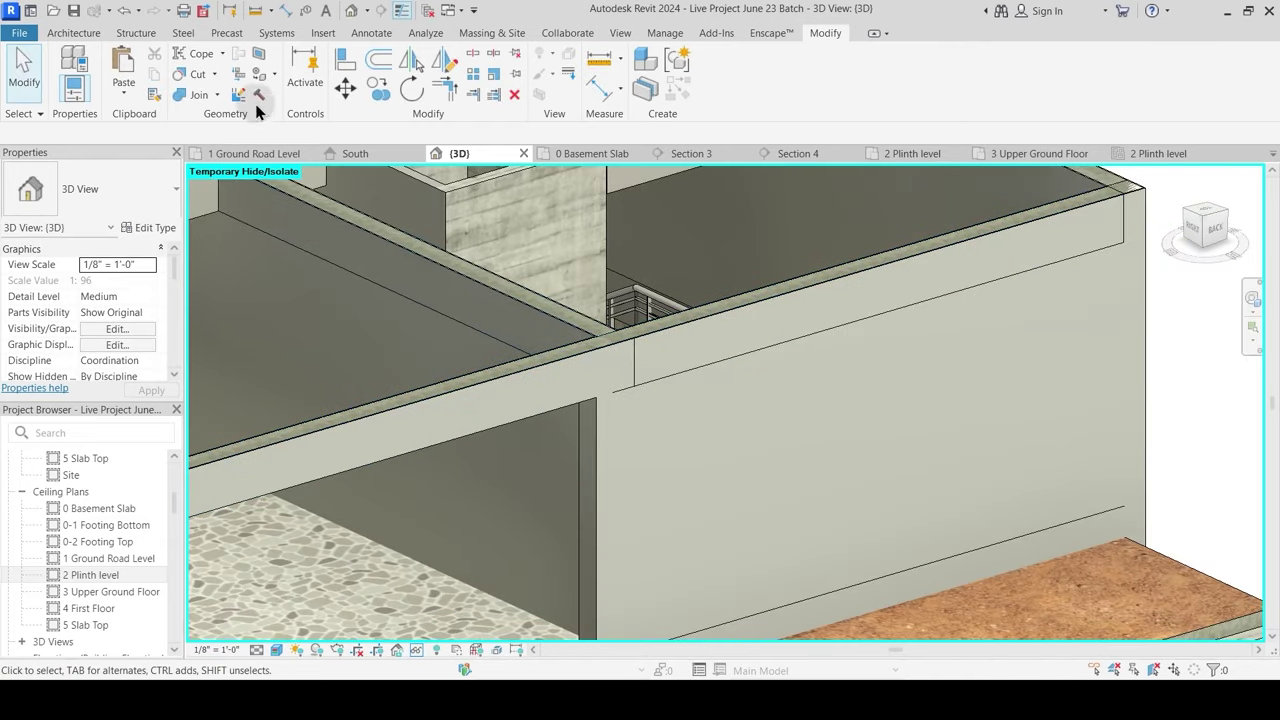
left_click(190, 95)
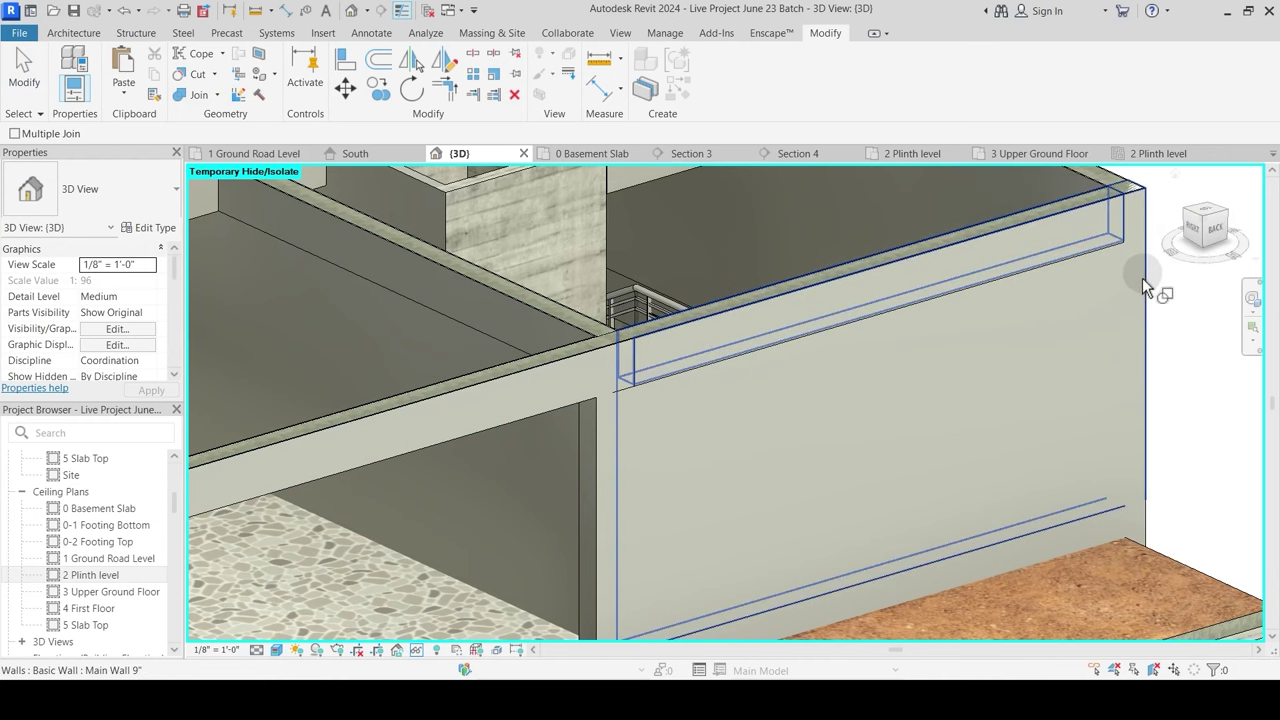
left_click(1055, 279)
left_click(1046, 265)
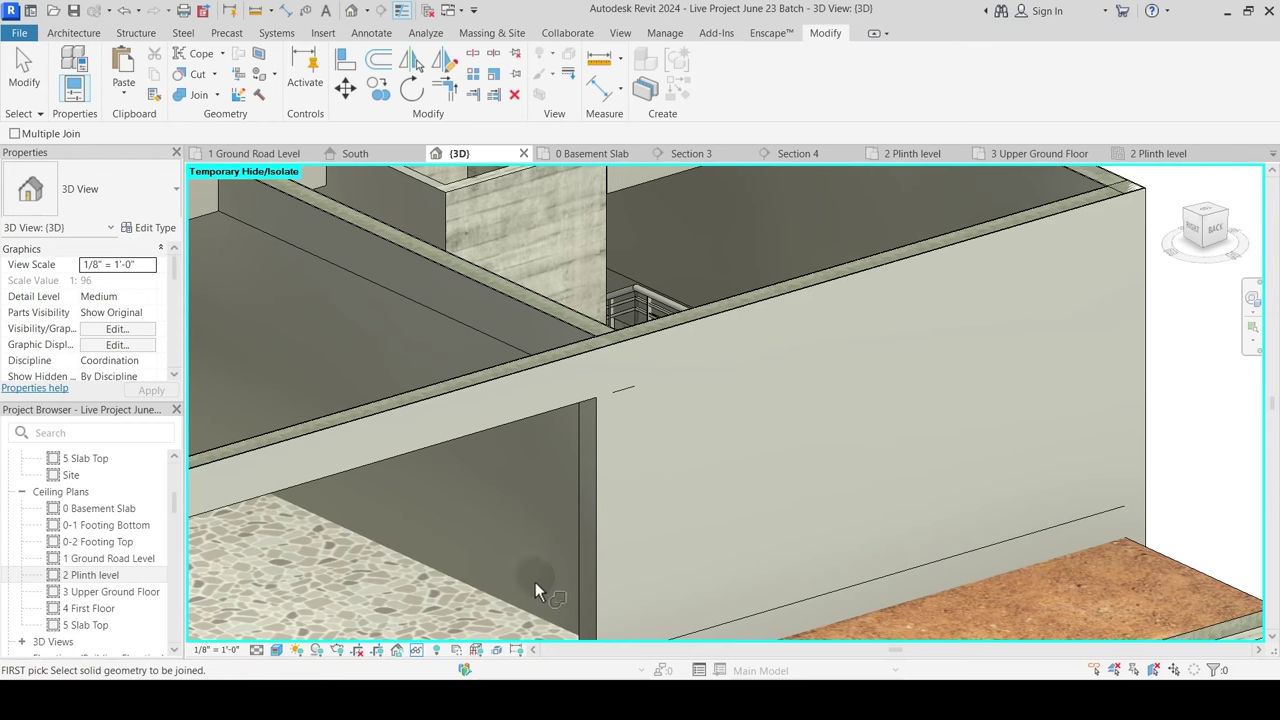
middle_click_drag(535, 582, 545, 452)
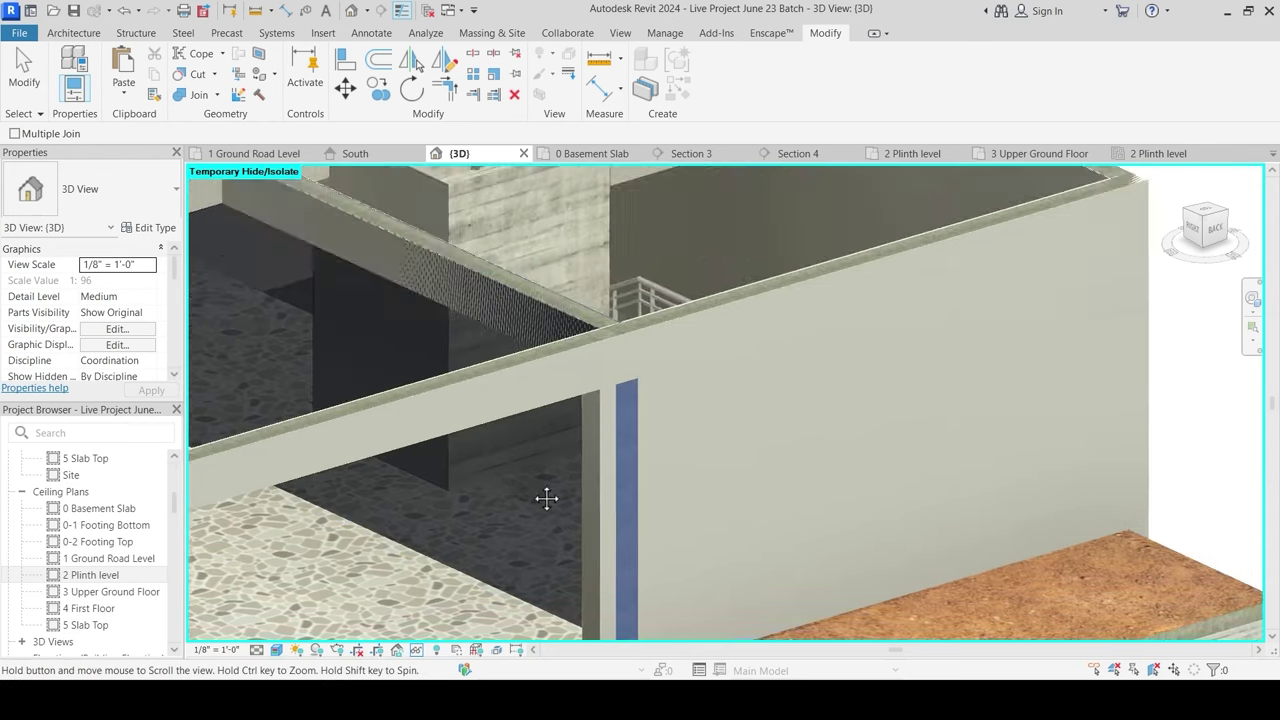
left_click(499, 331)
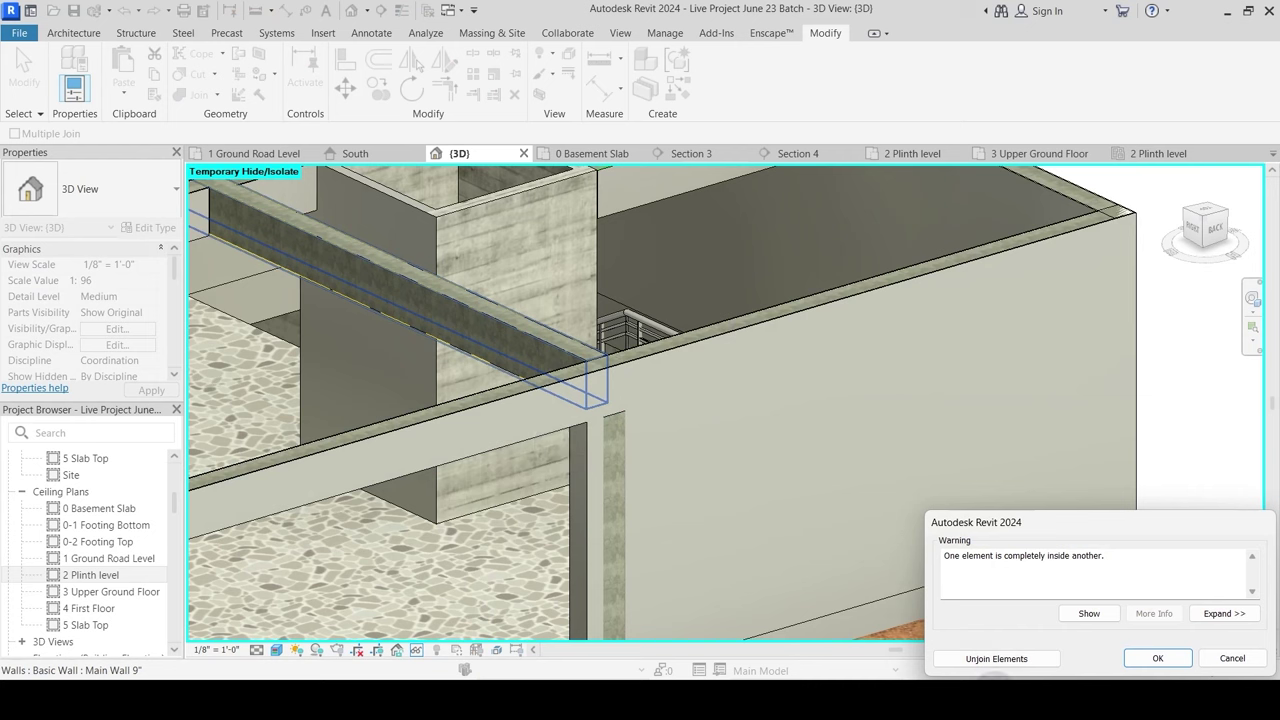
left_click(995, 658)
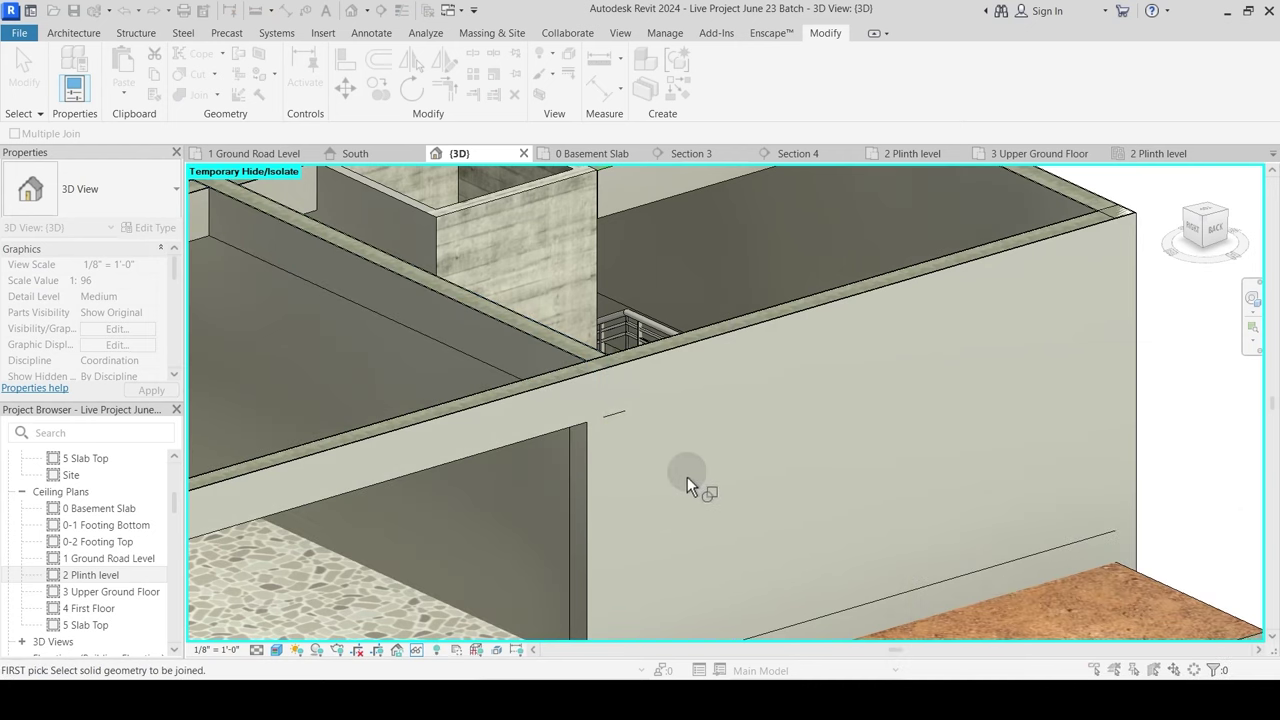
Step: Join the next two concrete beams to the front wall
left_click(455, 316)
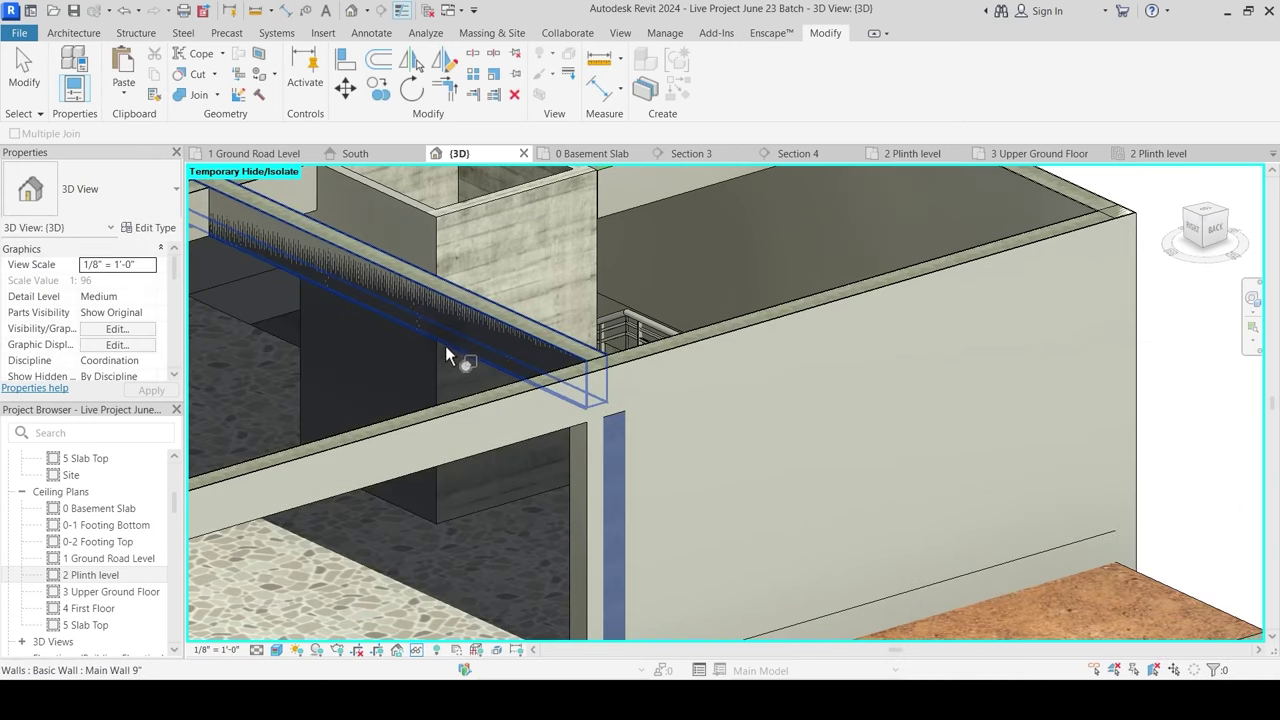
left_click(478, 627)
scroll(568, 436, "down", 3)
middle_click_drag(571, 452, 340, 441, "shift")
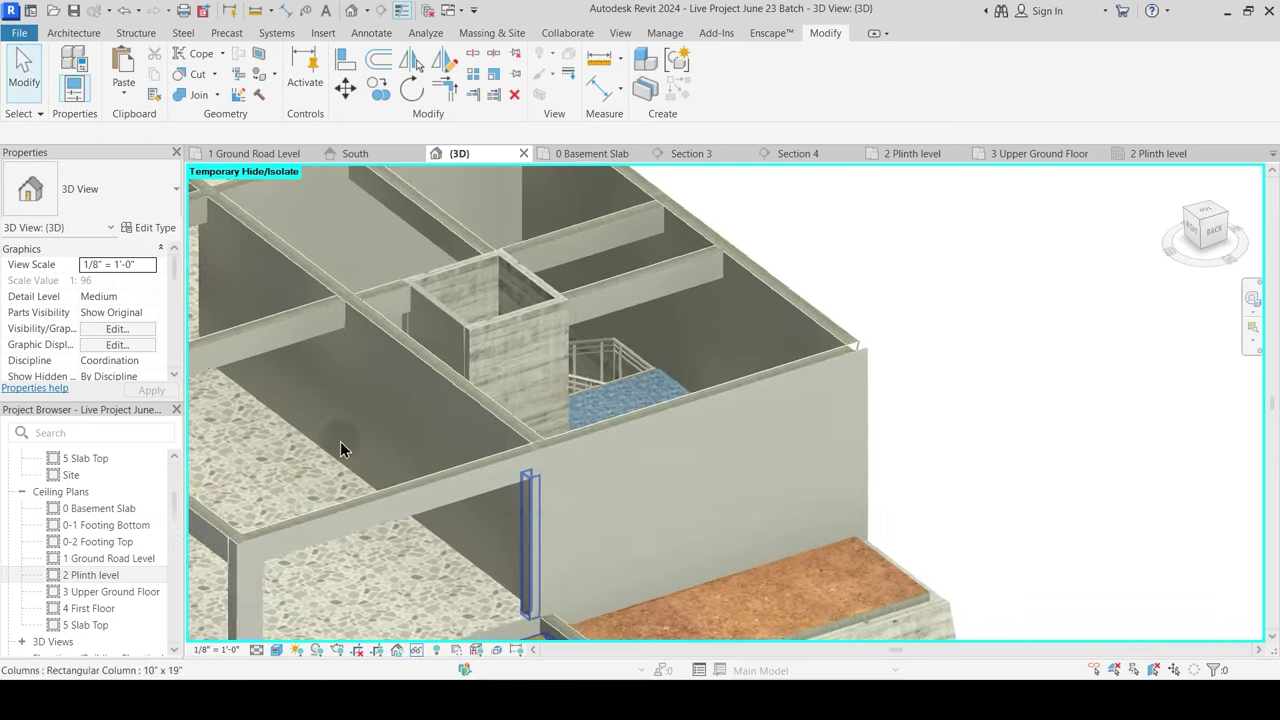
scroll(540, 483, "up", 2)
middle_click_drag(526, 497, 533, 463, "shift")
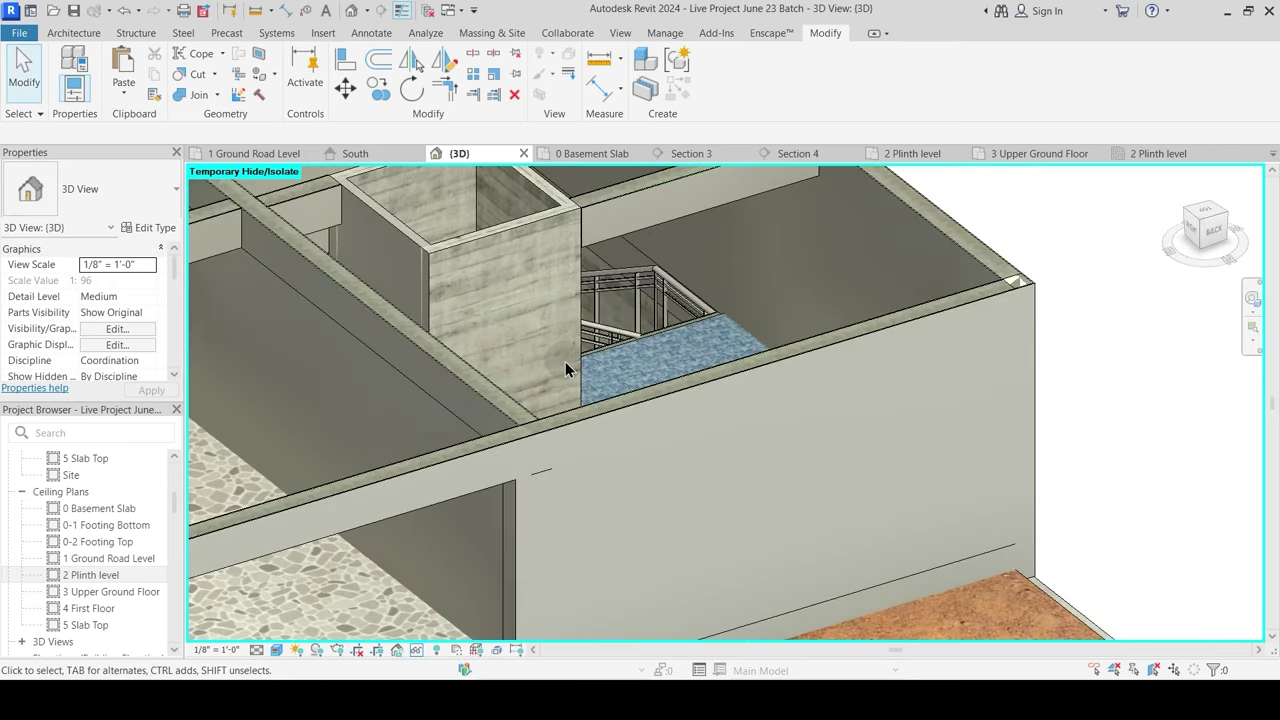
left_click(196, 98)
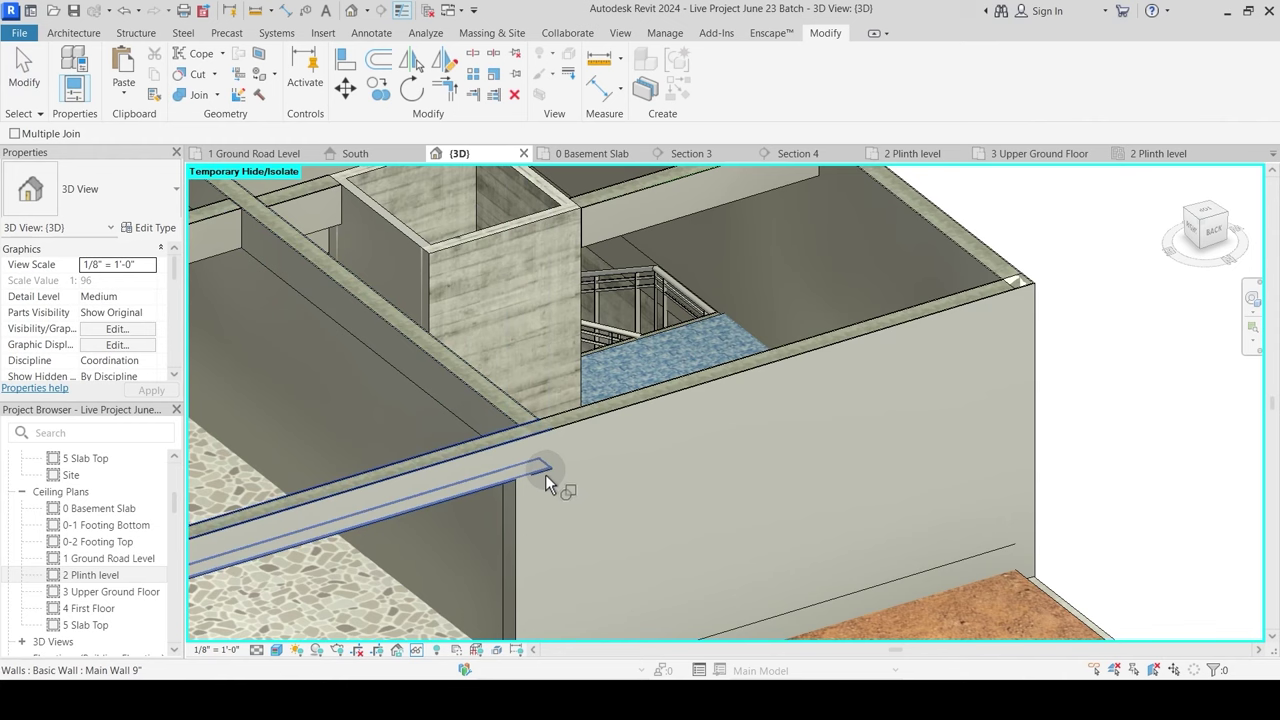
left_click(545, 474)
left_click(515, 515)
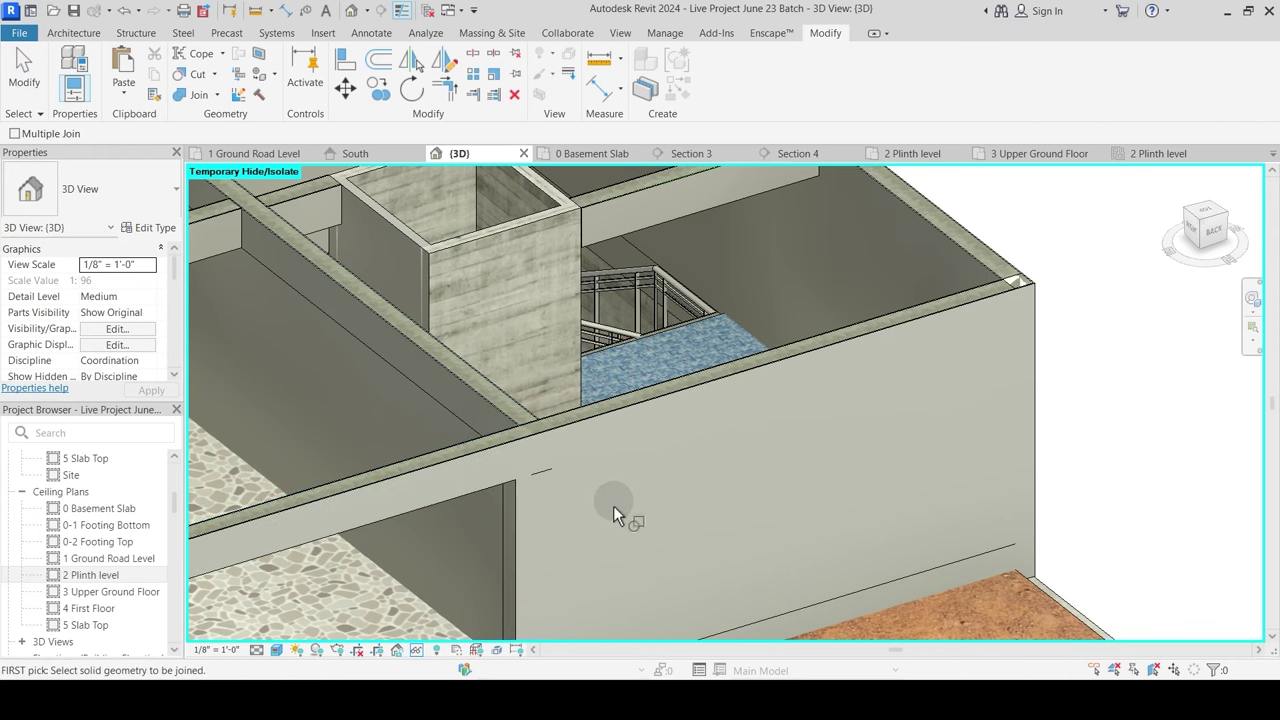
key("Escape")
scroll(653, 456, "down", 2)
middle_click_drag(653, 456, 496, 246, "shift")
scroll(574, 440, "up", 3)
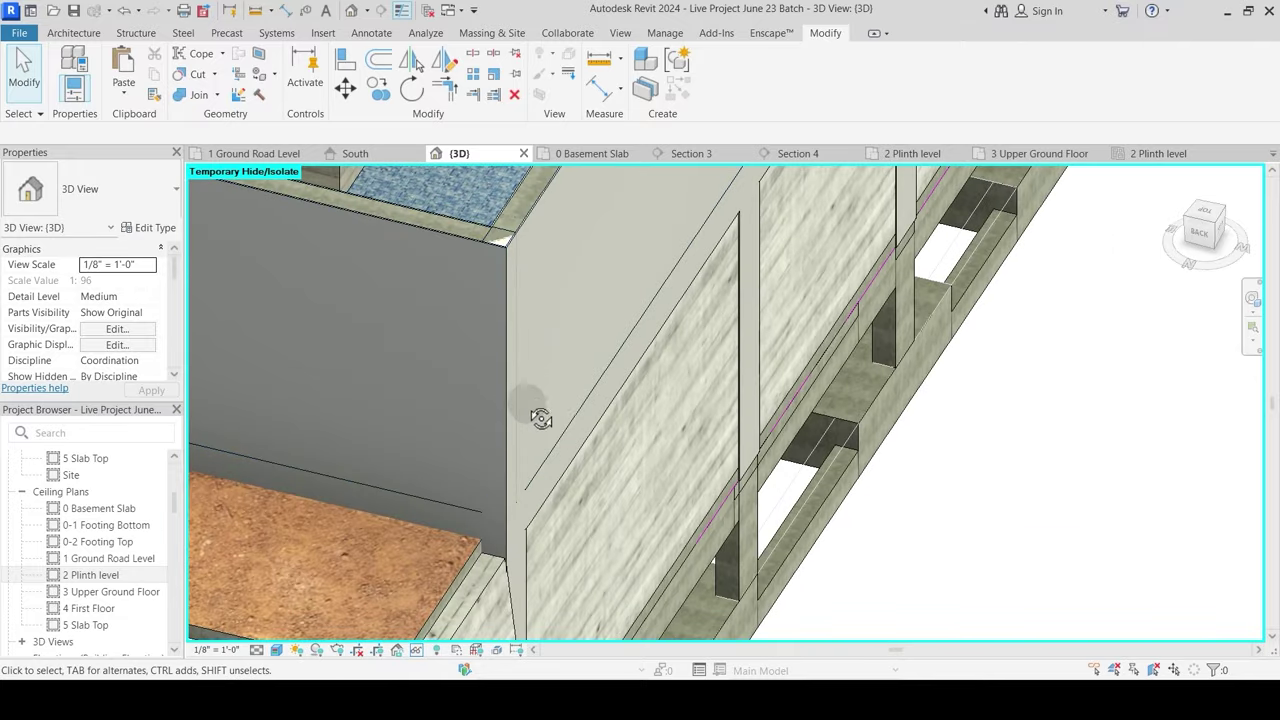
Step: Orbit to the wall corner and attempt the column join, dismissing the non-intersecting warning
middle_click_drag(527, 403, 497, 355, "shift")
middle_click_drag(523, 314, 560, 320)
scroll(540, 340, "down", 2)
middle_click_drag(561, 480, 448, 484, "shift")
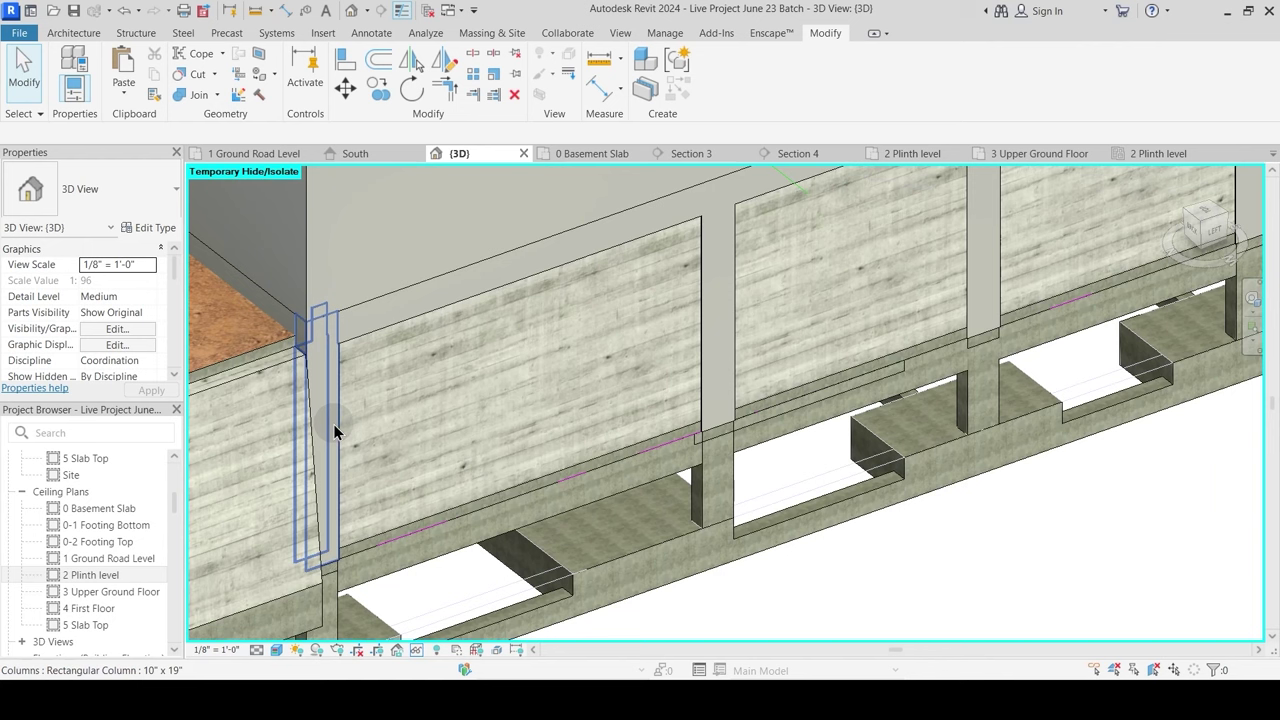
middle_click_drag(349, 443, 466, 509, "shift")
scroll(586, 477, "up", 2)
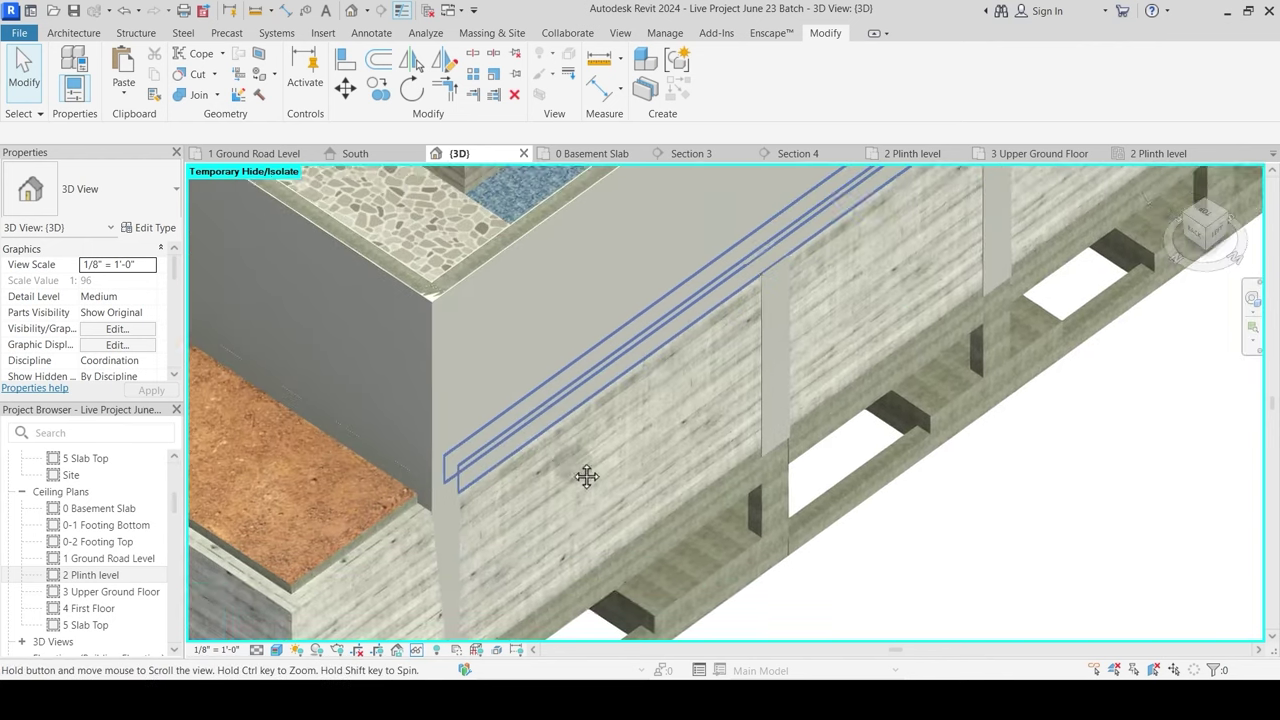
scroll(466, 371, "up", 2)
scroll(443, 337, "up", 2)
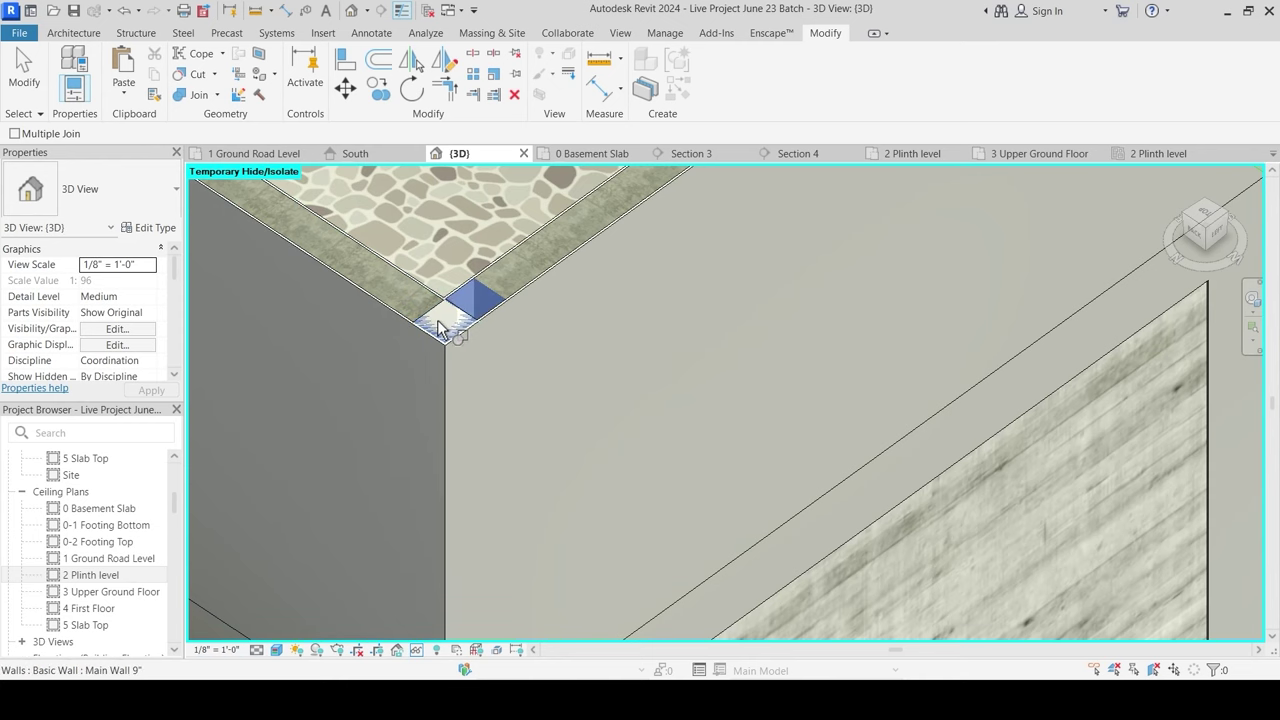
left_click(440, 328)
key("Escape")
key("Escape")
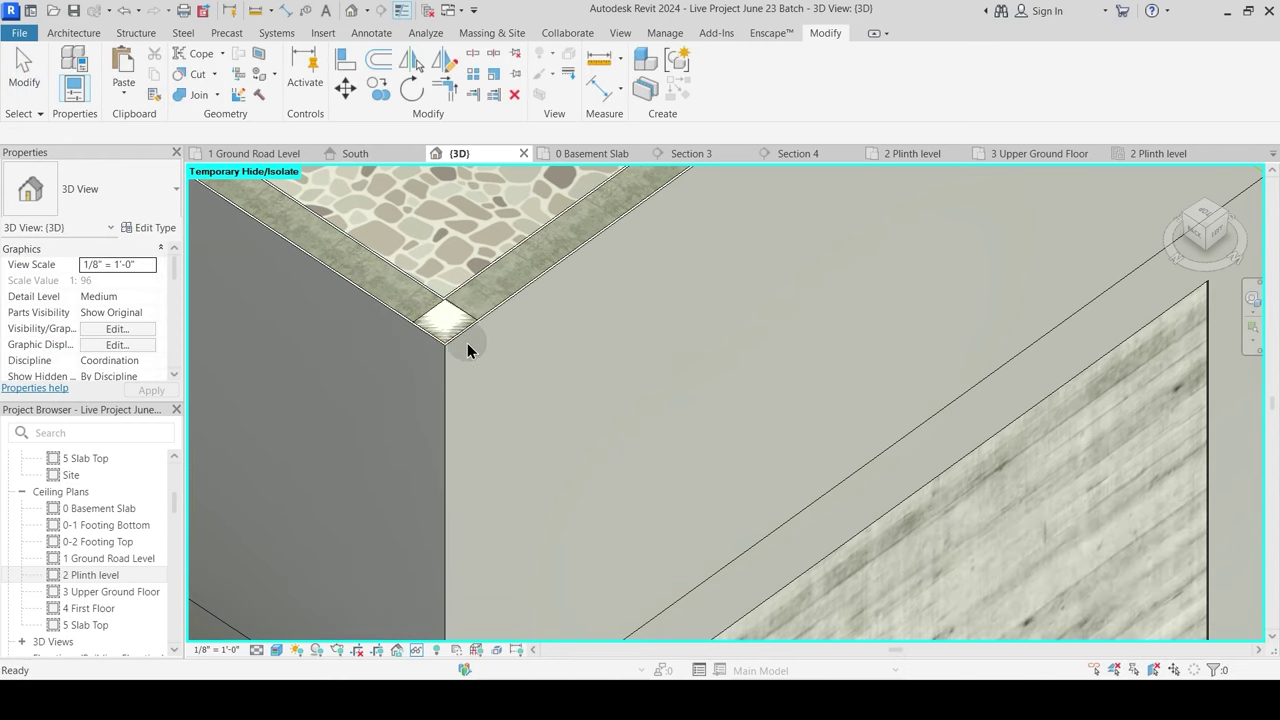
Step: Select the corner column and the slab-edge beam to inspect them
scroll(440, 335, "down", 4)
scroll(400, 460, "up", 2)
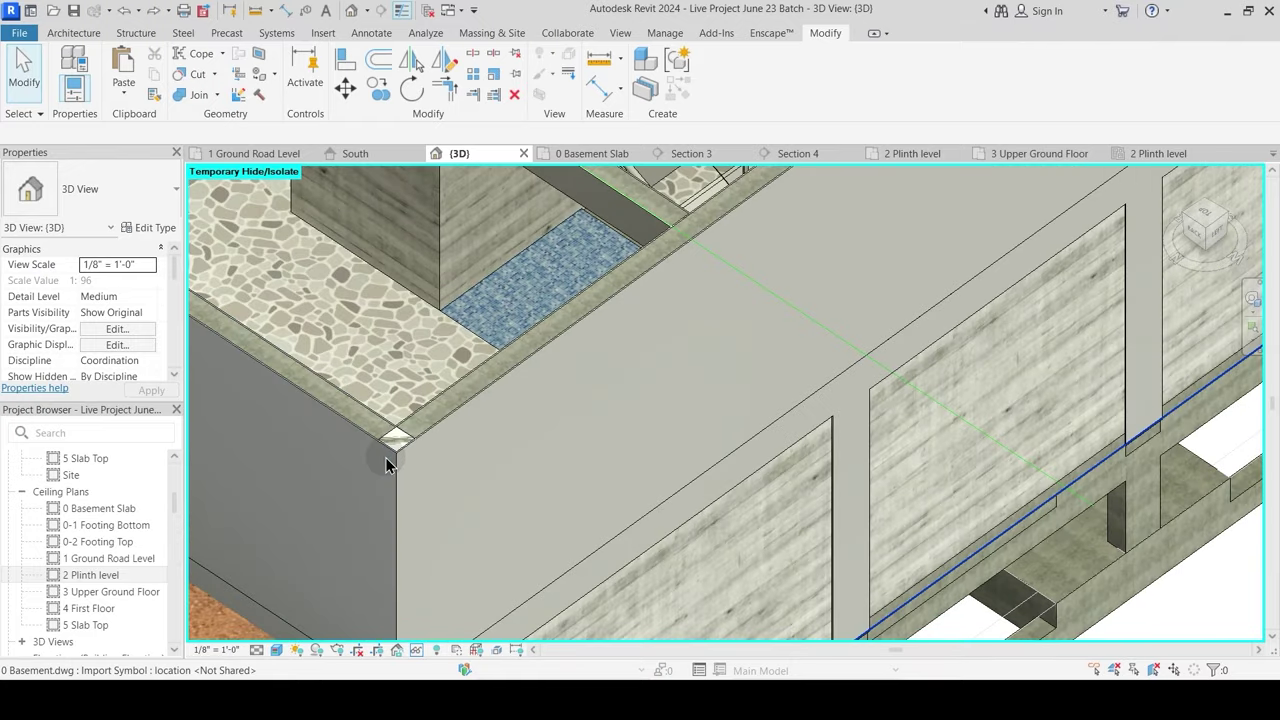
scroll(388, 465, "up", 3)
left_click(448, 408)
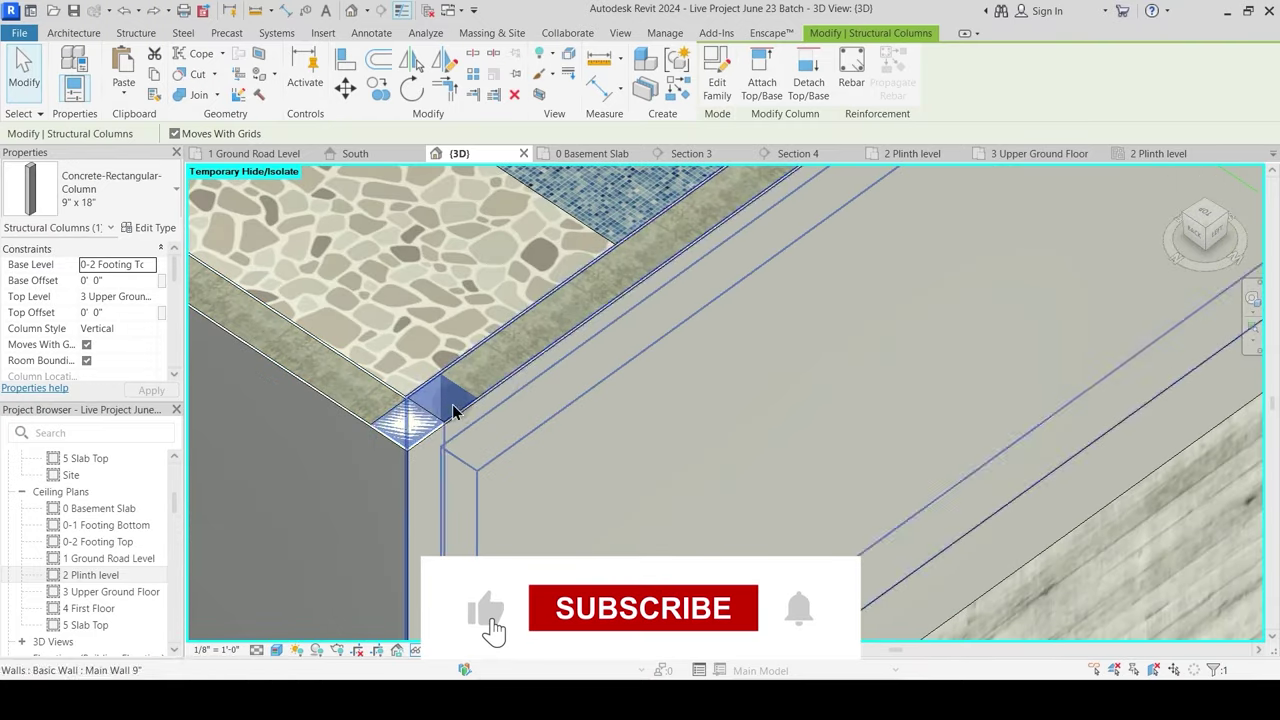
key("Escape")
left_click(500, 386)
scroll(427, 395, "up", 2)
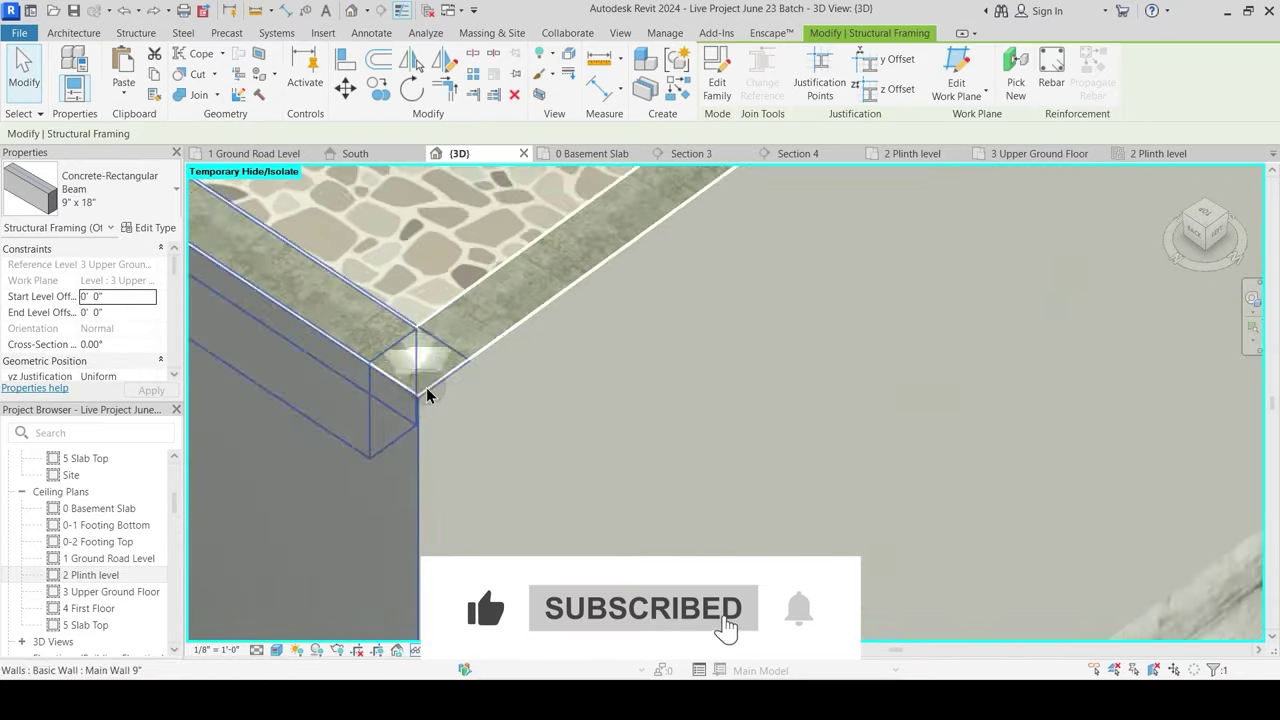
key("Escape")
scroll(420, 392, "down", 1)
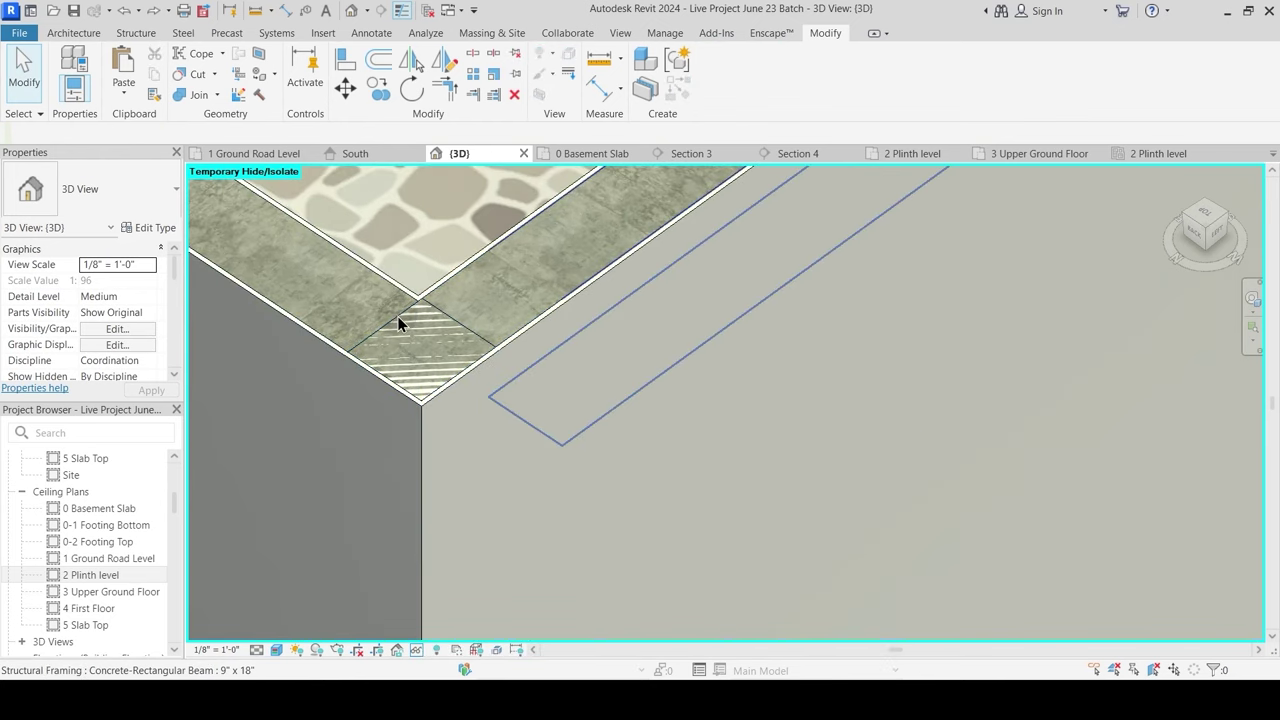
Step: Retry joining the corner column to the wall, backing out after the warning
left_click(197, 97)
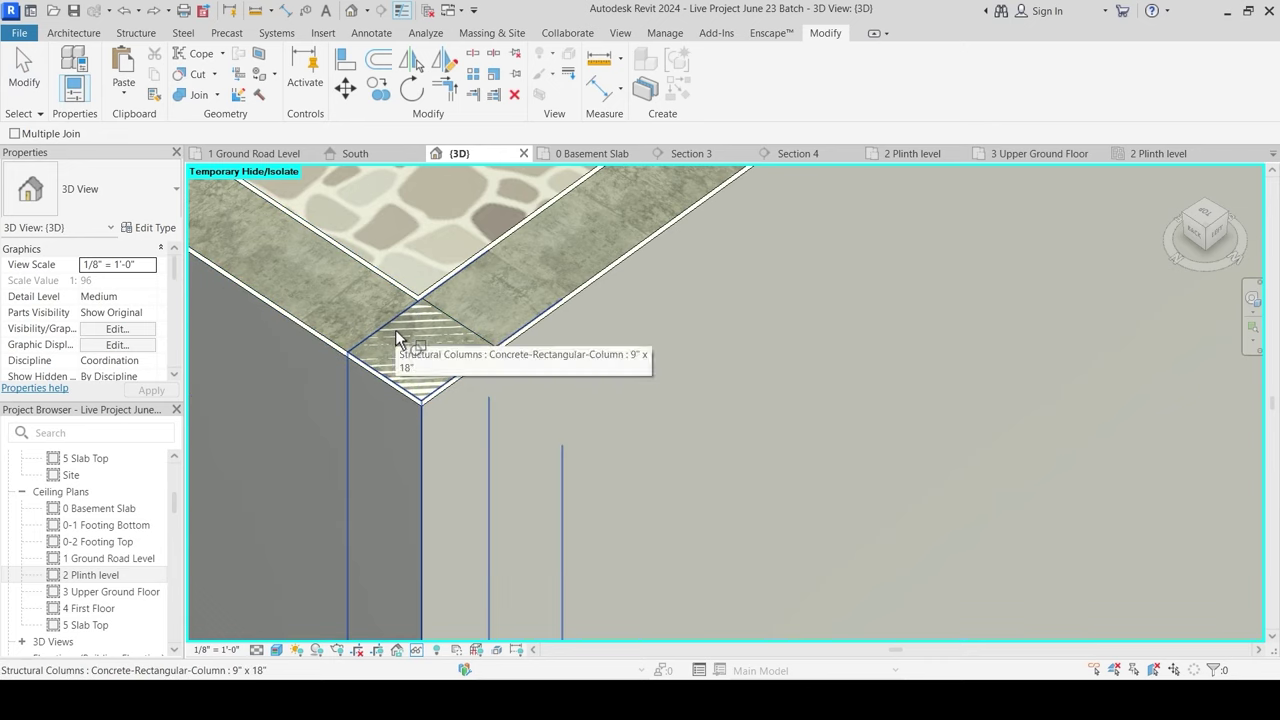
left_click(395, 329)
left_click(394, 343)
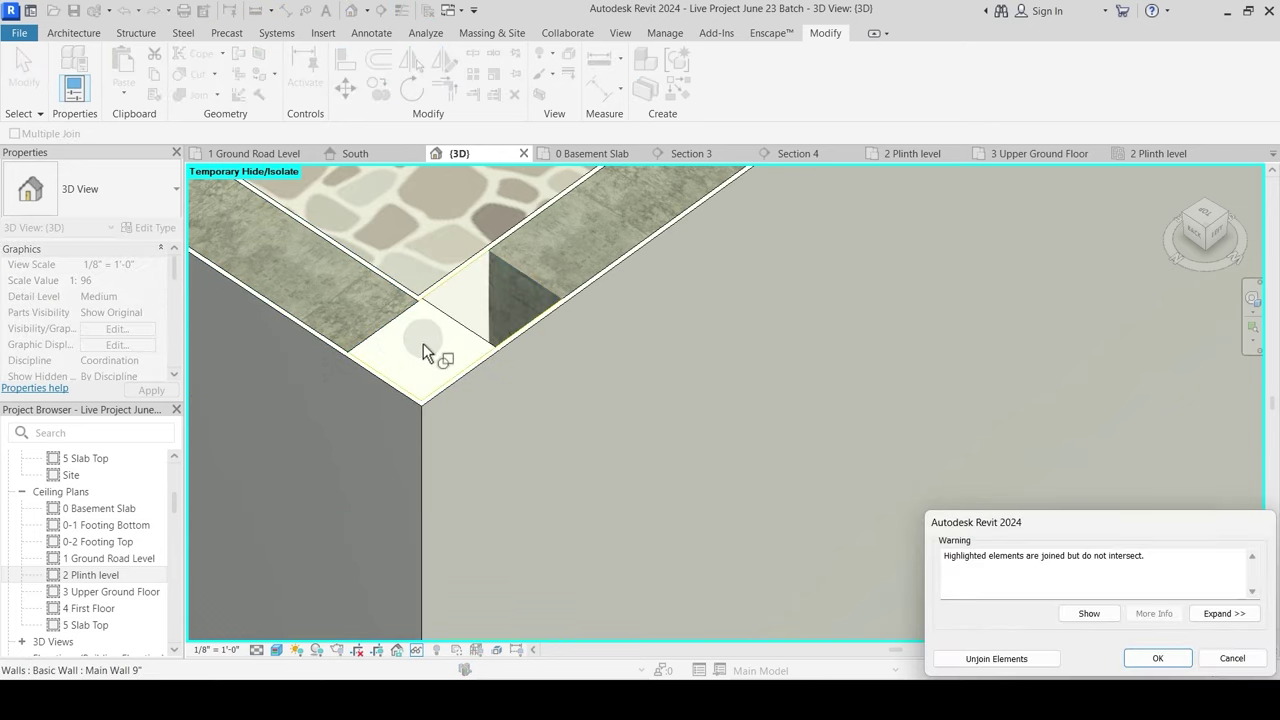
key("Escape")
key("Escape")
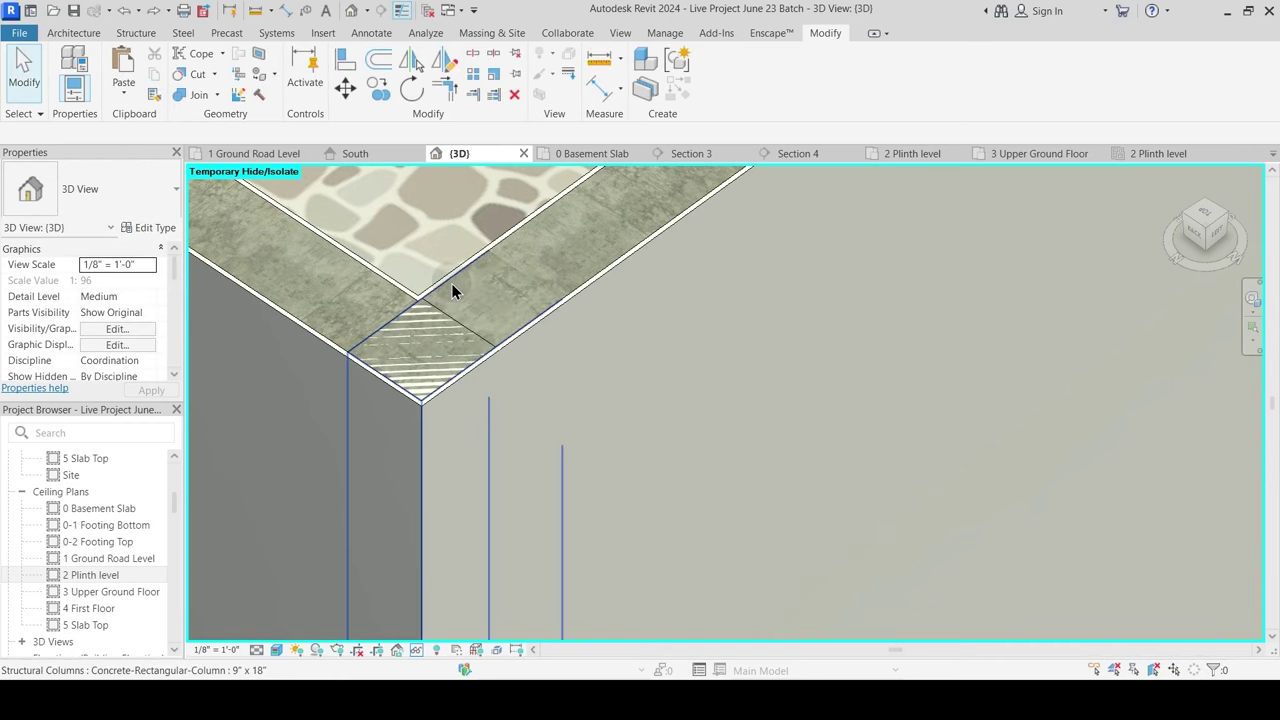
Step: Test deleting the wall-top beam and corner column, restoring both with undo
left_click(451, 282)
left_click(606, 271)
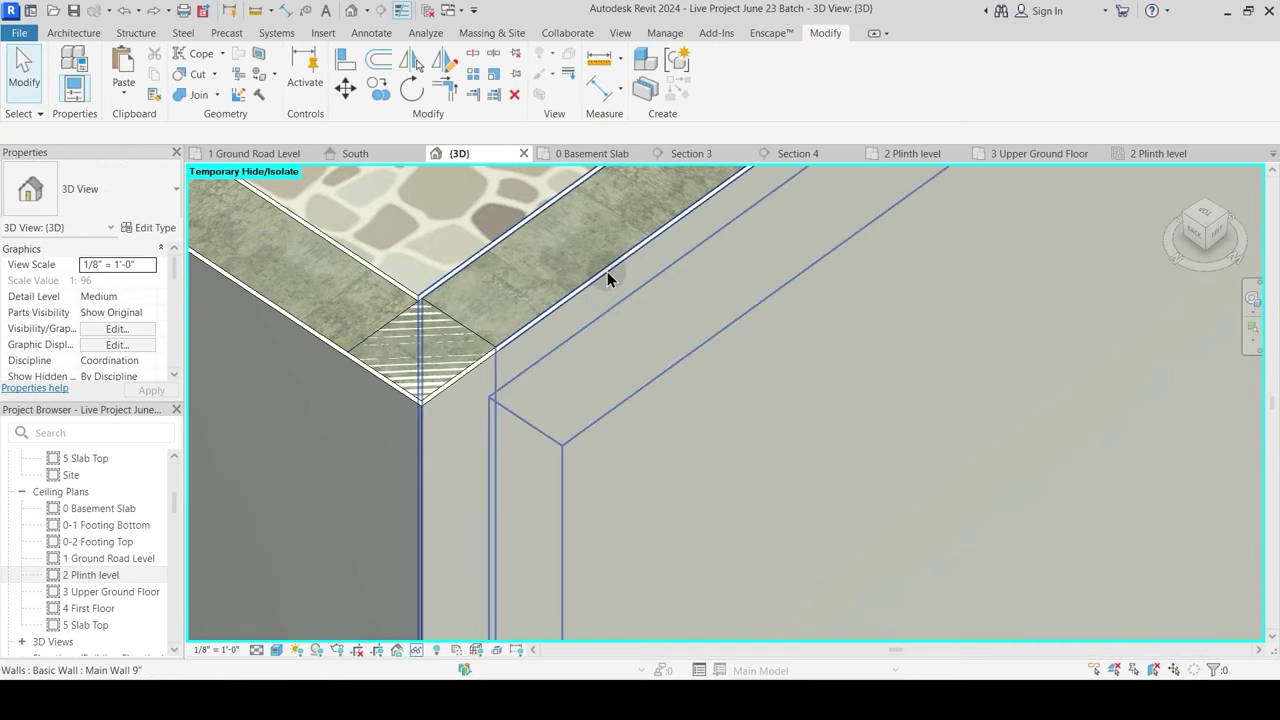
key("Escape")
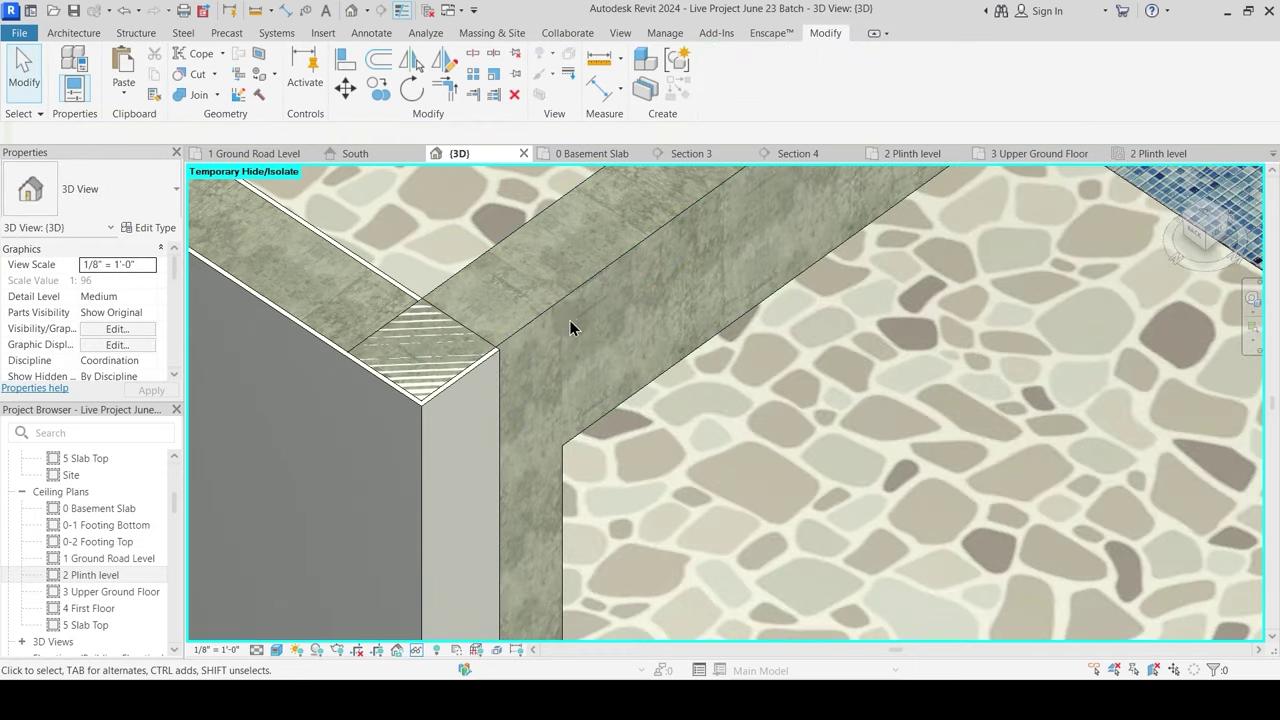
left_click(565, 303)
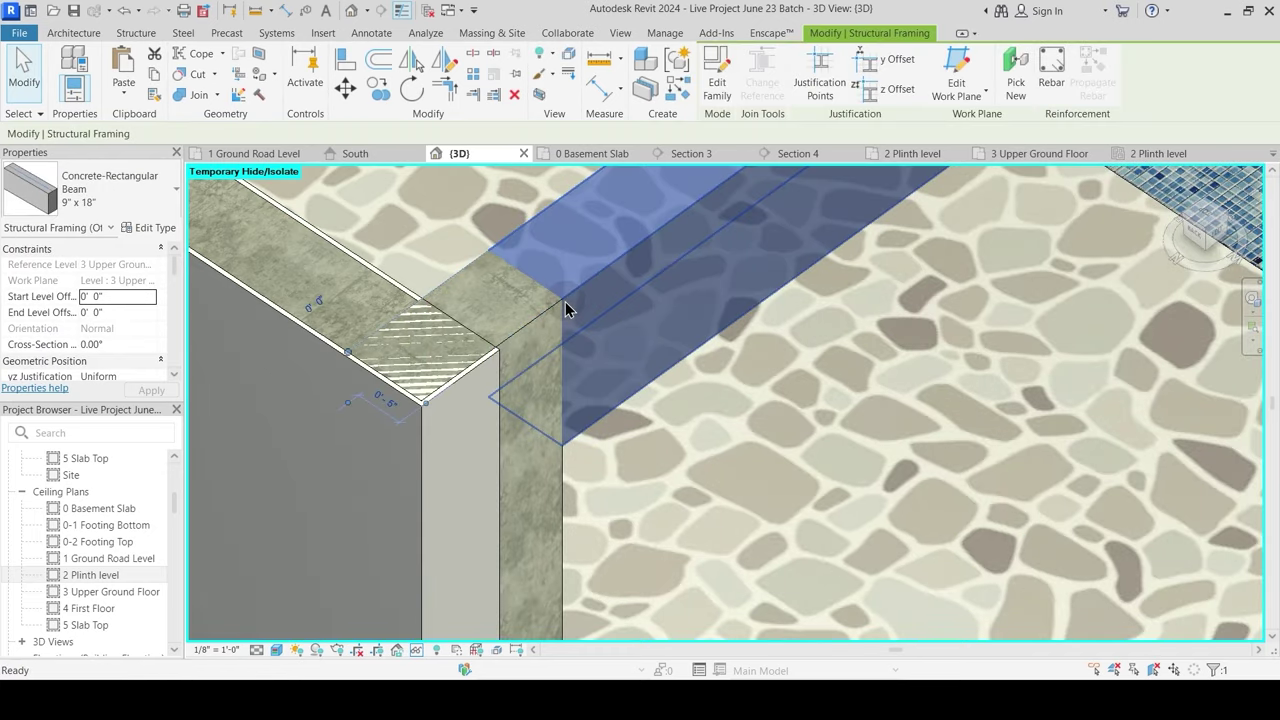
key("Delete")
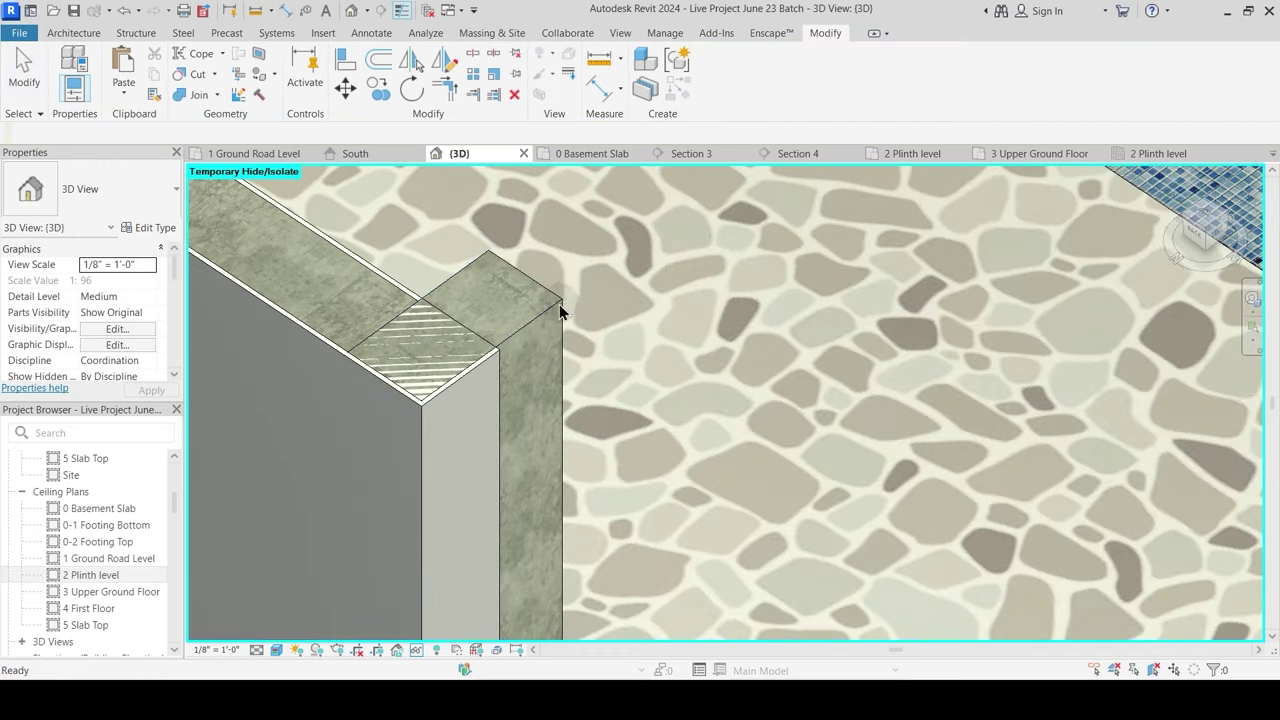
key("ctrl+z")
left_click(550, 306)
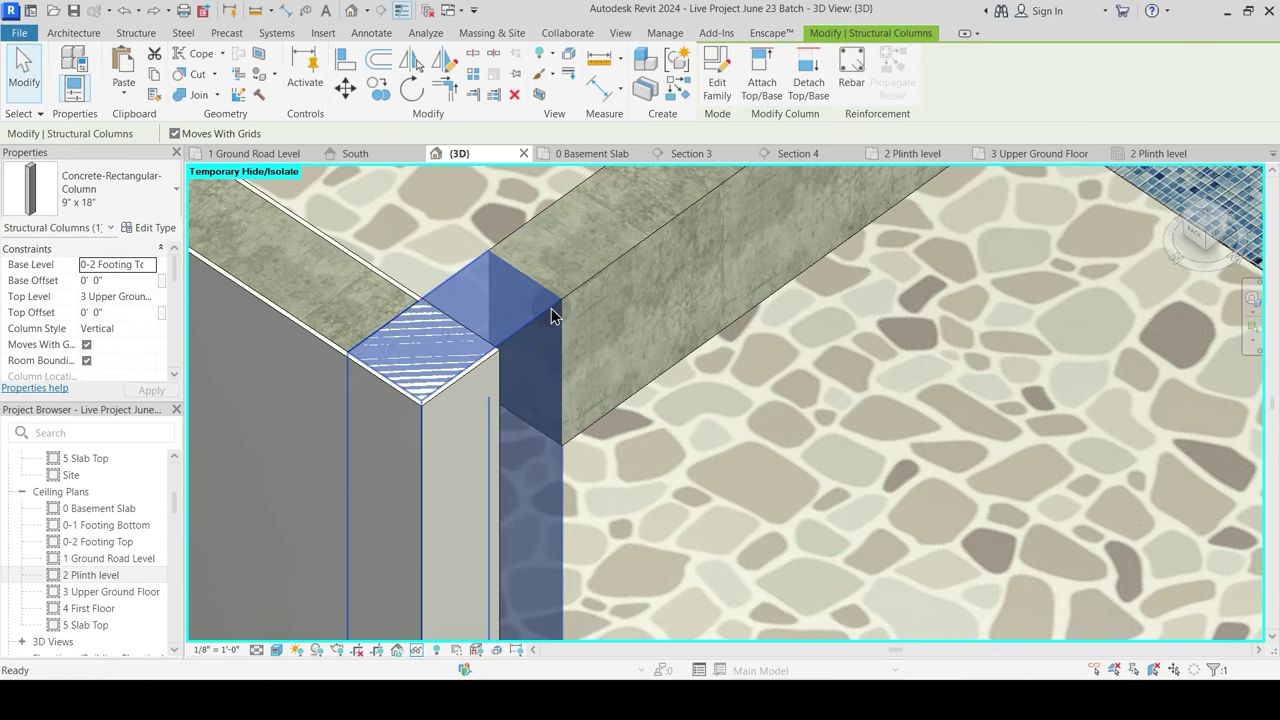
key("Delete")
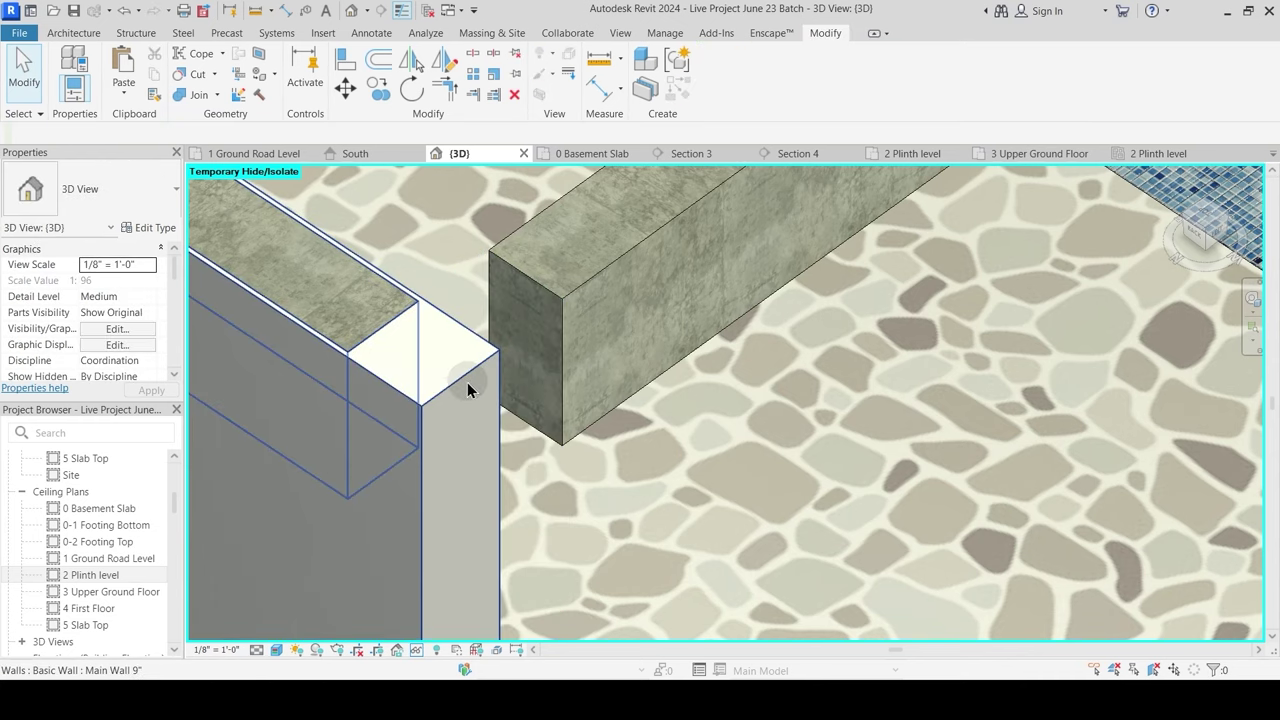
key("ctrl+z")
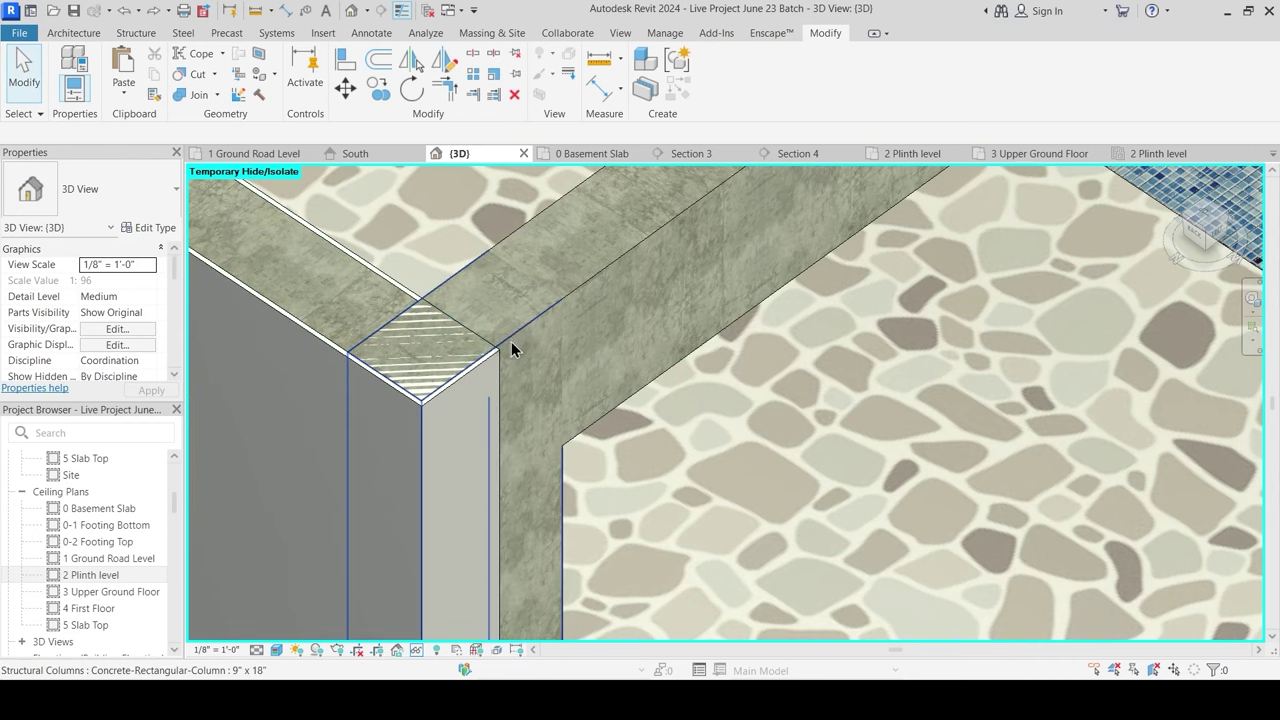
Step: Join the 9" x 18" corner column with the wall so the corner merges cleanly
left_click(512, 340)
key("Escape")
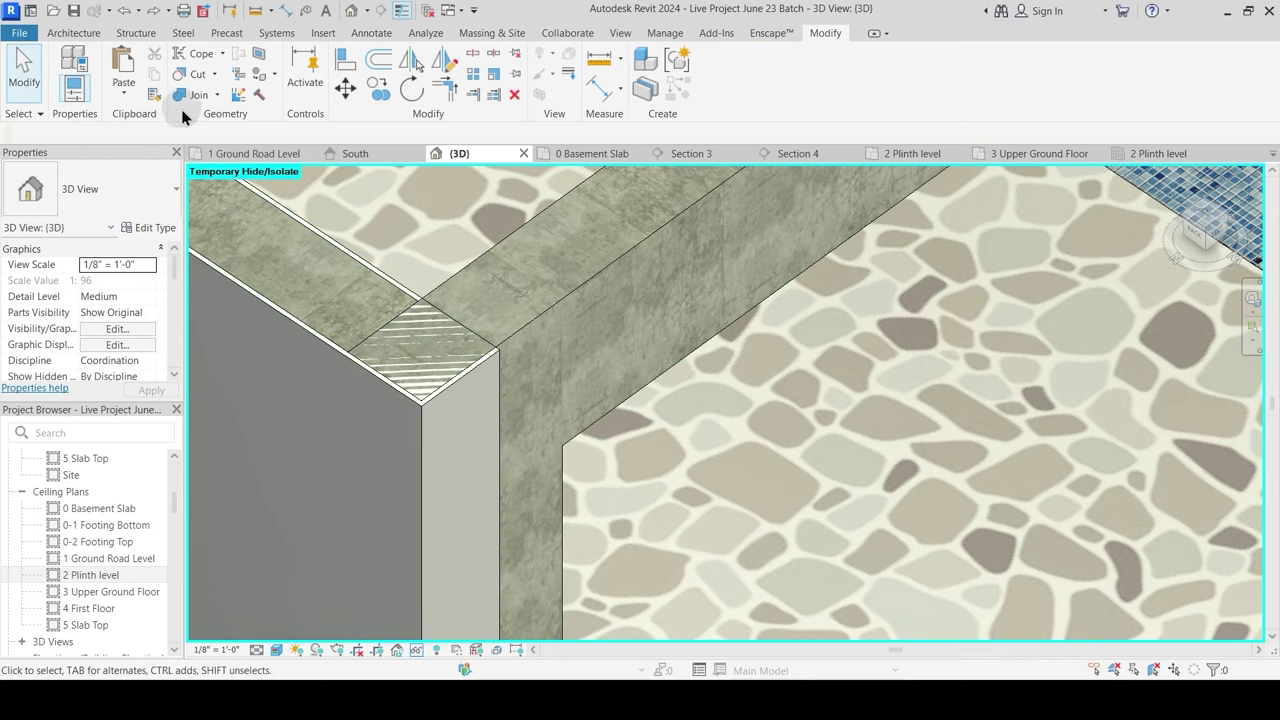
left_click(513, 338)
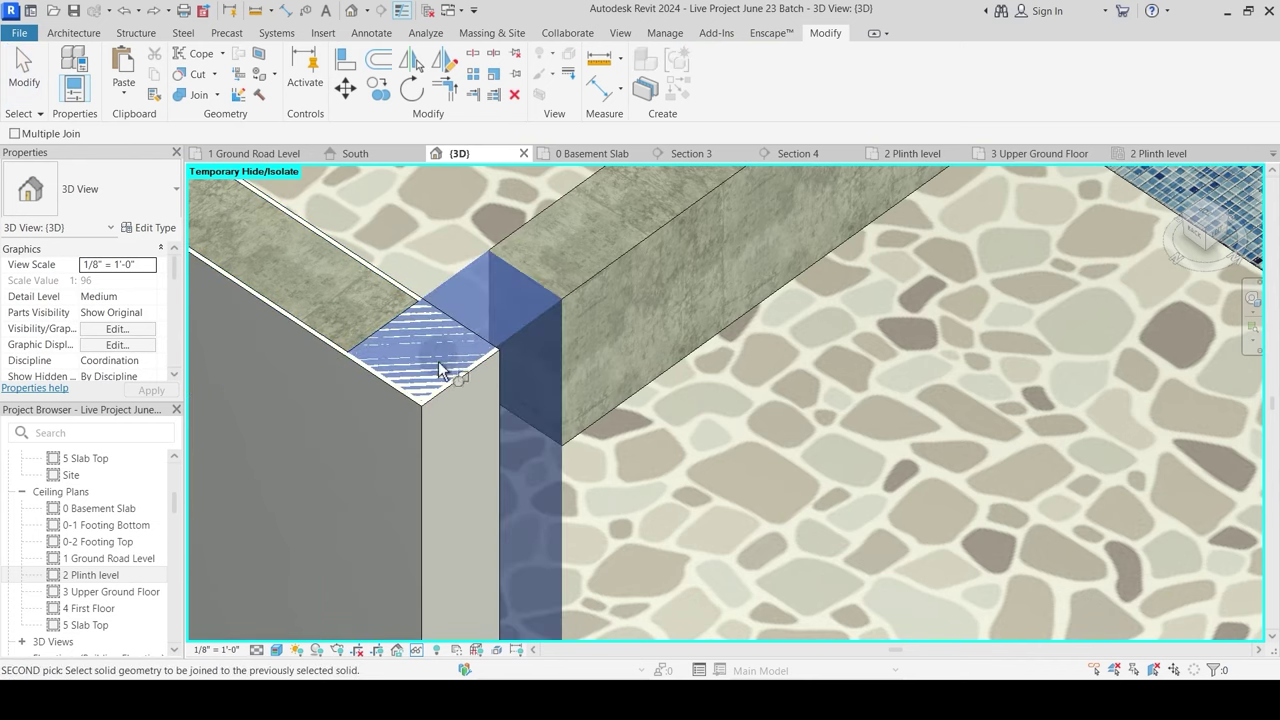
left_click(430, 318)
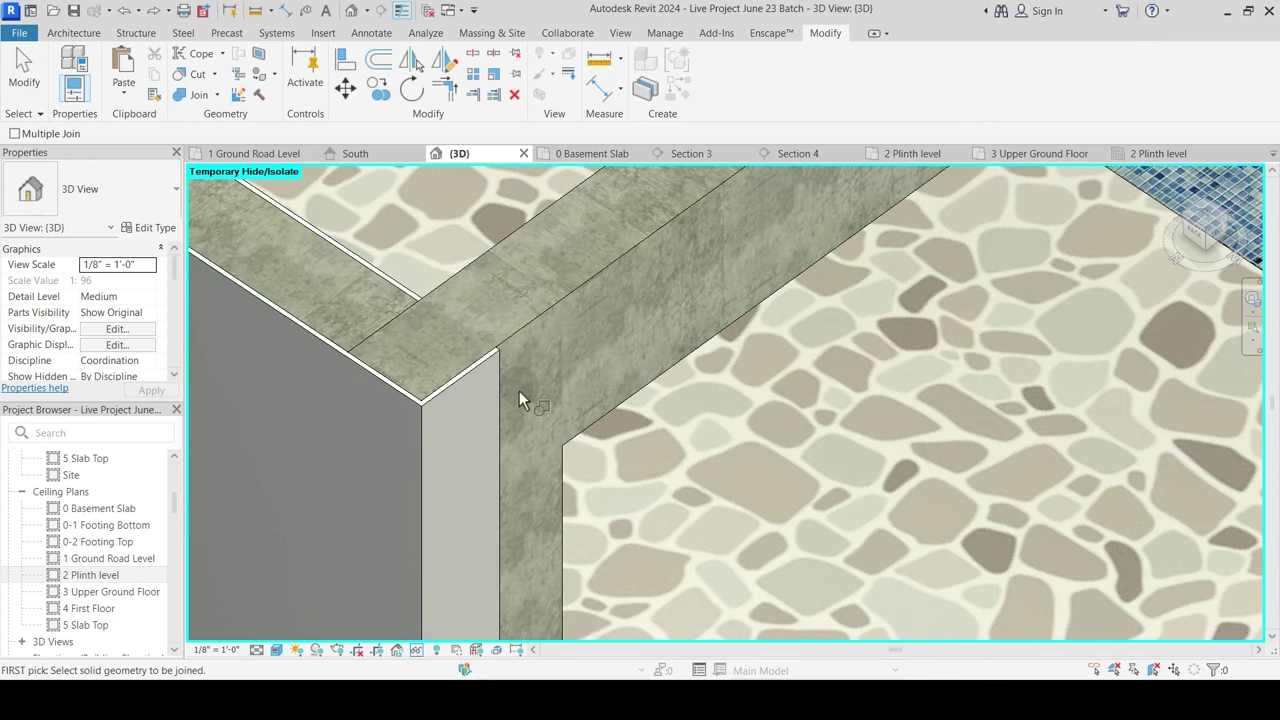
key("Escape")
scroll(521, 385, "down", 3)
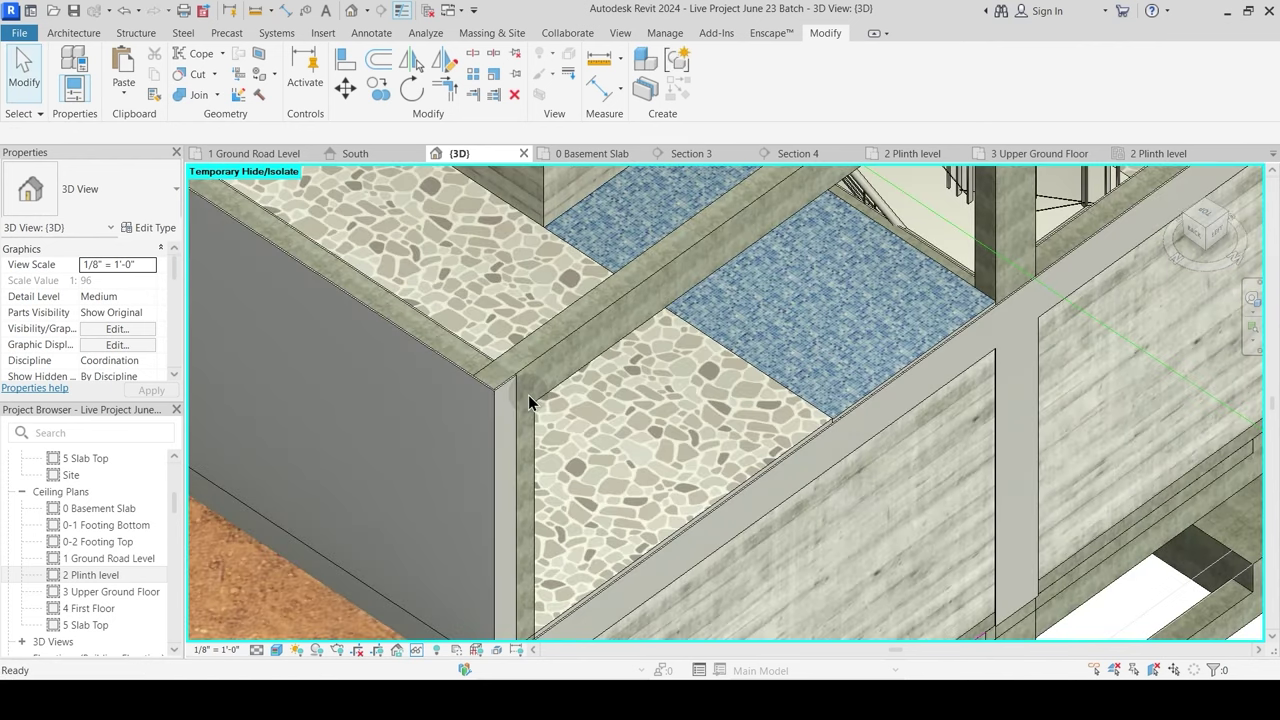
Step: Orbit to the corner junction and join the long upper beam to the column with Join Geometry
scroll(530, 400, "down", 6)
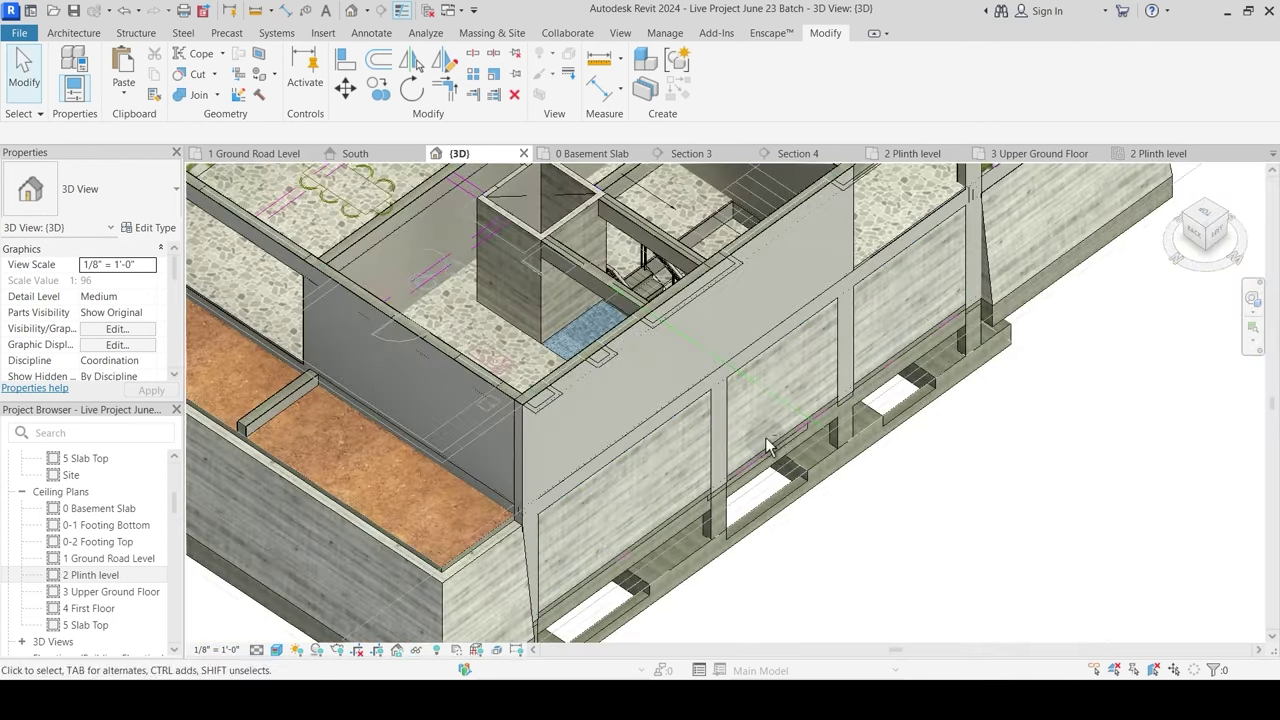
middle_click_drag(537, 409, 657, 404, "shift")
scroll(410, 428, "up", 6)
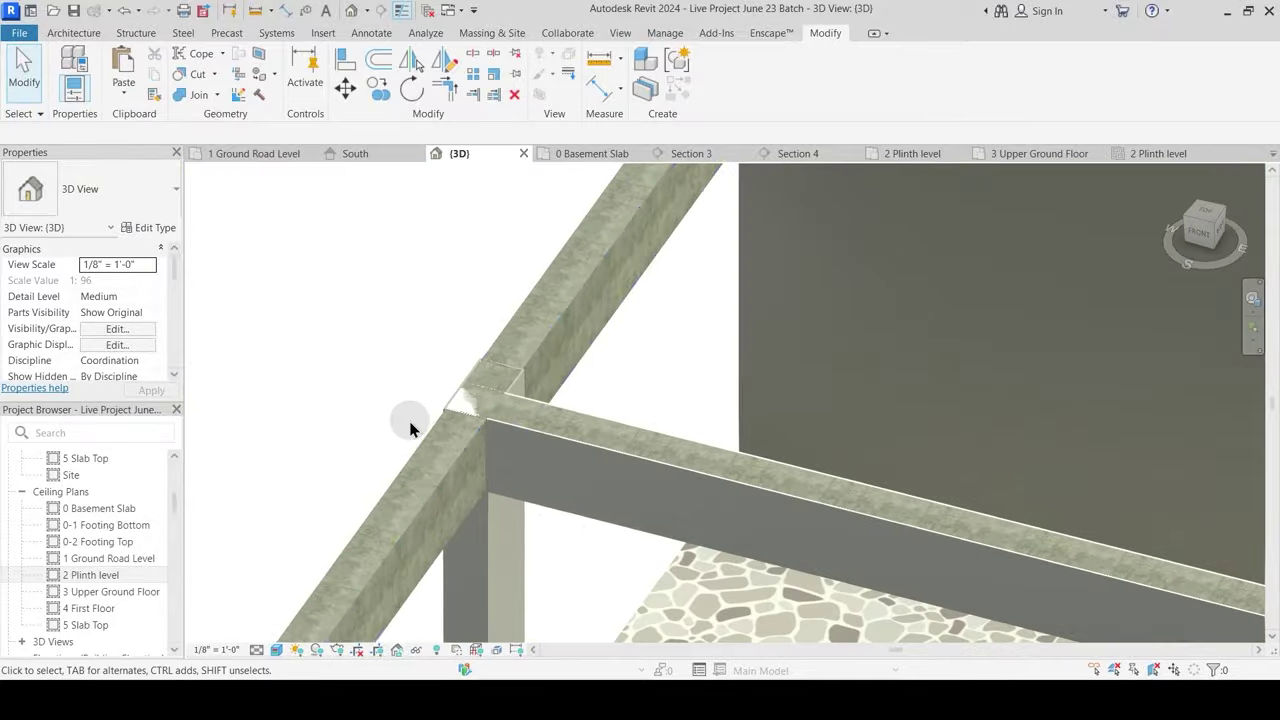
middle_click_drag(452, 443, 220, 348, "shift")
scroll(708, 424, "down", 2)
scroll(708, 424, "down", 3)
scroll(612, 302, "up", 5)
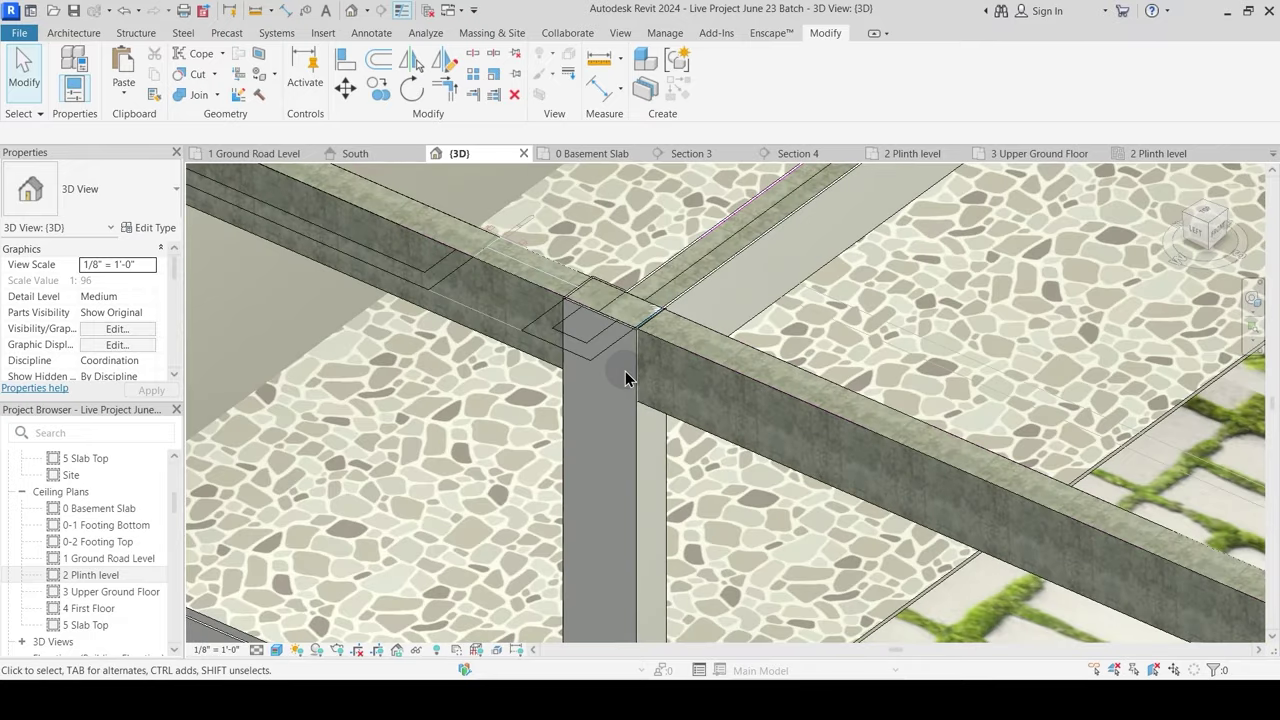
left_click(198, 96)
scroll(610, 297, "up", 2)
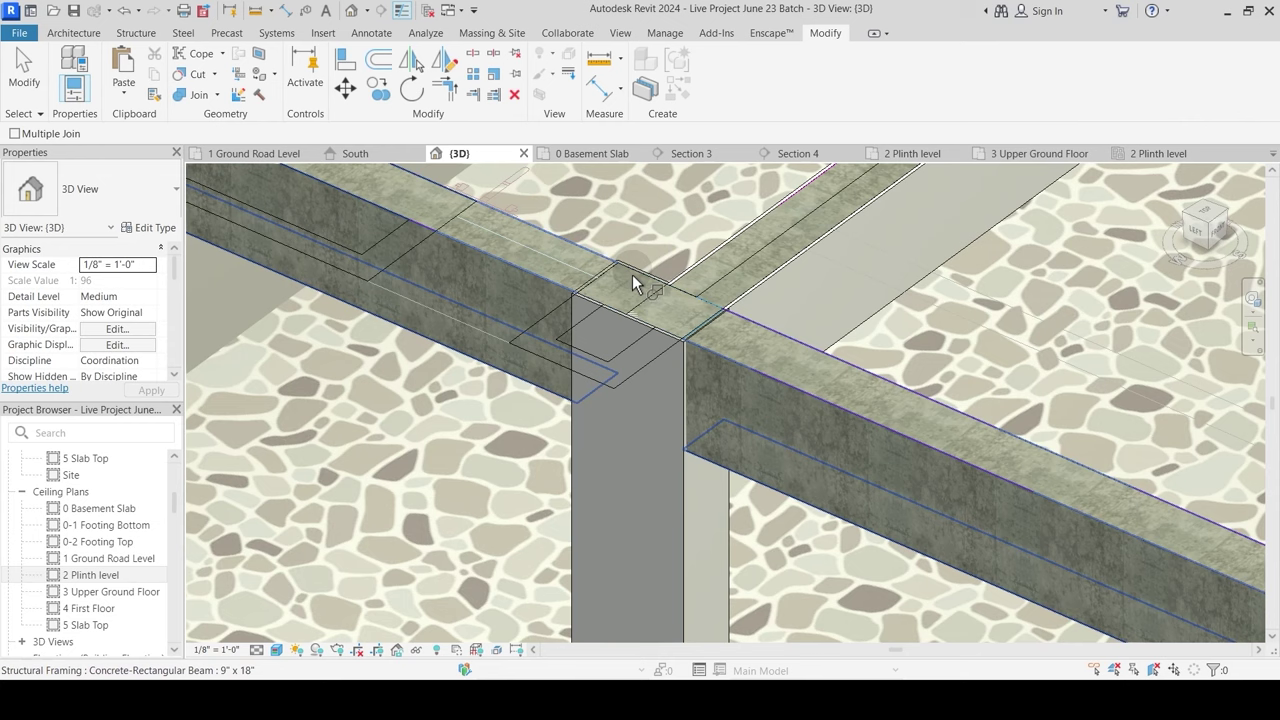
left_click(643, 285)
left_click(681, 349)
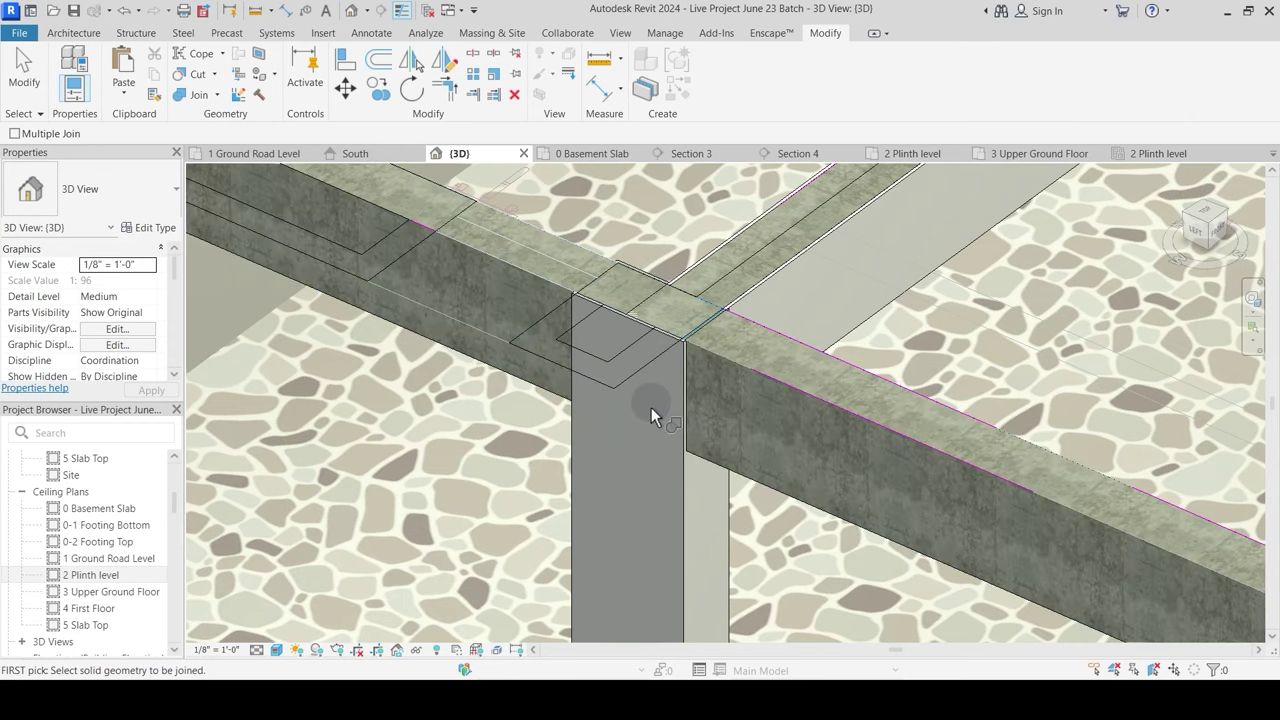
Step: Join the wall to the column and the beam strip to the wall
left_click(676, 296)
left_click(653, 303)
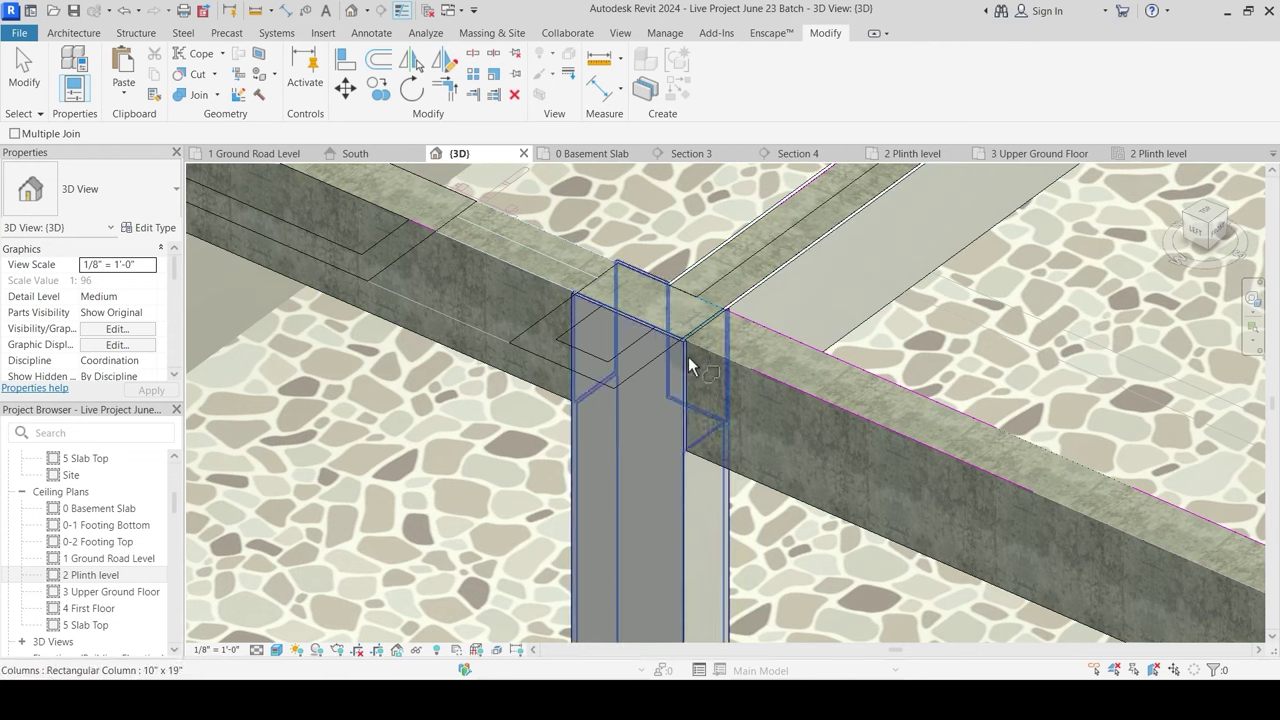
scroll(710, 315, "up", 5)
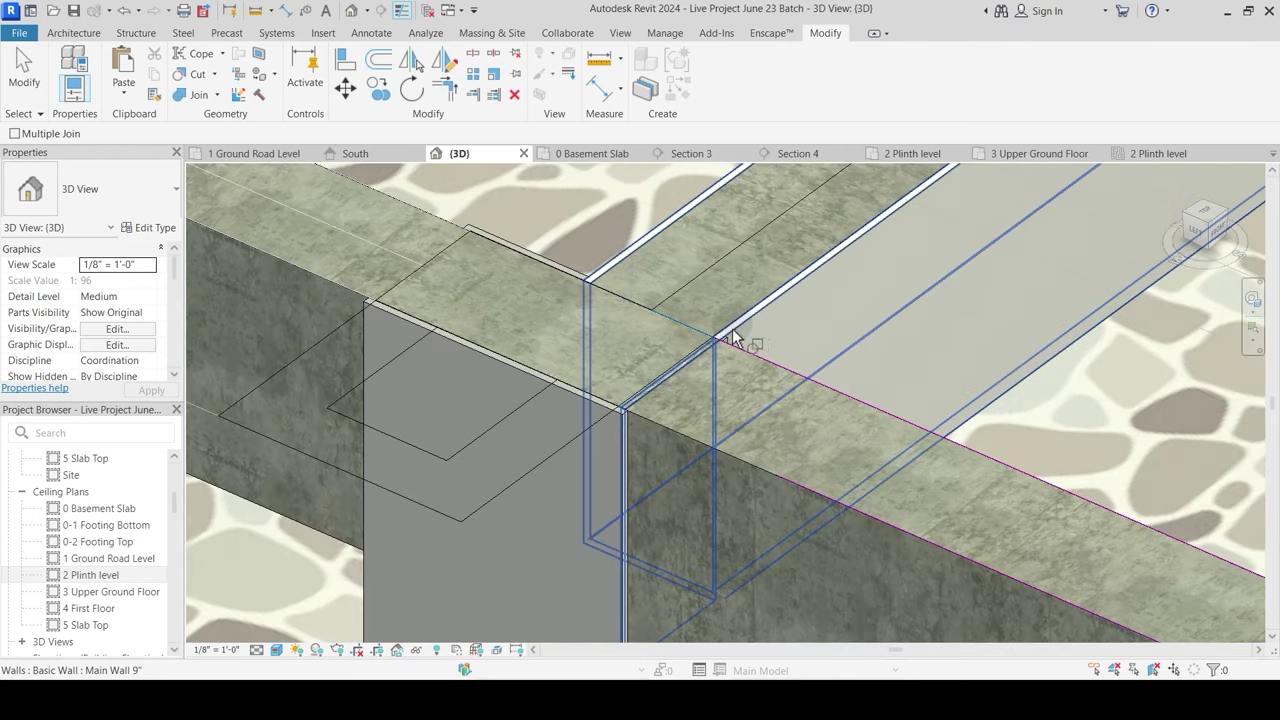
left_click(647, 316)
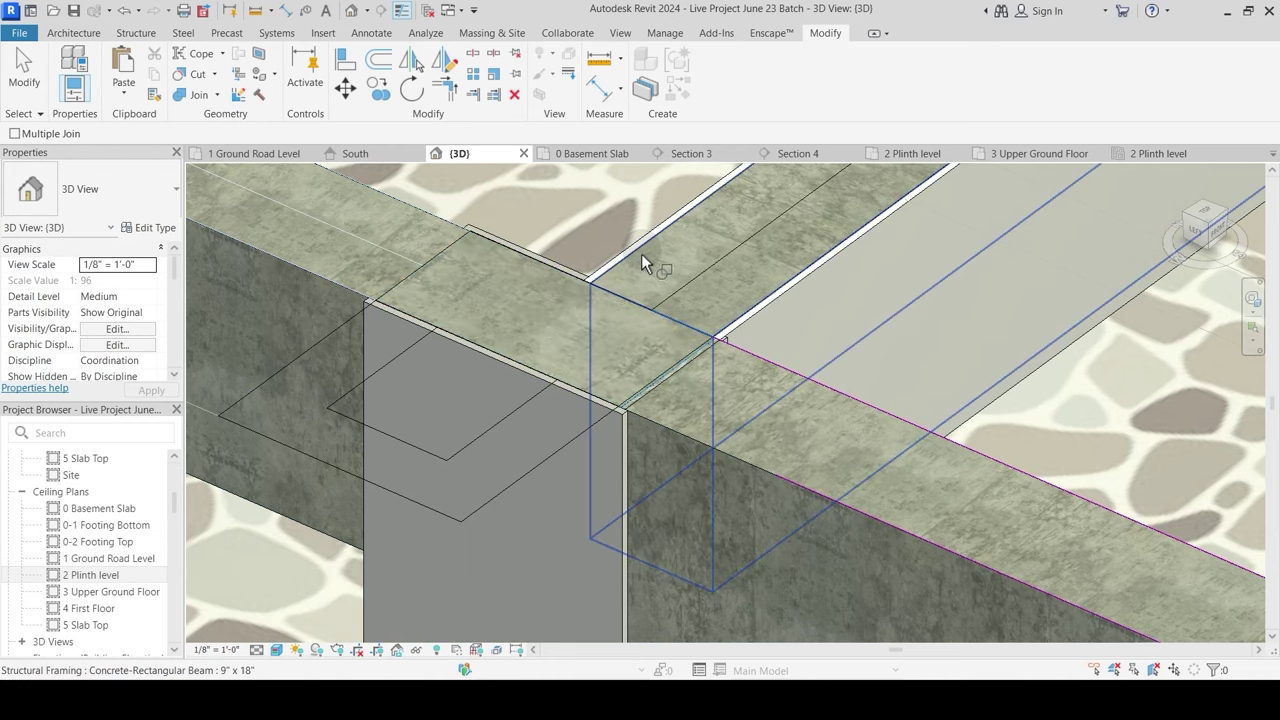
left_click(681, 367)
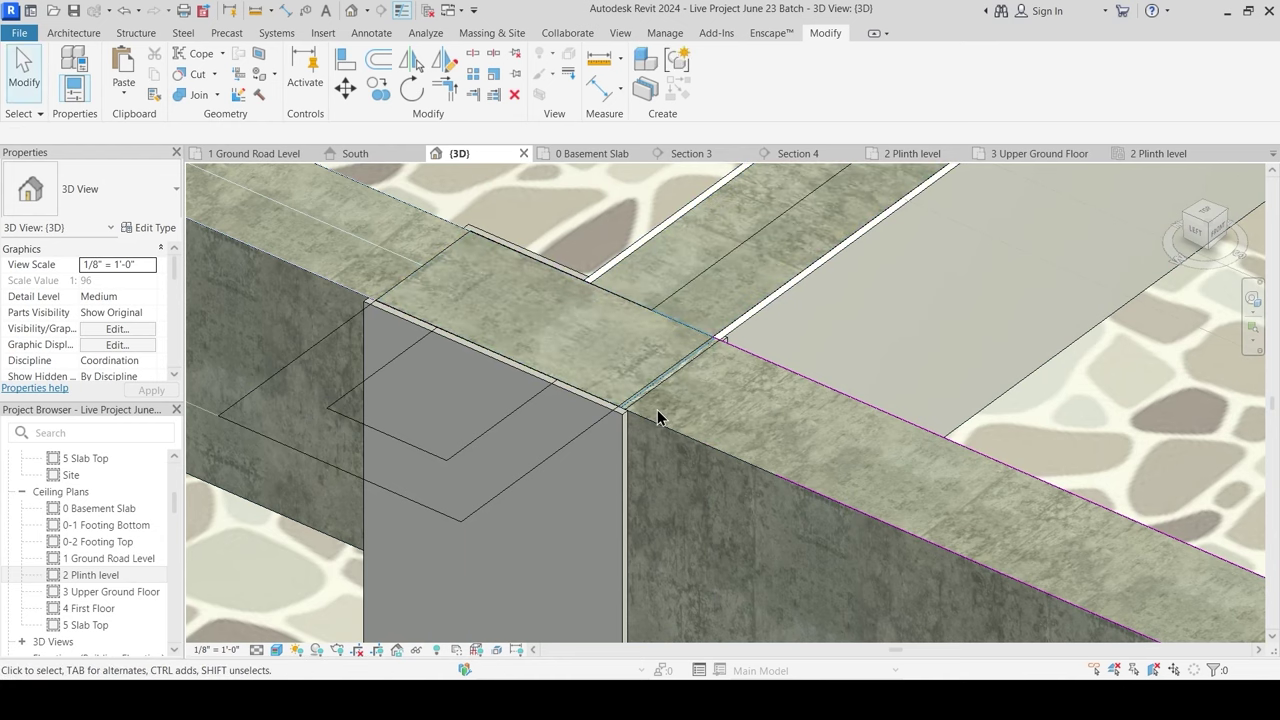
scroll(657, 413, "up", 3)
left_click(193, 97)
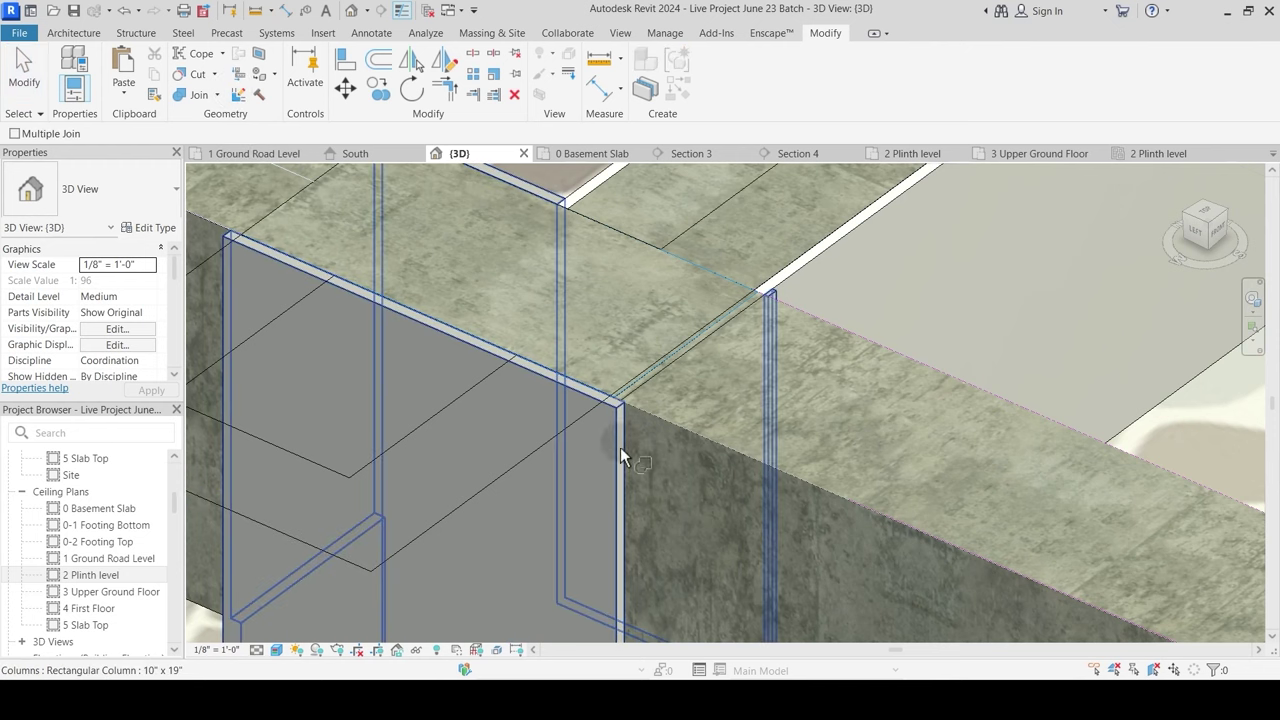
scroll(666, 381, "down", 5)
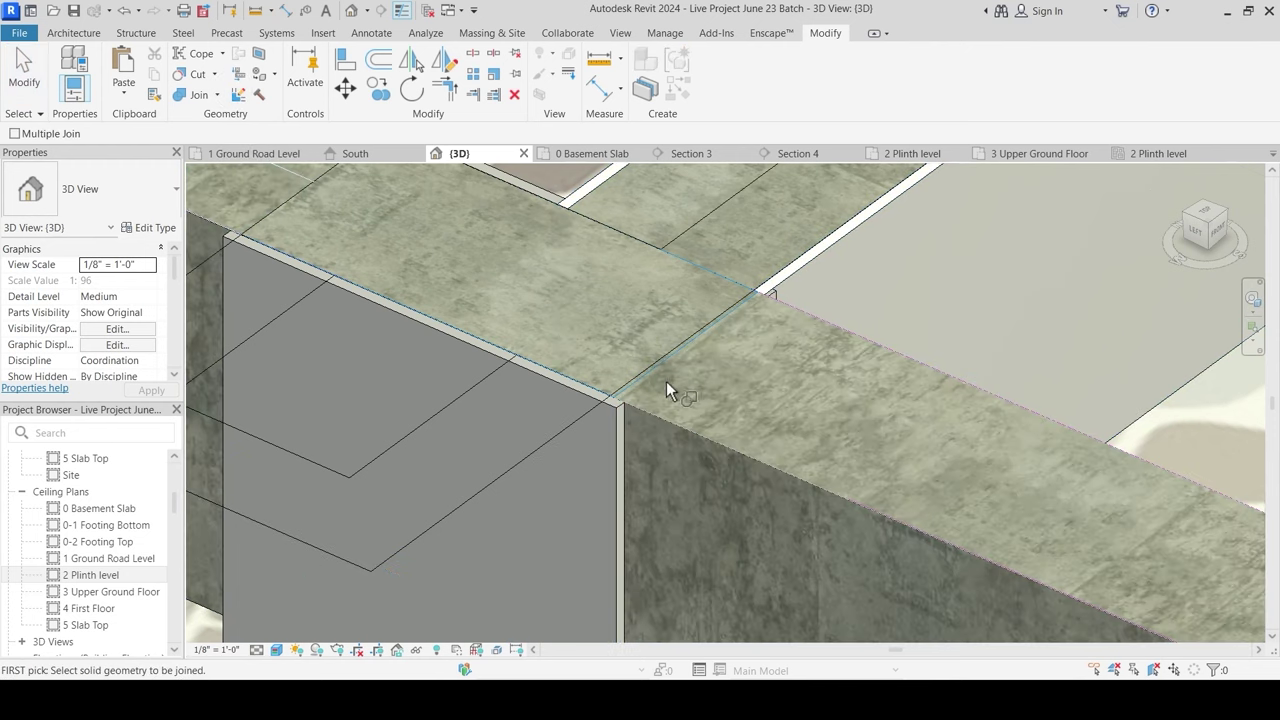
key("Escape")
Step: Orbit to the front of the model and inspect the front wall and the upper wall above the beam
scroll(555, 458, "down", 3)
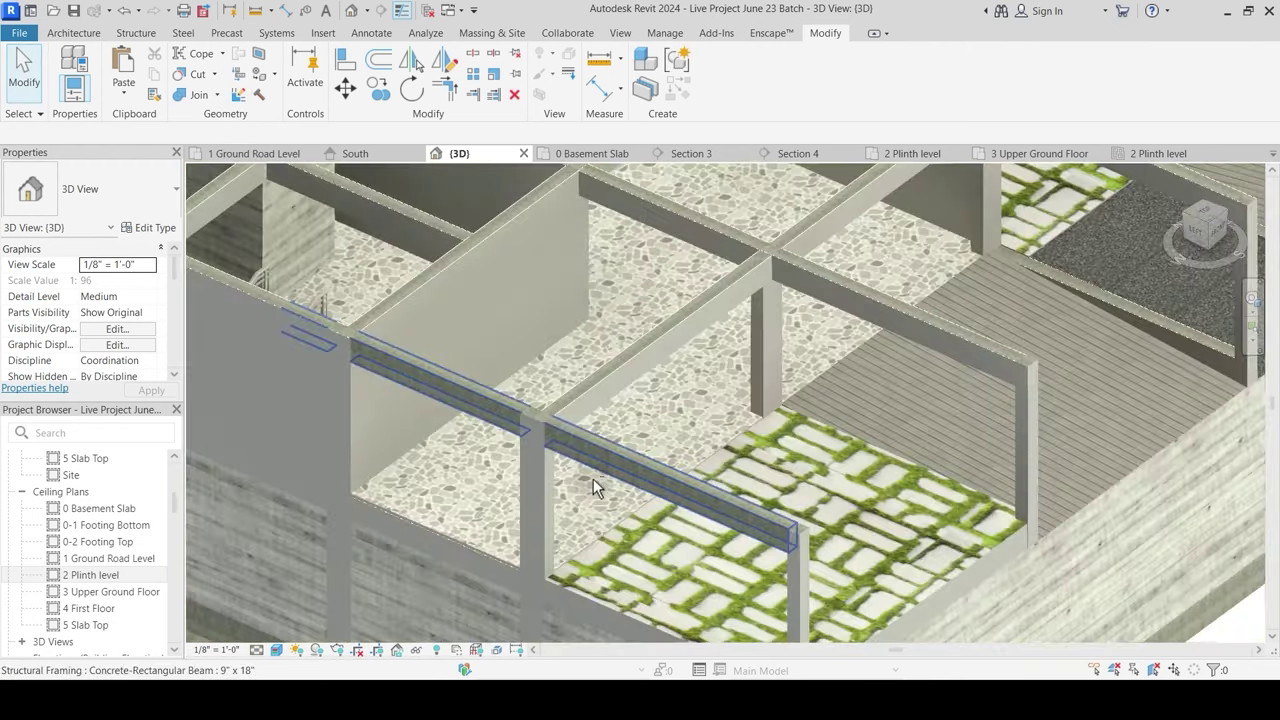
middle_click_drag(591, 477, 733, 463, "shift")
scroll(491, 403, "up", 5)
scroll(640, 436, "down", 2)
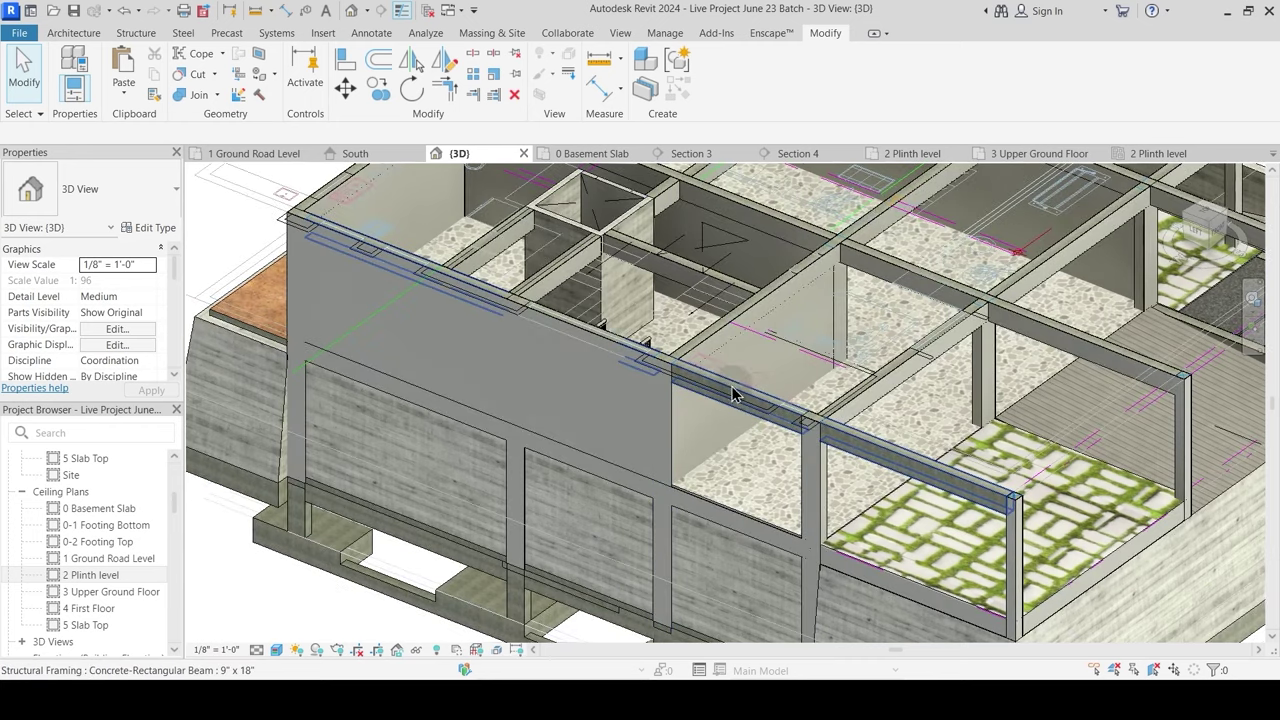
left_click(606, 349)
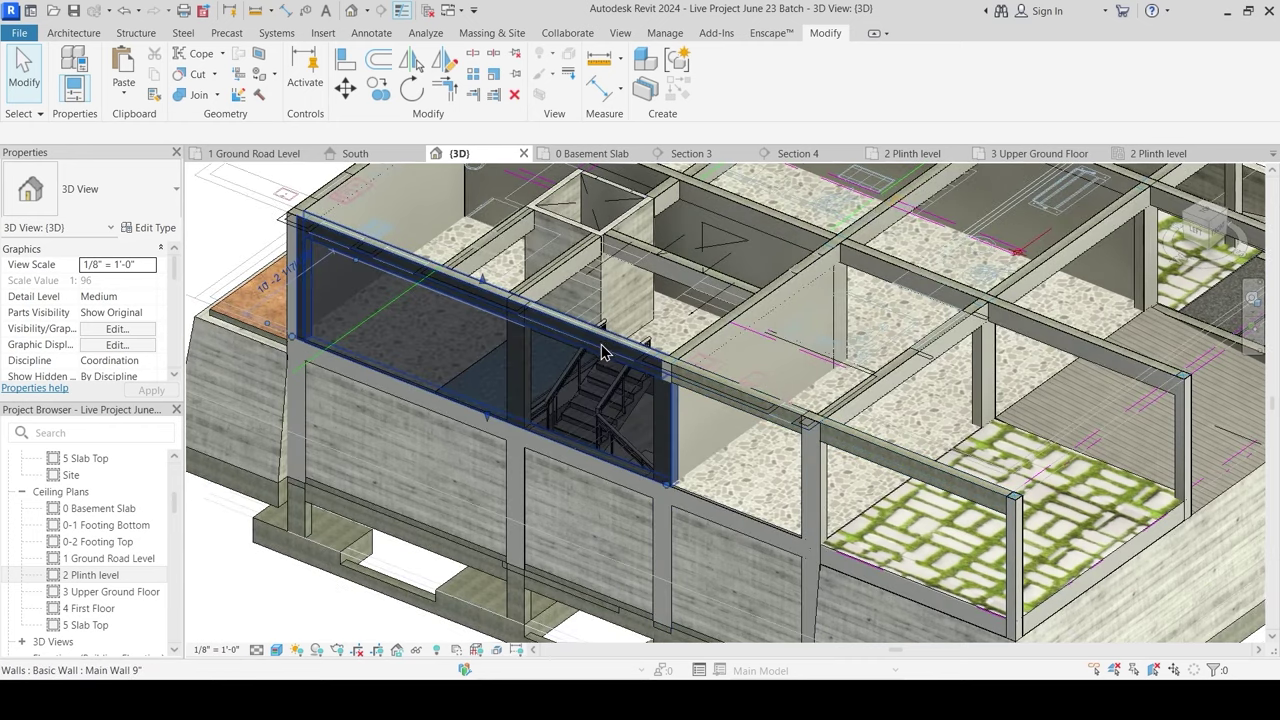
scroll(658, 393, "up", 3)
key("Escape")
left_click(678, 366)
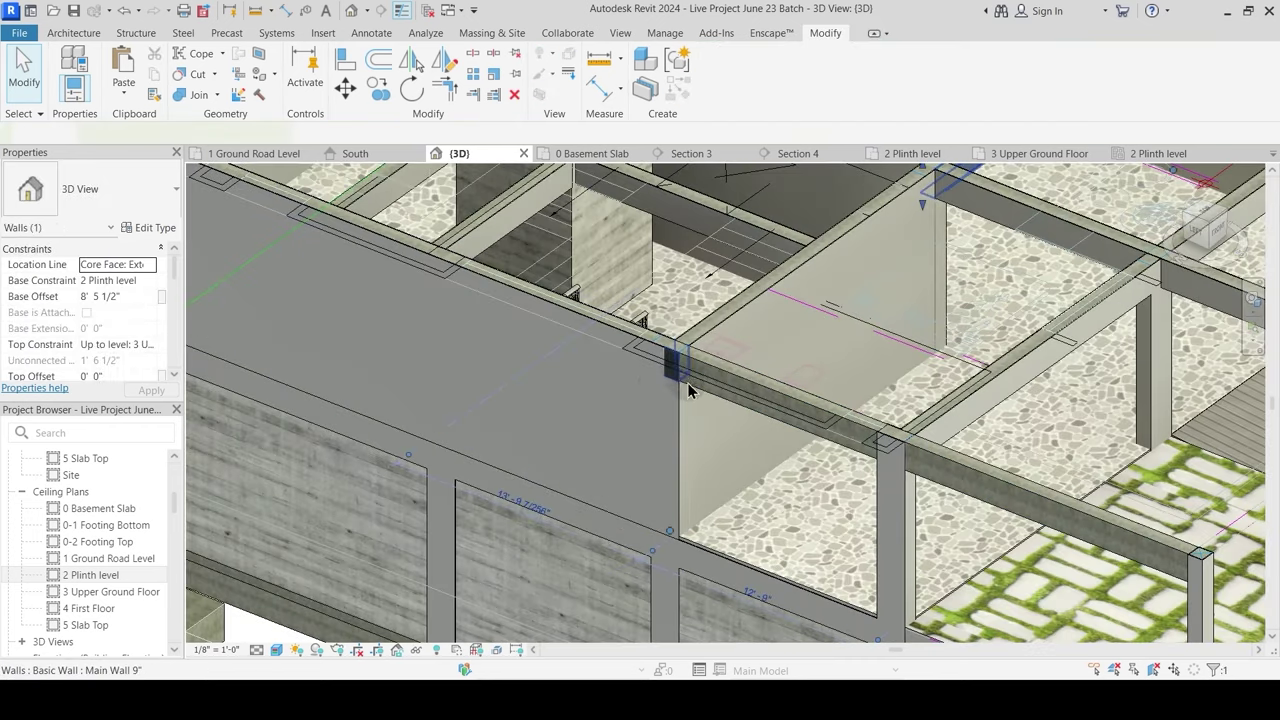
scroll(693, 394, "up", 4)
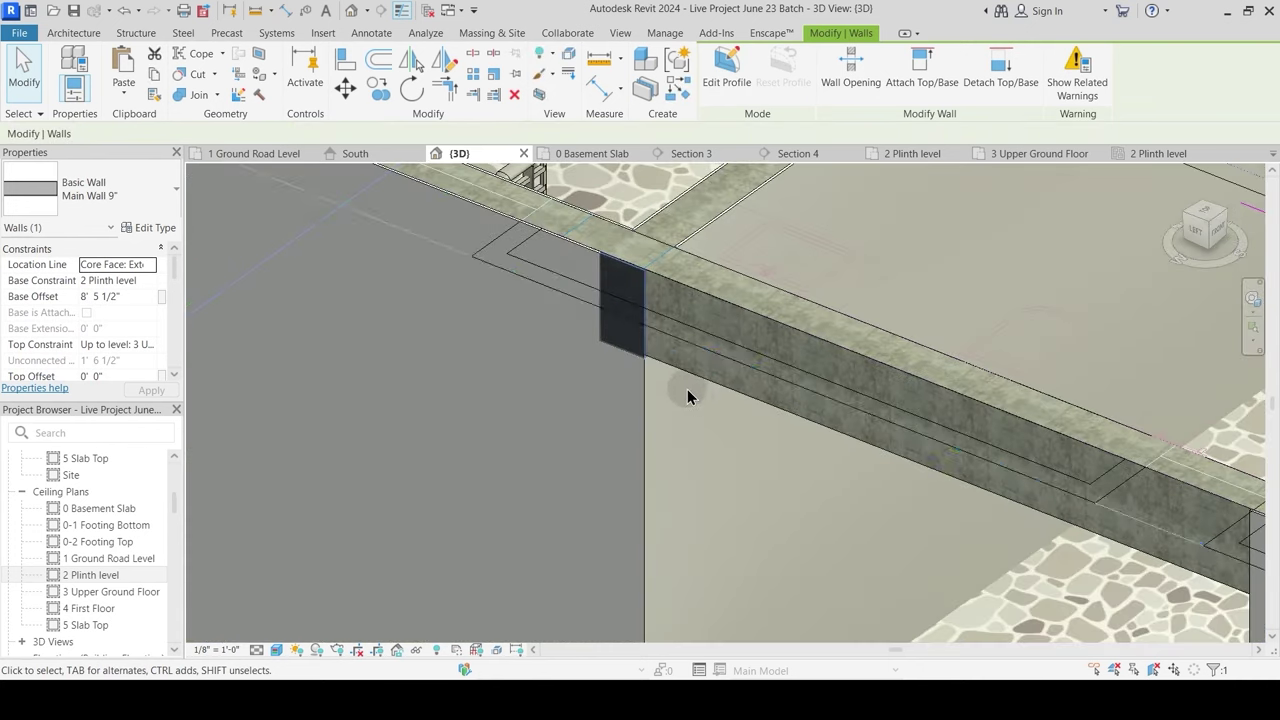
scroll(767, 406, "down", 3)
key("Escape")
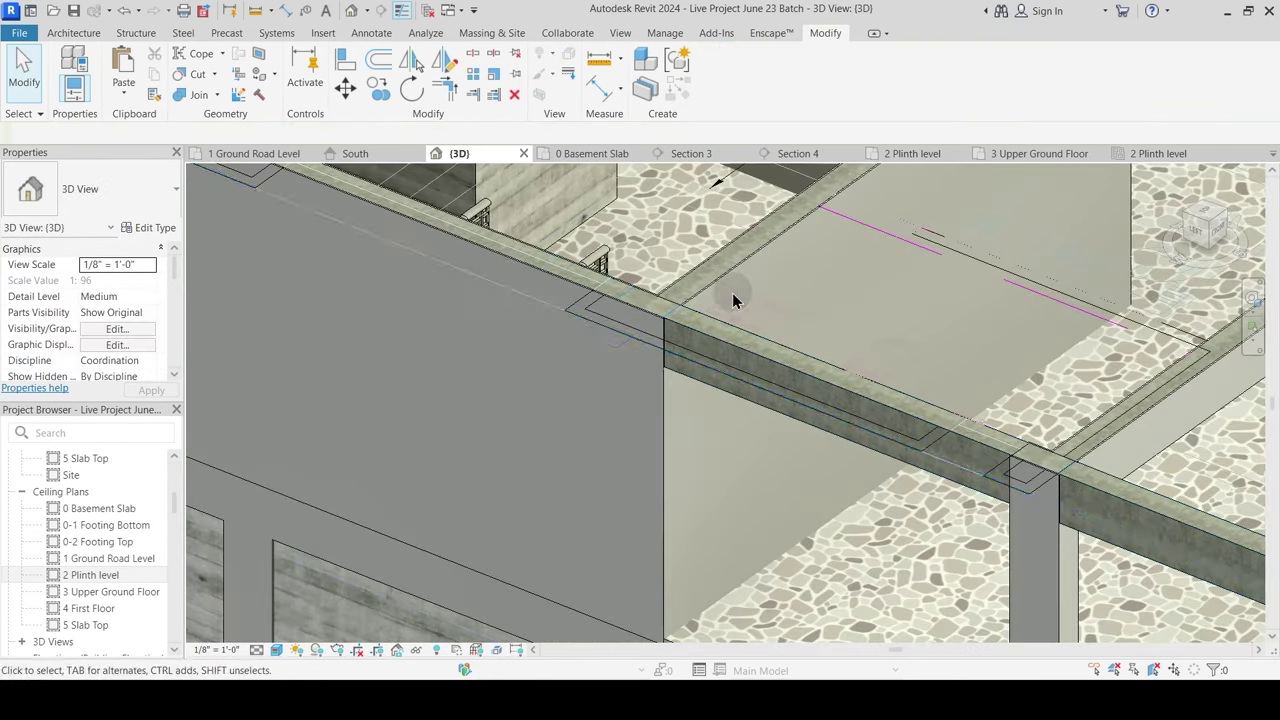
Step: Select the upper Main Wall 9" wall and start Create Similar (CS) to place walls
middle_click_drag(737, 294, 617, 370)
scroll(617, 370, "down", 4)
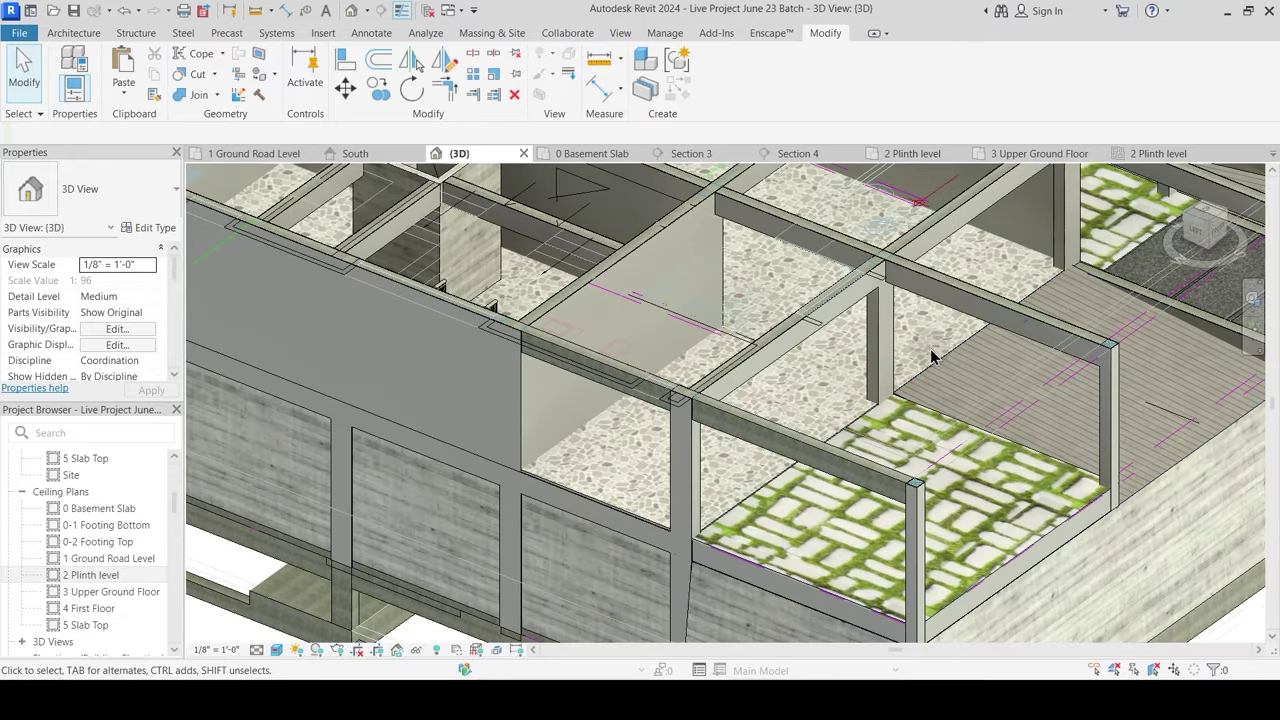
left_click(965, 308)
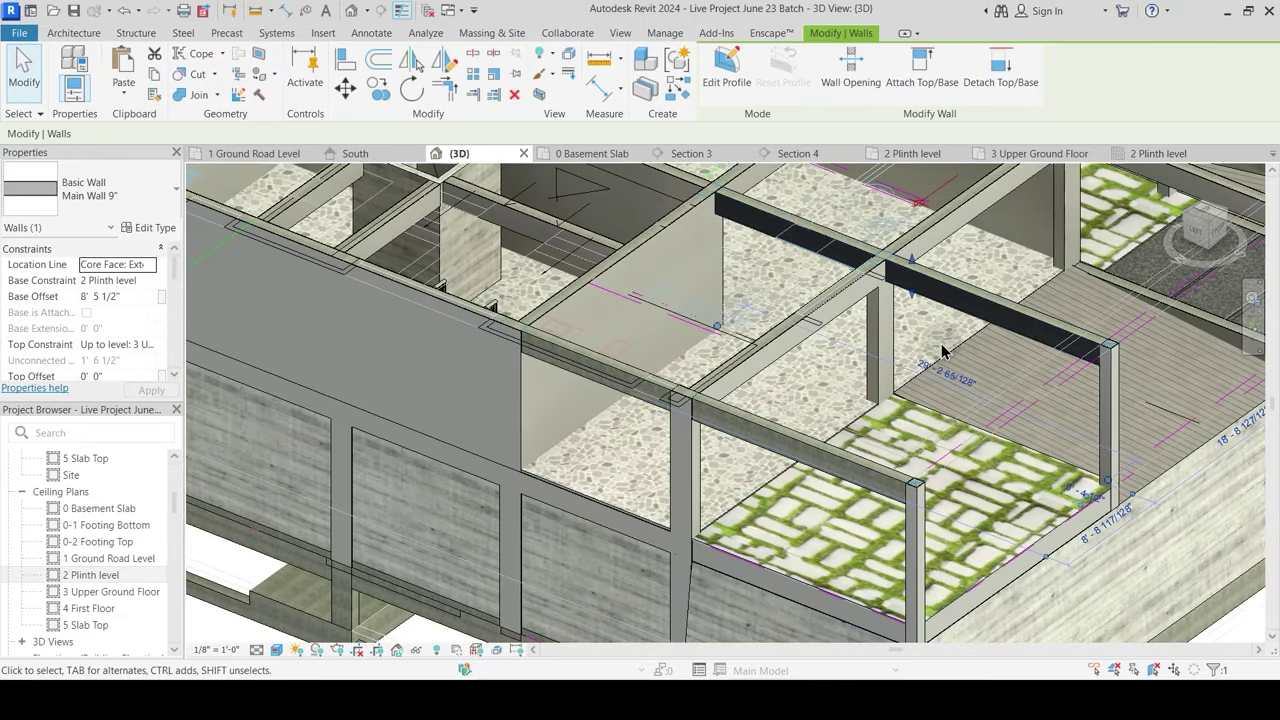
key("c")
key("s")
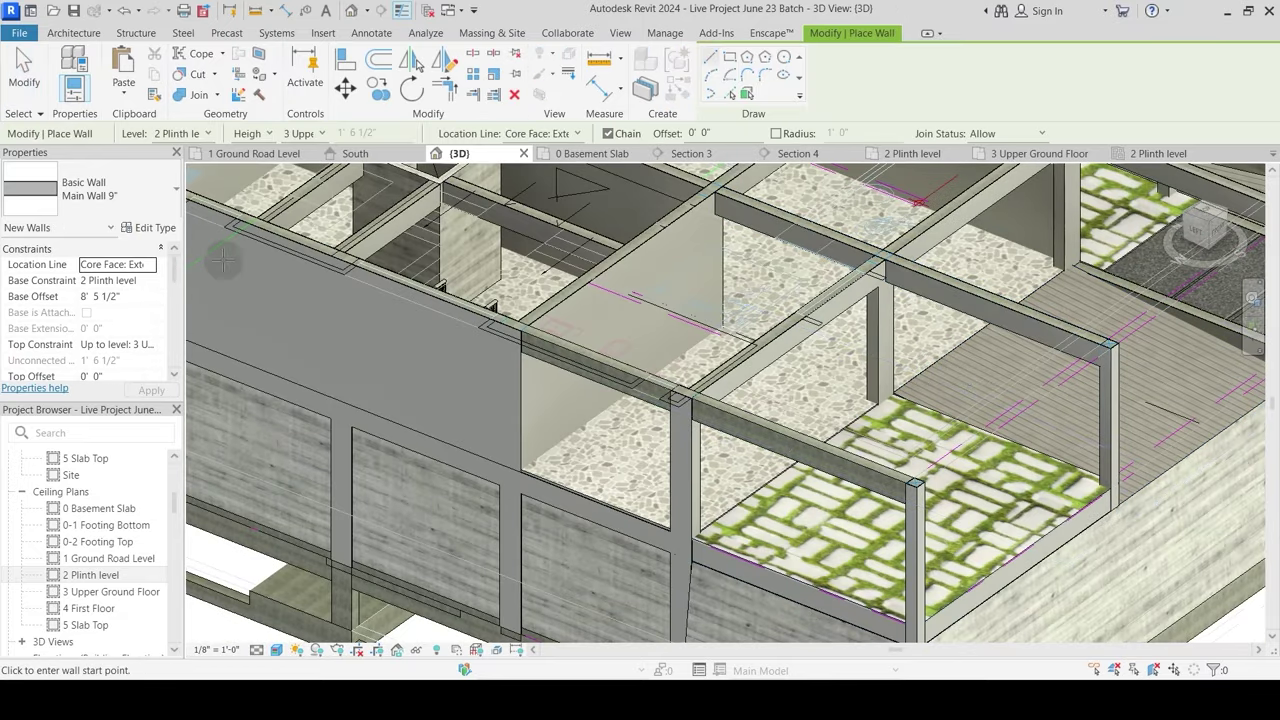
Step: Place a 9" main wall along the front beam's edge using picked lines
left_click(729, 91)
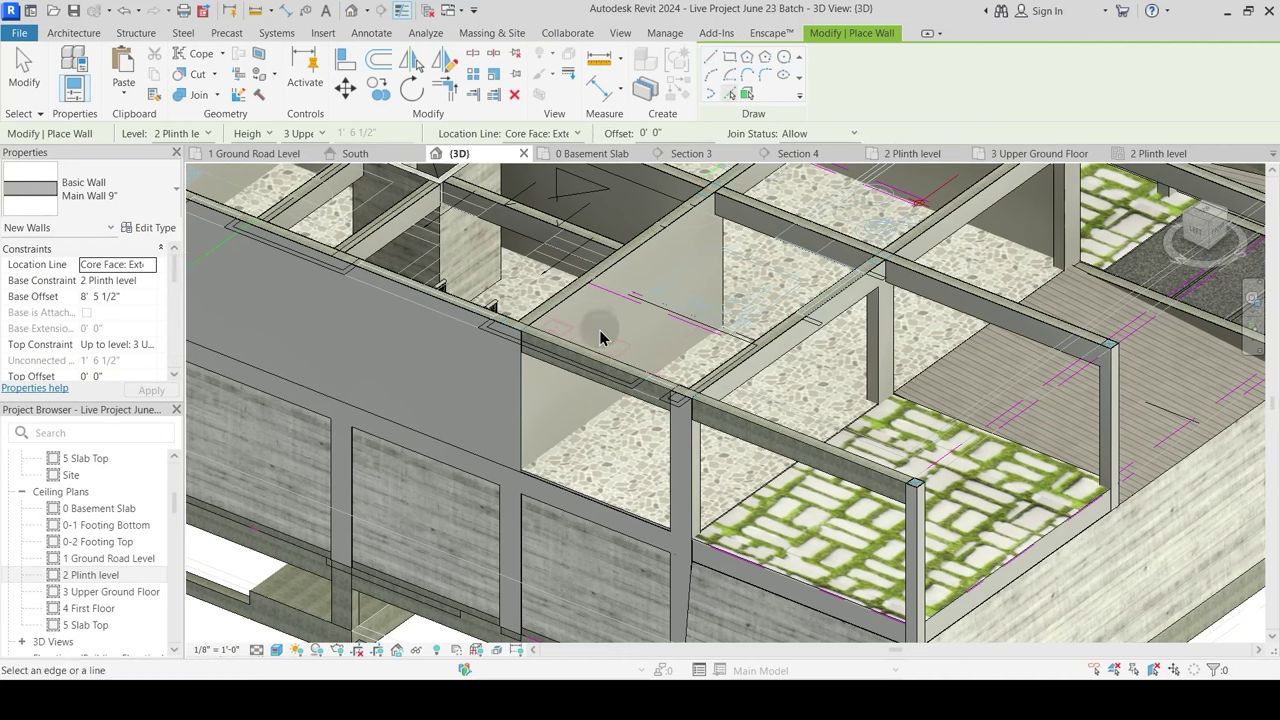
left_click(801, 398)
scroll(758, 399, "up", 3)
key("Escape")
key("Escape")
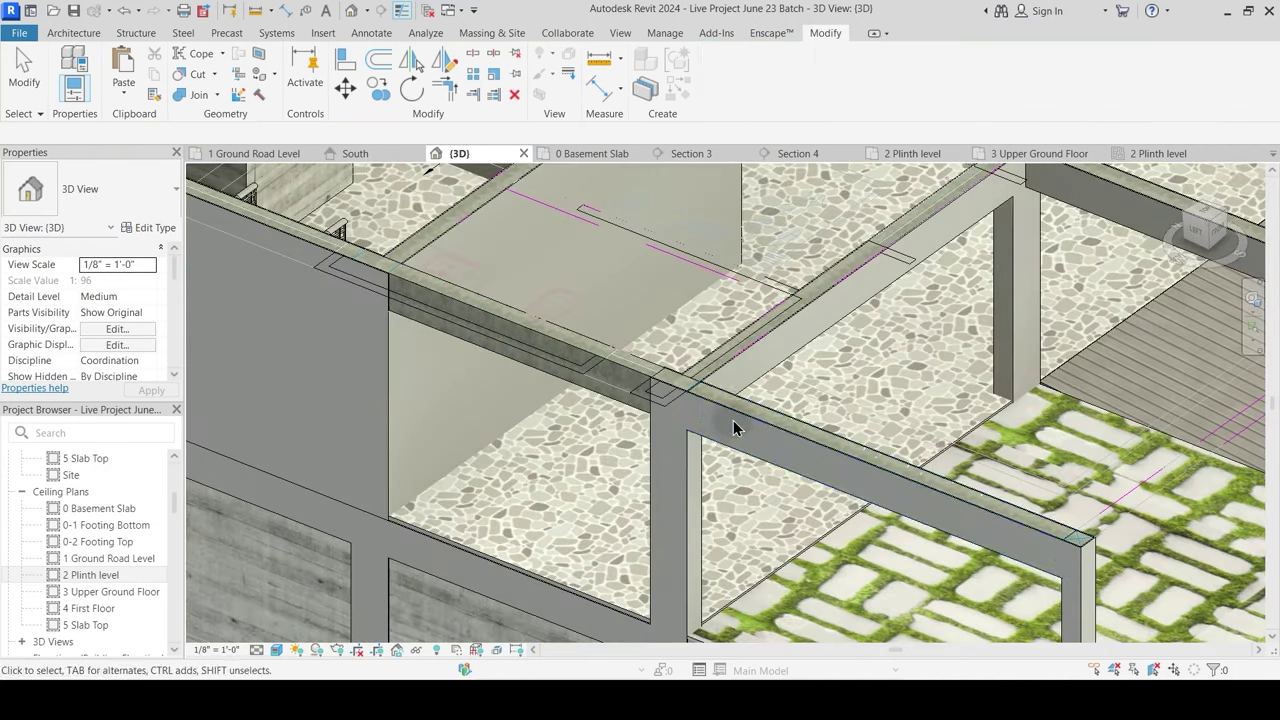
left_click(733, 418)
key("Escape")
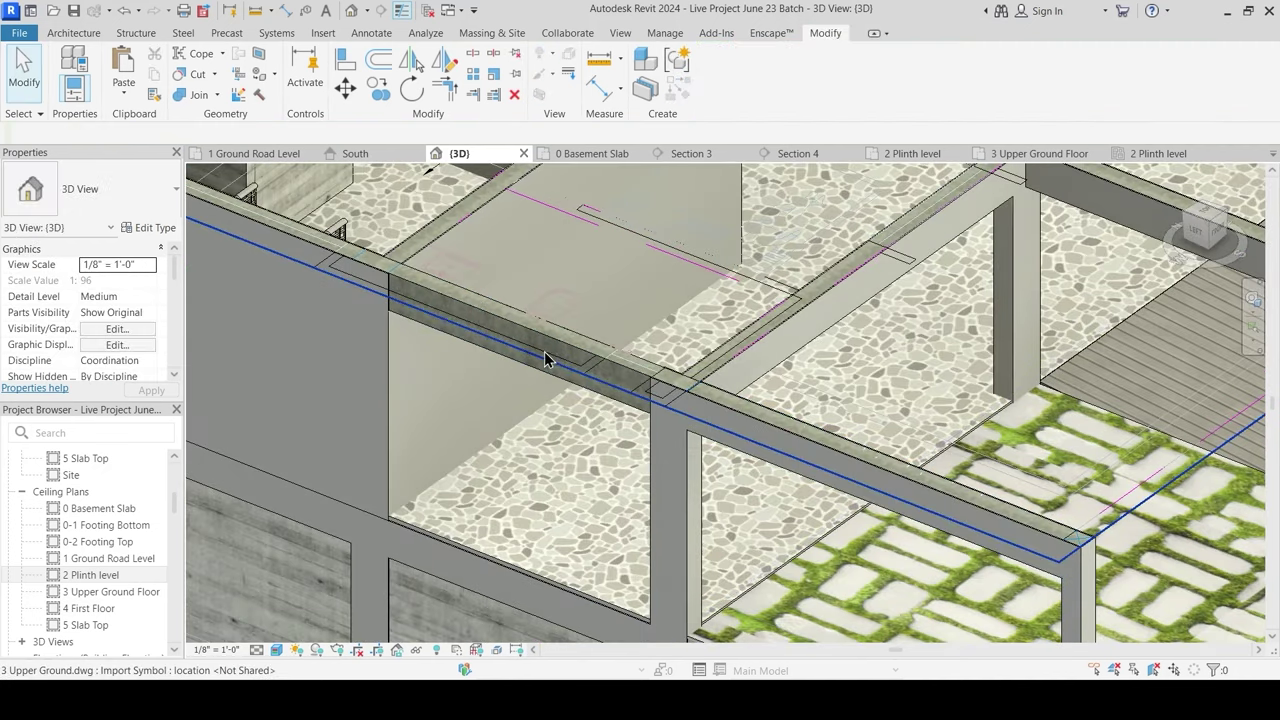
Step: Create another wall like the one under the beam, then delete the unwanted new wall
scroll(550, 375, "up", 1)
scroll(785, 510, "up", 2)
scroll(634, 366, "up", 2)
left_click(671, 390)
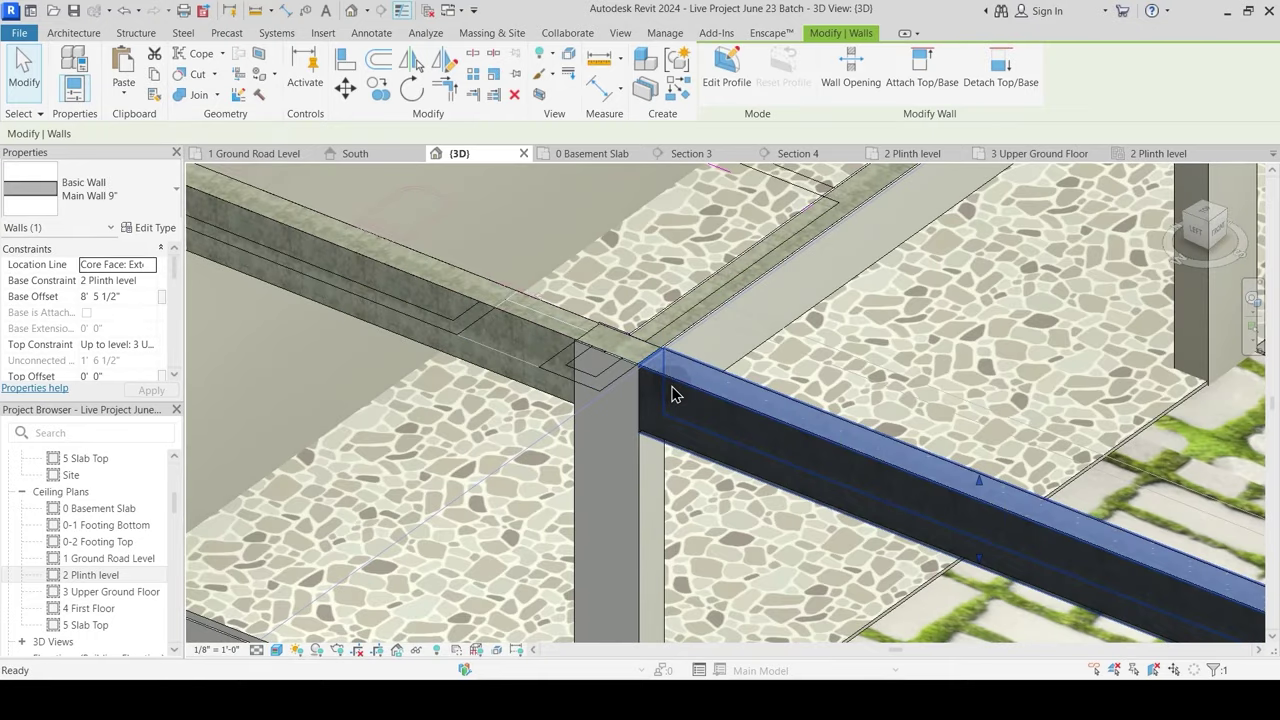
left_click(679, 90)
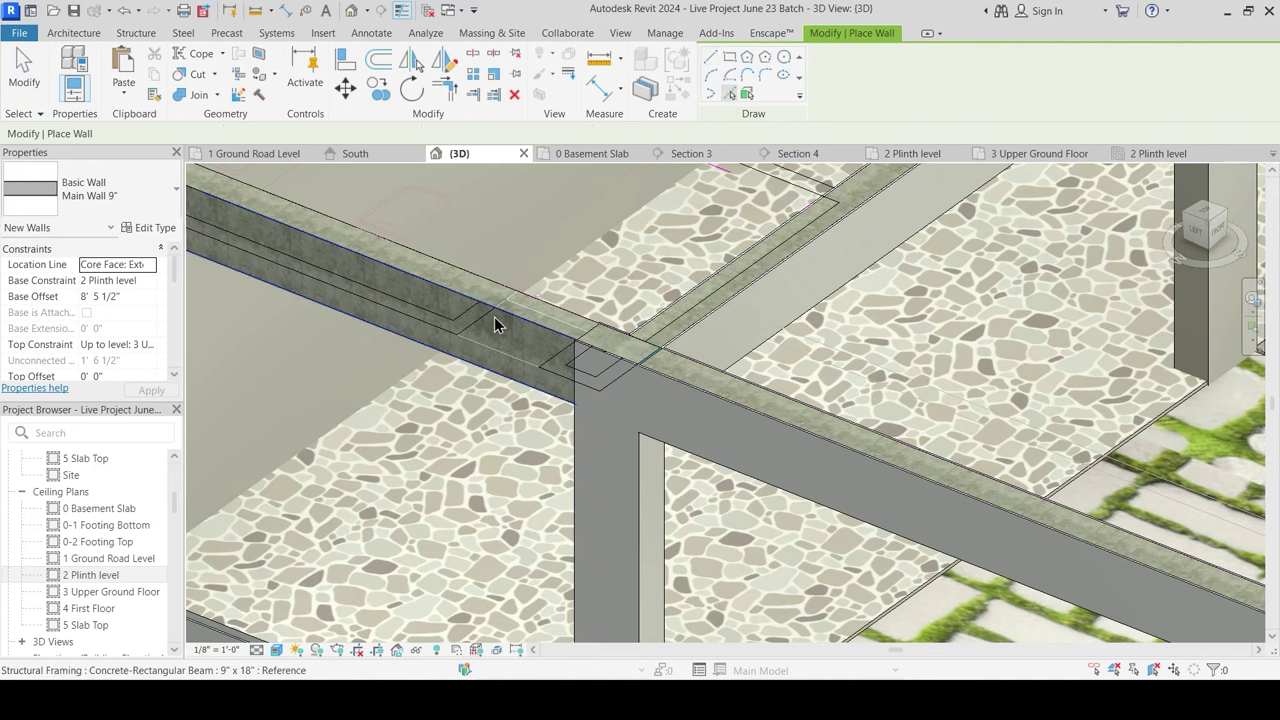
left_click(490, 345)
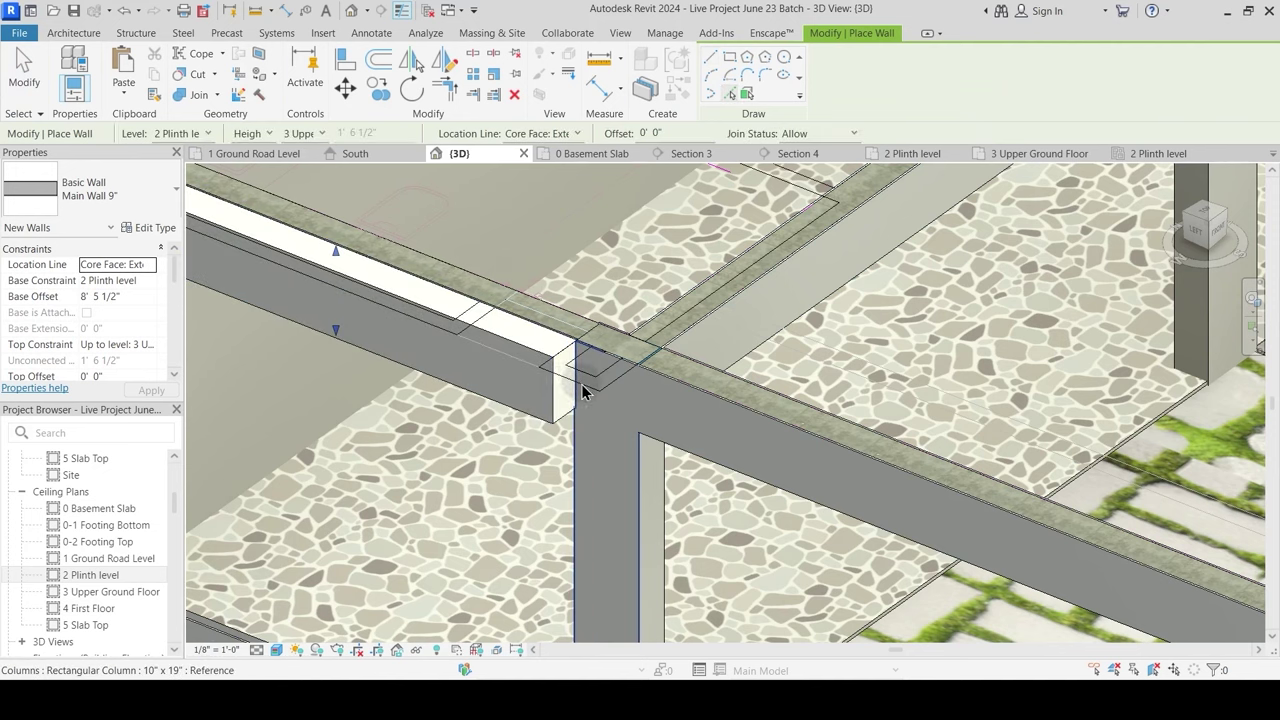
key("Escape")
left_click(491, 340)
key("Delete")
Step: Join the beams to the walls beneath them at two junctions
middle_click_drag(499, 434, 655, 523)
left_click(199, 97)
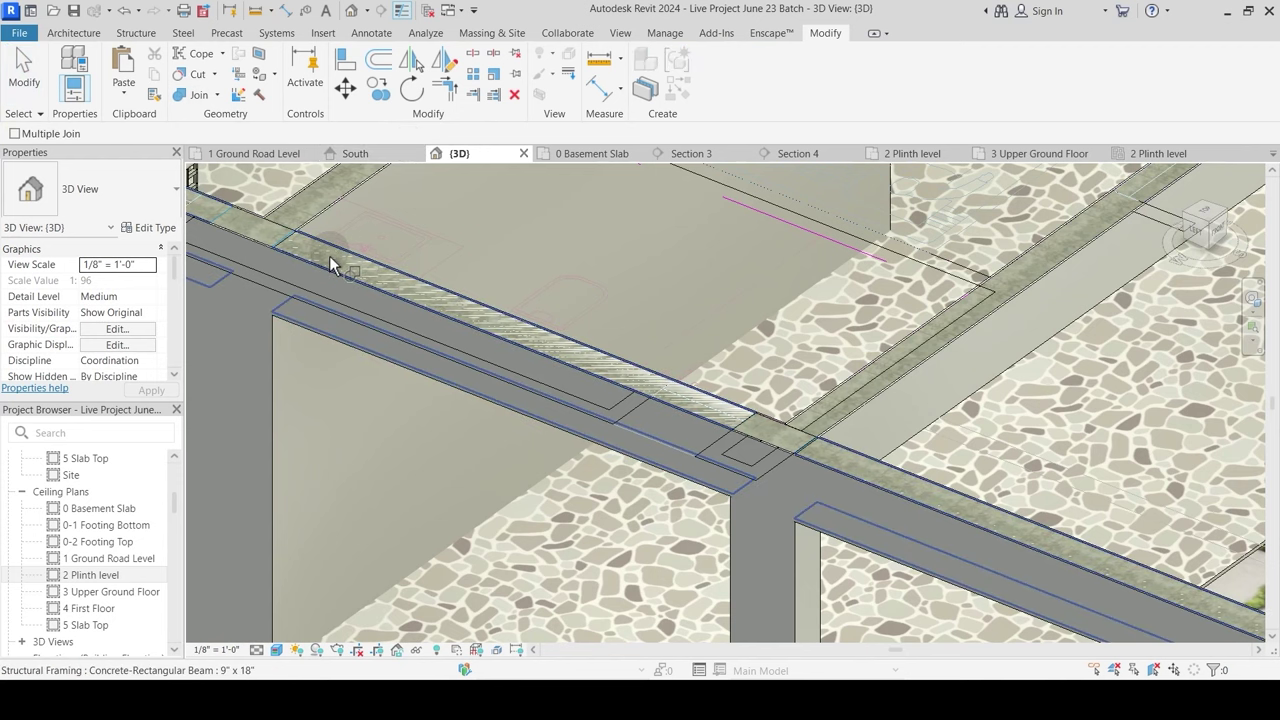
left_click(329, 256)
left_click(329, 271)
middle_click_drag(379, 279, 597, 437)
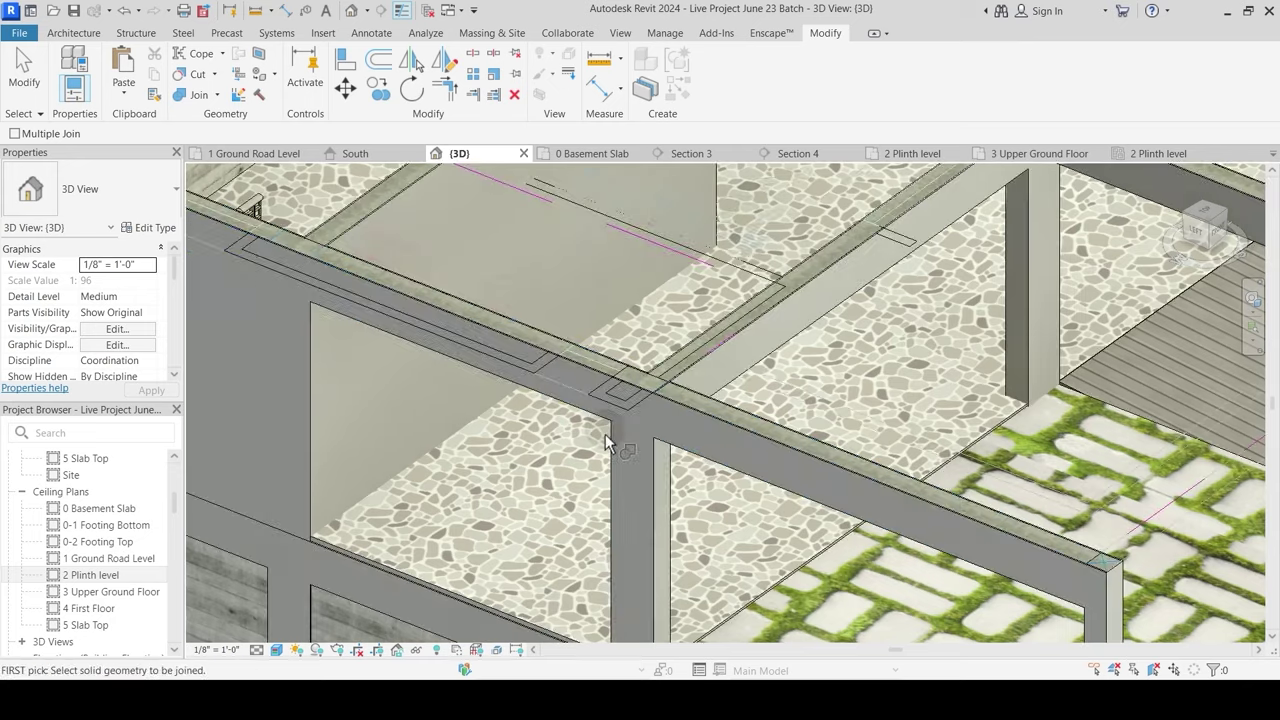
scroll(762, 424, "up", 2)
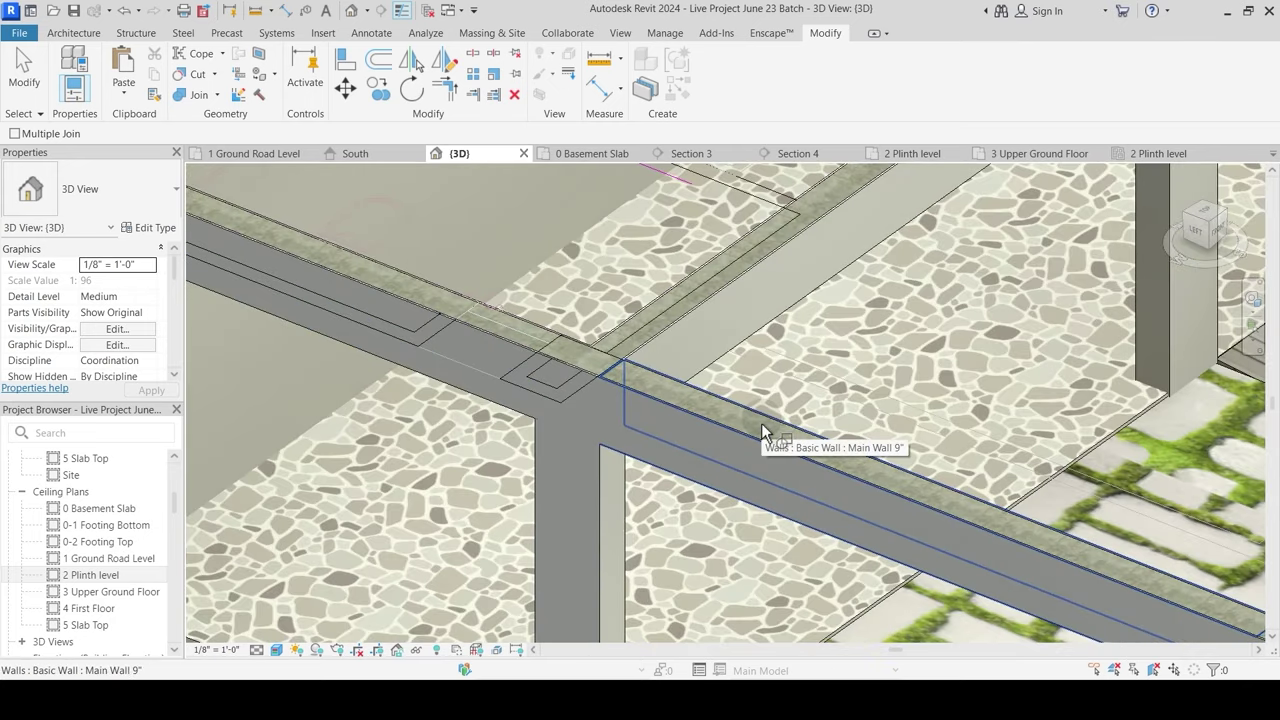
left_click(755, 435)
left_click(751, 443)
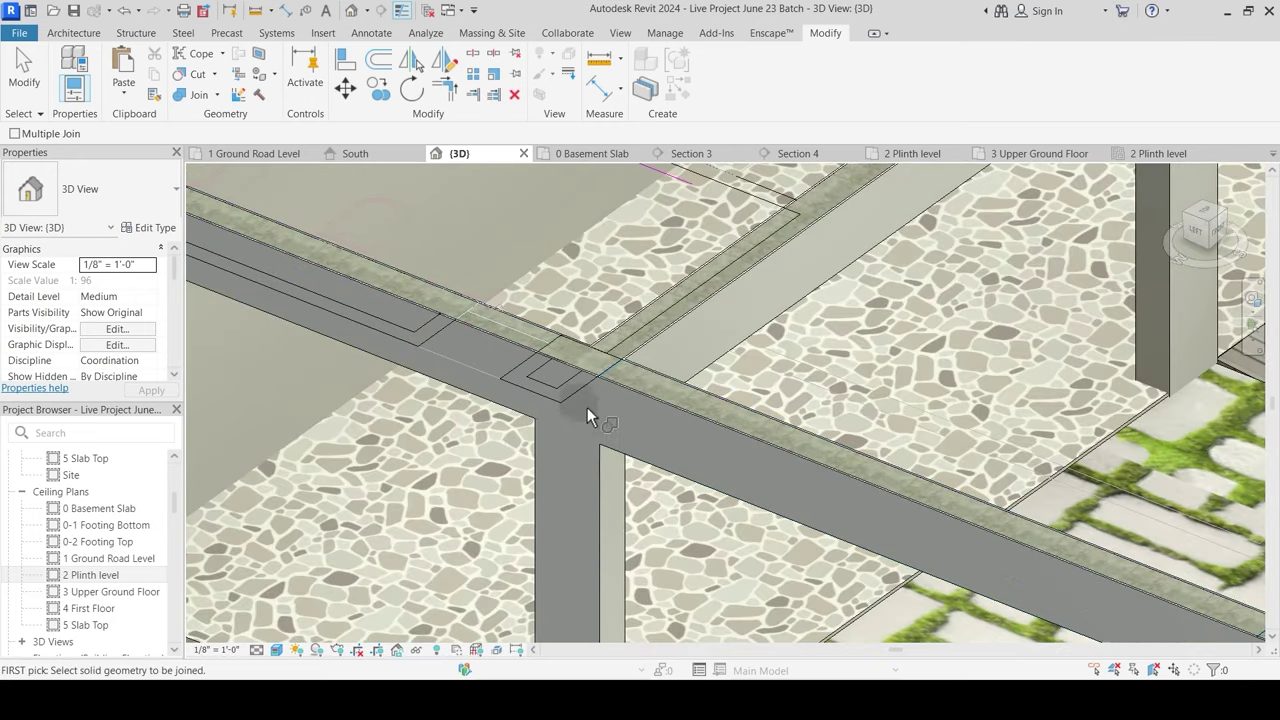
scroll(614, 430, "down", 5)
key("Escape")
Step: Orbit to the front of the building and inspect a front wall
middle_click_drag(760, 455, 500, 400, "shift")
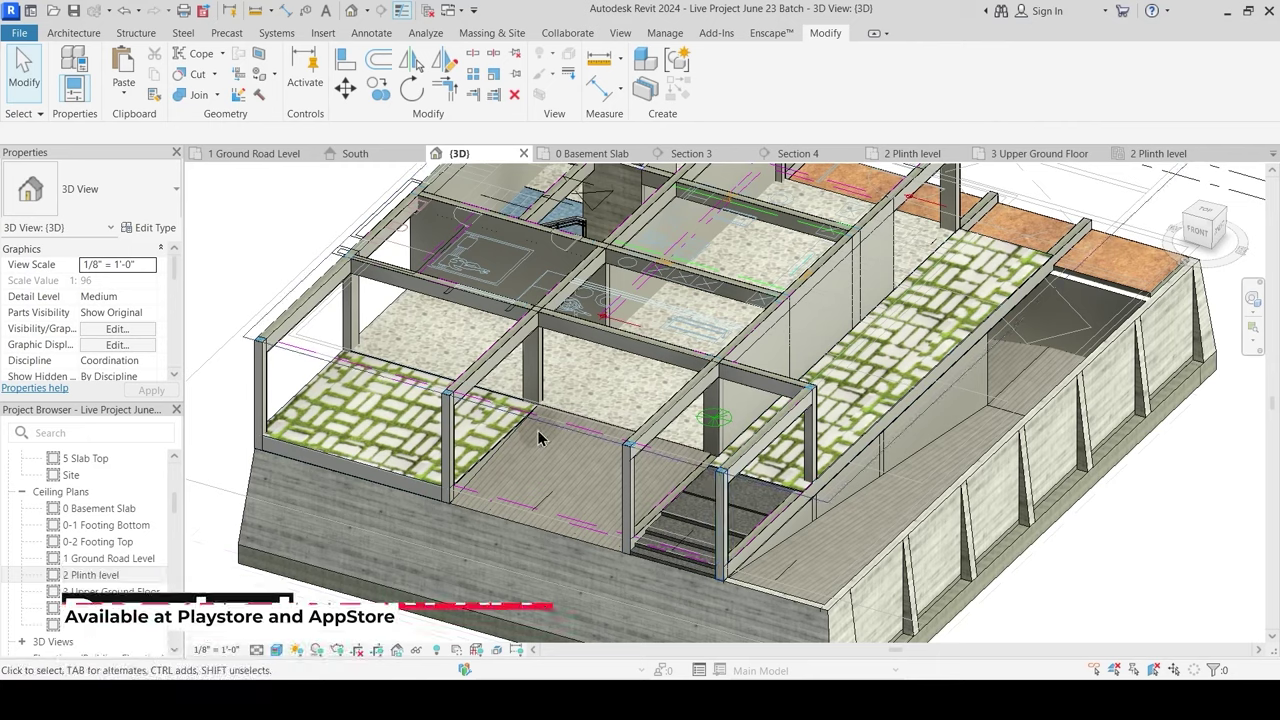
middle_click_drag(571, 470, 507, 422, "shift")
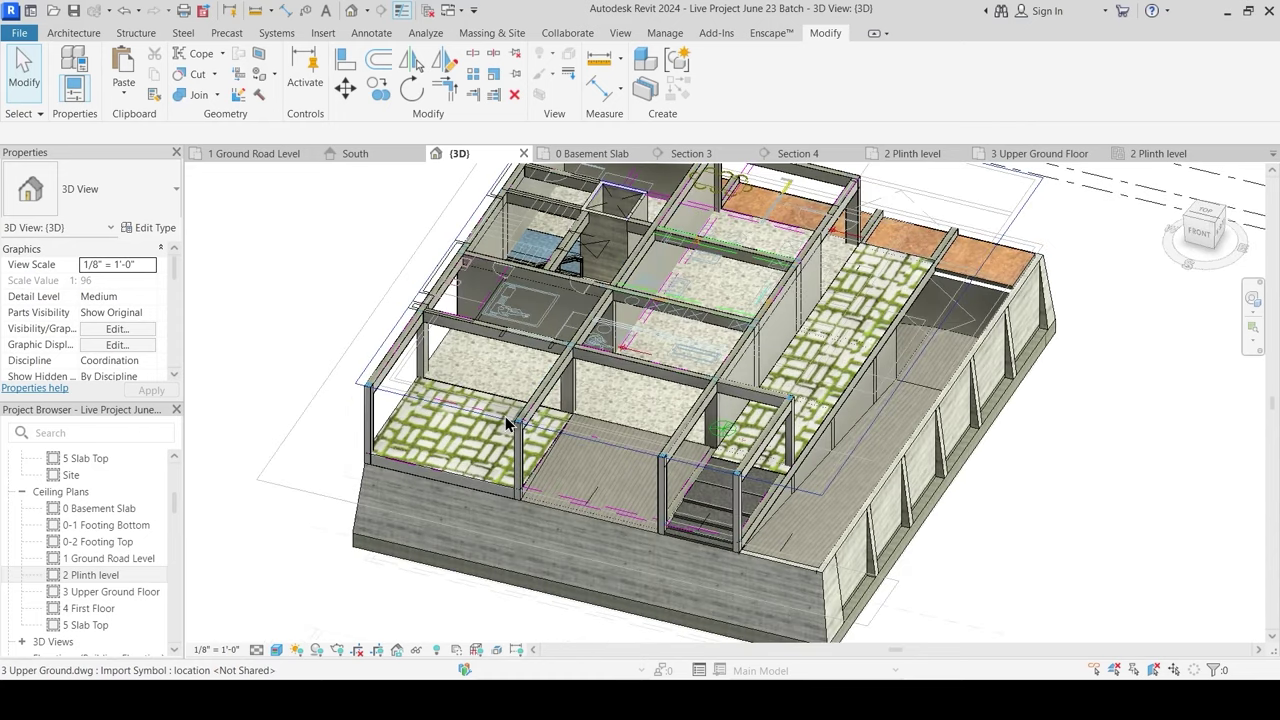
scroll(507, 422, "up", 6)
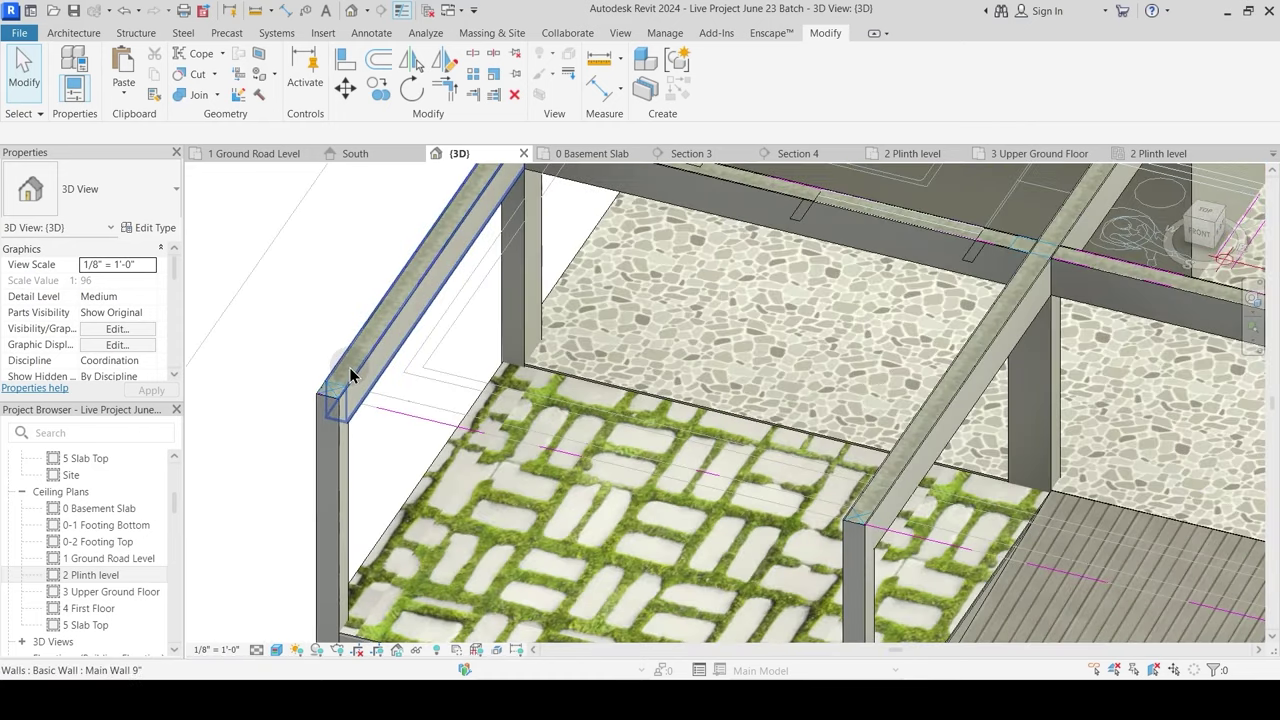
left_click(349, 367)
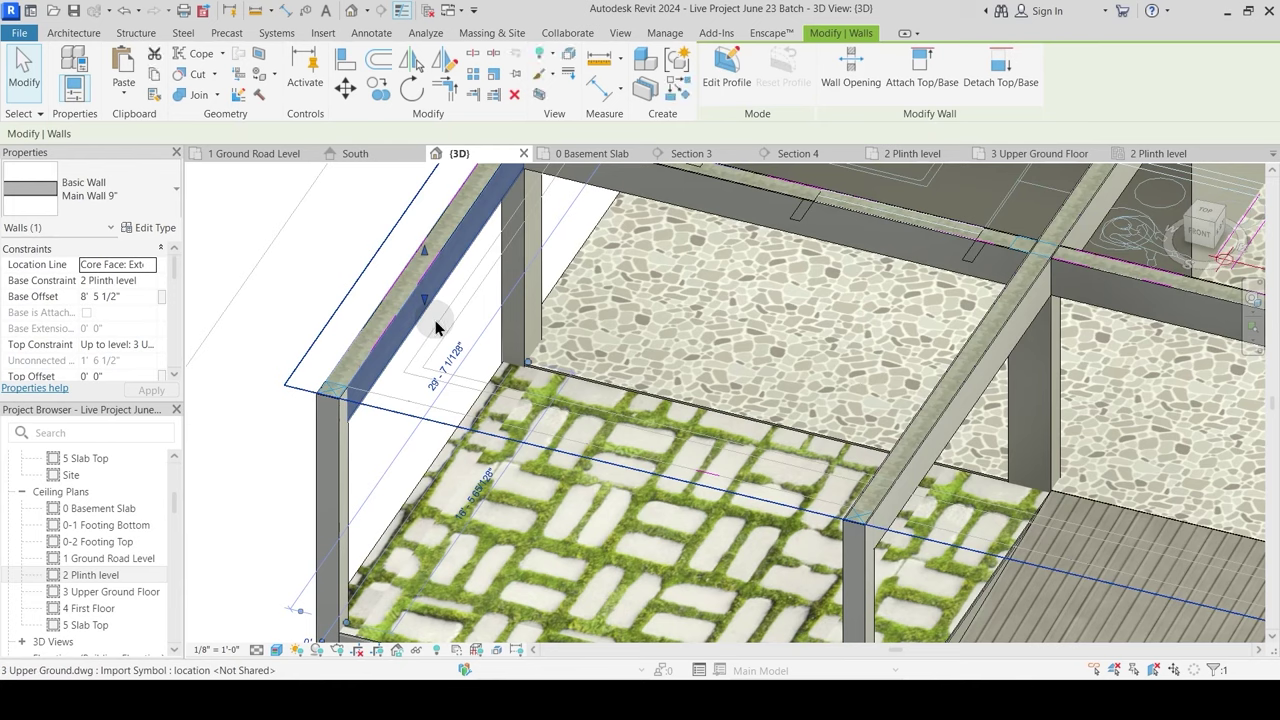
key("Escape")
Step: In the 2 Plinth ceiling plan, confirm Structural Framing is visible in Visibility/Graphics
left_click(1159, 155)
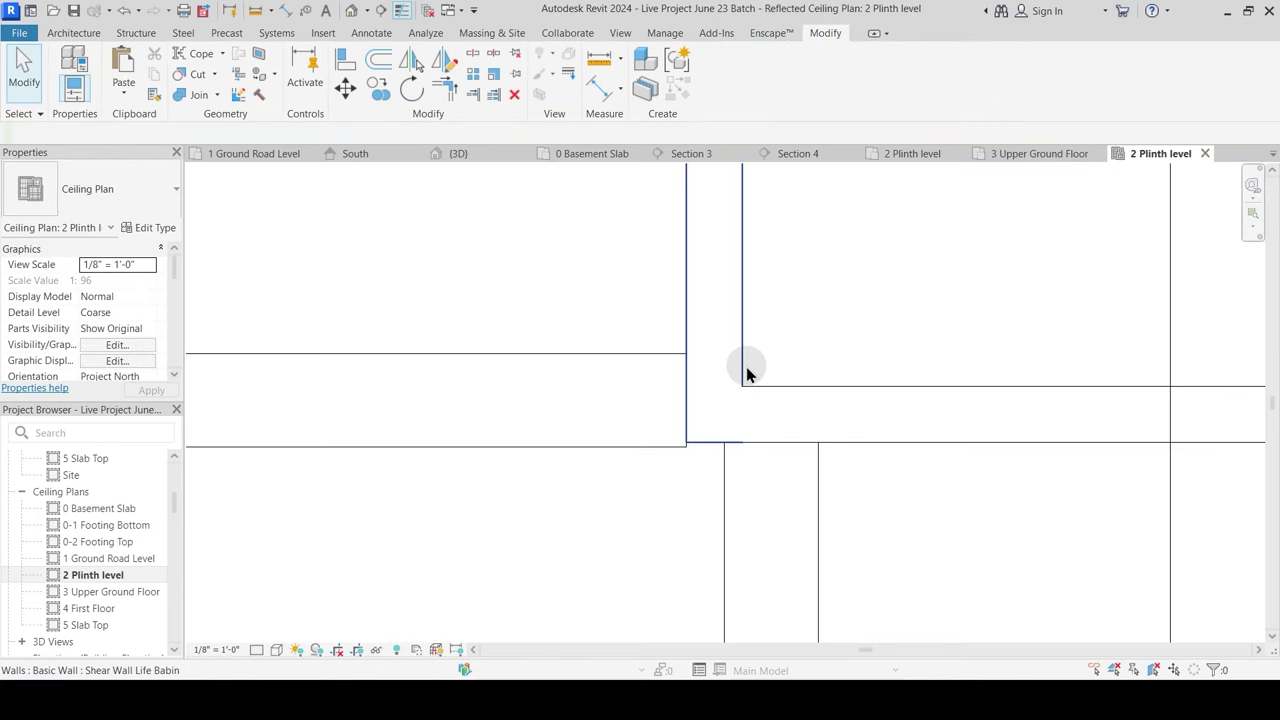
scroll(743, 371, "down", 5)
scroll(629, 463, "up", 8)
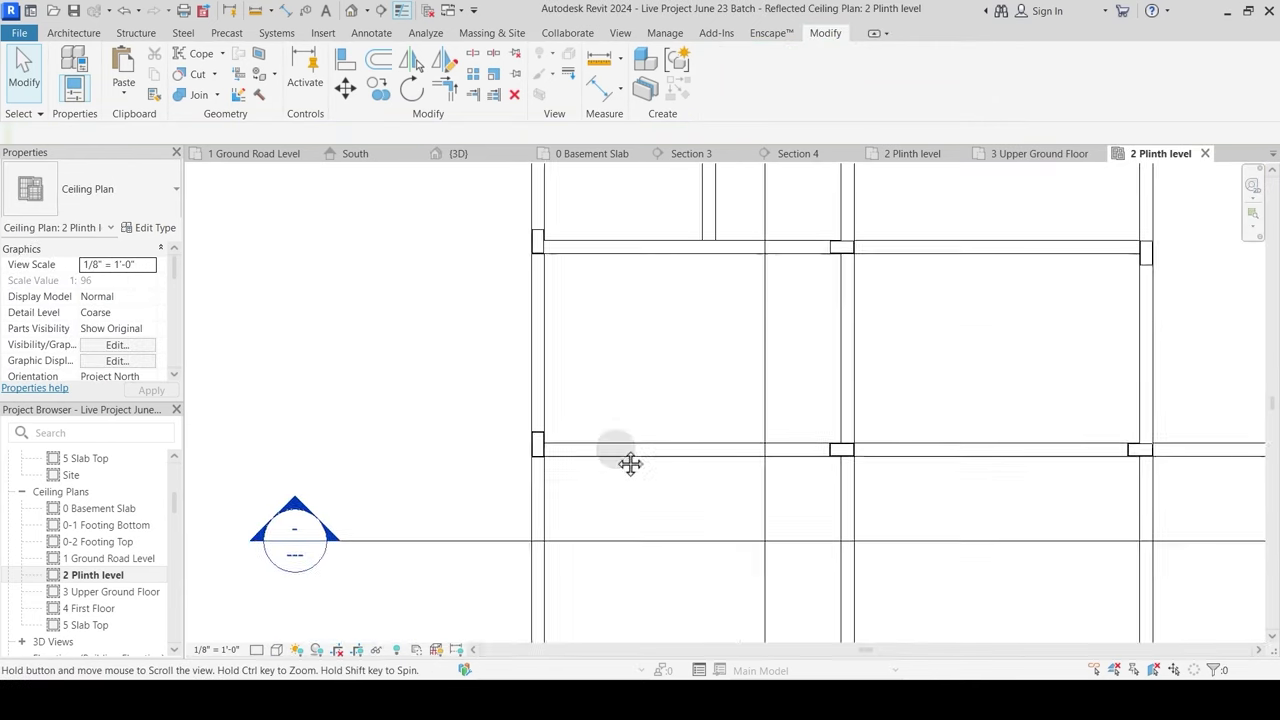
scroll(515, 530, "up", 2)
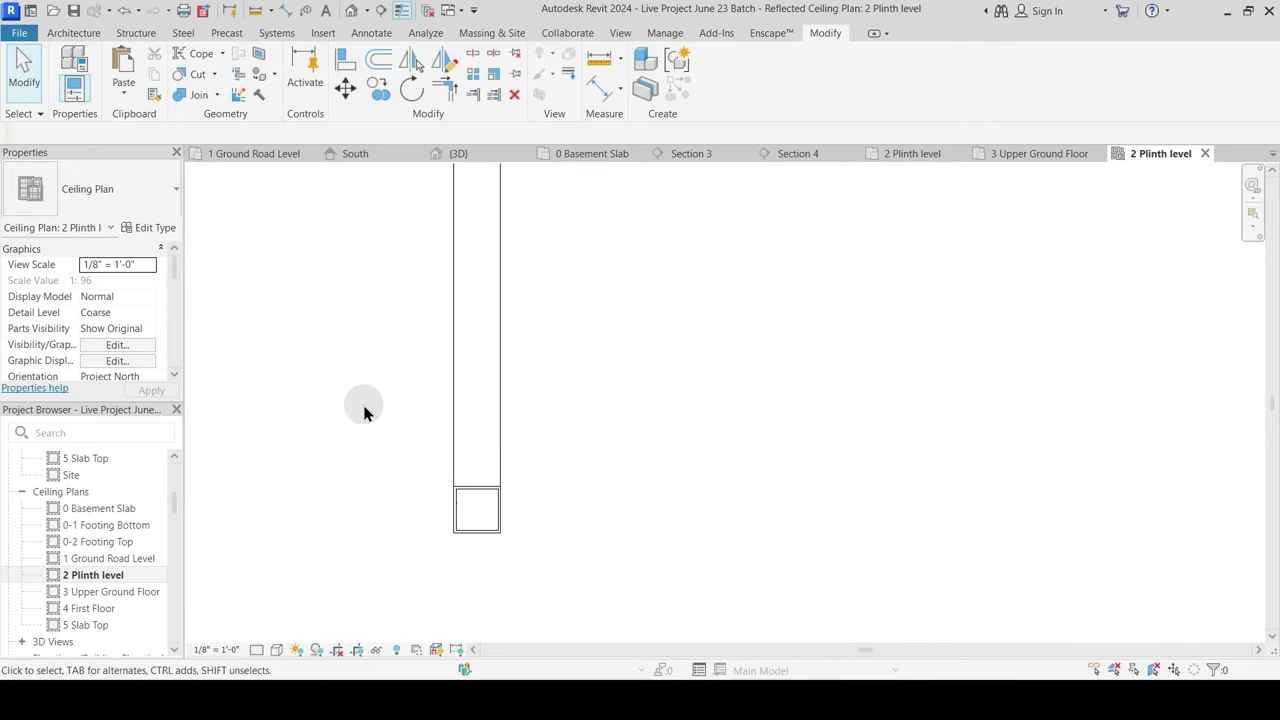
key("g")
key("s")
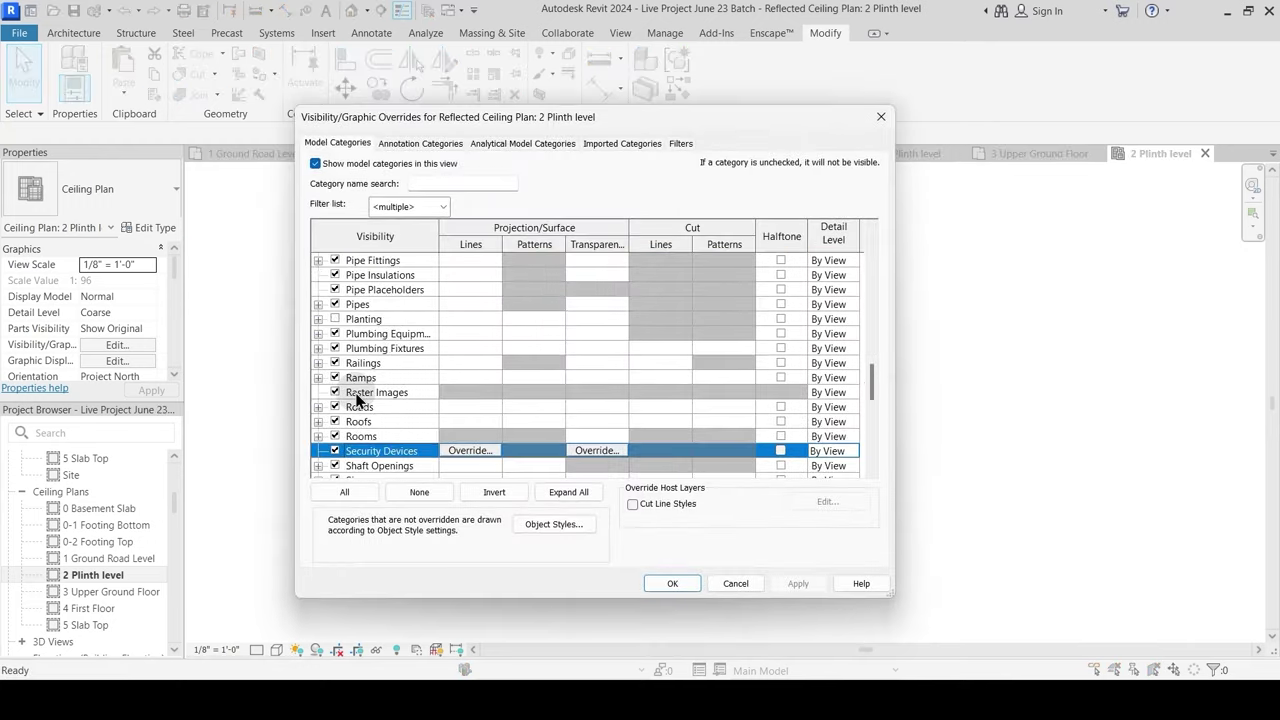
scroll(353, 412, "down", 2)
scroll(353, 412, "down", 3)
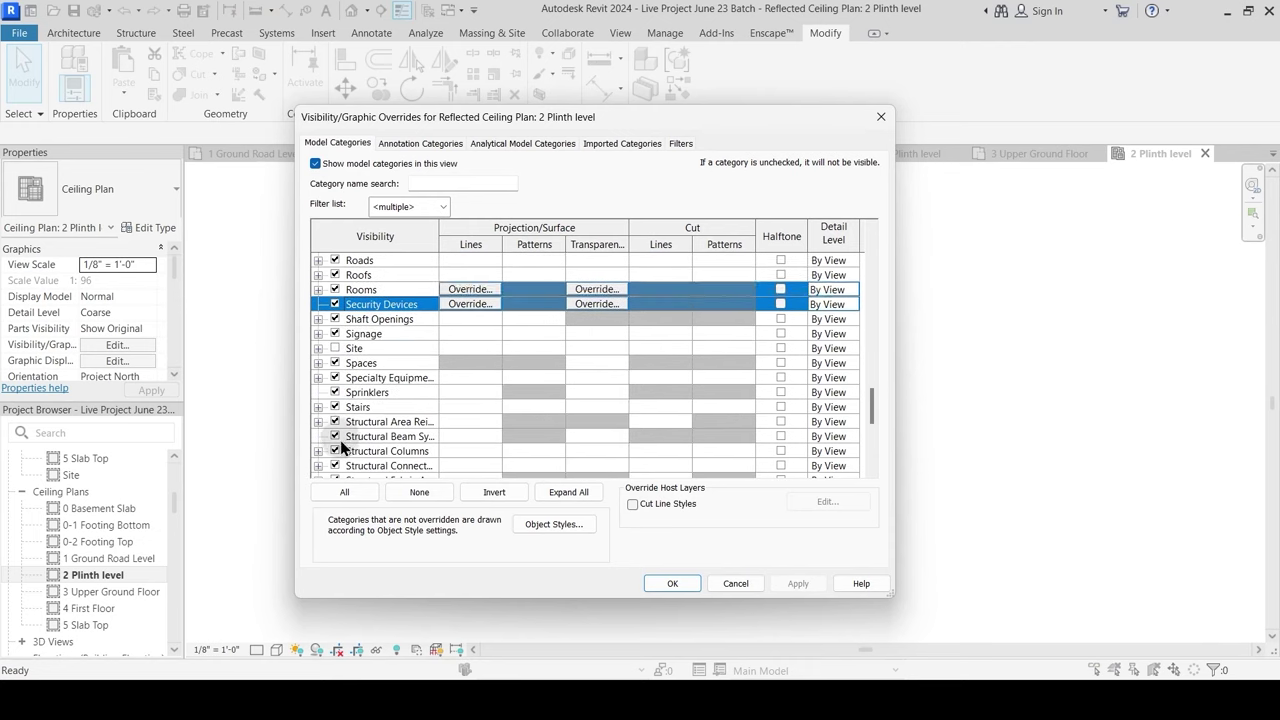
scroll(340, 430, "down", 2)
left_click(334, 406)
left_click(334, 406)
left_click(799, 584)
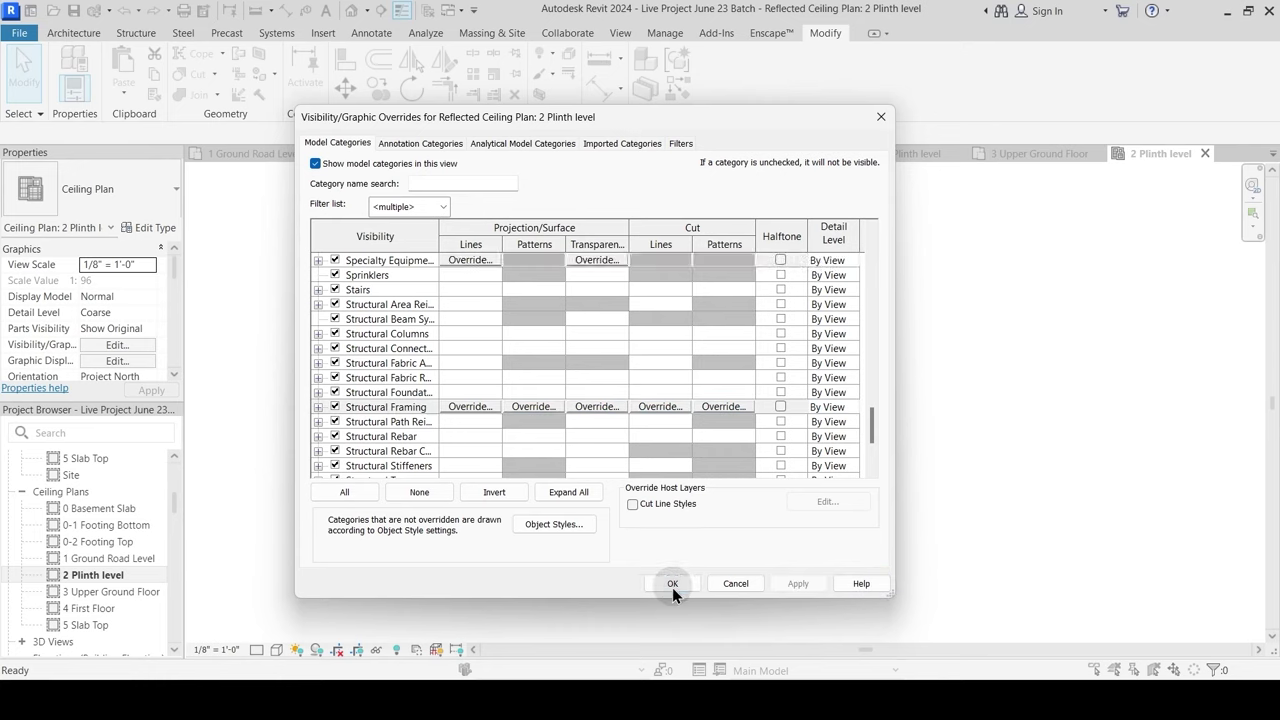
left_click(672, 584)
Step: Select the existing 9" x 18" beam in the plan to reuse its type
left_click(555, 392)
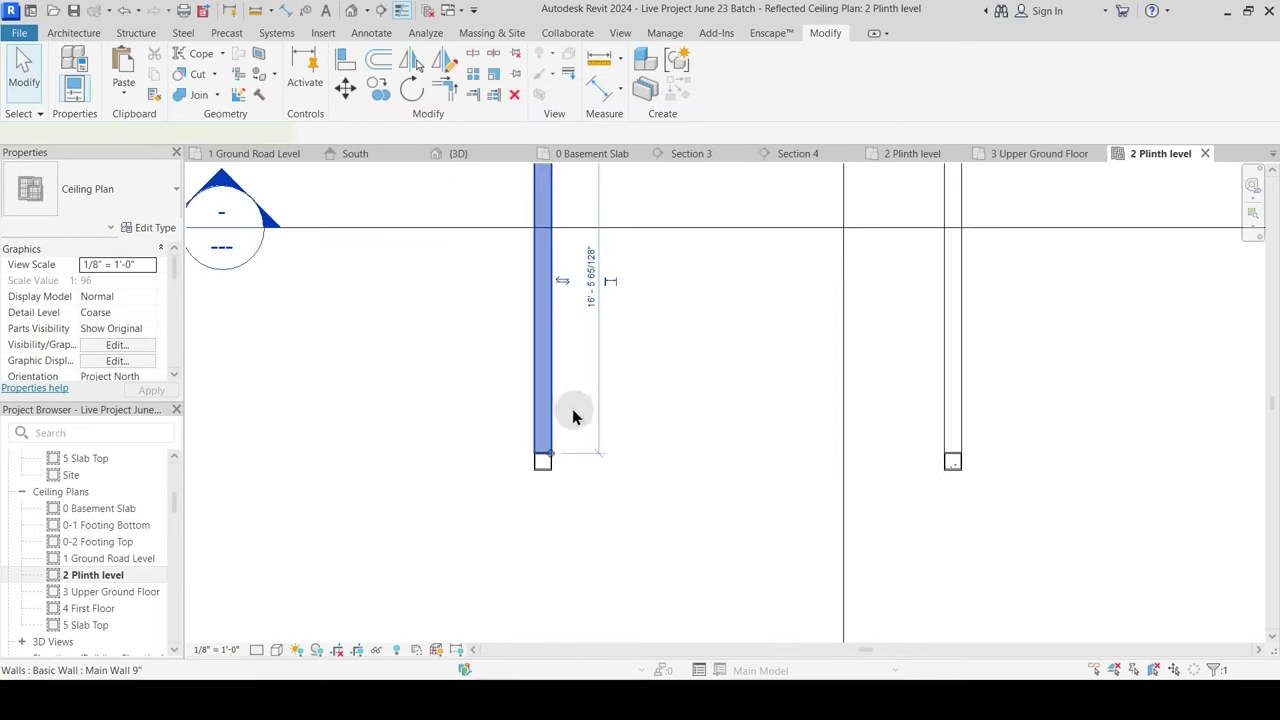
middle_click_drag(628, 456, 596, 522)
key("Escape")
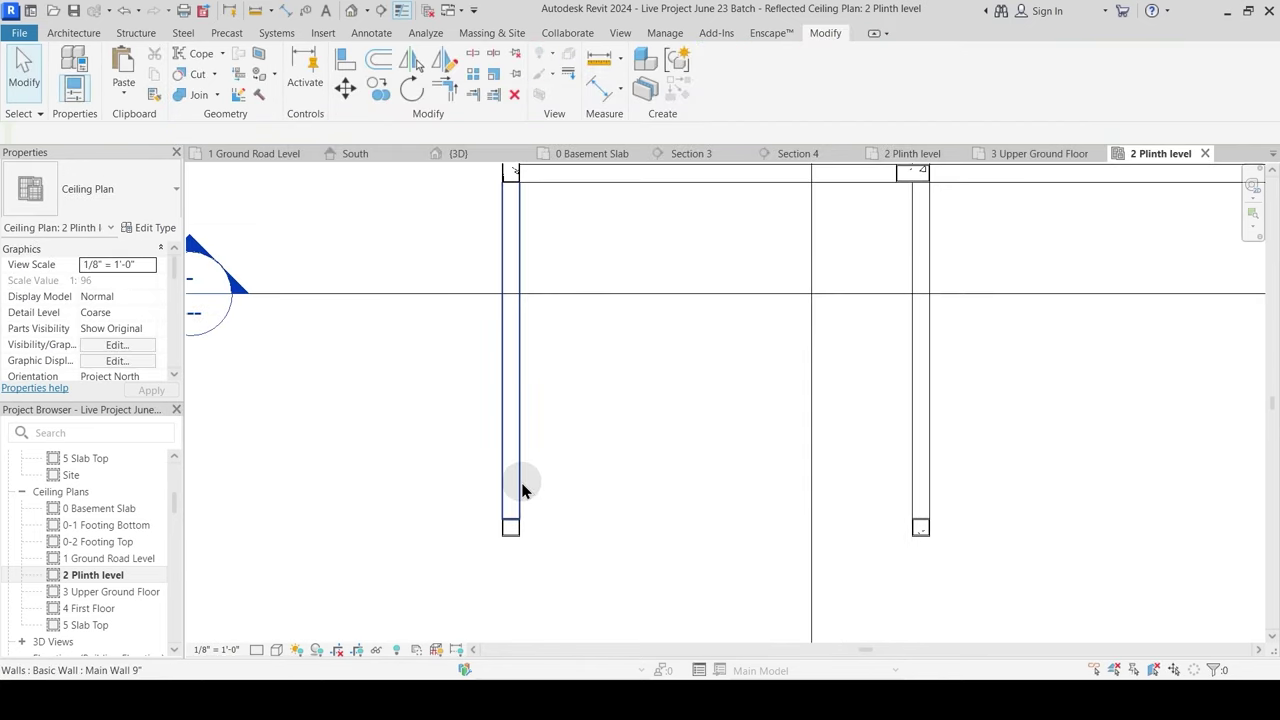
key("Tab")
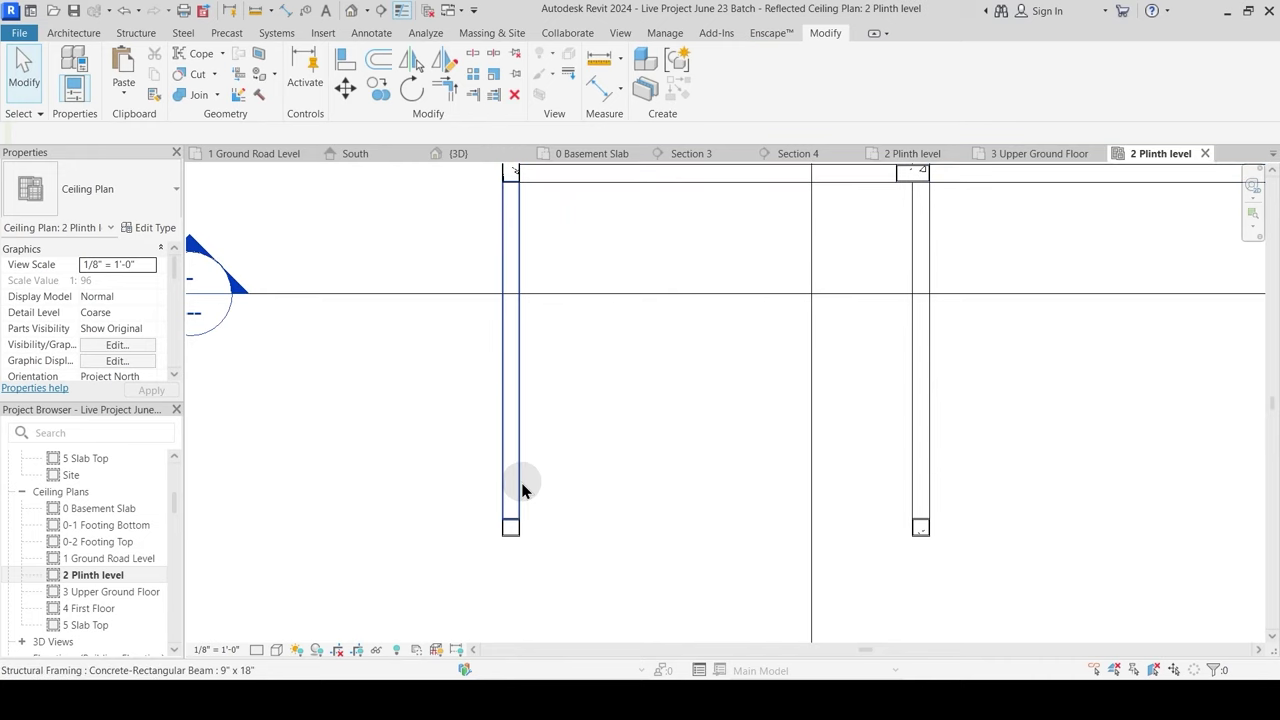
left_click(523, 488)
middle_click_drag(586, 543, 535, 428)
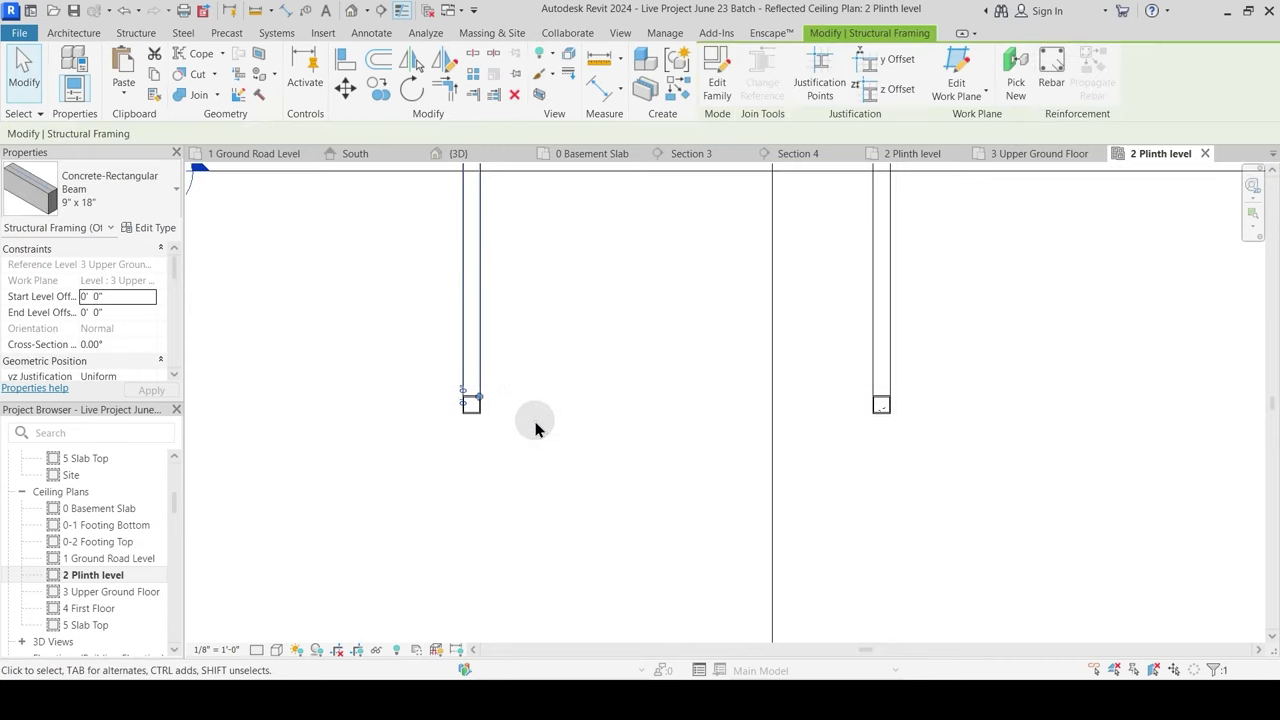
Step: Draw a 50'-0" Concrete-Rectangular 9" x 18" beam from the corner column to the far front column
key("b")
key("m")
scroll(490, 411, "up", 3)
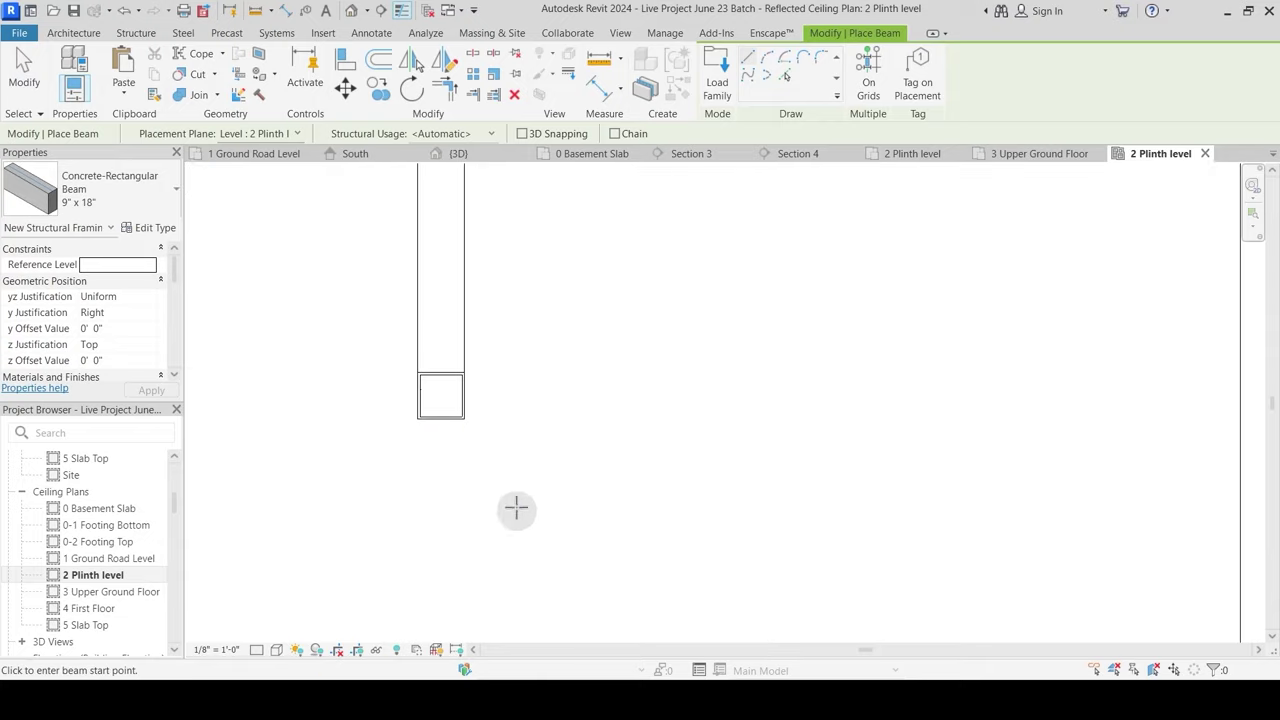
left_click(441, 395)
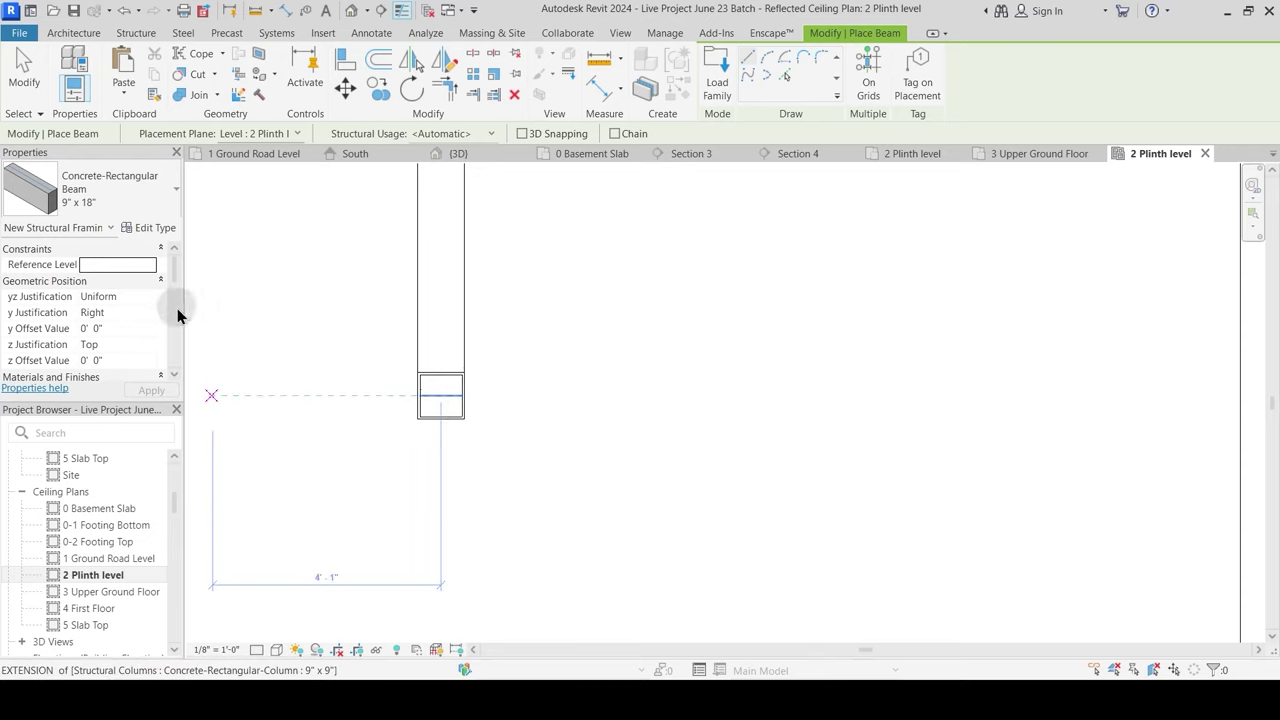
mouse_move(174, 265)
left_mouse_down()
mouse_move(173, 281)
mouse_move(172, 264)
left_mouse_up()
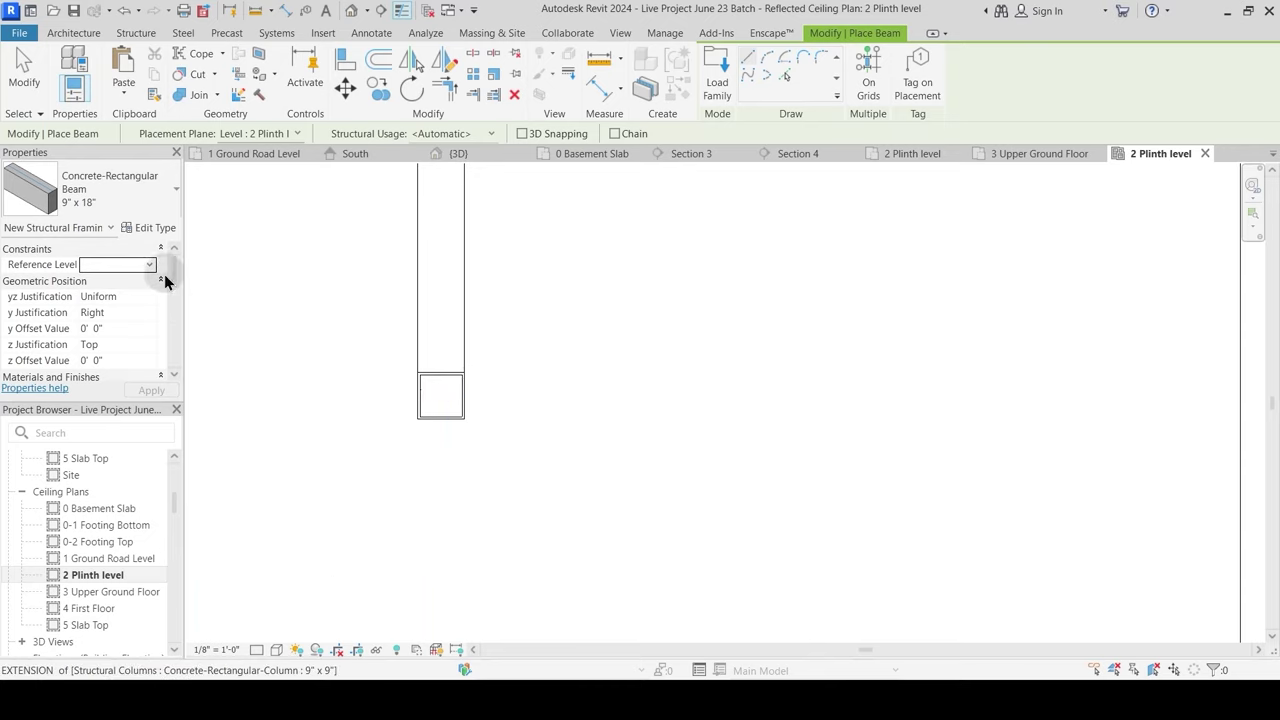
left_click(461, 395)
scroll(617, 395, "down", 3)
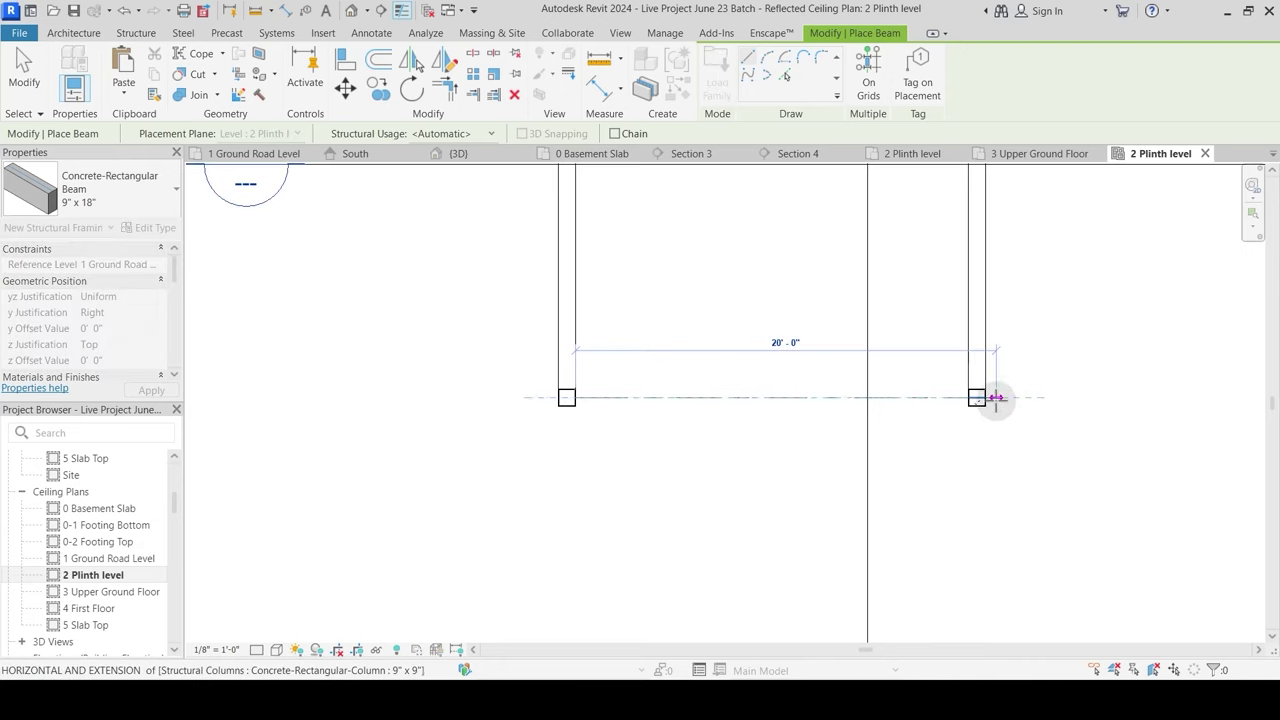
middle_click_drag(996, 398, 424, 432)
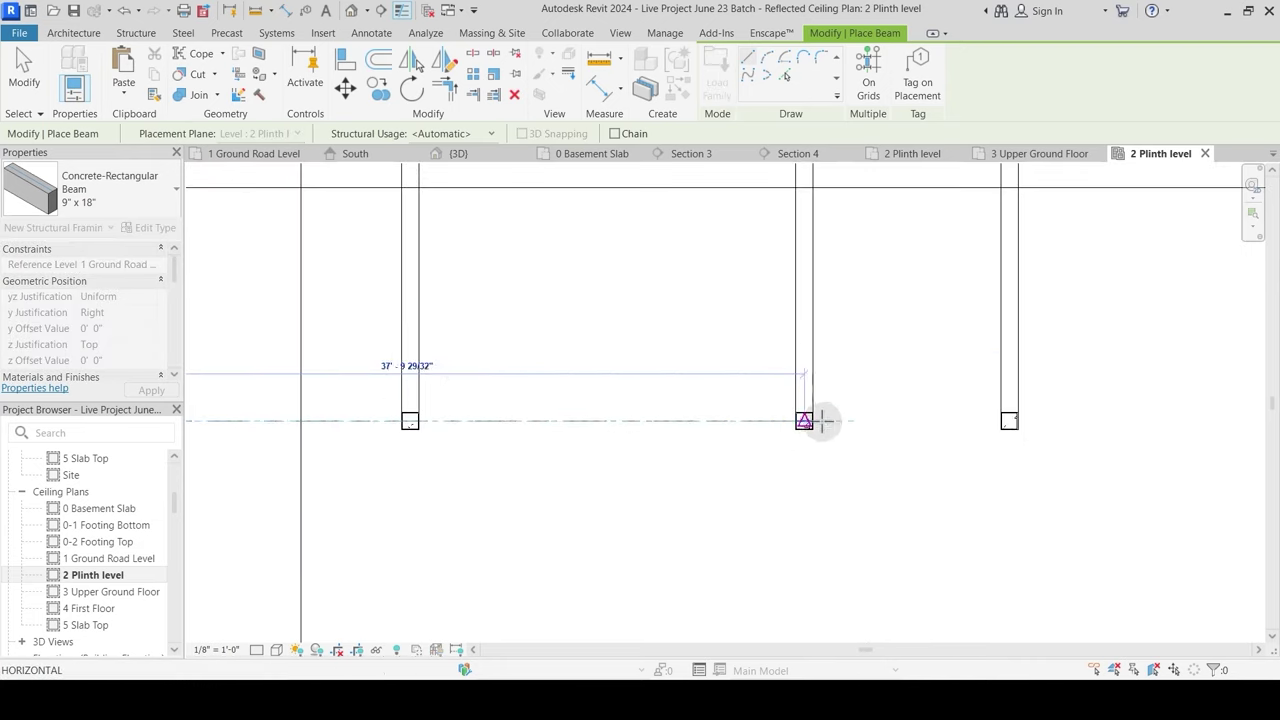
left_click(1063, 405)
left_click(1267, 600)
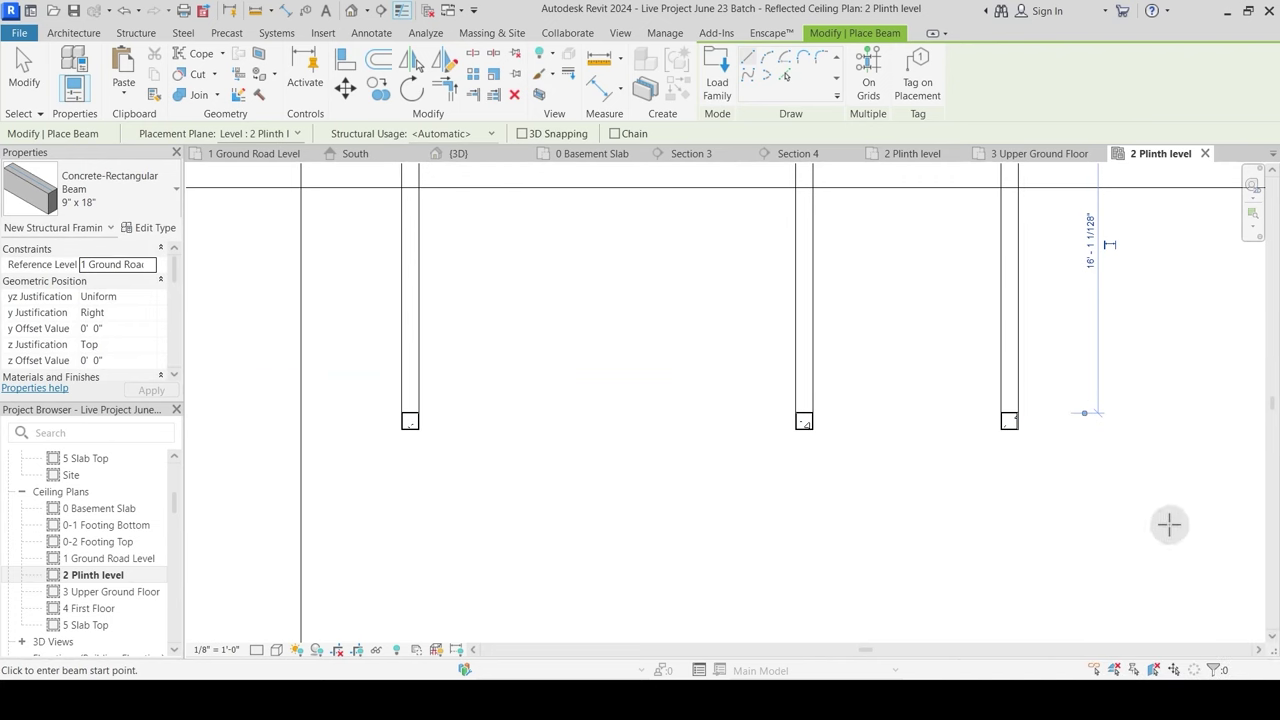
key("Escape")
key("Escape")
Step: In the 3D view, select the new front beam and open its work plane options
left_click(448, 157)
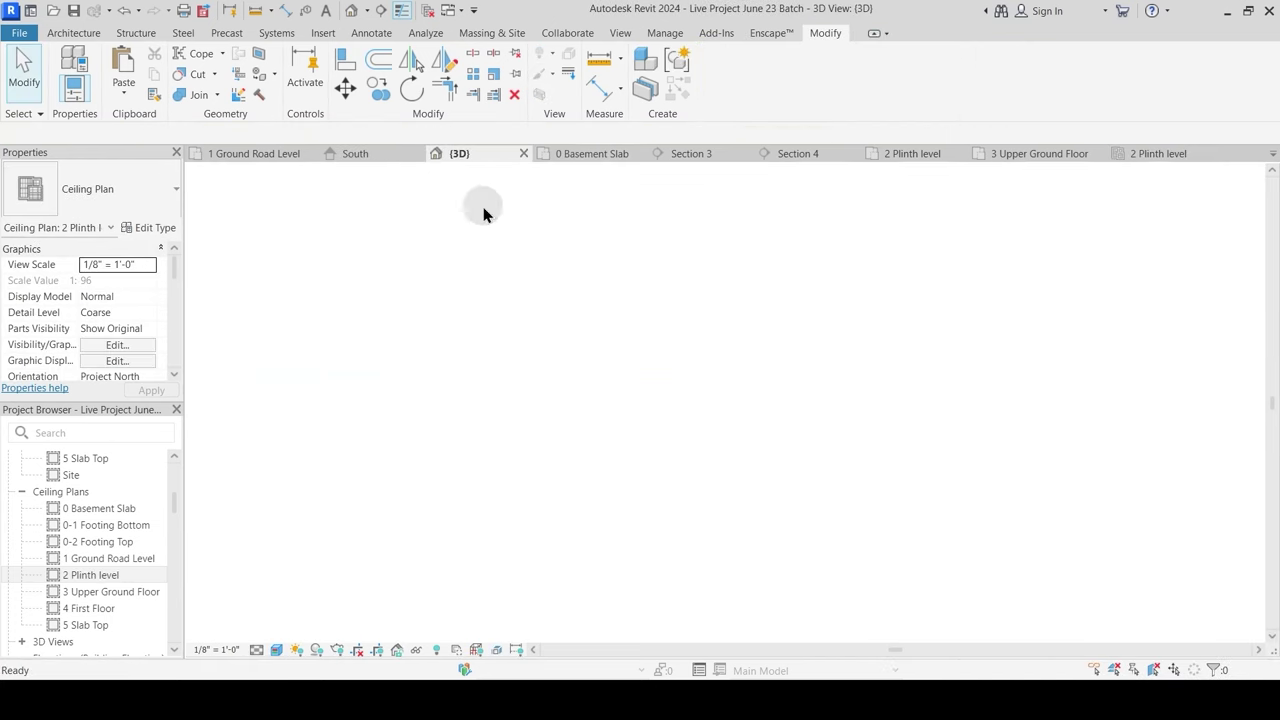
scroll(460, 374, "down", 5)
middle_click_drag(497, 467, 510, 394, "shift")
scroll(507, 400, "down", 3)
scroll(504, 389, "up", 3)
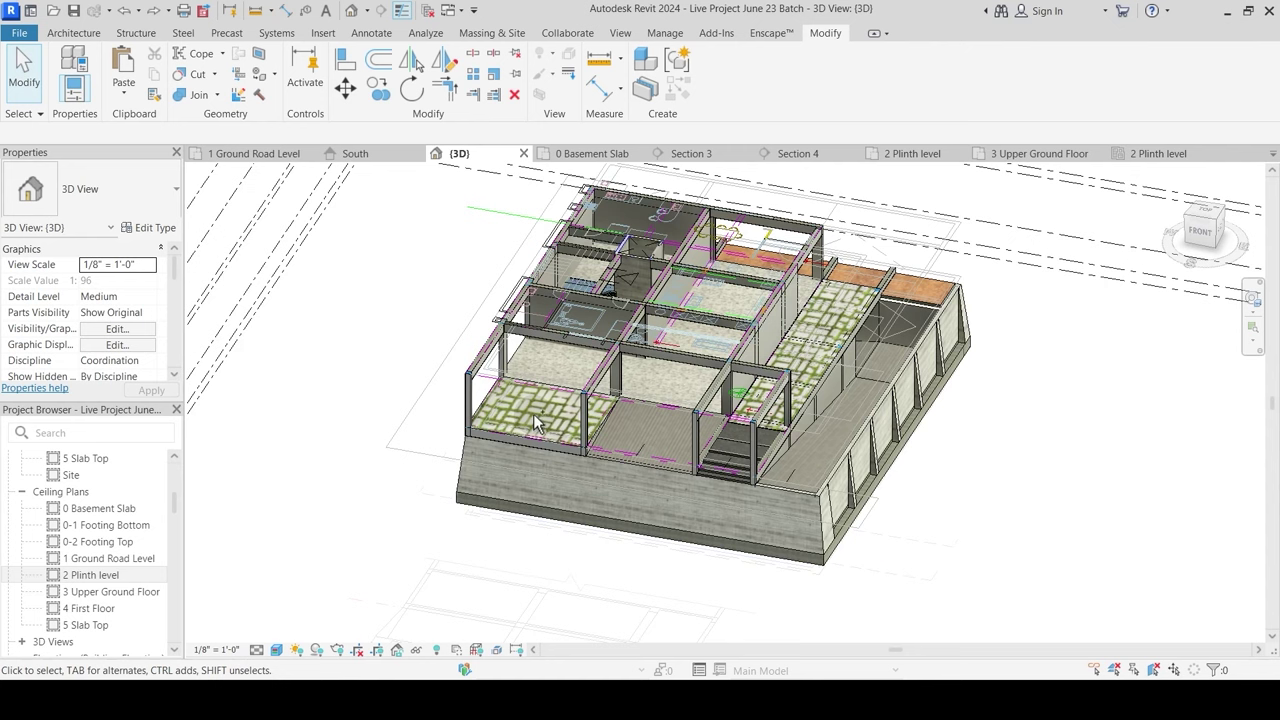
left_click(630, 445)
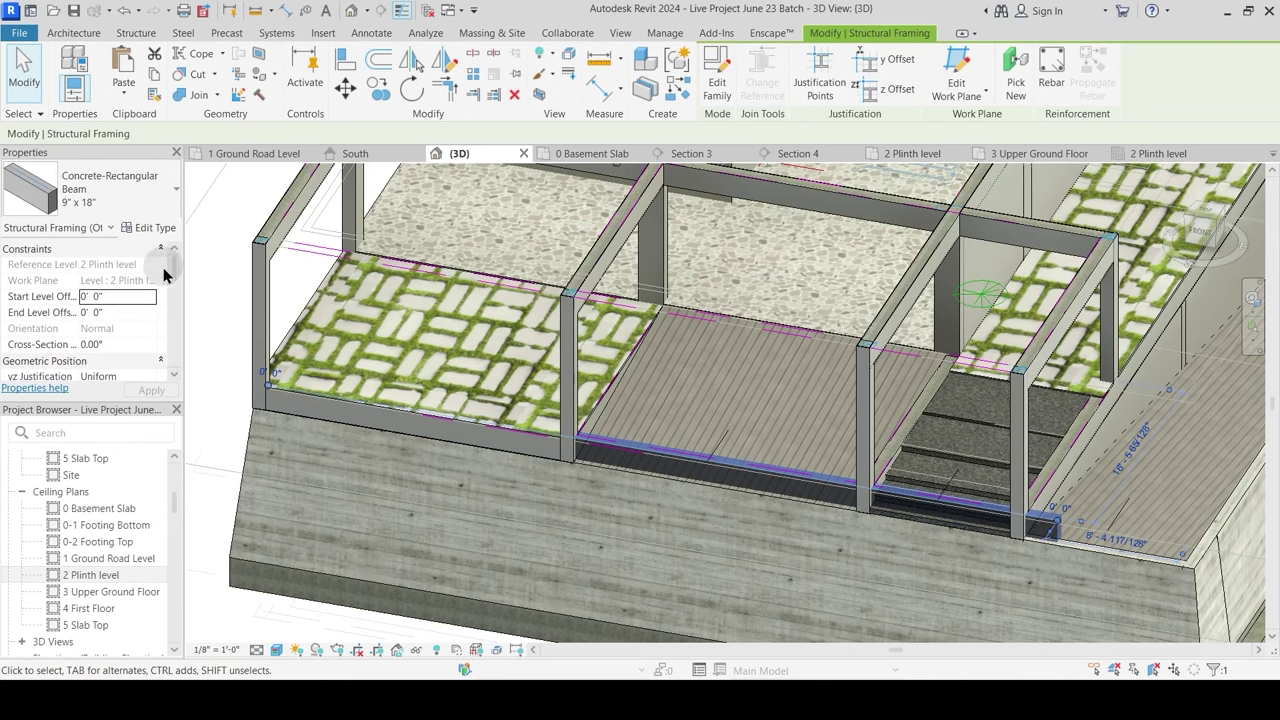
left_click(957, 98)
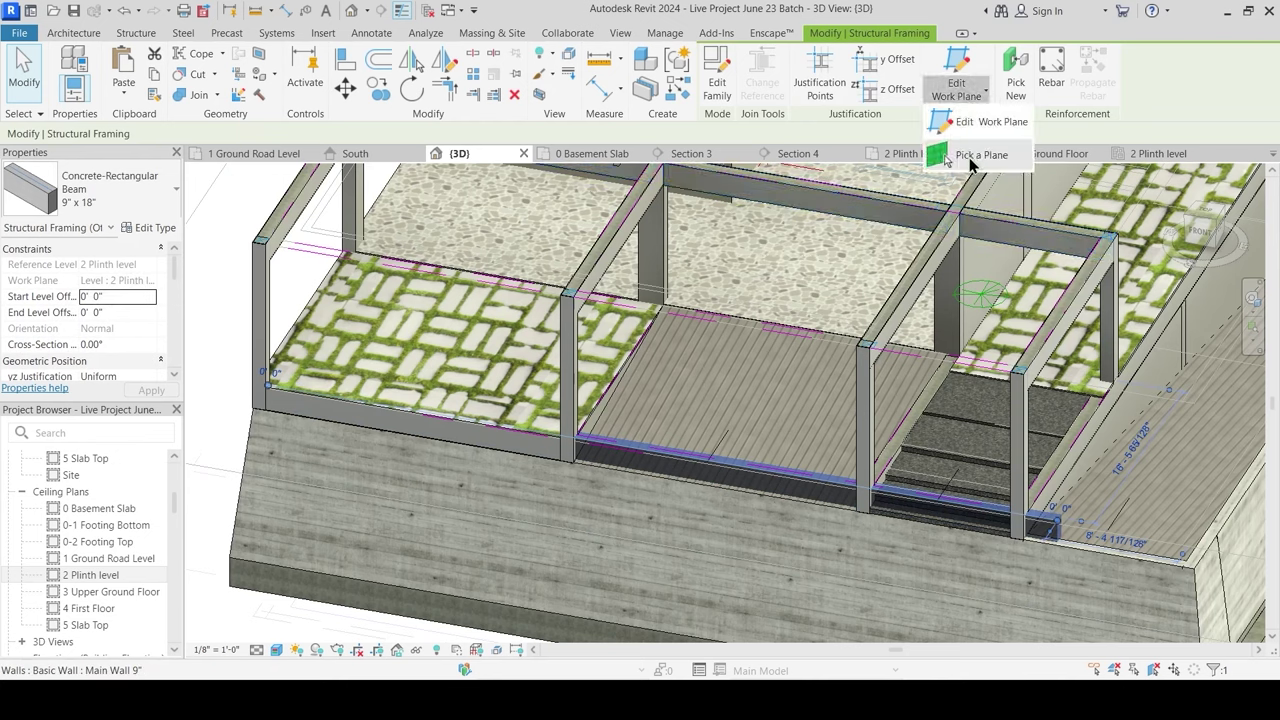
left_click(970, 157)
key("Escape")
key("Escape")
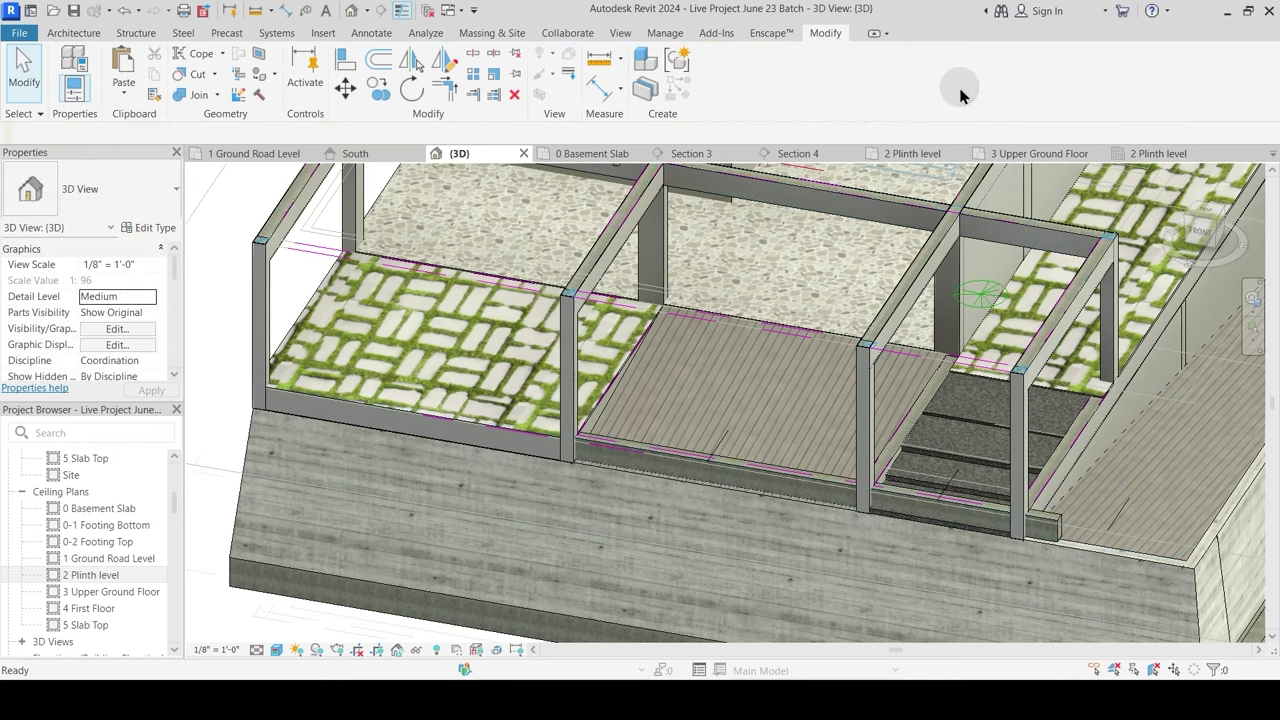
Step: Host the new front beam on the 3 Upper Ground Floor work plane and view the 2 Plinth ceiling plan
left_click(722, 473)
key("Escape")
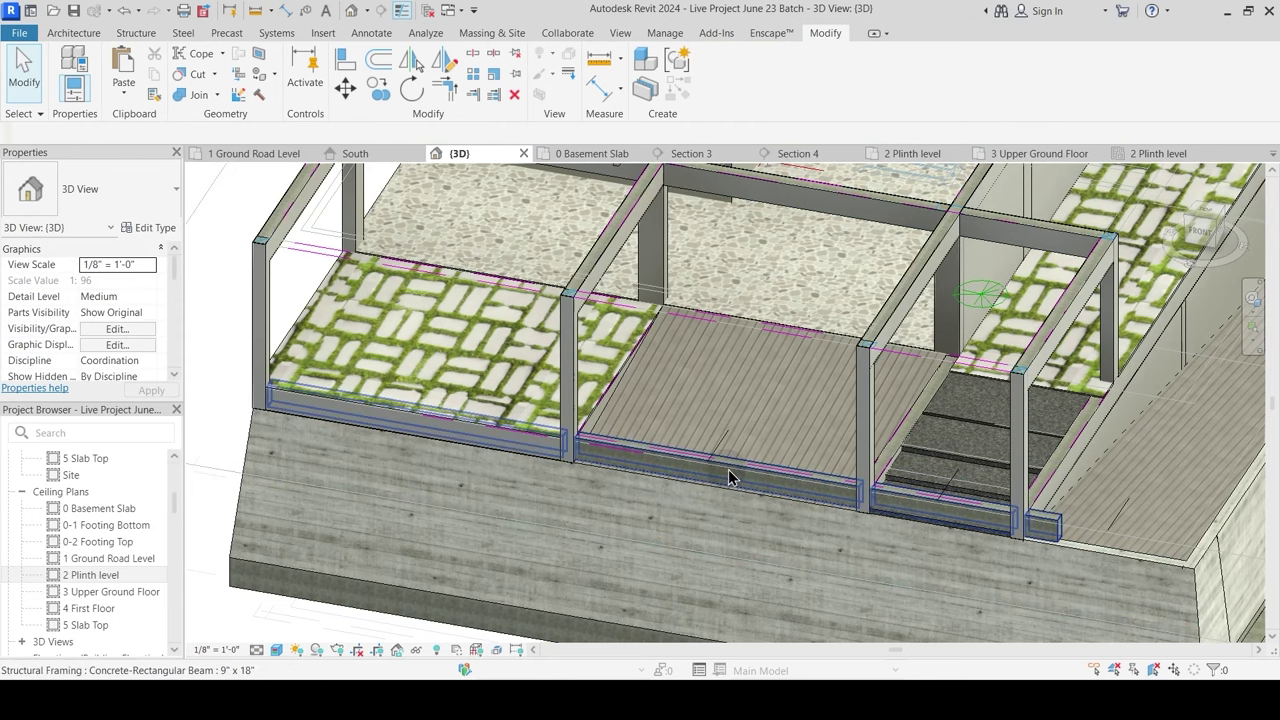
left_click(728, 472)
left_click(976, 86)
left_click(970, 120)
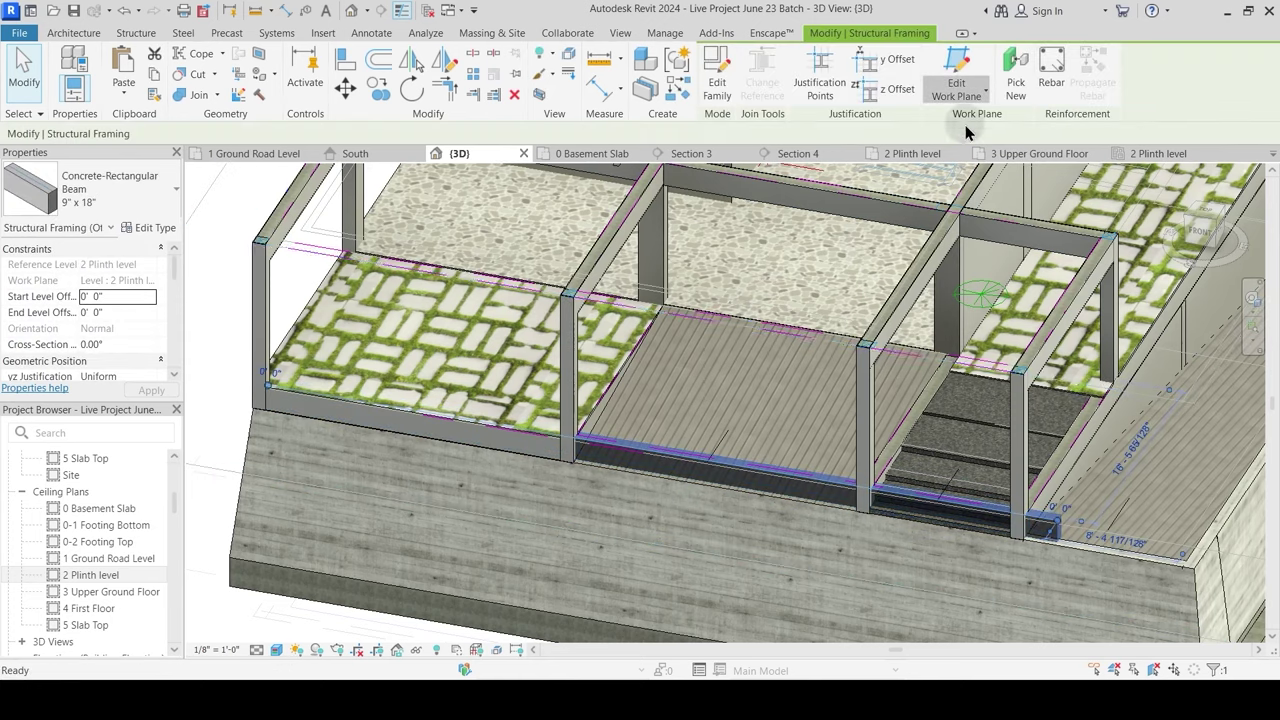
left_click(784, 312)
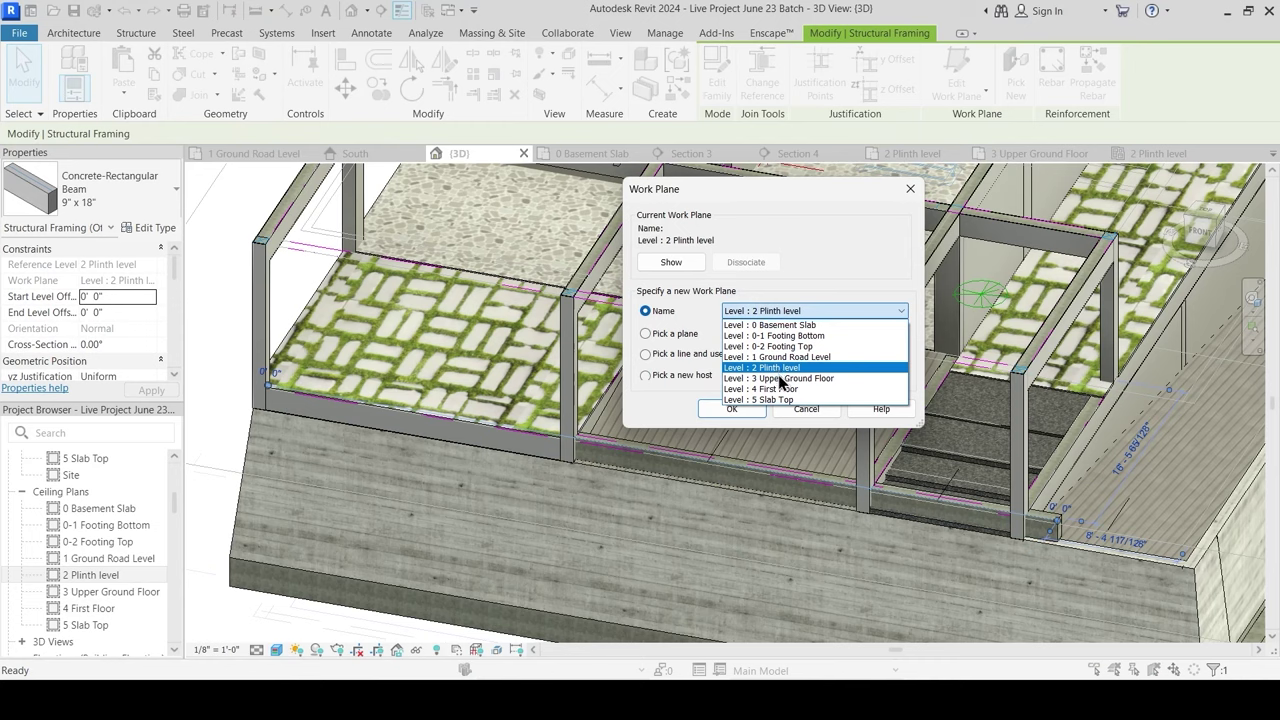
left_click(780, 378)
left_click(733, 410)
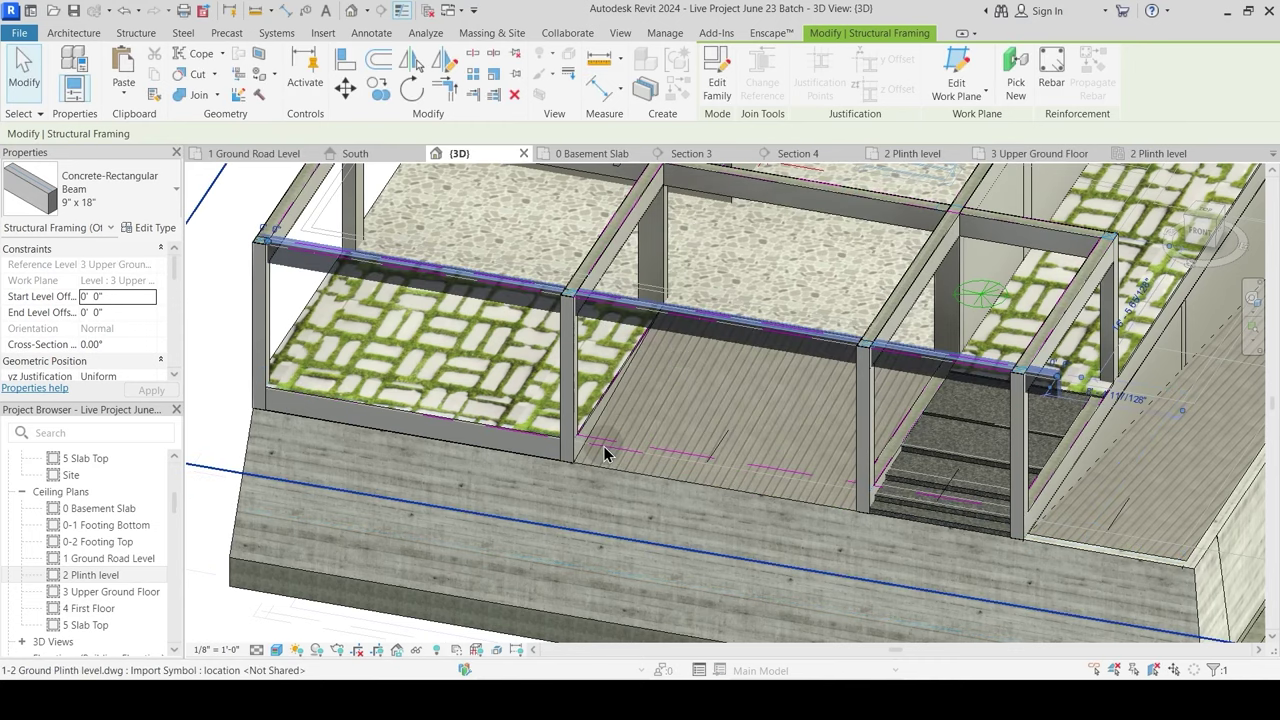
key("Escape")
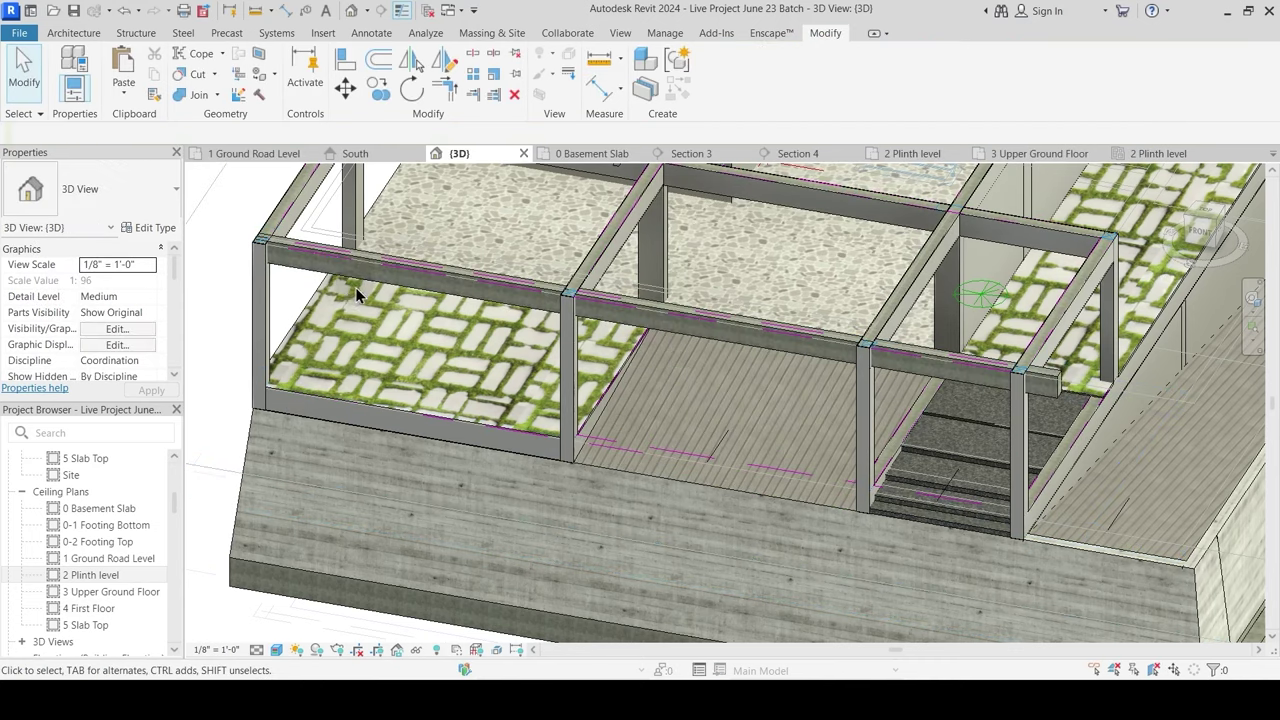
left_click(1158, 155)
scroll(554, 414, "up", 2)
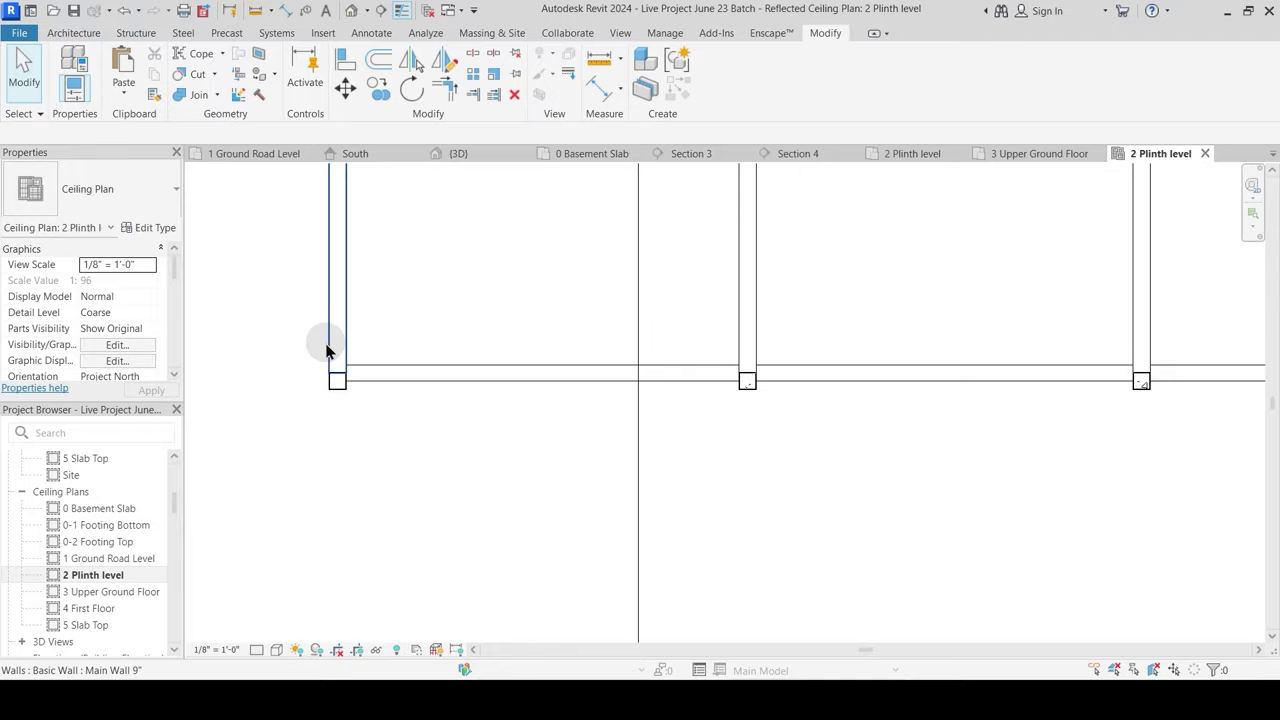
Step: Move the front beam so its edge snaps onto the corner column's corner point
scroll(326, 350, "up", 2)
scroll(300, 370, "up", 2)
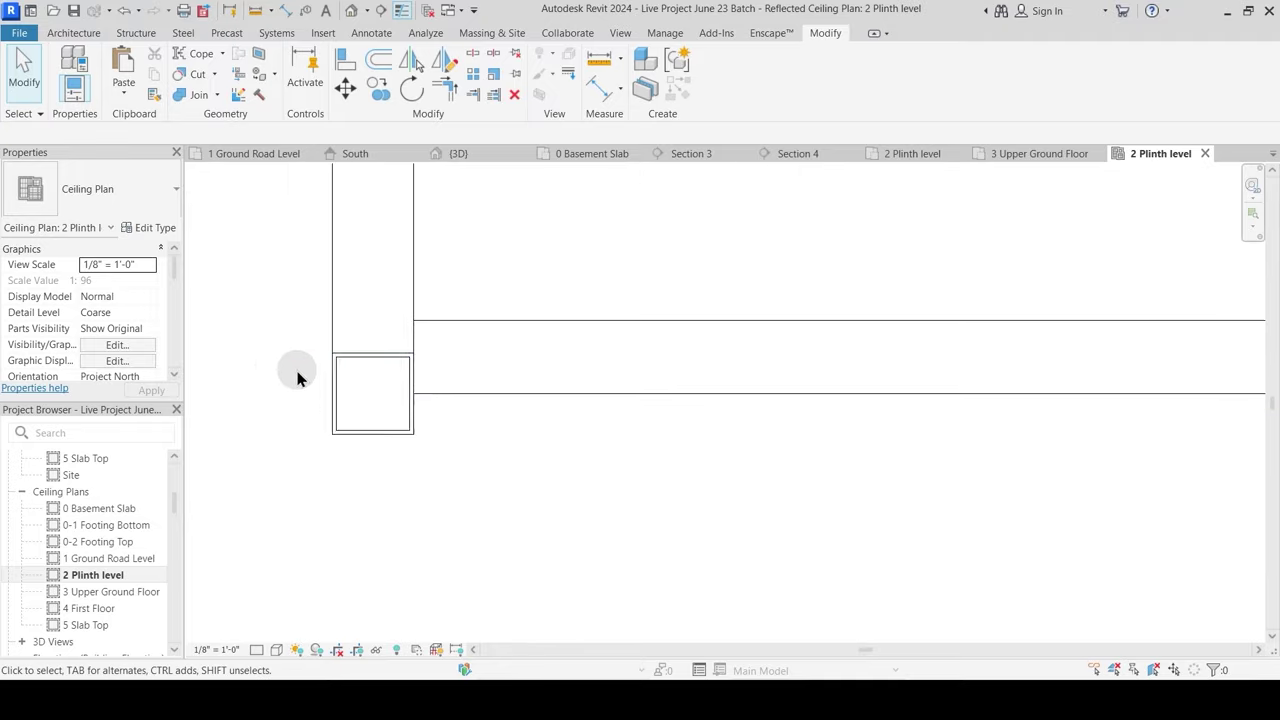
left_click(431, 403)
scroll(425, 425, "up", 1)
key("v")
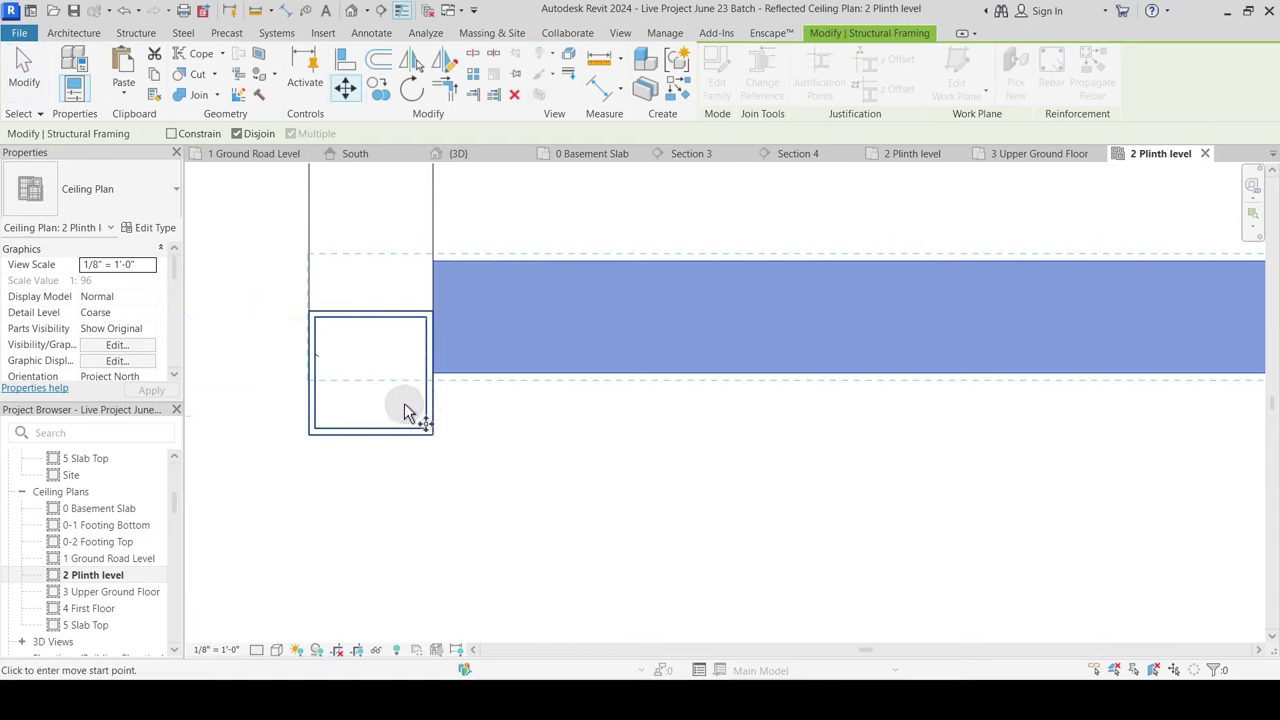
scroll(427, 412, "up", 1)
left_click(448, 365)
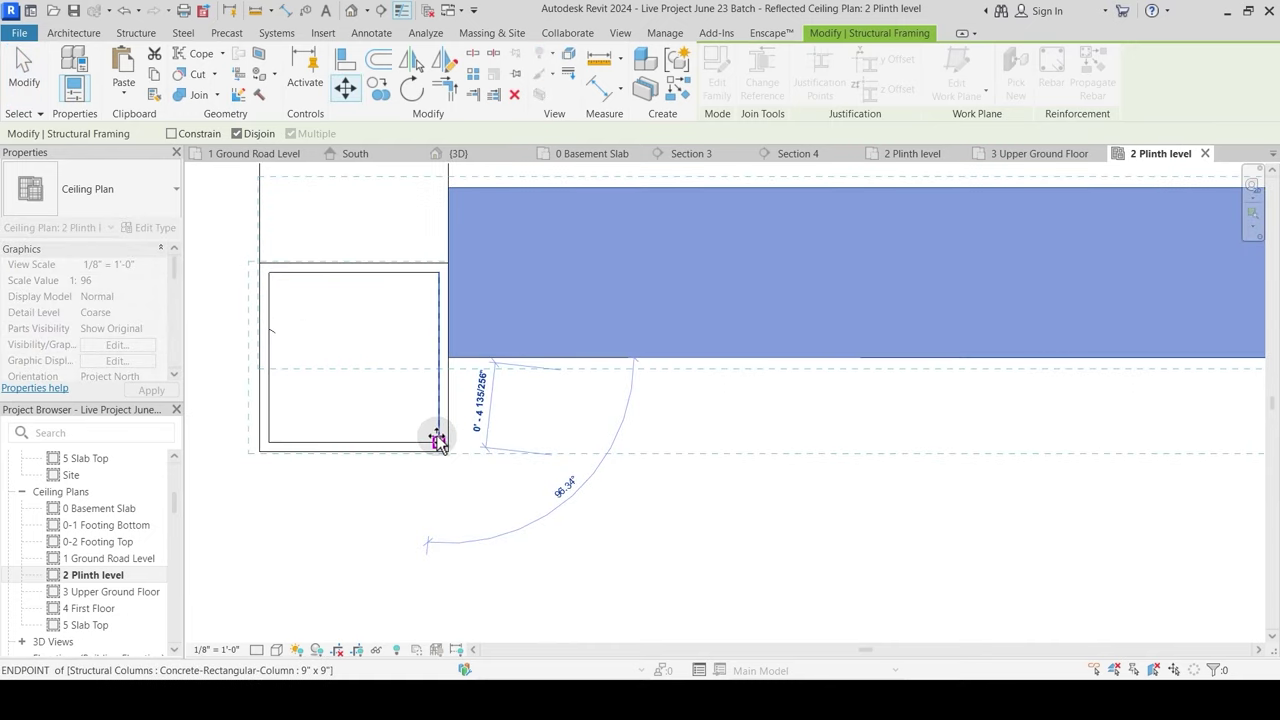
left_click(481, 437)
key("Escape")
Step: Trim the long front beam and side wall to a corner, accepting the joined-but-not-intersecting warning
scroll(517, 451, "down", 5)
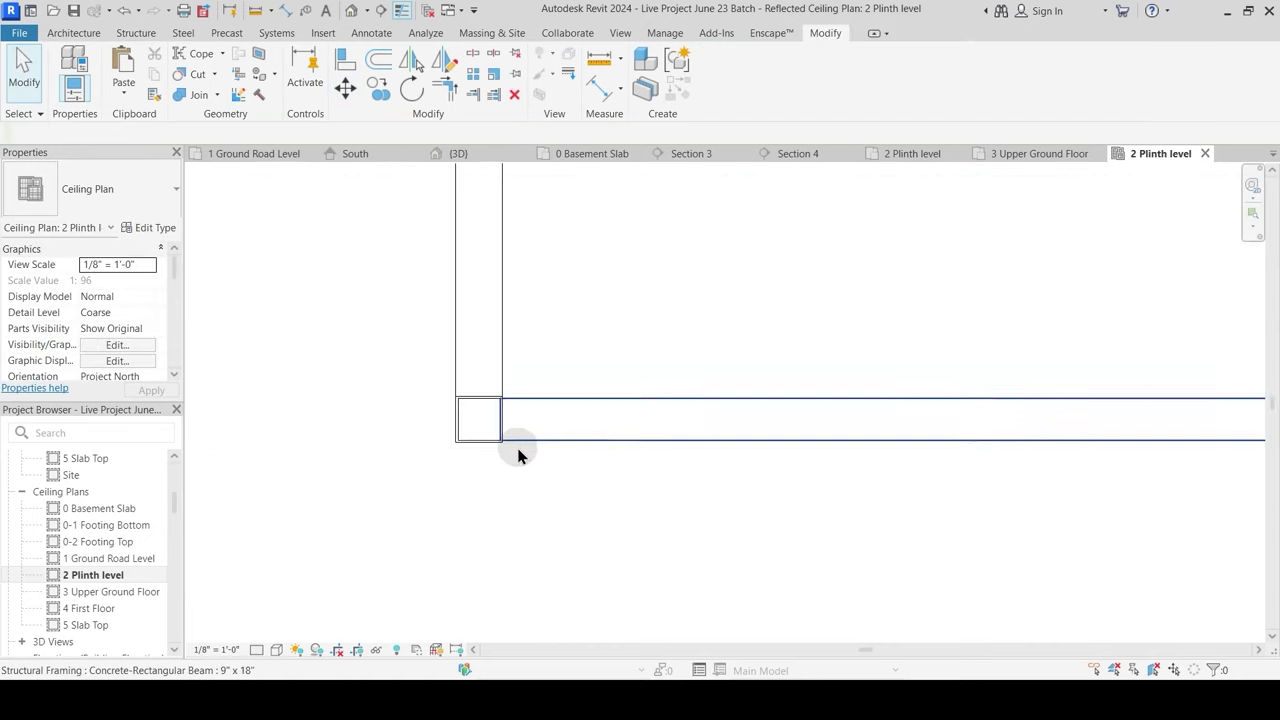
middle_click_drag(730, 490, 366, 471)
scroll(366, 471, "down", 1)
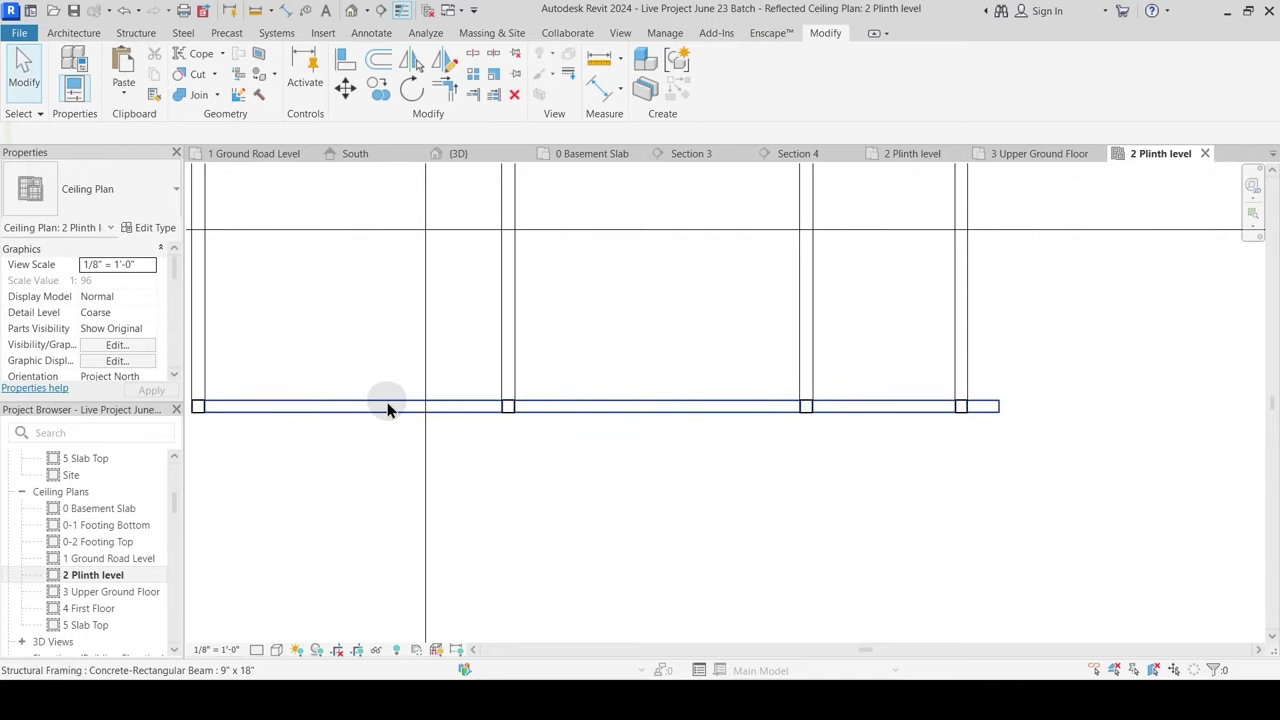
left_click(935, 407)
scroll(990, 411, "up", 3)
key("Escape")
key("t")
key("r")
left_click(869, 398)
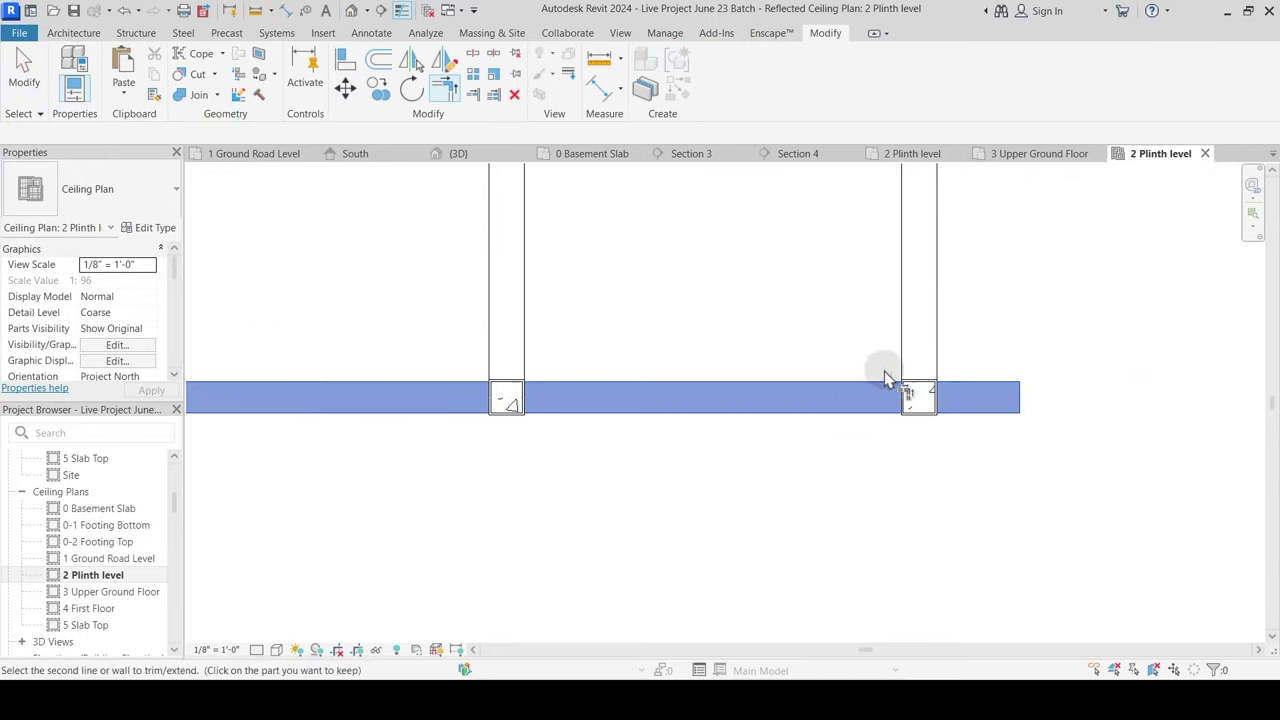
left_click(940, 338)
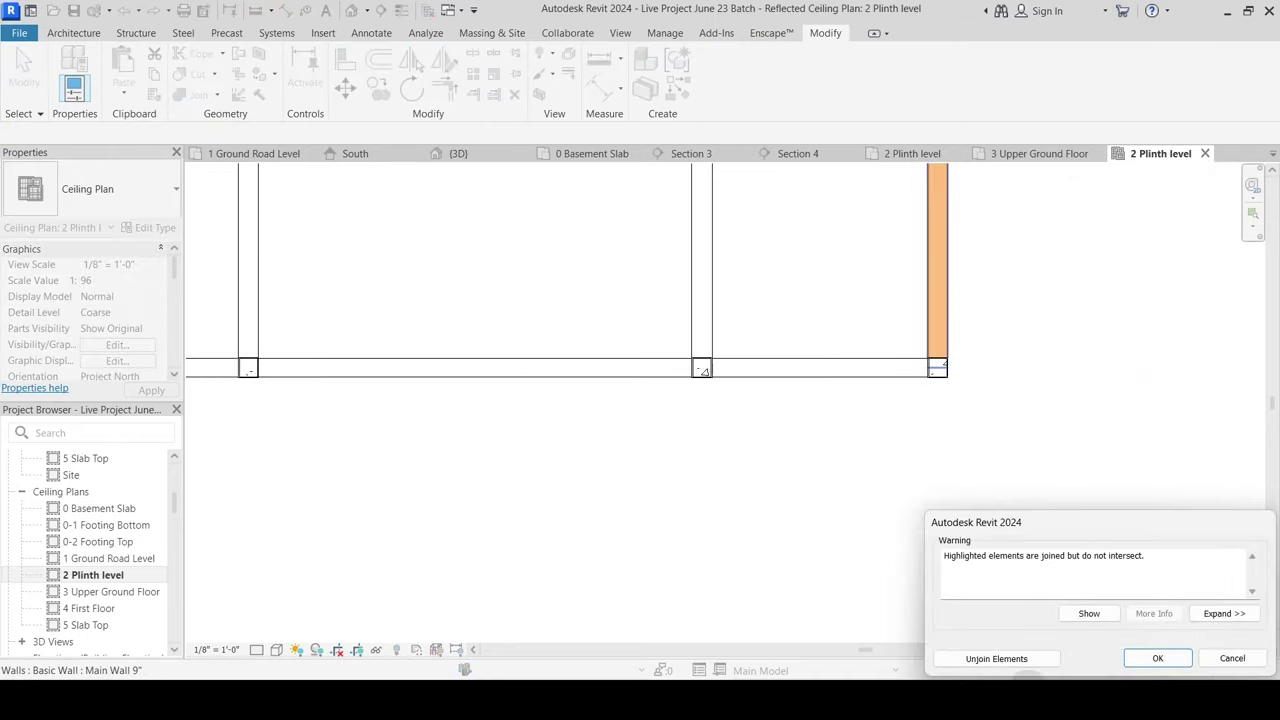
left_click(1137, 658)
key("Escape")
Step: Check the side wall's extent, then return to the {3D} view
scroll(925, 420, "down", 3)
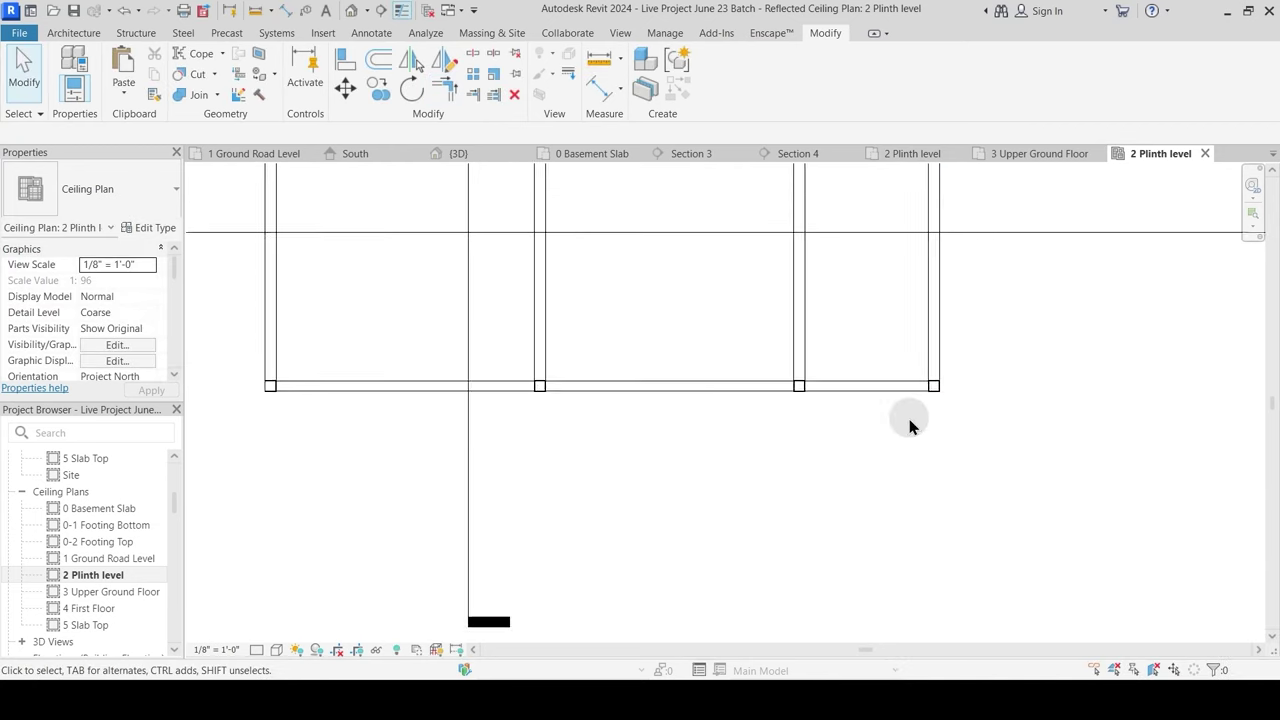
scroll(519, 396, "up", 5)
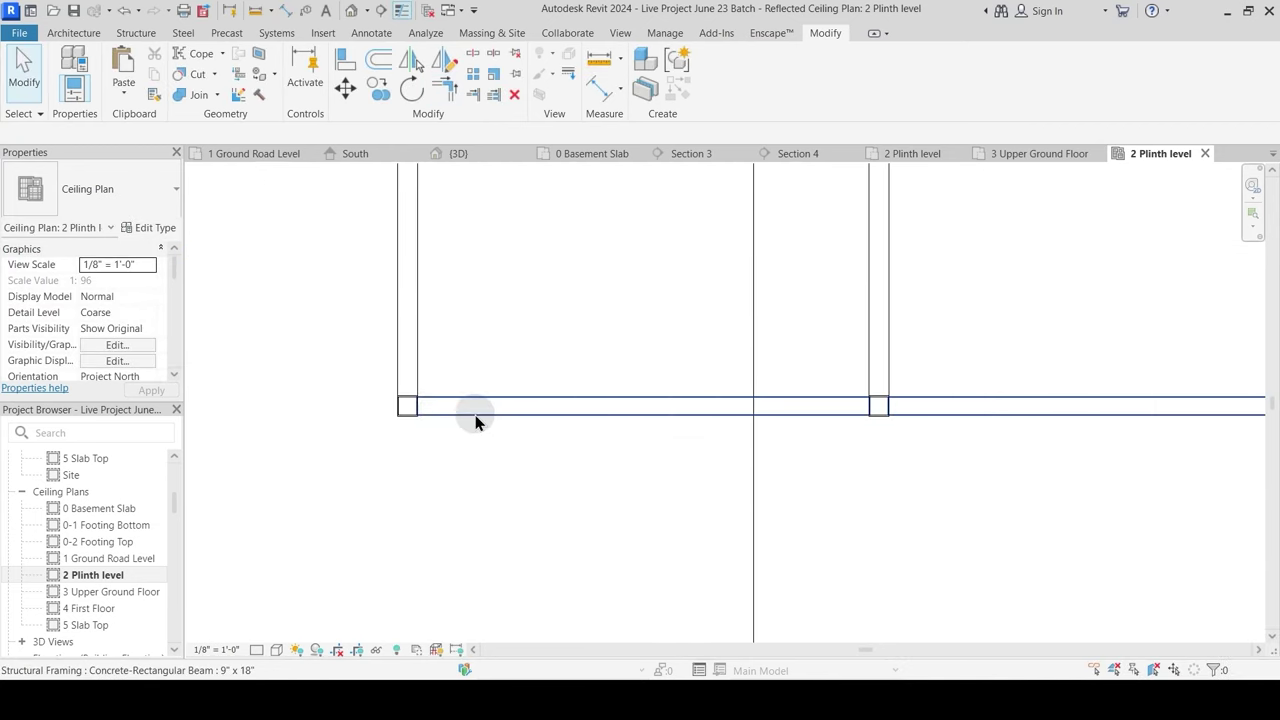
left_click(424, 391)
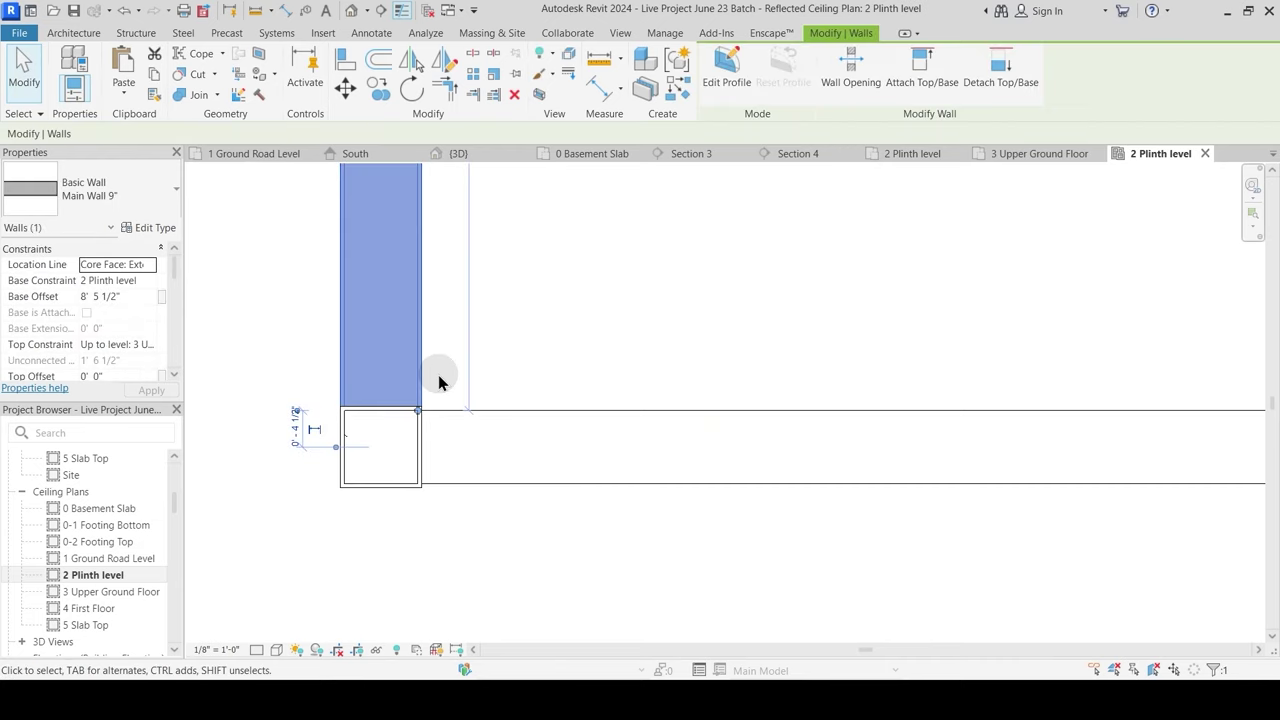
left_click(482, 160)
scroll(609, 354, "down", 2)
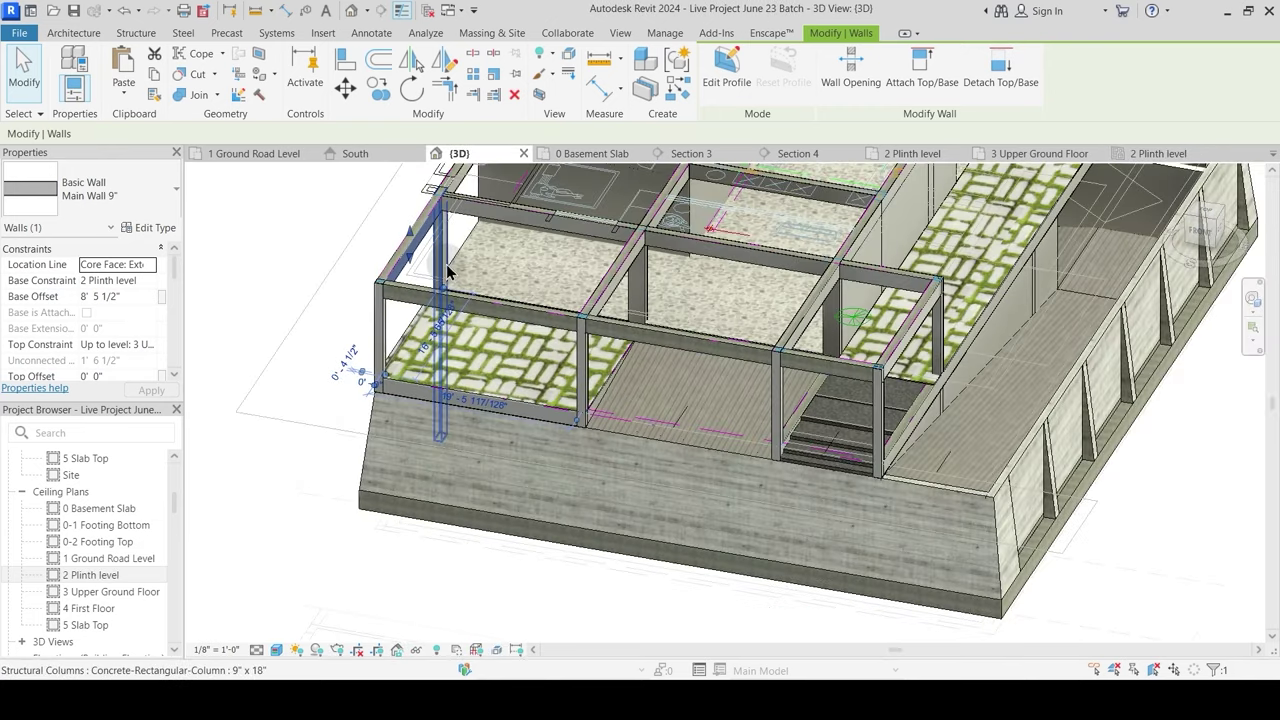
Step: Place Main Wall 9" walls under the front-left, middle and right front beams
scroll(447, 270, "up", 2)
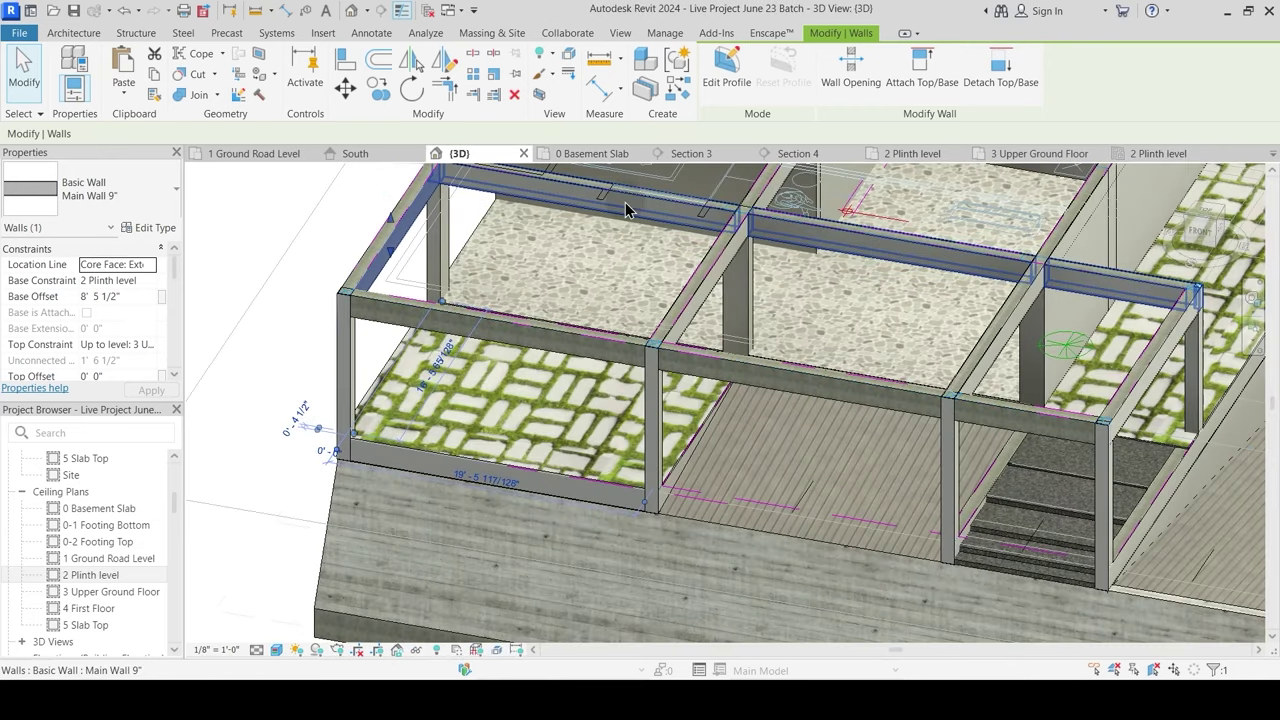
key("c")
key("s")
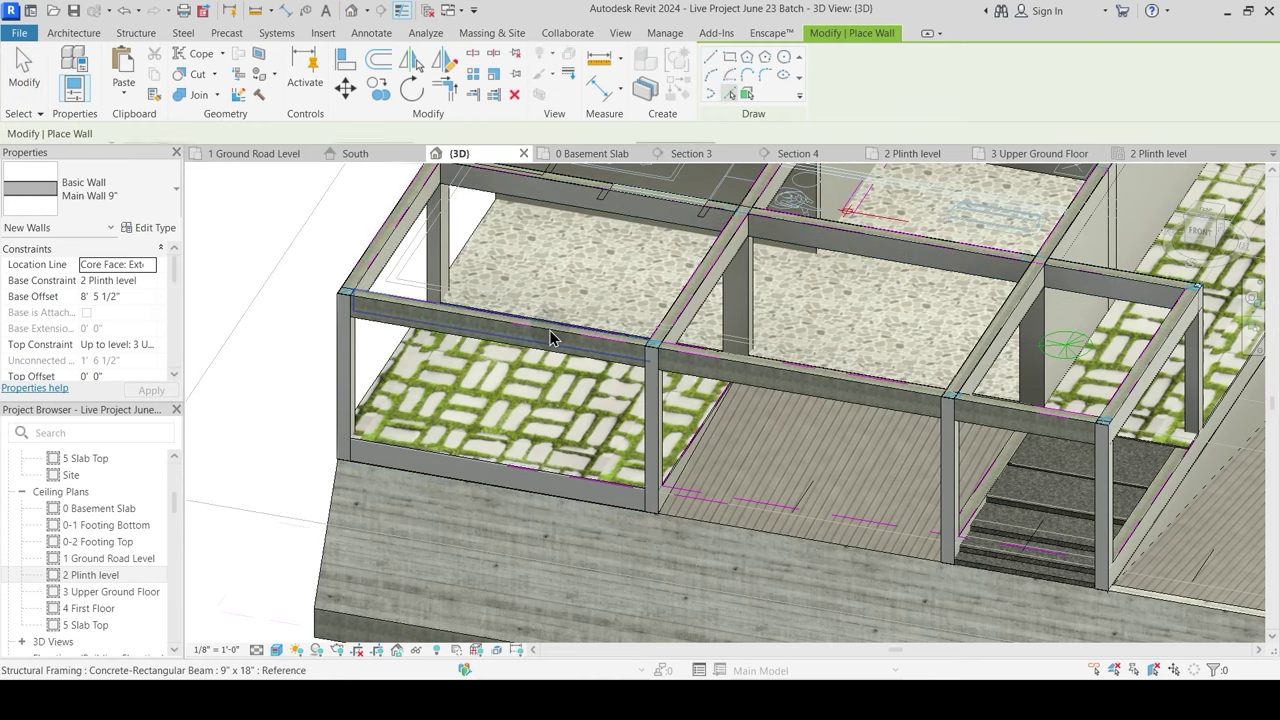
left_click(641, 387)
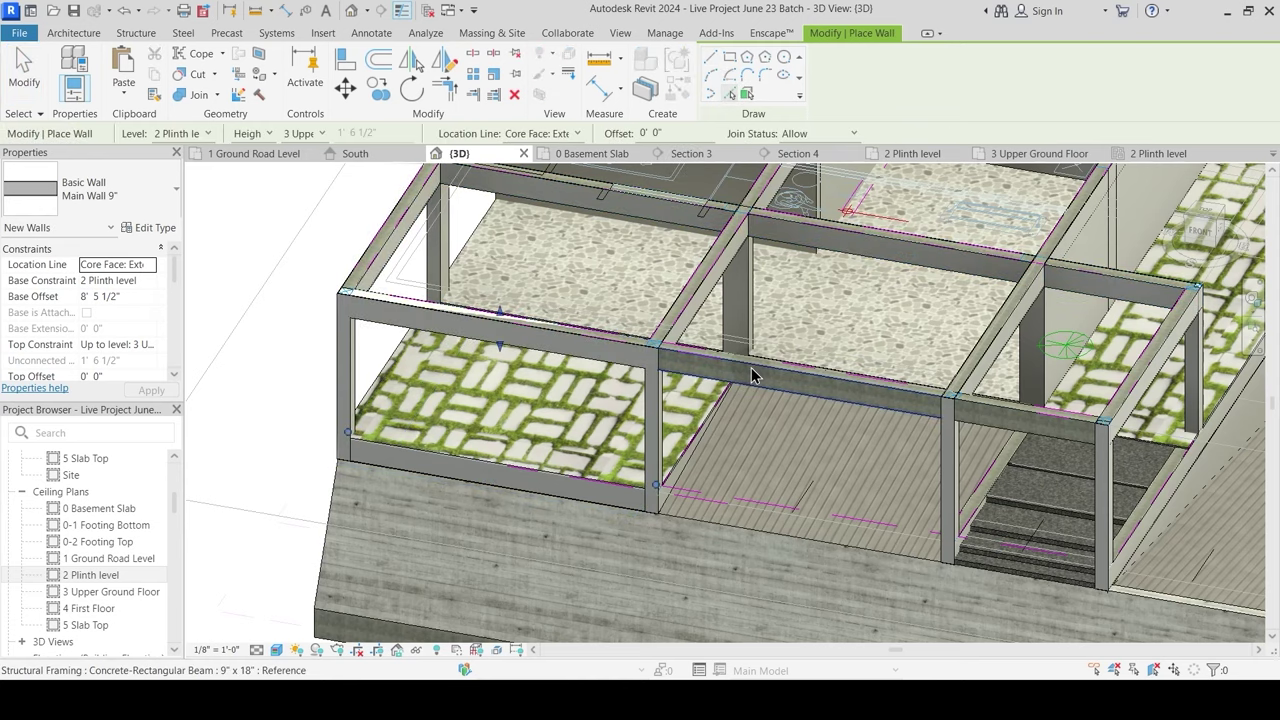
left_click(751, 367)
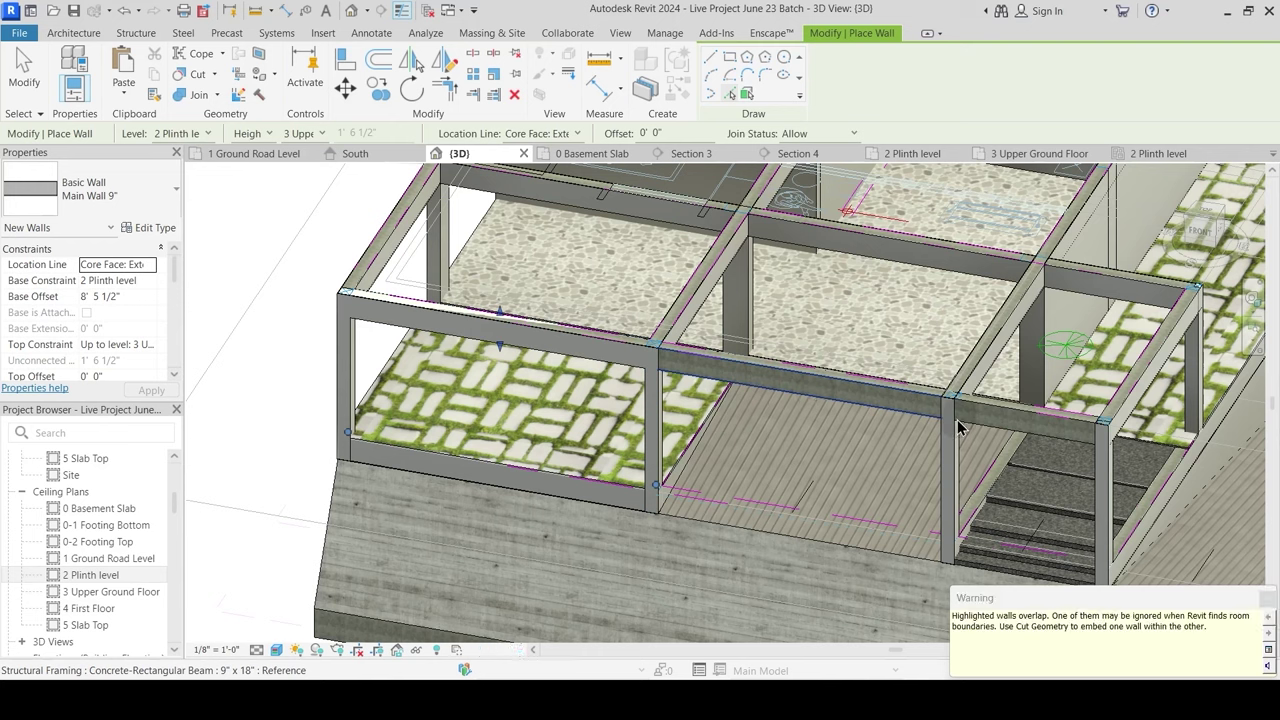
left_click(1021, 419)
key("Escape")
key("Escape")
Step: Inspect one of the new walls and orbit slightly to review them in 3D
scroll(894, 397, "up", 3)
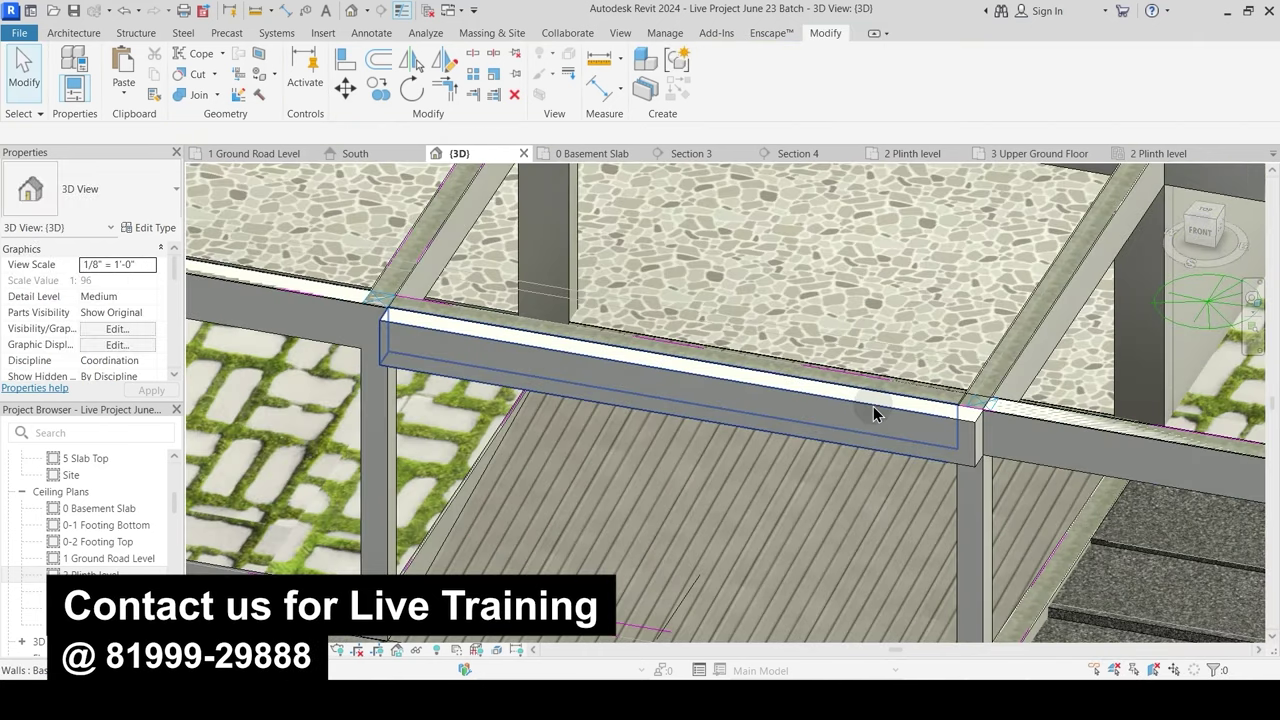
left_click(882, 402)
key("Escape")
scroll(630, 420, "down", 3)
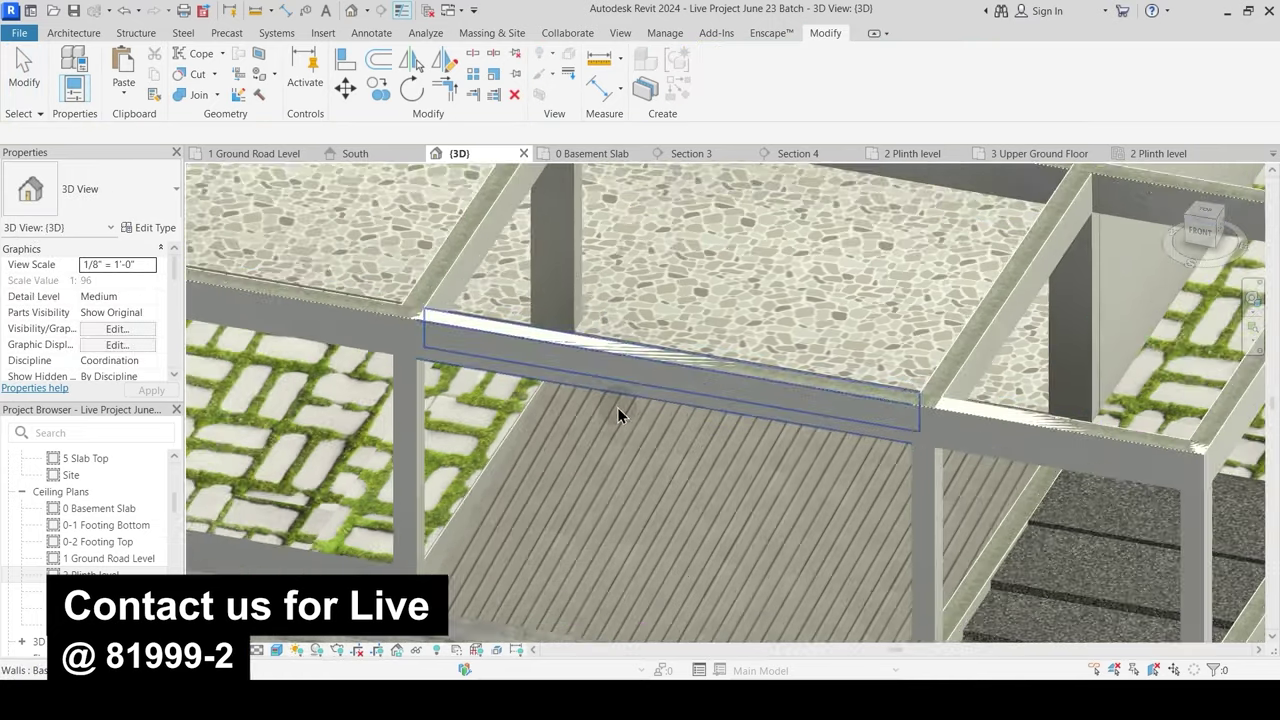
middle_click_drag(617, 414, 554, 481, "shift")
scroll(553, 479, "down", 6)
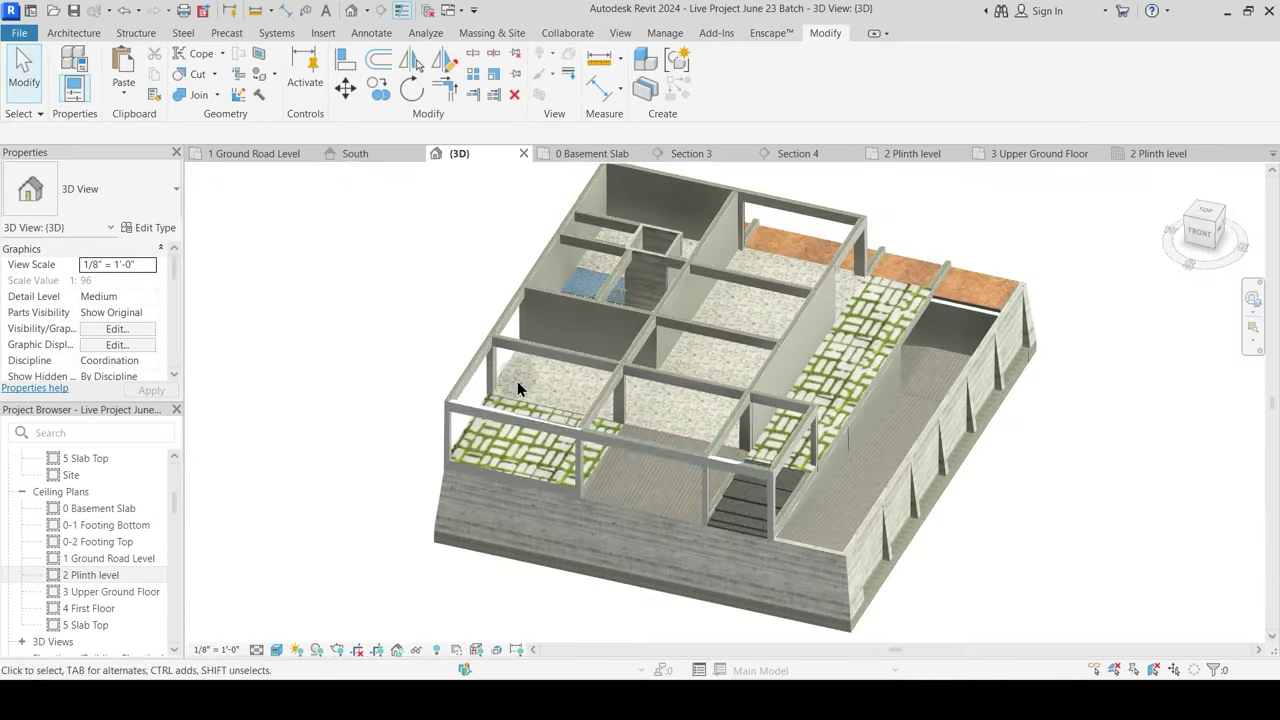
Step: Hide the 1-2 Ground Plinth level.dwg import with HH and orbit to the front-left corner
left_click(472, 325)
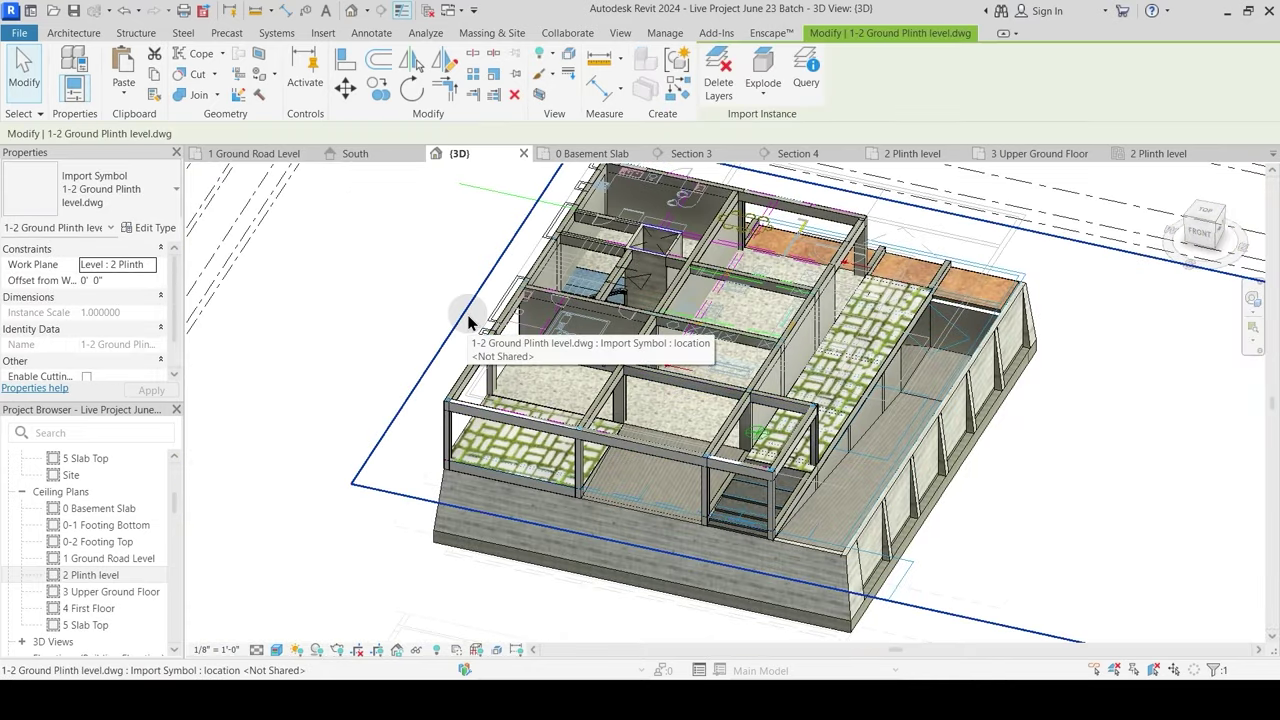
key("h")
key("h")
key("Escape")
scroll(481, 333, "up", 5)
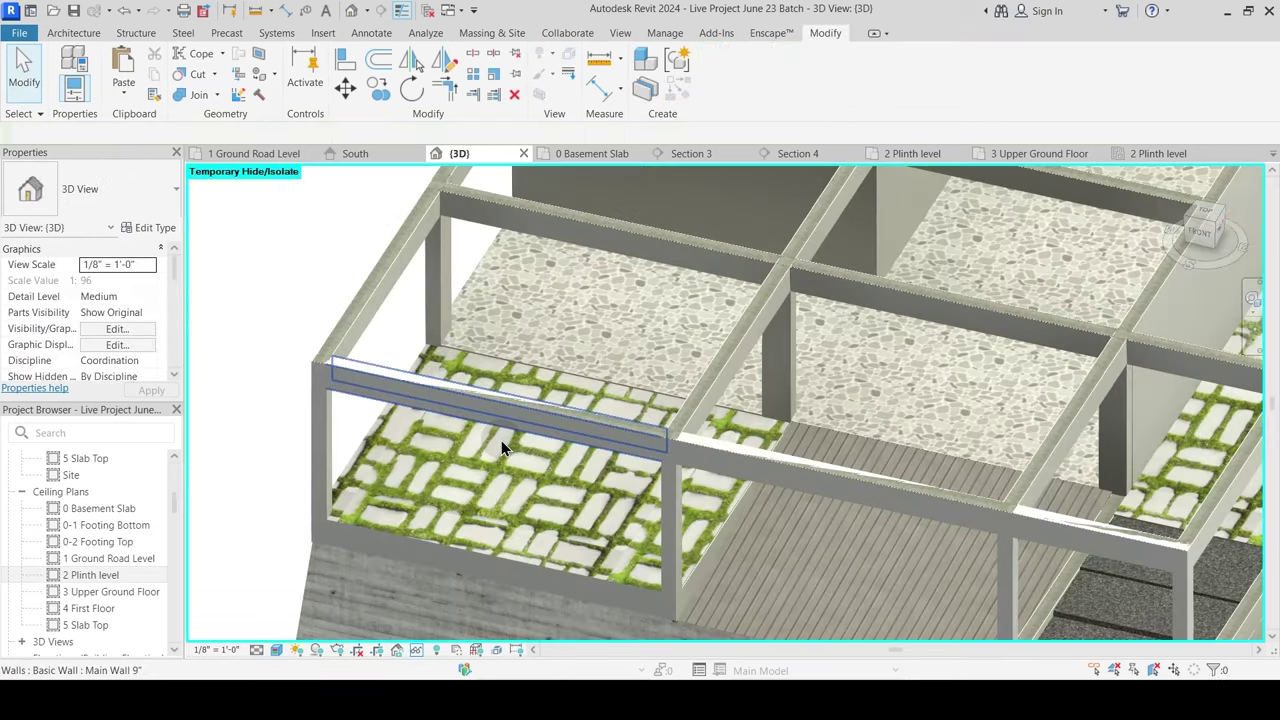
scroll(512, 300, "down", 4)
middle_click_drag(523, 294, 716, 293, "shift")
left_click(720, 289)
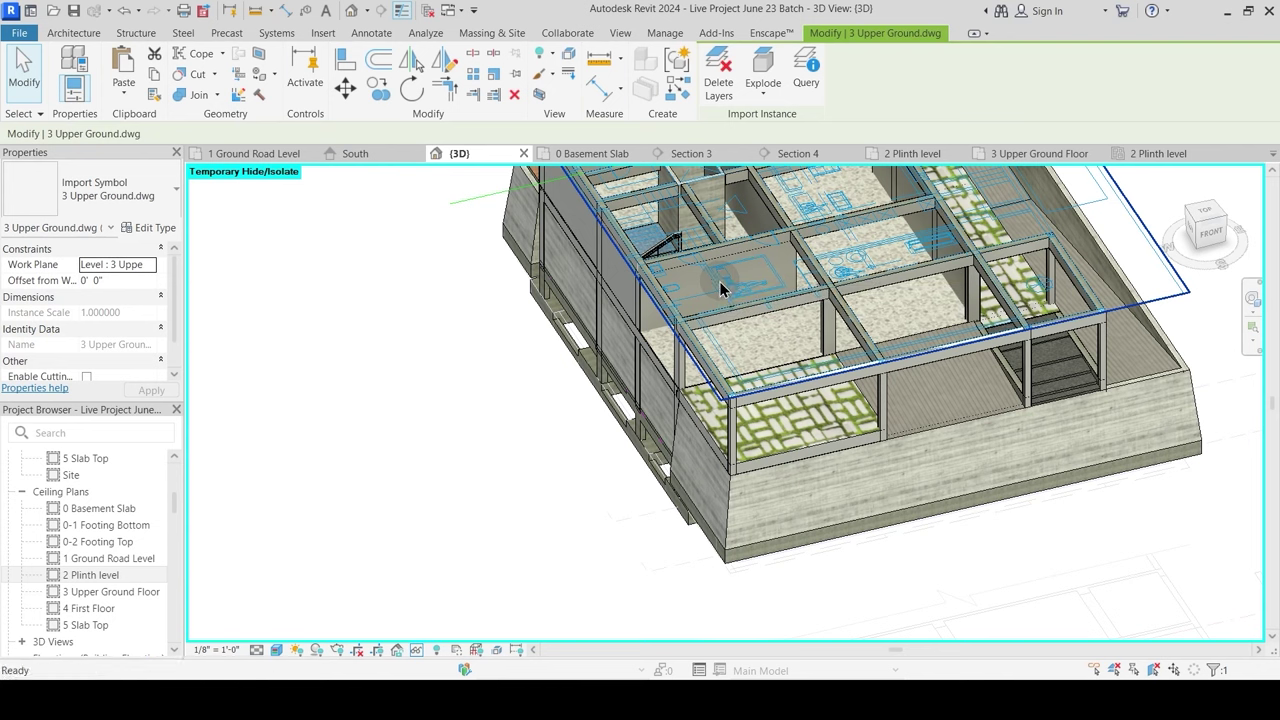
key("Escape")
scroll(569, 373, "up", 6)
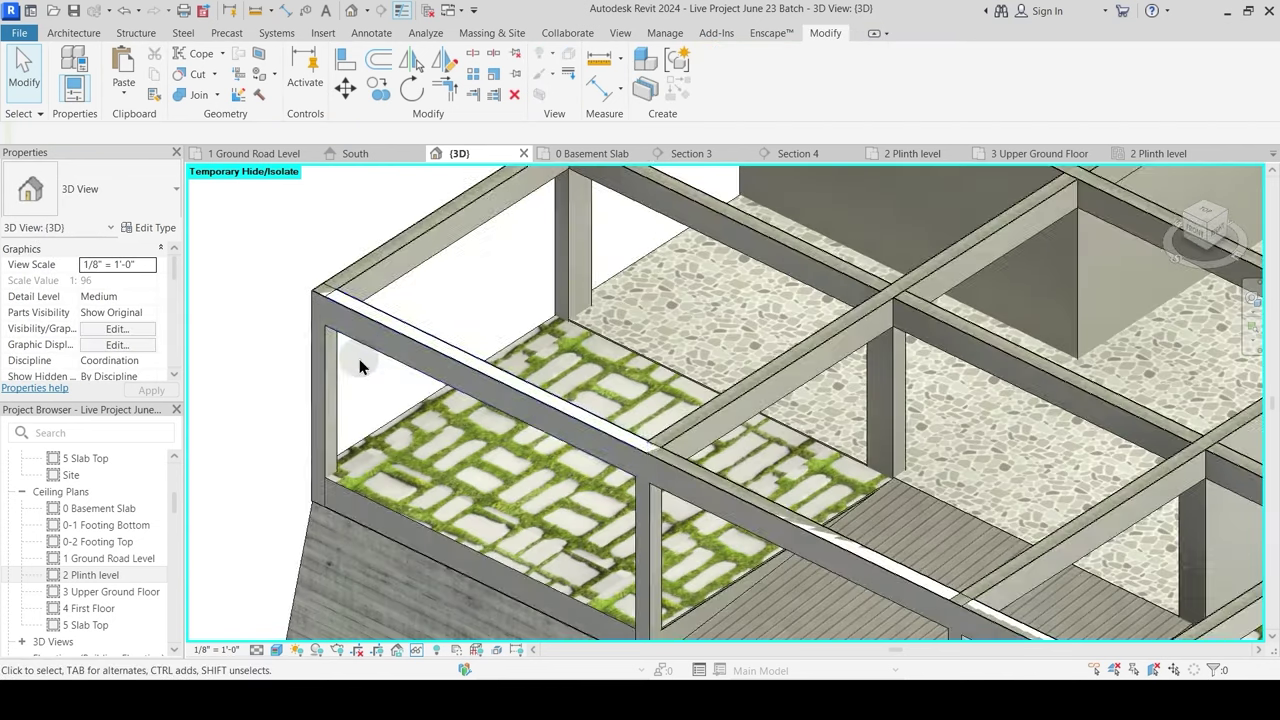
middle_click_drag(360, 367, 384, 367, "shift")
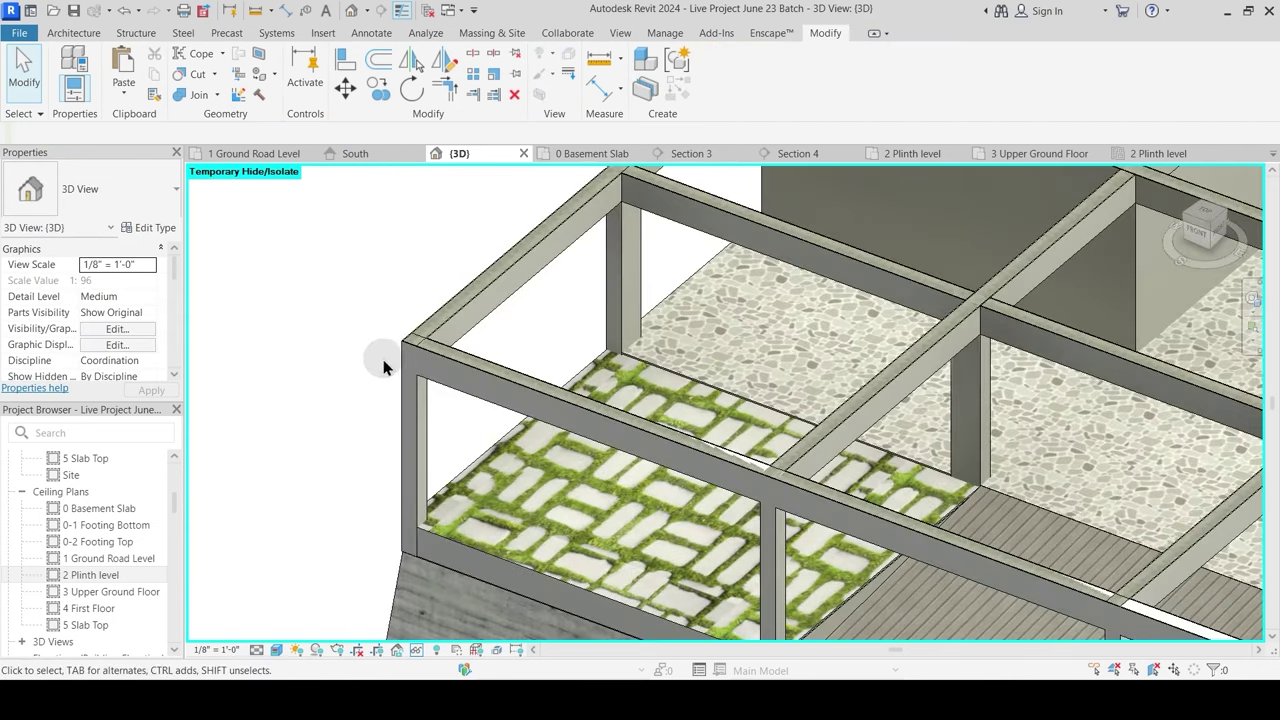
Step: Join the corner beam with the wall and column at the front-left corner, using Tab to cycle picks
left_click(190, 96)
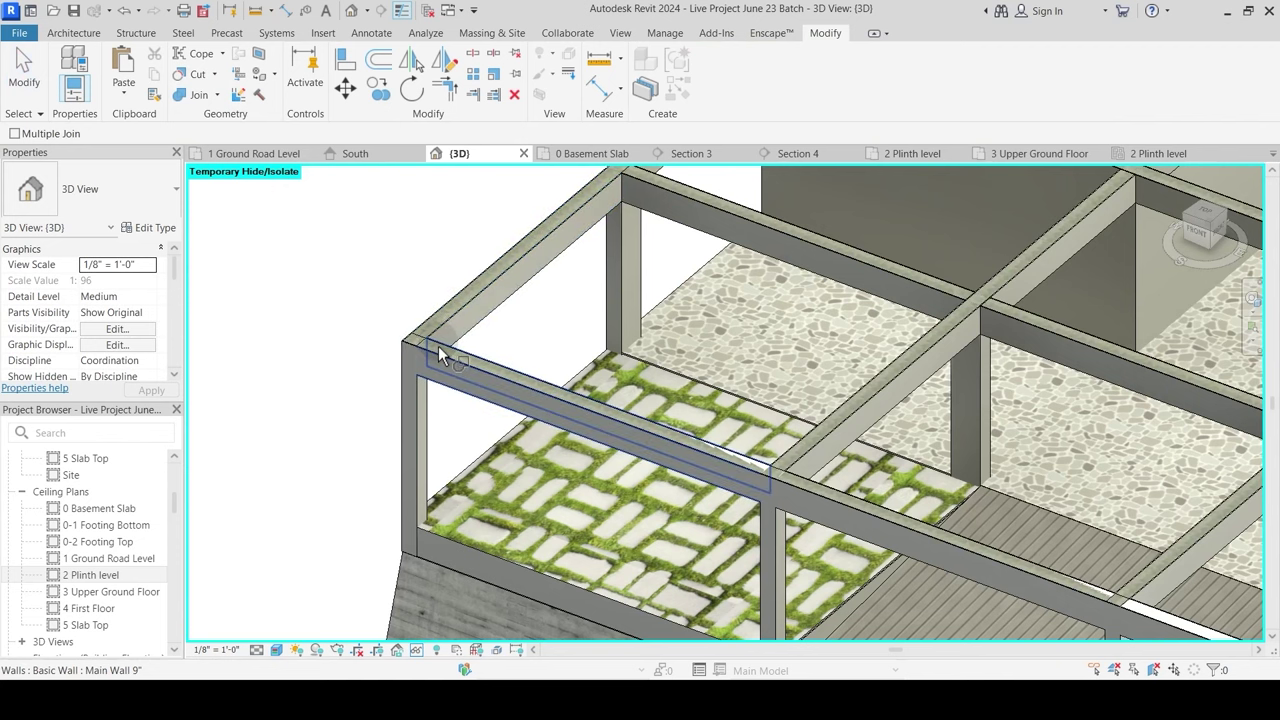
left_click(434, 361)
left_click(506, 428)
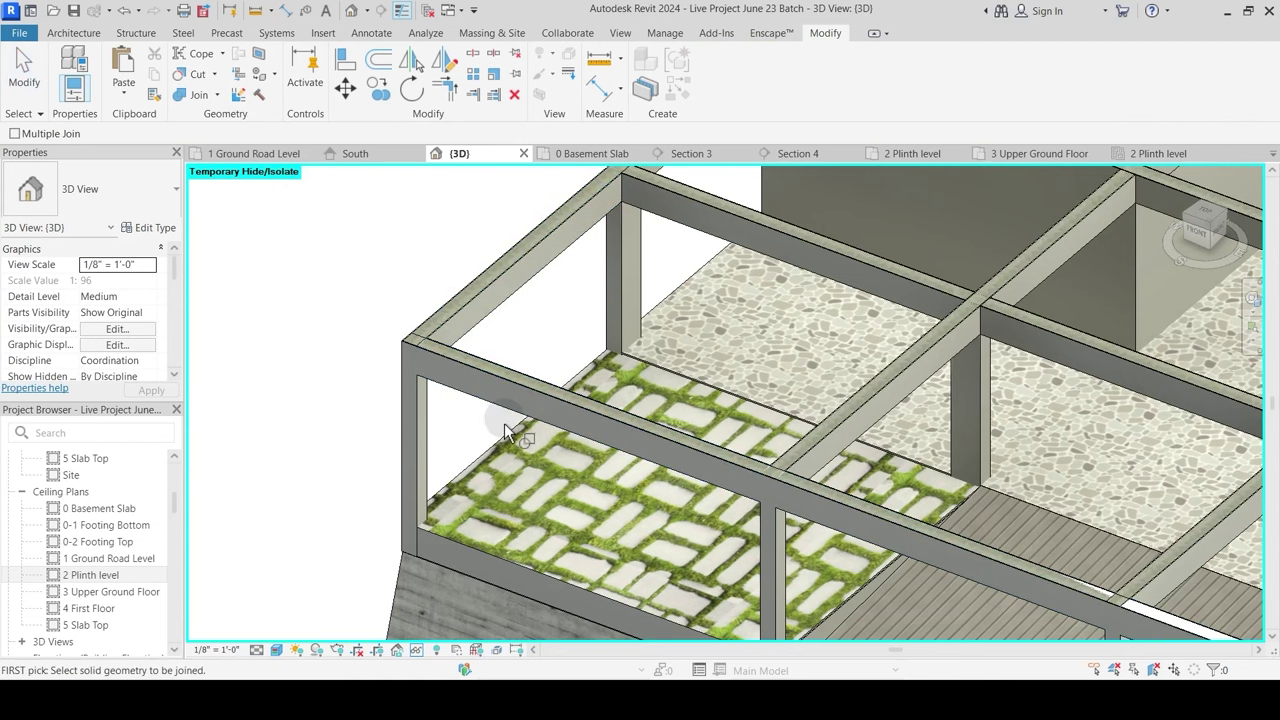
scroll(440, 370, "up", 4)
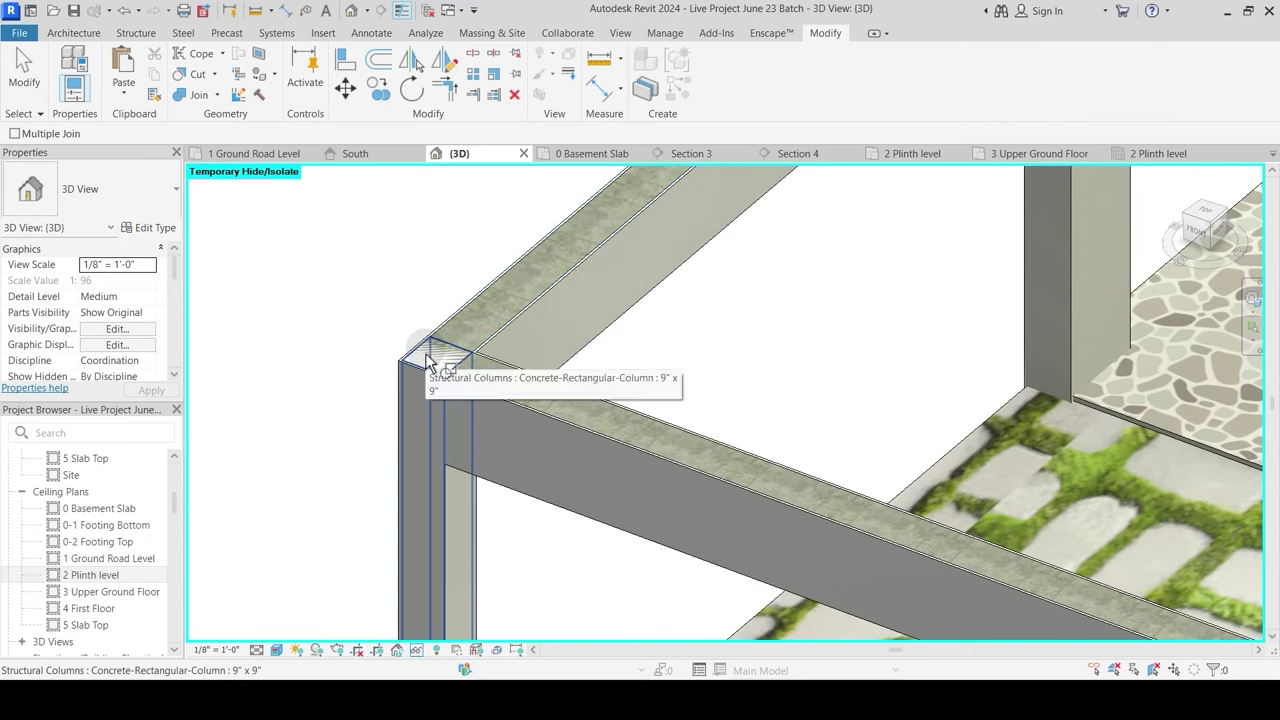
left_click(428, 362)
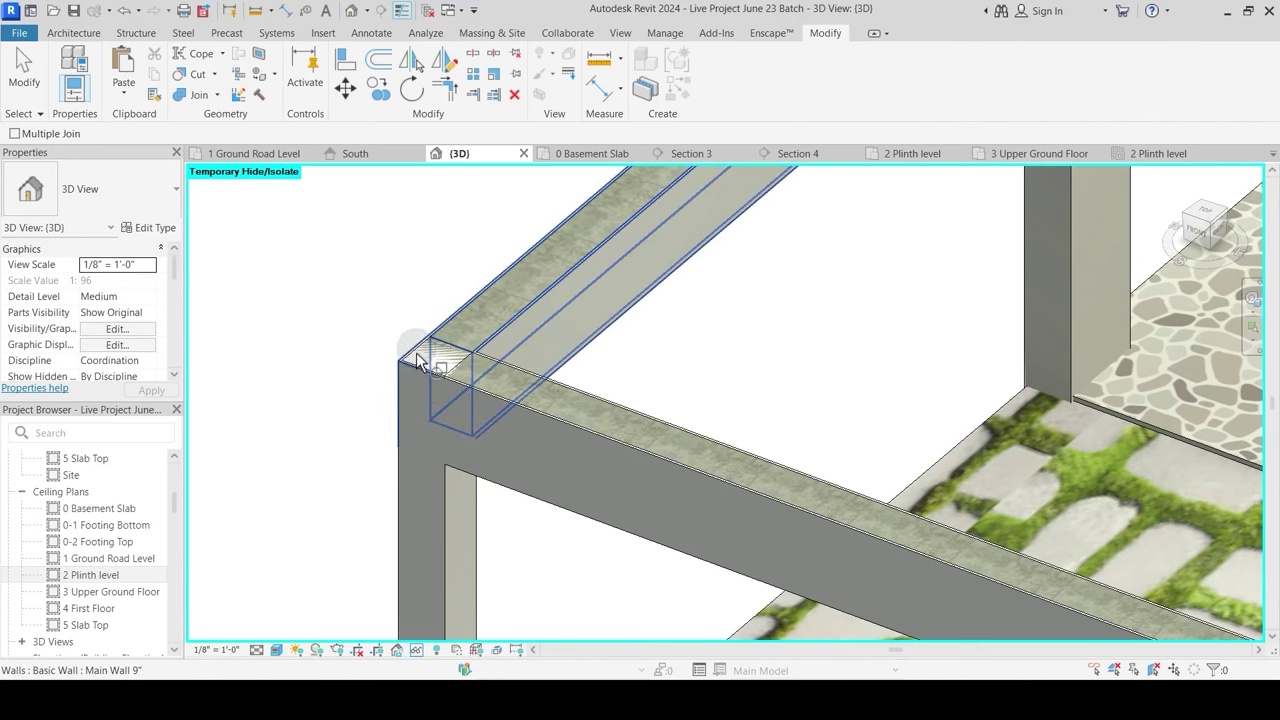
key("Tab")
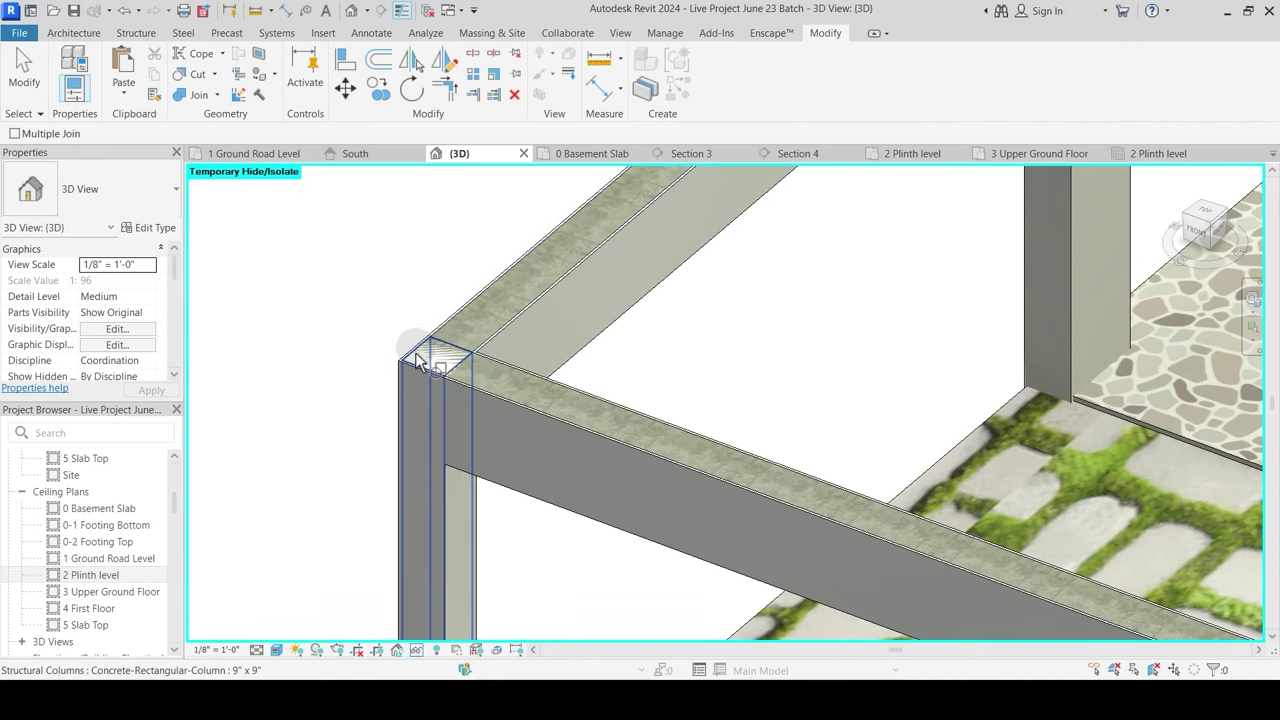
key("Tab")
left_click(419, 355)
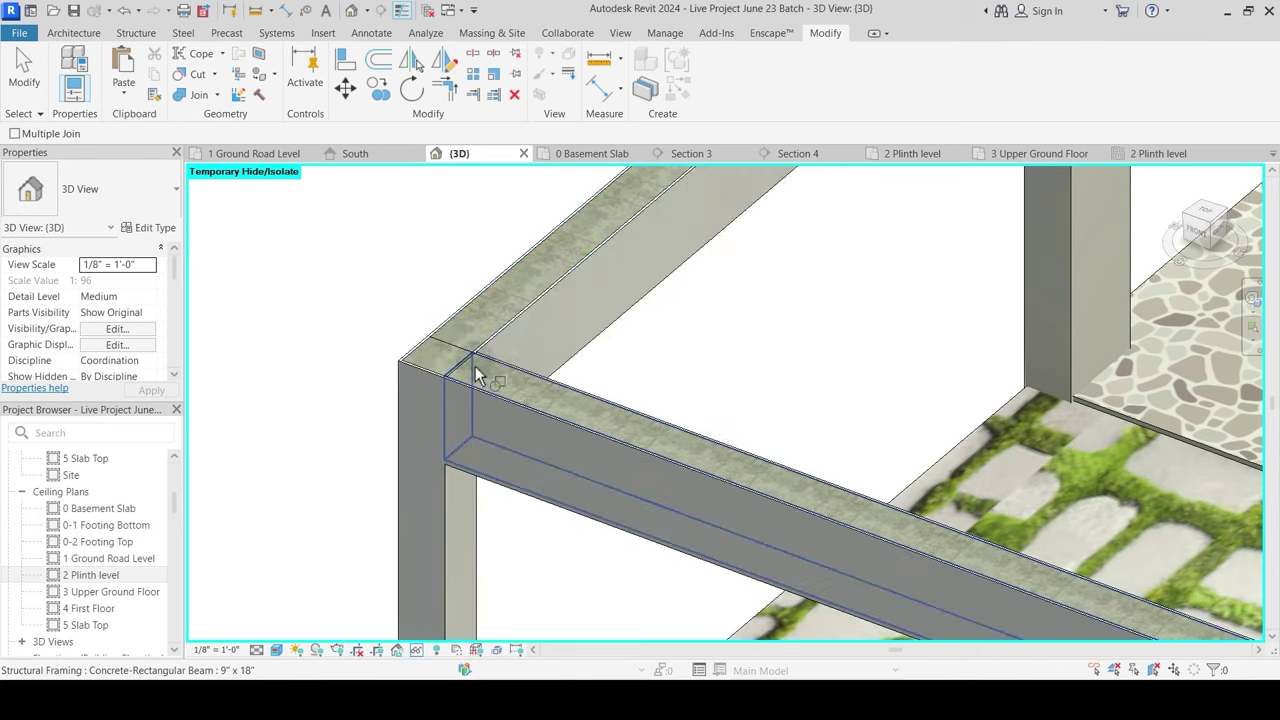
scroll(482, 277, "down", 3)
scroll(489, 335, "up", 3)
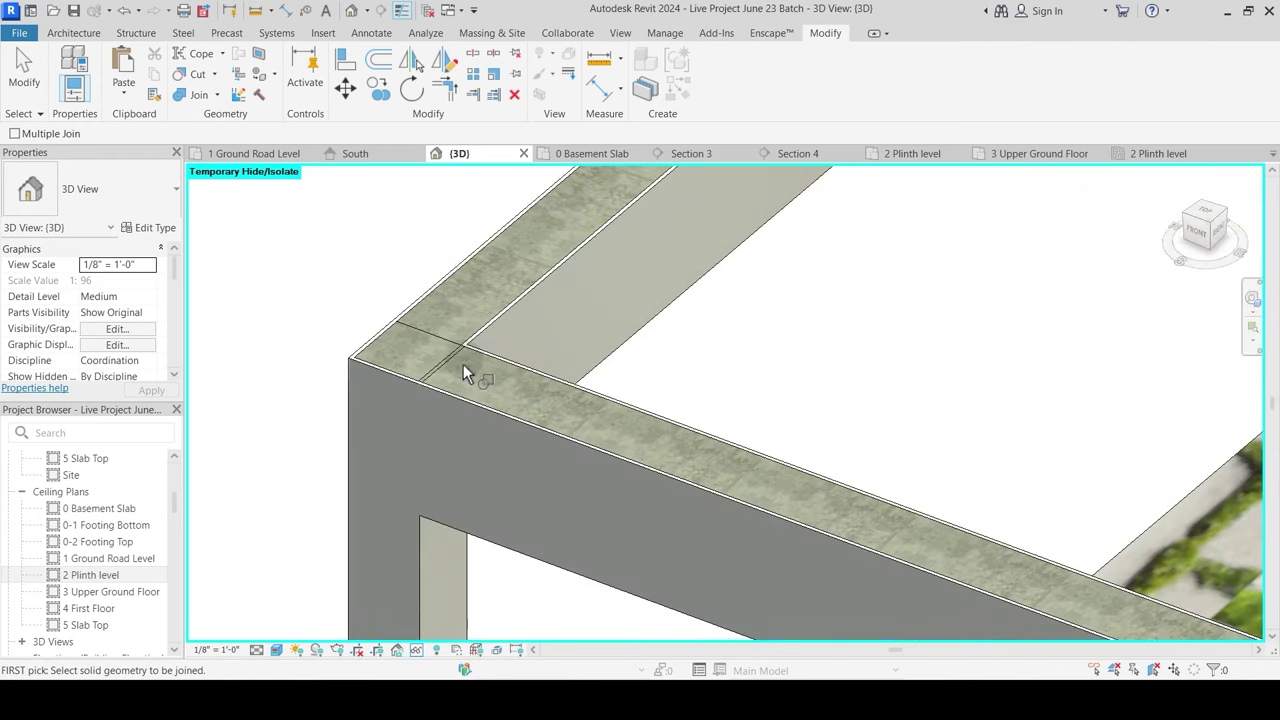
scroll(453, 360, "up", 2)
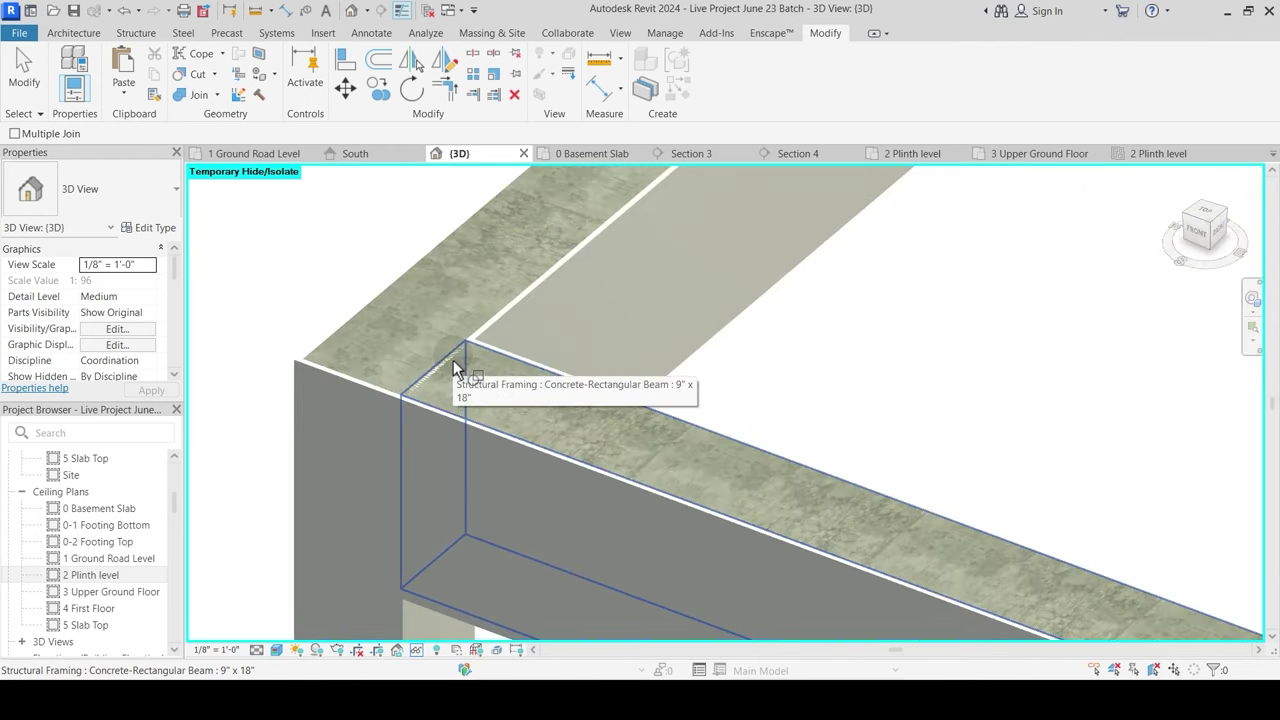
left_click(452, 360)
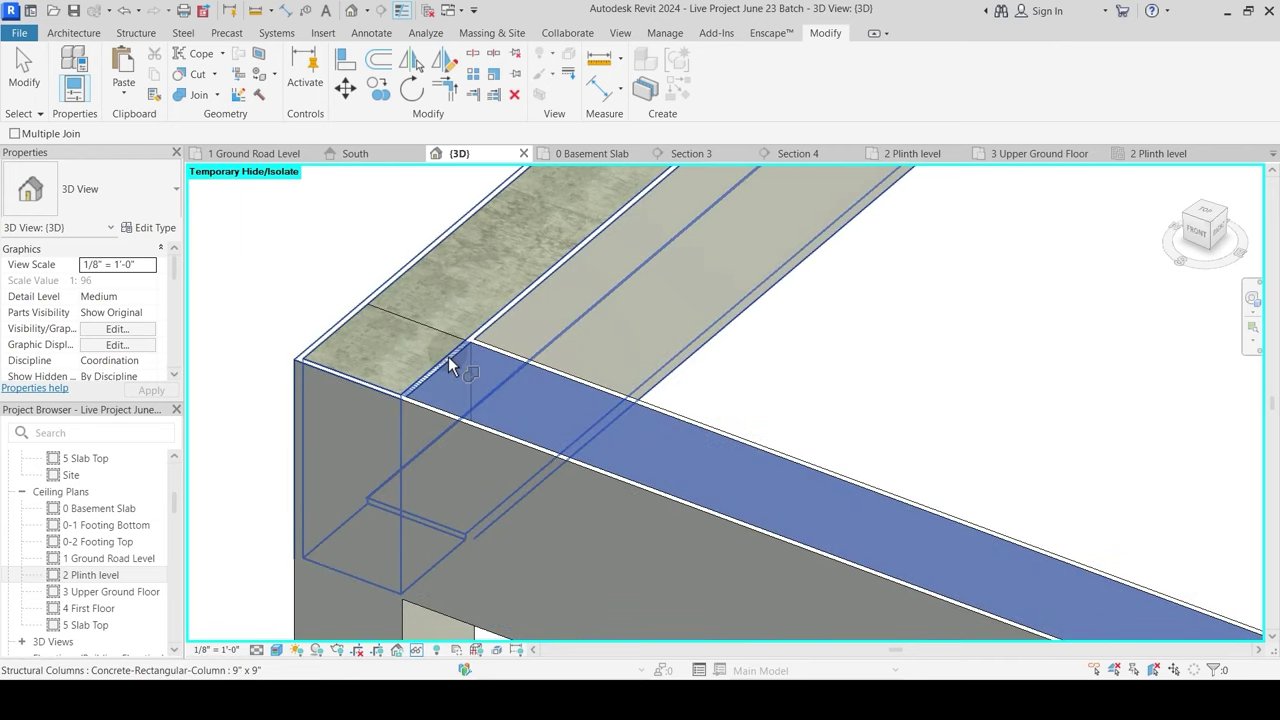
left_click(448, 356)
Step: Join the long wall with the column and crossing beams at the mid-span junction
scroll(466, 277, "down", 4)
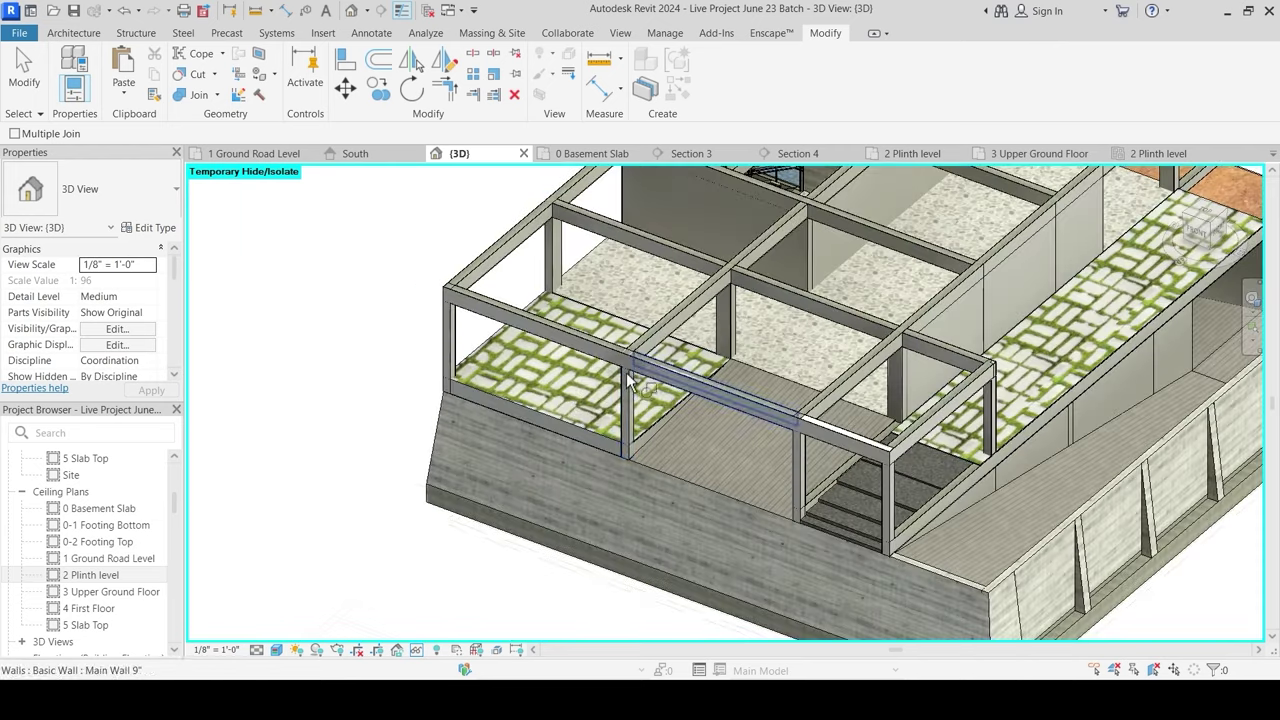
scroll(640, 372, "up", 4)
scroll(633, 366, "up", 3)
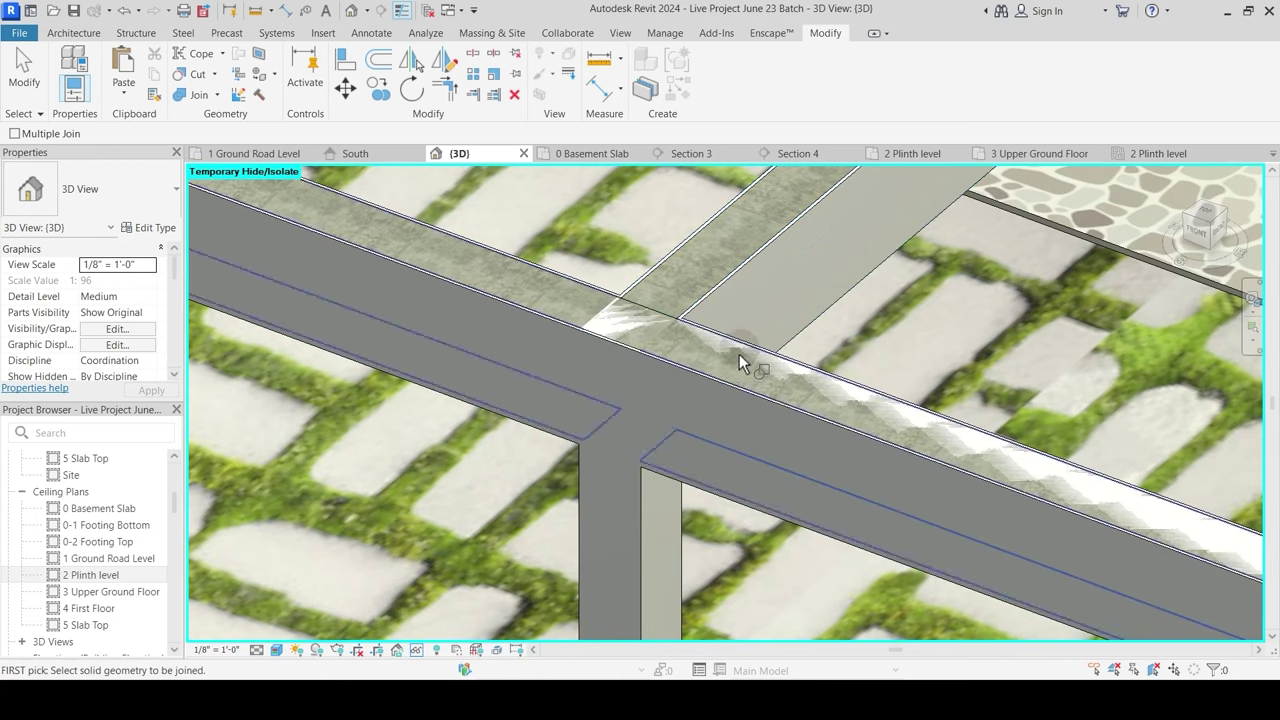
key("Tab")
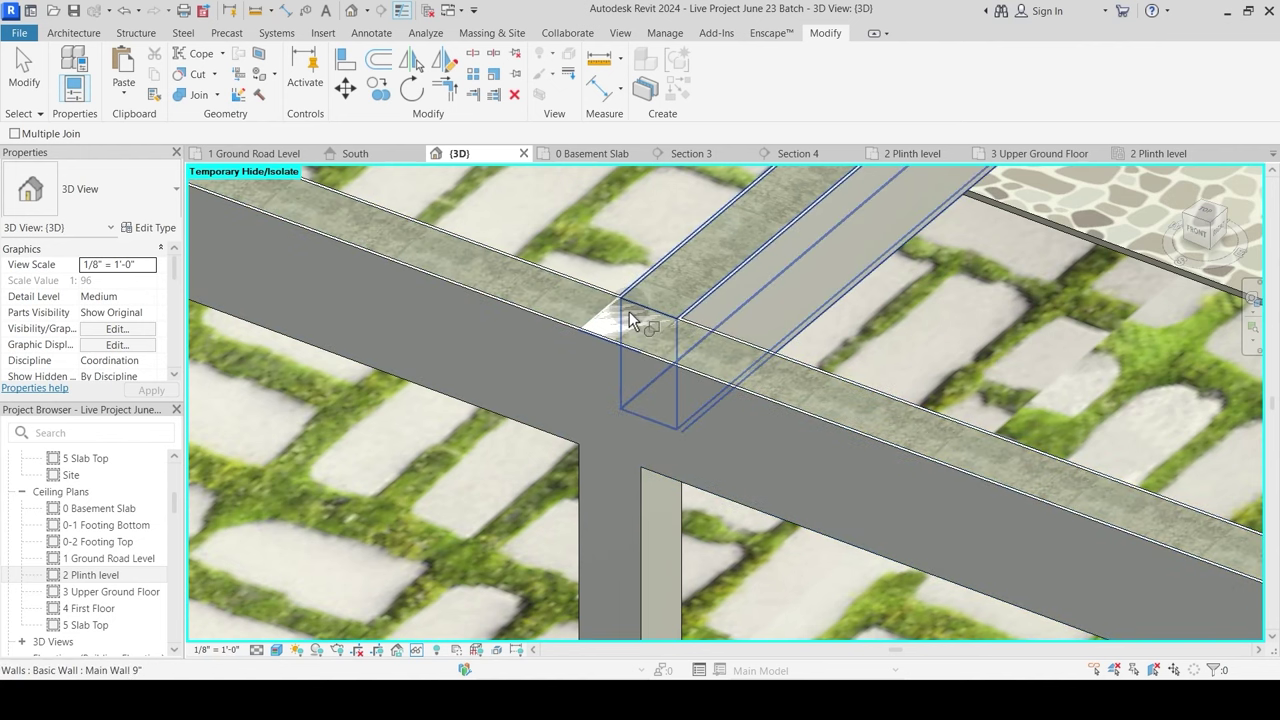
left_click(595, 302)
left_click(651, 273)
left_click(635, 307)
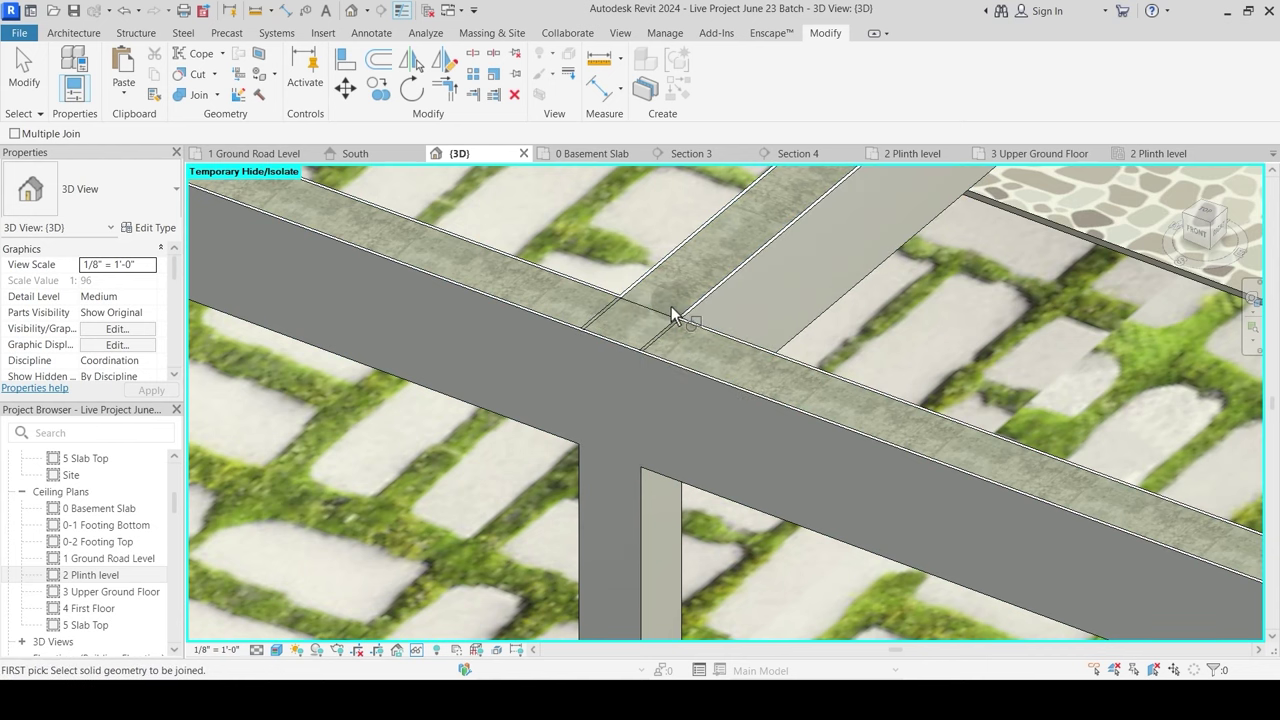
left_click(686, 330)
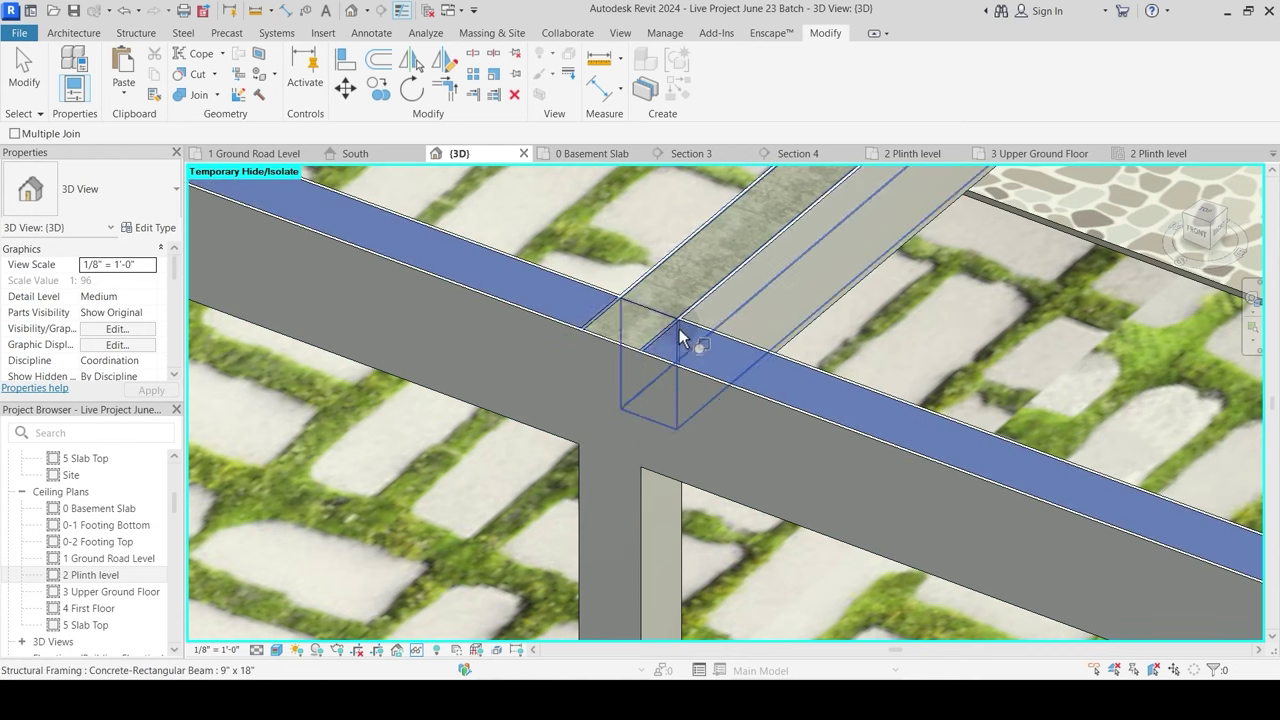
left_click(658, 342)
Step: Join the walls beneath with their beams at the next two side junctions
scroll(595, 323, "down", 5)
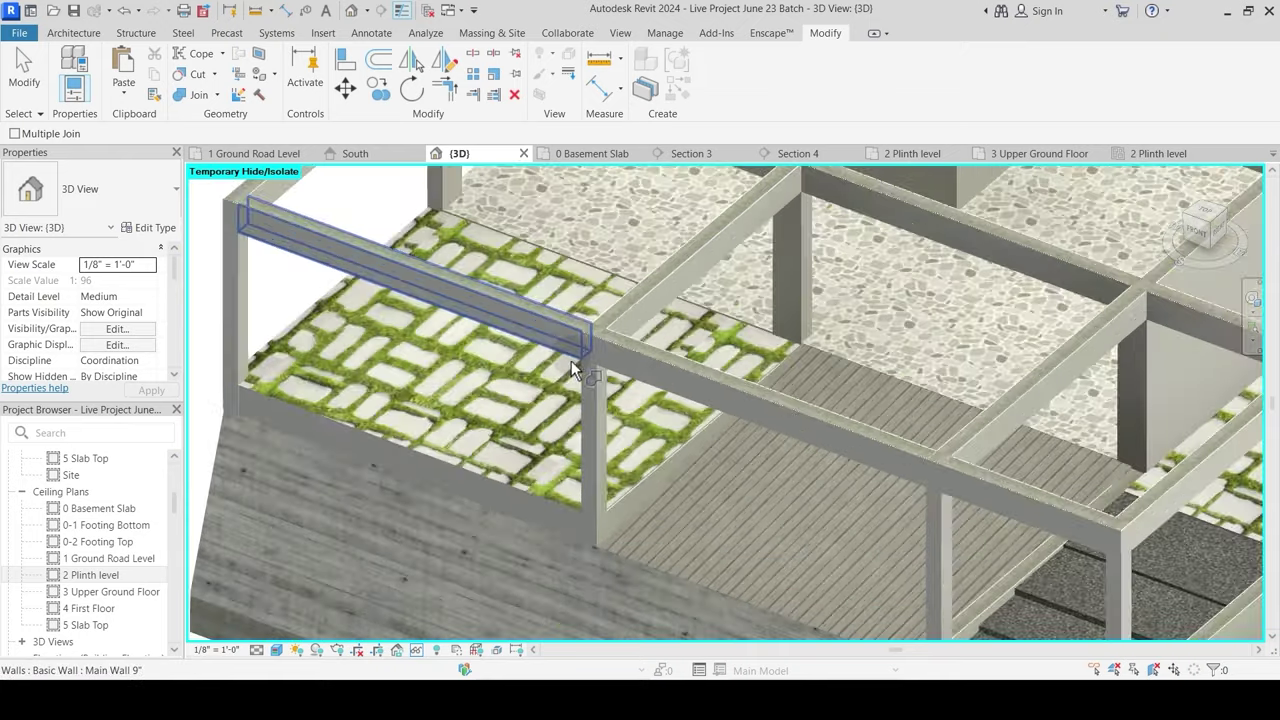
scroll(808, 434, "up", 5)
middle_click_drag(831, 443, 723, 444)
scroll(723, 444, "up", 4)
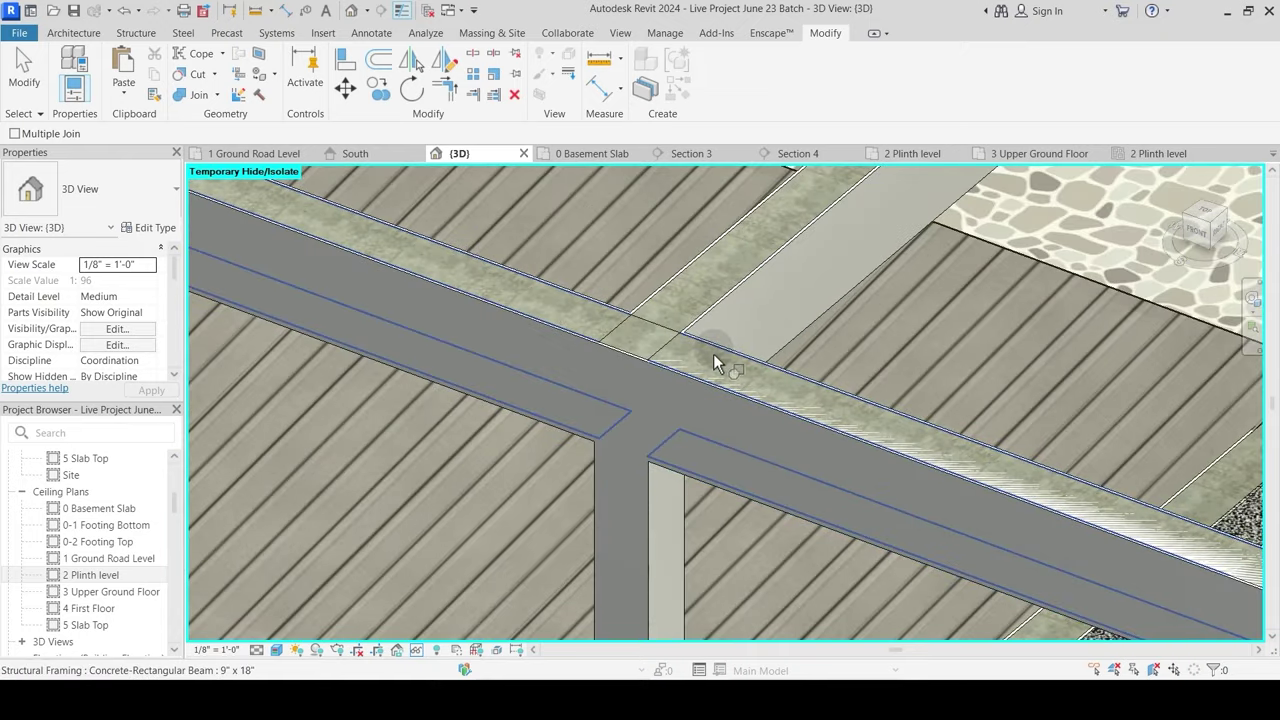
left_click(714, 362)
left_click(700, 366)
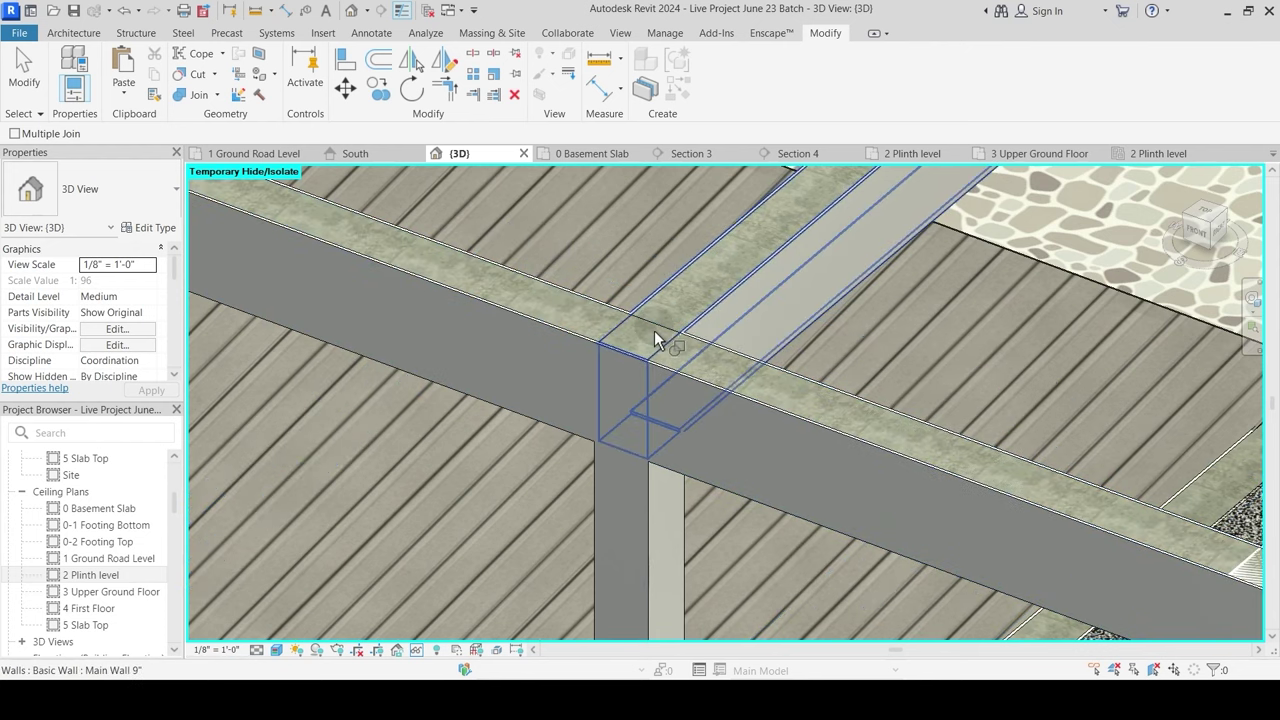
scroll(656, 331, "up", 2)
left_click(704, 348)
left_click(671, 356)
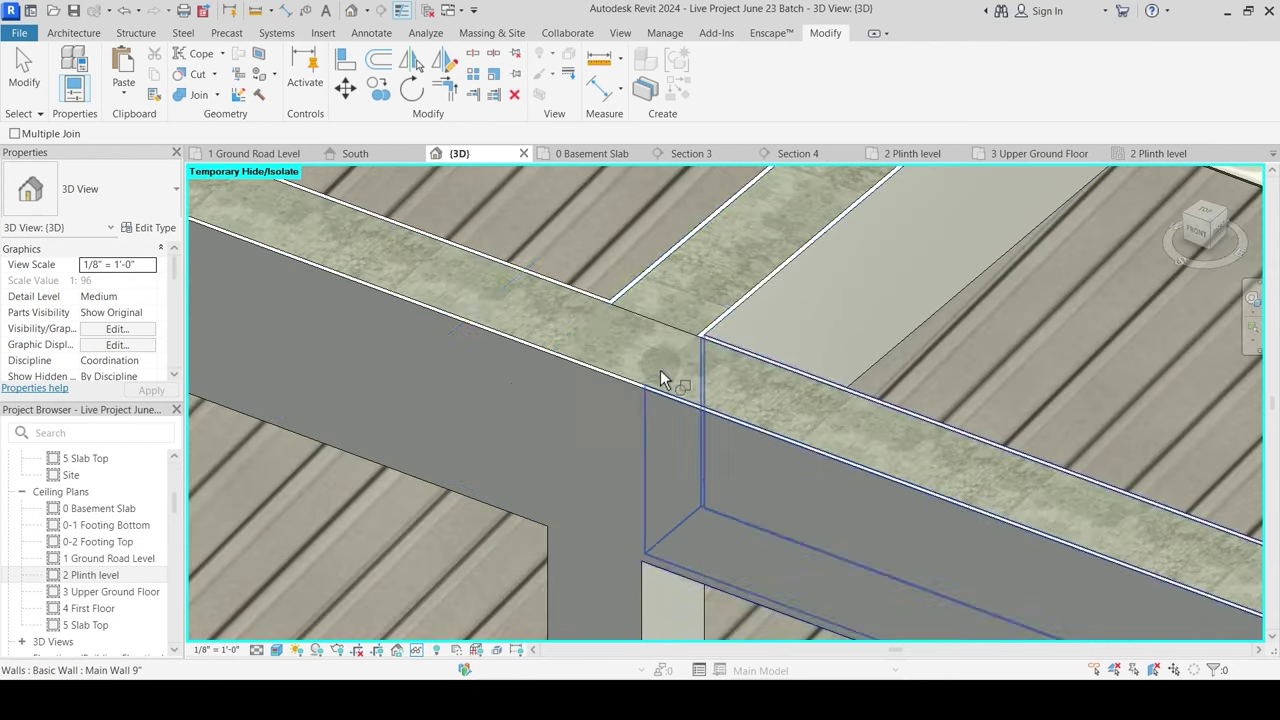
scroll(550, 292, "down", 3)
Step: Join the beam with the corner wall at the side corner junction
middle_click_drag(923, 484, 913, 469)
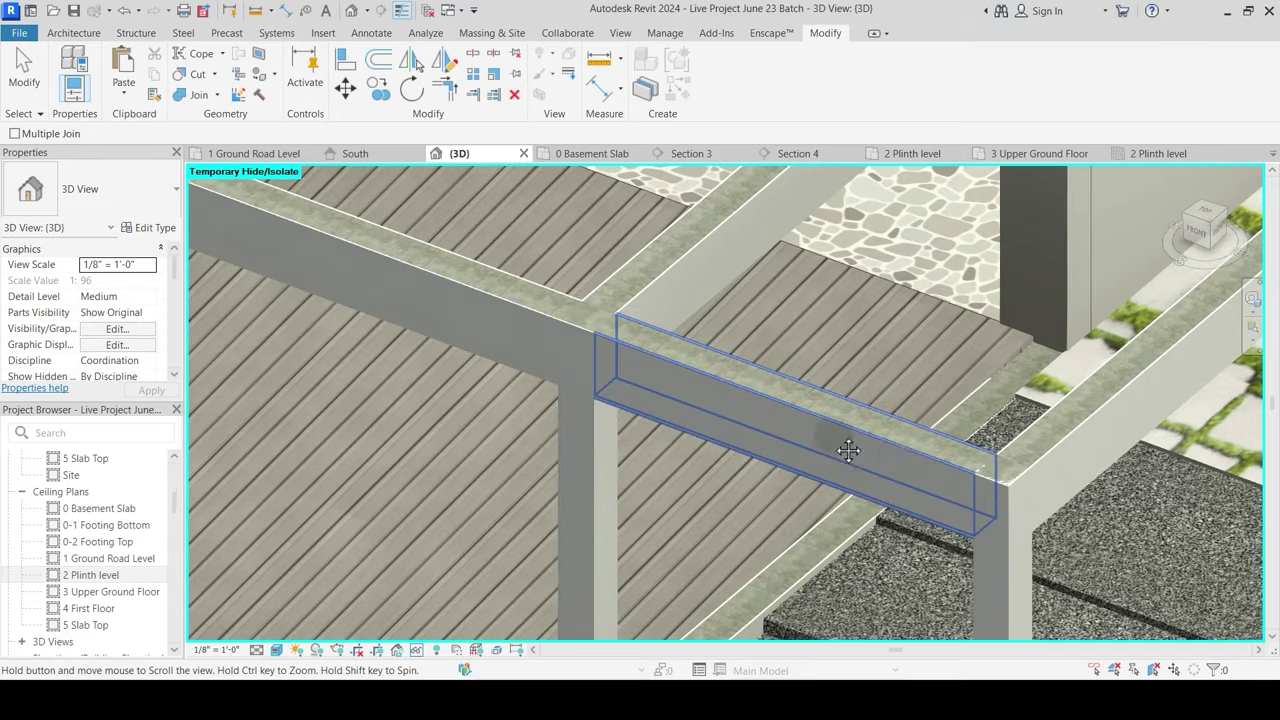
scroll(691, 365, "up", 5)
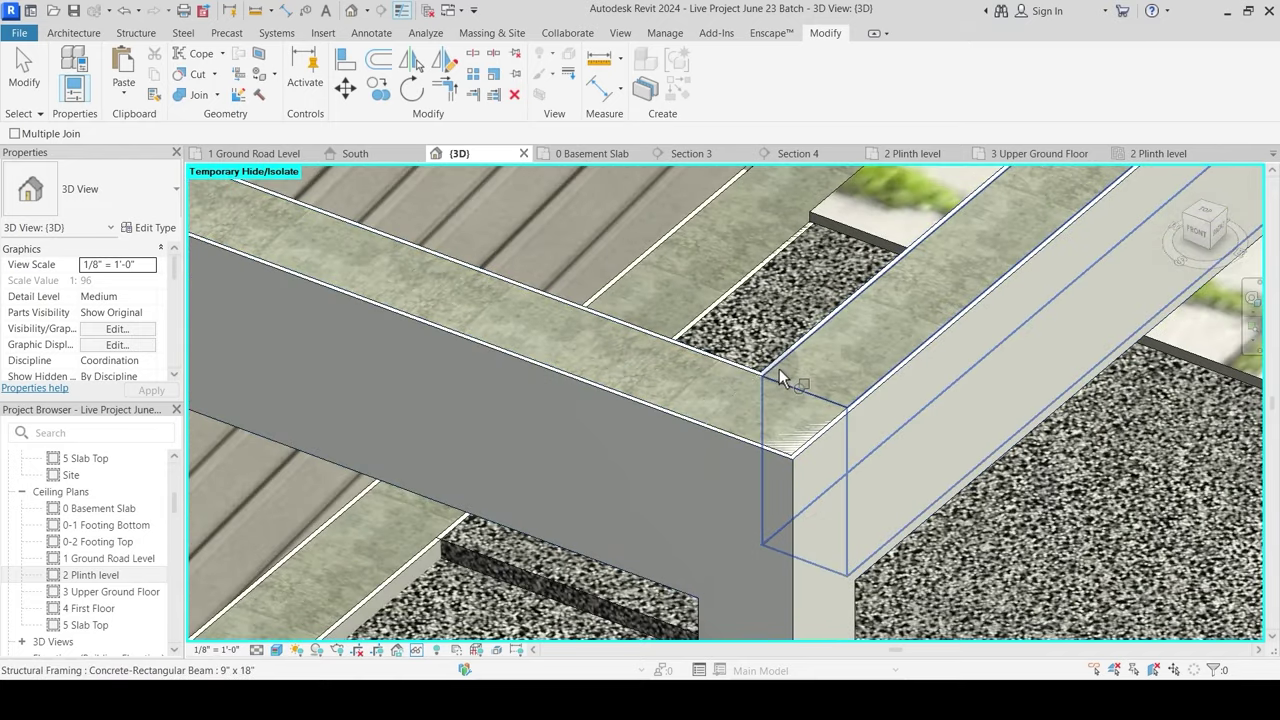
left_click(728, 375)
left_click(761, 389)
left_click(757, 391)
middle_click_drag(764, 421, 712, 369)
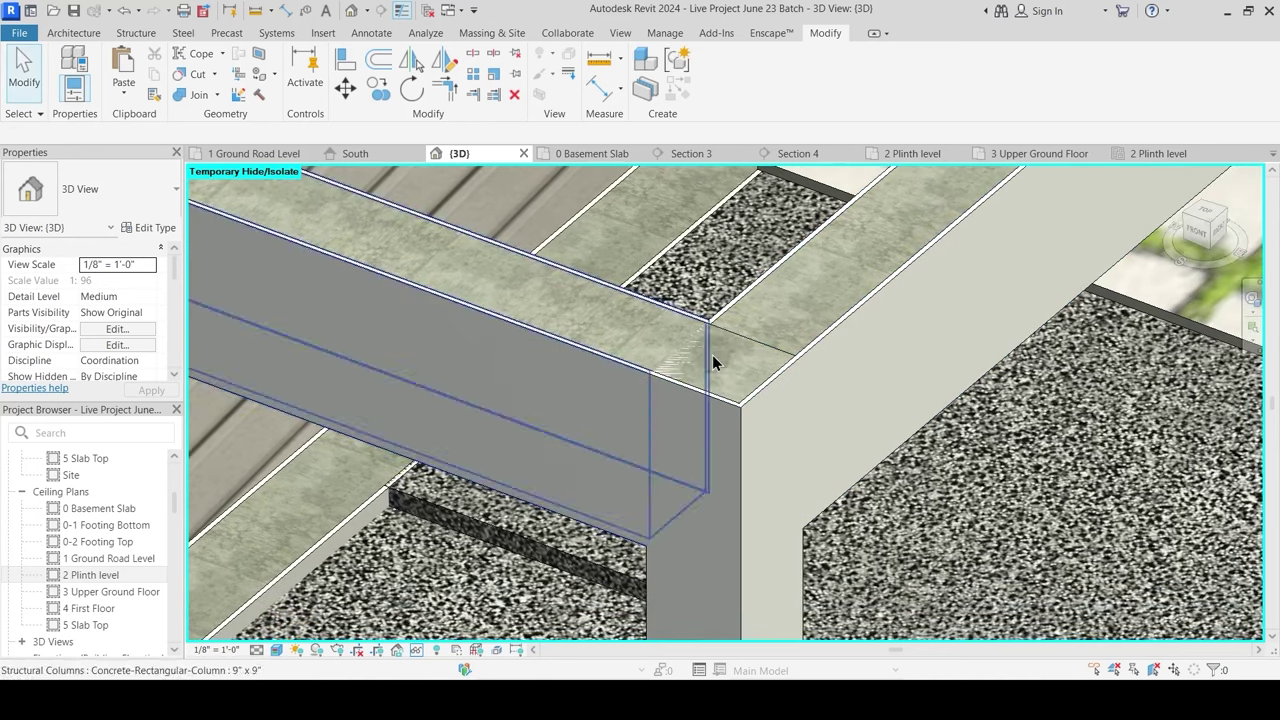
key("Escape")
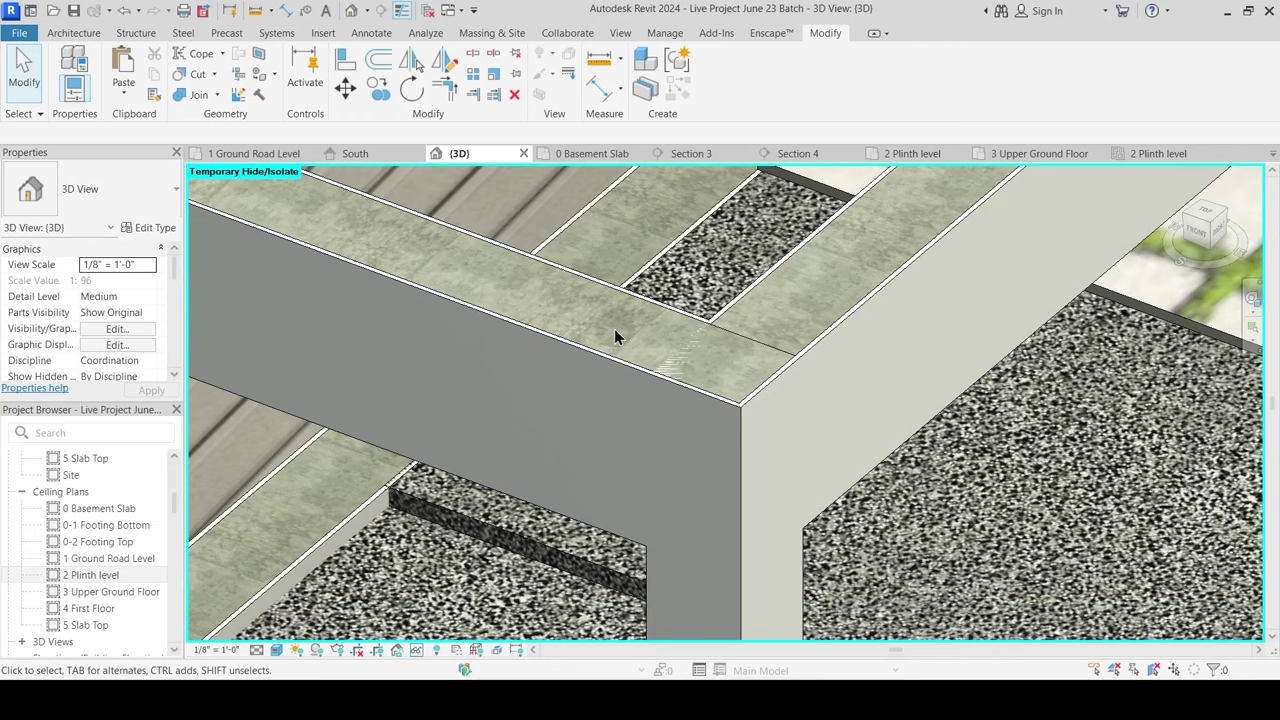
Step: Join the 9" x 9" column with the main wall and dismiss the non-intersecting warning
left_click(195, 98)
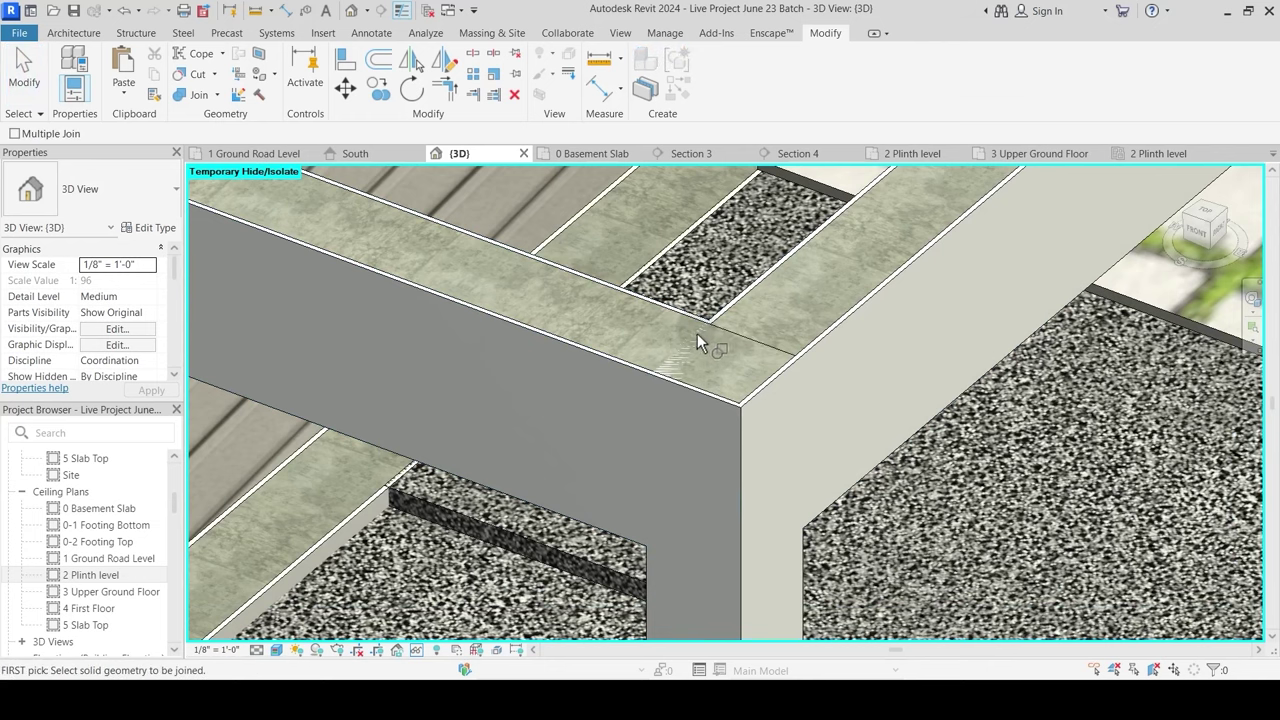
scroll(731, 367, "up", 5)
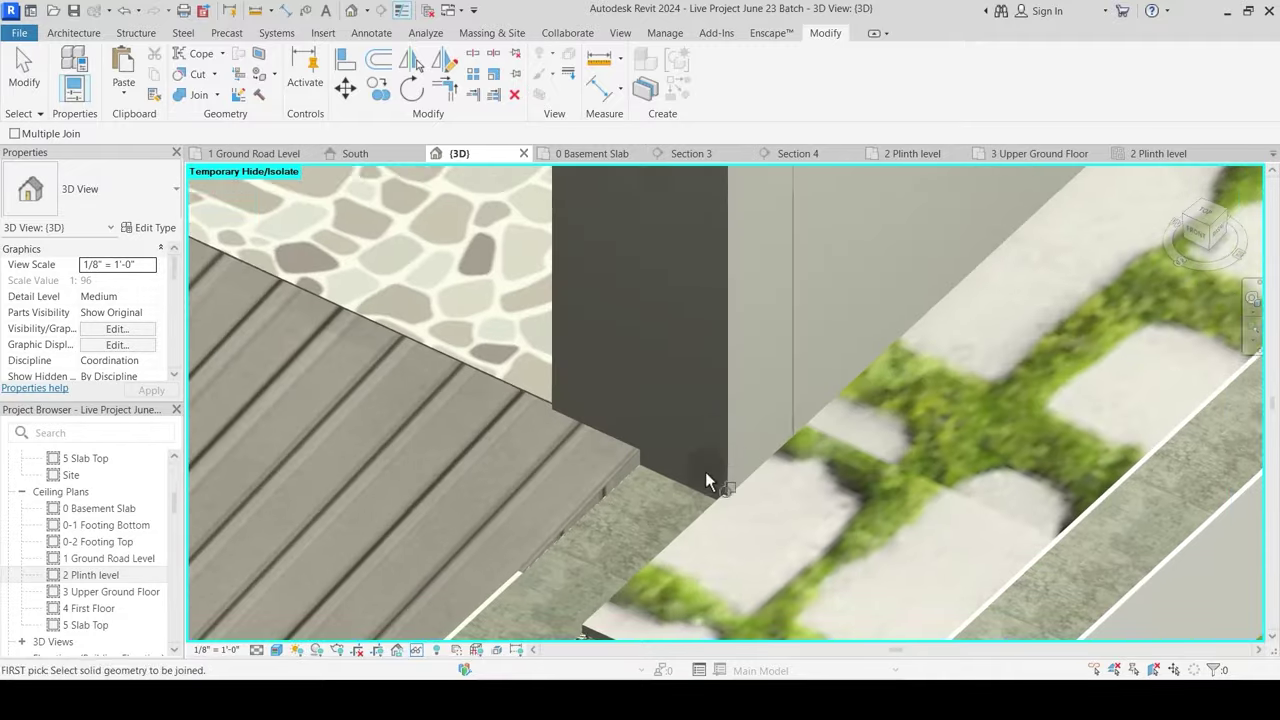
scroll(705, 472, "down", 8)
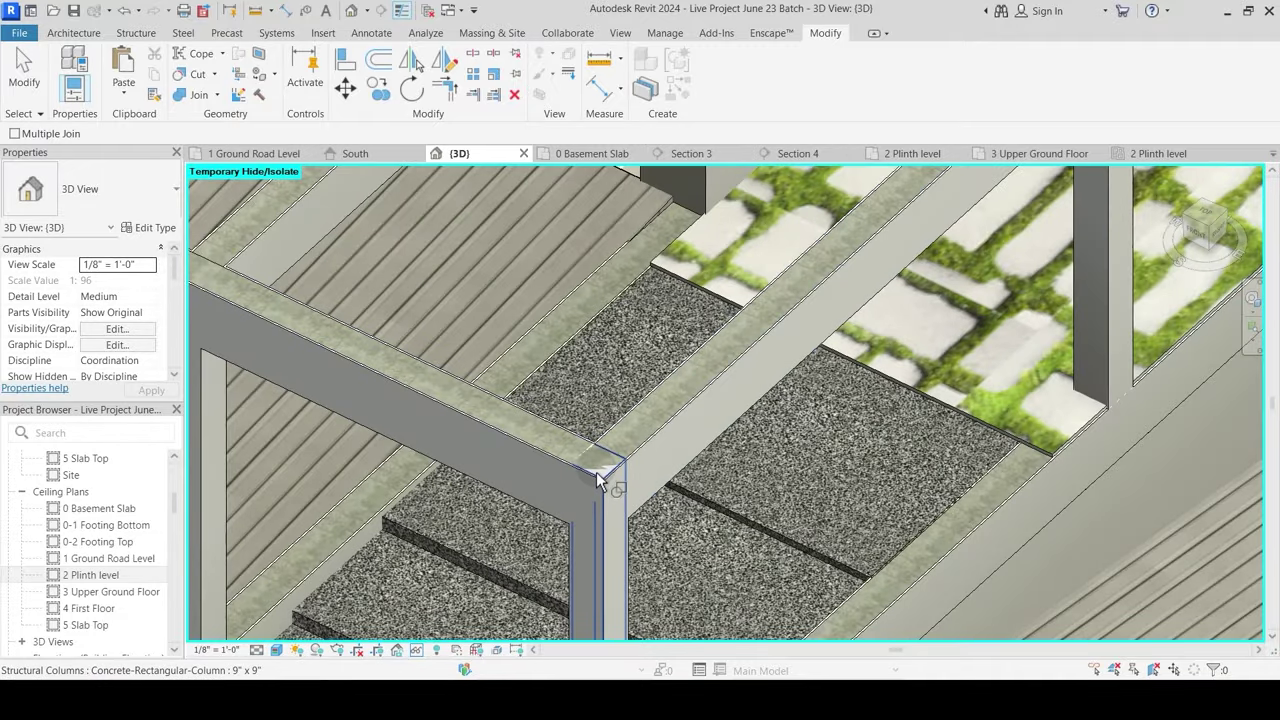
left_click(597, 479)
left_click(597, 469)
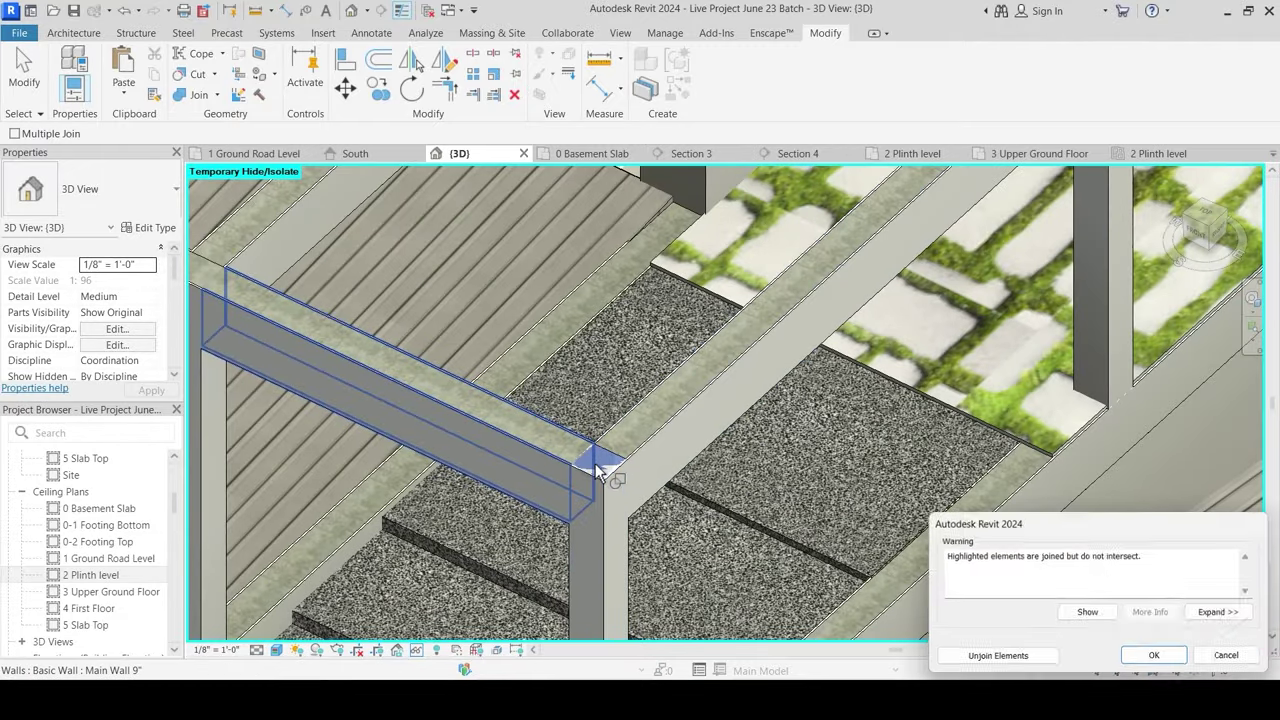
key("Escape")
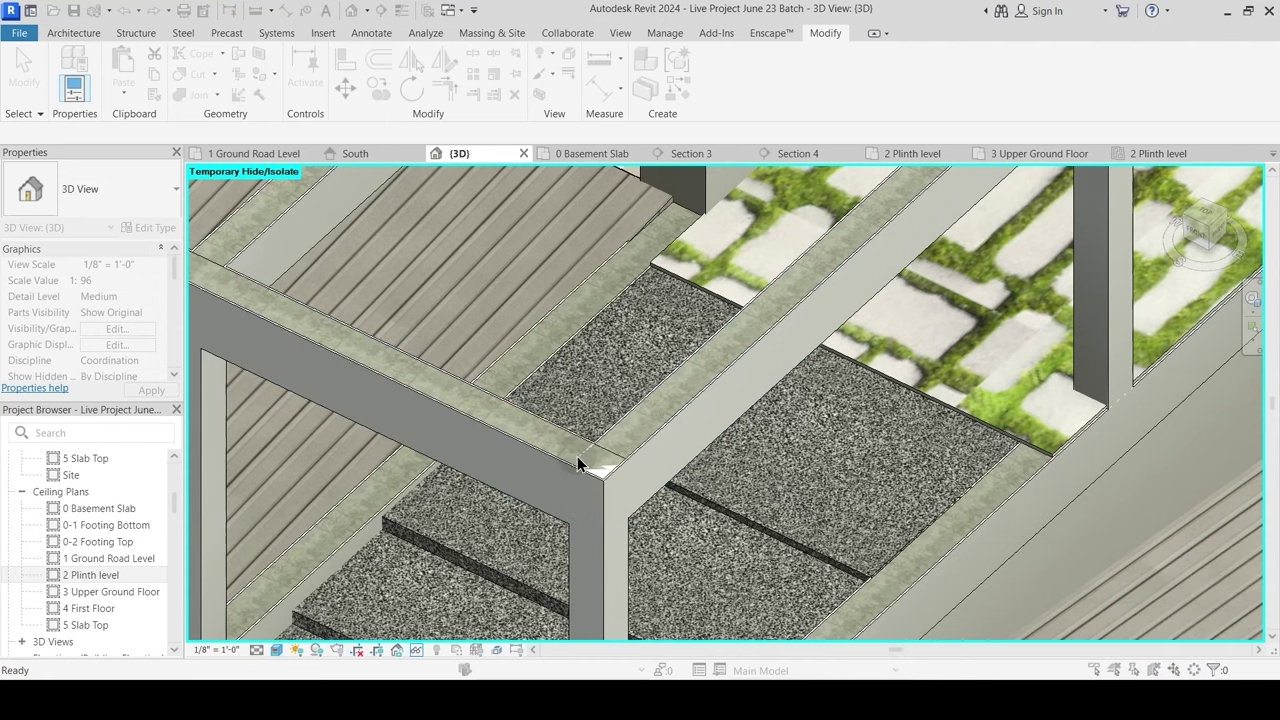
scroll(580, 460, "up", 4)
middle_click_drag(666, 492, 645, 462)
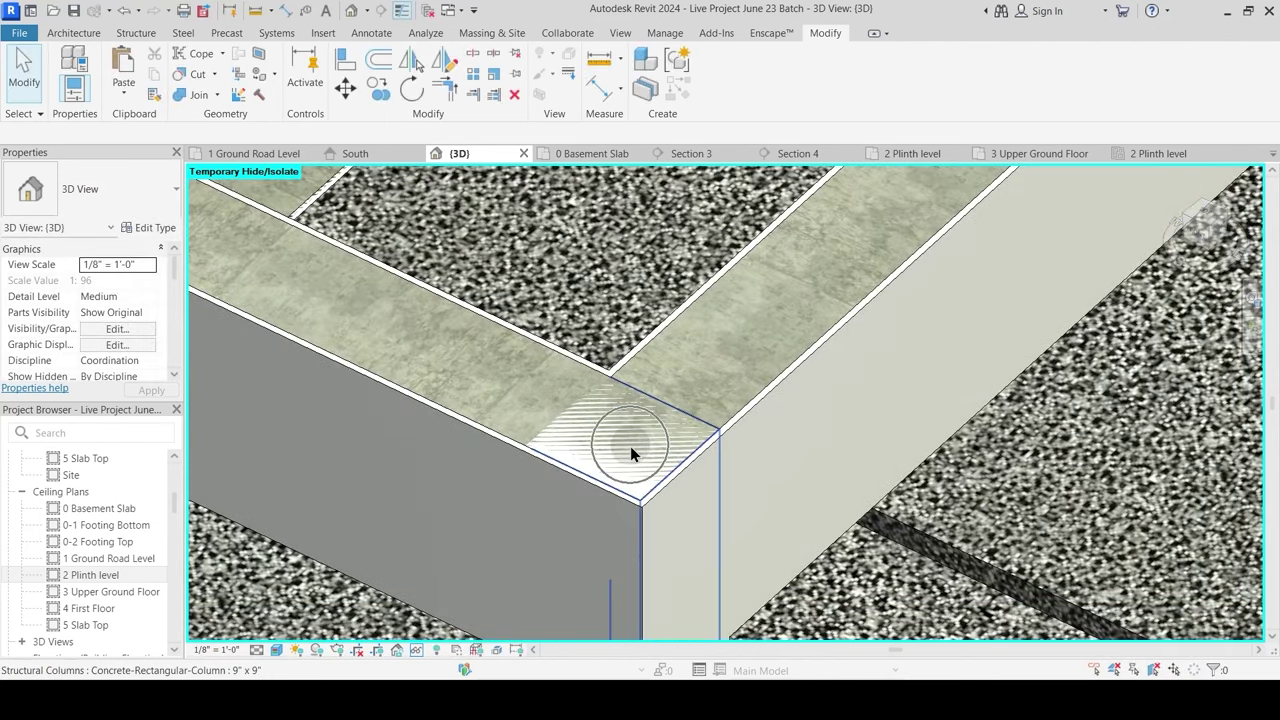
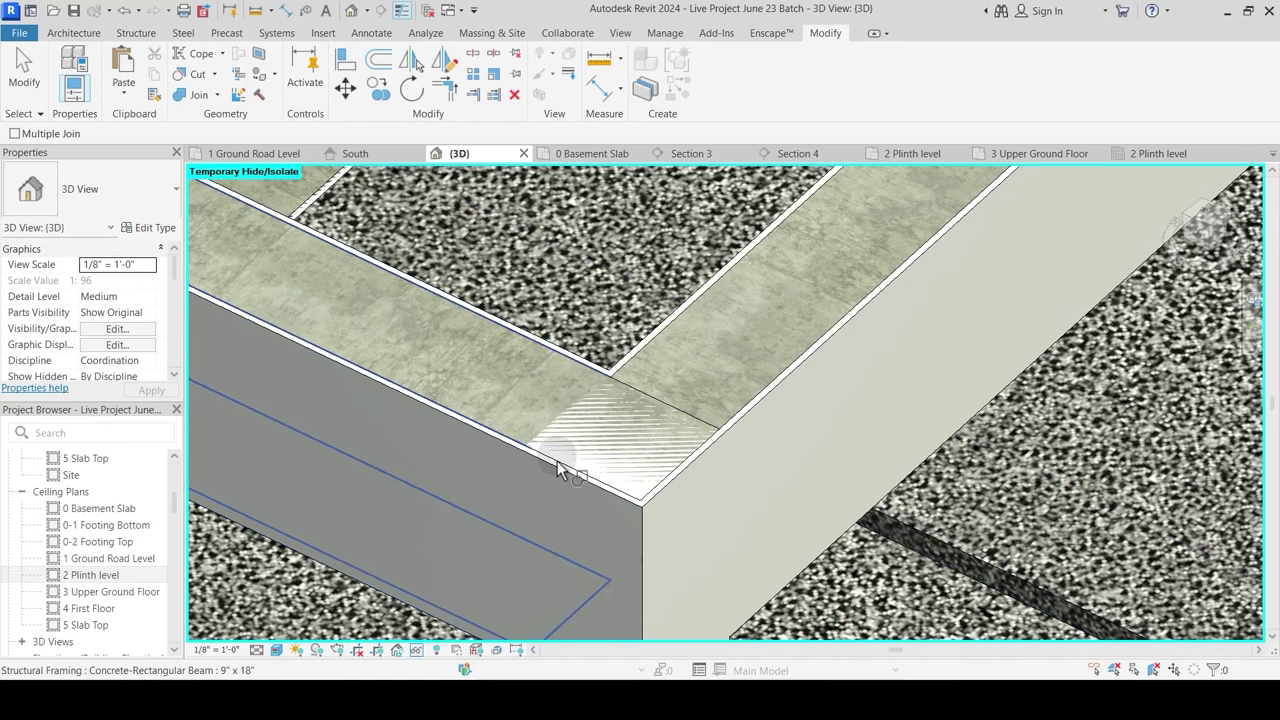
Step: Join the beam to the corner column after clearing stray wall selections
scroll(594, 398, "down", 5)
scroll(600, 420, "up", 3)
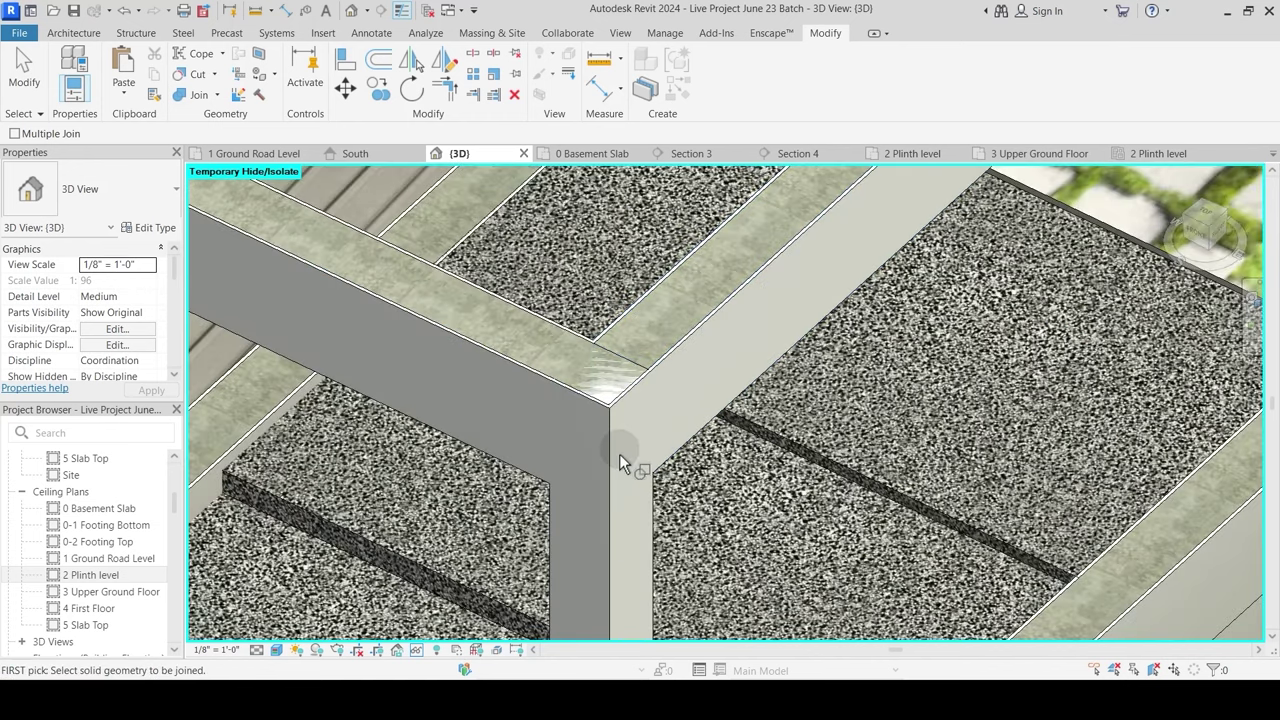
key("Escape")
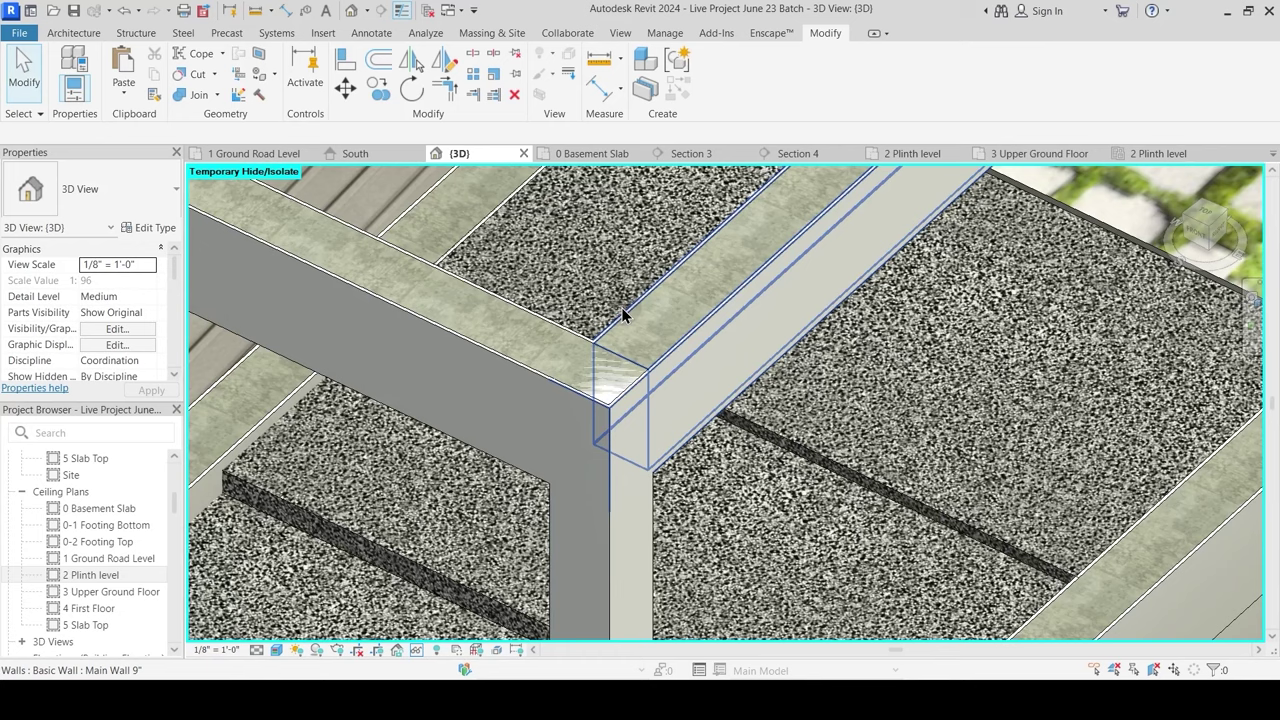
left_click(622, 315)
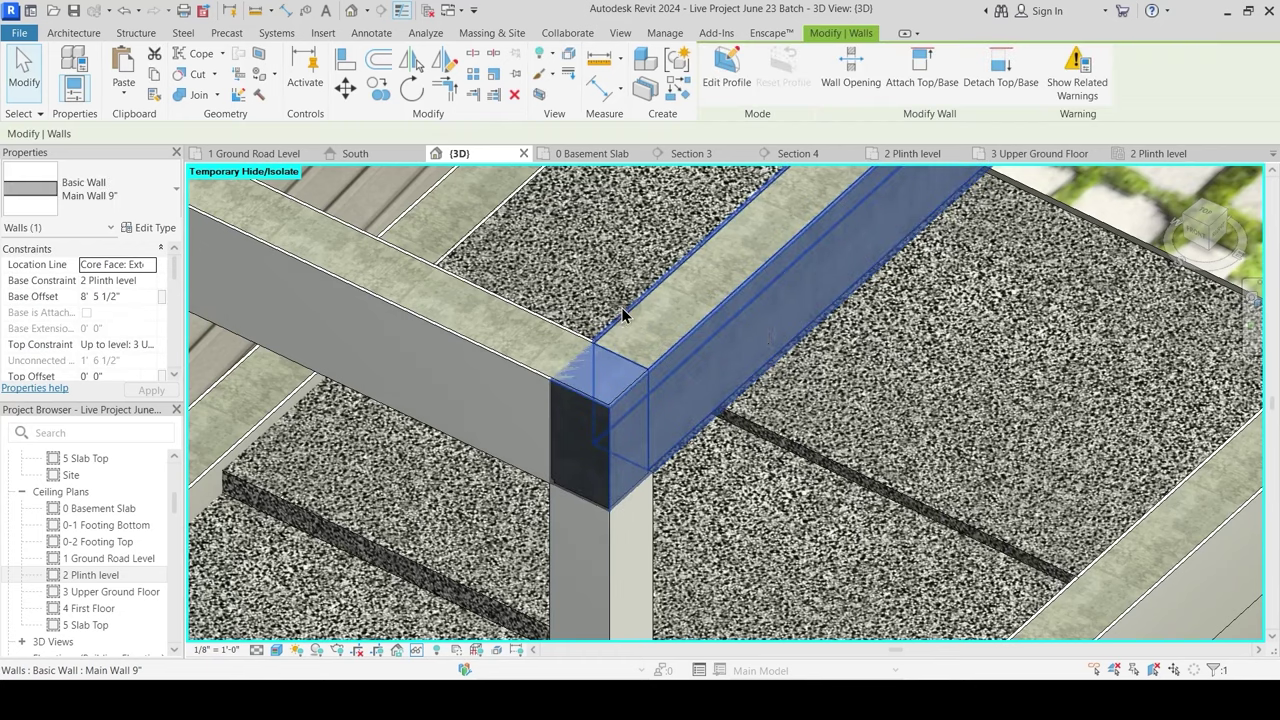
key("Escape")
left_click(604, 340)
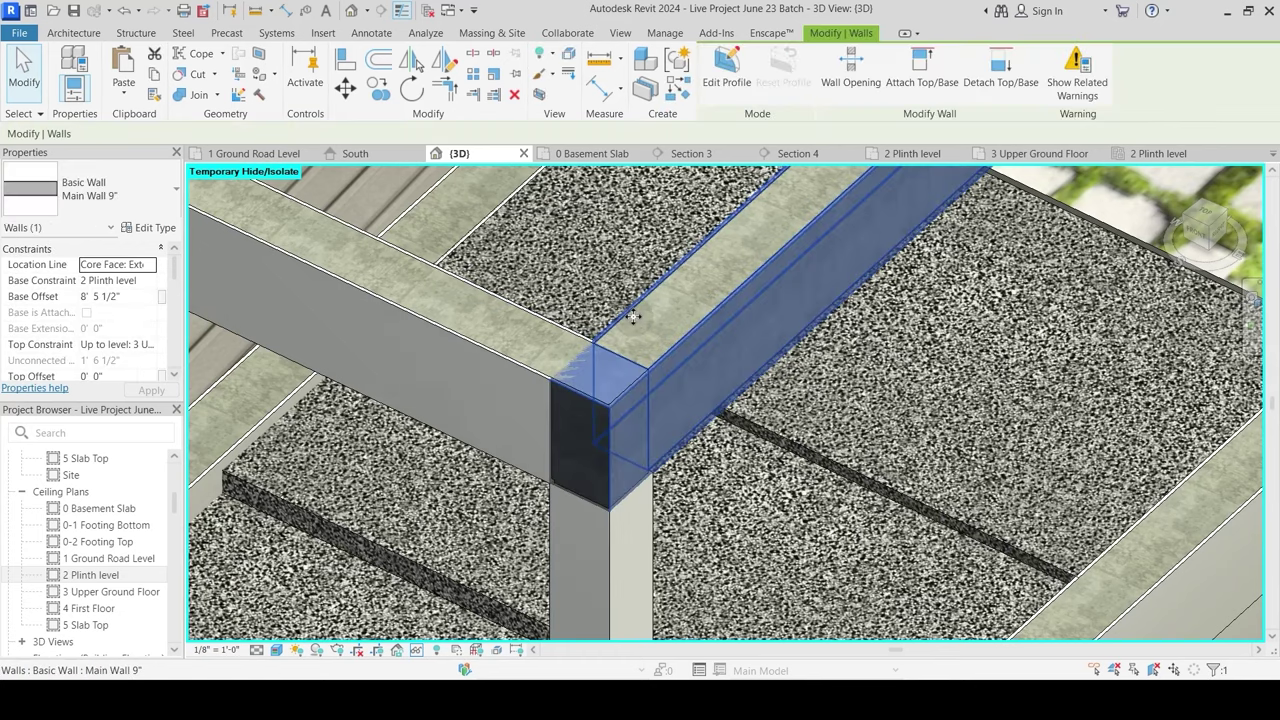
key("Escape")
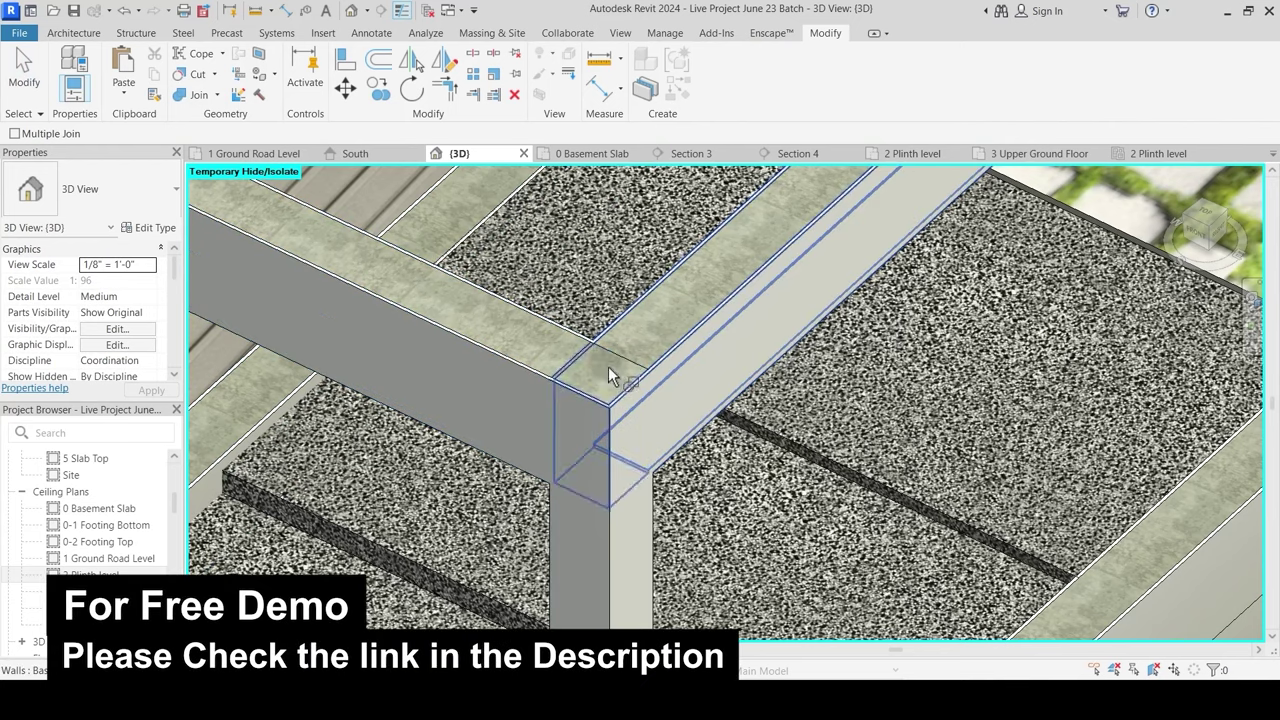
left_click(608, 366)
key("Escape")
scroll(588, 390, "up", 2)
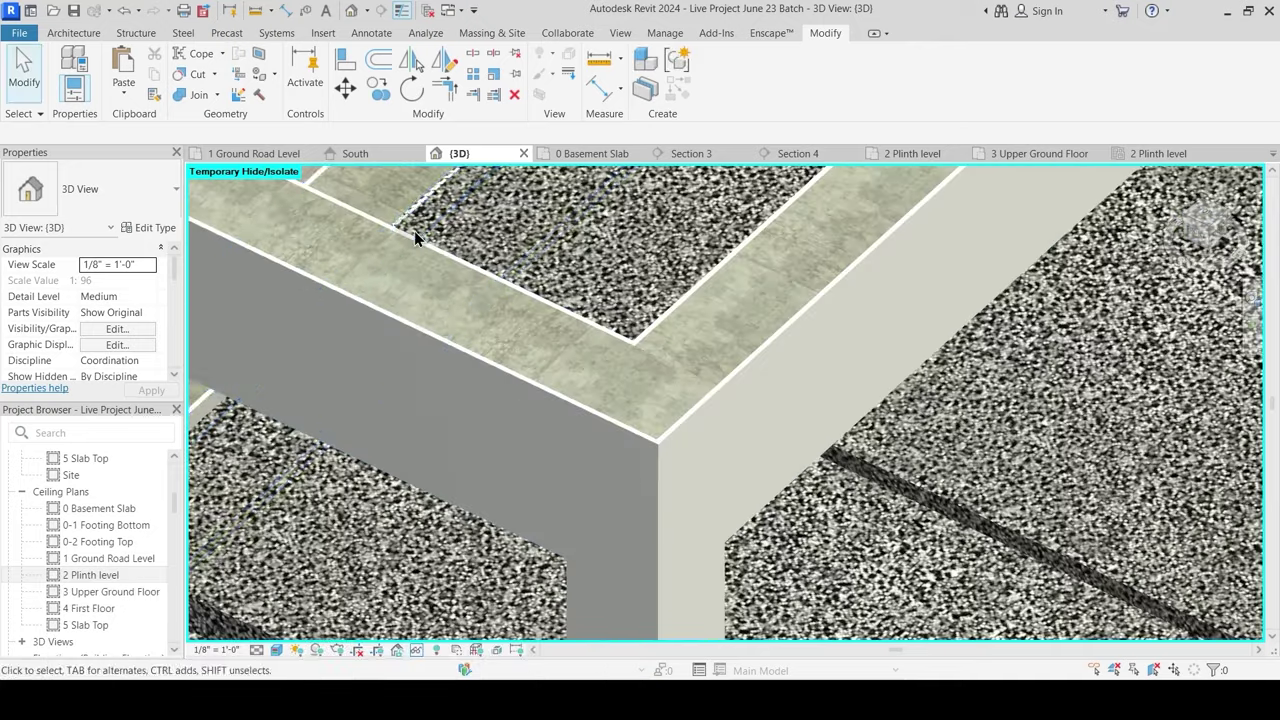
Step: Join the wall and corner column to the beam, and the wall to the slab edge
left_click(208, 95)
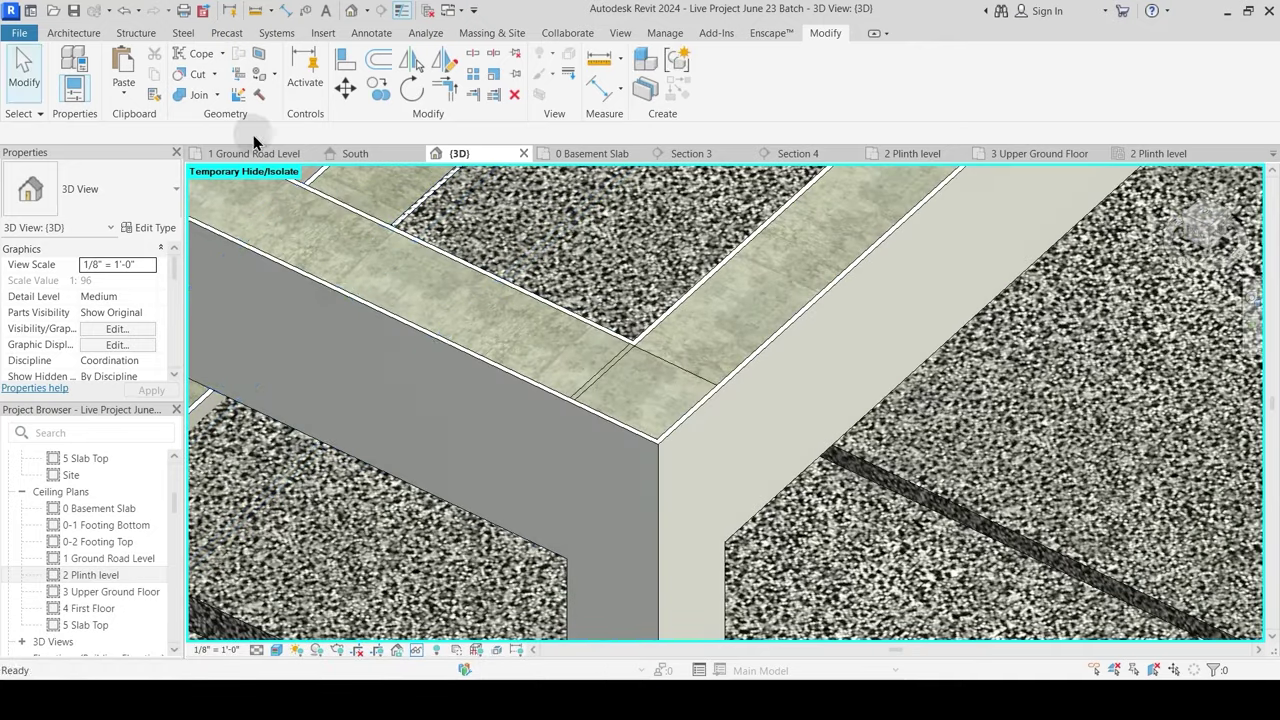
left_click(605, 364)
left_click(606, 365)
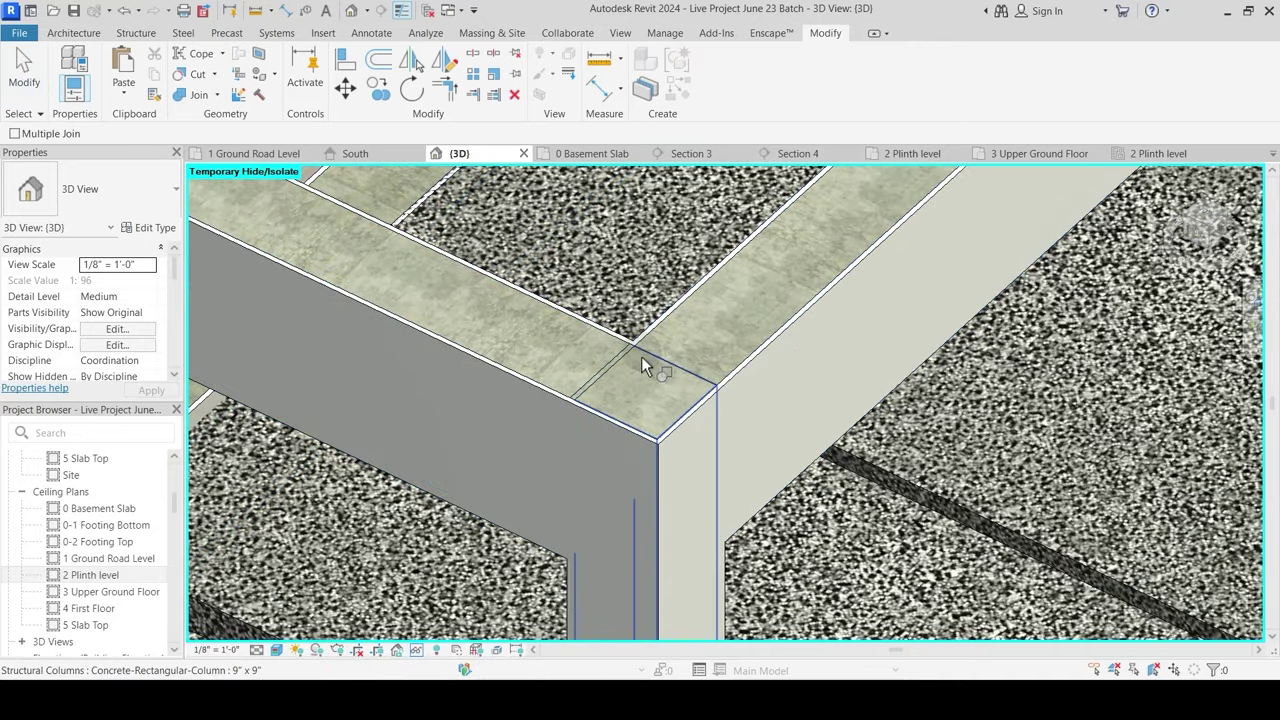
left_click(641, 358)
left_click(614, 364)
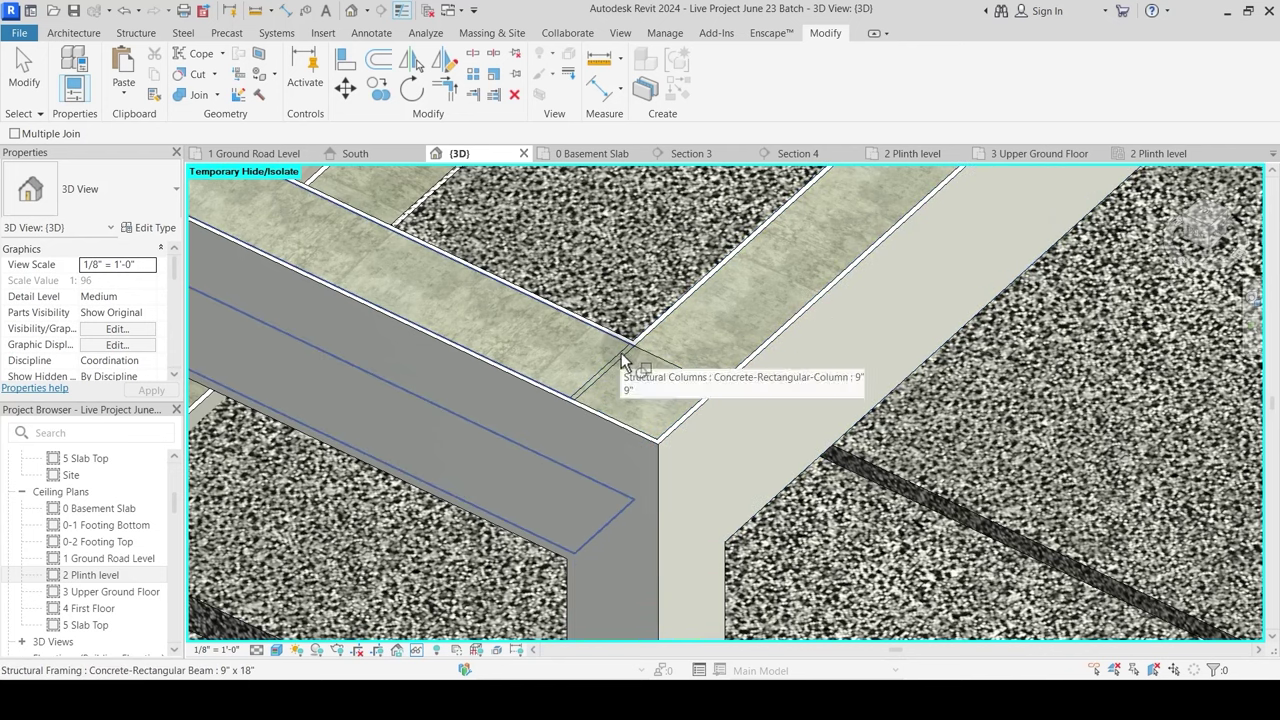
left_click(623, 347)
left_click(621, 358)
scroll(613, 364, "up", 2)
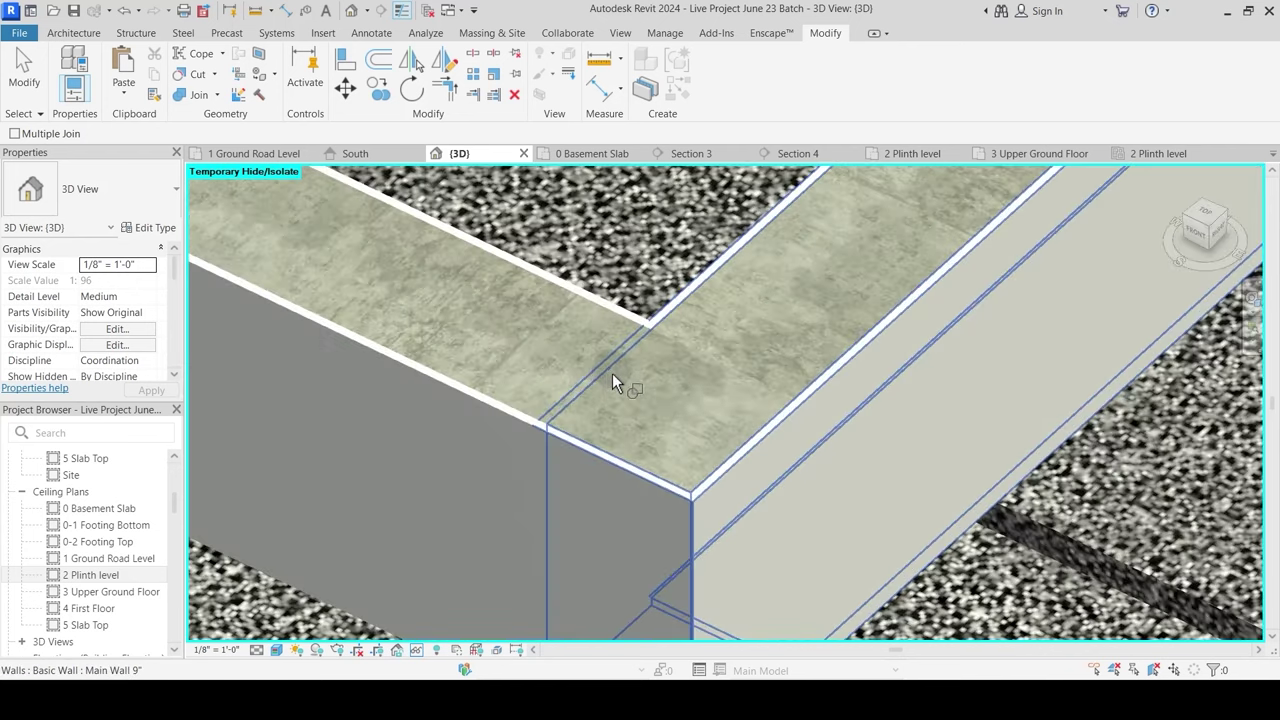
left_click(607, 371)
left_click(608, 361)
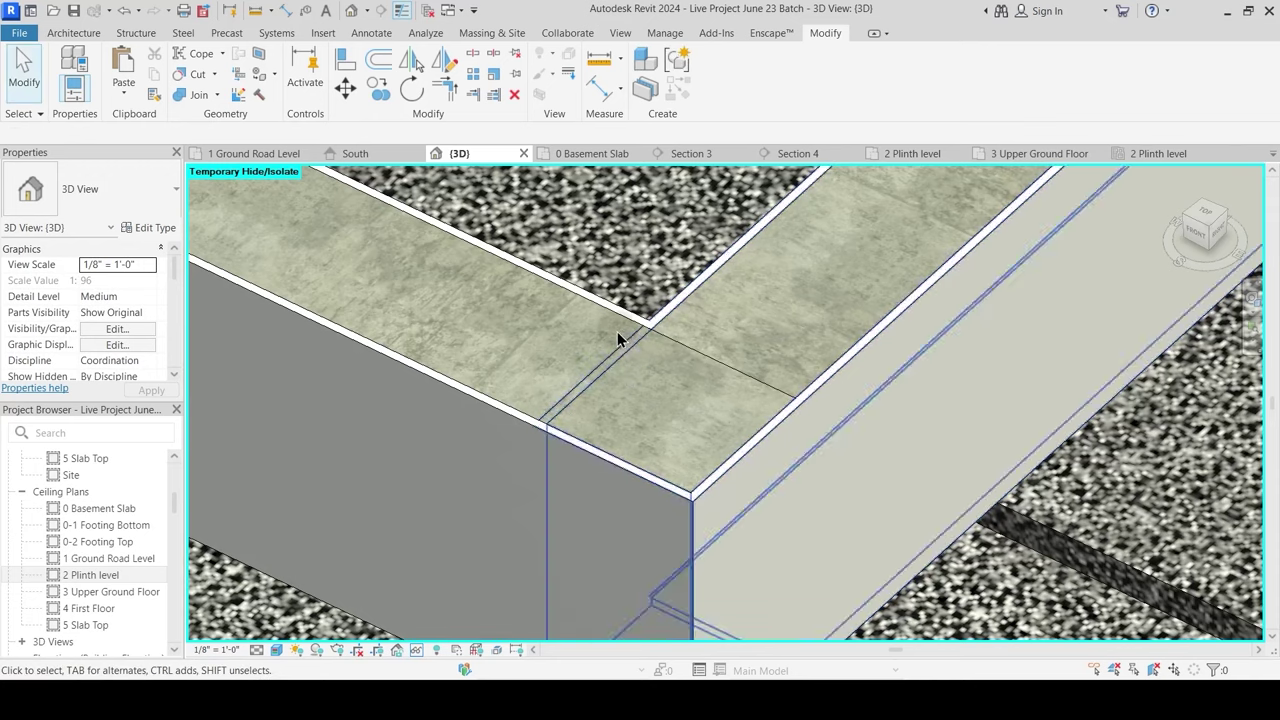
key("Escape")
Step: Join the beam strip with the slab at the plinth corner
left_click(199, 100)
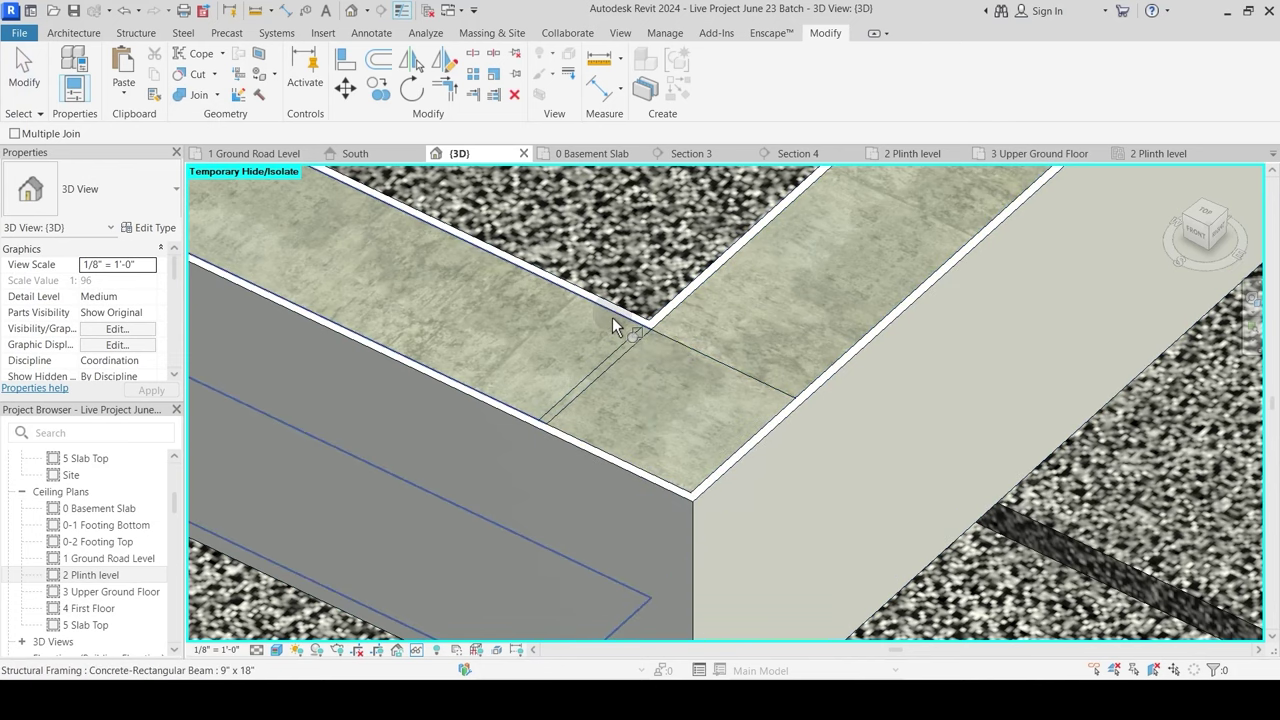
left_click(614, 346)
left_click(620, 352)
scroll(653, 391, "down", 7)
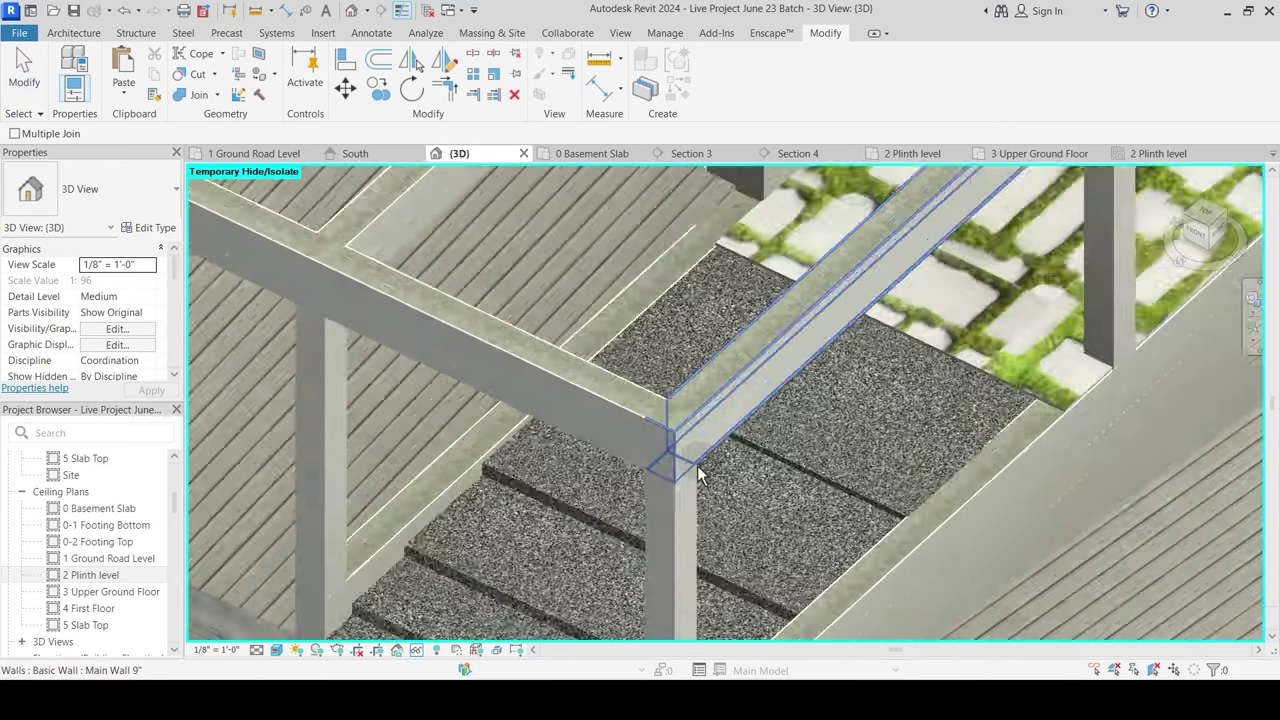
Step: Orbit, pan and zoom the 3D view to inspect the joined framing around the building
key("Escape")
middle_click_drag(699, 470, 655, 521, "shift")
scroll(670, 483, "down", 2)
middle_click_drag(623, 411, 625, 490)
middle_click_drag(620, 437, 661, 405, "shift")
scroll(661, 405, "down", 1)
middle_click_drag(724, 365, 745, 342)
scroll(745, 342, "up", 5)
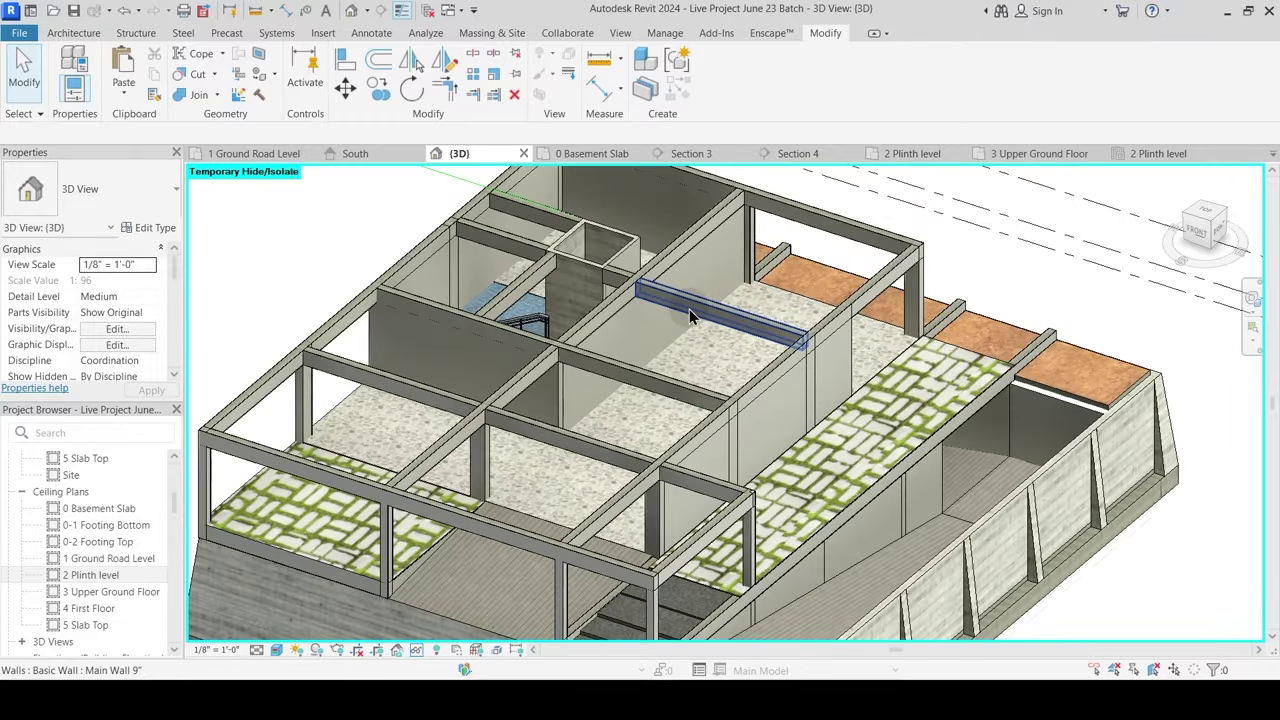
middle_click_drag(710, 372, 700, 416)
scroll(509, 277, "up", 5)
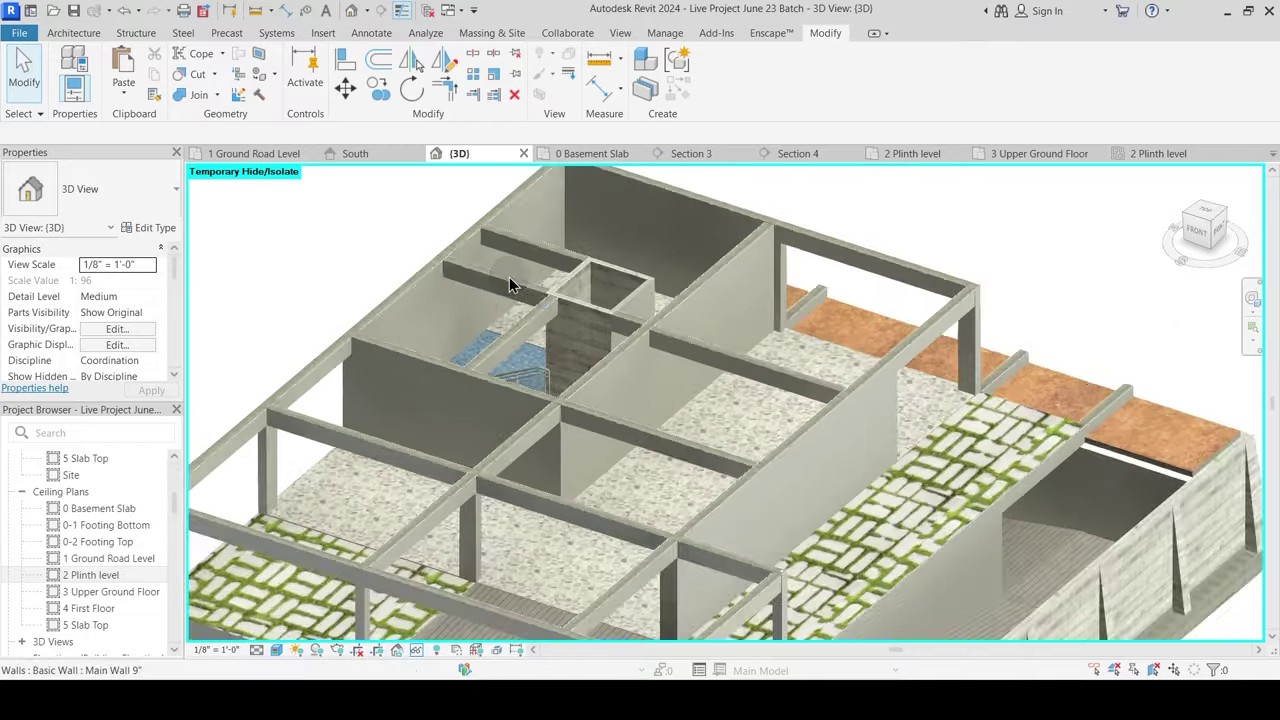
scroll(601, 309, "up", 3)
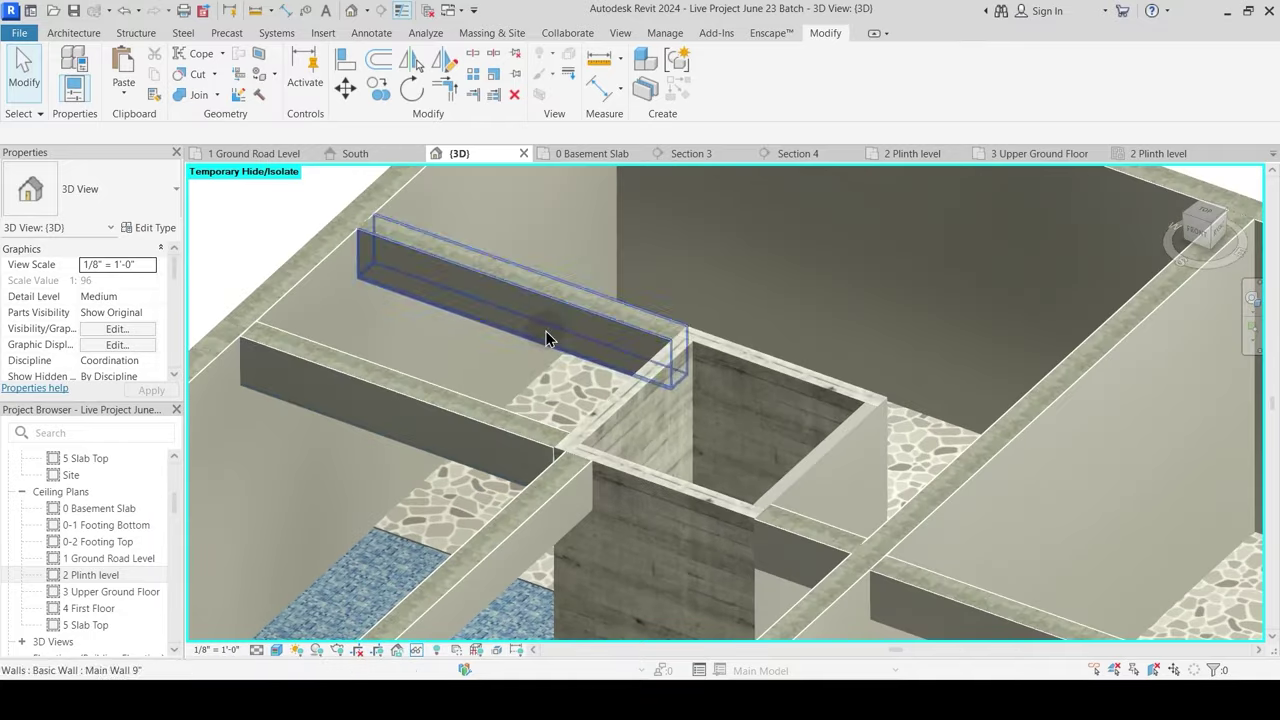
scroll(605, 322, "down", 5)
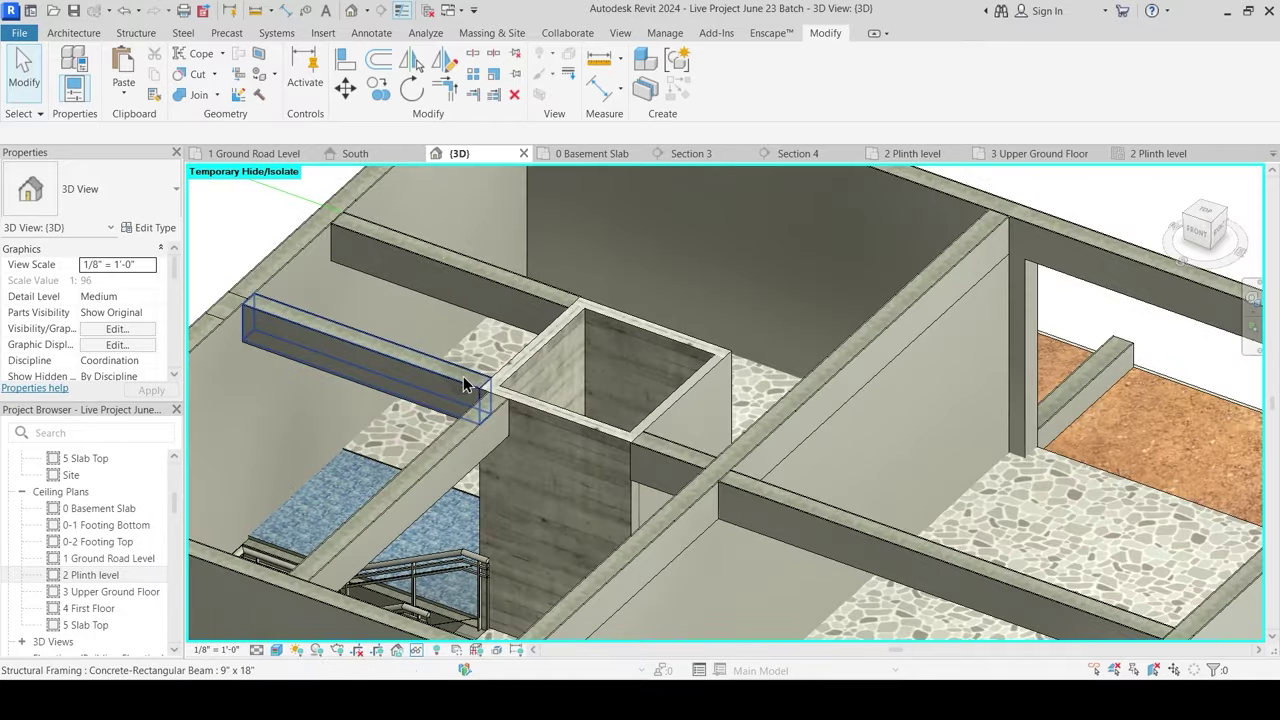
scroll(313, 314, "down", 5)
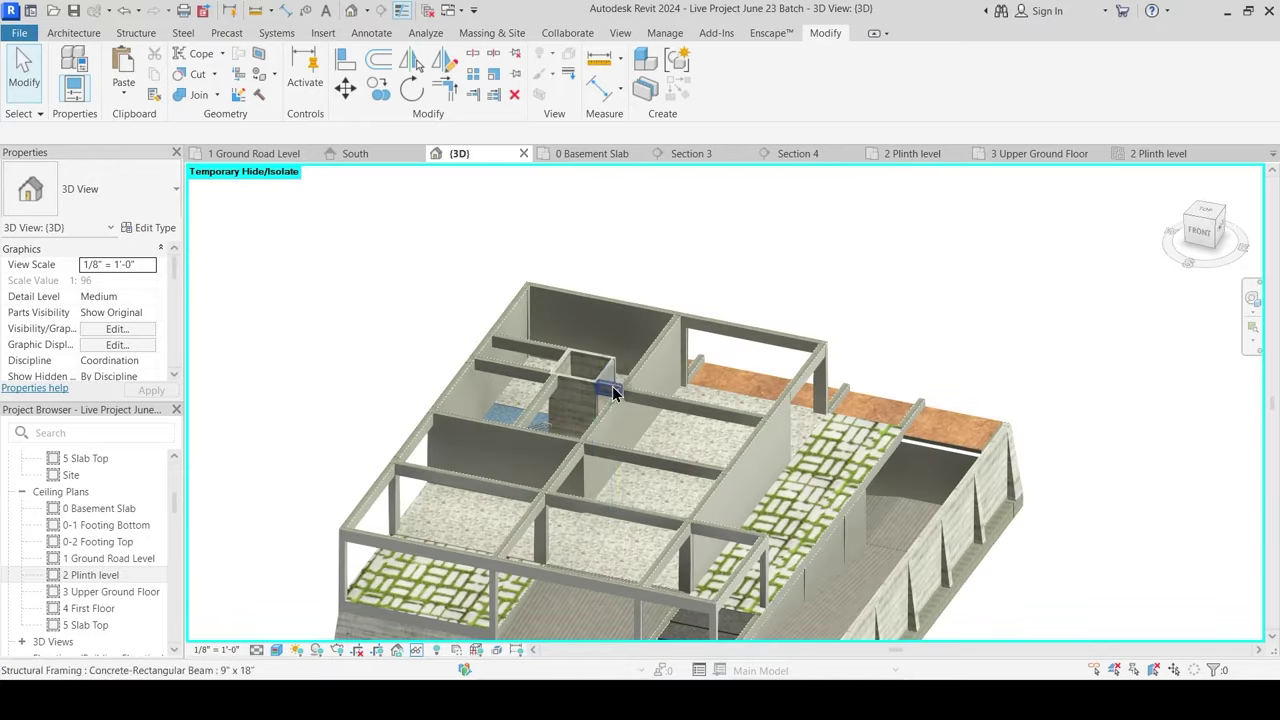
scroll(803, 454, "up", 5)
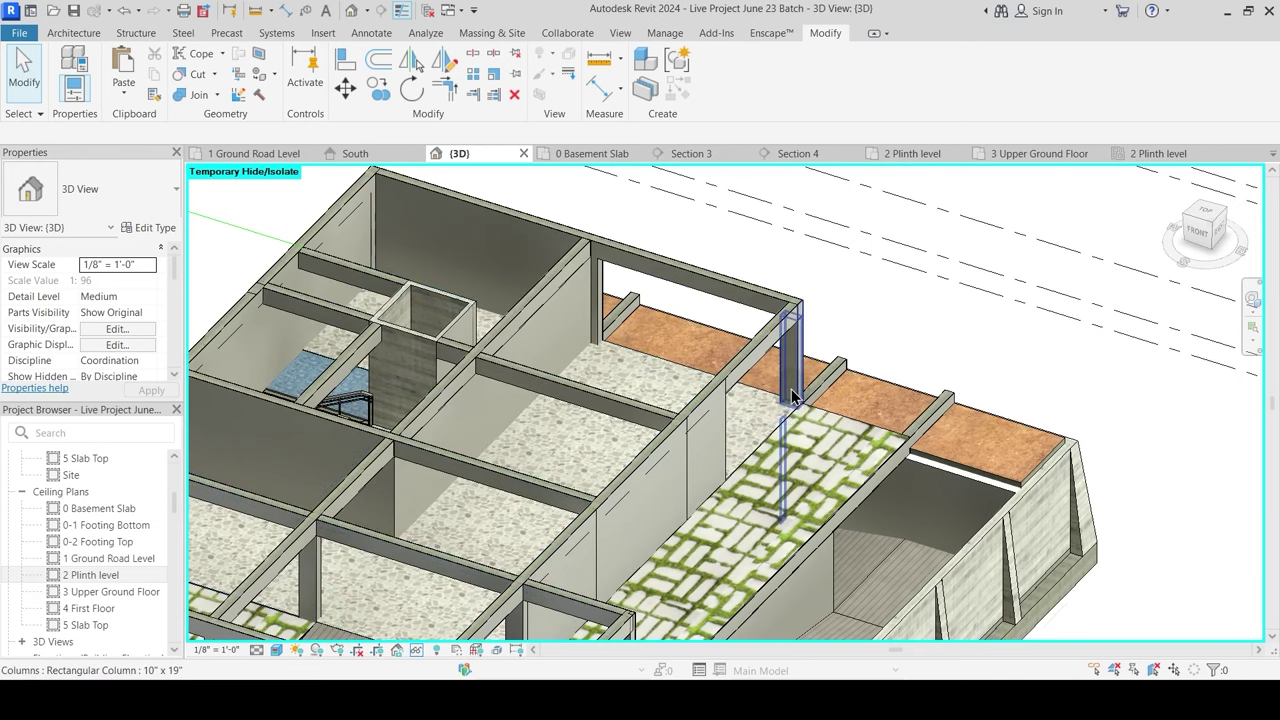
scroll(776, 414, "down", 3)
Step: Orbit to a steeper angle, then switch to the 2 Plinth level ceiling plan
middle_click_drag(776, 414, 427, 545, "shift")
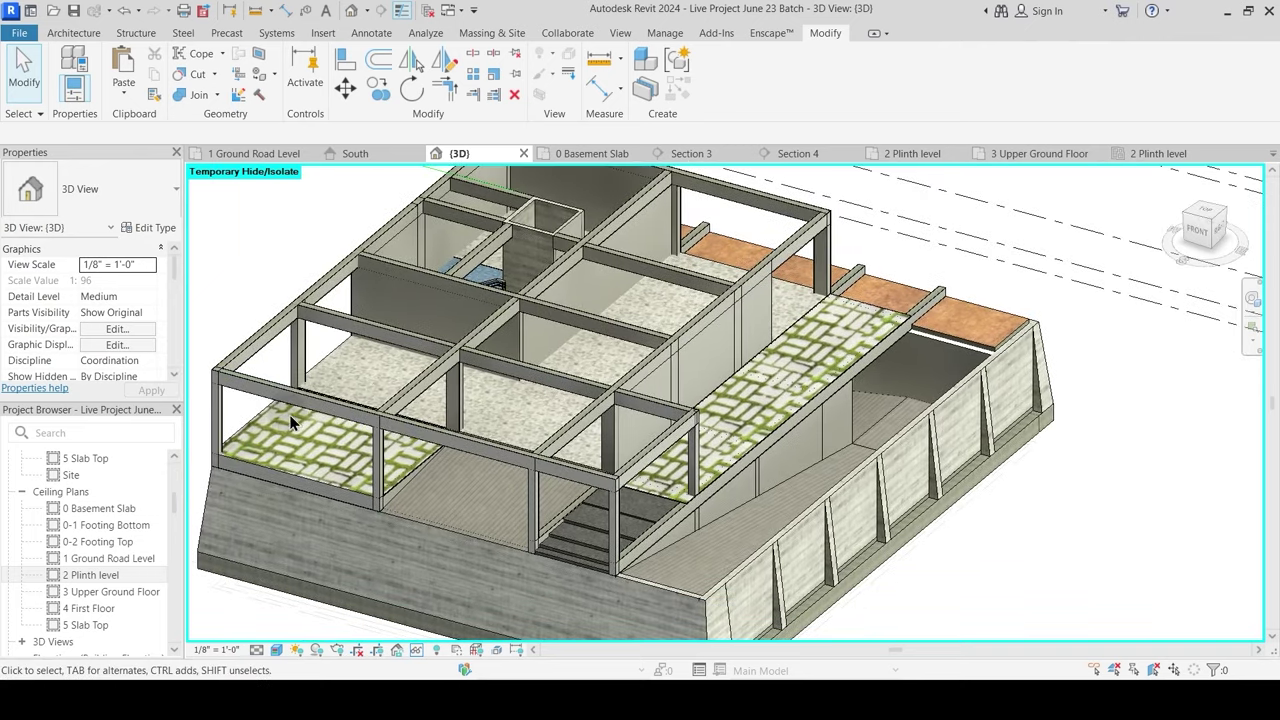
middle_click_drag(400, 480, 472, 424, "shift")
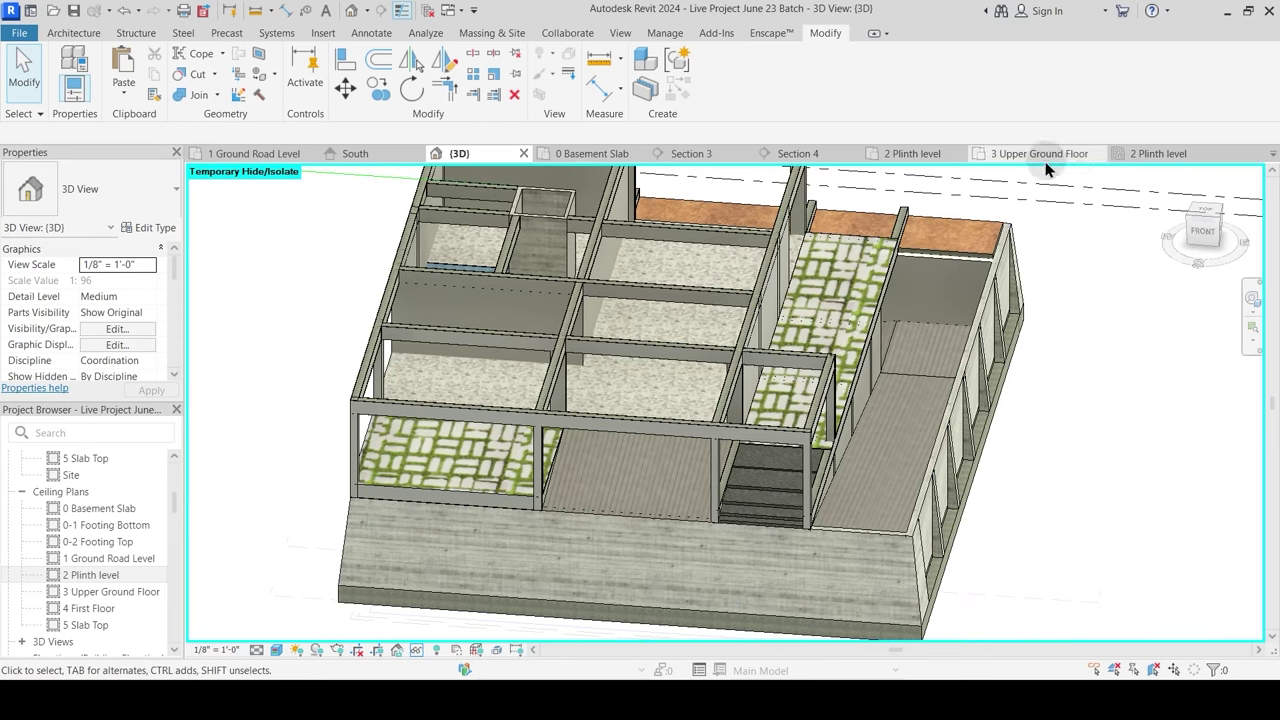
left_click(1145, 153)
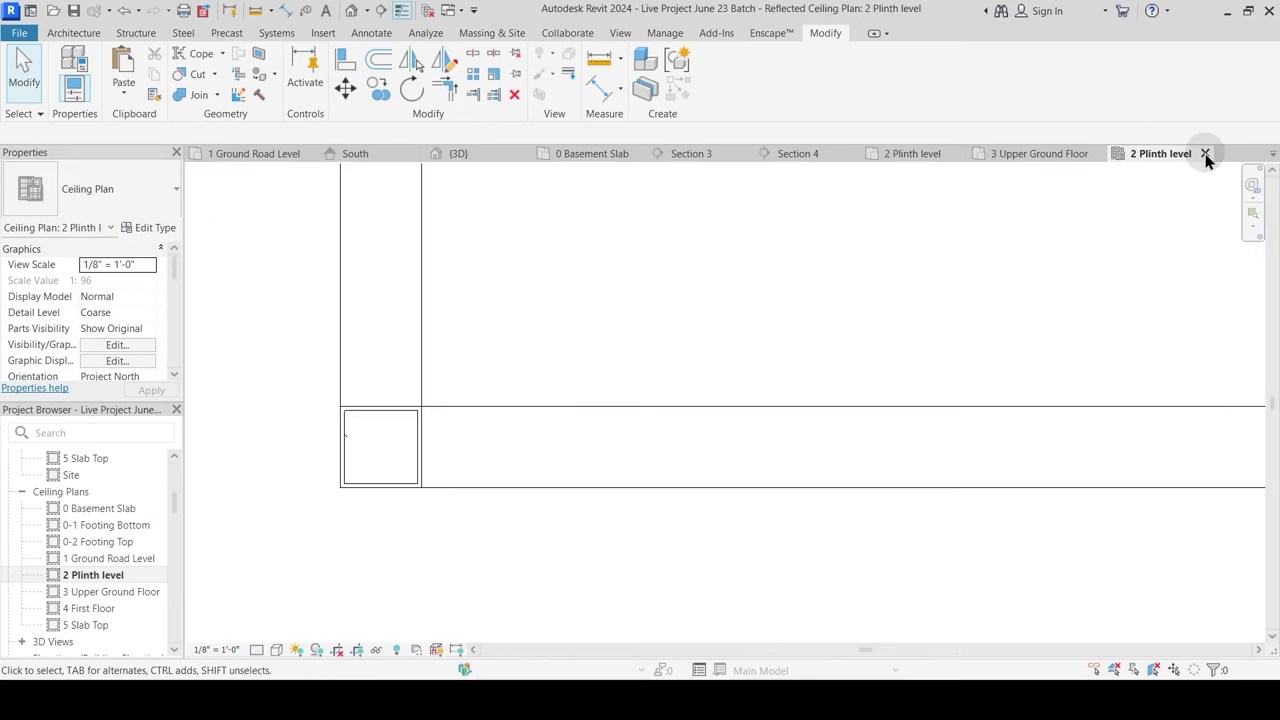
Step: Close the ceiling plan and bring up the 2 Plinth level floor plan
left_click(1198, 153)
left_click(912, 153)
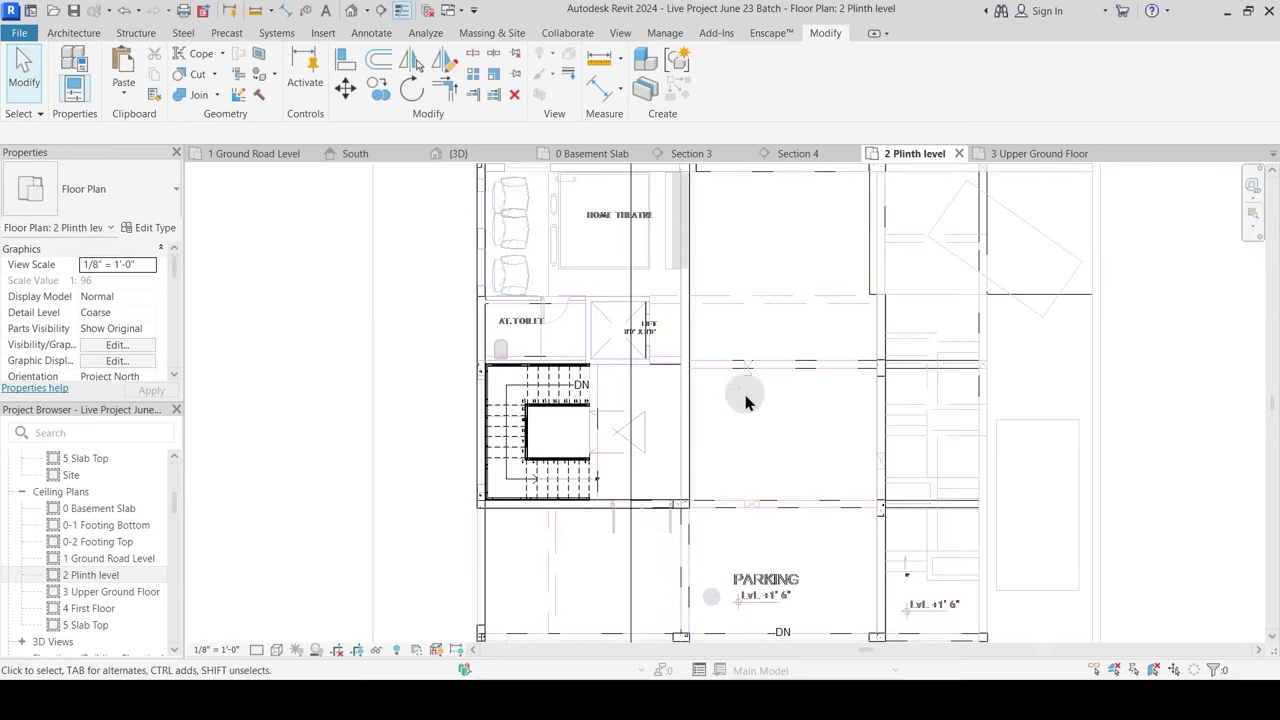
scroll(763, 398, "down", 2)
middle_click_drag(763, 398, 710, 422)
Step: Start a railing with Architecture > Railing > Sketch Path
left_click(70, 33)
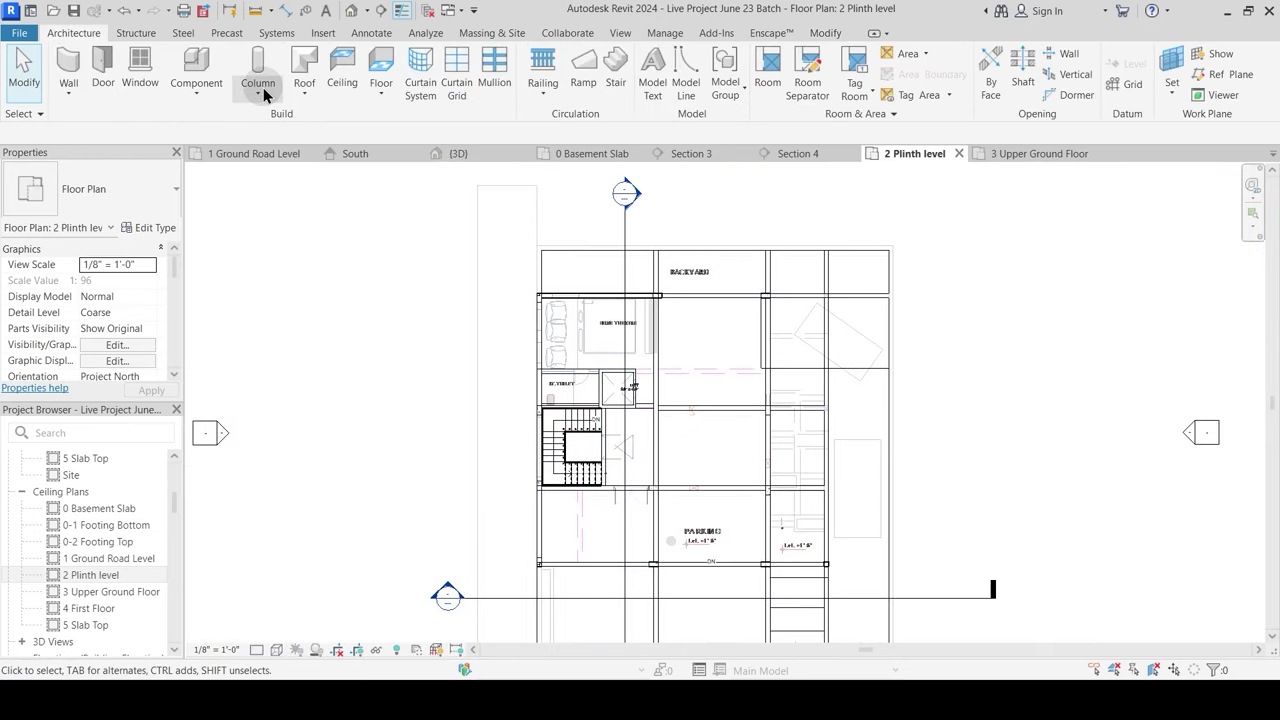
left_click(535, 87)
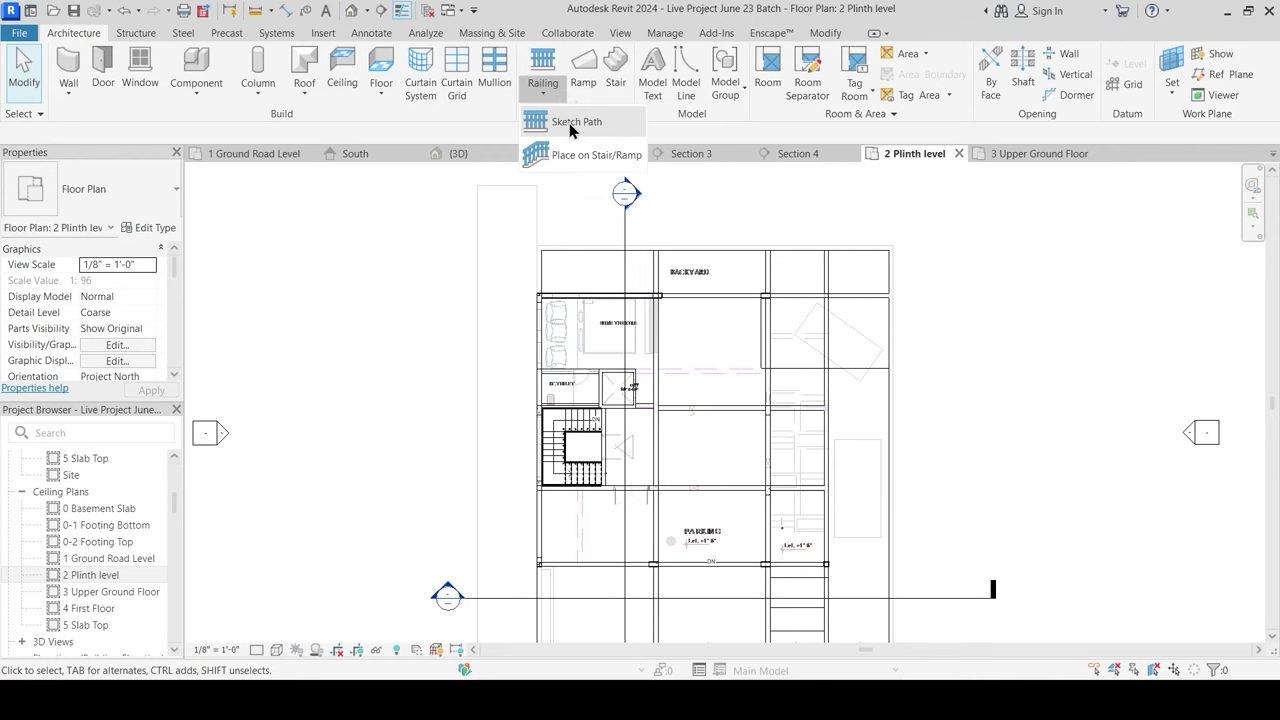
left_click(571, 127)
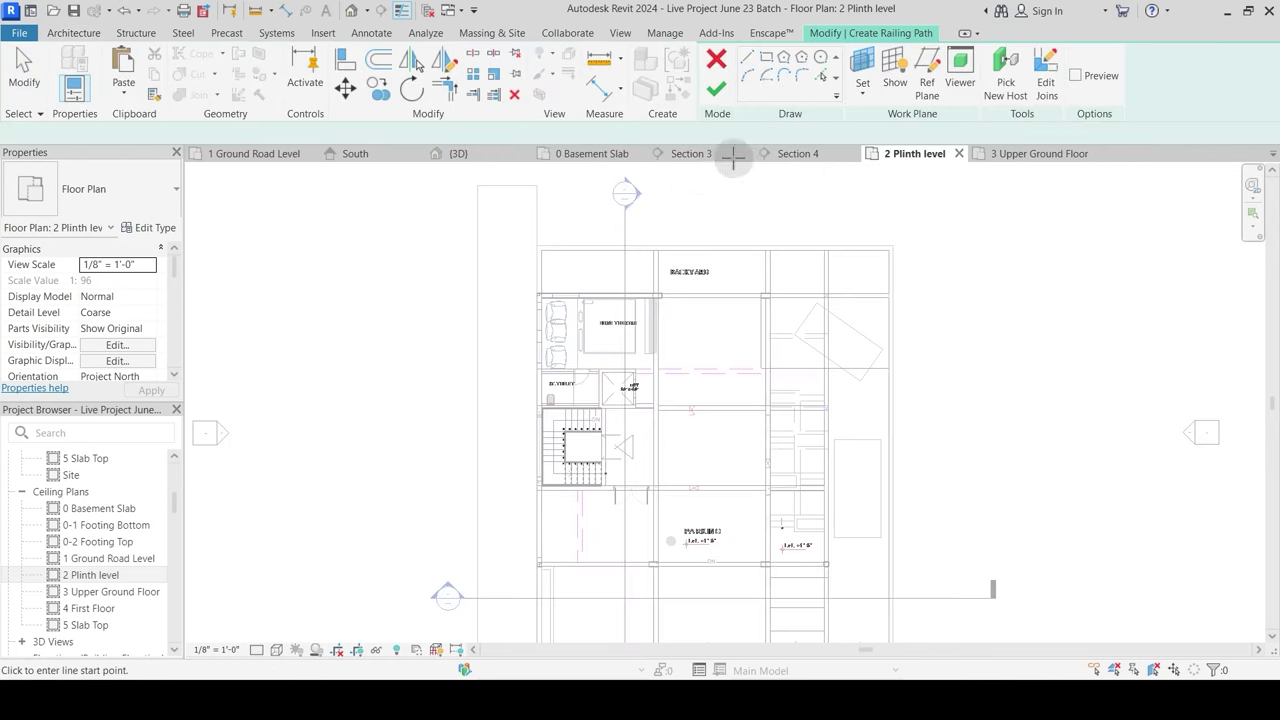
Step: Choose the Glass Panel - Bottom Fill railing type and start the path at the column corner
left_click(120, 190)
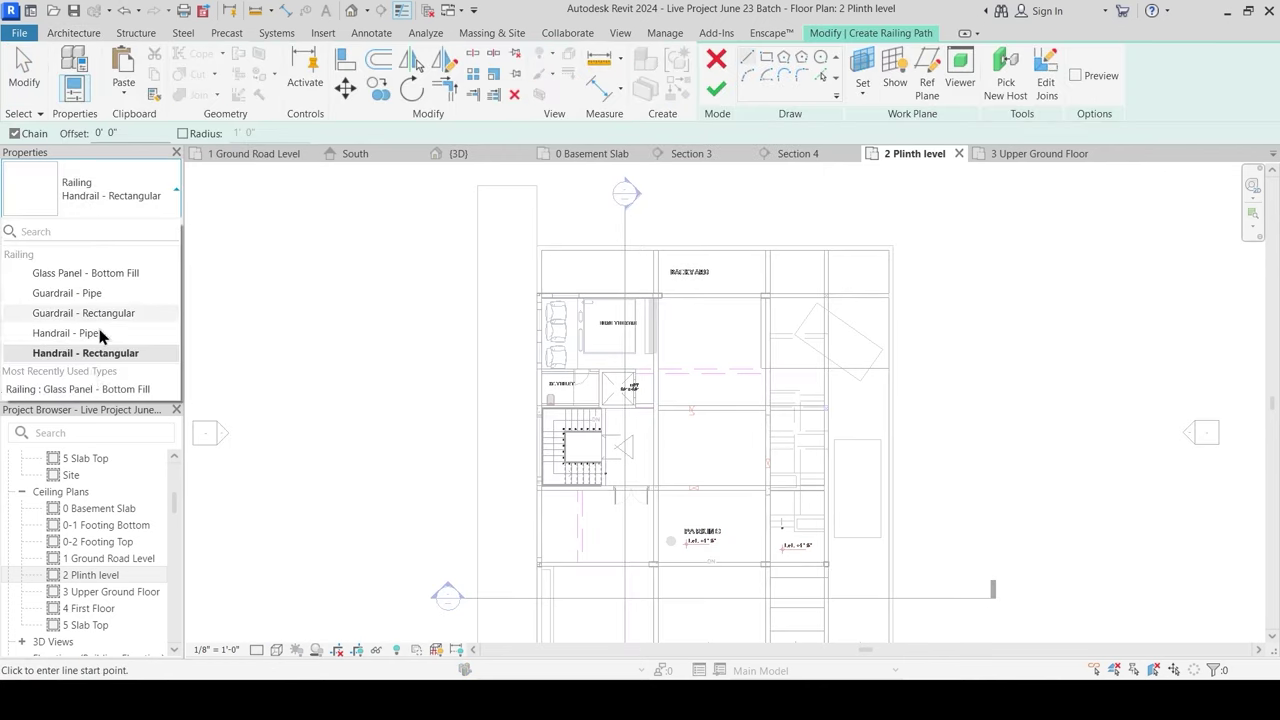
left_click(107, 273)
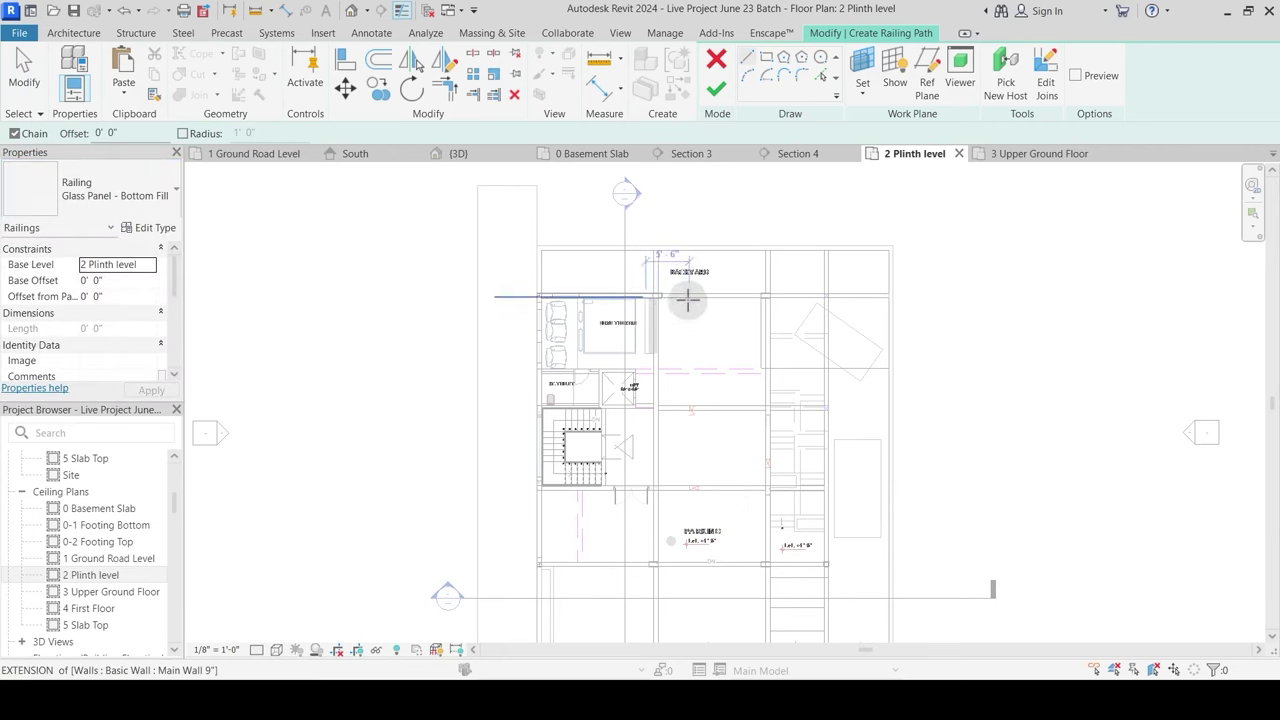
scroll(687, 301, "up", 5)
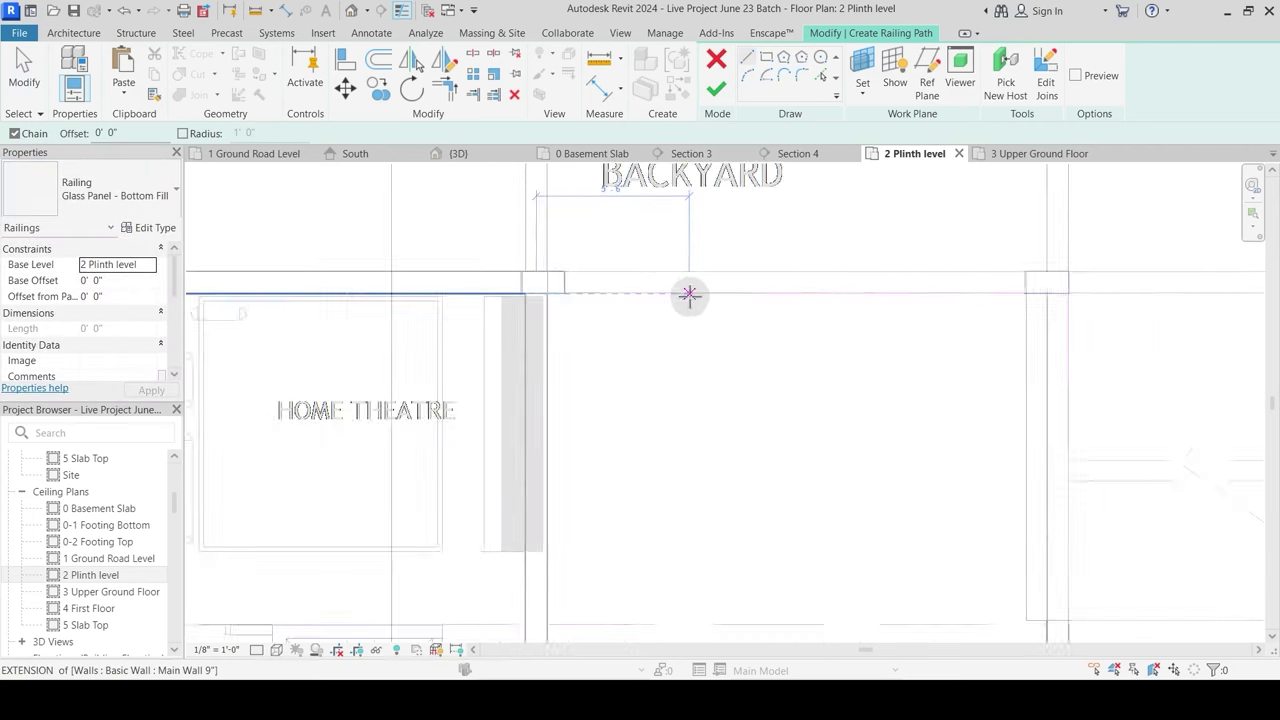
left_click(544, 270)
scroll(470, 280, "up", 2)
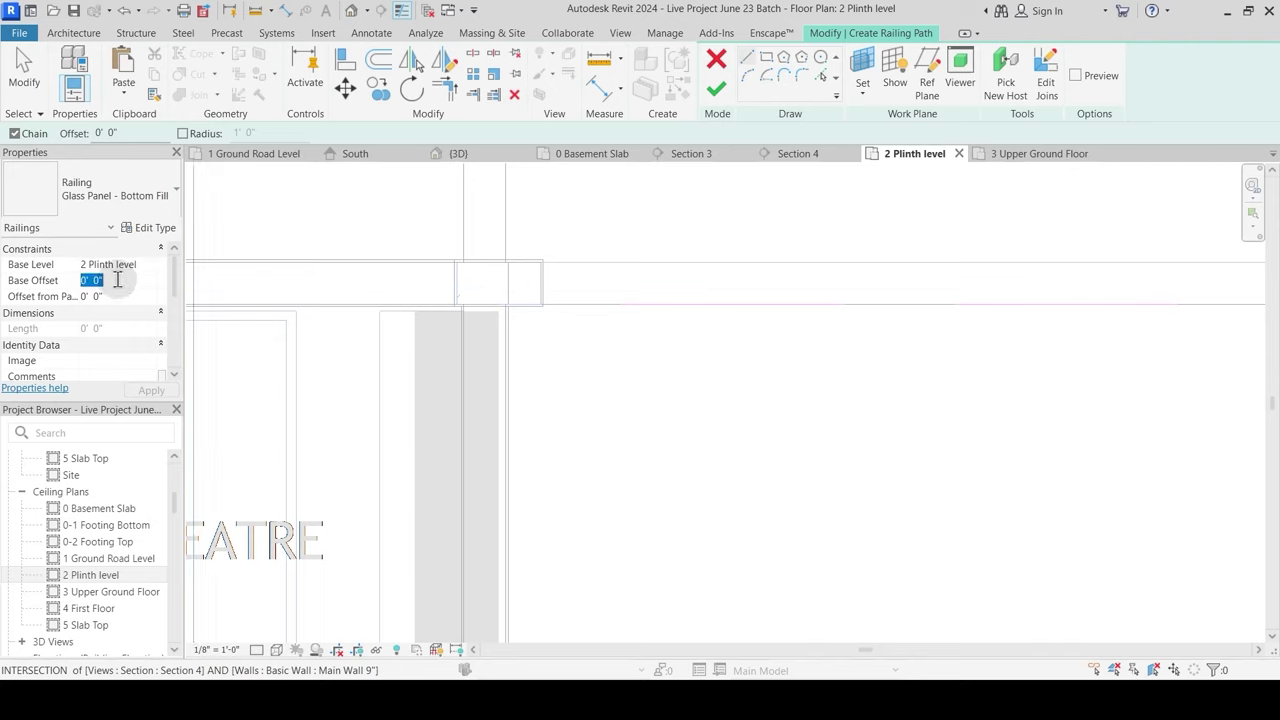
scroll(575, 277, "up", 2)
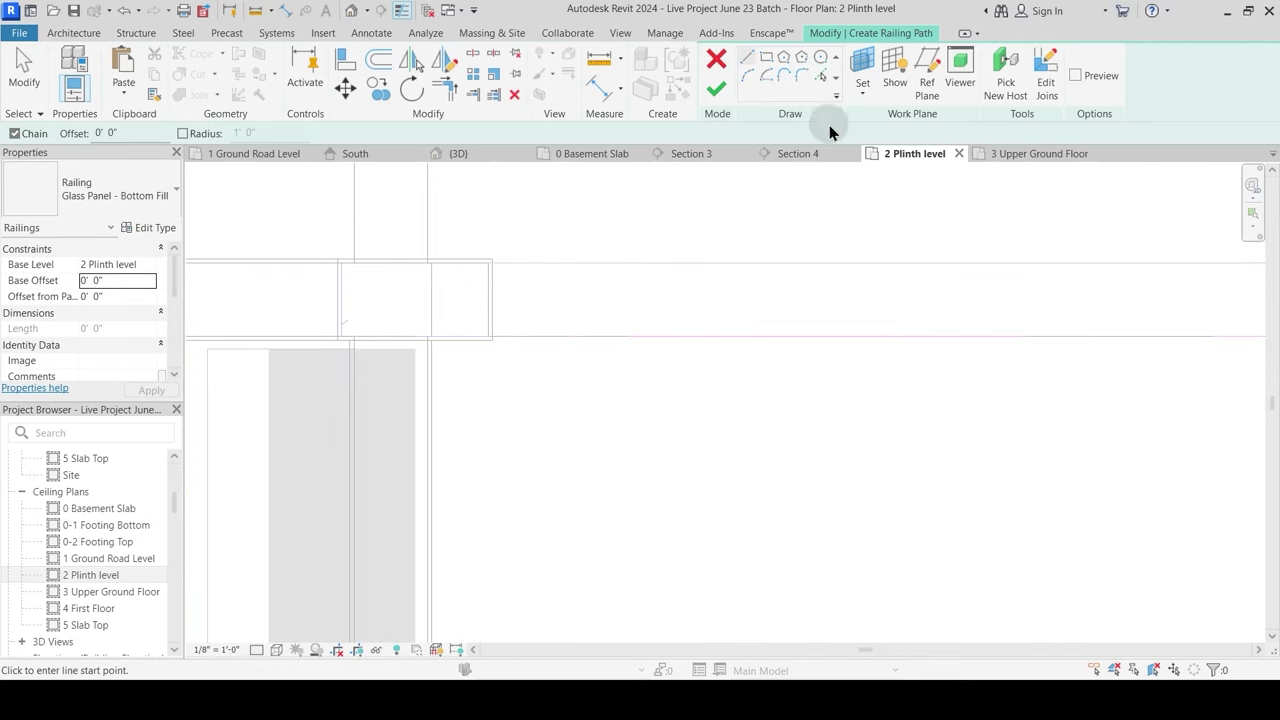
scroll(489, 263, "up", 2)
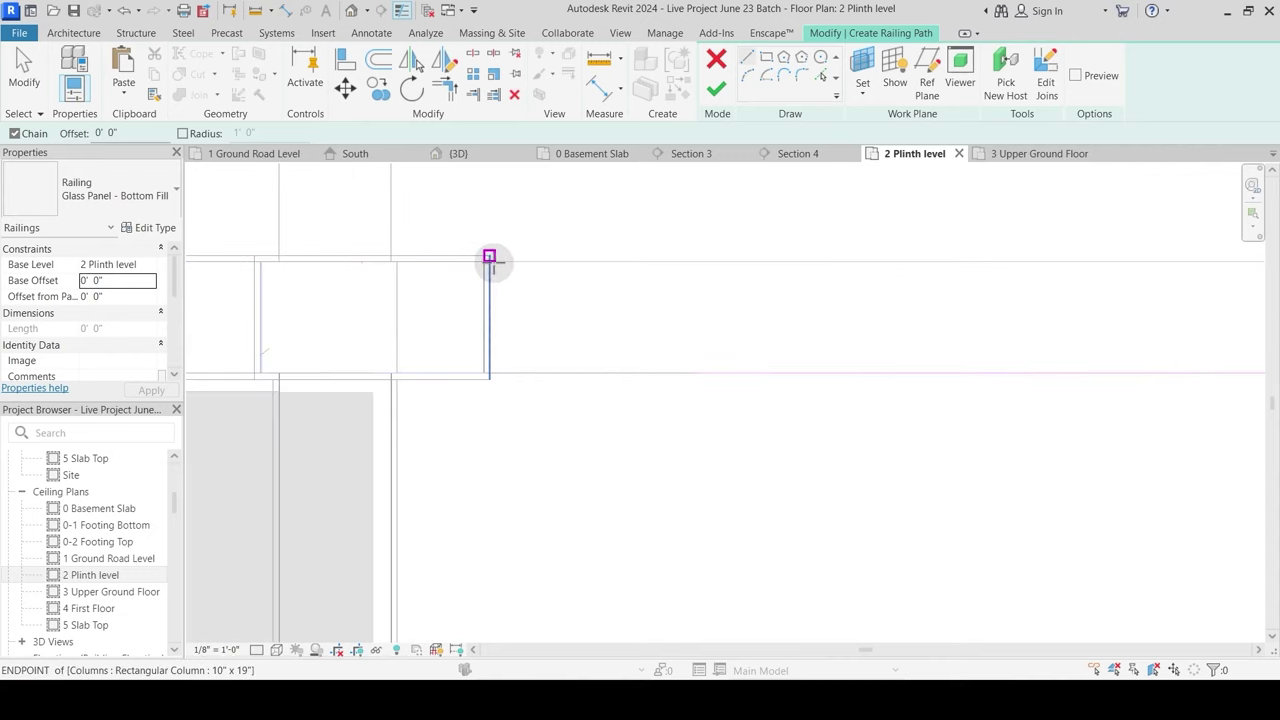
left_click(489, 257)
Step: Draw the railing path line across to the next column's corner
scroll(616, 282, "down", 1)
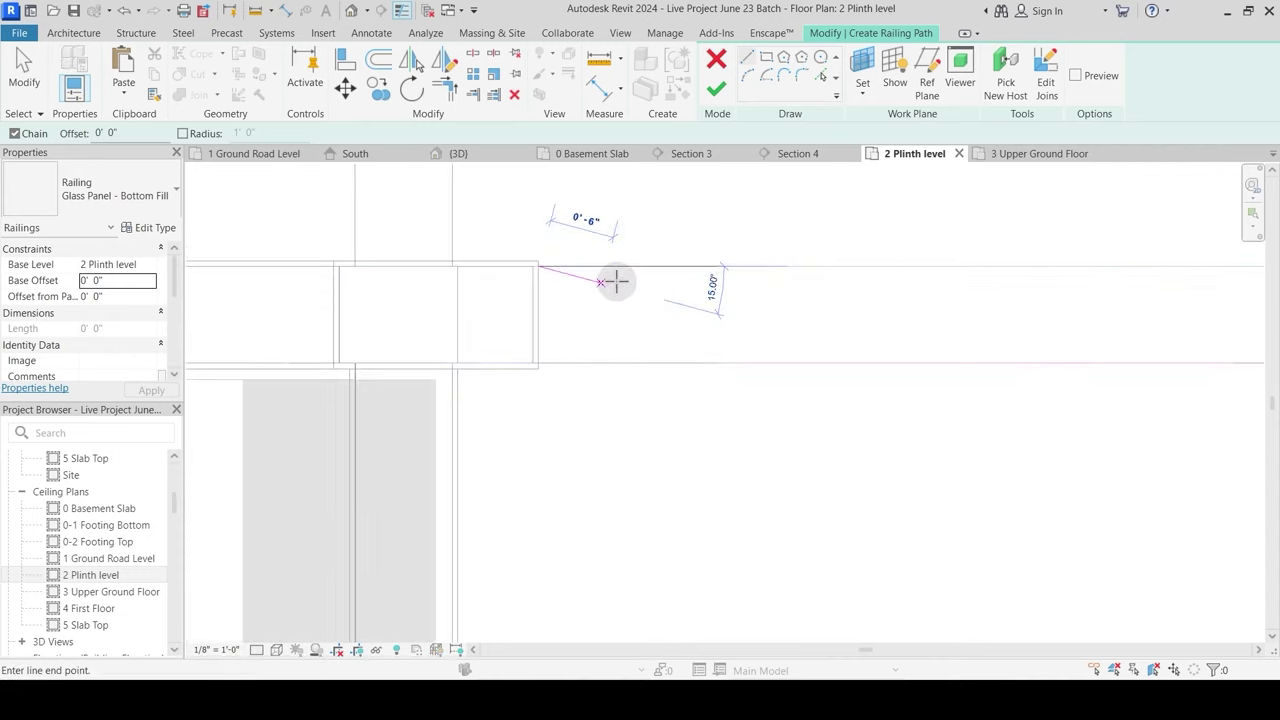
scroll(655, 280, "down", 4)
middle_click_drag(1072, 263, 398, 306)
scroll(469, 315, "up", 1)
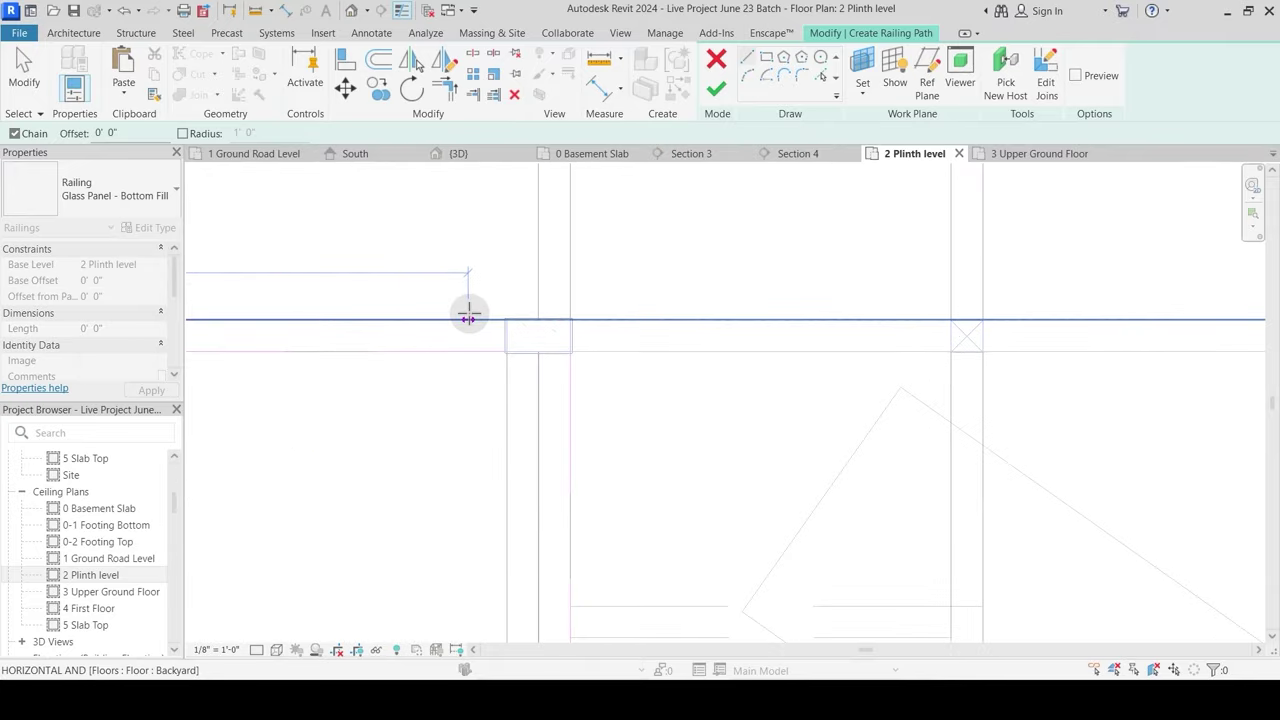
scroll(484, 323, "up", 2)
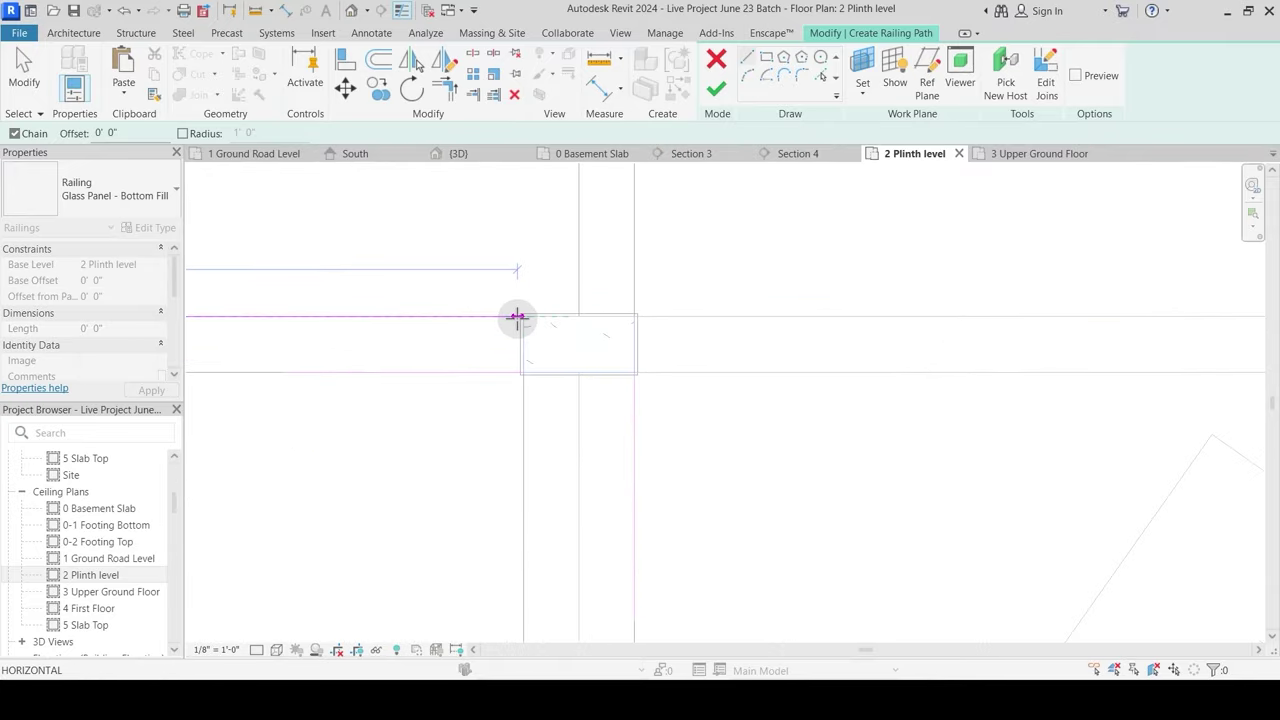
left_click(516, 318)
key("Escape")
Step: Snap the sketch line's end onto the column corner and finish the railing sketch
scroll(506, 320, "up", 4)
key("Escape")
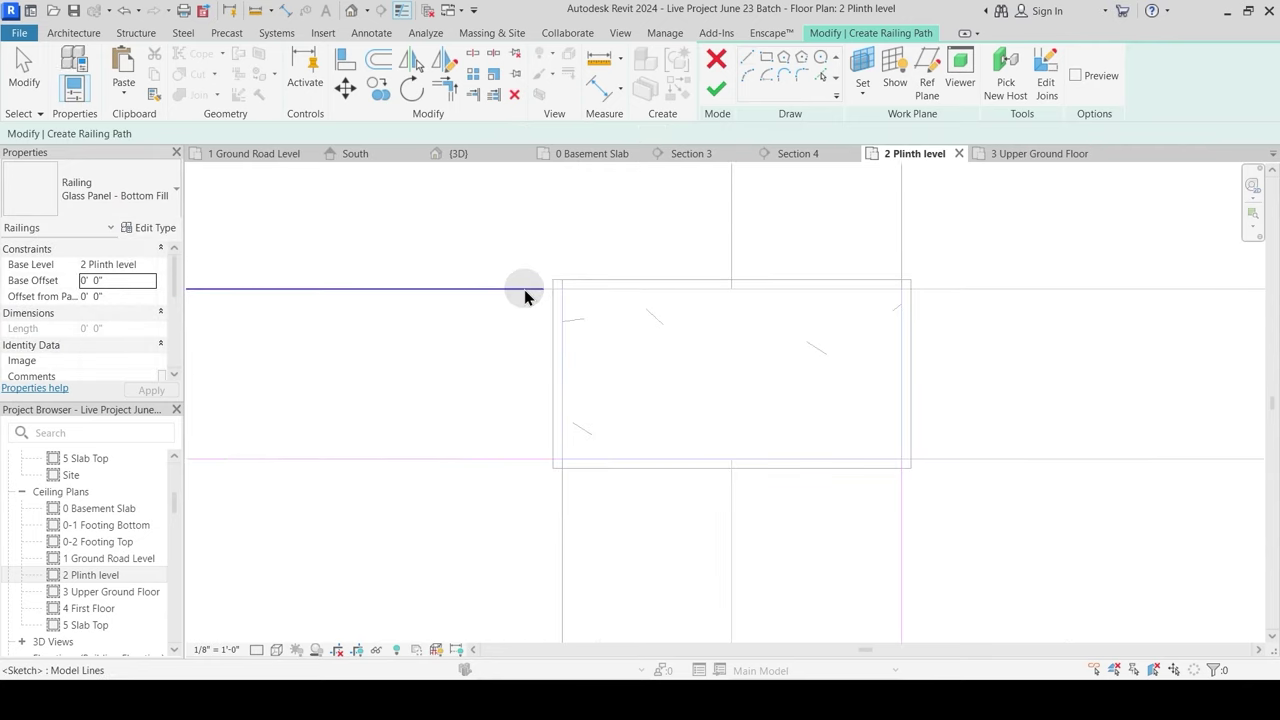
left_click(524, 289)
left_click_drag(541, 289, 553, 289)
key("Escape")
scroll(643, 330, "down", 6)
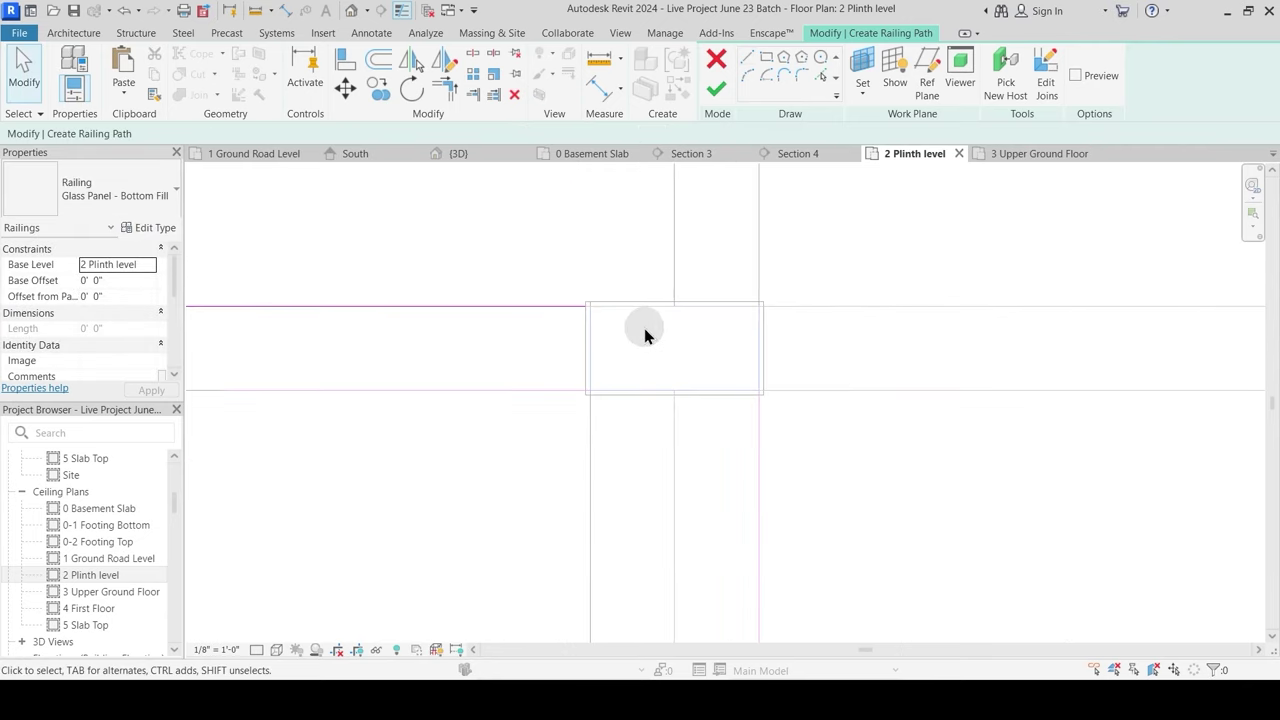
middle_click_drag(600, 426, 598, 364)
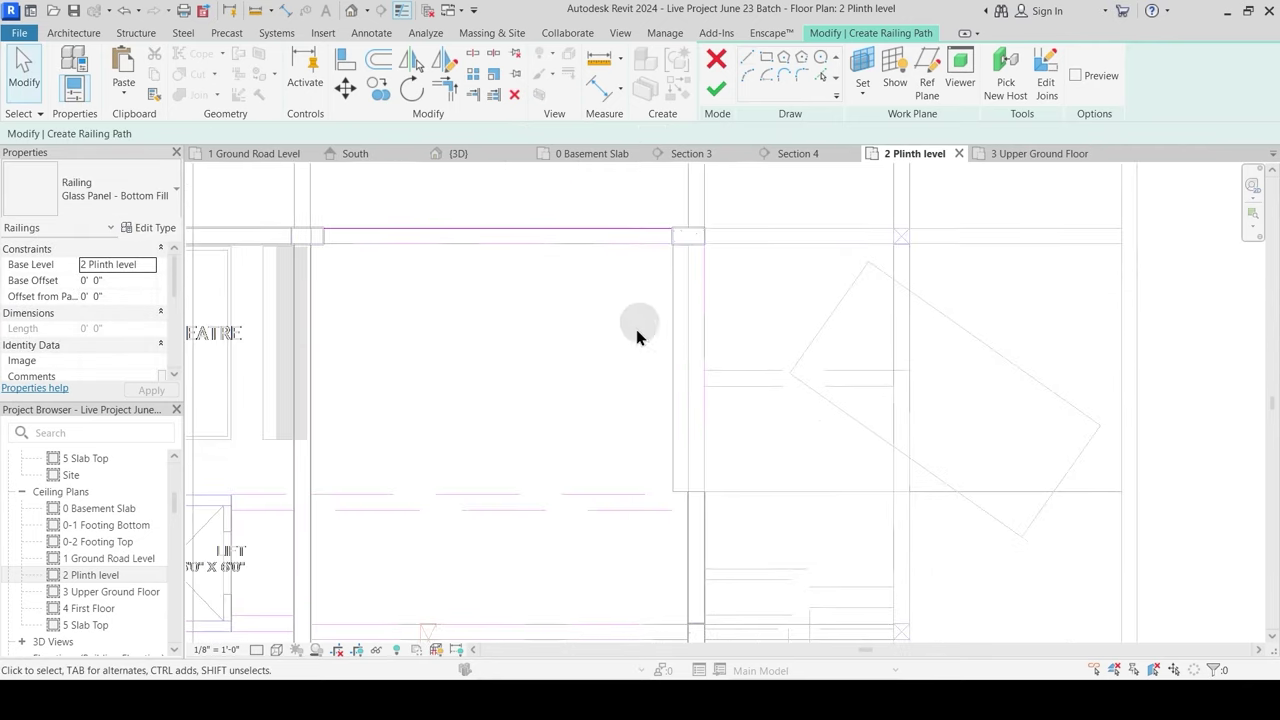
left_click(717, 90)
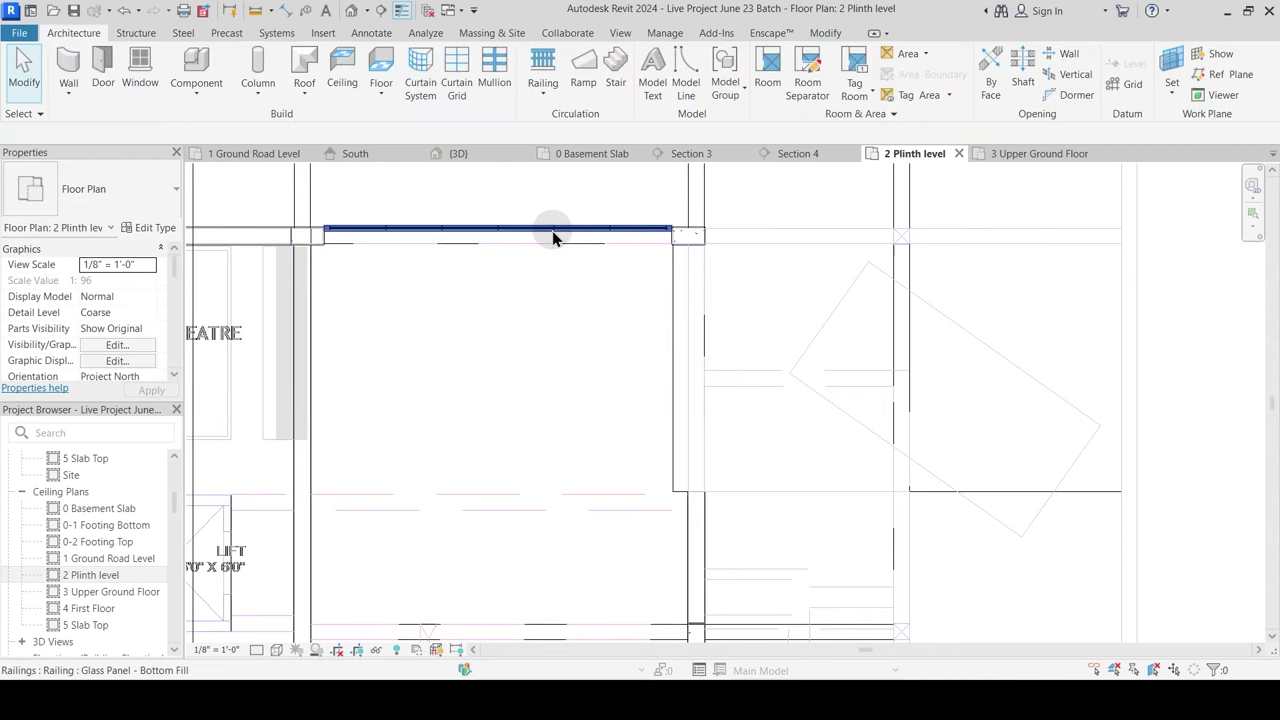
Step: Move the glass-panel railing down with MV so it sits inside the floor edge
left_click(502, 228)
left_click(483, 268)
scroll(399, 236, "up", 2)
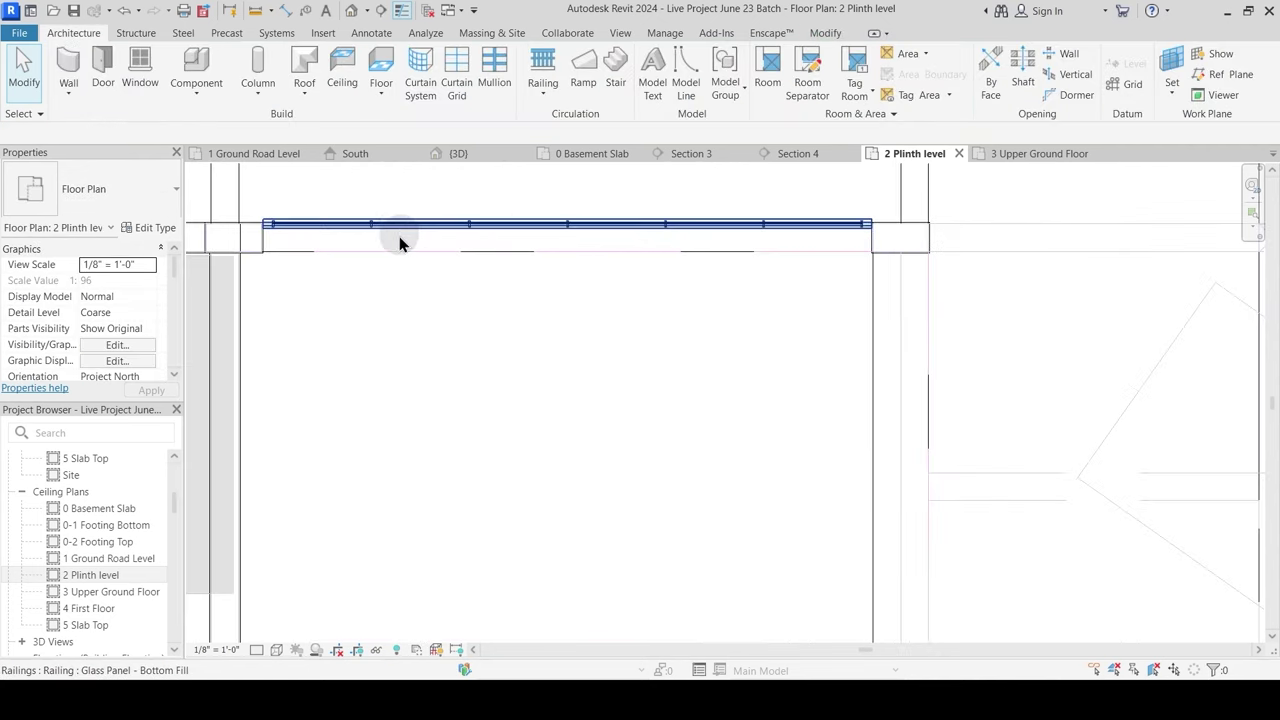
left_click(397, 229)
scroll(450, 330, "up", 4)
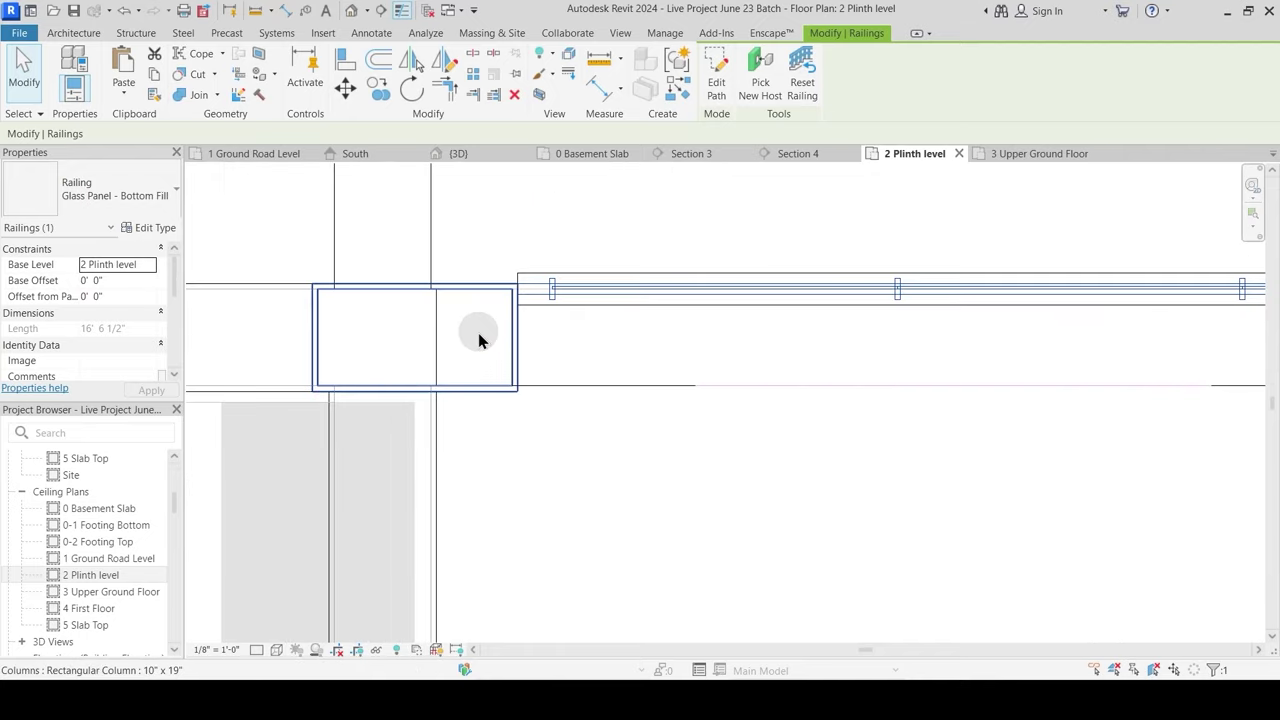
key("m")
key("v")
scroll(494, 326, "up", 2)
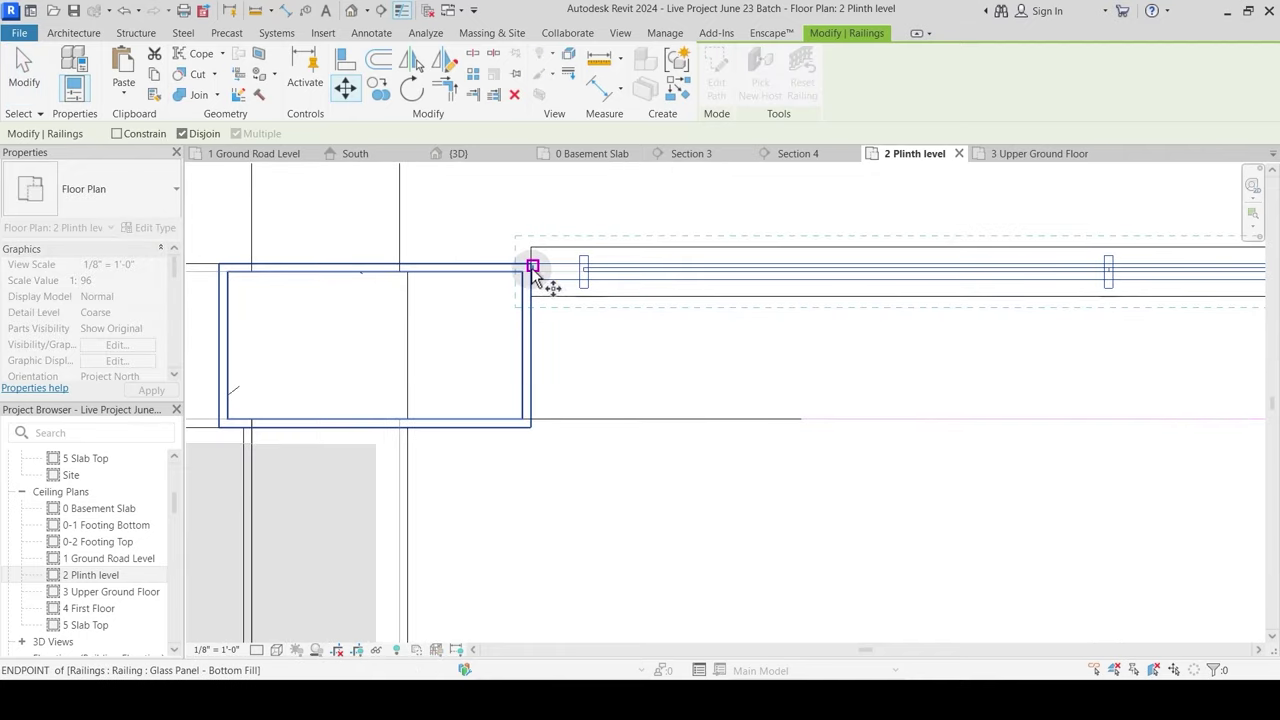
left_click(532, 266)
left_click(531, 342)
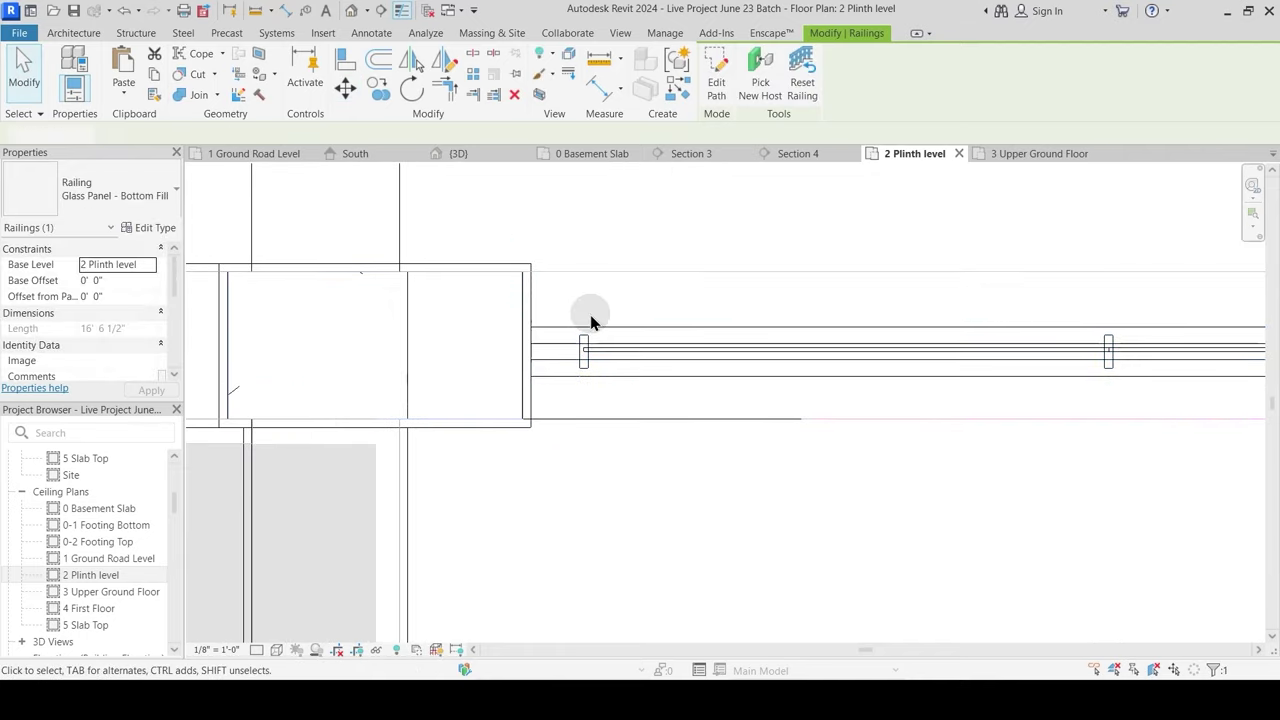
key("Escape")
scroll(590, 320, "down", 4)
middle_click_drag(646, 379, 697, 343)
Step: Switch the plan to shaded display and start a similar railing sketch (CS) from the glass-panel railing
left_click(679, 247)
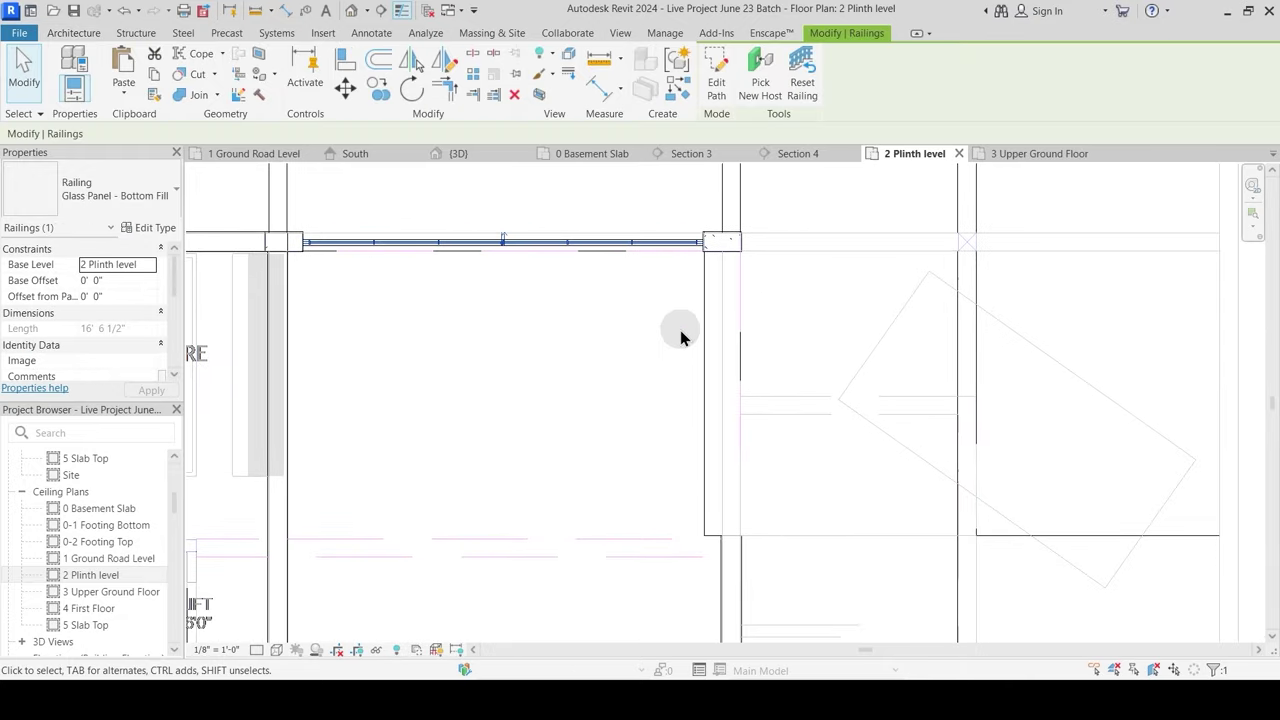
key("s")
key("d")
key("Escape")
left_click(671, 245)
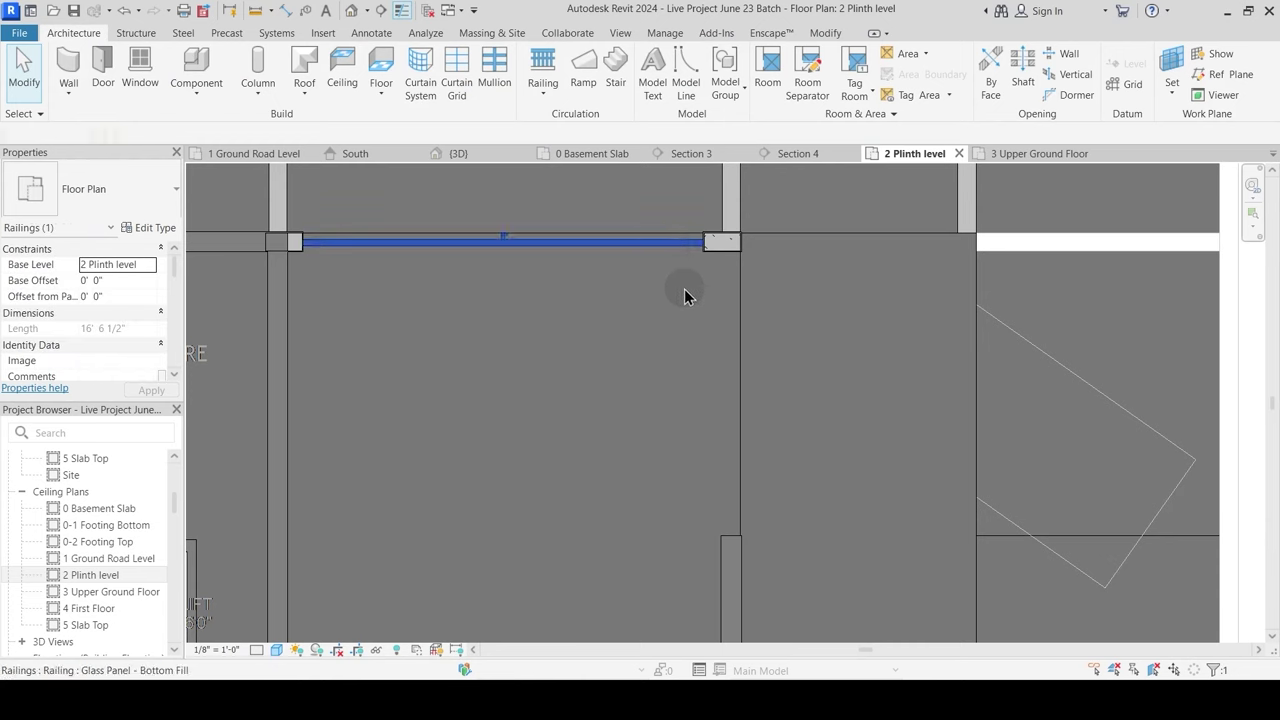
key("c")
key("s")
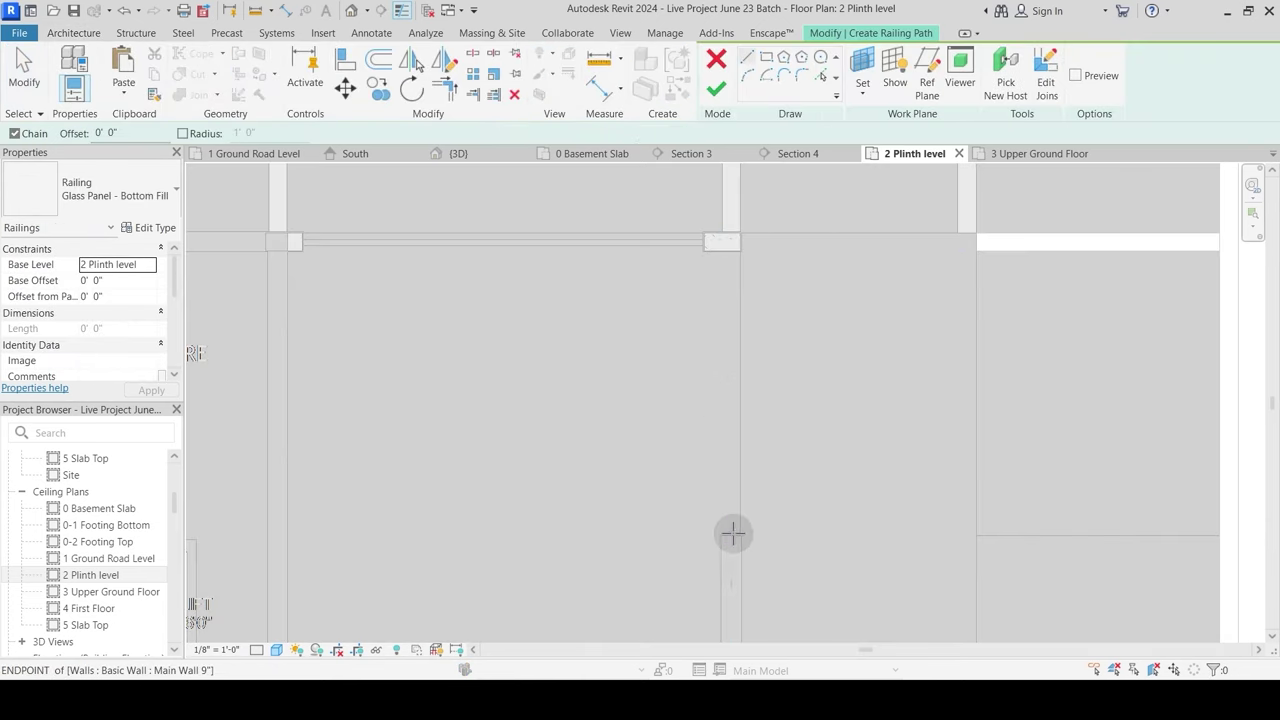
Step: Sketch a vertical railing line, snap its top end to the column, and finish it
left_click(729, 258)
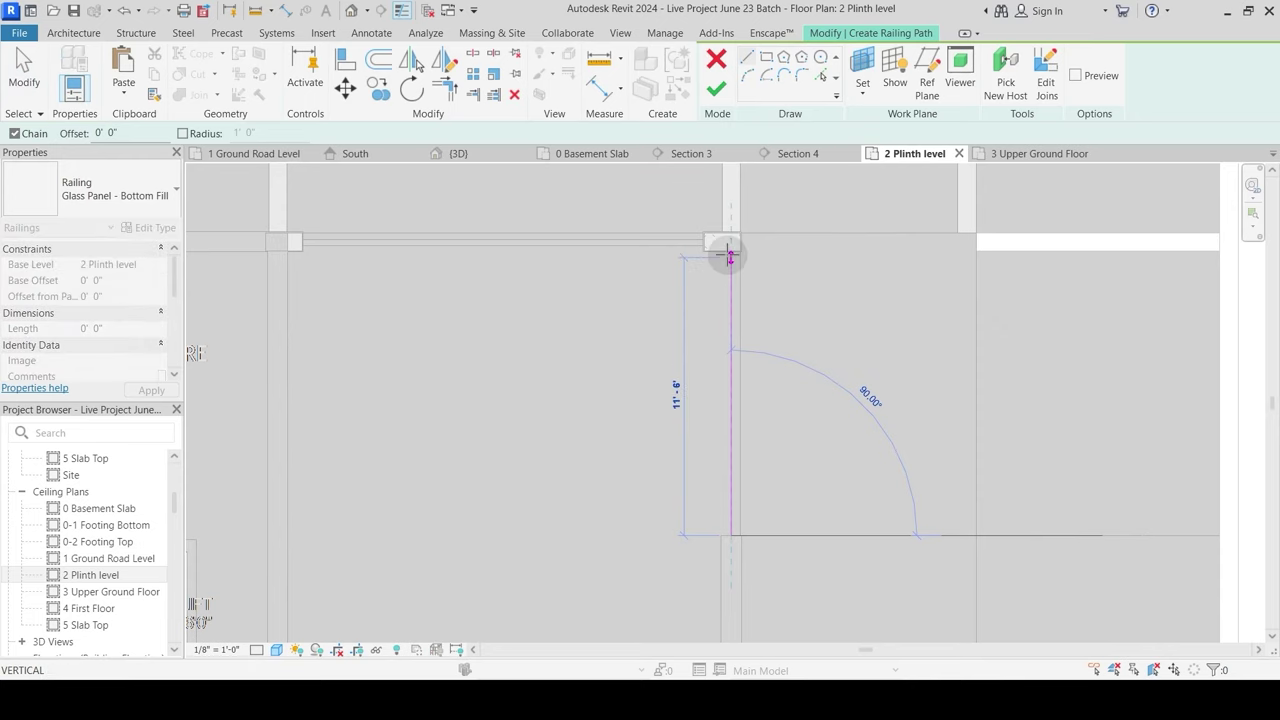
left_click(730, 258)
scroll(709, 285, "up", 2)
left_click(746, 255)
left_click_drag(747, 240, 746, 229)
left_click(692, 293)
scroll(692, 294, "down", 3)
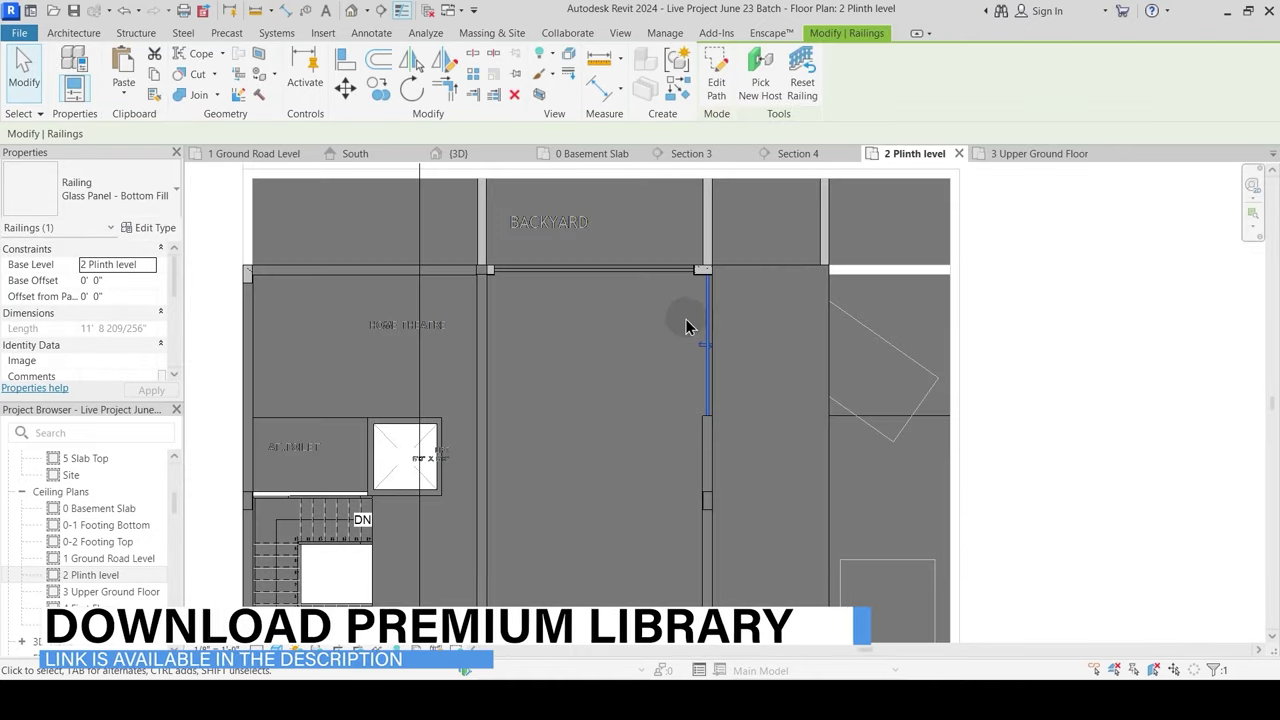
left_click(691, 319)
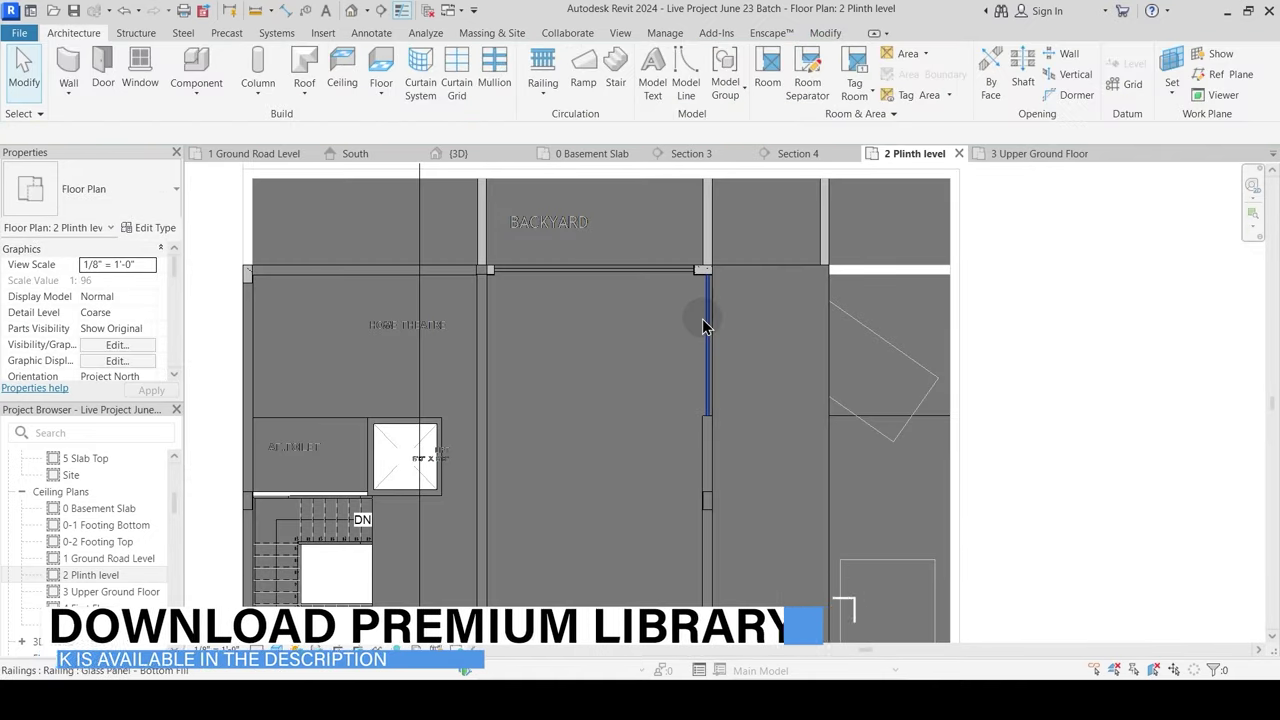
Step: Start another similar railing sketch at the wall end below Parking
left_click(706, 319)
middle_click_drag(638, 453, 690, 253)
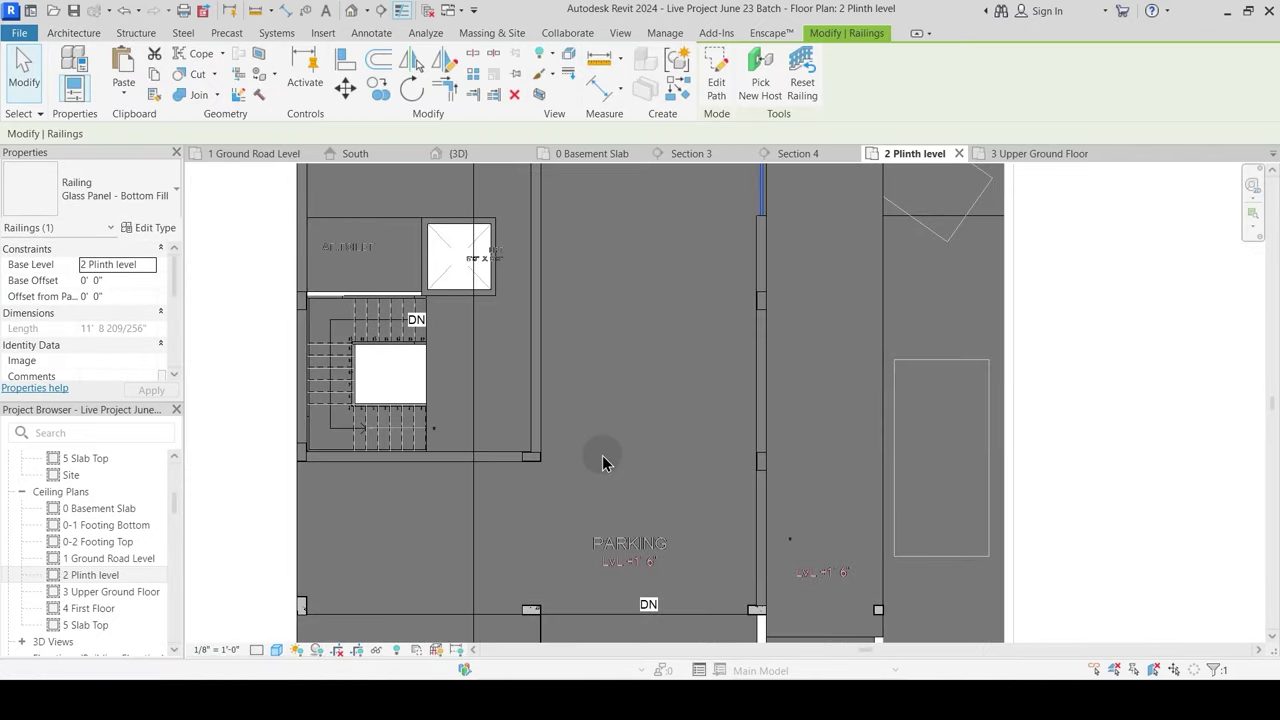
key("c")
key("s")
middle_click_drag(658, 522, 823, 379)
scroll(643, 486, "up", 3)
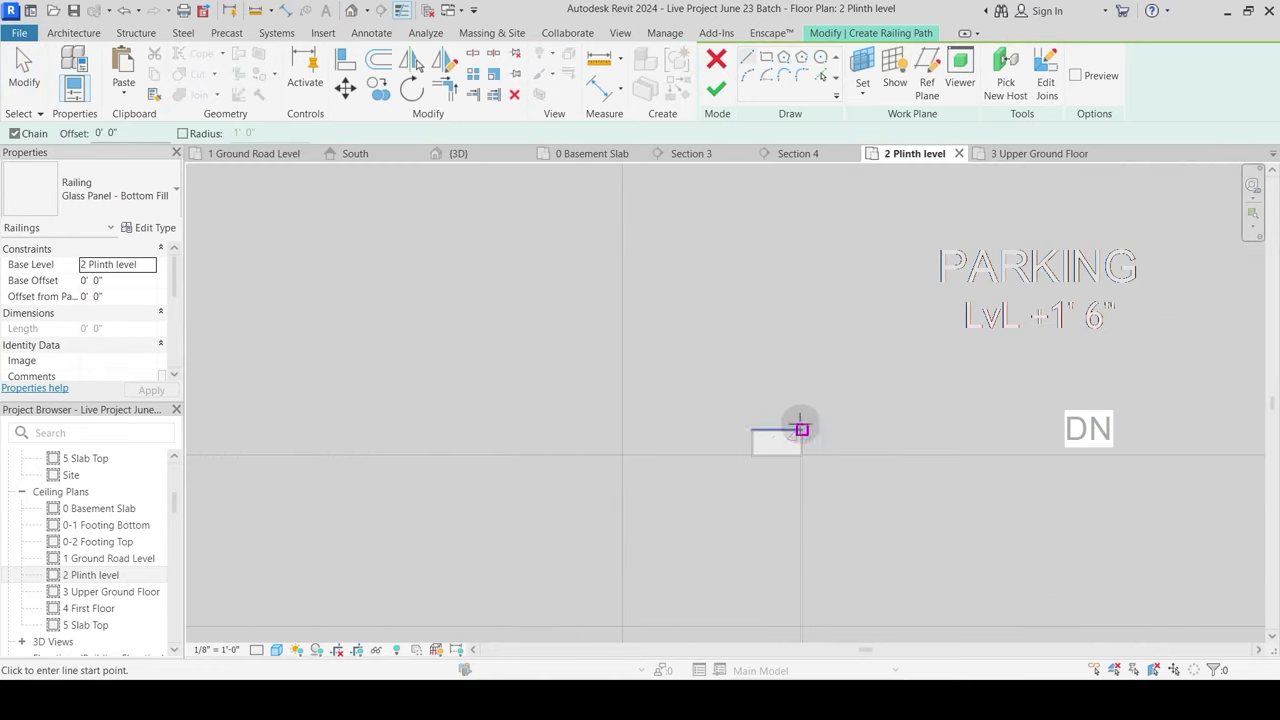
middle_click_drag(769, 383, 735, 549)
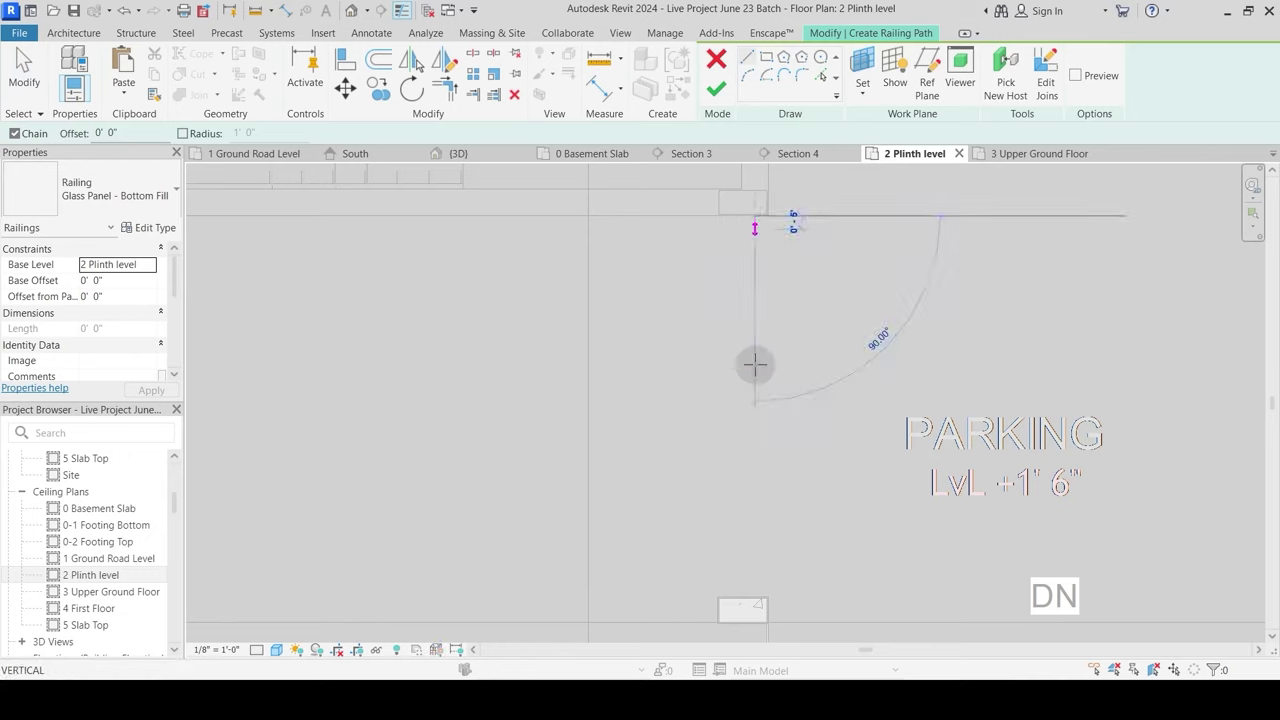
left_click(754, 598)
left_click(754, 598)
key("Escape")
Step: Sketch railing lines between the far column, the left column and the lower column
middle_click_drag(670, 584, 706, 483)
left_click(754, 511)
middle_click_drag(388, 526, 729, 474)
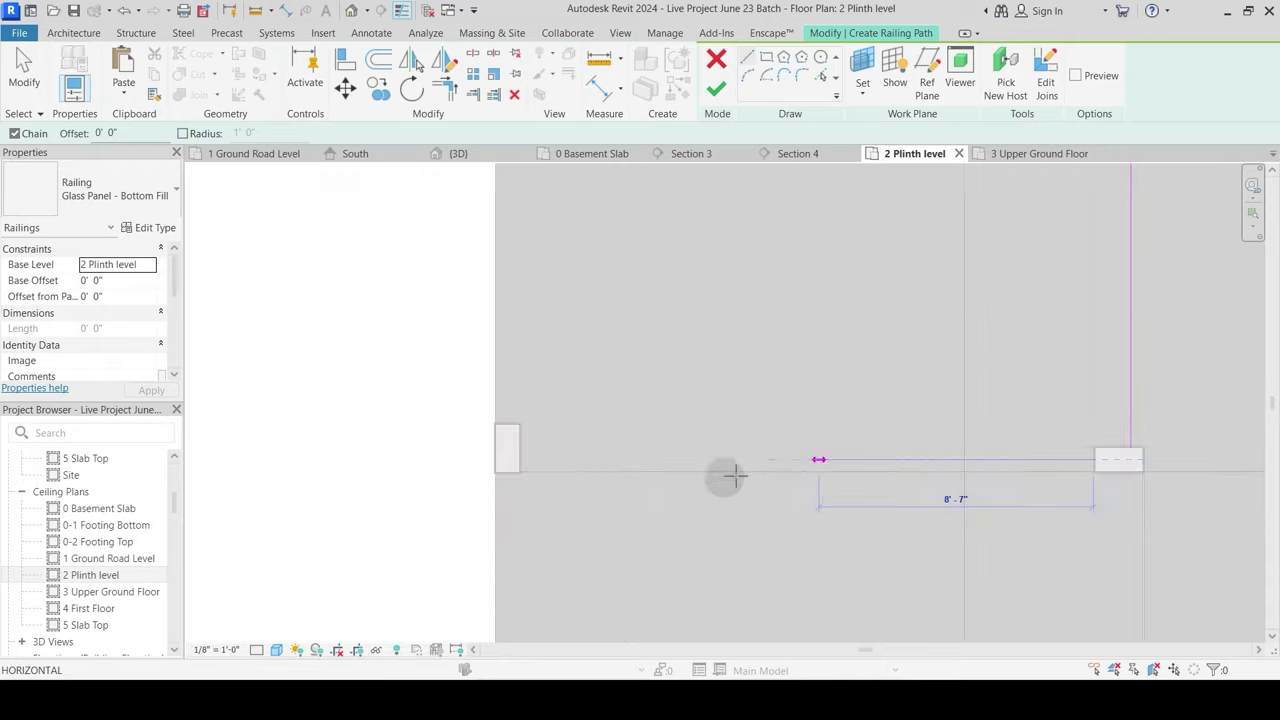
left_click(520, 459)
key("Escape")
middle_click_drag(524, 281, 545, 441)
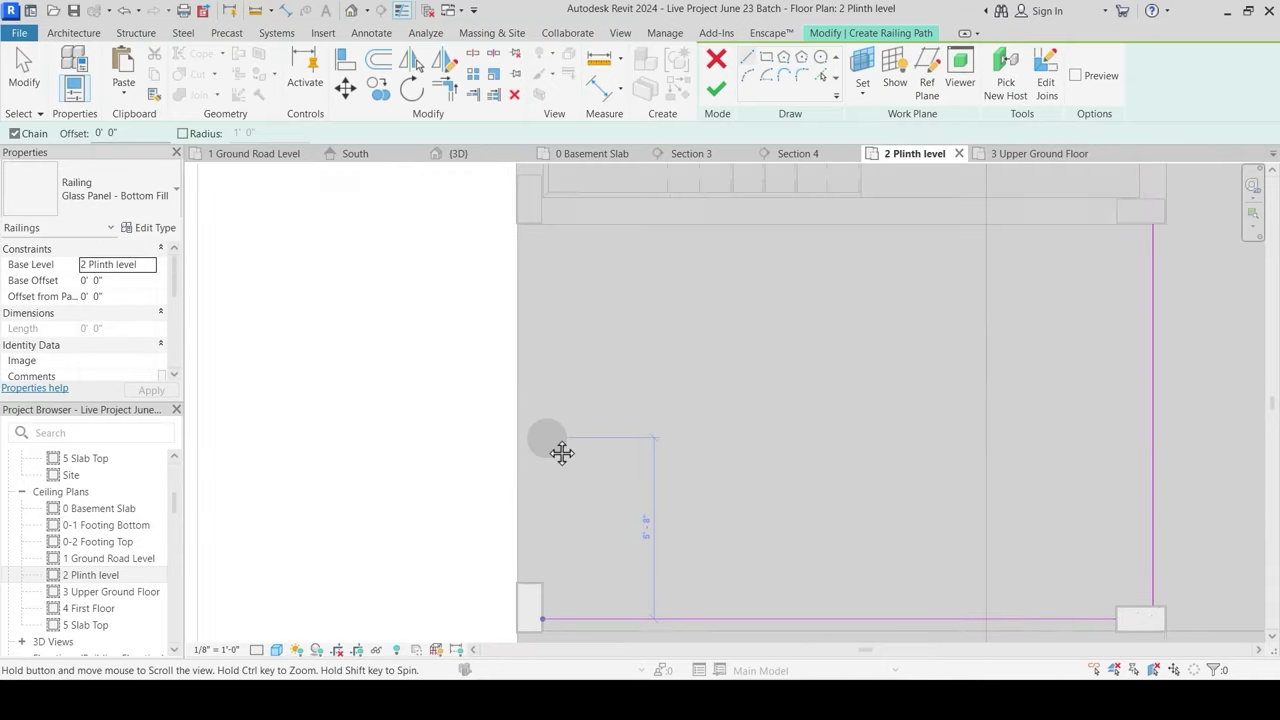
left_click(528, 224)
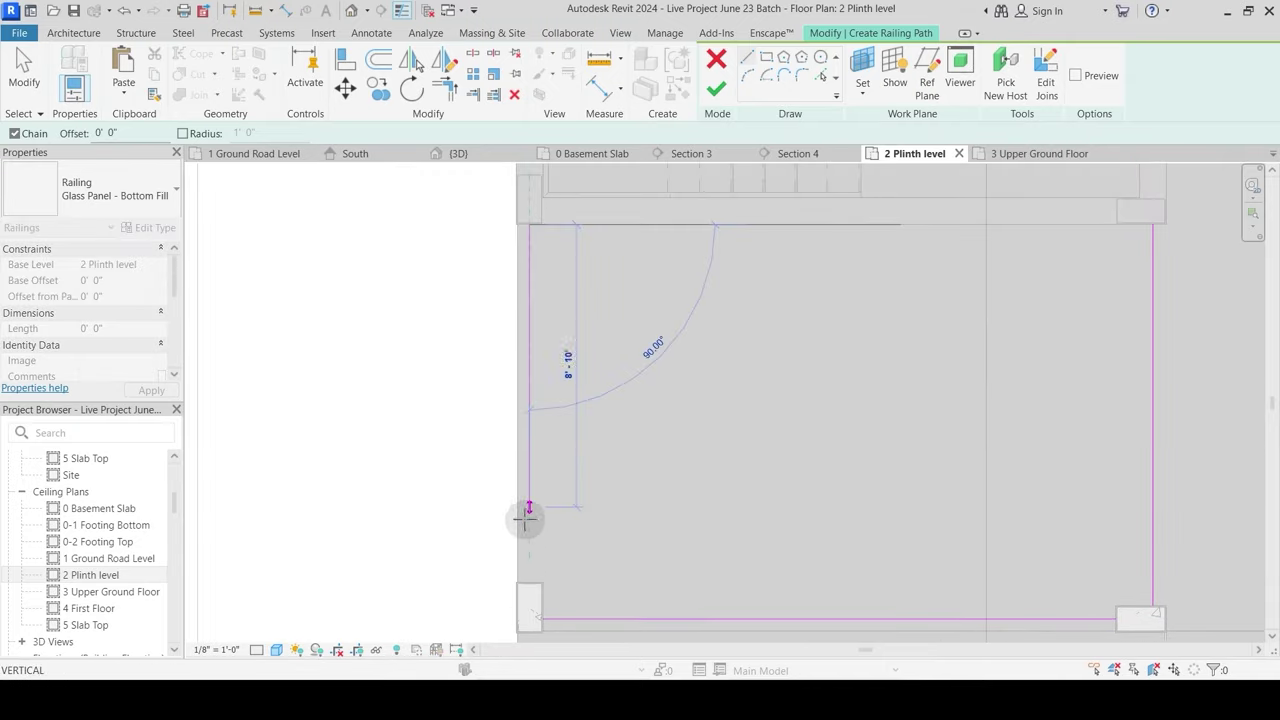
left_click(529, 582)
key("Escape")
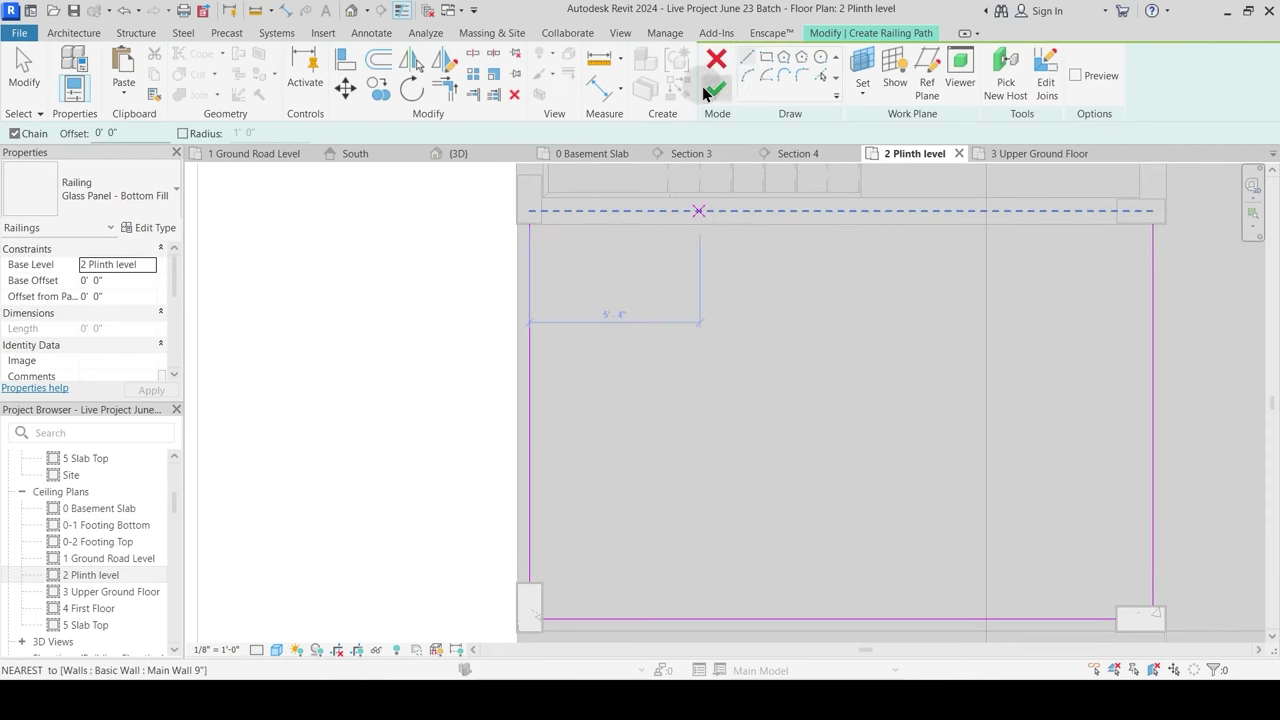
Step: Dismiss the sketch warning, delete the left and bottom lines, and finish as one vertical railing
left_click(715, 90)
left_click(1194, 654)
scroll(602, 392, "down", 2)
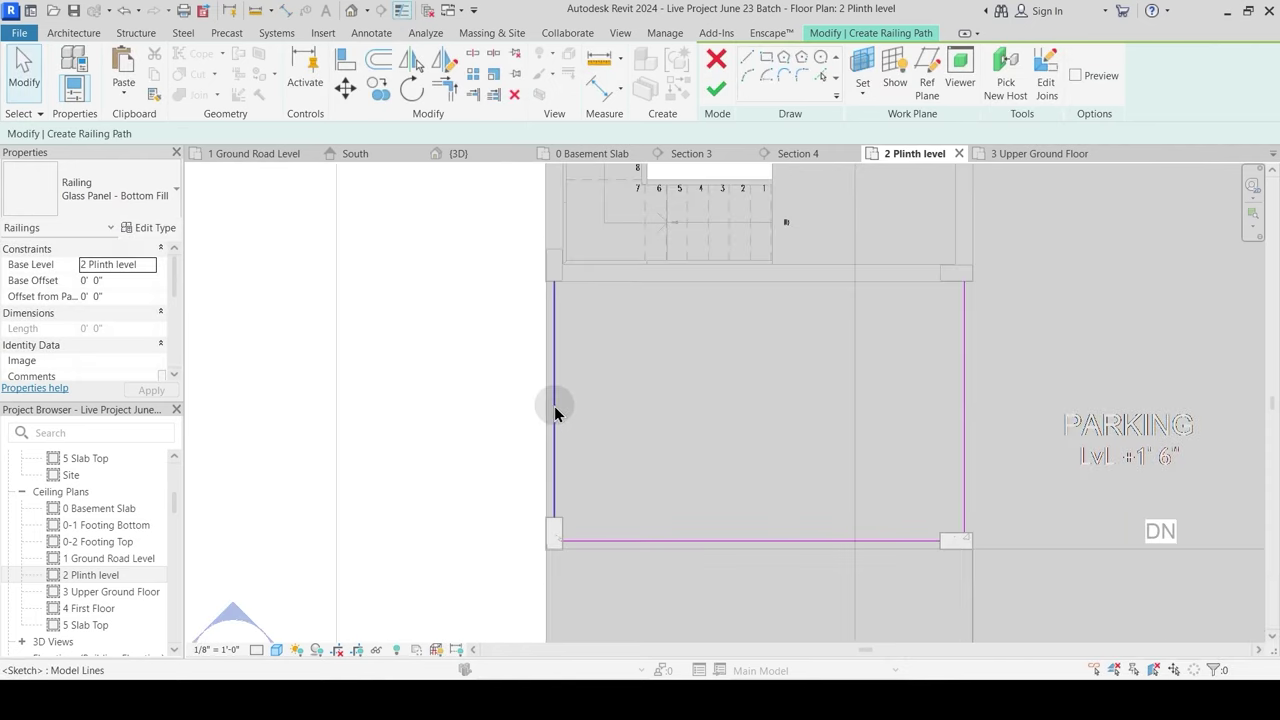
left_click(554, 406)
key("Delete")
left_click(713, 542)
key("Delete")
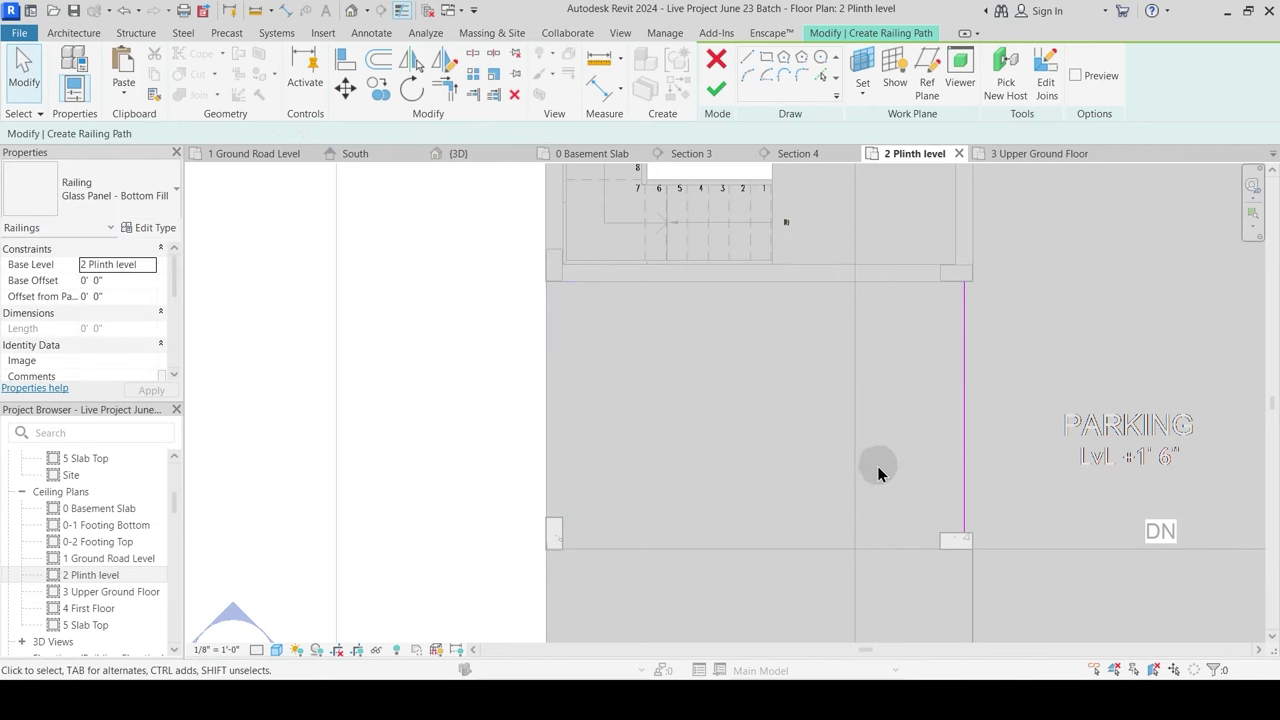
left_click(715, 88)
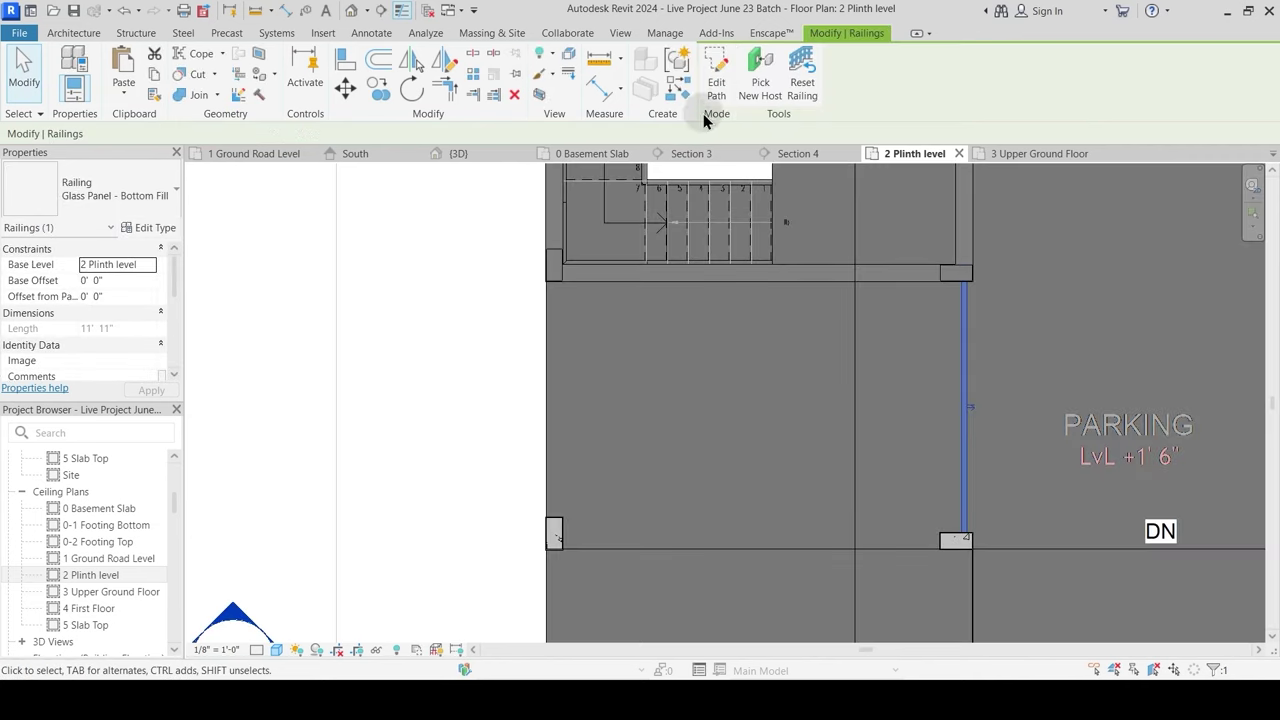
Step: Sketch another railing line to the left wall and finish the path
key("c")
key("s")
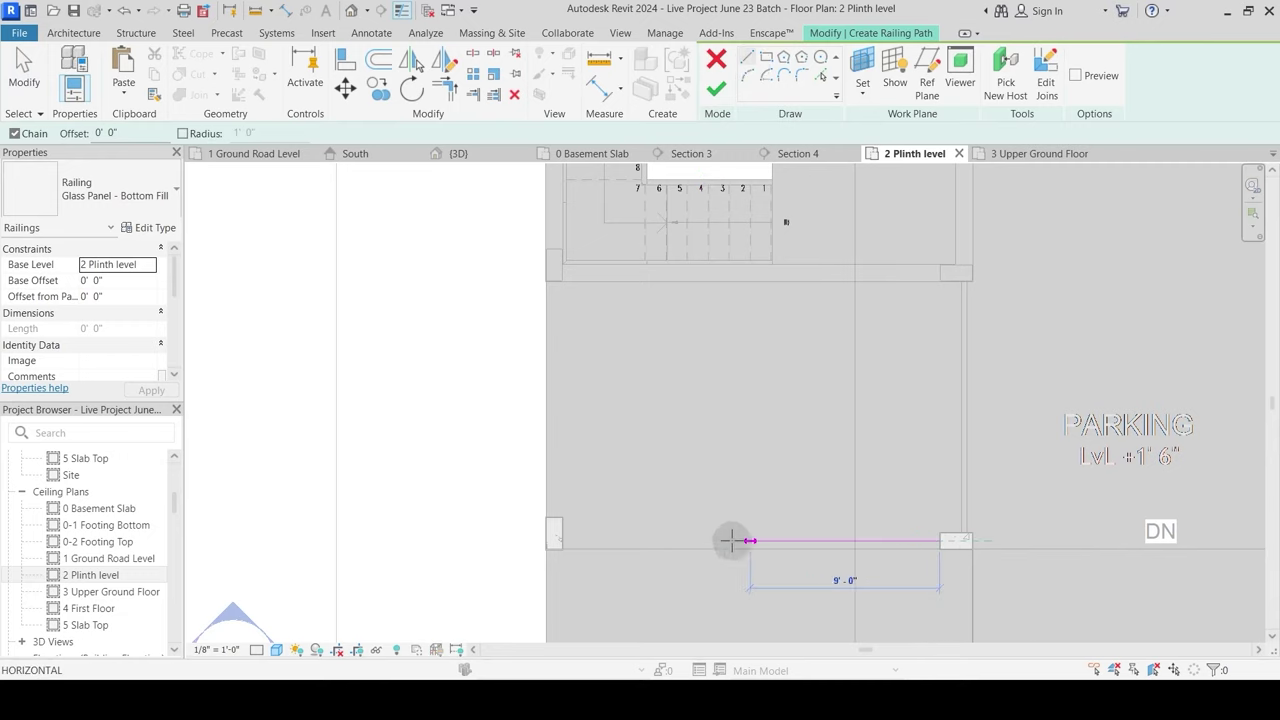
left_click(563, 537)
key("Escape")
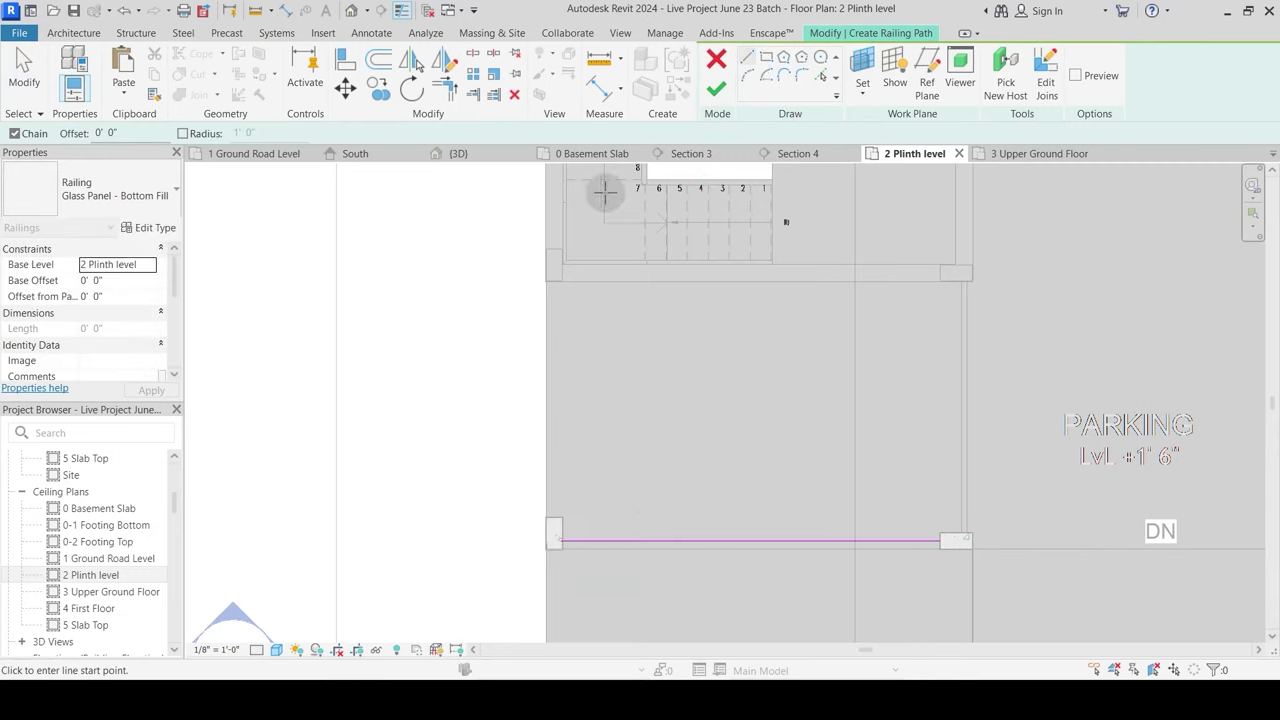
left_click(716, 92)
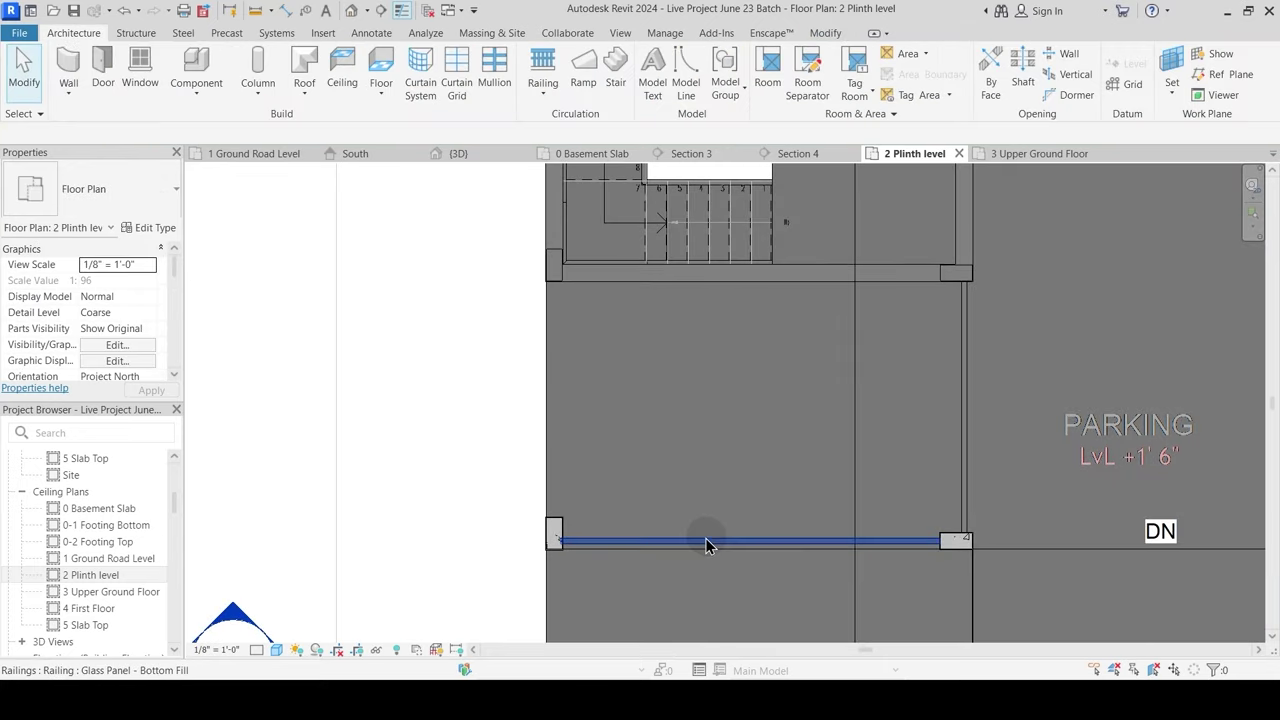
key("ctrl+z")
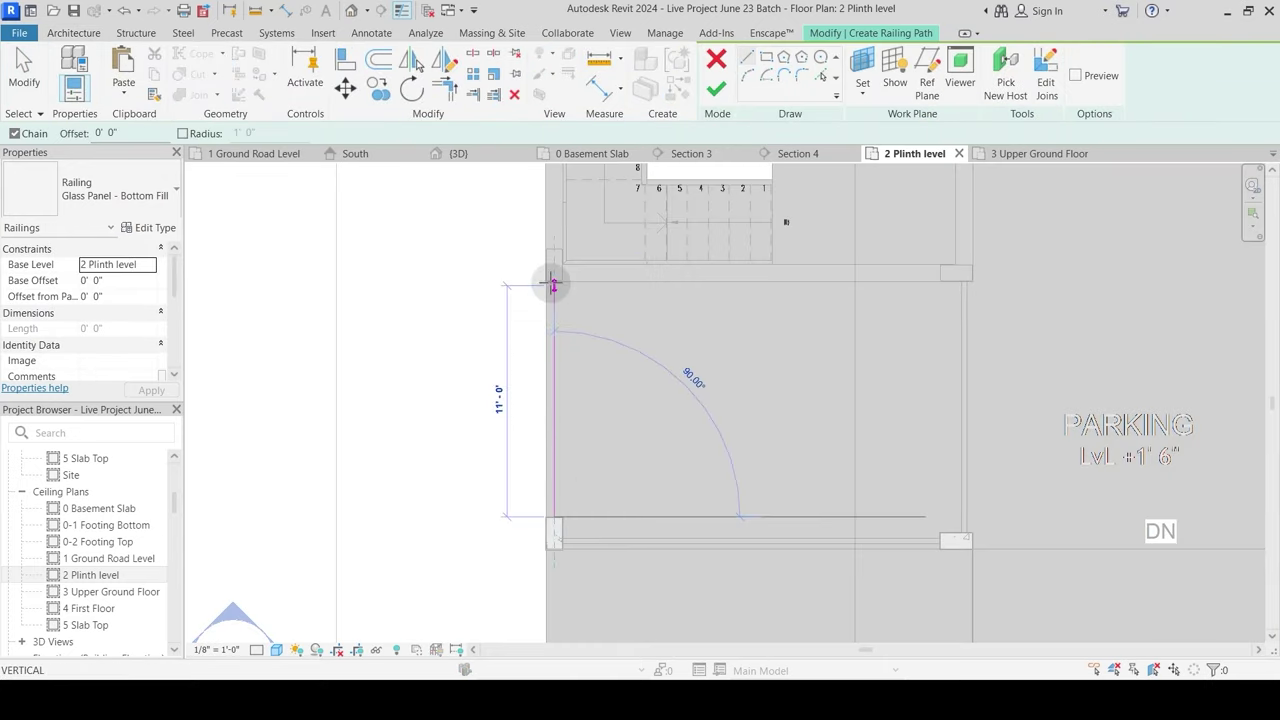
key("Escape")
left_click(716, 90)
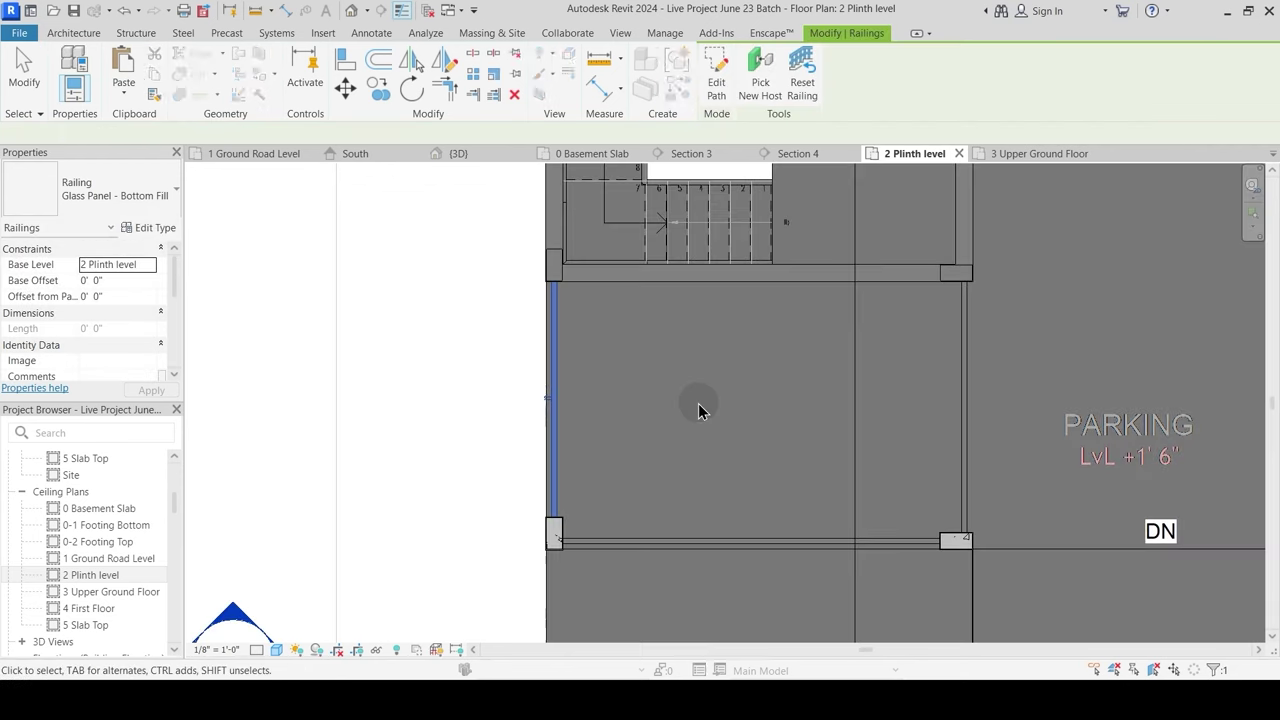
left_click(698, 406)
Step: Switch to the 3D view and orbit toward the building corner with the rerouted railing
left_click(455, 156)
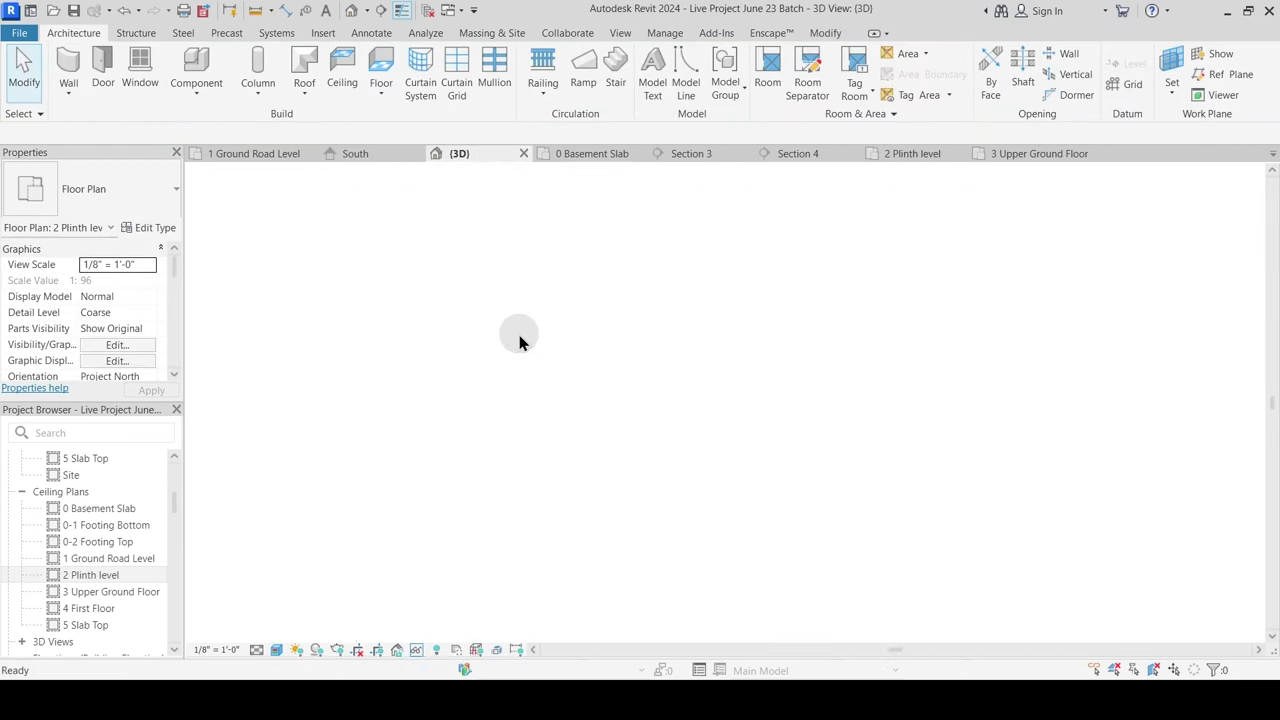
scroll(555, 471, "up", 5)
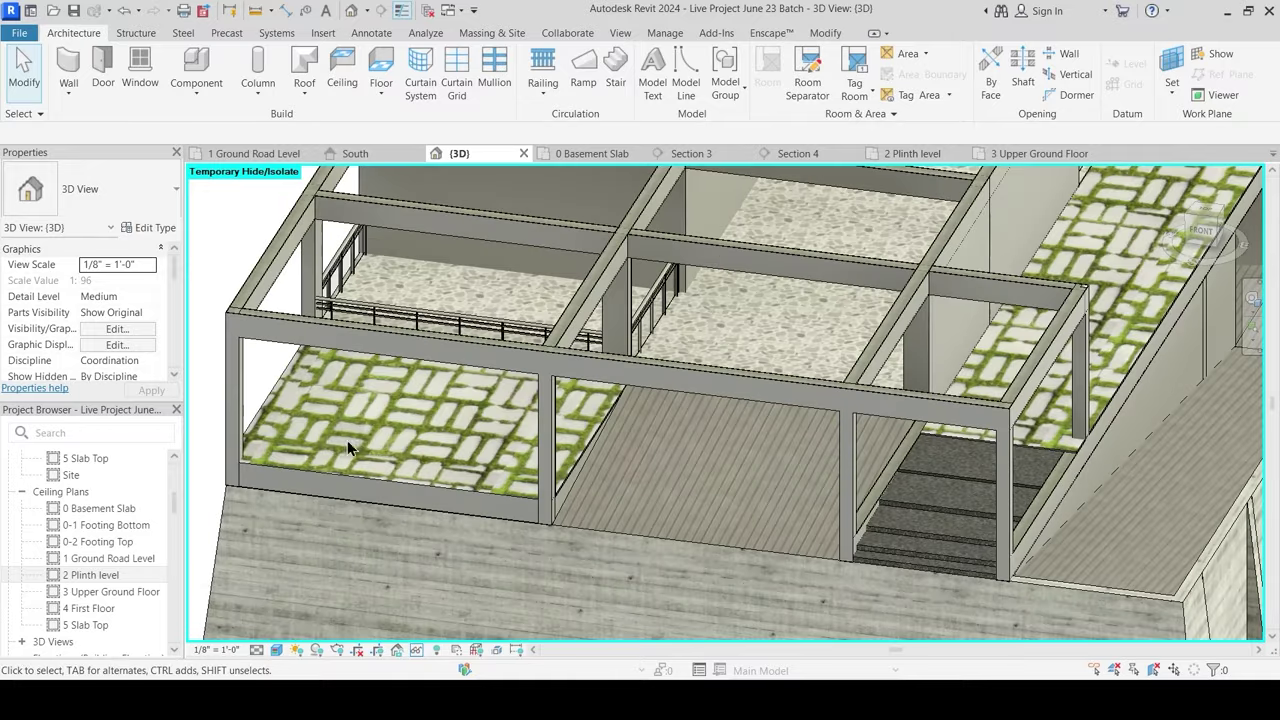
middle_click_drag(521, 400, 517, 432)
scroll(475, 369, "up", 2)
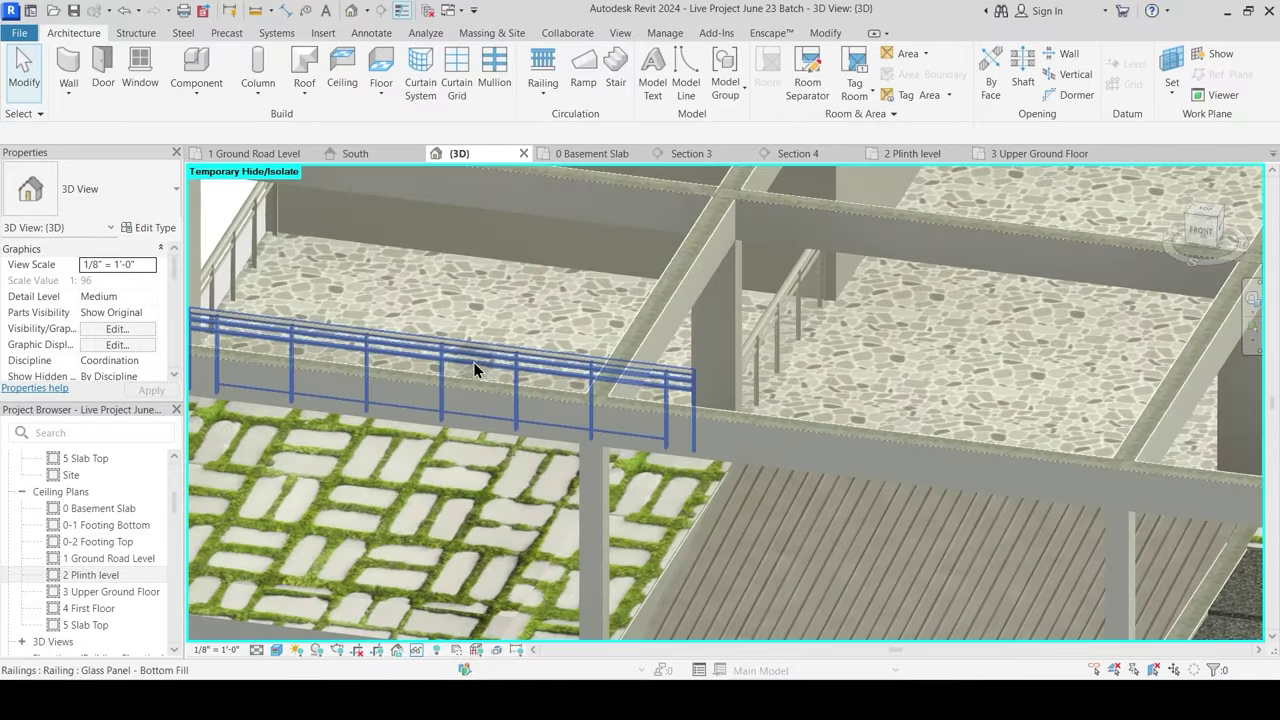
scroll(506, 363, "down", 2)
middle_click_drag(455, 400, 590, 376, "shift")
middle_click_drag(828, 387, 728, 417)
Step: Select the glass railing and inspect it from several angles, then clear the selection
left_click(797, 310)
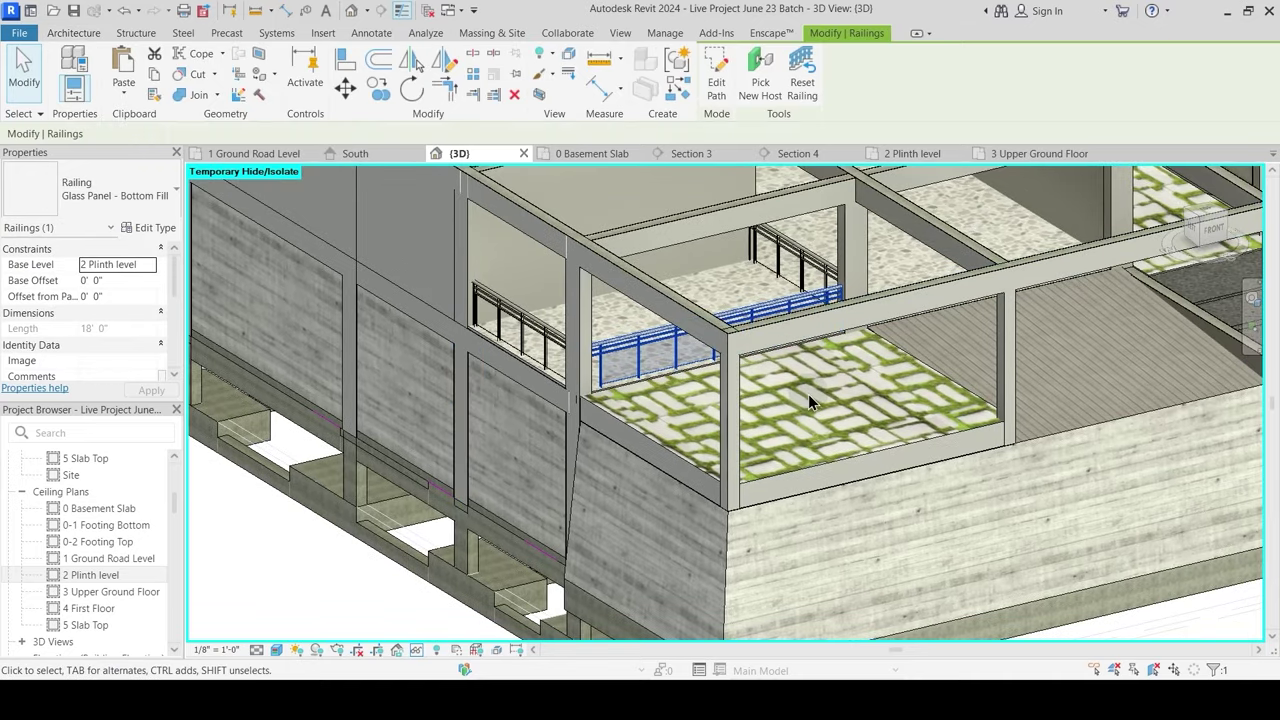
middle_click_drag(808, 394, 960, 455, "shift")
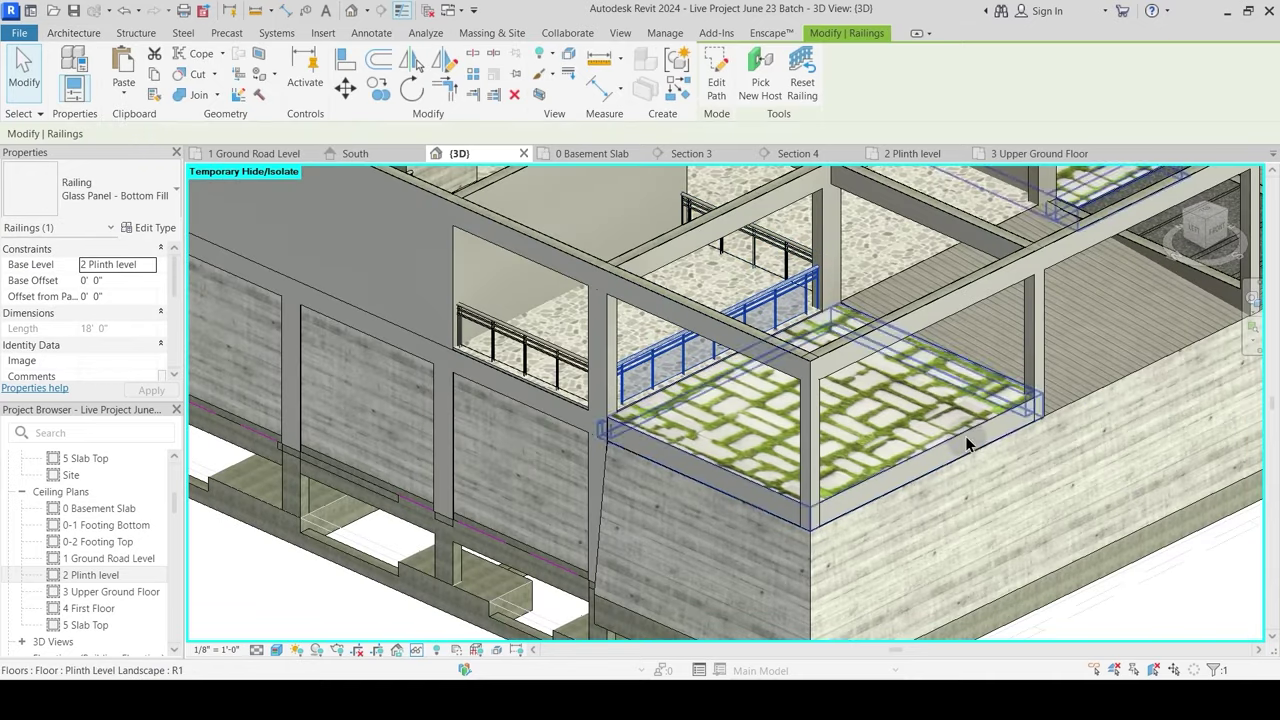
scroll(751, 387, "down", 2)
middle_click_drag(840, 388, 847, 361, "shift")
scroll(847, 361, "up", 4)
scroll(890, 330, "up", 5)
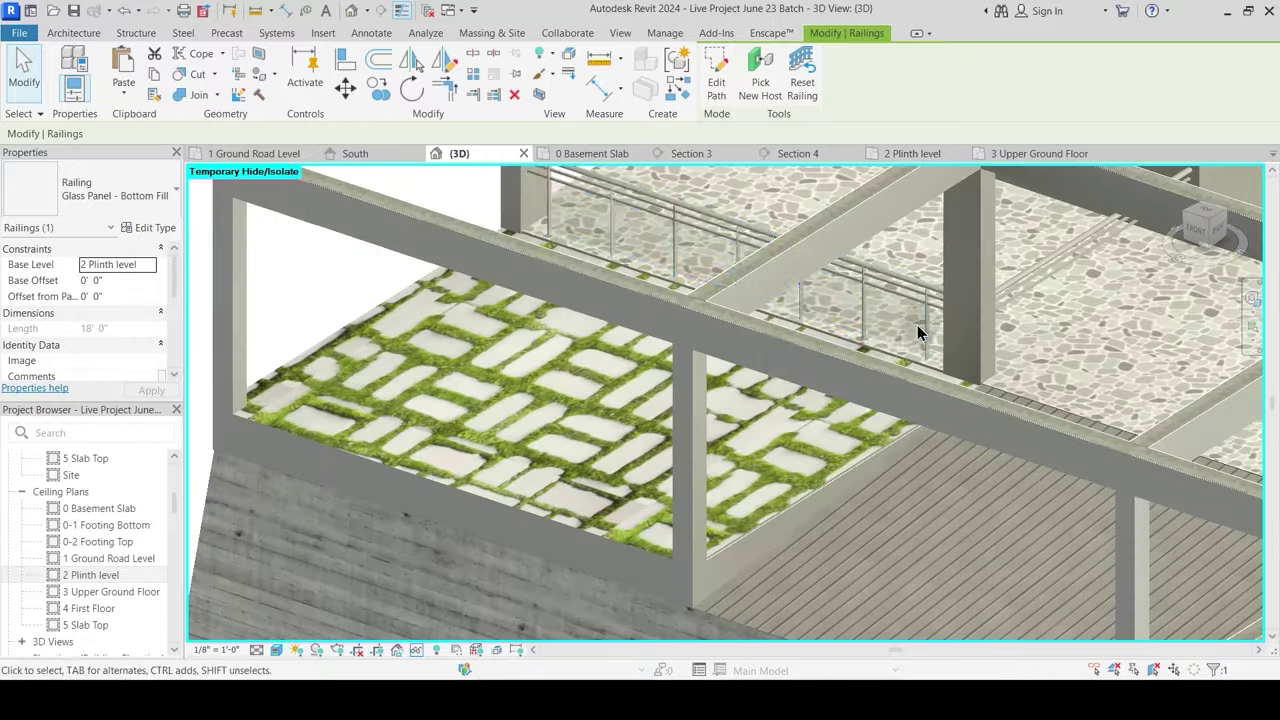
key("Escape")
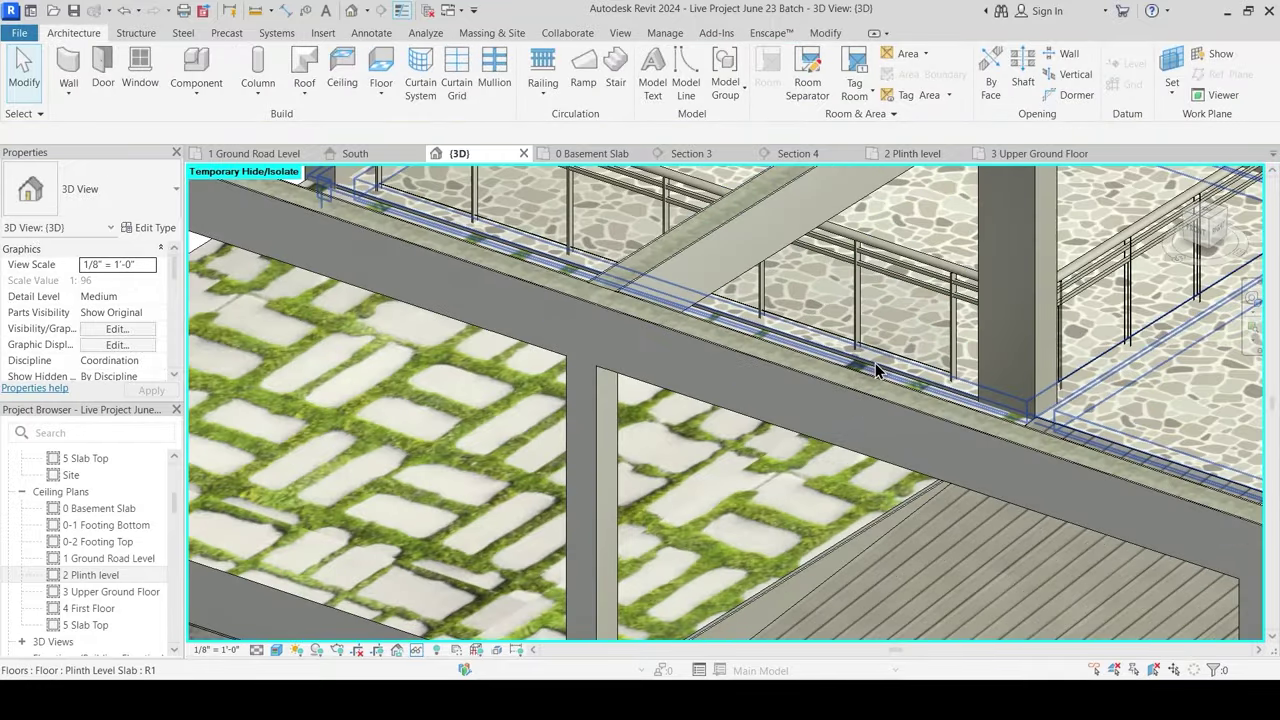
Step: Check the Plinth Level Slab floor, then bring up the Section 3 view
left_click(875, 365)
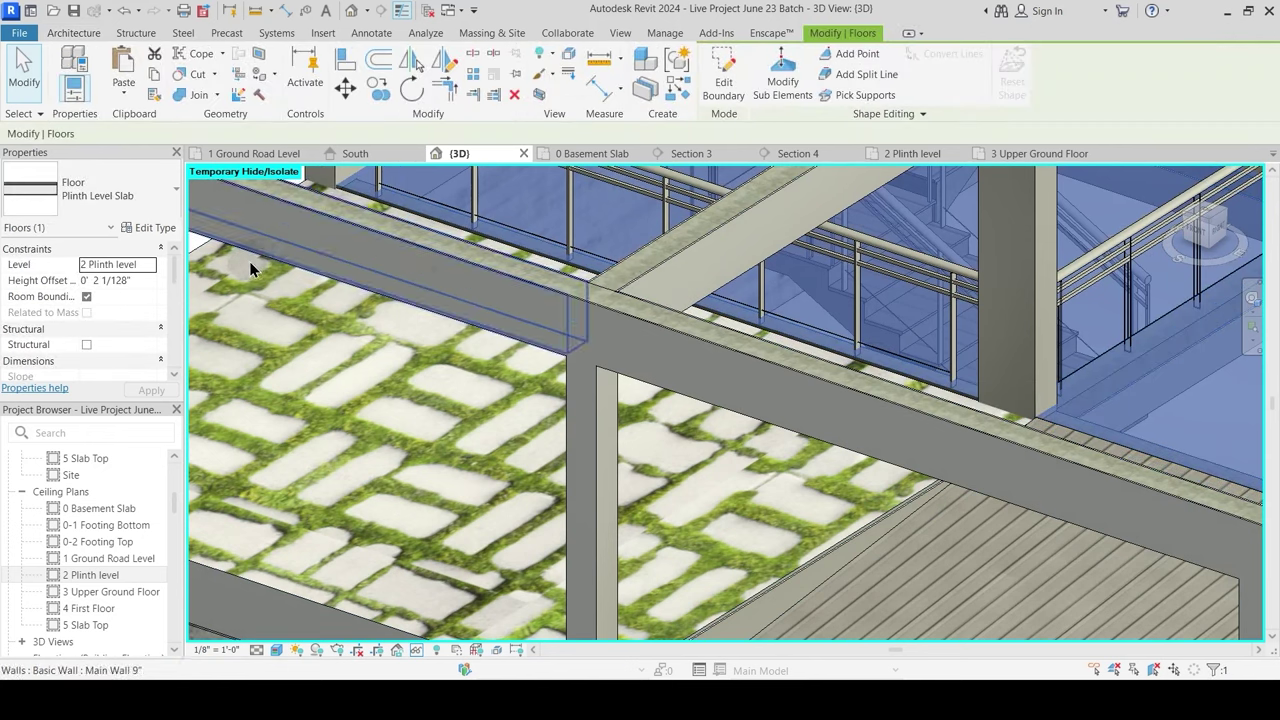
key("Escape")
scroll(735, 368, "down", 5)
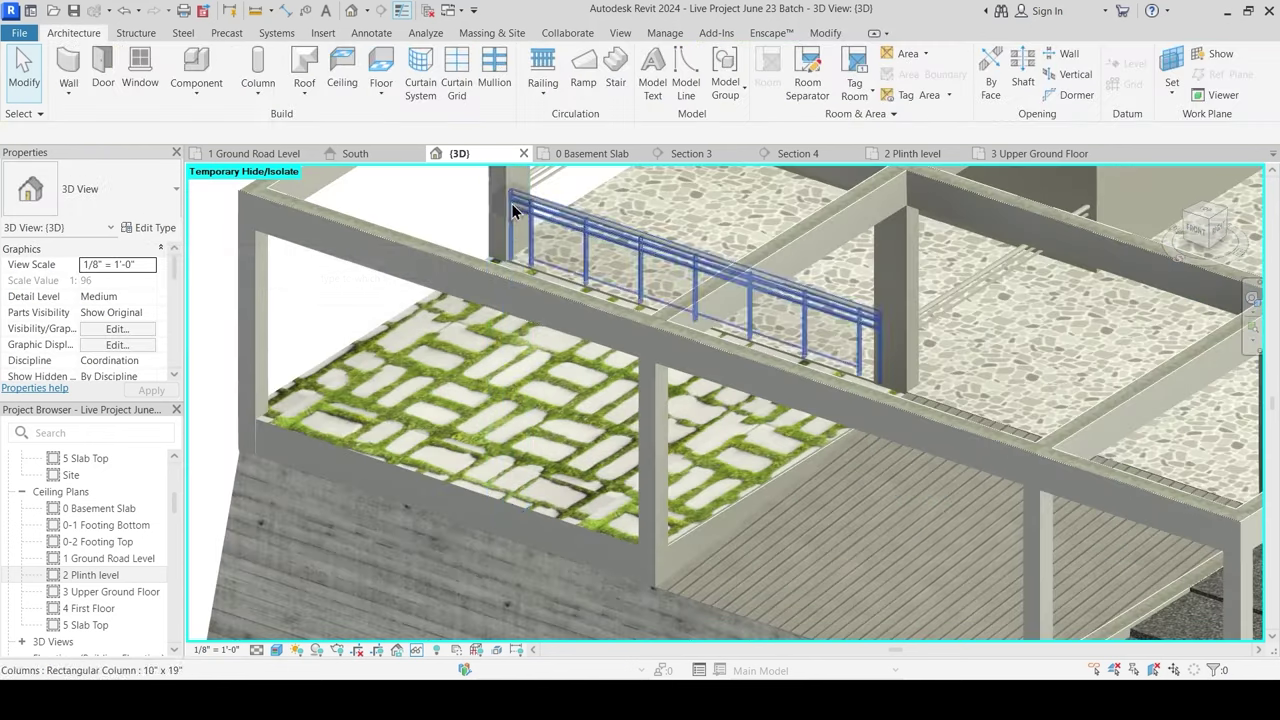
left_click(700, 155)
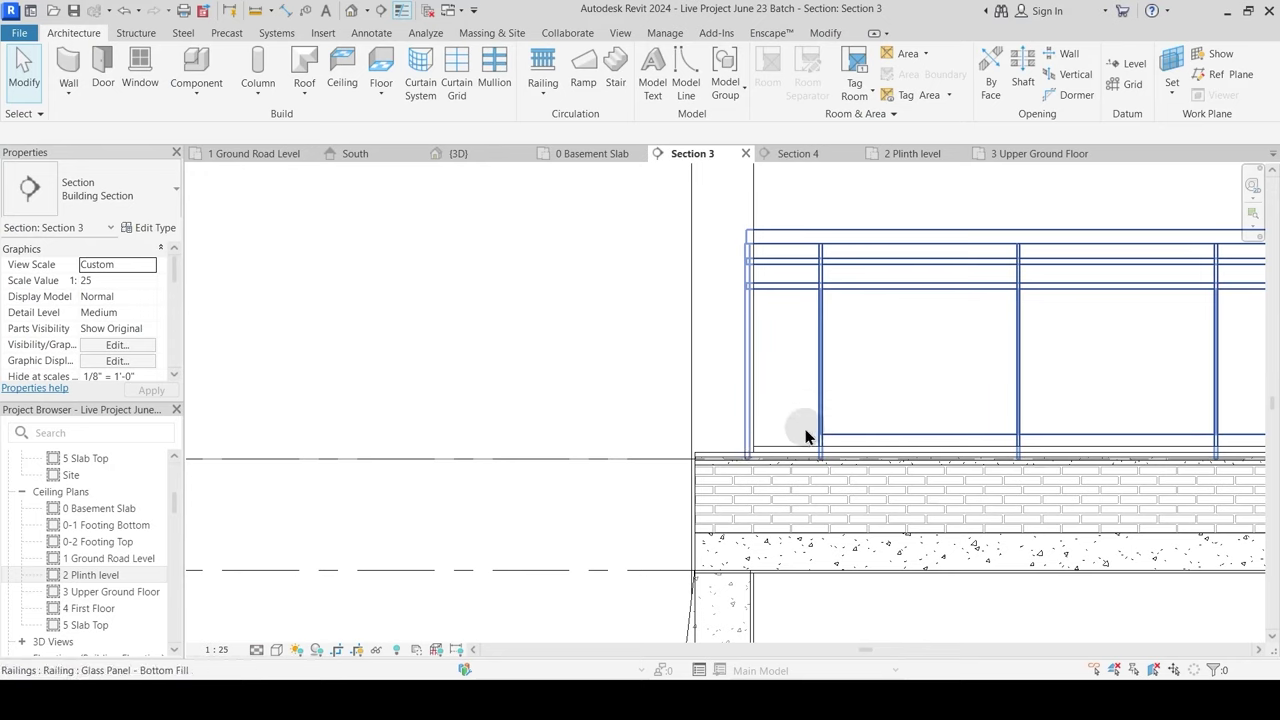
Step: Move from Section 3 to Section 4 and zoom in on the glass railing's base
scroll(643, 406, "down", 4)
middle_click_drag(760, 460, 500, 420)
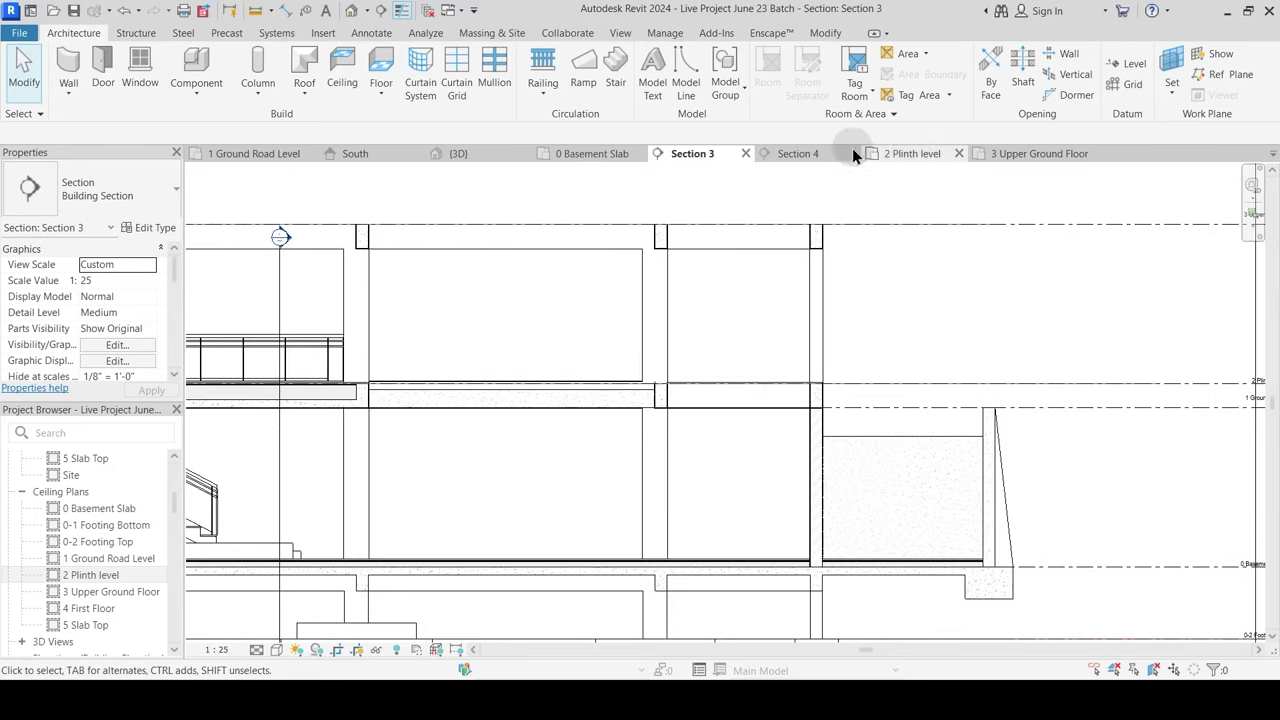
left_click(795, 154)
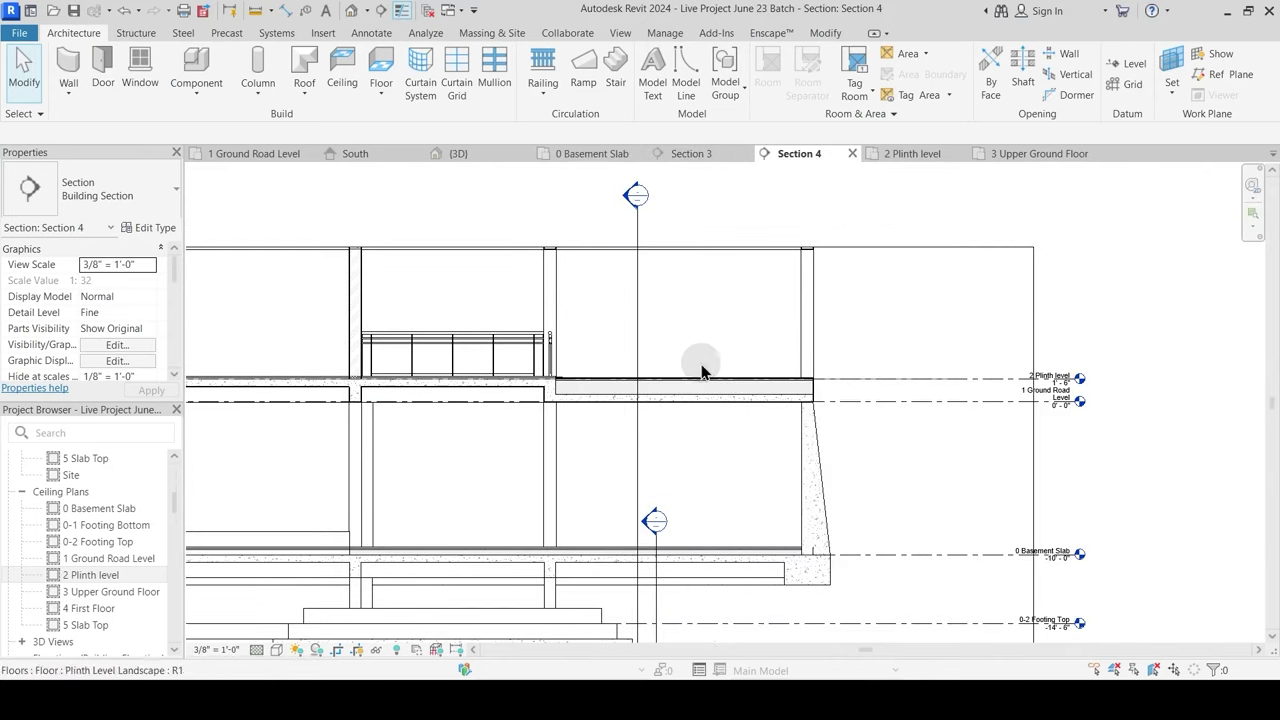
scroll(722, 384, "down", 3)
middle_click_drag(686, 349, 768, 389)
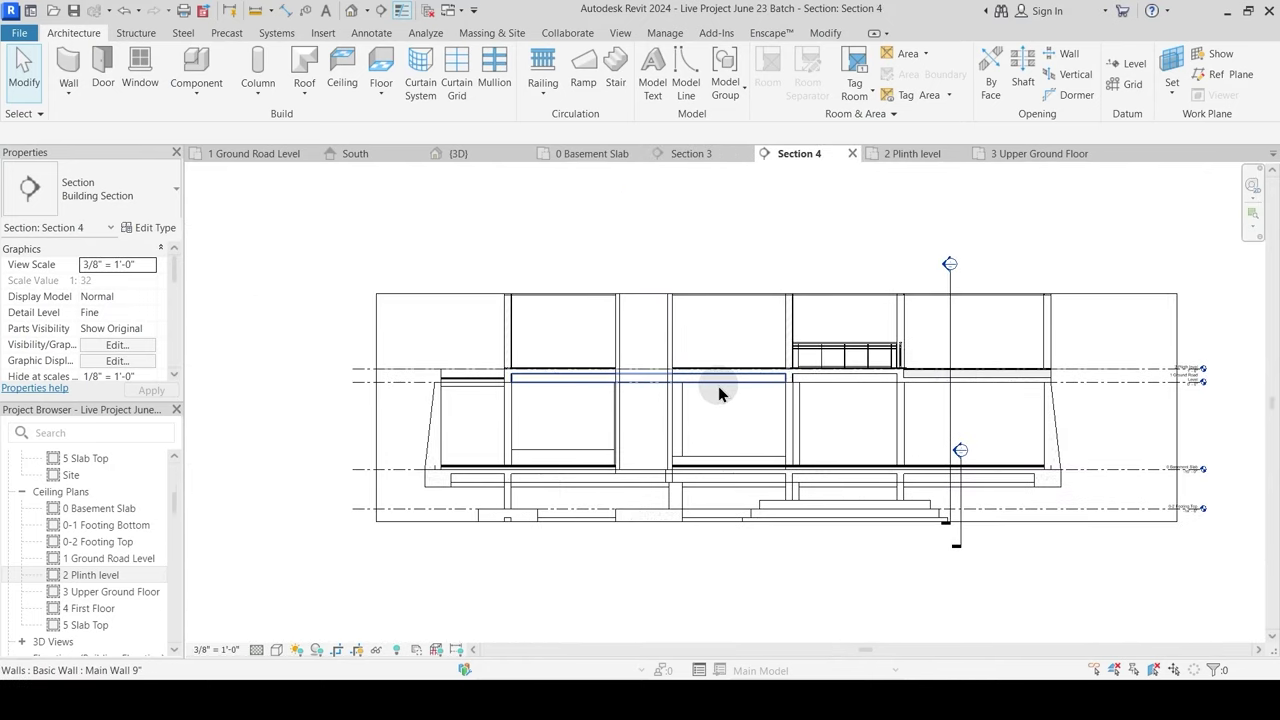
scroll(890, 350, "up", 5)
scroll(951, 430, "up", 3)
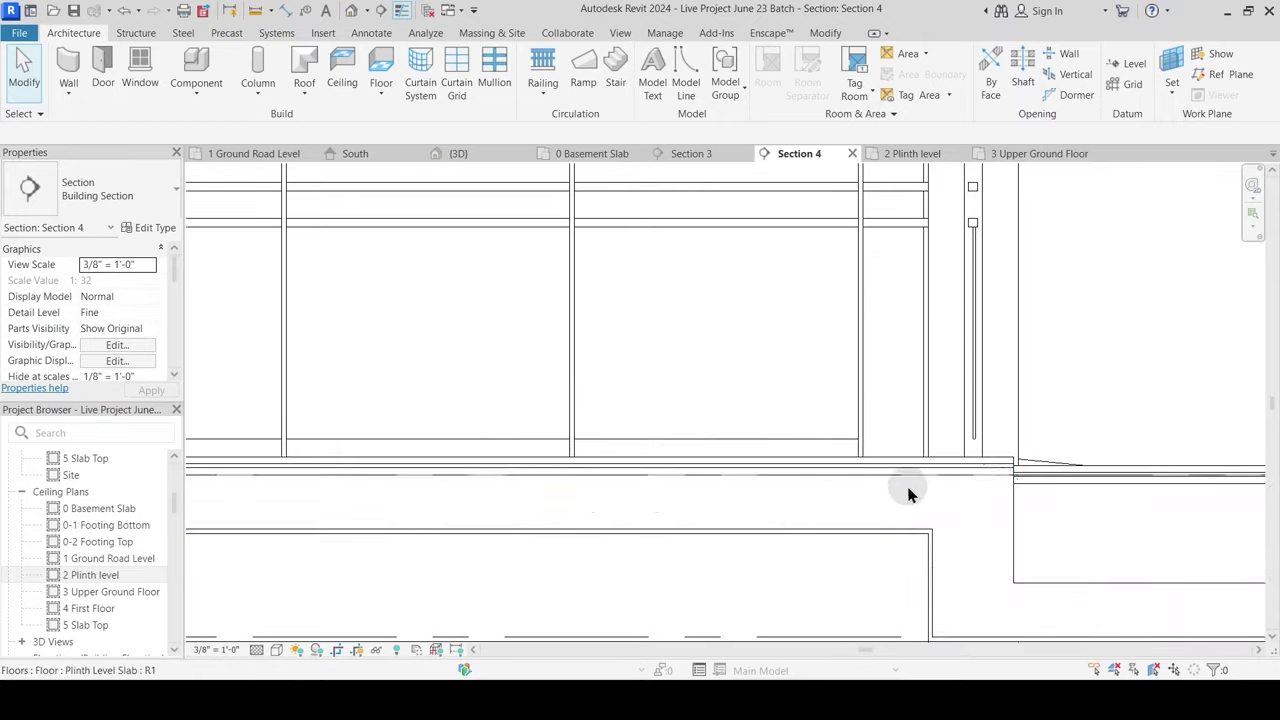
left_click(972, 410)
key("Escape")
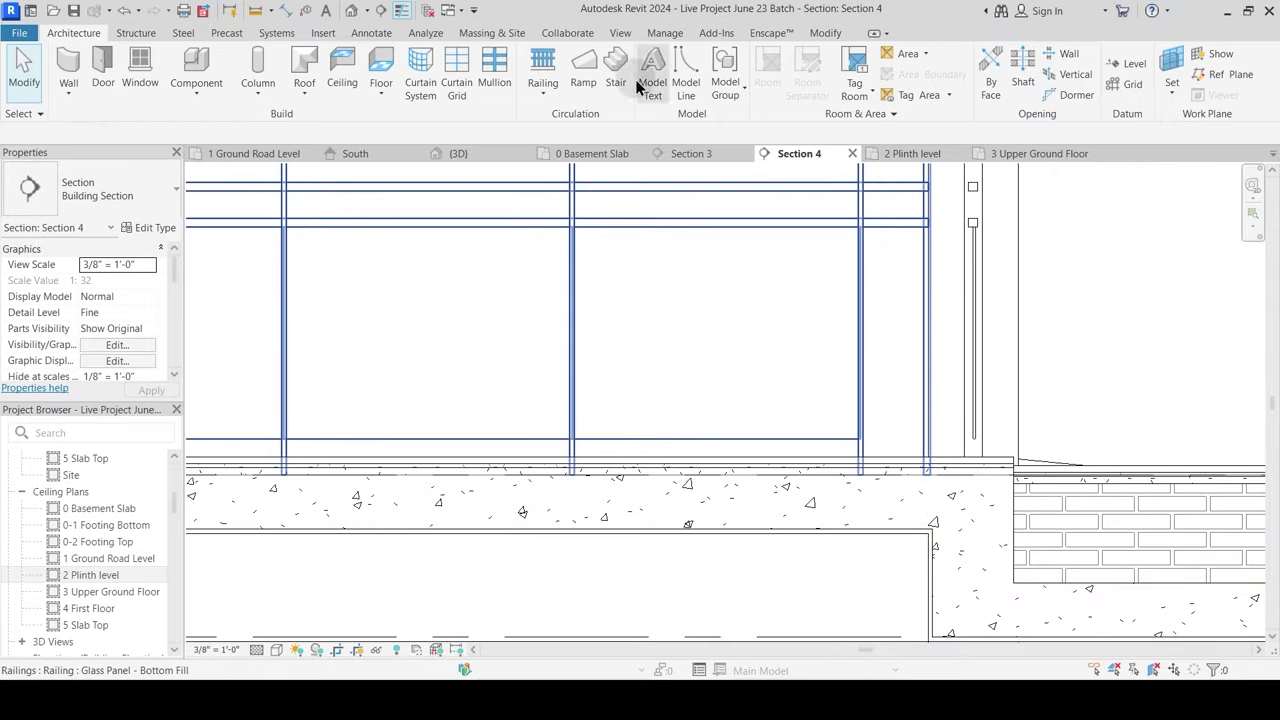
Step: Measure from the railing base endpoint and check the glass railing's position
left_click(824, 35)
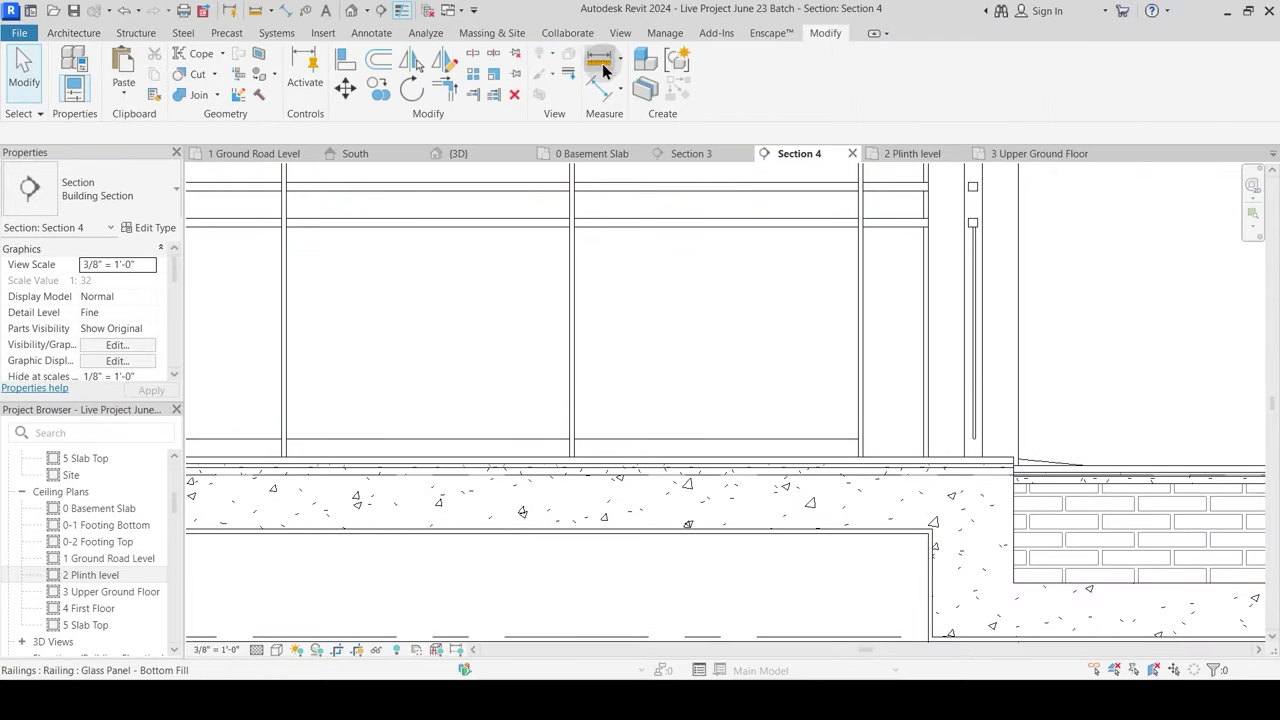
scroll(982, 436, "up", 2)
left_click(974, 496)
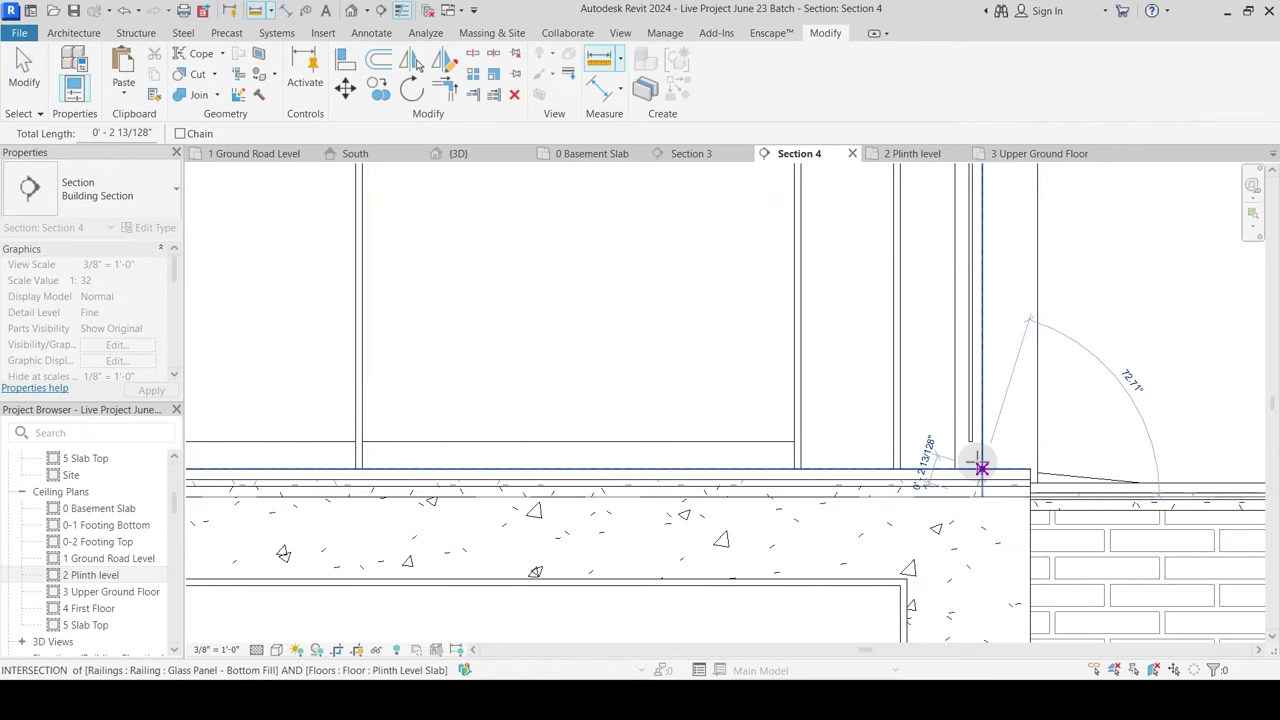
key("Escape")
key("Escape")
middle_click_drag(978, 478, 836, 440)
left_click(836, 386)
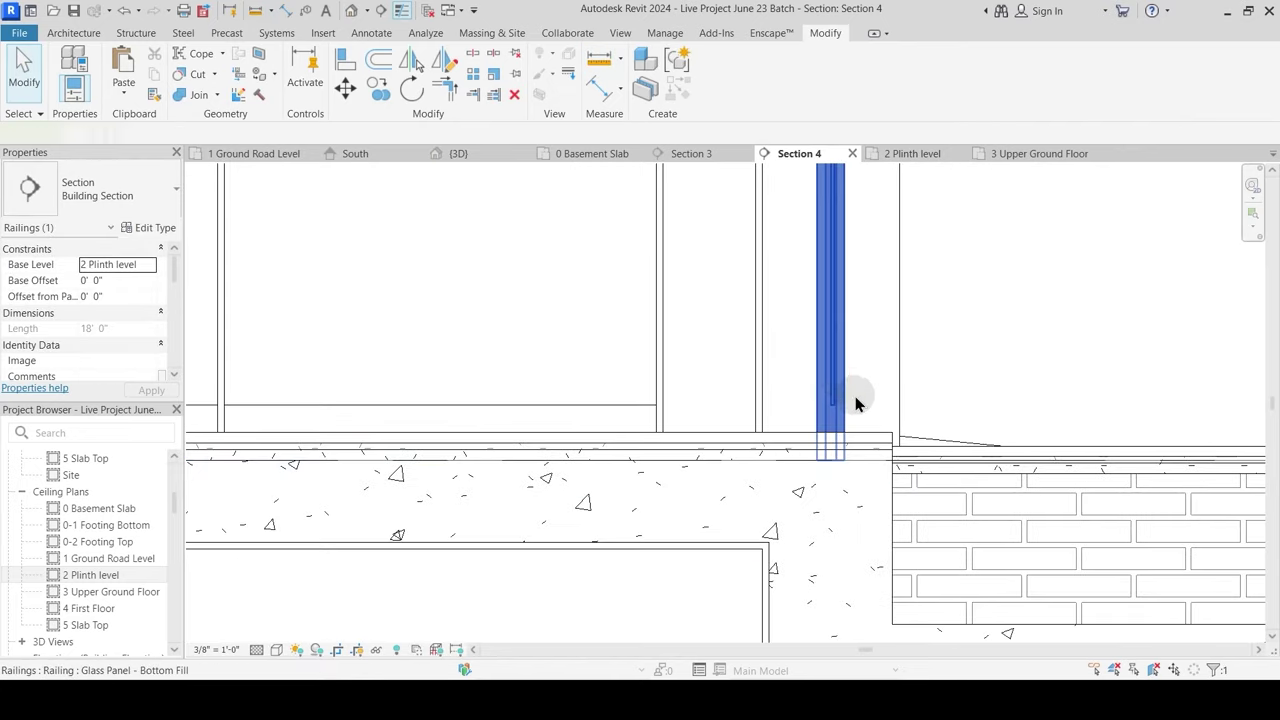
left_click(864, 400)
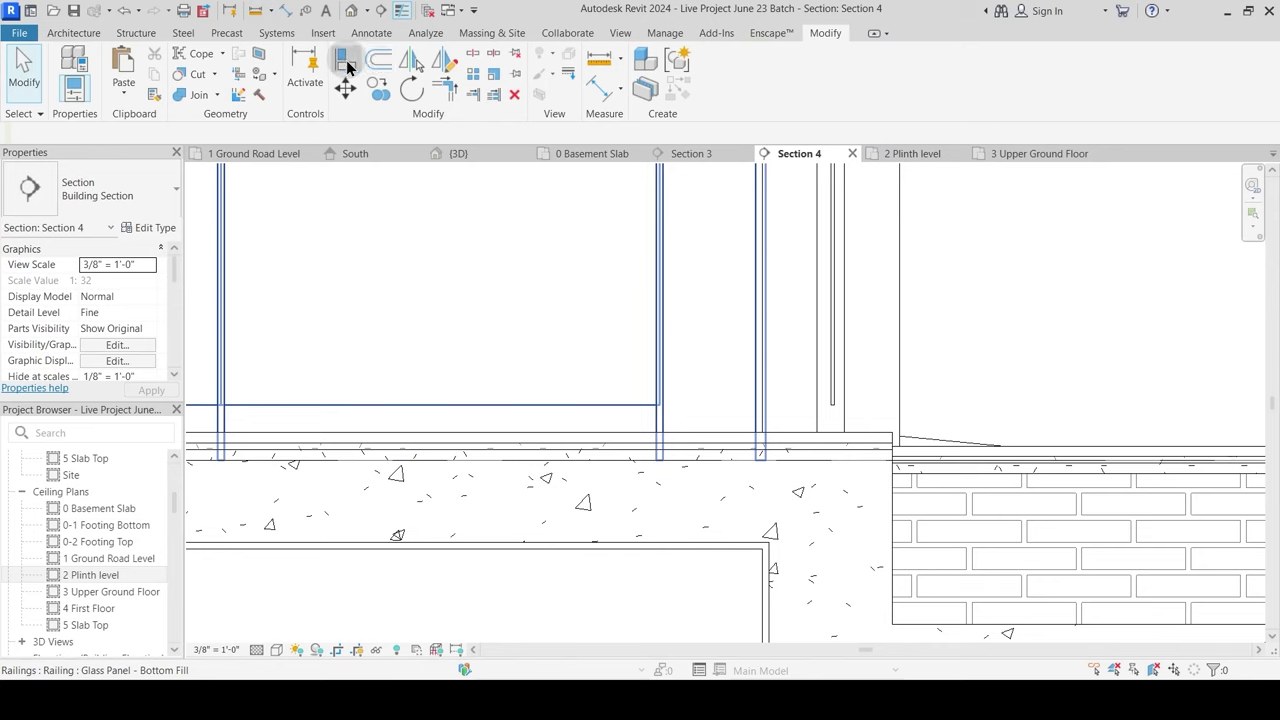
Step: Align the slab edge under the railing to the slab top edge reference
left_click(345, 62)
left_click(868, 434)
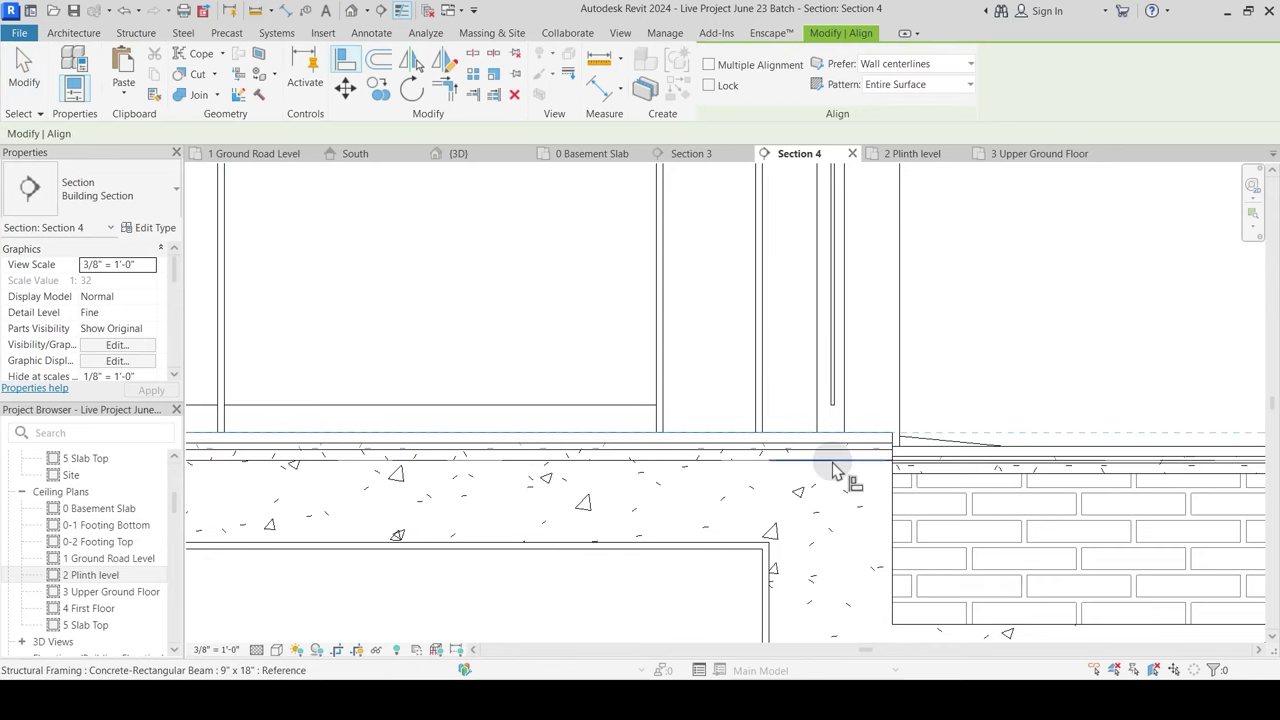
left_click(835, 462)
key("Escape")
left_click(853, 395)
key("Escape")
Step: Set the project length units to Millimeters through Project Units (UN)
key("u")
key("n")
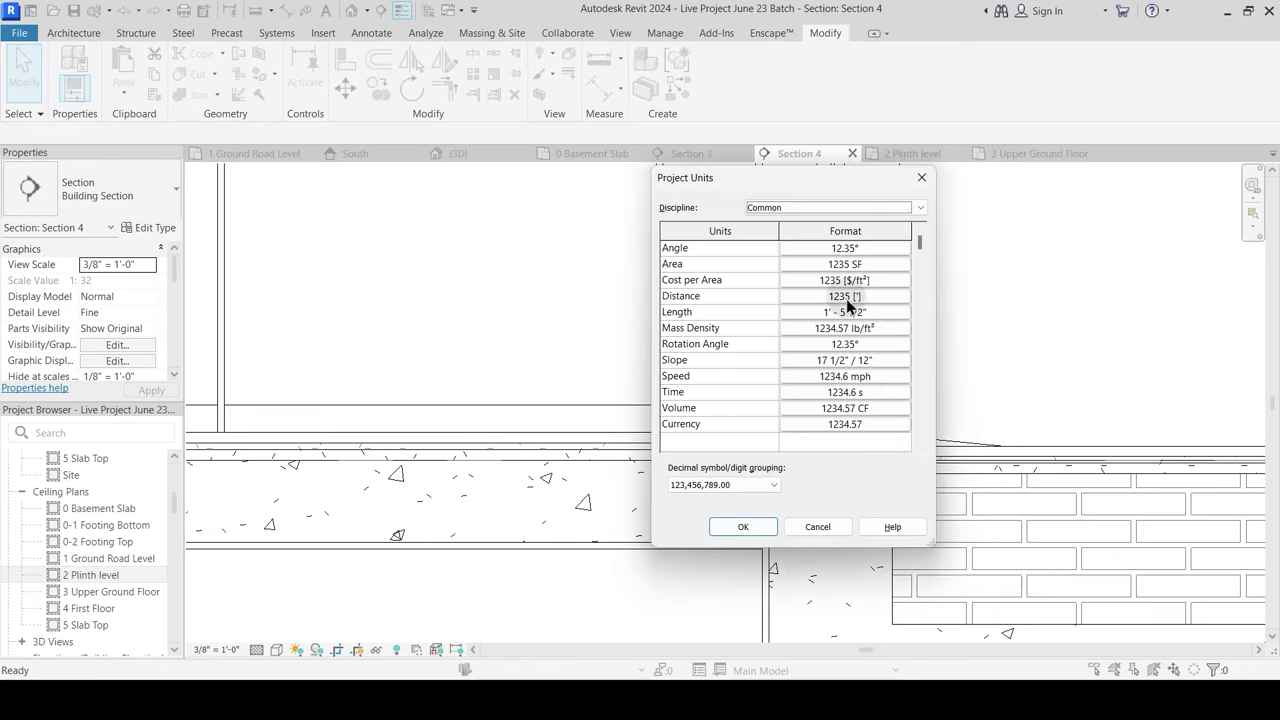
left_click(852, 312)
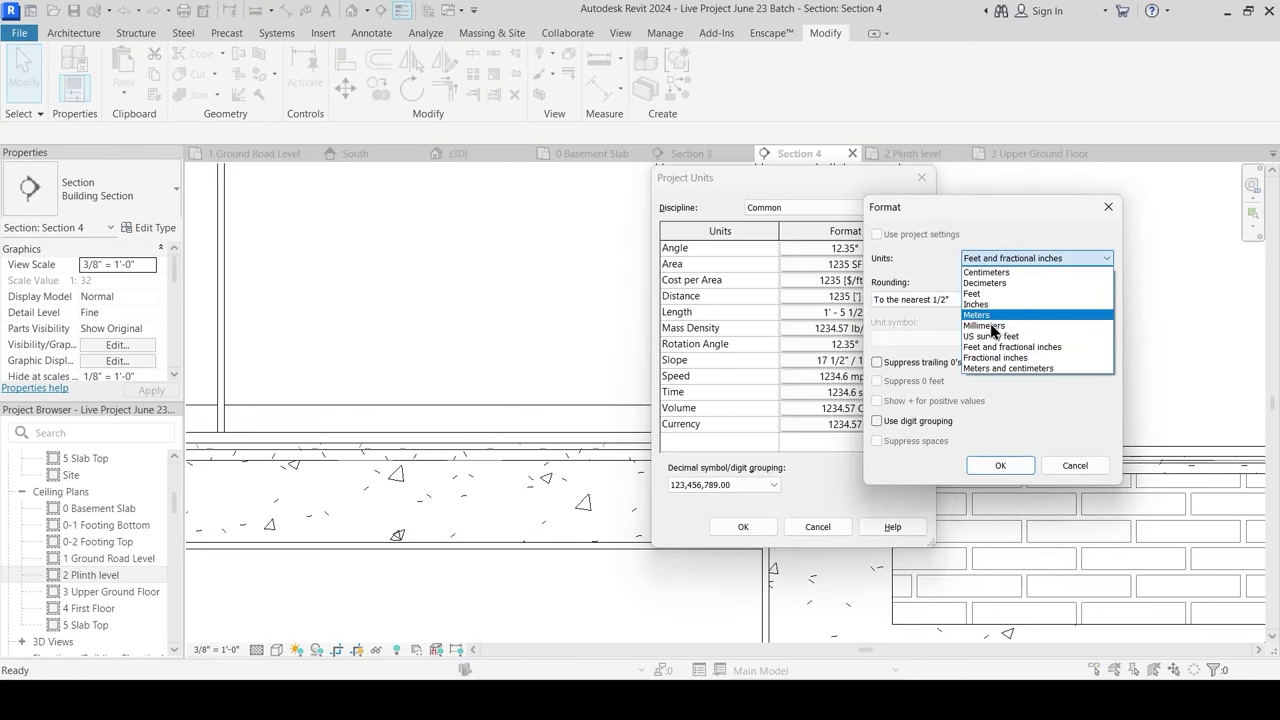
left_click(988, 330)
left_click(1001, 466)
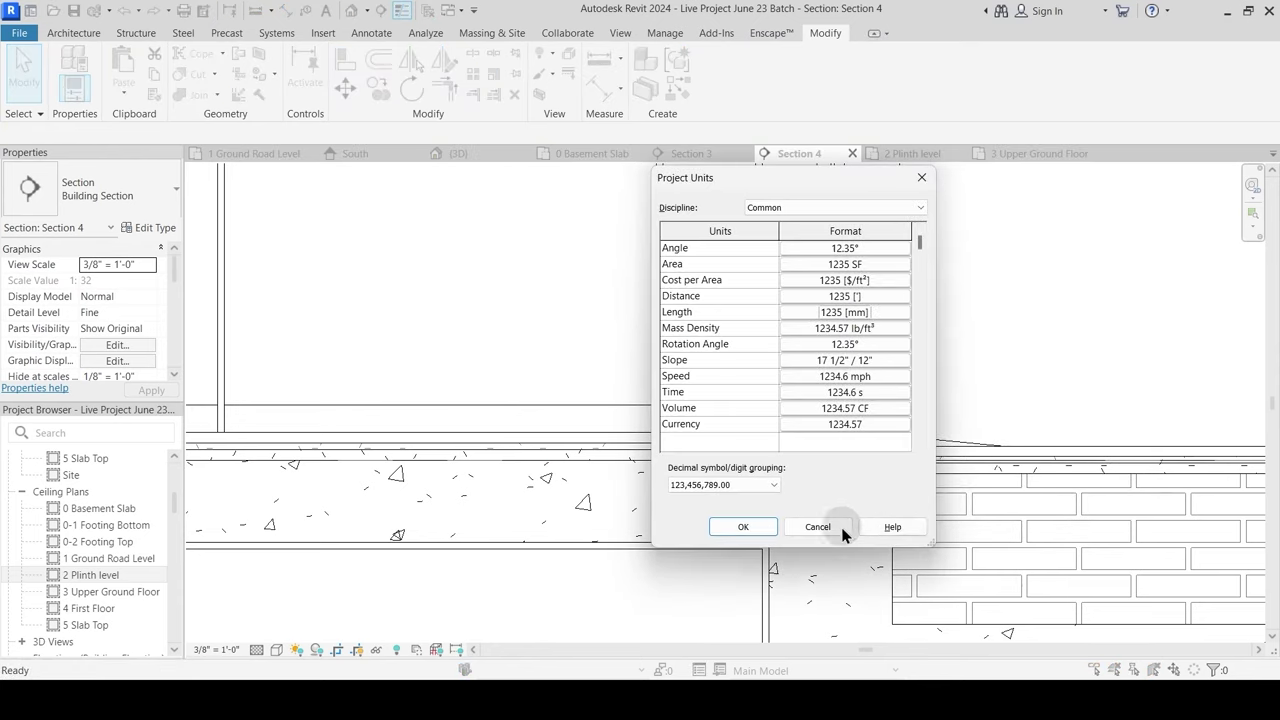
left_click(745, 527)
Step: Measure the distance upward from the slab top in Section 4
left_click(594, 56)
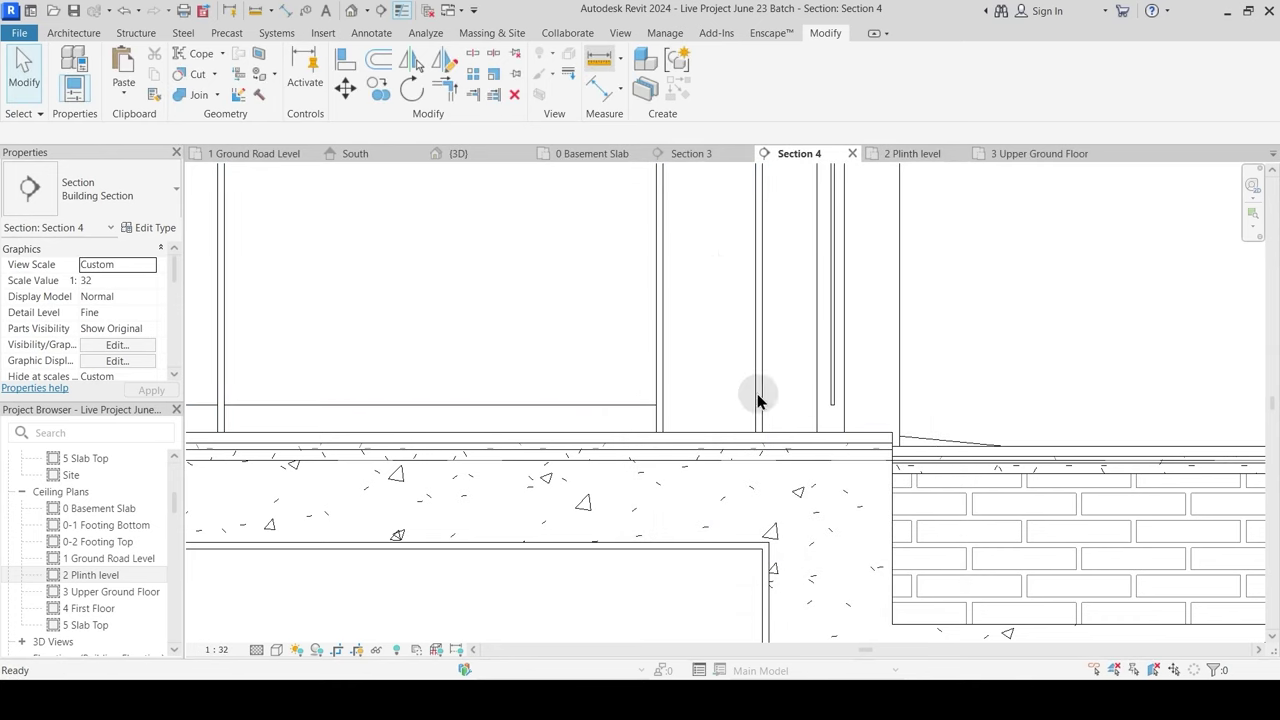
scroll(762, 401, "up", 2)
left_click(937, 458)
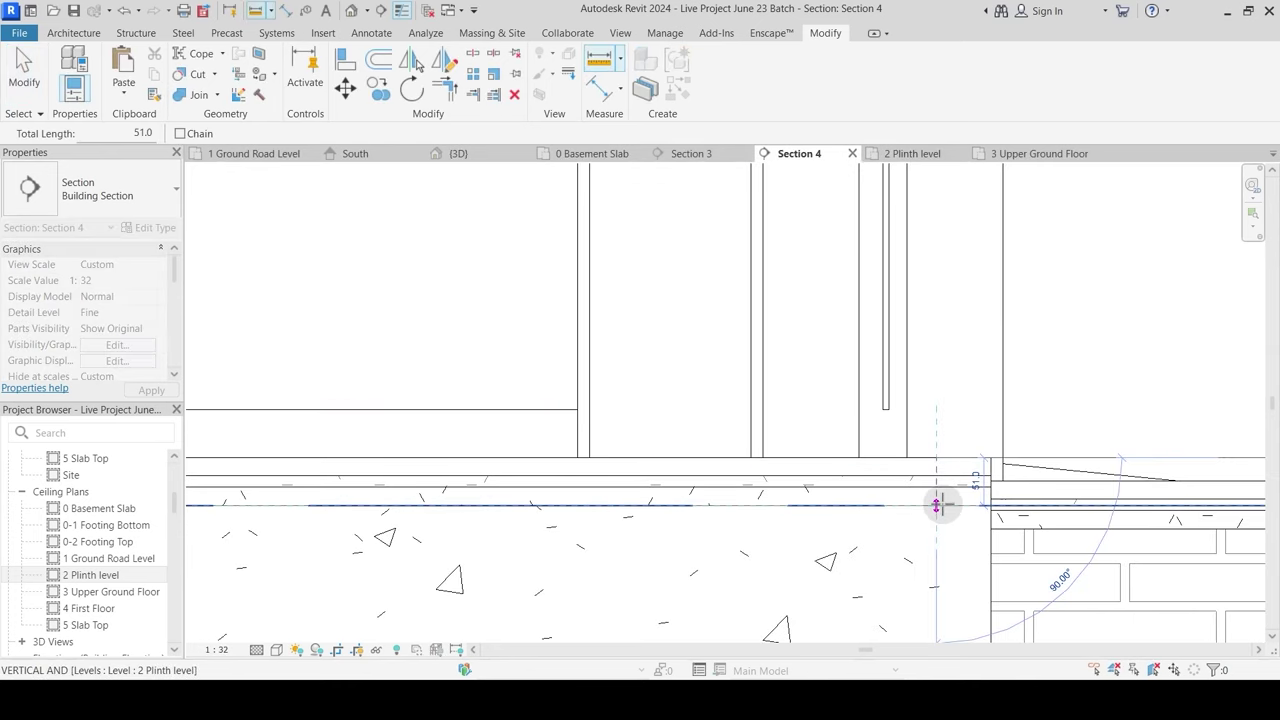
key("Escape")
key("Escape")
Step: Select the two glass railings visible in Section 4
left_click(910, 400)
scroll(890, 366, "down", 4)
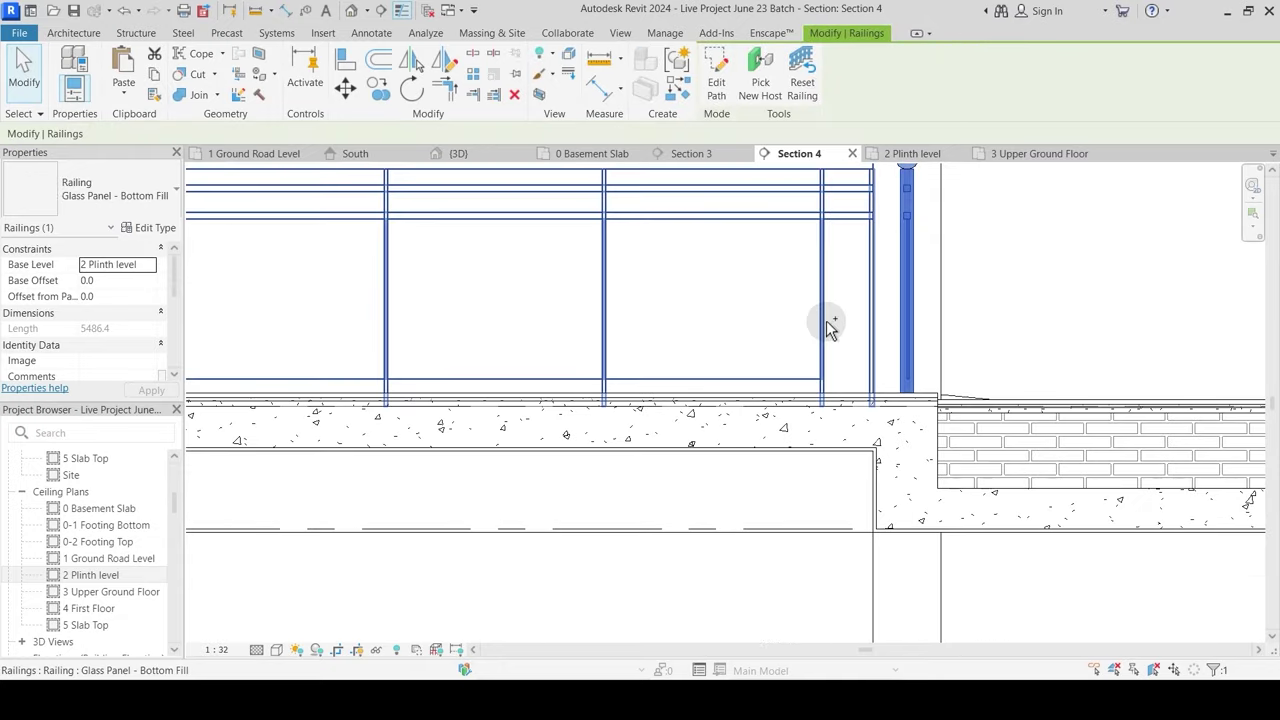
left_click(826, 320, "ctrl")
scroll(878, 405, "down", 2)
scroll(797, 432, "down", 3)
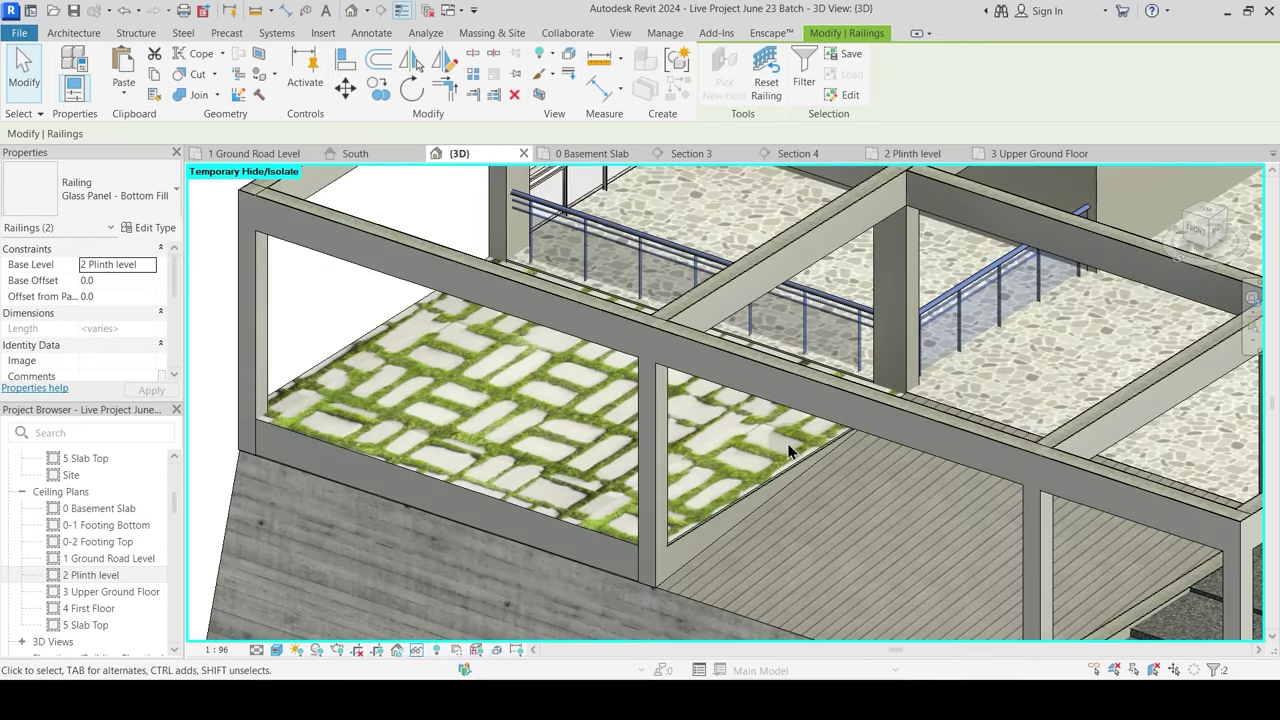
scroll(860, 425, "down", 1)
Step: Add the top-left, front-right and back glass railings to the selection in 3D
middle_click_drag(883, 416, 736, 443)
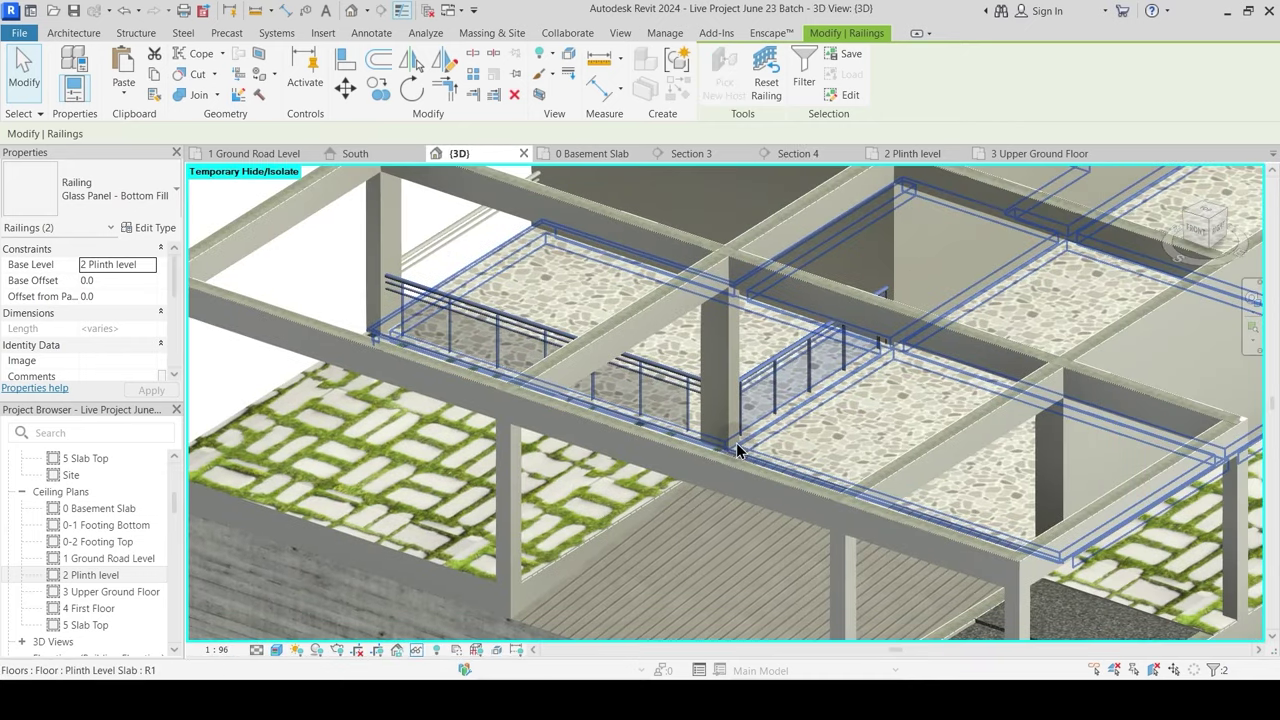
left_click(459, 285, "ctrl")
scroll(939, 424, "down", 3)
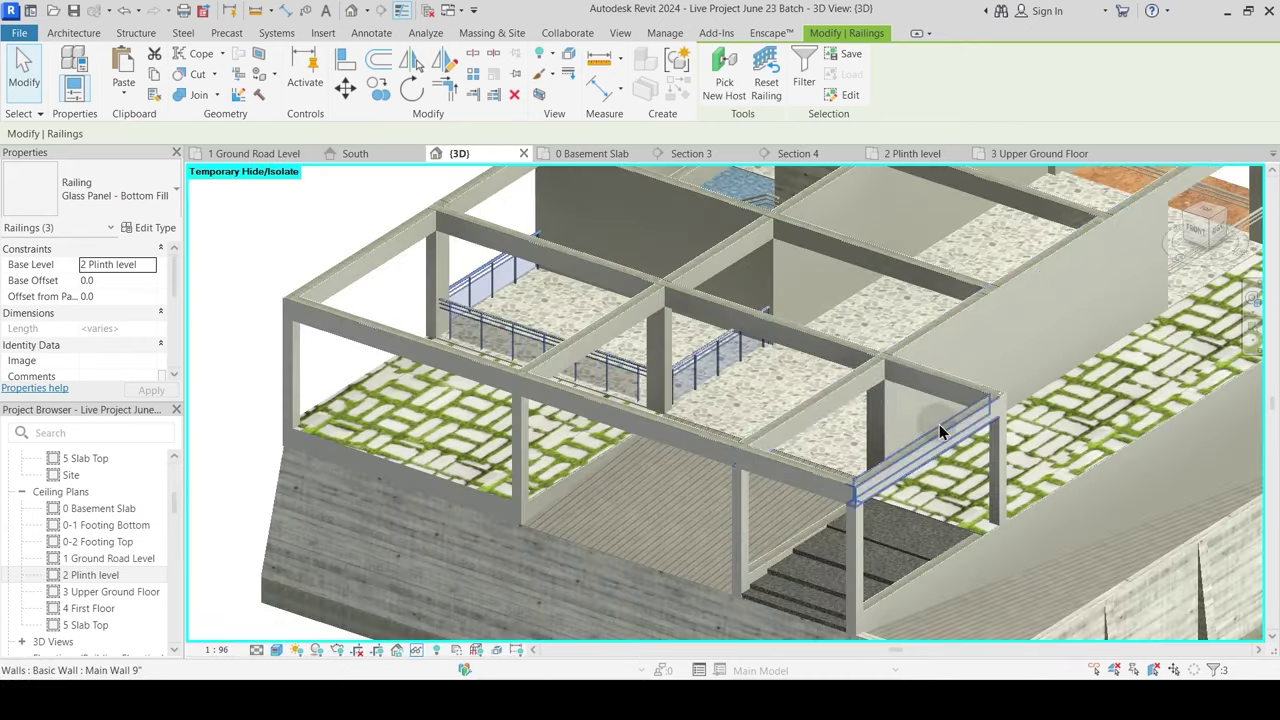
scroll(798, 363, "up", 4)
left_click(814, 294, "ctrl")
left_click(817, 254, "ctrl")
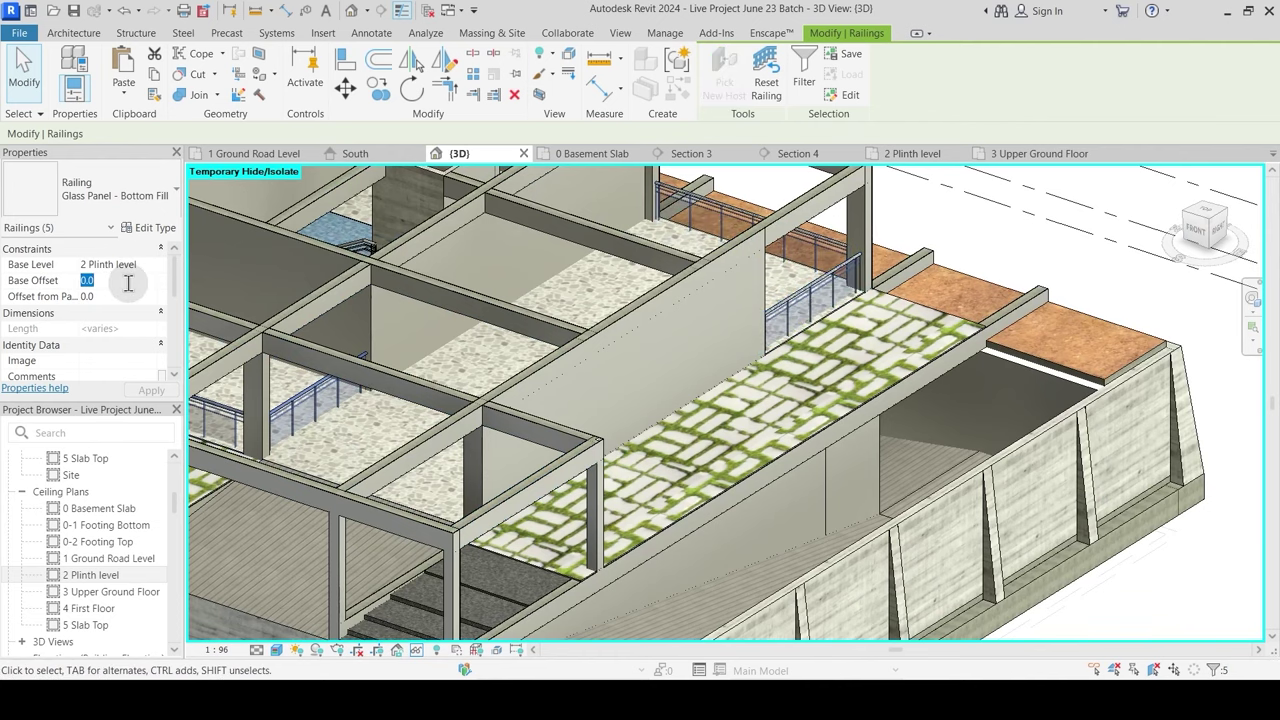
scroll(790, 384, "up", 5)
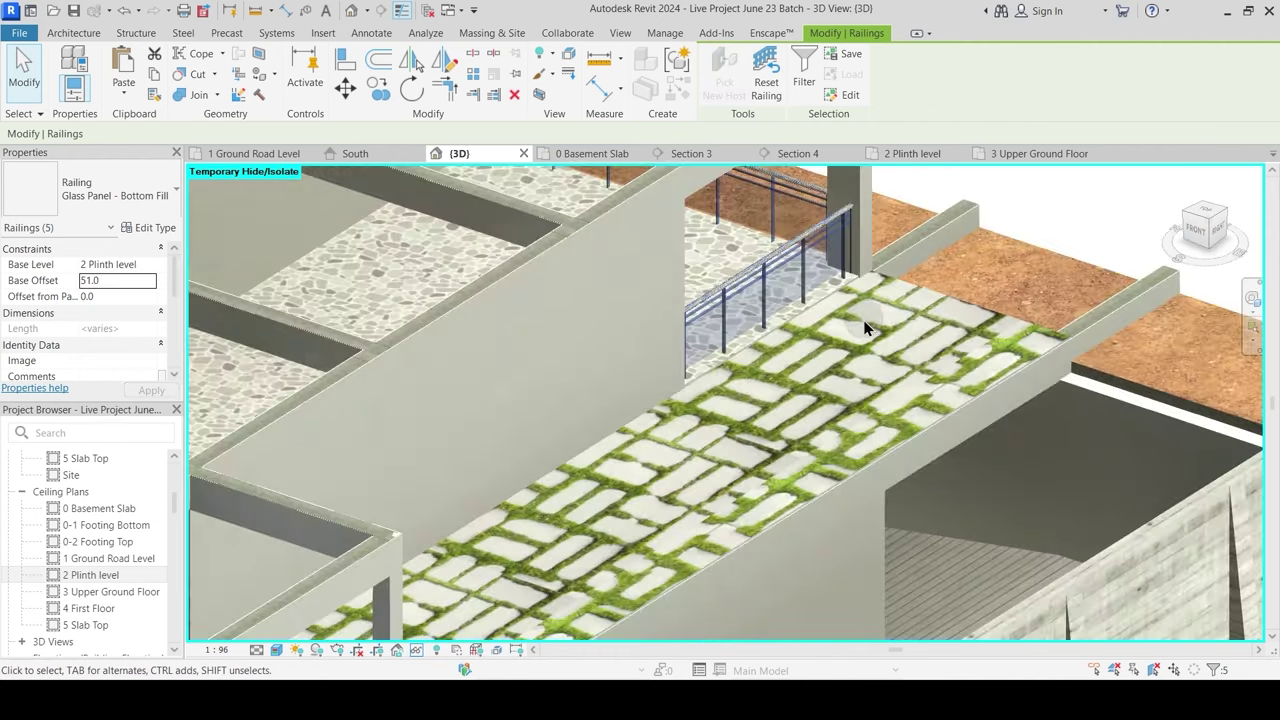
scroll(796, 343, "down", 3)
Step: Orbit the whole building and select a railing to verify its 51.0 base offset
middle_click_drag(750, 390, 706, 474, "shift")
key("Escape")
left_click(566, 445)
middle_click_drag(566, 445, 600, 360)
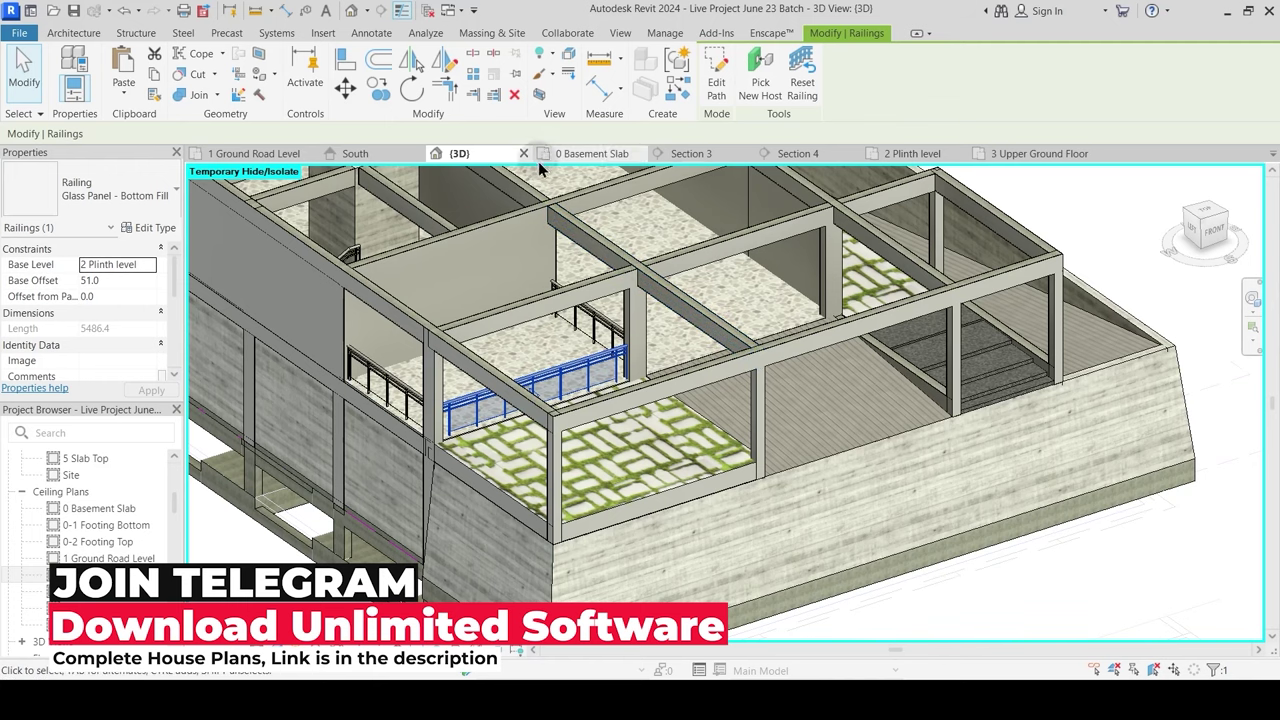
Step: On the 2 Plinth level plan, place the selected railing at the column corner
left_click(908, 154)
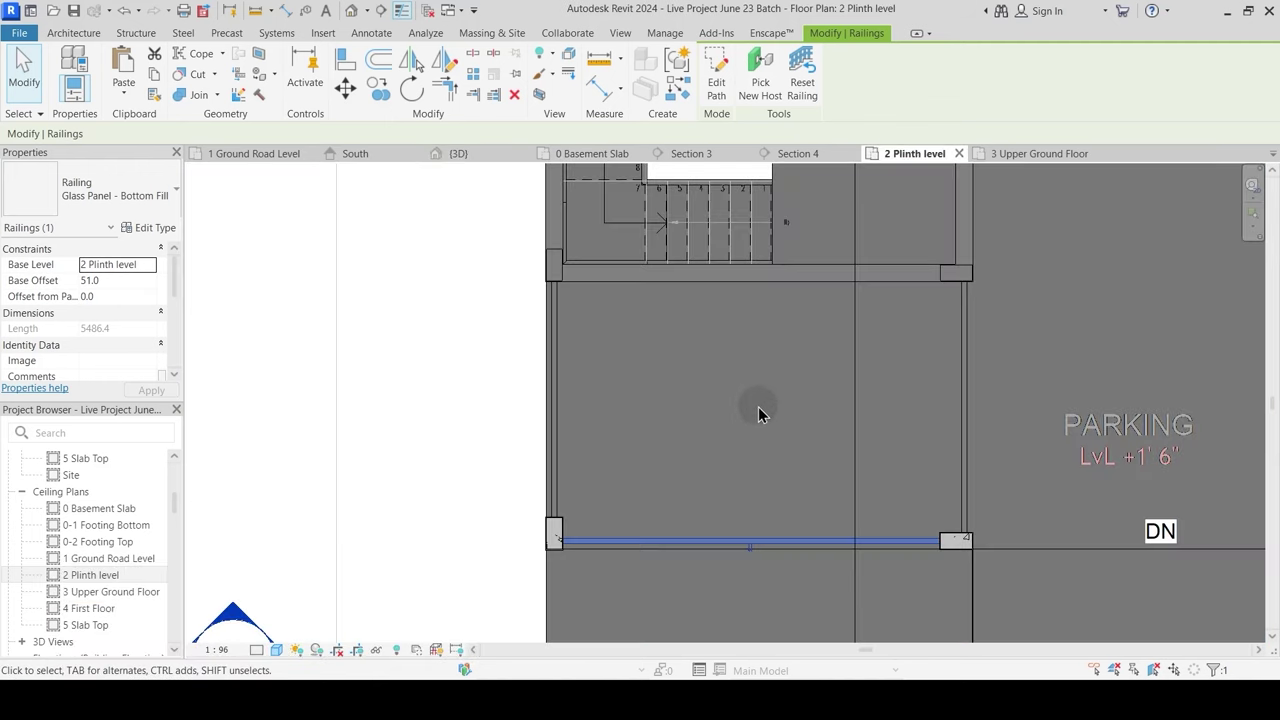
scroll(689, 480, "down", 3)
middle_click_drag(689, 480, 705, 285)
scroll(708, 285, "up", 2)
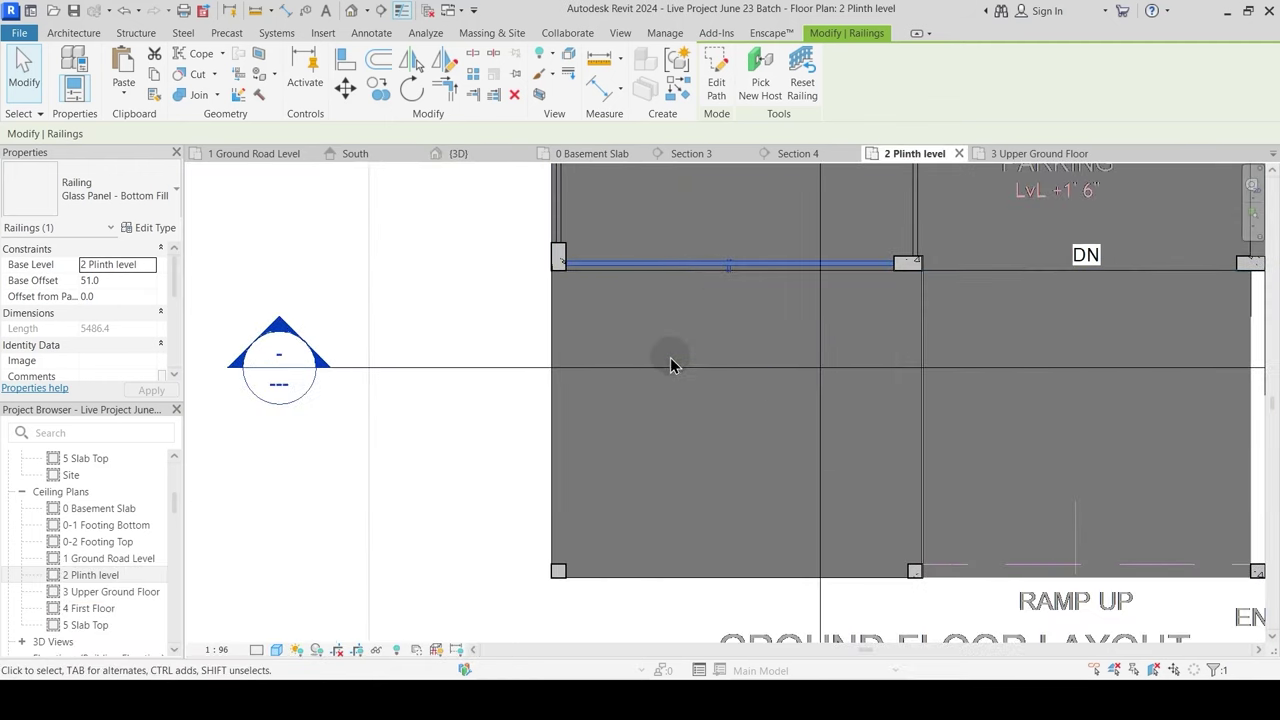
scroll(545, 263, "up", 4)
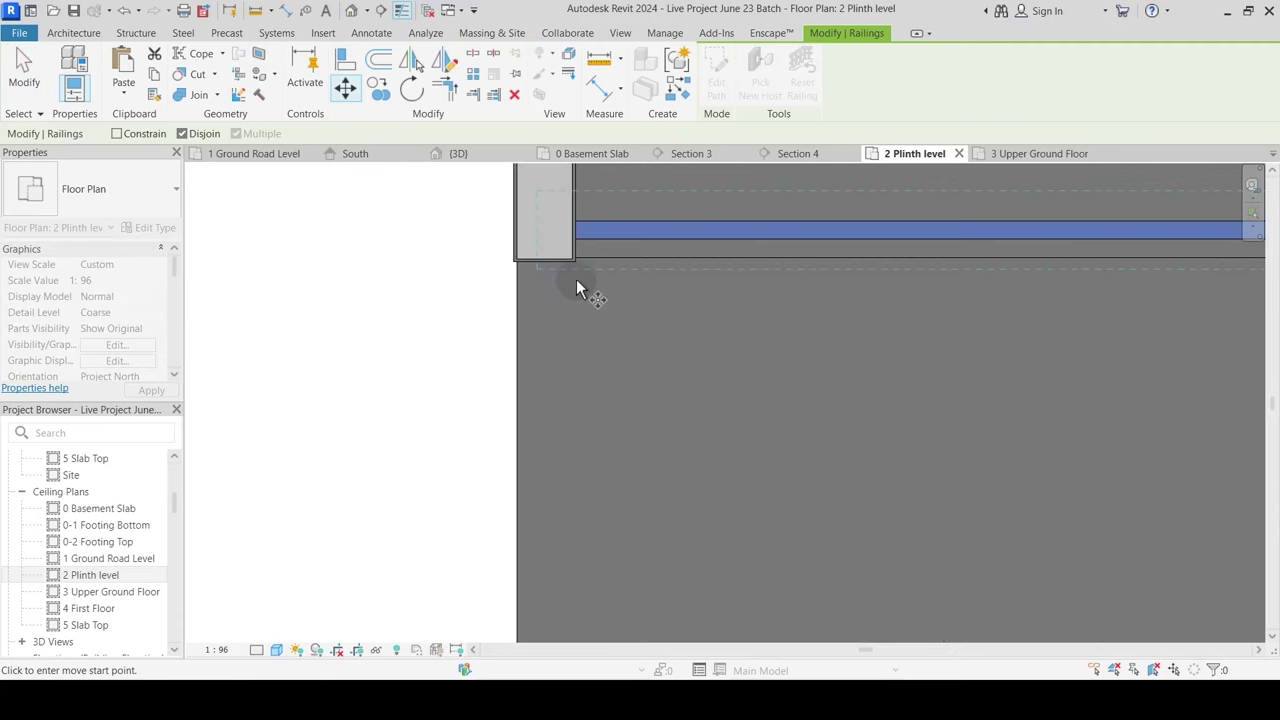
scroll(580, 262, "down", 2)
scroll(640, 560, "up", 5)
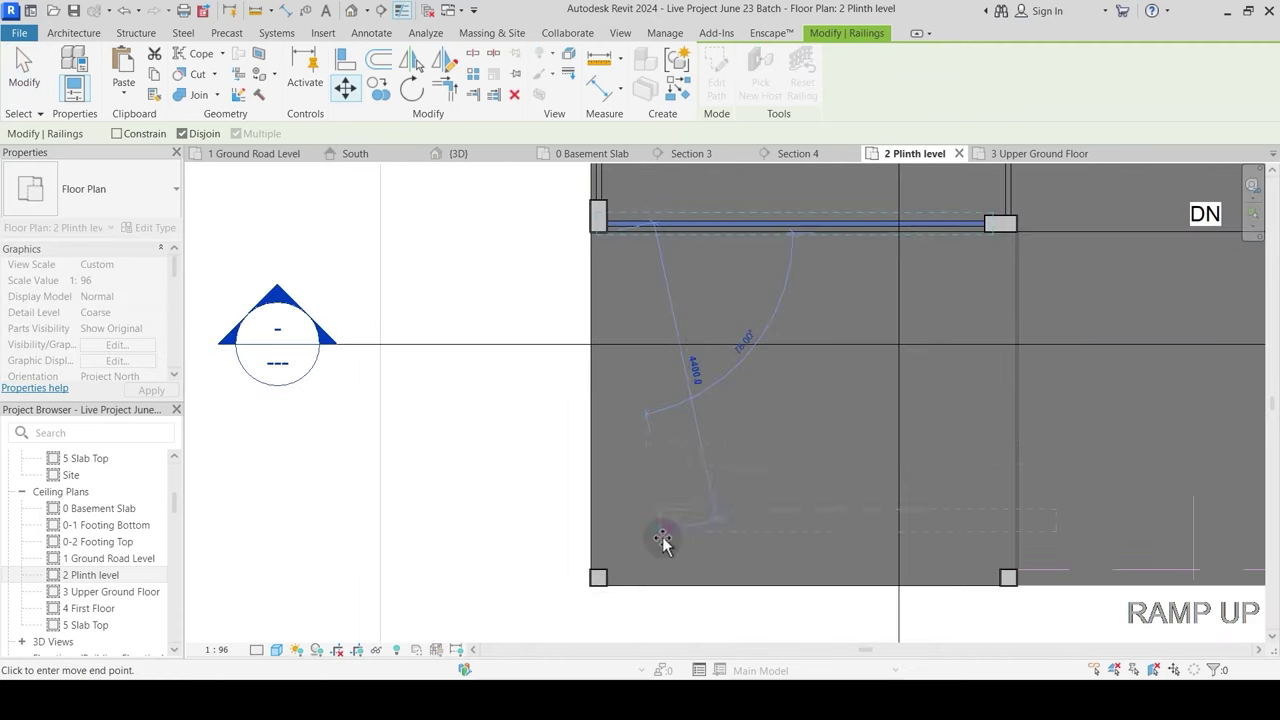
left_click(588, 555)
key("Escape")
Step: Pan to the parking area and pick out the glass railings beside the parking bay
scroll(660, 479, "down", 3)
middle_click_drag(678, 263, 640, 433)
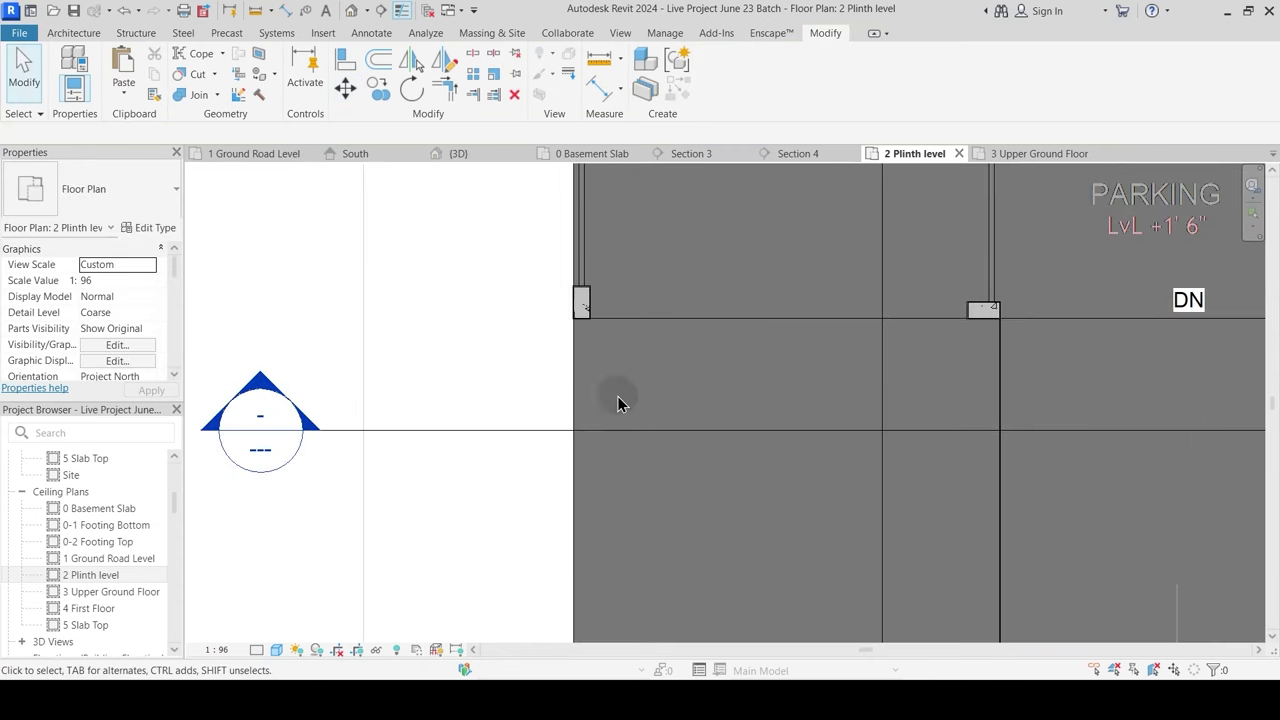
scroll(610, 360, "down", 2)
left_click(592, 285)
left_click(595, 280, "ctrl")
key("Escape")
middle_click_drag(697, 255, 674, 348)
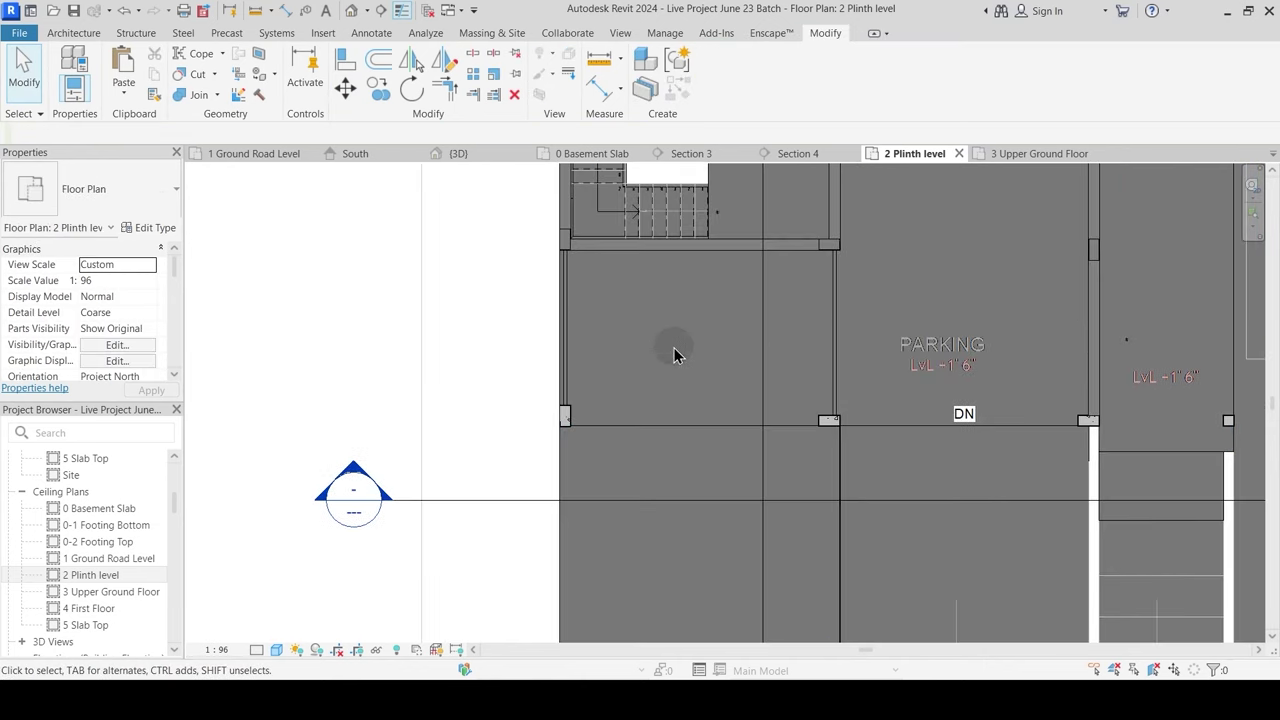
left_click(571, 312)
left_click(836, 304, "ctrl")
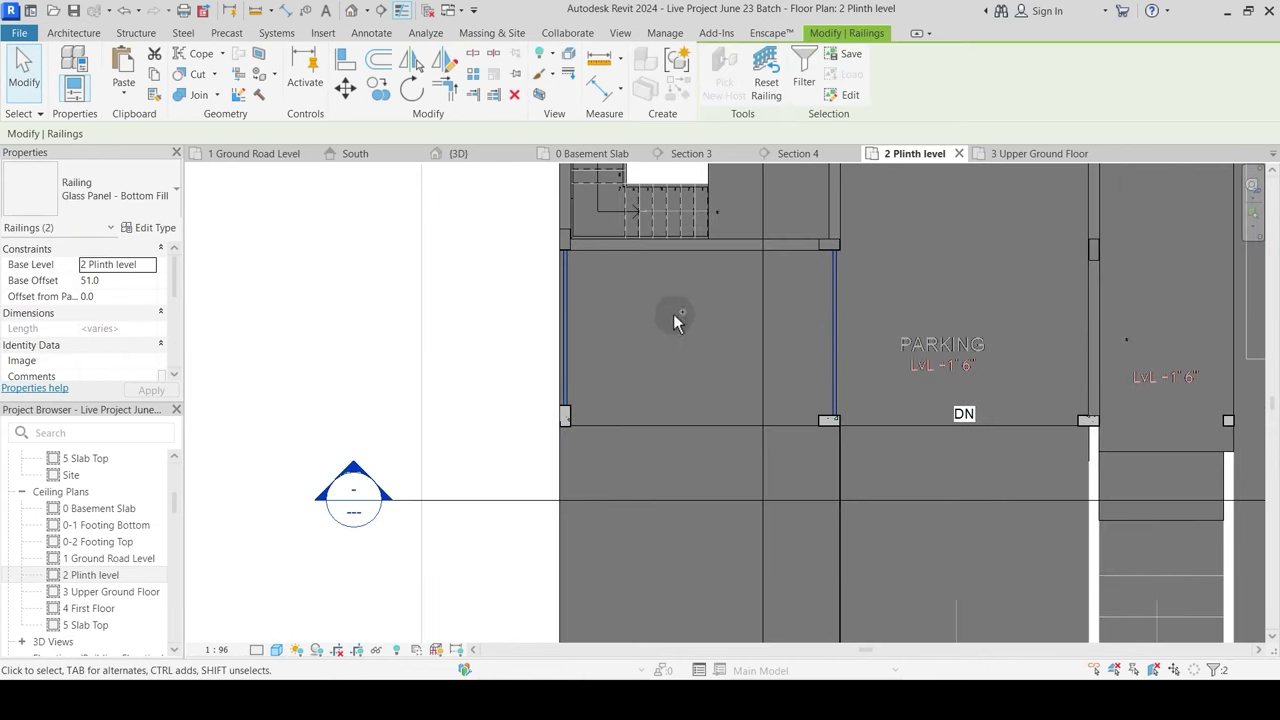
key("Escape")
Step: Move the railing beside PARKING from its top end to the lower column's corner endpoint
left_click(838, 336)
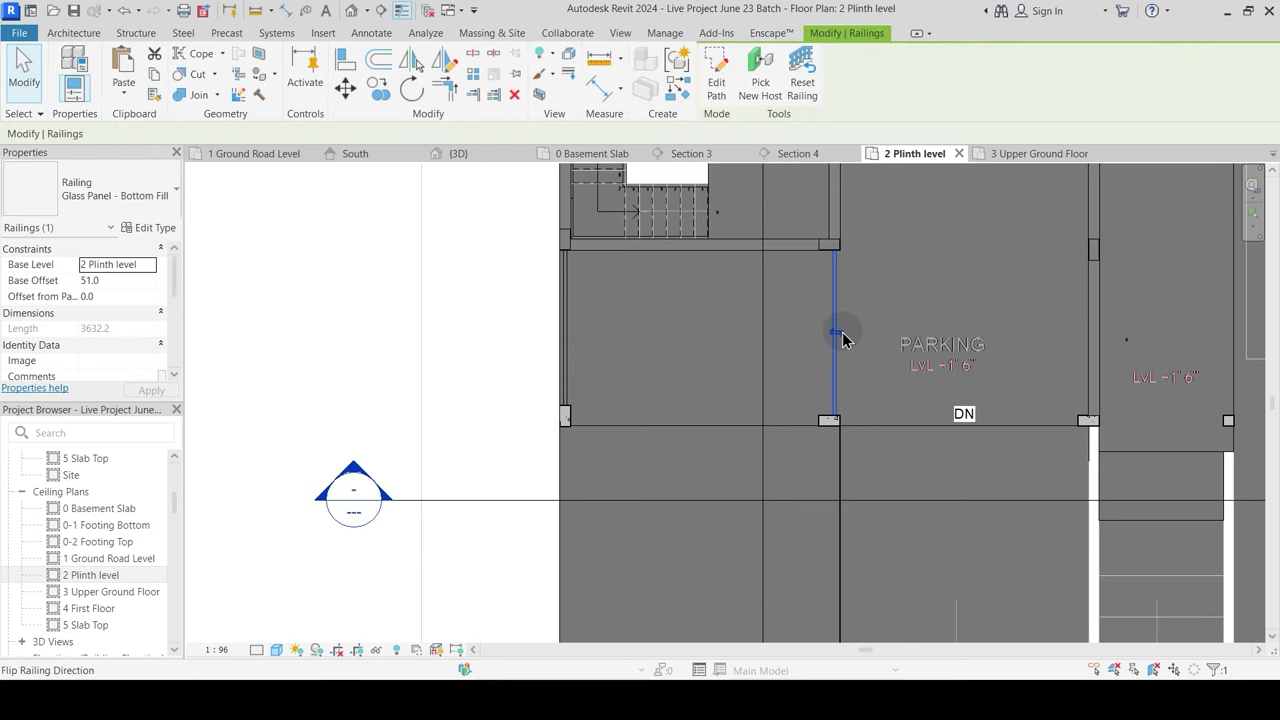
scroll(851, 301, "up", 1)
key("m")
key("v")
scroll(836, 232, "up", 2)
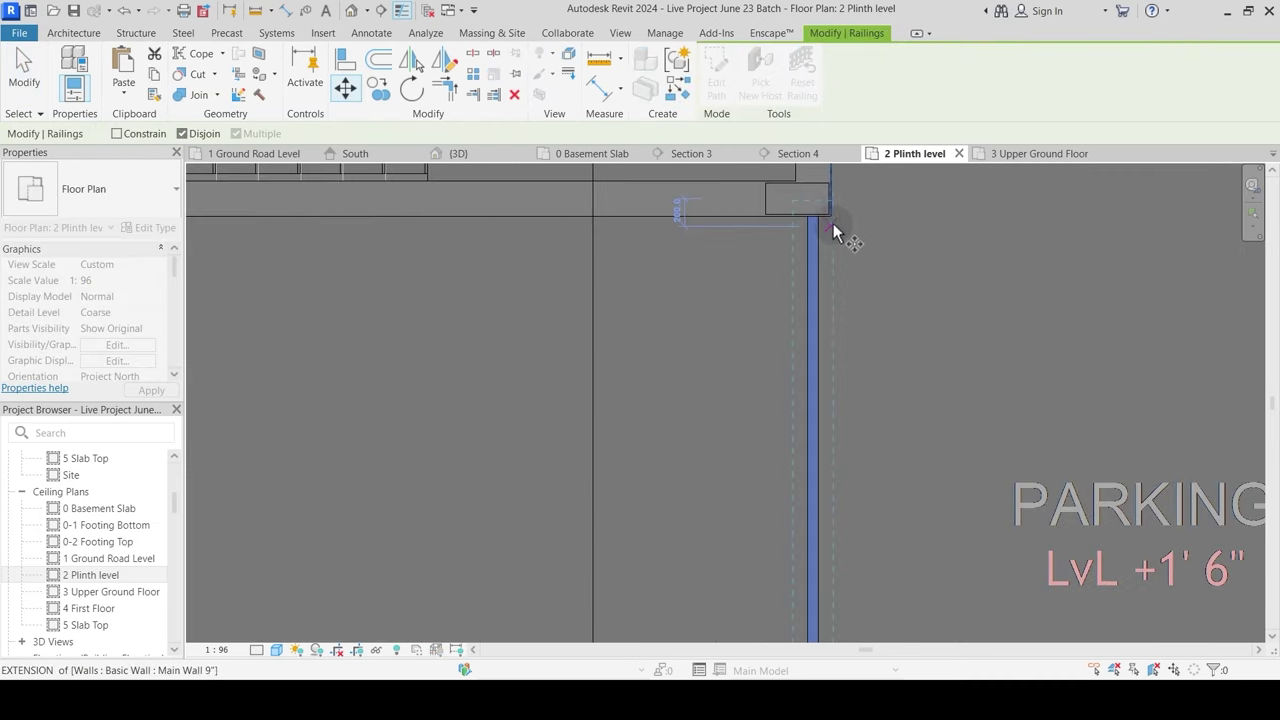
left_click(830, 216)
middle_click_drag(815, 570, 726, 175)
scroll(724, 361, "up", 1)
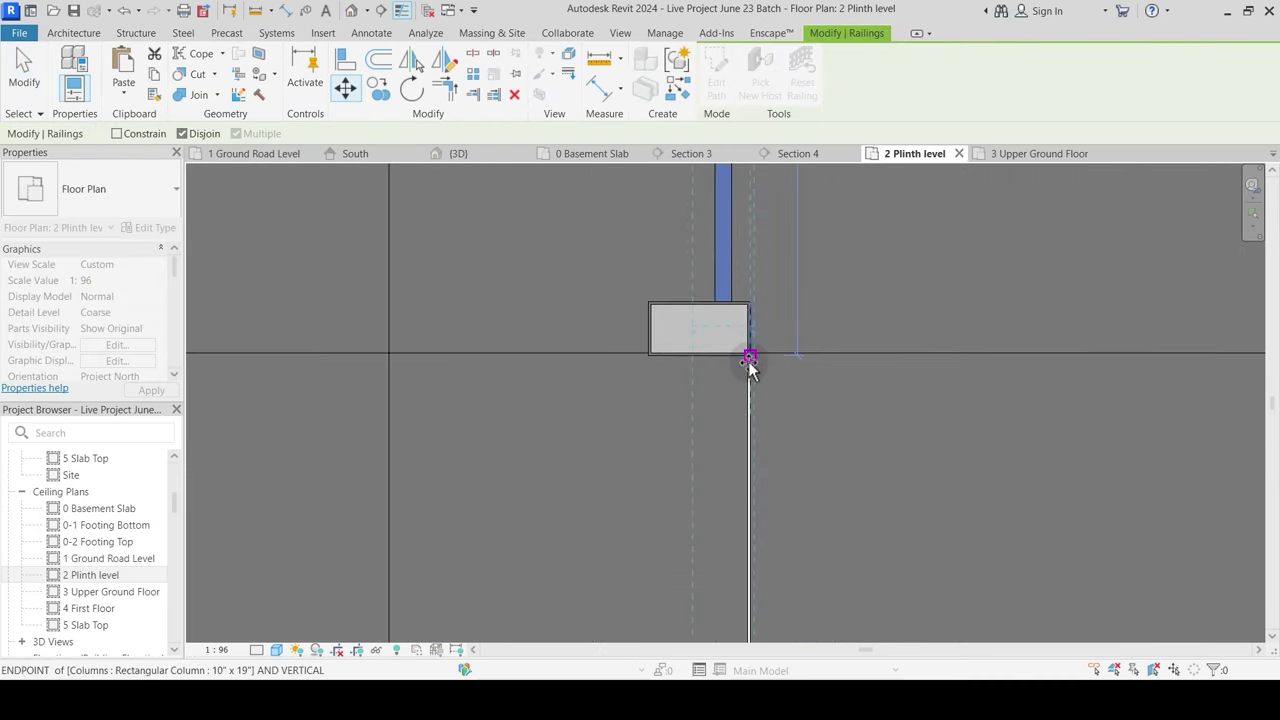
left_click(750, 355)
Step: Zoom in and reselect the moved railing to check its new position
scroll(786, 250, "down", 3)
scroll(777, 417, "up", 2)
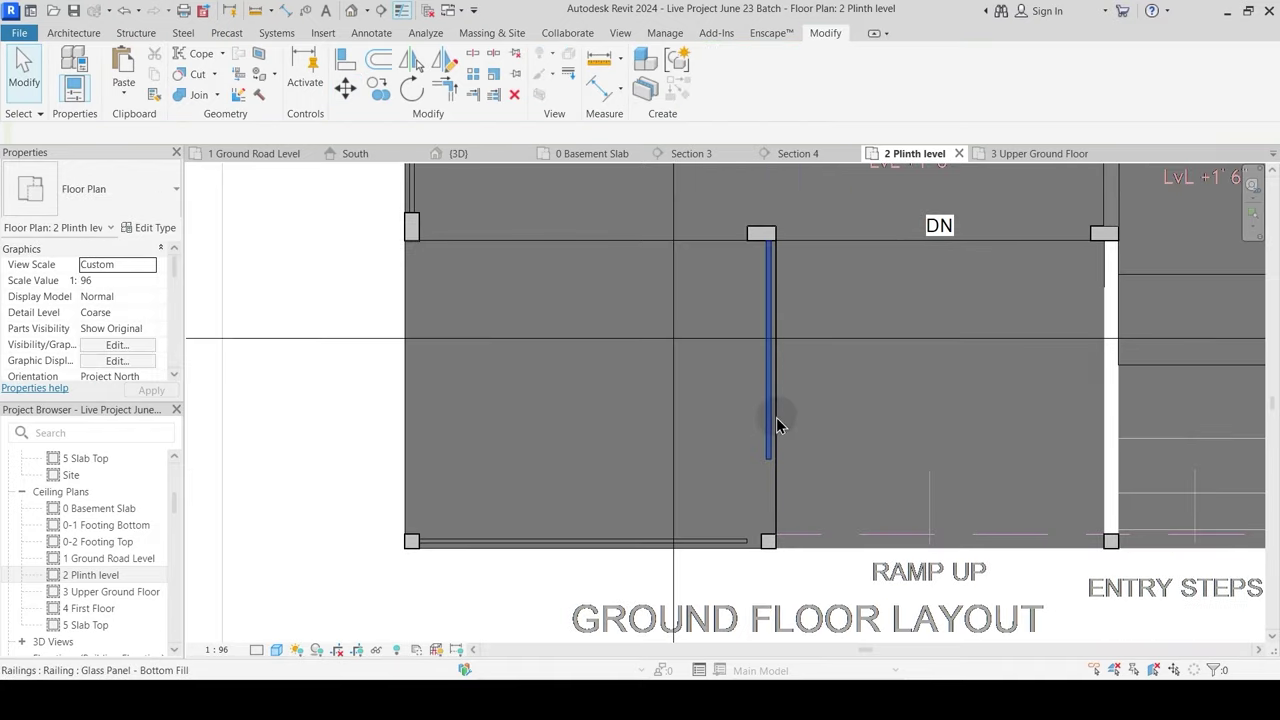
scroll(754, 494, "up", 1)
left_click(754, 494)
left_click(774, 438)
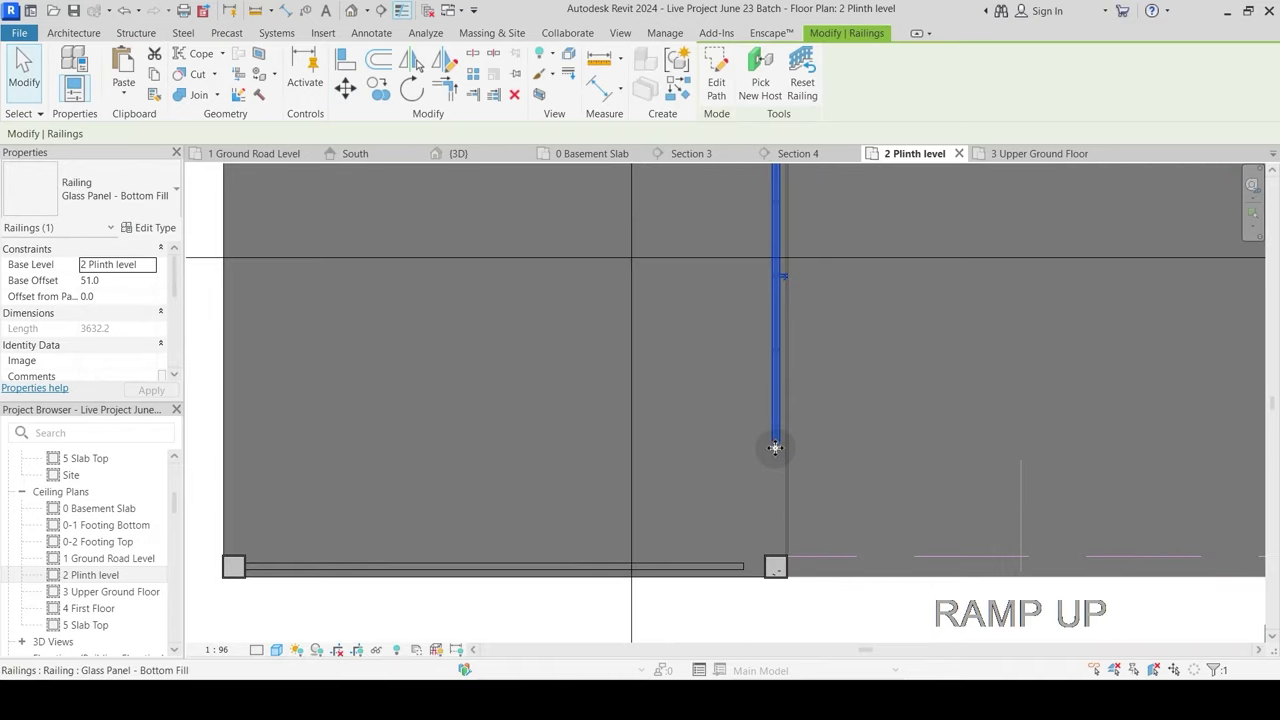
left_click(771, 453)
left_click(776, 420)
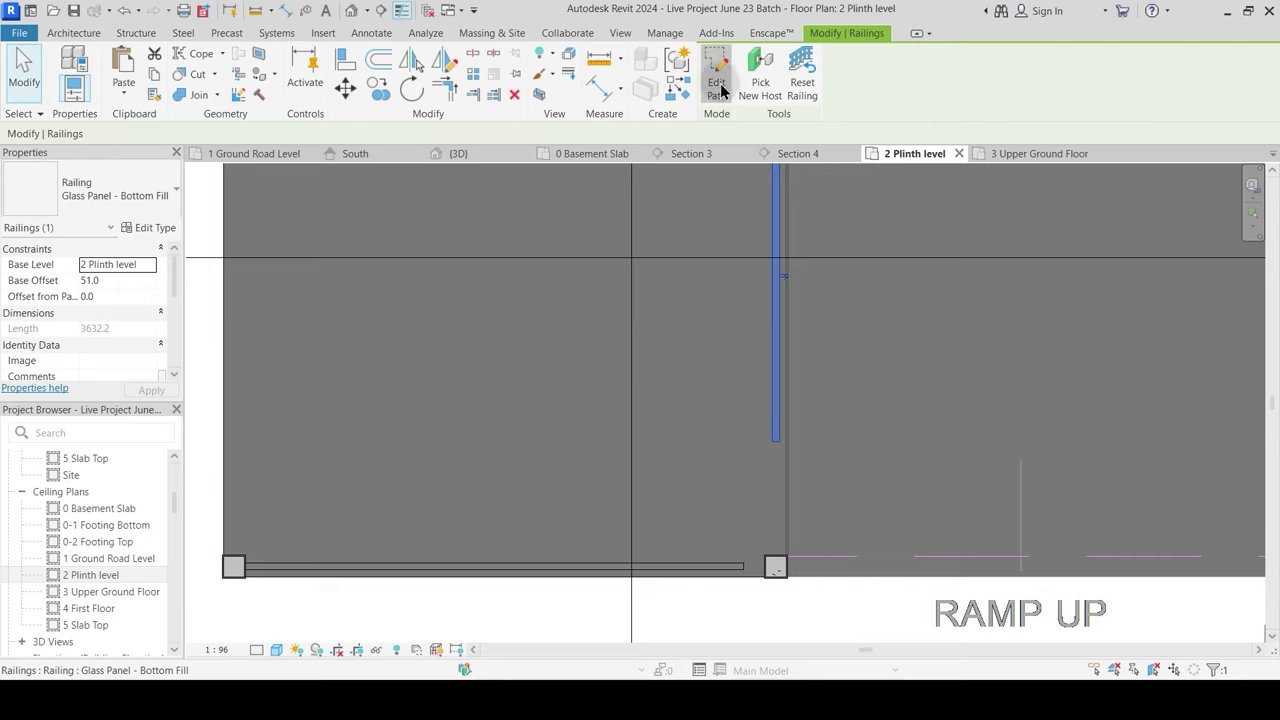
Step: Extend the railing path's lower end down to the column and finish the sketch
left_click(716, 75)
left_click(775, 431)
left_click_drag(776, 441, 776, 555)
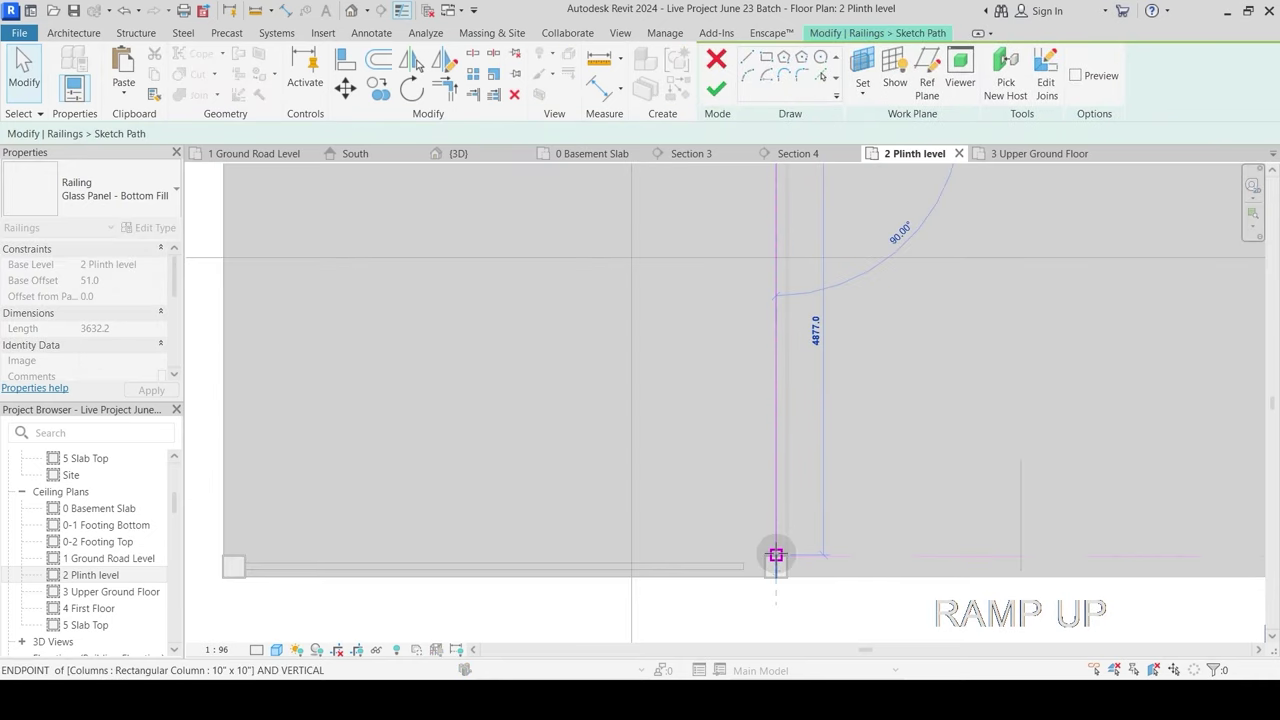
left_click(716, 88)
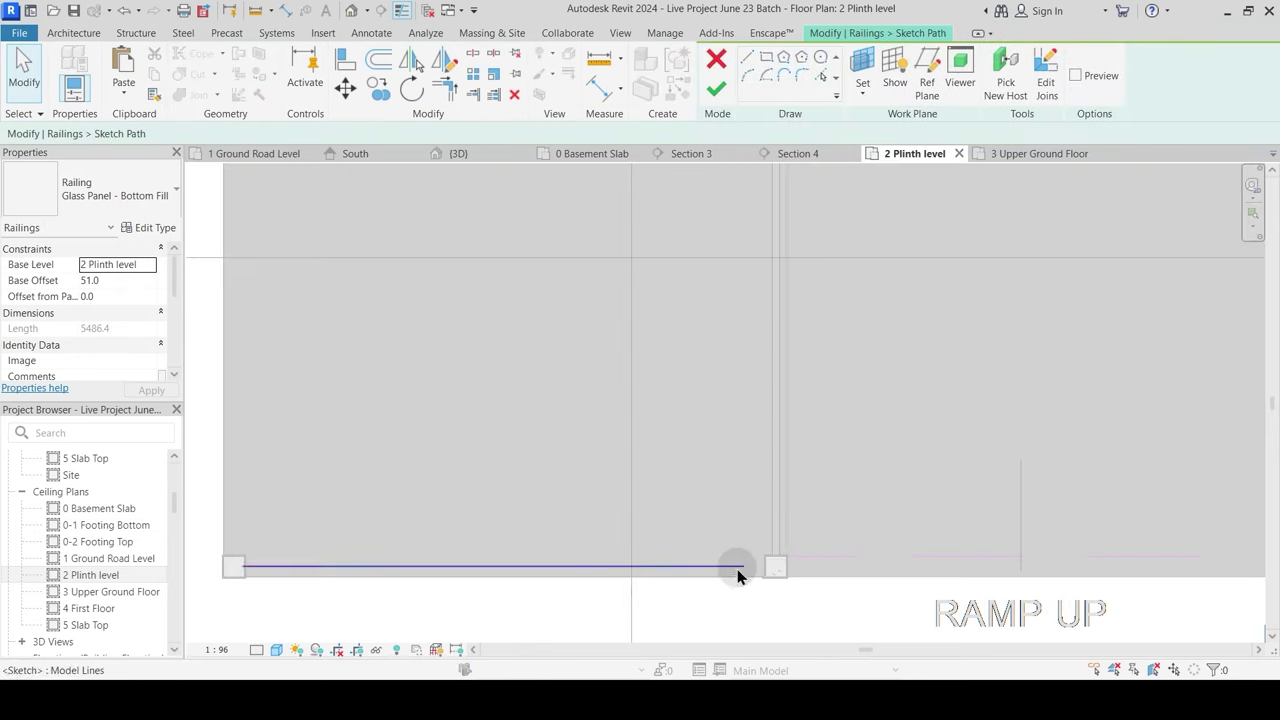
Step: Stretch the bottom railing path's right end onto the column
left_click(738, 568)
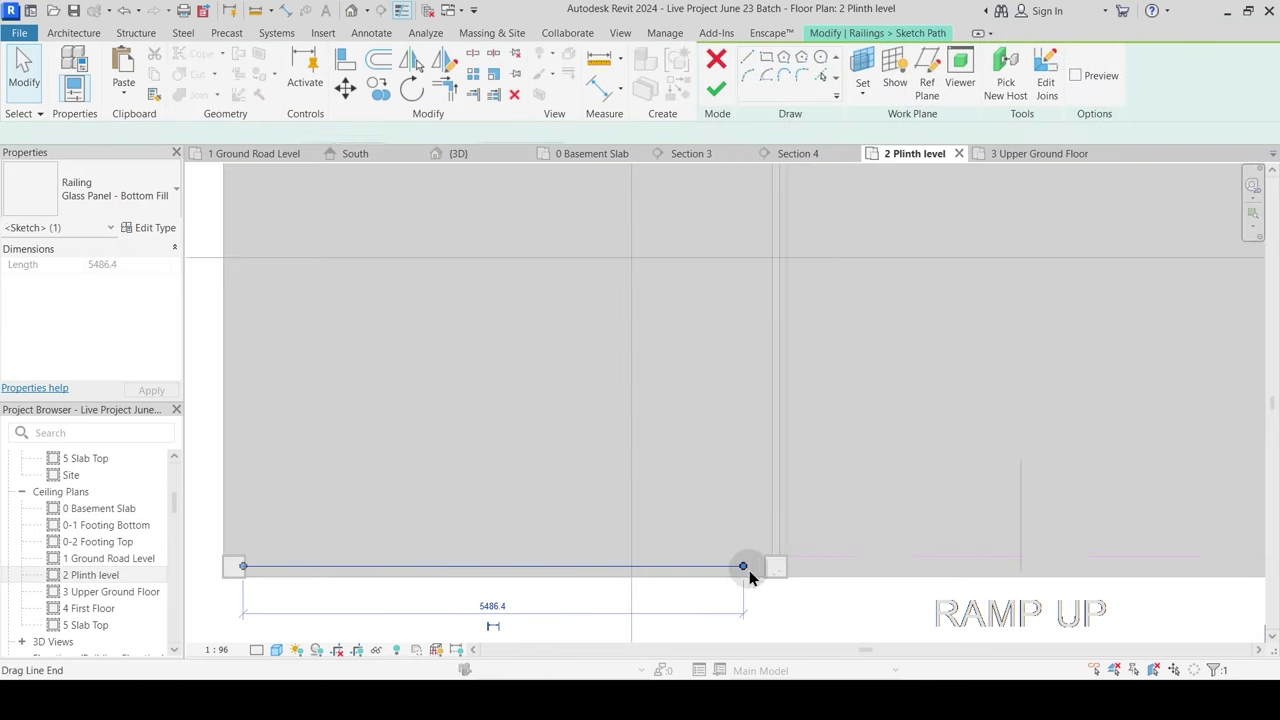
mouse_move(746, 567)
left_mouse_down()
mouse_move(763, 566)
mouse_move(768, 547)
left_mouse_up()
left_click(850, 511)
scroll(760, 573, "up", 3)
left_click(759, 549)
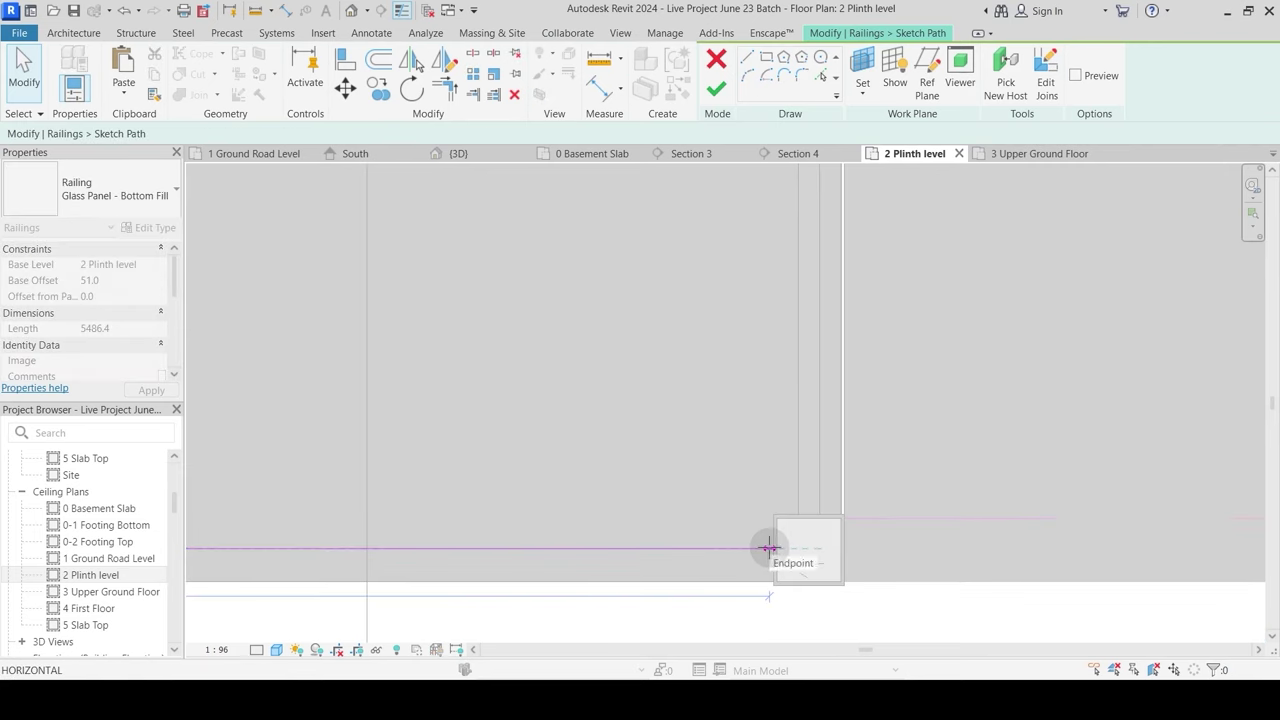
left_click(846, 513)
scroll(857, 507, "down", 4)
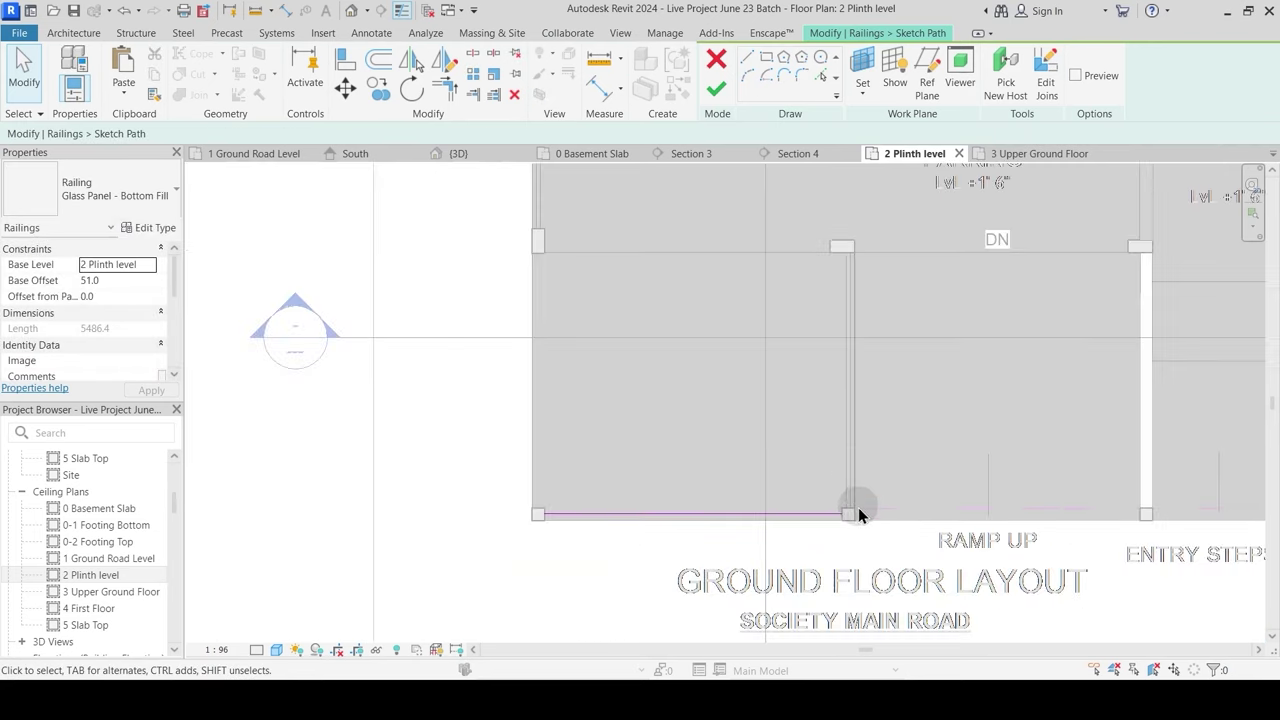
left_click(716, 89)
Step: Copy the left-wall railing (CO) from the wall endpoint to the corner column
middle_click_drag(606, 346, 629, 437)
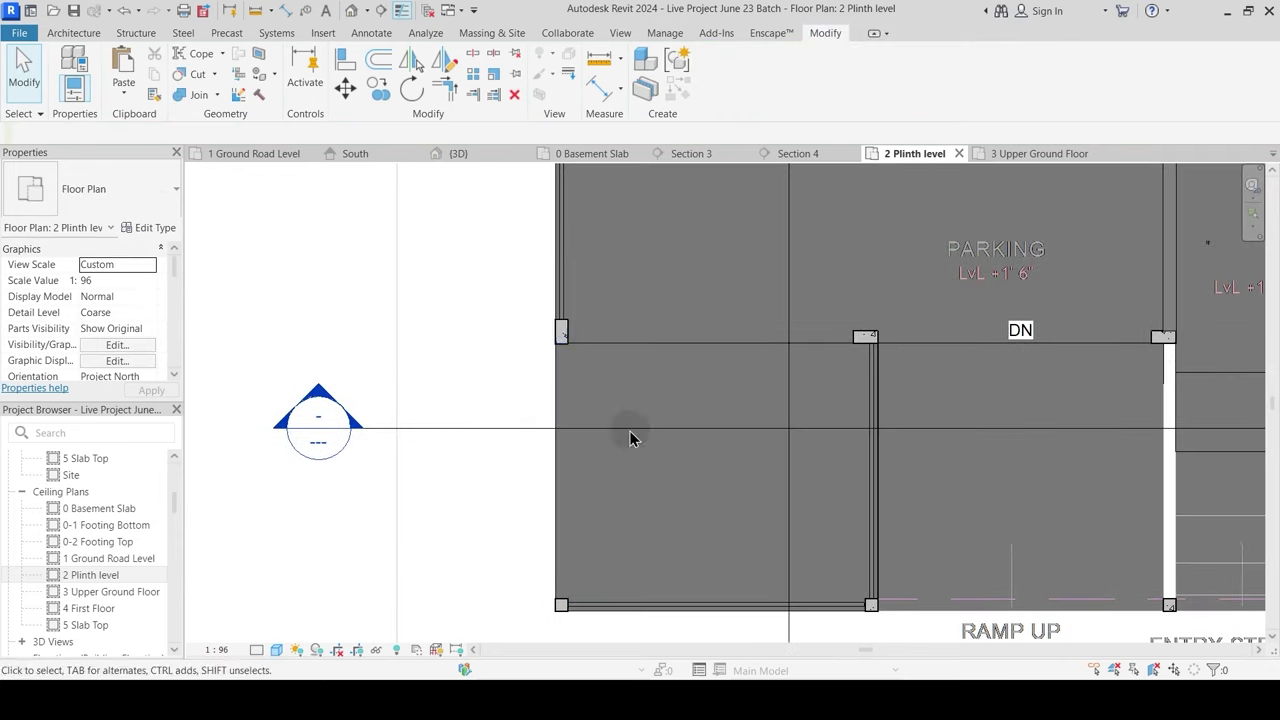
left_click(563, 281)
middle_click_drag(613, 311, 628, 392)
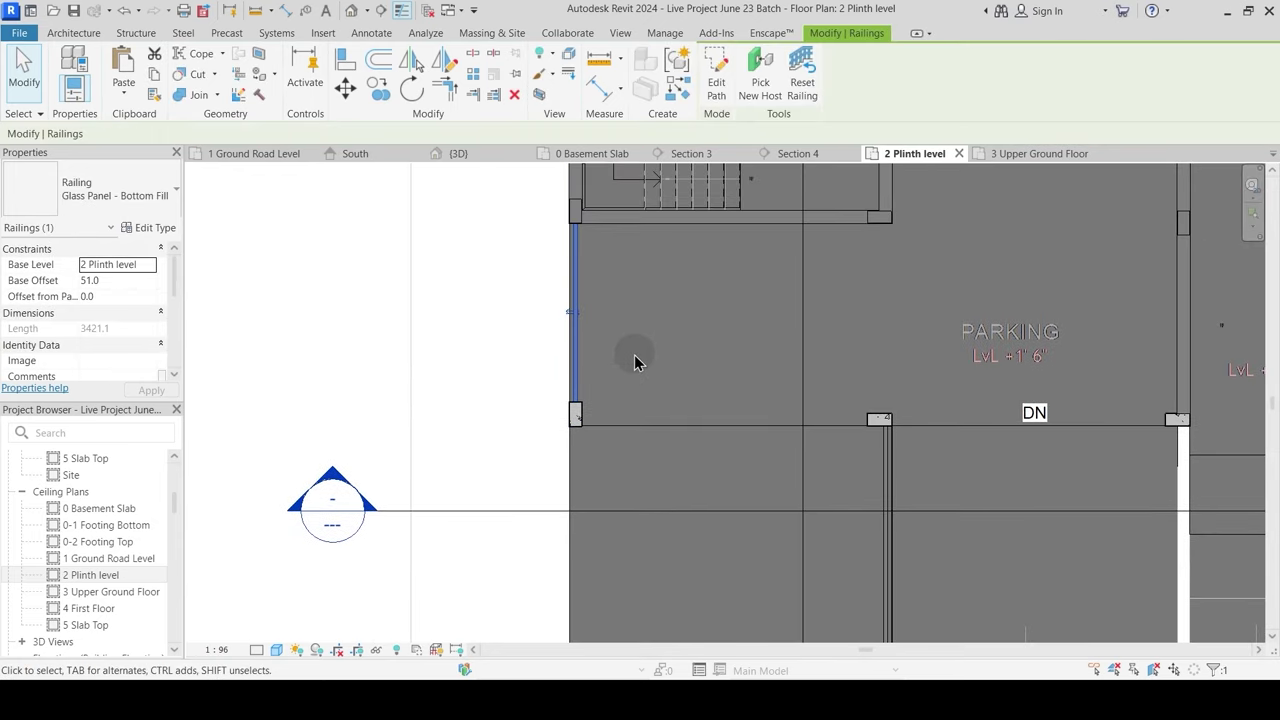
key("c")
key("o")
scroll(558, 252, "up", 2)
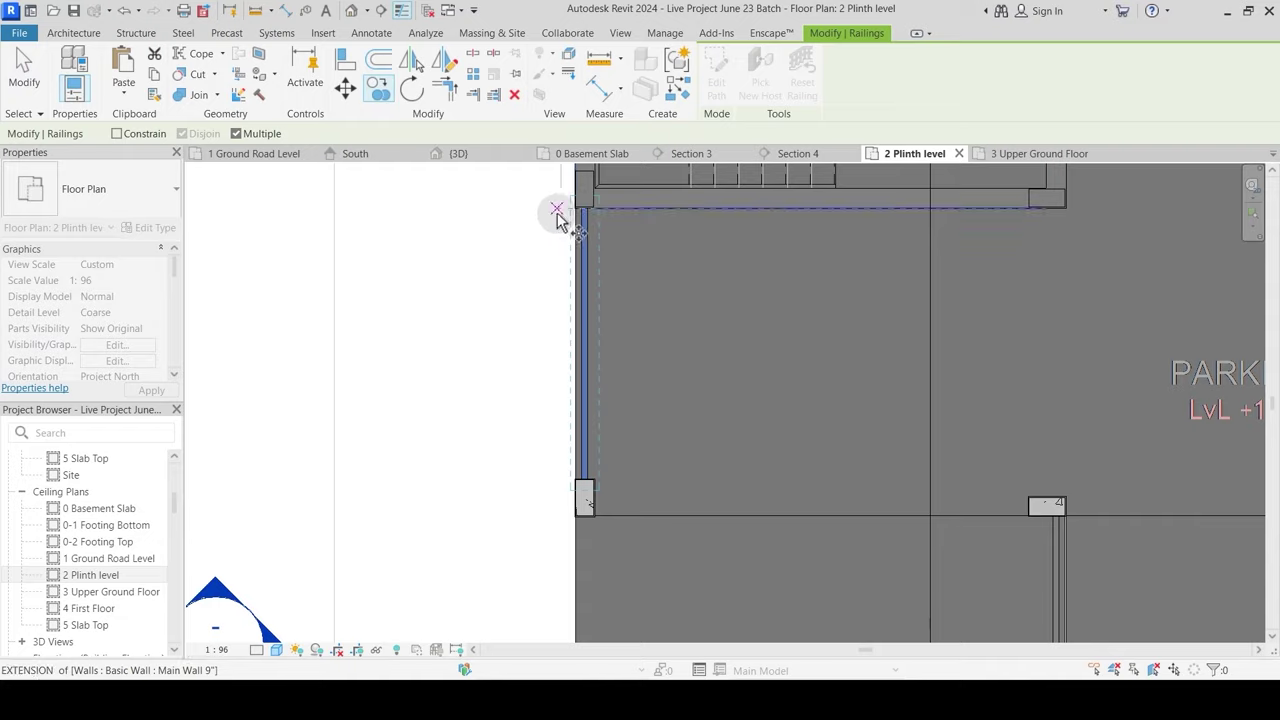
scroll(558, 218, "up", 2)
left_click(596, 200)
middle_click_drag(546, 271, 579, 481)
left_click(622, 472)
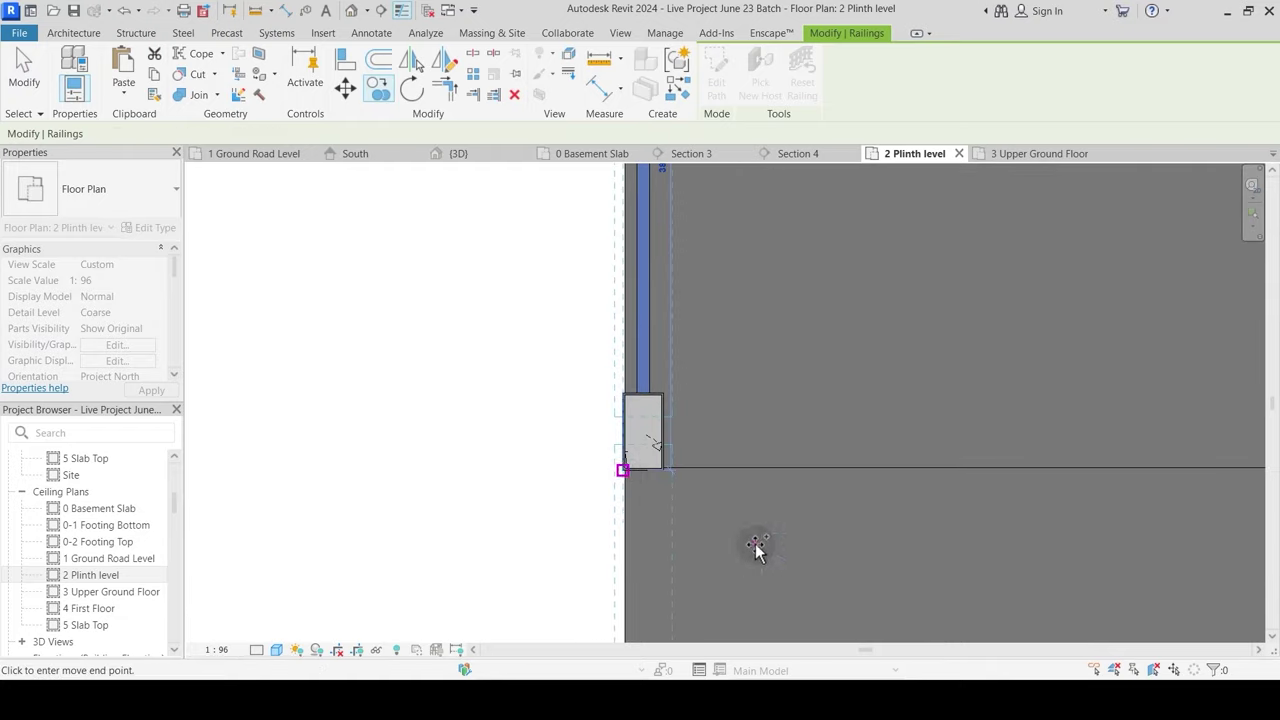
scroll(729, 263, "down", 3)
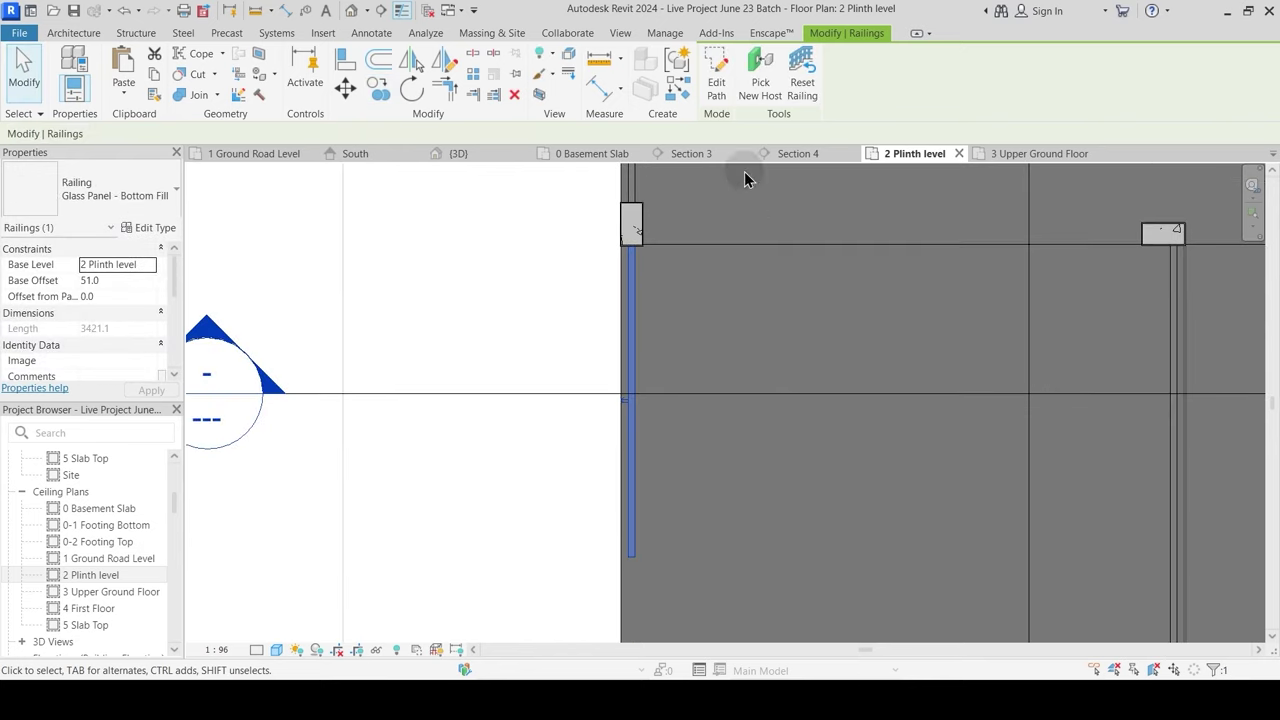
Step: Stretch the copied railing's path down to the column corner
left_click(713, 88)
middle_click_drag(737, 451, 648, 352)
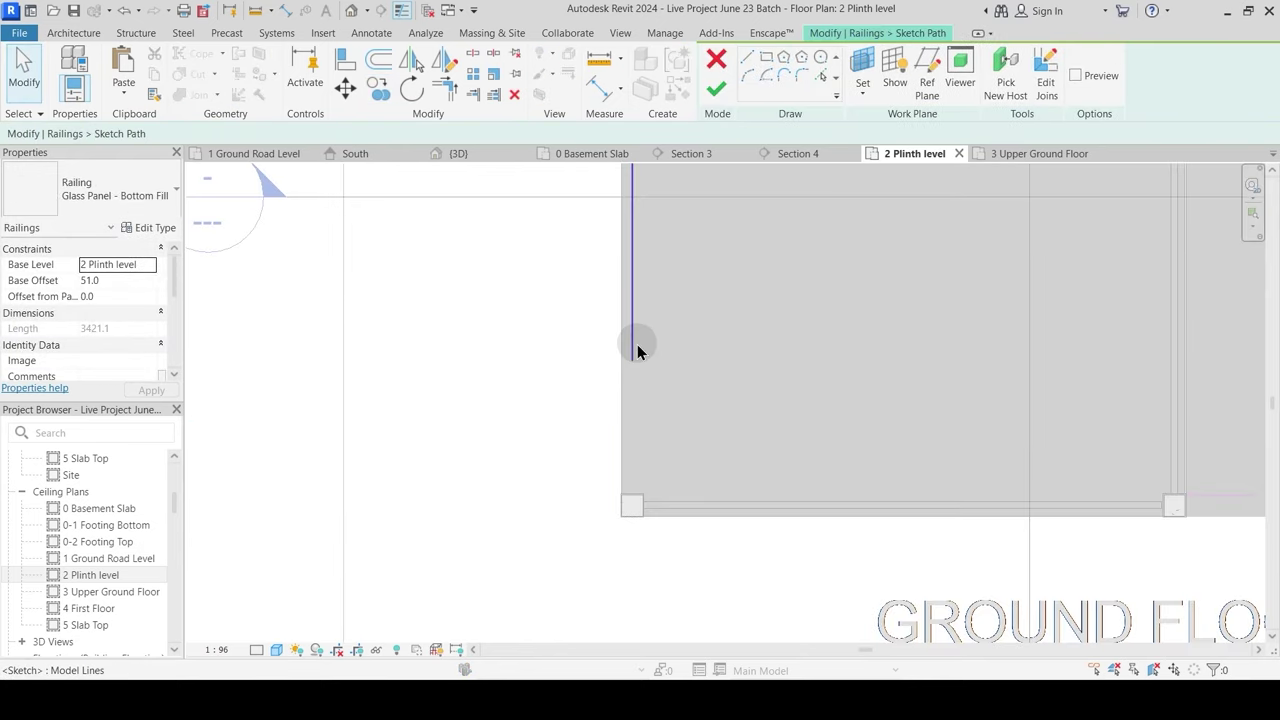
left_click(637, 344)
left_click_drag(631, 358, 632, 493)
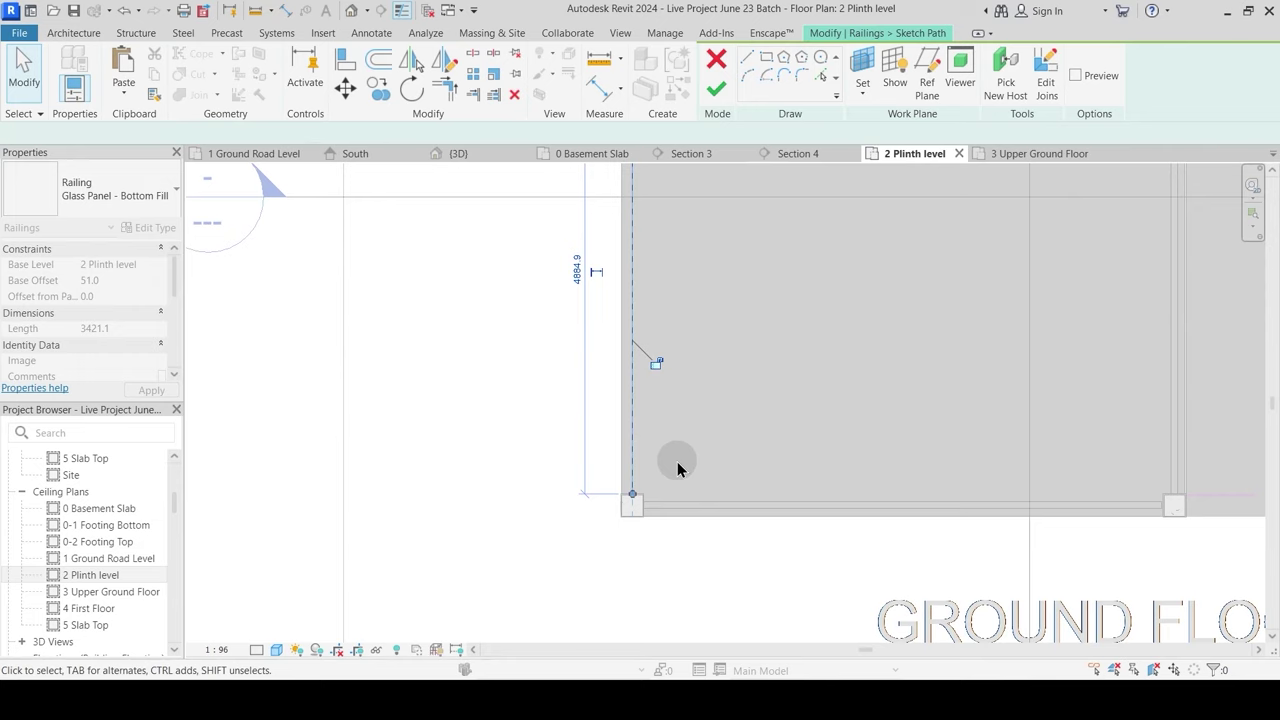
left_click(679, 465)
middle_click_drag(1065, 537, 855, 512)
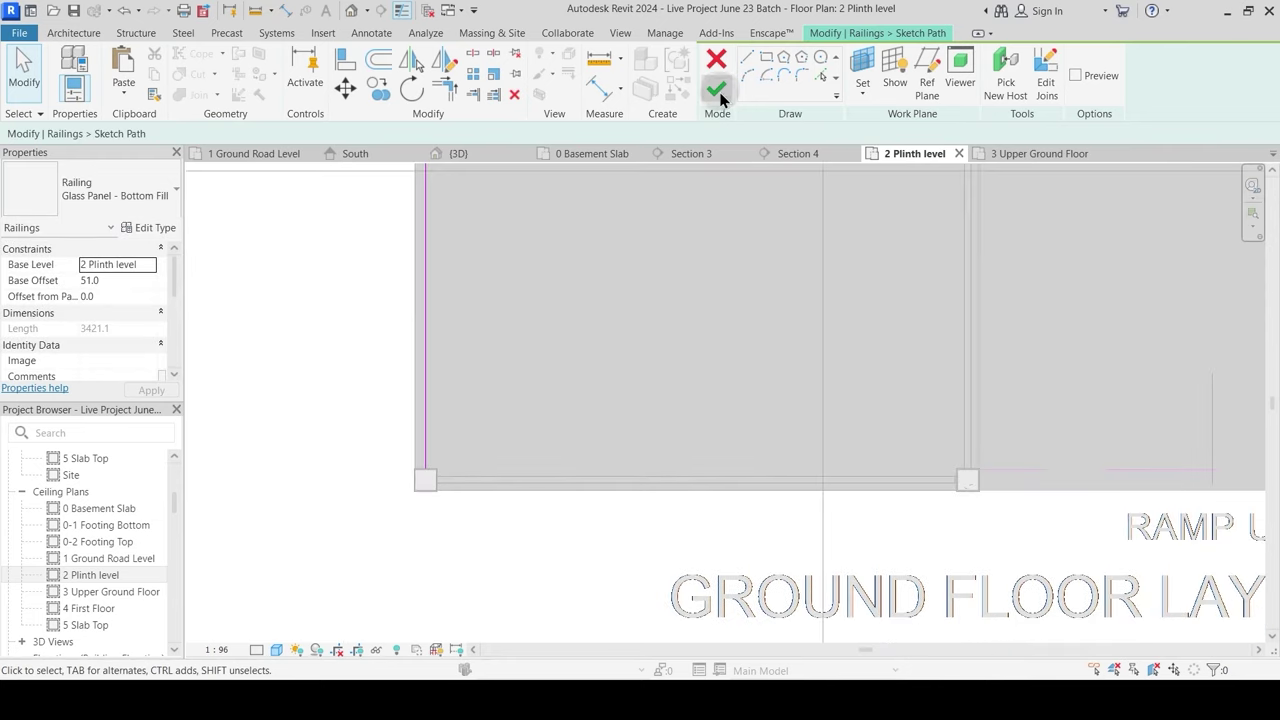
left_click(716, 89)
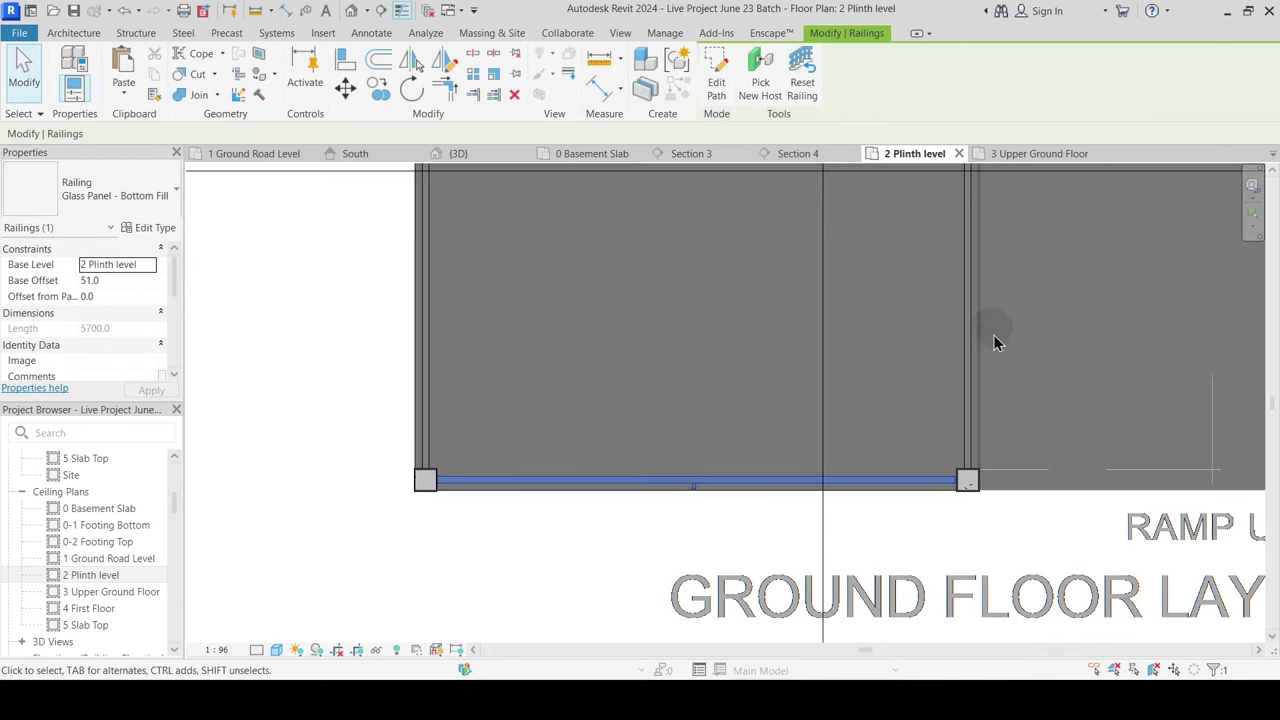
Step: Adjust the copied railing path's right end onto the column face and review the result
left_click(716, 82)
scroll(917, 485, "up", 5)
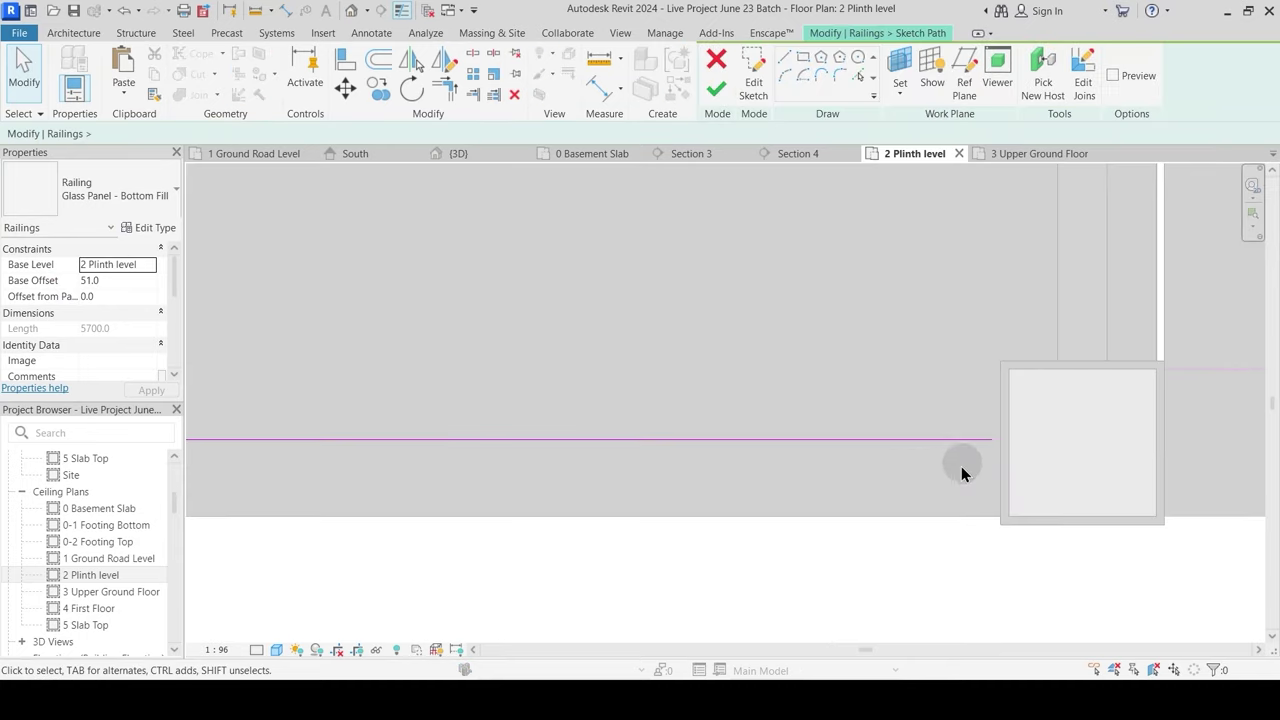
left_click(970, 440)
left_click_drag(988, 439, 1004, 438)
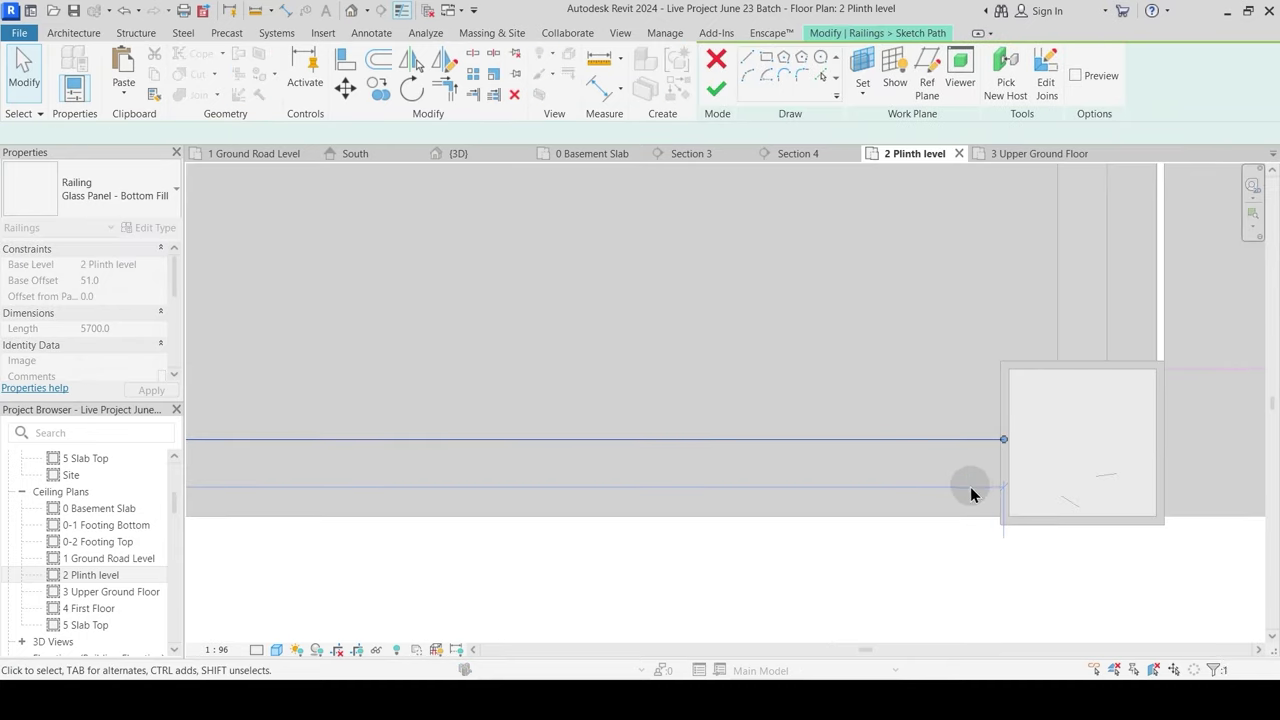
left_click(771, 263)
left_click(988, 440)
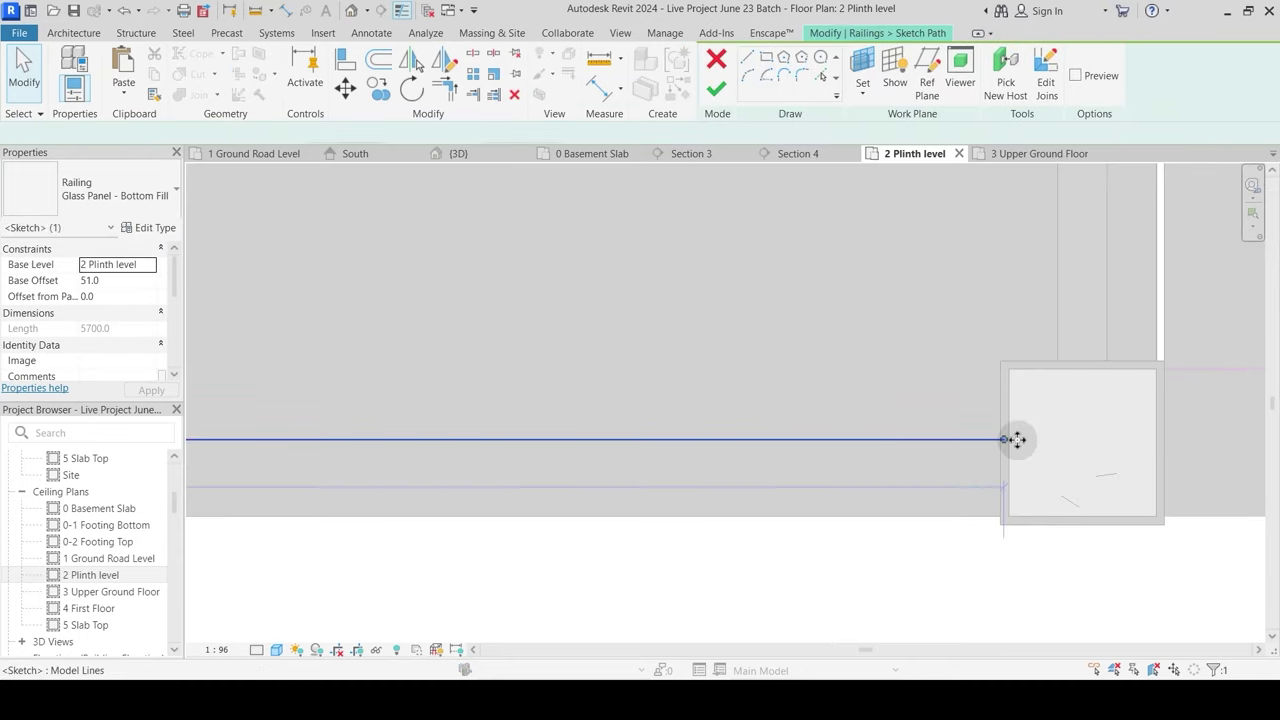
scroll(1015, 439, "up", 3)
left_click_drag(987, 437, 975, 437)
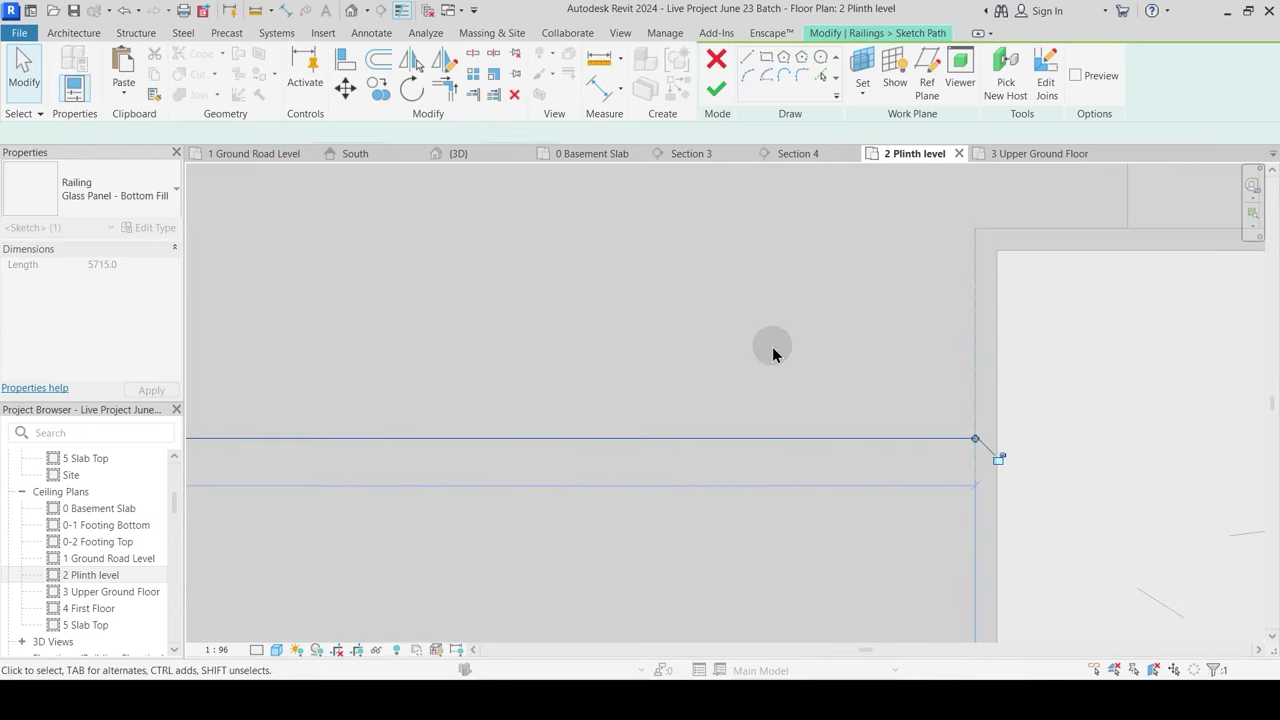
scroll(760, 355, "down", 5)
left_click(716, 91)
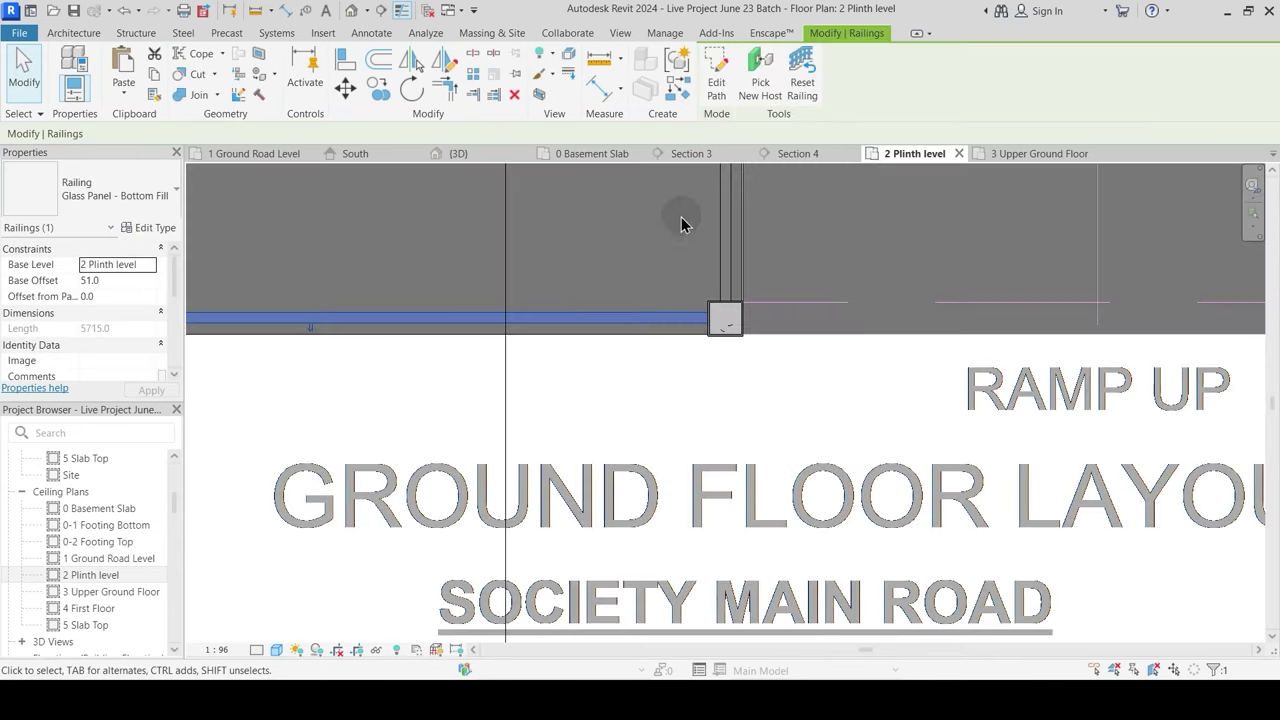
scroll(626, 409, "down", 4)
middle_click_drag(657, 429, 733, 466)
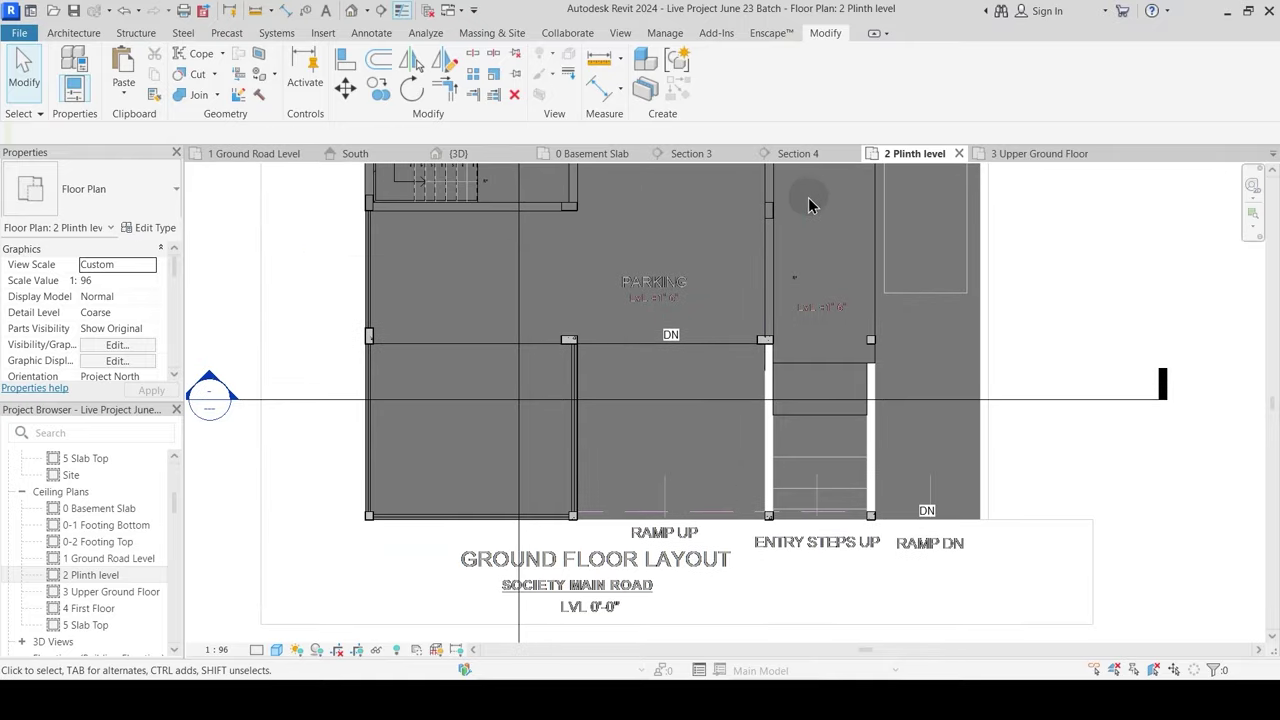
Step: Switch to the {3D} view and orbit until the beams over the stair opening show
scroll(720, 420, "down", 2)
left_click(452, 153)
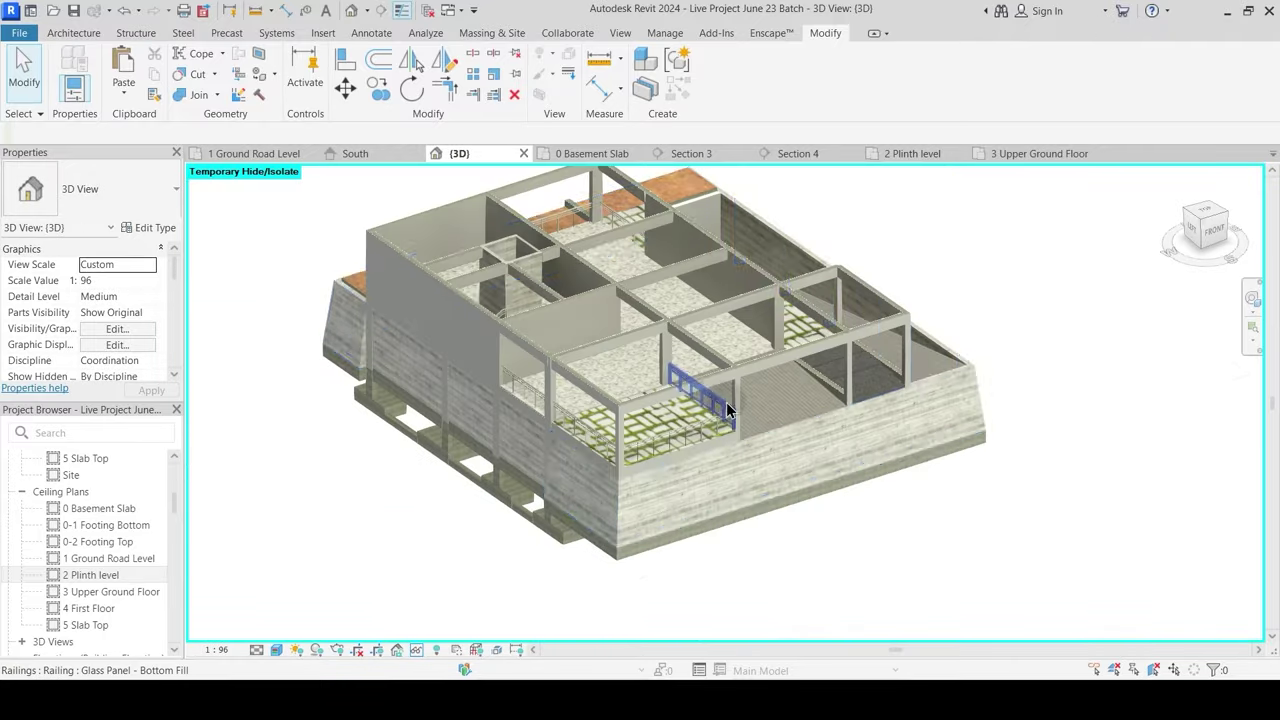
middle_click_drag(727, 410, 763, 462, "shift")
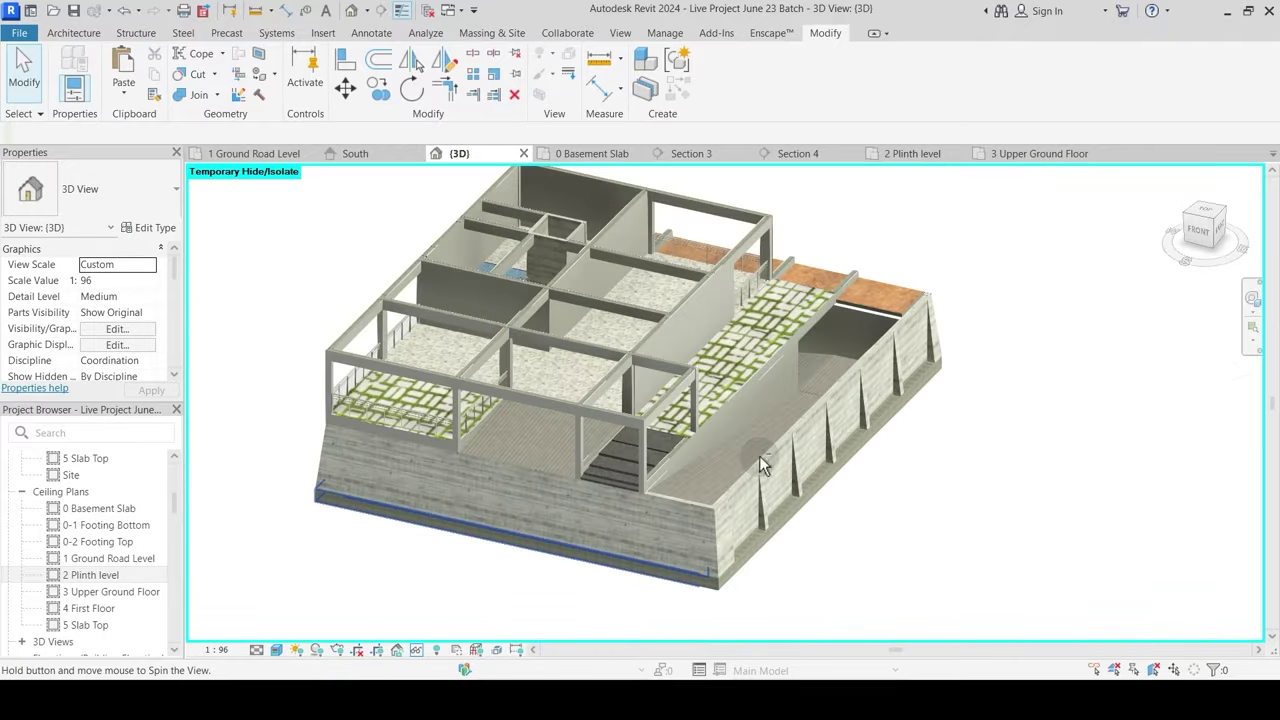
scroll(529, 475, "up", 3)
middle_click_drag(700, 420, 690, 530)
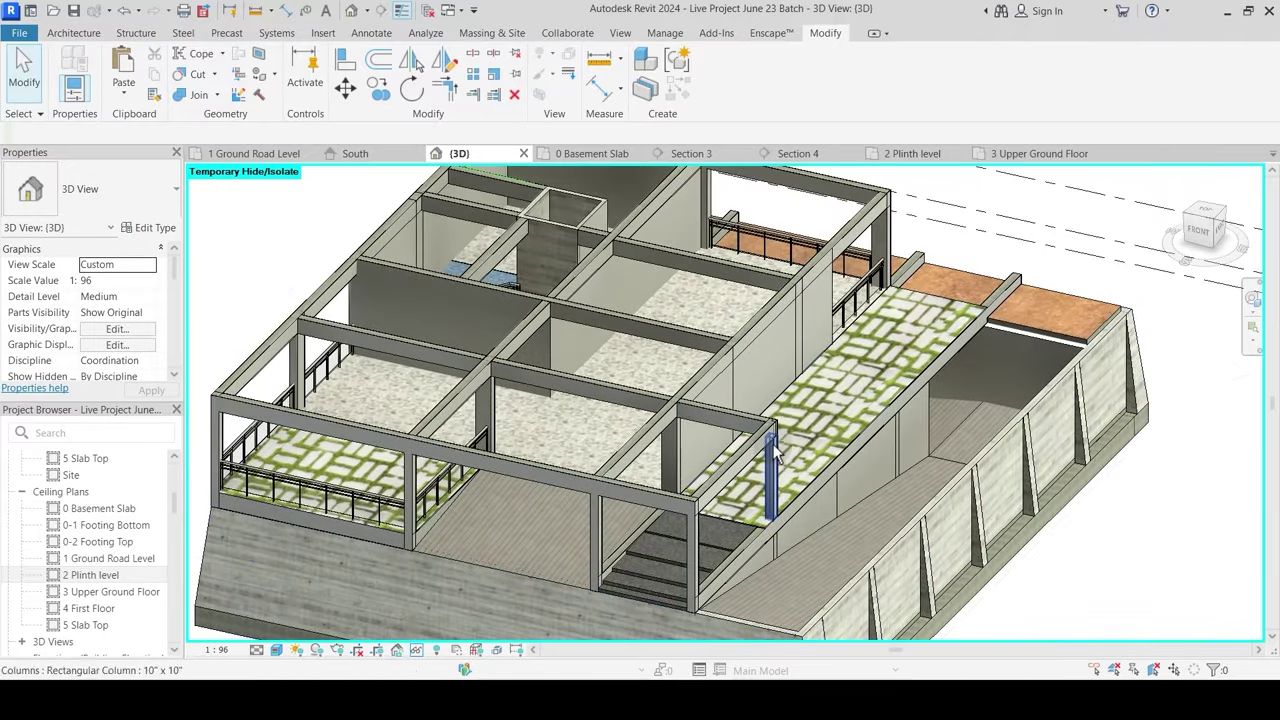
middle_click_drag(771, 460, 858, 432, "shift")
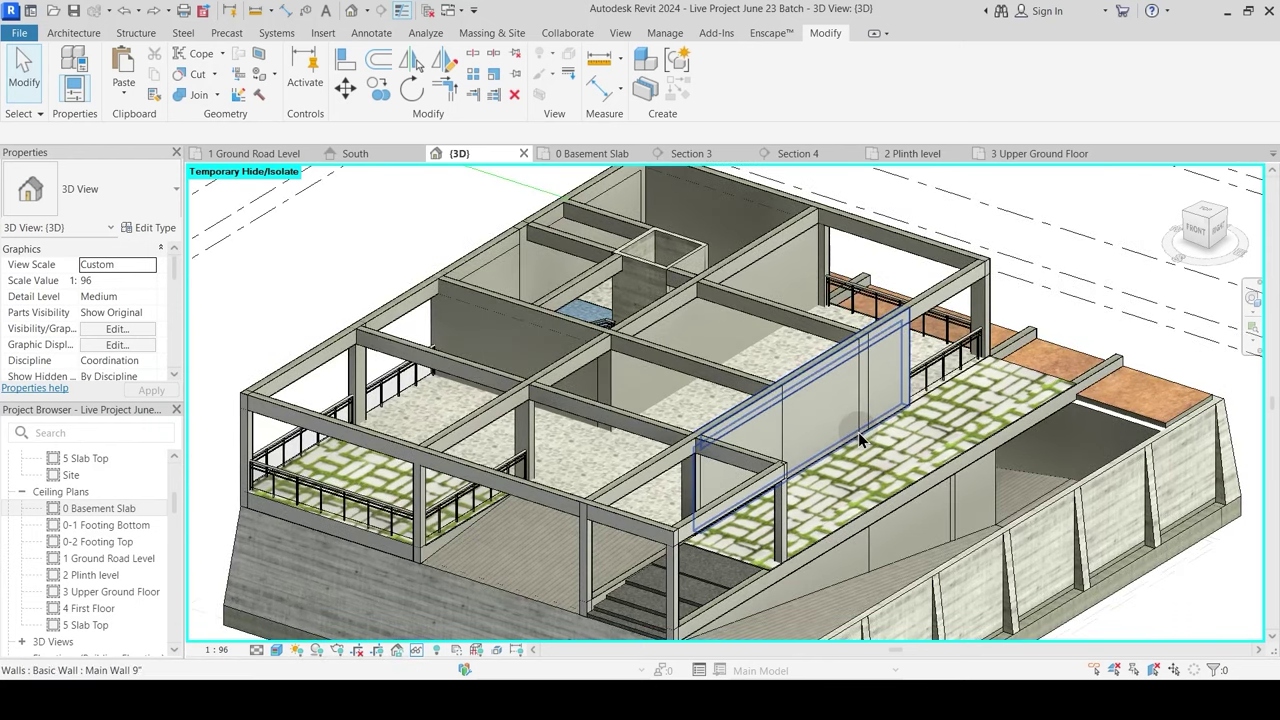
middle_click_drag(924, 405, 654, 366, "shift")
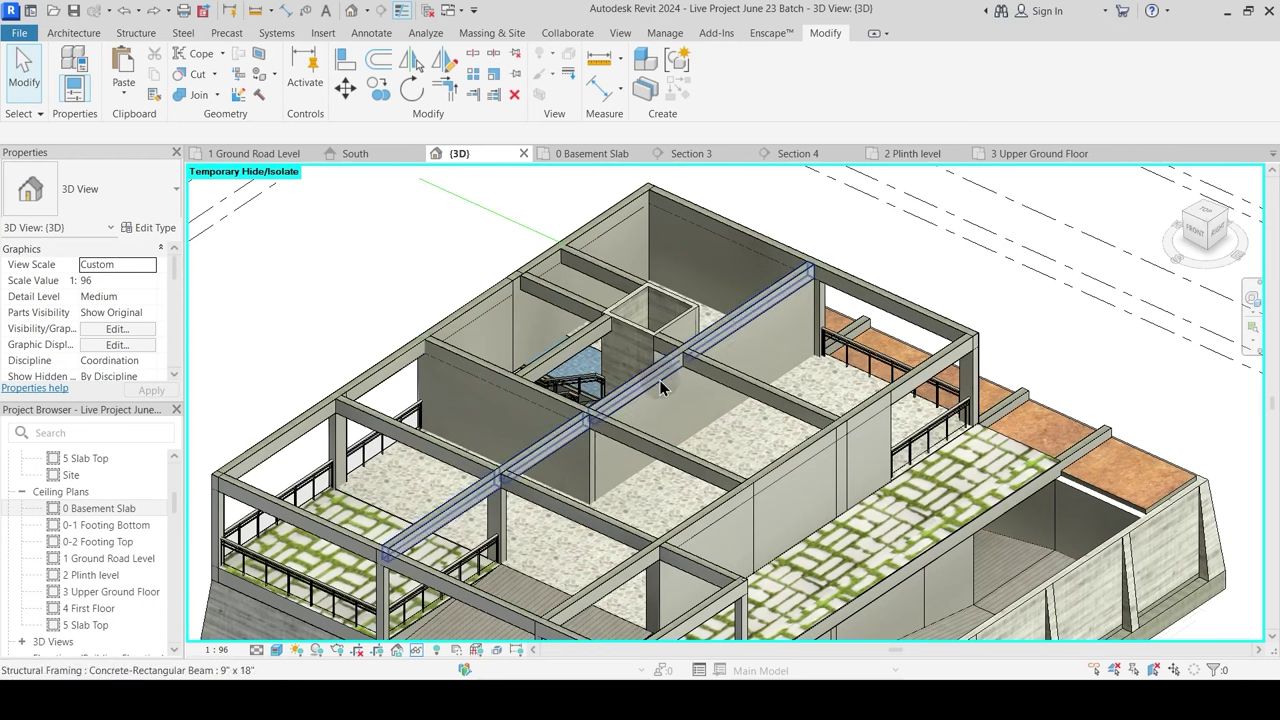
scroll(649, 405, "up", 5)
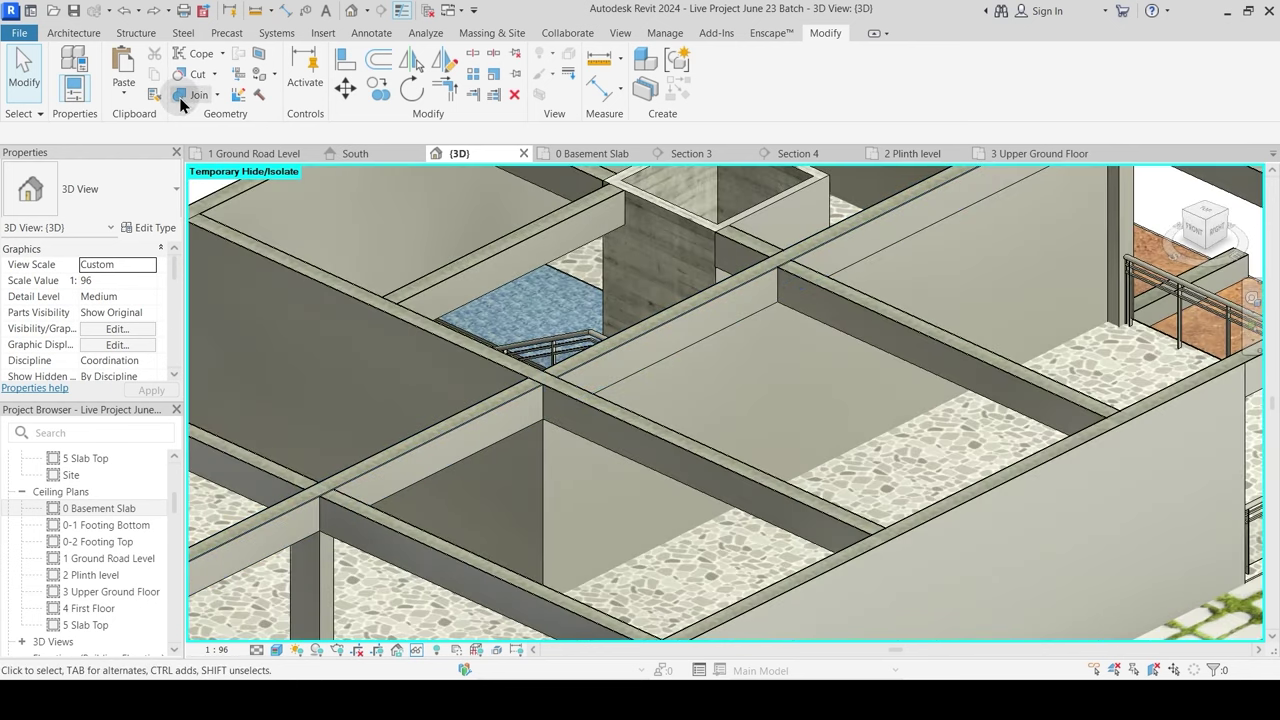
Step: Join the long concrete beam with the wall beneath it
left_click(181, 97)
left_click(633, 351)
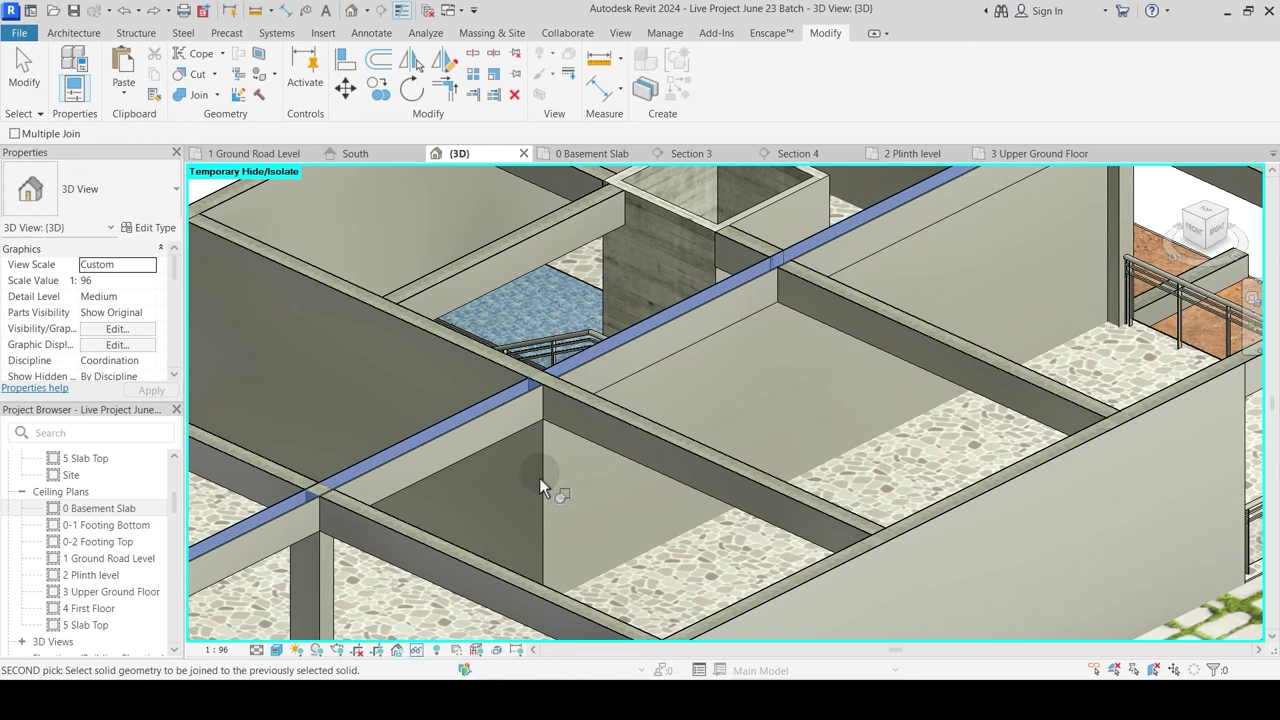
left_click(886, 430)
key("Escape")
scroll(728, 357, "up", 3)
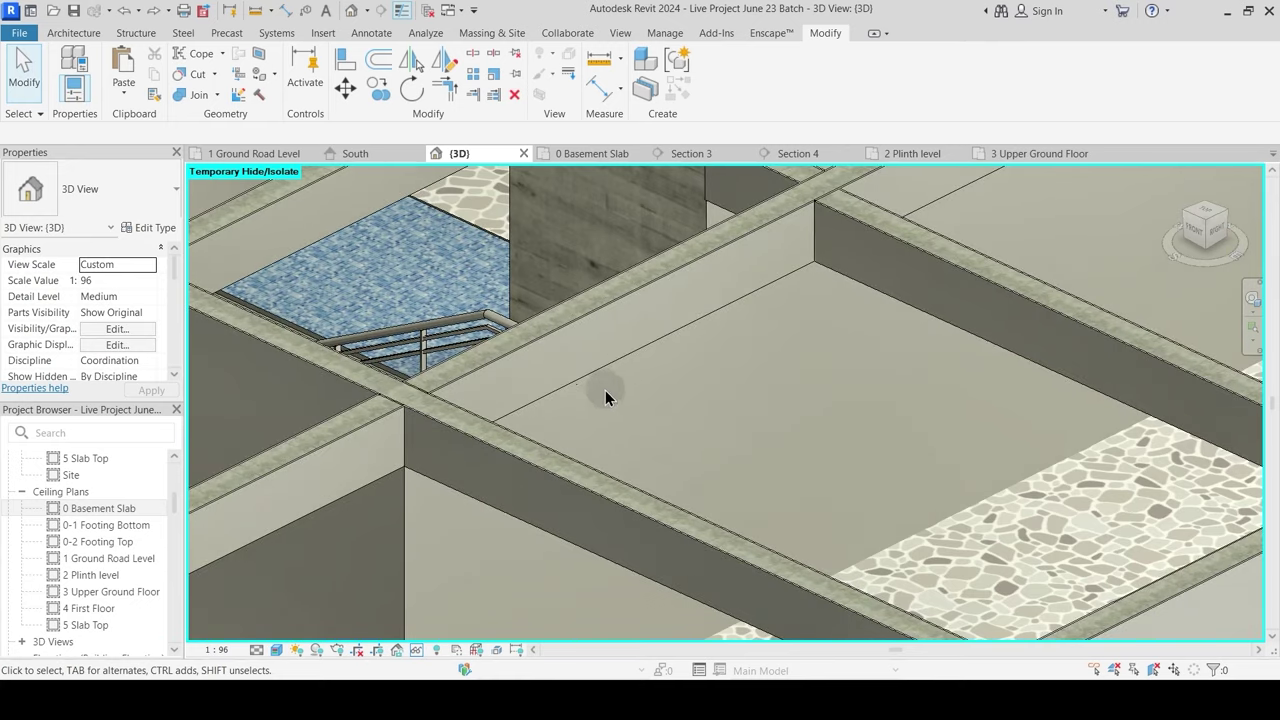
middle_click_drag(605, 390, 629, 331)
Step: Attempt a wall-to-beam join at the next junction, cancelling after a warning
left_click(211, 98)
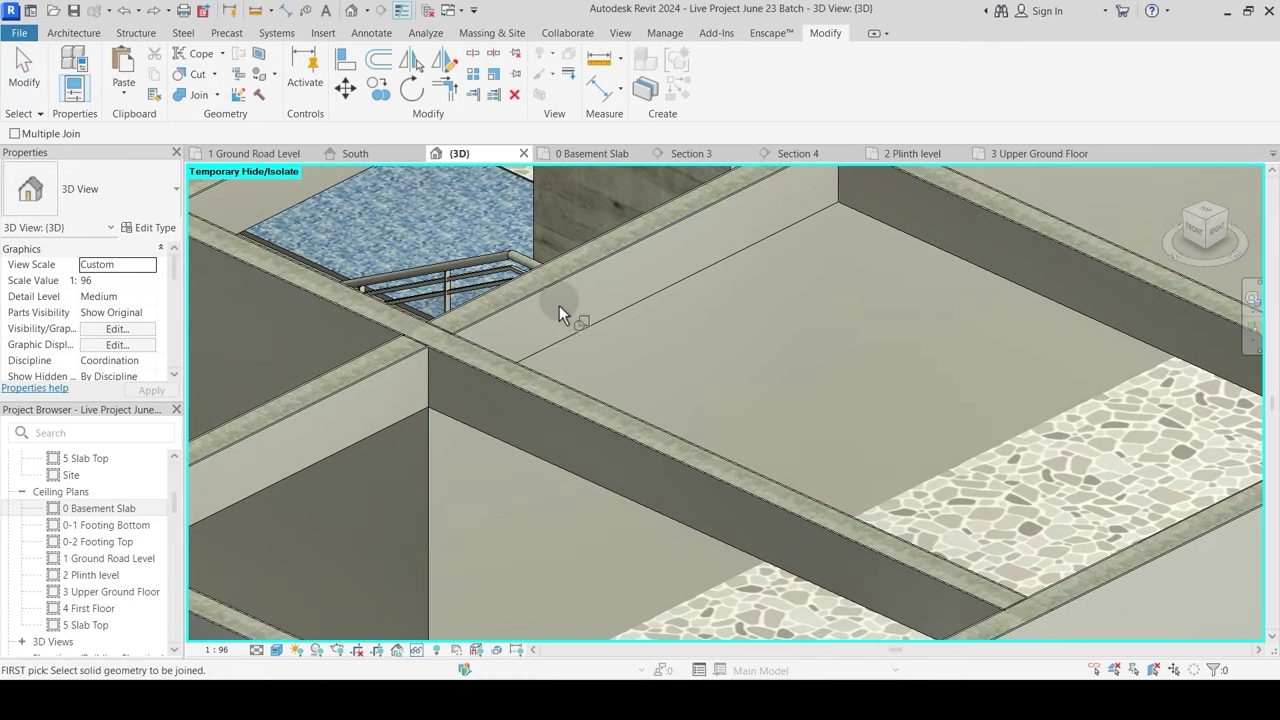
left_click(500, 420)
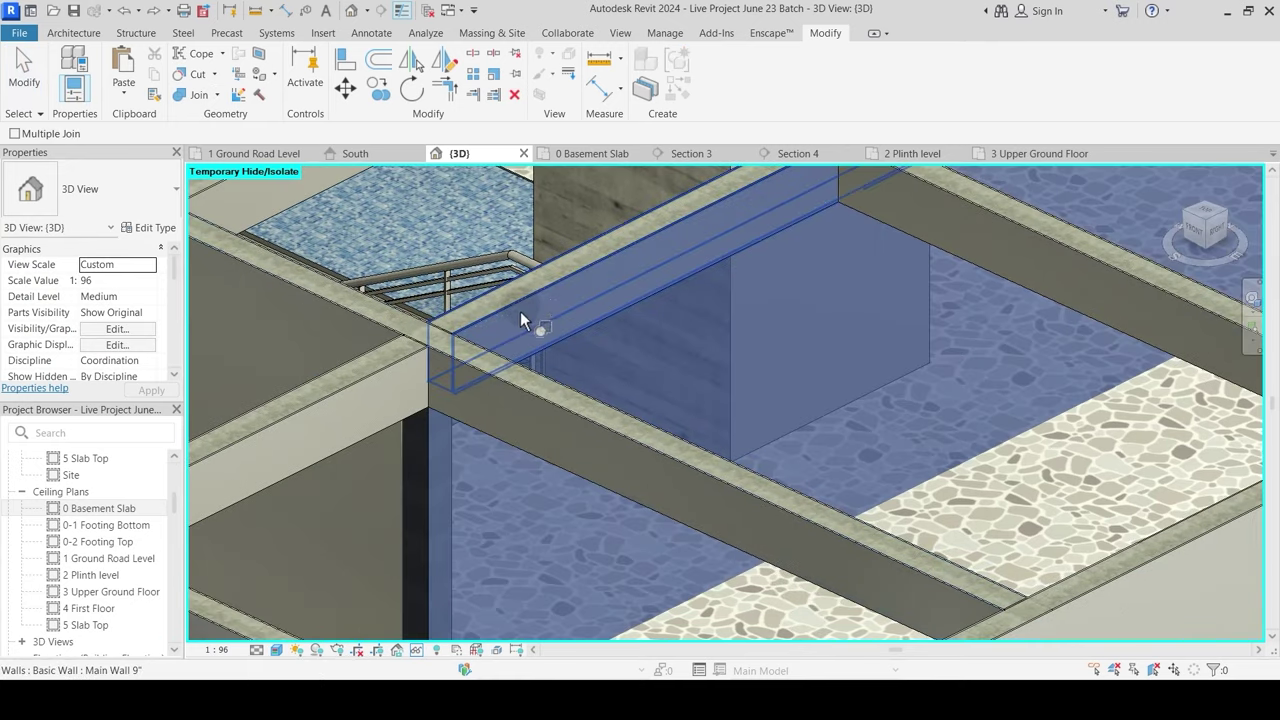
left_click(546, 304)
key("Escape")
scroll(654, 337, "down", 2)
key("Escape")
middle_click_drag(654, 337, 659, 357)
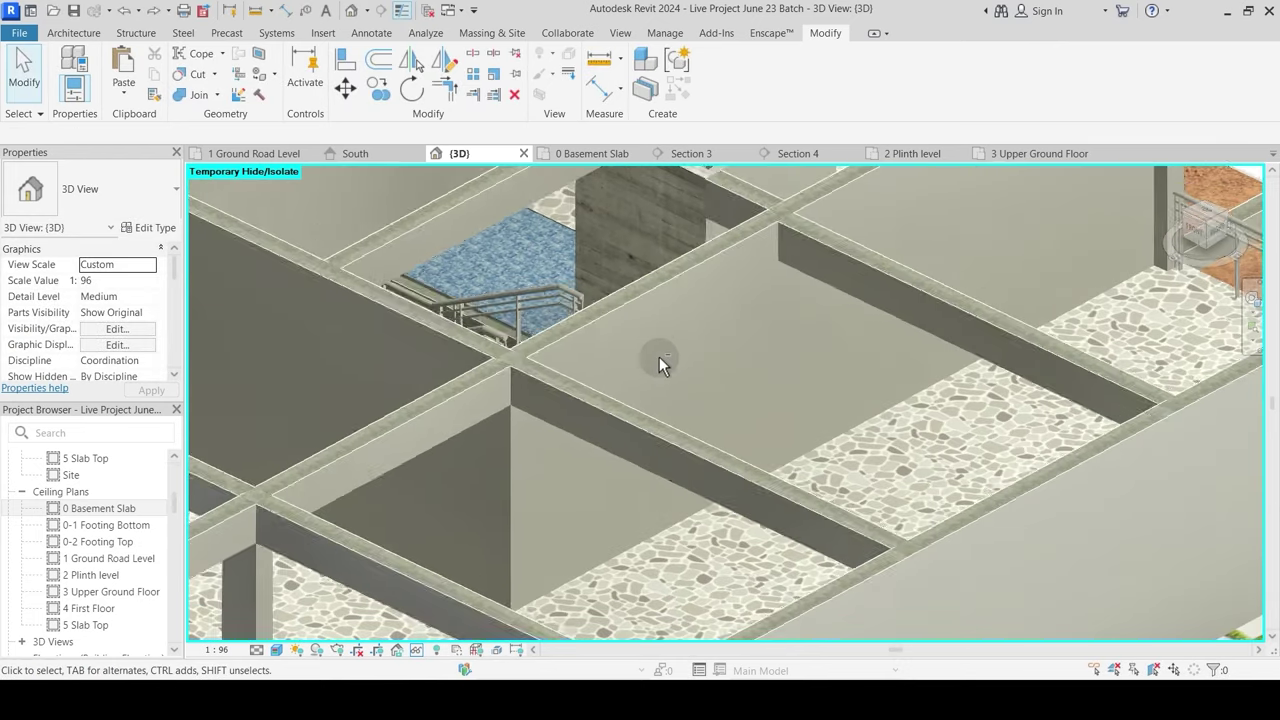
Step: Start another beam join, cancel it, and tilt the view toward the beam junction
left_click(196, 97)
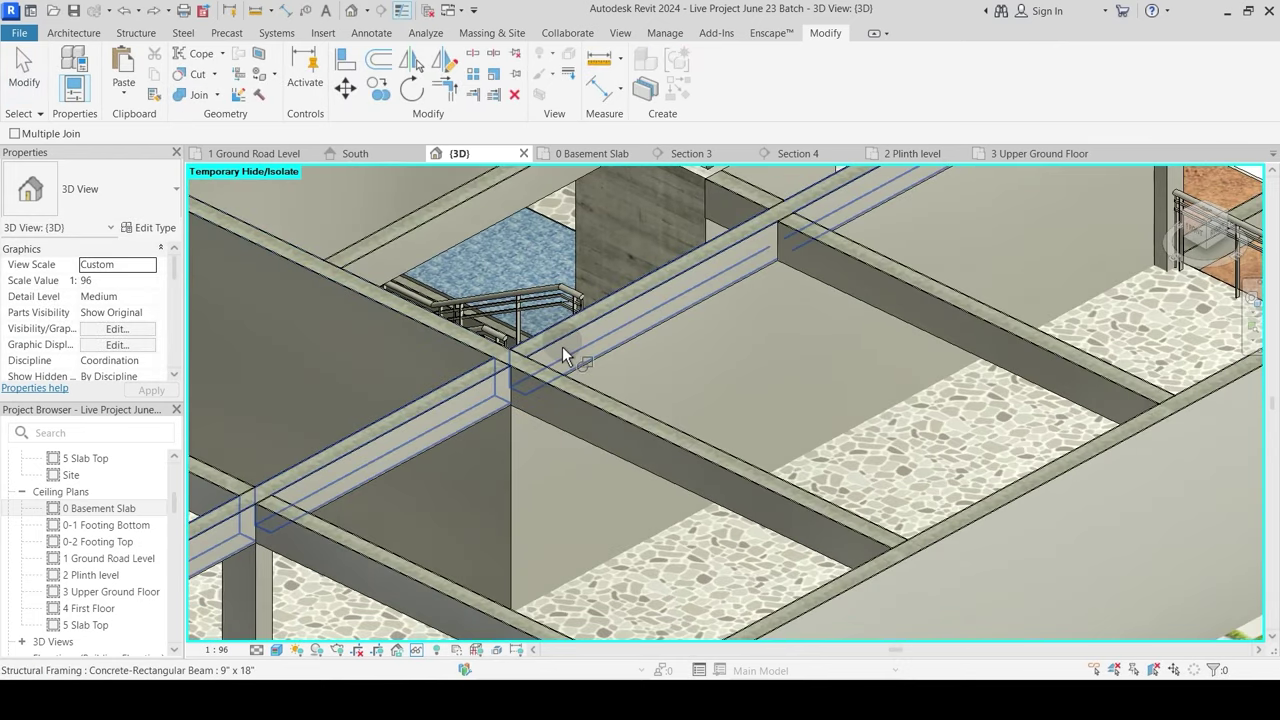
left_click(562, 346)
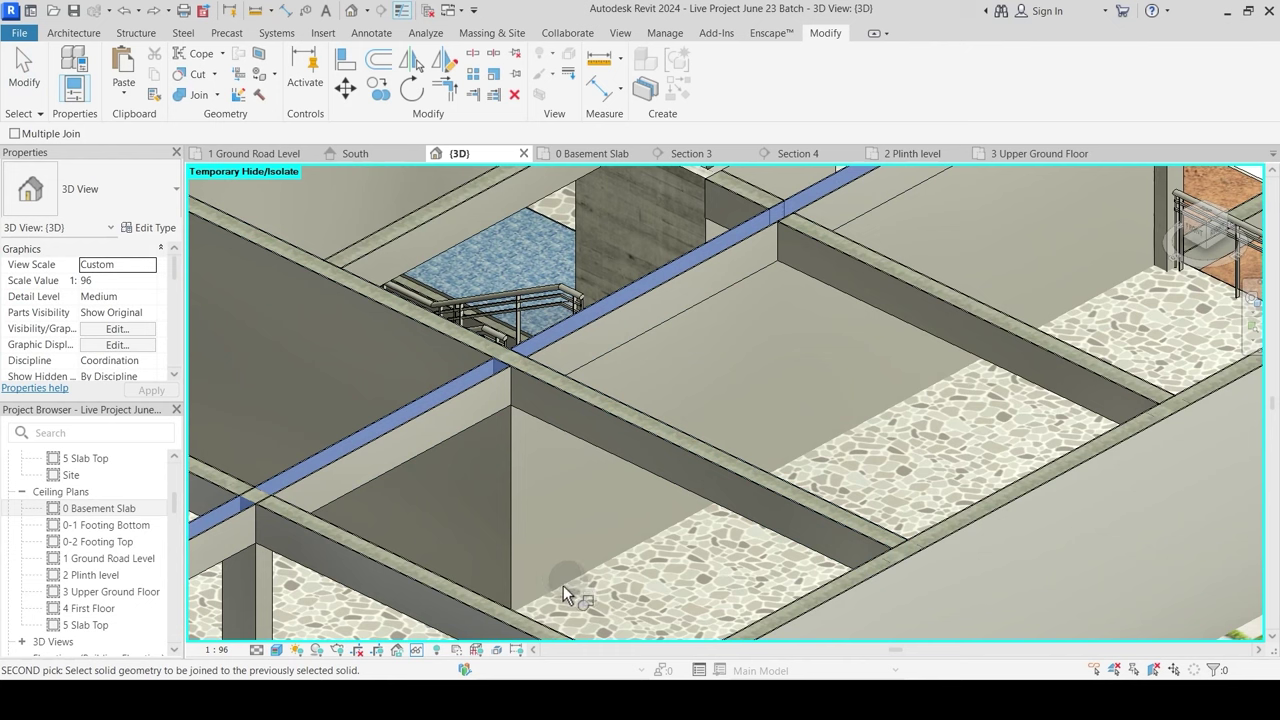
key("Escape")
middle_click_drag(851, 326, 796, 444)
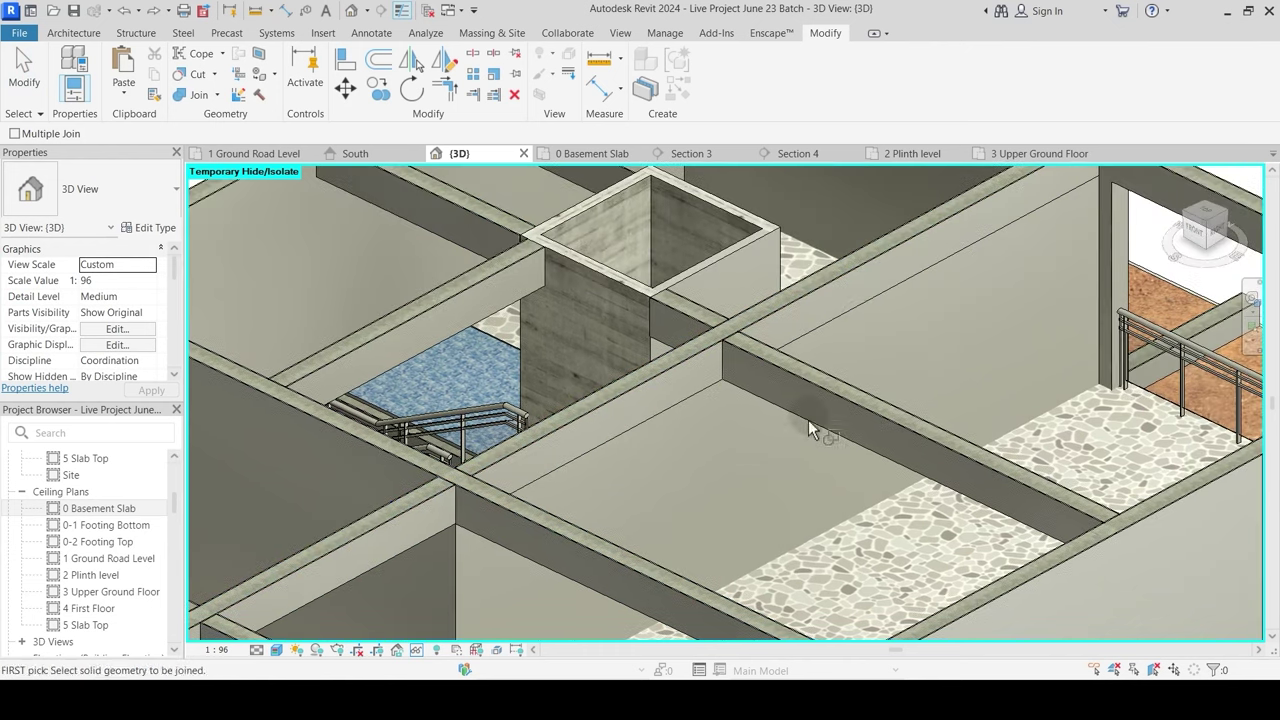
key("Escape")
scroll(679, 415, "up", 2)
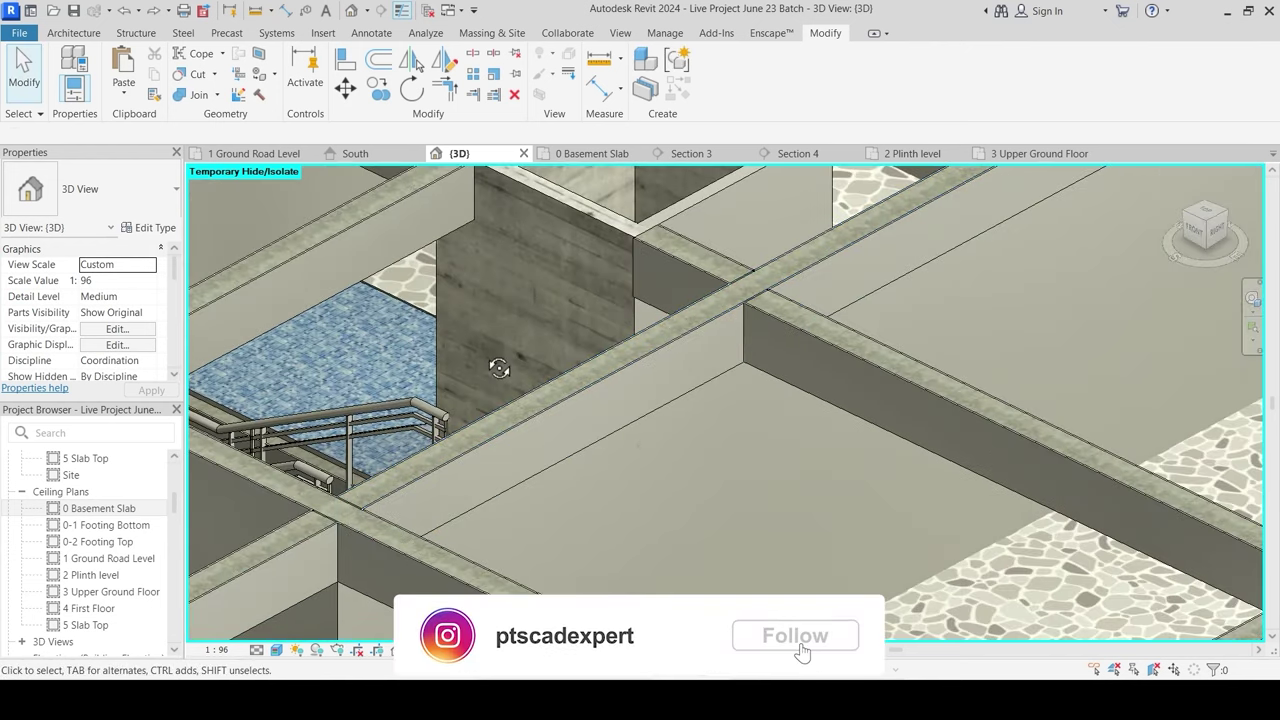
middle_click_drag(485, 357, 485, 341, "shift")
Step: Join the beam at that junction with the 9" wall below
left_click(220, 90)
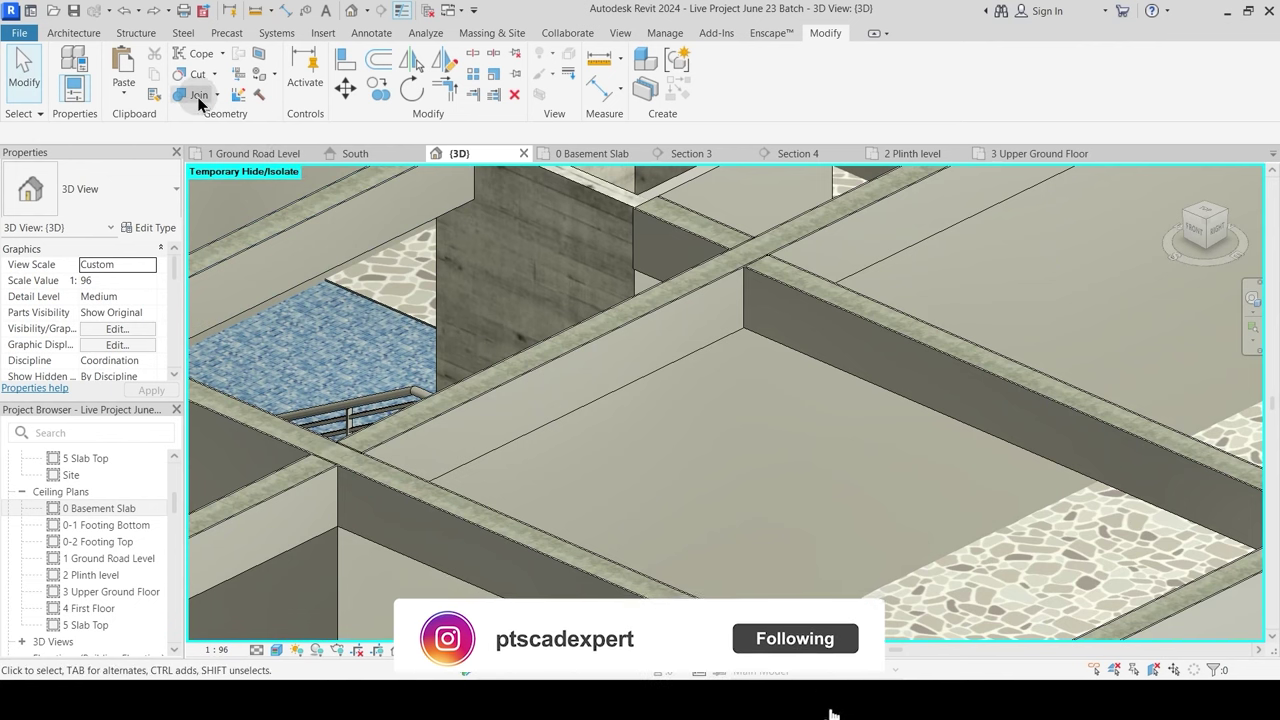
left_click(650, 383)
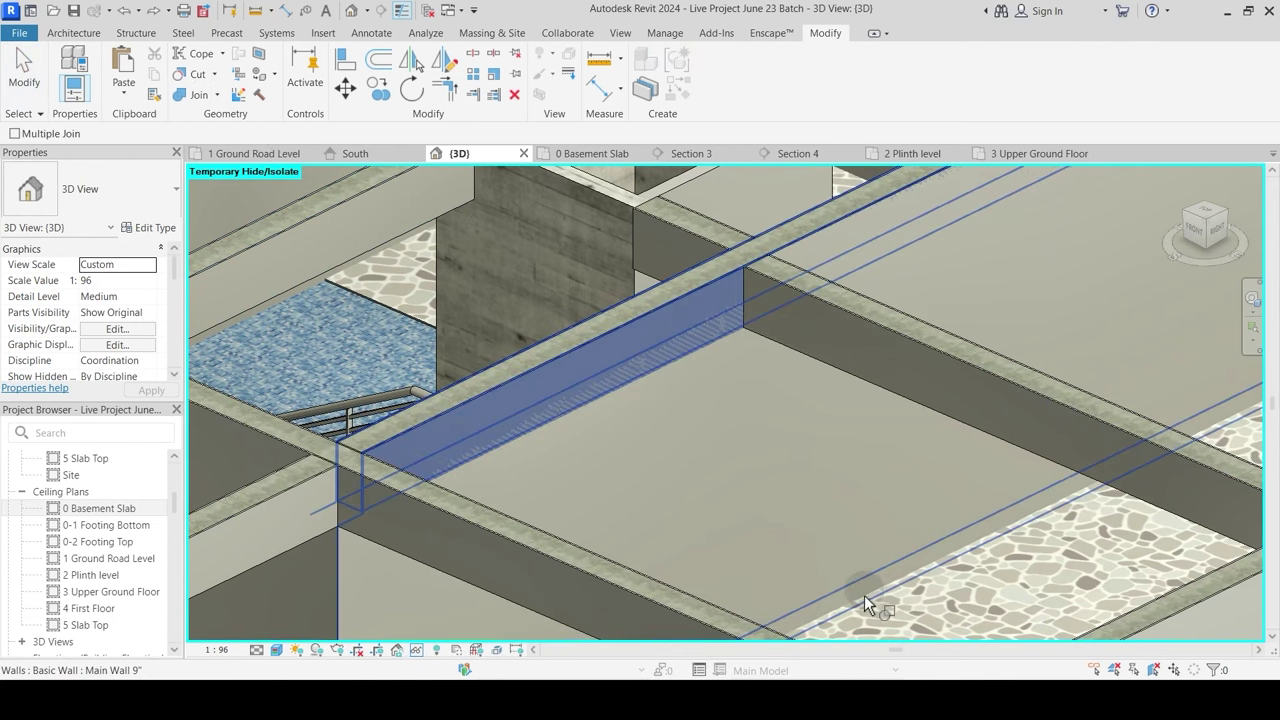
left_click(864, 595)
scroll(788, 400, "down", 4)
key("Escape")
scroll(693, 529, "up", 5)
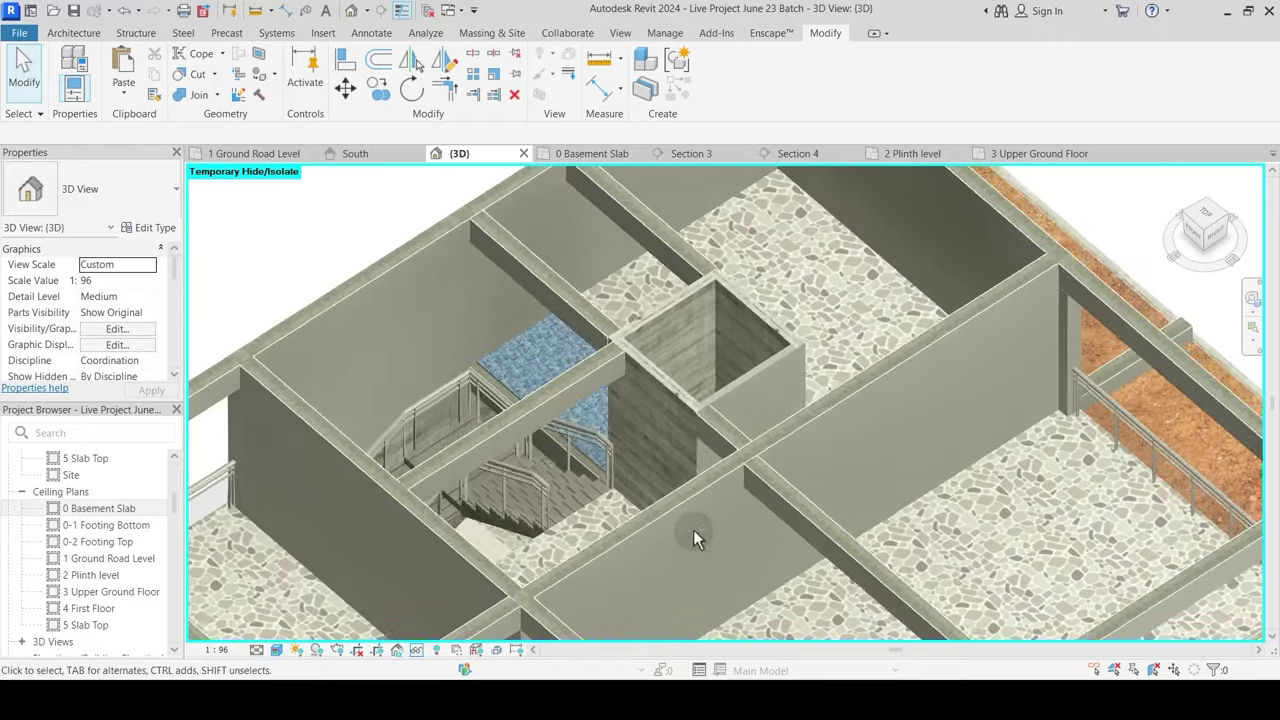
Step: Inspect the stair railing and adjacent wall in 3D, then switch to the 2 Plinth level plan
scroll(491, 382, "down", 2)
scroll(463, 407, "up", 3)
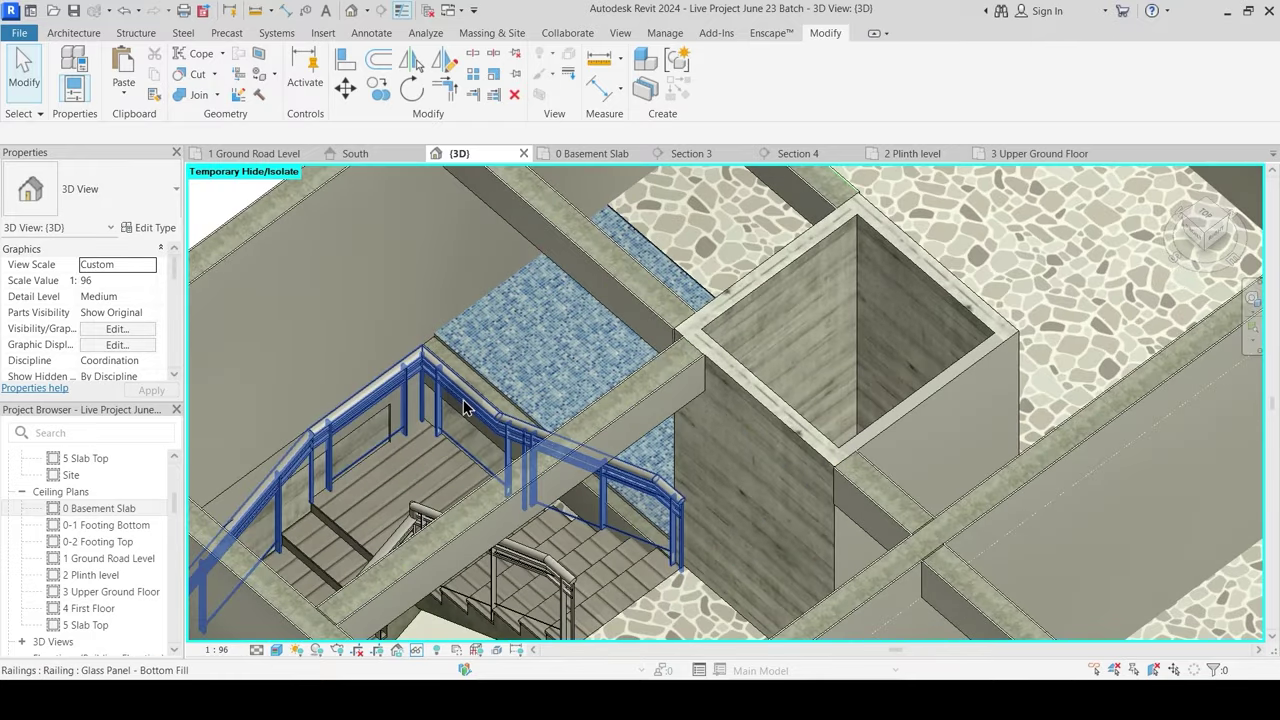
left_click(463, 407)
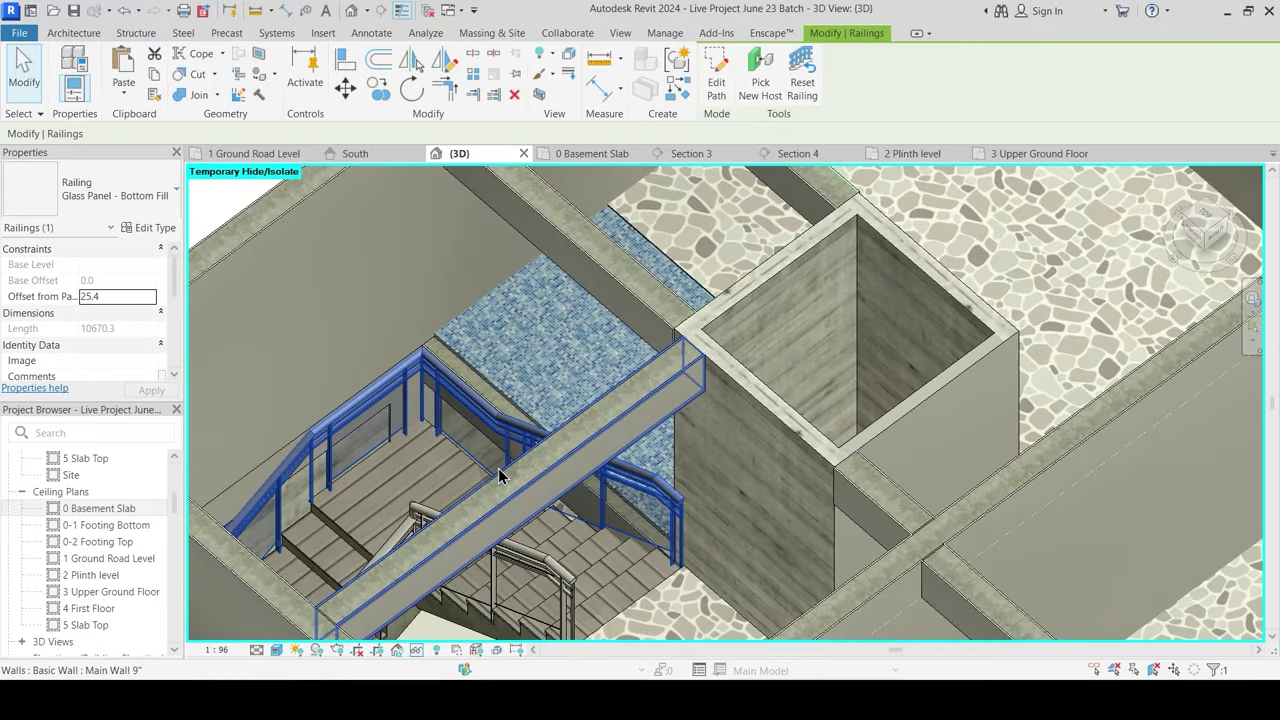
key("Escape")
scroll(429, 401, "up", 3)
left_click(446, 401)
middle_click_drag(448, 405, 594, 426, "shift")
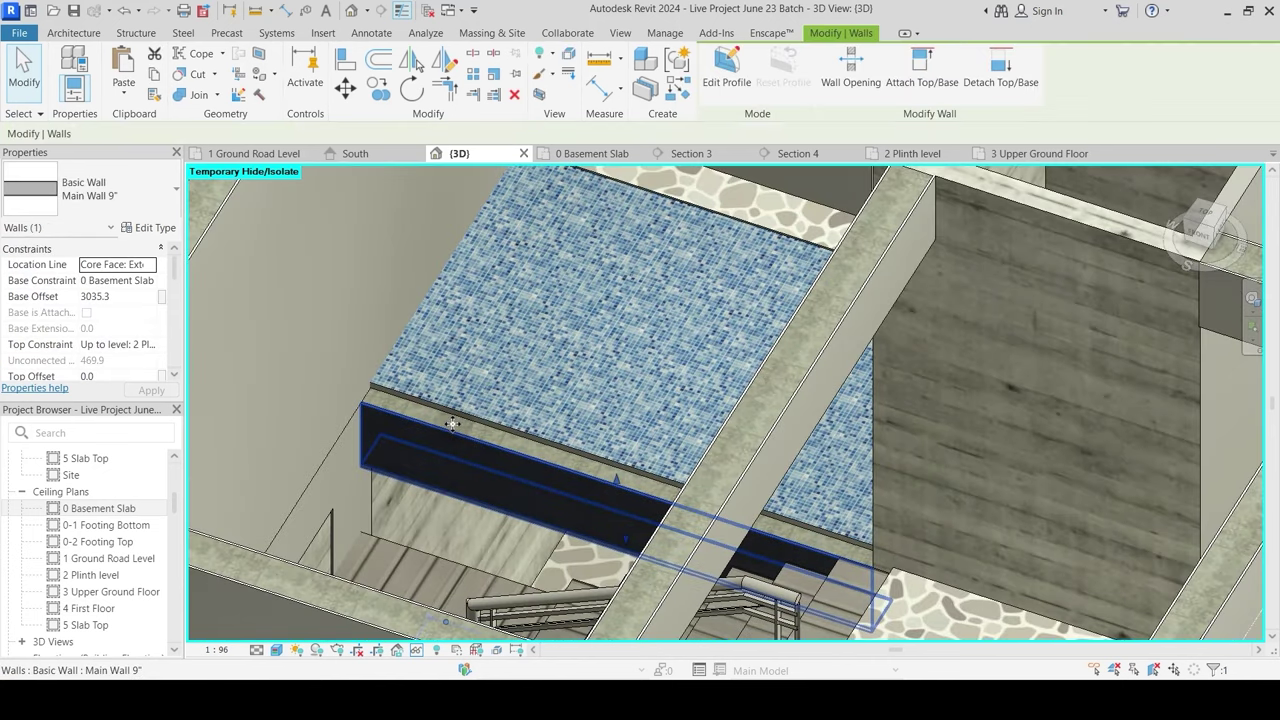
key("Escape")
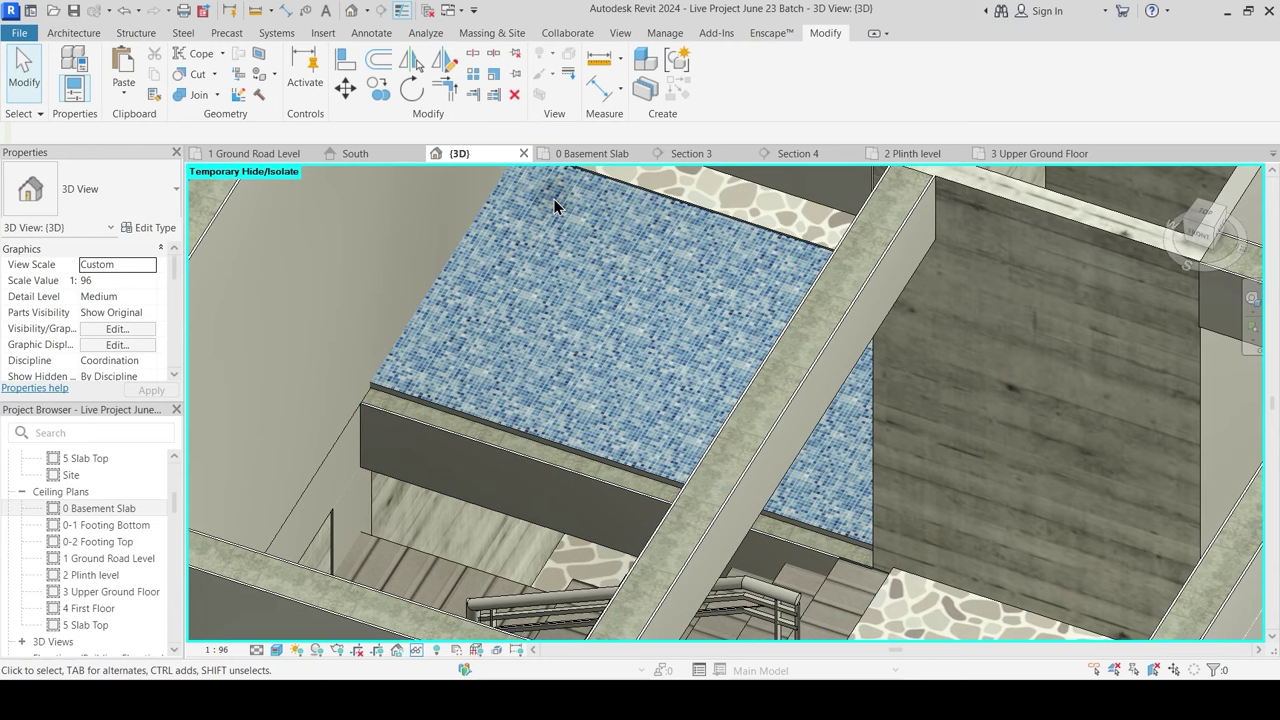
left_click(908, 156)
Step: Temporarily hide the glass-panel railing (HH)
scroll(473, 345, "up", 2)
scroll(474, 345, "up", 1)
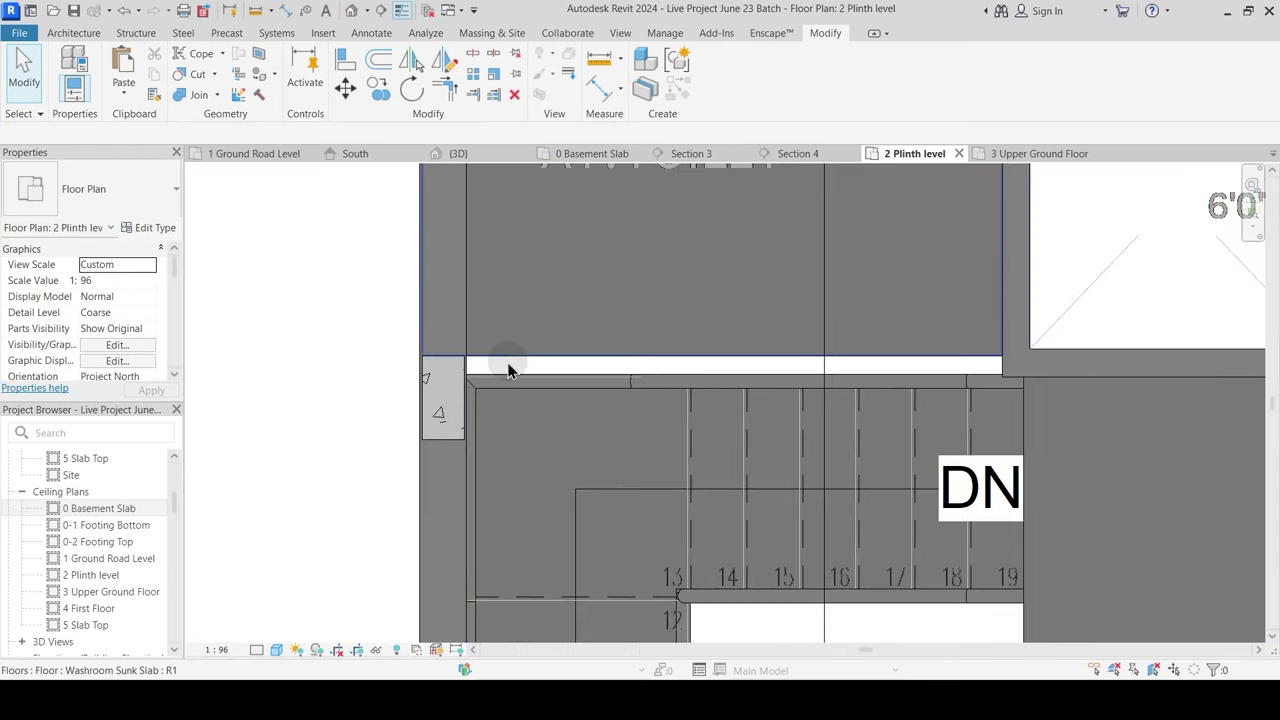
left_click(515, 373)
key("h")
key("h")
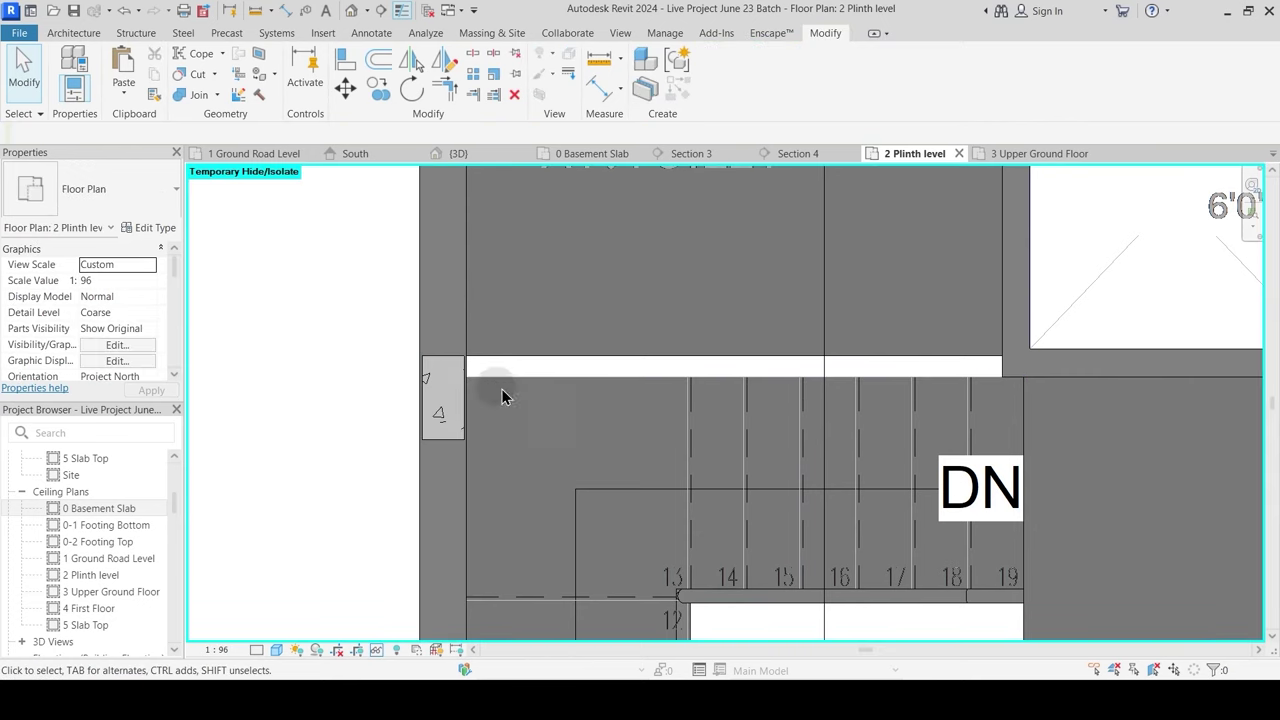
Step: Start a wall (WA) with type Wall 4.5" and open its layer structure
key("w")
key("a")
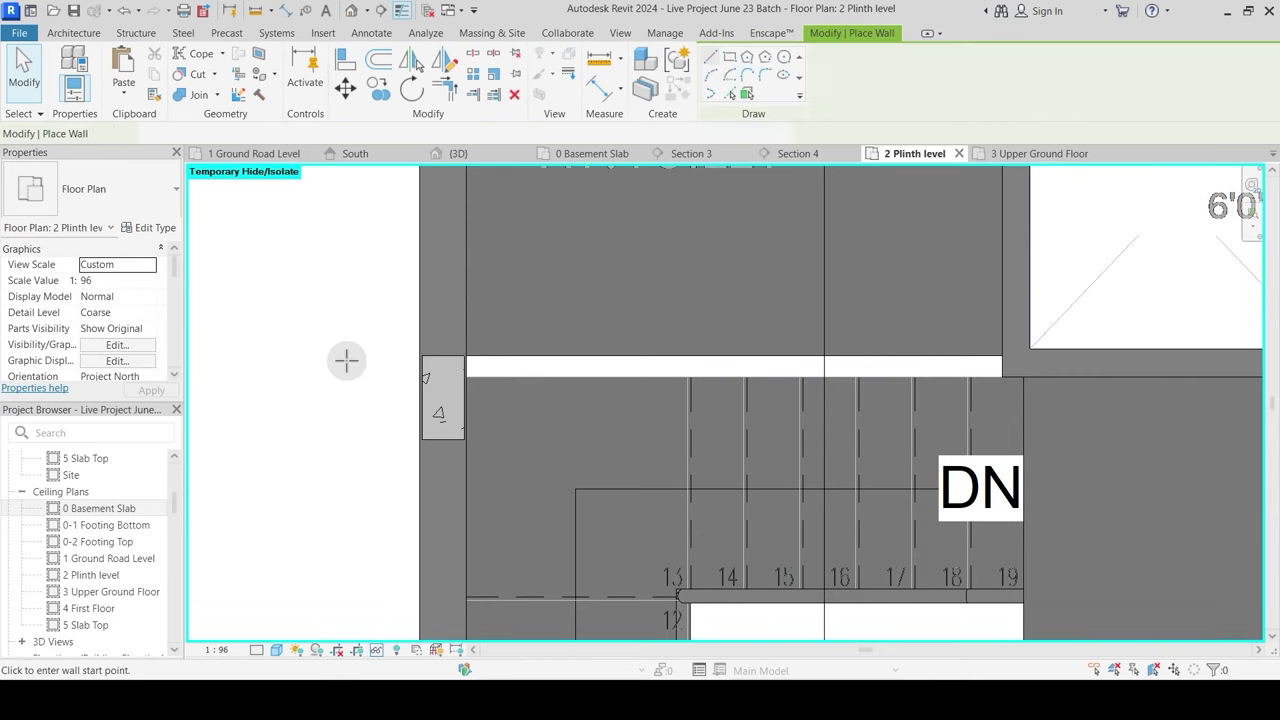
left_click(90, 188)
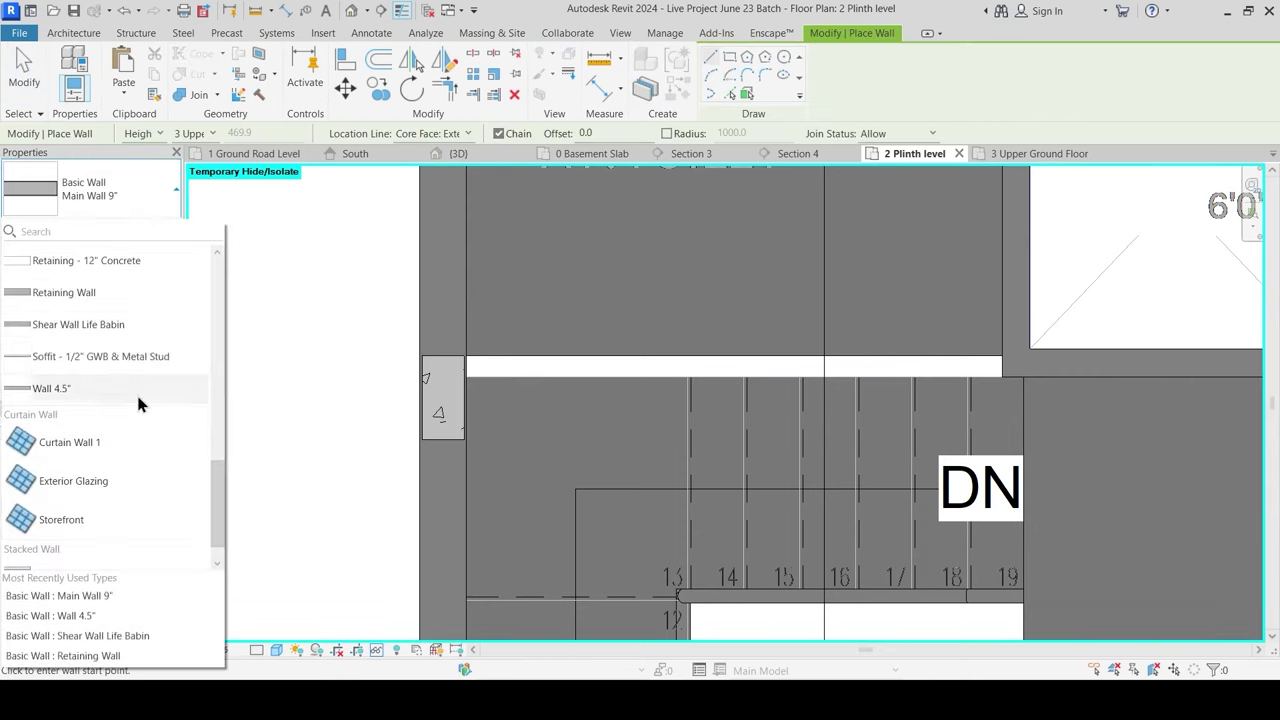
left_click(90, 389)
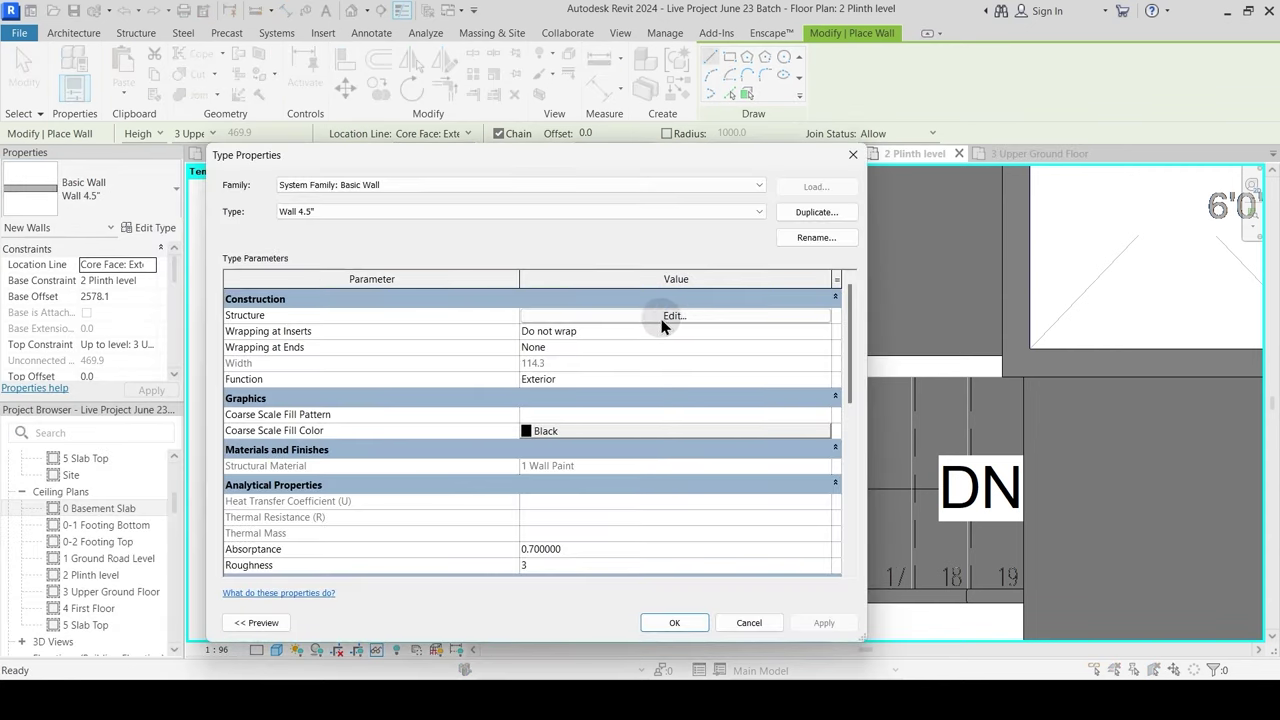
left_click(662, 317)
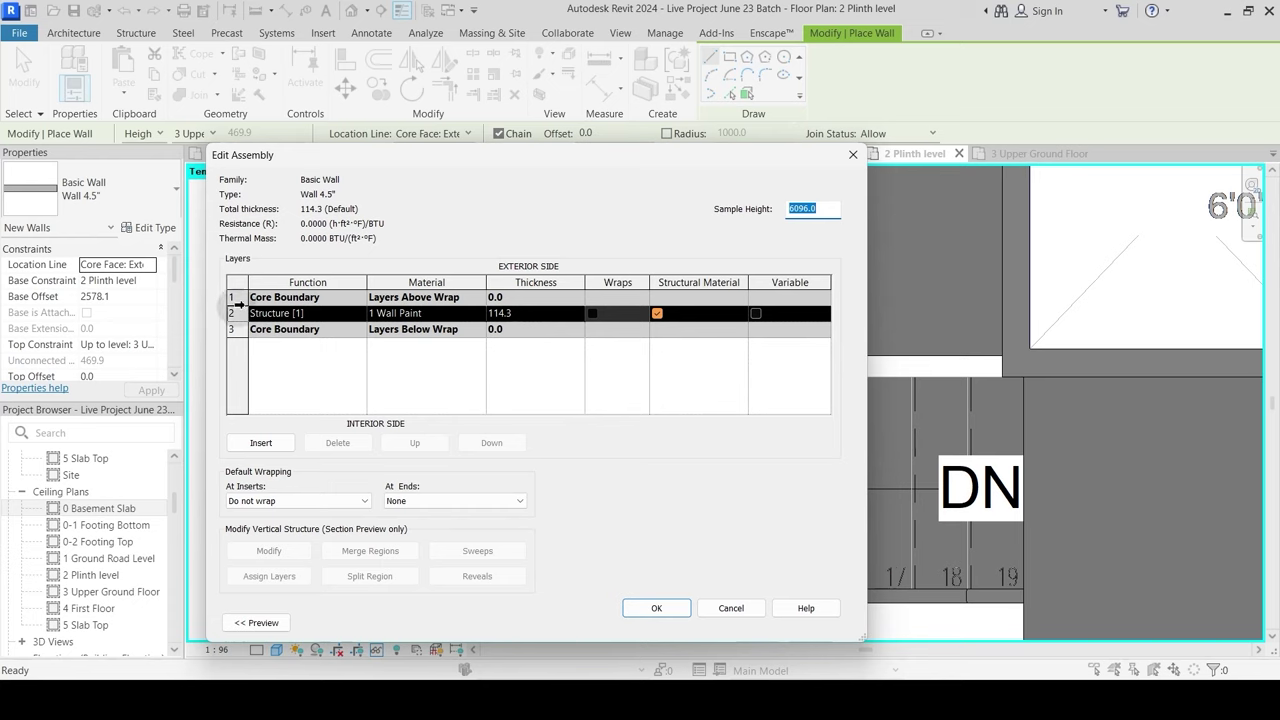
Step: Insert two new layers in Wall 4.5", moving one to the interior as Finish 2 [5]
left_click(238, 300)
left_click(262, 443)
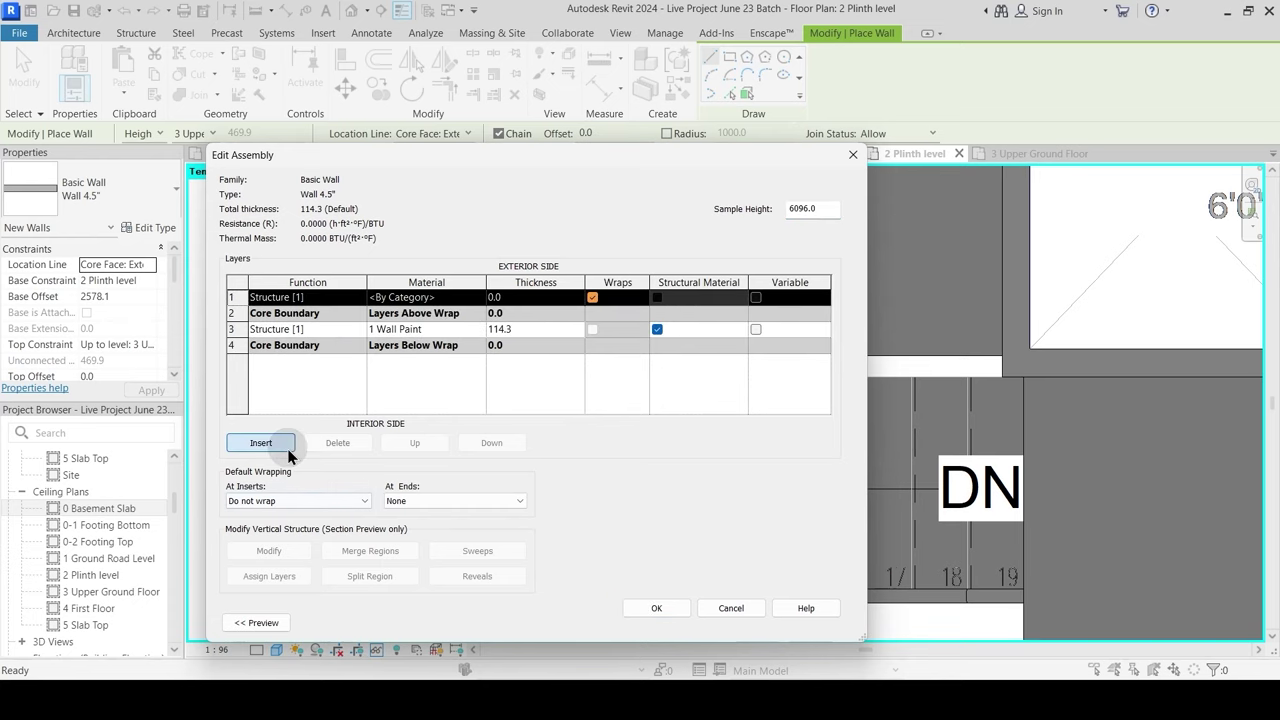
left_click(279, 449)
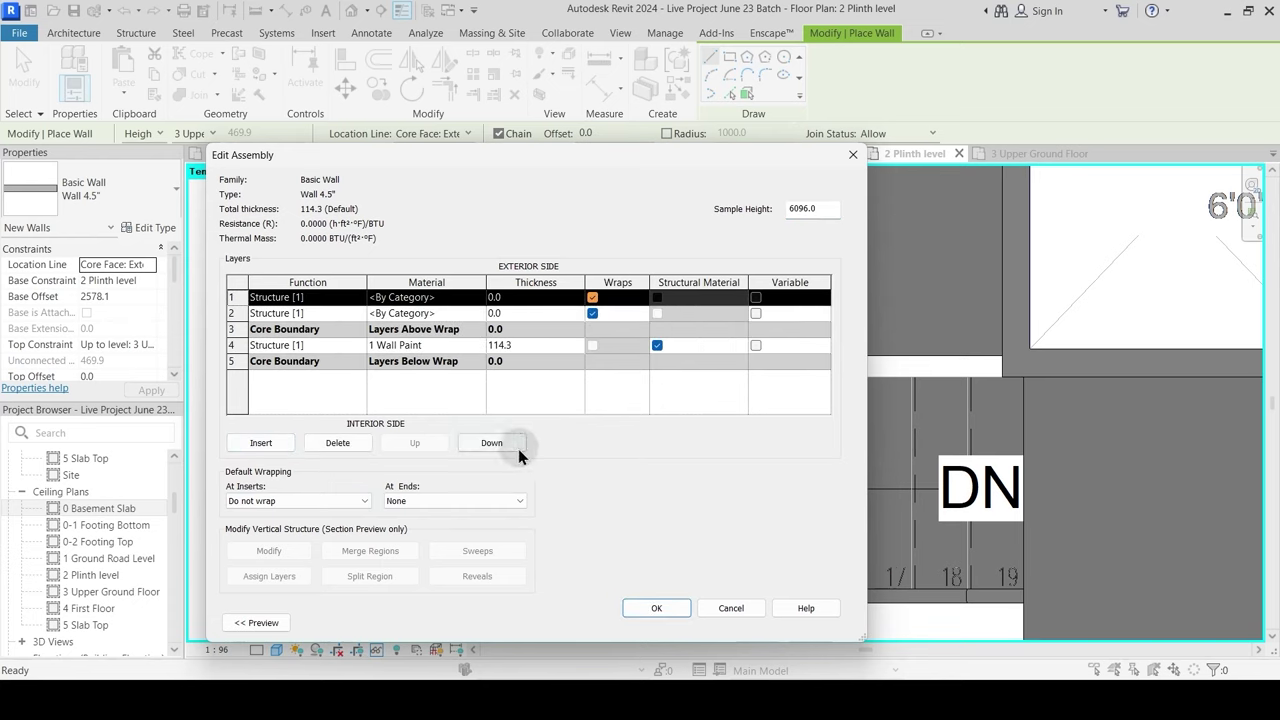
left_click(508, 446)
left_click(508, 446)
left_click(508, 446)
left_click(508, 446)
left_click(362, 364)
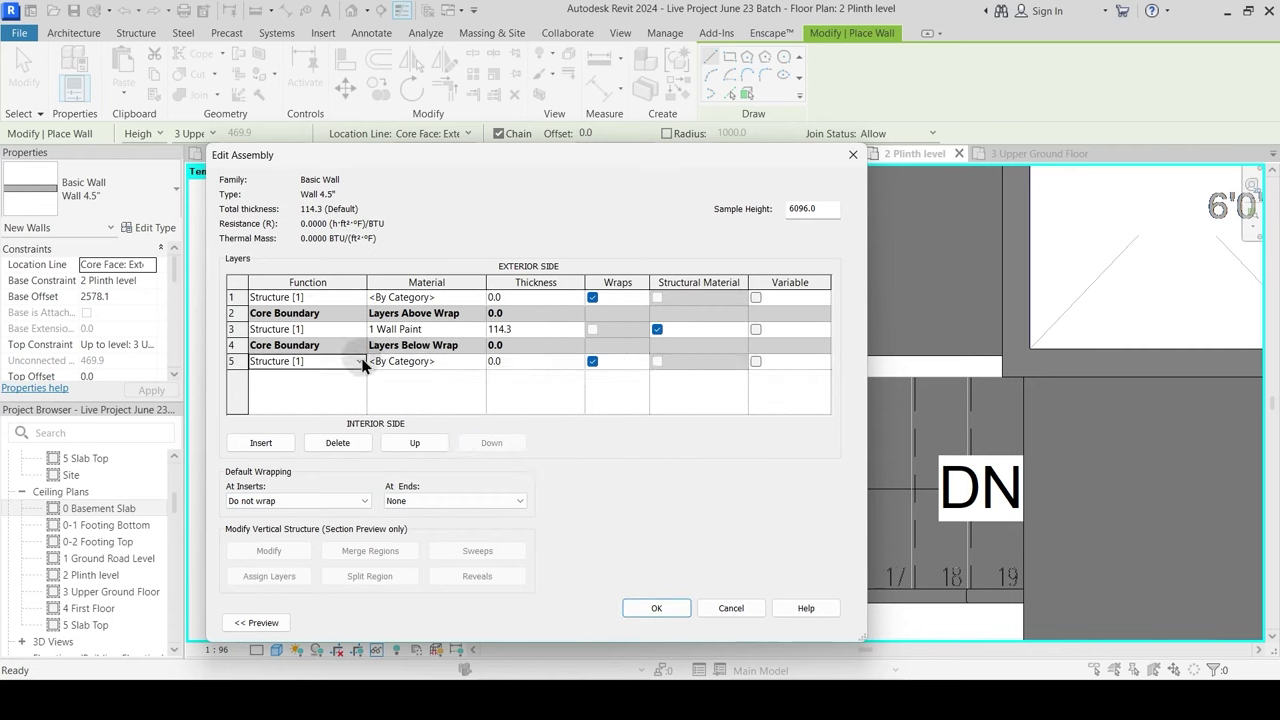
left_click(360, 362)
left_click(285, 431)
Step: Make the exterior layer Finish 1 [4] in 1 Plaster, set 12.7 thickness, and confirm
left_click(359, 298)
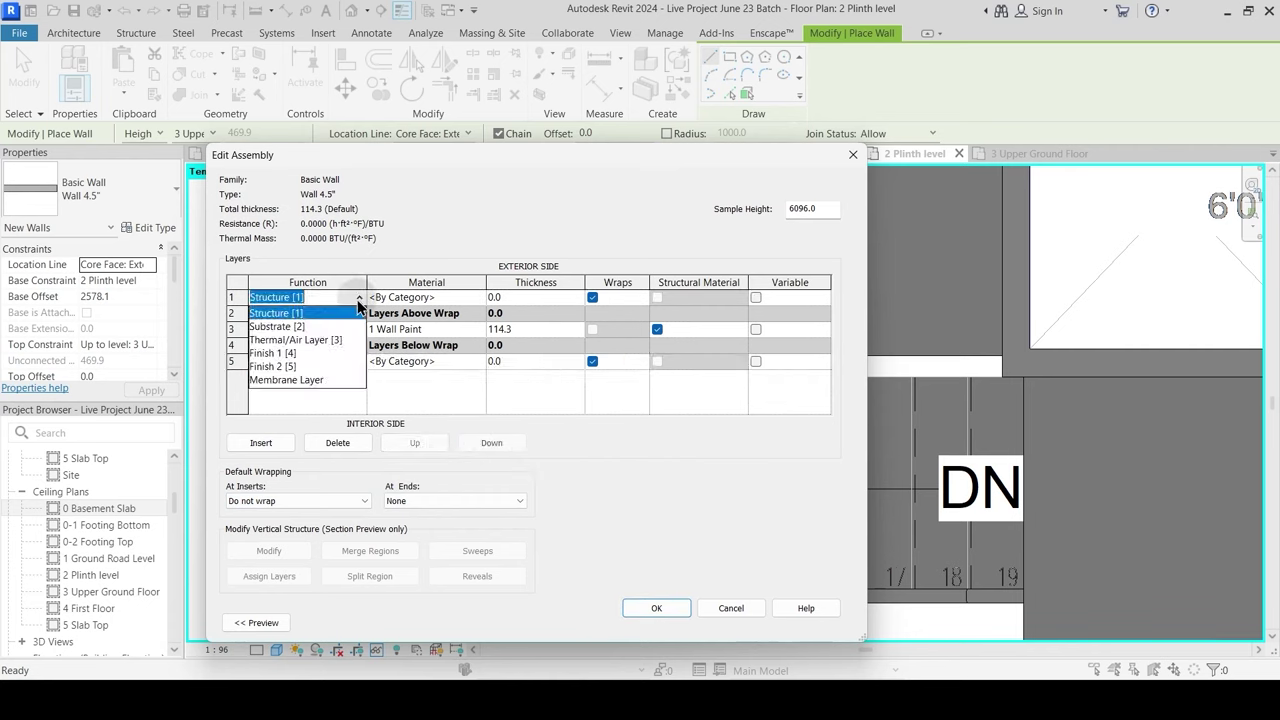
left_click(291, 353)
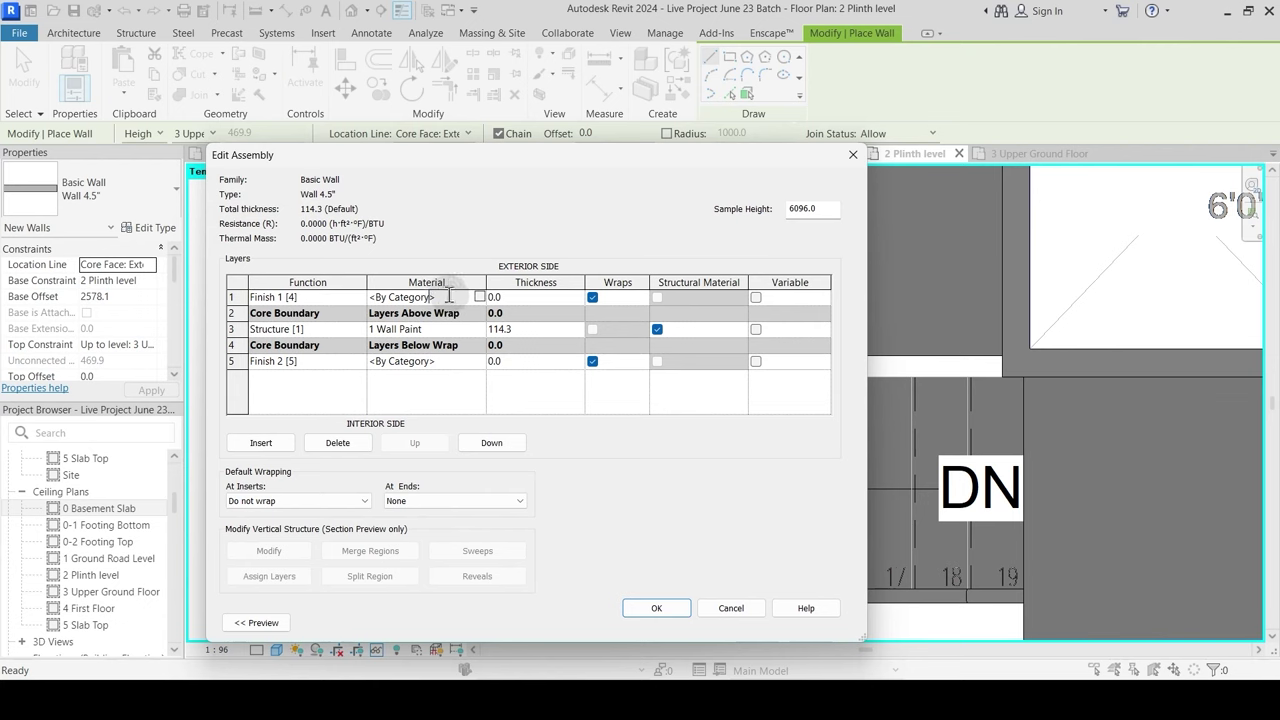
left_click(481, 298)
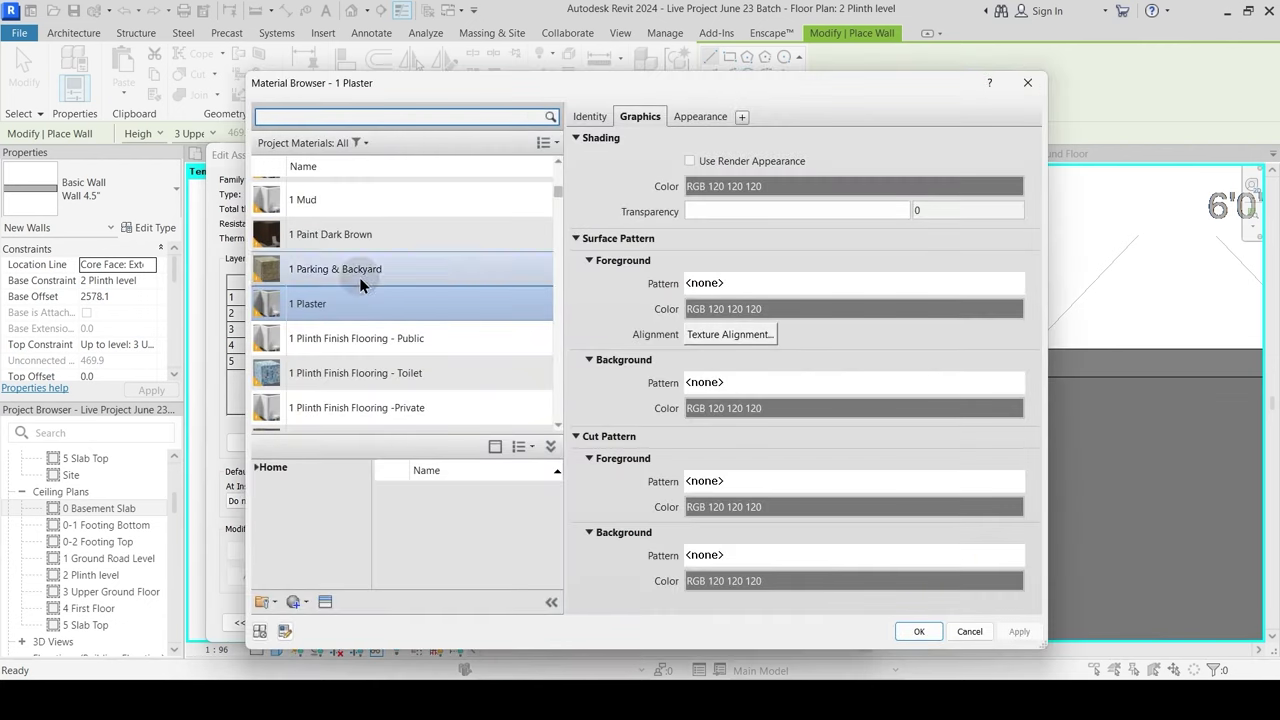
left_click(918, 631)
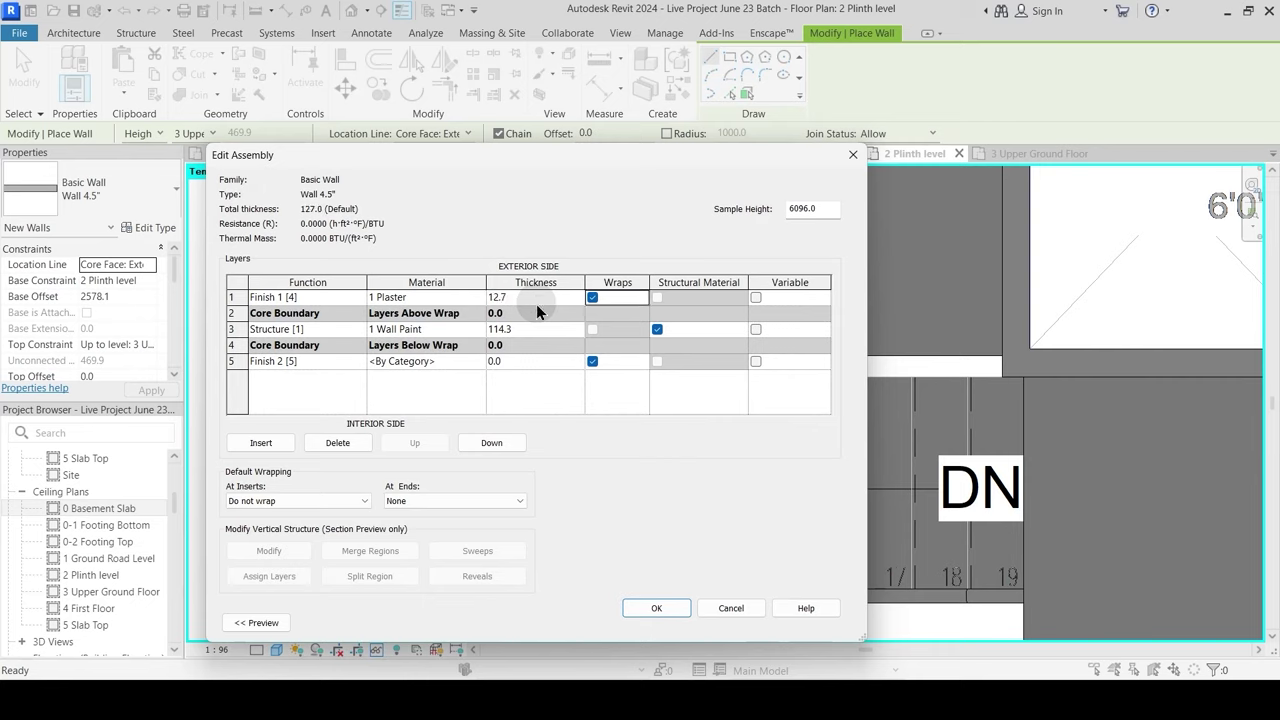
left_click(521, 362)
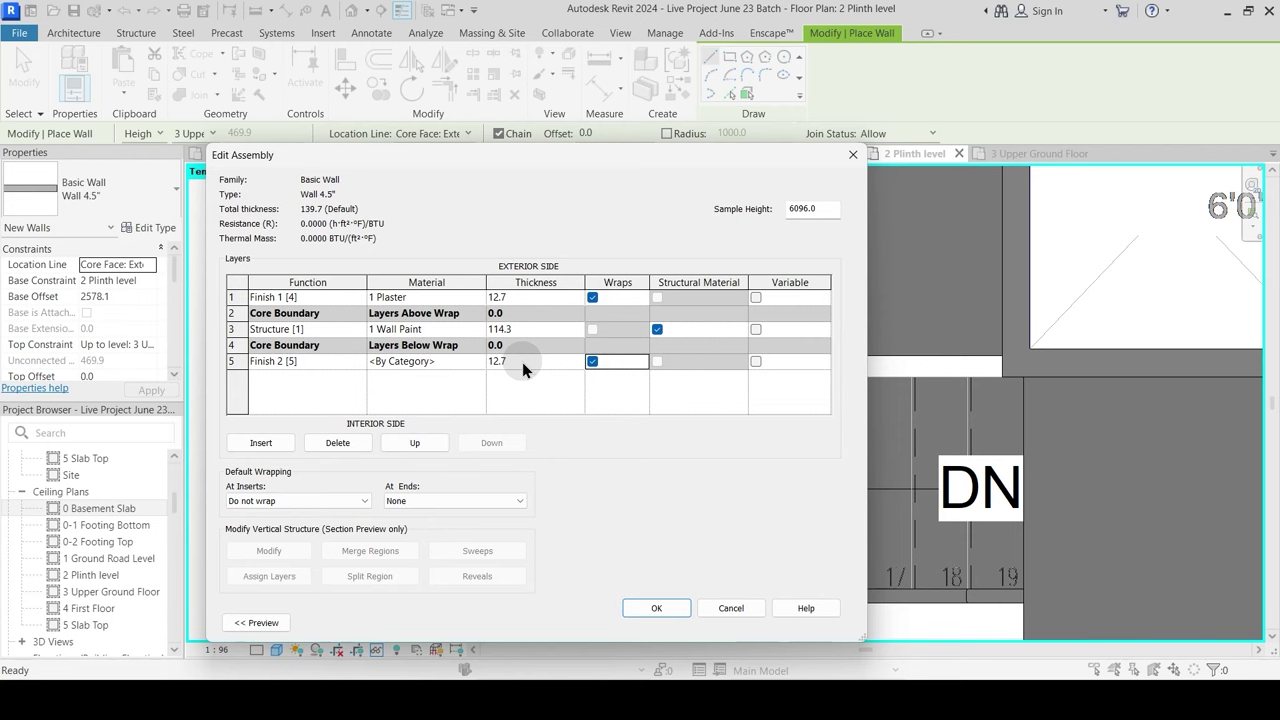
left_click(630, 563)
left_click(653, 609)
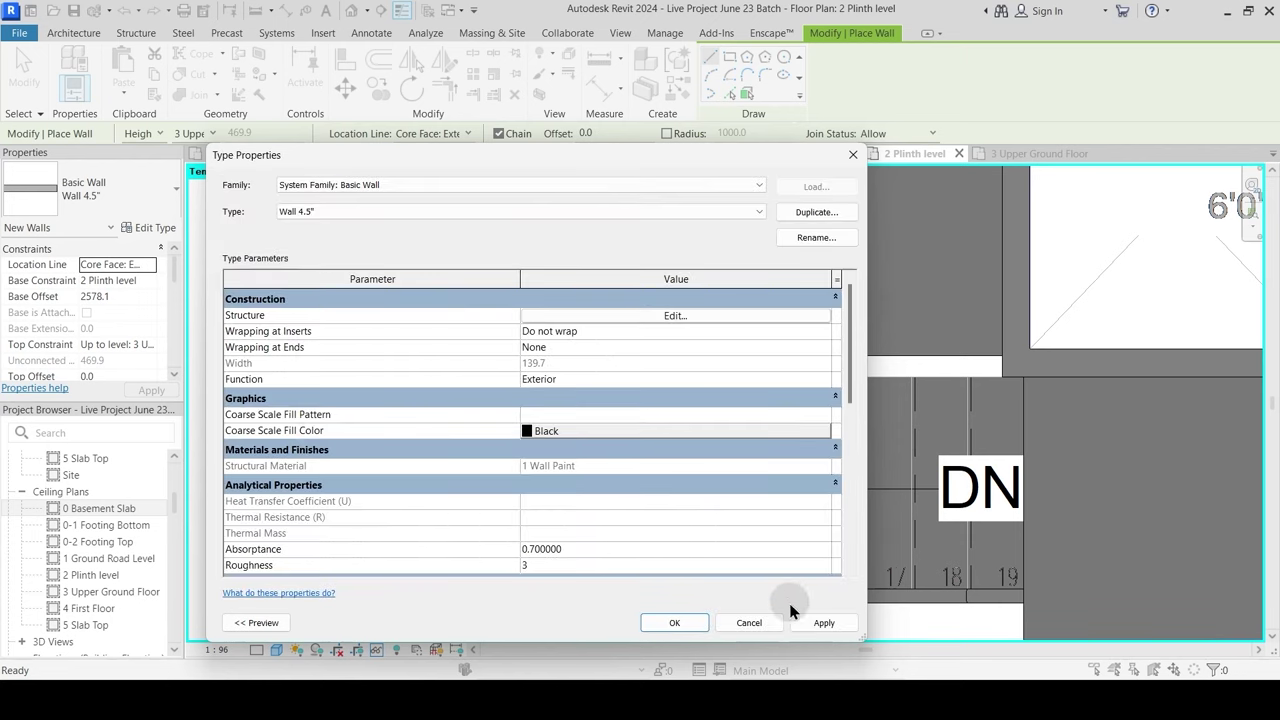
left_click(674, 622)
Step: Draw a Wall 4.5" wall based on 1 Ground Road Level from the stair slab corner to near the lift
scroll(740, 380, "down", 2)
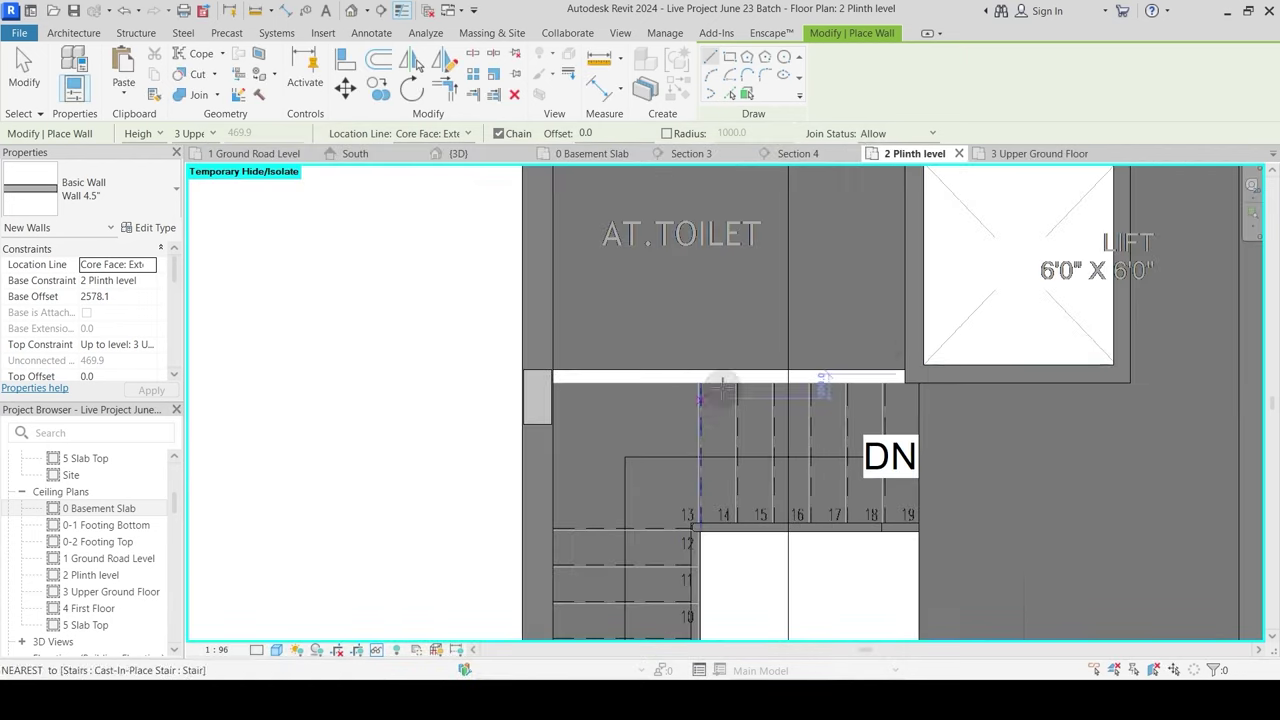
middle_click_drag(995, 287, 734, 403)
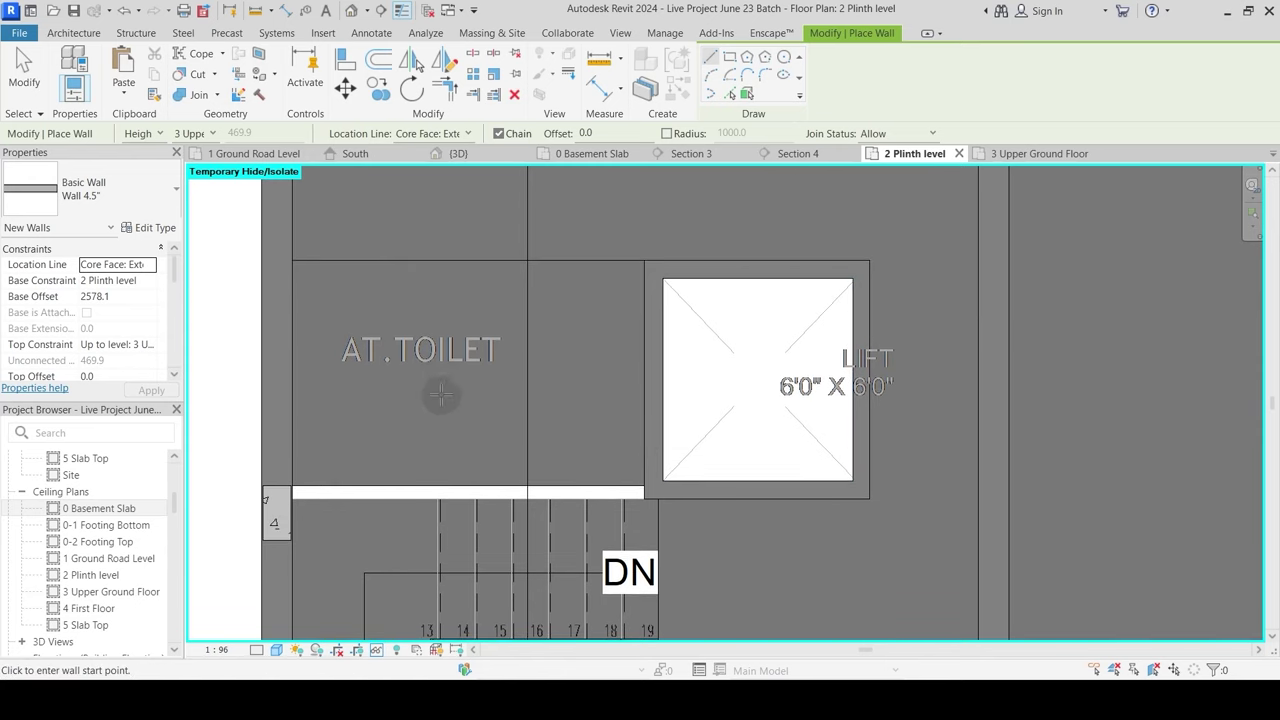
scroll(425, 430, "up", 3)
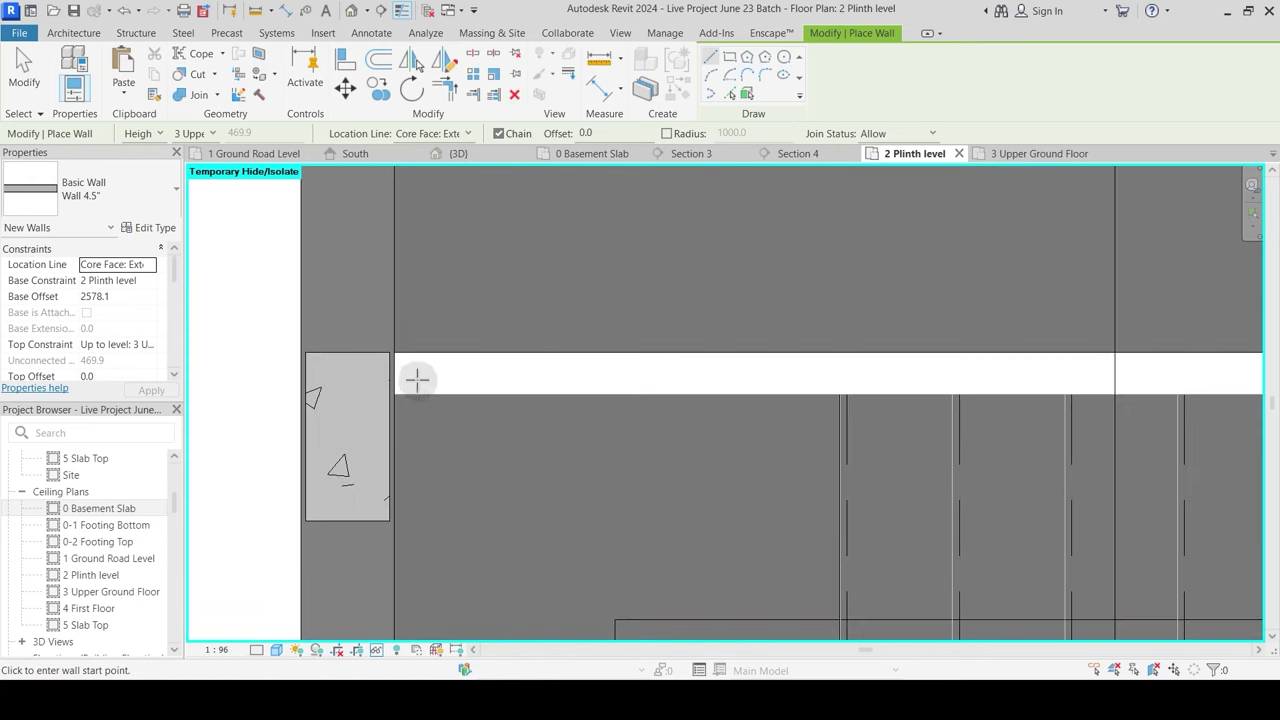
key("Escape")
key("Escape")
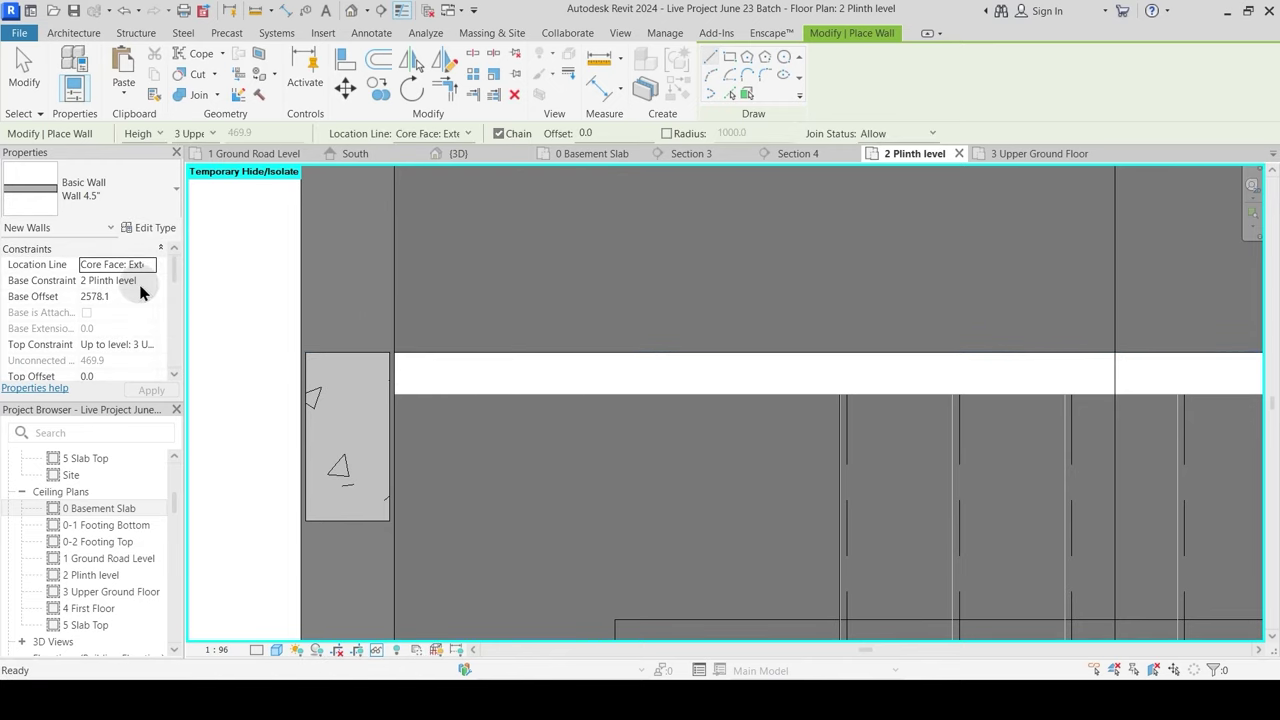
left_click(150, 281)
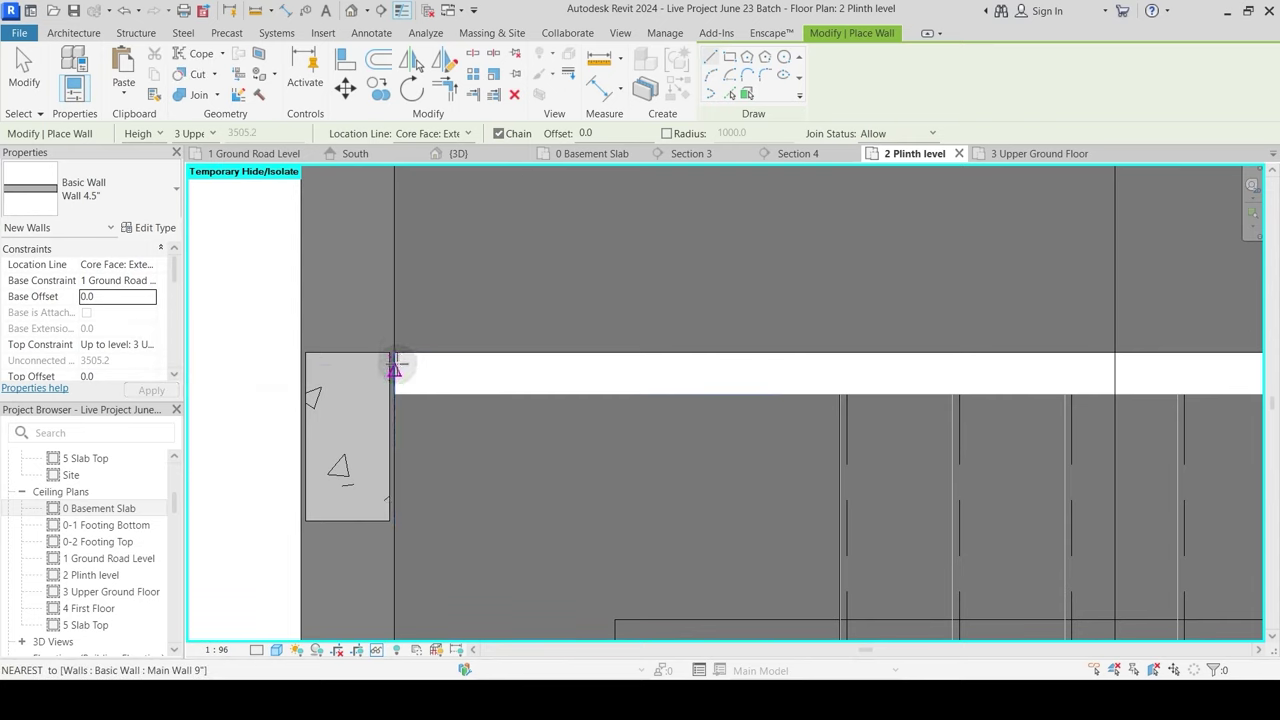
scroll(398, 362, "up", 3)
left_click(397, 352)
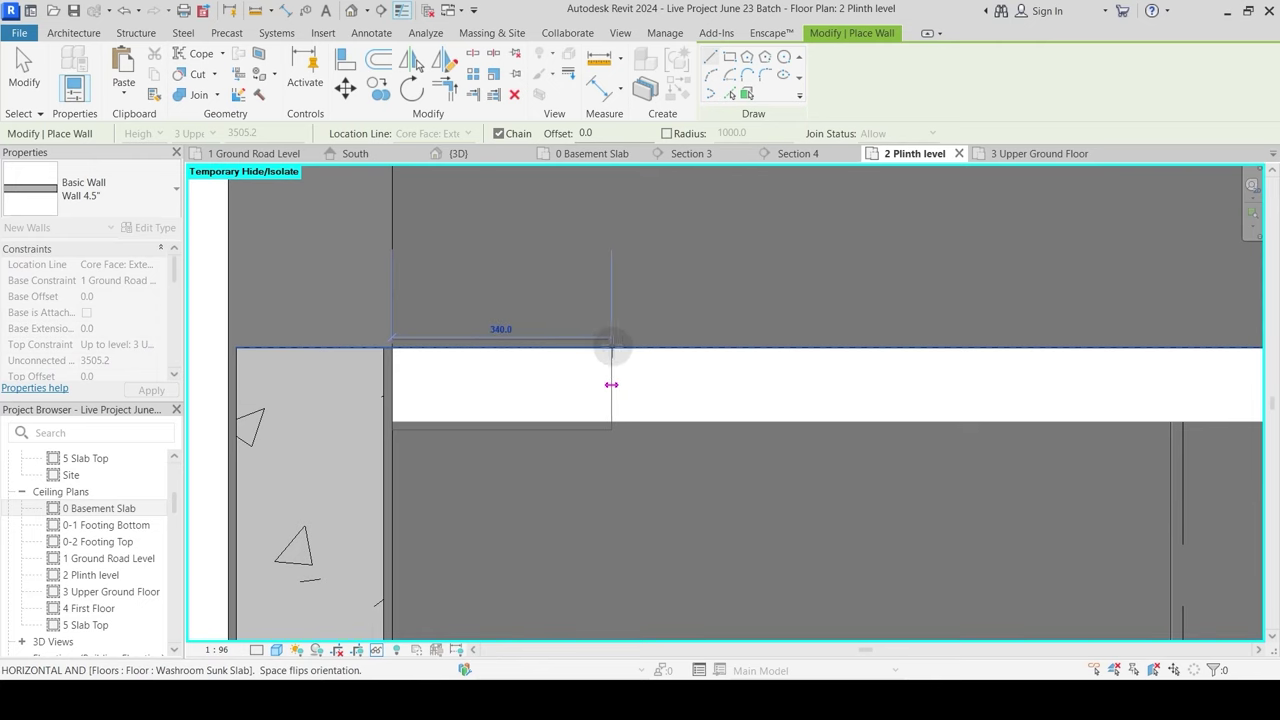
scroll(624, 384, "down", 3)
middle_click_drag(991, 366, 566, 391)
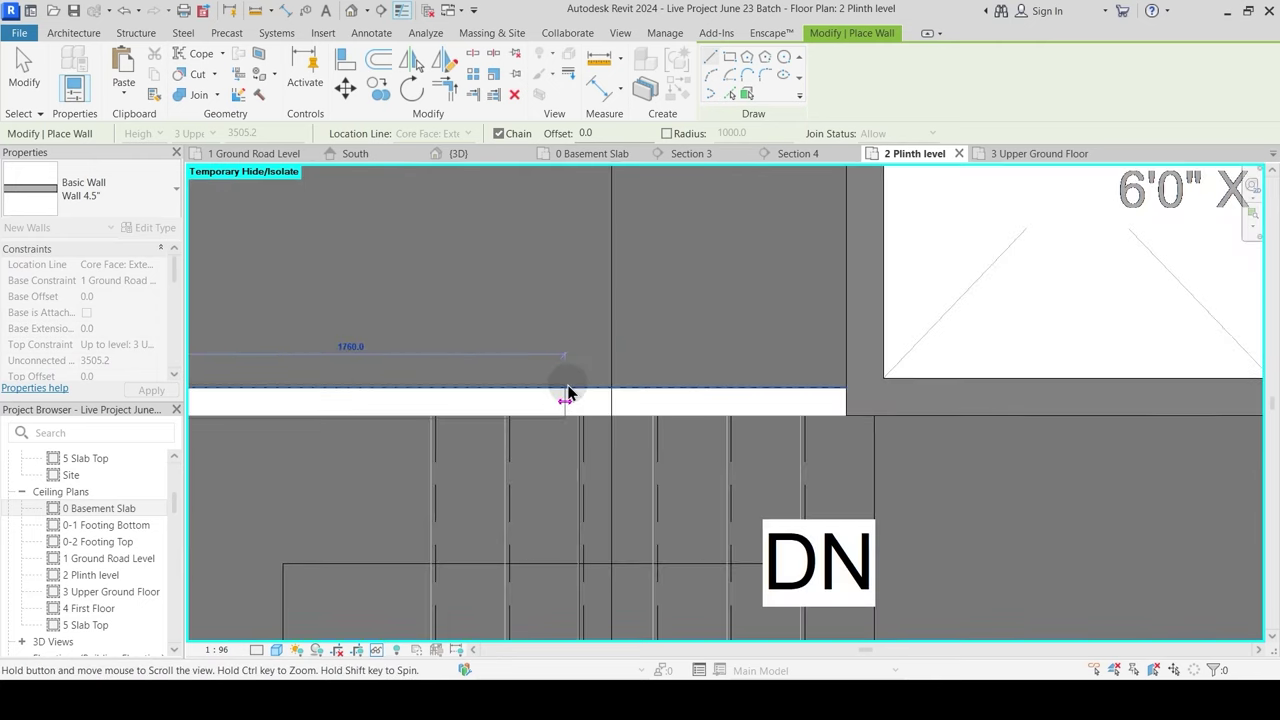
left_click(846, 387)
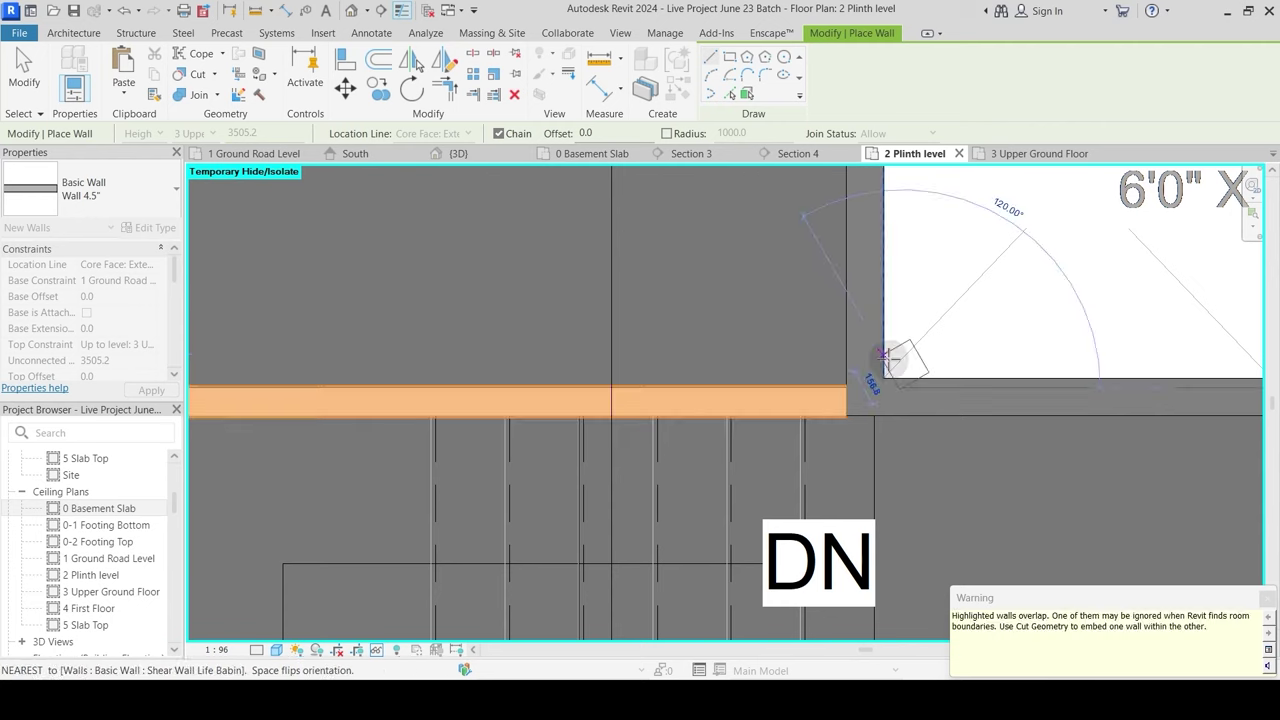
key("Escape")
key("Escape")
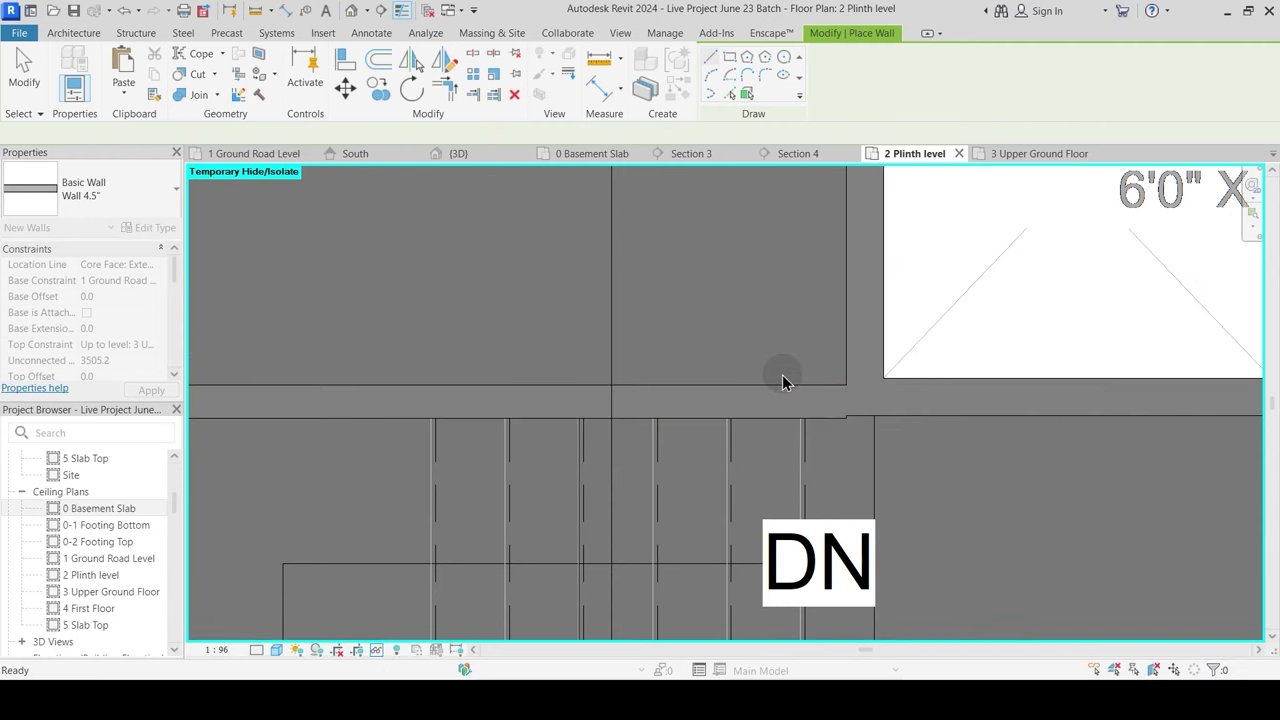
scroll(592, 374, "down", 3)
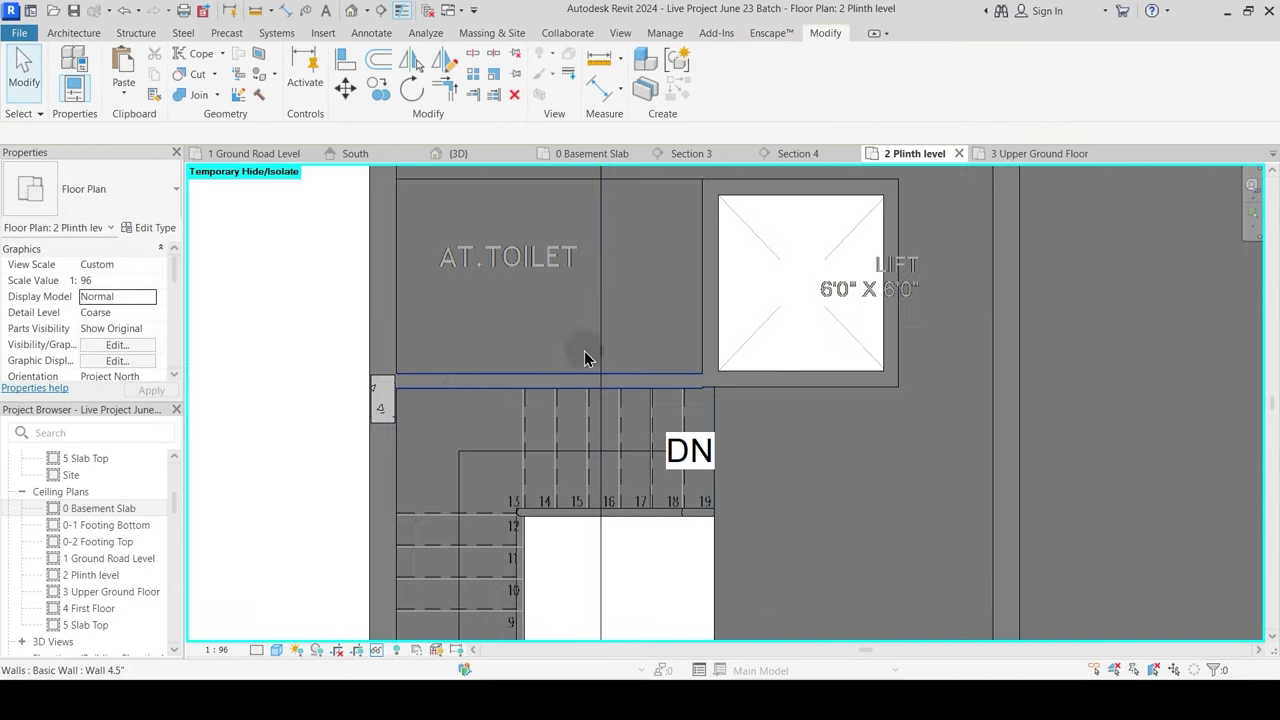
Step: Switch to 3D and orbit around the stair opening to inspect the new wall below the beam
scroll(585, 358, "down", 4)
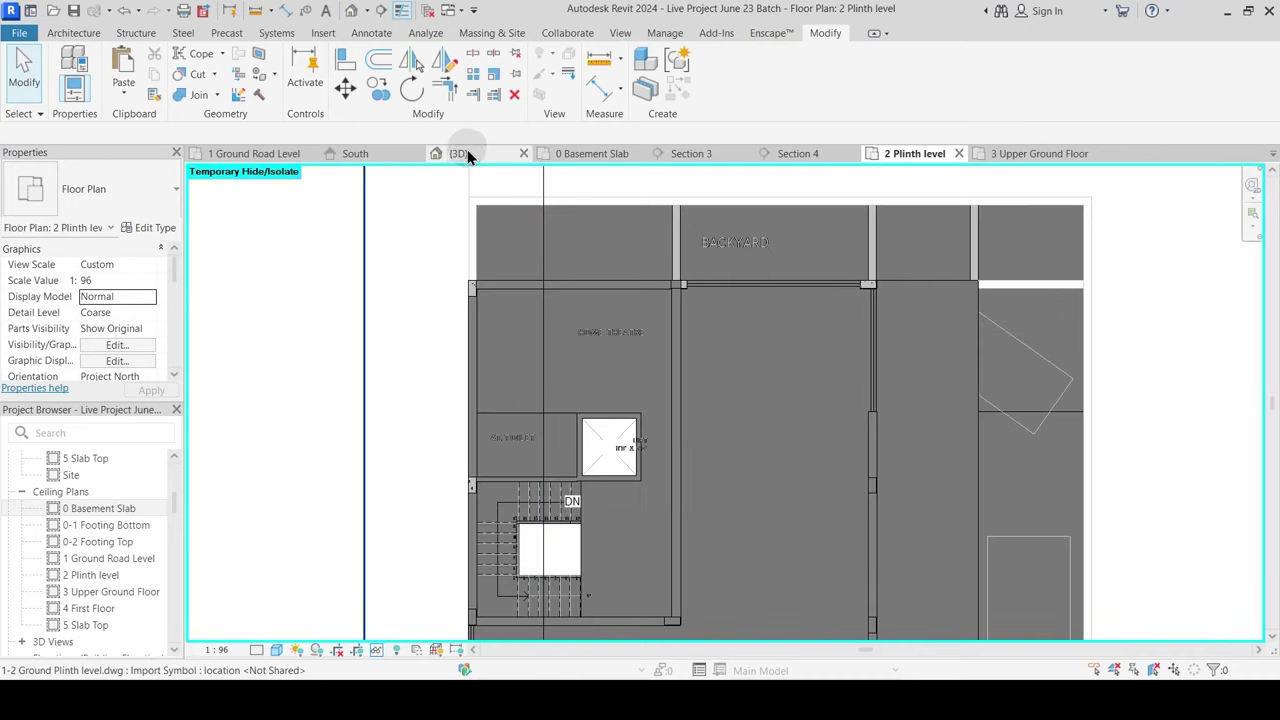
left_click(467, 153)
middle_click_drag(530, 425, 406, 512)
scroll(431, 387, "down", 3)
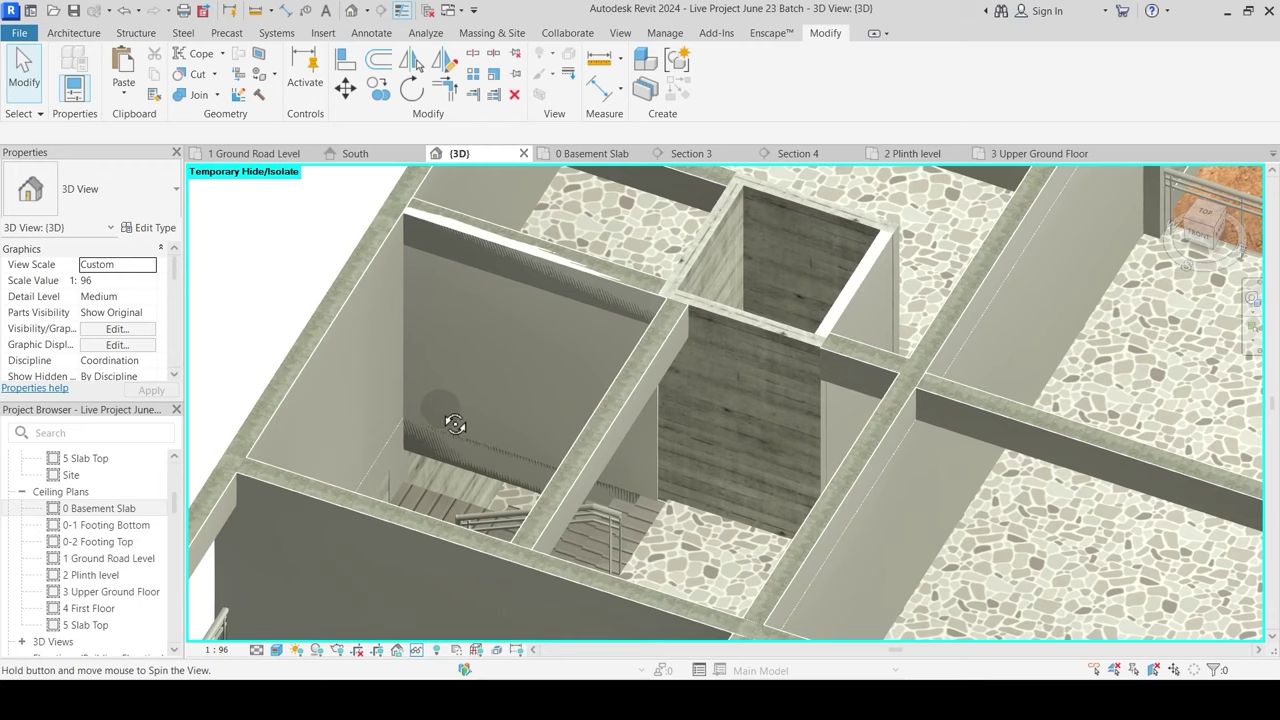
scroll(448, 308, "up", 2)
left_click(194, 100)
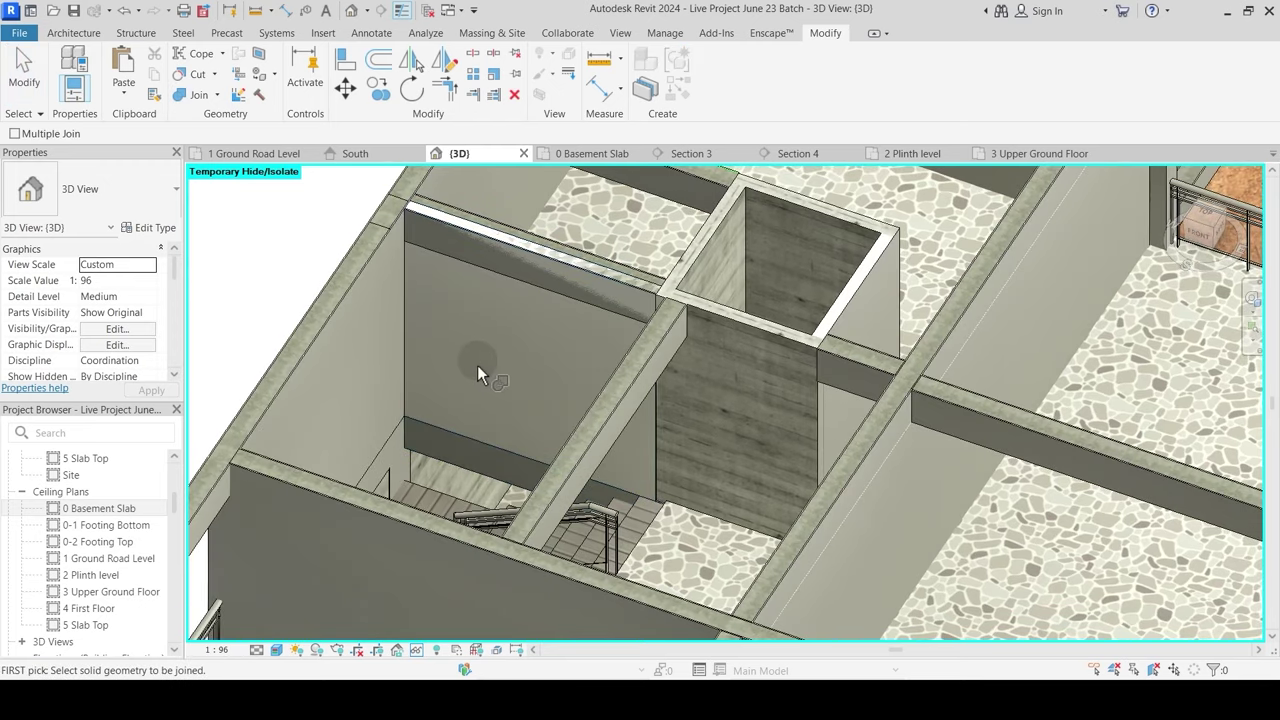
scroll(476, 407, "up", 5)
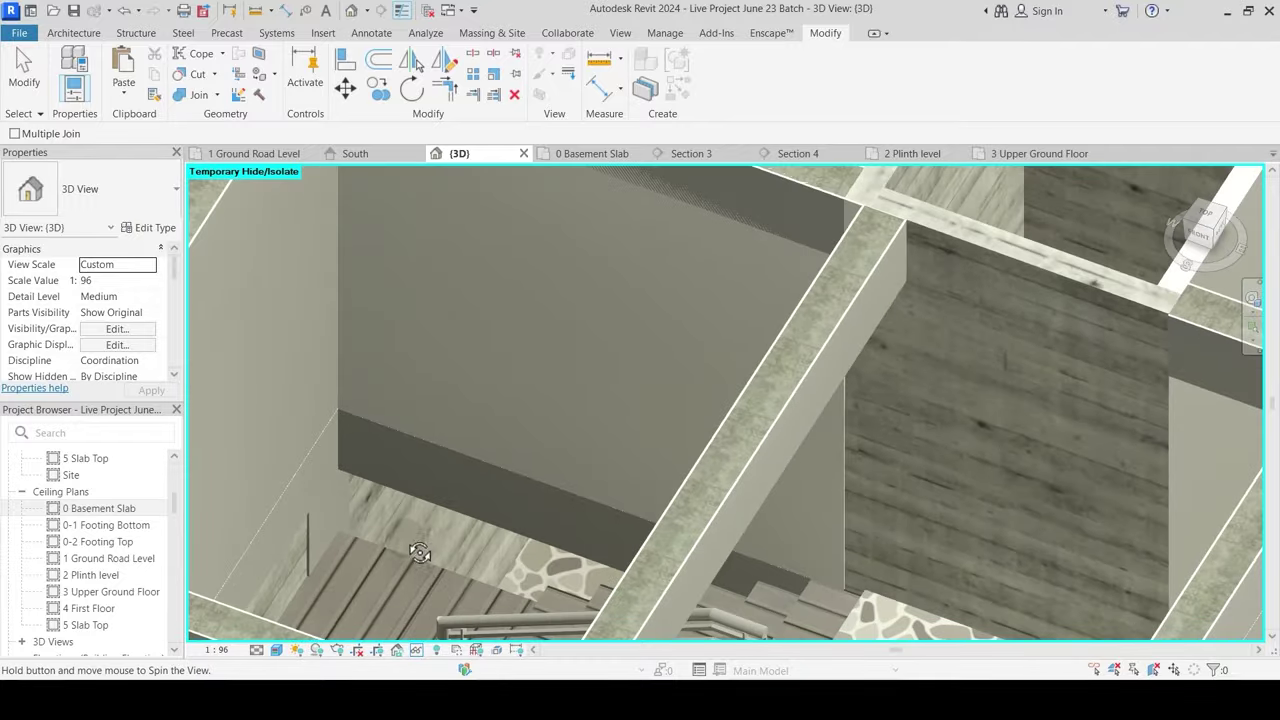
middle_click_drag(365, 491, 391, 434, "shift")
key("Escape")
left_click(426, 463)
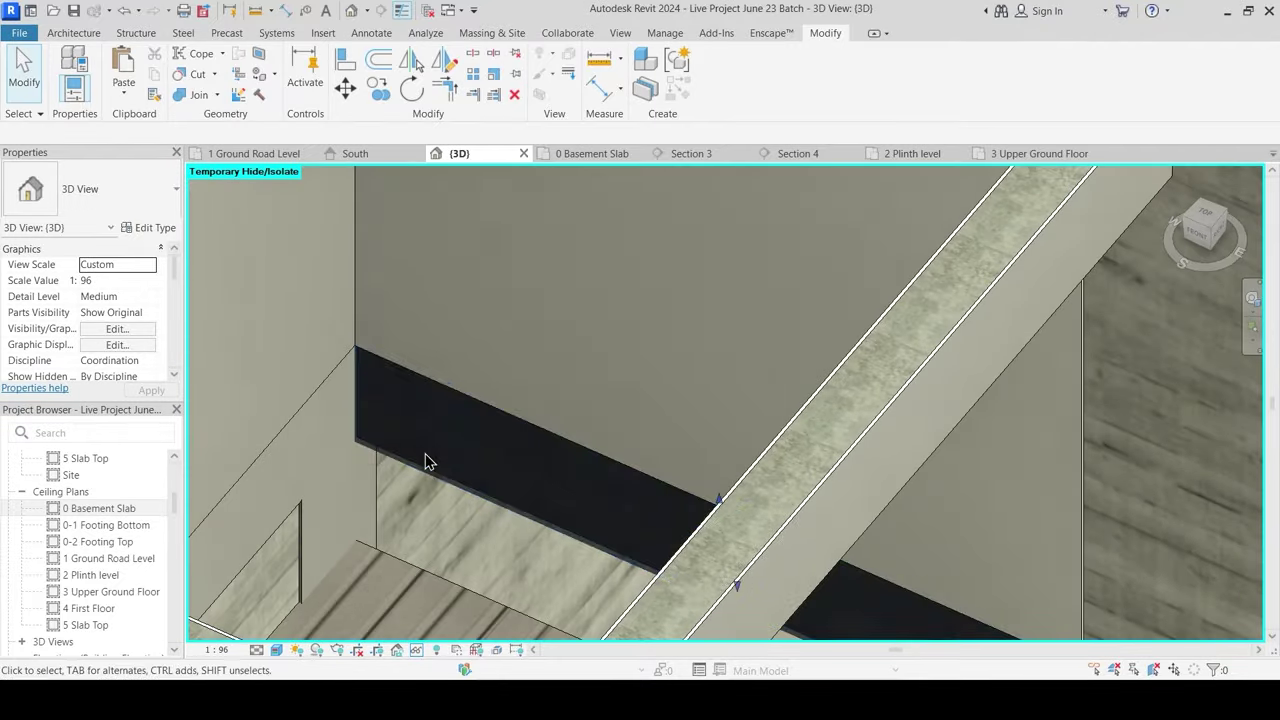
key("Escape")
middle_click_drag(440, 457, 405, 480, "shift")
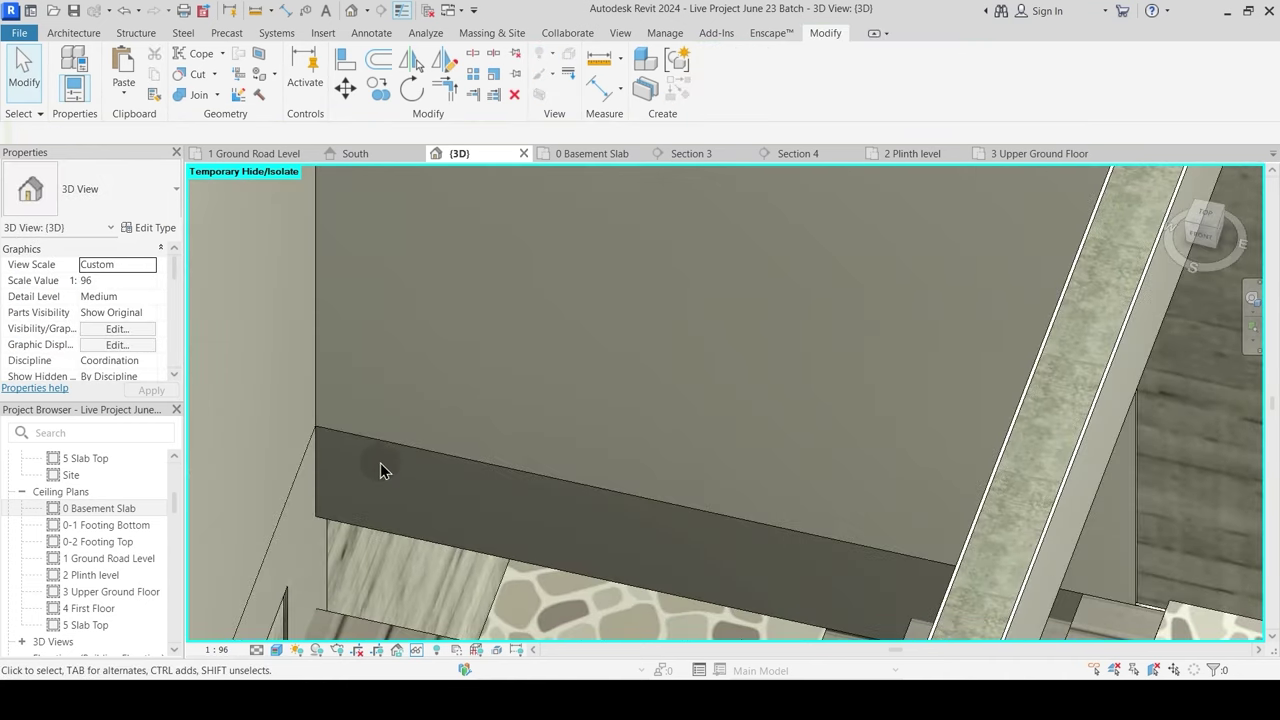
scroll(379, 468, "down", 5)
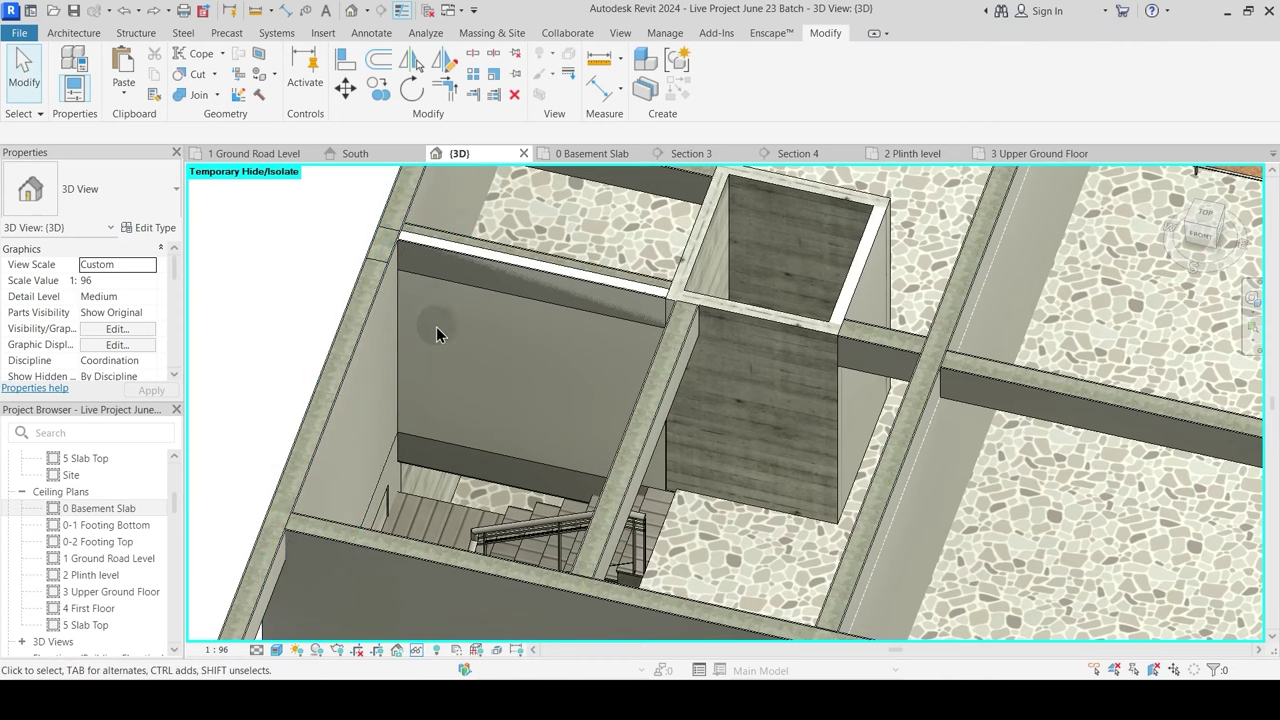
Step: Temporarily hide the basement wall beside the stair, then select the Main Wall 9" wall
left_click(503, 390)
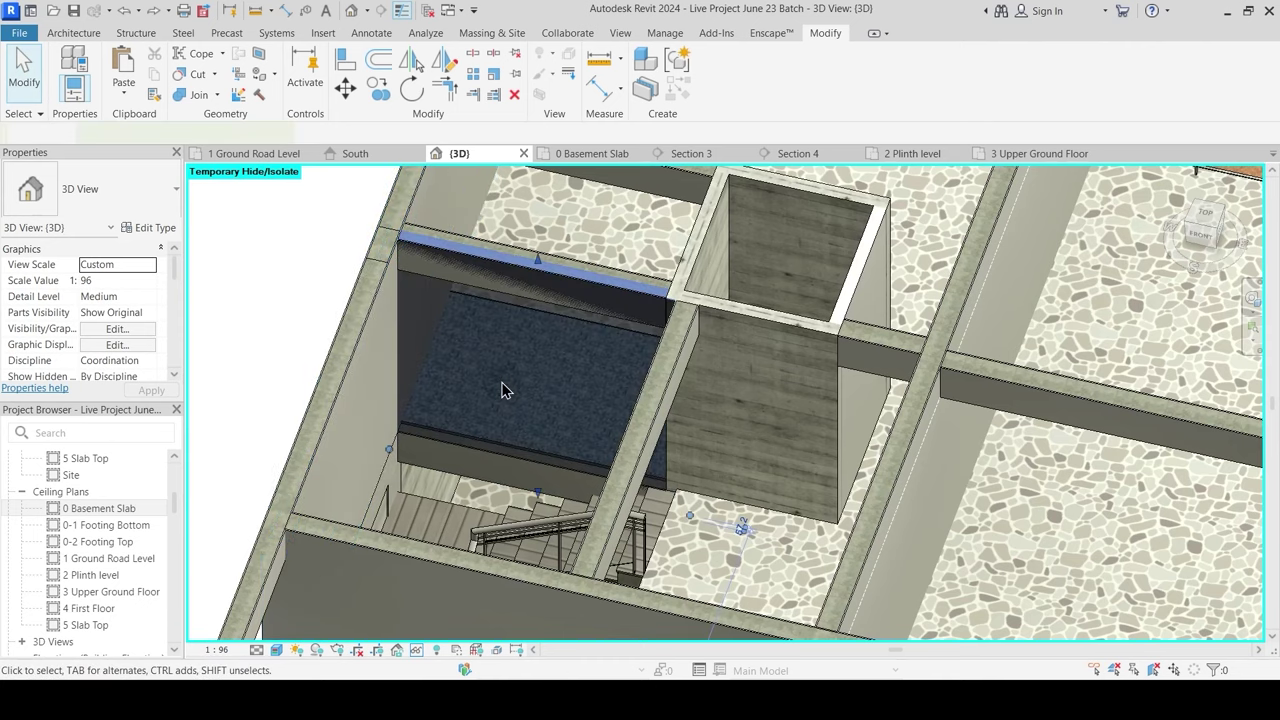
key("h")
key("h")
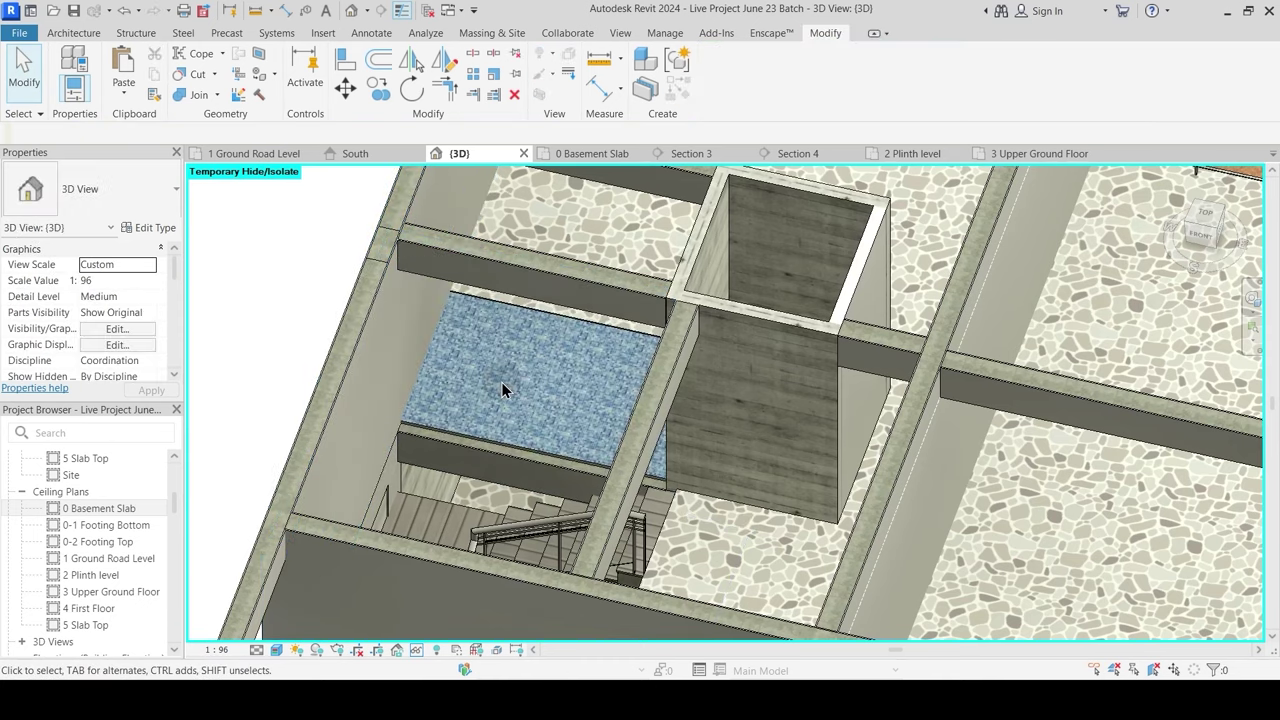
middle_click_drag(496, 392, 434, 366, "shift")
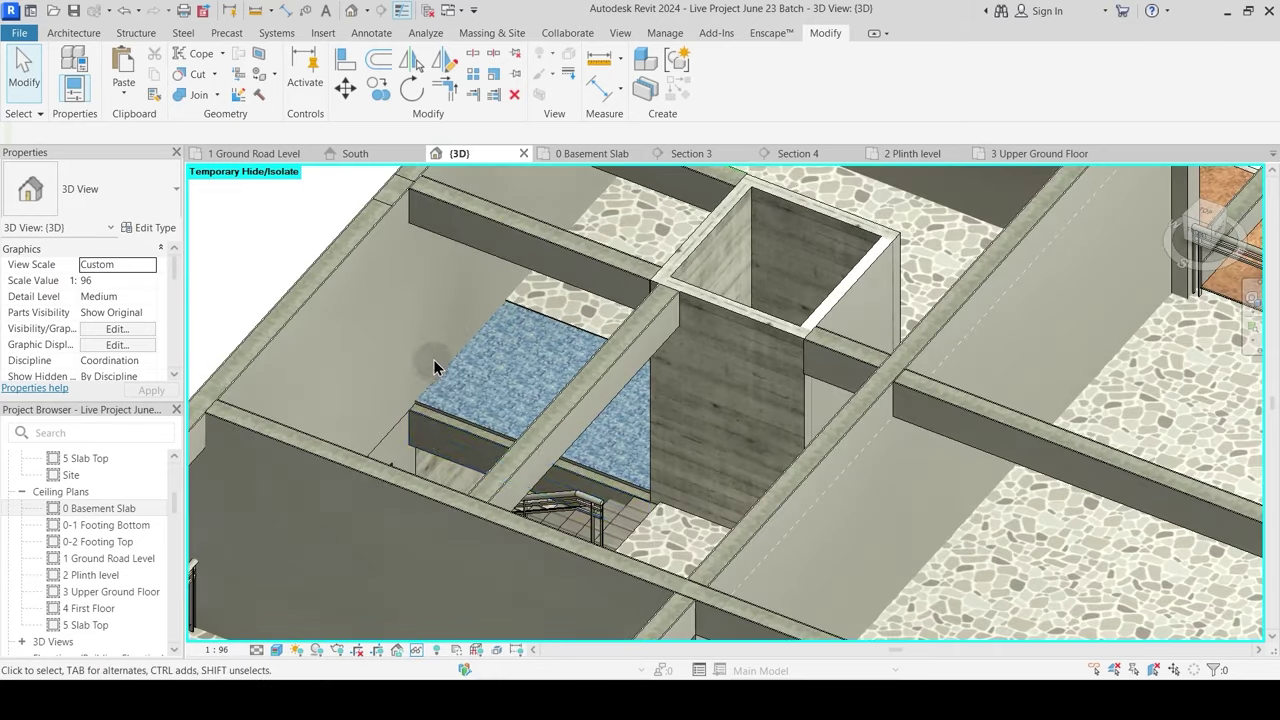
scroll(424, 430, "up", 3)
left_click(426, 428)
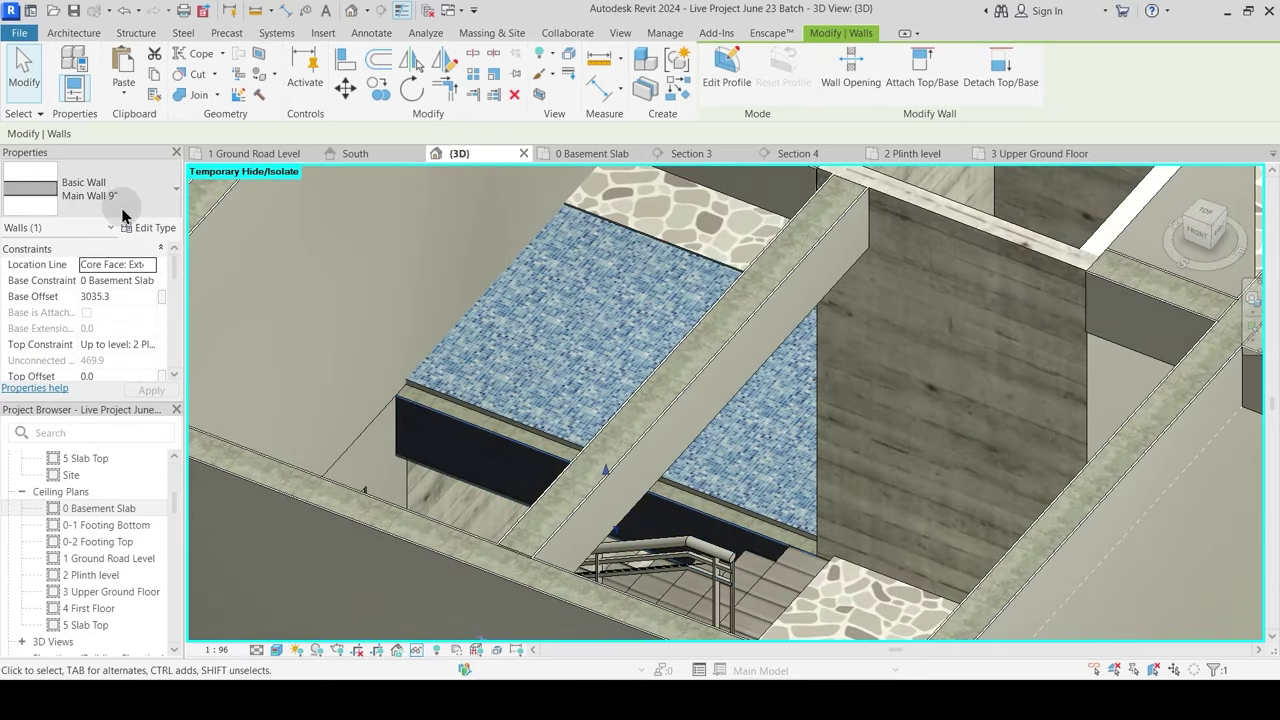
Step: Review the 9-inch wall type's layer structure in its type properties
left_click(150, 228)
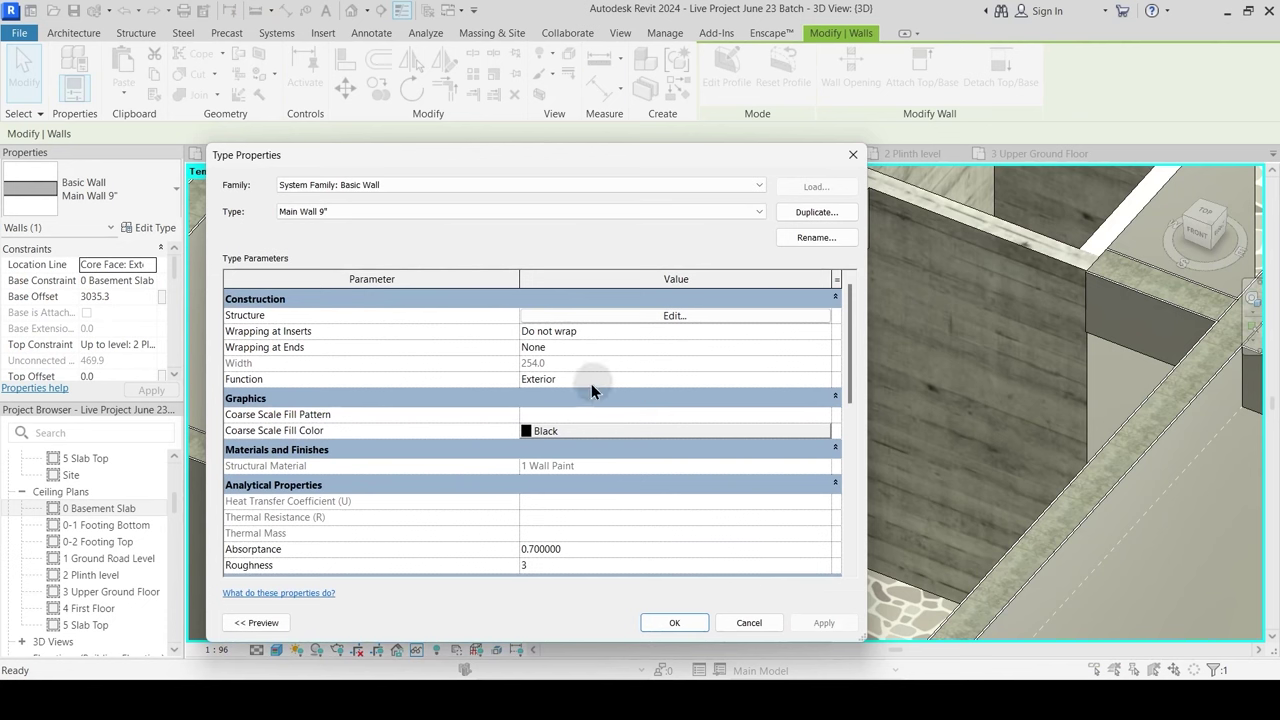
left_click(648, 316)
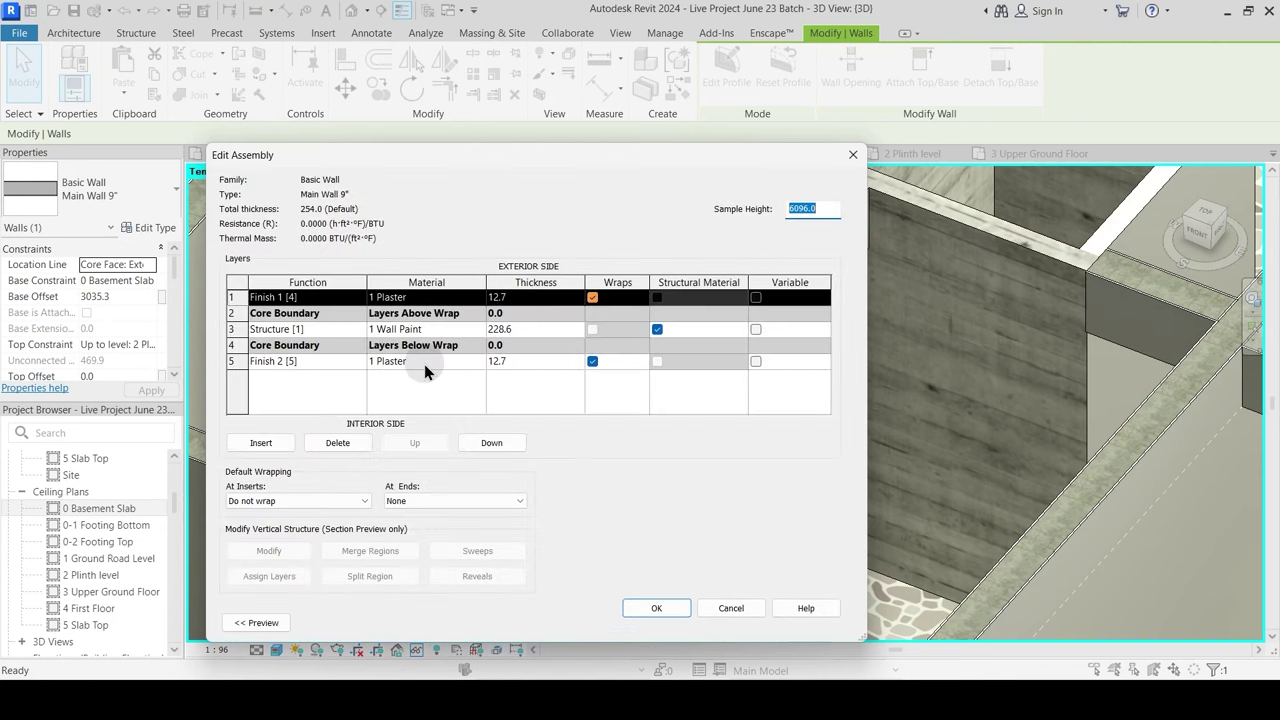
key("Escape")
key("Escape")
key("Escape")
Step: Reset temporary hiding, then hide the stair railing and the 3 Upper Ground.dwg import
middle_click_drag(514, 416, 512, 439)
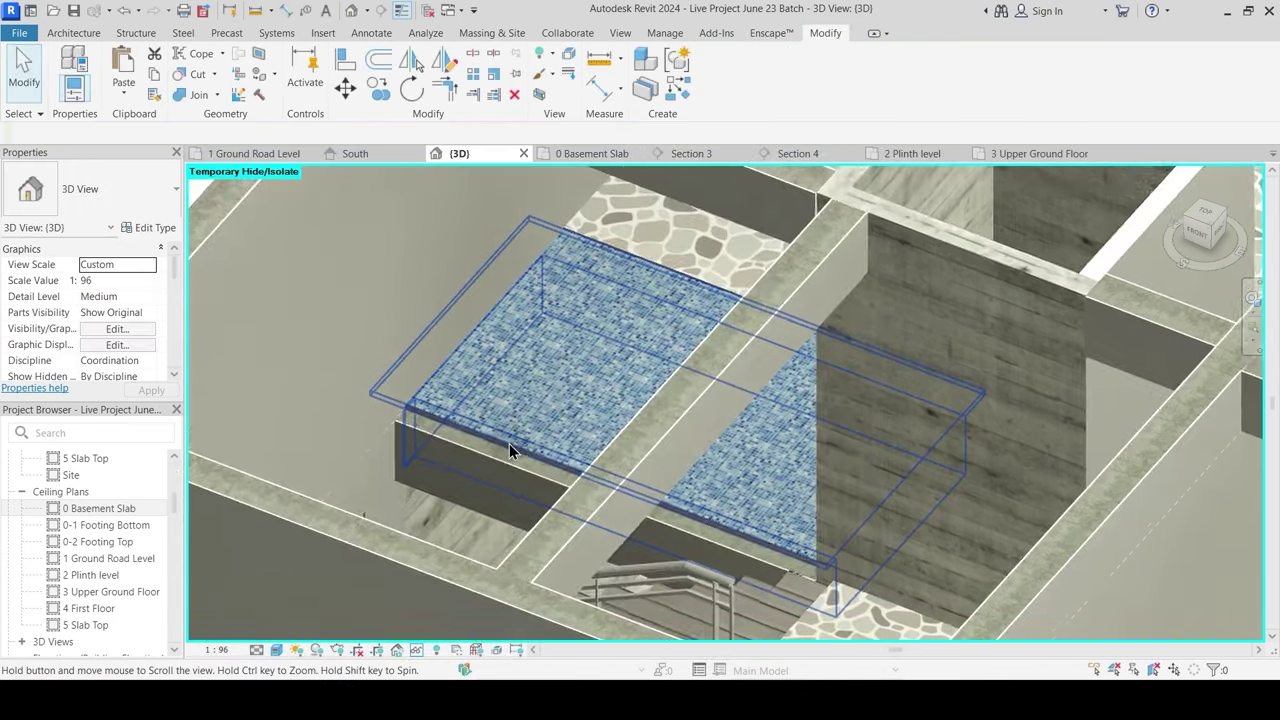
scroll(511, 439, "down", 1)
key("r")
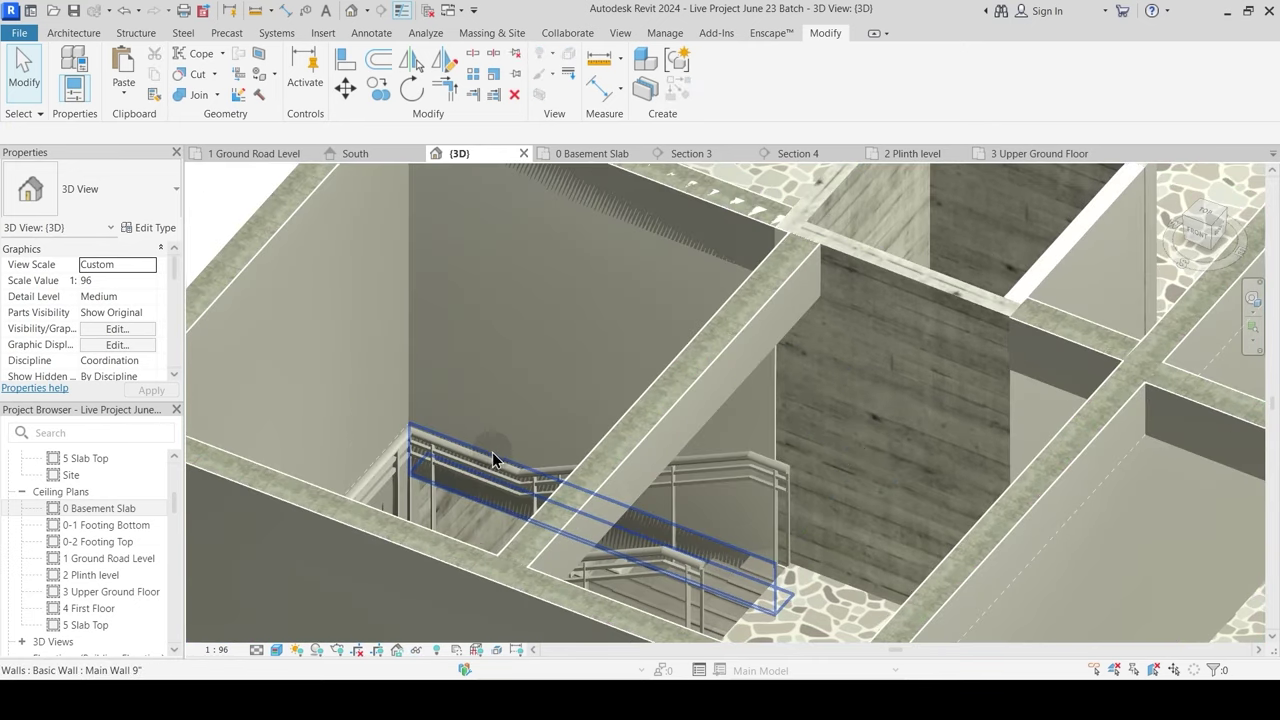
left_click(455, 462)
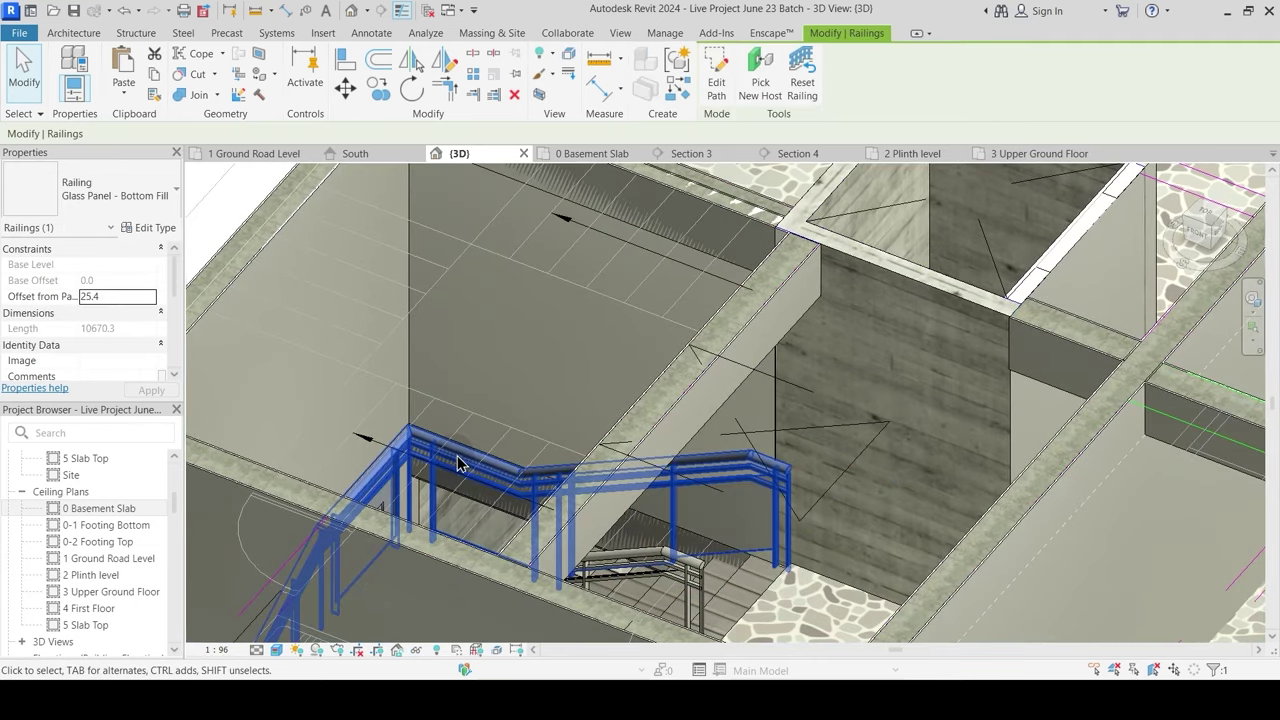
key("h")
key("h")
left_click(420, 417)
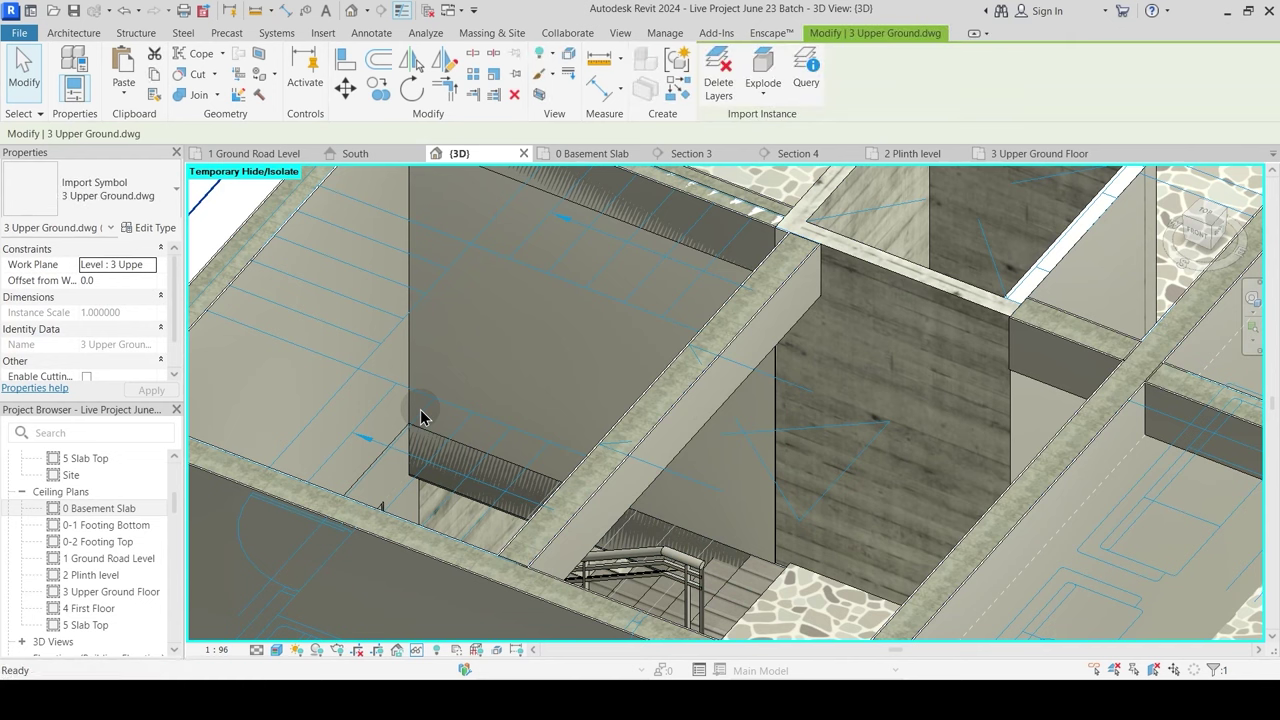
key("h")
key("h")
Step: Join the beam with the 4.5" wall using Join Geometry, then go to Section 3
middle_click_drag(533, 353, 508, 513)
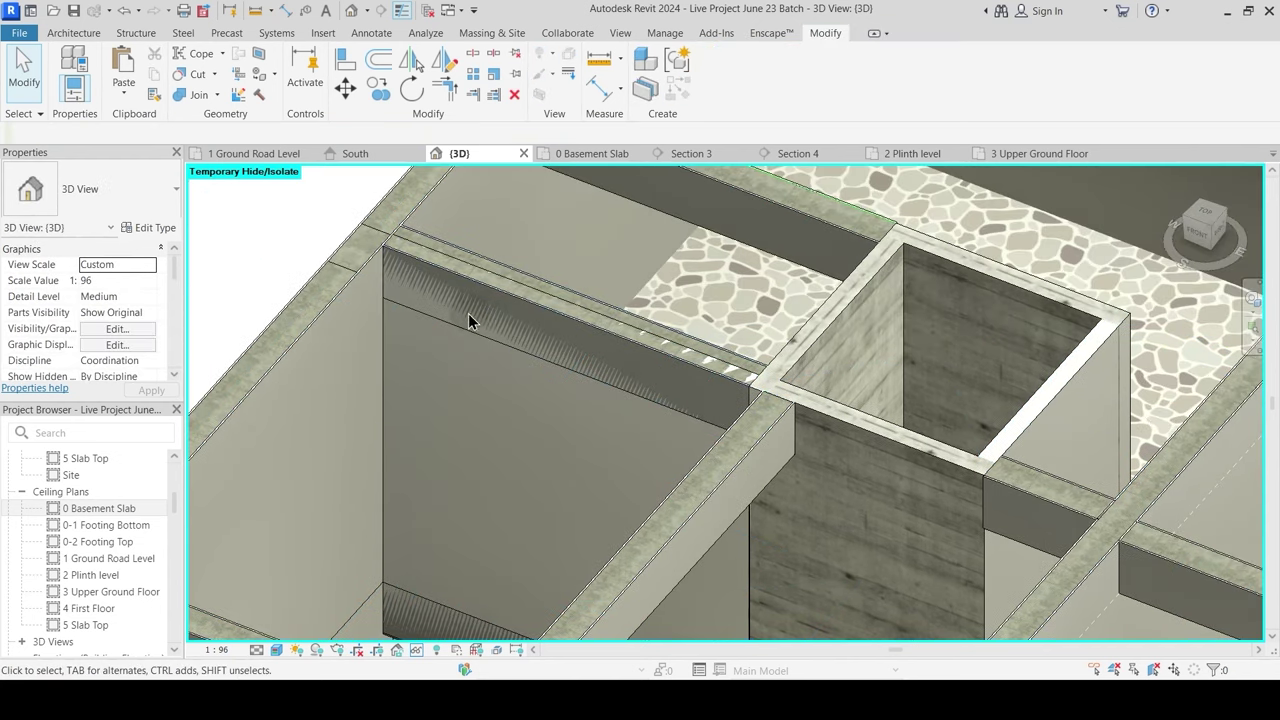
scroll(470, 320, "down", 3)
scroll(449, 306, "up", 3)
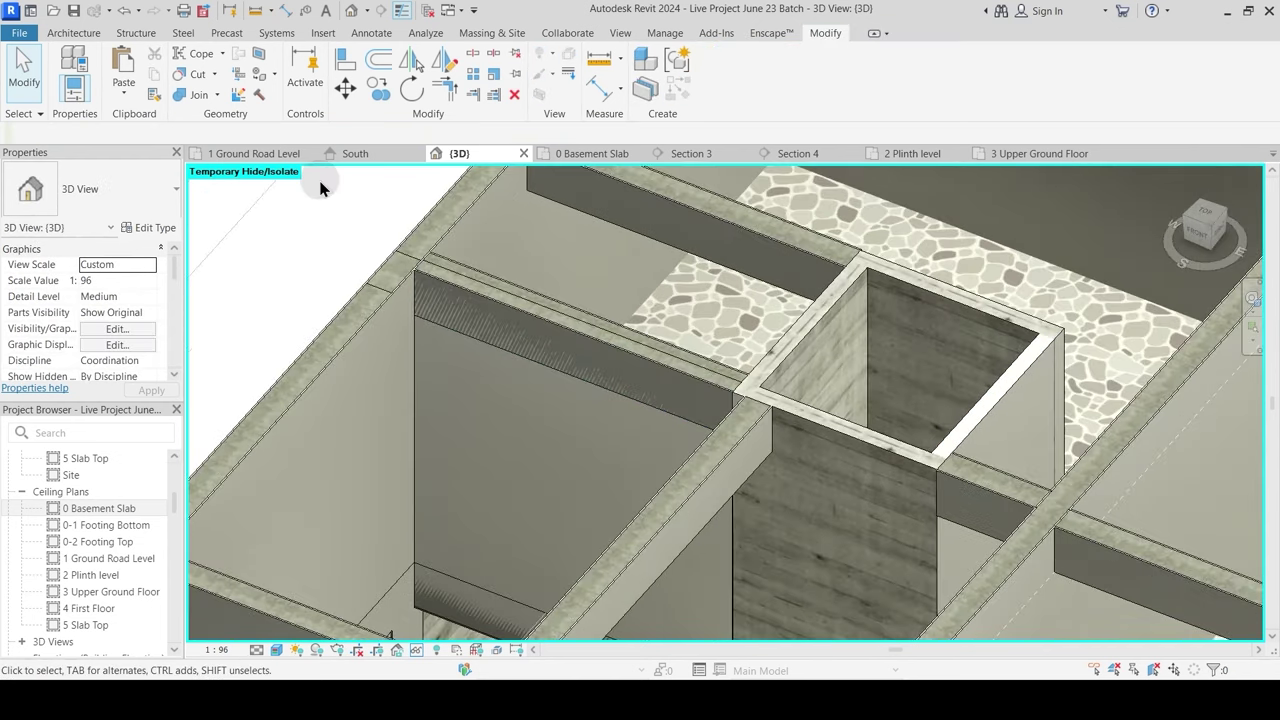
scroll(411, 271, "up", 3)
left_click(437, 264)
scroll(432, 260, "up", 2)
left_click(432, 270)
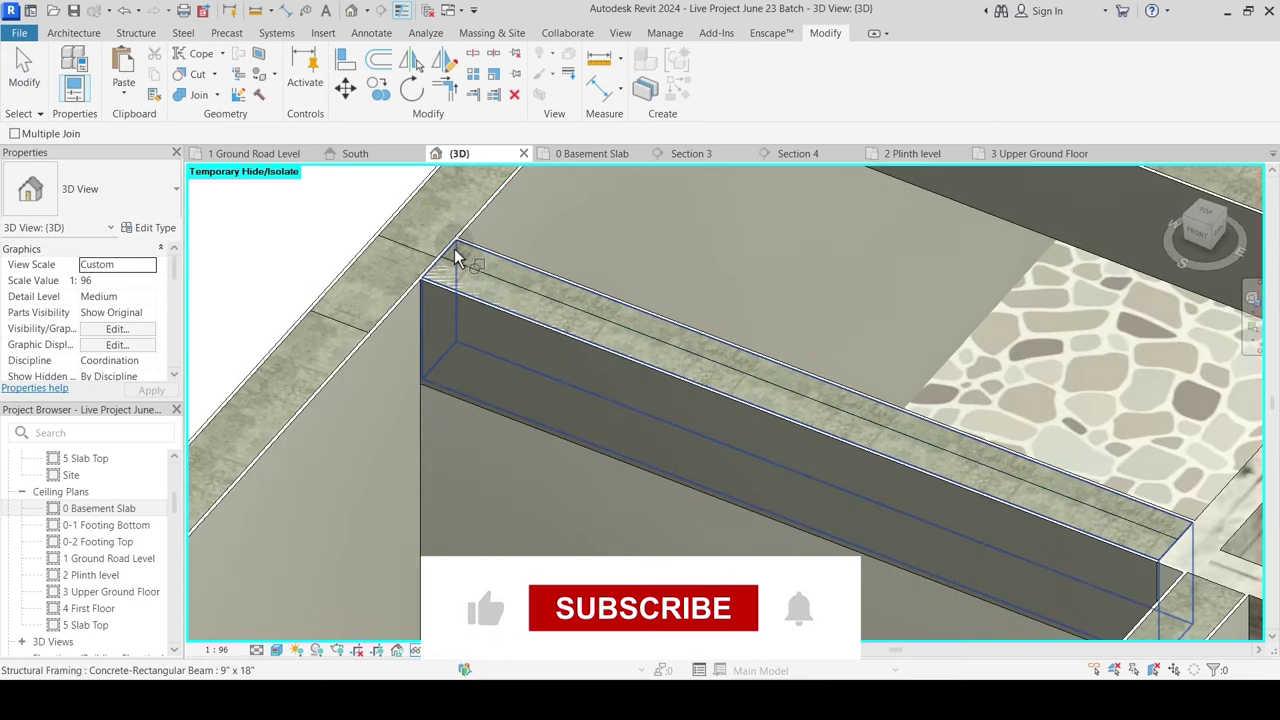
scroll(449, 300, "down", 4)
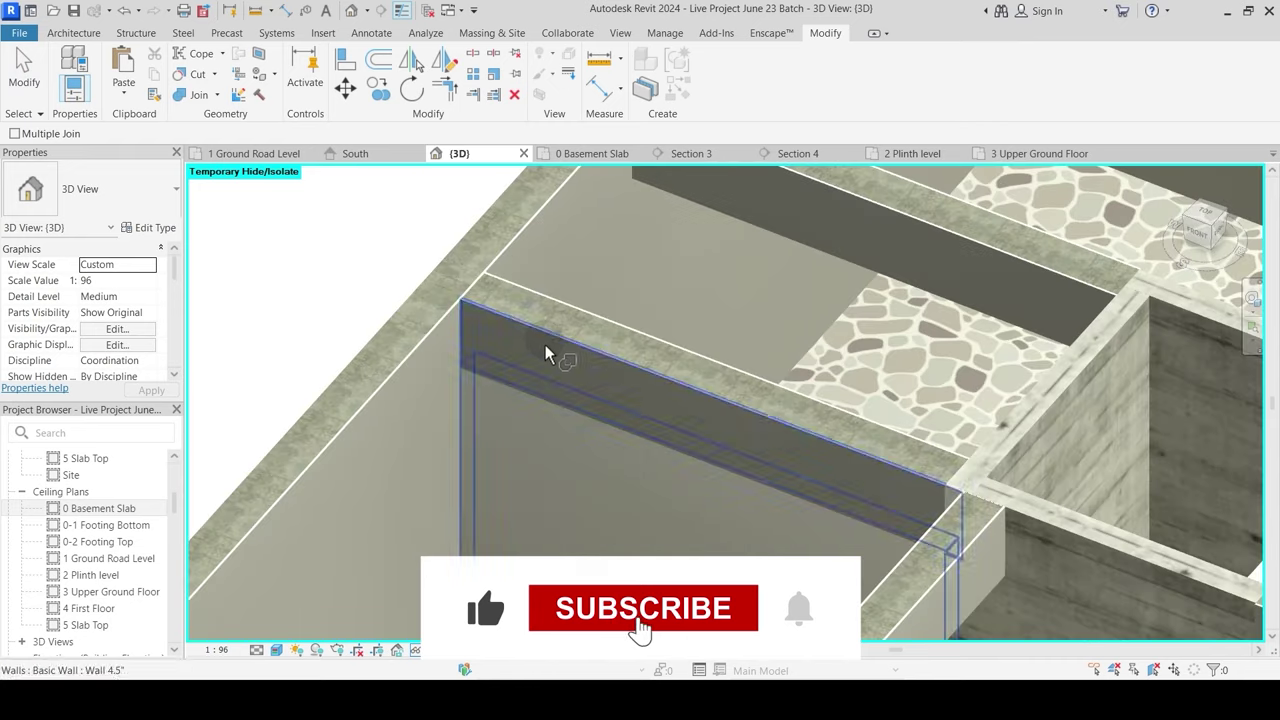
key("Escape")
scroll(600, 408, "down", 2)
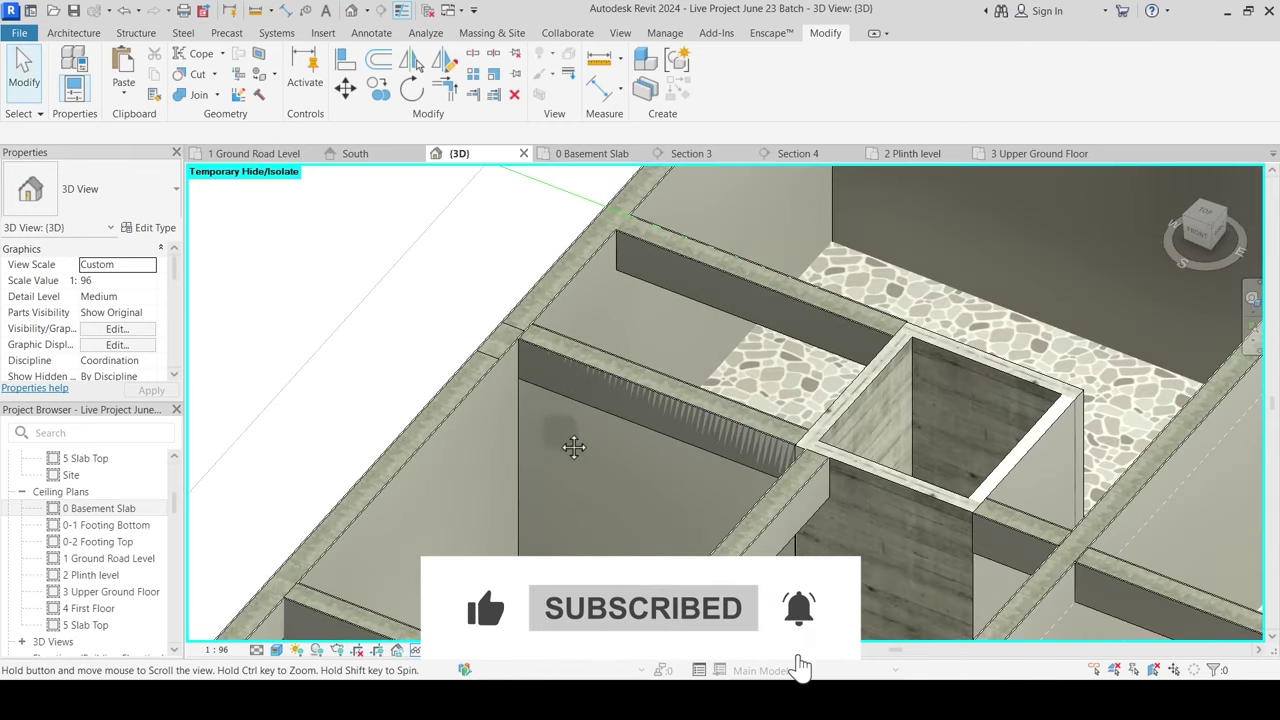
scroll(560, 435, "up", 3)
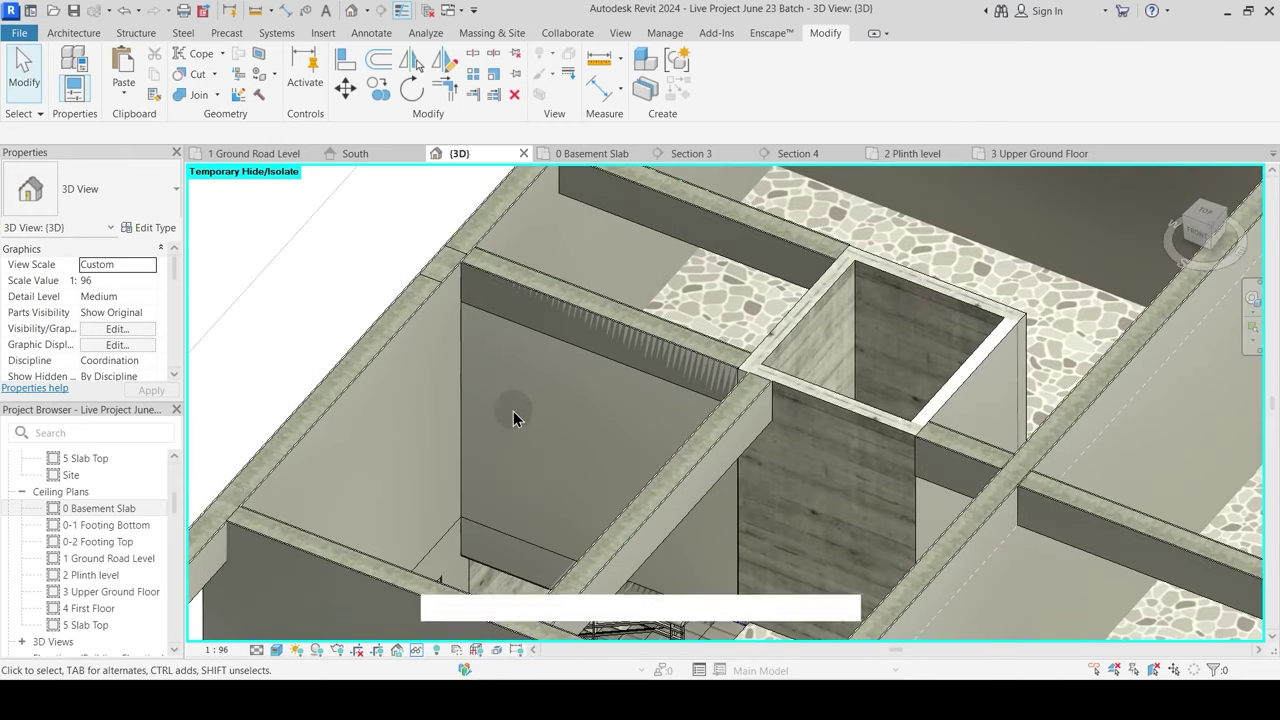
left_click(700, 153)
Step: In Section 4, temporarily hide the stair and the wall behind it
scroll(605, 355, "down", 3)
scroll(585, 390, "up", 1)
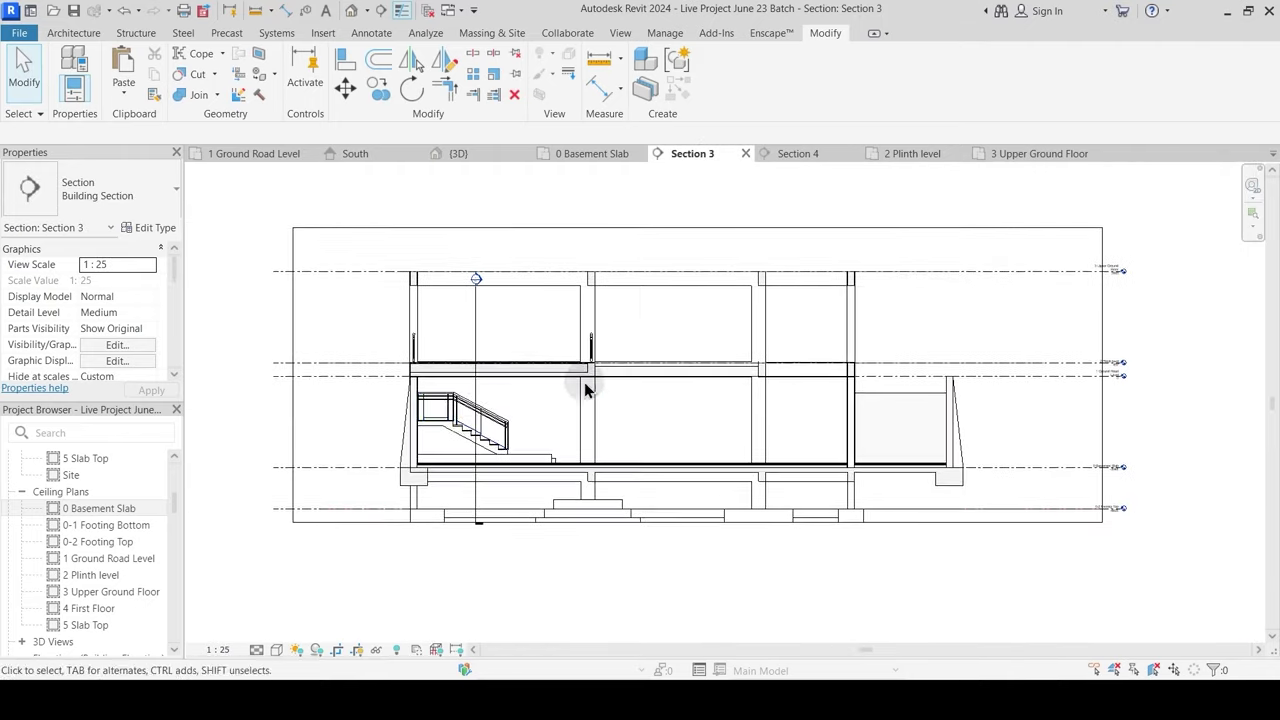
scroll(612, 362, "up", 2)
left_click(797, 153)
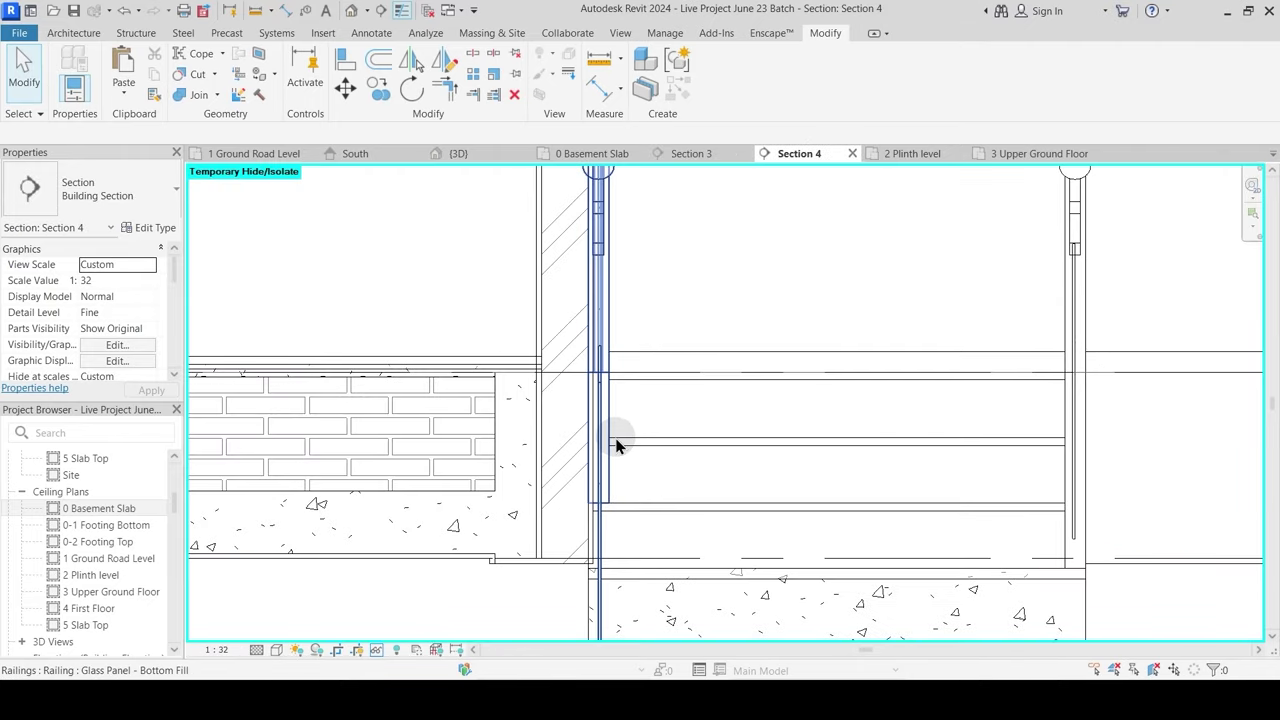
left_click(609, 437)
scroll(583, 490, "down", 2)
key("Escape")
left_click(595, 460)
key("h")
key("h")
left_click(600, 445)
key("h")
key("h")
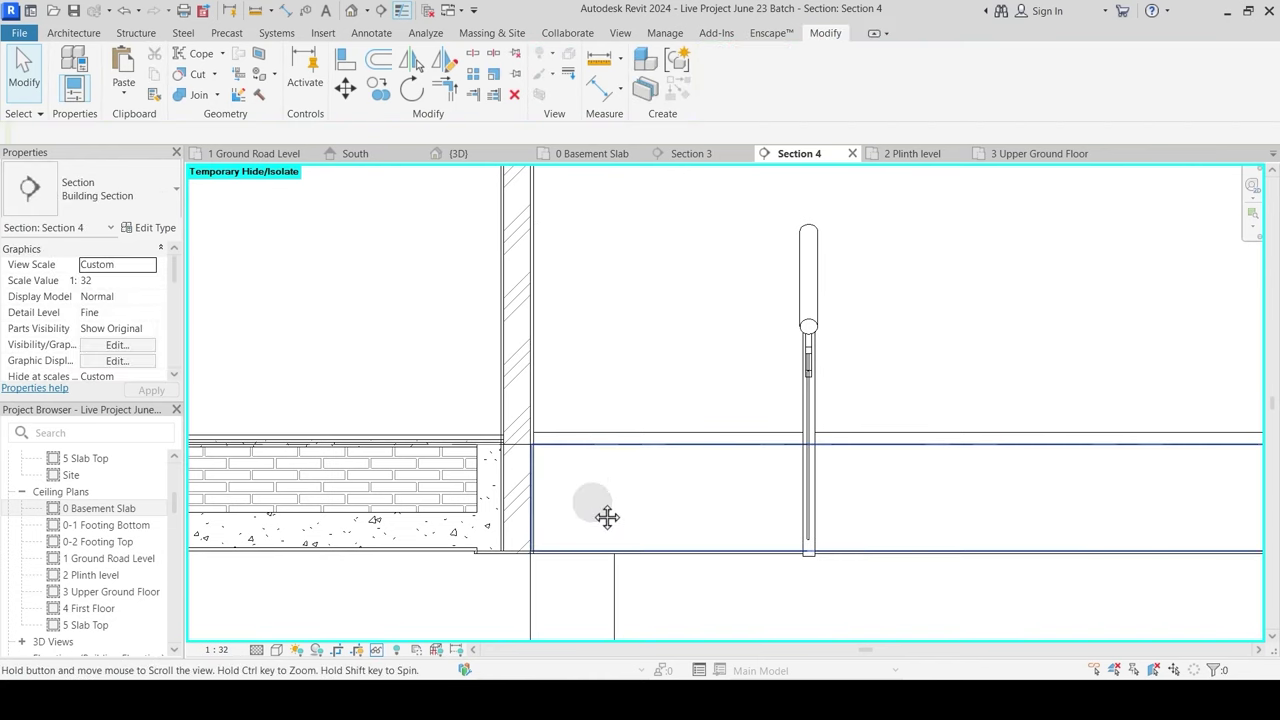
Step: Extend the Section 4 crop boundary upward
middle_click_drag(593, 506, 619, 396)
middle_click_drag(577, 434, 577, 576)
scroll(576, 487, "down", 2)
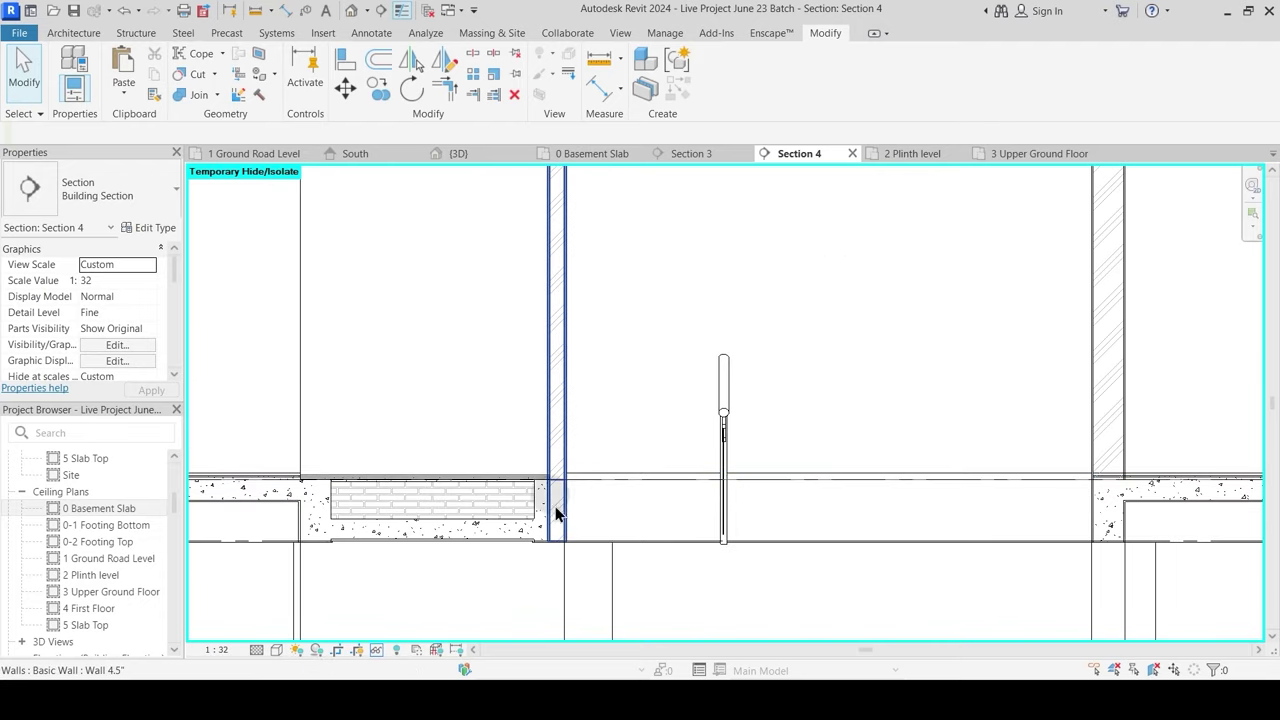
scroll(556, 514, "down", 2)
middle_click_drag(573, 296, 560, 364)
scroll(551, 337, "up", 3)
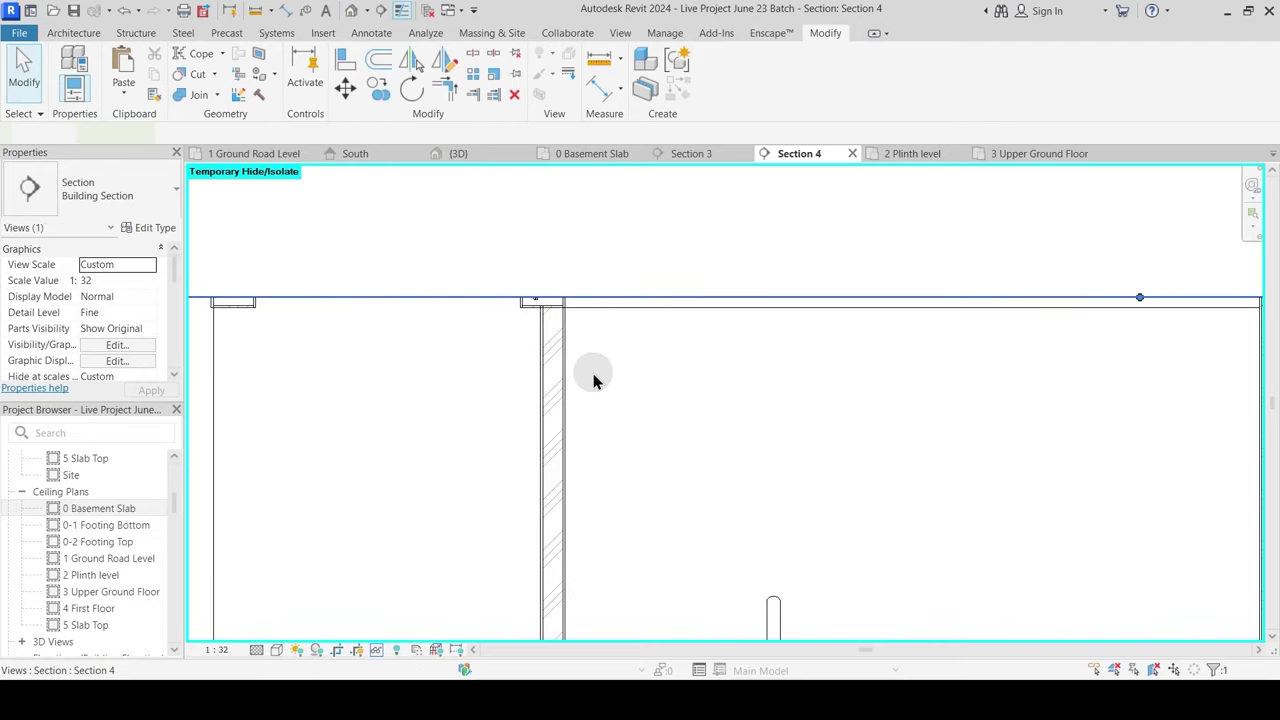
scroll(593, 380, "down", 2)
left_click(894, 336)
left_click_drag(907, 330, 896, 205)
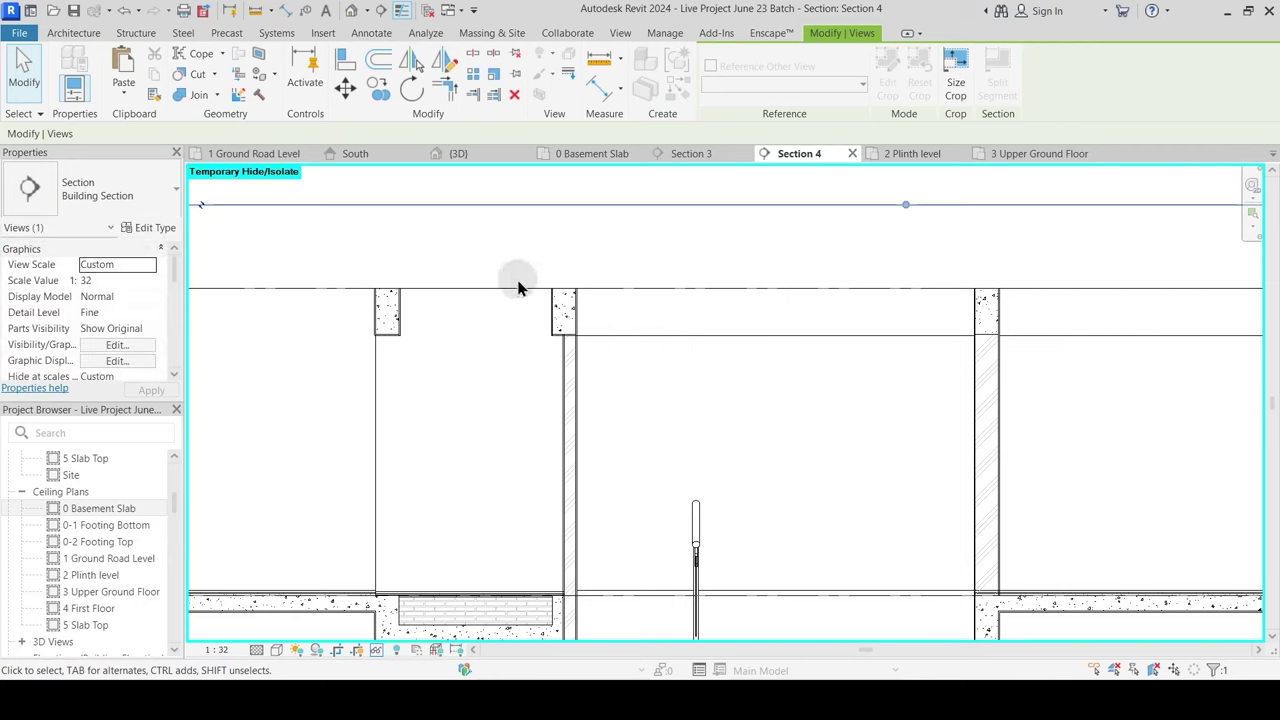
Step: Inspect the 4.5" wall at the slab junction and begin Join Geometry
middle_click_drag(578, 512, 580, 316)
scroll(560, 415, "up", 2)
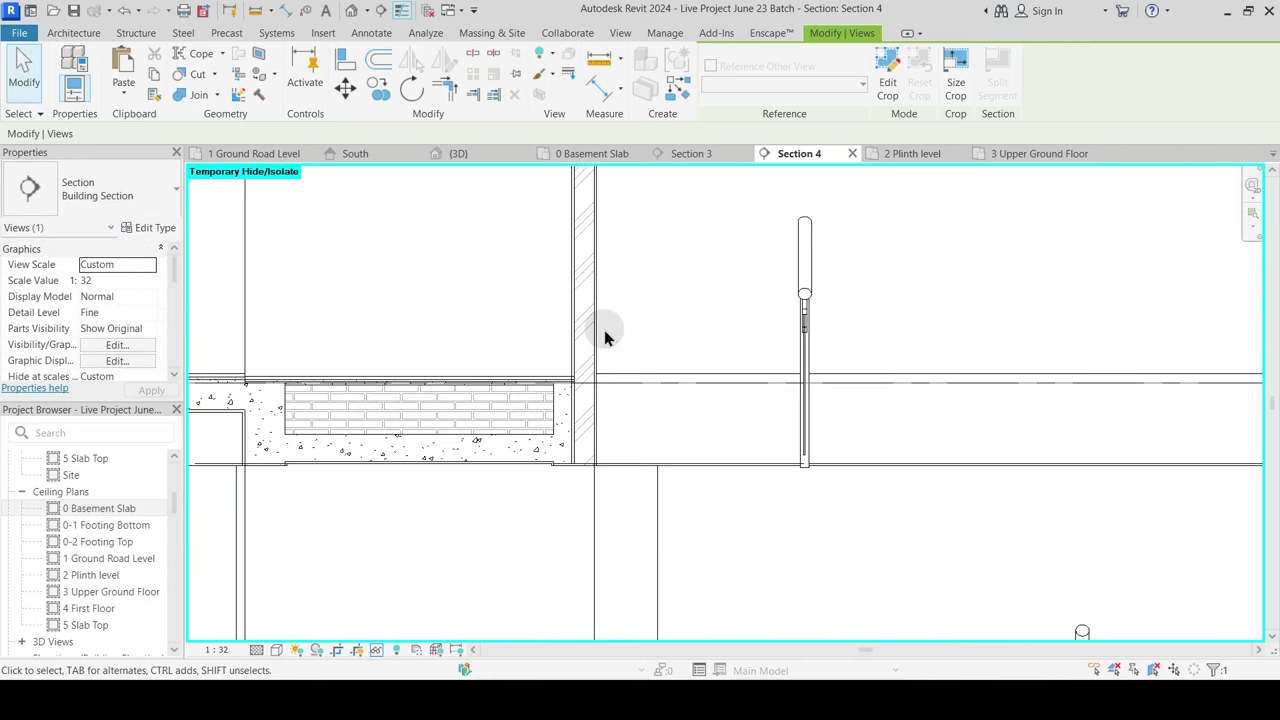
left_click(604, 331)
left_click(592, 390)
scroll(590, 422, "up", 1)
scroll(591, 428, "up", 1)
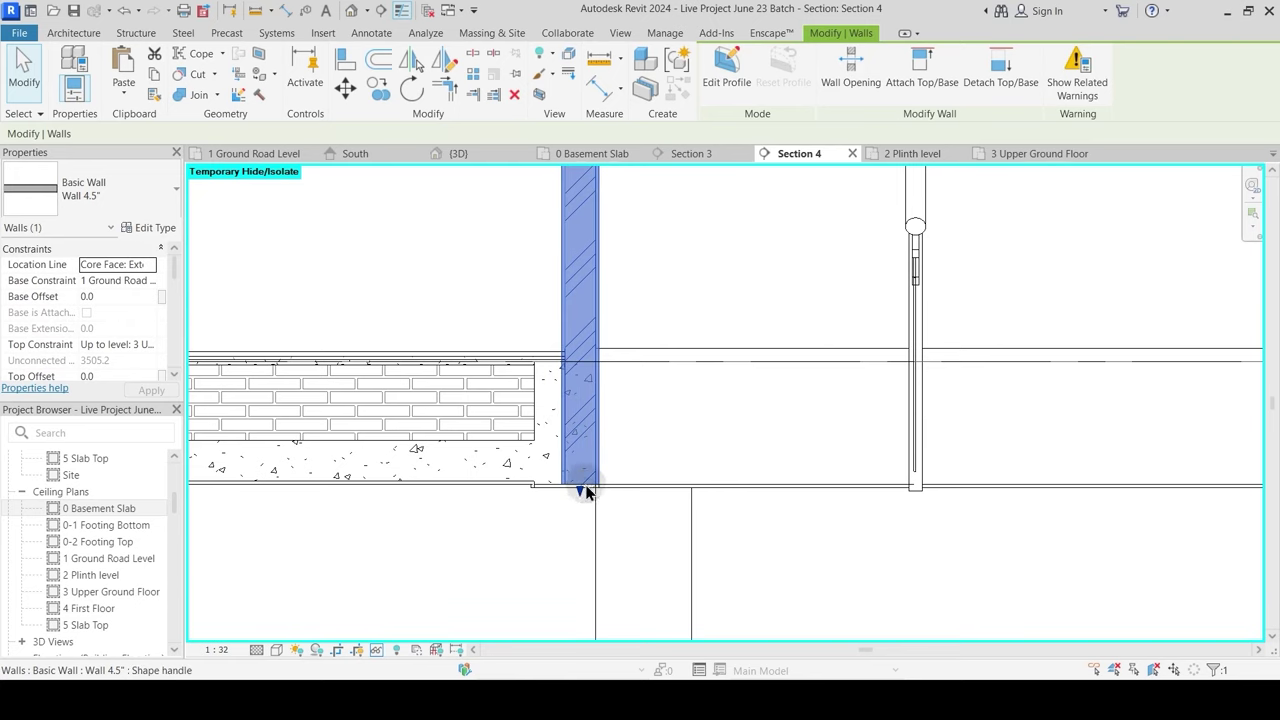
scroll(582, 500, "down", 5)
scroll(620, 463, "up", 3)
key("Escape")
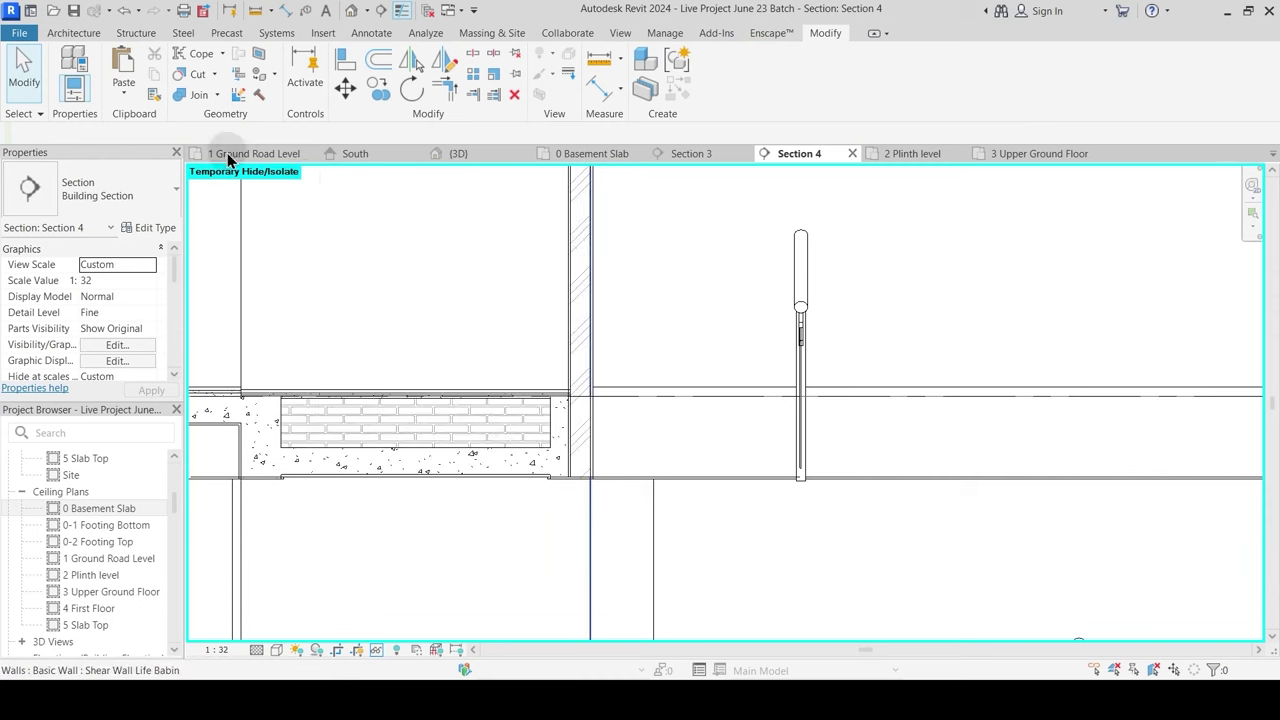
left_click(180, 94)
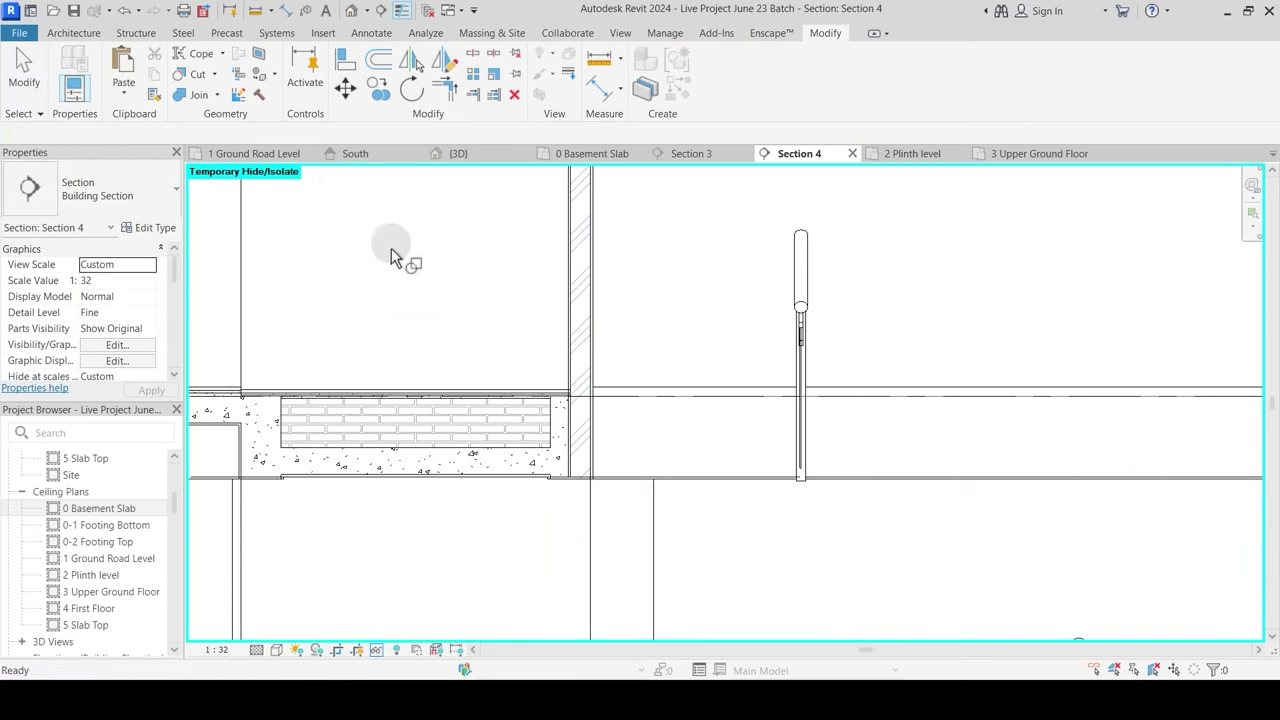
Step: Join the 4.5" wall with the slab and switch join order so the wall cuts the slab
left_click(576, 382)
left_click(552, 410)
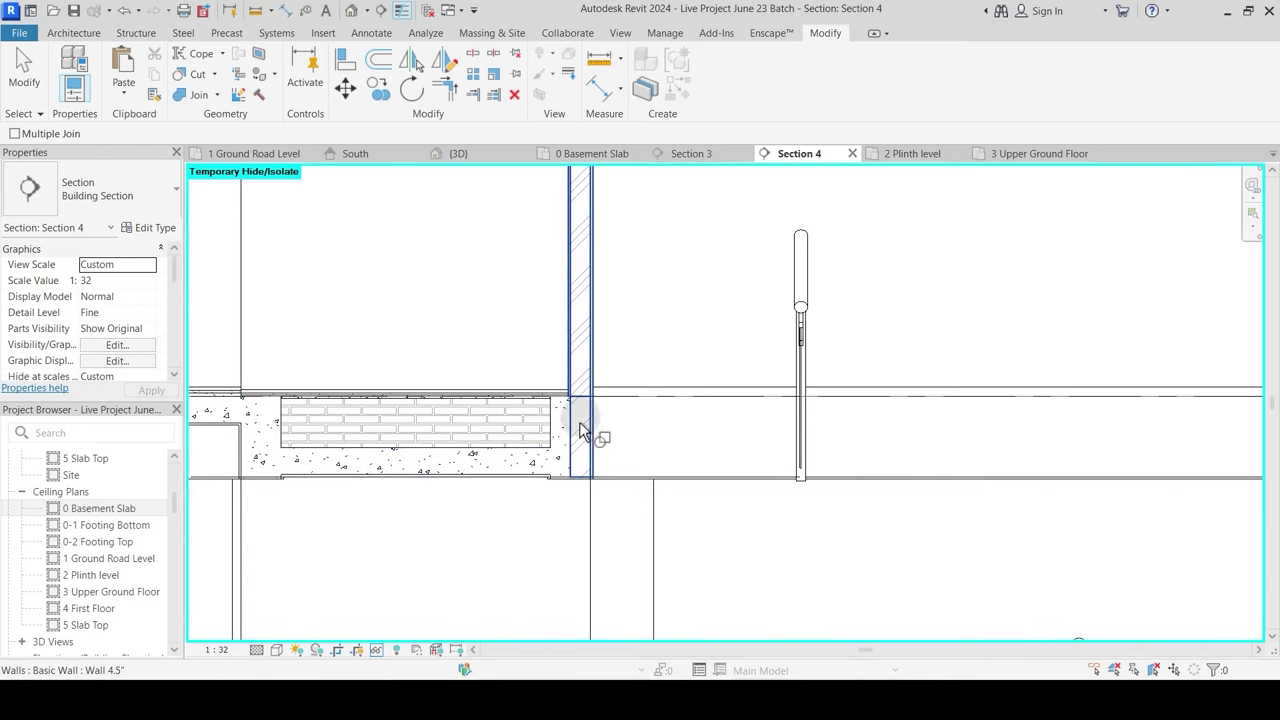
left_click(217, 96)
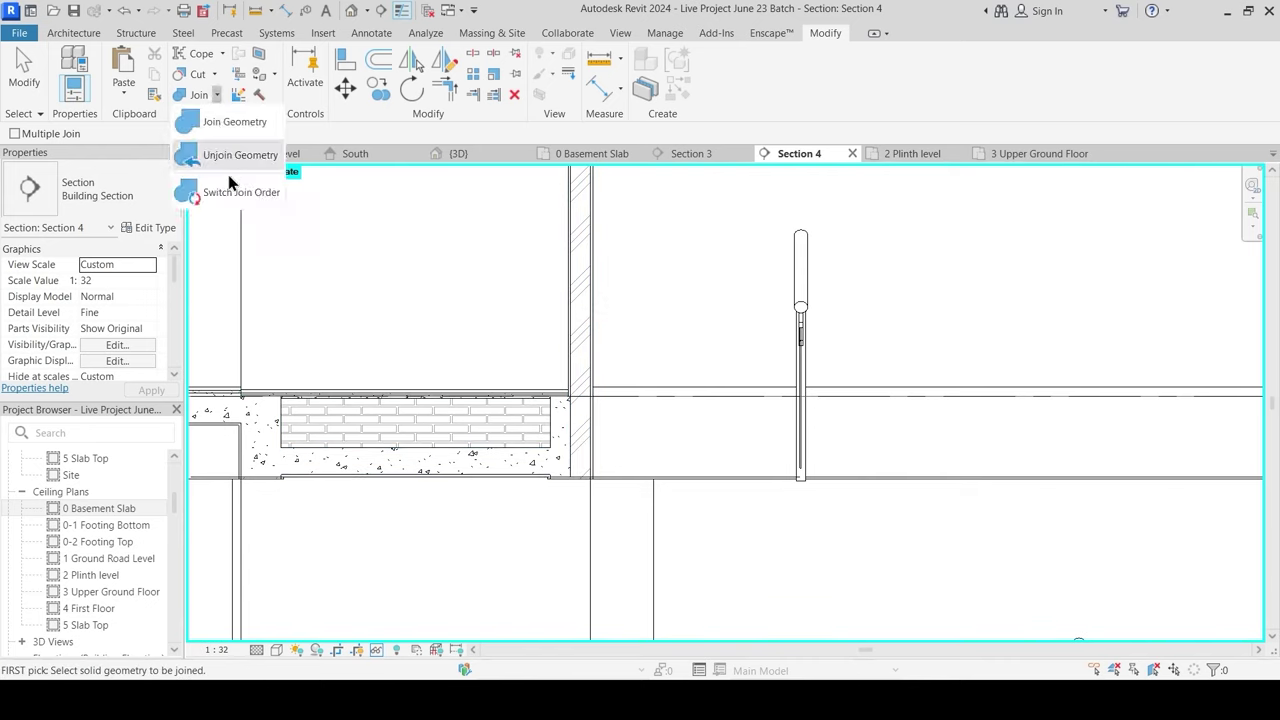
left_click(226, 194)
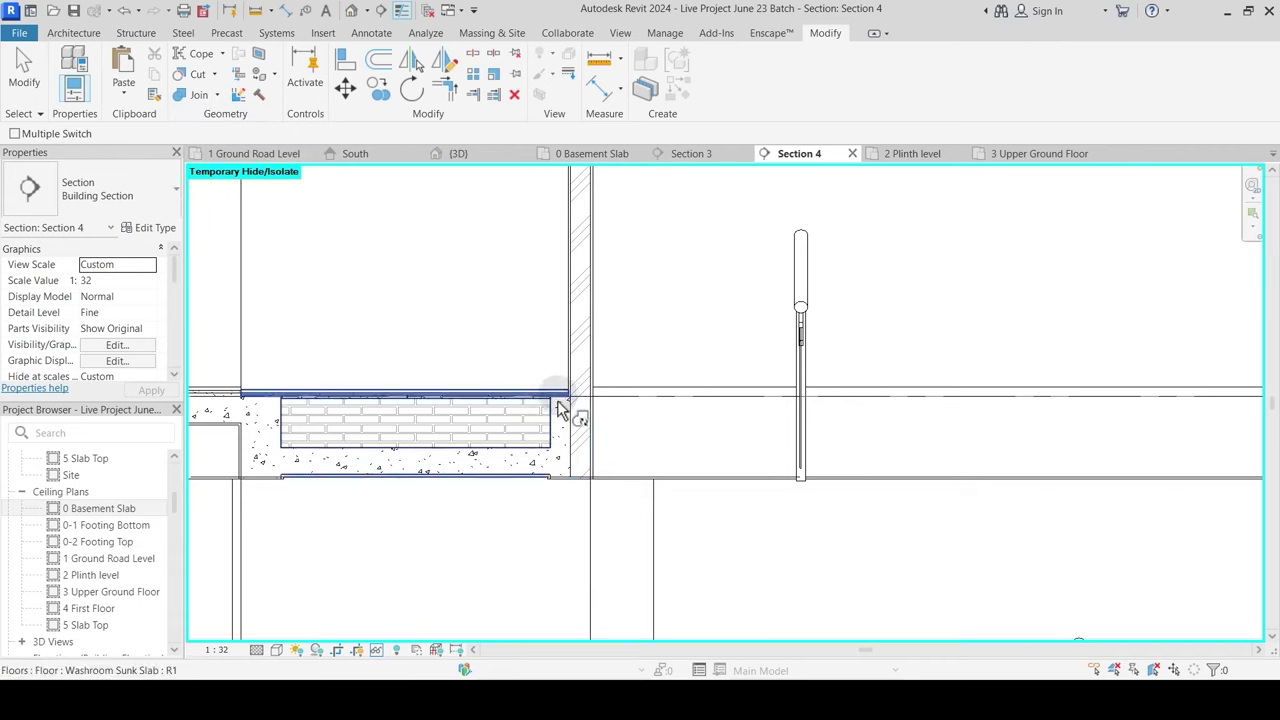
left_click(557, 407)
left_click(585, 340)
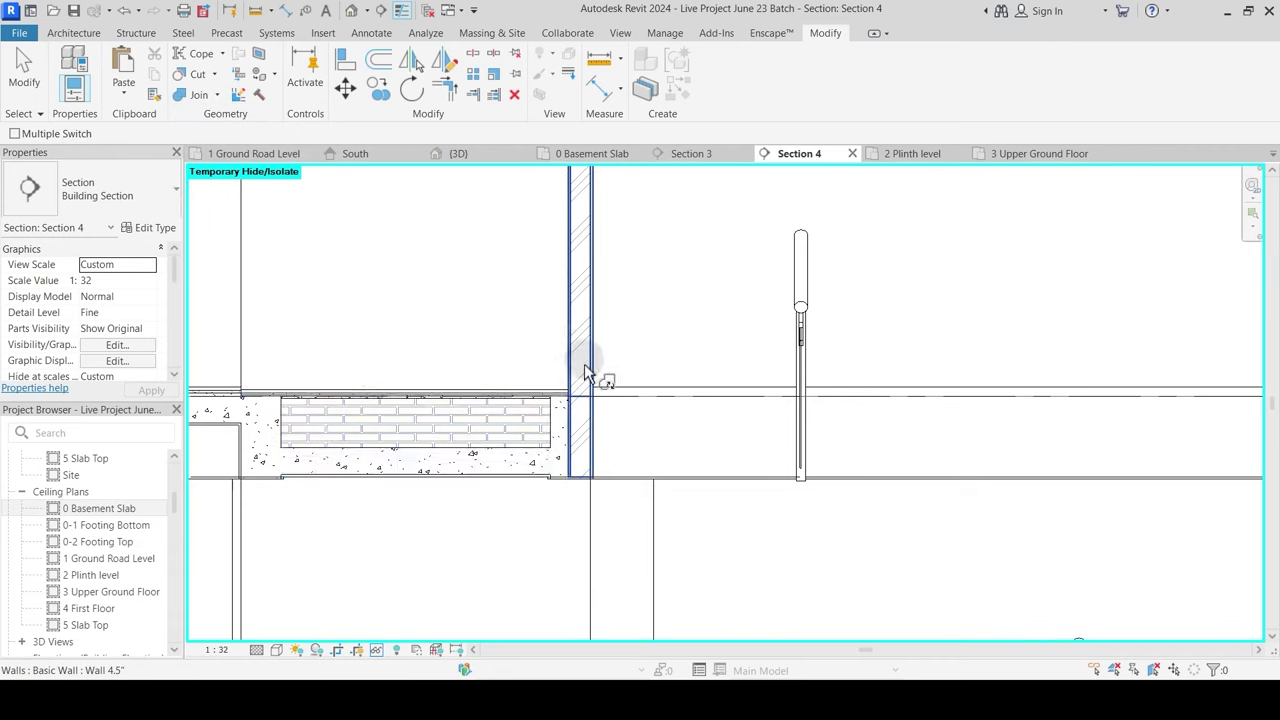
key("Escape")
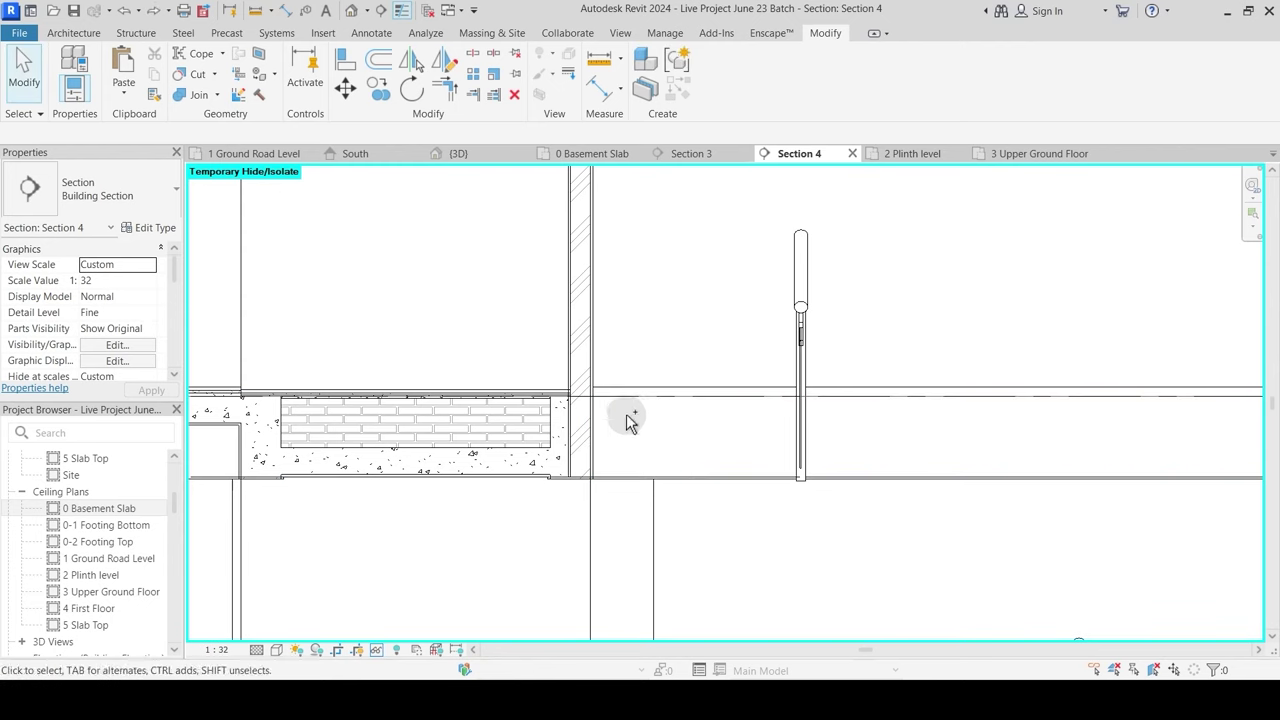
Step: Pull the 4.5" wall's base up to Plinth level
scroll(627, 420, "down", 2)
scroll(583, 400, "down", 1)
left_click(576, 543)
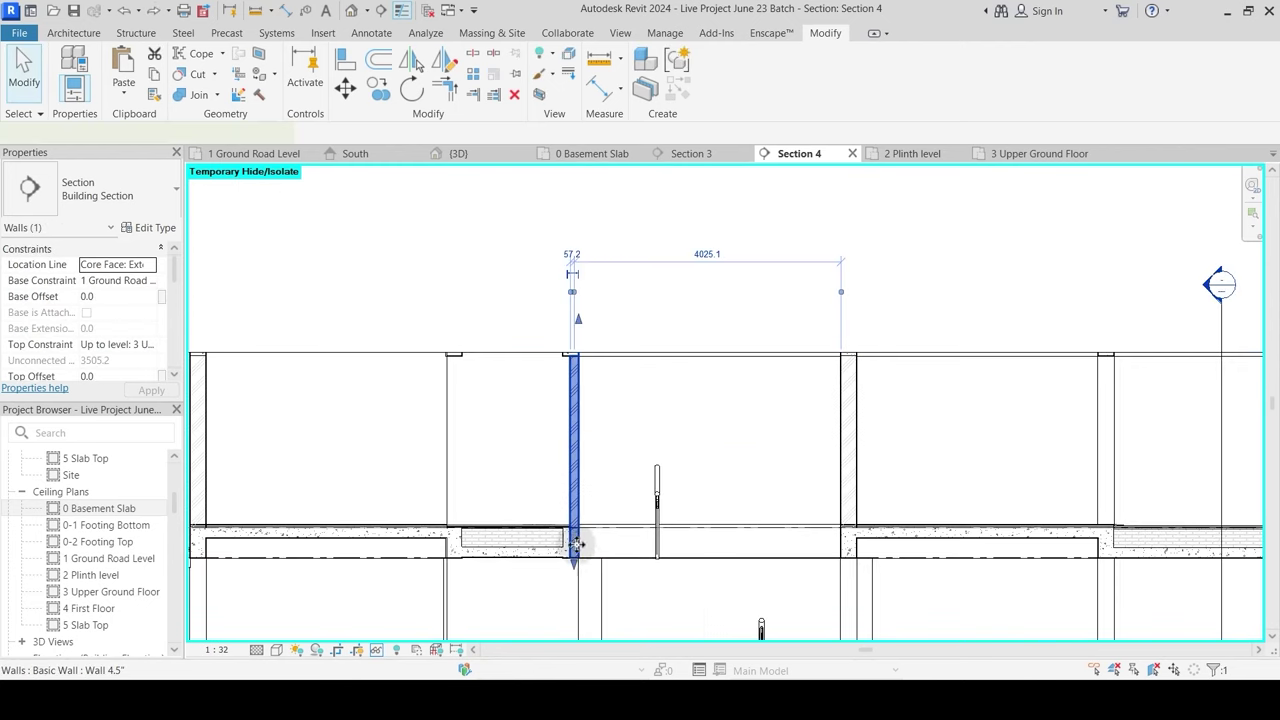
scroll(576, 543, "up", 3)
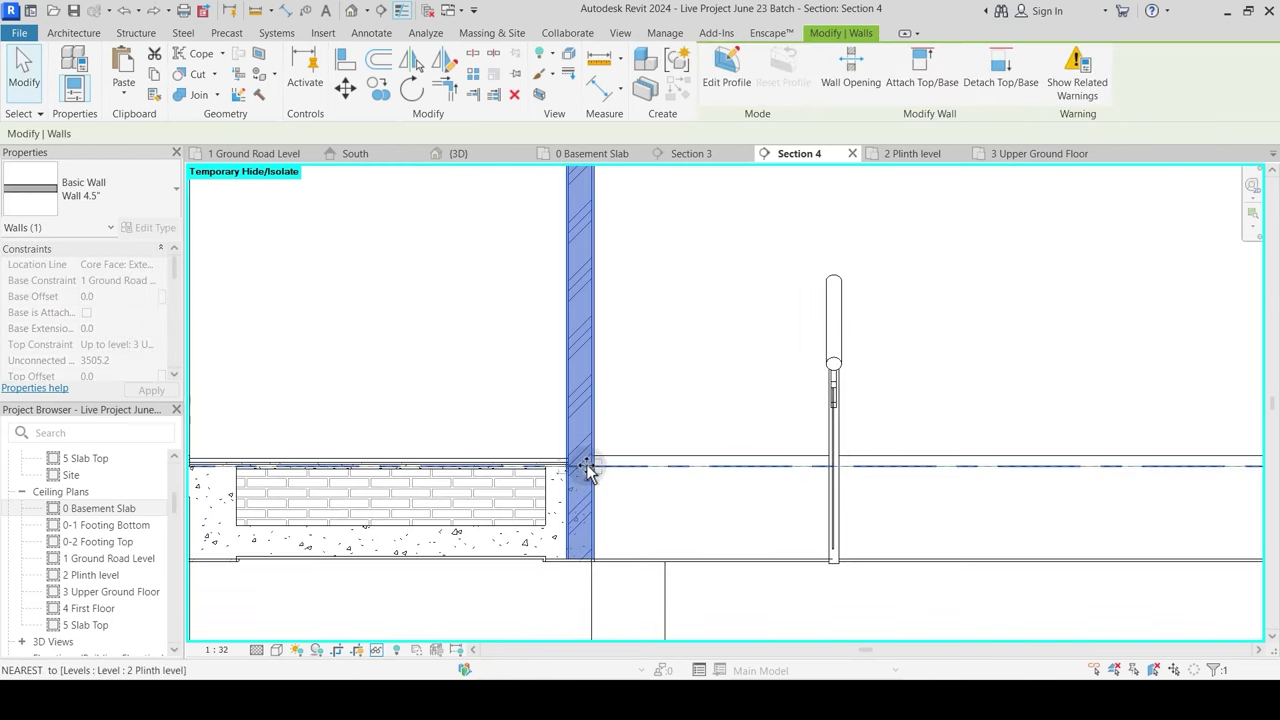
left_click_drag(586, 464, 586, 466)
key("Escape")
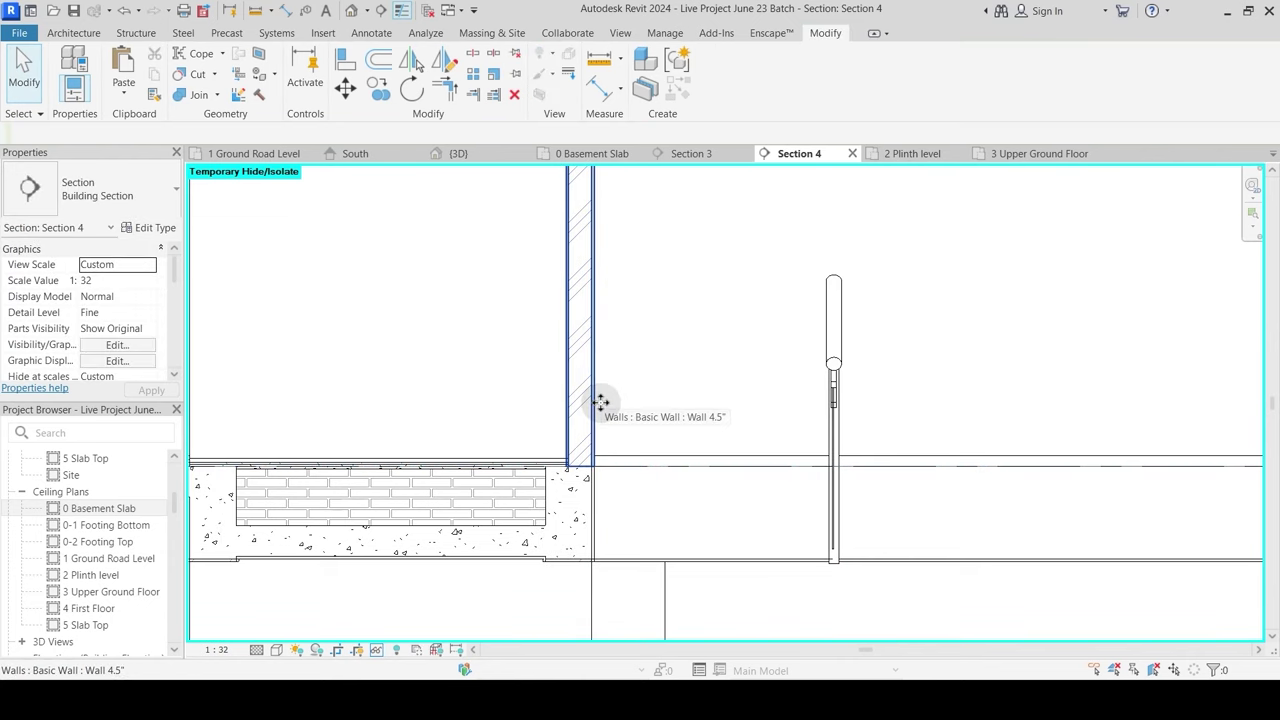
Step: Join the 4.5" wall with the adjoining floor
middle_click_drag(580, 531, 572, 460)
scroll(476, 370, "up", 3)
middle_click_drag(622, 508, 591, 437)
left_click(200, 95)
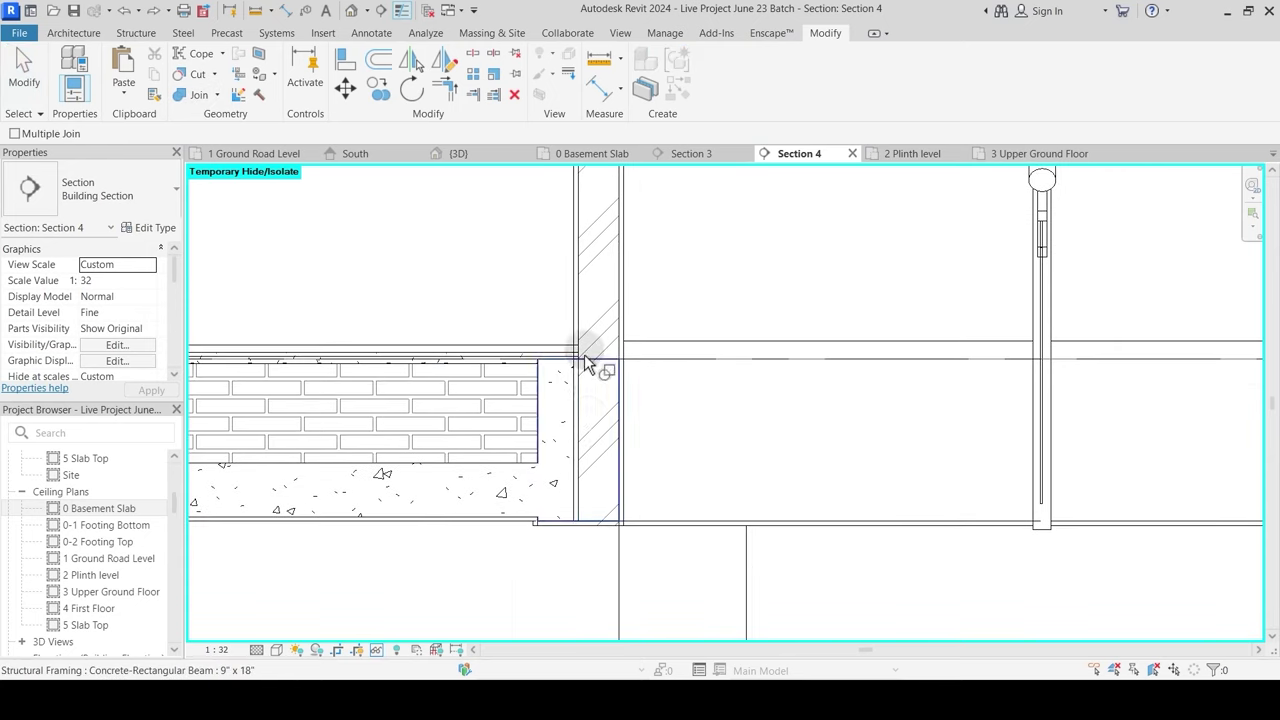
left_click(586, 338)
left_click(565, 368)
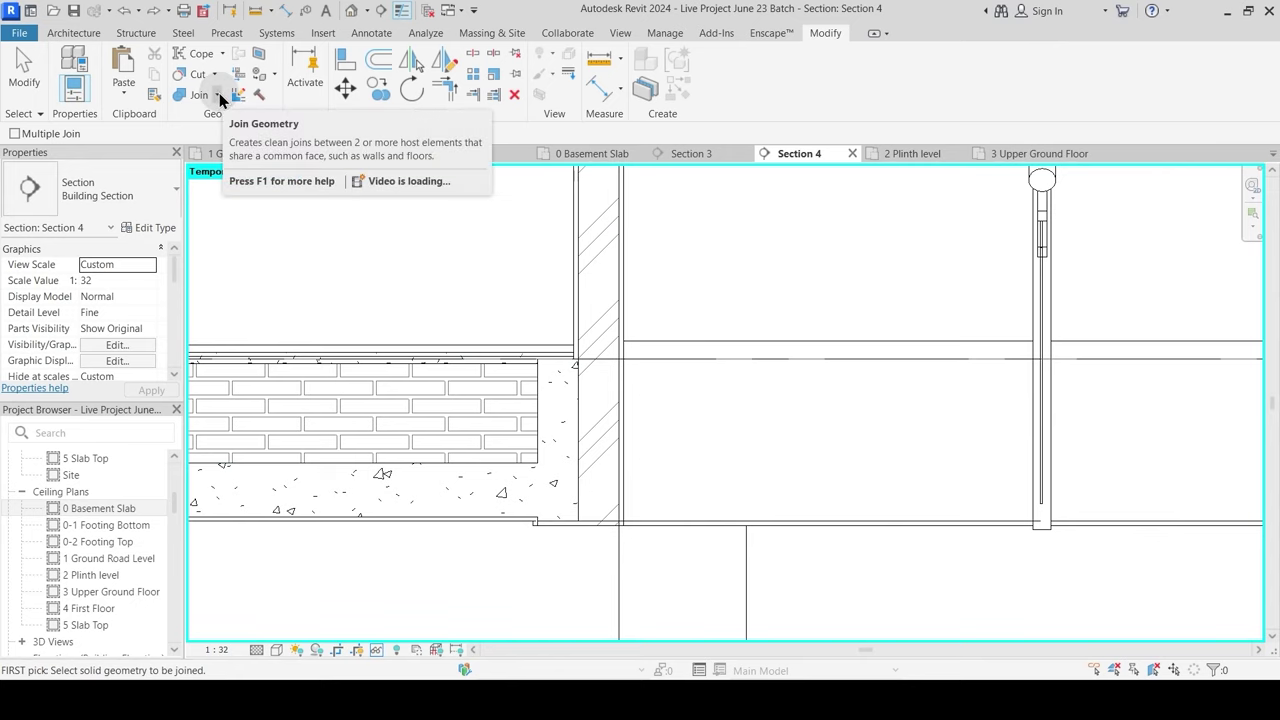
scroll(623, 491, "down", 2)
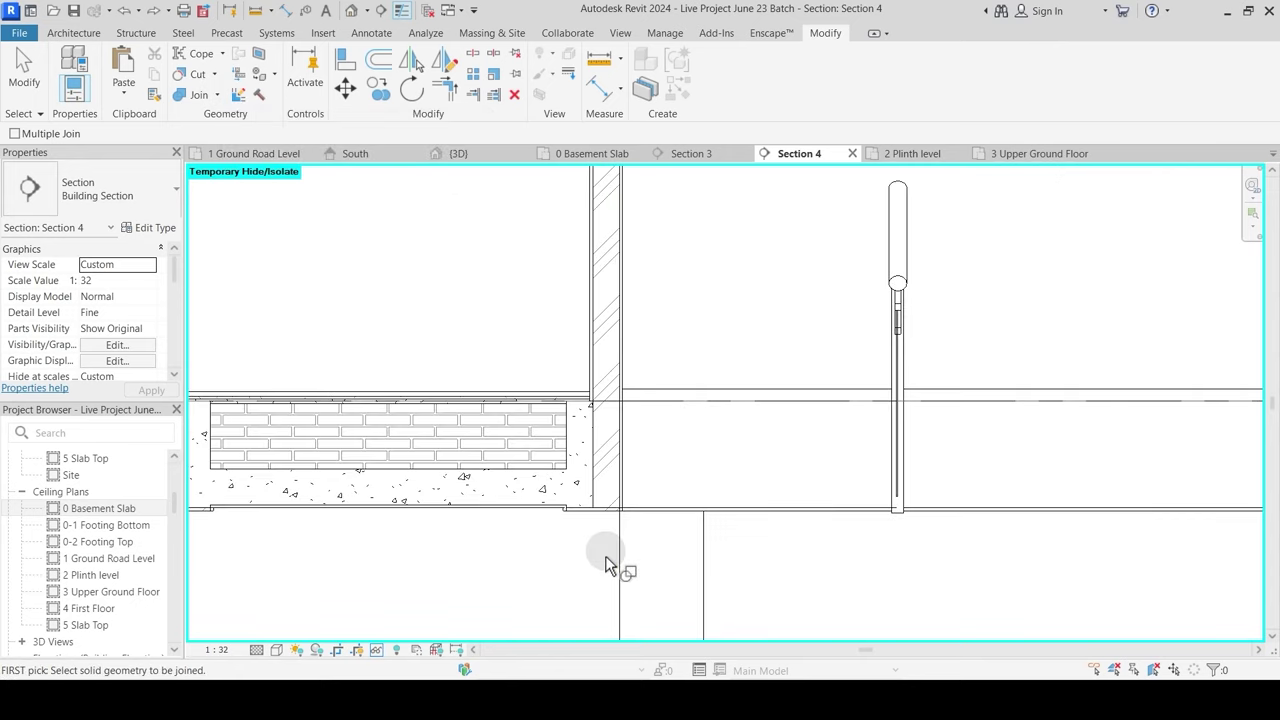
scroll(600, 535, "up", 2)
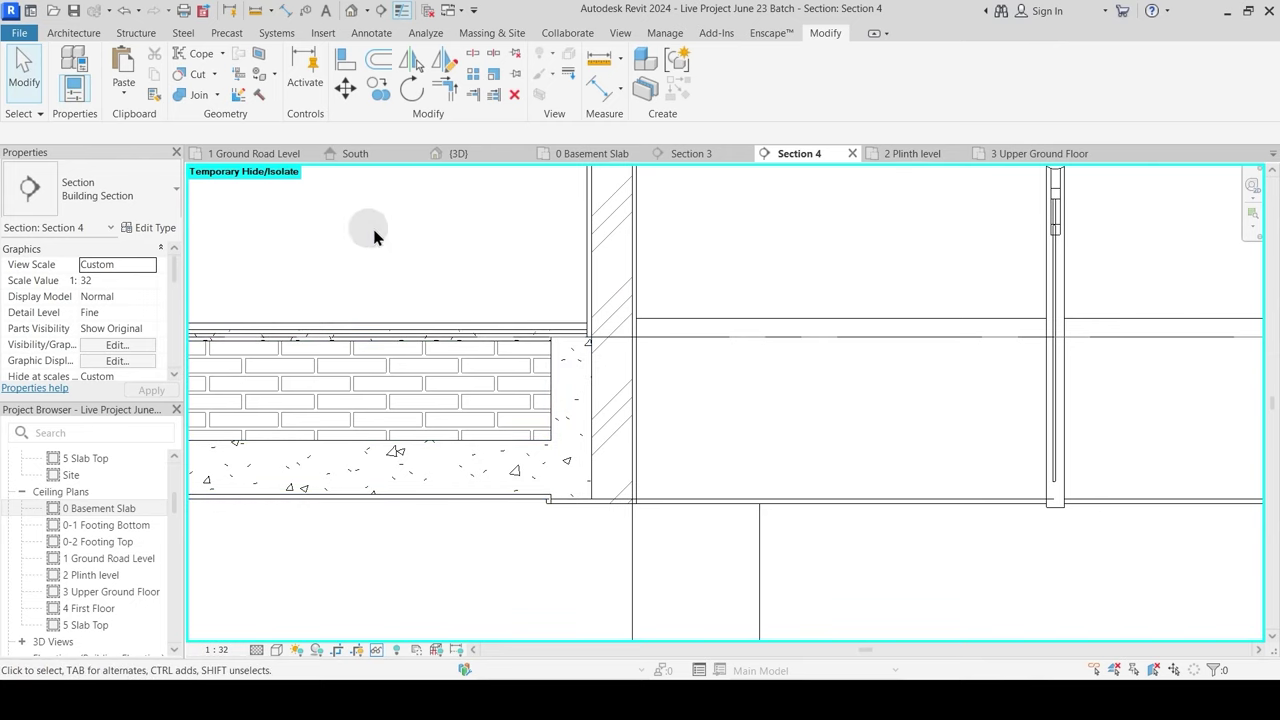
Step: Switch the wall–beam join order, ending with the beam cutting through the wall
left_click(218, 96)
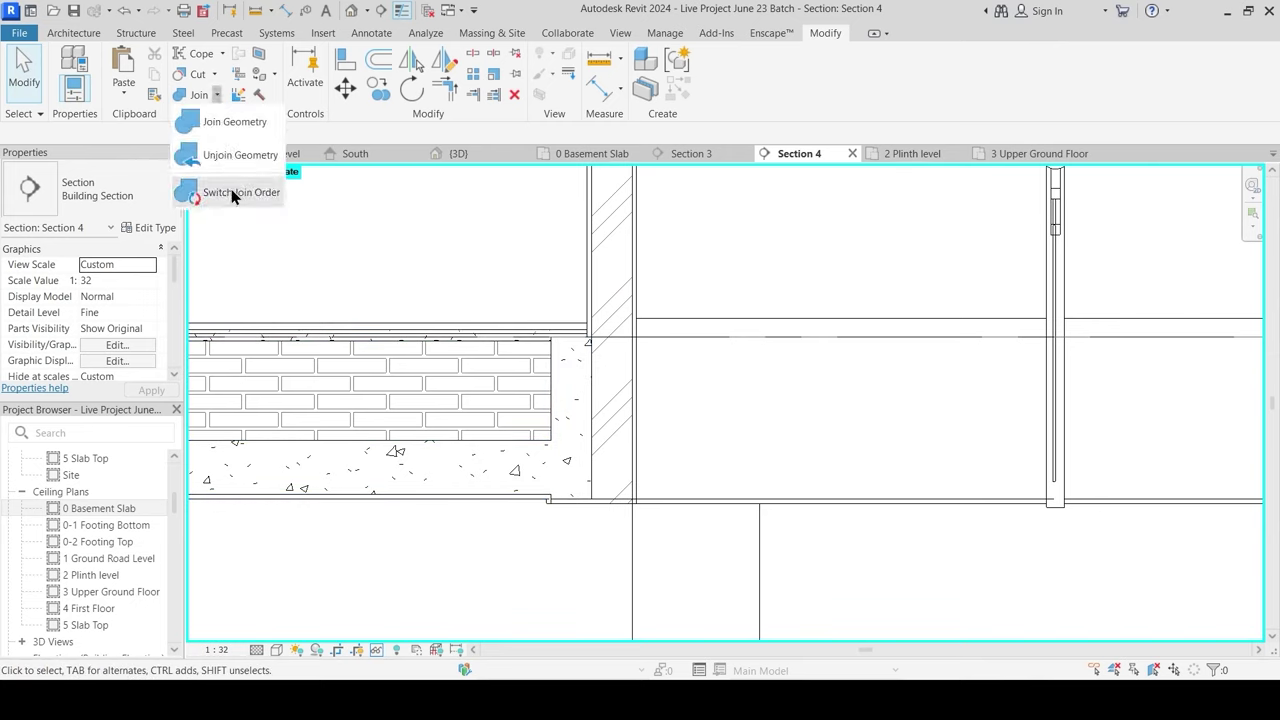
left_click(236, 194)
left_click(557, 370)
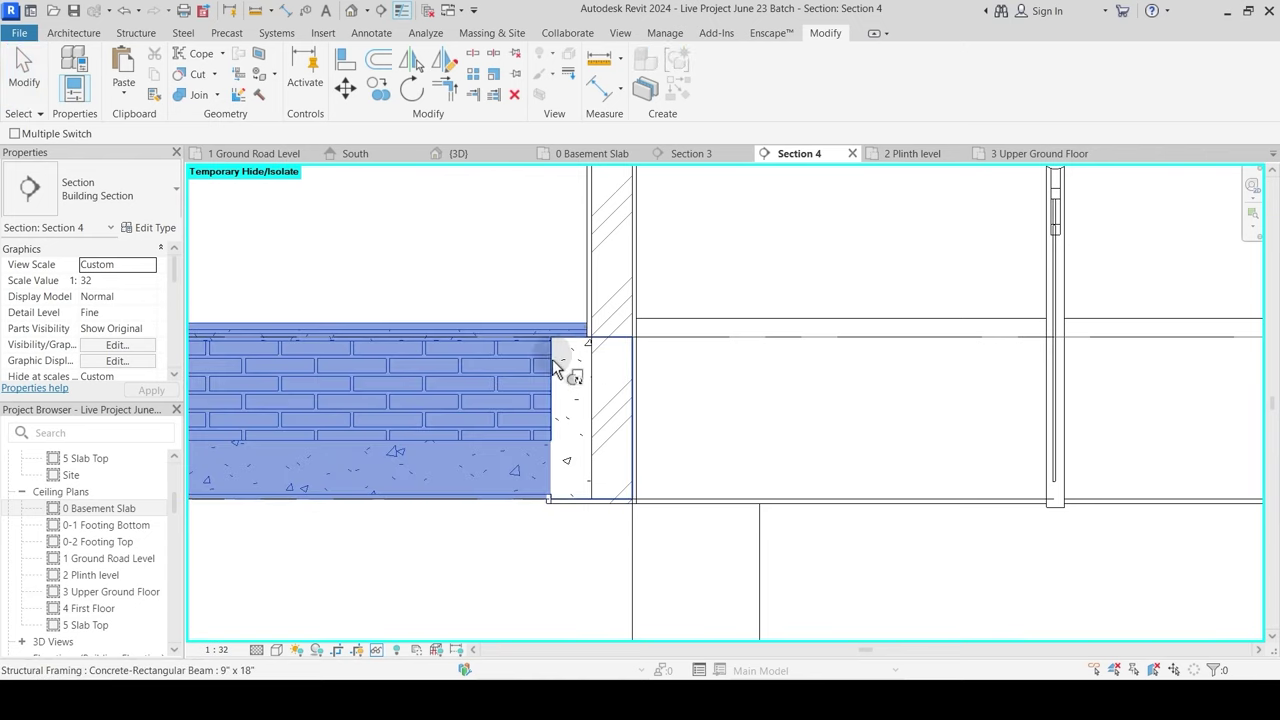
left_click(603, 305)
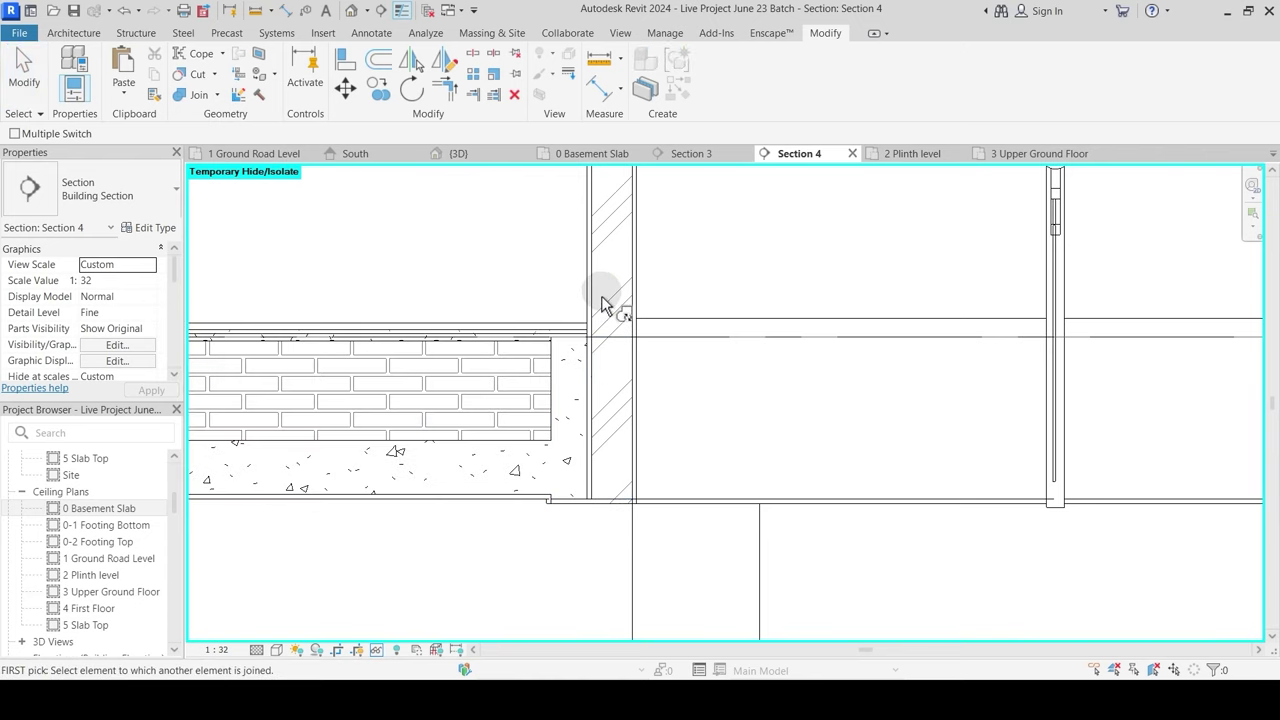
left_click(218, 96)
left_click(226, 196)
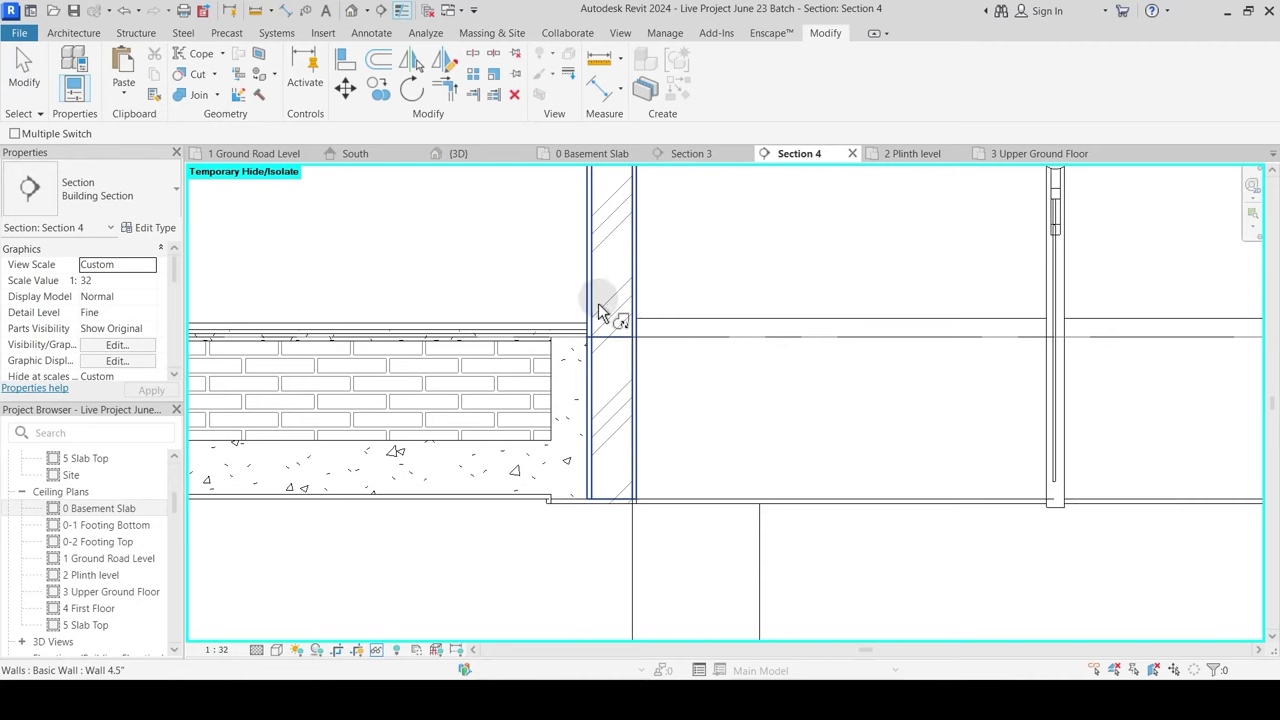
left_click(598, 312)
left_click(571, 343)
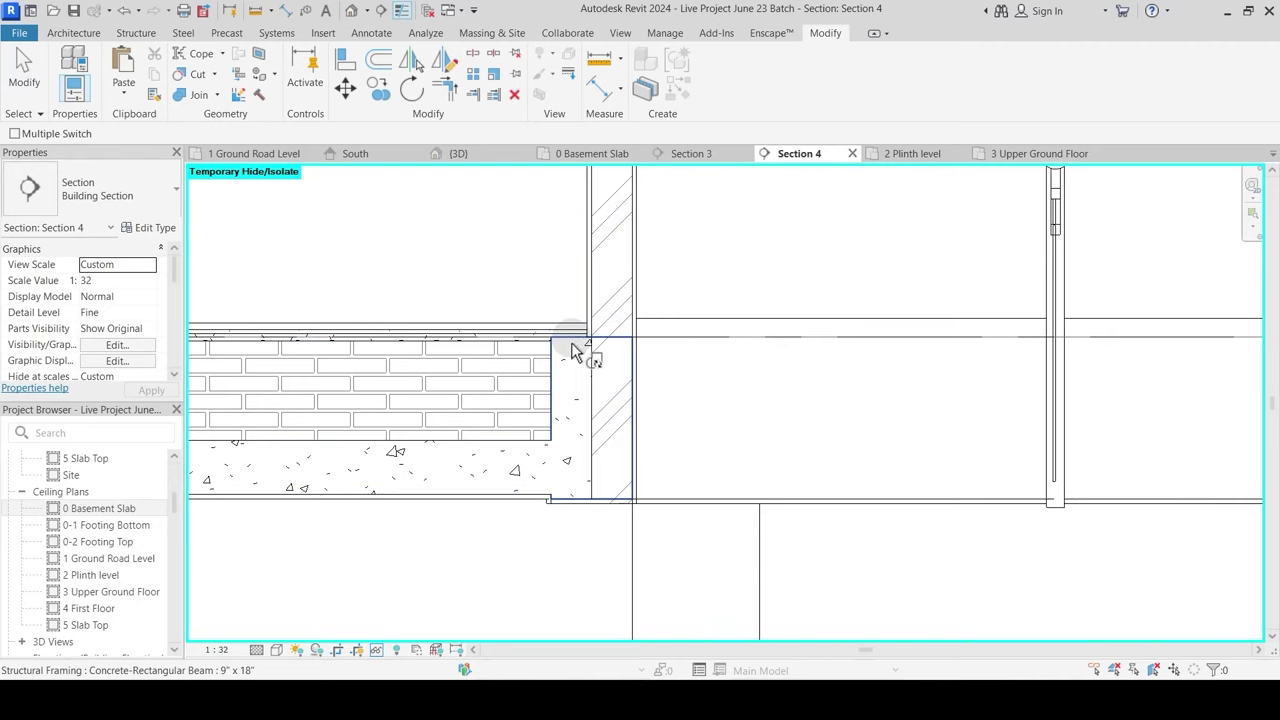
left_click(595, 435)
Step: Join the 4.5" wall to the 9" x 18" concrete beam
left_click(218, 96)
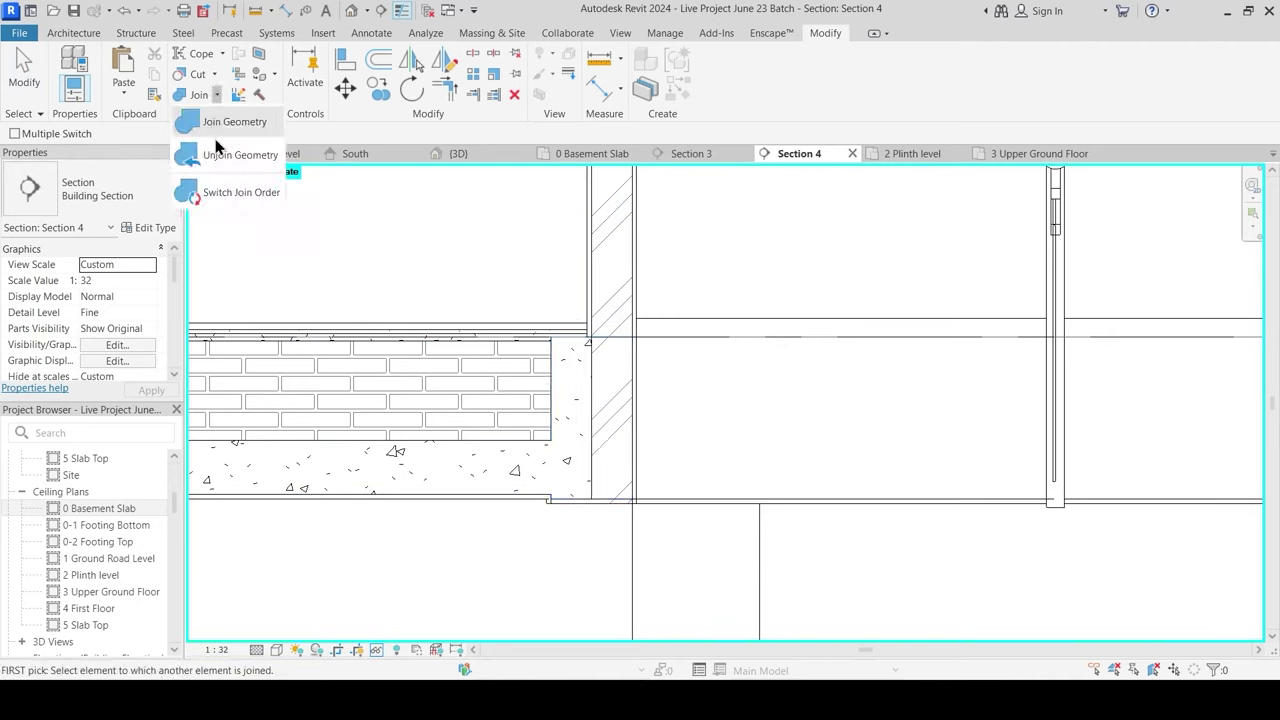
left_click(230, 123)
left_click(557, 368)
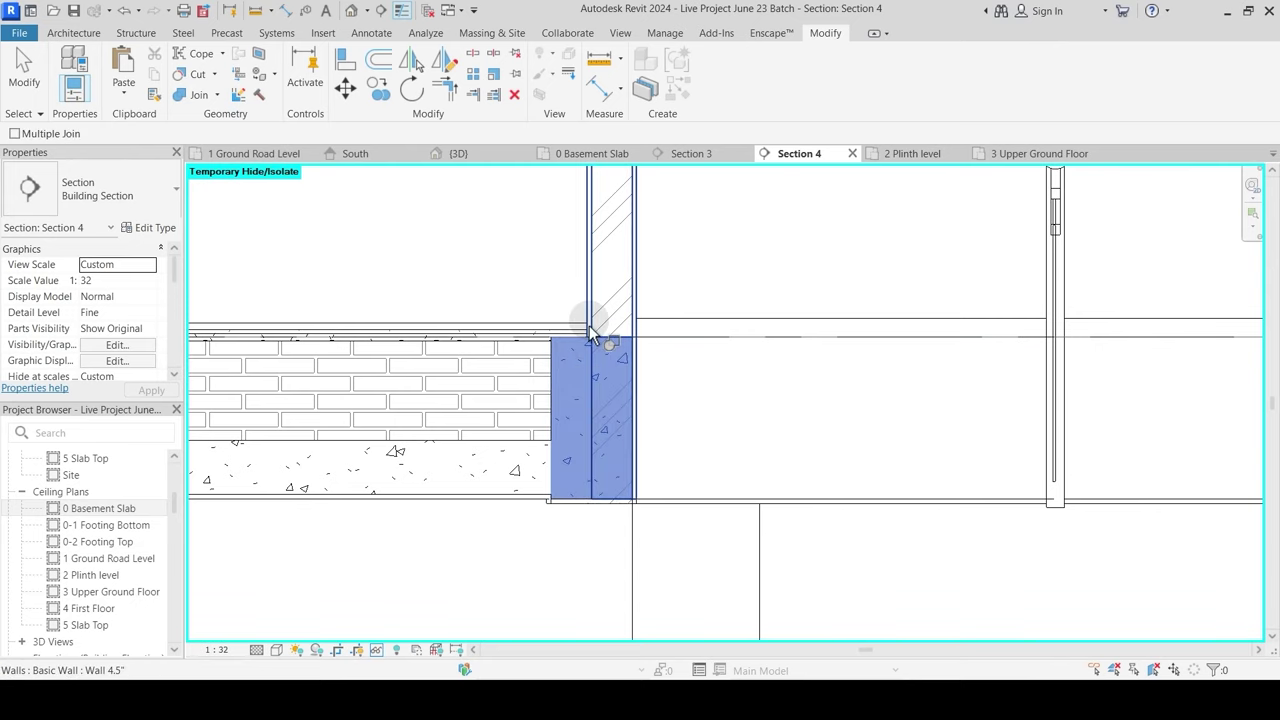
left_click(608, 320)
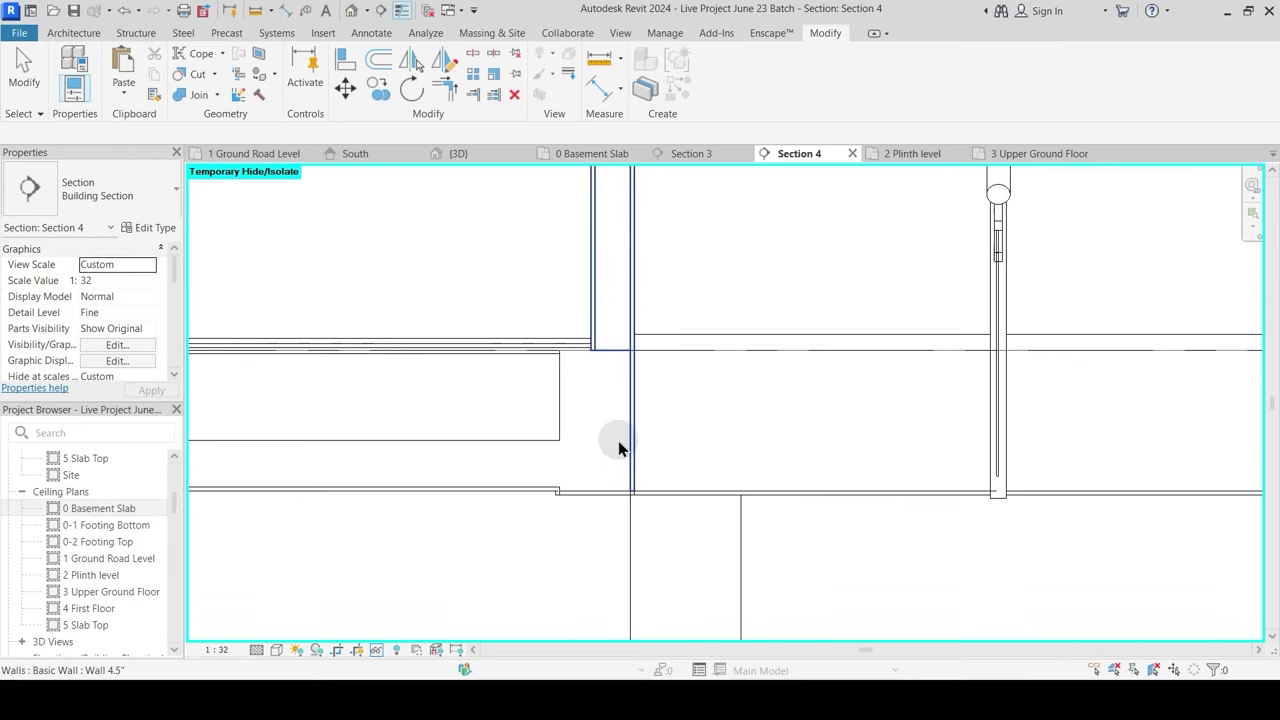
Step: Drag Section 4's crop boundary upward until the beams are visible
scroll(618, 447, "down", 3)
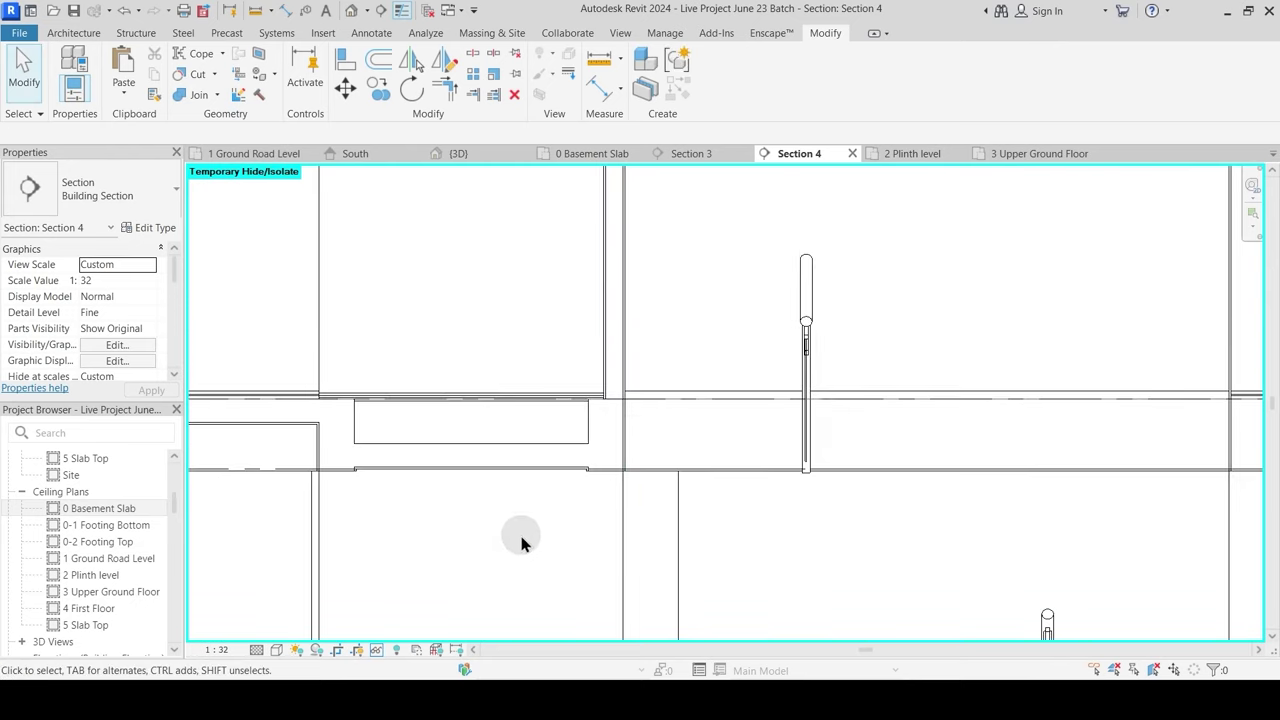
middle_click_drag(520, 534, 531, 486)
scroll(615, 485, "up", 2)
scroll(613, 485, "down", 2)
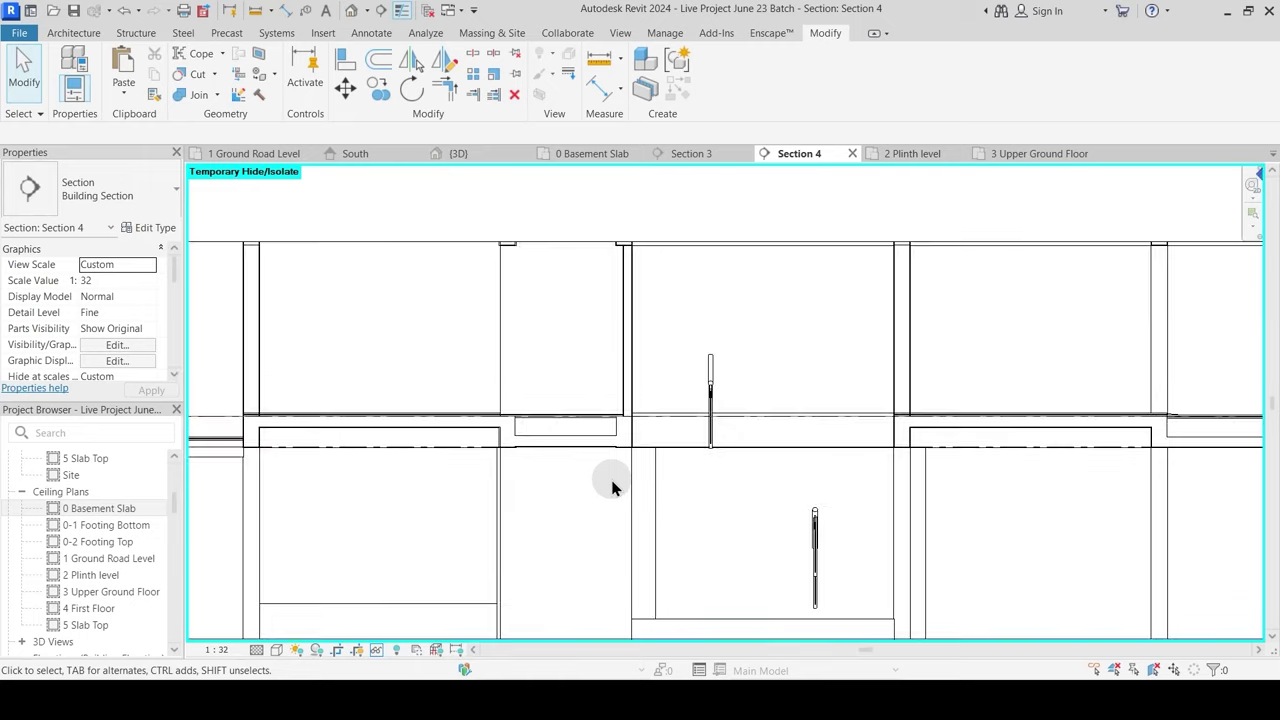
scroll(594, 423, "down", 2)
middle_click_drag(783, 350, 750, 414)
left_click_drag(750, 347, 746, 186)
left_click(630, 374)
Step: Align the slab edge near the Washroom Sunk Slab to its reference line
scroll(632, 377, "down", 1)
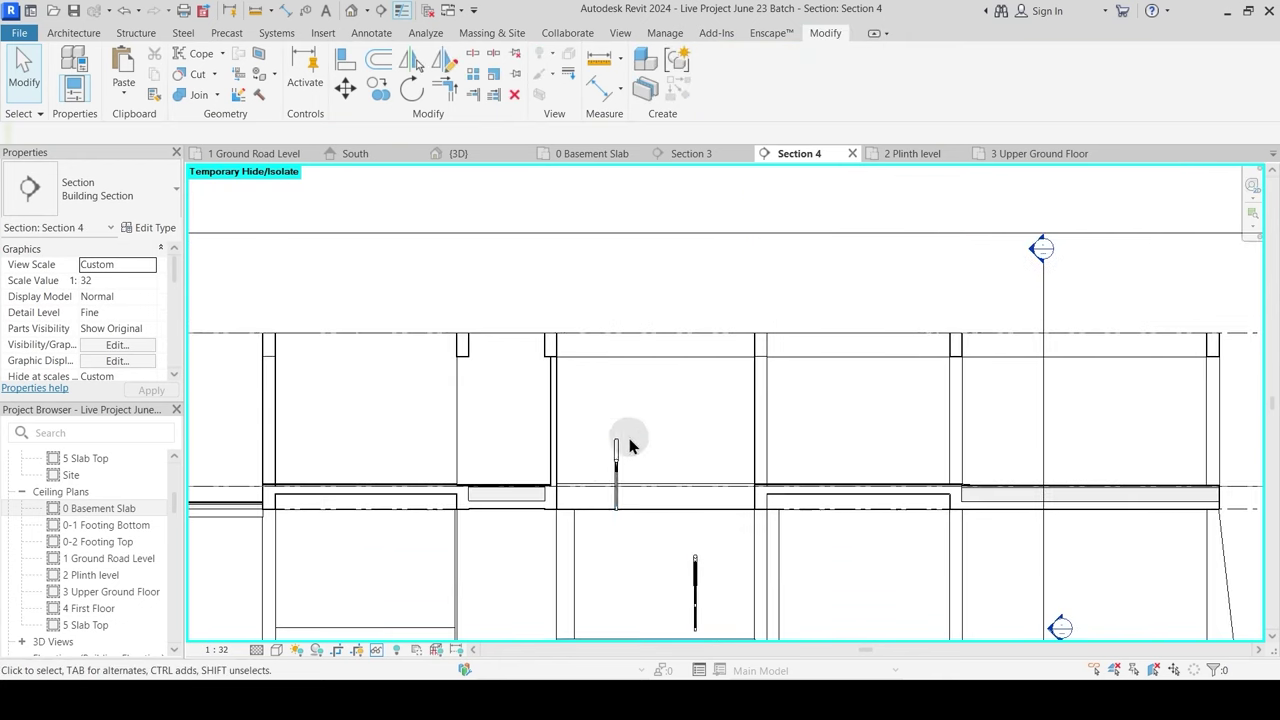
middle_click_drag(610, 488, 598, 376)
scroll(566, 403, "up", 4)
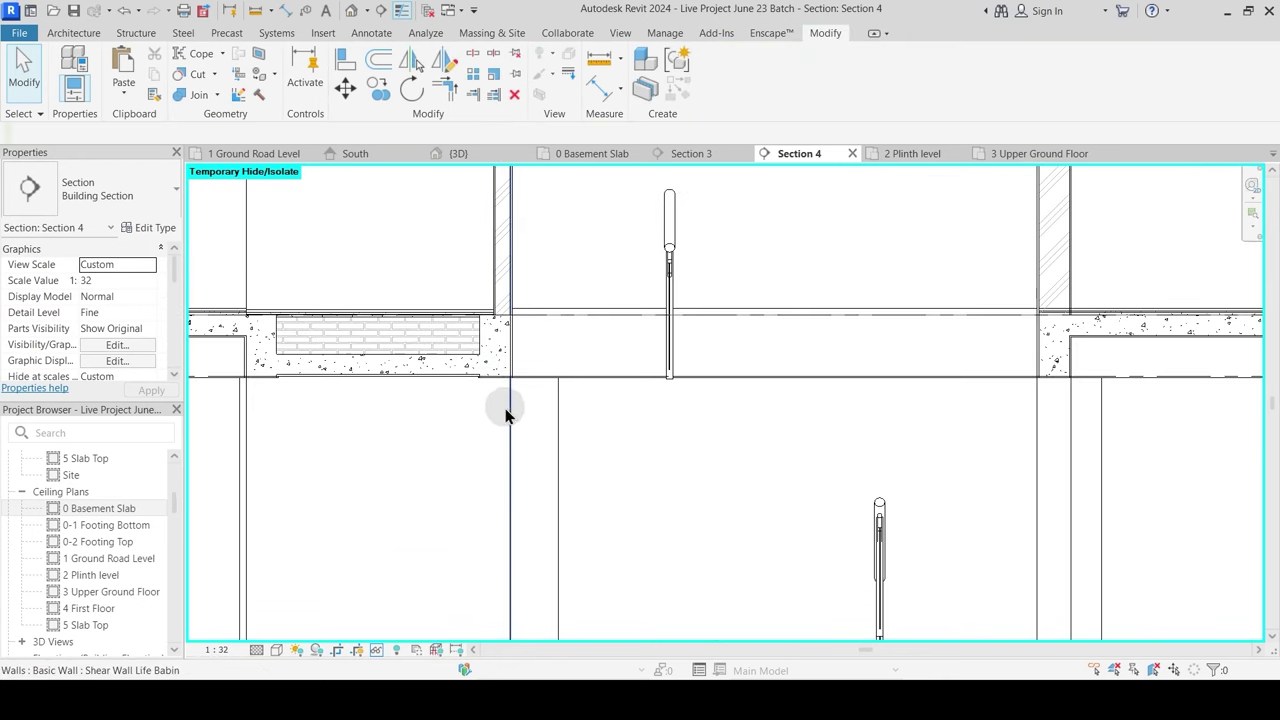
middle_click_drag(329, 391, 506, 391)
scroll(465, 396, "up", 4)
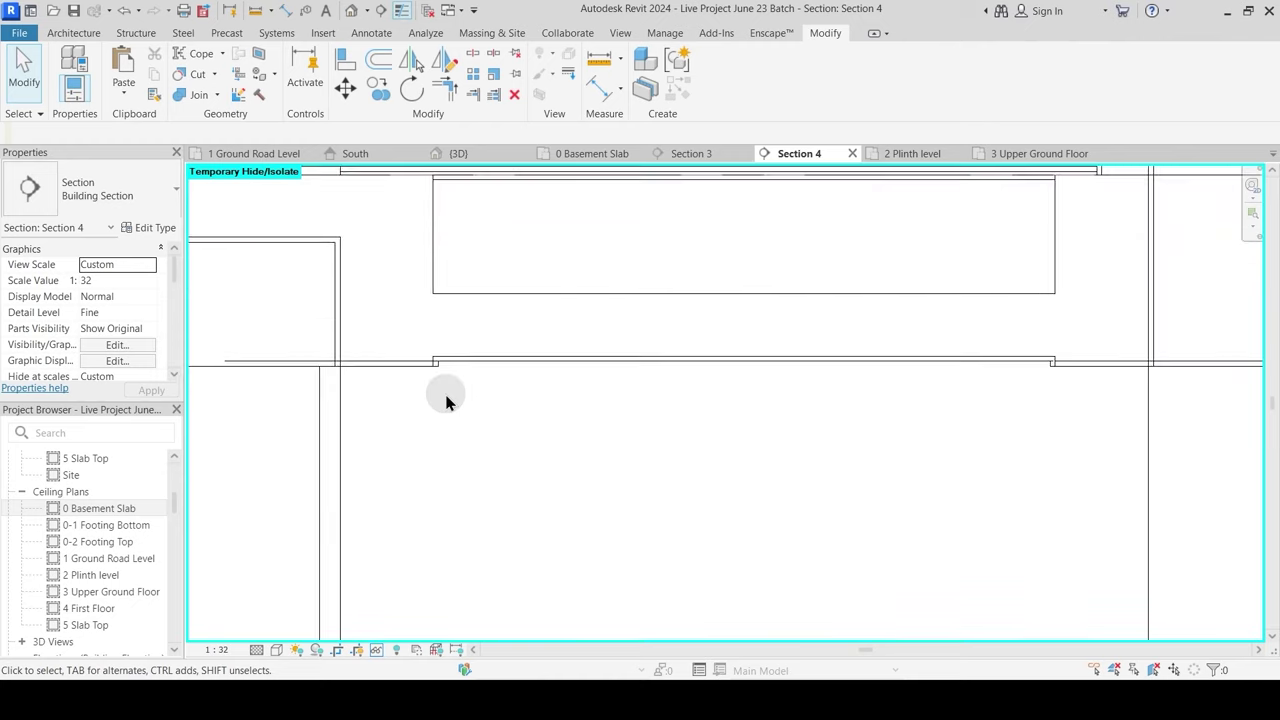
left_click(495, 363)
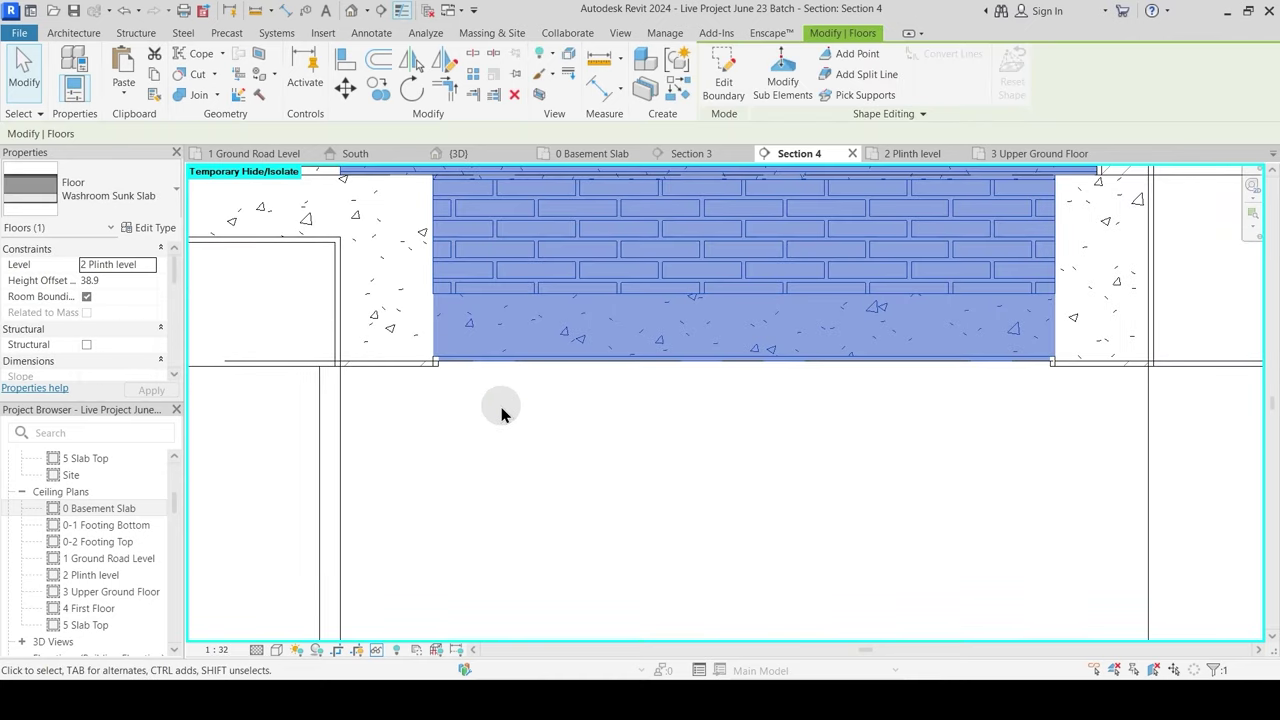
left_click(500, 414)
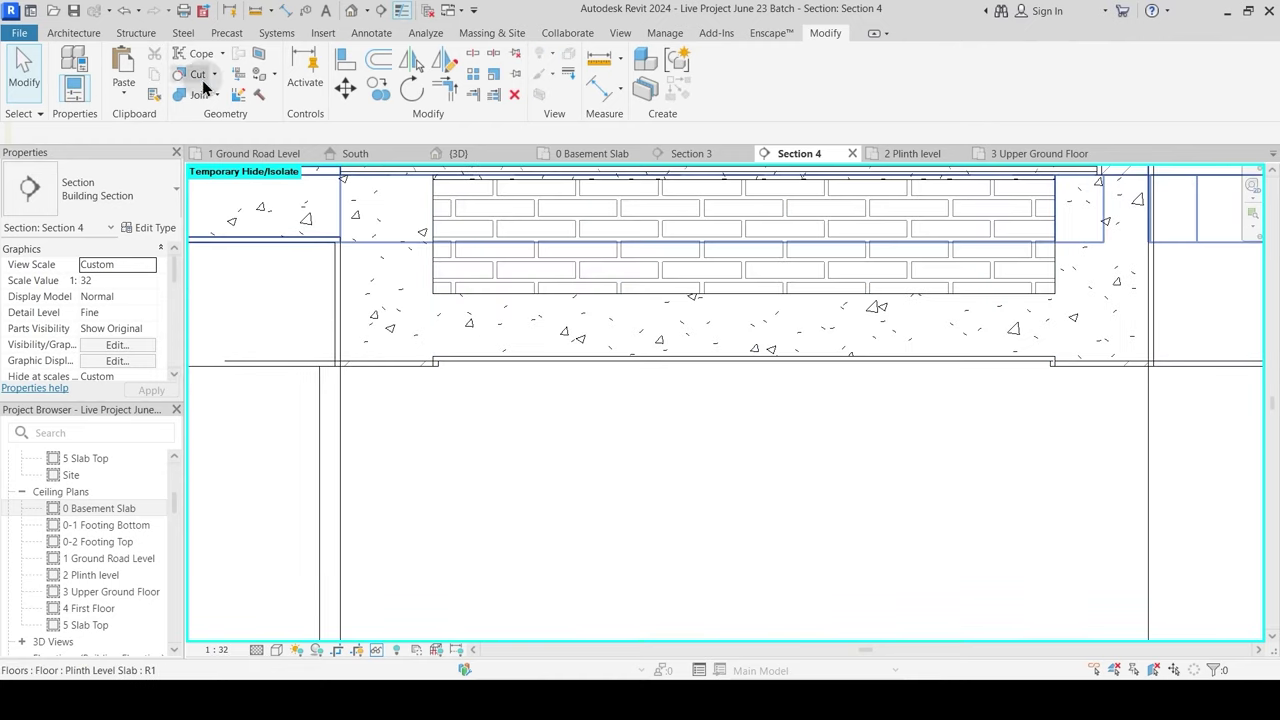
left_click(345, 60)
left_click(396, 373)
left_click(467, 371)
scroll(523, 425, "down", 5)
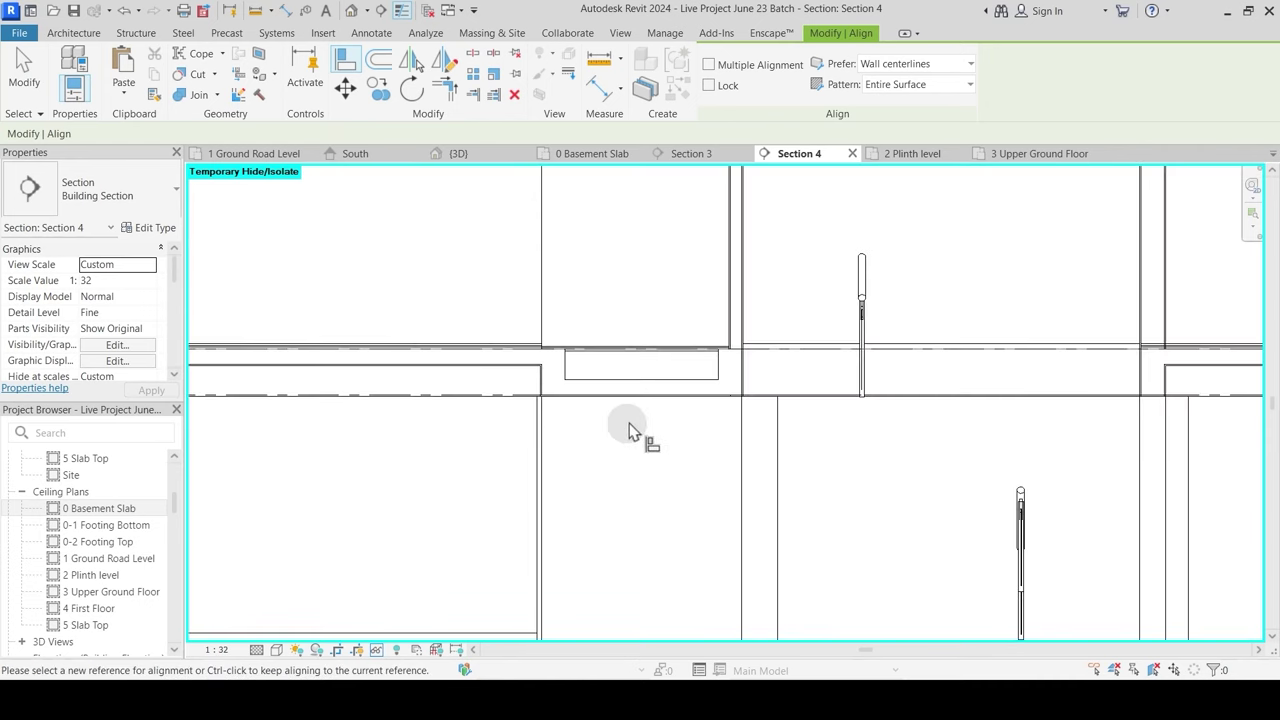
scroll(620, 440, "down", 3)
key("Escape")
scroll(580, 380, "down", 4)
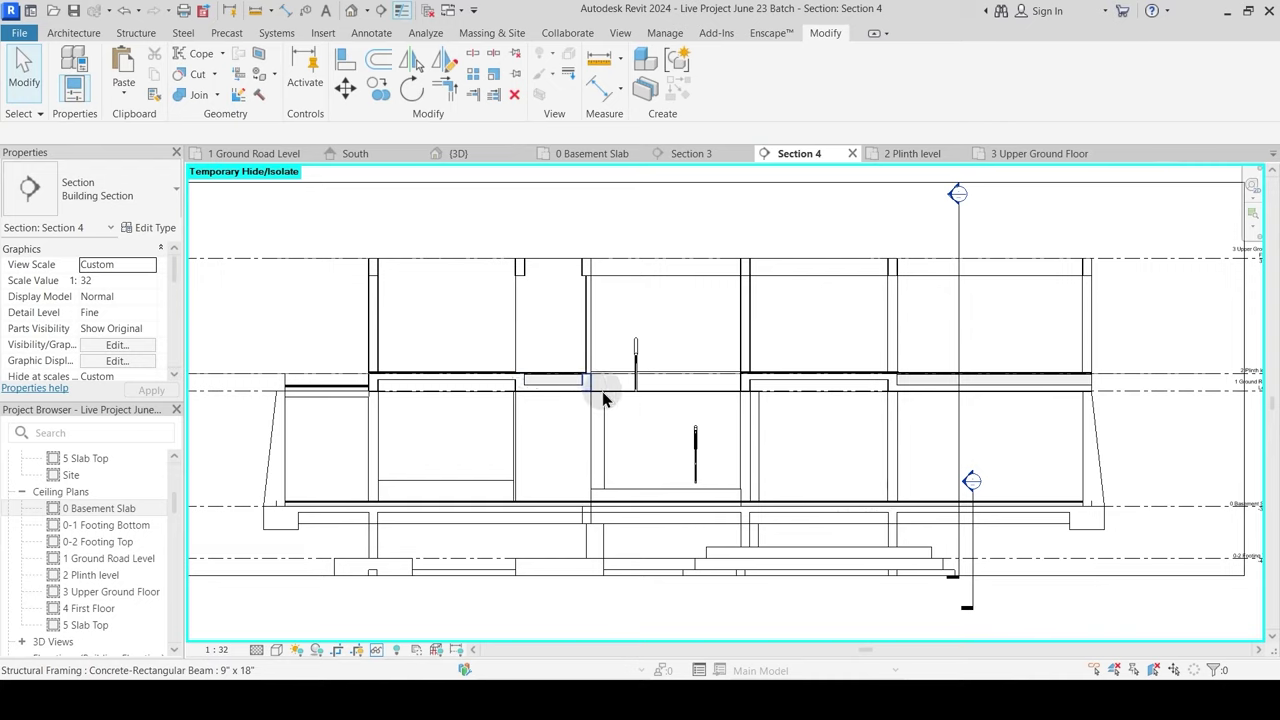
scroll(615, 440, "down", 3)
Step: In the 3D view, join the 4.5" wall with the adjoining beam
left_click(460, 154)
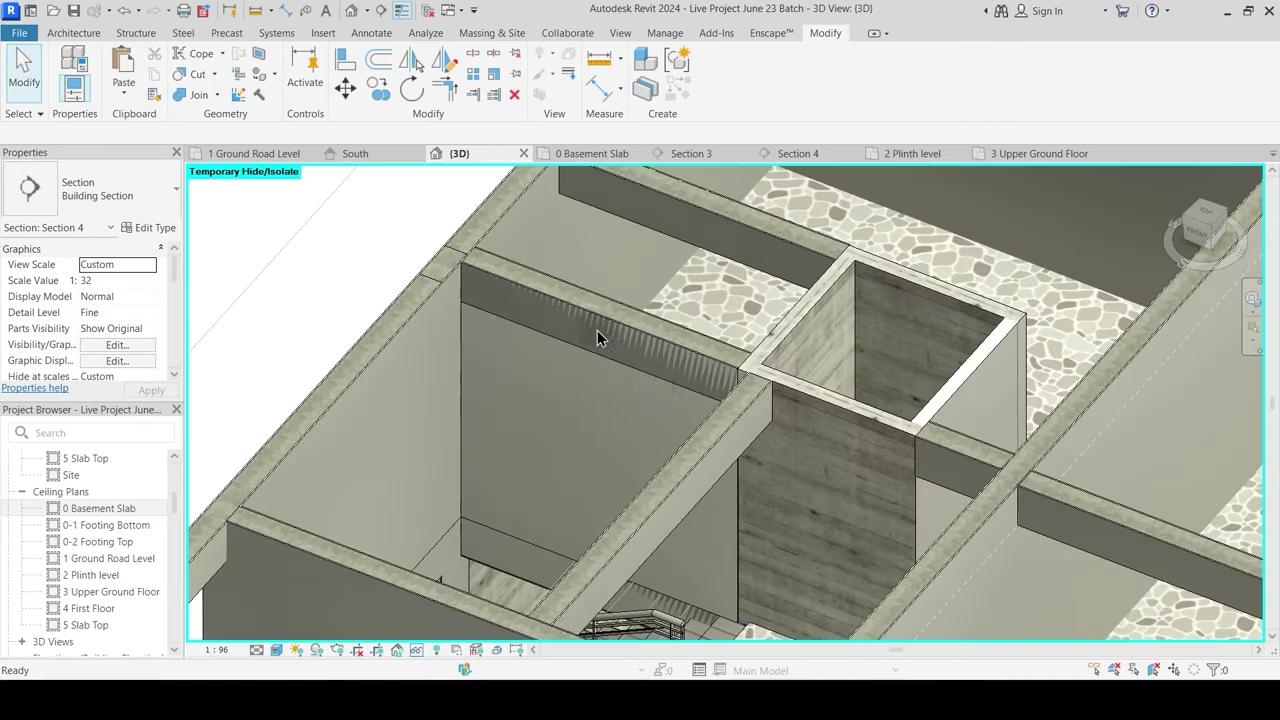
scroll(601, 450, "up", 3)
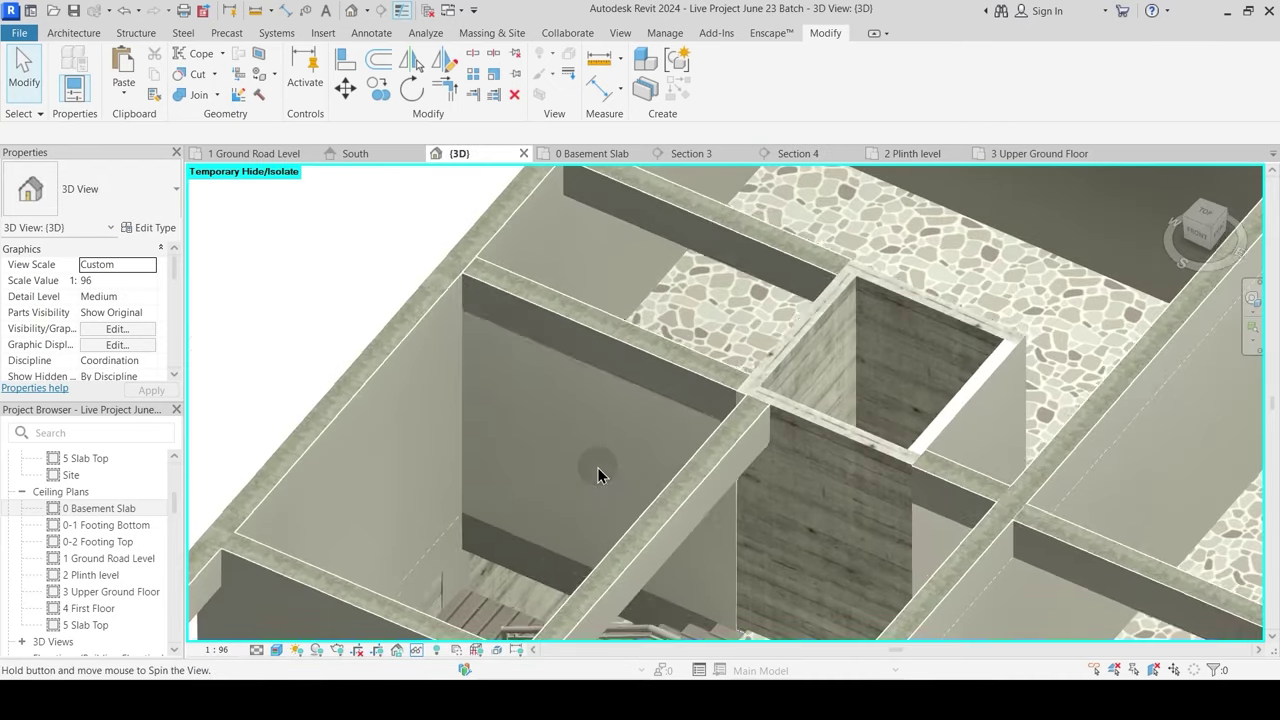
scroll(482, 330, "up", 3)
scroll(479, 331, "up", 1)
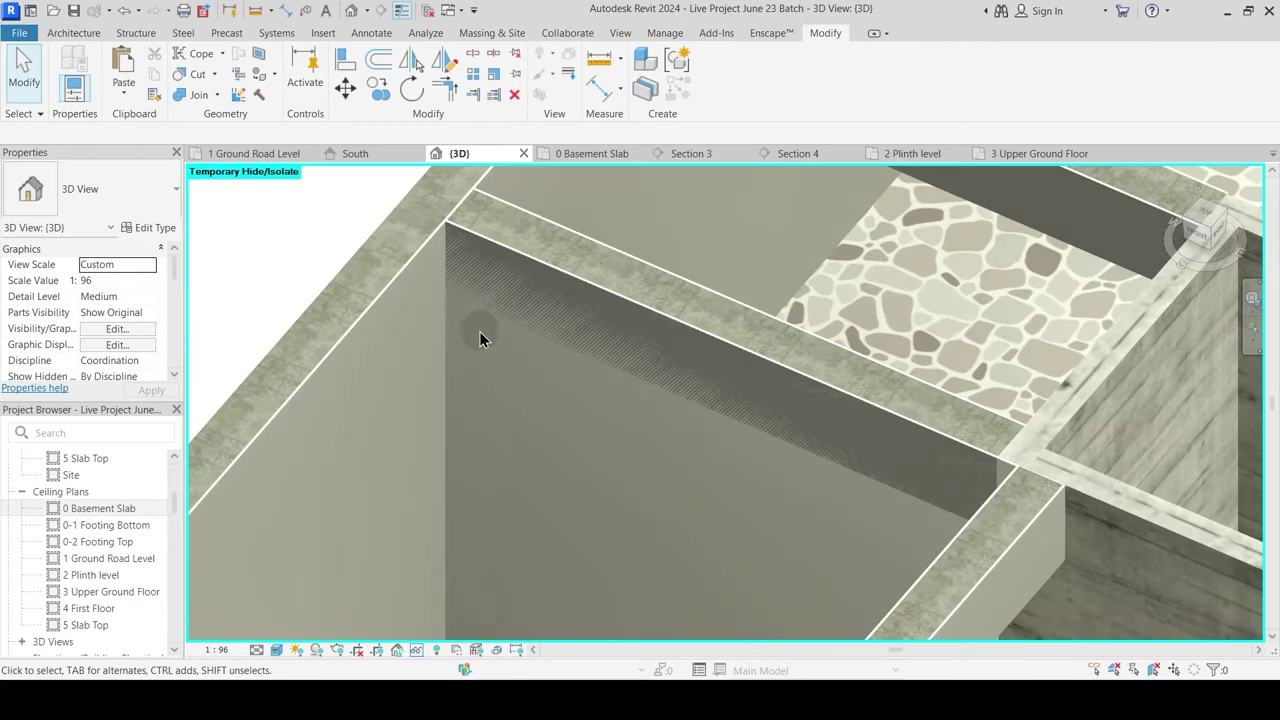
left_click(199, 95)
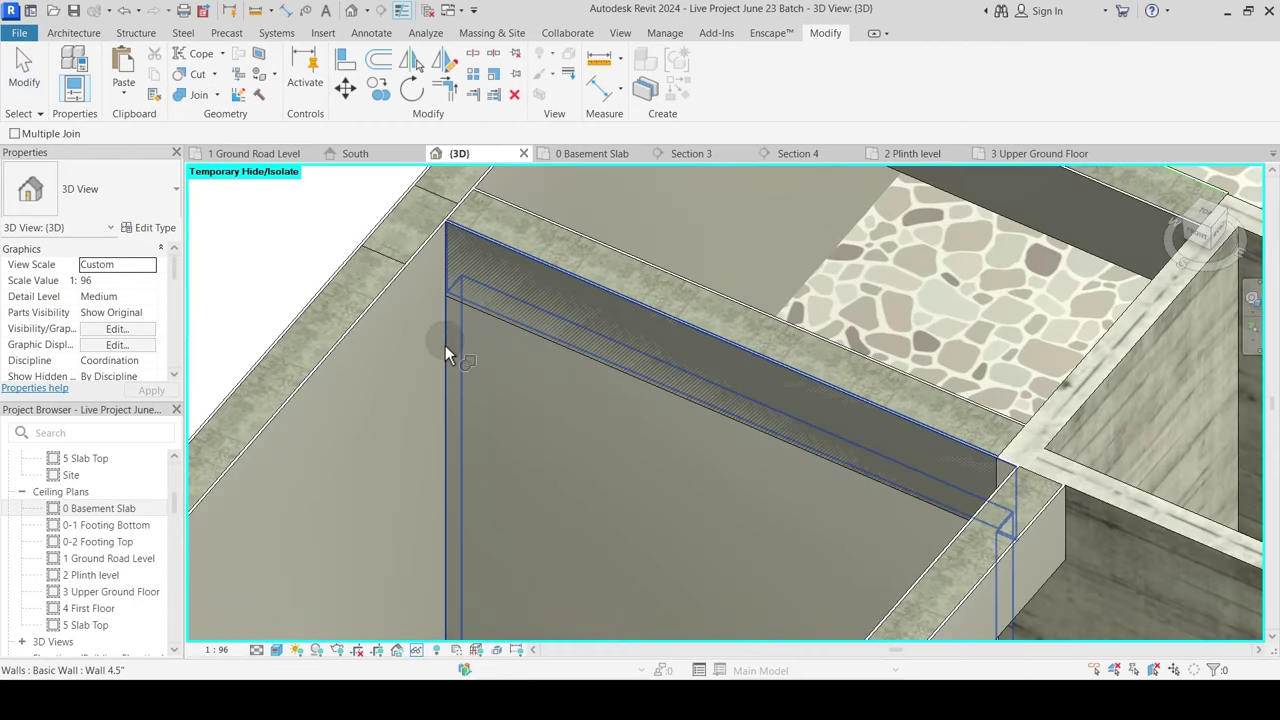
left_click(498, 250)
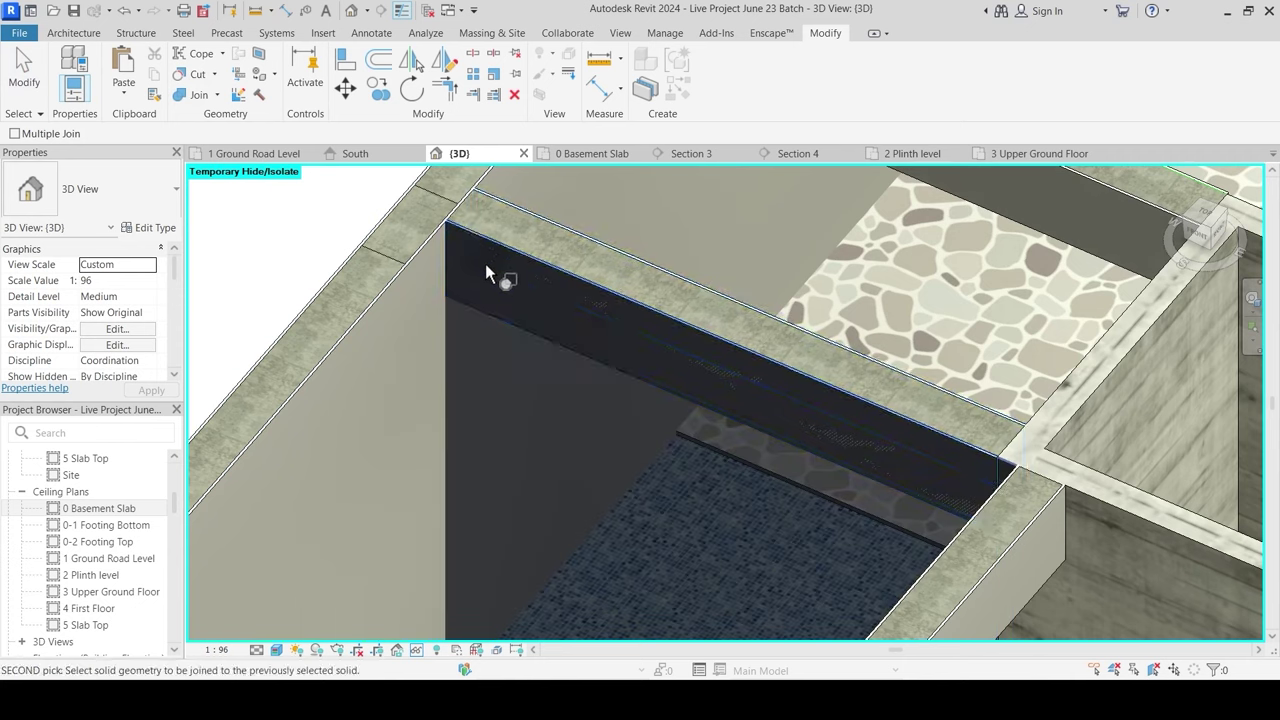
left_click(486, 251)
Step: Join the interior 4.5" wall with the slab faces around the stair opening
scroll(556, 371, "down", 1)
scroll(556, 371, "down", 1)
middle_click_drag(566, 470, 588, 264)
left_click(513, 372)
left_click(516, 378)
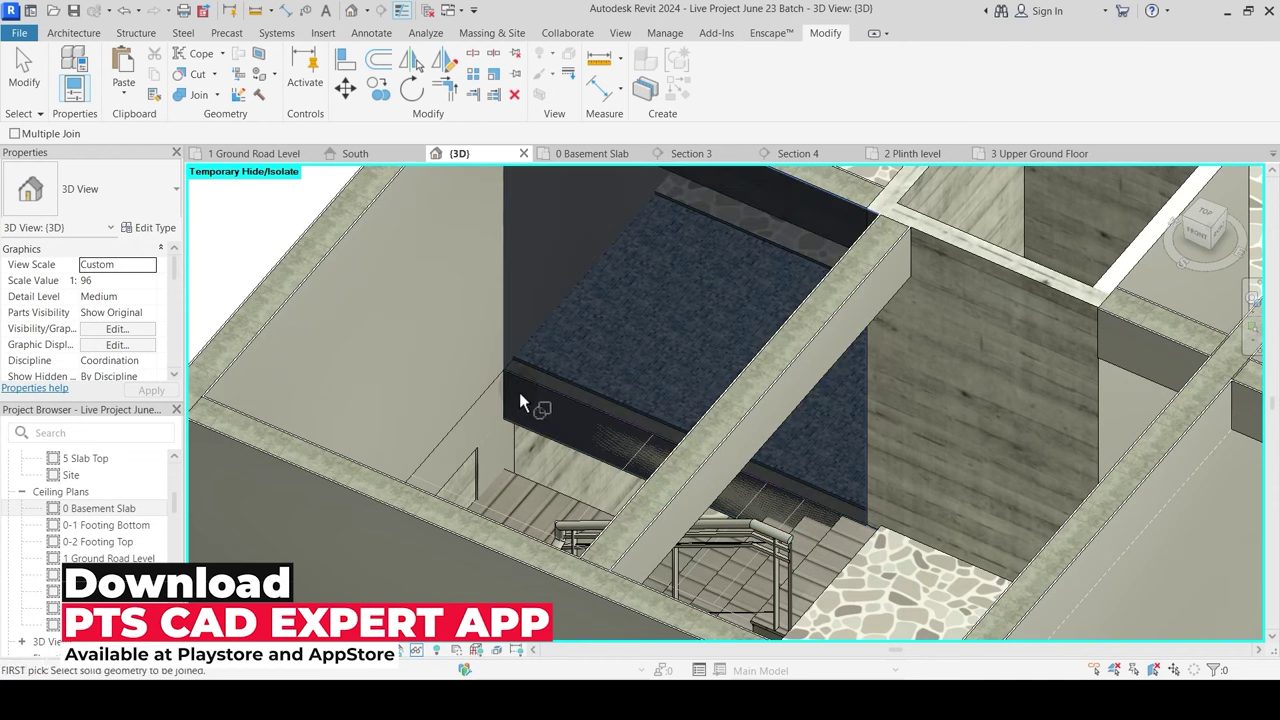
left_click(519, 392)
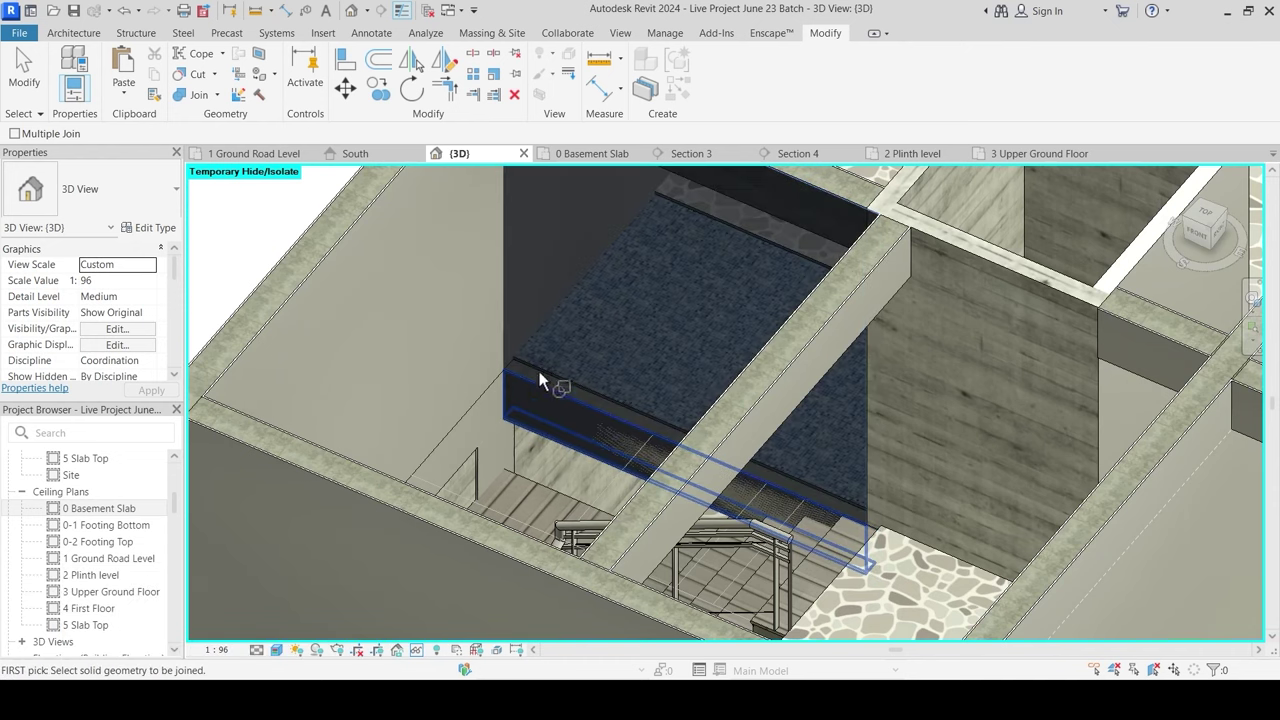
left_click(539, 371)
middle_click_drag(606, 314, 663, 487, "shift")
scroll(663, 487, "down", 3)
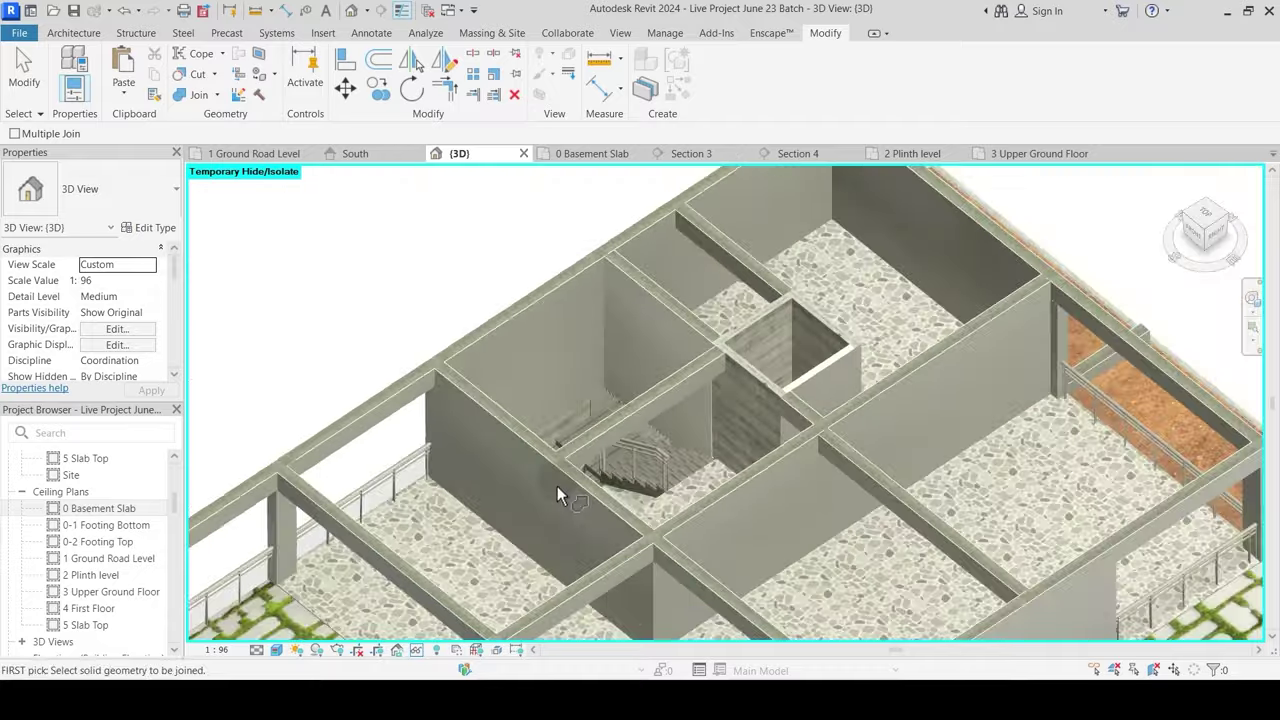
middle_click_drag(557, 486, 748, 450, "shift")
key("Escape")
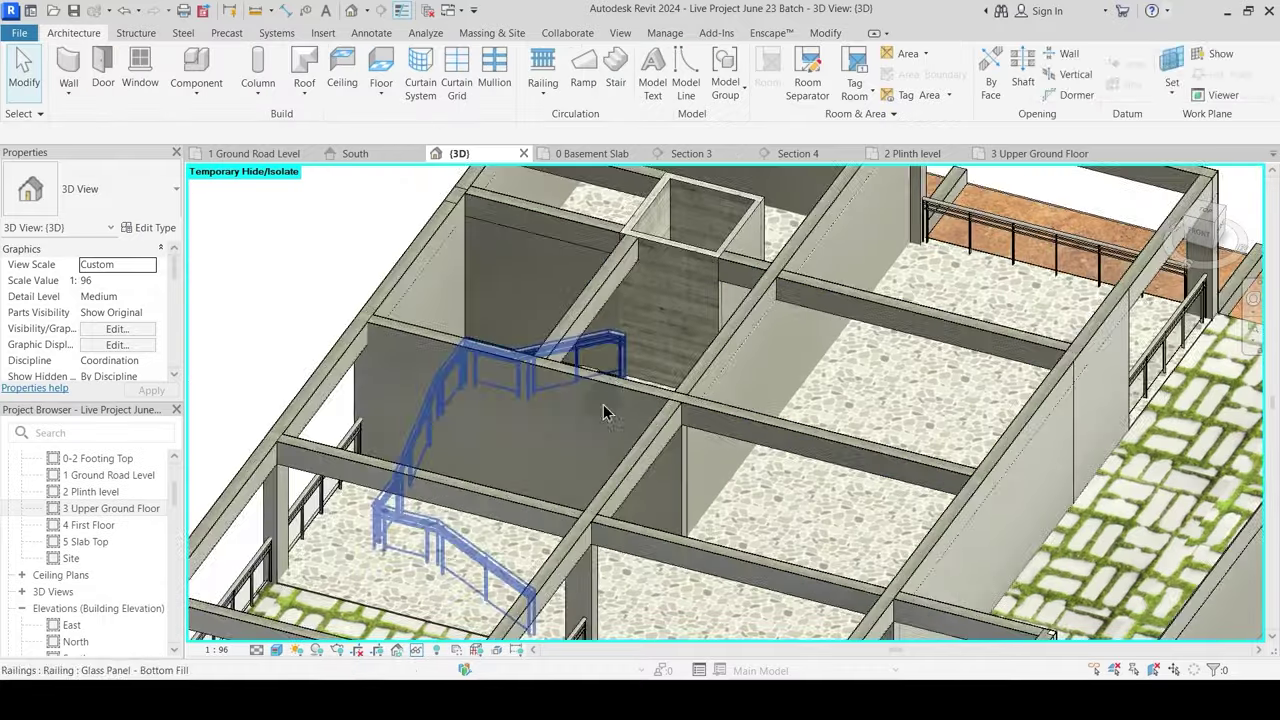
Step: Bring the parking and ramp area of the AutoCAD ground floor layout into view
scroll(546, 420, "down", 2)
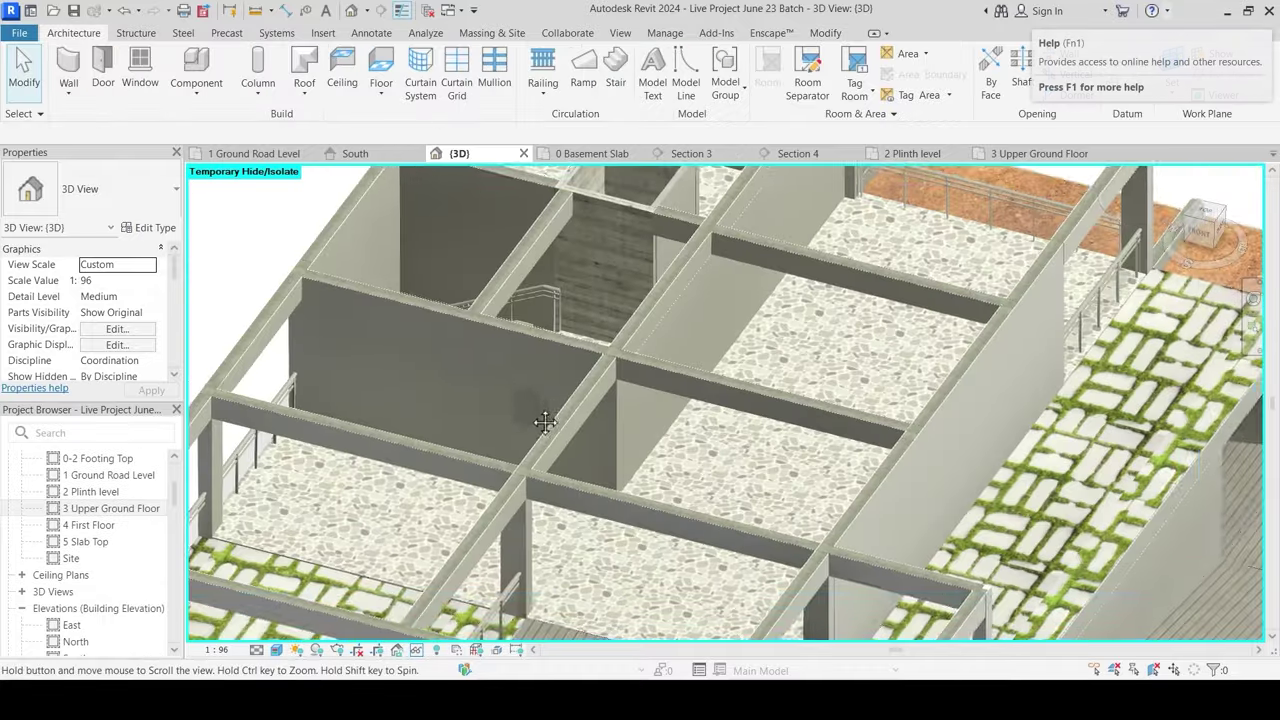
scroll(537, 417, "up", 1)
scroll(537, 417, "down", 1)
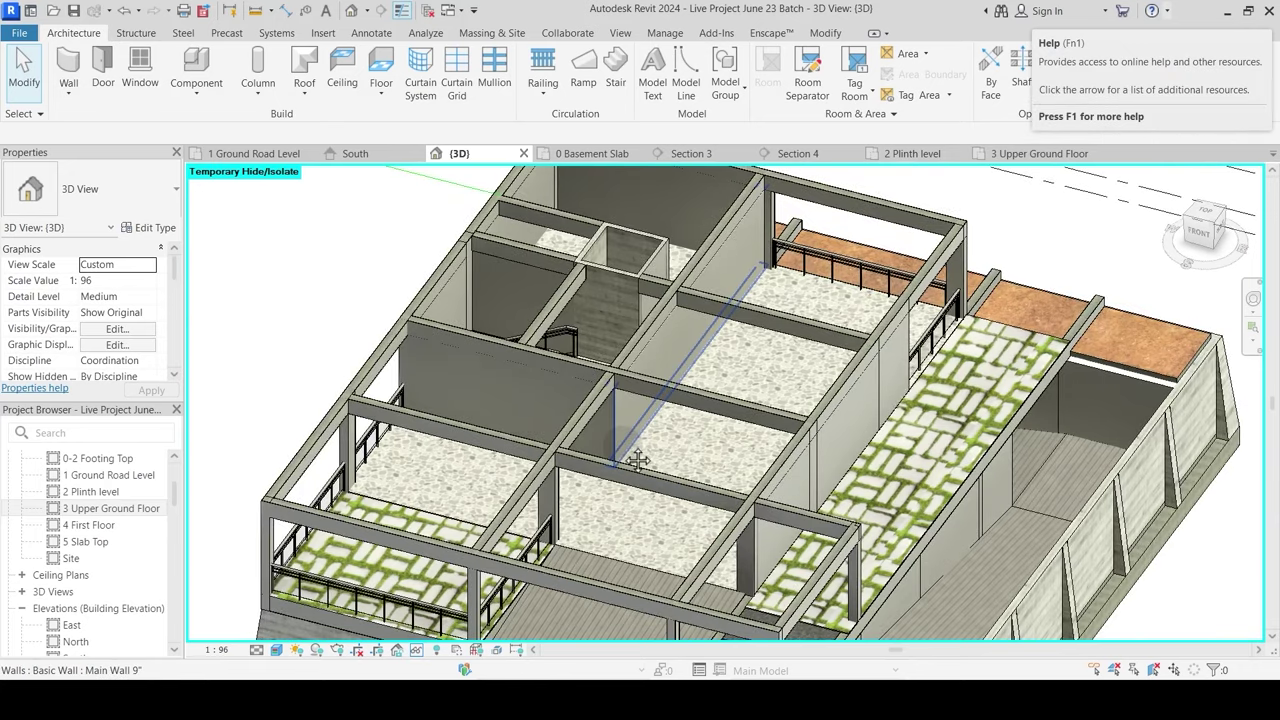
middle_click_drag(638, 450, 643, 401)
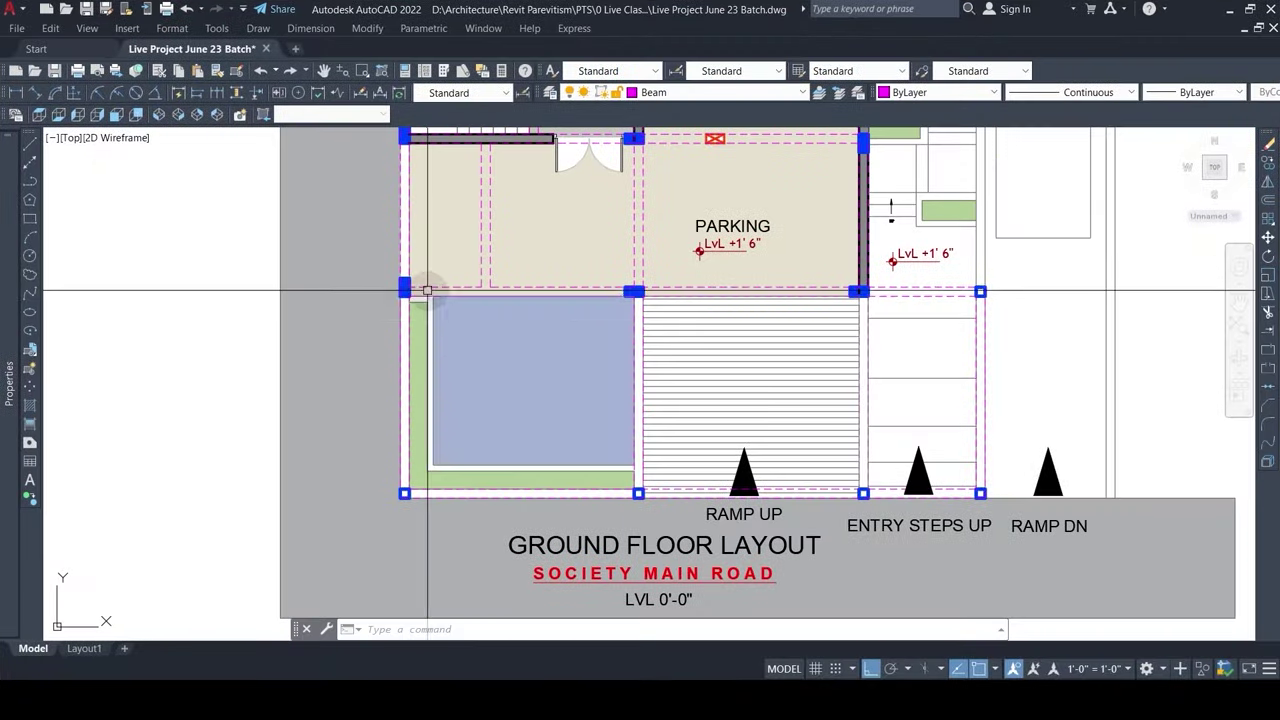
middle_click_drag(437, 300, 445, 361)
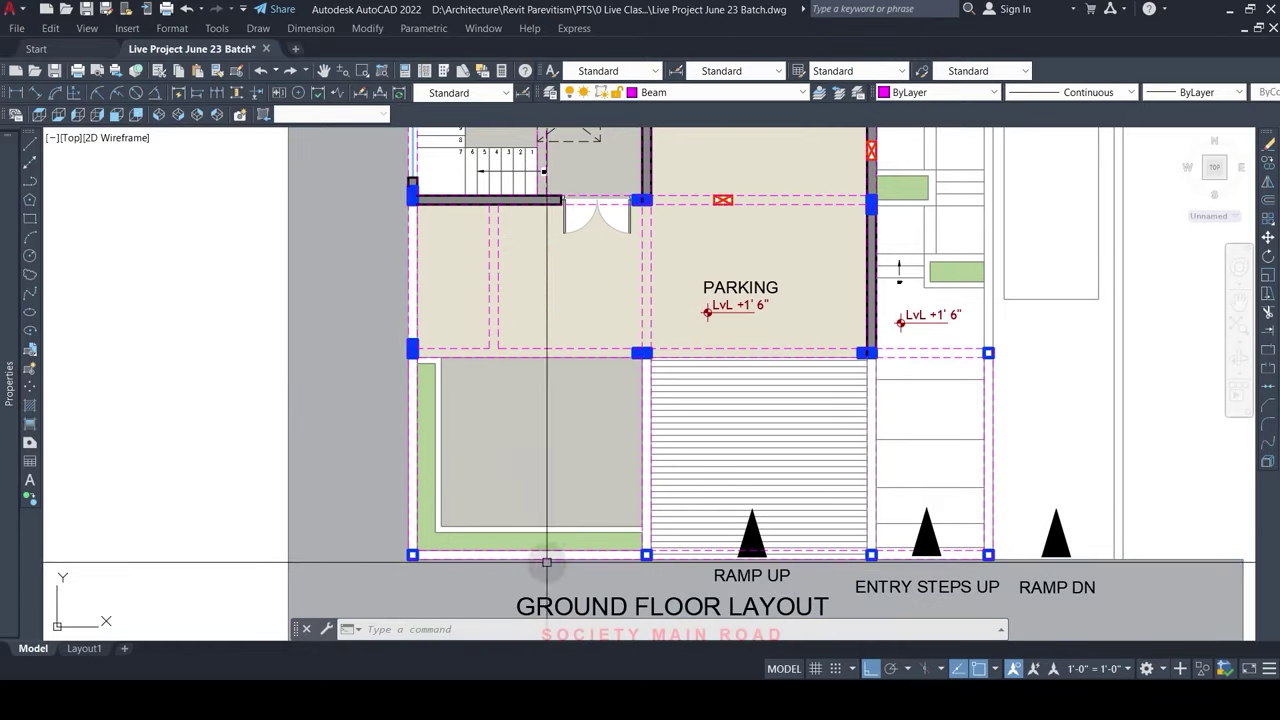
Step: Return from AutoCAD to the Revit model and delete the left and front railings
left_click(1231, 10)
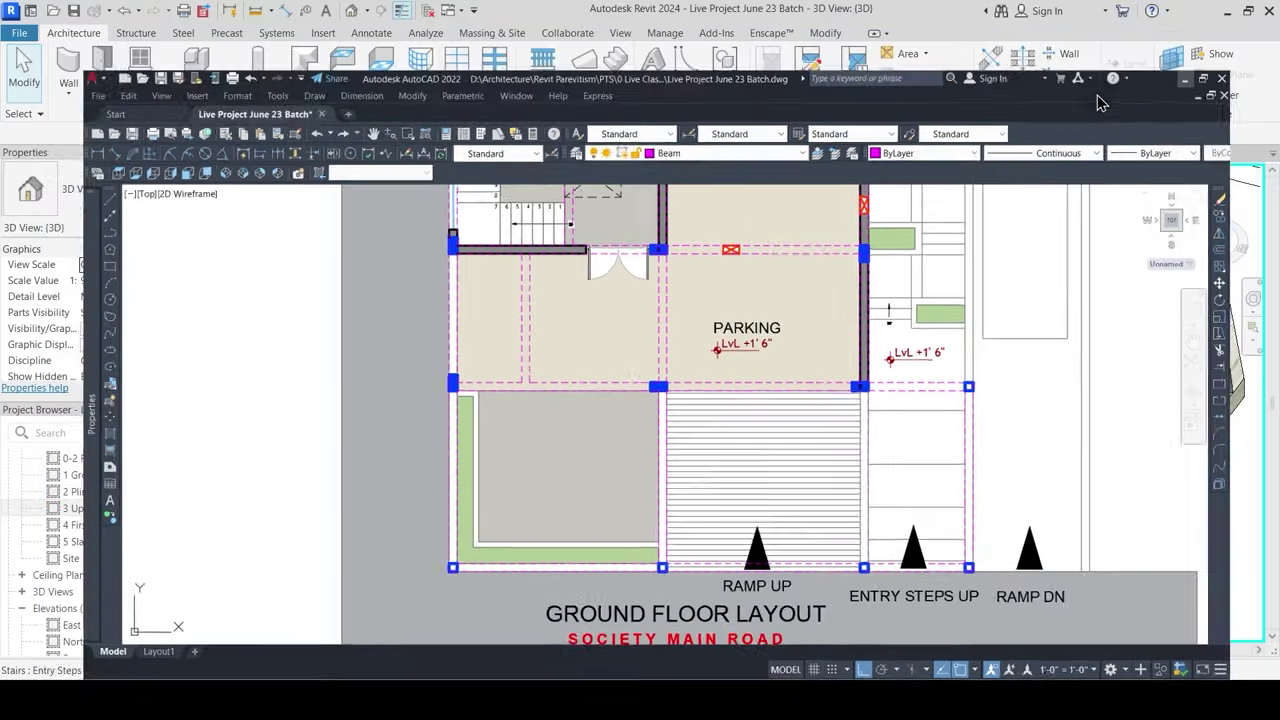
left_click(340, 441)
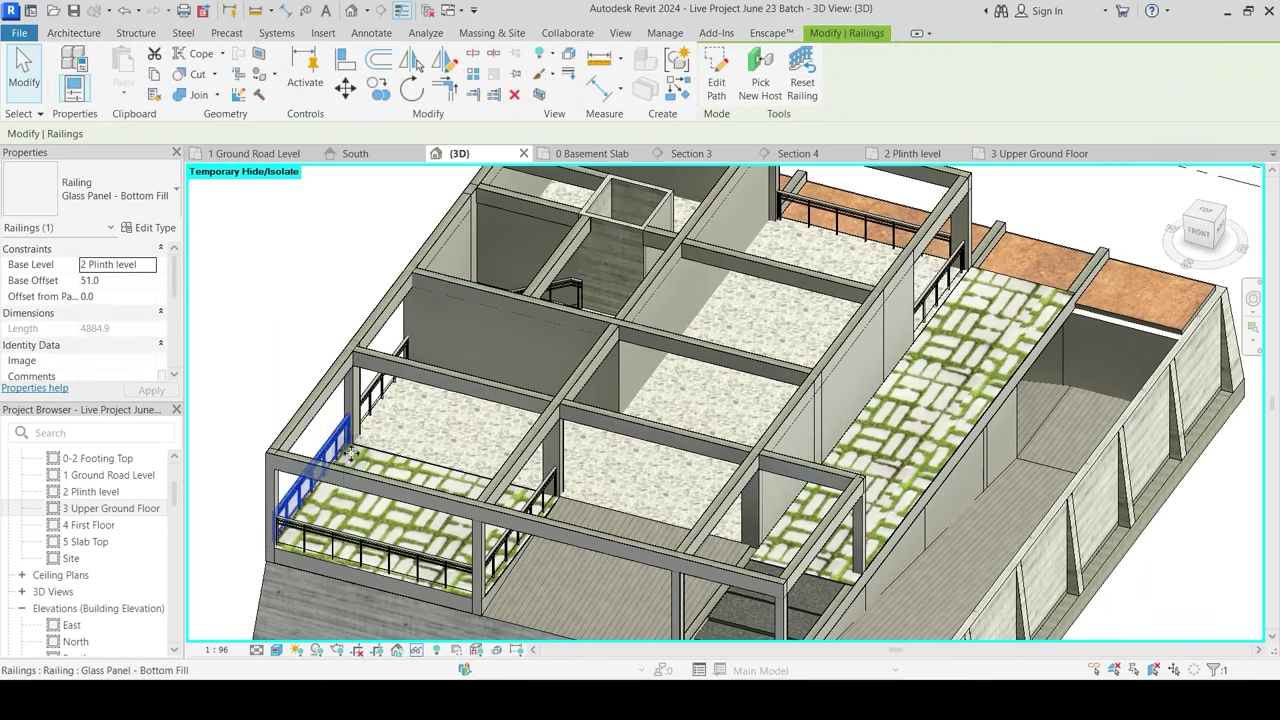
key("Delete")
left_click(352, 550)
key("Delete")
left_click(512, 548)
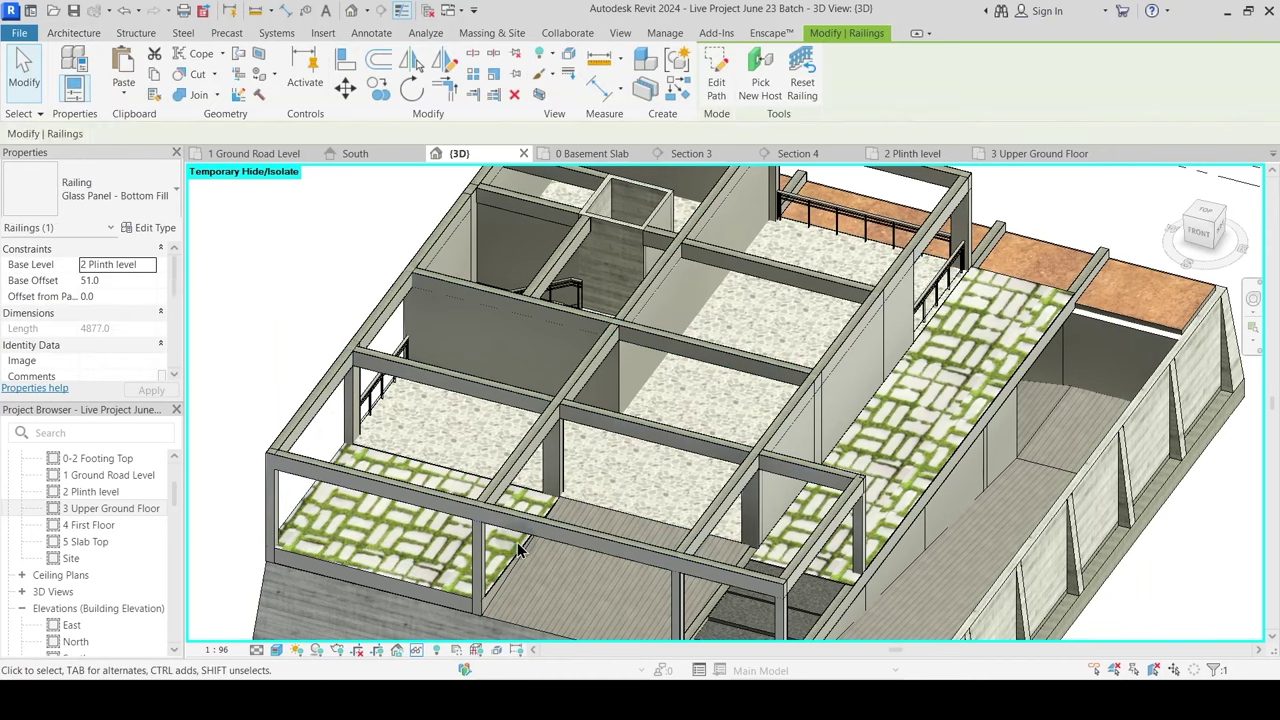
key("Escape")
Step: On the 2 Plinth level plan, open the layer structure of the Wall 4.5" type via WA
left_click(904, 153)
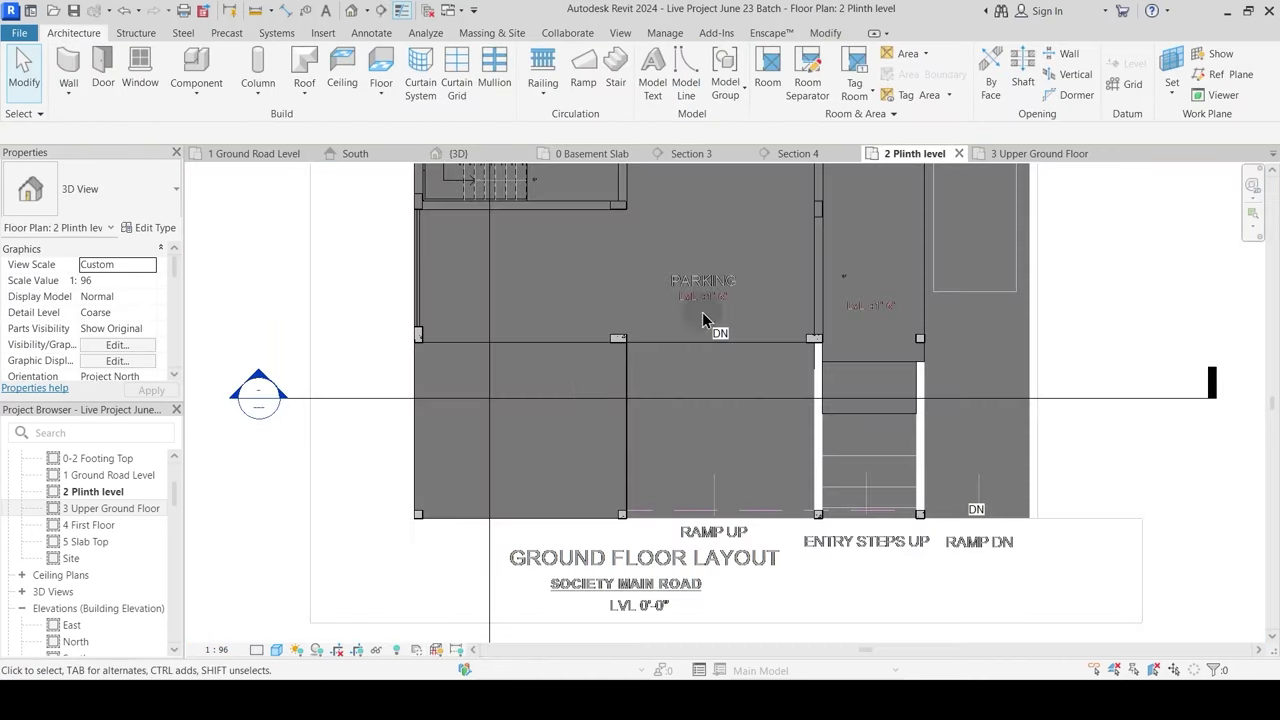
key("w")
key("a")
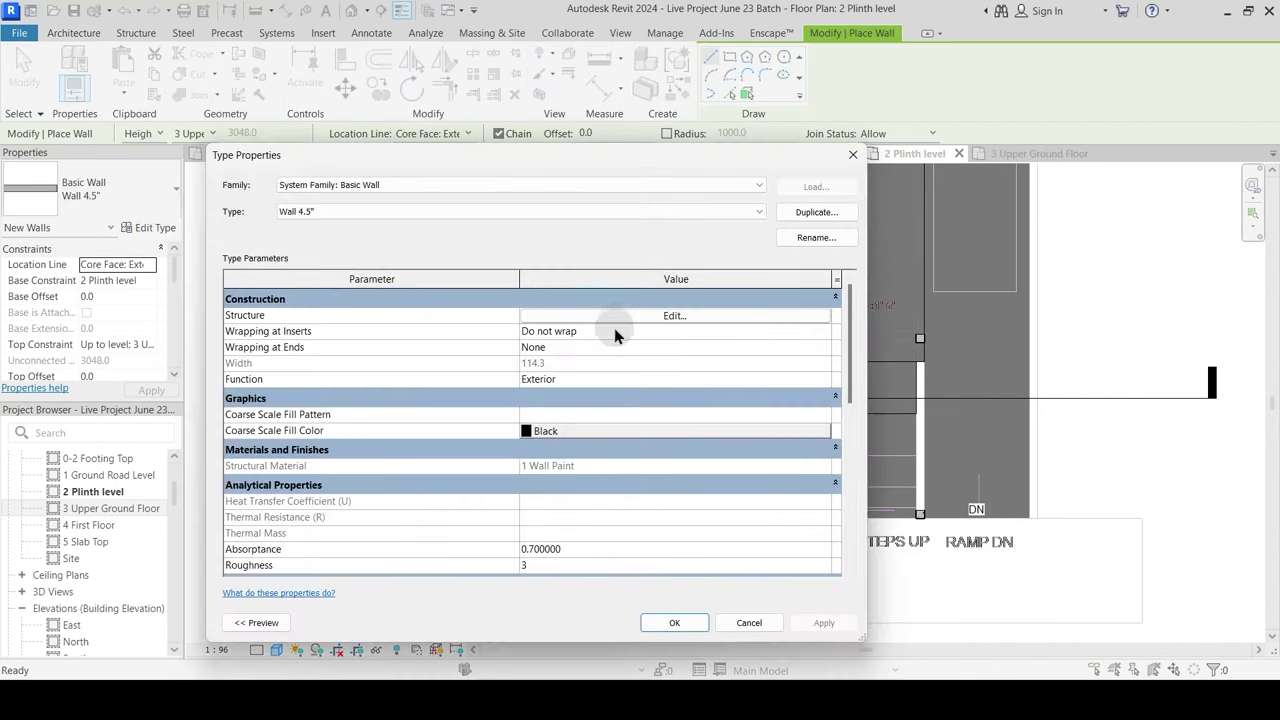
left_click(615, 317)
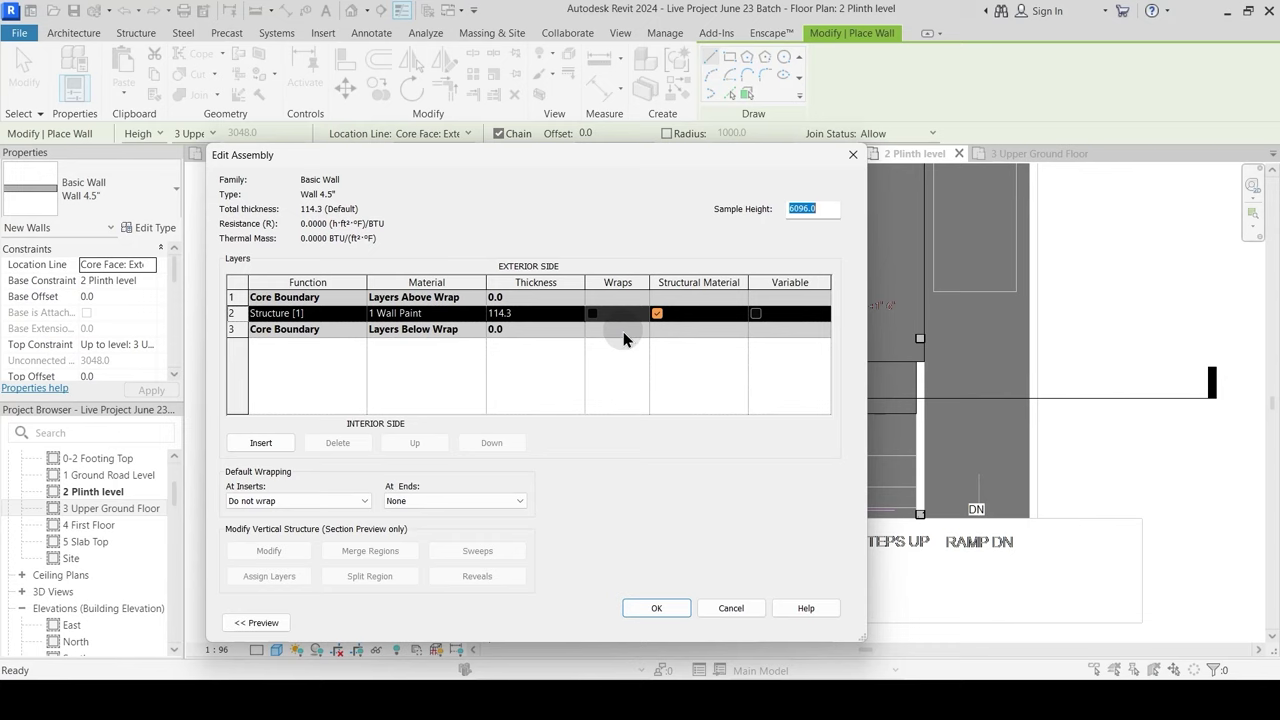
Step: Insert two new layers in Wall 4.5", one on the exterior side and one outside the interior core boundary
left_click(233, 297)
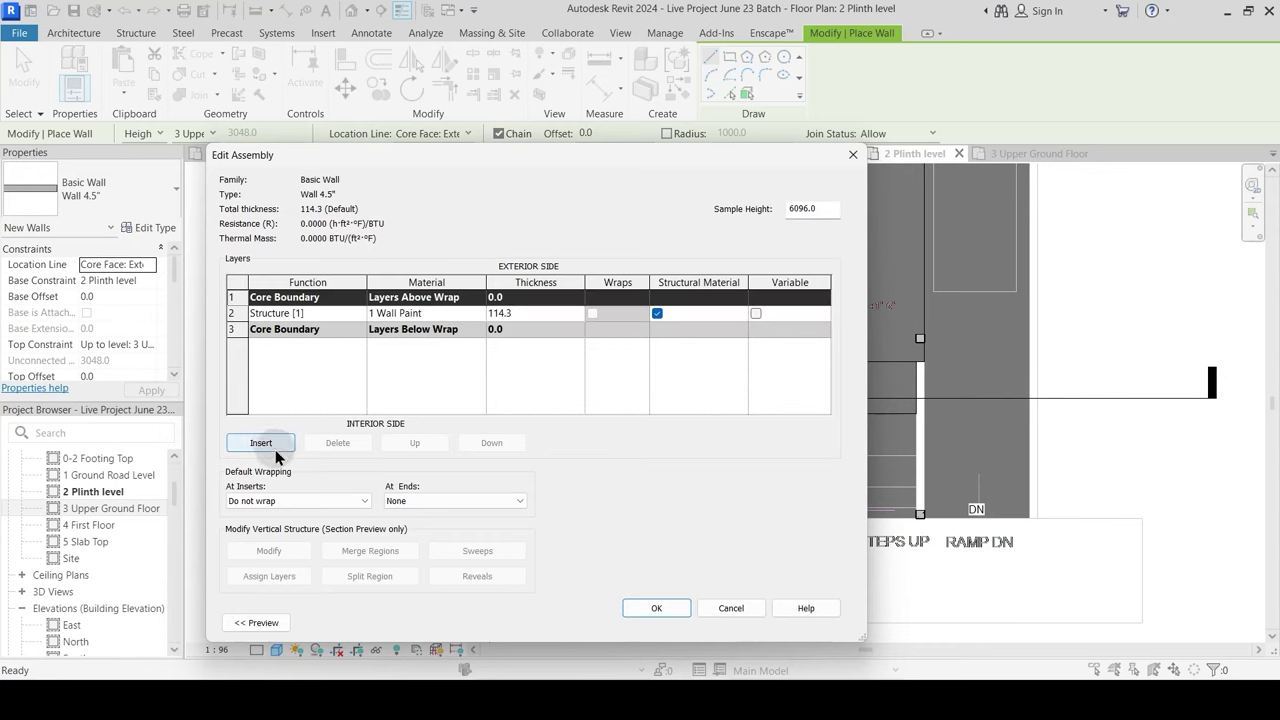
left_click_drag(414, 163, 529, 159)
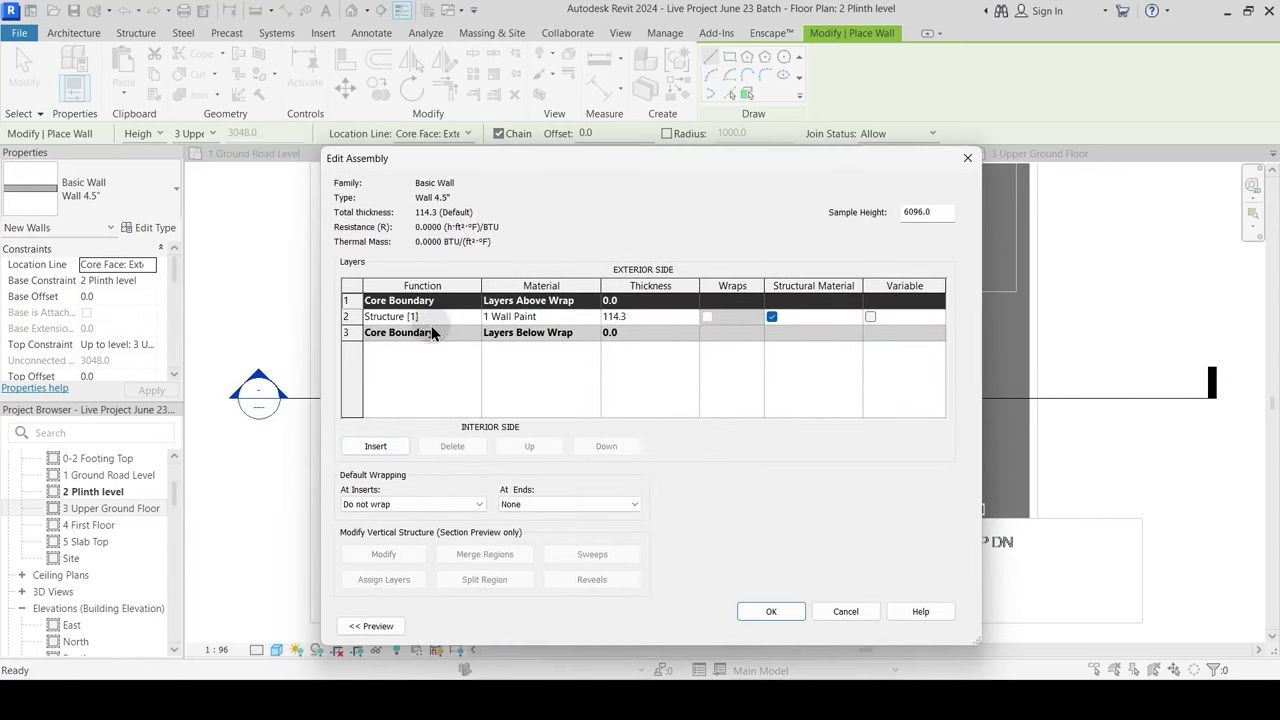
left_click(385, 451)
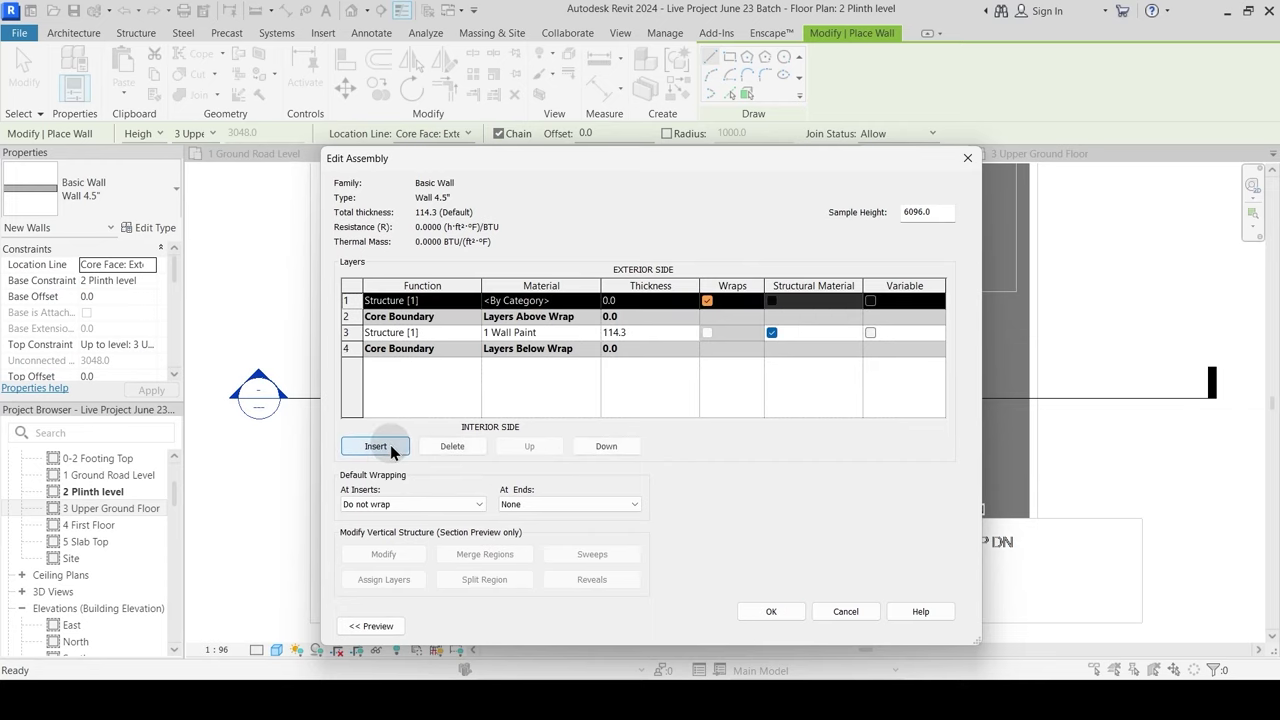
left_click(352, 348)
left_click(377, 447)
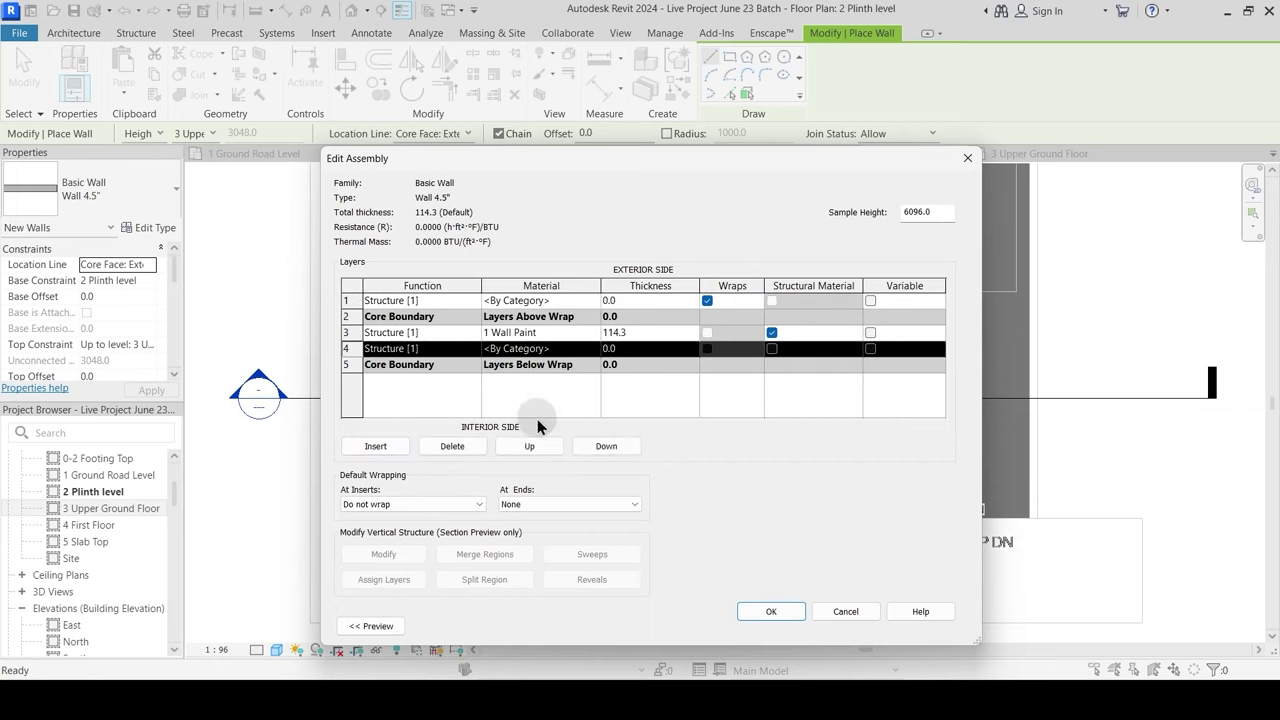
left_click(611, 446)
Step: Make the layers Finish 1 [4] exterior and Finish 2 [5] interior, each 0.5" (12.7) thick
left_click(475, 364)
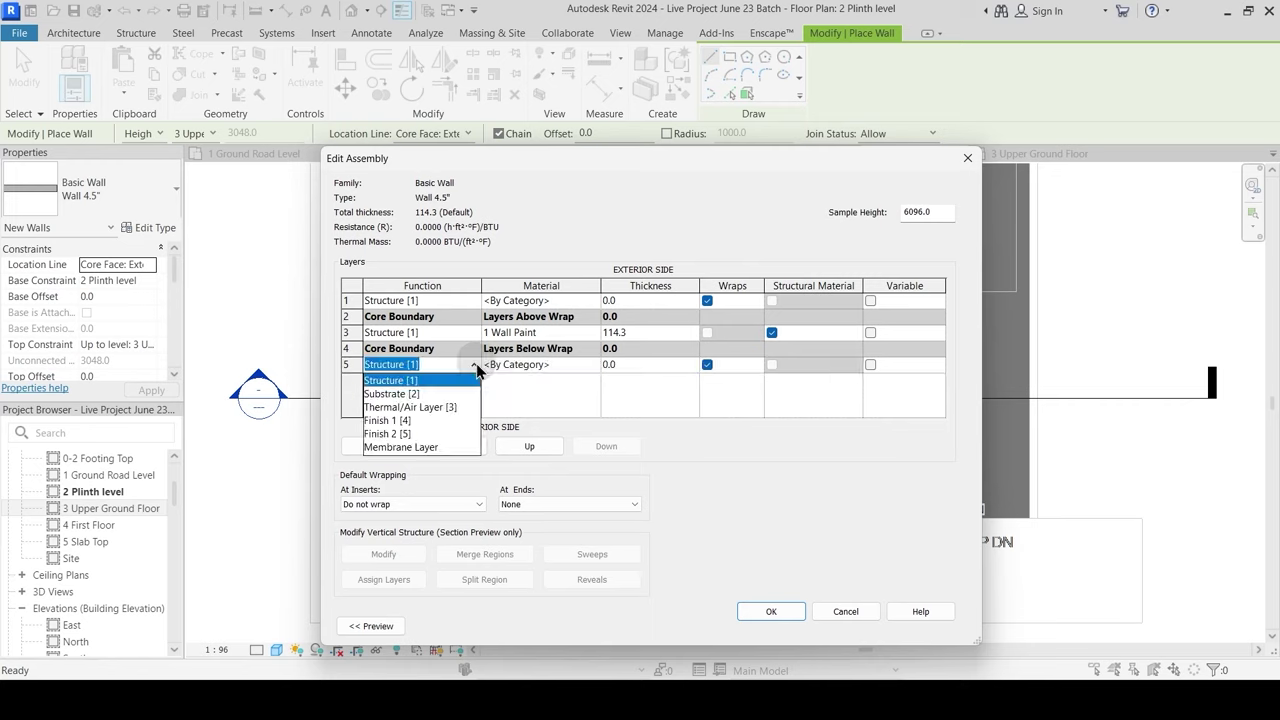
left_click(404, 433)
left_click(466, 300)
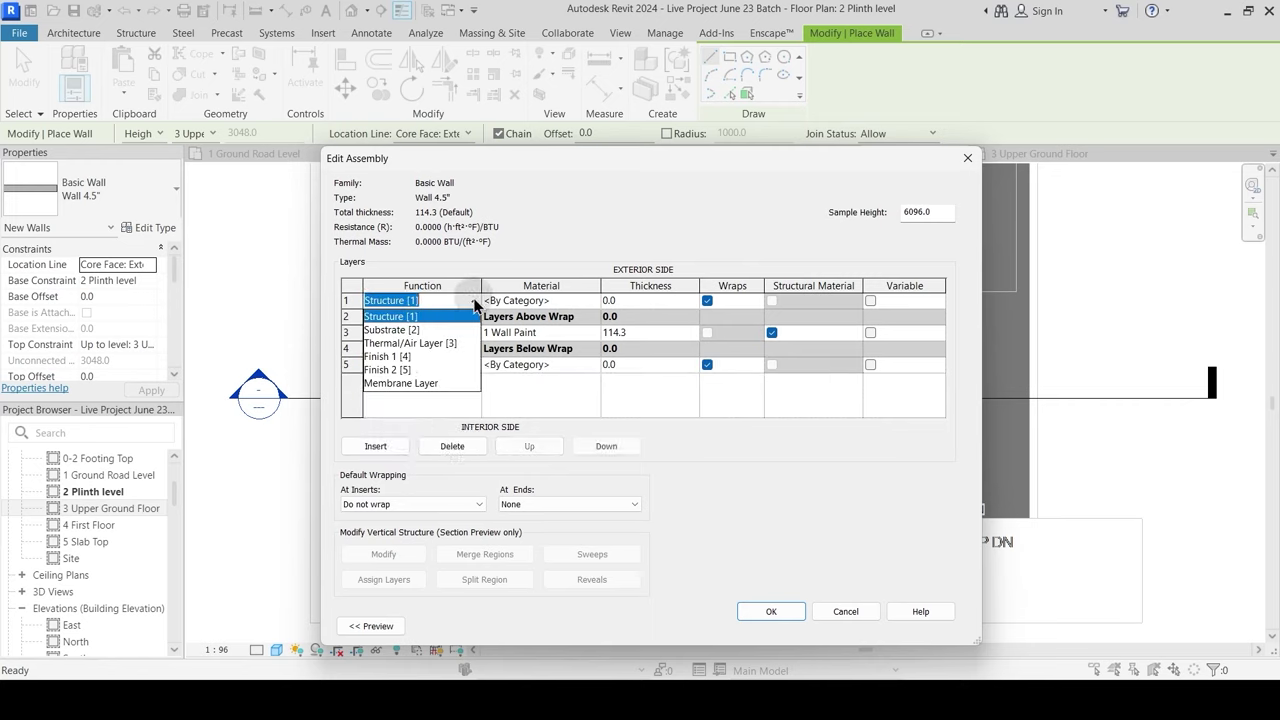
left_click(406, 361)
left_click(620, 301)
type(".5")
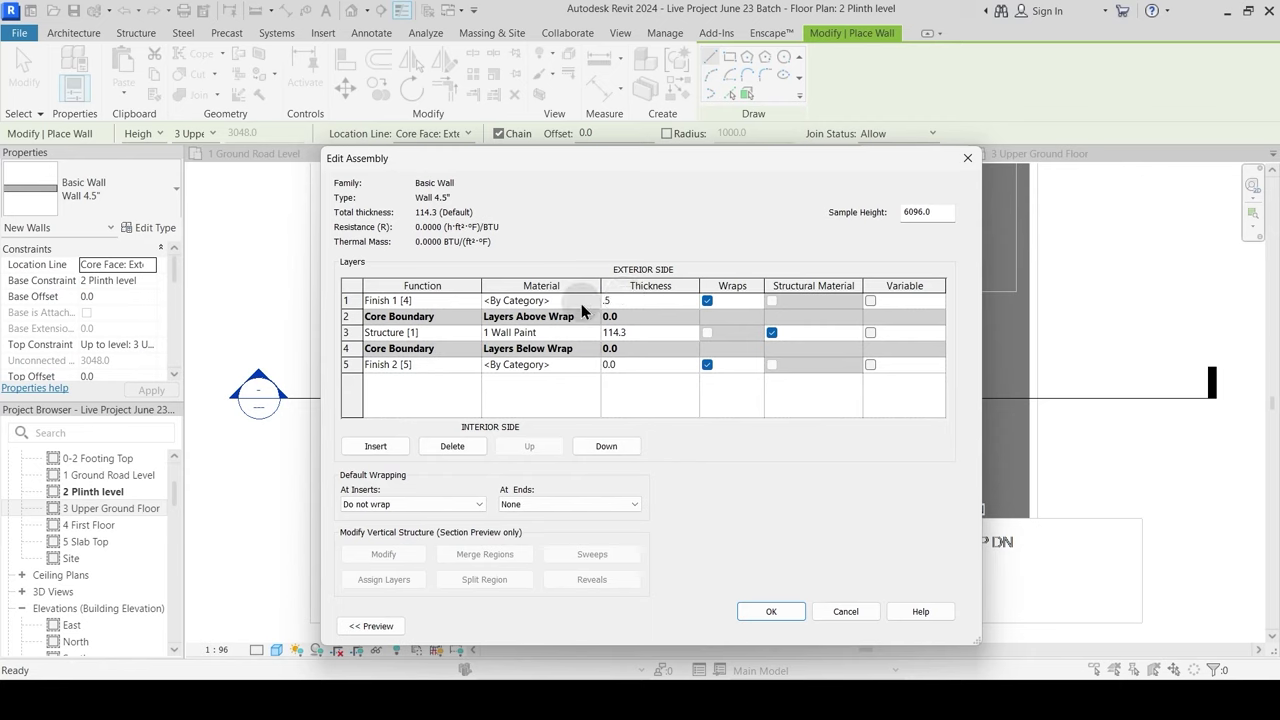
type("\"")
key("Tab")
left_click(611, 364)
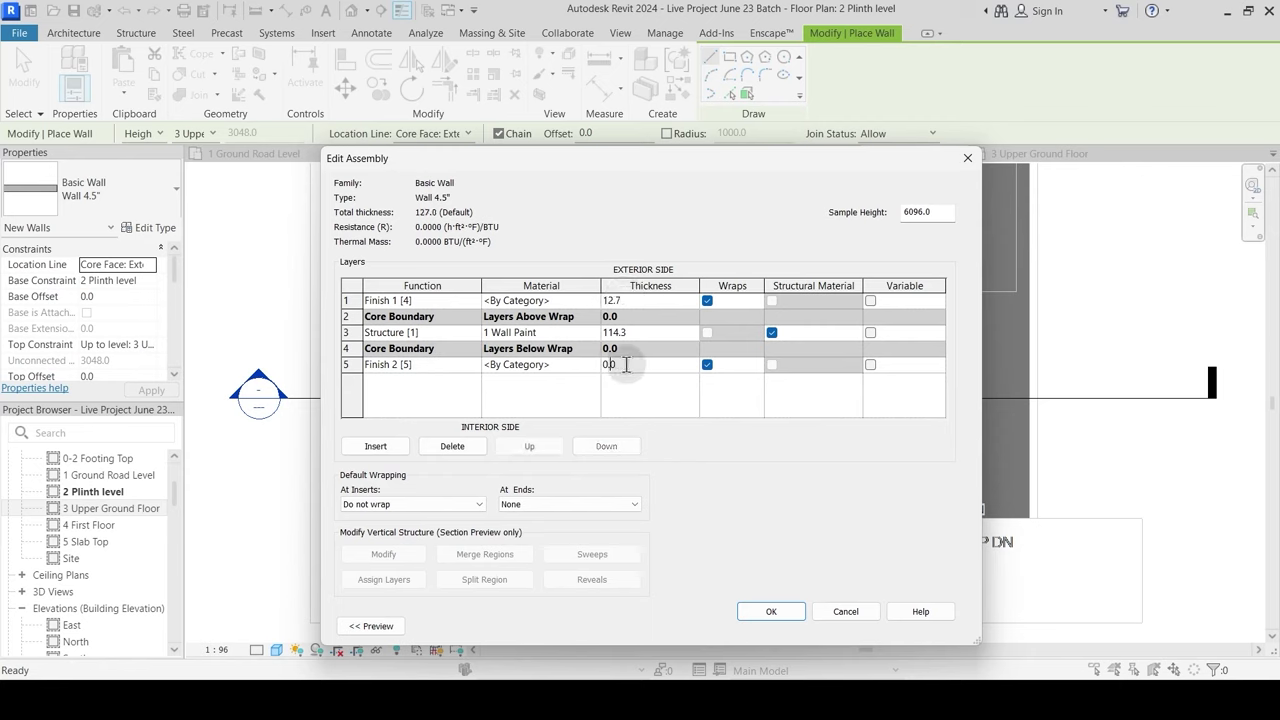
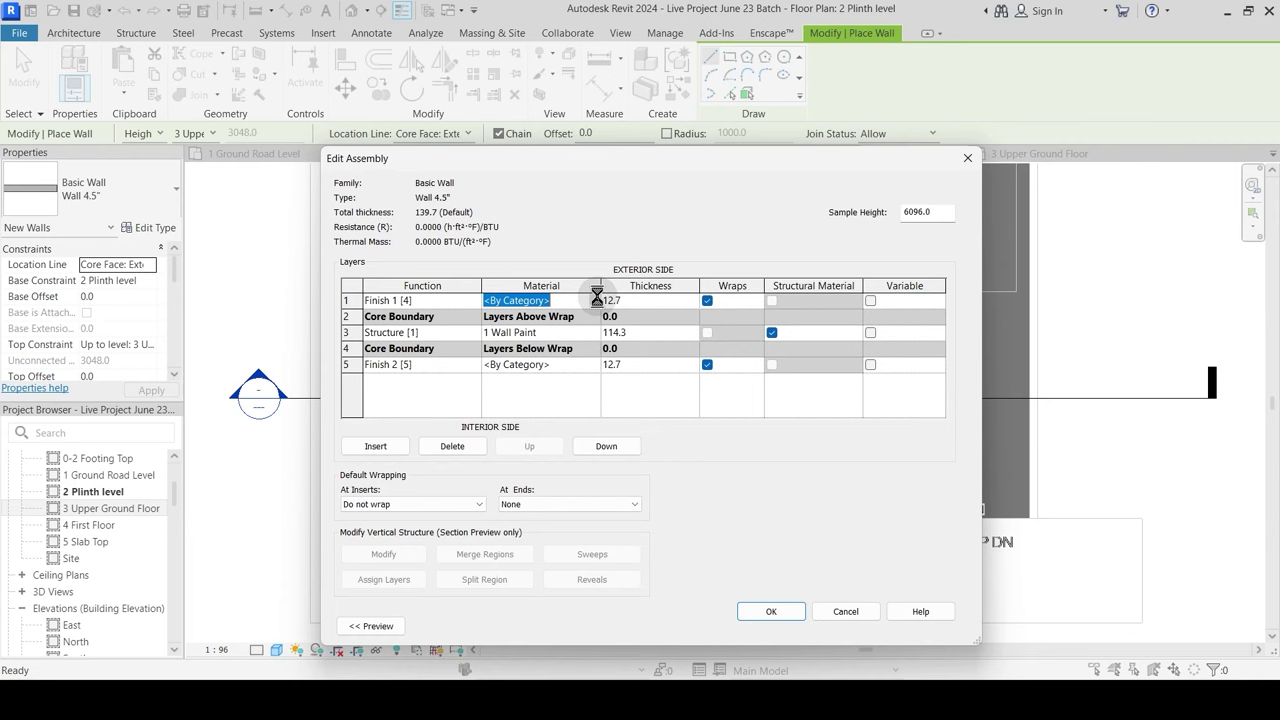
Step: Assign the 1 Plaster material to Wall 4.5"'s outer finish layer and close the type settings
left_click(596, 300)
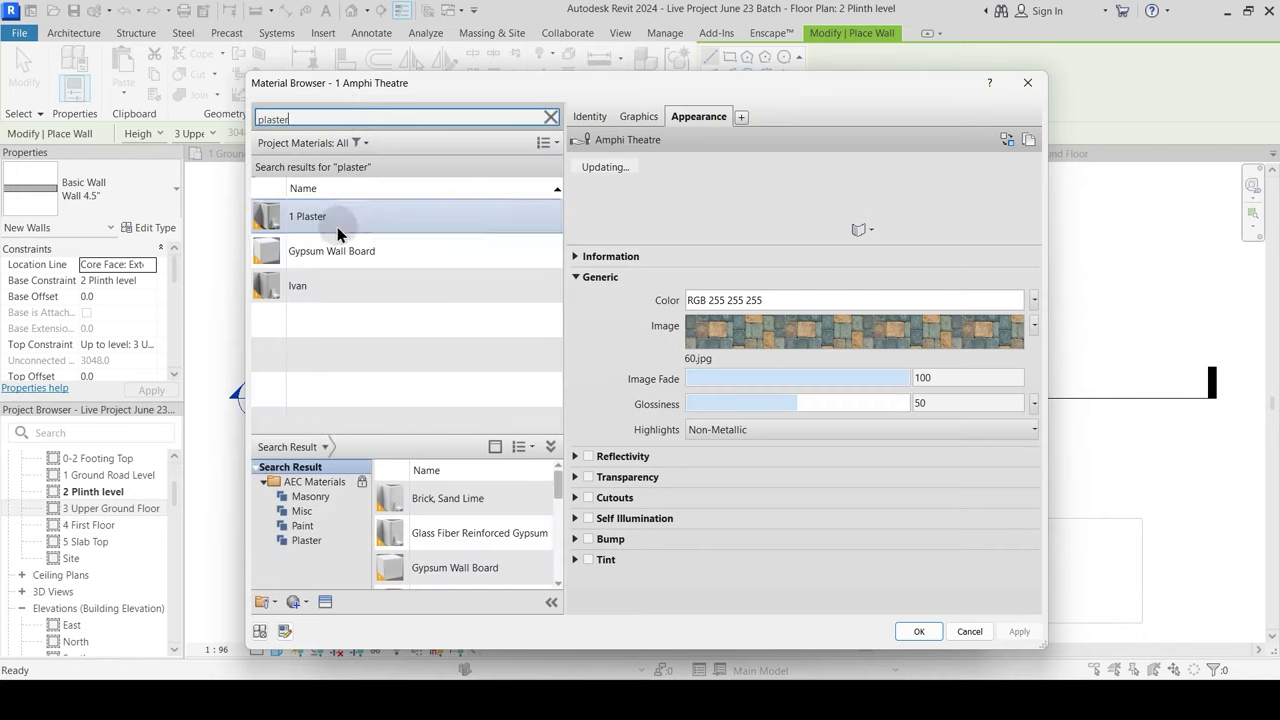
left_click(339, 220)
left_click(917, 631)
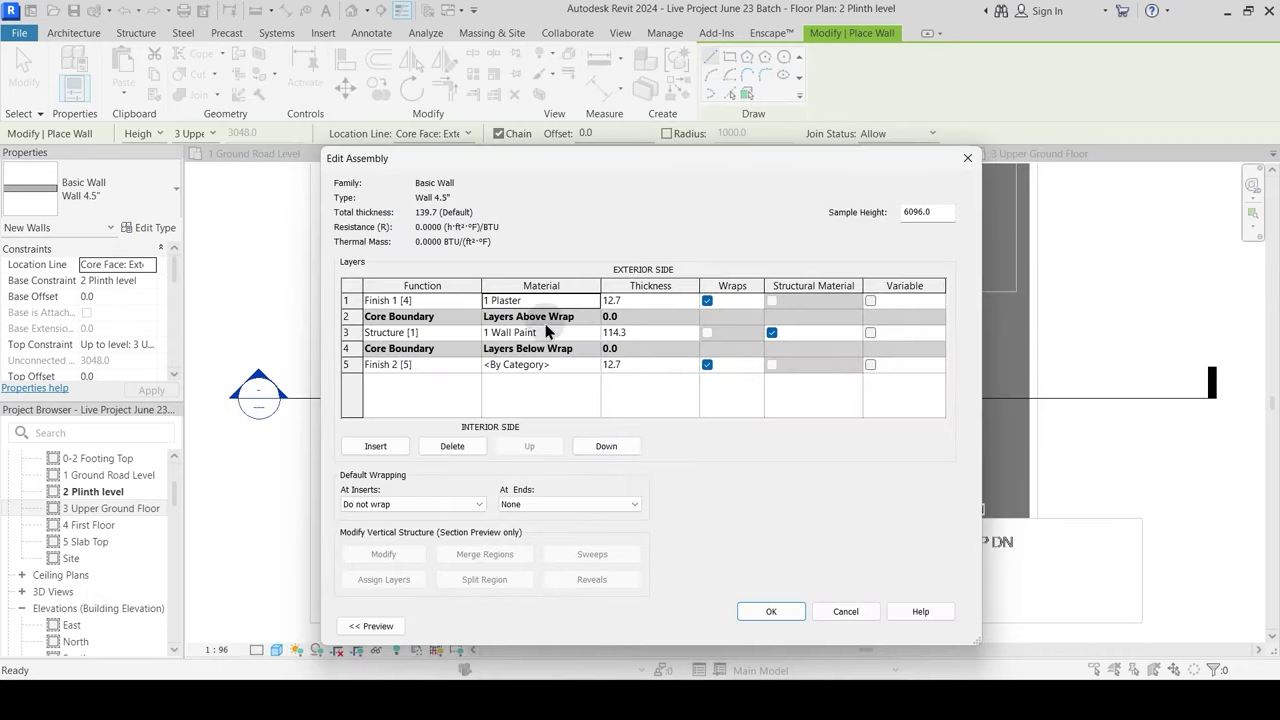
left_click(530, 300)
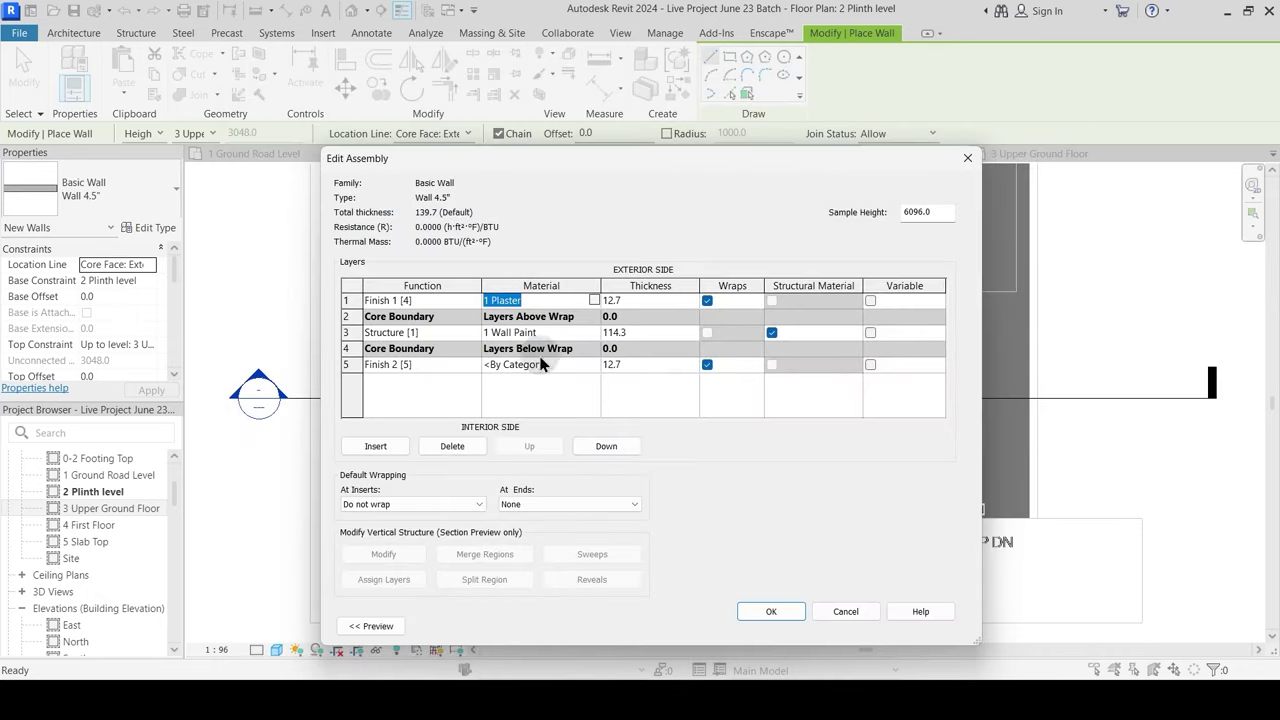
left_click_drag(550, 364, 488, 368)
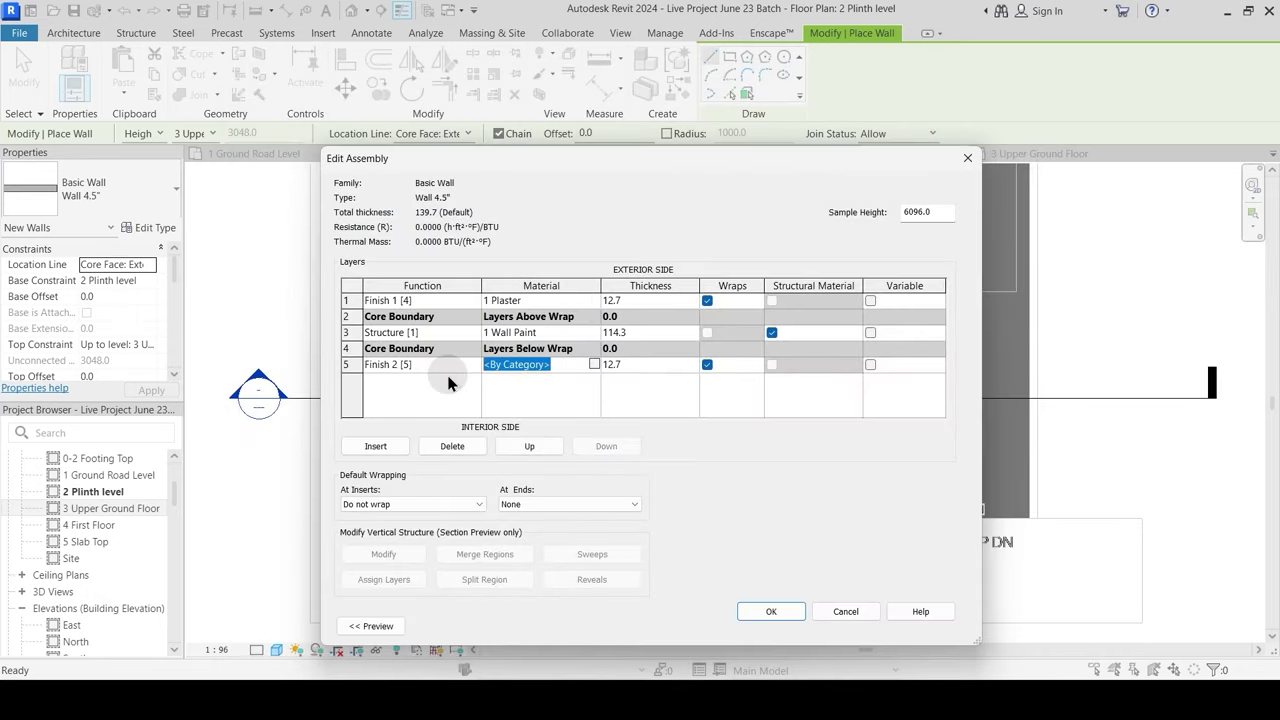
left_click(789, 626)
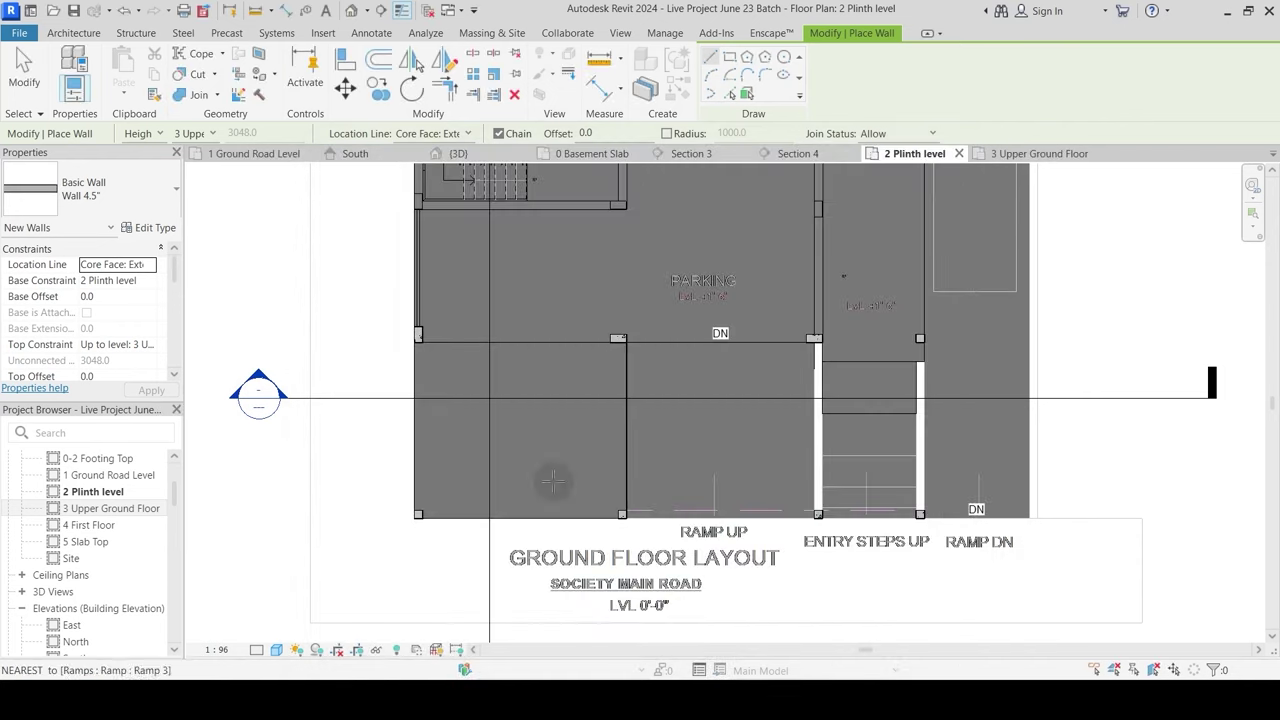
Step: Join the rectangular column with the Plinth Level Slab floor using Join Geometry
middle_click_drag(462, 411, 525, 403)
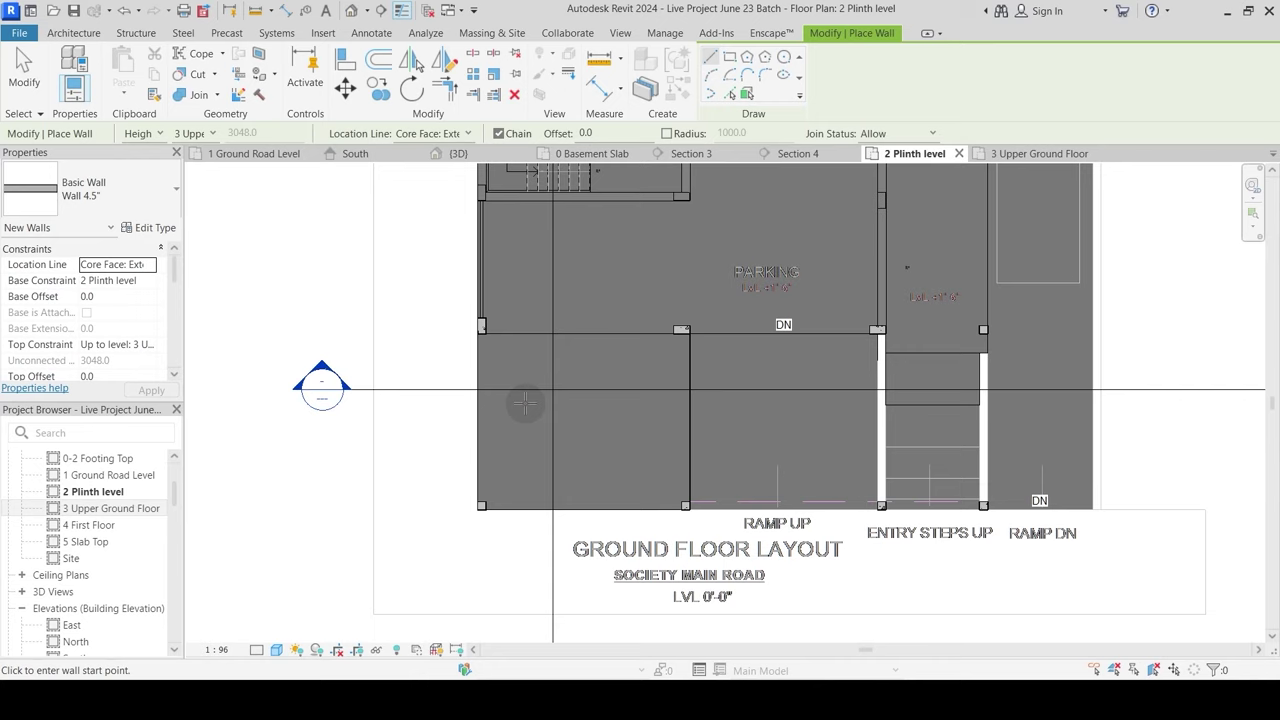
scroll(505, 378, "up", 3)
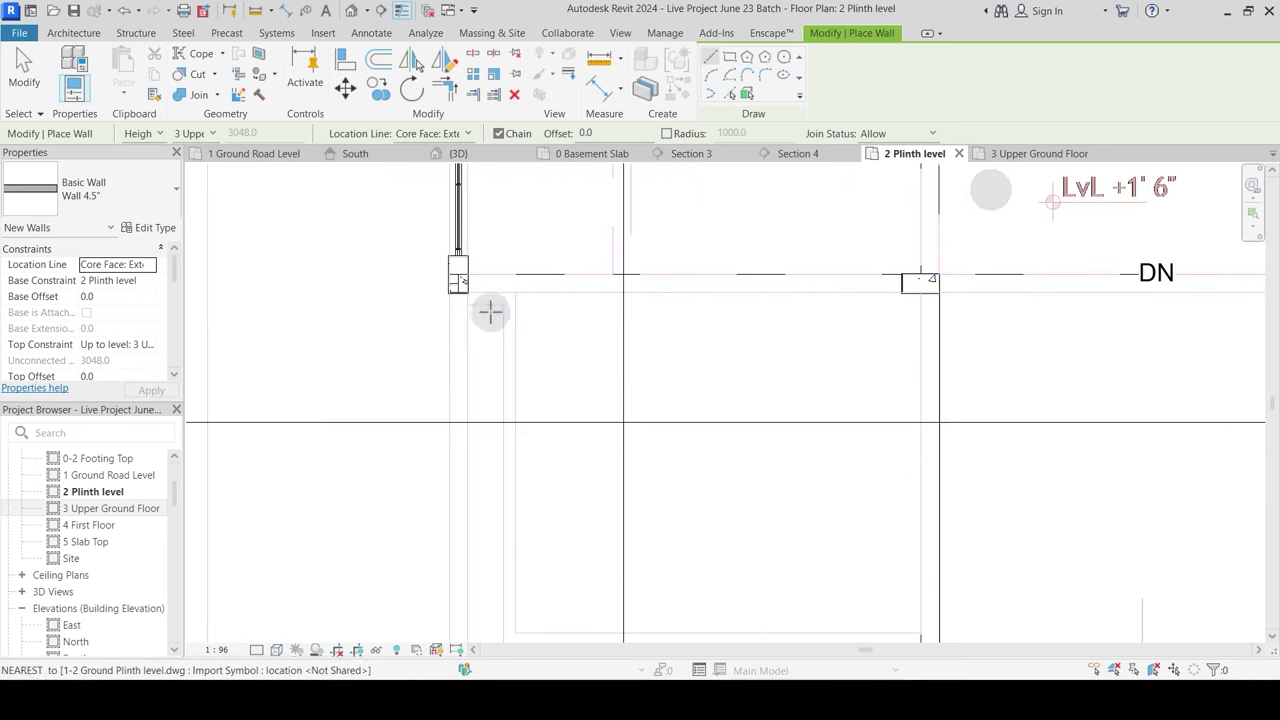
scroll(455, 288, "up", 2)
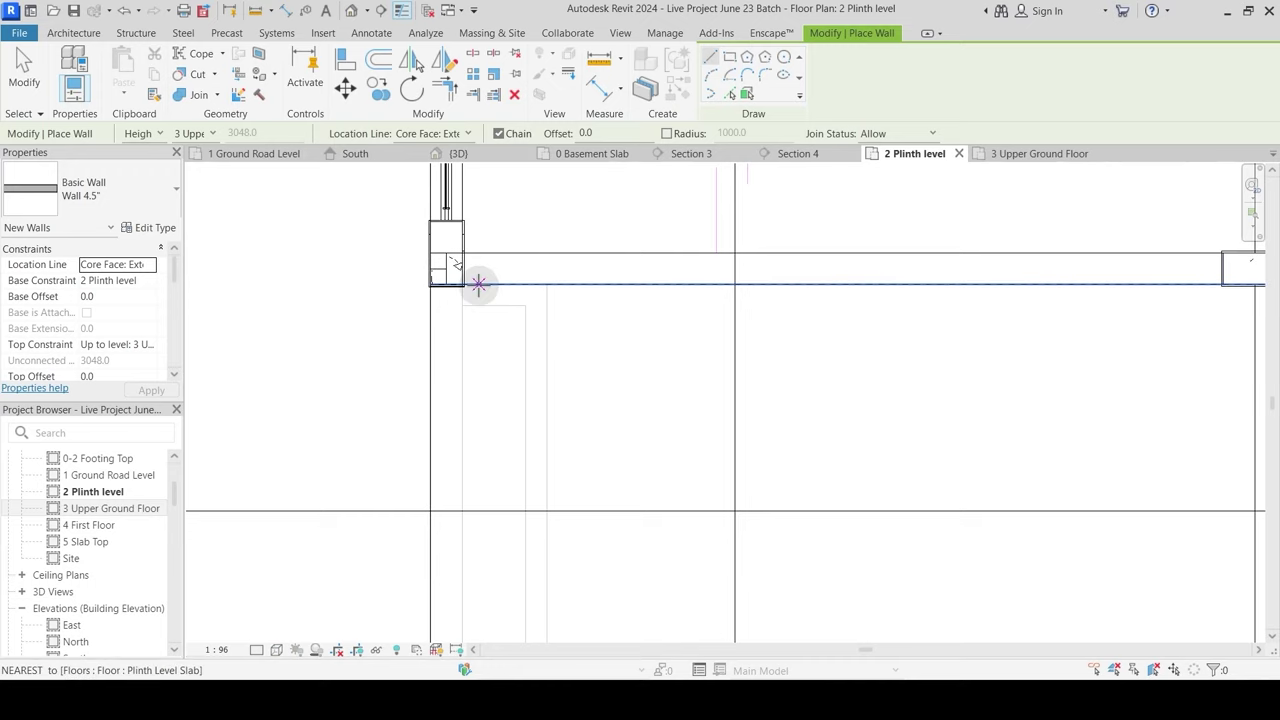
scroll(480, 283, "up", 3)
scroll(455, 285, "down", 2)
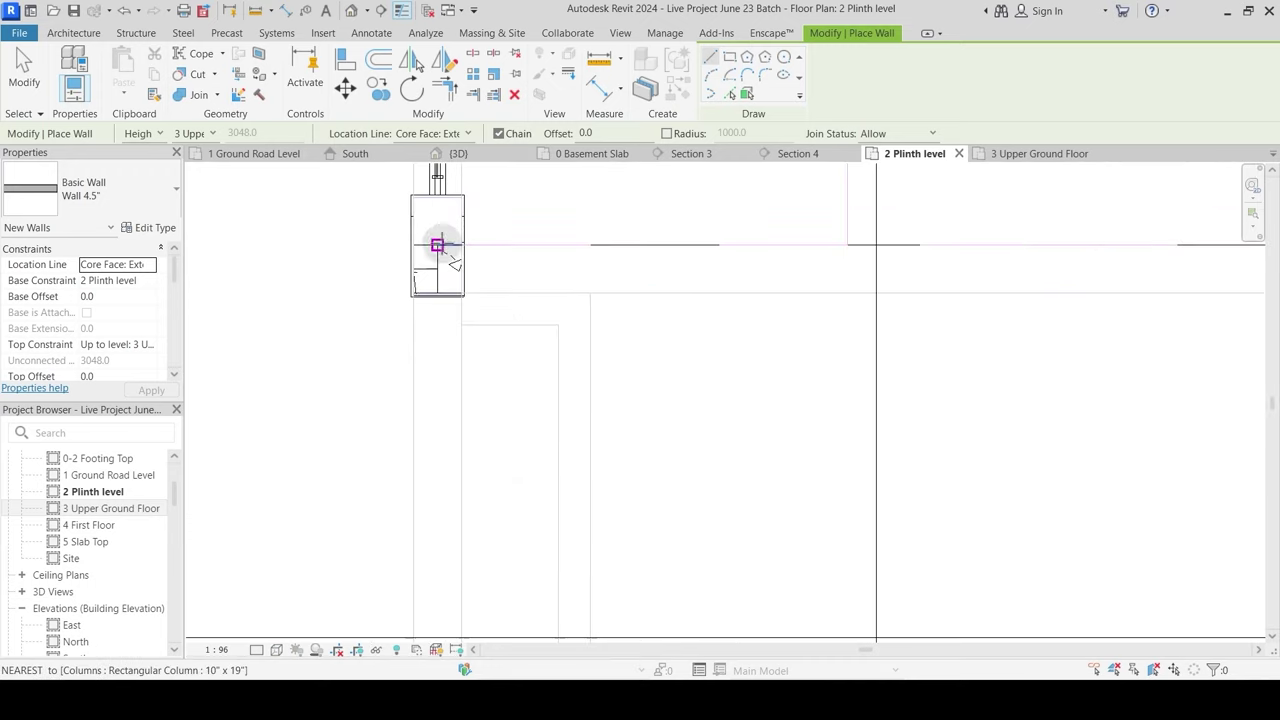
key("Escape")
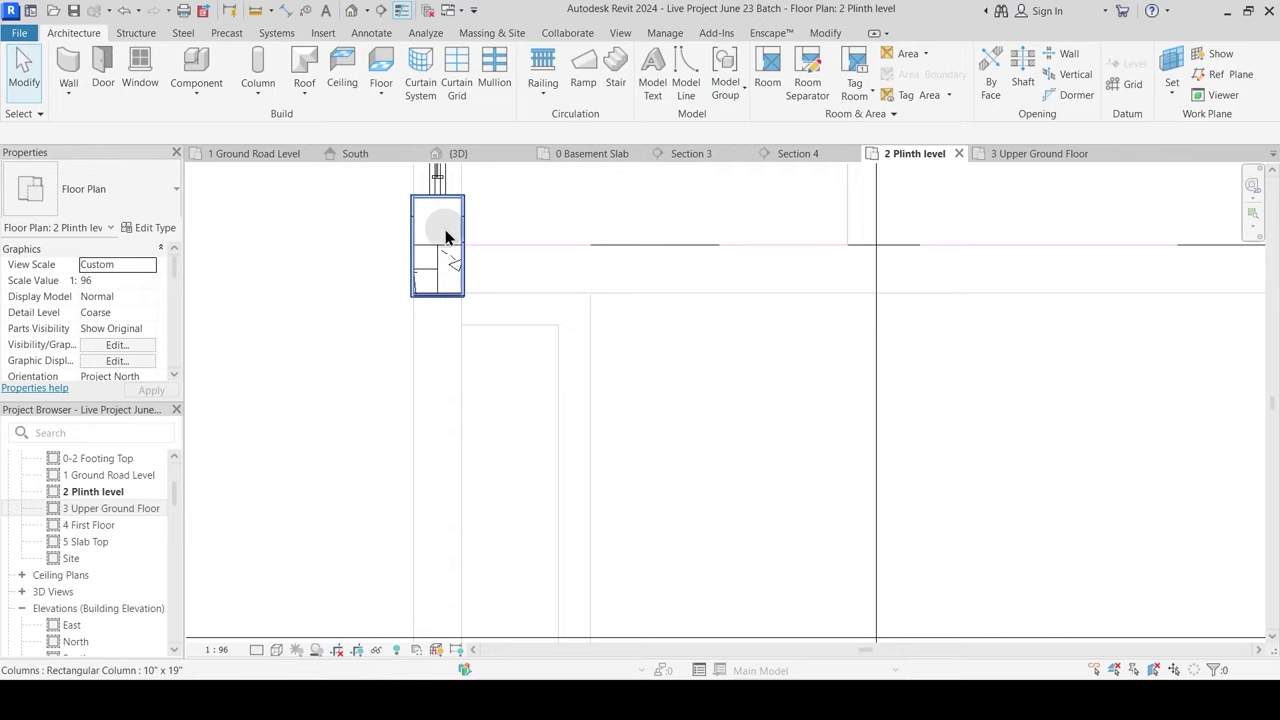
left_click(825, 33)
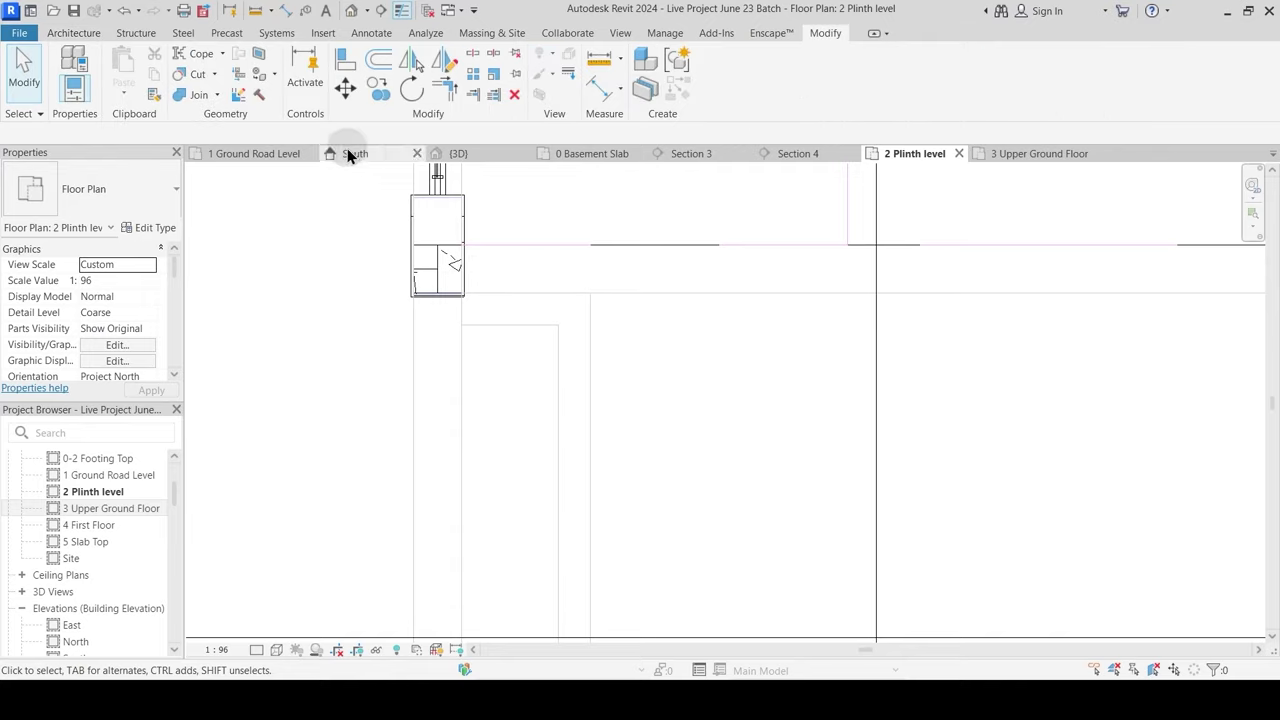
left_click(199, 95)
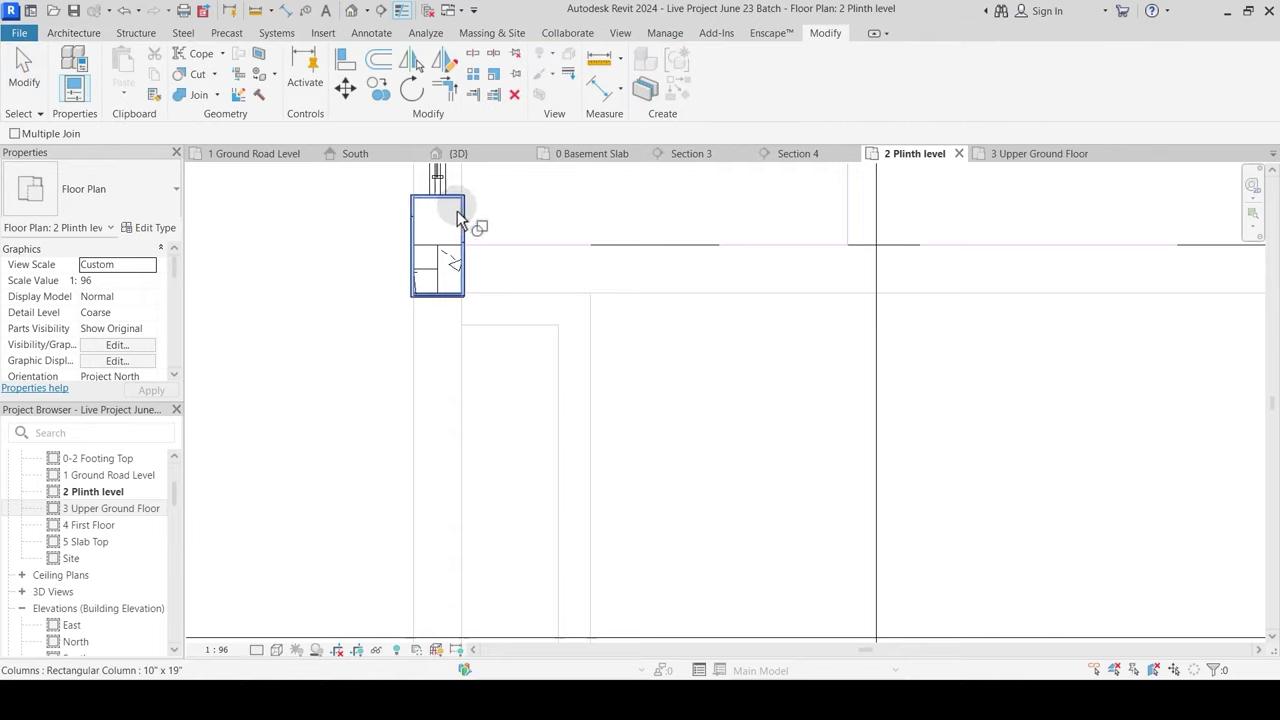
left_click(455, 270)
left_click(445, 296)
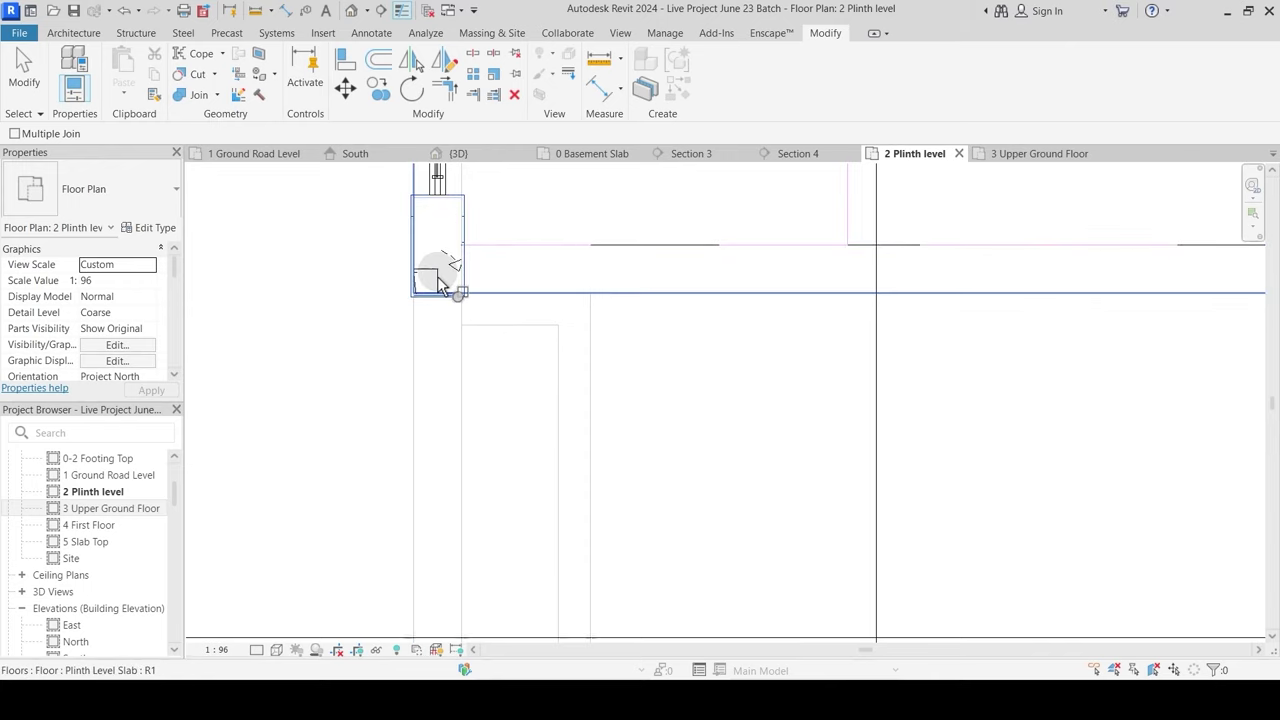
left_click(437, 276)
left_click(436, 273)
key("Escape")
Step: Restart the Wall tool with WA
mouse_move(511, 382)
middle_mouse_down()
mouse_move(521, 367)
mouse_move(494, 370)
middle_mouse_up()
key("w")
key("a")
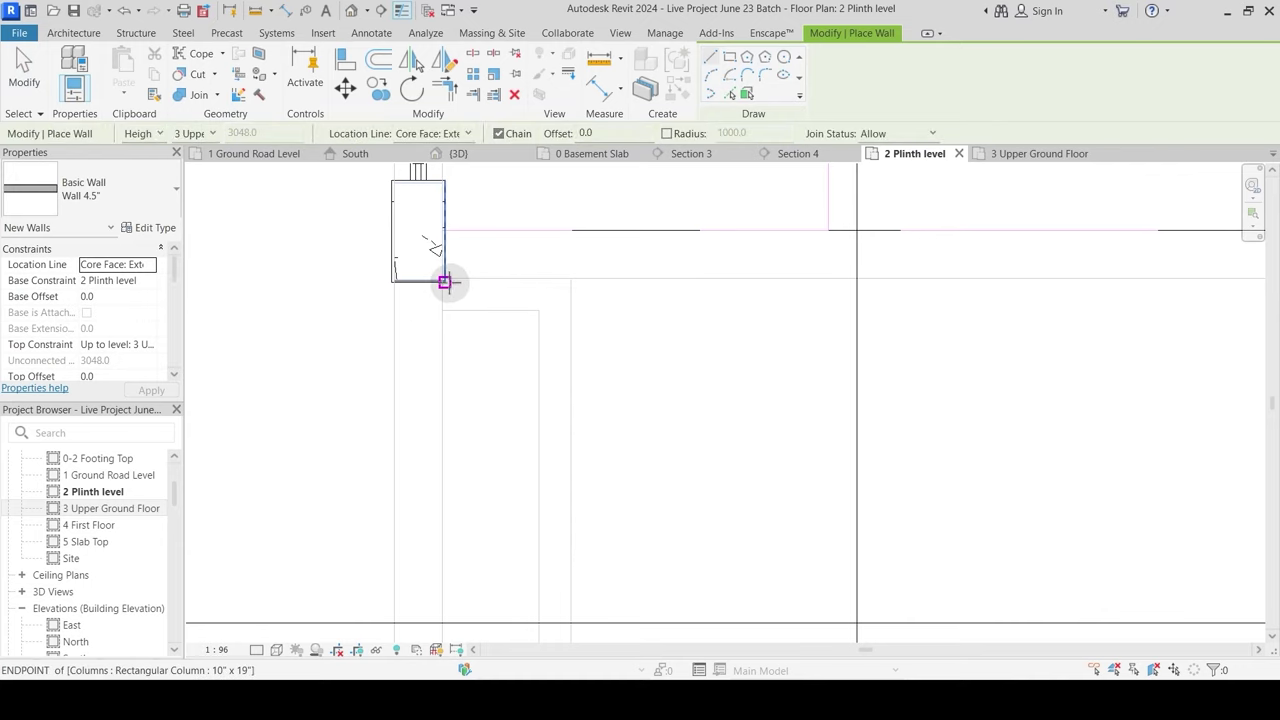
Step: Draw a 600 wall from the room corner to the column corner
scroll(444, 282, "up", 3)
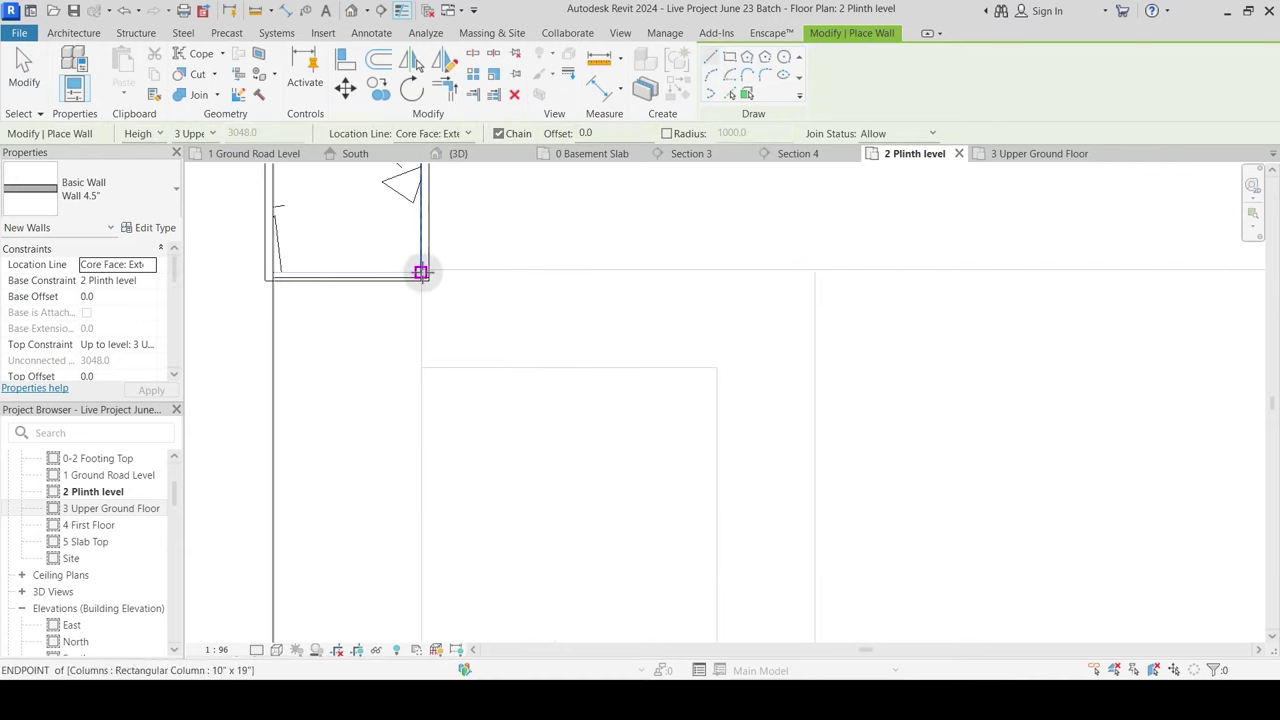
left_click(421, 271)
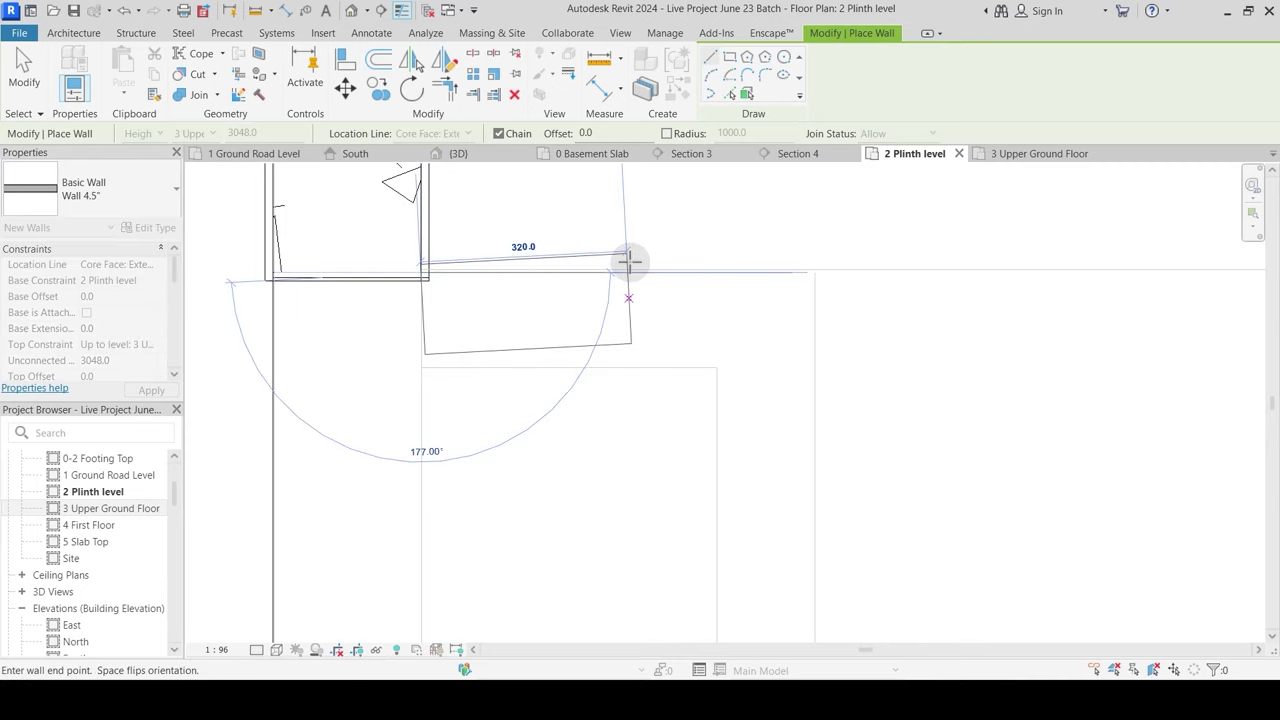
key("Escape")
key("Escape")
left_click(815, 272)
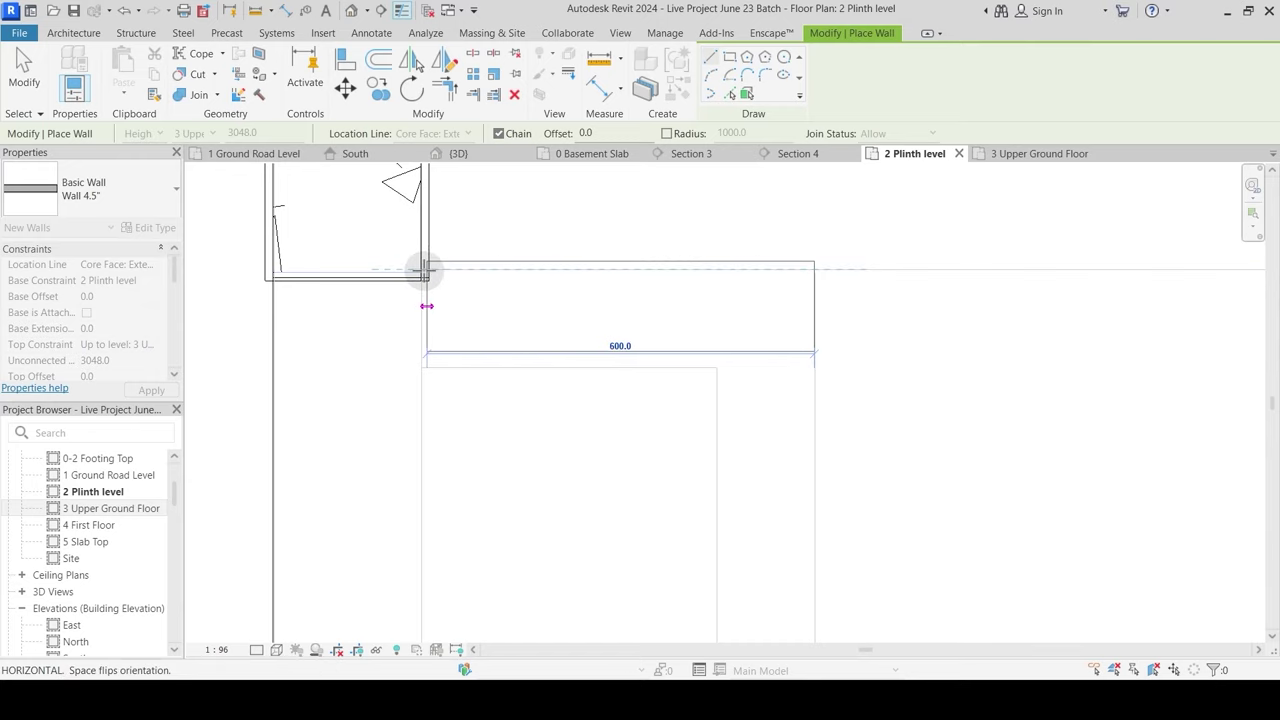
left_click(428, 271)
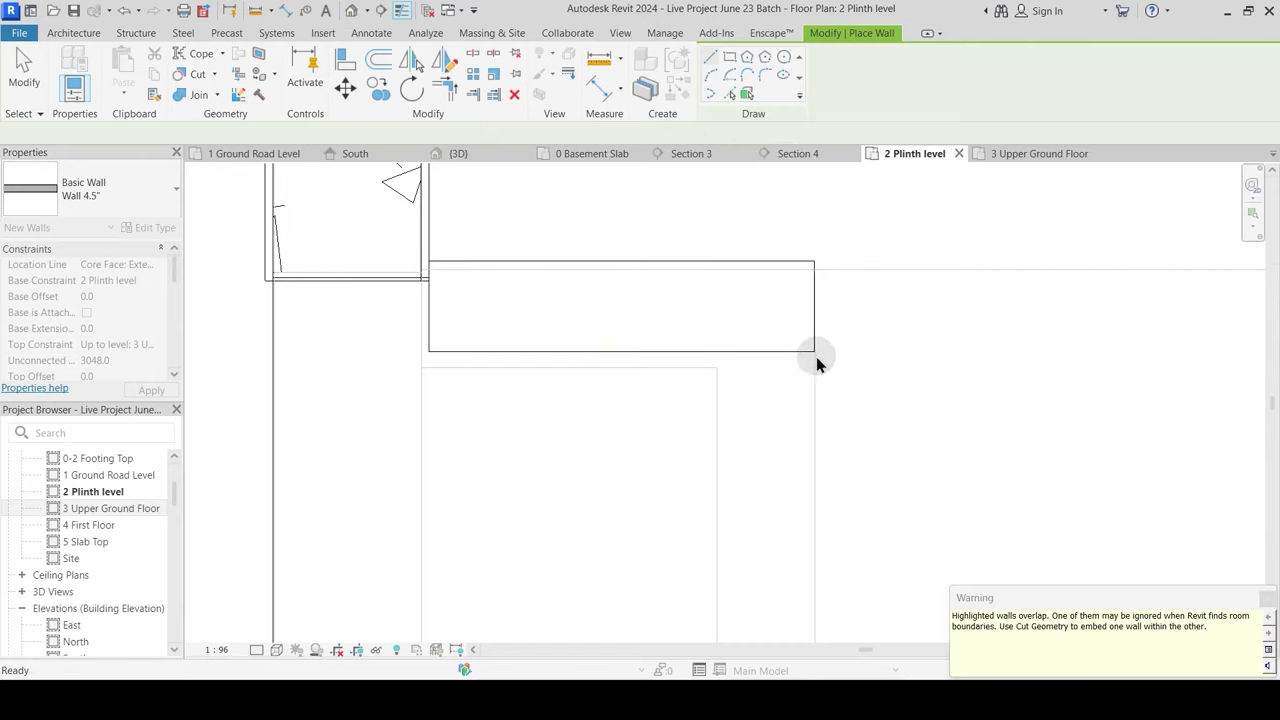
key("Escape")
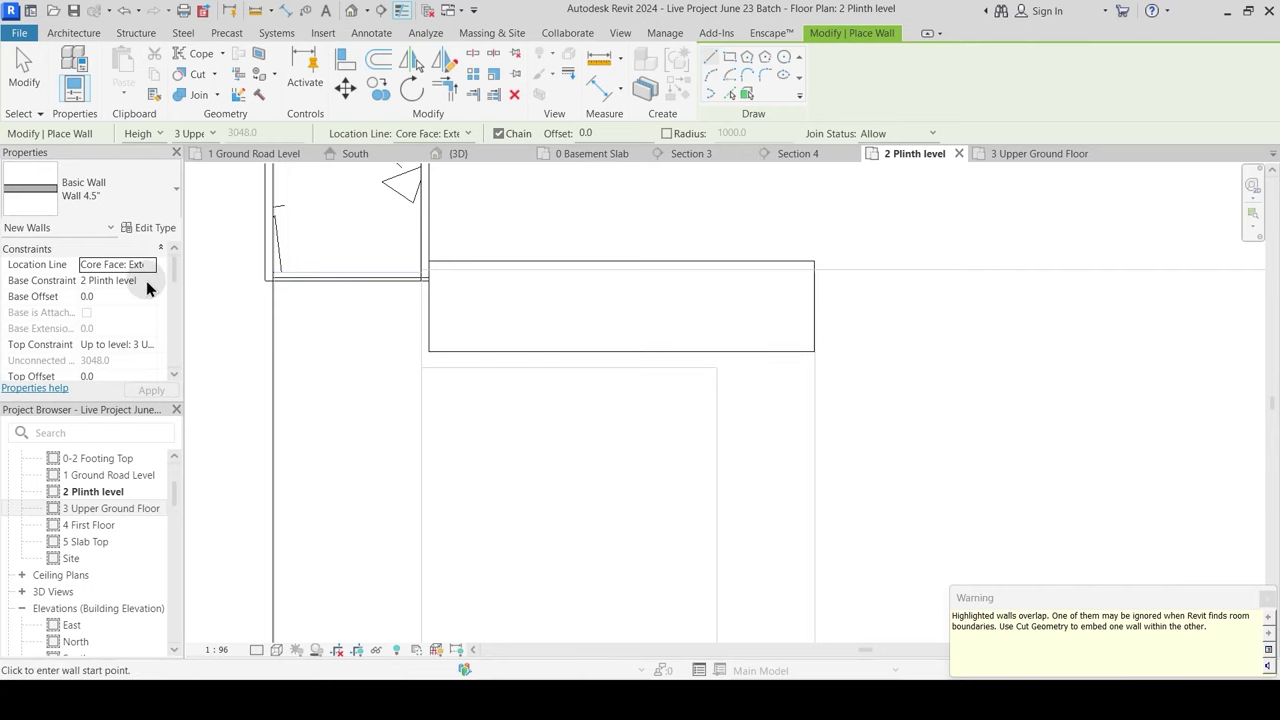
Step: Set new walls' Top Constraint to Unconnected with a height of 914.4
left_click(150, 344)
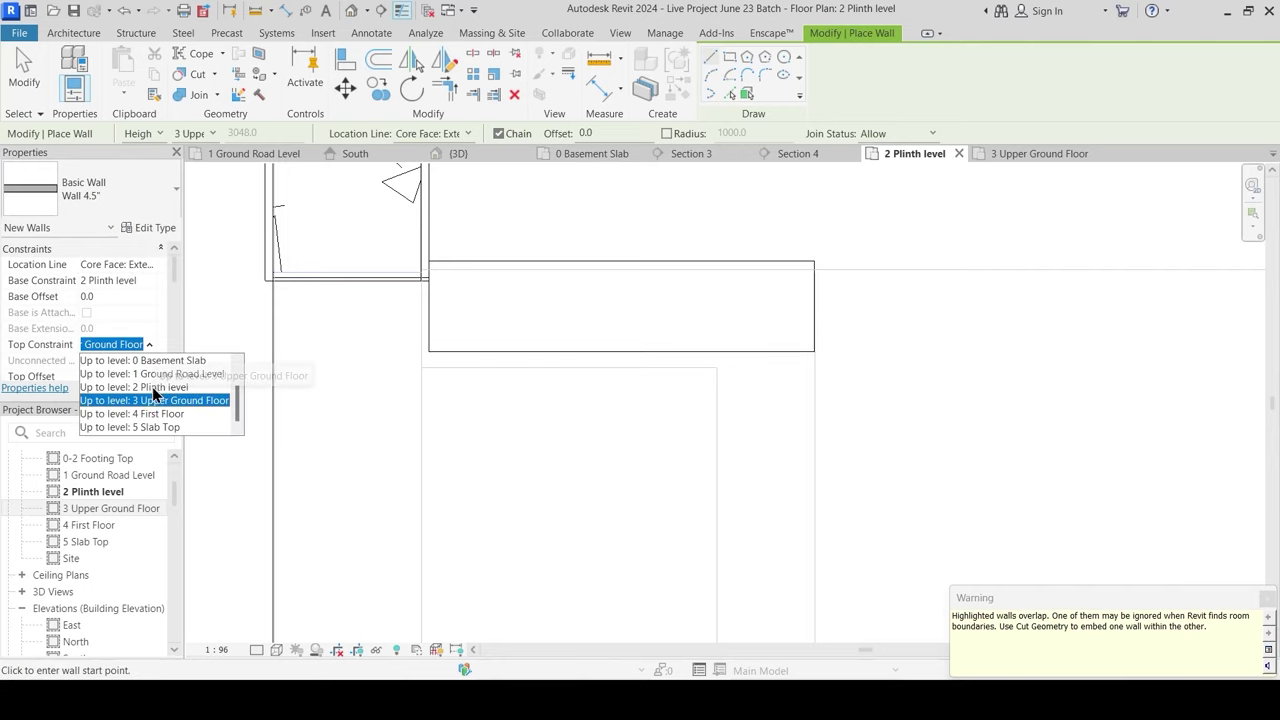
scroll(155, 403, "up", 1)
left_click(138, 366)
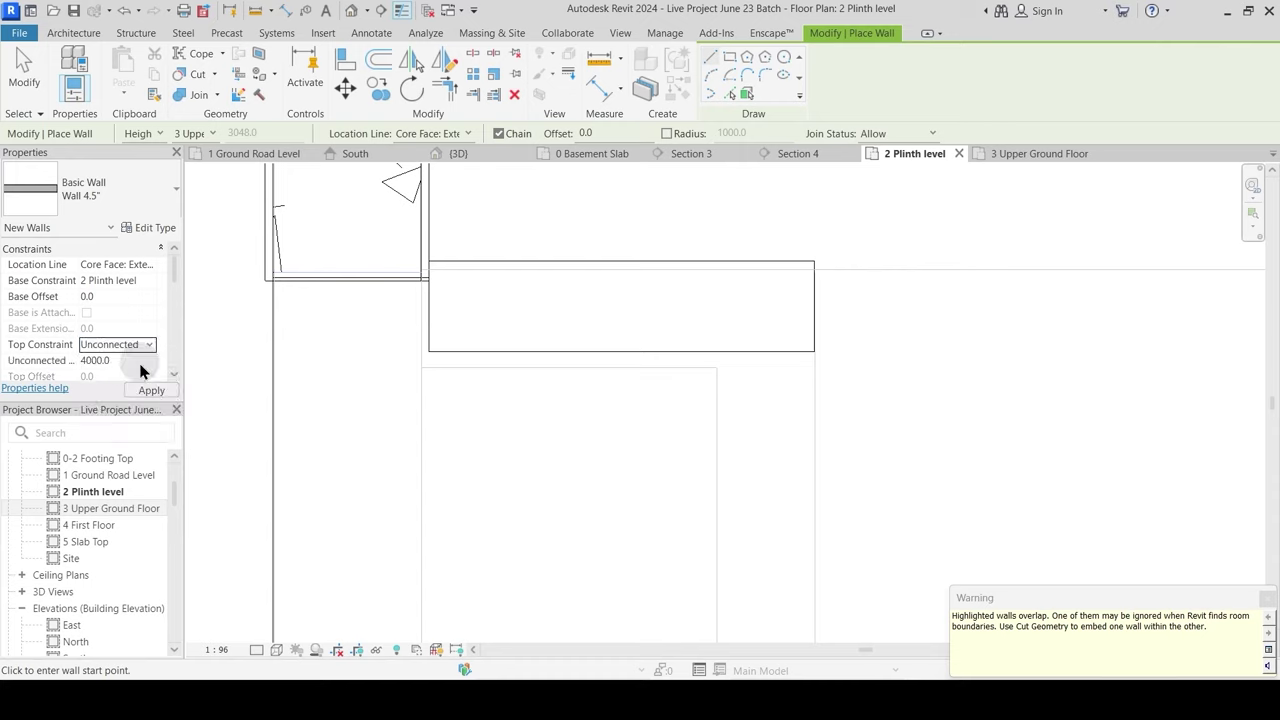
type("914.4")
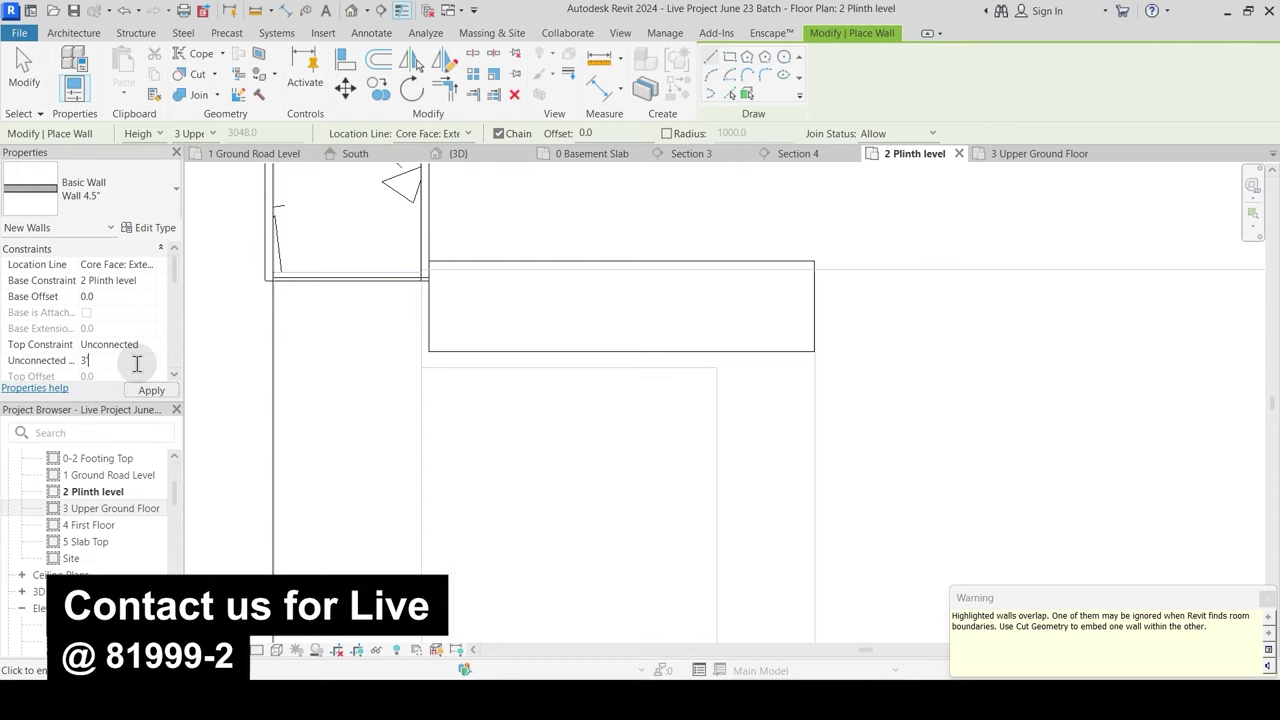
Step: Draw a vertical wall down to the slab corner and another across to the right corner
left_click(814, 352)
scroll(790, 510, "up", 3)
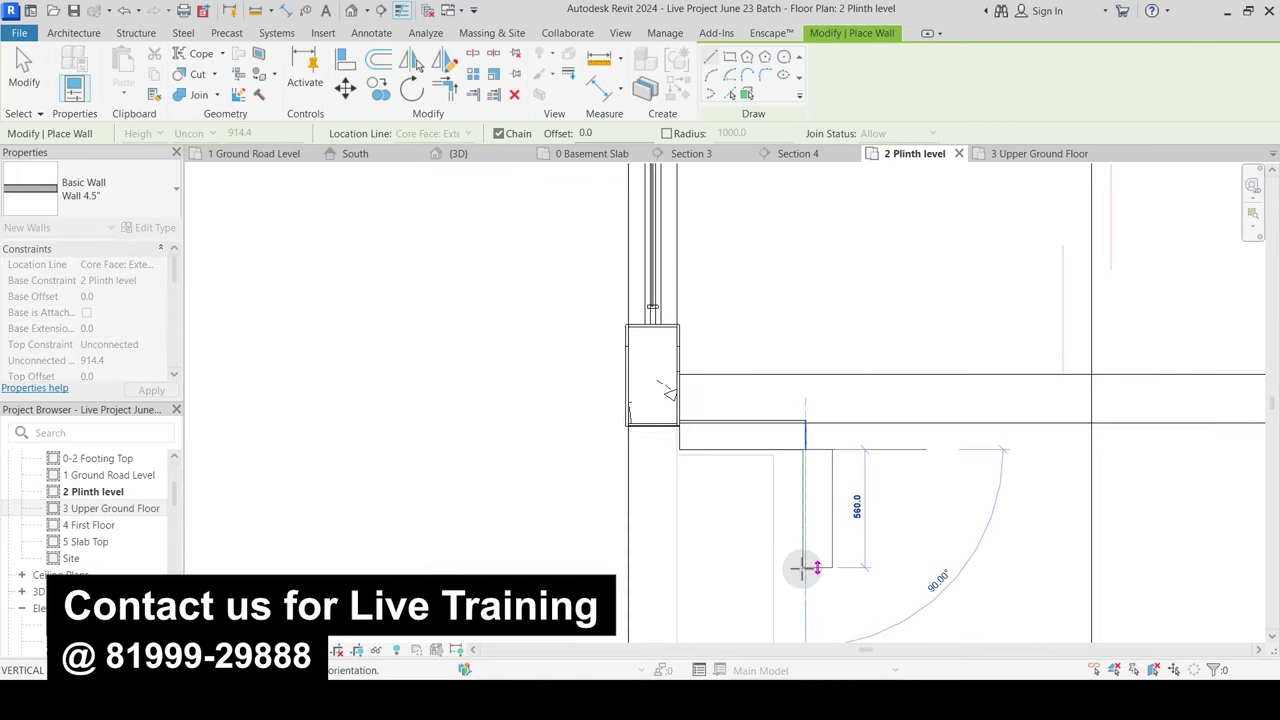
scroll(794, 566, "down", 2)
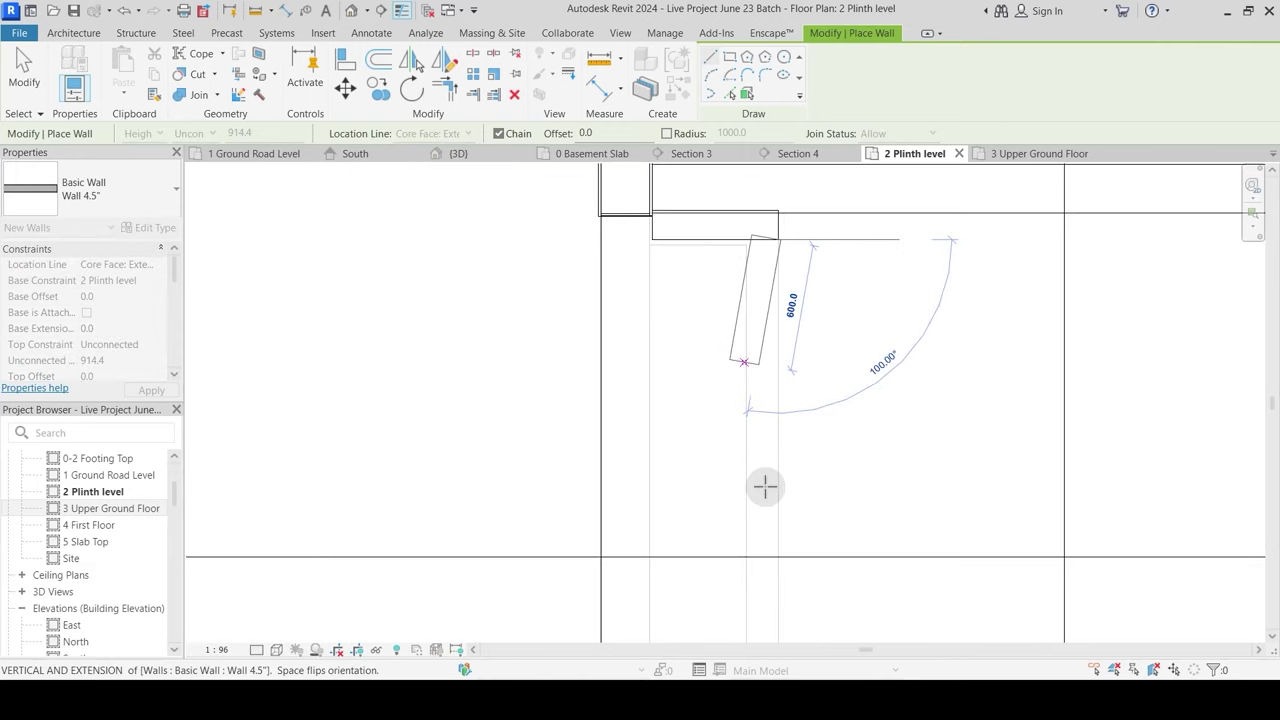
scroll(772, 518, "up", 3)
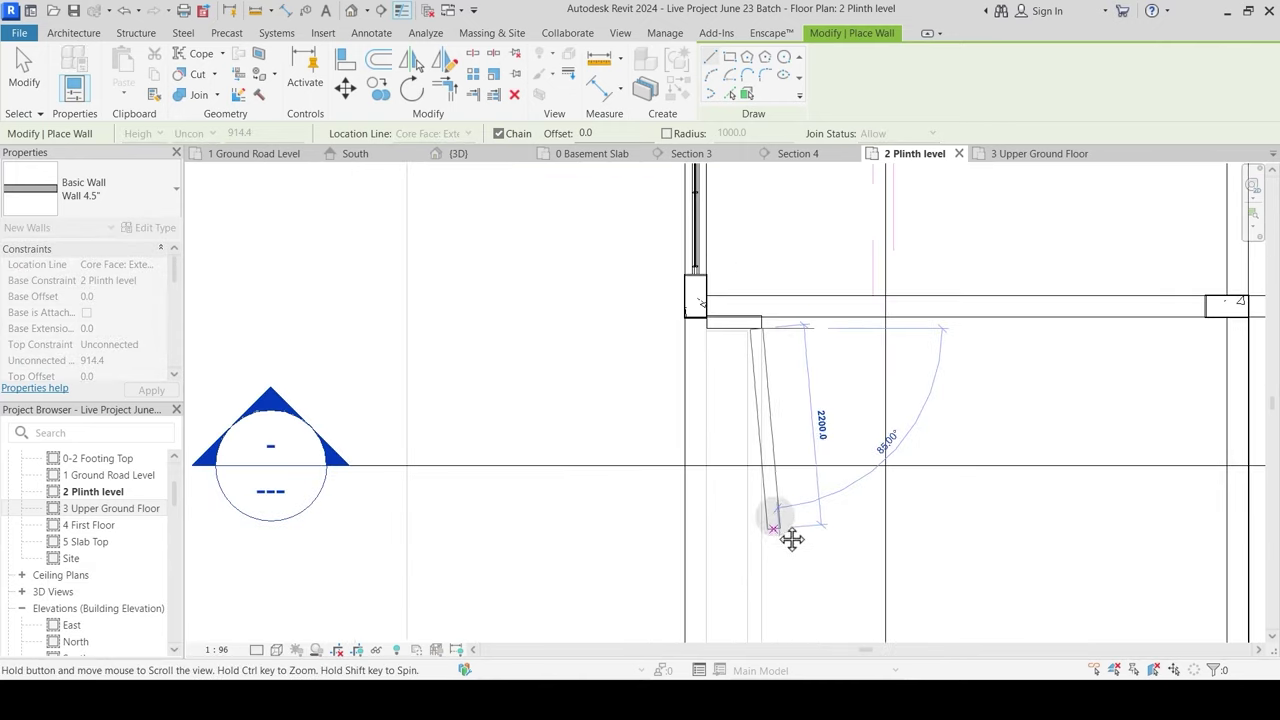
left_click(746, 450)
left_click(1171, 449)
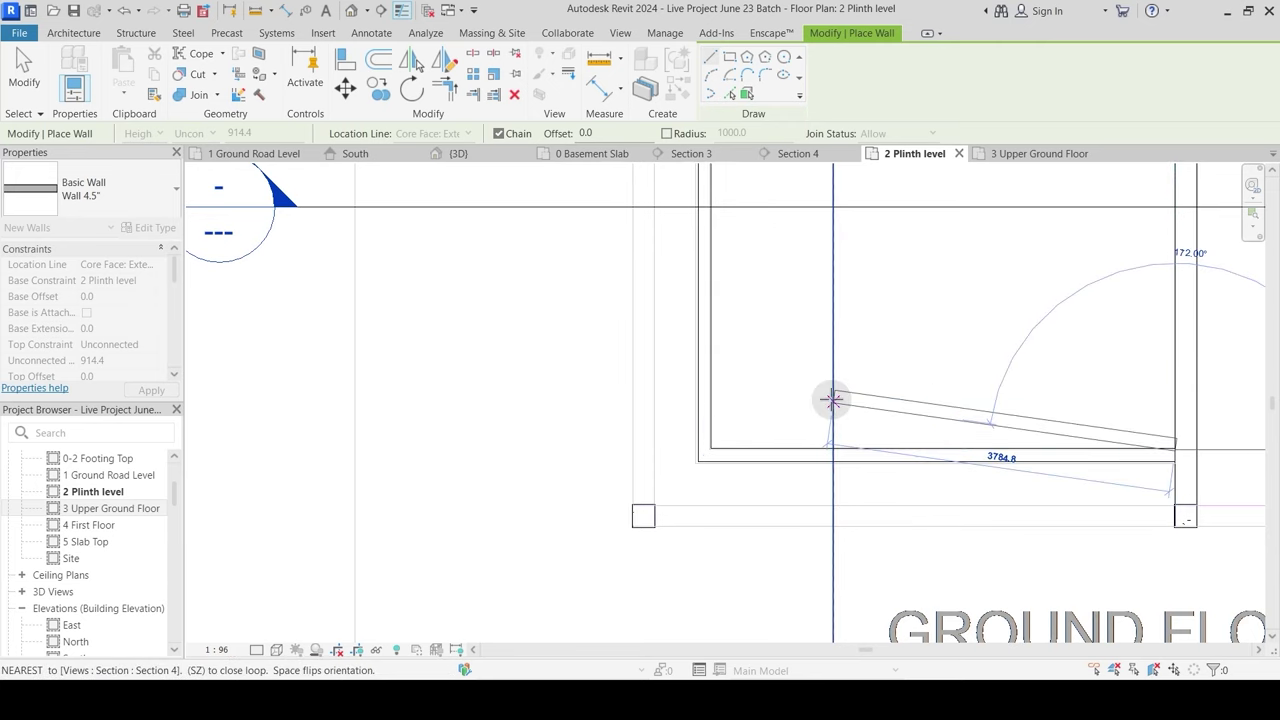
key("Escape")
key("Escape")
scroll(763, 380, "down", 2)
middle_click_drag(763, 371, 634, 349)
Step: Trim the two walls into a corner and pull the horizontal wall's end up to it
scroll(605, 270, "up", 3)
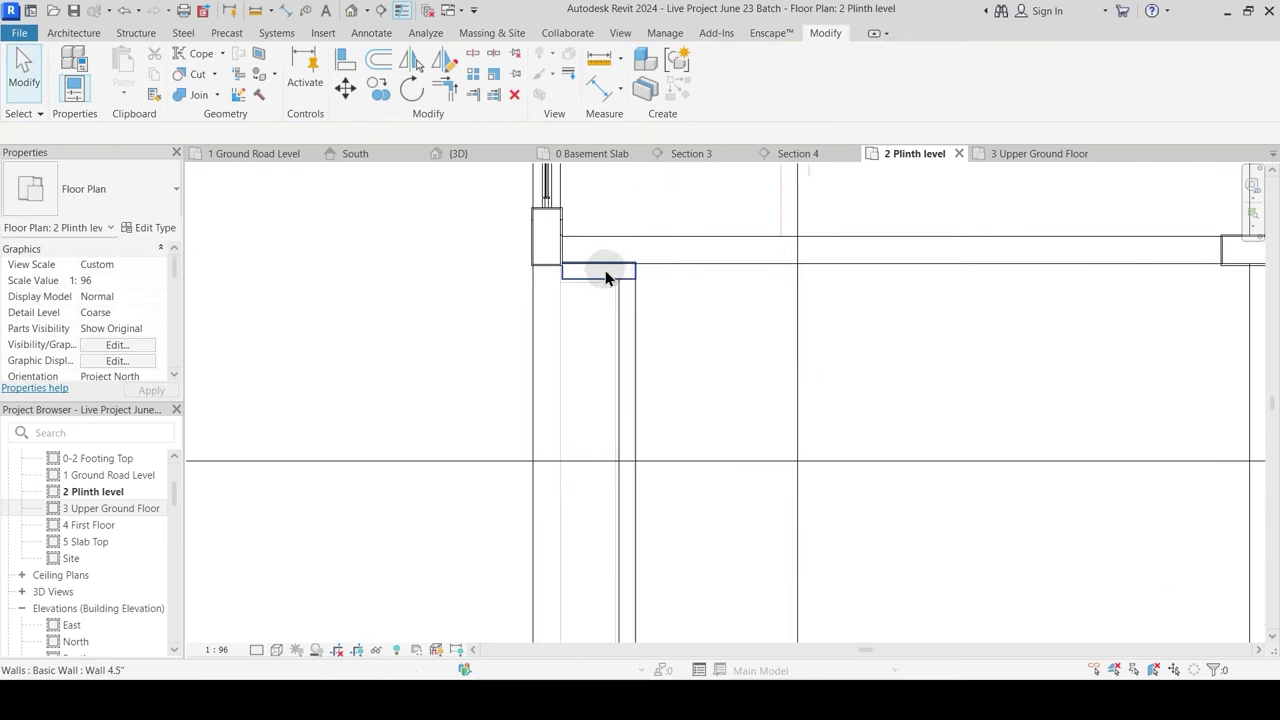
scroll(605, 276, "up", 2)
key("t")
key("r")
left_click(606, 272)
left_click(617, 313)
key("Escape")
scroll(648, 292, "up", 2)
left_click(651, 277)
left_click_drag(646, 256, 646, 234)
key("Escape")
Step: Delete the short horizontal wall at the upper corner
scroll(655, 269, "down", 3)
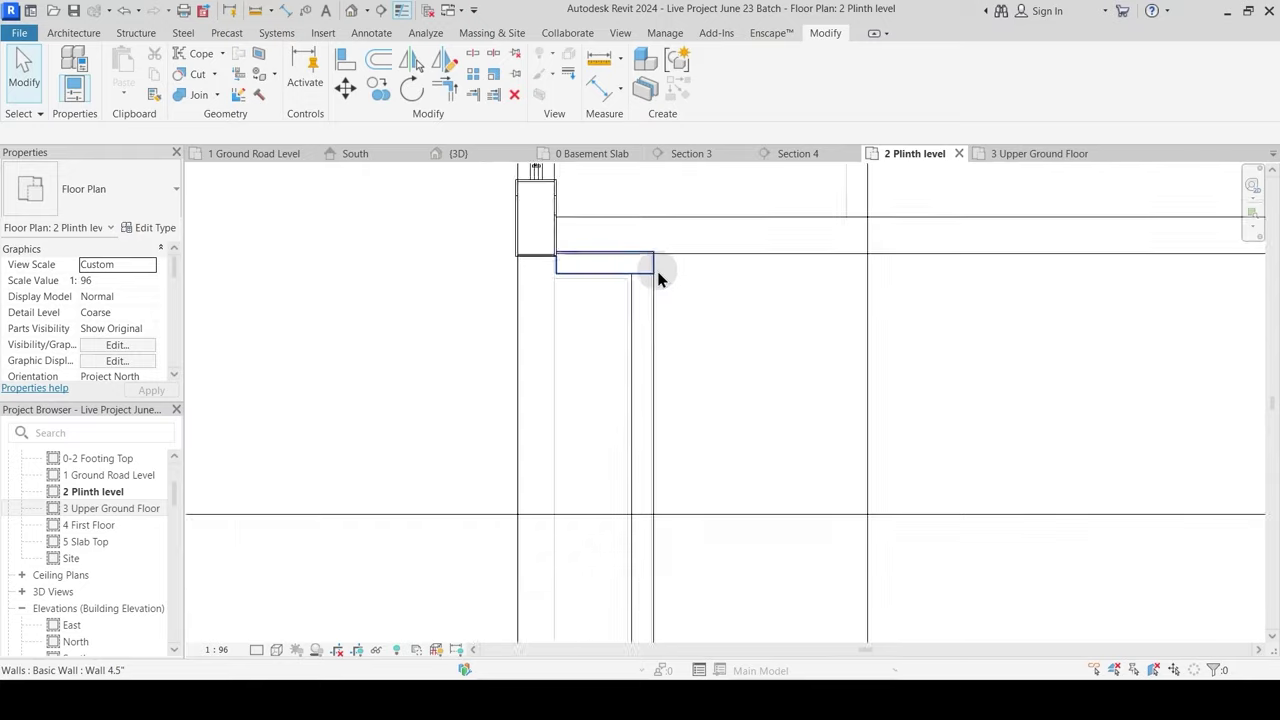
scroll(657, 271, "down", 2)
middle_click_drag(828, 508, 805, 350)
middle_click_drag(692, 240, 696, 370)
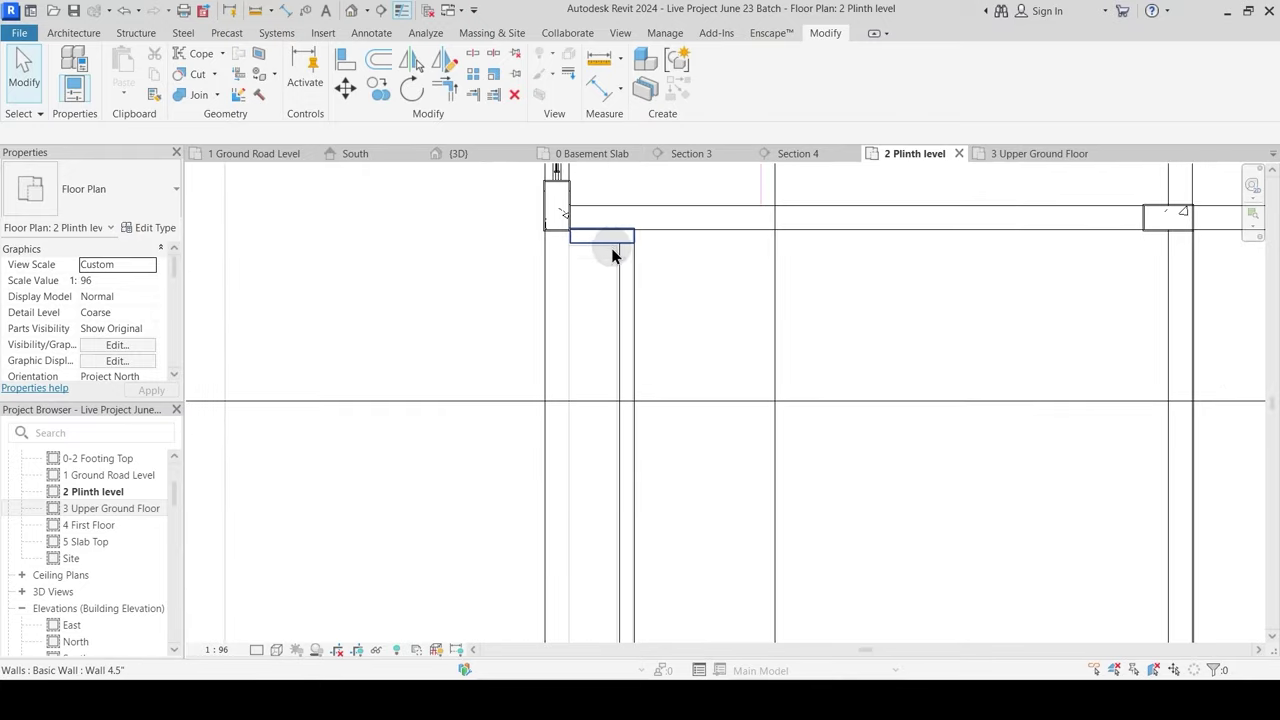
left_click(612, 255)
scroll(629, 371, "up", 1)
key("Delete")
scroll(640, 345, "up", 1)
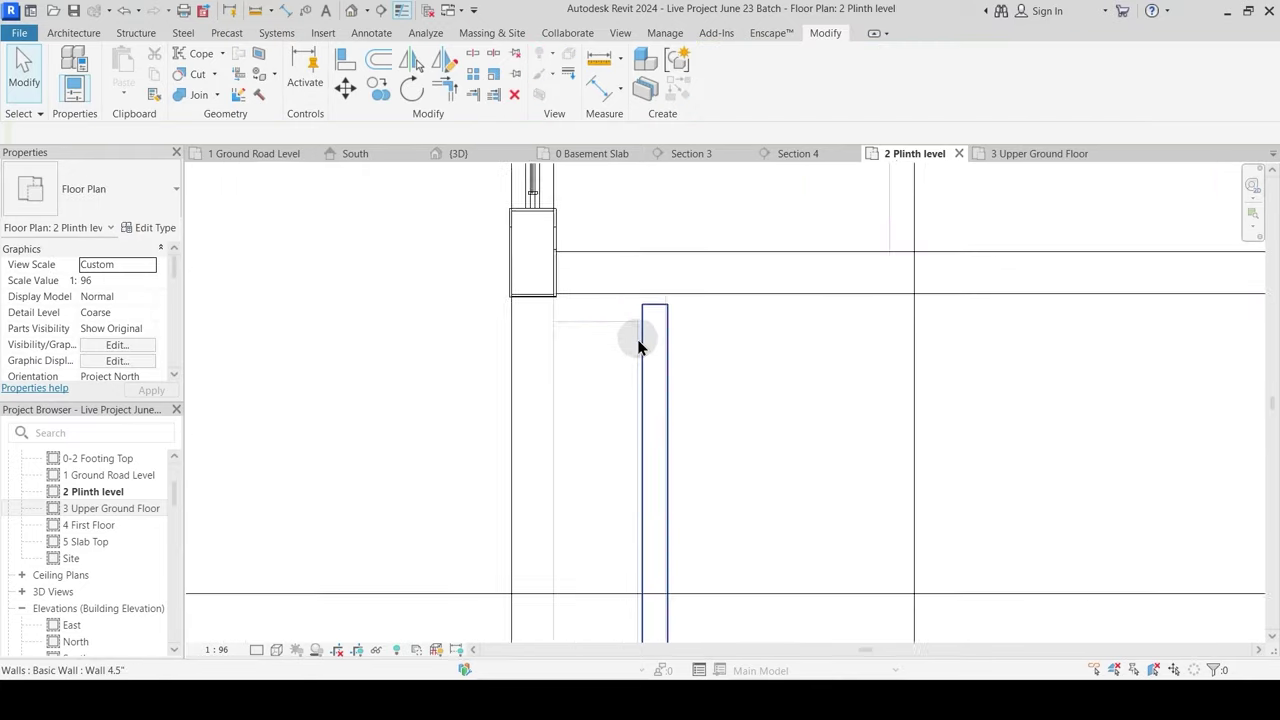
scroll(640, 345, "up", 2)
left_click(644, 345)
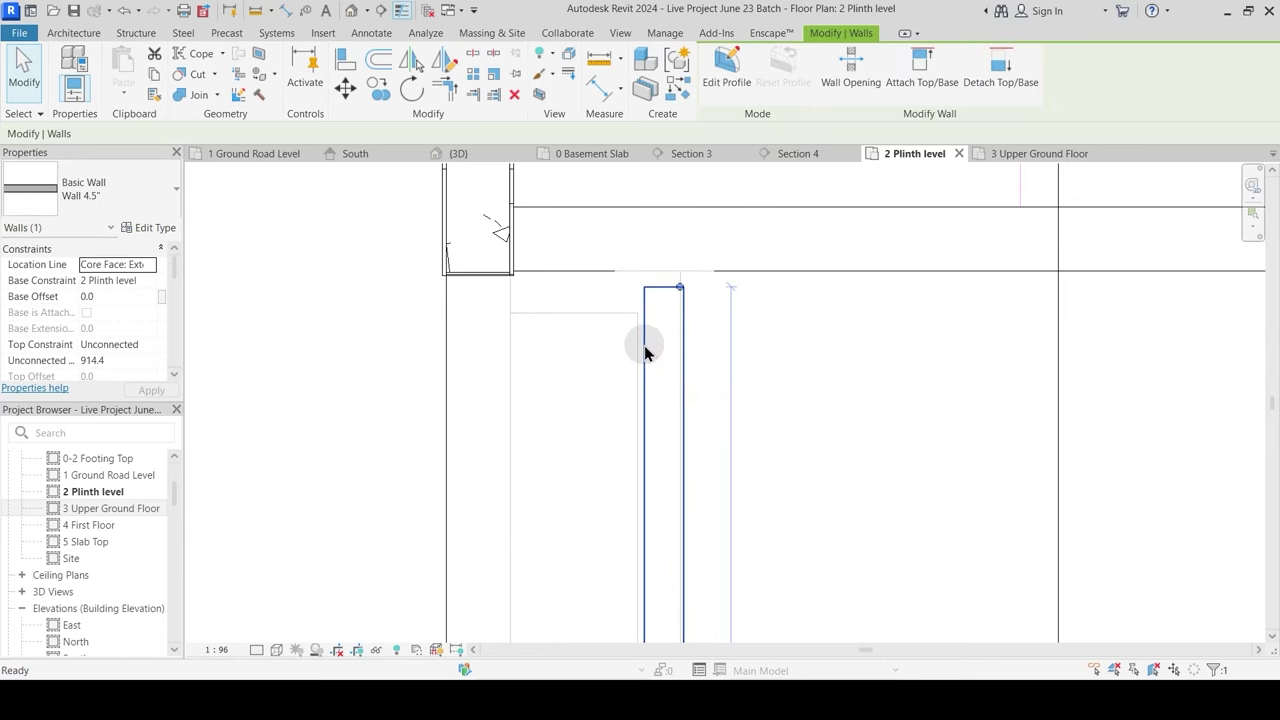
key("Escape")
left_click(648, 335)
Step: Draw a short Wall 4.5" return at the corner and extend its end to the corner
key("w")
key("a")
left_click(683, 287)
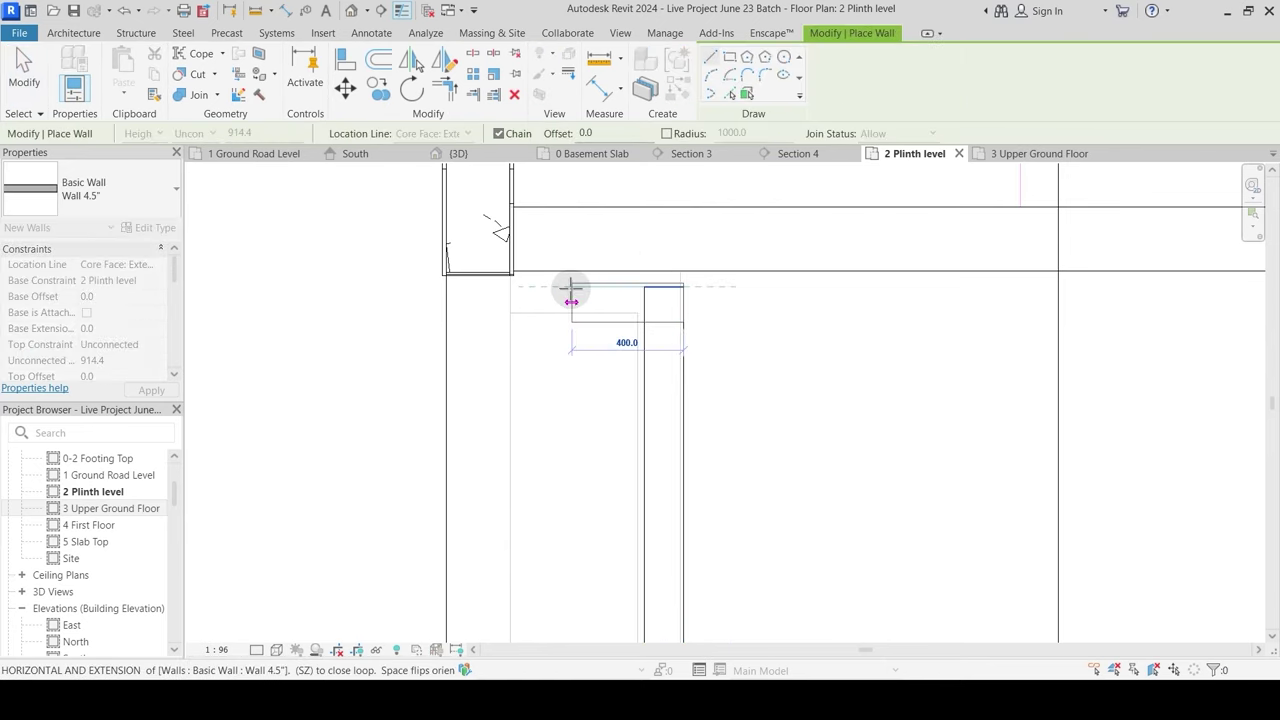
left_click(558, 300)
key("Escape")
key("Escape")
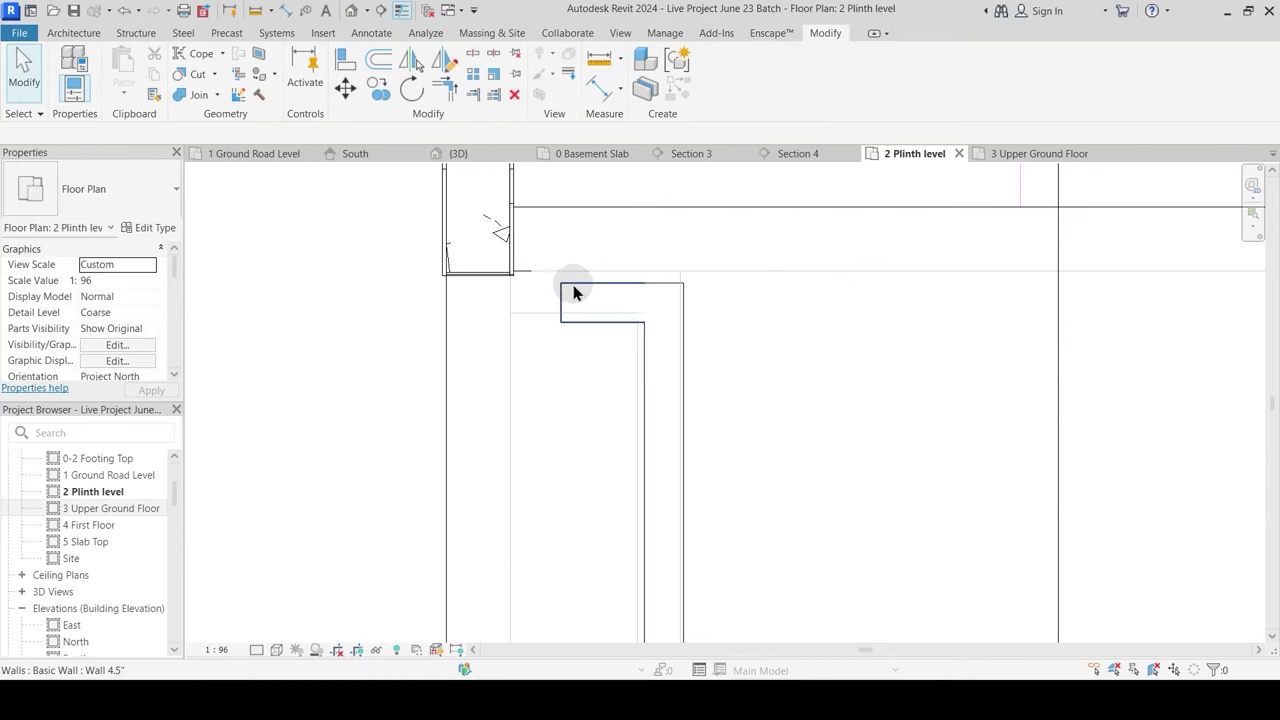
left_click(566, 288)
left_click_drag(557, 289, 510, 287)
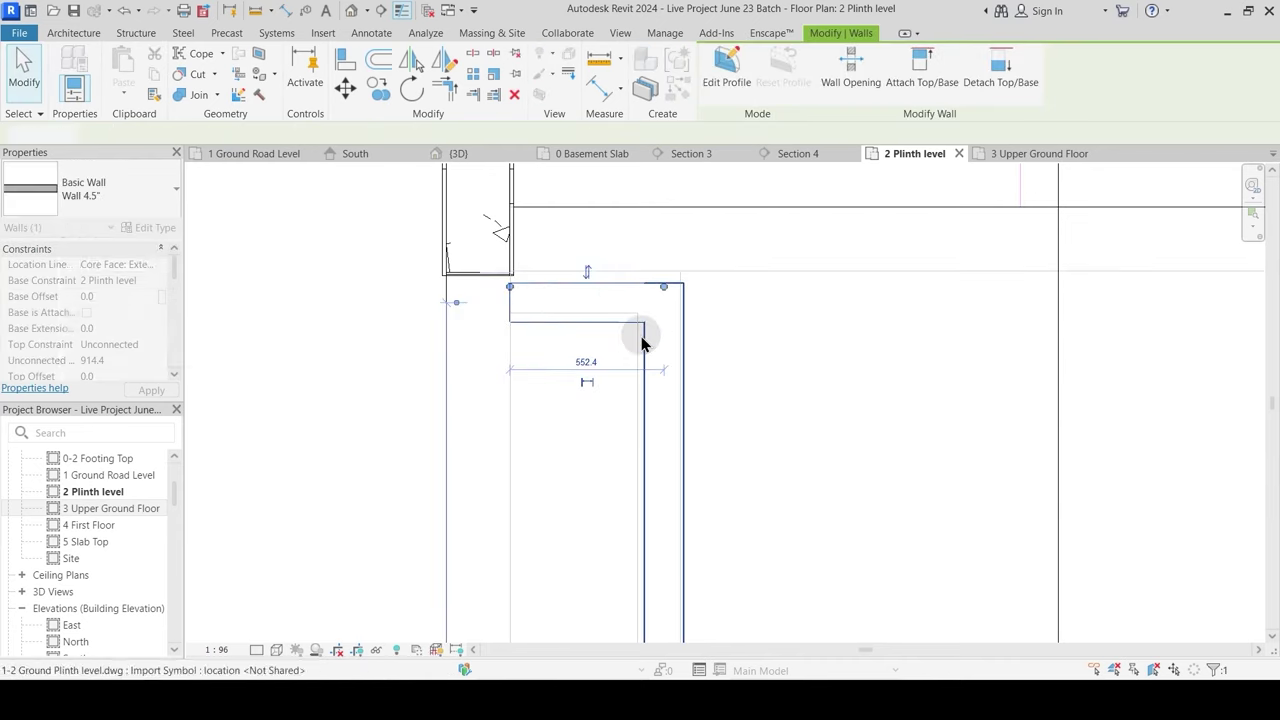
key("Escape")
Step: Move the short 4.5-inch wall up so it sits flush with the slab edge
left_click(621, 290)
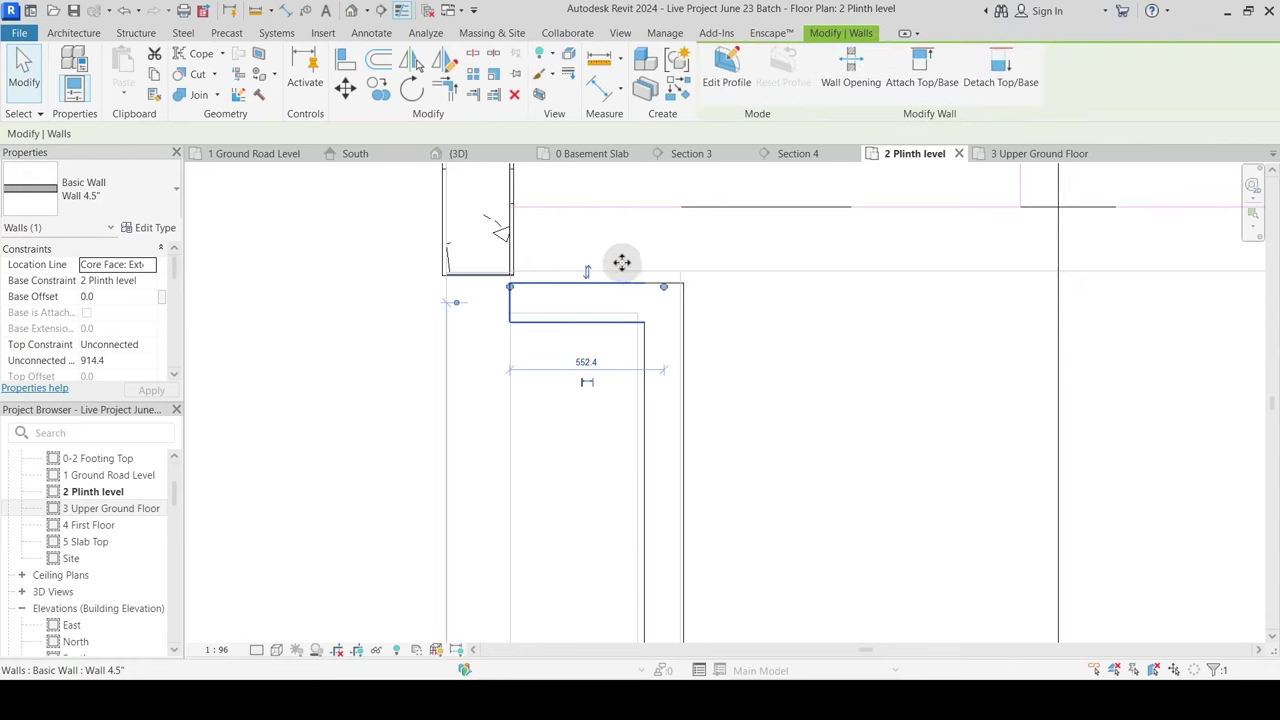
left_click_drag(622, 262, 633, 287)
left_click(652, 332)
scroll(600, 329, "down", 4)
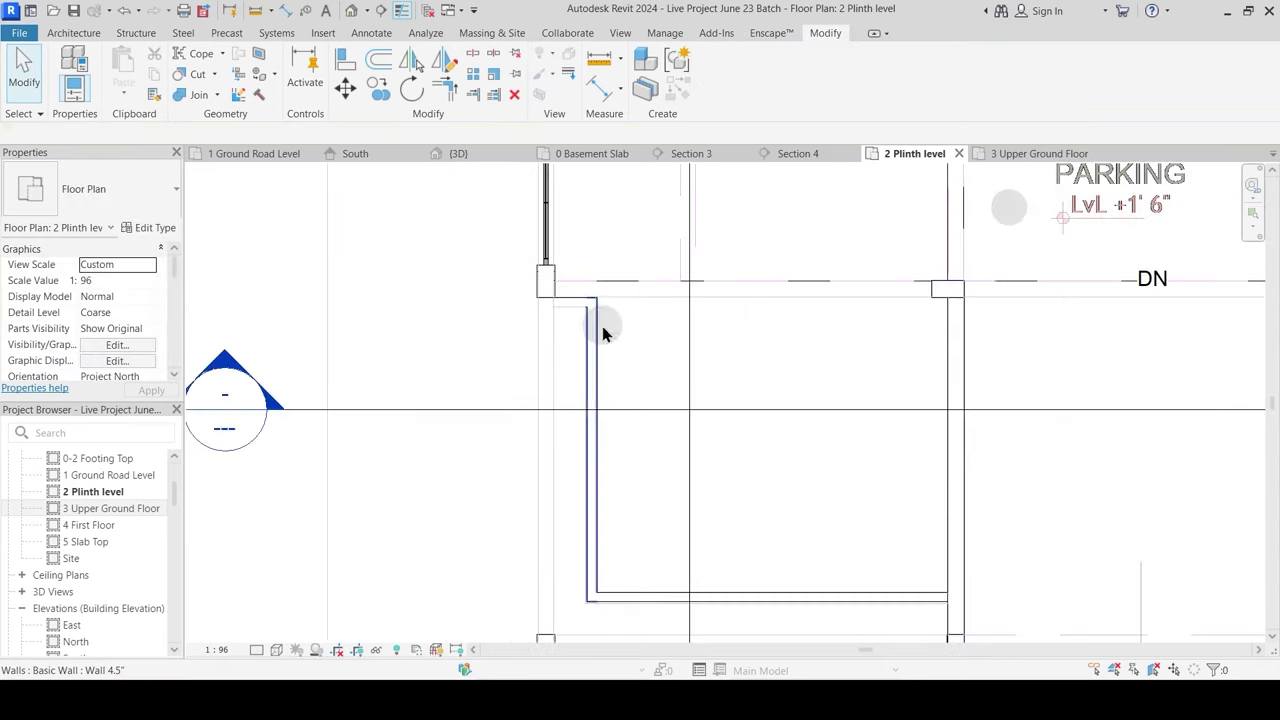
middle_click_drag(680, 476, 623, 409)
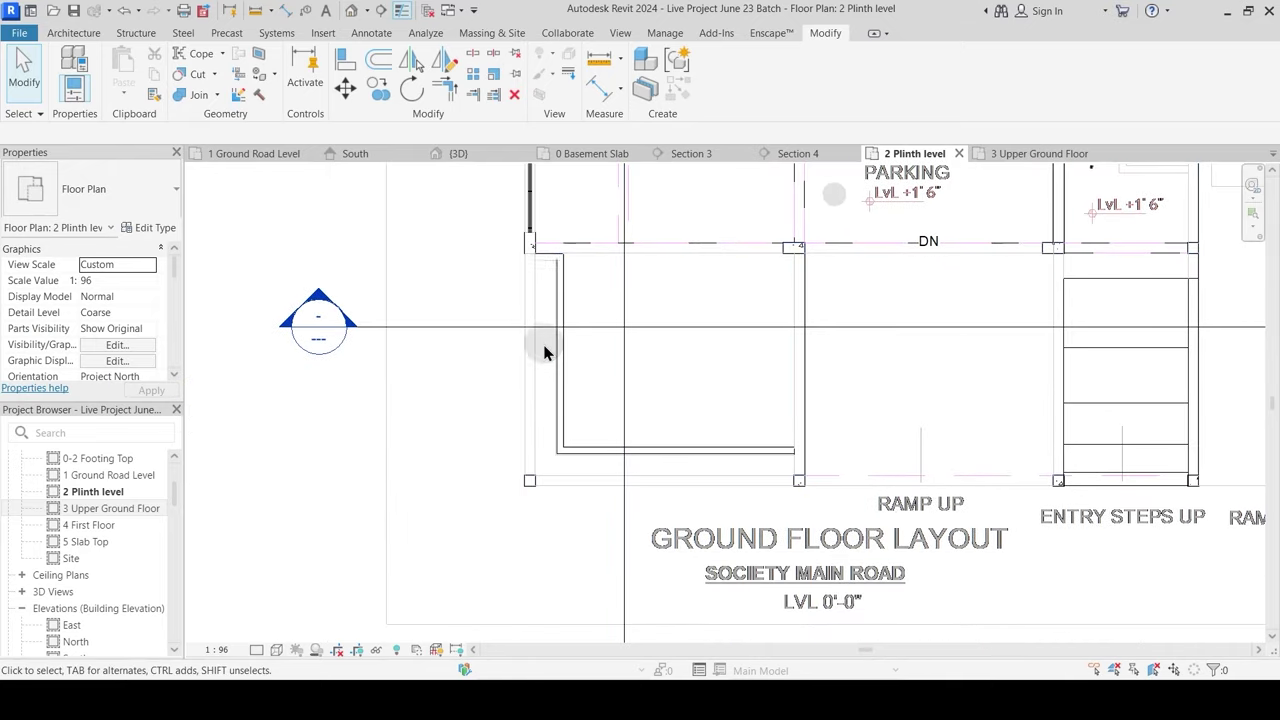
middle_click_drag(543, 349, 511, 356)
Step: Draw Main Wall 9" walls down, across and up between the column corners left of PARKING
key("w")
key("a")
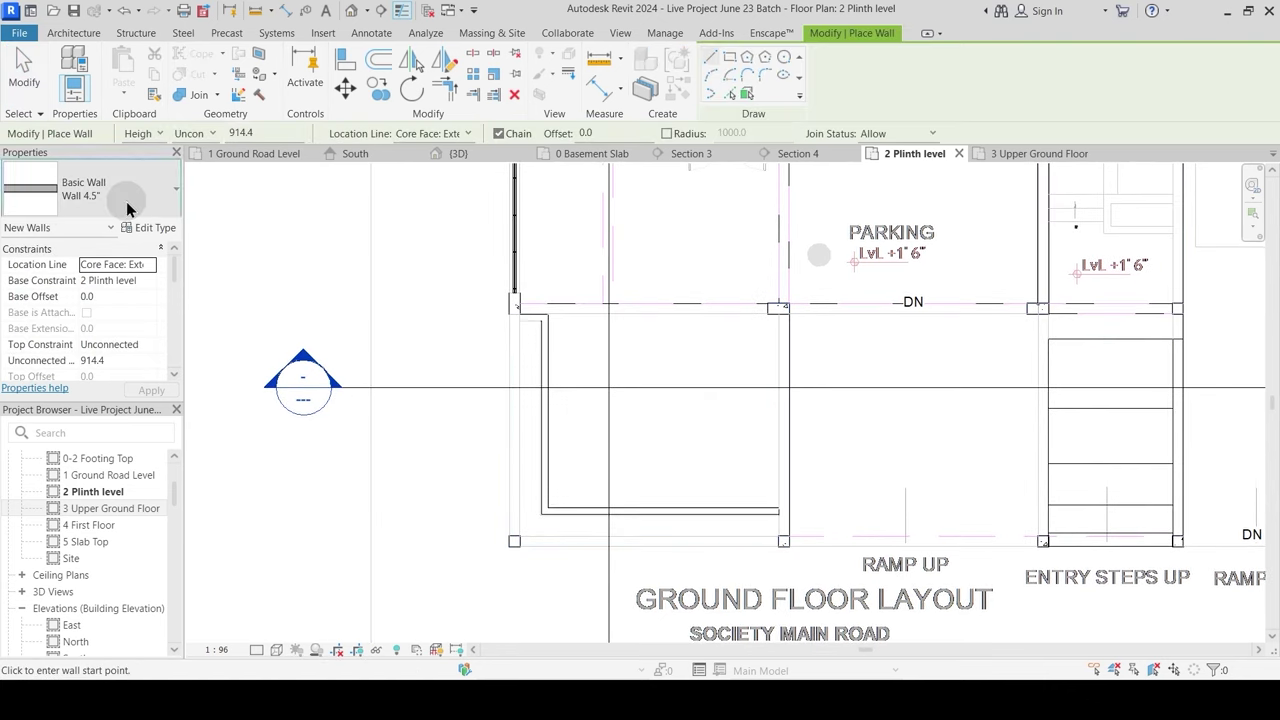
left_click(127, 201)
scroll(80, 380, "up", 3)
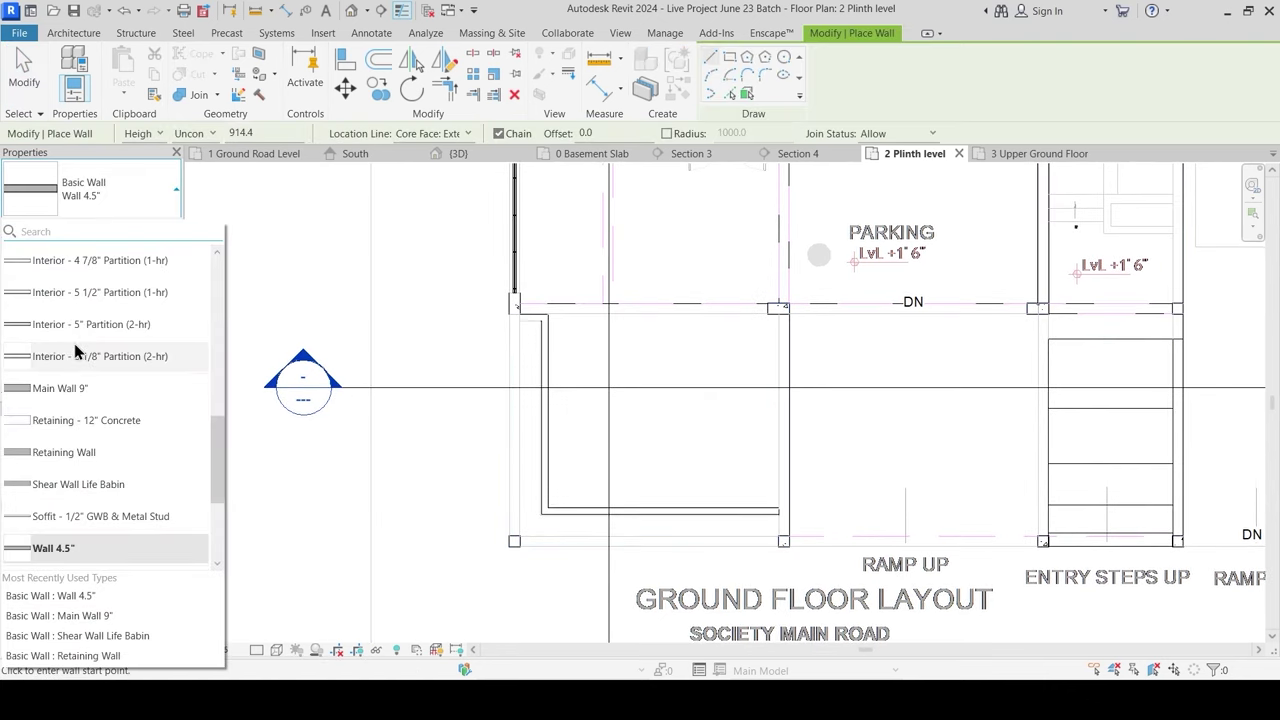
left_click(84, 388)
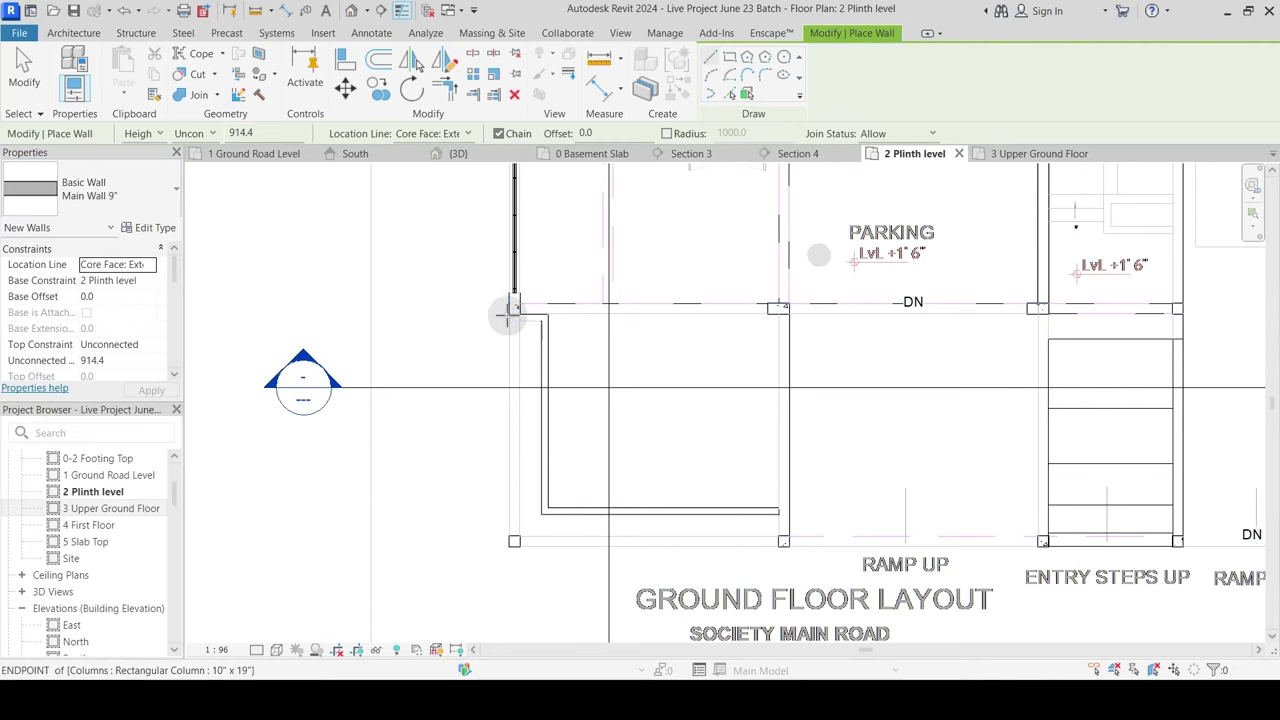
left_click(511, 311)
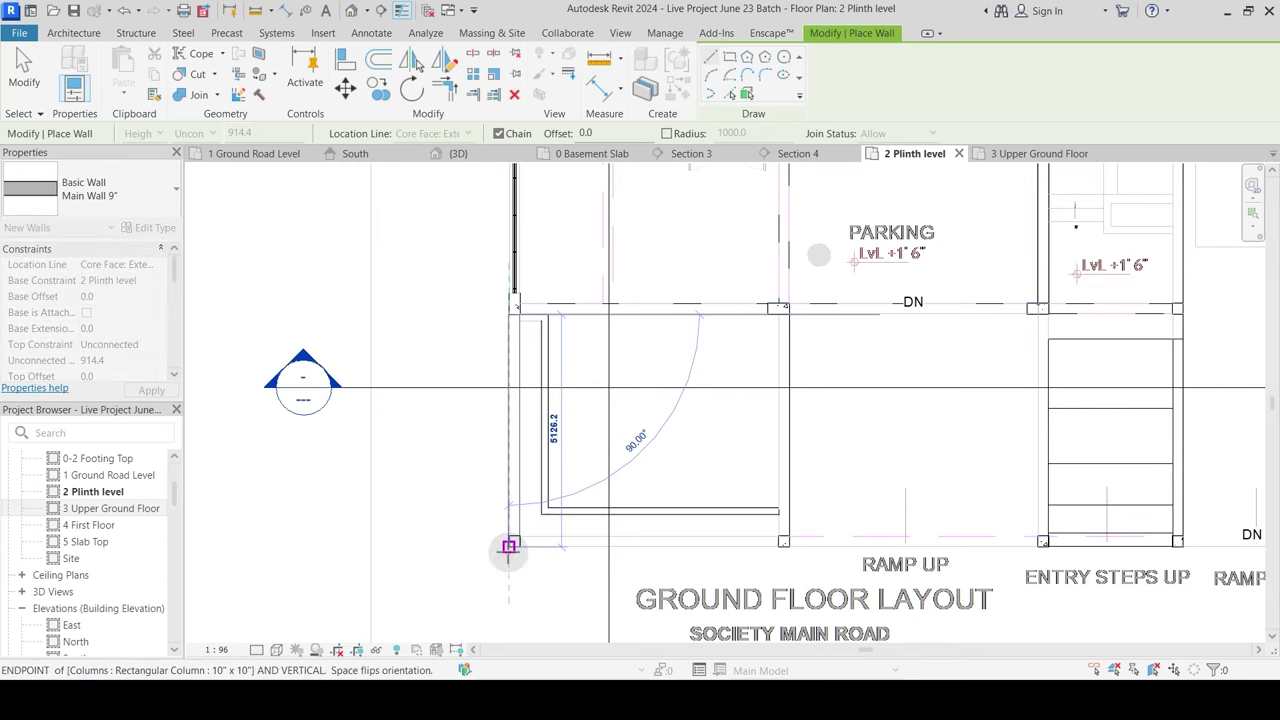
left_click(509, 545)
left_click(786, 542)
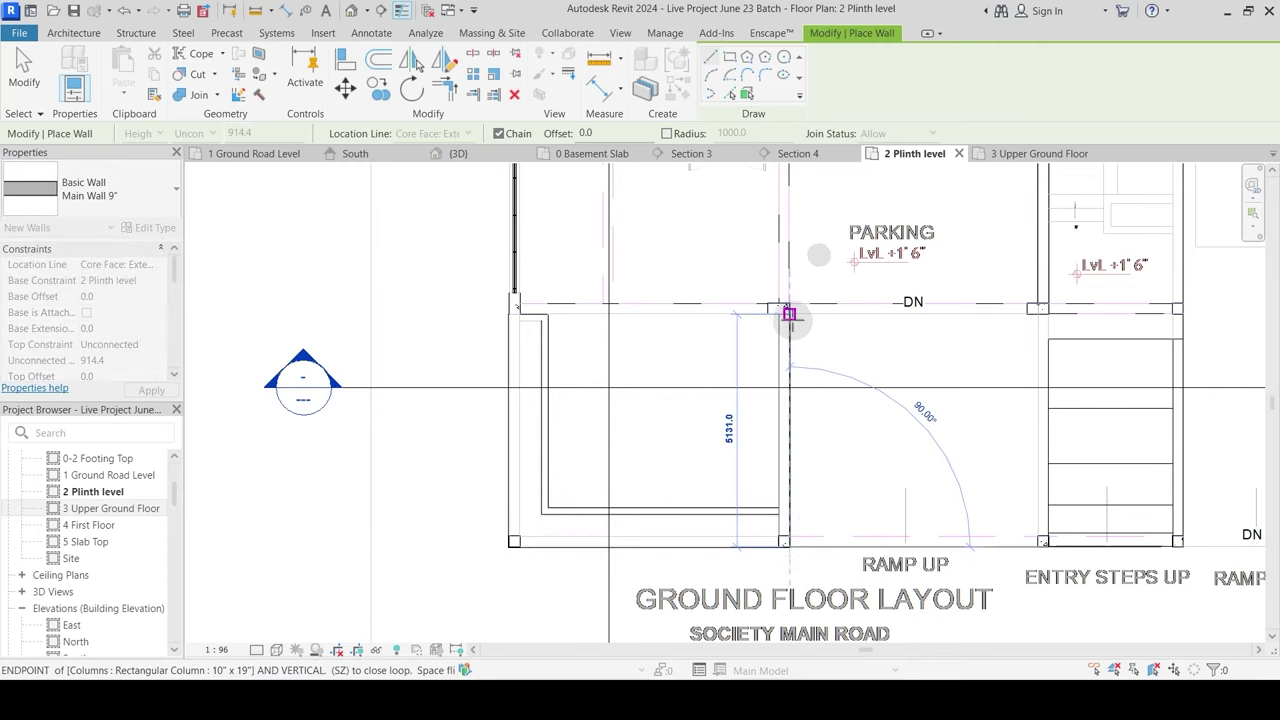
left_click(789, 313)
key("Escape")
key("Escape")
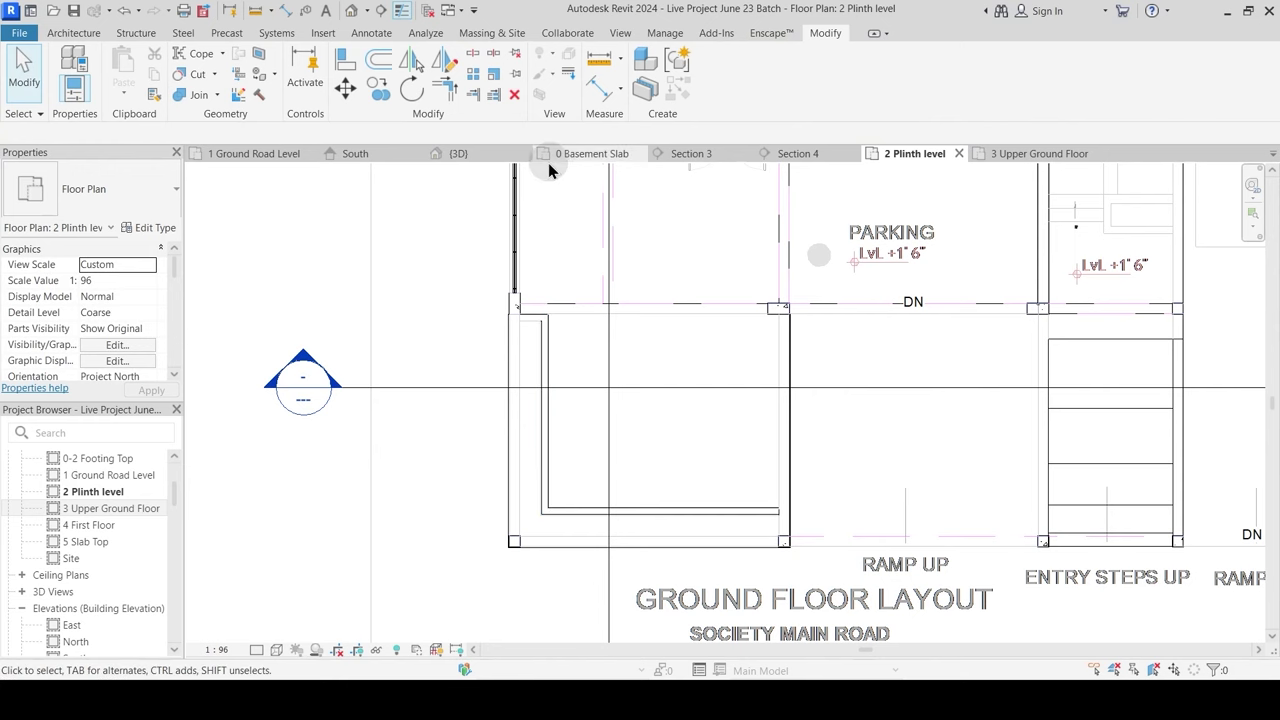
left_click(457, 153)
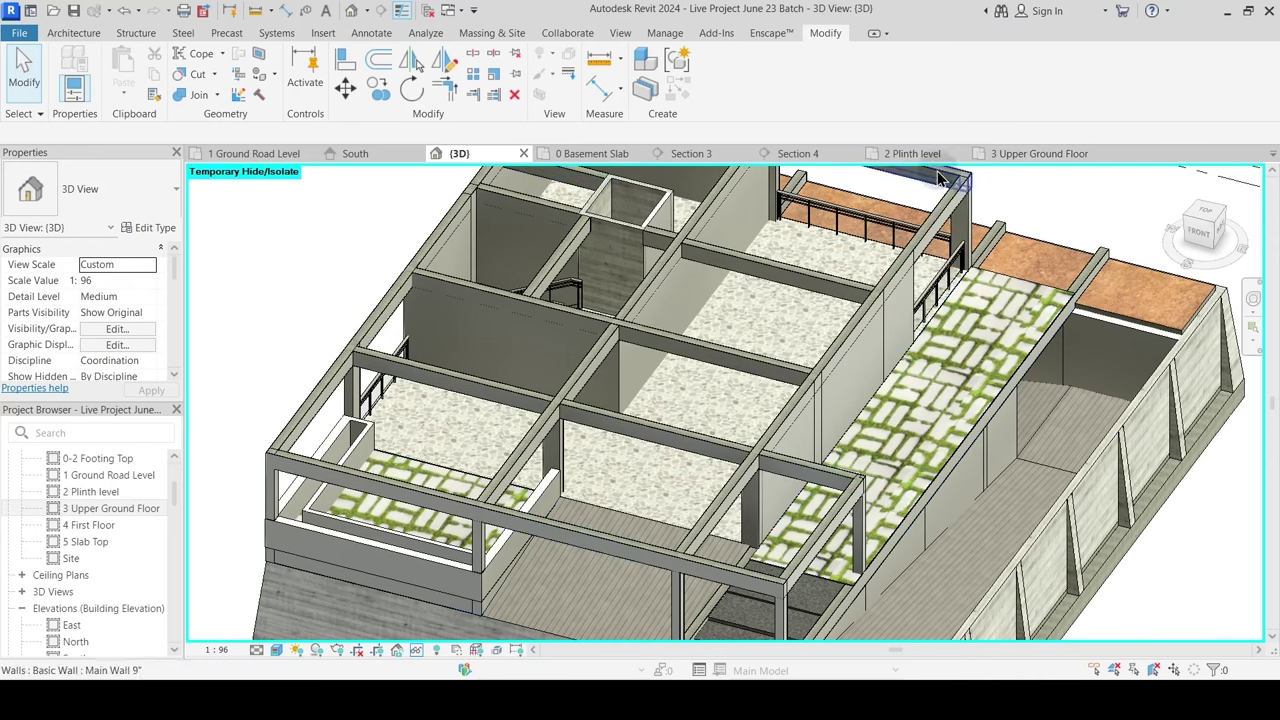
left_click(1021, 154)
left_click(958, 156)
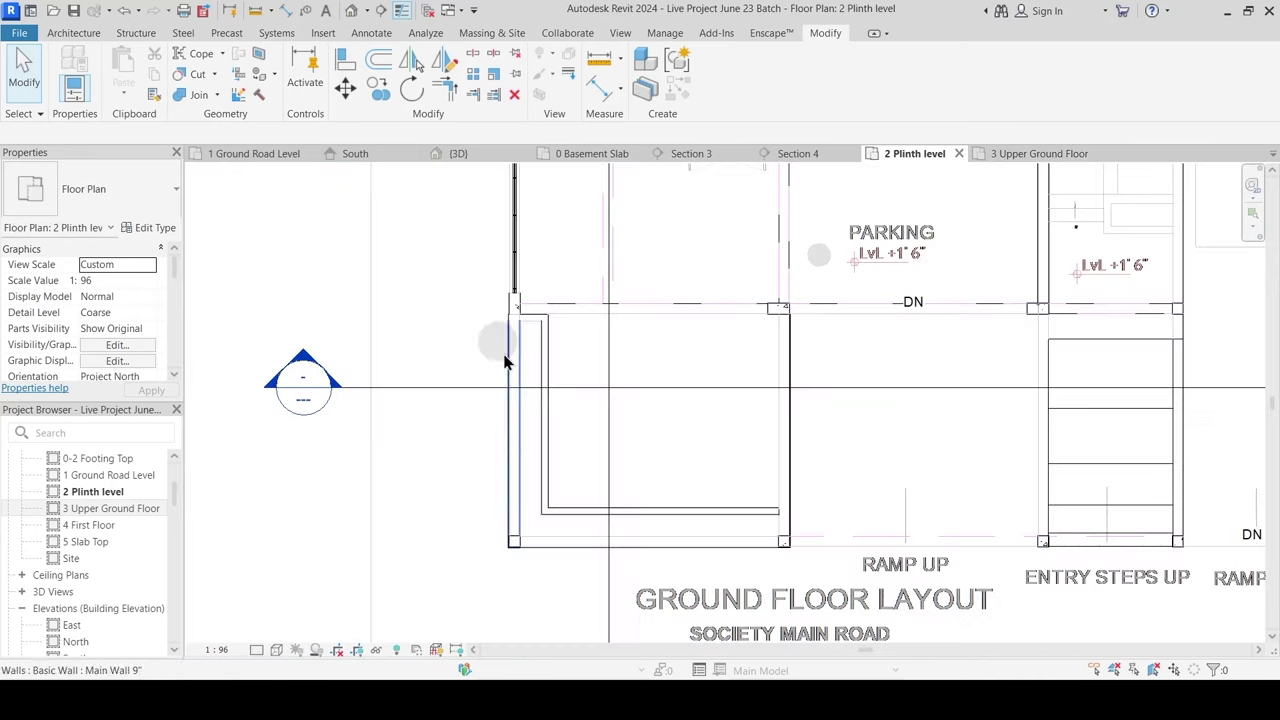
left_click(92, 32)
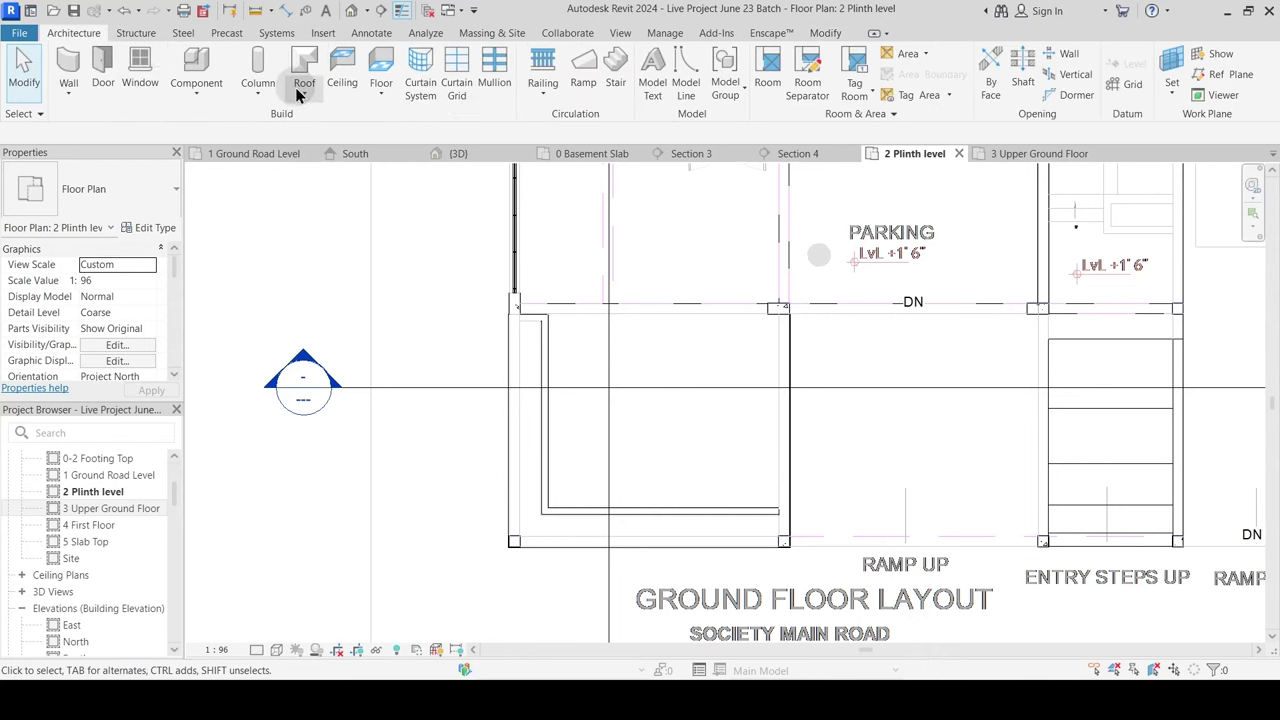
Step: Start an architectural floor sketch and open the Plinth Level Landscape type properties
left_click(383, 92)
left_click(420, 120)
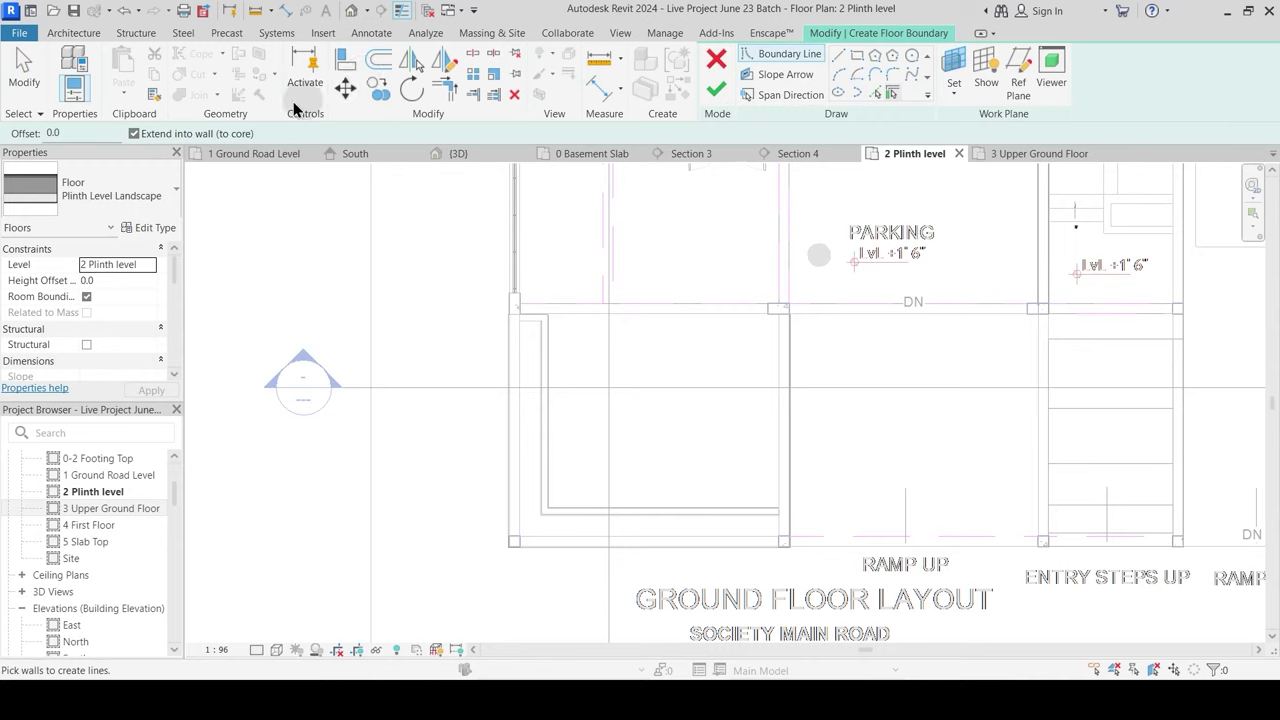
left_click(161, 229)
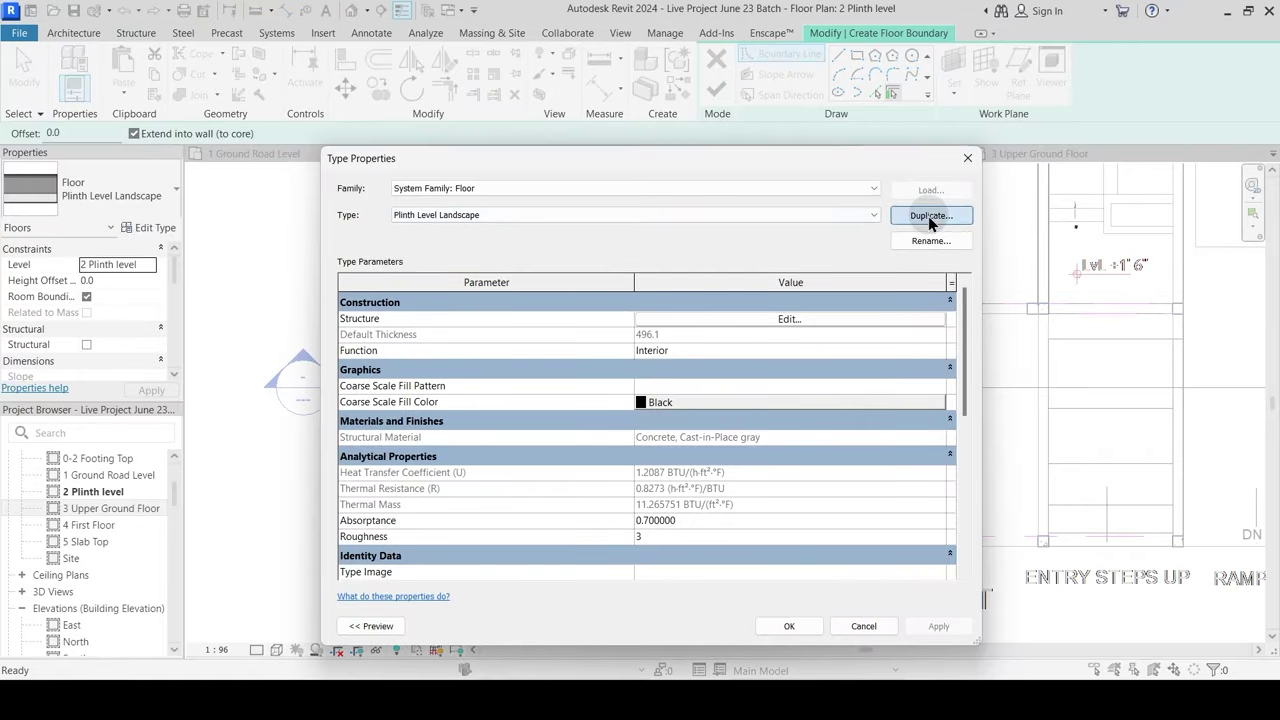
Step: Duplicate the floor type as Flower Bed and delete its finish layers
left_click(928, 216)
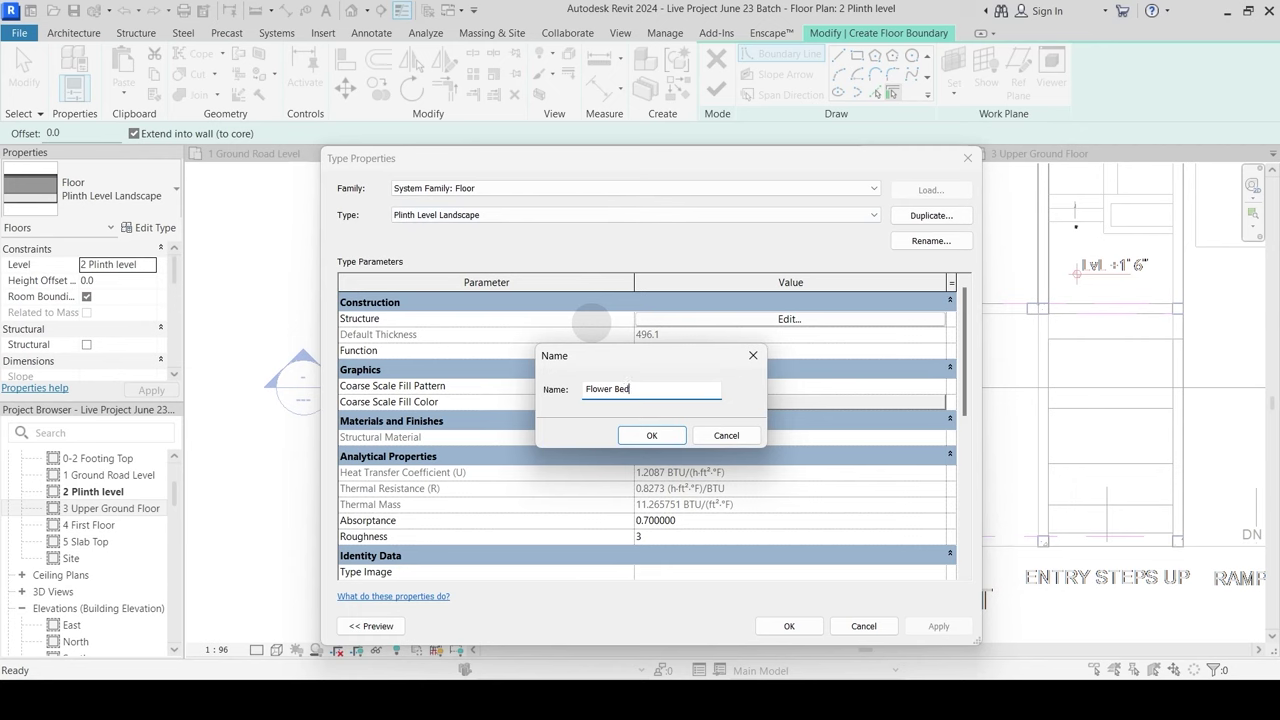
key("Return")
left_click(730, 320)
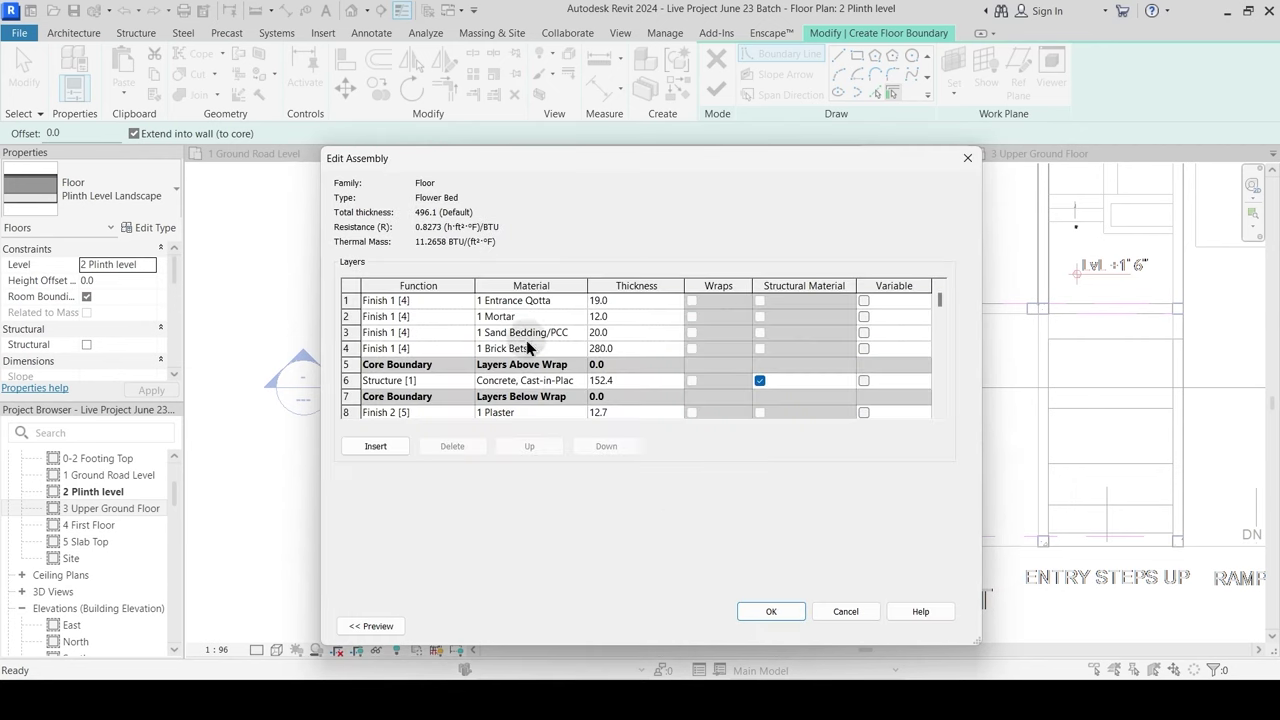
left_click(346, 300)
left_click(531, 447)
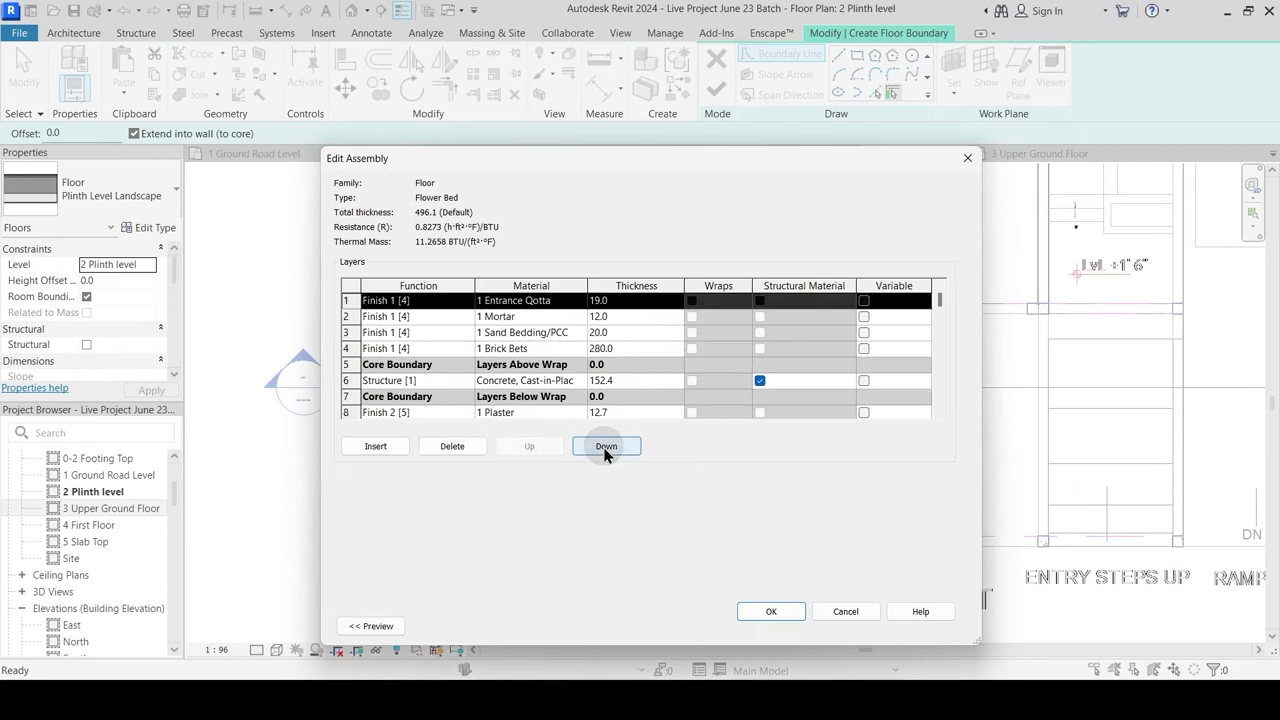
left_click(452, 446)
left_click(452, 446)
left_click(452, 446)
left_click(455, 445)
Step: Give the Flower Bed structure layer the 1 Grass material, 25 thick, and save the type
left_click(593, 316)
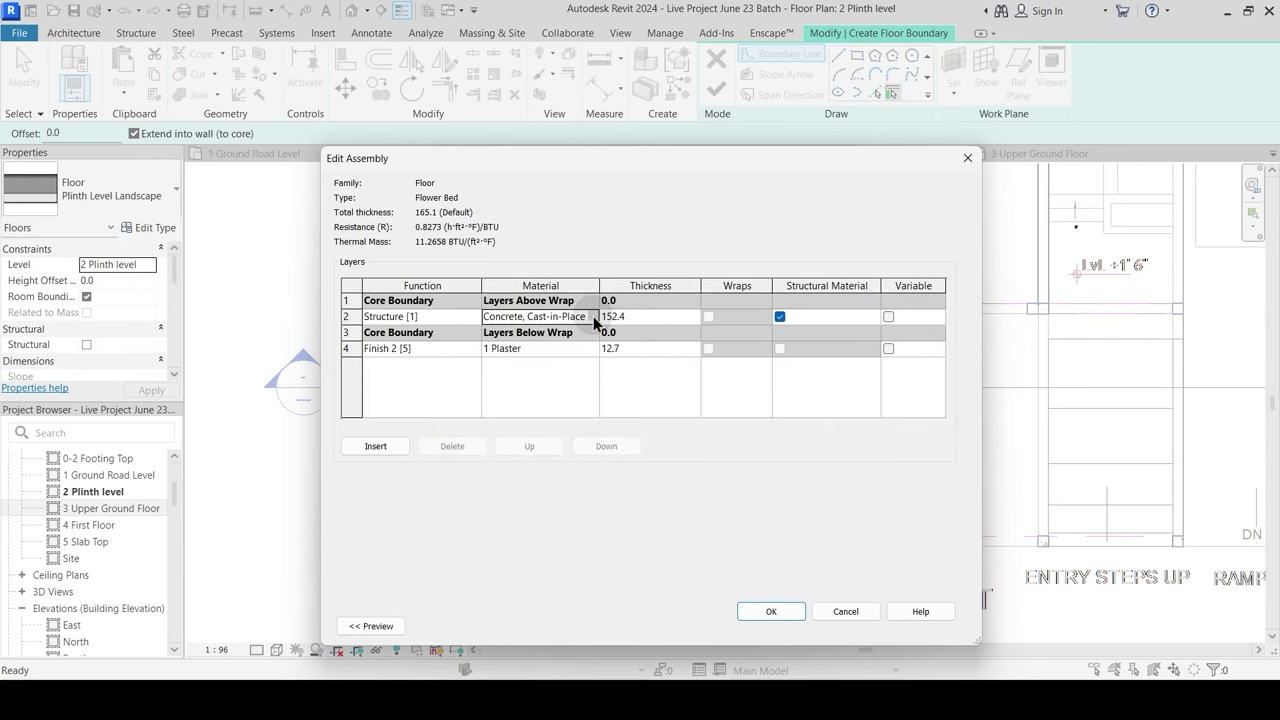
left_click(593, 316)
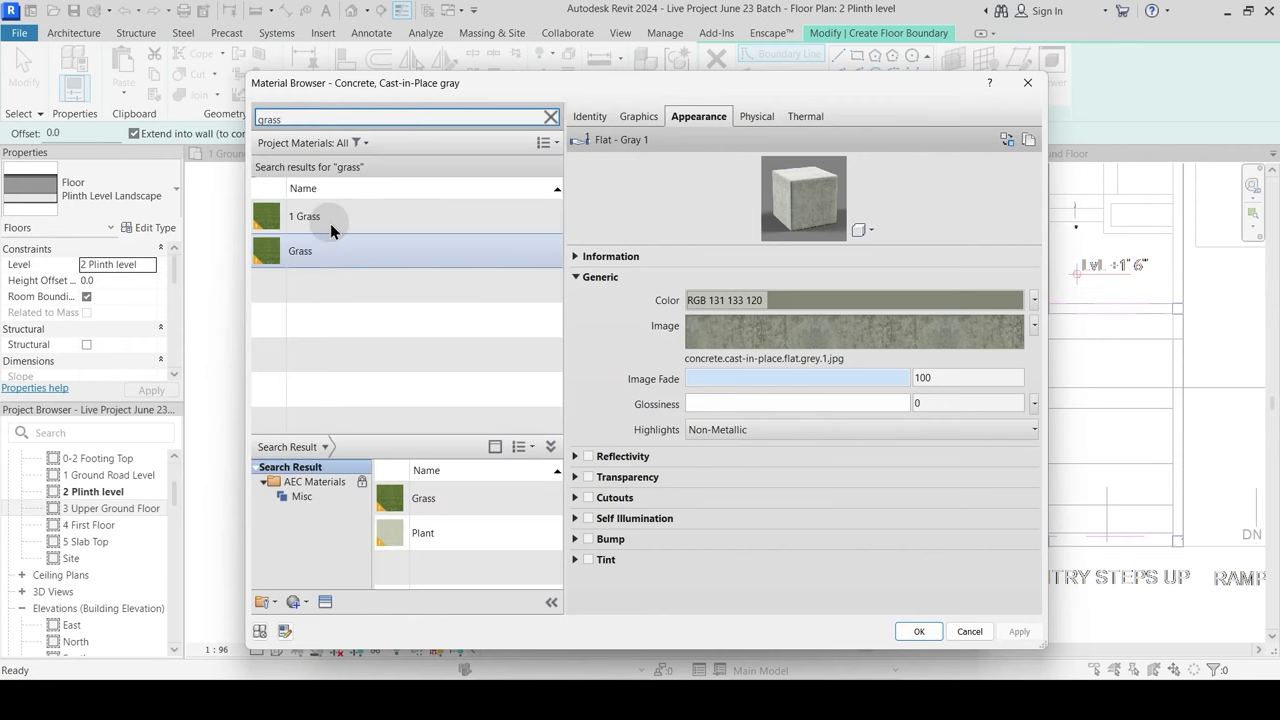
left_click(330, 223)
left_click(906, 628)
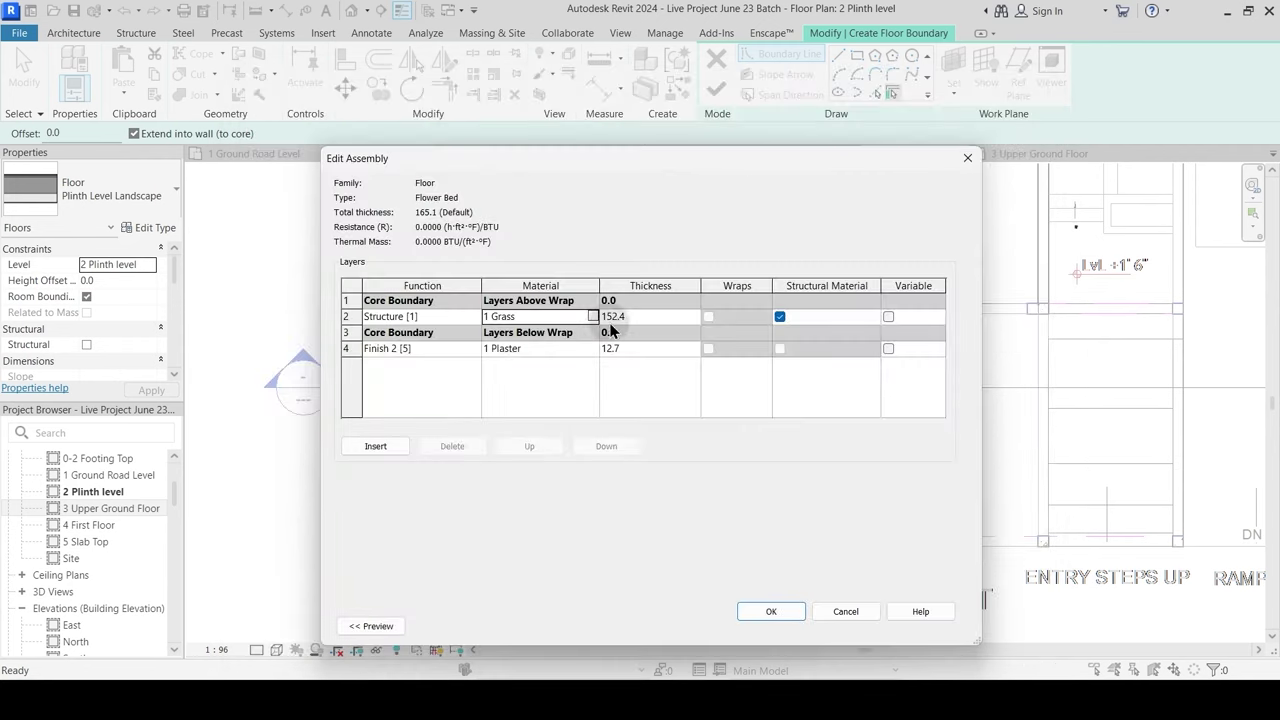
left_click(641, 316)
left_click_drag(641, 316, 577, 315)
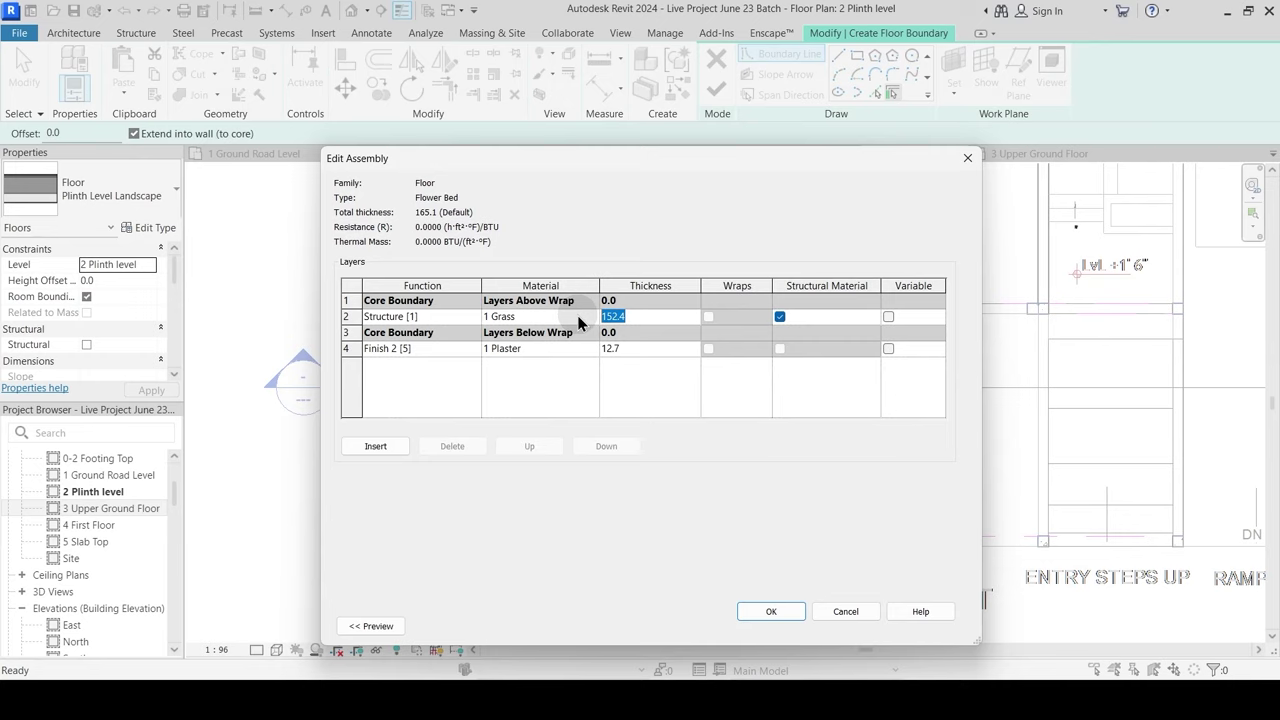
type("25")
key("Tab")
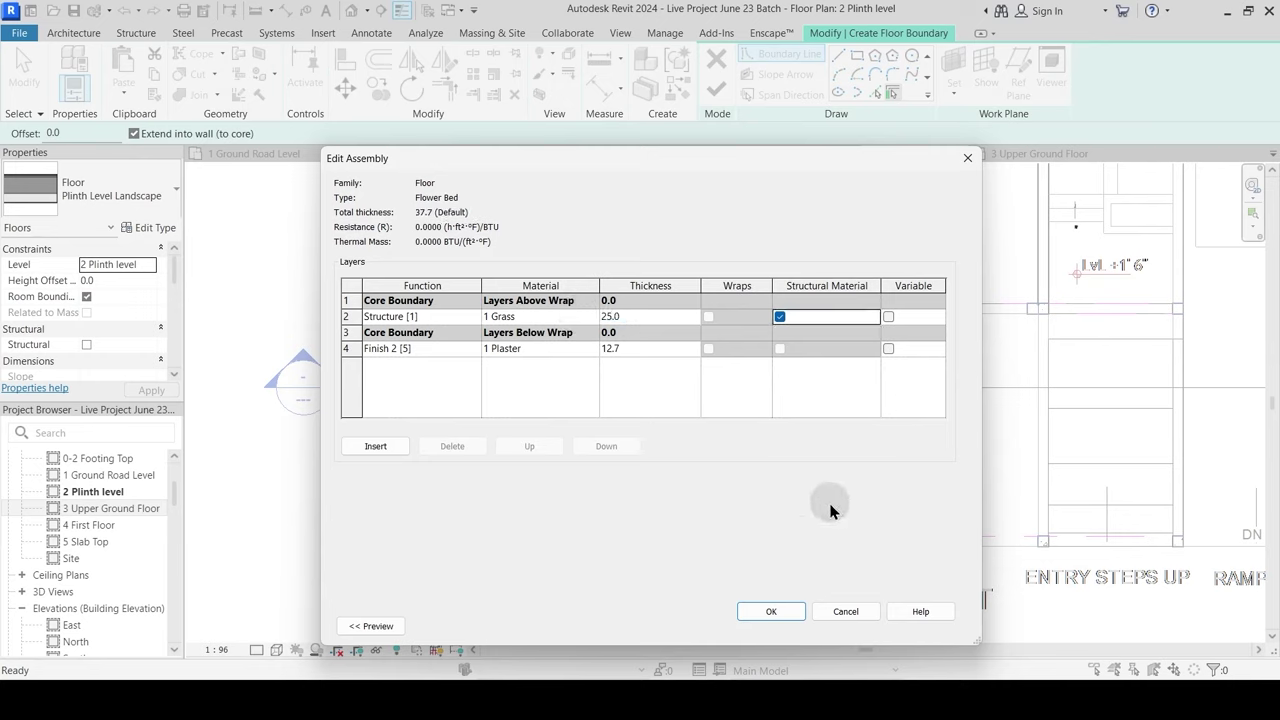
left_click_drag(636, 317, 572, 329)
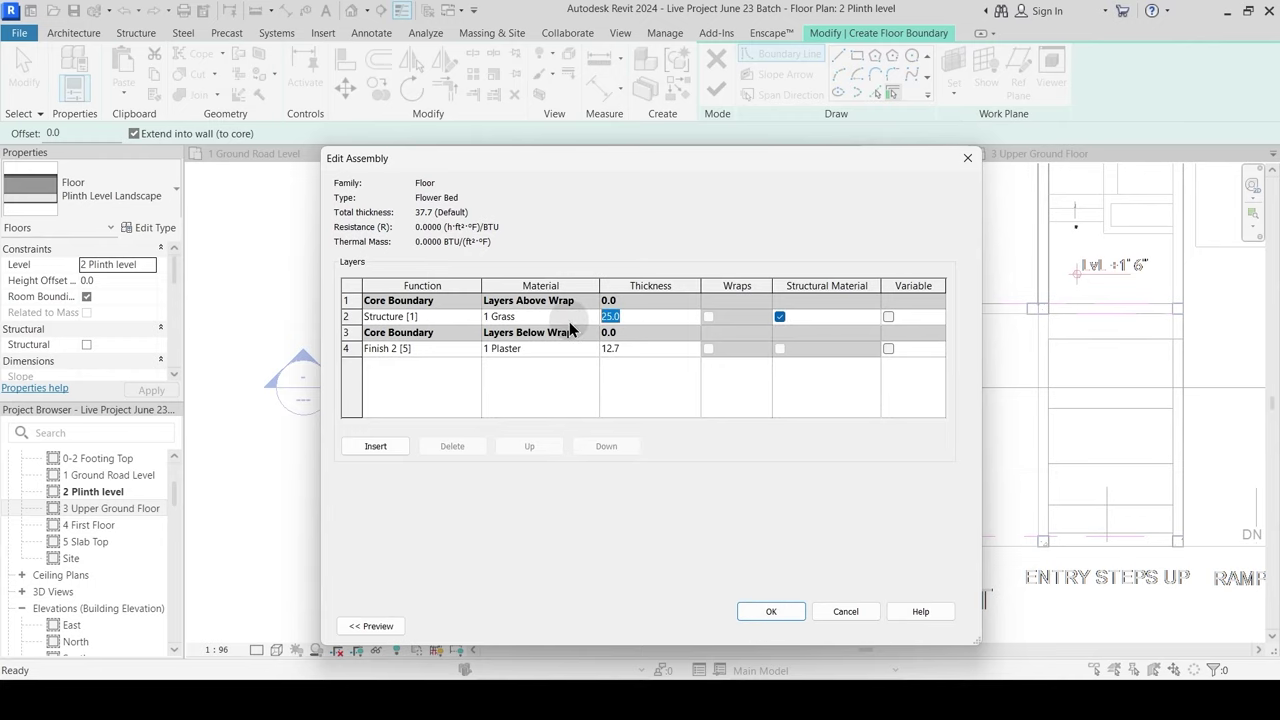
left_click(789, 617)
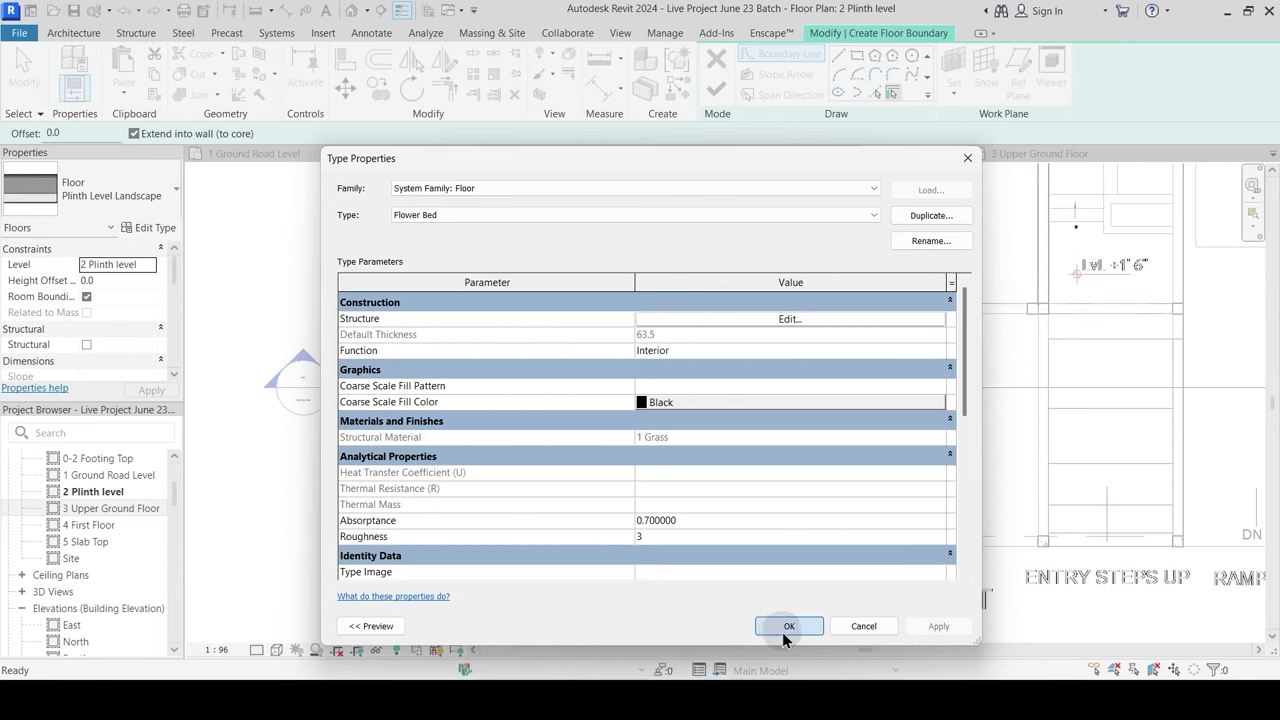
left_click(786, 626)
Step: Sketch two rectangular floor boundaries between the wall corners
scroll(522, 338, "up", 2)
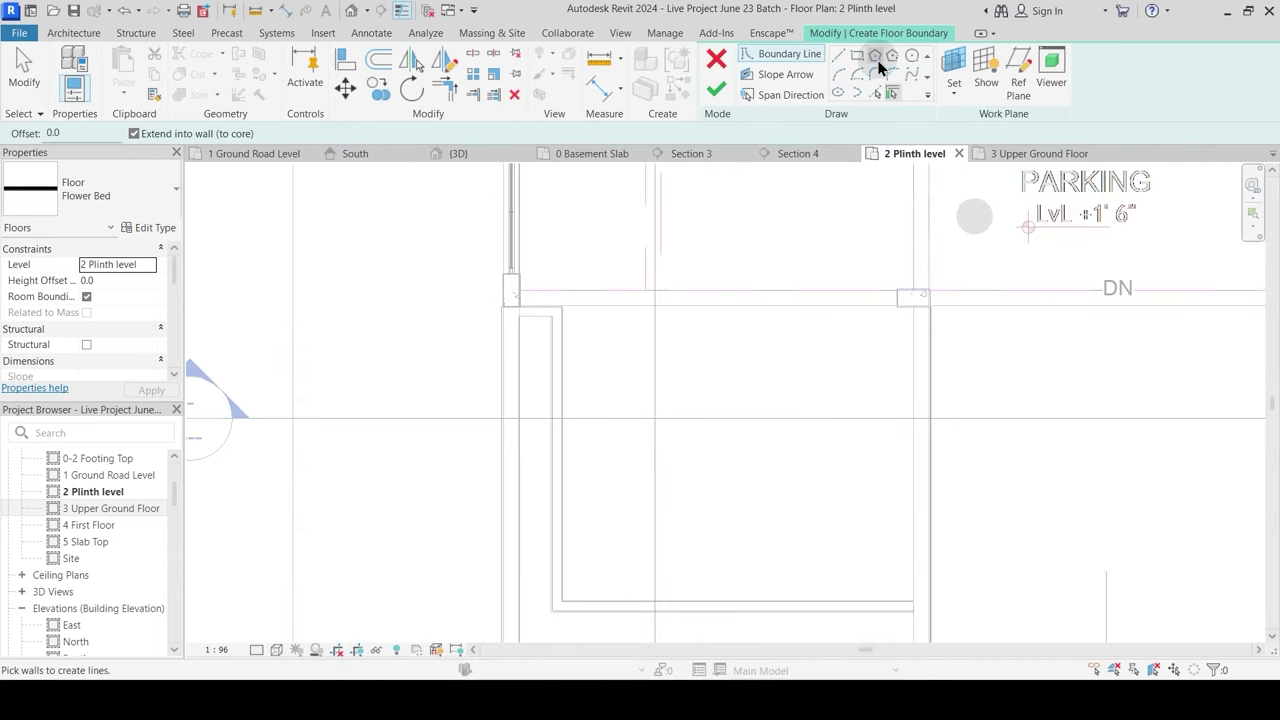
left_click(857, 56)
scroll(537, 331, "up", 3)
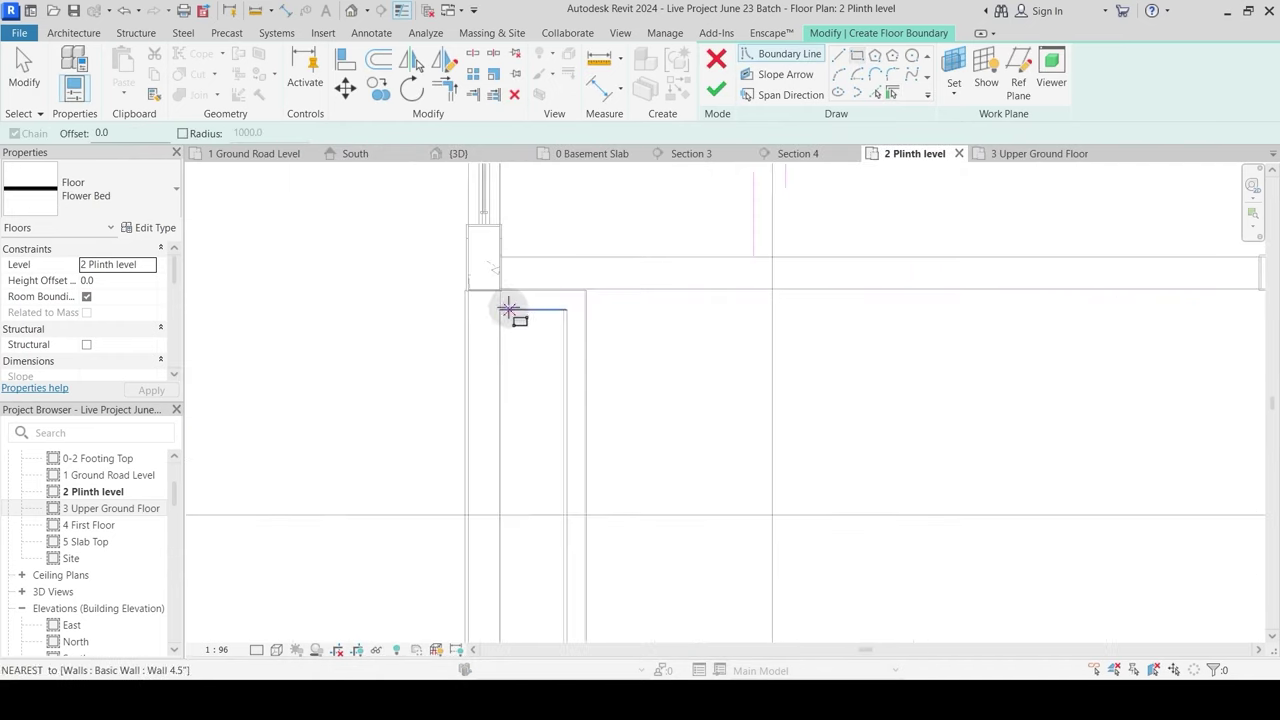
left_click(500, 308)
middle_click_drag(600, 497, 569, 169)
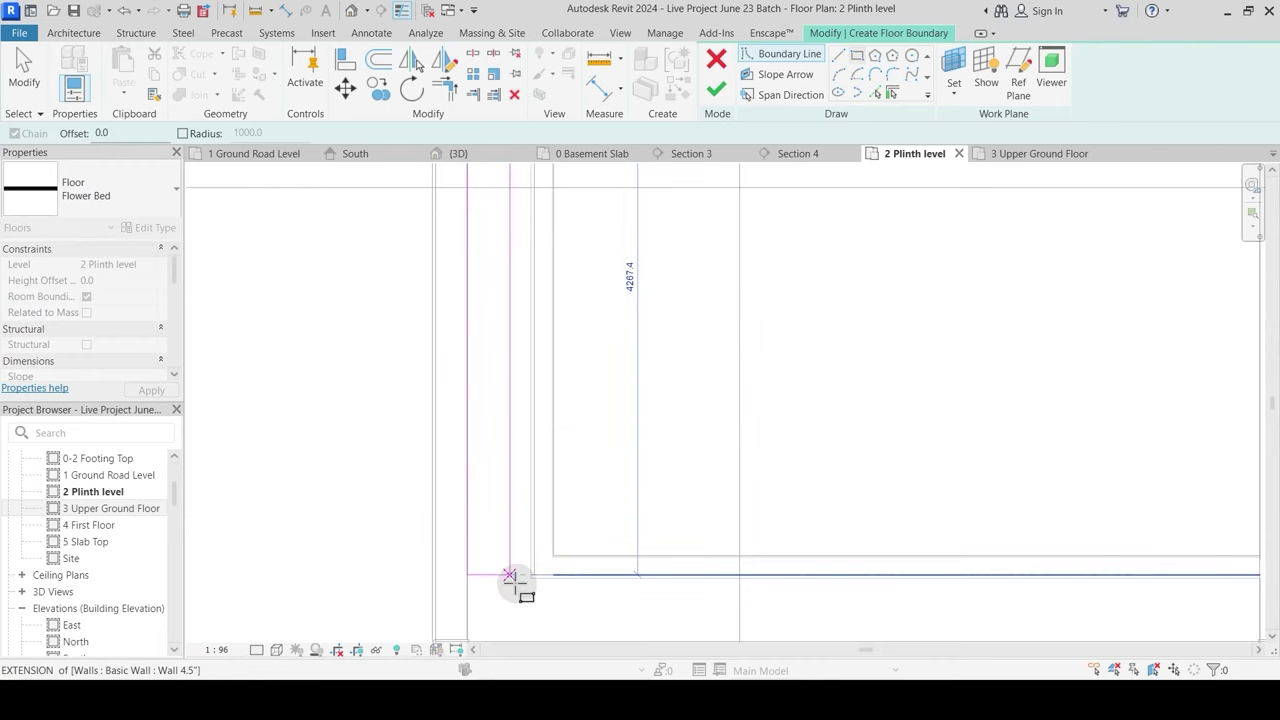
left_click(534, 575)
middle_click_drag(535, 598, 564, 444)
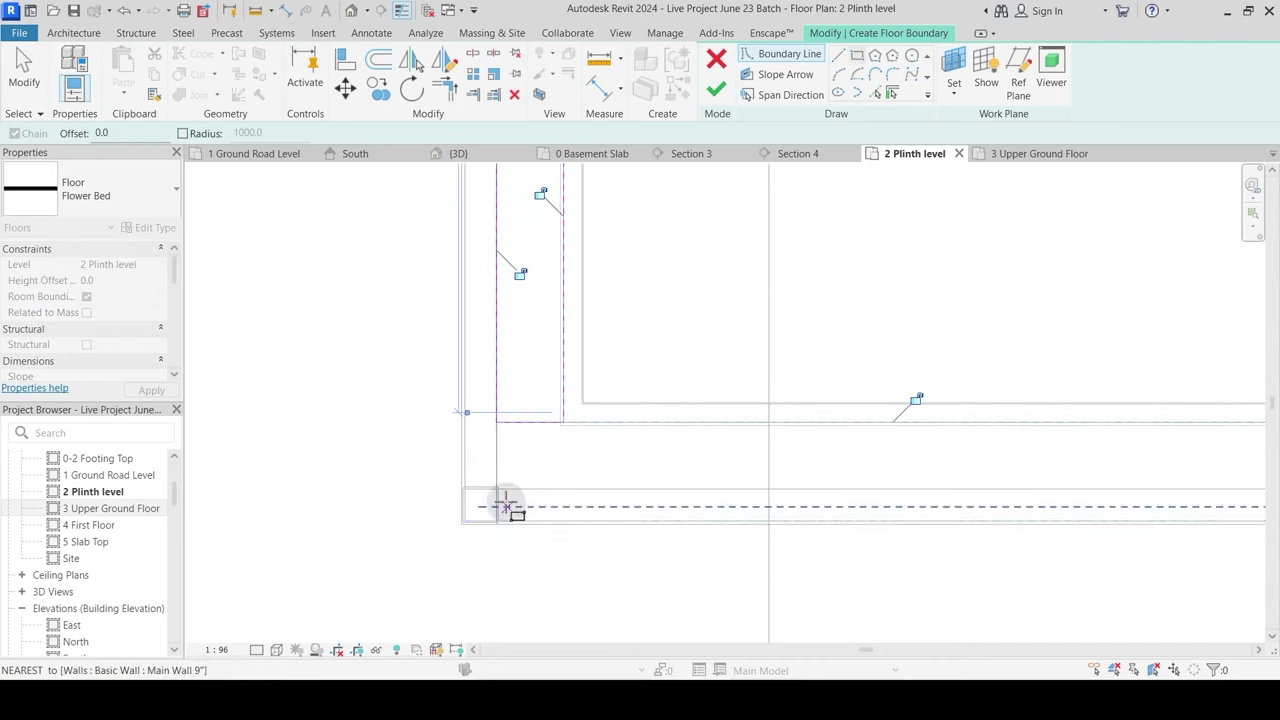
scroll(505, 496, "up", 3)
left_click(488, 480)
scroll(611, 398, "down", 2)
middle_click_drag(1079, 398, 671, 427)
left_click(1169, 389)
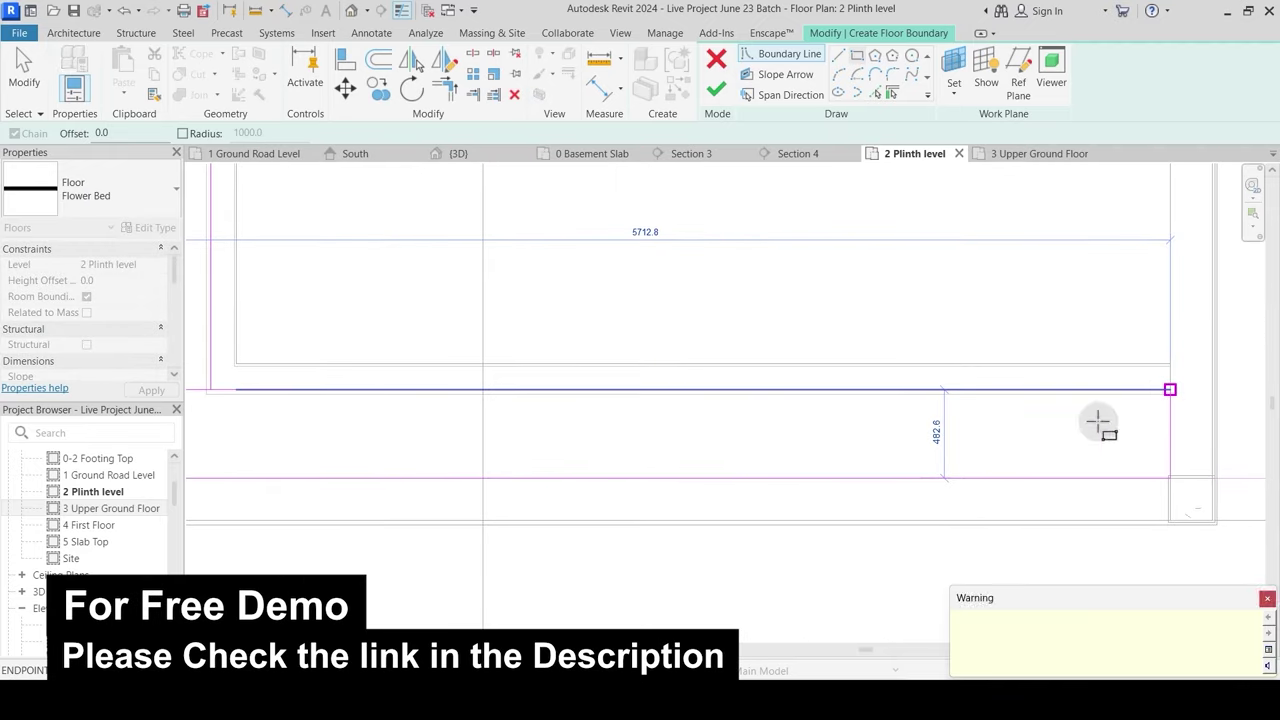
middle_click_drag(453, 388, 697, 390)
key("Escape")
Step: Delete the stray short vertical sketch line
mouse_move(300, 331)
left_mouse_down()
mouse_move(475, 399)
mouse_move(499, 423)
left_mouse_up()
key("Escape")
left_click_drag(216, 324, 440, 500)
key("Delete")
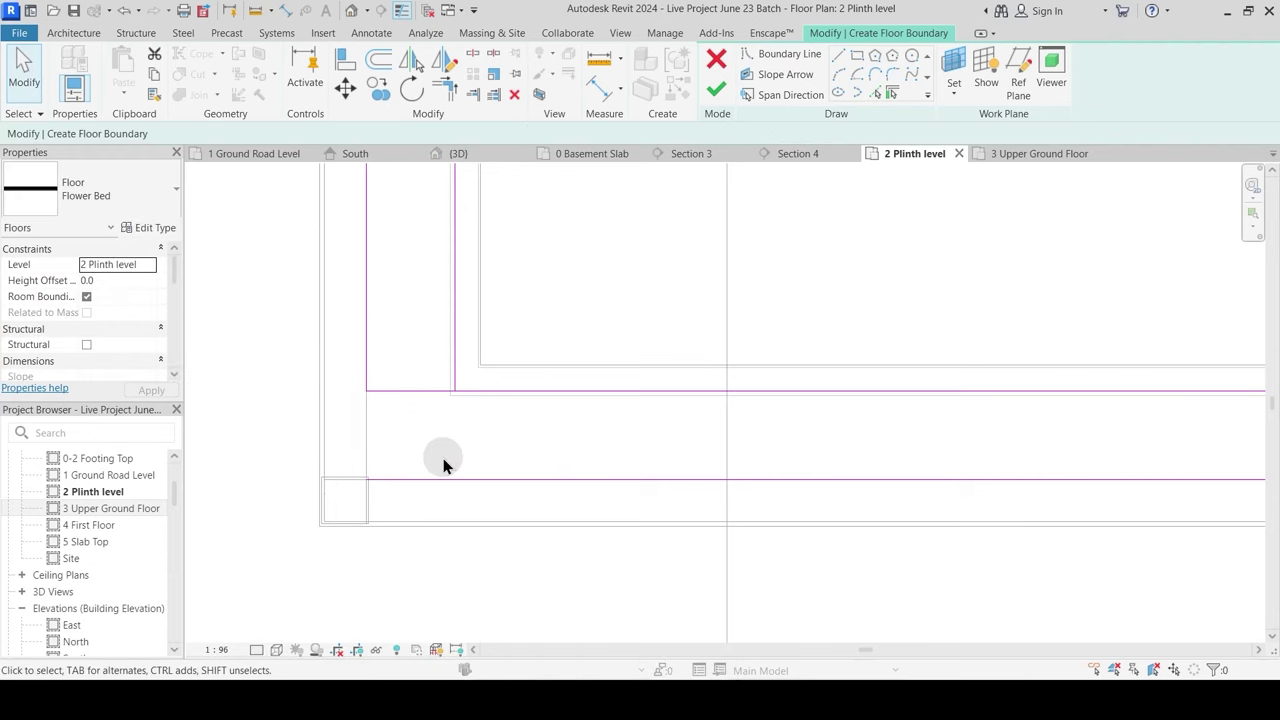
Step: Trim the boundary lines into clean corners and finish the Flower Bed floor
key("t")
key("r")
left_click(462, 391)
left_click(455, 384)
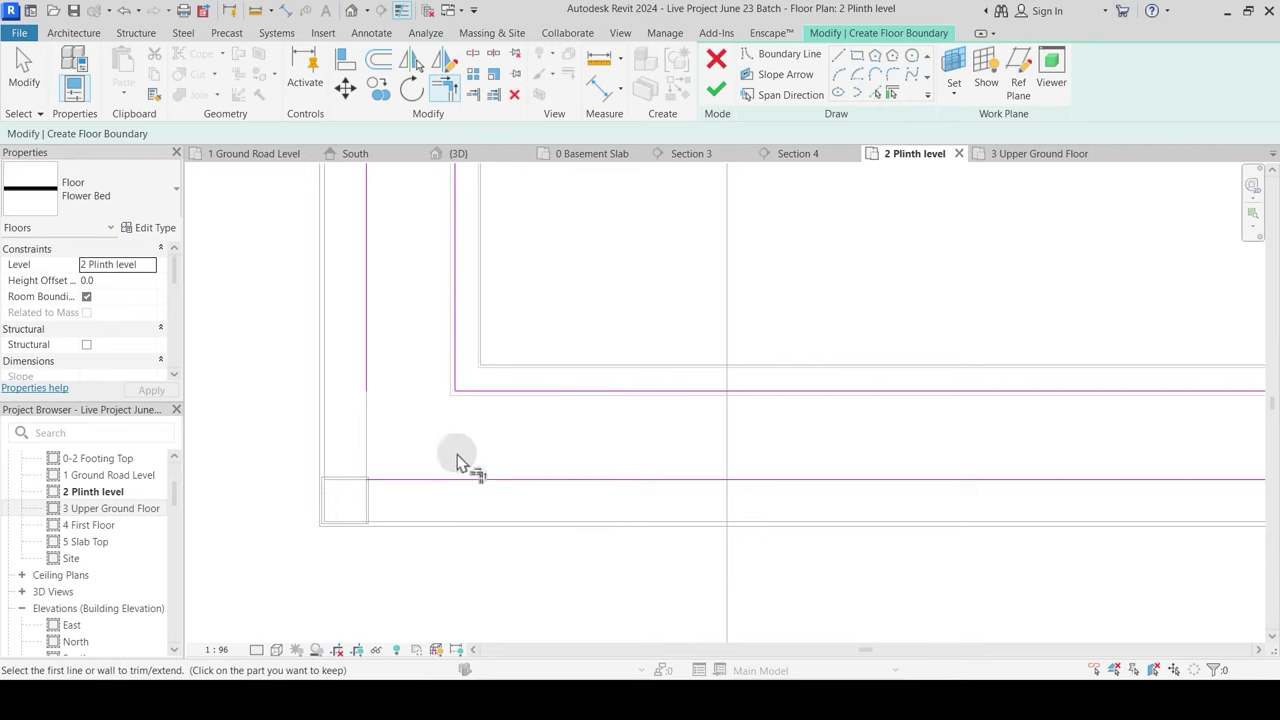
left_click(446, 487)
left_click(366, 363)
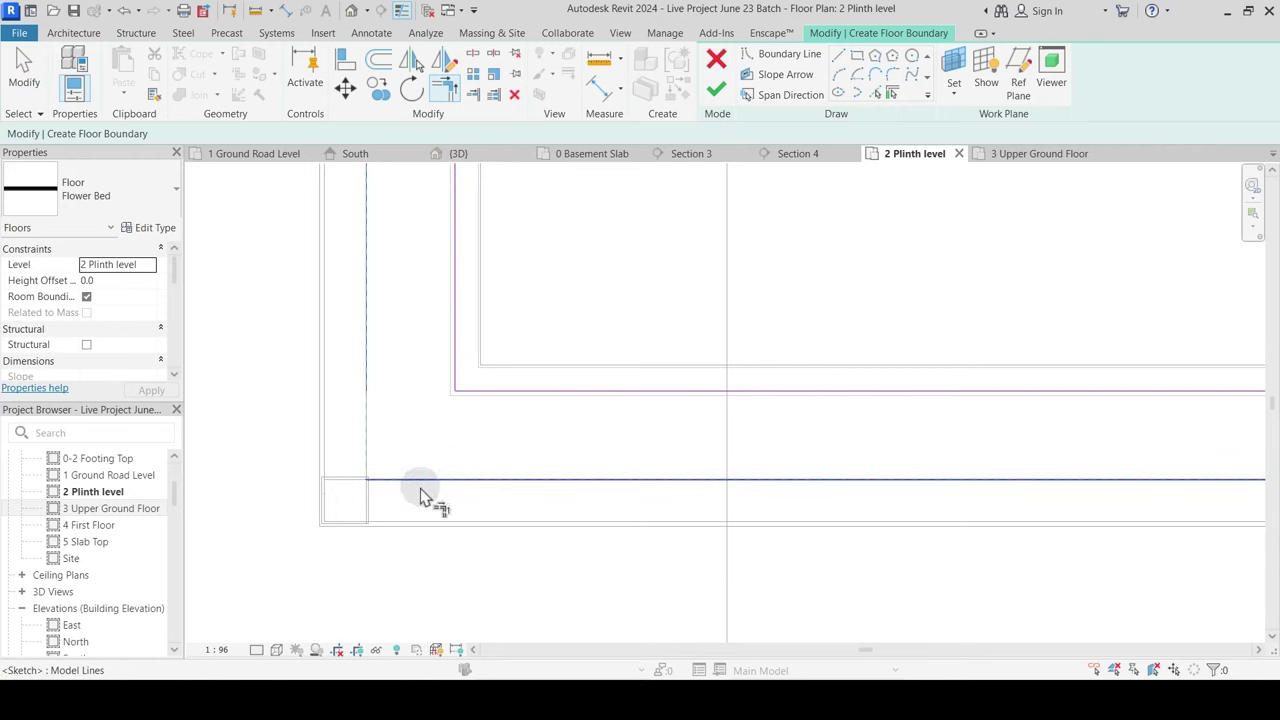
key("Escape")
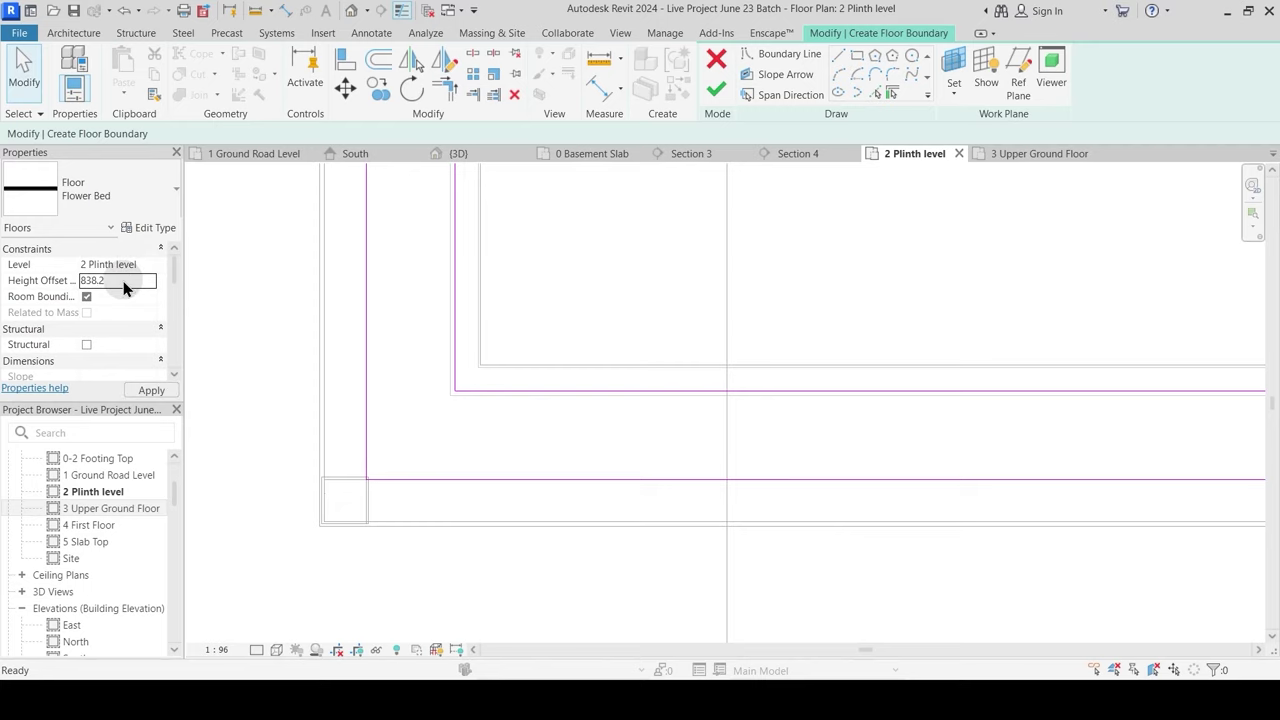
left_click(716, 90)
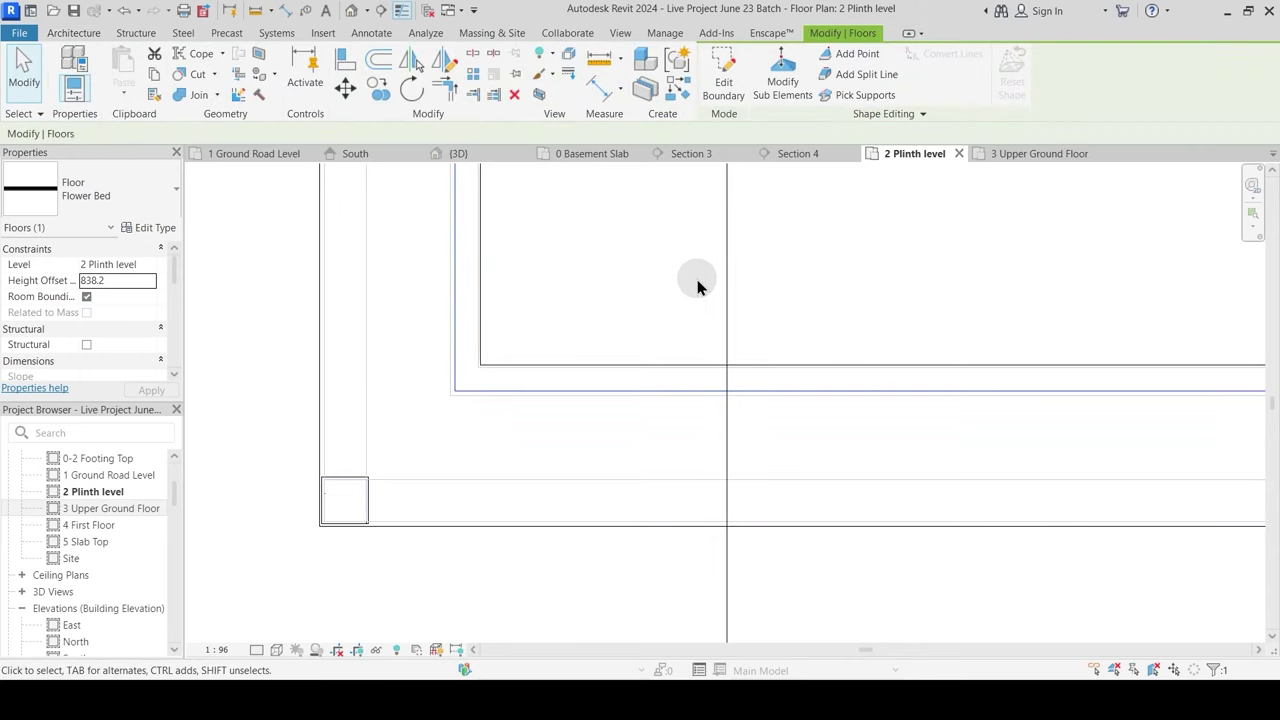
key("Escape")
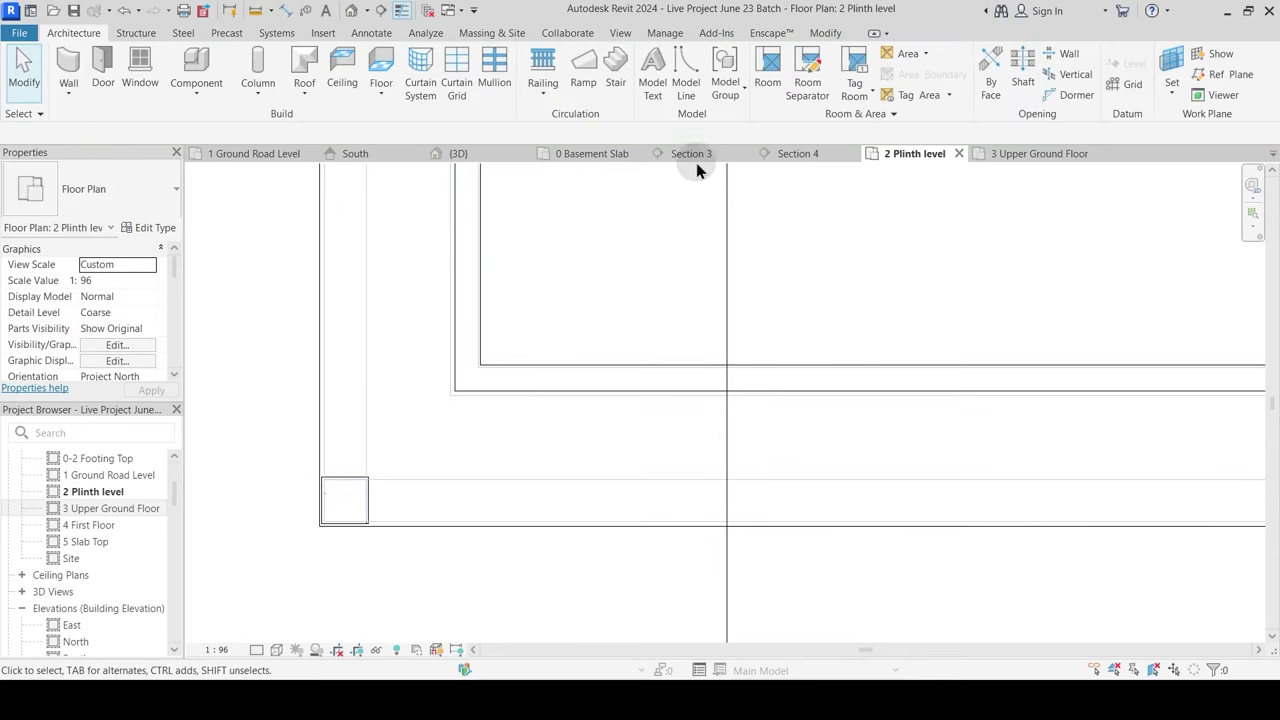
Step: Switch to the 3D view and zoom in on the flower bed corner
left_click(459, 154)
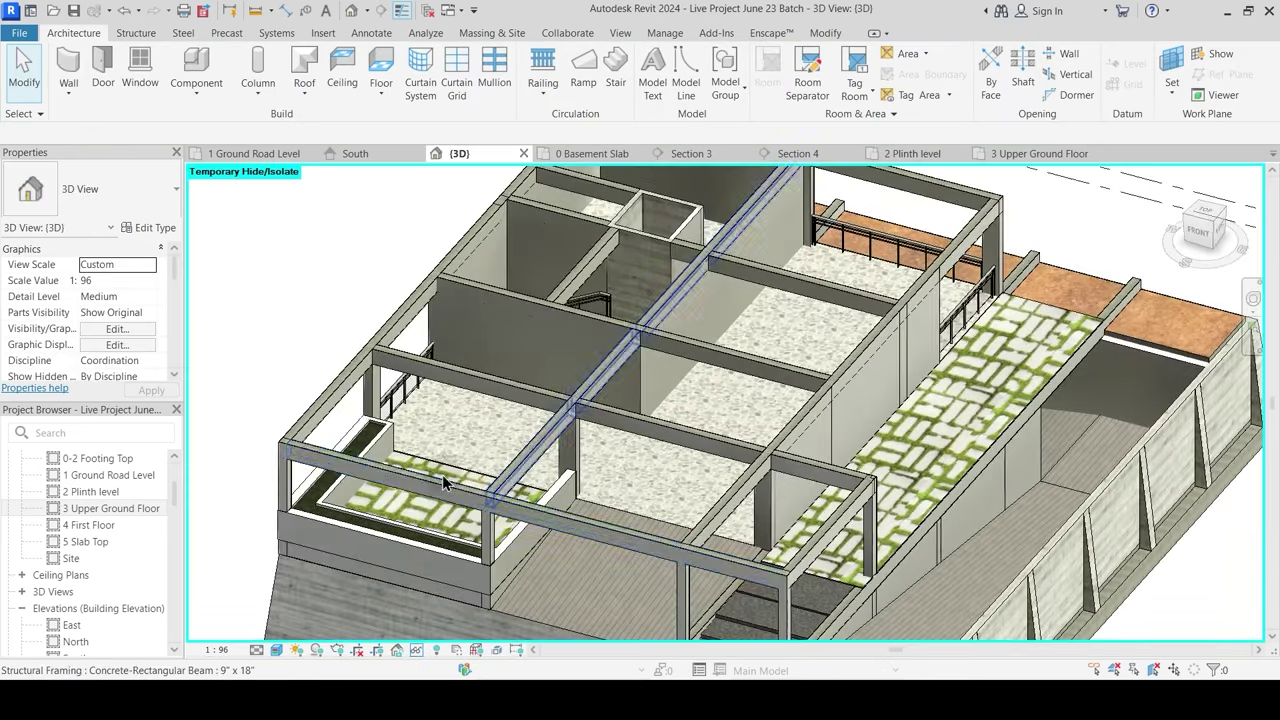
scroll(355, 473, "up", 5)
scroll(468, 390, "down", 6)
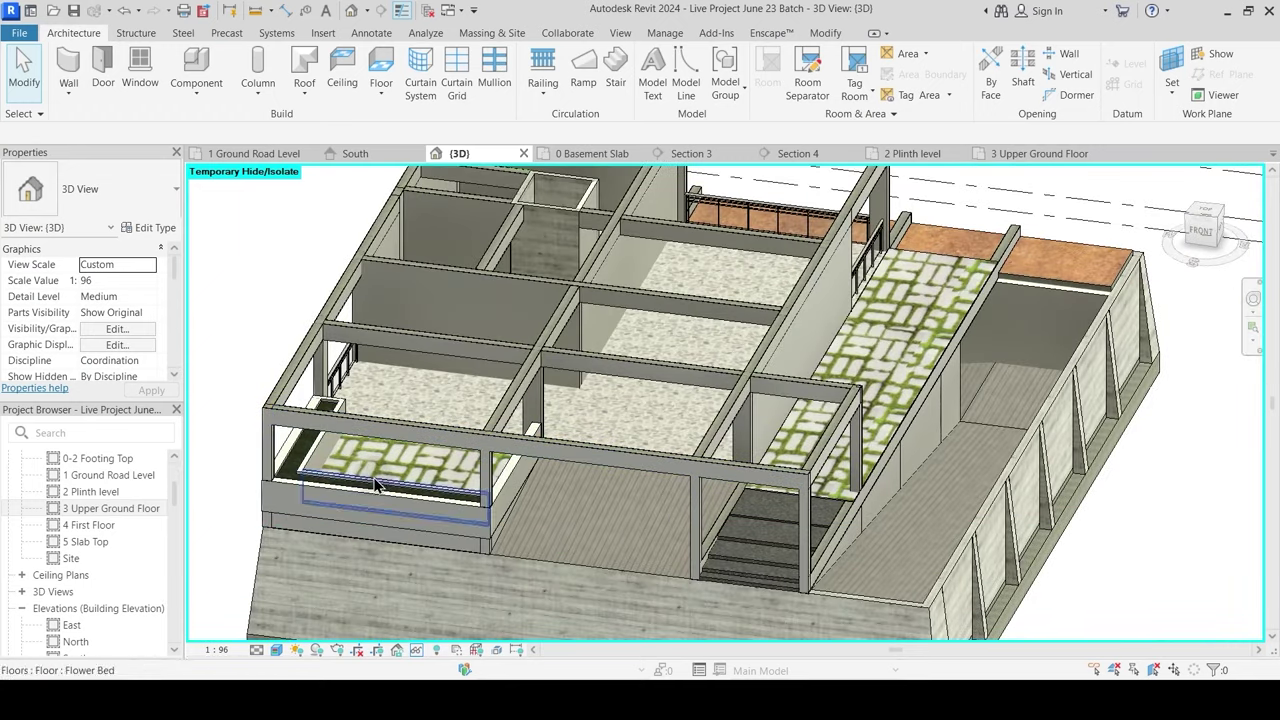
scroll(635, 473, "down", 3)
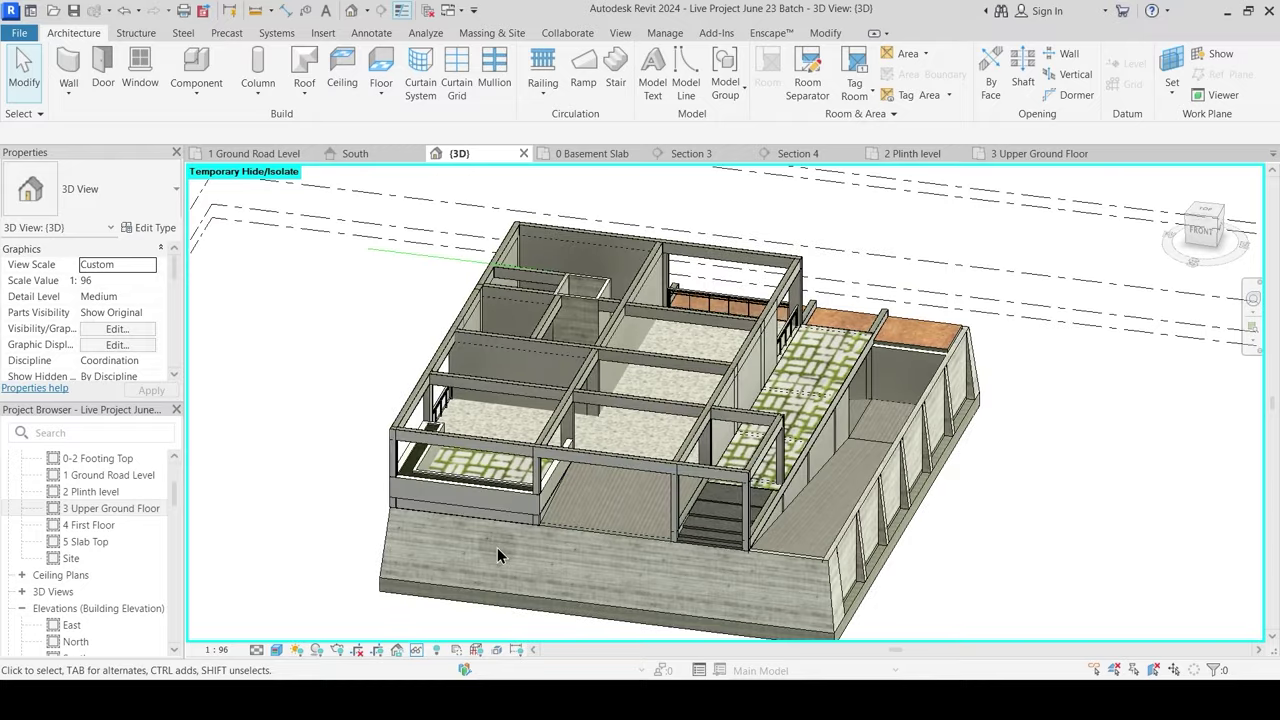
scroll(420, 520, "up", 7)
middle_click_drag(259, 428, 301, 442)
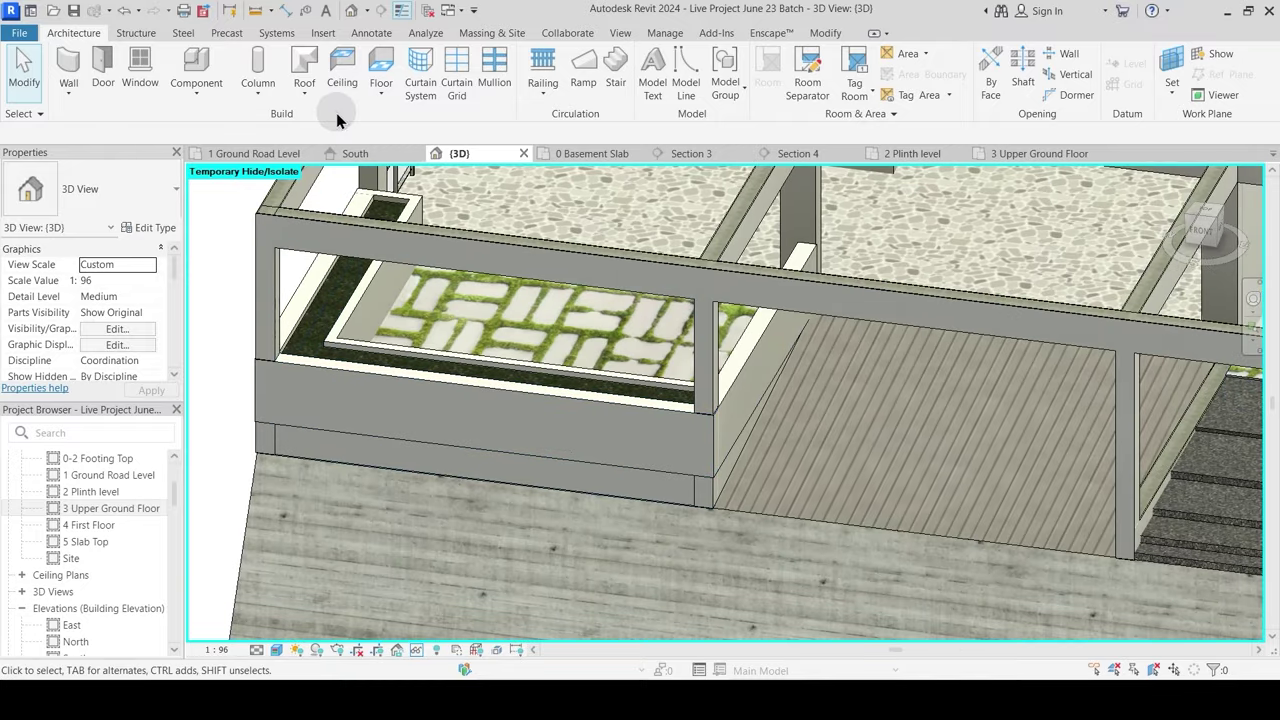
Step: Join the Plinth Level Landscape floor with the front Main Wall 9" wall beneath it
left_click(825, 33)
left_click(180, 95)
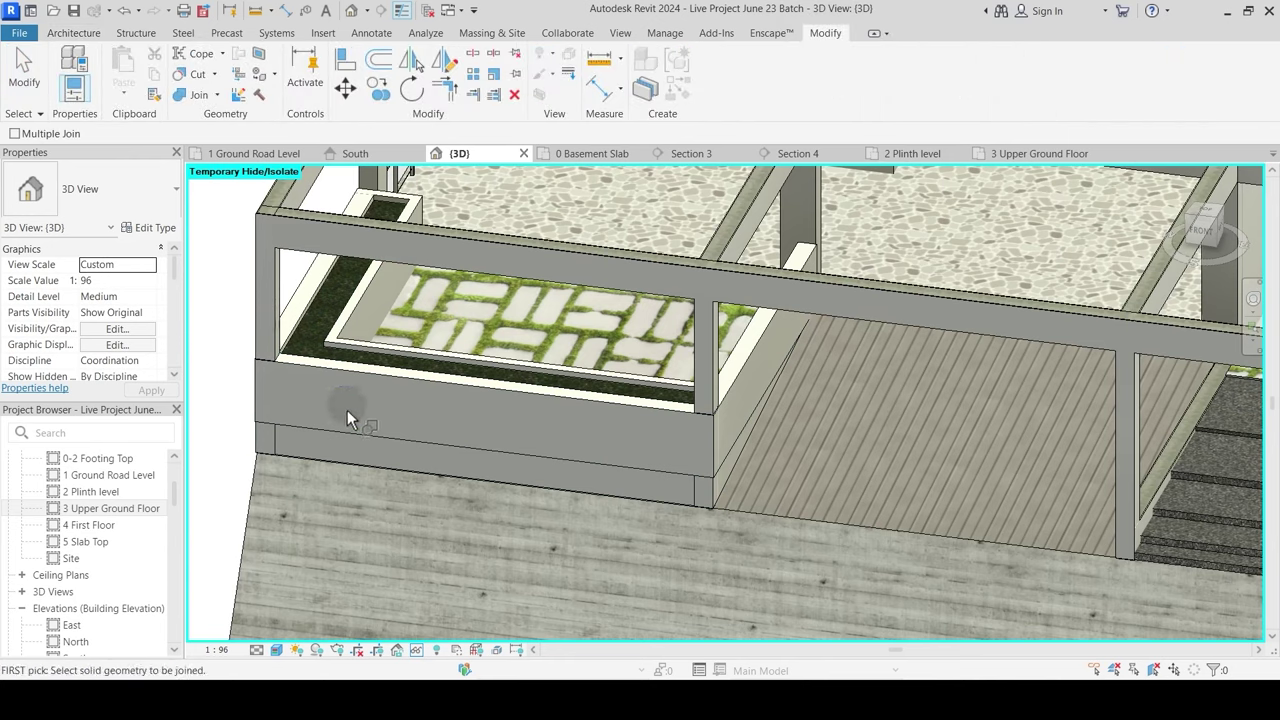
left_click(285, 430)
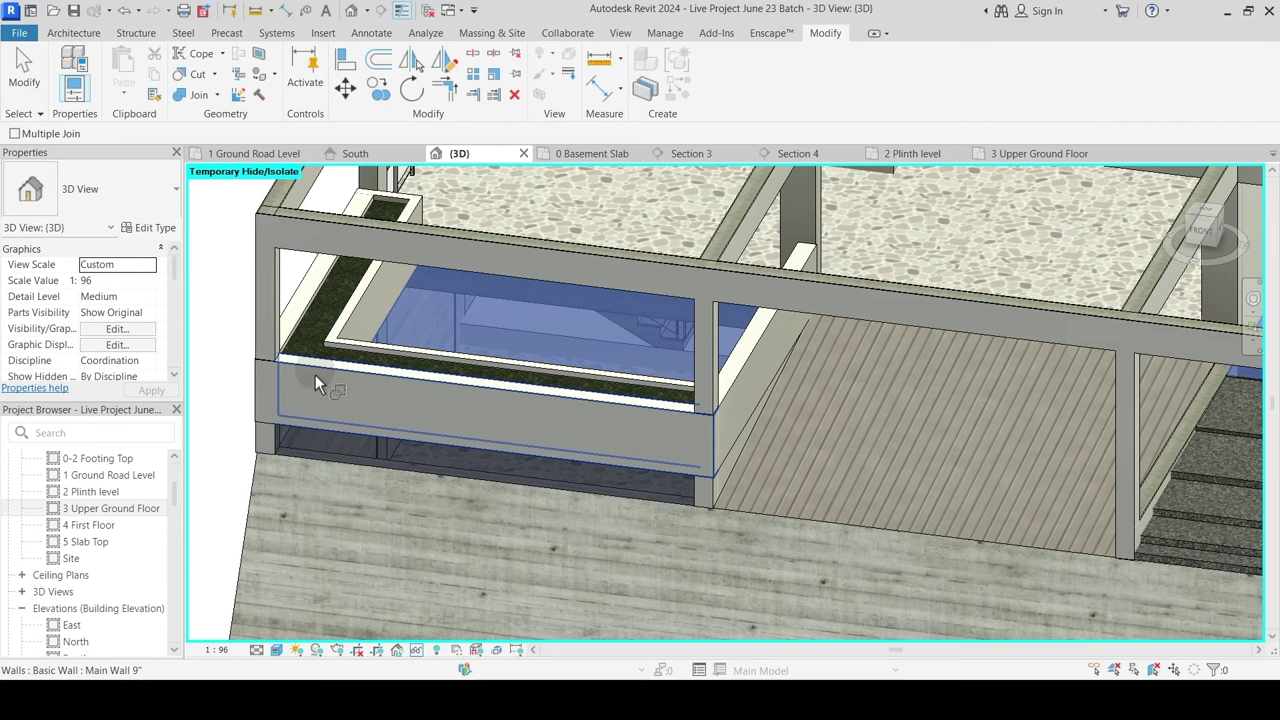
left_click(315, 375)
key("Escape")
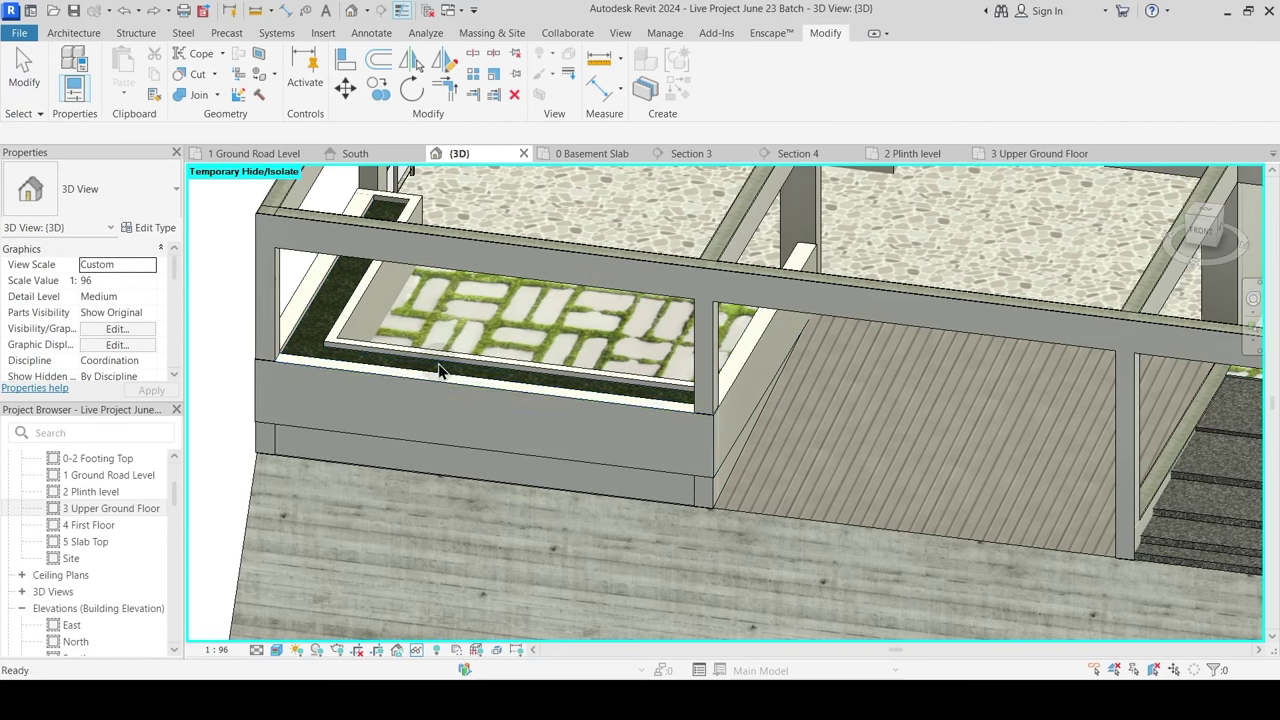
left_click(404, 373)
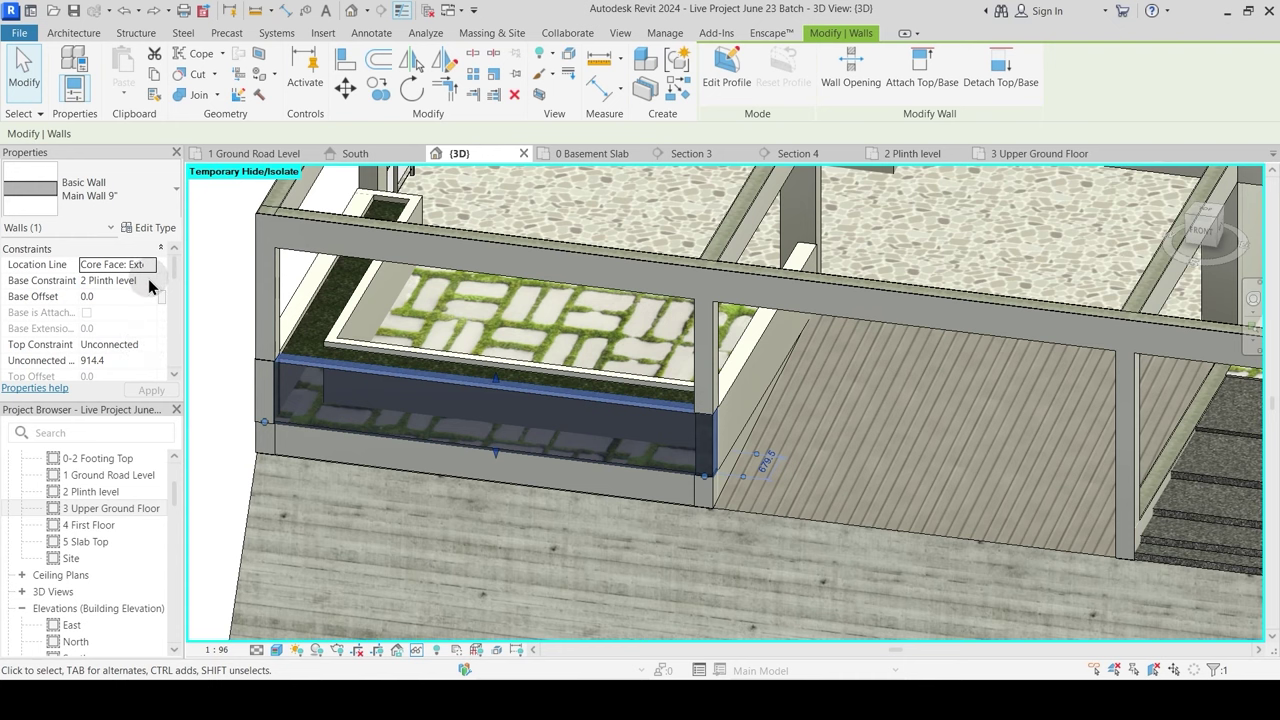
Step: Select the three flower-bed walls and set base 1 Ground Road Level, top 2 Plinth level
left_click(304, 290, "ctrl")
left_click(756, 356, "ctrl")
middle_click_drag(546, 420, 622, 410, "shift")
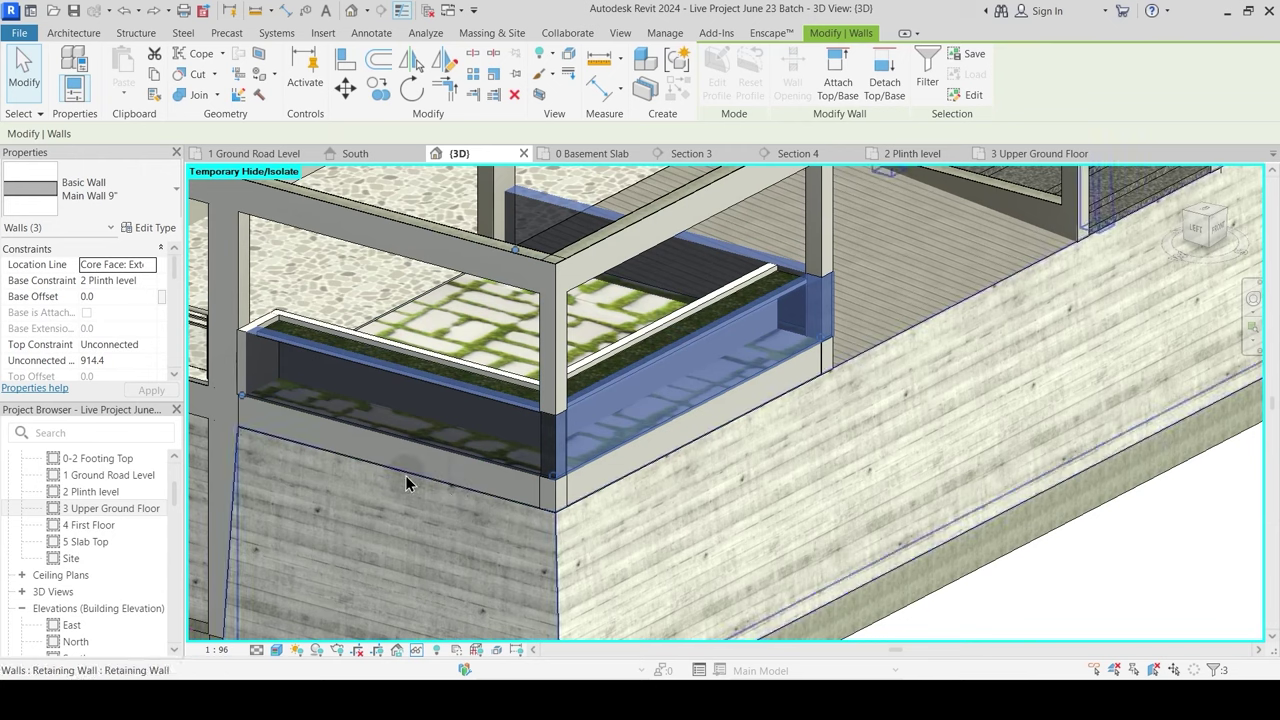
left_click(153, 283)
left_click(133, 337)
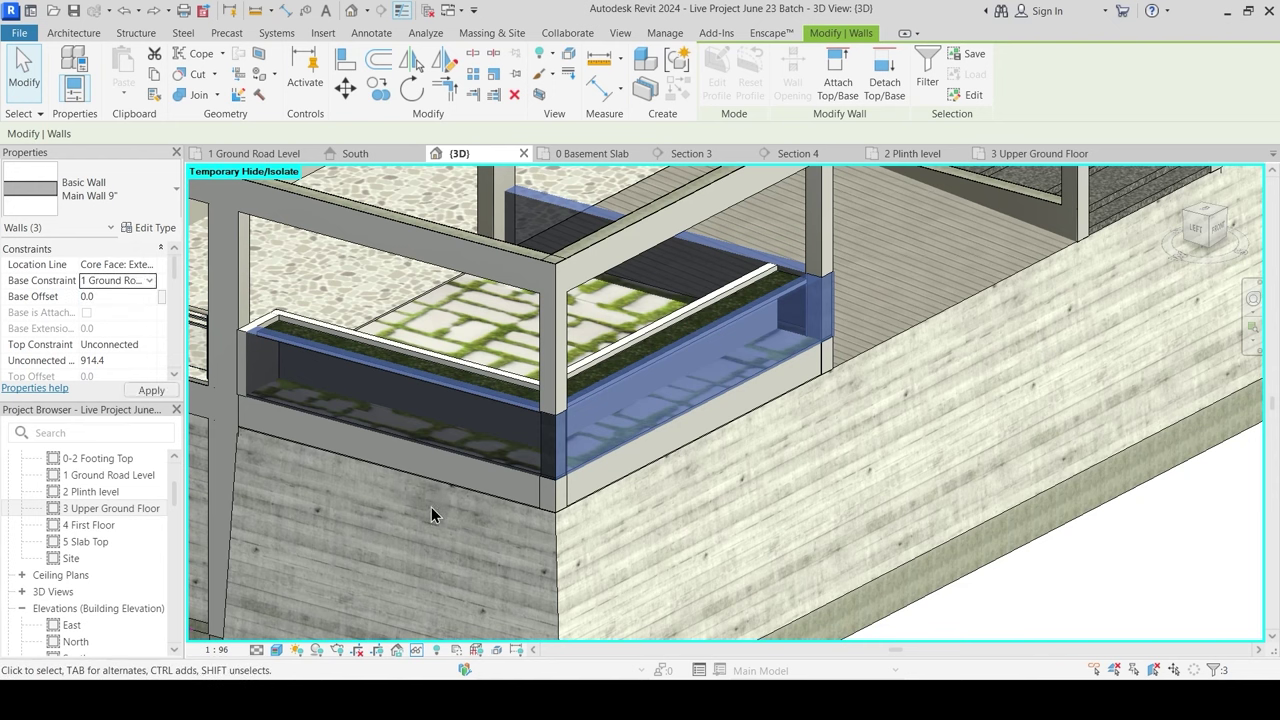
left_click(150, 345)
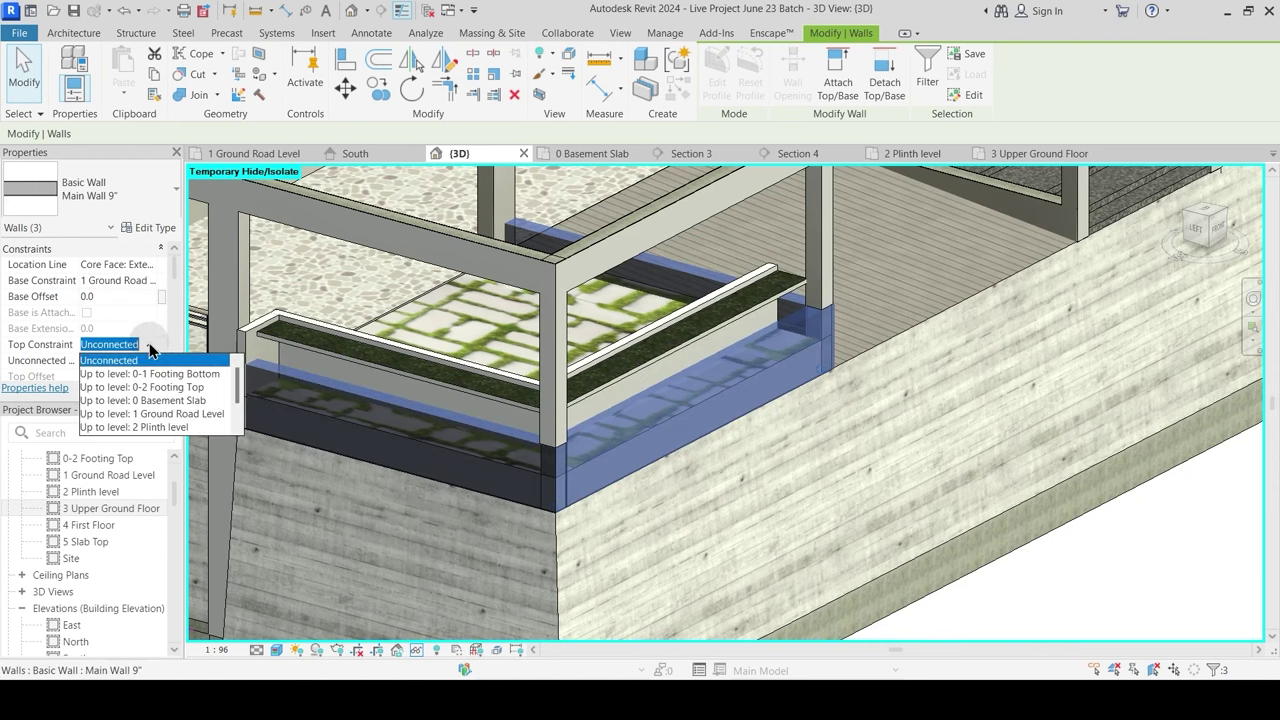
left_click(162, 428)
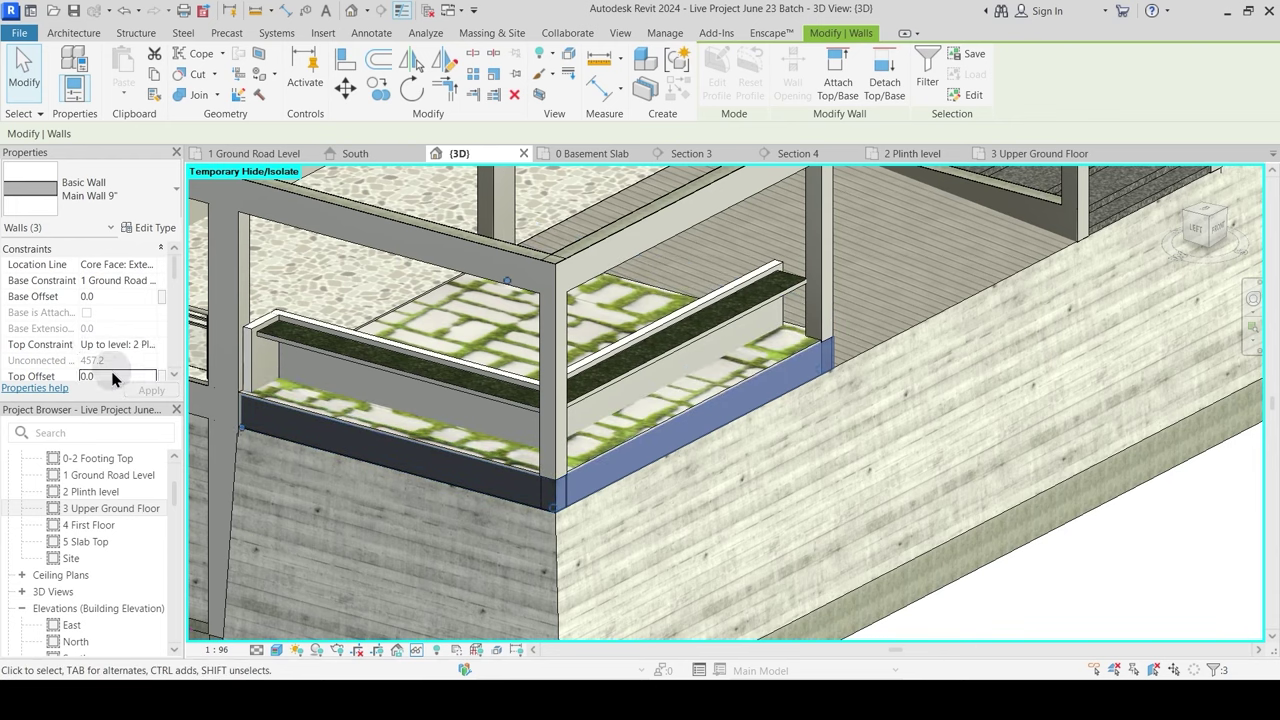
Step: Clear the invalid offset warning and make the walls' top unconnected at 1371.6 height
left_click(113, 376)
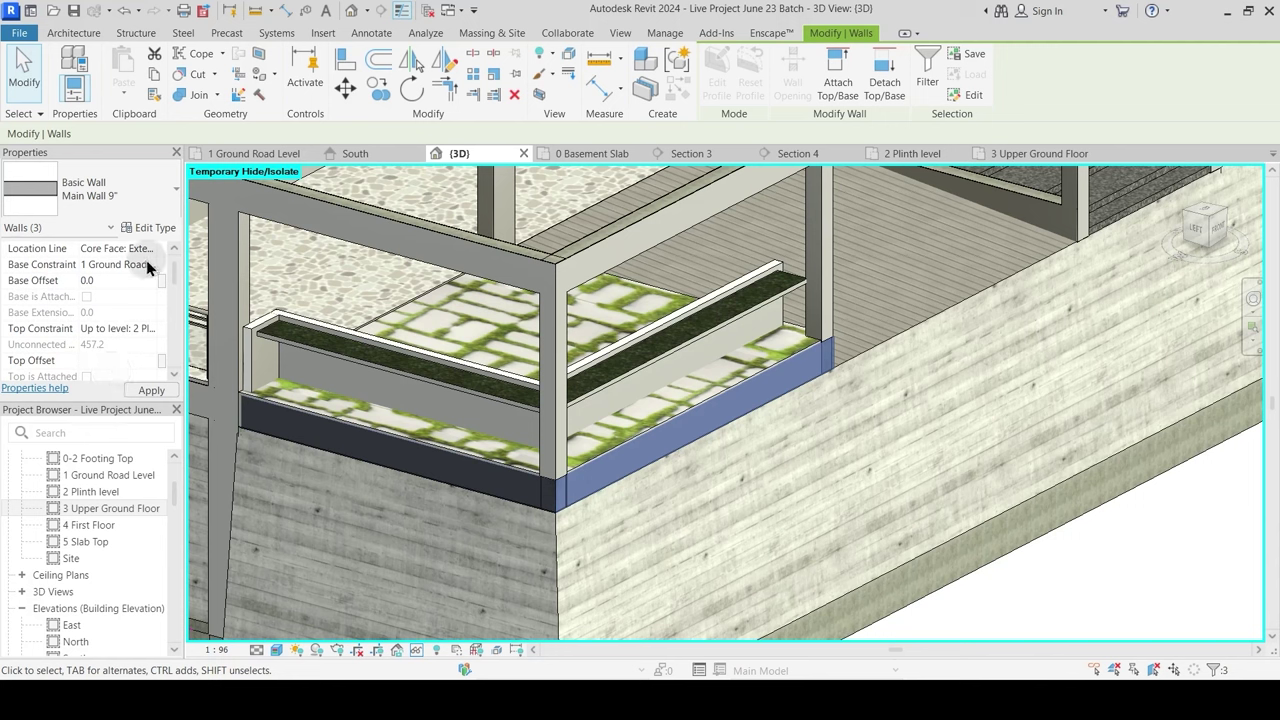
left_click(153, 329)
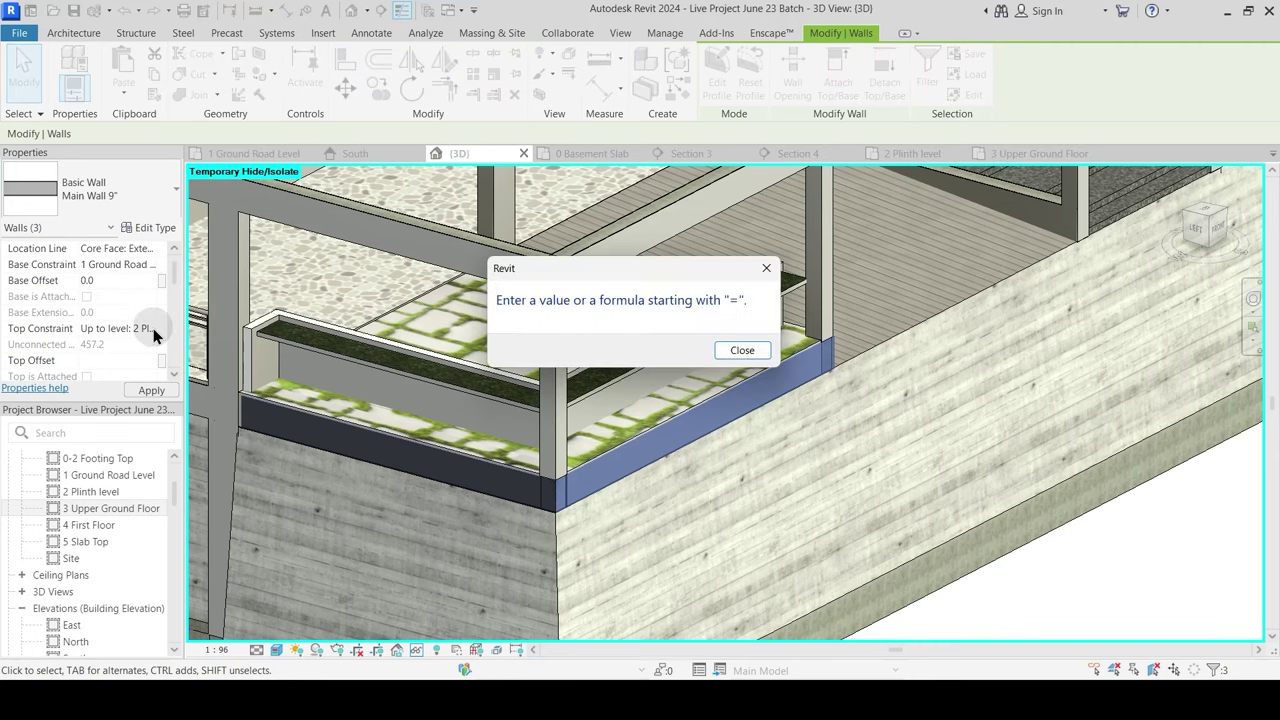
key("Return")
left_click(148, 329)
key("Return")
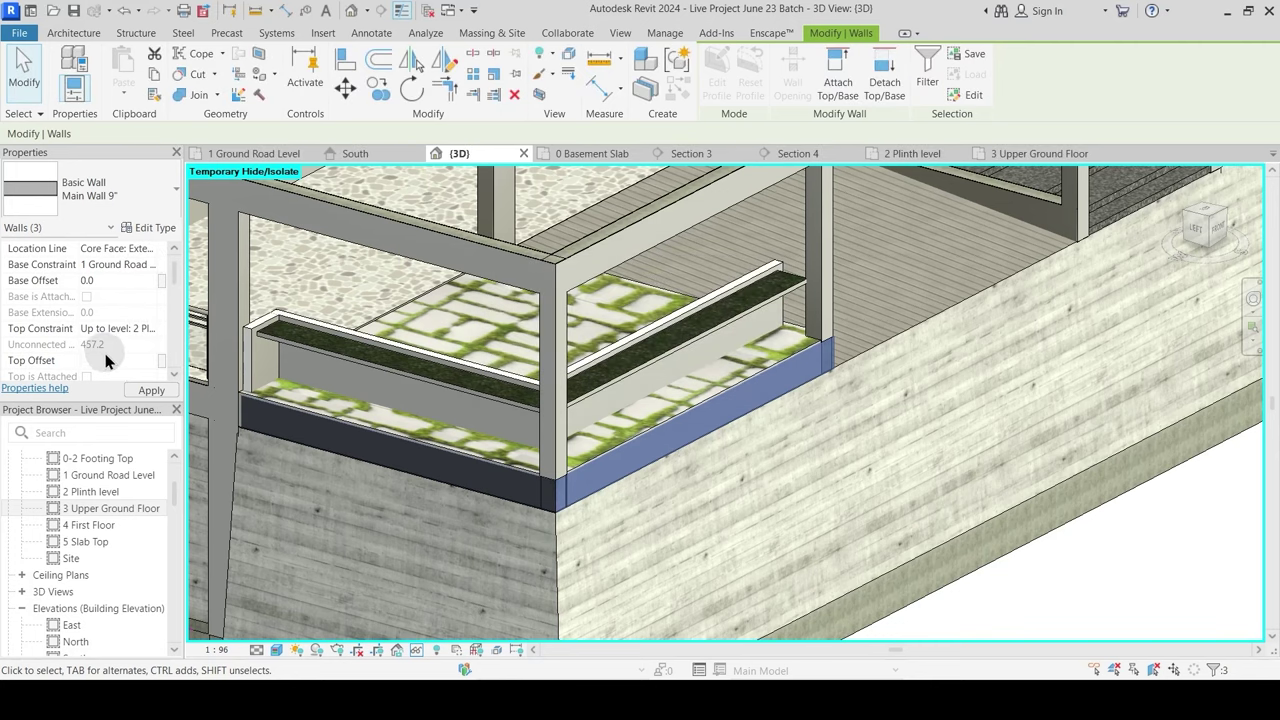
left_click(153, 330)
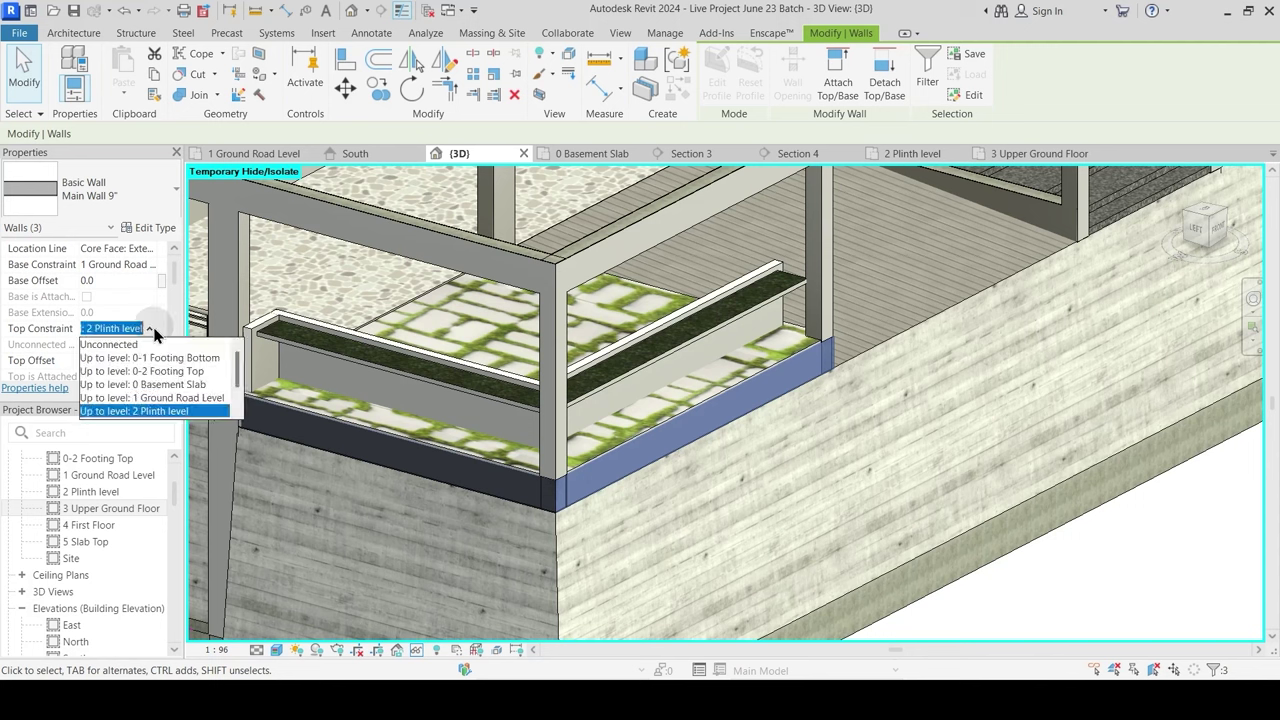
left_click(110, 344)
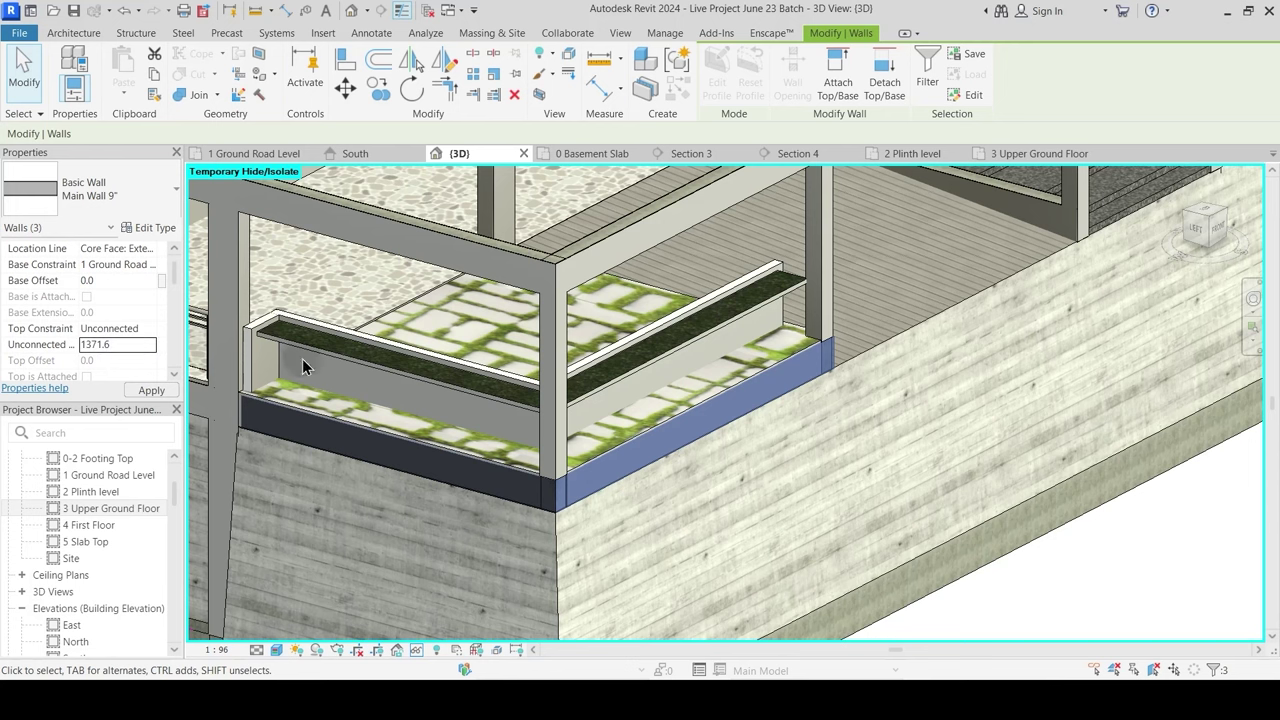
key("Escape")
scroll(639, 466, "down", 3)
scroll(627, 510, "up", 1)
middle_click_drag(728, 434, 644, 456, "shift")
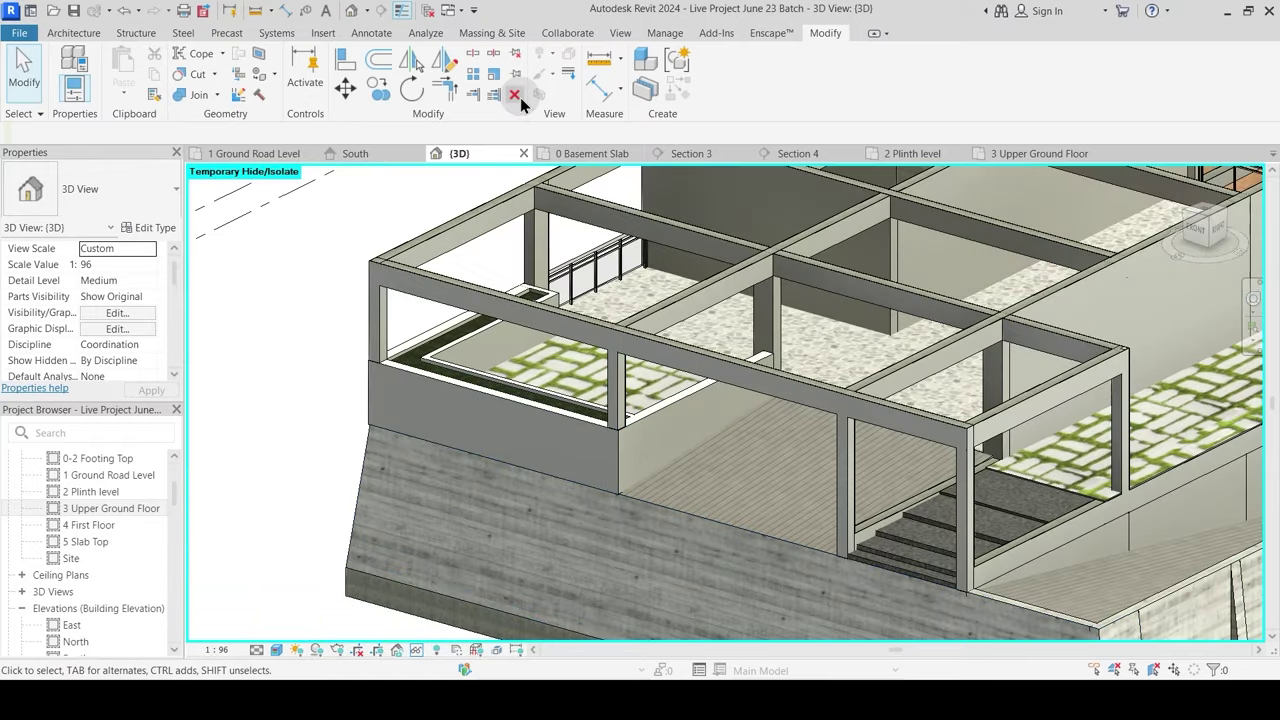
Step: In Section 4, join the wall with the landscape floor slab
left_click(255, 154)
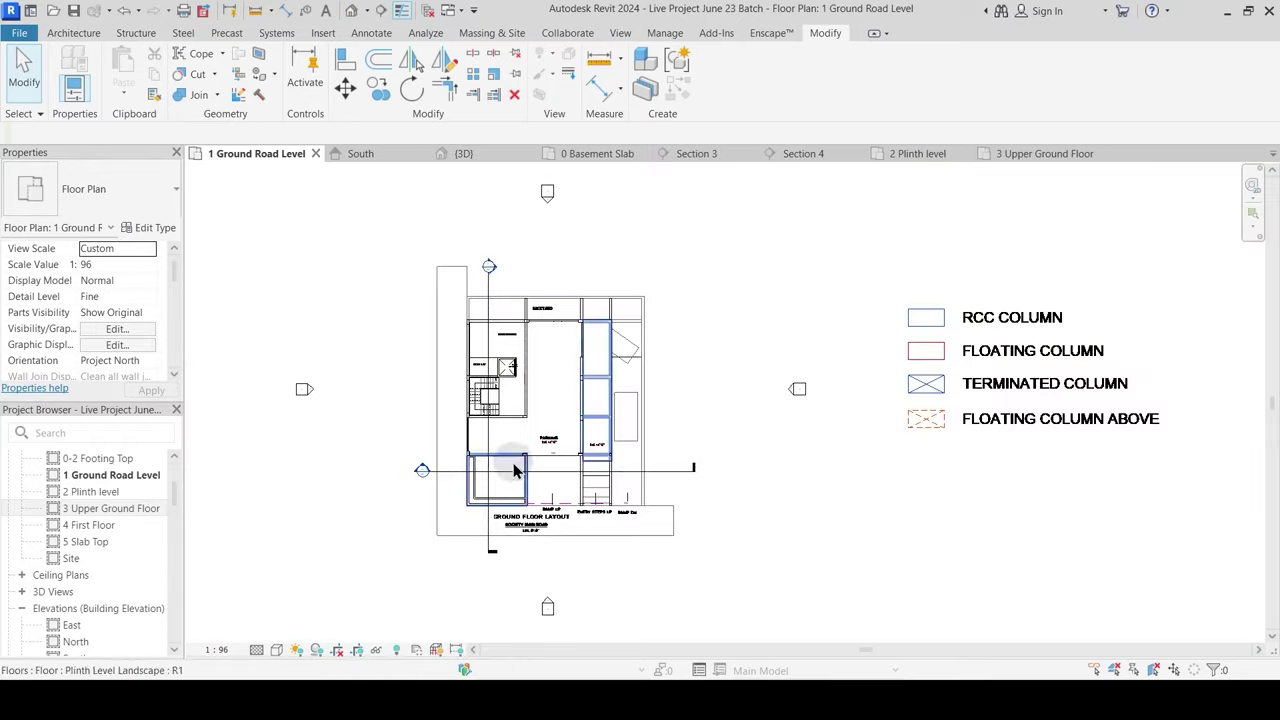
double_click(490, 268)
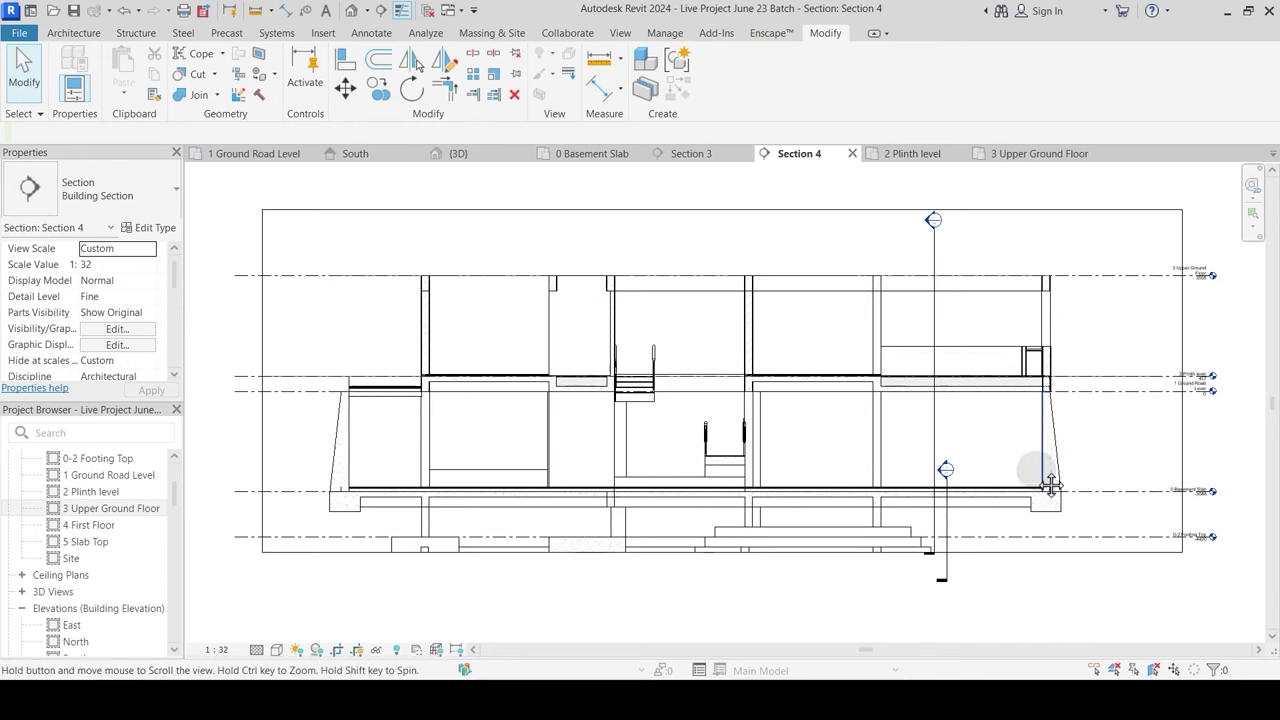
scroll(1051, 480, "up", 5)
scroll(890, 280, "up", 3)
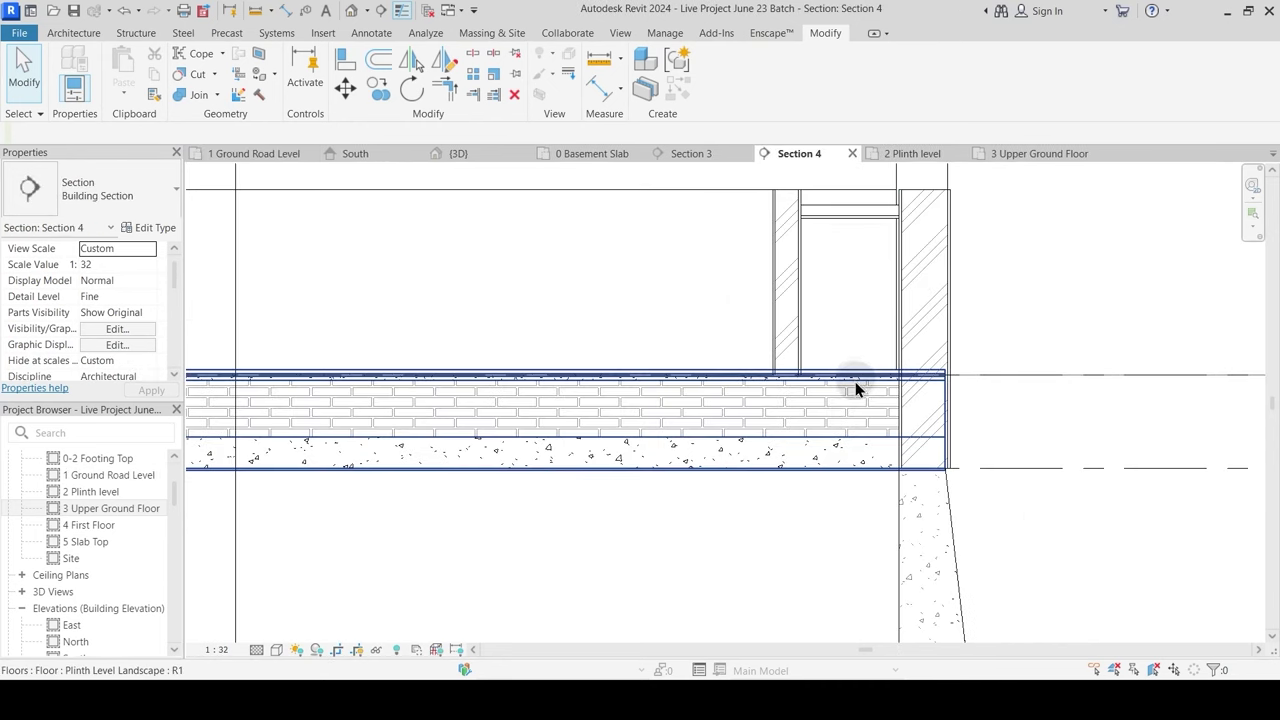
left_click(193, 96)
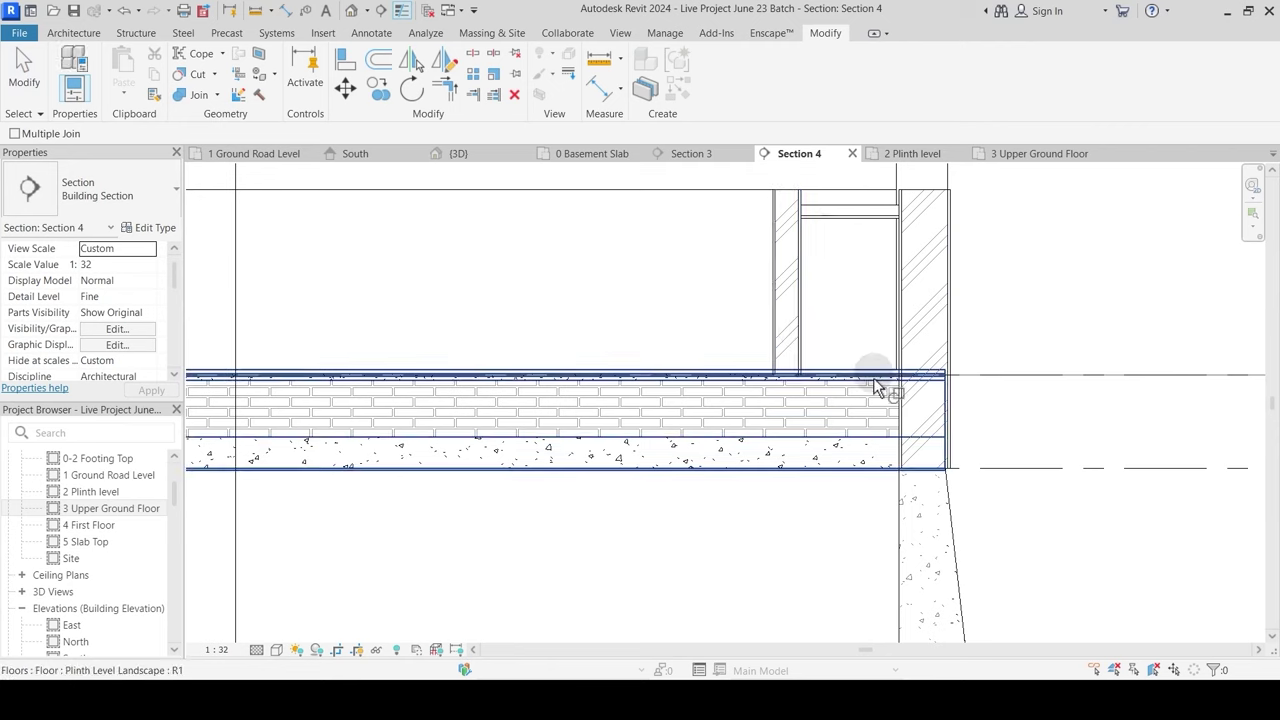
left_click(880, 386)
left_click(905, 345)
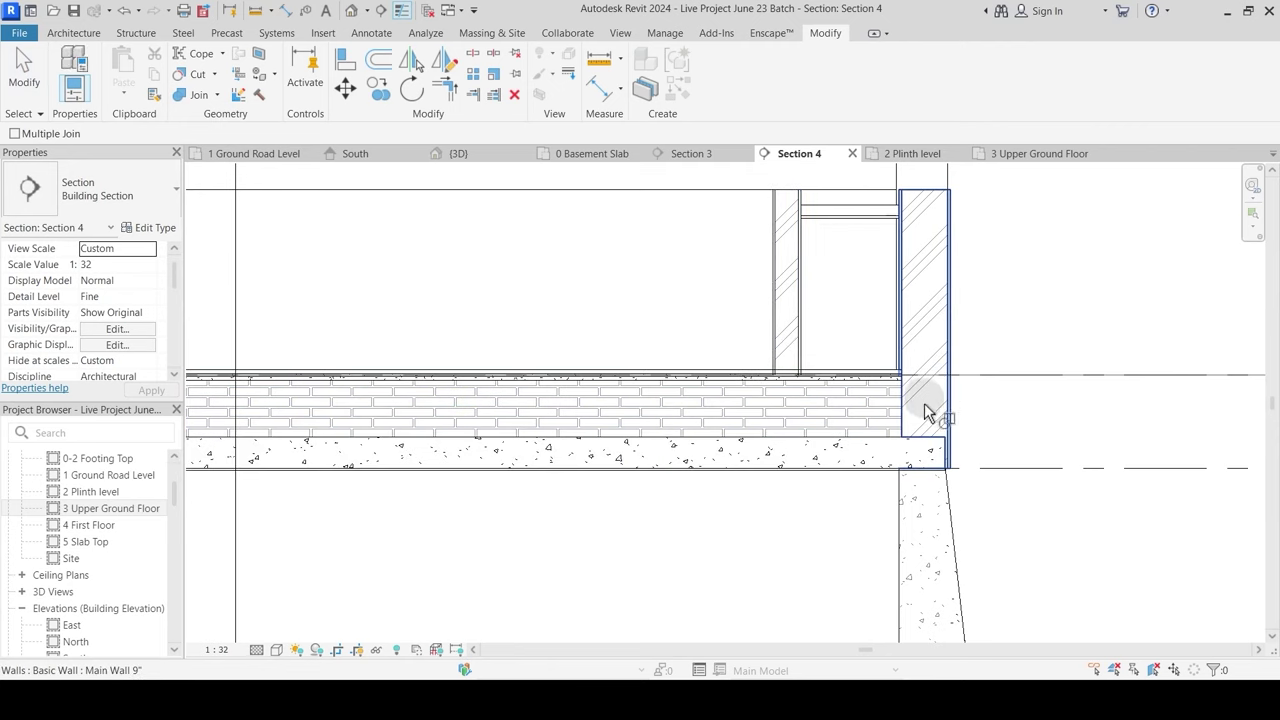
scroll(985, 497, "down", 2)
middle_click_drag(678, 445, 942, 392)
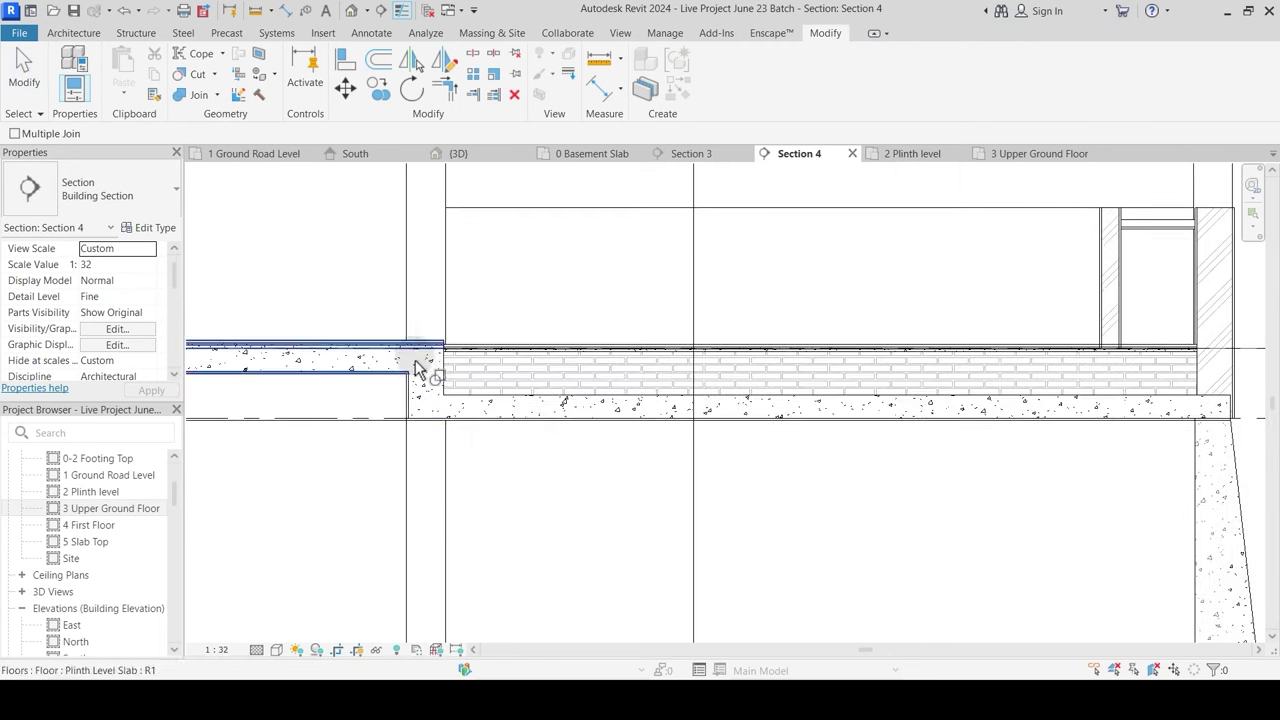
scroll(582, 343, "down", 2)
key("Escape")
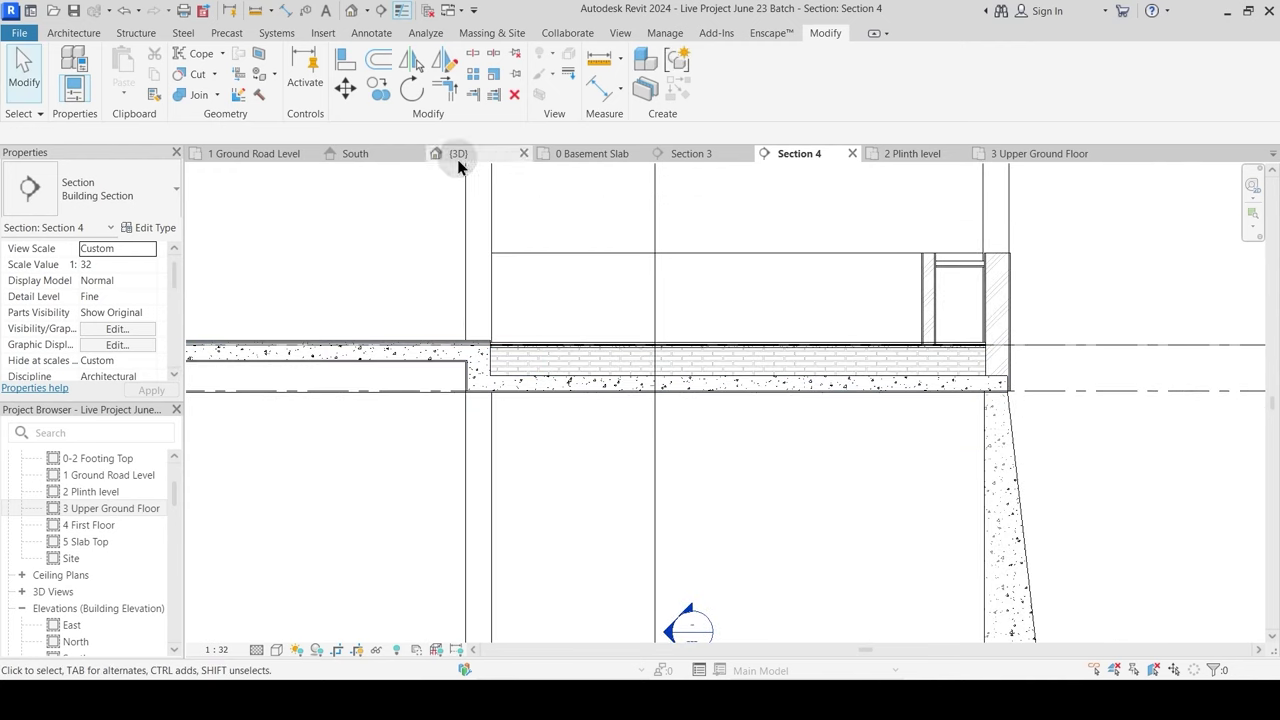
Step: In Section 3, join the left and right flower-bed walls with the floor slab
left_click(262, 154)
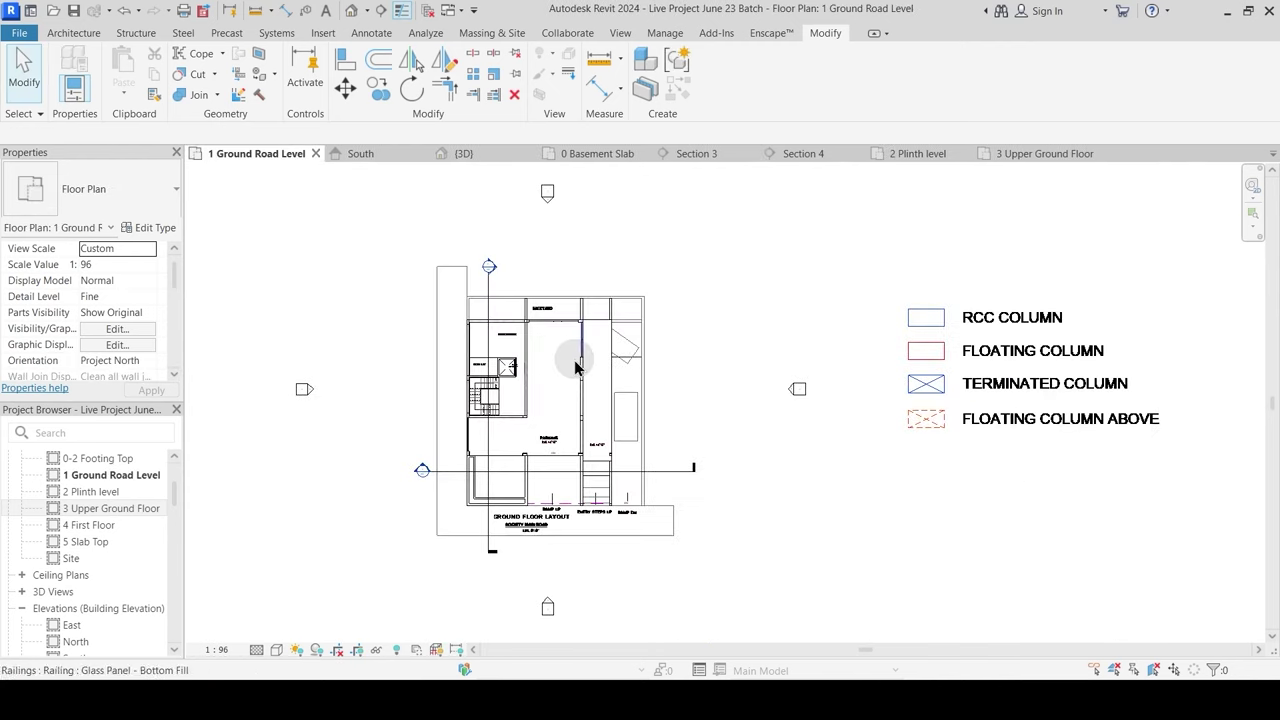
double_click(420, 472)
scroll(408, 380, "up", 3)
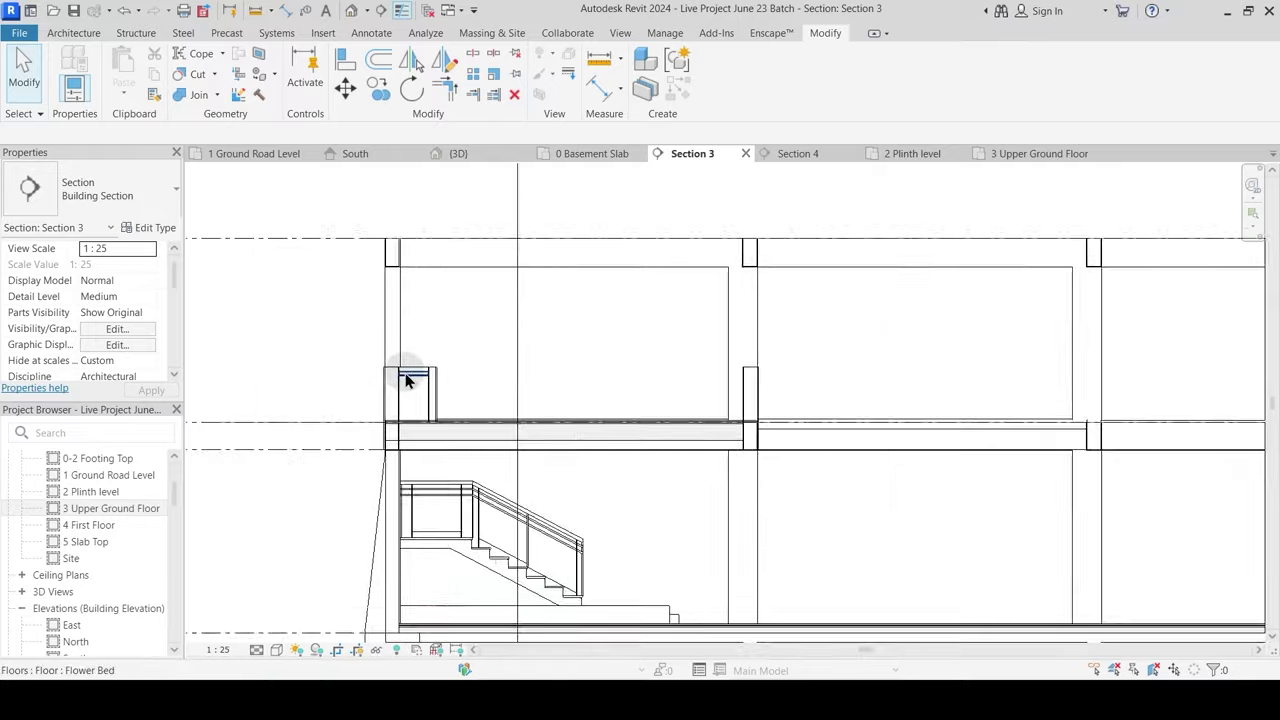
left_click(199, 95)
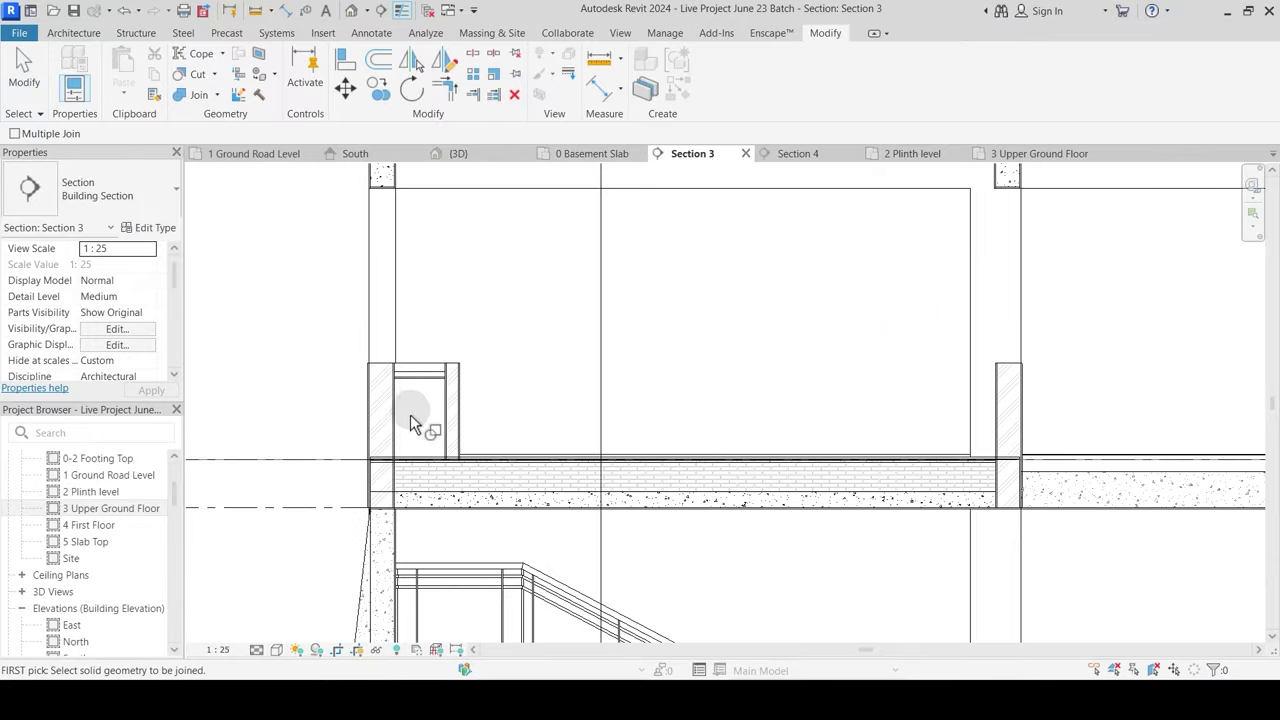
left_click(394, 434)
left_click(440, 464)
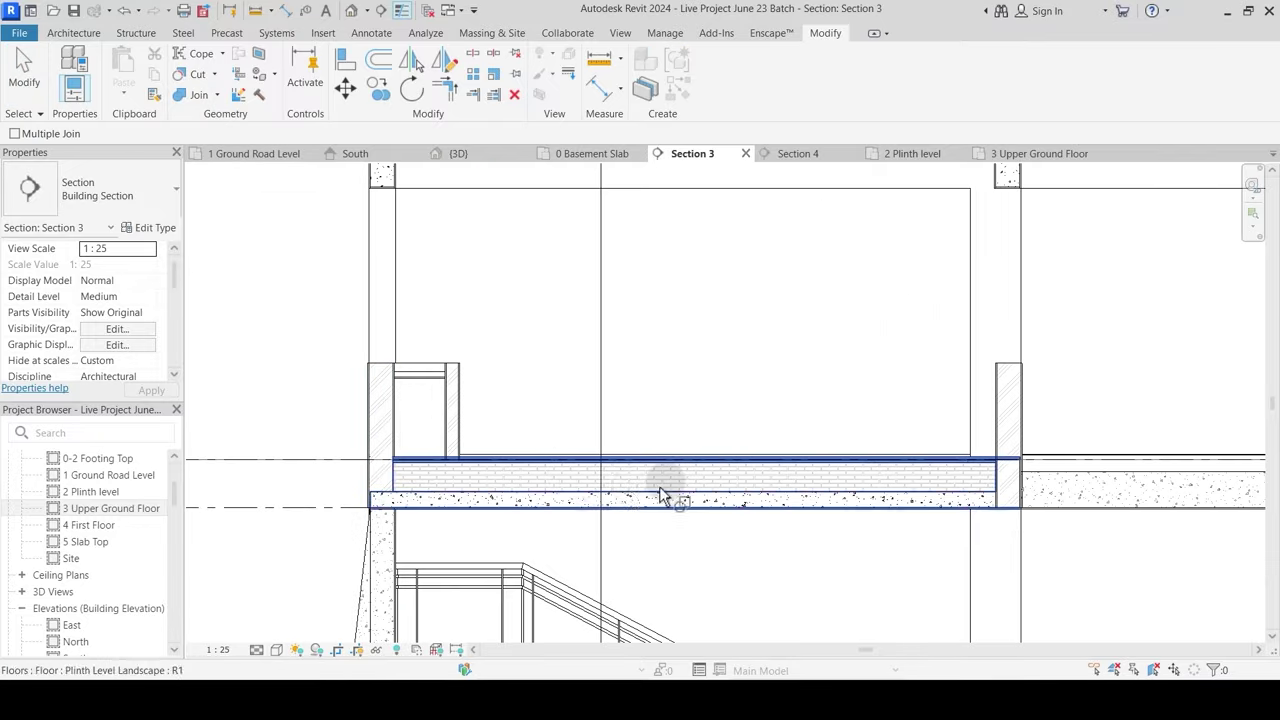
middle_click_drag(964, 463, 843, 451)
left_click(848, 455)
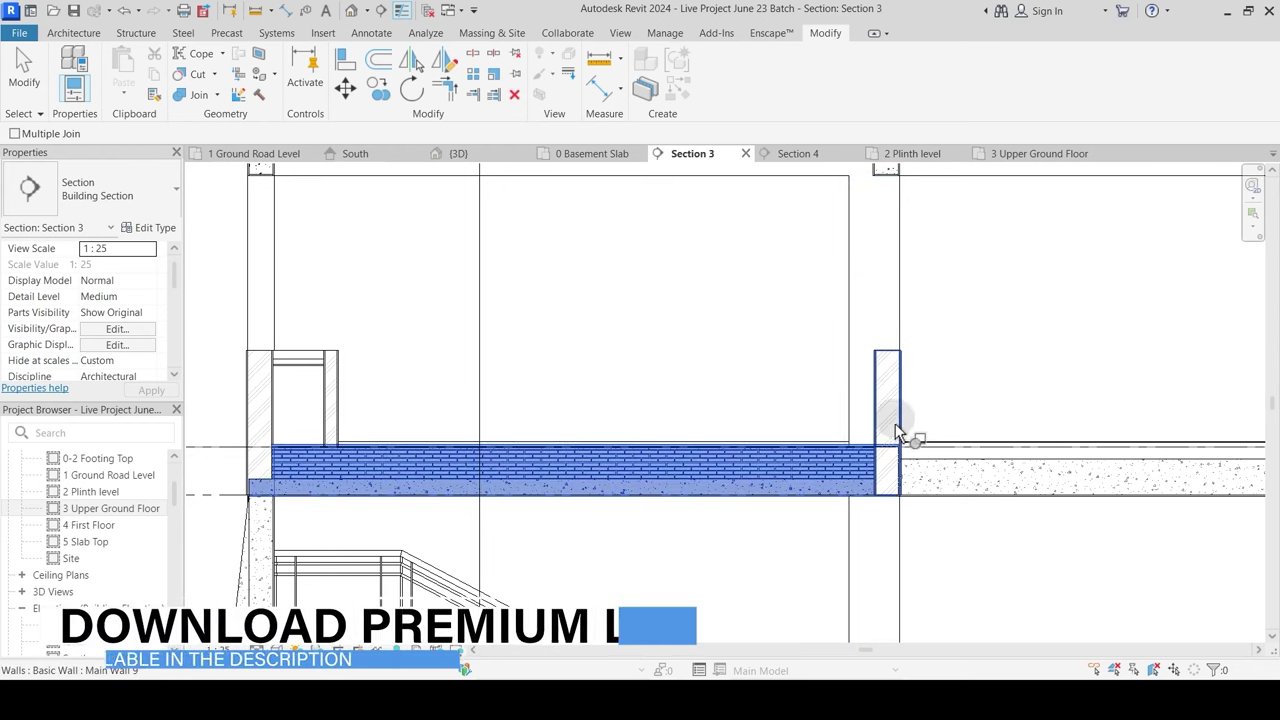
left_click(882, 428)
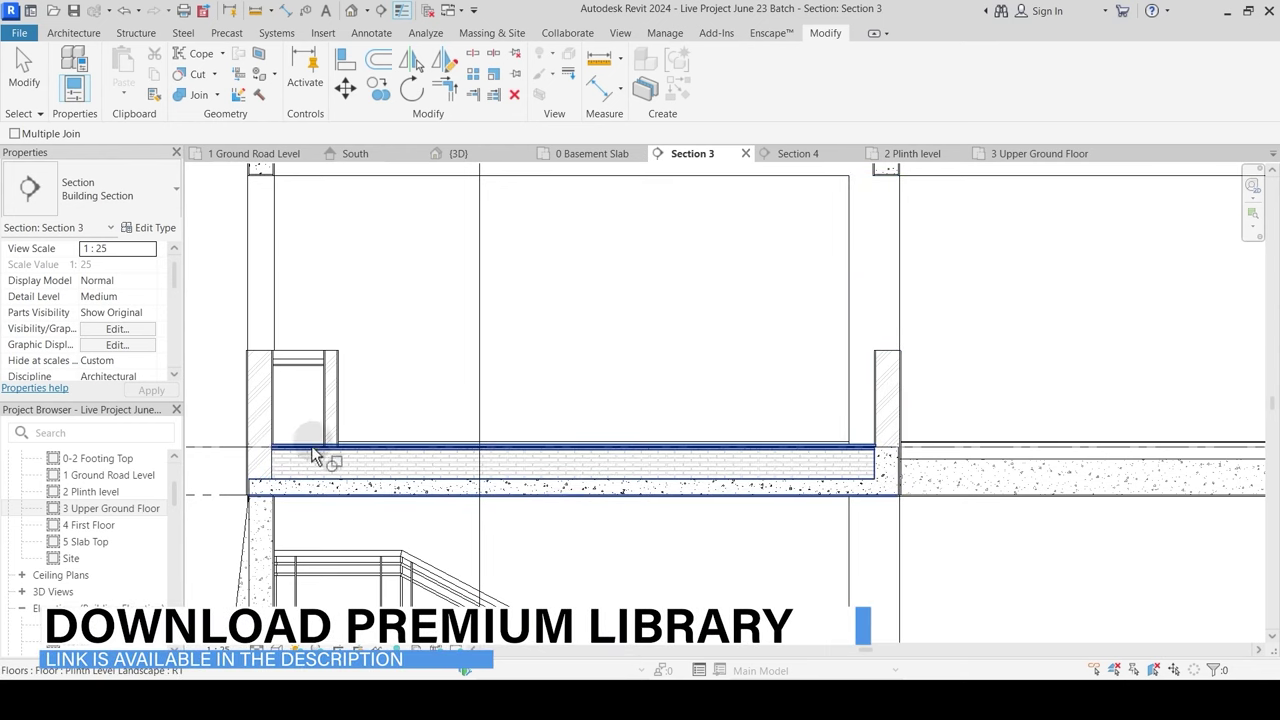
Step: Switch the join order so the right wall cuts the slab, then return to 3D
left_click(216, 94)
left_click(200, 192)
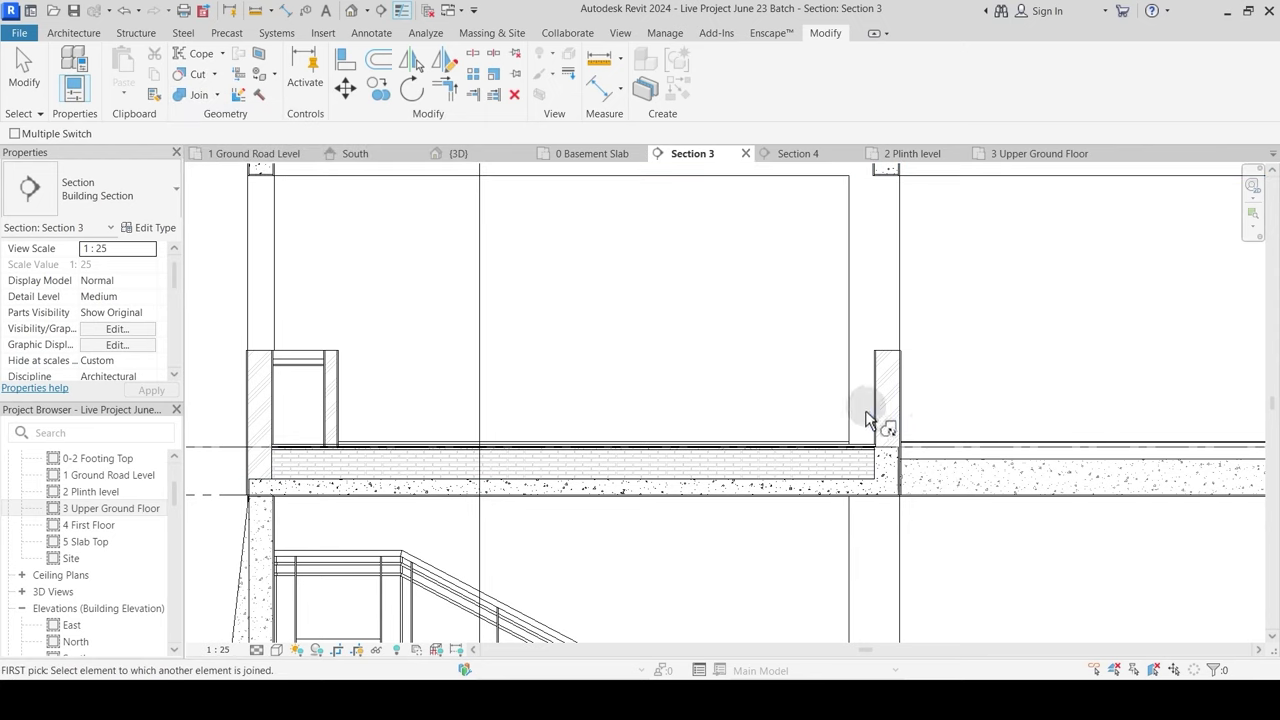
left_click(874, 430)
left_click(863, 457)
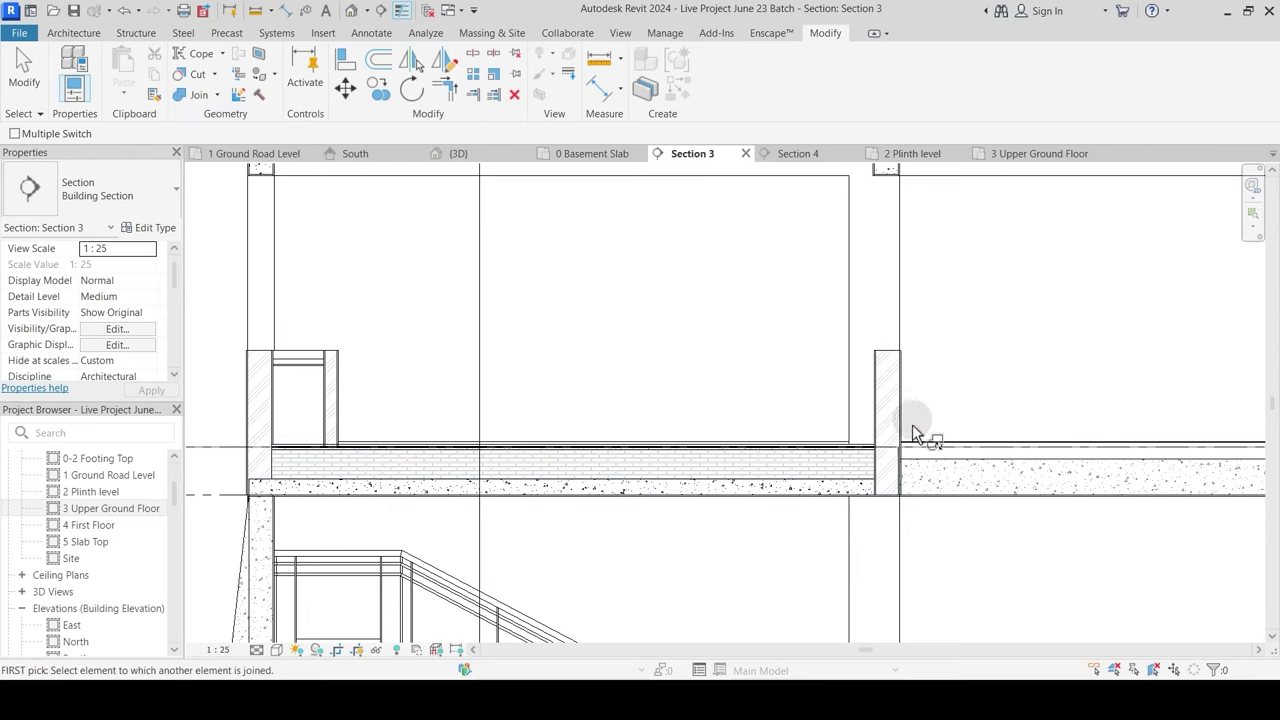
key("Escape")
scroll(889, 463, "up", 3)
scroll(909, 377, "down", 3)
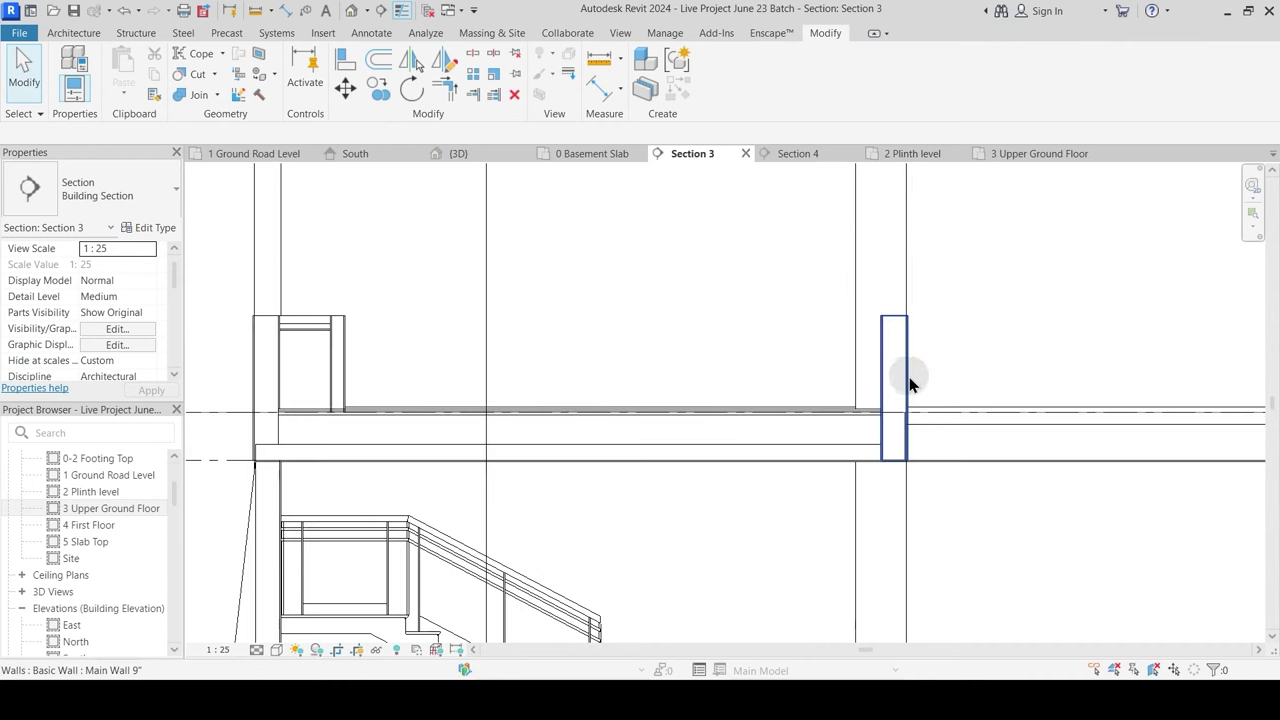
middle_click_drag(321, 399, 353, 369)
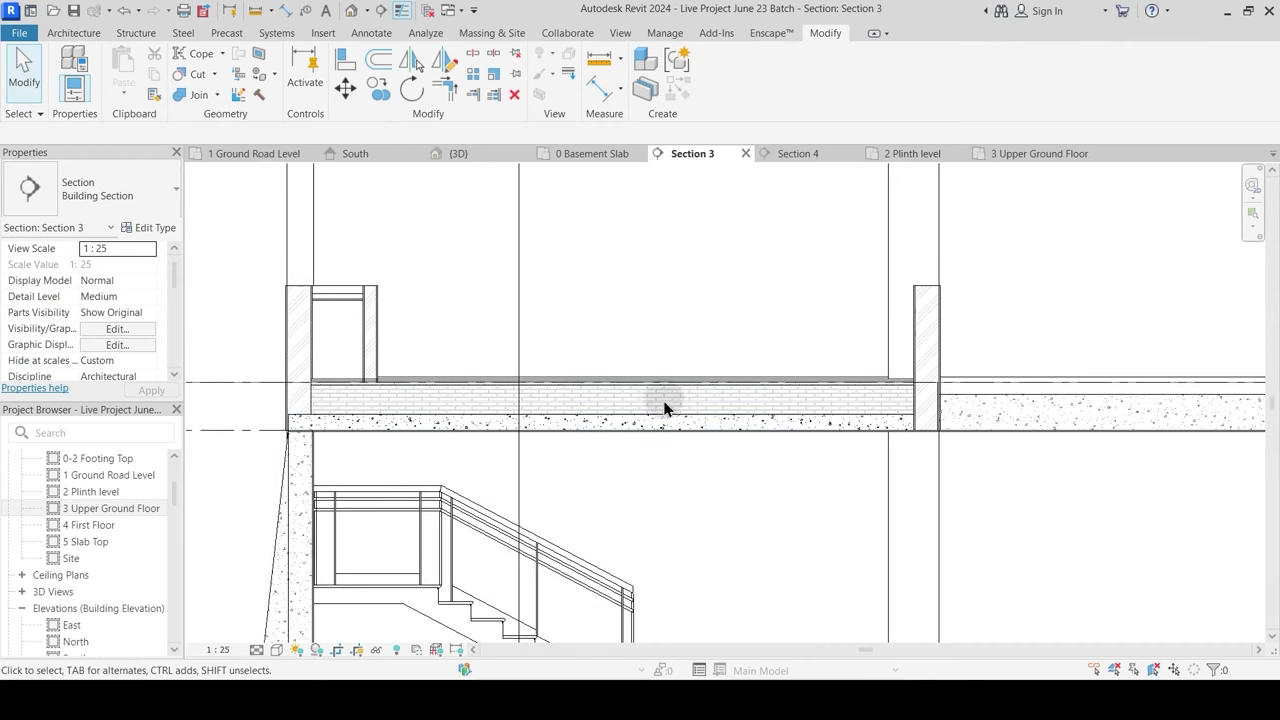
left_click(480, 161)
Step: Paste the Plinth Level Slab floors aligned to the 3 Upper Ground Floor level
scroll(699, 424, "down", 2)
scroll(777, 465, "up", 3)
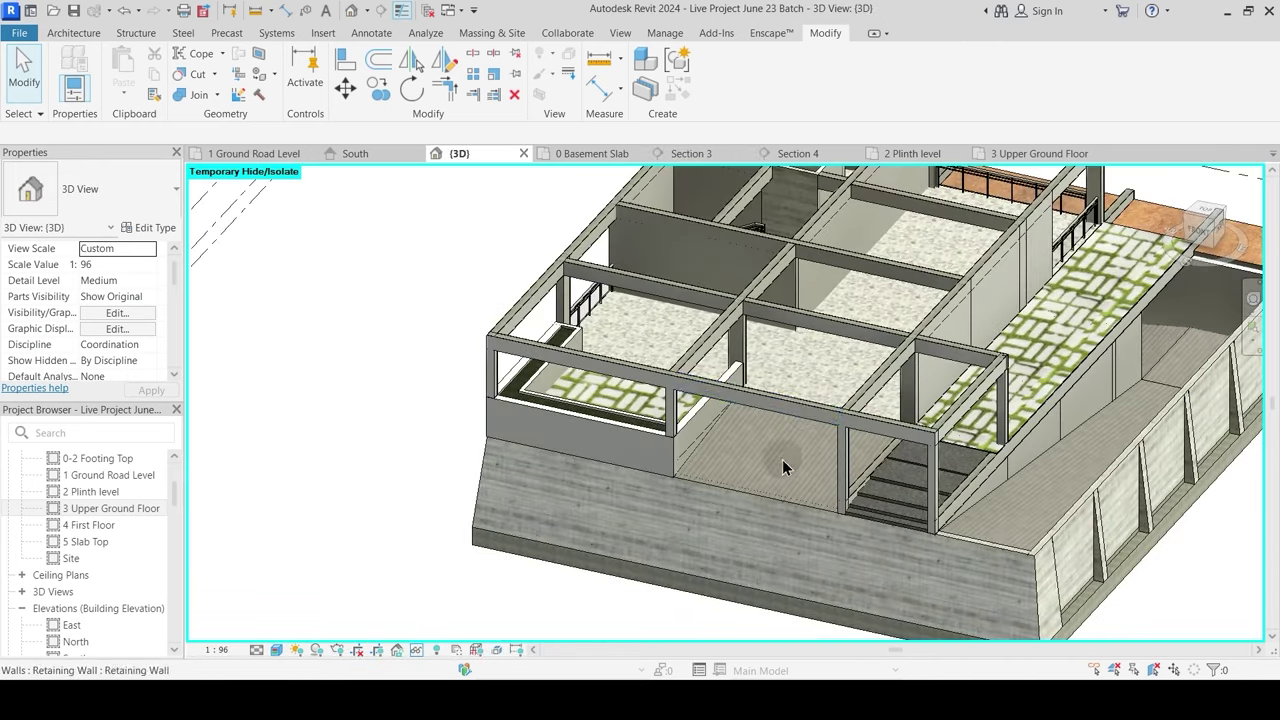
scroll(777, 465, "down", 4)
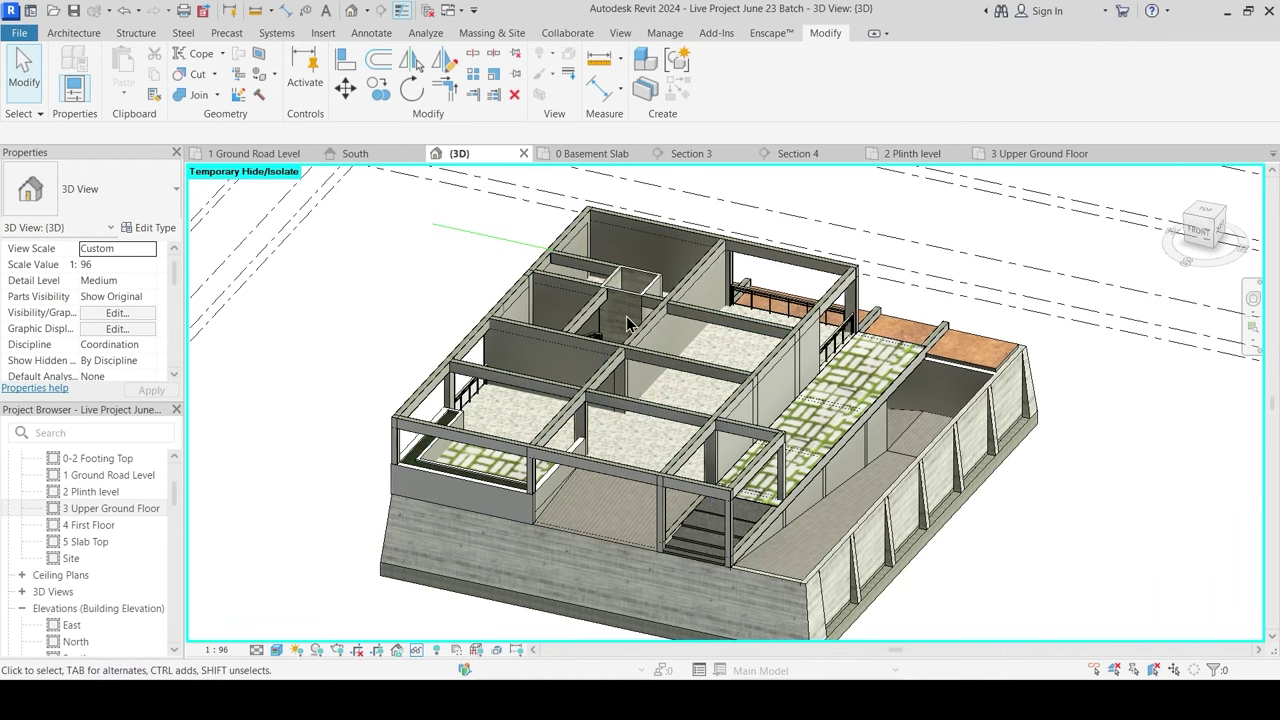
left_click(778, 330)
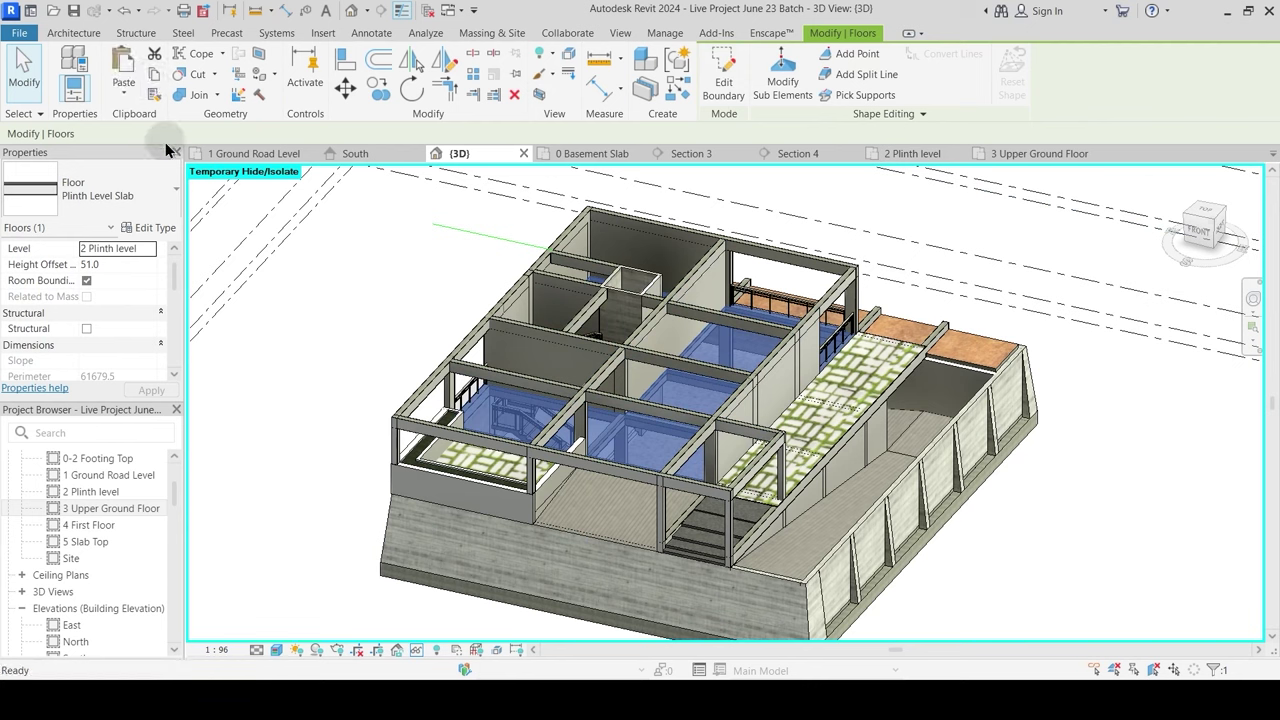
left_click(116, 98)
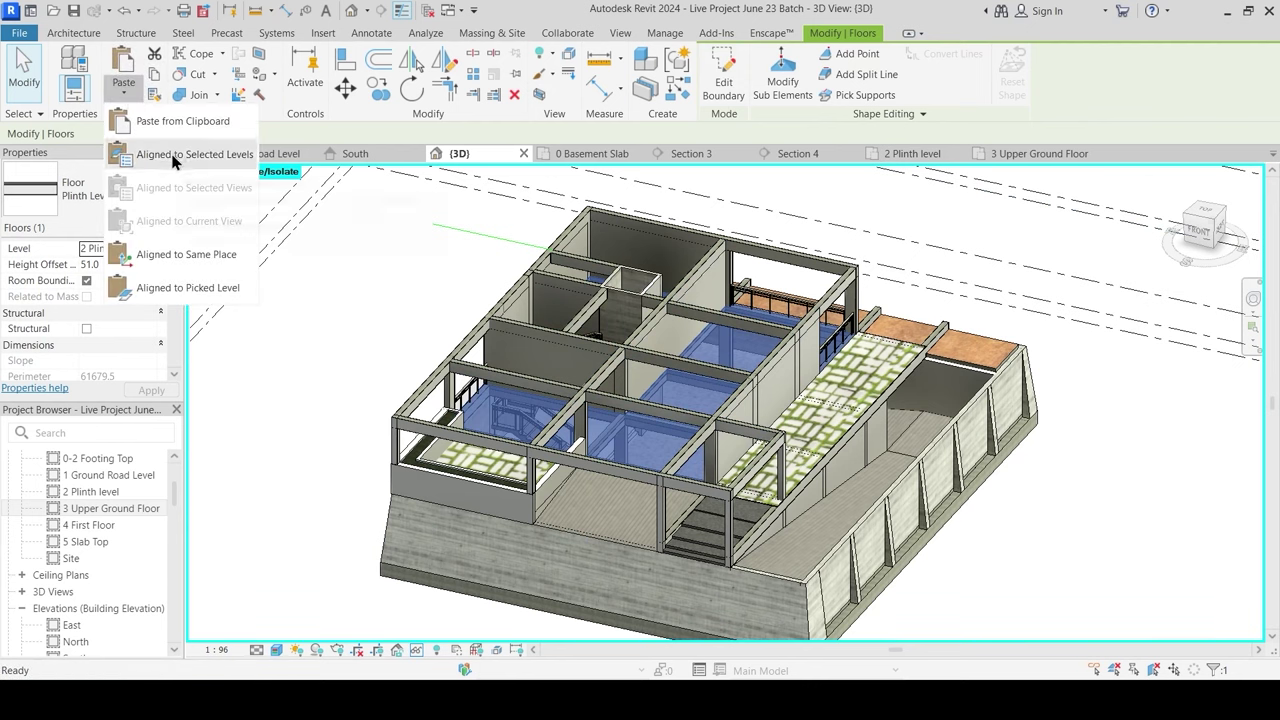
left_click(177, 120)
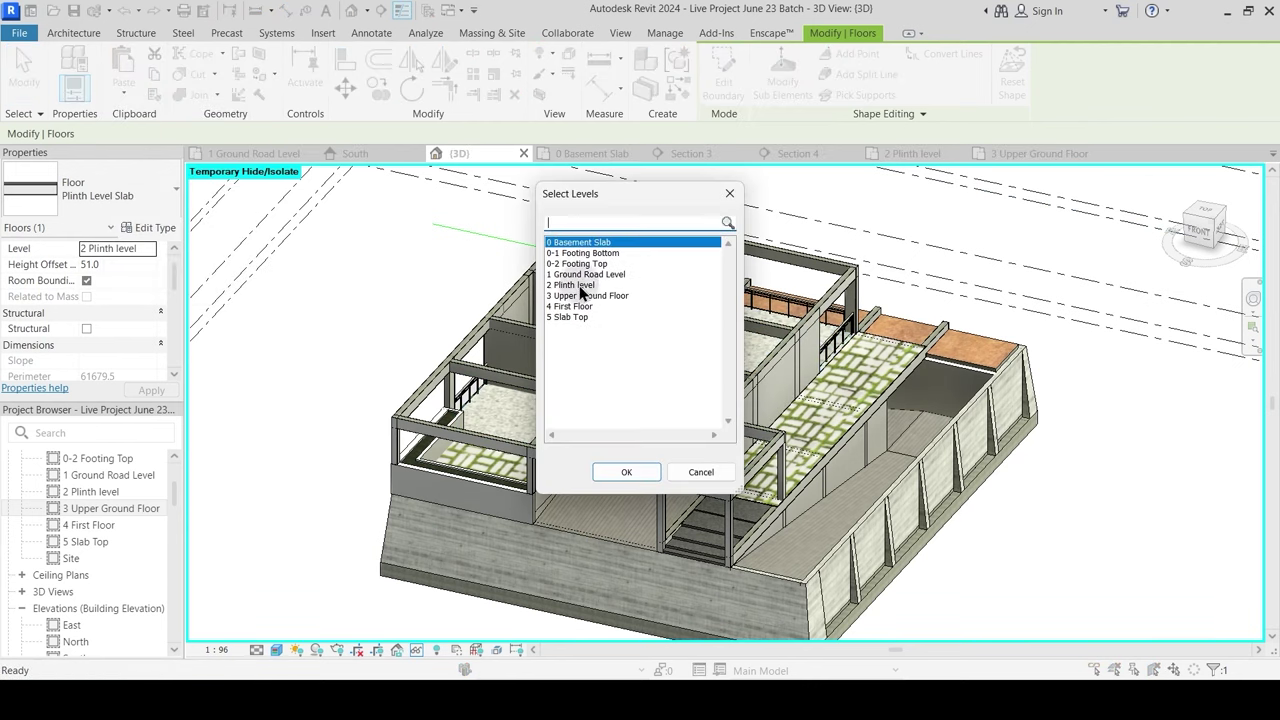
left_click(590, 296)
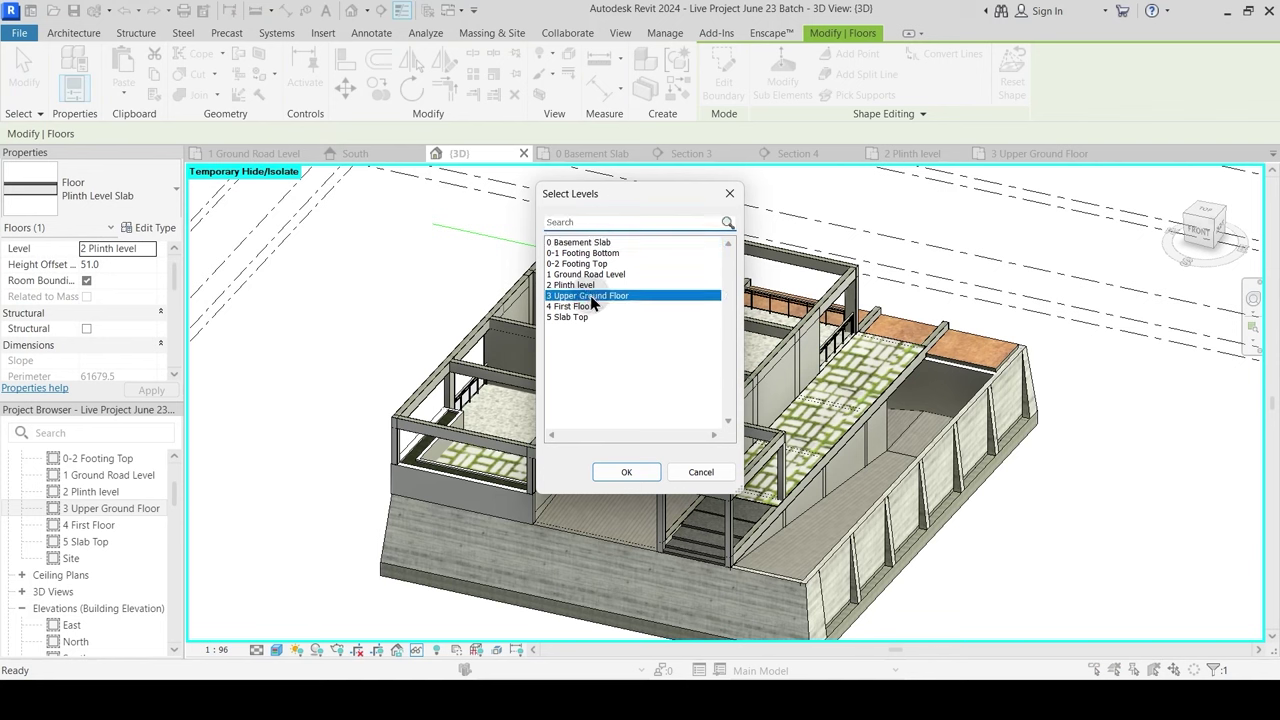
left_click(655, 476)
middle_click_drag(649, 475, 593, 585, "shift")
middle_click_drag(609, 363, 609, 436)
scroll(554, 334, "up", 2)
middle_click_drag(554, 334, 540, 530, "shift")
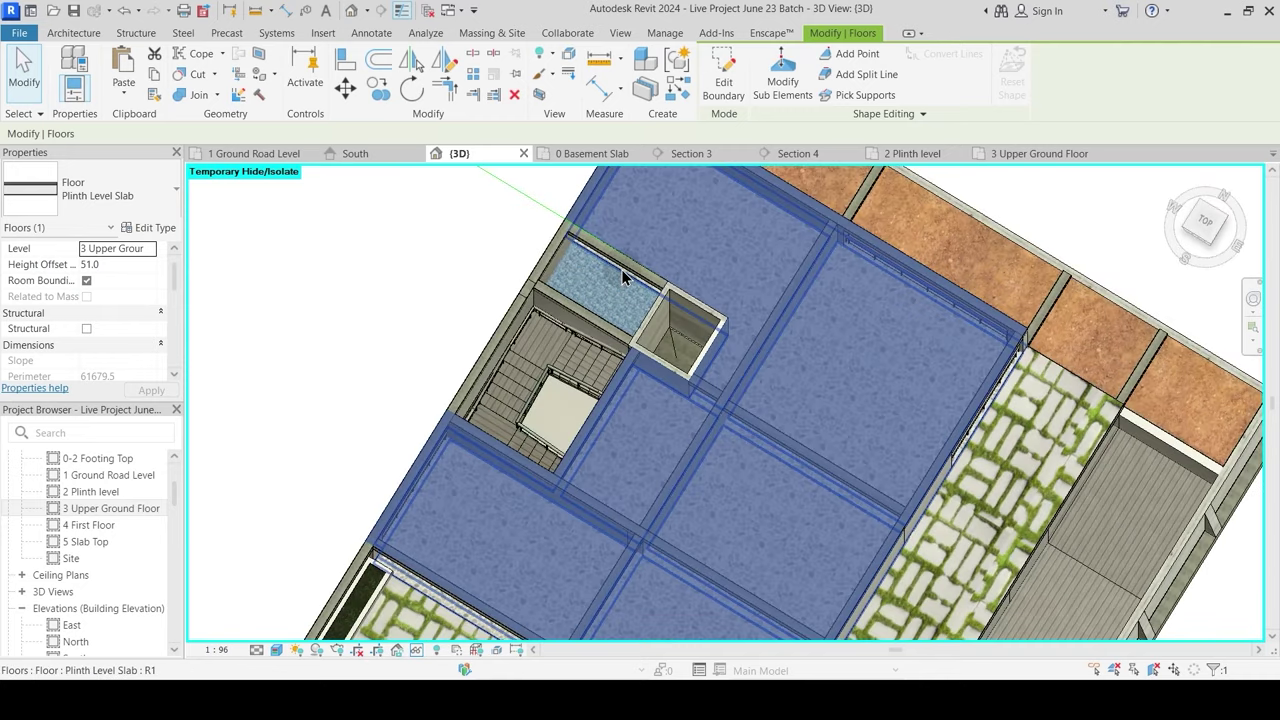
key("Escape")
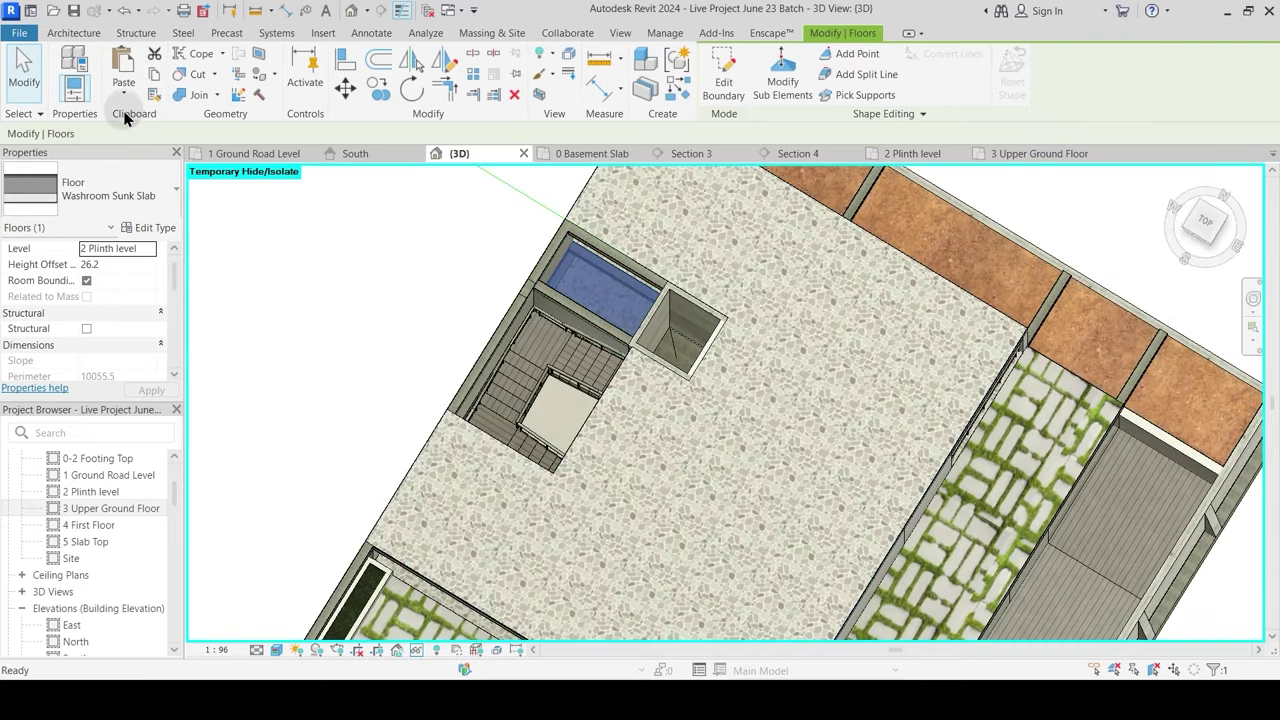
Step: Paste the Washroom Sunk Slab floor aligned to the 3 Upper Ground Floor level
left_click(124, 92)
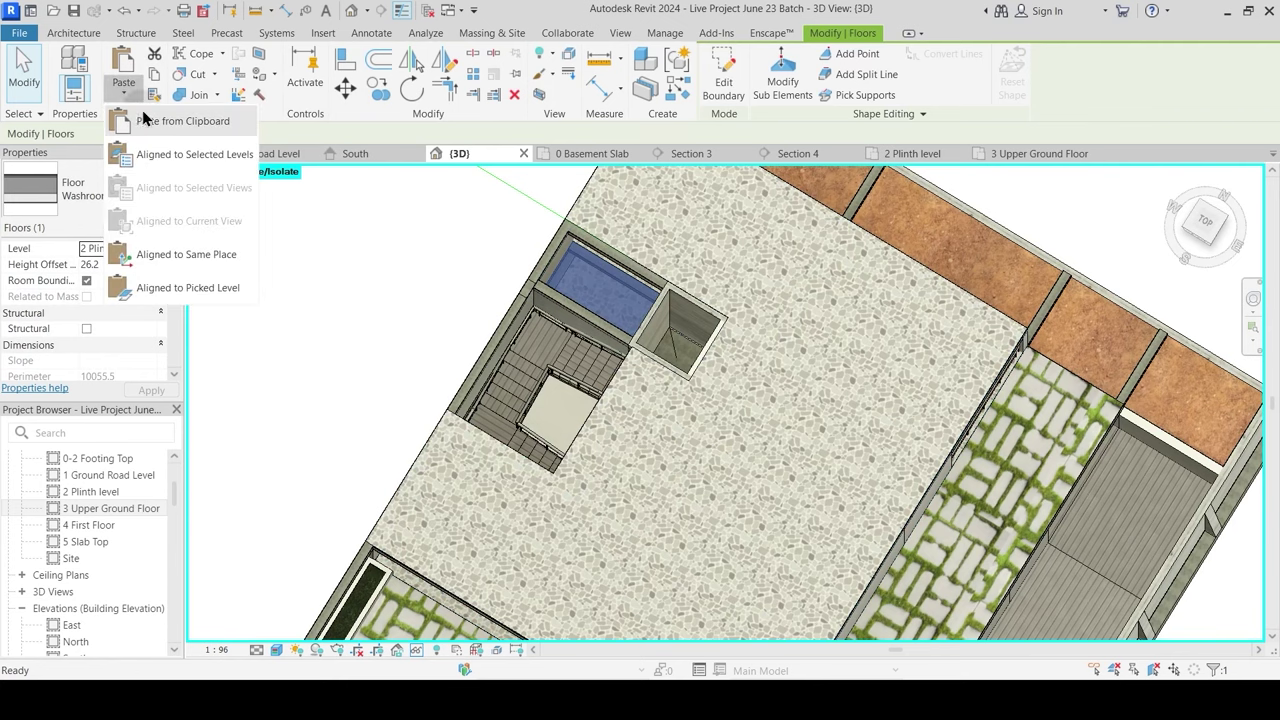
left_click(160, 154)
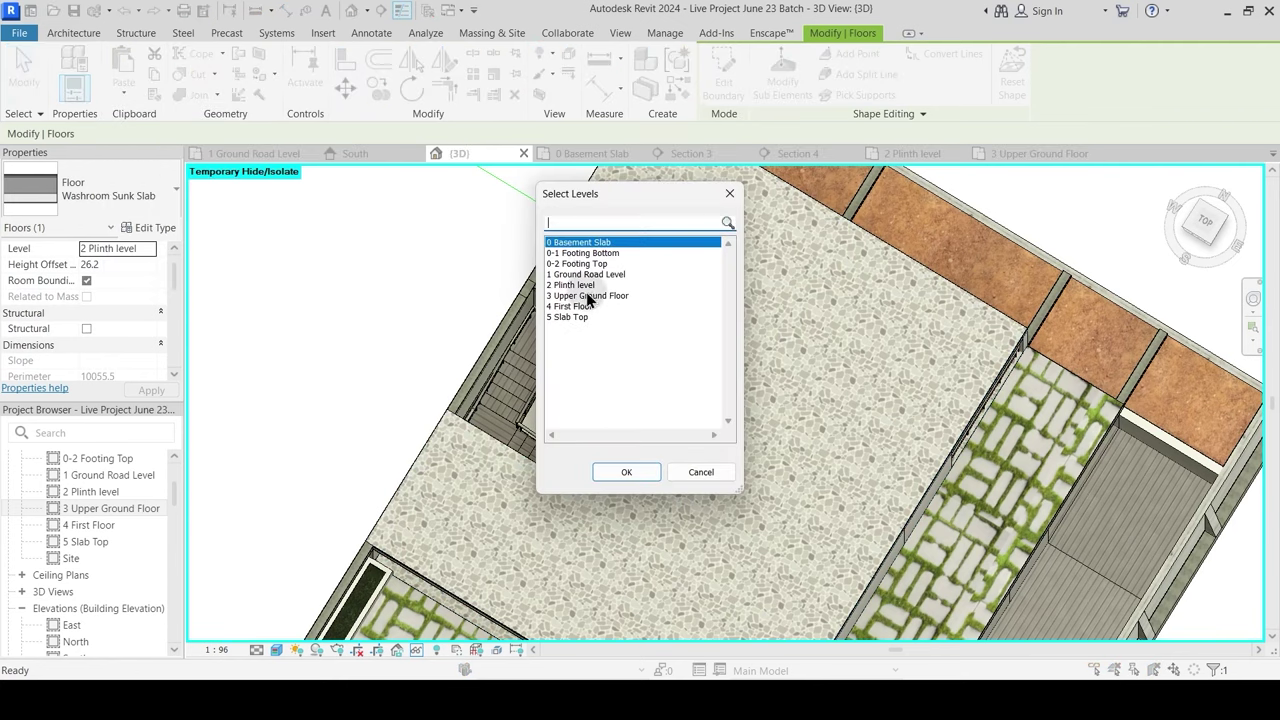
left_click(589, 296)
left_click(658, 472)
middle_click_drag(712, 384, 610, 185, "shift")
key("Escape")
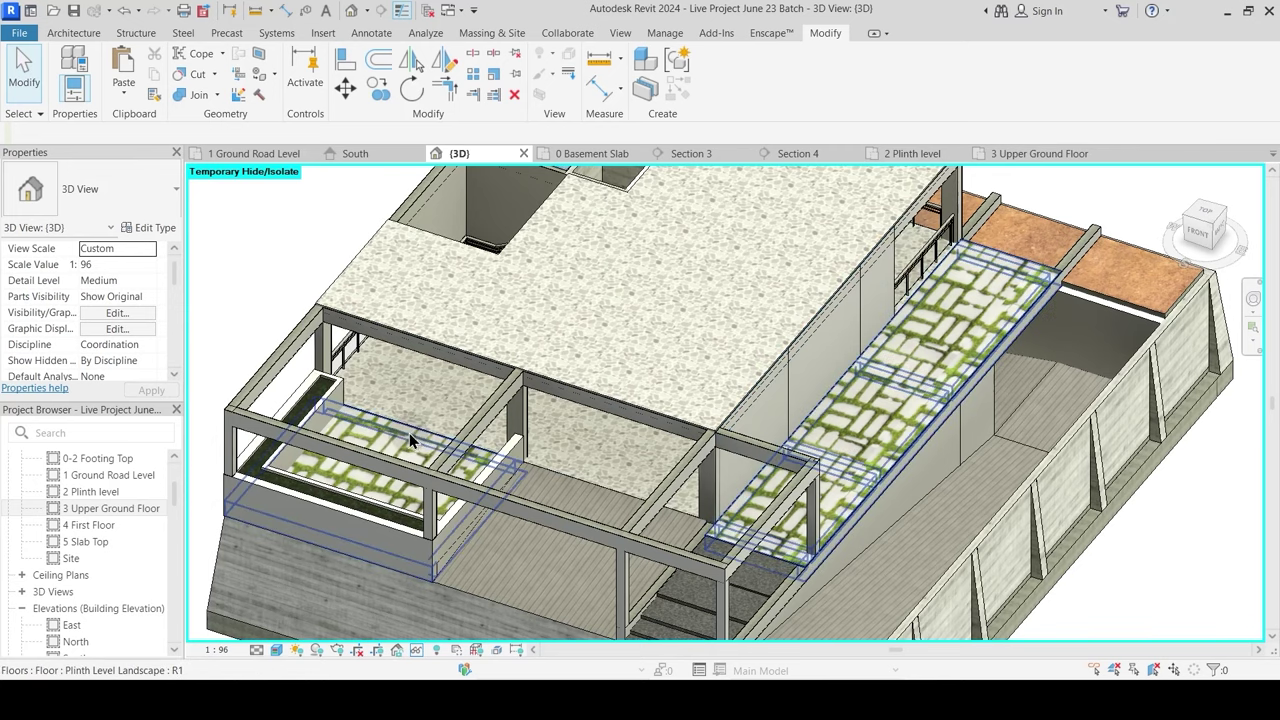
Step: Paste the Plinth Level Landscape floors onto 3 Upper Ground Floor, dismissing the overlap warning
left_click(409, 433)
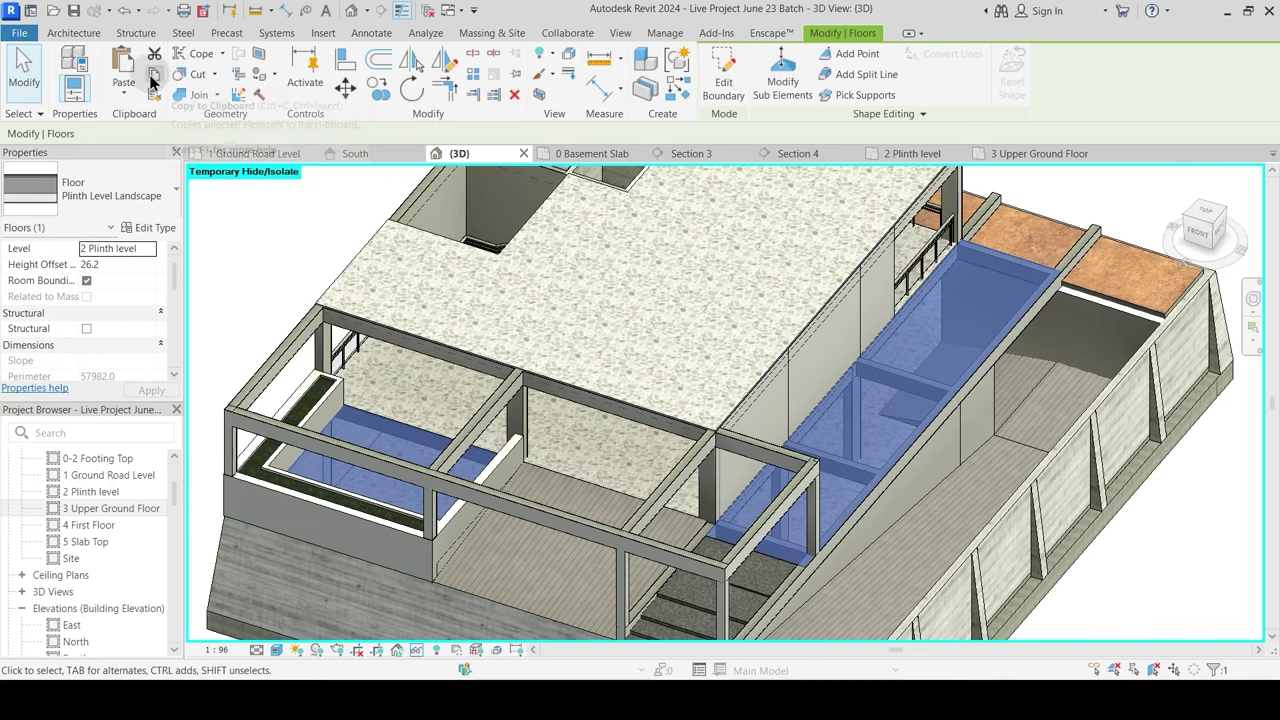
left_click(124, 101)
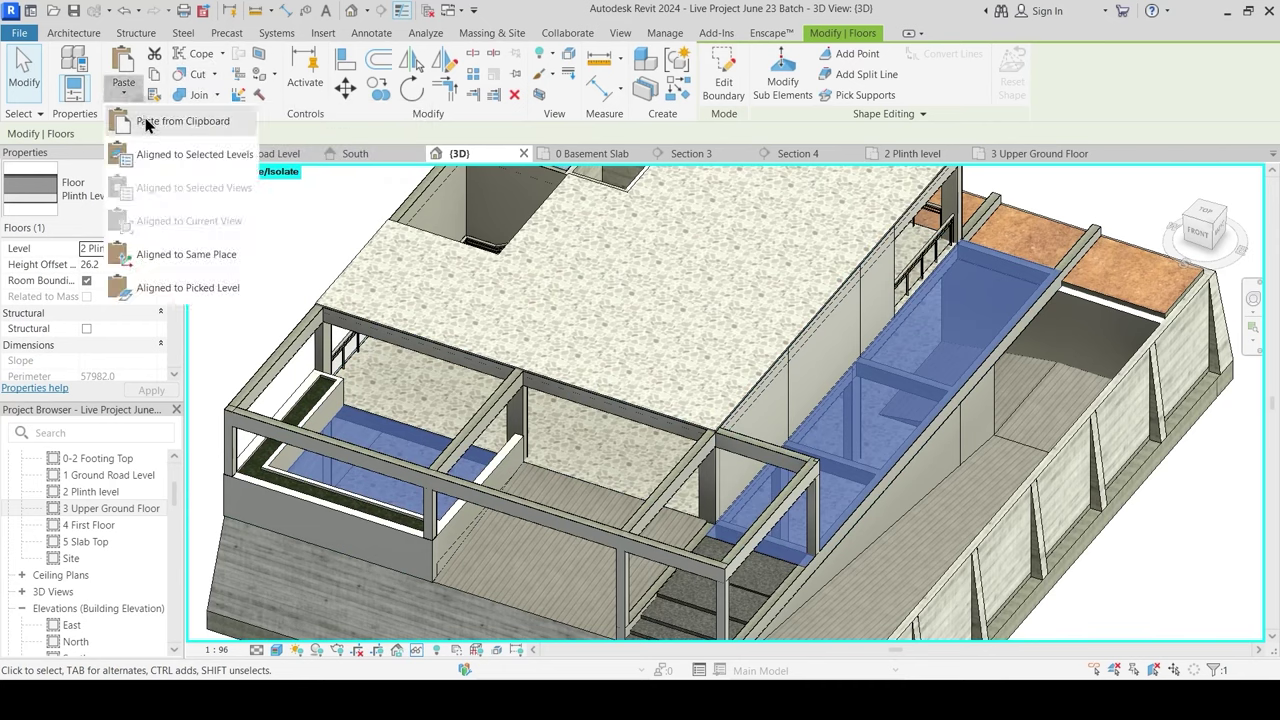
left_click(157, 154)
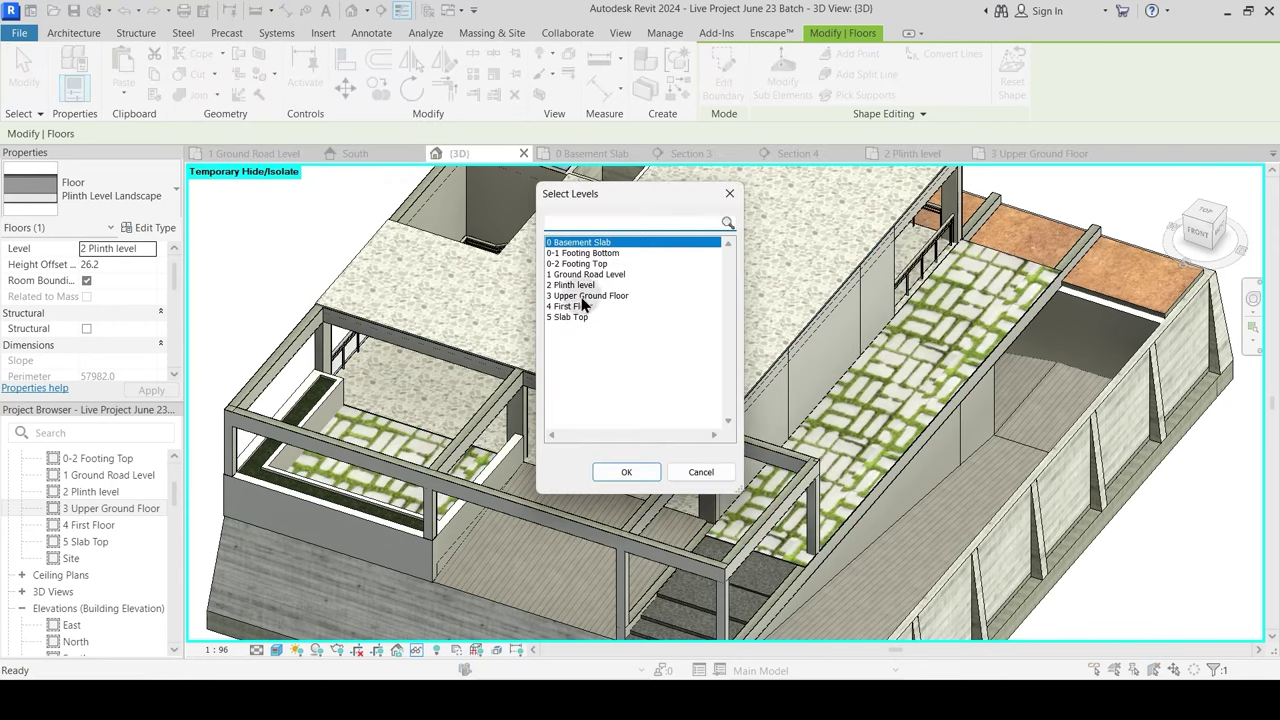
left_click(582, 298)
left_click(628, 473)
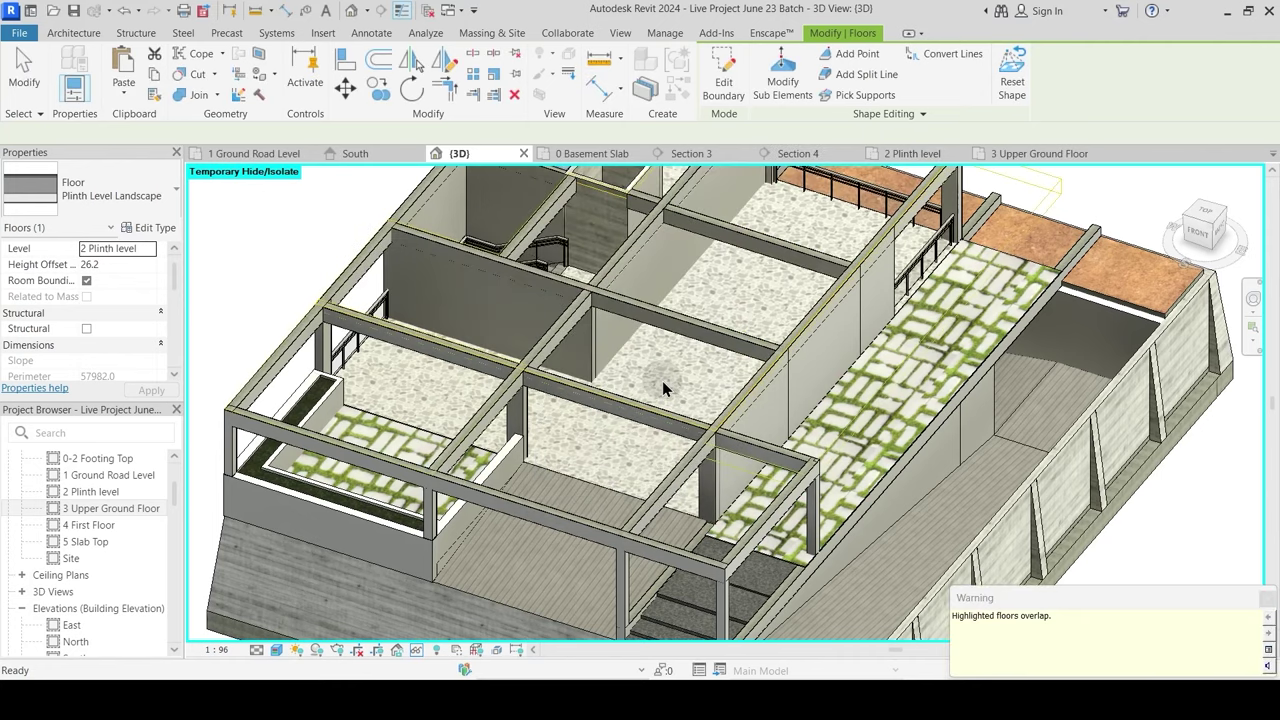
left_click(1268, 600)
key("Escape")
Step: Delete the right rectangle from the pasted landscape floor's boundary
left_click(882, 392)
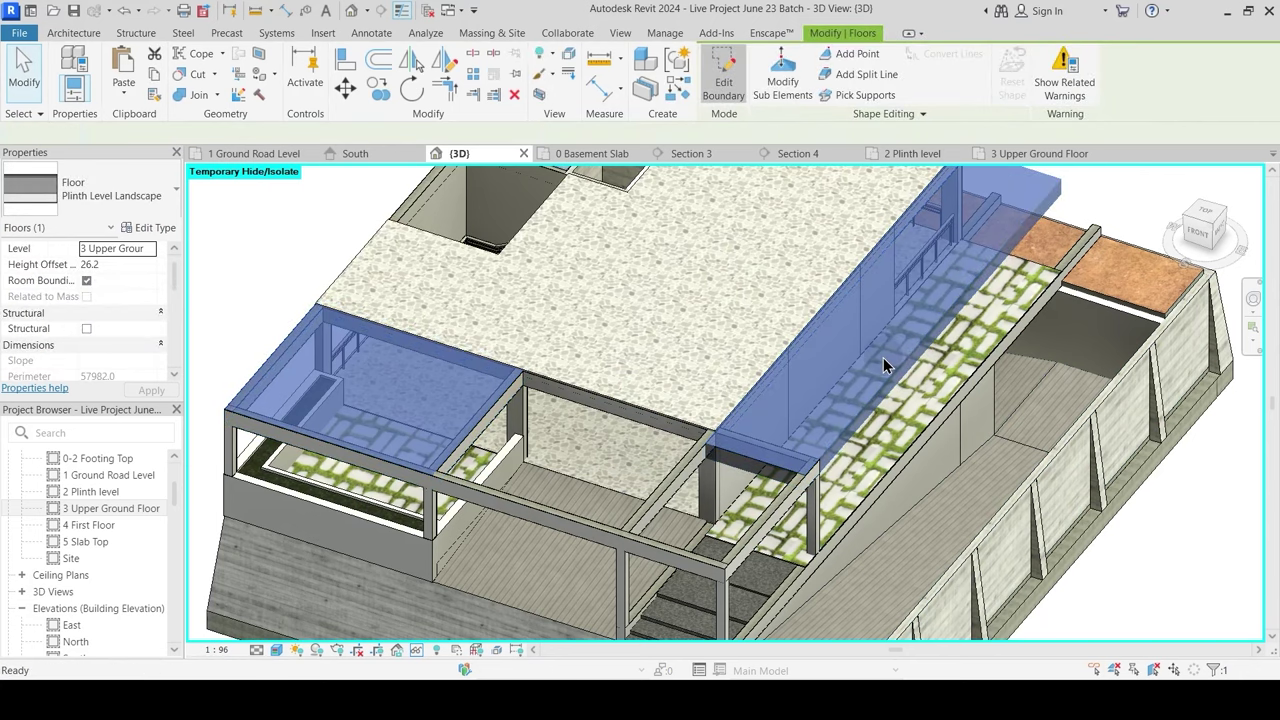
scroll(884, 366, "down", 3)
mouse_move(803, 362)
middle_mouse_down()
mouse_move(826, 366)
mouse_move(851, 327)
middle_mouse_up()
mouse_move(808, 286)
middle_mouse_down()
mouse_move(790, 326)
mouse_move(725, 371)
middle_mouse_up()
left_click_drag(786, 234, 962, 498)
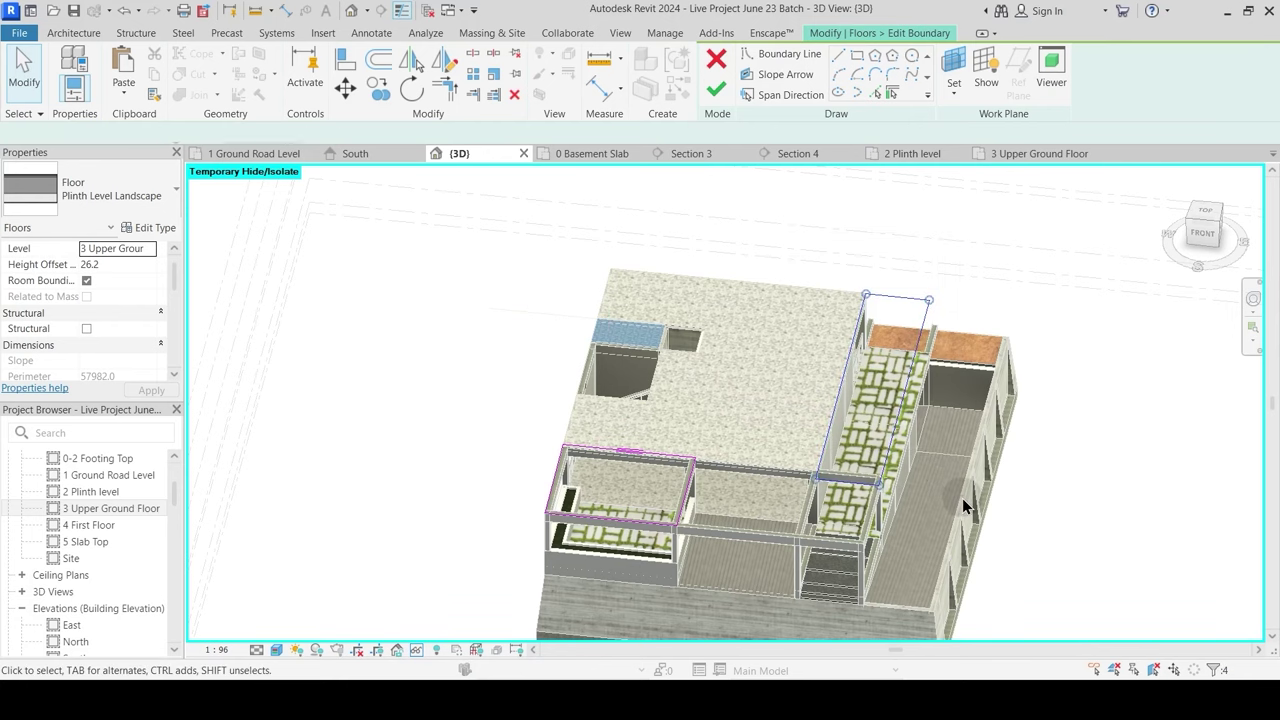
key("Delete")
middle_click_drag(851, 461, 831, 200, "shift")
Step: In the 3 Upper Ground Floor plan, stretch the boundary 11884.8 wide across the garden and finish
left_click(1025, 156)
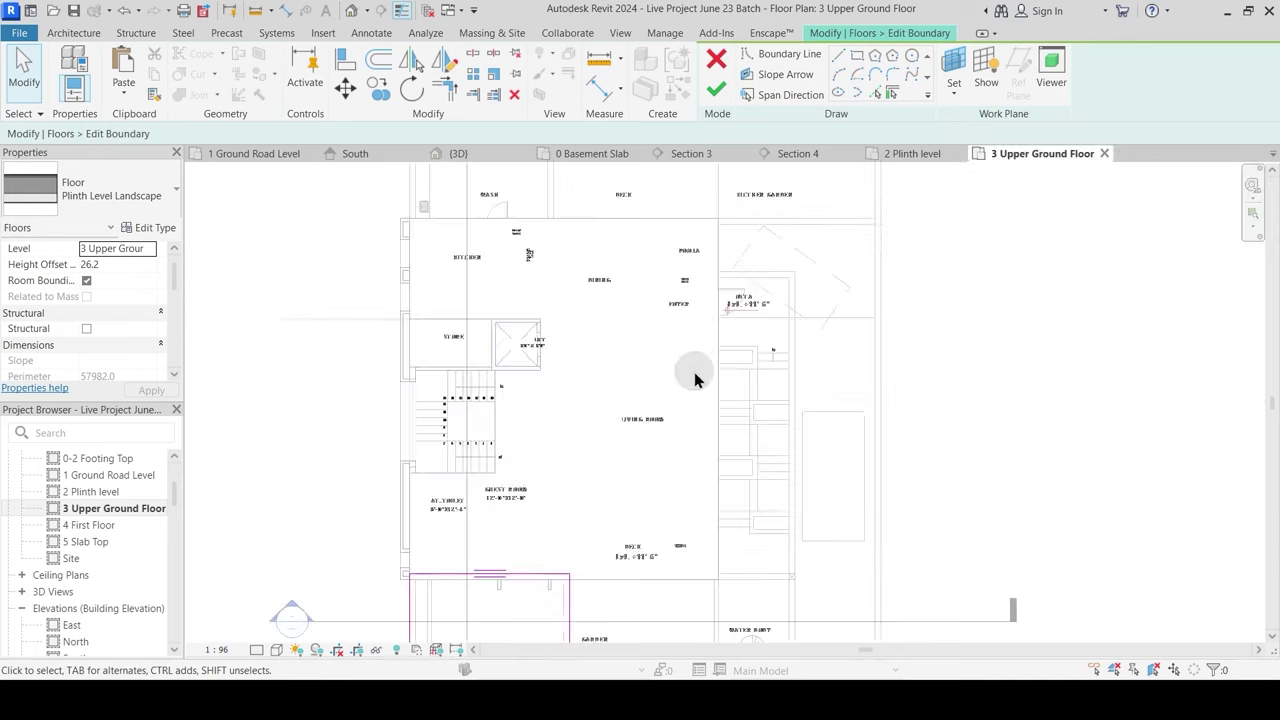
scroll(600, 420, "up", 4)
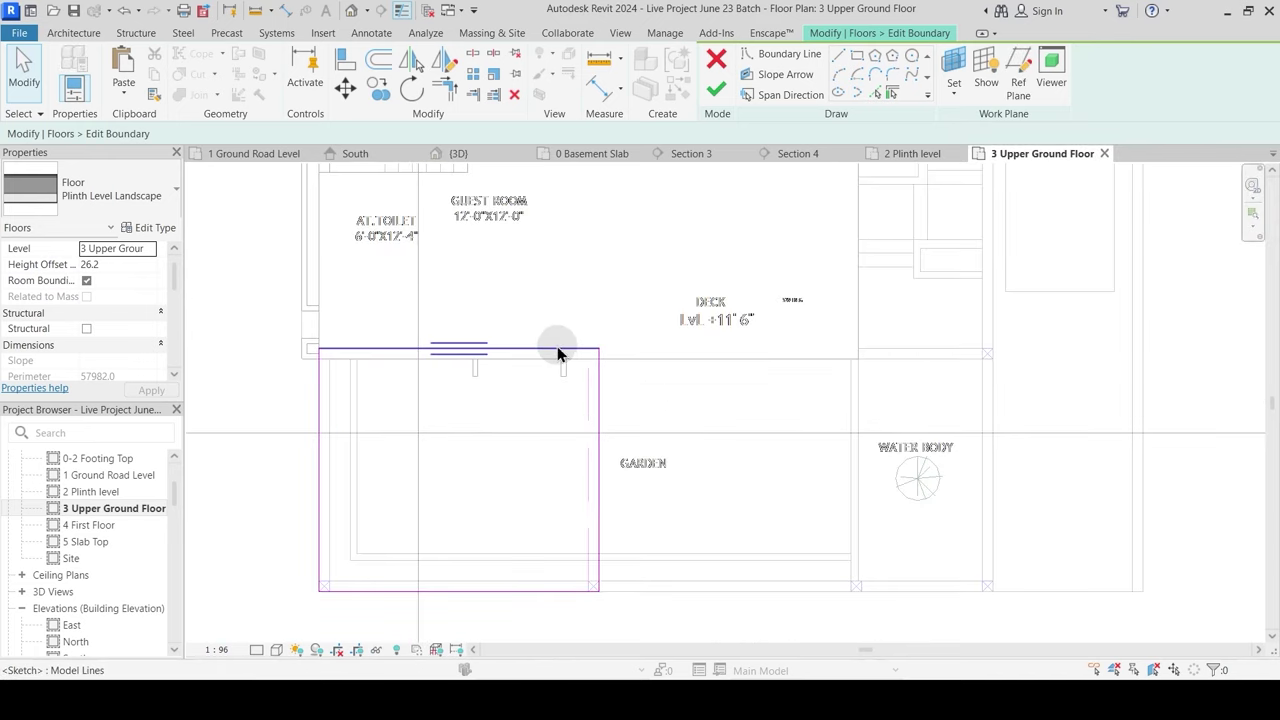
mouse_move(557, 349)
left_mouse_down()
mouse_move(560, 394)
mouse_move(570, 358)
left_mouse_up()
left_click(600, 436)
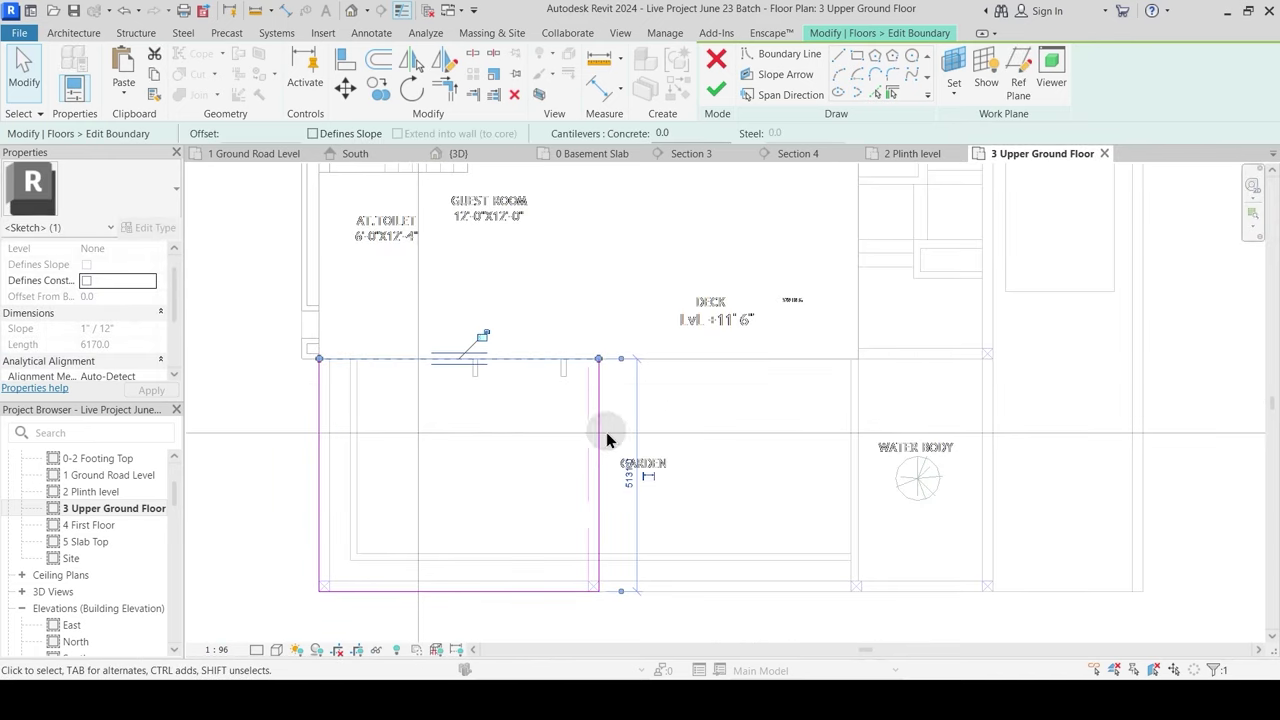
left_click_drag(603, 434, 857, 430)
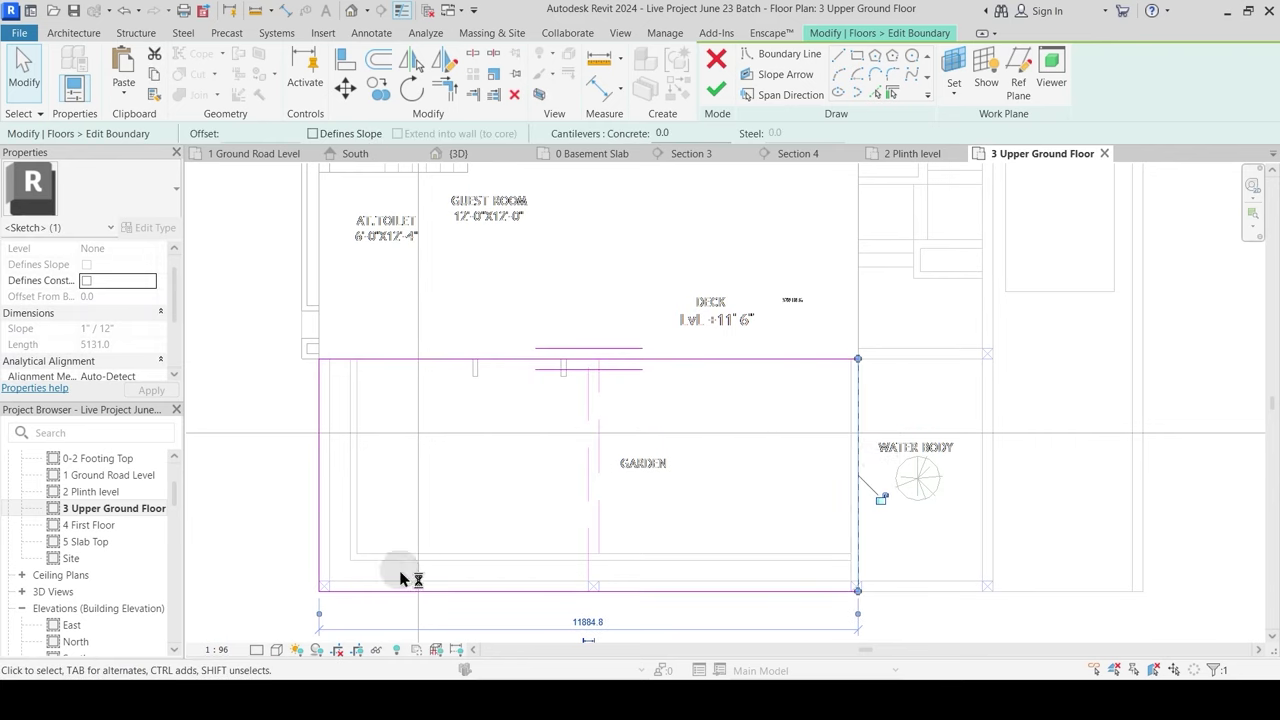
left_click(716, 90)
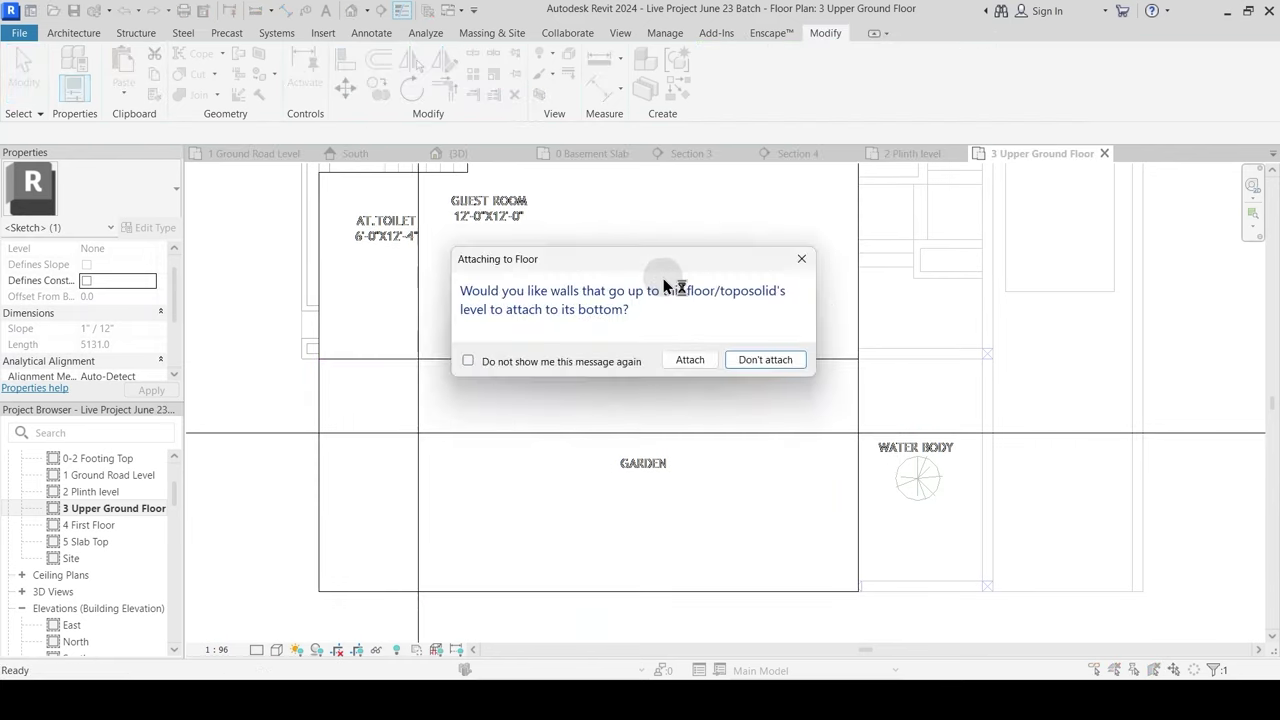
left_click(742, 362)
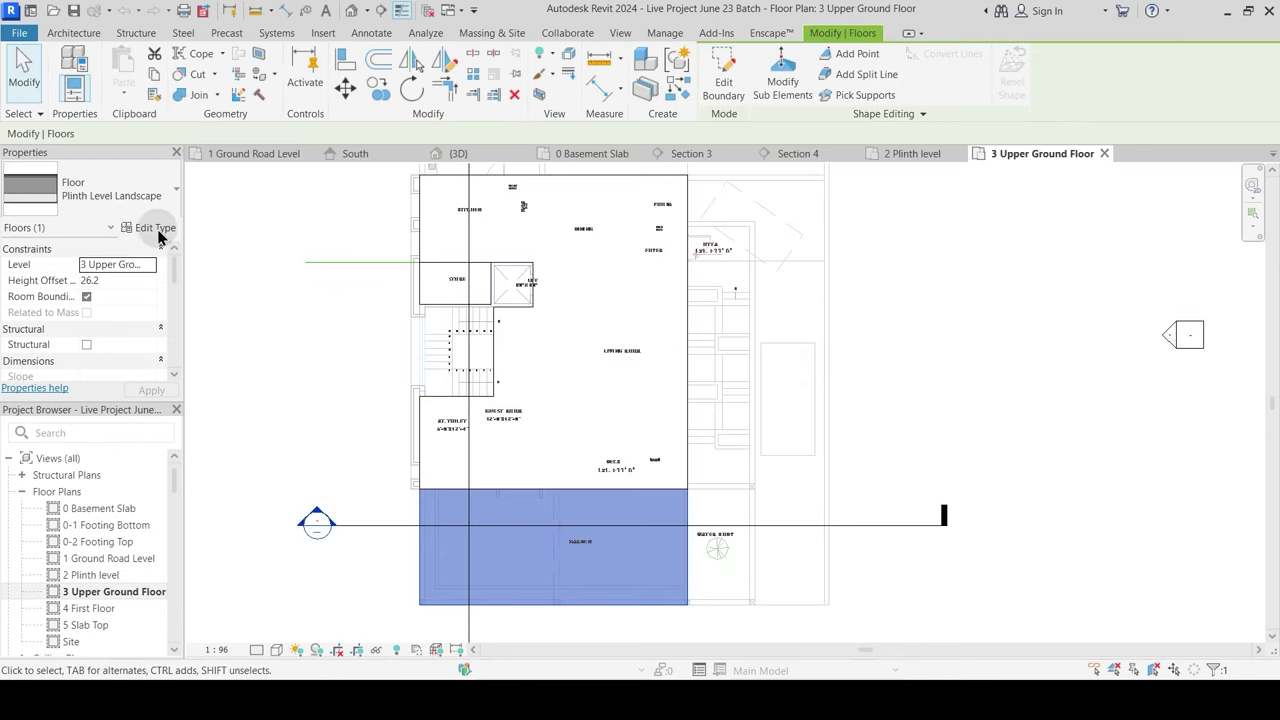
Step: Duplicate the landscape floor type as a new type named Grass
left_click(160, 227)
left_click(160, 228)
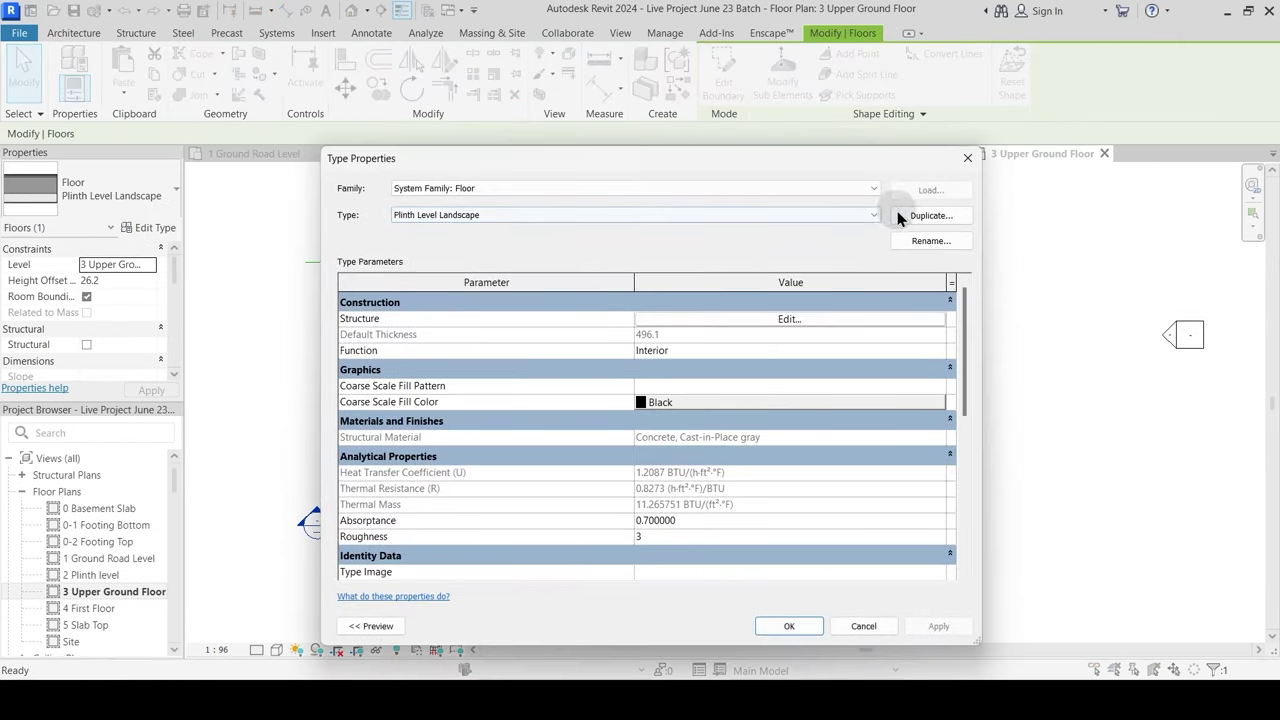
left_click(929, 215)
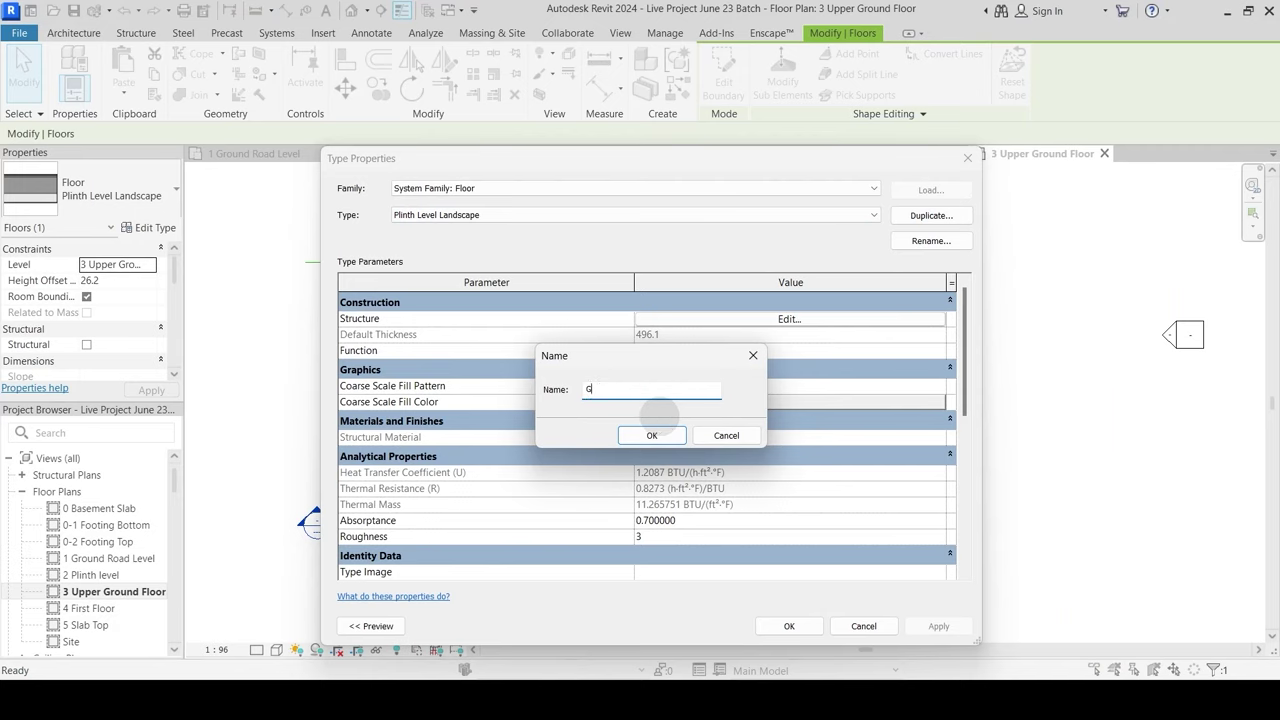
type("Grass")
key("Return")
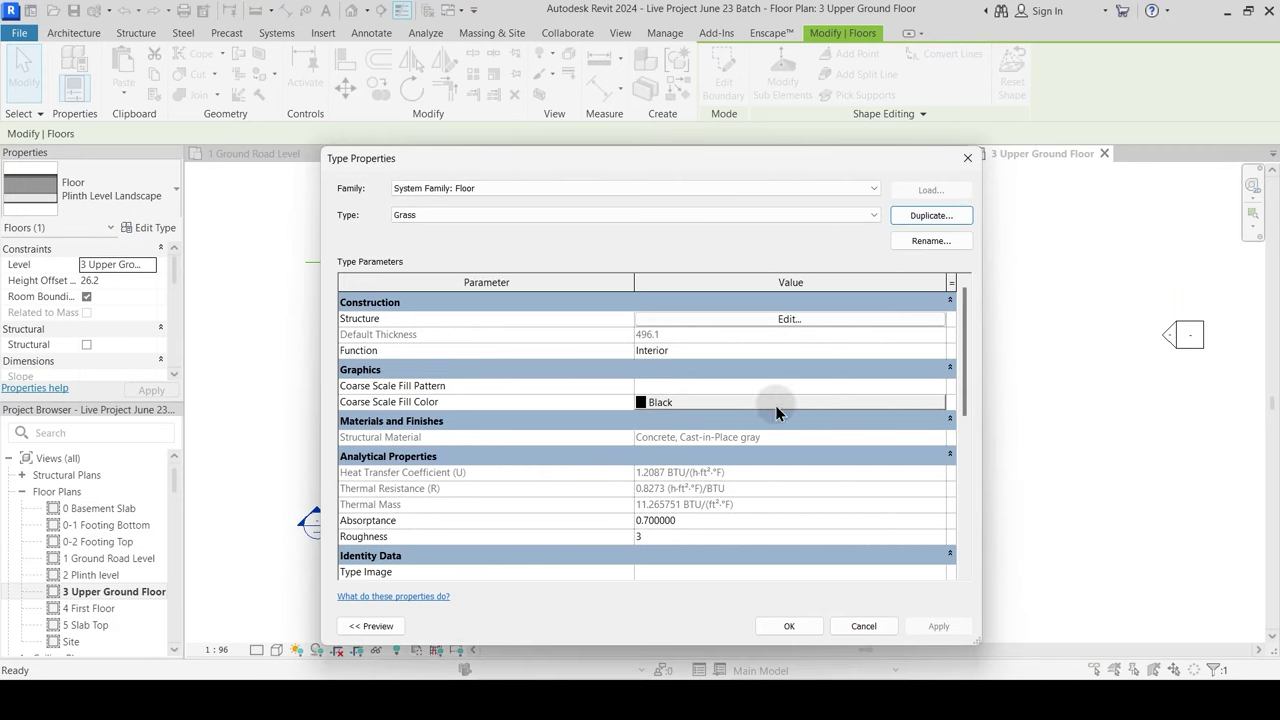
Step: Set the Grass type's top layer material to 1 Grass and apply it
left_click(787, 319)
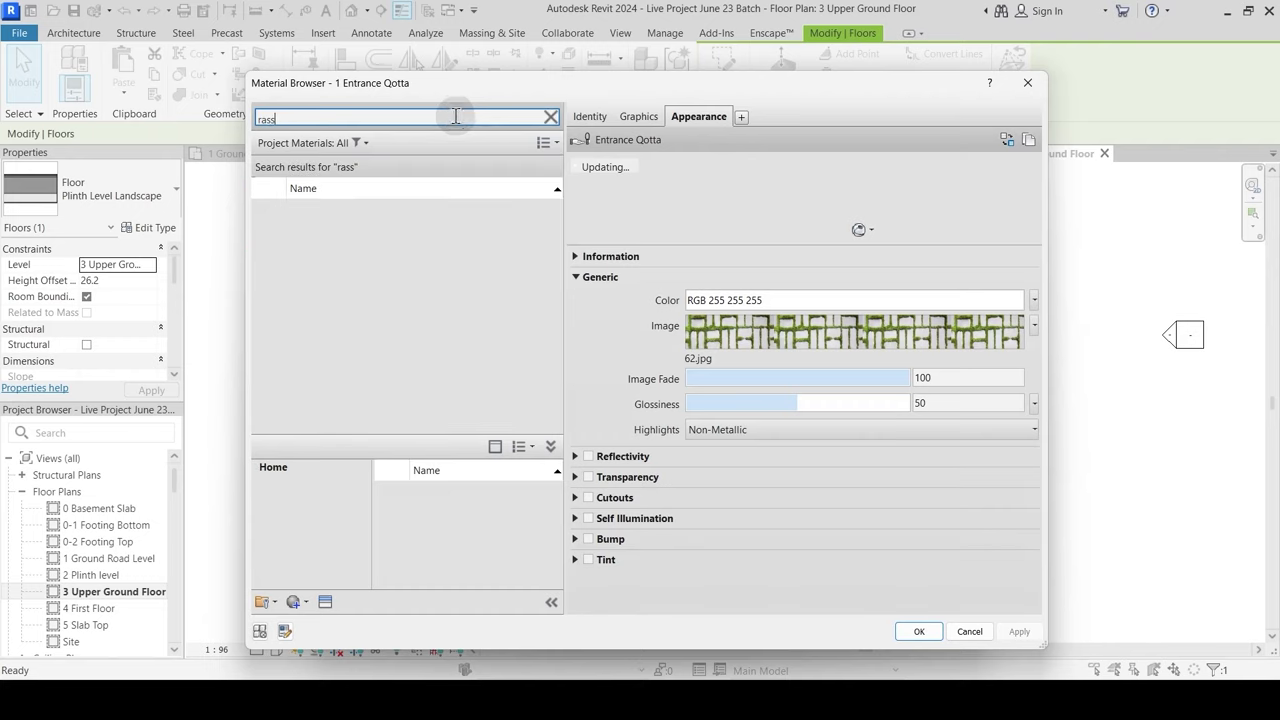
left_click(257, 119)
left_click_drag(277, 120, 224, 130)
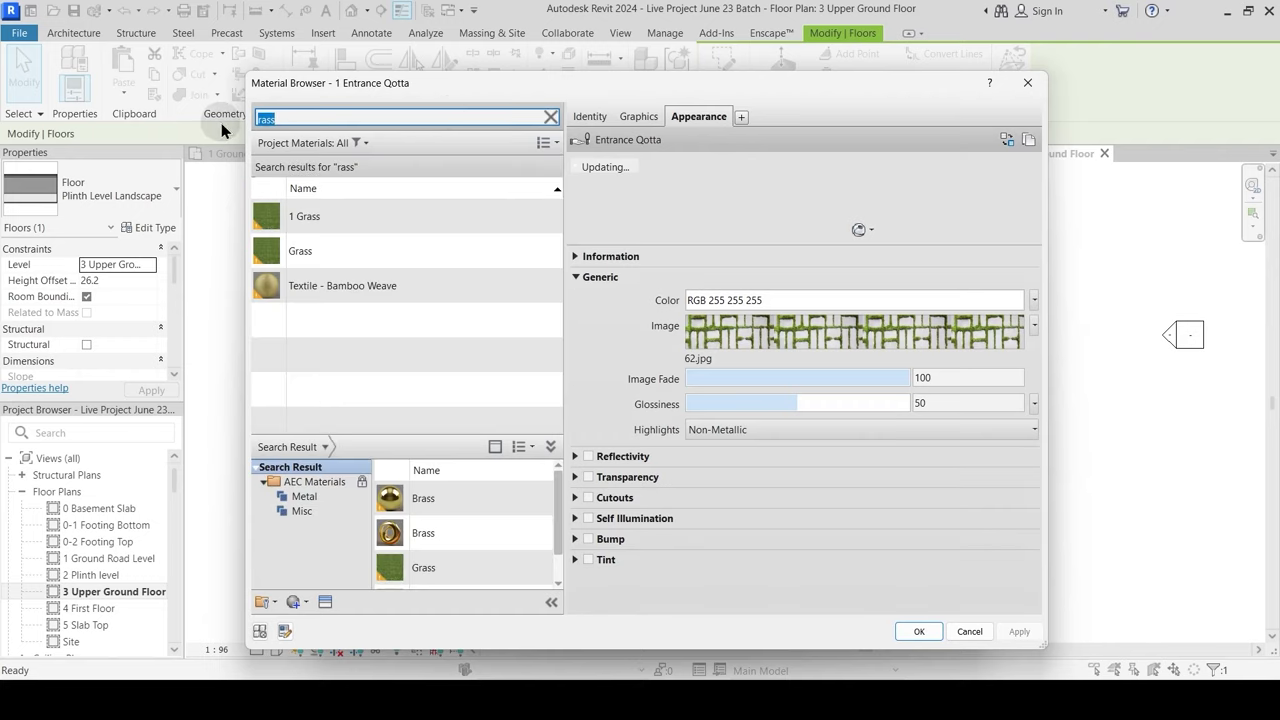
left_click(322, 214)
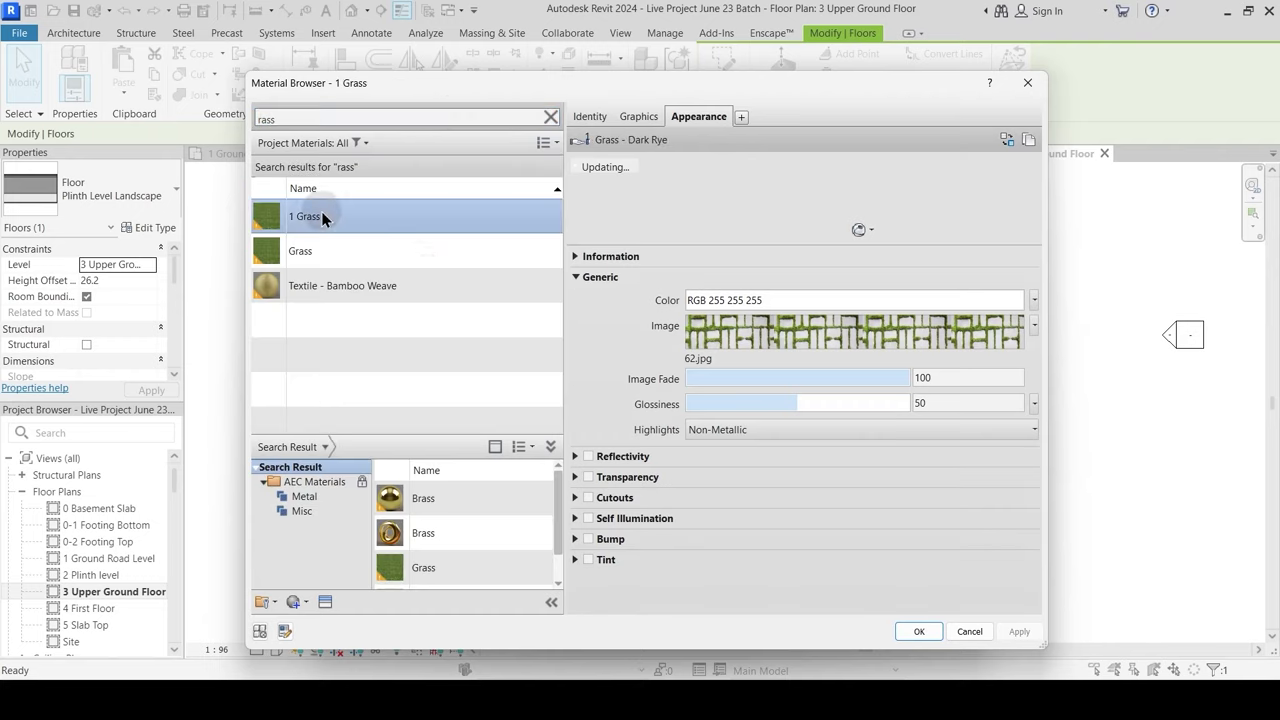
left_click(917, 631)
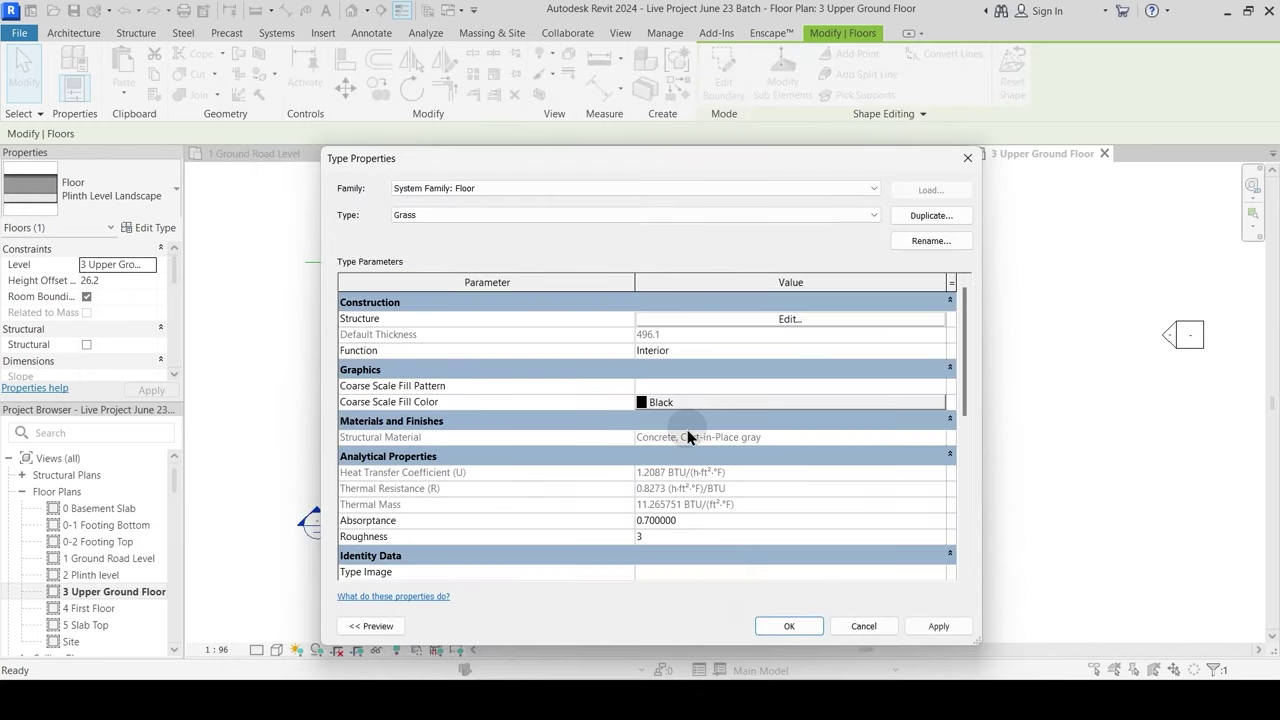
left_click(789, 626)
scroll(723, 551, "up", 5)
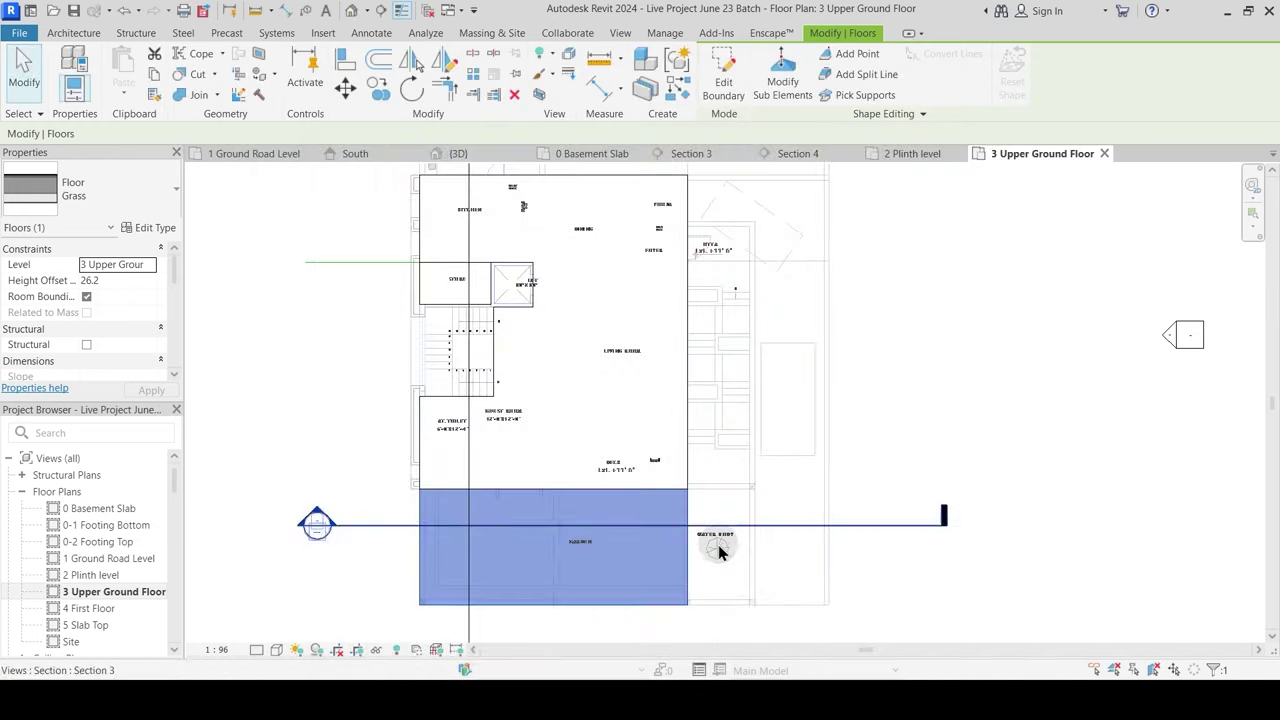
Step: Start a new floor sketch with CS and duplicate the Grass type as Water Body
key("c")
key("s")
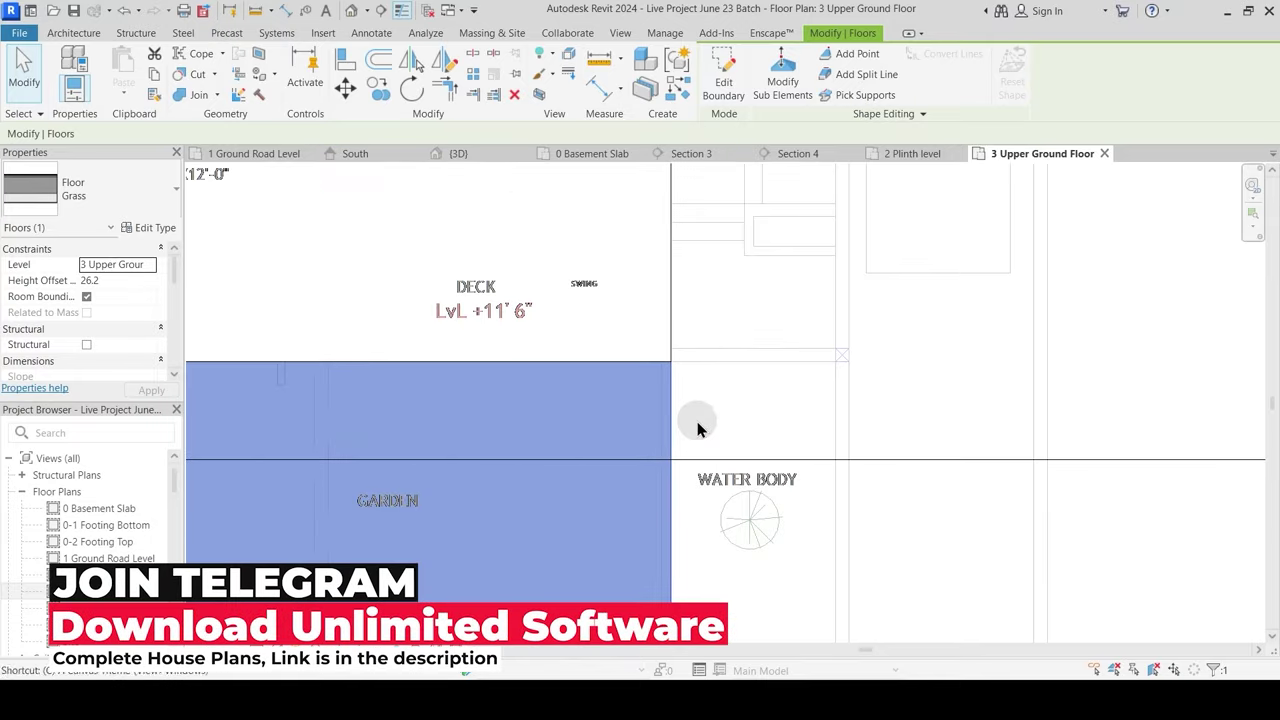
left_click(160, 229)
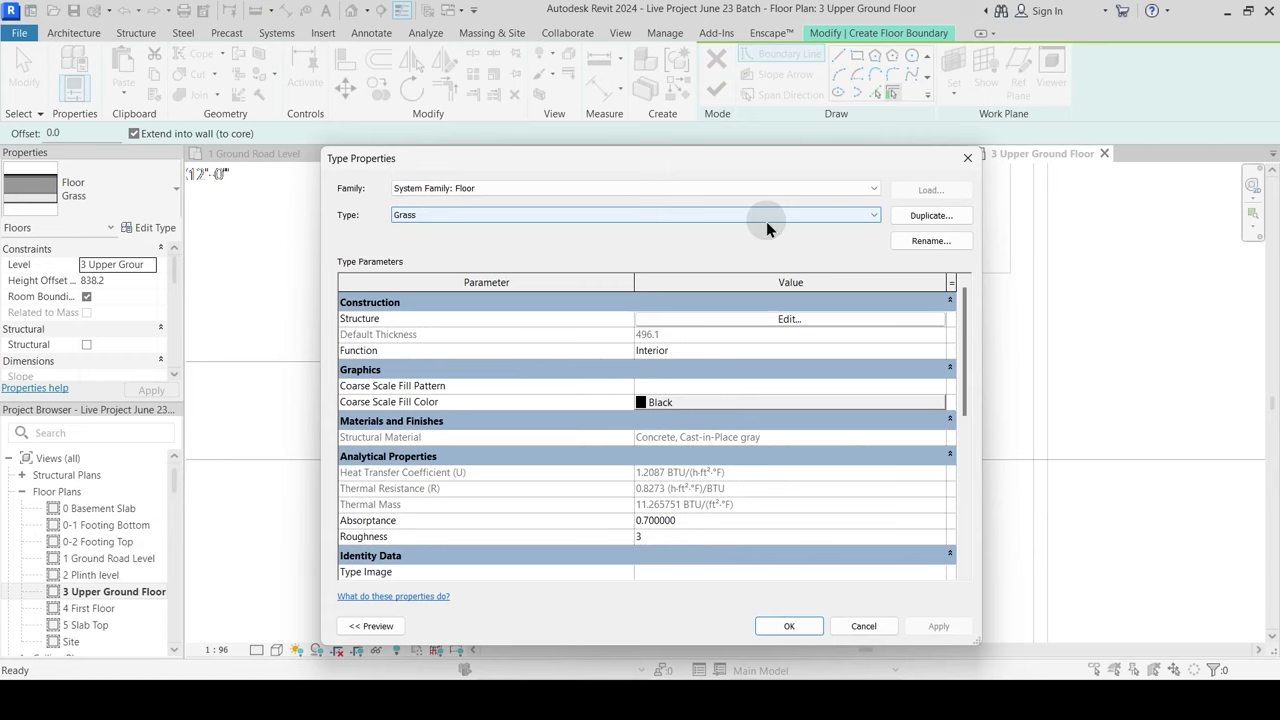
left_click(929, 215)
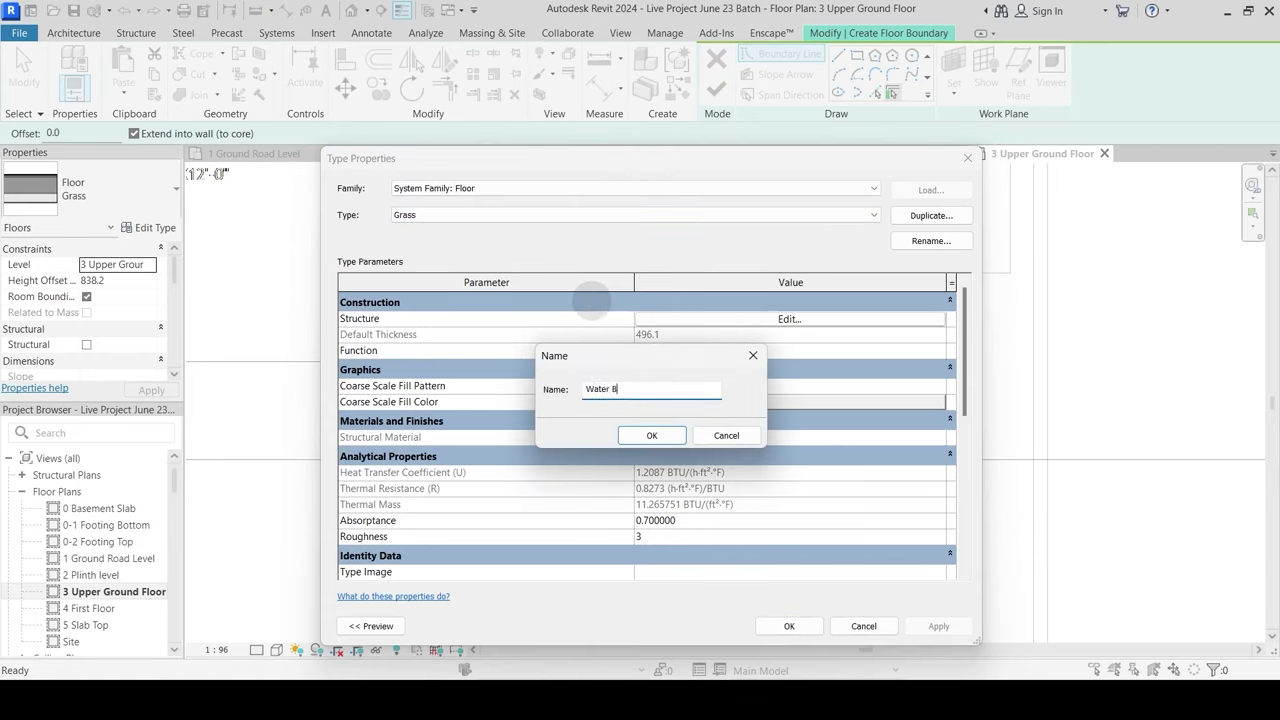
key("Return")
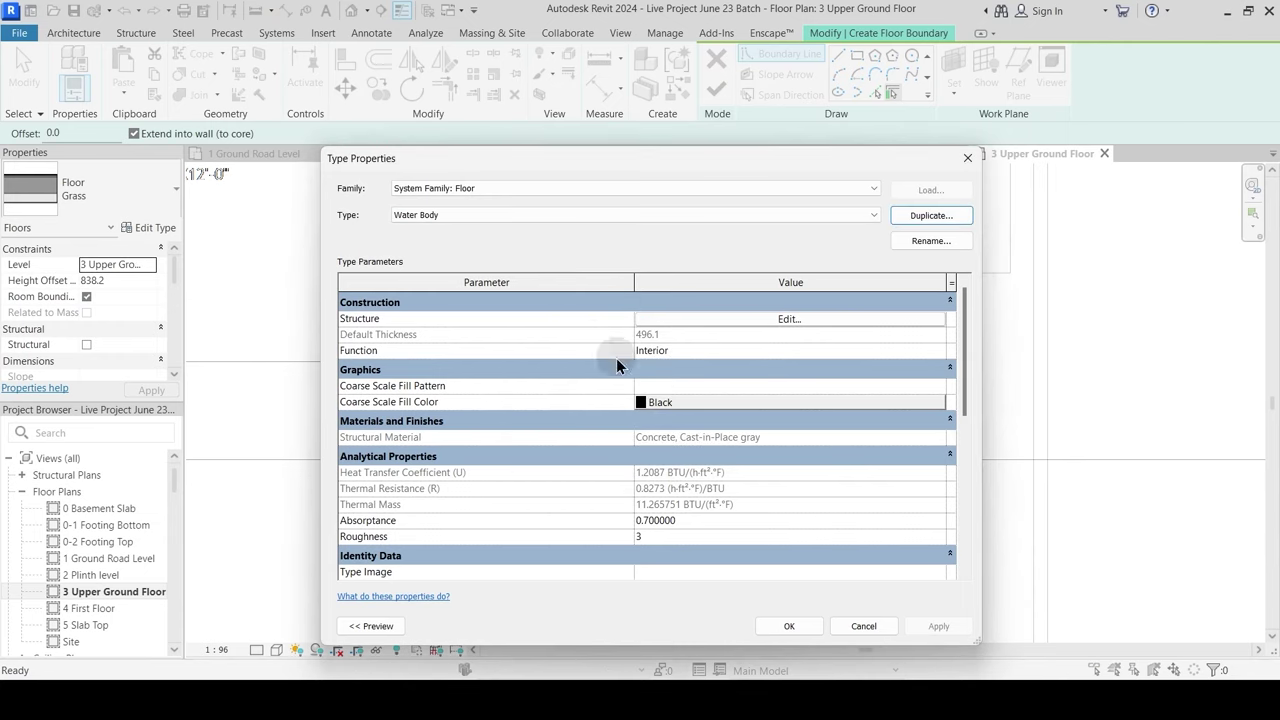
Step: Remove the 1 Grass, 1 Mortar and 1 Sand Bedding/PCC layers from the Water Body structure
left_click(745, 322)
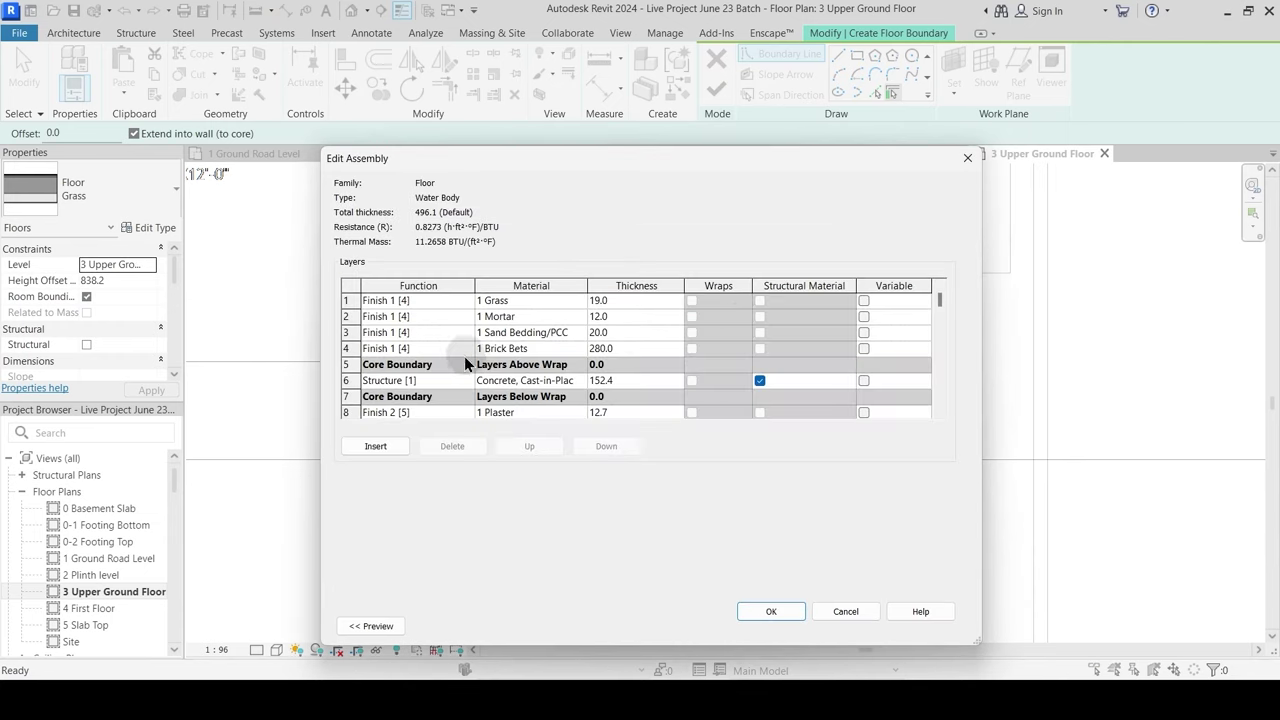
left_click(347, 301)
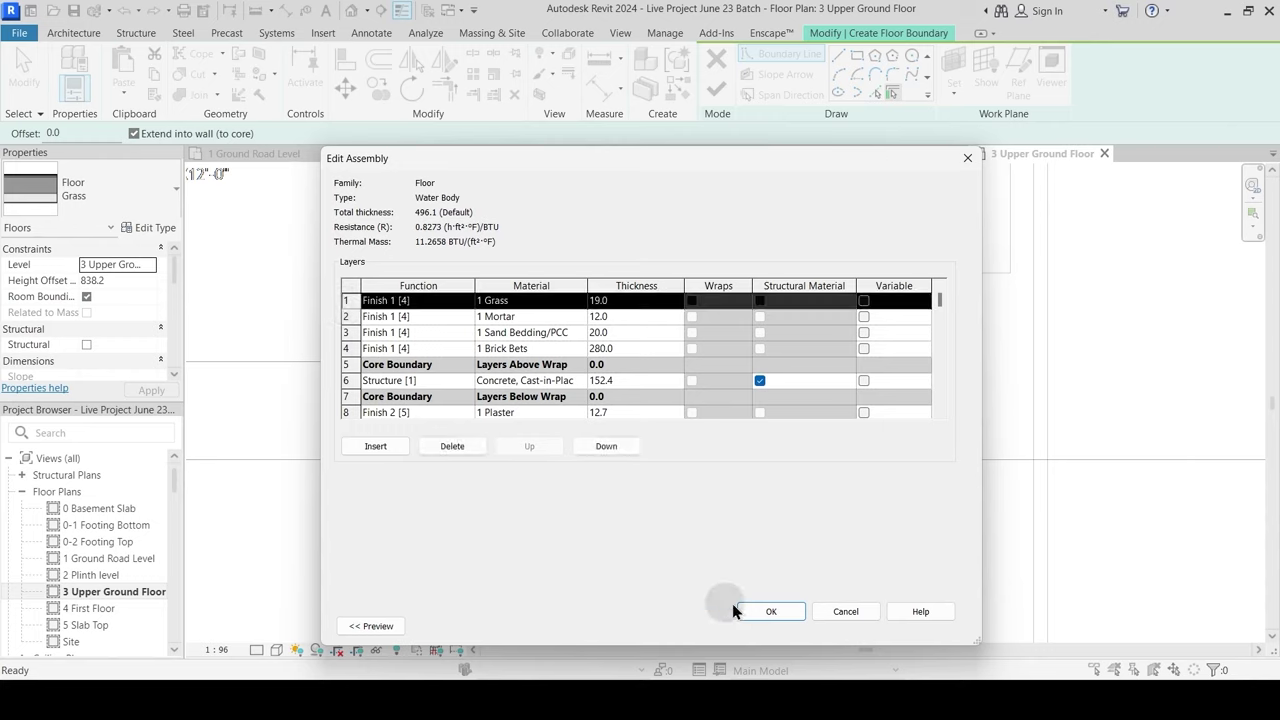
left_click(468, 446)
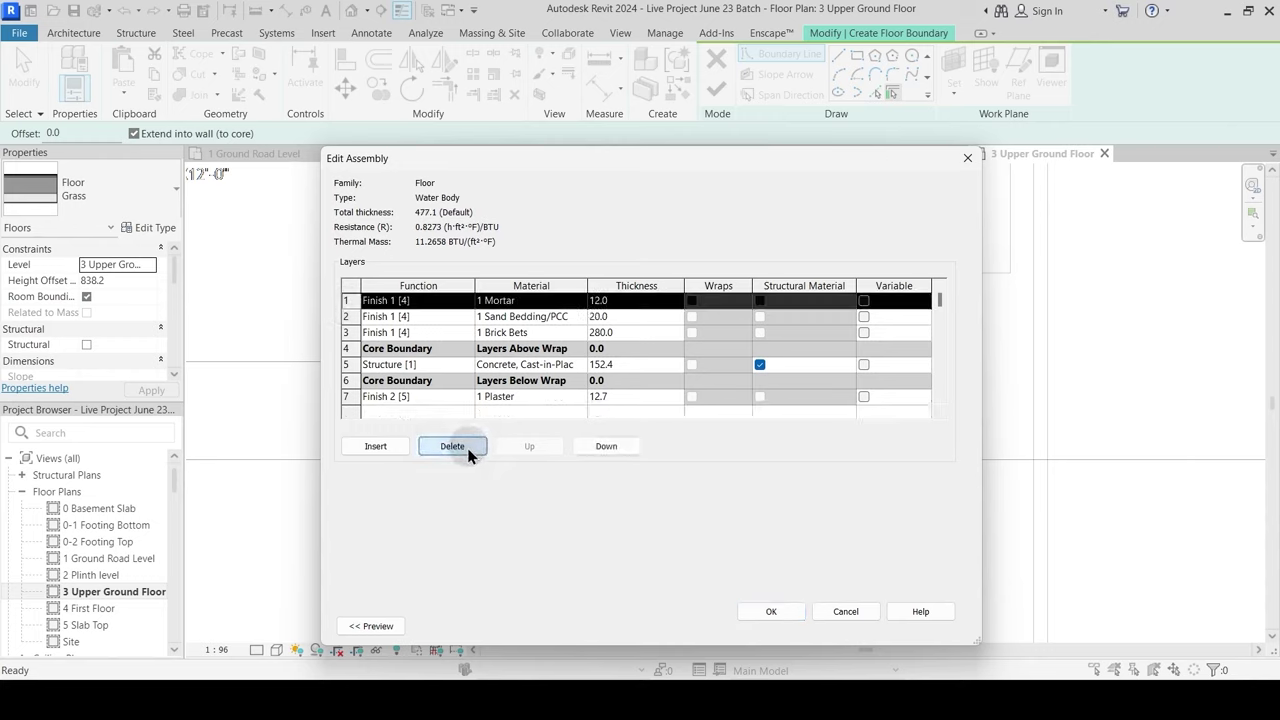
left_click(469, 448)
left_click(470, 447)
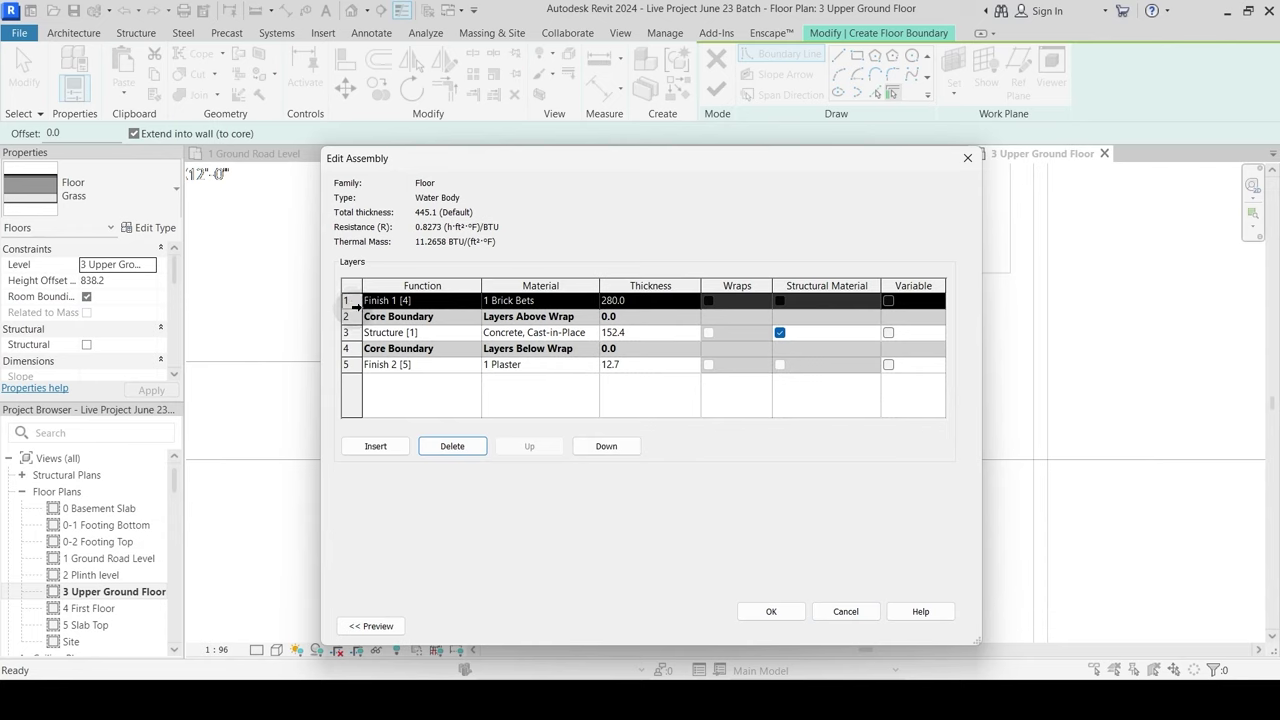
Step: Add a 19.0 Finish 1 top layer of 1 Water Body/ S.P. Tiles and apply the type
left_click(387, 444)
left_click(470, 300)
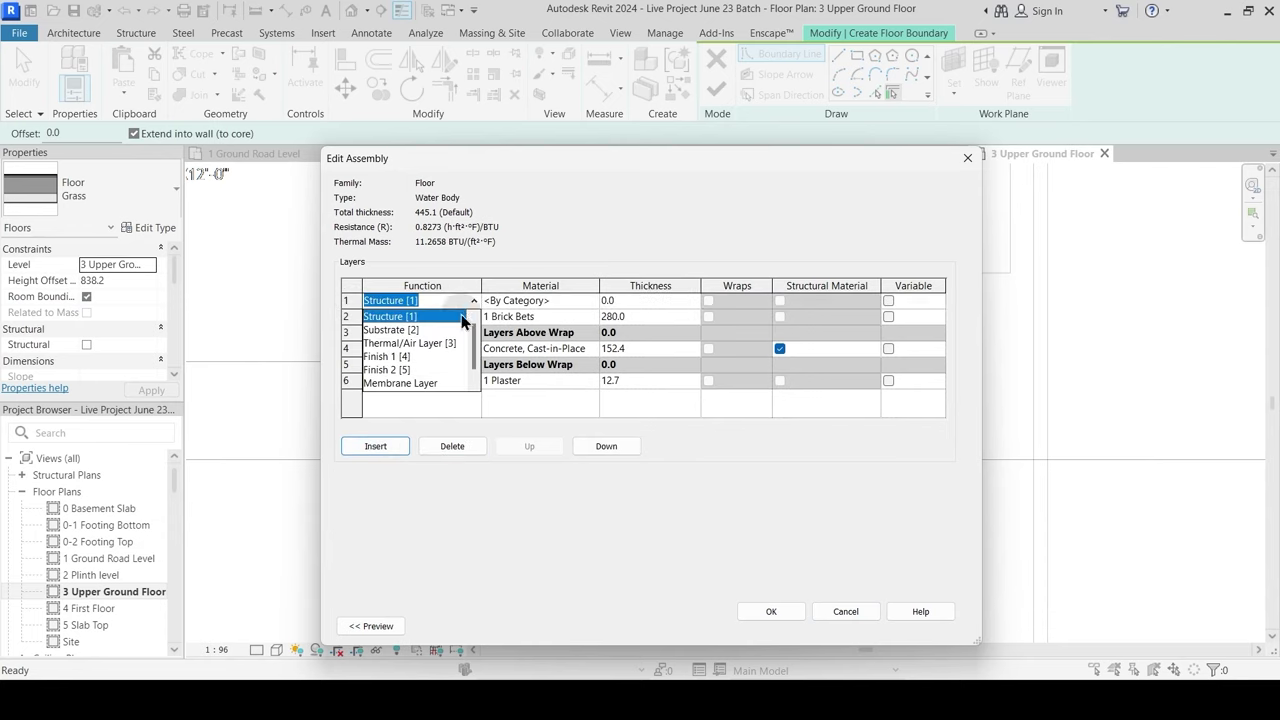
left_click(392, 357)
left_click(590, 300)
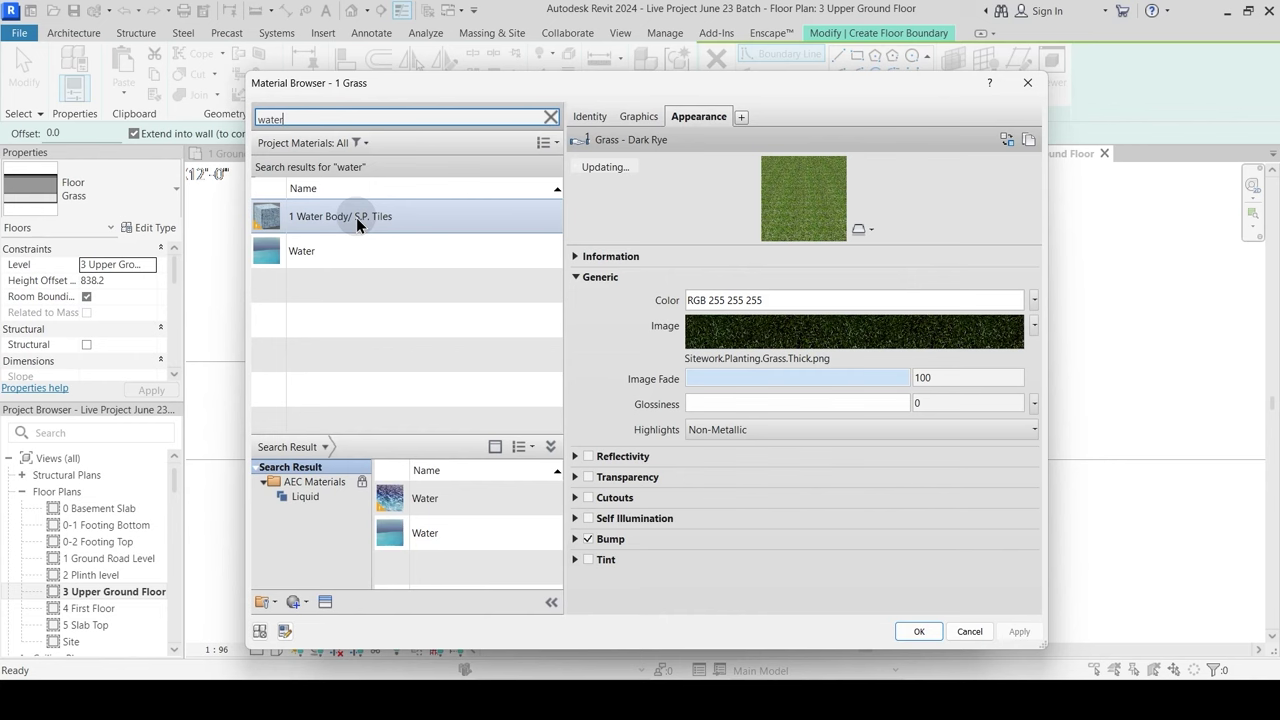
left_click(356, 217)
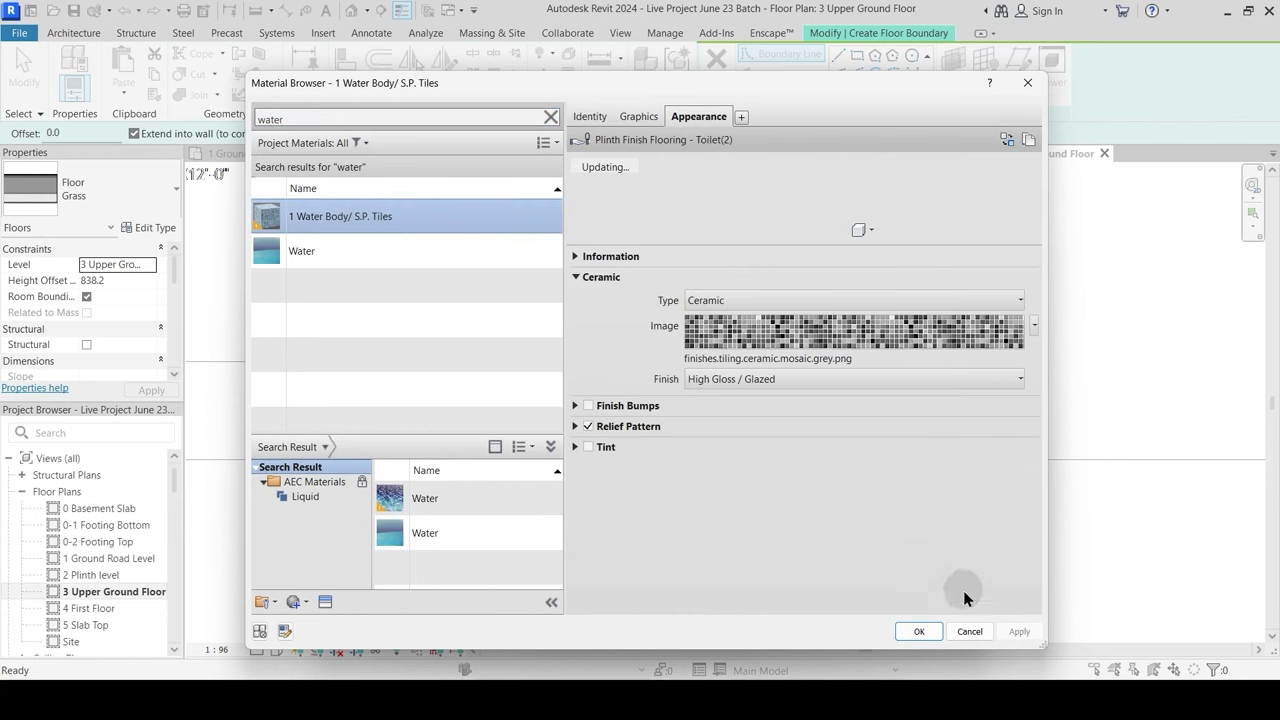
left_click(921, 631)
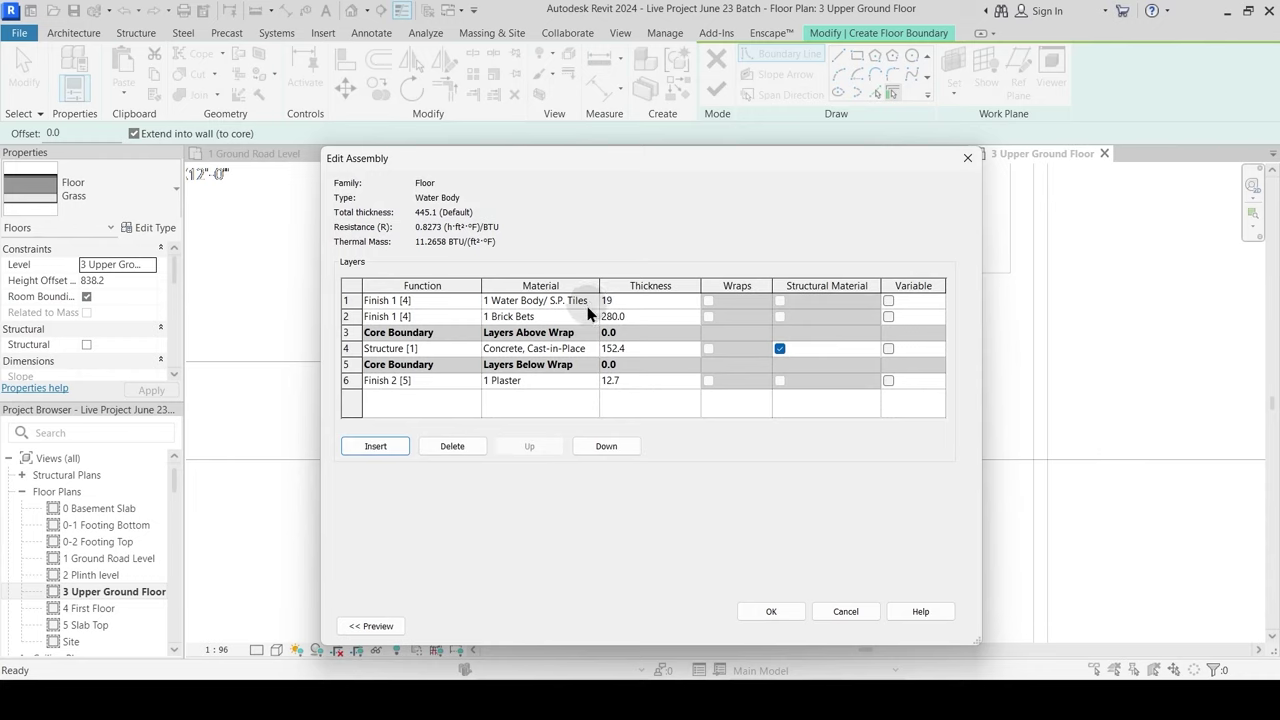
key("Tab")
left_click(776, 612)
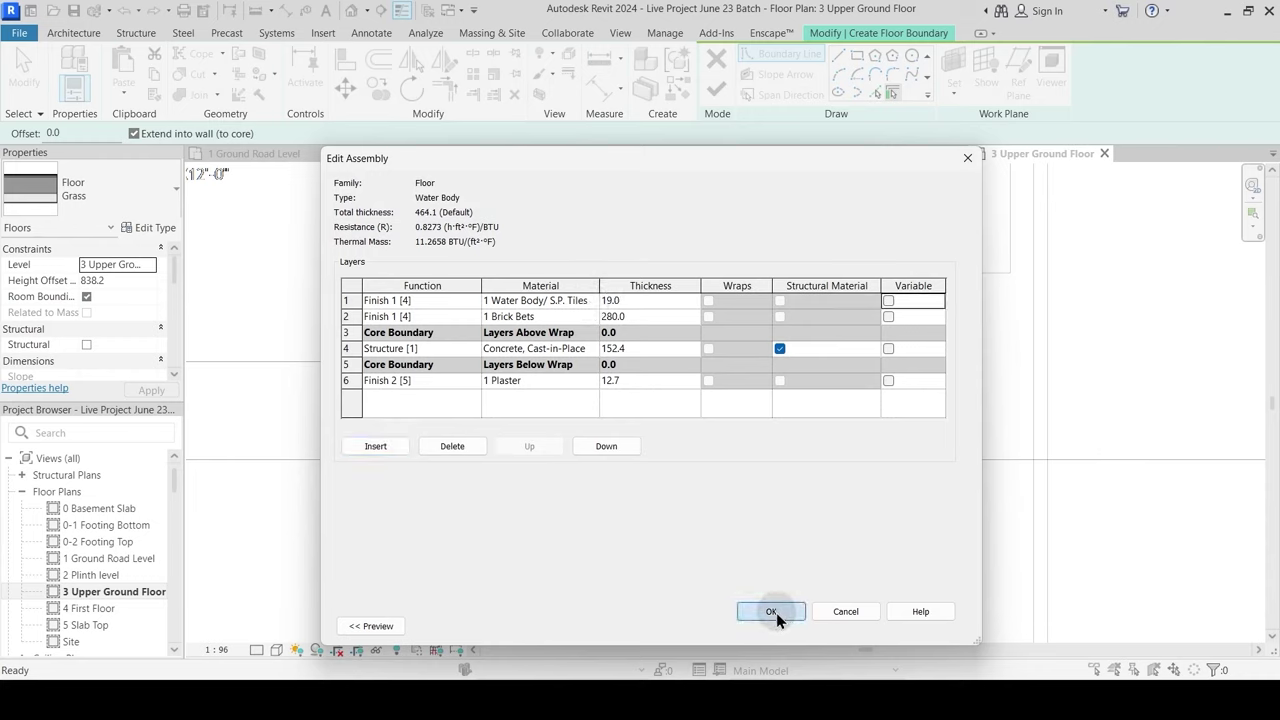
left_click(789, 625)
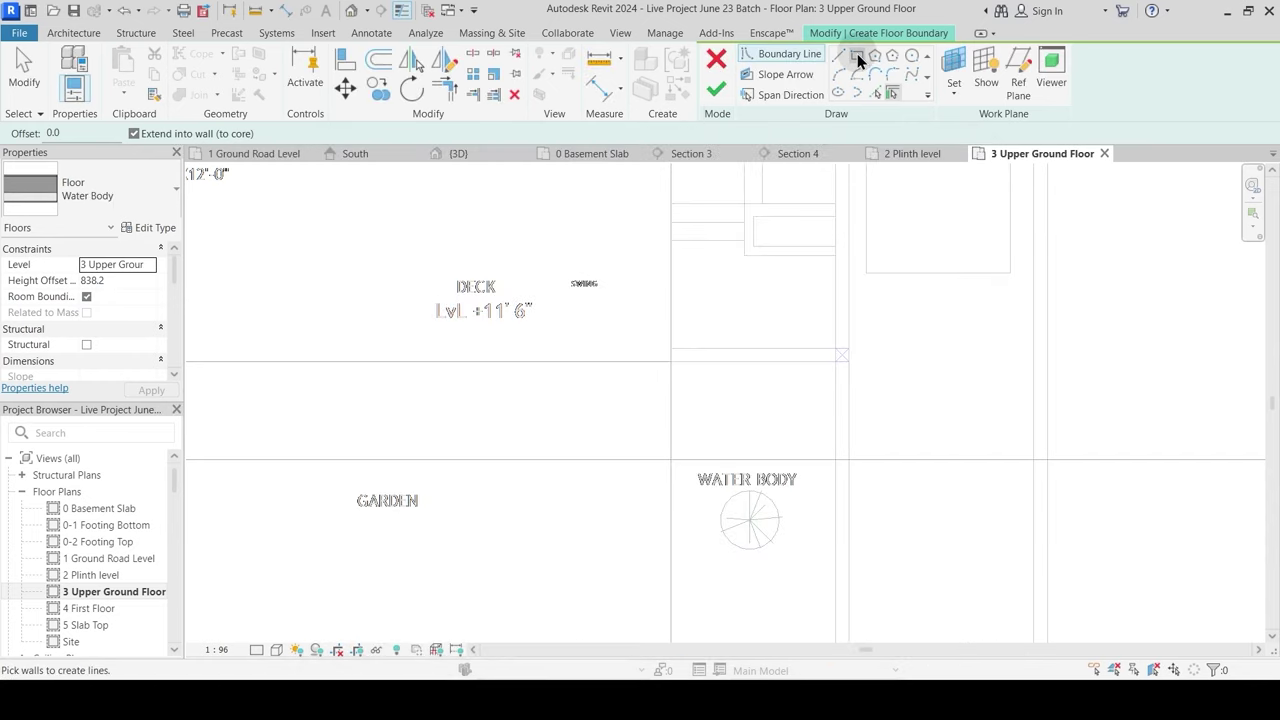
Step: Sketch a rectangle around the water body and finish the 2971.8 × 5131.0 Water Body floor
left_click(857, 55)
left_click(671, 360)
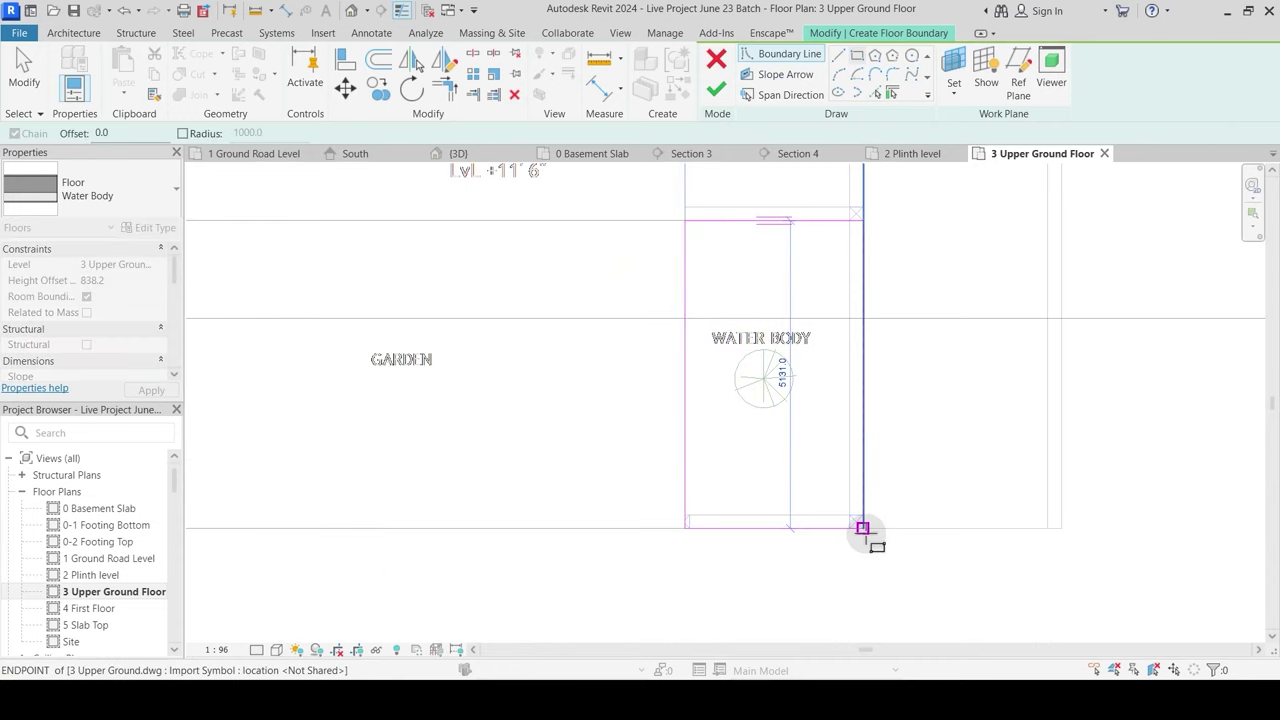
left_click(863, 528)
middle_click_drag(792, 297, 786, 317)
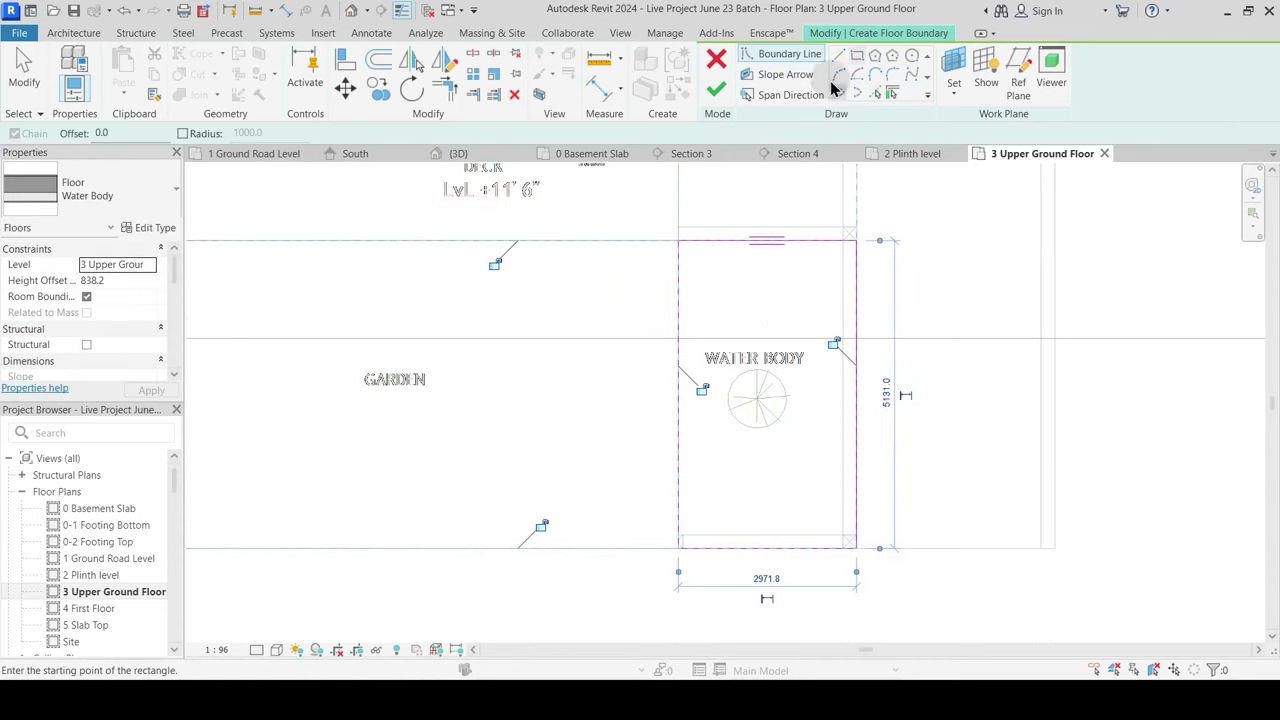
left_click(716, 90)
scroll(763, 374, "down", 3)
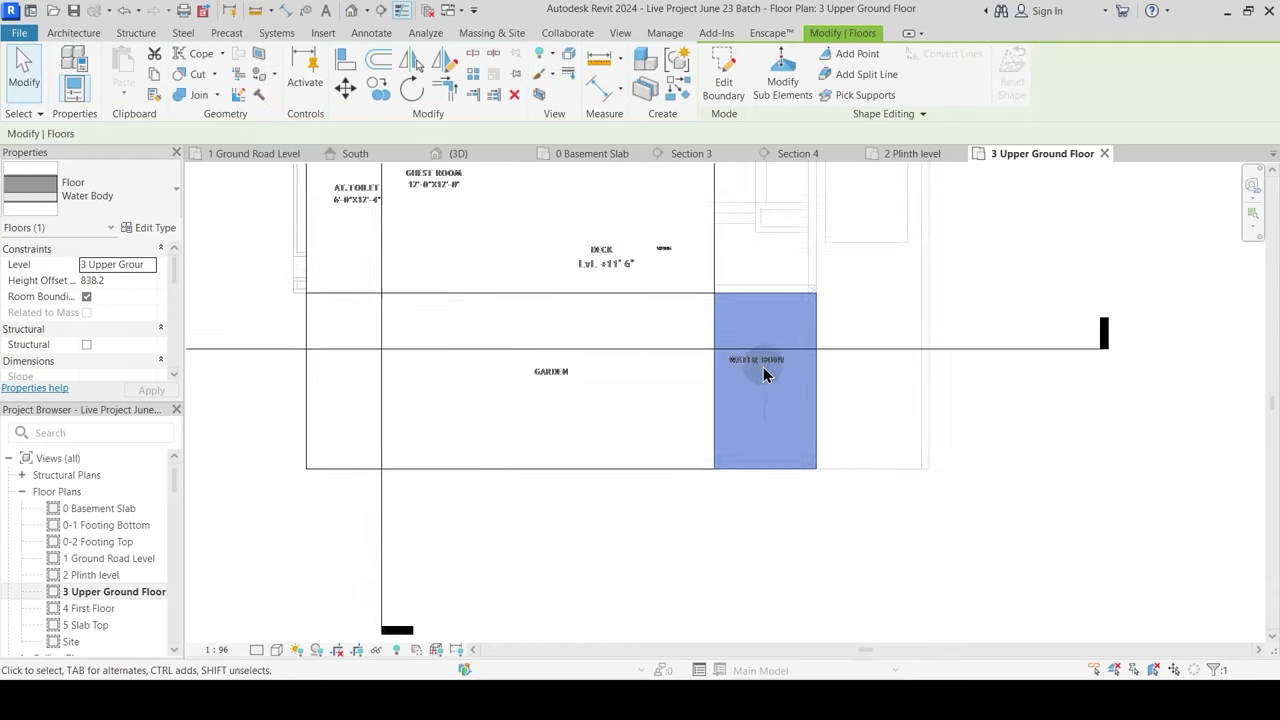
middle_click_drag(660, 424, 658, 490)
Step: Select the Plinth Level Slab to check it, then clear the selection
left_click(586, 472)
scroll(586, 480, "down", 3)
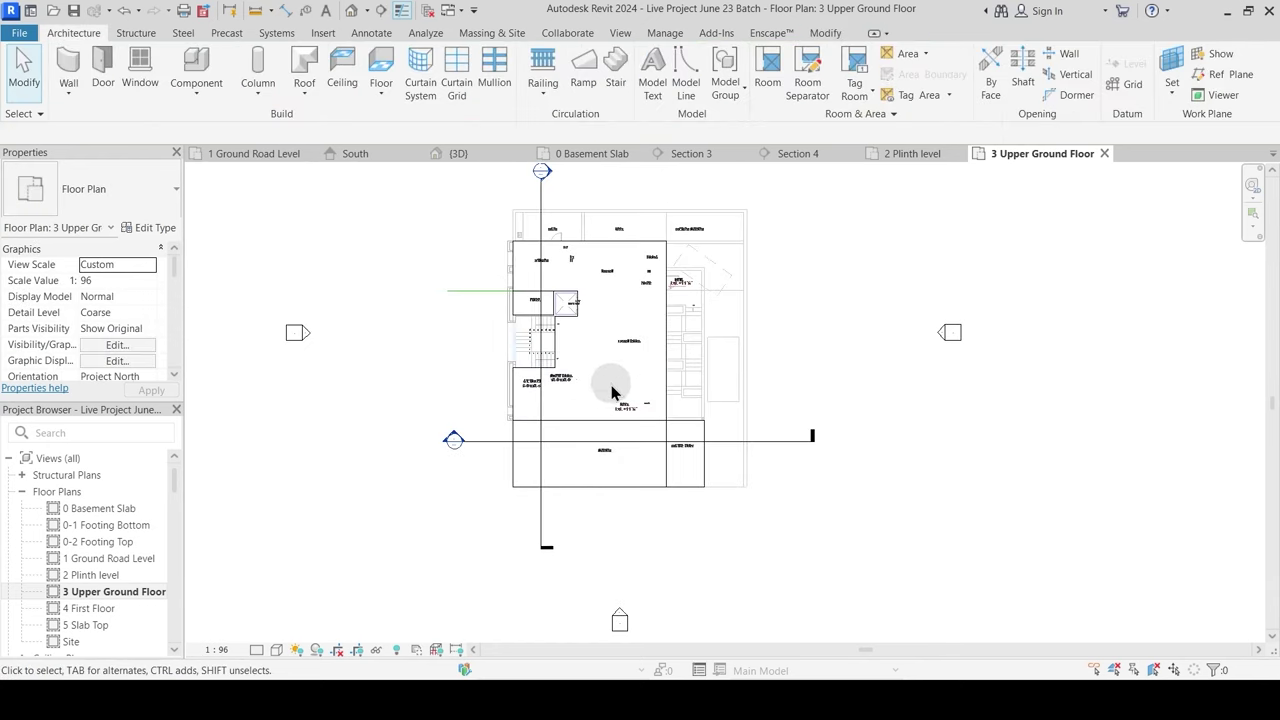
scroll(563, 392, "up", 2)
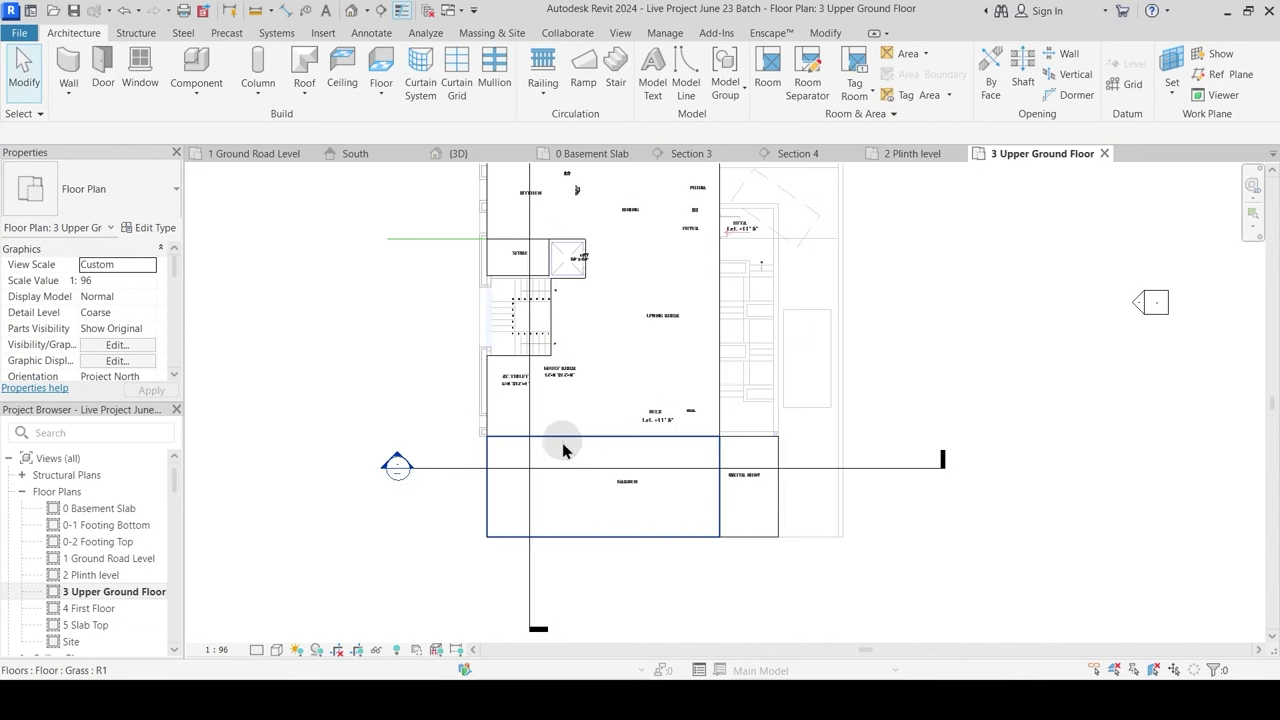
left_click(550, 325)
middle_click_drag(612, 313, 613, 345)
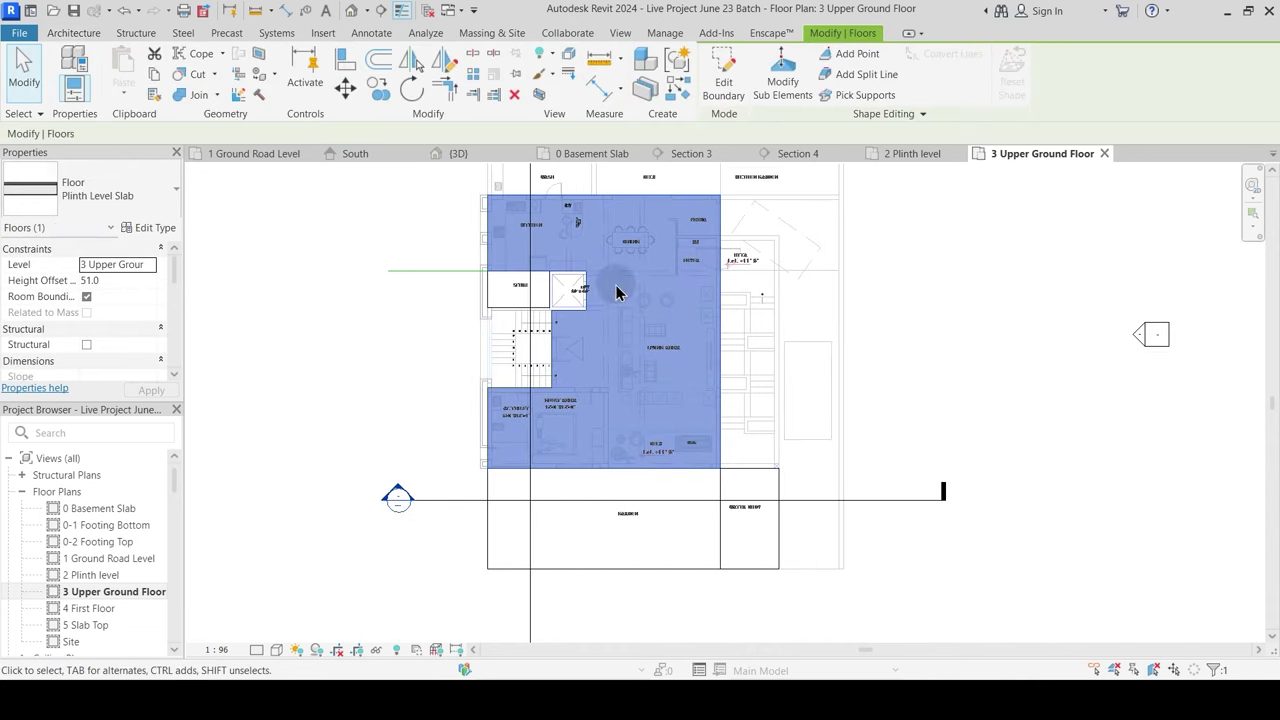
left_click(504, 297)
scroll(536, 400, "up", 3)
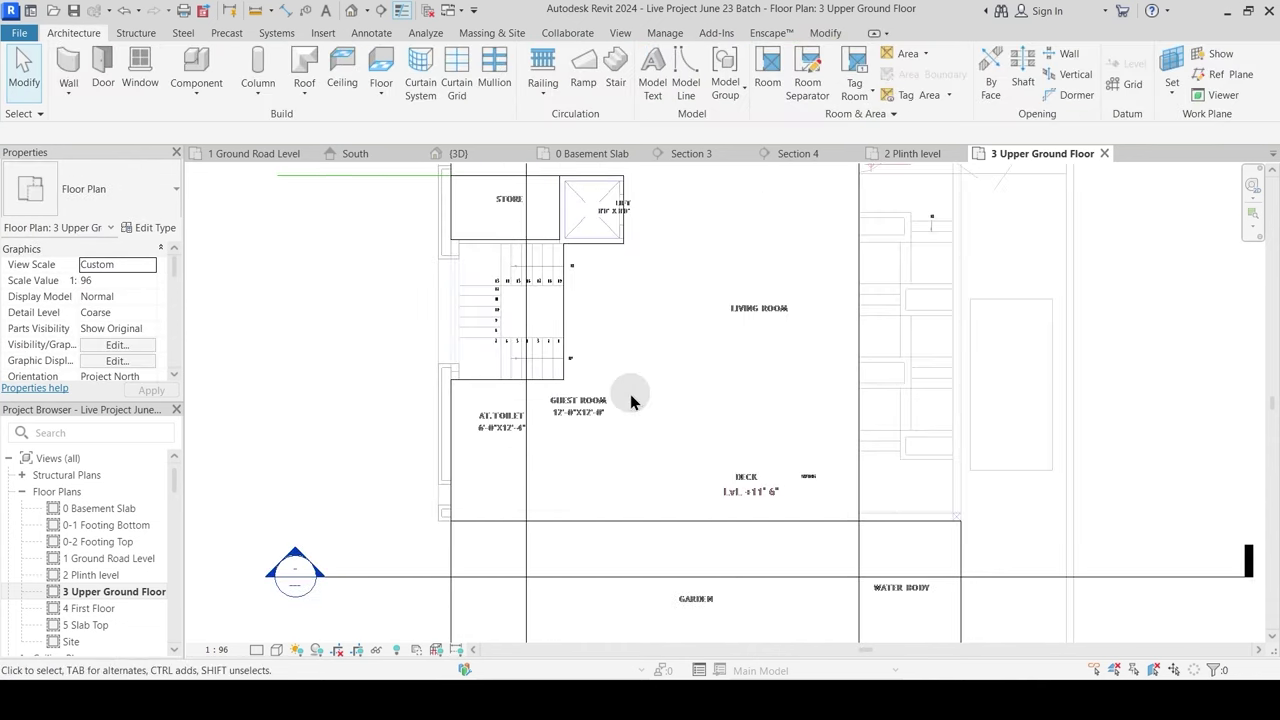
Step: Zoom in and out on the wash, deck and kitchen garden area of the AutoCAD drawing
left_click(818, 700)
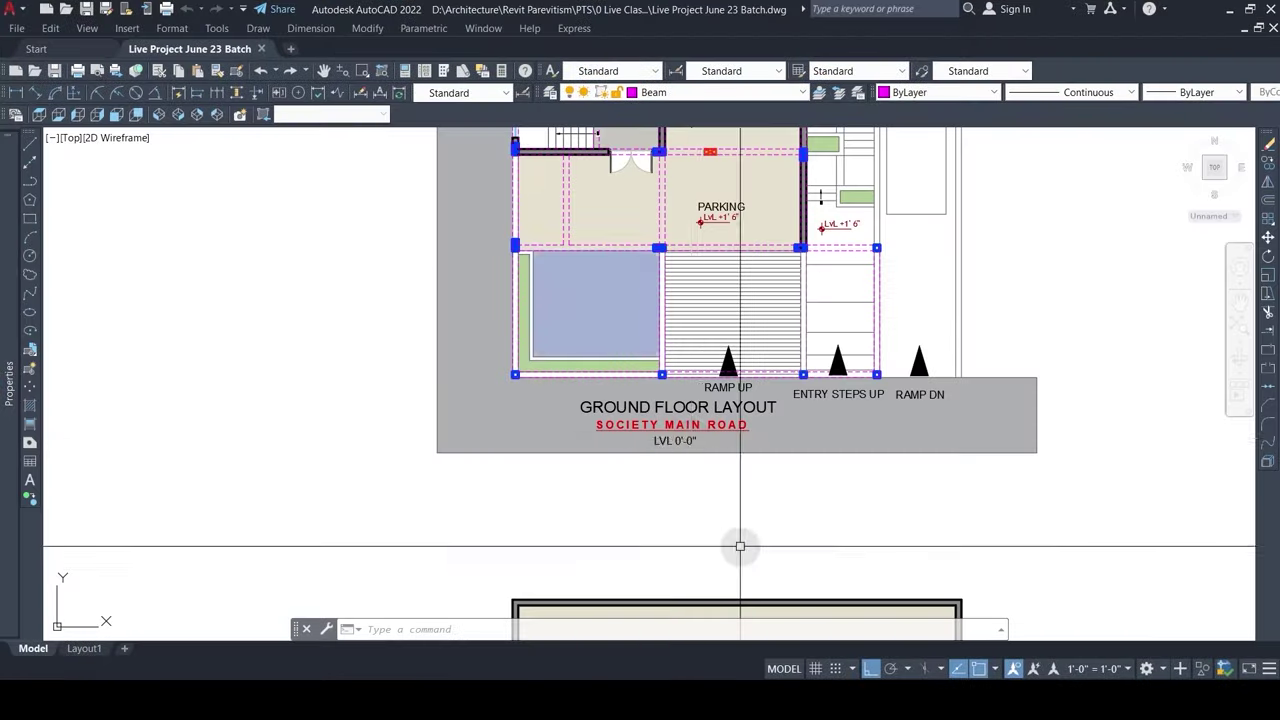
scroll(688, 437, "down", 2)
scroll(642, 325, "up", 2)
scroll(652, 318, "down", 3)
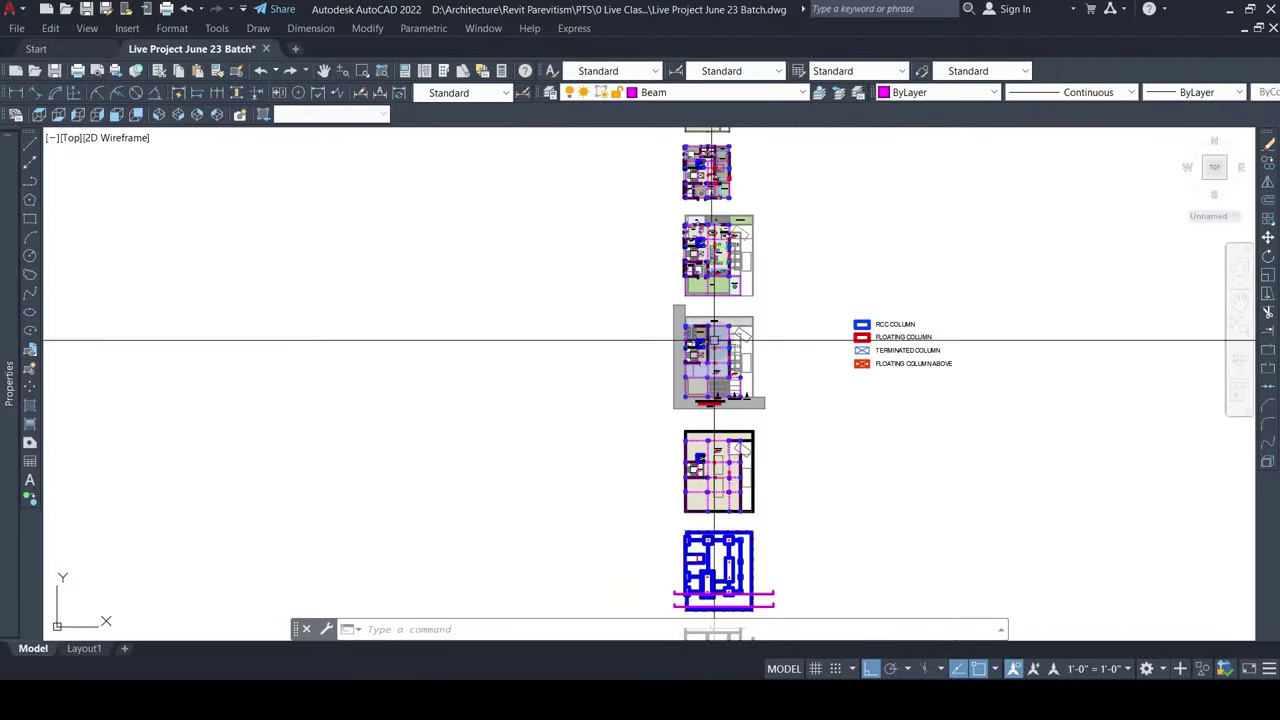
scroll(634, 320, "up", 6)
scroll(689, 316, "down", 4)
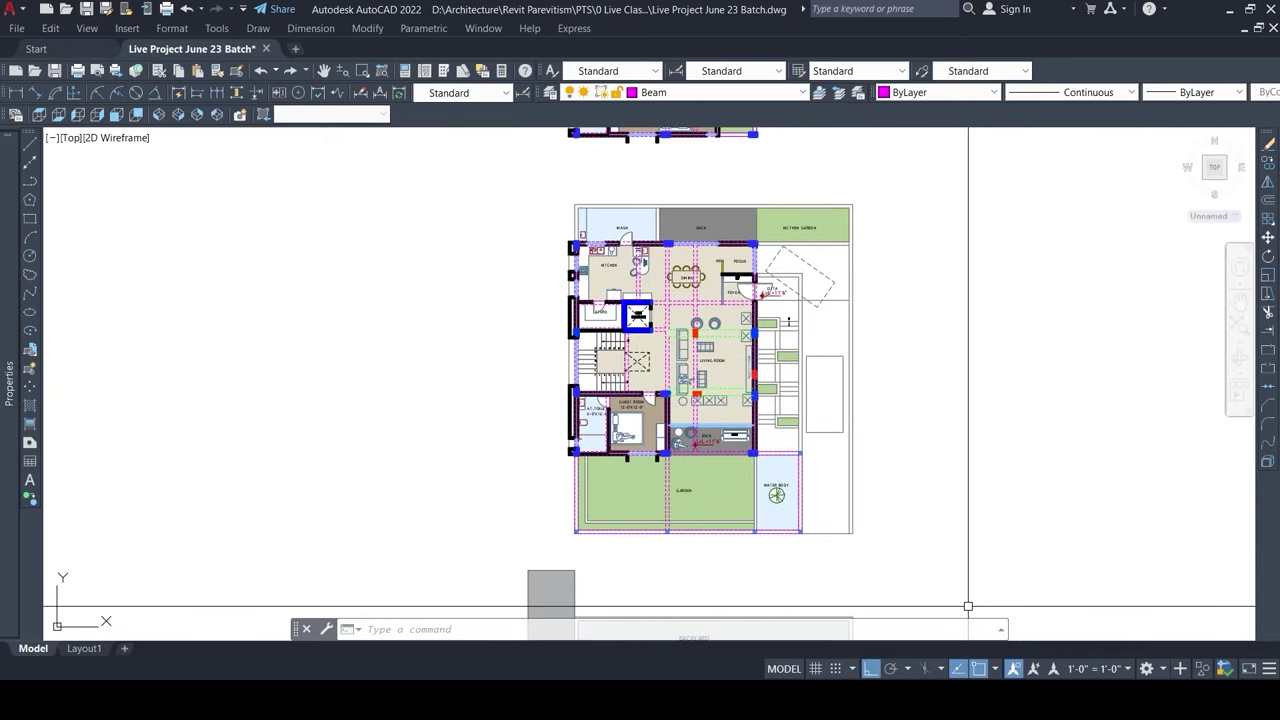
scroll(640, 226, "up", 4)
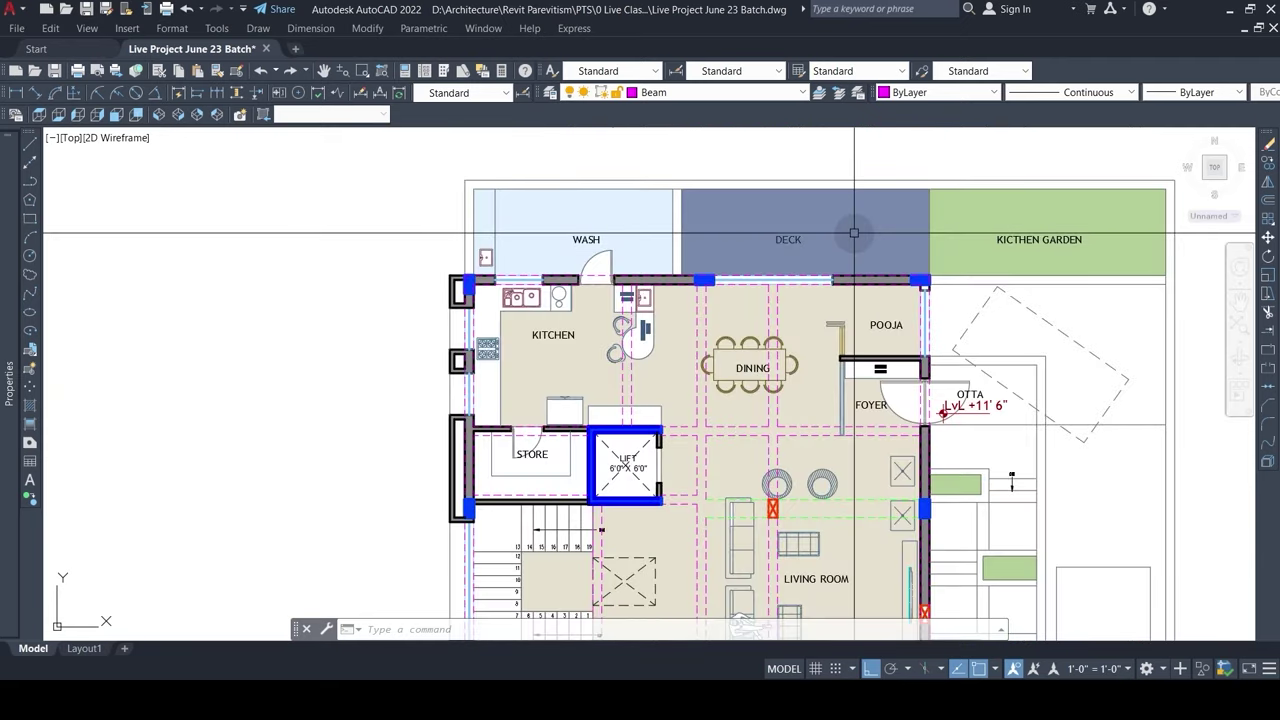
scroll(768, 264, "down", 4)
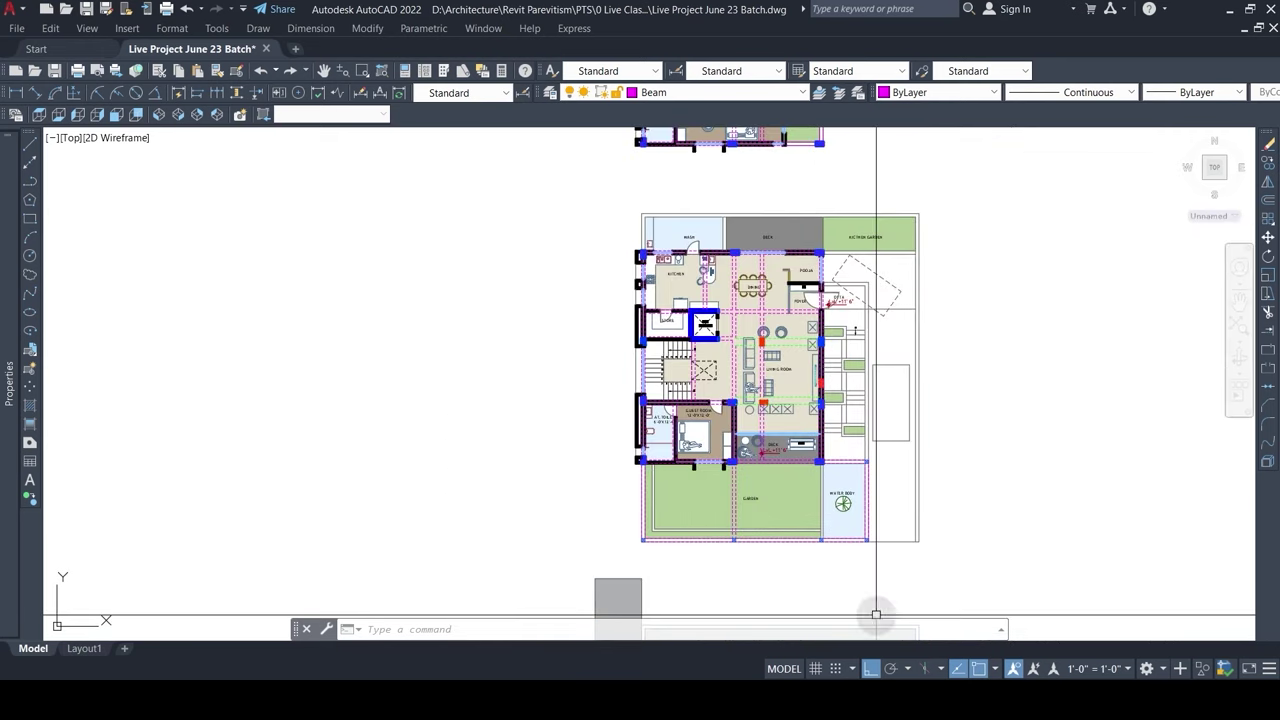
Step: Return to Revit and reframe the Upper Ground Floor plan on the upper rooms
left_click(876, 688)
scroll(664, 334, "down", 1)
middle_click_drag(671, 334, 616, 520)
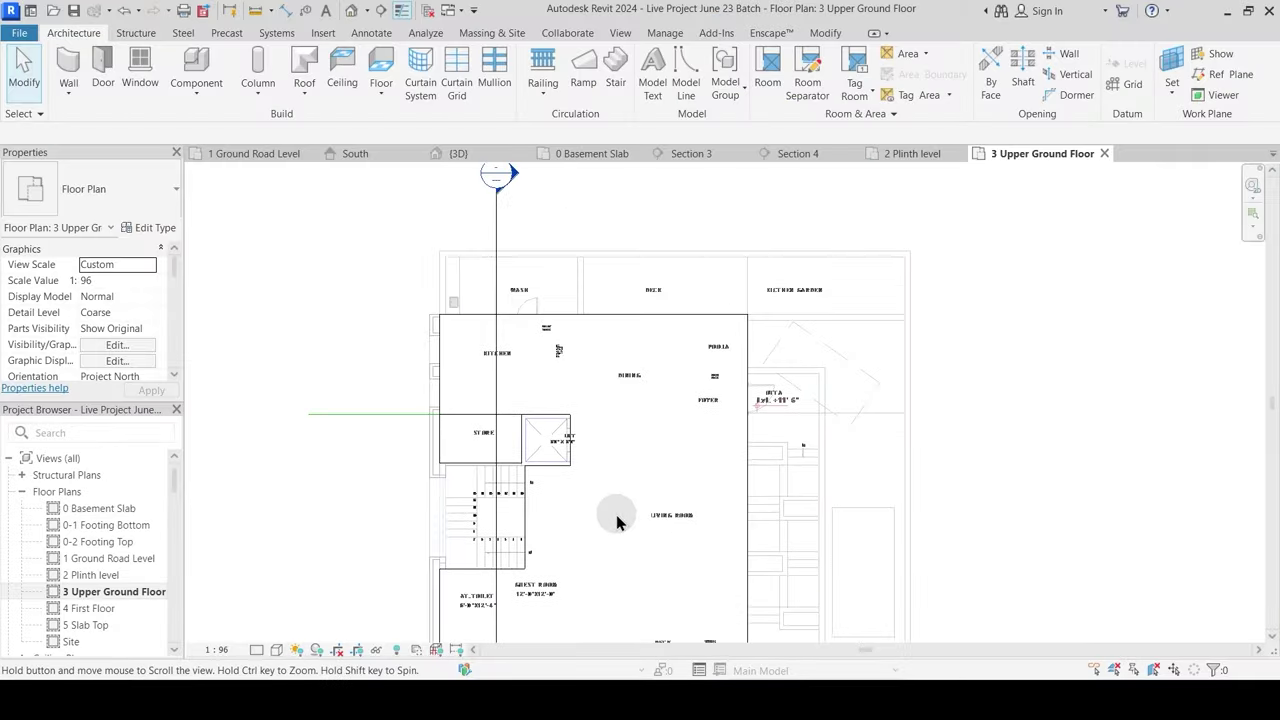
Step: Copy the Washroom Sunk Slab from the store into the wash area
left_click(508, 443)
scroll(508, 445, "up", 2)
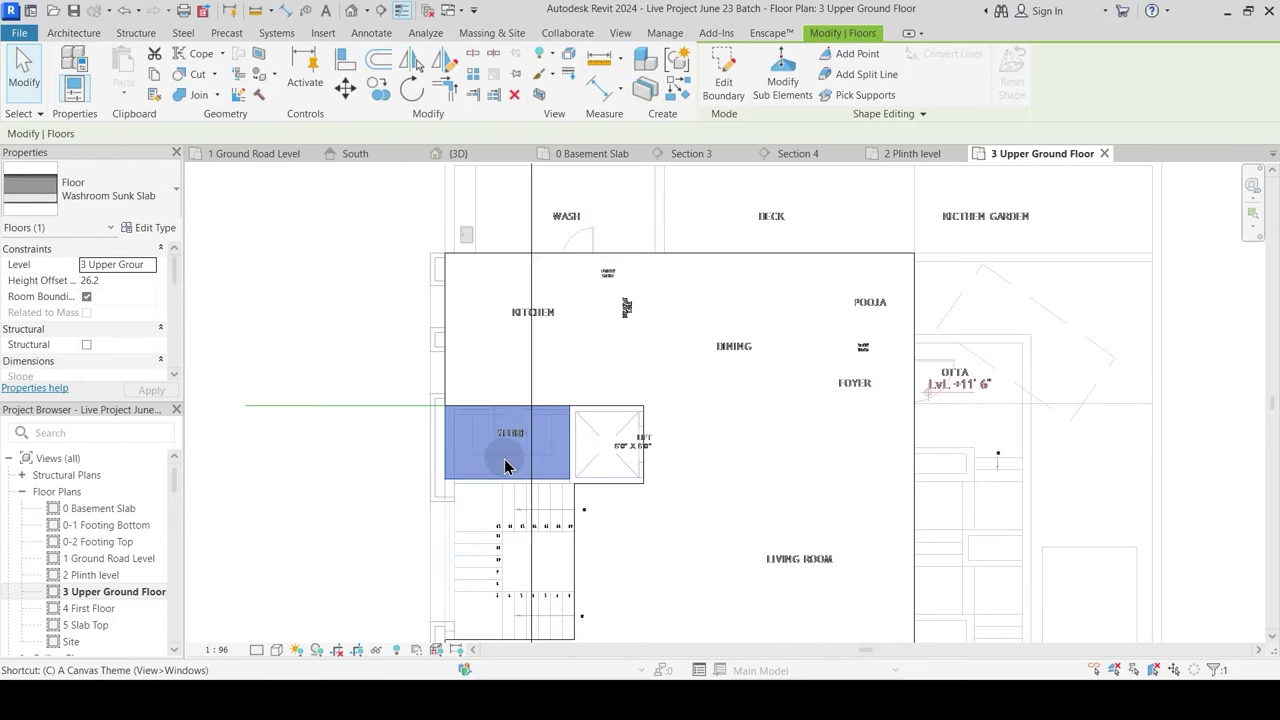
key("o")
scroll(560, 428, "up", 2)
left_click(587, 399)
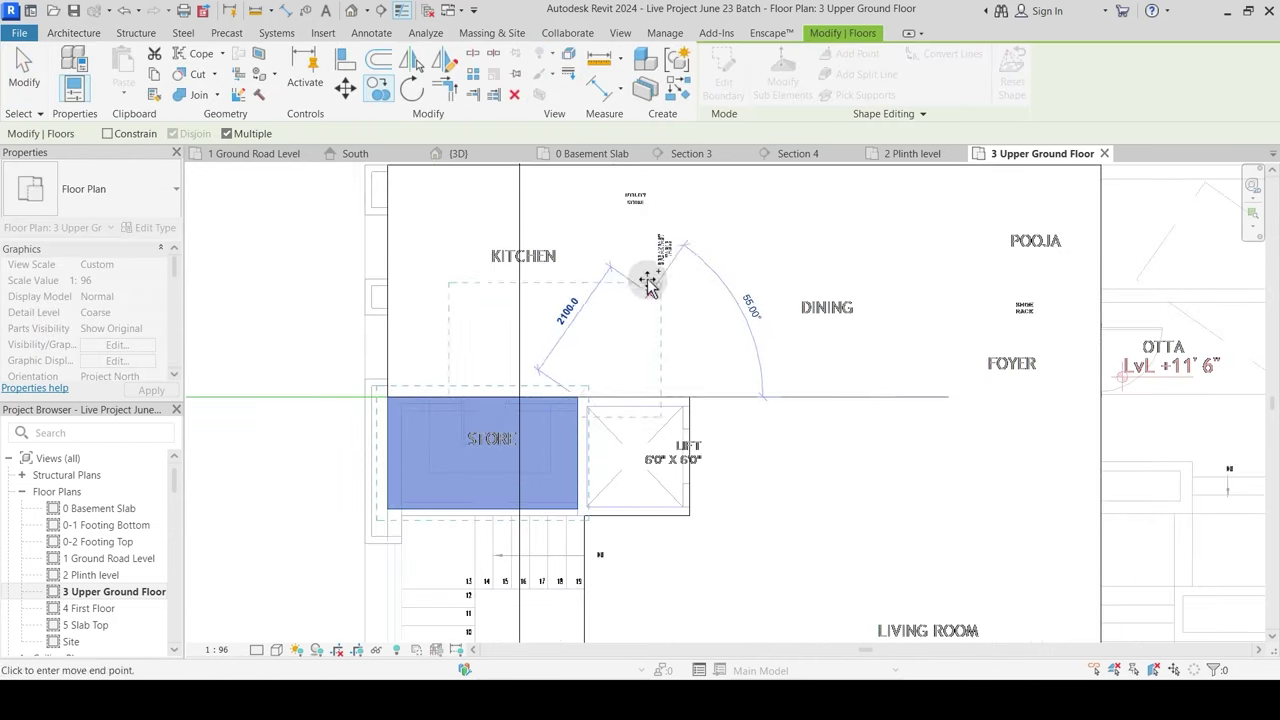
middle_click_drag(648, 283, 571, 491)
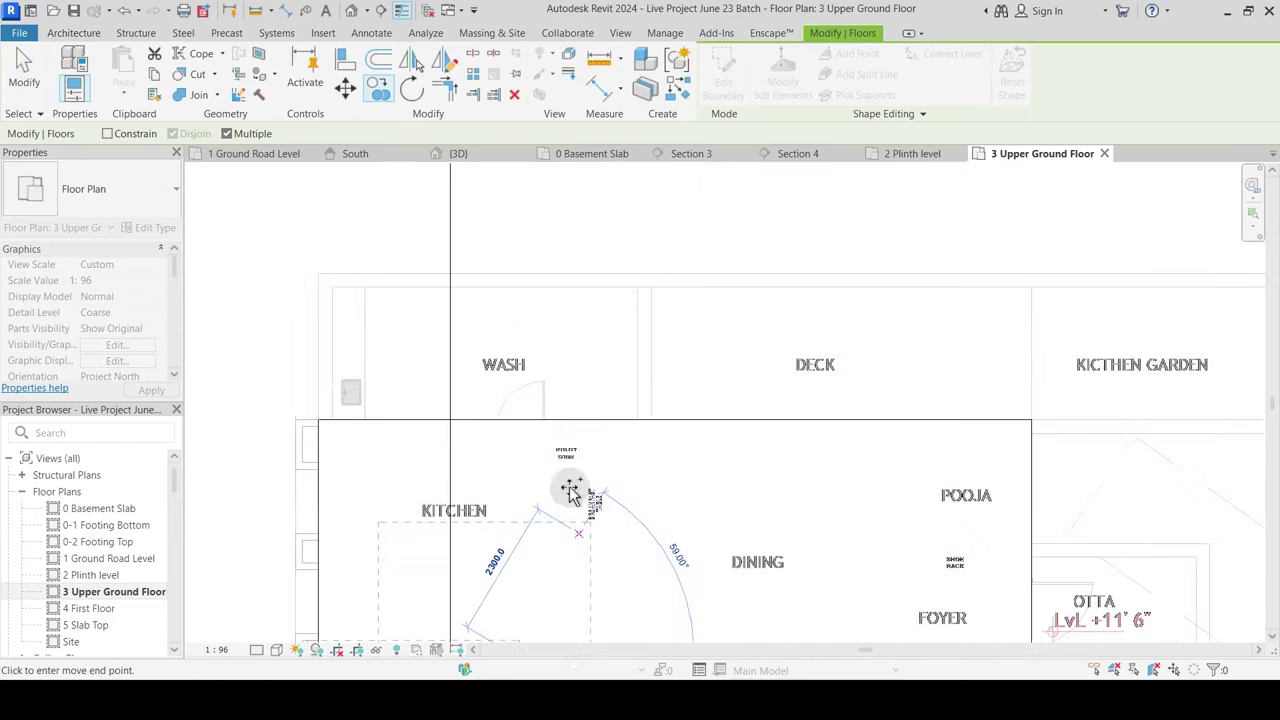
left_click(628, 284)
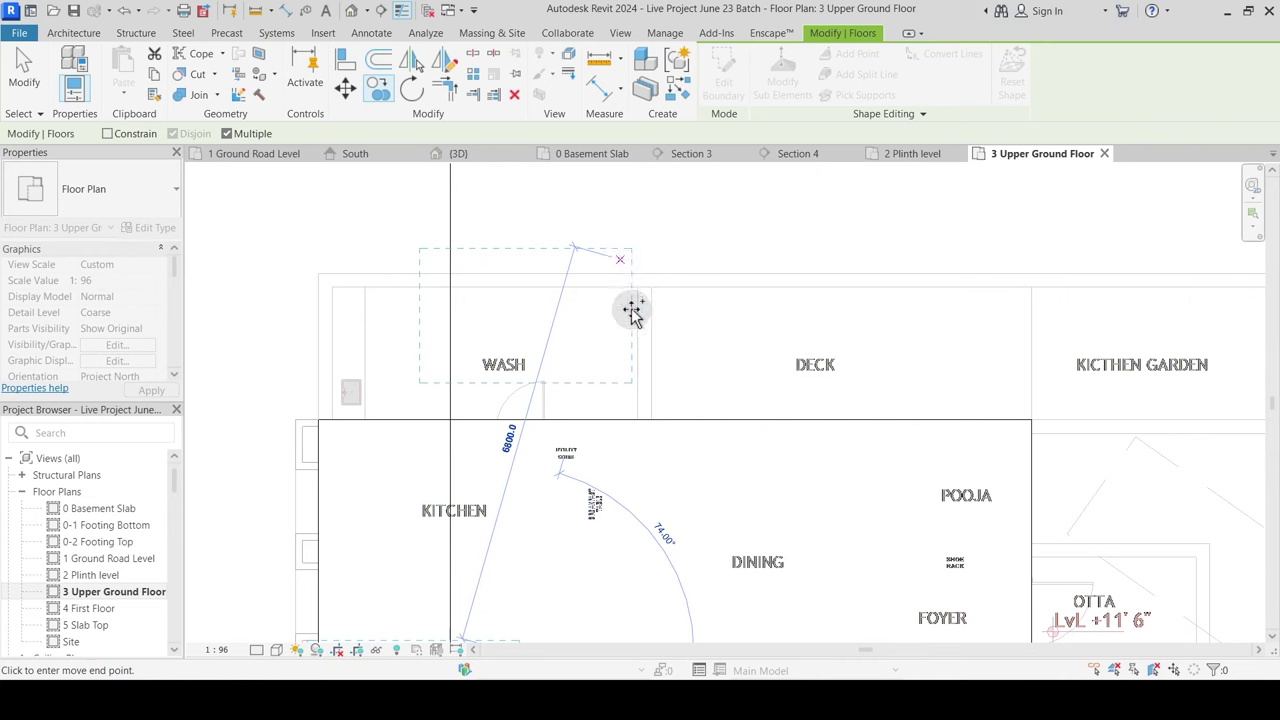
key("Escape")
key("Escape")
Step: Edit the copied slab's boundary, dragging its left, bottom, top and right edges to the wash walls
middle_click_drag(469, 323, 594, 249)
left_click(603, 268)
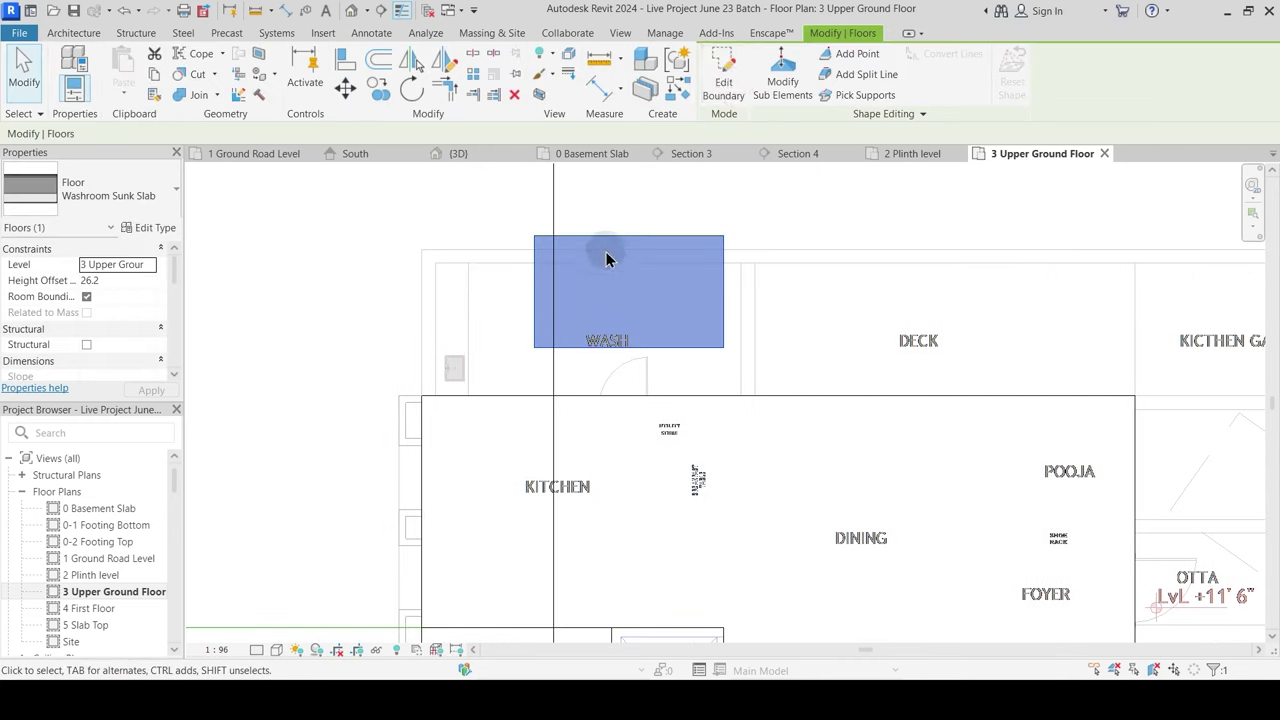
left_click(728, 82)
left_click_drag(531, 289, 434, 300)
left_click_drag(584, 347, 574, 392)
mouse_move(435, 305)
left_mouse_down()
mouse_move(406, 303)
mouse_move(421, 308)
left_mouse_up()
mouse_move(657, 240)
left_mouse_down()
mouse_move(654, 277)
mouse_move(657, 251)
left_mouse_up()
left_click_drag(724, 318, 757, 314)
Step: Finish the wash slab boundary, choosing Don't attach, and select the slab to check it
scroll(857, 329, "down", 2)
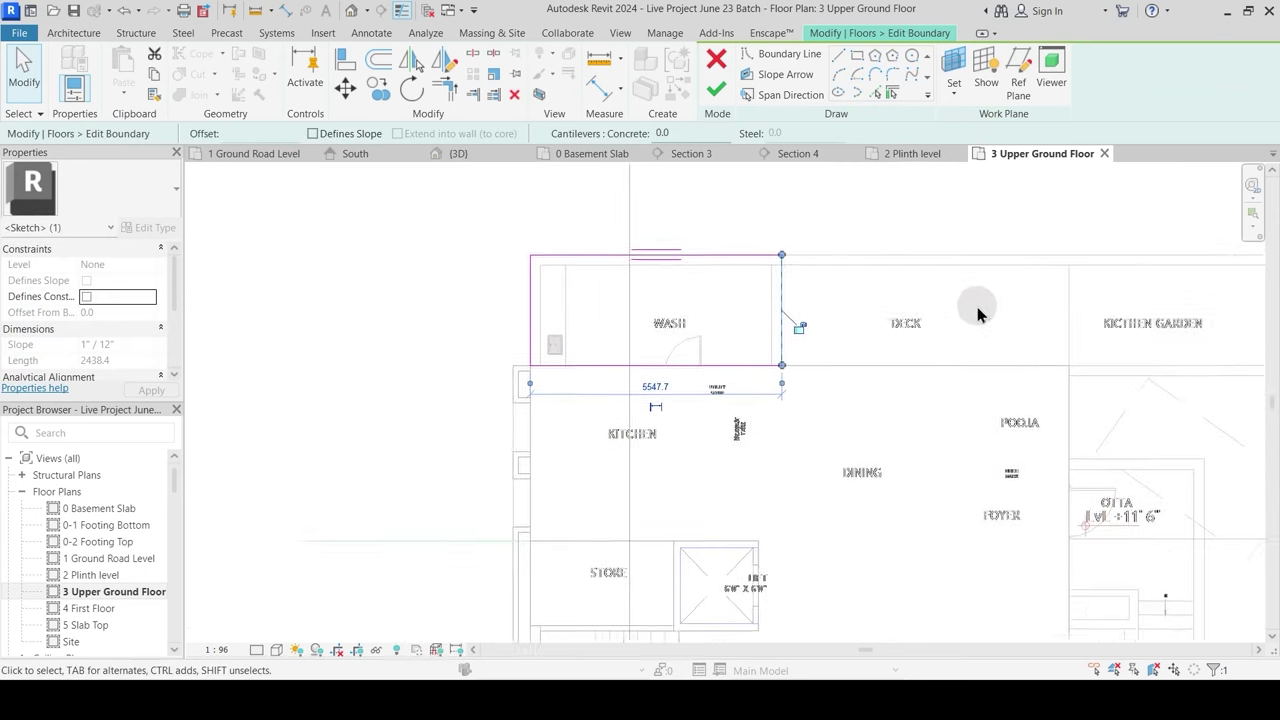
middle_click_drag(977, 309, 620, 297)
left_click(678, 320)
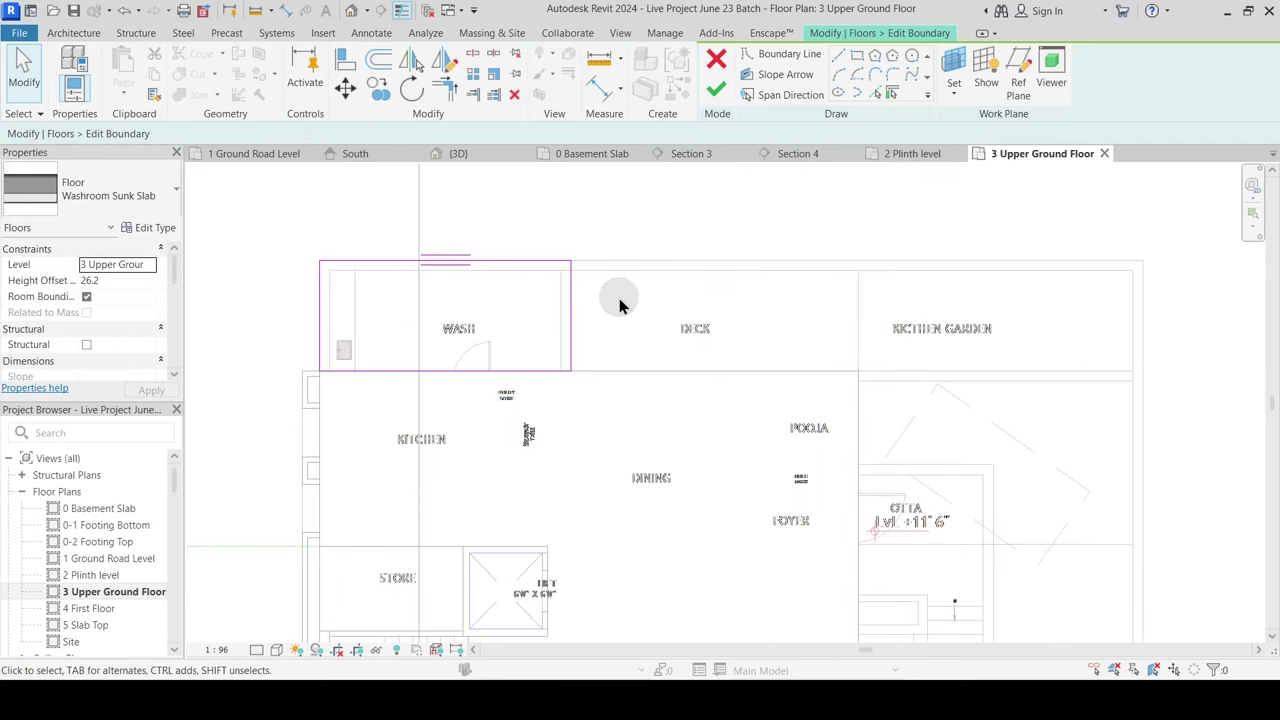
left_click(716, 89)
left_click(765, 360)
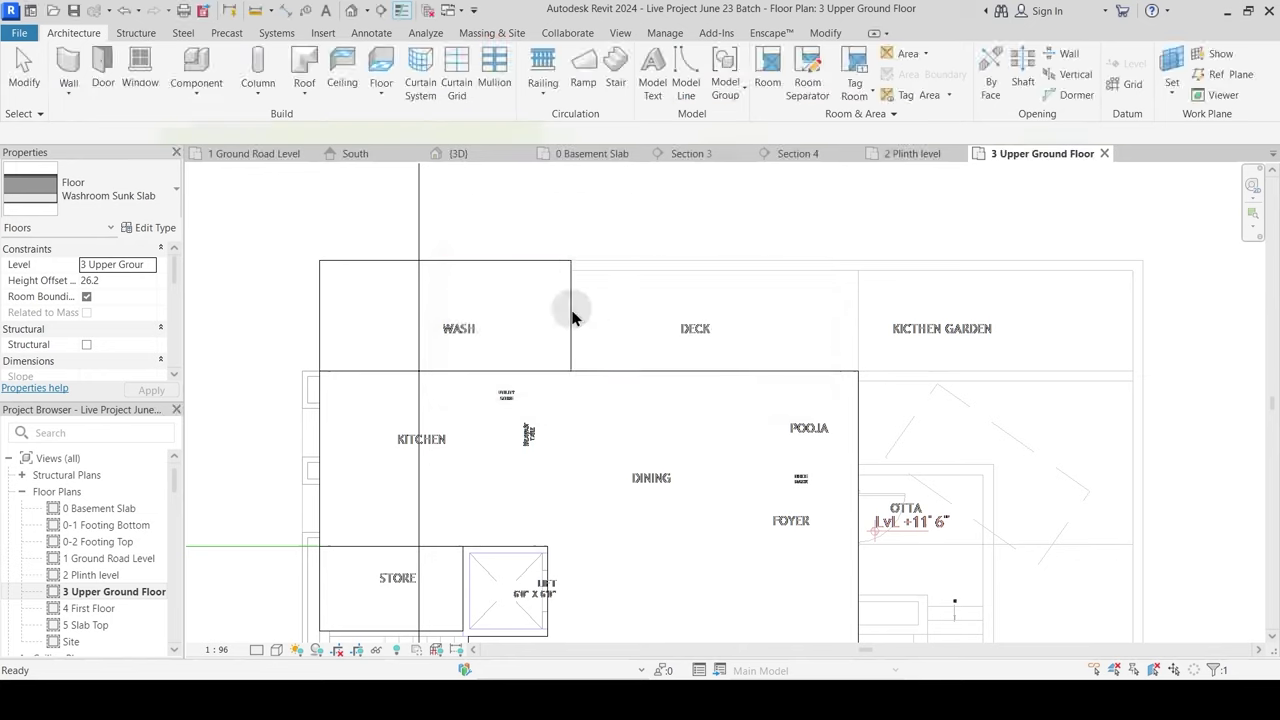
left_click(570, 292)
scroll(553, 276, "down", 1)
Step: Copy the Grass garden floor from its top-left corner to the kitchen garden
middle_click_drag(667, 386, 613, 274)
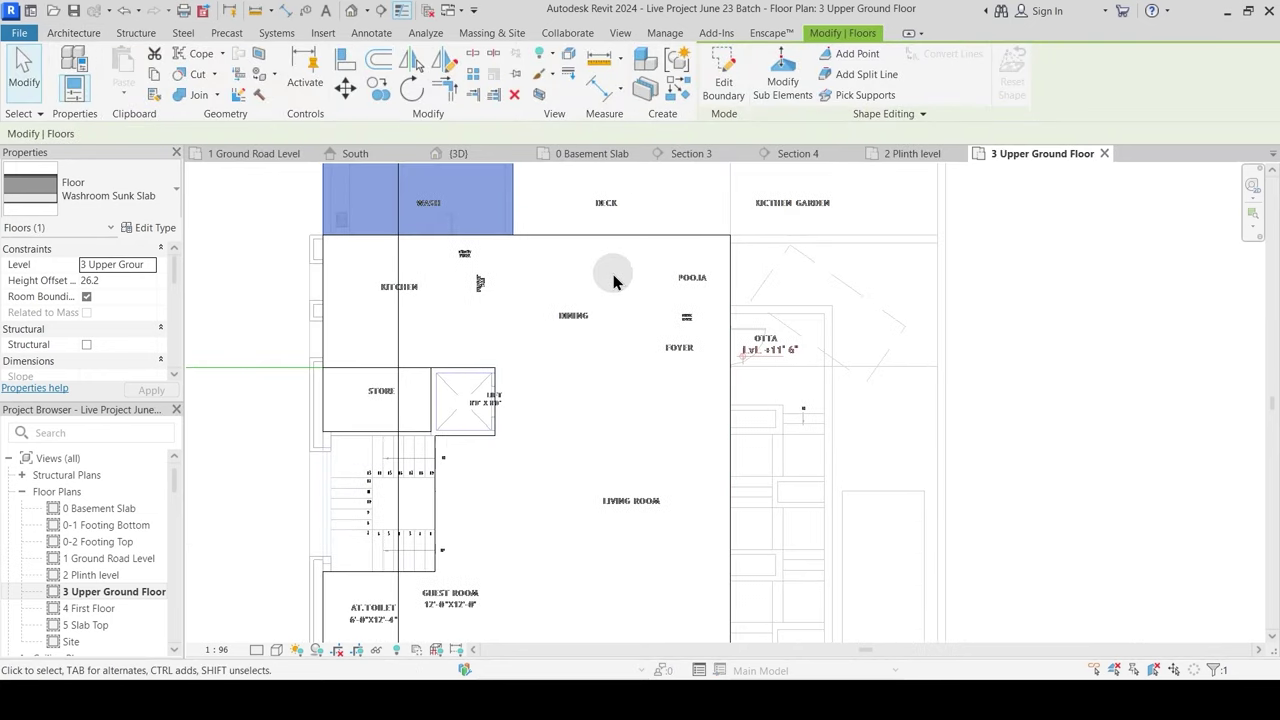
scroll(635, 305, "down", 1)
key("Escape")
left_click(754, 614)
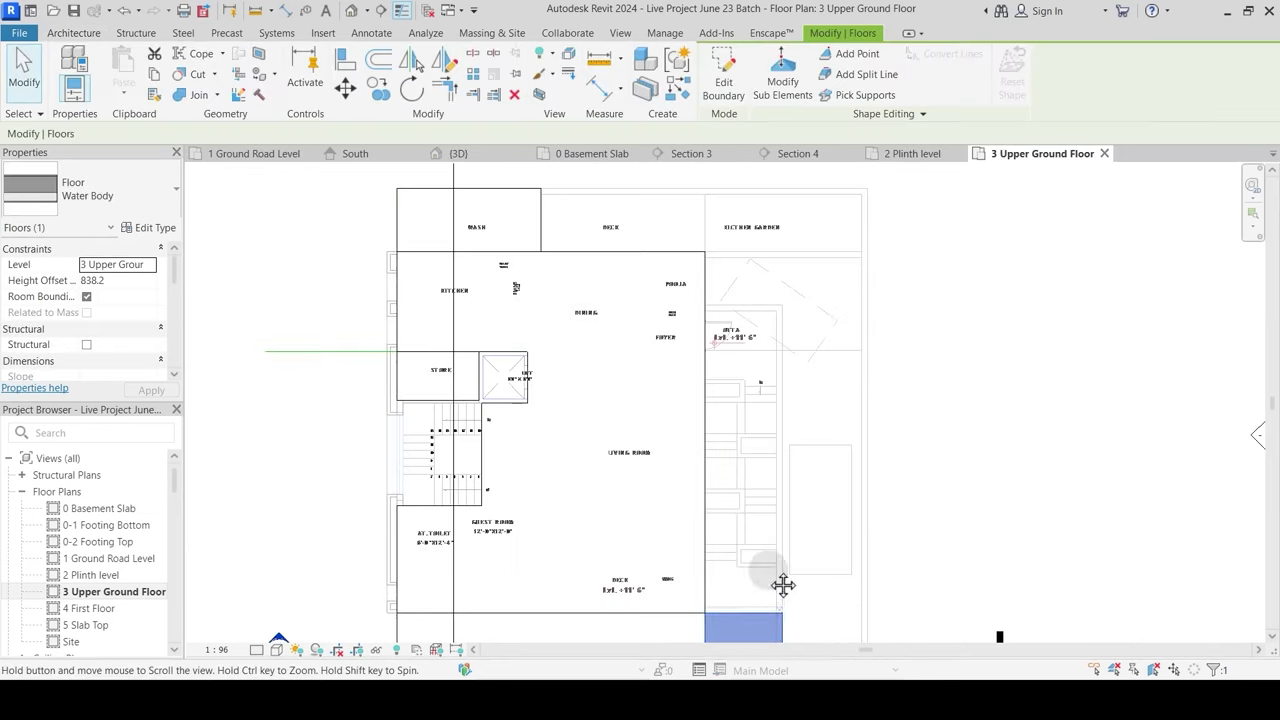
middle_click_drag(780, 586, 780, 524)
key("Escape")
left_click(580, 509)
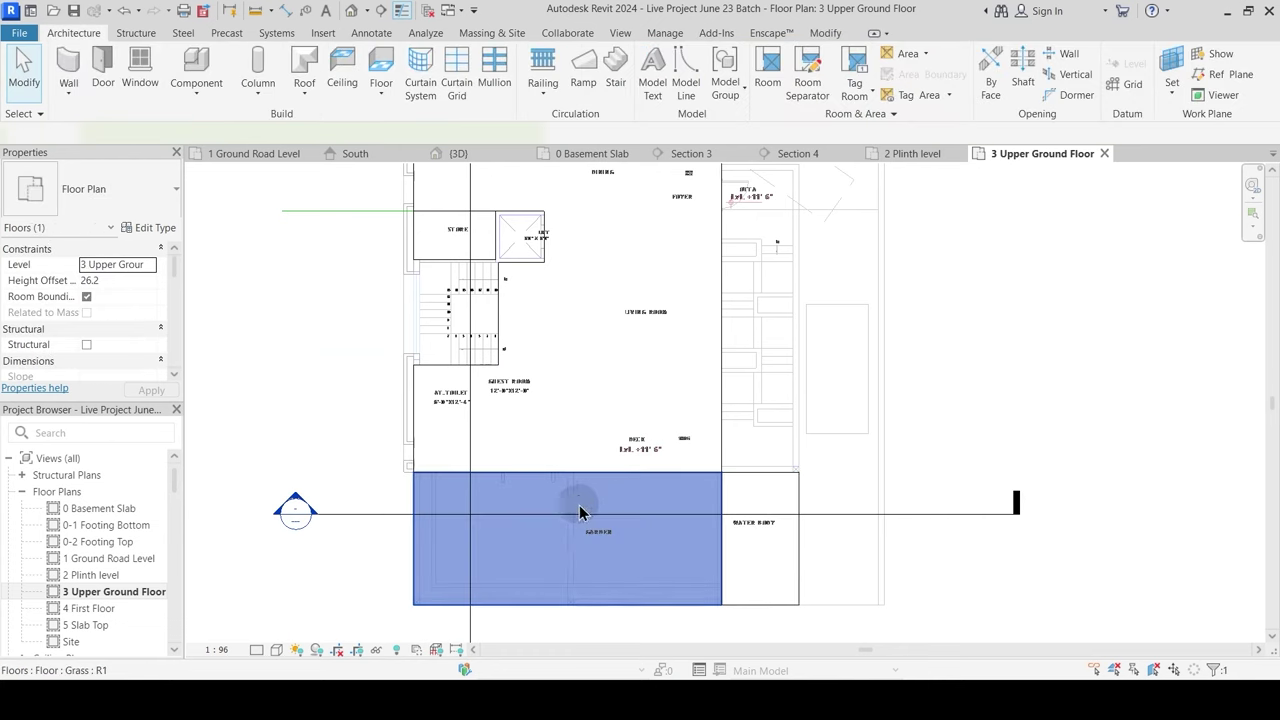
middle_click_drag(572, 521, 577, 568)
key("o")
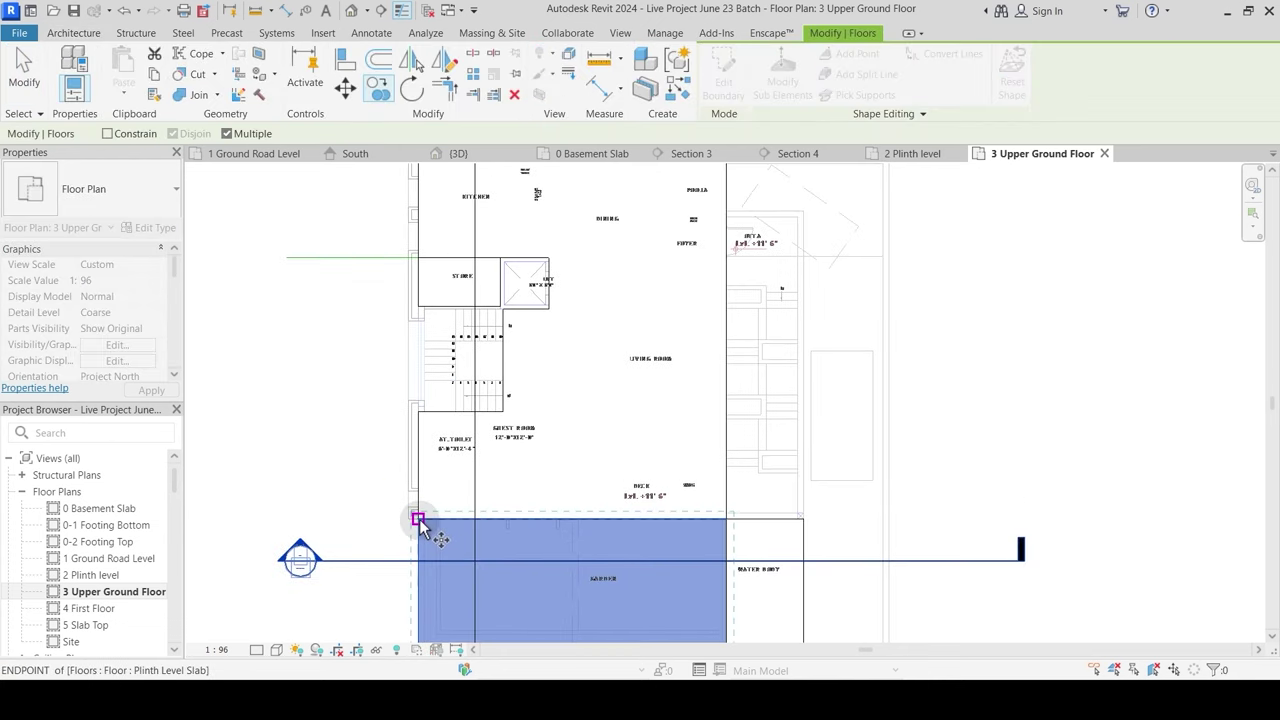
left_click(419, 519)
middle_click_drag(742, 189, 649, 402)
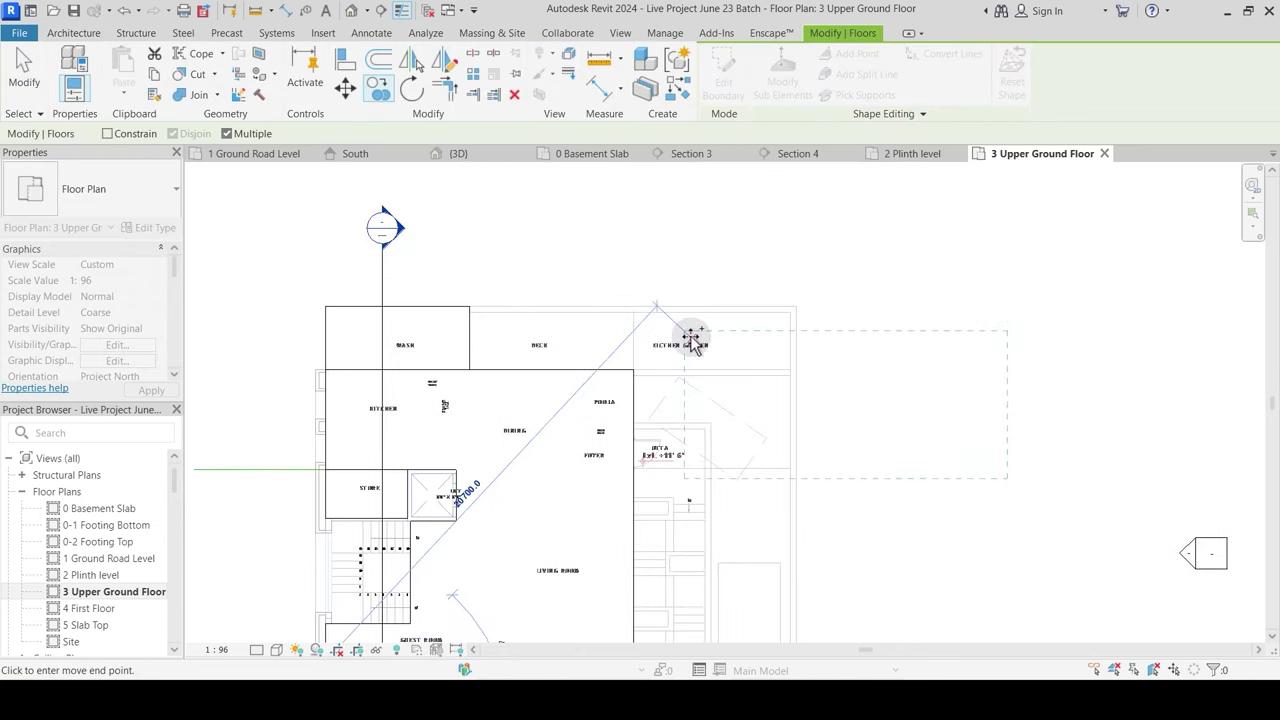
left_click(646, 298)
scroll(688, 312, "up", 2)
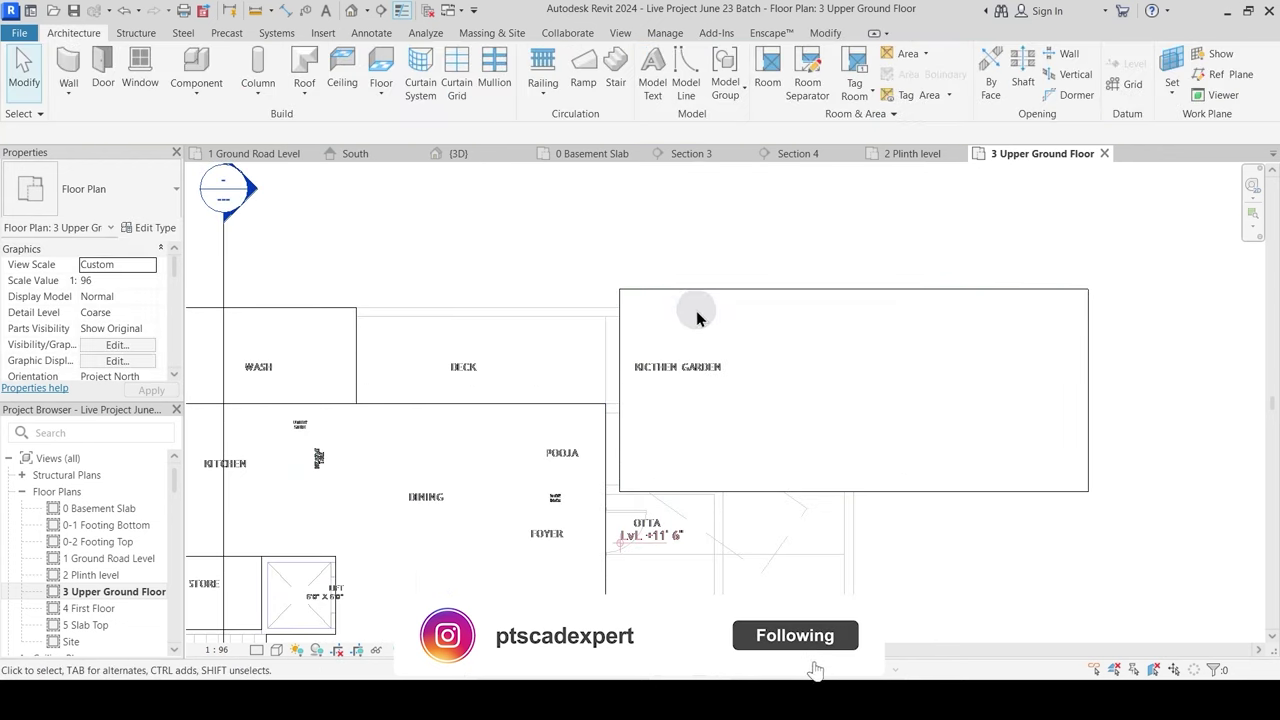
Step: Edit the copied grass floor's boundary, moving all four edges to the kitchen garden outline
left_click(617, 334)
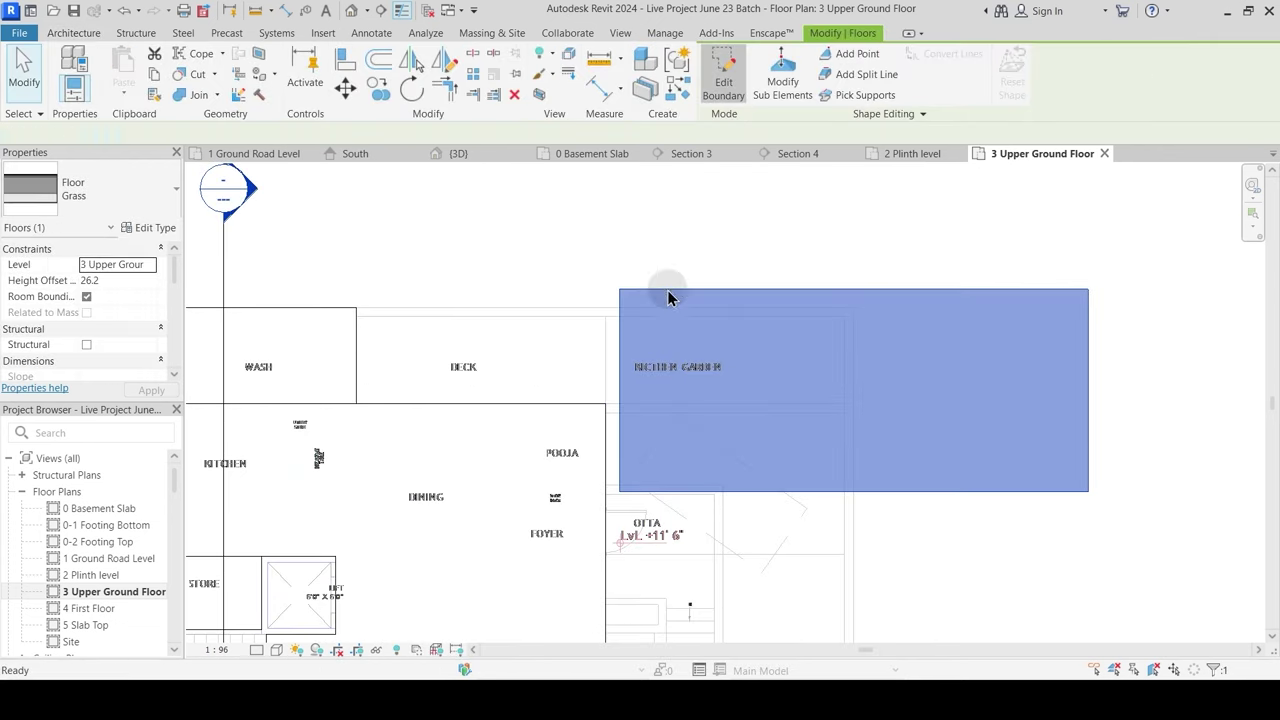
double_click(643, 375)
mouse_move(620, 371)
left_mouse_down()
mouse_move(586, 366)
mouse_move(606, 366)
left_mouse_up()
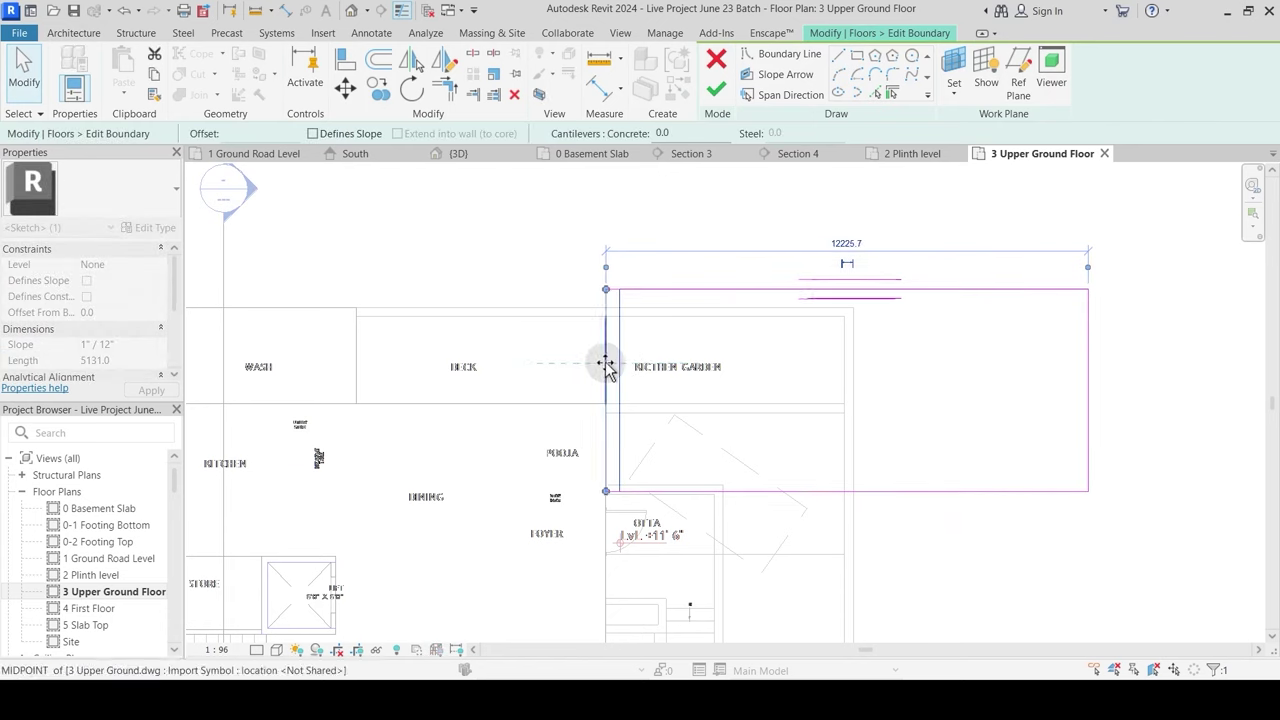
left_click_drag(752, 491, 778, 406)
left_click_drag(1089, 351, 852, 357)
mouse_move(806, 292)
left_mouse_down()
mouse_move(797, 318)
mouse_move(798, 307)
left_mouse_up()
Step: Finish the kitchen garden floor boundary, choosing Don't attach, and review the new slabs
left_click(714, 95)
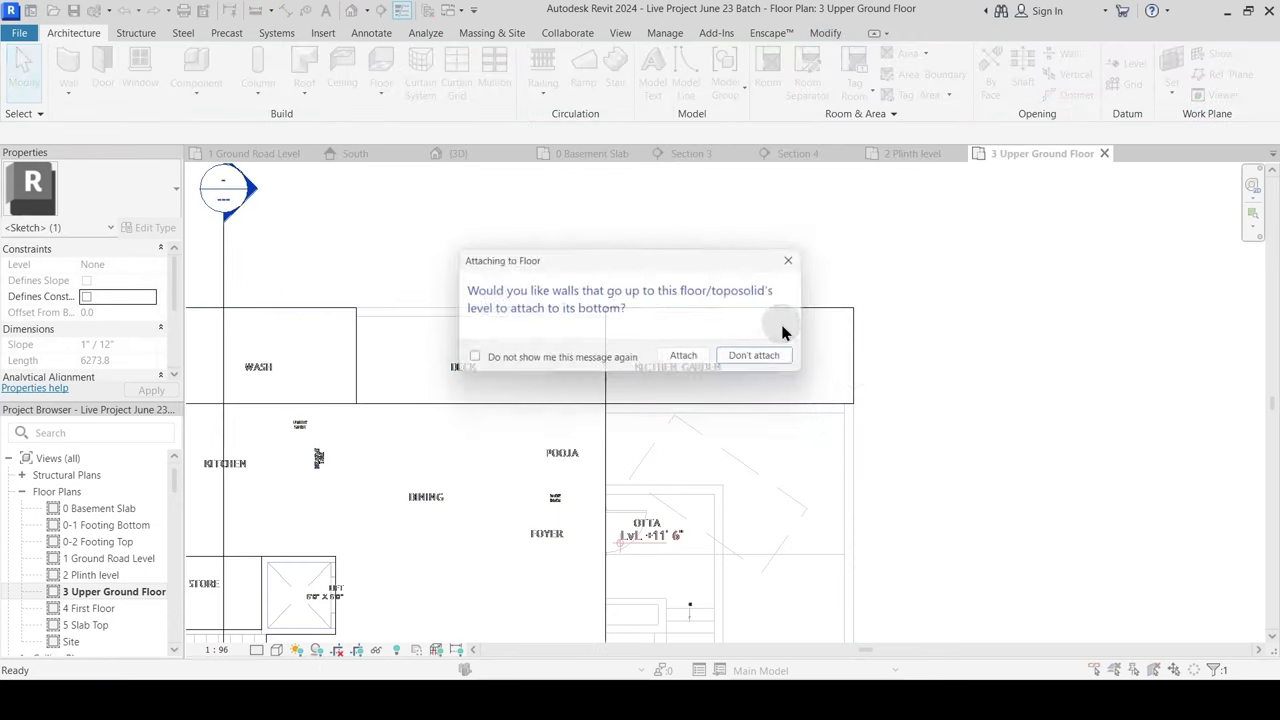
left_click(785, 365)
middle_click_drag(557, 375, 690, 367)
left_click(690, 367)
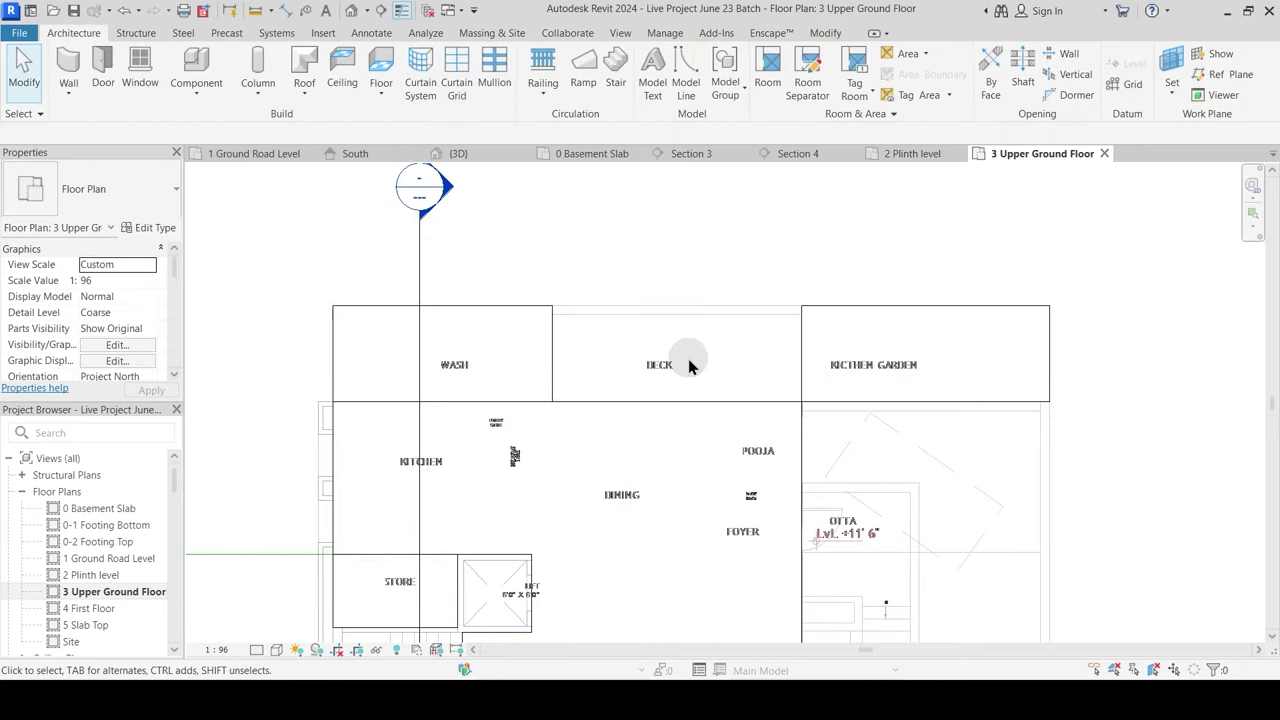
scroll(625, 362, "down", 3)
Step: Select the Plinth Level Slab and open its boundary for editing
middle_click_drag(640, 449, 642, 368)
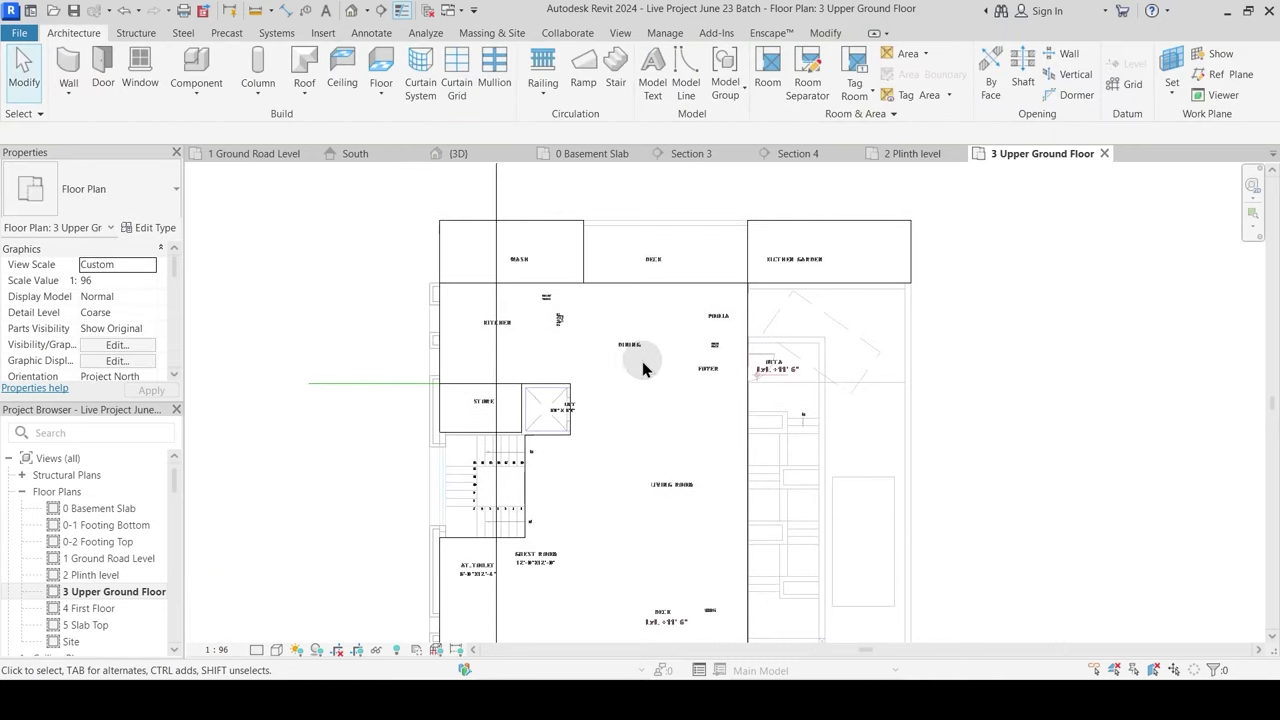
scroll(648, 372, "down", 2)
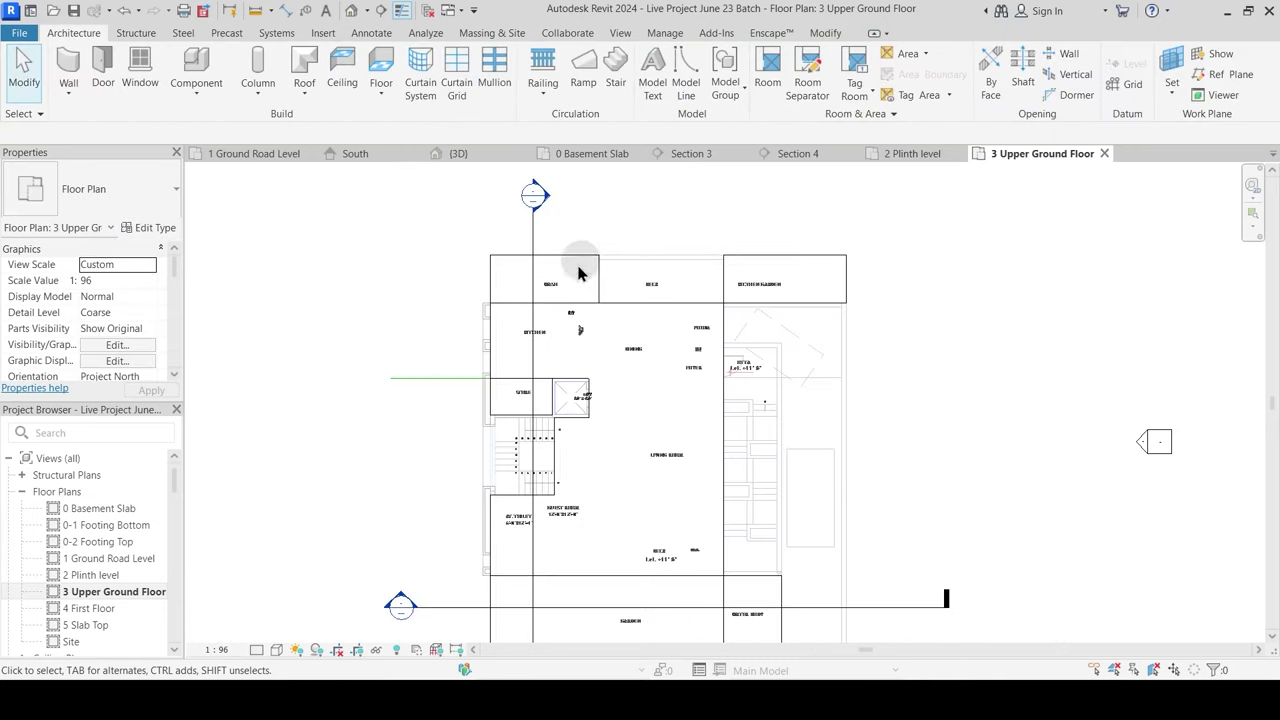
scroll(575, 278, "up", 1)
scroll(618, 258, "up", 2)
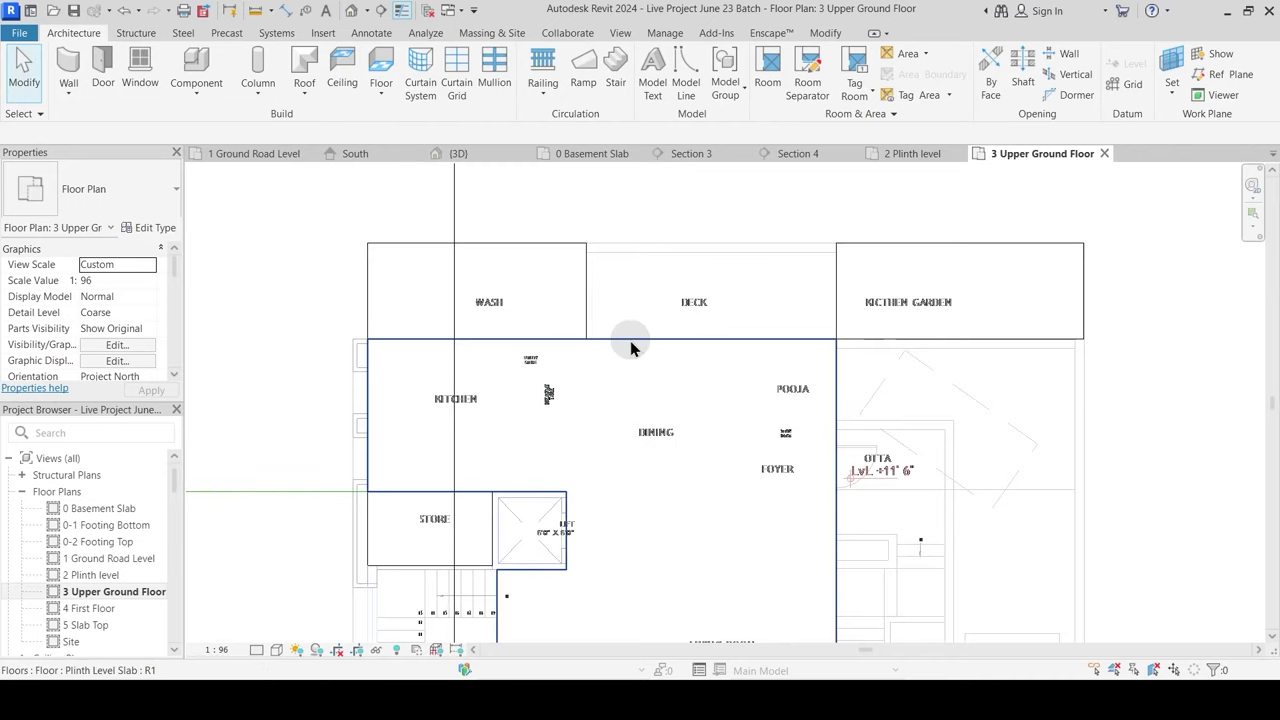
left_click(673, 360)
key("Escape")
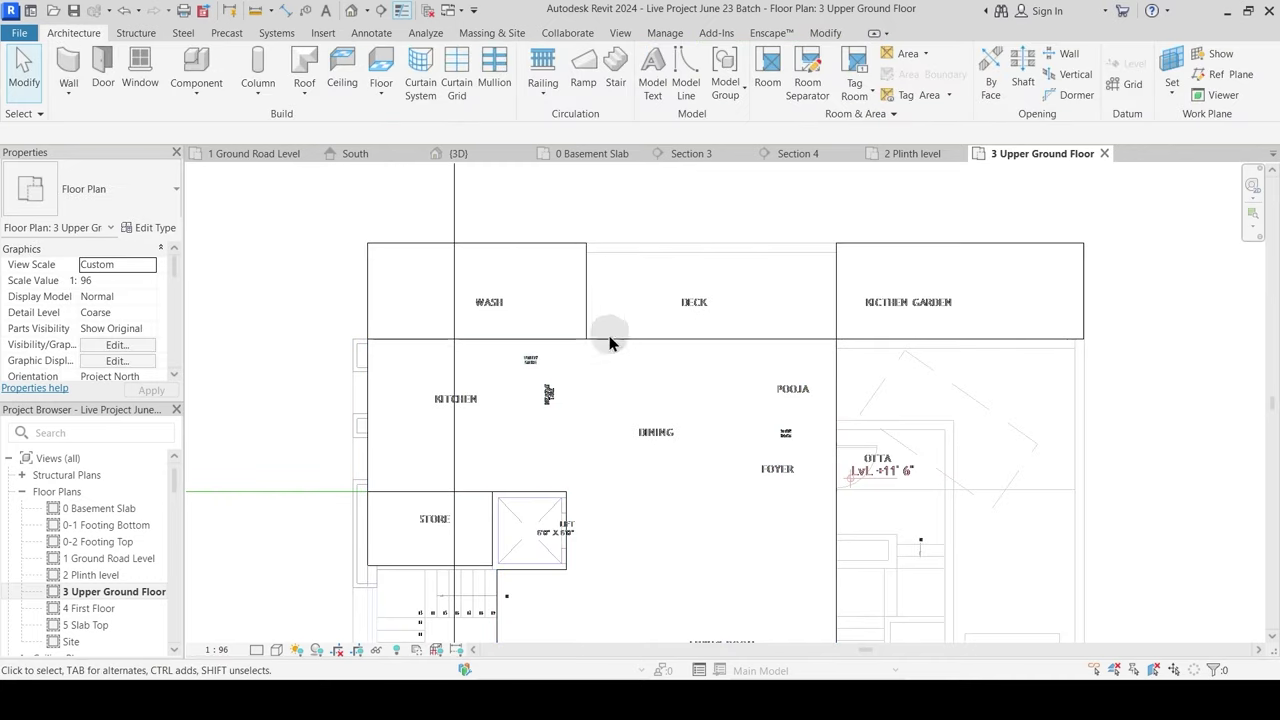
scroll(650, 430, "down", 2)
scroll(663, 490, "up", 1)
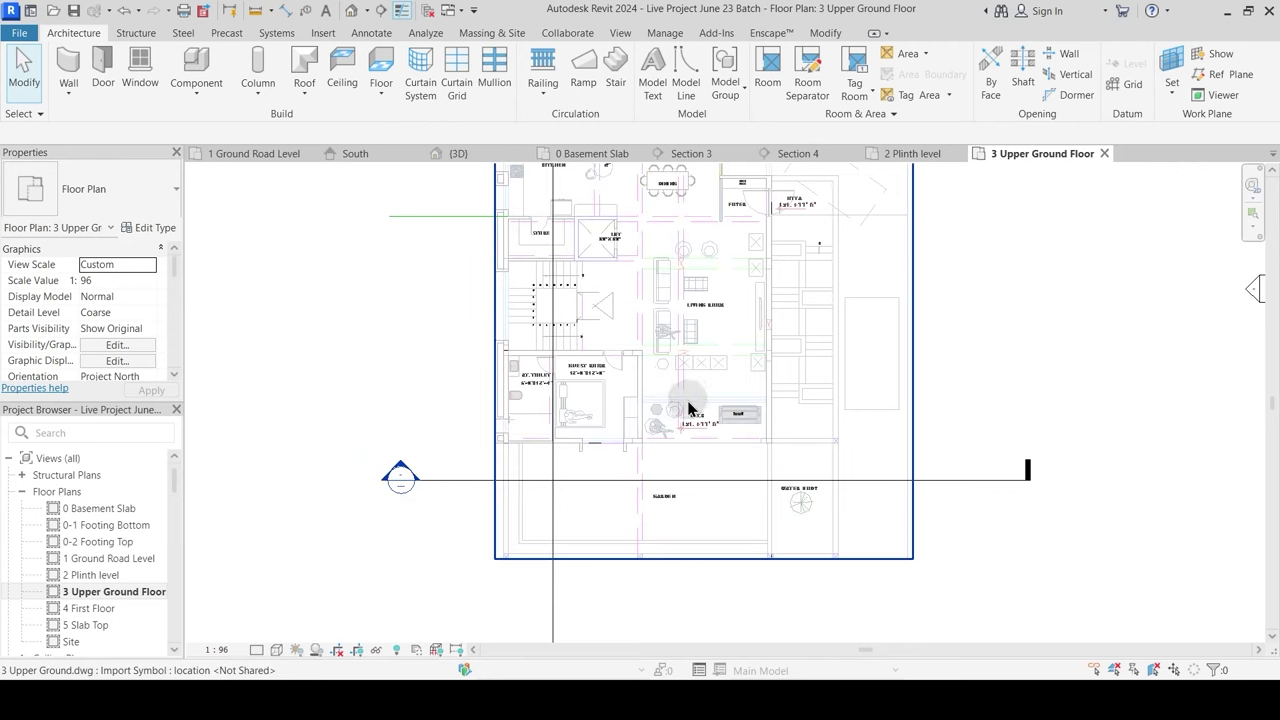
scroll(645, 402, "up", 2)
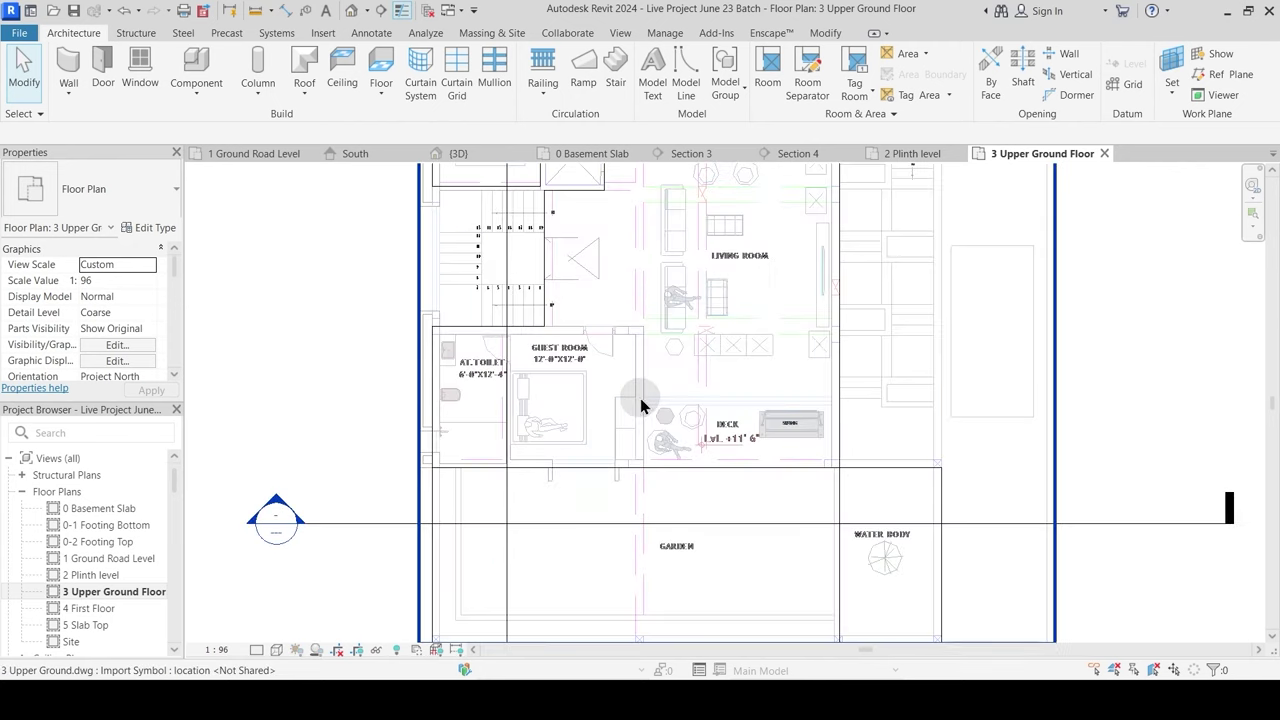
left_click(840, 357)
middle_click_drag(661, 237, 671, 305)
left_click(722, 78)
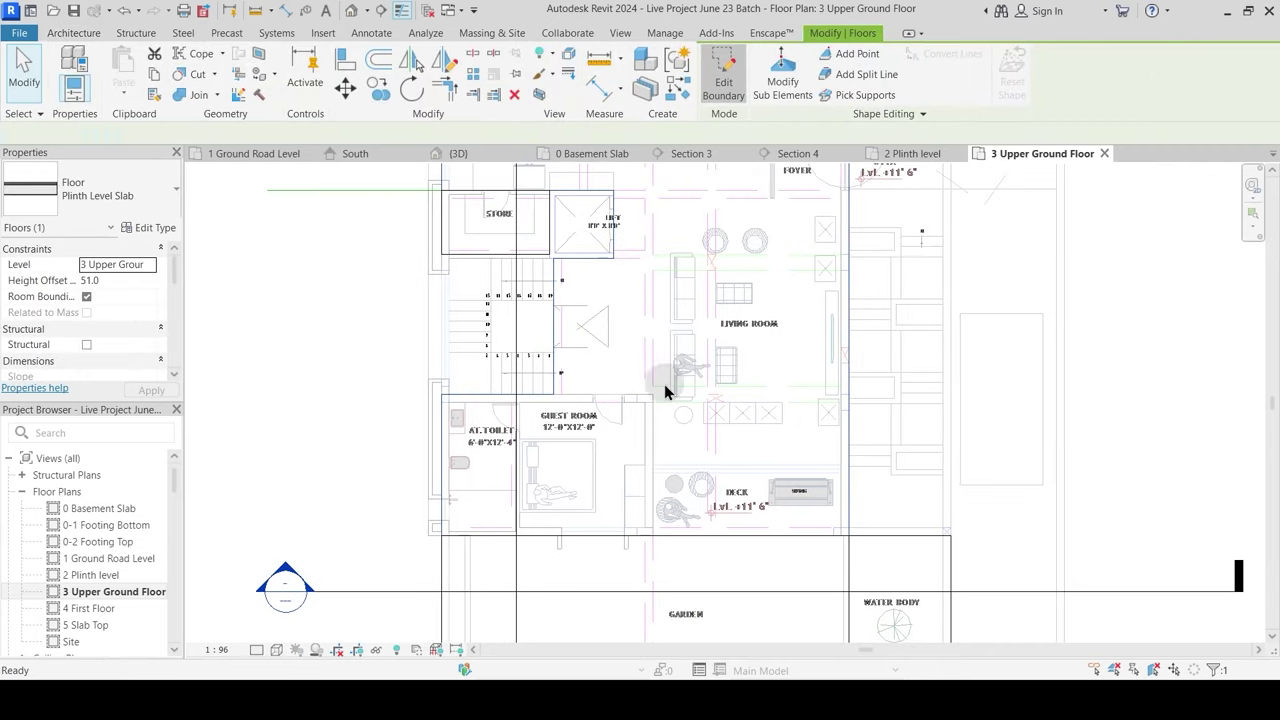
Step: Pull the boundary in around the guest room and move its bottom line to the deck's top edge
left_click_drag(494, 449, 662, 463)
left_click(751, 543)
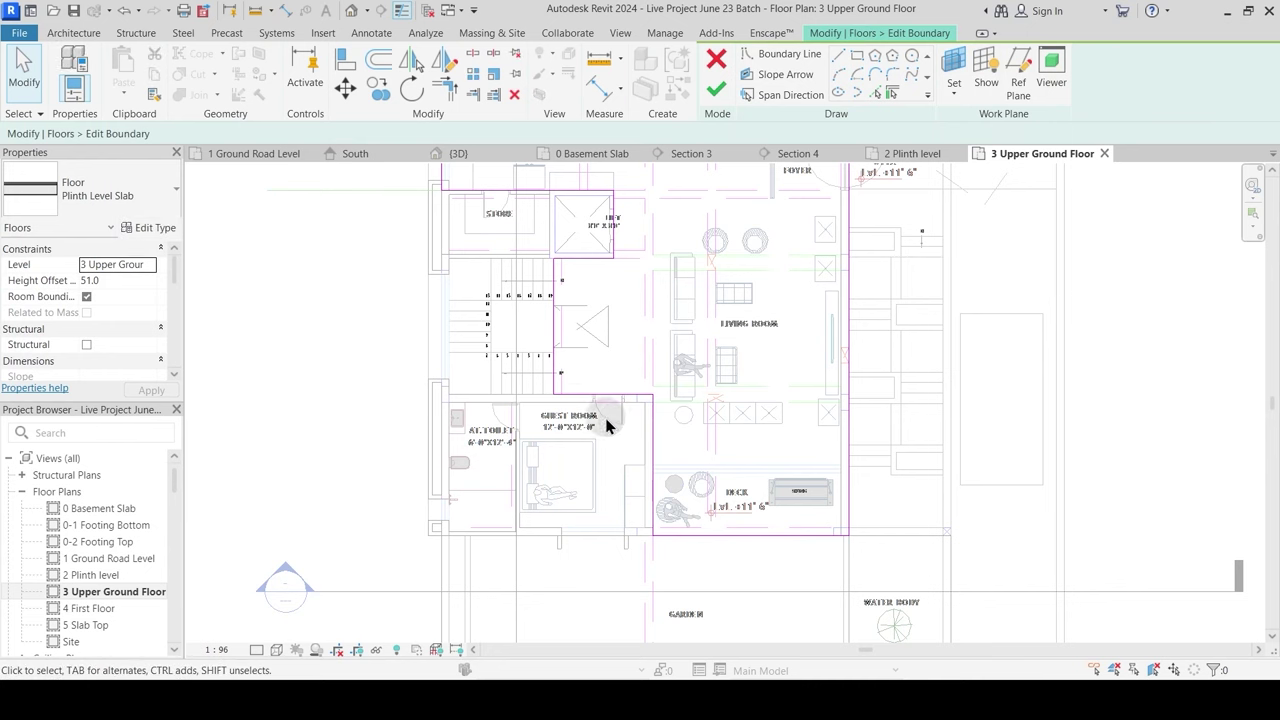
middle_click_drag(767, 446, 765, 489)
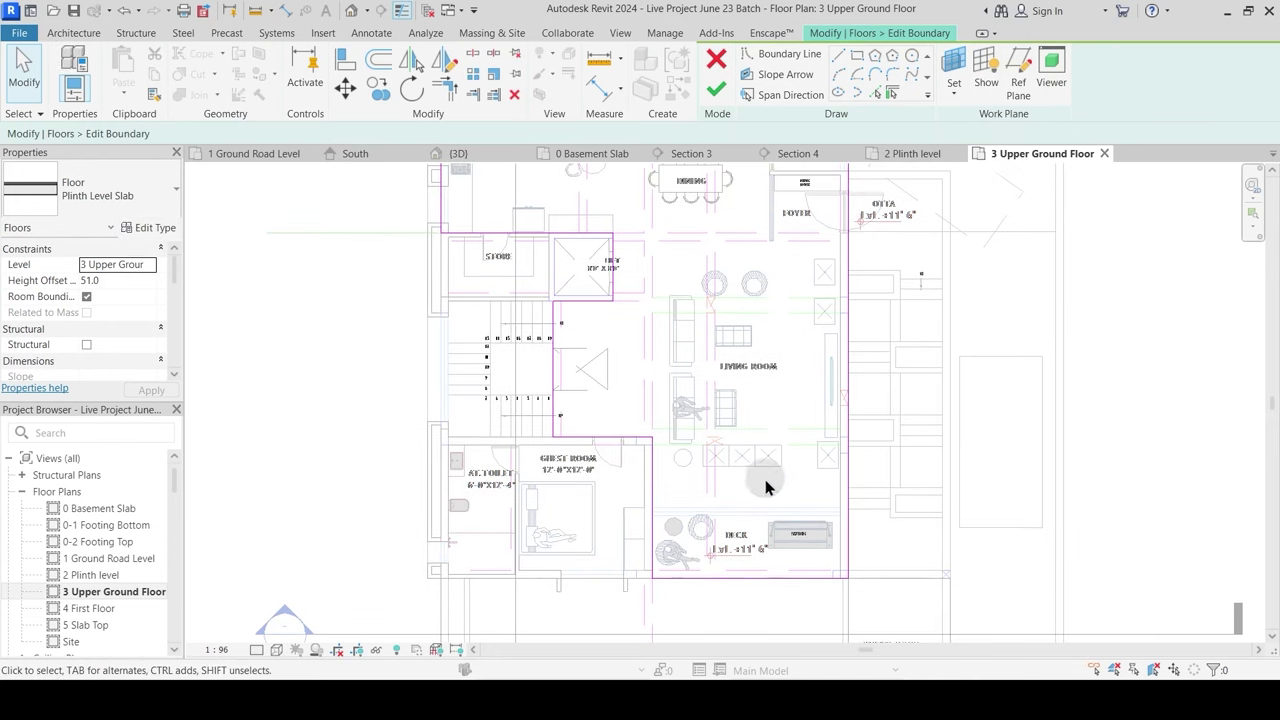
left_click(750, 511)
mouse_move(750, 514)
left_mouse_down()
mouse_move(758, 527)
mouse_move(768, 507)
left_mouse_up()
left_click(776, 446)
scroll(783, 508, "up", 3)
left_click(758, 511)
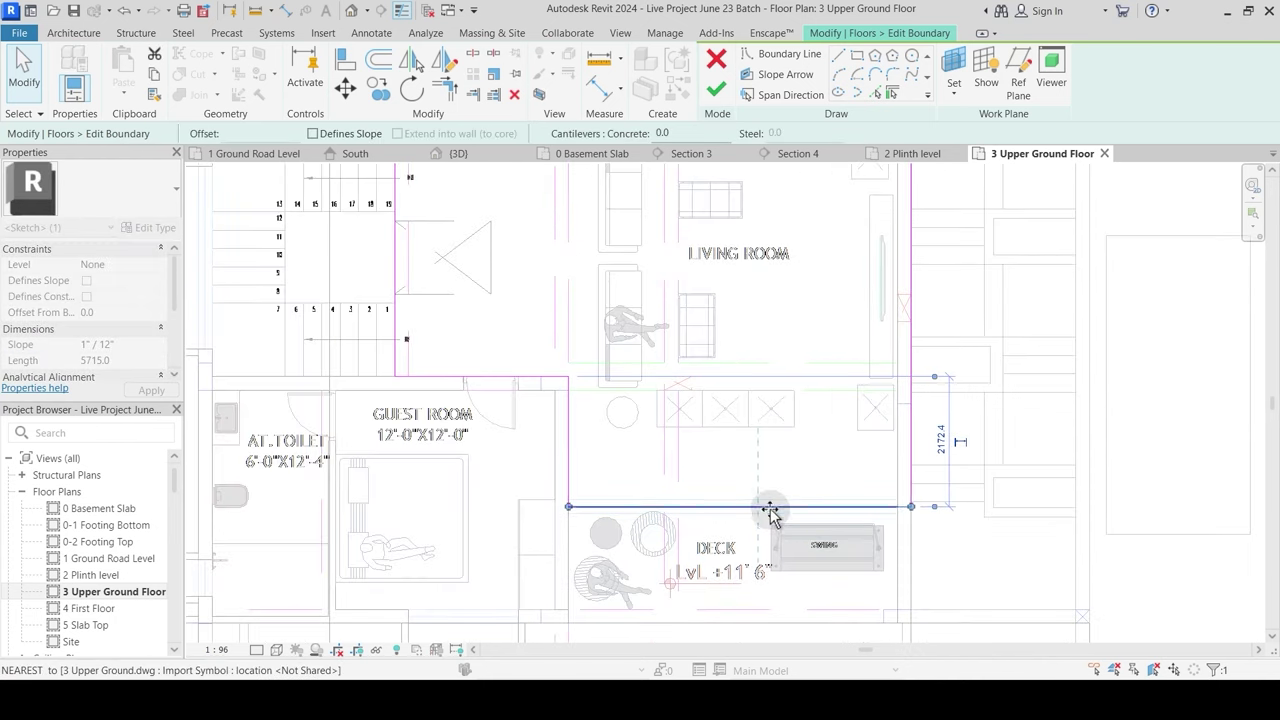
left_click(772, 410)
Step: Review the new slab outline, finish the edit and choose Don't attach
scroll(772, 411, "down", 3)
middle_click_drag(677, 321, 694, 373)
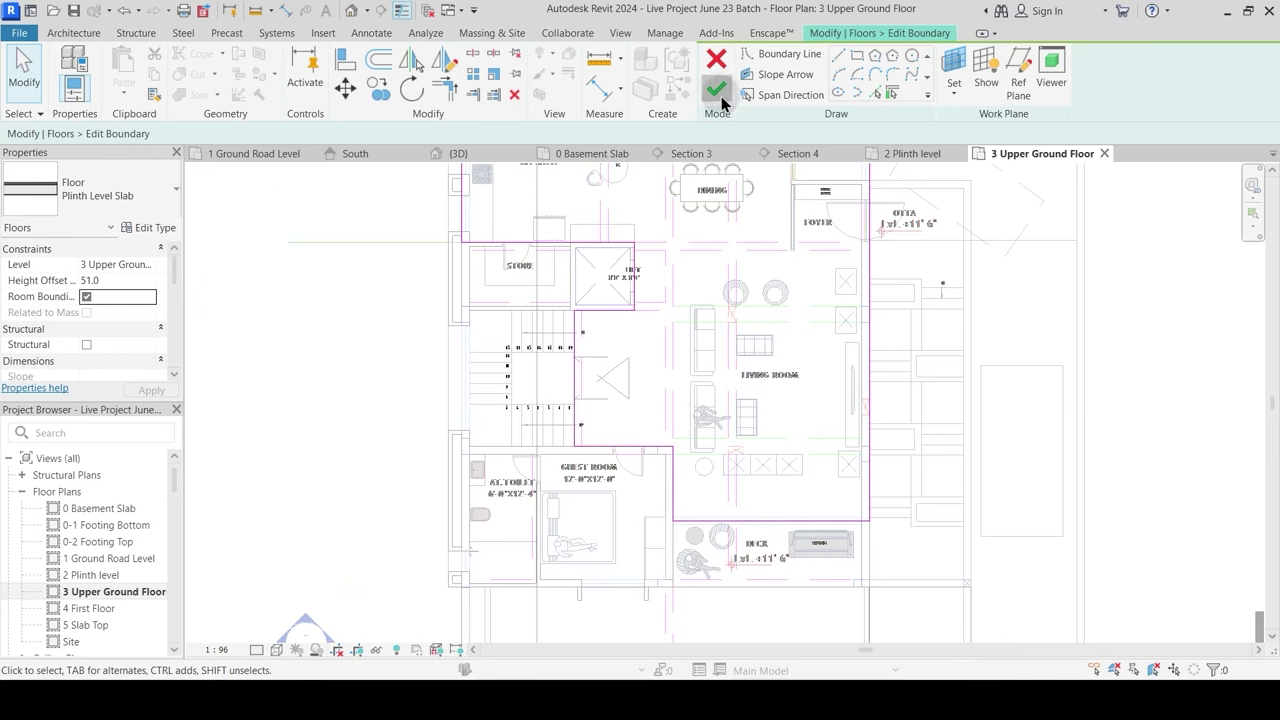
left_click(716, 90)
left_click(764, 360)
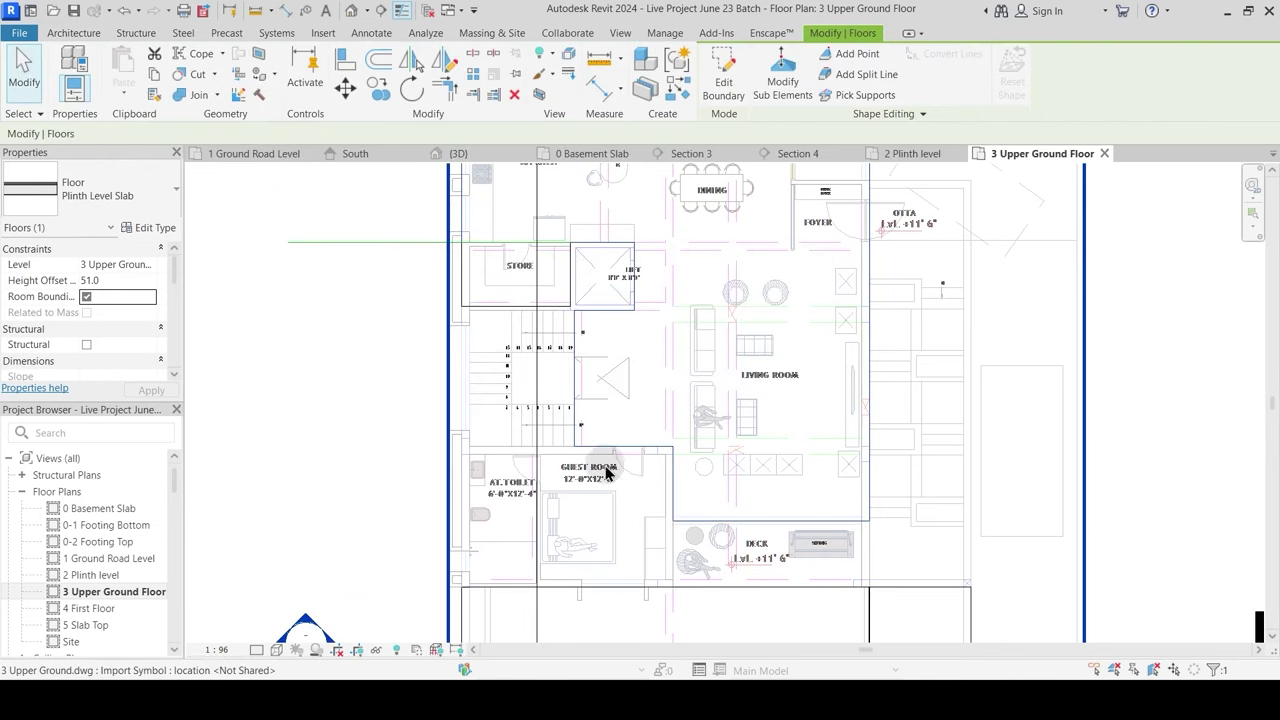
Step: Sketch a rectangular floor boundary around the guest room and toilet
double_click(662, 462)
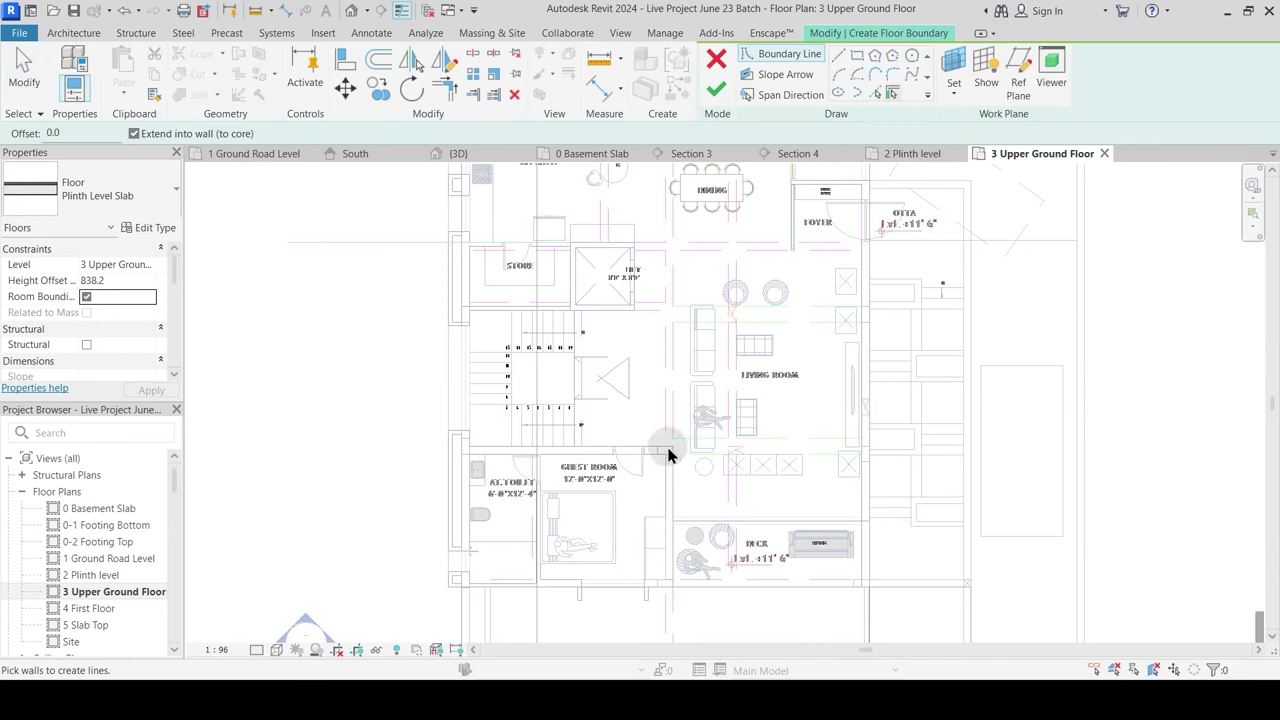
left_click(855, 63)
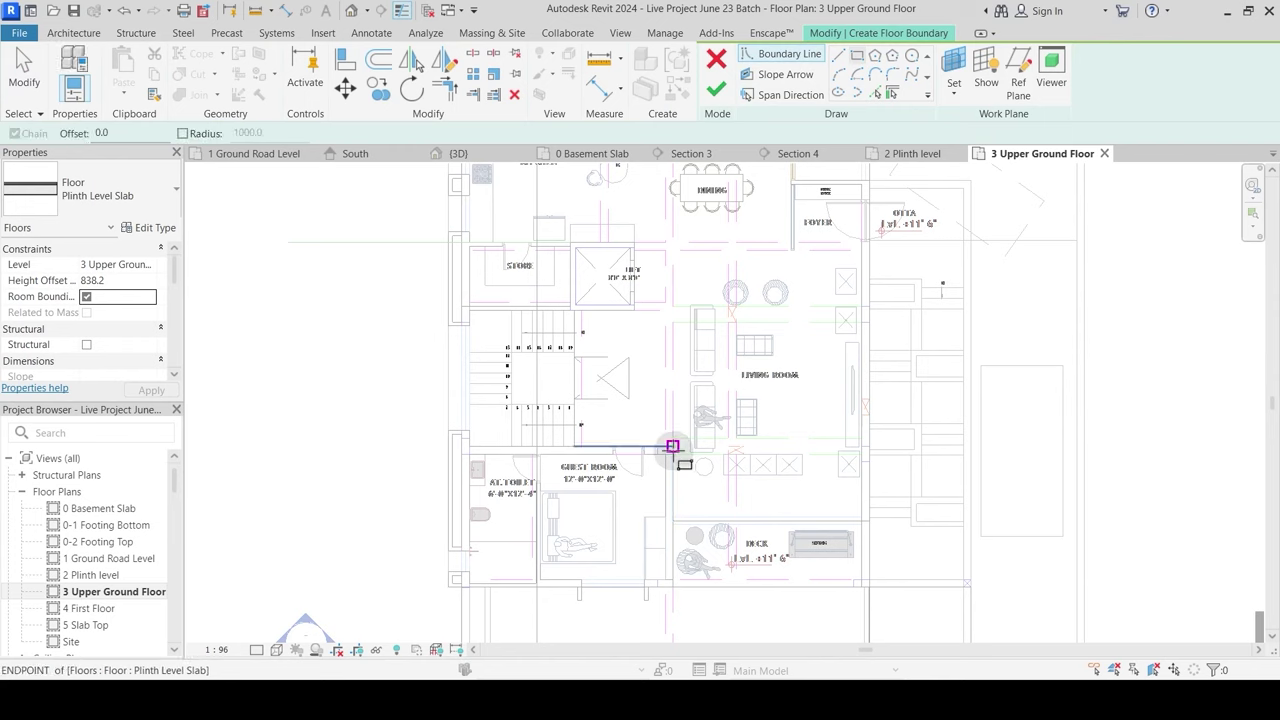
left_click(672, 447)
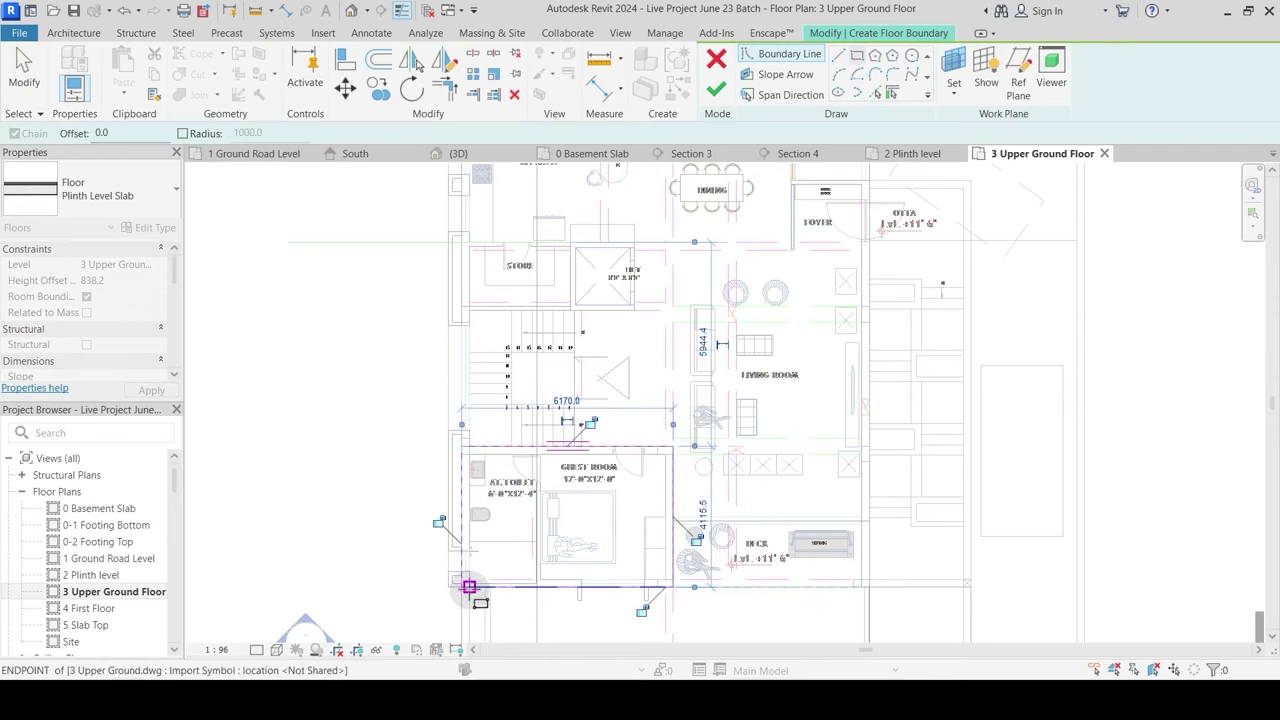
left_click(462, 585)
key("Escape")
left_click(554, 449)
left_click(380, 404)
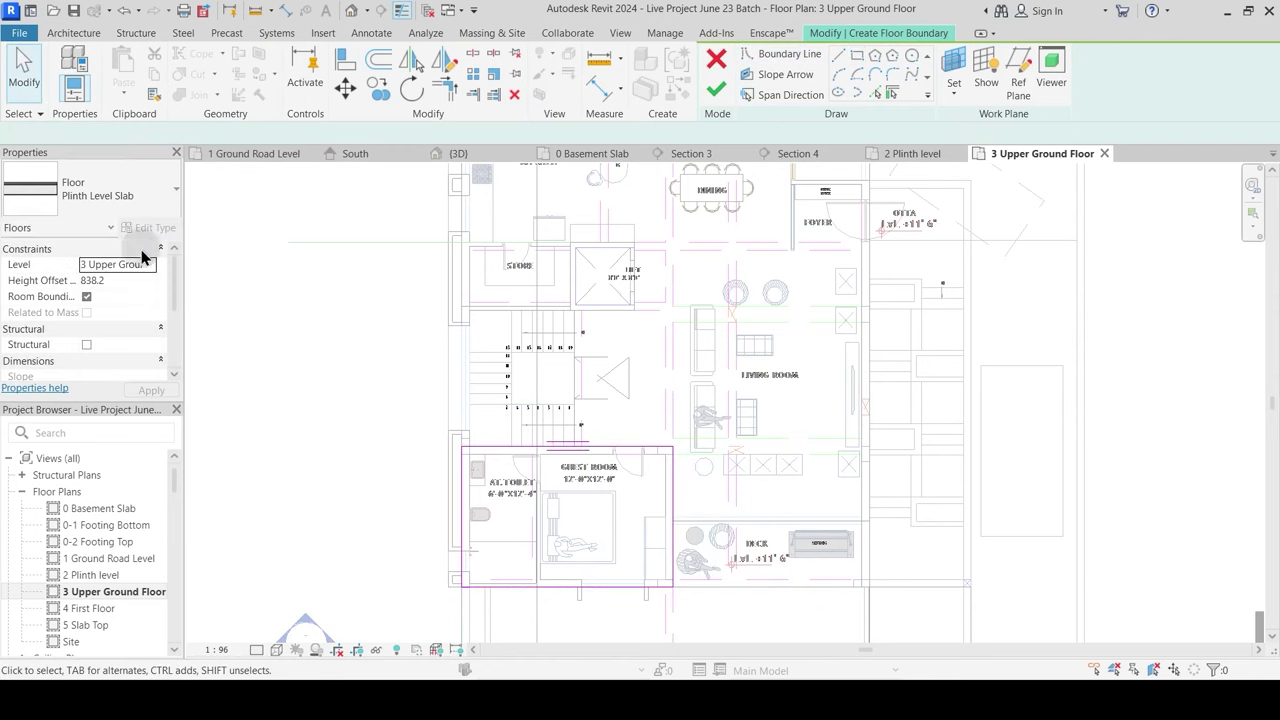
Step: Create a Plinth Level Private floor type with 1 Plinth Finish Flooring -Private as its top layer
left_click(153, 229)
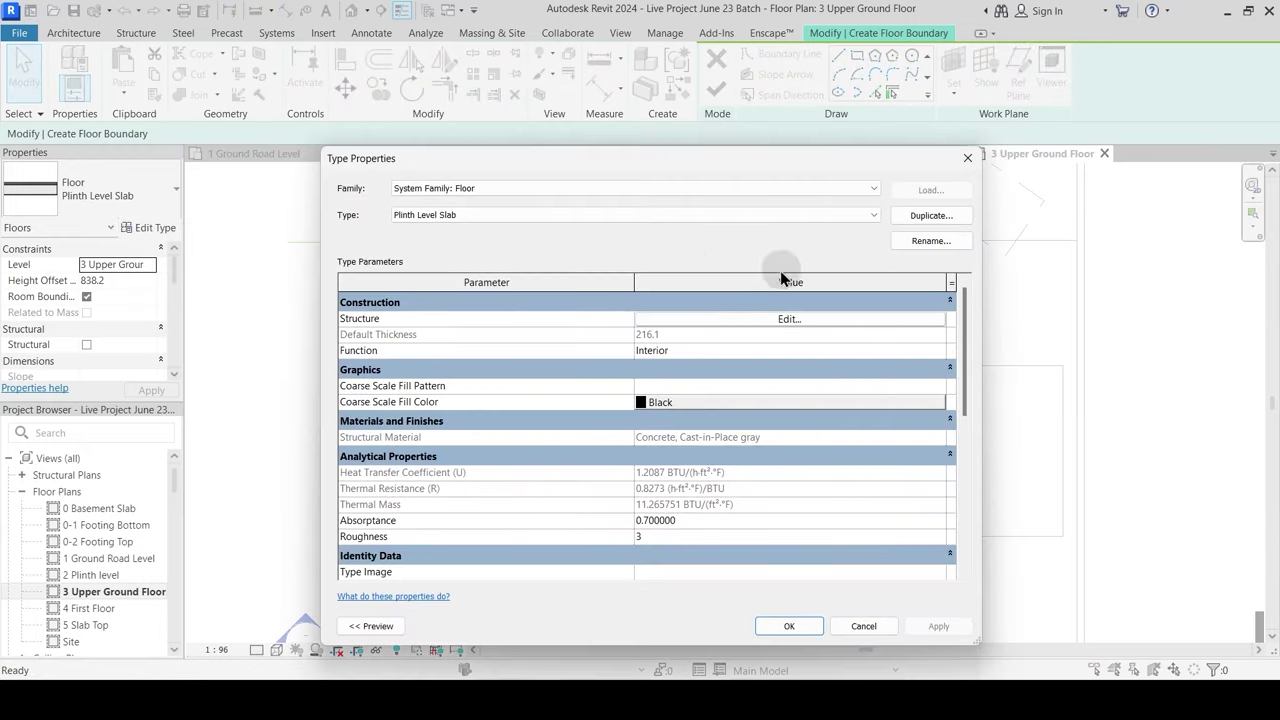
left_click(929, 215)
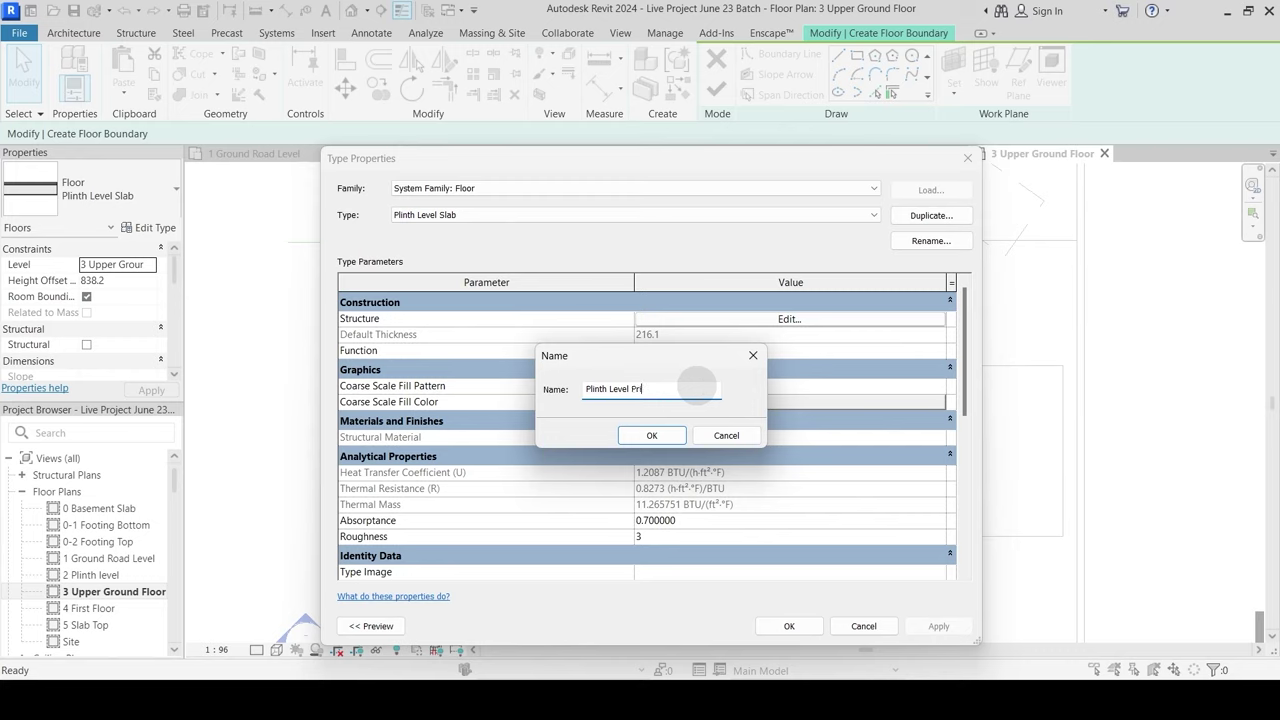
key("Return")
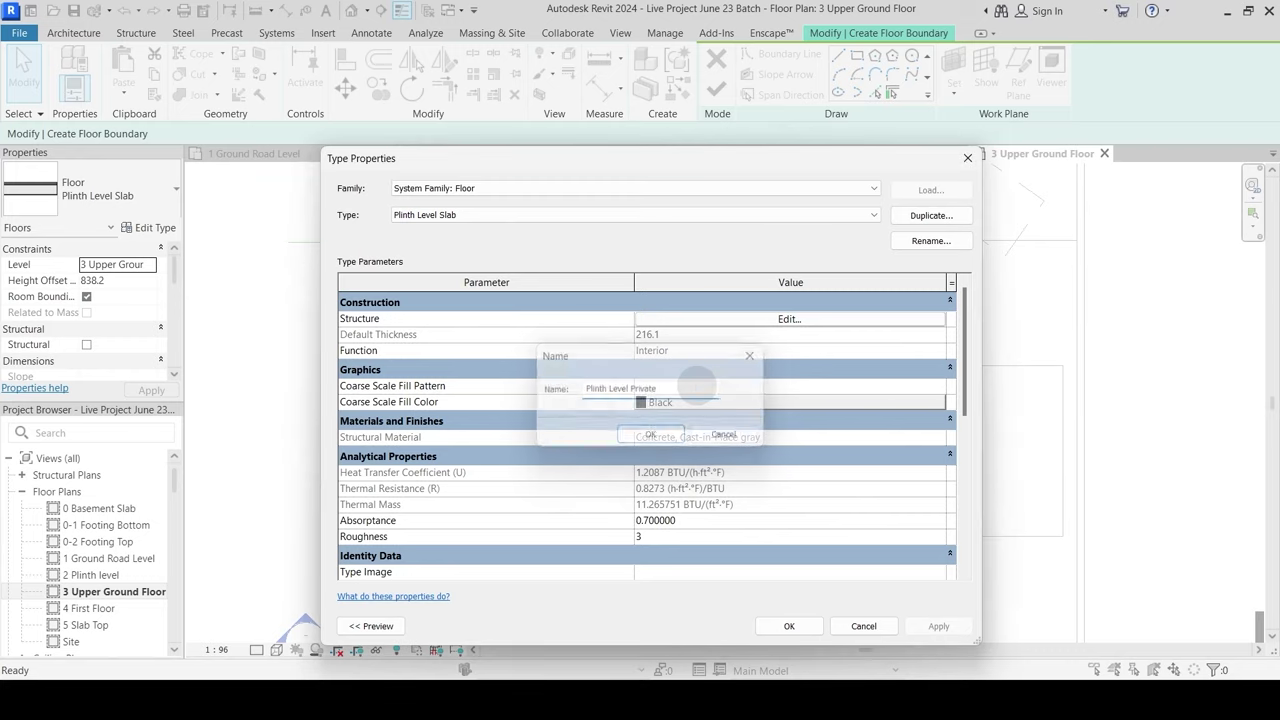
left_click(779, 306)
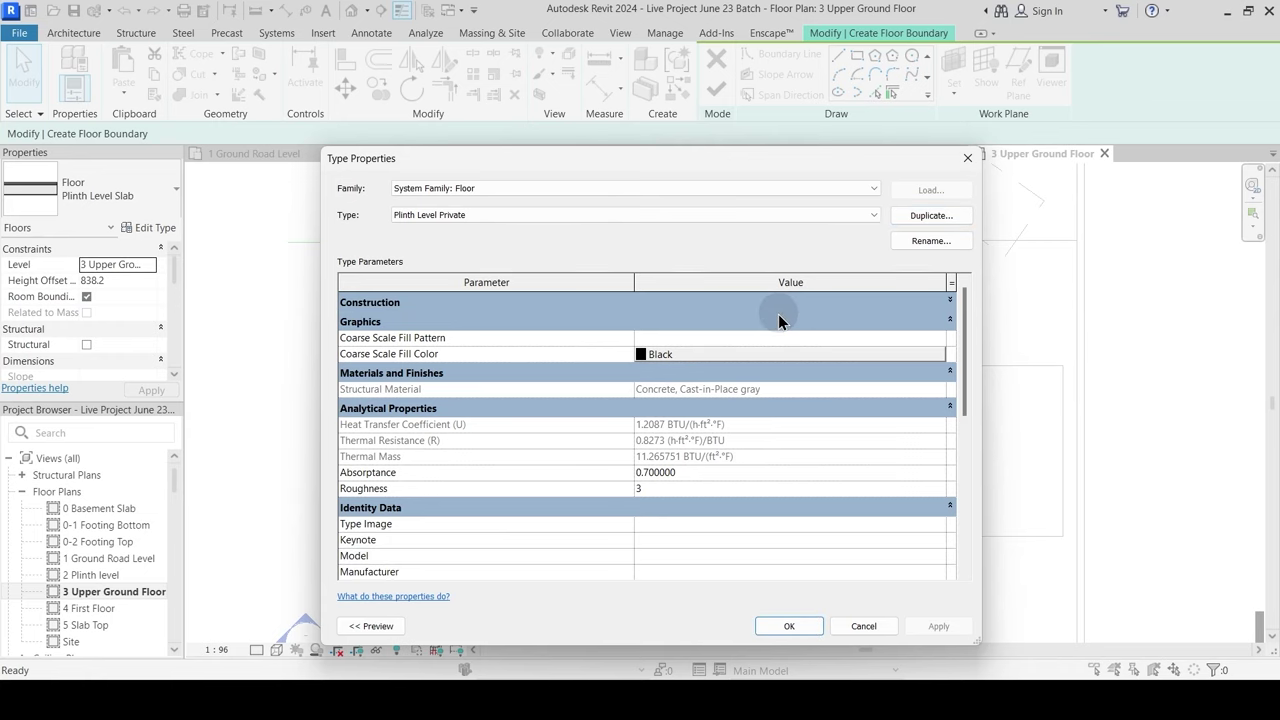
left_click(940, 302)
left_click(768, 322)
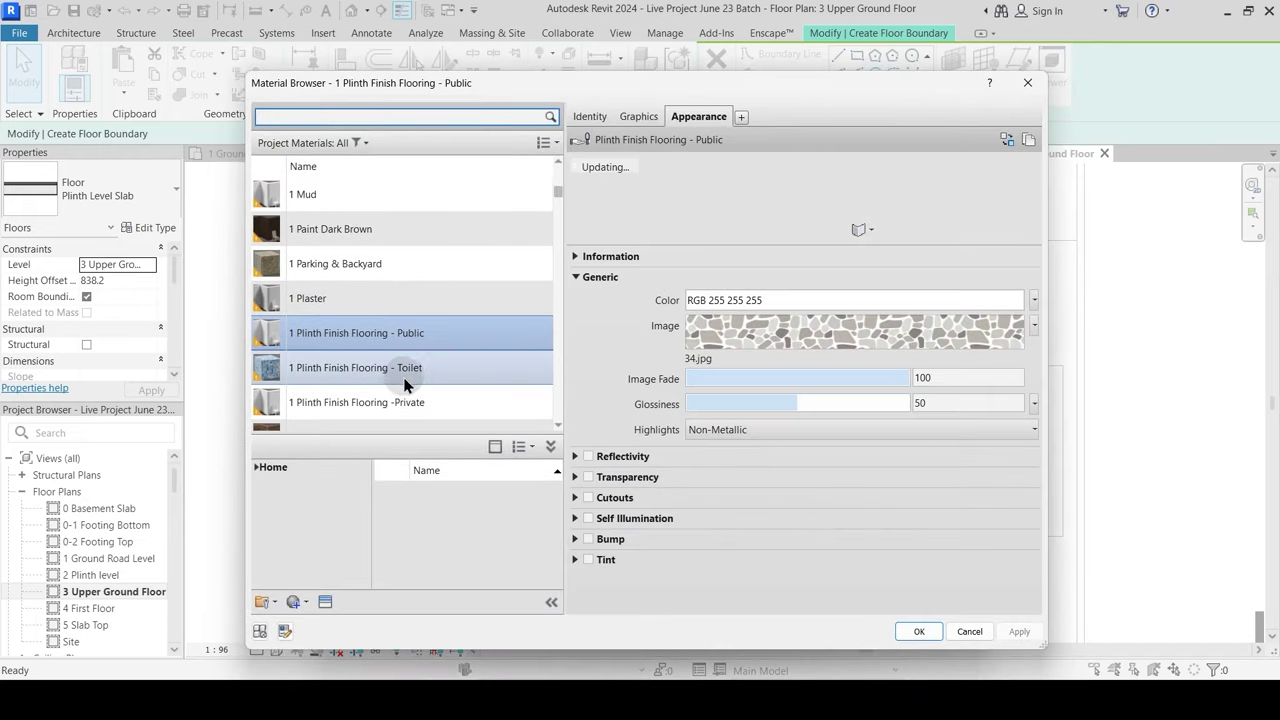
left_click(399, 404)
scroll(386, 420, "down", 1)
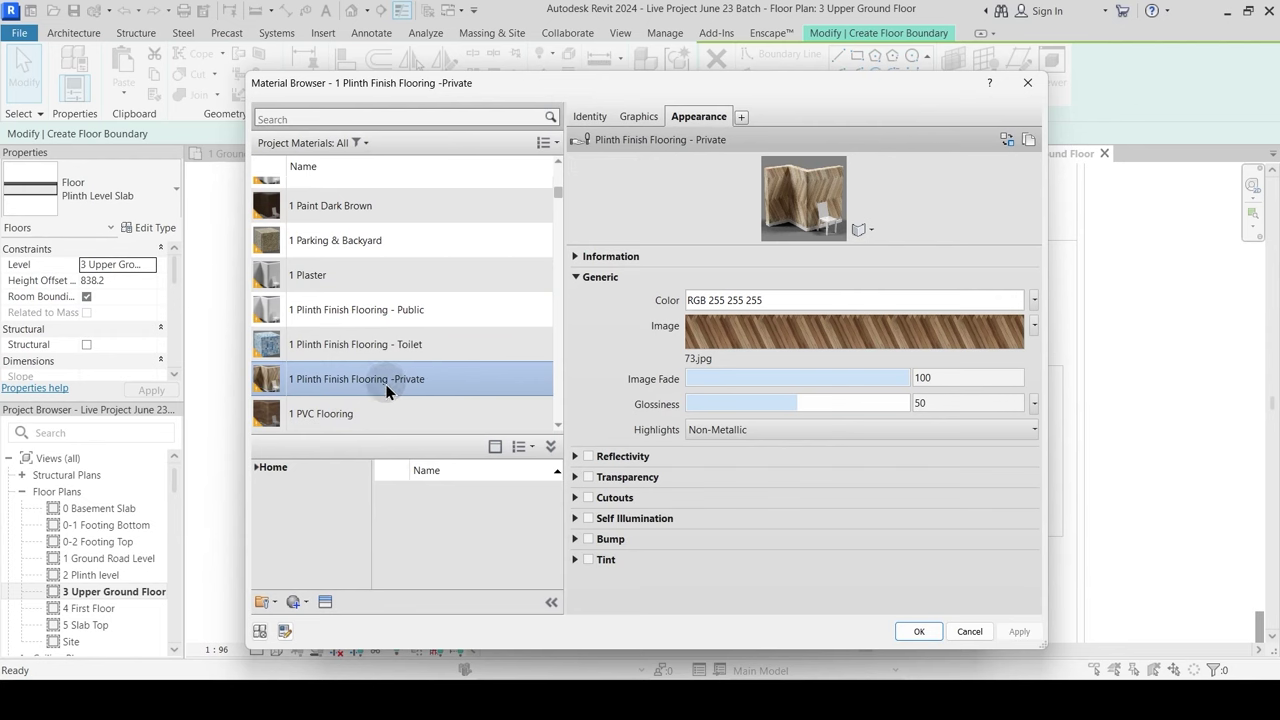
left_click(920, 632)
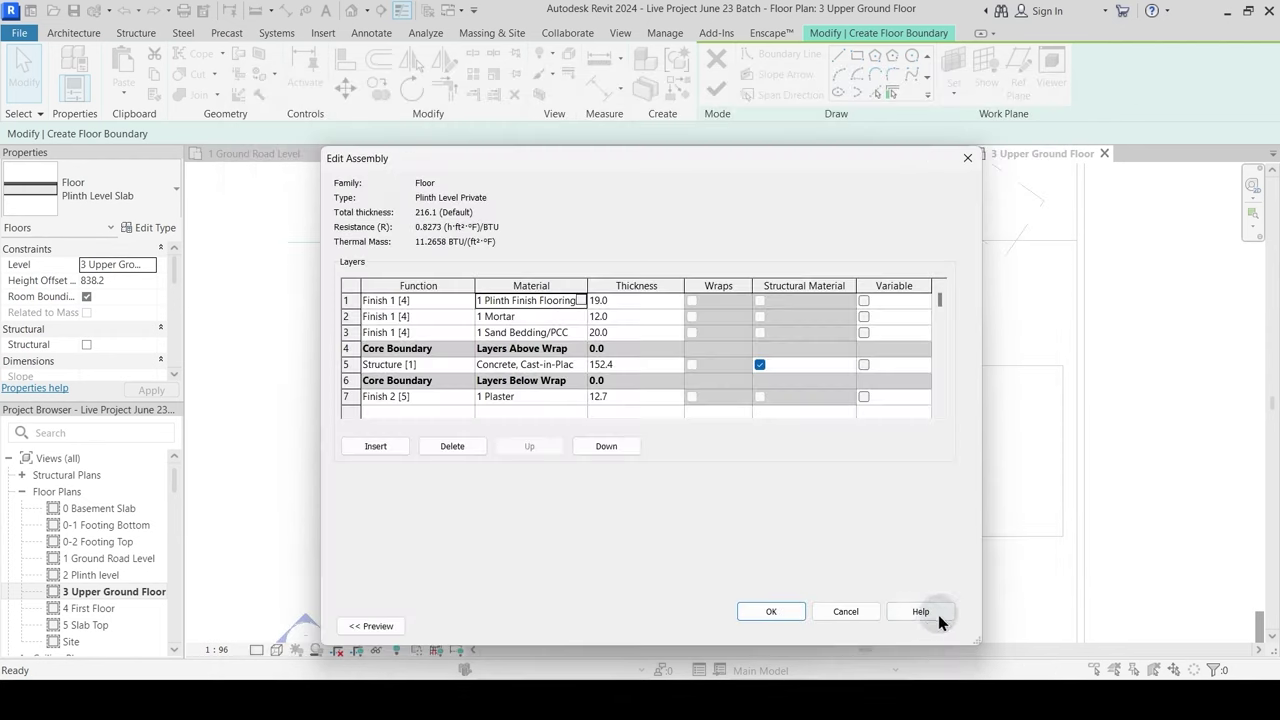
left_click(766, 611)
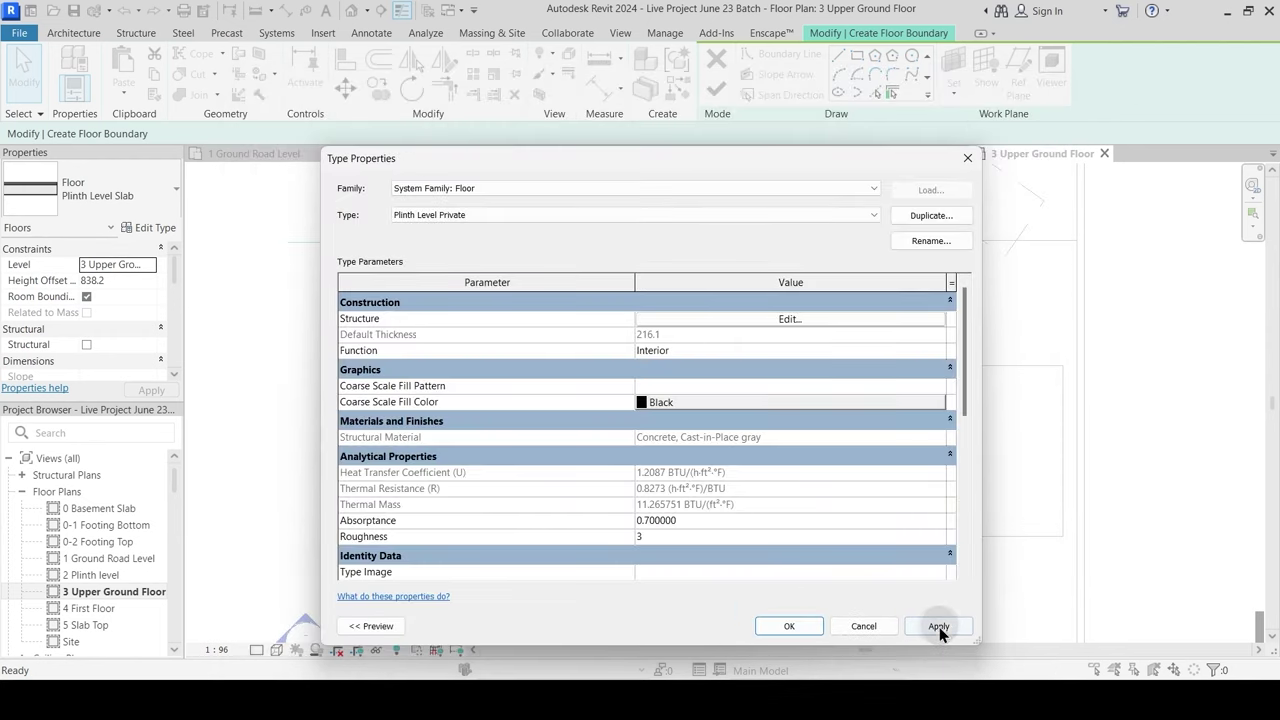
left_click(790, 627)
Step: Finish the guest room floor sketch and clear the selection
middle_click_drag(720, 524, 730, 479)
left_click(718, 92)
key("Escape")
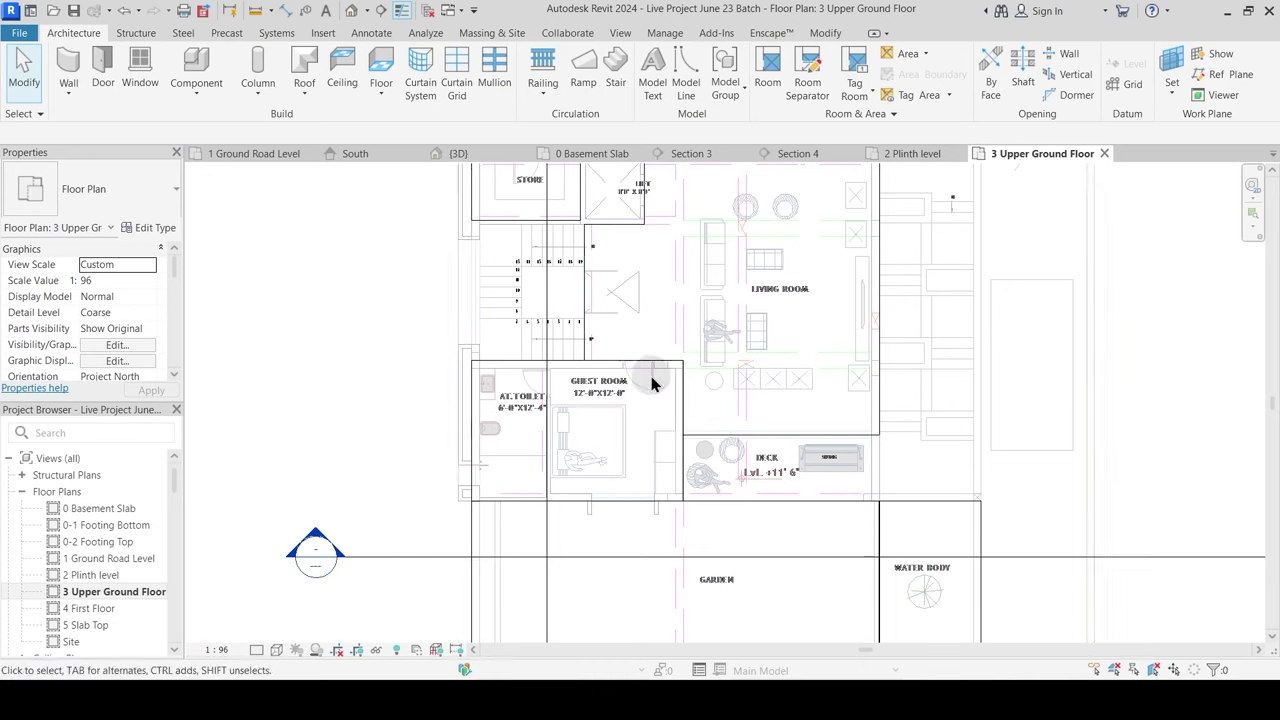
Step: Open the guest room floor's sketch and leave it without changes
left_click(718, 460)
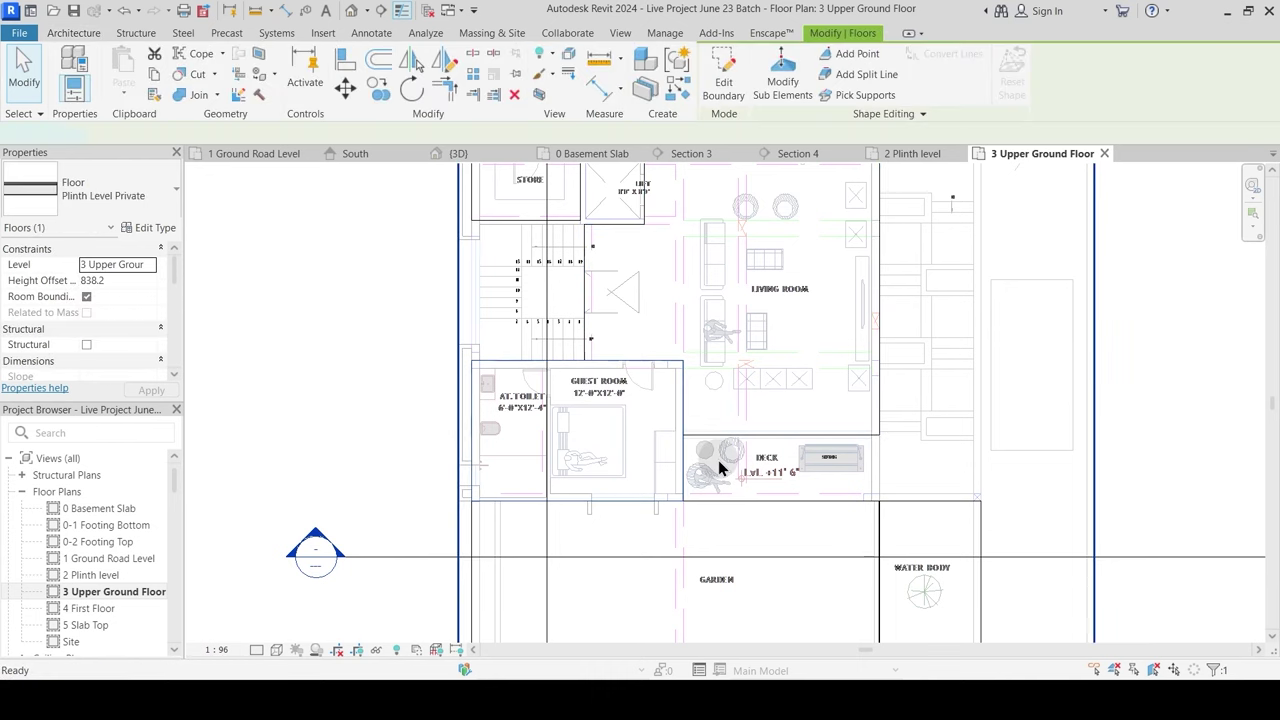
double_click(718, 460)
left_click(717, 60)
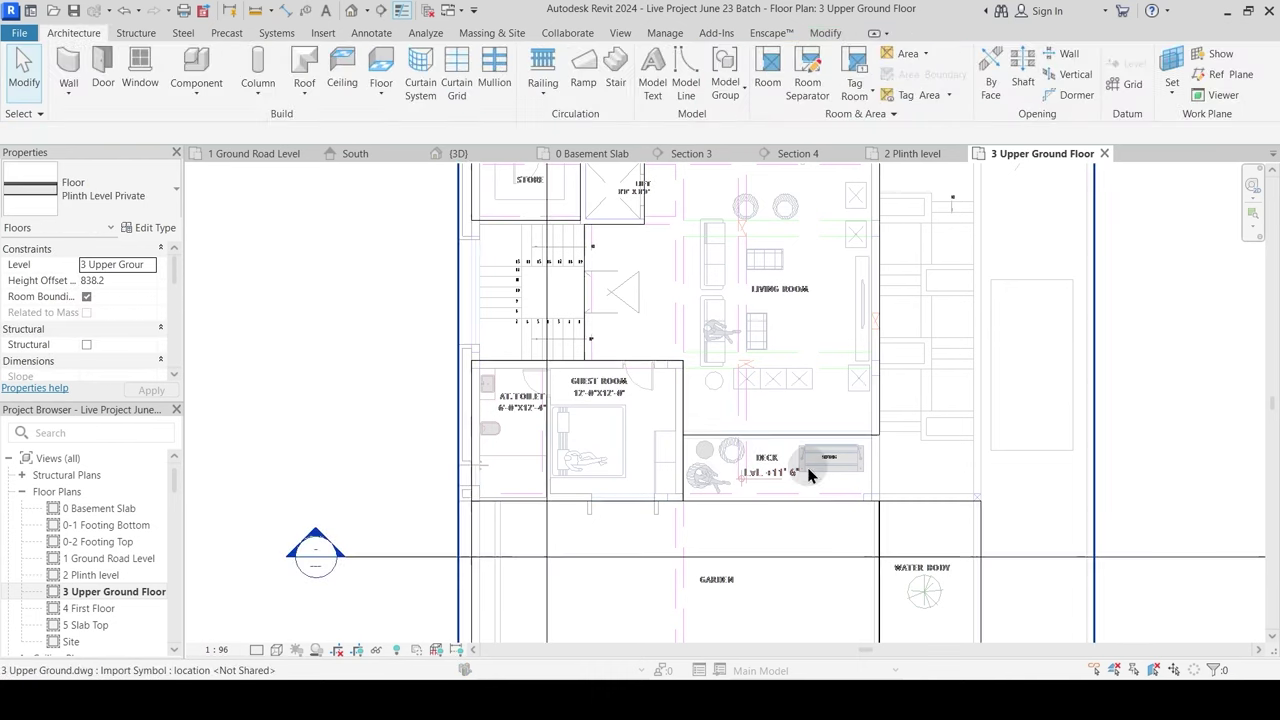
Step: Rename the Plinth Level Slab type to Plinth Level Public, then start a new floor sketch
left_click(803, 436)
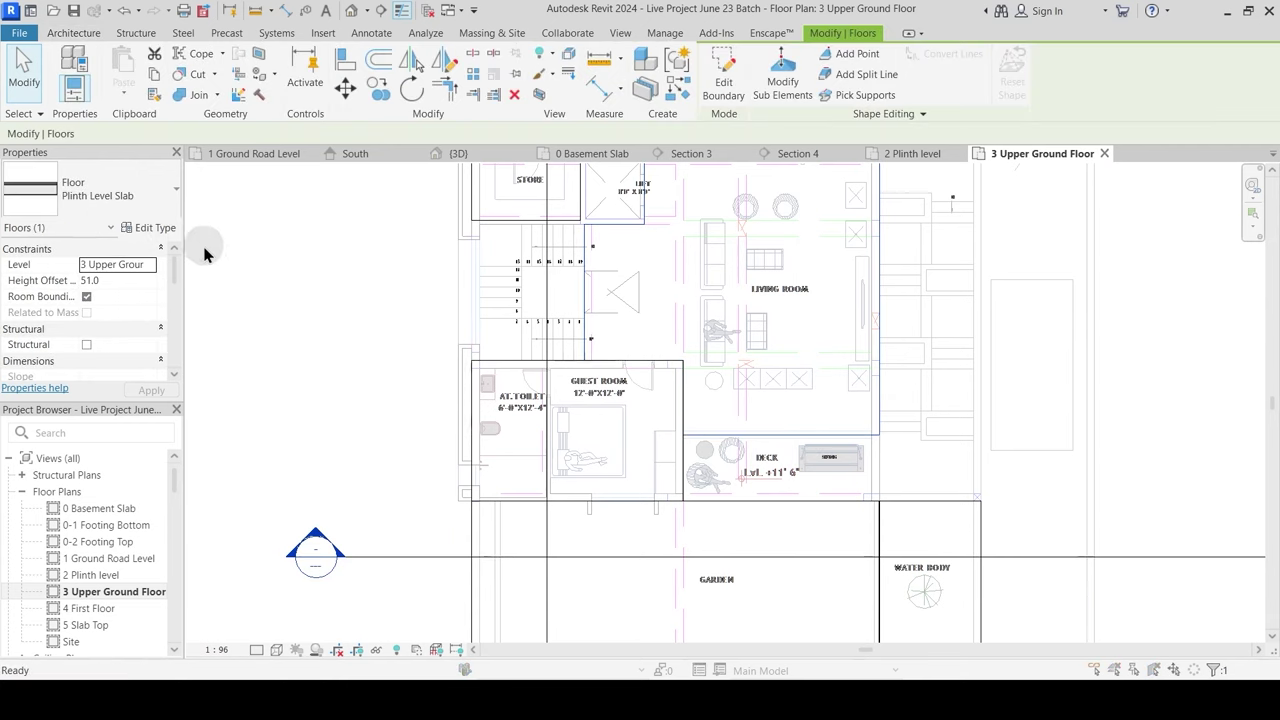
left_click(154, 228)
left_click(925, 240)
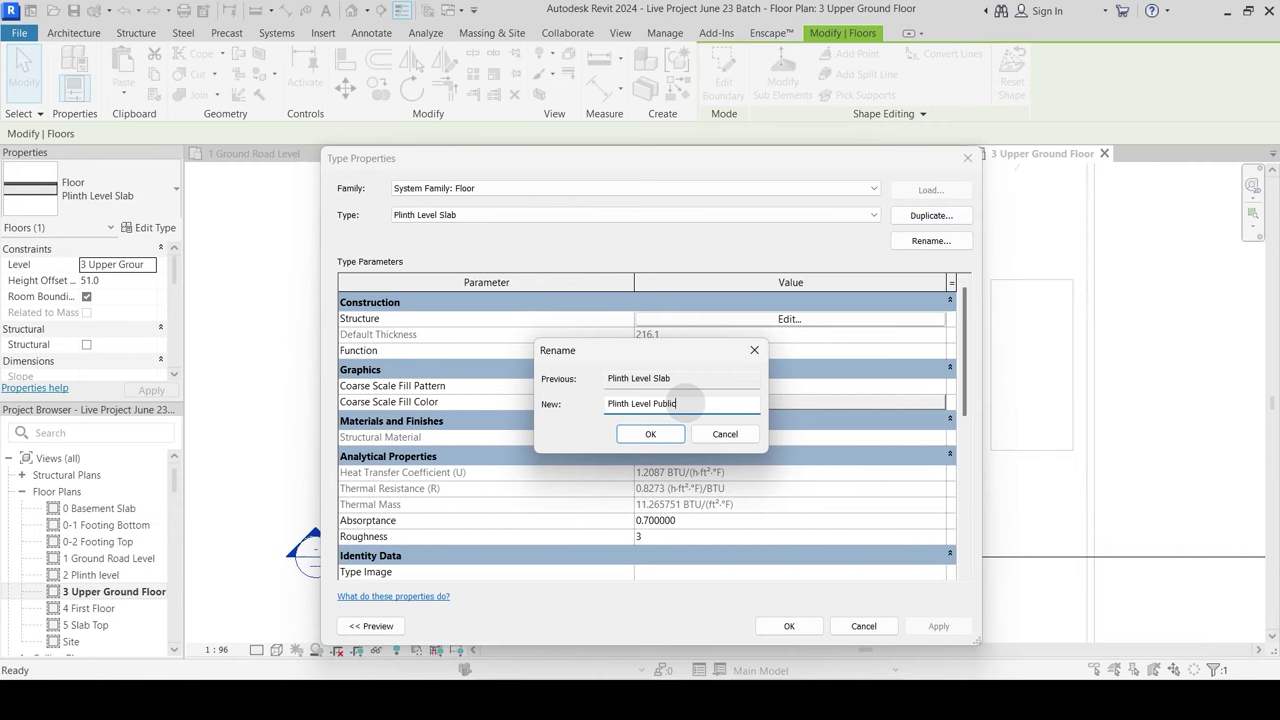
key("Return")
left_click(790, 626)
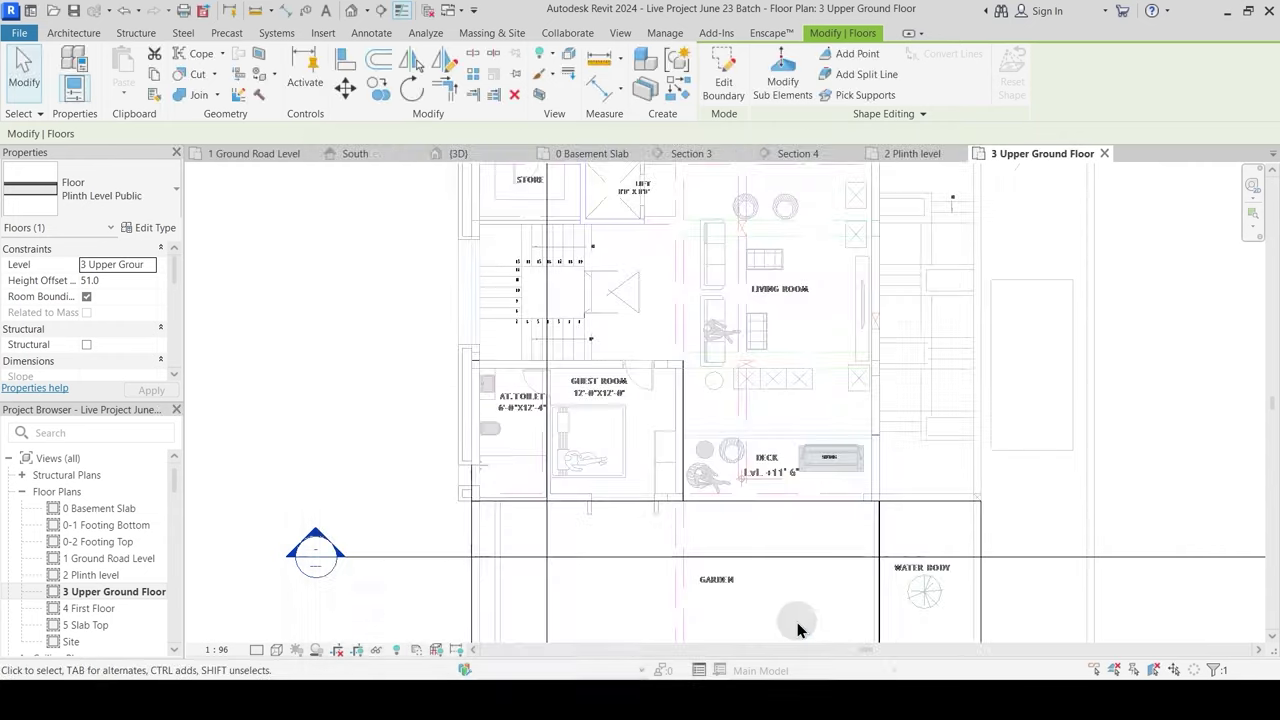
double_click(720, 441)
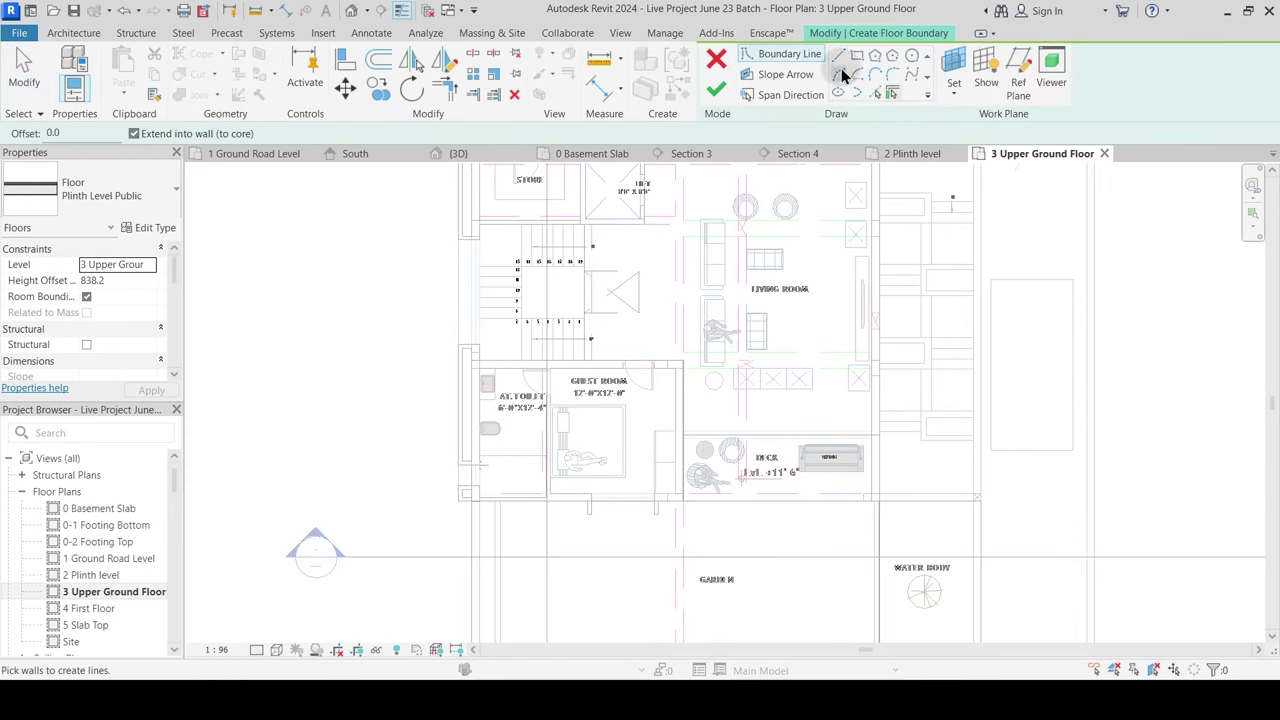
Step: Sketch rectangular floor boundaries over the deck and the top deck
scroll(715, 491, "up", 2)
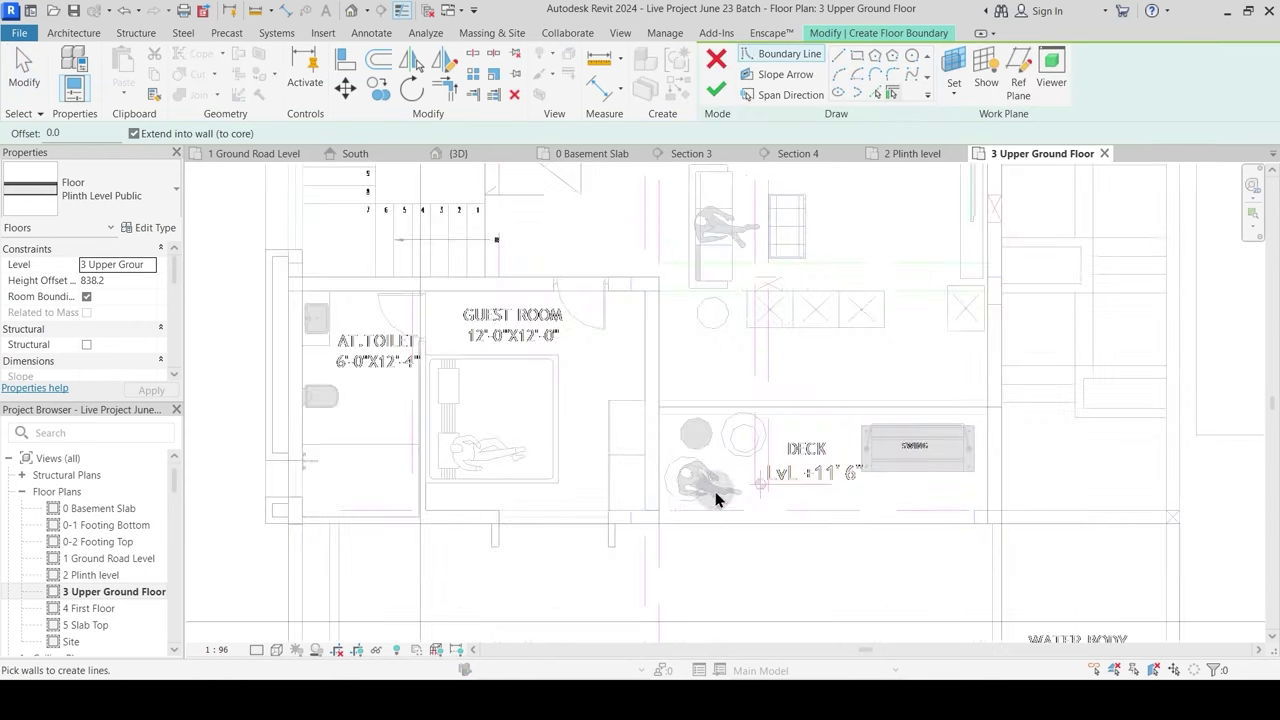
left_click(858, 56)
left_click(658, 523)
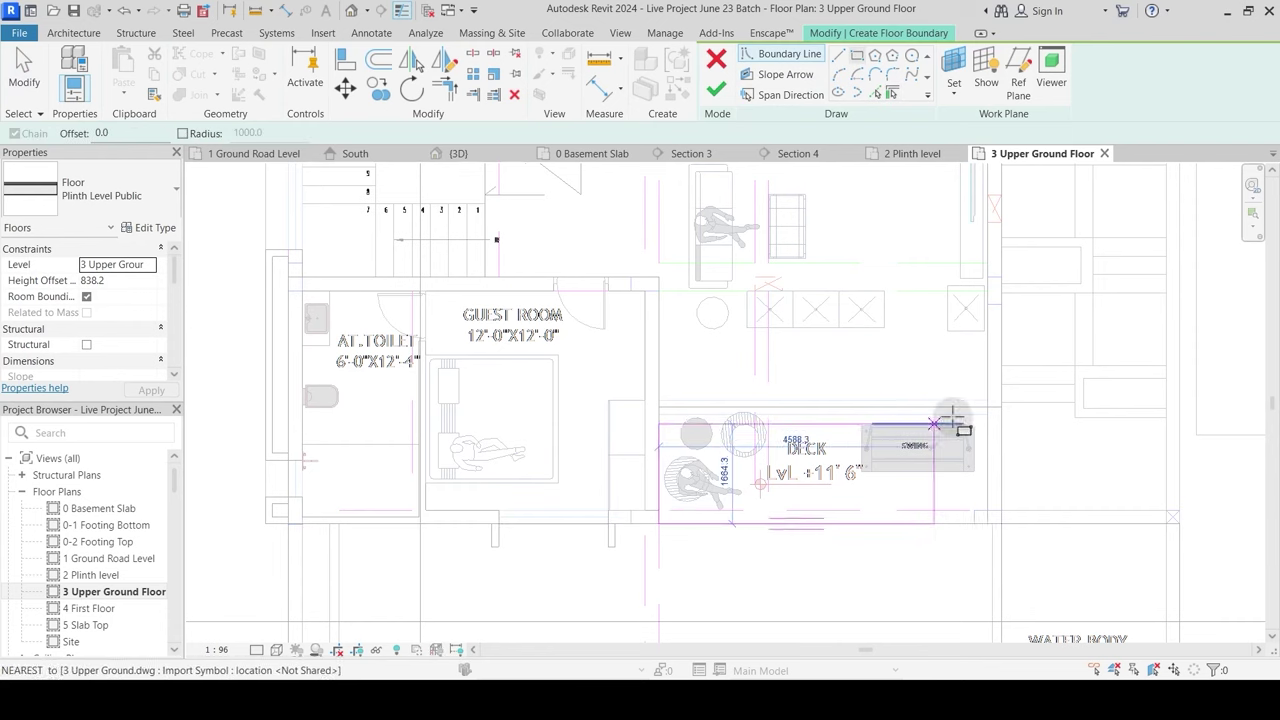
left_click(1000, 409)
scroll(820, 499, "down", 3)
middle_click_drag(843, 491, 849, 719)
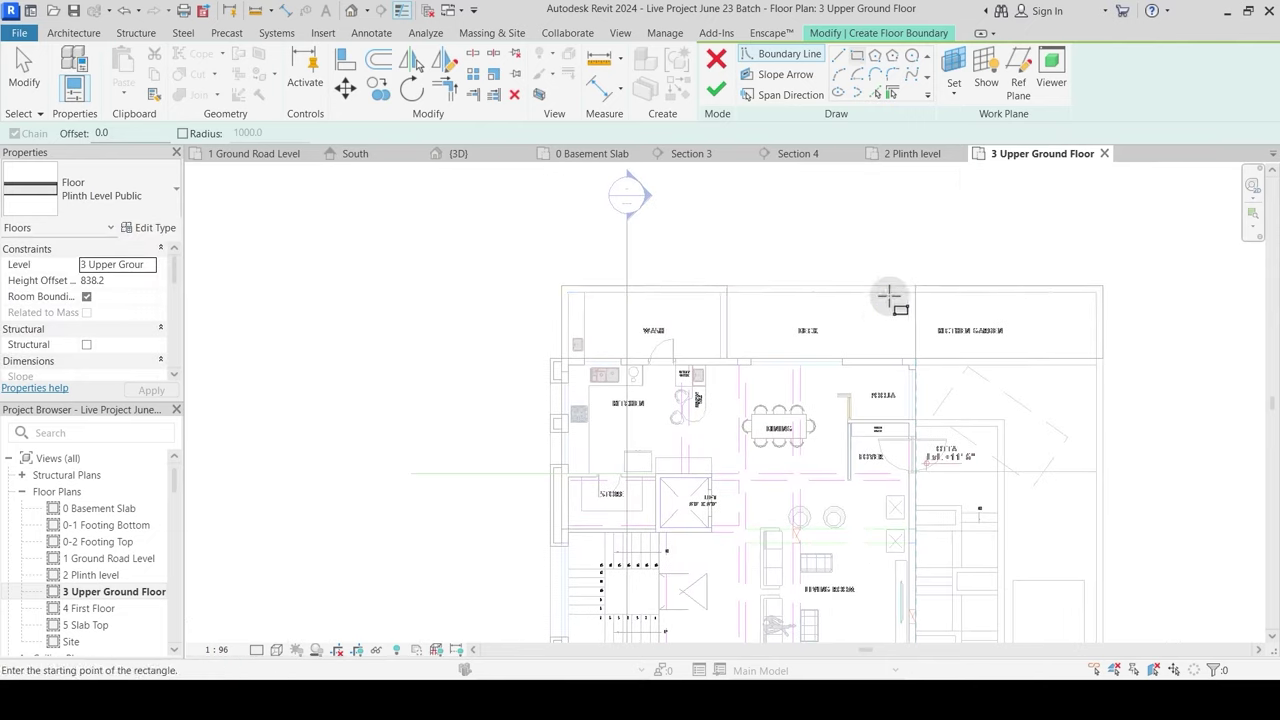
left_click(916, 286)
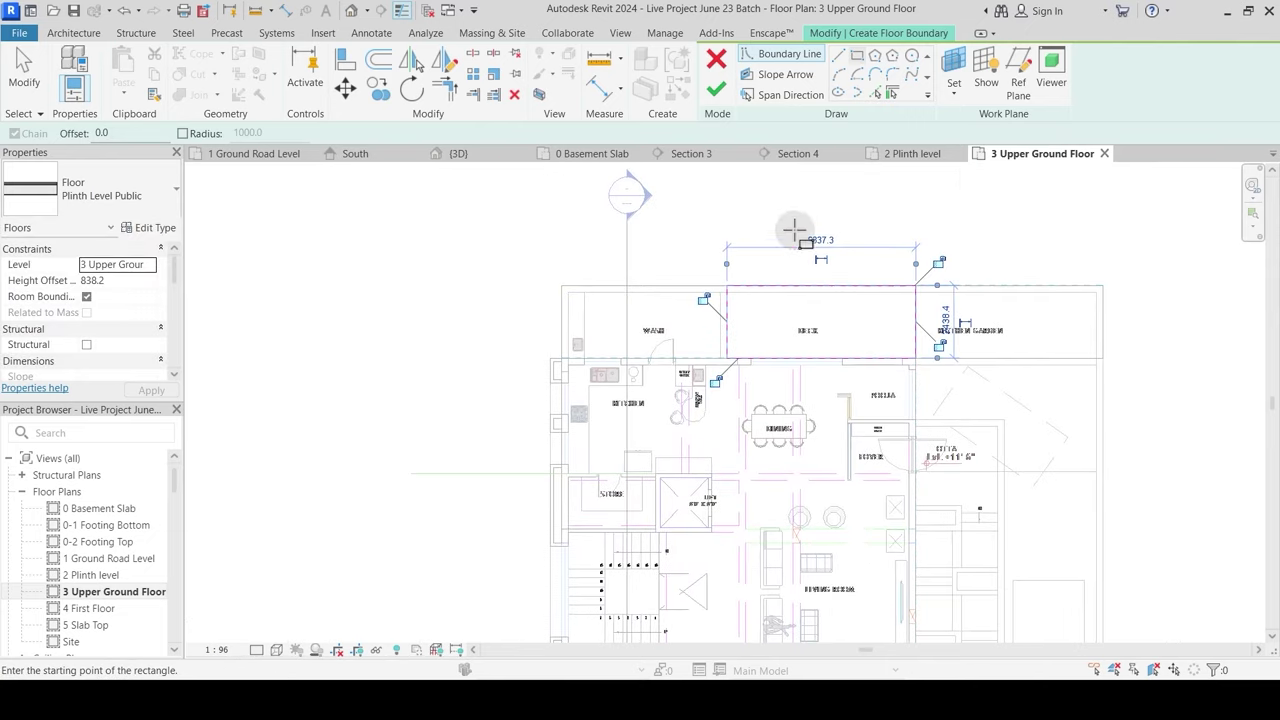
left_click(148, 227)
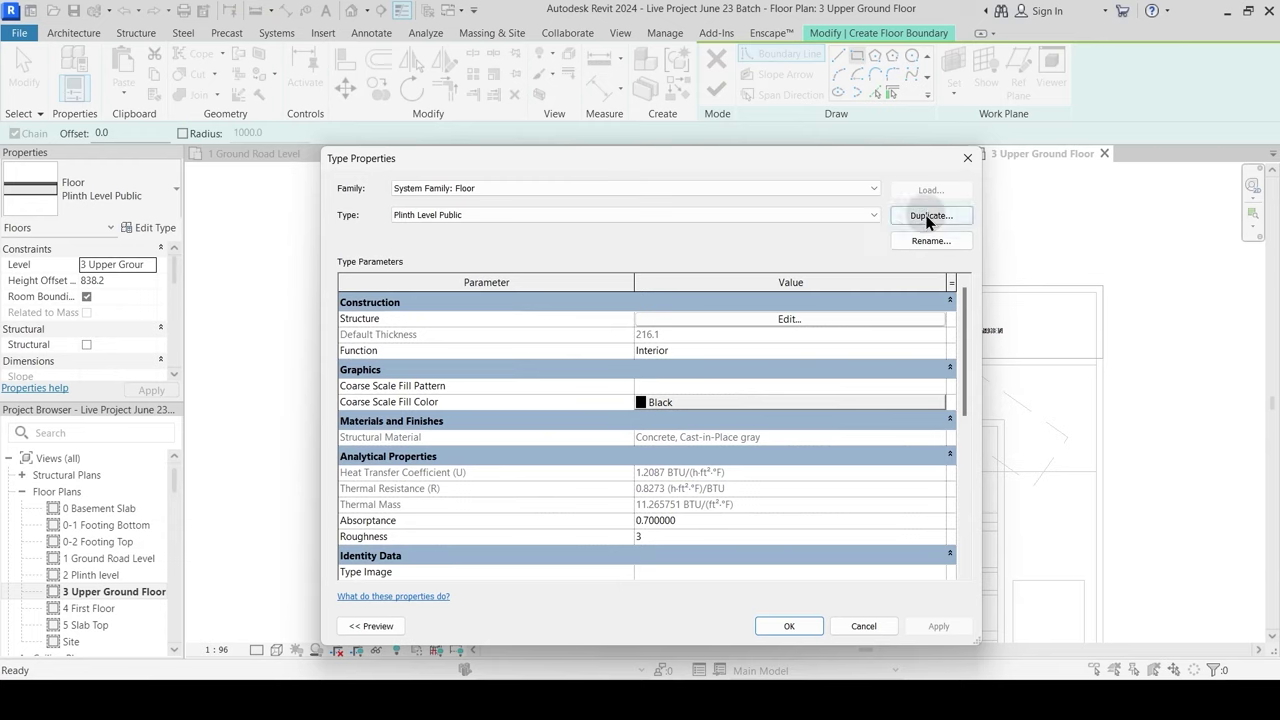
Step: Create a Wooden Deck floor type with a 1 Wooden Deck finish layer and finish the floor
left_click(926, 216)
type("Wooden Deck")
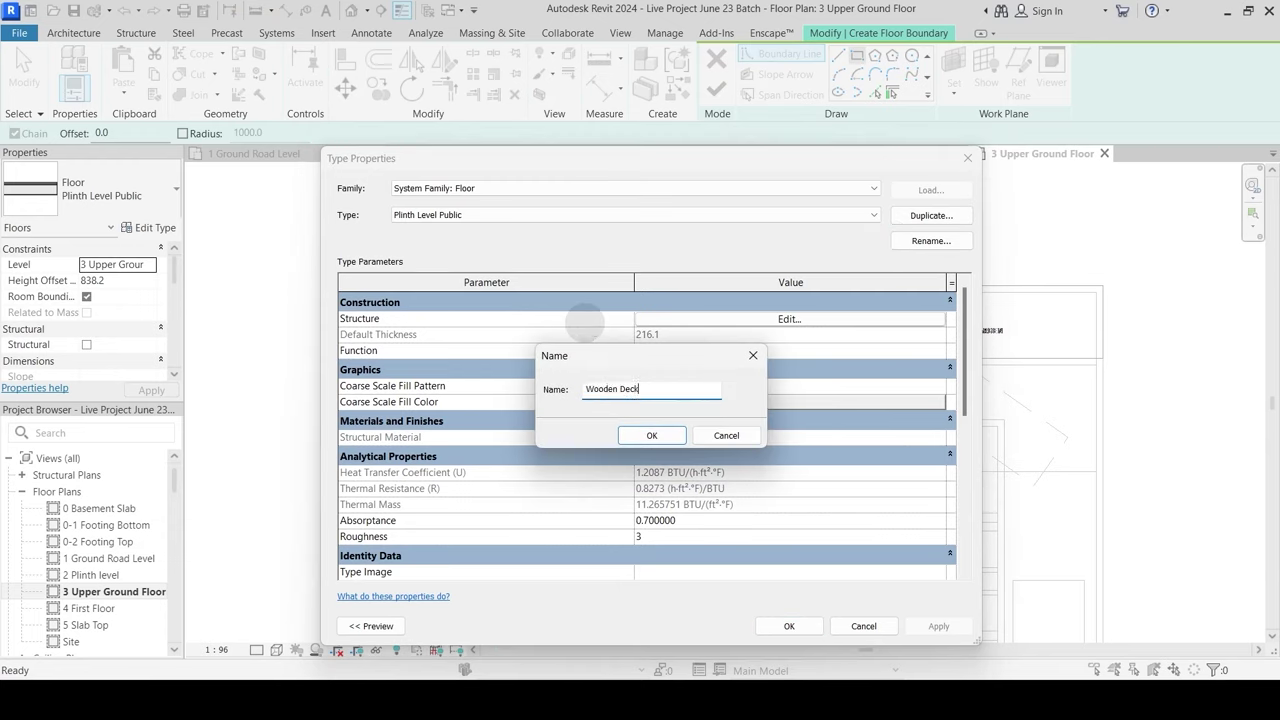
key("Return")
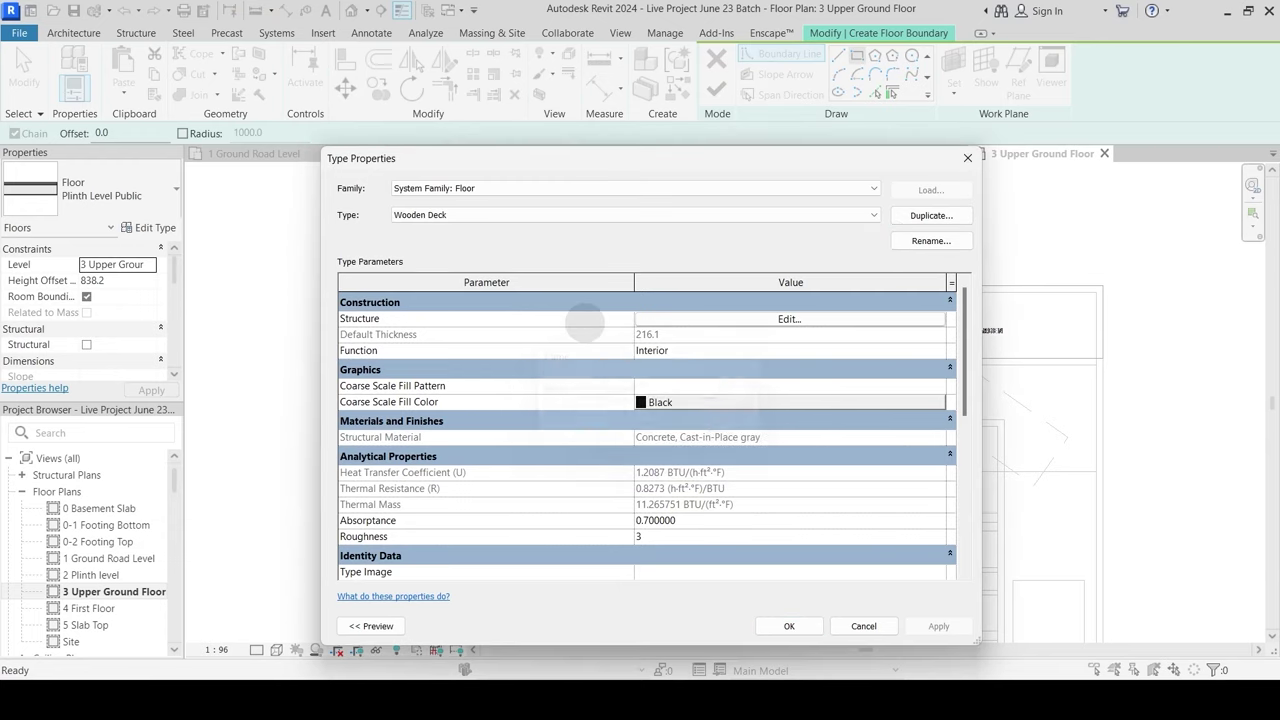
left_click(750, 320)
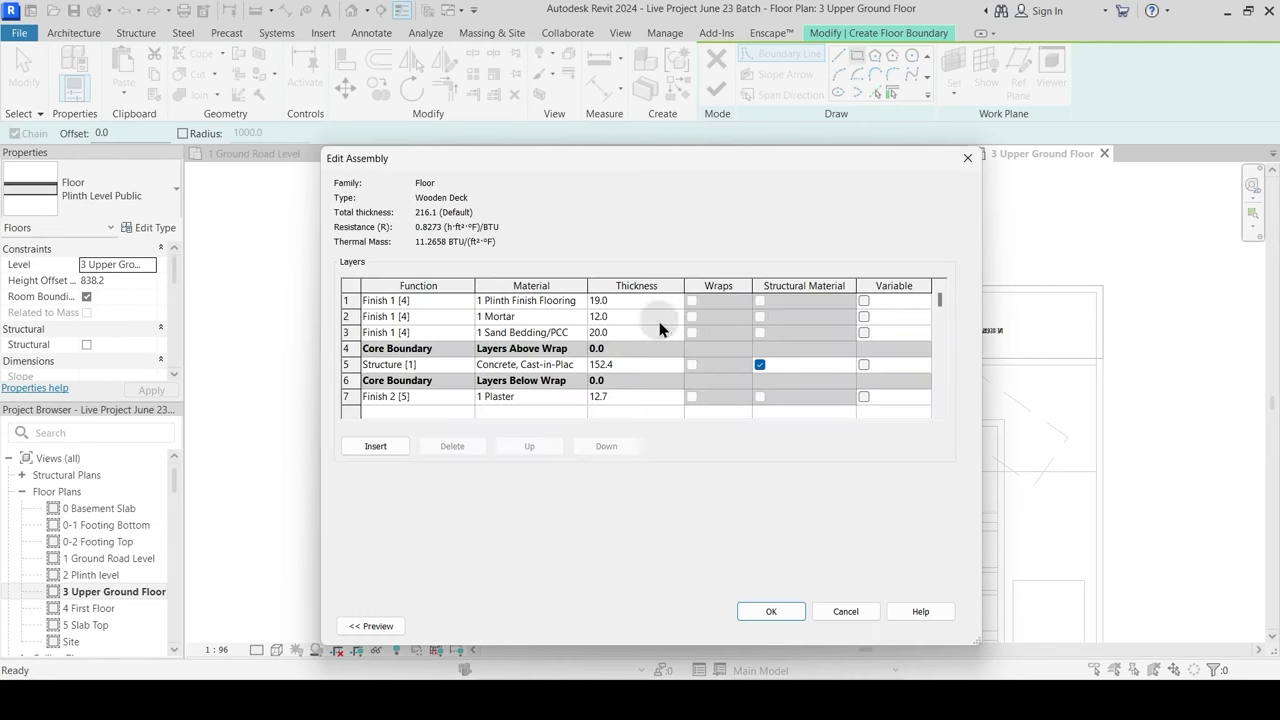
left_click(582, 301)
left_click(582, 301)
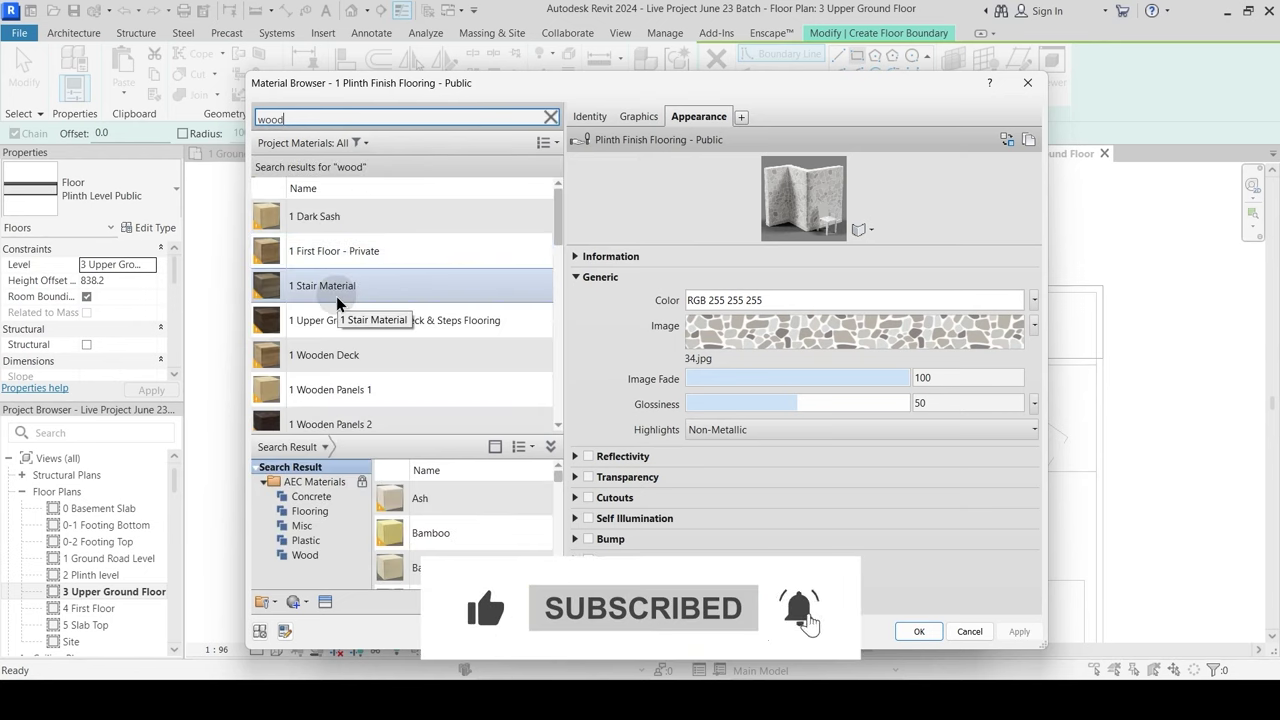
left_click(353, 356)
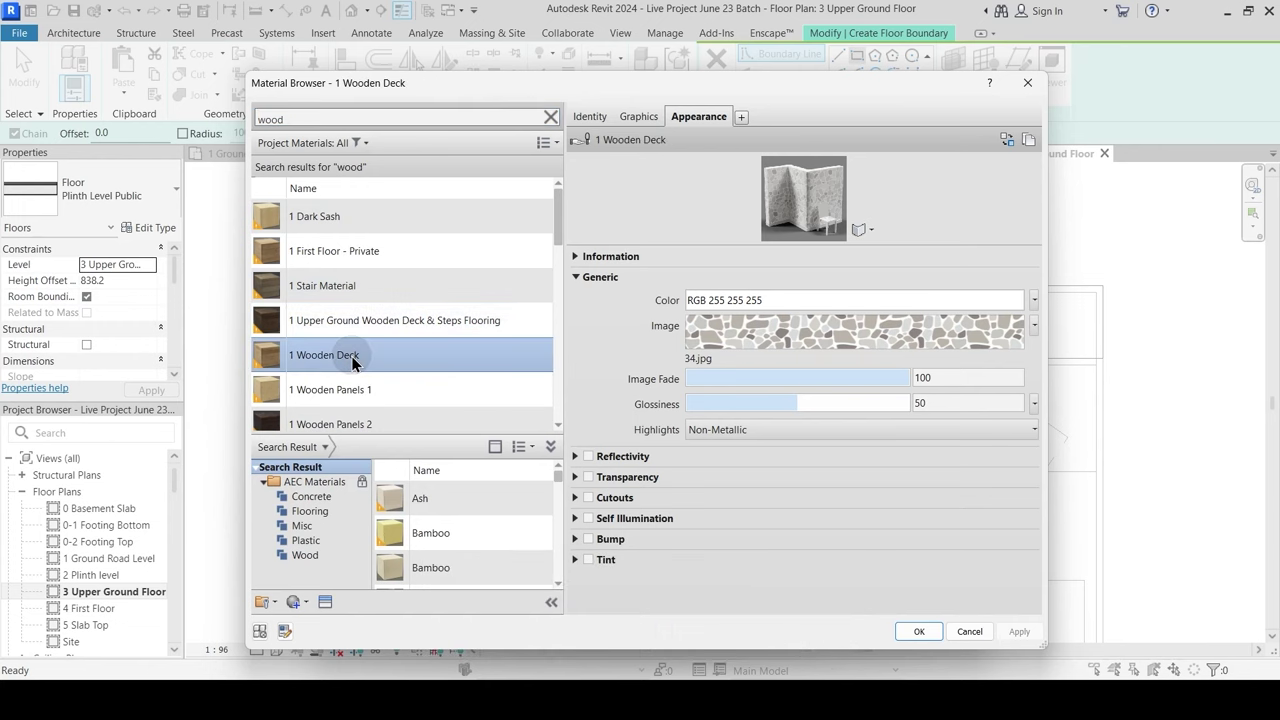
left_click(920, 632)
left_click(772, 612)
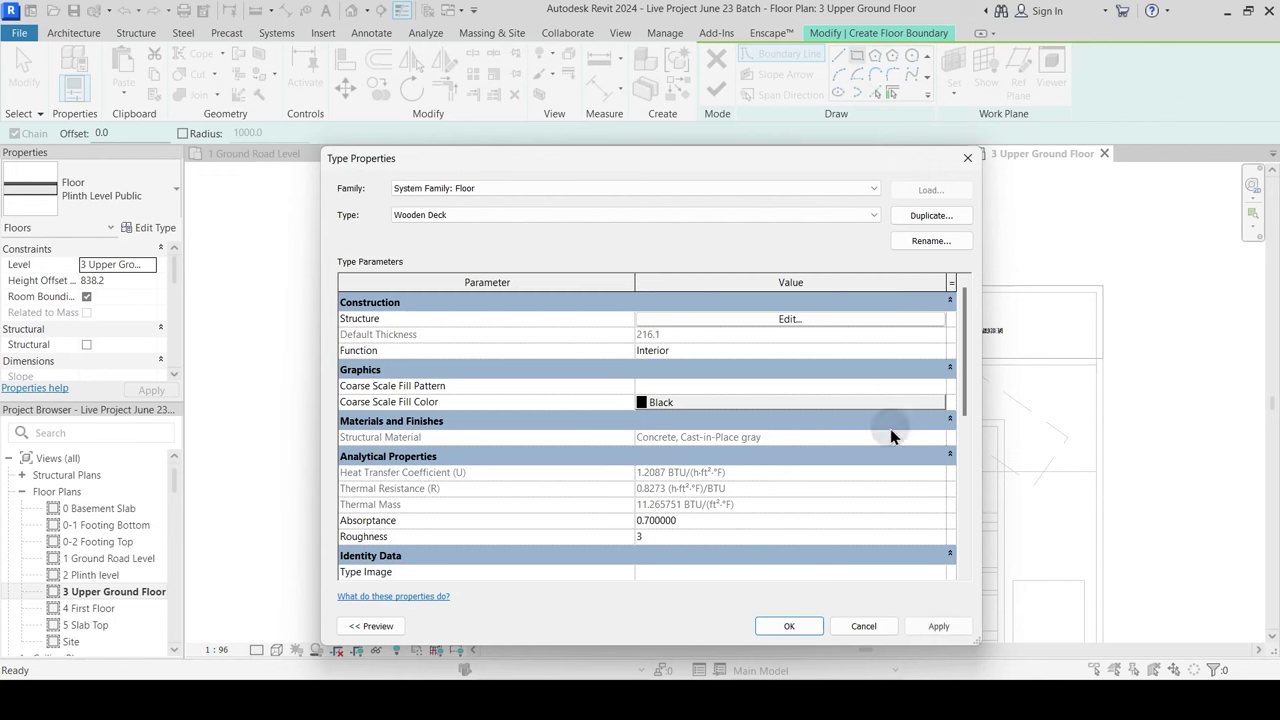
left_click(786, 627)
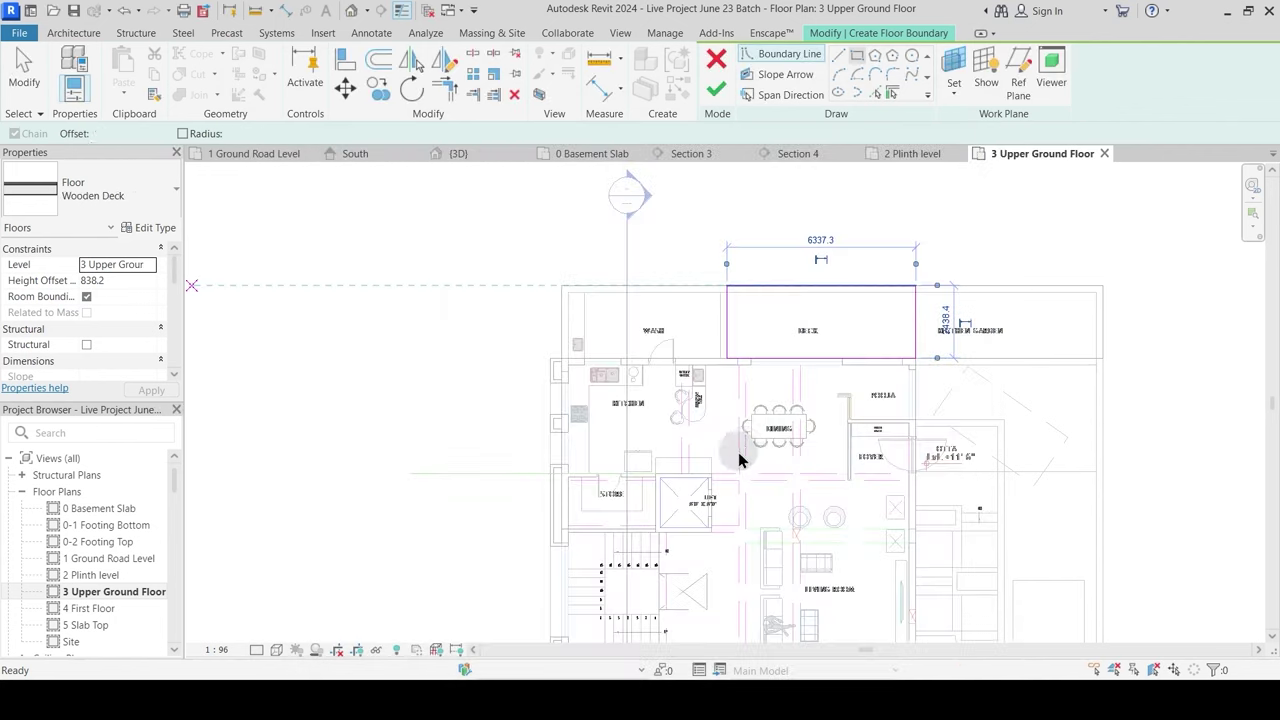
left_click(716, 89)
Step: In the default 3D view, hide the plinth and footing-top DWG imports with HH
key("Escape")
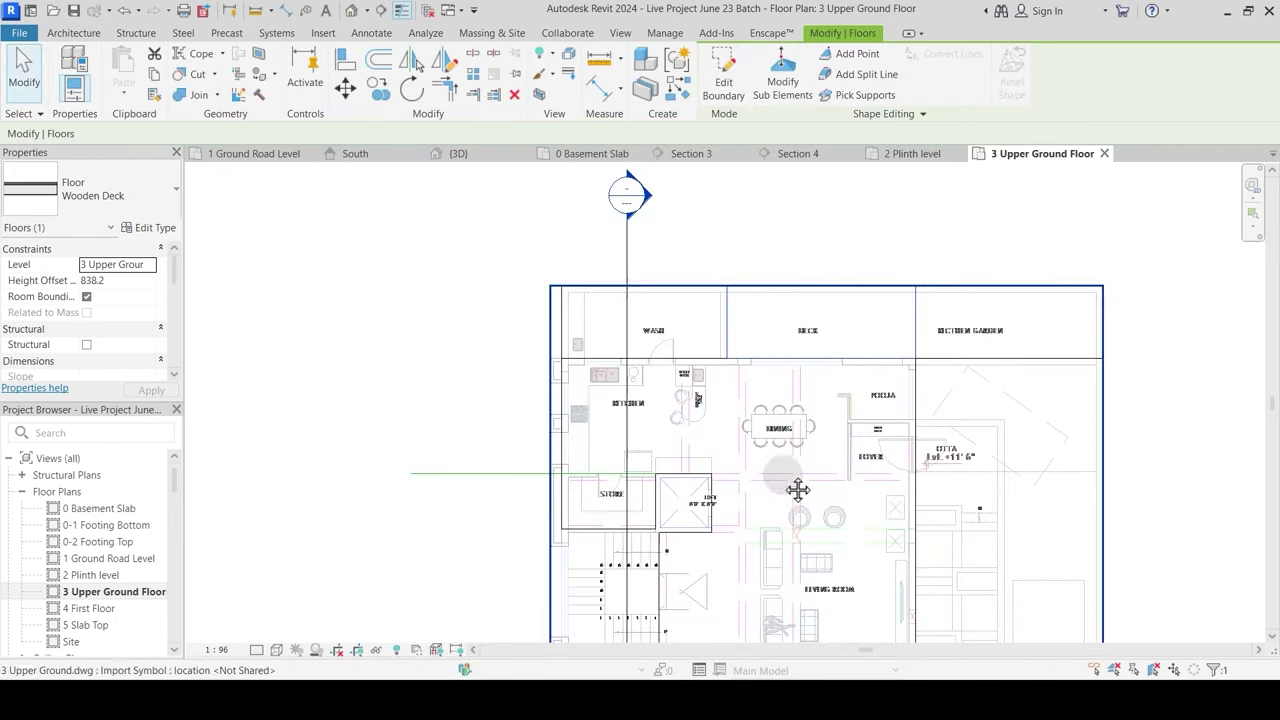
scroll(797, 489, "down", 5)
middle_click_drag(732, 405, 692, 437)
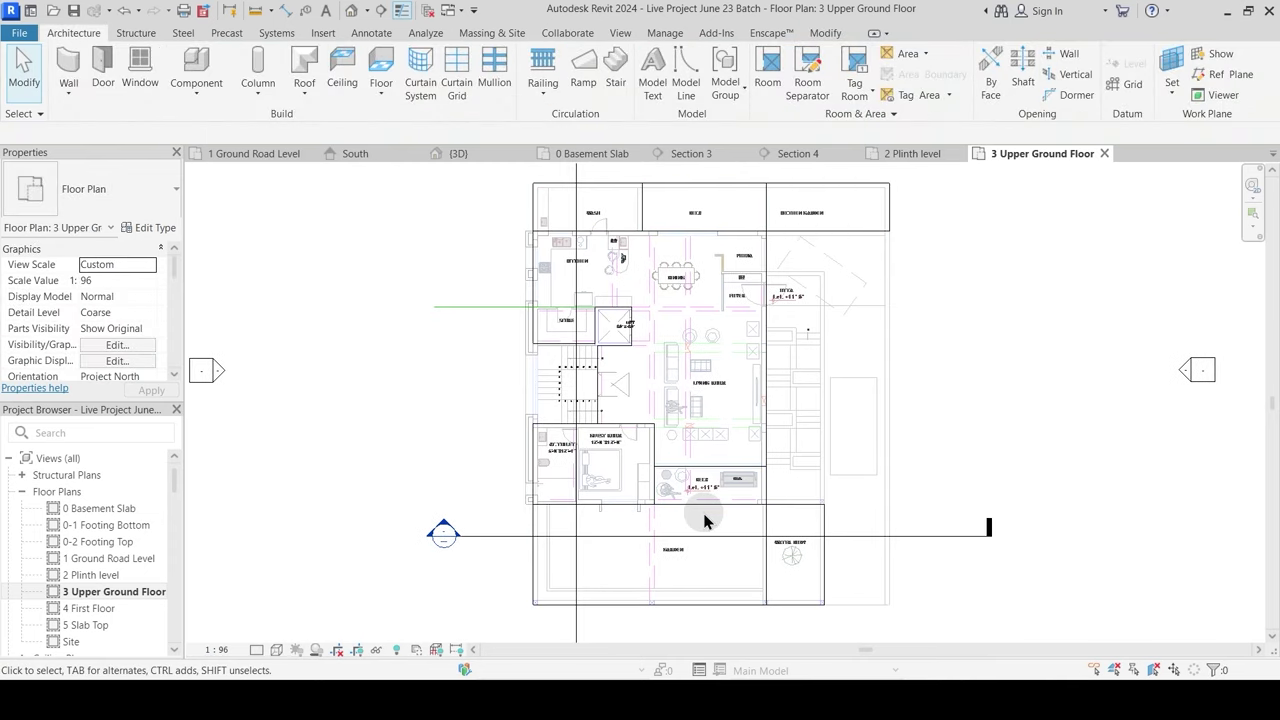
left_click(351, 11)
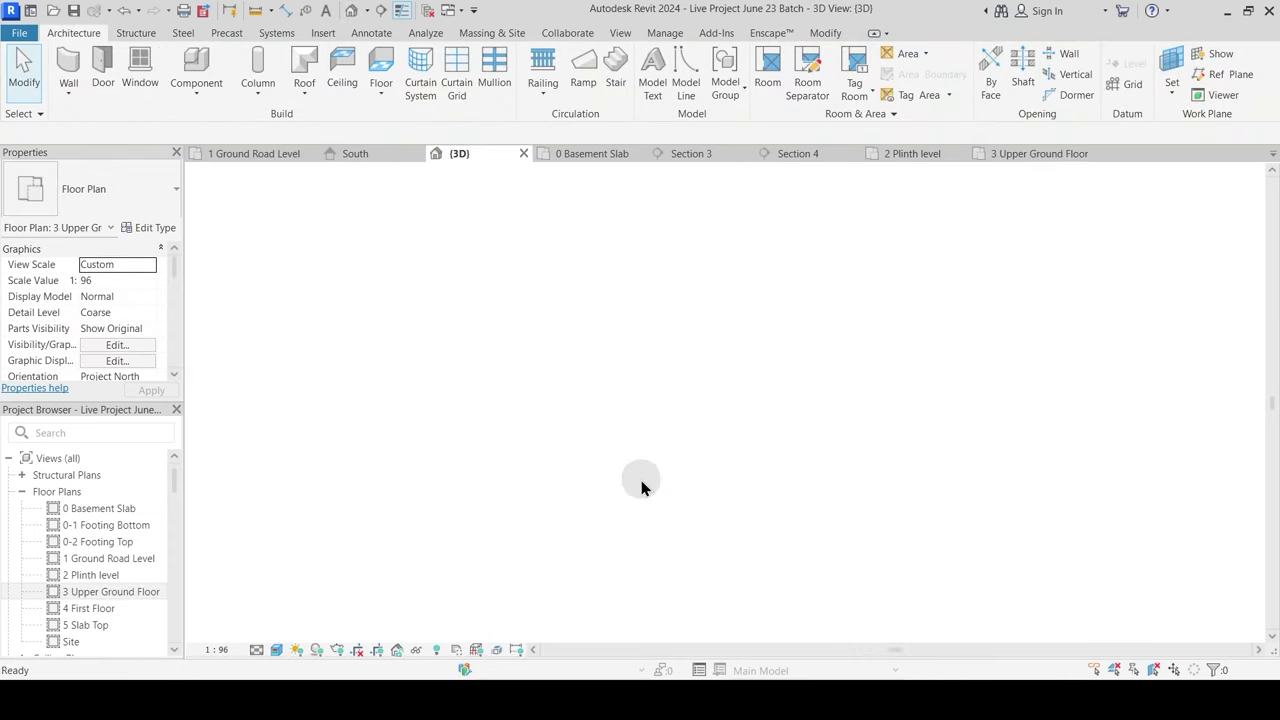
middle_click_drag(661, 524, 511, 469, "shift")
scroll(530, 350, "up", 2)
left_click(578, 405)
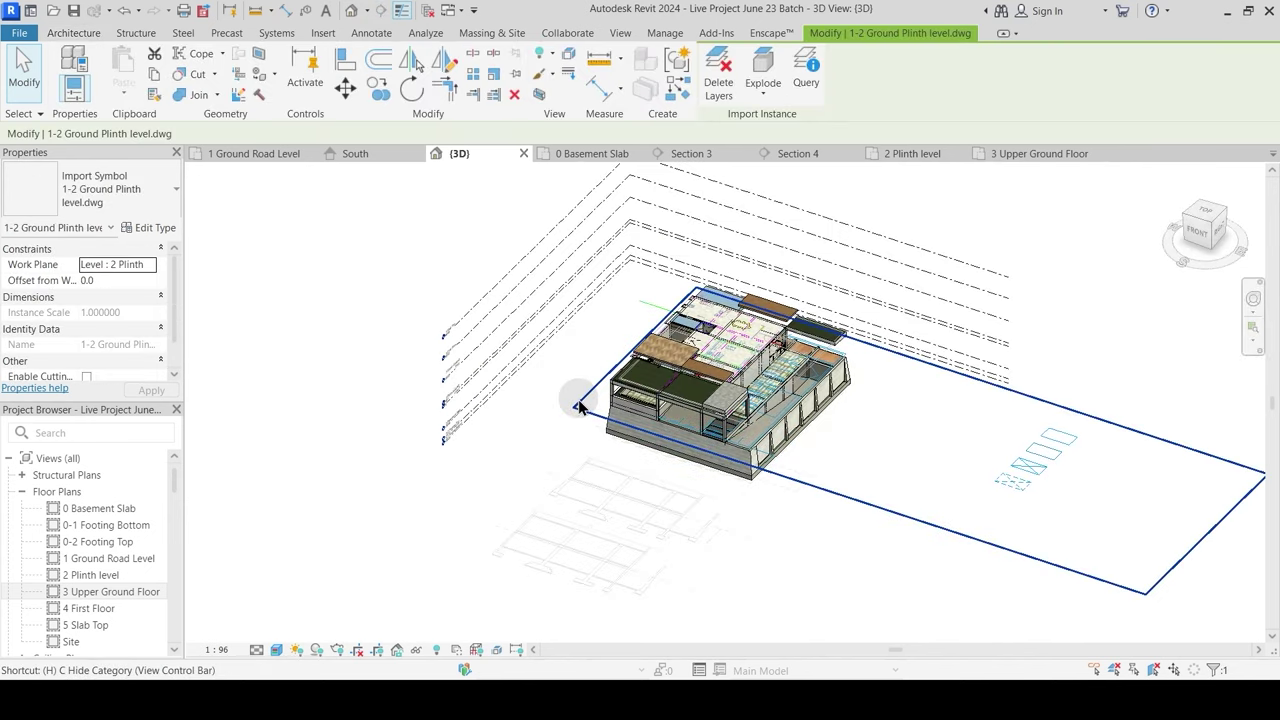
key("h")
key("h")
left_click(598, 487)
key("h")
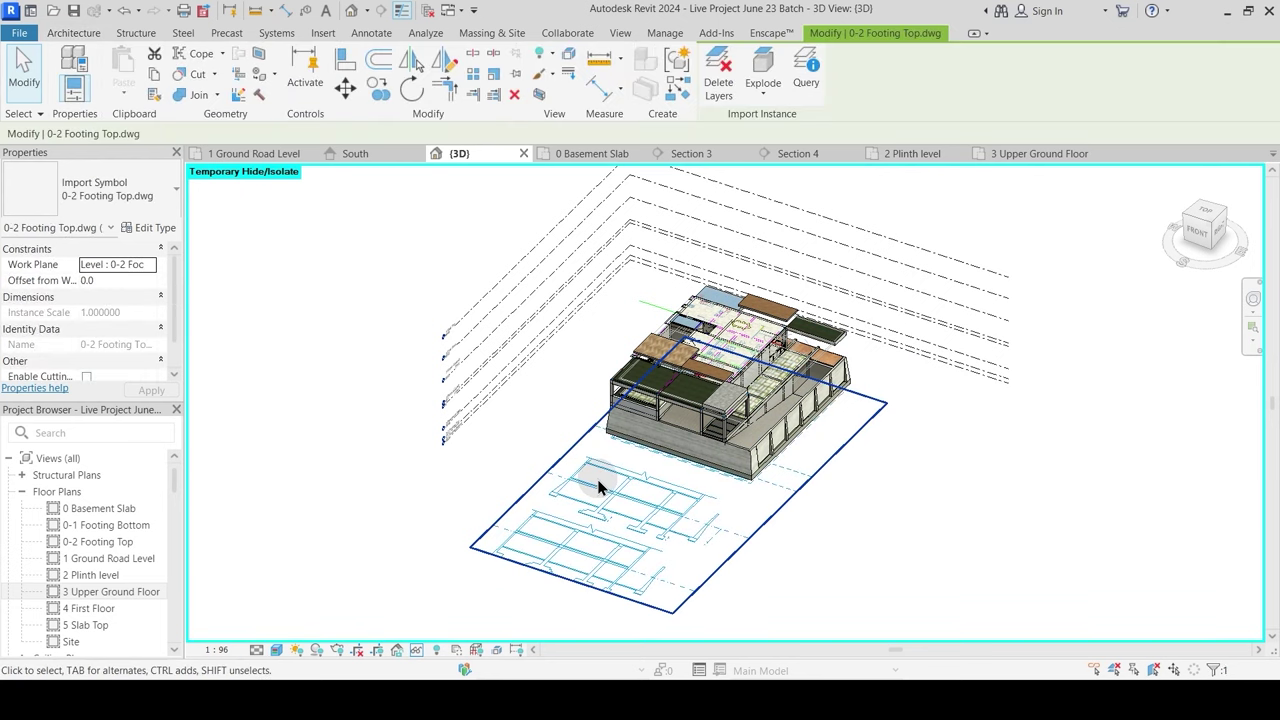
key("h")
Step: Select both deck floors and set their Height Offset to 51.0
scroll(738, 329, "up", 3)
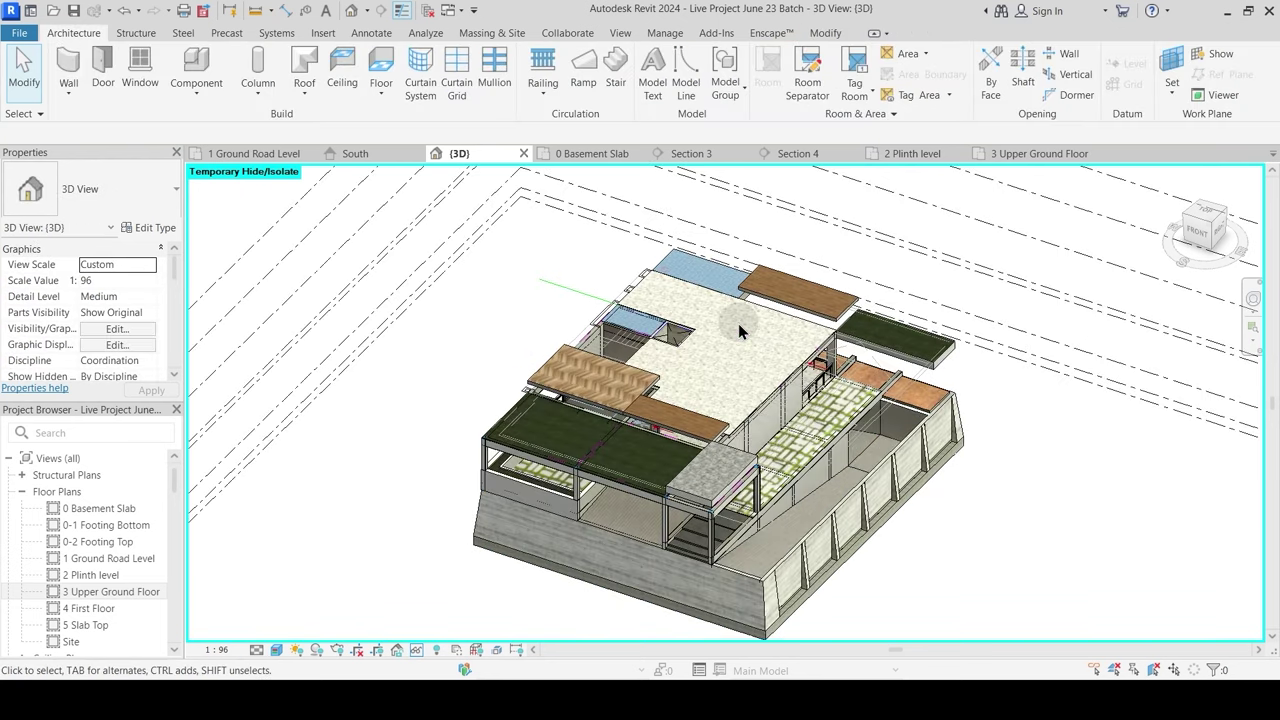
scroll(678, 333, "up", 5)
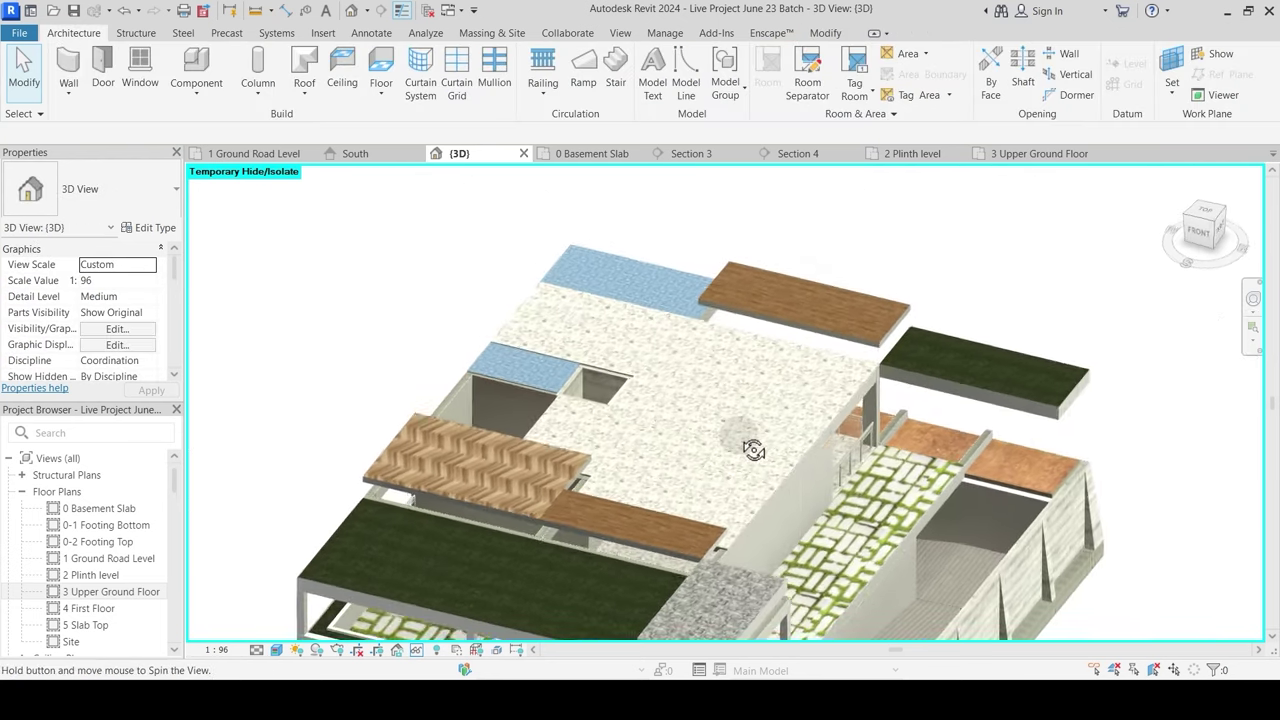
middle_click_drag(862, 504, 810, 383)
middle_click_drag(622, 468, 606, 508, "shift")
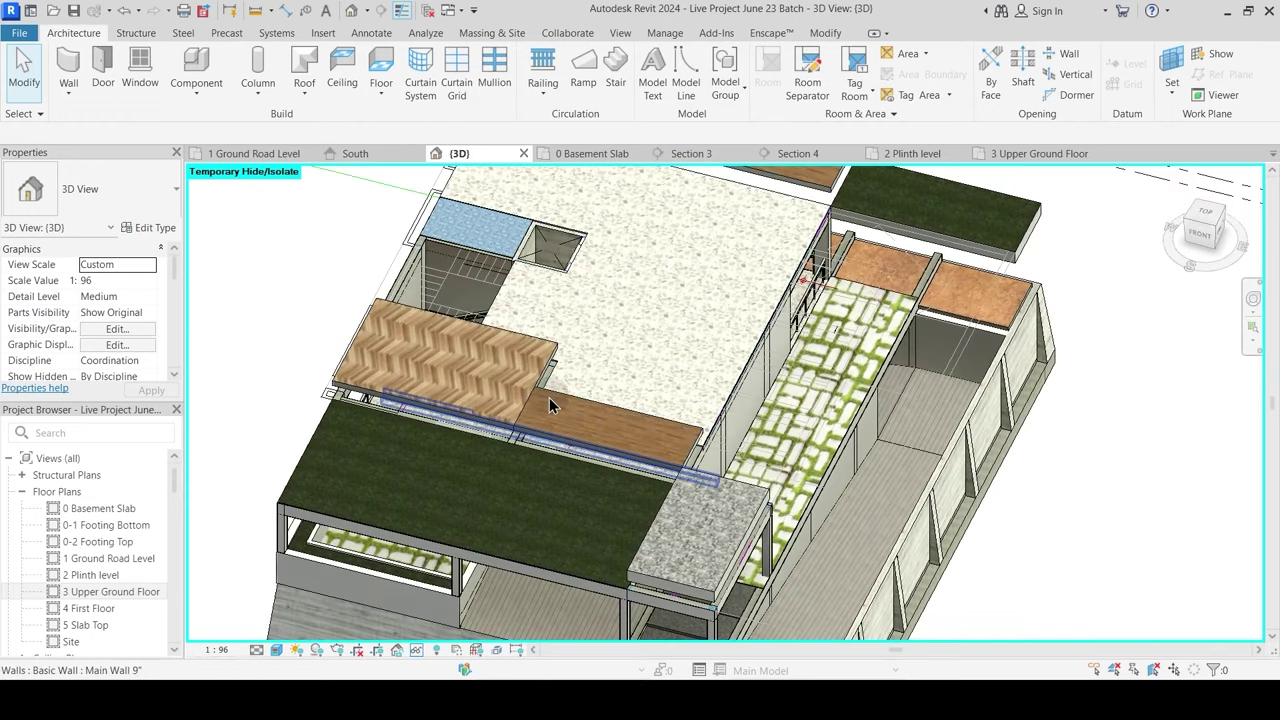
scroll(550, 385, "up", 3)
left_click(553, 371)
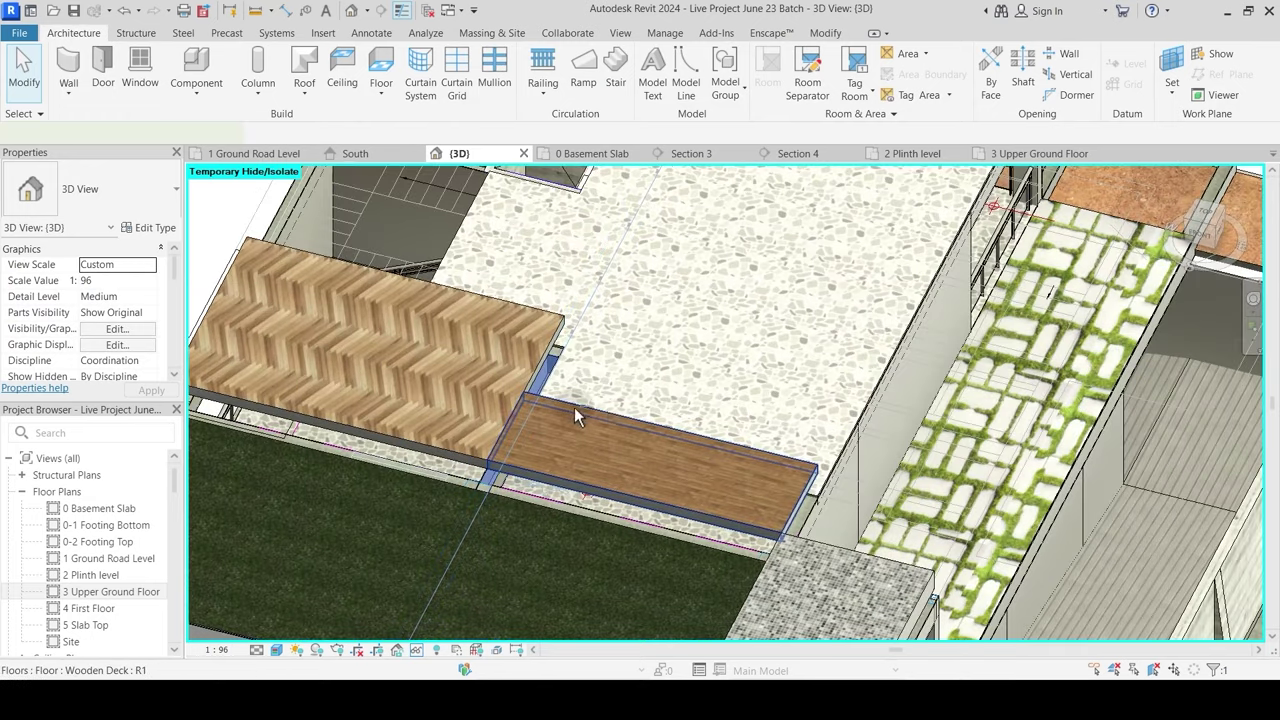
middle_click_drag(574, 407, 527, 367, "shift")
key("Escape")
scroll(570, 385, "down", 3)
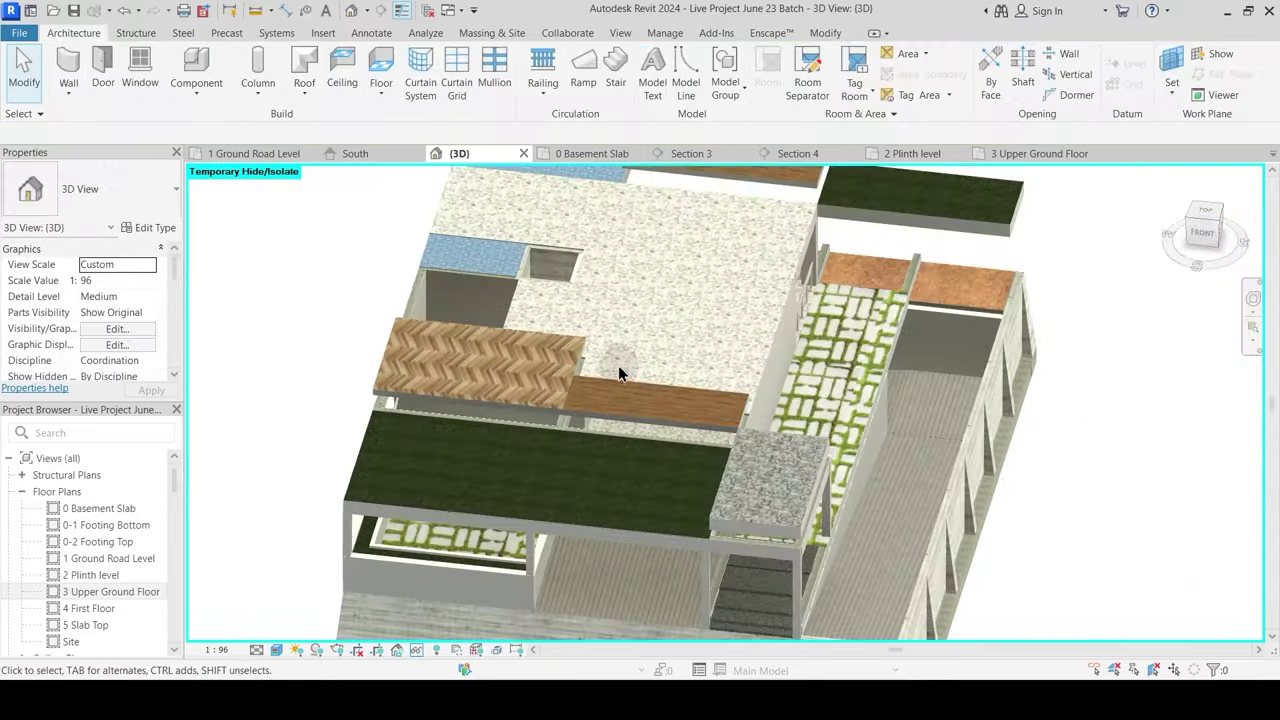
middle_click_drag(593, 312, 571, 374)
left_click(555, 415)
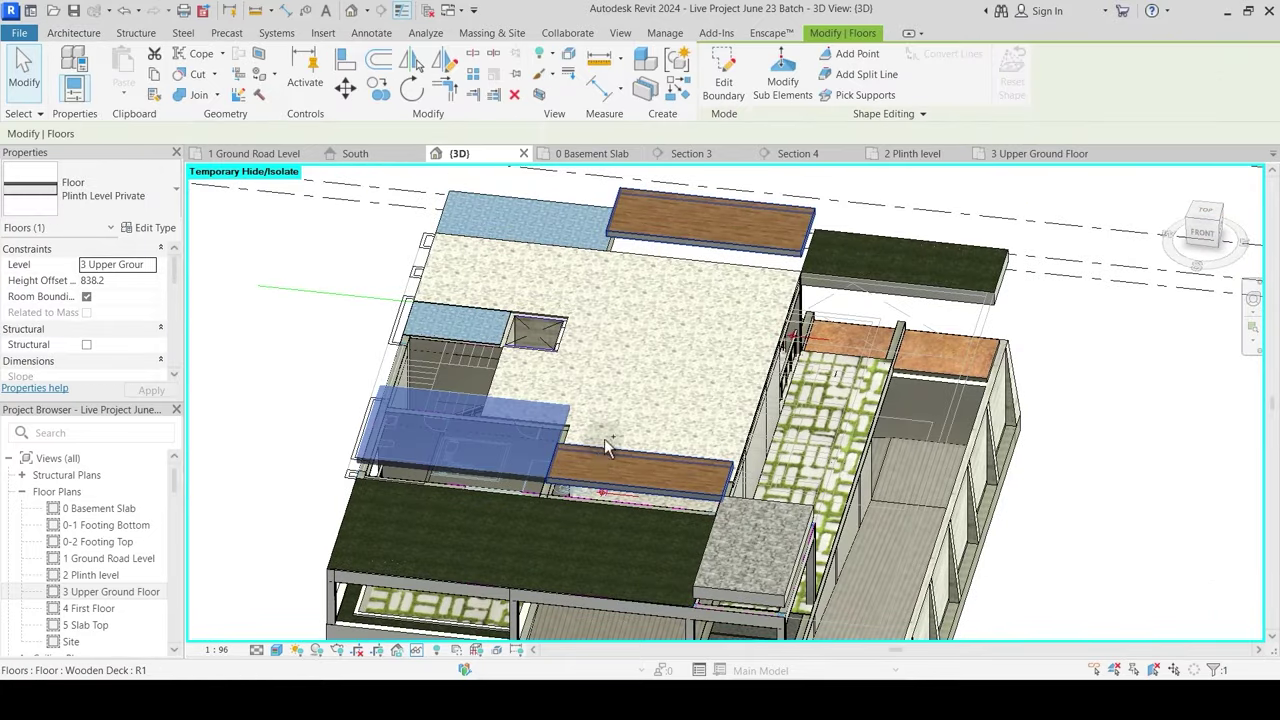
left_click(599, 453, "ctrl")
middle_click_drag(646, 403, 172, 268, "shift")
left_click(130, 281)
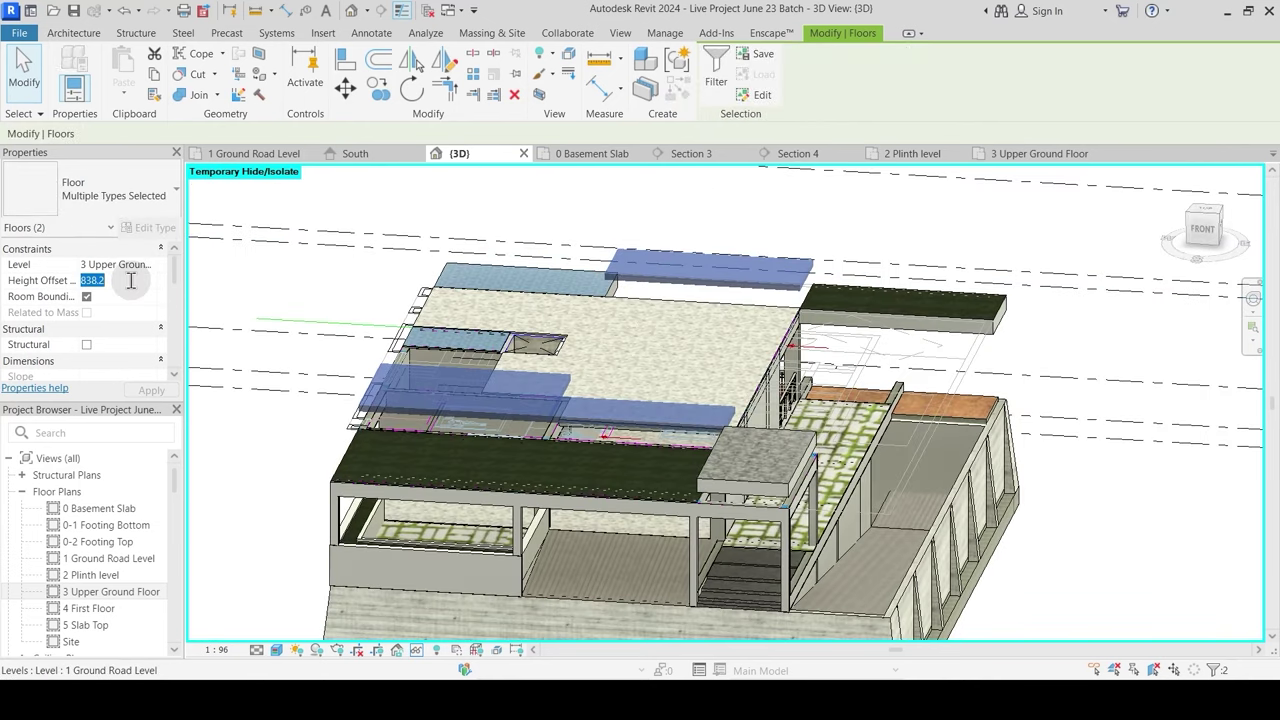
middle_click_drag(697, 427, 669, 529, "shift")
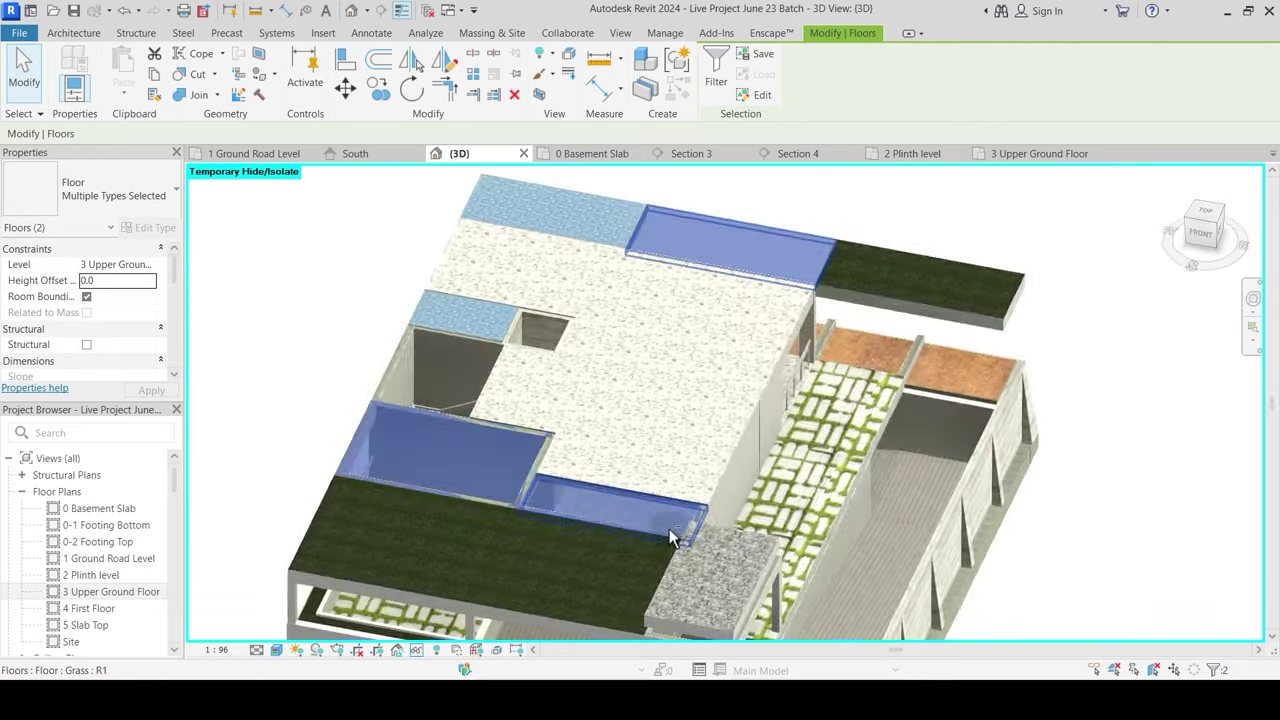
key("Escape")
Step: Inspect the floors and beams in 3D, rechecking both wooden deck floors
left_click(482, 463)
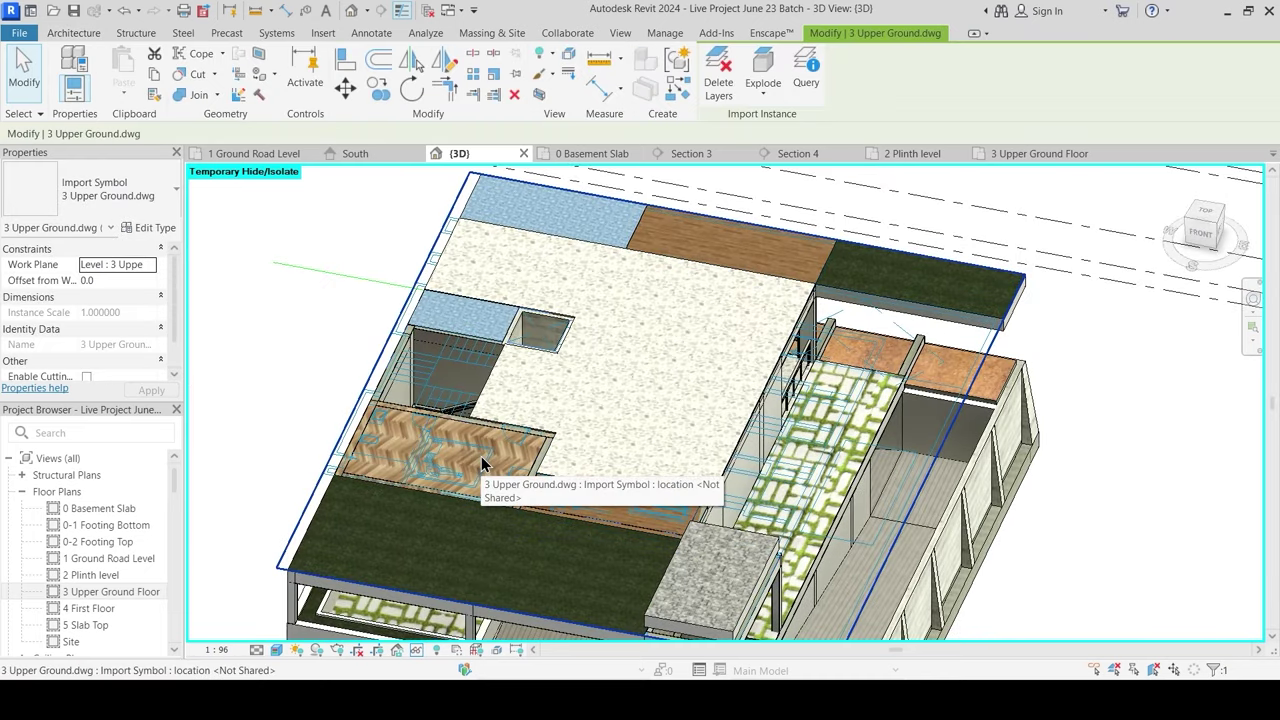
key("Escape")
scroll(646, 451, "up", 8)
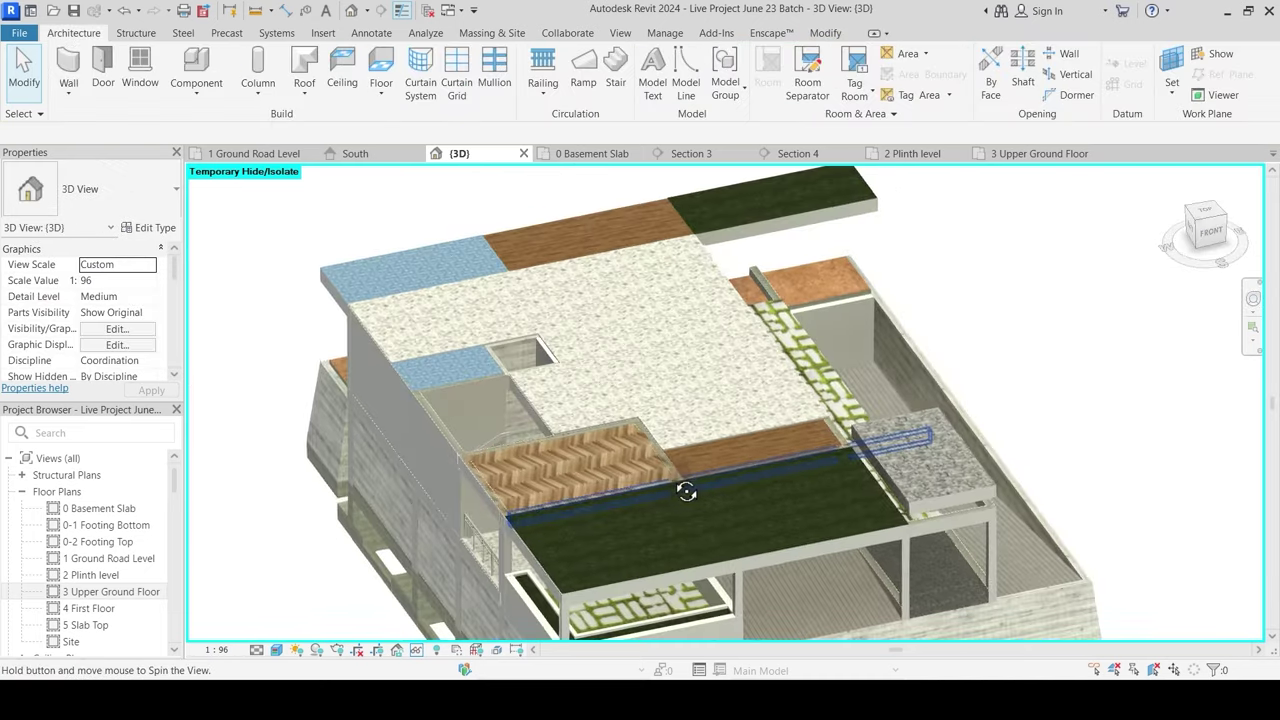
scroll(657, 449, "down", 6)
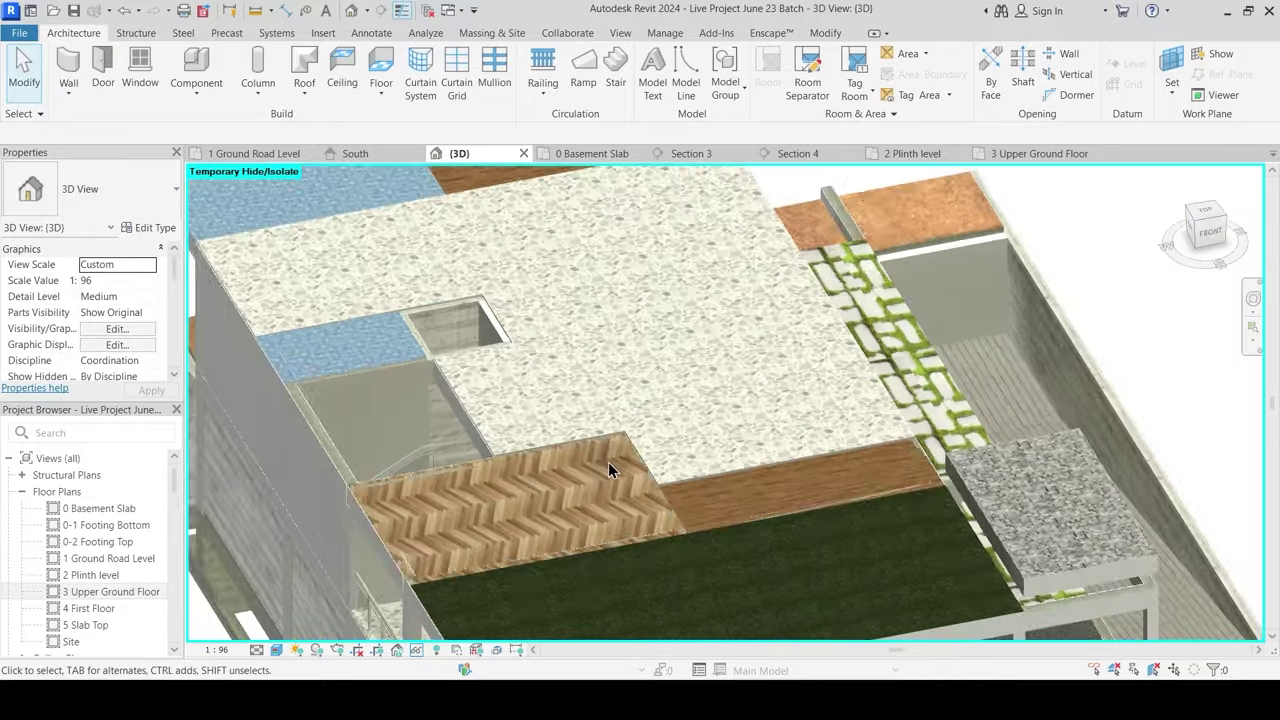
middle_click_drag(694, 434, 650, 411, "shift")
scroll(528, 429, "up", 6)
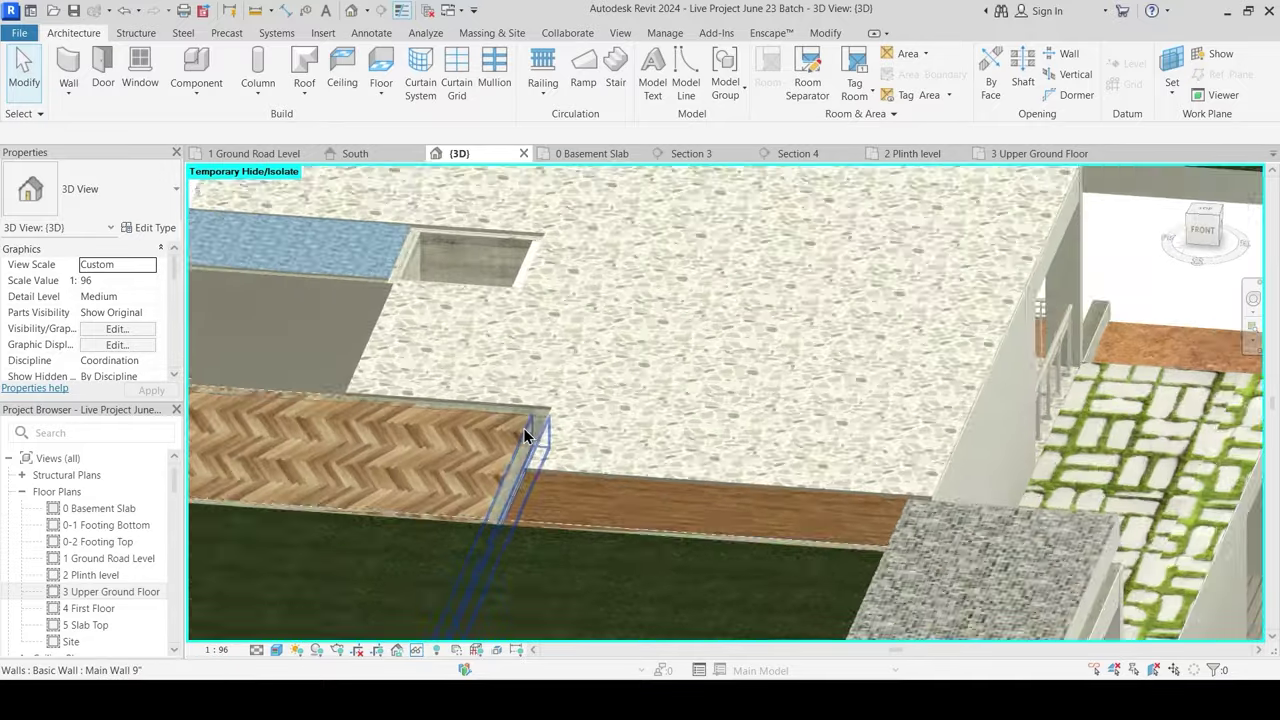
scroll(526, 410, "up", 2)
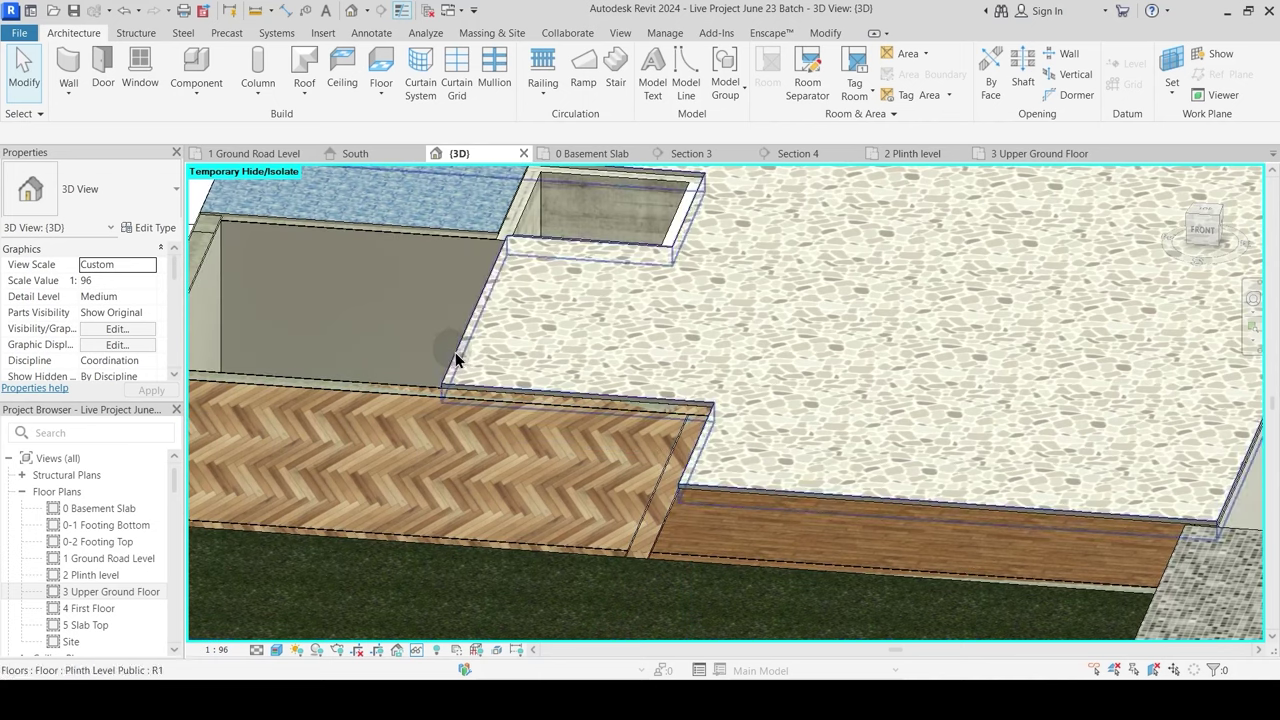
left_click(531, 335)
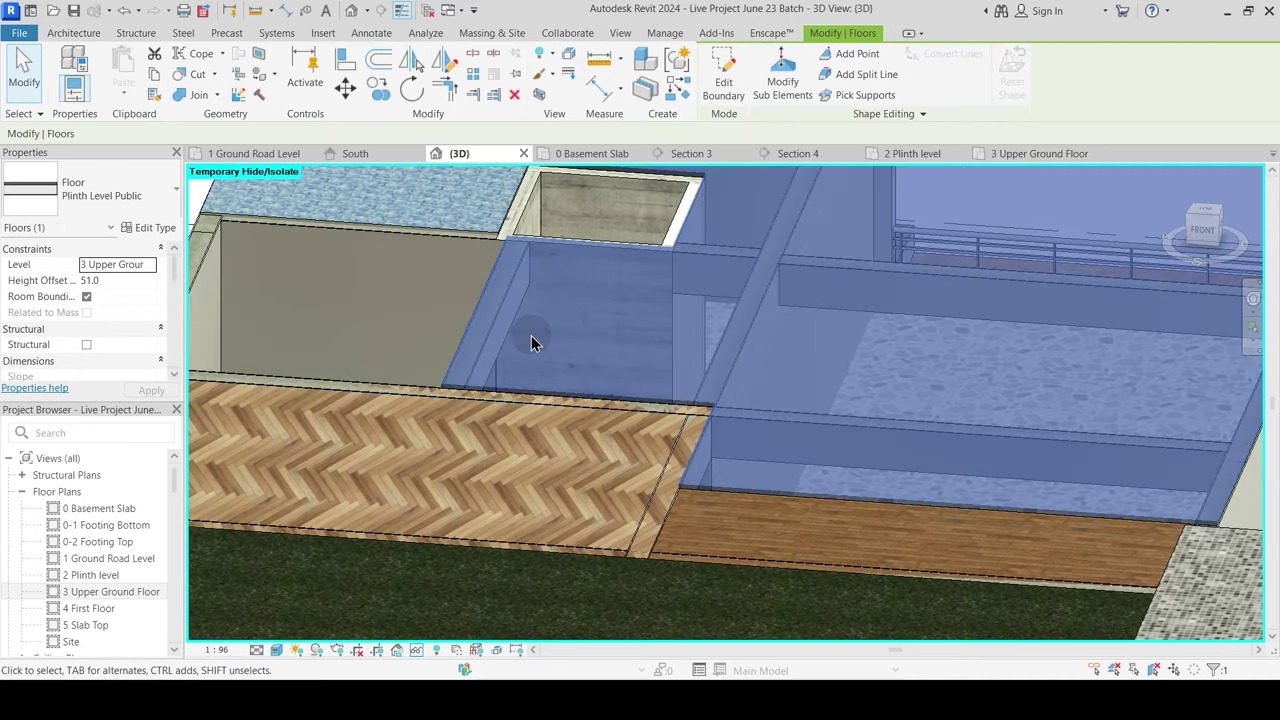
left_click(375, 379)
left_click(381, 394)
key("Escape")
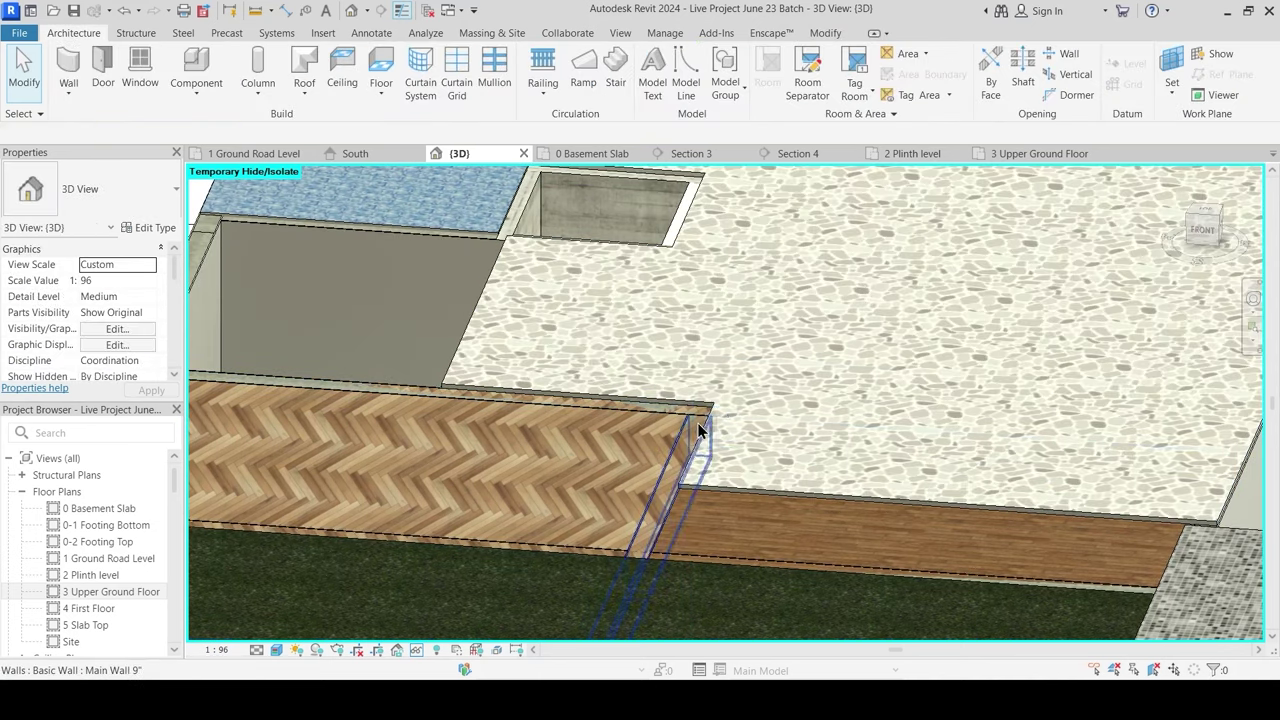
scroll(683, 417, "down", 3)
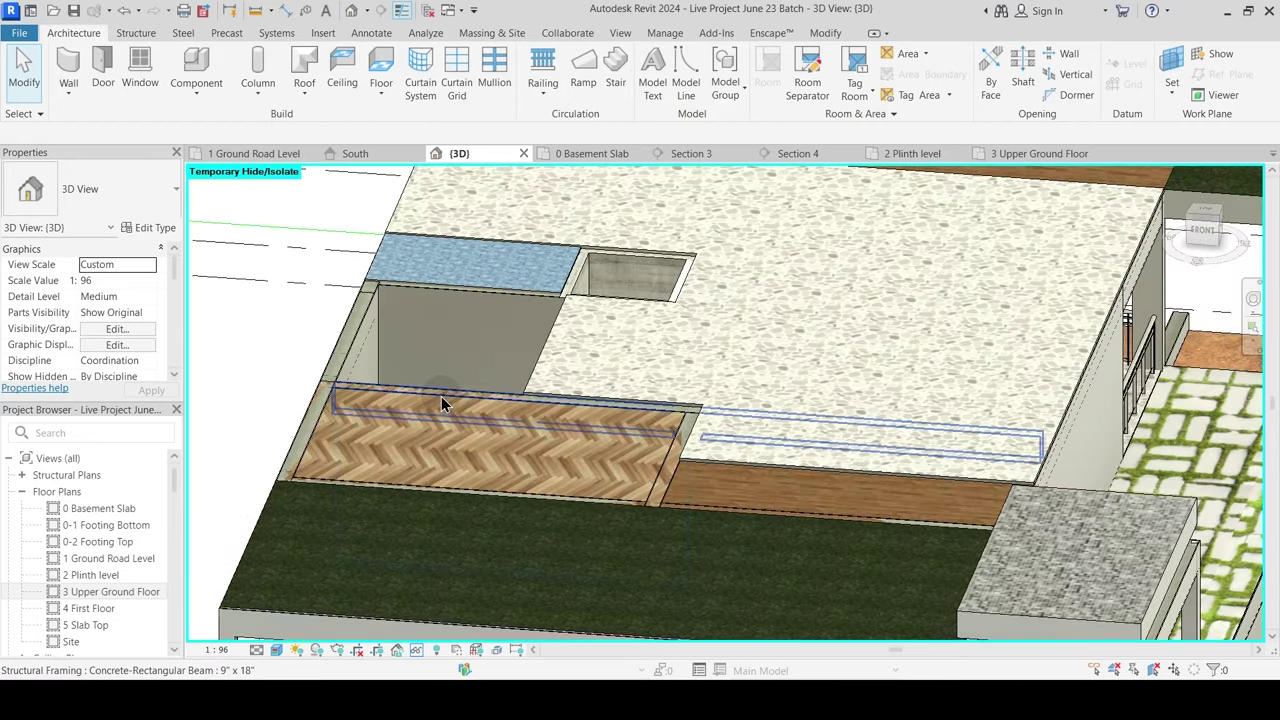
left_click(443, 398)
key("Escape")
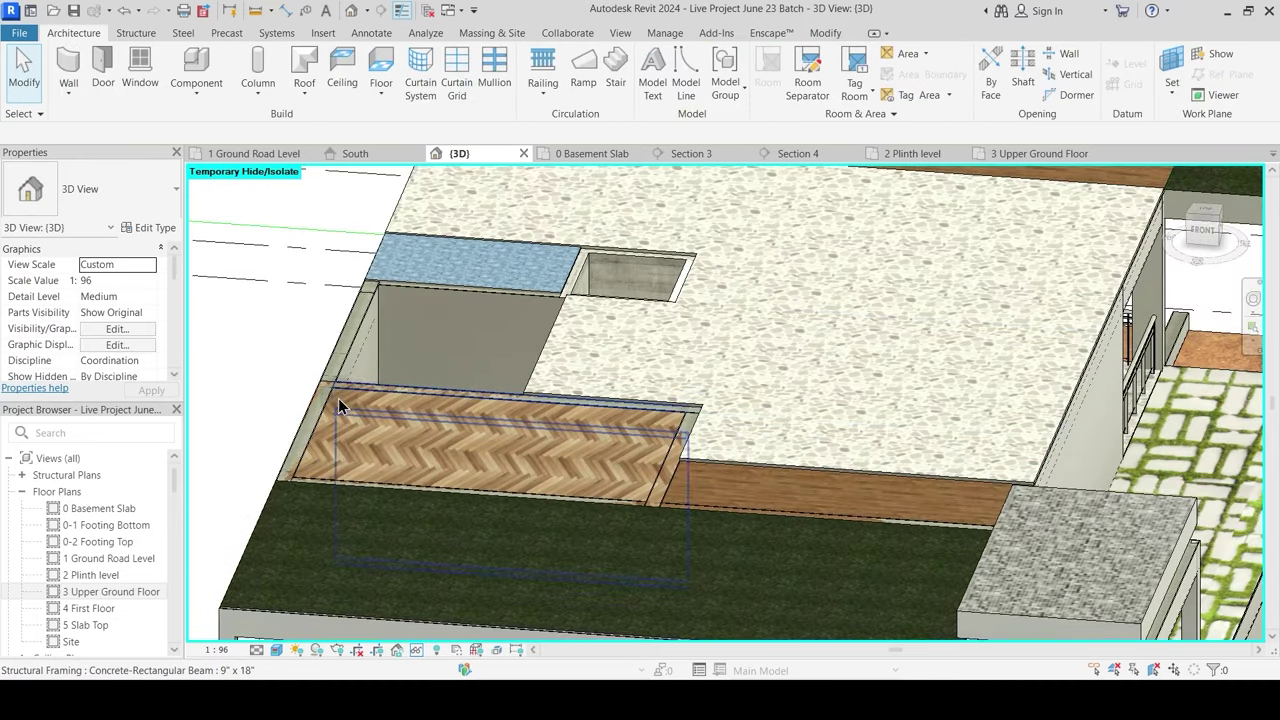
scroll(651, 455, "down", 3)
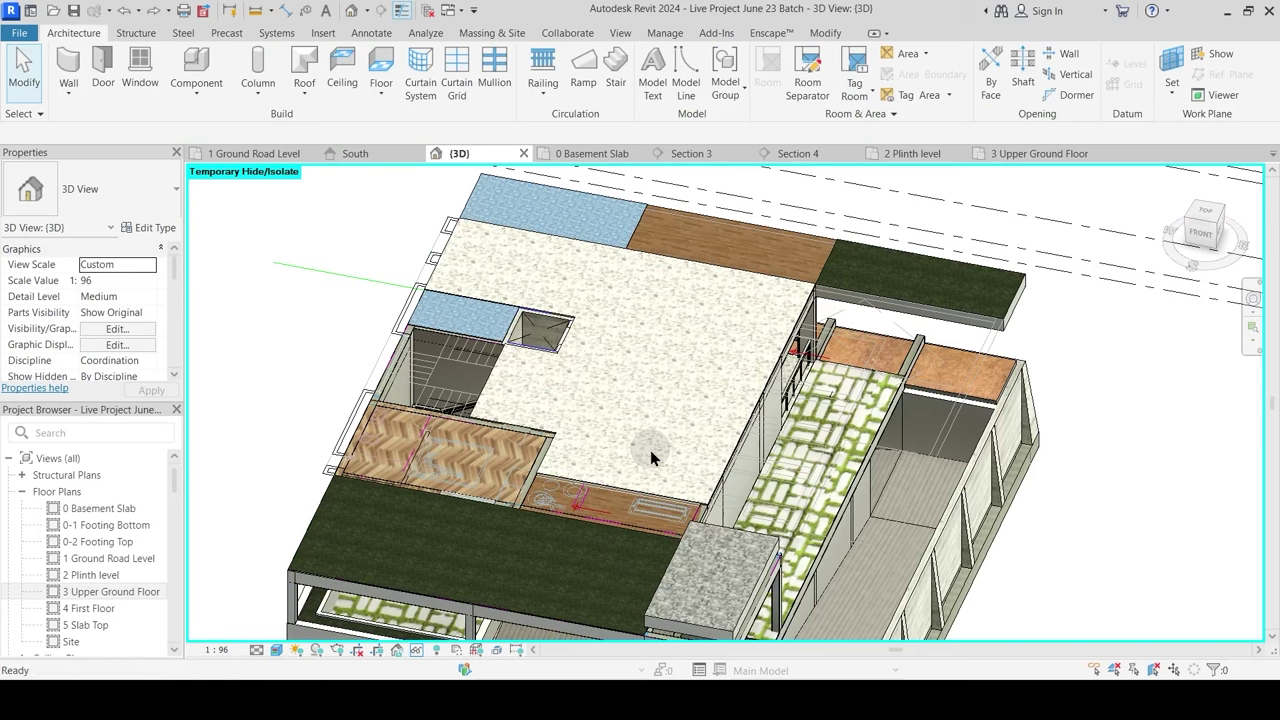
left_click(567, 459)
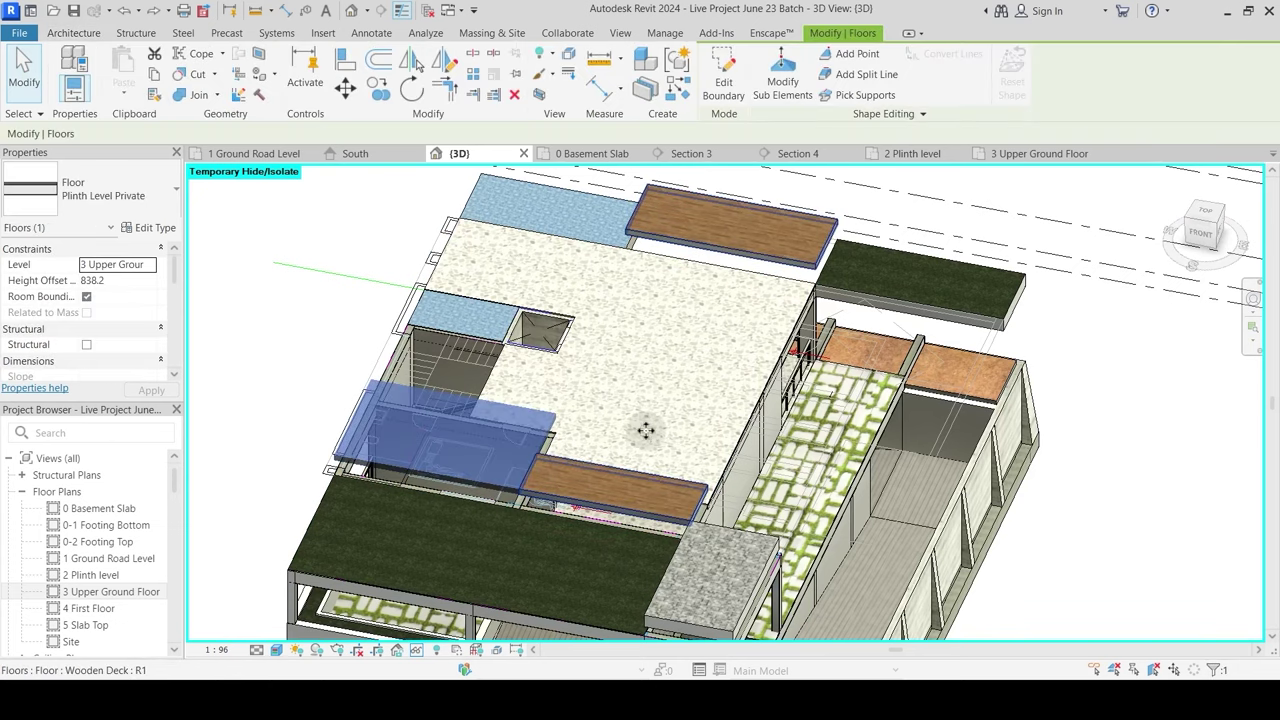
left_click(747, 258, "ctrl")
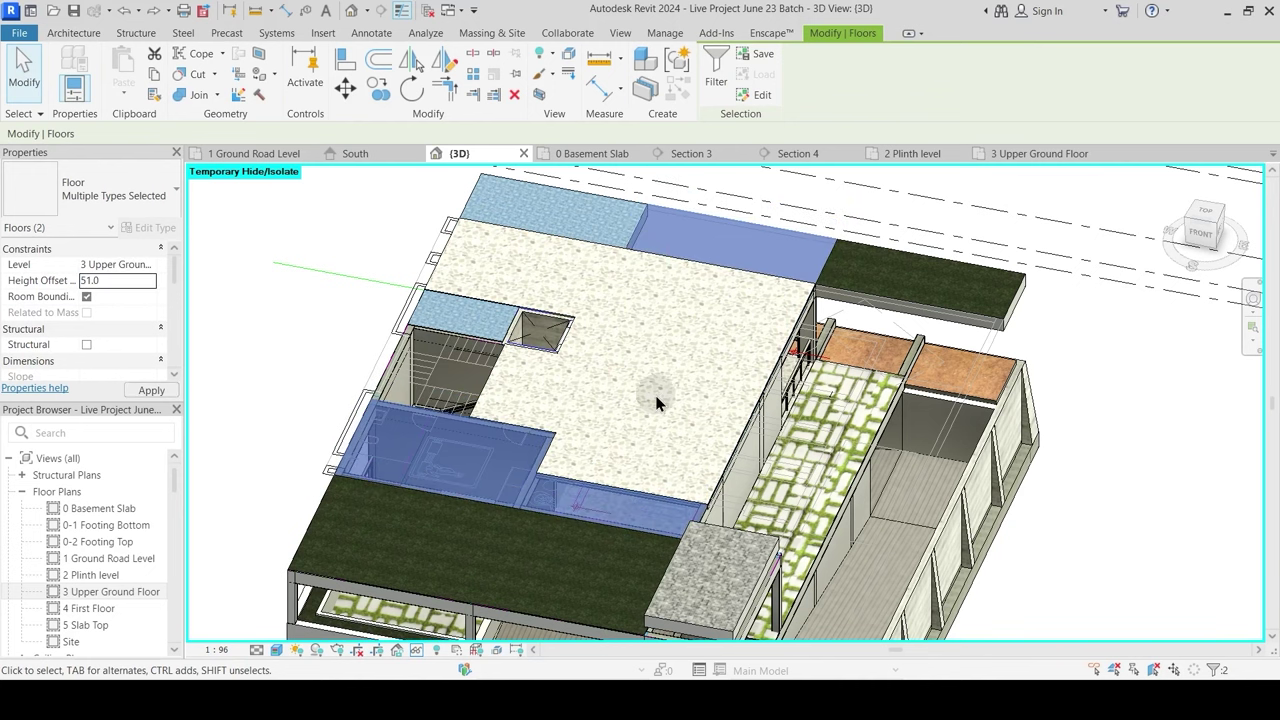
middle_click_drag(634, 434, 672, 376, "shift")
key("Escape")
middle_click_drag(691, 427, 630, 491, "shift")
scroll(638, 478, "up", 5)
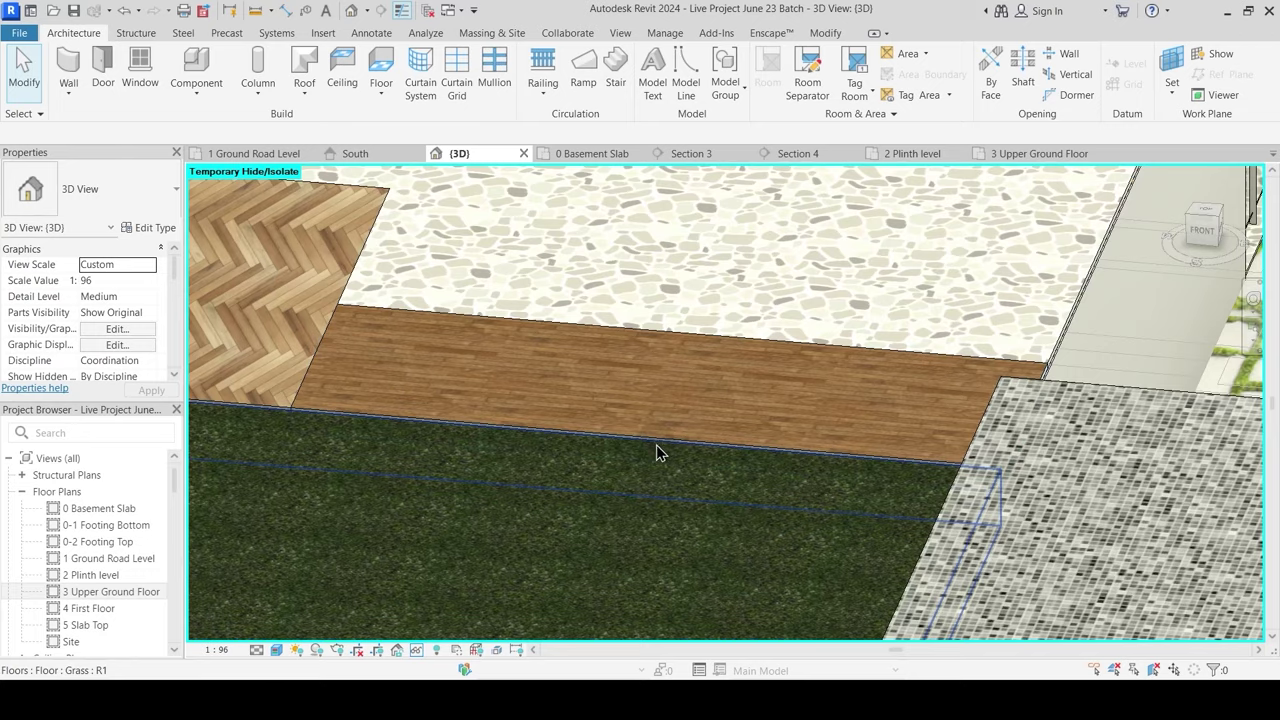
Step: Orbit the 3D model to inspect the grass, water-body, wooden deck and plinth slabs
scroll(660, 450, "down", 3)
middle_click_drag(686, 466, 760, 480, "shift")
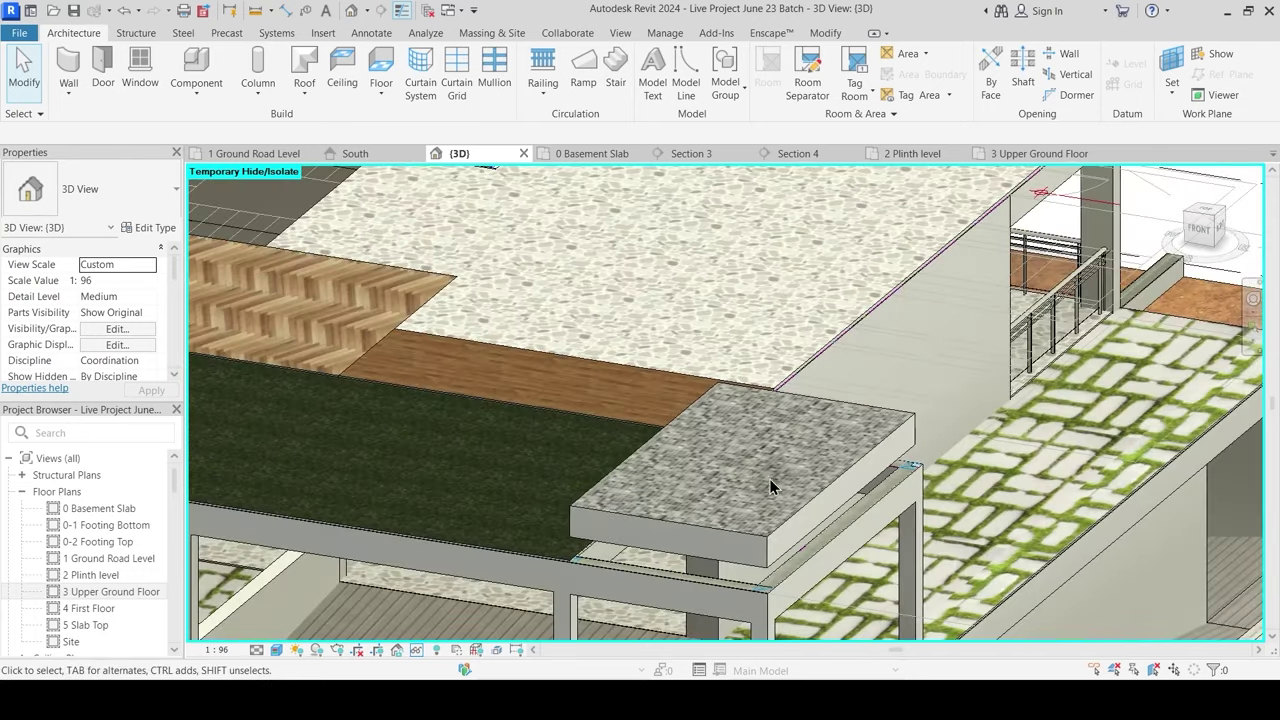
left_click(750, 497)
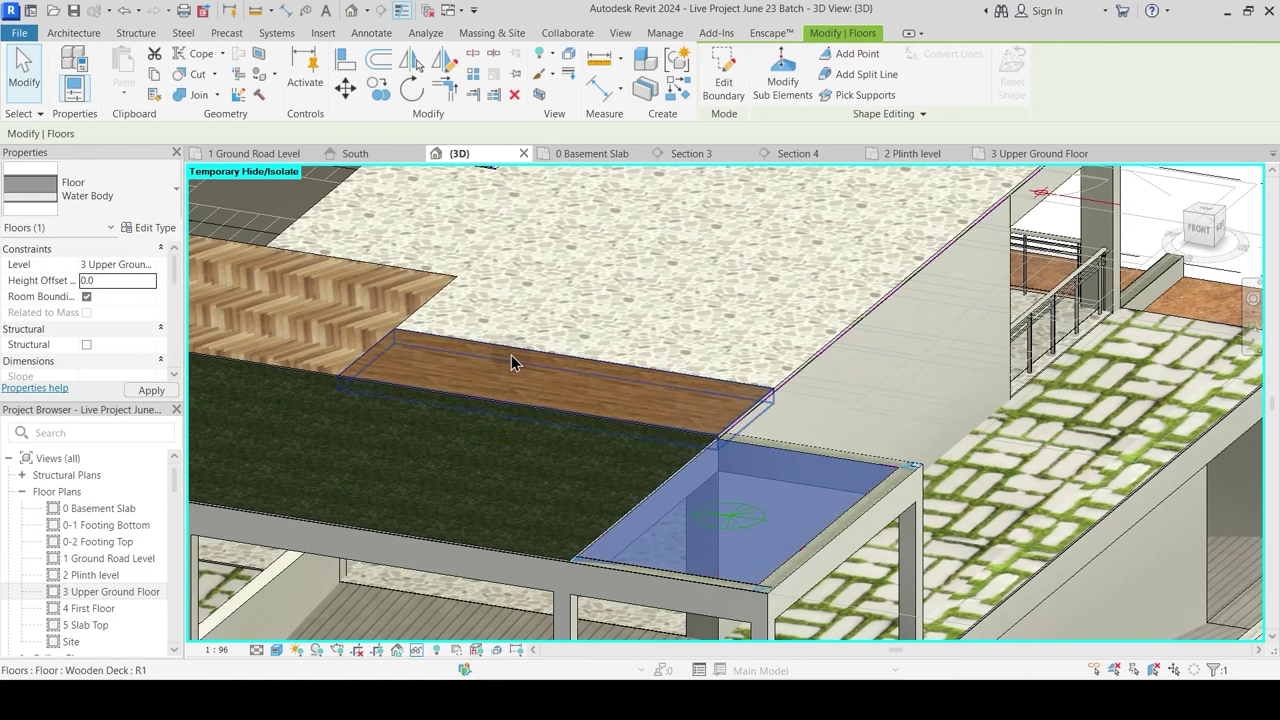
middle_click_drag(606, 483, 640, 435, "shift")
key("Escape")
middle_click_drag(662, 521, 735, 580)
scroll(751, 319, "down", 6)
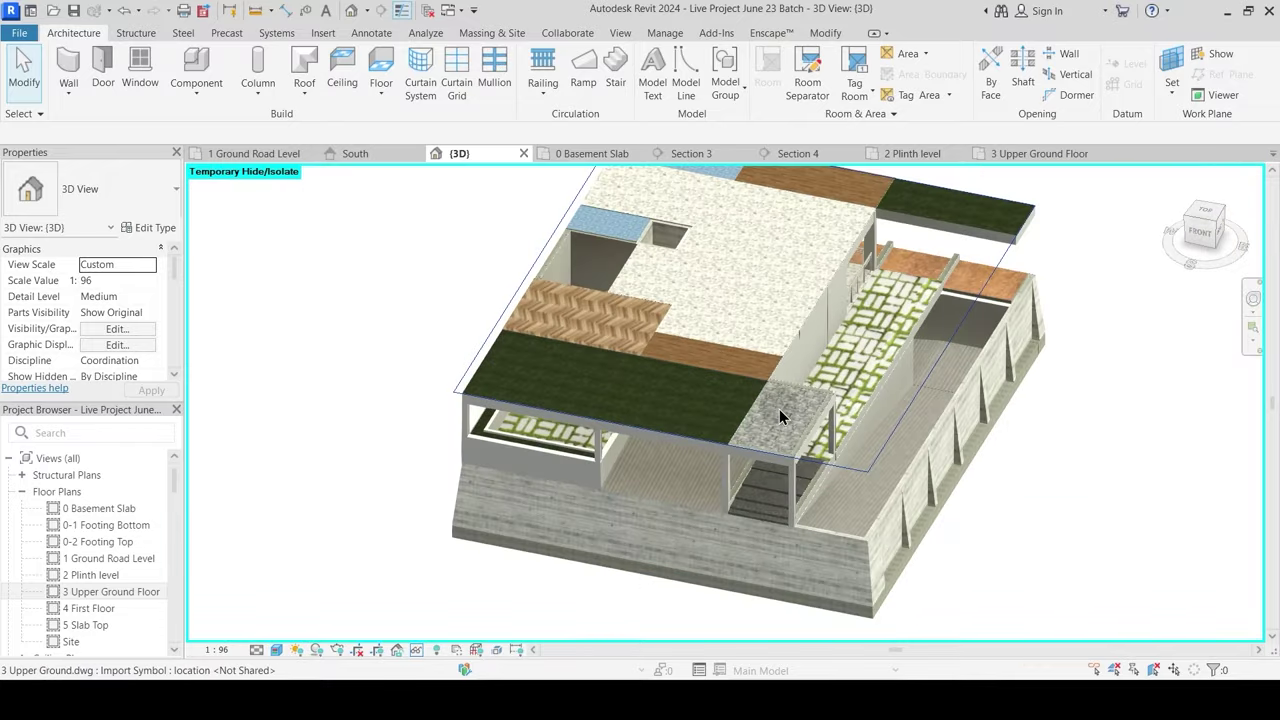
middle_click_drag(779, 409, 680, 401, "shift")
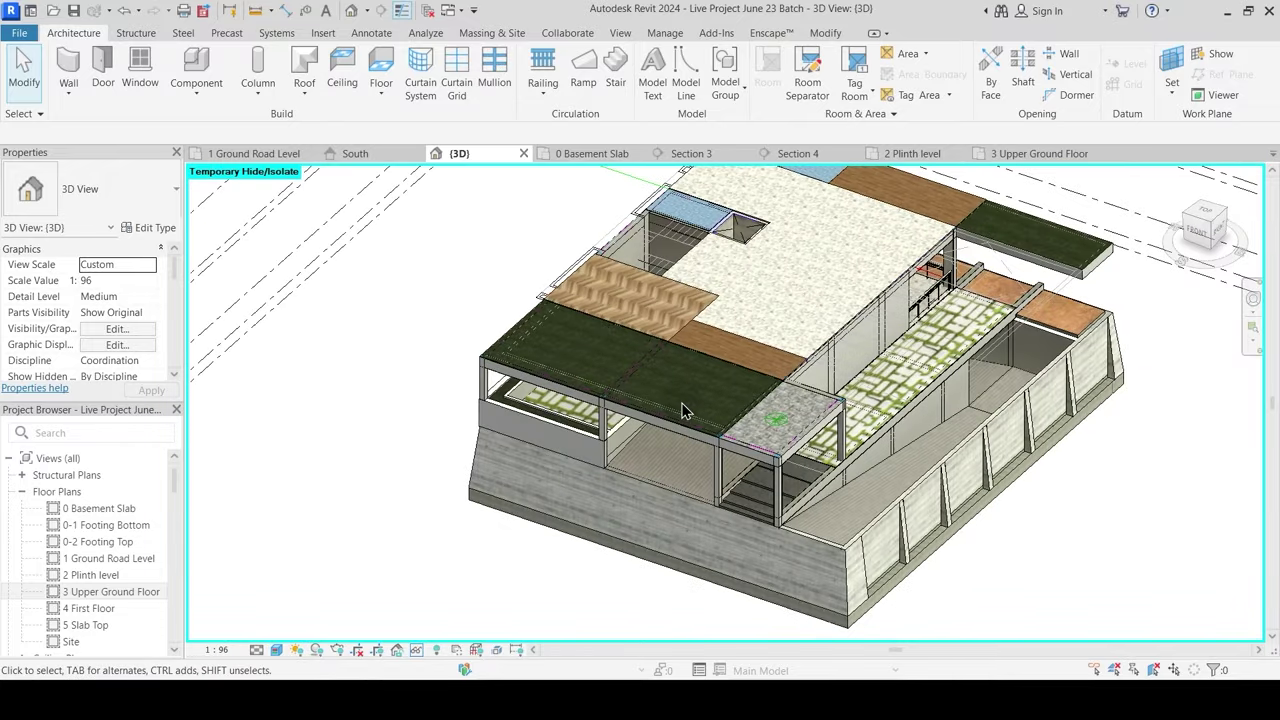
middle_click_drag(741, 360, 772, 548, "shift")
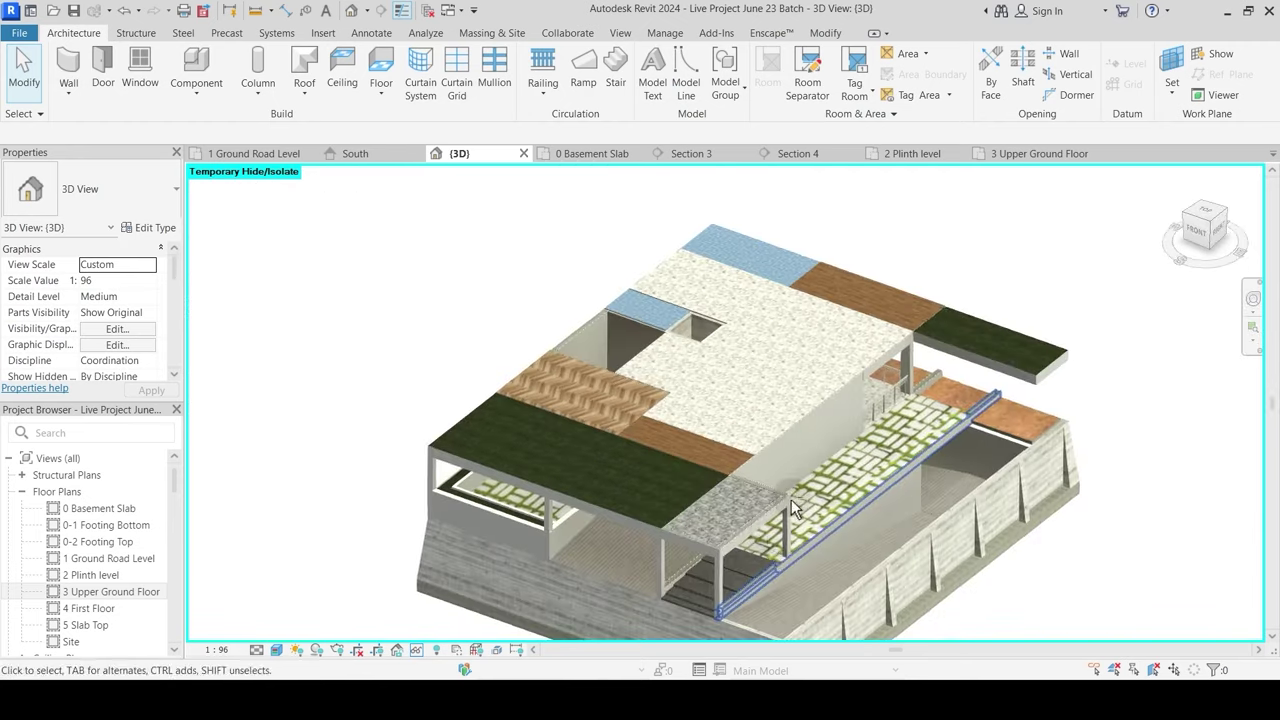
mouse_move(760, 440)
middle_mouse_down("shift")
mouse_move(771, 443)
mouse_move(750, 455)
middle_mouse_up("shift")
middle_click_drag(647, 397, 575, 355, "shift")
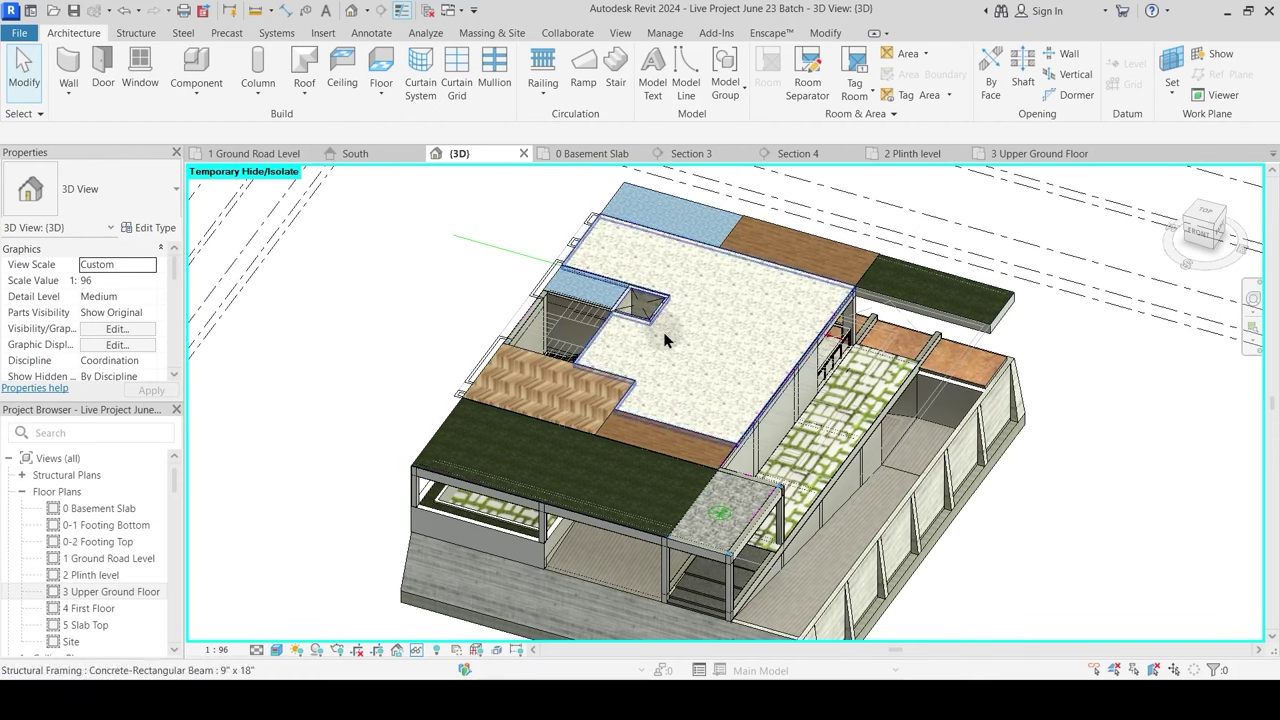
middle_click_drag(645, 365, 698, 366, "shift")
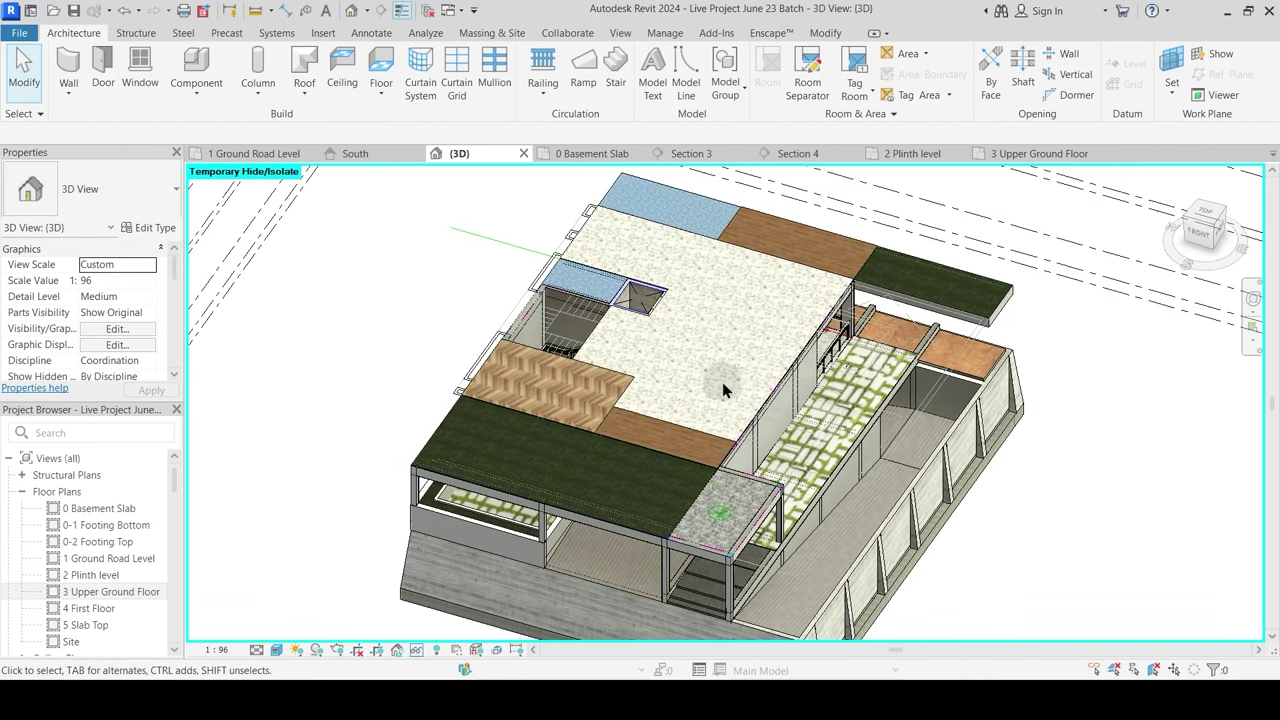
Step: On the 2 Plinth level plan, isolate the imported ground plinth drawing with HI
left_click(884, 152)
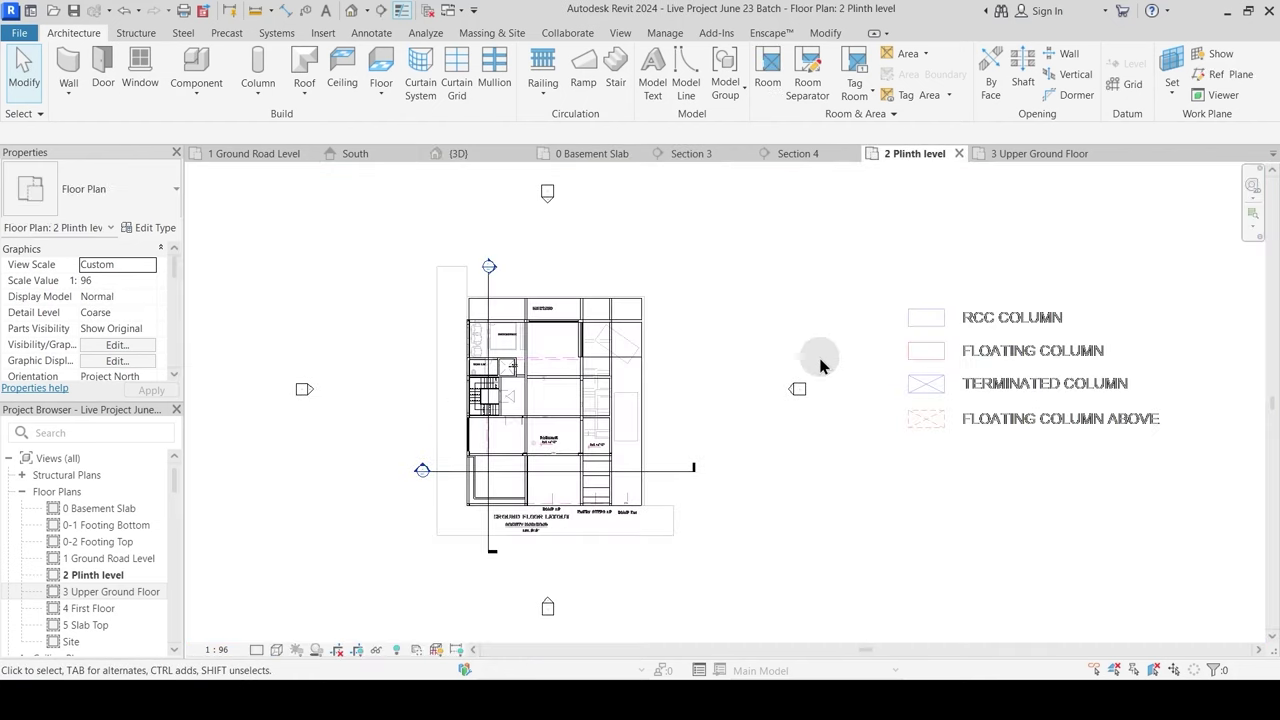
mouse_move(838, 368)
middle_mouse_down()
mouse_move(752, 378)
mouse_move(600, 343)
mouse_move(668, 353)
middle_mouse_up()
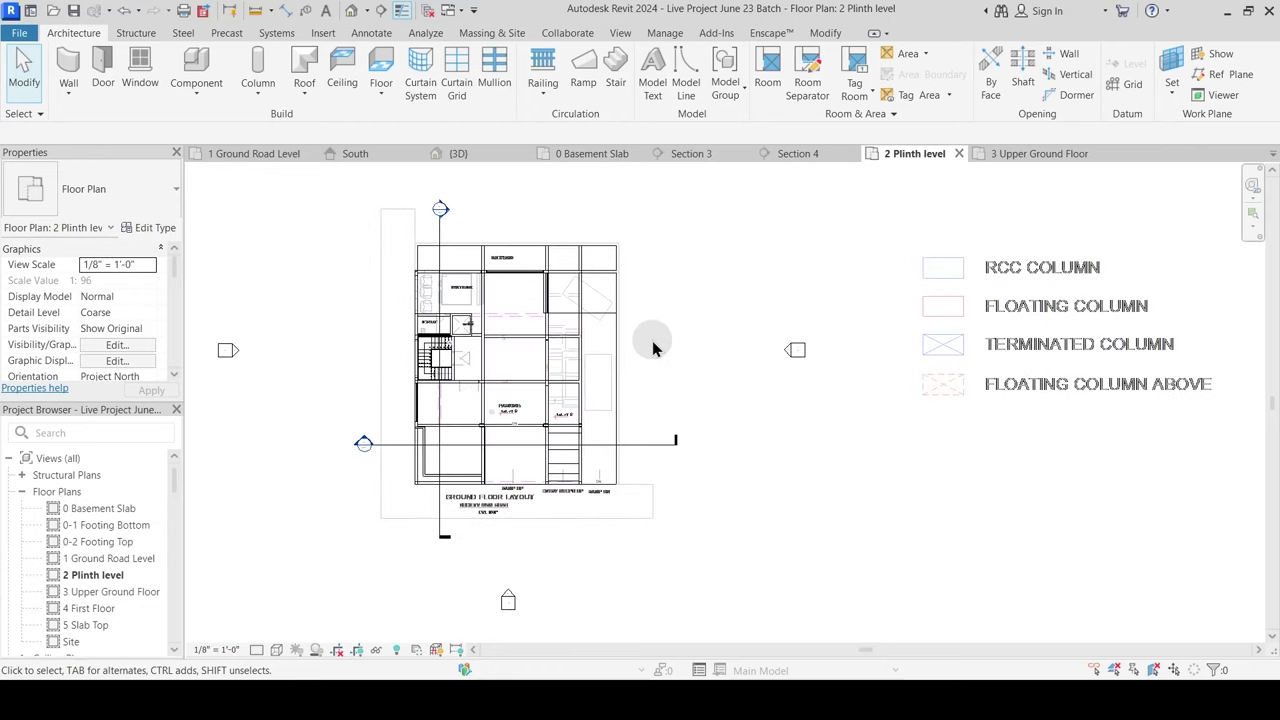
scroll(652, 348, "up", 2)
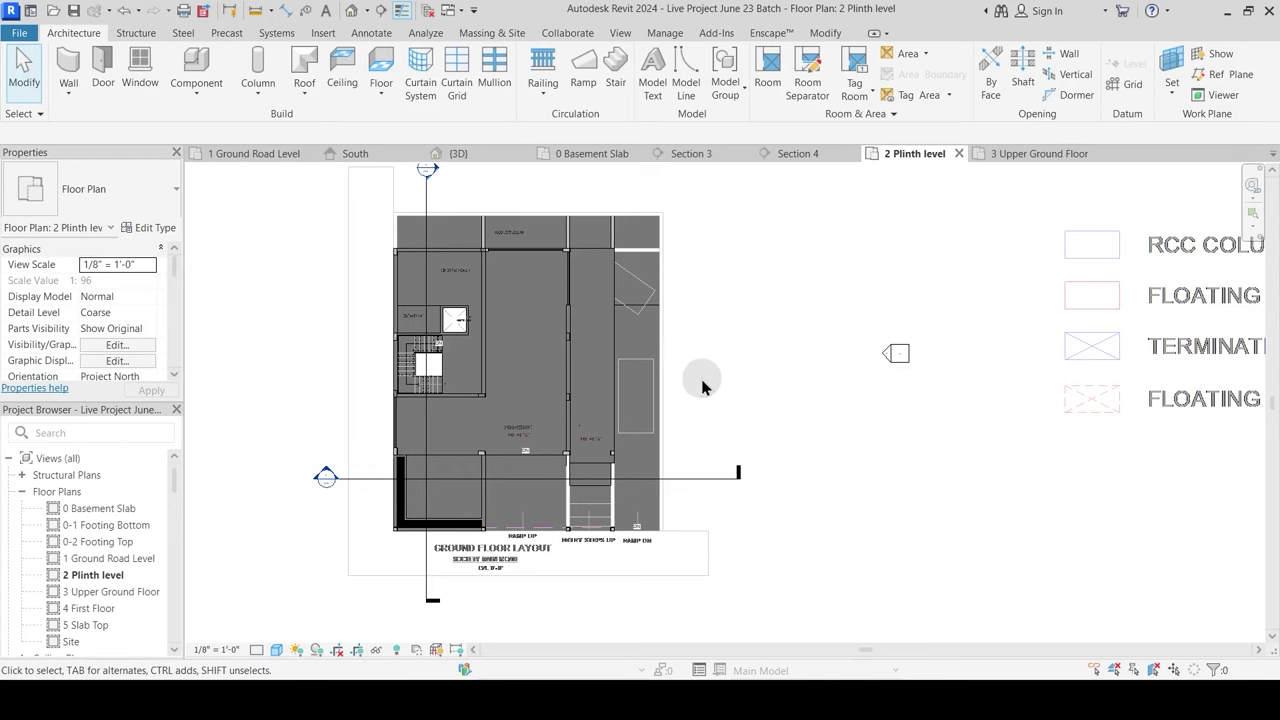
left_click(720, 522)
key("h")
key("i")
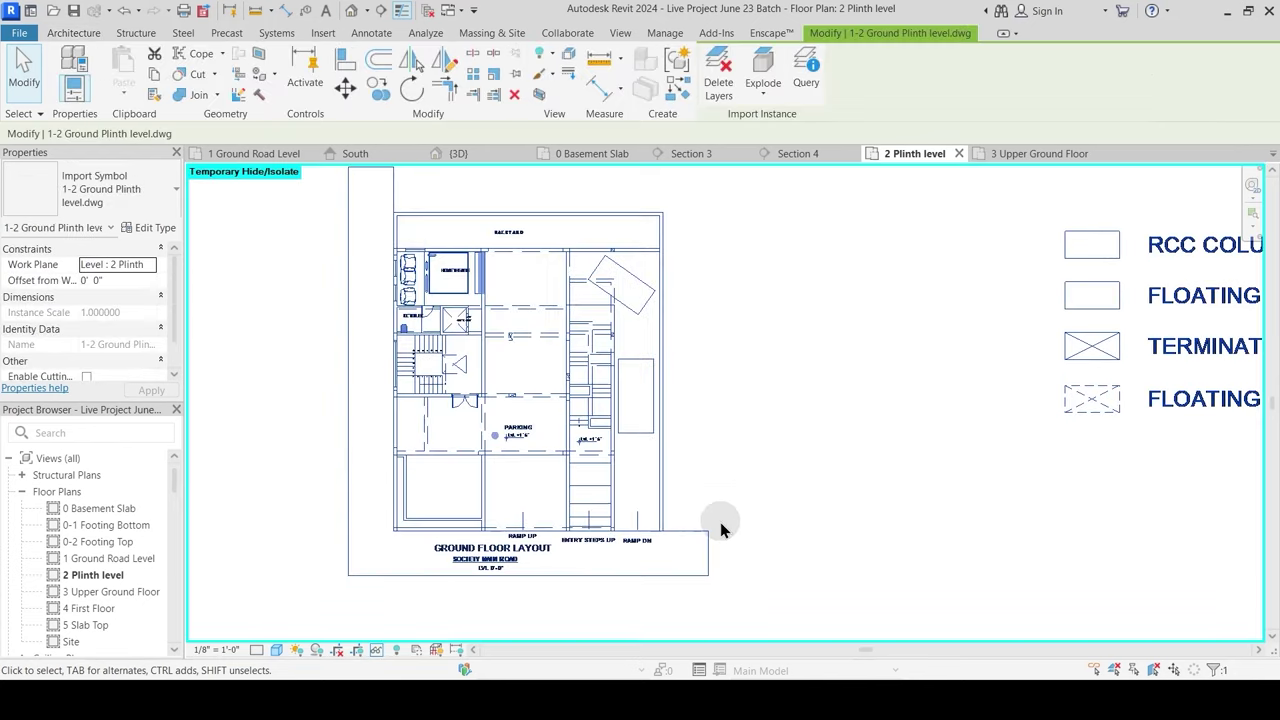
left_click(680, 372)
Step: Pan to the parking stairs and start the Stair tool
middle_click_drag(674, 377, 748, 362)
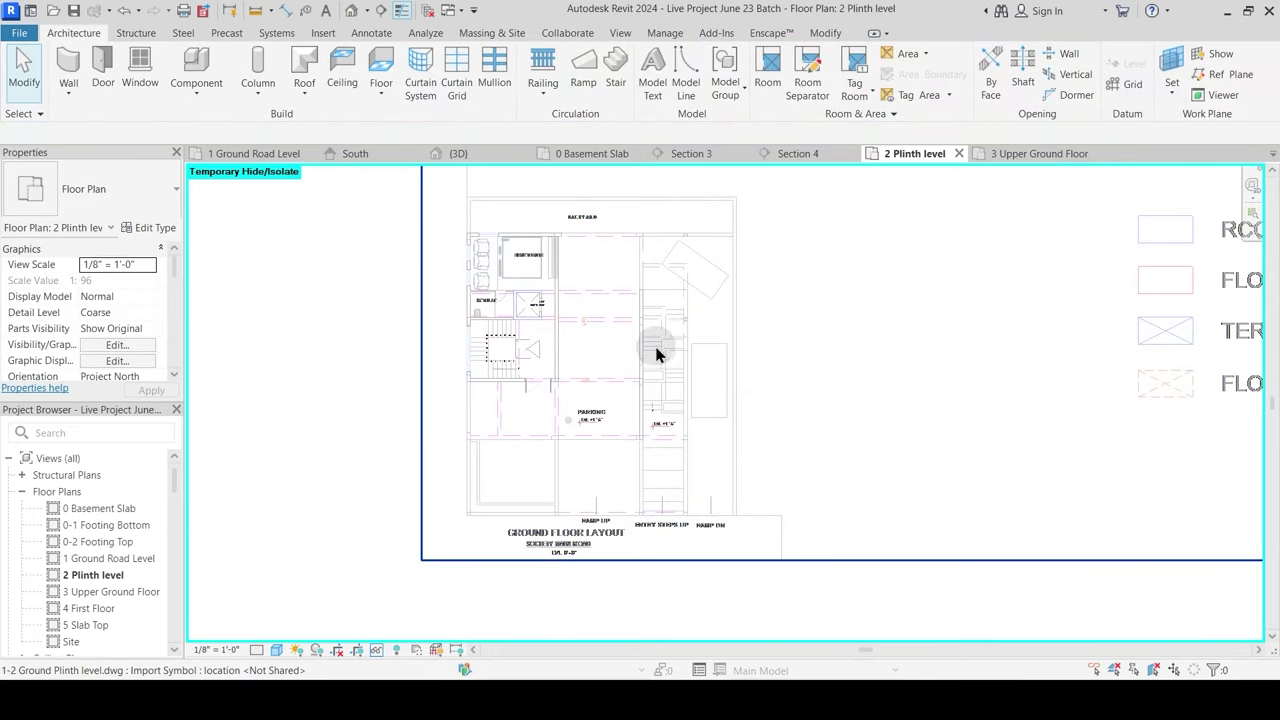
scroll(656, 352, "up", 5)
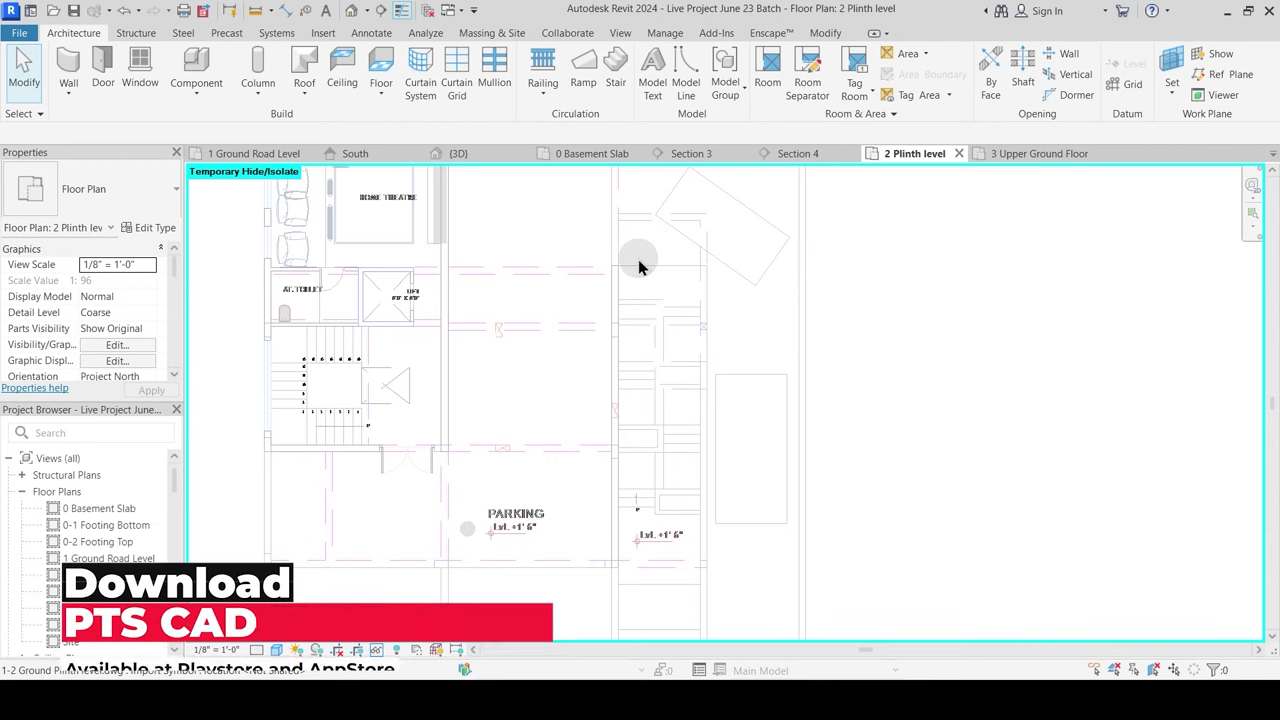
middle_click_drag(668, 348, 684, 370)
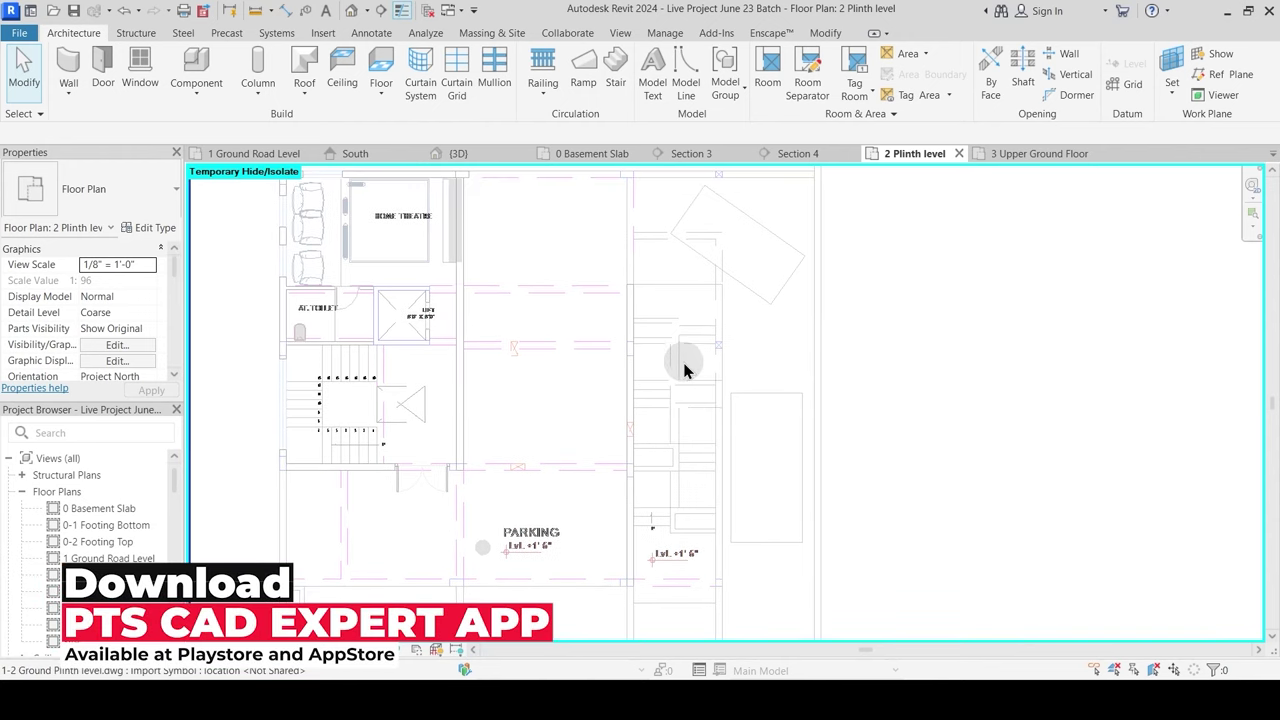
scroll(714, 347, "down", 1)
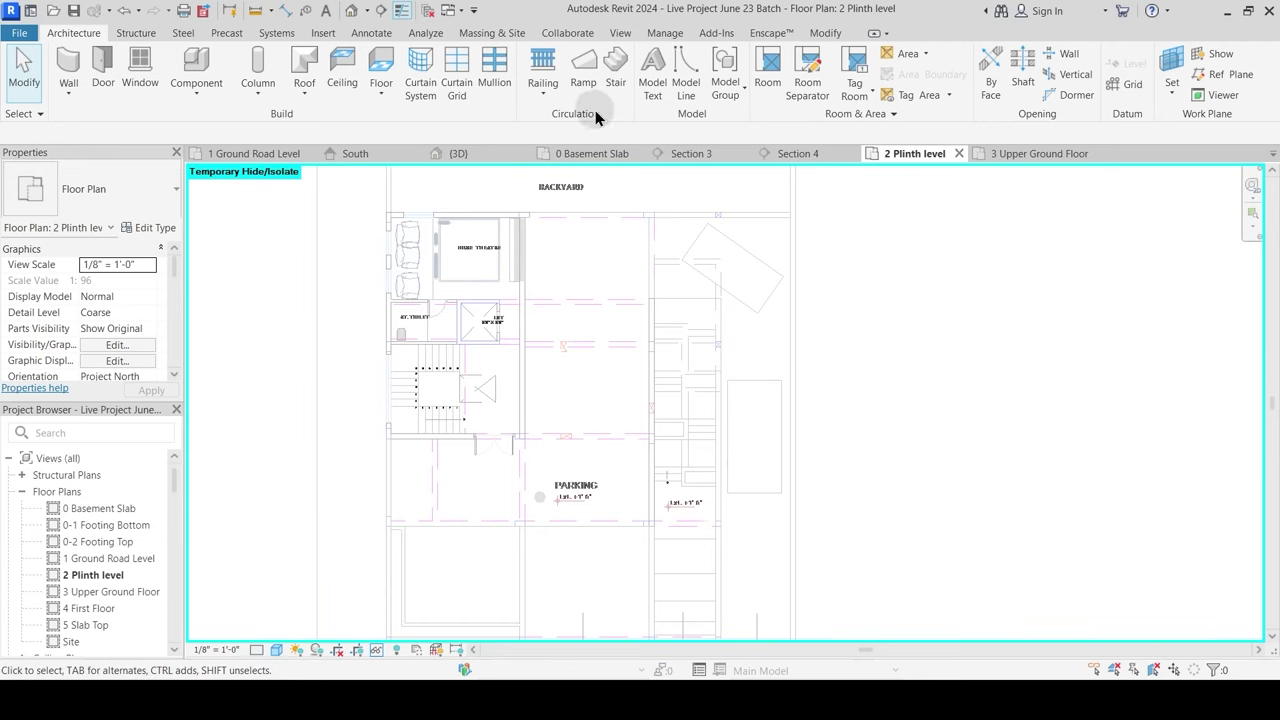
left_click(615, 80)
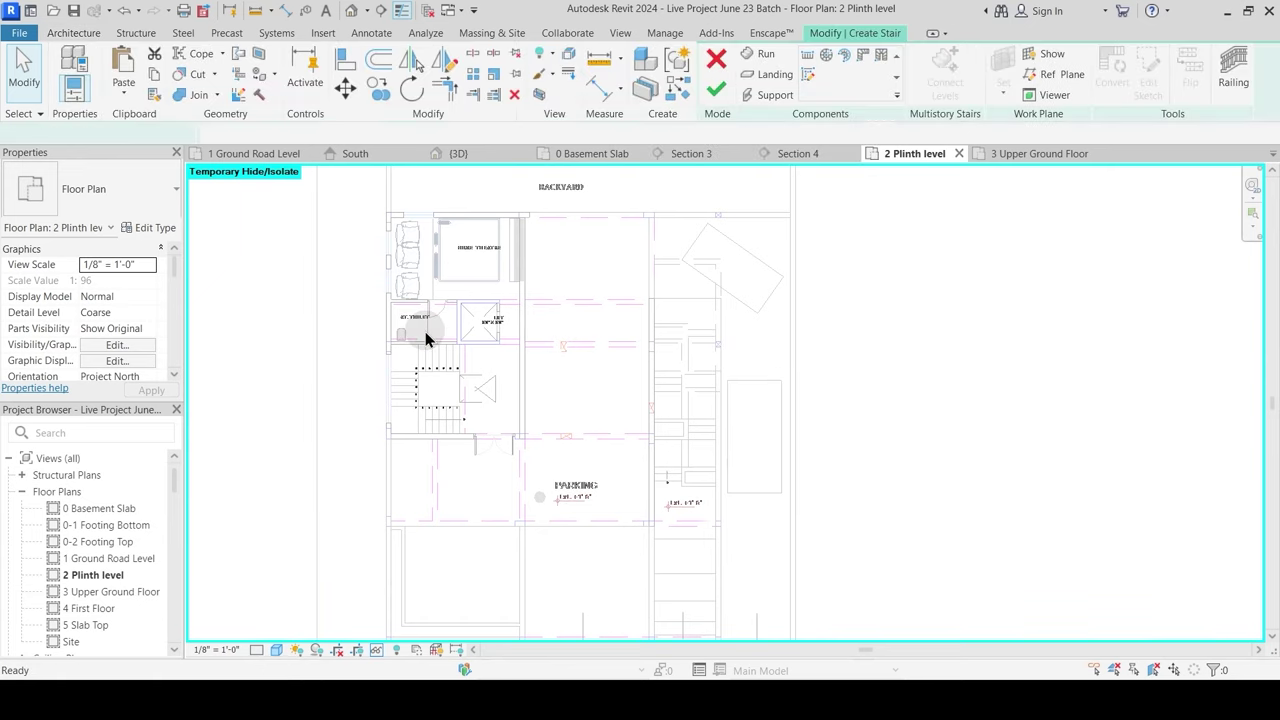
Step: Set the 3/4" Nosing run type's tread material to 1 Stair Material and apply
left_click(148, 227)
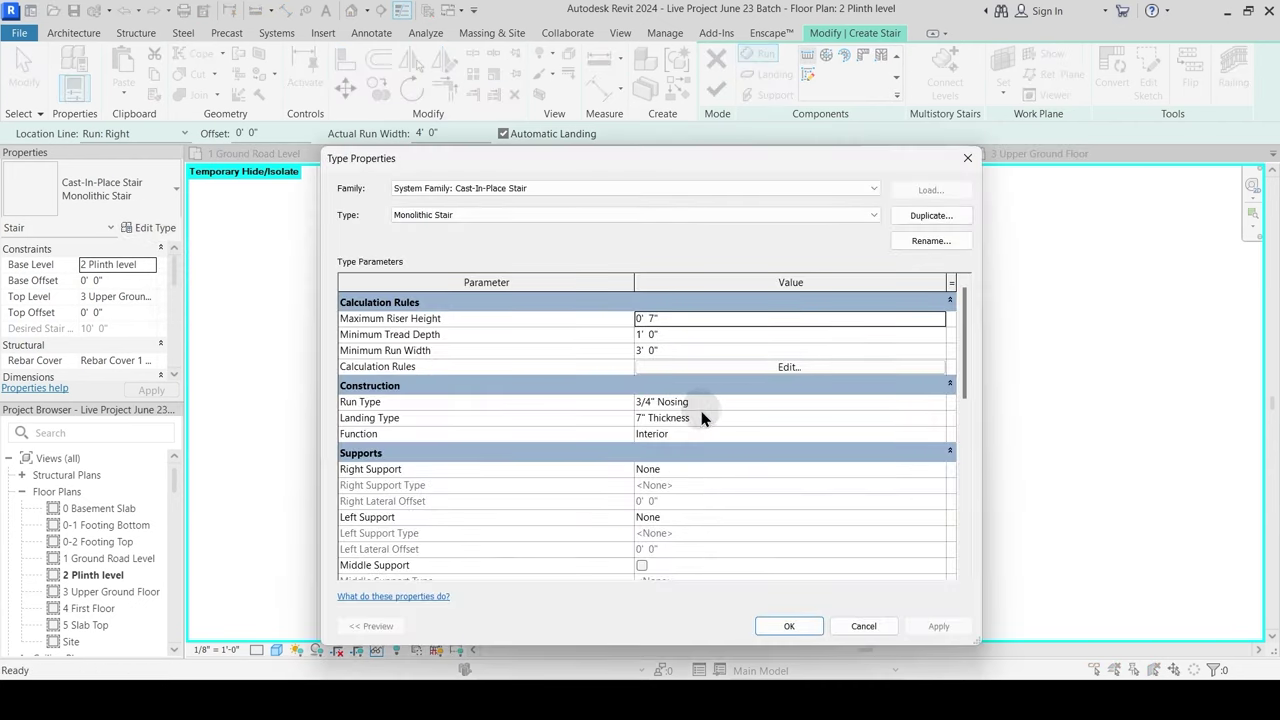
left_click(937, 401)
left_click(937, 401)
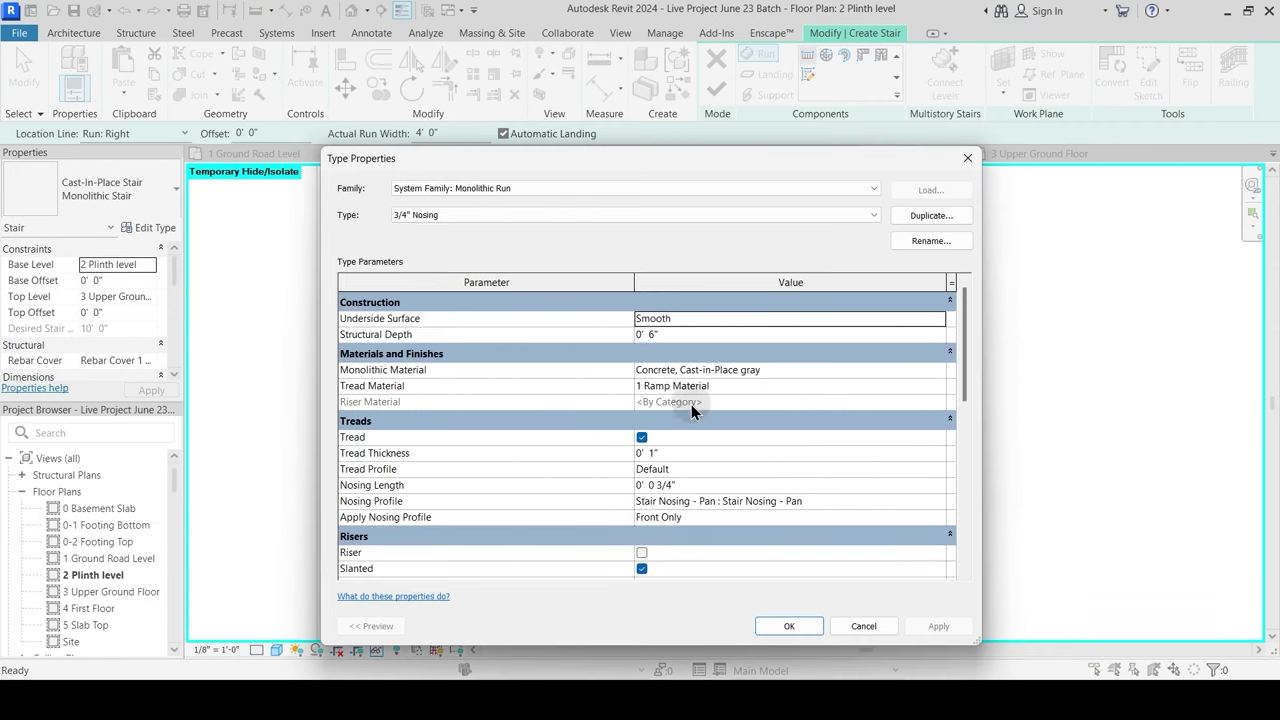
left_click(938, 386)
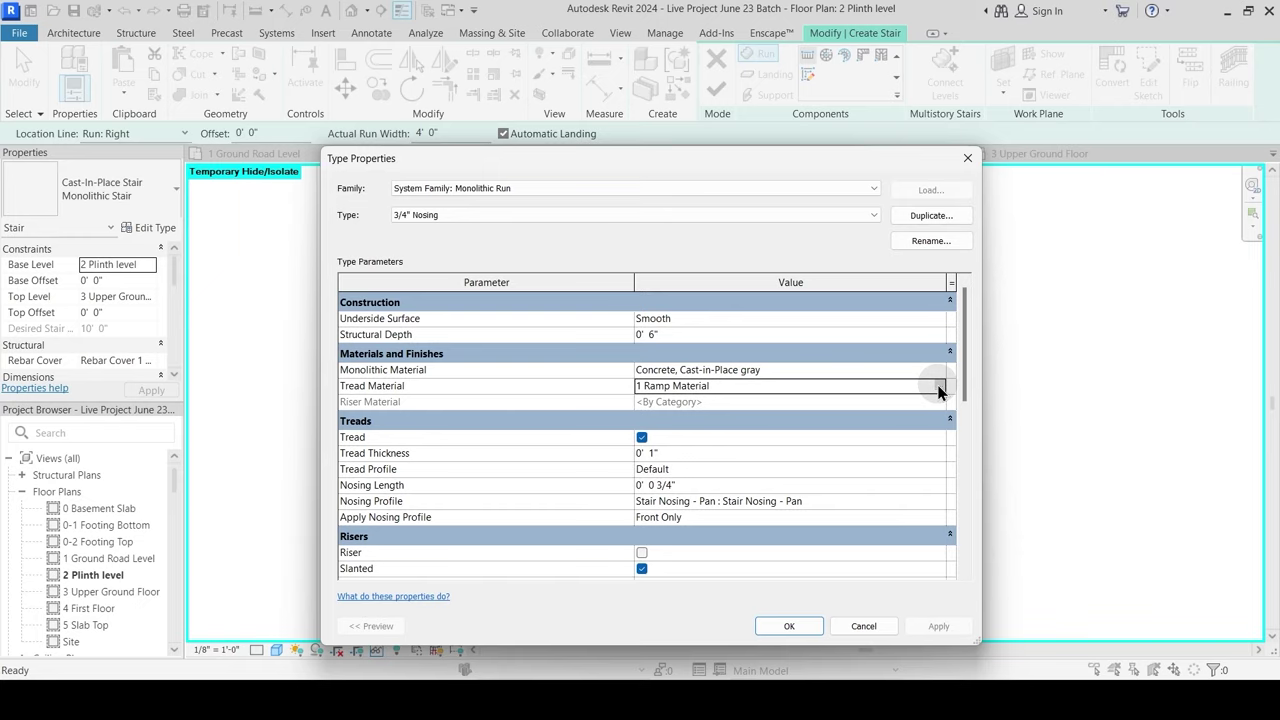
left_click(938, 386)
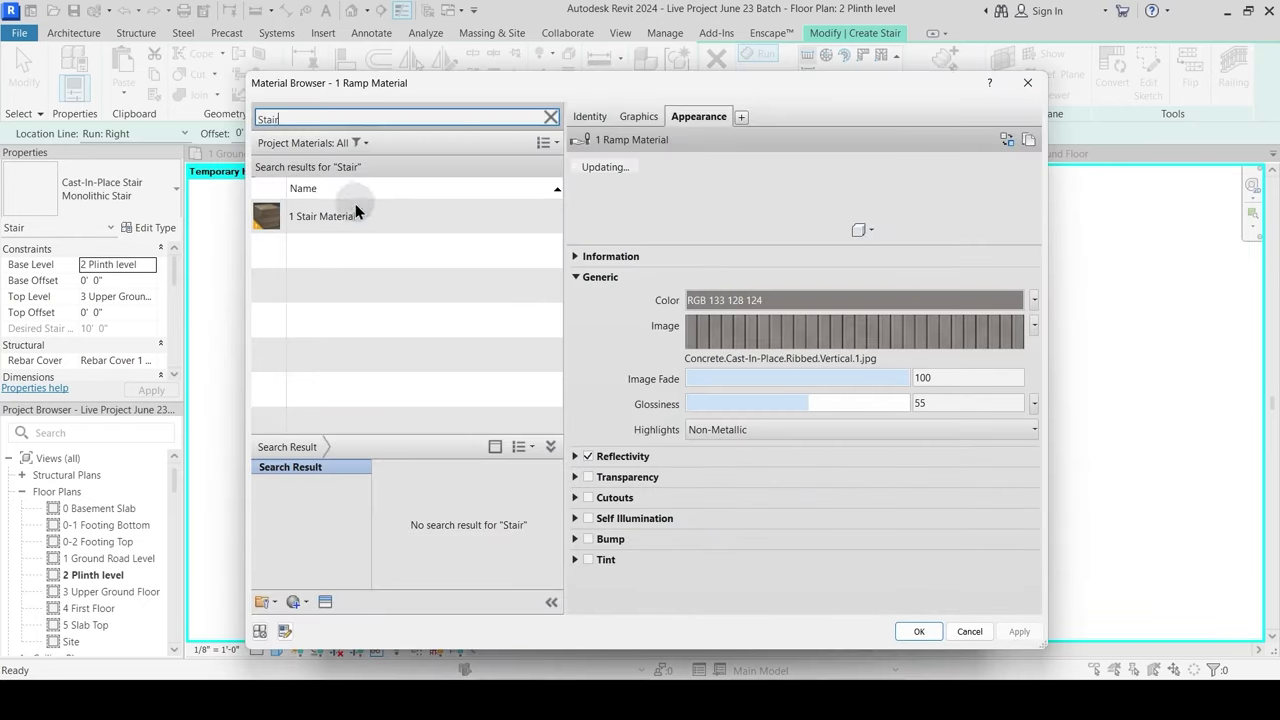
left_click(347, 217)
left_click(921, 630)
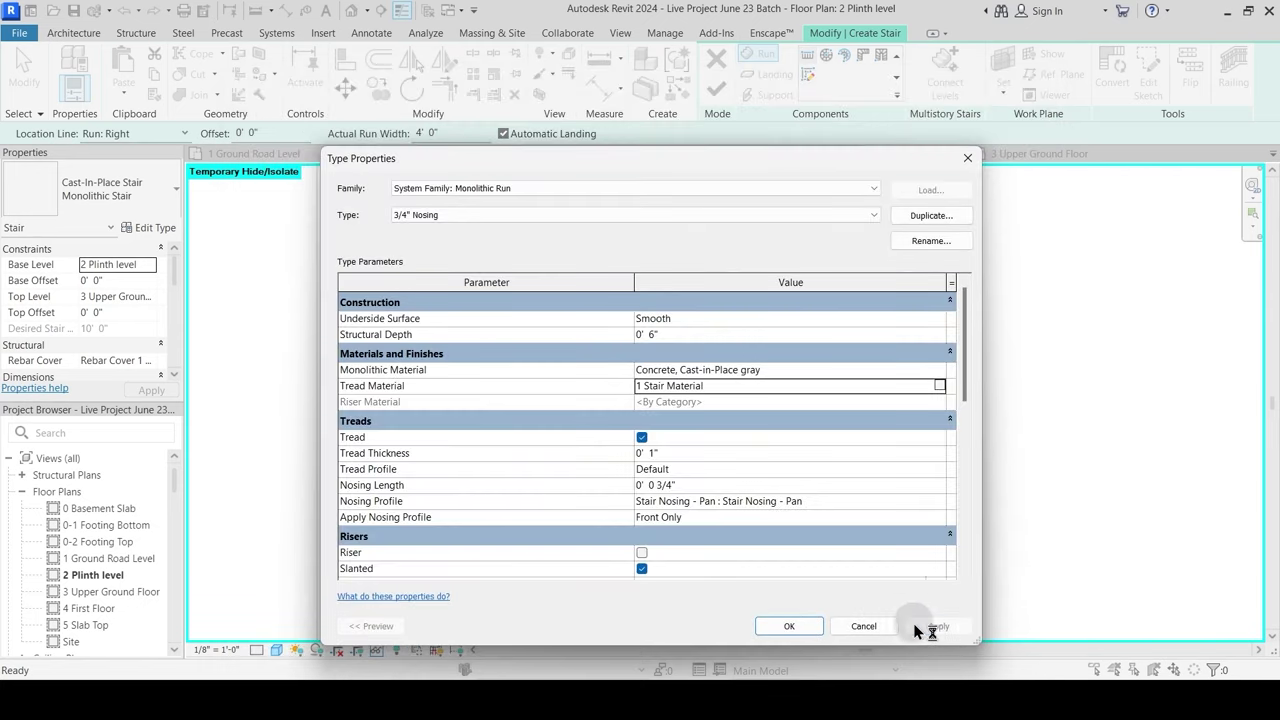
left_click(789, 626)
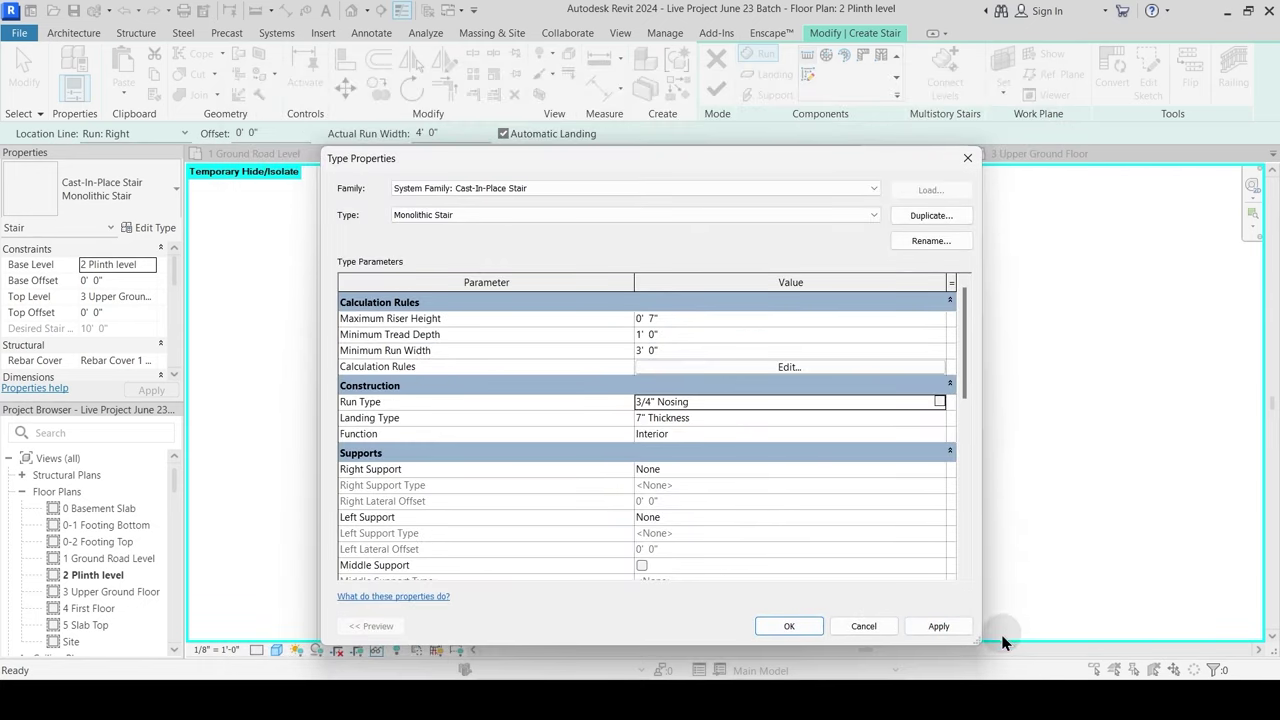
left_click(790, 627)
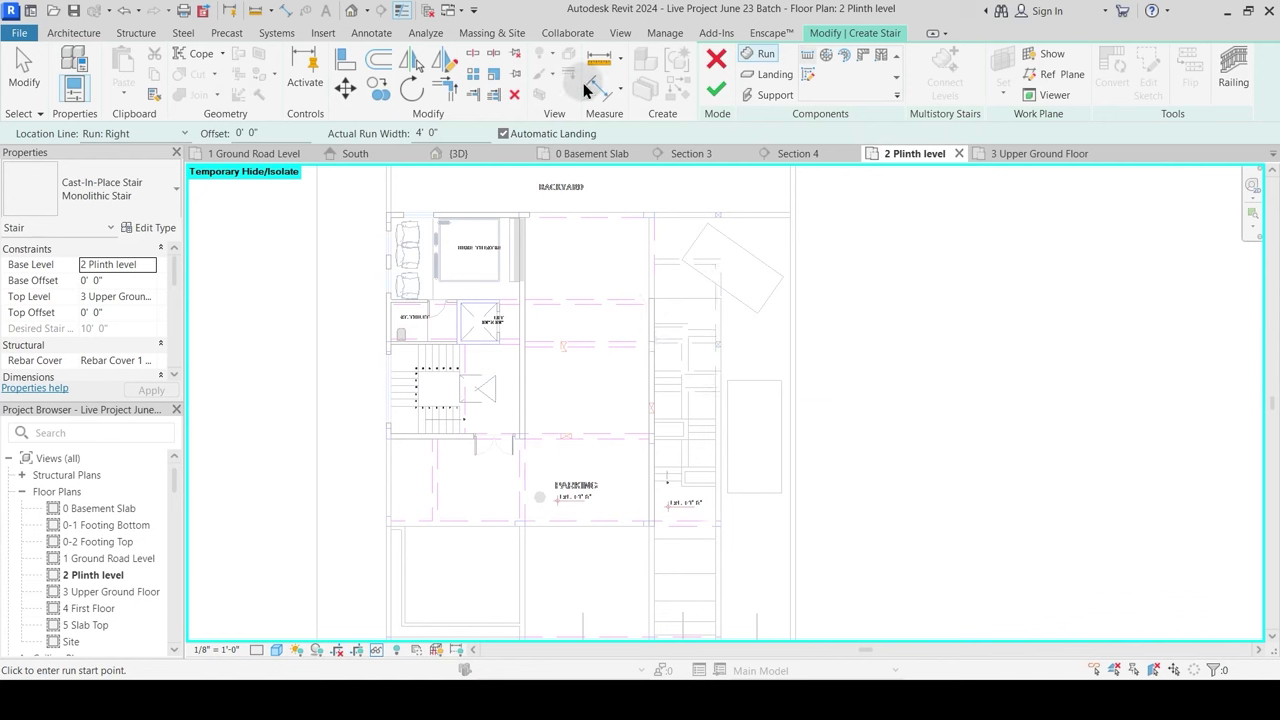
Step: Duplicate the stair type as 'Steps to Upper Ground'
left_click(148, 227)
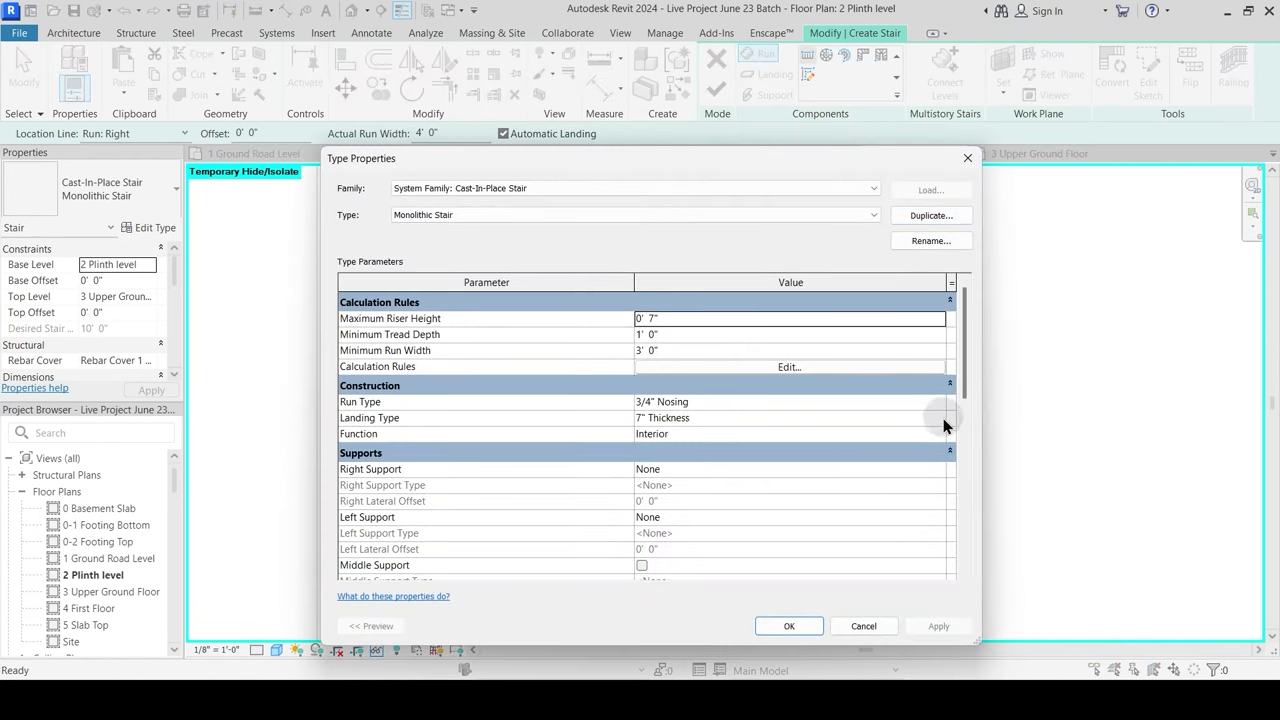
left_click(938, 401)
key("Escape")
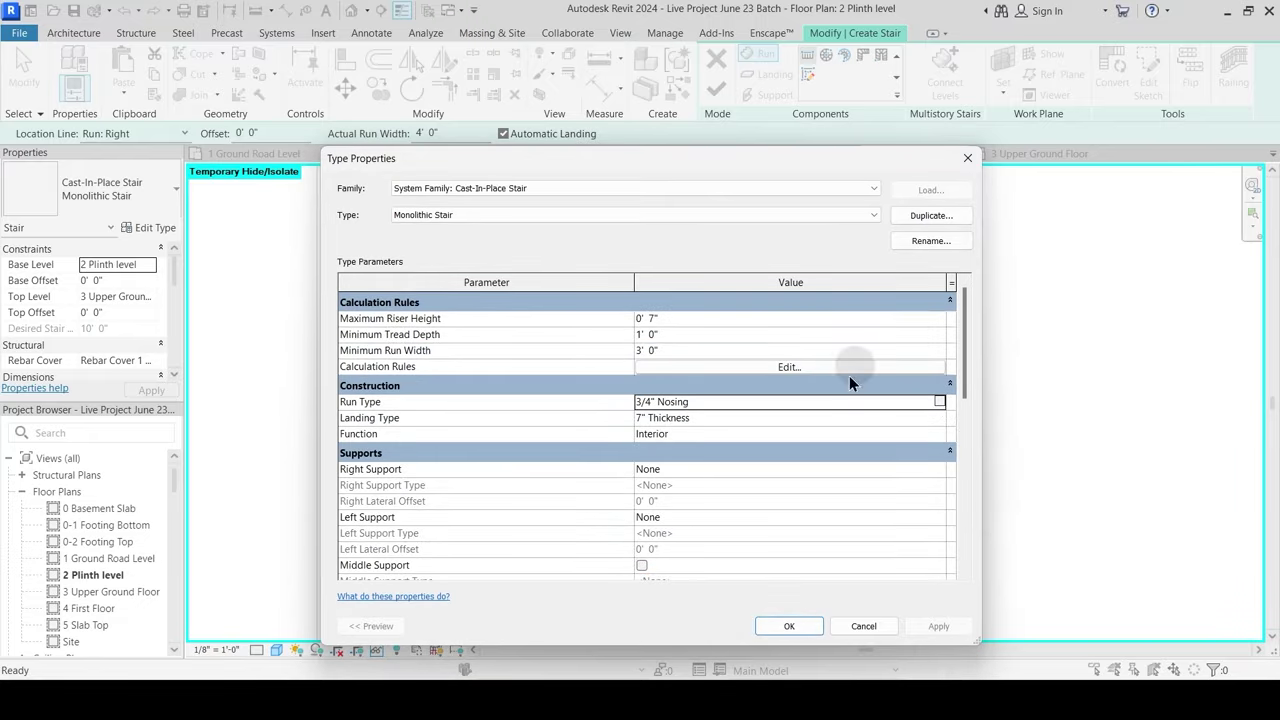
left_click(927, 218)
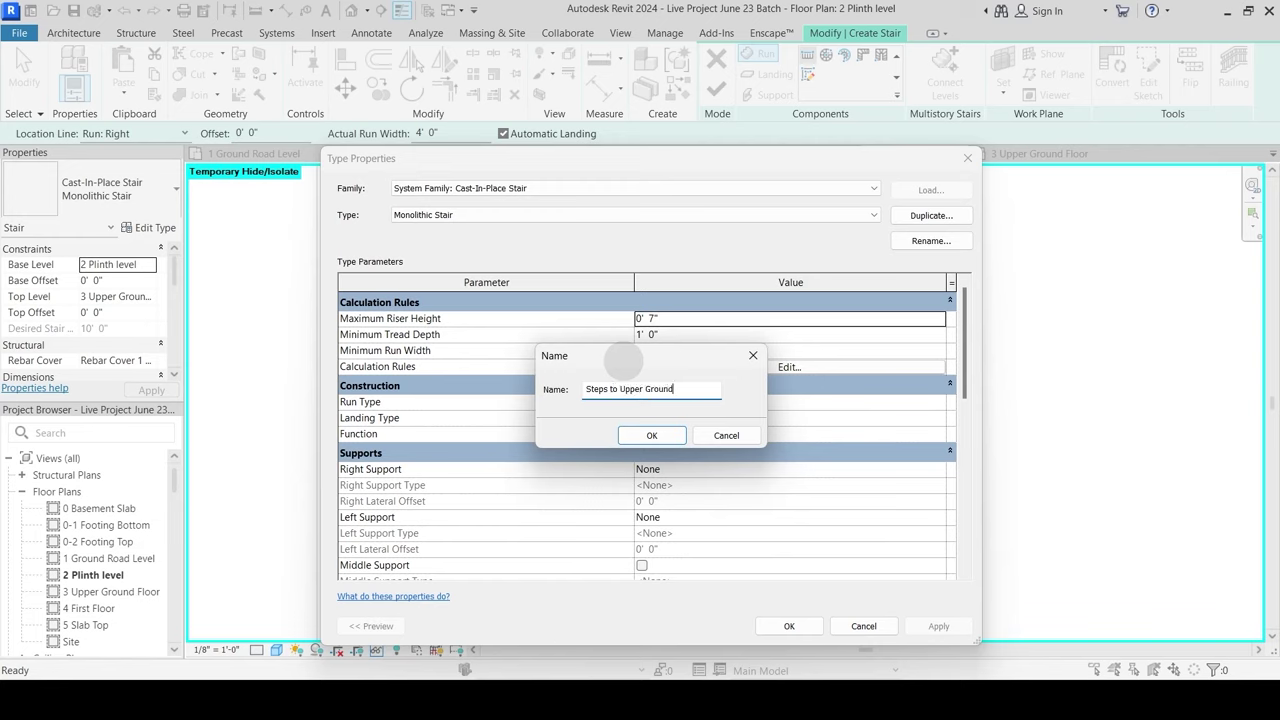
key("Return")
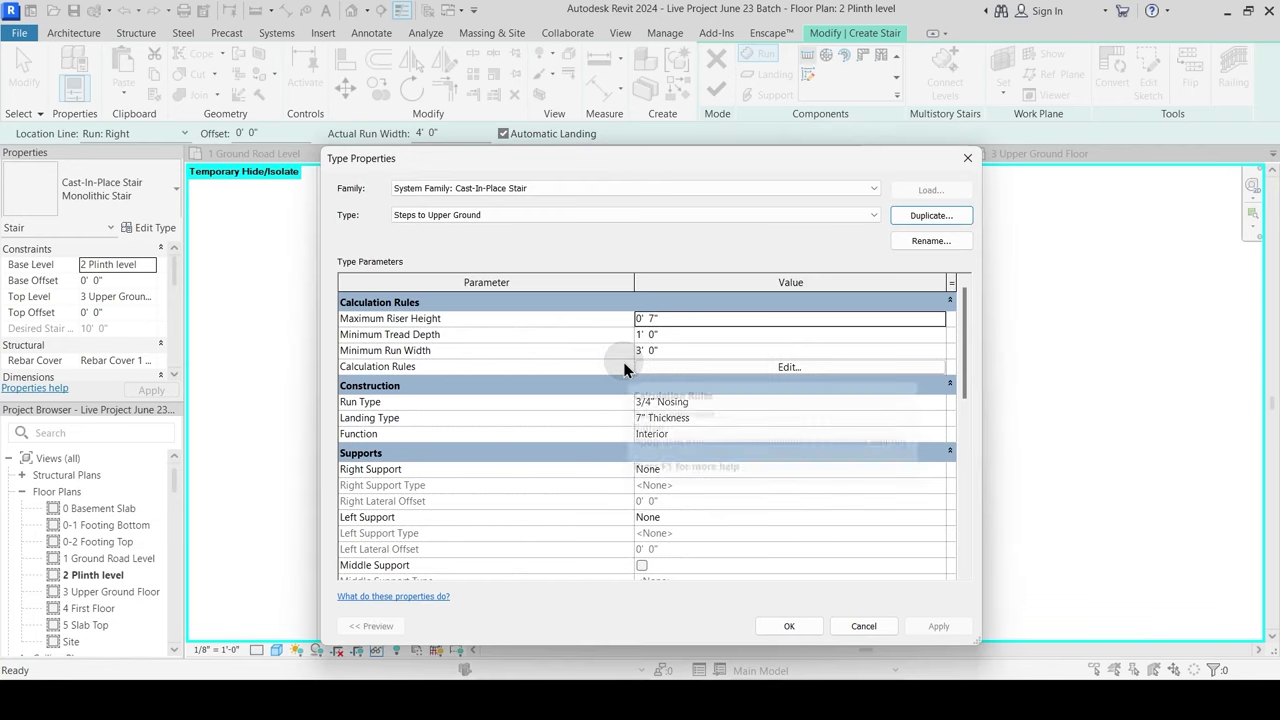
Step: Duplicate its run type as 'Steps to Upper Ground Flight' and accept both dialogs
double_click(940, 401)
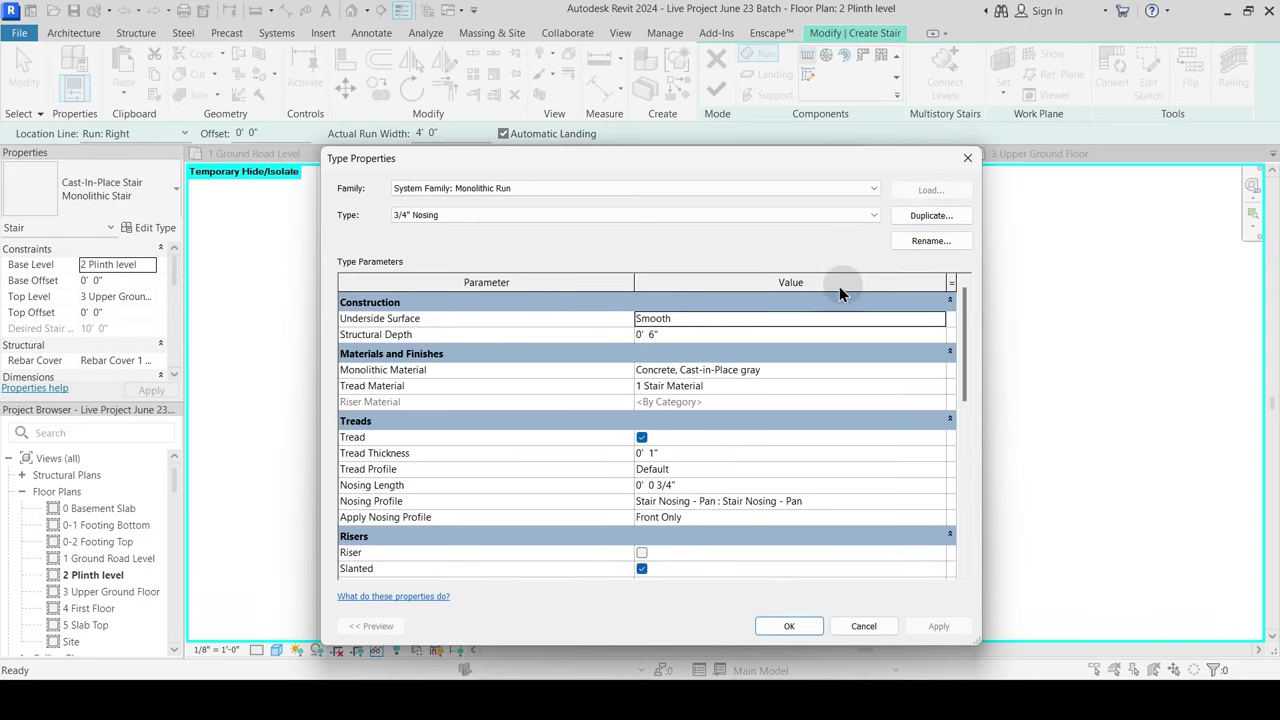
left_click(930, 215)
type("Steps to Upper Ground Fli")
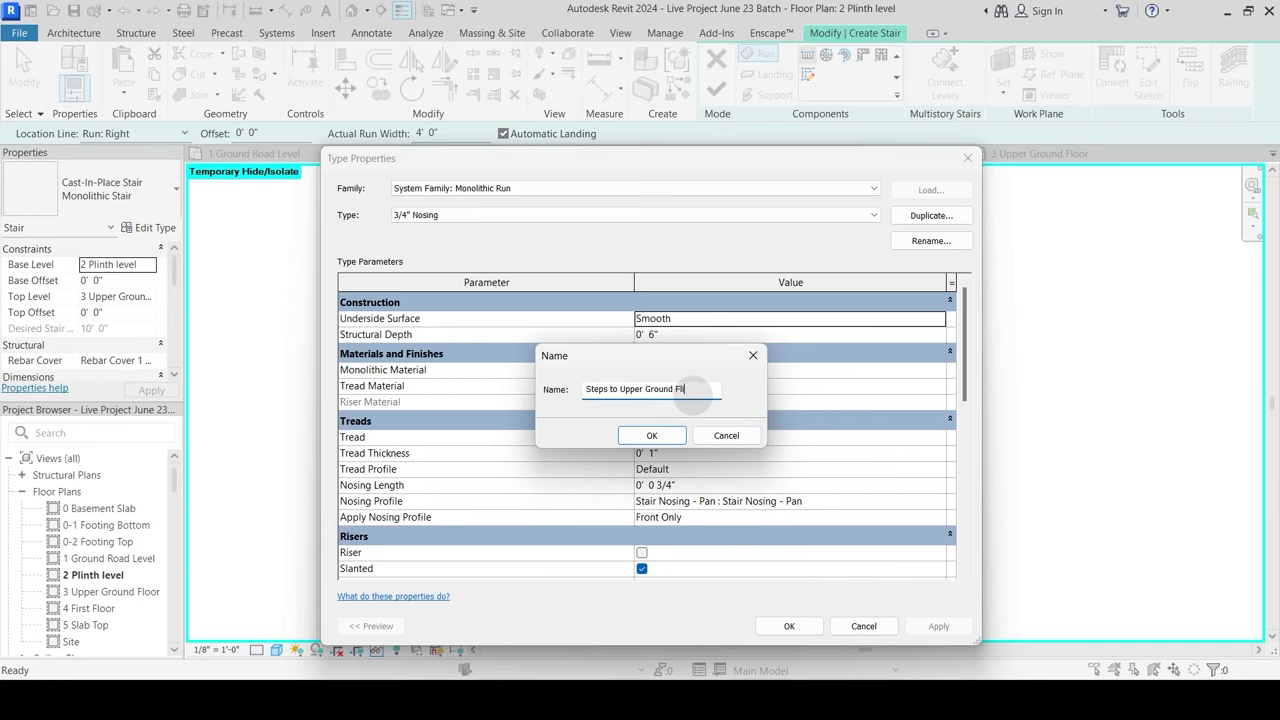
type("ght")
key("Return")
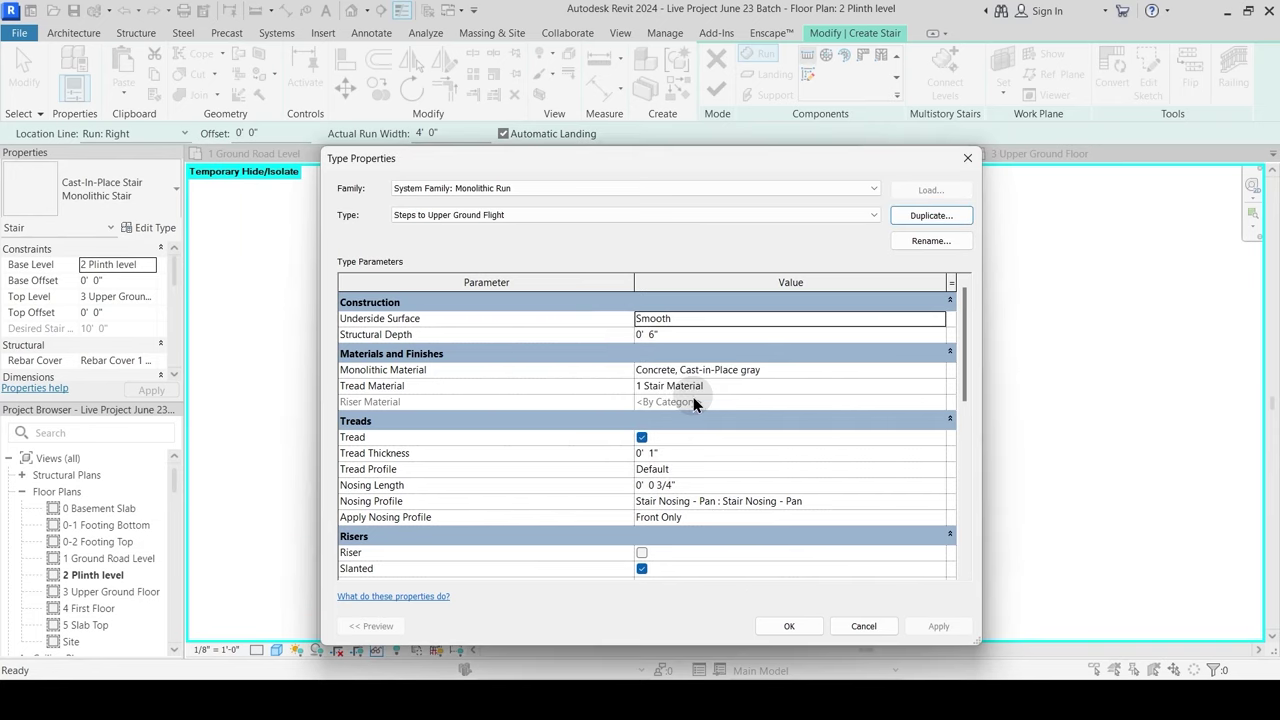
left_click(785, 630)
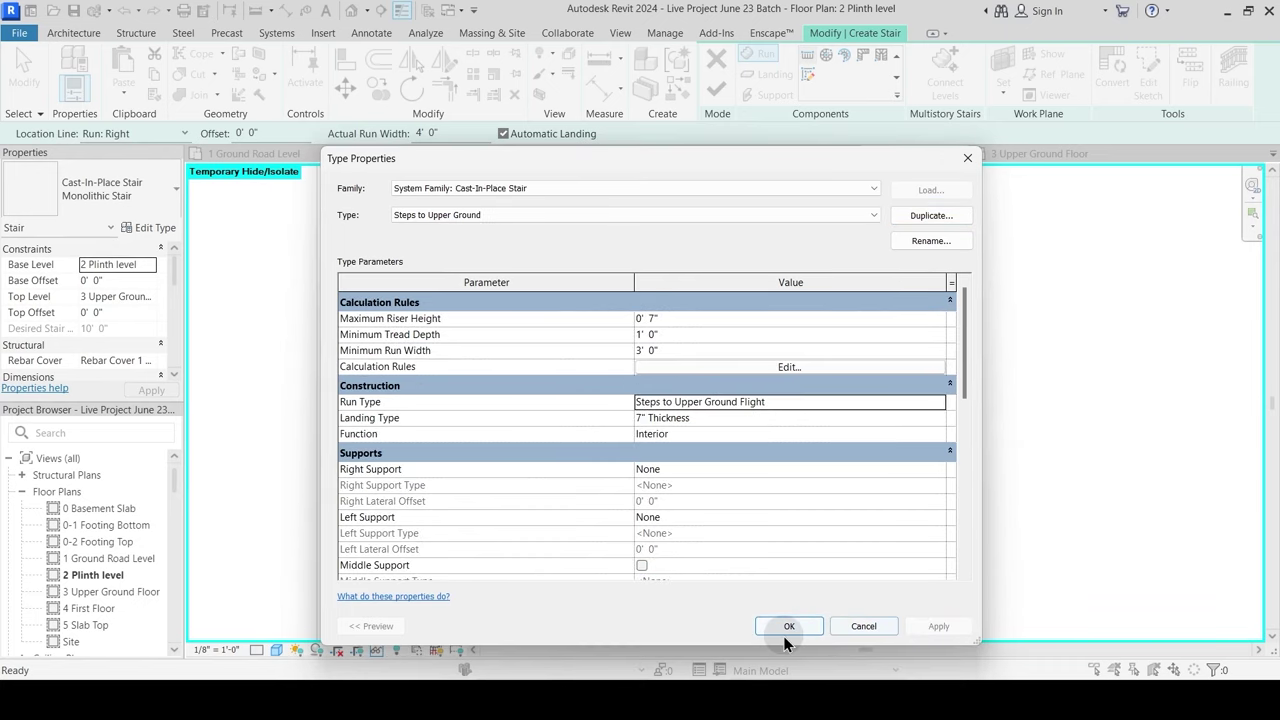
left_click(789, 626)
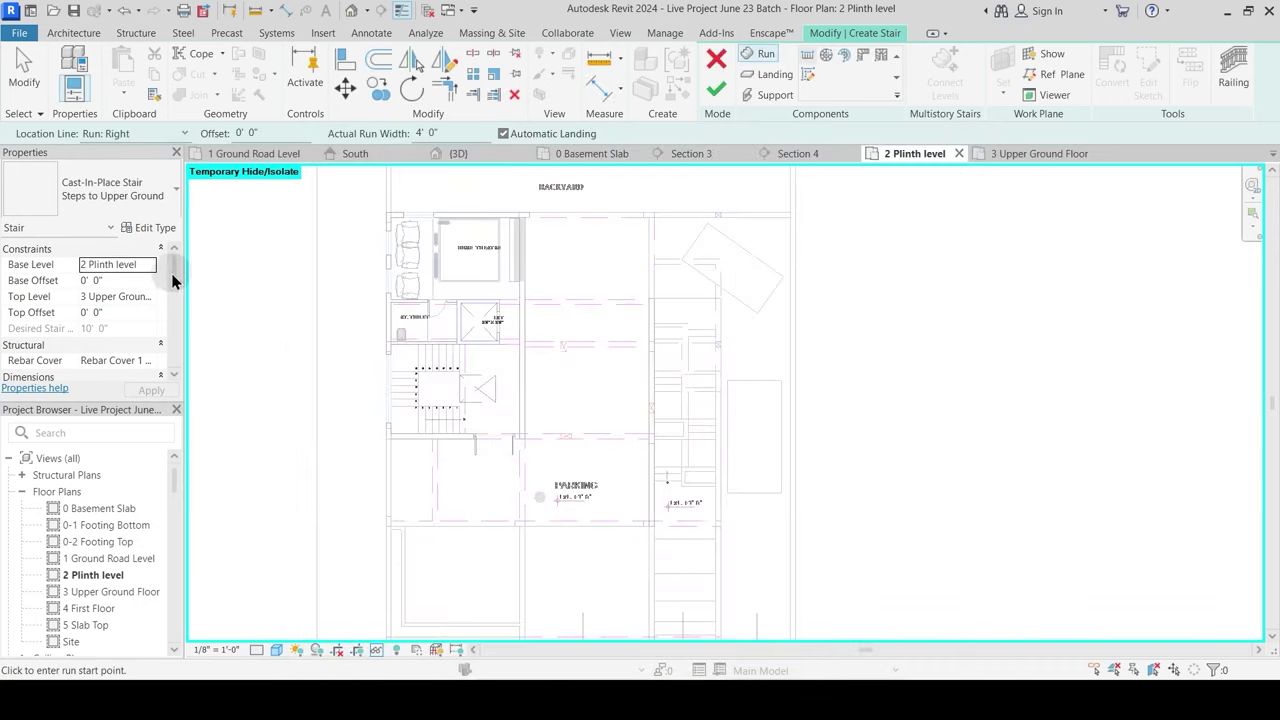
Step: Check the stair's base level and scroll Properties down to the Dimensions risers setting
scroll(176, 271, "down", 1)
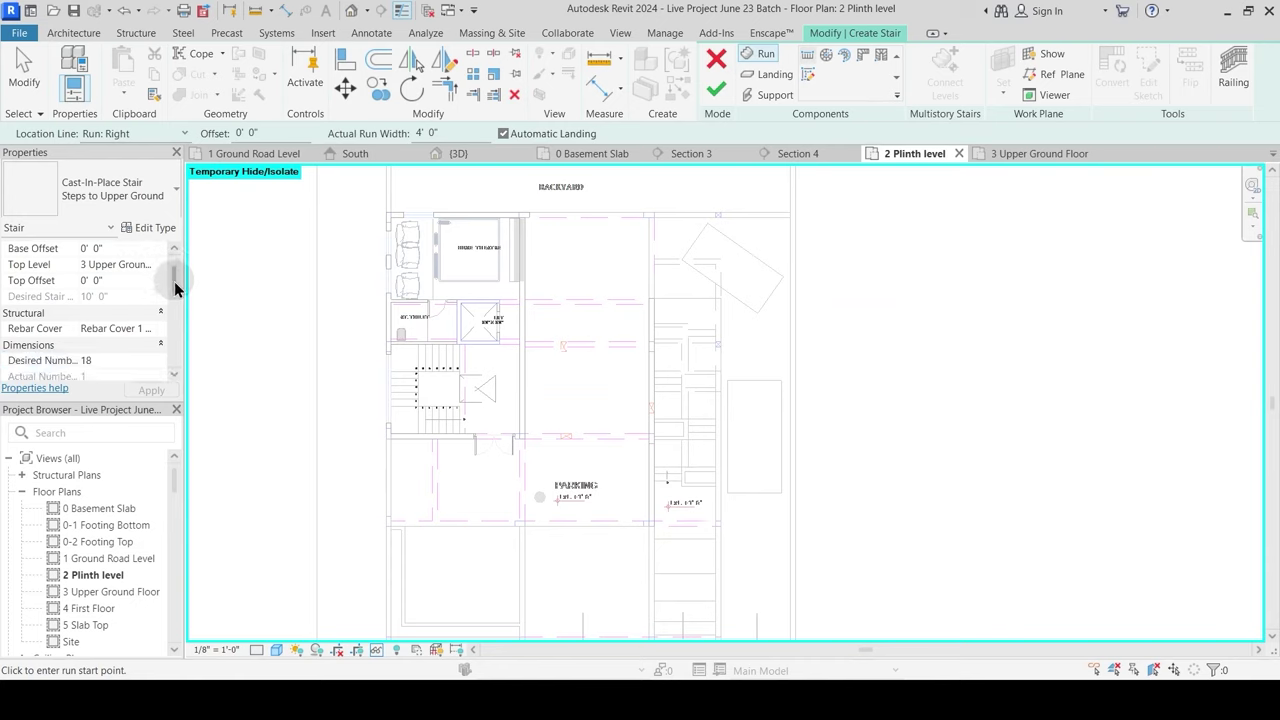
scroll(176, 287, "up", 1)
left_click(129, 266)
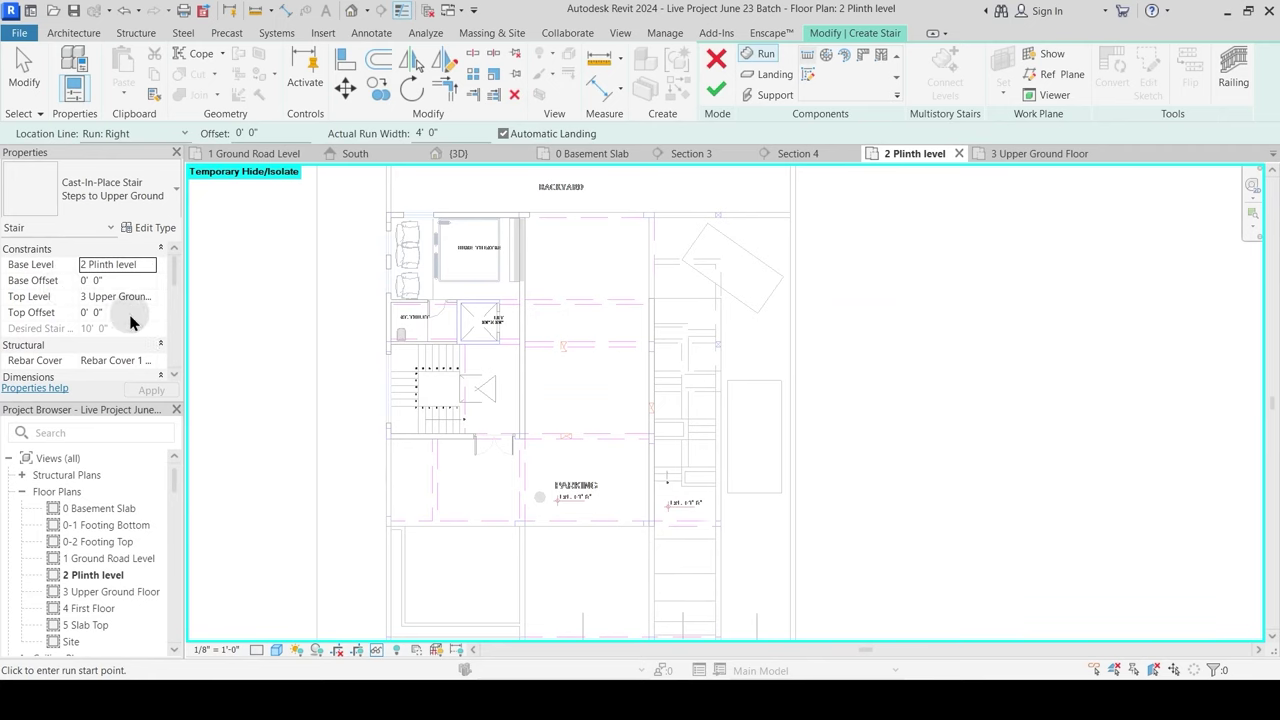
left_click_drag(175, 275, 178, 285)
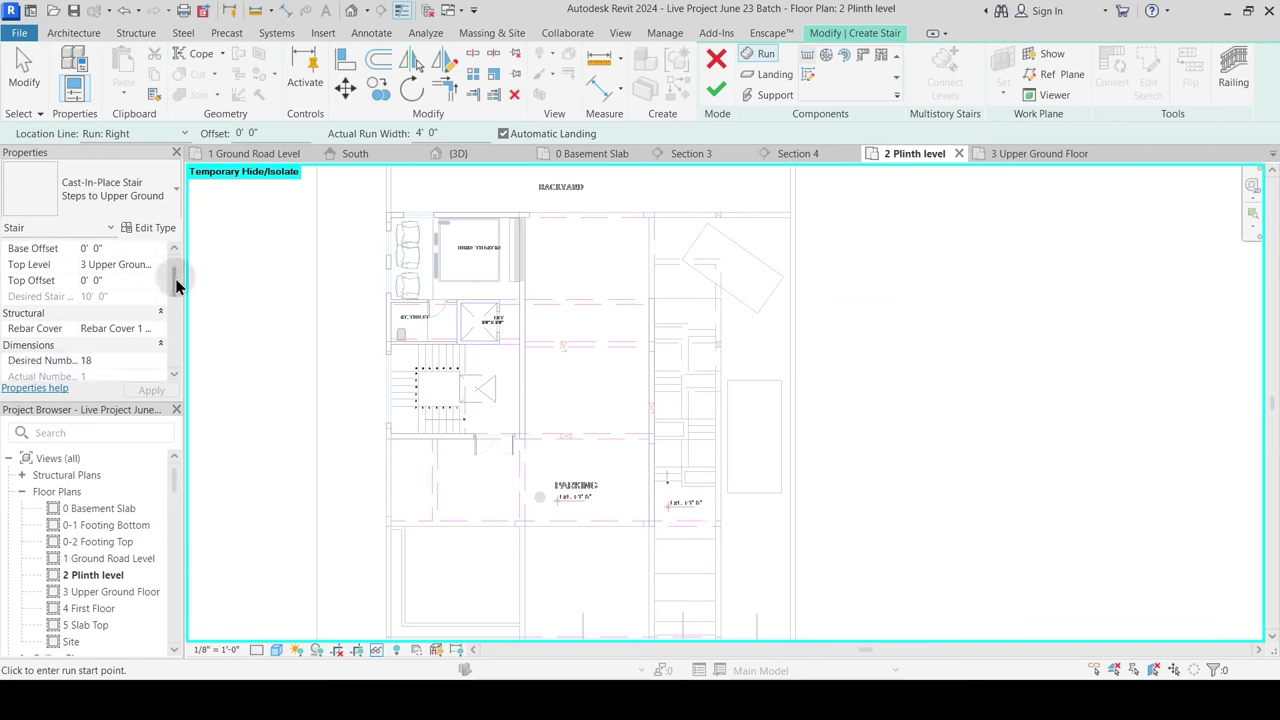
scroll(176, 287, "down", 1)
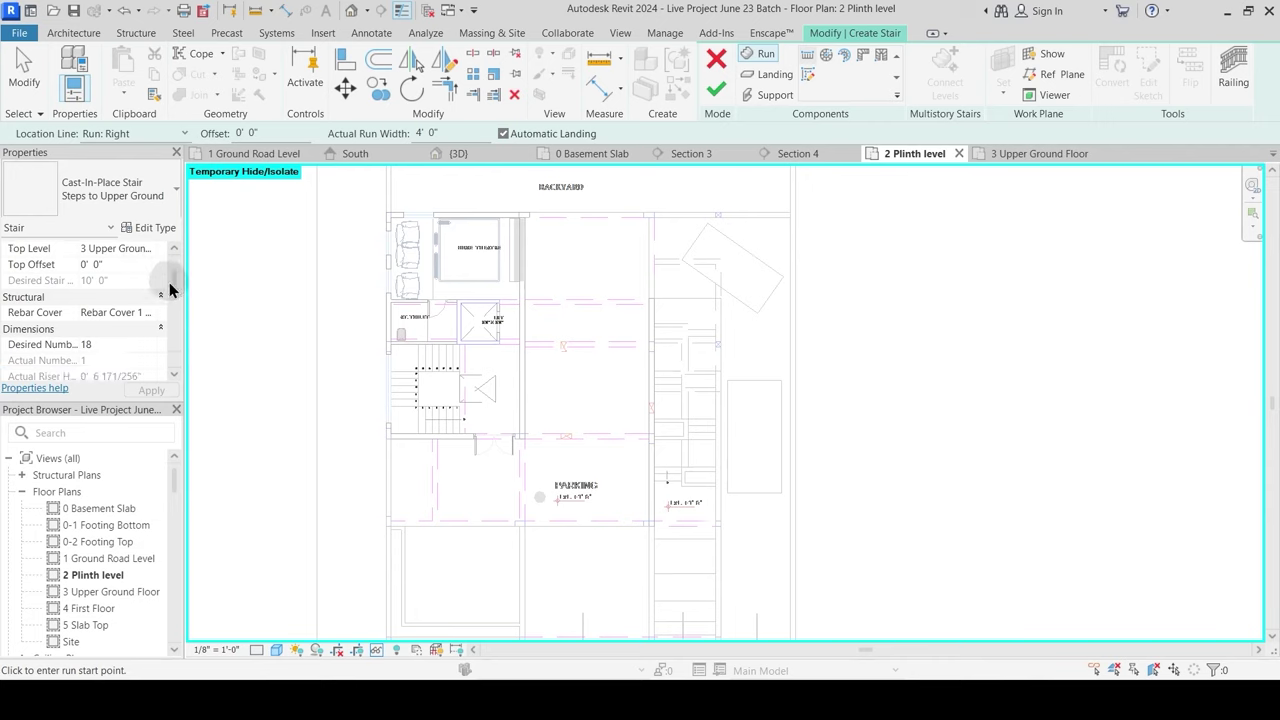
left_click_drag(170, 289, 176, 268)
scroll(172, 280, "down", 5)
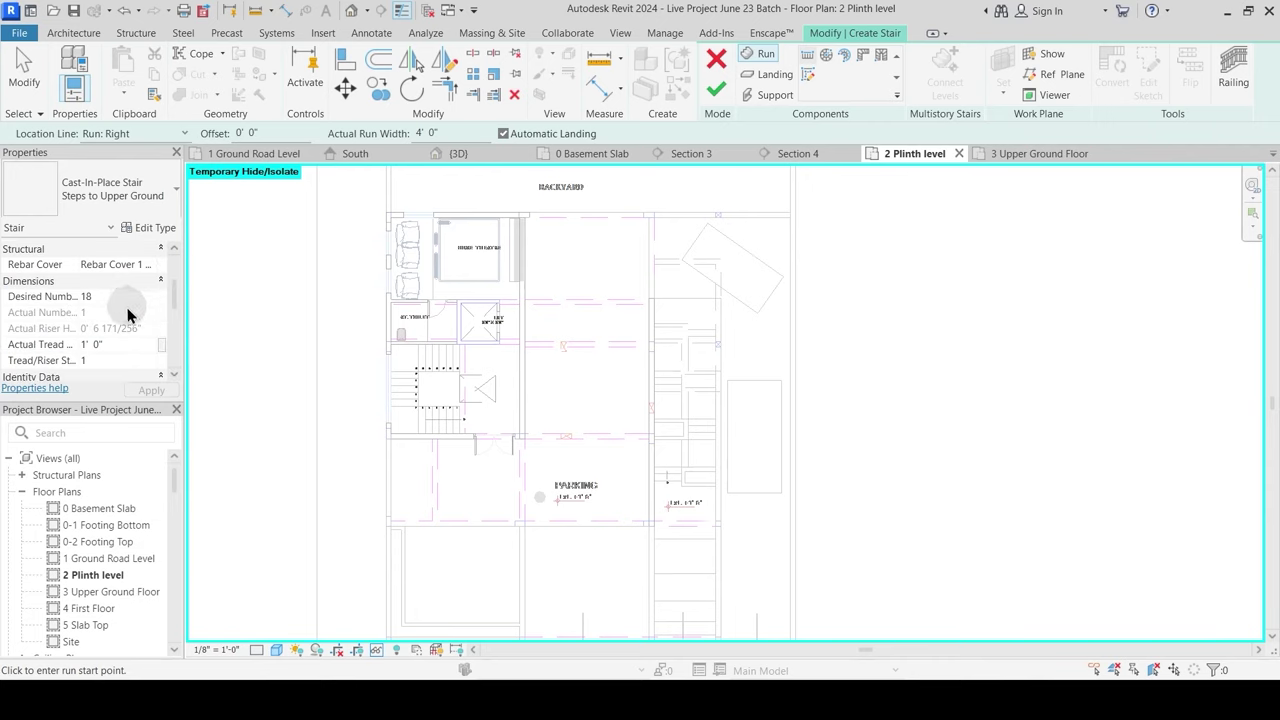
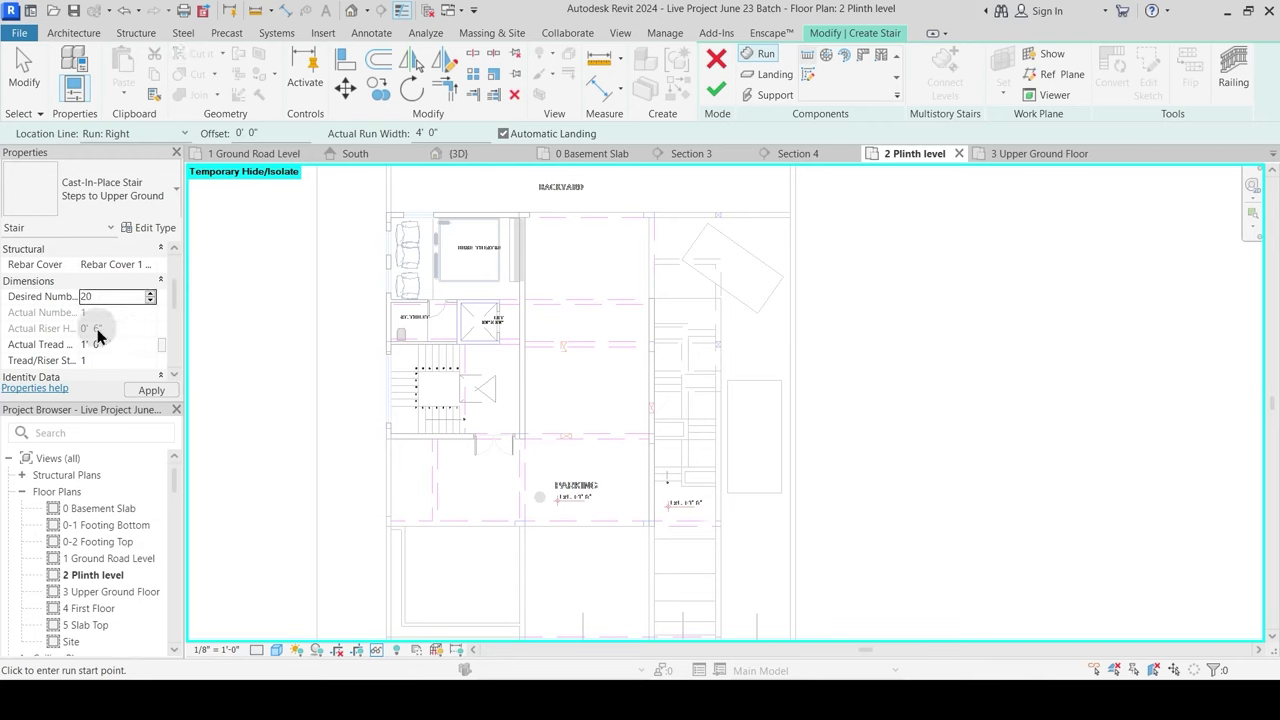
Step: Place the first stair runs beside the parking: three risers, a landing run, then up to riser 9
middle_click_drag(709, 394, 731, 346)
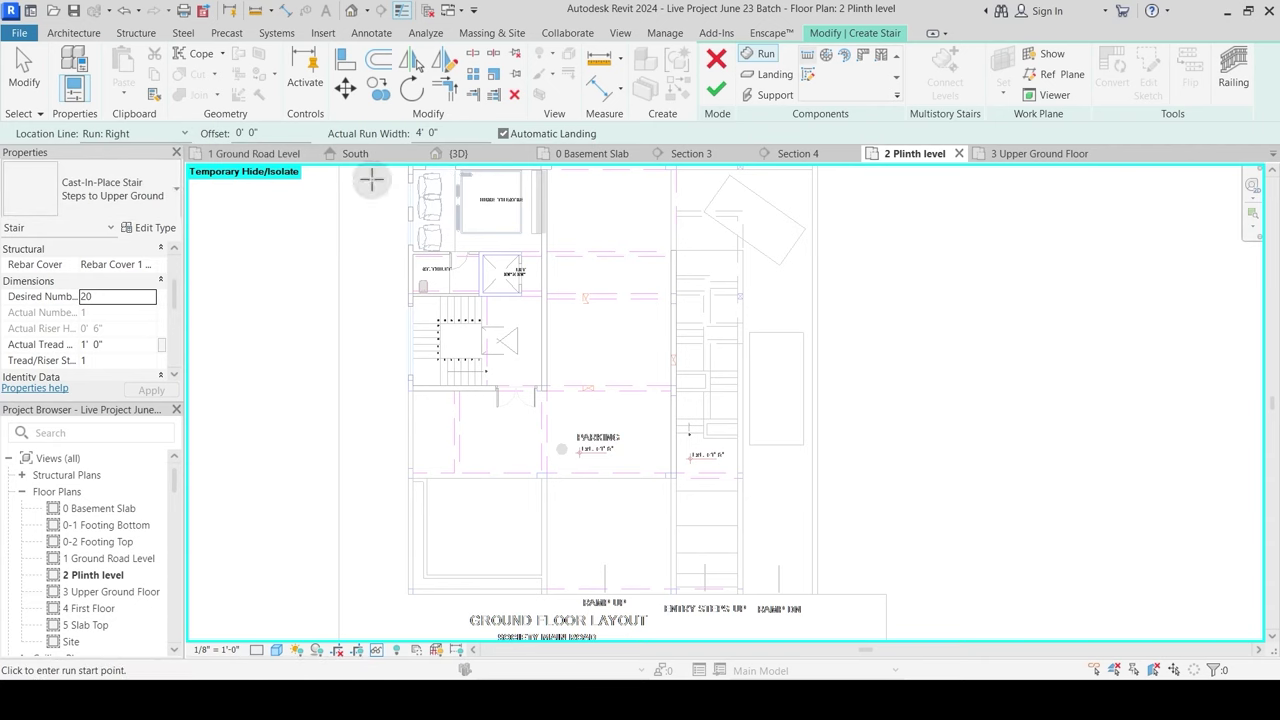
scroll(700, 393, "up", 6)
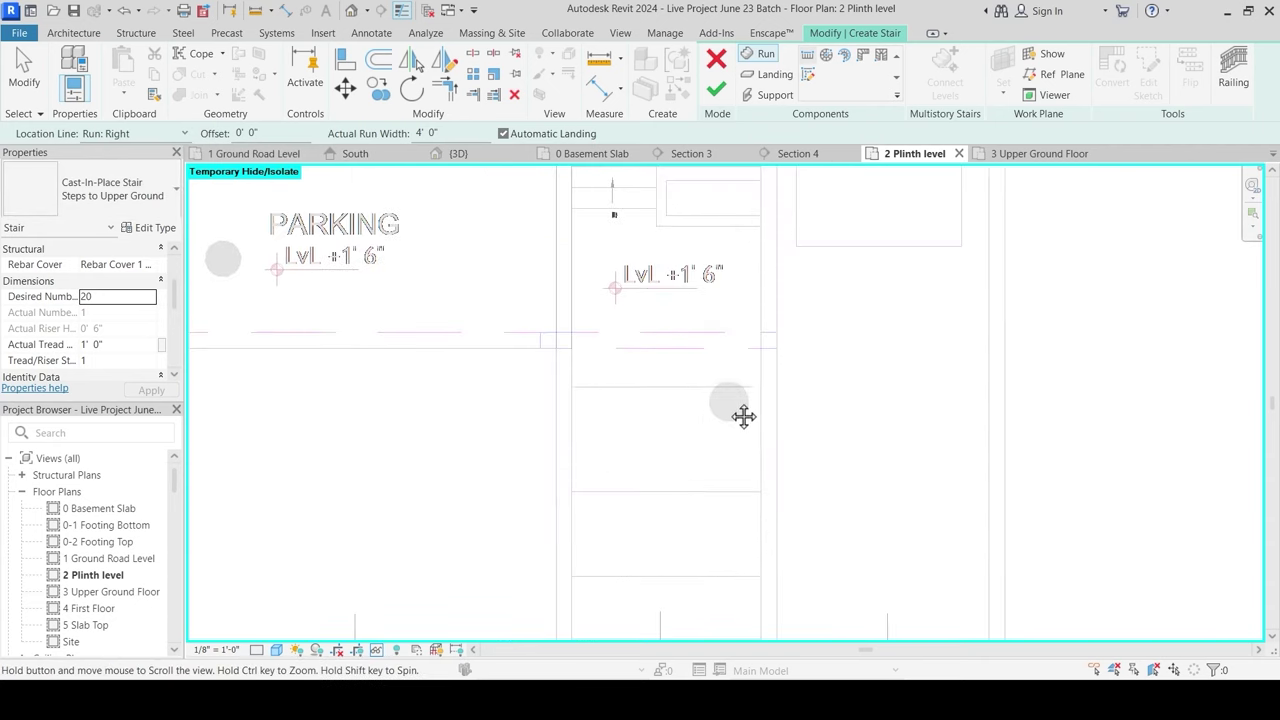
left_click(640, 358)
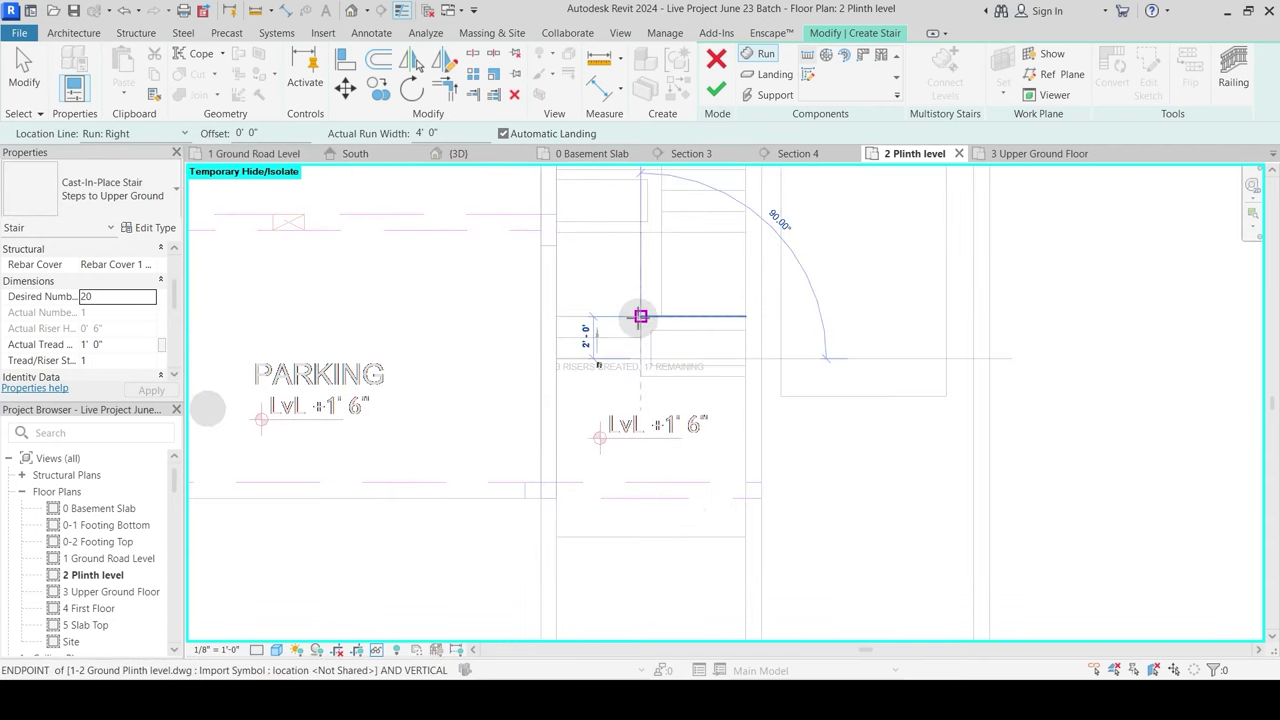
left_click(640, 316)
left_click(641, 316)
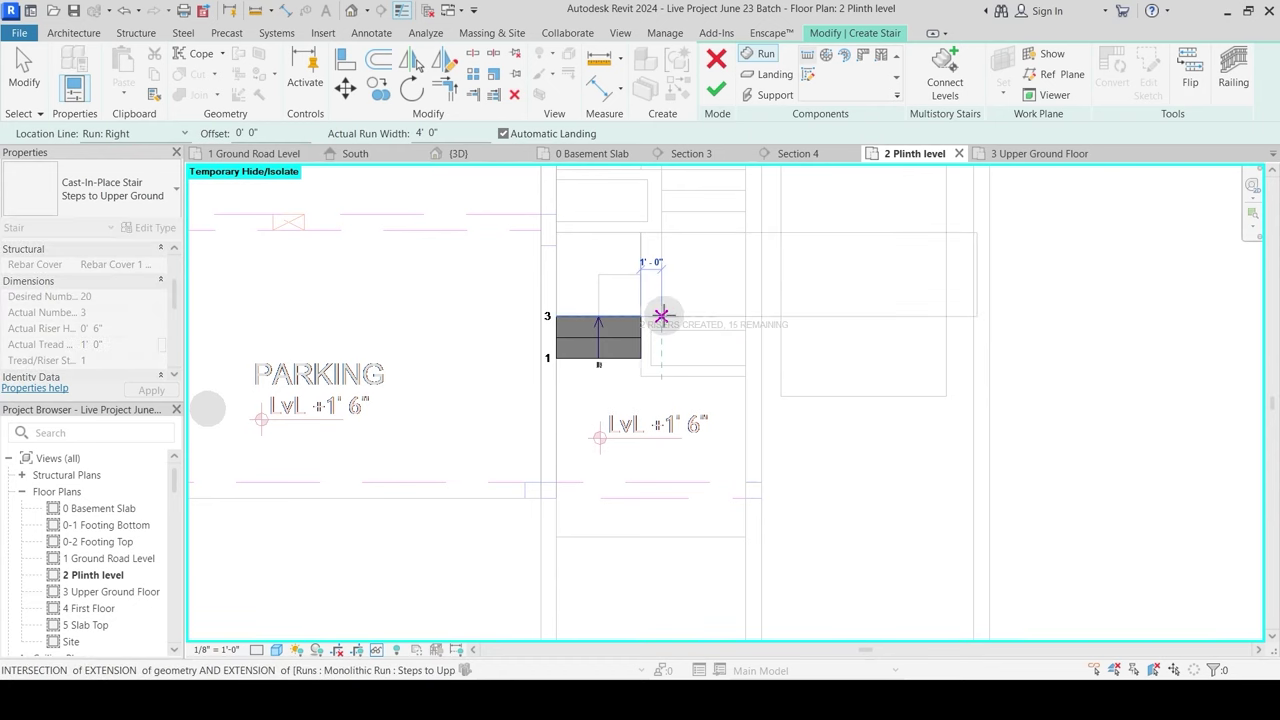
left_click(661, 316)
middle_click_drag(744, 312, 738, 453)
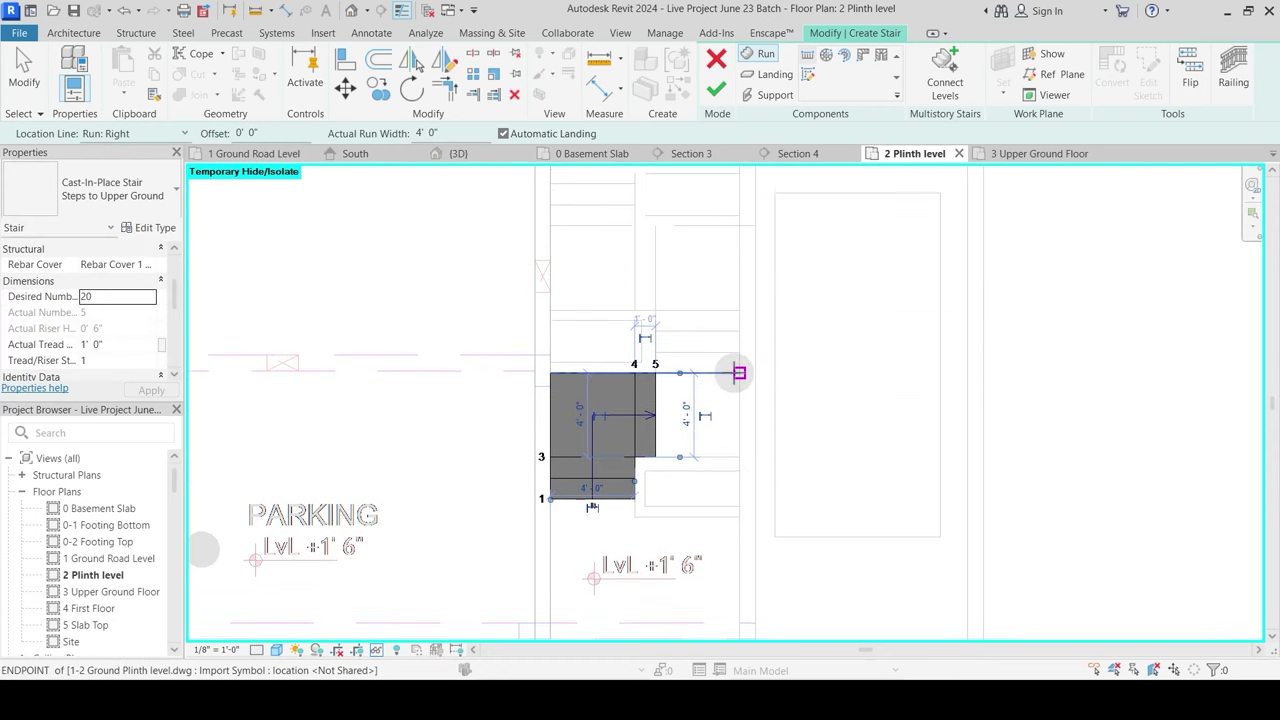
left_click(739, 372)
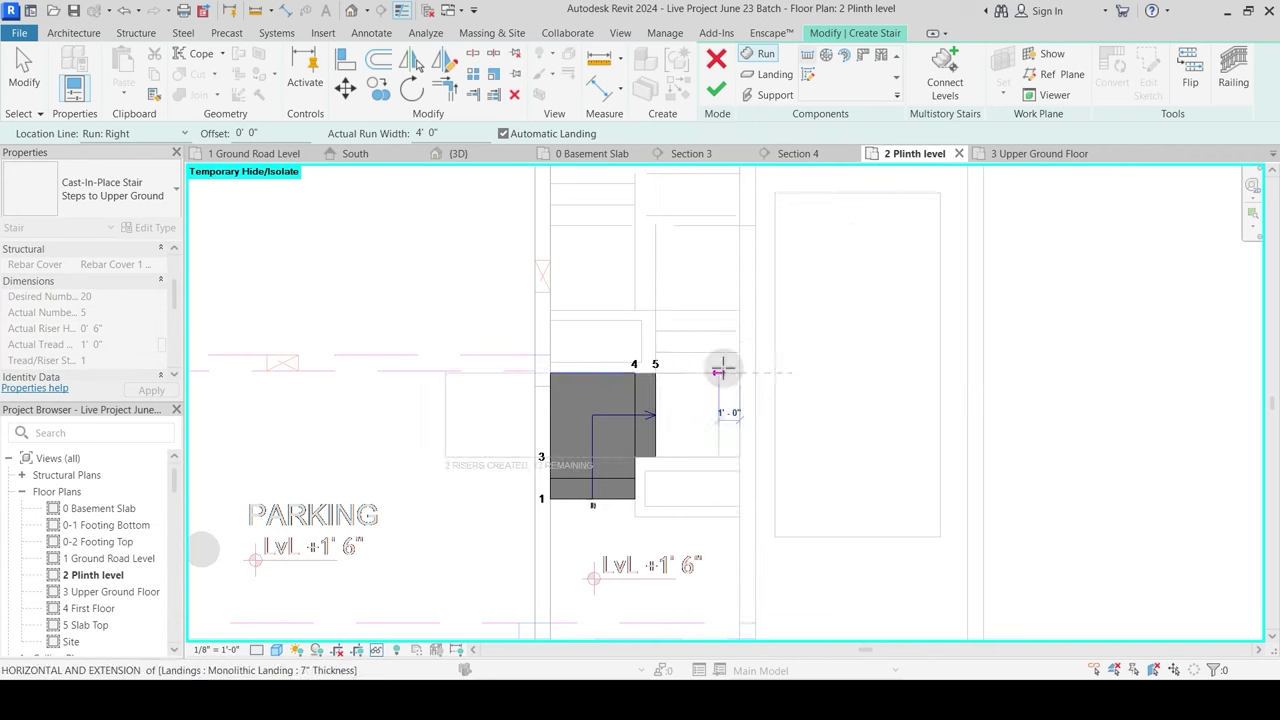
left_click(739, 310)
Step: Continue the switchback with runs for risers 10–11, 12–15 and 16–17
middle_click_drag(699, 314, 711, 449)
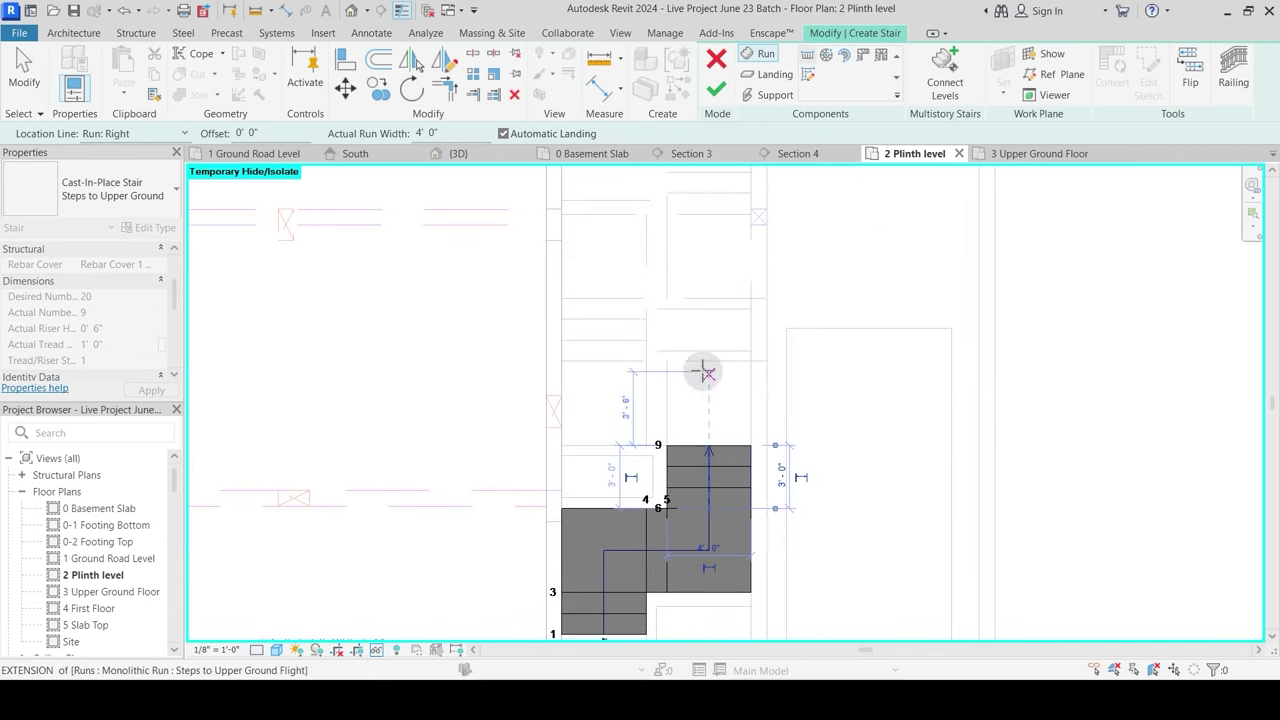
left_click(666, 361)
left_click(646, 359)
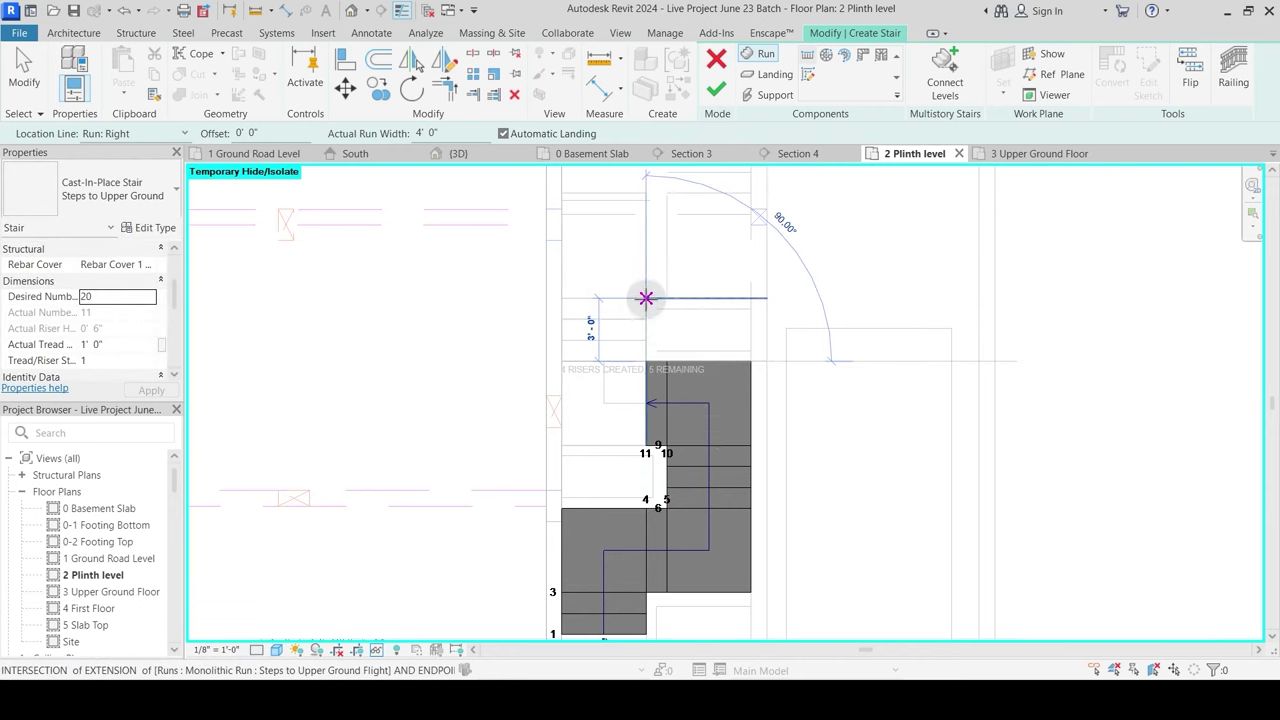
left_click(646, 296)
middle_click_drag(683, 303, 660, 404)
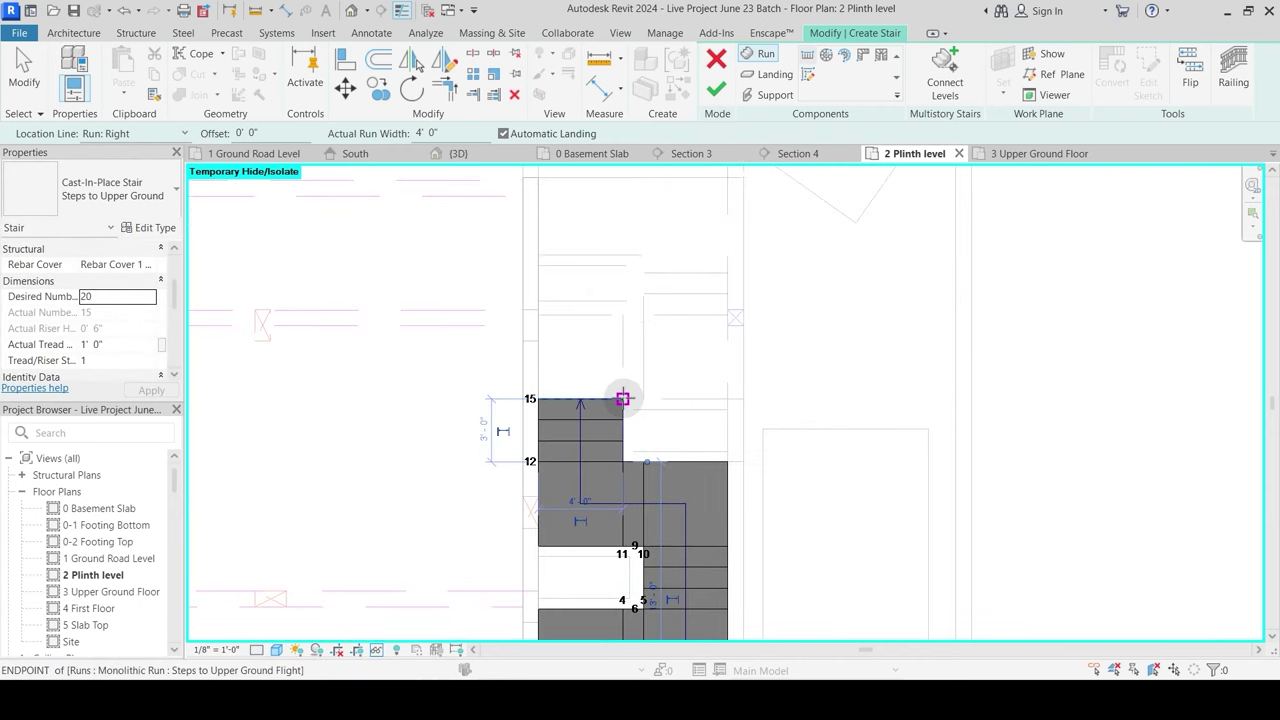
left_click(622, 399)
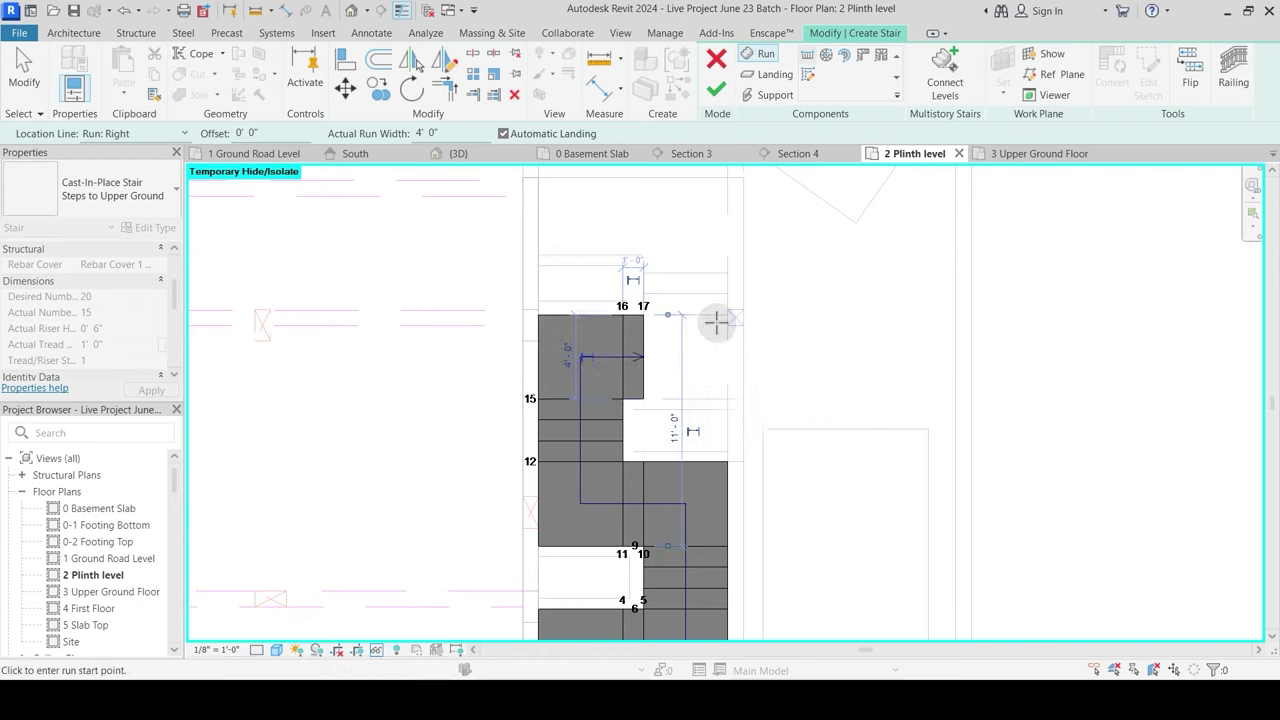
left_click(643, 316)
Step: Place the final run from riser 17 up to riser 20, redrawing it after undoing a misplaced attempt
middle_click_drag(643, 316, 628, 385)
left_click(628, 384)
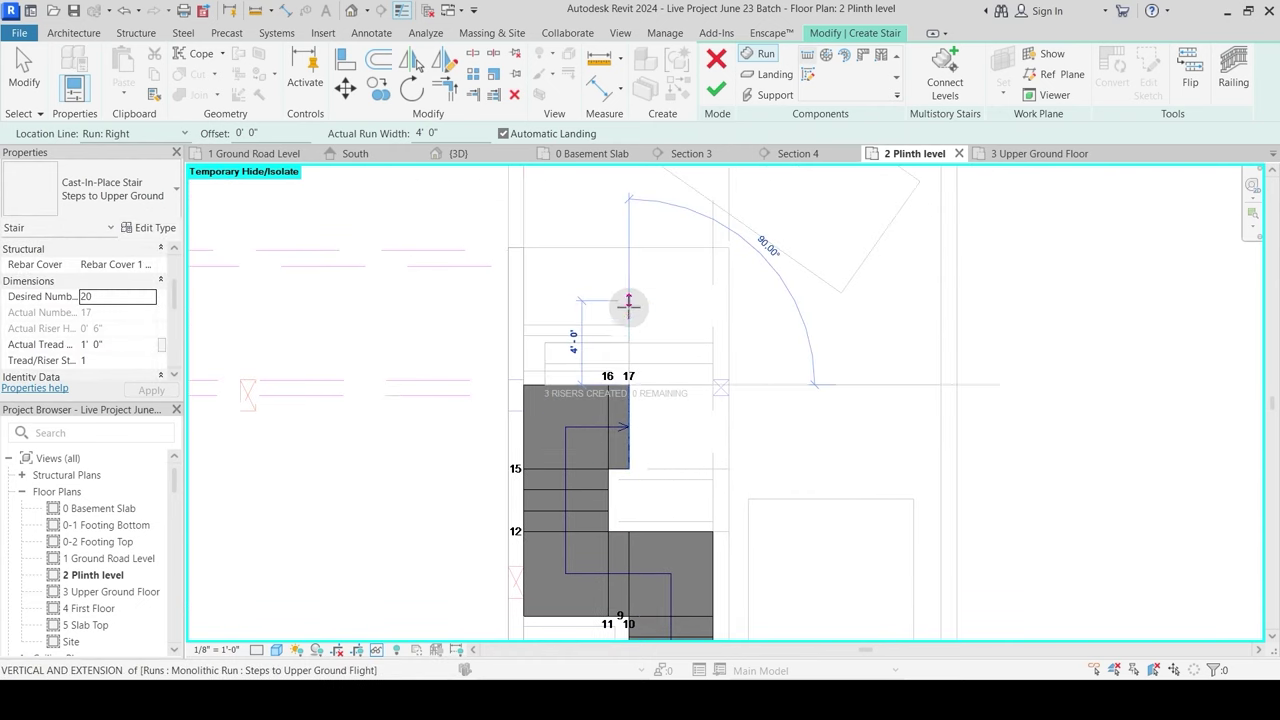
left_click(628, 297)
key("Escape")
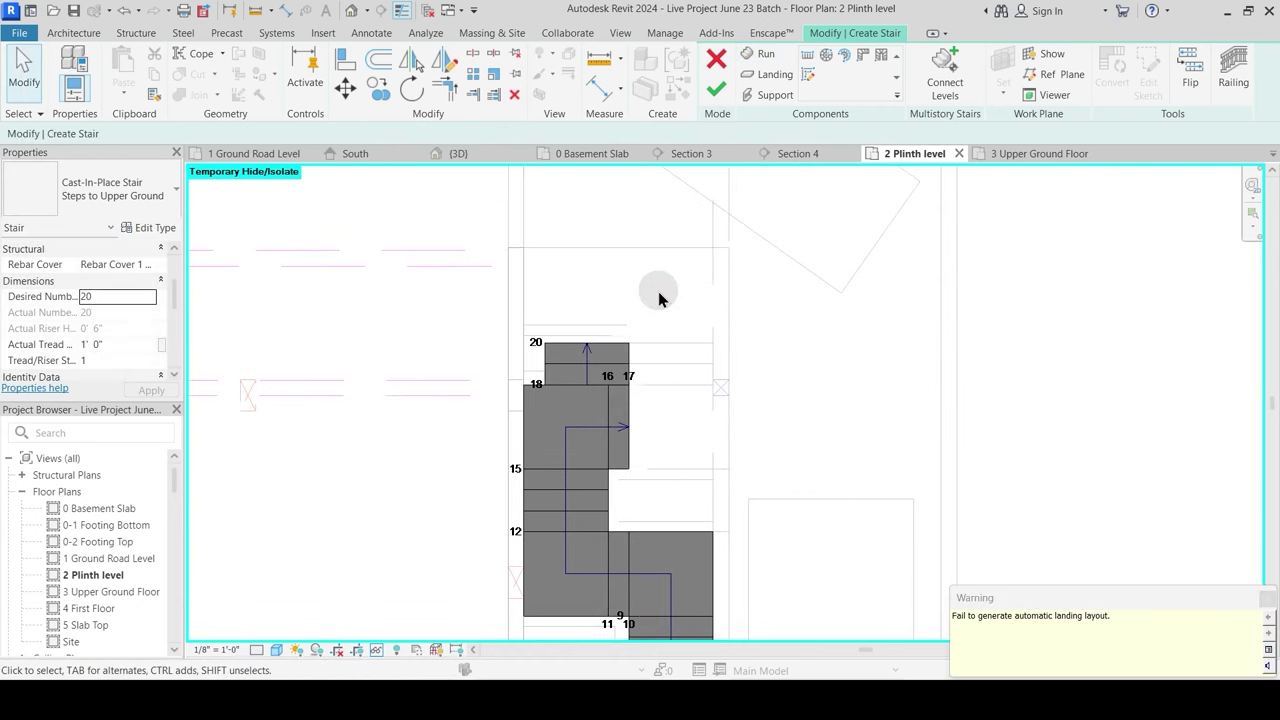
key("ctrl+z")
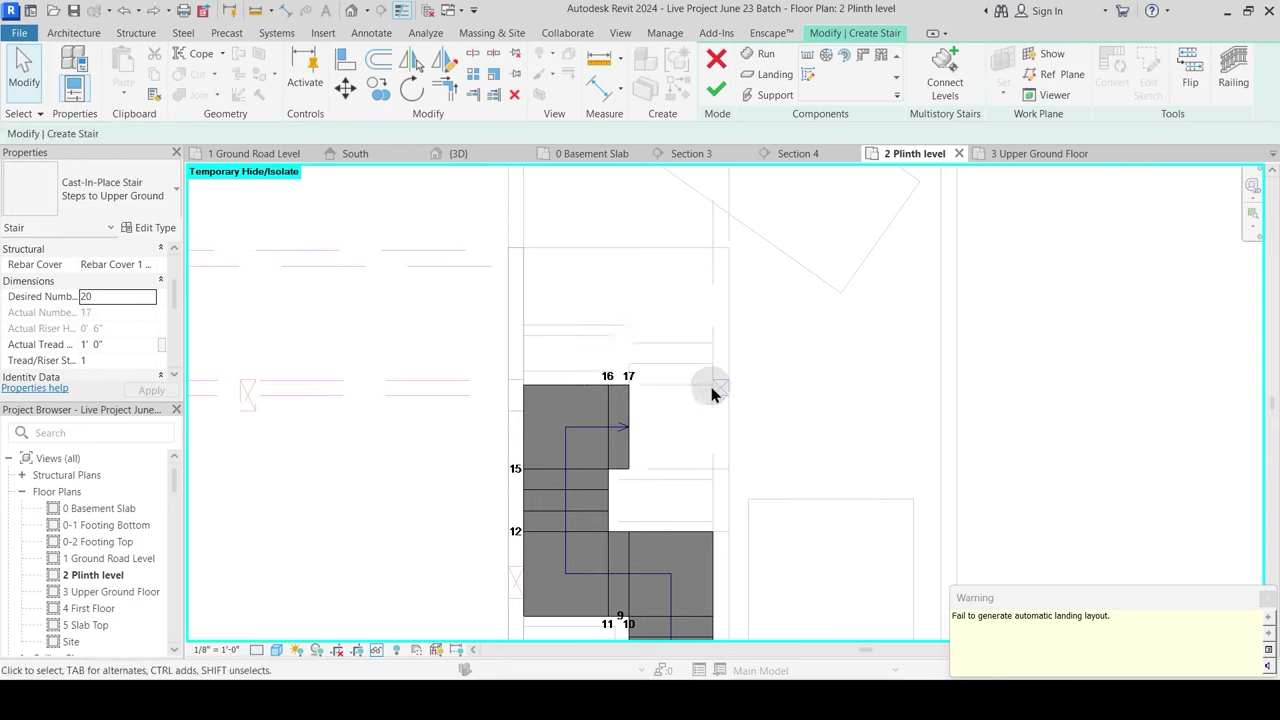
left_click(806, 60)
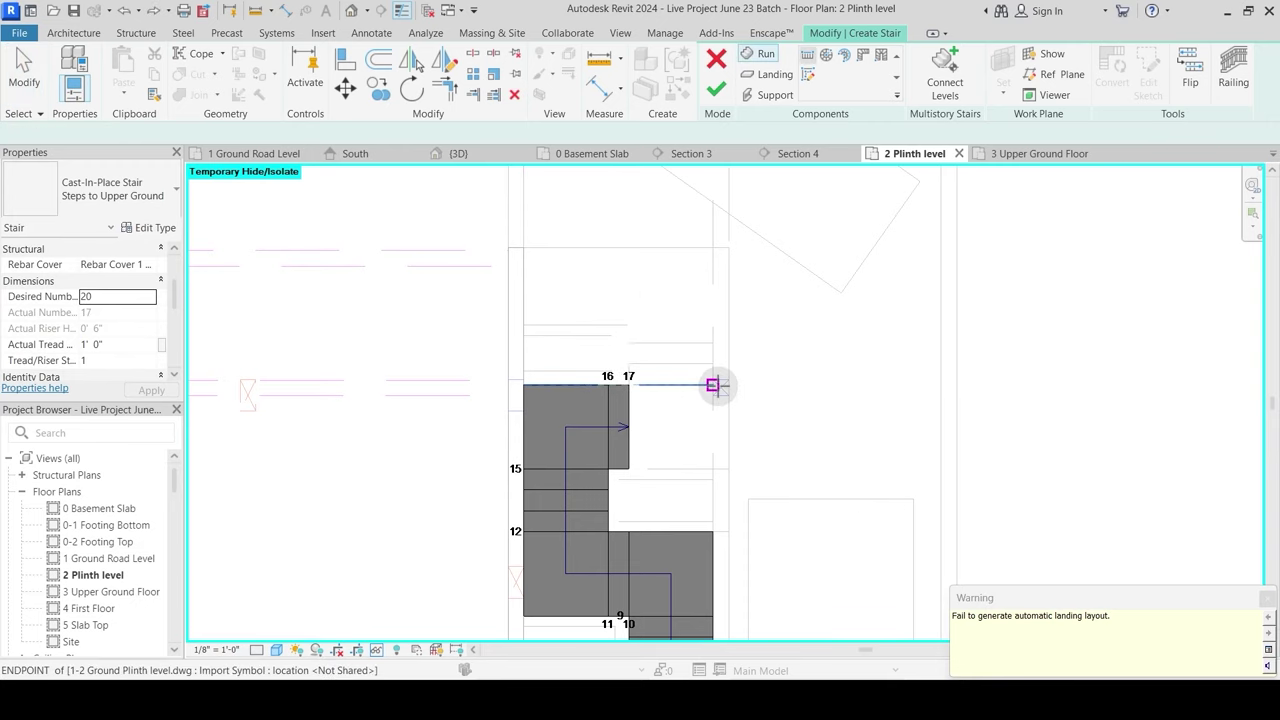
left_click(712, 385)
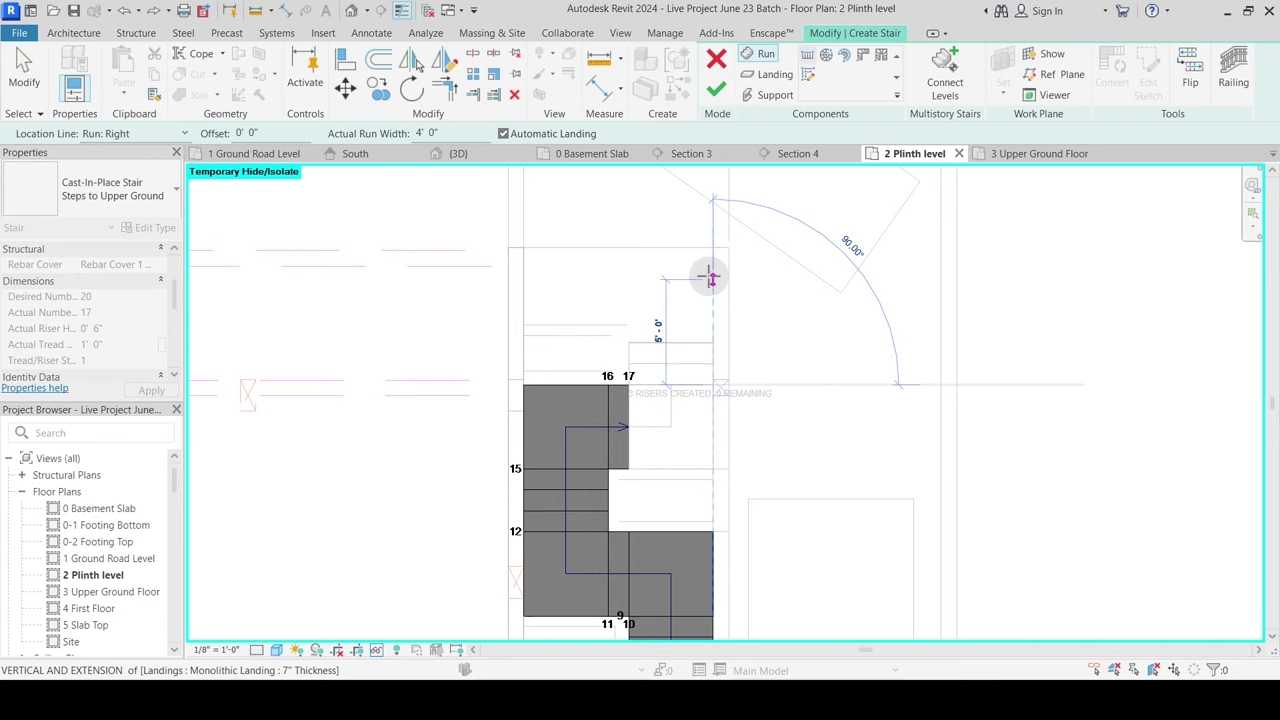
left_click(710, 277)
key("Escape")
scroll(692, 360, "up", 1)
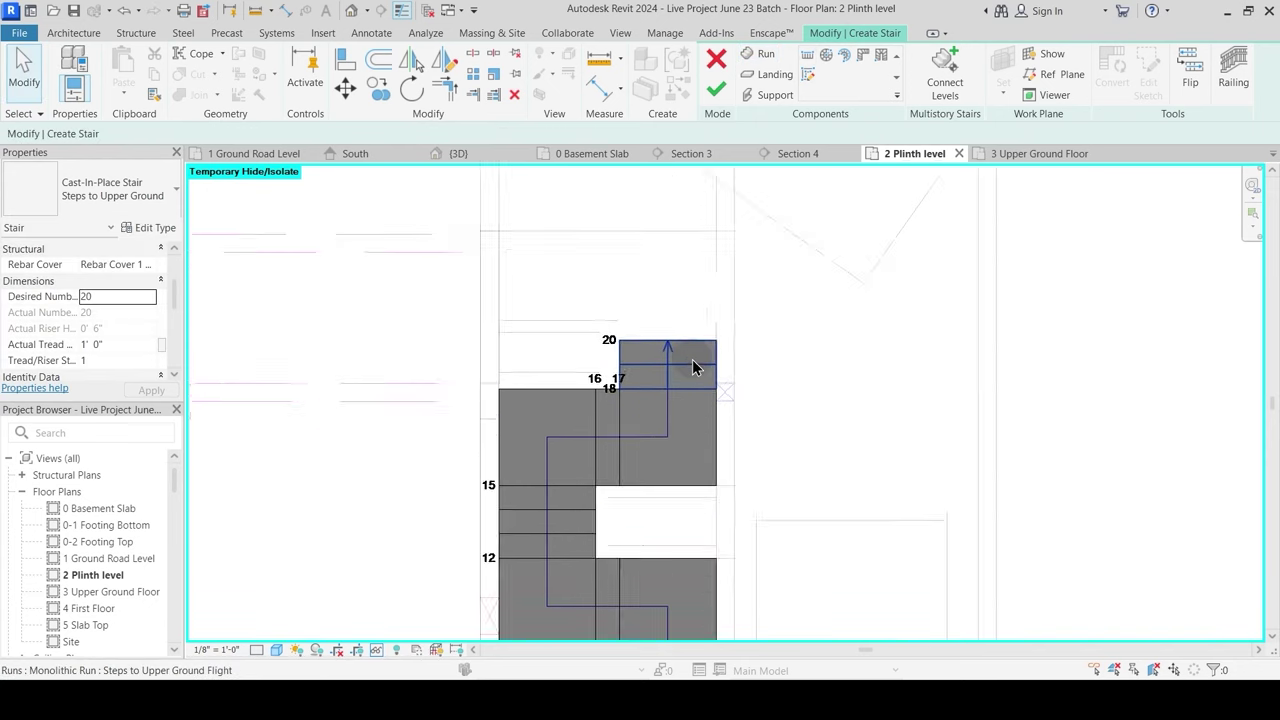
scroll(693, 367, "up", 2)
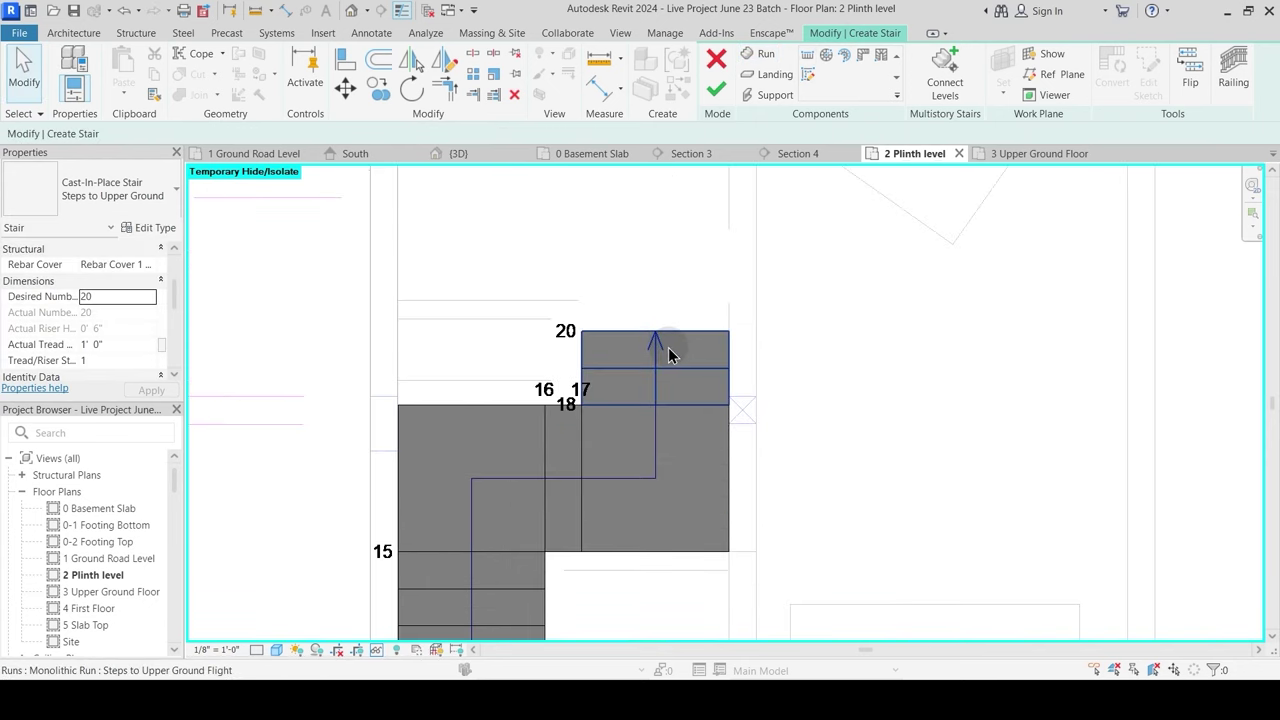
scroll(676, 358, "down", 4)
middle_click_drag(673, 525, 677, 354)
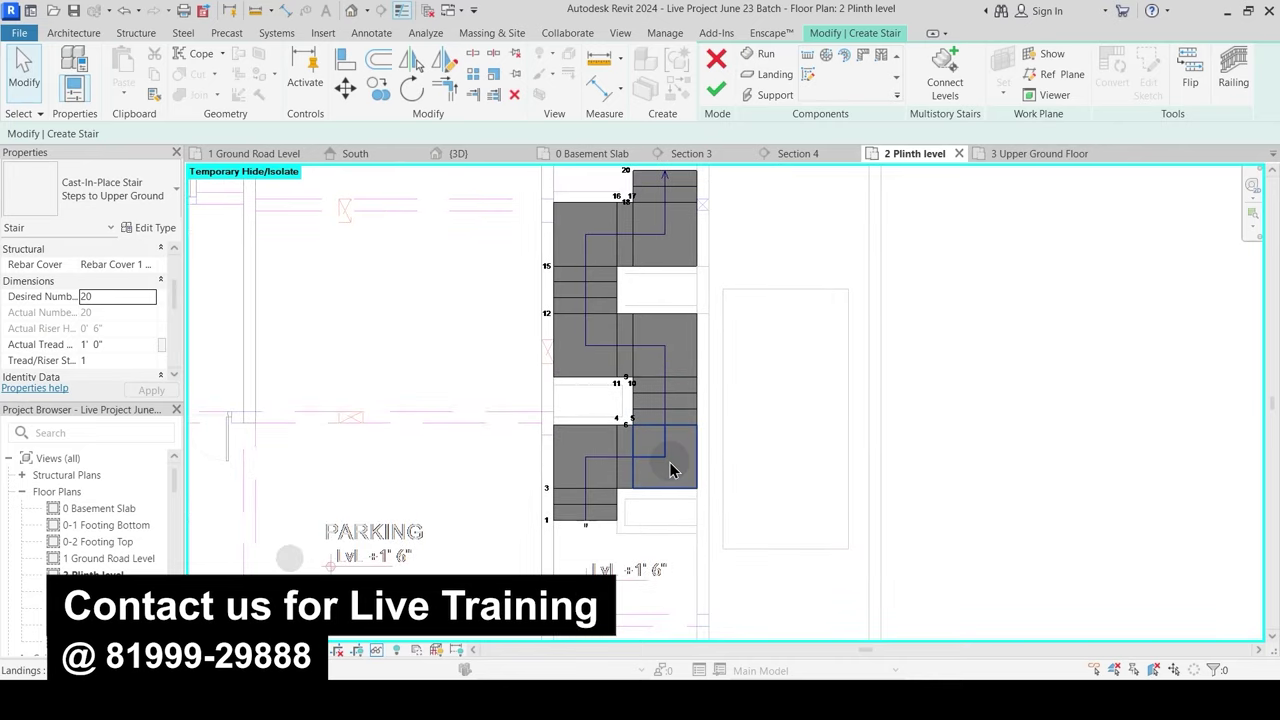
middle_click_drag(668, 472, 655, 560)
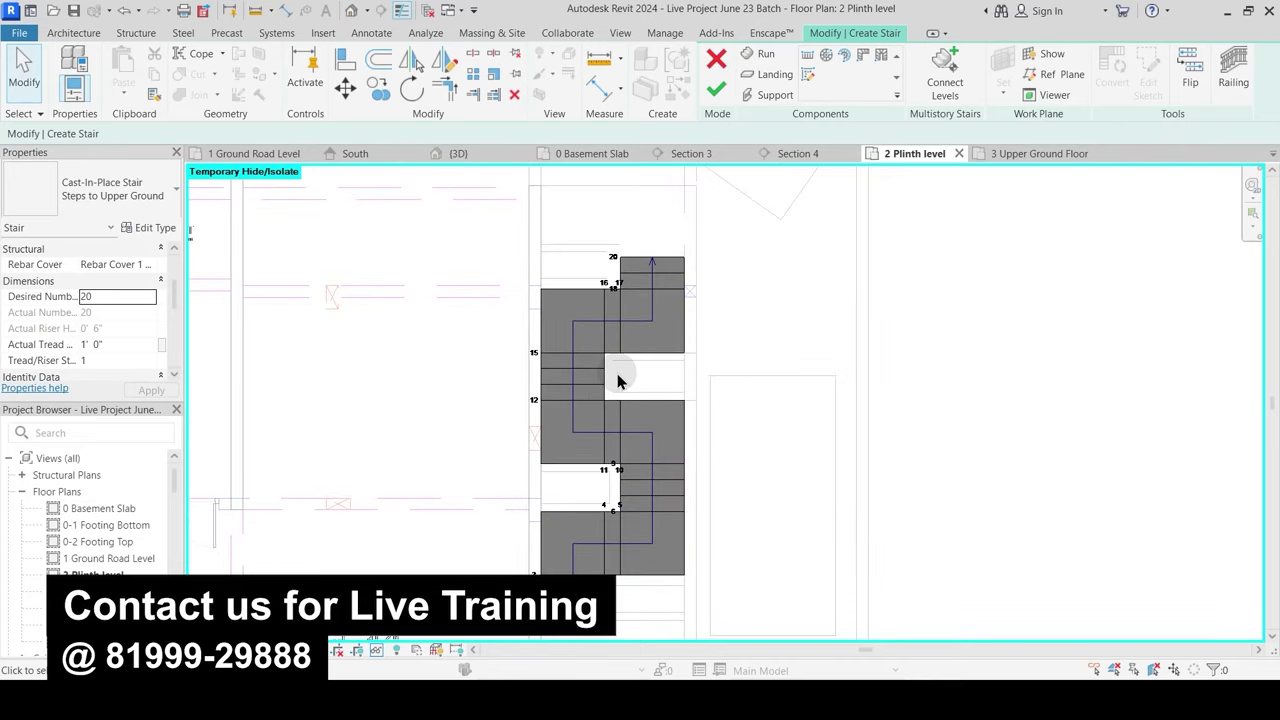
scroll(630, 400, "up", 2)
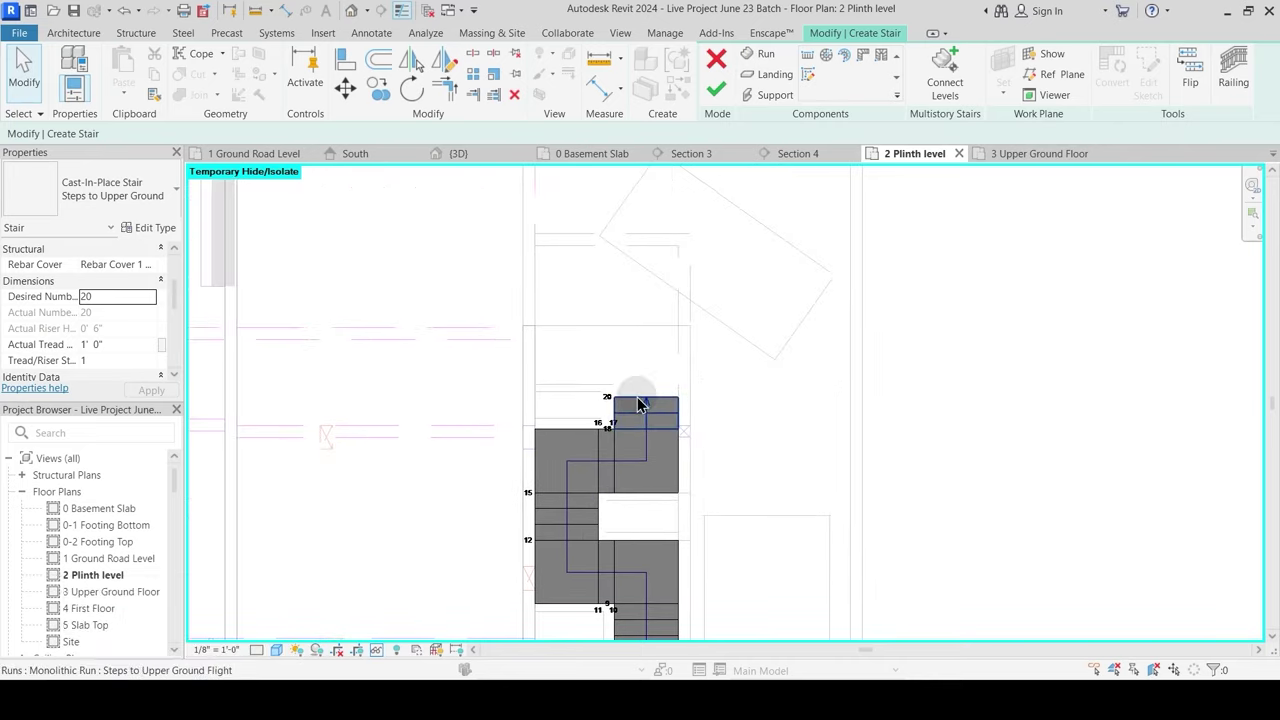
Step: Set the stair's railing type to None
left_click(1233, 72)
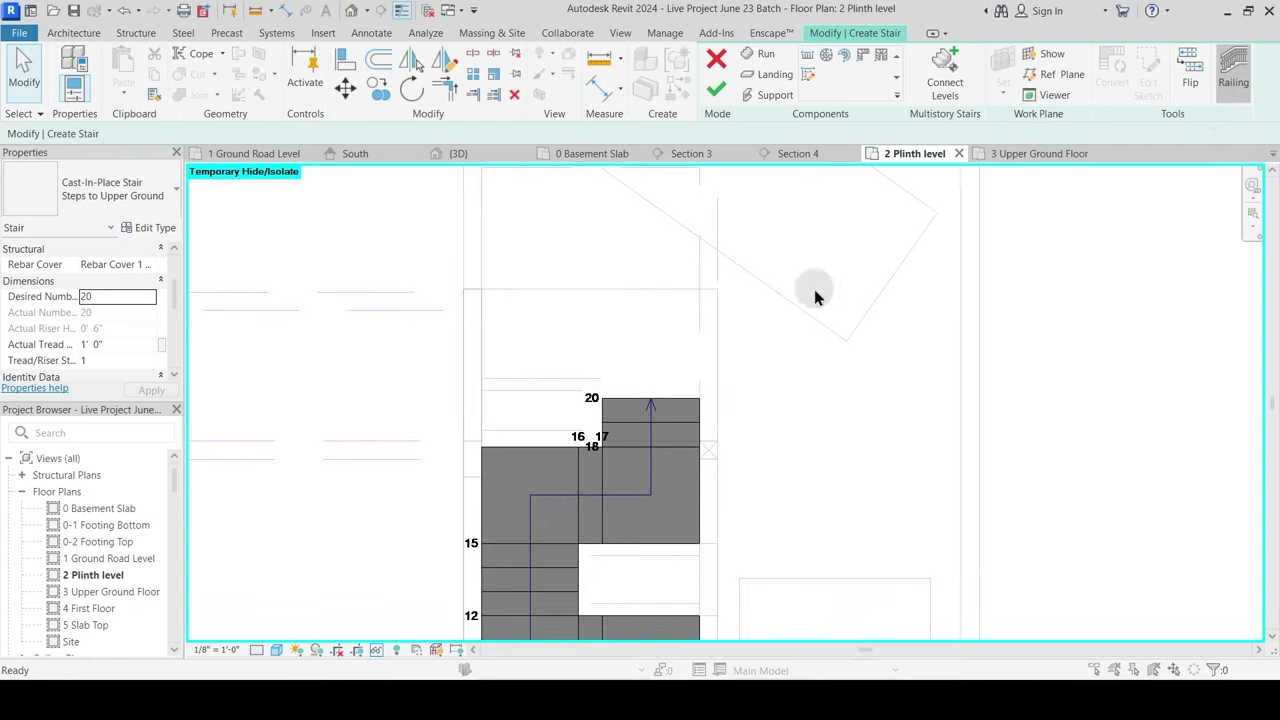
left_click(610, 310)
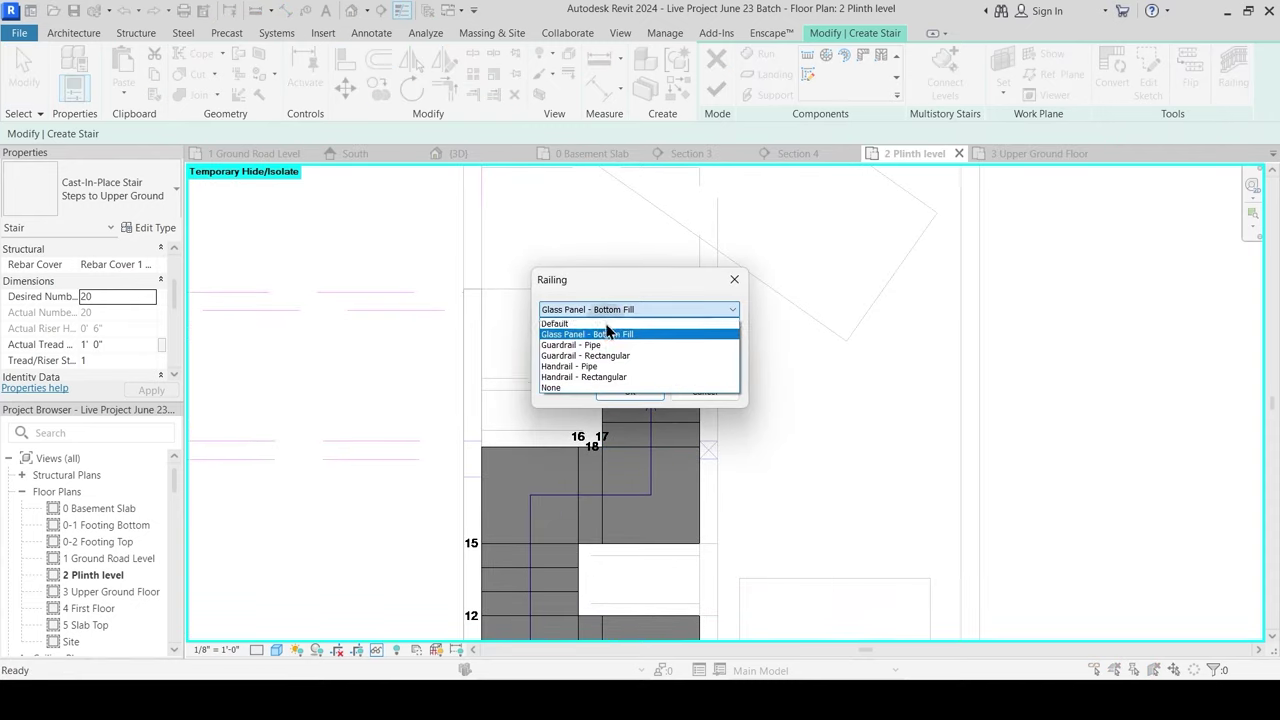
left_click(558, 386)
left_click(630, 391)
Step: Convert the top run (risers 18–20) to a custom sketch-based run and open its sketch
middle_click_drag(737, 386, 716, 318)
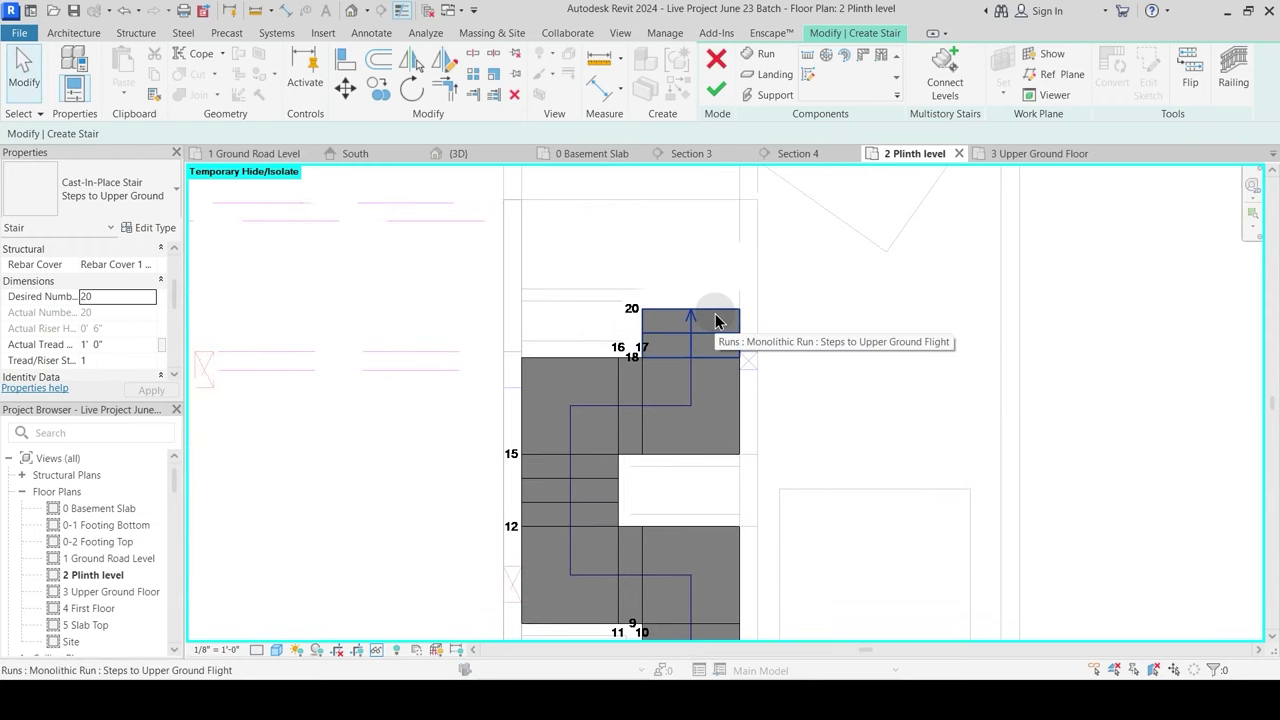
scroll(715, 320, "up", 2)
scroll(708, 320, "down", 1)
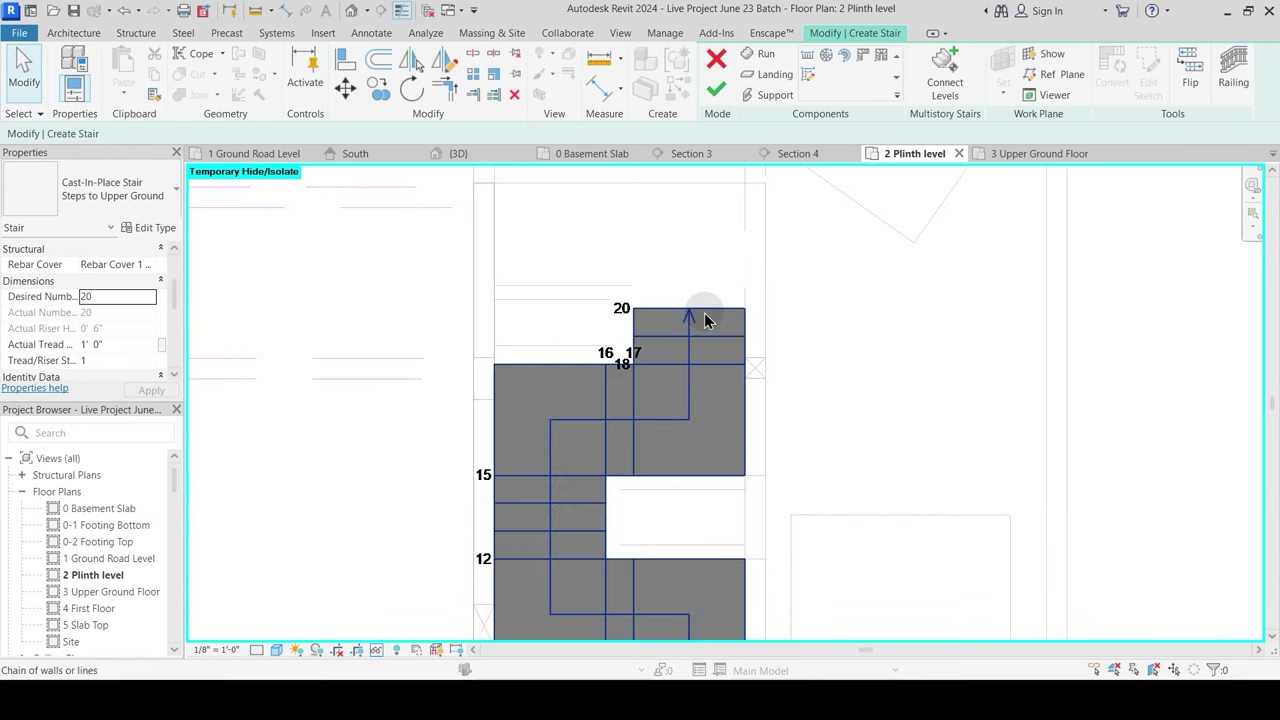
left_click(710, 318)
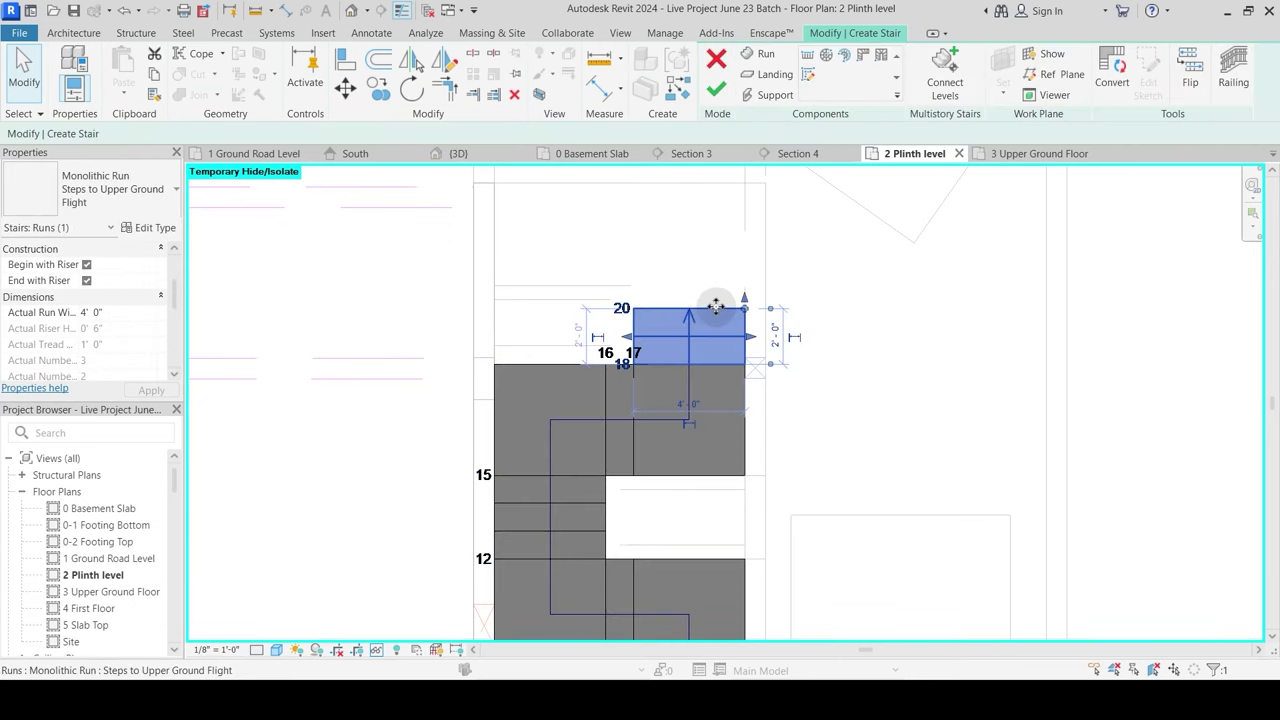
left_click(1133, 86)
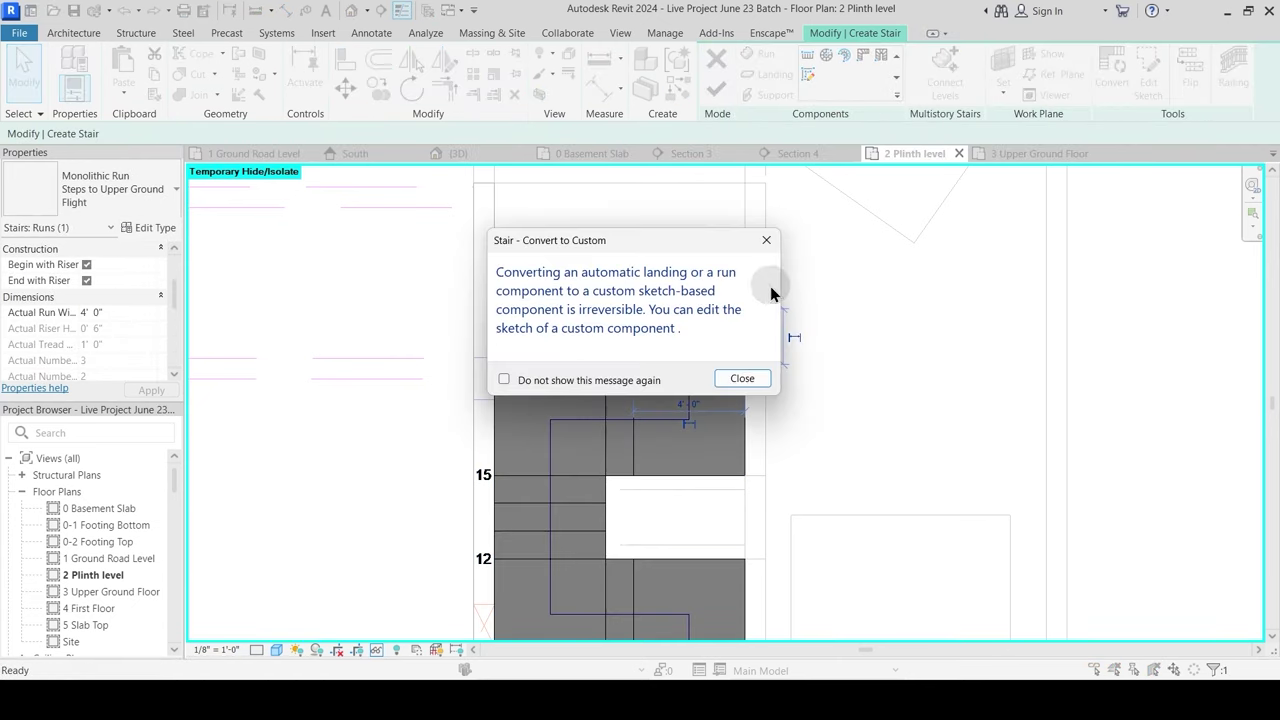
left_click(740, 374)
left_click(714, 316)
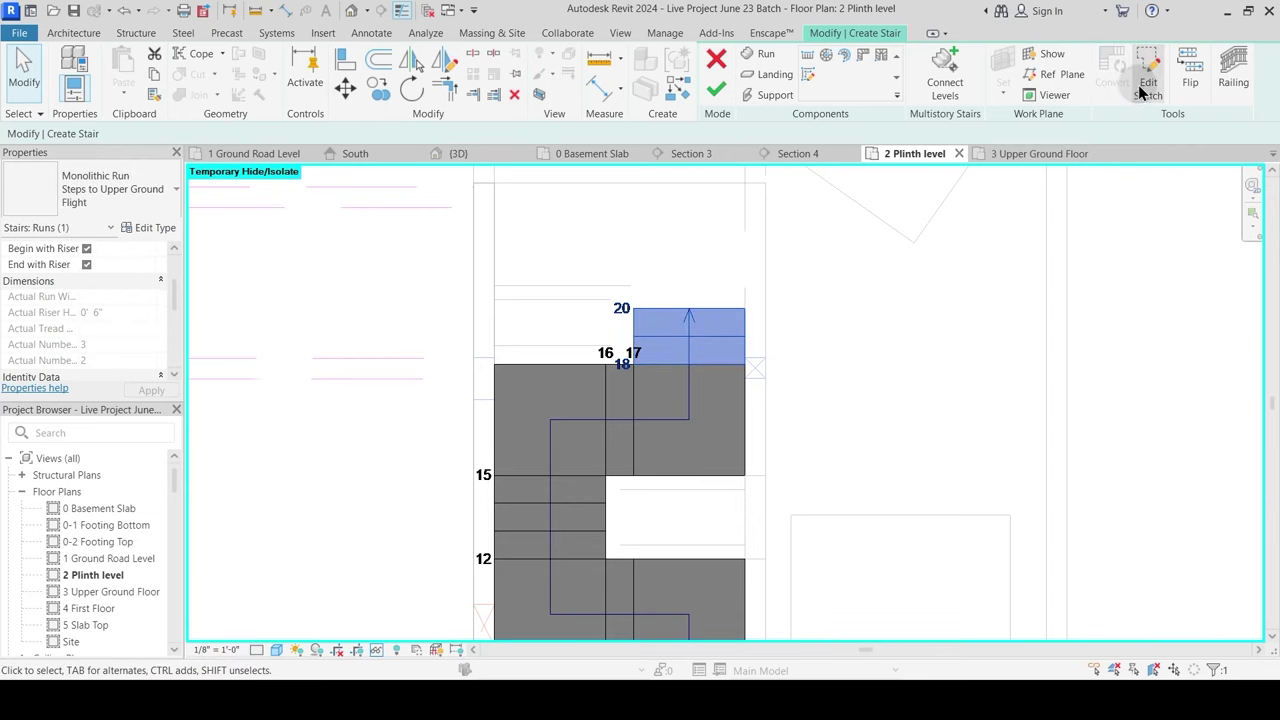
middle_click_drag(640, 278, 727, 396)
Step: Move the top riser line up, delete a sketch line, and check the top run's sketch lines
scroll(754, 414, "up", 2)
left_click(758, 429)
left_click_drag(754, 343, 755, 285)
scroll(733, 368, "down", 1)
left_click_drag(733, 368, 735, 371)
key("Delete")
scroll(737, 340, "down", 1)
middle_click_drag(746, 398, 749, 534)
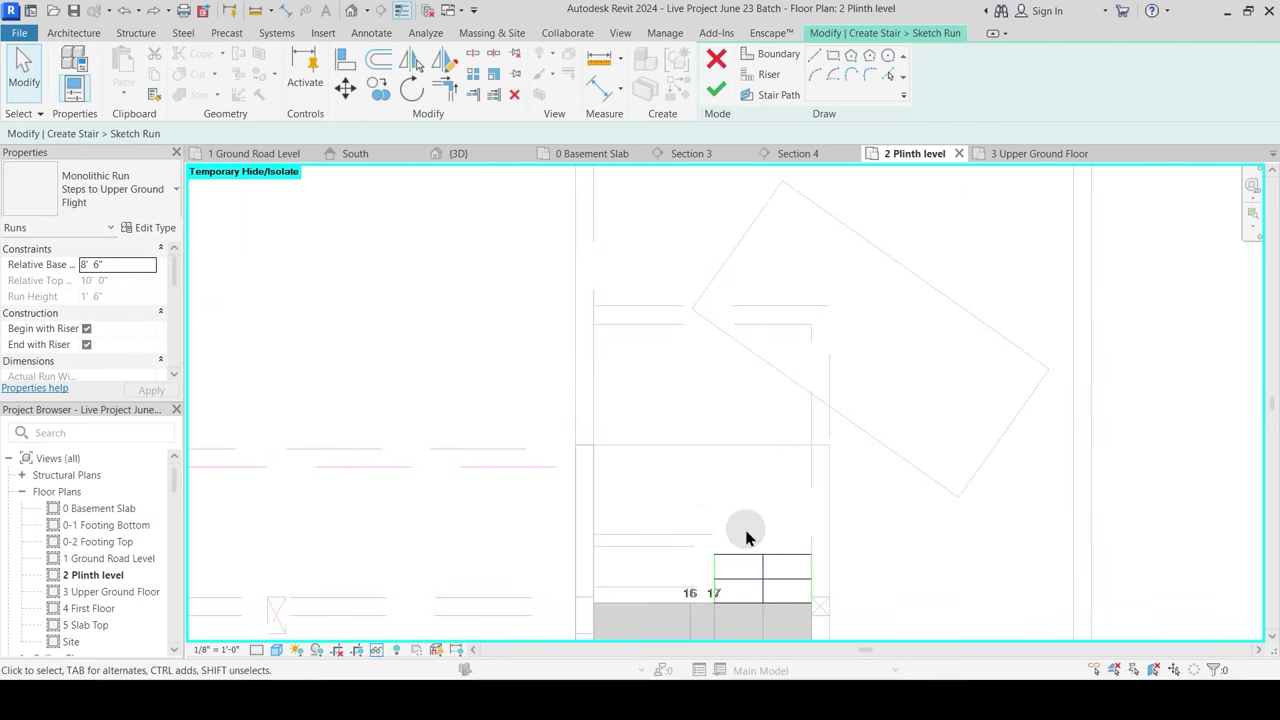
left_click(753, 324)
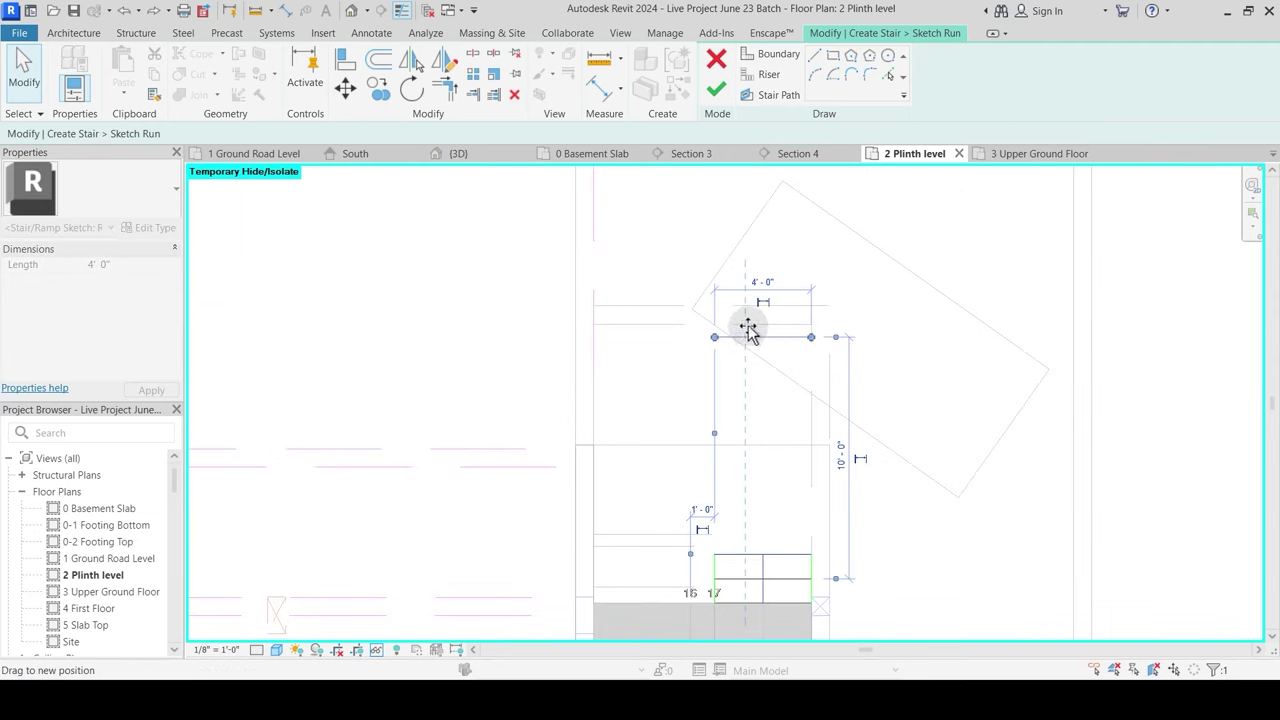
left_click(768, 445)
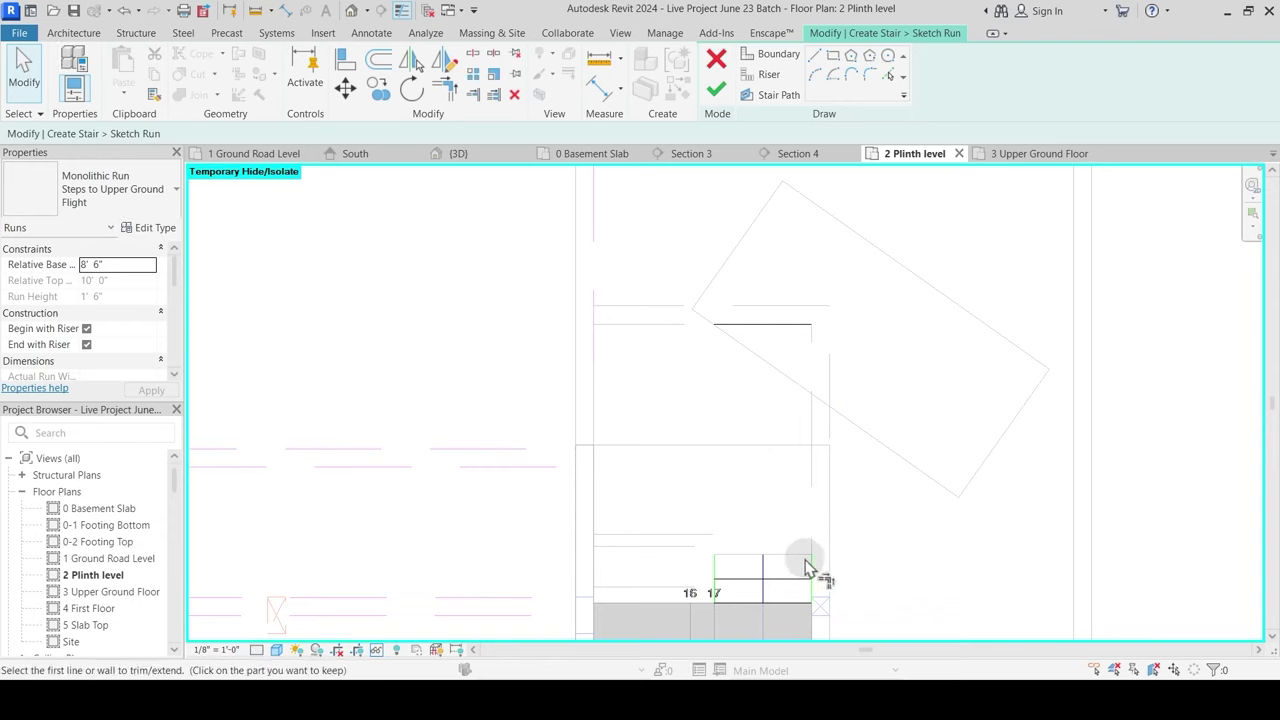
left_click(743, 324)
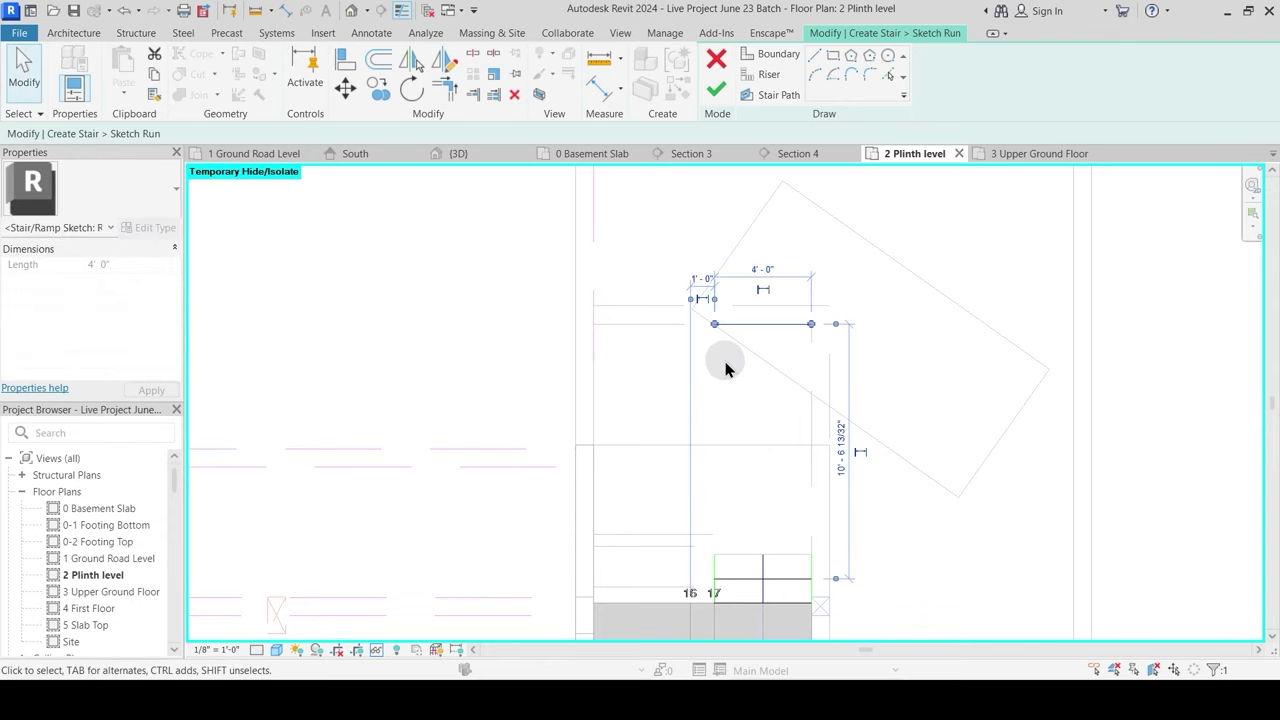
left_click(740, 278)
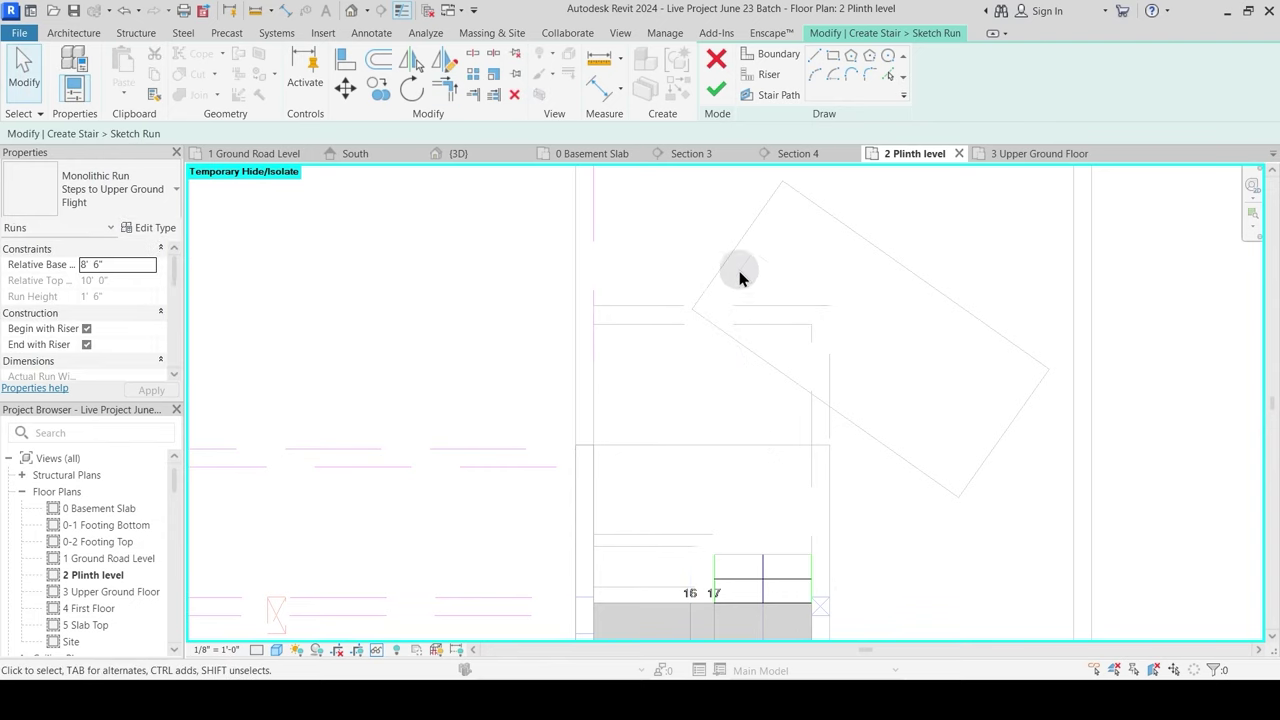
Step: Draw a vertical sketch line from the run's lower end up to the top edge
left_click(815, 56)
left_click(593, 533)
left_click(593, 324)
key("Escape")
key("Escape")
left_click(682, 388)
Step: Pick the top and right lines as run boundaries and trim them to a corner
left_click(772, 58)
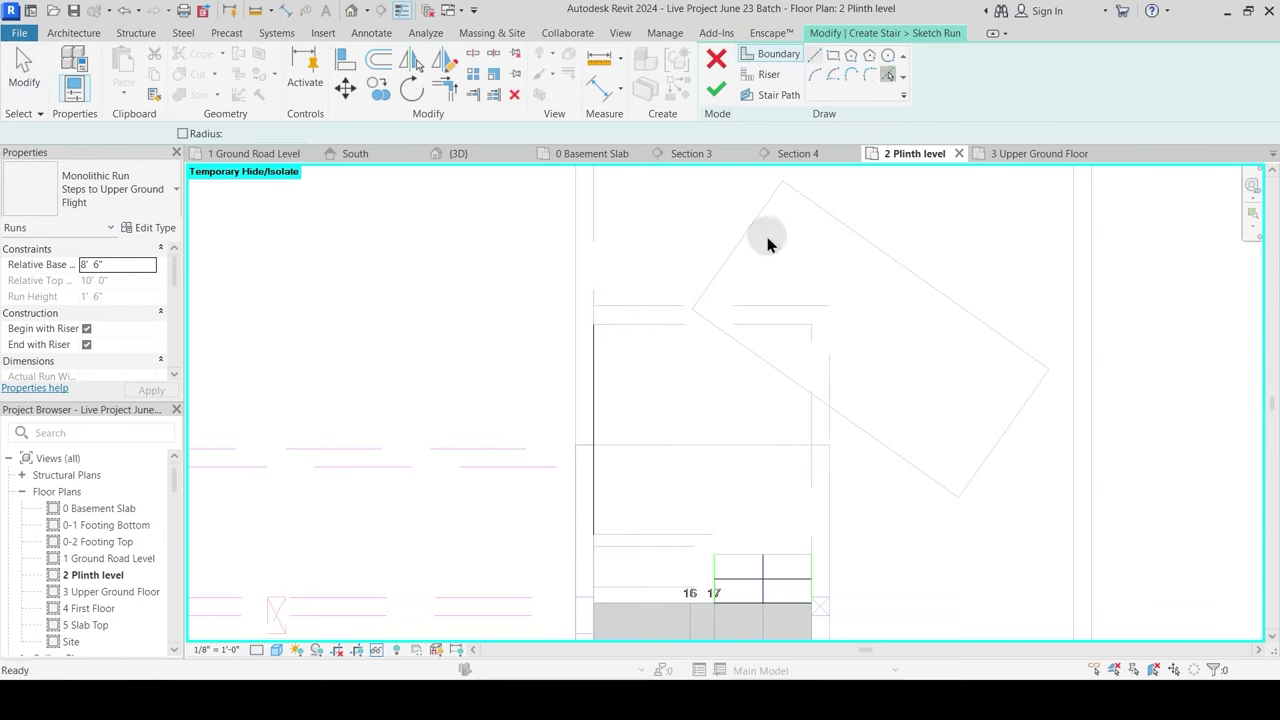
left_click(655, 325)
left_click(811, 530)
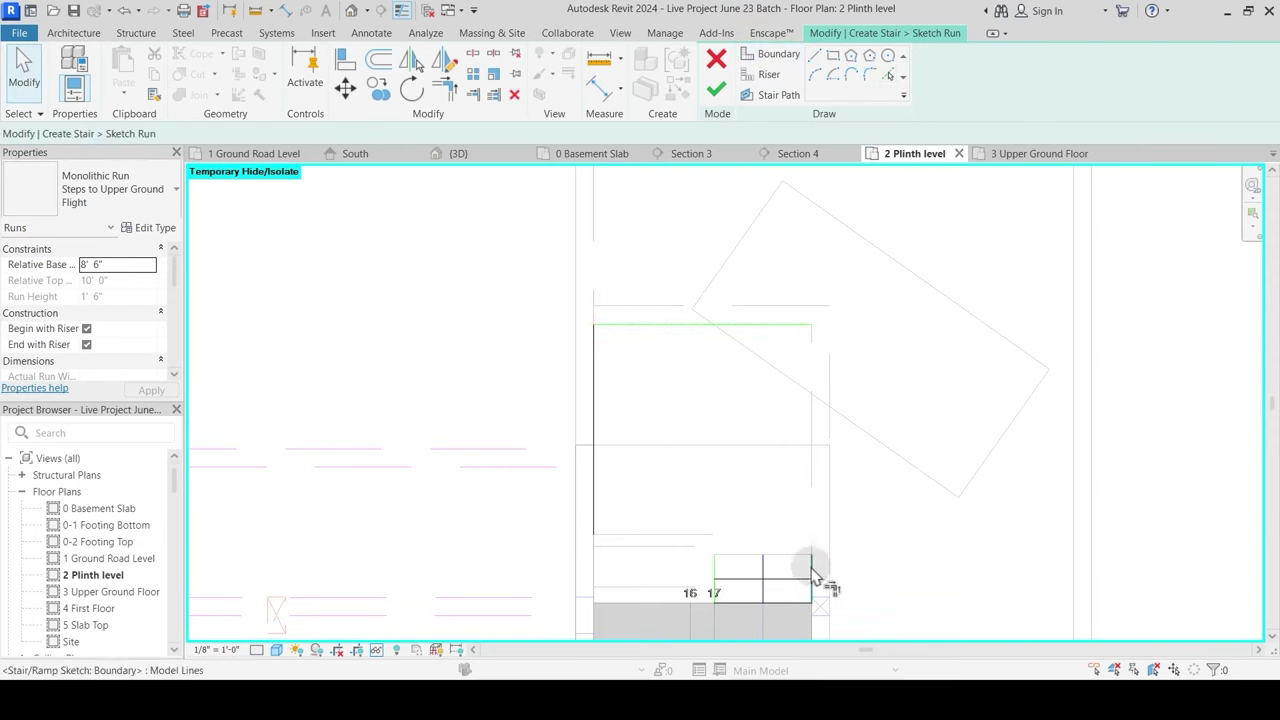
key("t")
key("r")
left_click(812, 580)
left_click(787, 328)
middle_click_drag(709, 481, 704, 429)
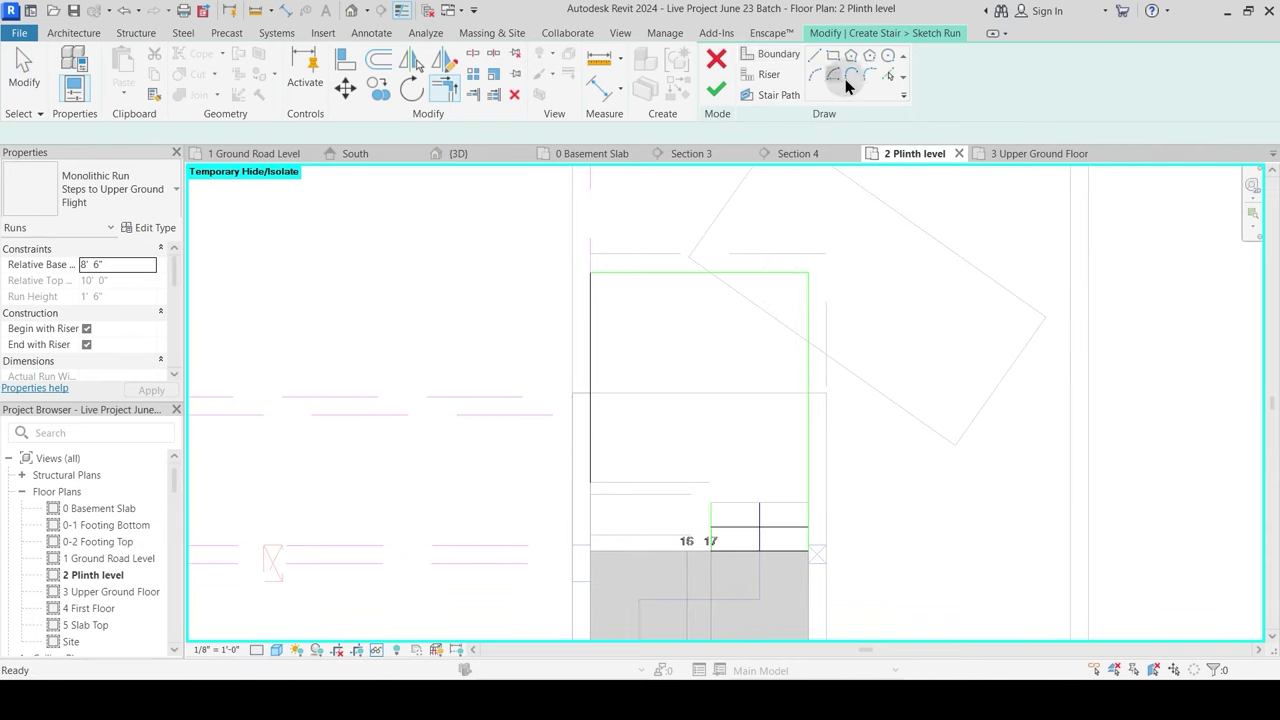
Step: Pick the bottom line as boundary and trim it to the short vertical, closing the notch corner
left_click(887, 76)
left_click(656, 482)
key("t")
key("r")
left_click(694, 482)
left_click(711, 516)
key("Escape")
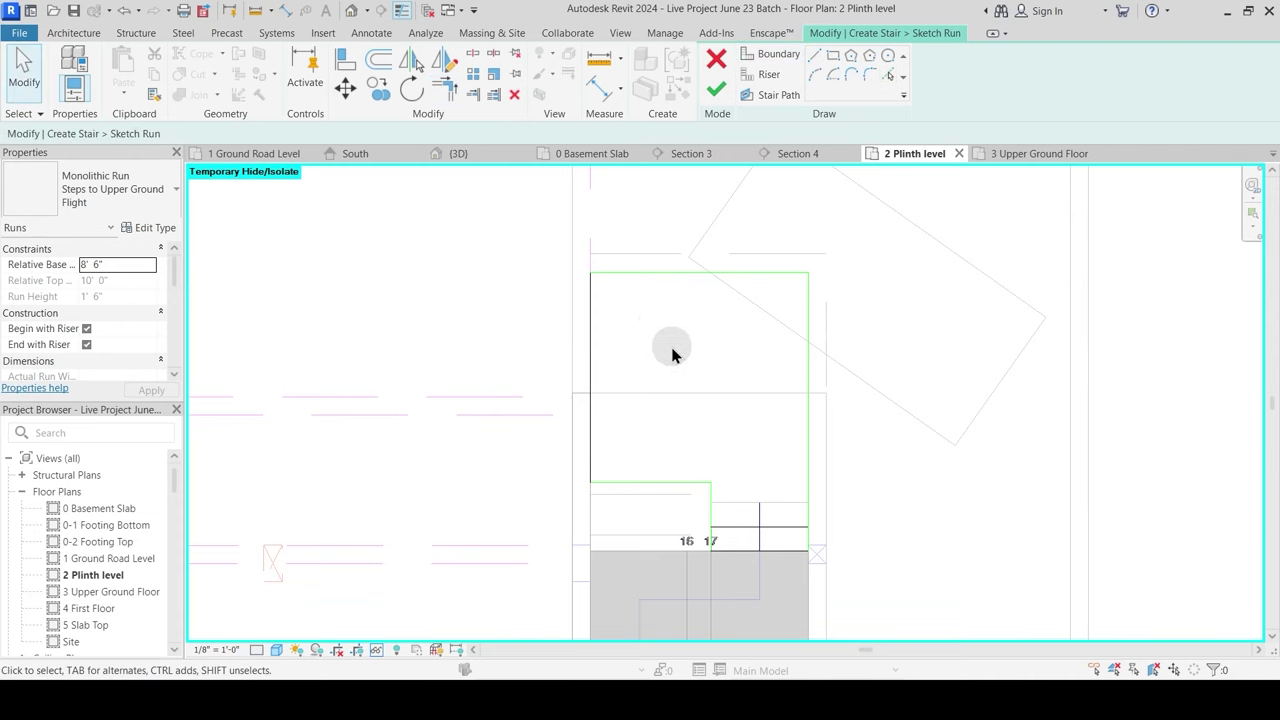
scroll(687, 358, "down", 4)
scroll(665, 593, "up", 3)
scroll(675, 578, "down", 2)
middle_click_drag(671, 272, 661, 412)
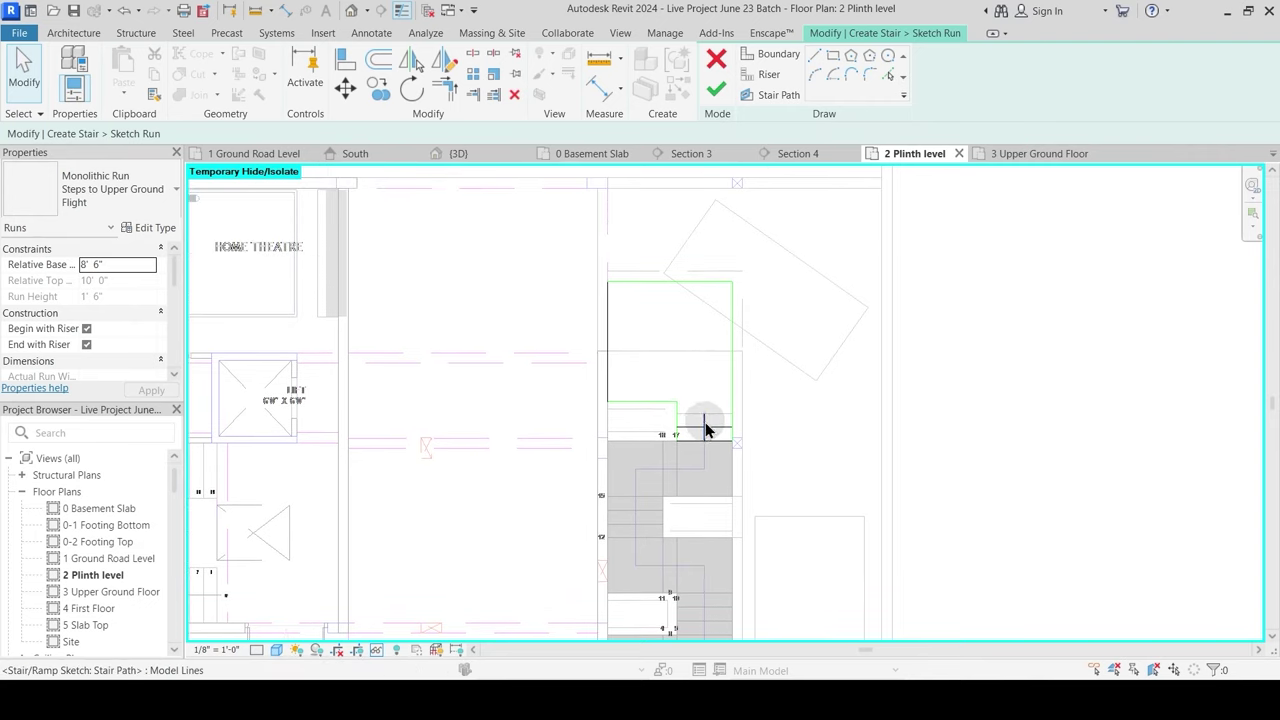
Step: Redraw the stair path from the top, bending at the landing corner to the left riser
left_click(705, 428)
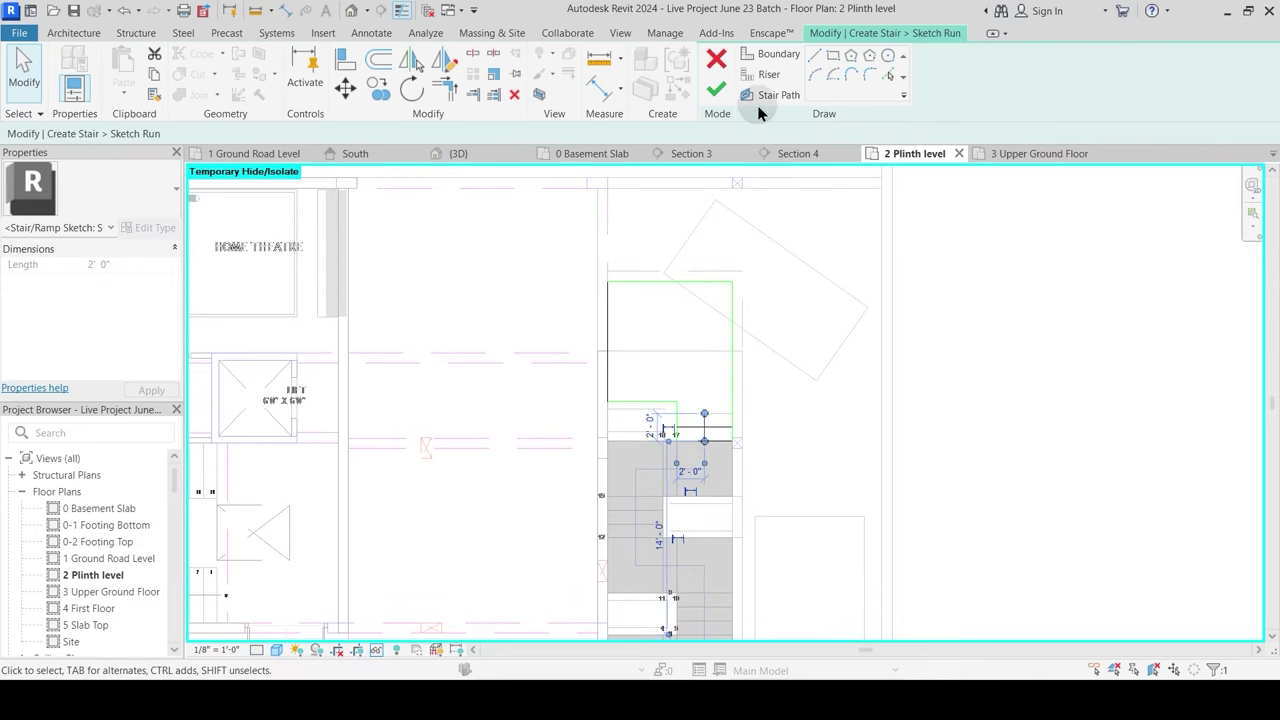
scroll(718, 305, "up", 2)
key("l")
key("i")
left_click(697, 470)
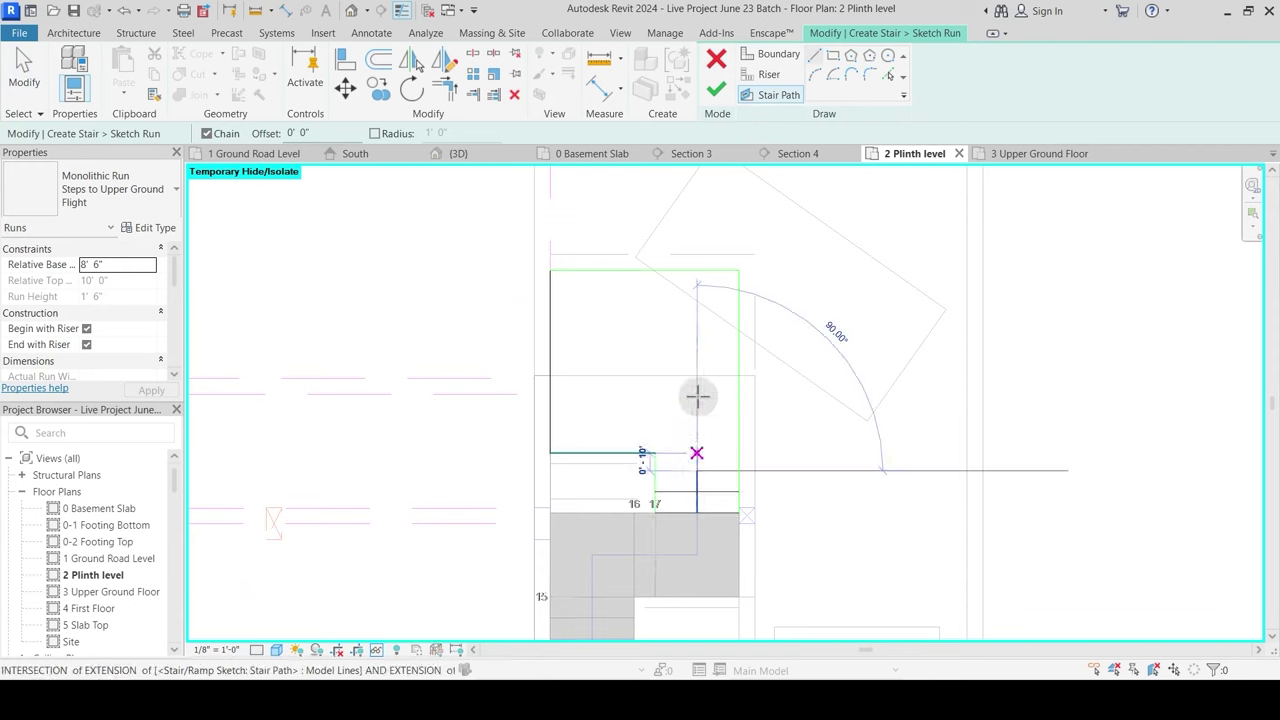
left_click(696, 356)
left_click(550, 355)
key("Escape")
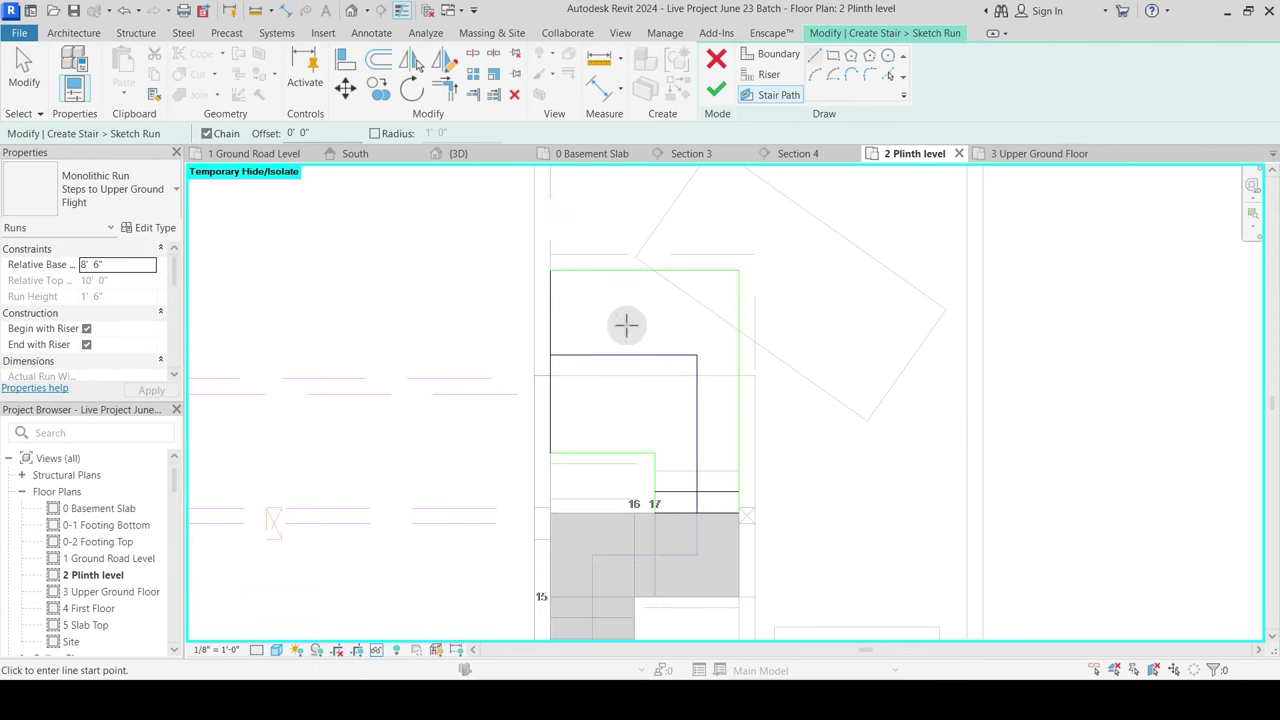
scroll(698, 326, "down", 1)
scroll(698, 324, "down", 2)
key("Escape")
key("Escape")
middle_click_drag(677, 443, 678, 311)
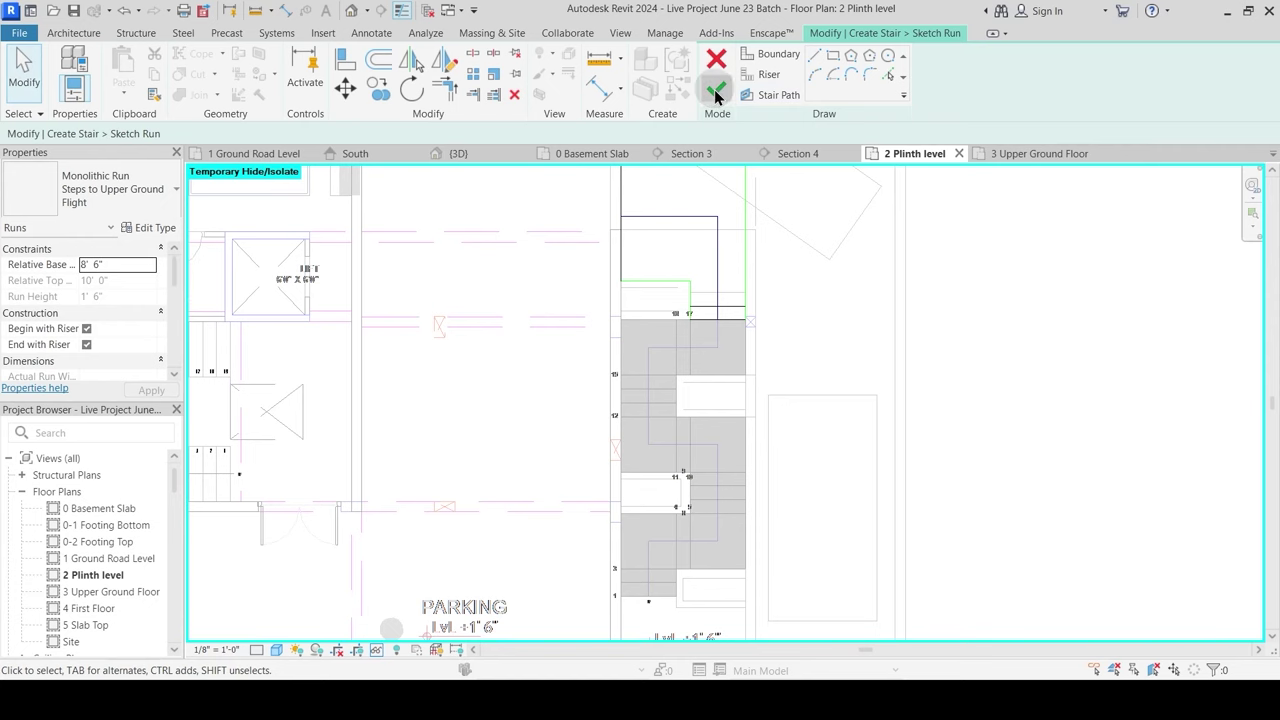
Step: Finish the run sketch and then the stair edit mode
middle_click_drag(820, 315, 812, 370)
scroll(614, 345, "up", 2)
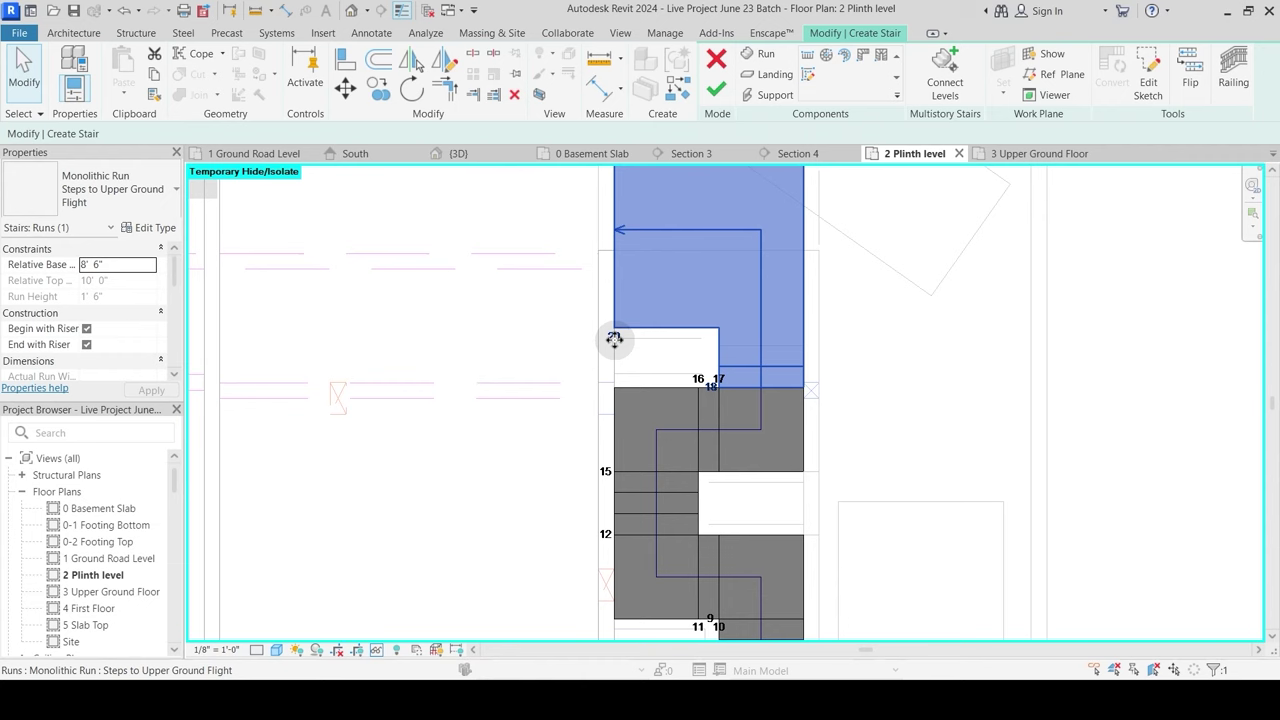
scroll(740, 388, "down", 3)
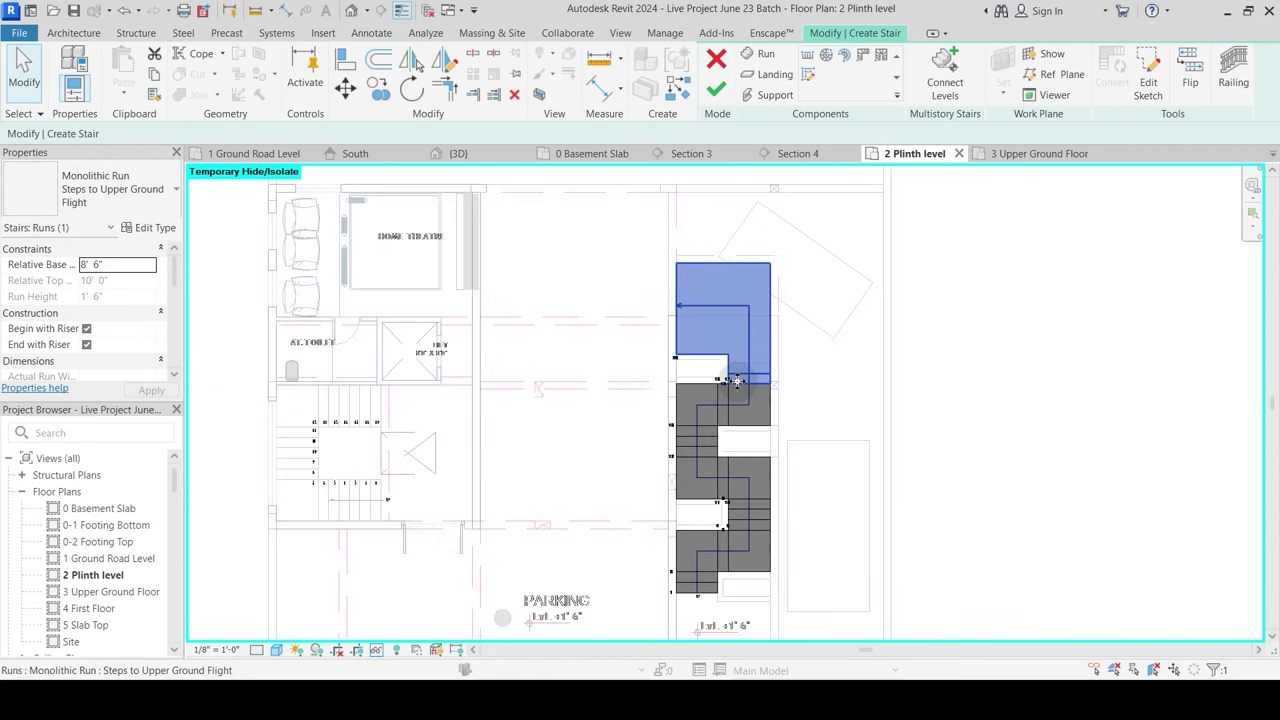
scroll(690, 366, "up", 3)
scroll(742, 360, "down", 2)
scroll(742, 360, "down", 1)
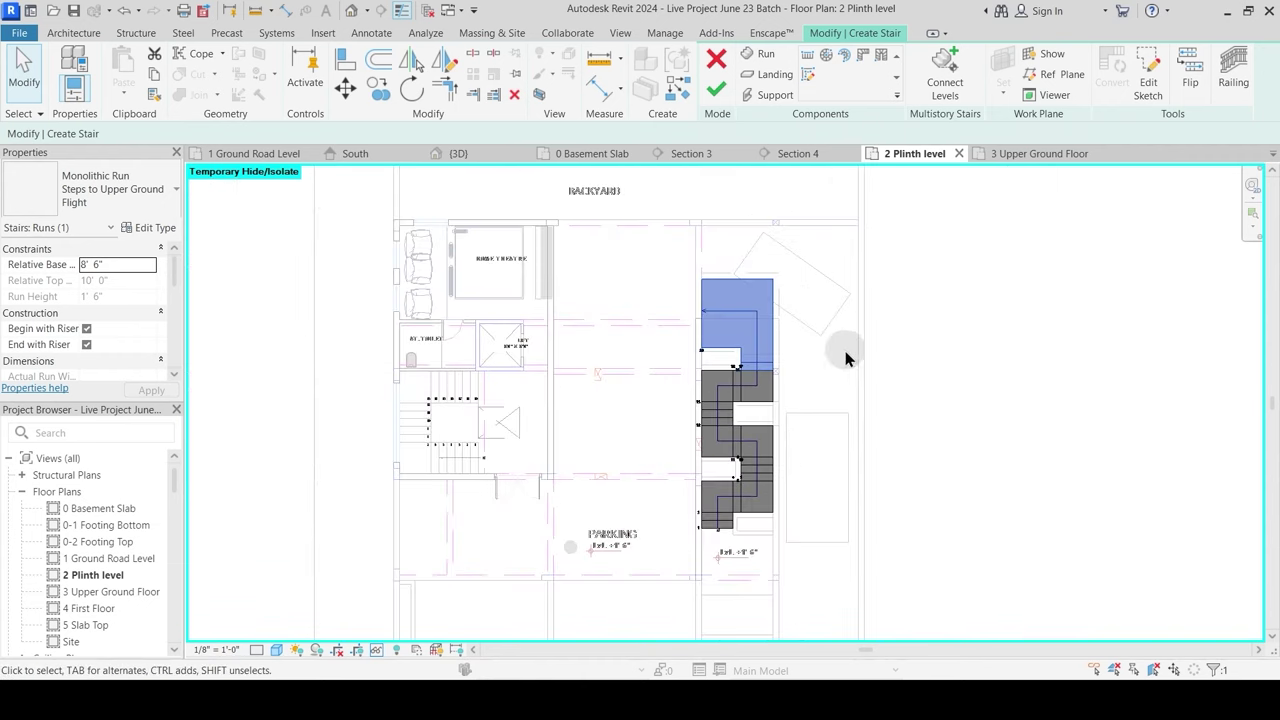
left_click(719, 89)
Step: Switch to the {3D} view and orbit the model to face the stair
left_click(814, 276)
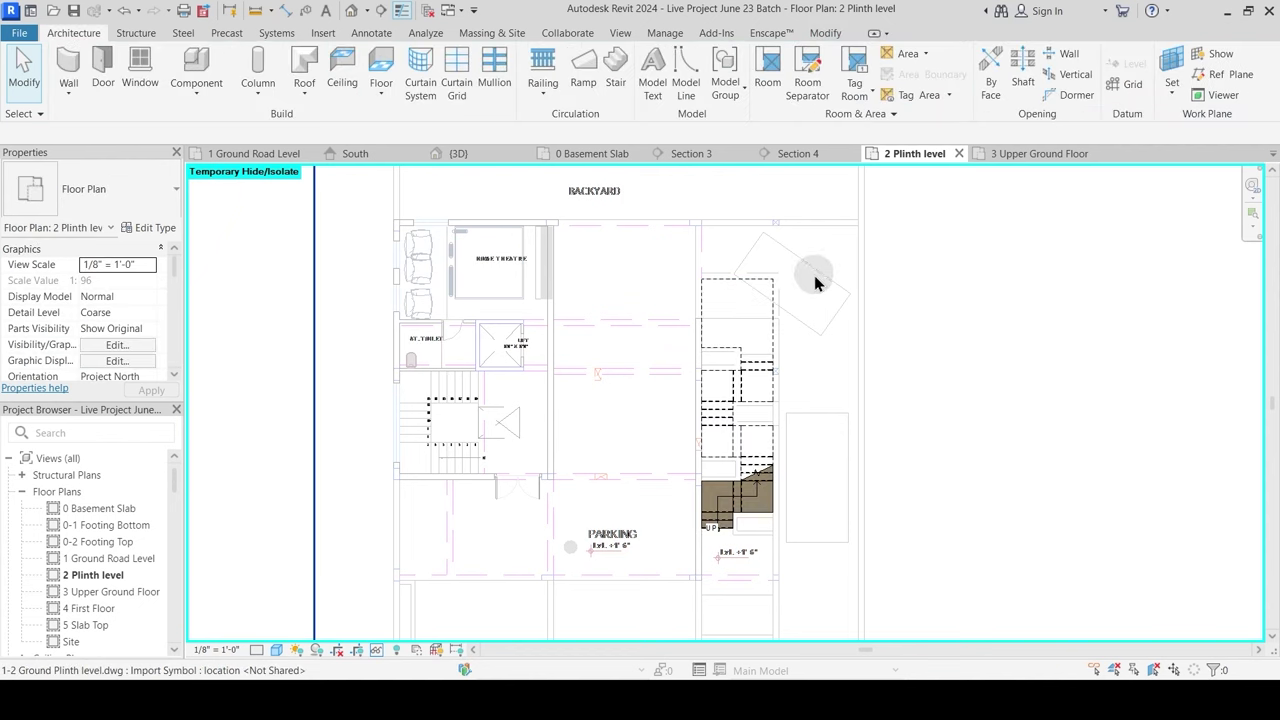
left_click(497, 157)
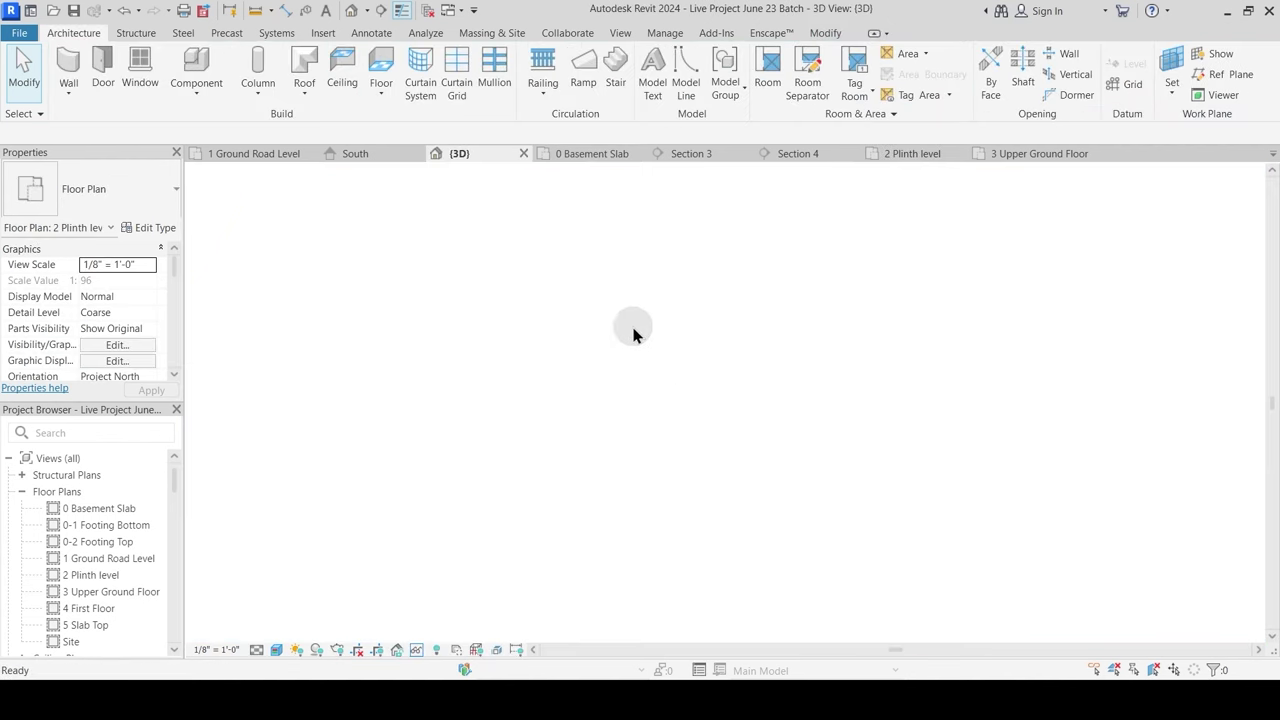
middle_click_drag(786, 438, 745, 421, "shift")
scroll(835, 342, "up", 5)
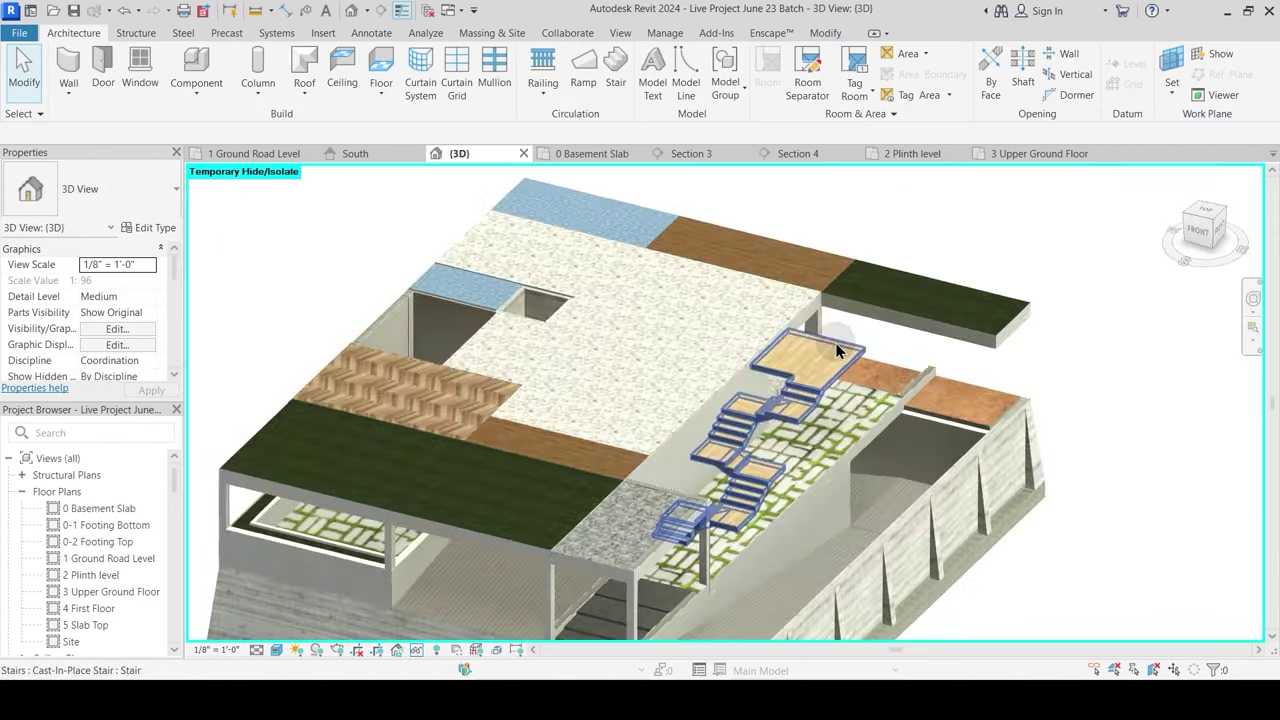
middle_click_drag(805, 338, 715, 436, "shift")
middle_click_drag(760, 368, 764, 428)
Step: Zoom and spin around the stair to inspect its notched top landing
scroll(764, 428, "up", 2)
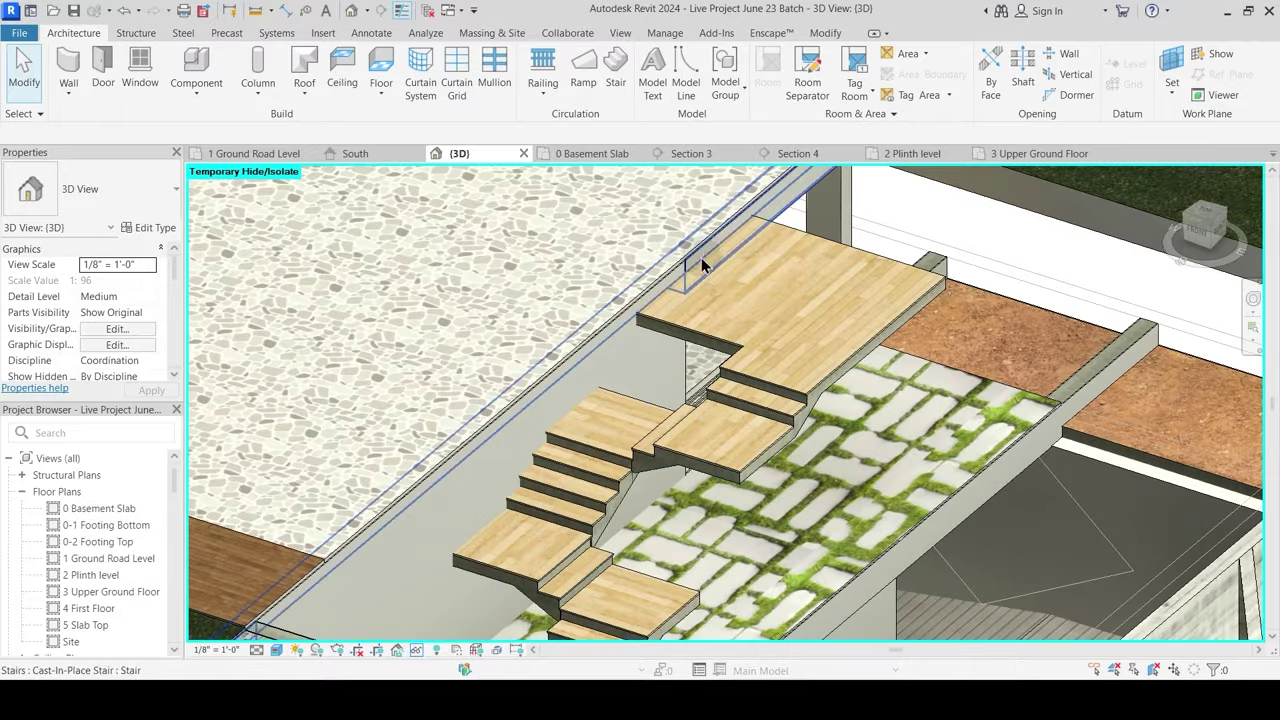
scroll(702, 262, "up", 2)
scroll(722, 236, "down", 2)
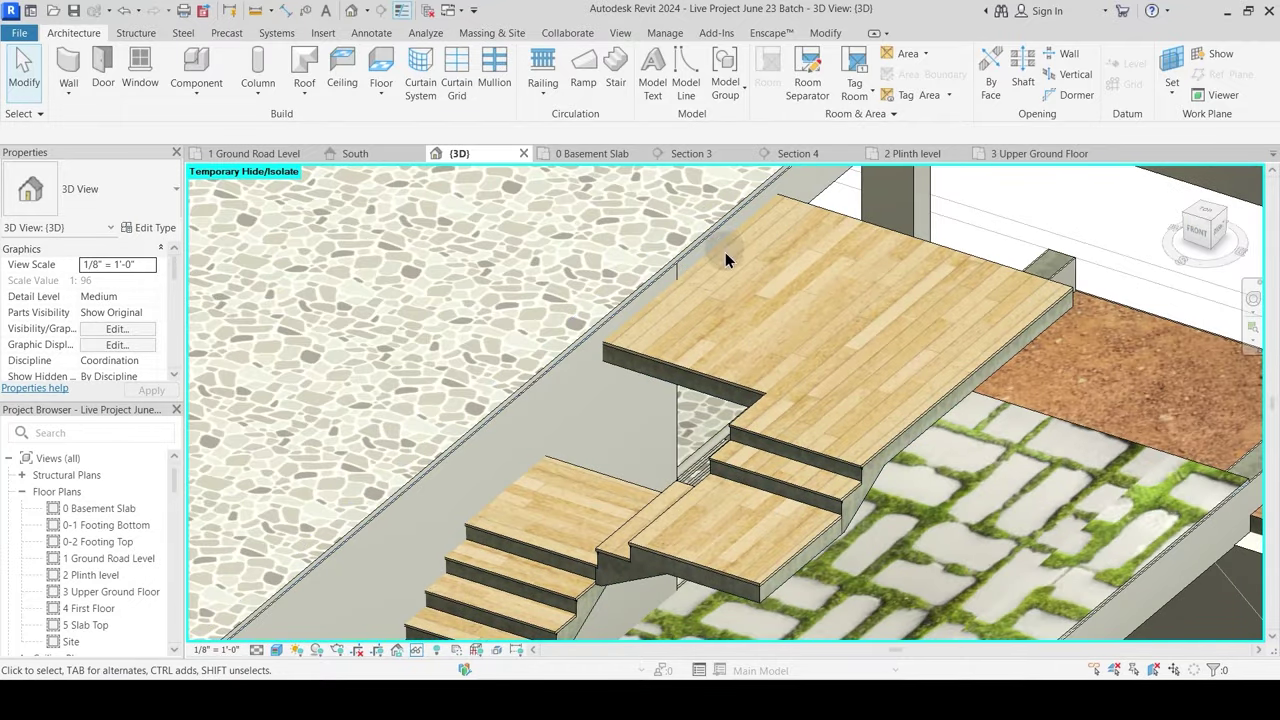
scroll(700, 357, "down", 2)
left_click(700, 360)
middle_click_drag(700, 360, 674, 442, "shift")
key("Escape")
scroll(443, 575, "up", 4)
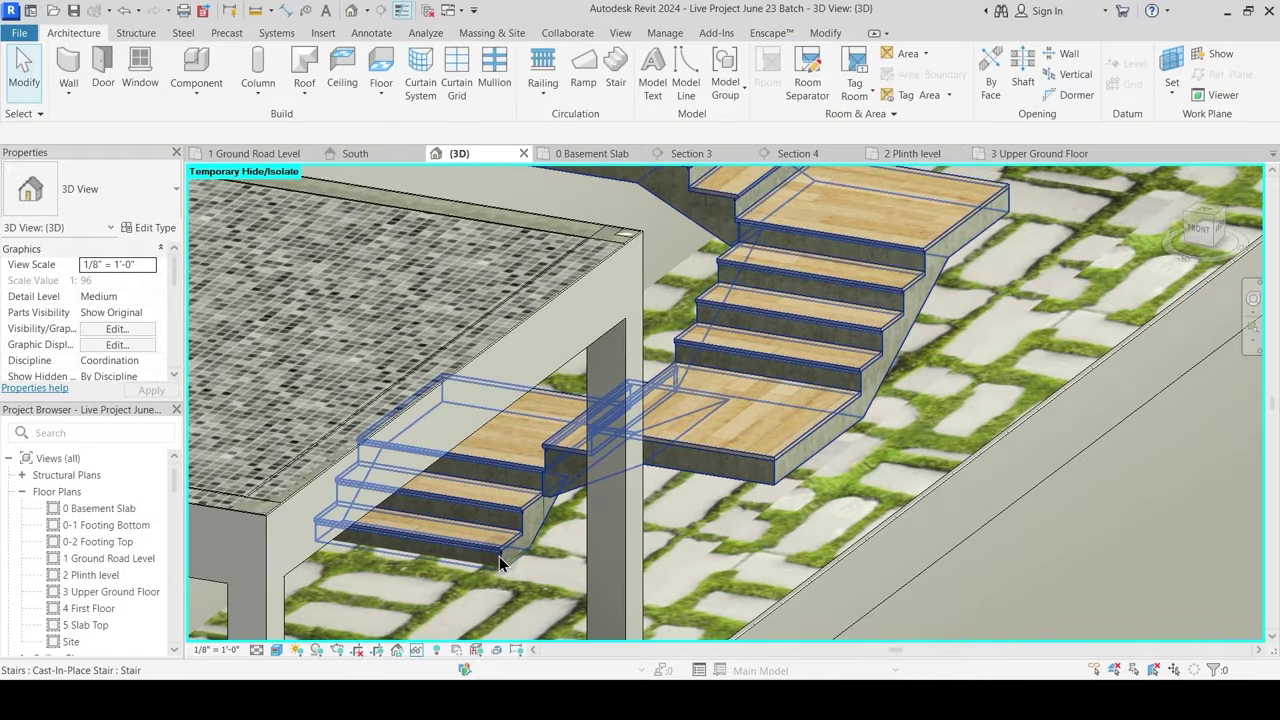
scroll(499, 556, "down", 5)
scroll(700, 430, "down", 4)
scroll(710, 426, "up", 2)
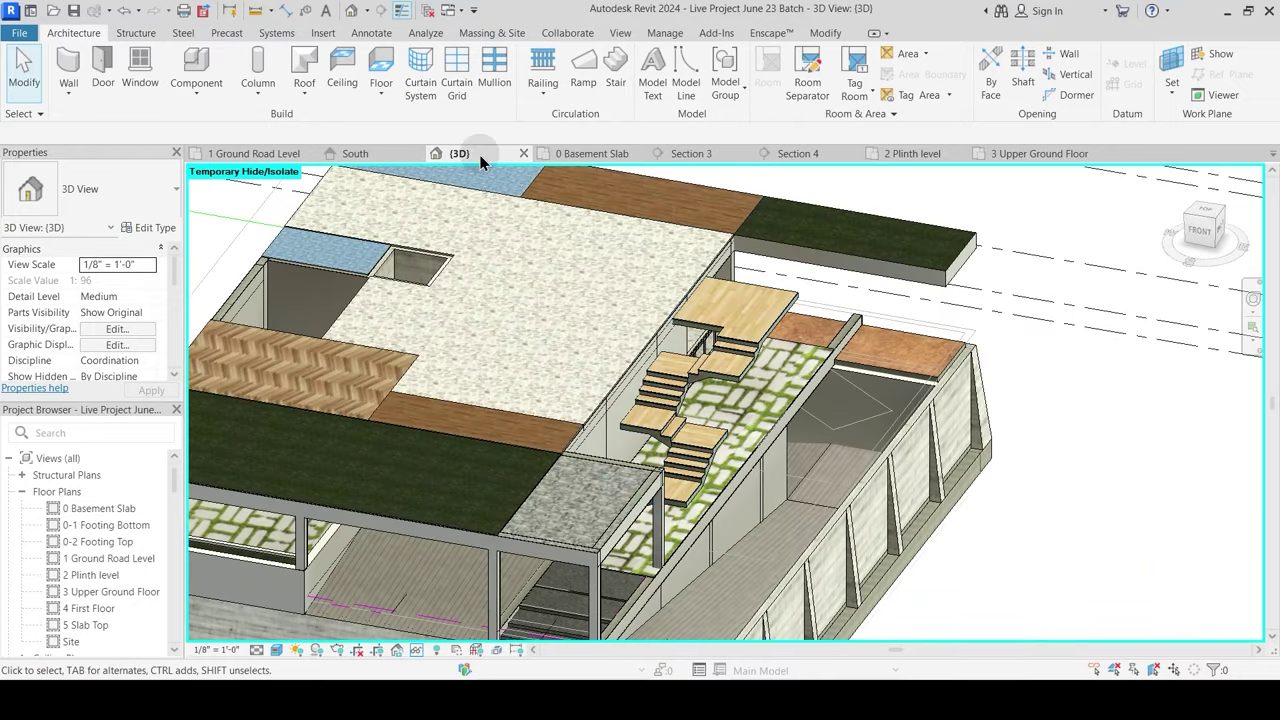
Step: Move the section line across the stair on 1 Ground Road Level and open Section 4
left_click(255, 153)
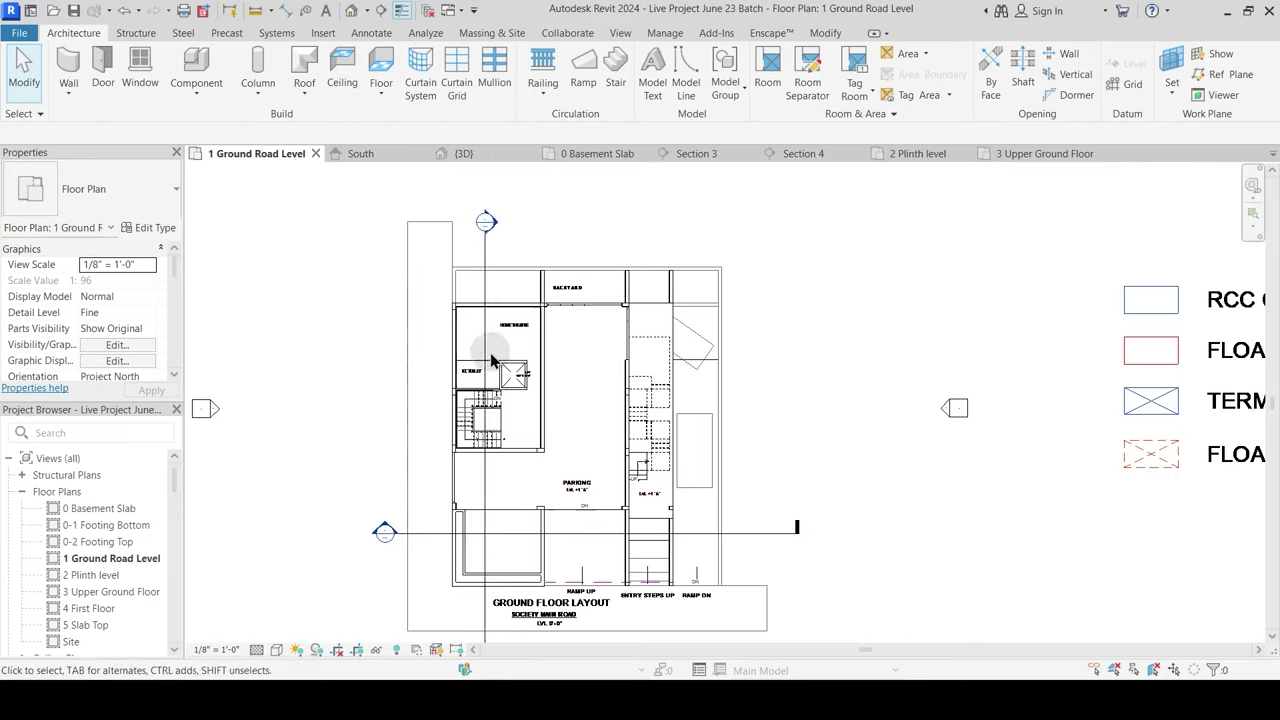
left_click_drag(487, 345, 643, 340)
double_click(647, 232)
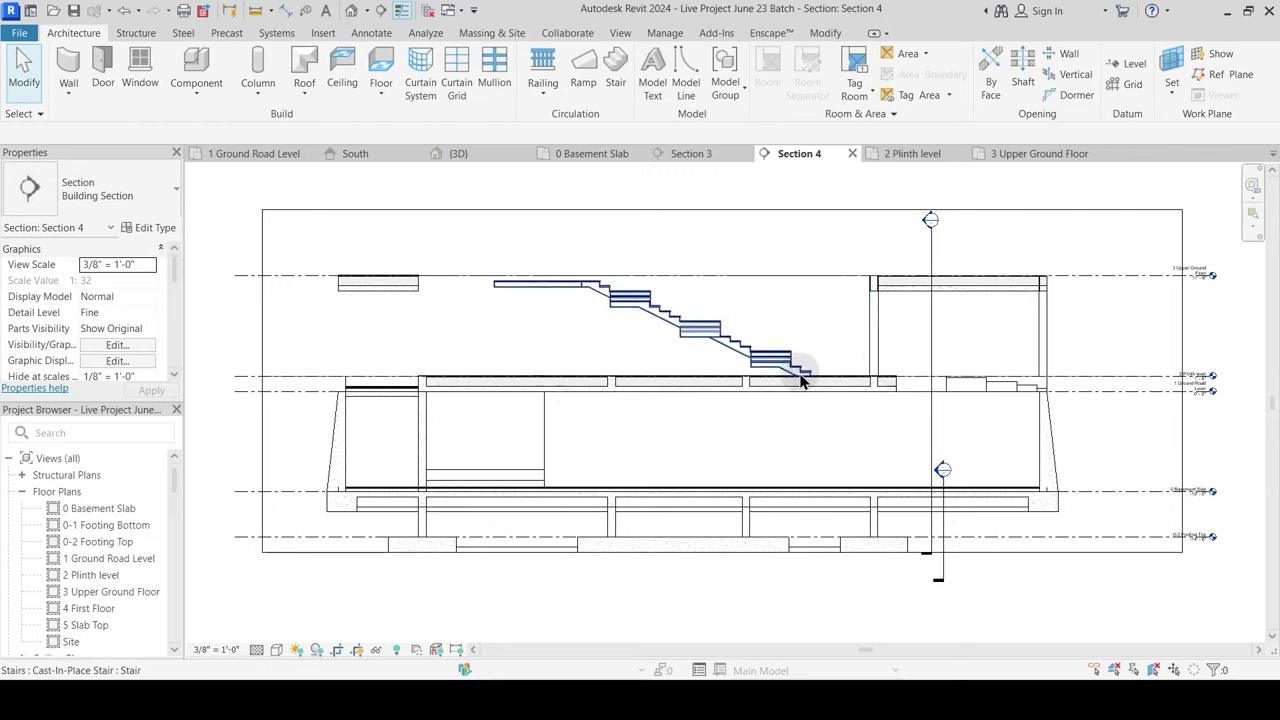
scroll(800, 380, "up", 6)
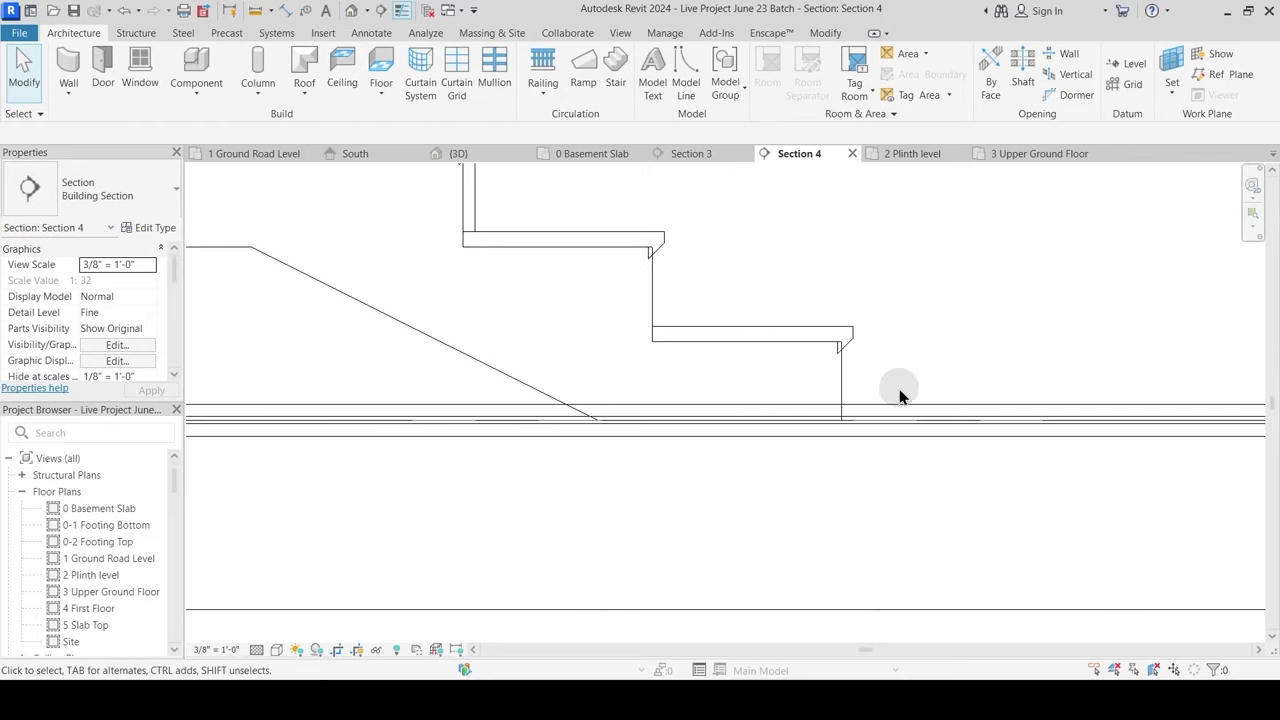
scroll(899, 390, "down", 4)
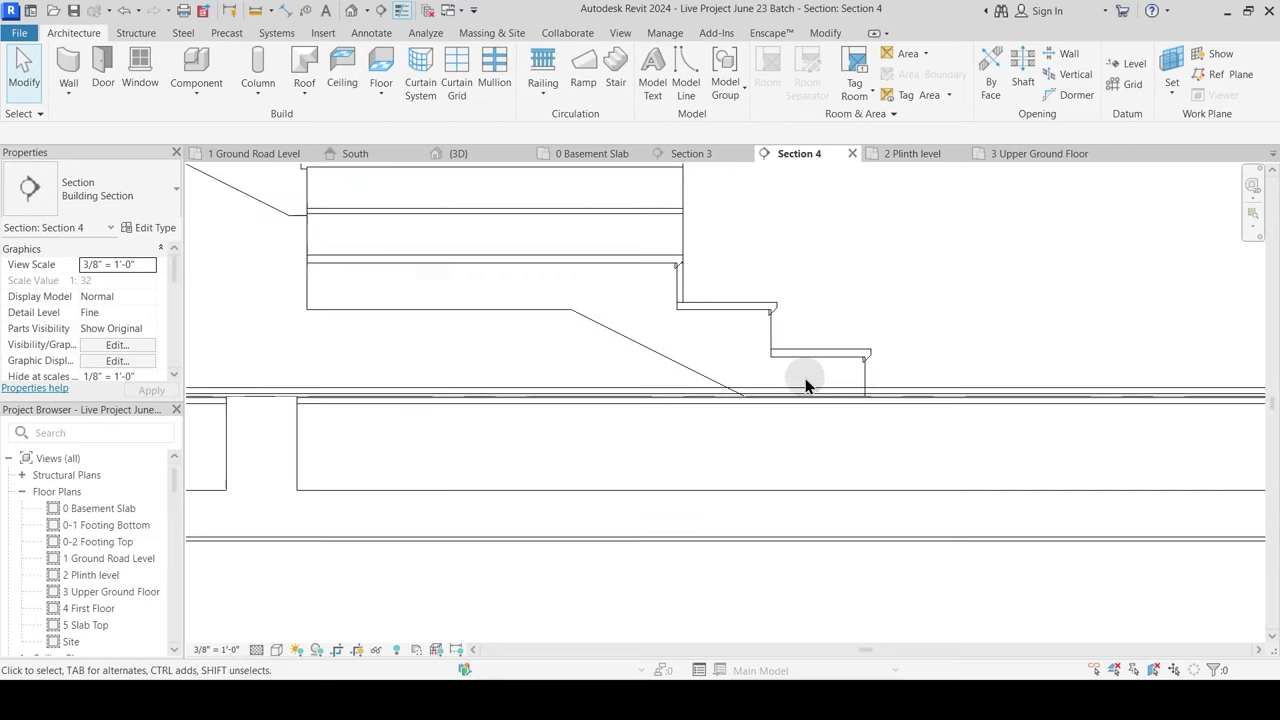
scroll(805, 379, "down", 4)
scroll(693, 410, "down", 2)
middle_click_drag(492, 457, 802, 454)
Step: Temporarily isolate the stair and the 2 Plinth level line in Section 4
left_click(291, 386)
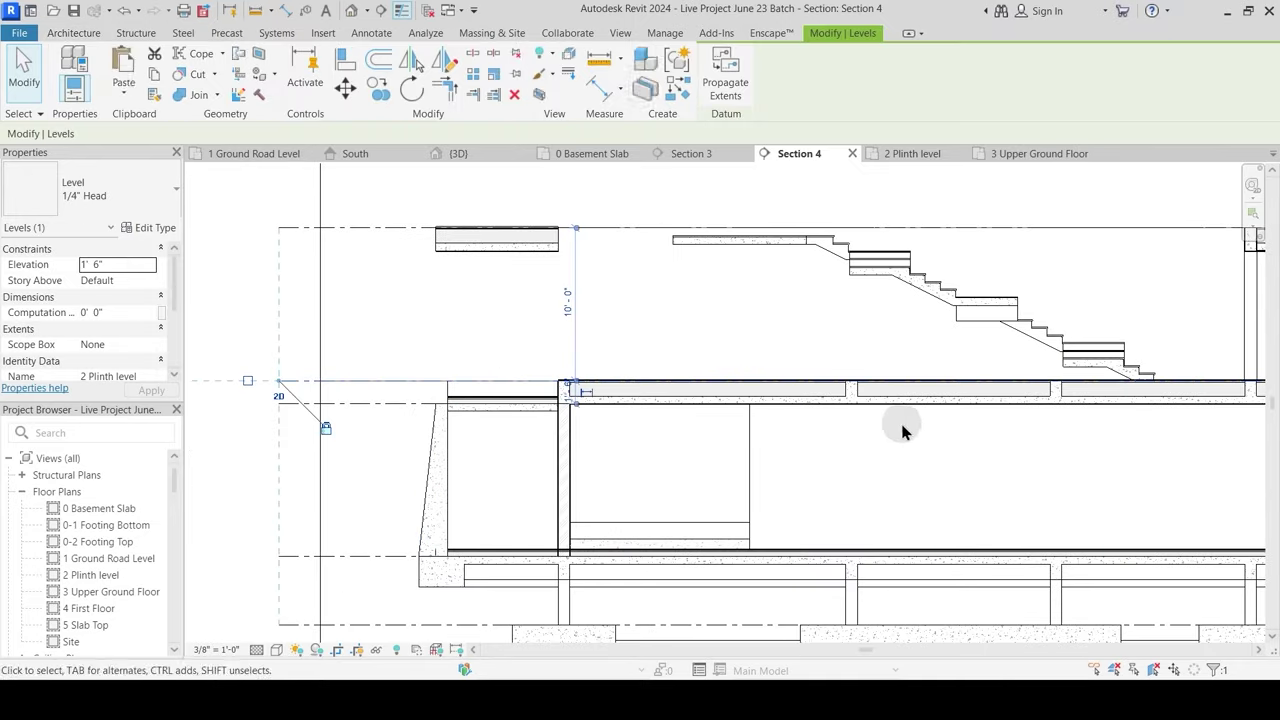
middle_click_drag(902, 430, 553, 460)
left_click(796, 384)
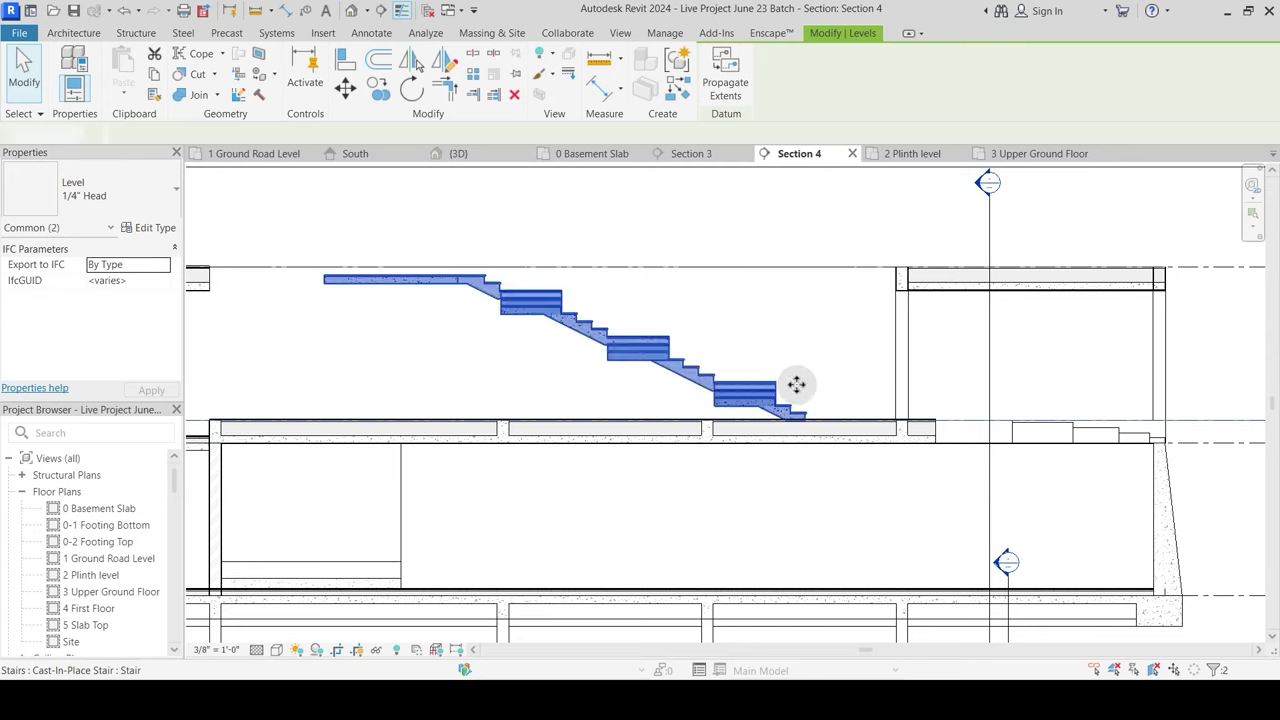
left_click(796, 384, "ctrl")
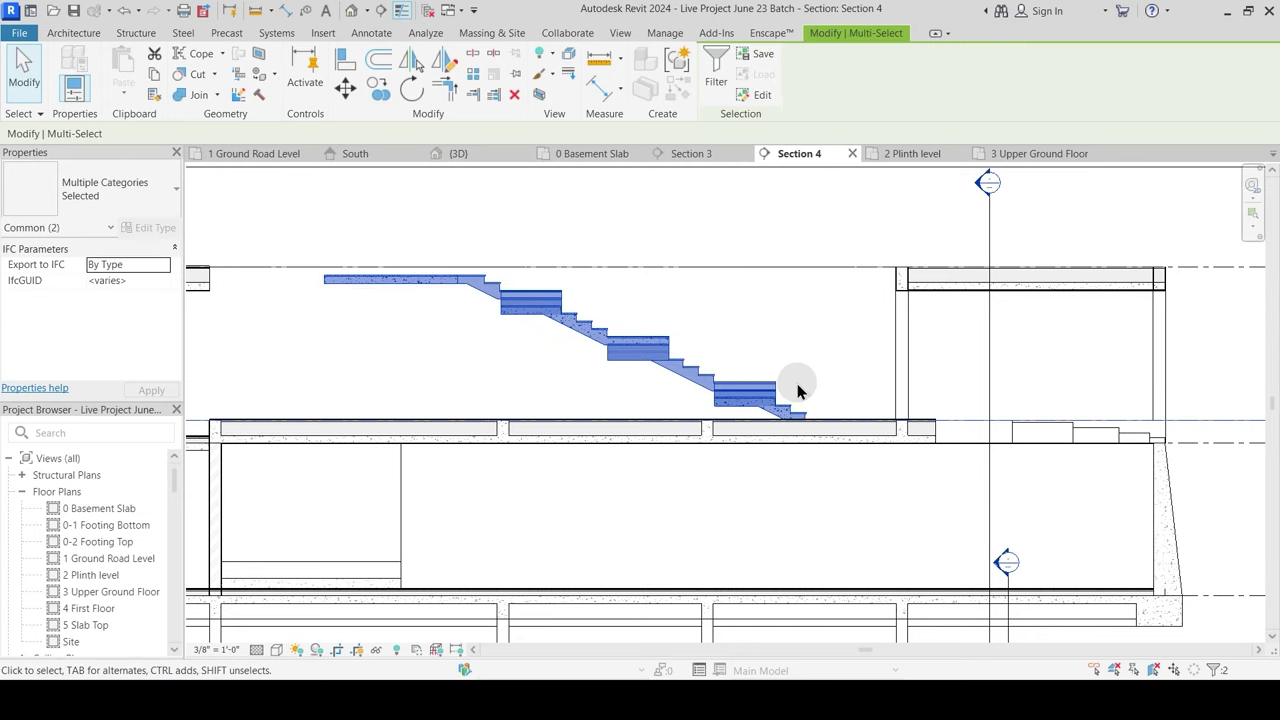
key("h")
key("i")
scroll(806, 410, "up", 5)
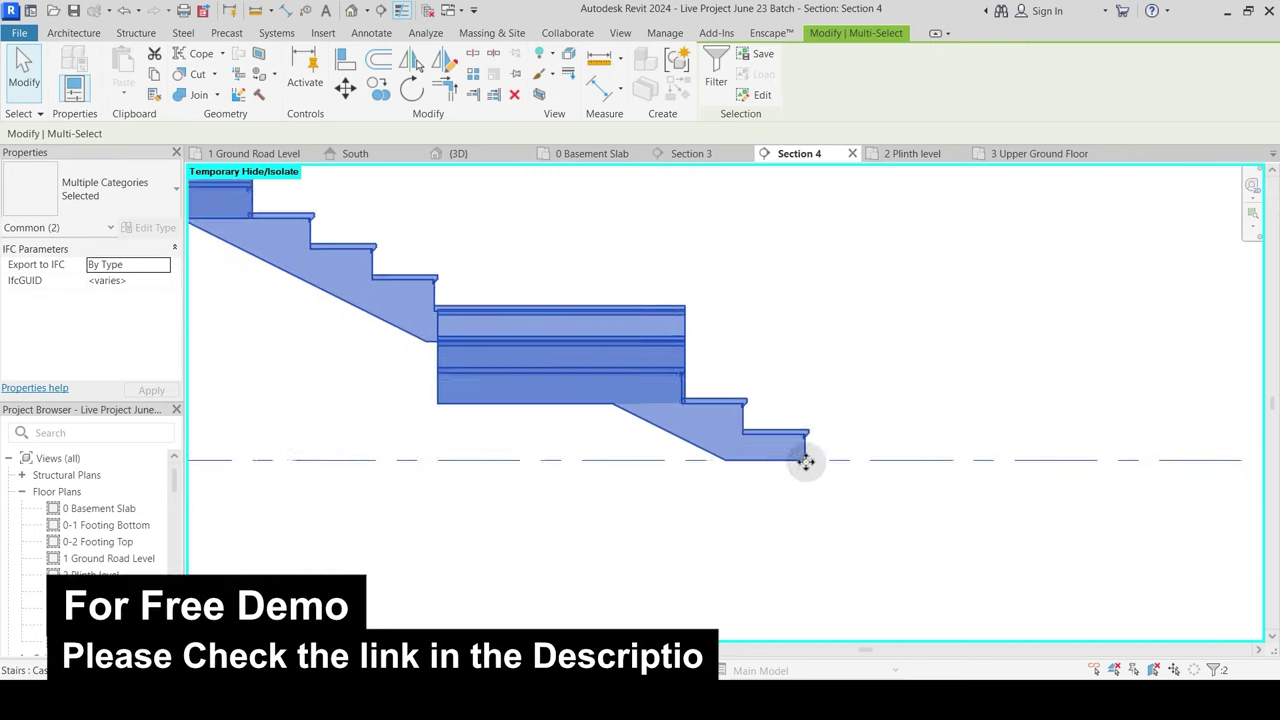
Step: Reset Temporary Hide/Isolate (HR) so the brick and foundation elements show again
left_click(822, 408)
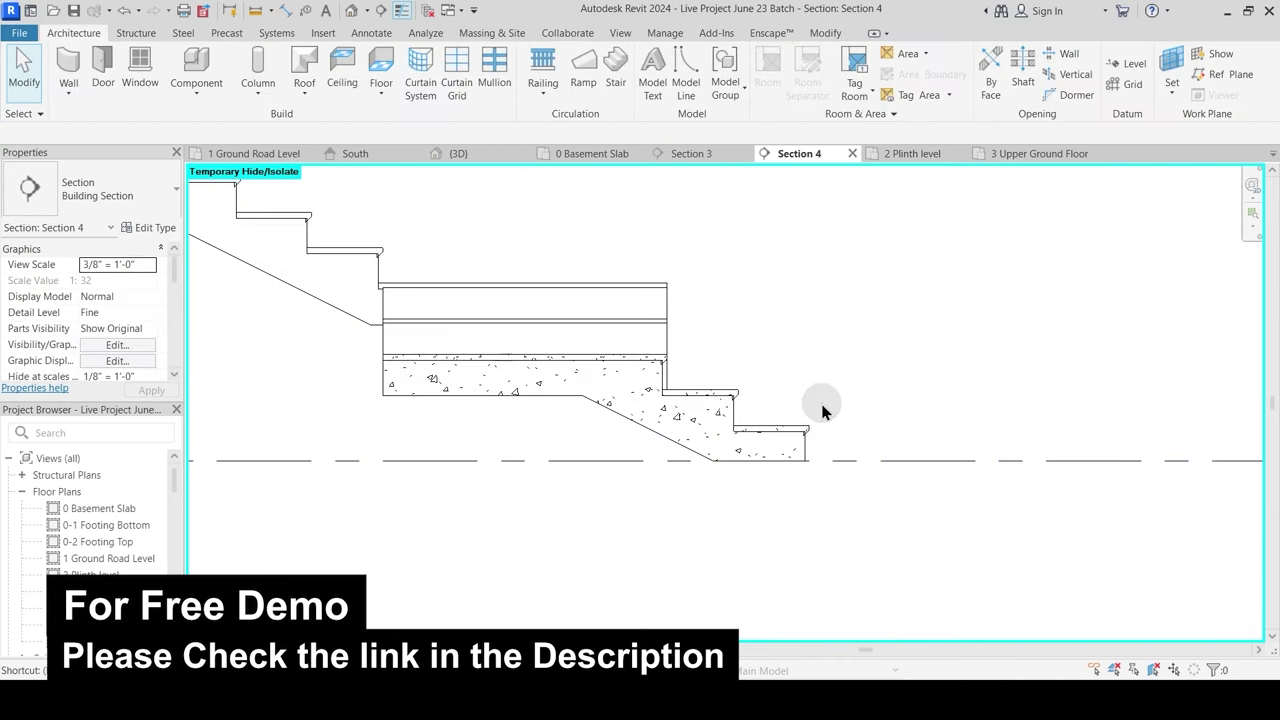
key("h")
key("r")
left_click(806, 447)
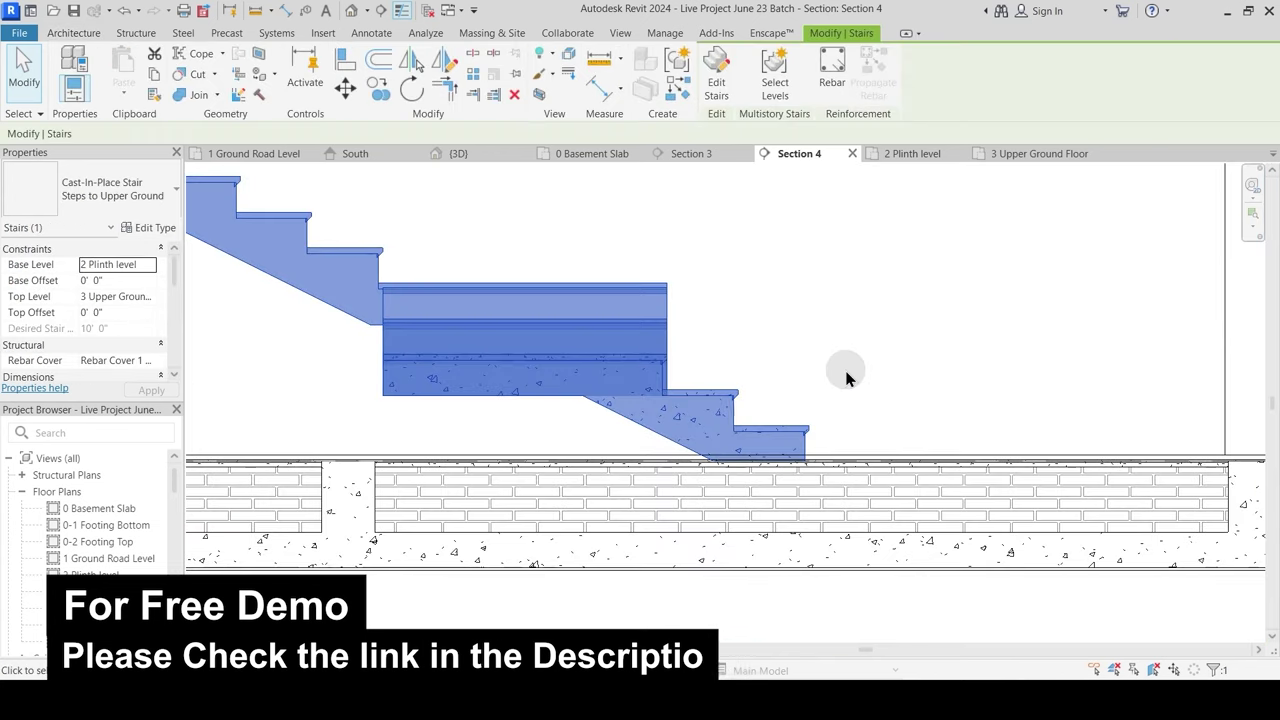
left_click(846, 371)
scroll(837, 434, "up", 4)
Step: Measure upward from the plinth floor to check the gap under the lowest step
left_click(826, 33)
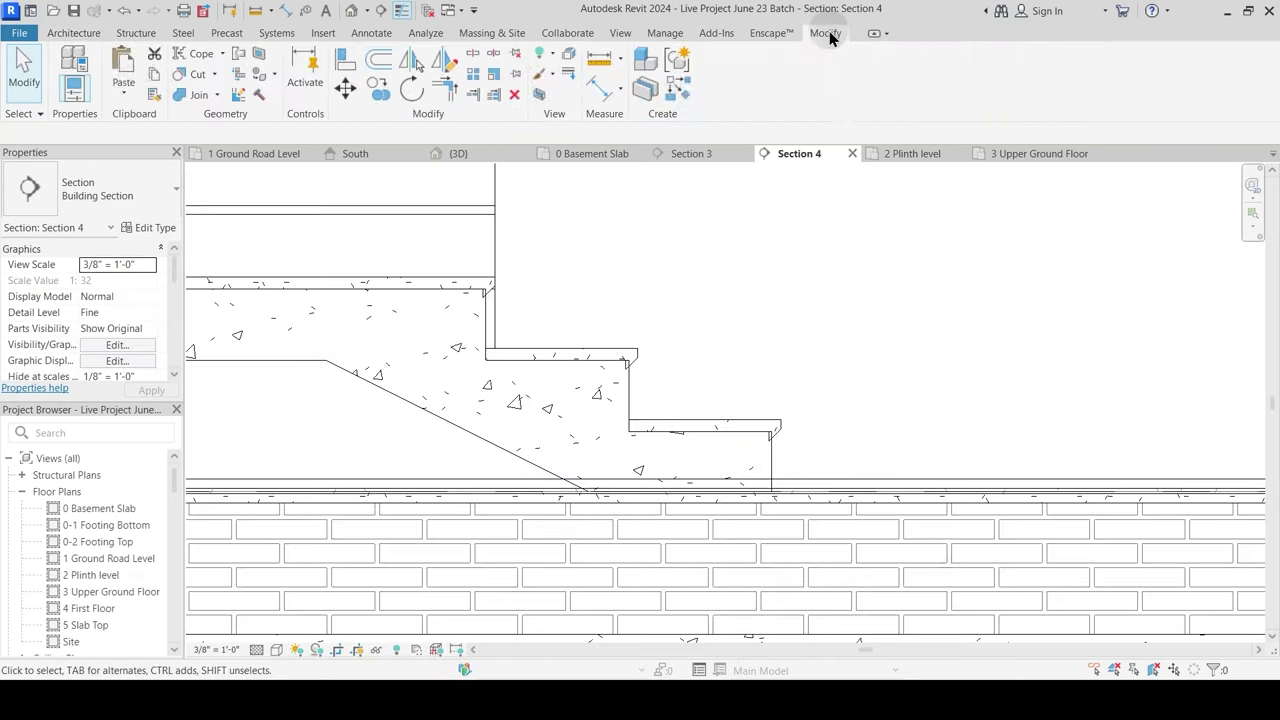
left_click(600, 62)
scroll(798, 488, "up", 2)
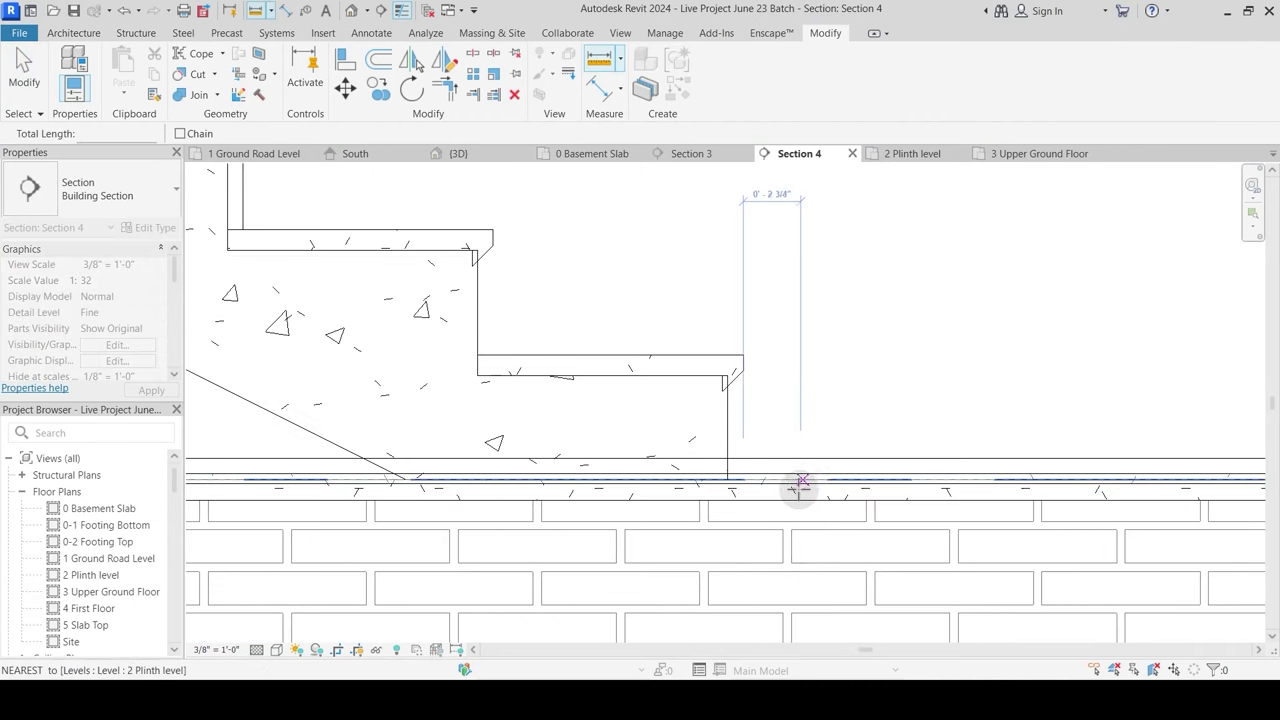
left_click(798, 488)
key("Escape")
key("Escape")
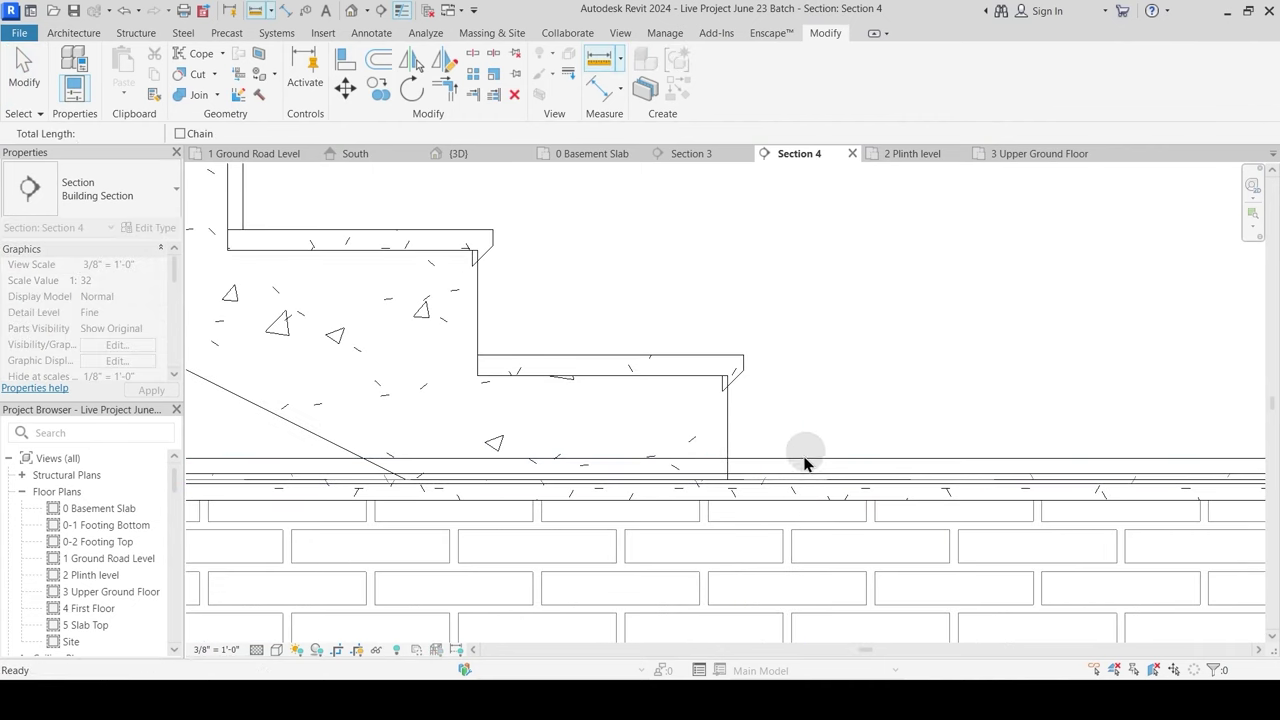
Step: Set the project Length units to Millimeters in Project Units
key("u")
key("n")
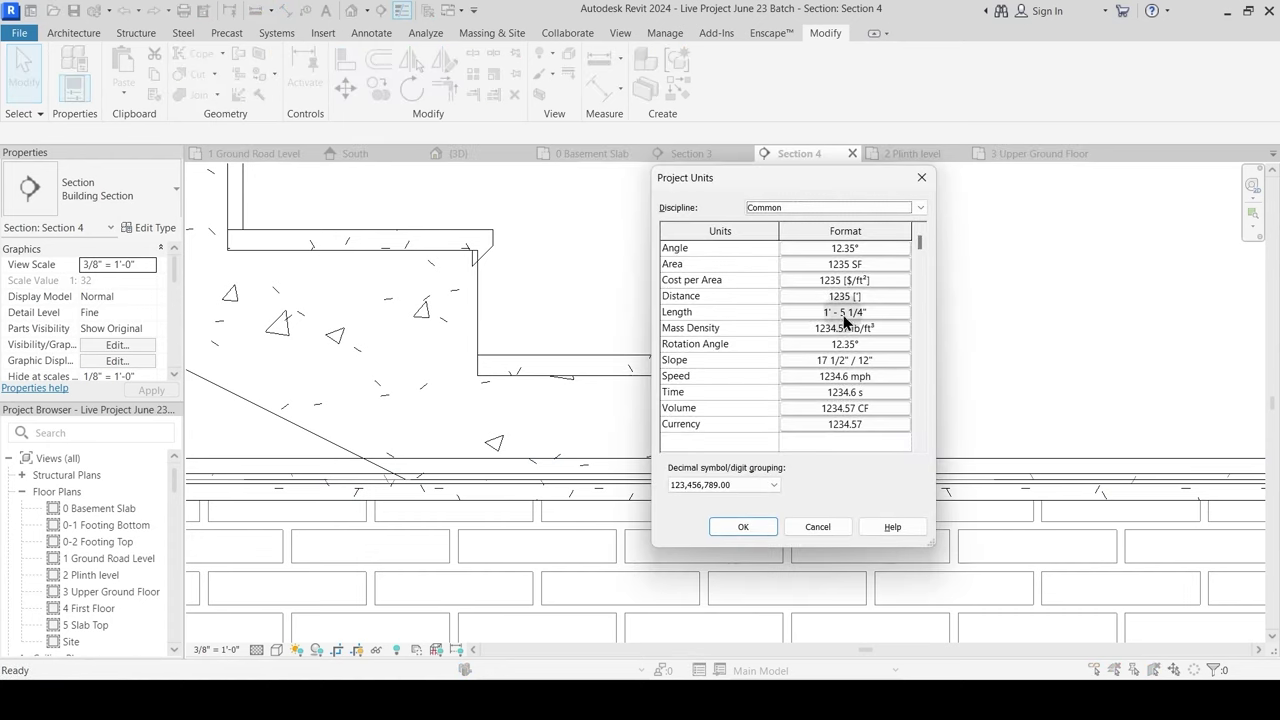
left_click(851, 311)
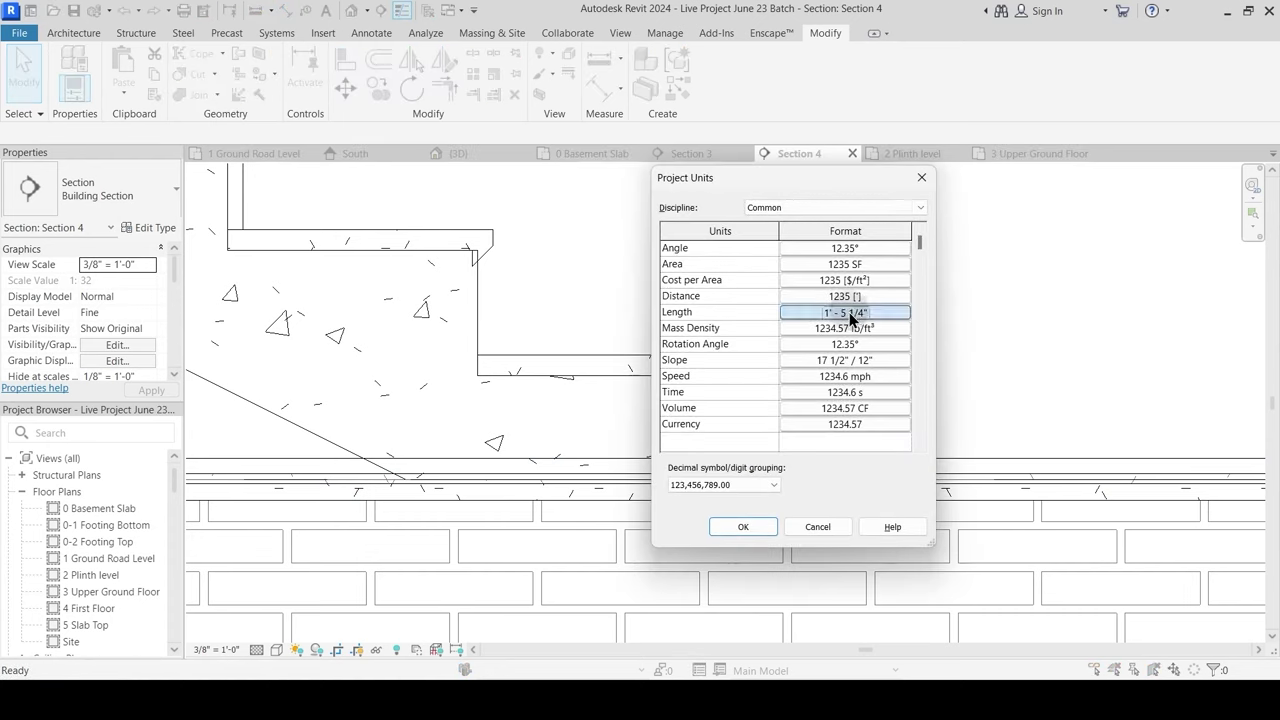
left_click(998, 259)
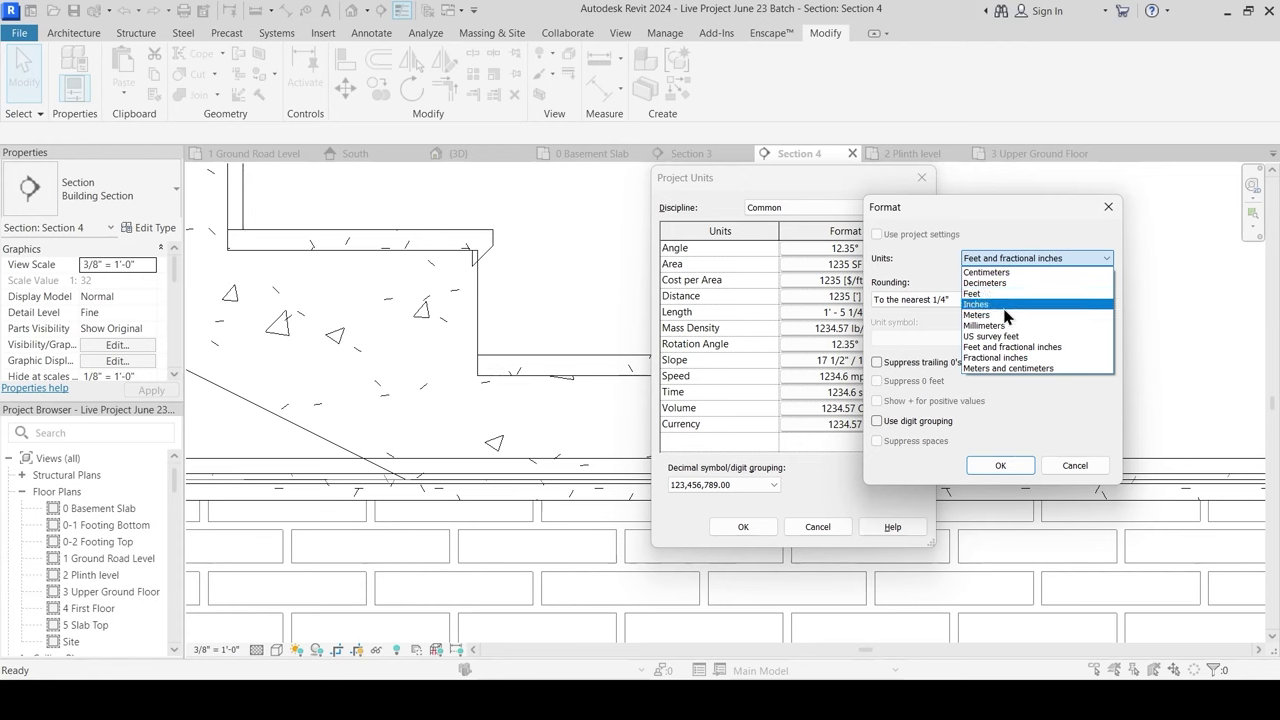
left_click(997, 343)
left_click(996, 465)
left_click(745, 526)
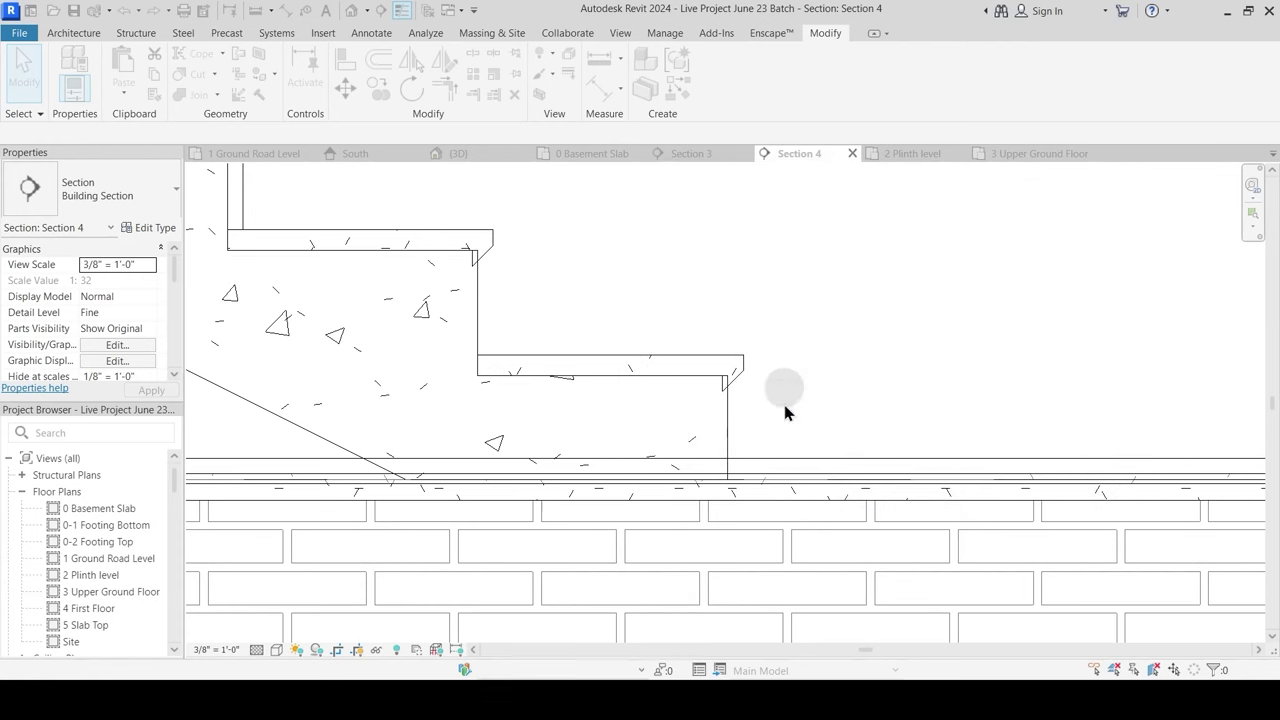
Step: Measure the stair-to-plinth gap and edit the stair's base offset, dismissing the warning
left_click(784, 484)
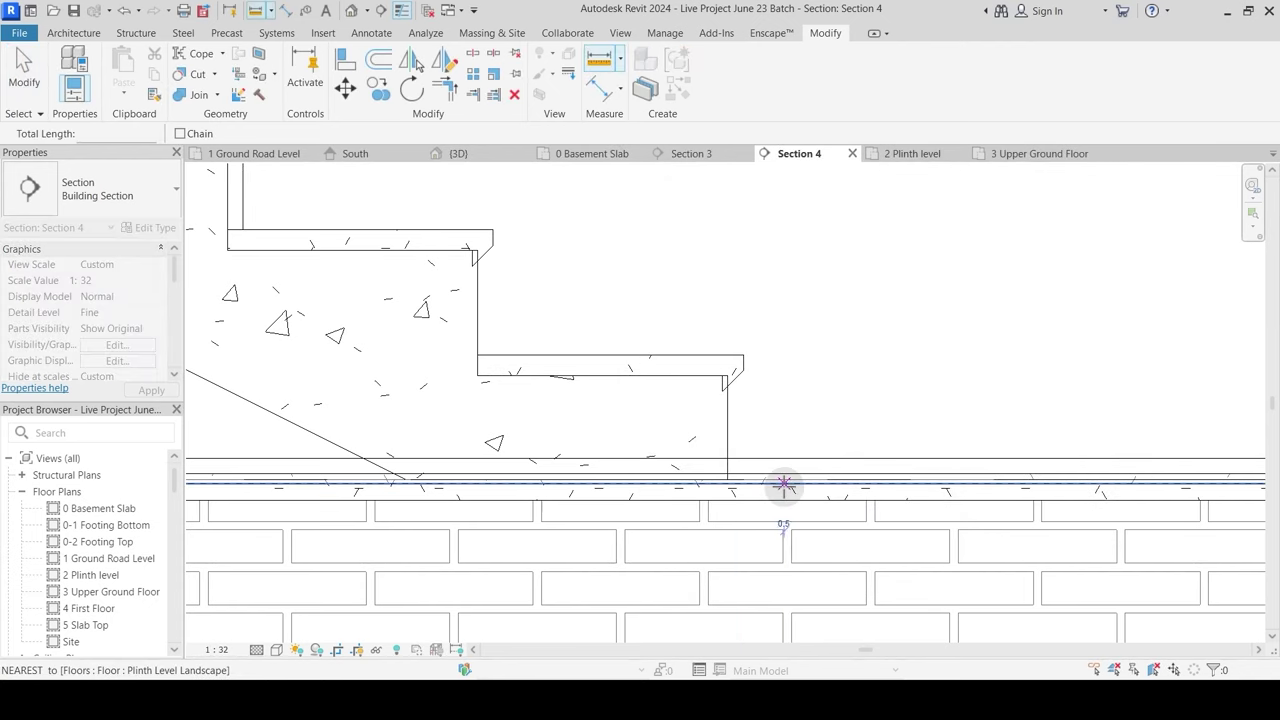
scroll(784, 458, "up", 2)
key("Escape")
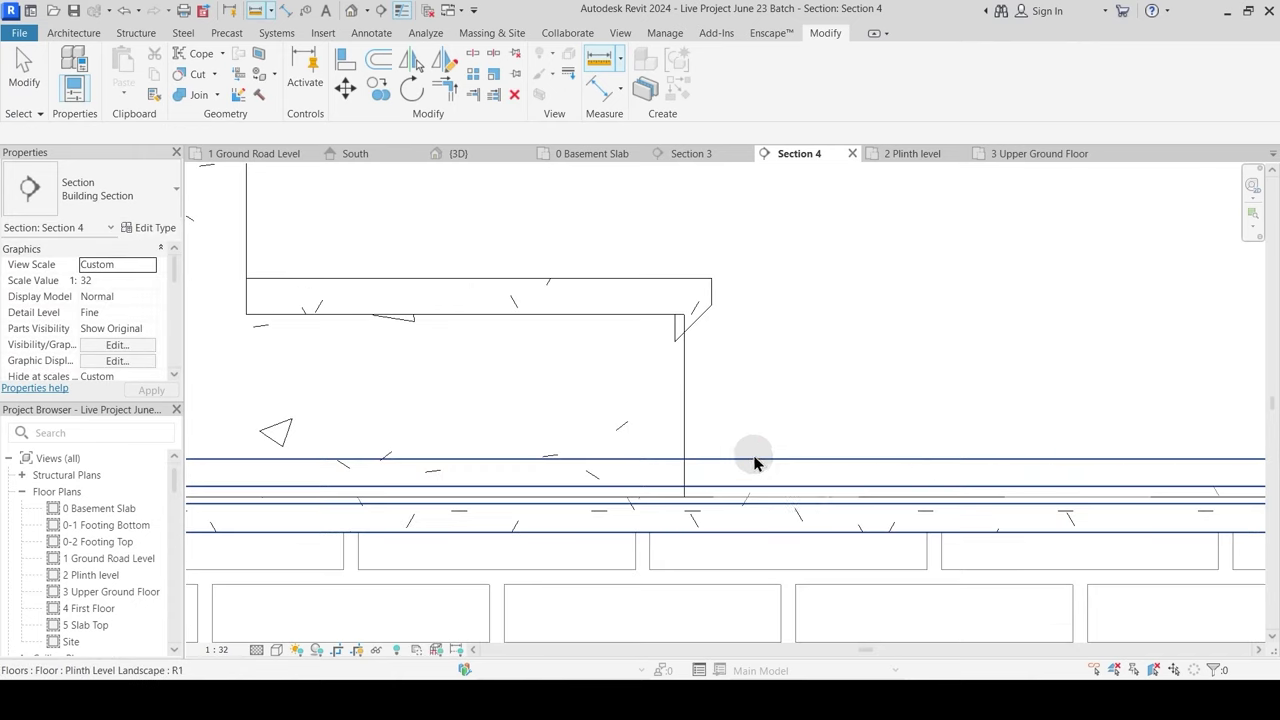
left_click(686, 406)
left_click(127, 280)
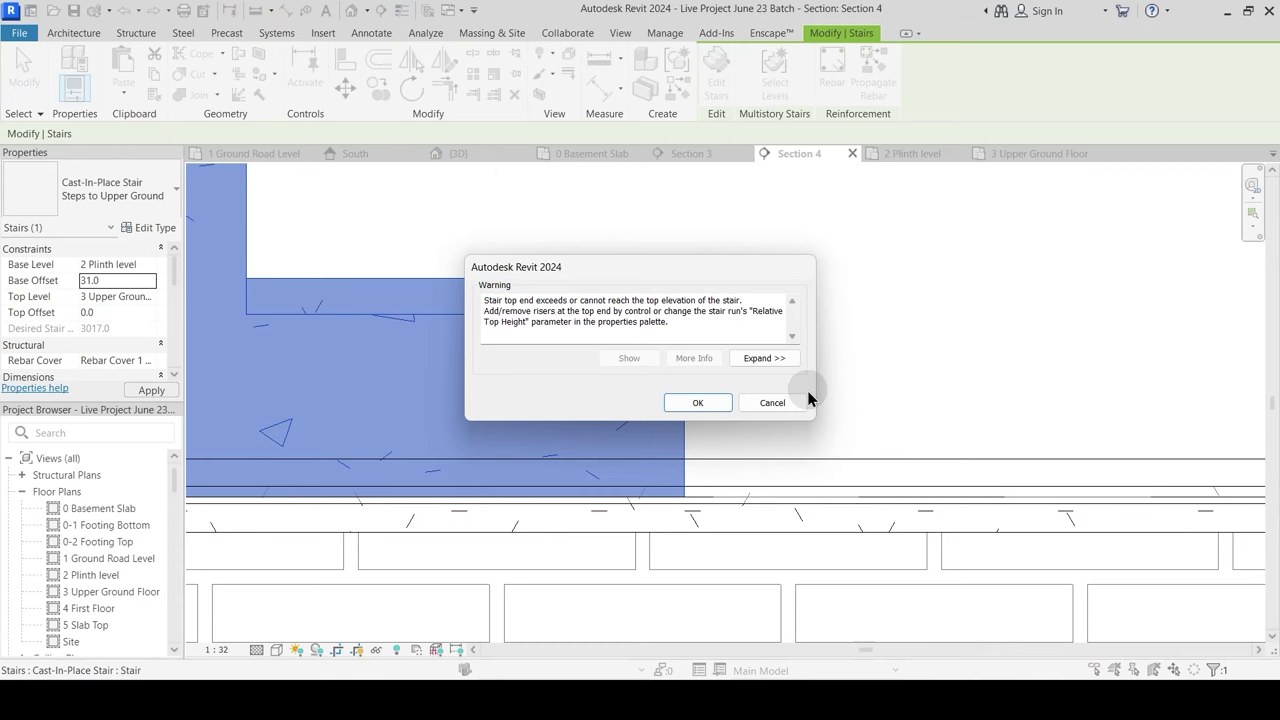
left_click(706, 404)
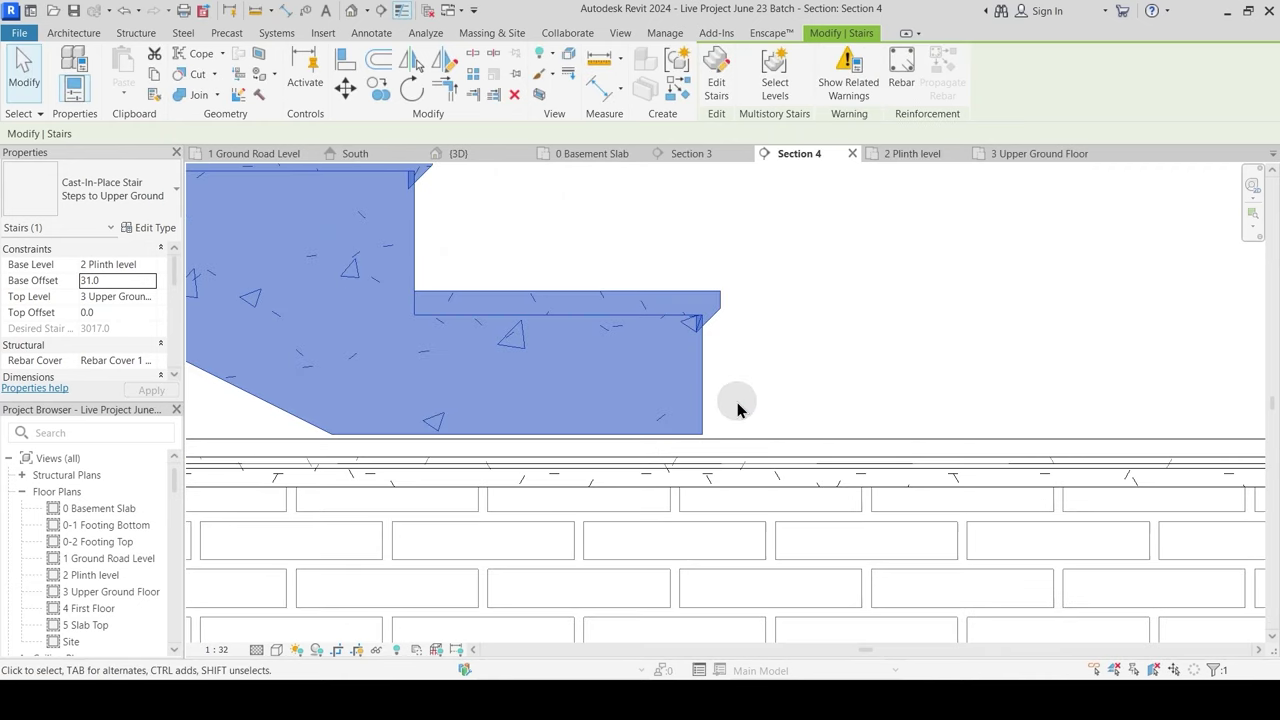
left_click(737, 402)
scroll(740, 410, "up", 2)
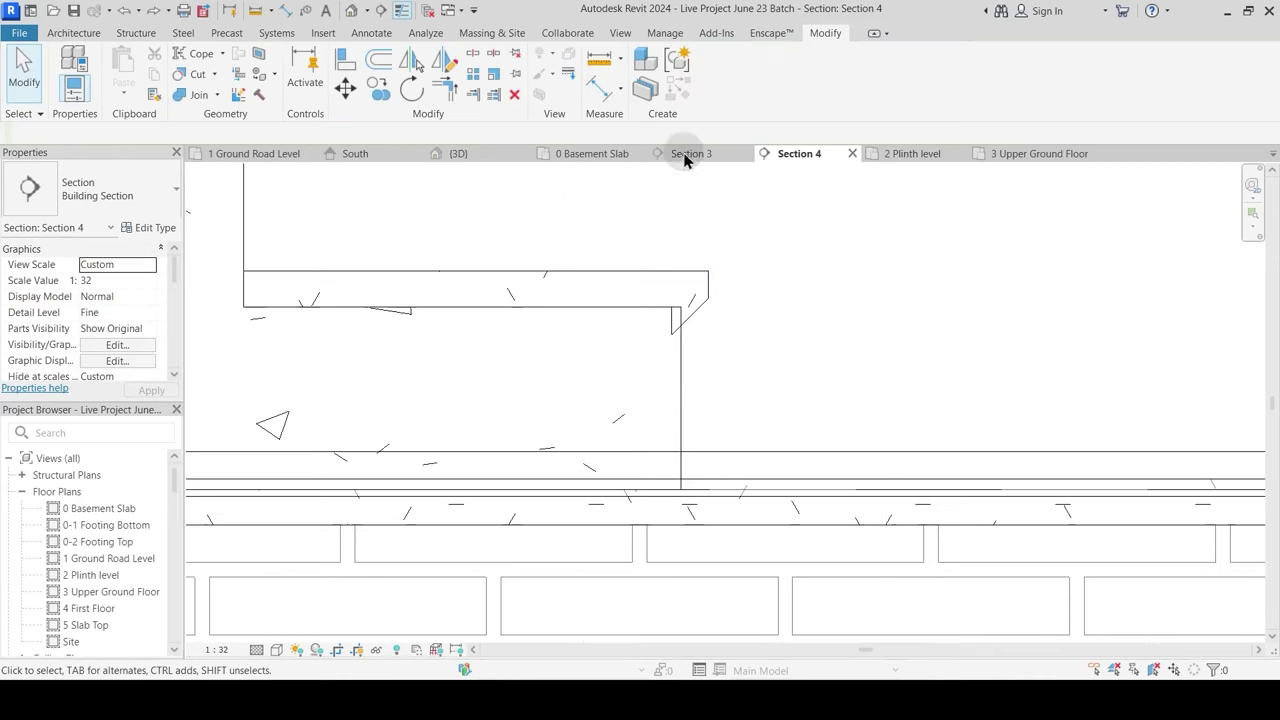
scroll(663, 546, "up", 2)
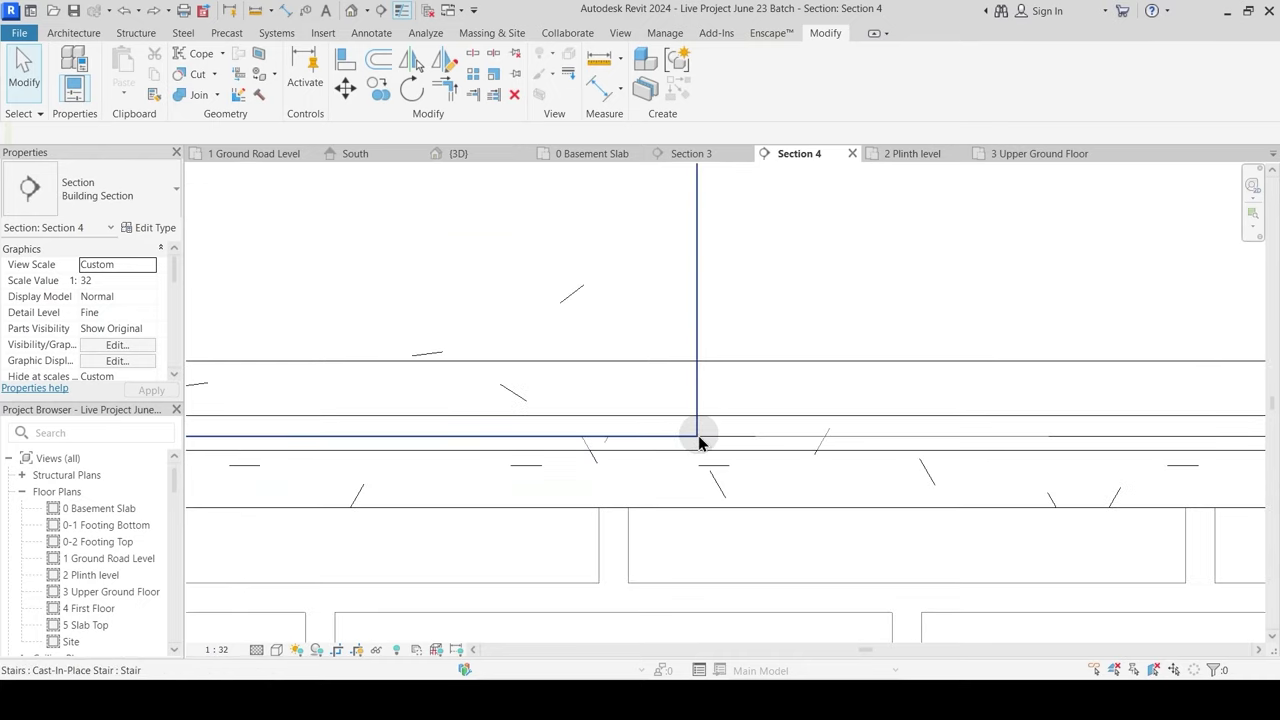
Step: Re-measure the remaining gap and set the stair's Base Offset to 26.2
left_click(600, 62)
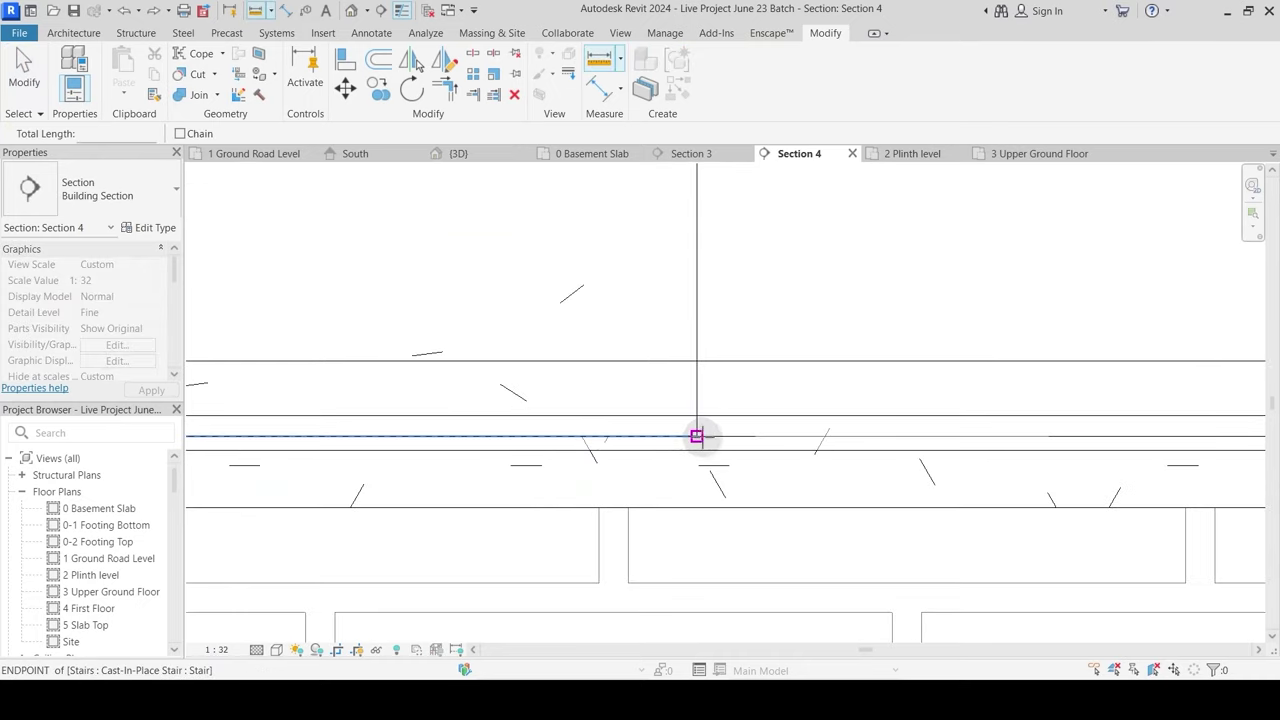
left_click(697, 435)
key("Escape")
key("Escape")
left_click(694, 345)
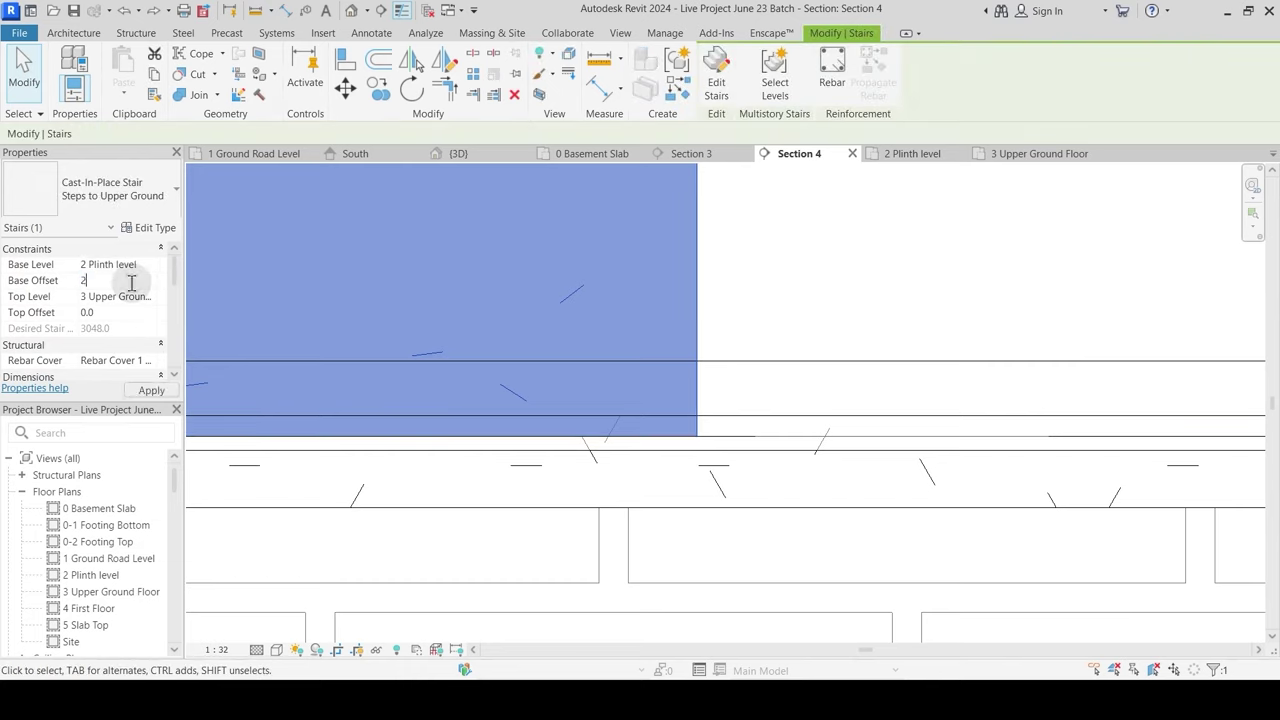
key("Return")
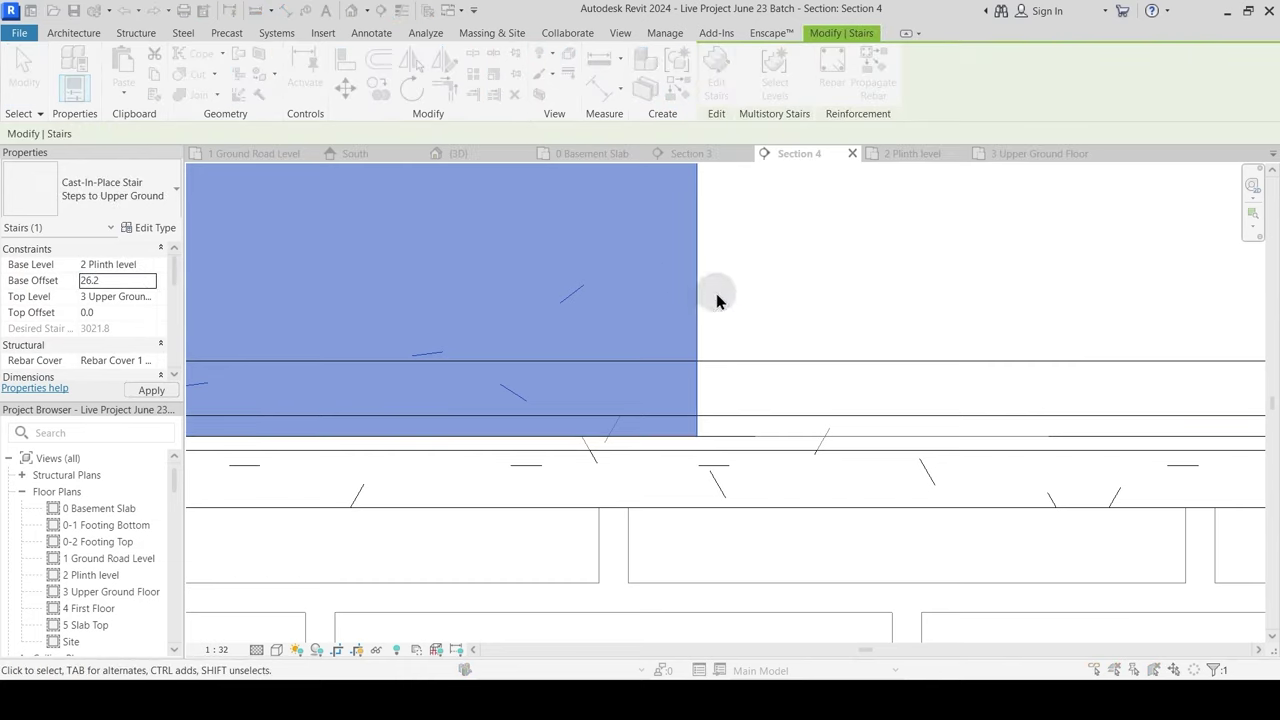
left_click(698, 402)
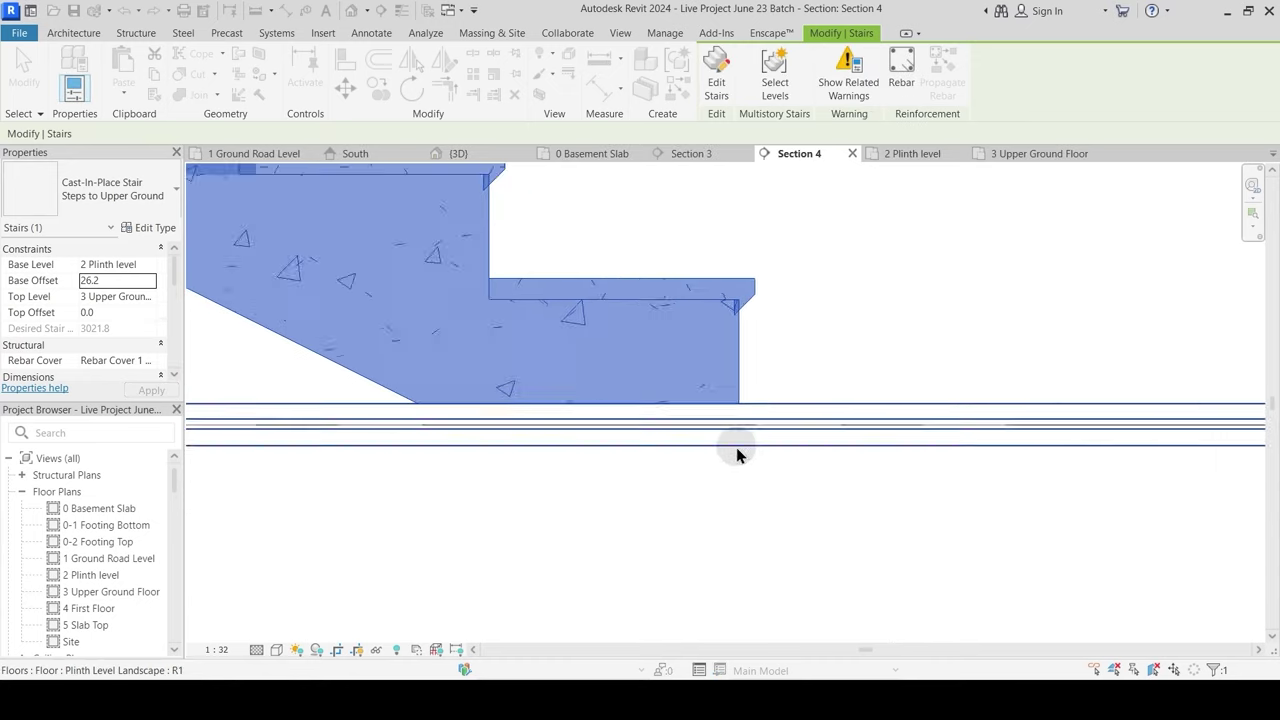
key("Escape")
scroll(734, 474, "down", 5)
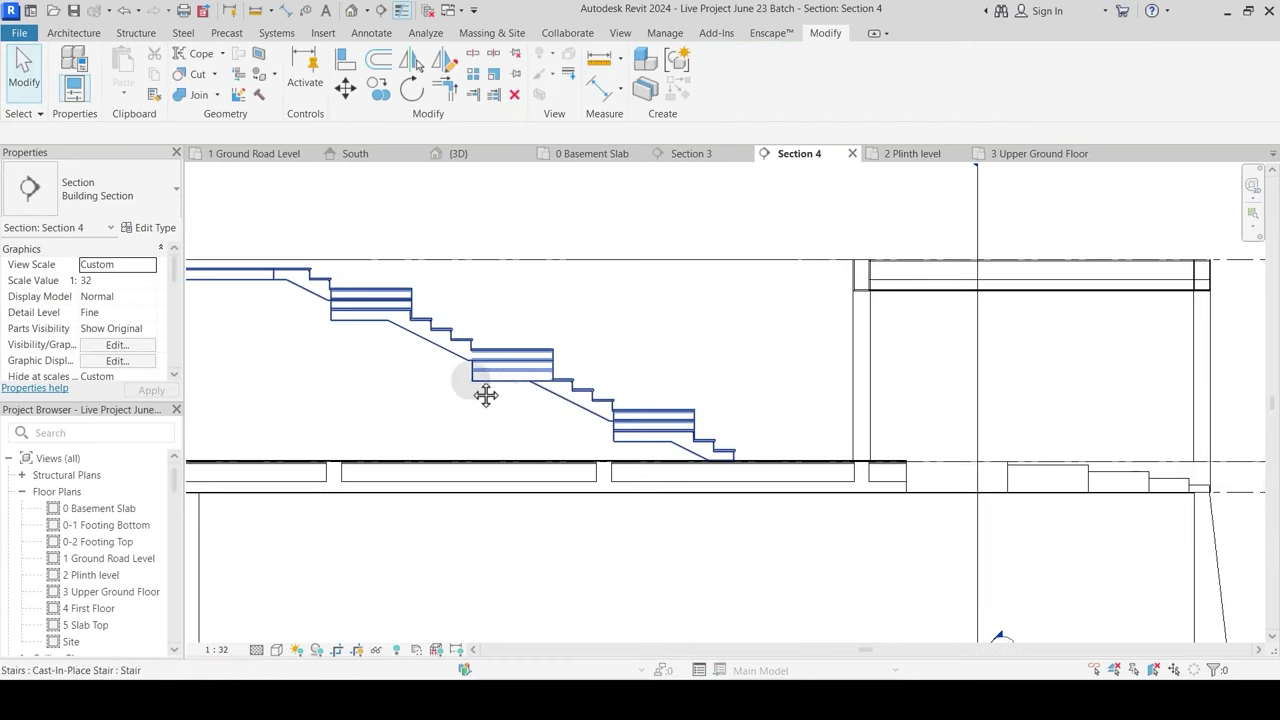
Step: Drag the Section 3 line up across the 1 Ground Road Level plan and open Section 3
middle_click_drag(486, 394, 949, 457)
scroll(434, 322, "up", 1)
scroll(342, 386, "up", 4)
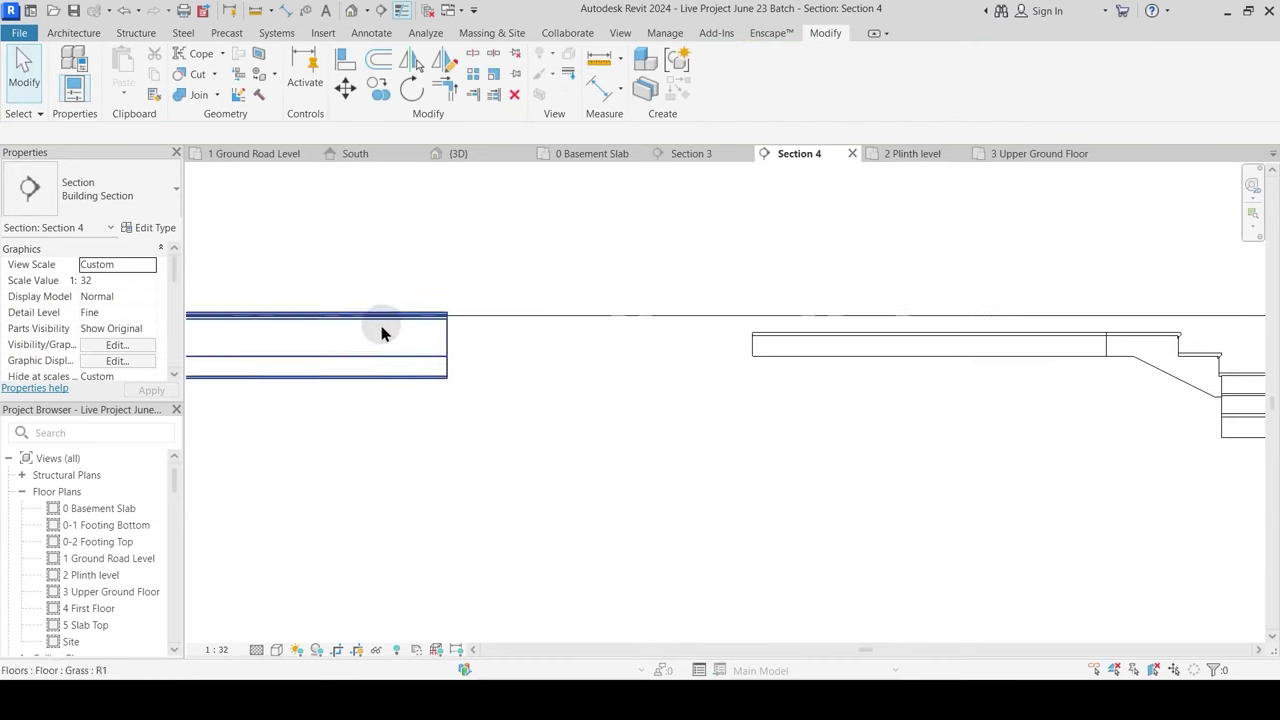
scroll(666, 376, "down", 2)
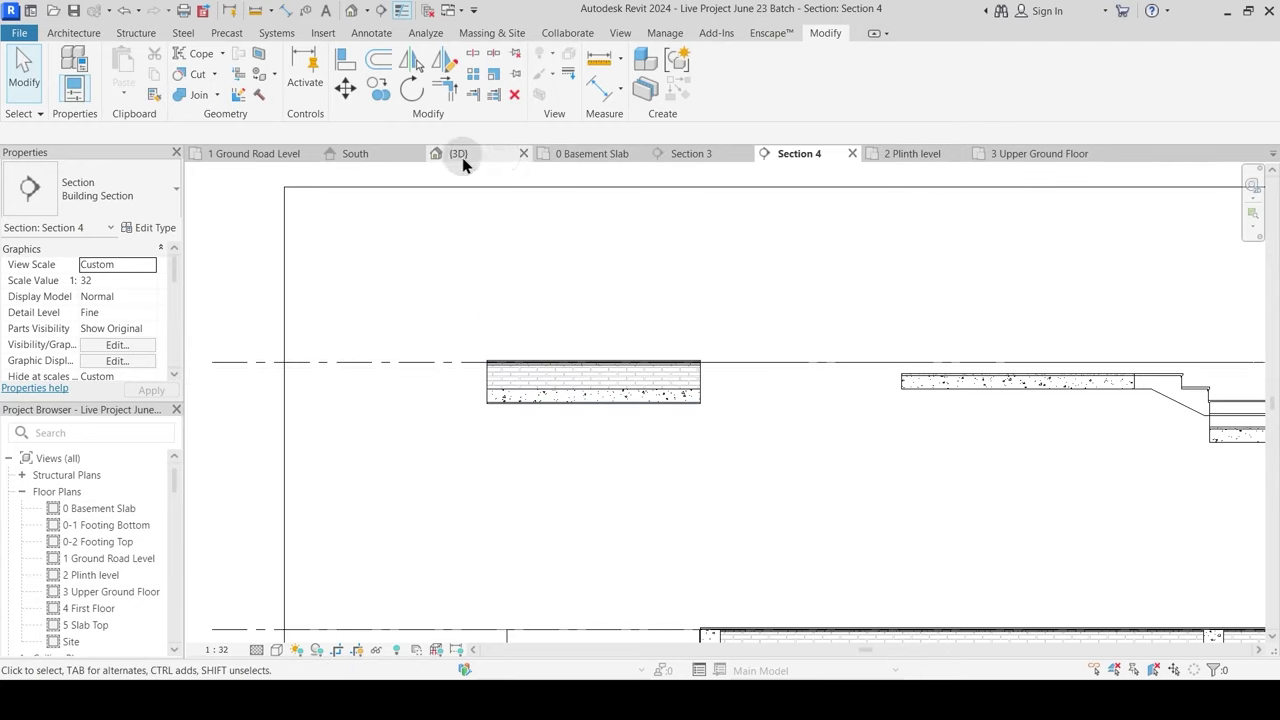
left_click(272, 153)
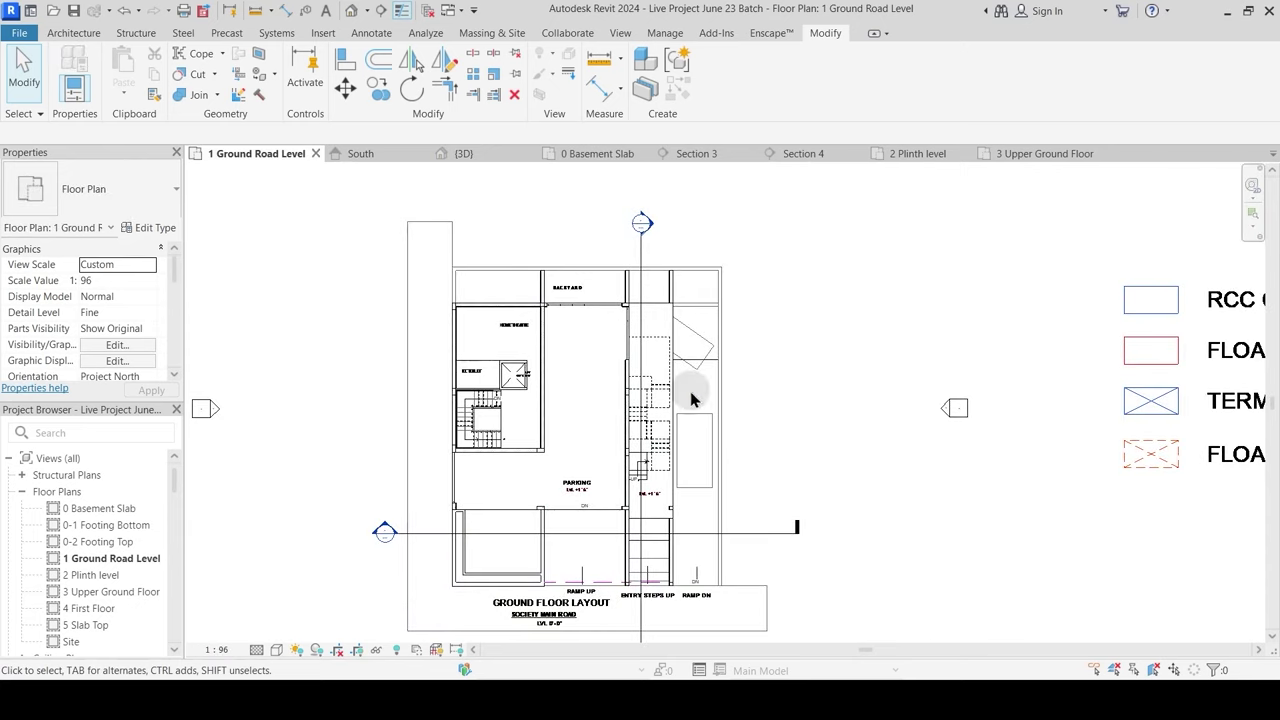
left_click(748, 532)
left_click_drag(774, 387, 774, 328)
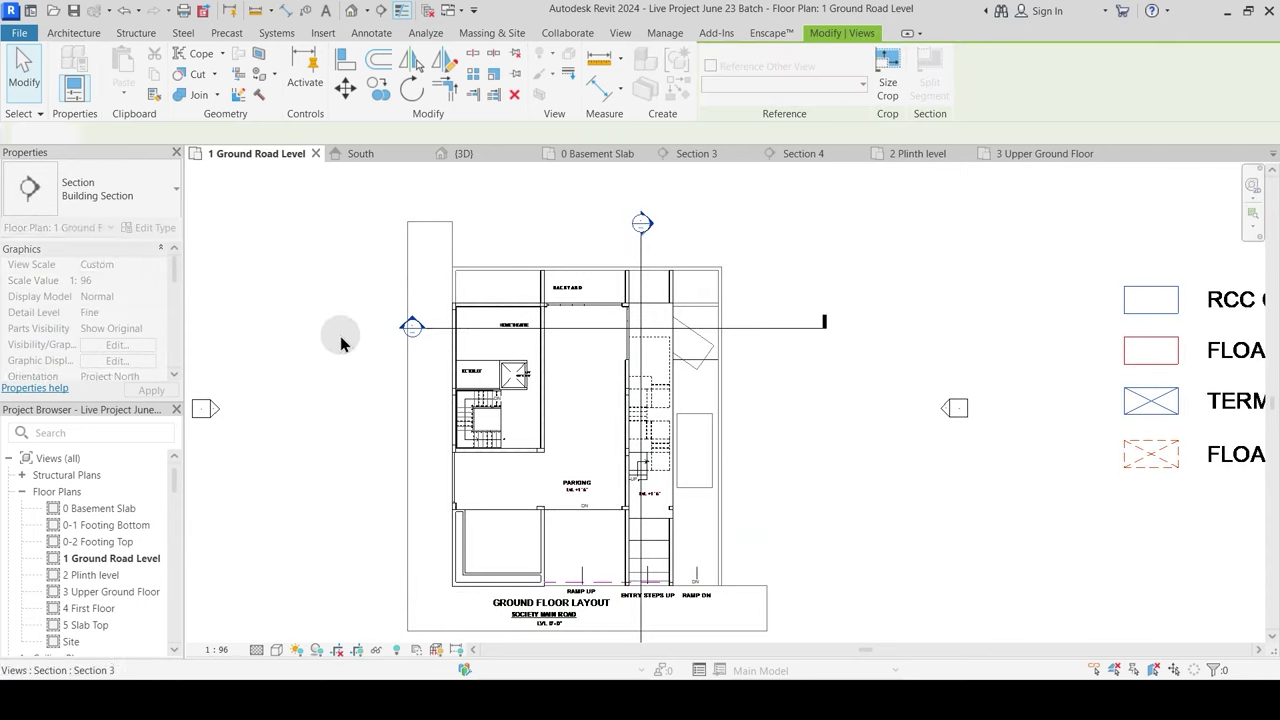
left_click(364, 330)
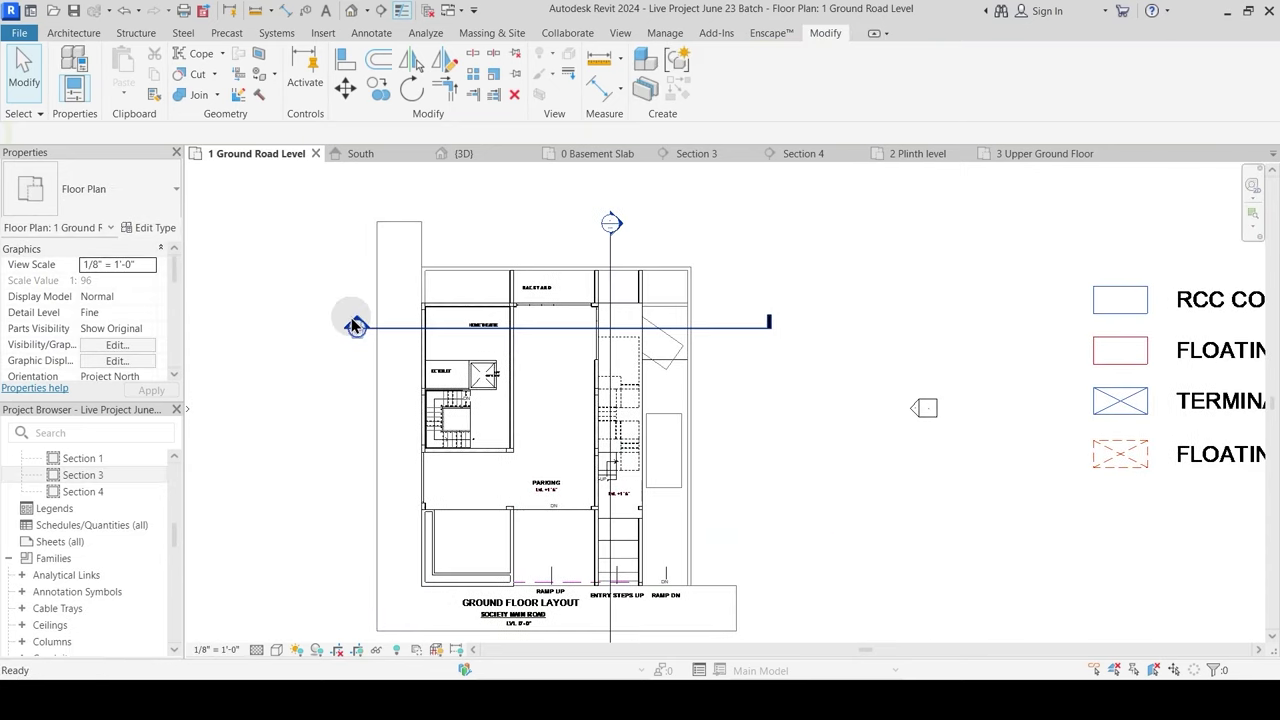
double_click(355, 325)
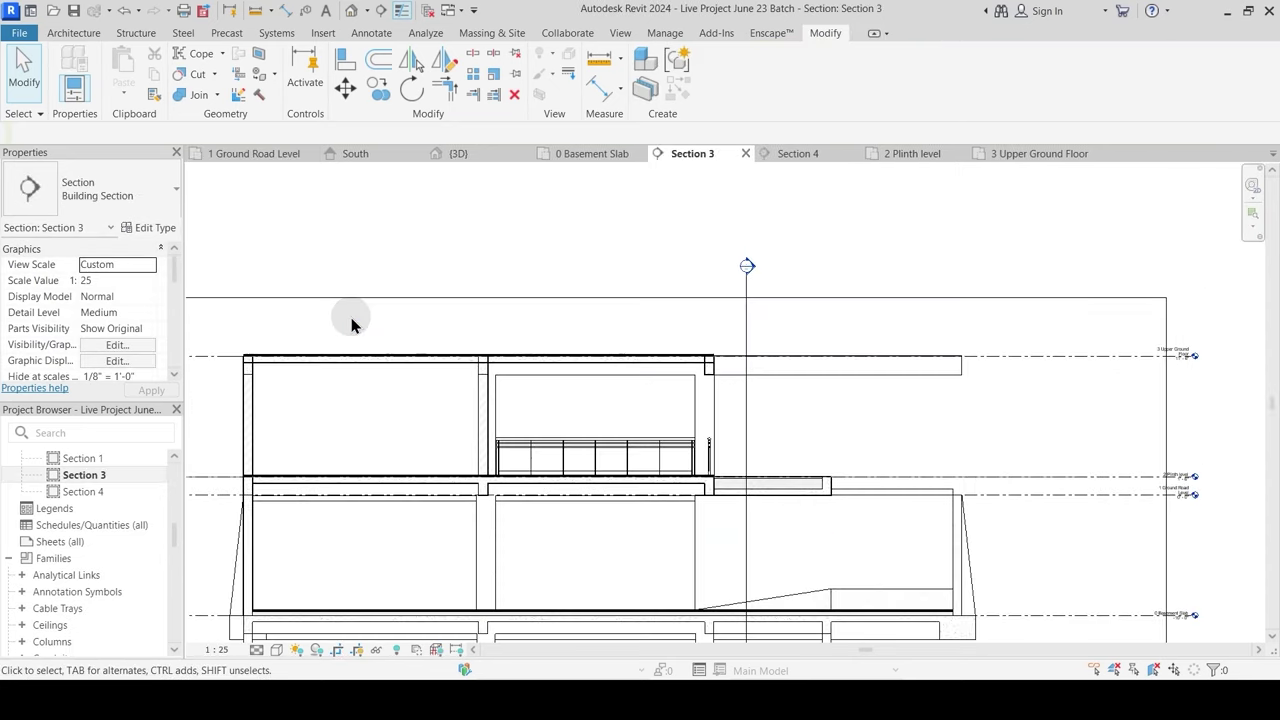
scroll(746, 399, "up", 3)
scroll(668, 338, "down", 2)
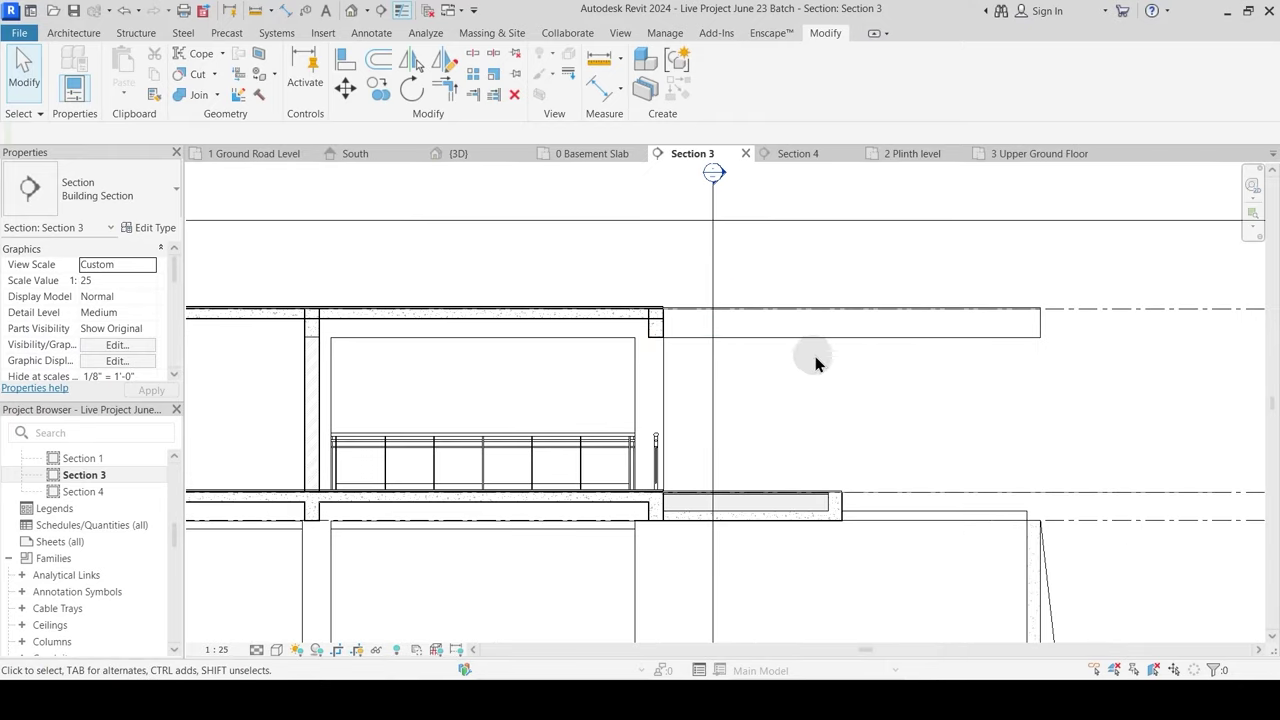
scroll(755, 345, "down", 3)
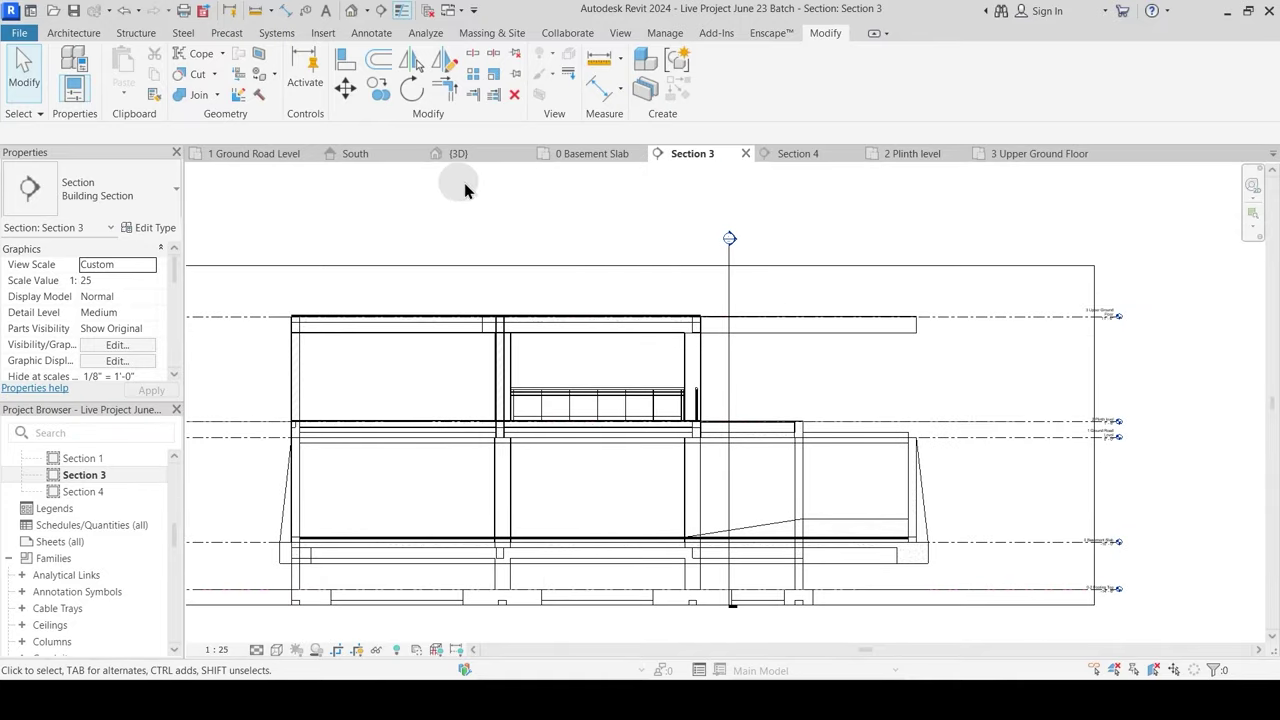
Step: Nudge the Section 3 line down onto the stair and reopen Section 3 to check it
left_click(264, 157)
scroll(662, 360, "up", 3)
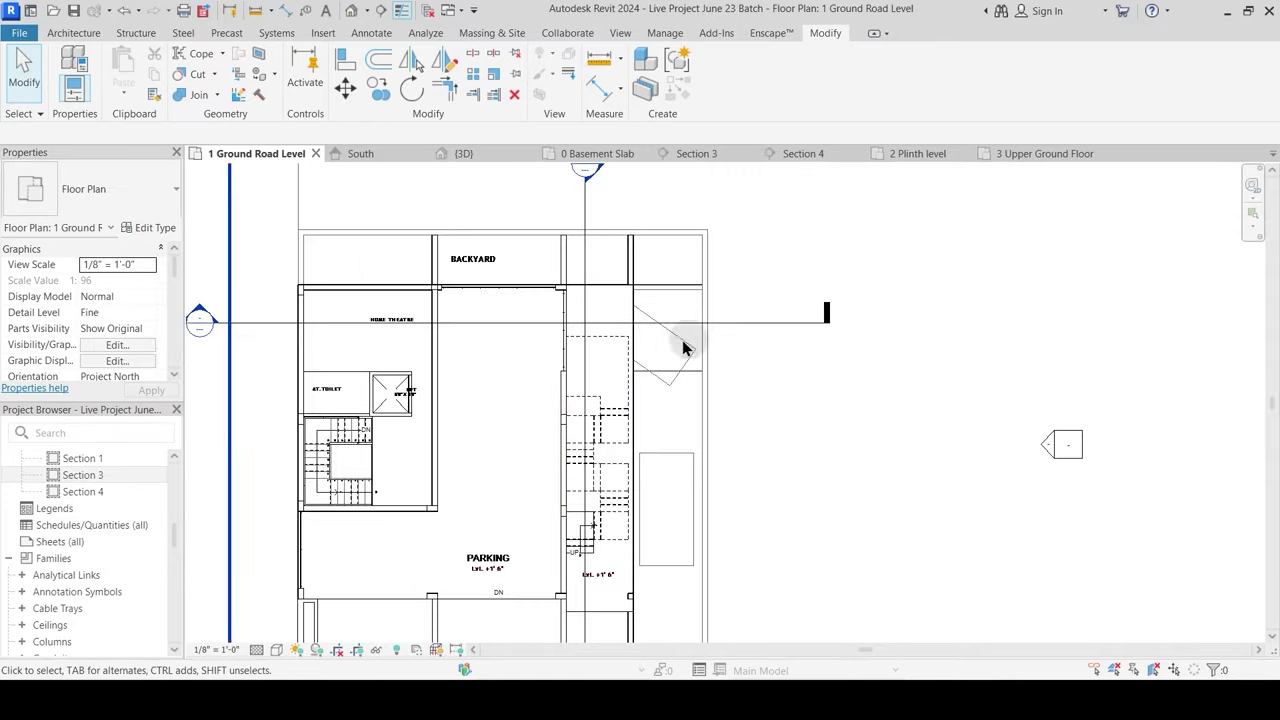
left_click_drag(756, 364, 757, 353)
key("Escape")
middle_click_drag(257, 372, 355, 358)
double_click(298, 334)
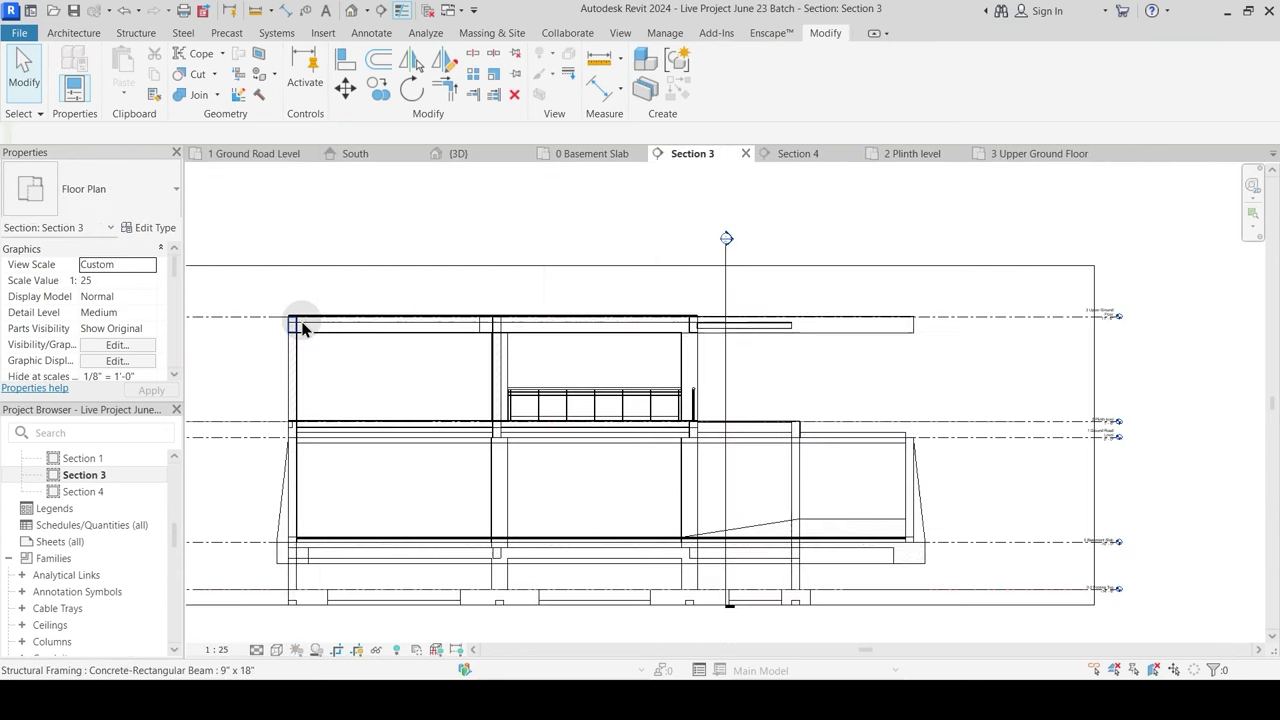
scroll(700, 322, "up", 4)
scroll(730, 330, "up", 2)
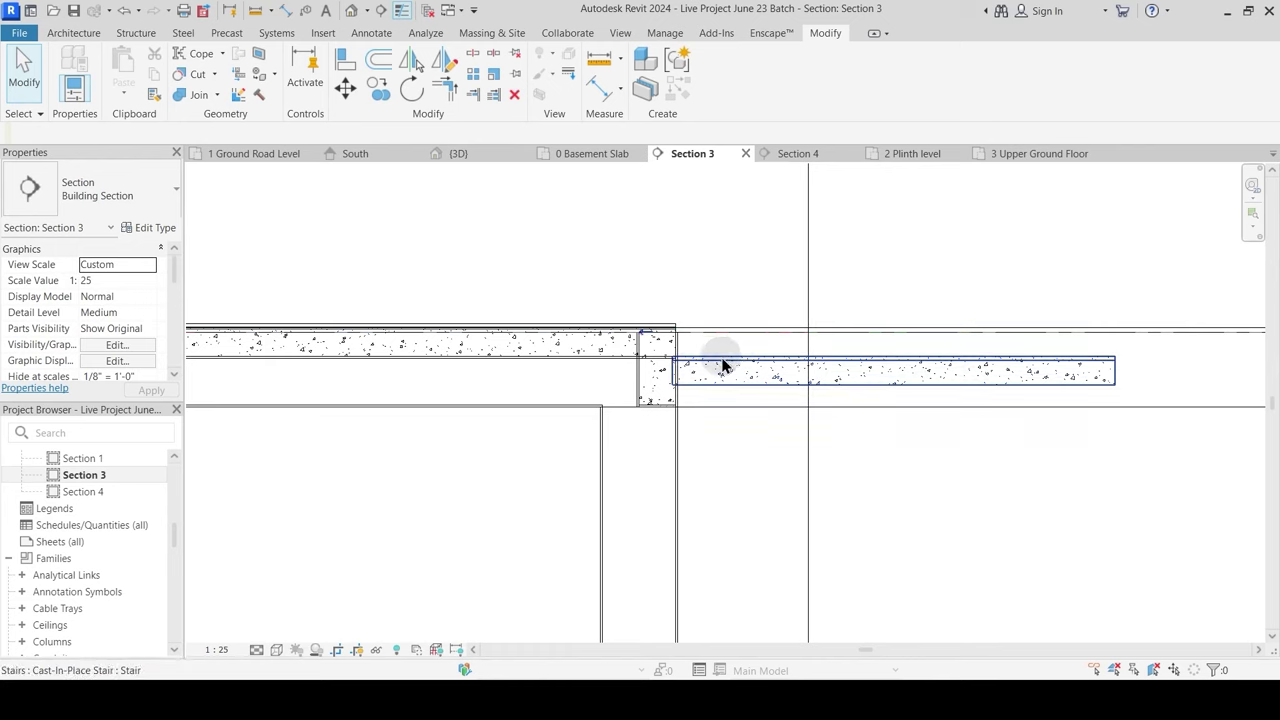
left_click(722, 365)
middle_click_drag(773, 424, 586, 434)
key("Escape")
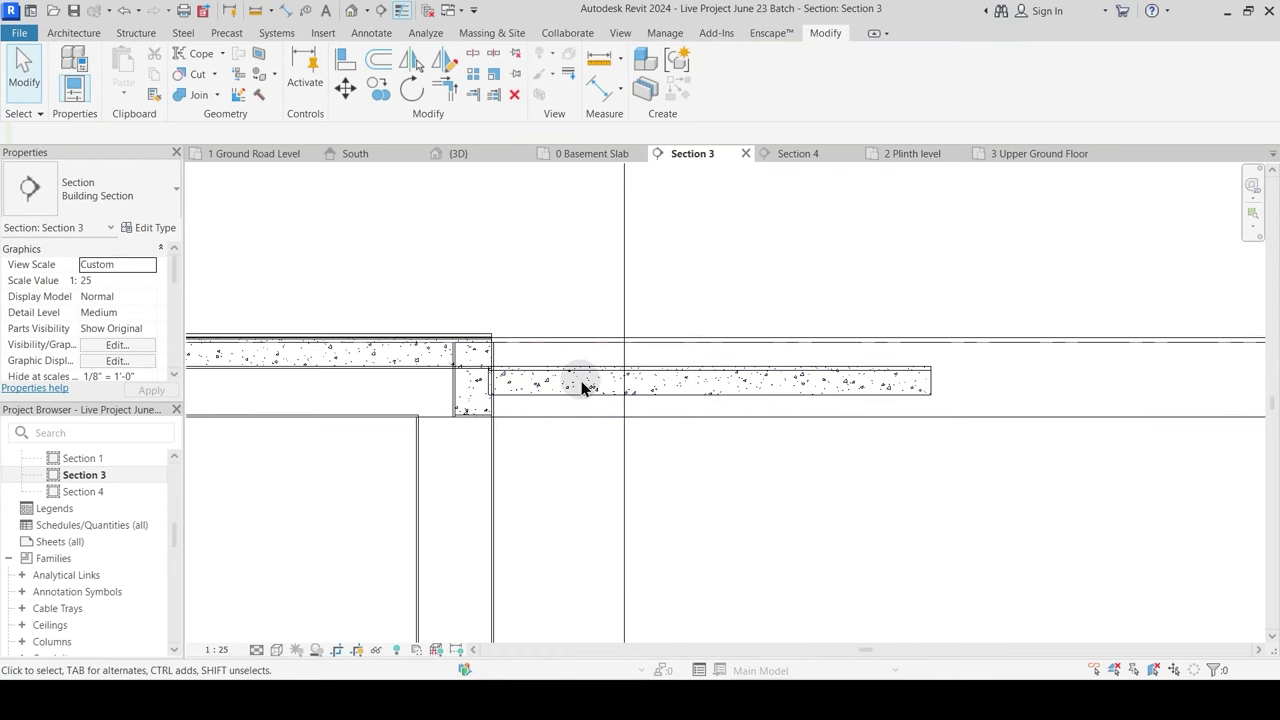
Step: Change the Steps to Upper Ground flight type's Nosing Length from 0' 0 3/4" to 0' 0"
left_click(578, 380)
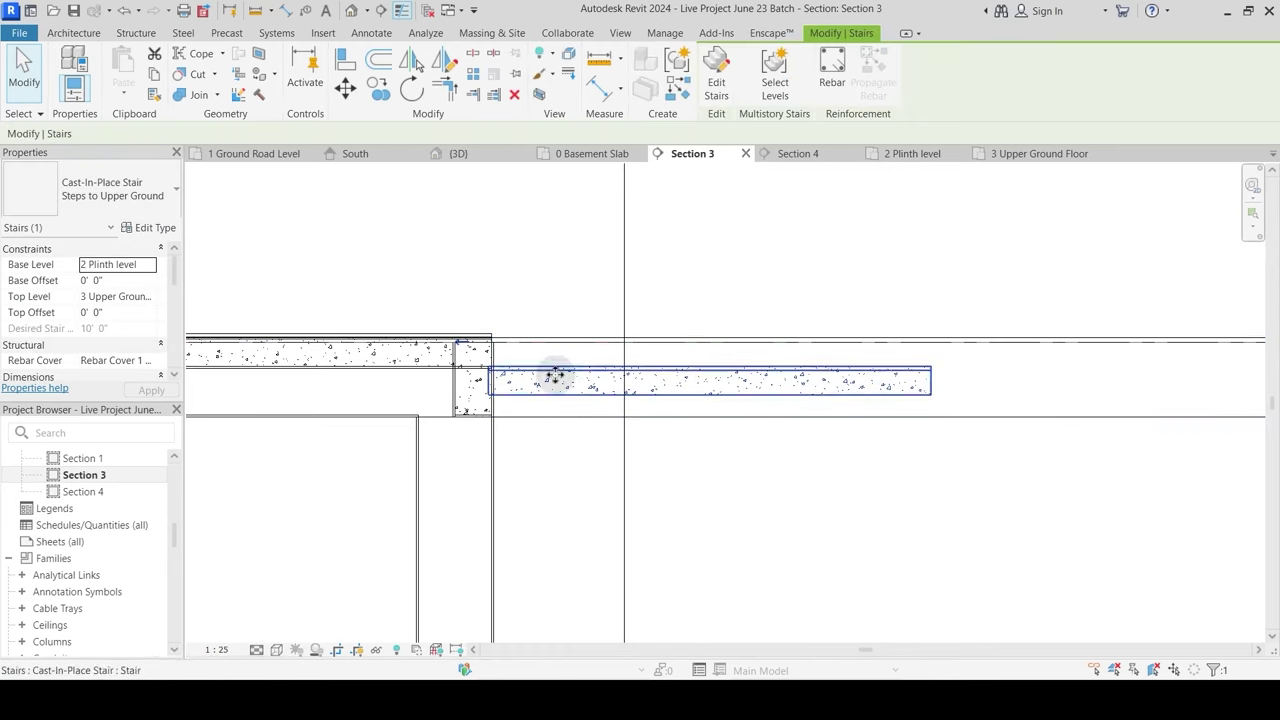
scroll(490, 378, "up", 2)
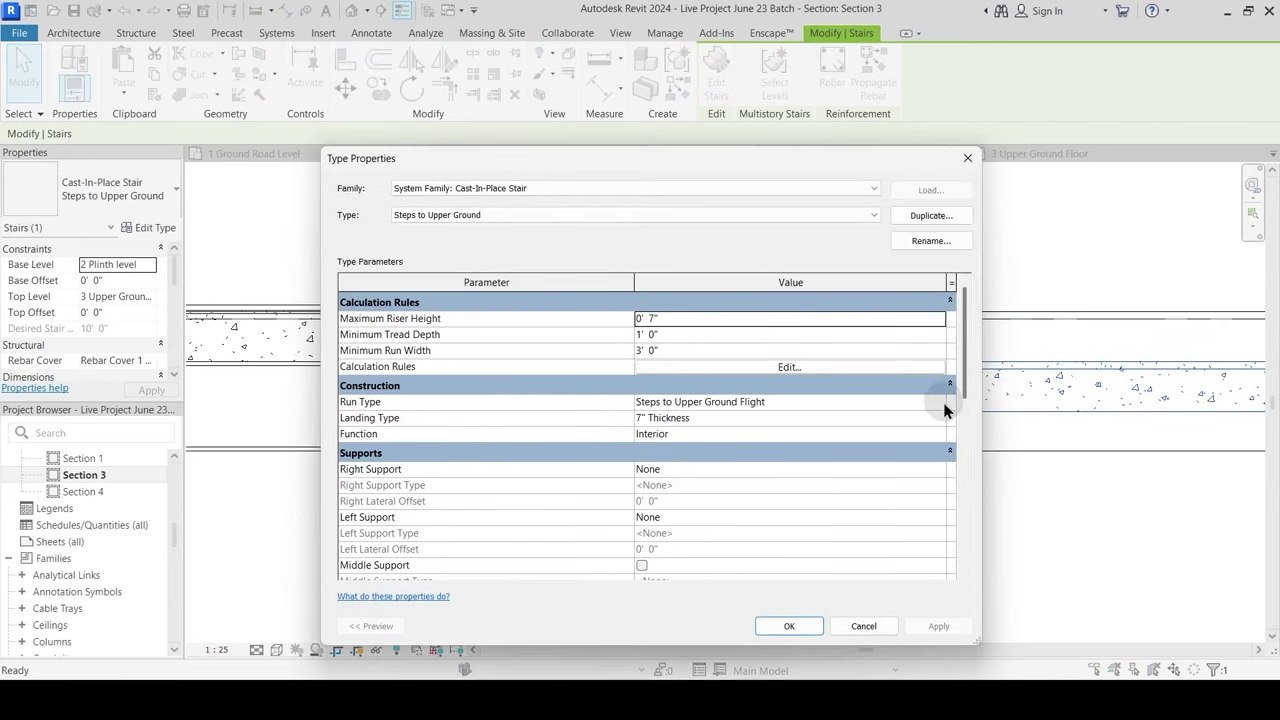
left_click(943, 402)
left_click(942, 401)
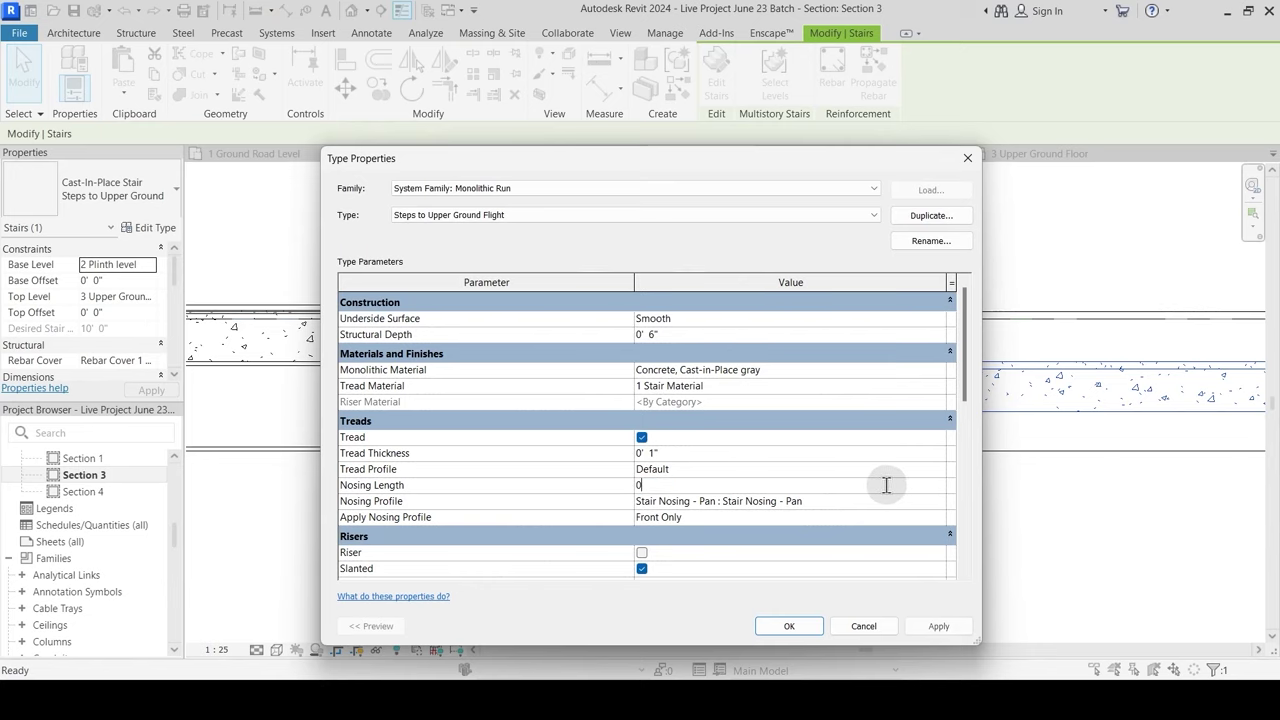
left_click_drag(755, 166, 188, 163)
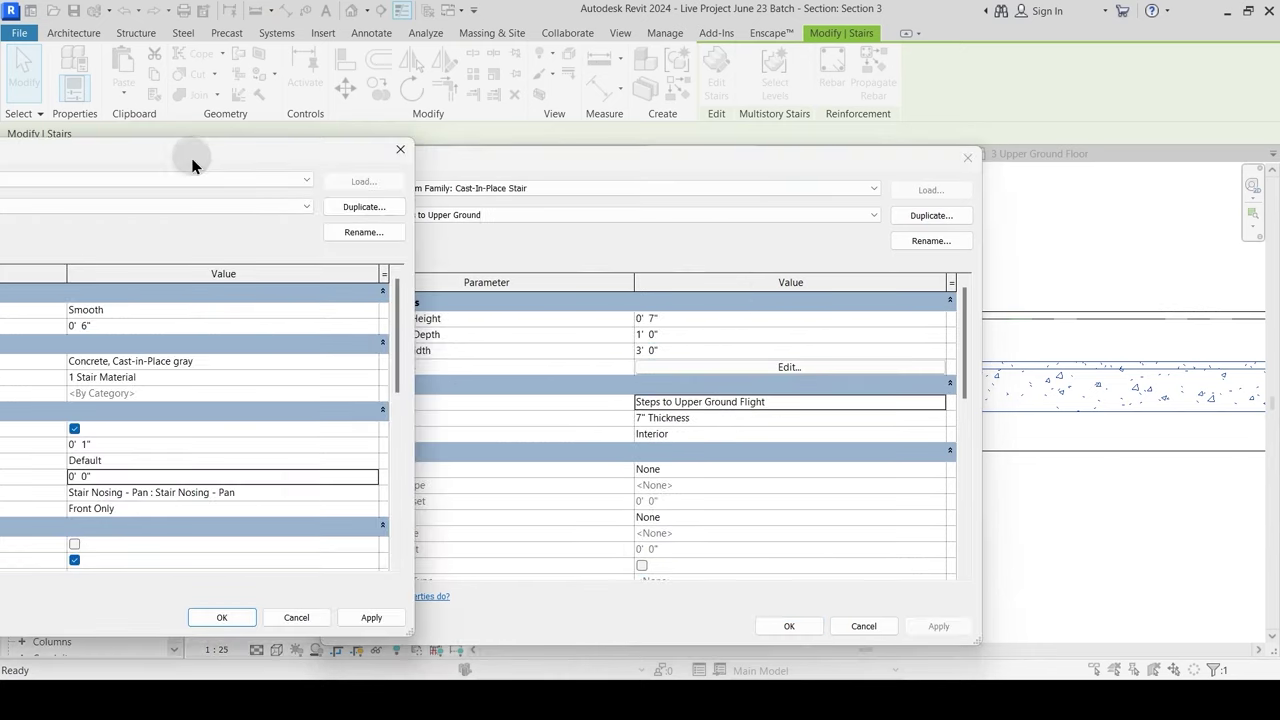
left_click(272, 618)
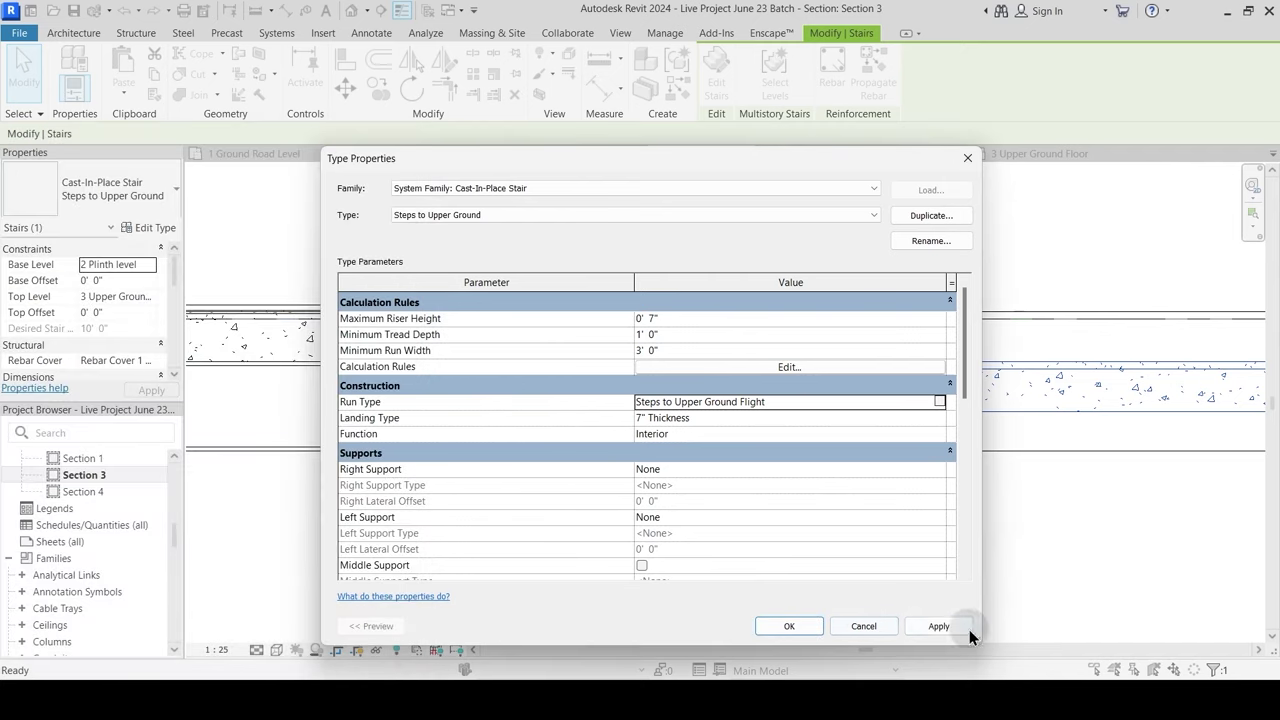
left_click_drag(819, 171, 280, 177)
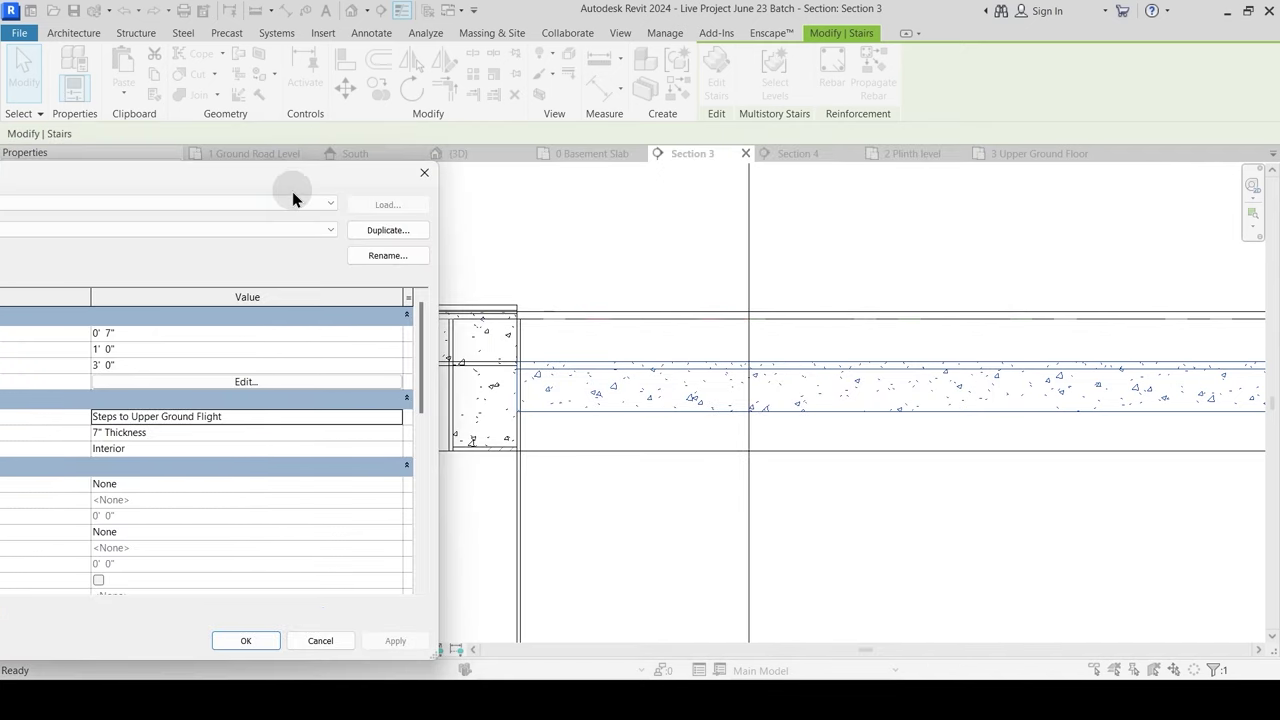
left_click(257, 638)
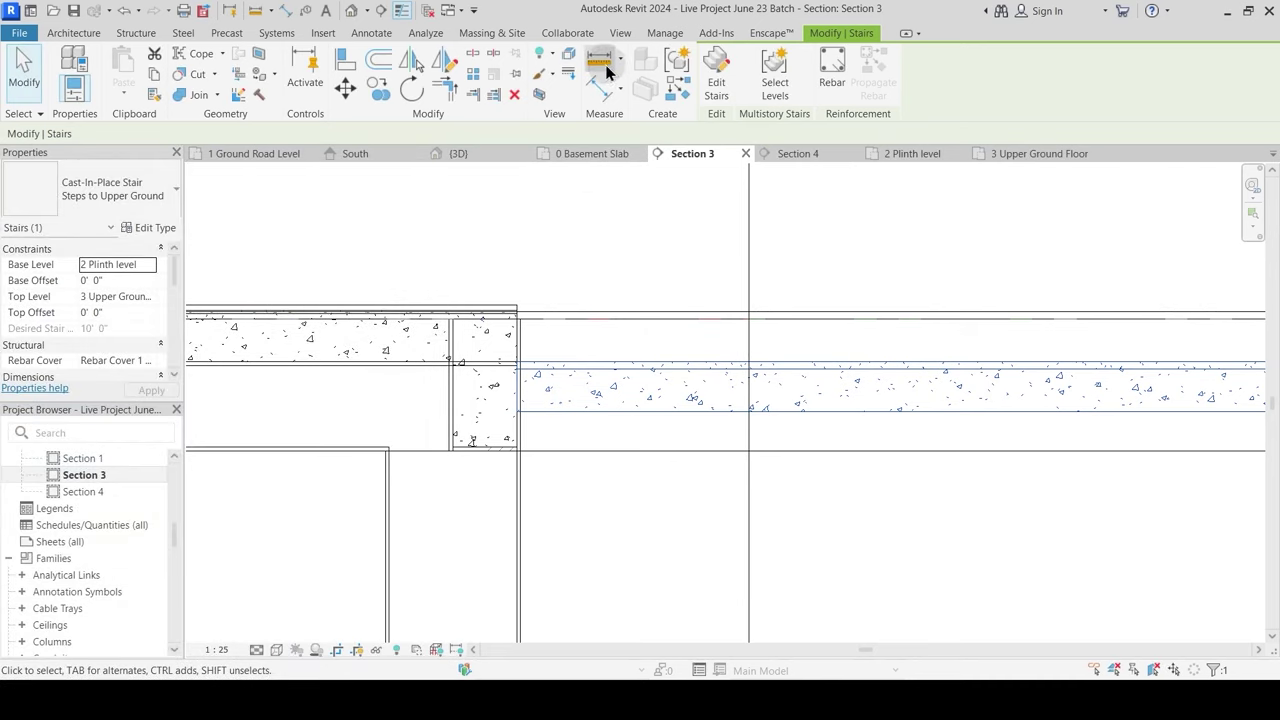
left_click(606, 72)
Step: Measure the gap between the stair top and the Upper Ground slab edge
scroll(531, 343, "up", 2)
left_click(543, 362)
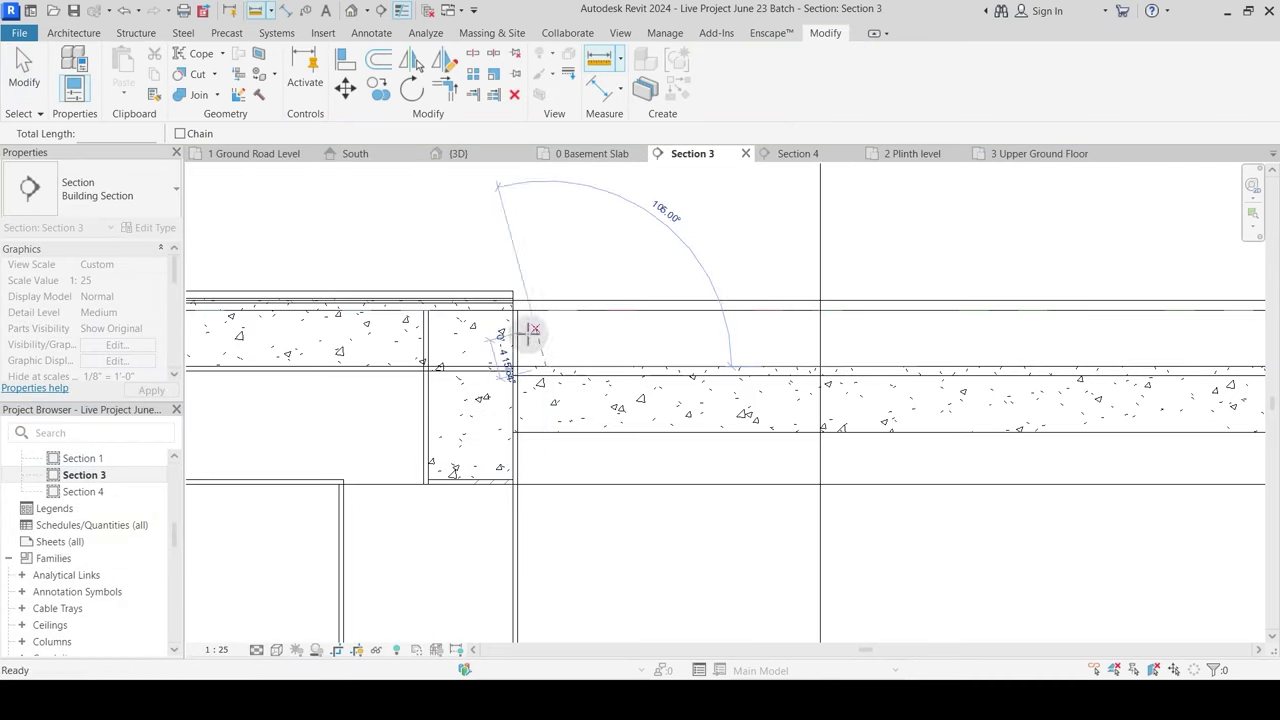
key("Escape")
key("Escape")
key("Return")
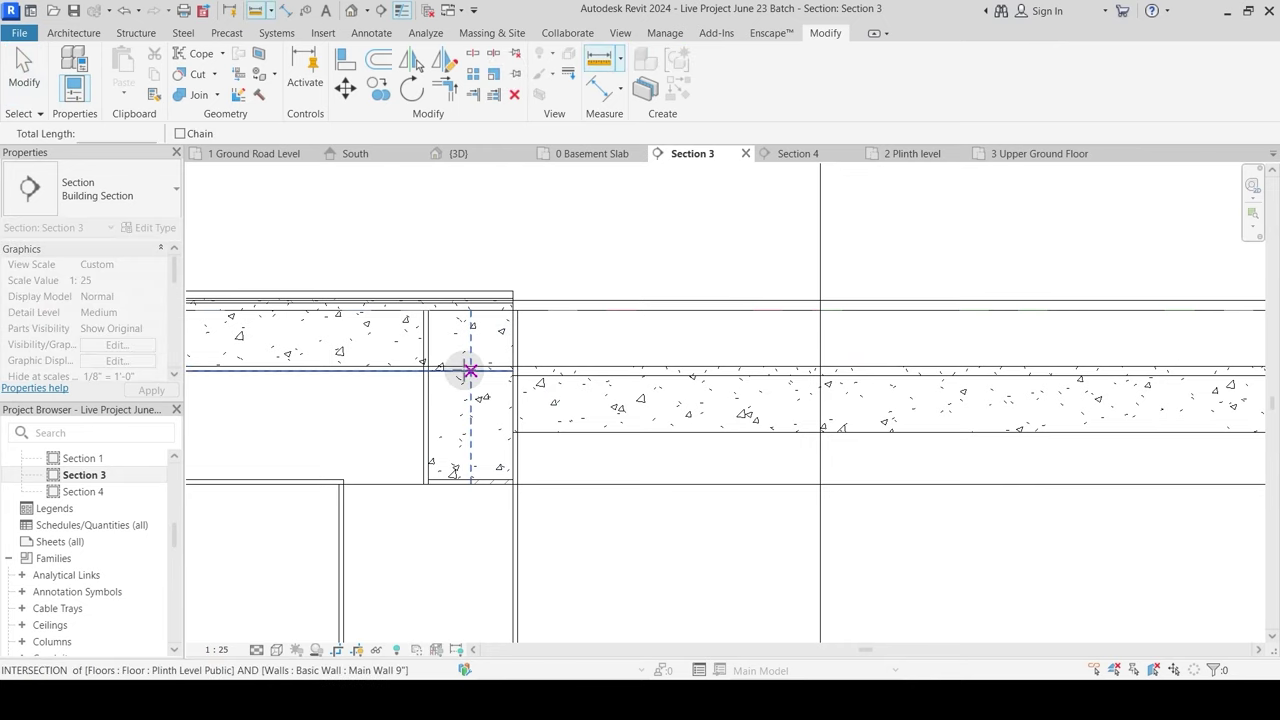
left_click(470, 366)
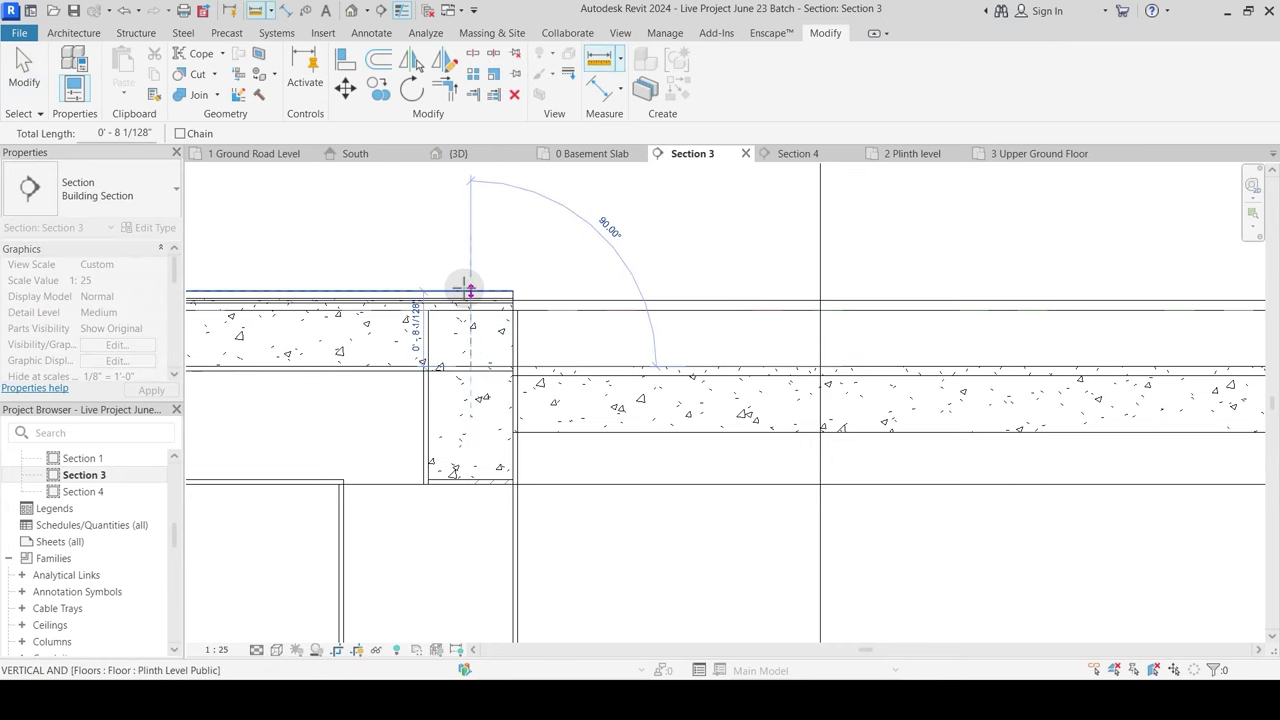
key("Escape")
key("Escape")
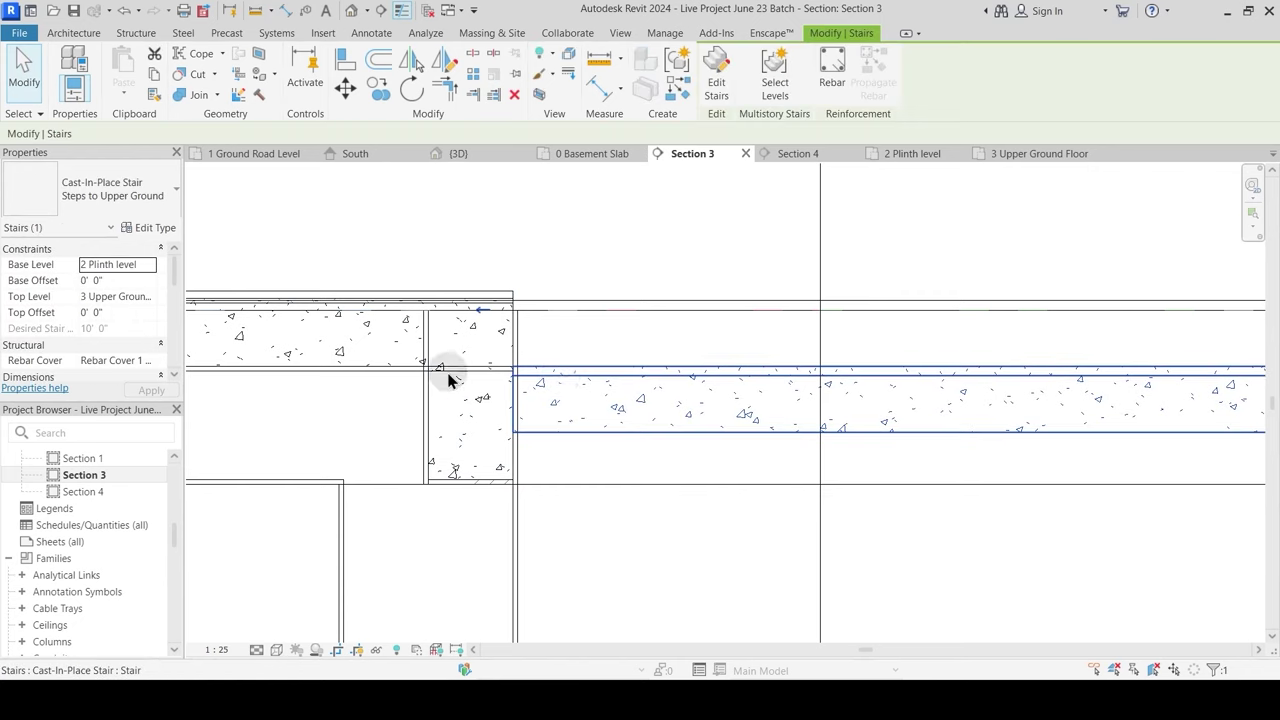
Step: Set the stair's Top Offset to 0' 1 1/2", dismissing the stair-top warning
left_click(135, 313)
key("Return")
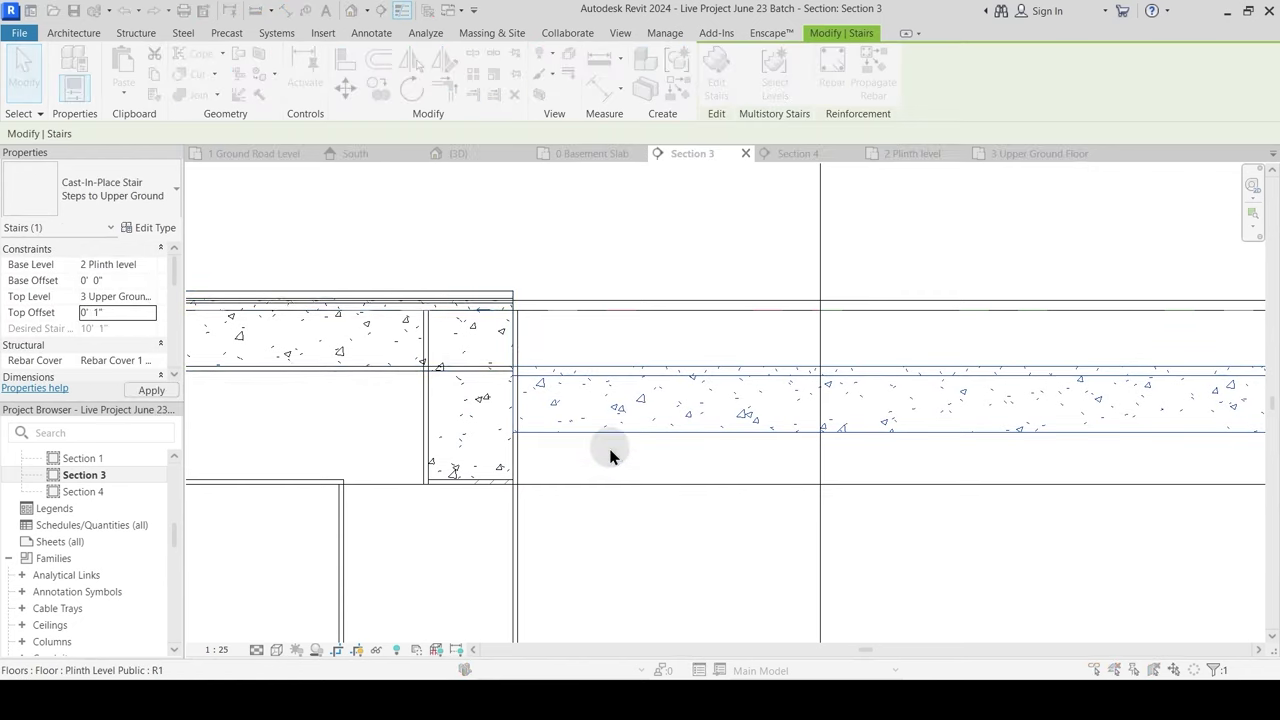
left_click(686, 408)
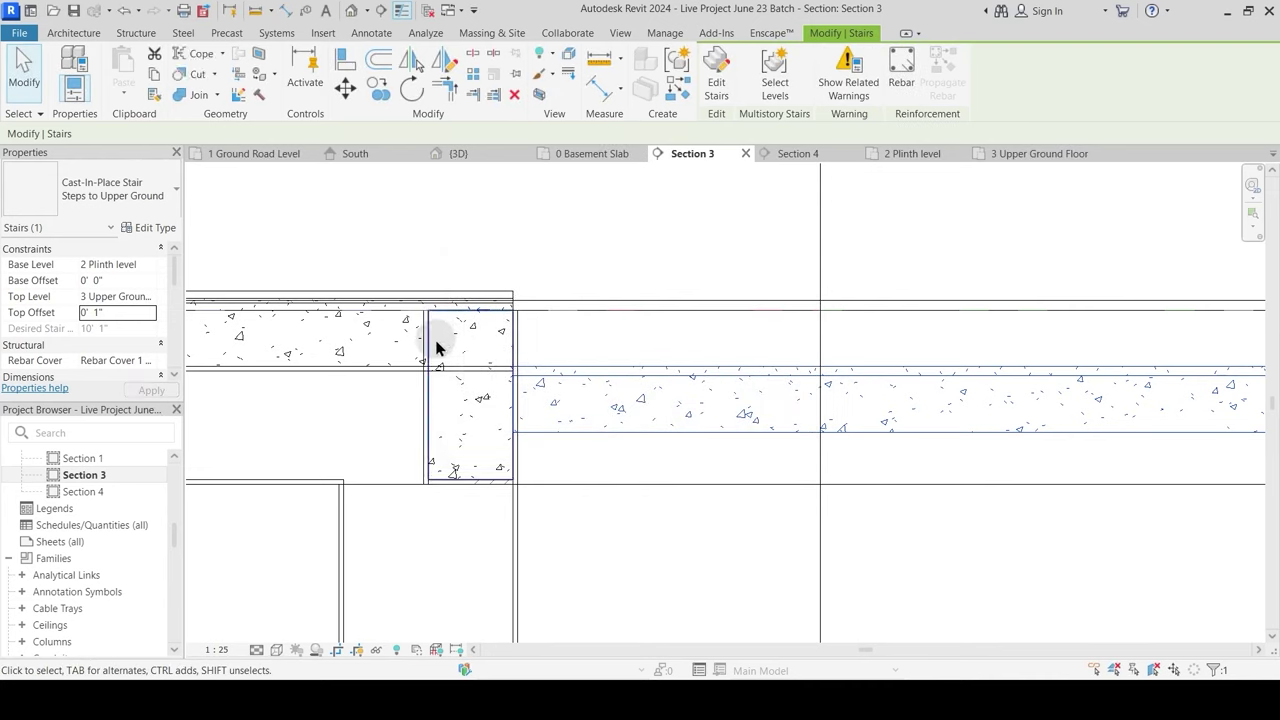
left_click(132, 312)
key("Return")
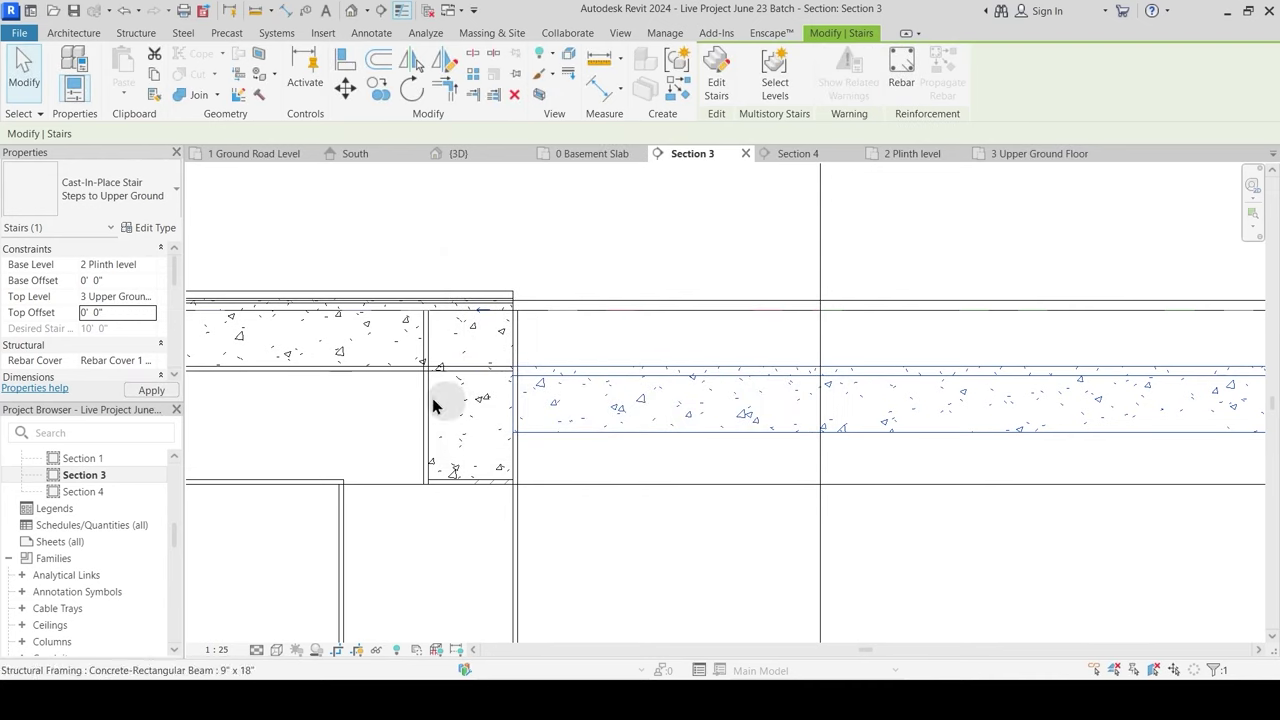
left_click(120, 316)
type("1/8")
type("\"")
key("Return")
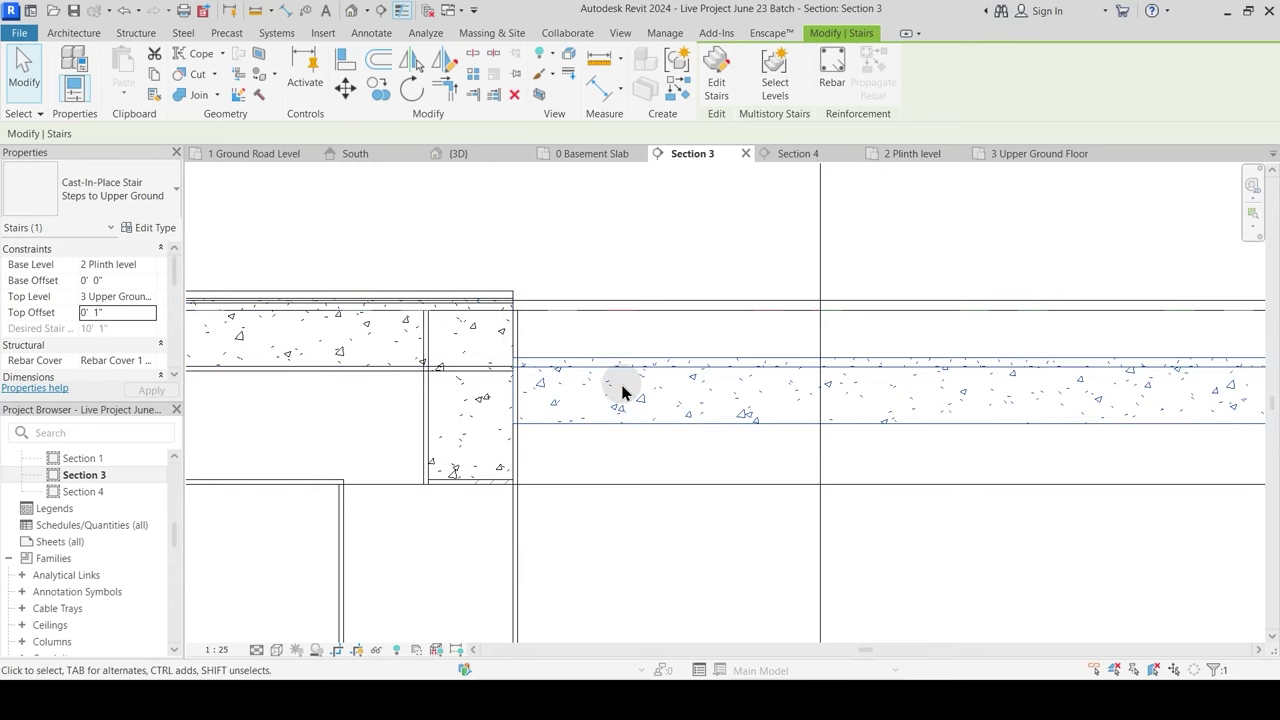
key("Escape")
Step: Reselect the stair to verify its top end now meets the Upper Ground floor
left_click(602, 59)
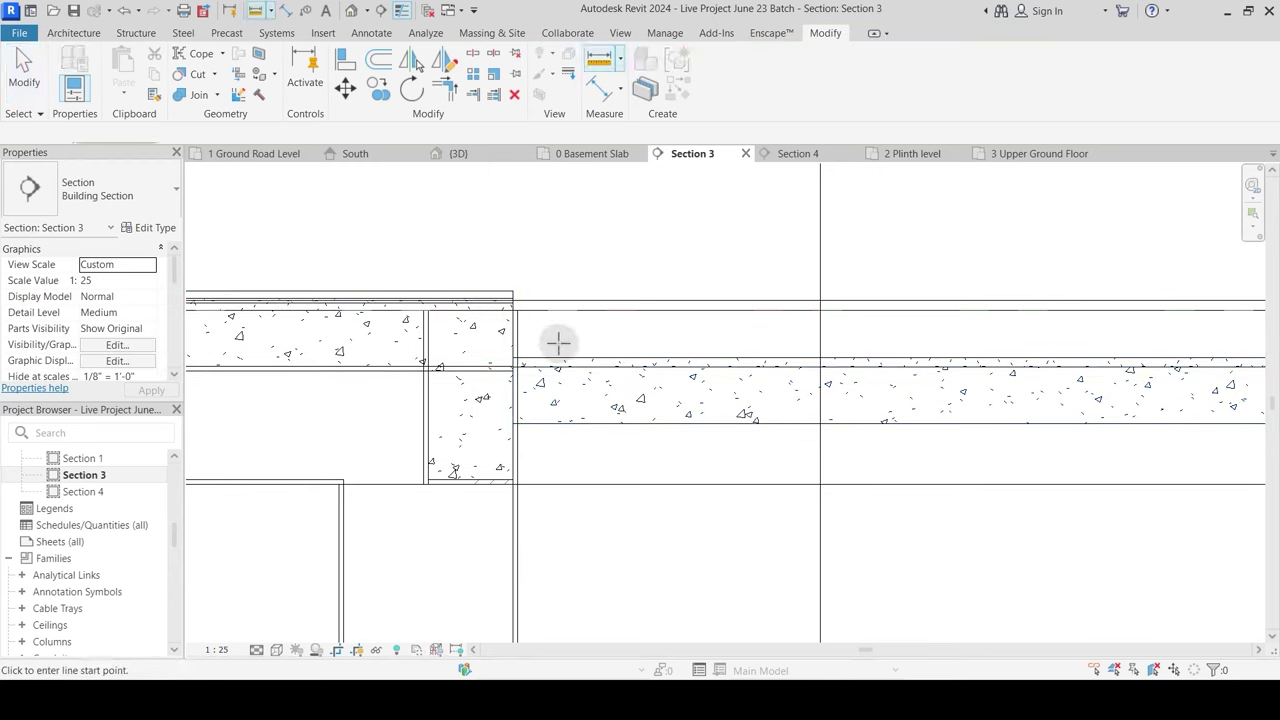
key("Escape")
left_click(544, 359)
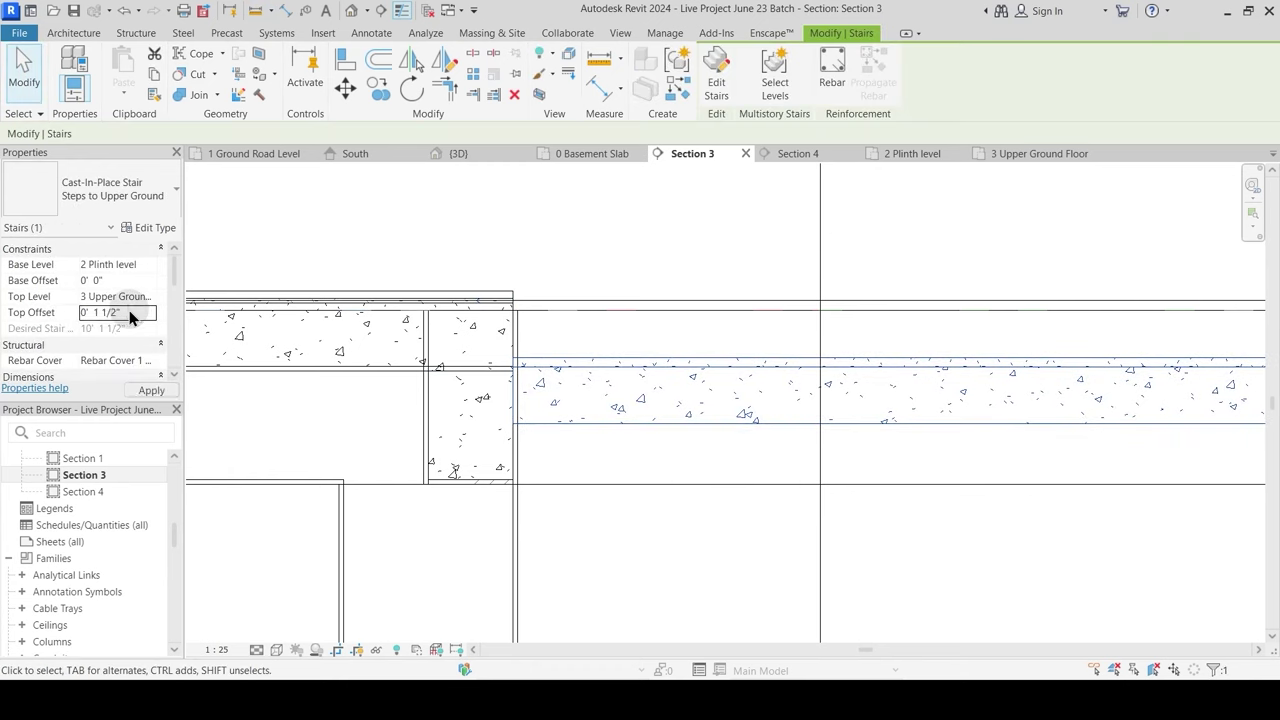
left_click(549, 286)
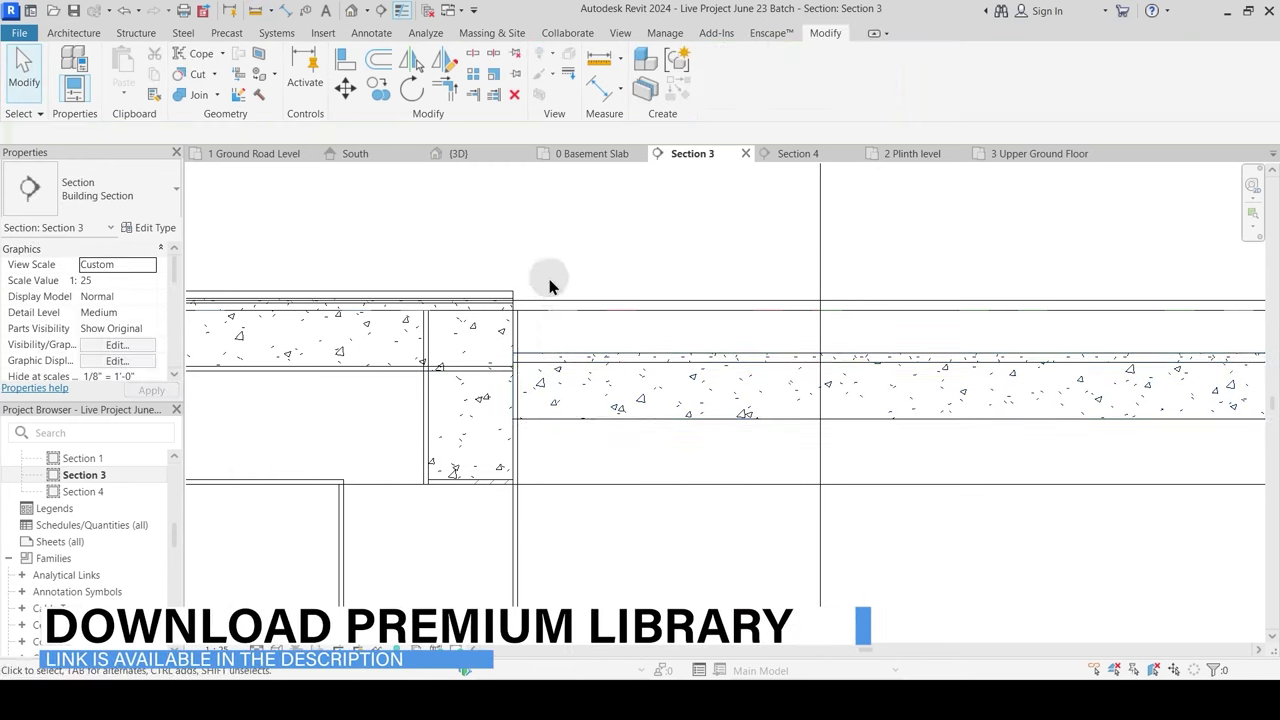
scroll(700, 338, "down", 2)
Step: Orbit the {3D} view around the switchback stair to inspect its runs and upper landing
left_click(458, 155)
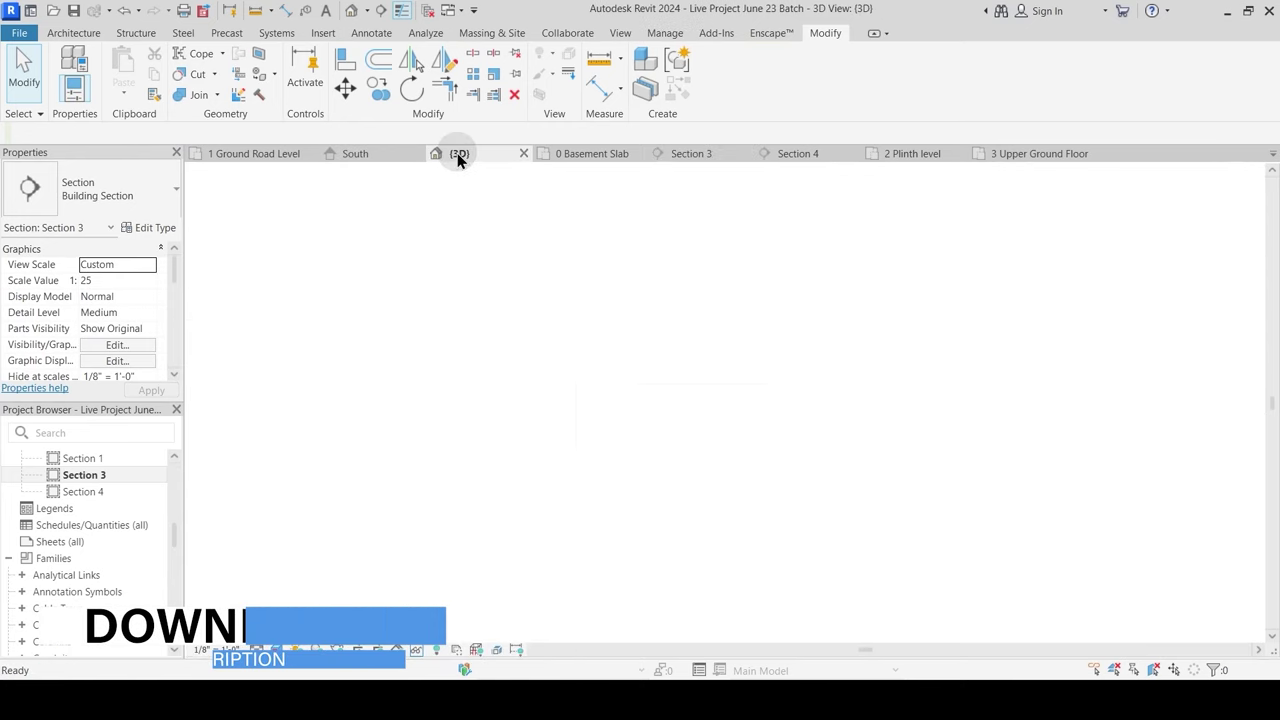
scroll(640, 415, "up", 2)
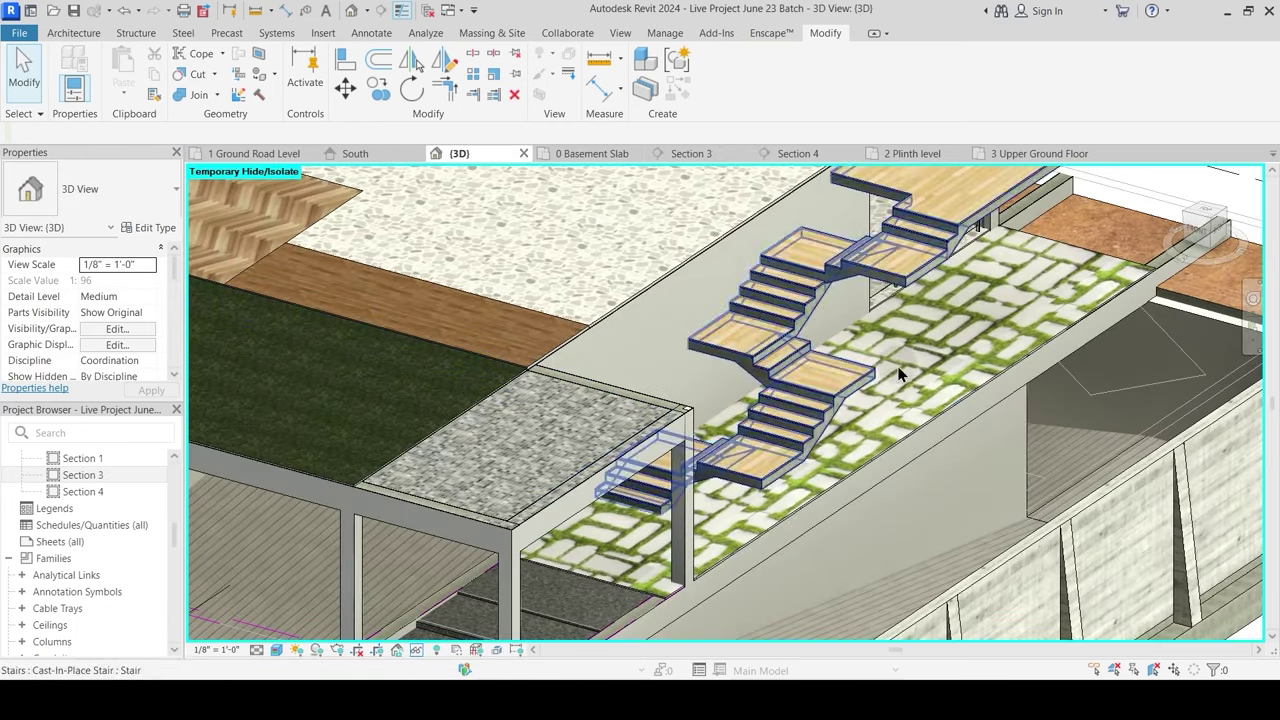
middle_click_drag(898, 374, 775, 340, "shift")
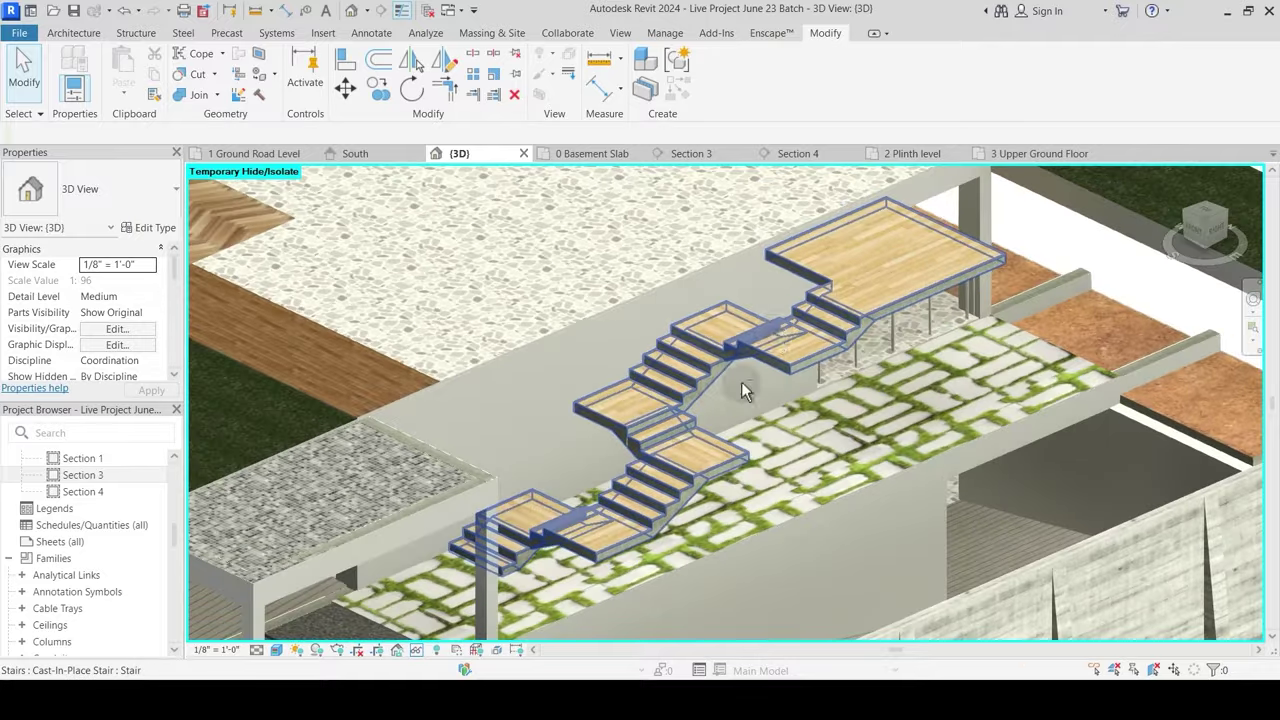
middle_click_drag(523, 584, 543, 585, "shift")
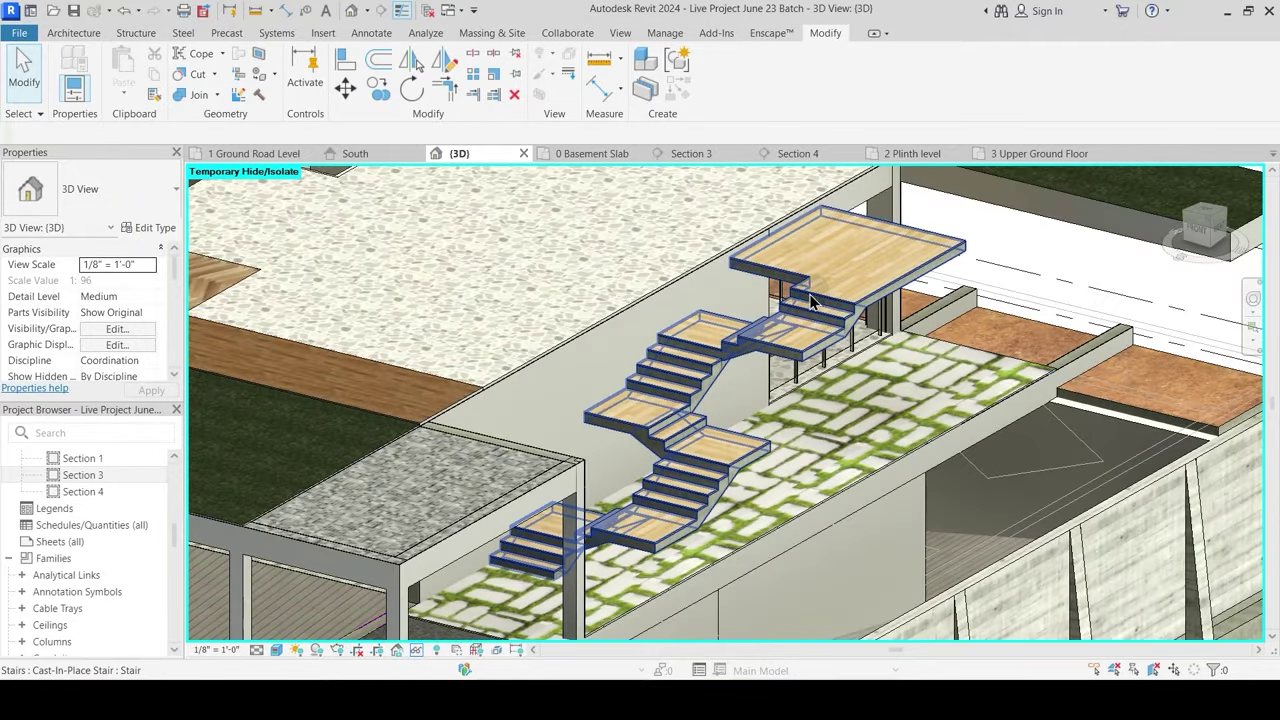
middle_click_drag(832, 233, 830, 260, "shift")
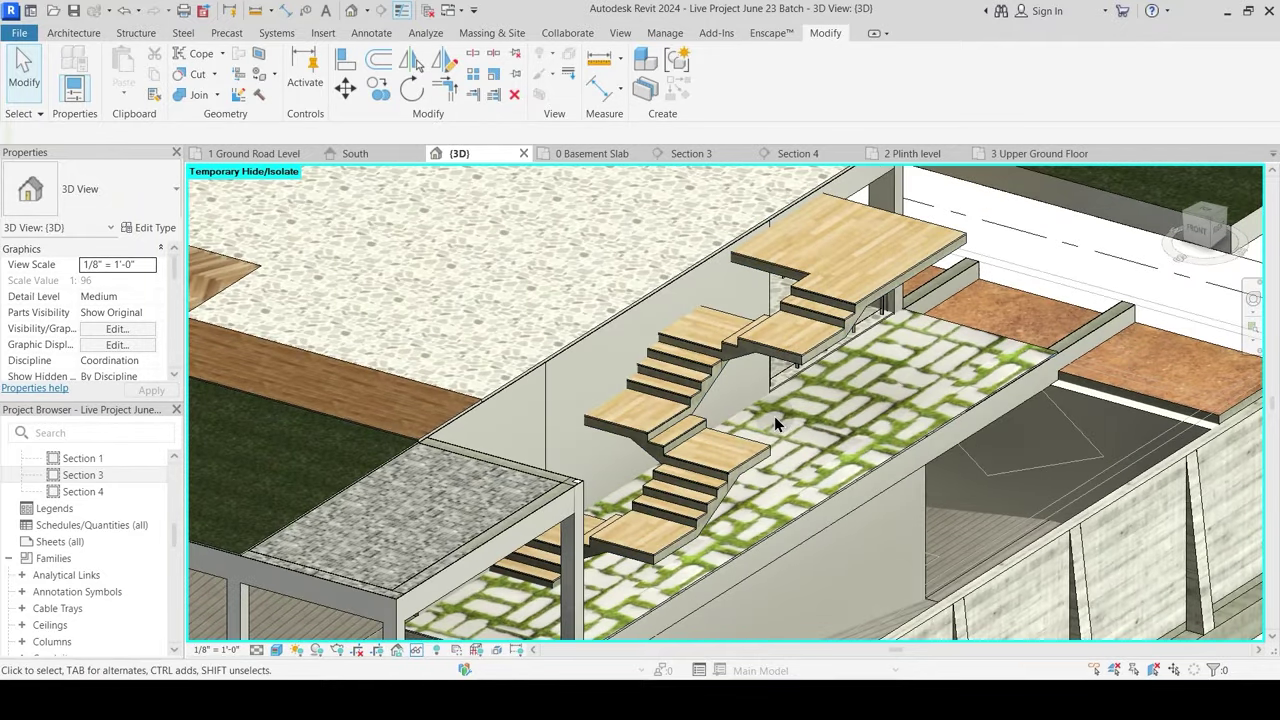
middle_click_drag(765, 393, 828, 333, "shift")
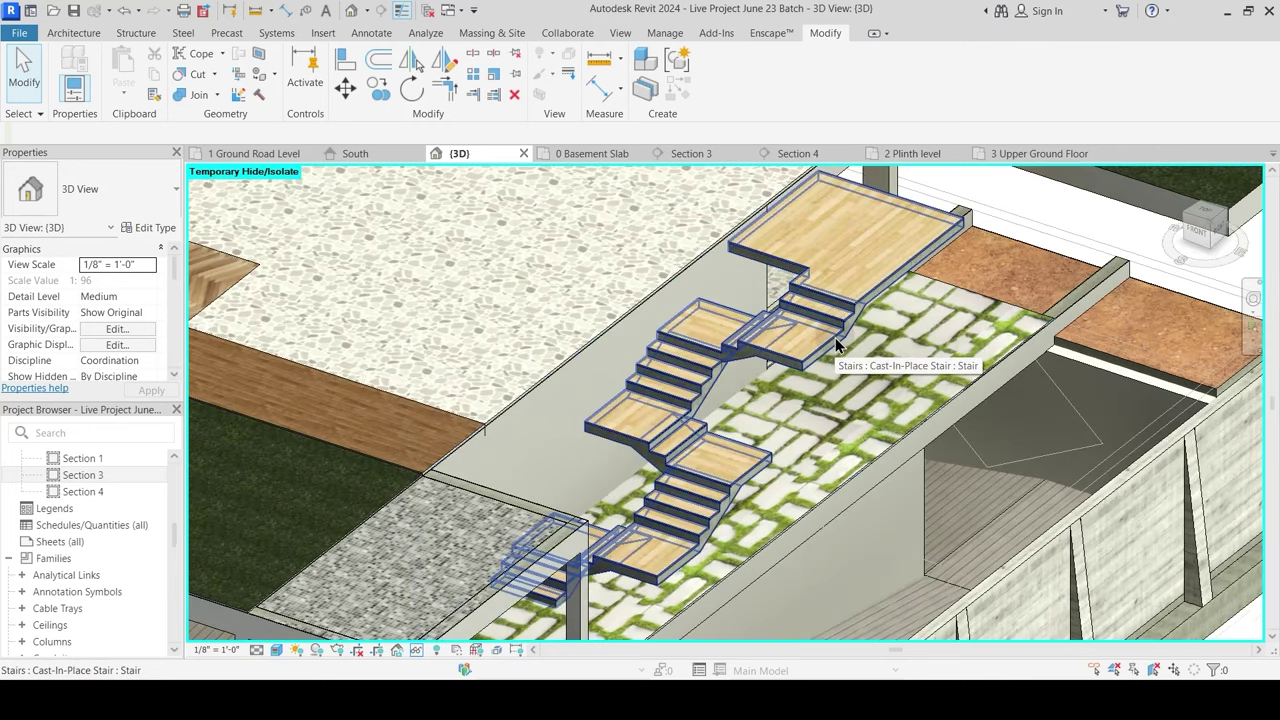
middle_click_drag(806, 301, 792, 329)
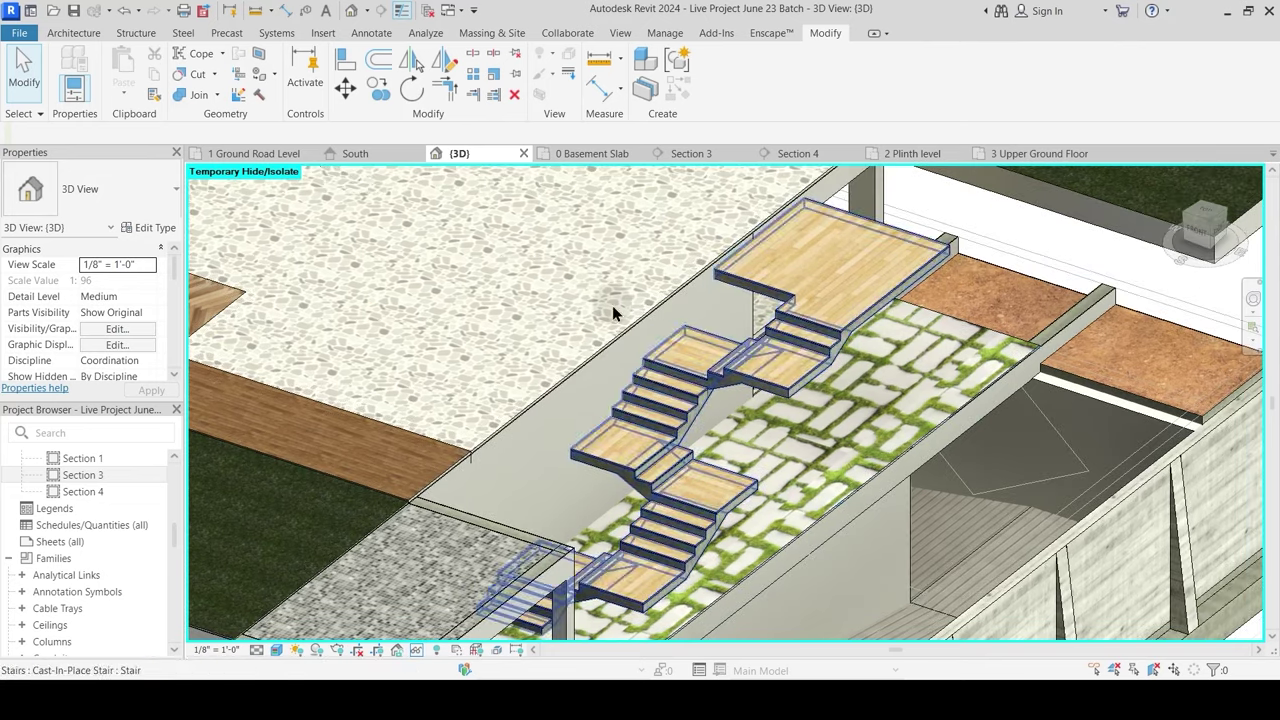
Step: Open the 2 Plinth level floor plan and zoom in on the stair
left_click(938, 151)
middle_click_drag(767, 390, 626, 246)
scroll(758, 411, "down", 2)
scroll(755, 422, "up", 3)
Step: Start a new wall using the Basic Wall 4.5" type
scroll(665, 414, "up", 2)
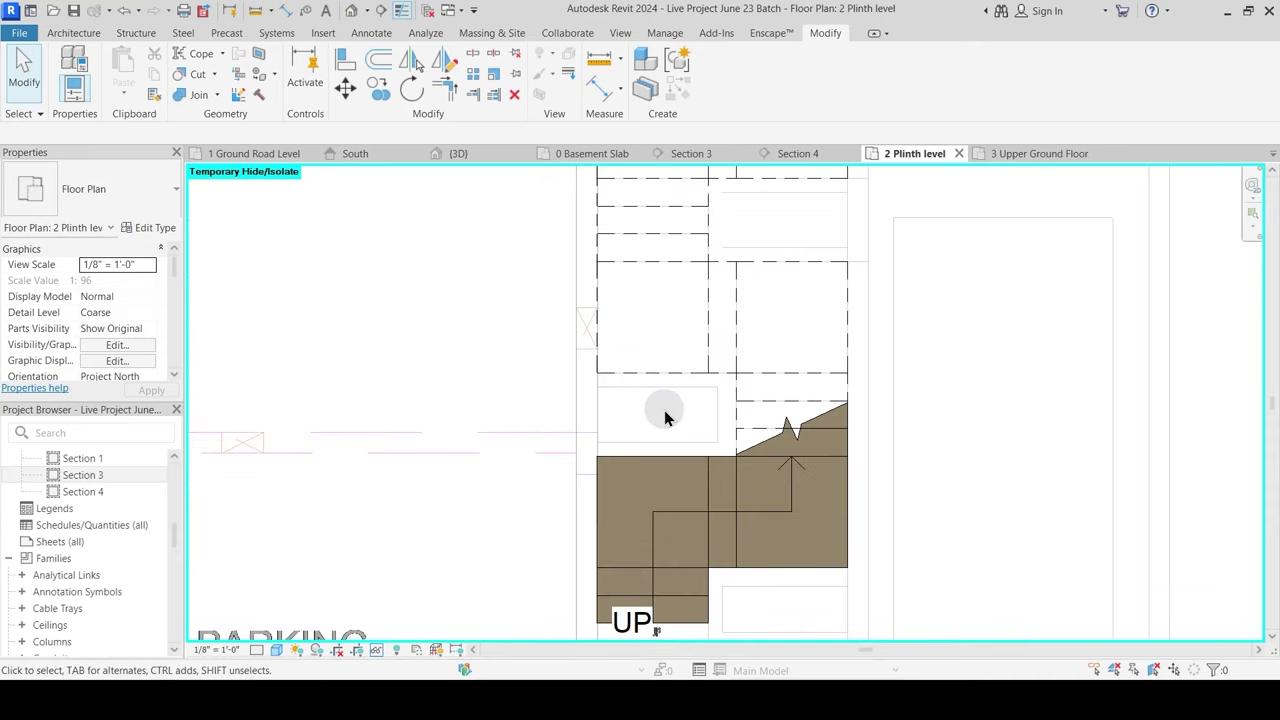
left_click(78, 33)
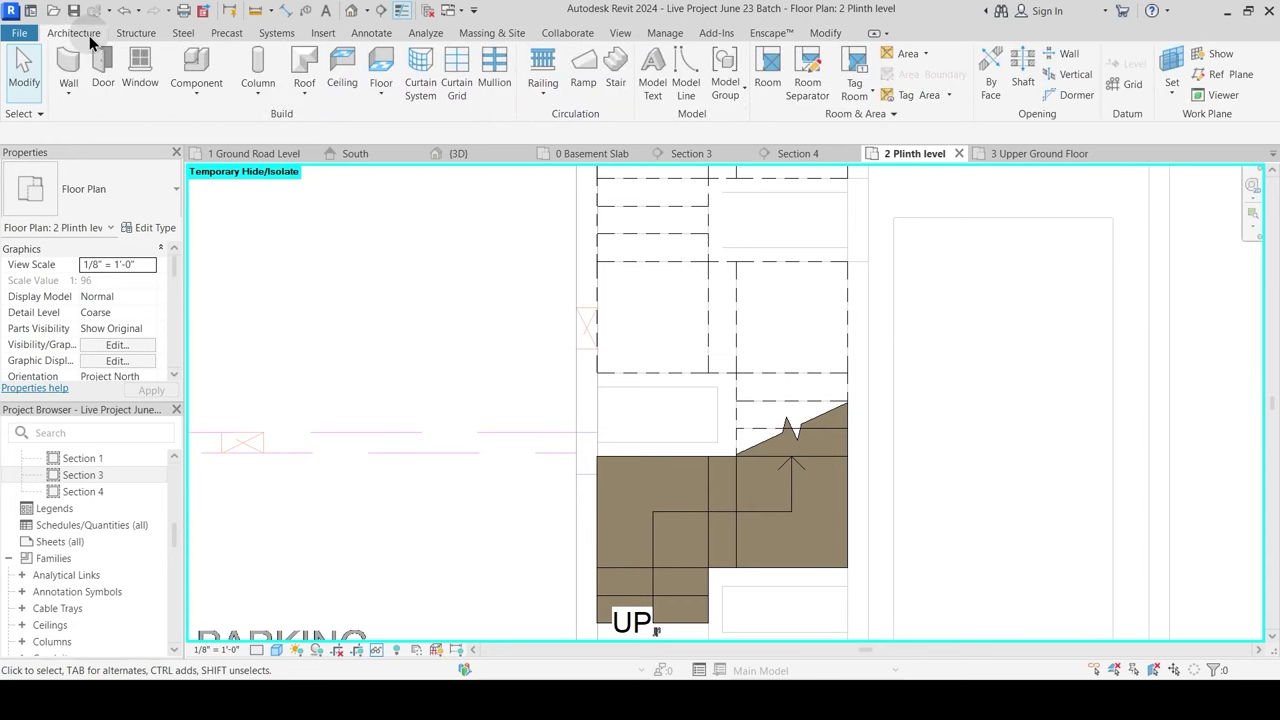
left_click(70, 98)
left_click(100, 121)
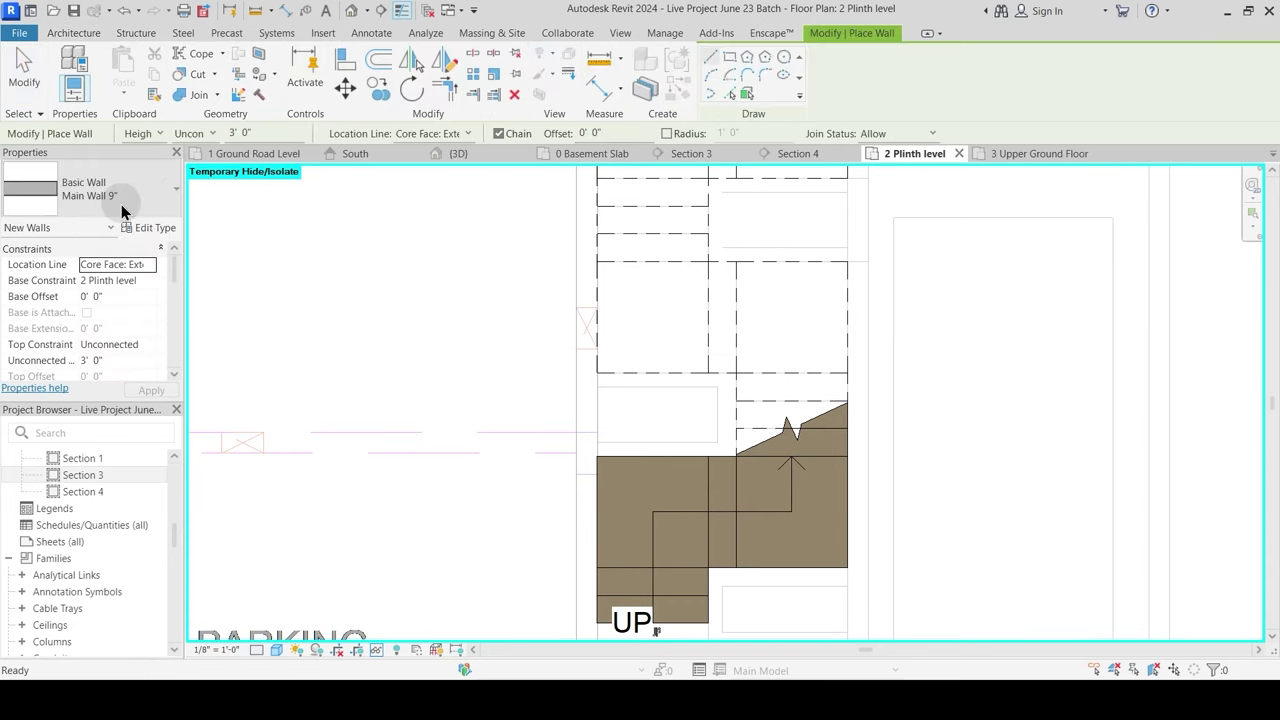
left_click(121, 204)
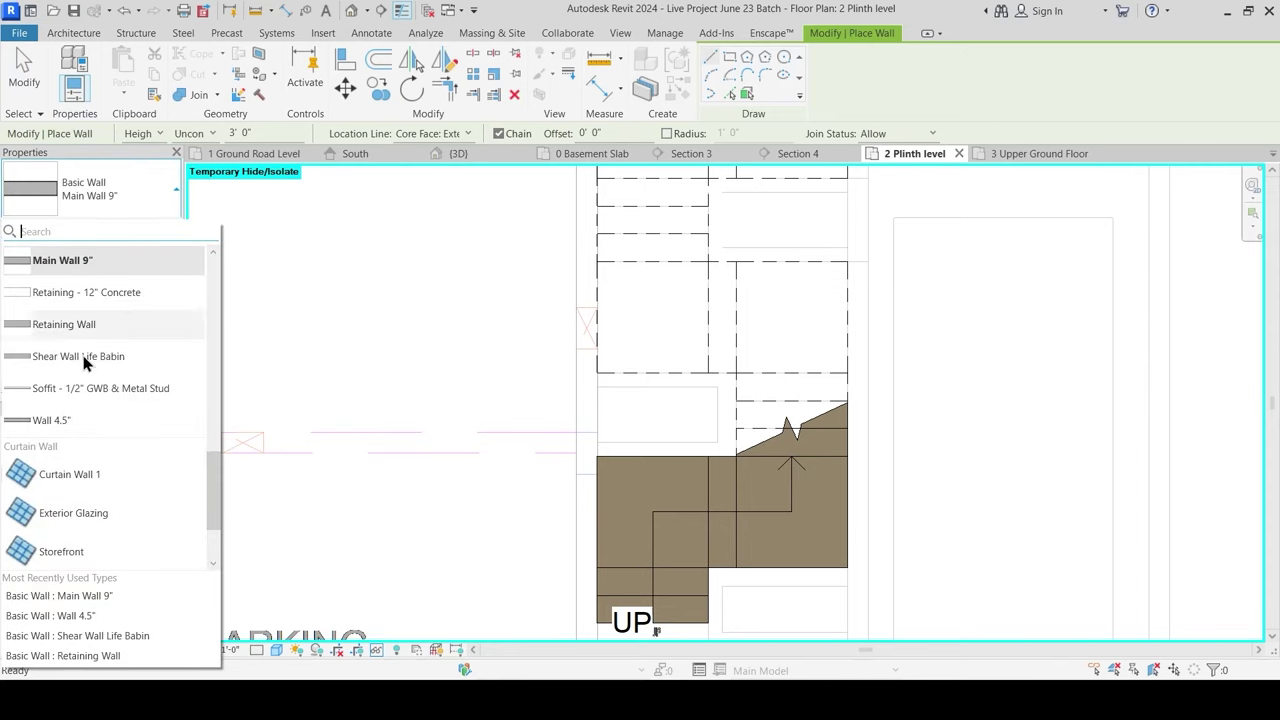
left_click(68, 420)
Step: Draw a U-shaped wall chain (5'-0", 3'-0", 5'-0") around the rectangle beside the landing
scroll(631, 401, "up", 3)
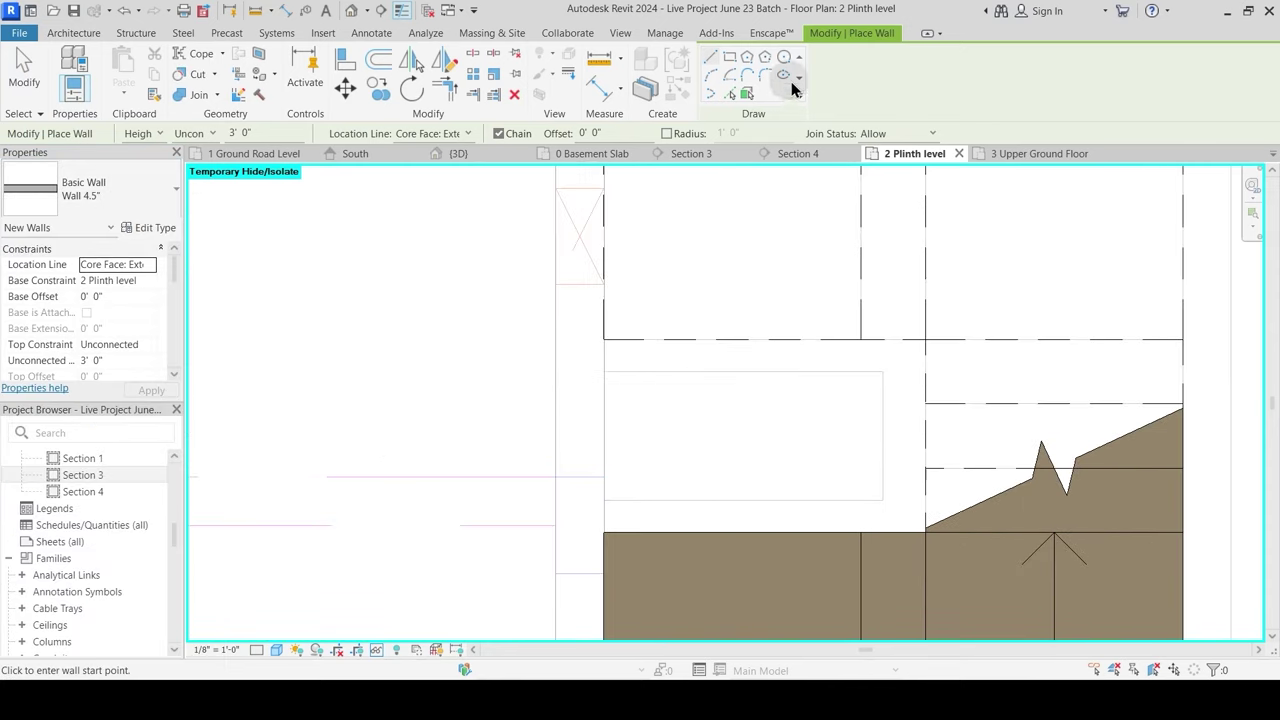
left_click(604, 339)
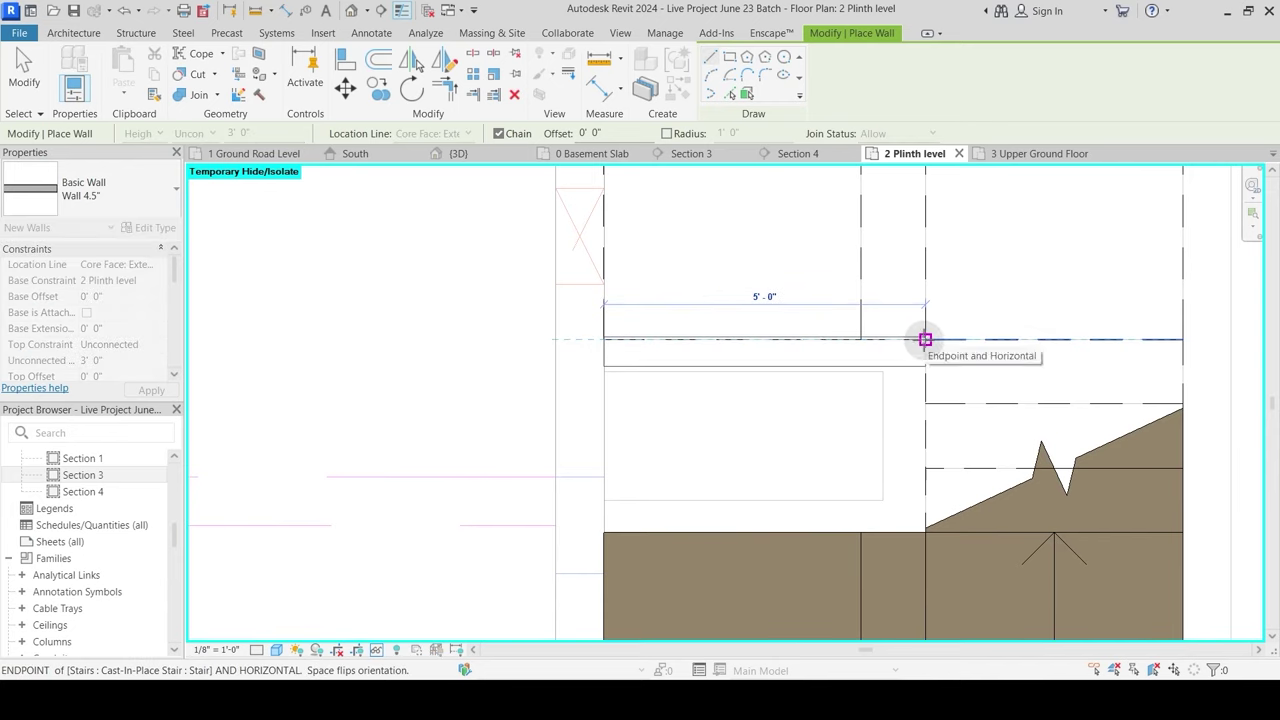
left_click(925, 339)
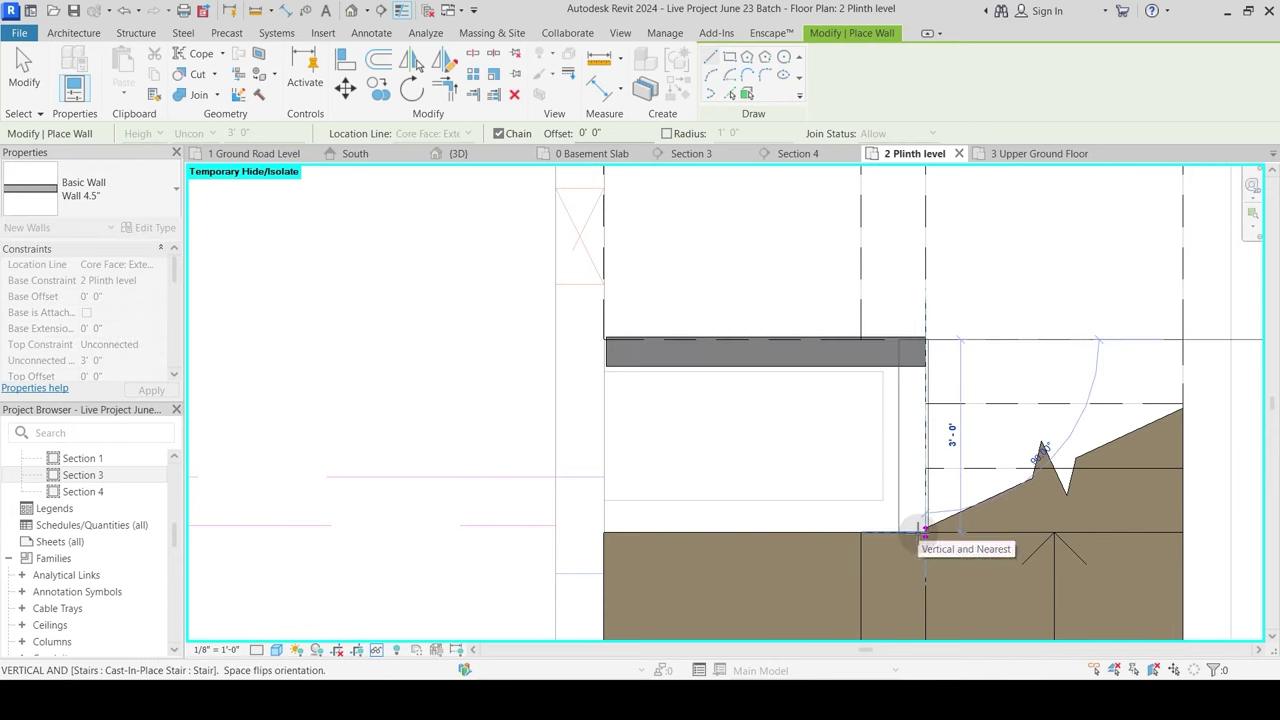
left_click(924, 531)
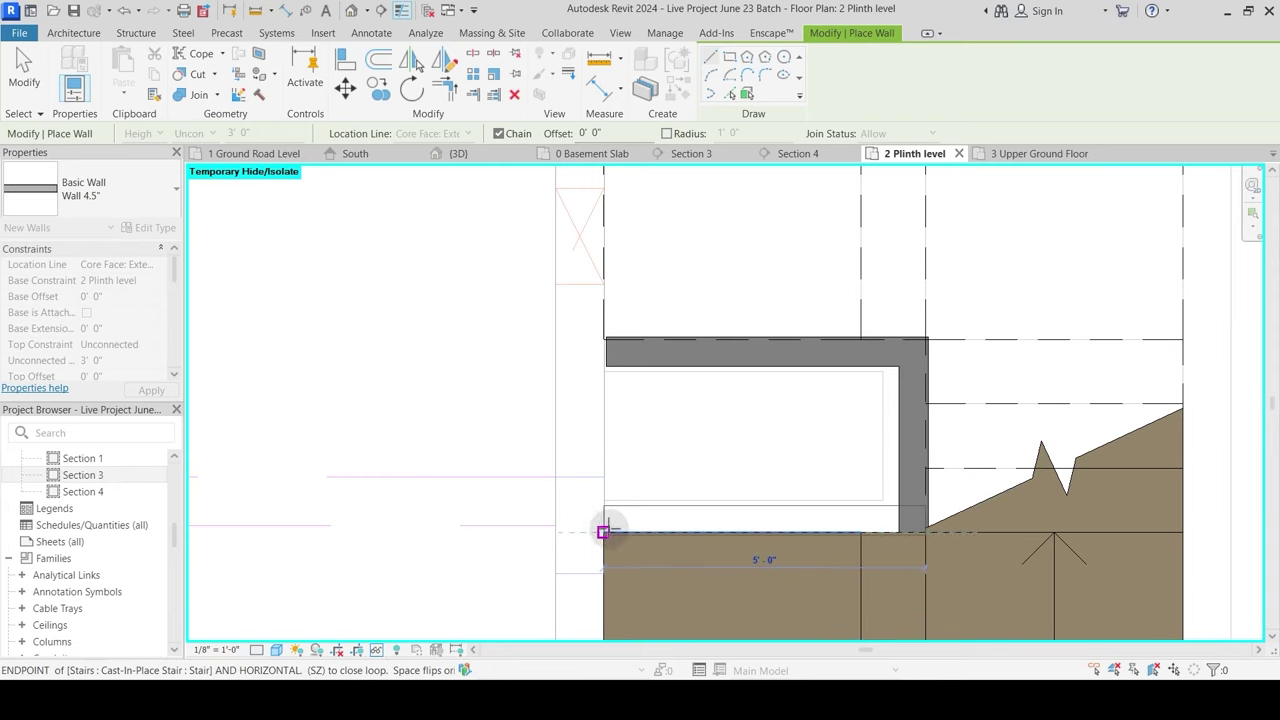
left_click(603, 531)
key("Escape")
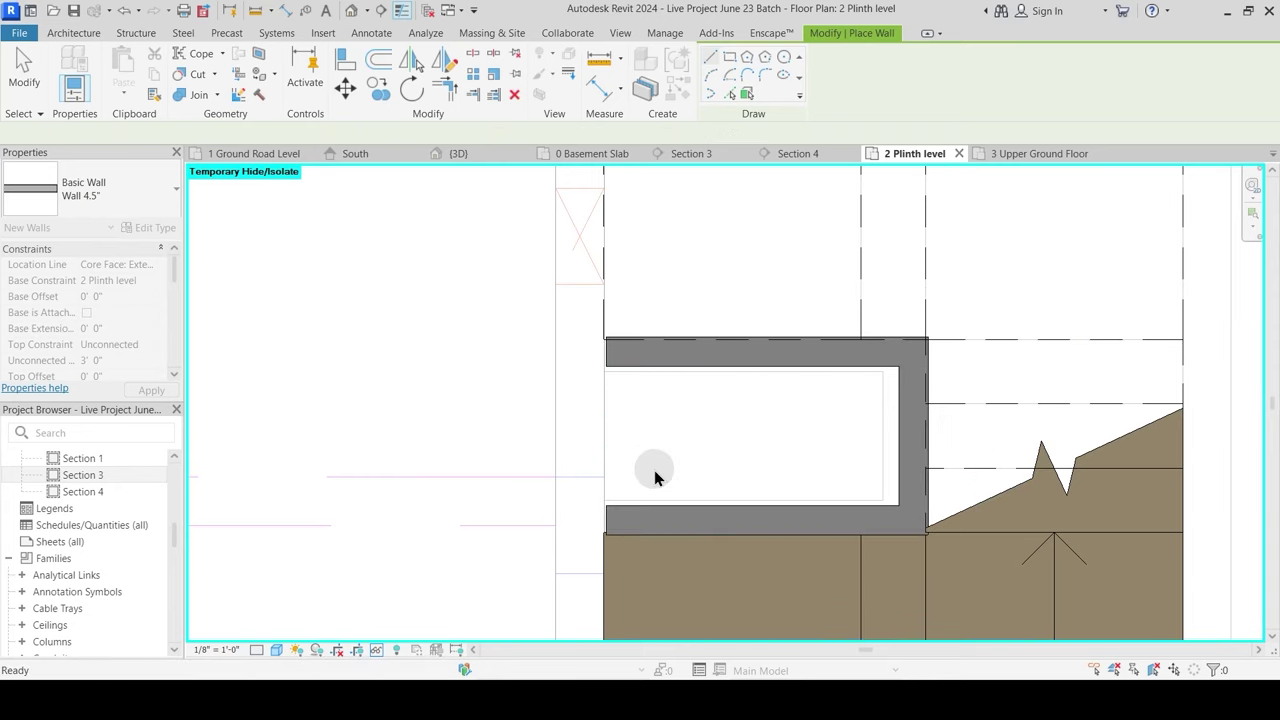
scroll(641, 515, "up", 3)
key("Escape")
Step: Select the bottom wall of the U for removal
left_click(573, 540)
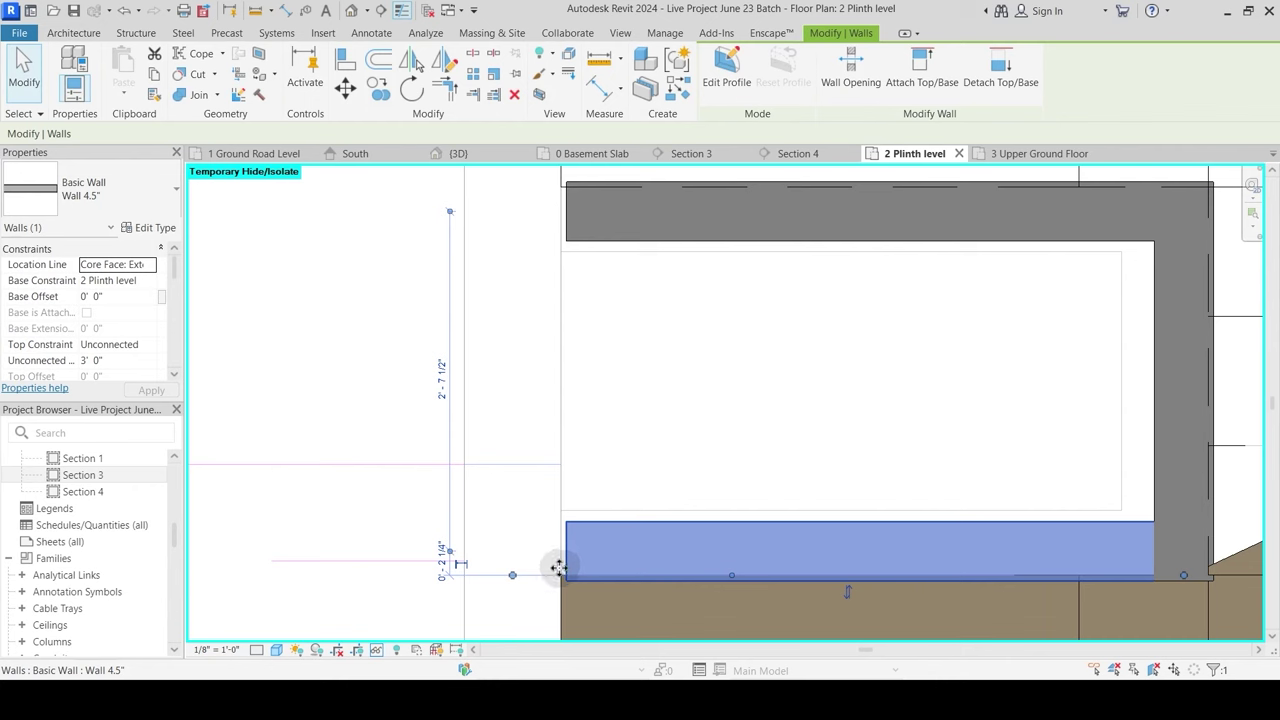
key("Escape")
left_click(786, 528)
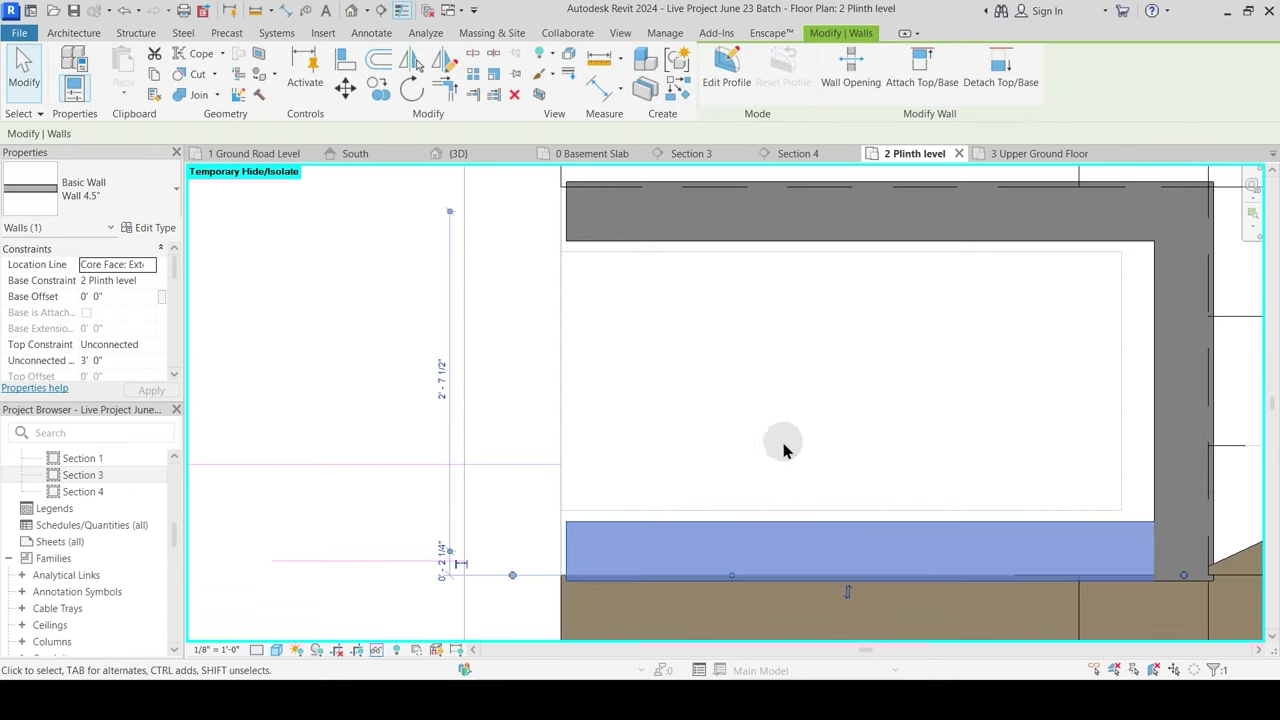
scroll(782, 449, "down", 2)
Step: Delete the remaining bottom, top and right planter walls beside the stair landing
key("d")
key("e")
key("d")
key("e")
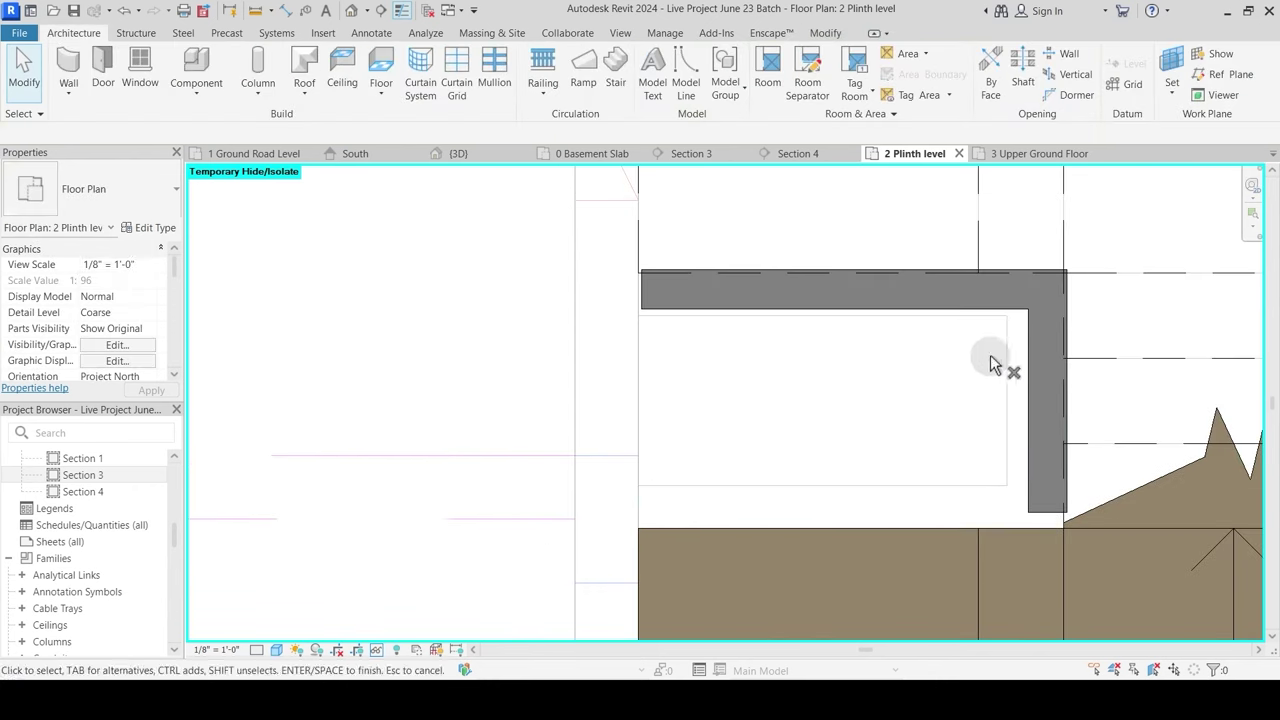
left_click(981, 301)
key("space")
left_click(1034, 367)
key("Delete")
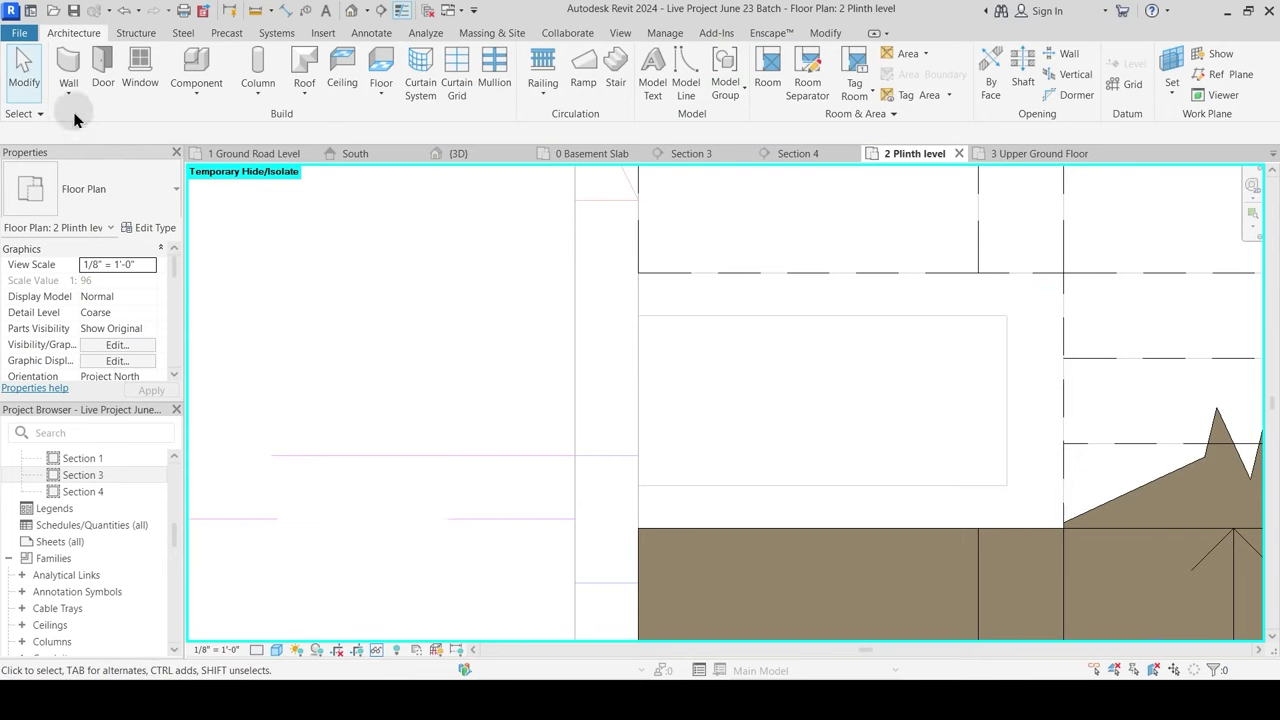
Step: Search the wall type list for 'lif', then cancel and pan to the parking area
left_click(71, 64)
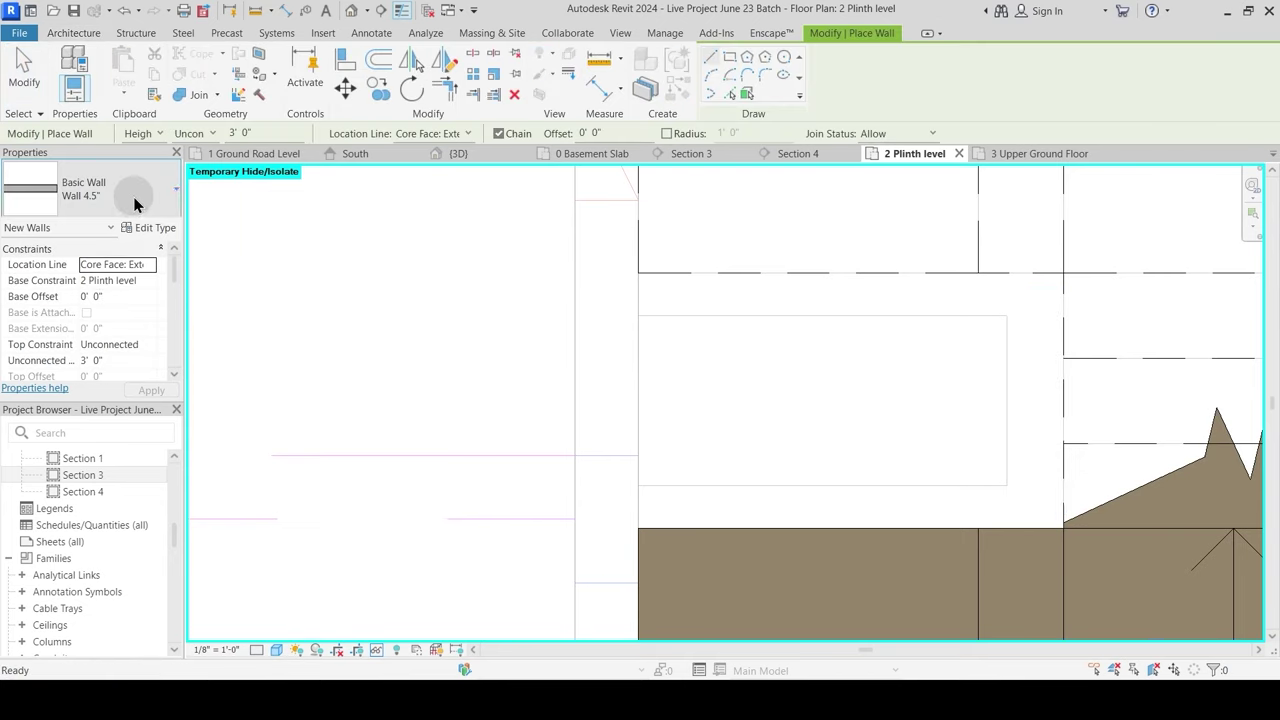
left_click(137, 204)
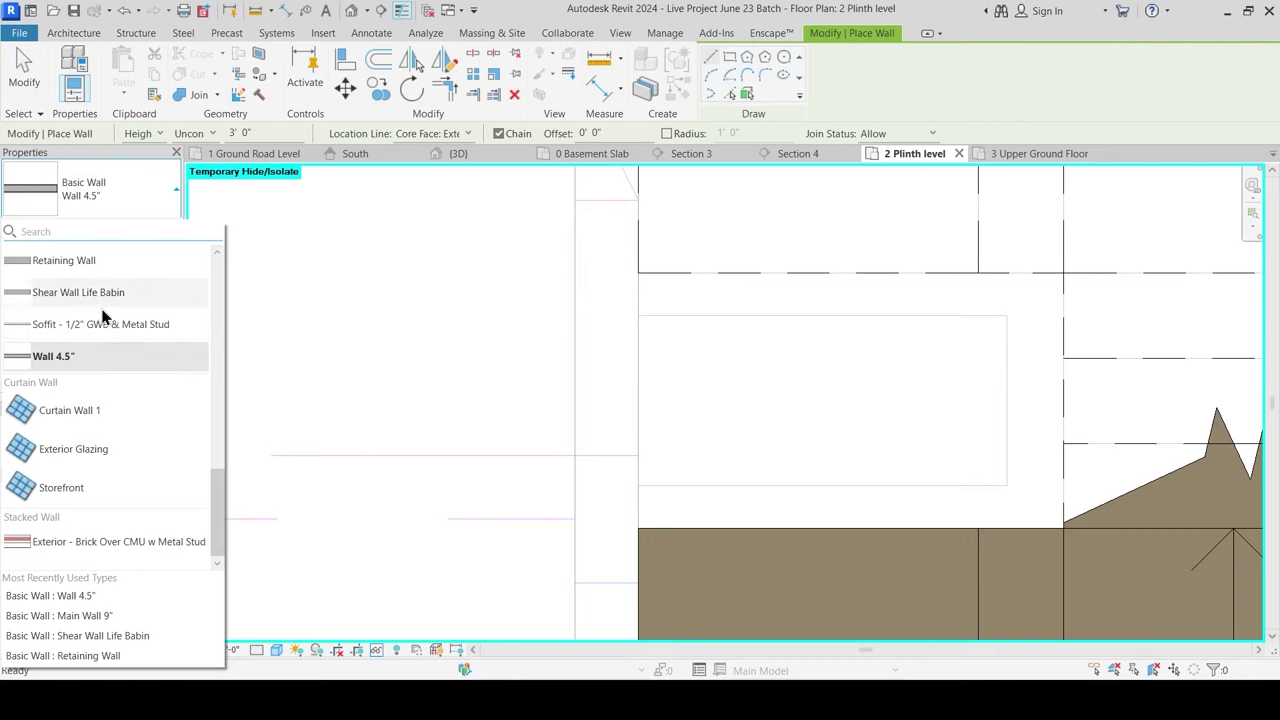
mouse_move(90, 262)
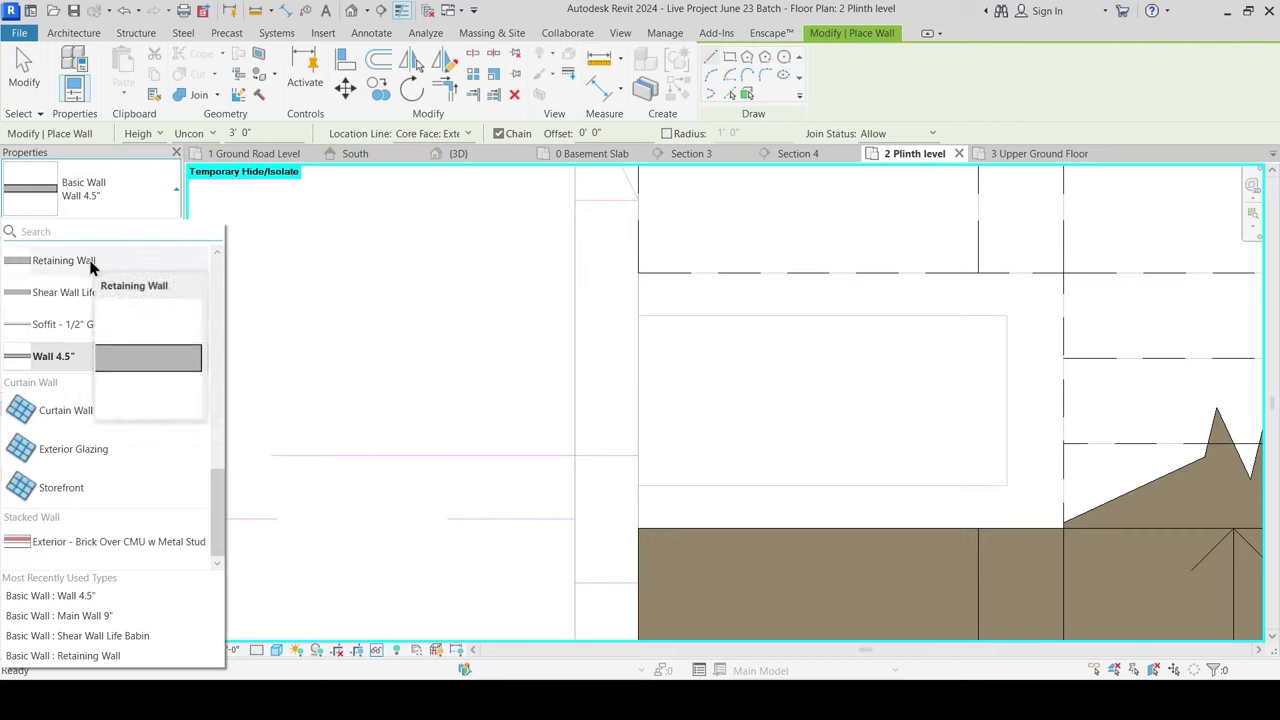
scroll(100, 324, "up", 1)
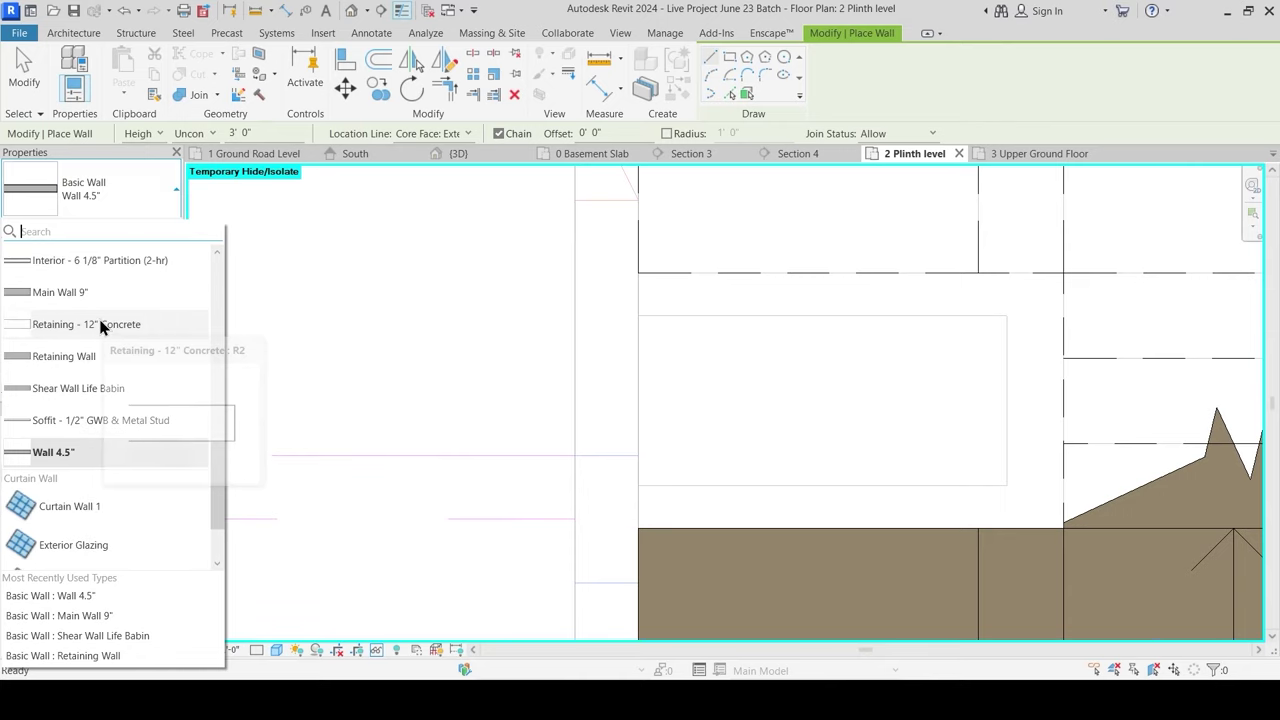
scroll(93, 372, "up", 4)
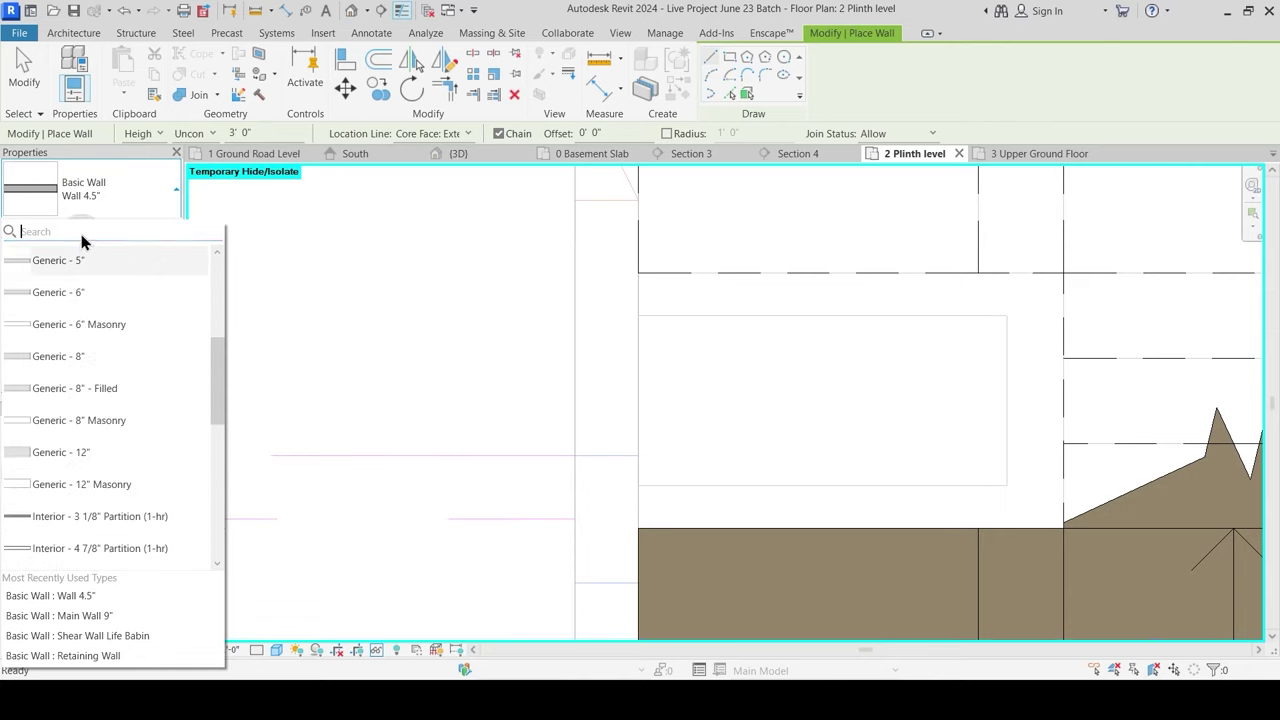
type("lift")
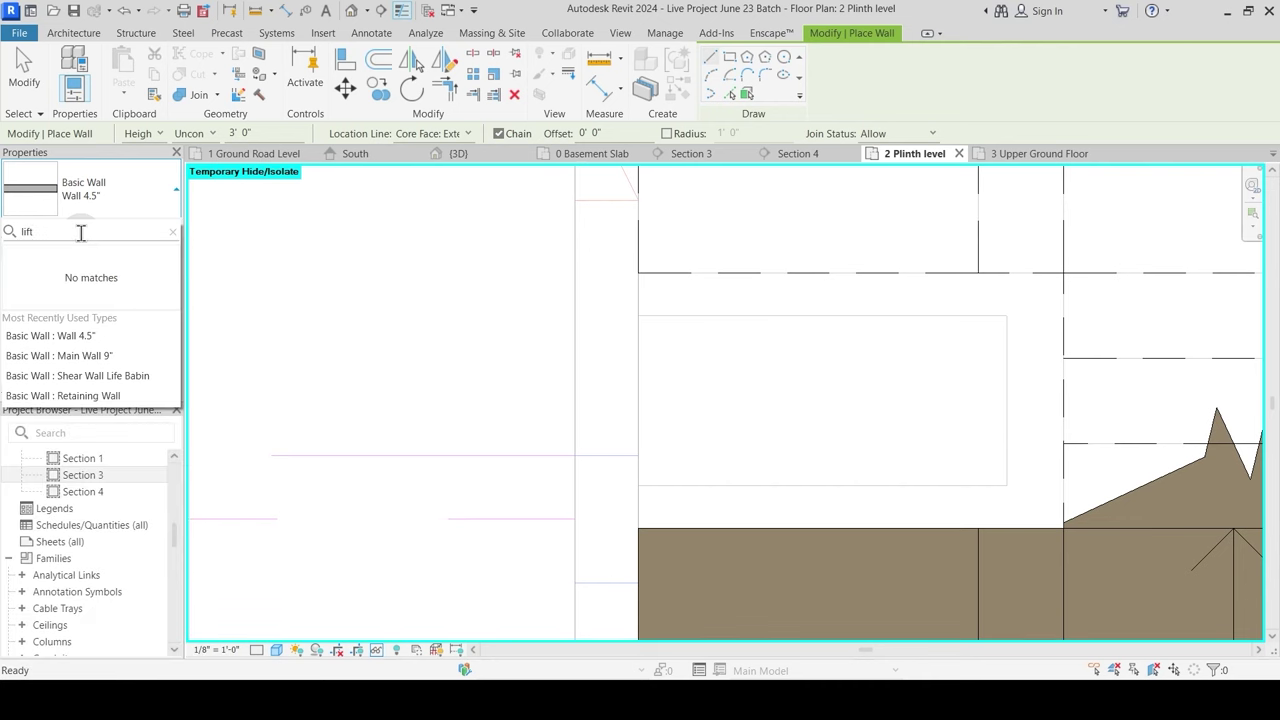
key("Escape")
key("Escape")
scroll(490, 325, "down", 5)
middle_click_drag(508, 351, 769, 378)
Step: In the 3D view, try raising a lift shaft wall's top level, then undo it
scroll(571, 377, "up", 5)
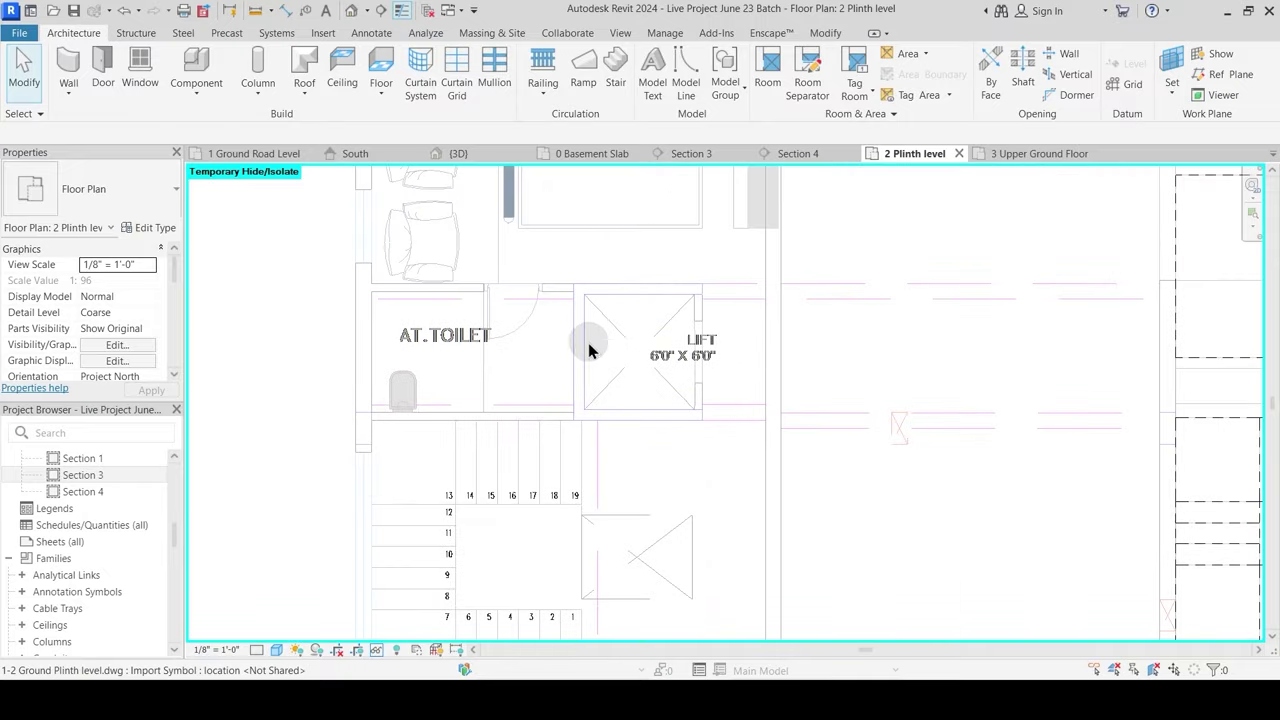
left_click(455, 153)
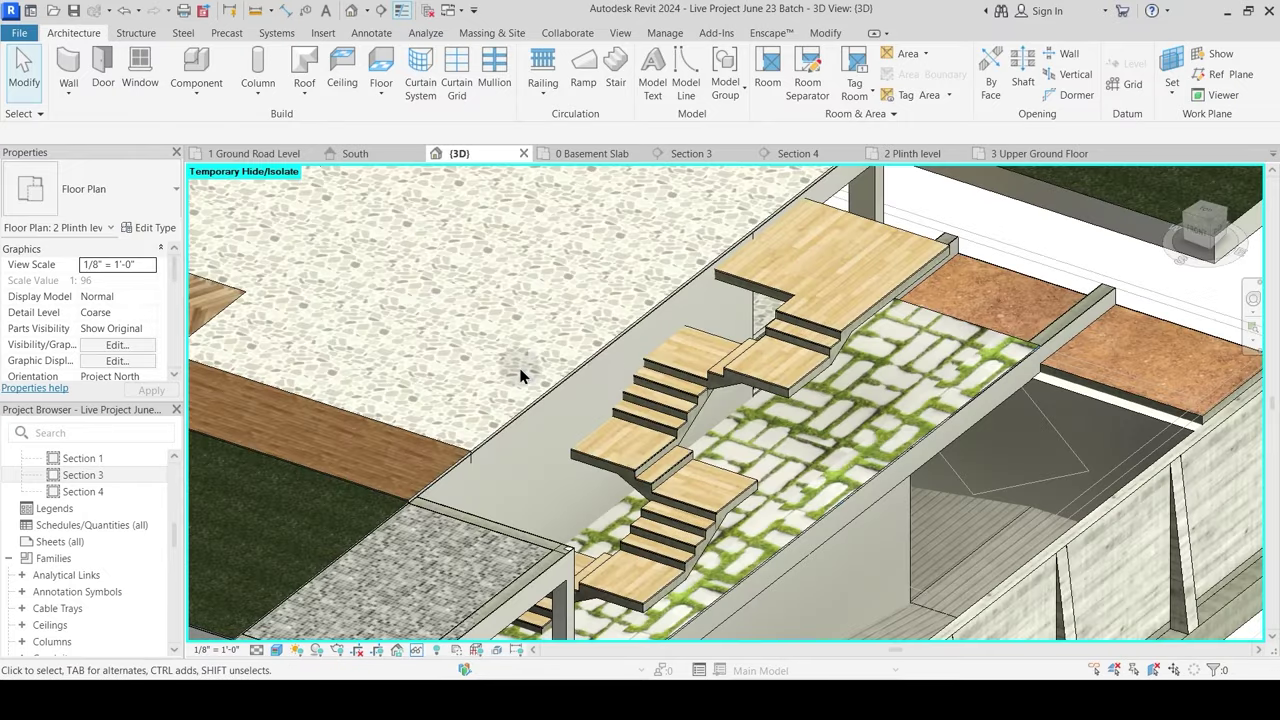
middle_click_drag(699, 354, 838, 652)
scroll(826, 632, "up", 1)
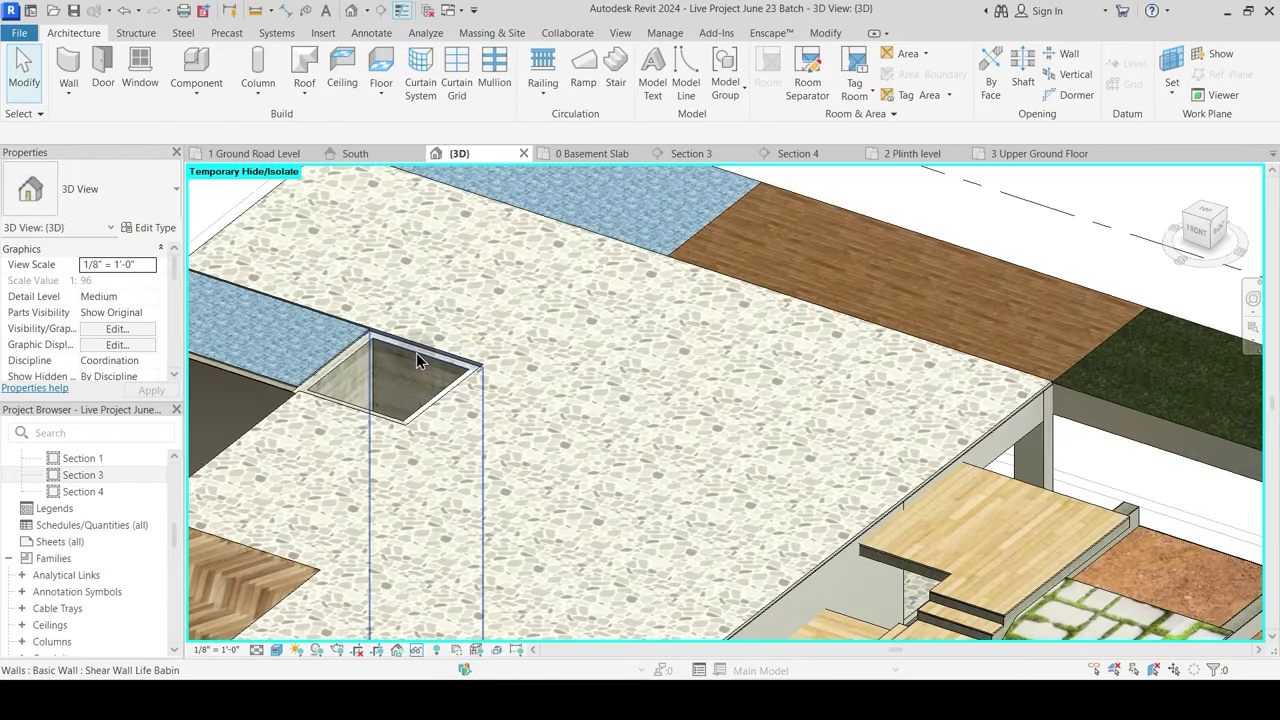
left_click(417, 354)
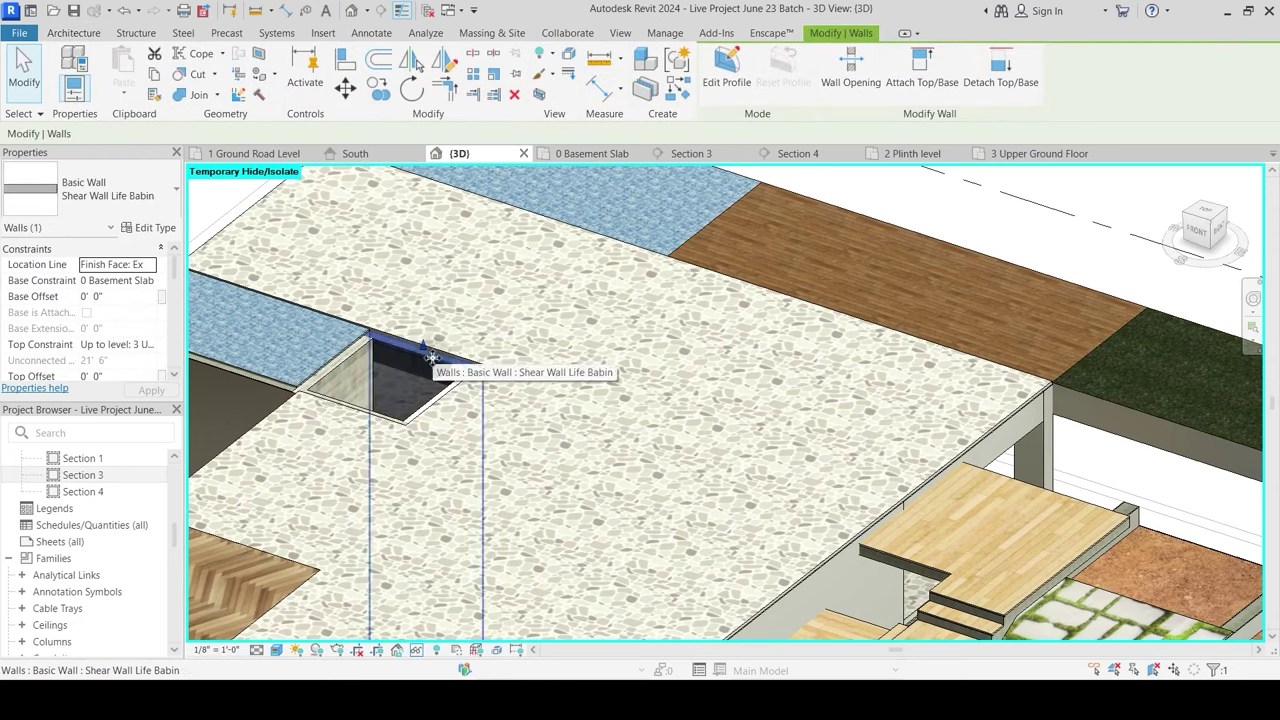
key("Tab")
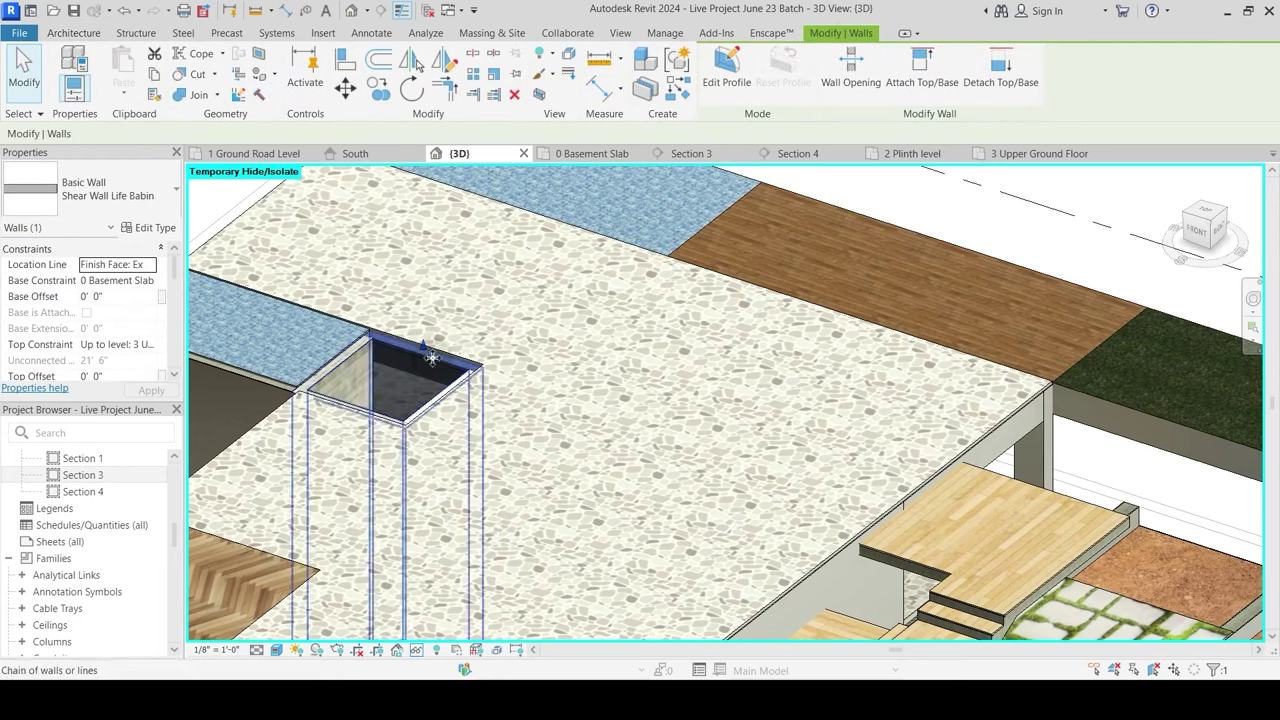
left_click(152, 345)
left_click(140, 410)
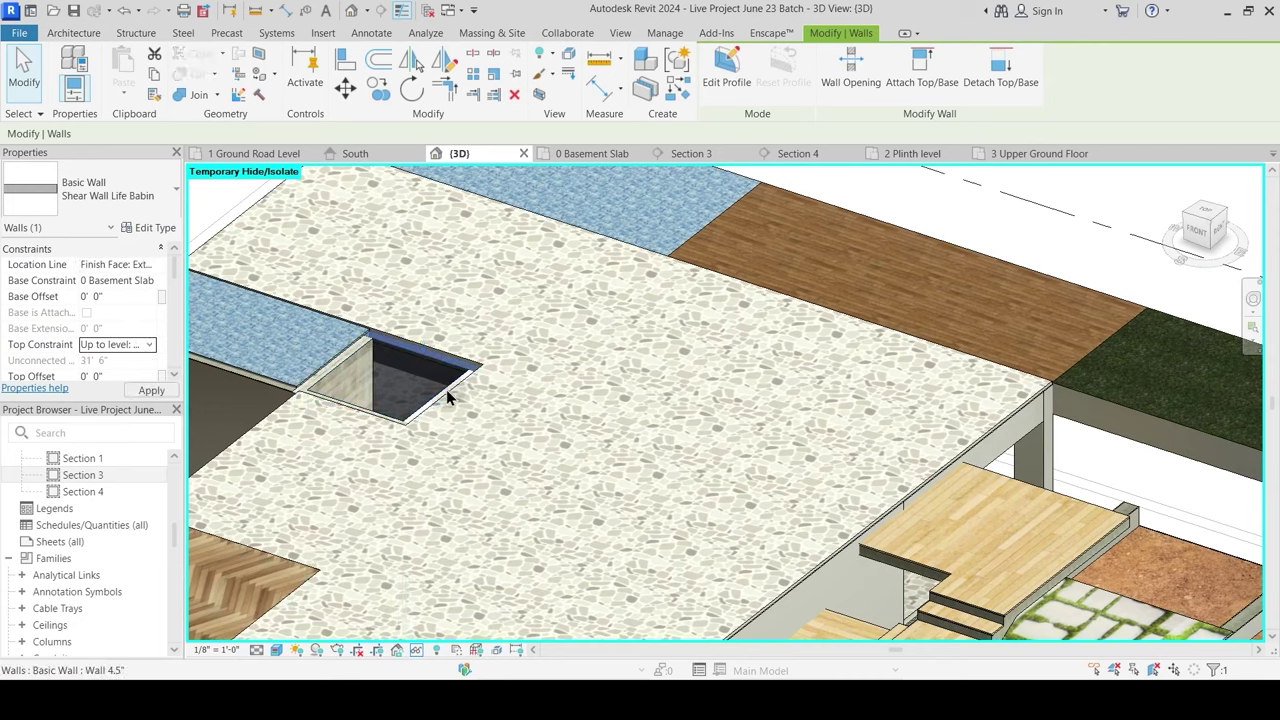
key("Escape")
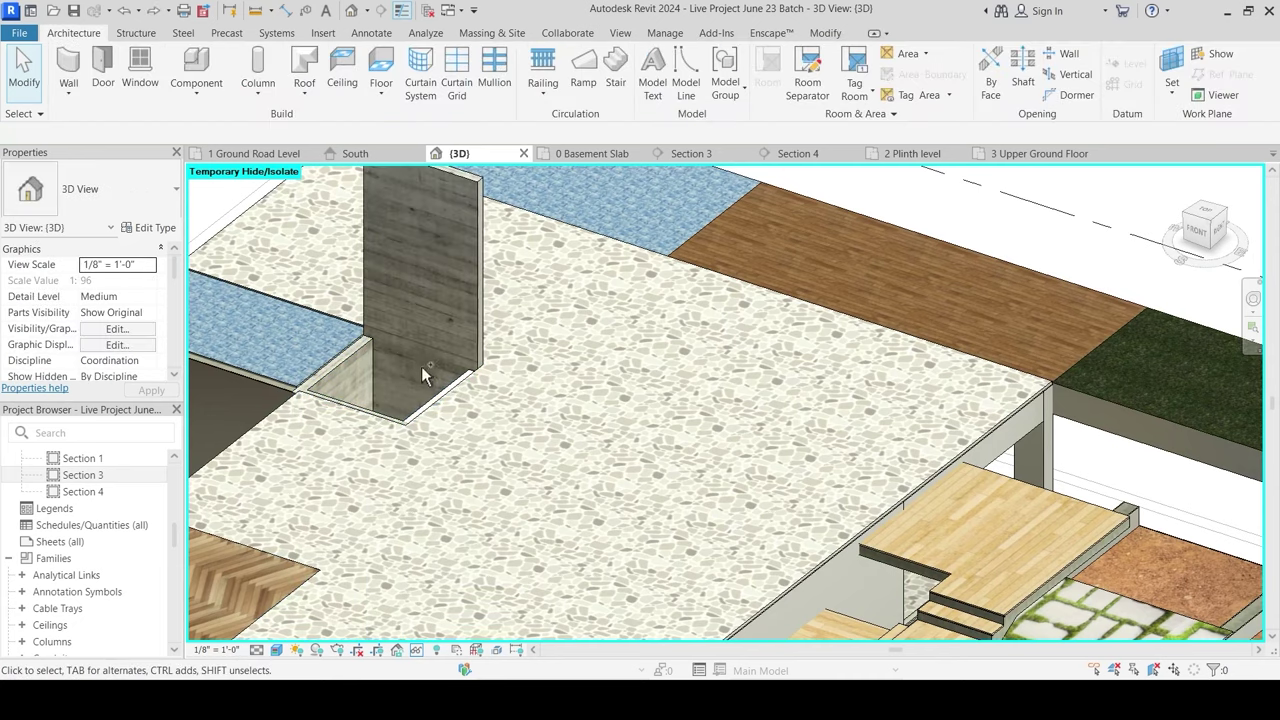
key("ctrl+z")
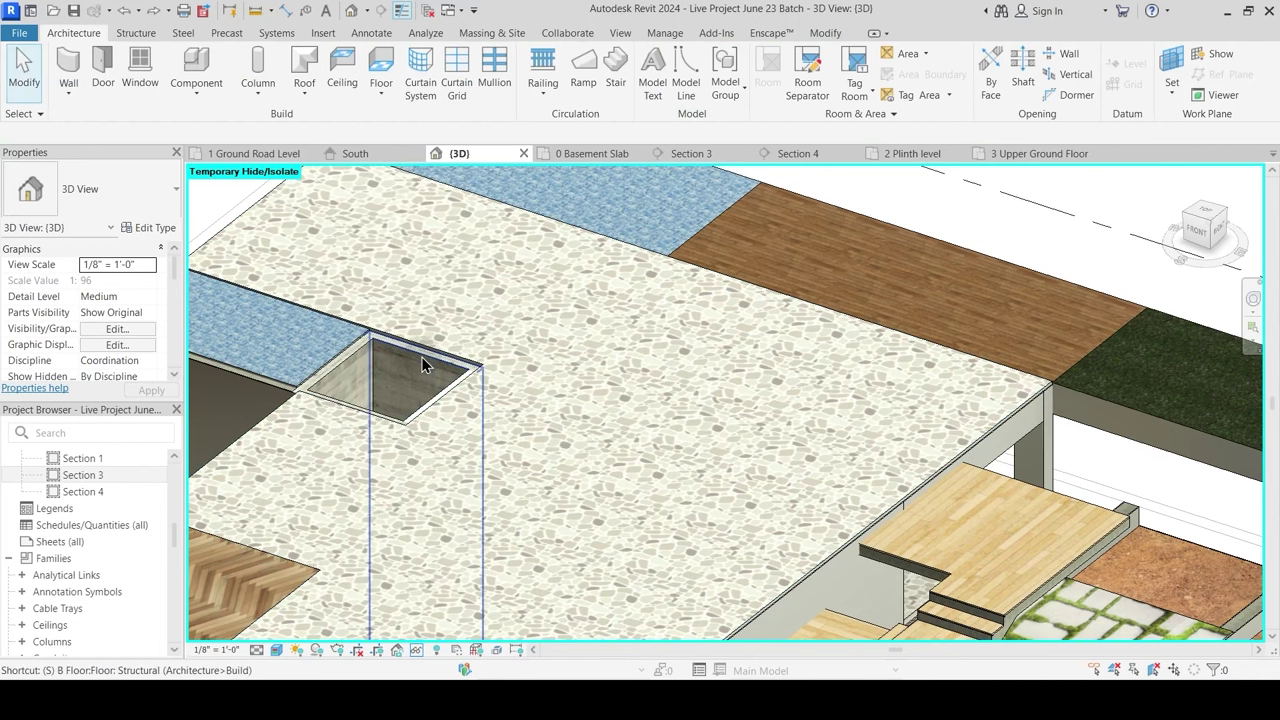
Step: Set the four lift shaft walls to run from 0 Basement Slab up to 4 First Floor
left_click(422, 365)
middle_click_drag(423, 363, 423, 462, "shift")
key("Escape")
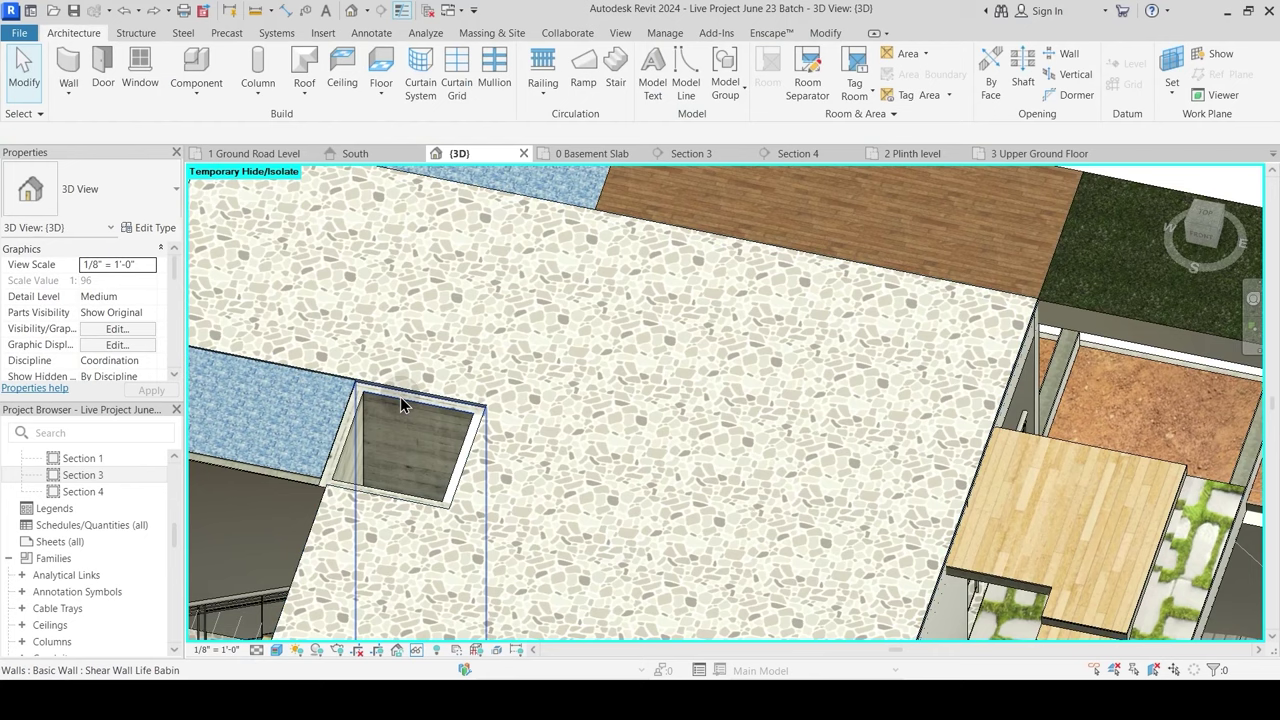
key("Tab")
left_click(400, 398)
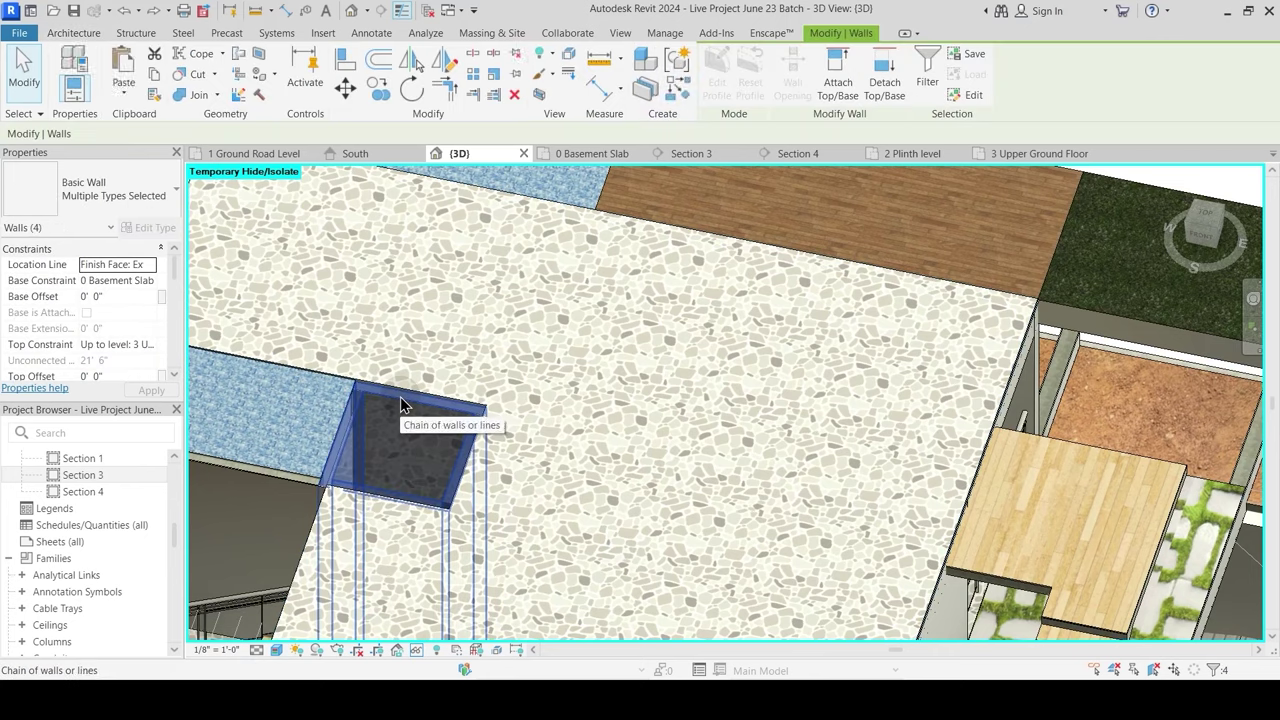
left_click(148, 283)
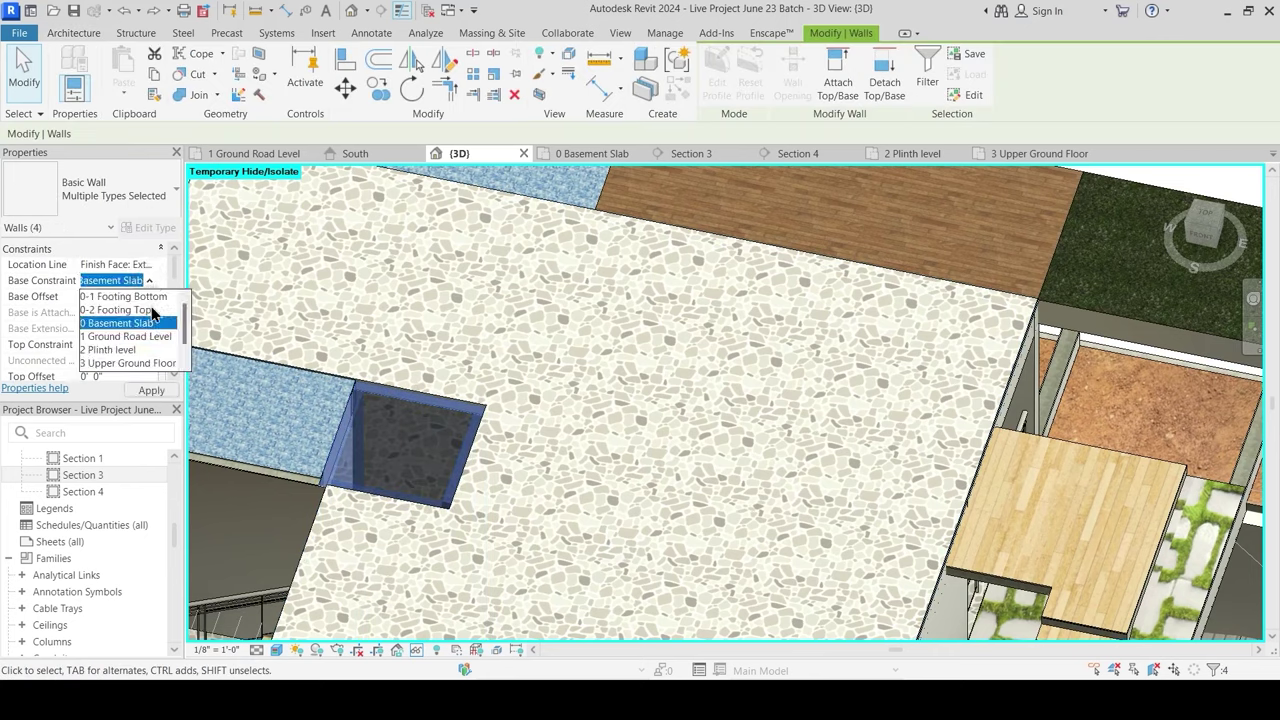
left_click(143, 340)
left_click(148, 345)
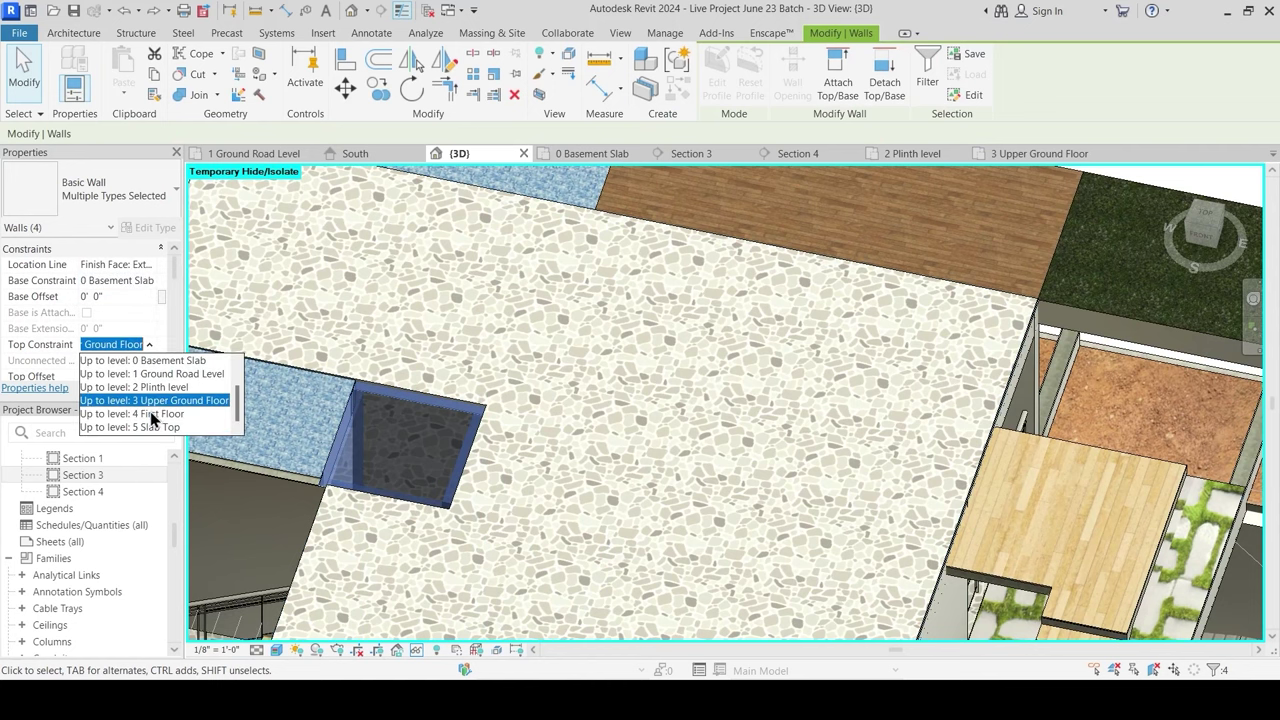
left_click(152, 414)
Step: Orbit around the raised shaft and stairs, then look at the Component placement options
scroll(537, 423, "down", 2)
middle_click_drag(597, 449, 537, 364, "shift")
left_click(575, 418)
middle_click_drag(627, 361, 570, 195)
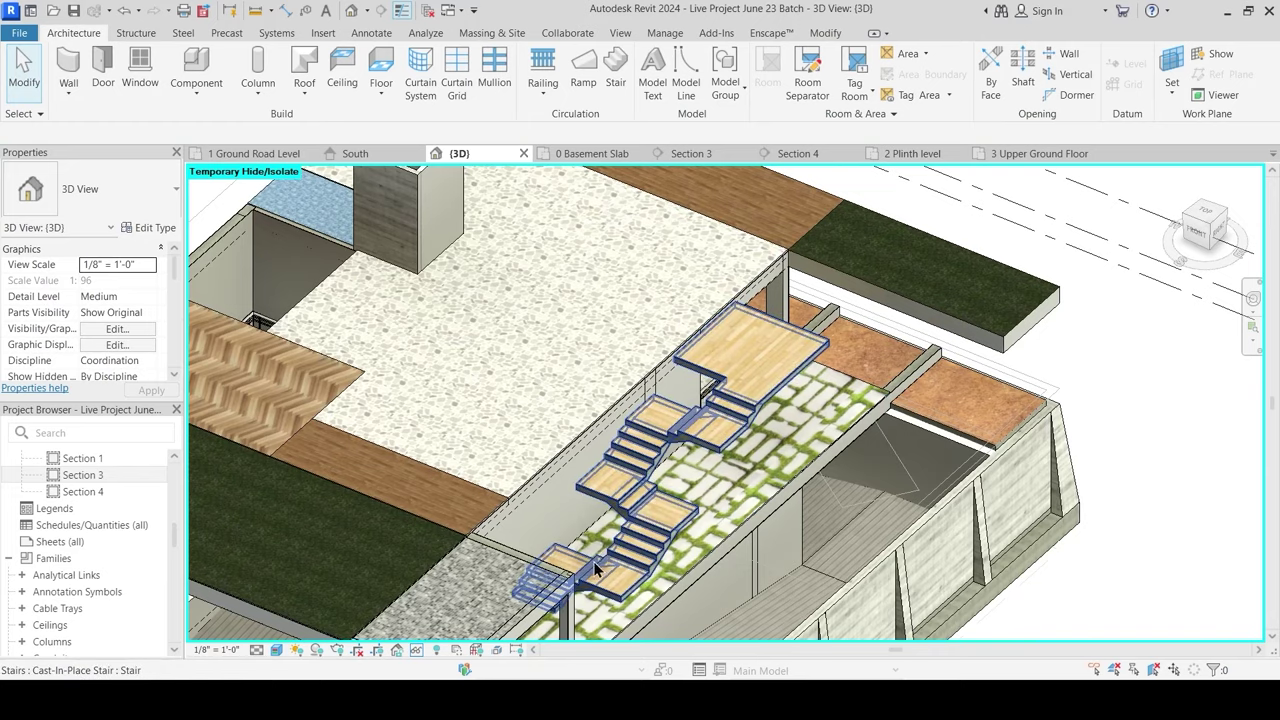
middle_click_drag(593, 561, 622, 545, "shift")
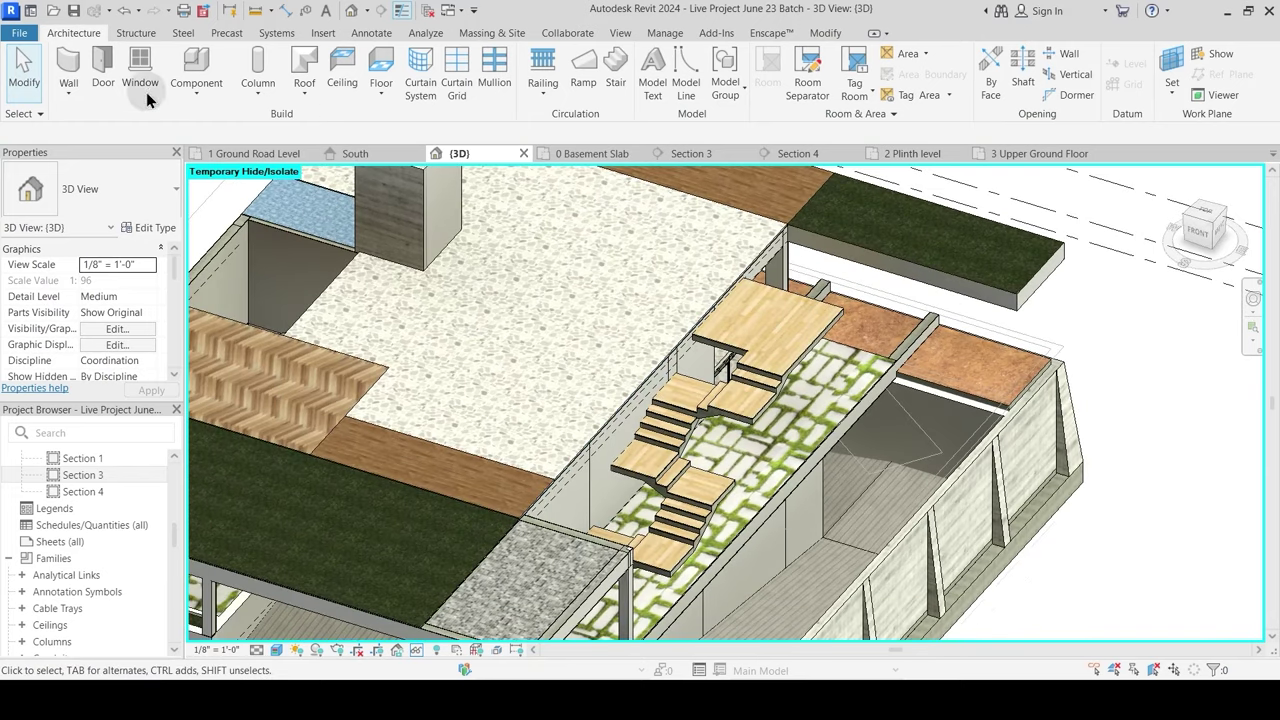
left_click(190, 96)
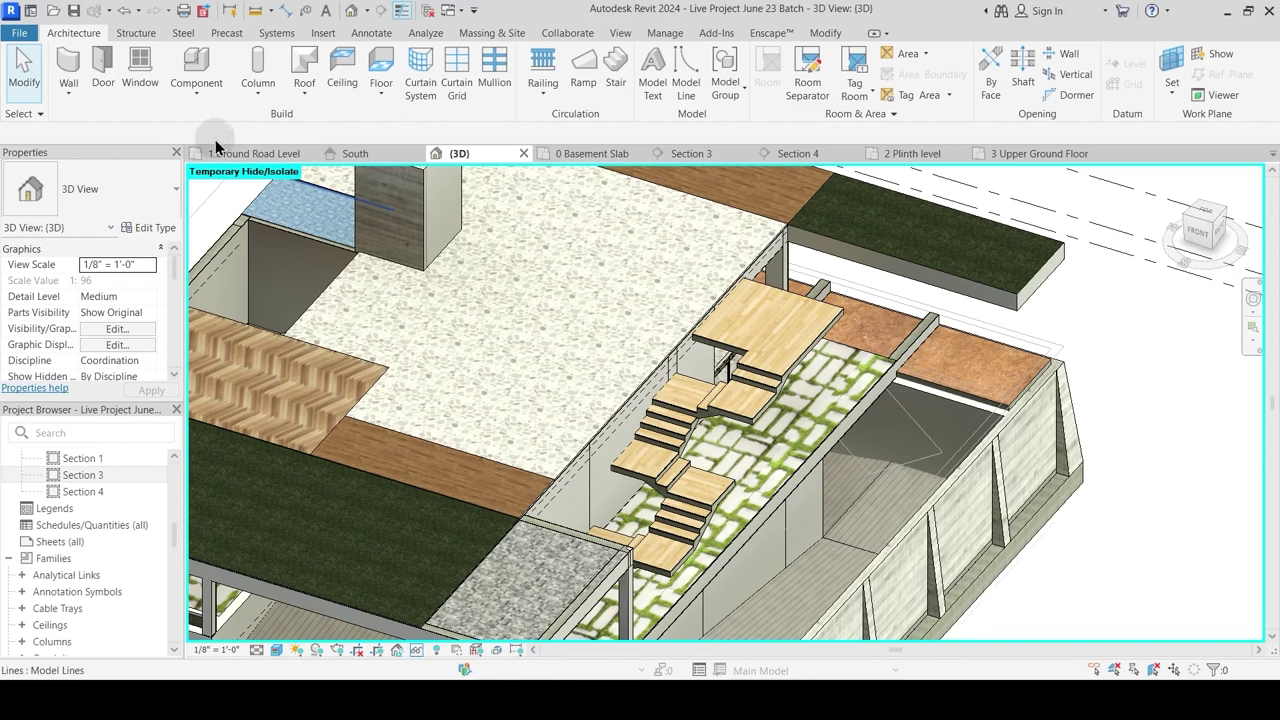
Step: Open the 2 Plinth level plan centred on the brown stair landing
left_click(274, 156)
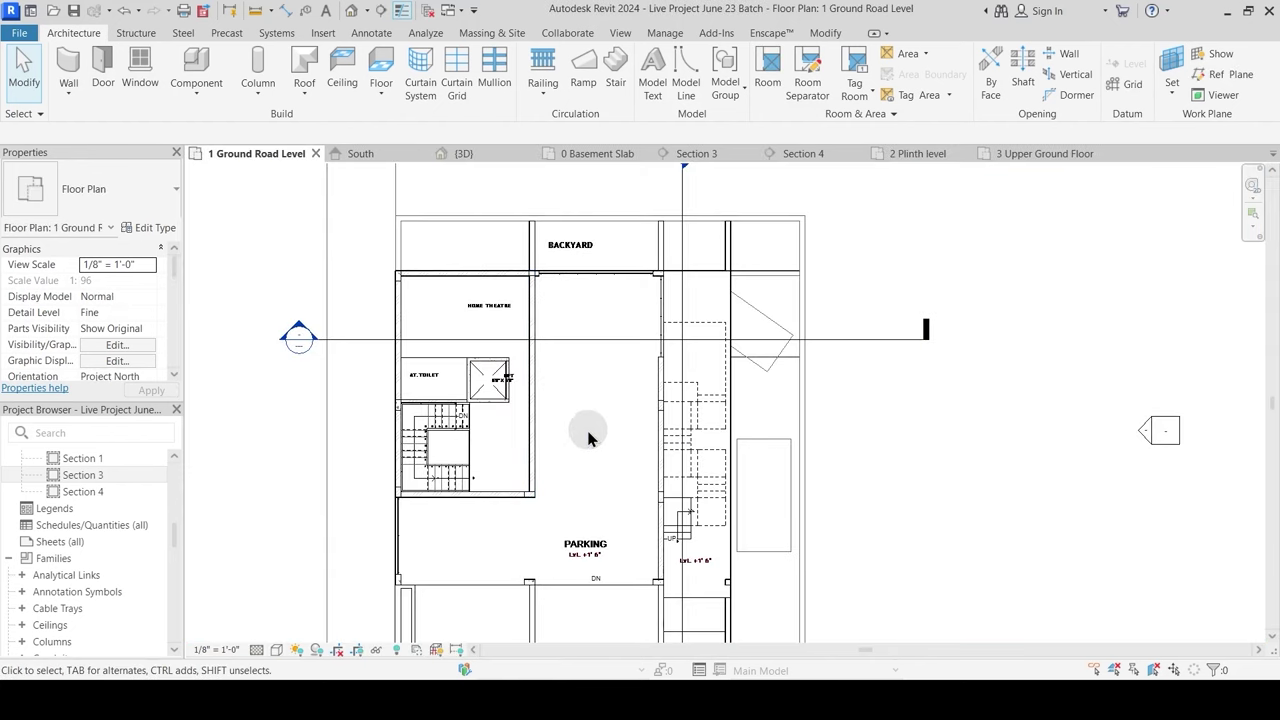
left_click(906, 156)
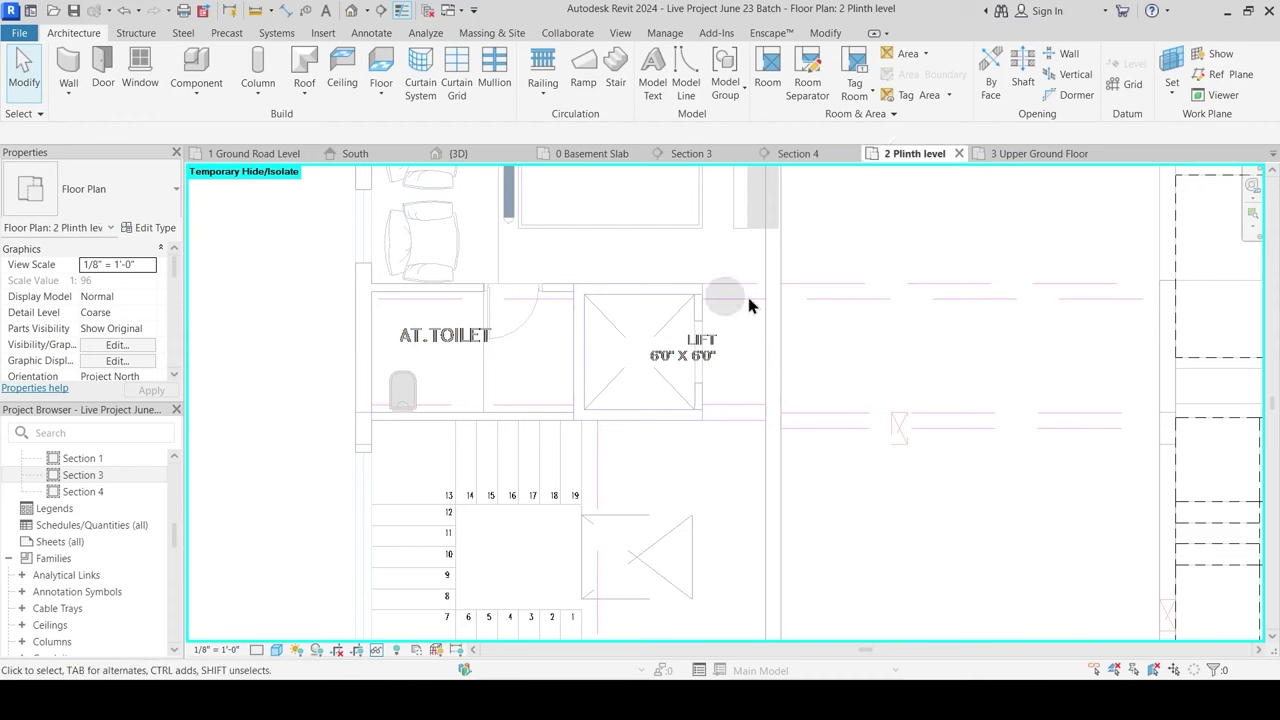
middle_click_drag(591, 509, 260, 413)
scroll(686, 372, "down", 1)
middle_click_drag(842, 456, 577, 352)
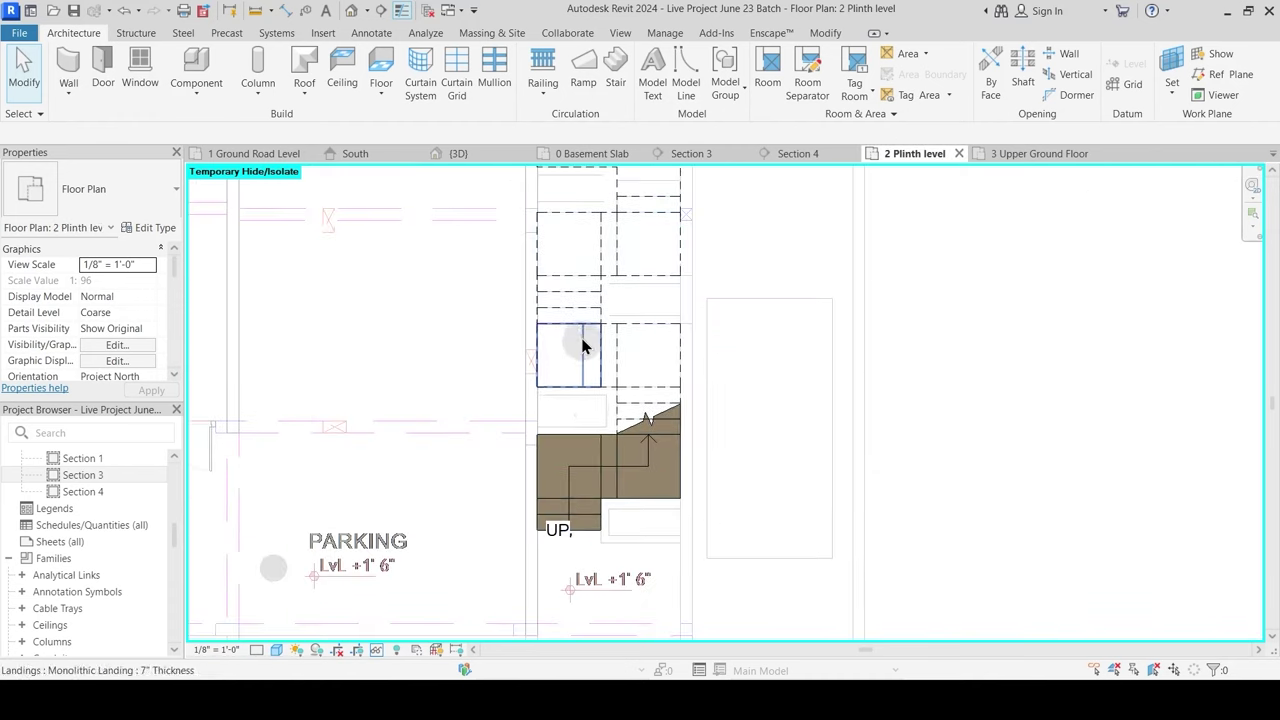
scroll(577, 414, "up", 3)
scroll(543, 434, "up", 1)
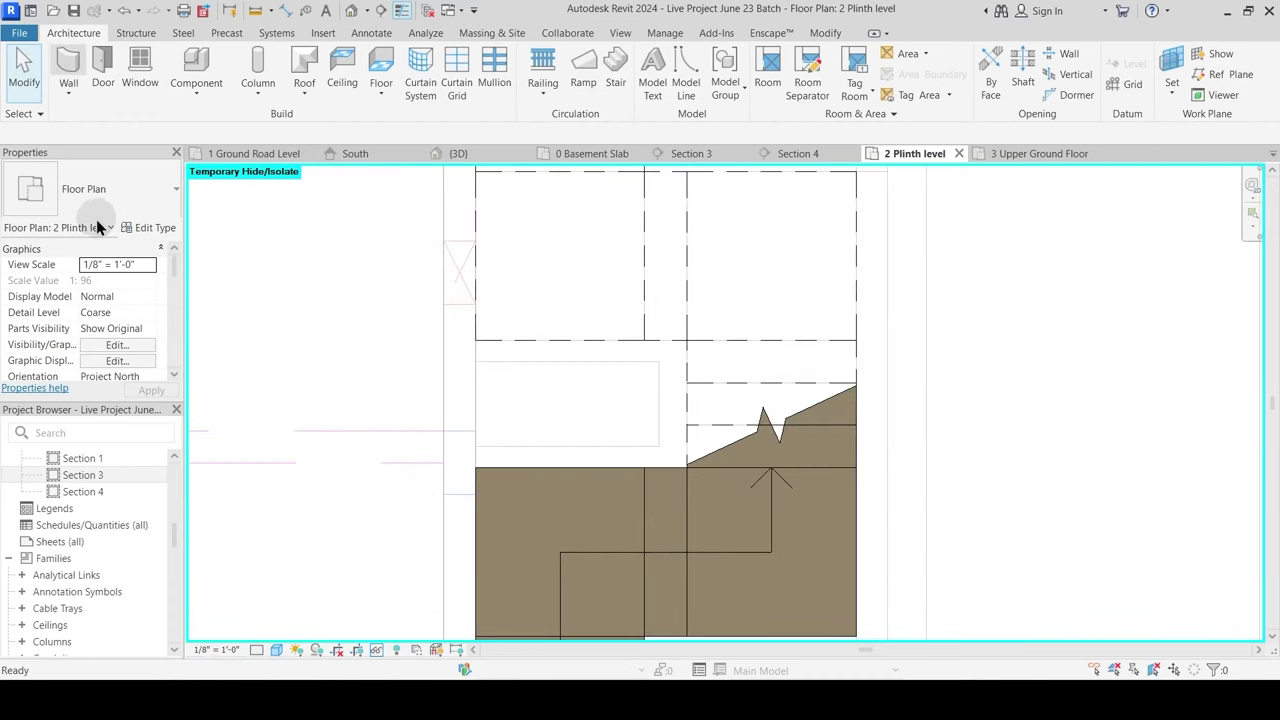
Step: Start a wall using the shear wall type, renamed to Shear Wall Lift Babin
key("w")
key("a")
left_click(100, 190)
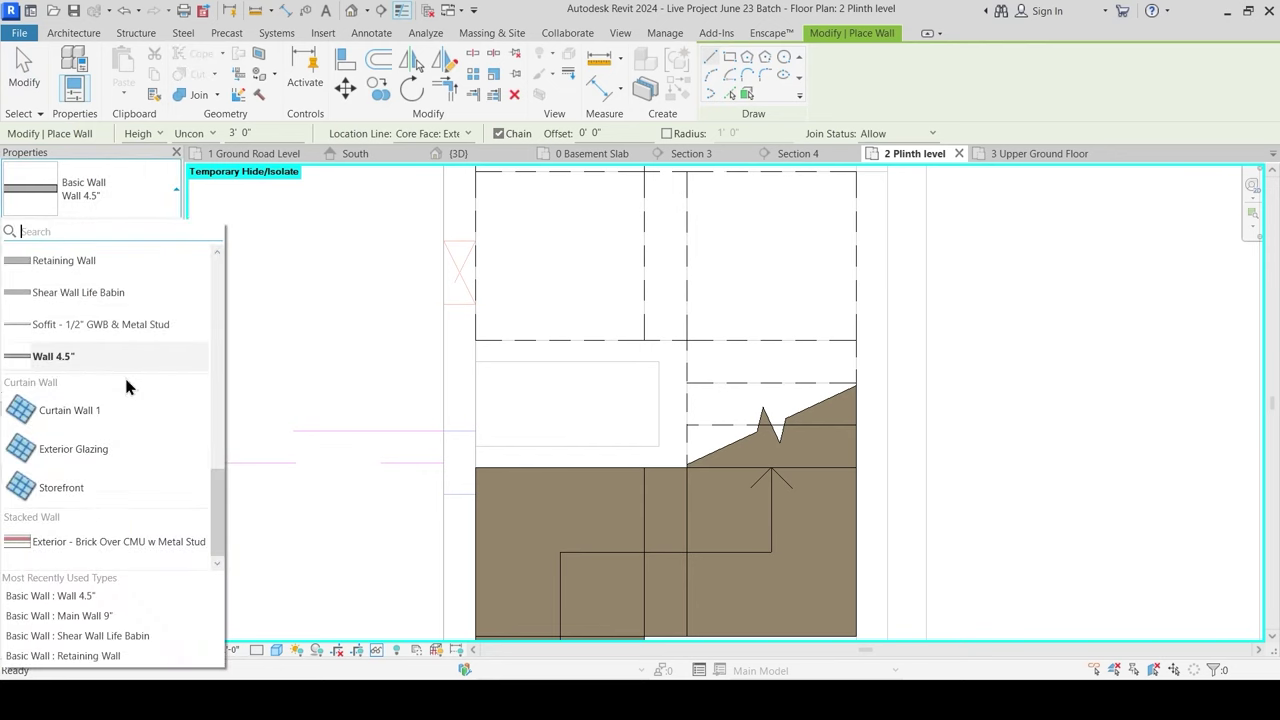
left_click(75, 292)
left_click(155, 229)
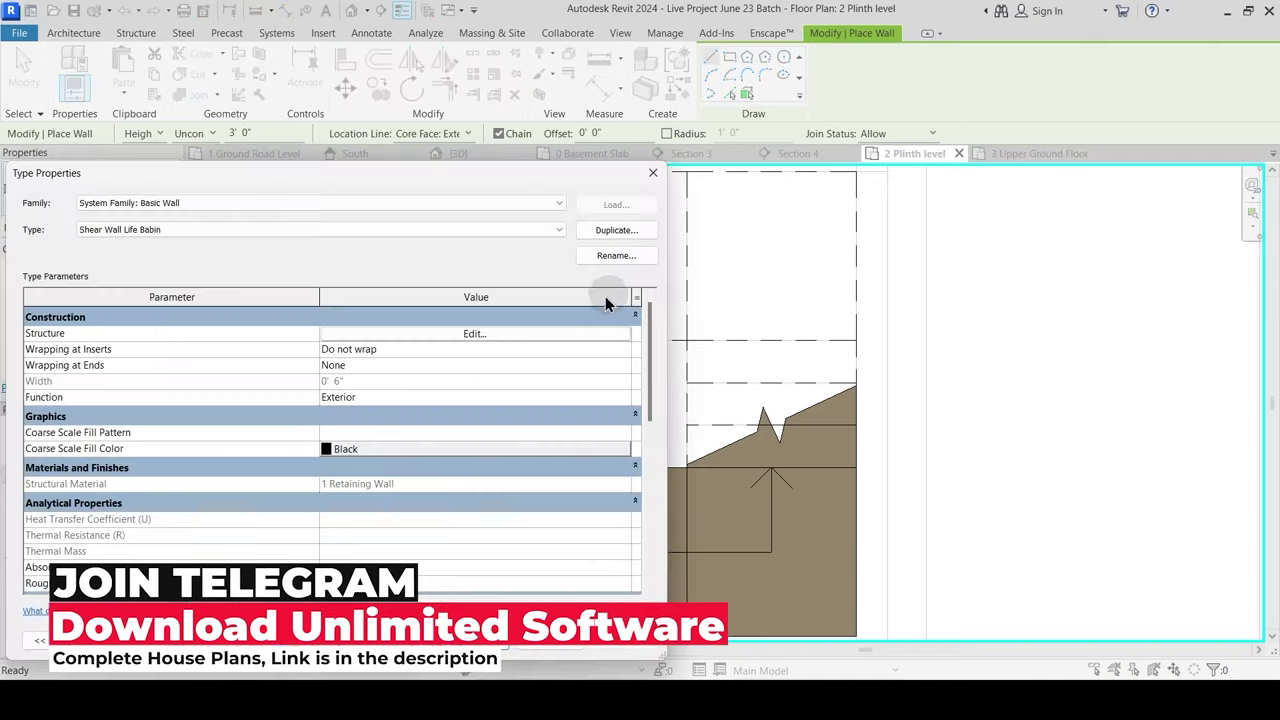
left_click(603, 258)
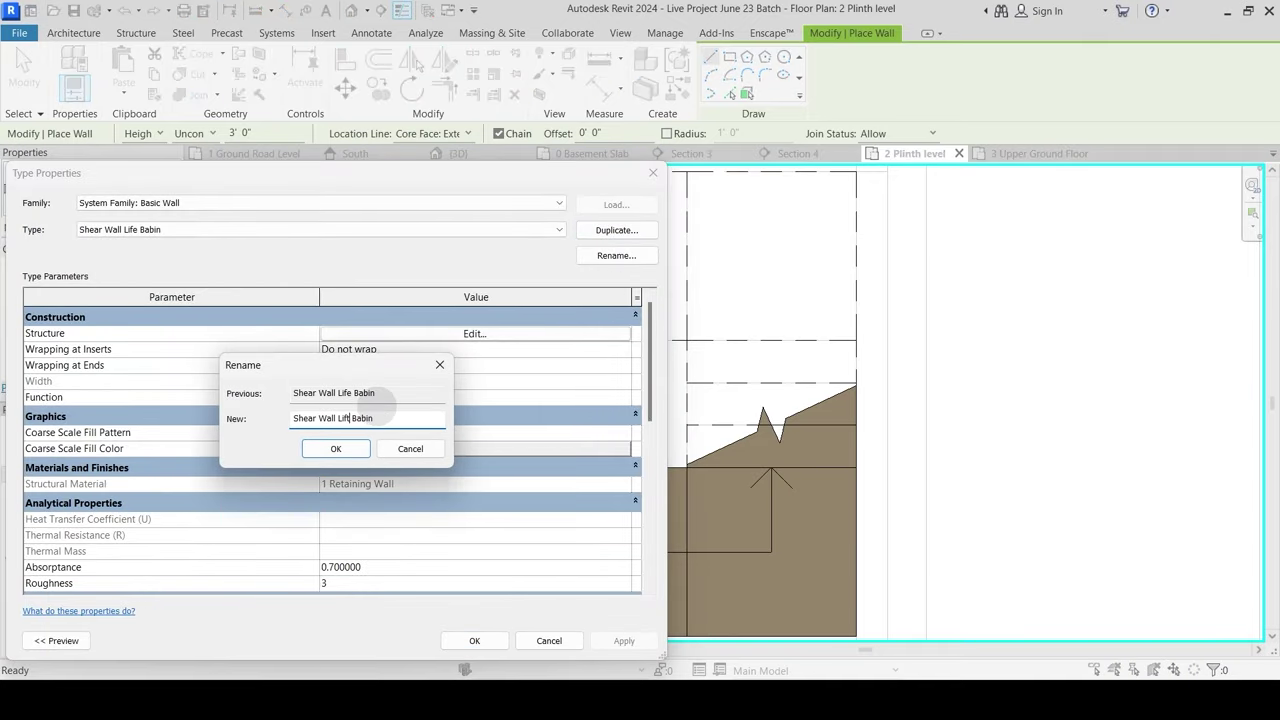
left_click(336, 448)
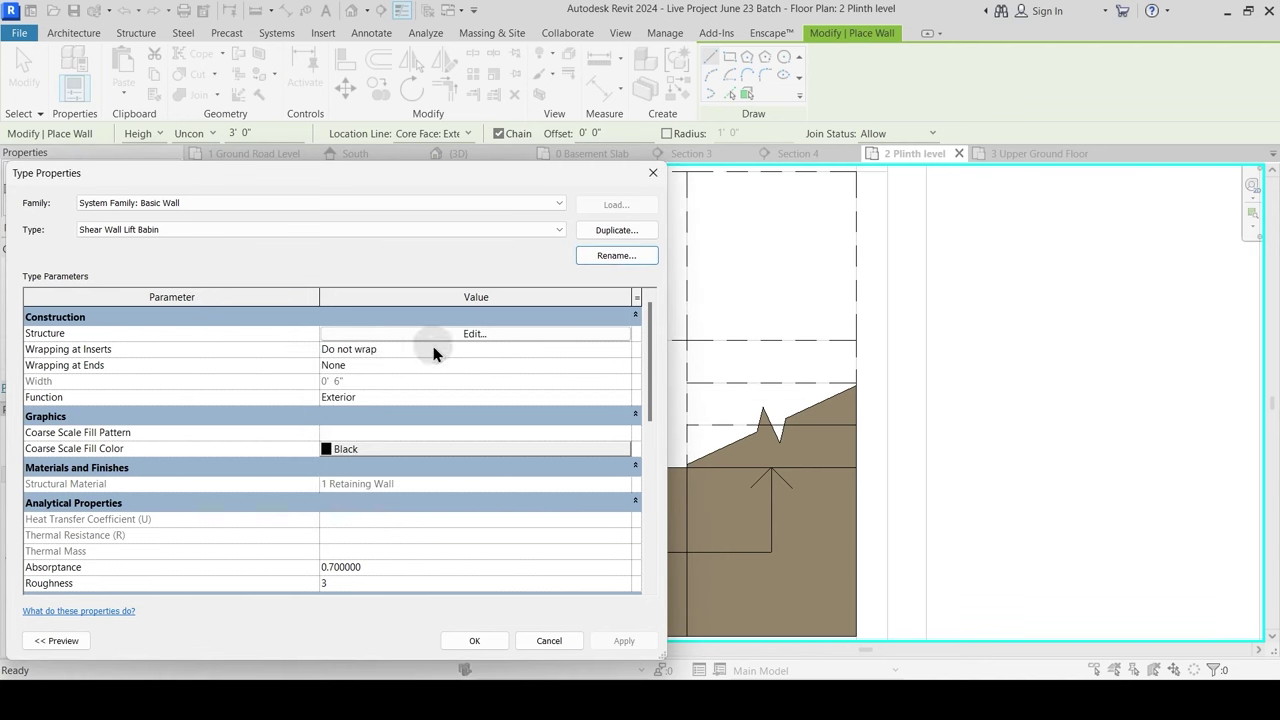
left_click(476, 640)
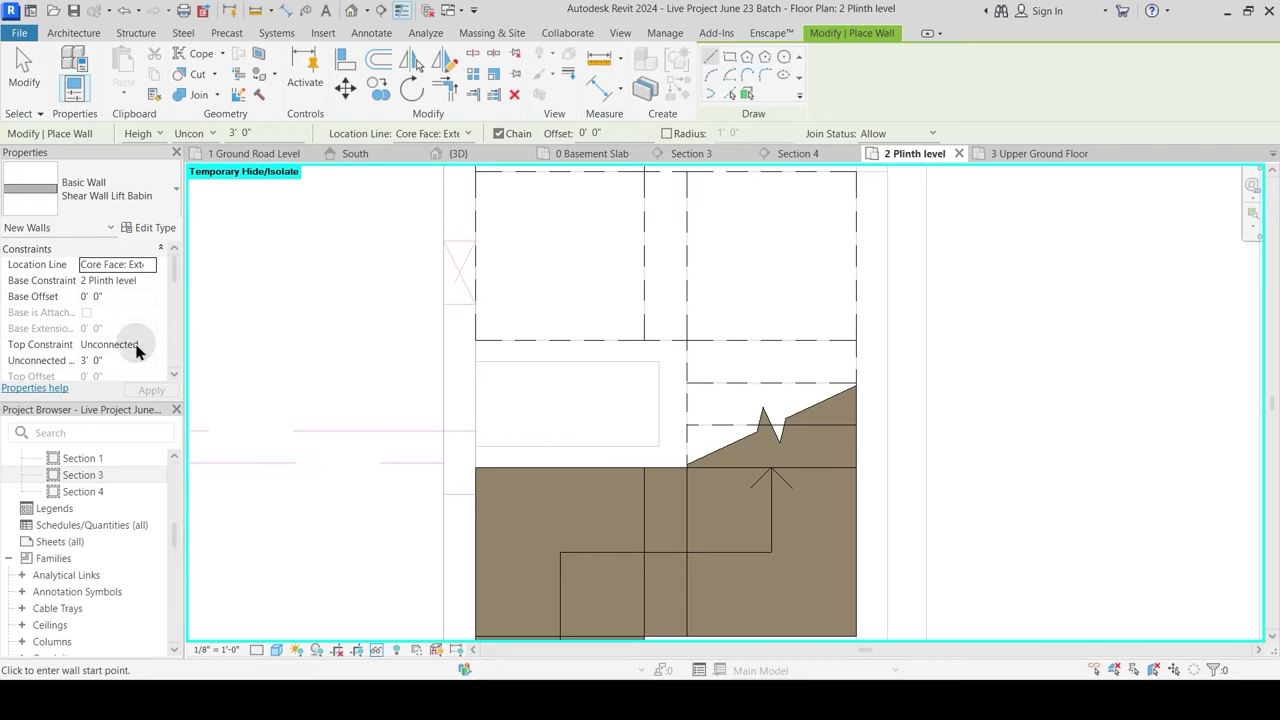
Step: Draw a rectangle of walls at the landing corner and delete its left wall
left_click(733, 61)
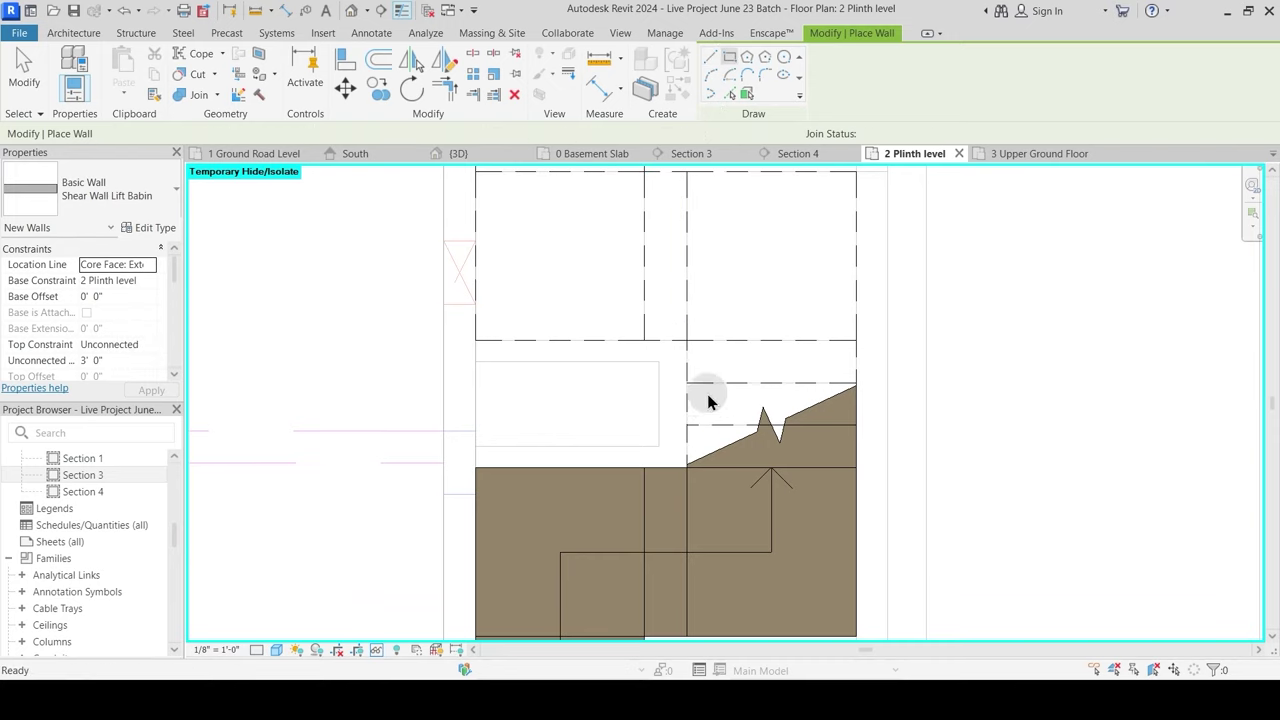
scroll(709, 400, "up", 1)
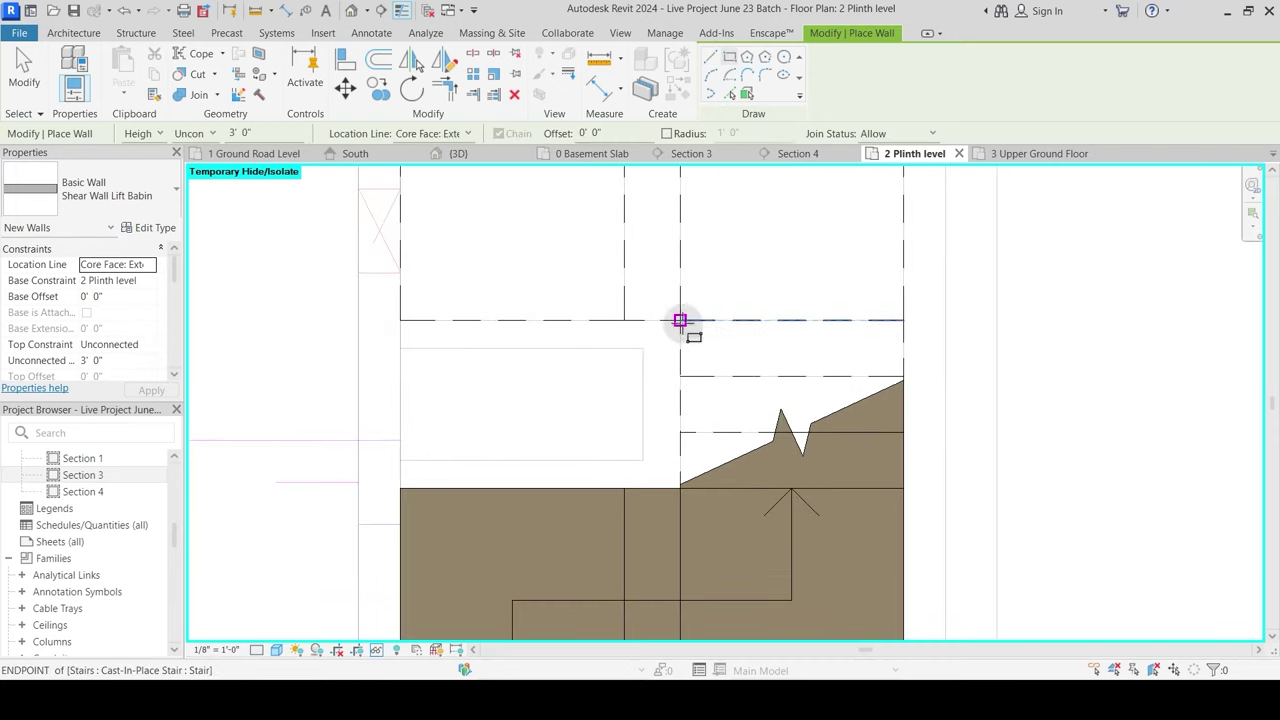
left_click(399, 488)
key("Escape")
key("Escape")
left_click(425, 410)
key("Delete")
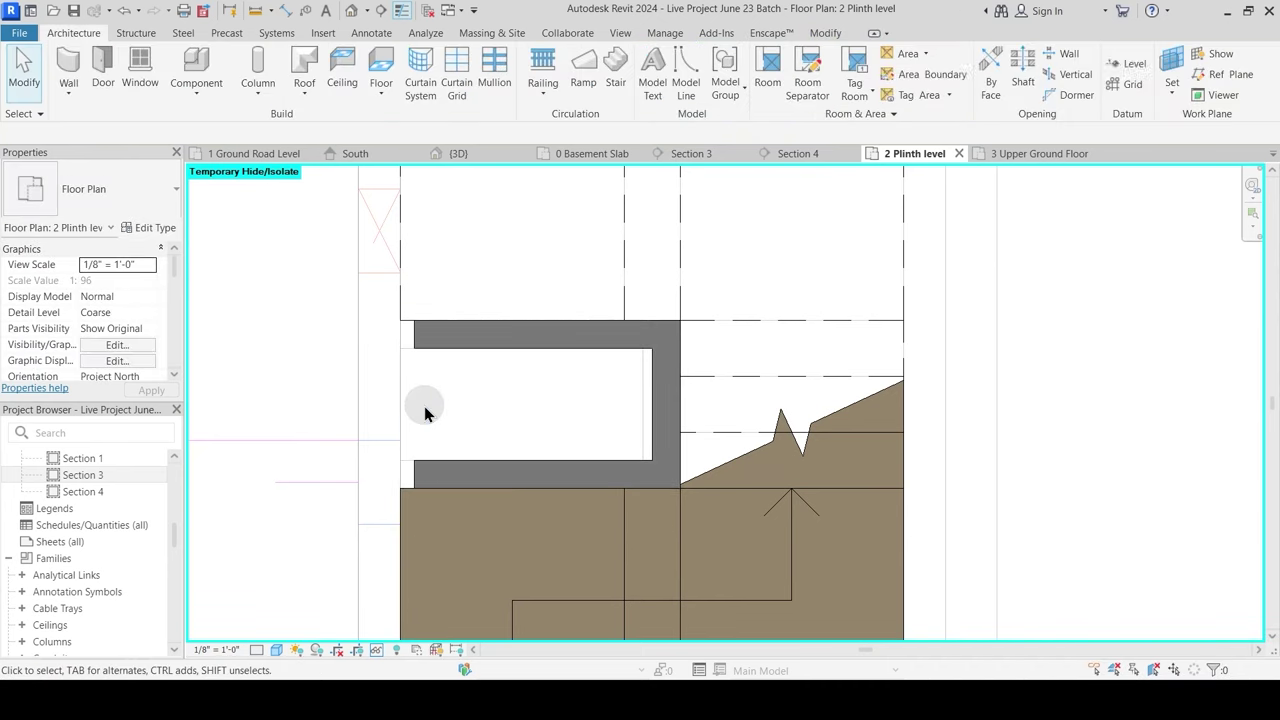
Step: Line up the bottom planter wall's end with the top wall
left_click(470, 338)
left_click(397, 346)
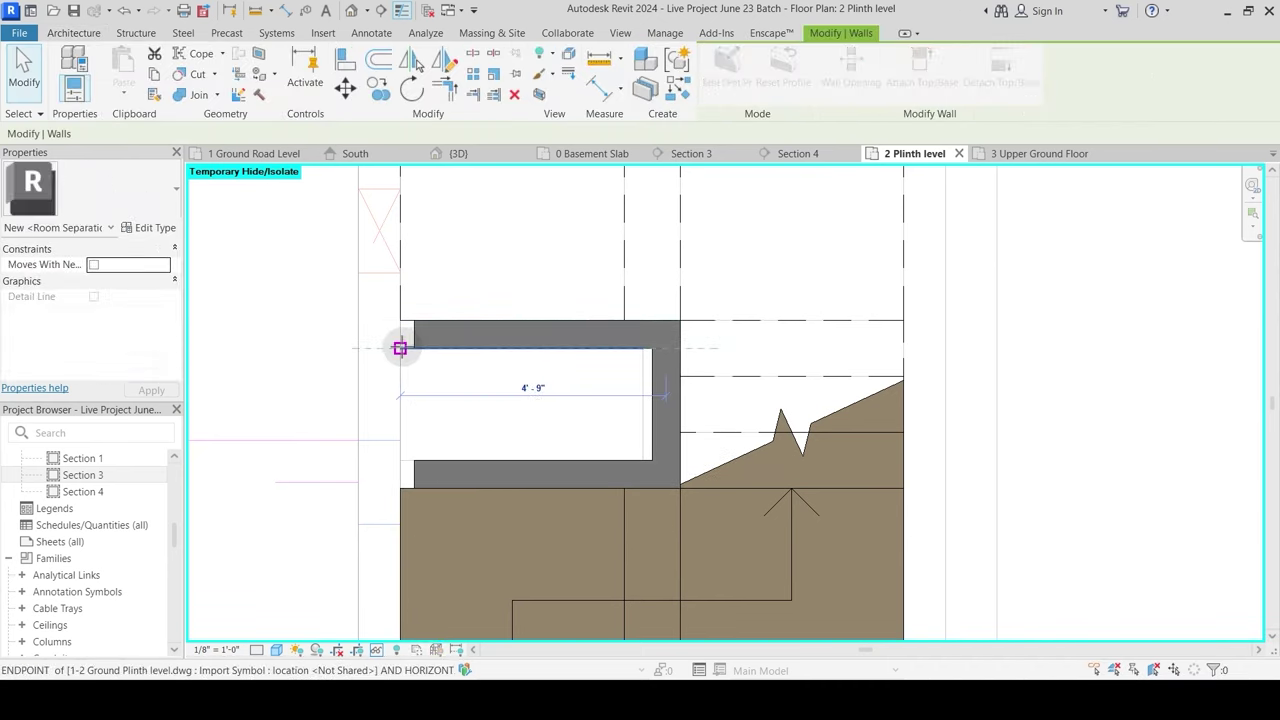
left_click(415, 476)
left_click_drag(413, 464, 402, 460)
left_click(384, 350)
Step: Check the top and short vertical planter walls, then view the model in 3D
scroll(381, 350, "up", 2)
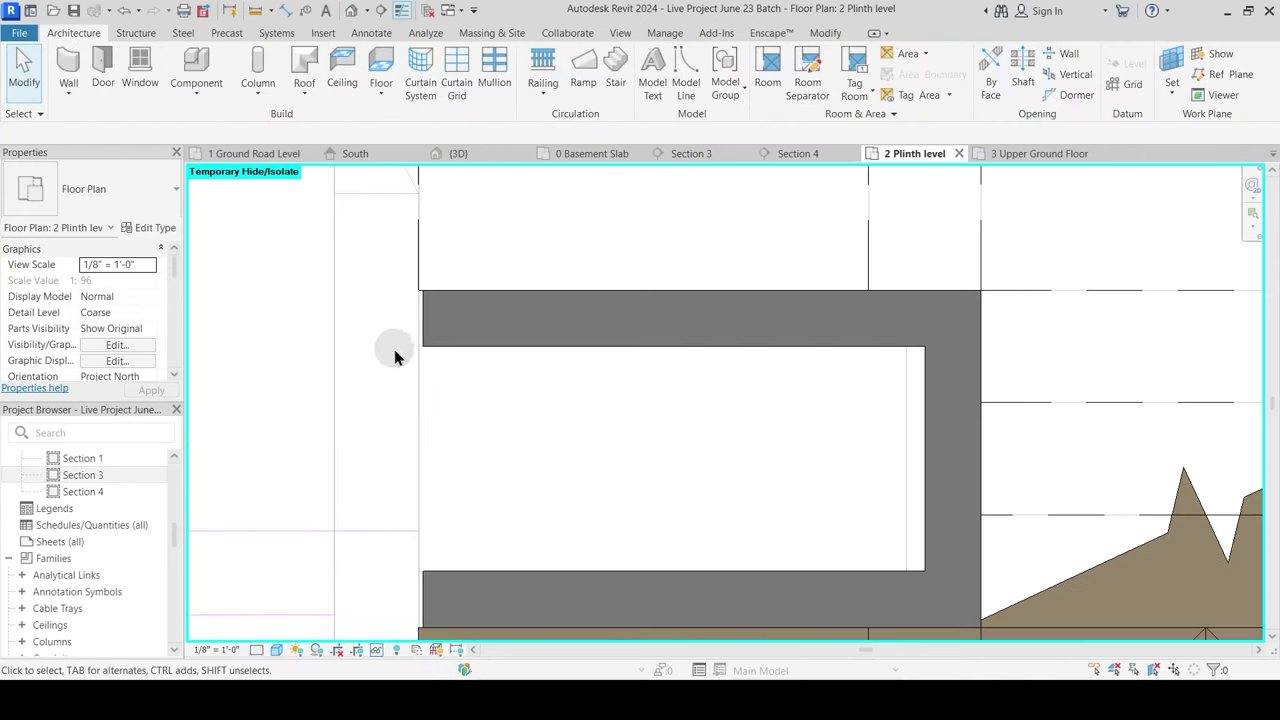
left_click(425, 330)
scroll(423, 344, "up", 2)
left_click(496, 356)
scroll(494, 340, "down", 2)
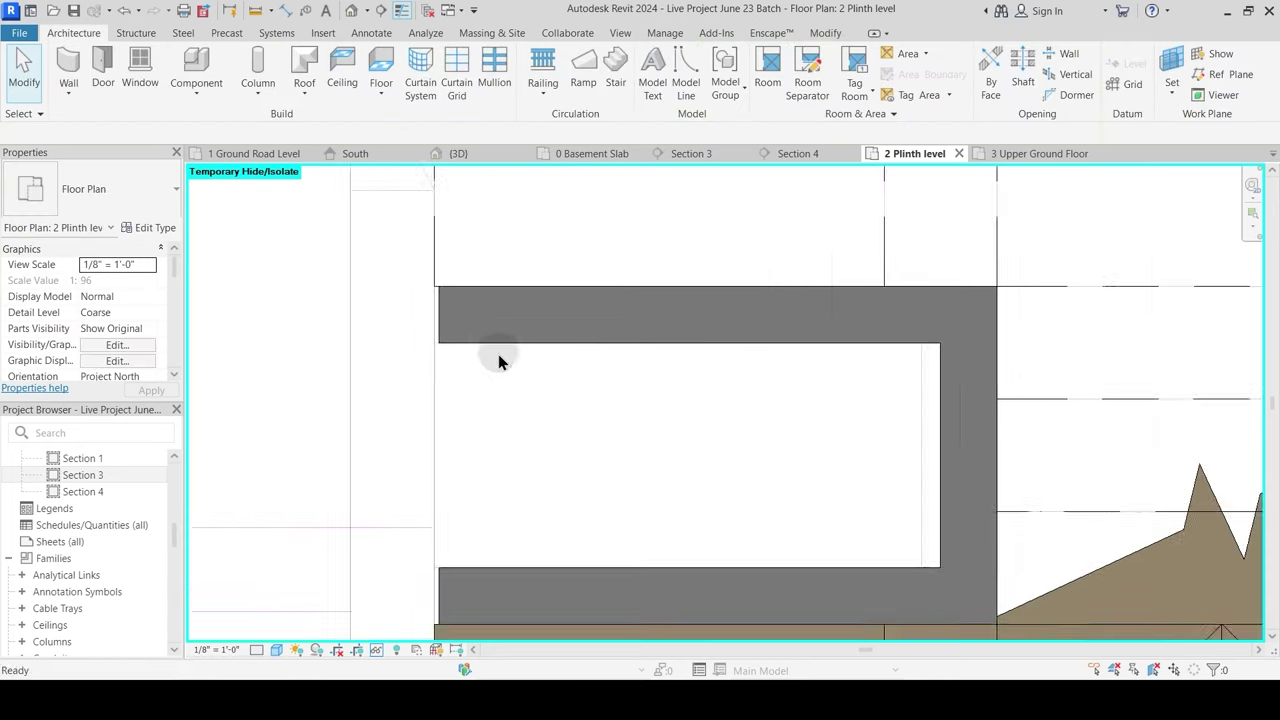
scroll(500, 362, "down", 4)
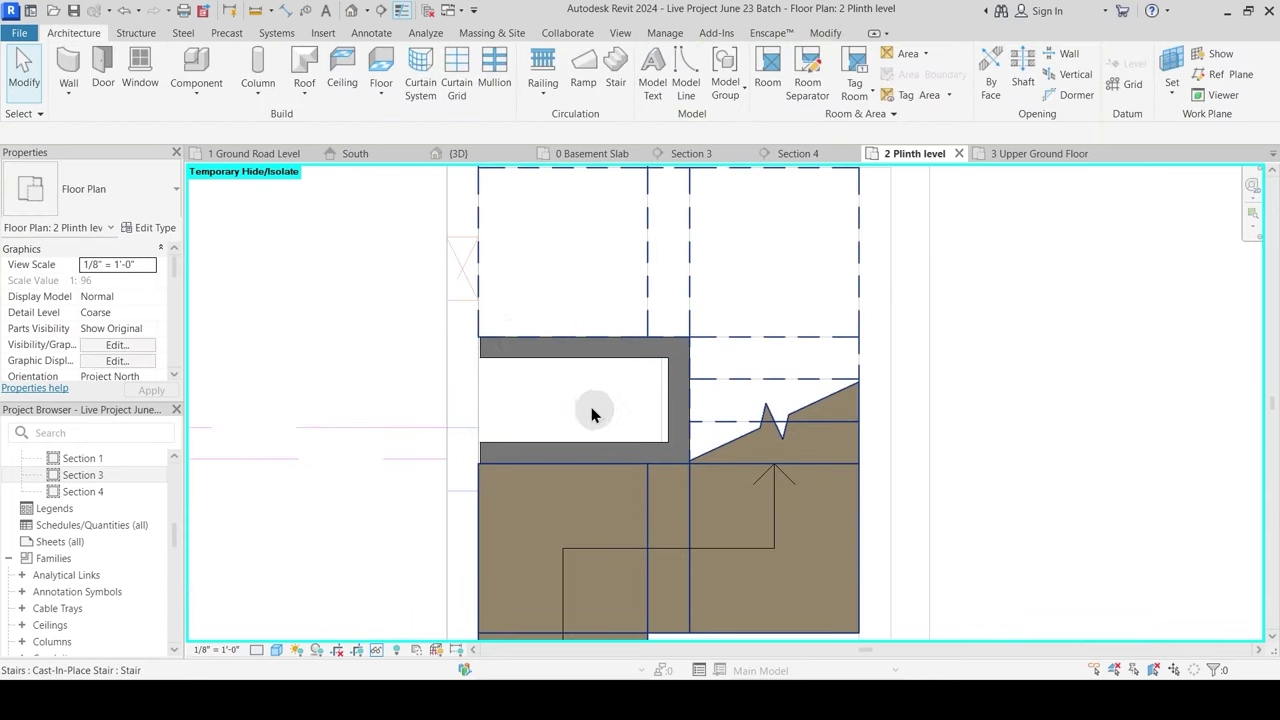
scroll(595, 415, "up", 2)
left_click(659, 409)
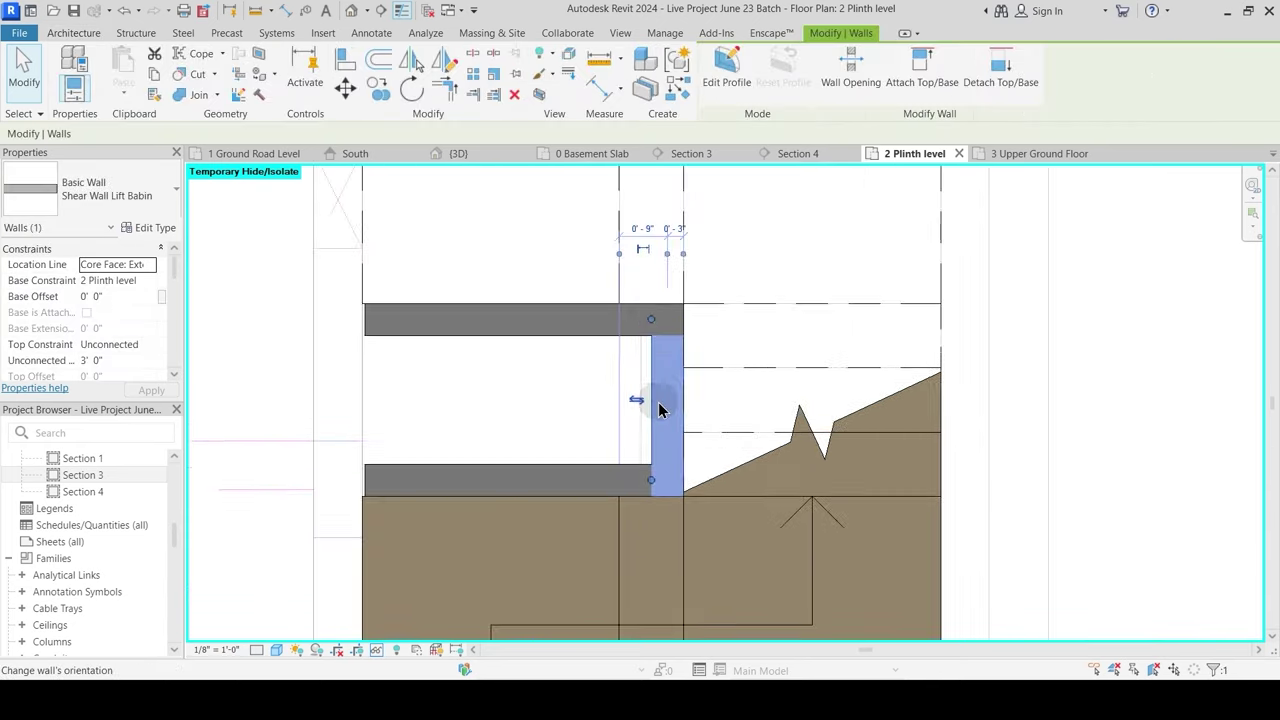
key("Escape")
scroll(516, 398, "down", 3)
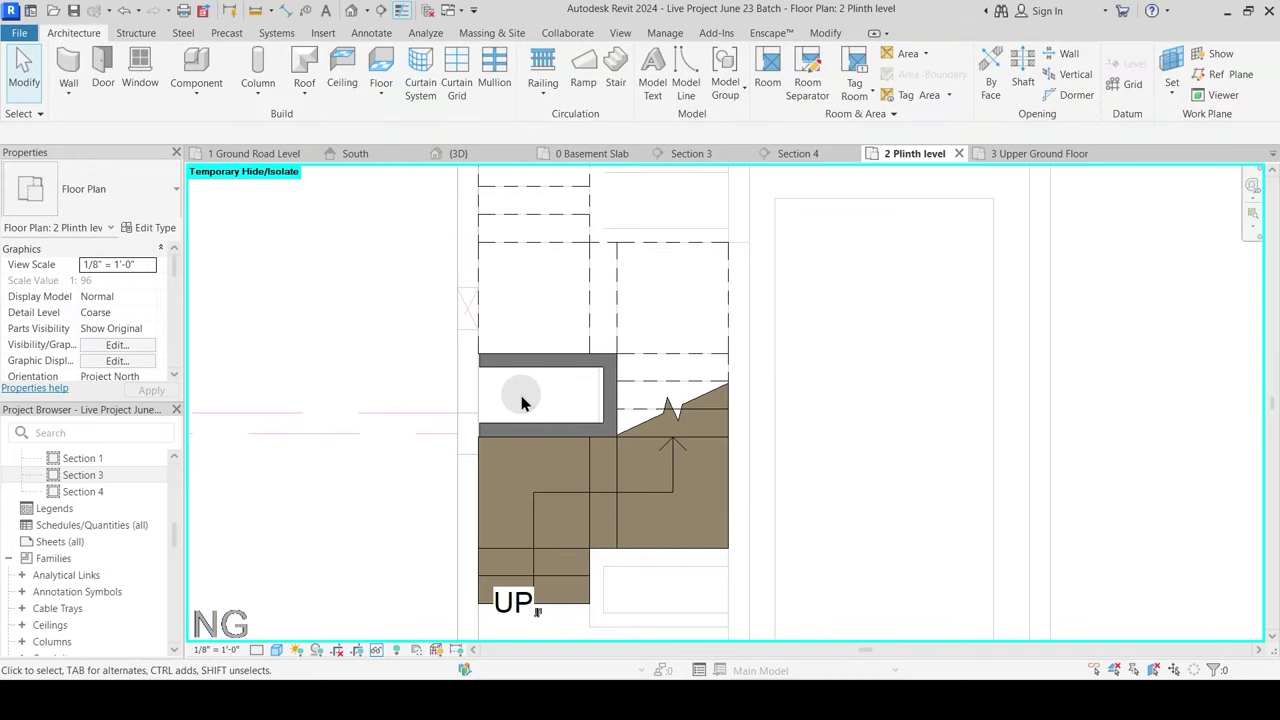
left_click(460, 153)
Step: Open the South elevation and select the planter walls to inspect them
scroll(580, 460, "up", 4)
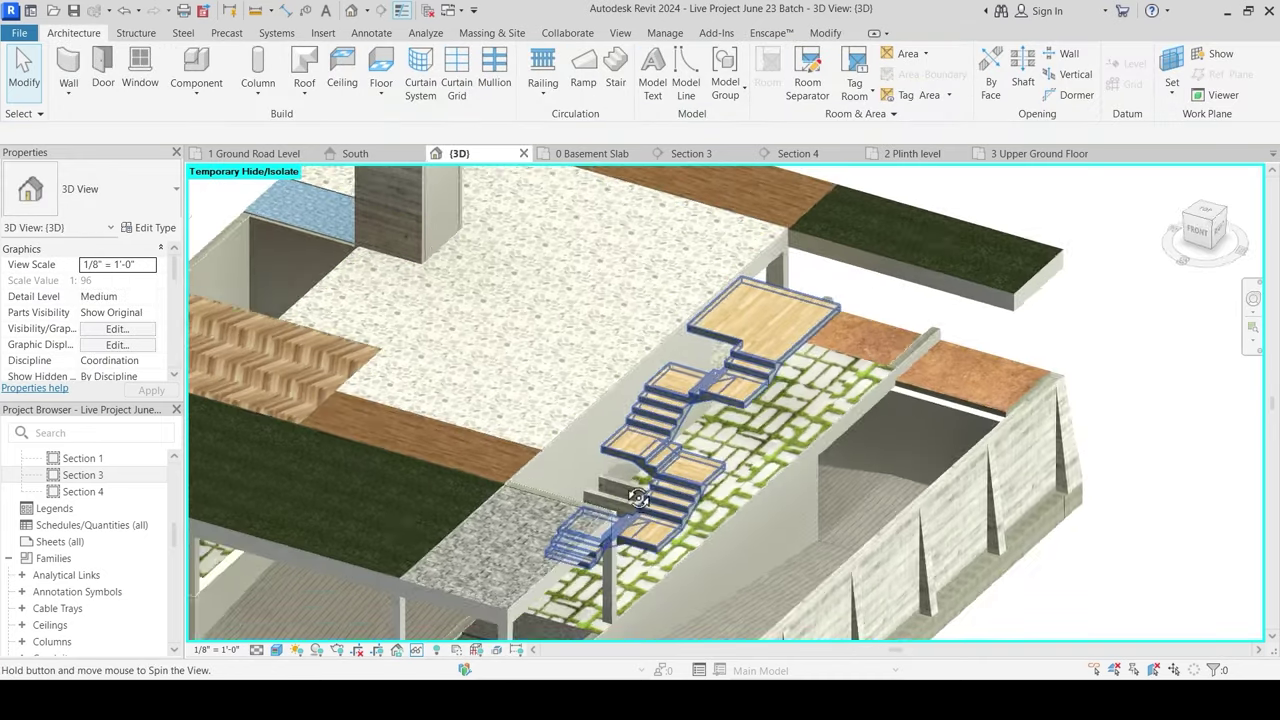
scroll(580, 460, "up", 4)
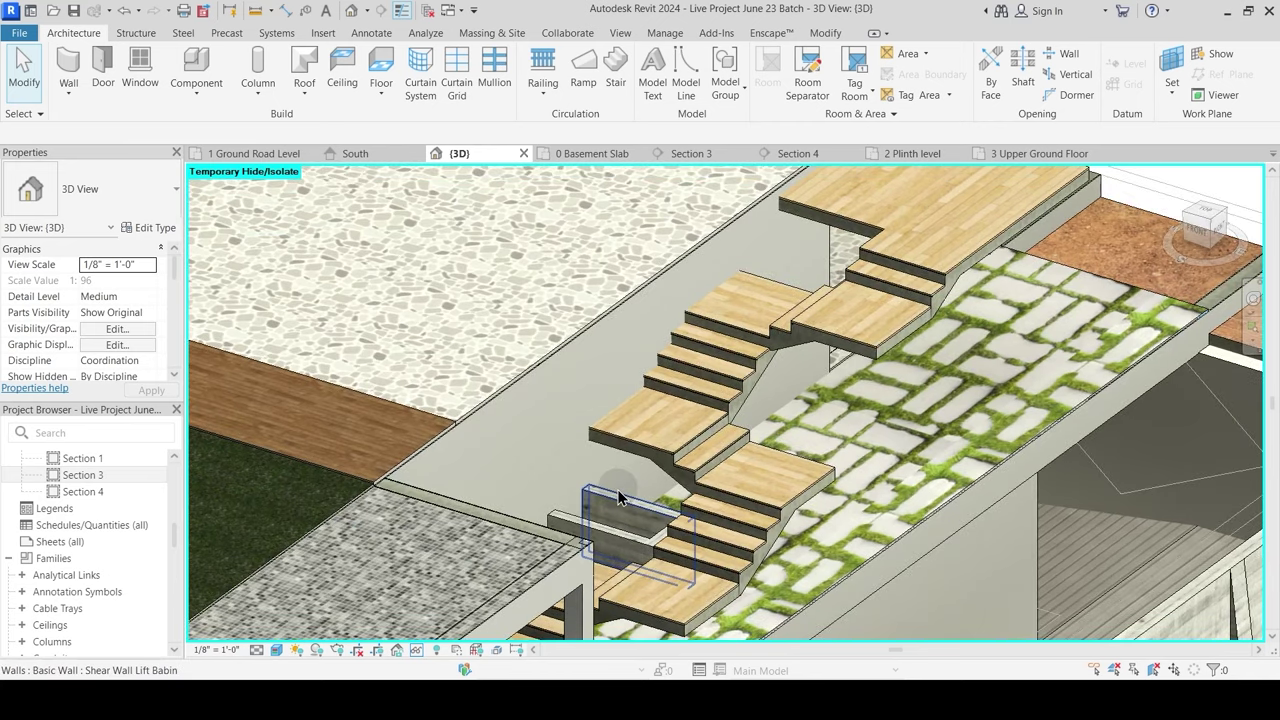
scroll(625, 445, "up", 3)
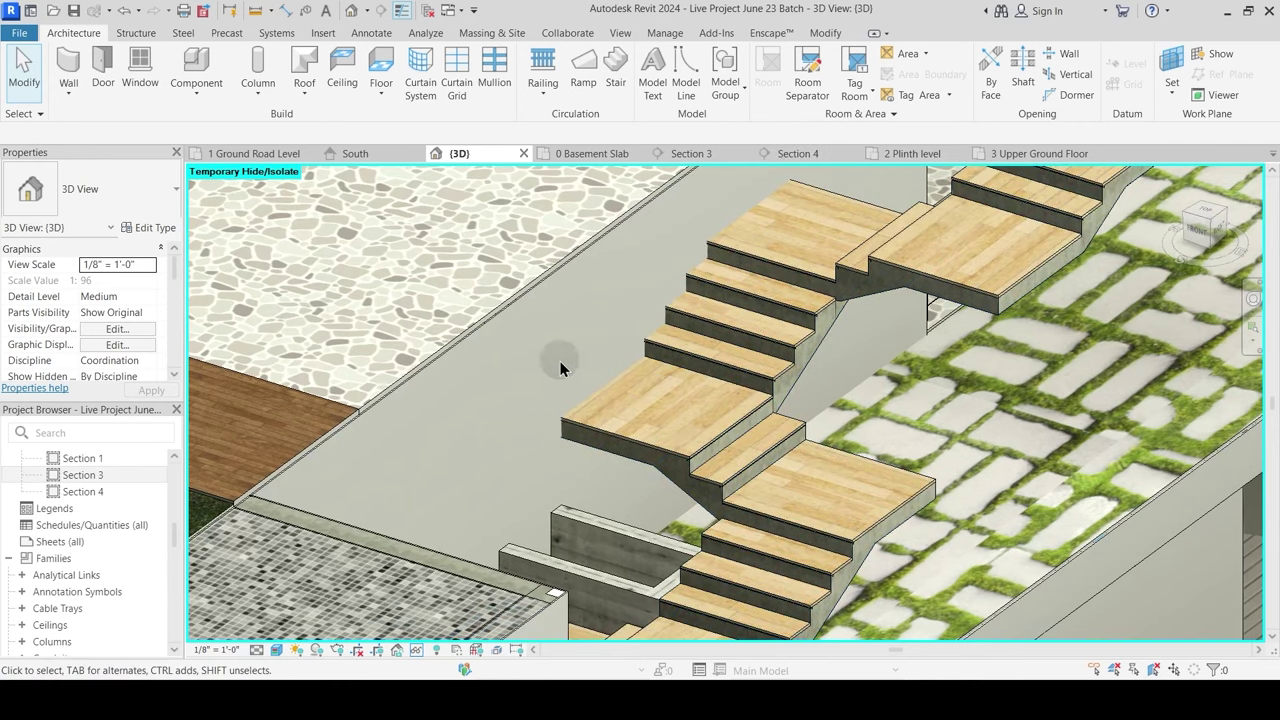
left_click(380, 157)
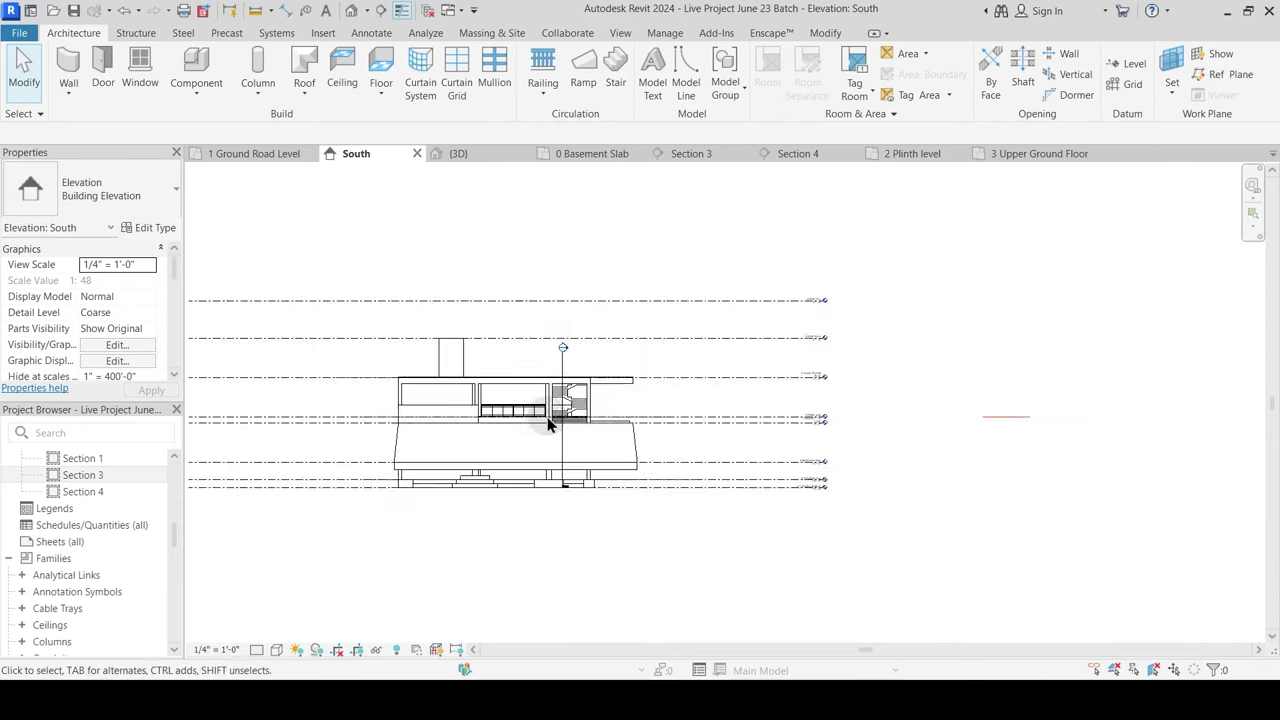
scroll(552, 418, "up", 5)
left_click(632, 385)
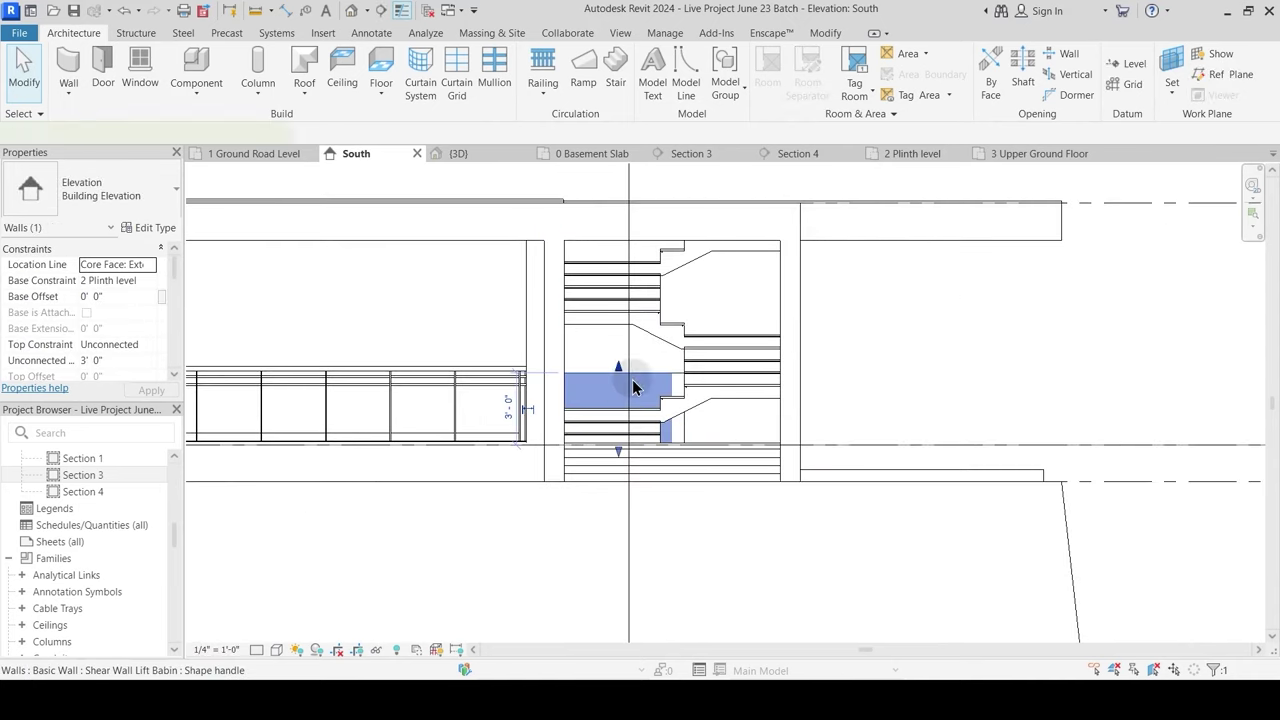
scroll(605, 440, "up", 3)
key("Escape")
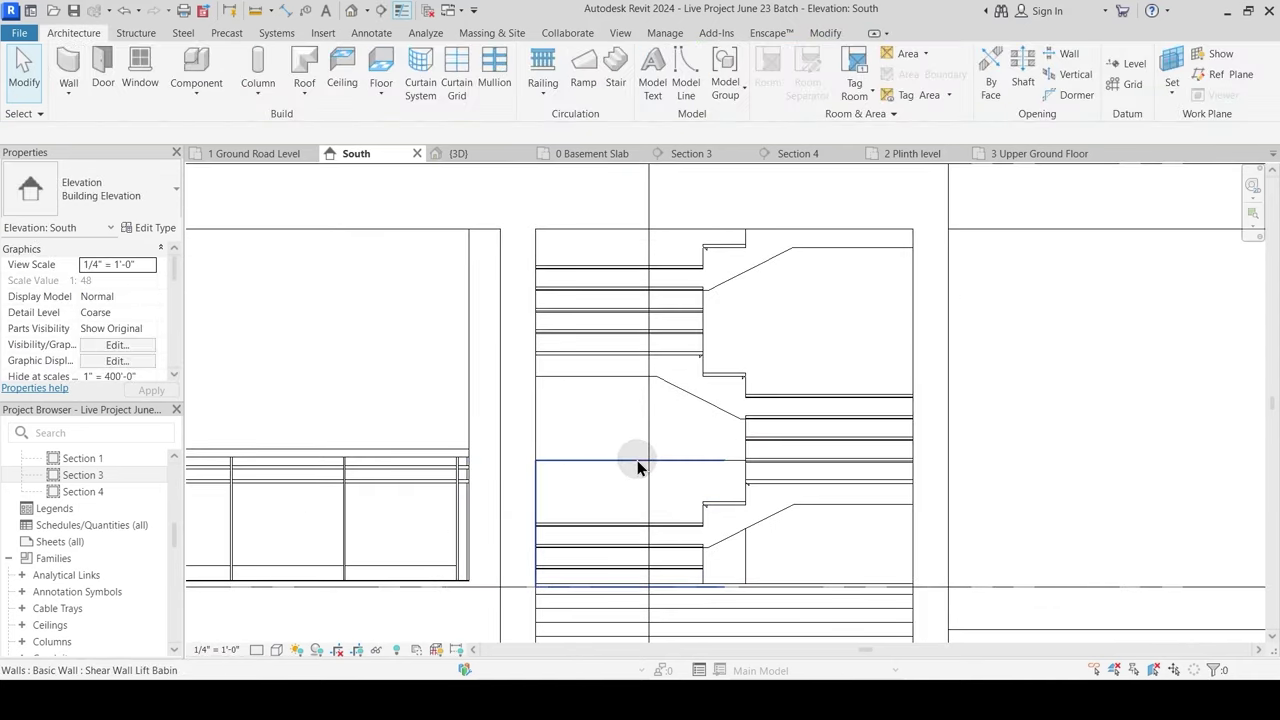
left_click(637, 465)
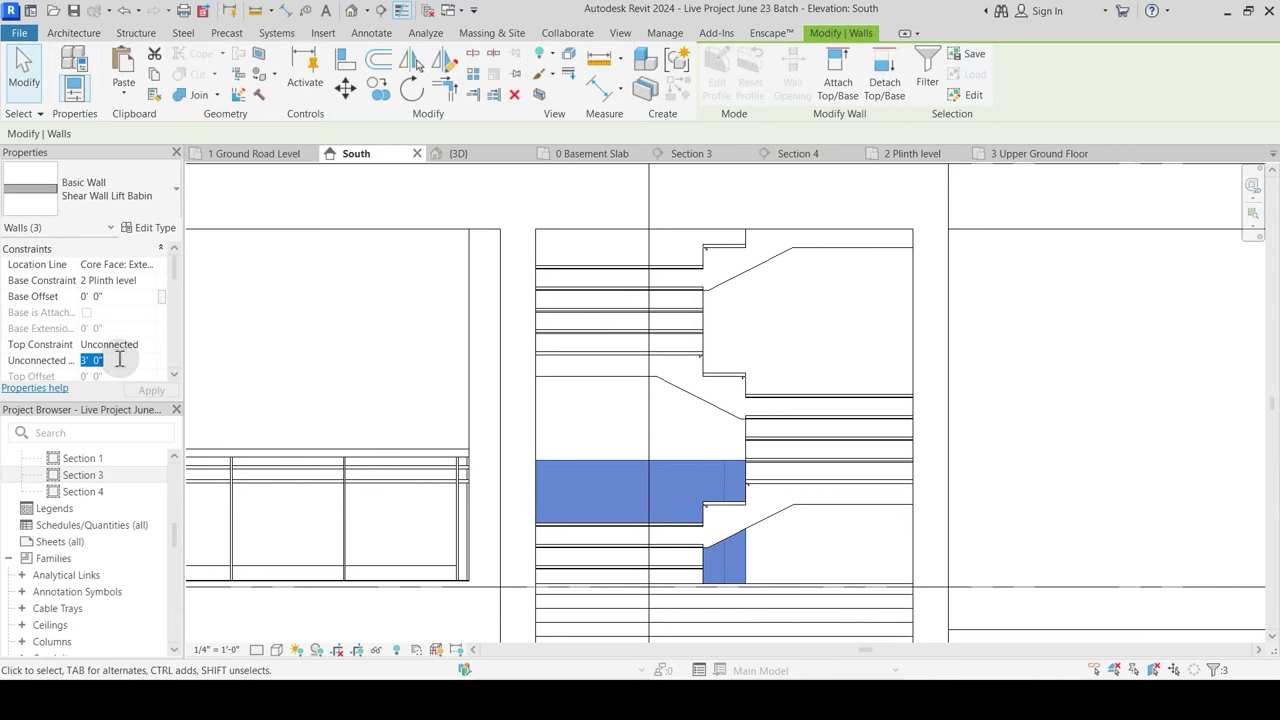
left_click(407, 337)
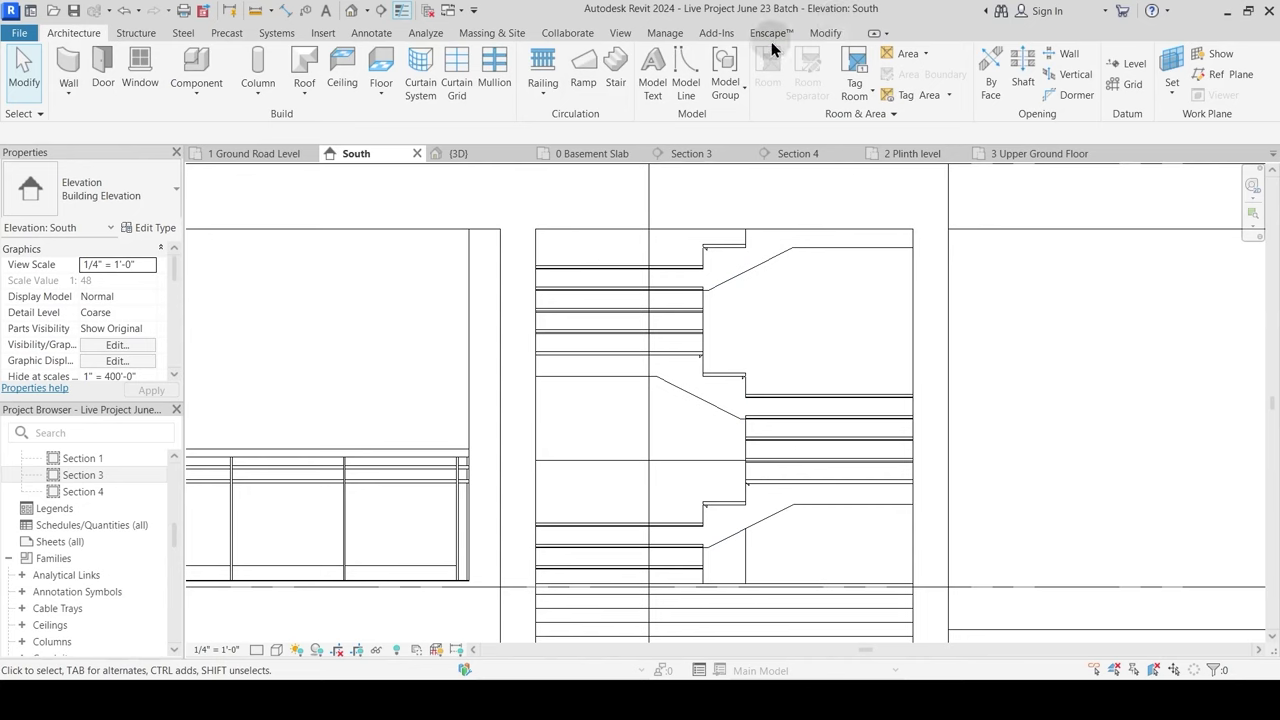
Step: Display the South elevation in shaded, then Realistic, visual style
left_click(822, 33)
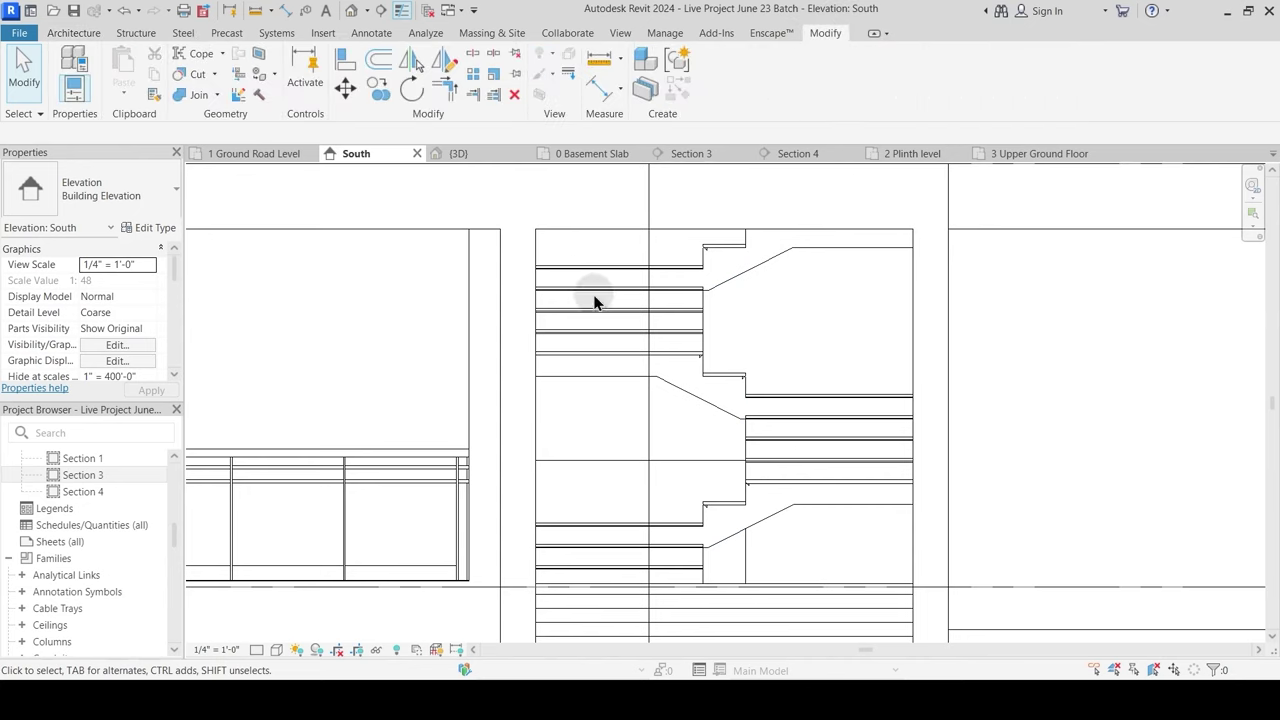
middle_click_drag(616, 503, 611, 461)
key("s")
key("d")
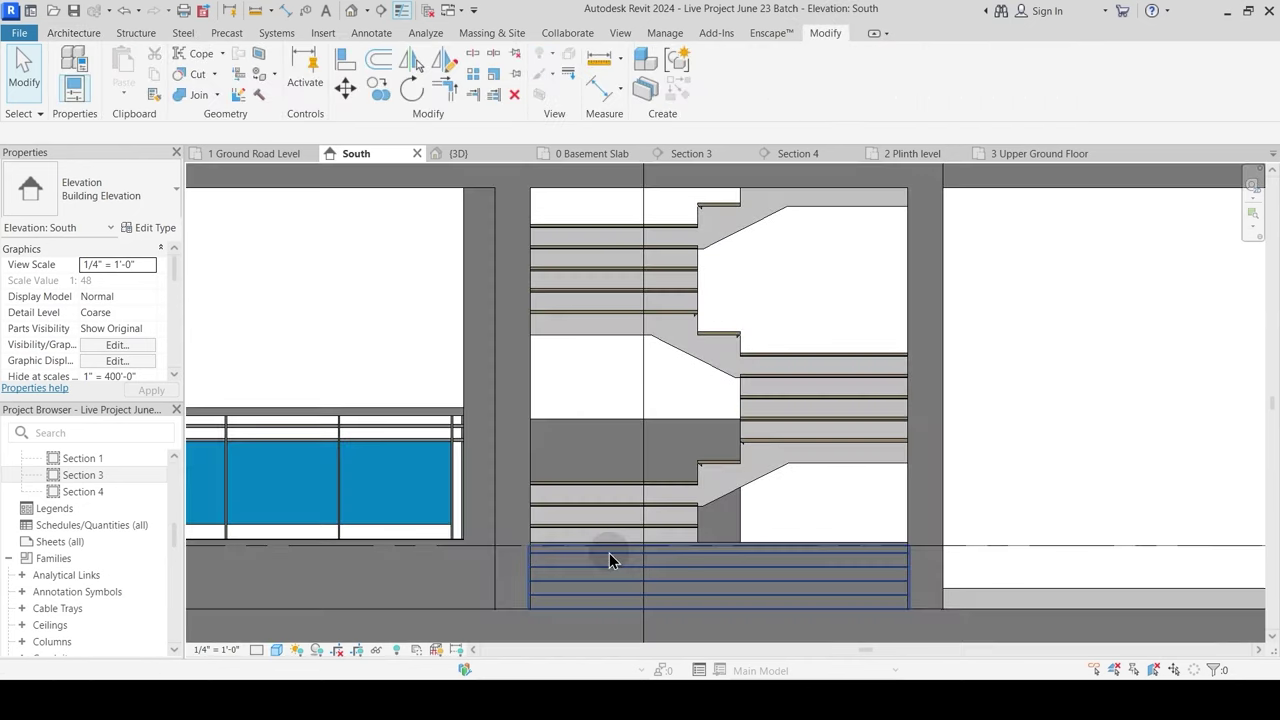
key("r")
key("r")
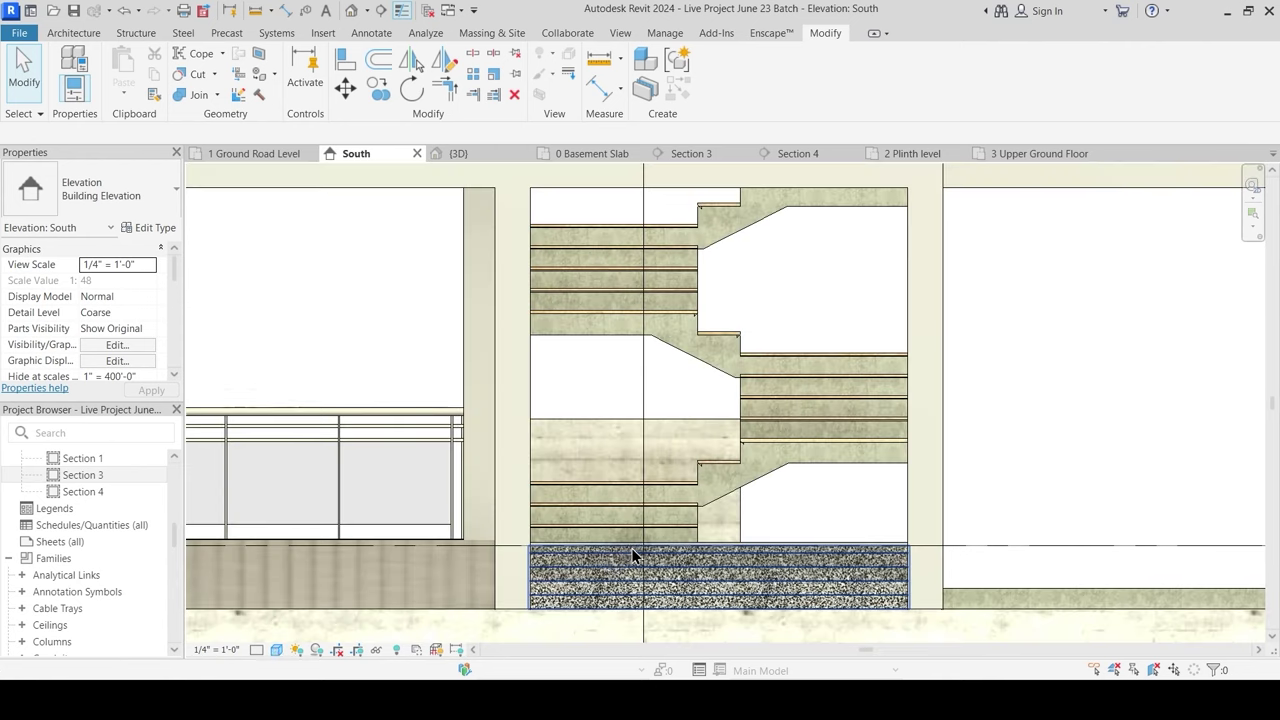
Step: Measure the planter wall height from the band edge in elevation
left_click(603, 66)
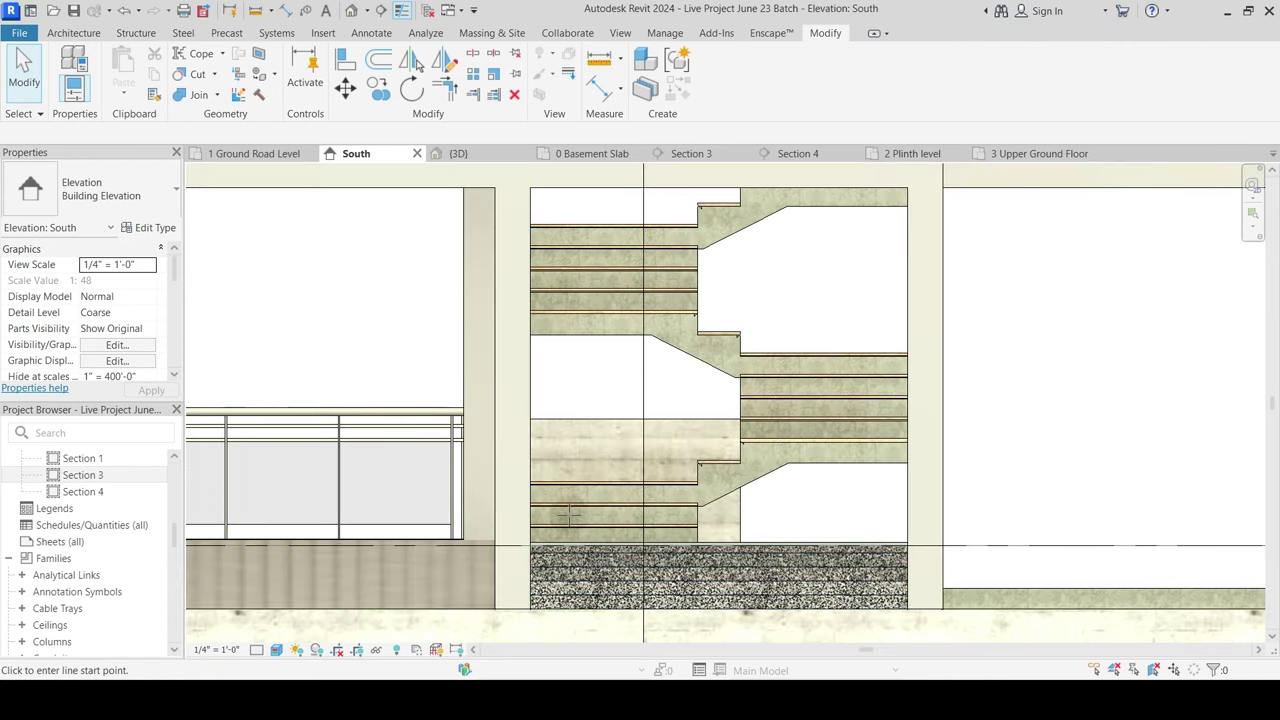
scroll(567, 514, "up", 2)
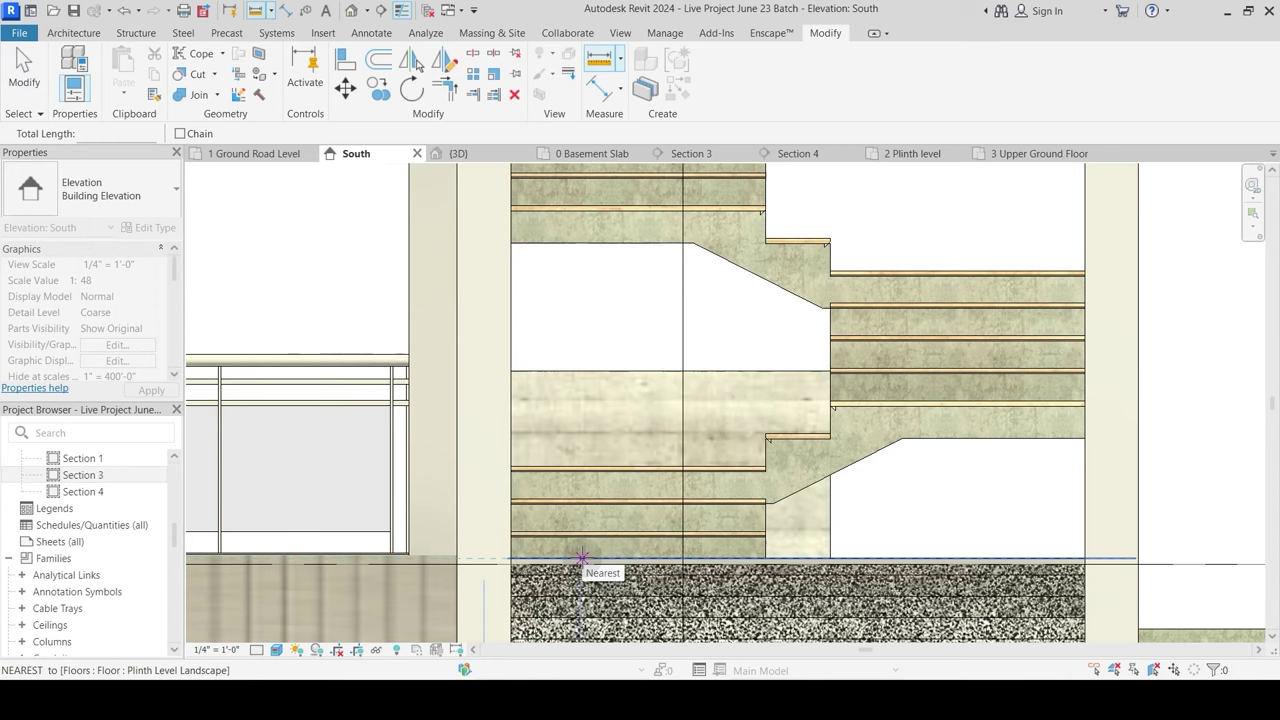
left_click(580, 371)
scroll(575, 300, "up", 3)
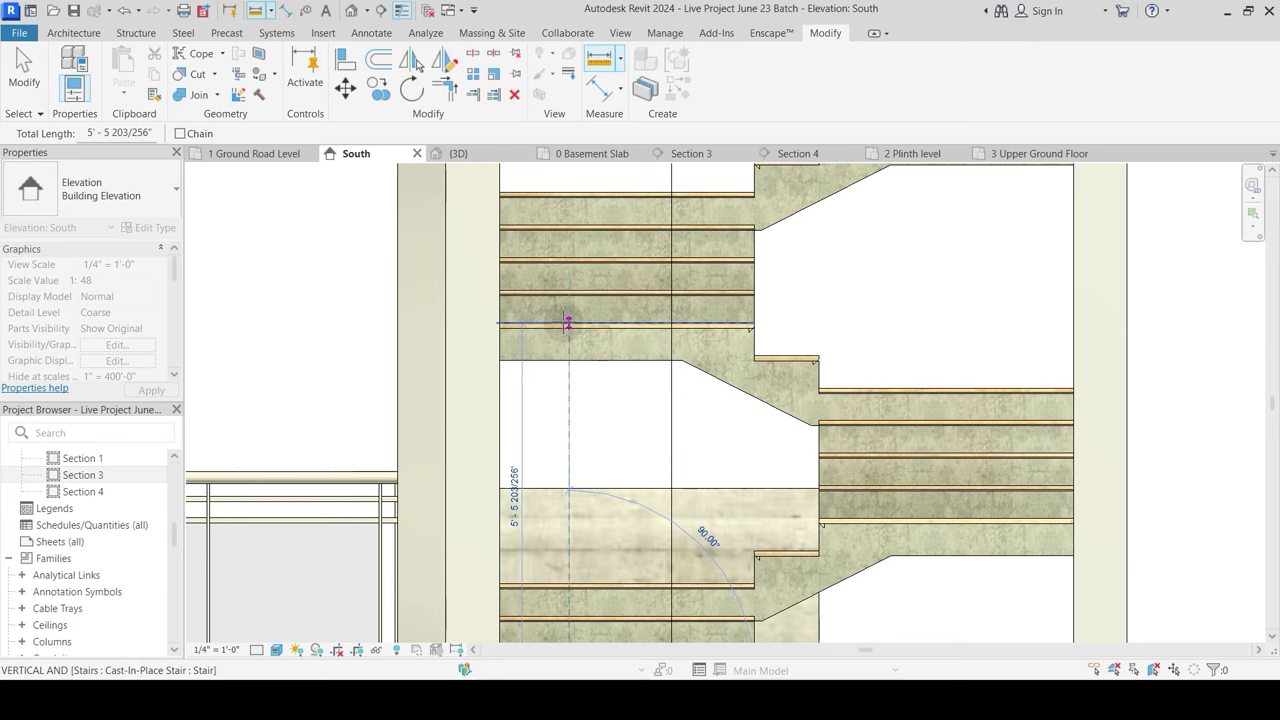
key("Escape")
key("Escape")
scroll(605, 457, "down", 3)
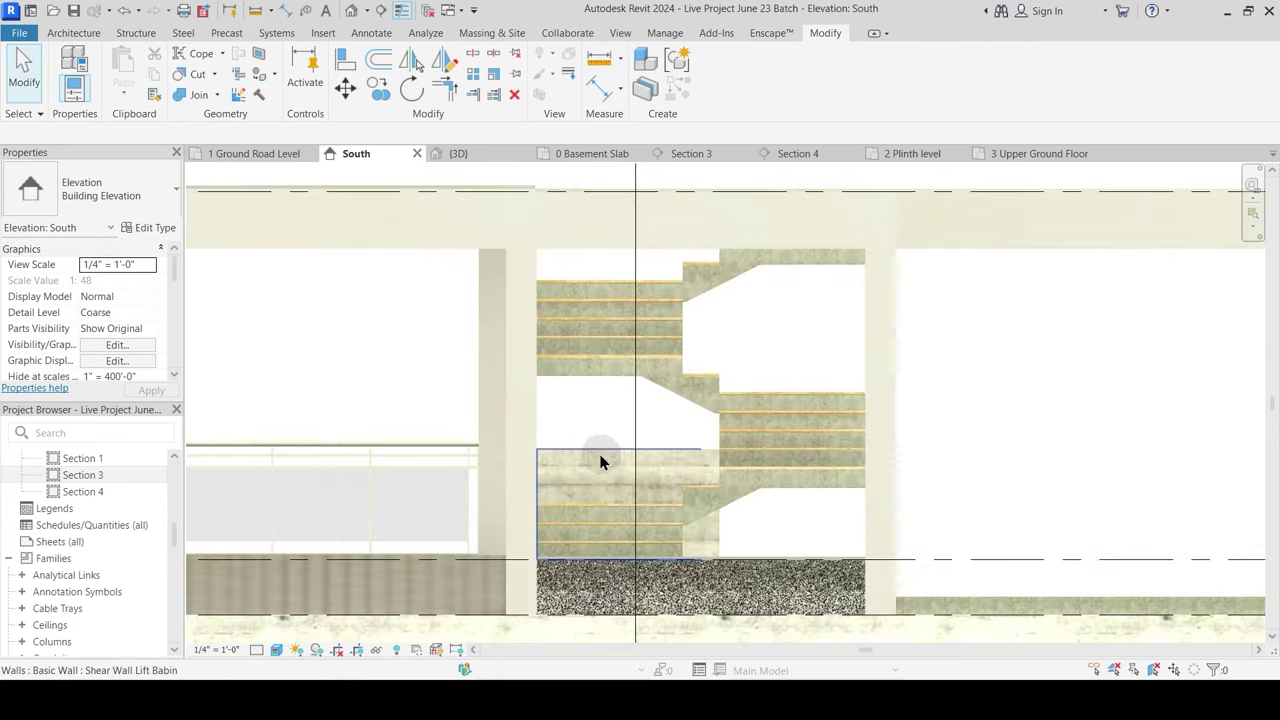
Step: Give the three planter walls an 8' 6" unconnected height and view them in 3D
key("Tab")
left_click(609, 462)
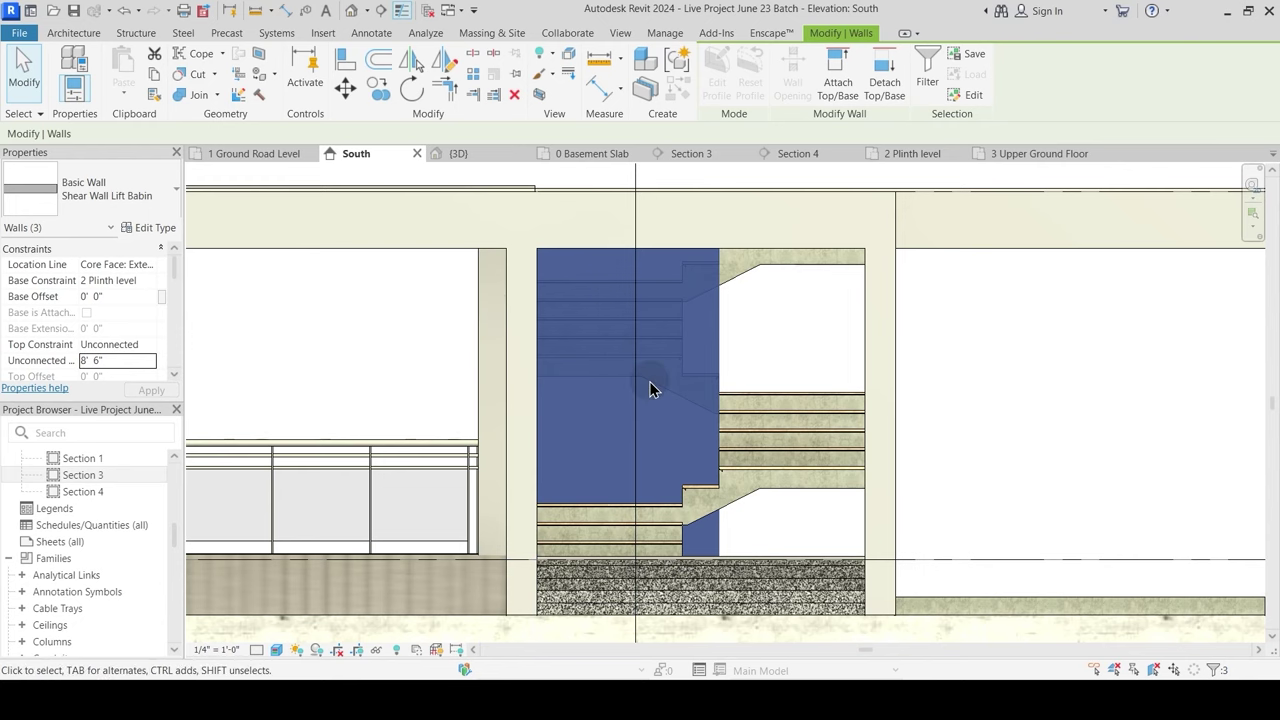
key("Escape")
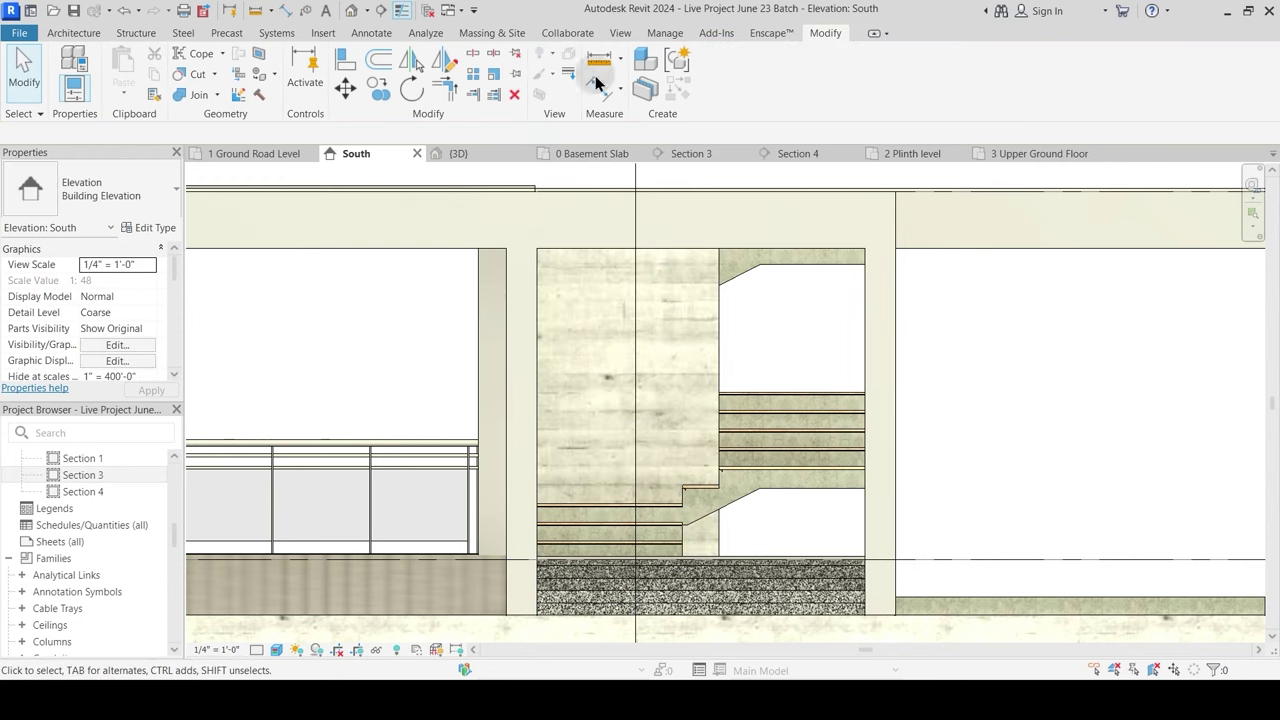
left_click(477, 156)
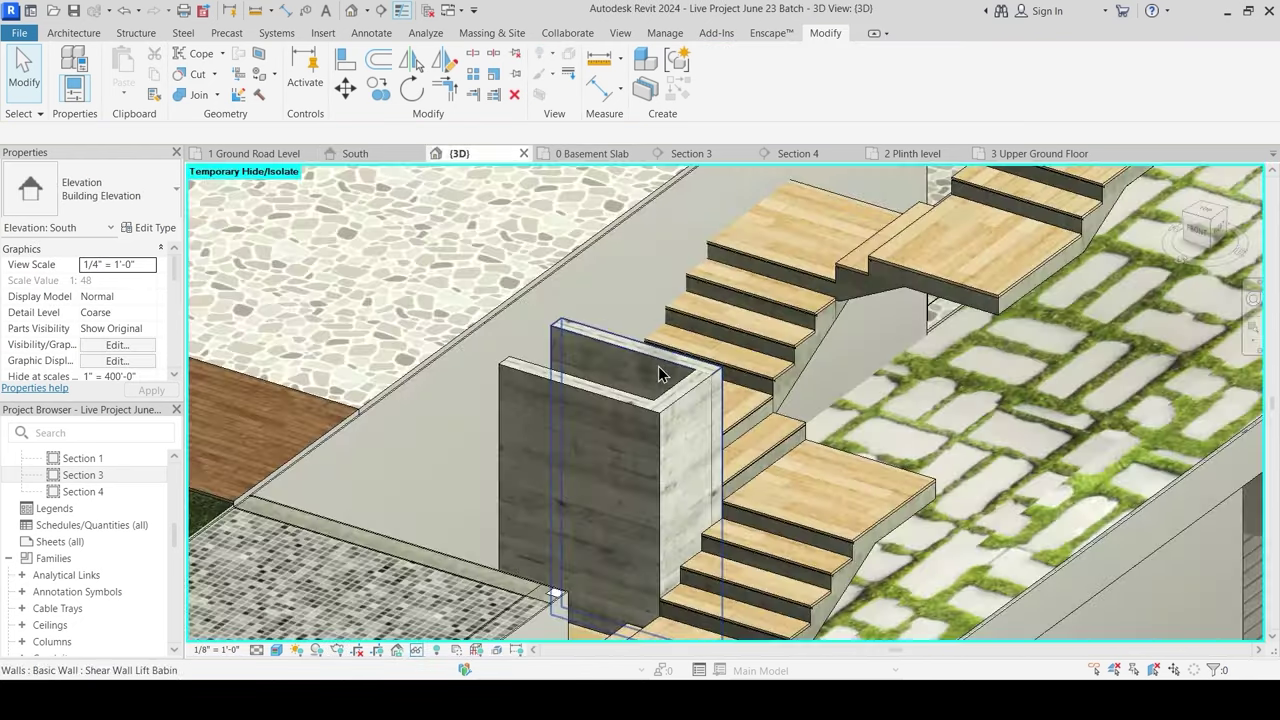
middle_click_drag(689, 409, 563, 290, "shift")
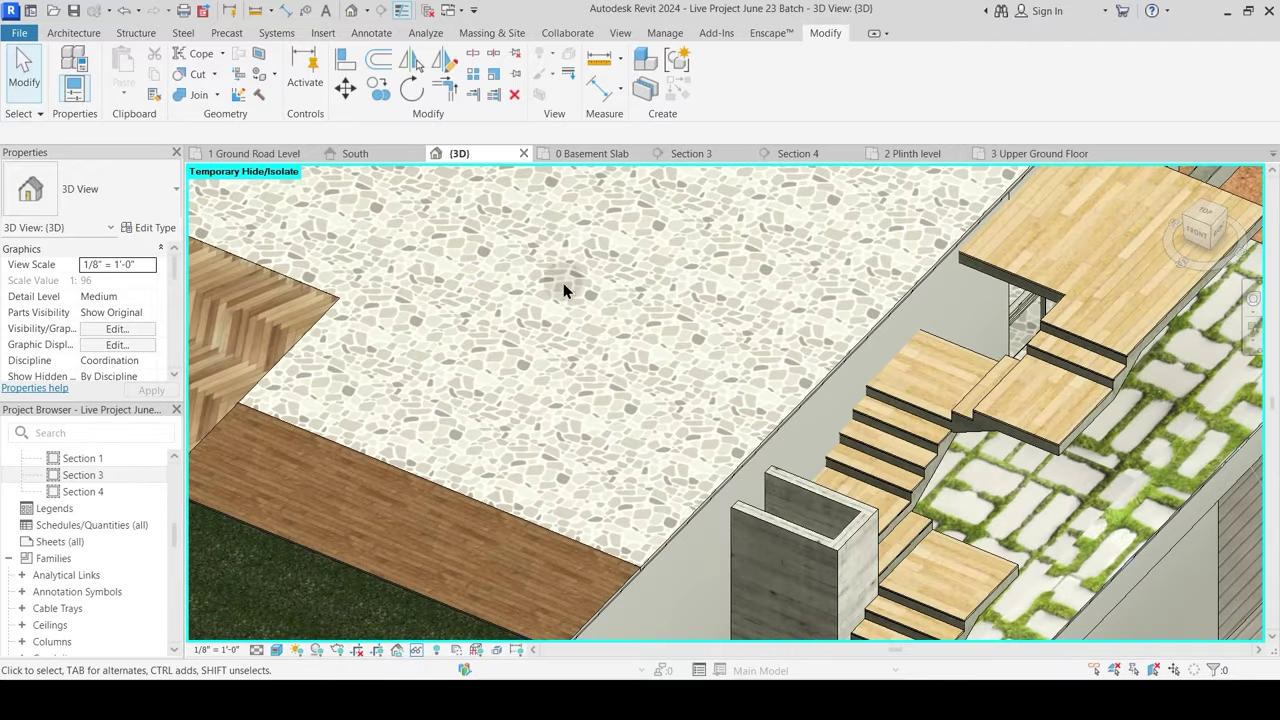
Step: Start an architectural floor of Flower Bed type on 2 Plinth level
left_click(922, 155)
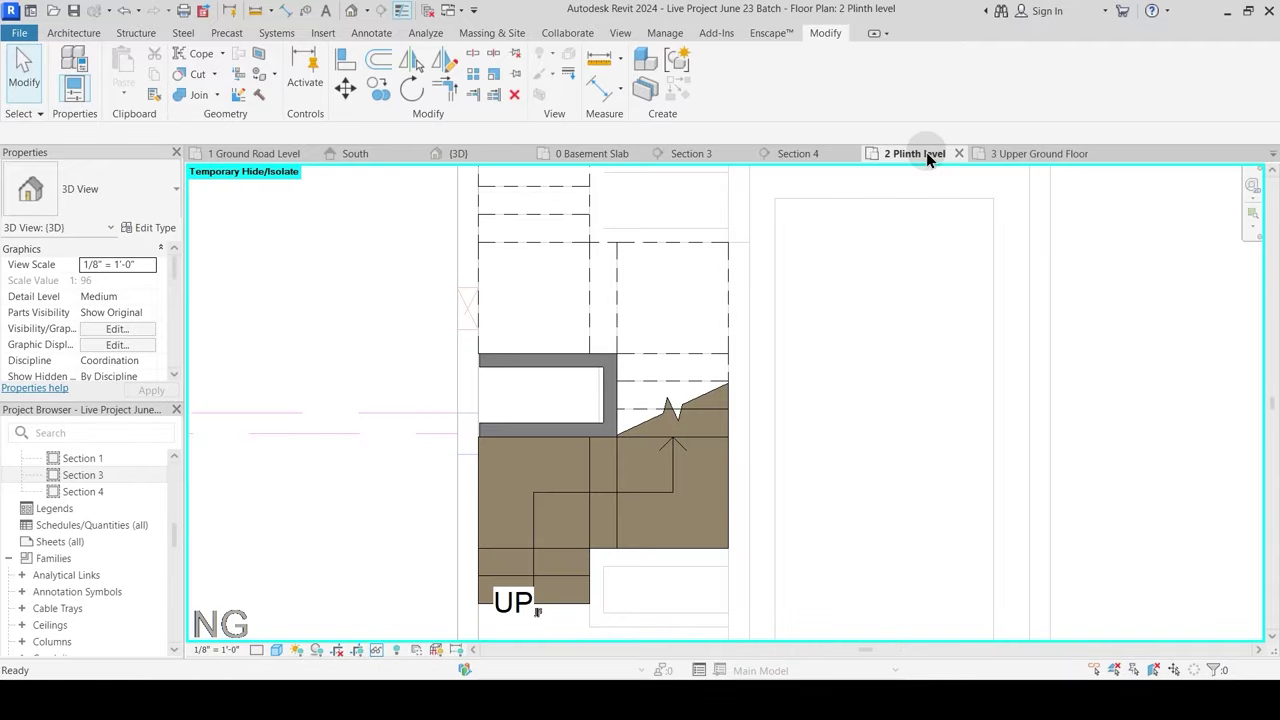
left_click(93, 36)
left_click(304, 88)
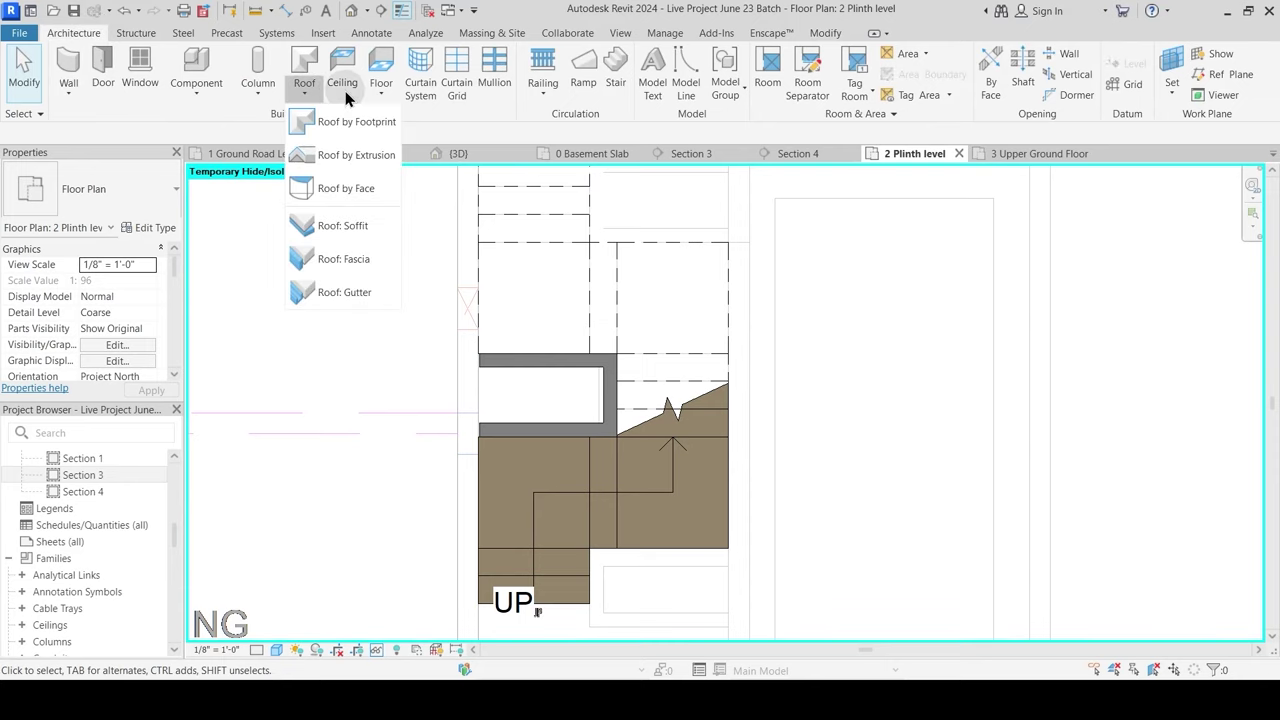
left_click(381, 90)
left_click(428, 122)
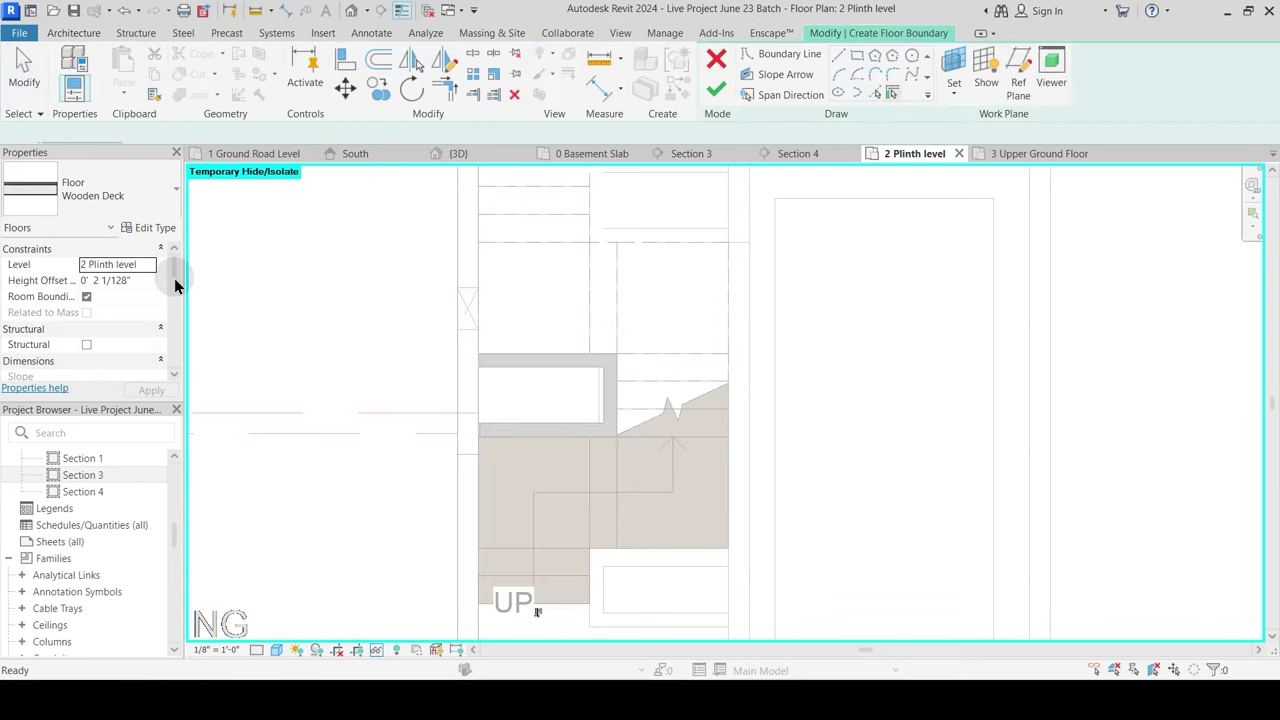
left_click(143, 205)
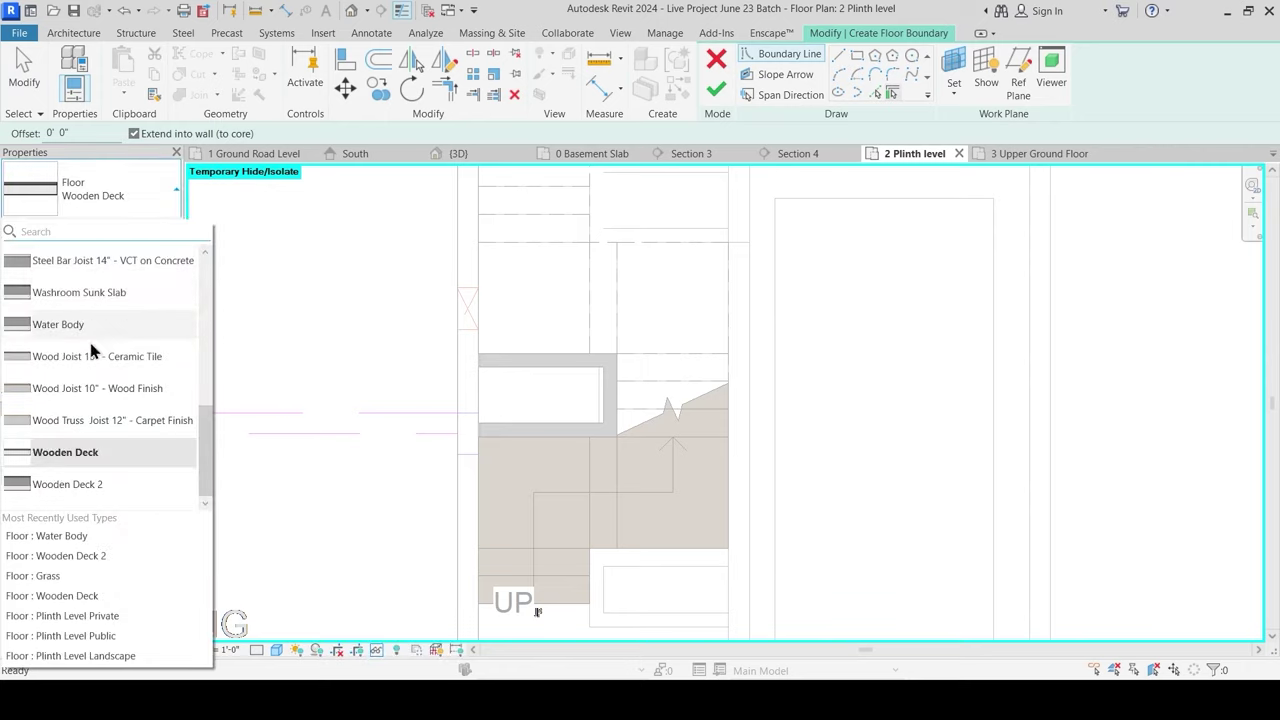
scroll(74, 356, "up", 2)
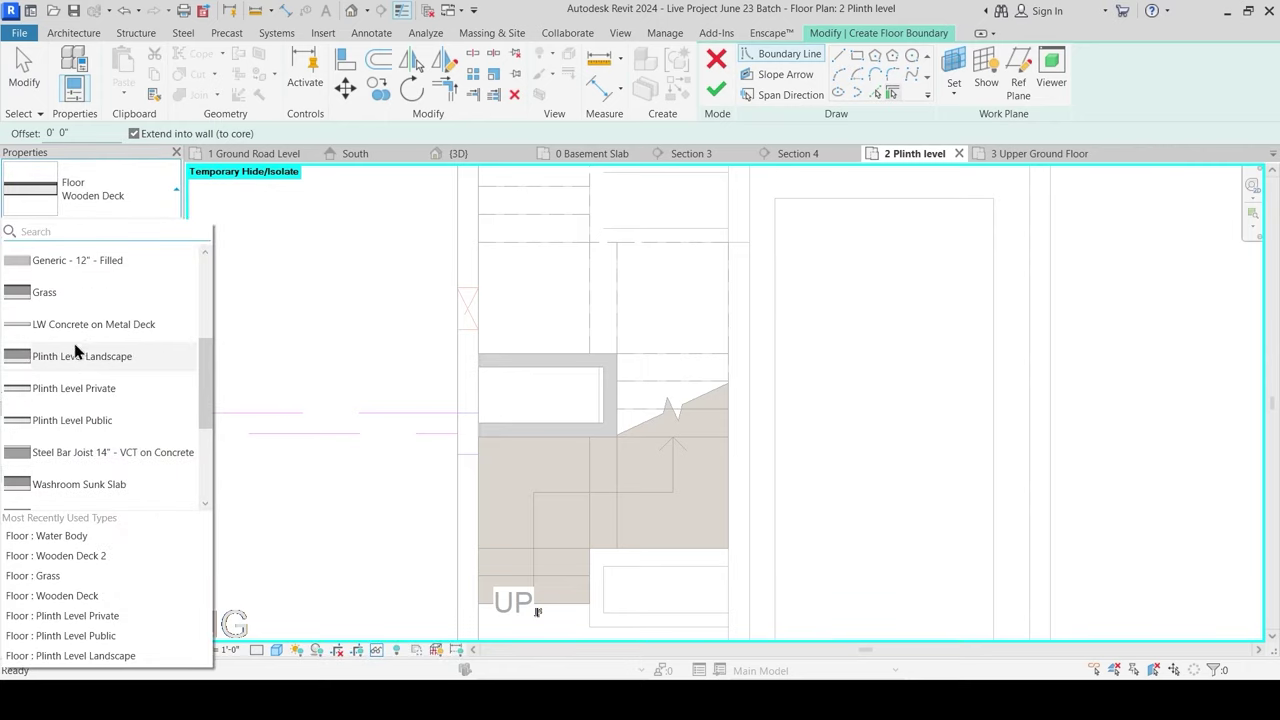
scroll(80, 356, "down", 1)
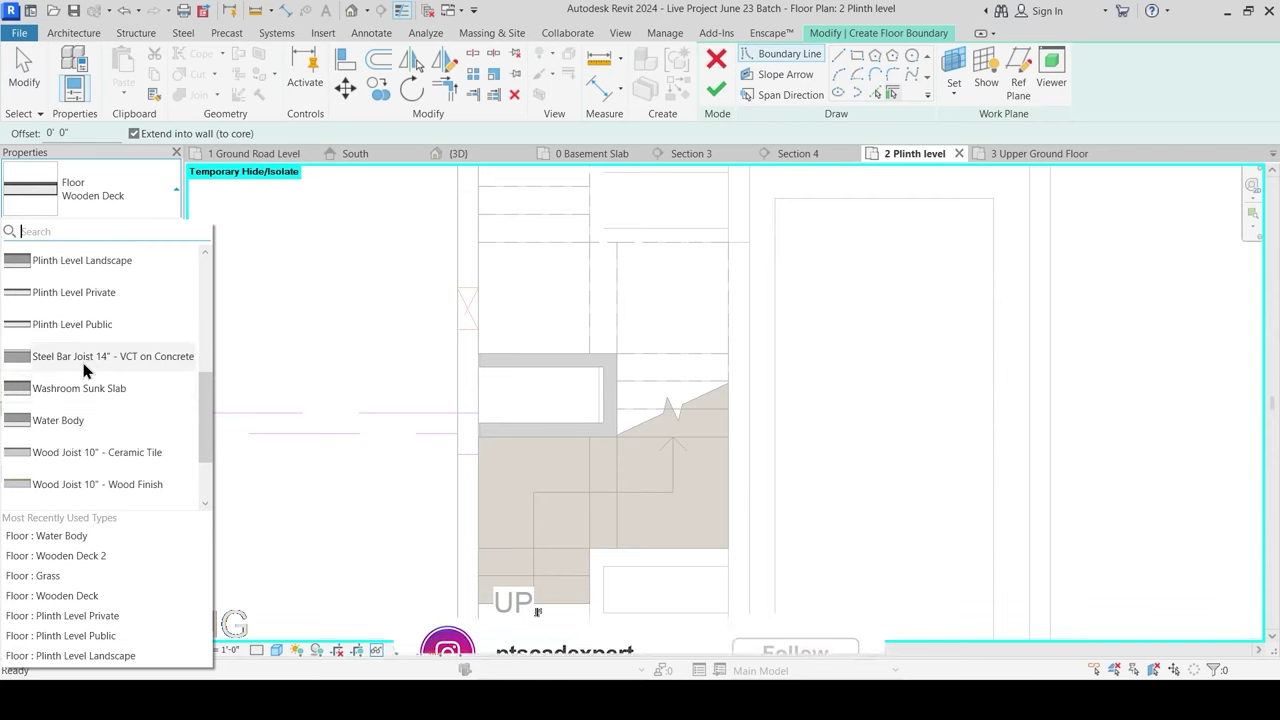
scroll(84, 370, "up", 2)
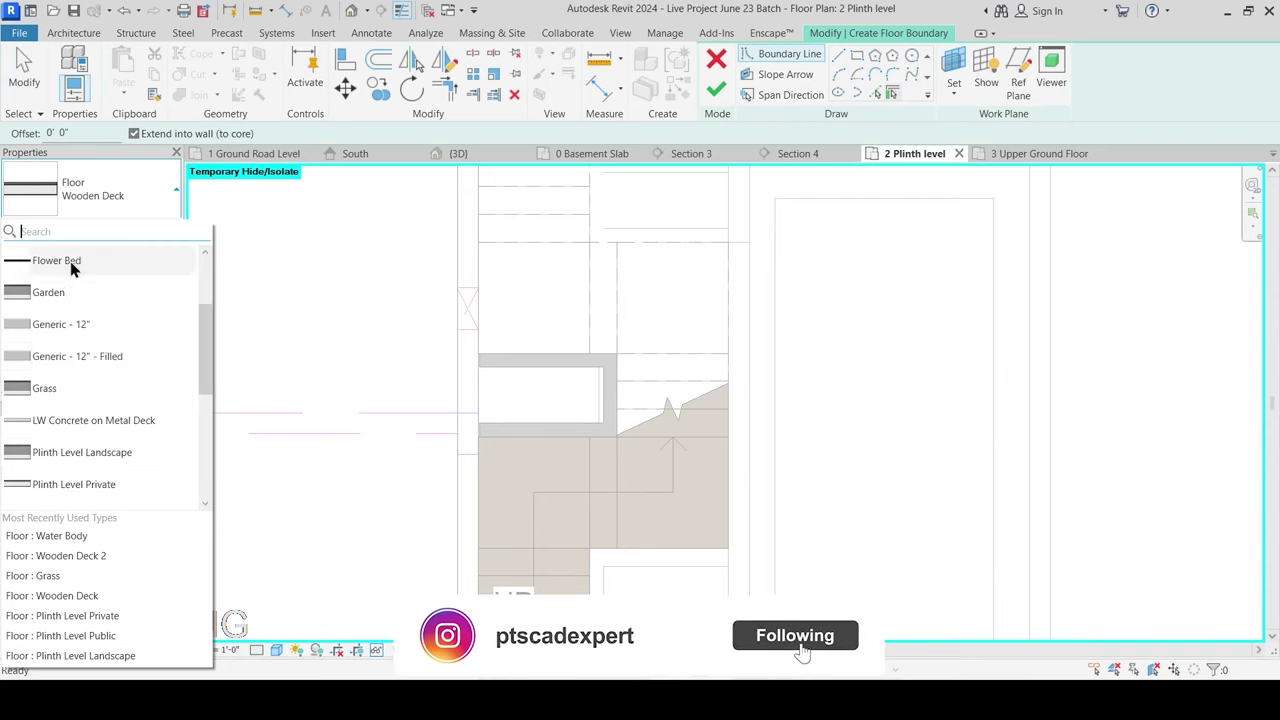
left_click(70, 261)
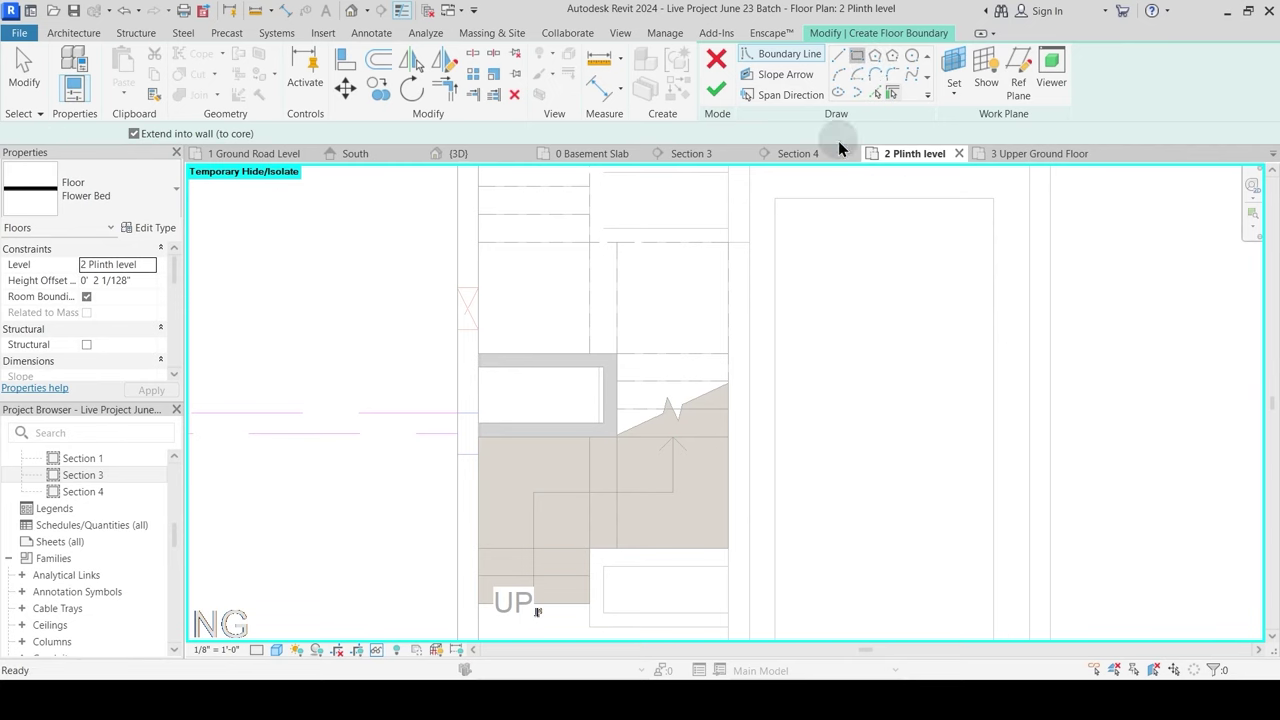
Step: Sketch the floor rectangle inside the planter walls at 0 height offset and finish it
scroll(503, 397, "up", 3)
left_click(418, 350)
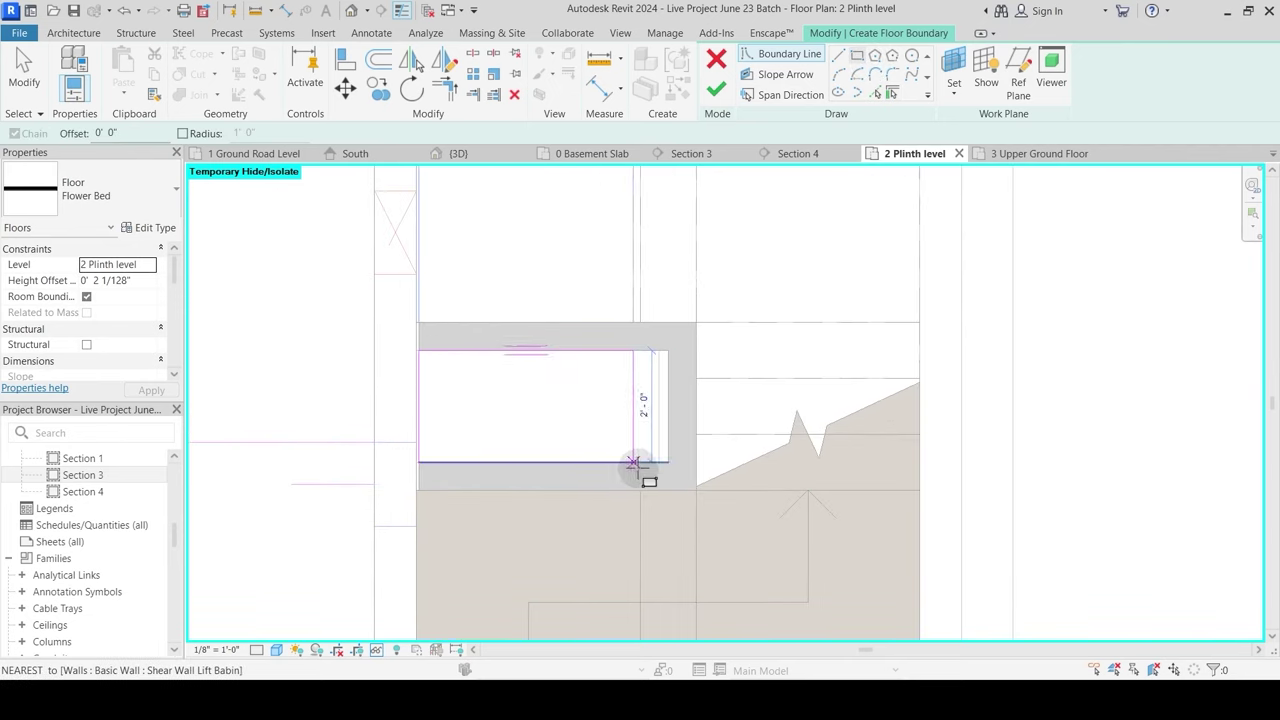
left_click(668, 462)
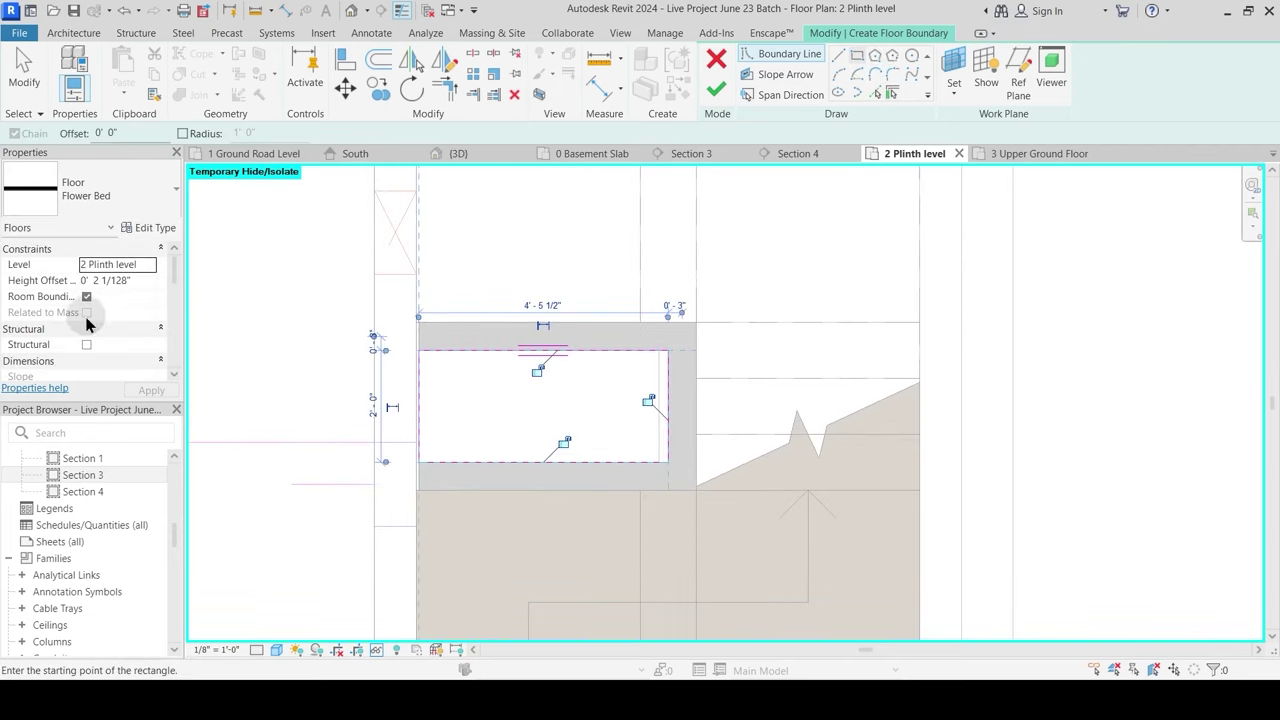
left_click(141, 280)
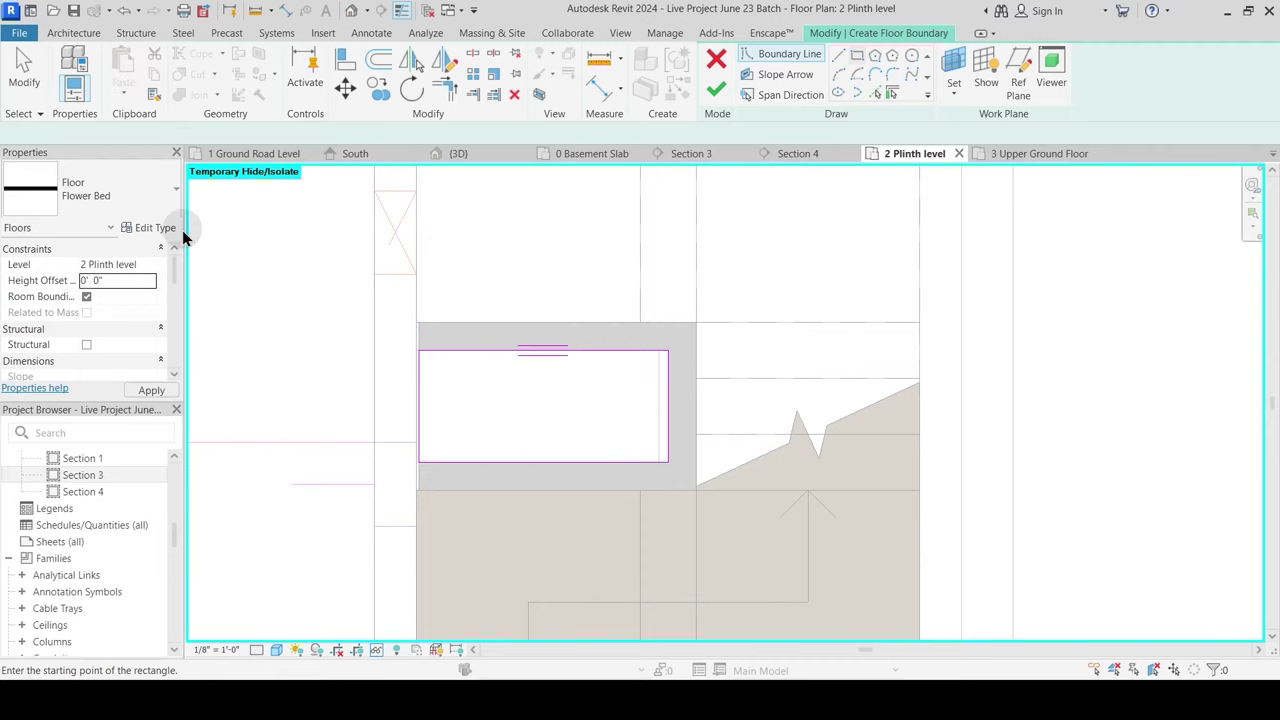
left_click(727, 93)
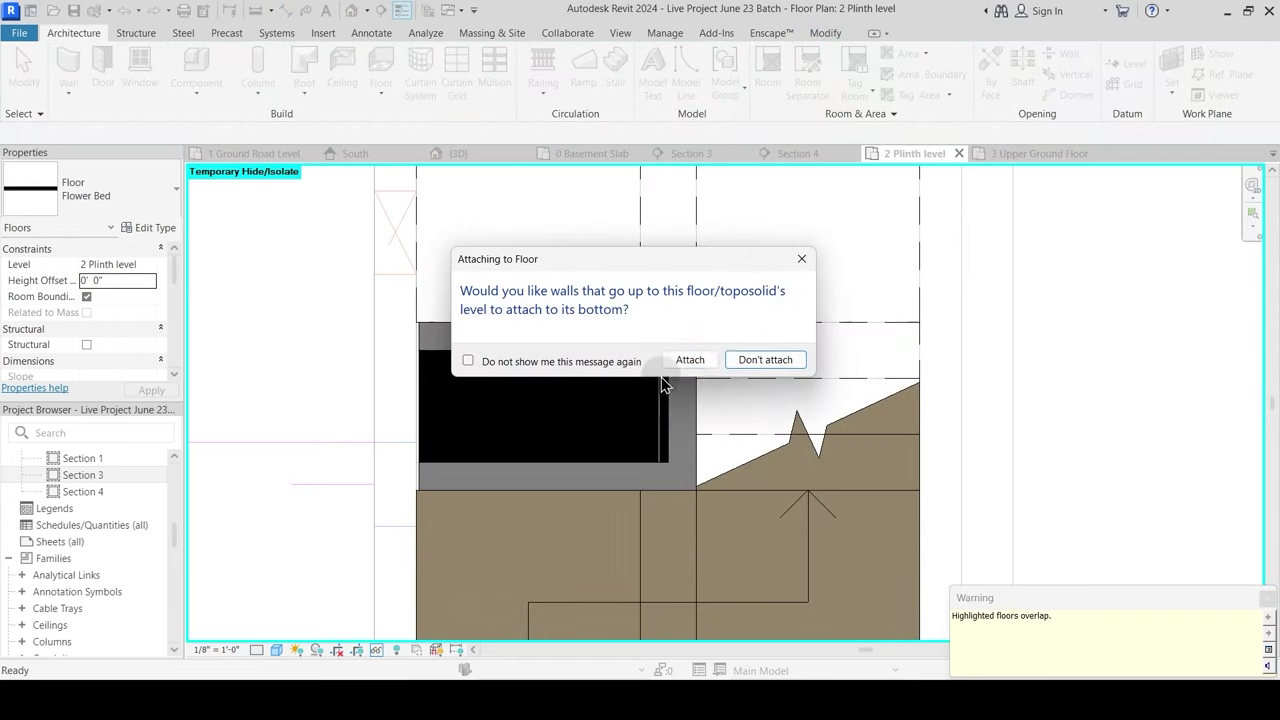
left_click(763, 359)
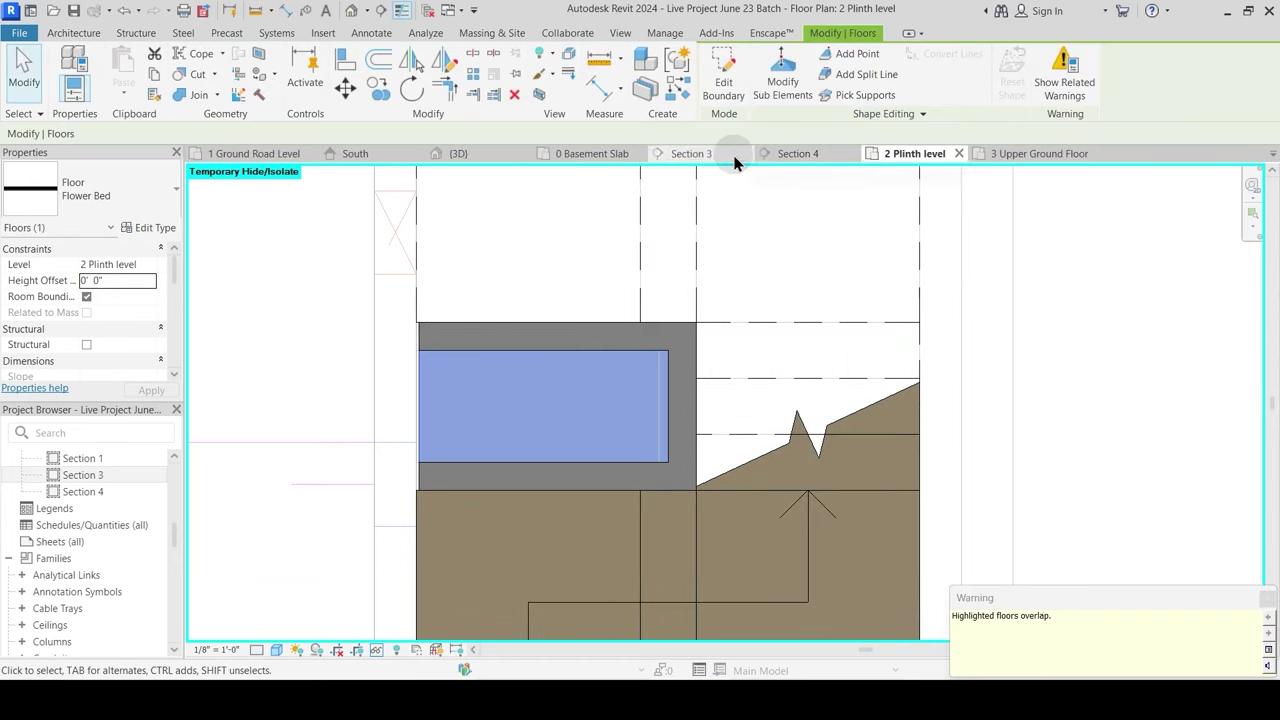
left_click(692, 154)
Step: In Section 4, move the Flower Bed floor from its base corner up near the planter top
scroll(650, 340, "down", 6)
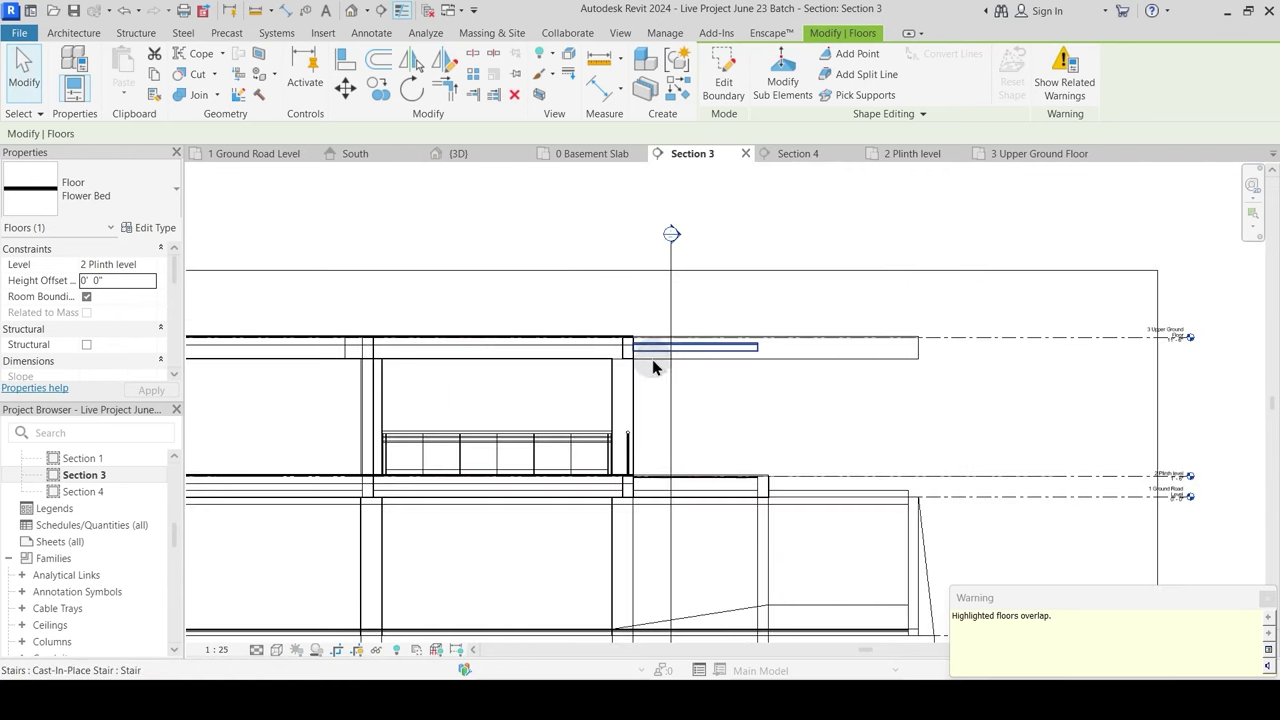
left_click(798, 154)
scroll(700, 385, "down", 5)
scroll(565, 403, "up", 6)
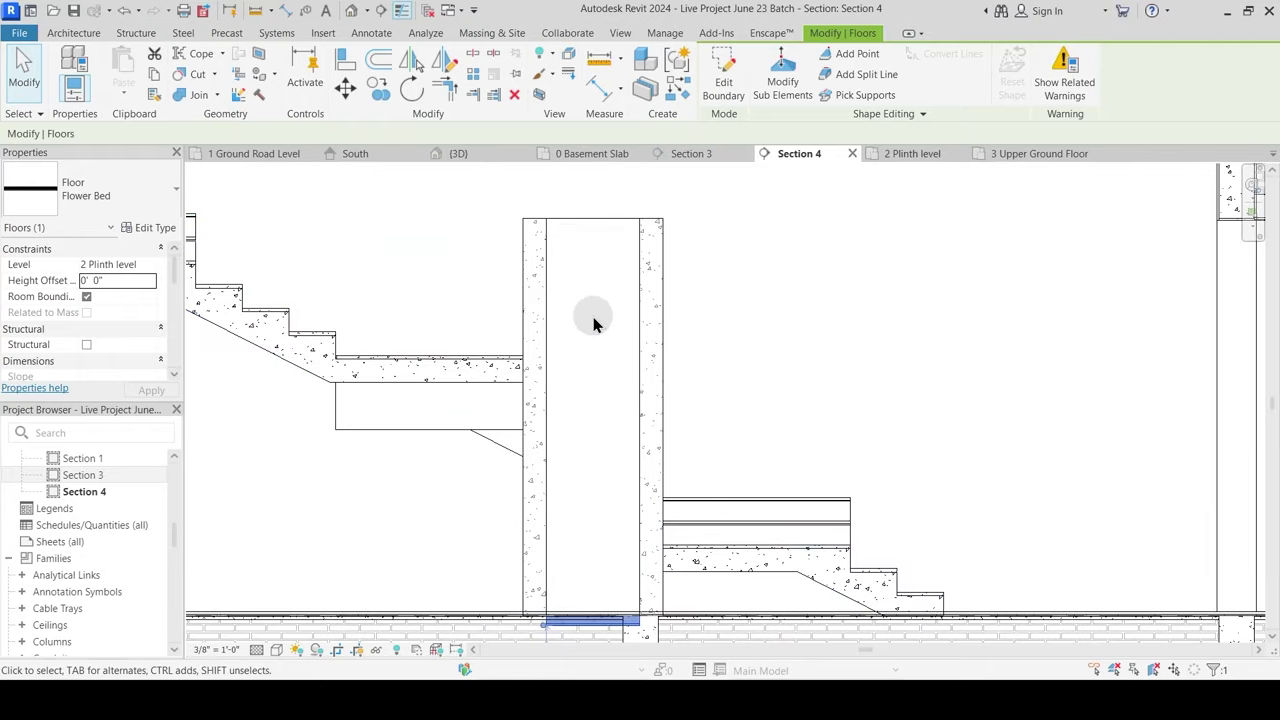
key("m")
key("v")
scroll(560, 630, "up", 4)
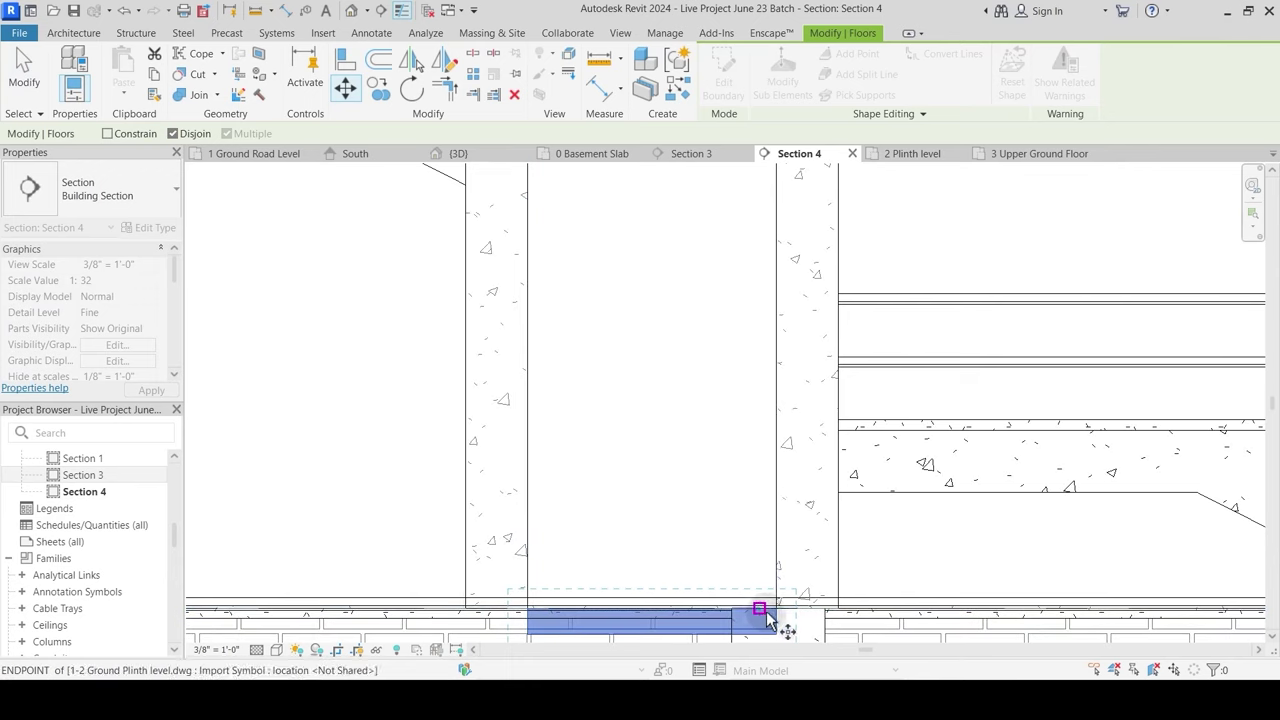
left_click(776, 607)
scroll(783, 404, "down", 2)
middle_click_drag(757, 232, 746, 423)
middle_click_drag(768, 311, 754, 547)
left_click(749, 315)
Step: Reselect the Flower Bed floor and move it again to sit just below the planter top
left_click(804, 262)
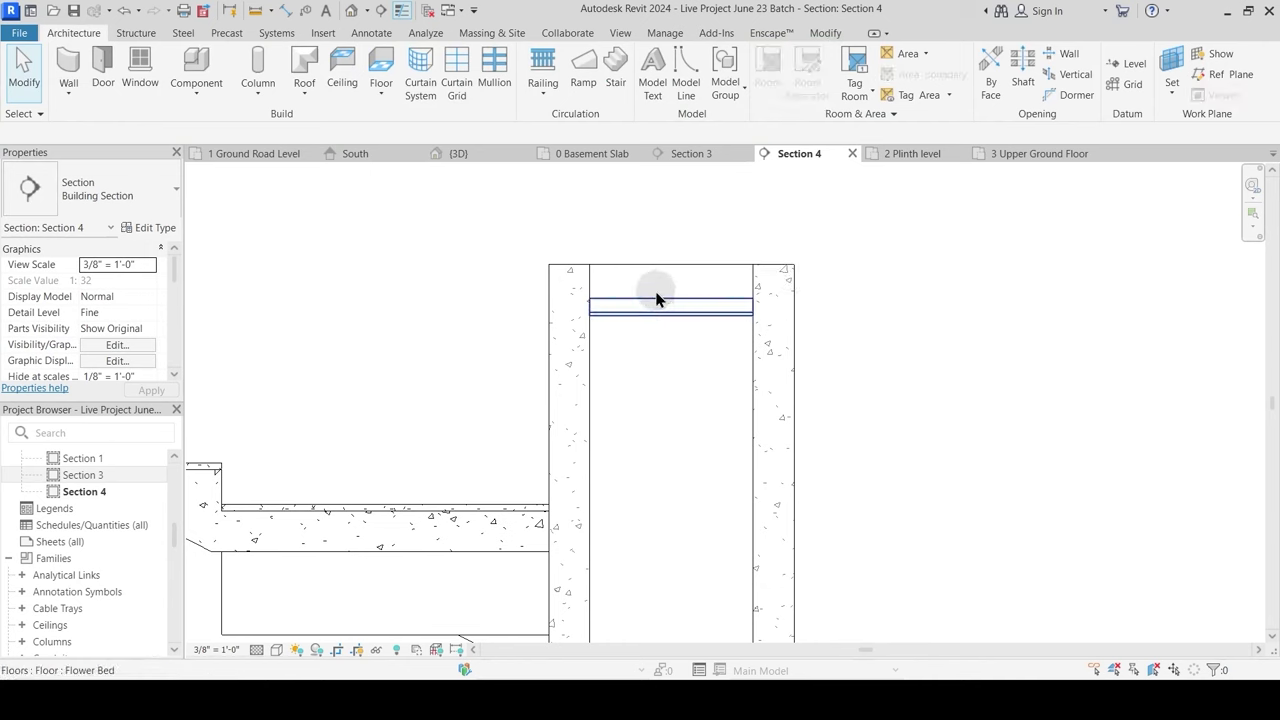
scroll(654, 312, "up", 2)
left_click(654, 312)
scroll(594, 316, "up", 2)
key("m")
key("v")
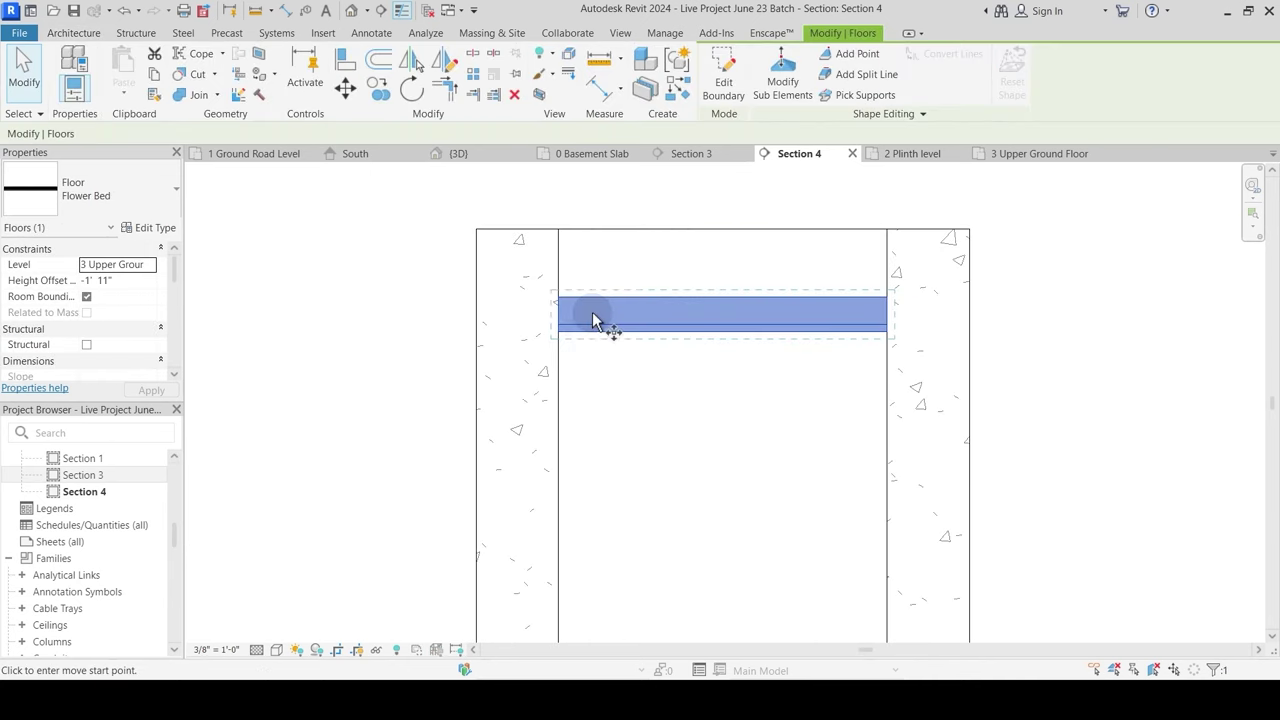
left_click(567, 305)
left_click(560, 255)
left_click(633, 304)
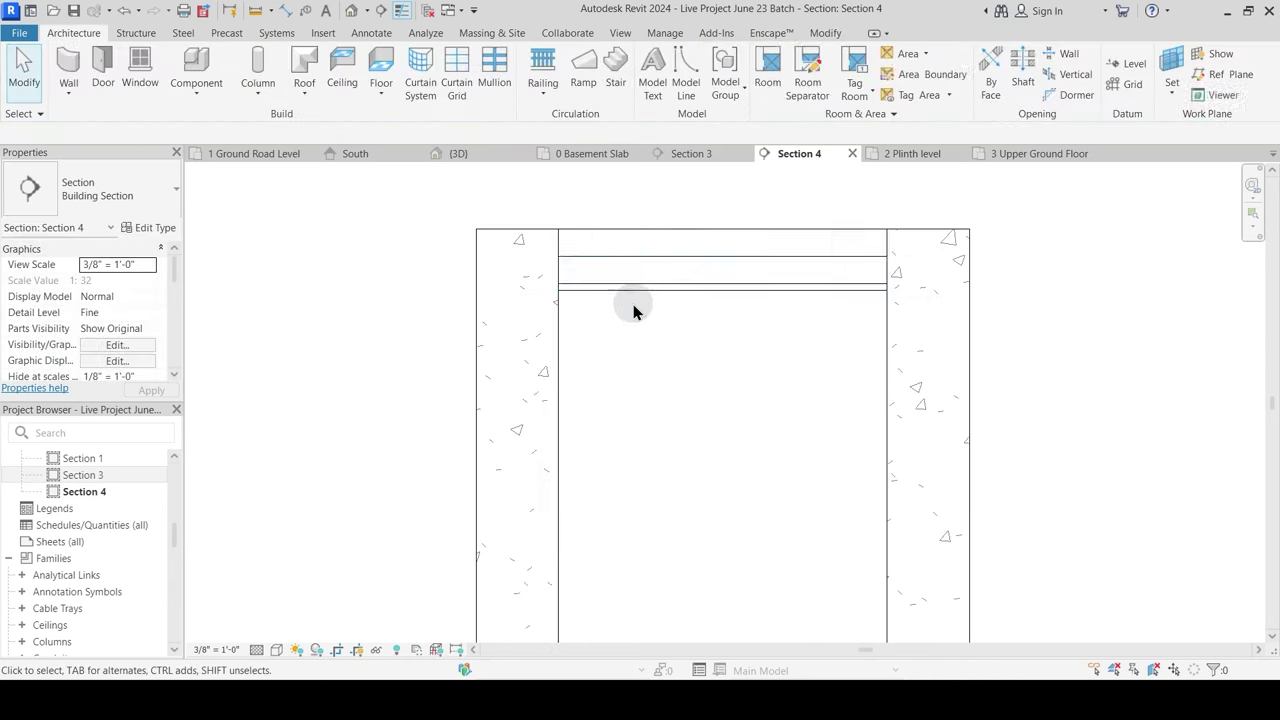
scroll(673, 338, "down", 2)
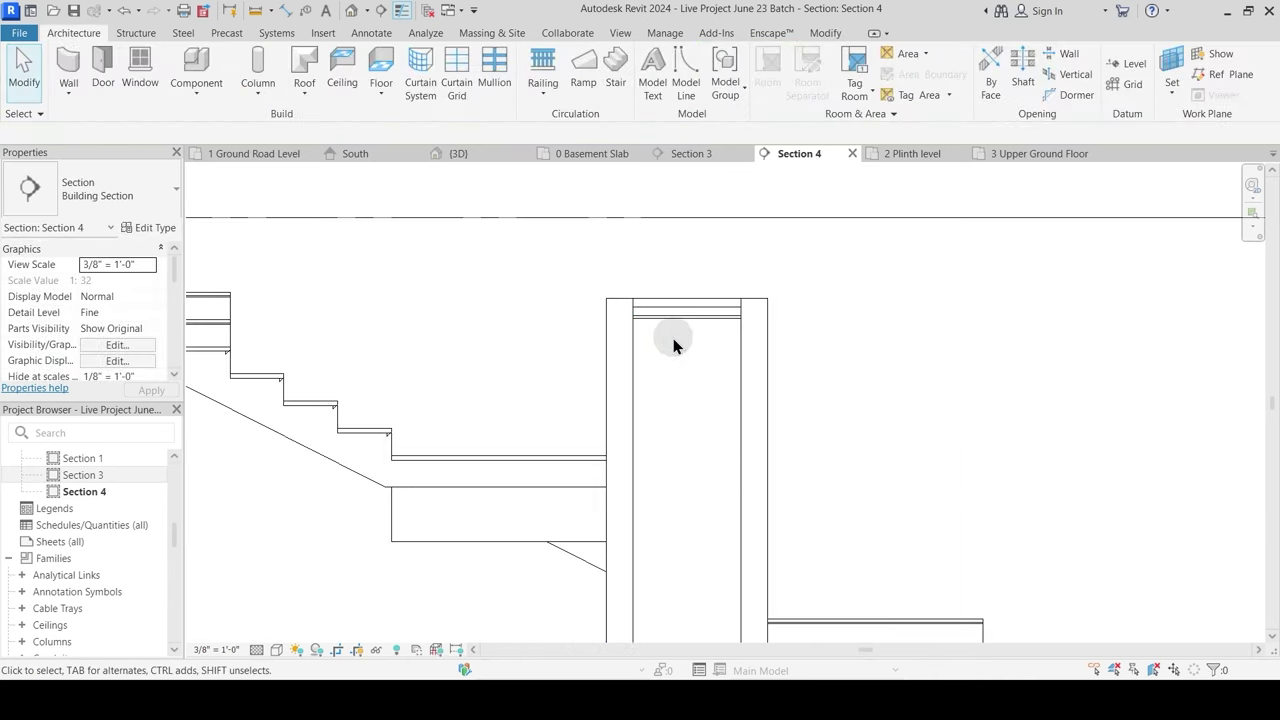
Step: Check the raised flower bed in the 3D view near the upper stair flight
left_click(490, 160)
scroll(706, 434, "up", 3)
scroll(700, 380, "down", 4)
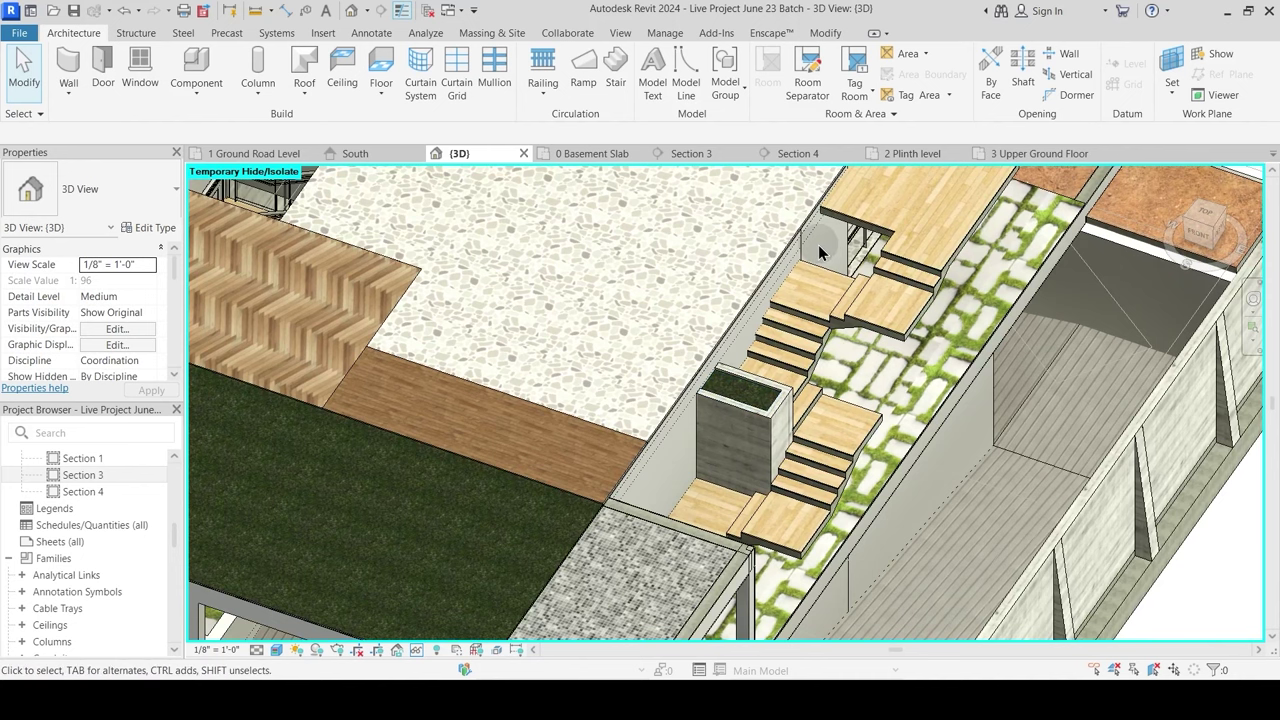
middle_click_drag(818, 244, 653, 348)
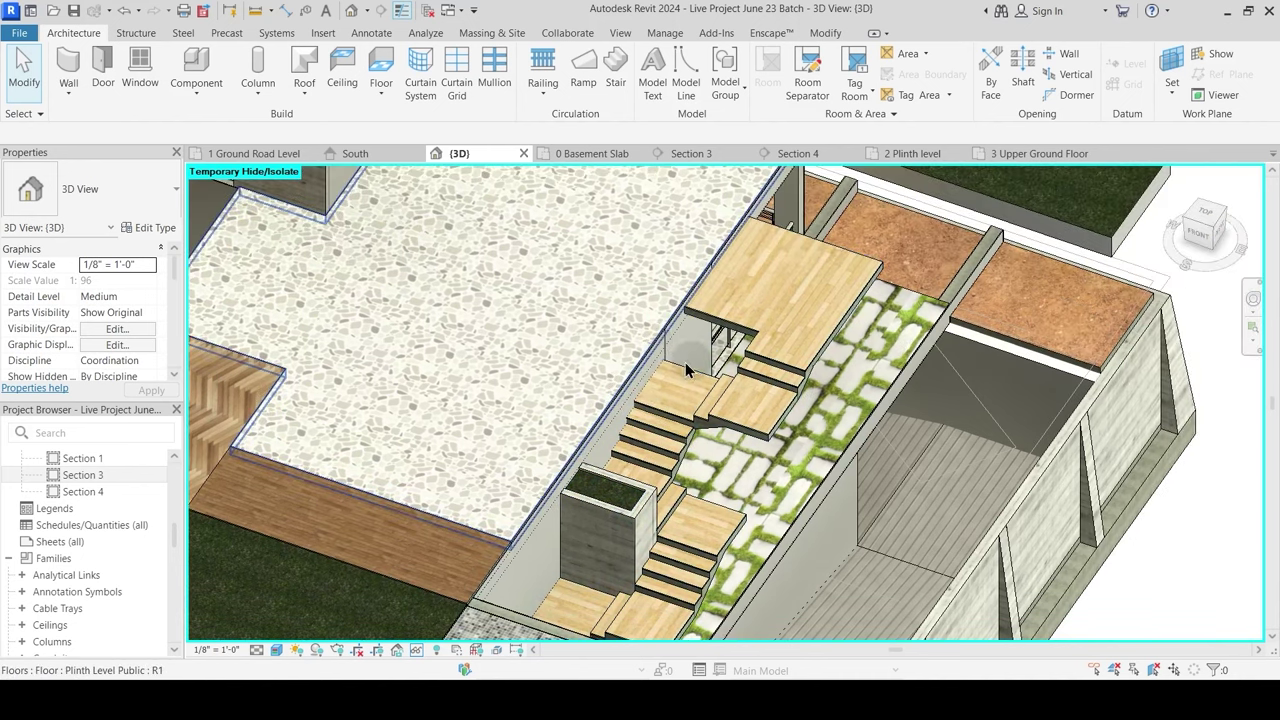
middle_click_drag(762, 341, 754, 354)
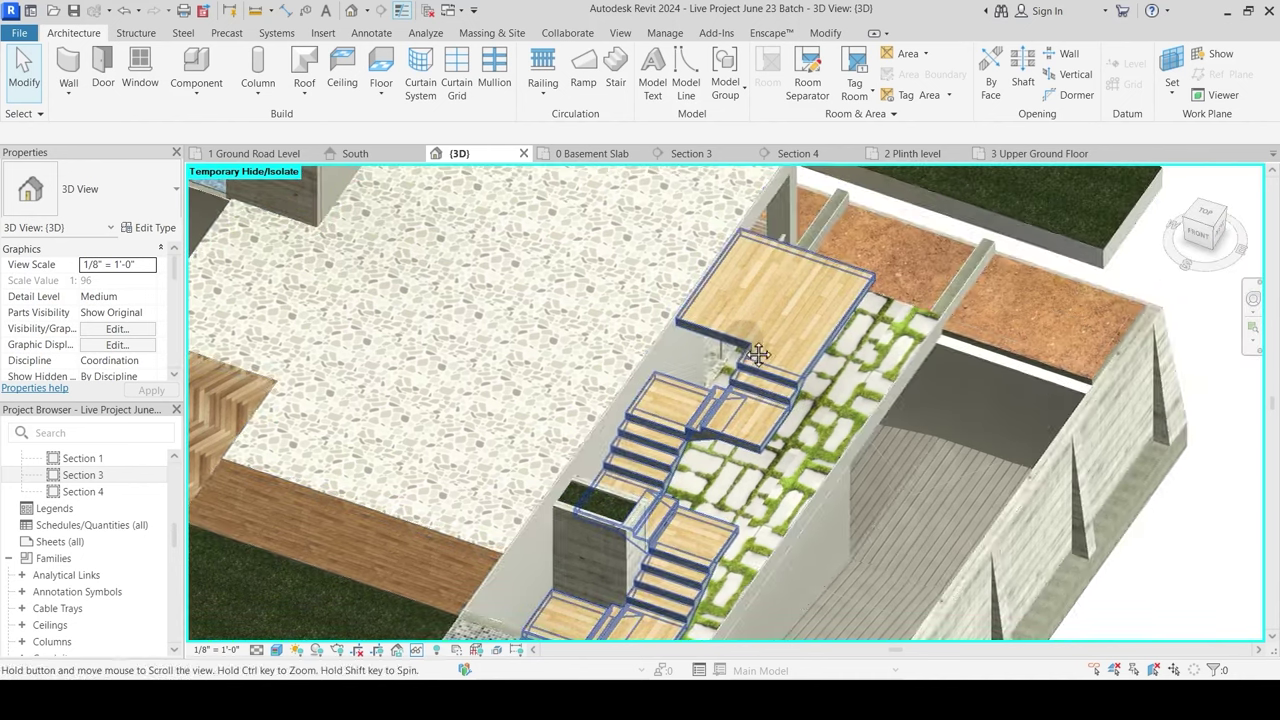
Step: Select the planter box's top, vertical and bottom walls on the Plinth plan, plus the stair in 3D
left_click(258, 152)
scroll(511, 356, "up", 3)
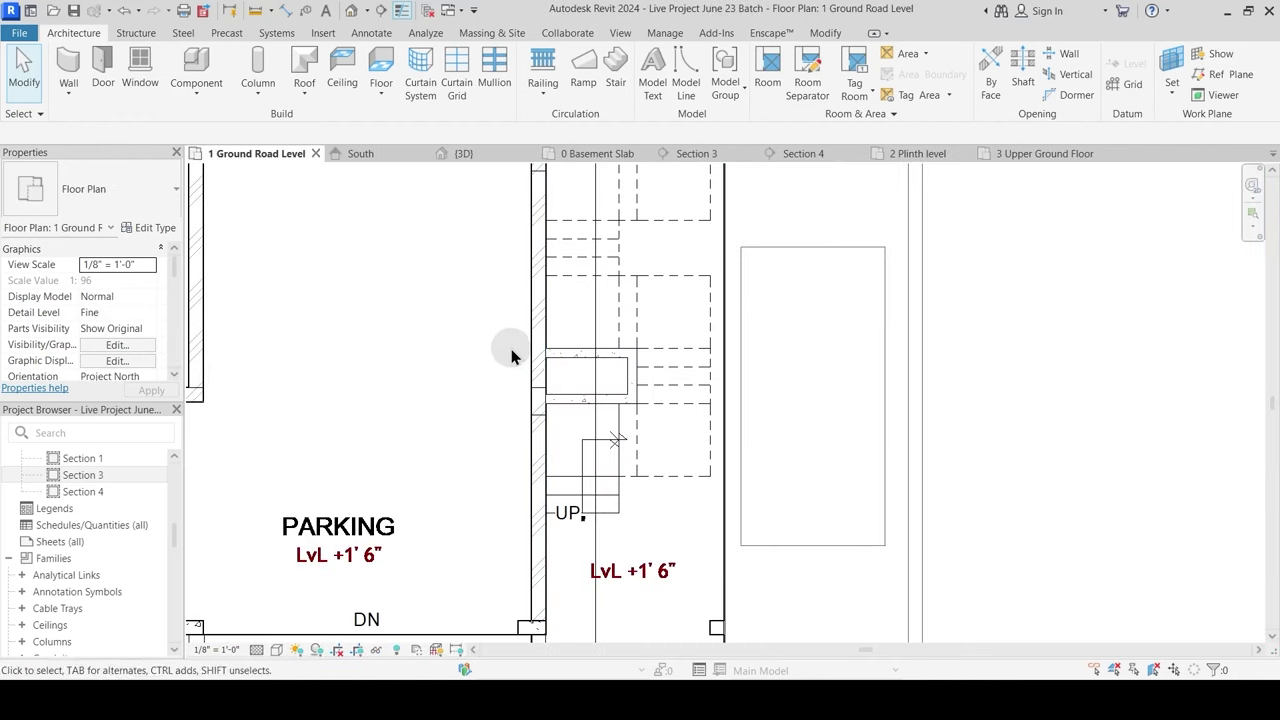
scroll(566, 366, "up", 2)
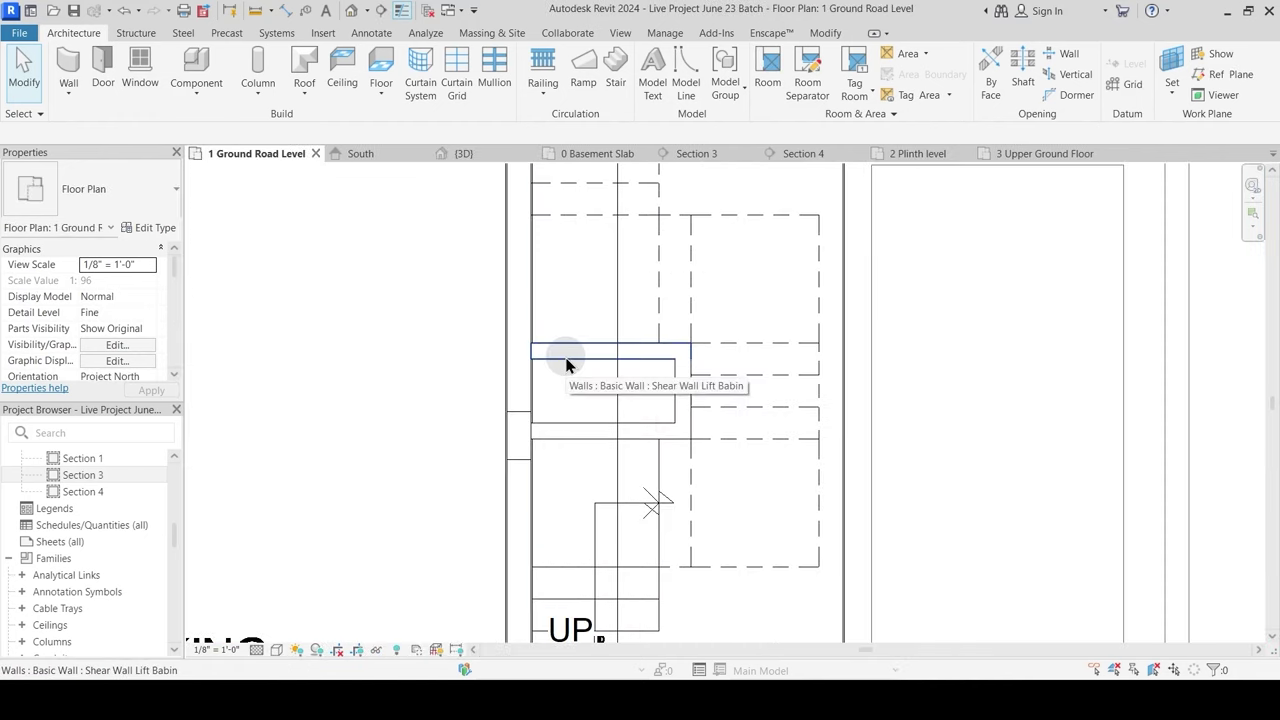
left_click(948, 156)
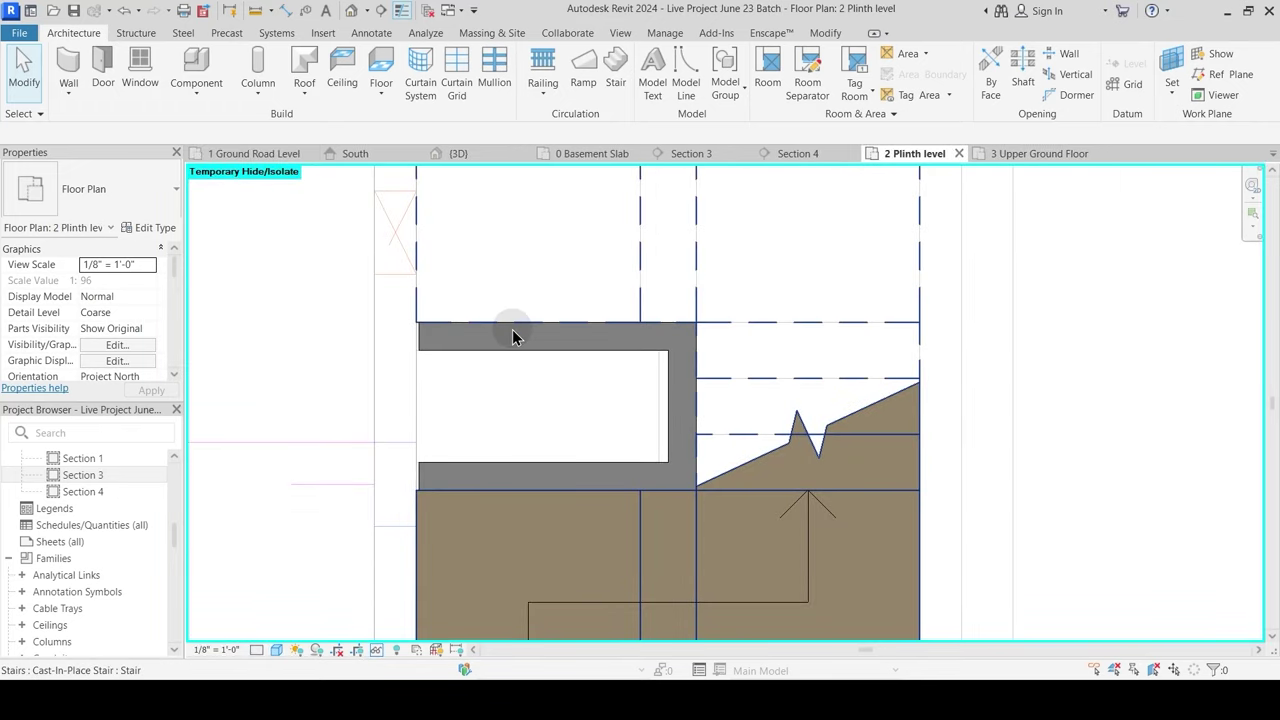
left_click(572, 350)
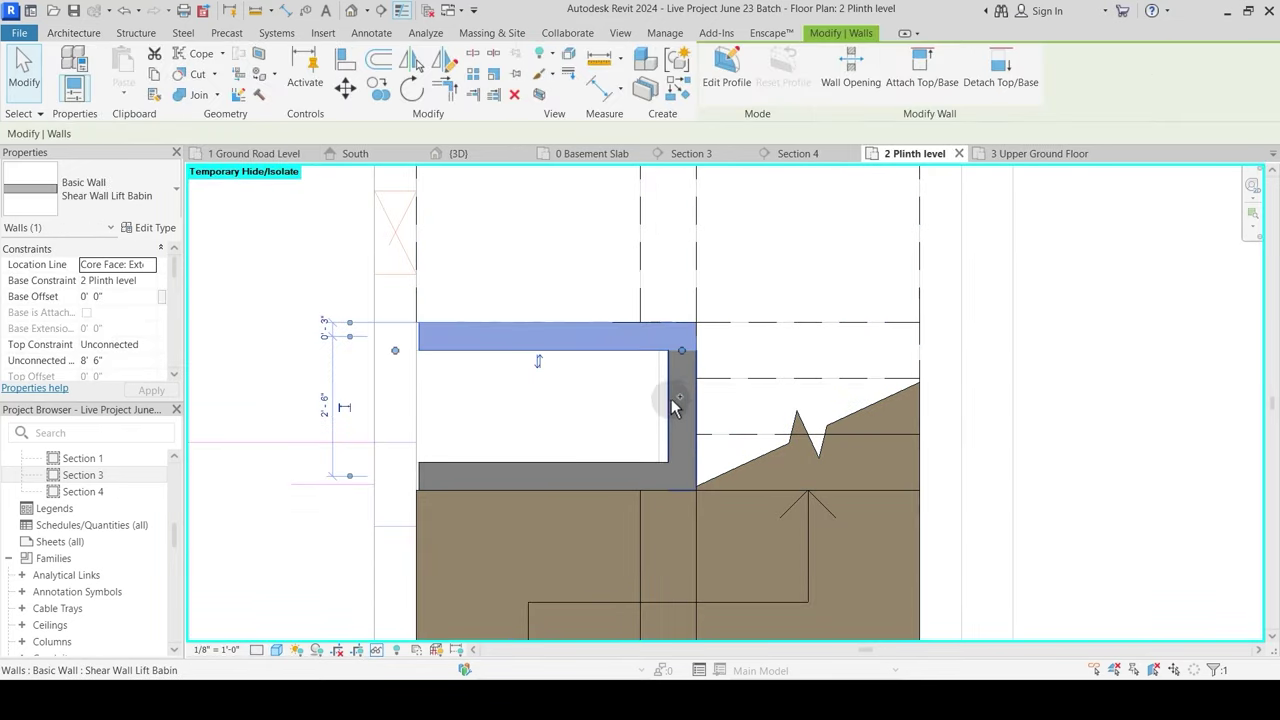
left_click(682, 400, "ctrl")
left_click(632, 474, "ctrl")
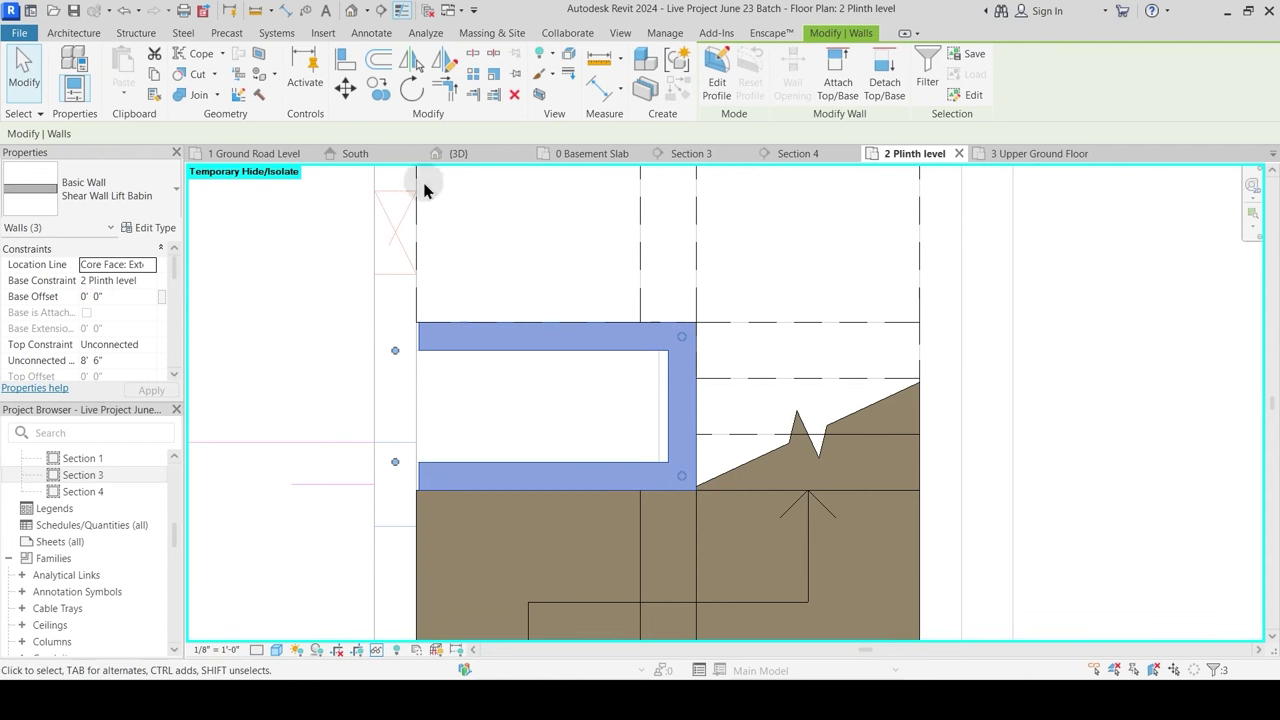
left_click(456, 156)
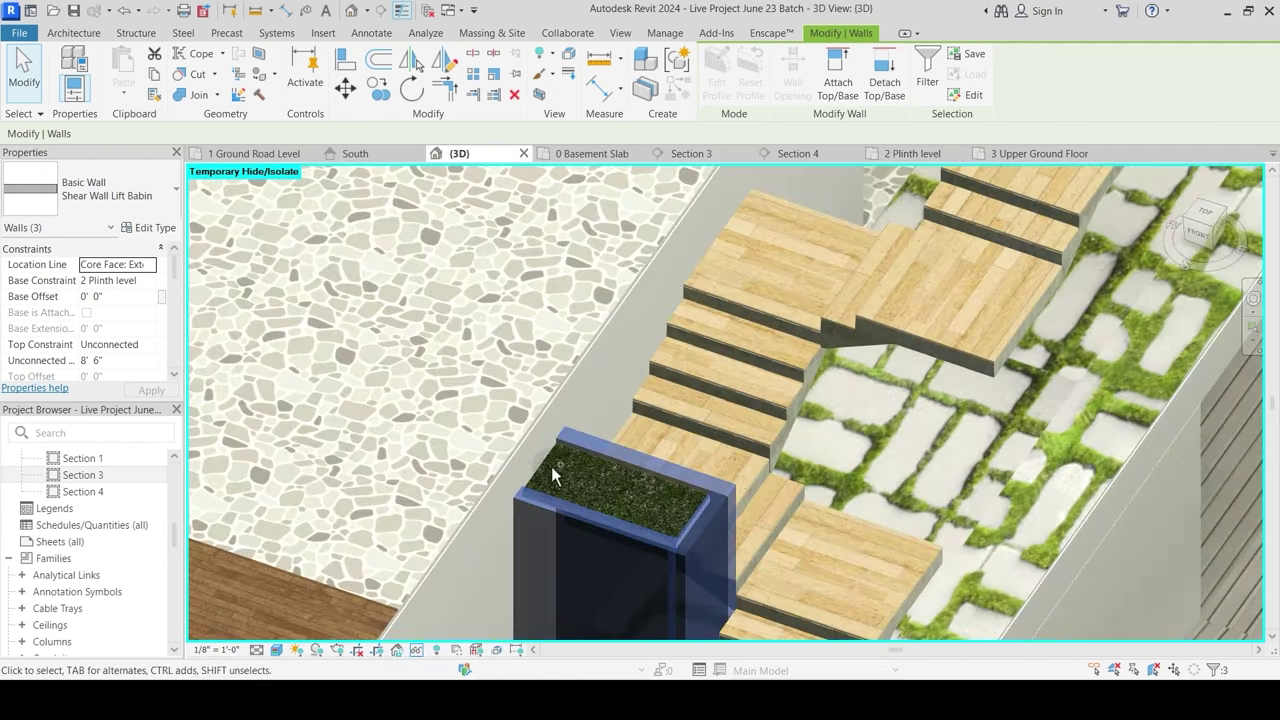
left_click(546, 454, "ctrl")
scroll(680, 360, "up", 2)
scroll(680, 353, "down", 3)
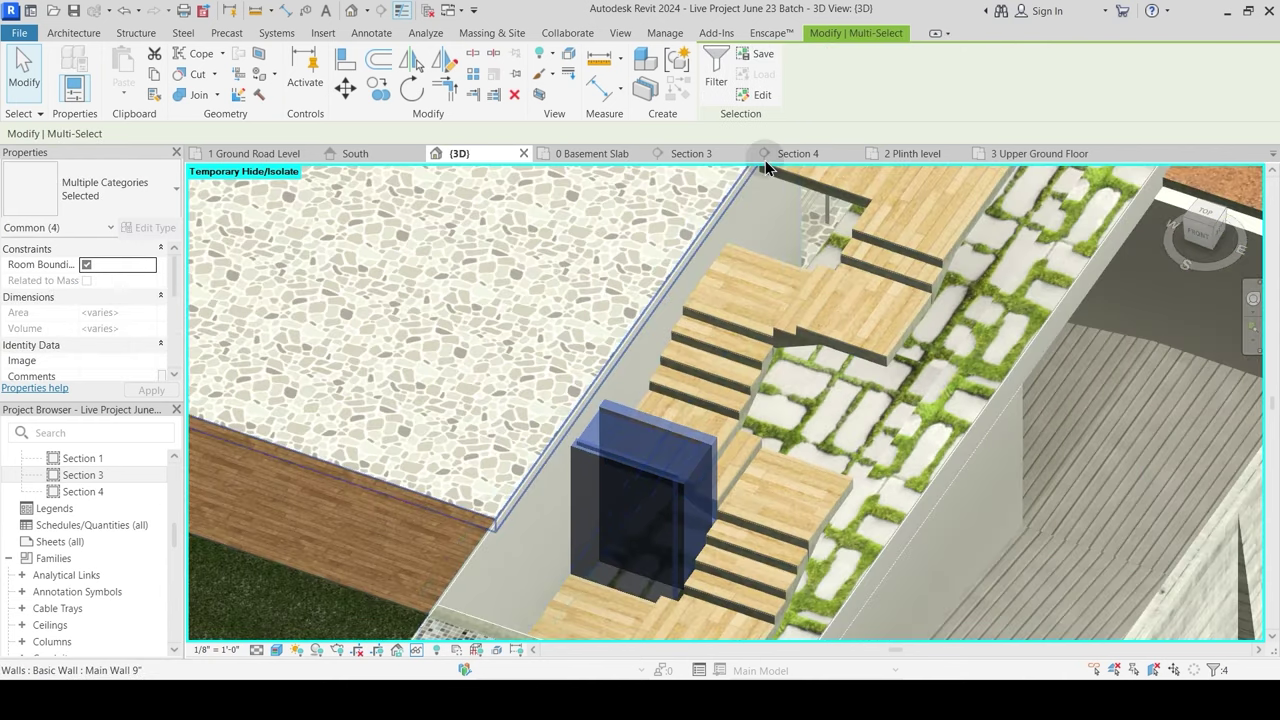
scroll(953, 167, "up", 2)
Step: On the Upper Ground Floor plan, copy the flower bed from the stair endpoint onto two landing positions
left_click(1013, 156)
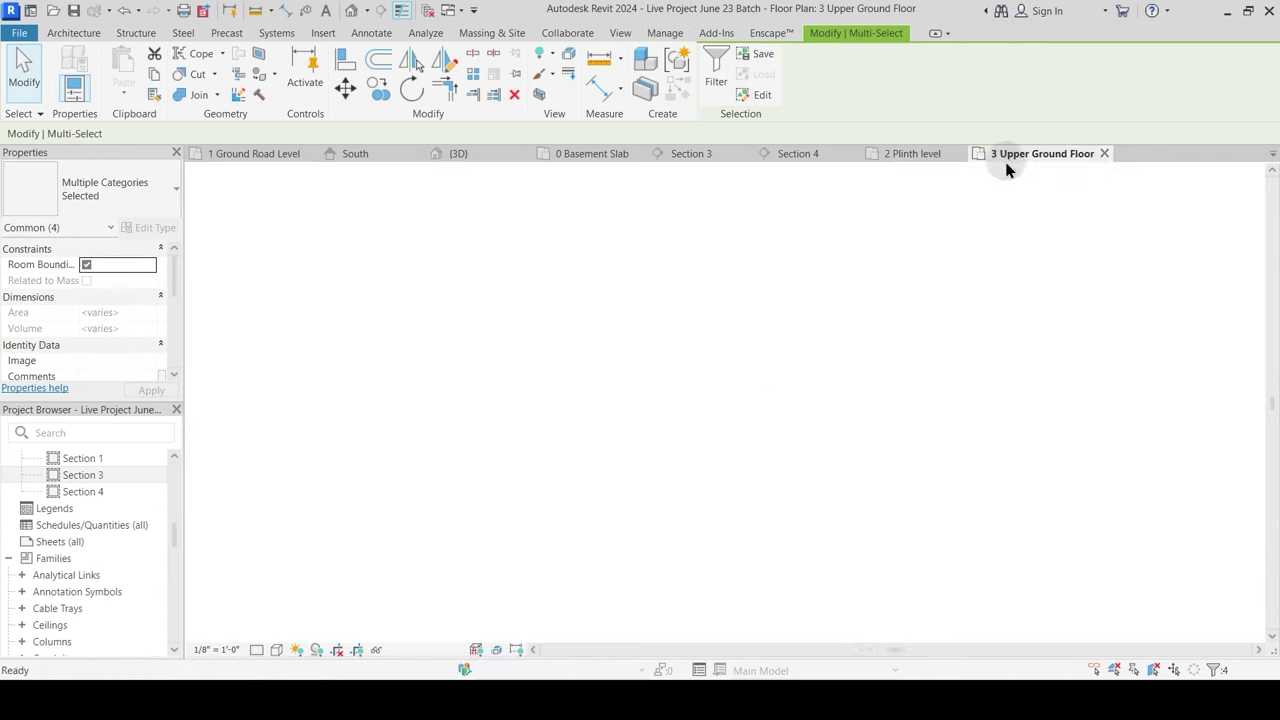
scroll(626, 470, "up", 5)
scroll(635, 432, "up", 3)
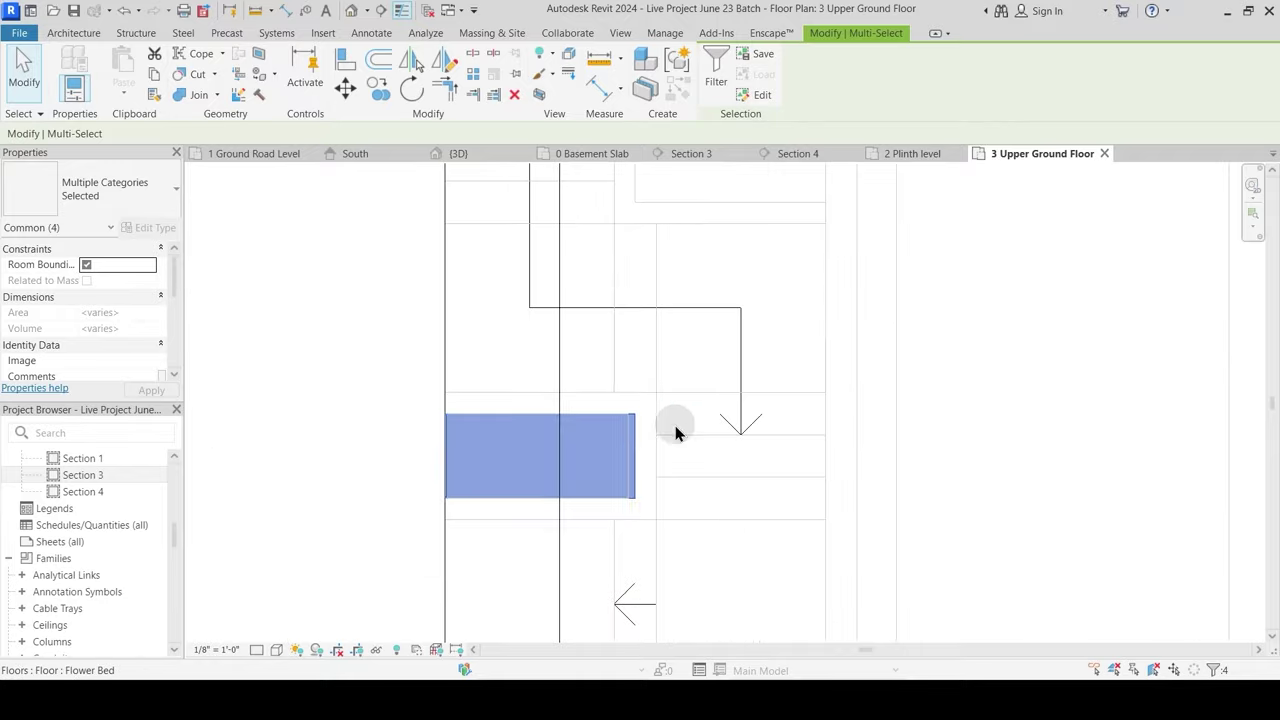
middle_click_drag(634, 423, 627, 498)
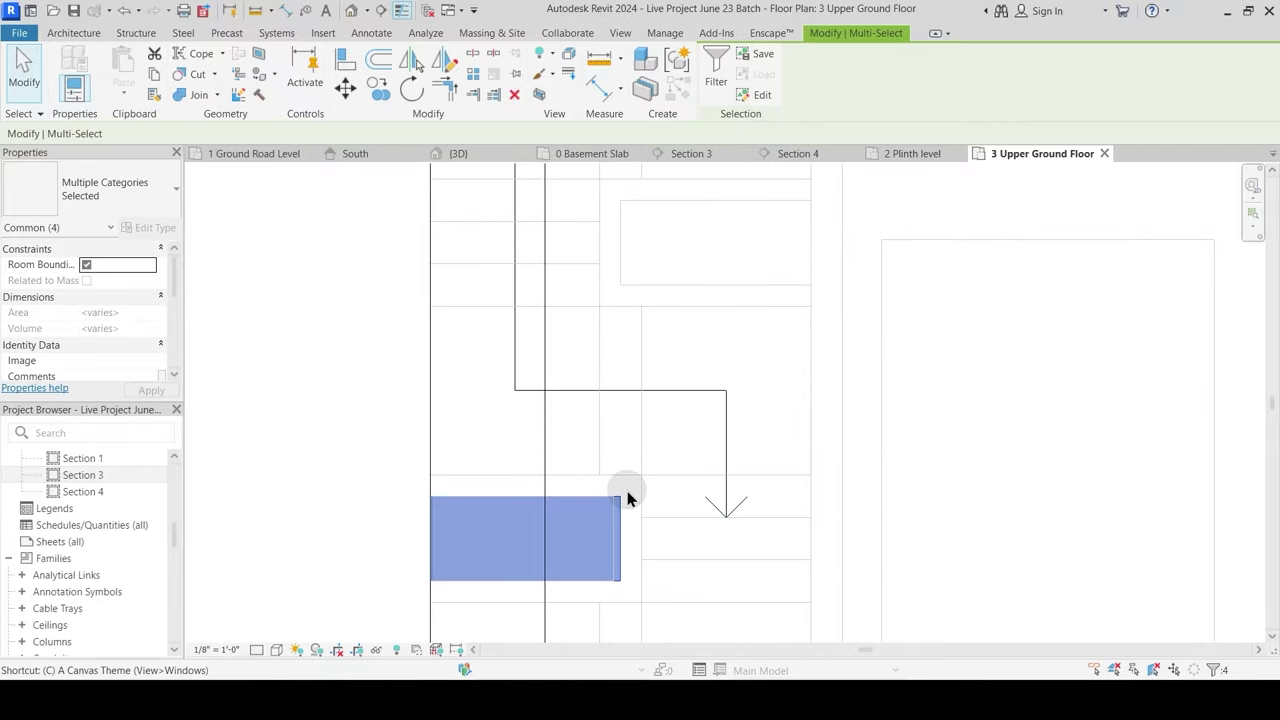
key("c")
key("o")
left_click(641, 475)
scroll(614, 422, "down", 2)
middle_click_drag(614, 420, 609, 612)
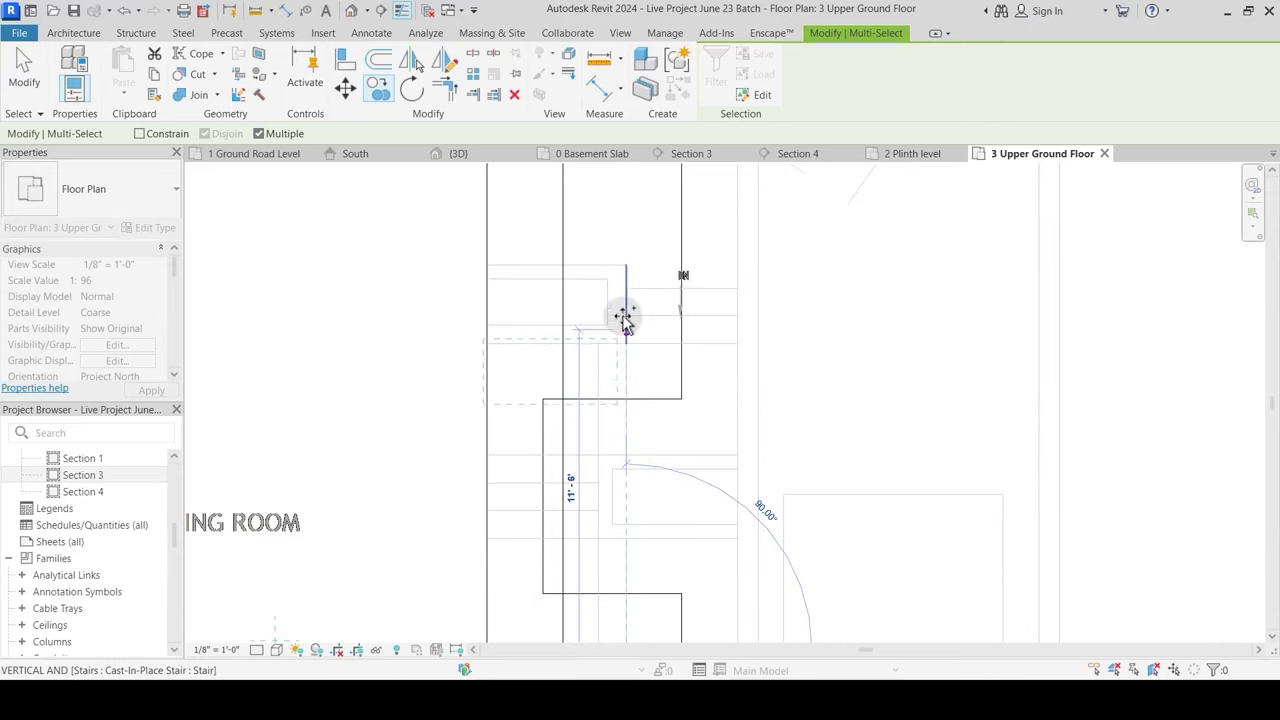
left_click(627, 267)
scroll(735, 495, "up", 1)
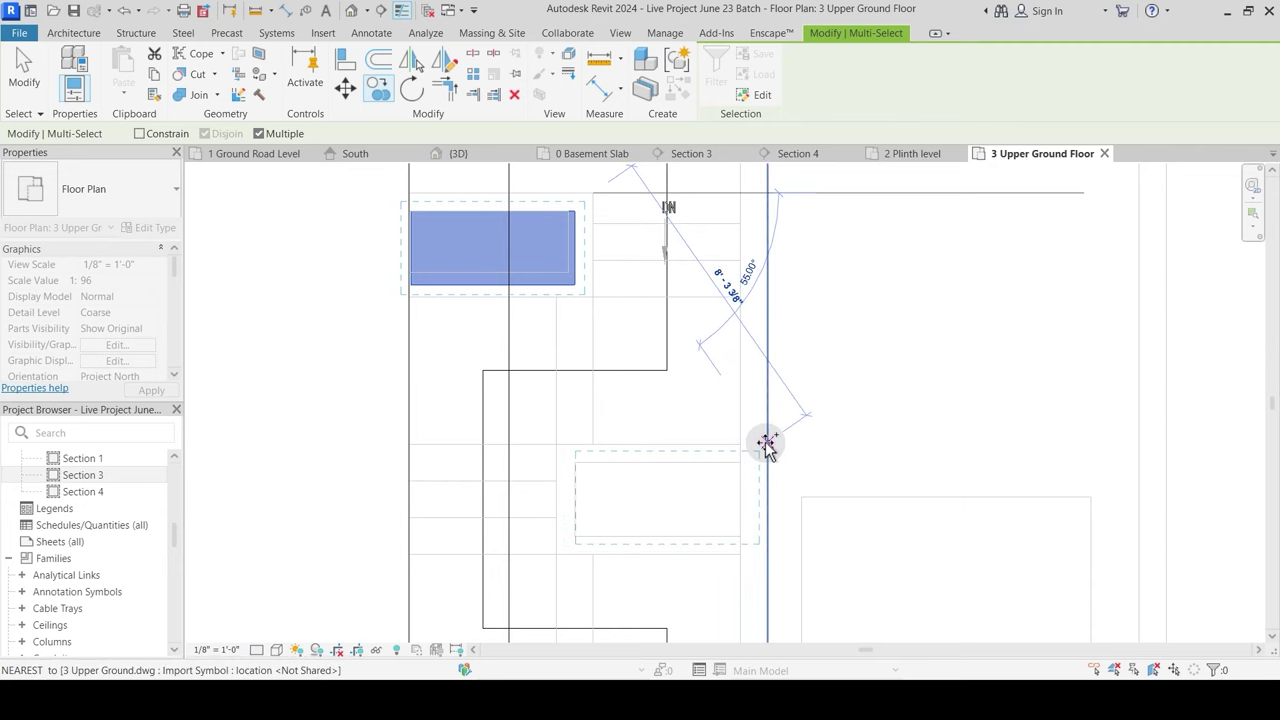
left_click(740, 445)
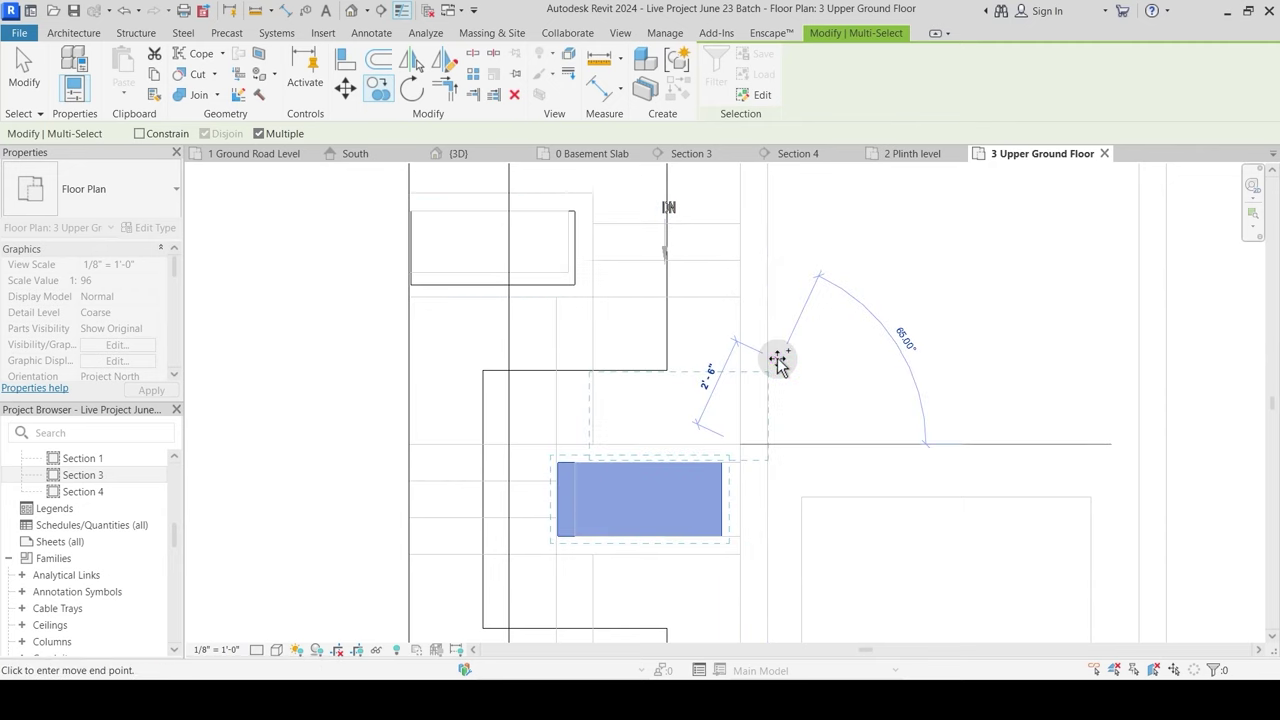
key("Escape")
key("Escape")
Step: Return to the Plinth level plan and select the planter box's short right wall
middle_click_drag(647, 468, 640, 408)
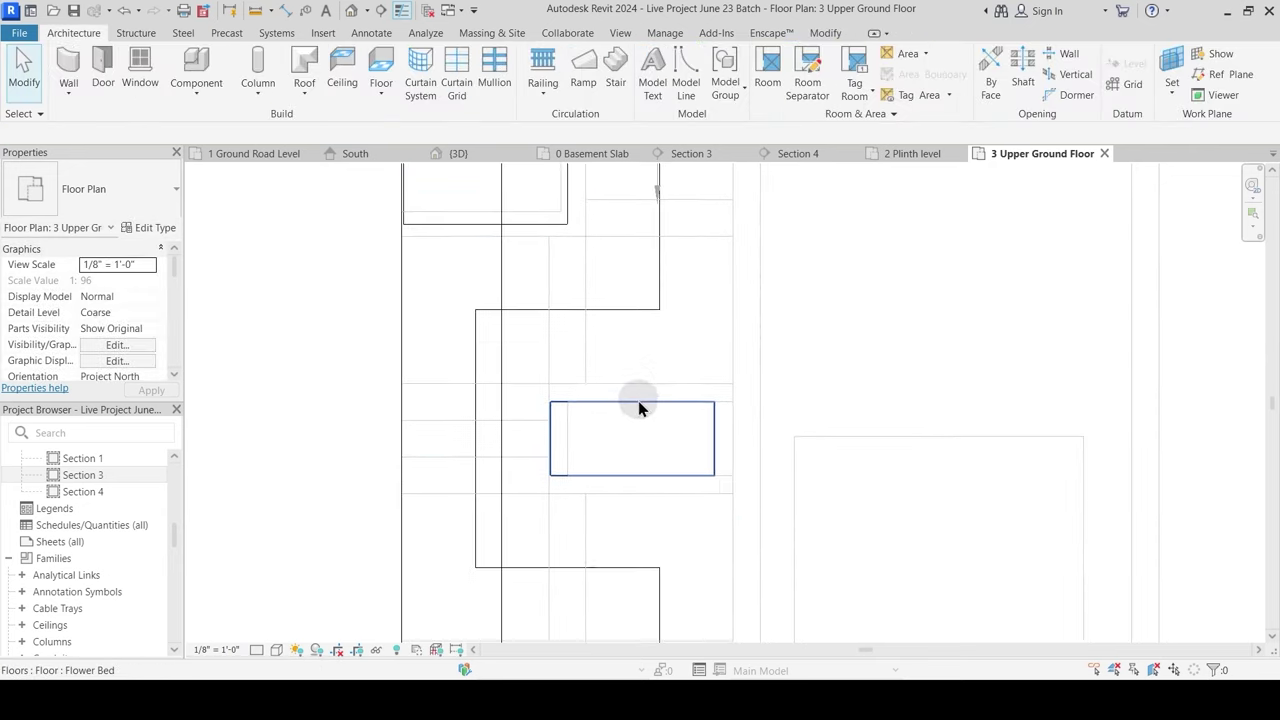
left_click(905, 155)
scroll(811, 366, "down", 3)
scroll(808, 377, "up", 3)
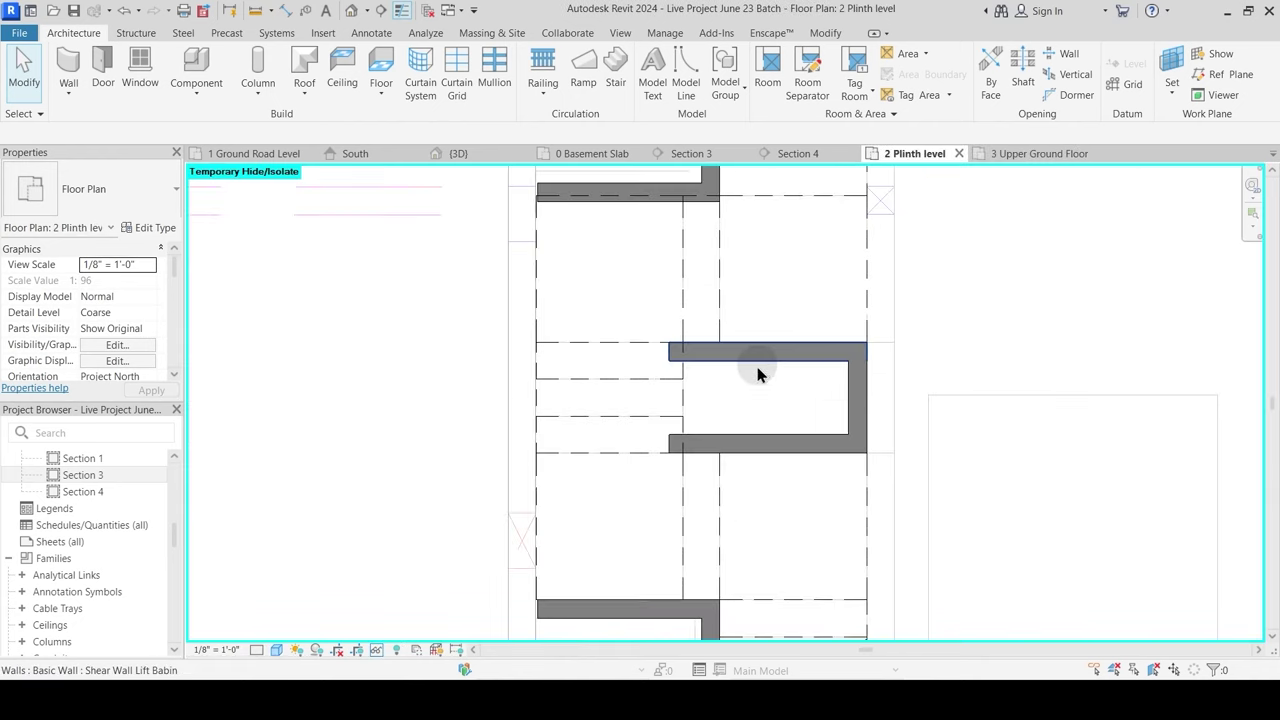
left_click(857, 393)
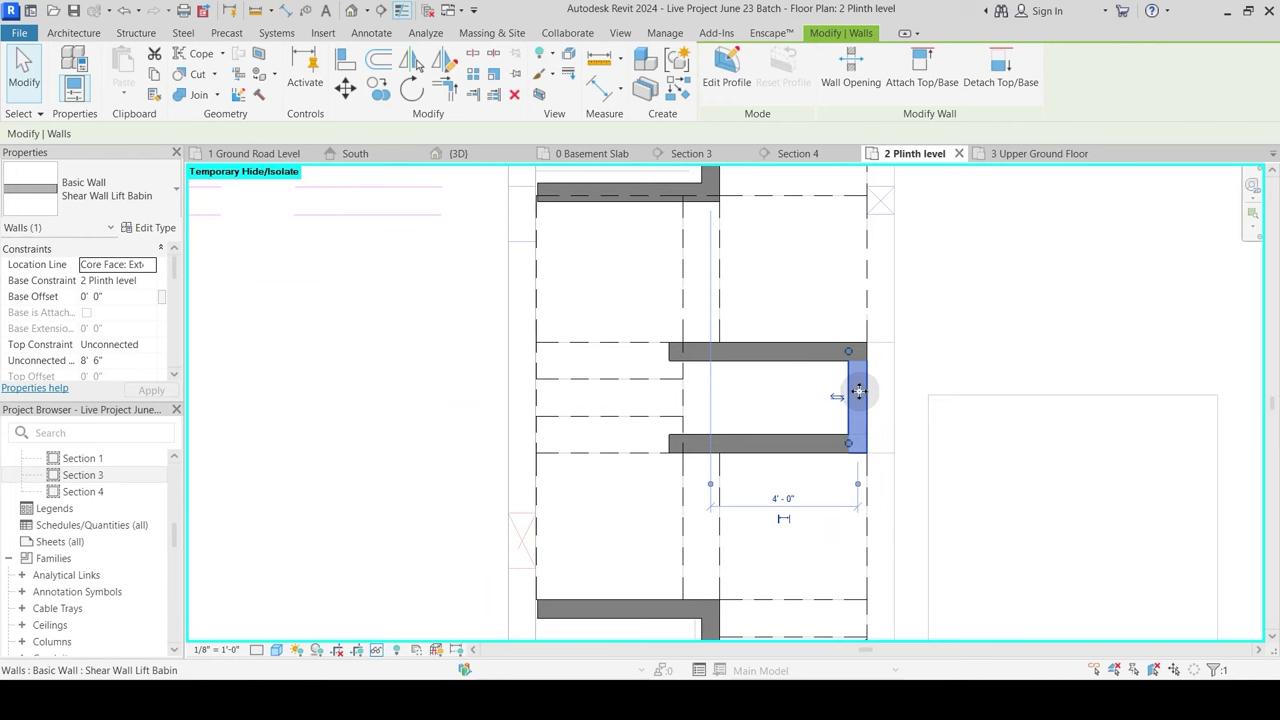
Step: Delete the short right planter wall, then try copying and moving it, cancelling each attempt
key("Delete")
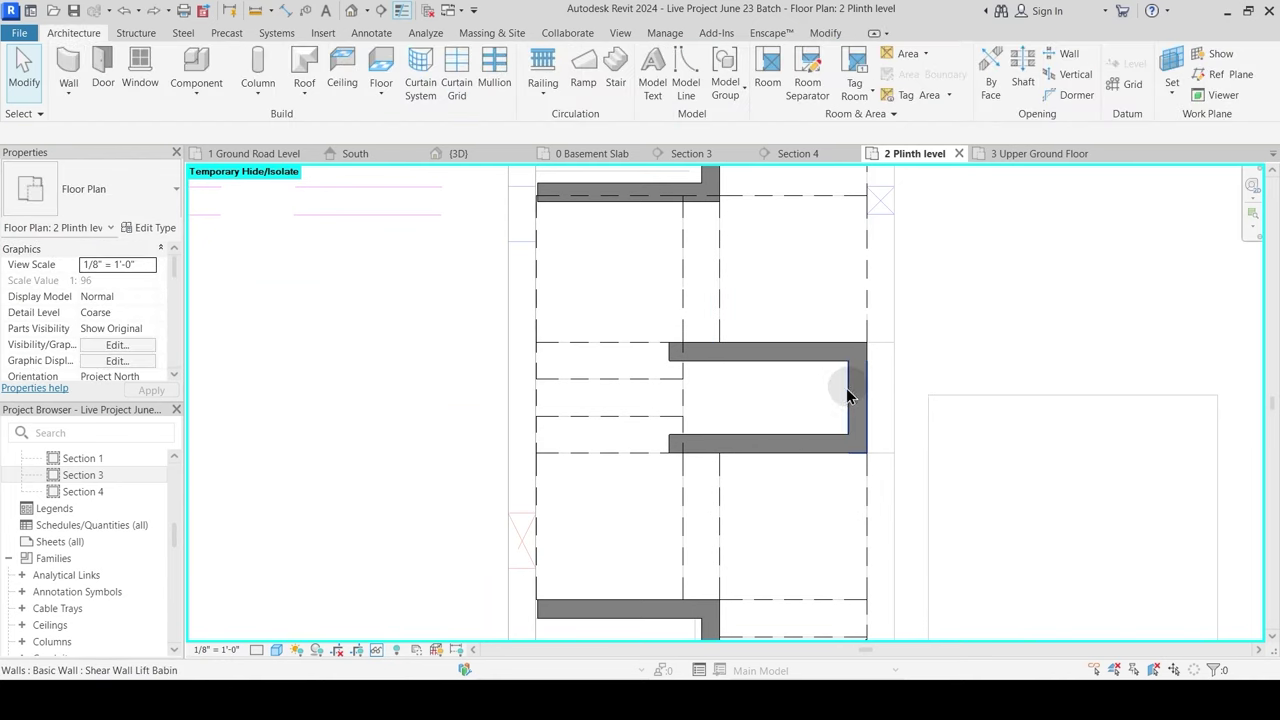
left_click(866, 393)
scroll(800, 380, "up", 2)
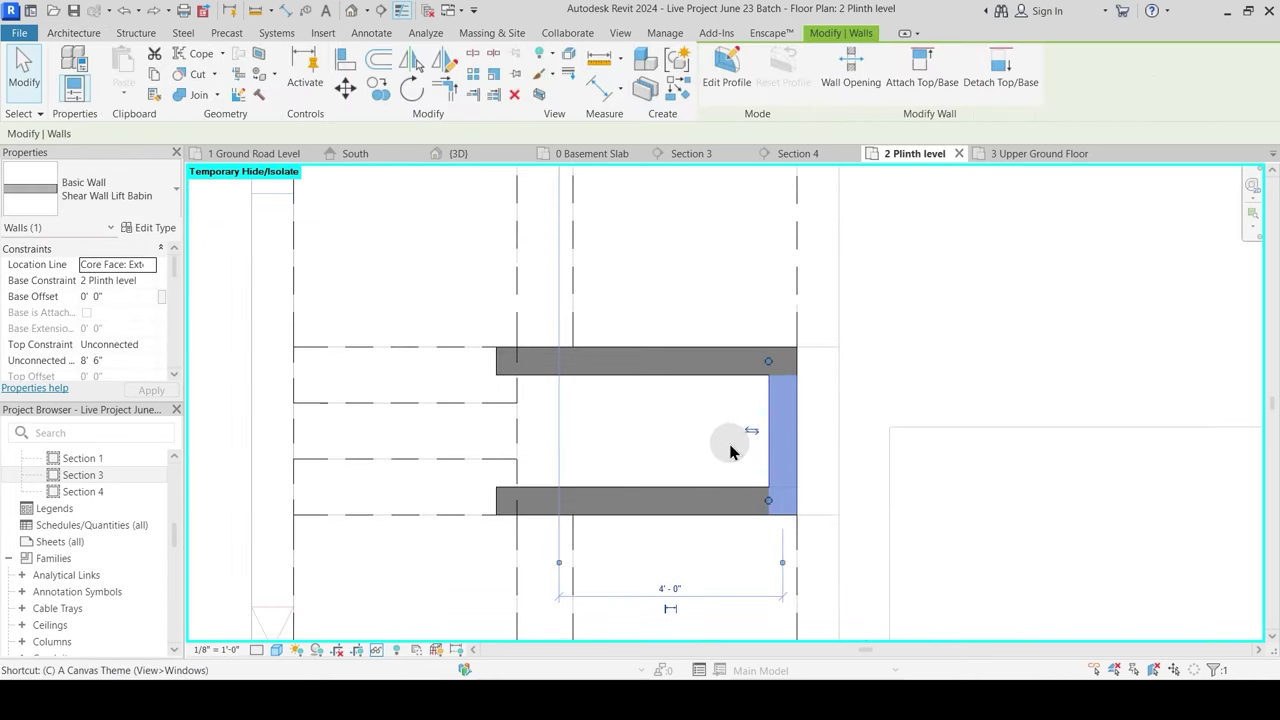
key("o")
key("Escape")
key("Escape")
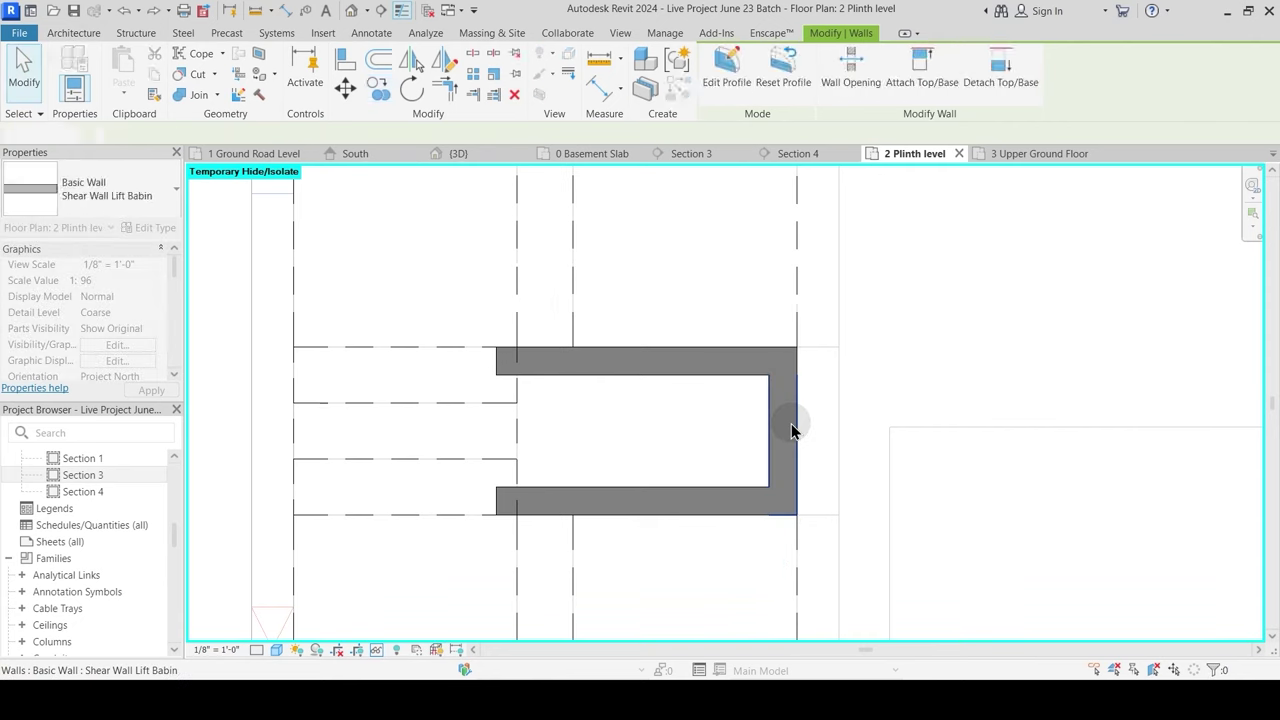
left_click(795, 427)
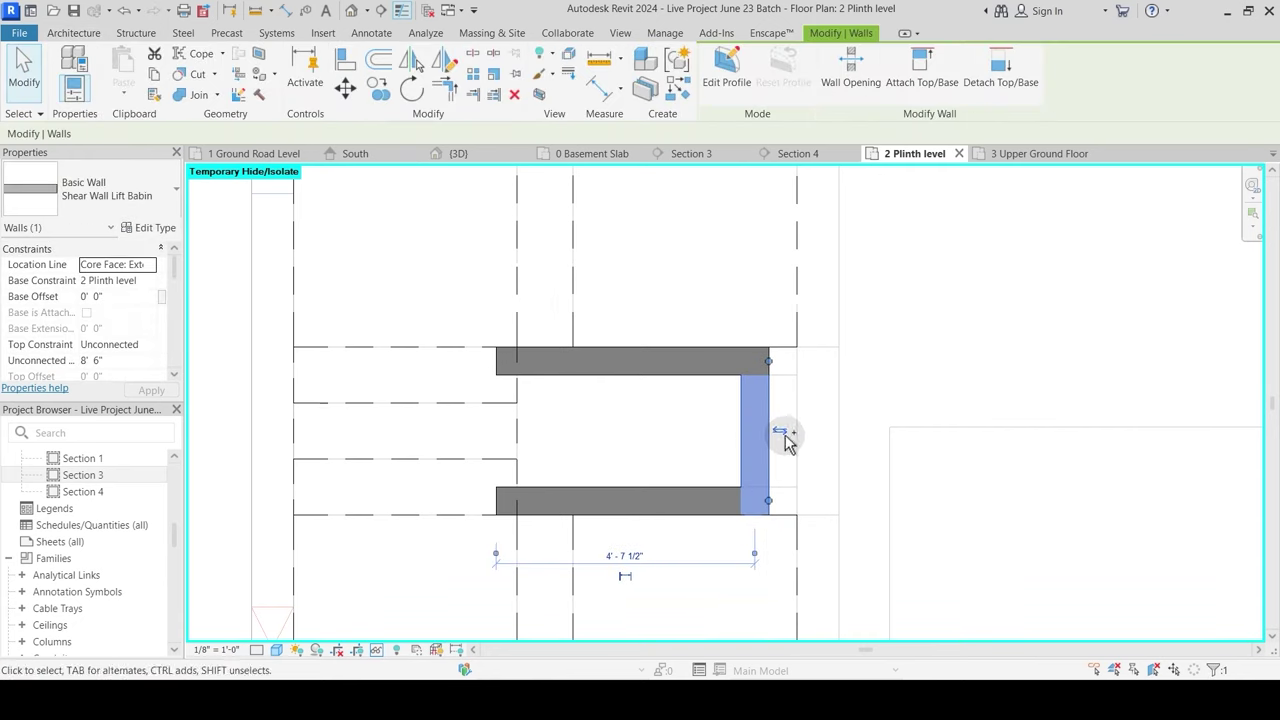
key("Escape")
left_click_drag(790, 429, 839, 428)
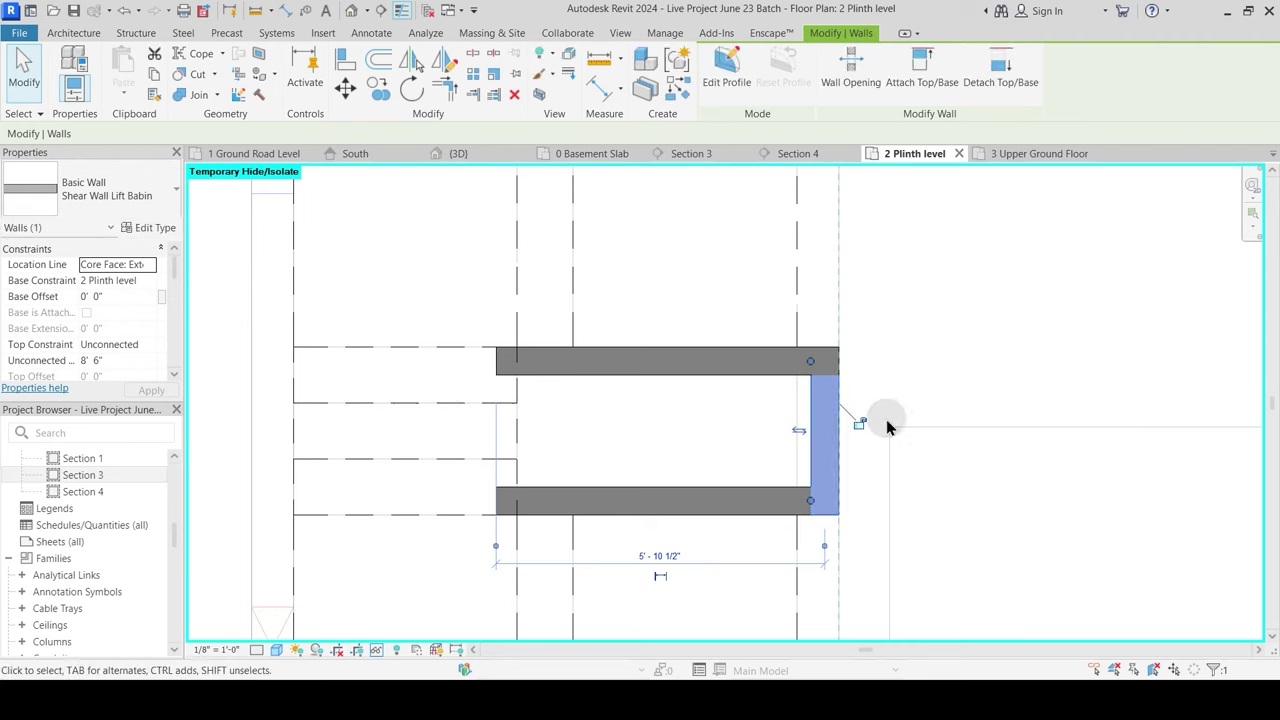
key("Escape")
scroll(886, 420, "down", 2)
scroll(858, 434, "up", 1)
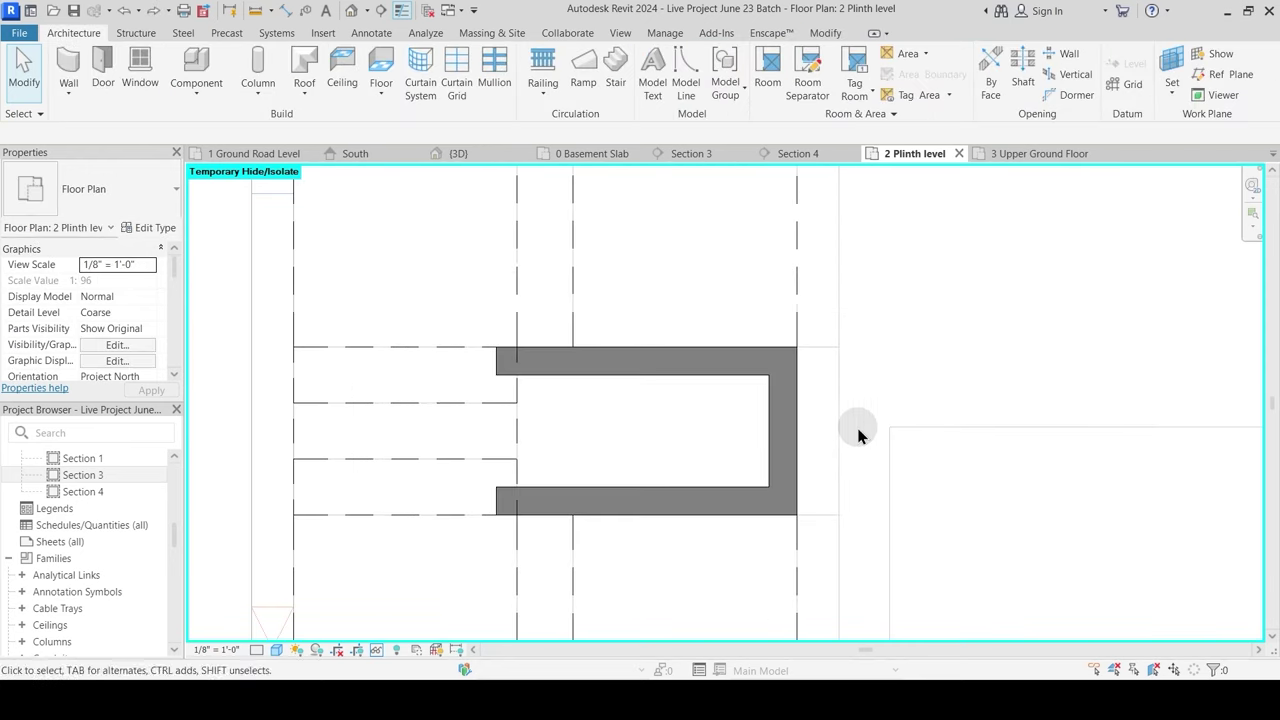
Step: Copy the short right planter wall to the planter's open left end
left_click(785, 424)
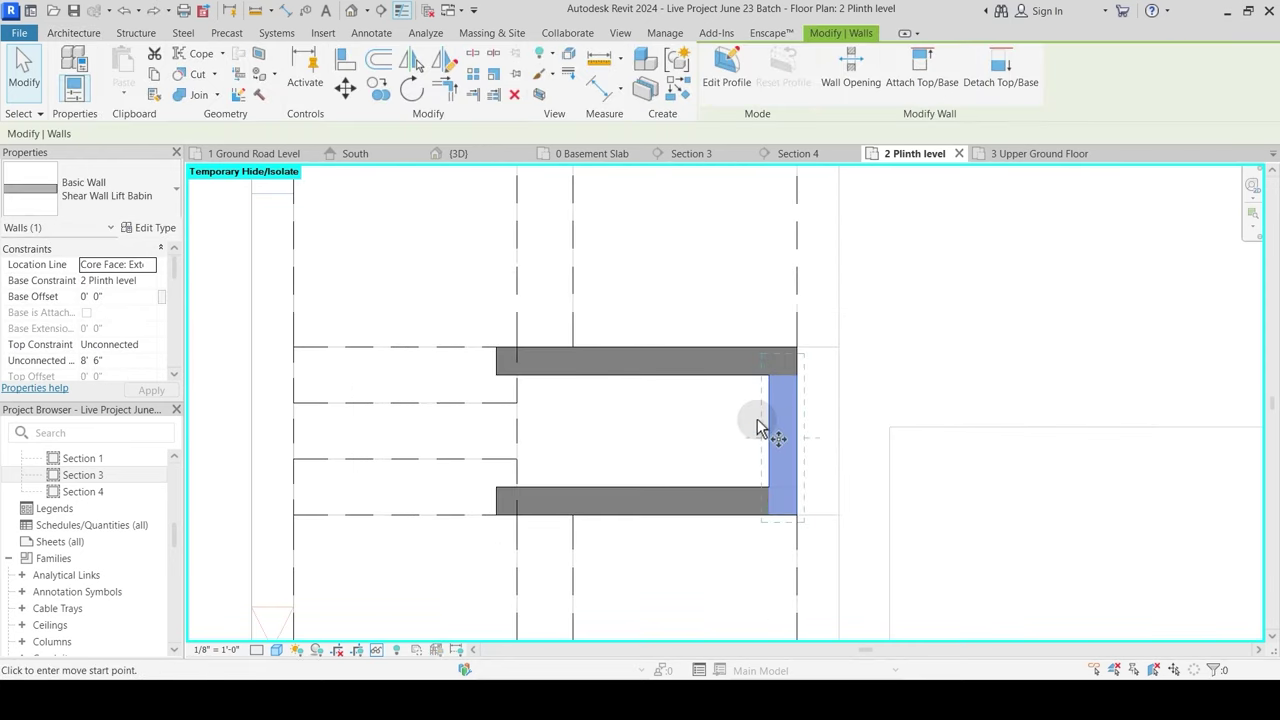
key("c")
key("o")
left_click(768, 512)
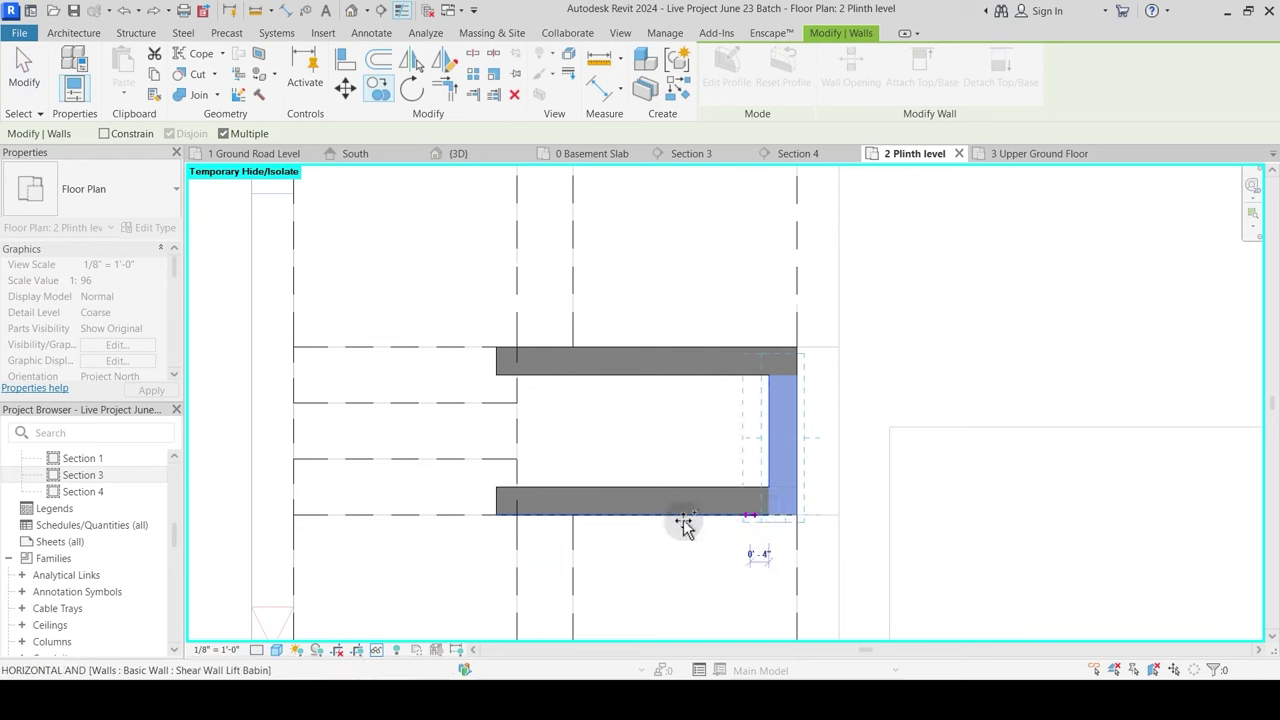
left_click(517, 515)
key("Escape")
key("Escape")
Step: Join the new wall to the top and bottom planter walls with Trim/Extend to Corner
key("t")
key("r")
left_click(543, 385)
left_click(553, 368)
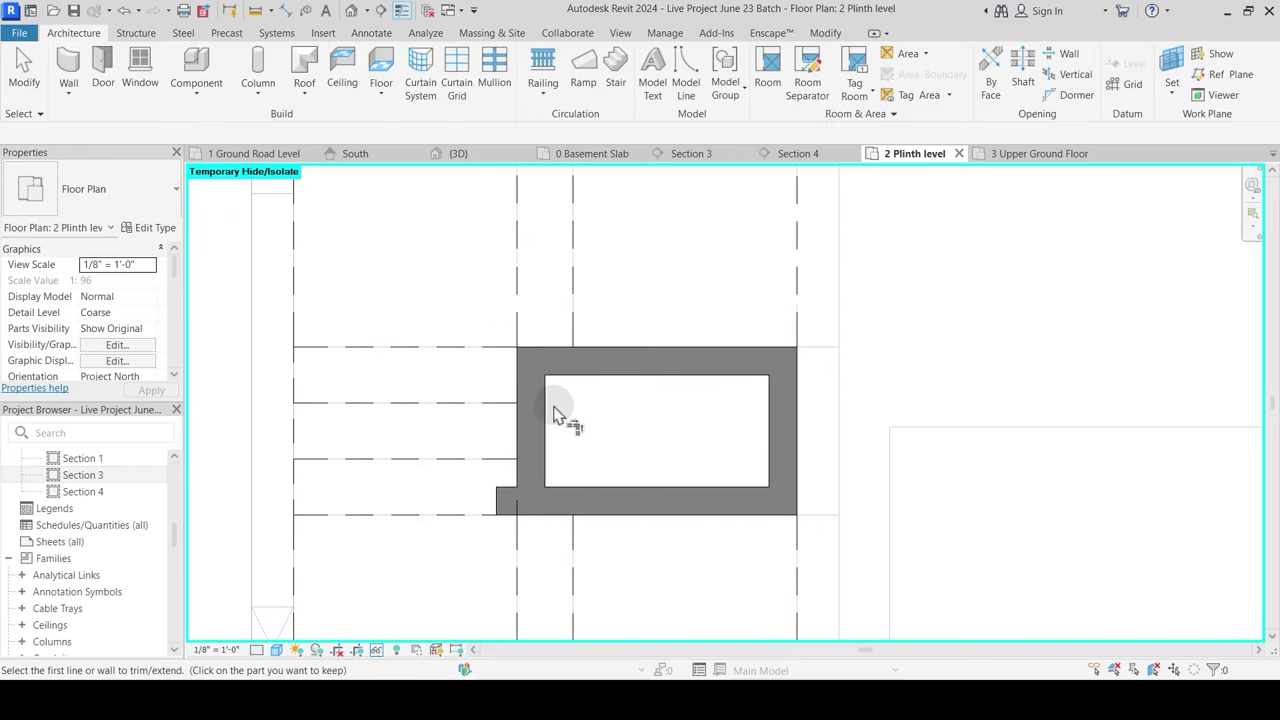
left_click(540, 428)
left_click(598, 496)
key("Escape")
scroll(719, 423, "down", 2)
scroll(718, 426, "down", 2)
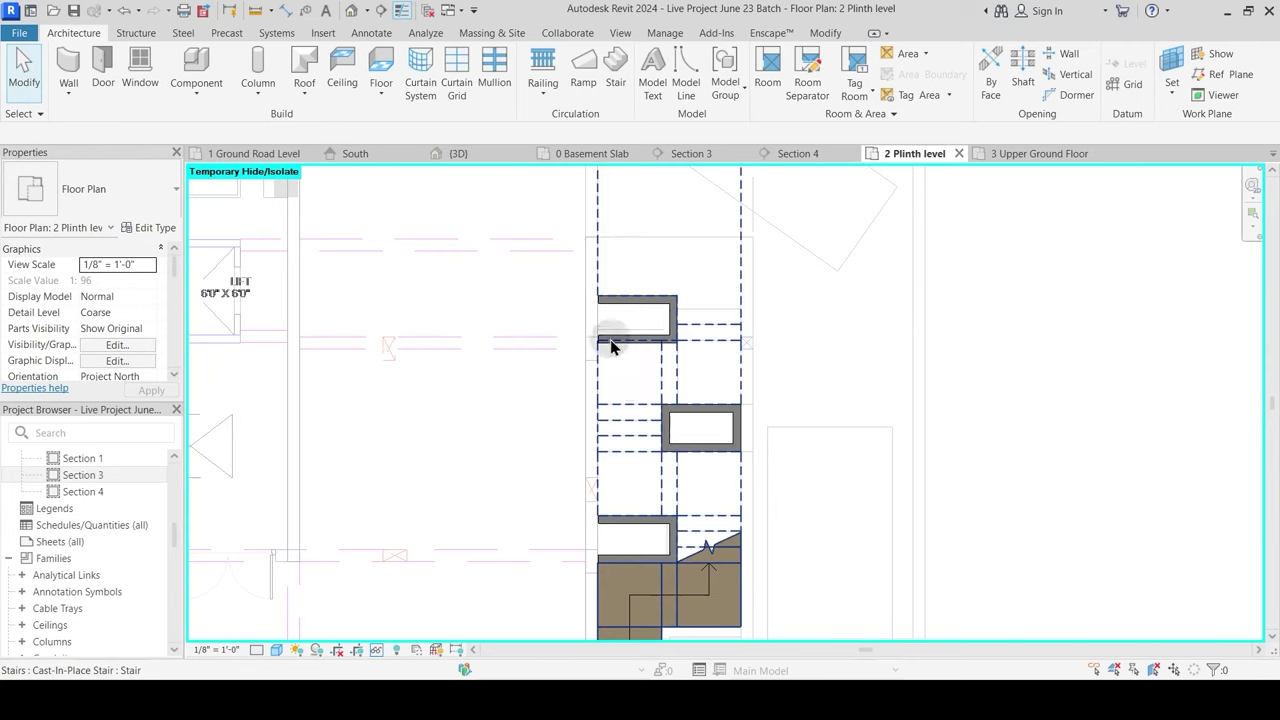
scroll(609, 338, "up", 3)
scroll(720, 365, "down", 2)
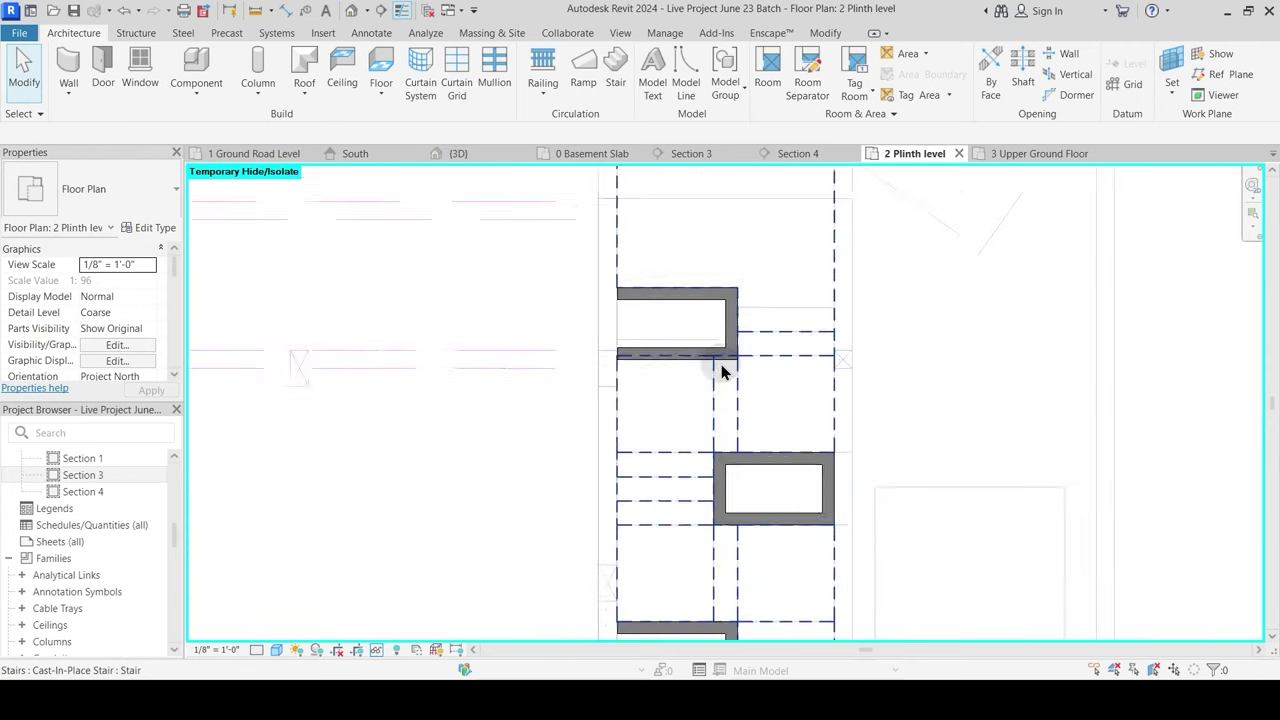
left_click(792, 155)
scroll(826, 357, "down", 3)
scroll(810, 355, "up", 1)
scroll(810, 355, "up", 2)
left_click(803, 372)
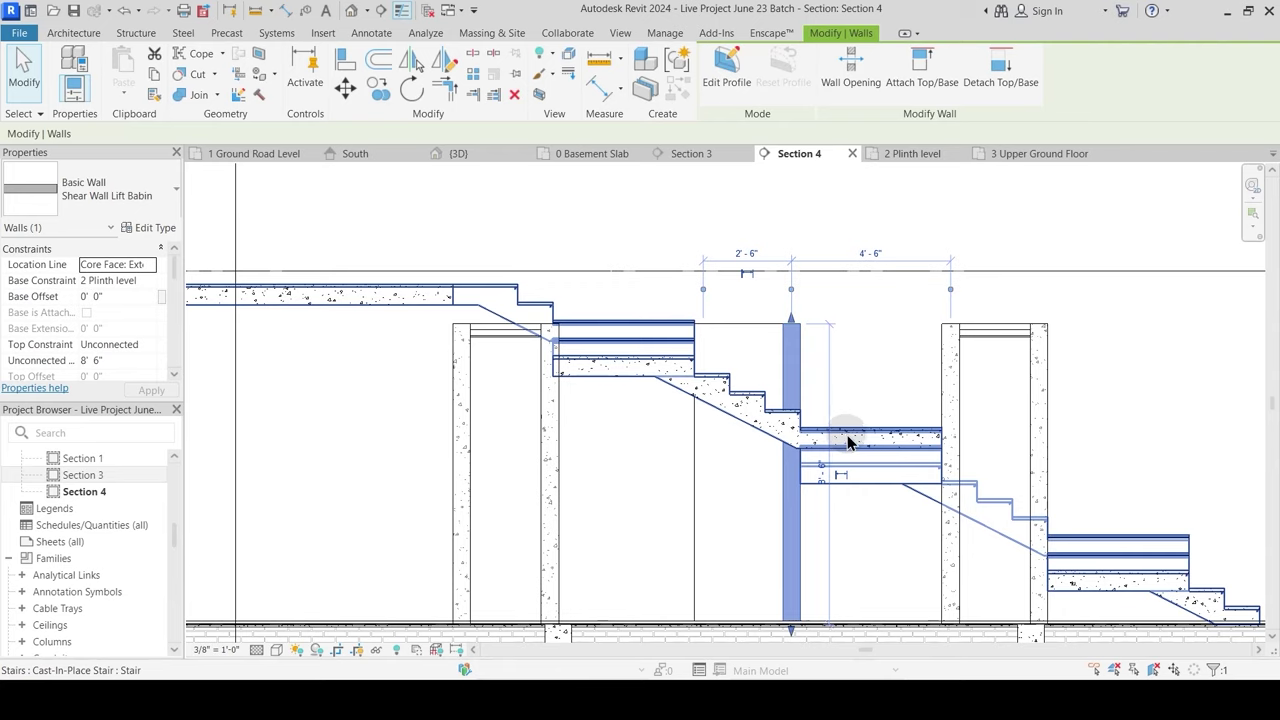
middle_click_drag(953, 550, 882, 460)
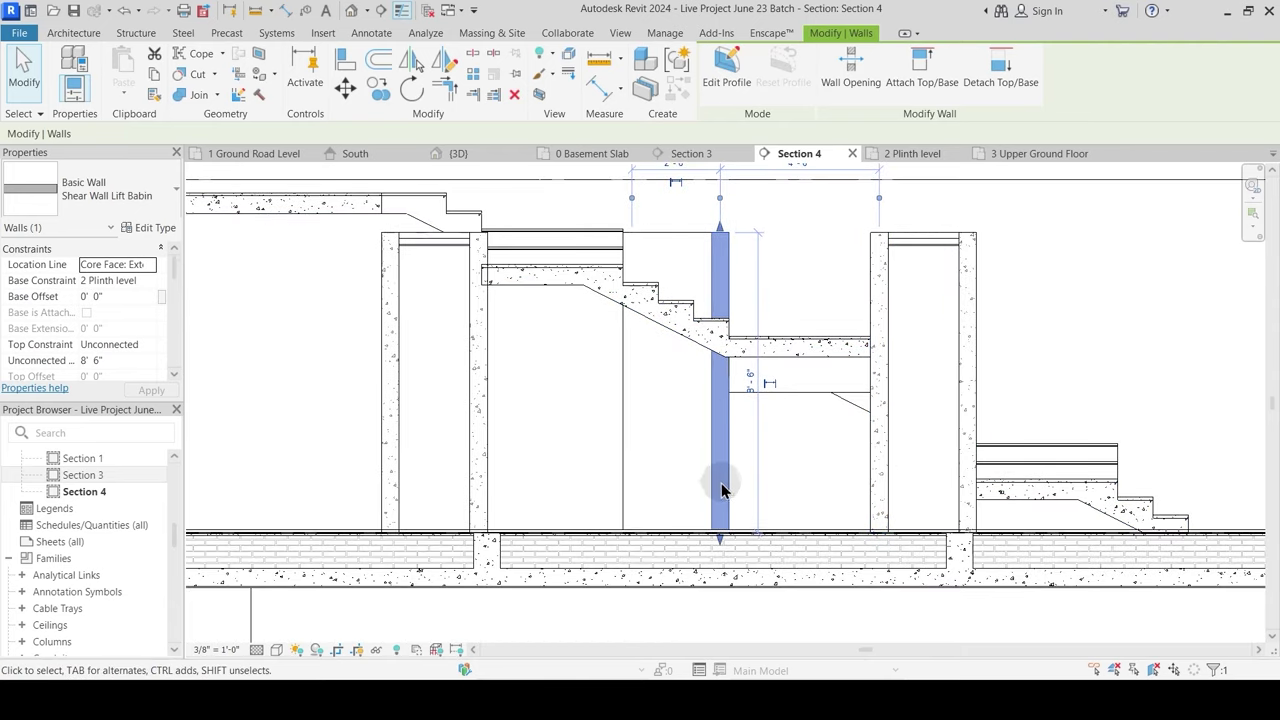
left_click_drag(721, 541, 726, 391)
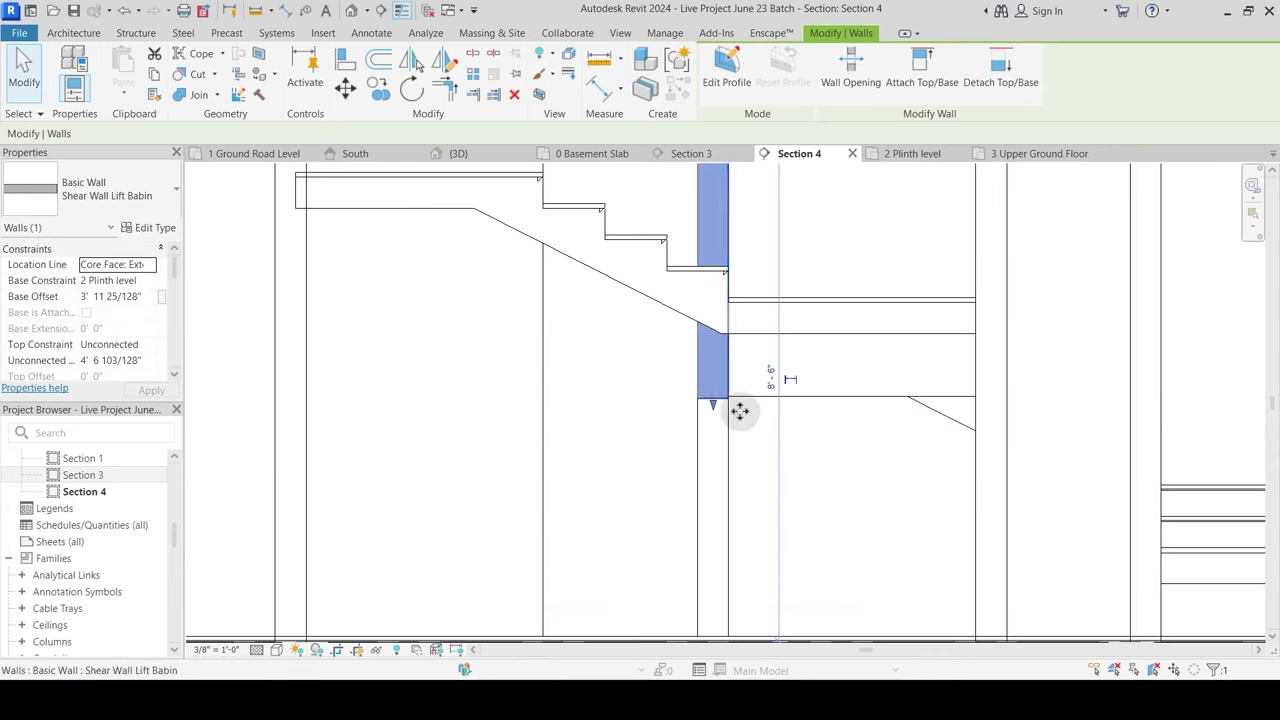
left_click(743, 457)
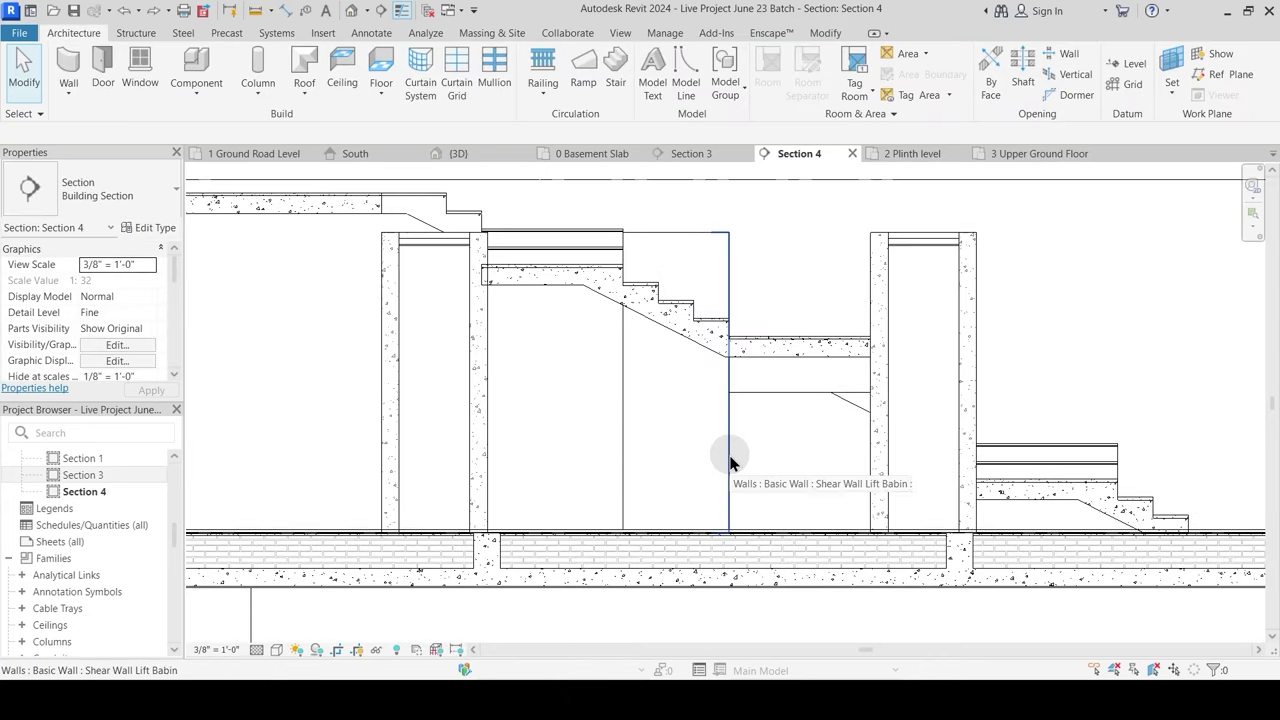
left_click(731, 459)
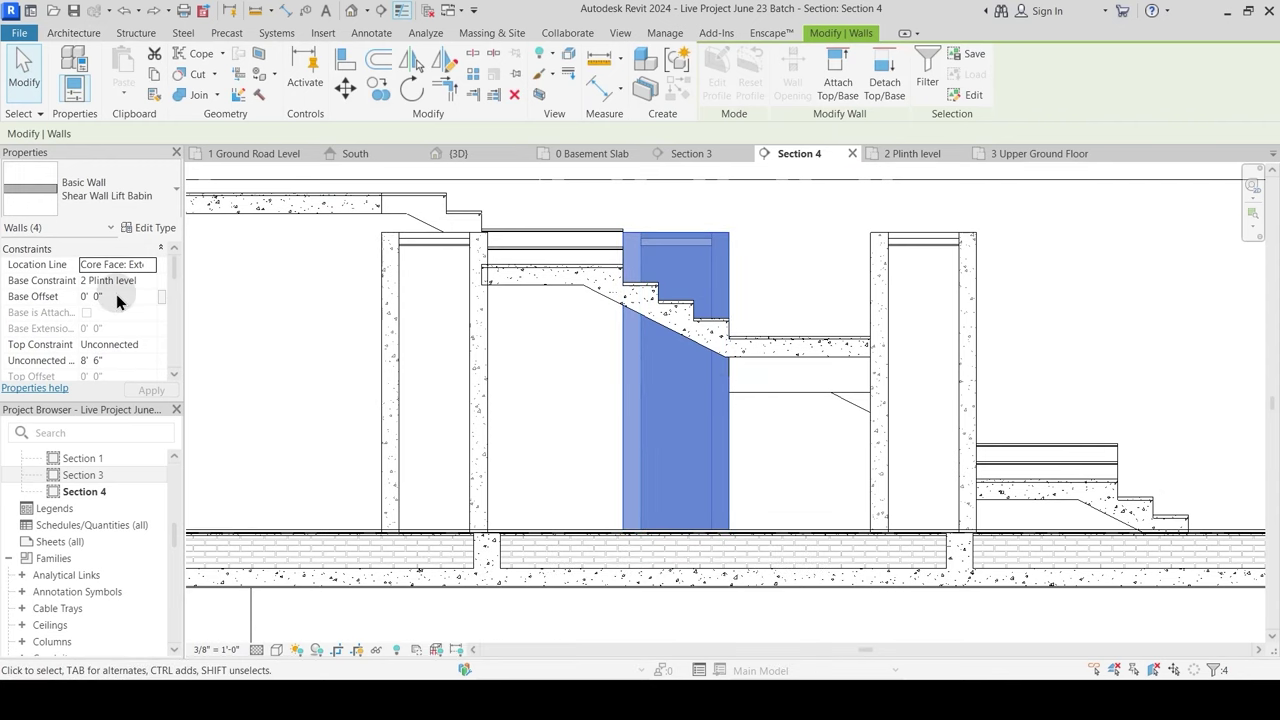
key("Escape")
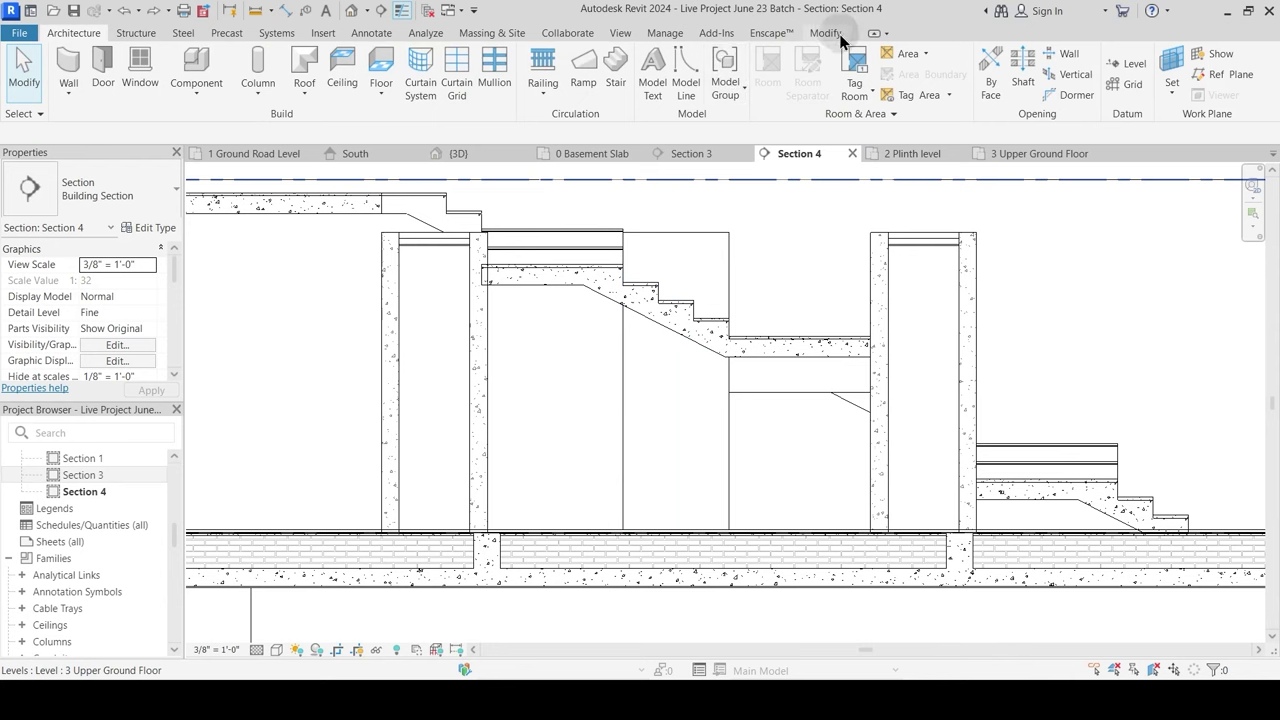
left_click(826, 33)
key("d")
key("i")
scroll(791, 534, "up", 3)
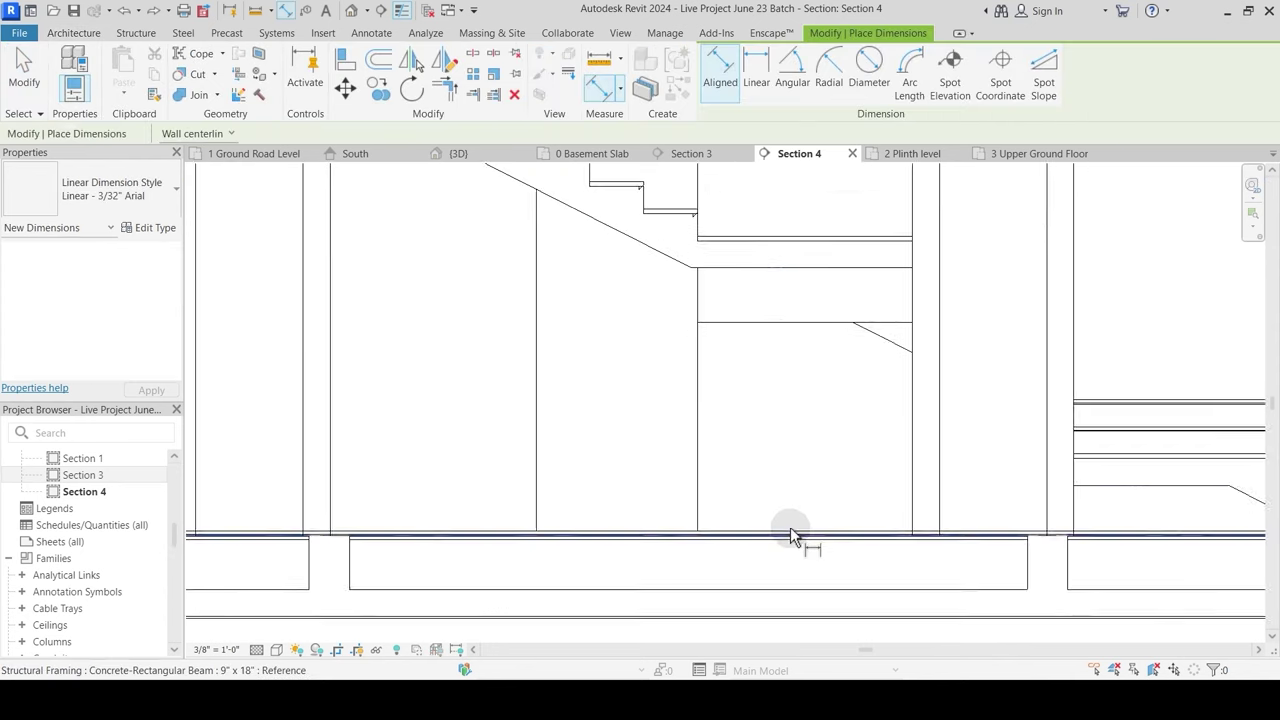
left_click(774, 299)
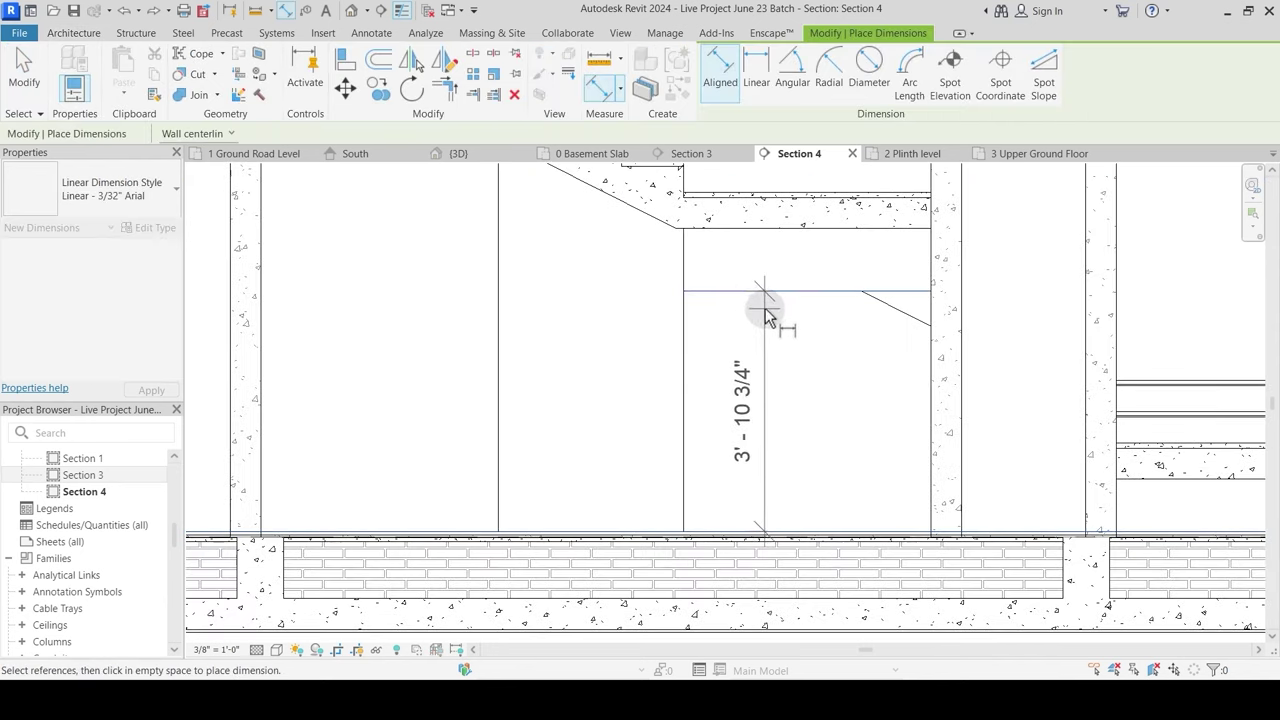
key("Escape")
key("Escape")
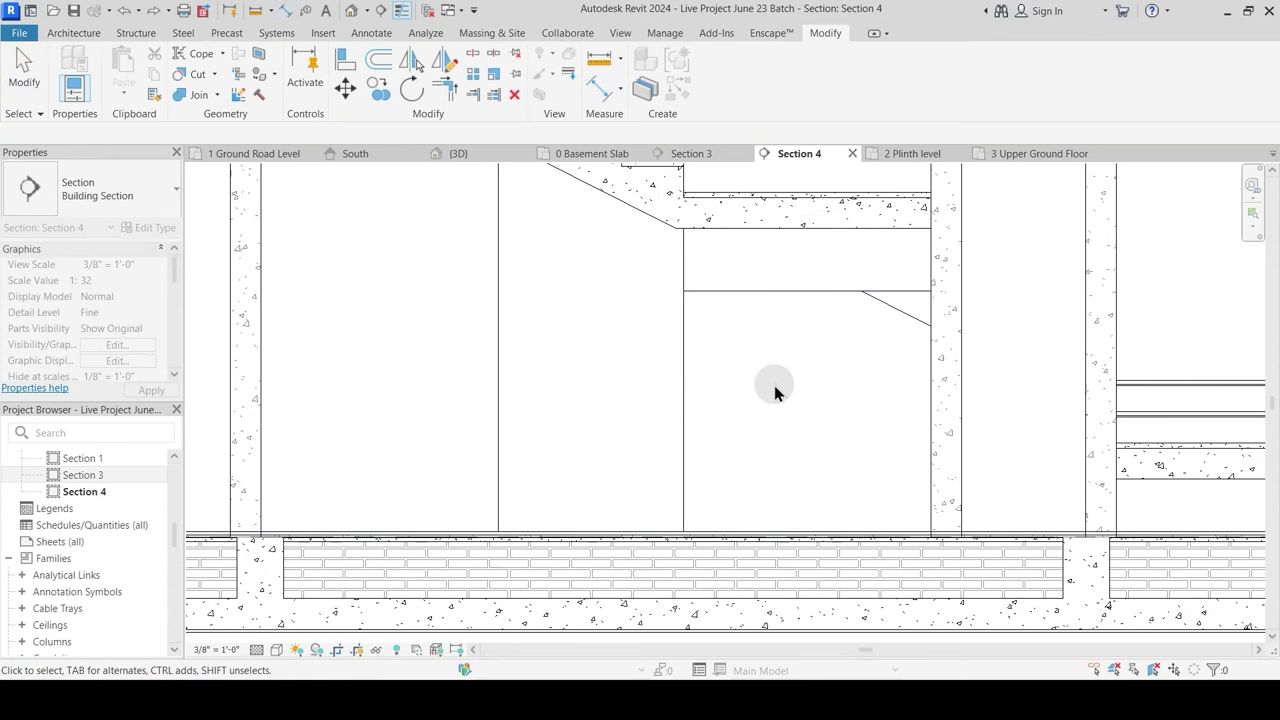
key("u")
key("n")
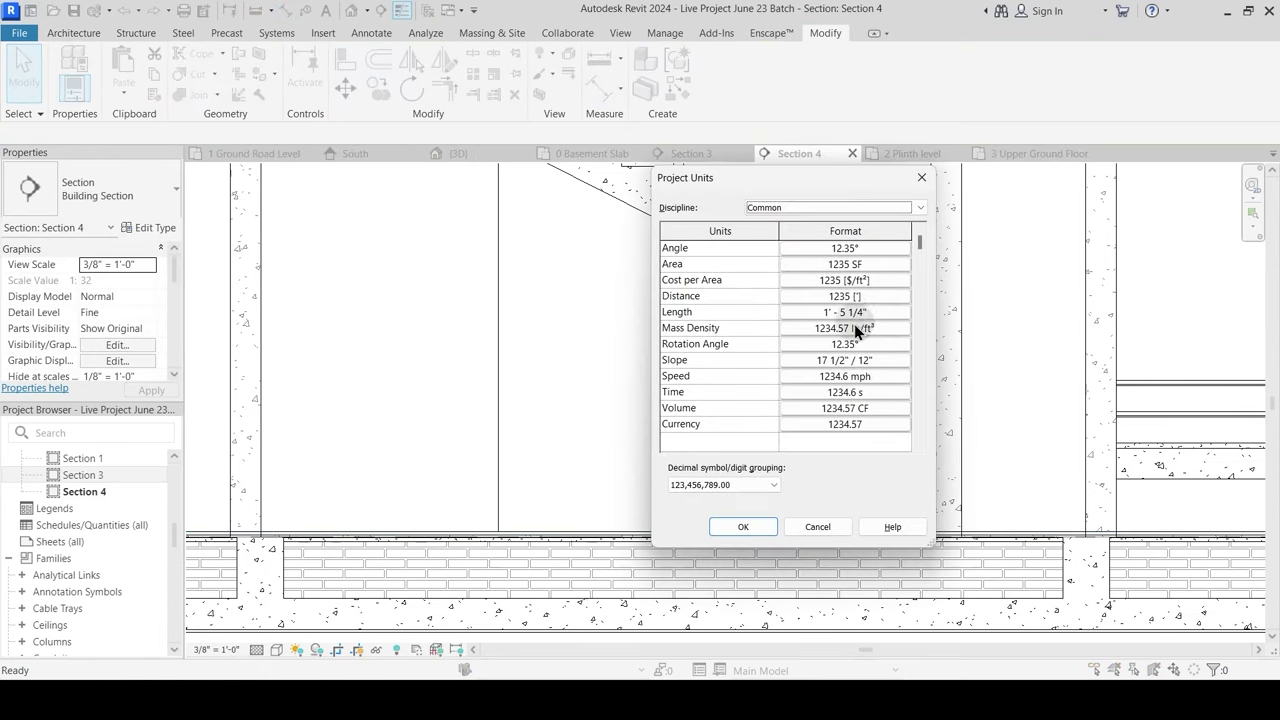
Step: Switch the project's length units to Millimeters
left_click(852, 315)
left_click(1009, 262)
left_click(996, 326)
left_click(990, 466)
left_click(741, 526)
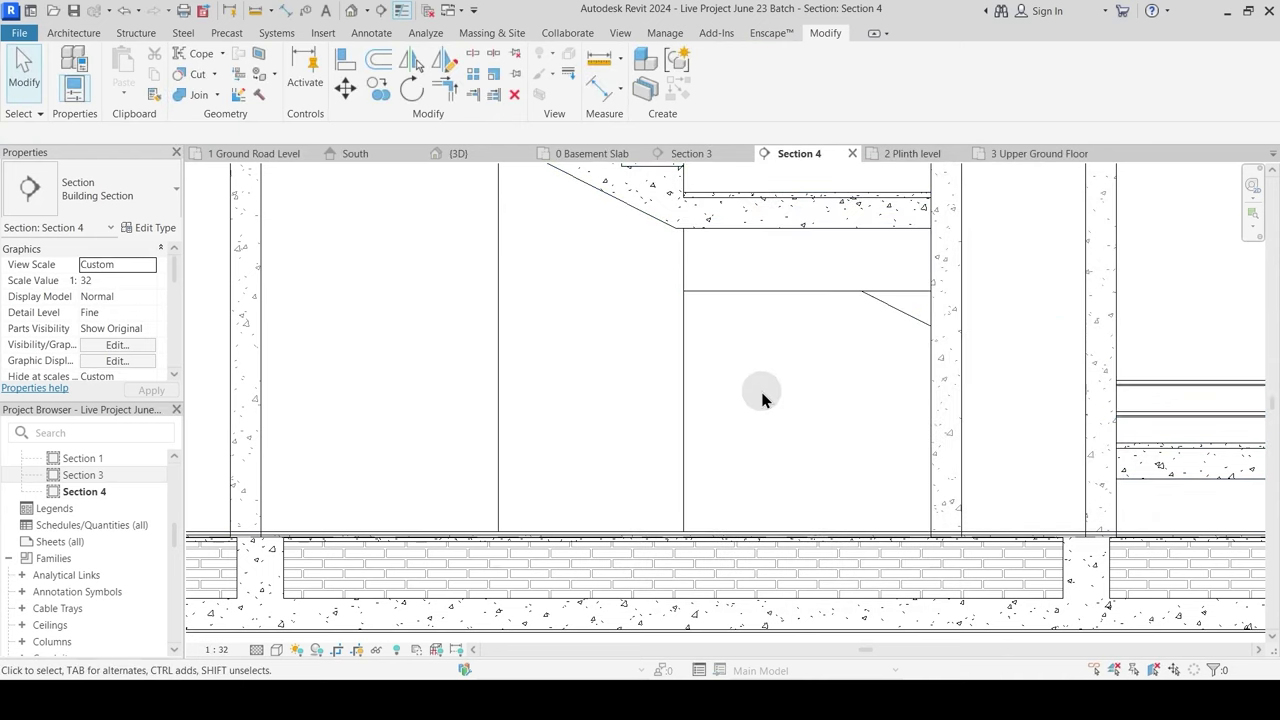
Step: Reopen Project Units with UN and round lengths to 2 decimal places
key("u")
key("n")
left_click(838, 314)
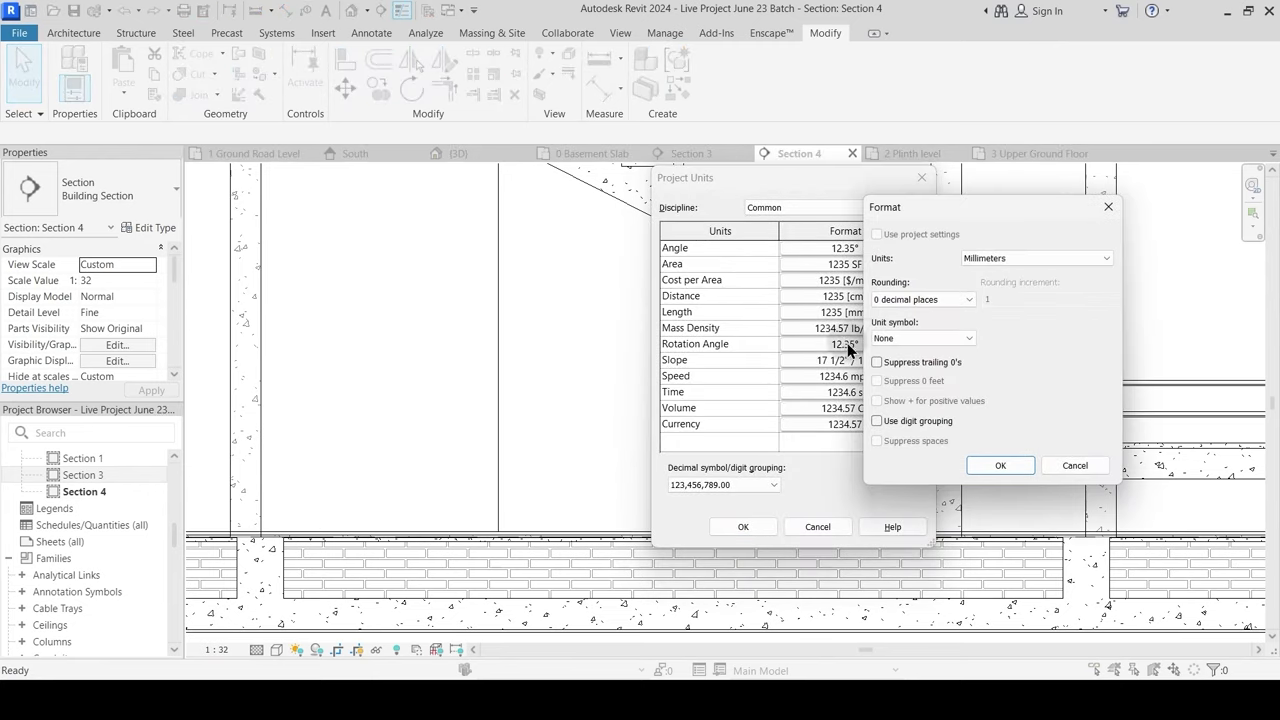
left_click(912, 299)
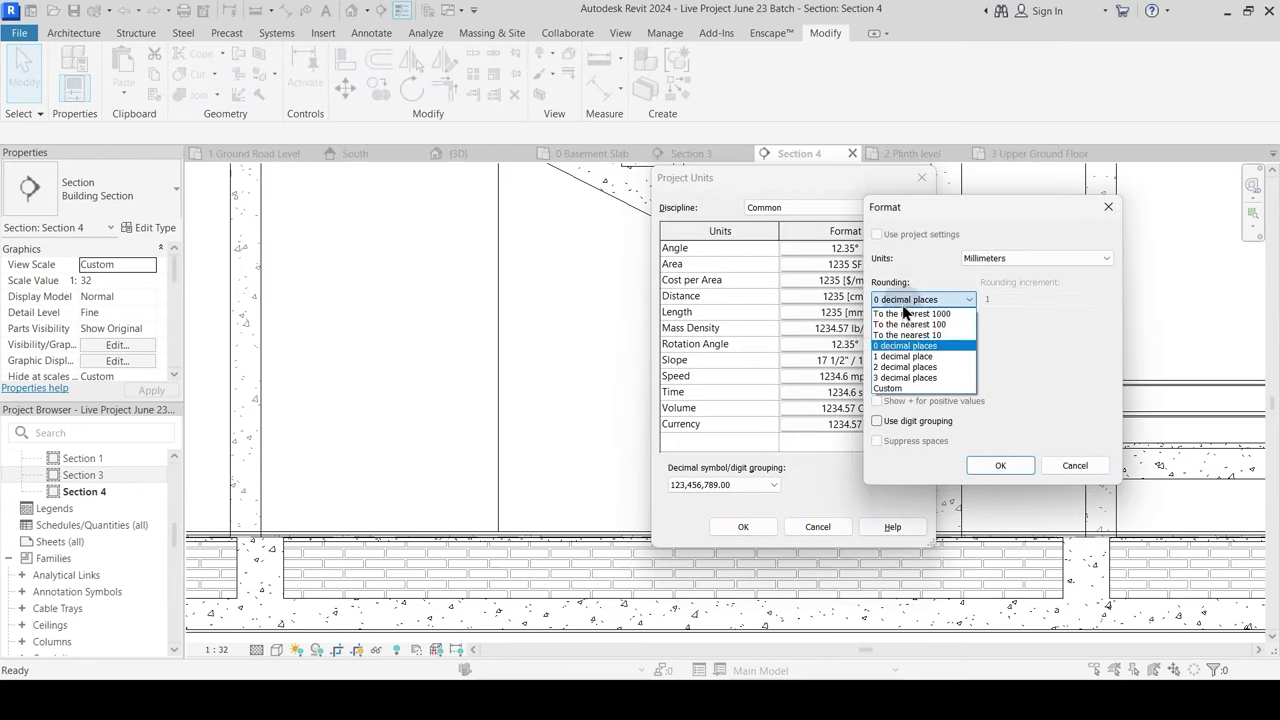
left_click(893, 368)
left_click(995, 462)
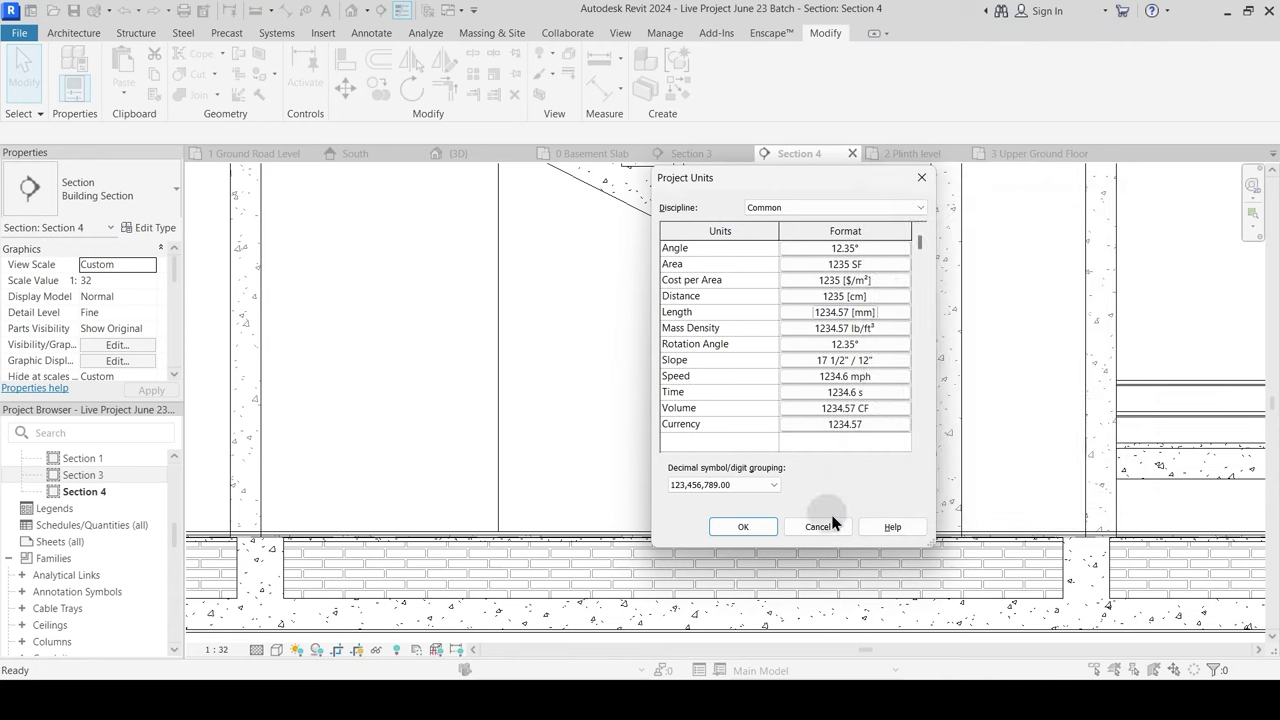
left_click(743, 526)
left_click(602, 91)
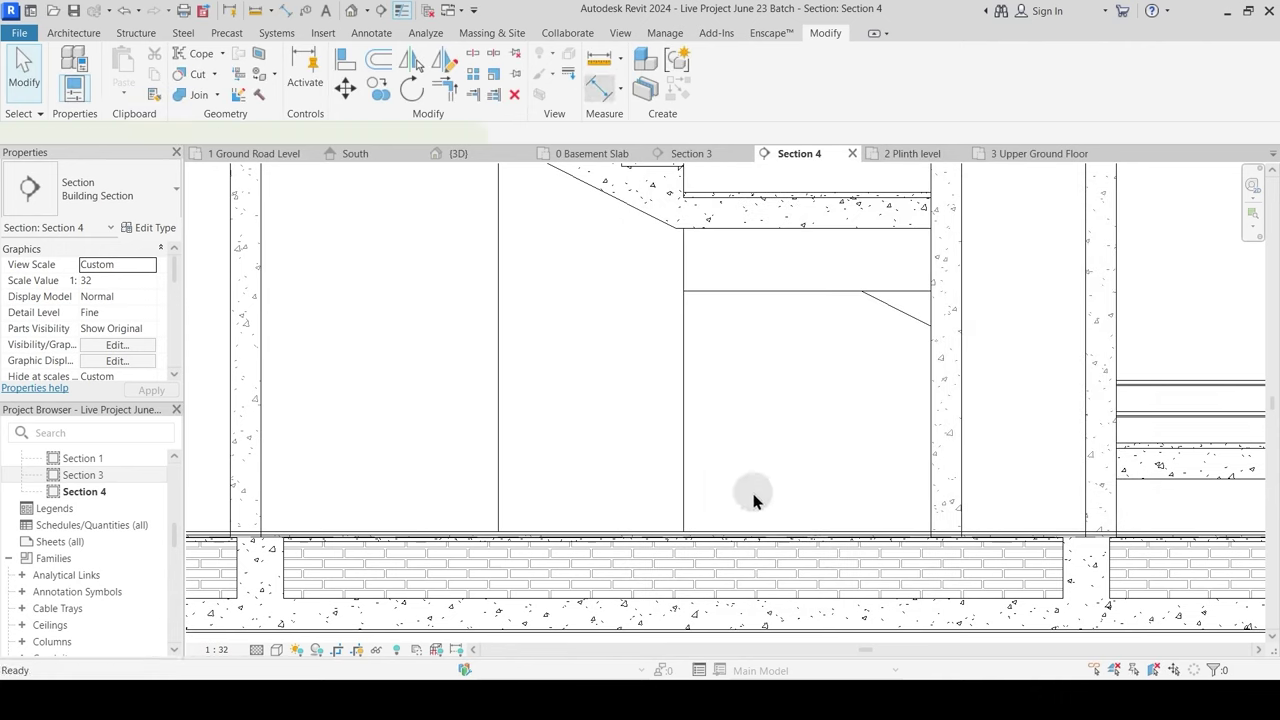
Step: Dimension the 1184.75 landing height and give the four shear walls a 1184.75 base offset
left_click(766, 295)
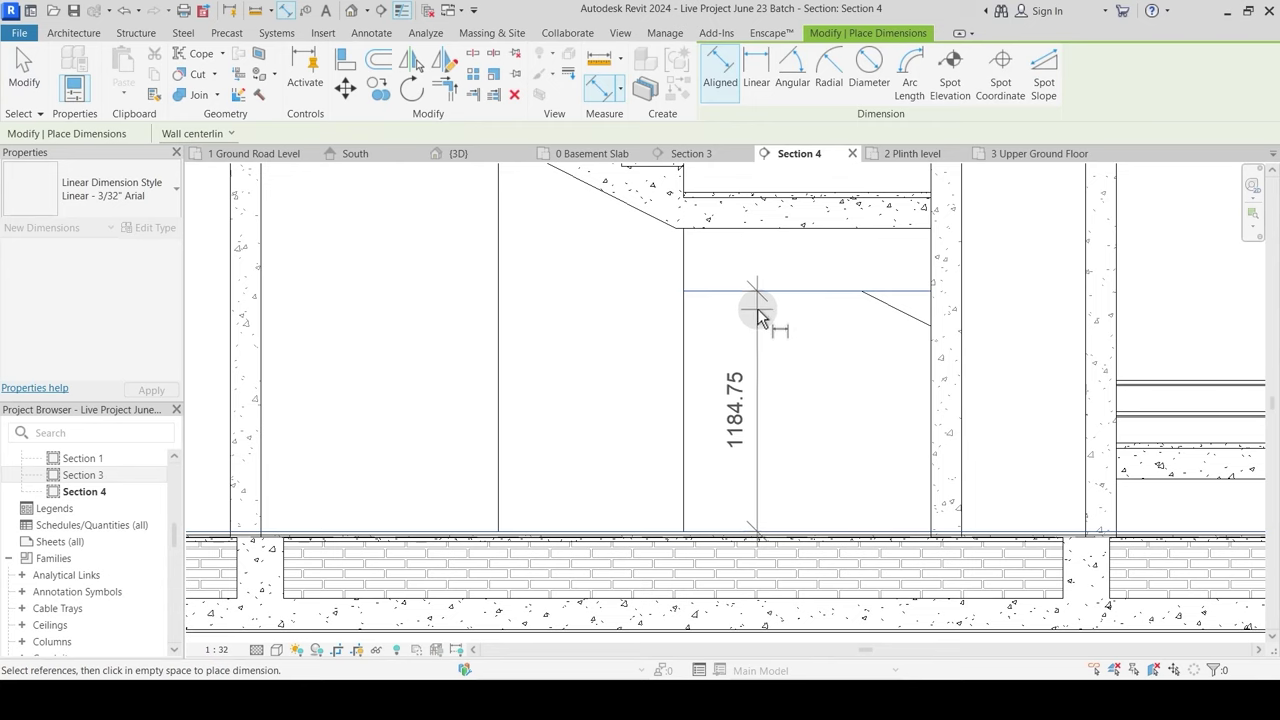
key("Escape")
key("Escape")
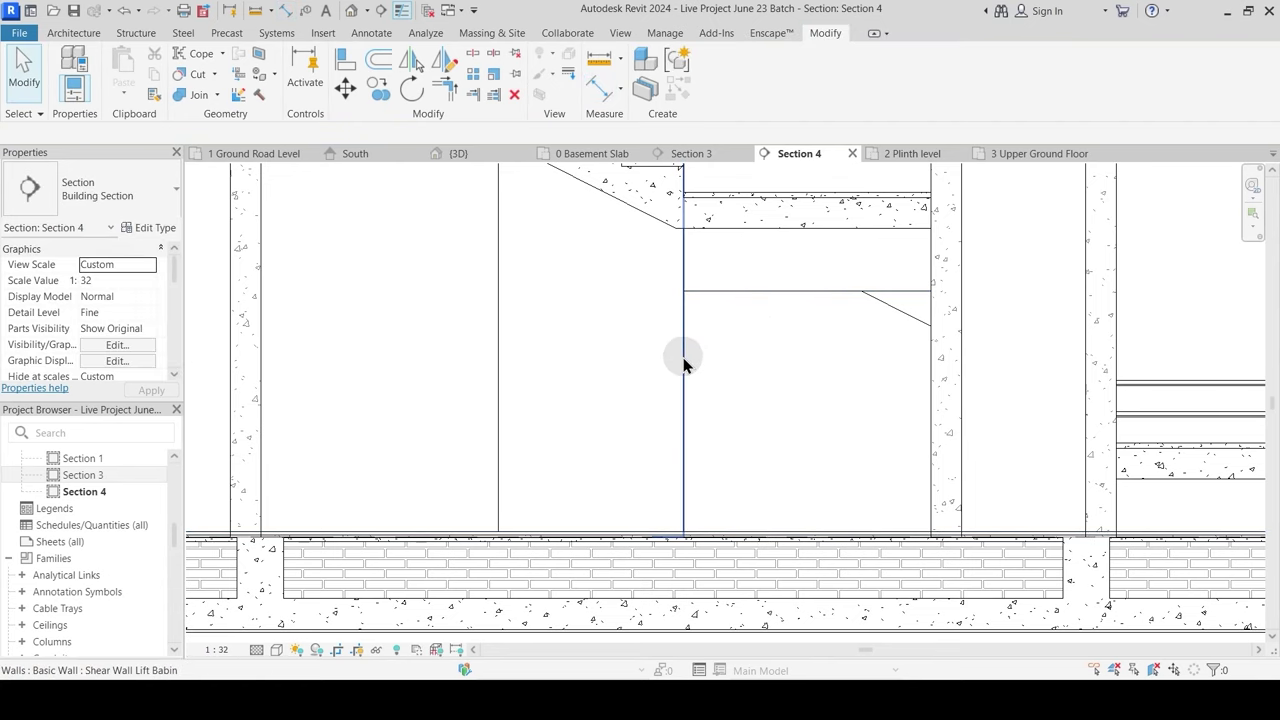
left_click(684, 365)
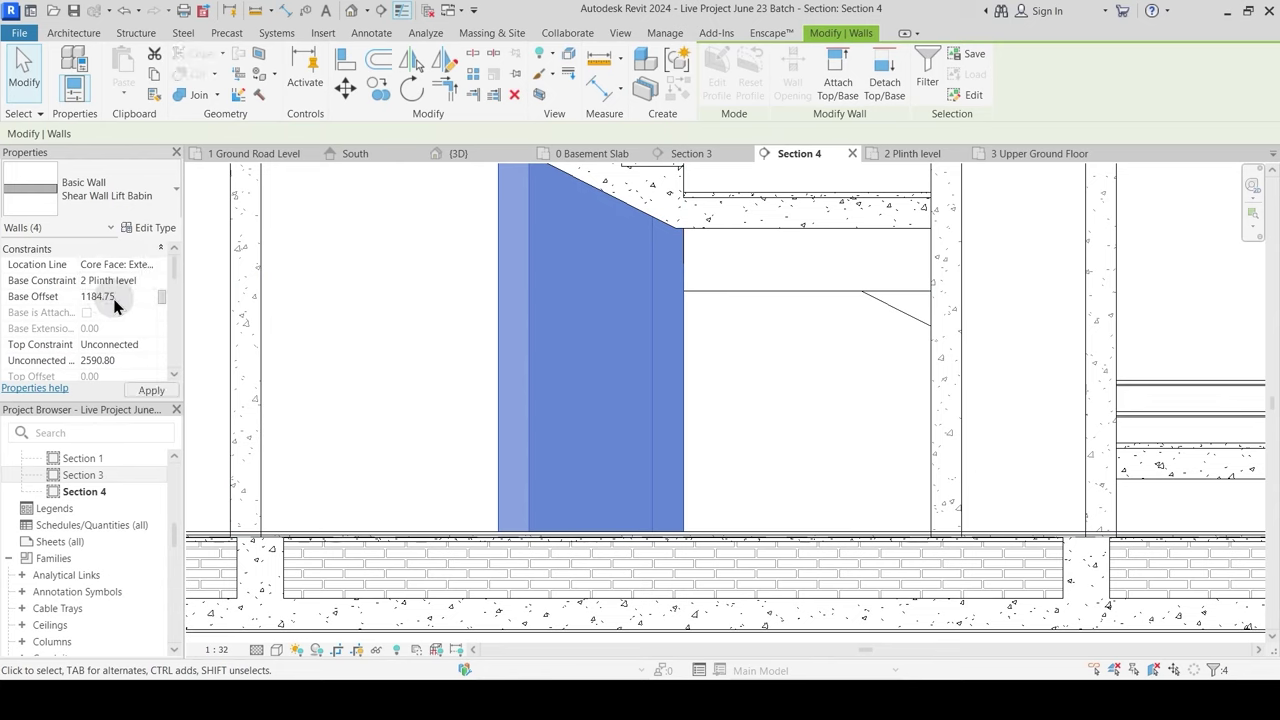
middle_click_drag(646, 331, 719, 587)
scroll(684, 440, "down", 1)
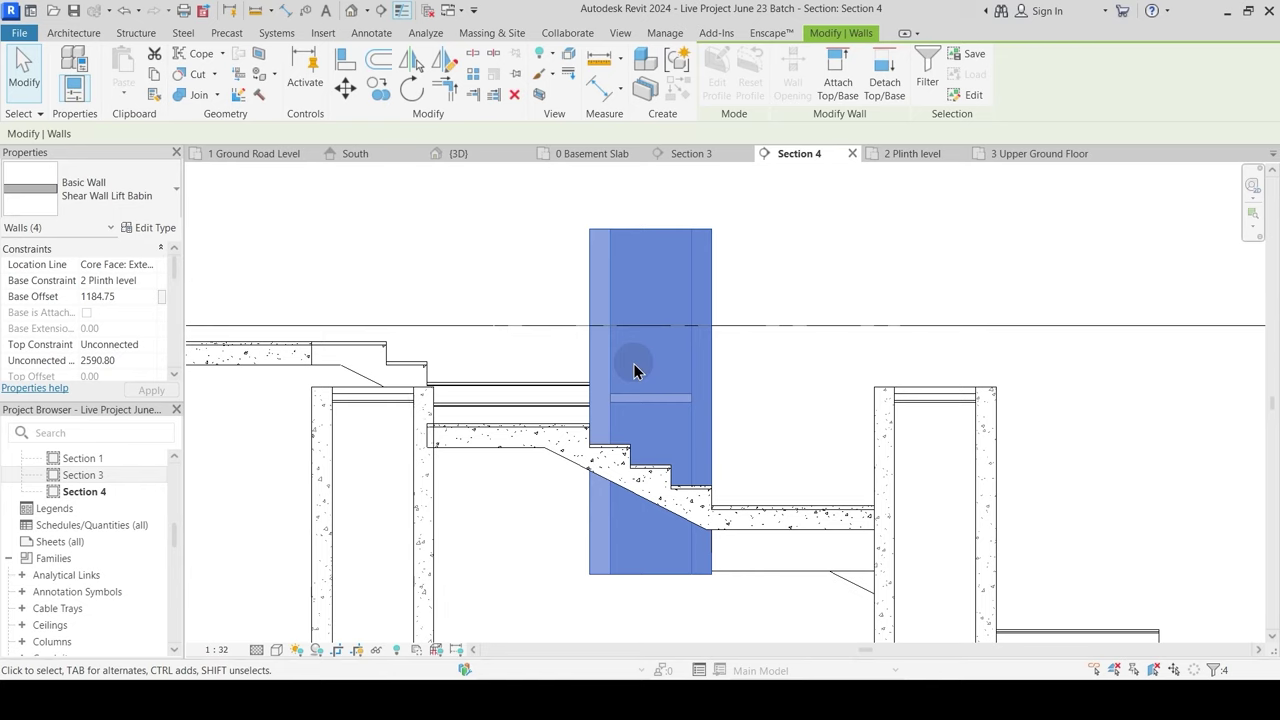
key("Escape")
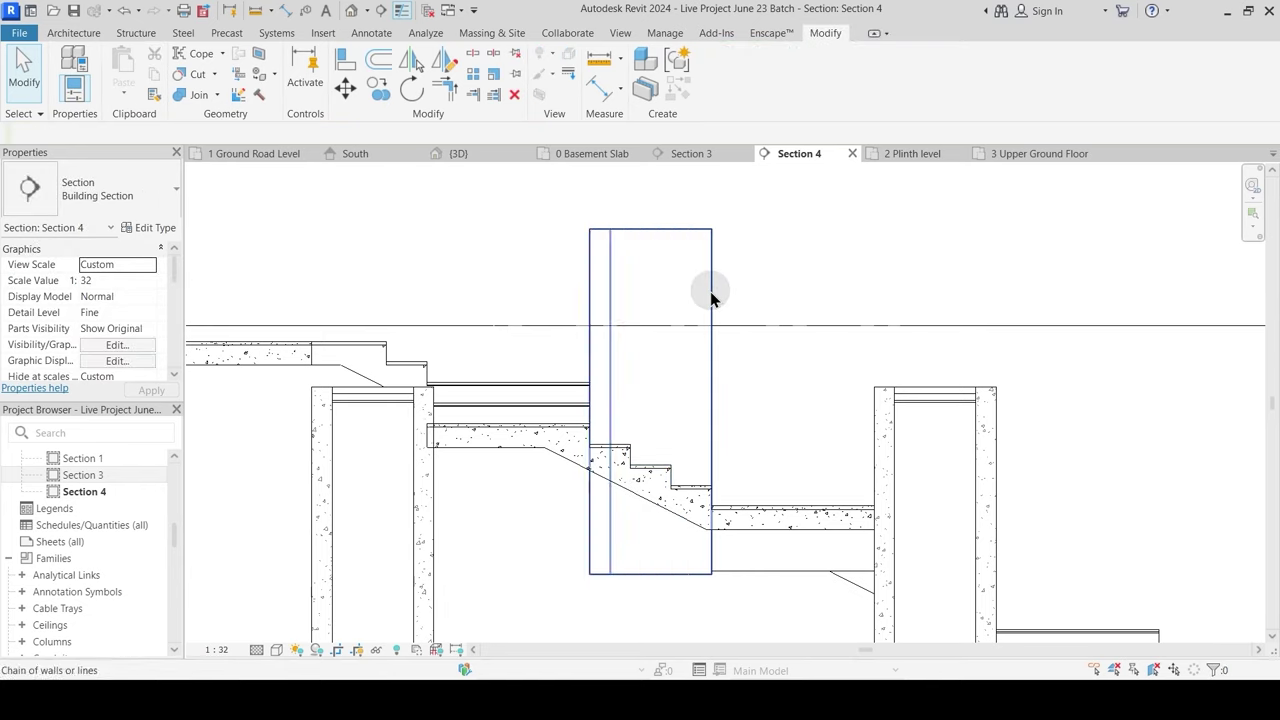
Step: Select the chain of four shear walls and set their Unconnected Height to 1500
left_click(710, 291)
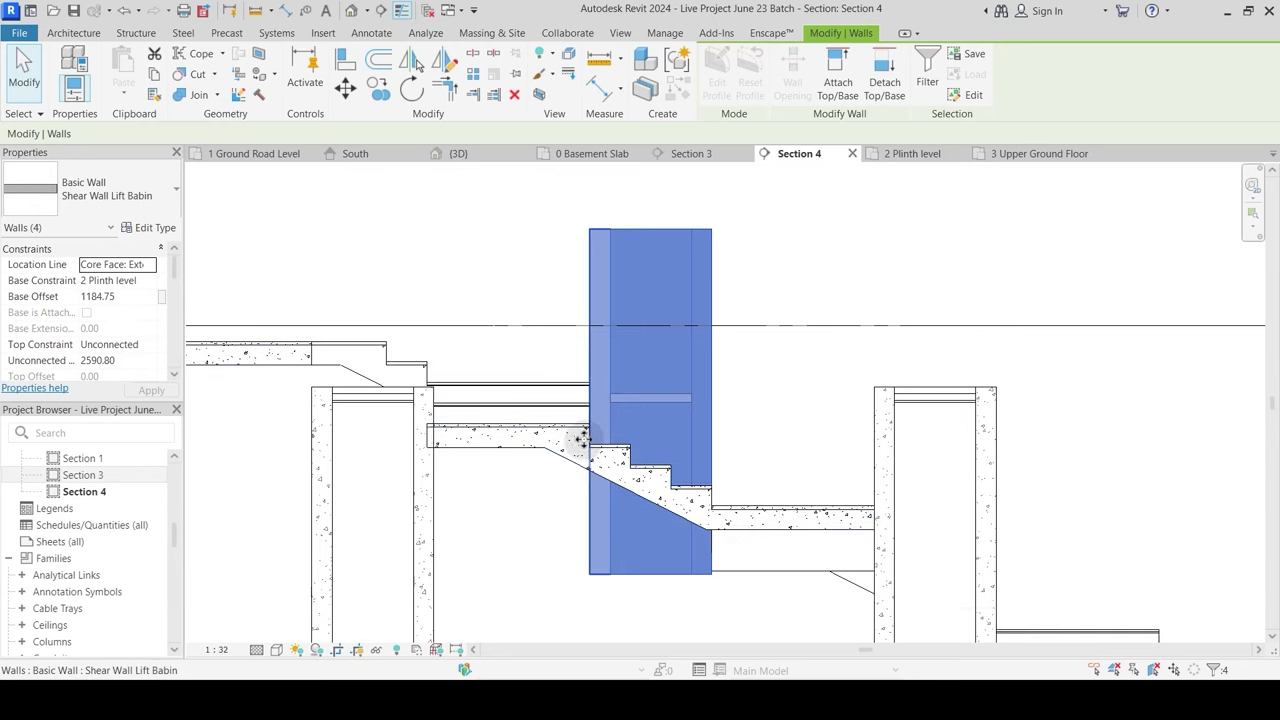
scroll(583, 395, "up", 3)
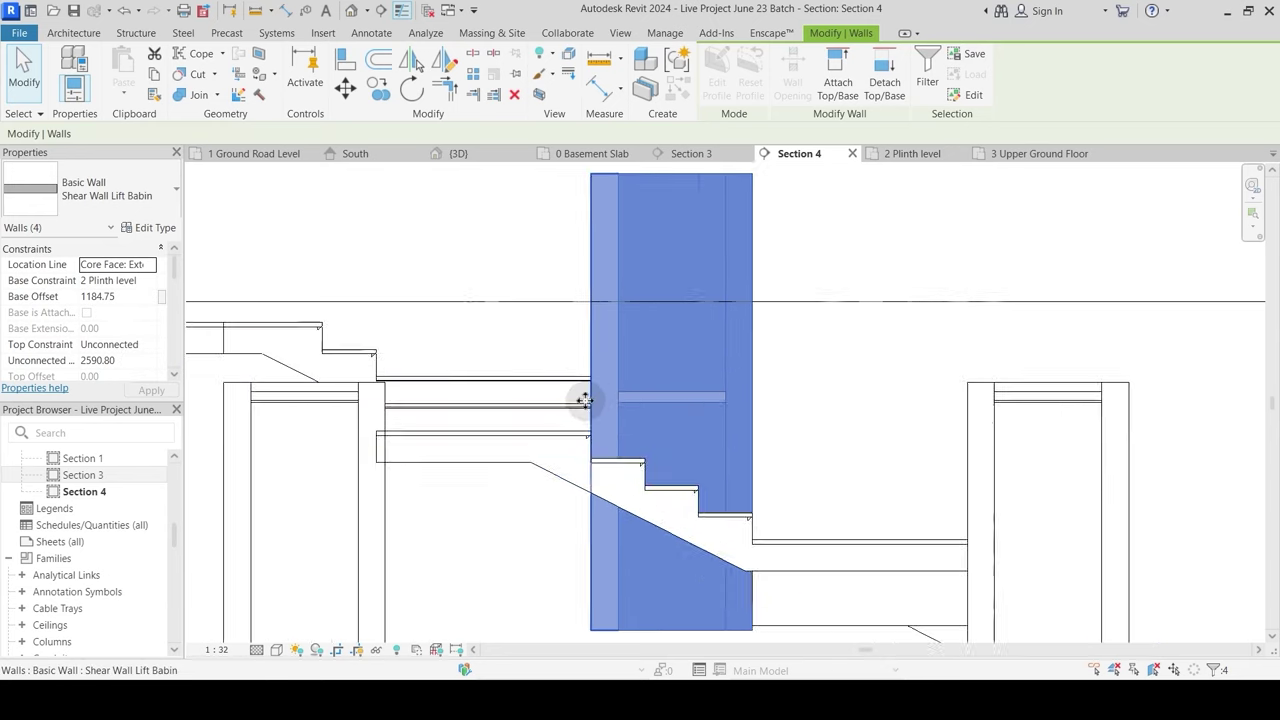
scroll(500, 400, "down", 3)
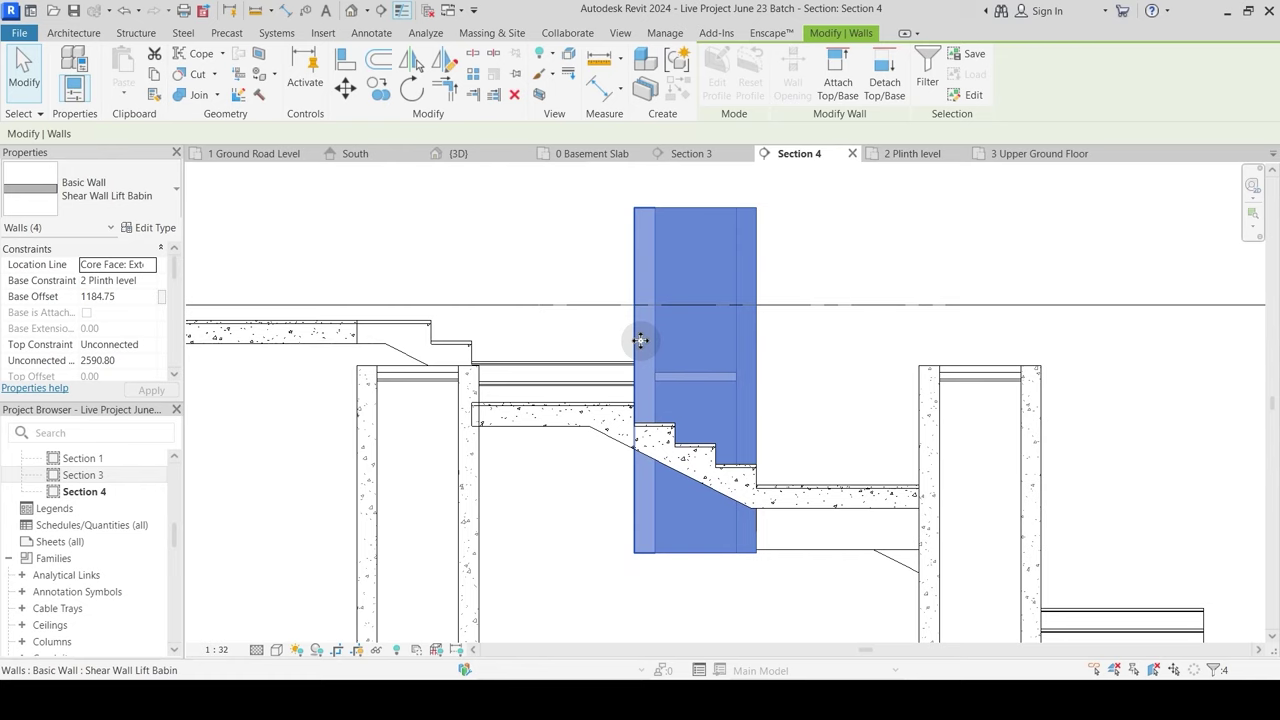
left_click(140, 363)
type("1500")
key("Return")
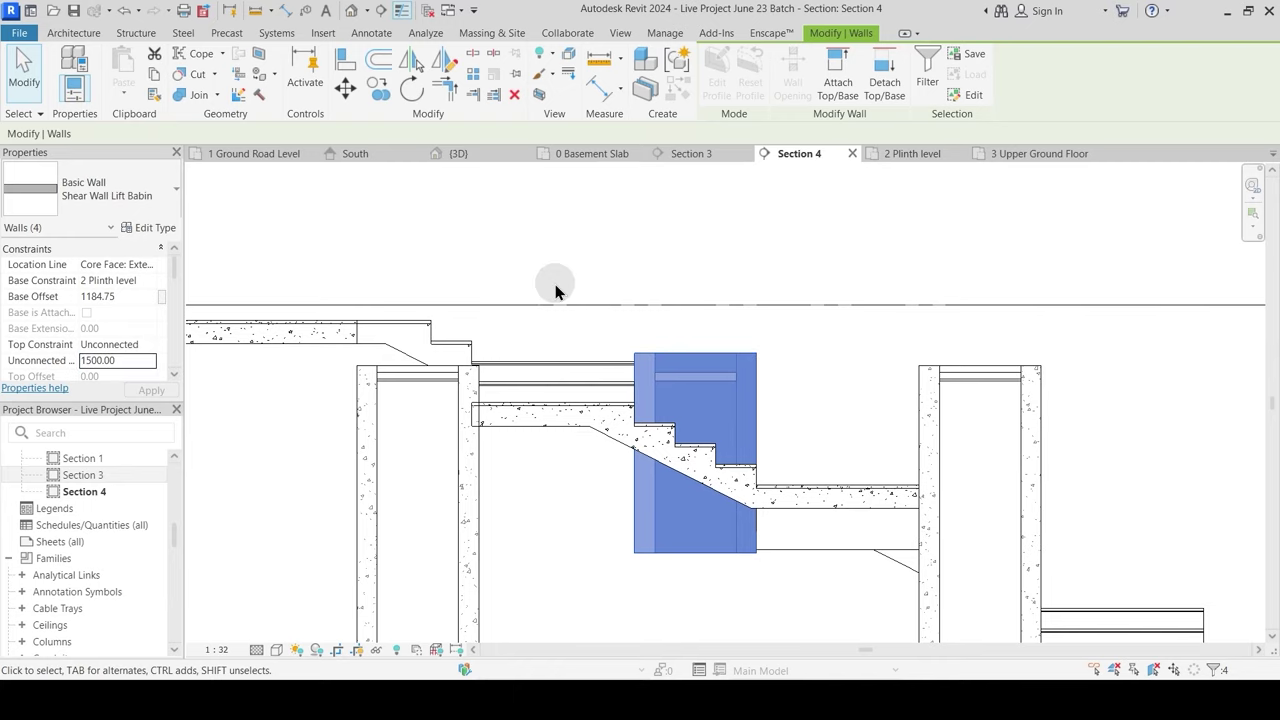
left_click(674, 377)
middle_click_drag(560, 418, 697, 368)
left_click(697, 388)
scroll(680, 410, "down", 1)
middle_click_drag(676, 422, 722, 385)
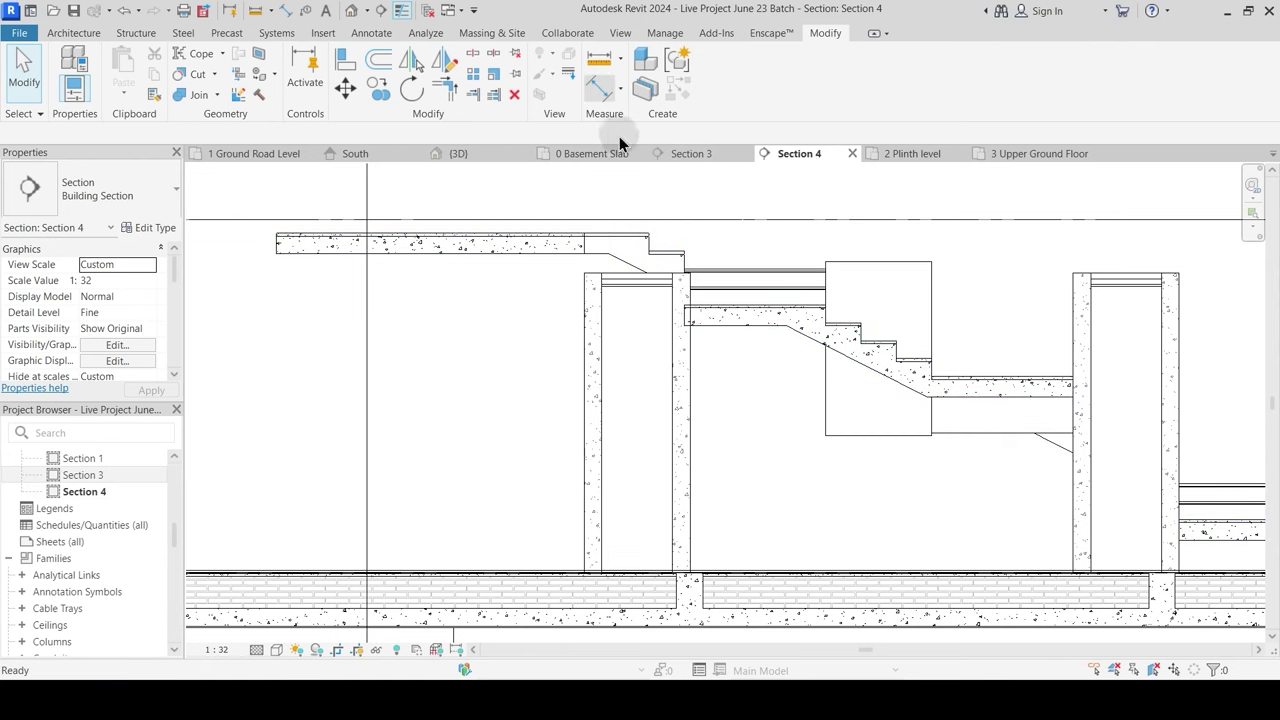
Step: Dimension from the Plinth floor to the upper landing underside, reading 2110.58
key("d")
key("i")
scroll(745, 570, "up", 3)
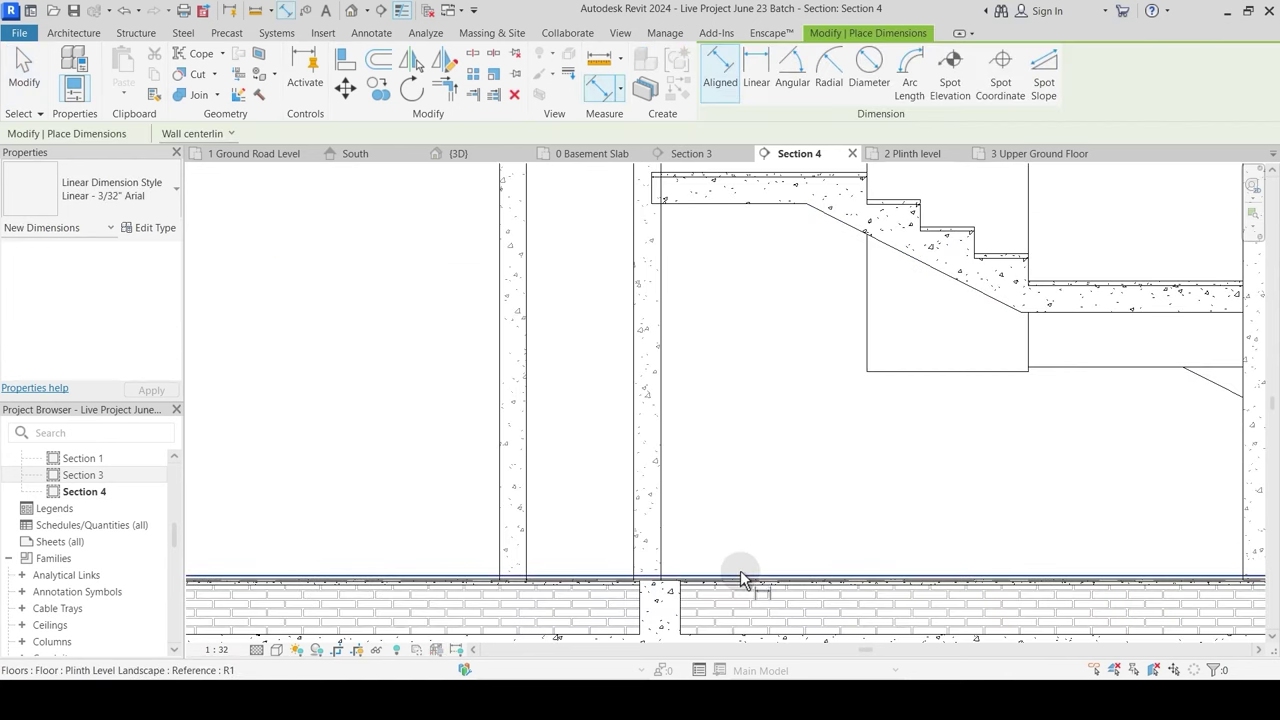
left_click(745, 578)
left_click(731, 205)
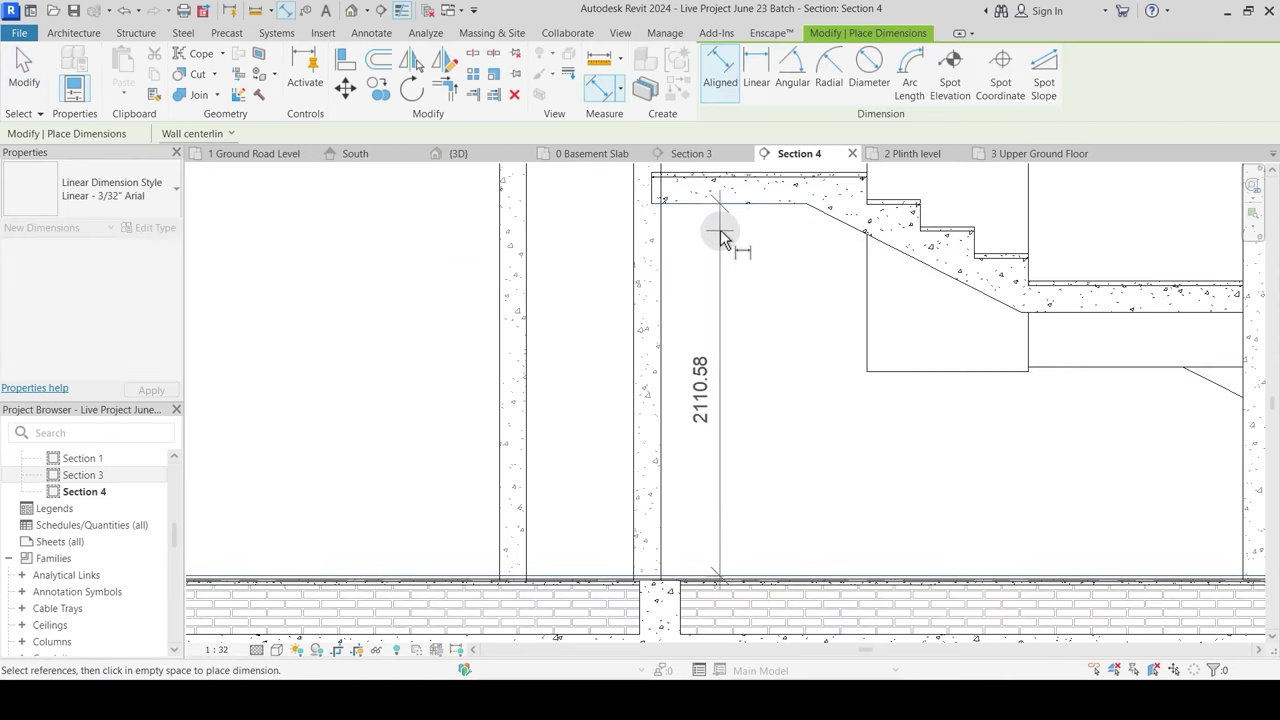
key("Escape")
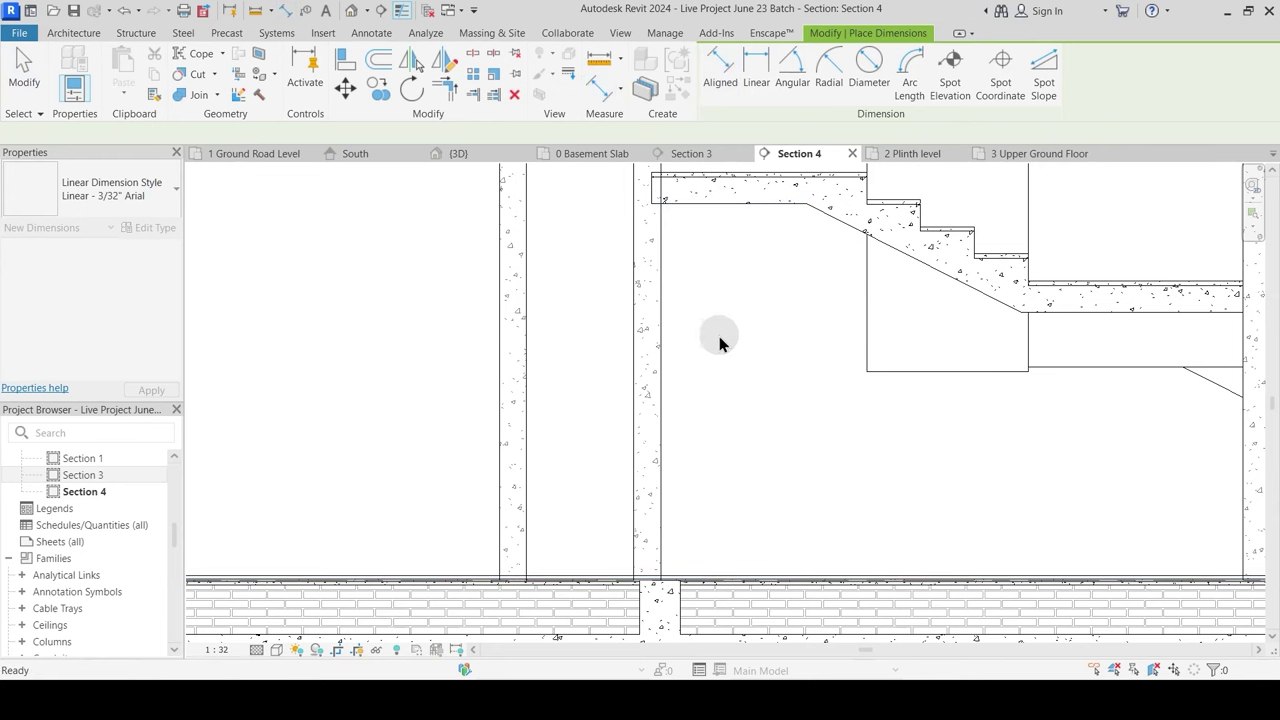
key("Escape")
scroll(680, 335, "down", 2)
Step: Tab-select the chain of three left shear walls beneath the stair
left_click(675, 333)
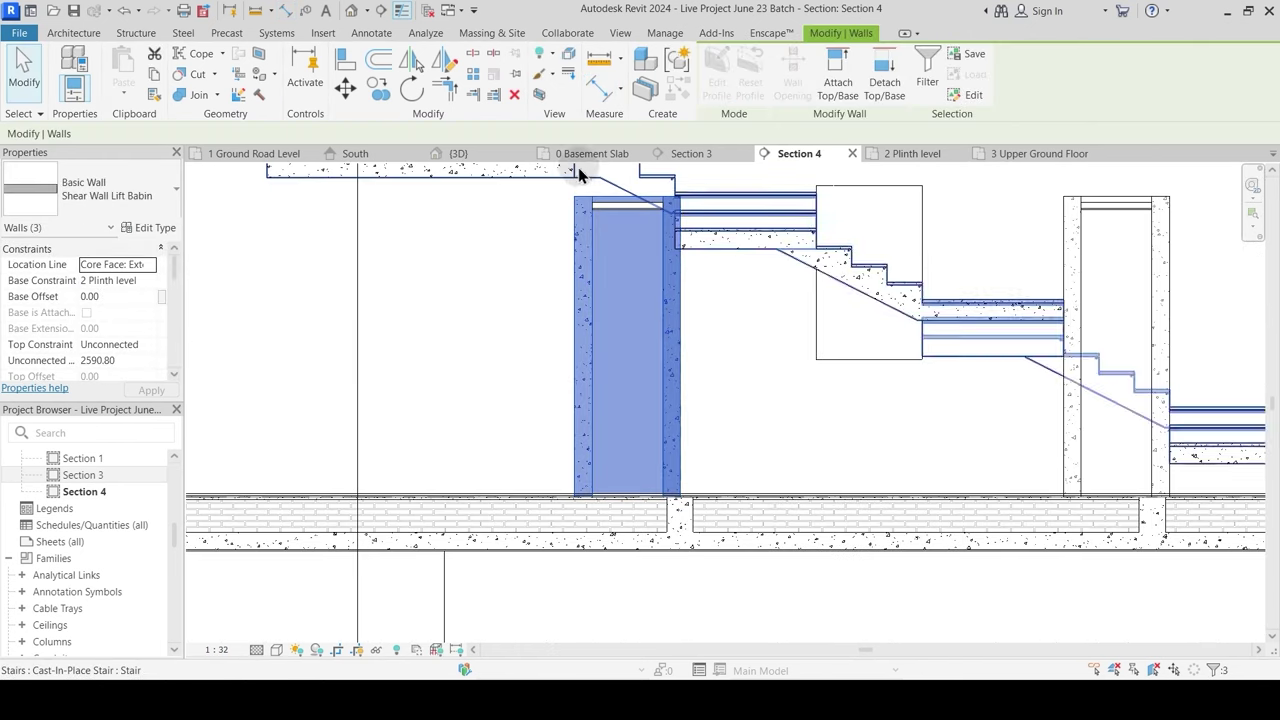
left_click(627, 269, "ctrl")
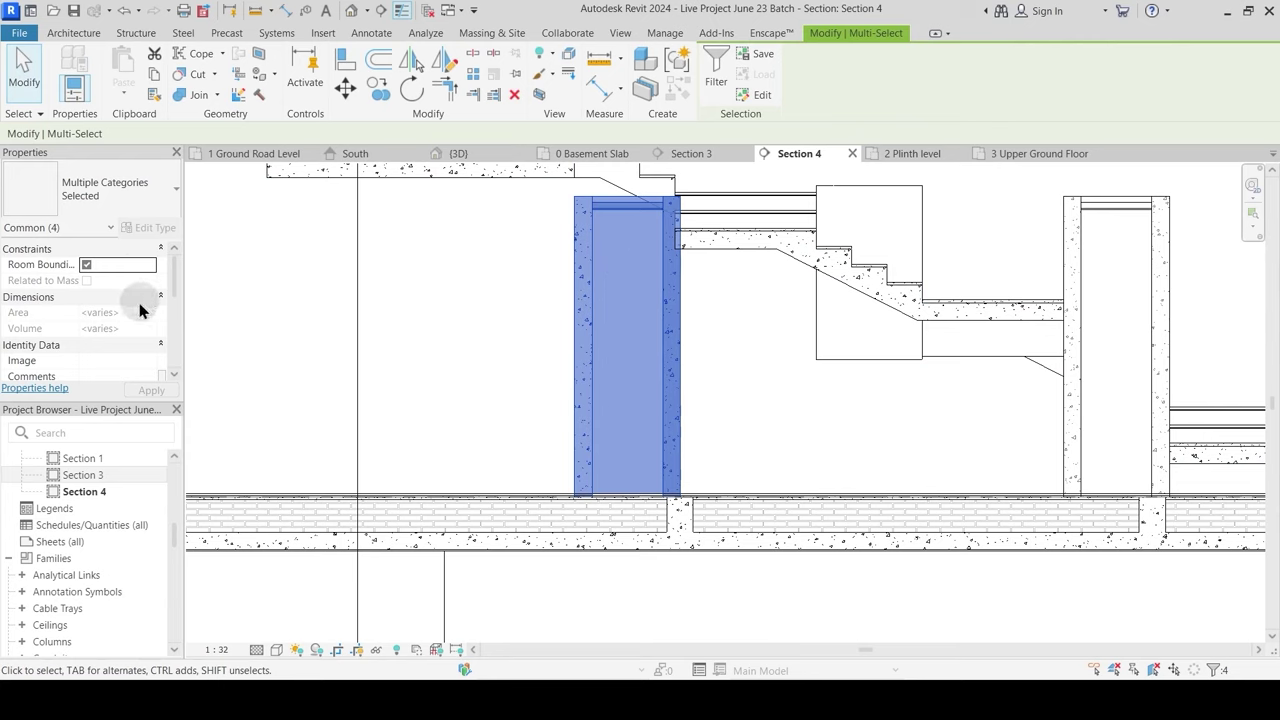
left_click(700, 334)
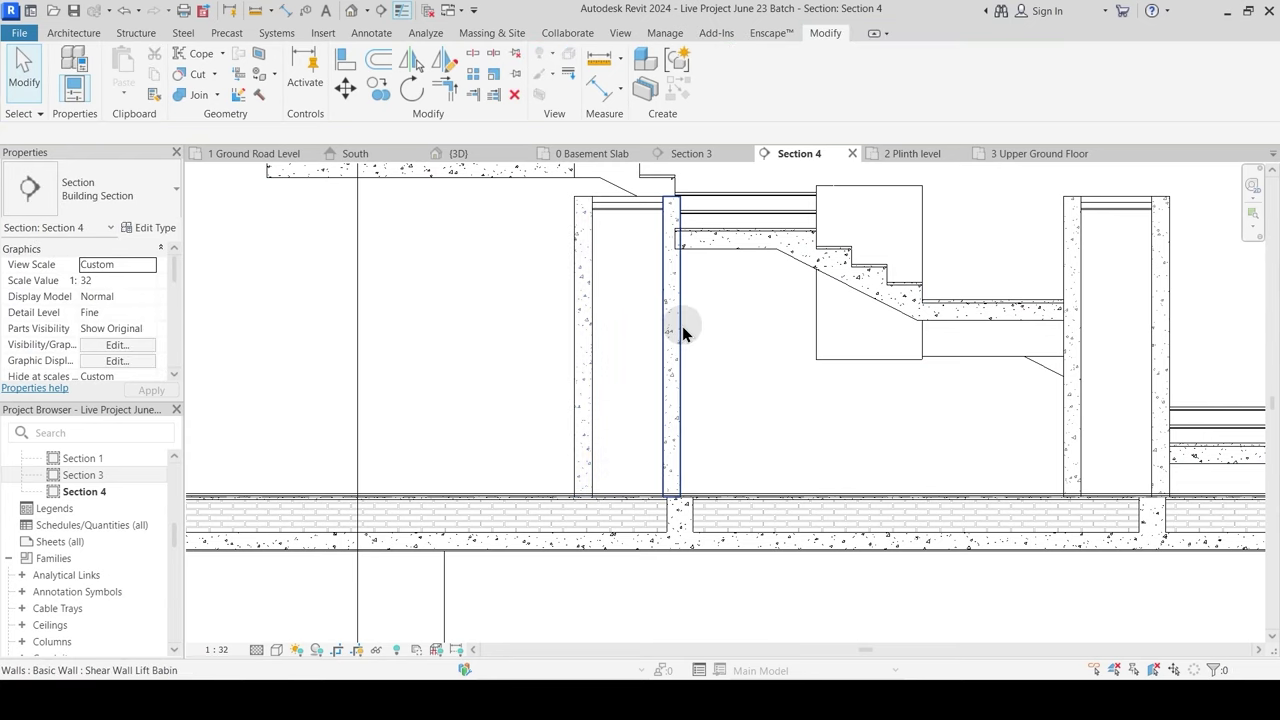
key("Tab")
left_click(681, 330)
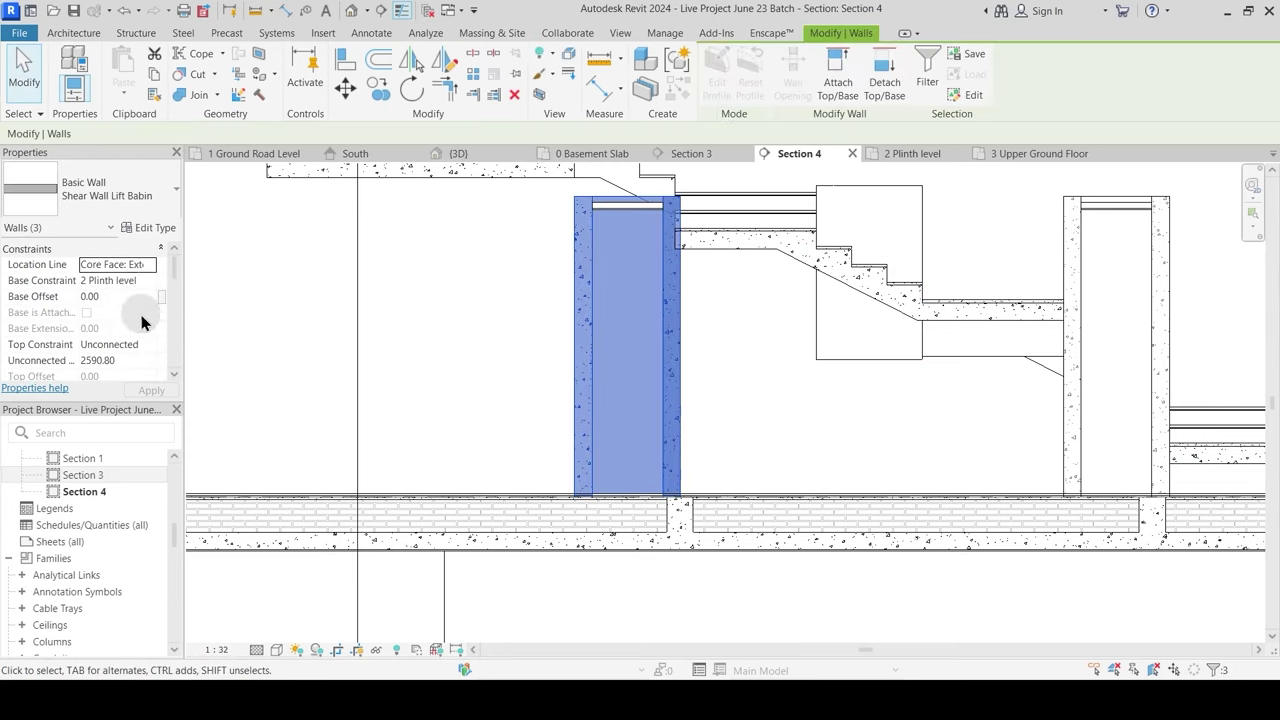
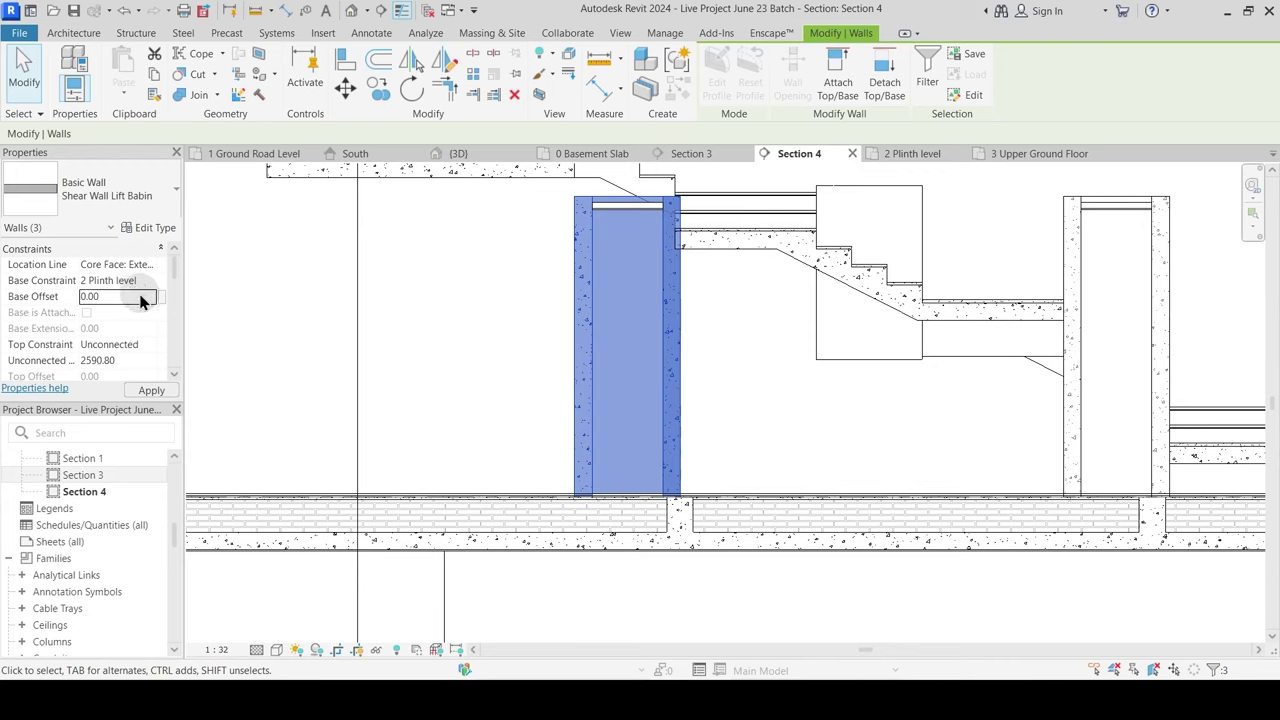
Step: Measure from the plinth floor top to the stair underside with an aligned dimension
left_click(598, 88)
left_click(748, 494)
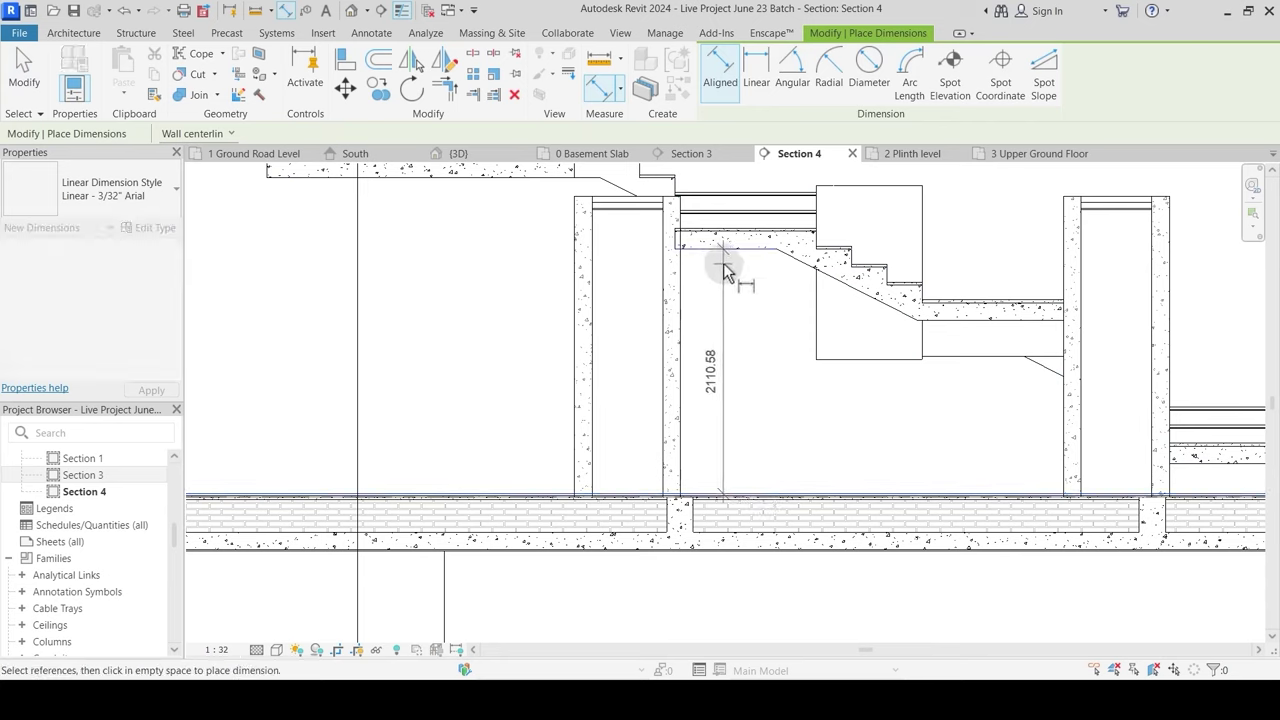
key("Escape")
key("Escape")
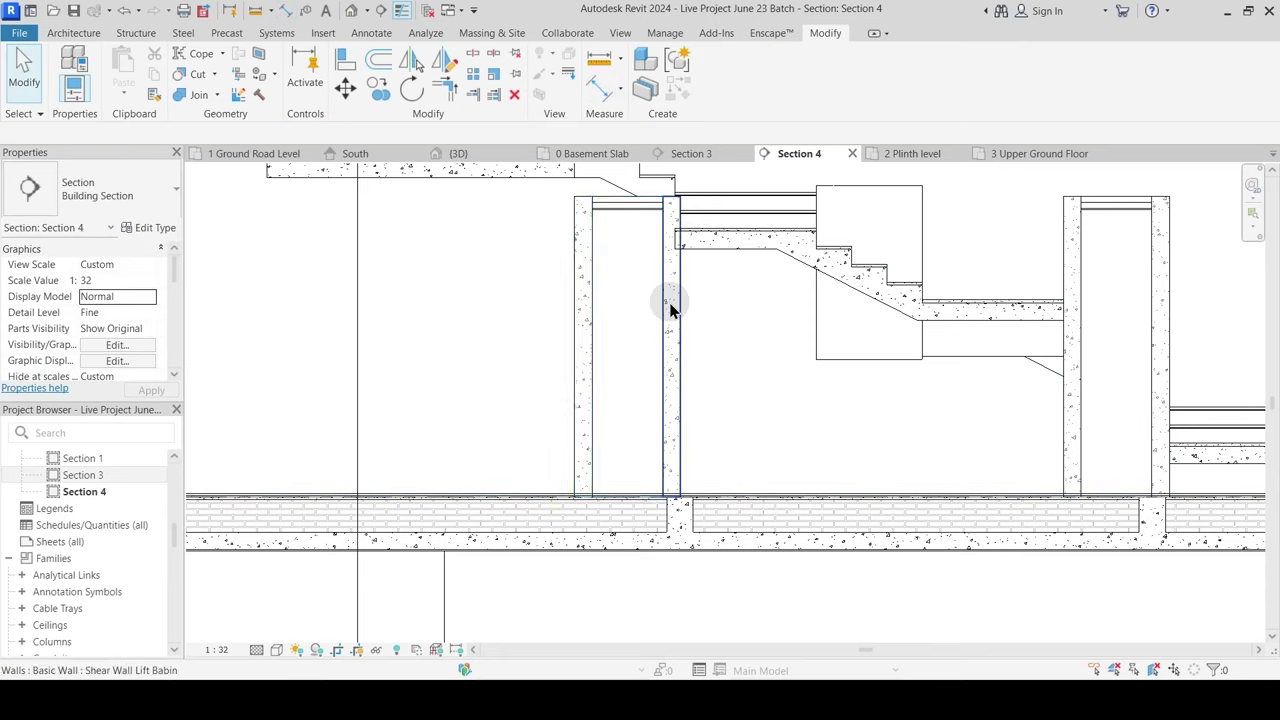
Step: Tab-select the three planter walls and give them a Base Offset of 2110
key("Tab")
left_click(670, 310)
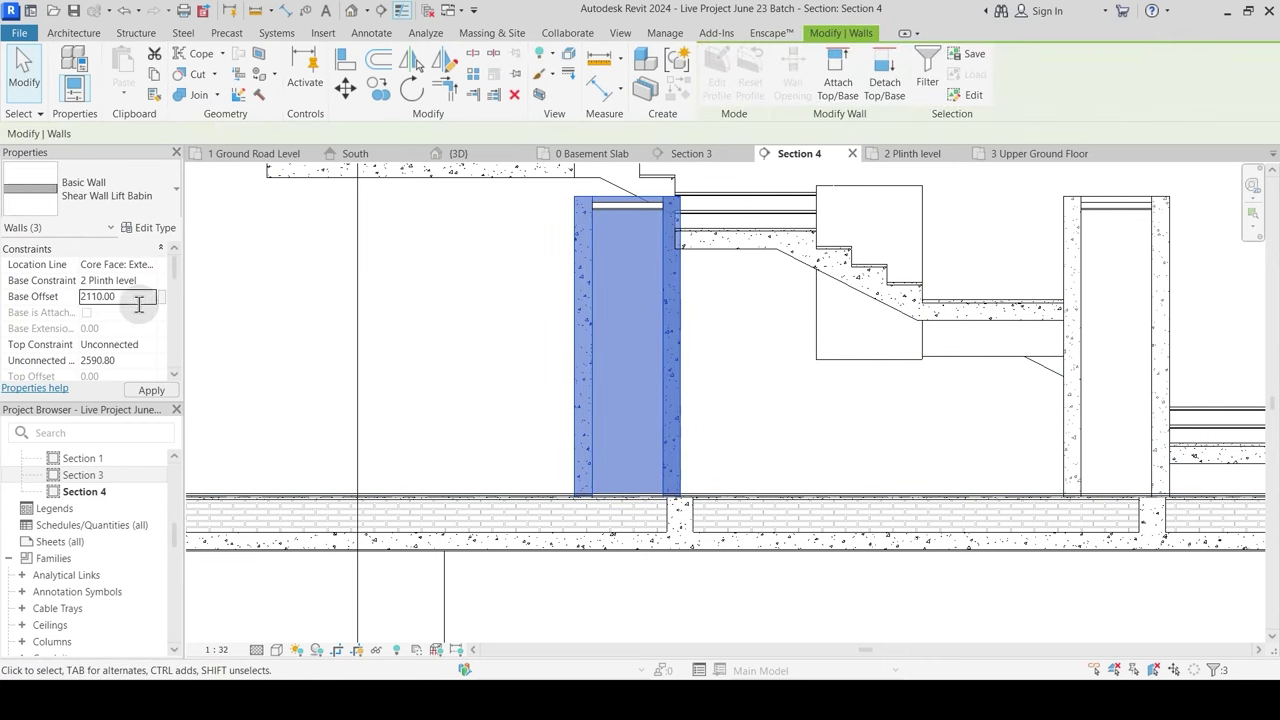
middle_click_drag(756, 376, 728, 510)
scroll(655, 391, "up", 1)
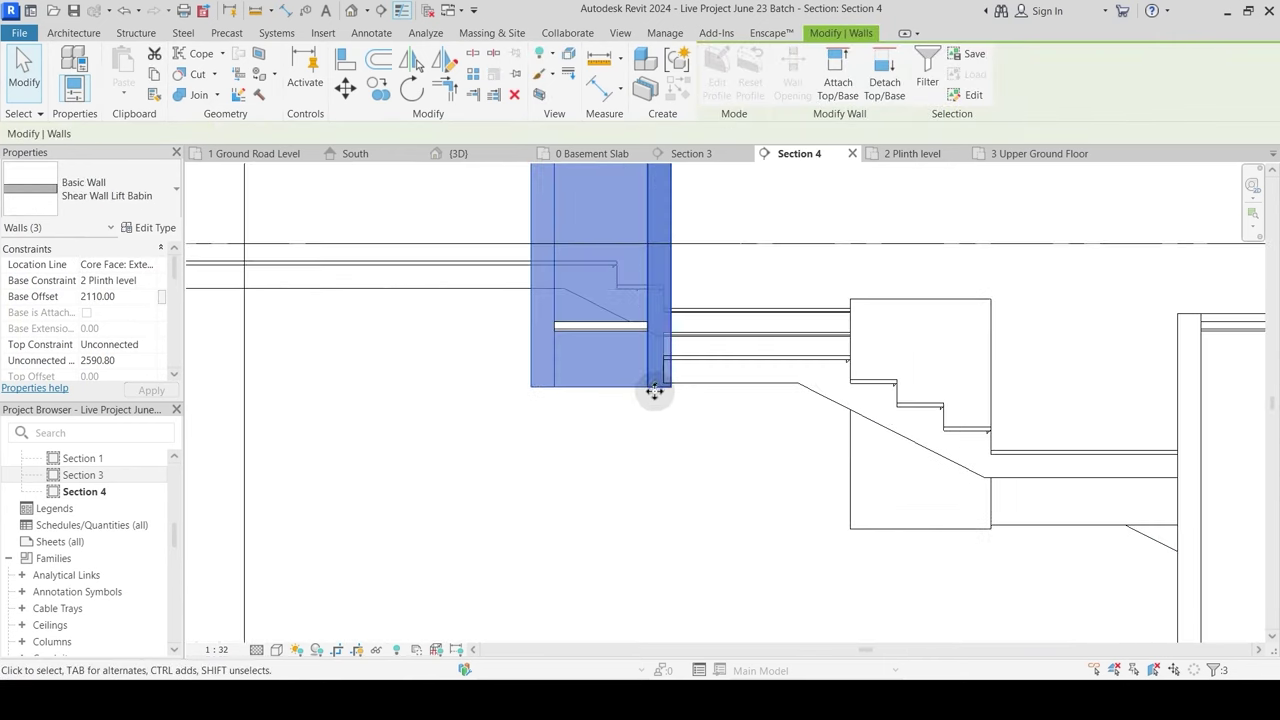
key("Escape")
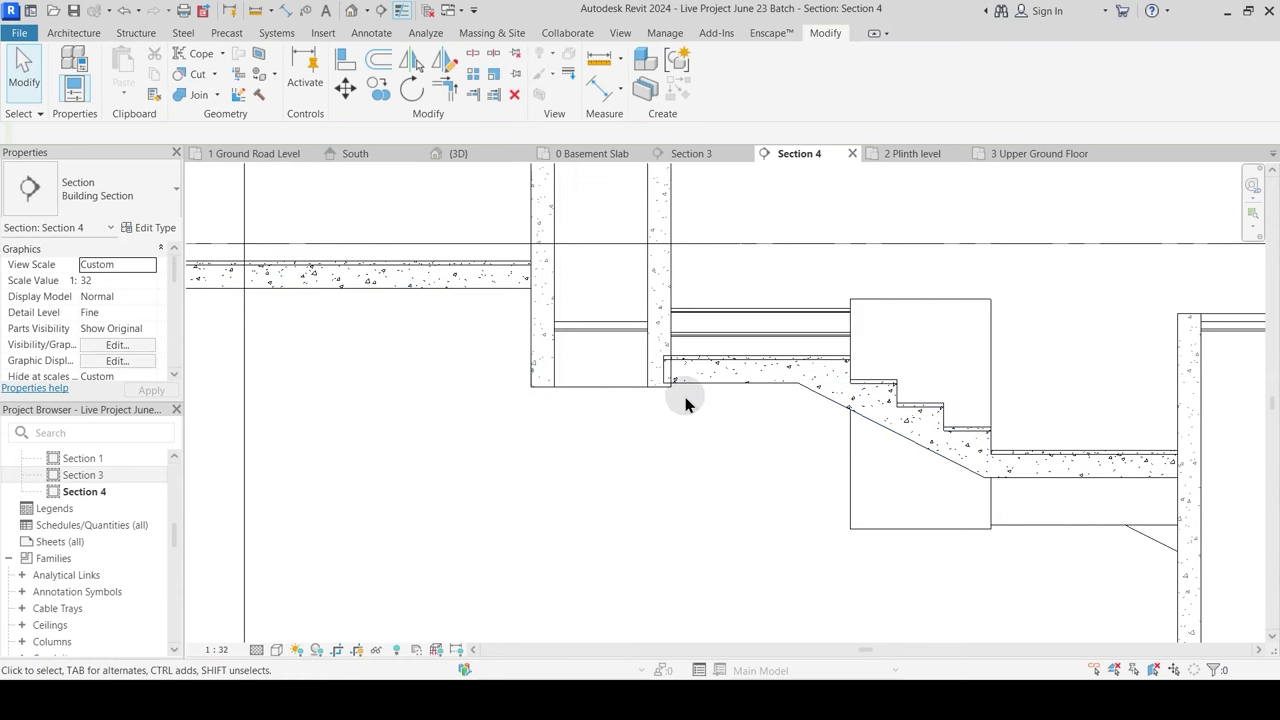
Step: Check the Flower Bed floor inside the raised planter, then reselect the three planter walls
middle_click_drag(624, 349, 624, 484)
left_click(622, 474)
scroll(607, 484, "down", 2)
key("Escape")
key("Tab")
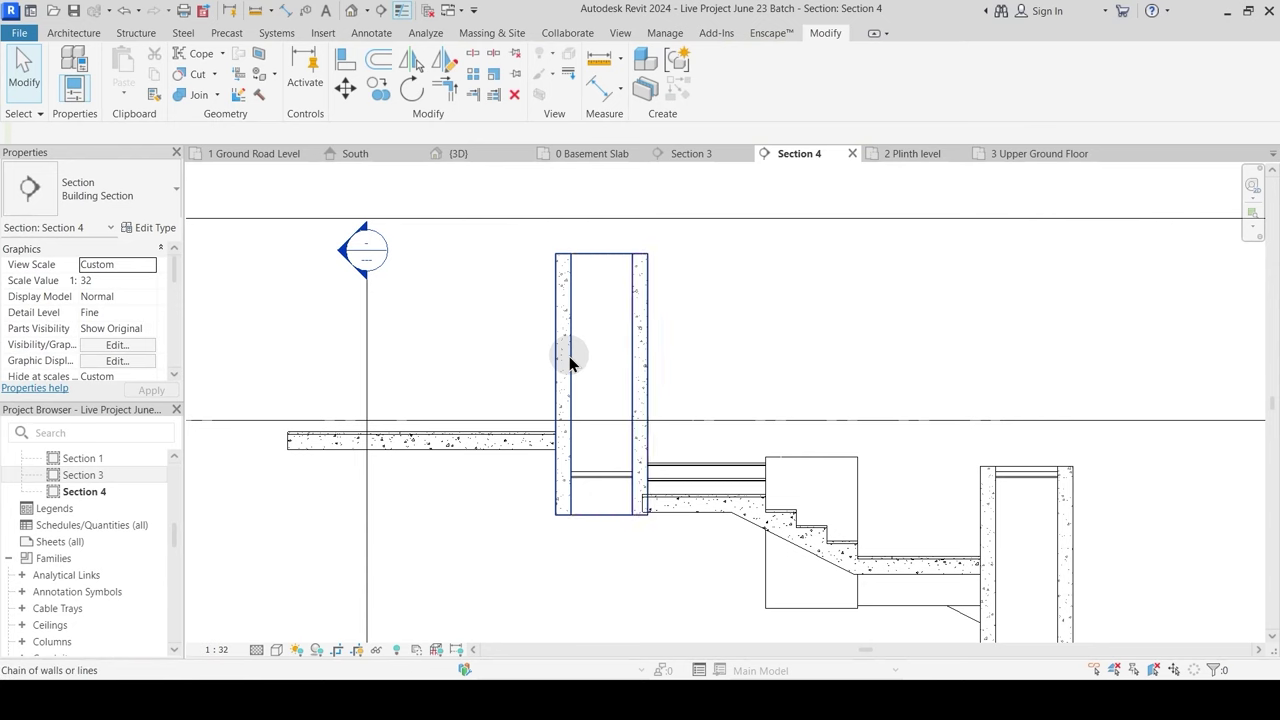
left_click(569, 356)
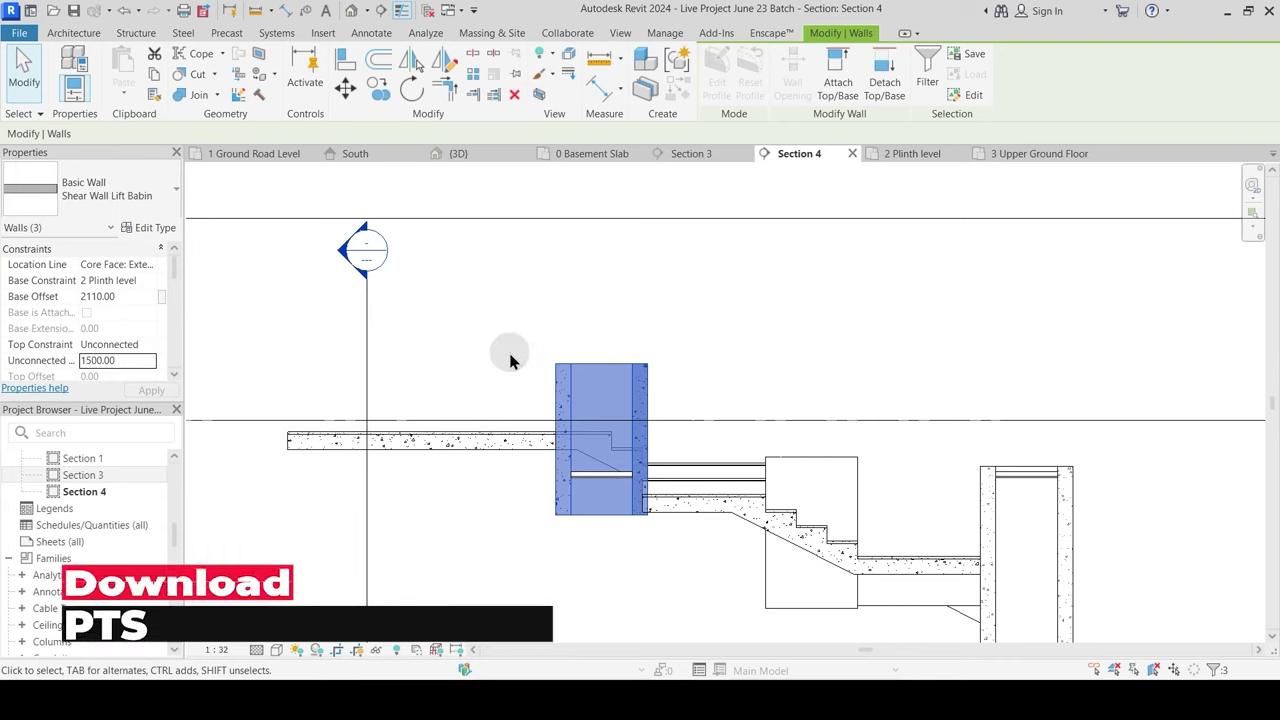
Step: Move the Flower Bed floor up to just below the planter top using MV
key("Escape")
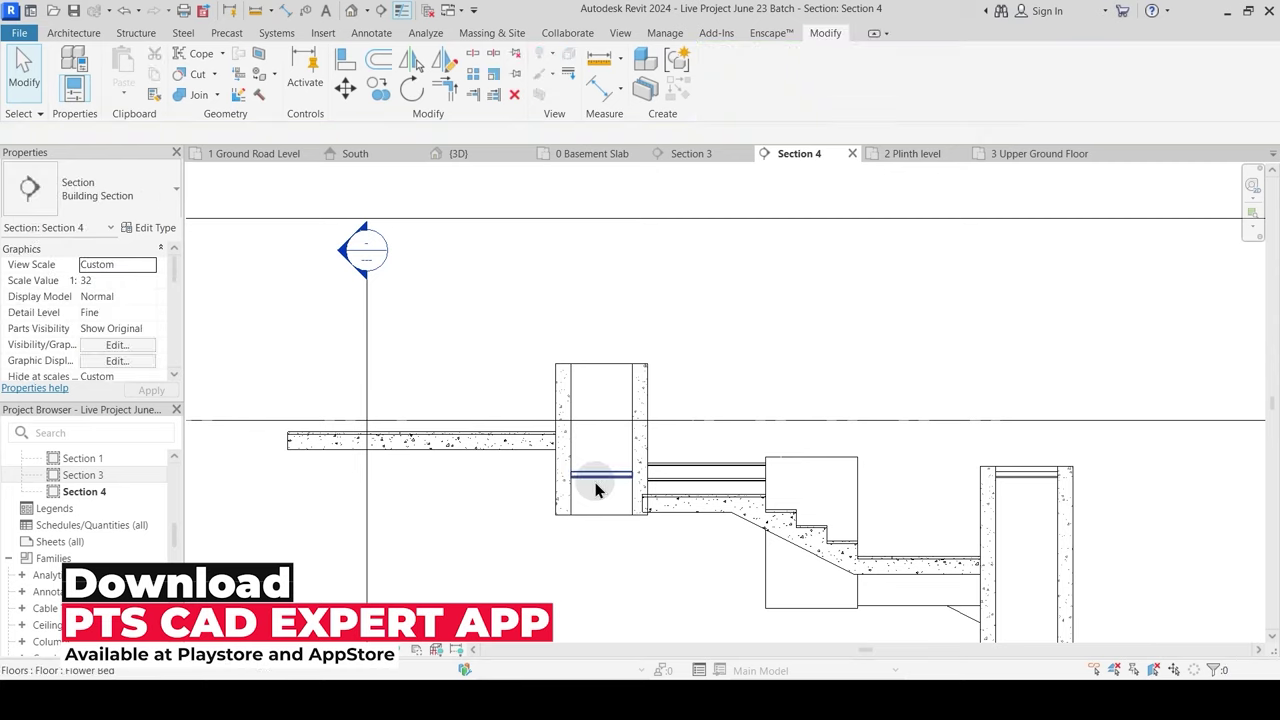
scroll(598, 478, "up", 2)
left_click(610, 463)
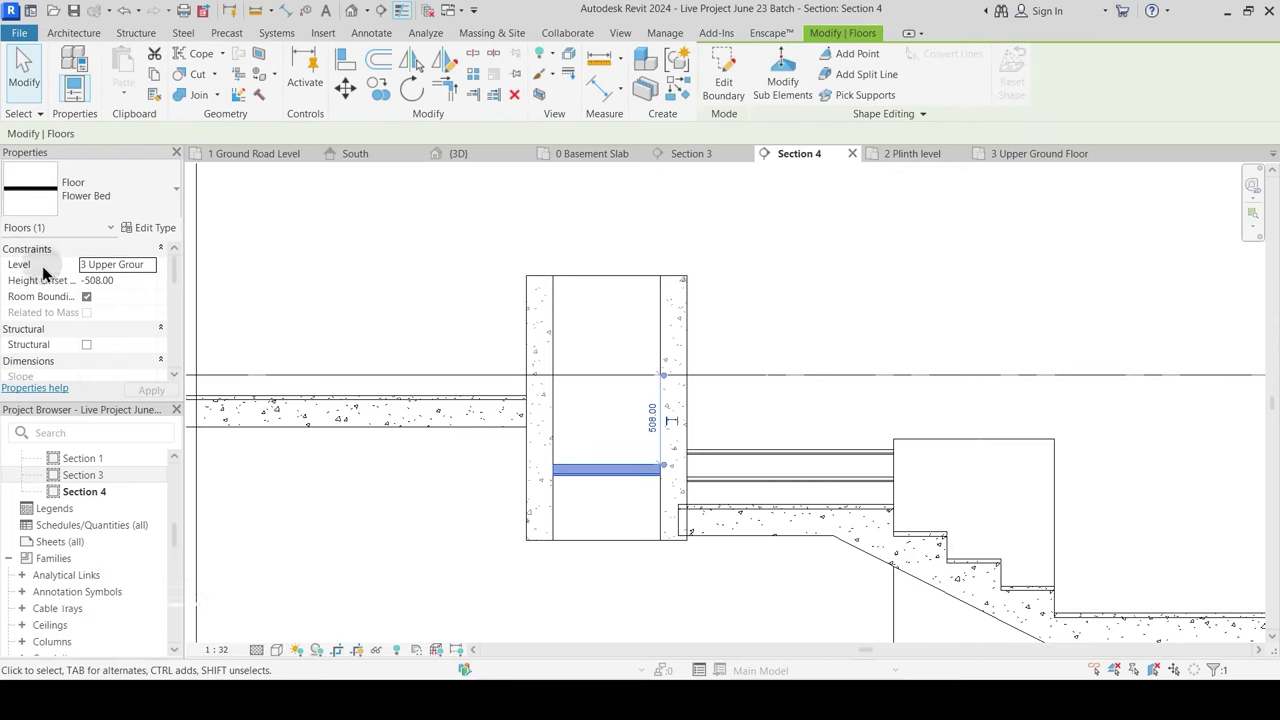
left_click(600, 480)
left_click_drag(607, 458, 592, 314)
key("ctrl+z")
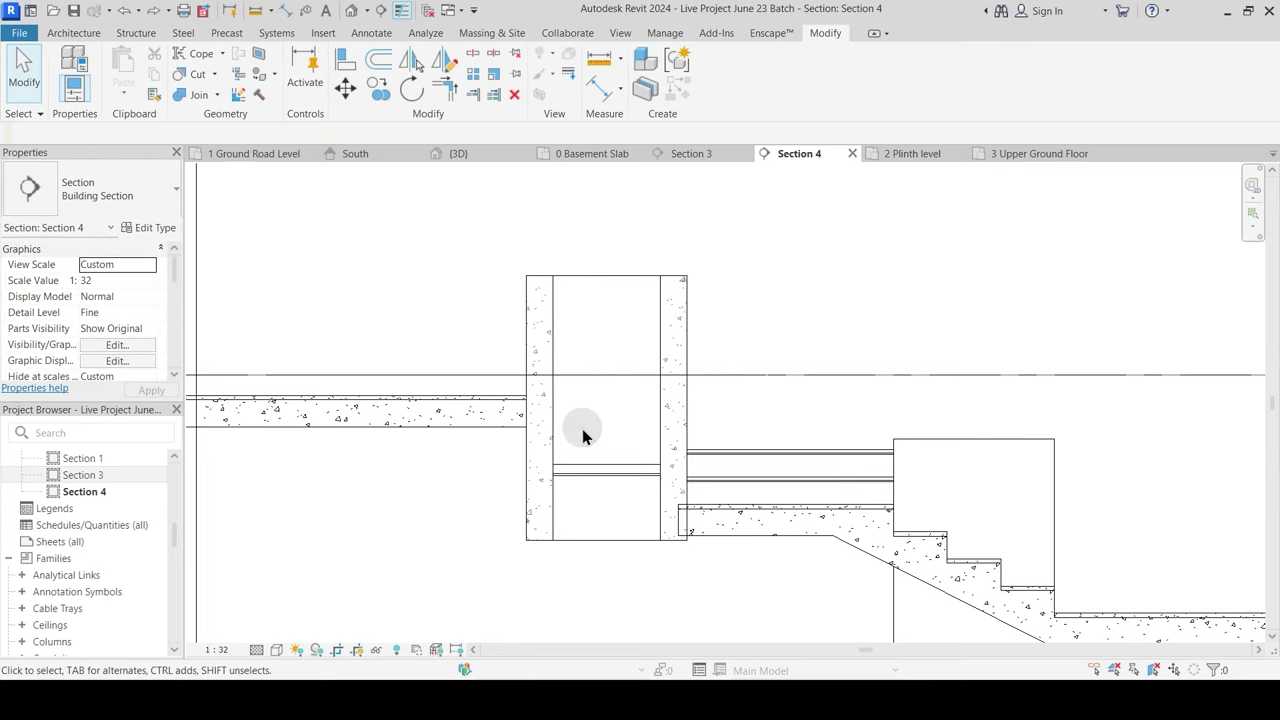
left_click(570, 470)
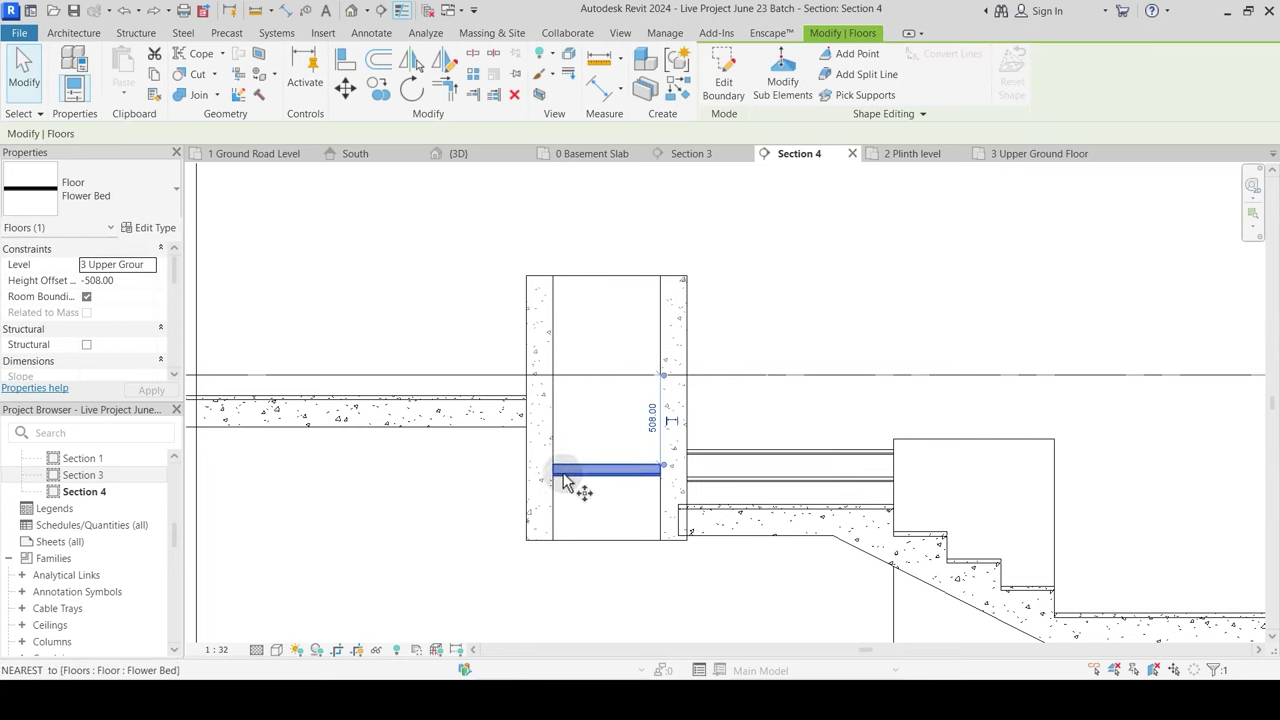
key("m")
key("v")
left_click(555, 466)
left_click(555, 313)
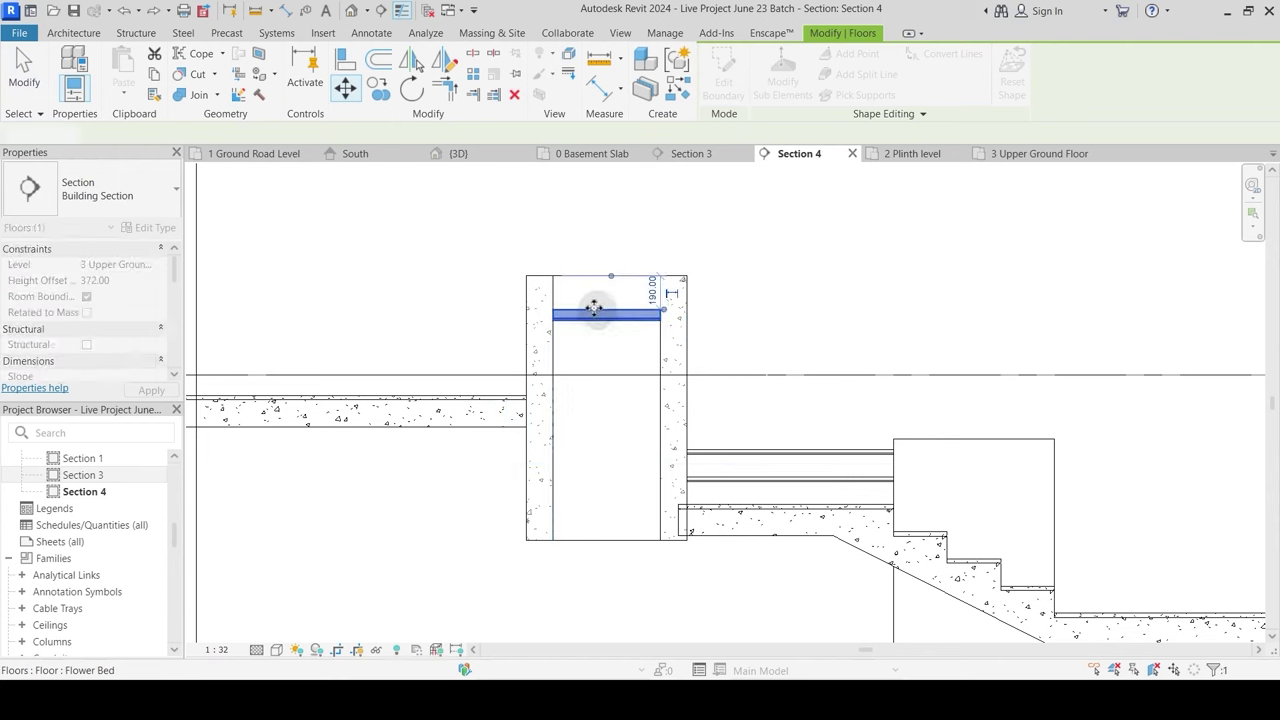
key("Escape")
Step: Inspect the right shear wall, then switch the section to wireframe with WF
scroll(601, 316, "down", 4)
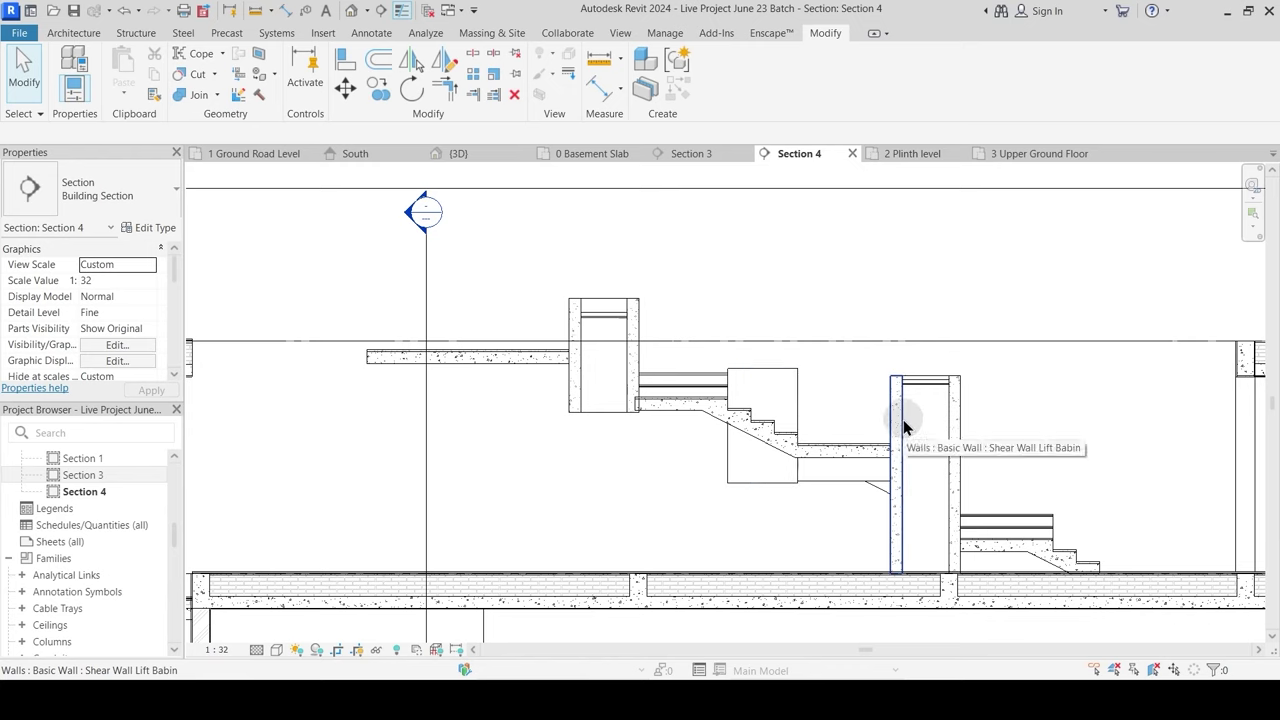
left_click(954, 405)
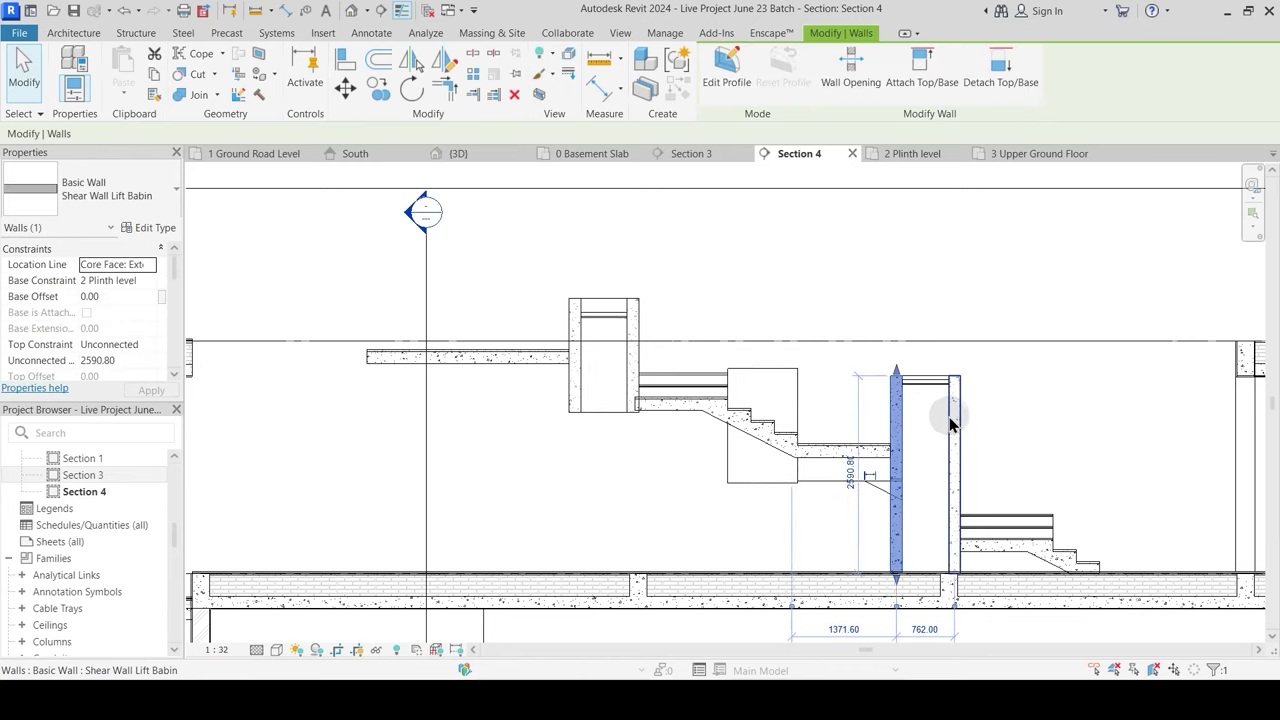
left_click(760, 458)
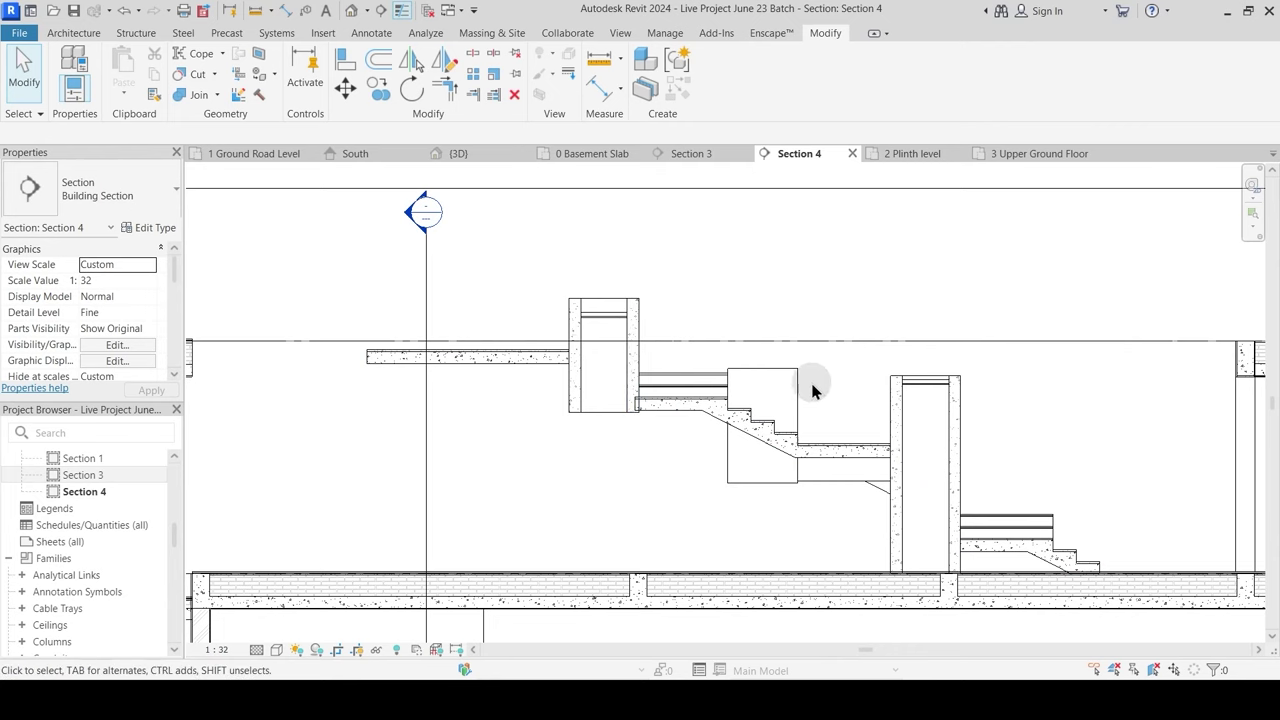
key("w")
key("f")
scroll(760, 385, "up", 1)
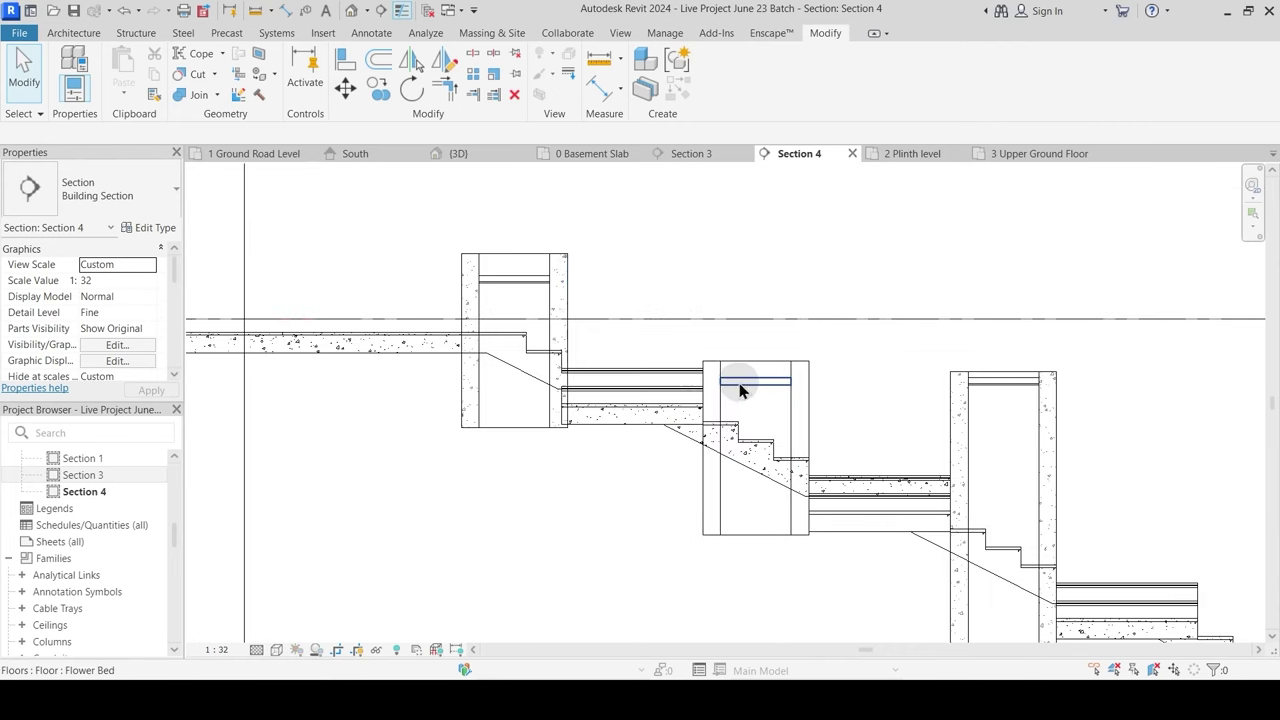
scroll(706, 357, "down", 2)
Step: Orbit the 3D view around the switchback stair to inspect both raised concrete planters
left_click(458, 153)
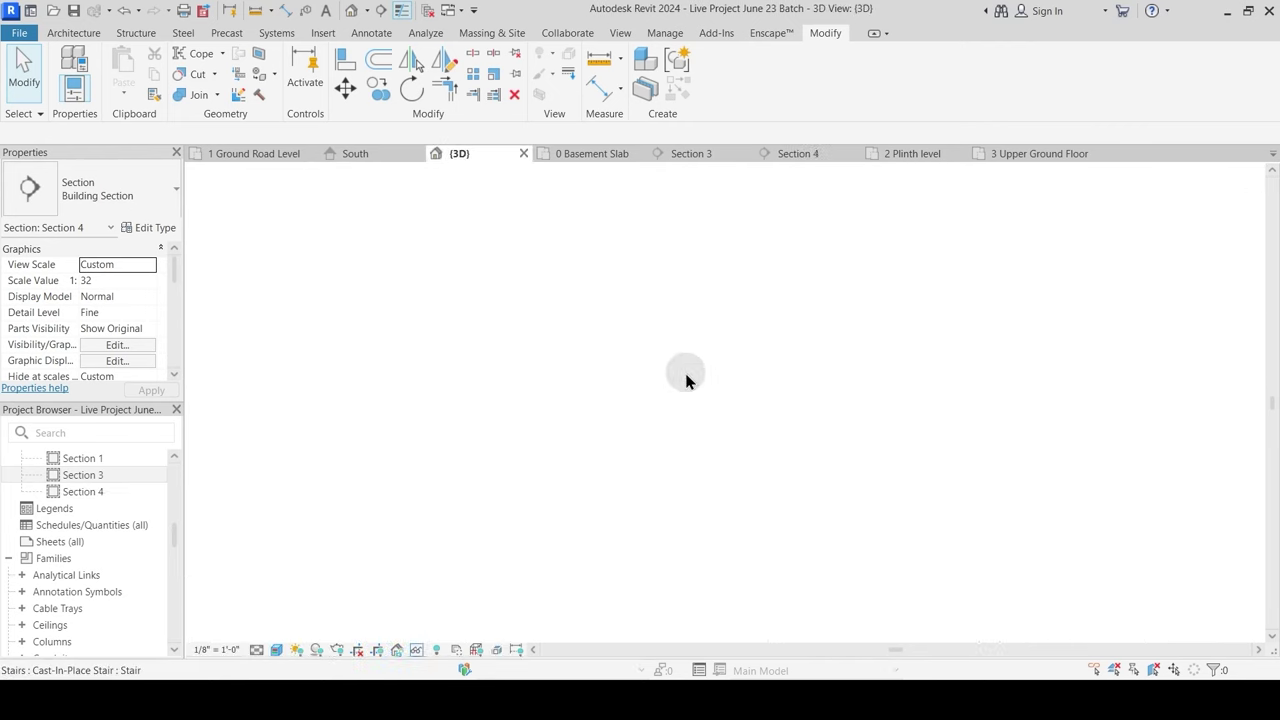
middle_click_drag(791, 427, 760, 337, "shift")
scroll(760, 337, "down", 1)
middle_click_drag(859, 395, 821, 510)
mouse_move(819, 444)
middle_mouse_down("shift")
mouse_move(803, 441)
mouse_move(806, 418)
mouse_move(762, 446)
mouse_move(831, 433)
middle_mouse_up("shift")
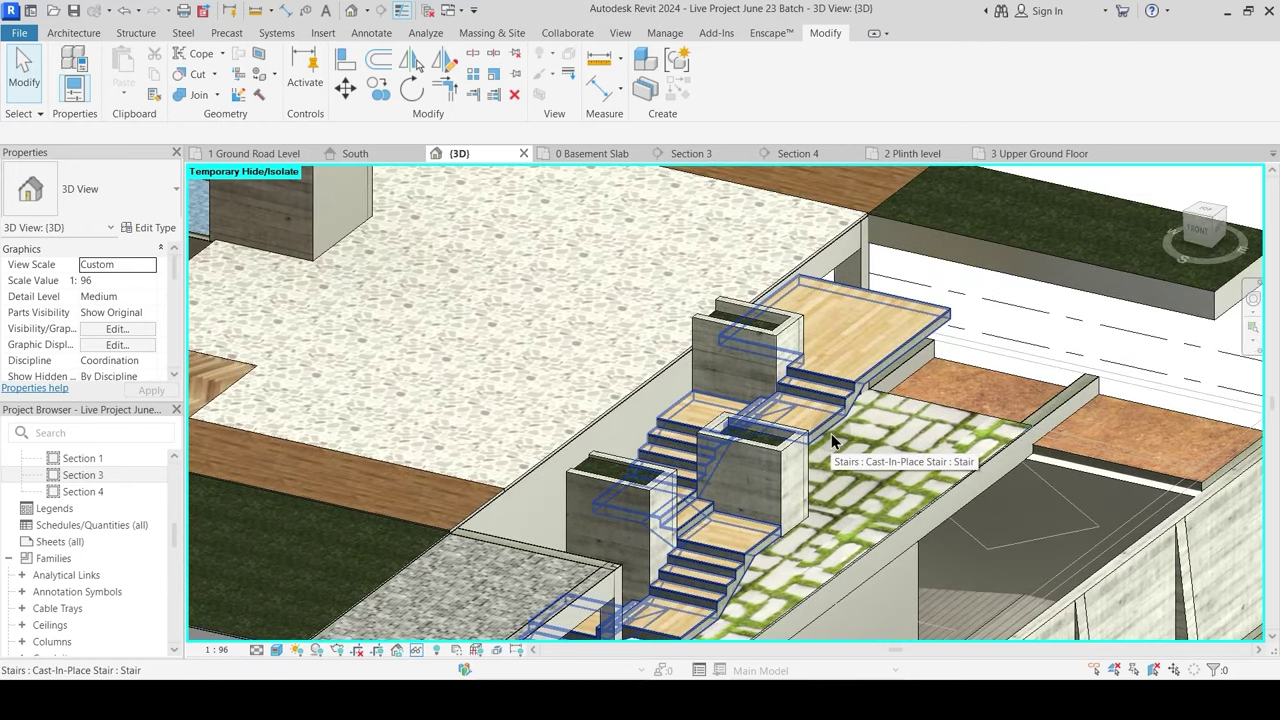
scroll(880, 285, "down", 4)
scroll(748, 508, "up", 2)
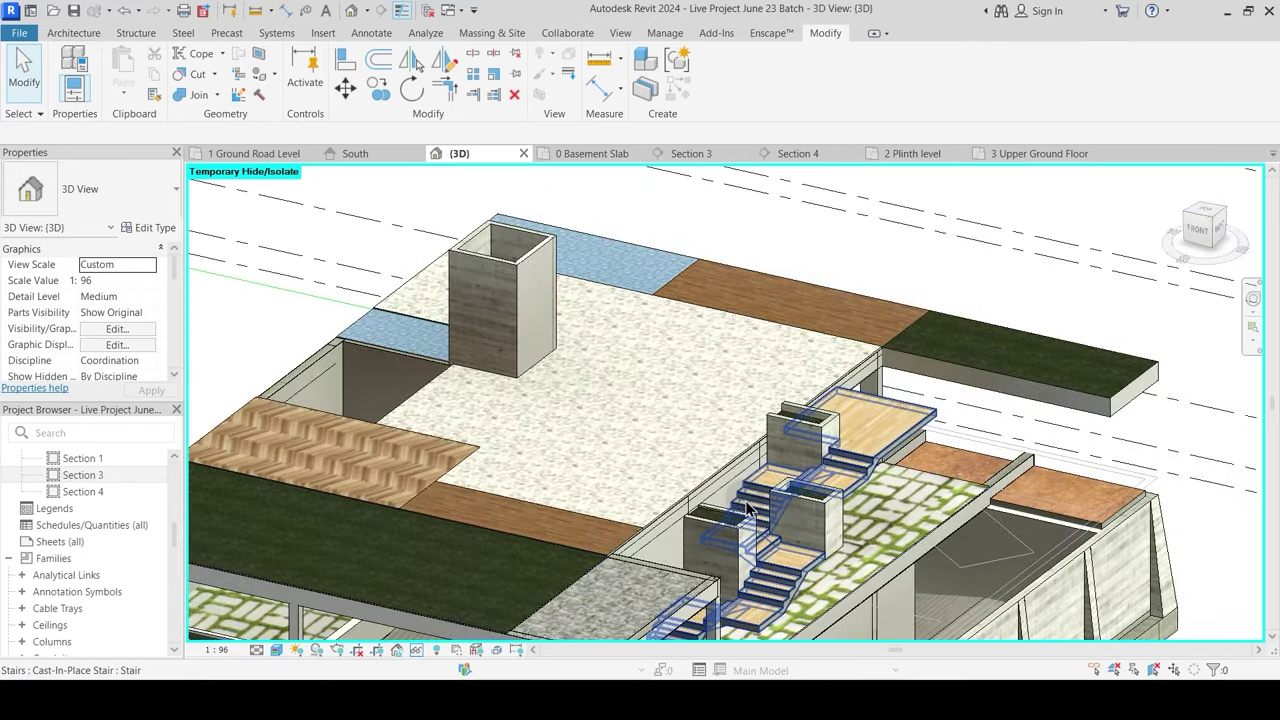
scroll(730, 372, "down", 2)
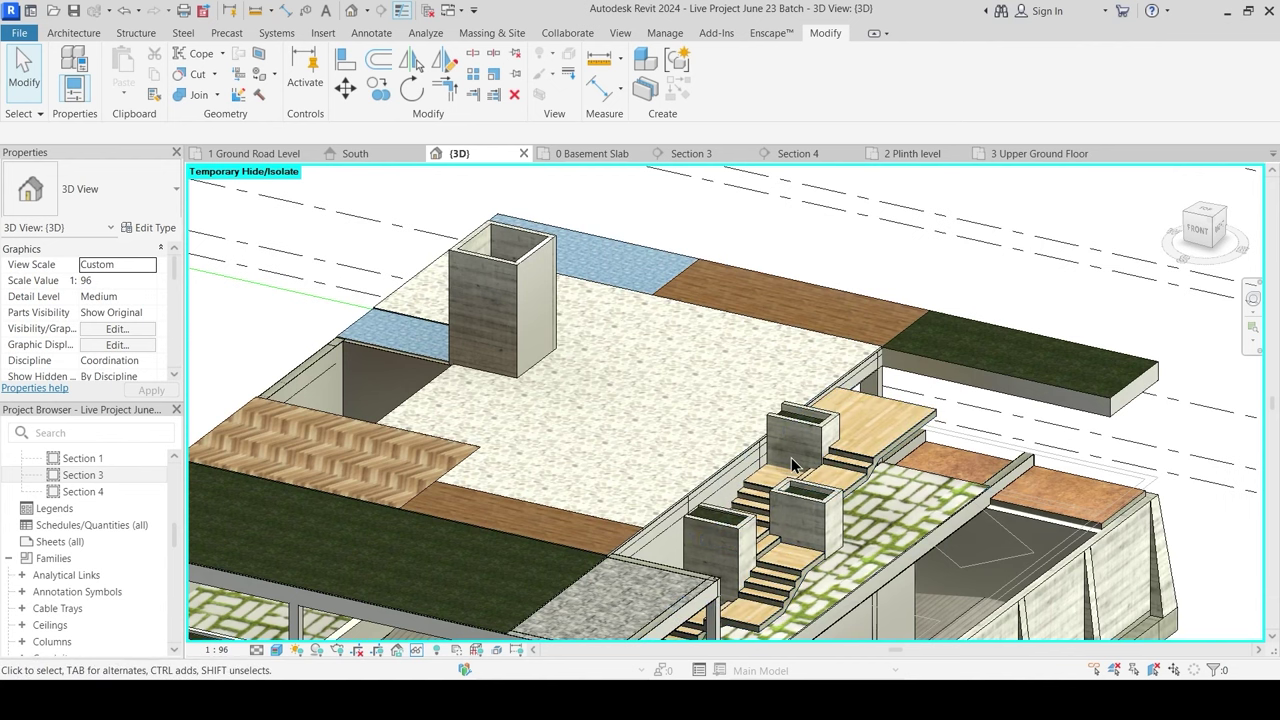
scroll(733, 355, "up", 2)
middle_click_drag(783, 451, 788, 494, "shift")
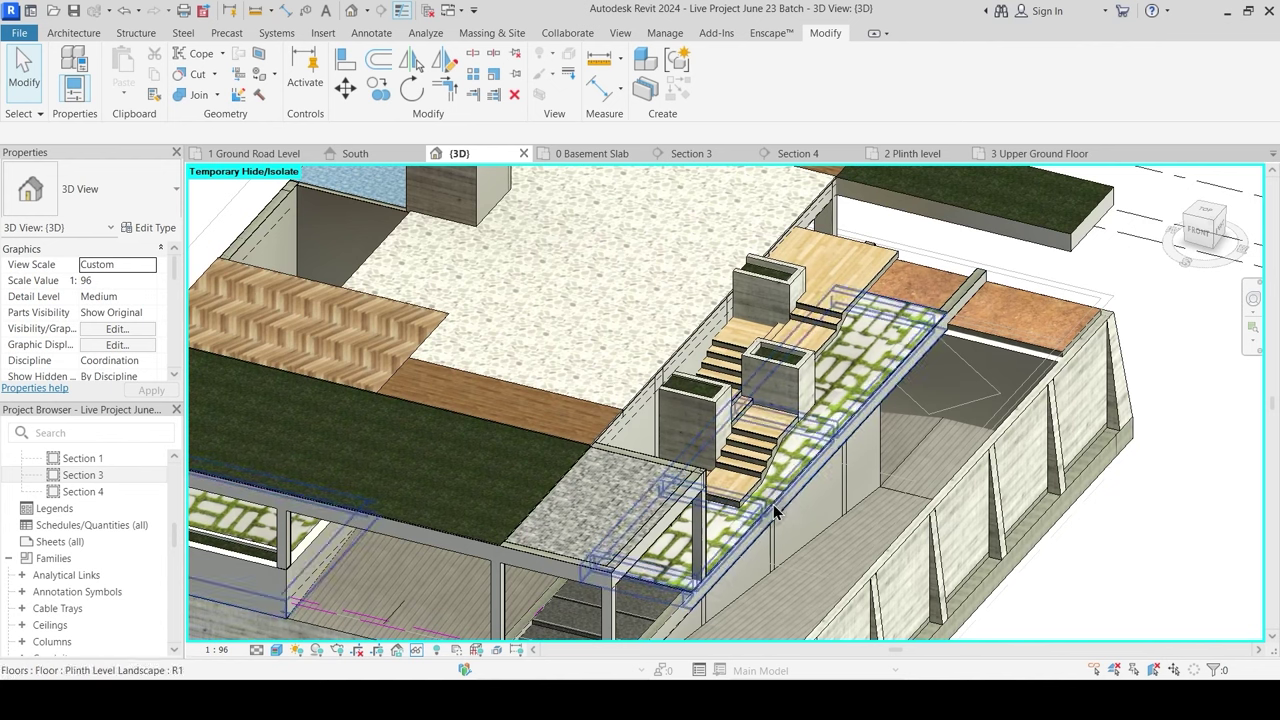
middle_click_drag(718, 572, 780, 530, "shift")
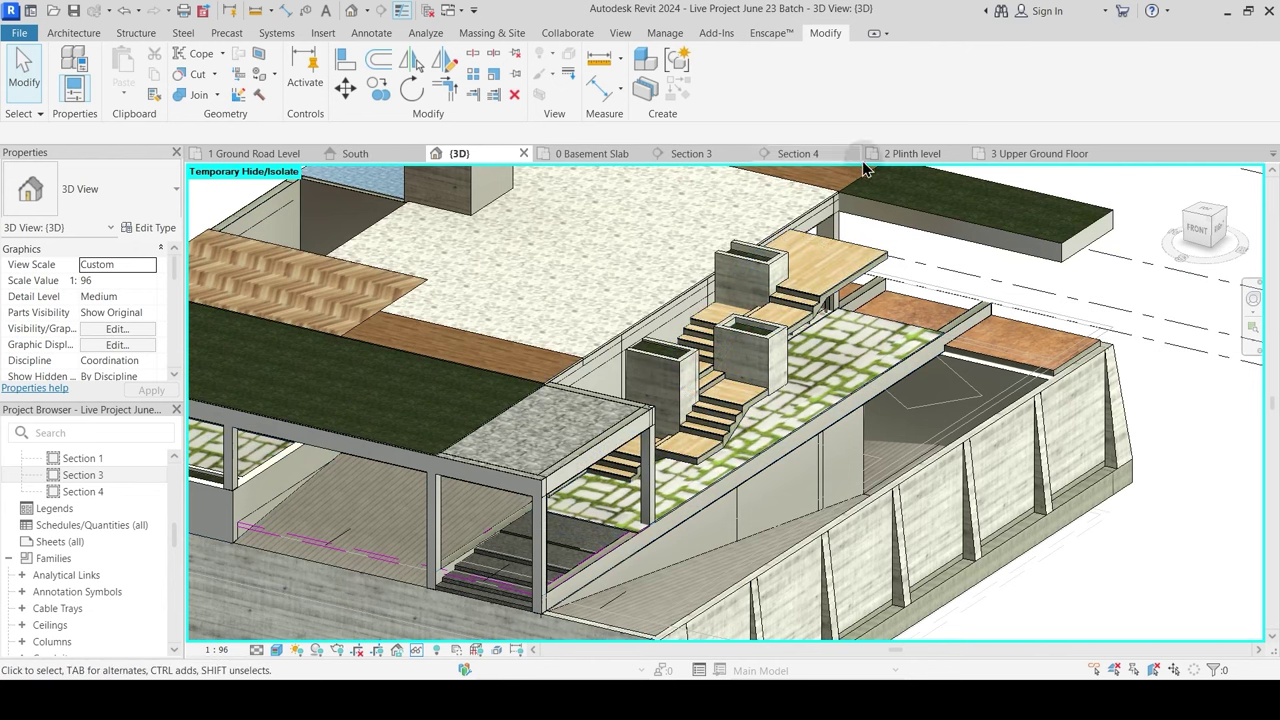
Step: In the 2 Plinth level plan, locate the stair and inspect its landings
left_click(910, 154)
middle_click_drag(820, 400, 800, 295)
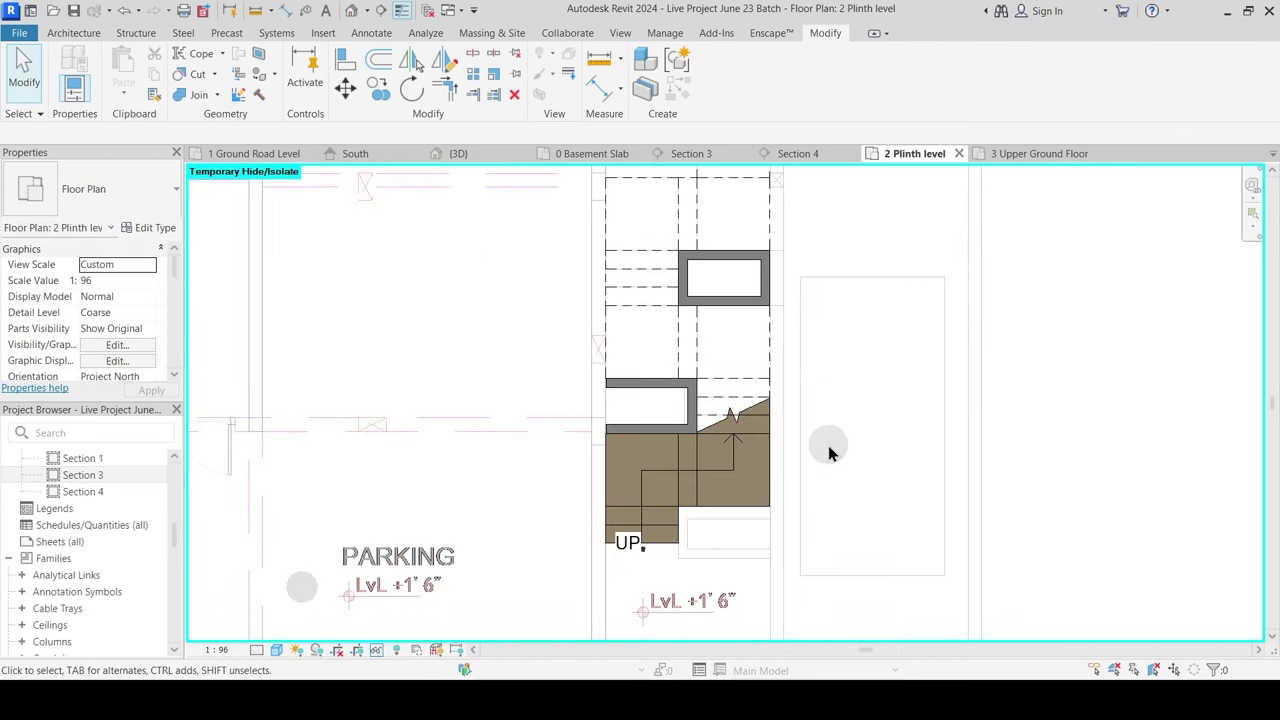
scroll(828, 445, "down", 2)
middle_click_drag(841, 516, 774, 466)
scroll(683, 345, "up", 2)
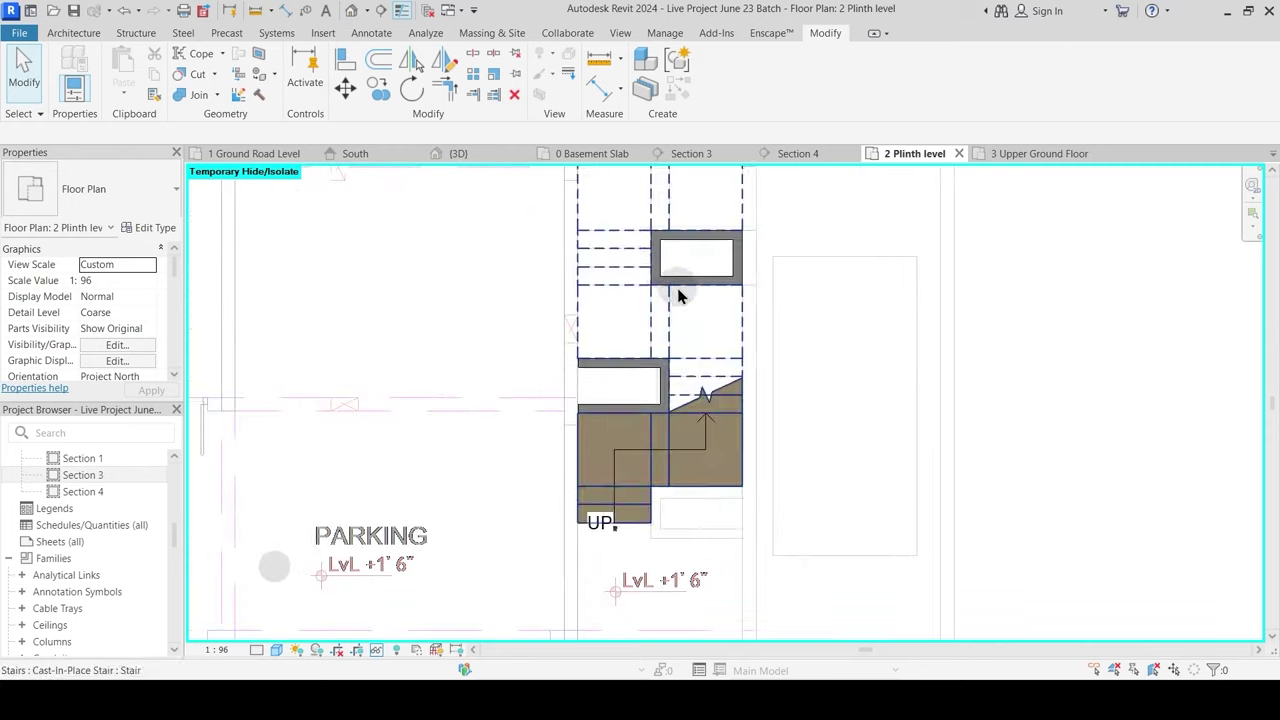
scroll(610, 382, "up", 2)
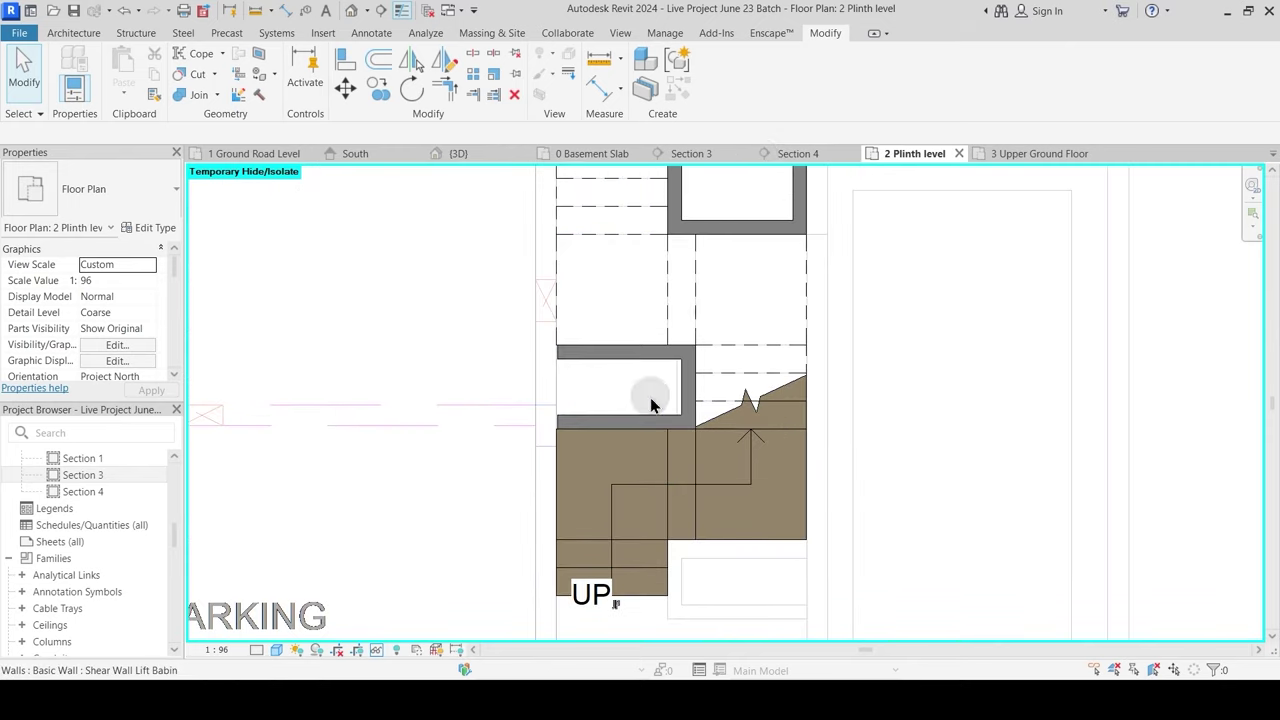
middle_click_drag(698, 310, 660, 433)
left_click(604, 262)
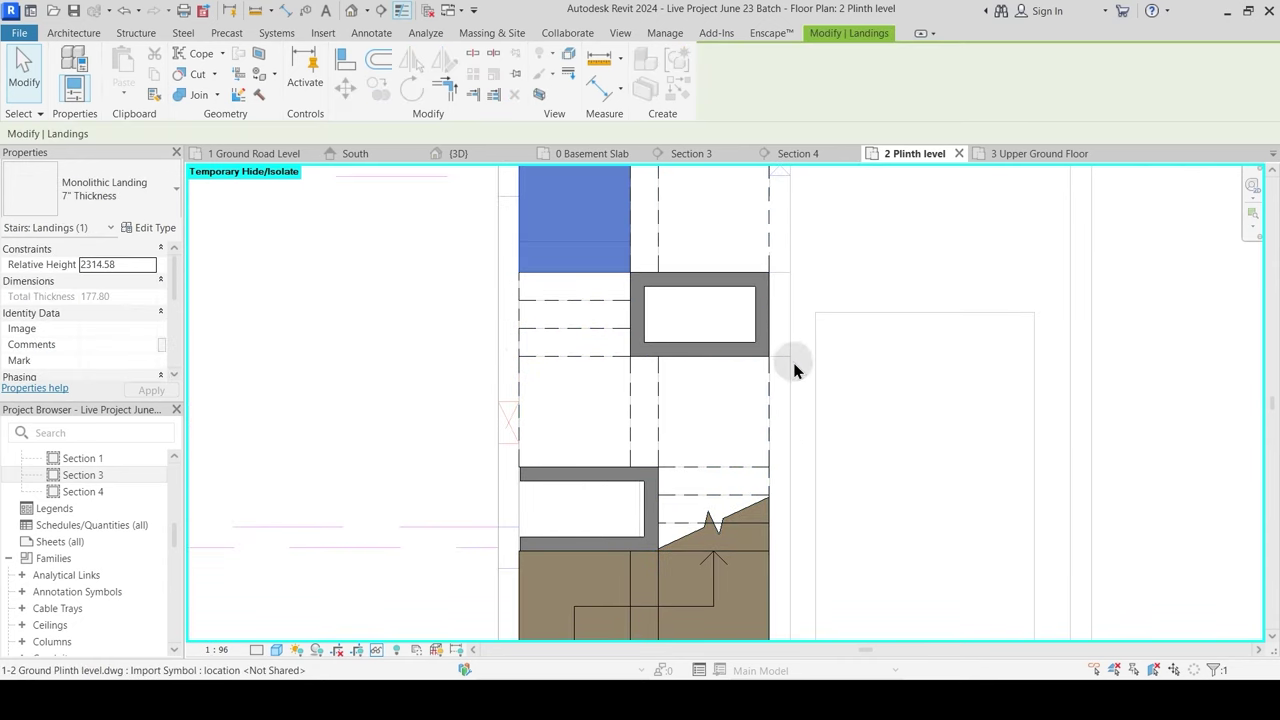
left_click(706, 323)
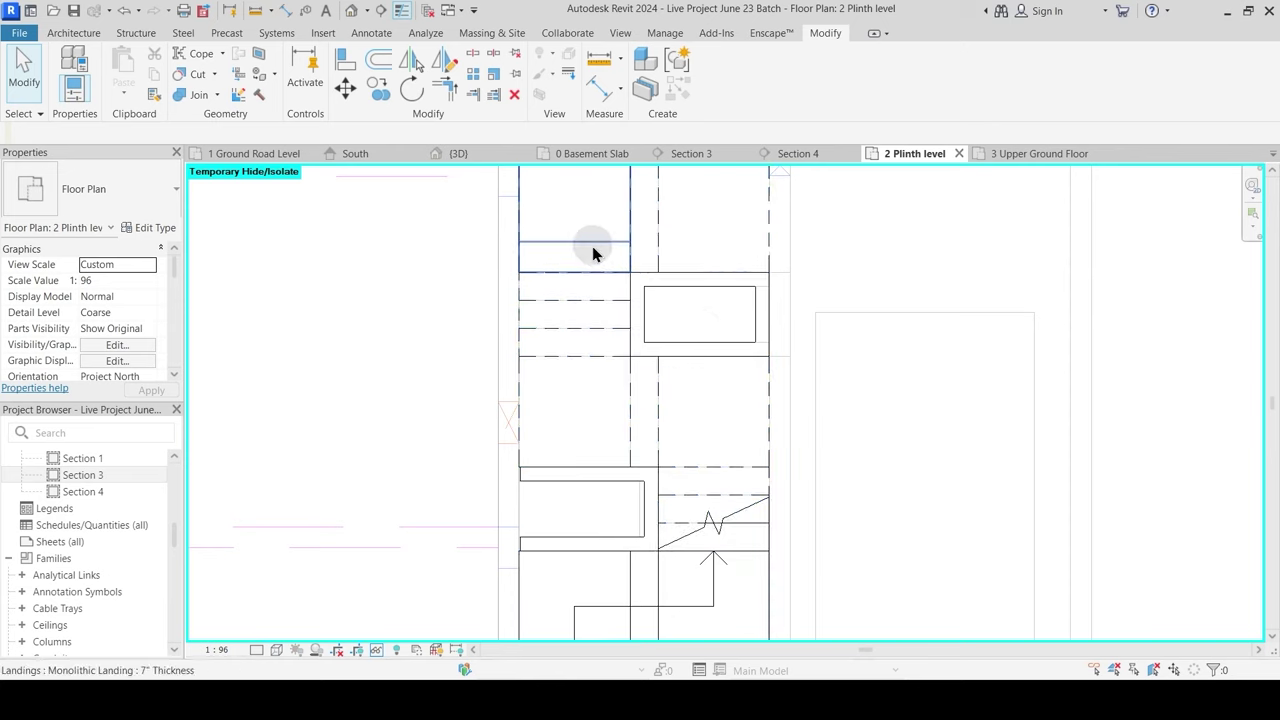
left_click(700, 330)
left_click(707, 340)
Step: Window-select around the upper planter and narrow the selection to its four walls
left_click_drag(432, 237, 841, 378)
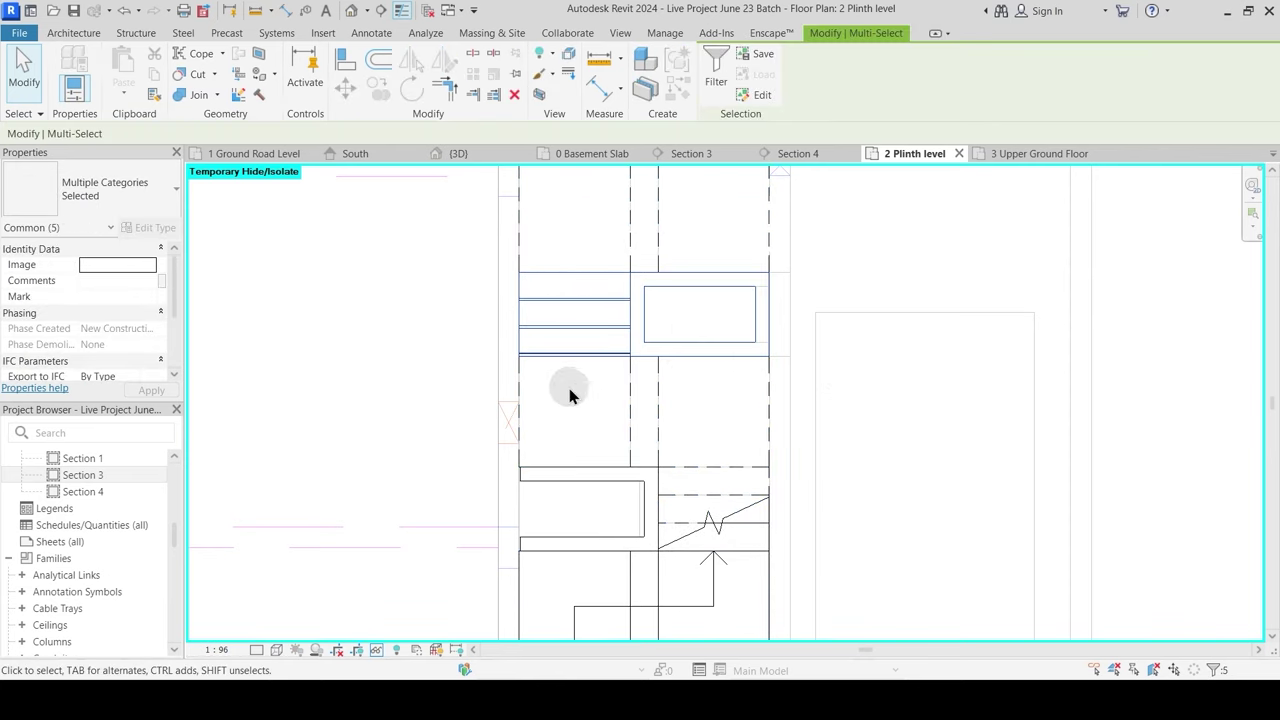
left_click(551, 286, "shift")
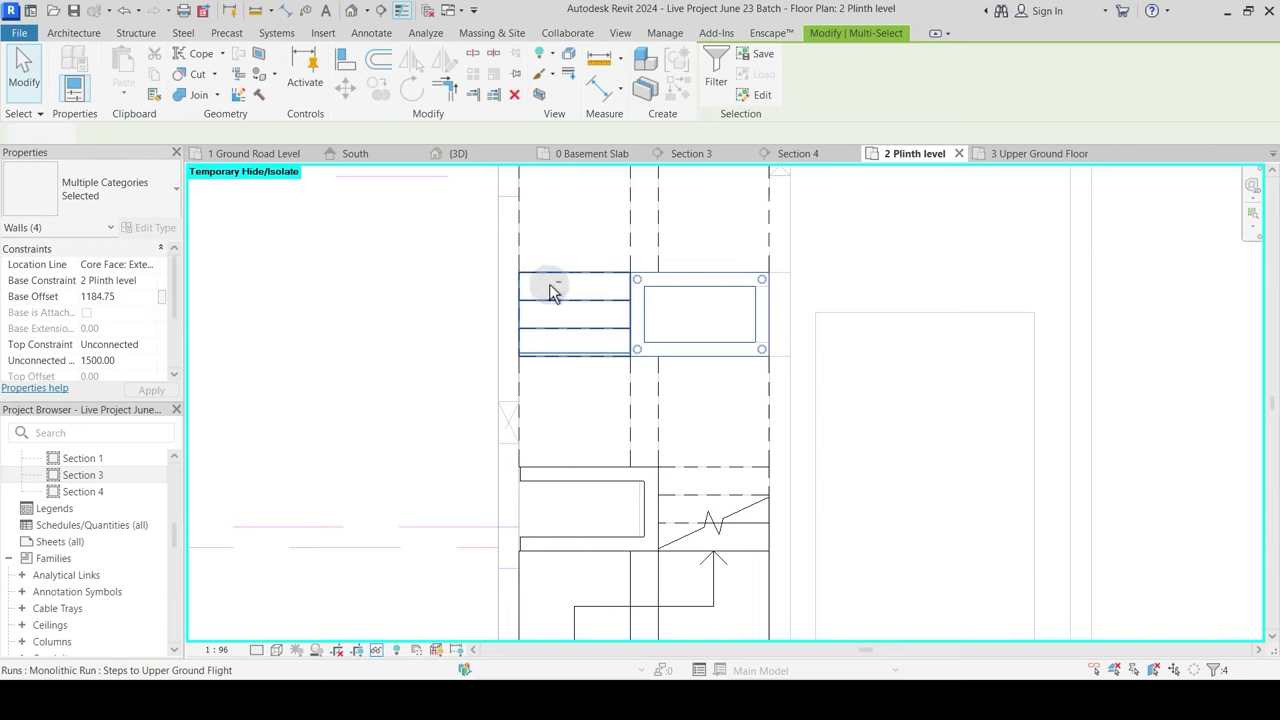
key("Escape")
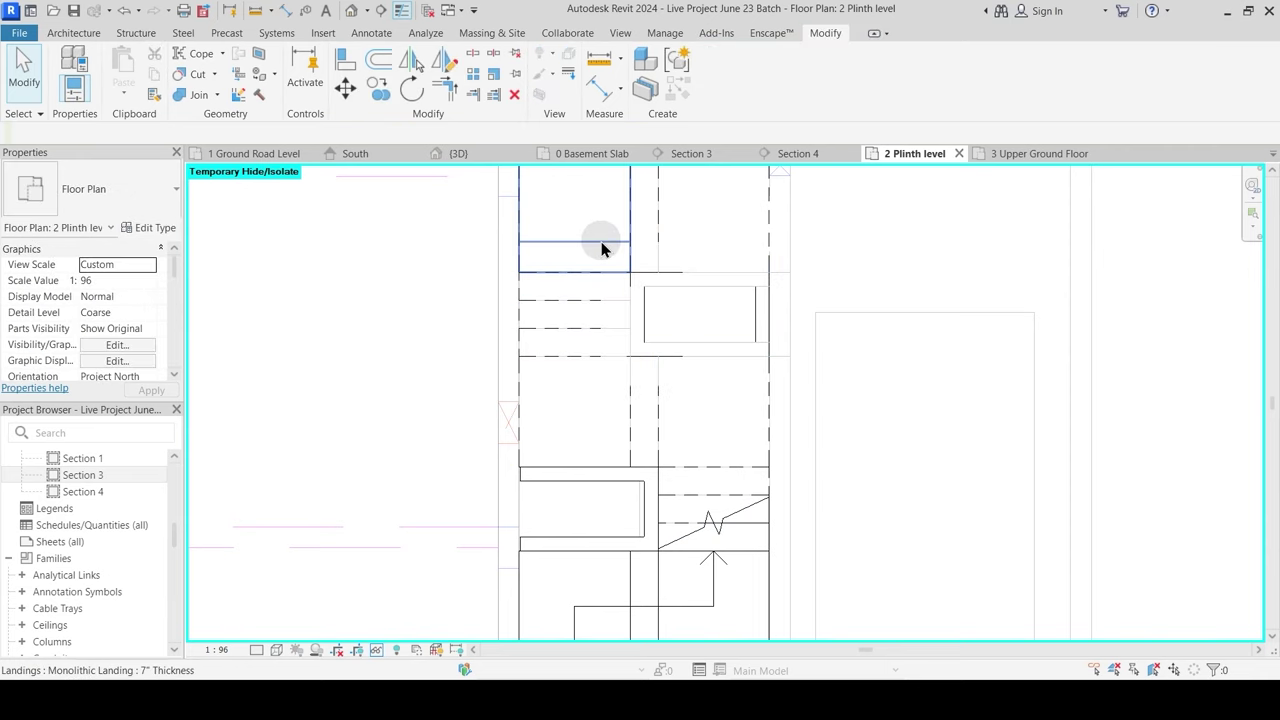
left_click_drag(432, 248, 846, 380)
key("Escape")
scroll(808, 280, "down", 2)
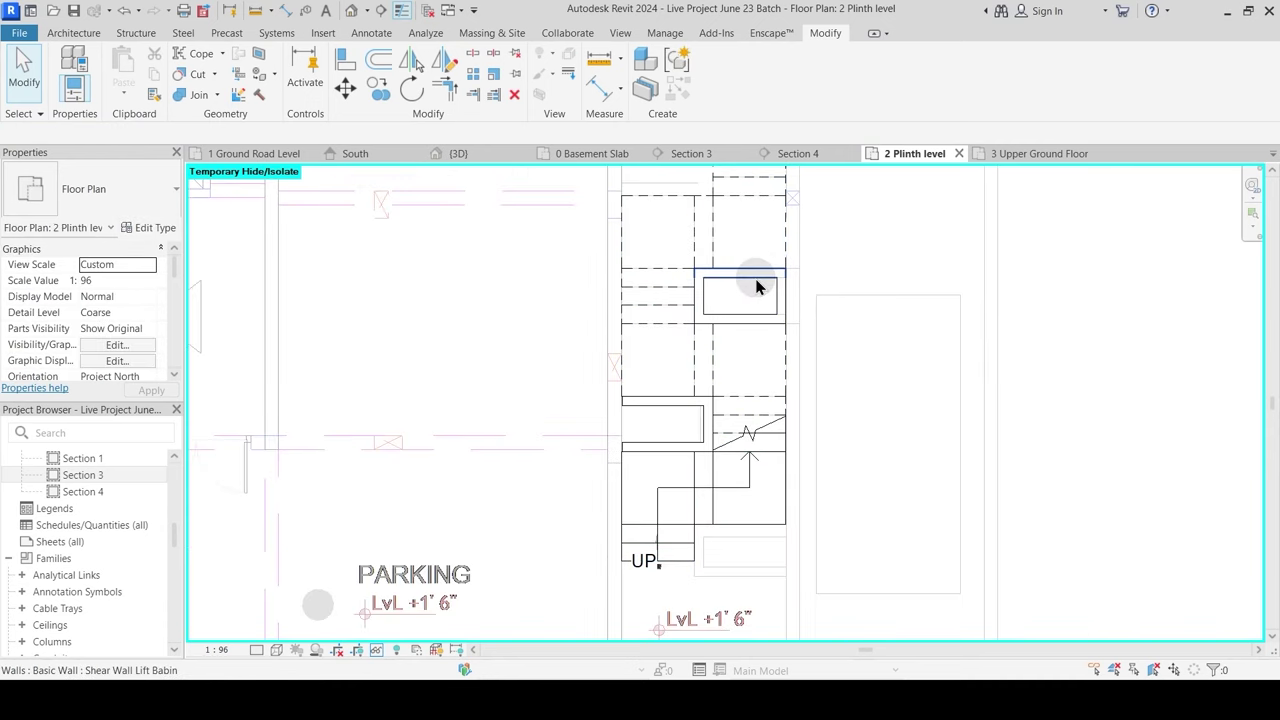
key("w")
key("a")
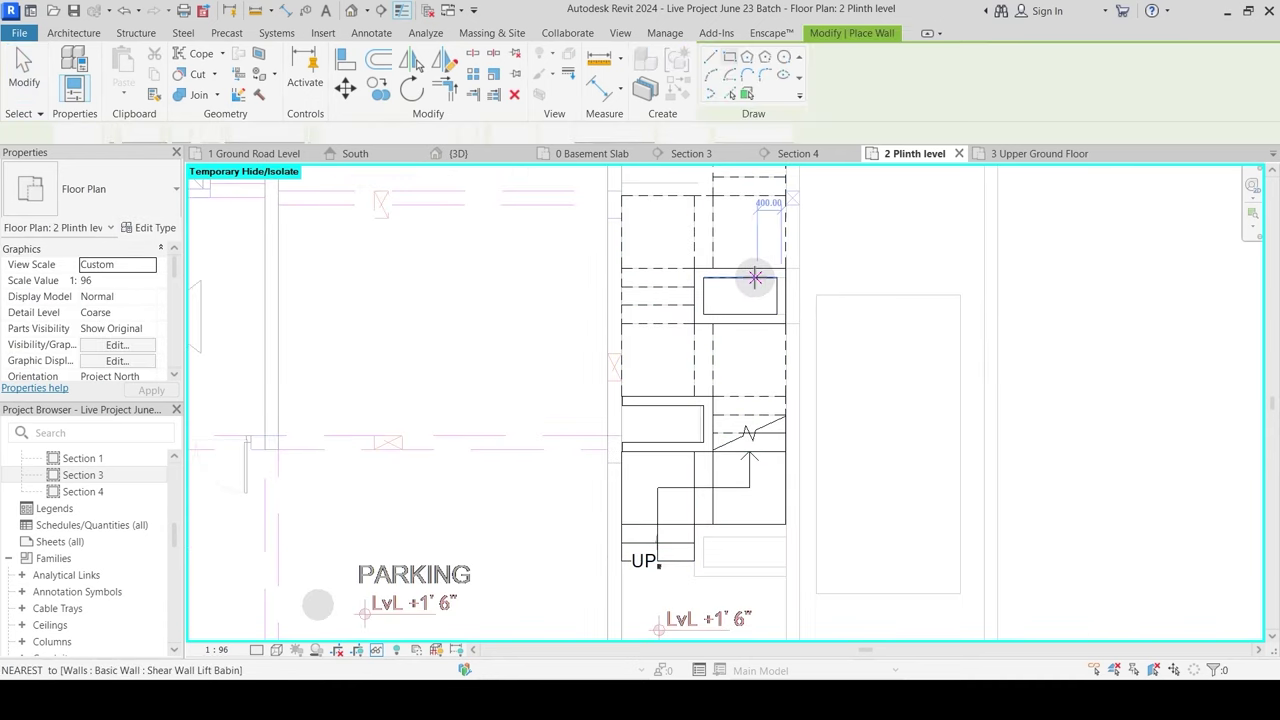
key("Escape")
key("Escape")
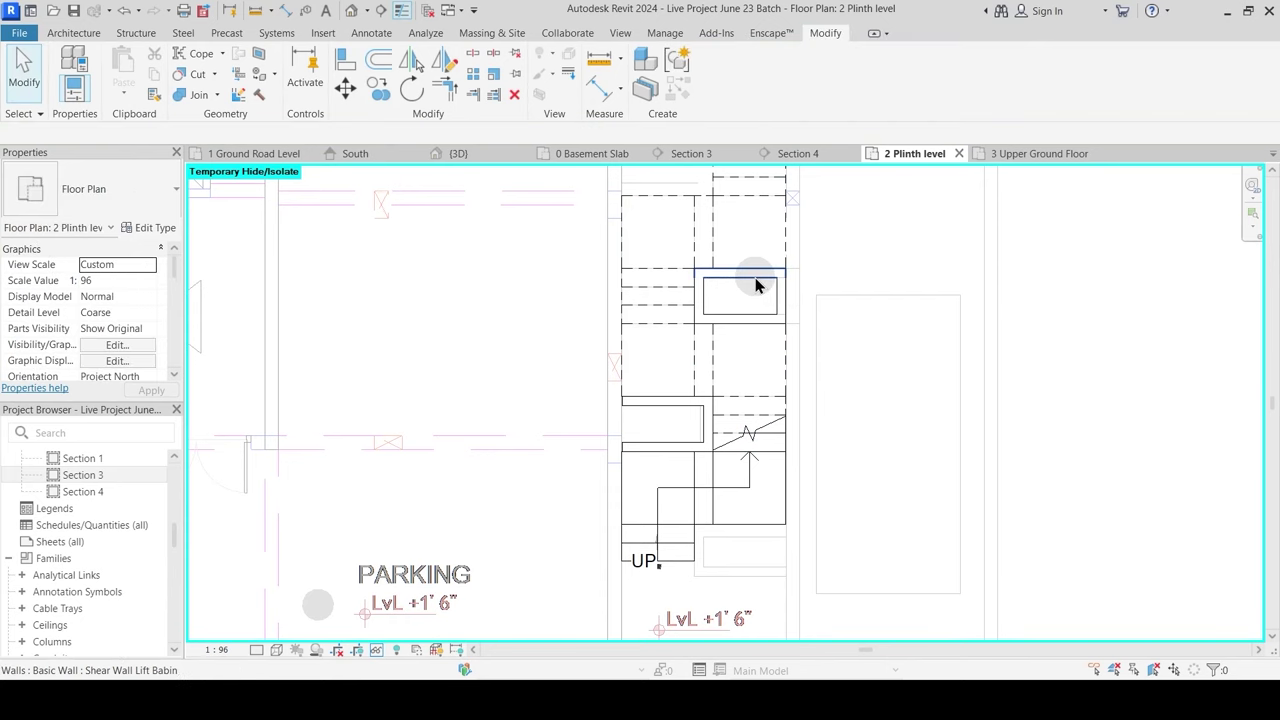
Step: Copy the four planter box walls onto the stair's lower landing, then view Section 4
left_click(755, 285)
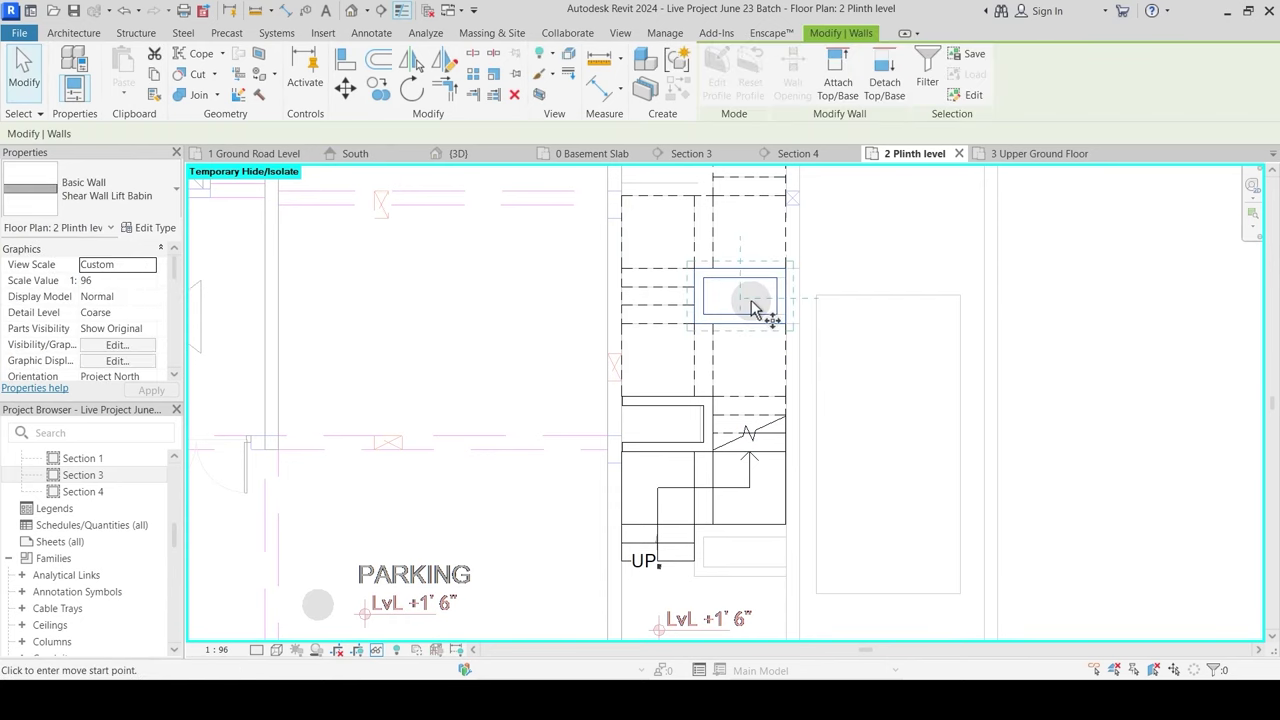
key("c")
key("o")
scroll(694, 286, "up", 3)
left_click(696, 265)
middle_click_drag(694, 466, 691, 257)
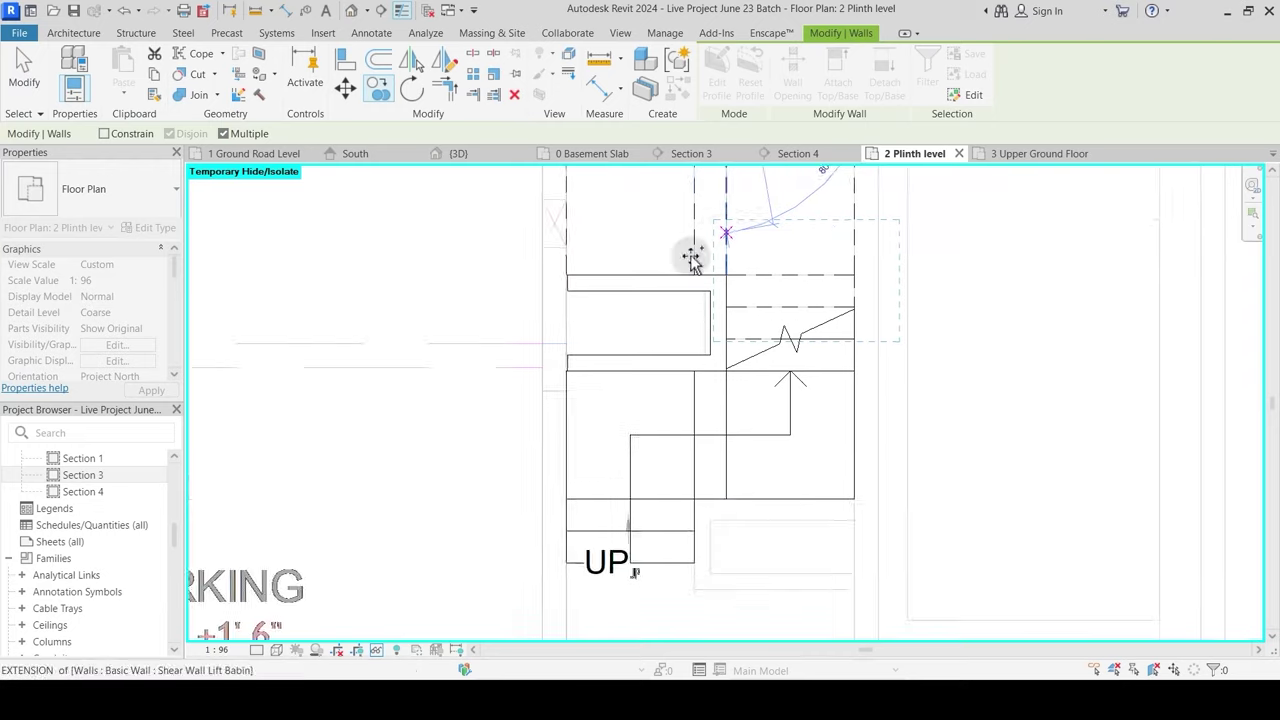
middle_click_drag(685, 503, 673, 417)
left_click(685, 410)
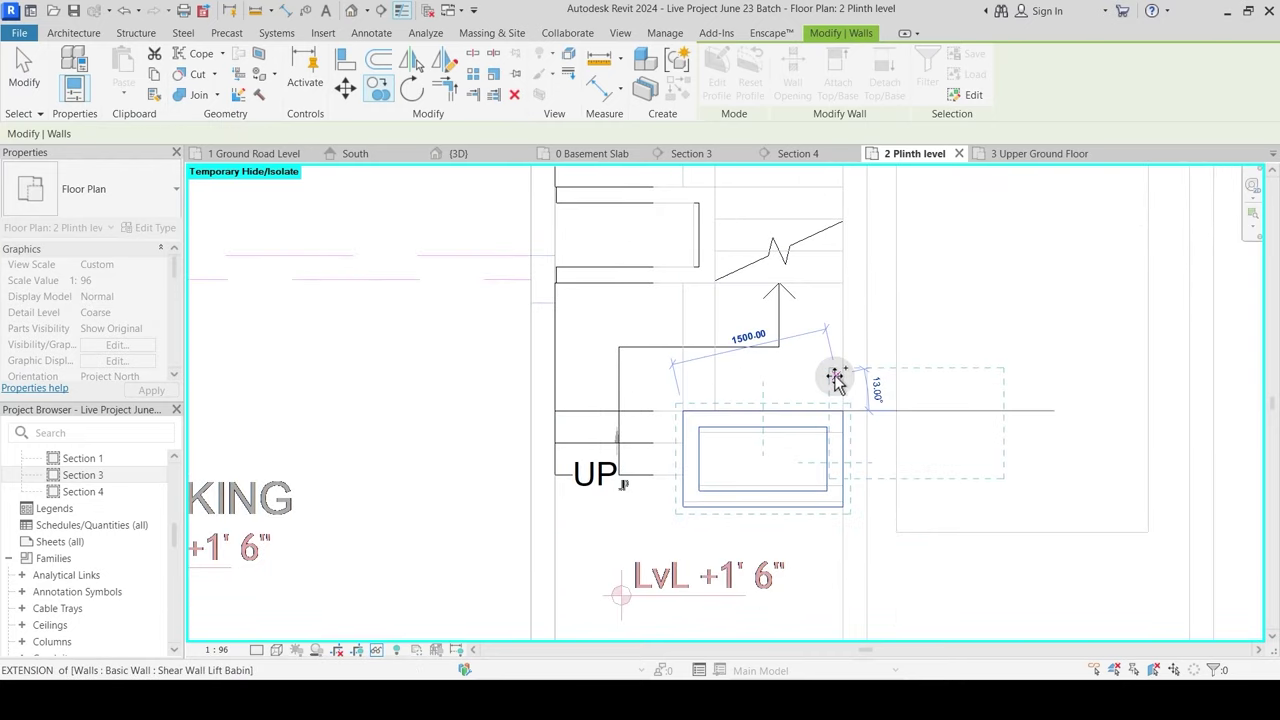
left_click(884, 440)
scroll(750, 465, "down", 5)
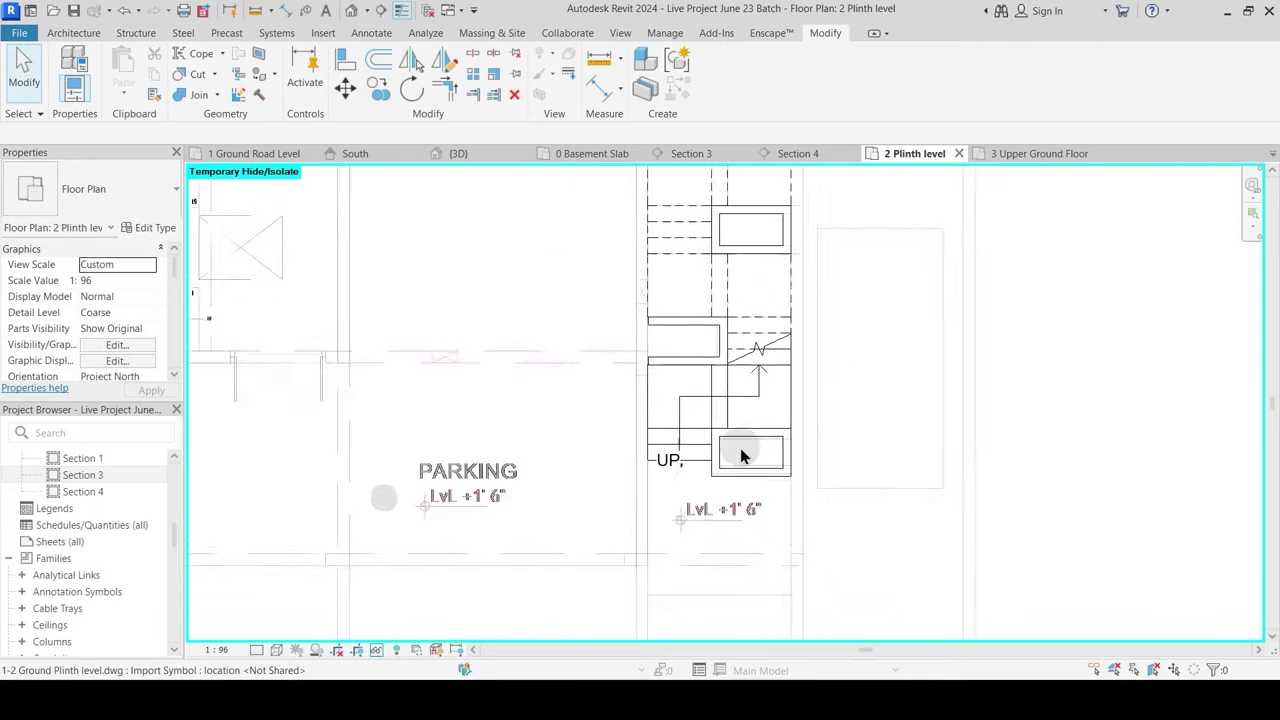
left_click(797, 154)
scroll(628, 403, "up", 3)
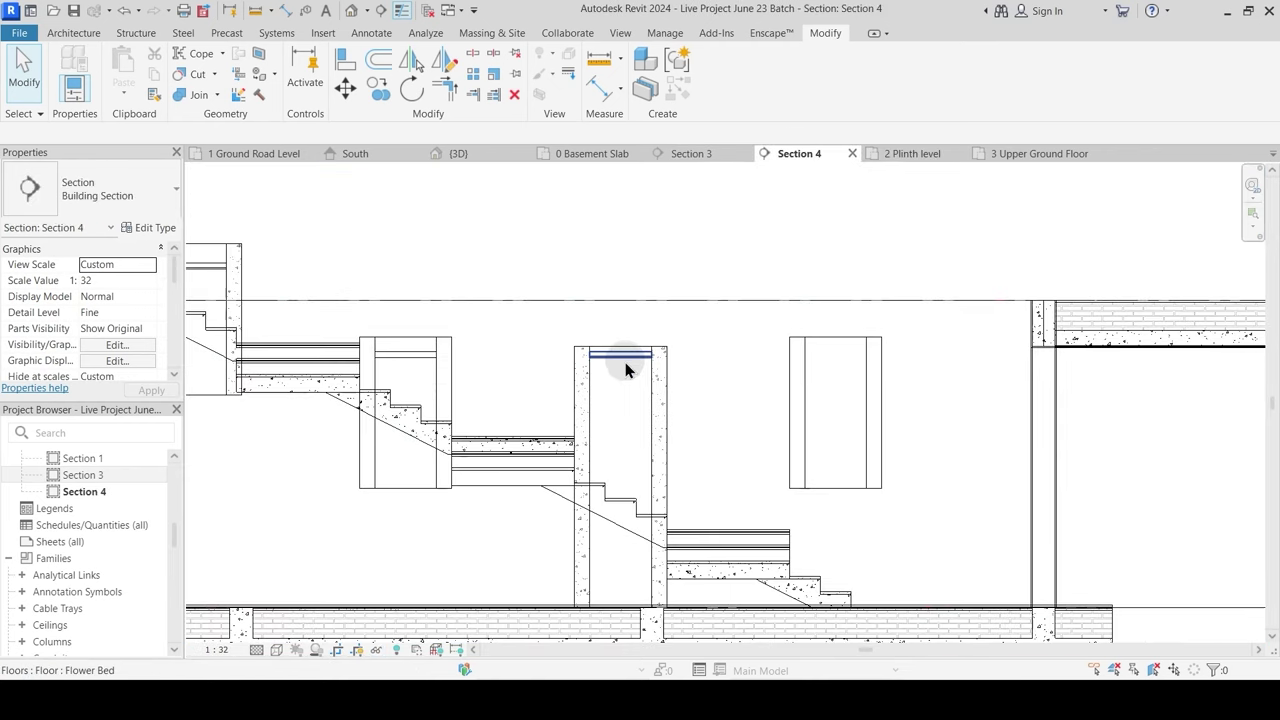
Step: Select the left planter's Flower Bed floor and try an MV move on it
left_click(625, 360)
key("Escape")
left_click(405, 359)
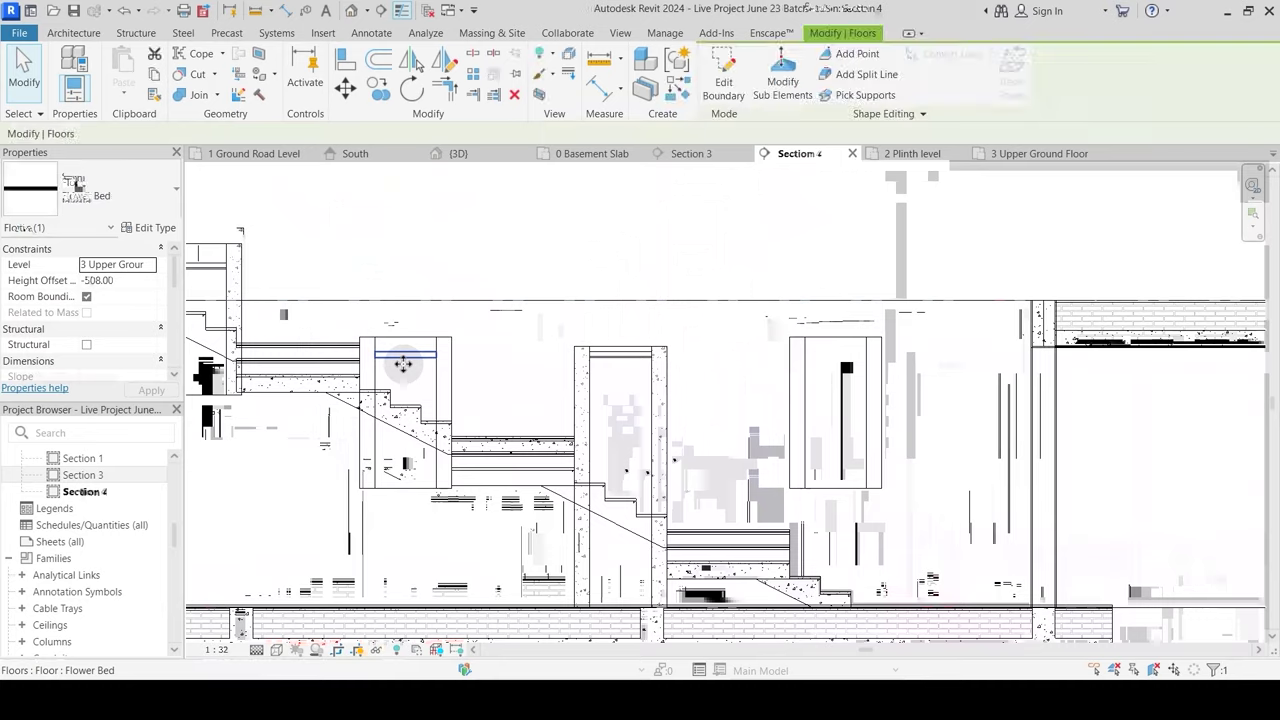
scroll(403, 364, "up", 2)
middle_click_drag(400, 373, 650, 461)
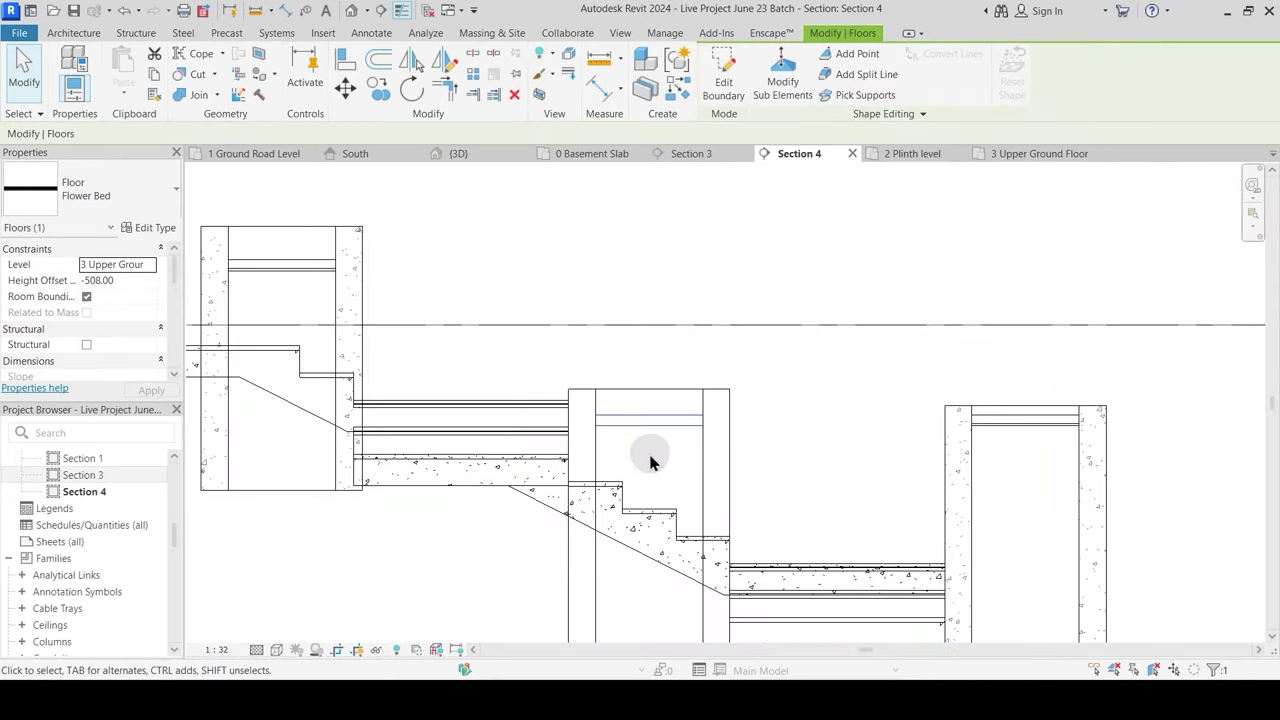
scroll(643, 458, "up", 2)
key("m")
key("v")
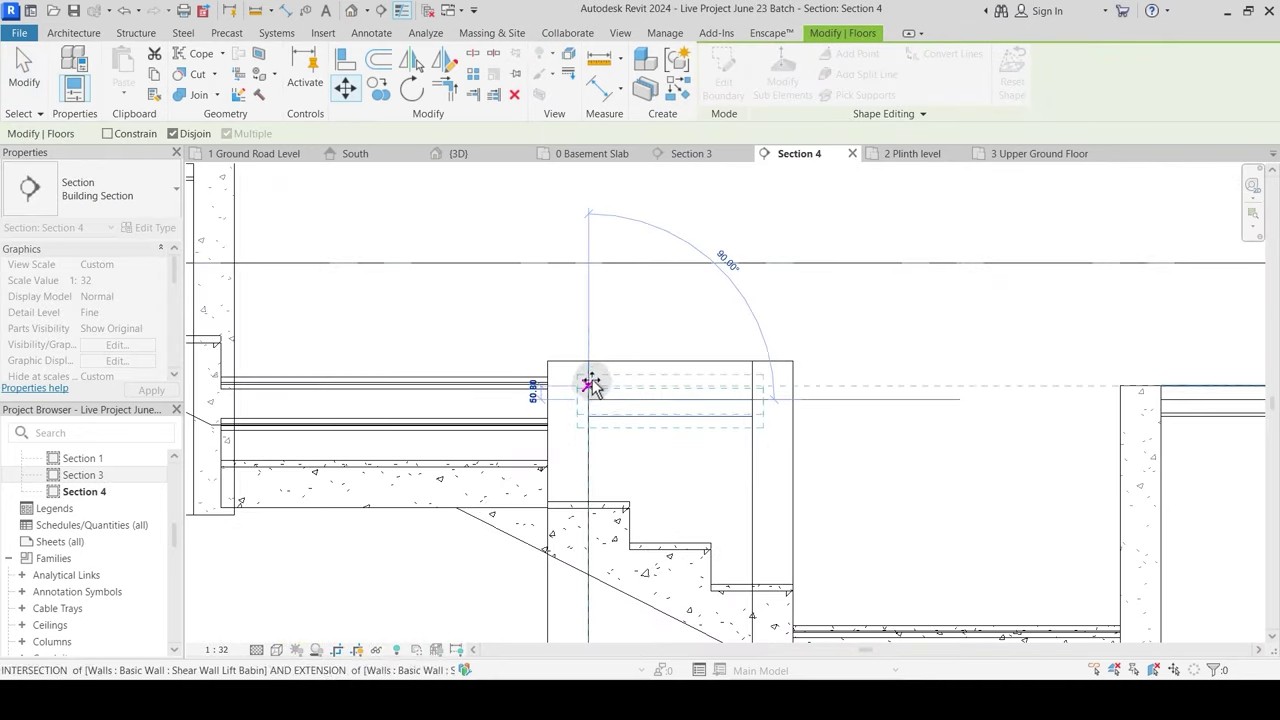
scroll(616, 407, "down", 3)
key("Escape")
key("Escape")
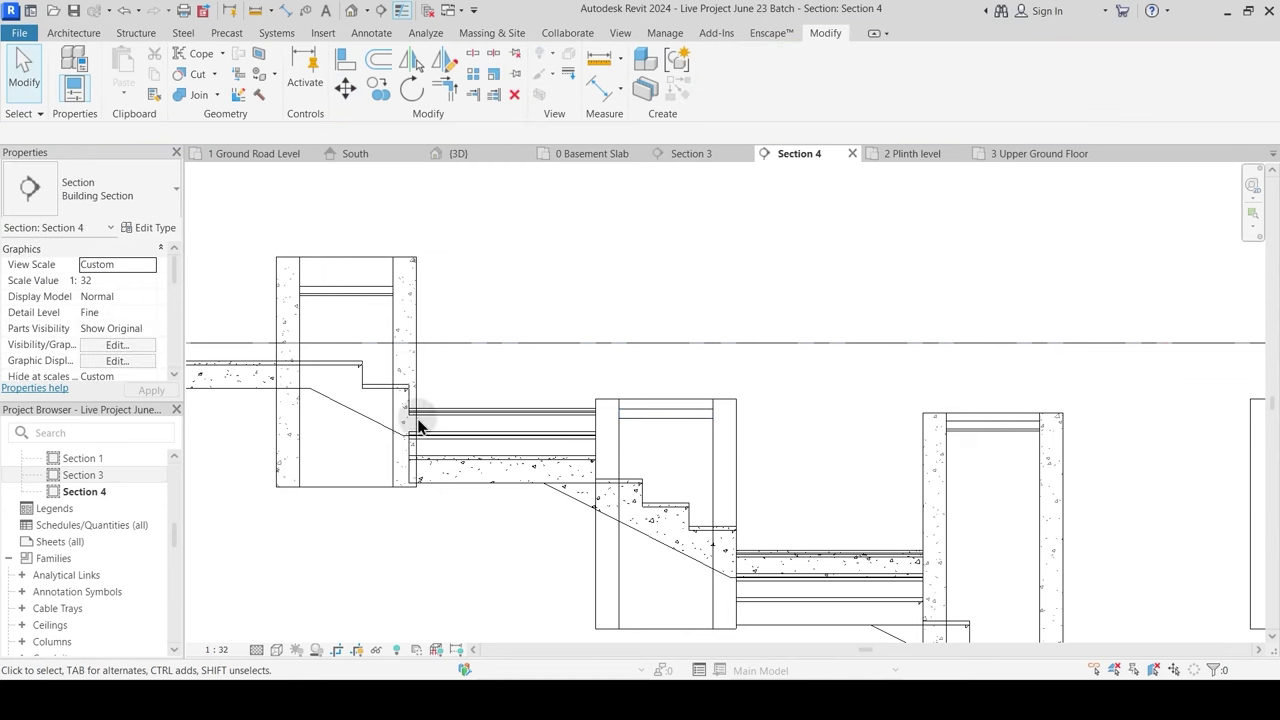
Step: Raise the Flower Bed floor into the planter top with MV
left_click(333, 300)
middle_click_drag(333, 300, 534, 429)
scroll(523, 420, "up", 2)
key("m")
key("v")
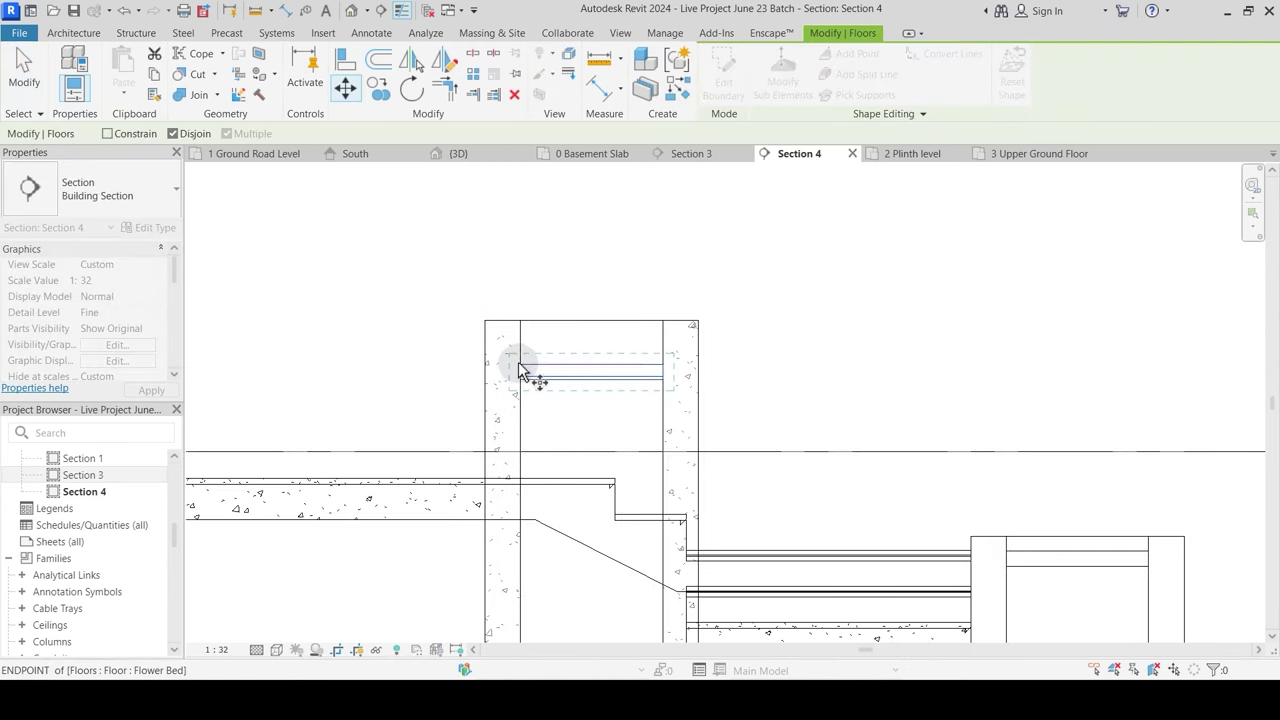
left_click(520, 333)
scroll(566, 388, "down", 3)
key("Escape")
Step: Move the next Flower Bed floor into the right planter box
middle_click_drag(911, 549, 353, 465)
left_click(288, 420)
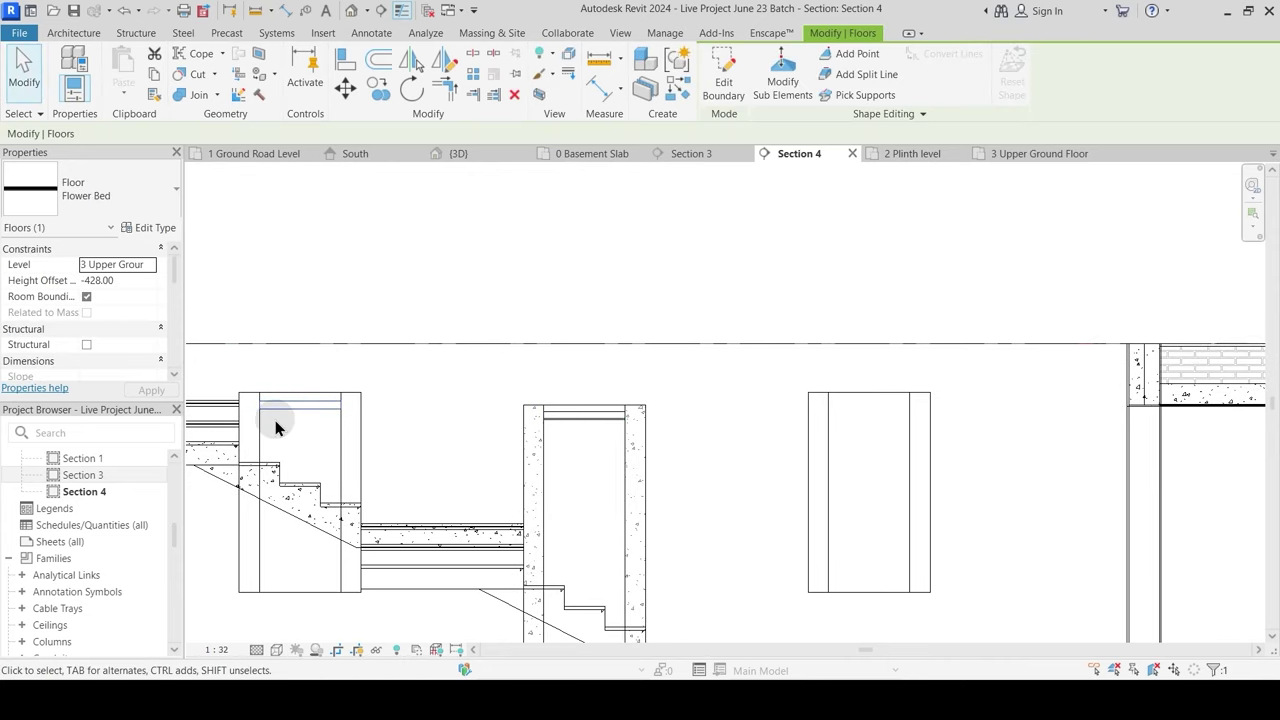
key("m")
key("v")
left_click(238, 392)
left_click(820, 425)
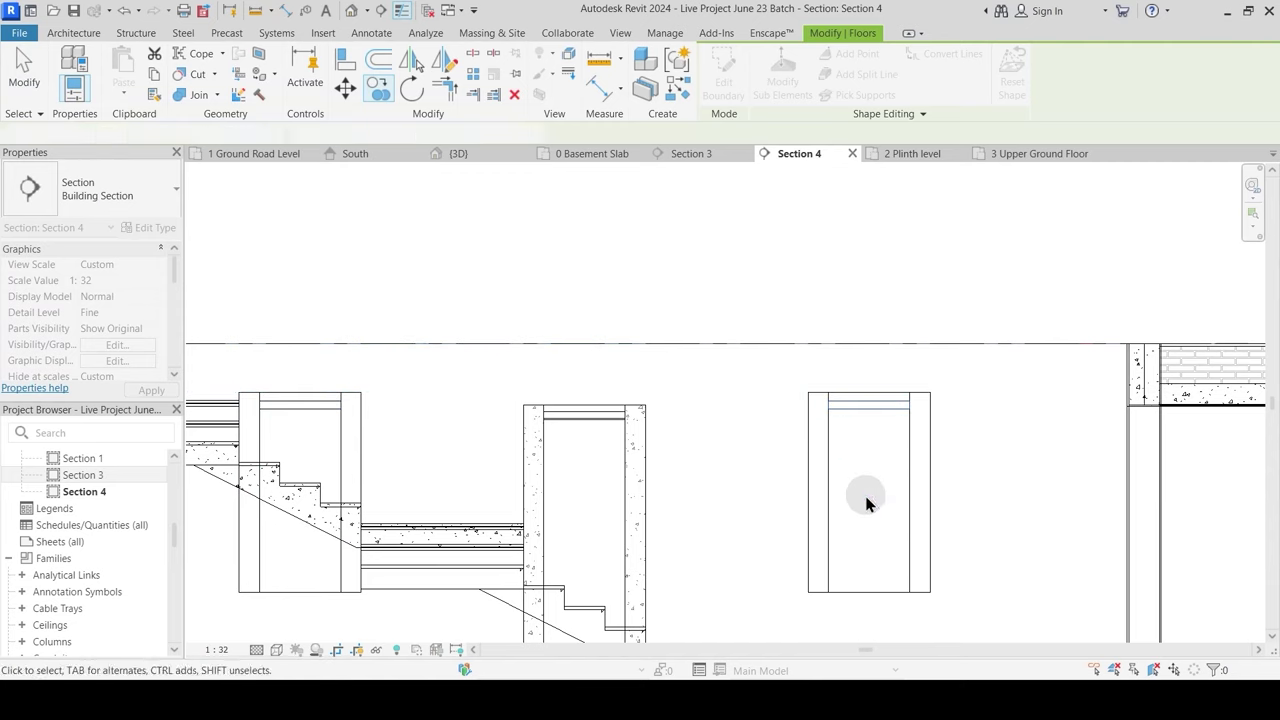
middle_click_drag(863, 500, 714, 320)
key("Escape")
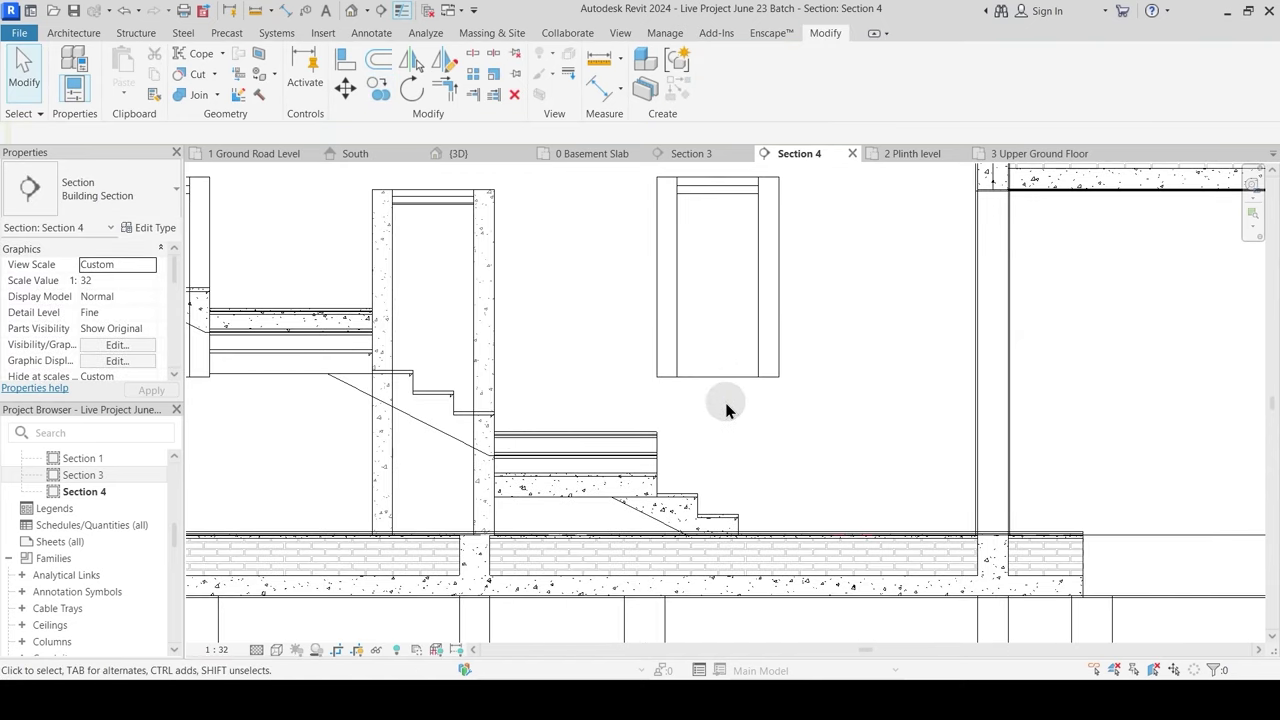
Step: Tab-select the copied planter's four walls and set their Base Offset to 31
left_click(764, 350)
key("Escape")
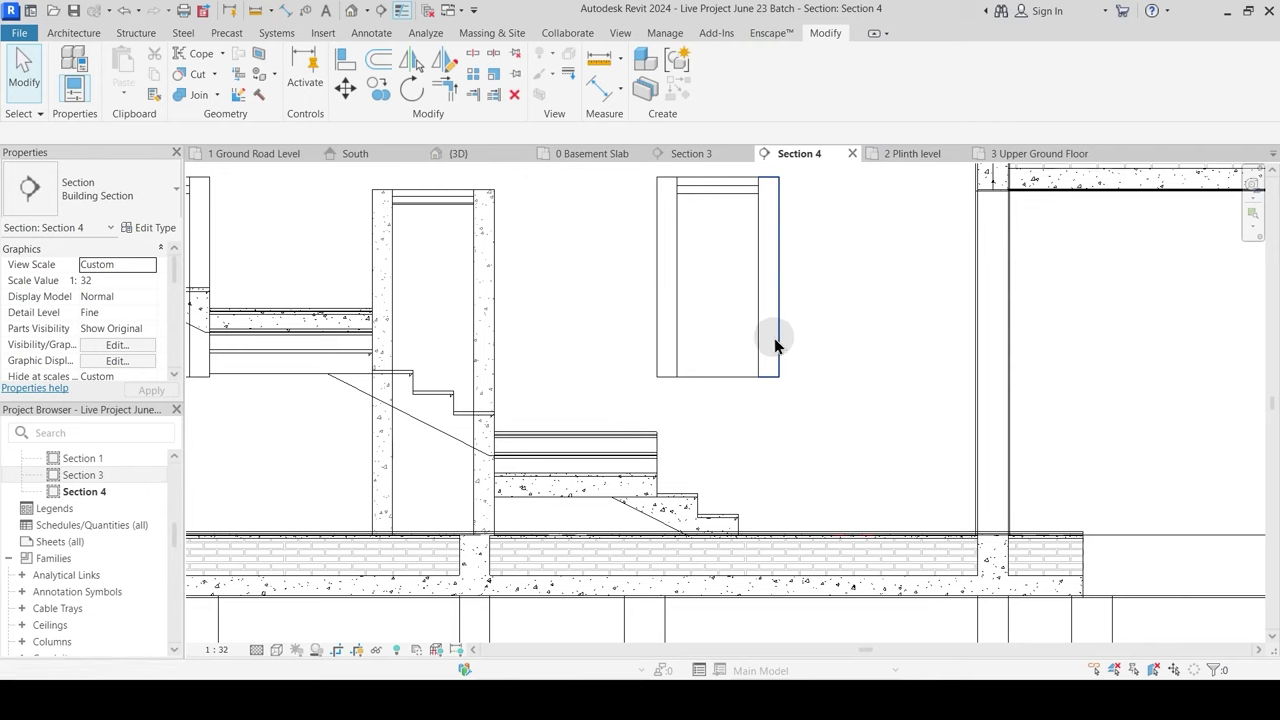
key("Tab")
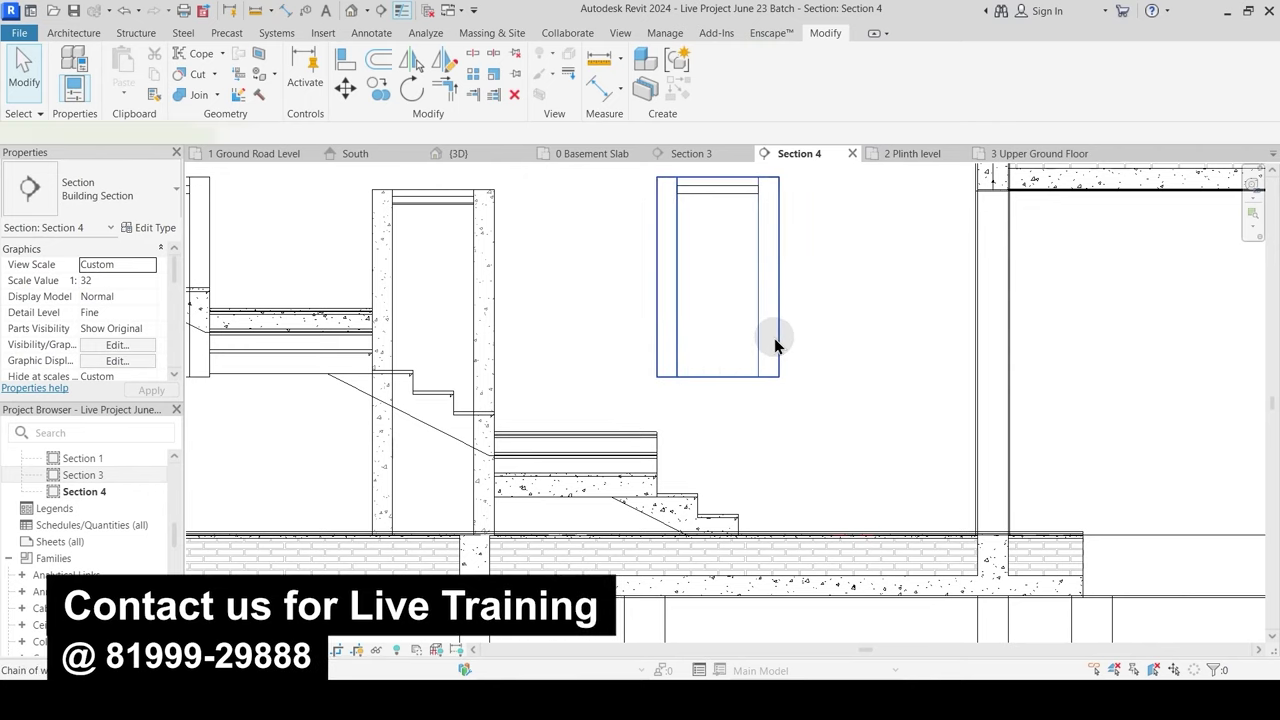
left_click(775, 340)
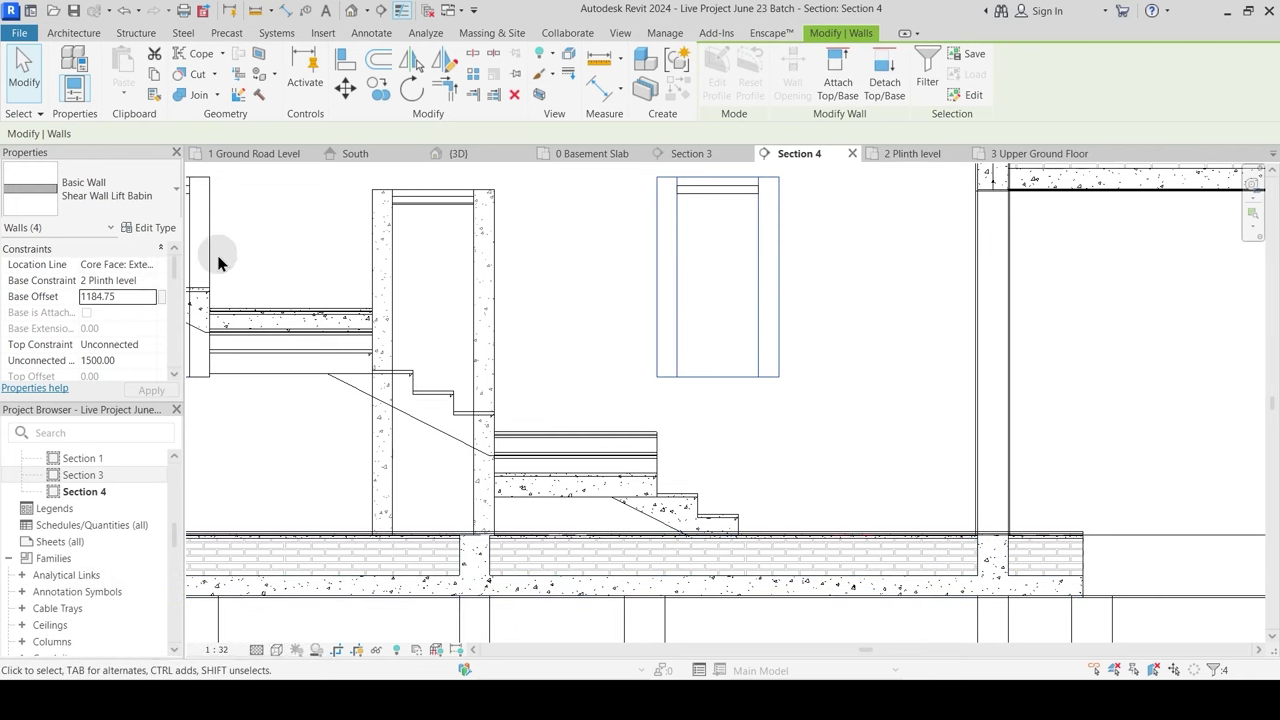
left_click(130, 295)
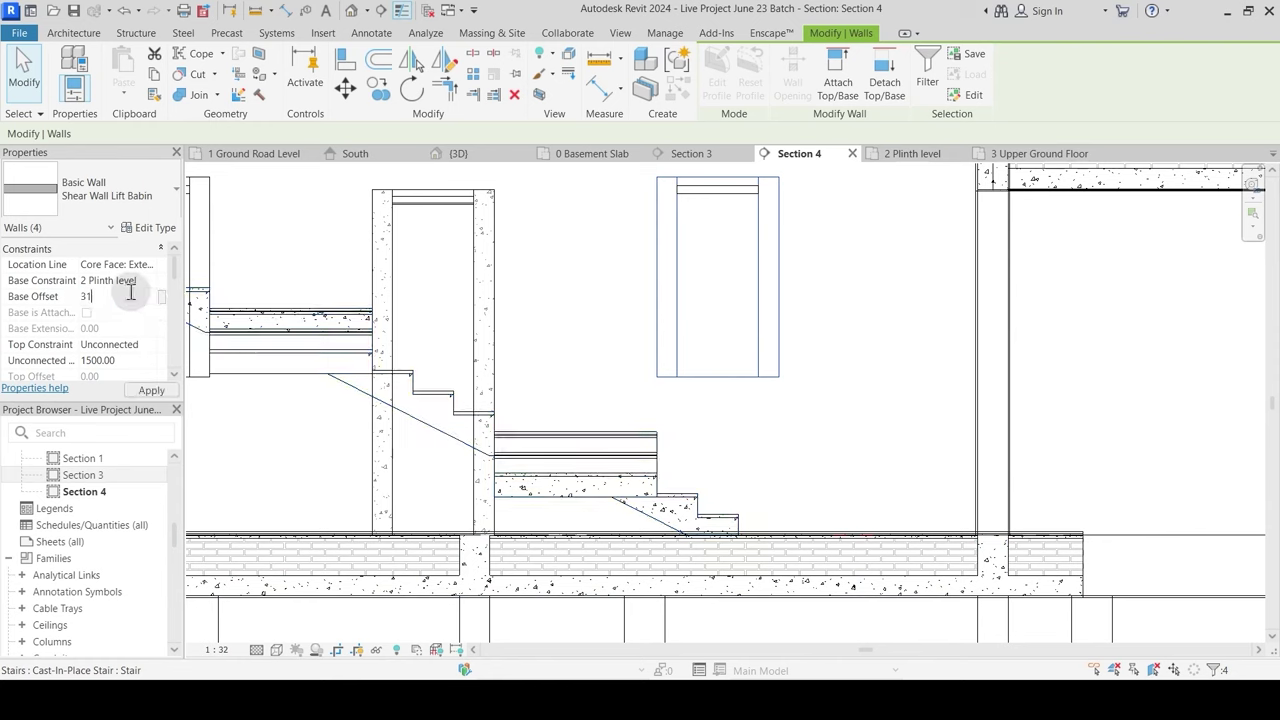
type("31")
key("Return")
left_click(835, 443)
Step: Drop the remaining Flower Bed floor into the lower planter's top
left_click(733, 200)
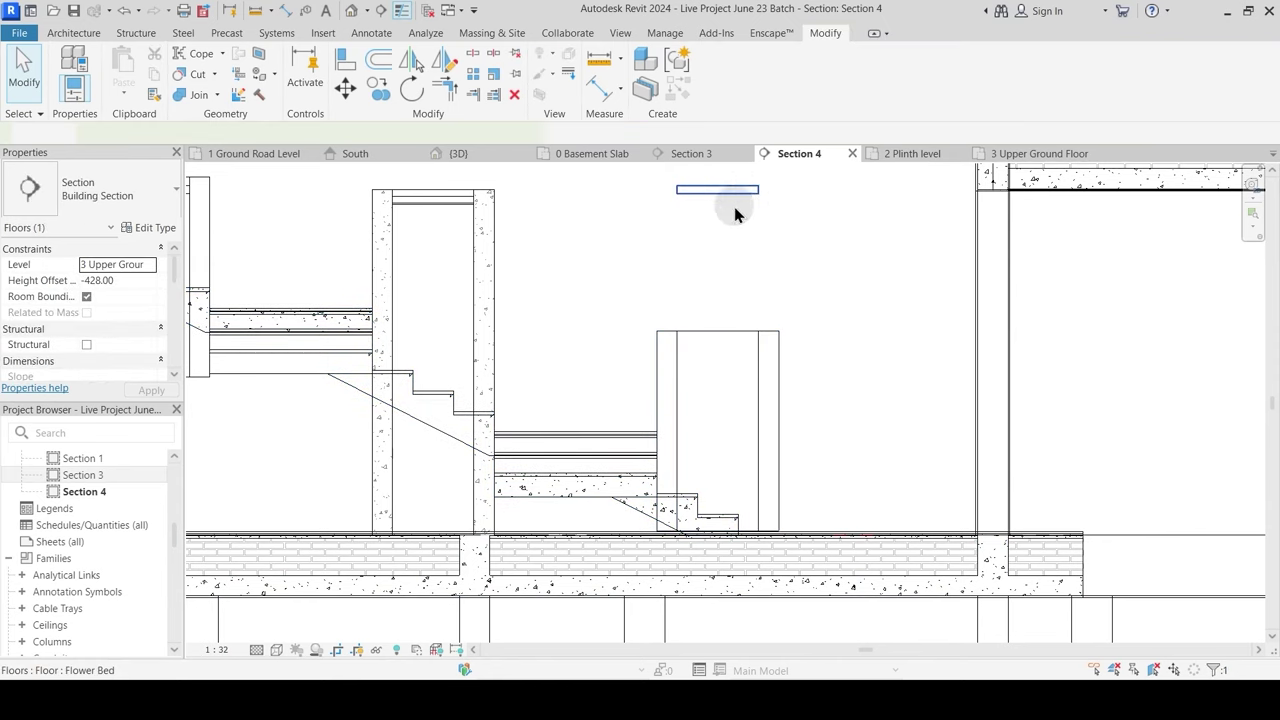
left_click(675, 190)
left_click(677, 344)
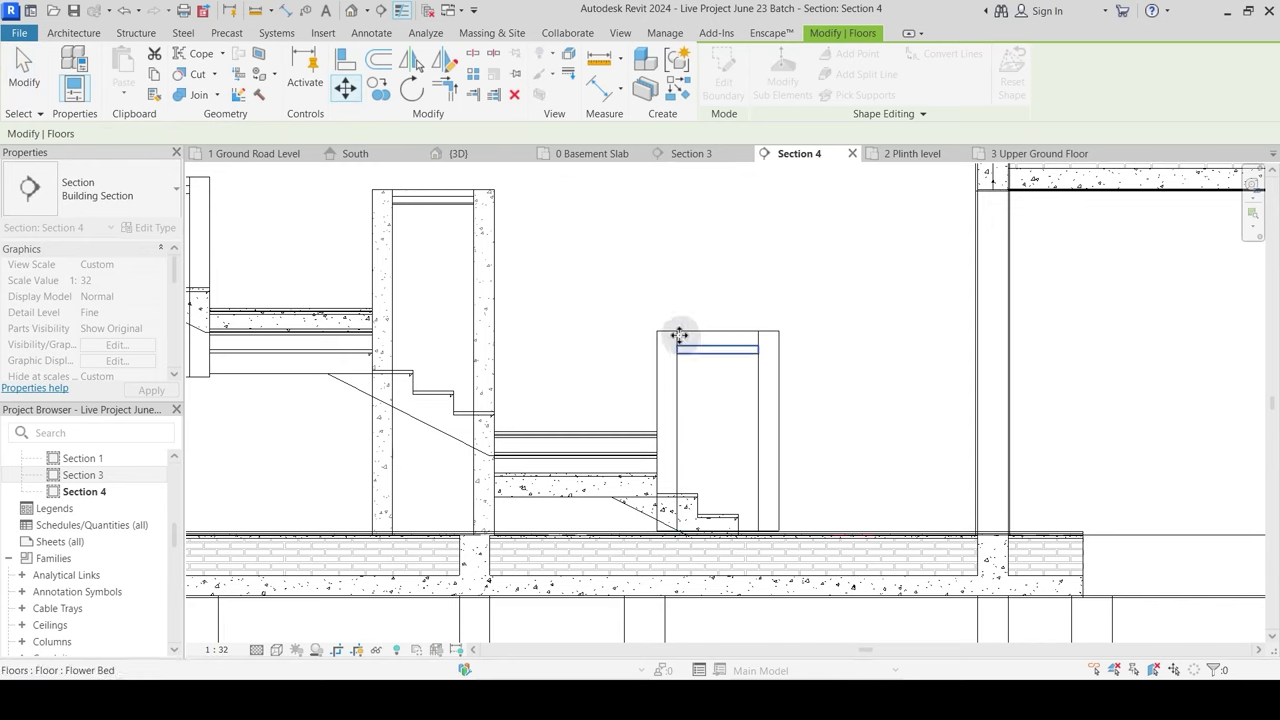
left_click(752, 262)
Step: Orbit the 3D view to check the three stair planters, then switch back to the 2 Plinth level plan
left_click(457, 155)
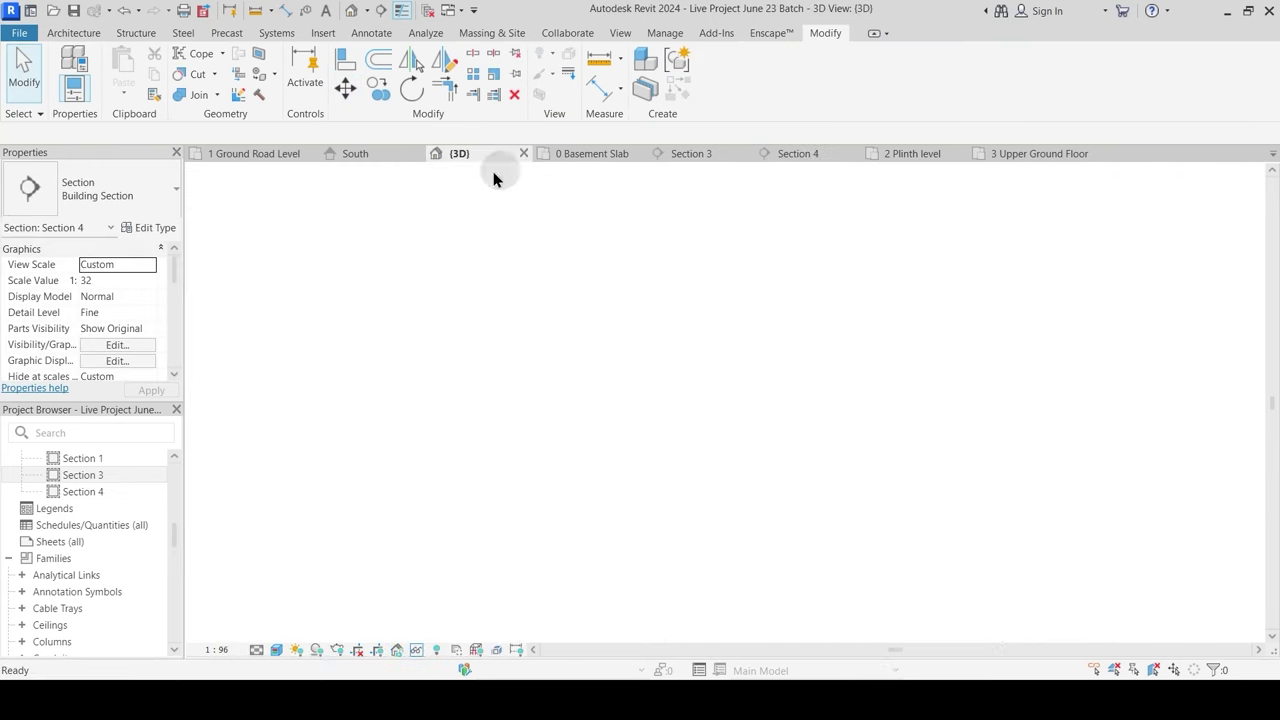
middle_click_drag(738, 484, 726, 523, "shift")
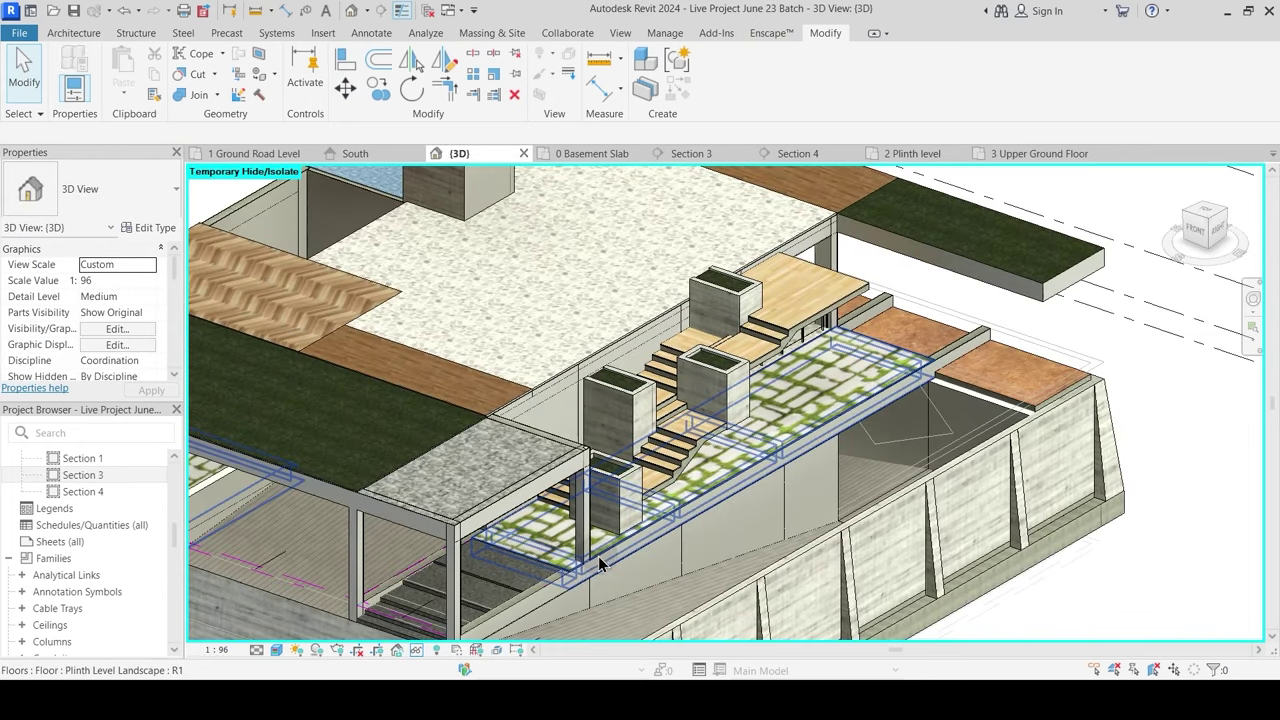
scroll(587, 484, "up", 2)
scroll(587, 484, "down", 1)
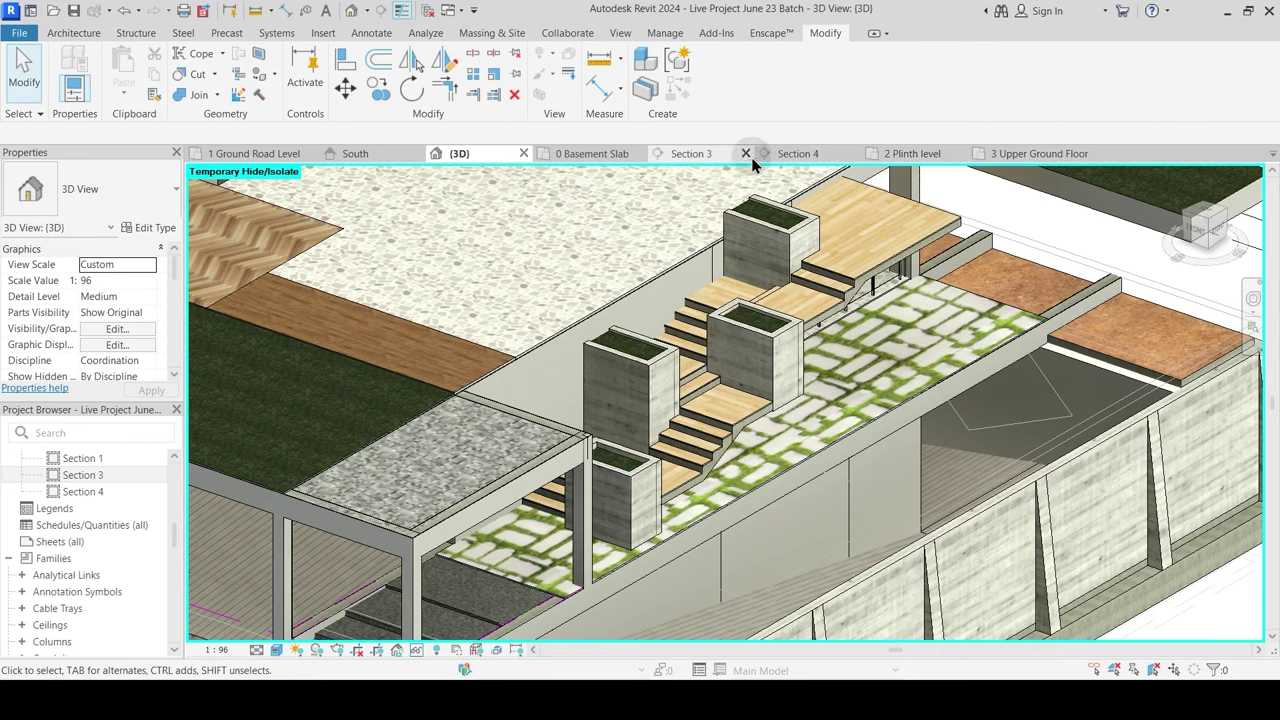
left_click(912, 153)
middle_click_drag(825, 430, 738, 410)
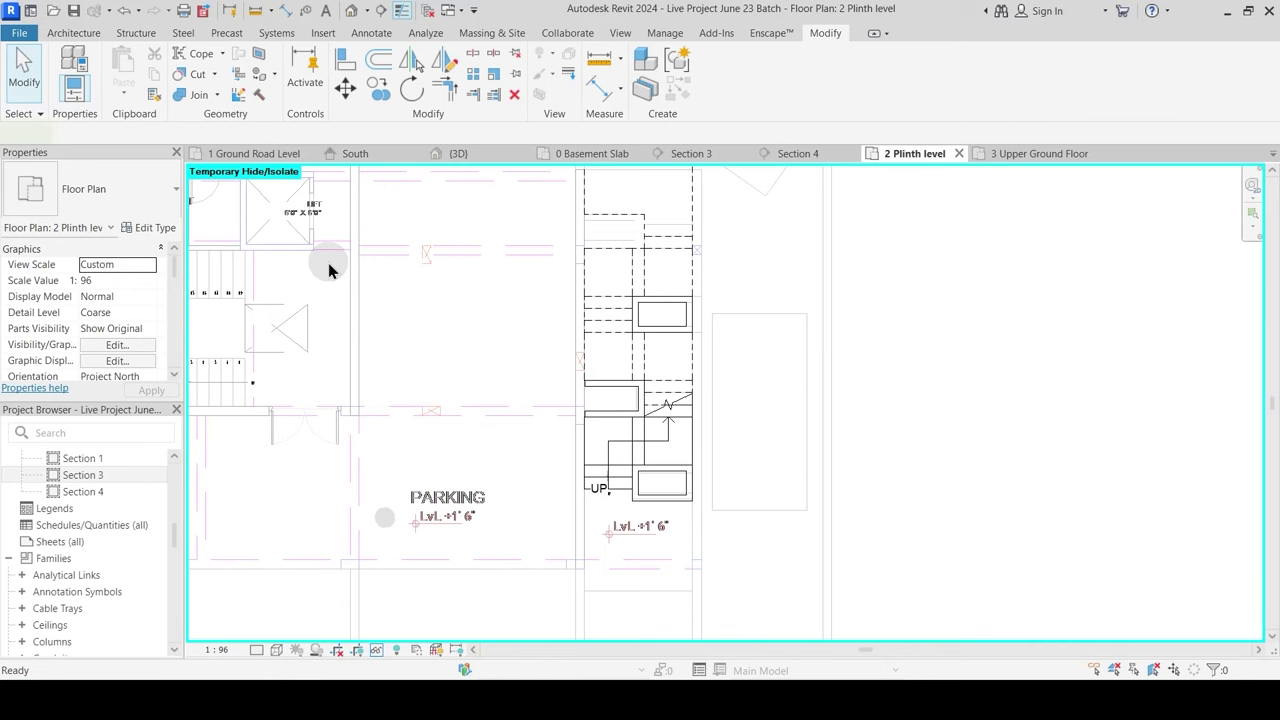
Step: Start a wall with the Main Wall 9" type and an unconnected top constraint
key("w")
key("a")
left_click(147, 204)
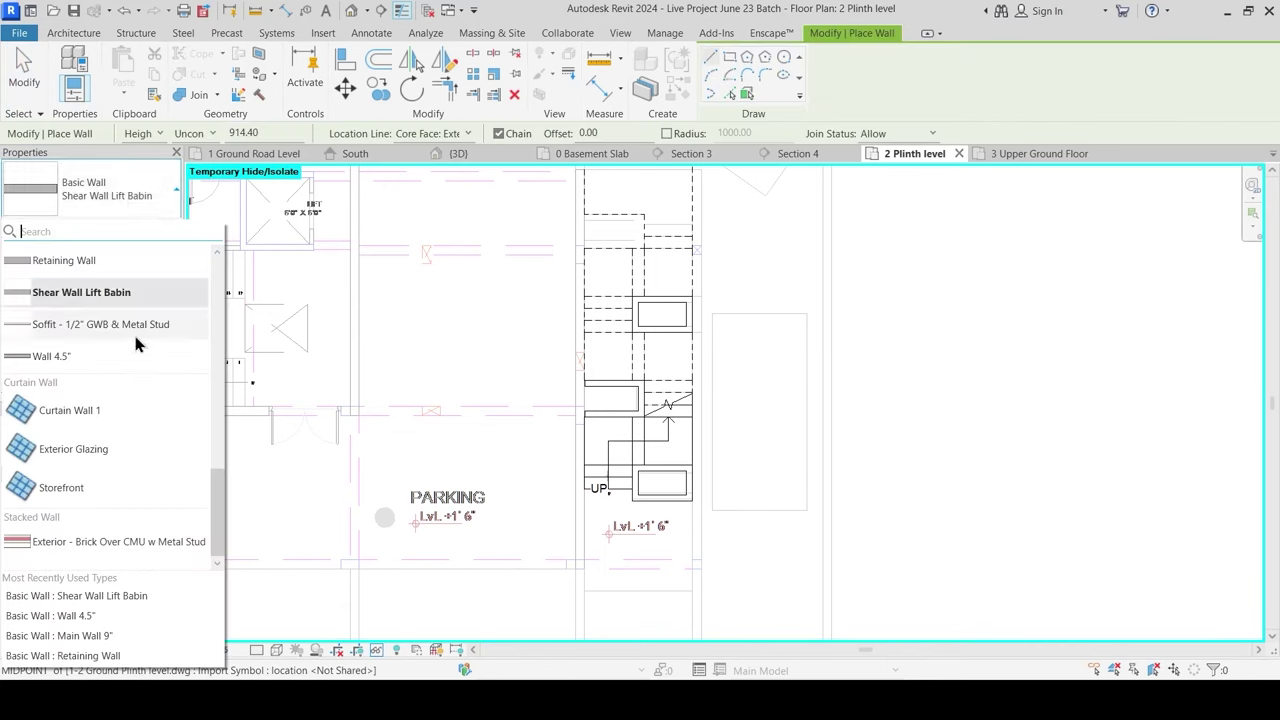
key("Escape")
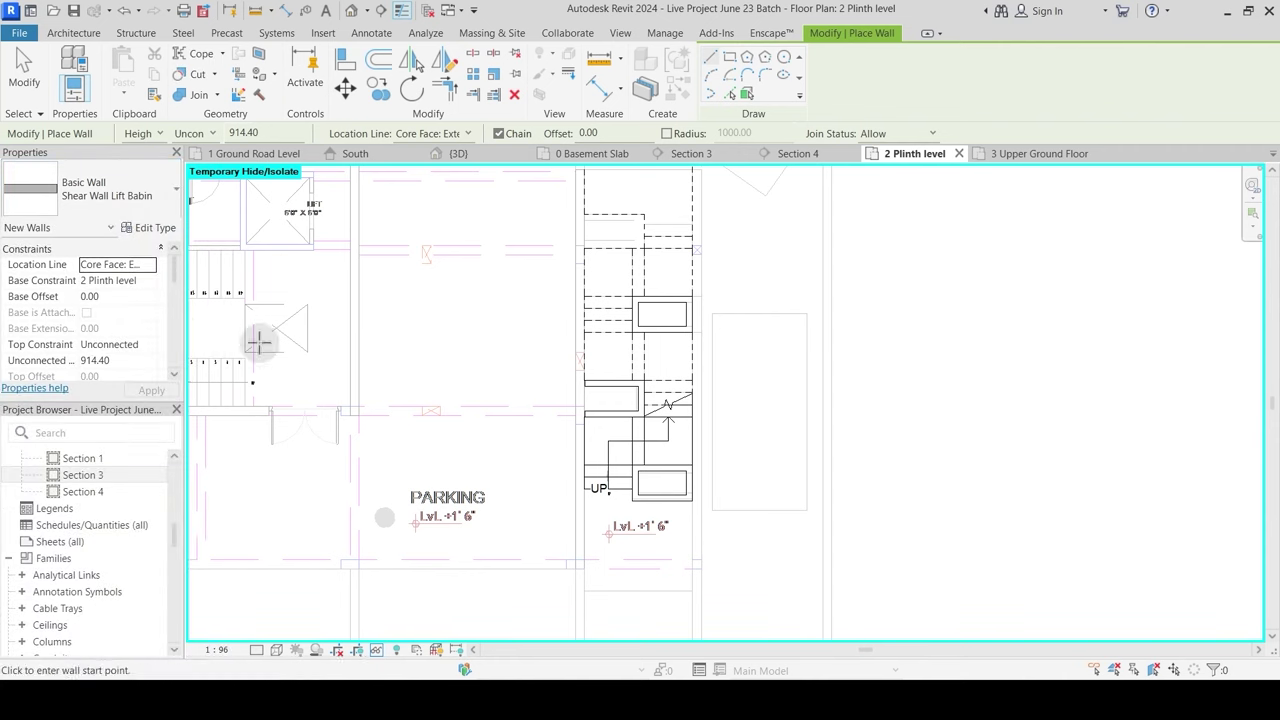
scroll(708, 480, "up", 2)
middle_click_drag(723, 551, 728, 481)
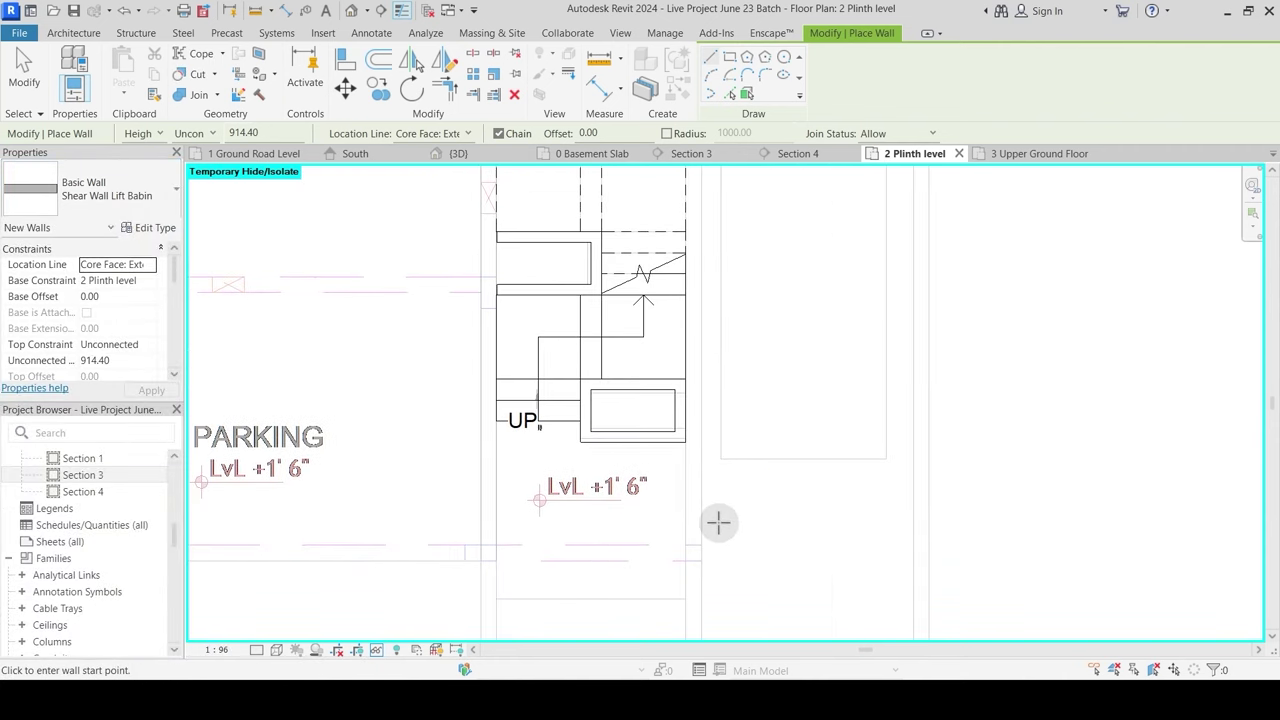
left_click(100, 190)
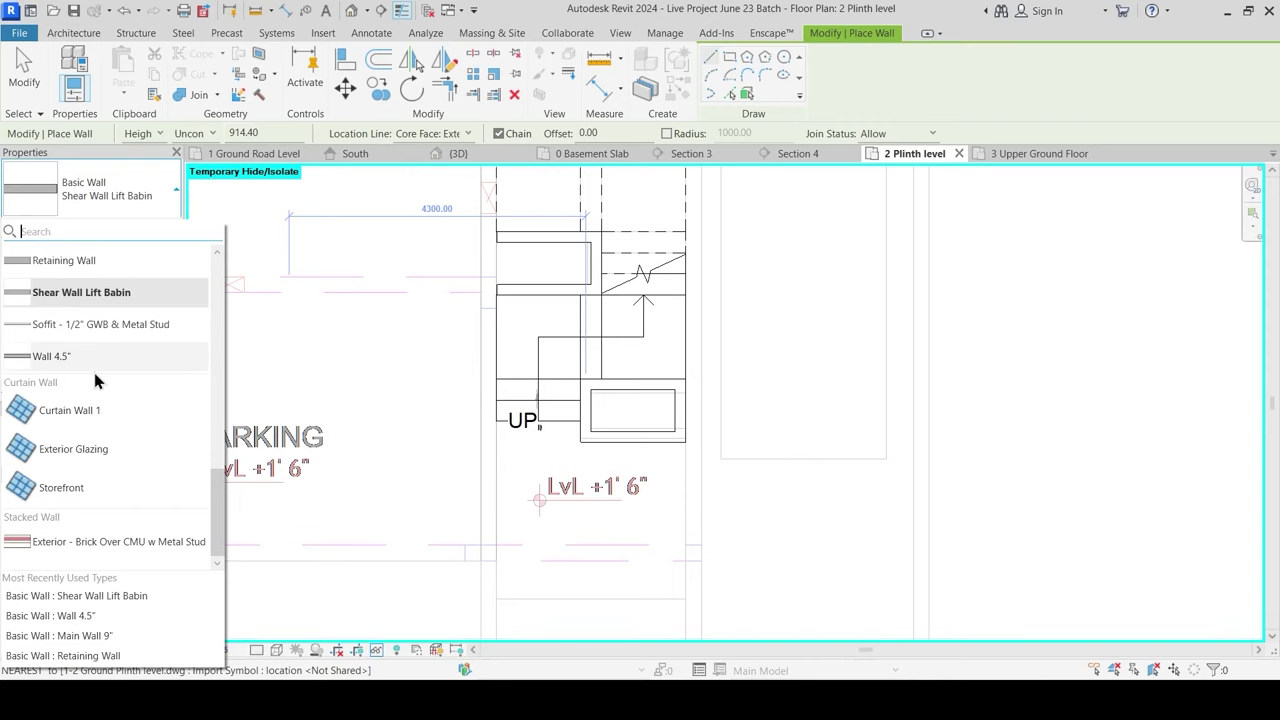
scroll(86, 396, "up", 1)
left_click(109, 302)
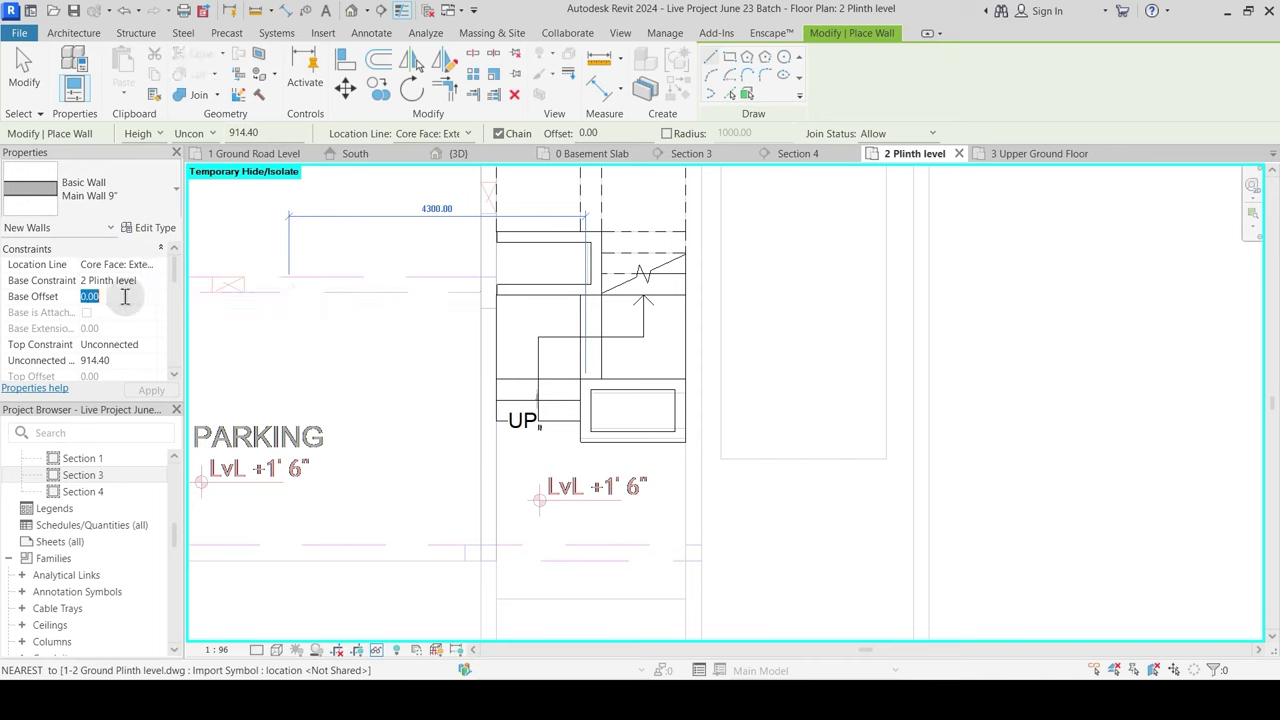
left_click(147, 346)
left_click(130, 356)
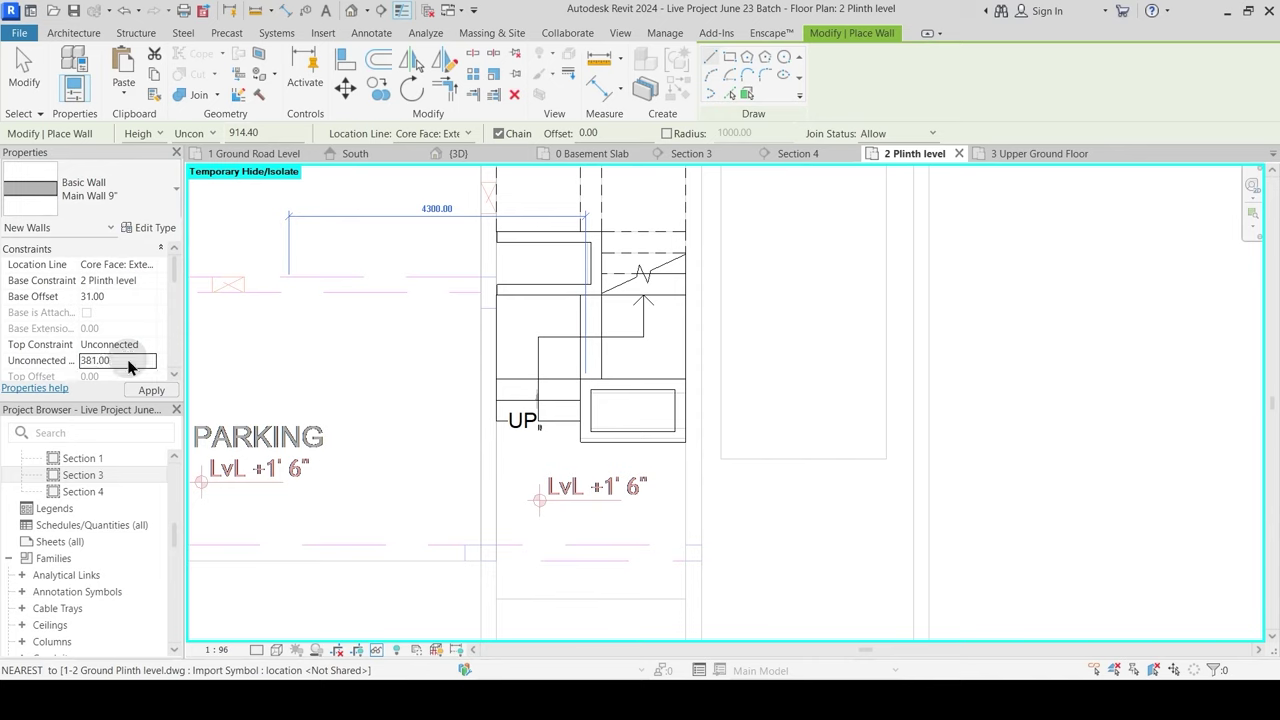
Step: Draw a wall along the stair's right edge up to its top corner
left_click(707, 540)
middle_click_drag(686, 229, 700, 503)
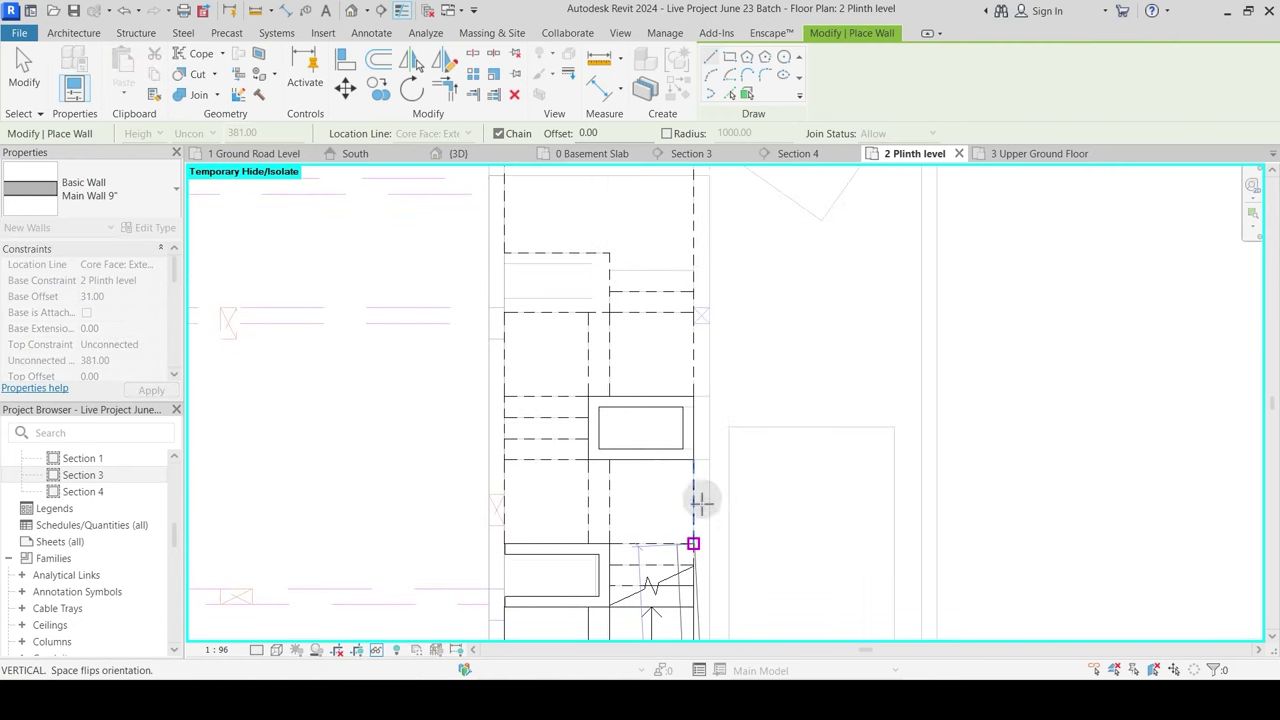
middle_click_drag(704, 264, 705, 351)
left_click(695, 262)
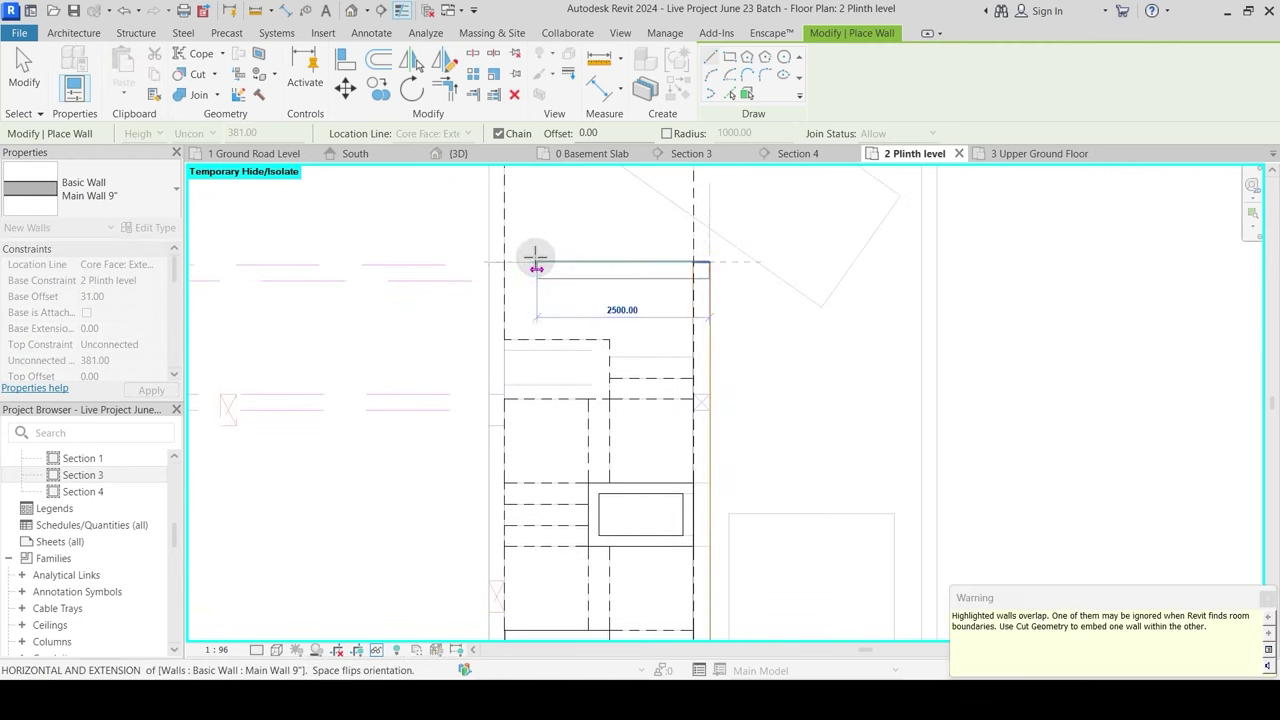
key("Escape")
key("Escape")
scroll(701, 285, "down", 2)
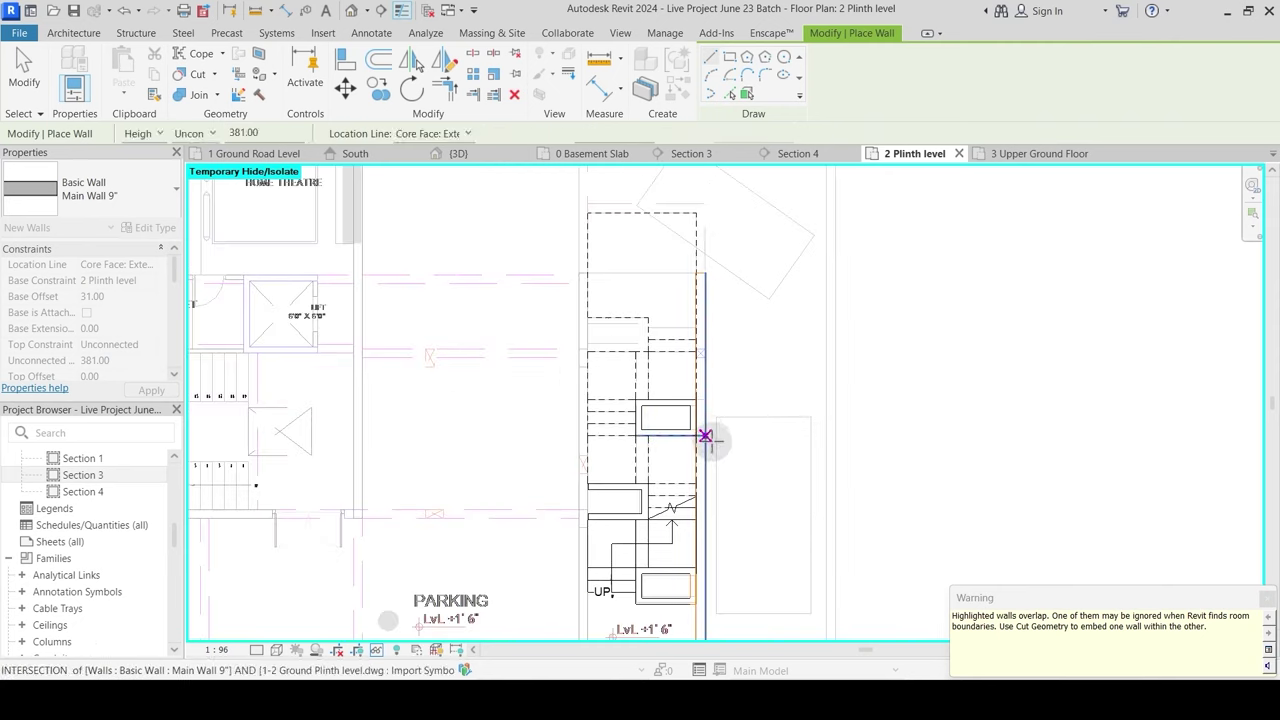
key("Escape")
Step: Draw a second wall from the stair's lower end up to the top, then left to the corner
scroll(700, 449, "down", 2)
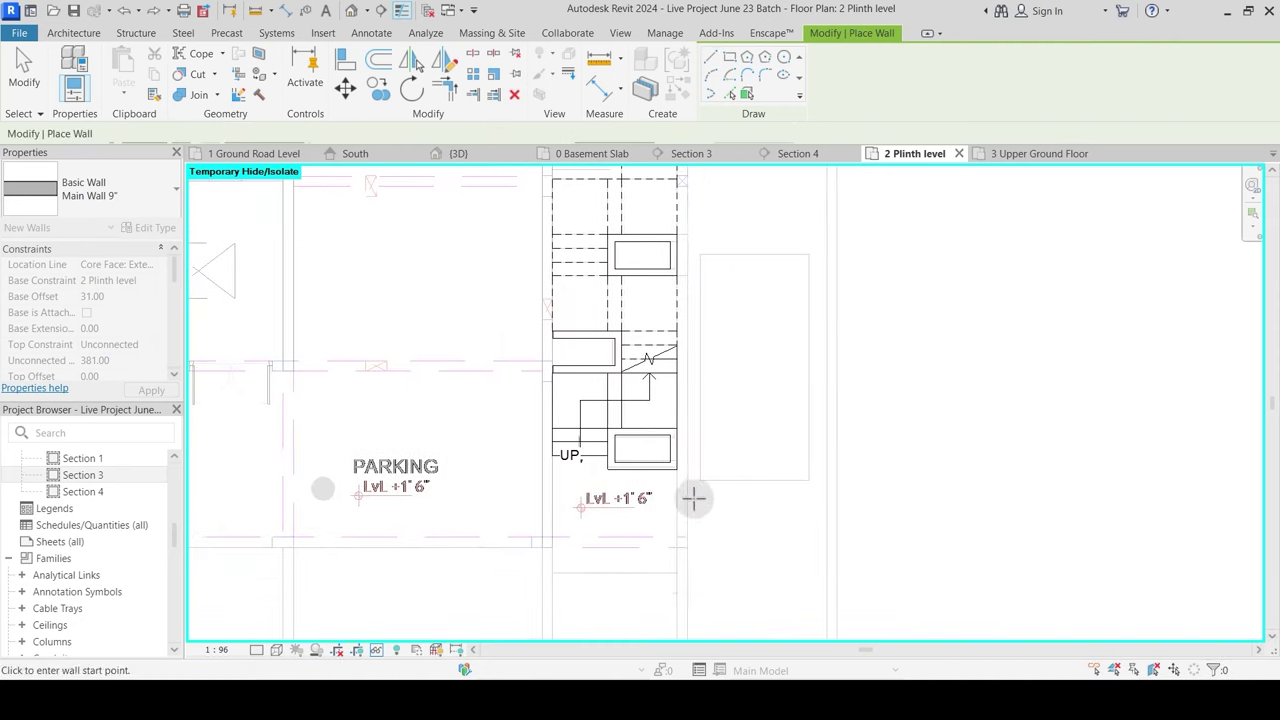
middle_click_drag(686, 529, 677, 437)
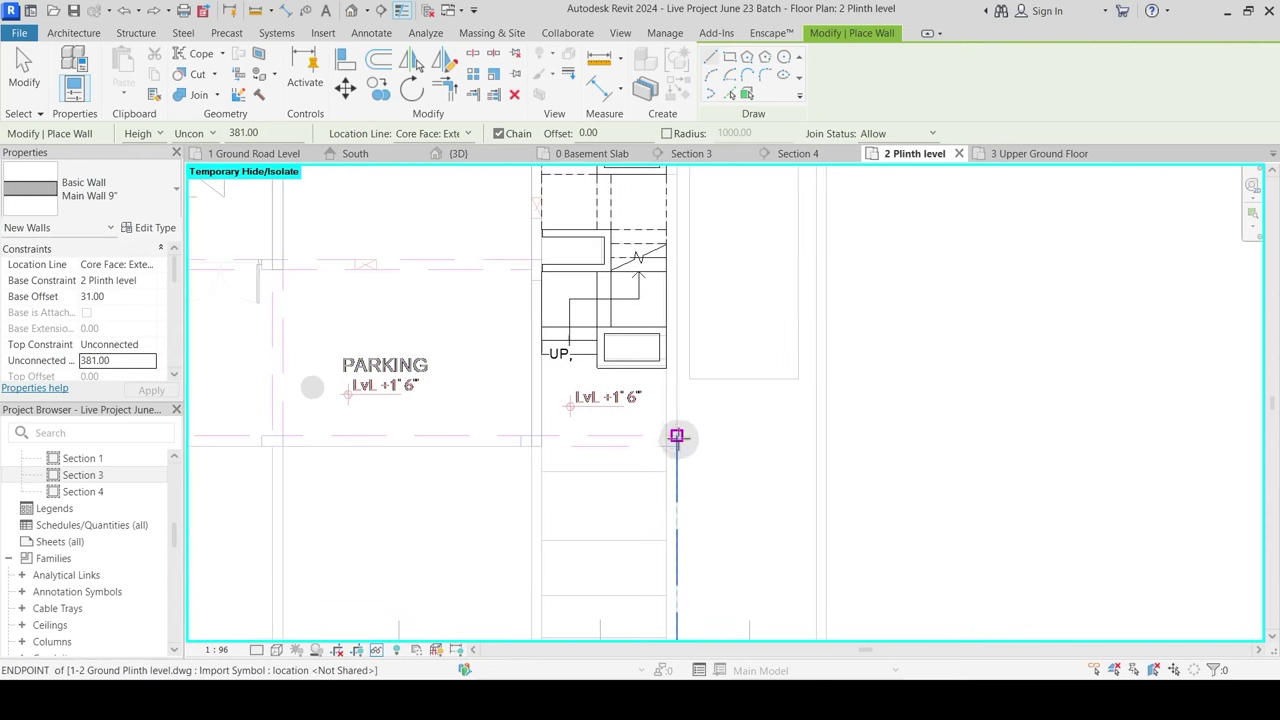
left_click(679, 435)
scroll(680, 234, "down", 2)
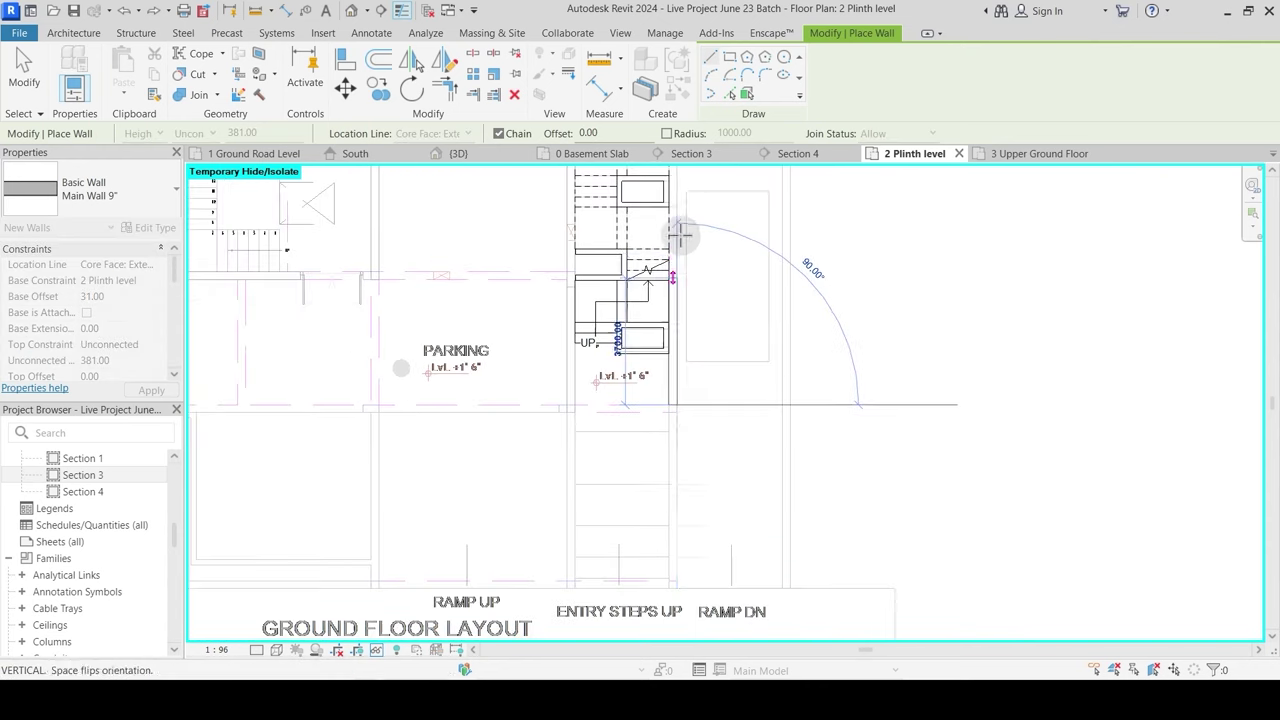
middle_click_drag(680, 234, 656, 453)
scroll(656, 453, "up", 1)
left_click(654, 250)
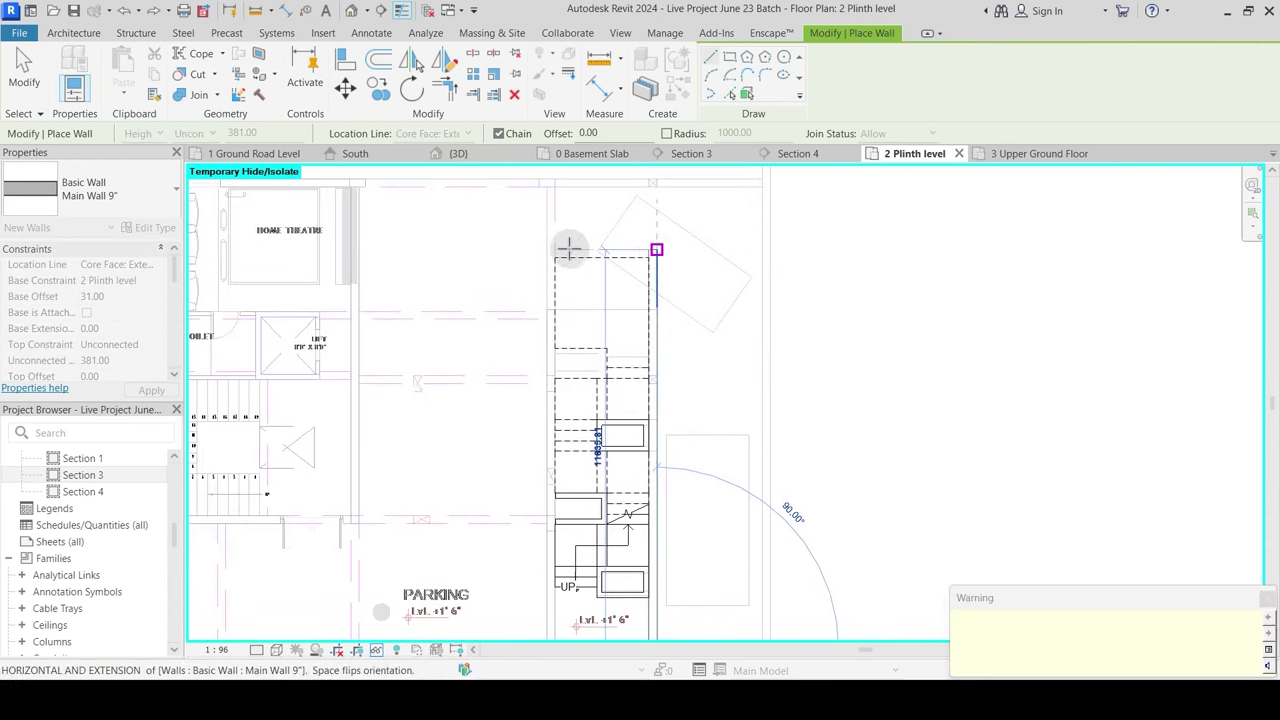
scroll(555, 249, "up", 2)
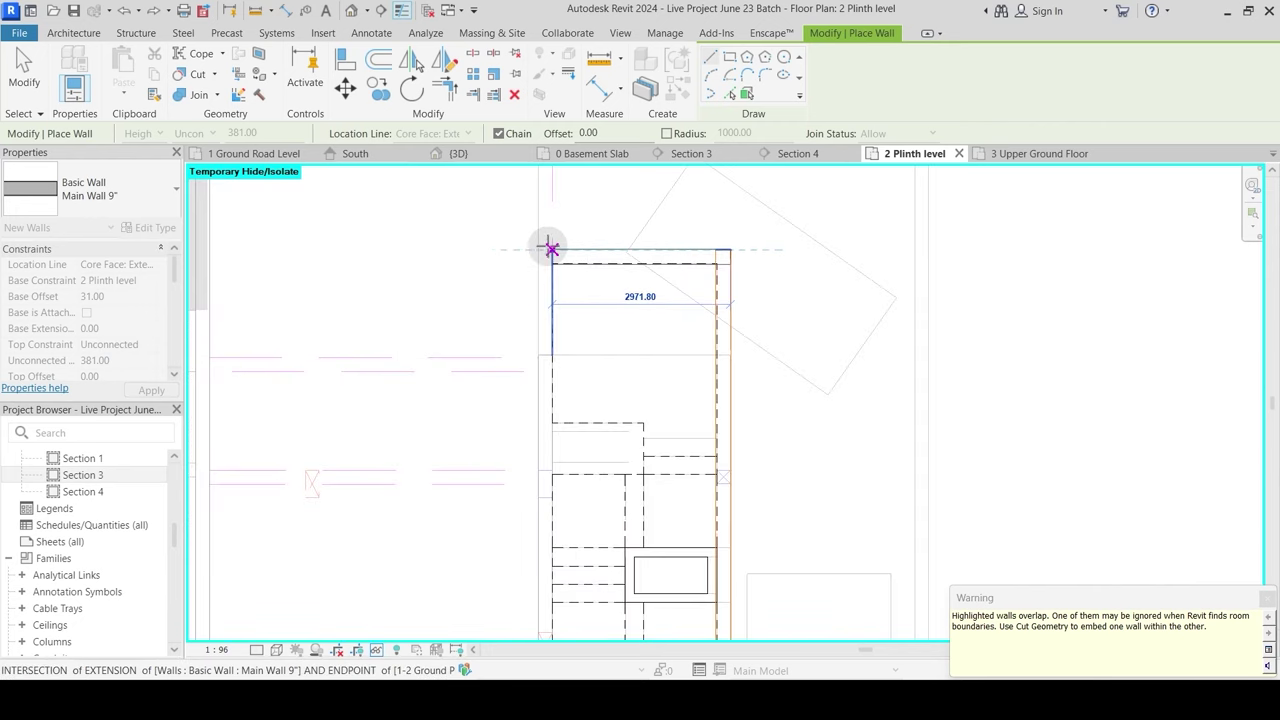
left_click(550, 248)
key("Escape")
key("Escape")
Step: Switch to the {3D} view of the model
scroll(661, 242, "down", 3)
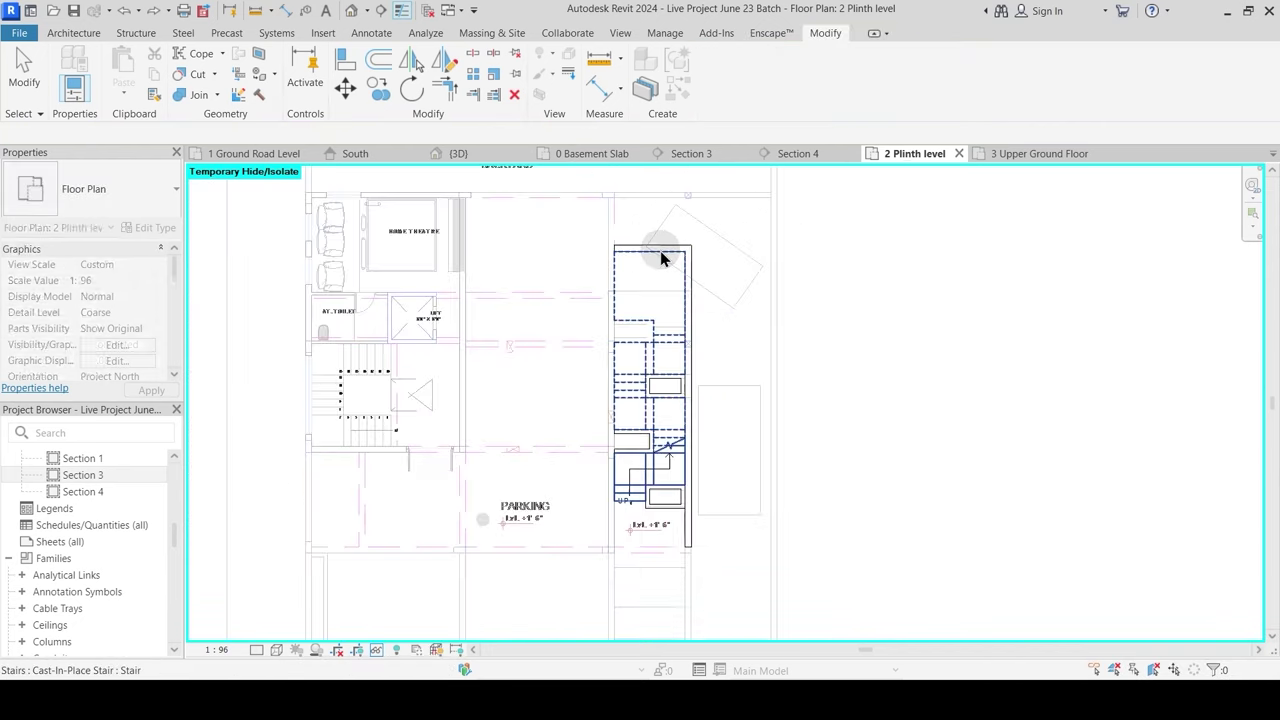
scroll(703, 400, "up", 2)
scroll(699, 391, "up", 1)
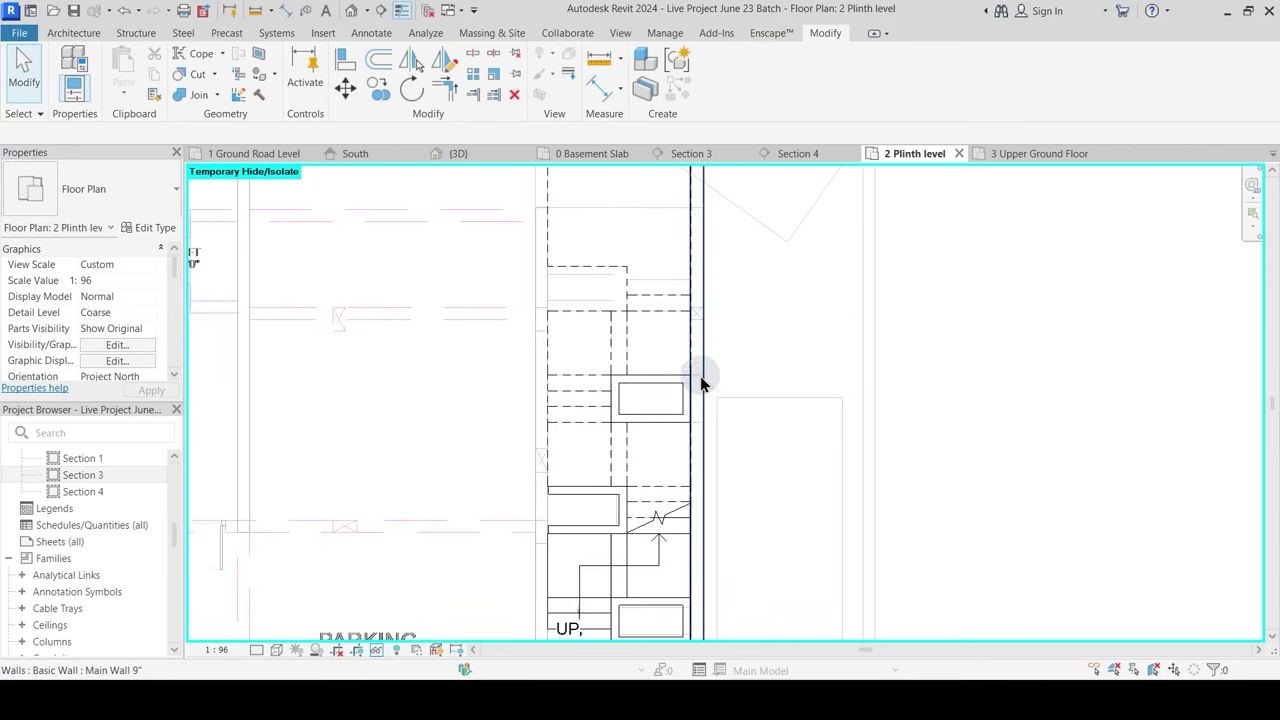
scroll(683, 408, "up", 1)
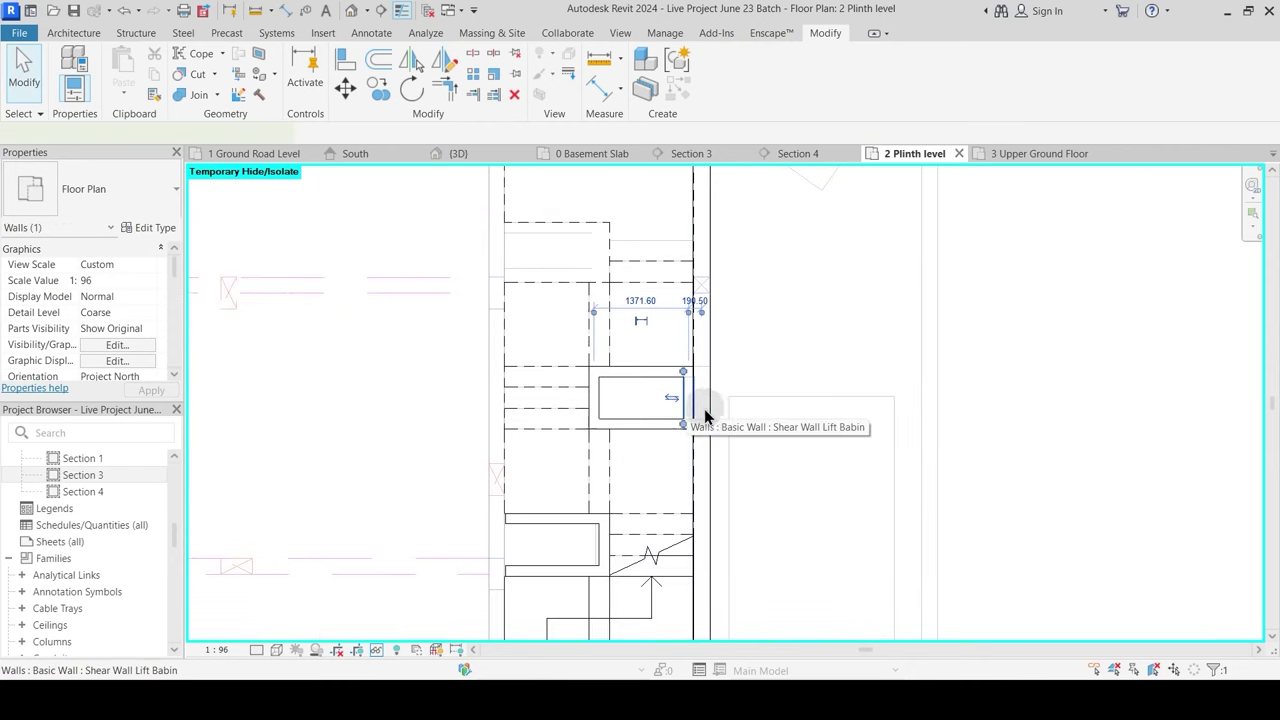
left_click(470, 155)
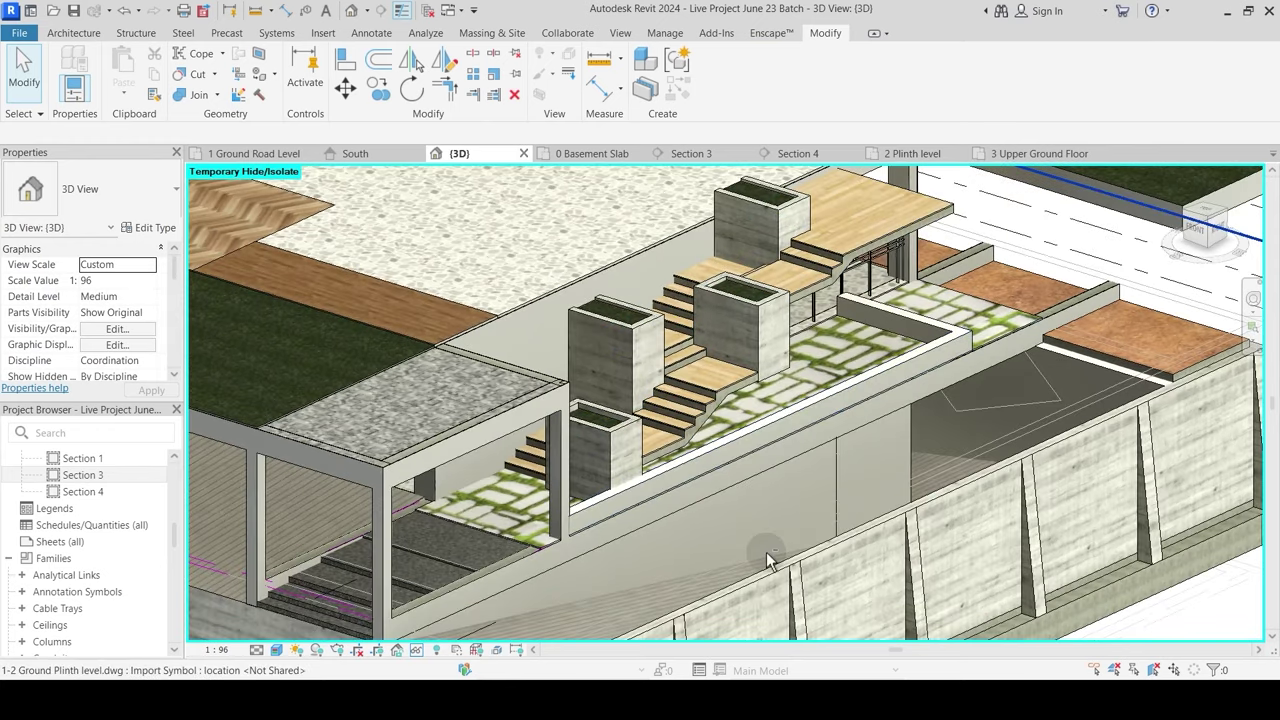
Step: Join the wall below the ledge with the ledge beam using Join Geometry
middle_click_drag(768, 560, 748, 468, "shift")
scroll(543, 463, "up", 4)
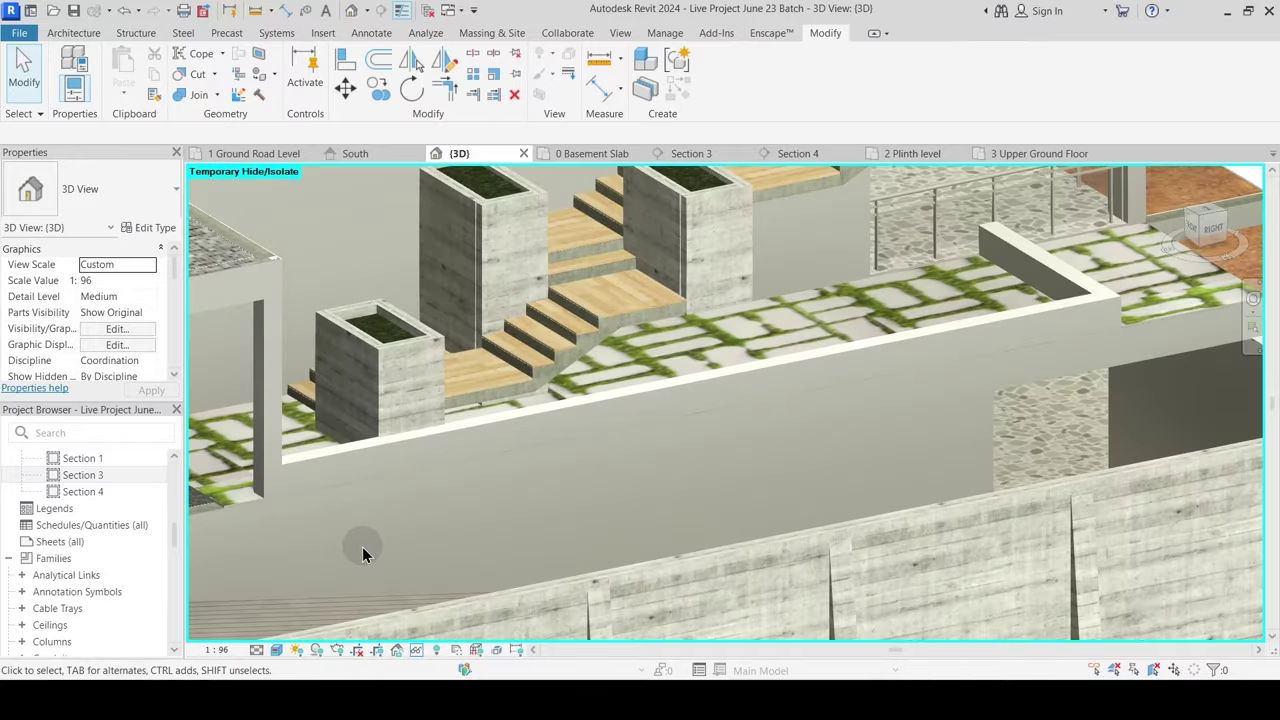
middle_click_drag(362, 546, 406, 552, "shift")
middle_click_drag(977, 351, 763, 349)
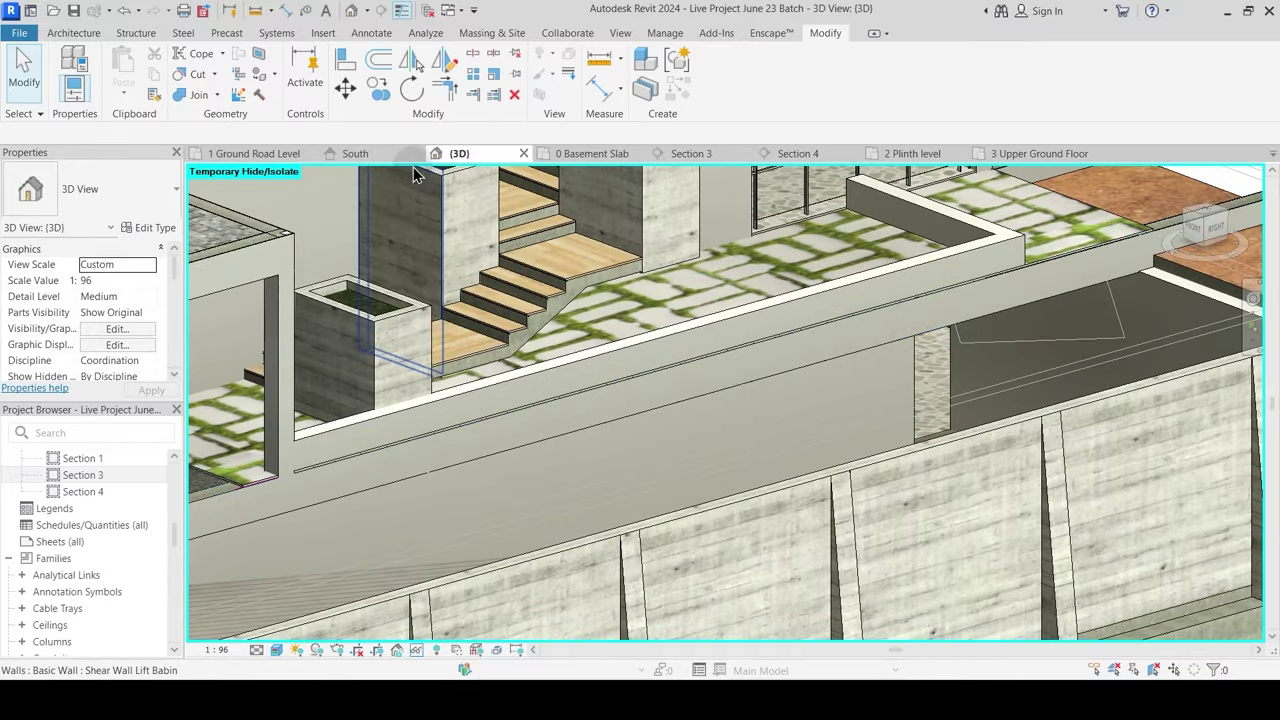
left_click(197, 99)
left_click(915, 372)
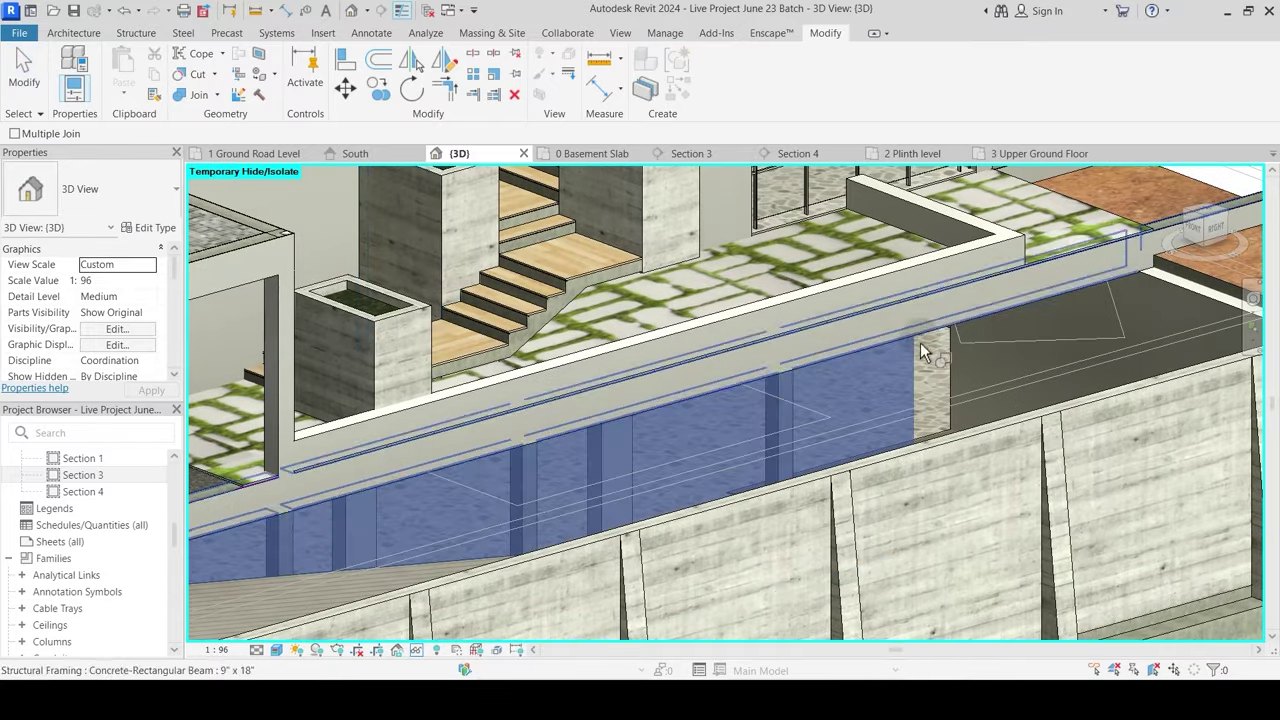
left_click(921, 336)
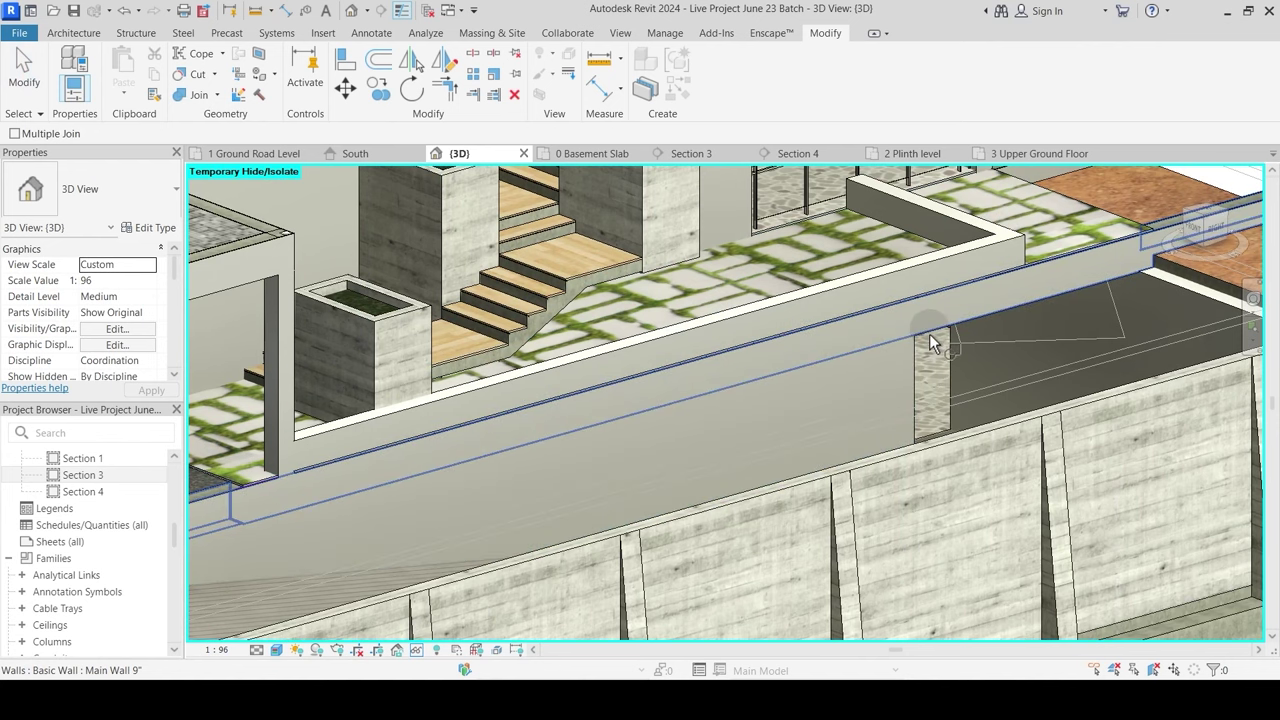
left_click(915, 268)
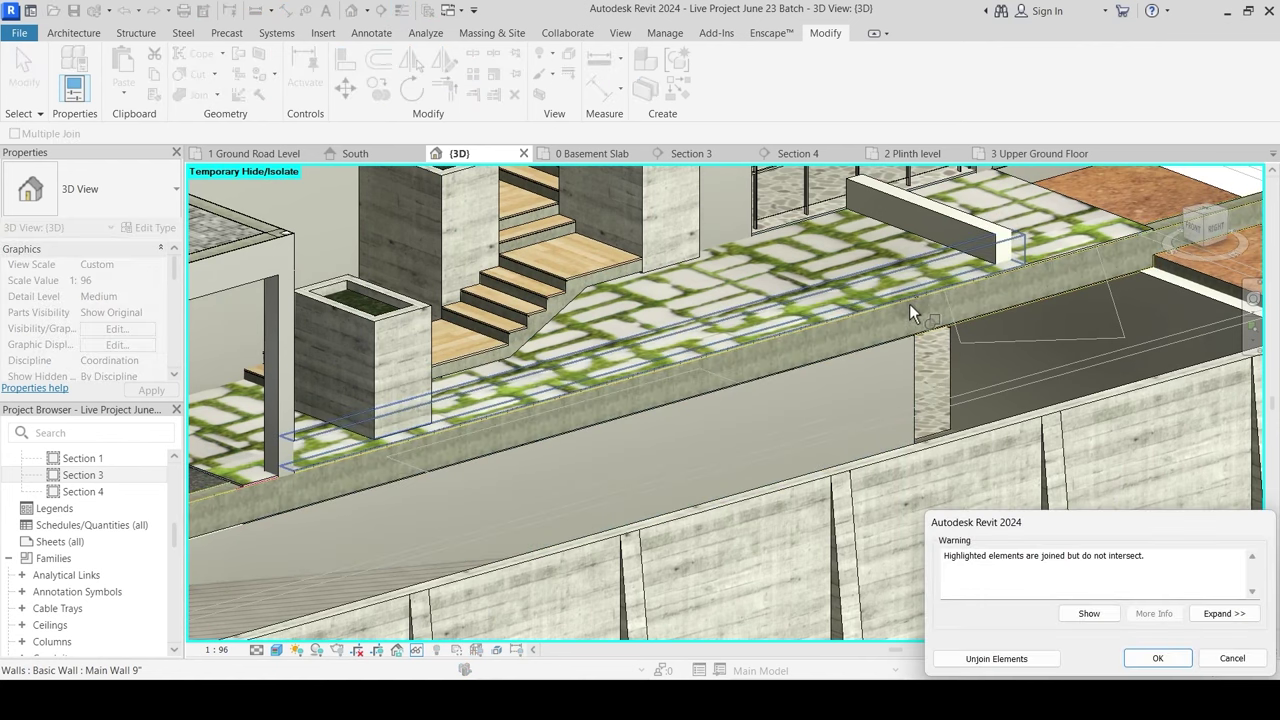
key("Escape")
Step: Change the Base Offset of both new Main Wall 9" walls from 31.00 to 0
scroll(777, 363, "up", 3)
middle_click_drag(785, 372, 1200, 260)
scroll(430, 462, "up", 4)
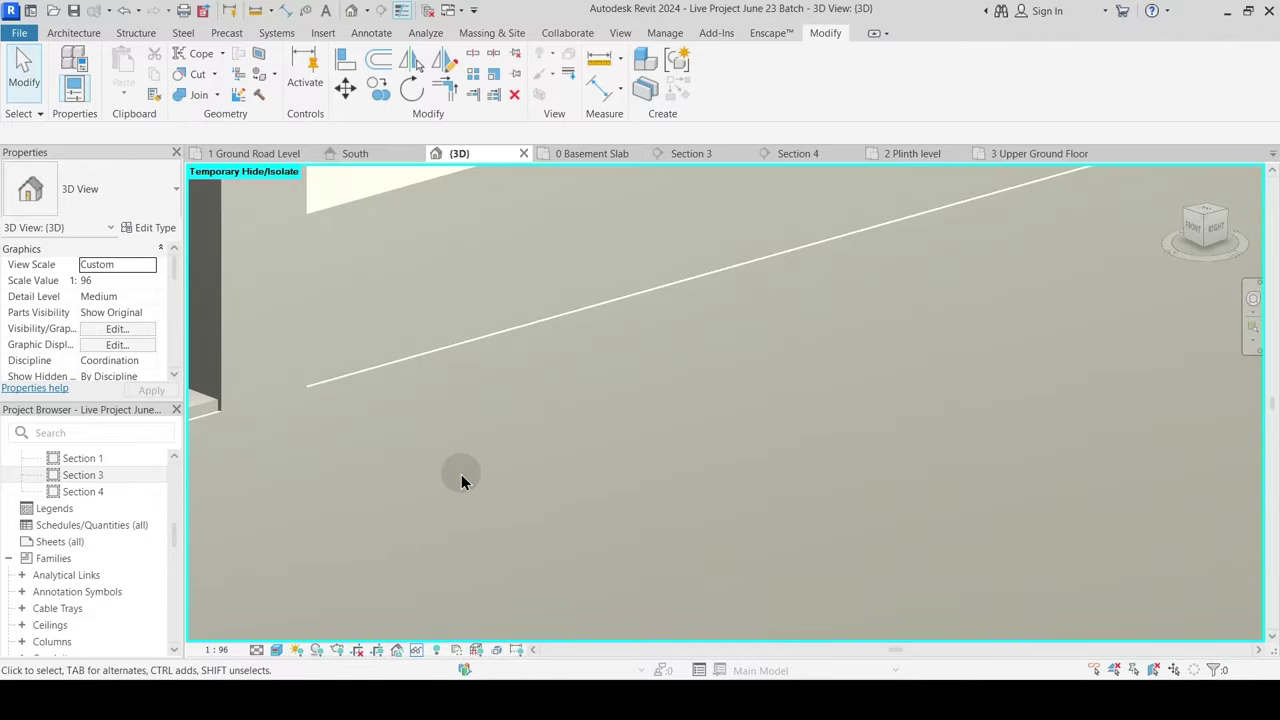
left_click(345, 368)
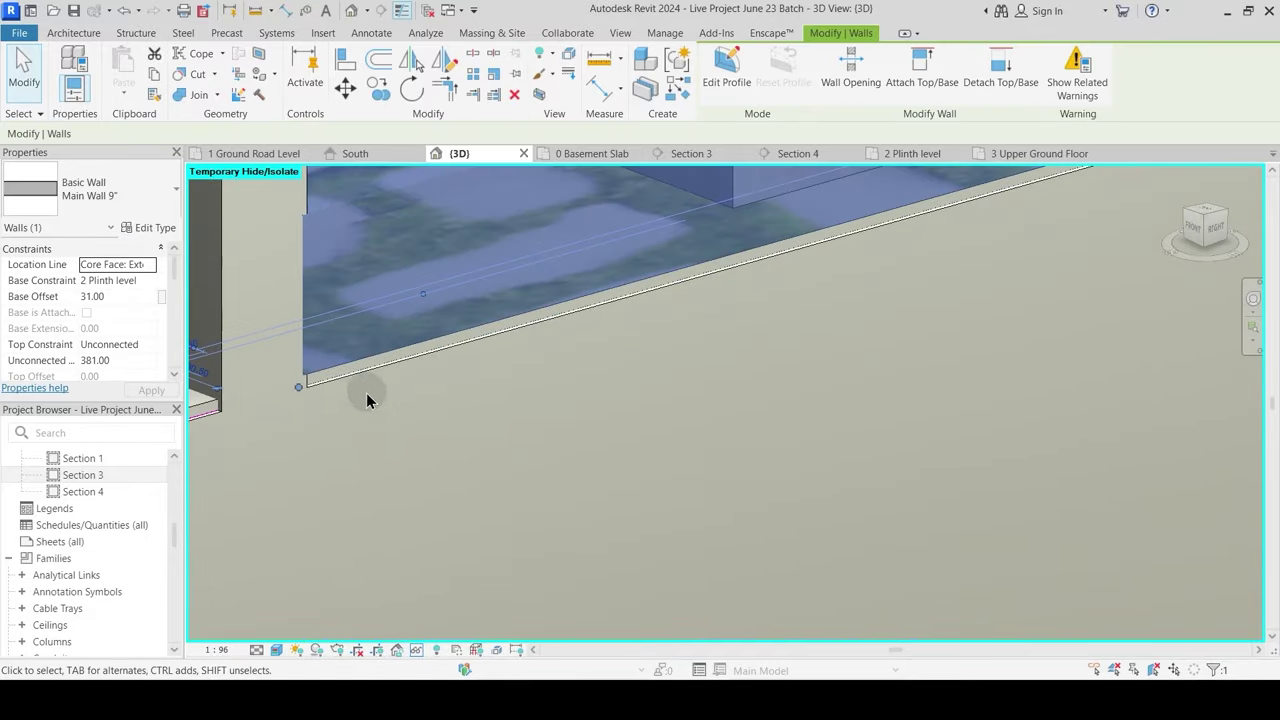
scroll(409, 420, "down", 4)
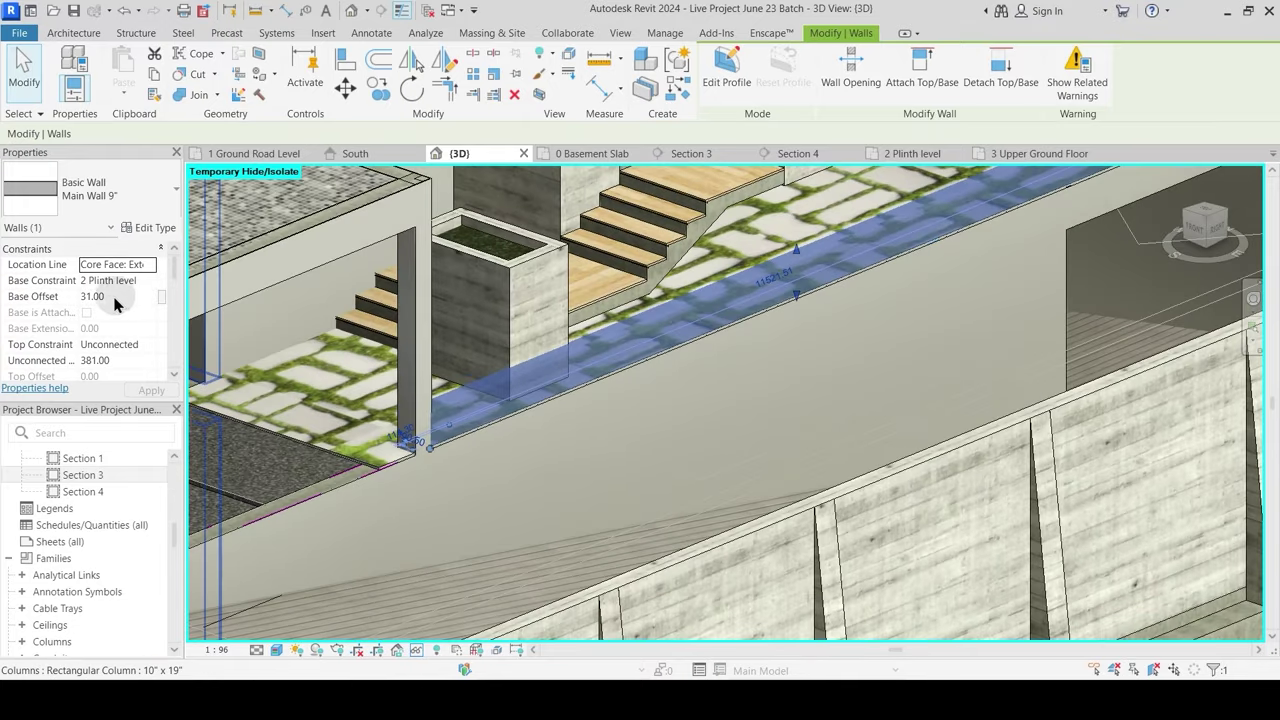
left_click(125, 296)
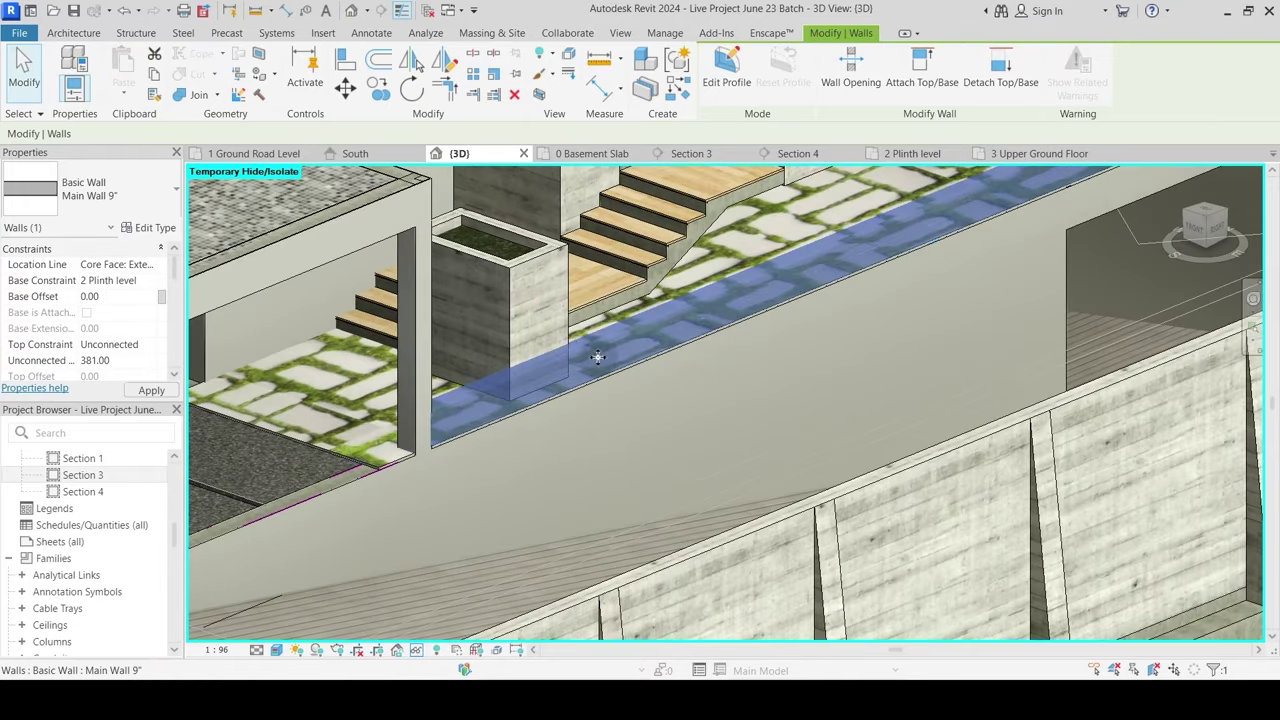
key("Escape")
middle_click_drag(851, 394, 384, 549)
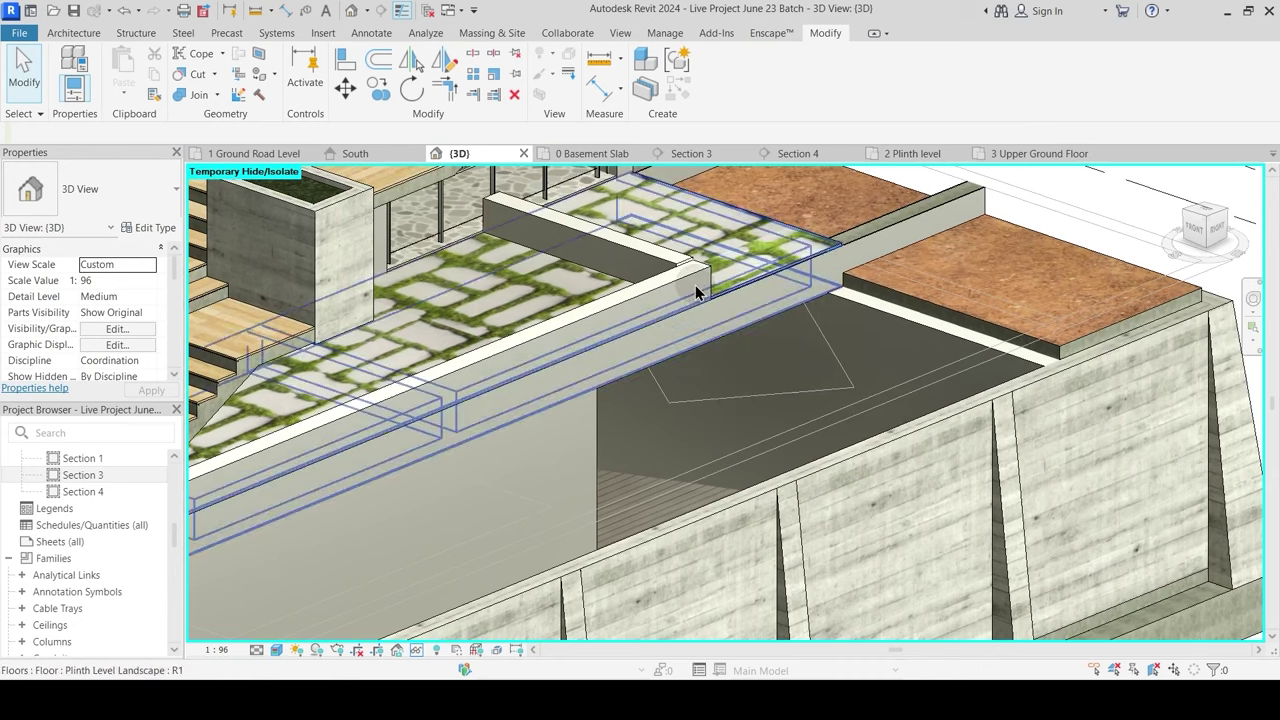
left_click(674, 277)
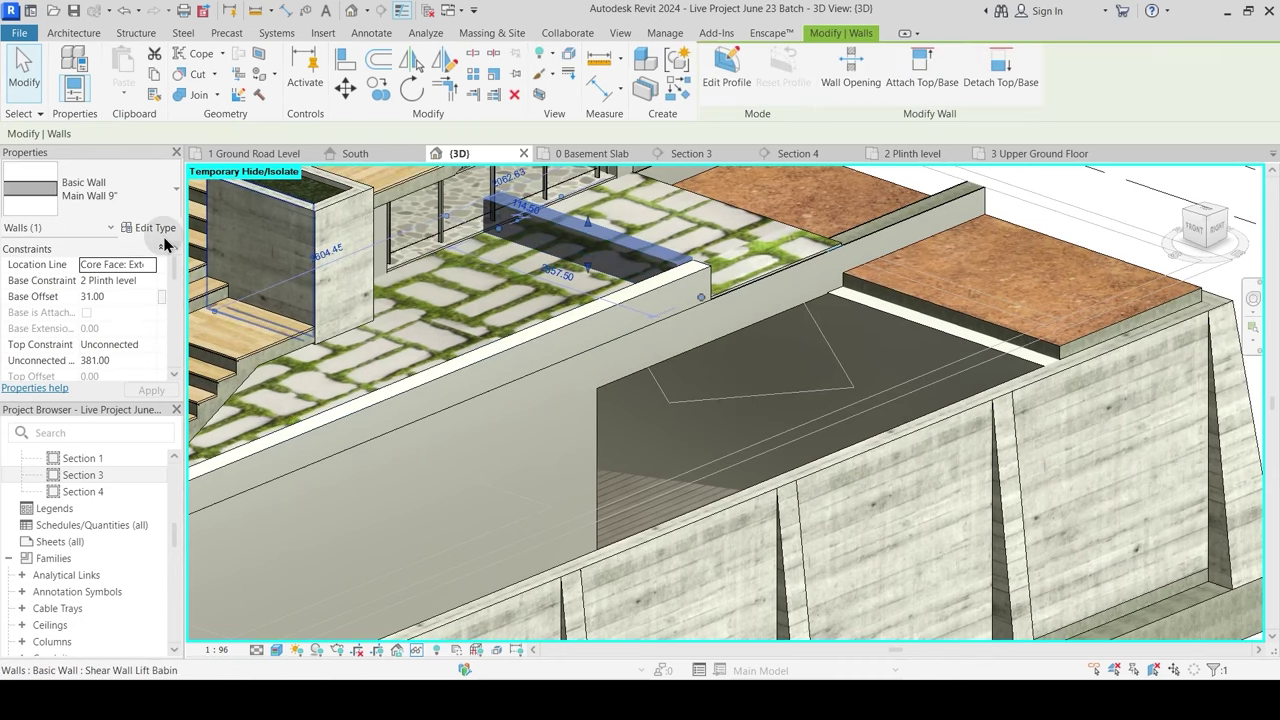
left_click(118, 300)
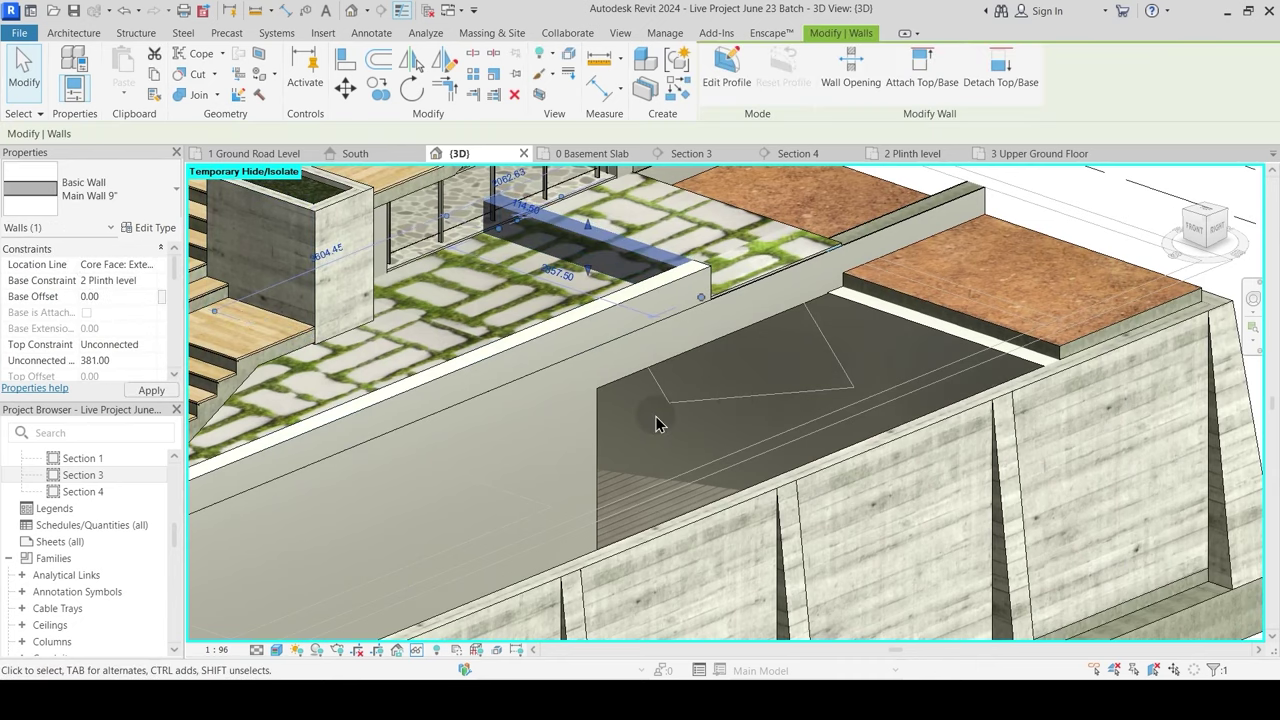
key("Escape")
Step: Select the short wall across the paving and switch to the 2 Plinth level plan
left_click(196, 95)
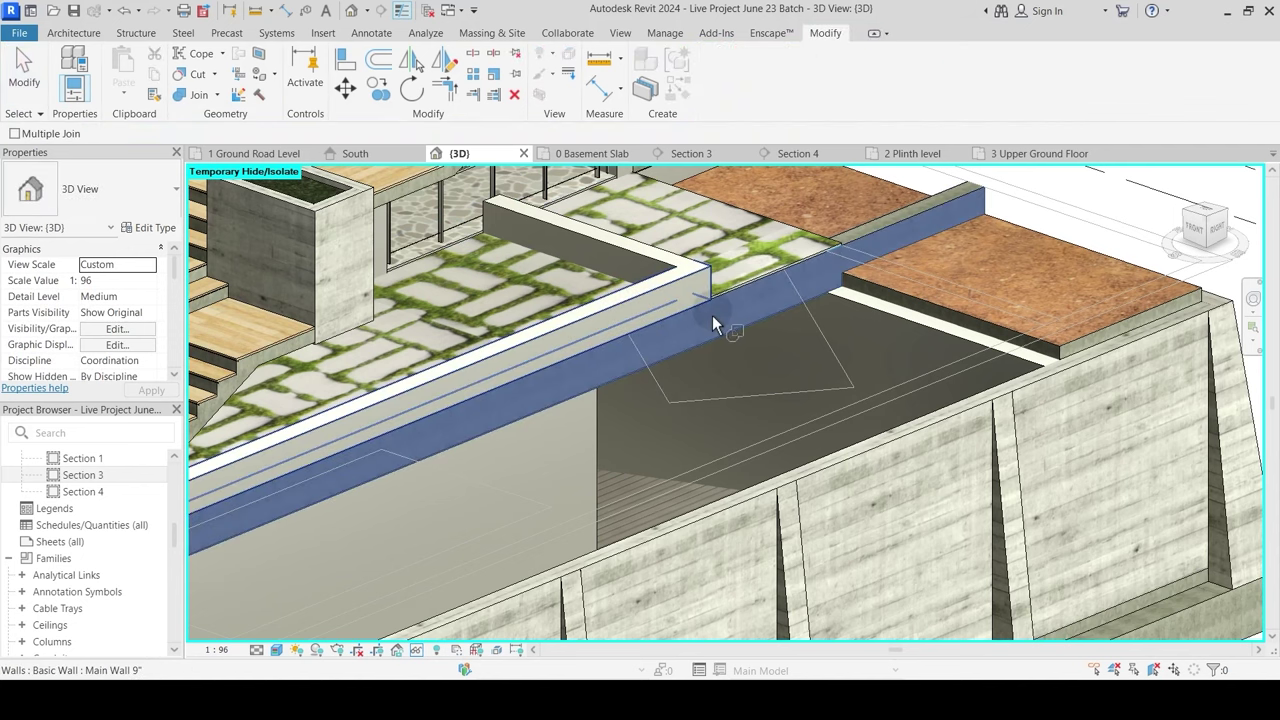
middle_click_drag(715, 328, 745, 300, "shift")
key("Escape")
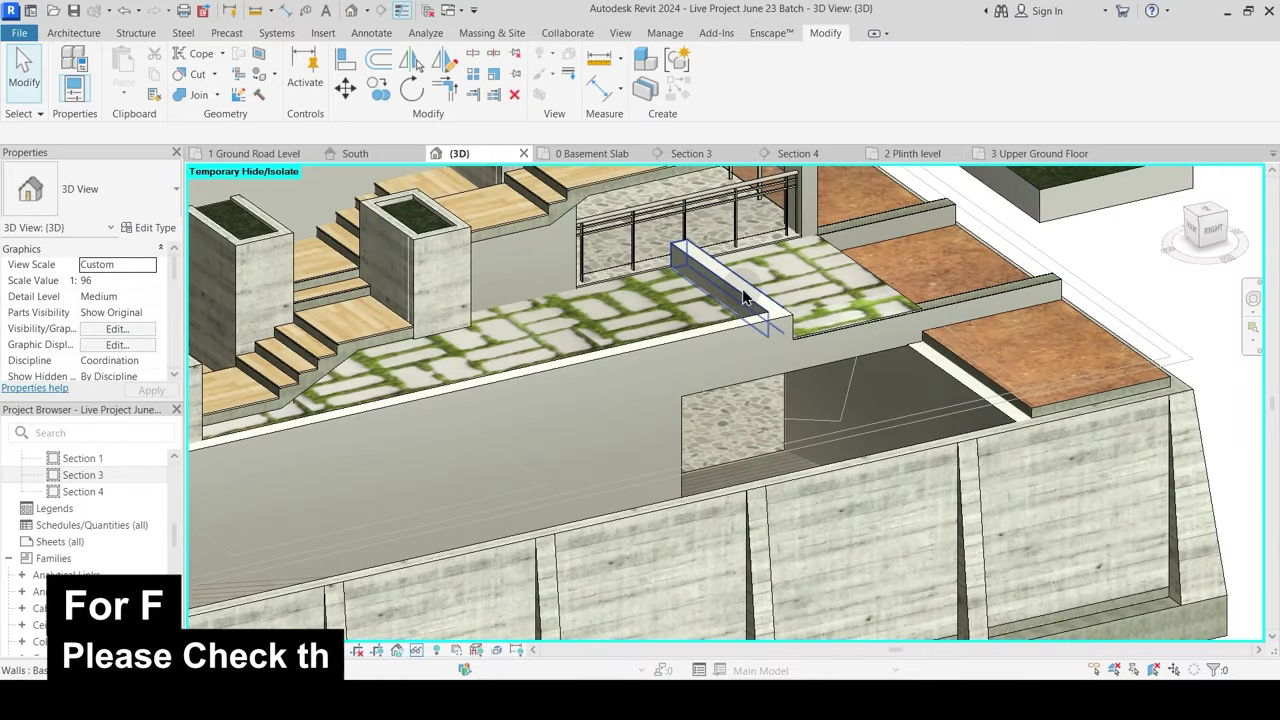
left_click(743, 297)
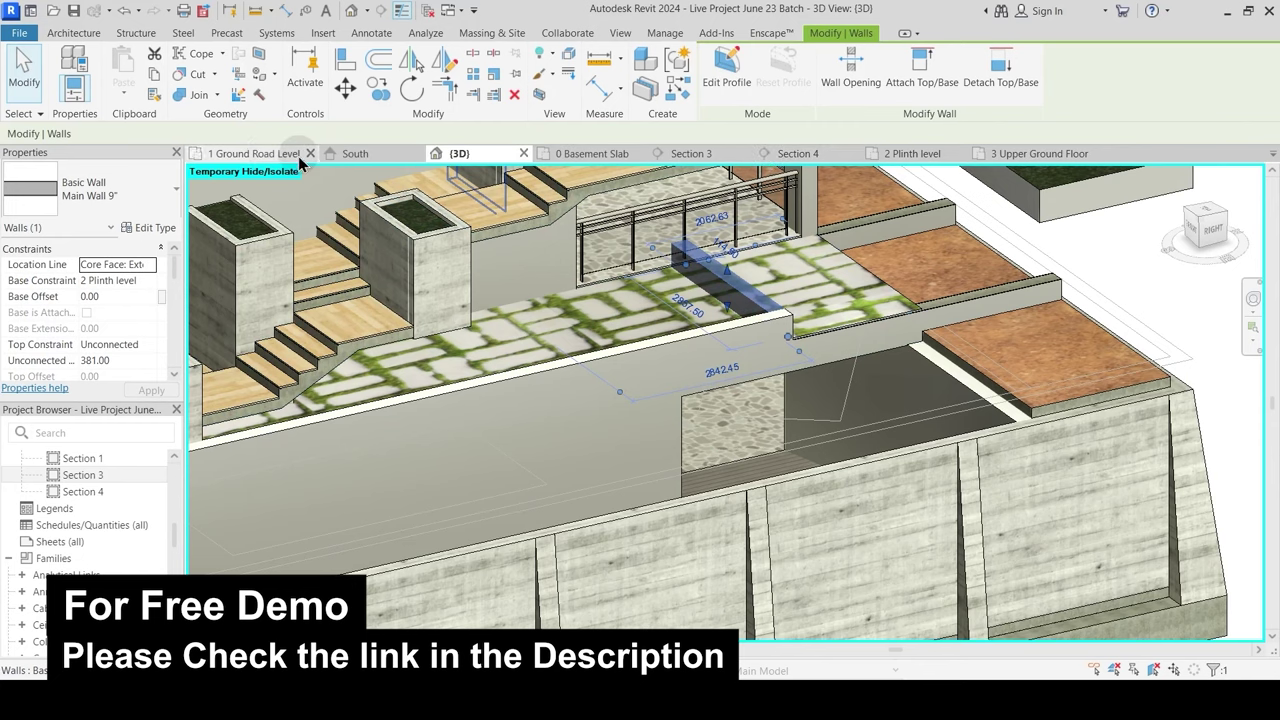
left_click(900, 153)
Step: Move the selected wall up onto the boundary line with MV
middle_click_drag(886, 375, 890, 578)
middle_click_drag(622, 384, 667, 532)
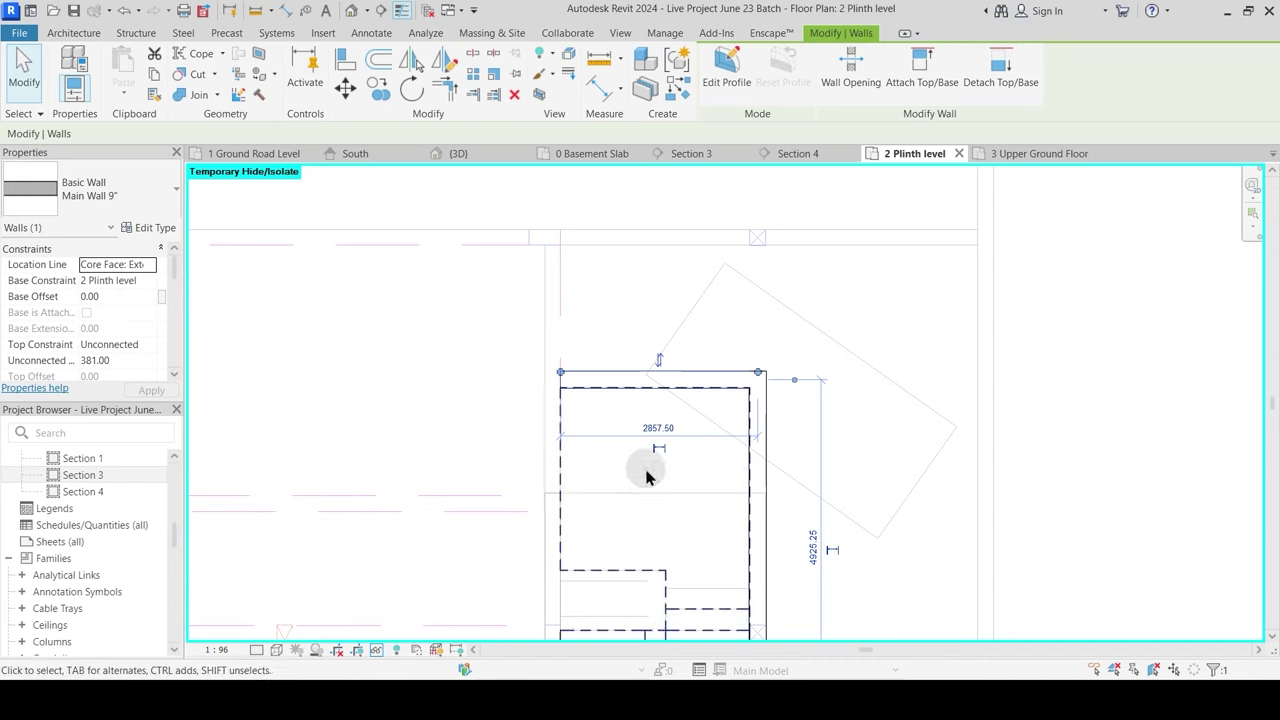
scroll(646, 478, "down", 3)
scroll(611, 380, "up", 3)
key("m")
key("v")
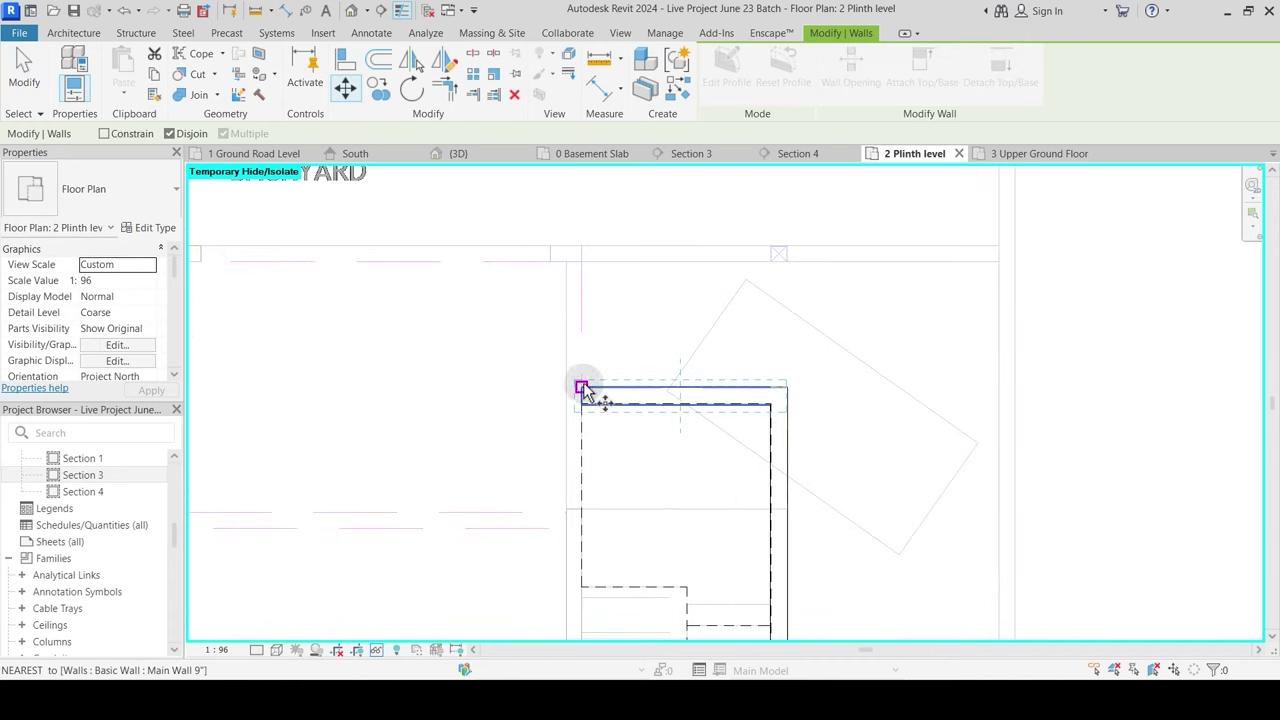
left_click(582, 387)
left_click(582, 246)
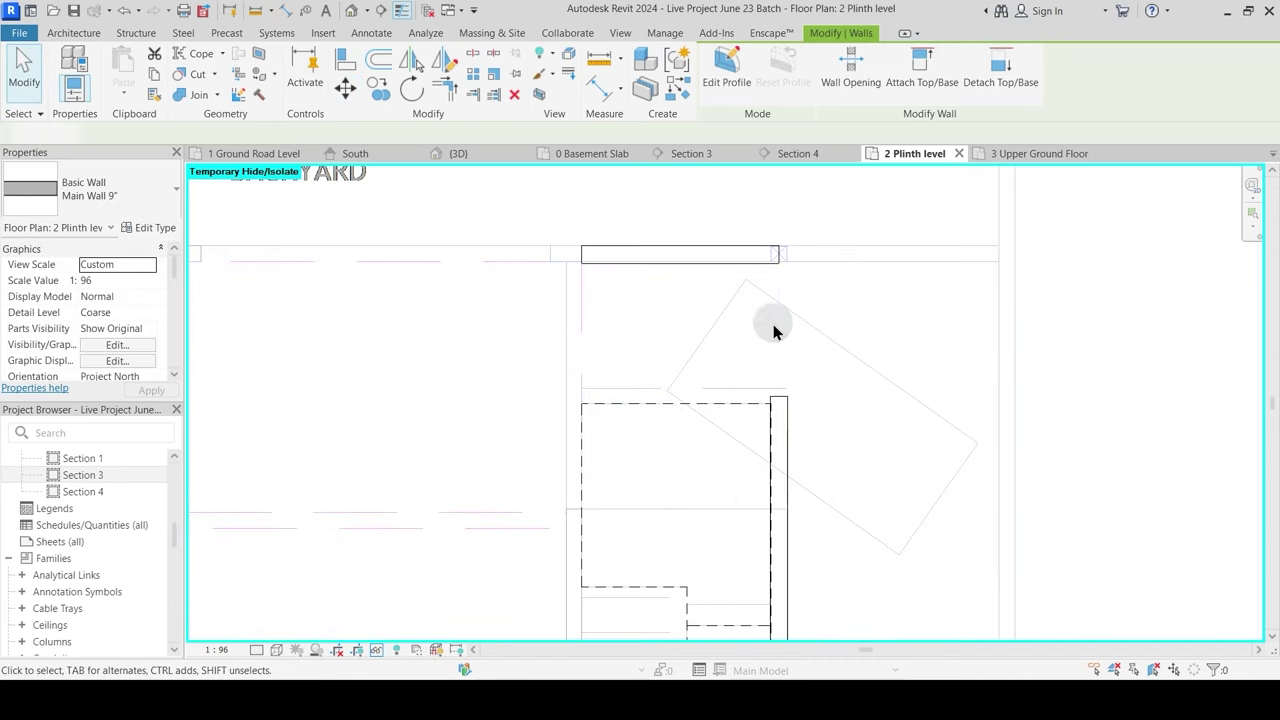
Step: Trim the right and top walls into a clean corner with TR
key("t")
key("r")
left_click(780, 398)
left_click(757, 255)
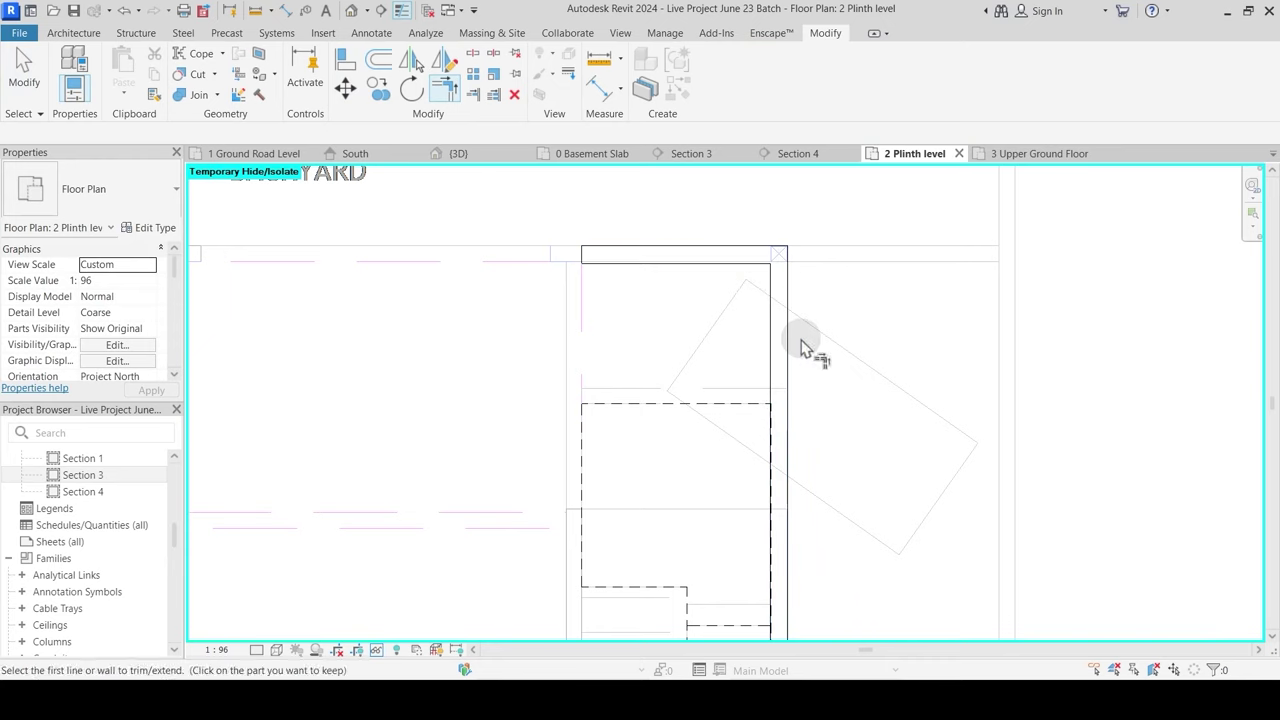
key("Escape")
Step: Return to the {3D} view and orbit to see the building from the upper right
left_click(473, 160)
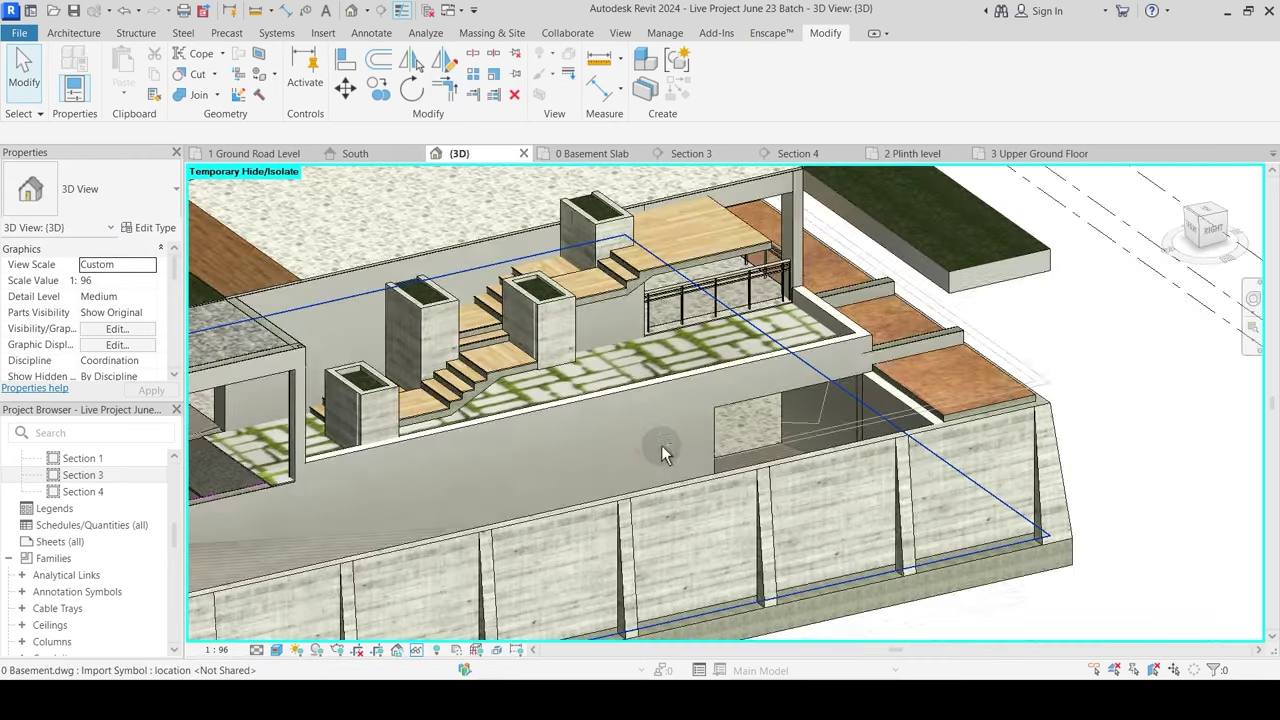
middle_click_drag(663, 452, 823, 423, "shift")
scroll(826, 420, "down", 2)
middle_click_drag(786, 546, 720, 634, "shift")
scroll(753, 579, "down", 1)
middle_click_drag(943, 450, 741, 266, "shift")
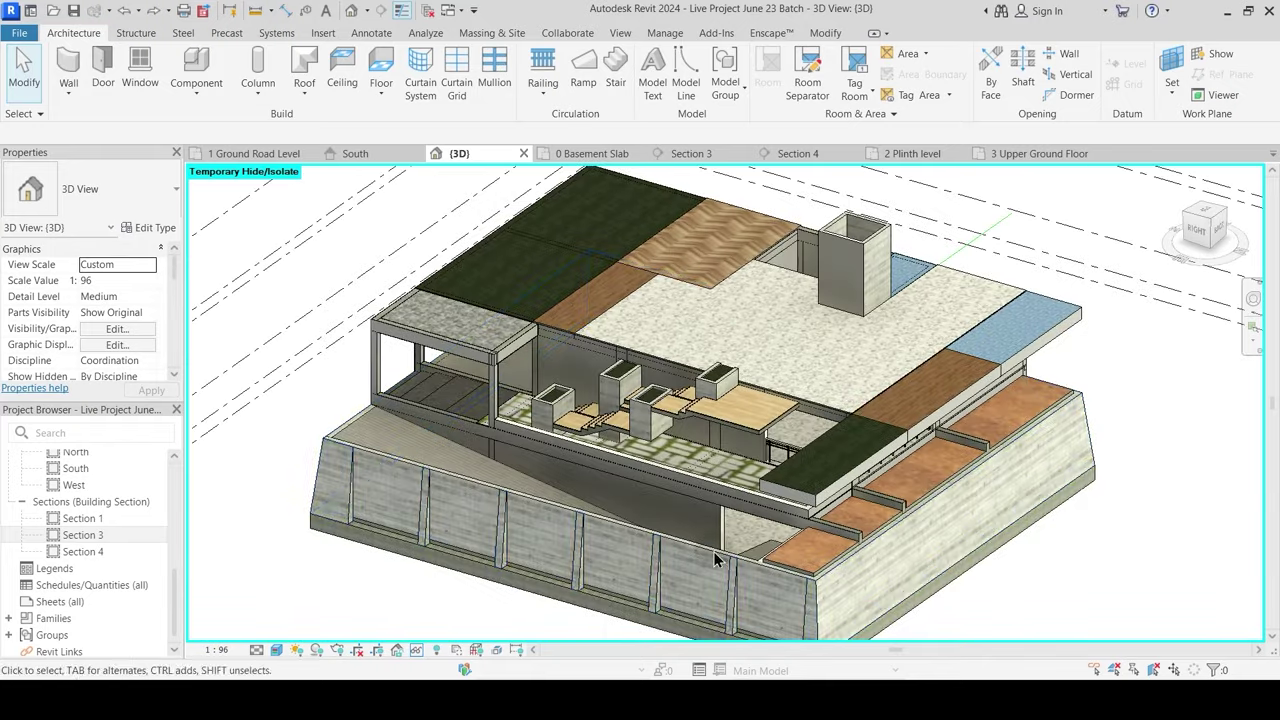
scroll(361, 437, "up", 2)
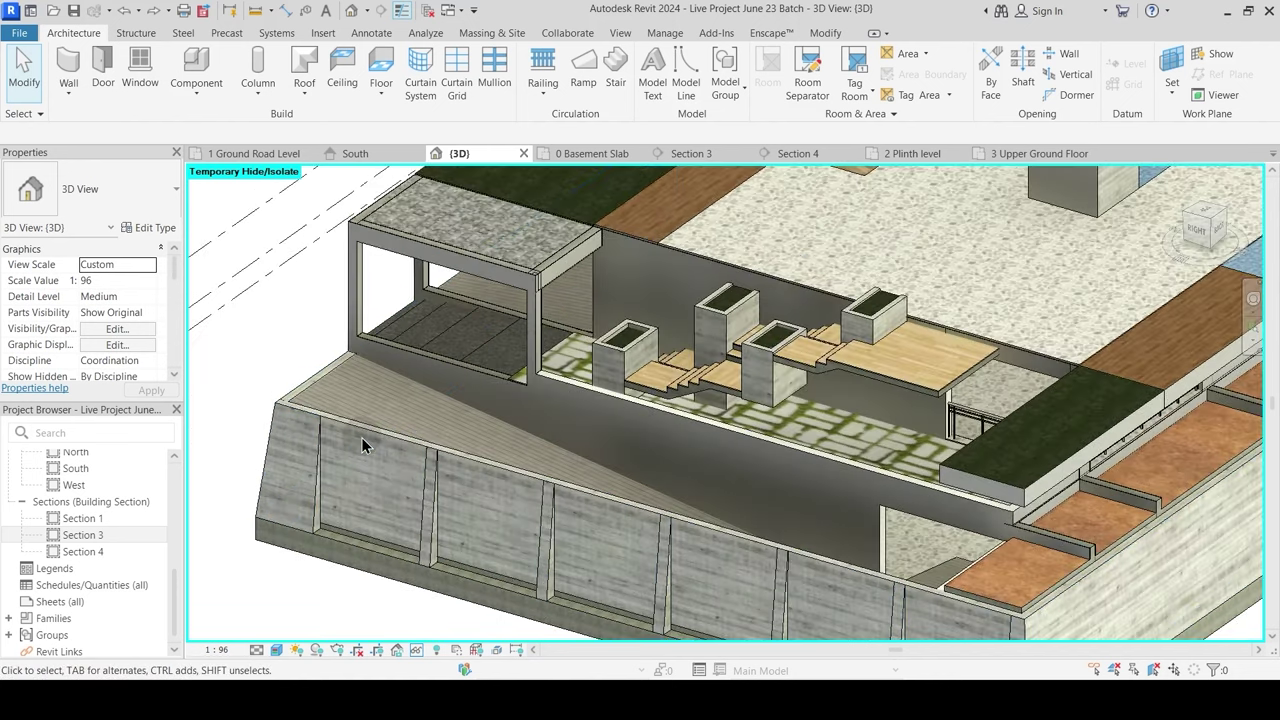
scroll(367, 450, "down", 1)
middle_click_drag(403, 486, 781, 481, "shift")
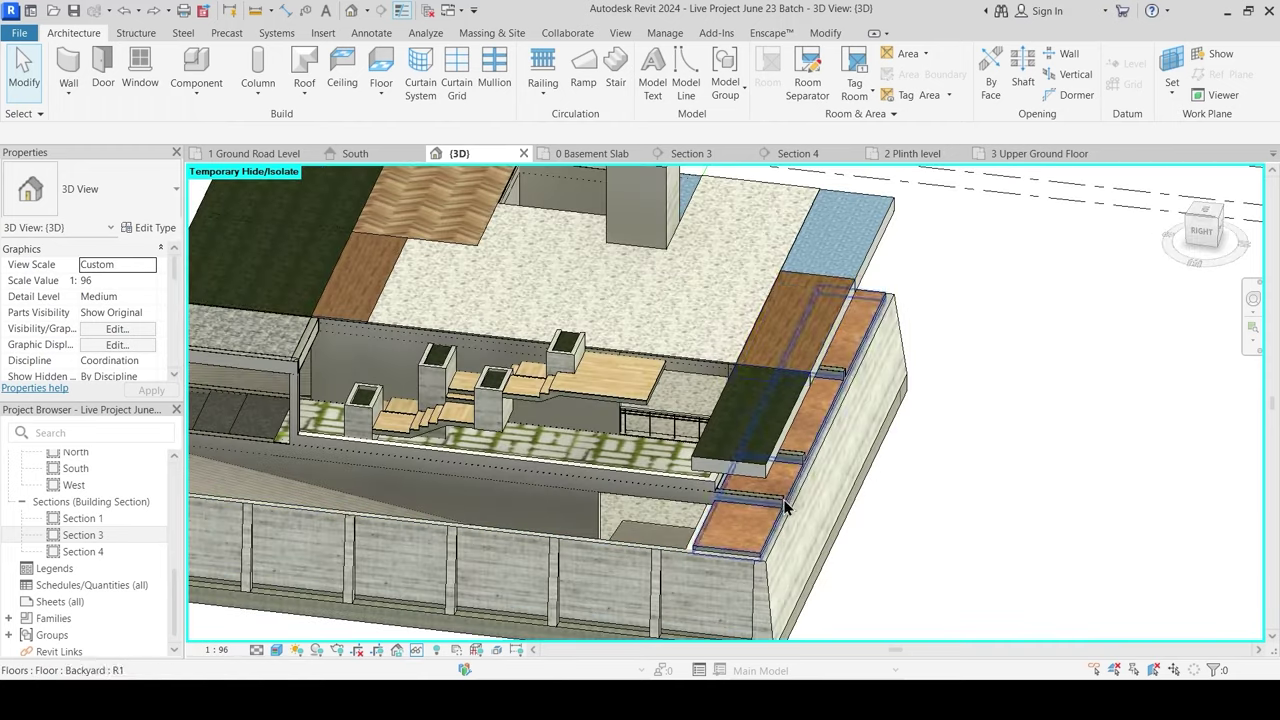
middle_click_drag(827, 419, 319, 307, "shift")
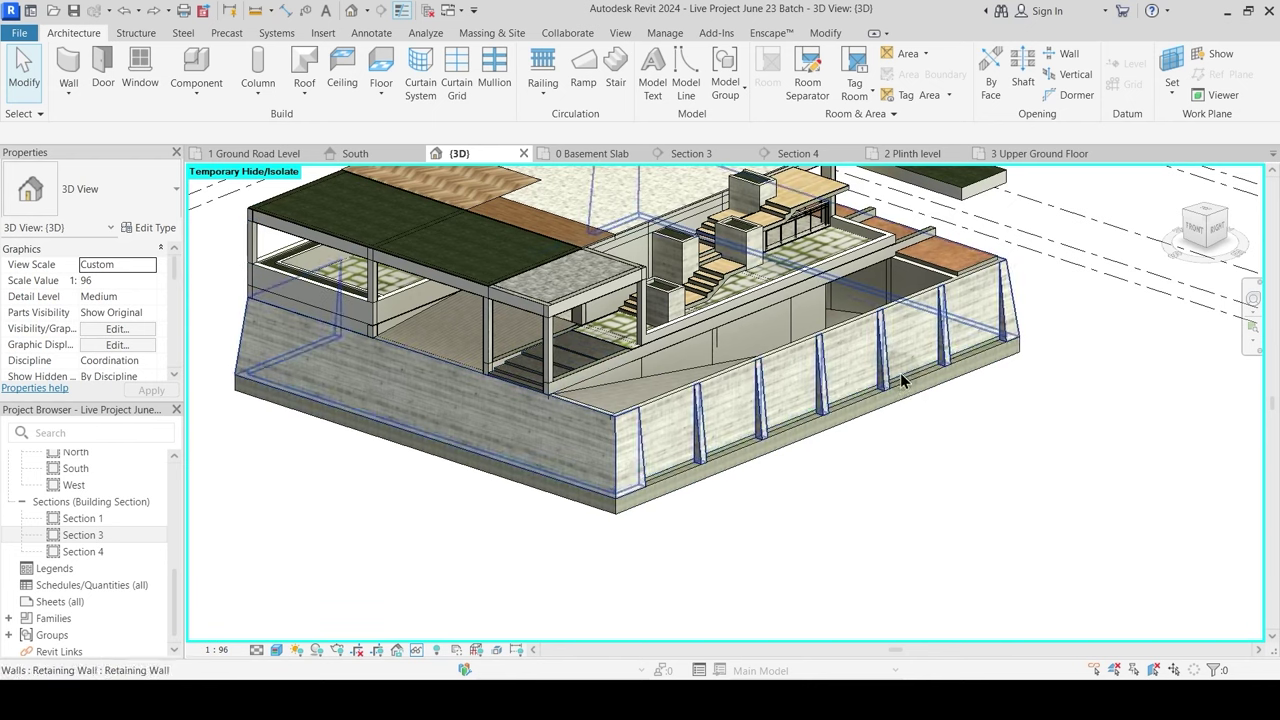
middle_click_drag(903, 380, 913, 420, "shift")
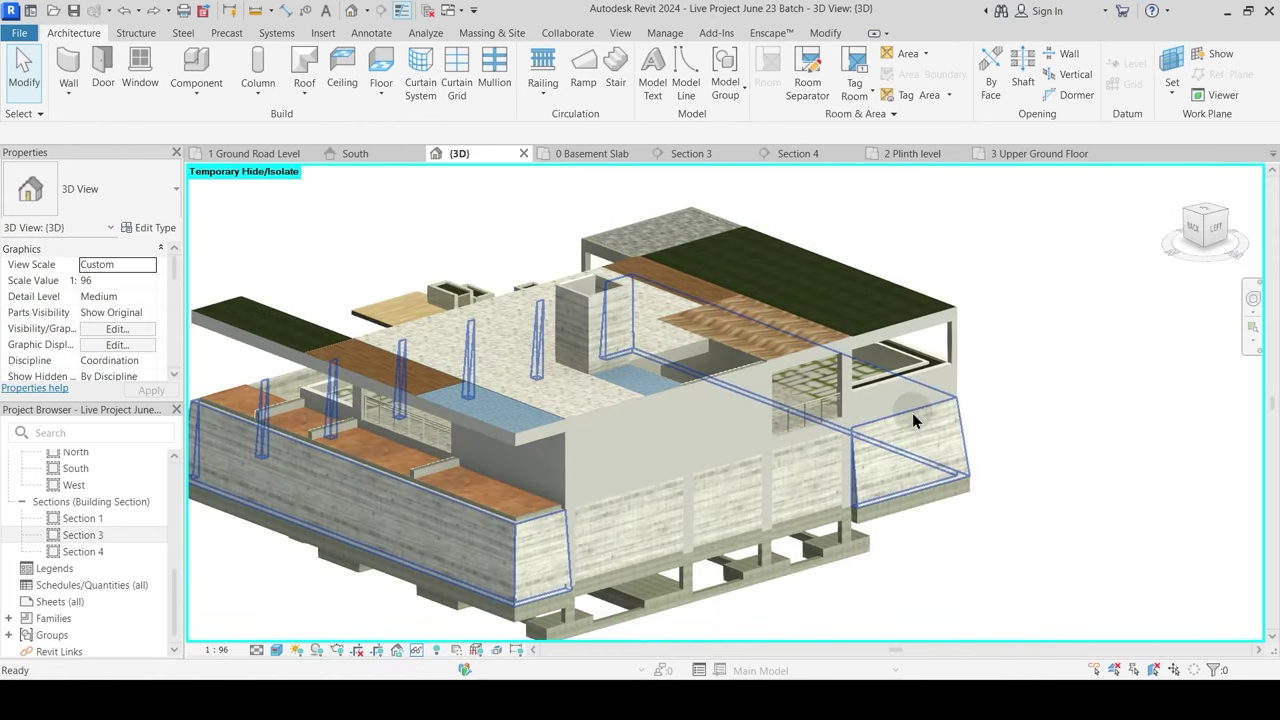
middle_click_drag(406, 400, 840, 419, "shift")
middle_click_drag(1060, 410, 397, 400)
middle_click_drag(737, 409, 849, 363, "shift")
scroll(720, 370, "up", 2)
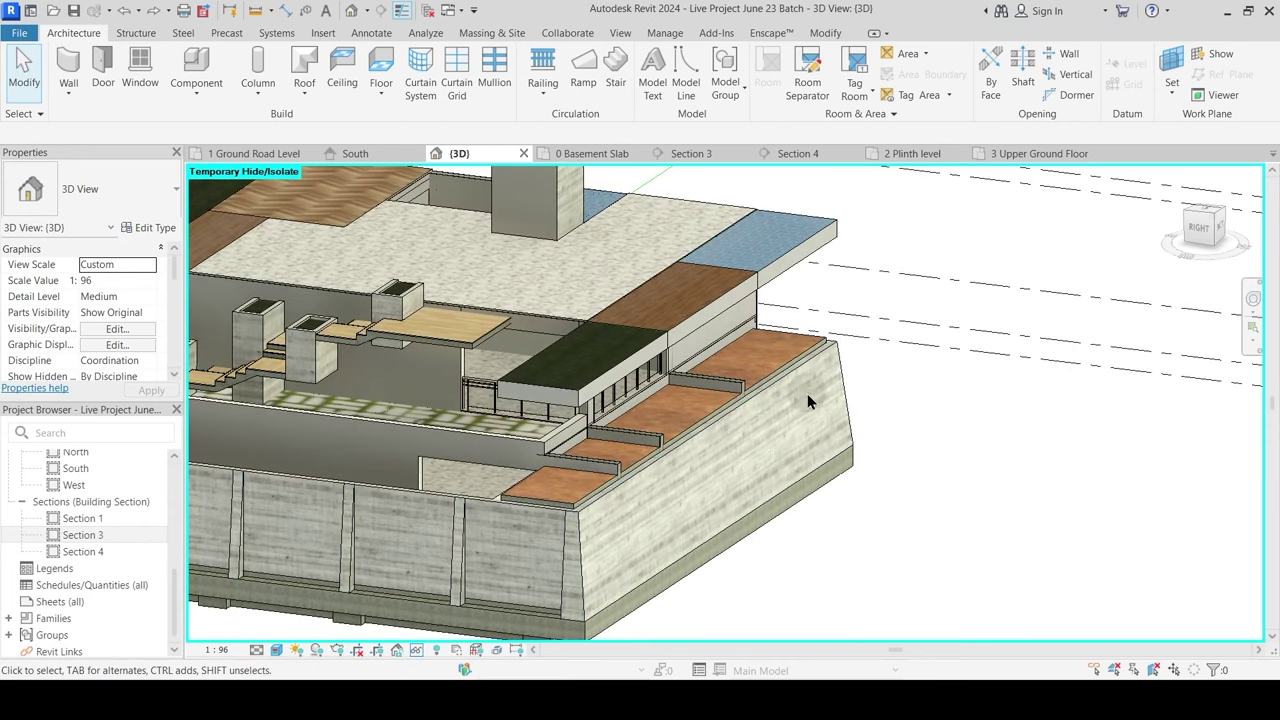
scroll(790, 450, "down", 2)
middle_click_drag(834, 466, 776, 496, "shift")
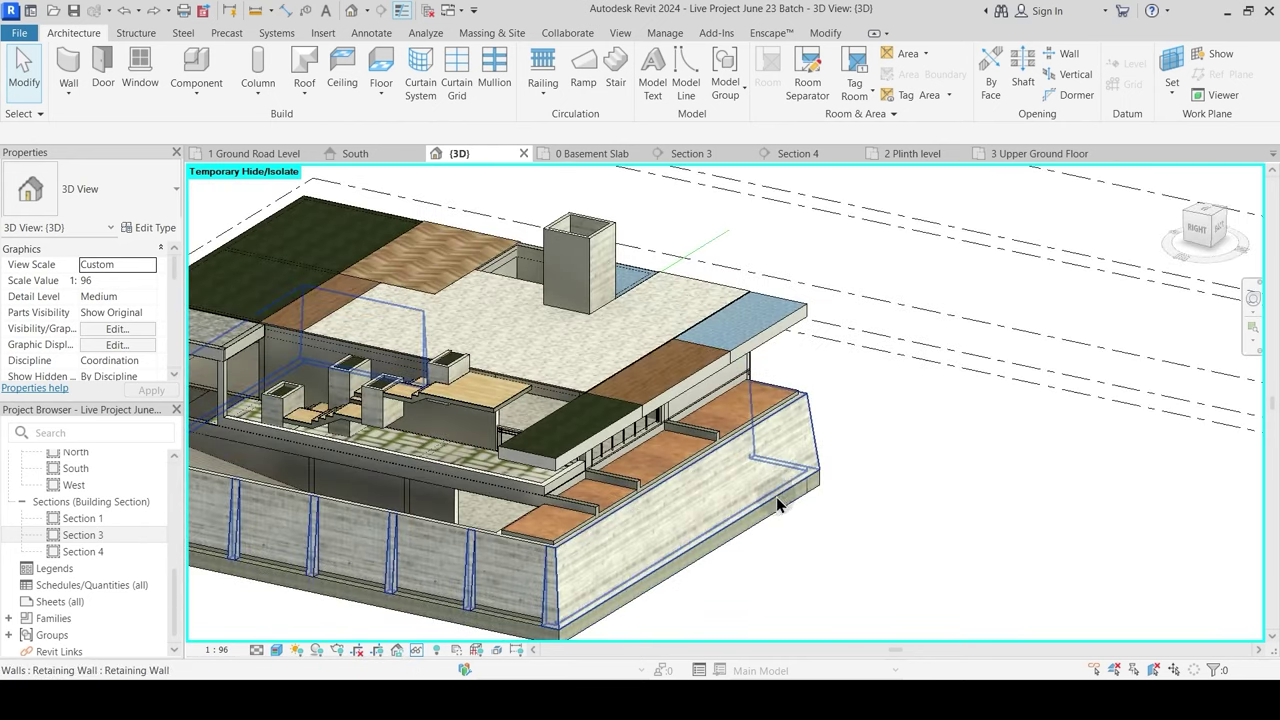
Step: Switch to AutoCAD and bring the section drawings into view
key("alt+Tab")
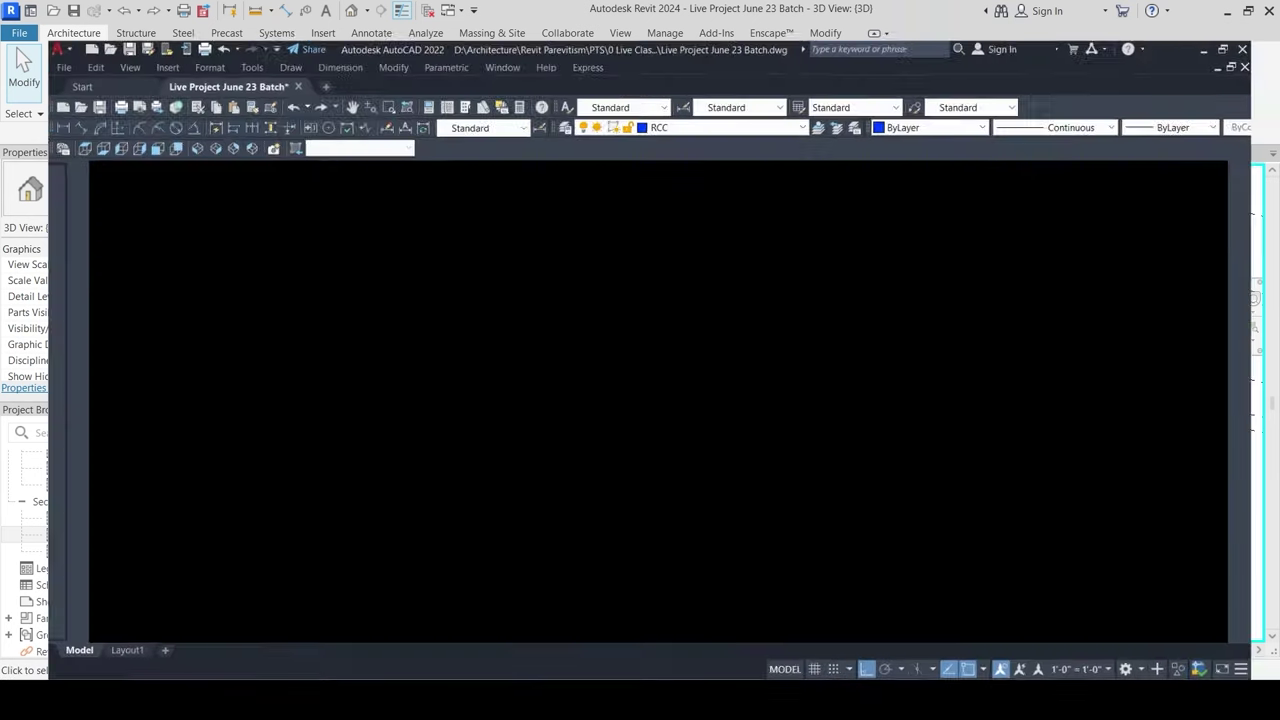
scroll(662, 398, "down", 1)
scroll(580, 385, "up", 5)
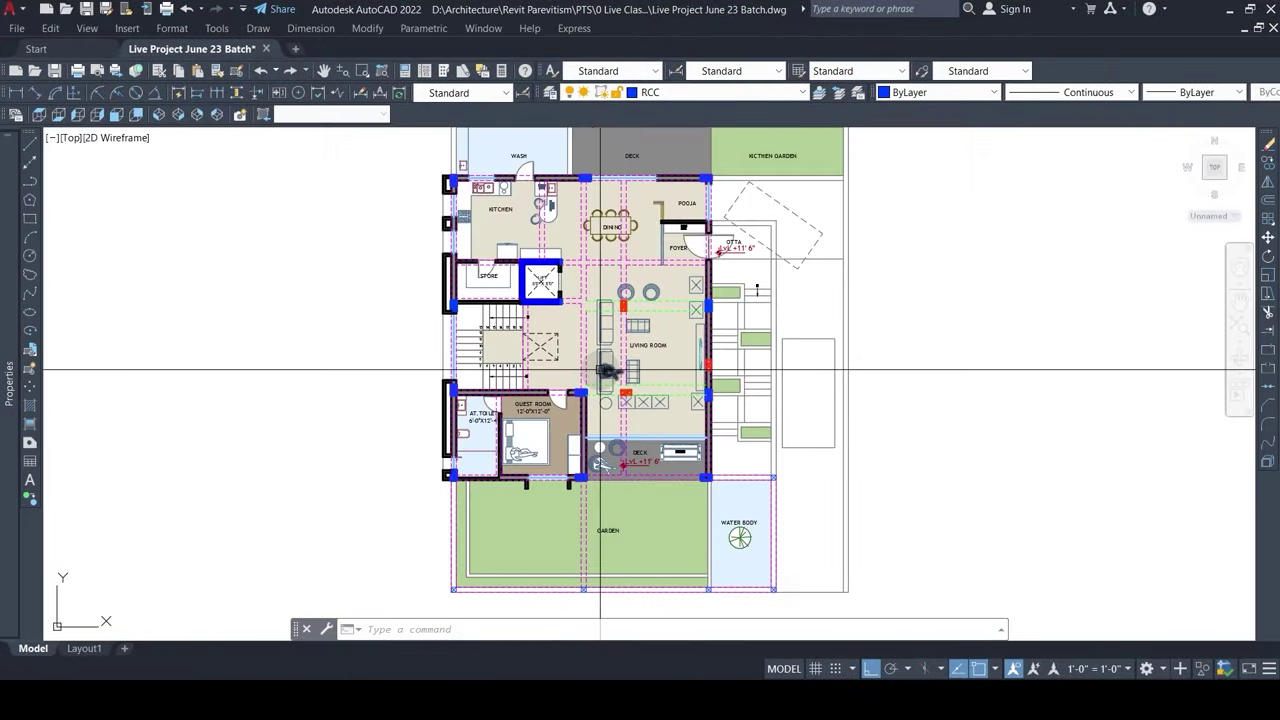
middle_click_drag(600, 370, 595, 478)
scroll(466, 270, "up", 2)
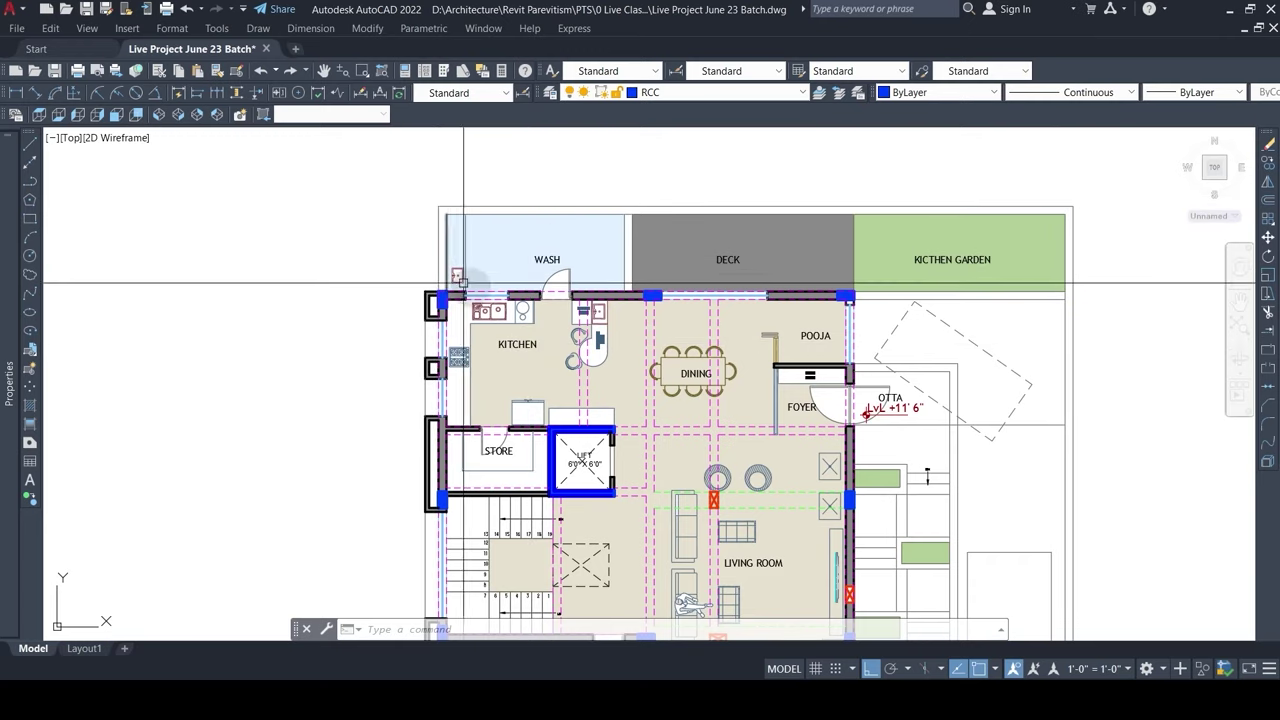
scroll(634, 340, "down", 5)
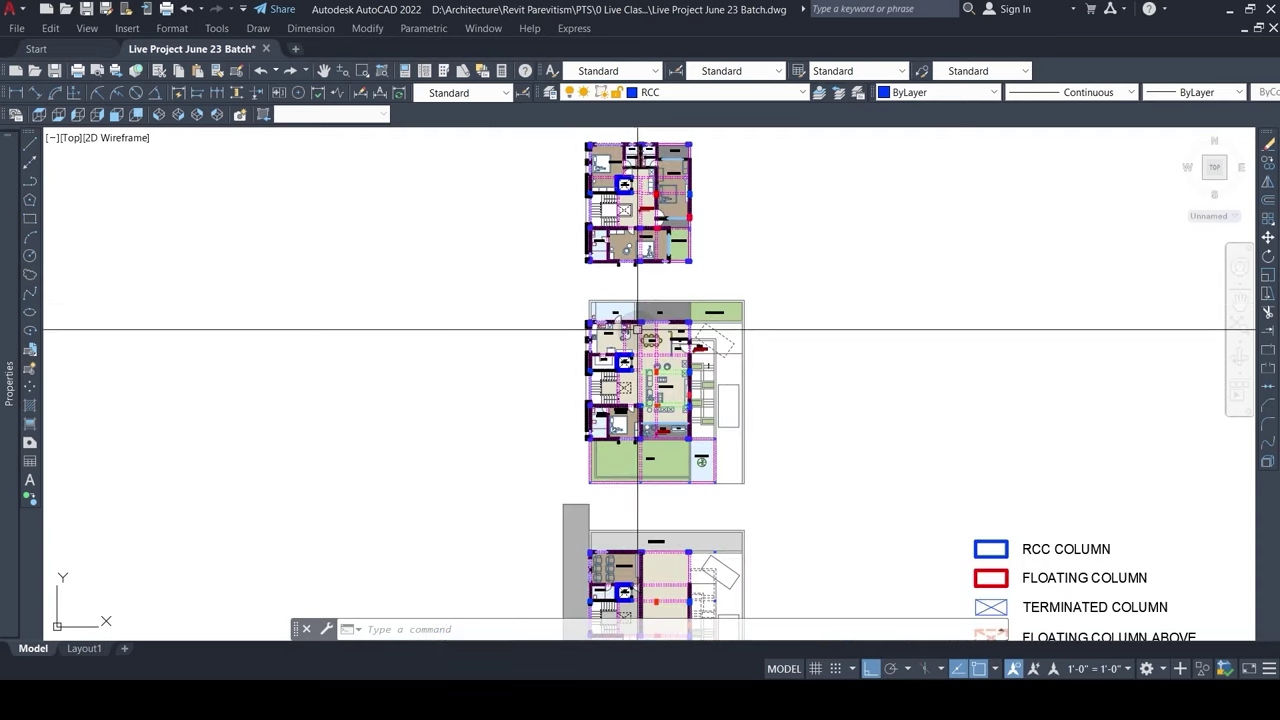
middle_click_drag(672, 524, 644, 226)
scroll(690, 308, "down", 5)
mouse_move(729, 471)
middle_mouse_down()
mouse_move(704, 352)
mouse_move(741, 410)
middle_mouse_up()
scroll(674, 459, "up", 7)
scroll(734, 371, "down", 2)
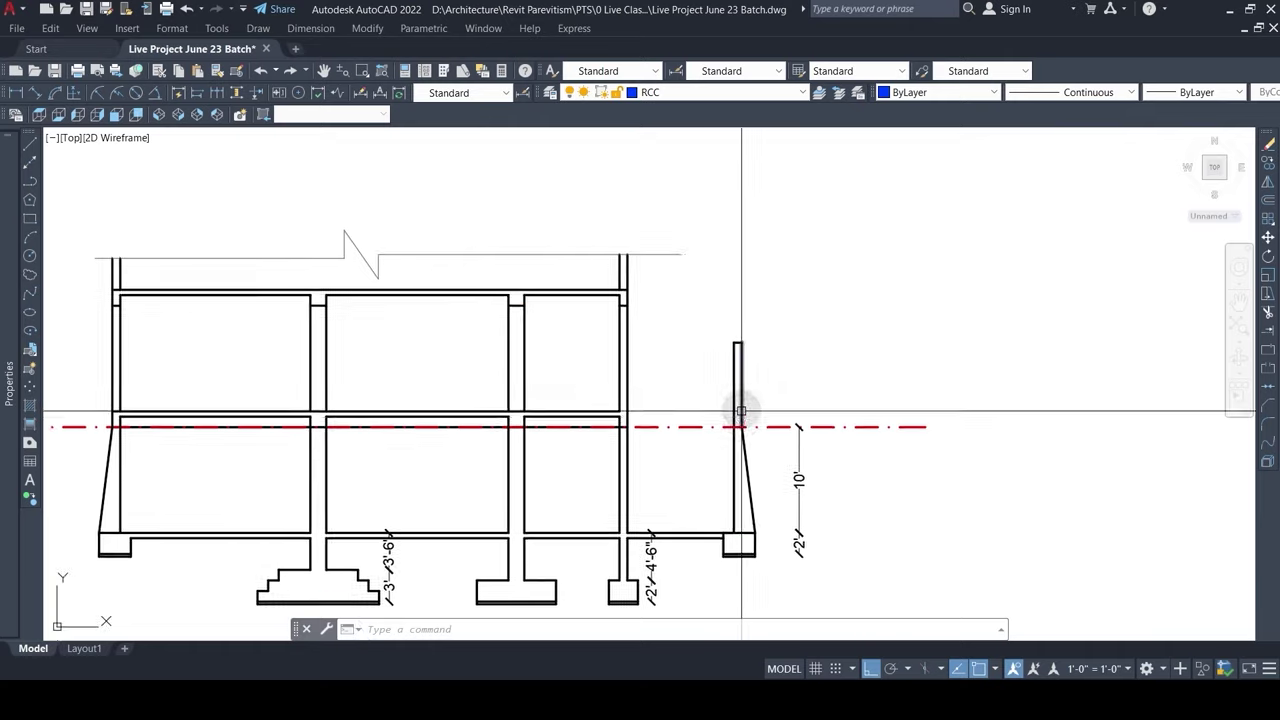
scroll(741, 410, "up", 4)
Step: Attempt a linear dimension on the right-hand post's edge, then cancel it
type("11")
key("Return")
key("Escape")
type("1")
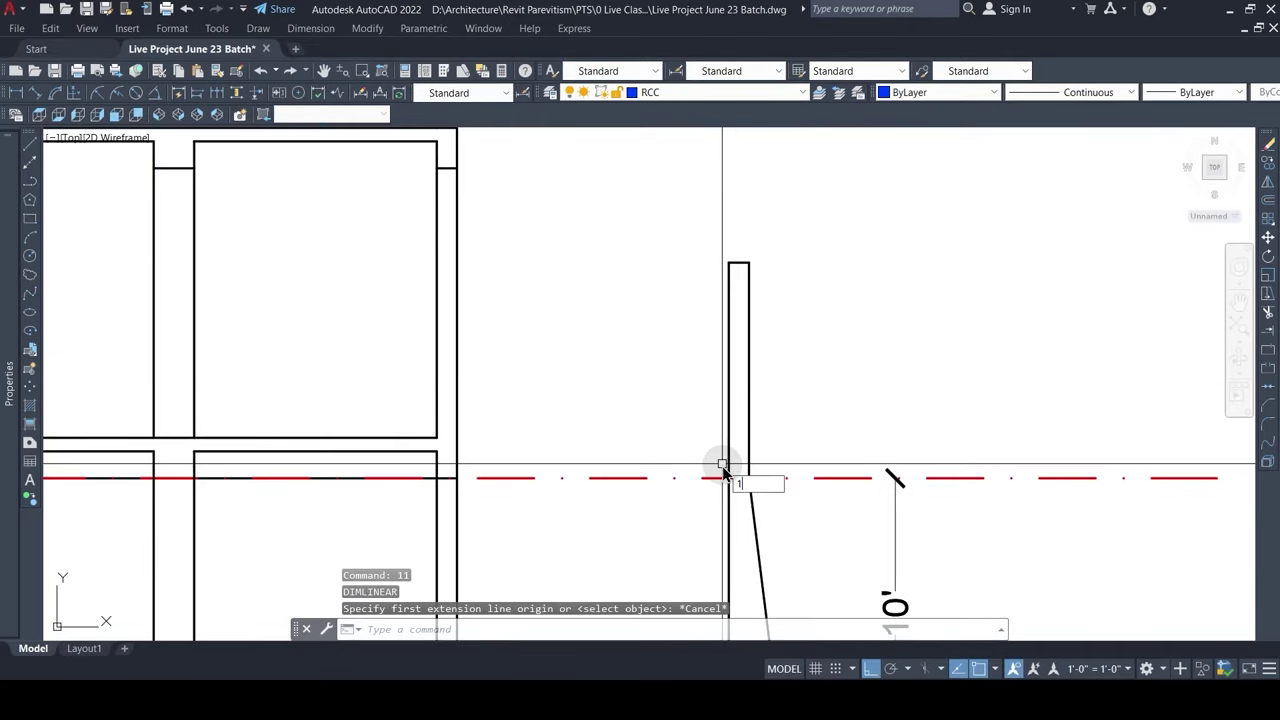
type("1")
key("Return")
key("Return")
left_click(748, 410)
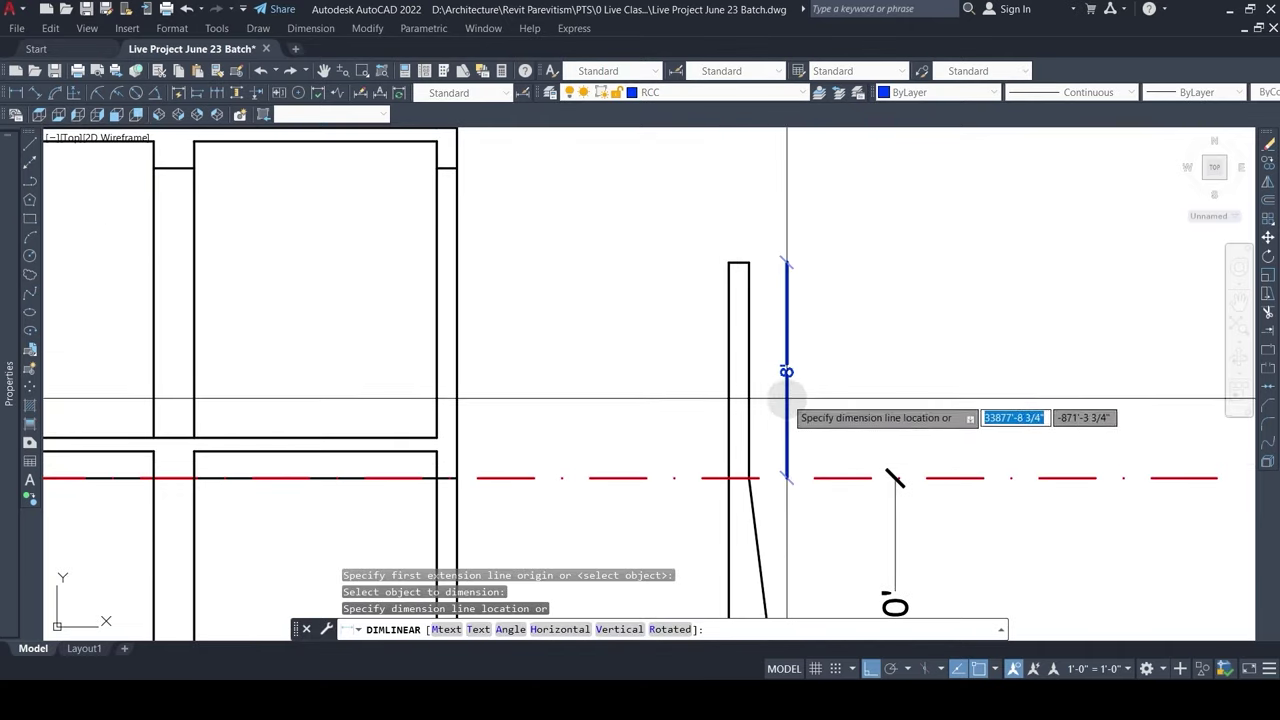
scroll(778, 408, "down", 4)
key("Escape")
scroll(783, 371, "up", 4)
scroll(729, 309, "down", 4)
Step: Extend the beam's top line over the right-hand post
left_click(627, 361)
middle_click_drag(618, 392, 646, 418)
key("Escape")
type("o")
key("Return")
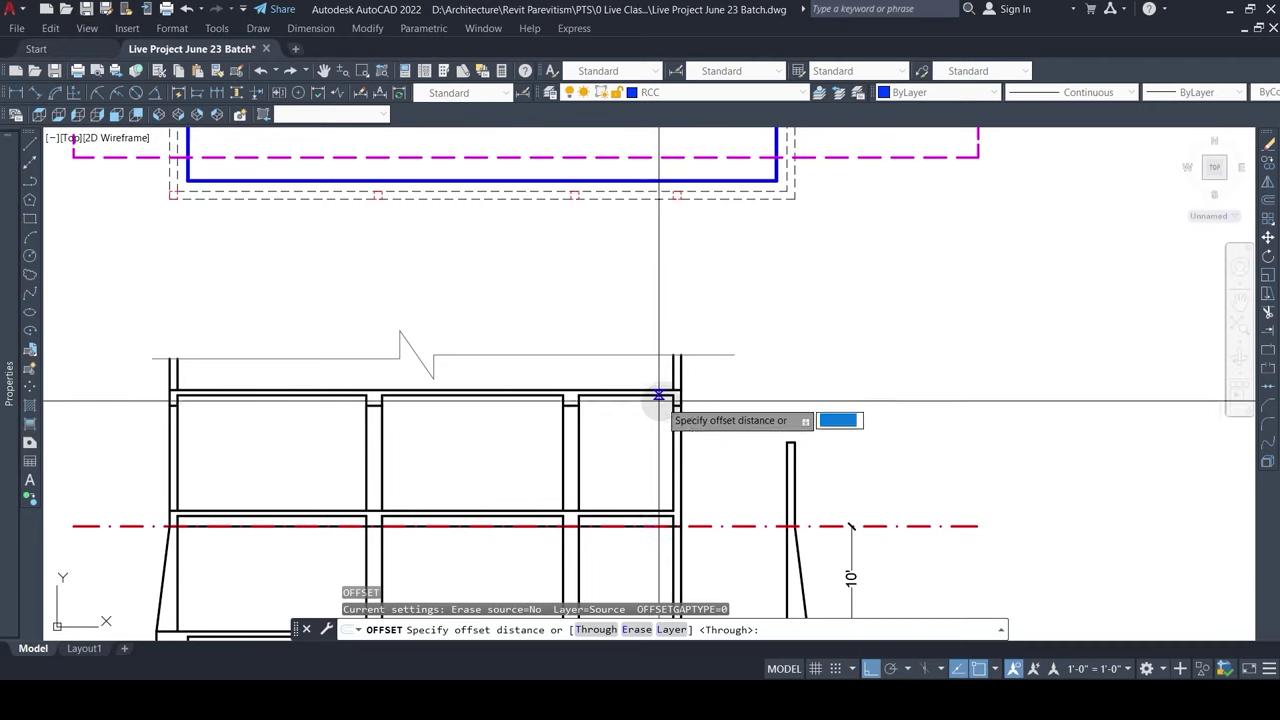
key("Escape")
left_click(690, 390)
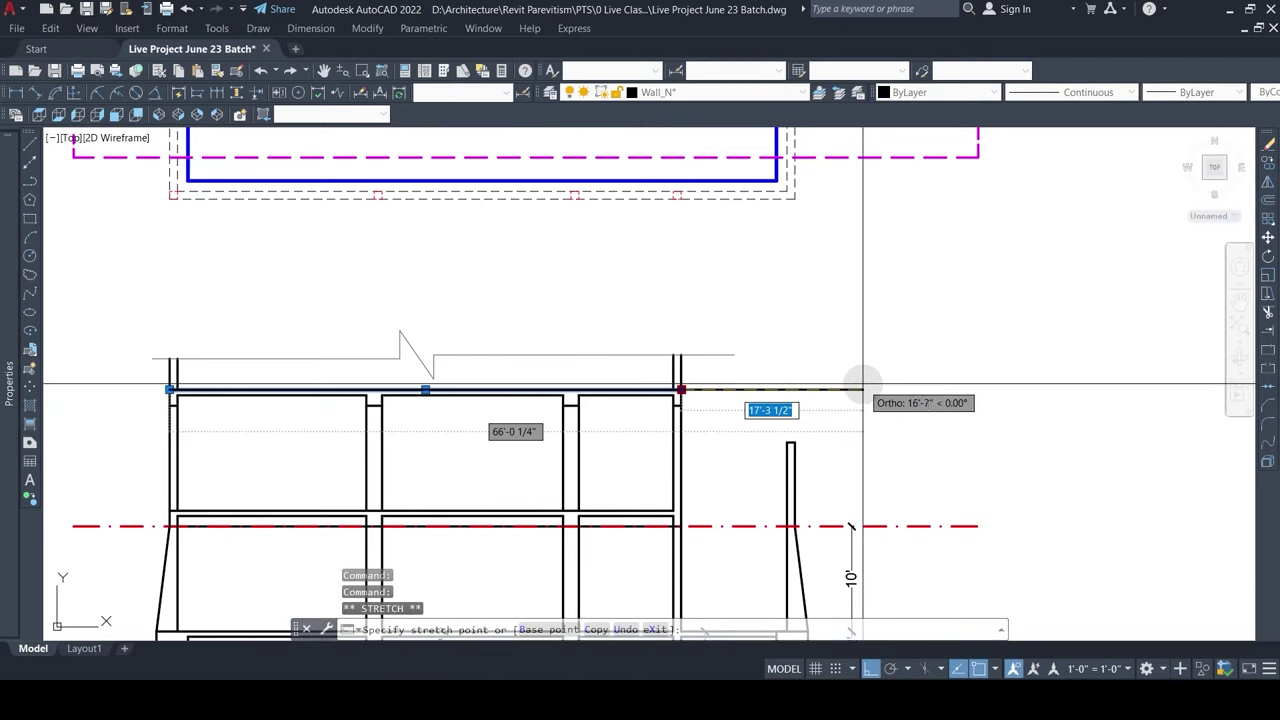
key("Escape")
Step: Pan the section to center the beam and post, restarting the offset command
type("o")
key("Return")
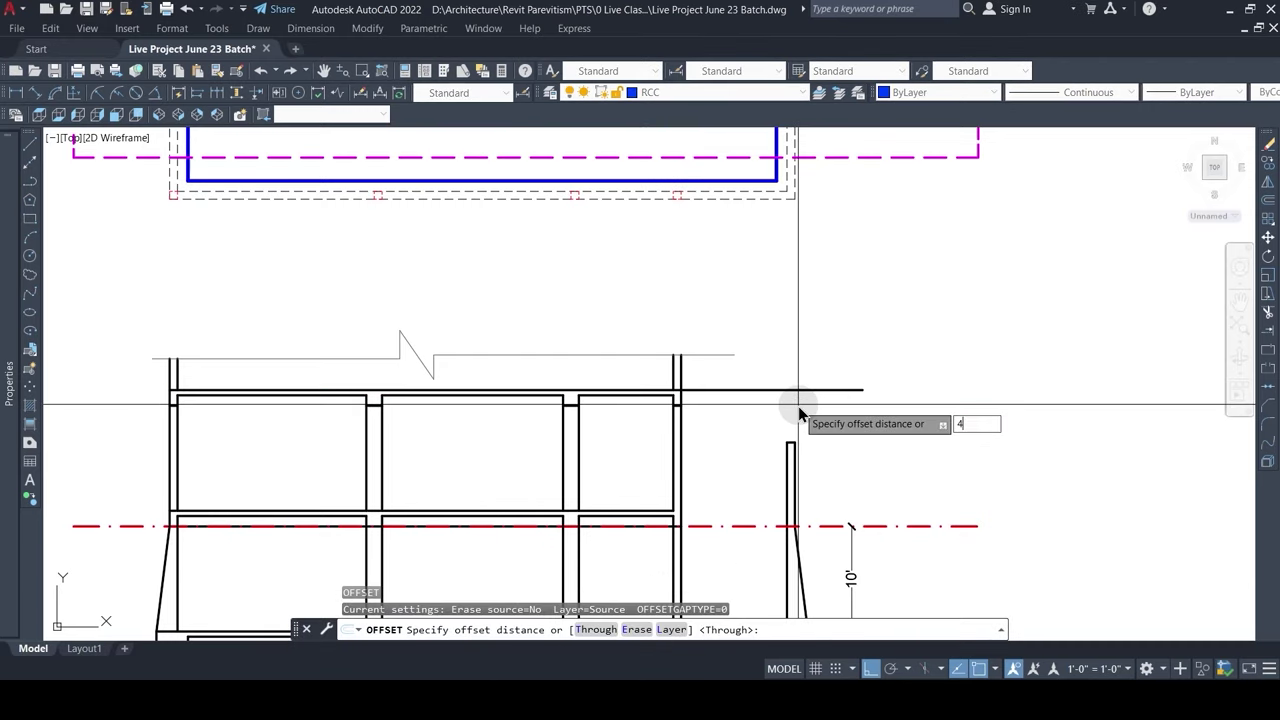
key("Escape")
type("p")
key("Return")
key("Escape")
type("o")
key("Return")
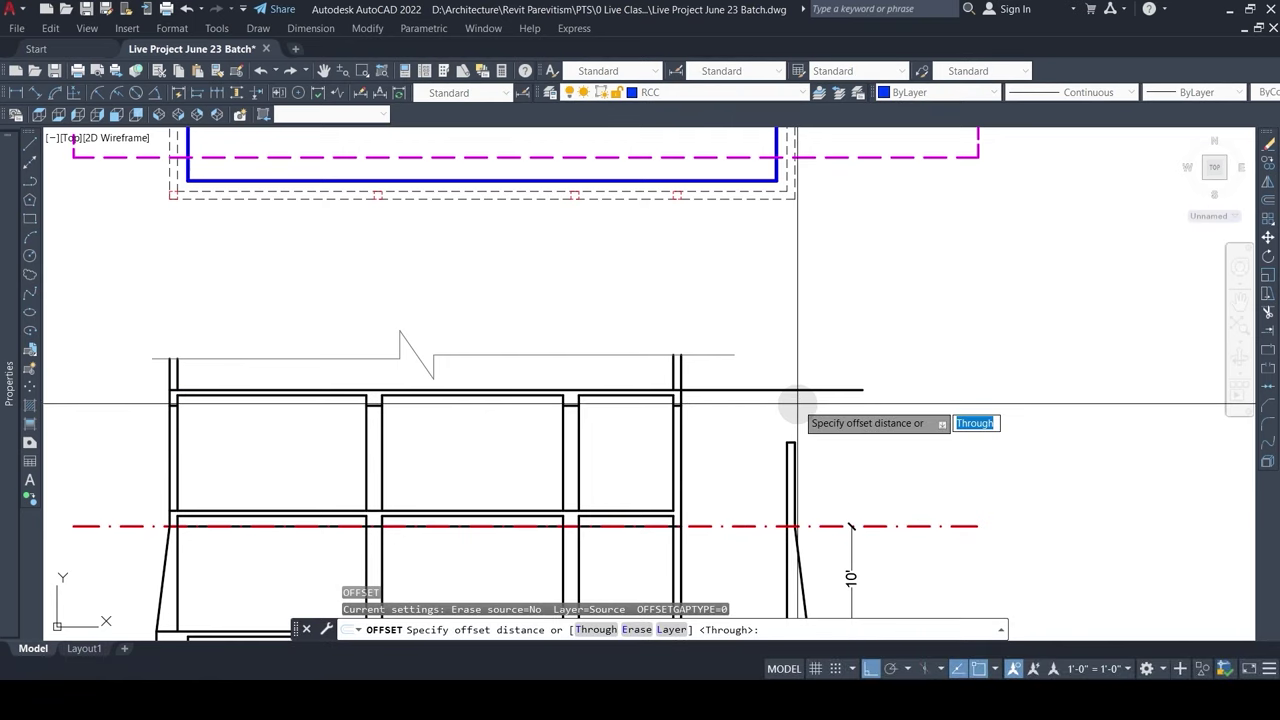
middle_click(796, 405)
middle_click(795, 403)
middle_click(796, 405)
Step: Offset the beam's top line upward by 3 to add a parallel line above it
type("3")
key("Return")
left_click(806, 390)
key("Escape")
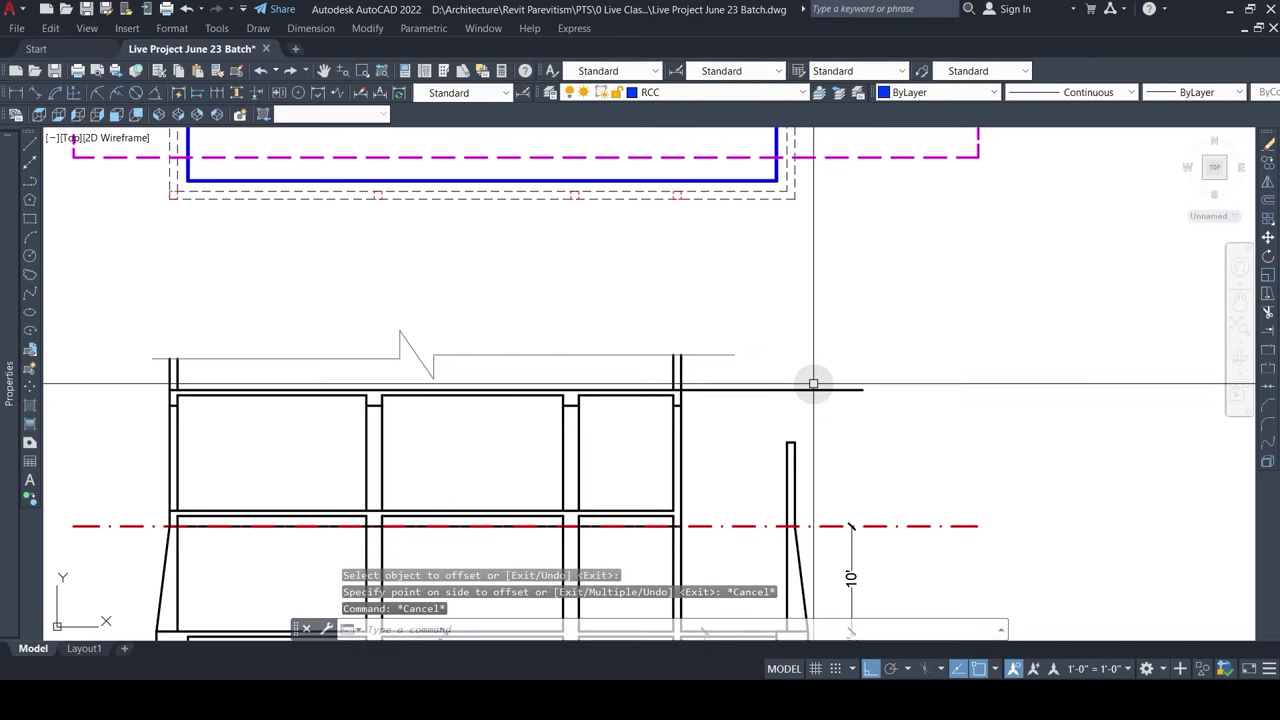
key("Return")
left_click(814, 386)
left_click(814, 366)
key("Escape")
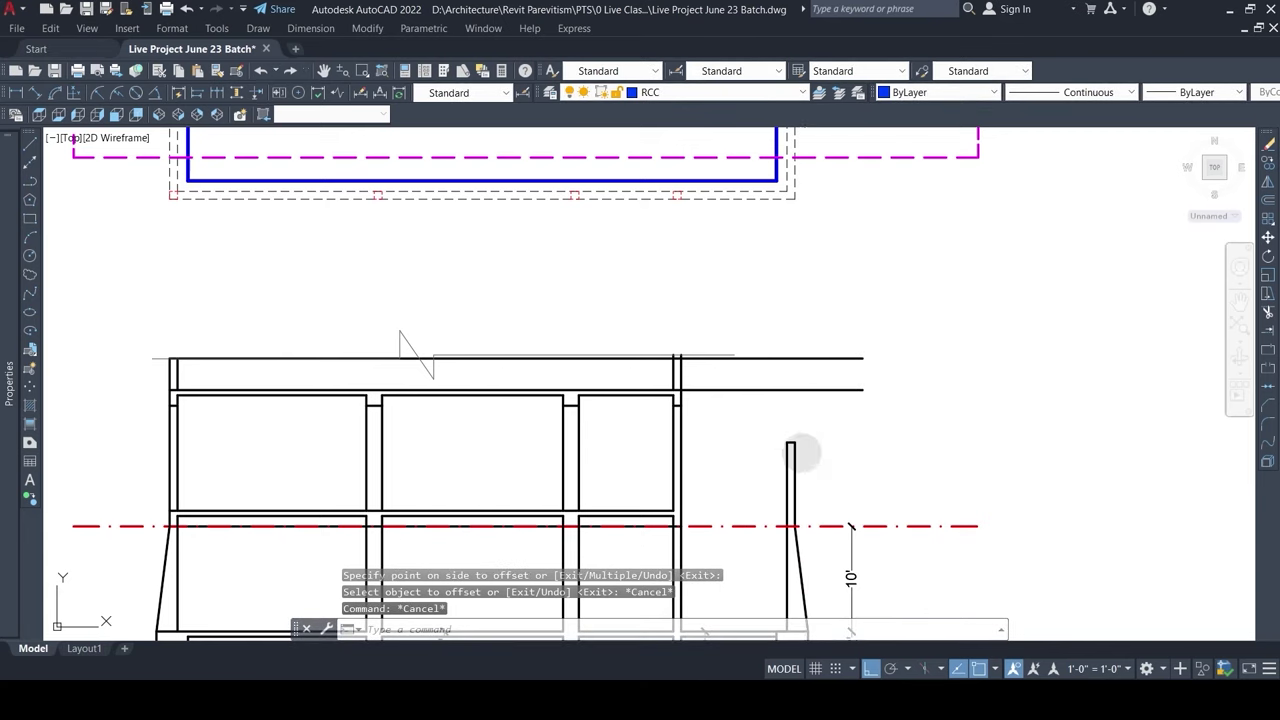
Step: Measure from the post base to the new top line with DLI, then cancel and undo
type("dli")
key("Return")
left_click(794, 523)
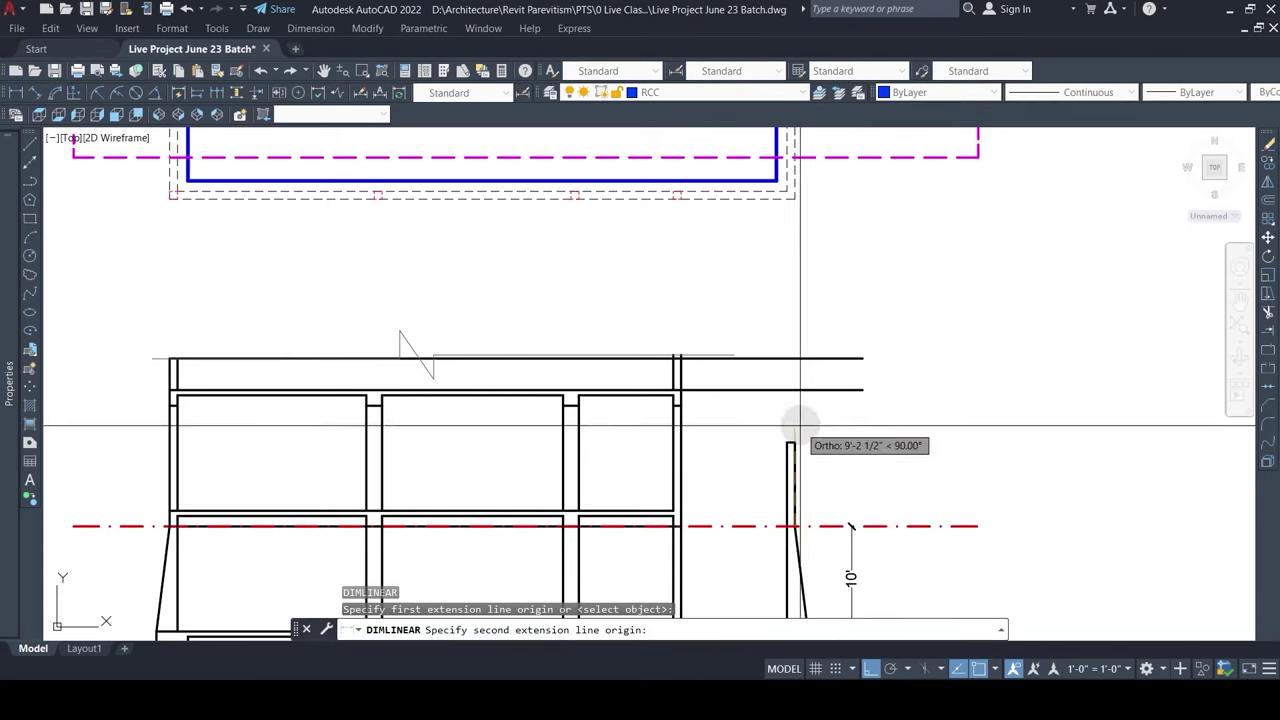
left_click(791, 360)
scroll(820, 375, "up", 3)
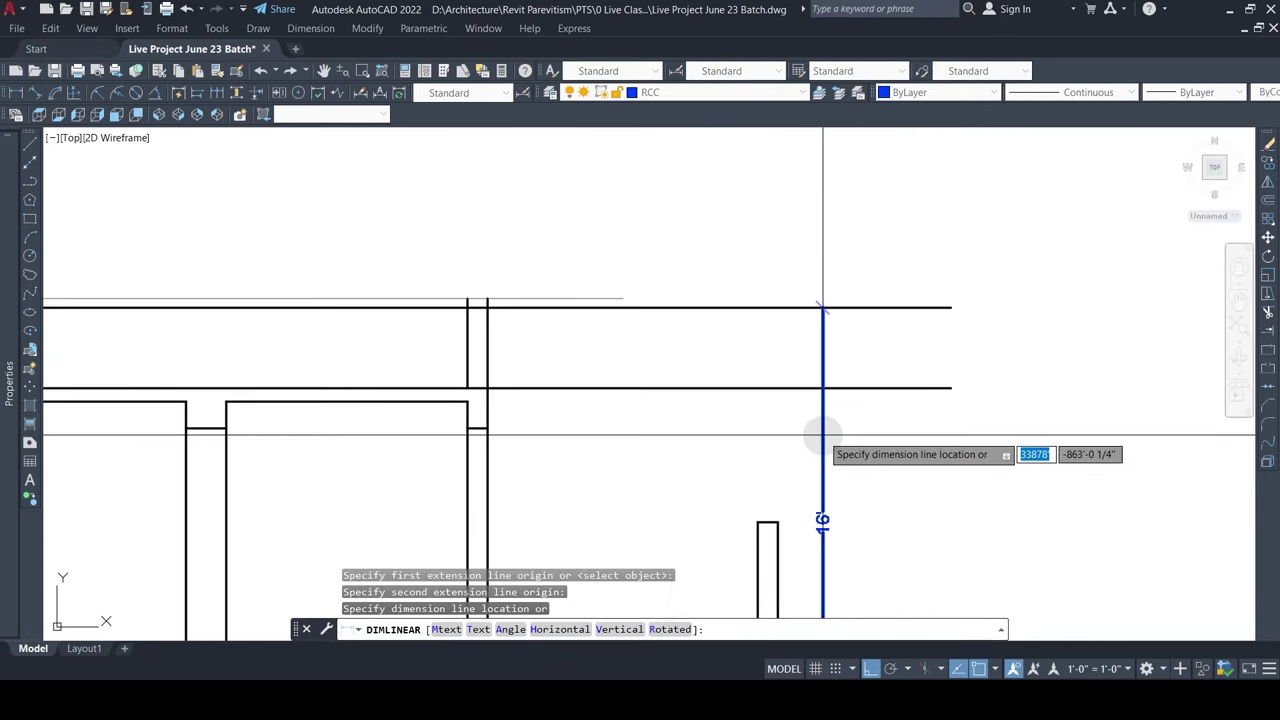
scroll(822, 435, "down", 3)
key("Escape")
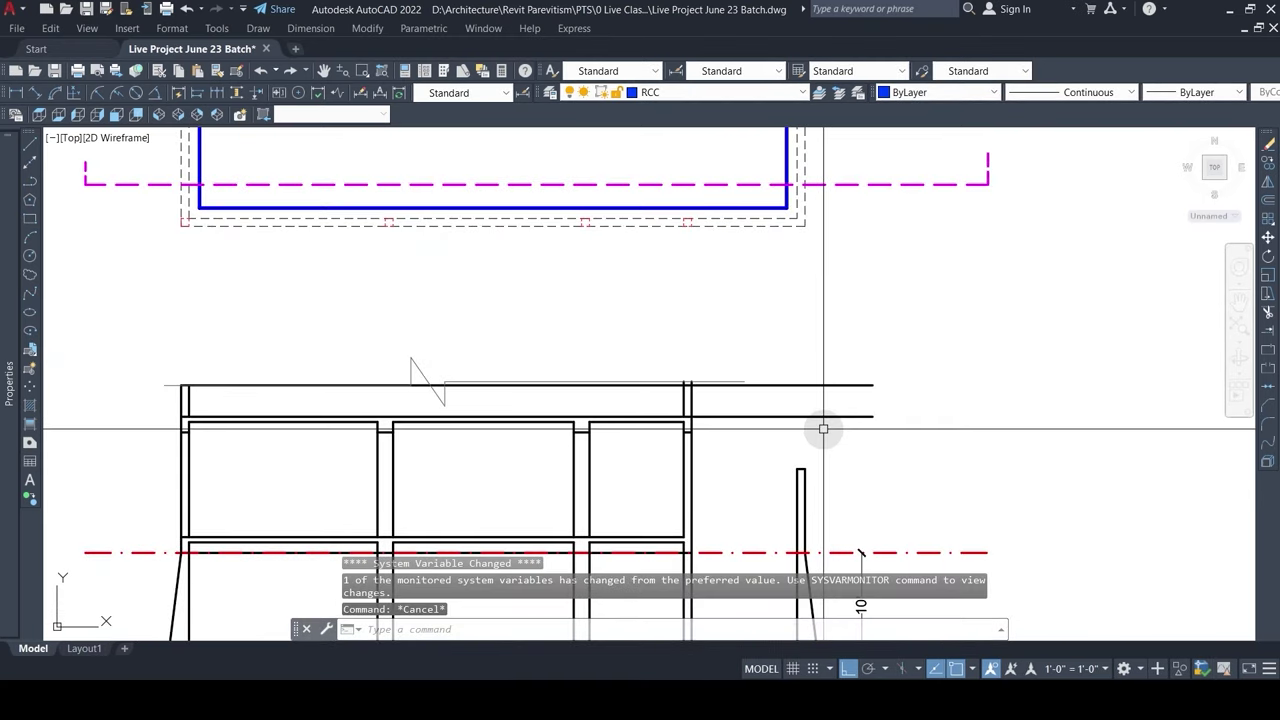
key("ctrl+z")
Step: Pan and zoom across the AutoCAD column legend, Home Theatre and upper floor plans, then return to Revit
scroll(717, 371, "down", 4)
middle_click_drag(694, 137, 686, 471)
scroll(644, 278, "up", 5)
middle_click_drag(632, 303, 620, 393)
scroll(418, 231, "down", 4)
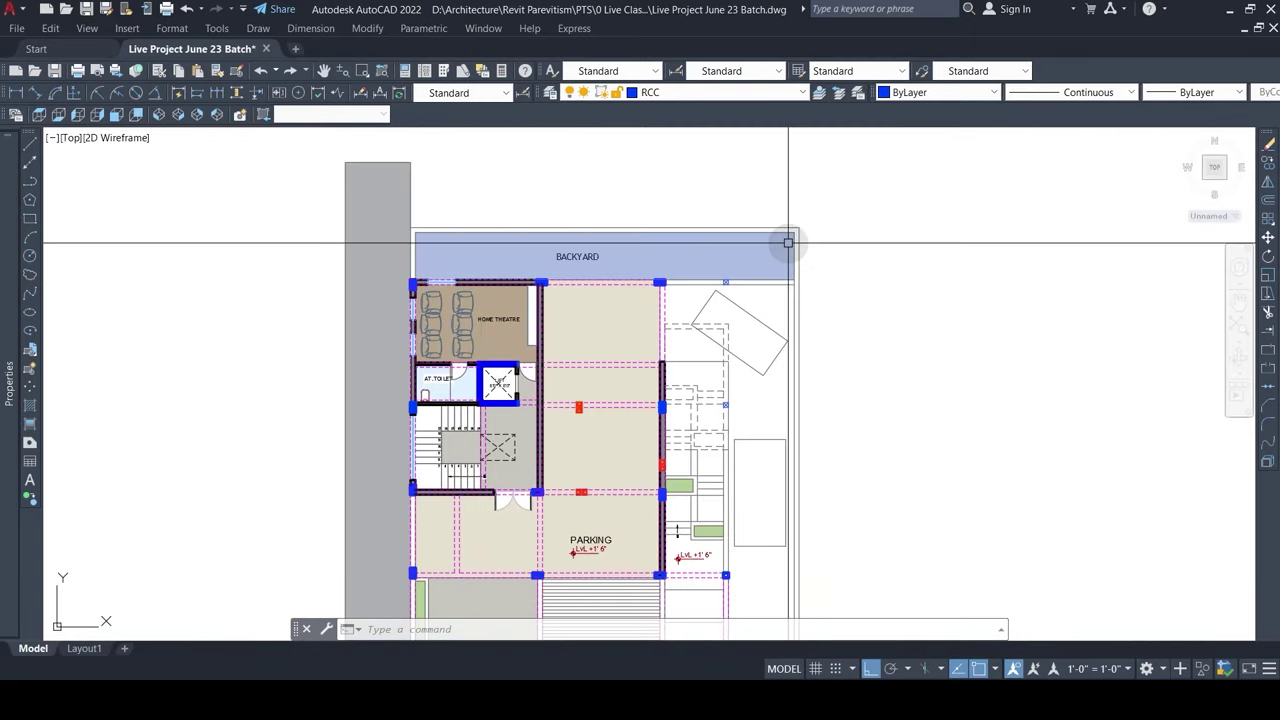
scroll(655, 242, "down", 1)
middle_click_drag(661, 244, 655, 505)
middle_click_drag(639, 147, 646, 286)
scroll(547, 267, "up", 2)
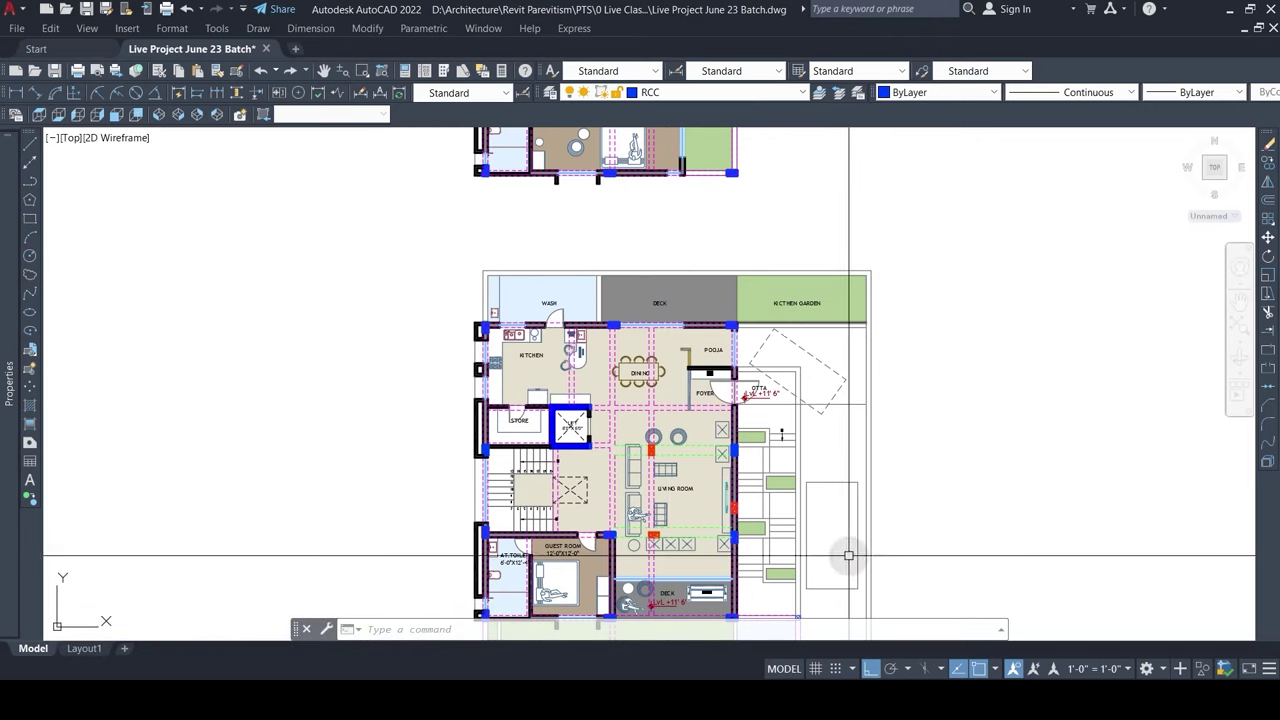
left_click(866, 700)
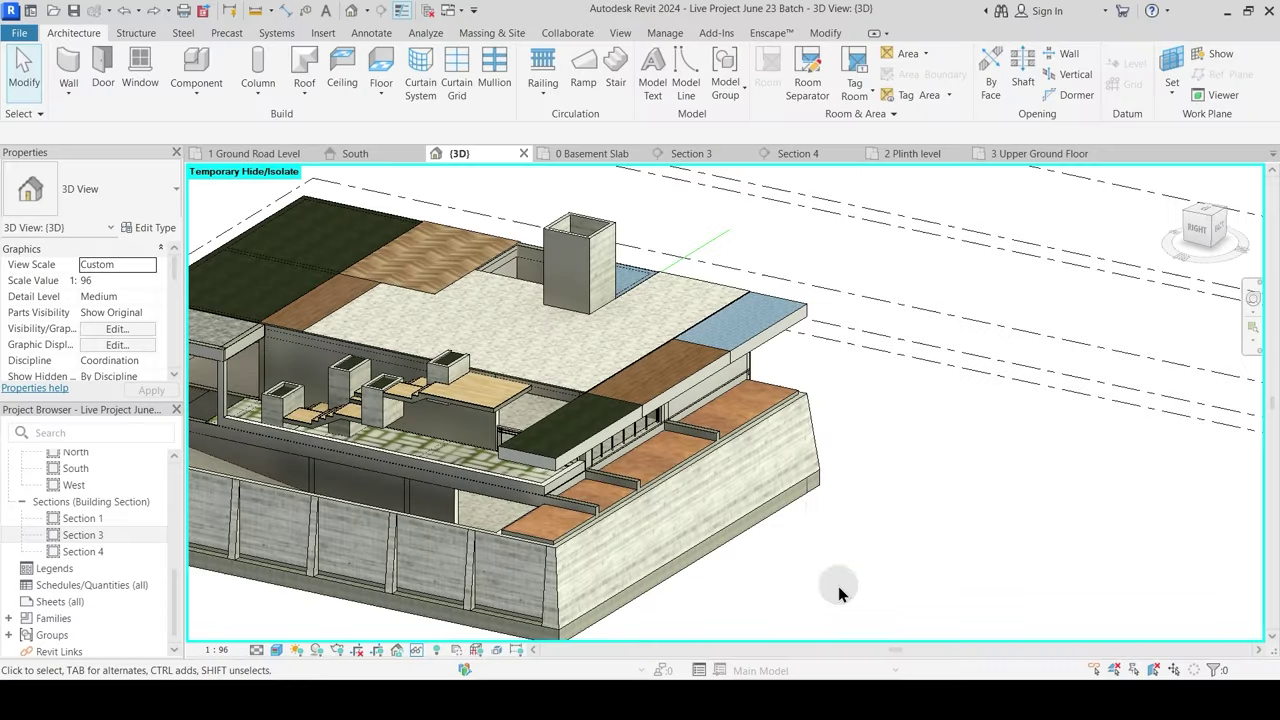
Step: Select the Grass floor slab and two neighbouring floors to inspect them, then clear the selection
left_click(614, 437)
left_click(718, 359, "ctrl")
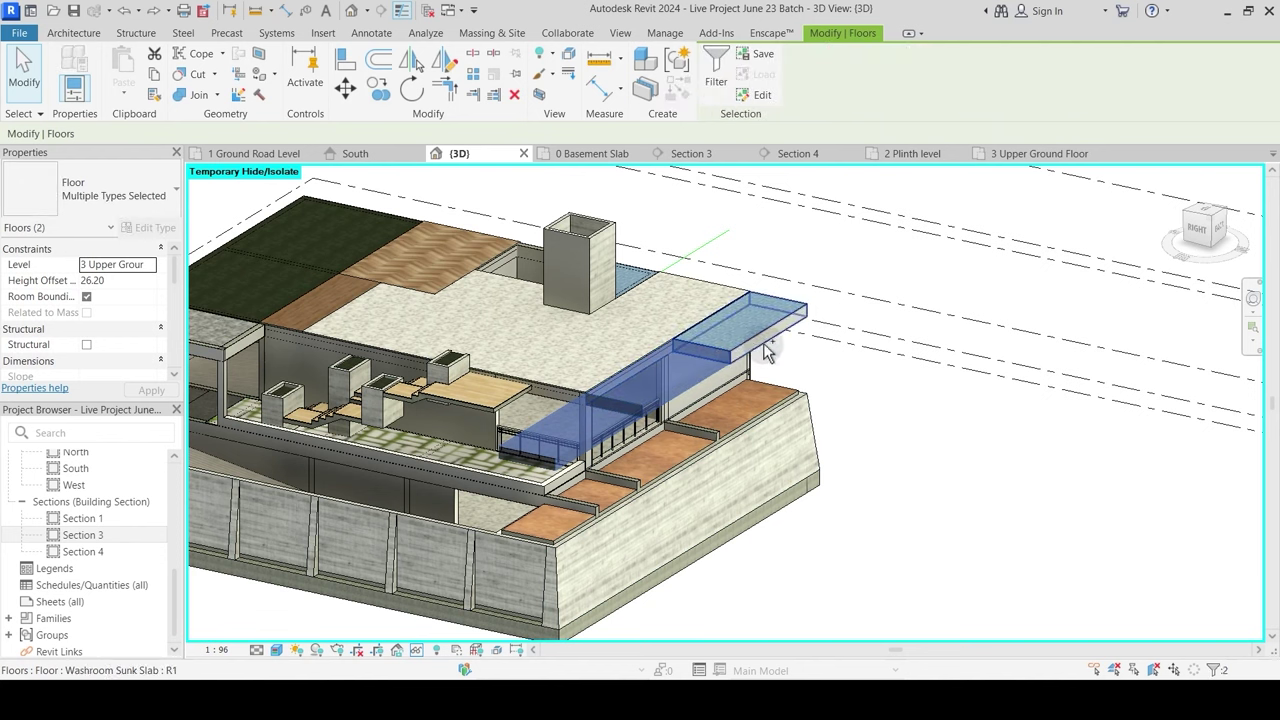
left_click(771, 364, "ctrl")
key("Escape")
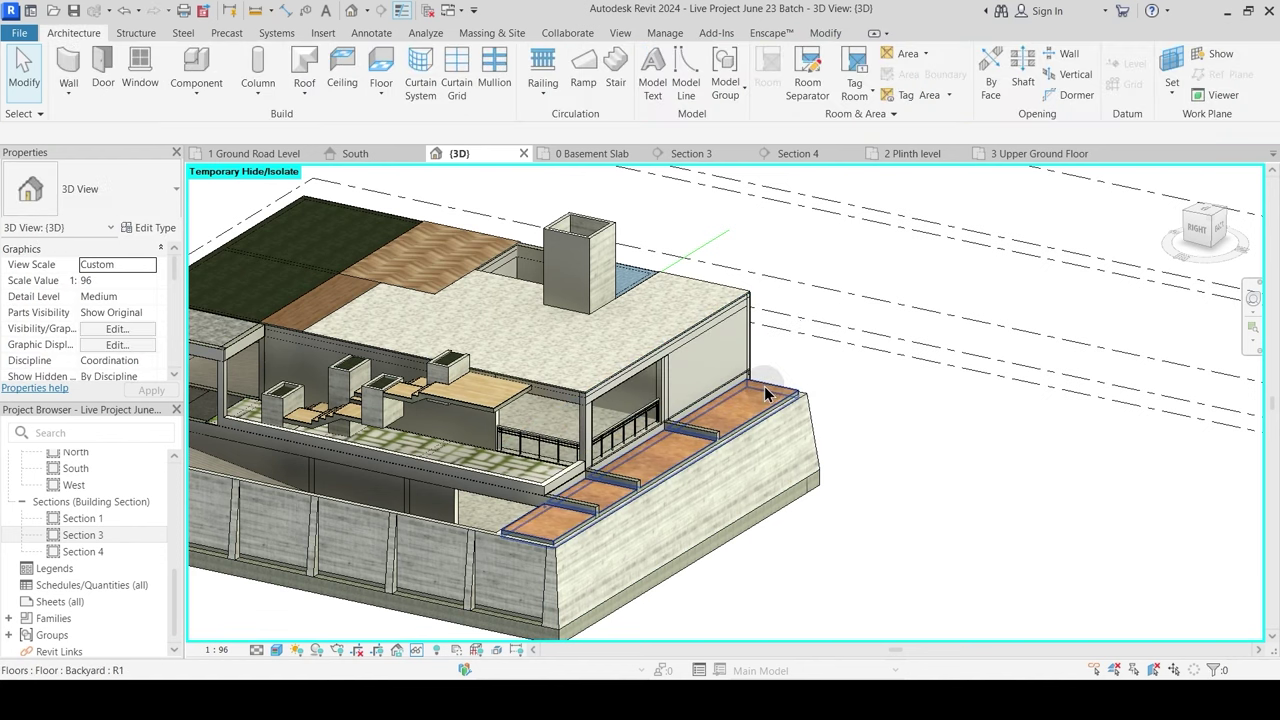
Step: Orbit the 3D view slightly right and switch to the 1 Ground Road Level floor plan
scroll(745, 445, "up", 3)
middle_click_drag(730, 365, 754, 464, "shift")
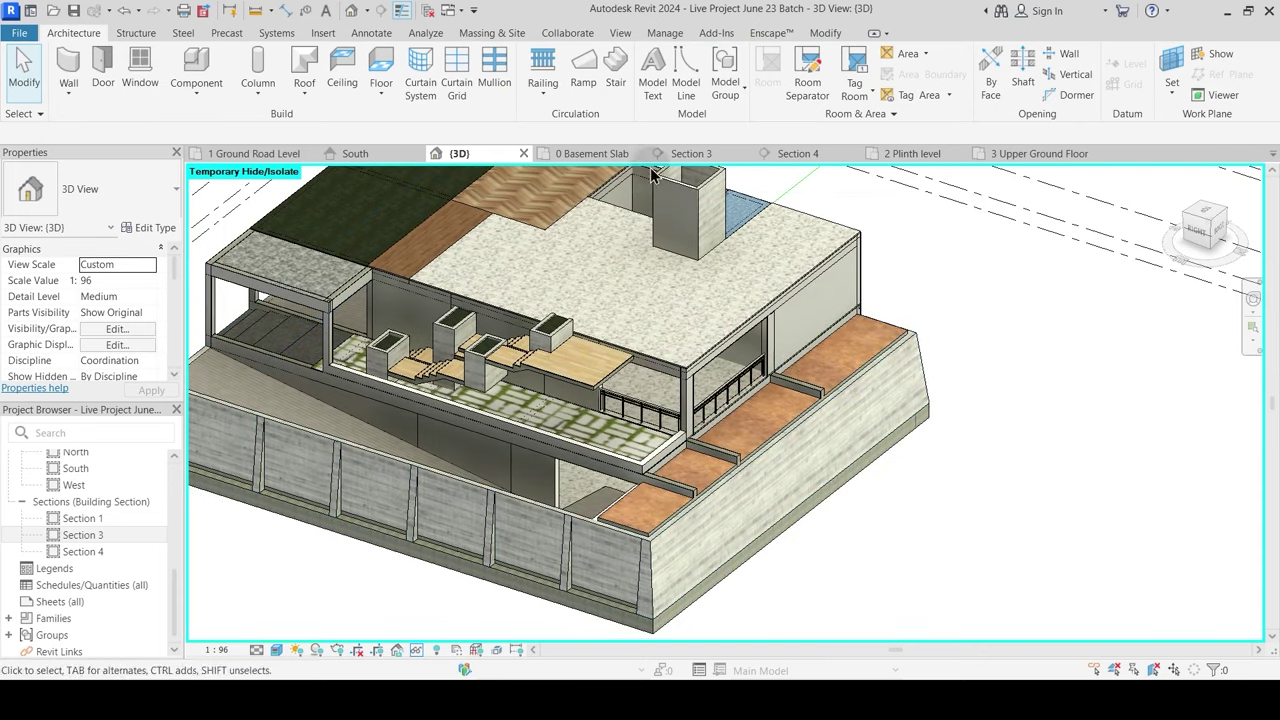
left_click(274, 158)
scroll(645, 412, "up", 5)
scroll(656, 427, "down", 2)
Step: Select the inner 9"x9" structural column near the parking corner and start Copy (CO)
middle_click_drag(820, 494, 628, 469)
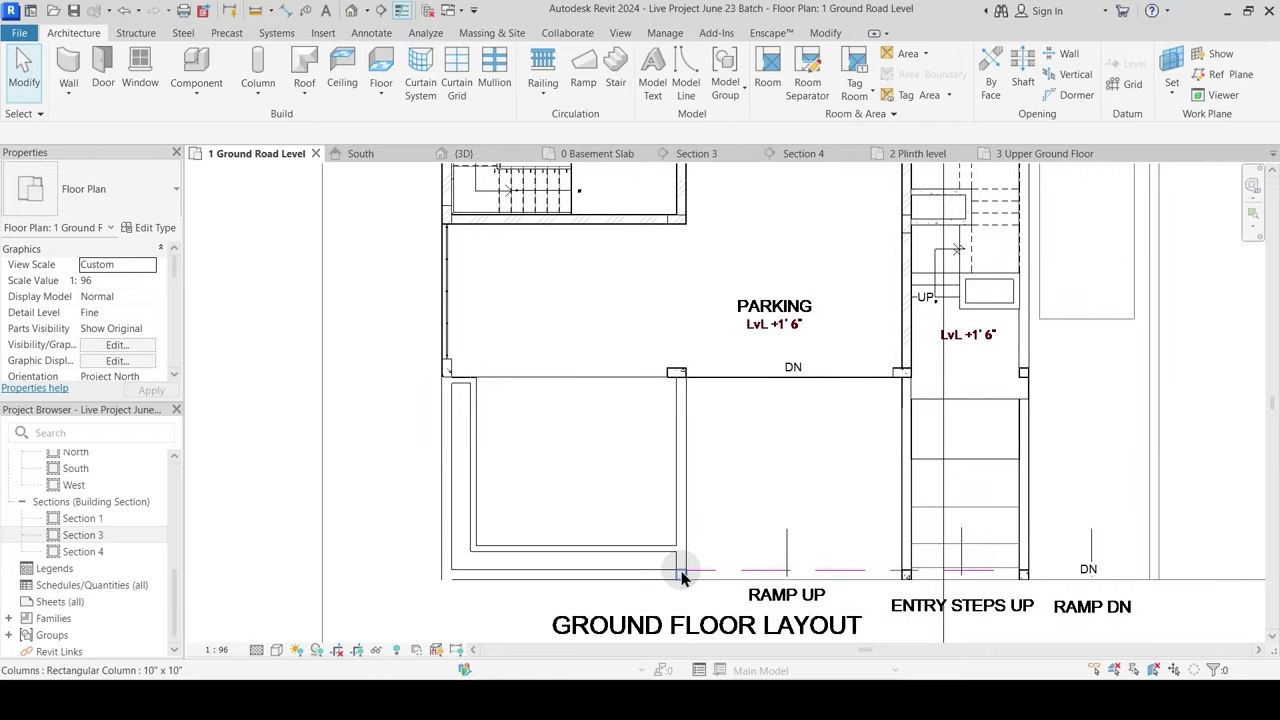
scroll(681, 577, "down", 2)
scroll(815, 545, "up", 6)
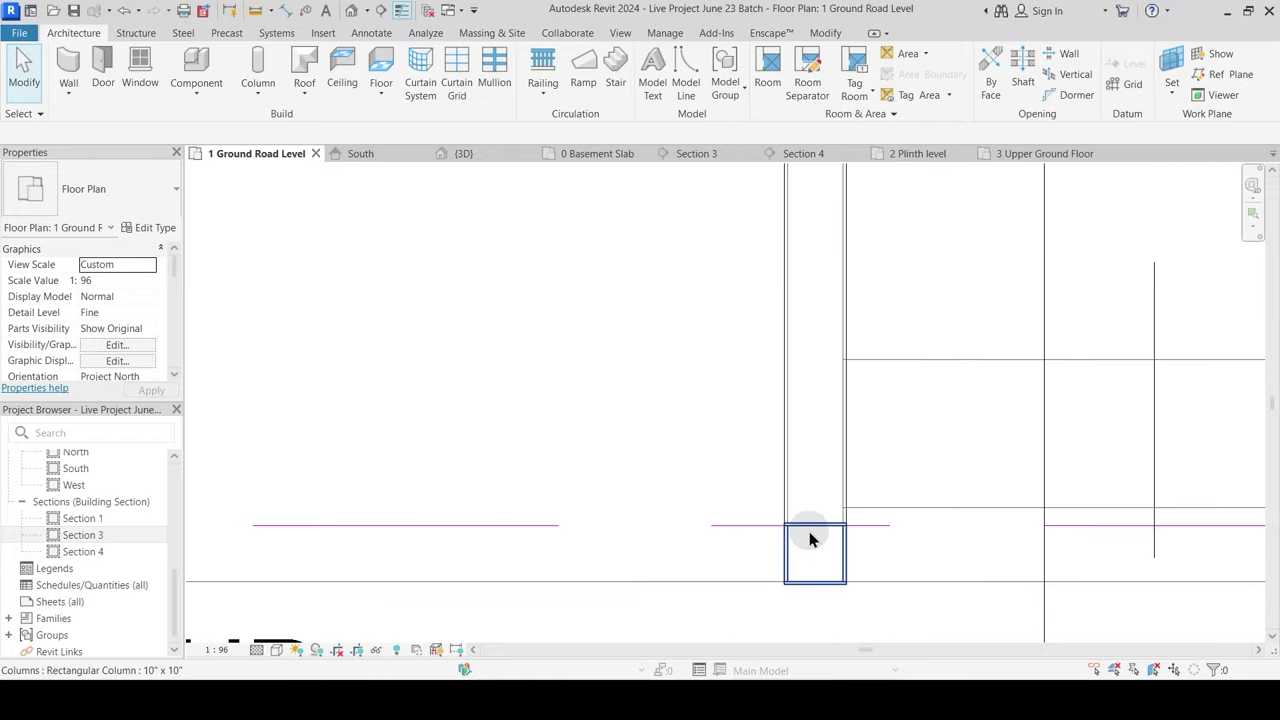
scroll(812, 536, "up", 2)
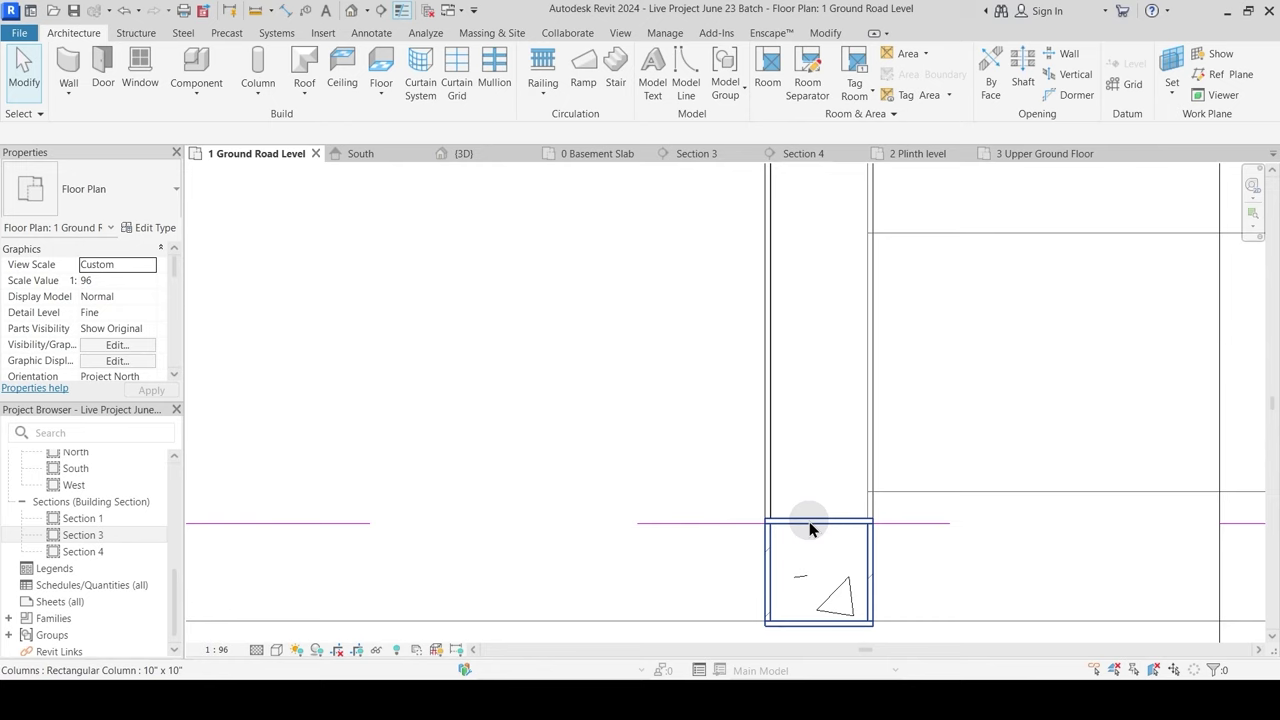
key("Tab")
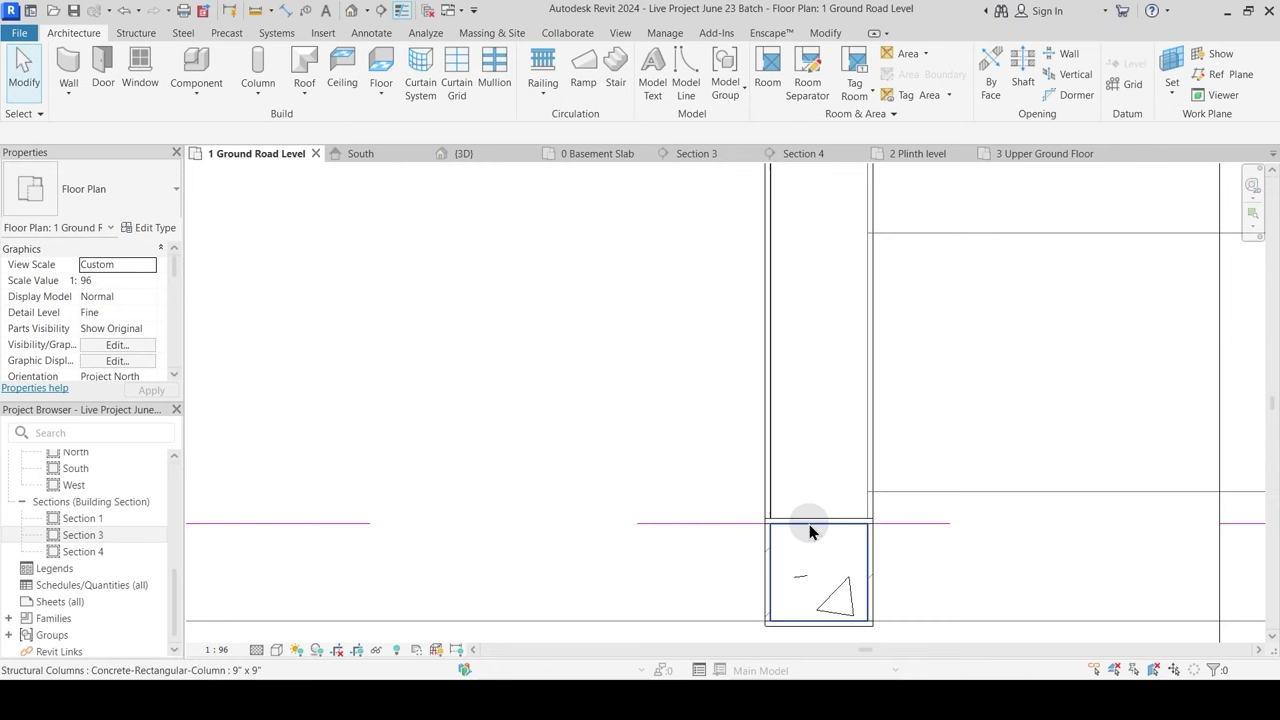
left_click(809, 524)
key("c")
key("o")
Step: Set the copy base point at the backyard wall corner intersection
scroll(789, 537, "up", 2)
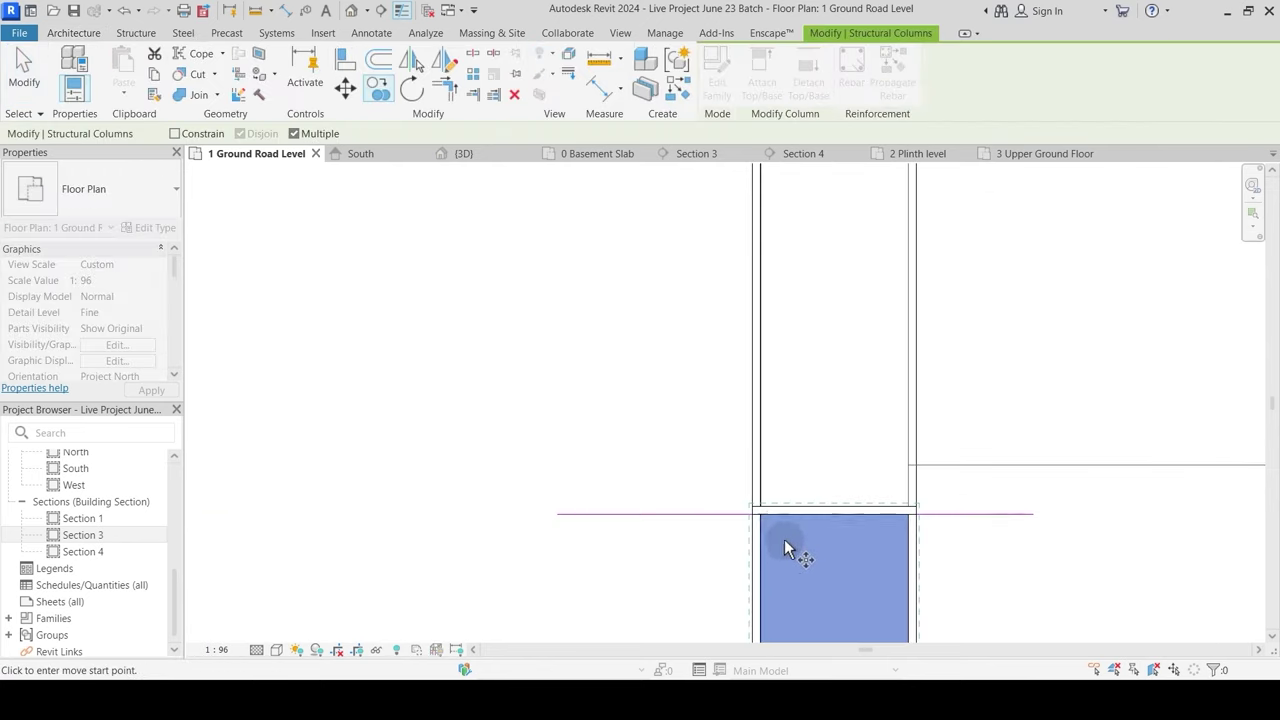
scroll(828, 447, "down", 6)
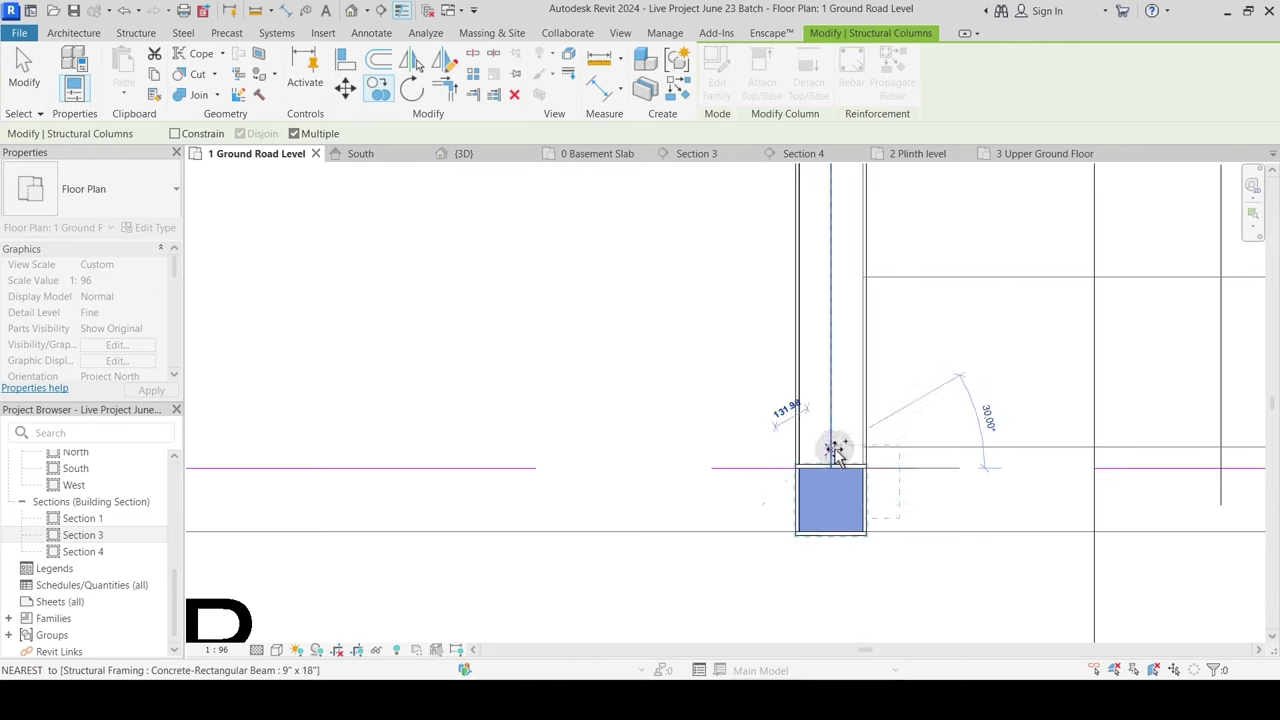
scroll(697, 545, "up", 3)
scroll(700, 540, "down", 2)
middle_click_drag(640, 188, 632, 471)
scroll(592, 400, "up", 5)
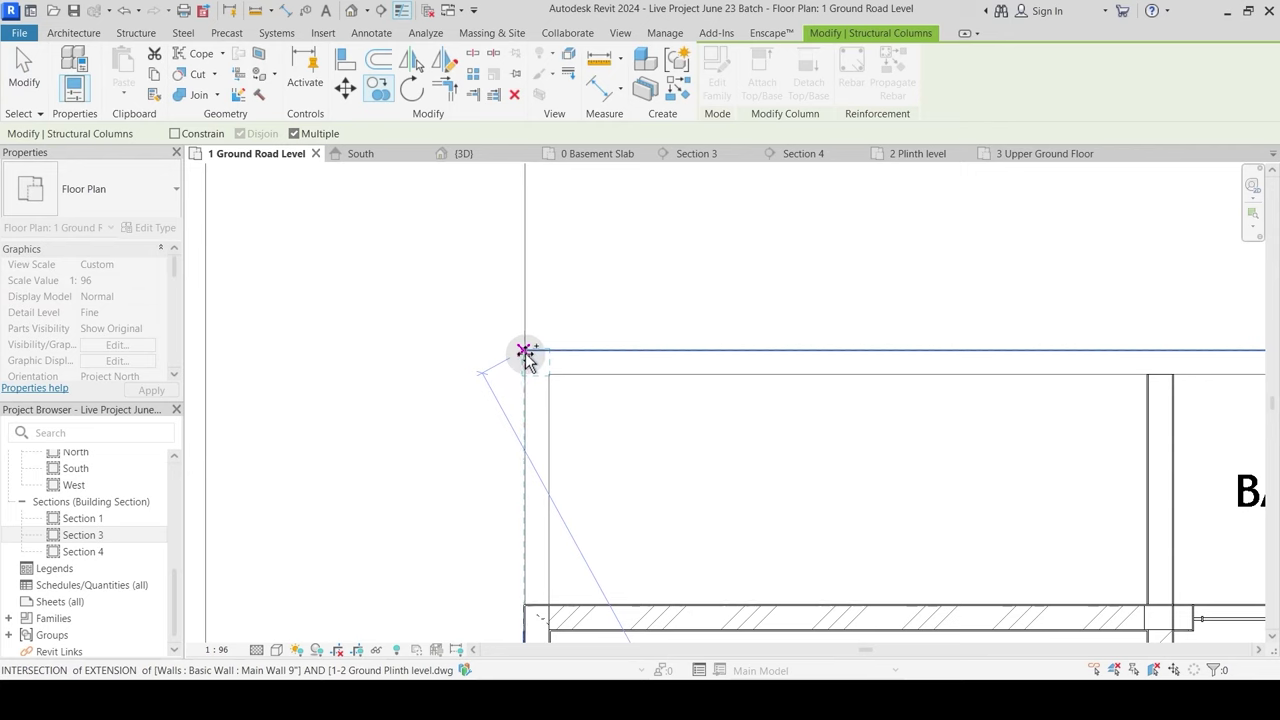
left_click(525, 352)
Step: Place three column copies at successive junctions along the backyard wall line
middle_click_drag(868, 412, 520, 420)
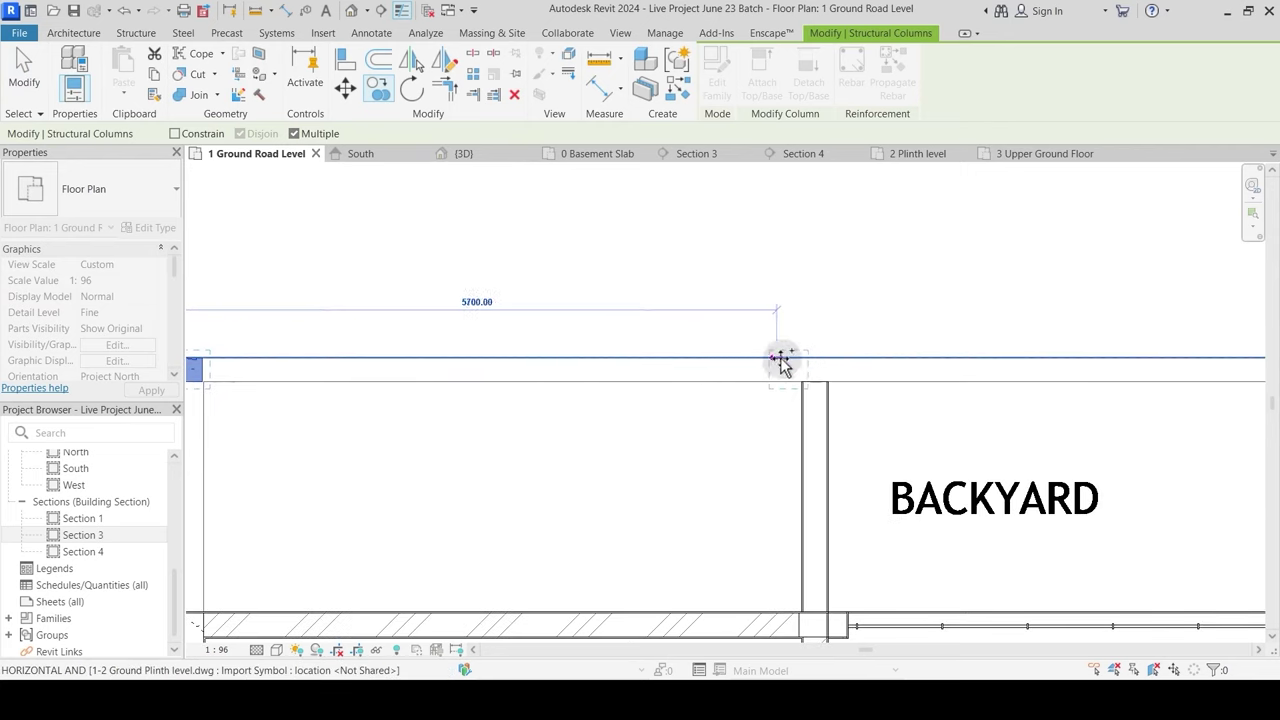
middle_click_drag(994, 408, 358, 418)
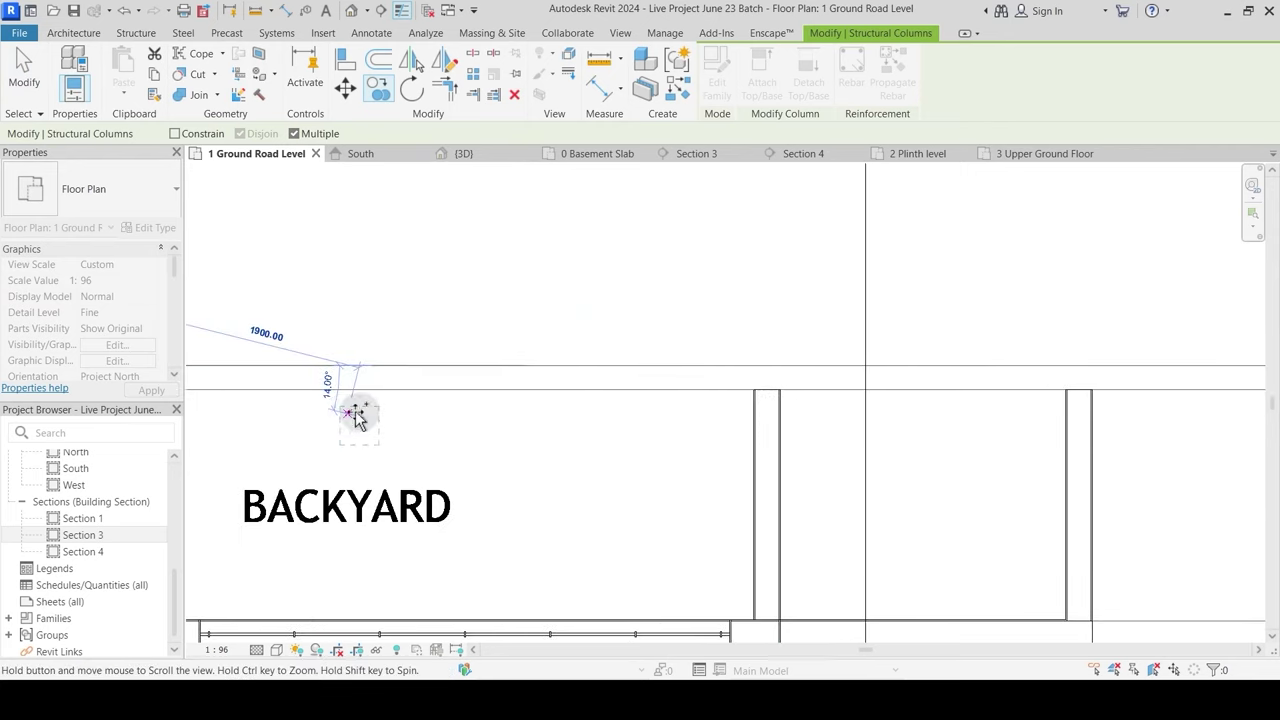
left_click(848, 400)
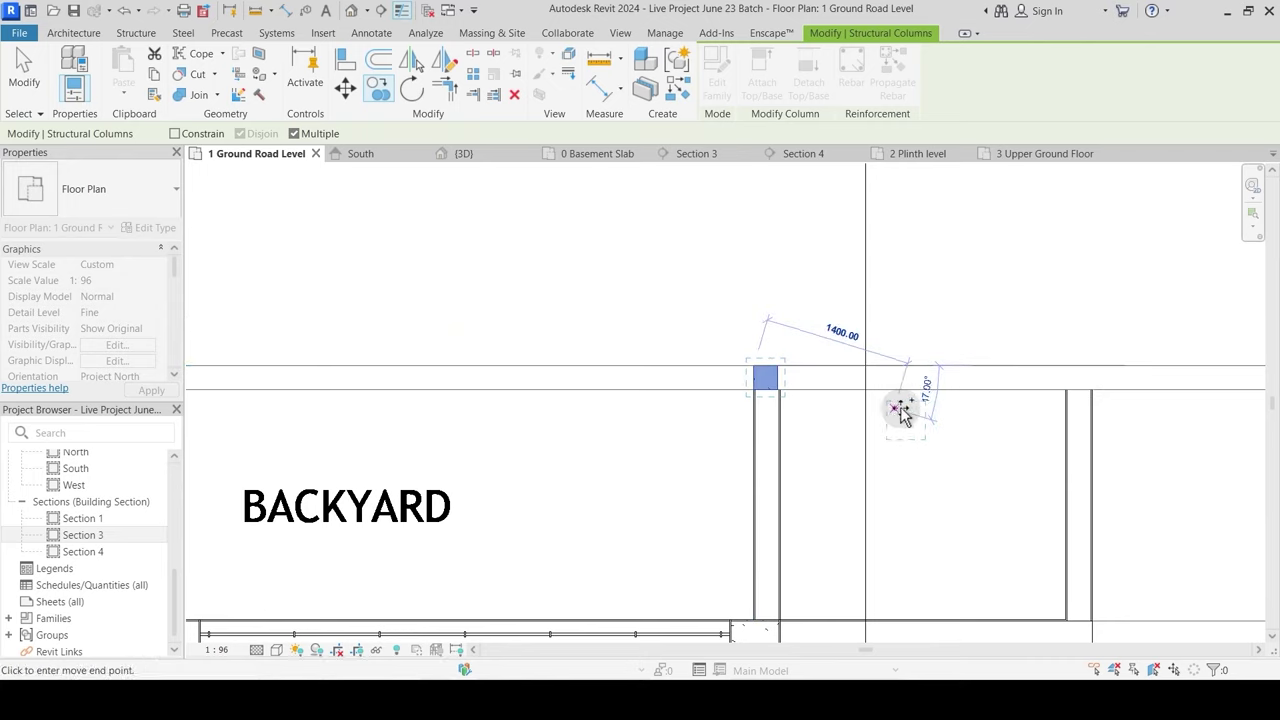
middle_click_drag(903, 409, 489, 414)
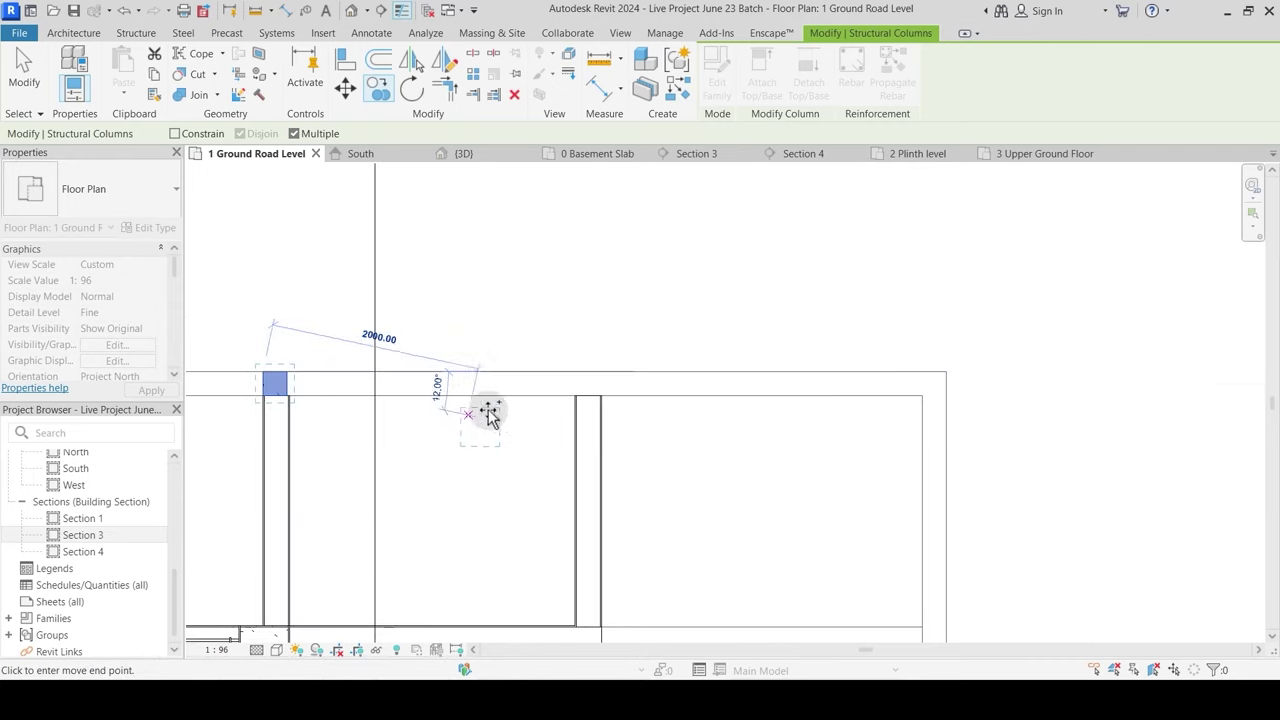
left_click(733, 397)
left_click(927, 376)
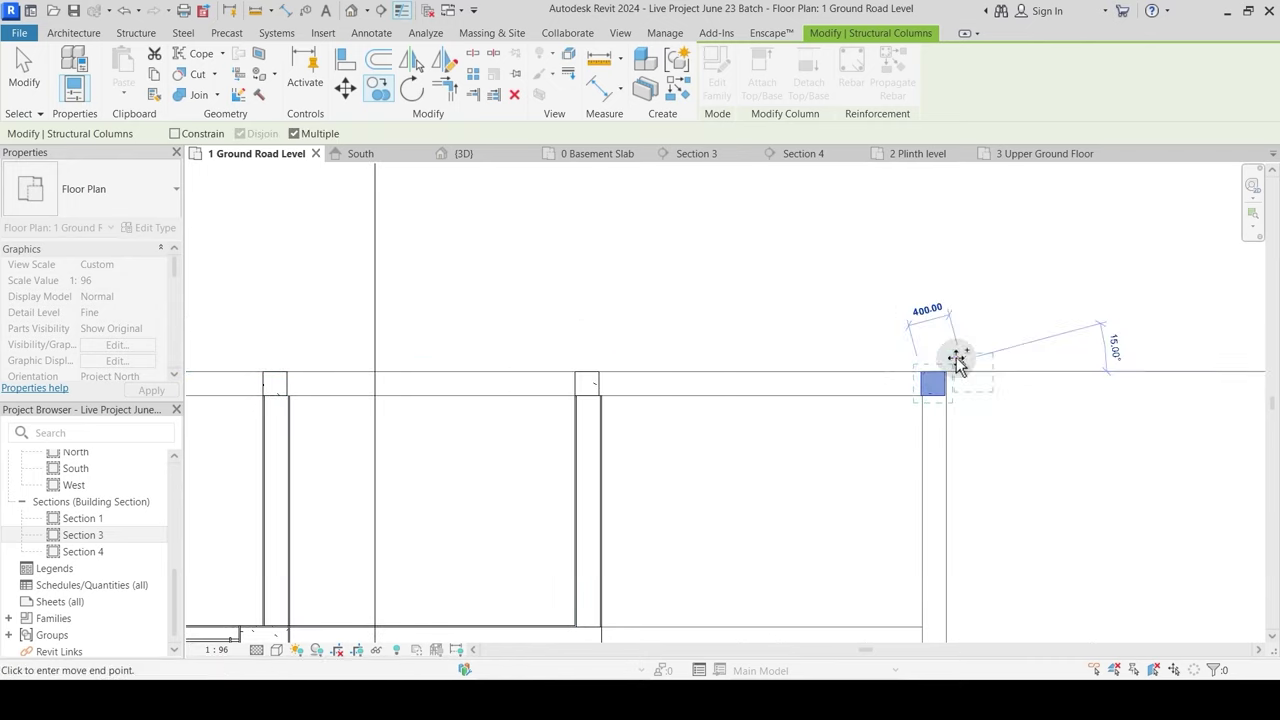
scroll(1033, 377, "down", 3)
middle_click_drag(514, 451, 923, 443)
scroll(604, 386, "up", 2)
scroll(606, 388, "down", 3)
scroll(1026, 459, "up", 1)
scroll(1030, 465, "up", 4)
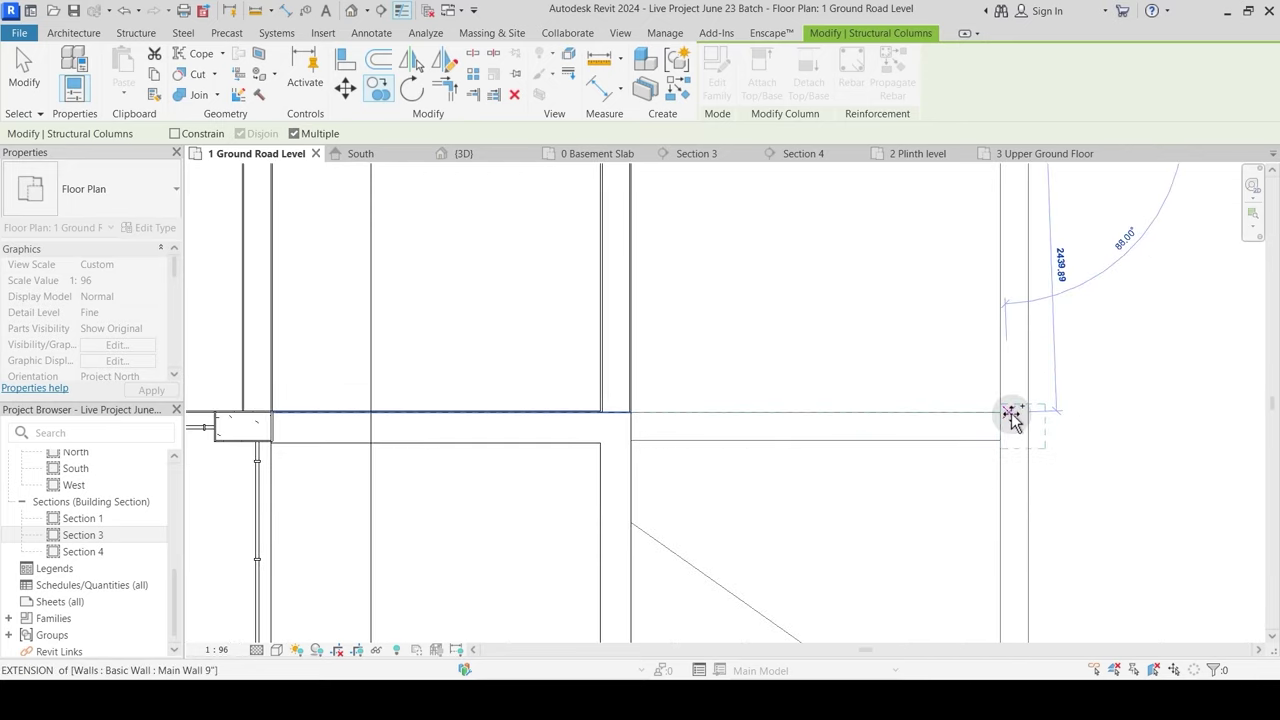
scroll(1060, 424, "up", 3)
Step: Place the last column copy on the wall line, then move that new column into position
left_click(991, 429)
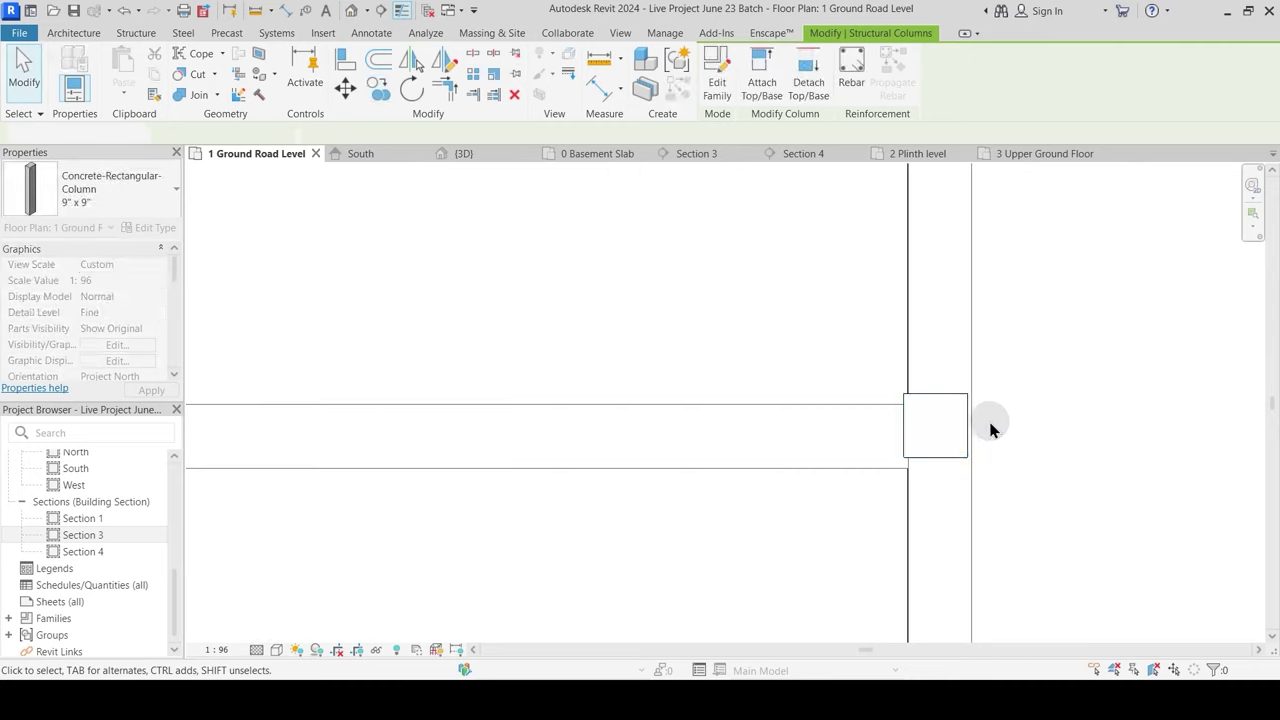
key("Escape")
scroll(923, 400, "up", 2)
left_click(905, 445)
scroll(905, 445, "up", 2)
key("m")
key("v")
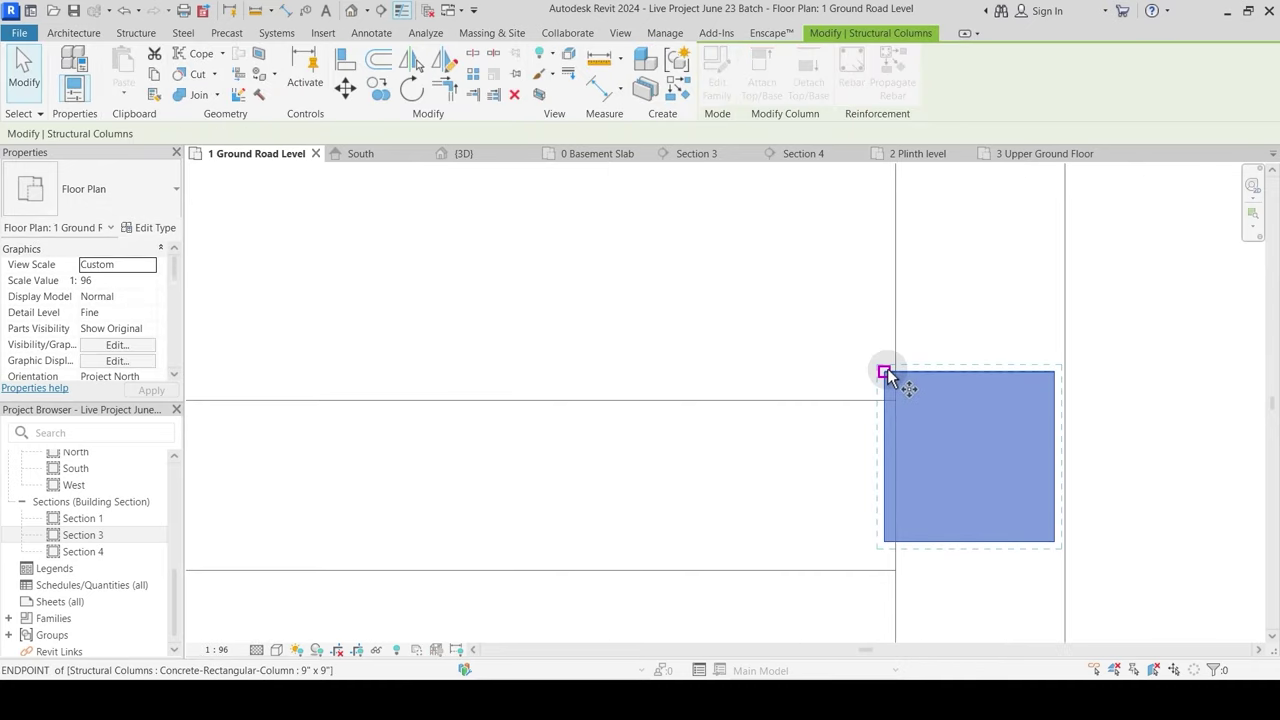
left_click(886, 372)
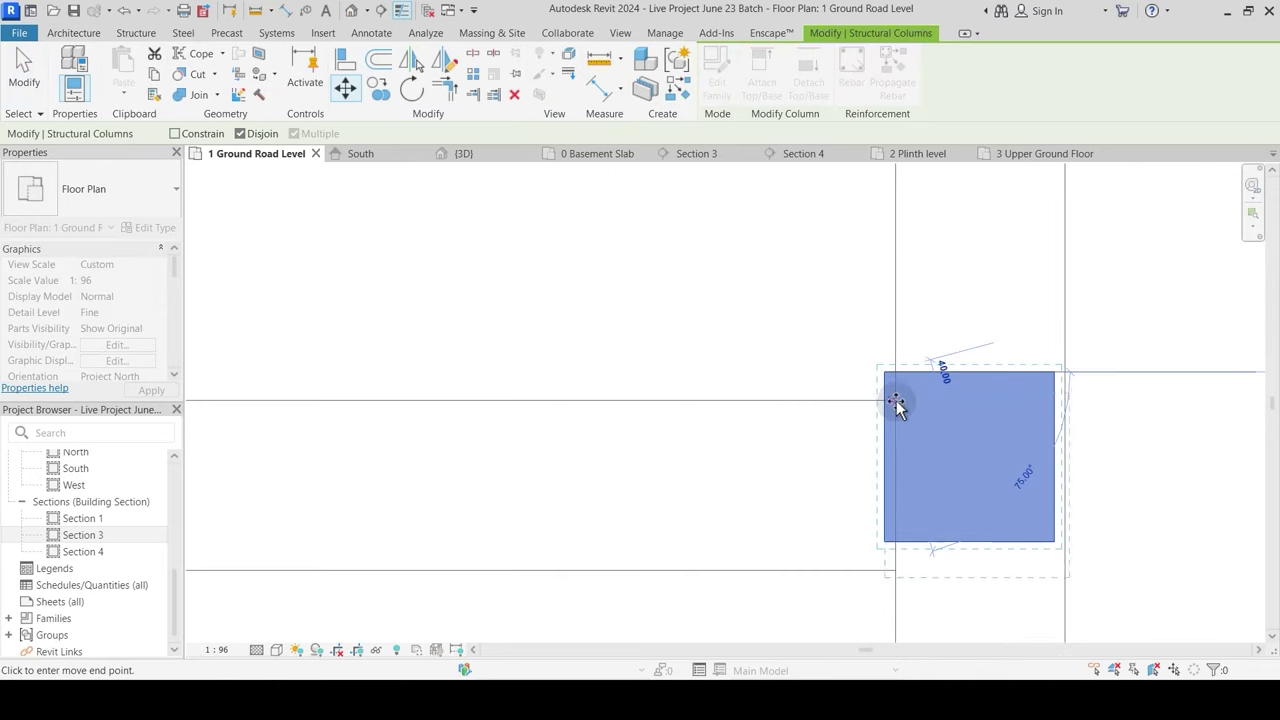
left_click(960, 379)
Step: Move the column again so it snaps onto the floor corner
key("m")
key("v")
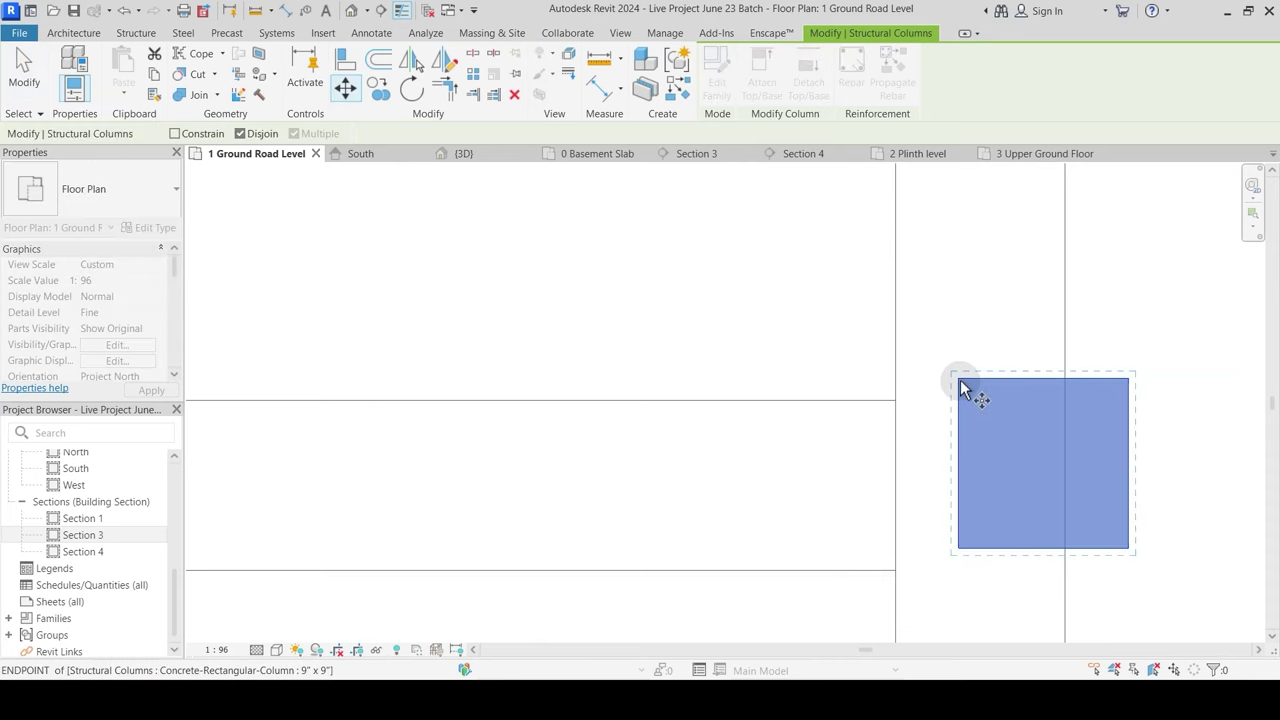
left_click(895, 400)
scroll(932, 352, "down", 4)
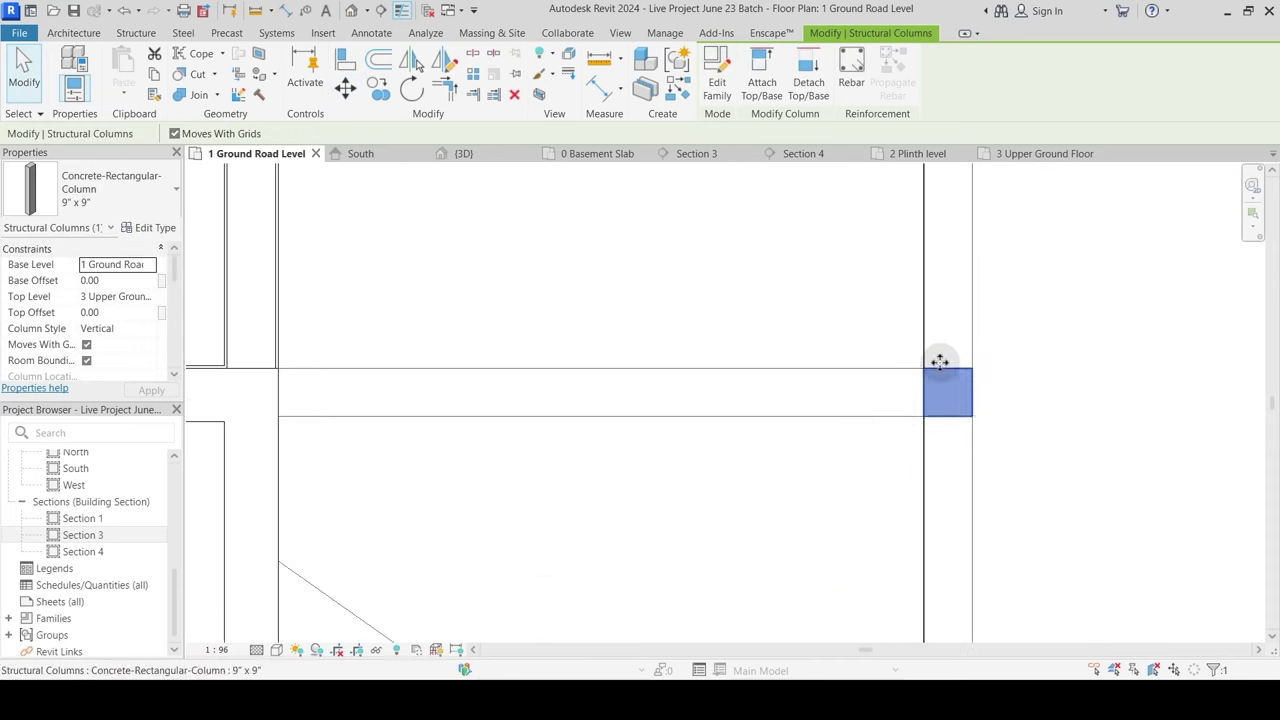
middle_click_drag(939, 250, 908, 586)
key("Escape")
scroll(895, 322, "up", 4)
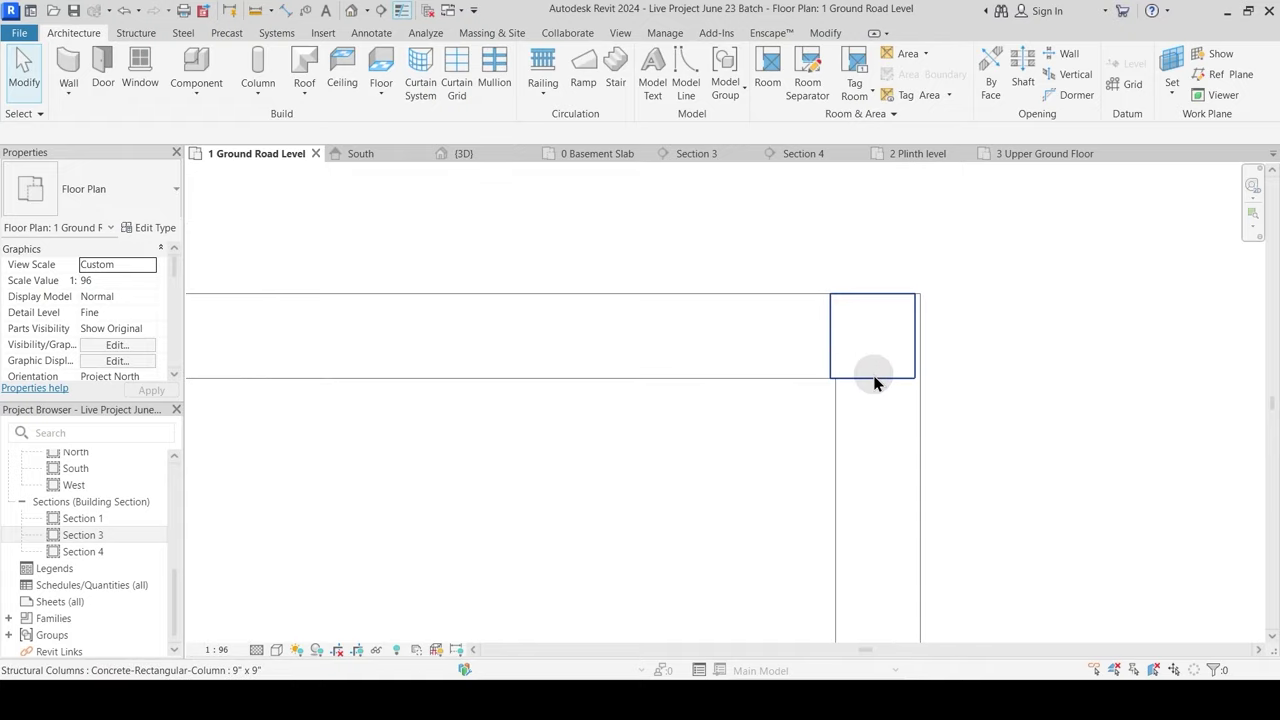
Step: Move the upper corner column to snap onto the floor endpoint
left_click(866, 378)
scroll(854, 409, "up", 2)
key("m")
key("v")
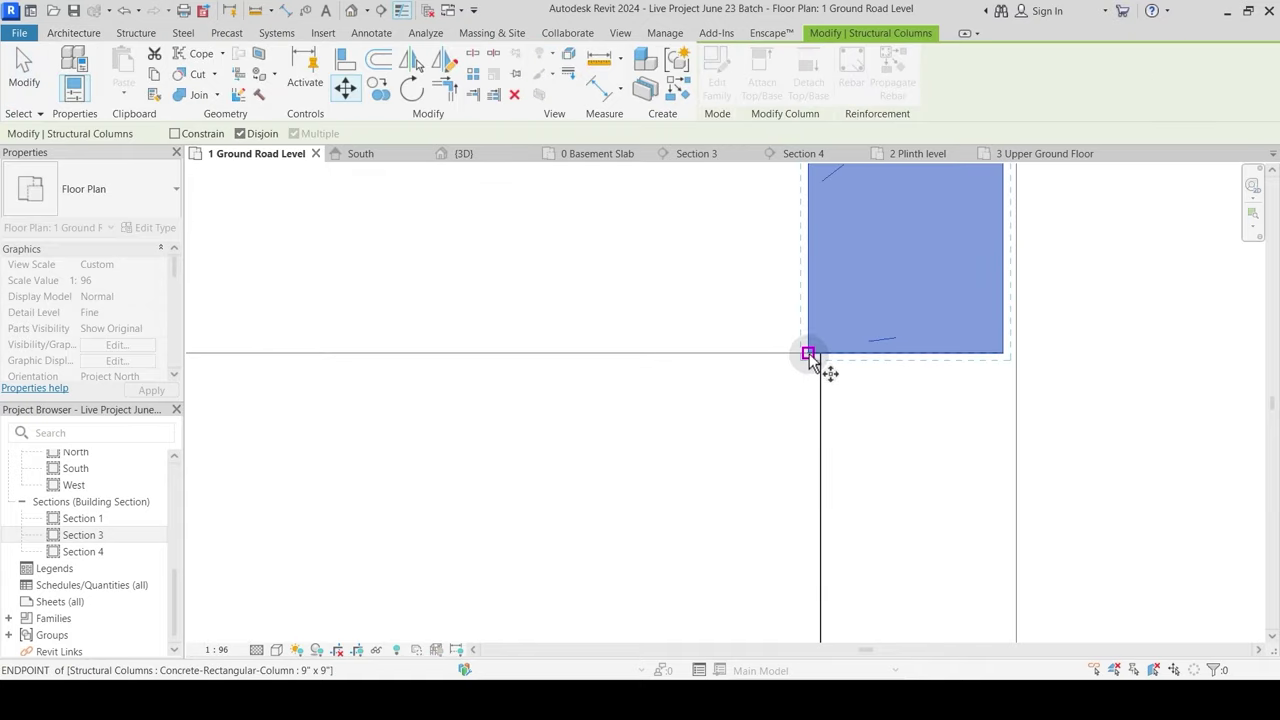
left_click(820, 352)
scroll(897, 402, "down", 7)
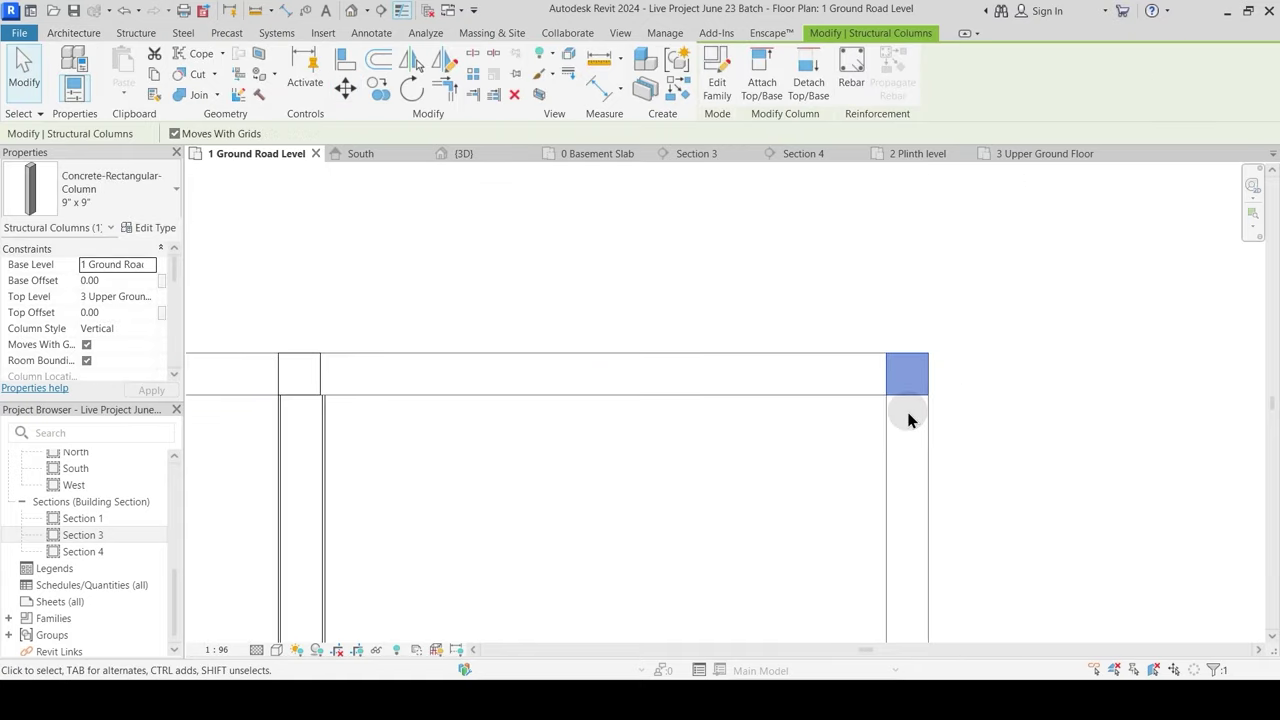
key("Escape")
Step: Move the next column so it aligns with the wall line
middle_click_drag(724, 456, 799, 396)
left_click(744, 343)
scroll(750, 345, "up", 6)
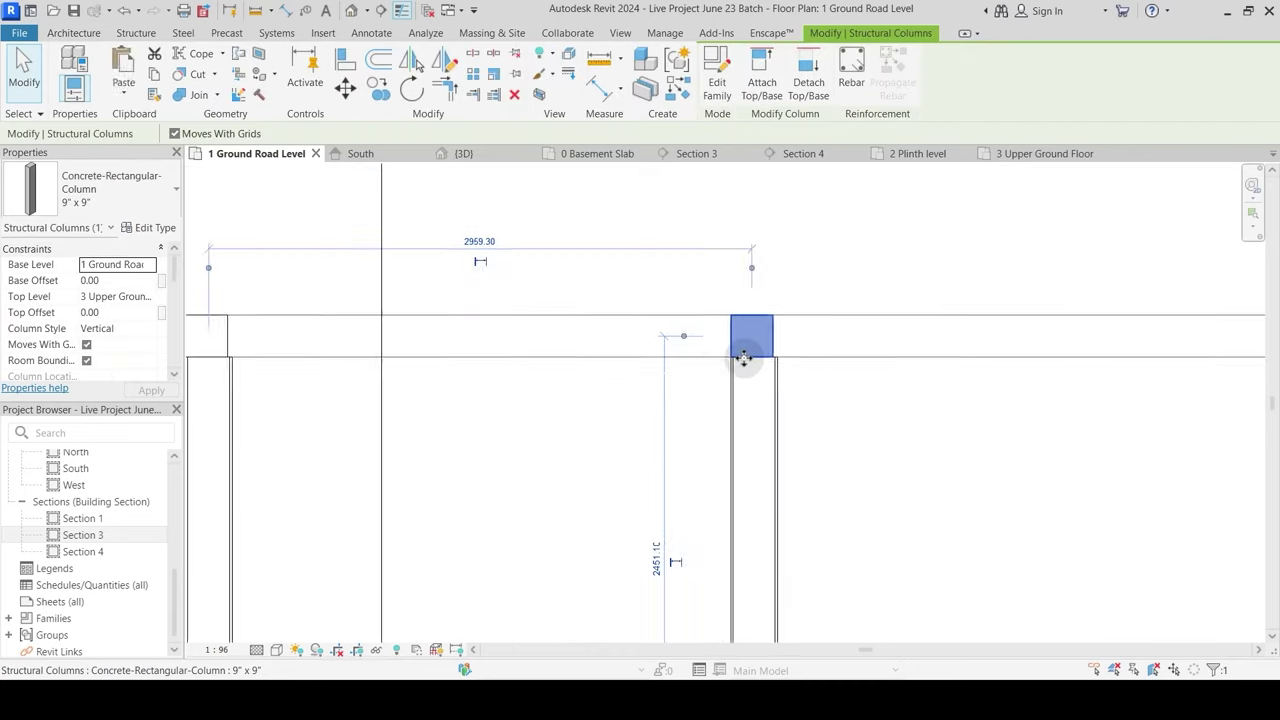
key("m")
key("v")
scroll(786, 371, "up", 3)
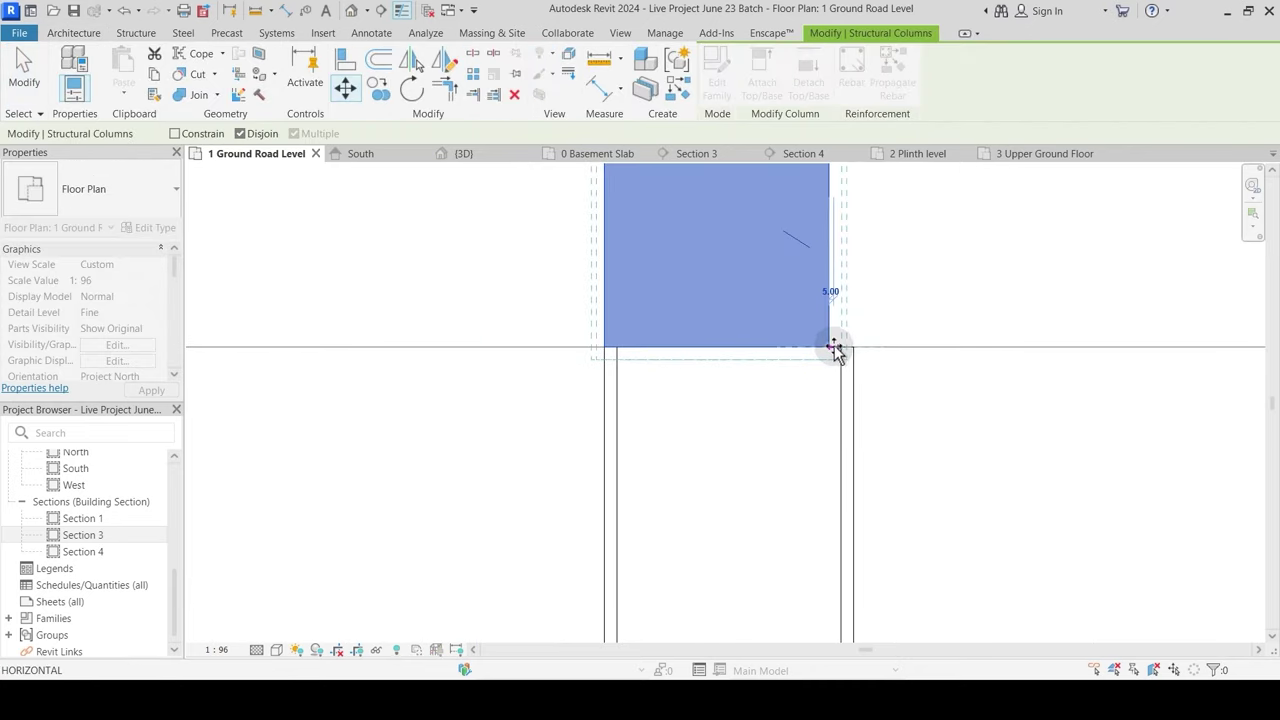
left_click(945, 378)
scroll(946, 379, "down", 10)
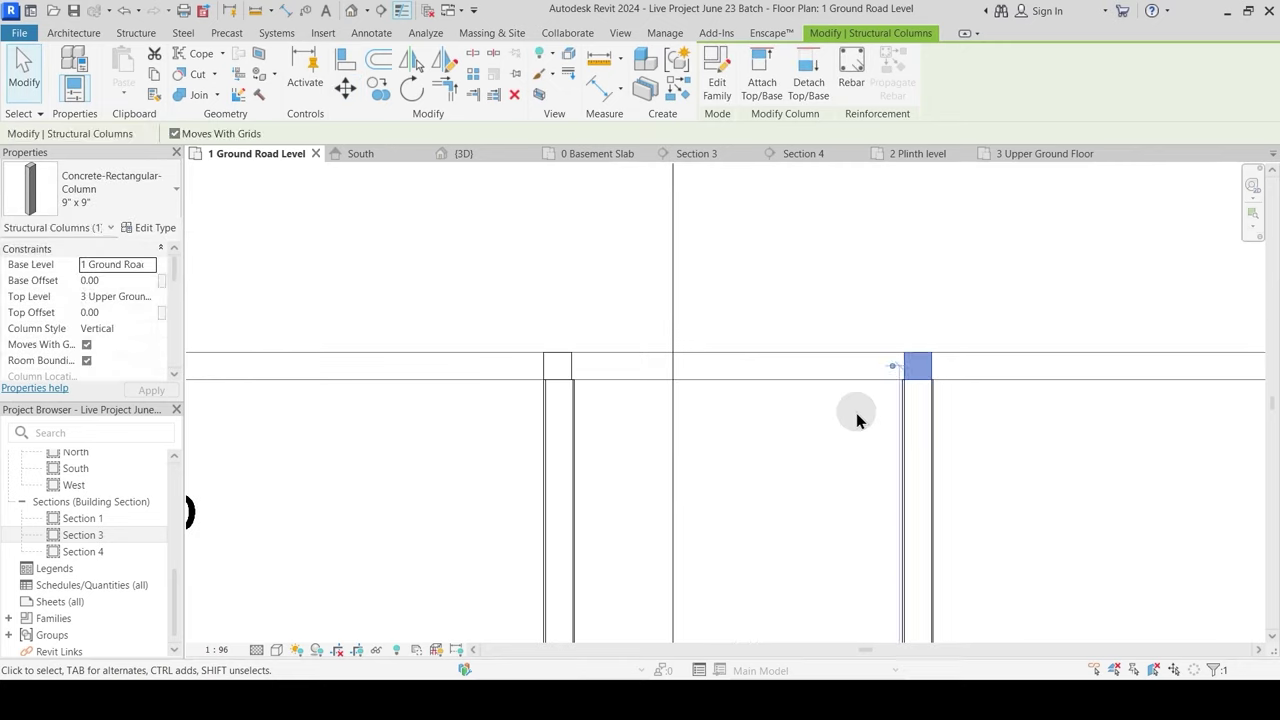
key("Escape")
Step: Start moving the left column from its corner, then cancel and deselect it
scroll(571, 367, "up", 3)
left_click(571, 367)
scroll(572, 385, "up", 5)
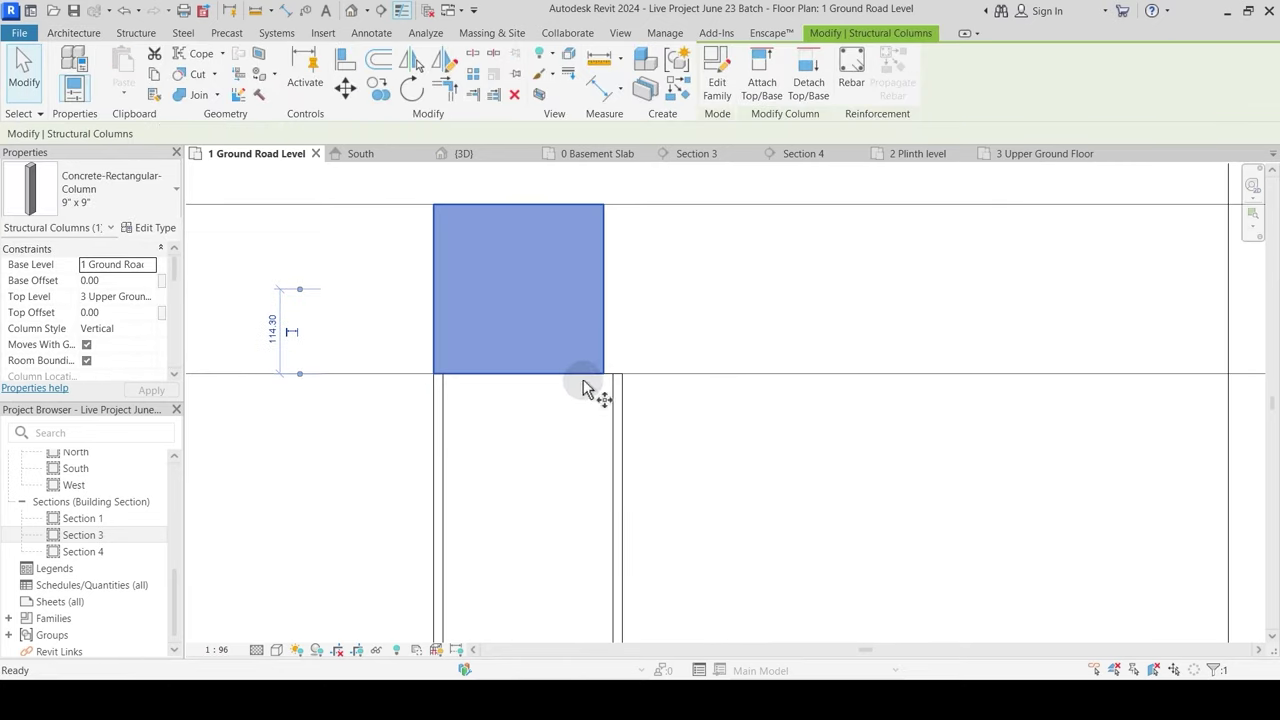
key("m")
key("v")
left_click(613, 375)
key("Escape")
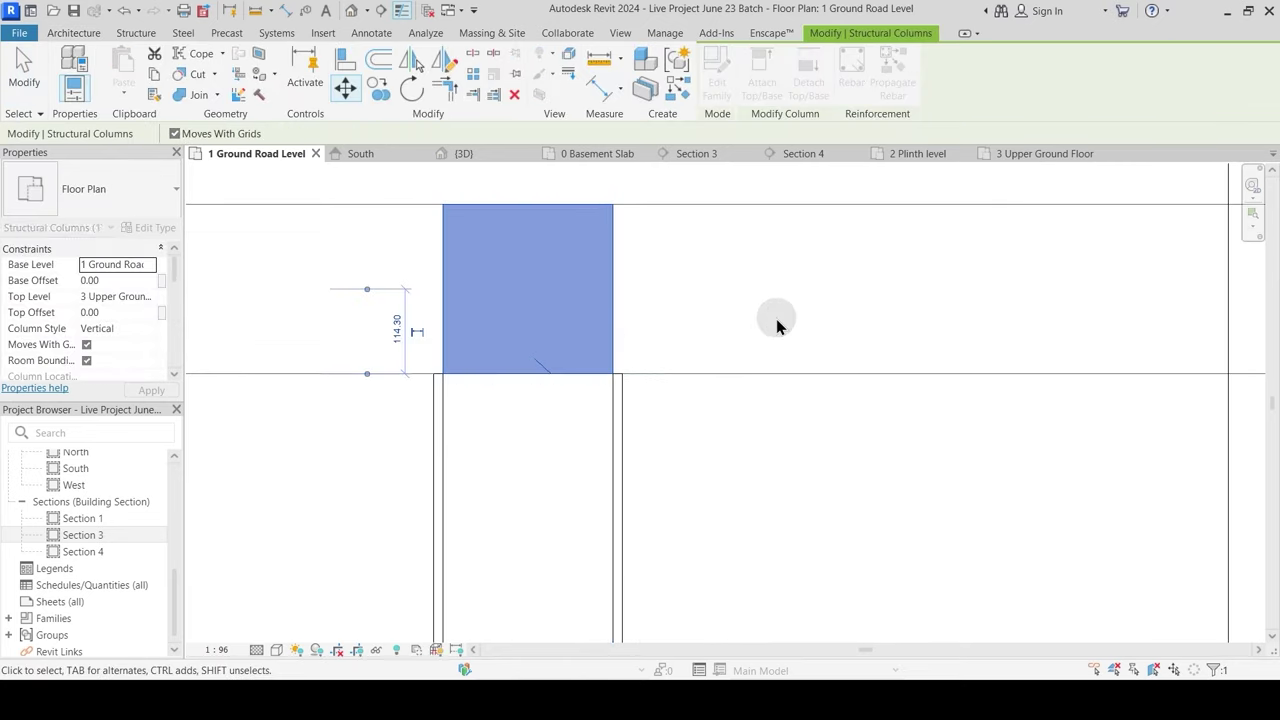
scroll(800, 330, "down", 5)
key("Escape")
Step: Reselect the left column for a move, then cancel and pan to the next column
middle_click_drag(567, 397, 943, 391)
scroll(651, 314, "up", 4)
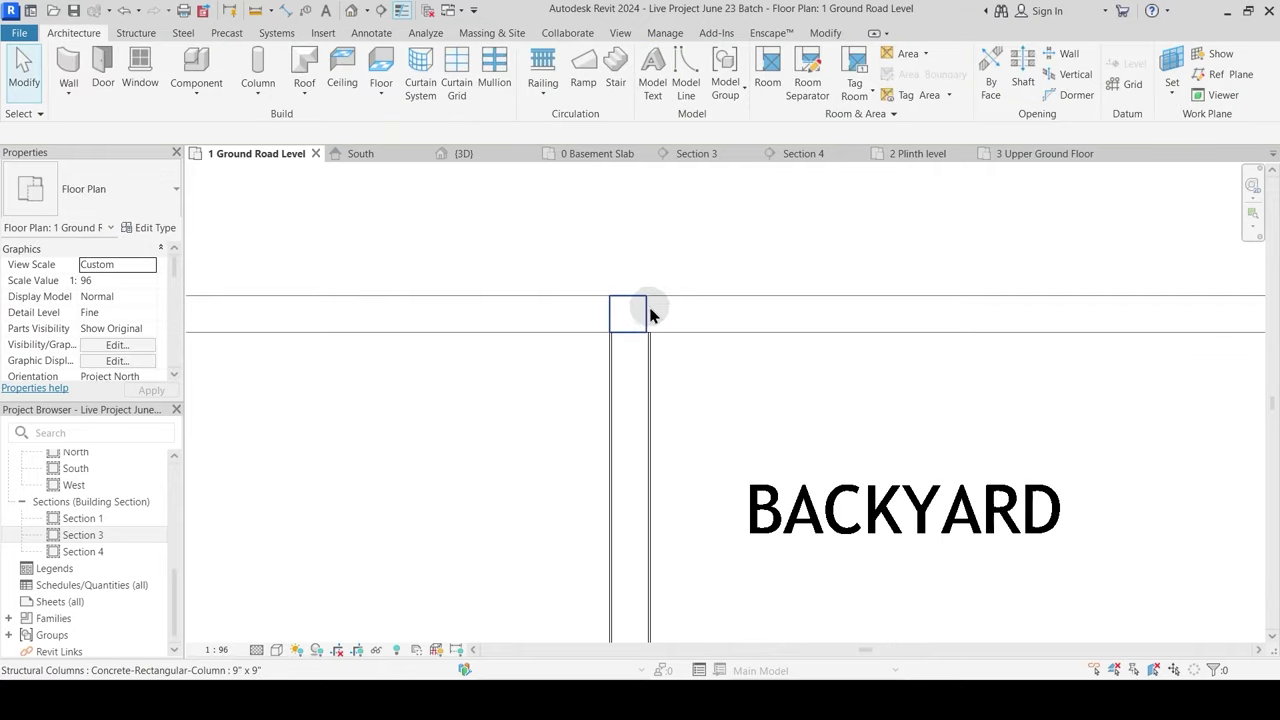
left_click(640, 345)
scroll(640, 355, "up", 3)
key("m")
key("v")
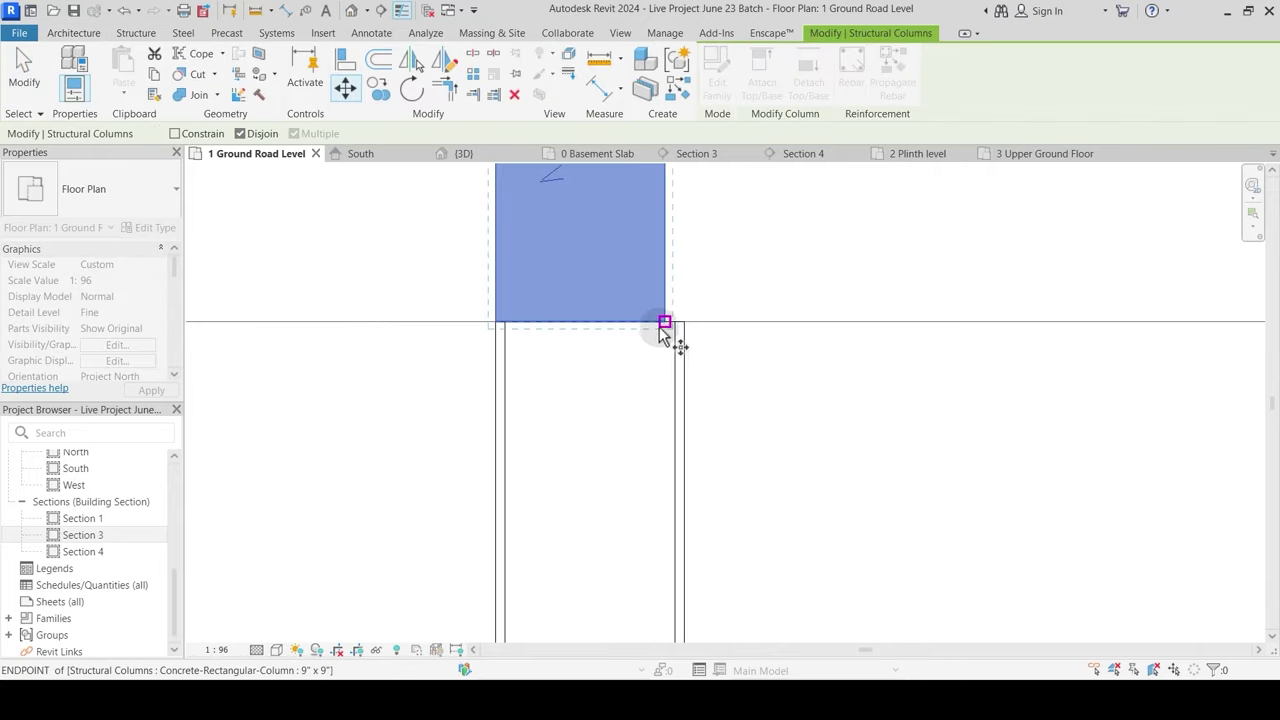
scroll(799, 294, "down", 6)
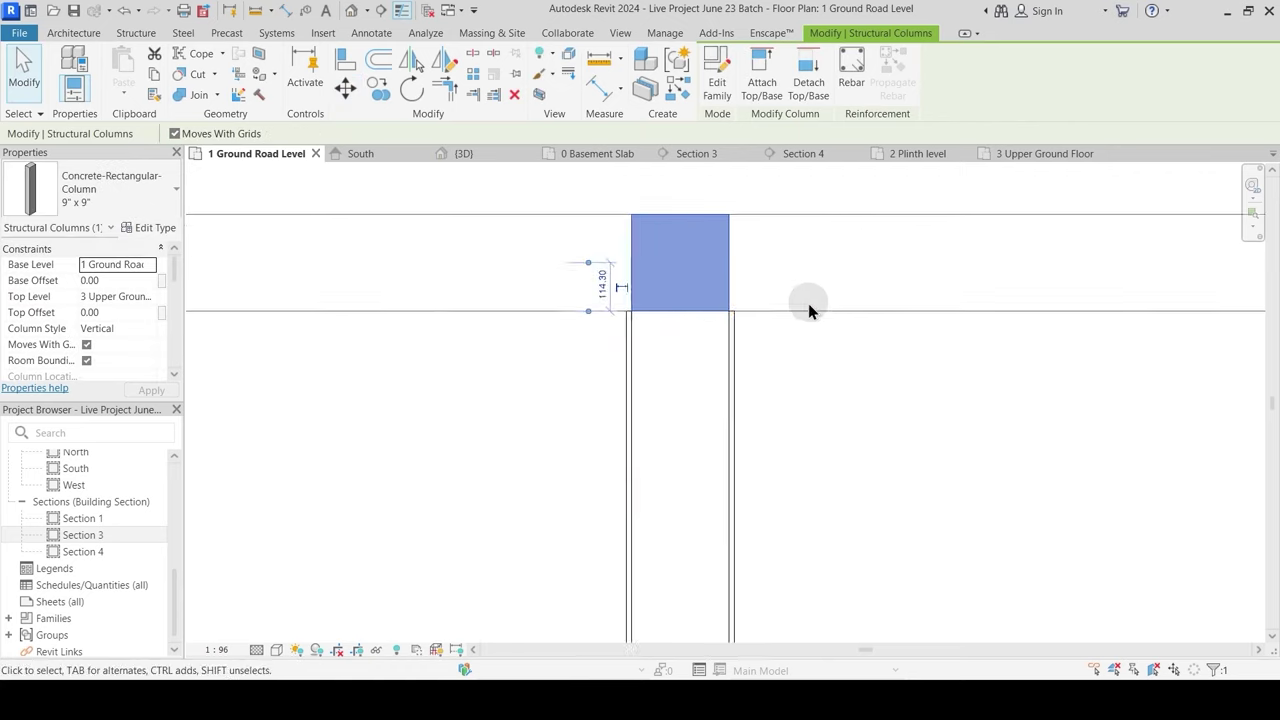
middle_click_drag(467, 384, 563, 377)
key("Escape")
key("Escape")
Step: Move the top-left column onto the grid intersection and deselect it
scroll(511, 338, "up", 5)
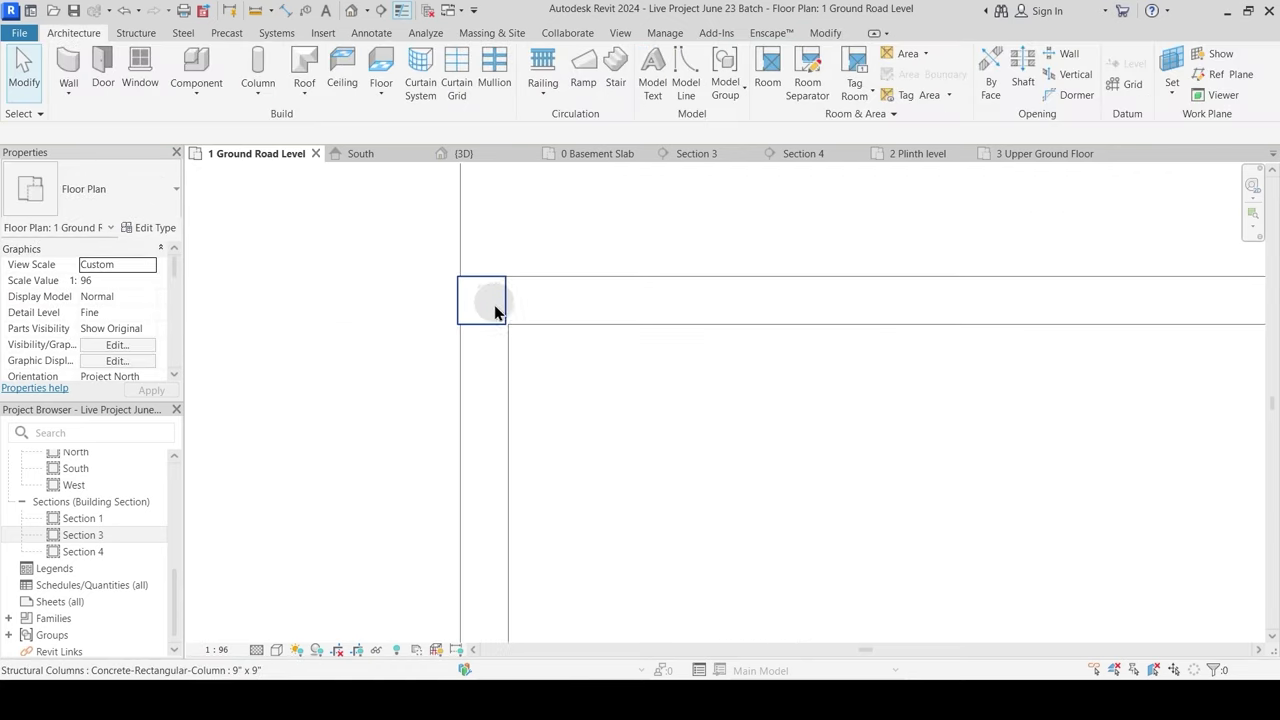
scroll(499, 318, "up", 5)
key("m")
key("v")
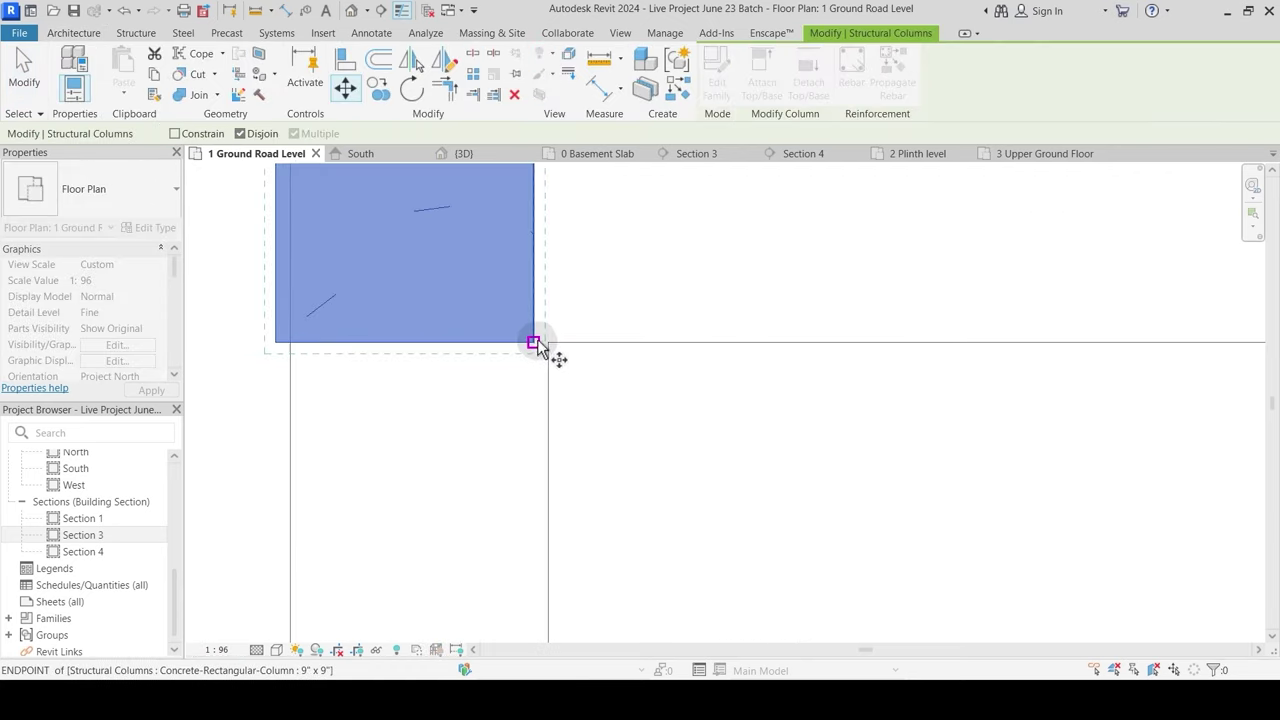
left_click(549, 345)
scroll(652, 286, "down", 6)
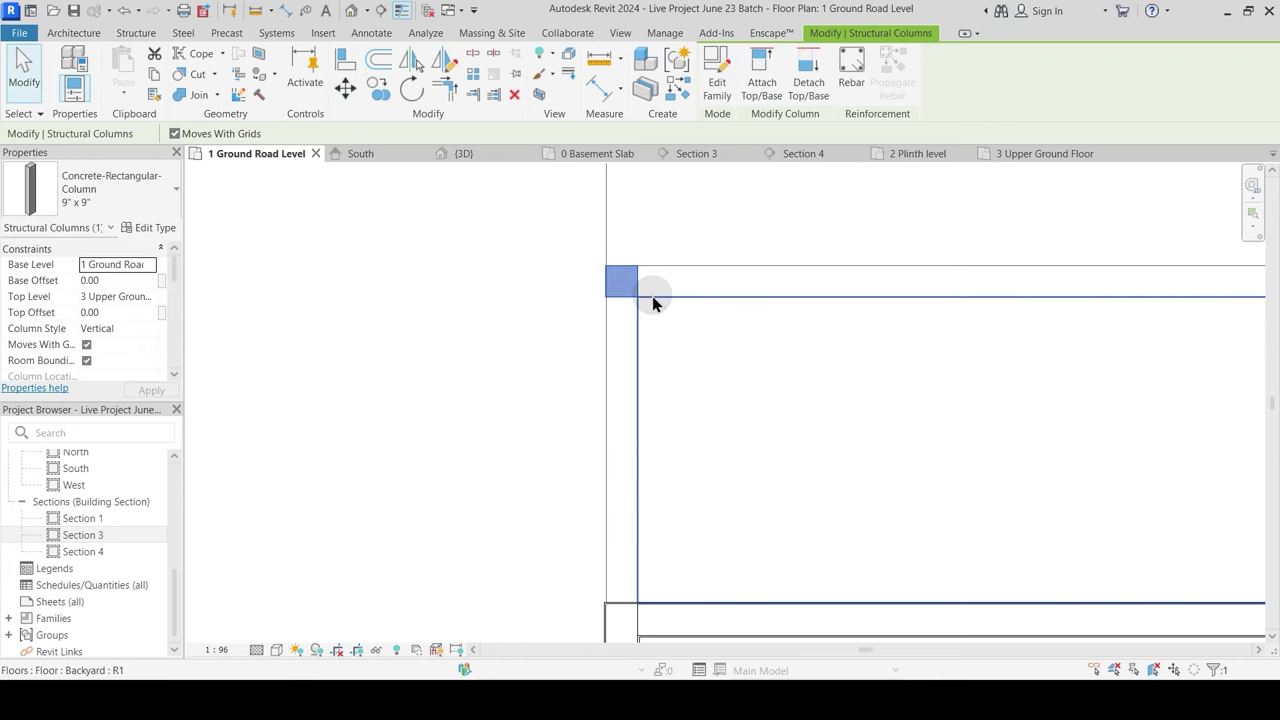
left_click(670, 333)
middle_click_drag(749, 363, 686, 345)
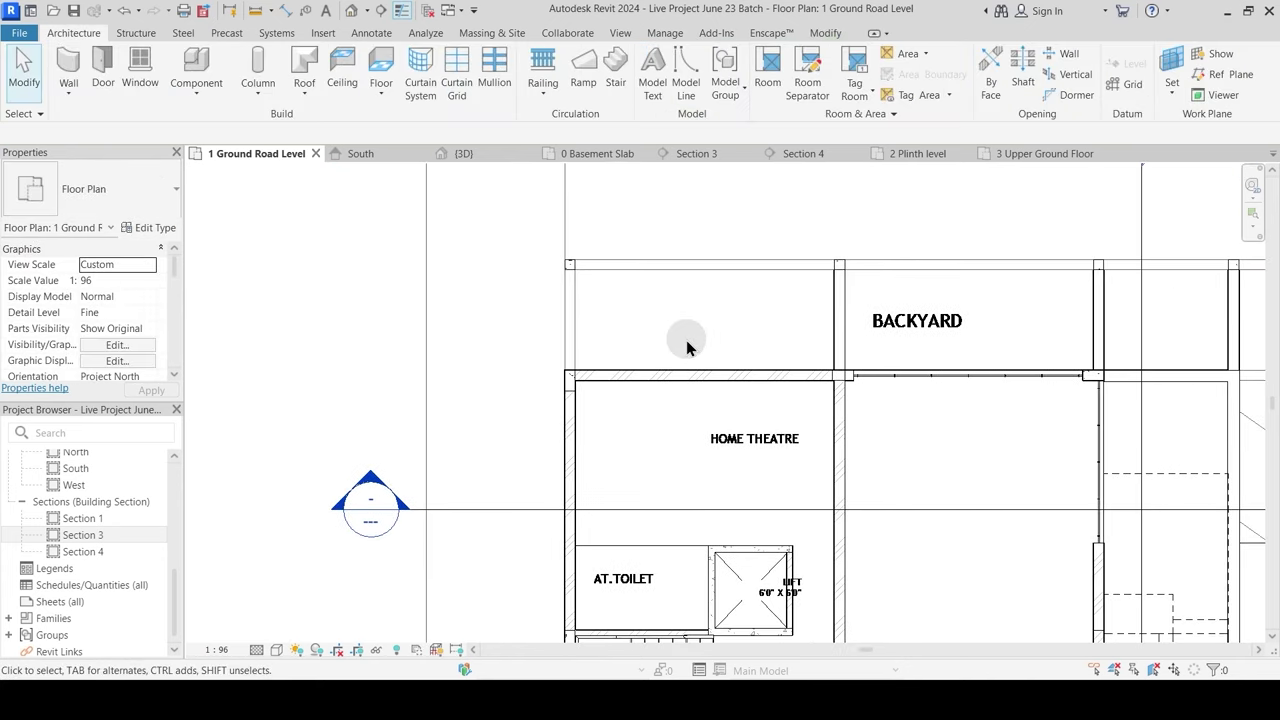
Step: Switch to the 2 Plinth level plan and frame the upper-left rooms near the backyard
left_click(918, 154)
scroll(720, 392, "down", 8)
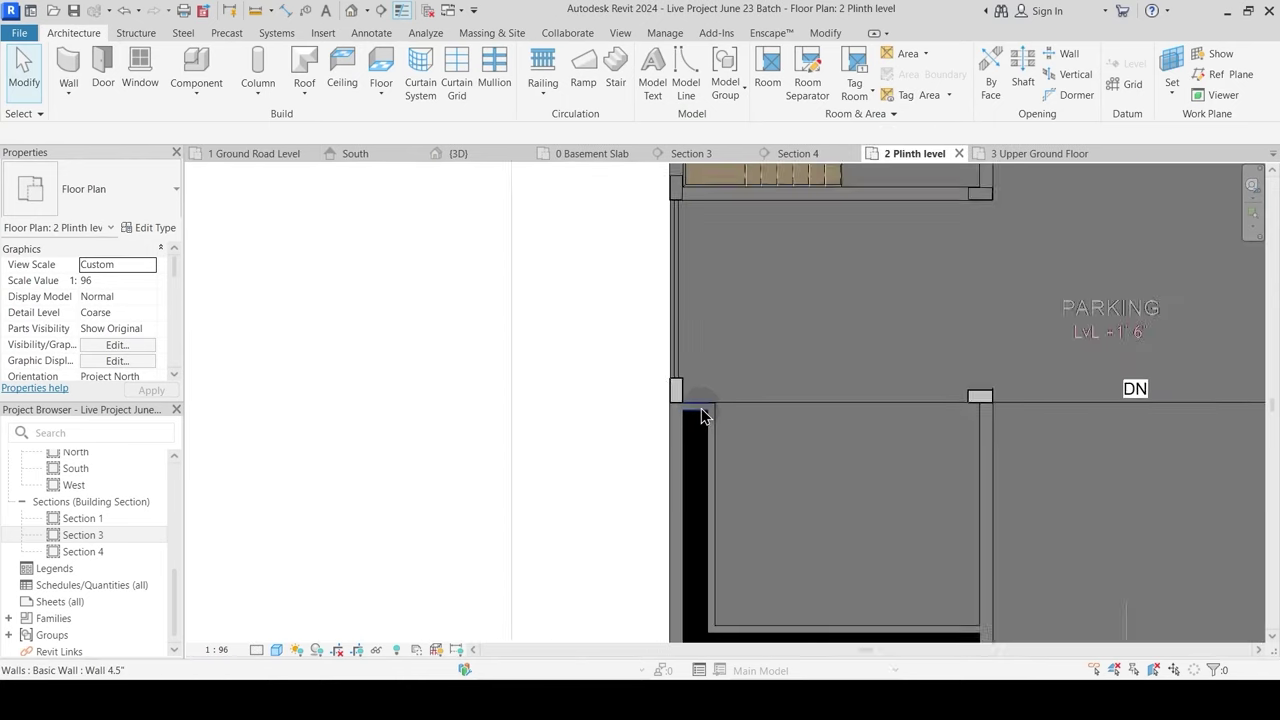
middle_click_drag(758, 415, 697, 550)
scroll(694, 371, "up", 5)
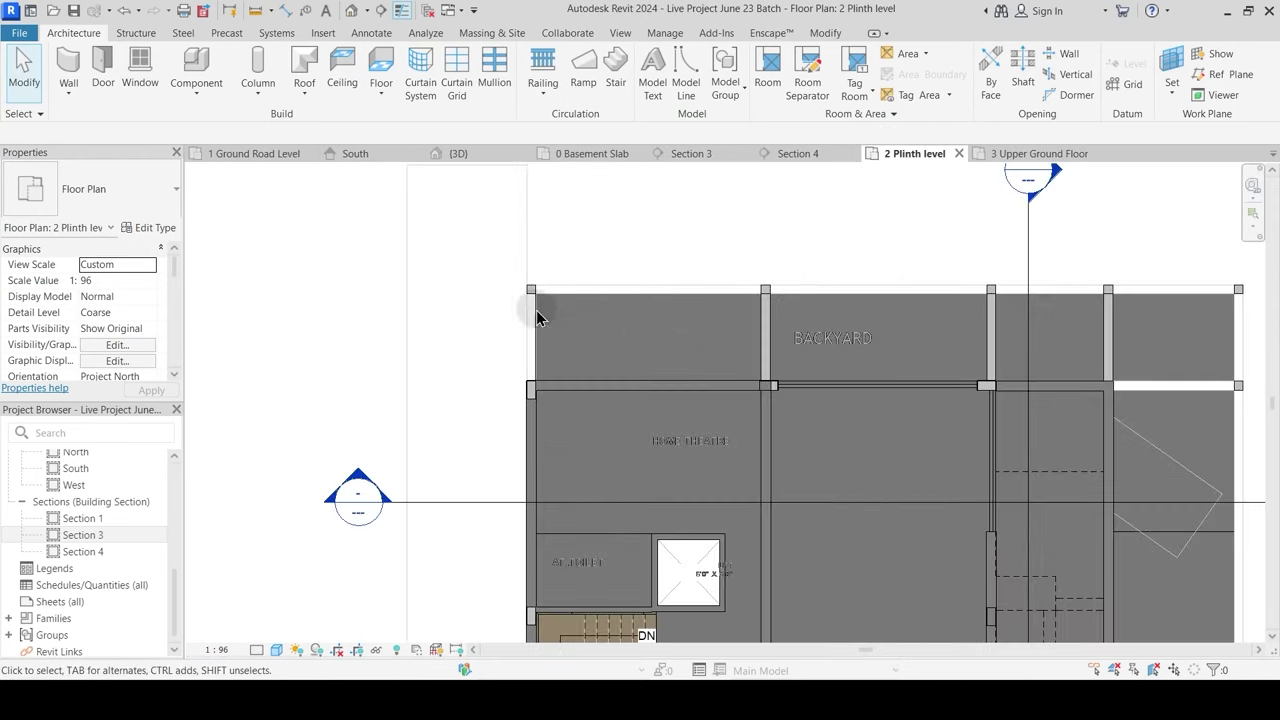
scroll(533, 357, "up", 2)
left_click(531, 414)
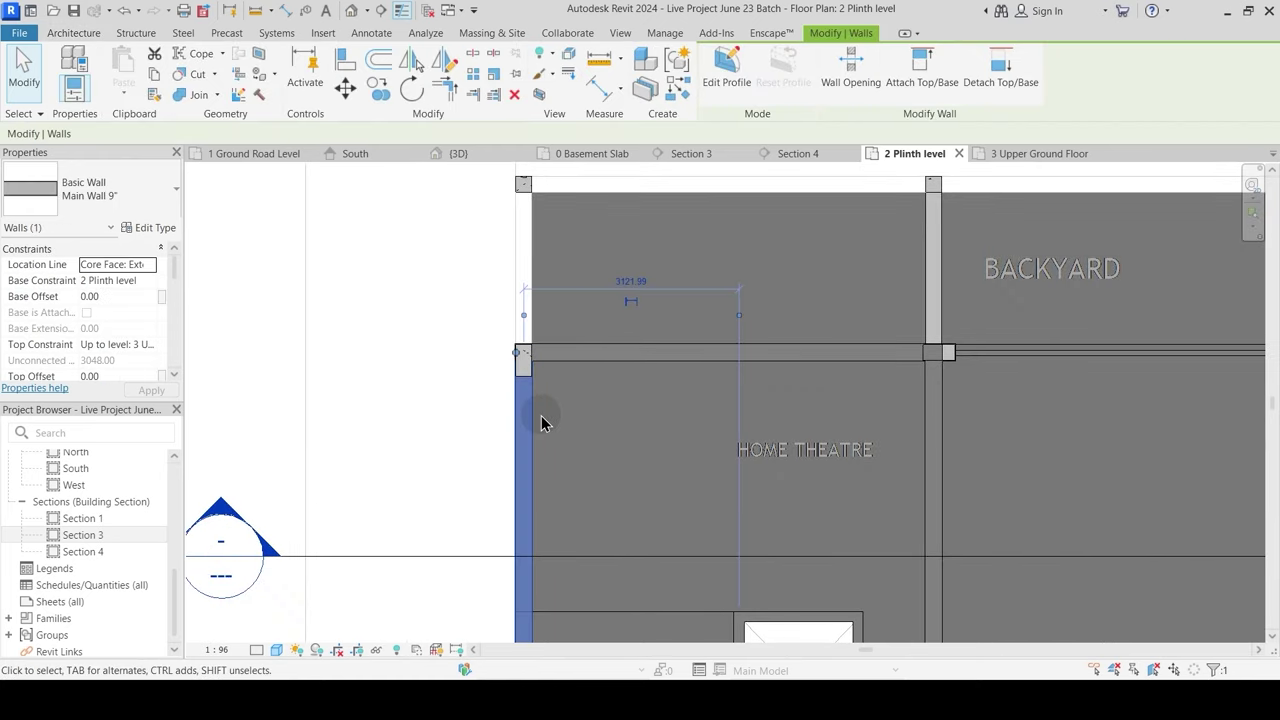
key("Escape")
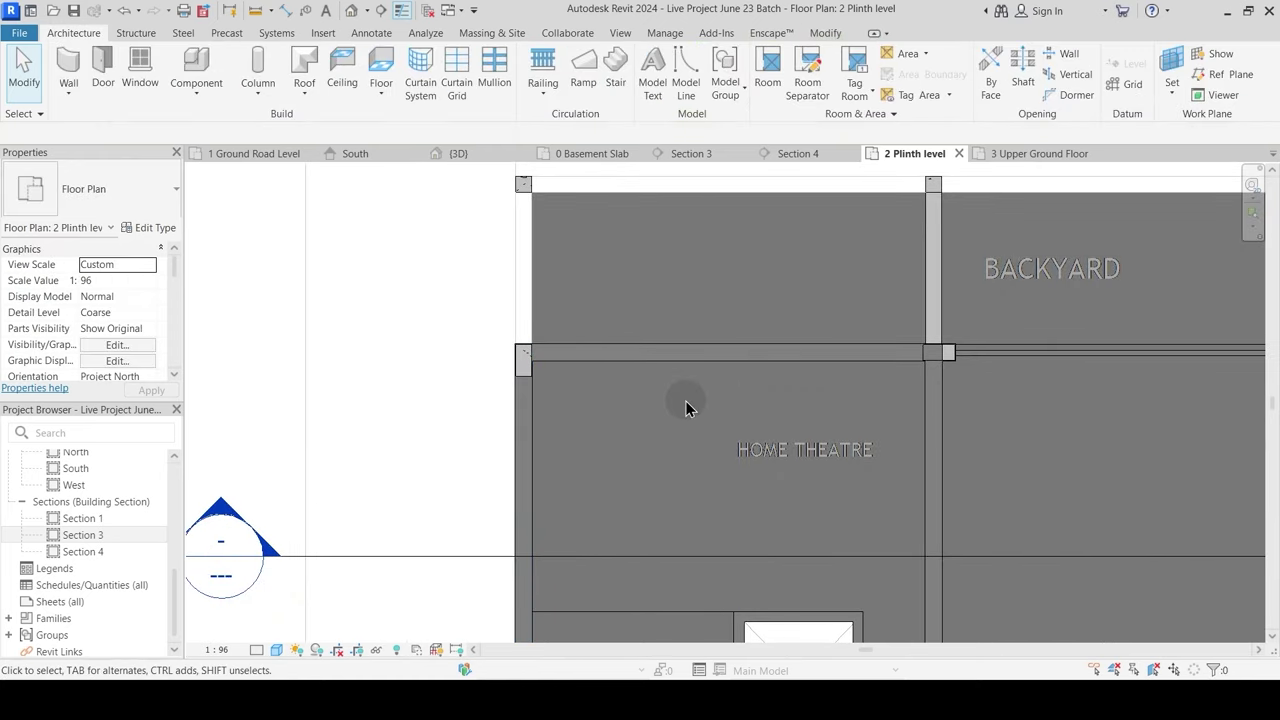
scroll(685, 400, "down", 1)
scroll(685, 405, "down", 1)
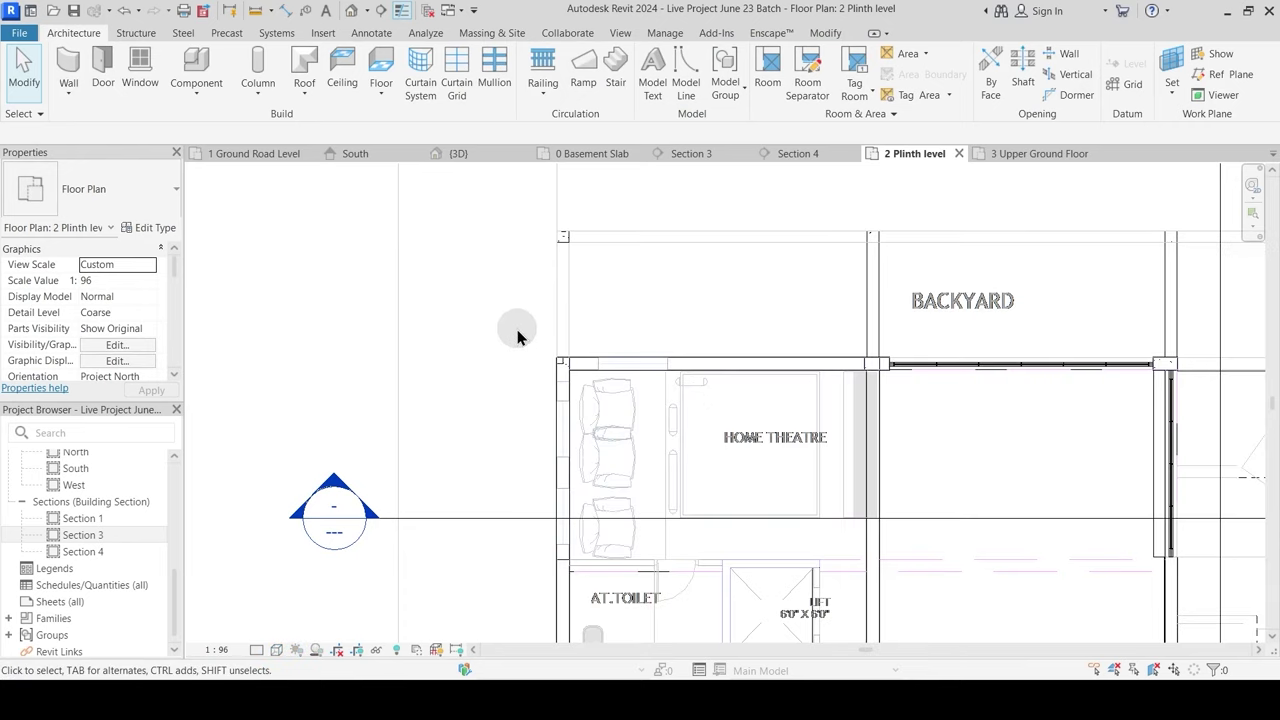
Step: Check the View Range settings without changes and nudge the plan slightly
left_click_drag(172, 289, 173, 318)
left_click(133, 344)
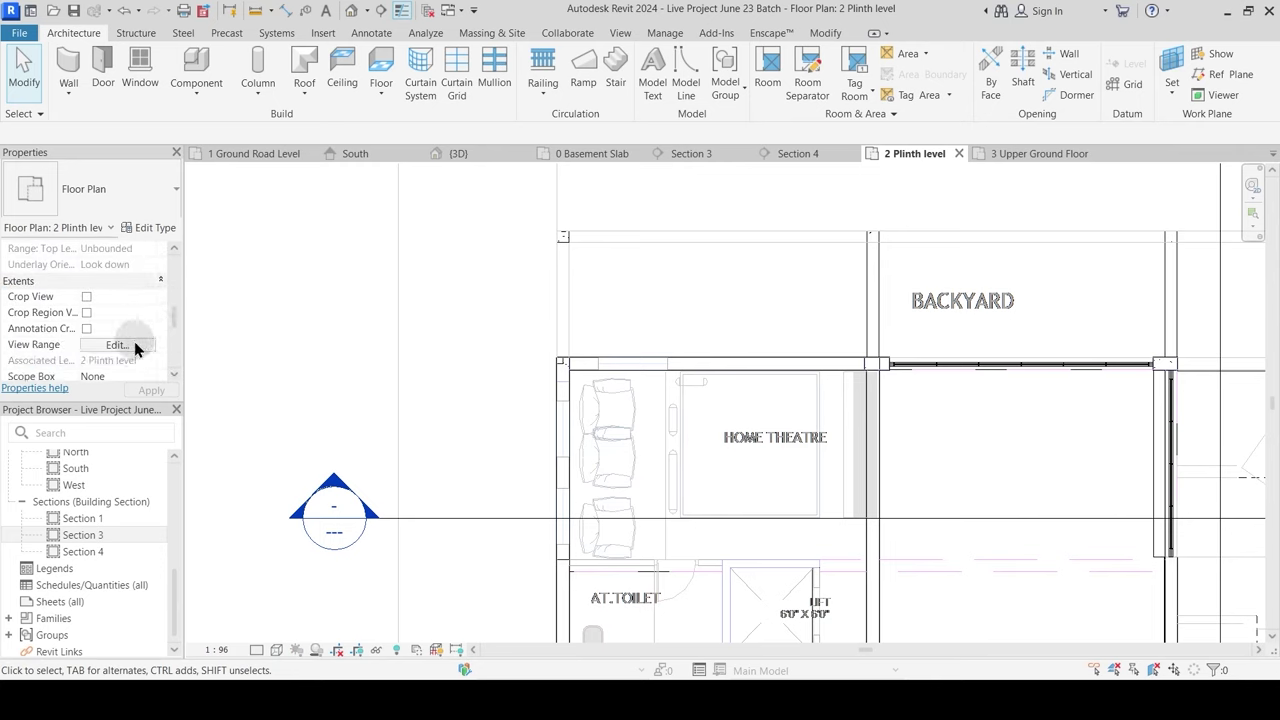
key("Escape")
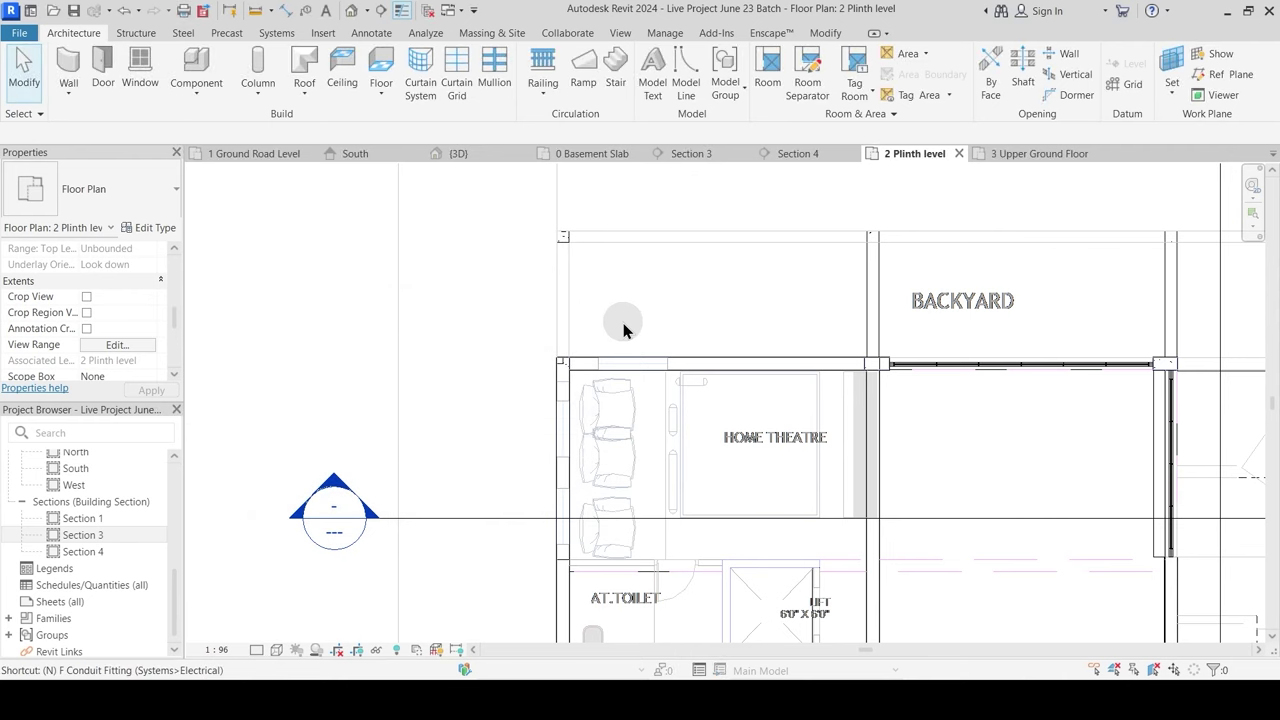
middle_click_drag(623, 330, 609, 342)
Step: Set project Length units to Feet and fractional inches, rounded to the nearest 1/8"
key("u")
key("n")
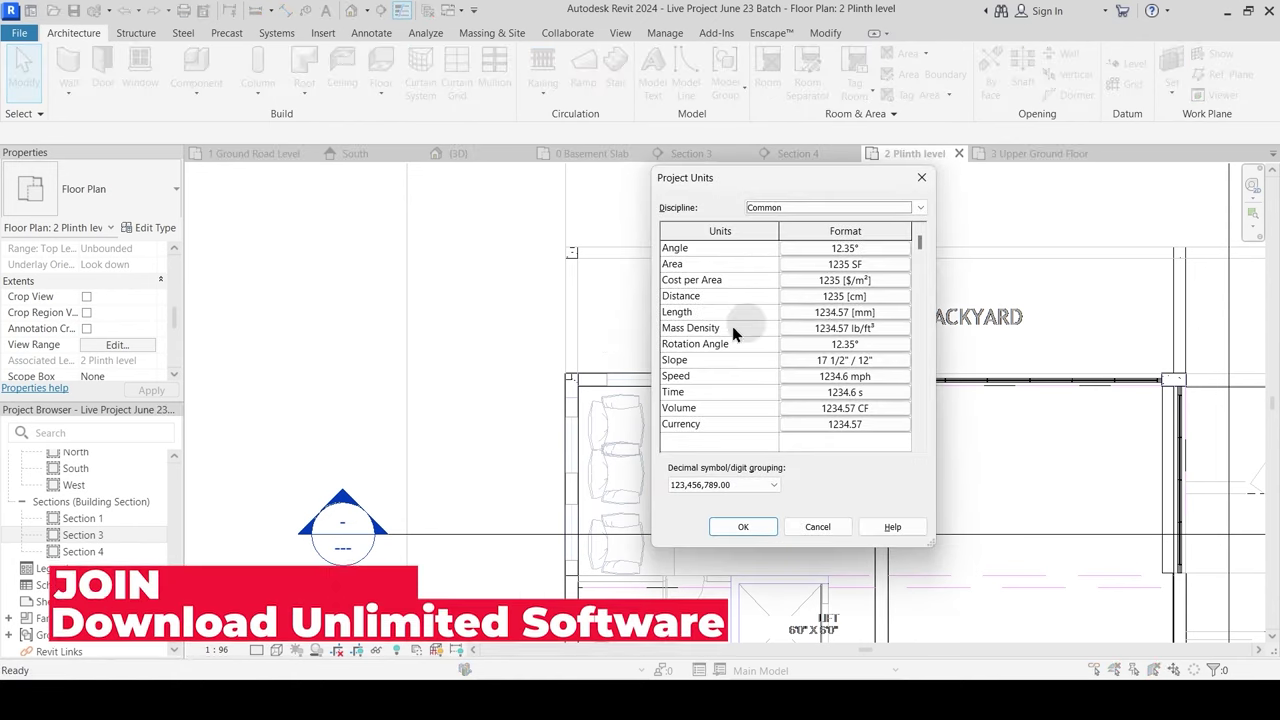
left_click(838, 315)
left_click(985, 258)
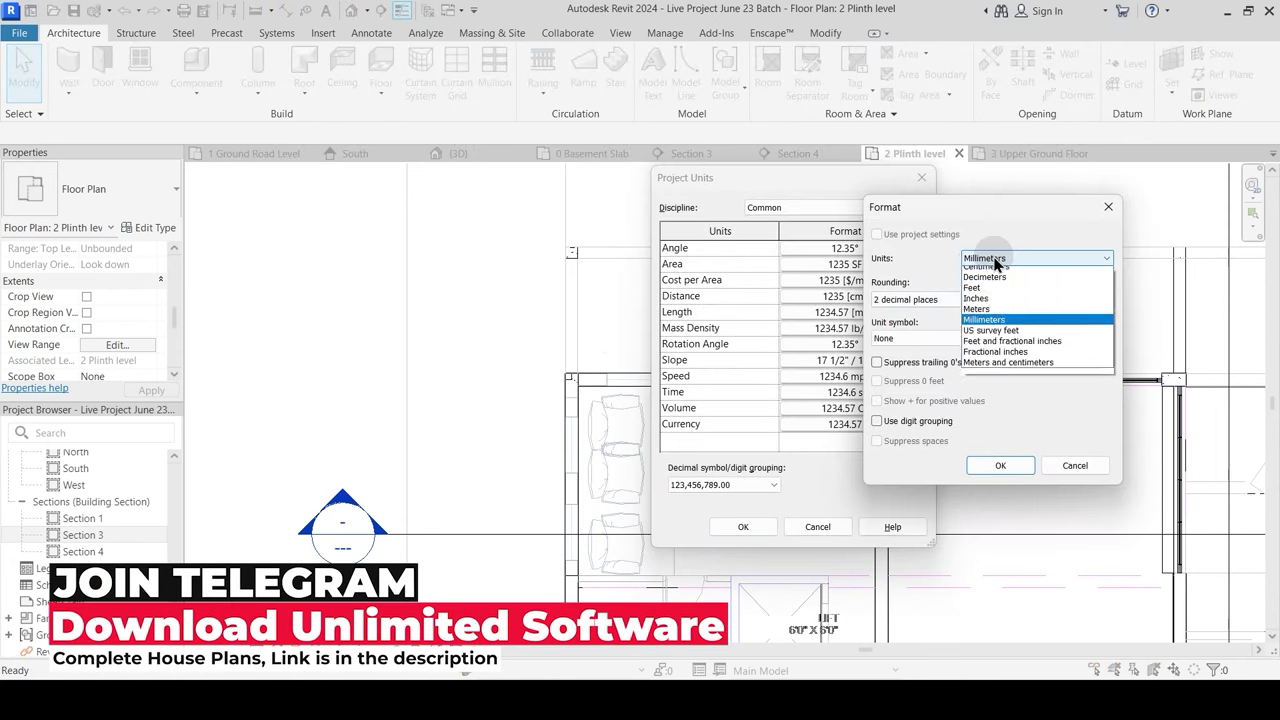
left_click(1000, 337)
left_click(920, 300)
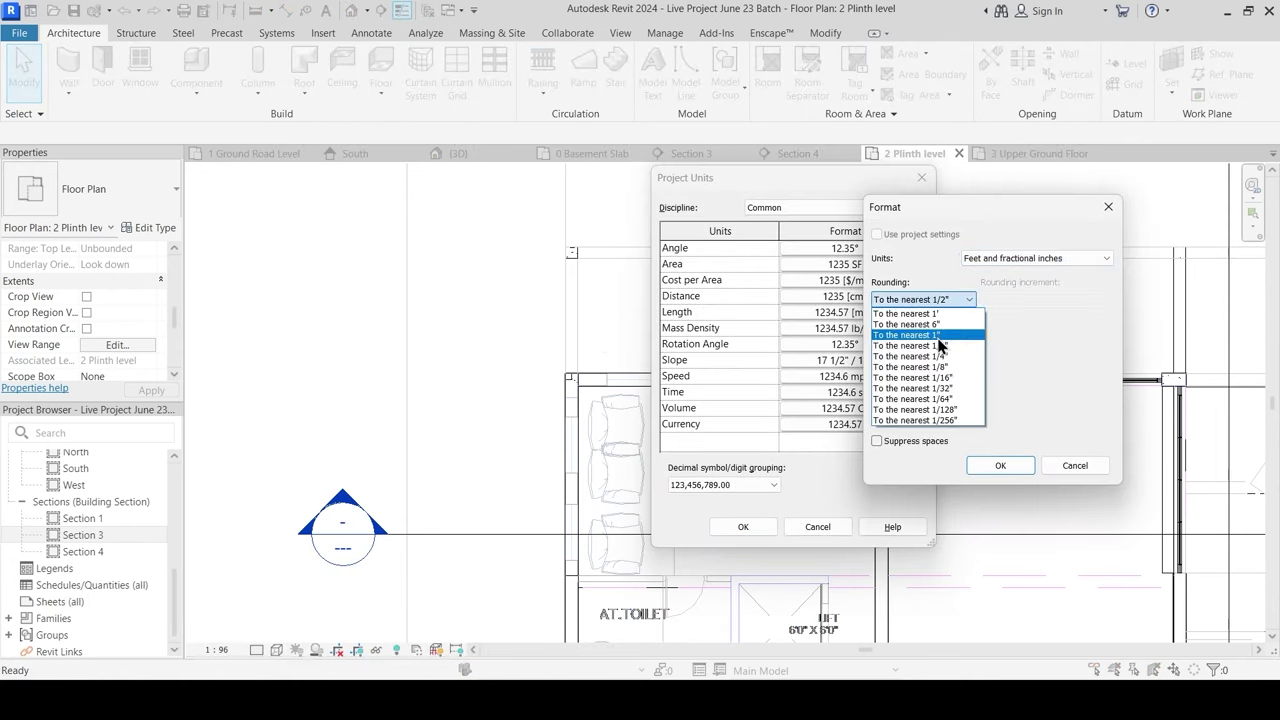
left_click(943, 368)
left_click(1000, 465)
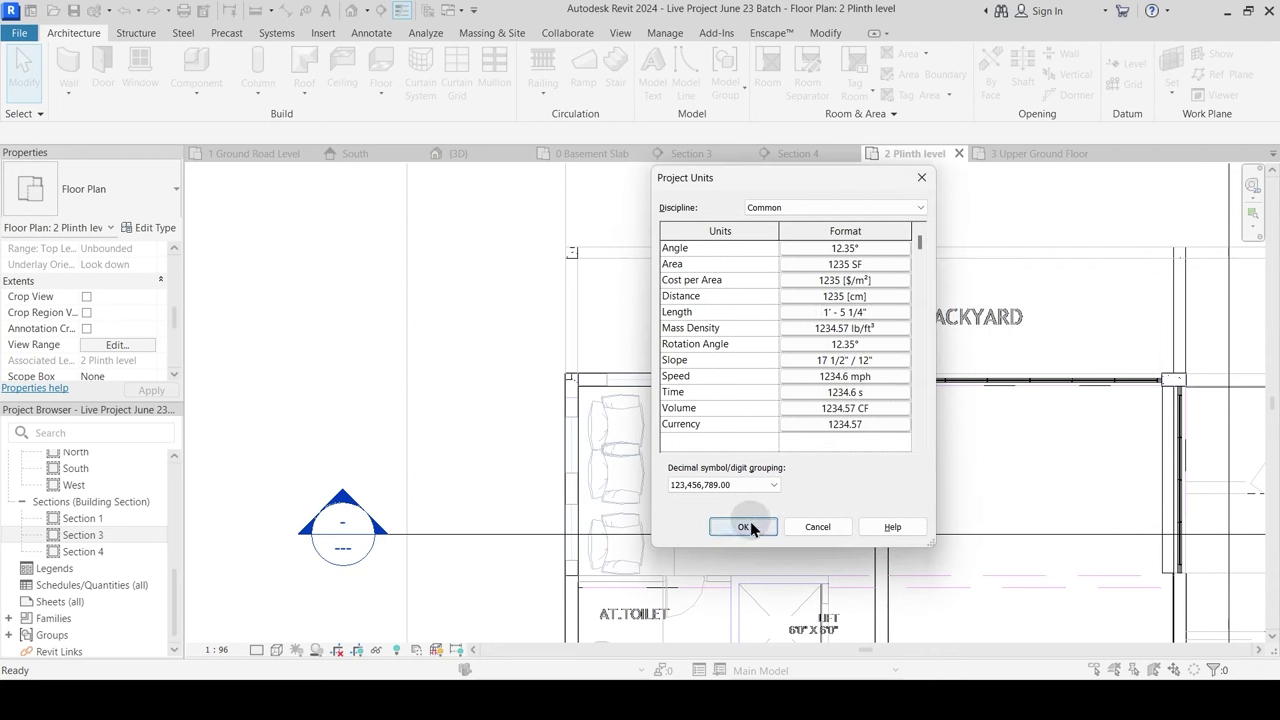
left_click(745, 526)
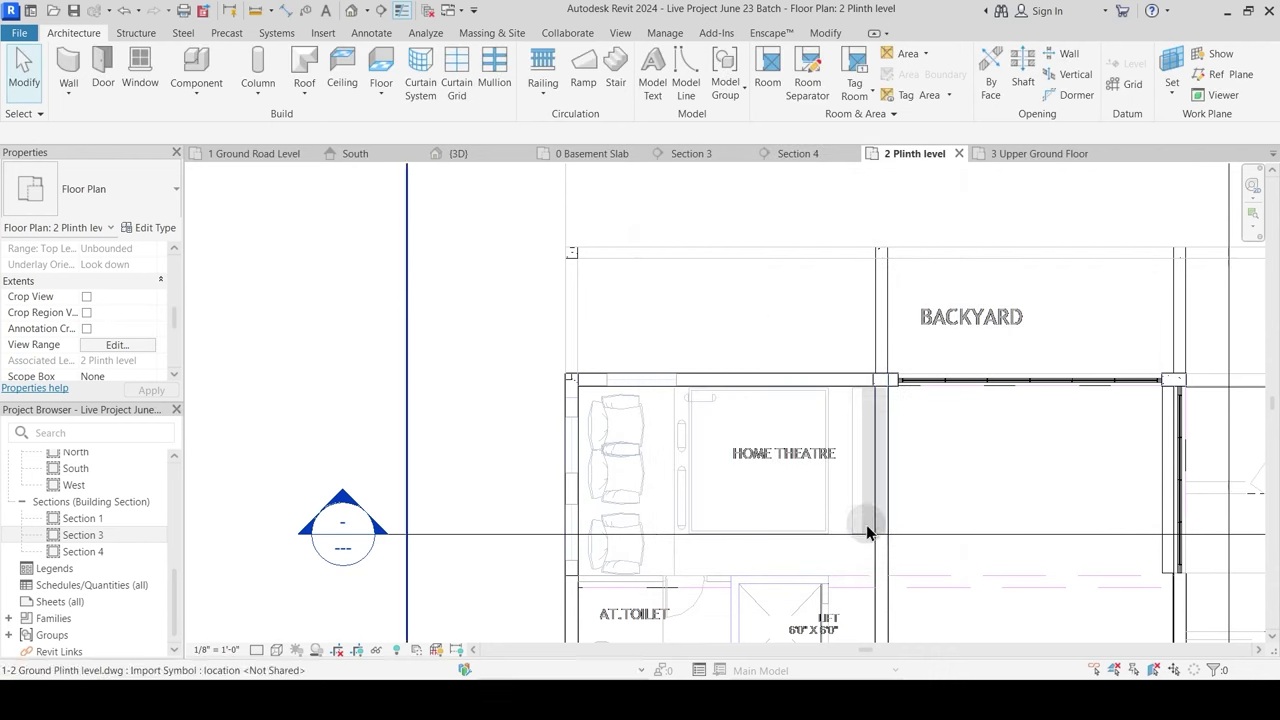
Step: Set the plan's View Range top and cut plane offsets to 9'
left_click(105, 347)
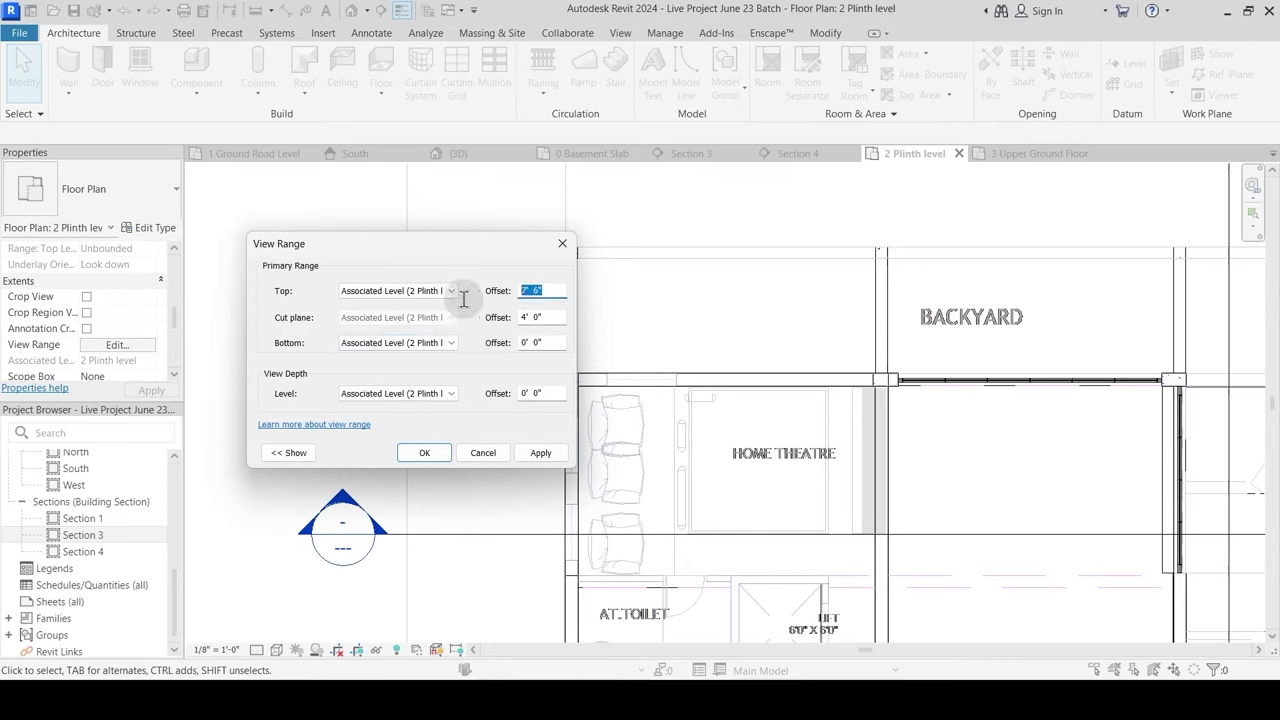
type("9")
key("Tab")
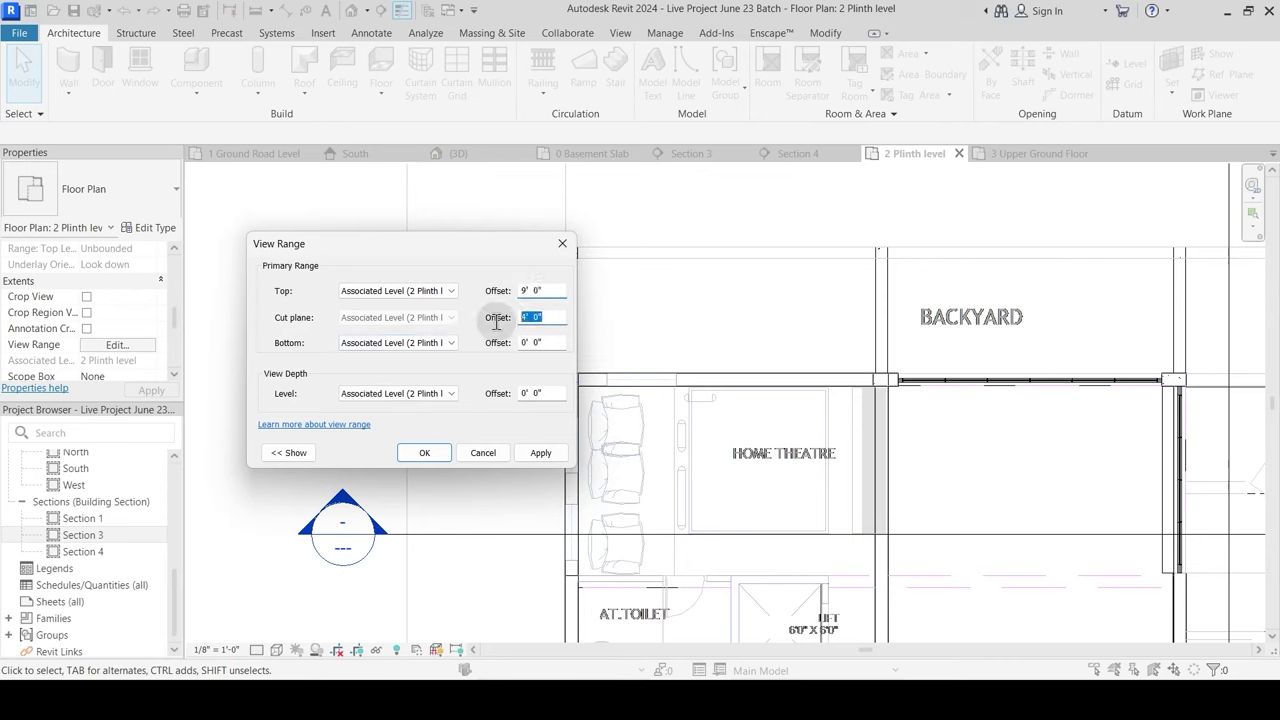
type("9")
key("Return")
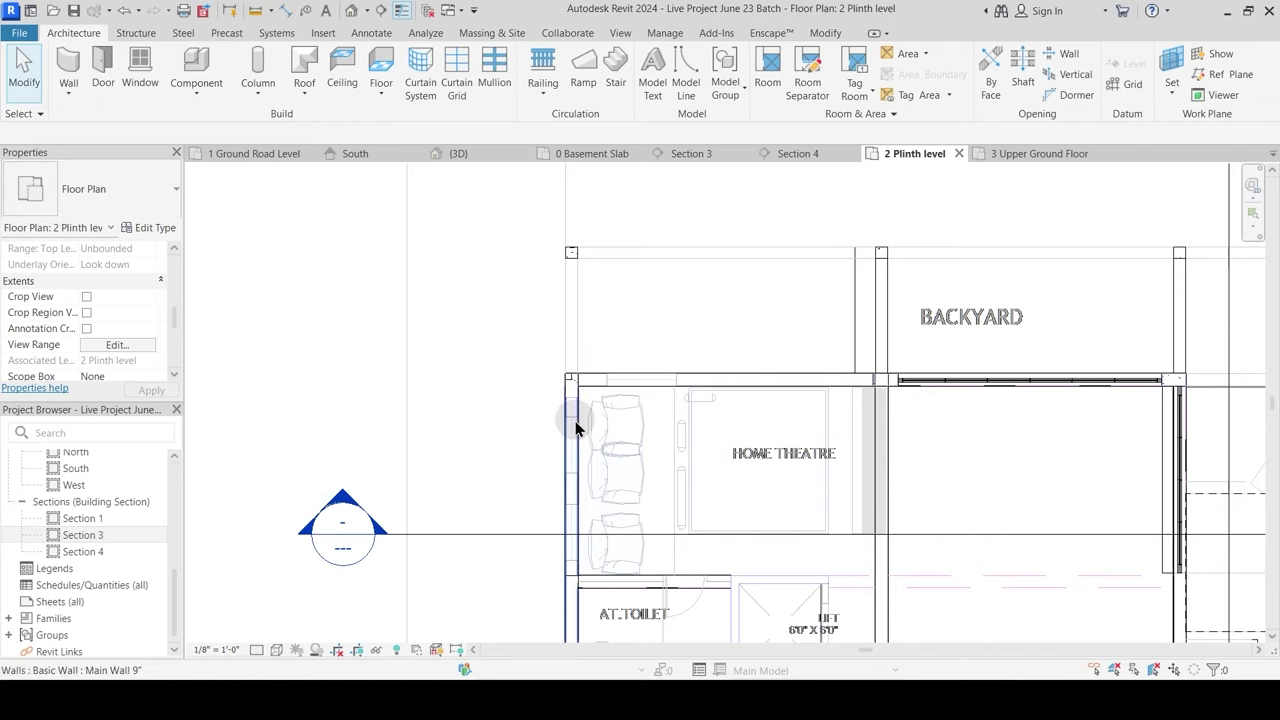
Step: Extend two concrete rectangular beams so their ends reach the upper corner columns
key("Tab")
key("Tab")
key("Tab")
key("Tab")
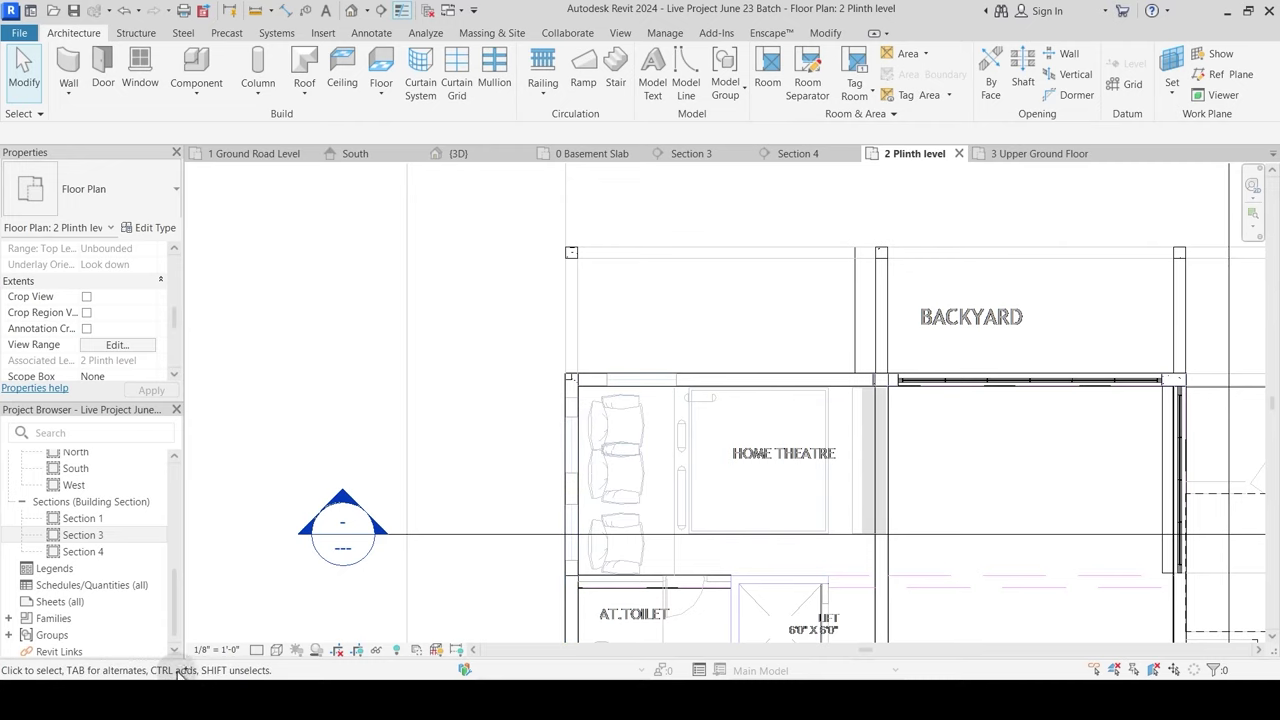
left_click(579, 412)
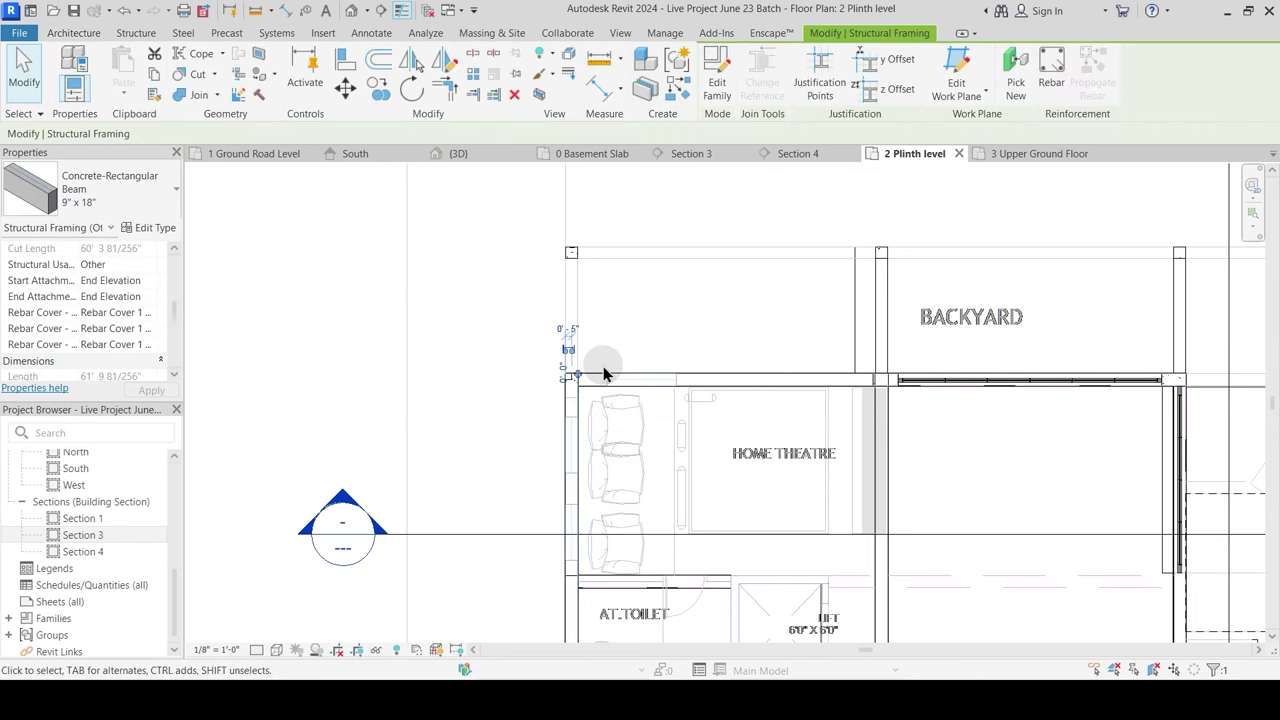
scroll(603, 366, "up", 2)
middle_click_drag(600, 366, 600, 498)
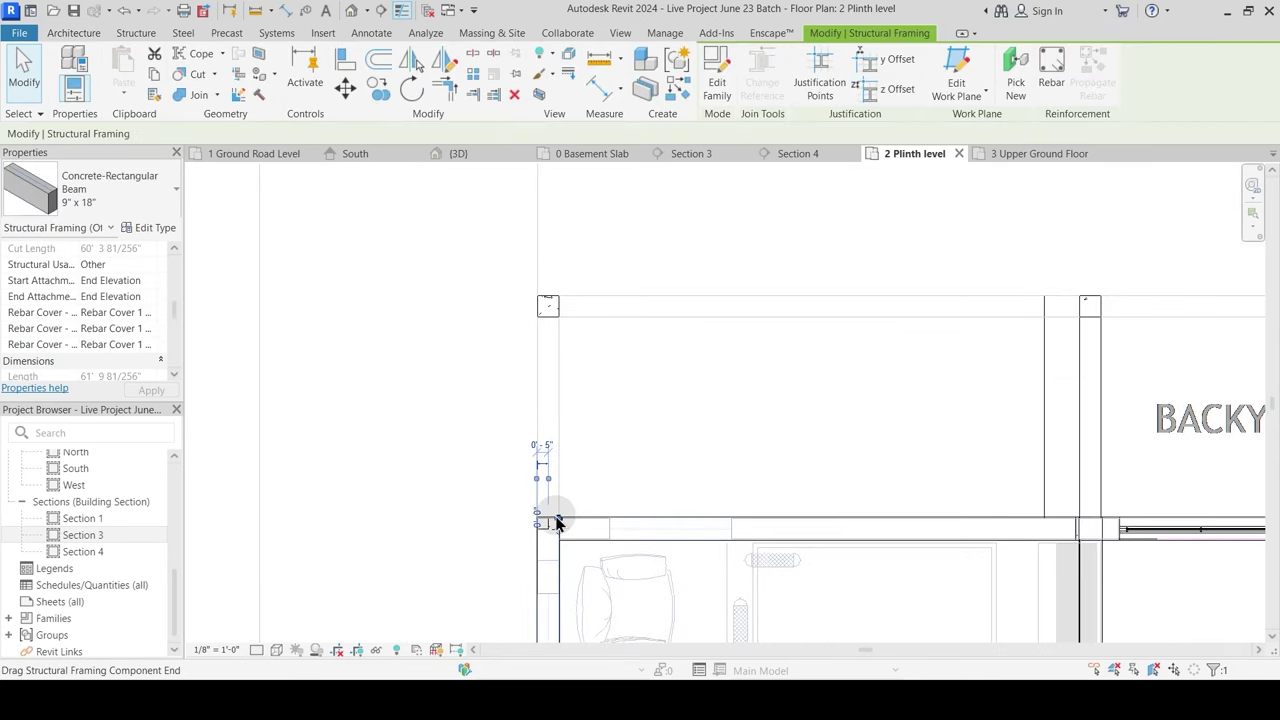
left_click_drag(562, 422, 555, 303)
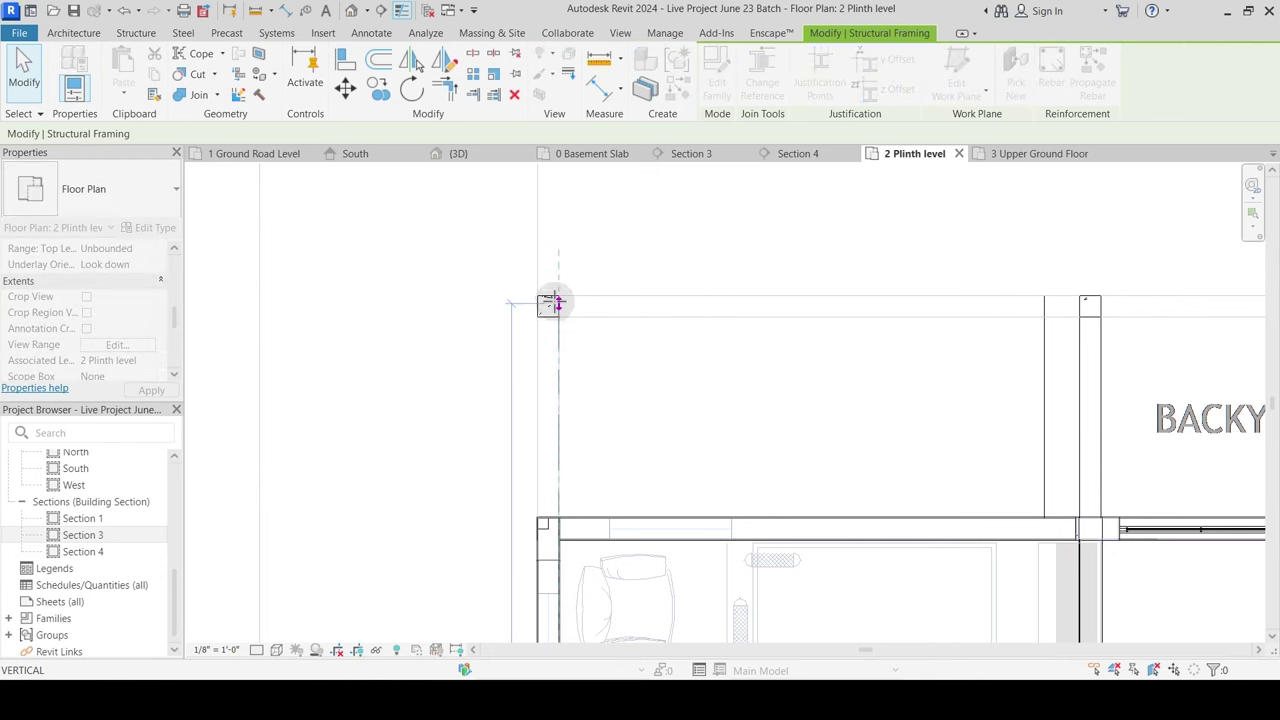
key("Escape")
scroll(566, 338, "down", 1)
middle_click_drag(712, 391, 447, 328)
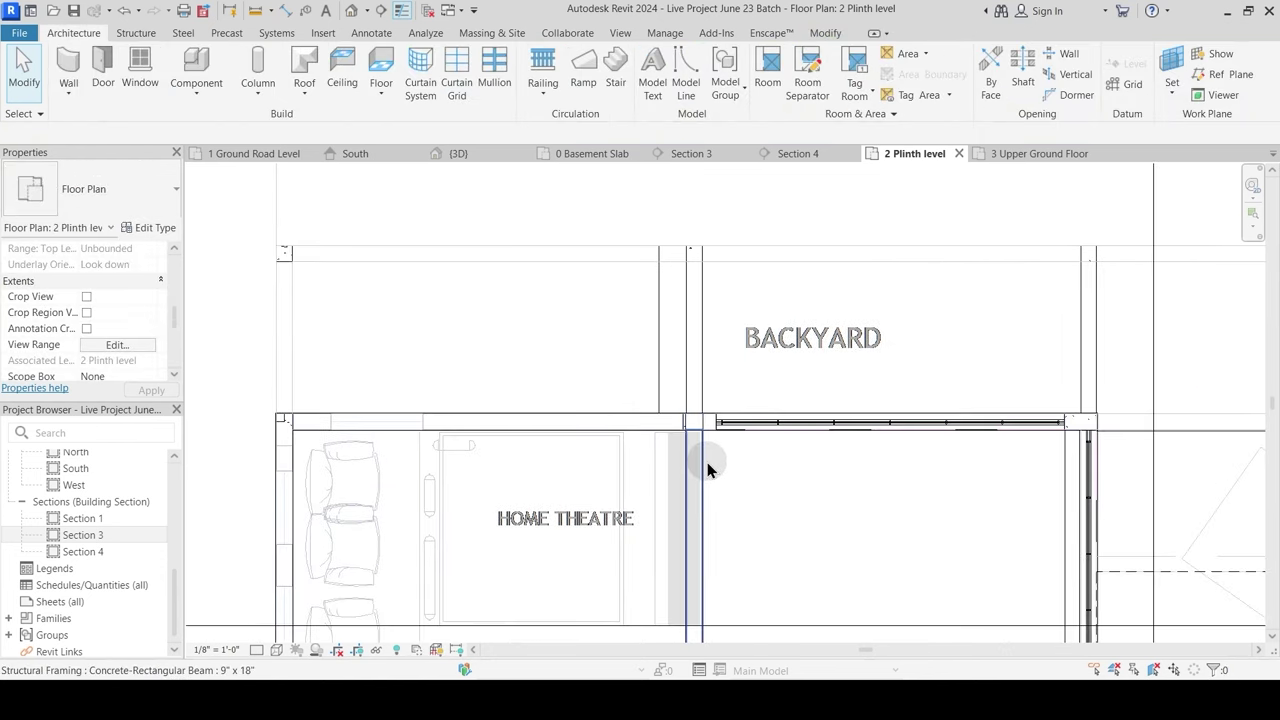
left_click(707, 462)
left_click_drag(703, 425, 713, 280)
middle_click_drag(816, 332, 434, 354)
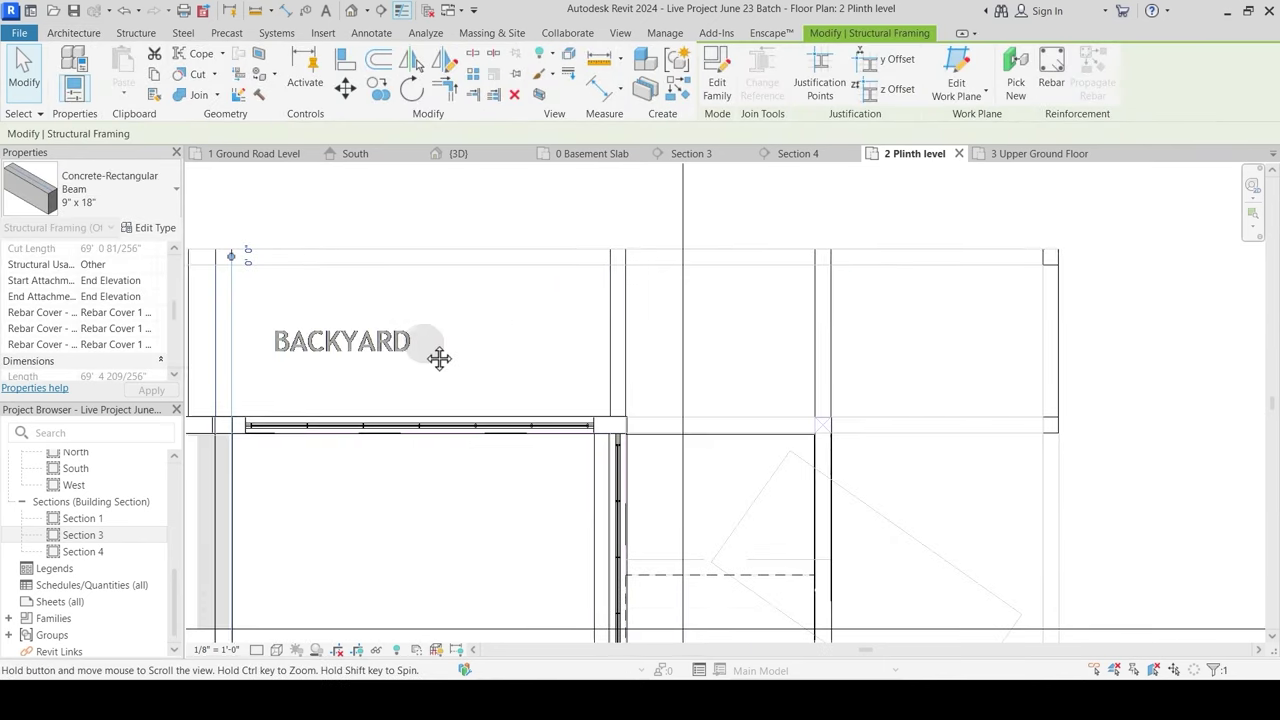
key("Escape")
Step: Extend the beam beside the ramp wall up to the upper column
left_click(628, 463)
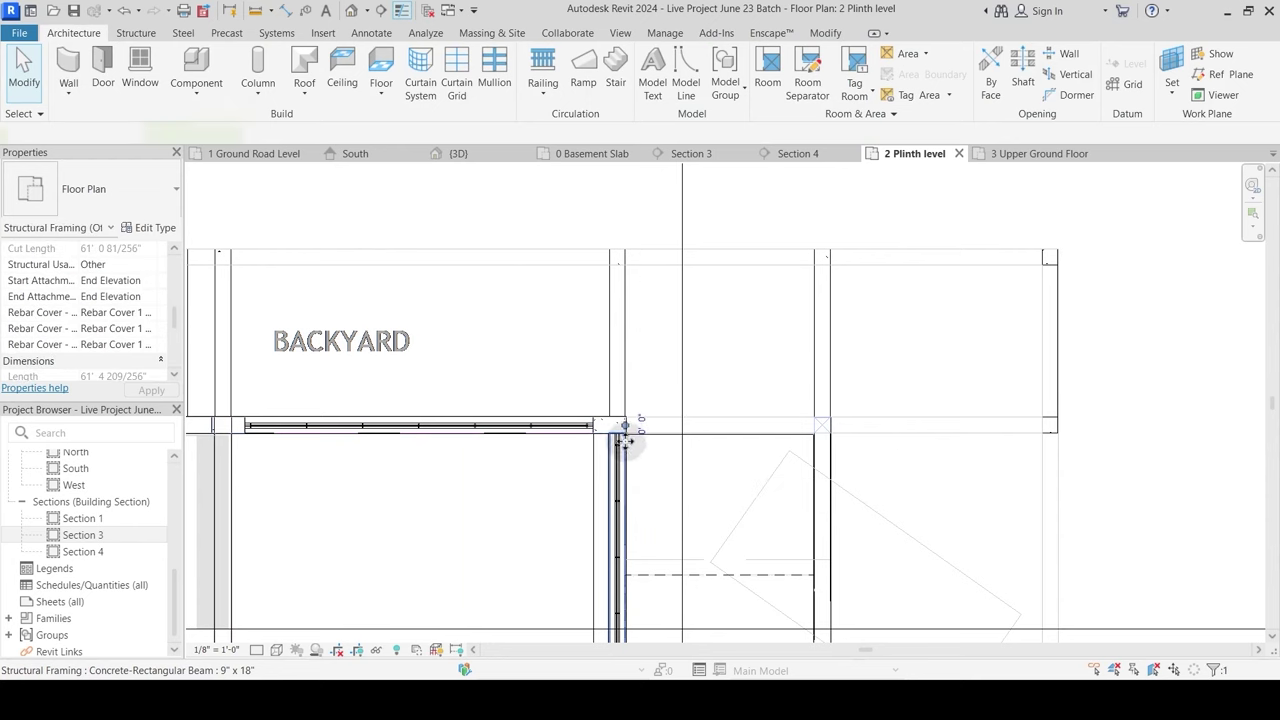
left_click_drag(627, 424, 623, 257)
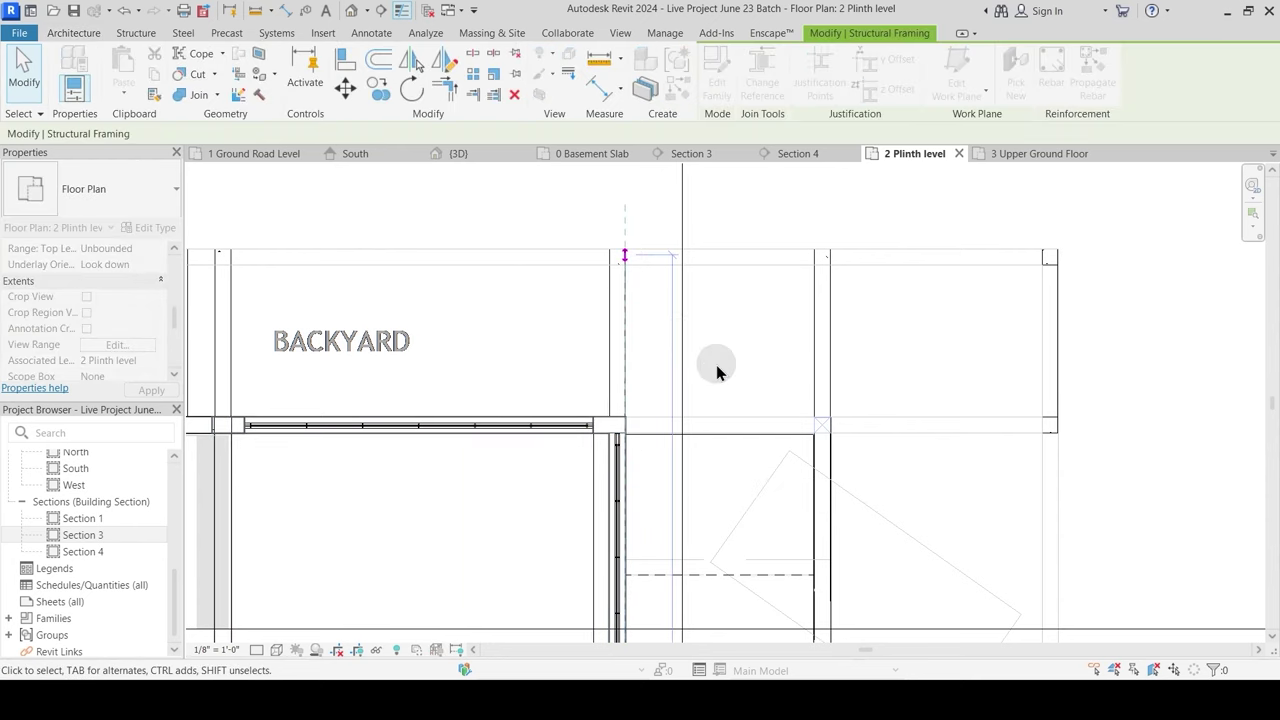
key("Tab")
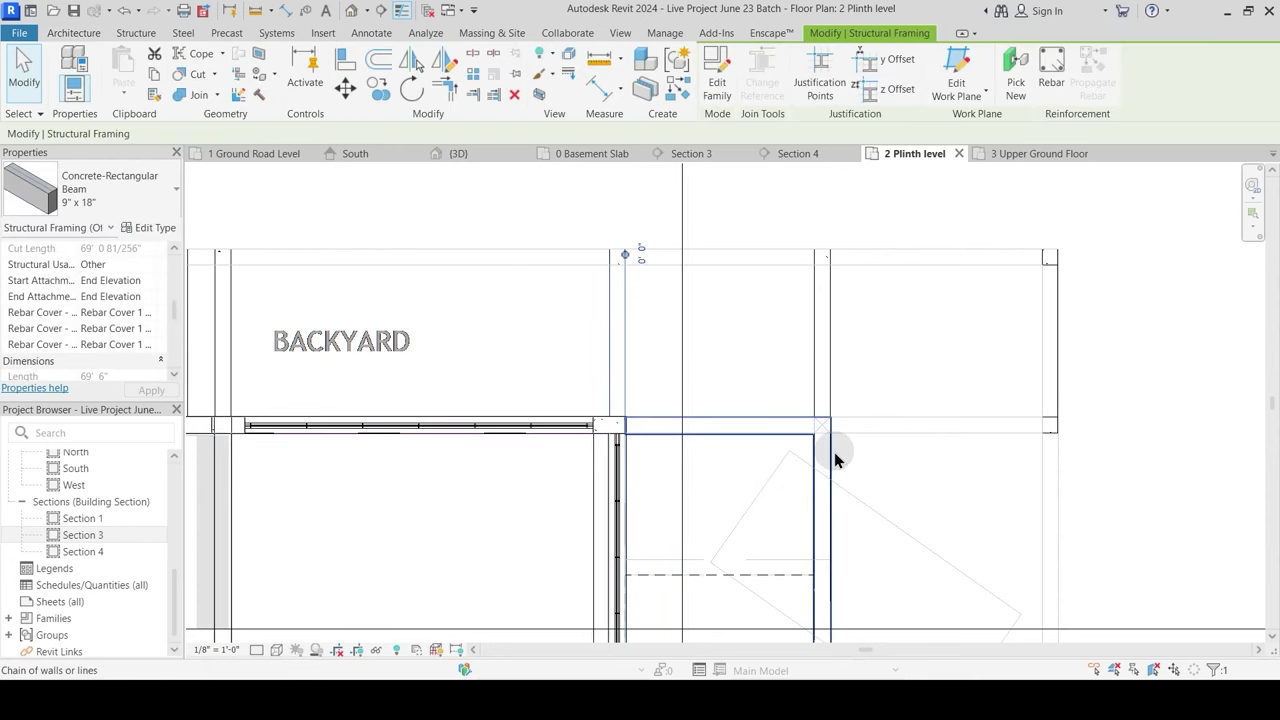
key("Tab")
key("Tab")
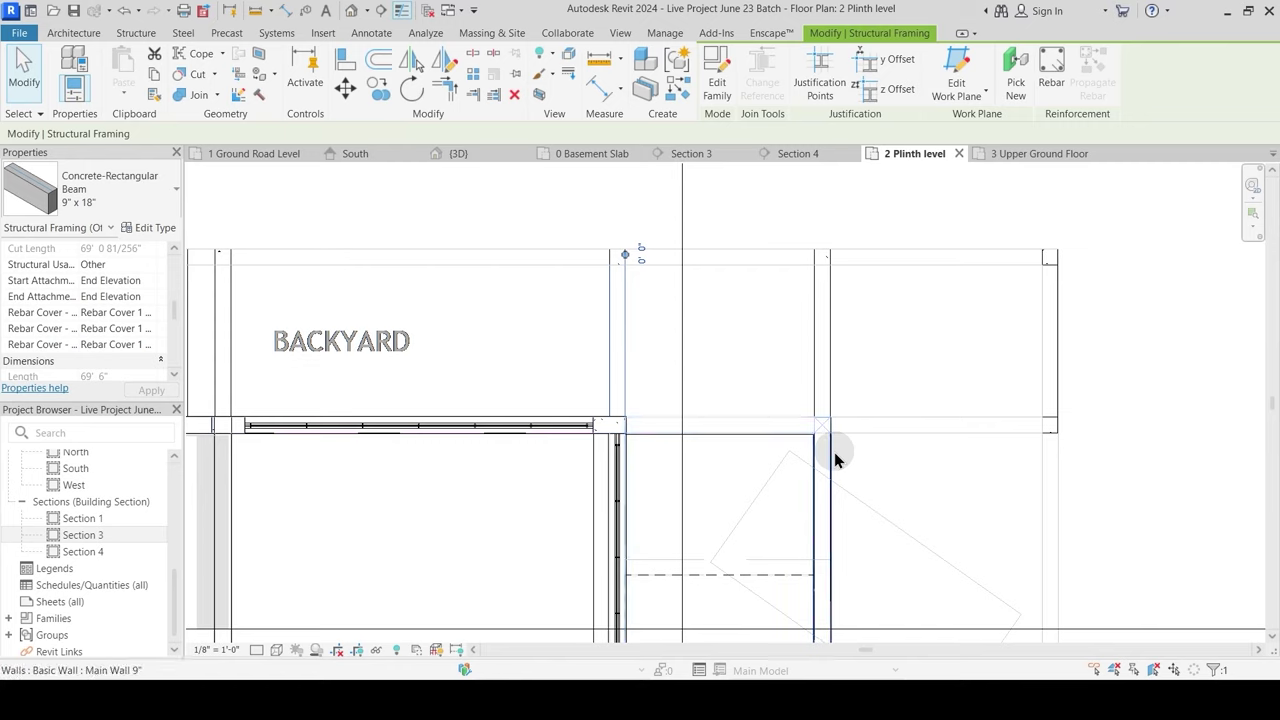
key("Tab")
key("Tab")
key("Tab")
key("Tab")
key("Tab")
key("Tab")
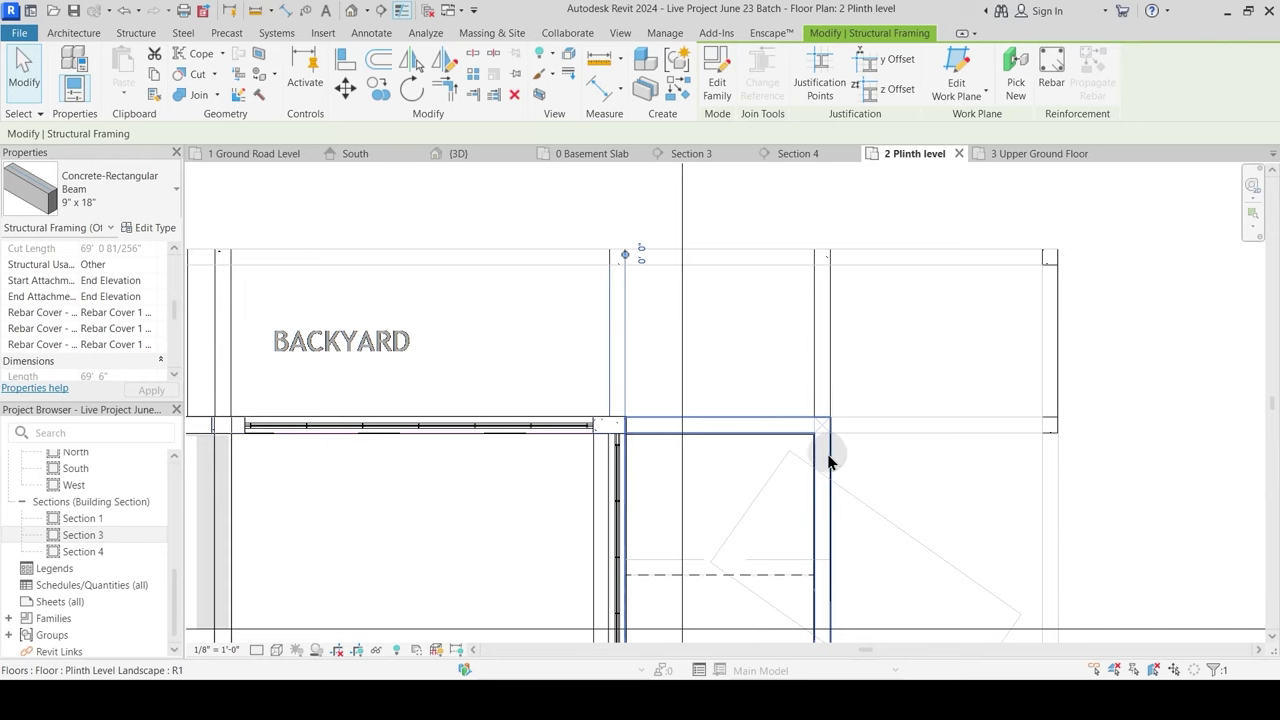
key("Tab")
key("Tab")
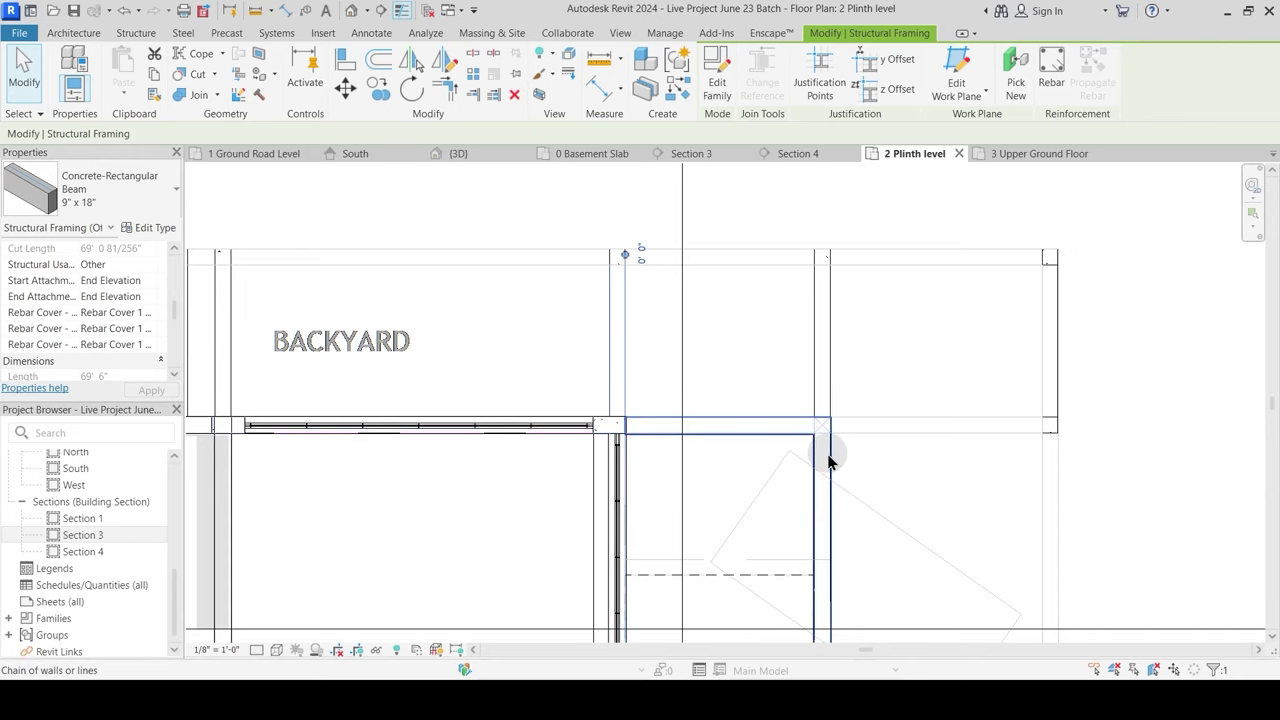
scroll(829, 457, "down", 4)
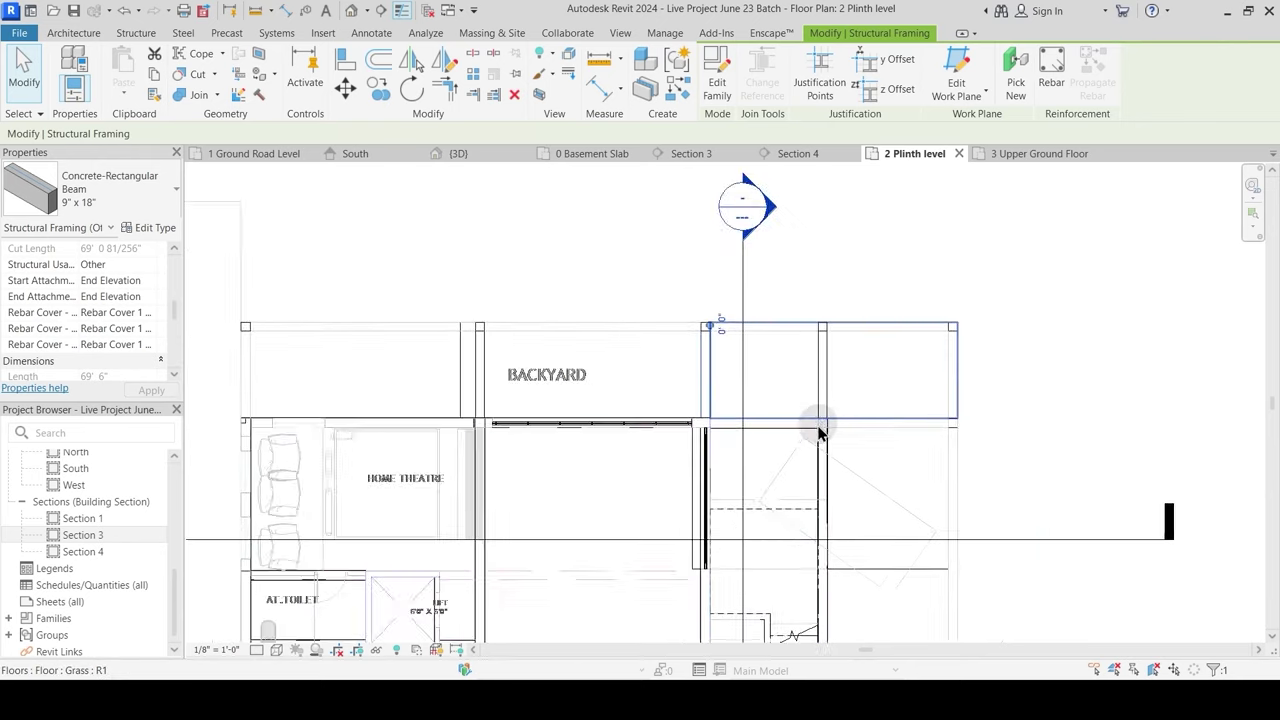
key("Escape")
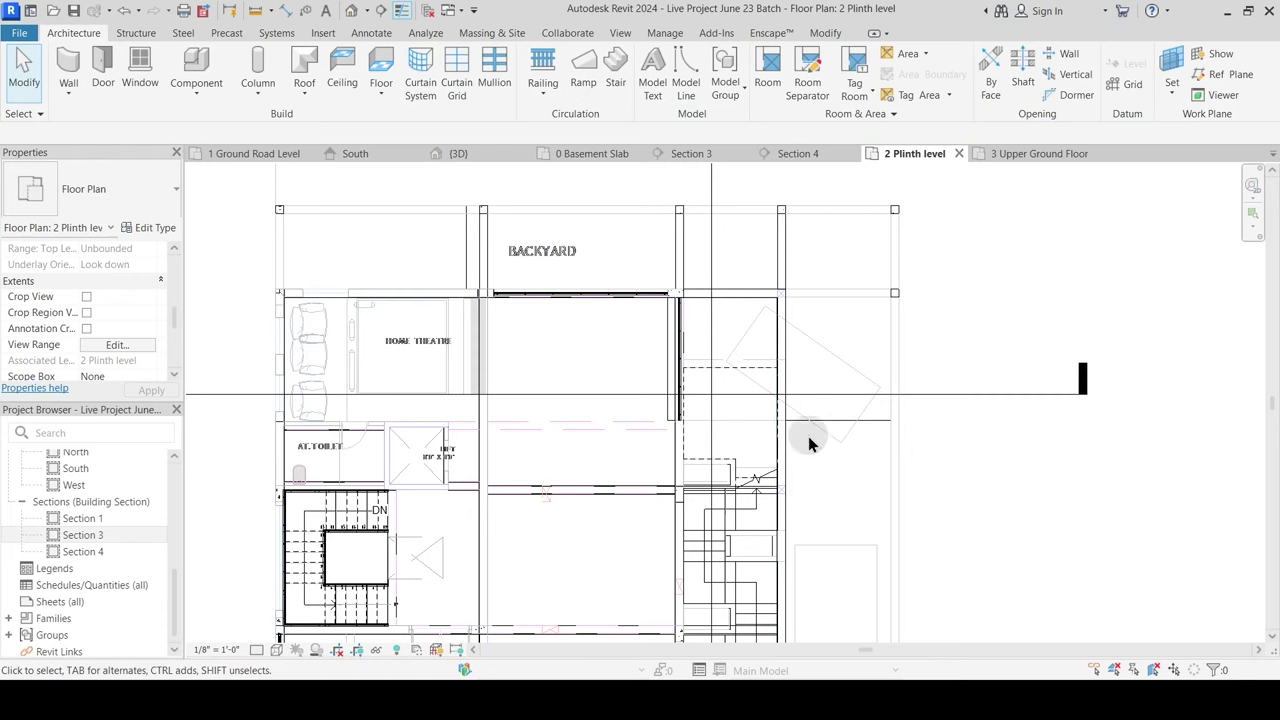
scroll(808, 457, "up", 3)
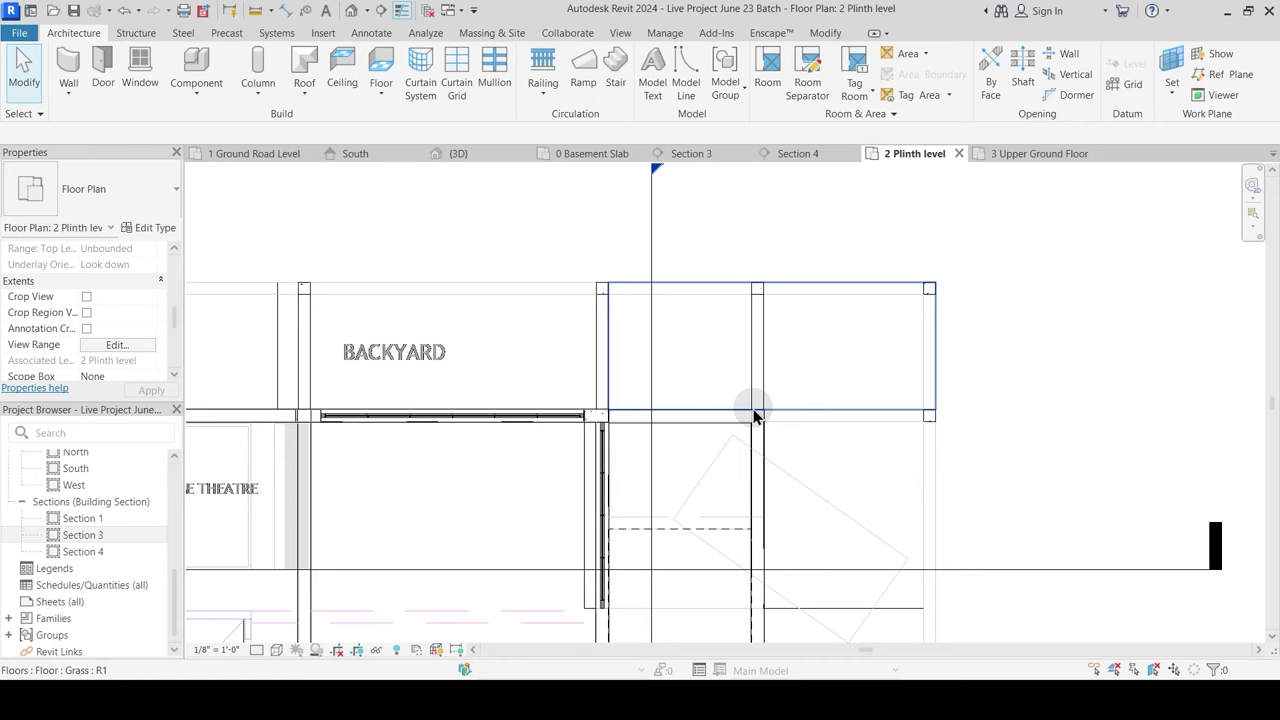
scroll(736, 327, "up", 2)
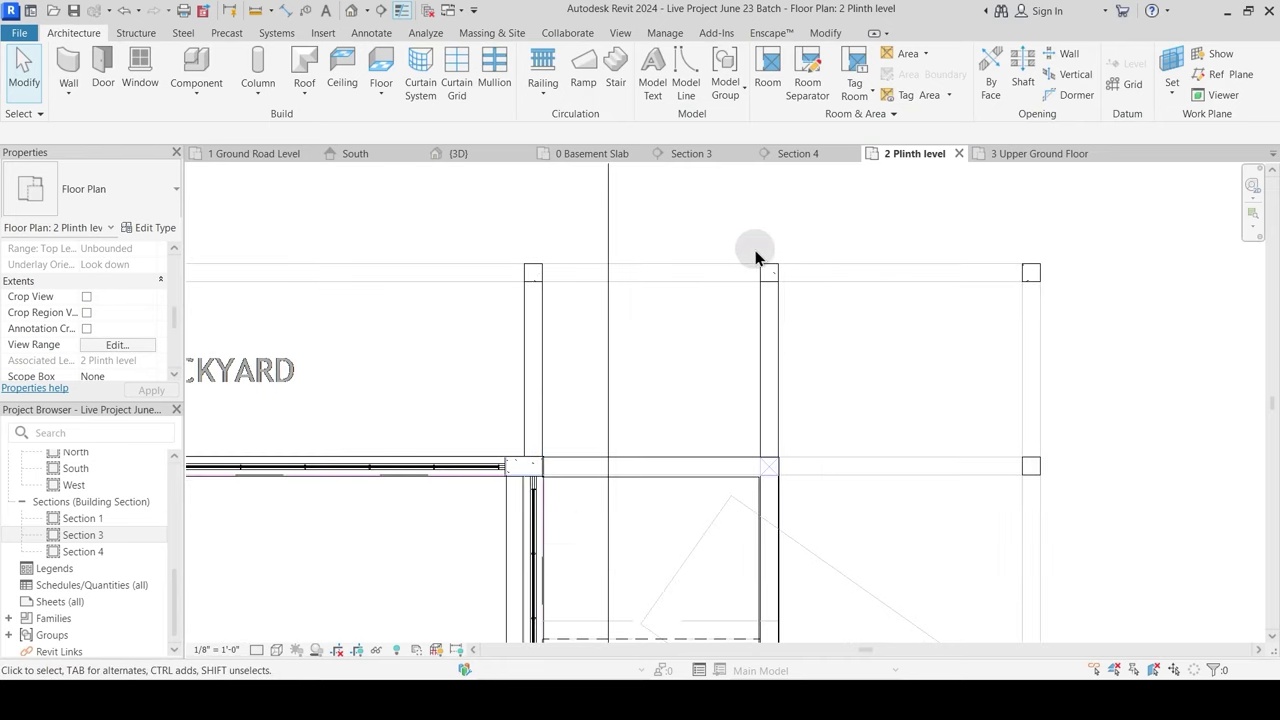
Step: Delete the extra structural column at the backyard's edge and select the vertical backyard beam
left_click(804, 295)
key("Delete")
left_click(538, 342)
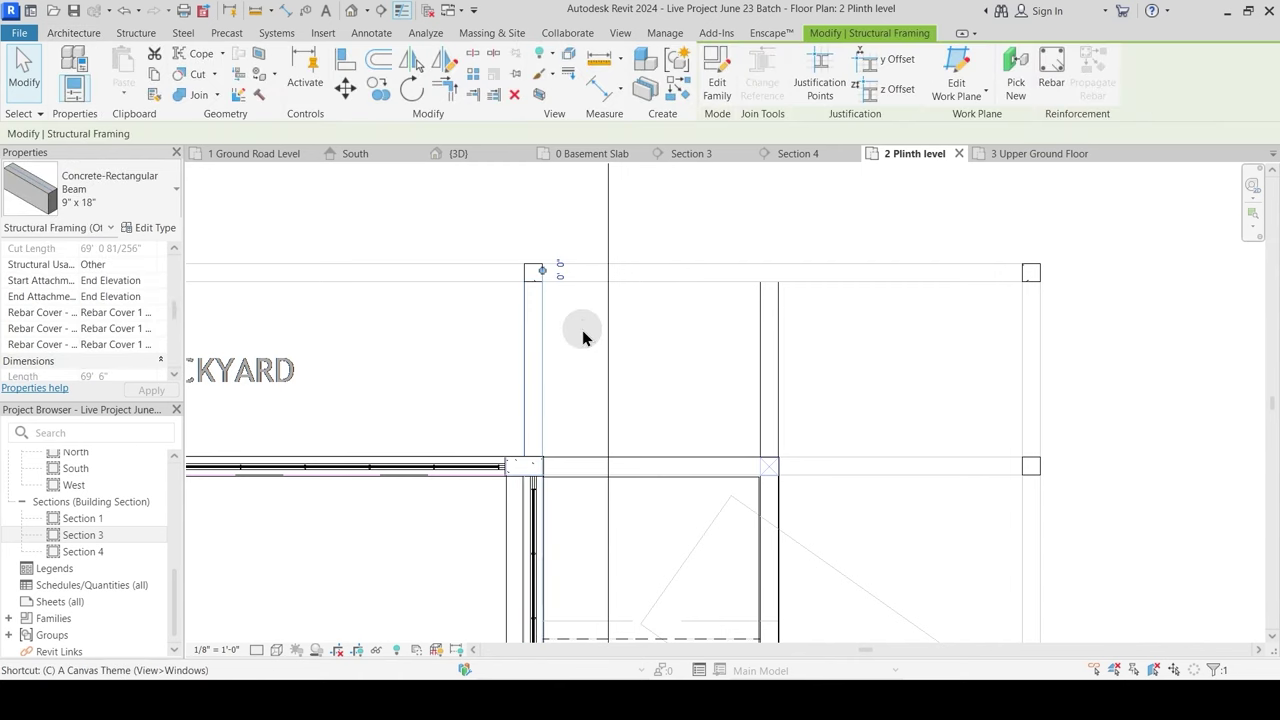
Step: Copy the vertical backyard beam (CO) over to the backyard's right edge
key("c")
key("o")
scroll(570, 328, "up", 2)
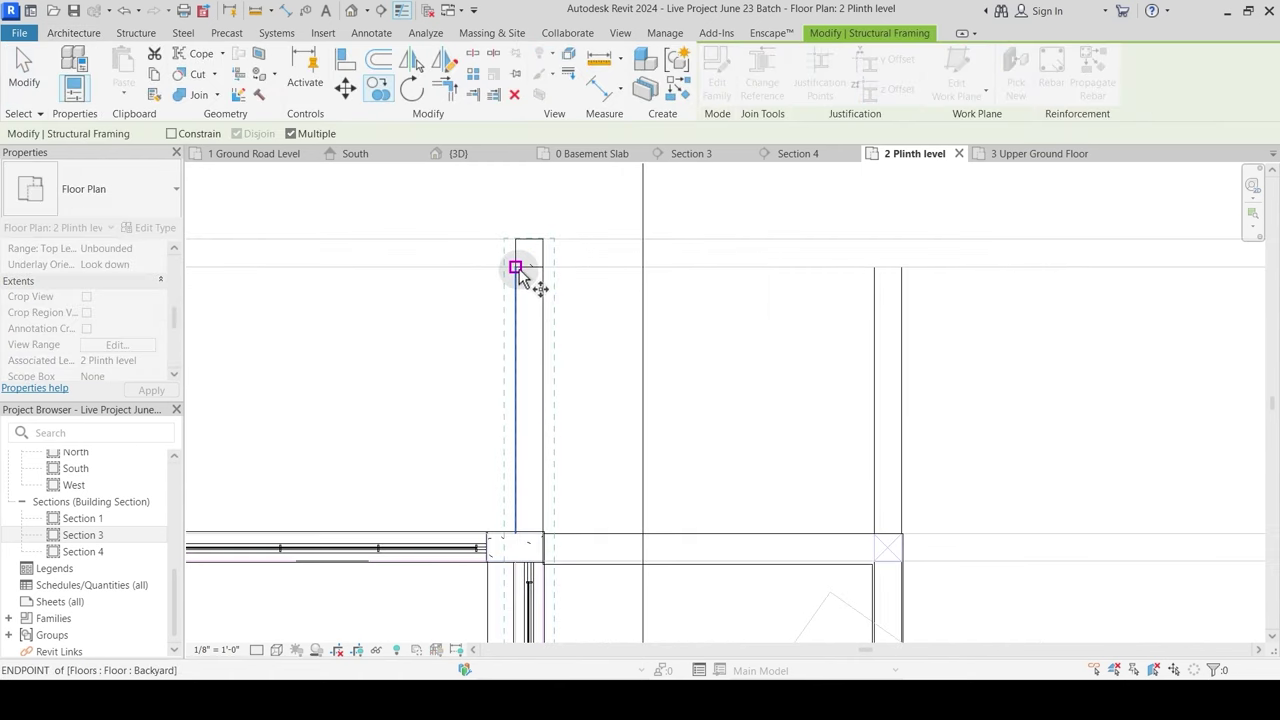
left_click(516, 267)
middle_click_drag(811, 340, 468, 403)
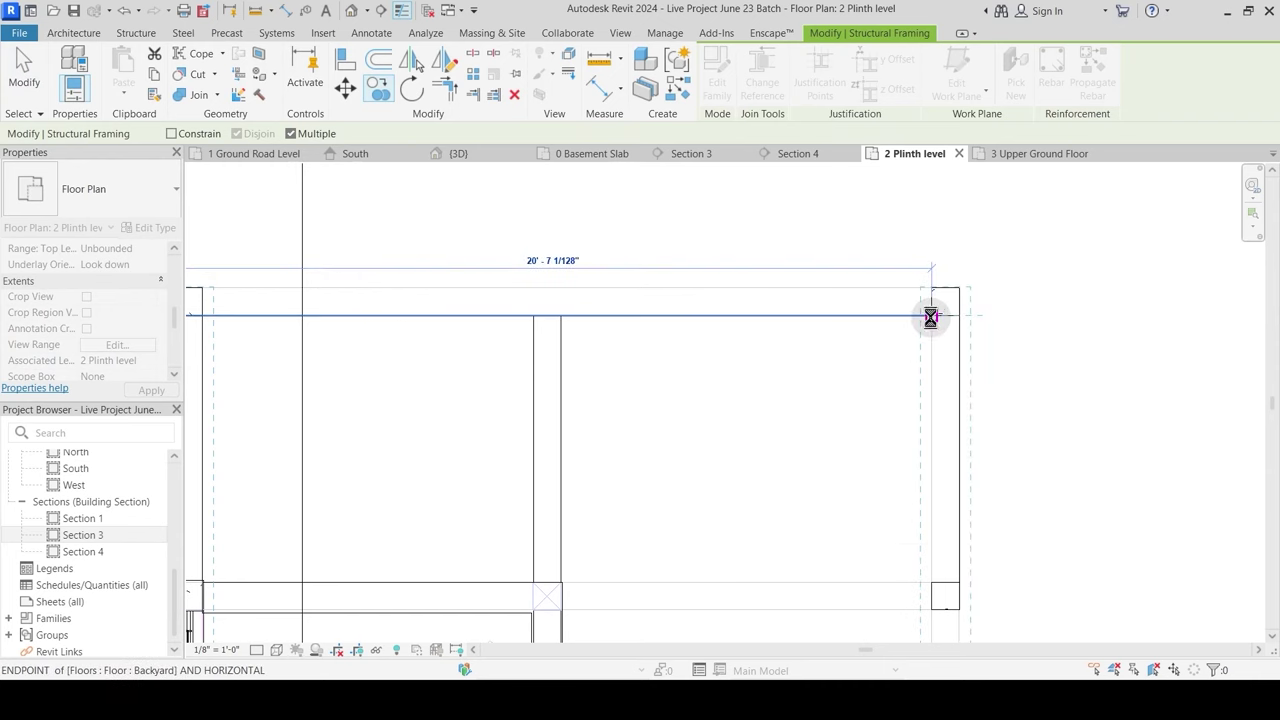
scroll(777, 320, "down", 3)
scroll(713, 240, "down", 1)
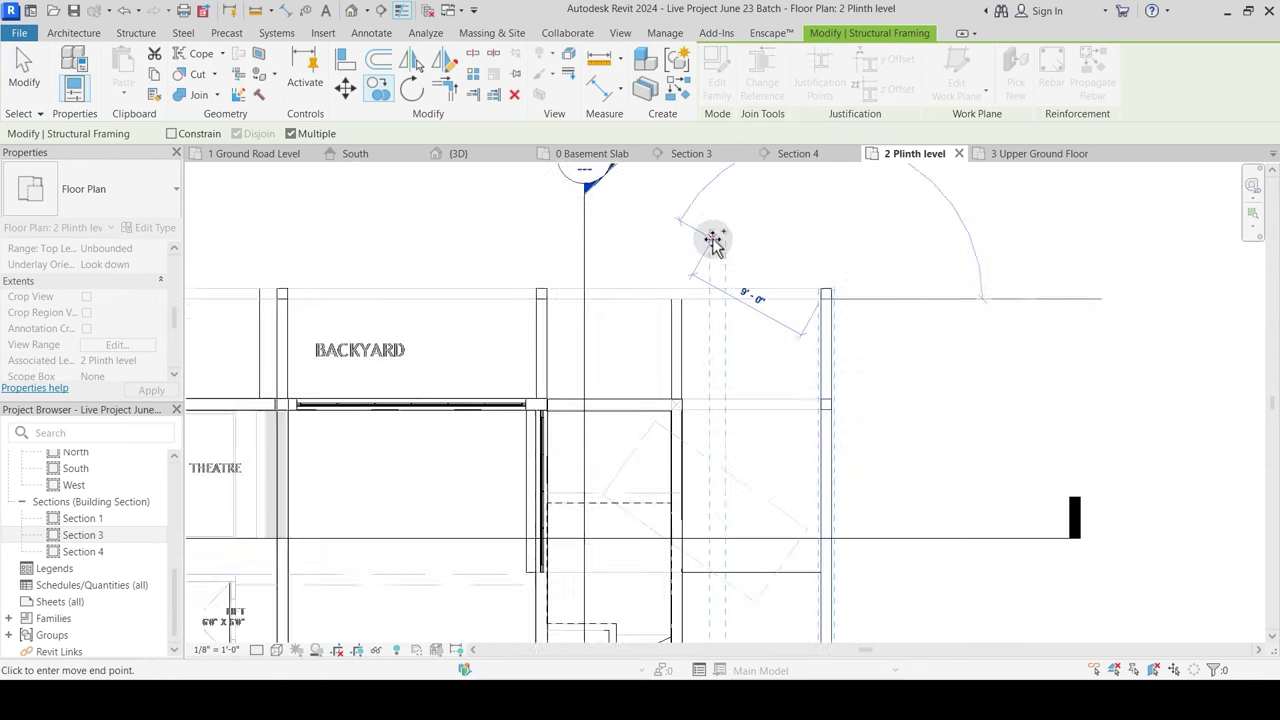
scroll(757, 249, "down", 3)
scroll(725, 285, "up", 3)
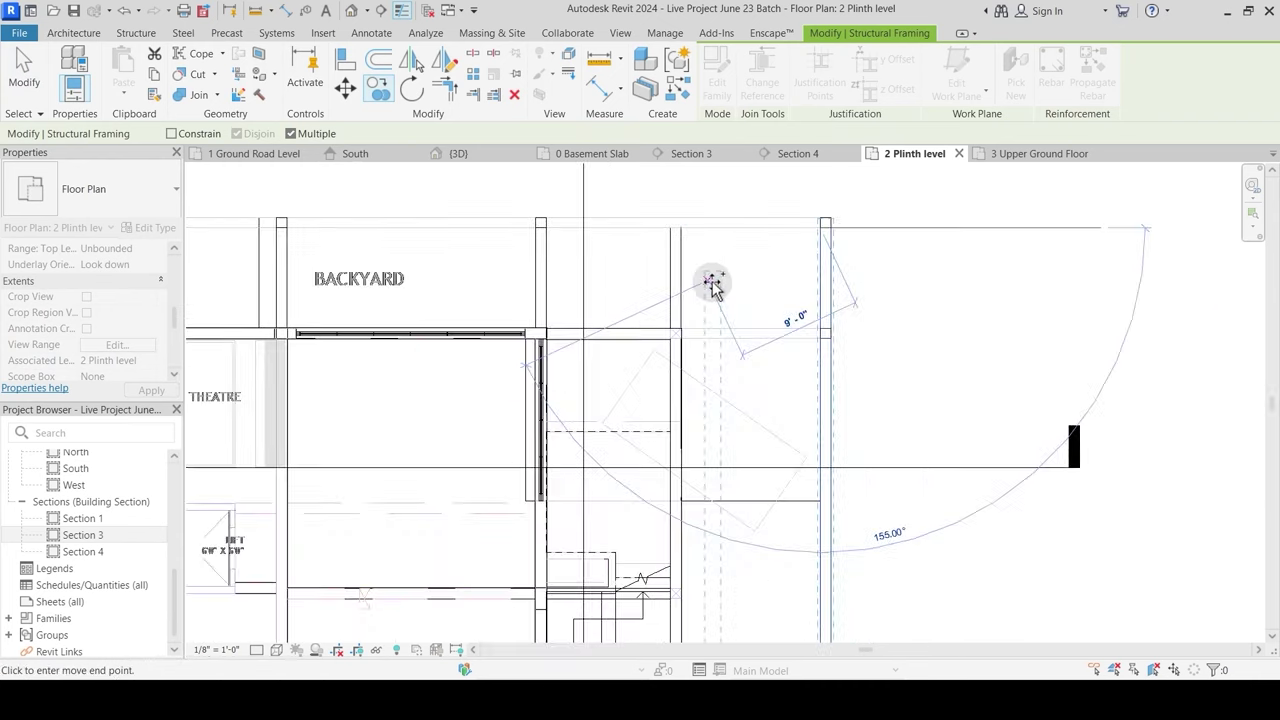
left_click(683, 289)
middle_click_drag(520, 277, 837, 314)
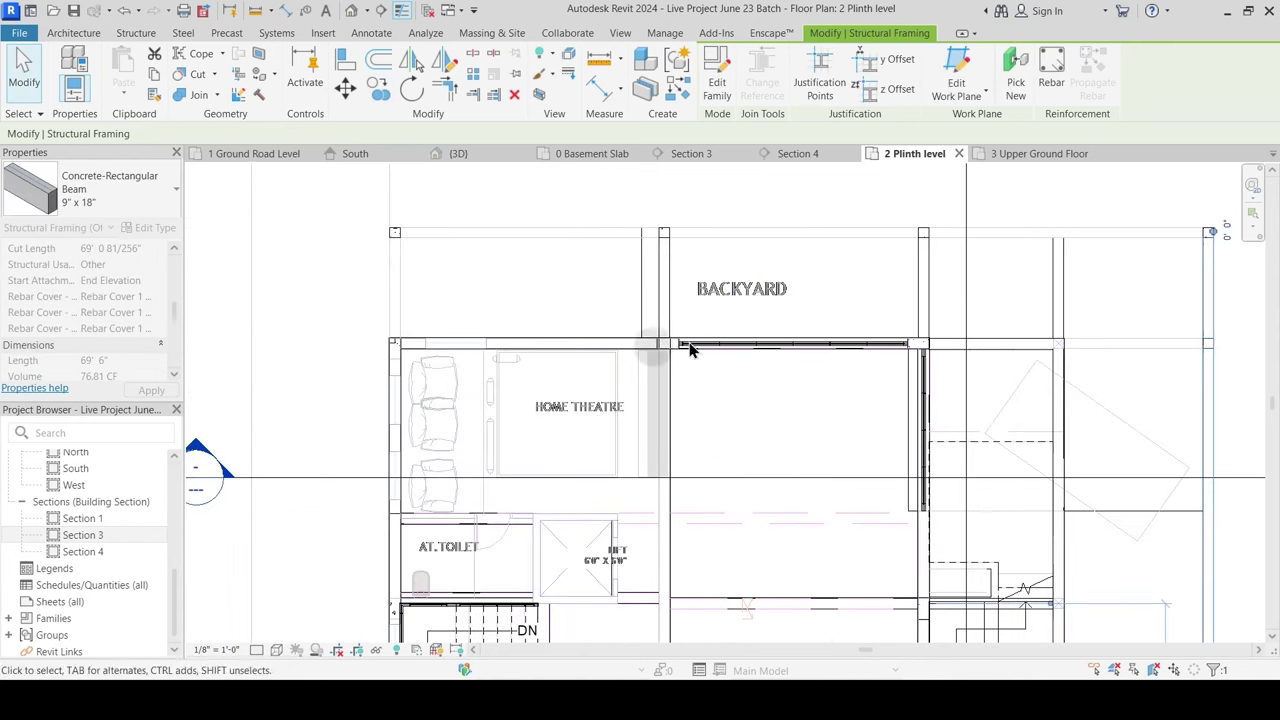
key("Escape")
Step: Start moving the beam above the home theatre from the wall corner, then cancel it
left_click(423, 340)
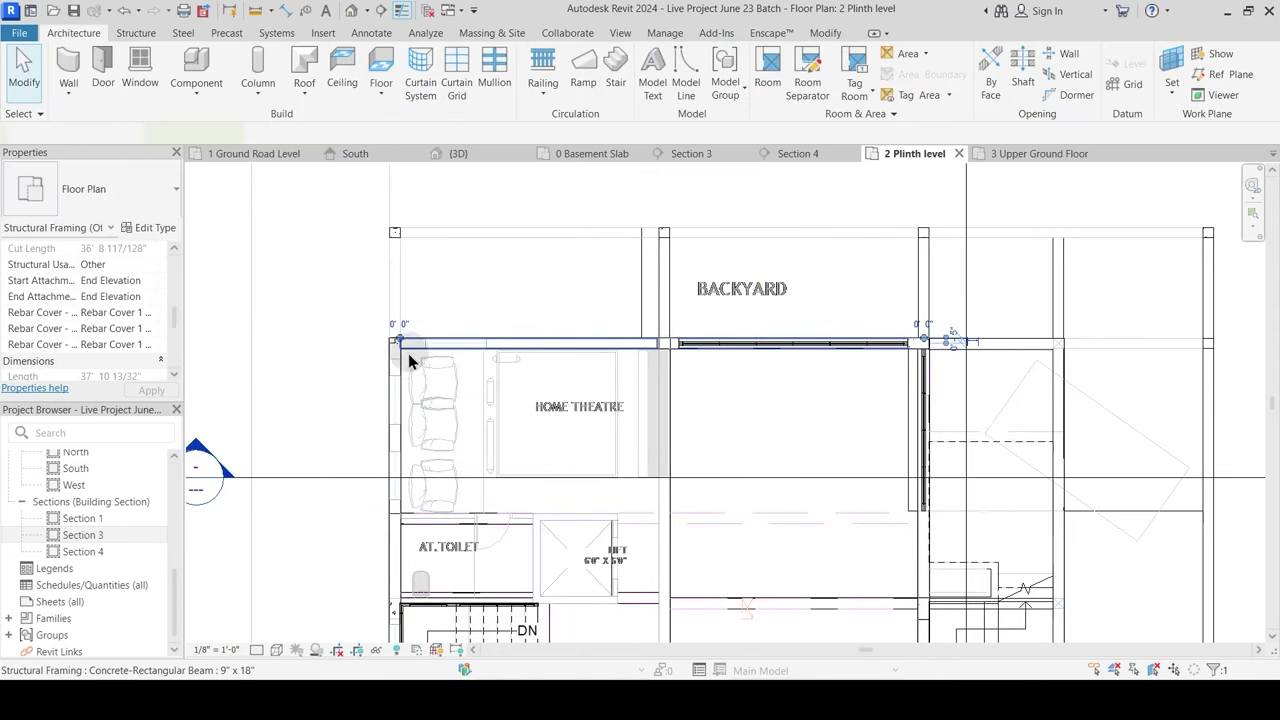
scroll(400, 344, "up", 5)
scroll(402, 332, "up", 1)
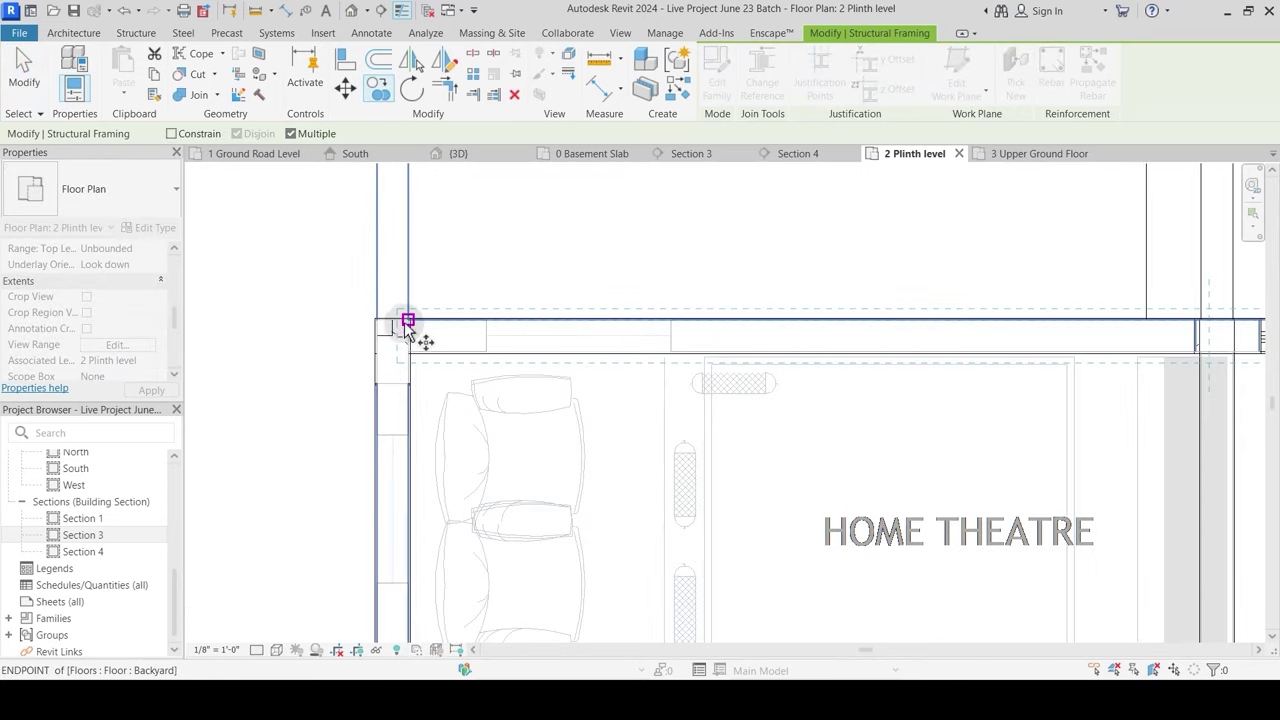
scroll(407, 320, "up", 3)
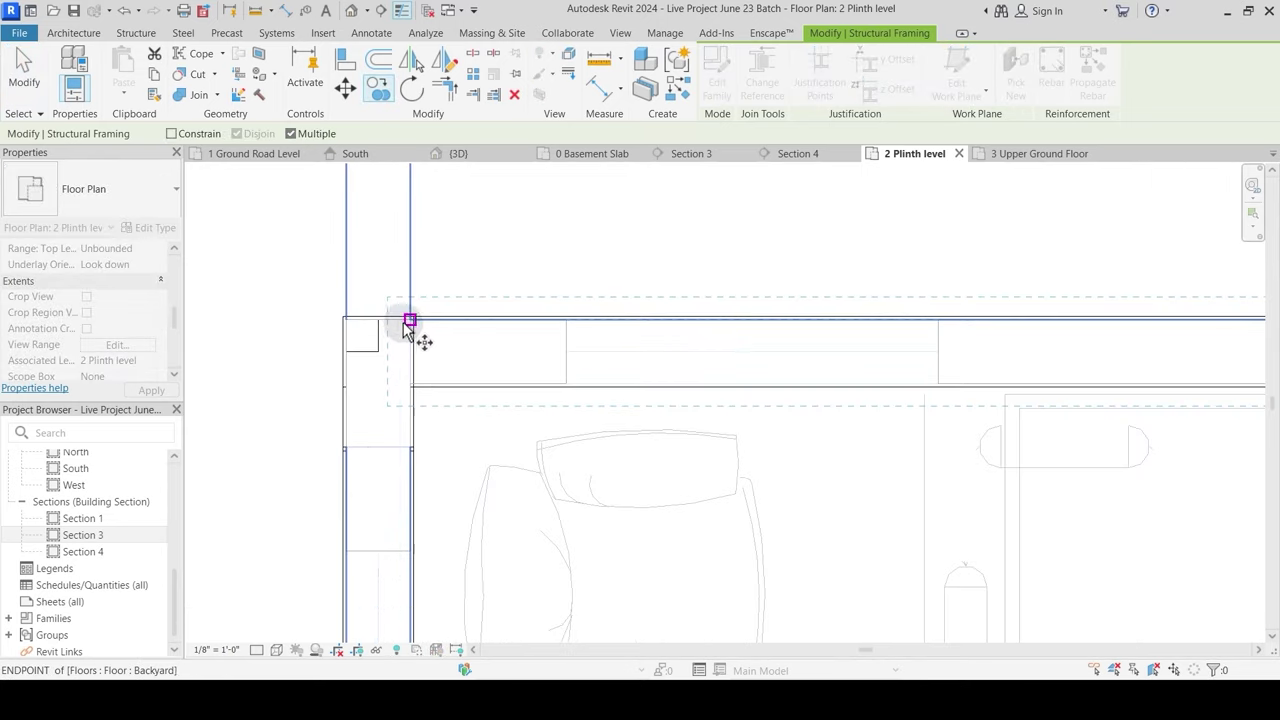
left_click(347, 320)
scroll(459, 402, "down", 4)
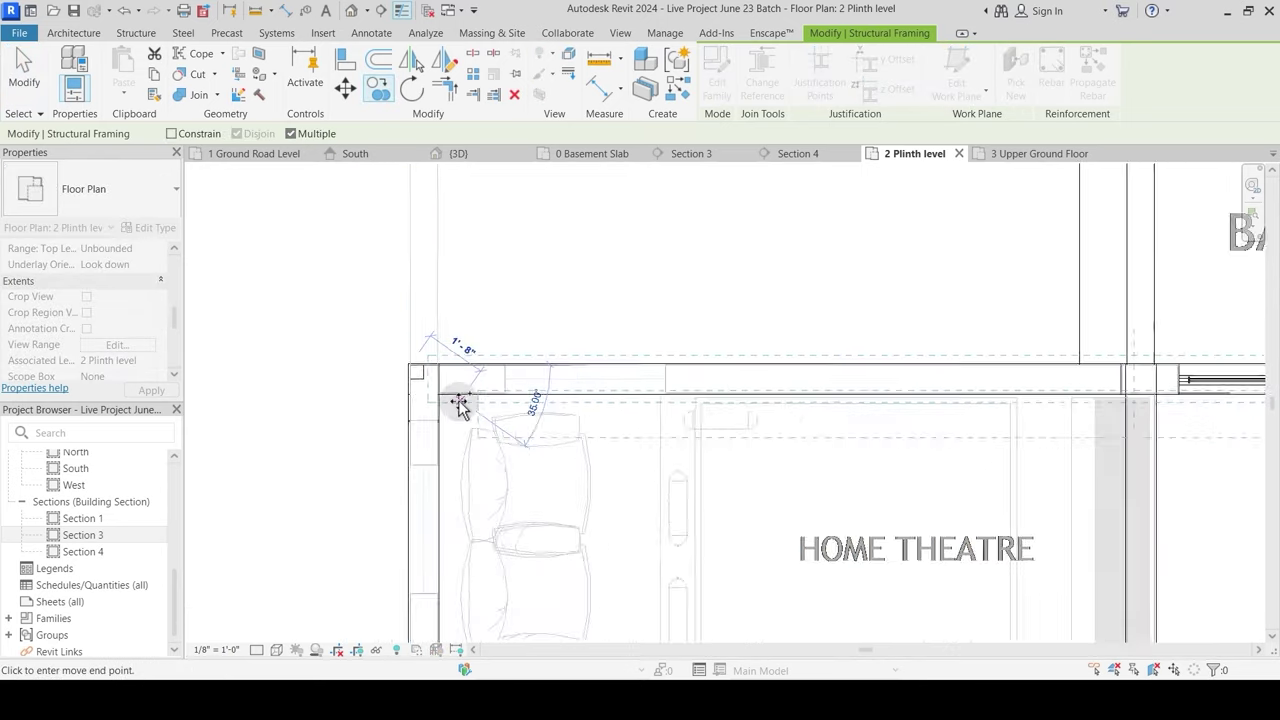
middle_click_drag(477, 292, 473, 526)
scroll(431, 372, "up", 2)
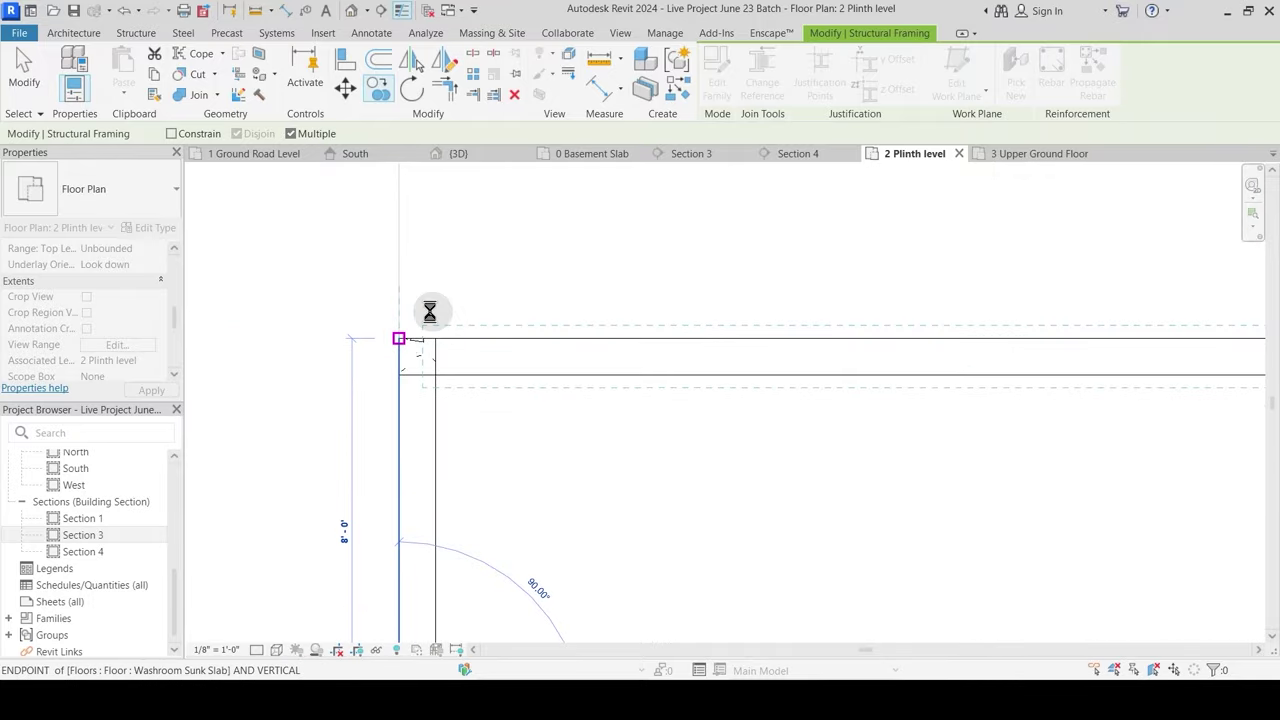
scroll(443, 251, "down", 6)
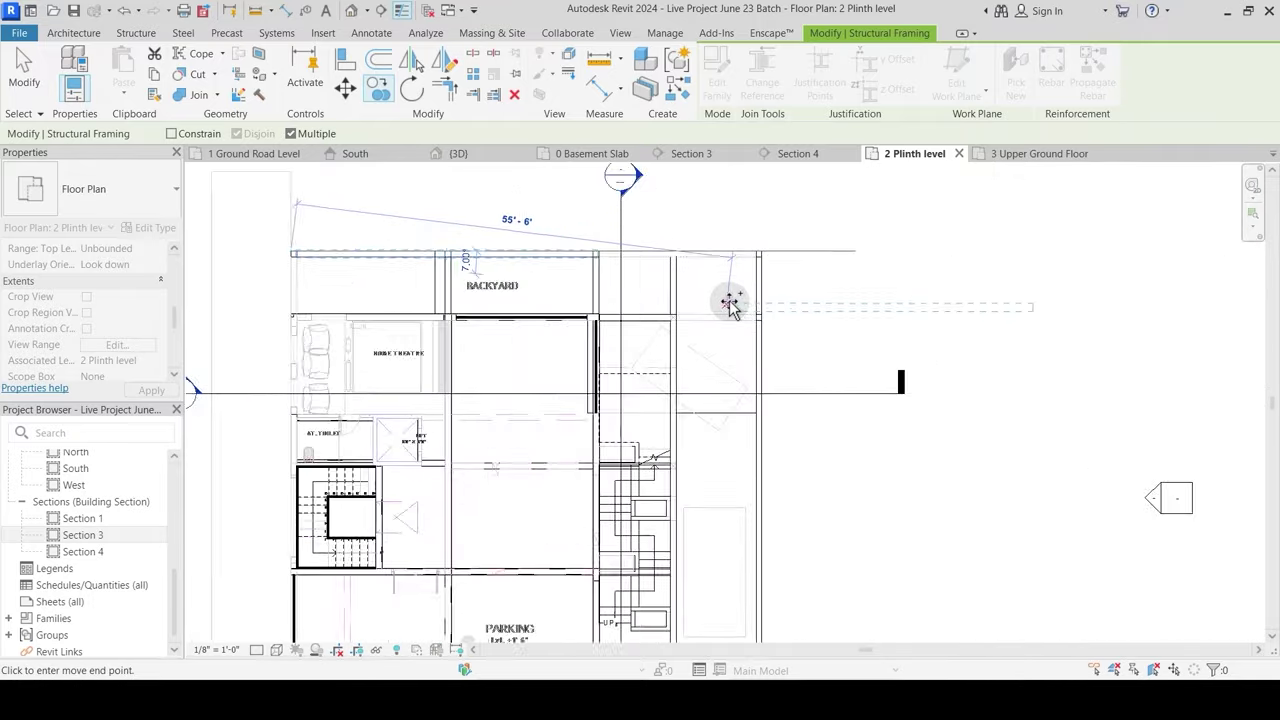
scroll(729, 305, "up", 2)
key("Escape")
key("Escape")
Step: Extend the lower and top backyard beams to the right edge
scroll(505, 325, "up", 2)
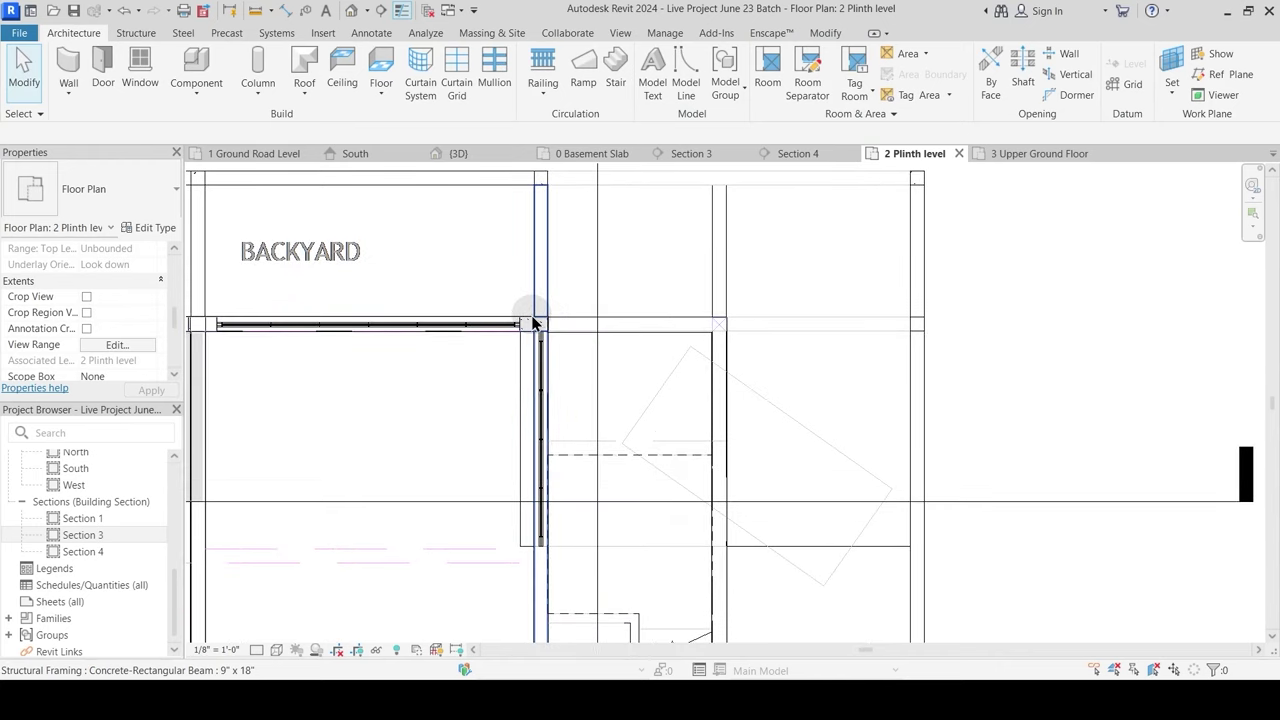
key("Tab")
key("Tab")
key("Tab")
key("Tab")
key("Tab")
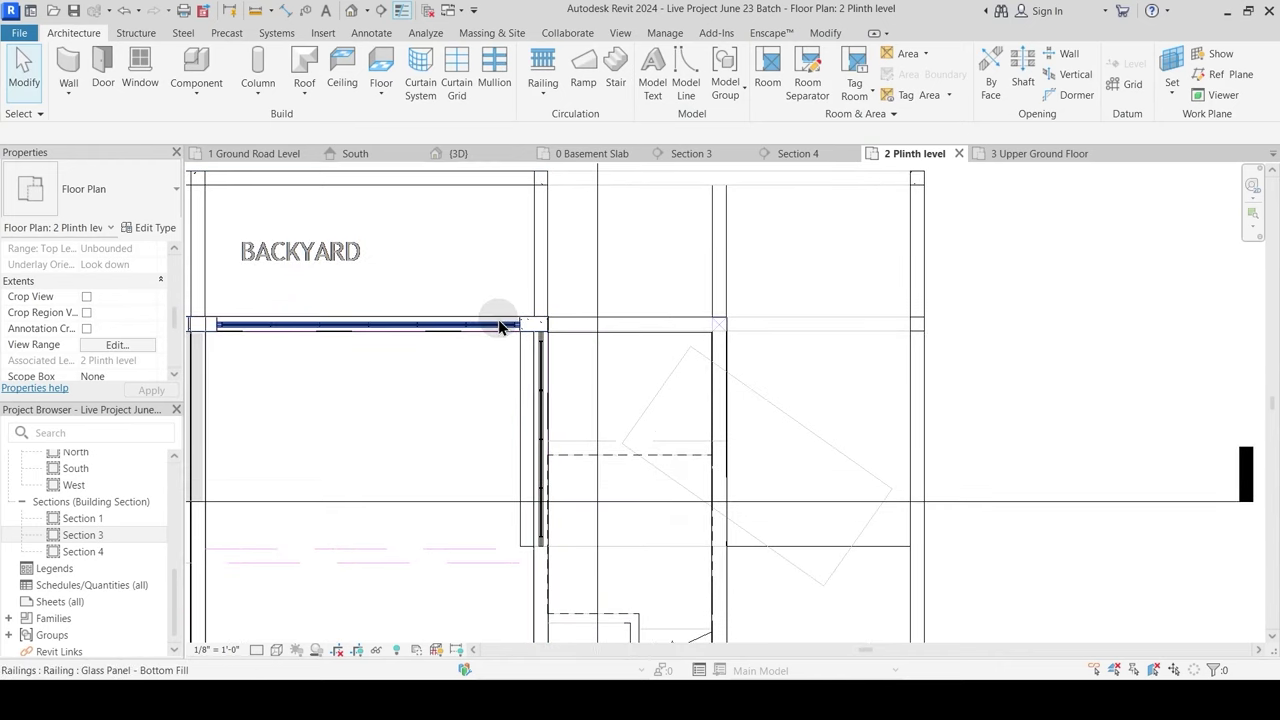
key("Tab")
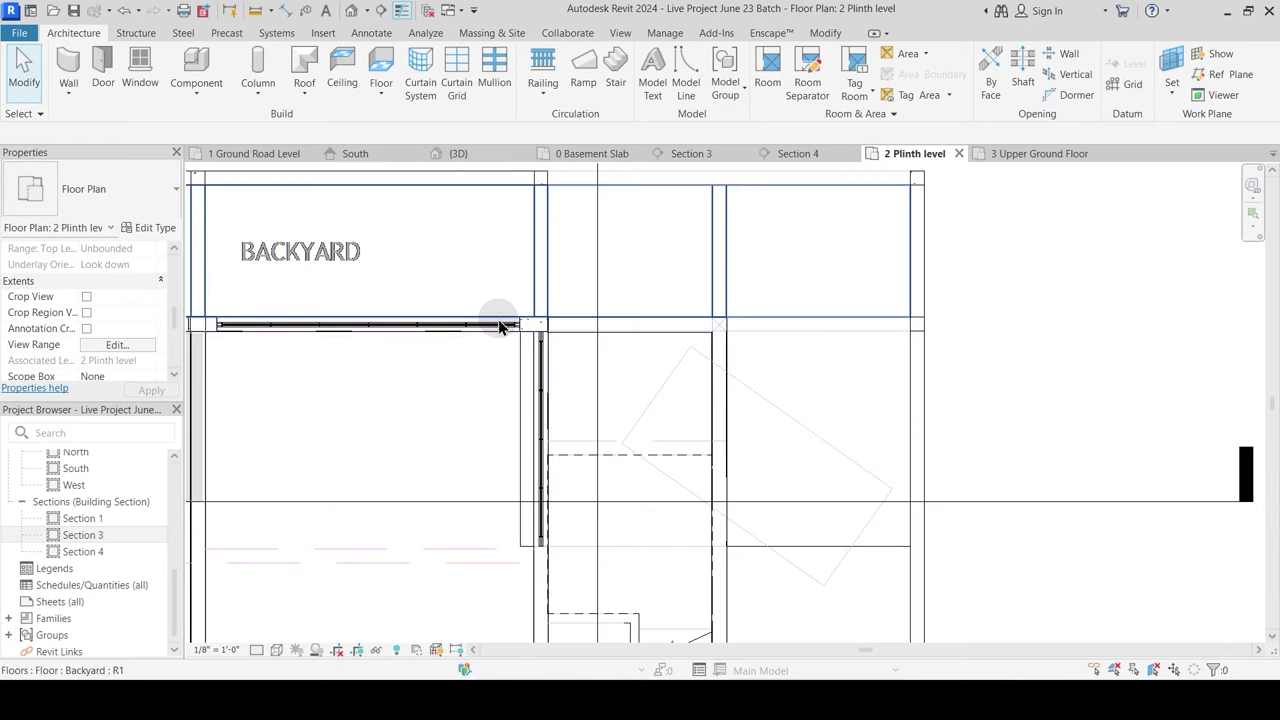
key("Tab")
key("Tab")
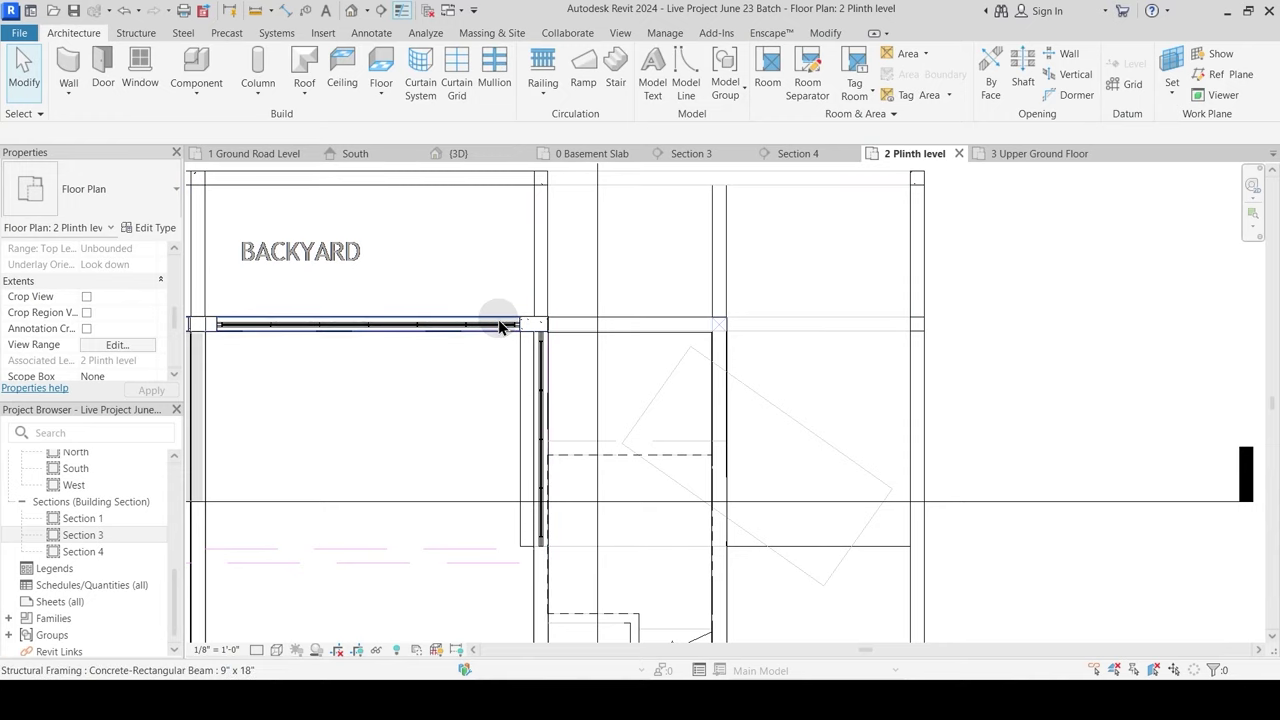
left_click(498, 320)
left_click_drag(543, 322, 972, 318)
middle_click_drag(938, 258, 920, 334)
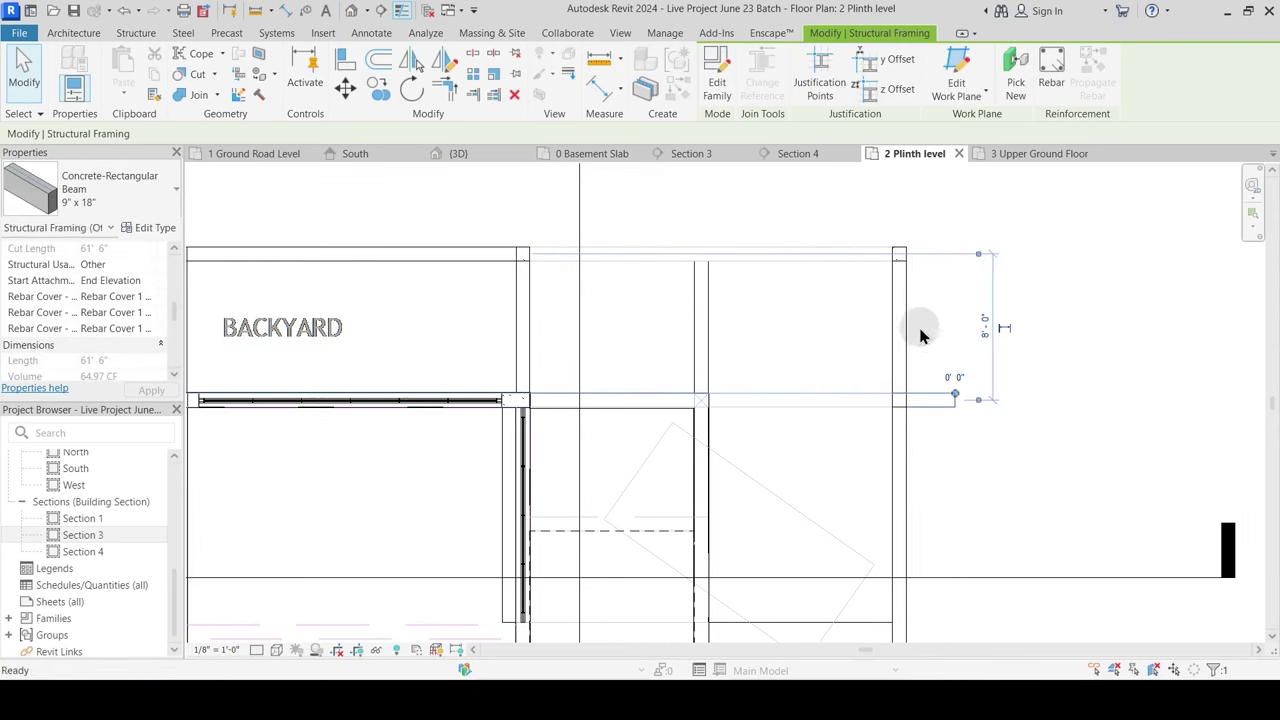
key("Escape")
left_click(480, 248)
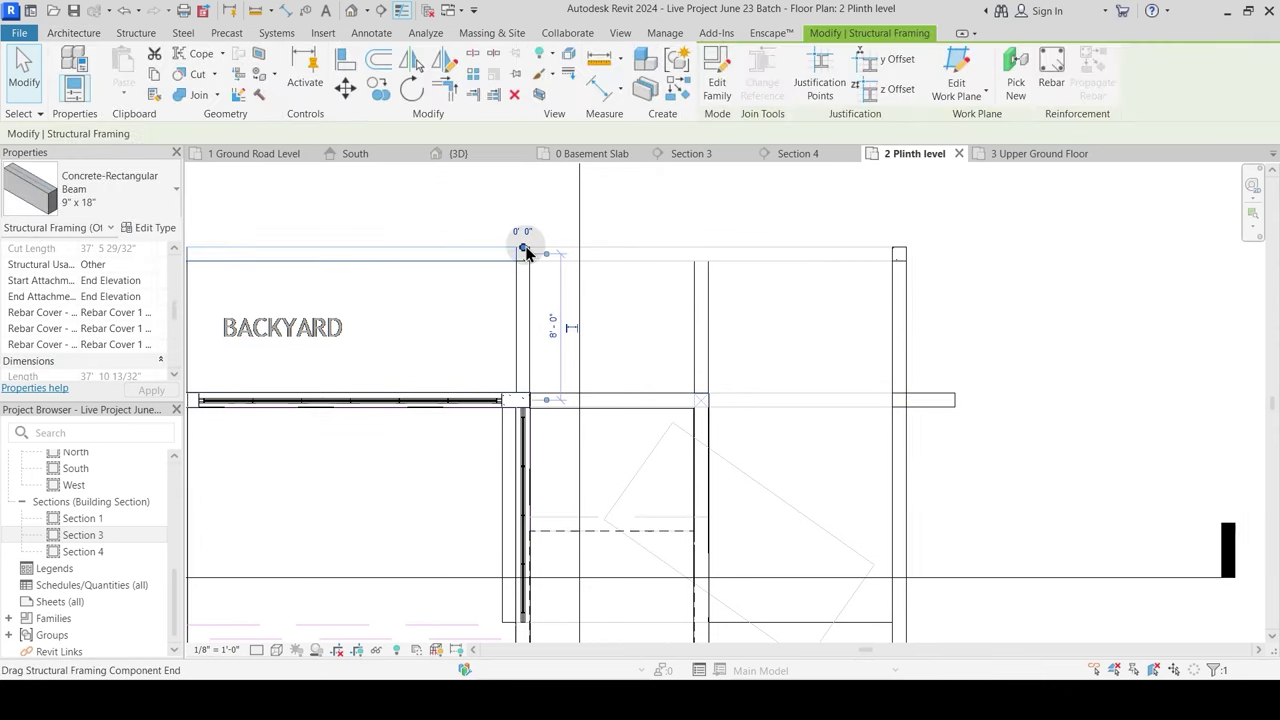
left_click_drag(527, 252, 963, 248)
key("Escape")
middle_click_drag(957, 304, 849, 440)
Step: Join the right and lower backyard beams into a corner with TR, then switch to the 3D view
key("t")
key("r")
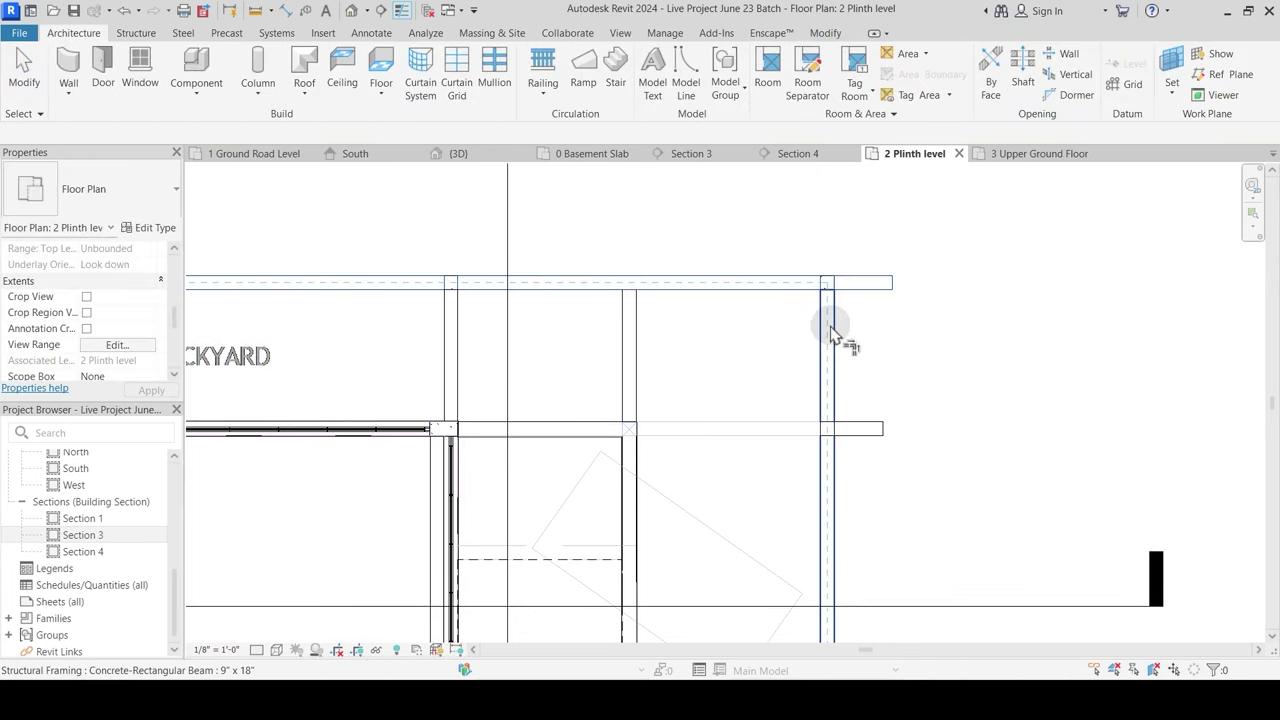
left_click(826, 400)
left_click(814, 430)
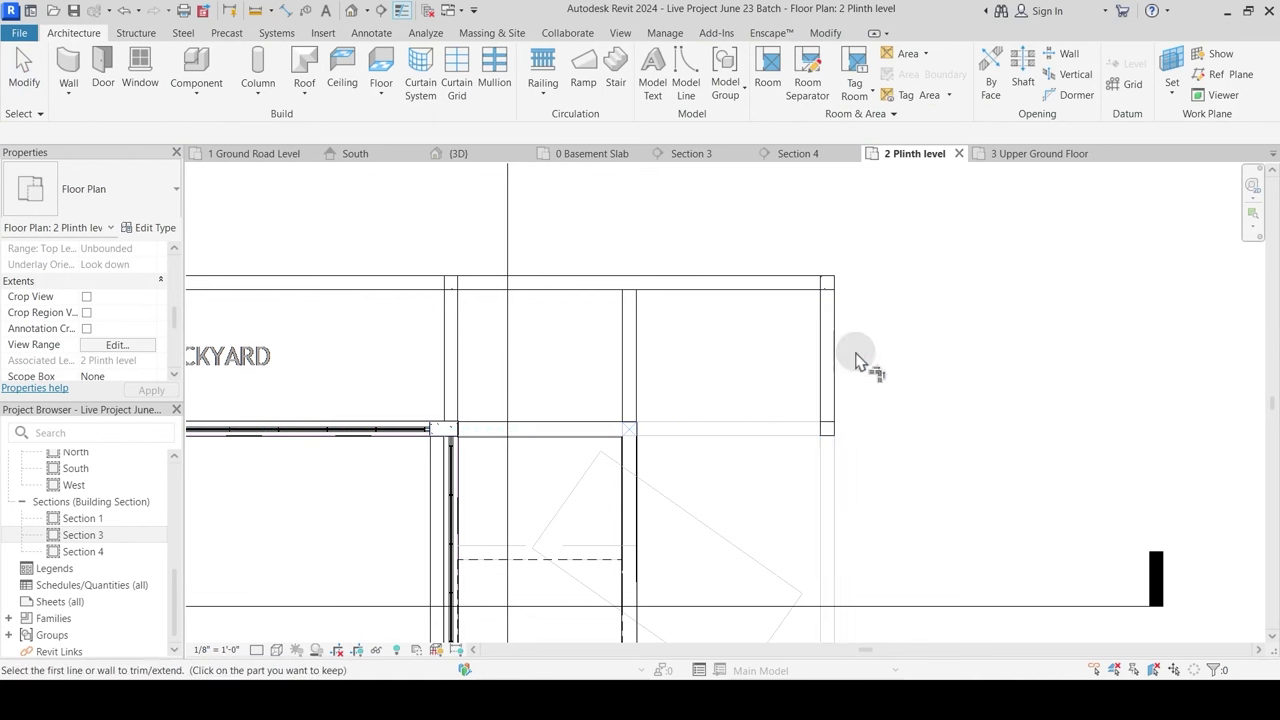
key("Escape")
left_click(470, 154)
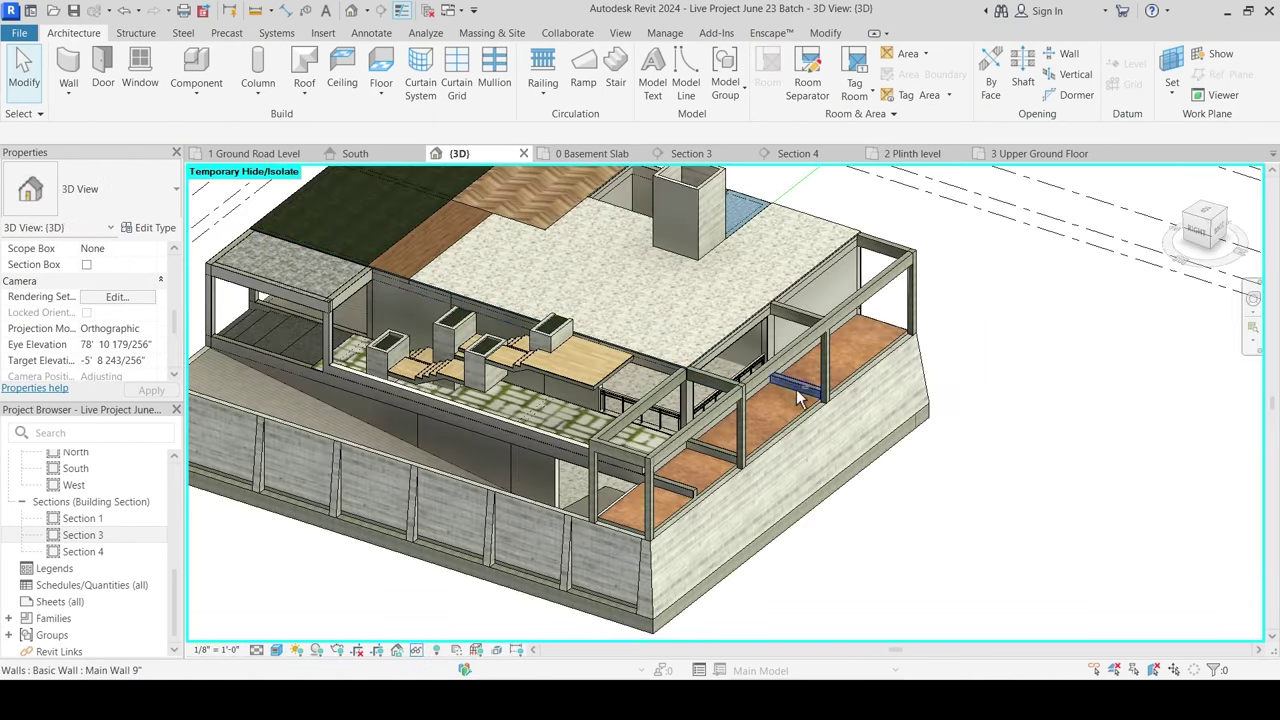
middle_click_drag(797, 389, 779, 397, "shift")
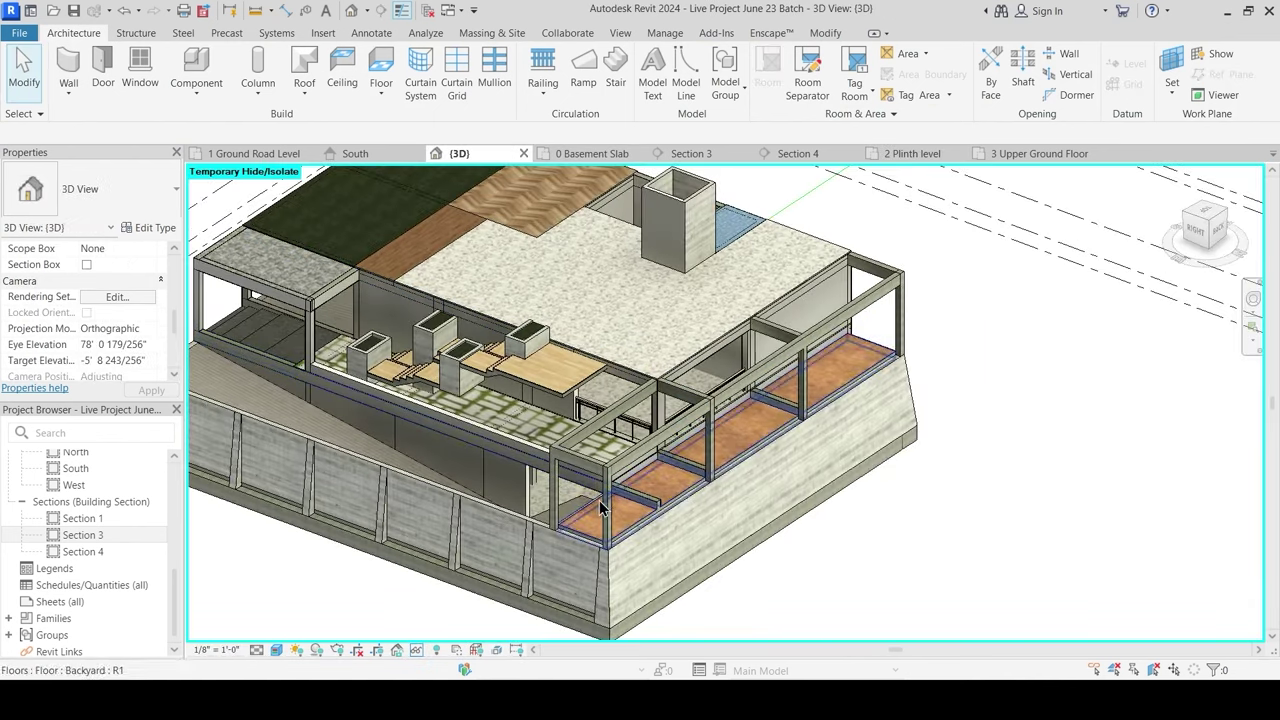
scroll(660, 451, "up", 2)
middle_click_drag(660, 451, 695, 419, "shift")
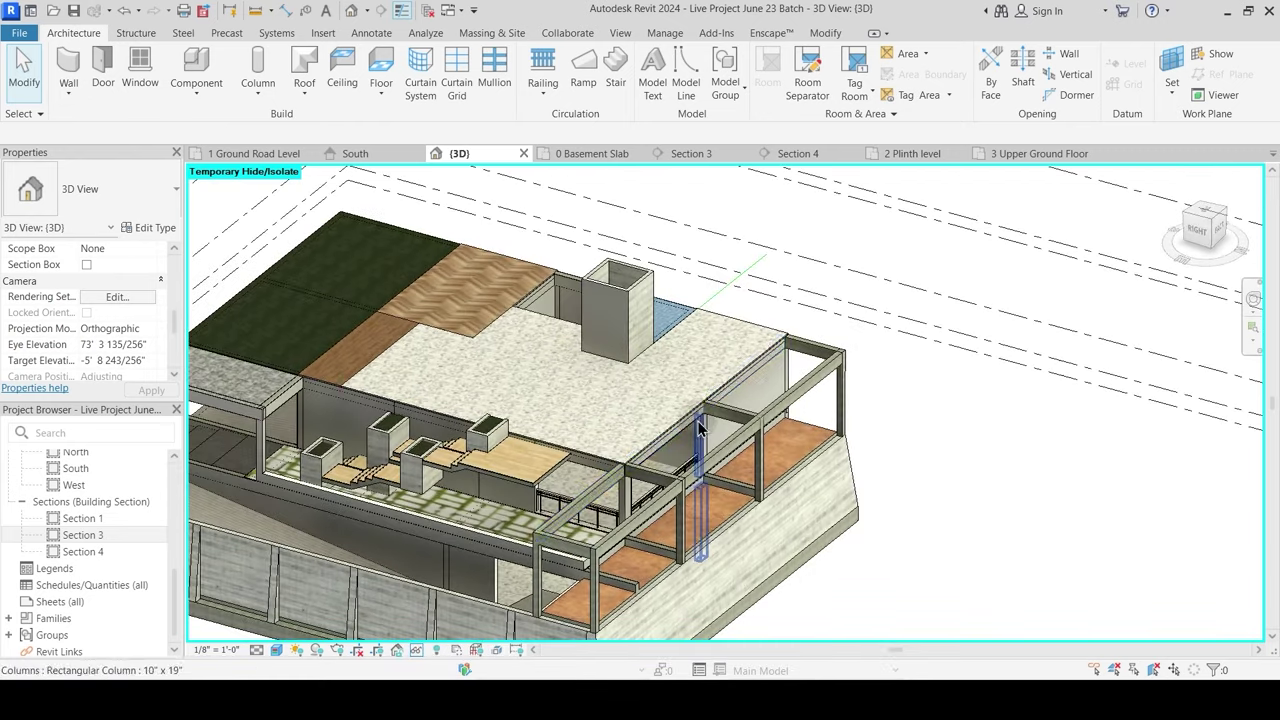
key("h")
key("r")
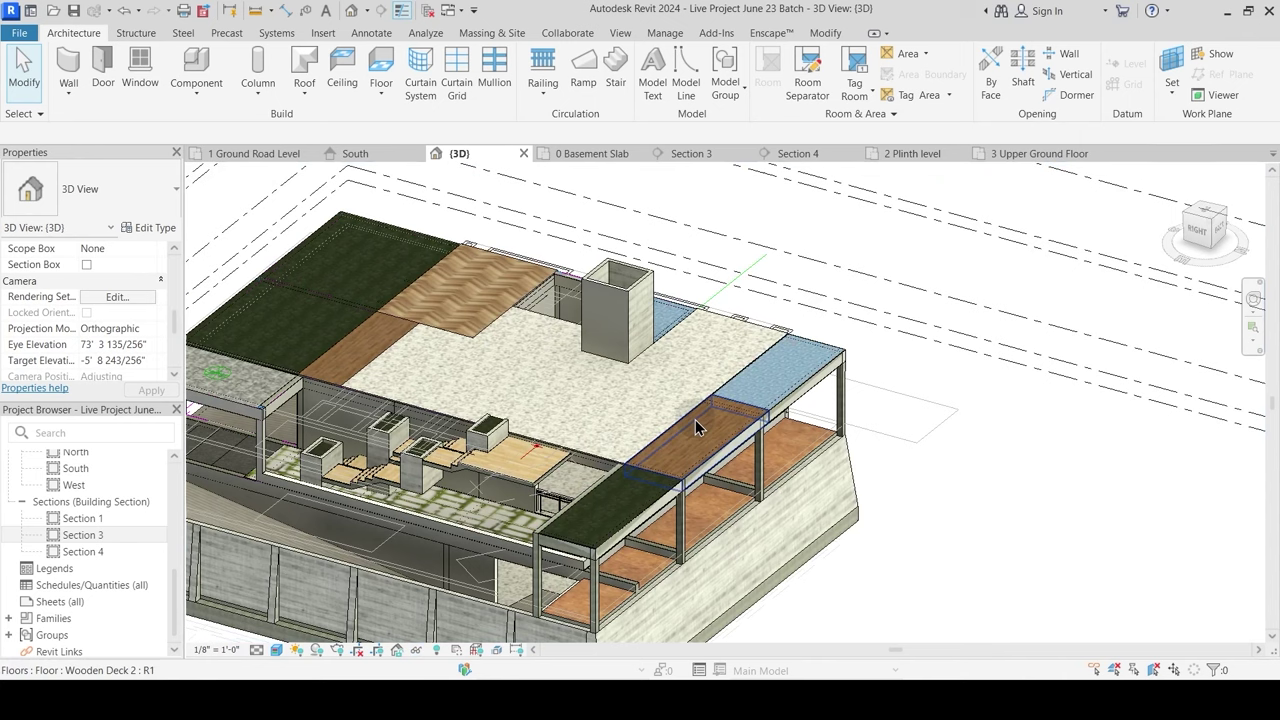
scroll(695, 419, "down", 4)
middle_click_drag(695, 419, 846, 423, "shift")
scroll(648, 368, "up", 3)
middle_click_drag(648, 368, 820, 403, "shift")
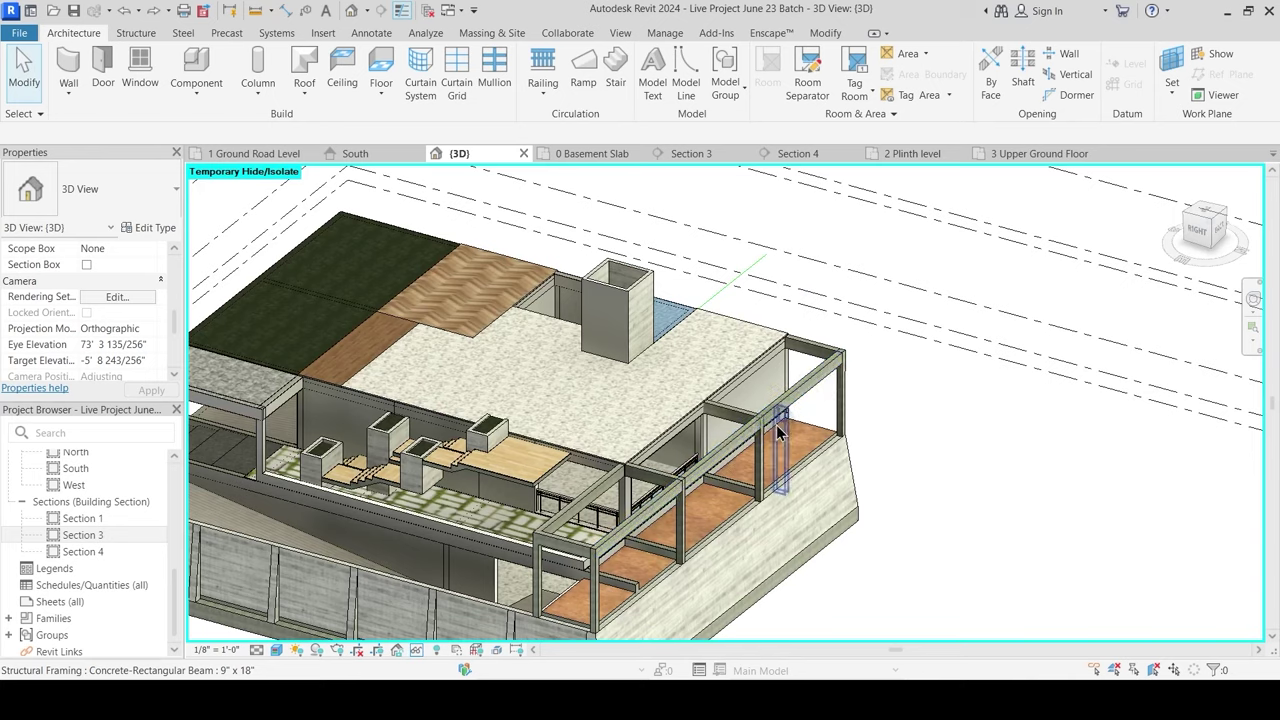
middle_click_drag(777, 434, 742, 388)
scroll(604, 408, "up", 3)
scroll(596, 533, "down", 5)
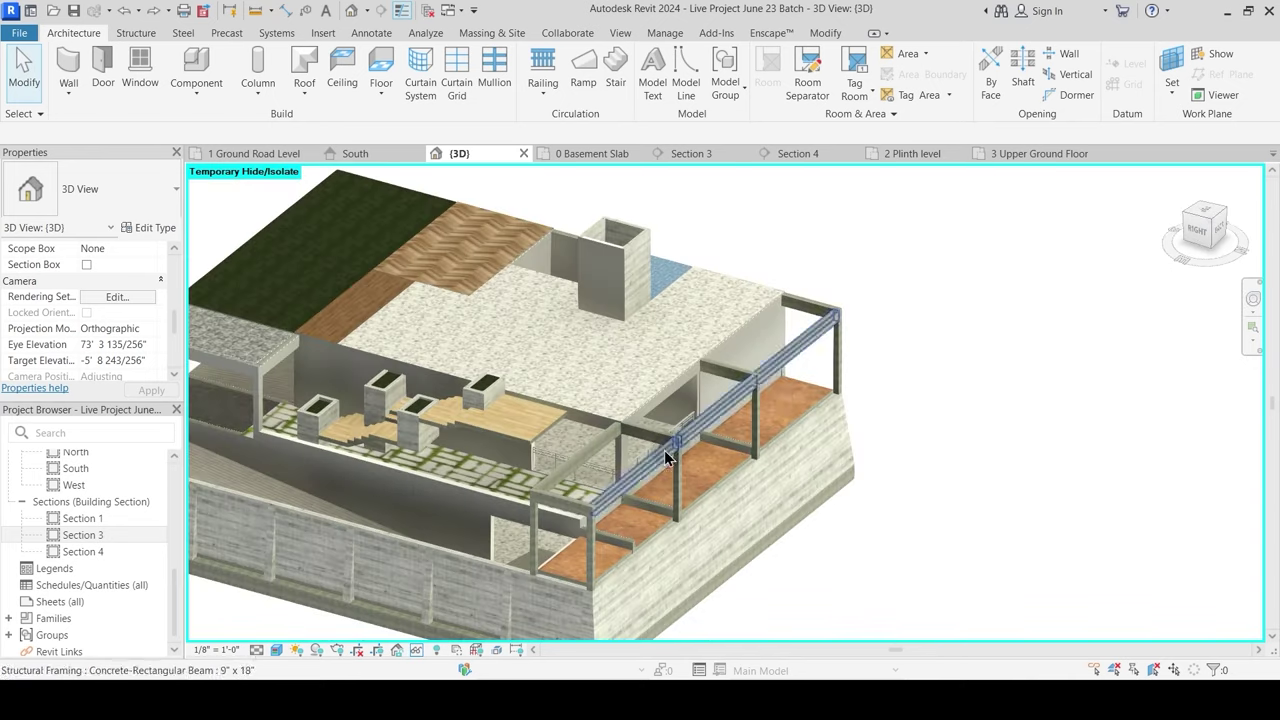
middle_click_drag(671, 443, 569, 425, "shift")
middle_click_drag(350, 485, 742, 335)
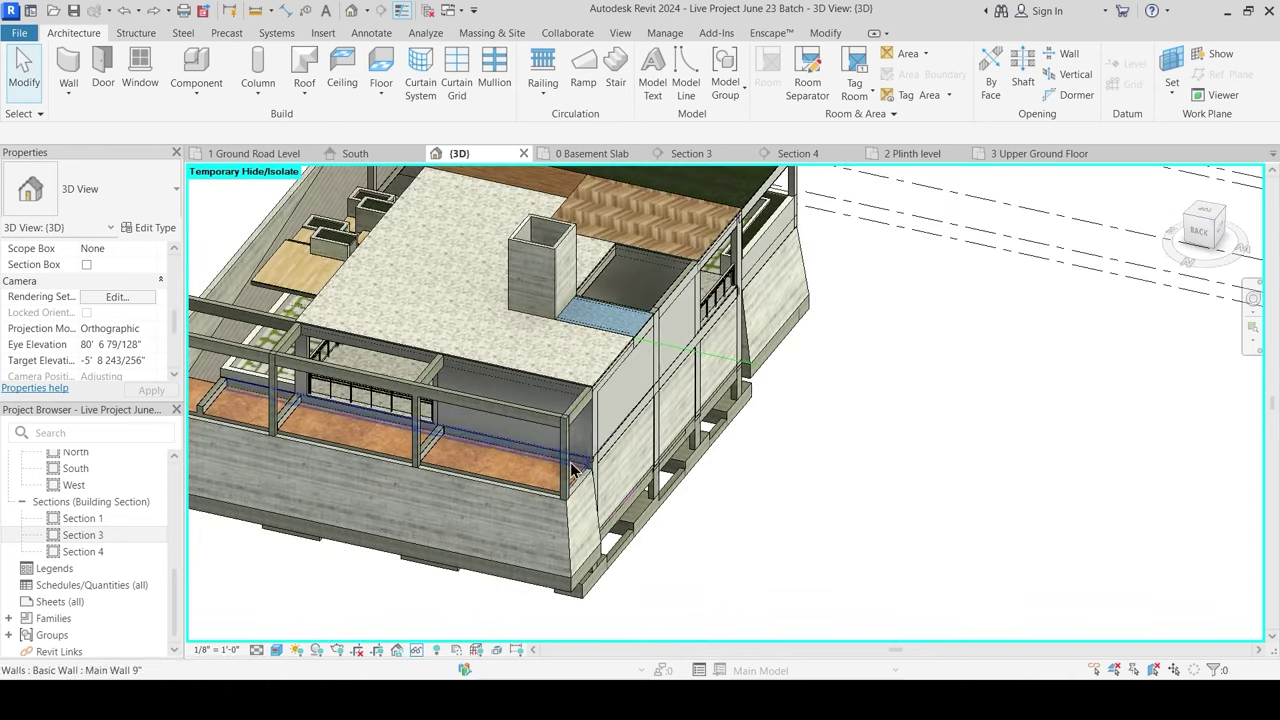
middle_click_drag(578, 462, 770, 465)
middle_click_drag(940, 380, 843, 572)
middle_click_drag(834, 434, 931, 374, "shift")
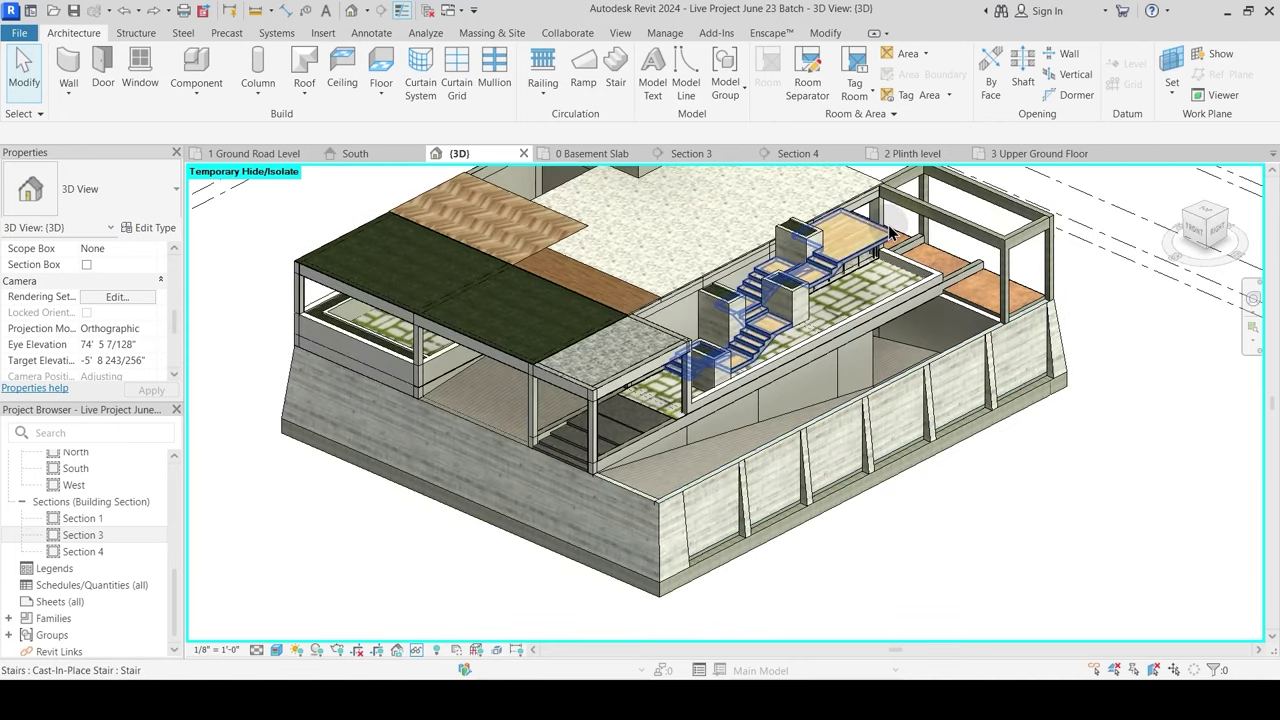
middle_click_drag(890, 230, 950, 420, "shift")
left_click(958, 448)
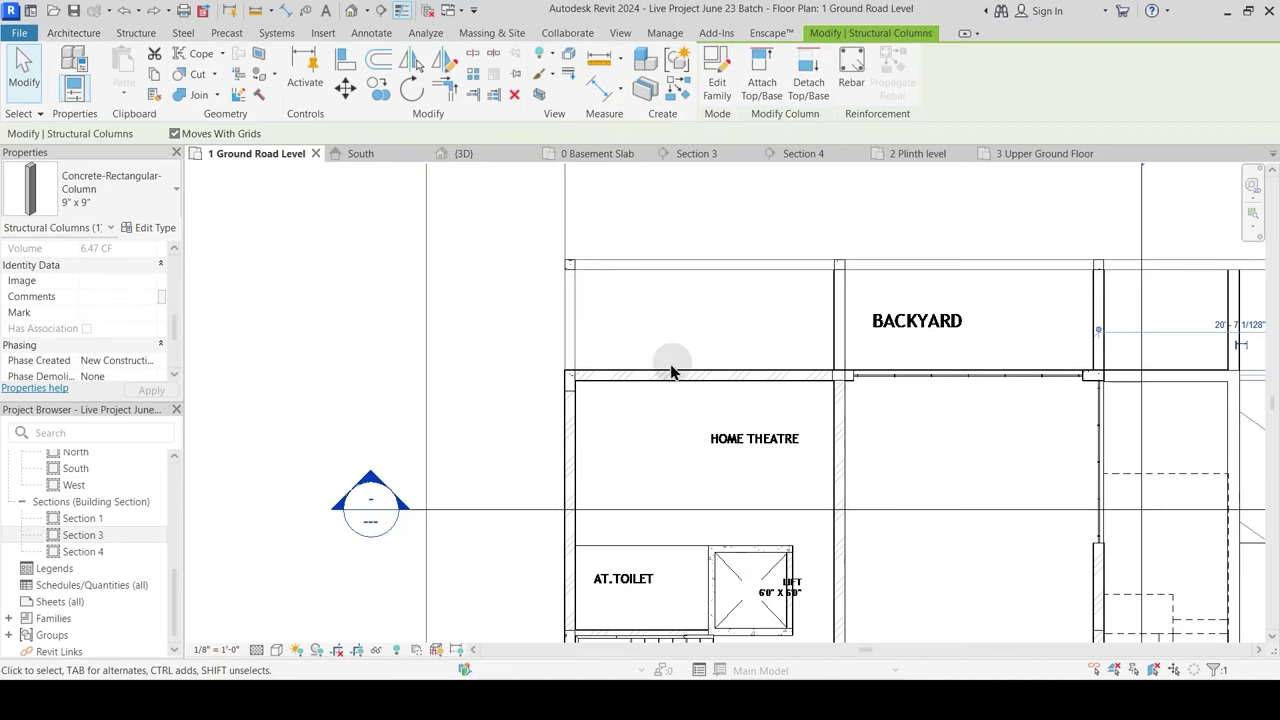
middle_click_drag(863, 428, 283, 363)
Step: Copy the 9"x9" concrete column from its corner to the lower snapped point on the ramp edge
middle_click_drag(762, 274, 640, 312)
scroll(679, 370, "up", 1)
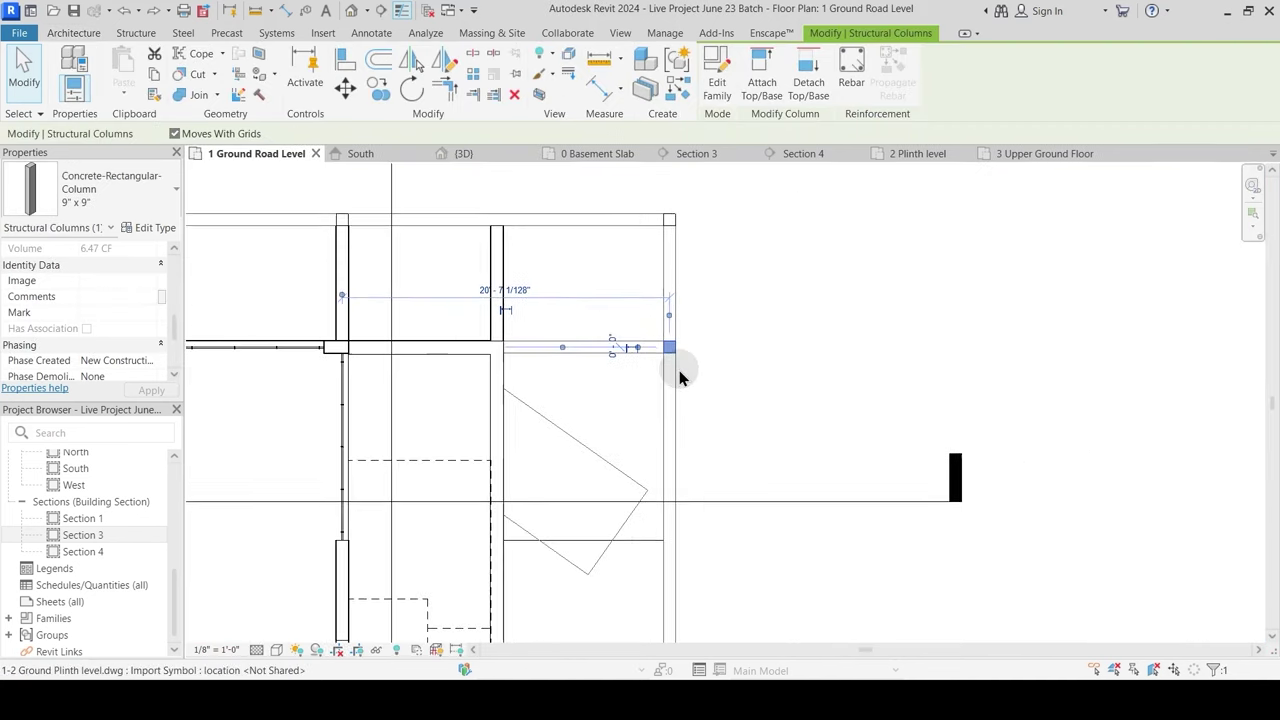
scroll(676, 385, "up", 2)
key("c")
key("o")
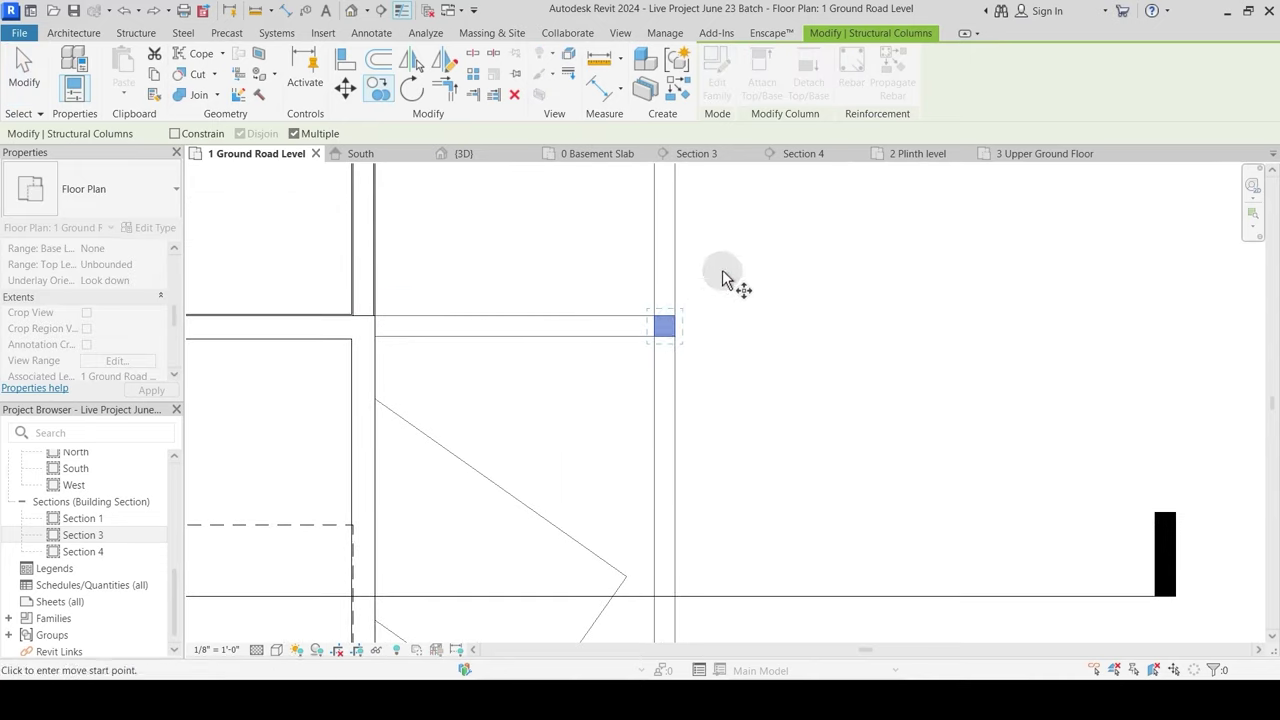
middle_click_drag(723, 289, 666, 354)
left_click(615, 307)
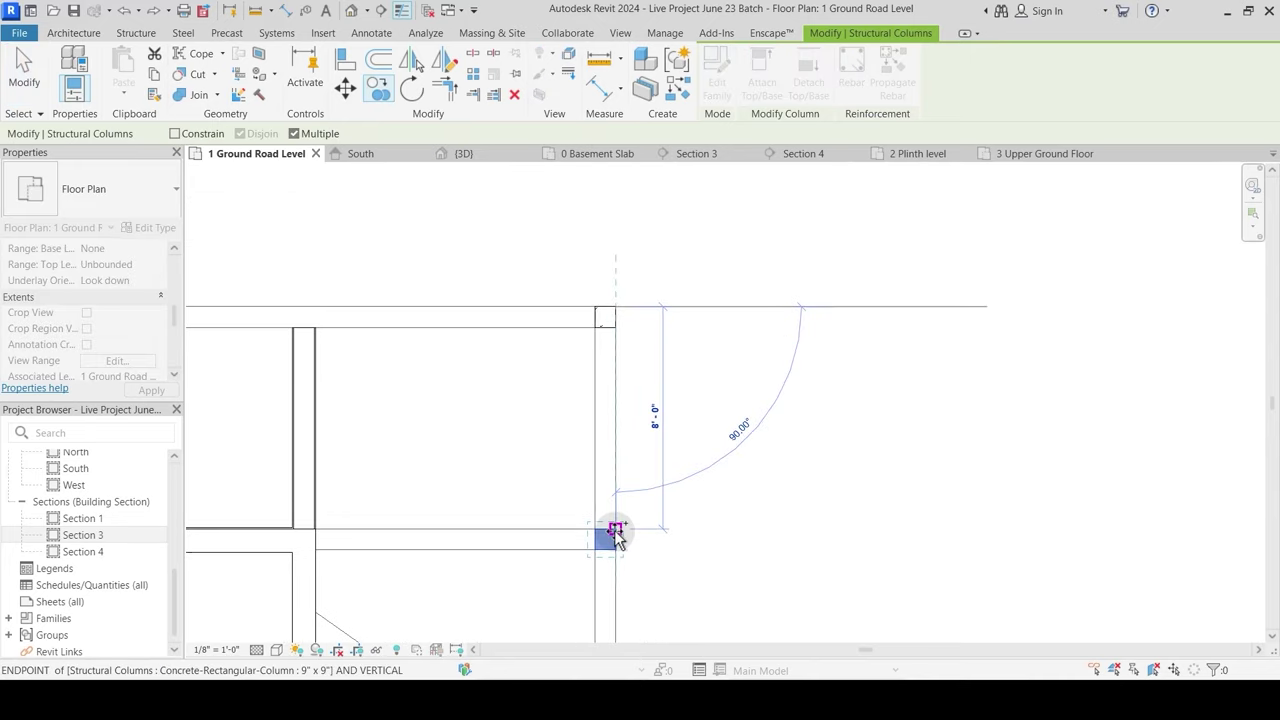
left_click(615, 529)
scroll(686, 349, "down", 2)
middle_click_drag(667, 541, 742, 291)
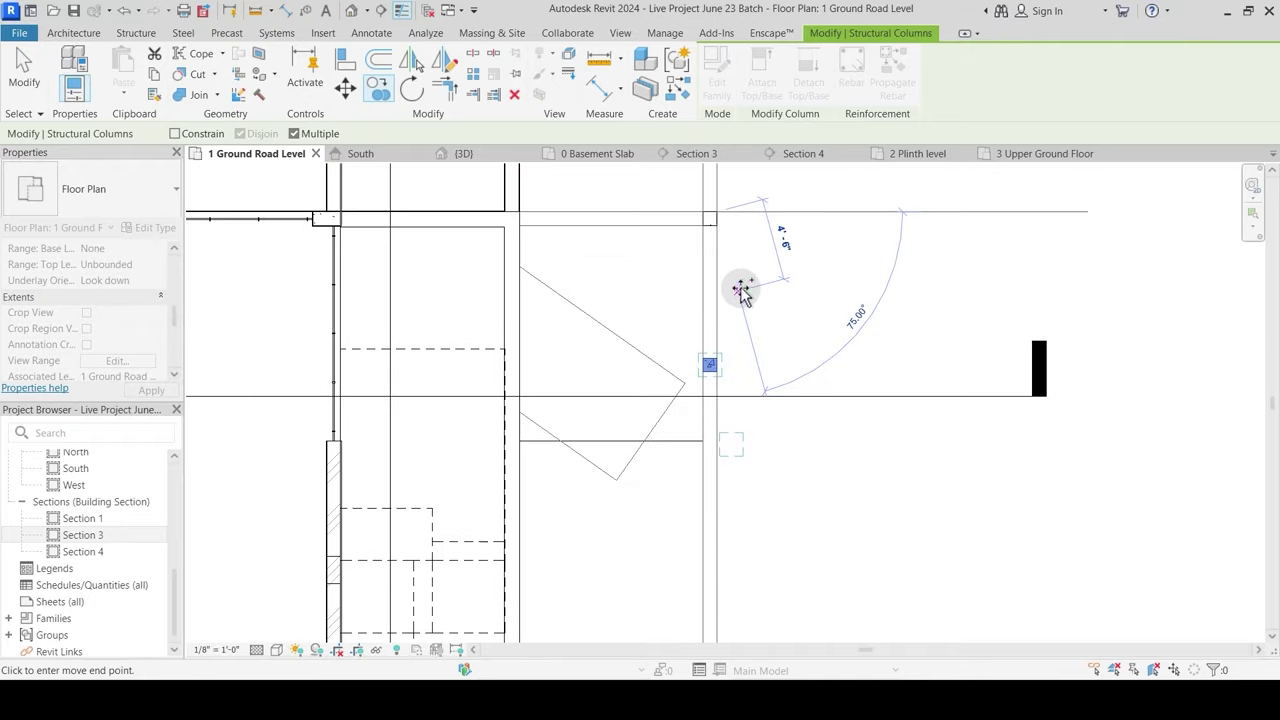
scroll(716, 375, "up", 2)
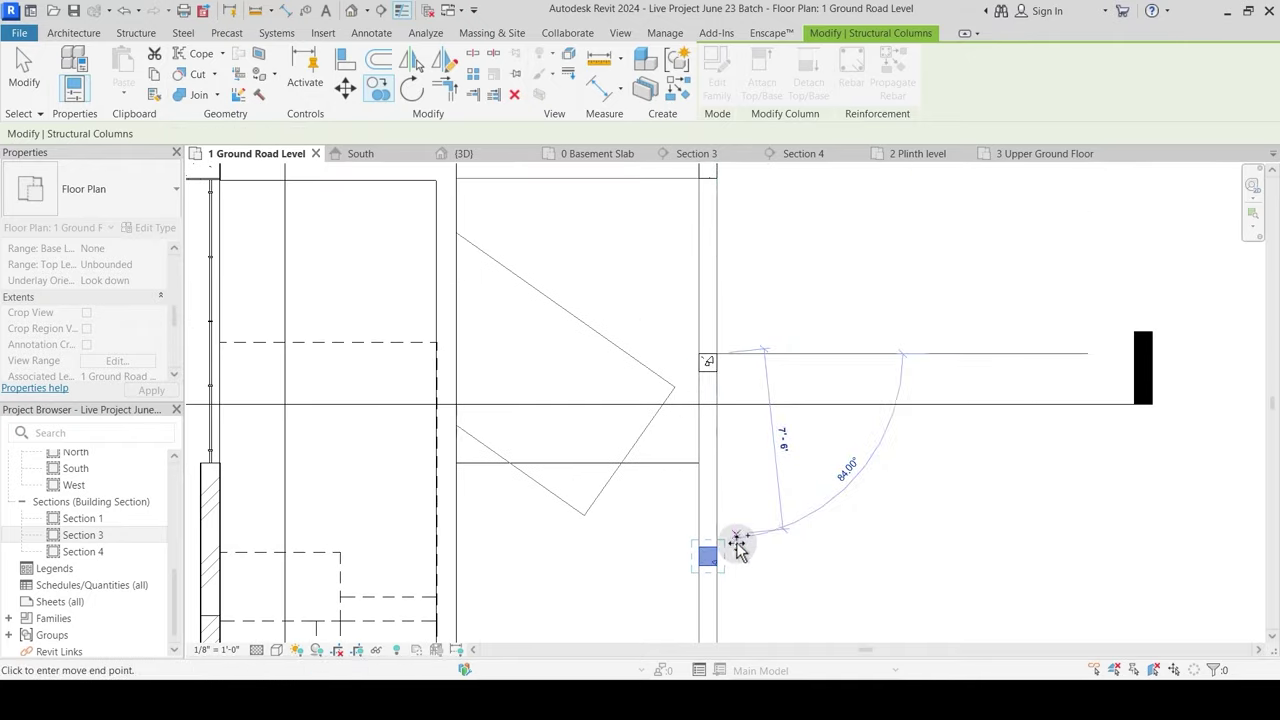
middle_click_drag(740, 543, 706, 229)
Step: Place further column copies along the ramp edge line up to RAMP DN
left_click(691, 228)
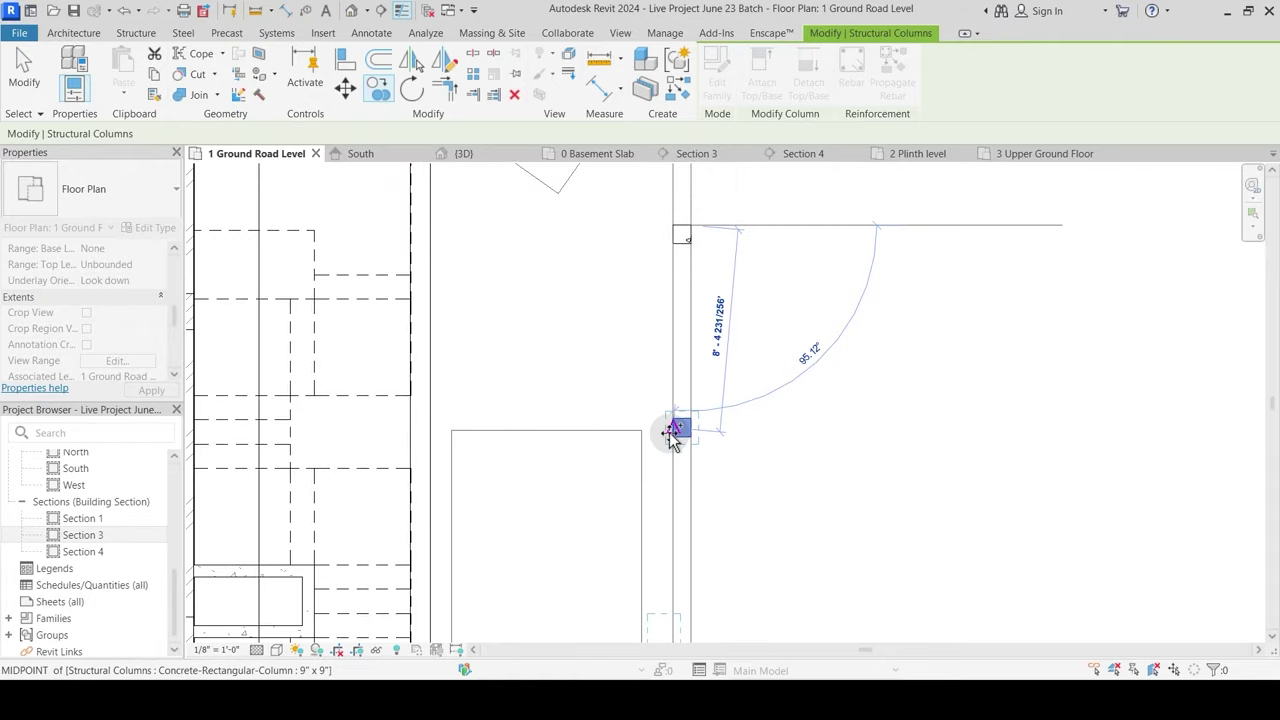
middle_click_drag(746, 510, 760, 240)
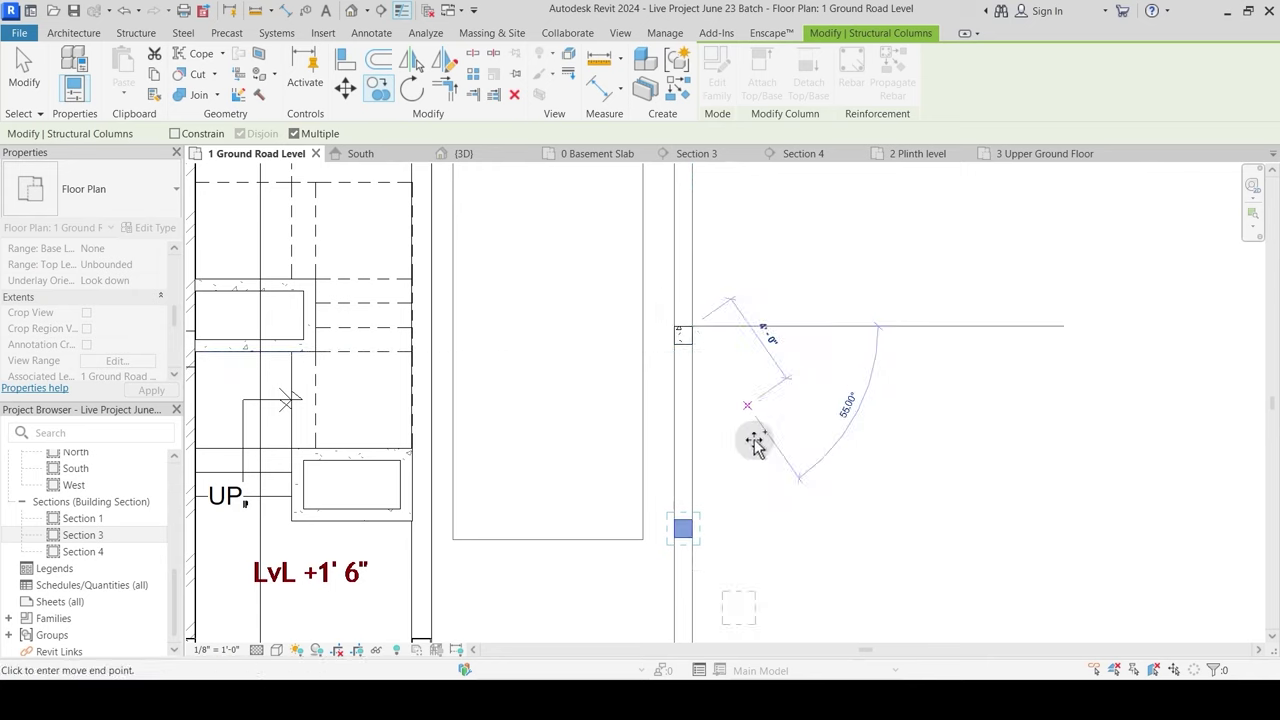
middle_click_drag(740, 393, 771, 334)
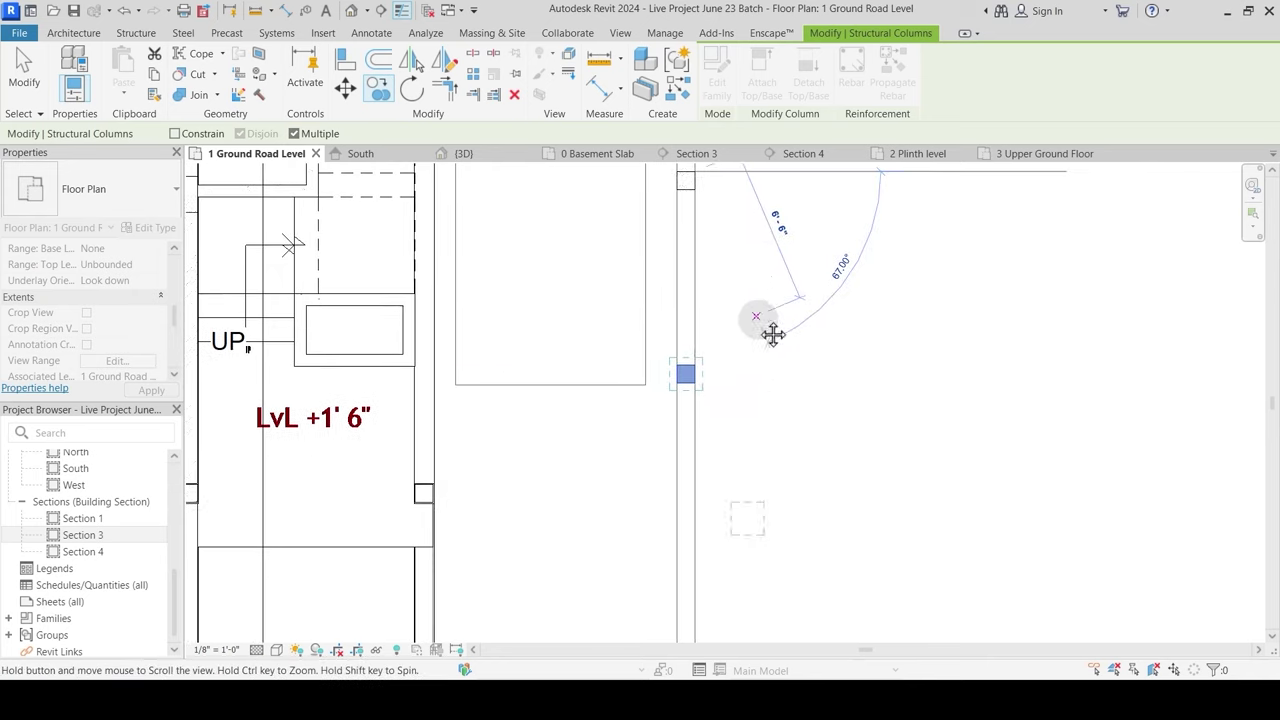
left_click(695, 366)
scroll(747, 373, "down", 1)
middle_click_drag(817, 476, 831, 197)
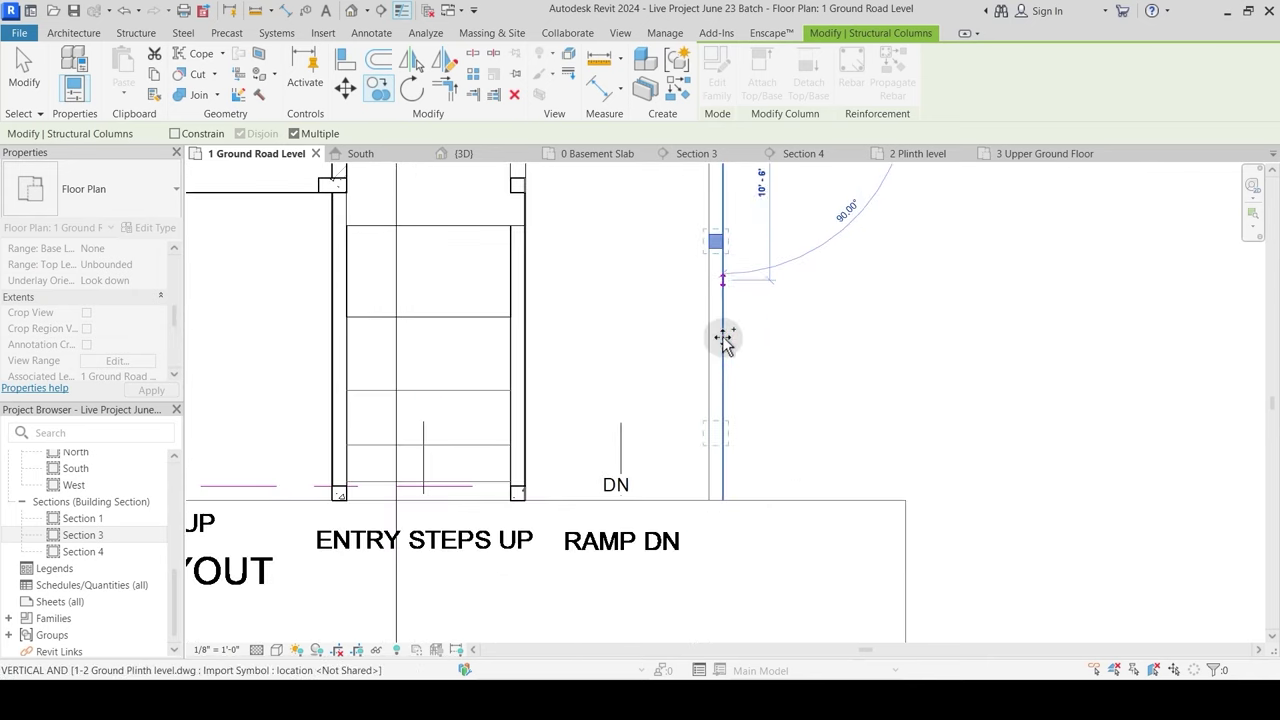
scroll(722, 240, "up", 3)
left_click(725, 233)
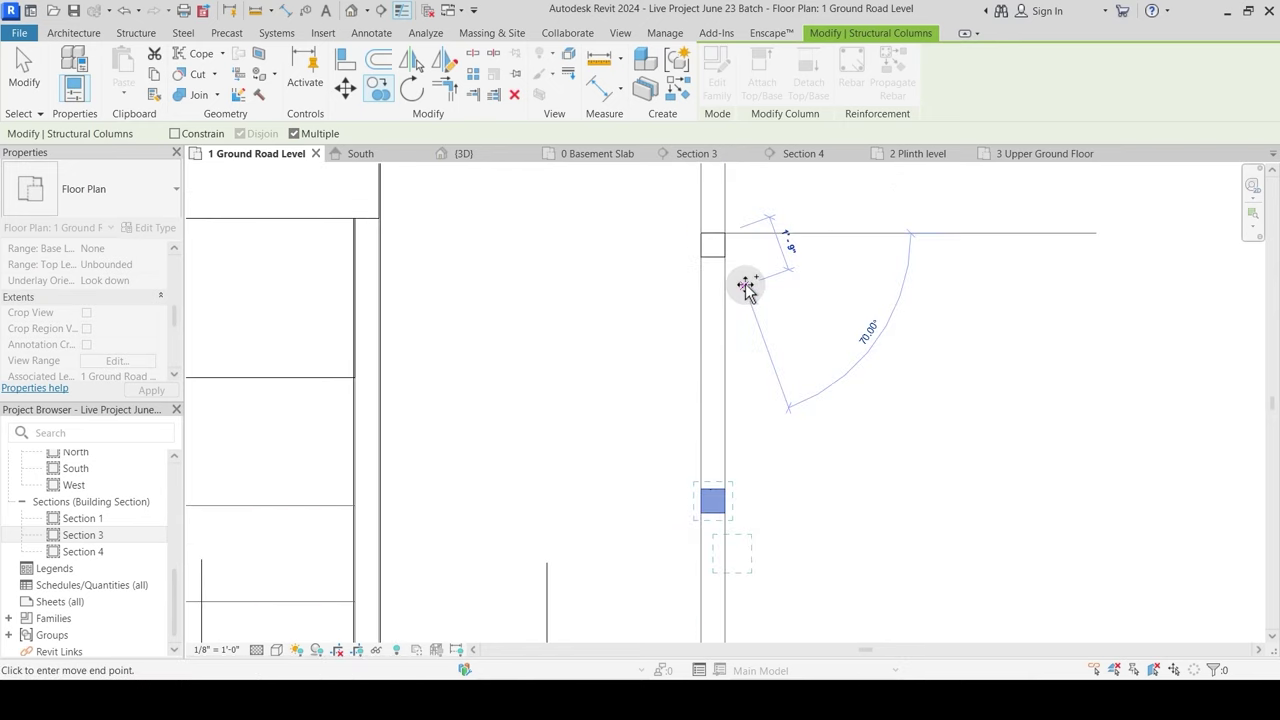
key("Escape")
key("Escape")
Step: Move the column beside RAMP DN onto the line intersection and view the result in 3D
middle_click_drag(728, 554, 708, 395)
left_click(694, 354)
scroll(694, 354, "up", 3)
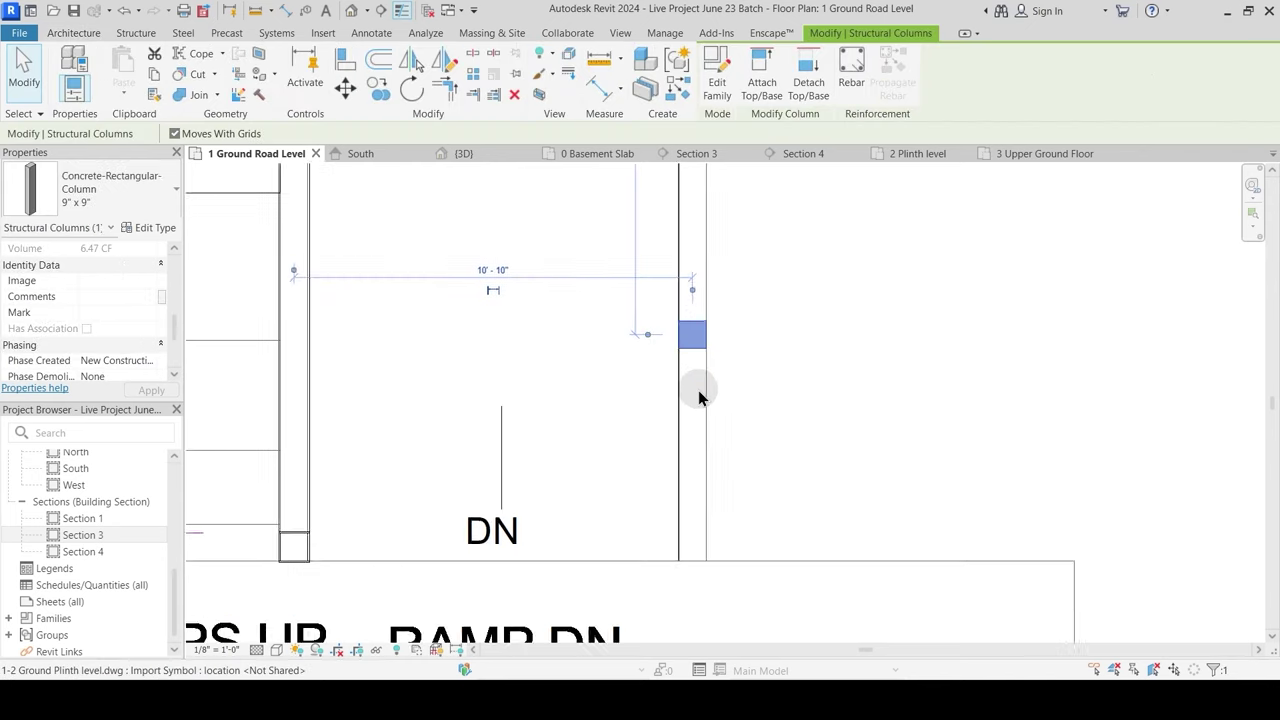
key("m")
key("v")
left_click(707, 343)
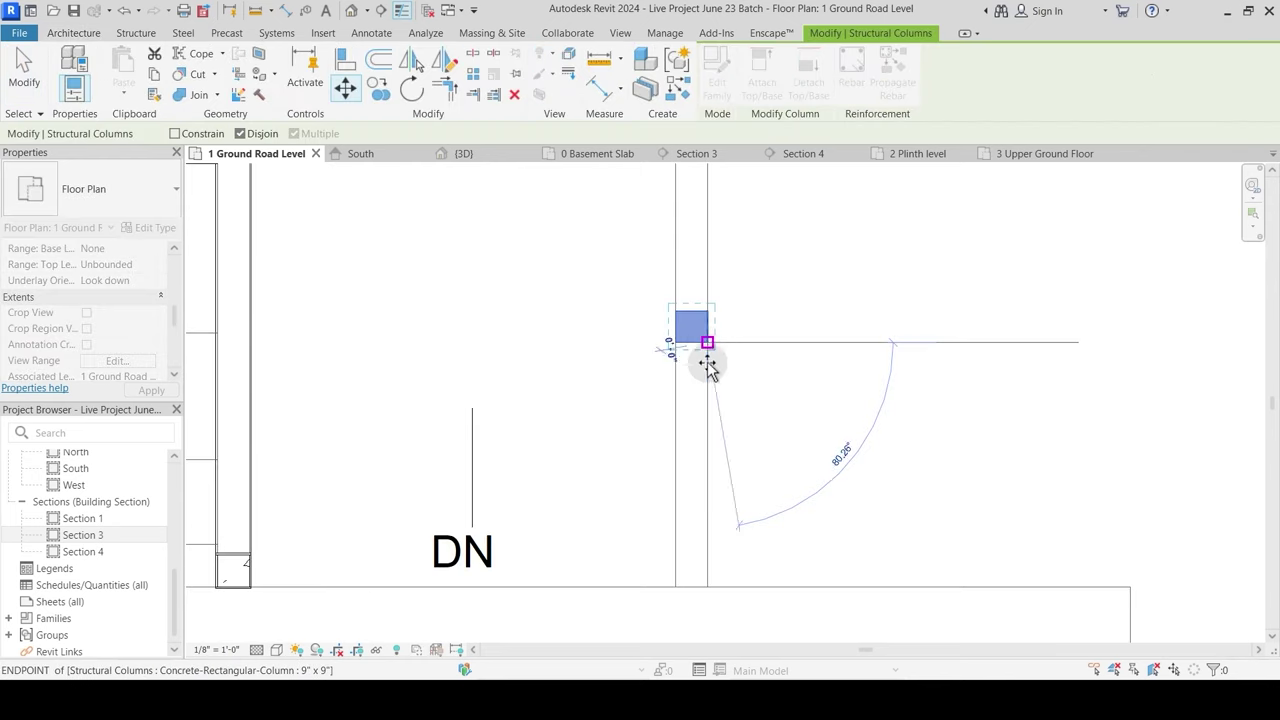
left_click(707, 587)
key("Escape")
scroll(772, 384, "down", 3)
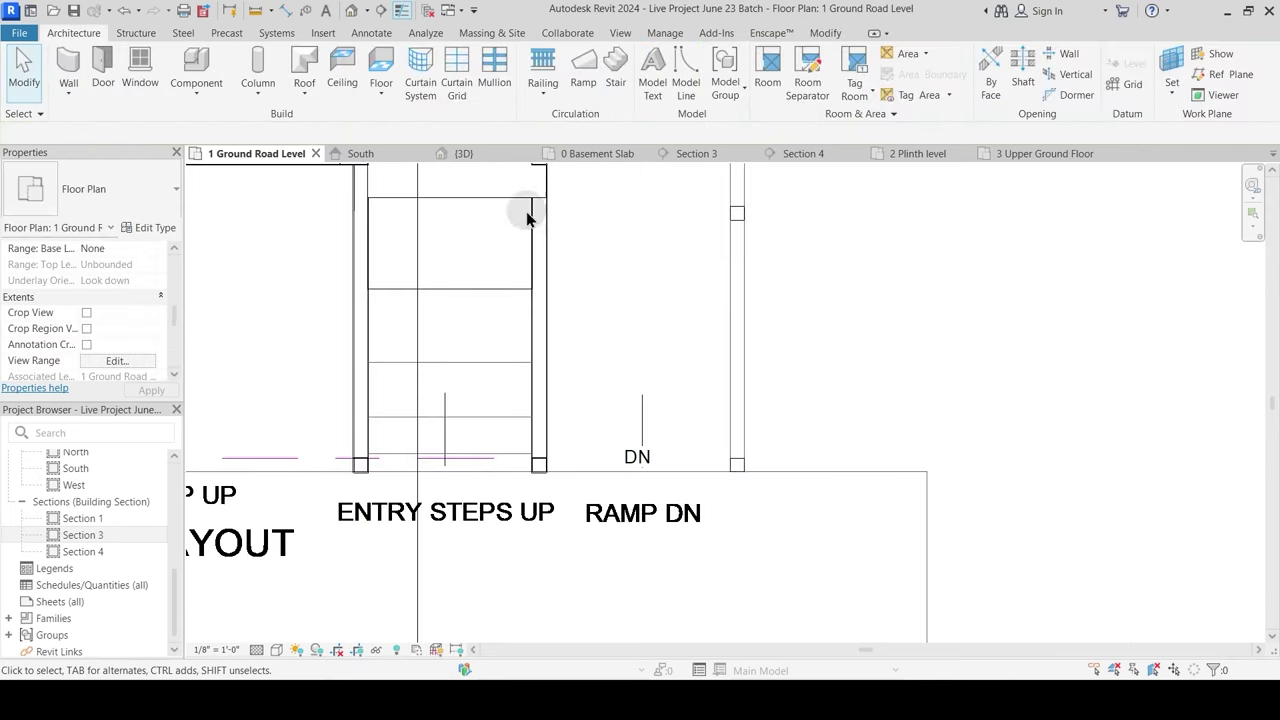
left_click(465, 154)
middle_click_drag(686, 351, 724, 503, "shift")
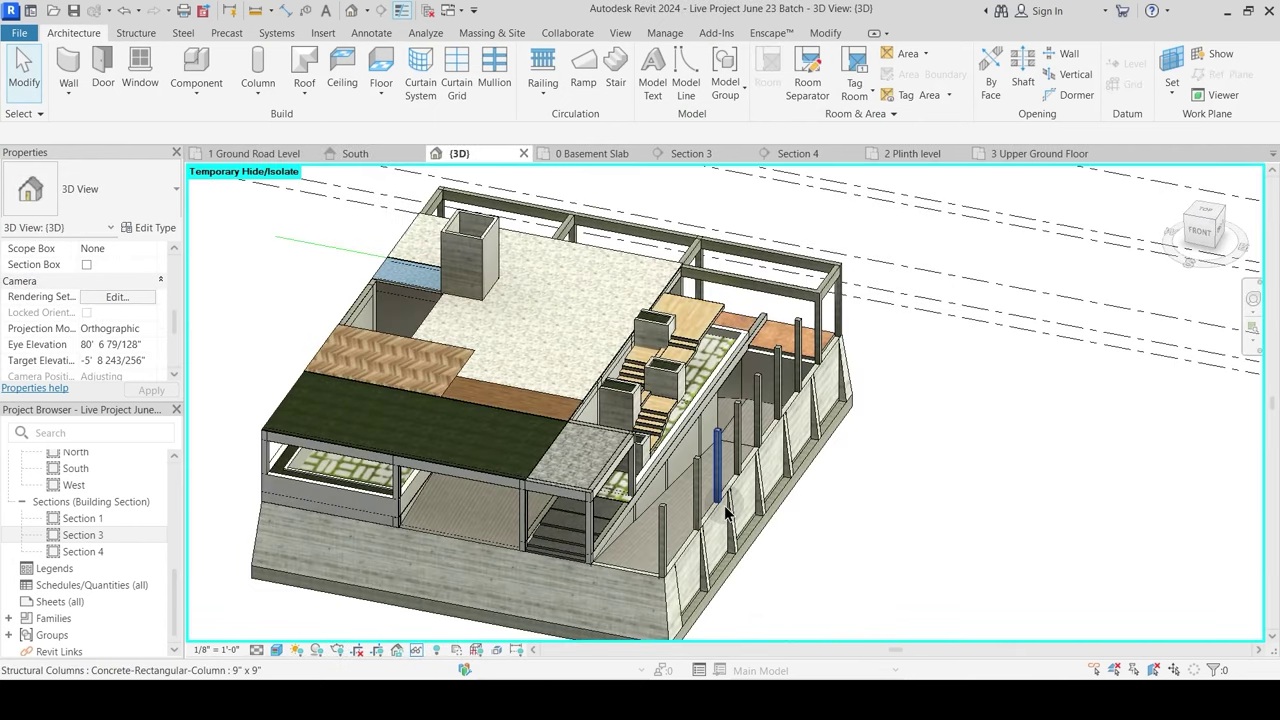
Step: Check the new columns in the 3D view, Ground Road Level plan and South elevation
middle_click_drag(548, 290, 490, 213, "shift")
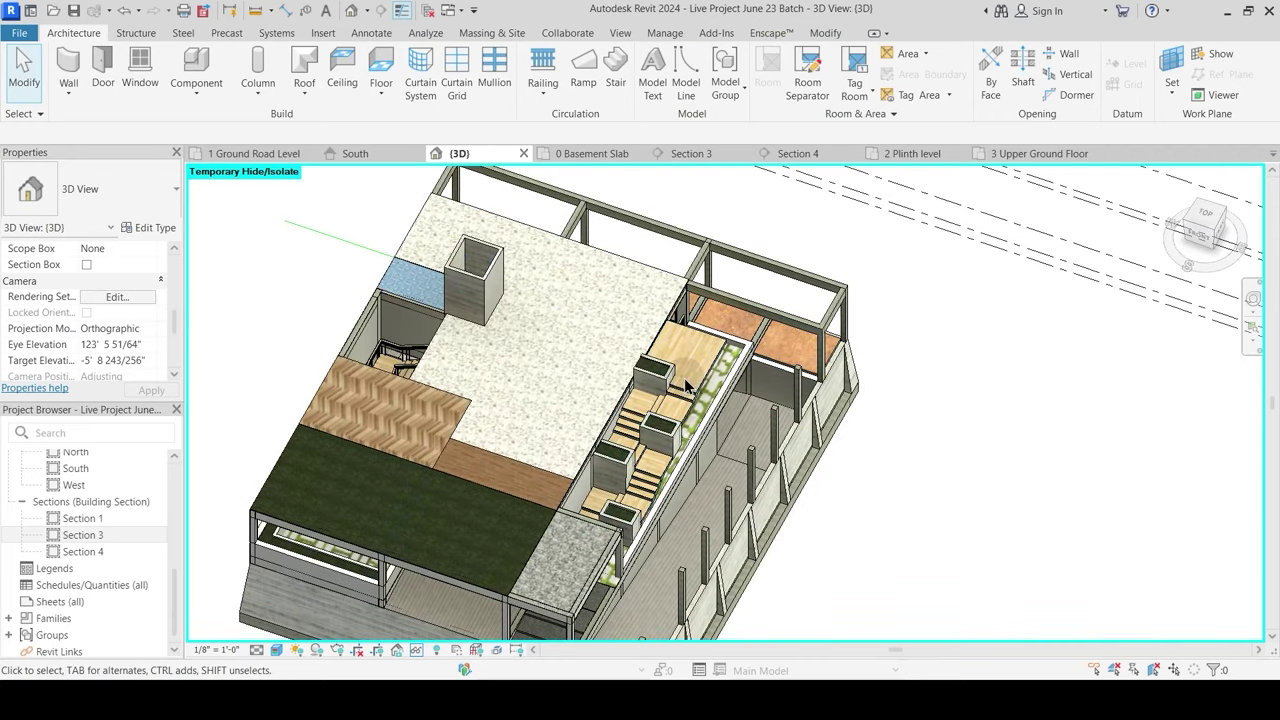
left_click(260, 153)
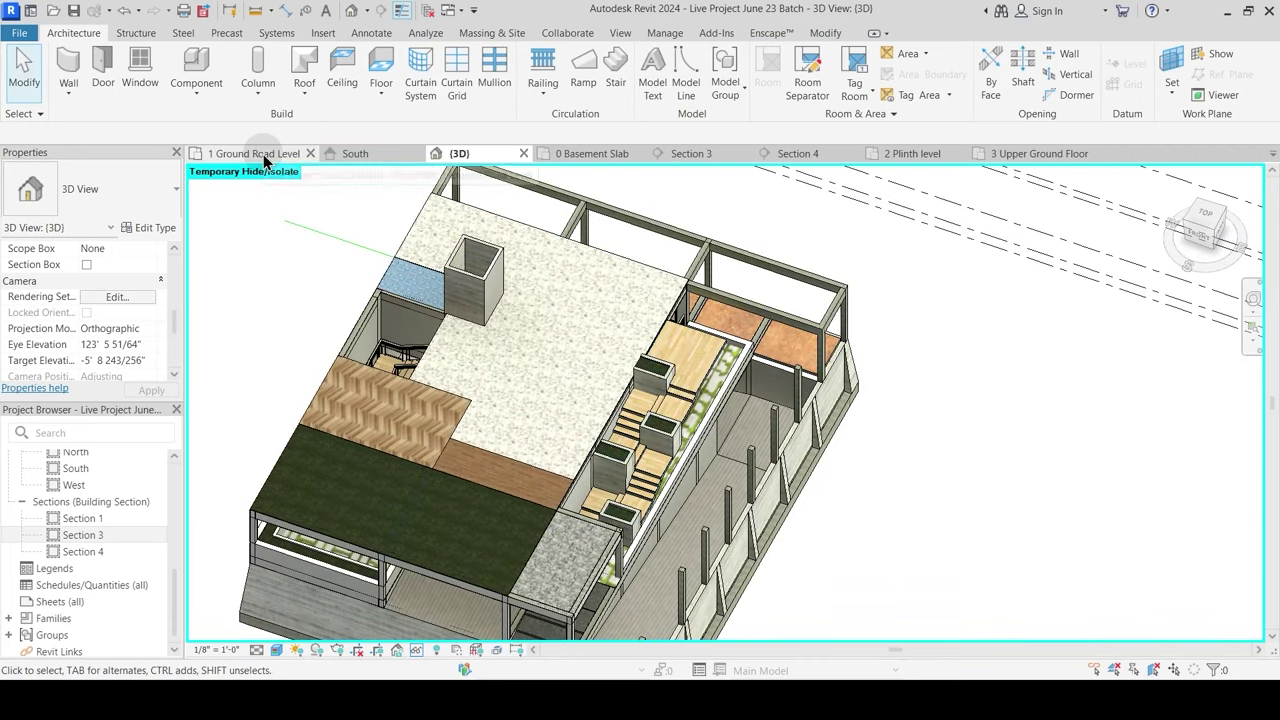
scroll(681, 390, "down", 5)
scroll(673, 413, "down", 4)
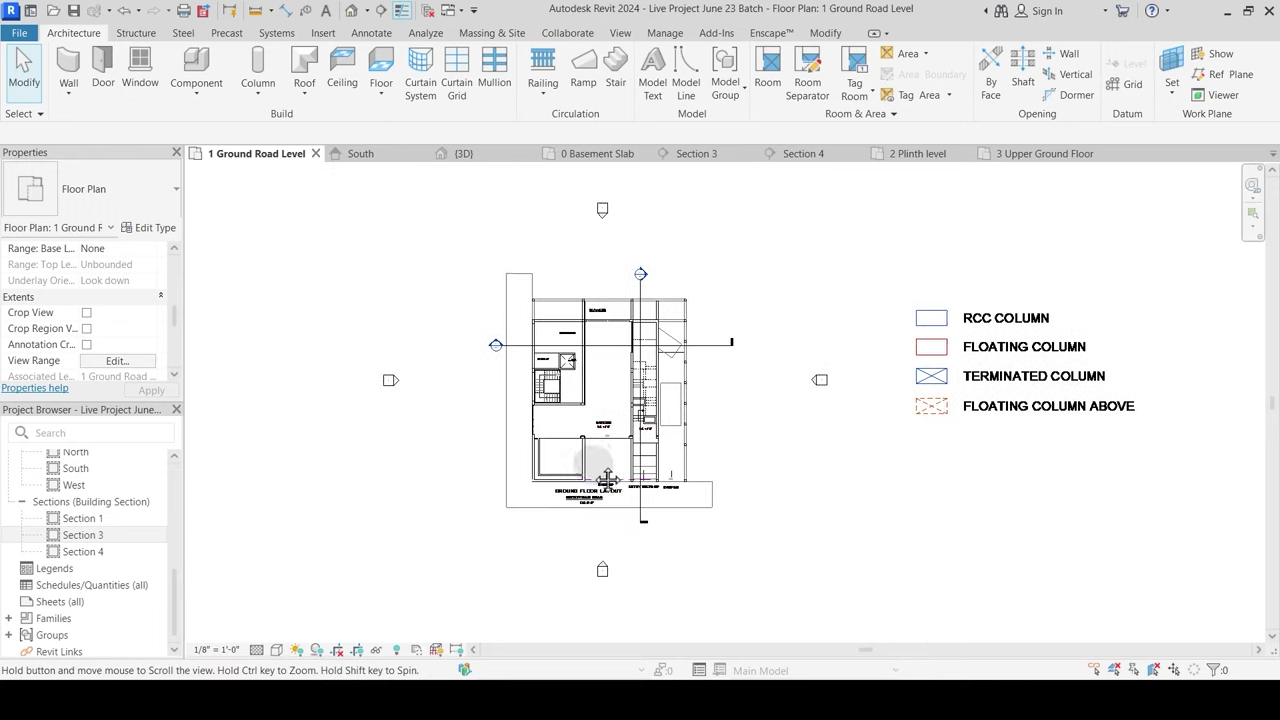
scroll(676, 308, "up", 4)
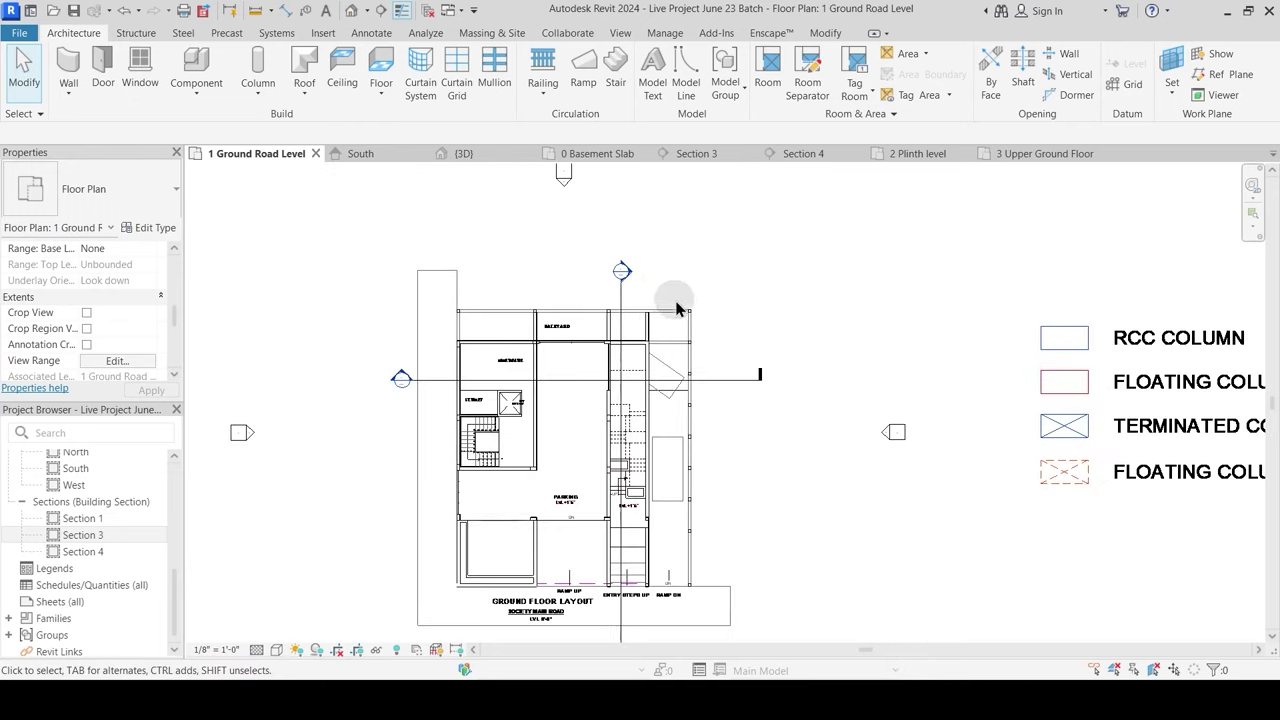
left_click(382, 160)
scroll(705, 480, "down", 2)
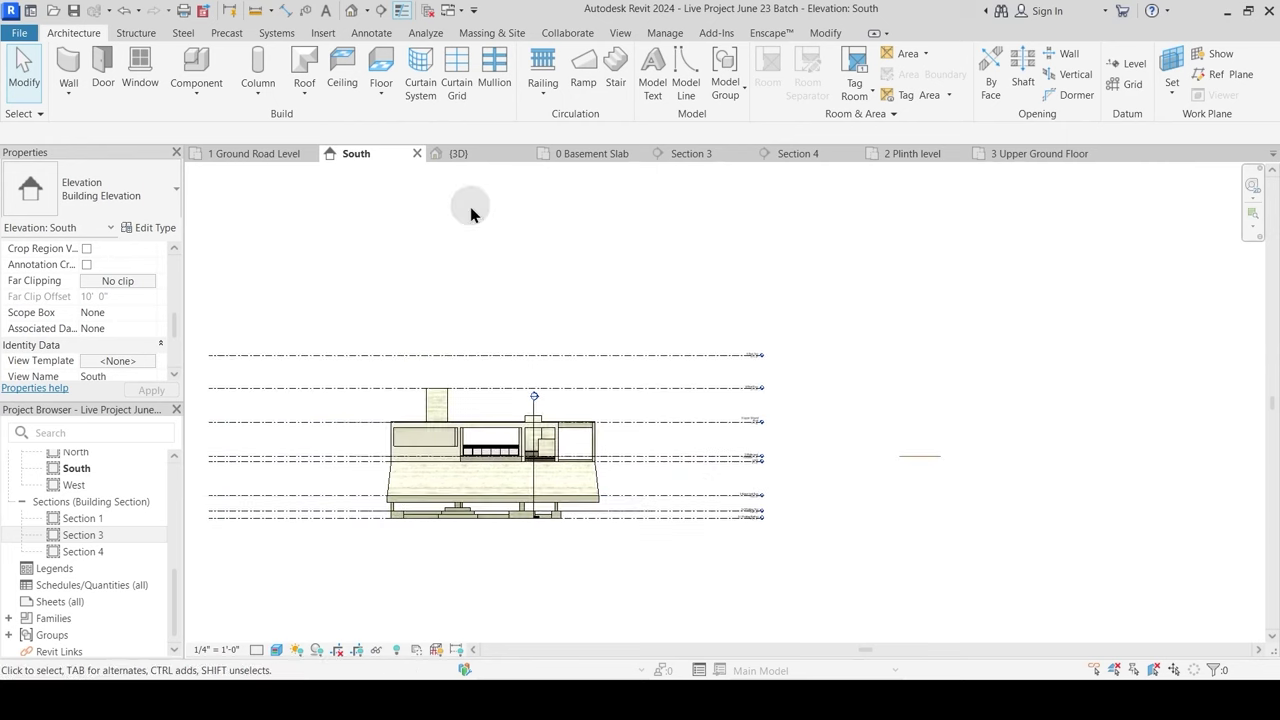
left_click(460, 155)
scroll(737, 451, "up", 4)
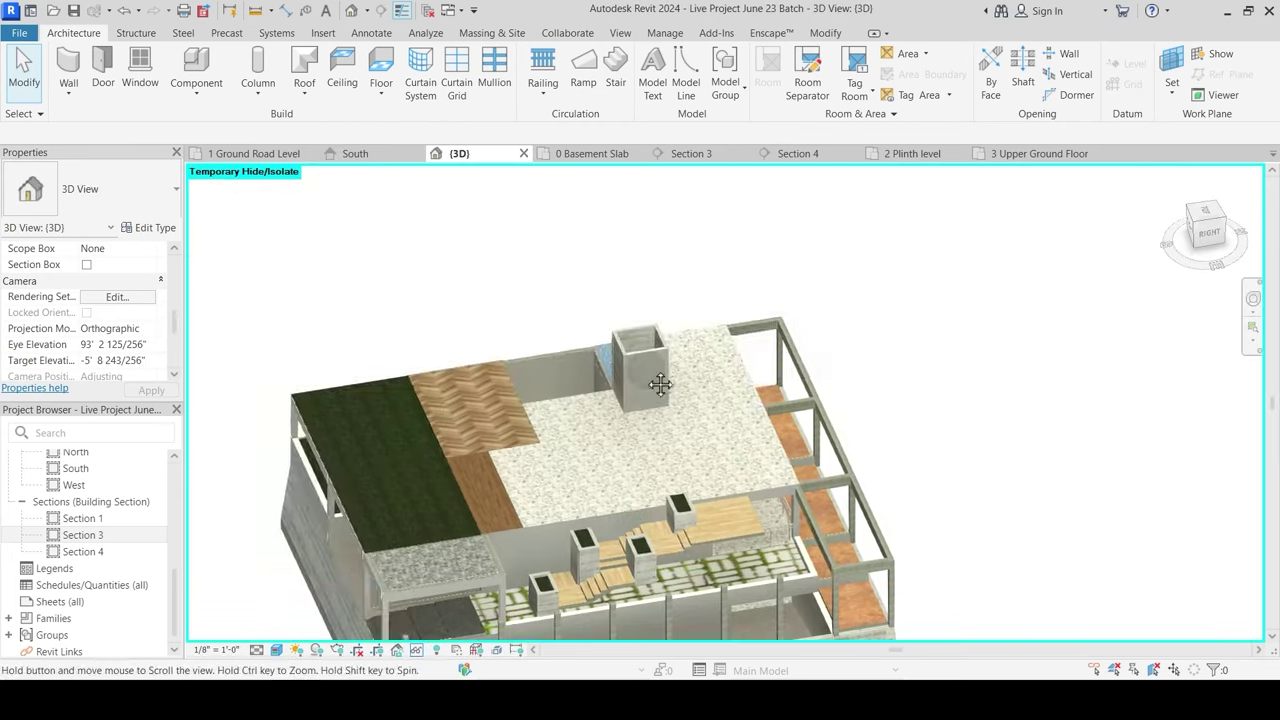
left_click(679, 422)
scroll(679, 422, "up", 3)
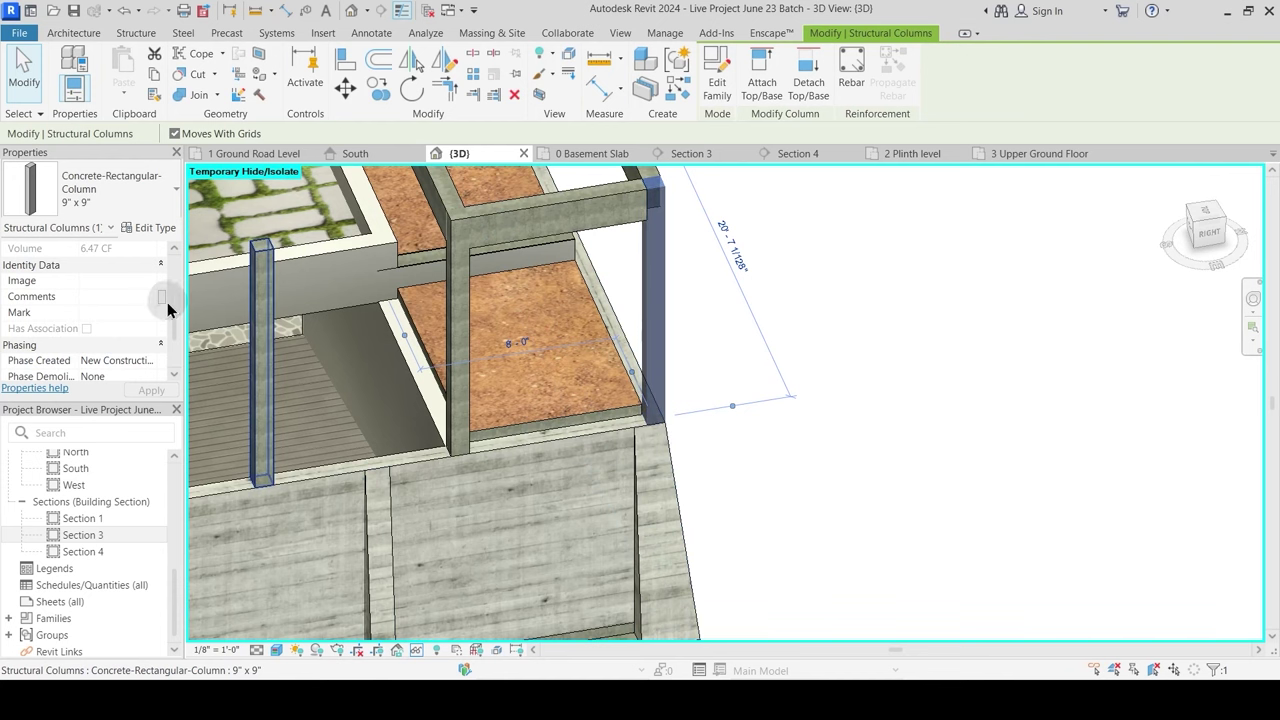
left_click_drag(175, 330, 176, 250)
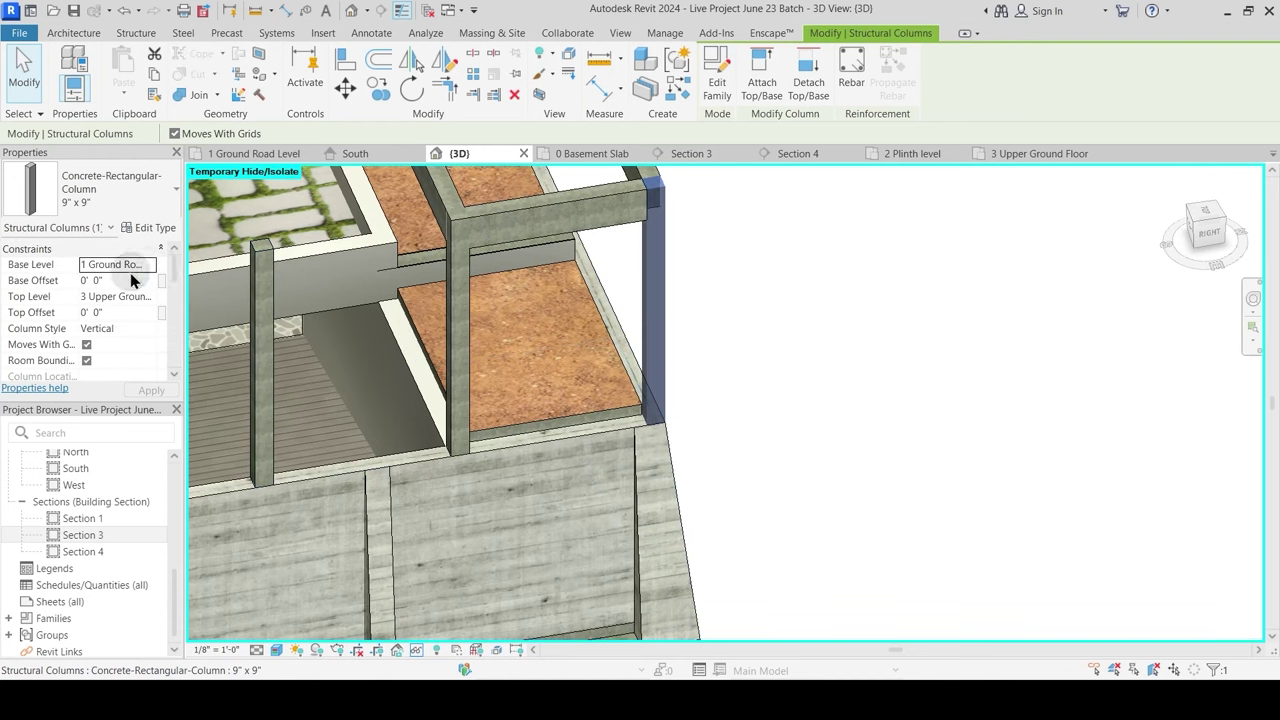
left_click(691, 386)
Step: On the Ground Road Level plan, start a wall and duplicate the Main Wall 9" type
left_click(254, 153)
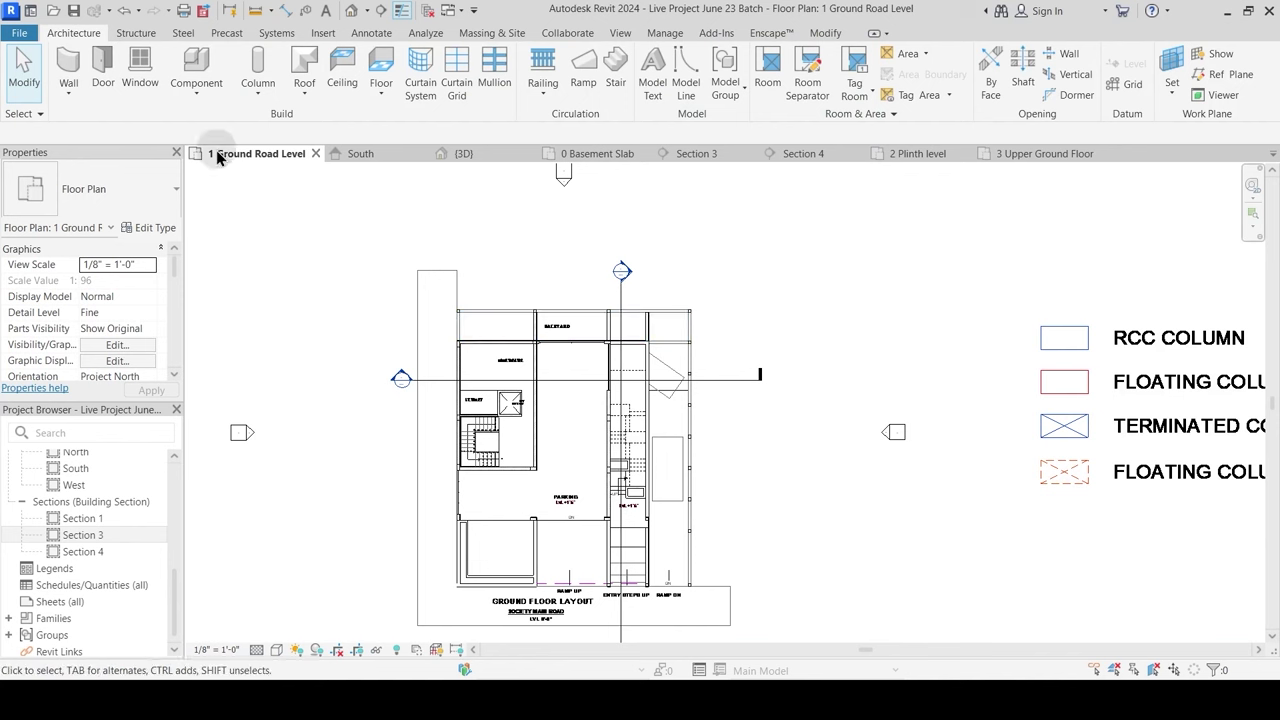
key("w")
key("a")
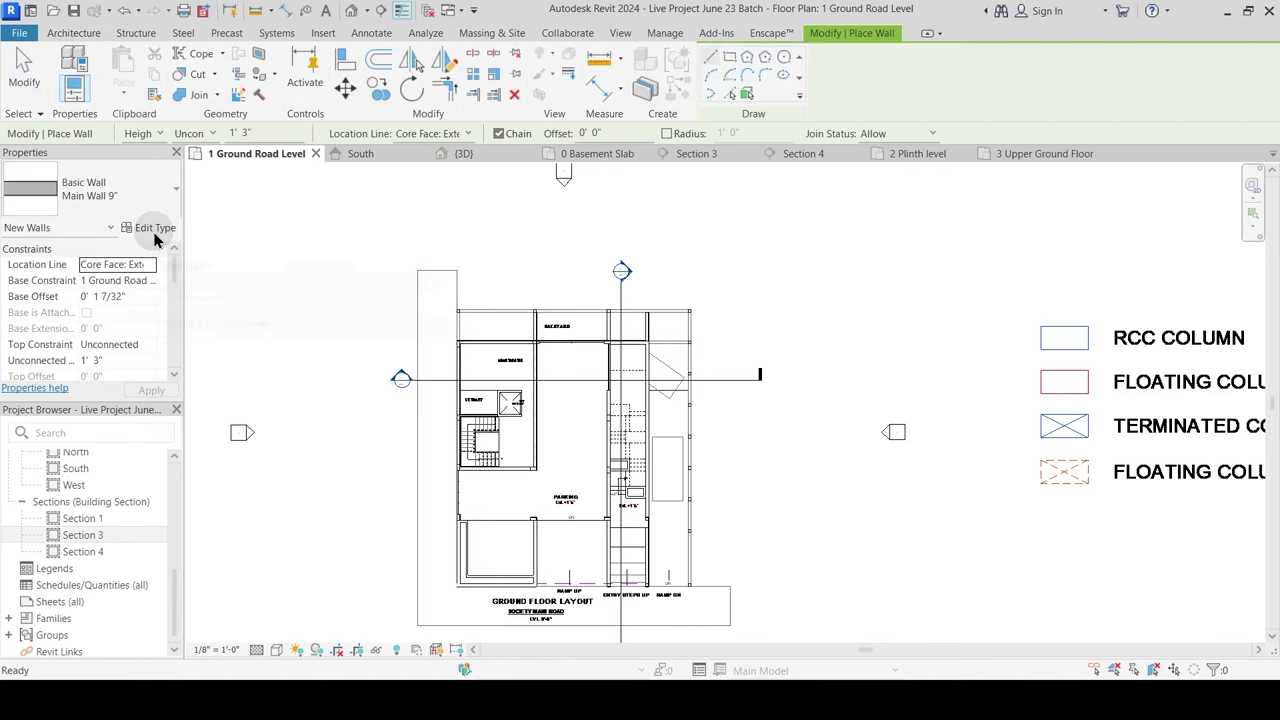
left_click(160, 227)
left_click(915, 219)
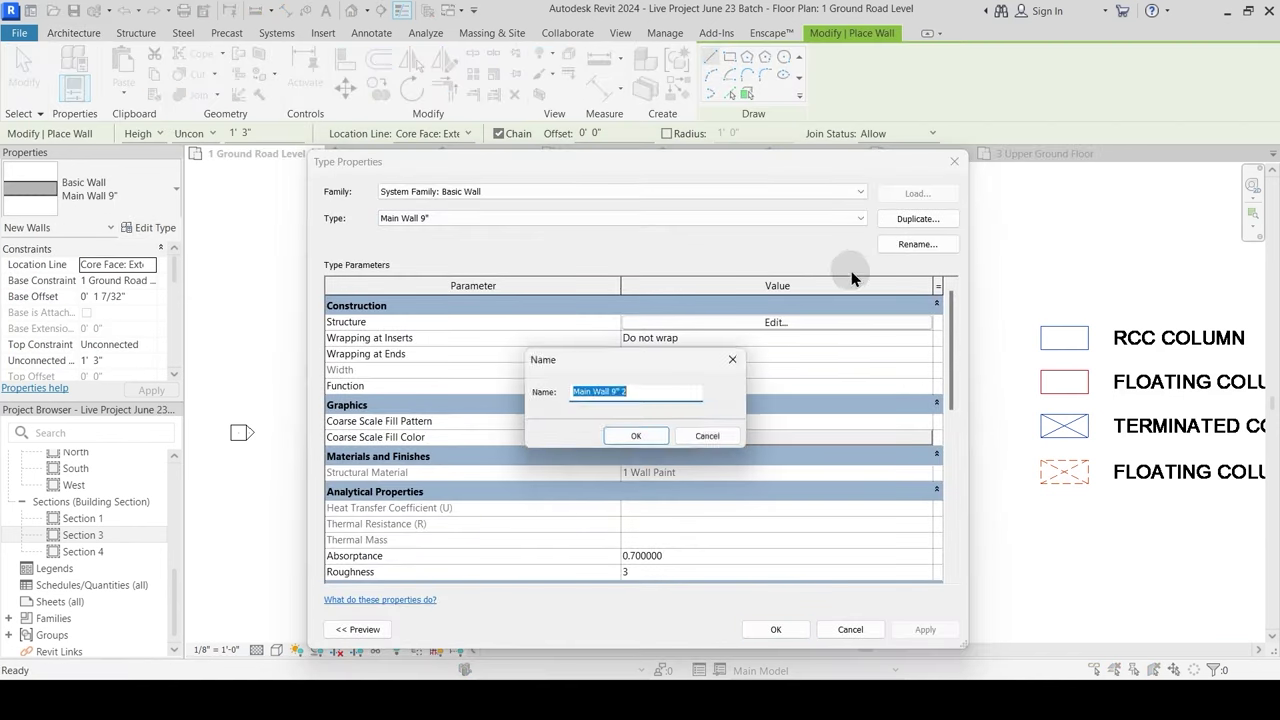
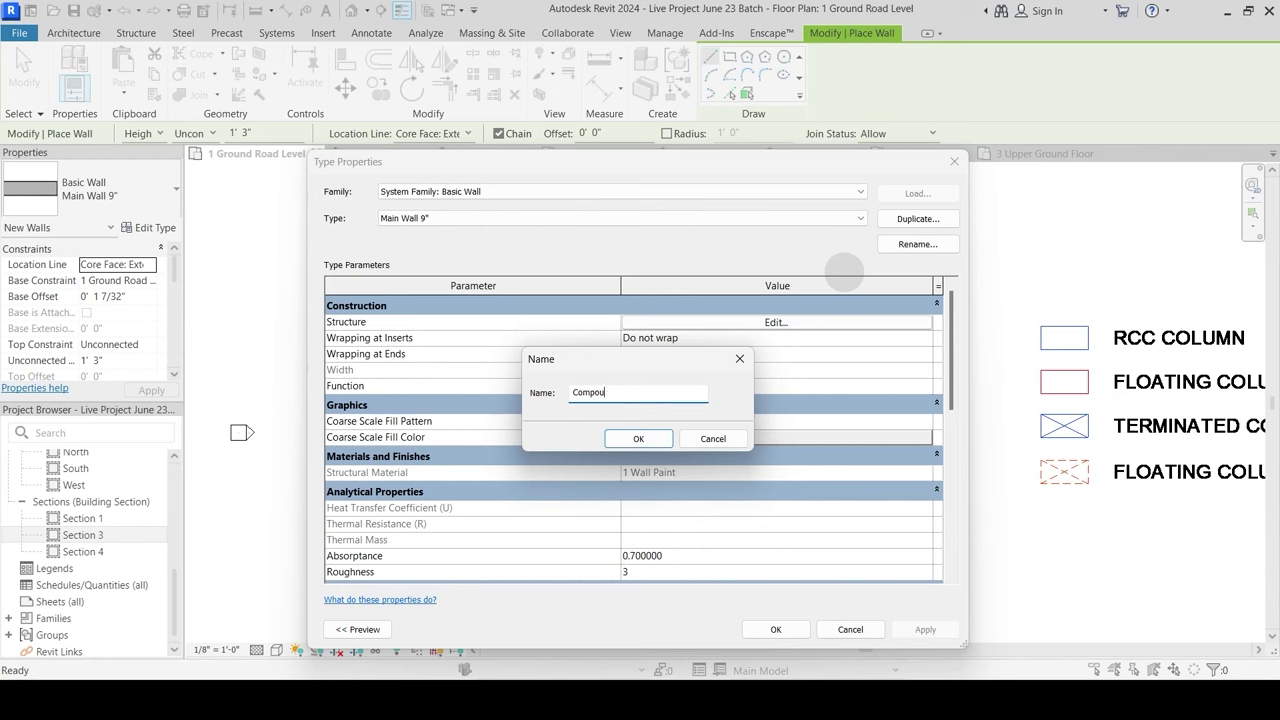
Step: Name the new type Compound Wall and give its Finish 1 layer the '1 Compound Wall' material
key("Return")
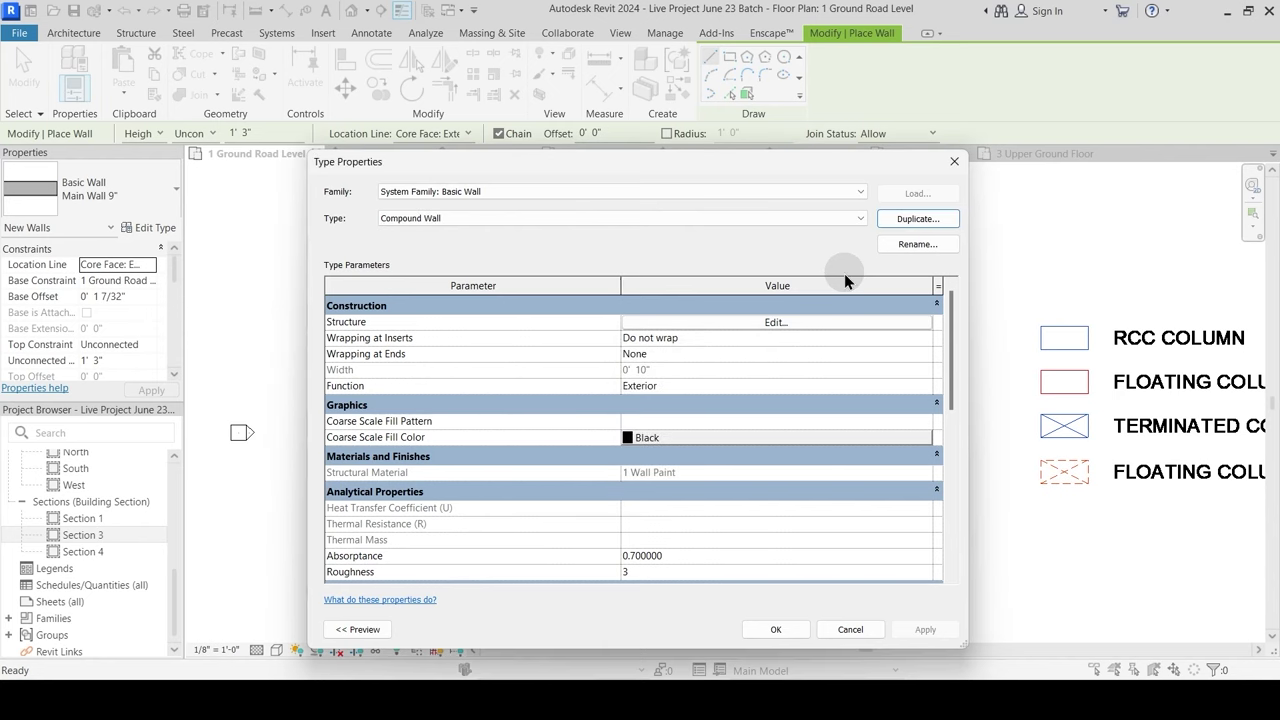
left_click(717, 322)
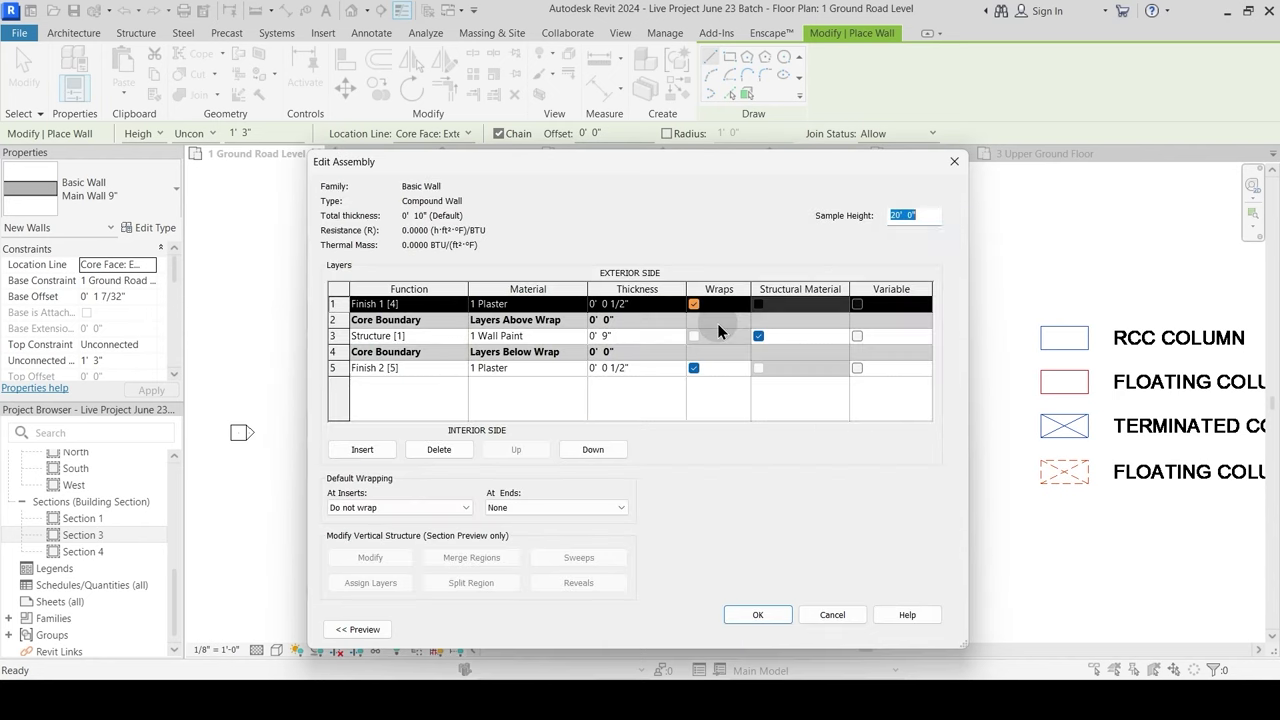
left_click(583, 306)
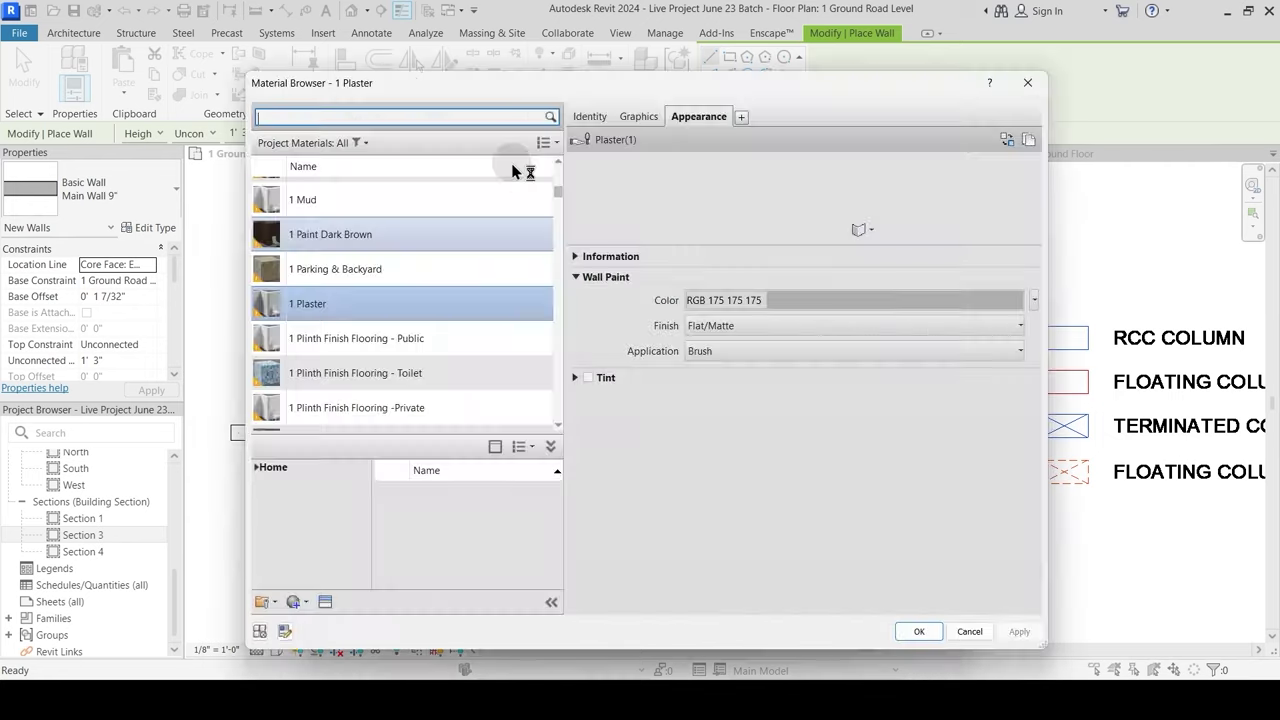
left_click(473, 114)
type("Comp")
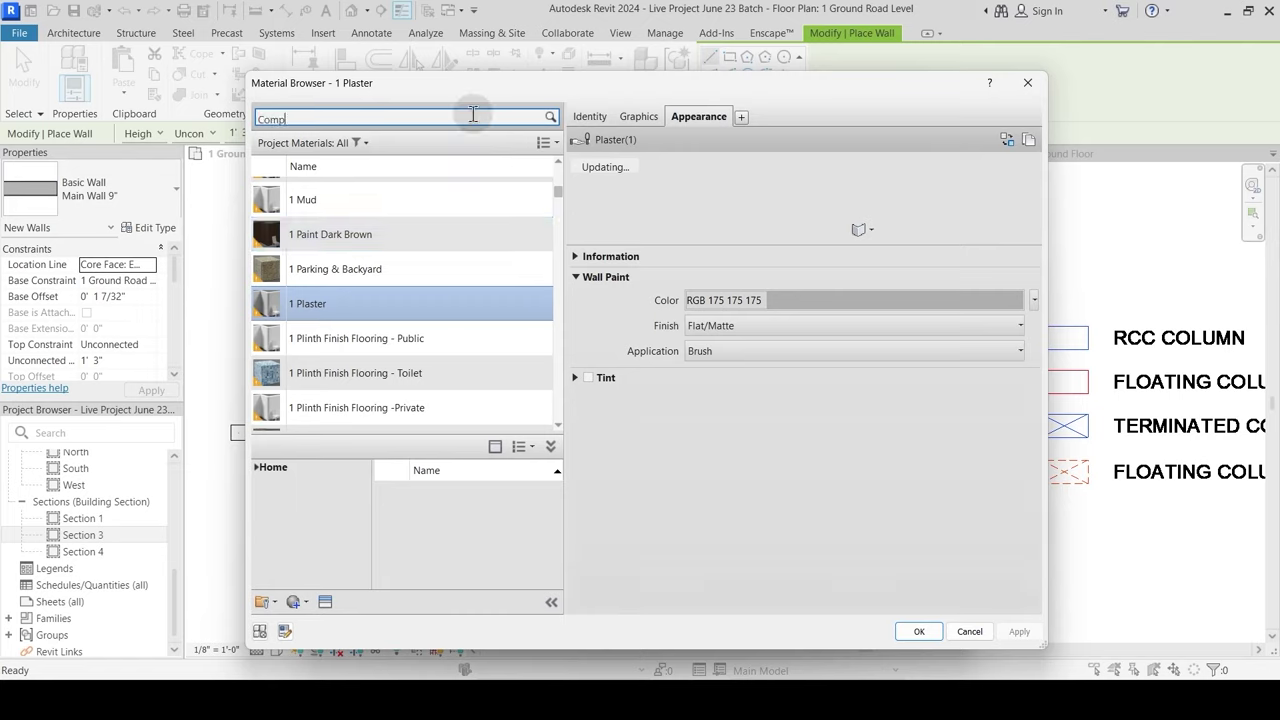
type("ound")
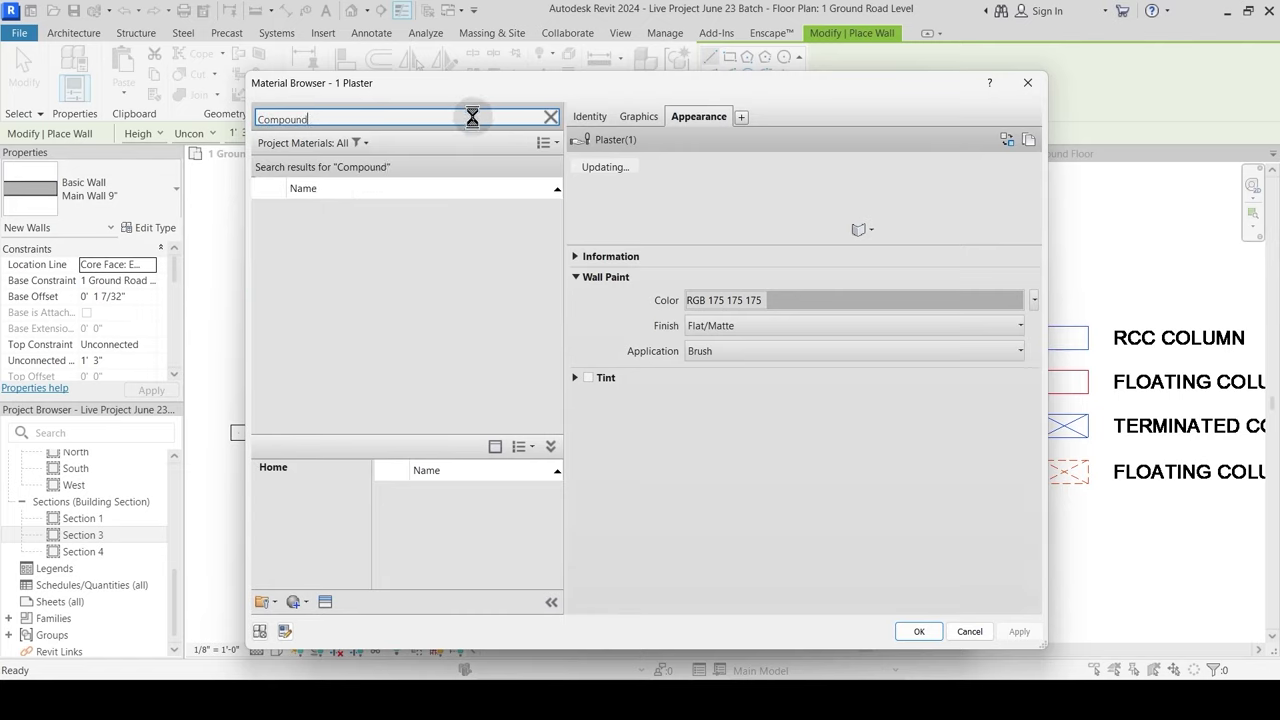
left_click(358, 216)
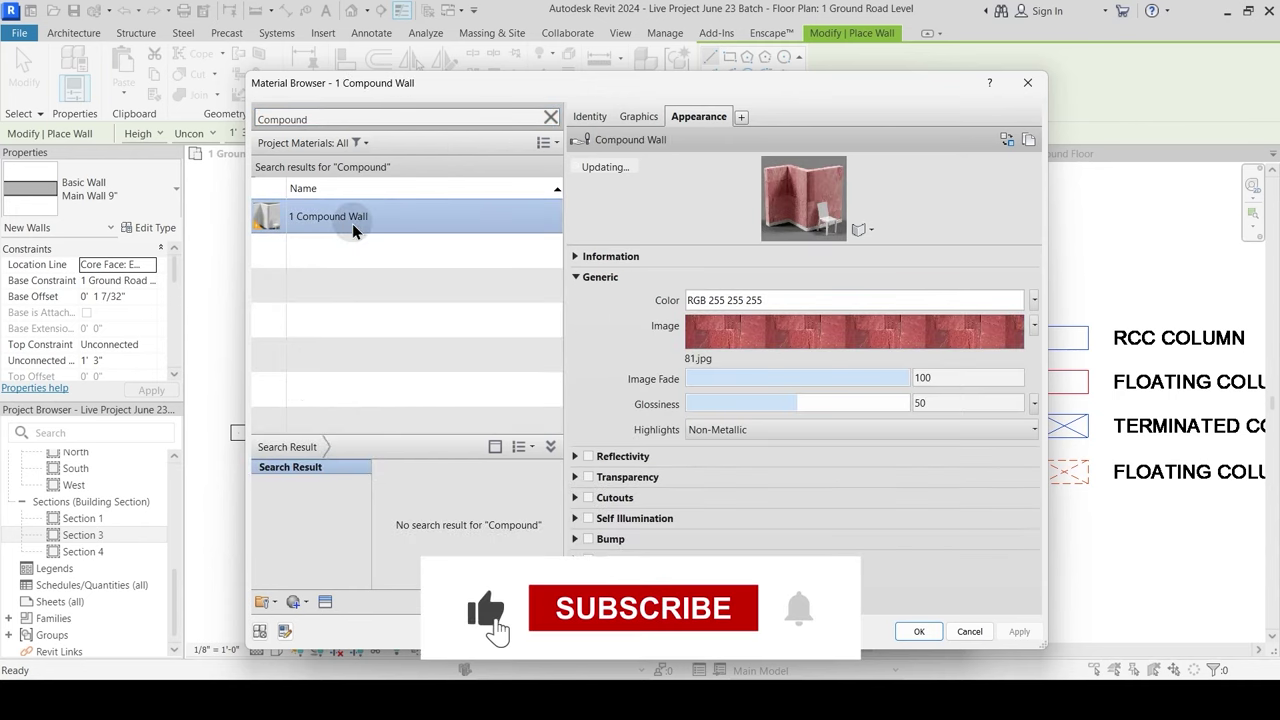
left_click(919, 631)
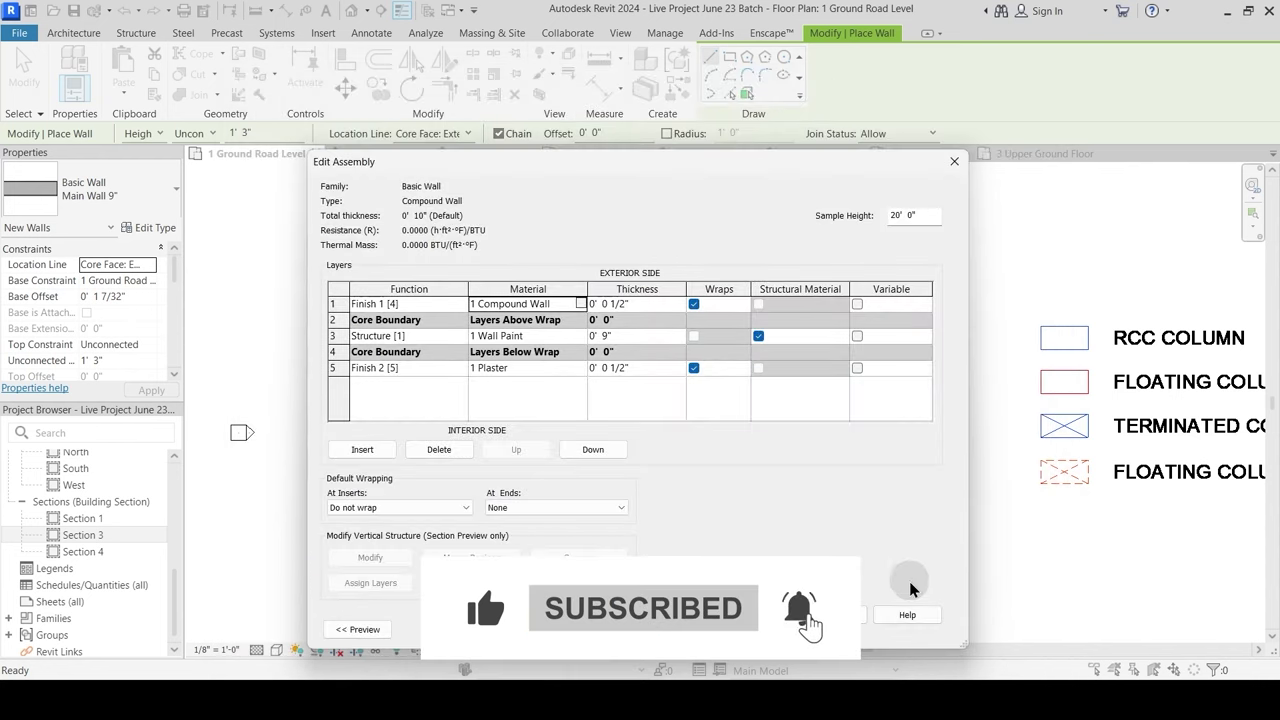
left_click(757, 614)
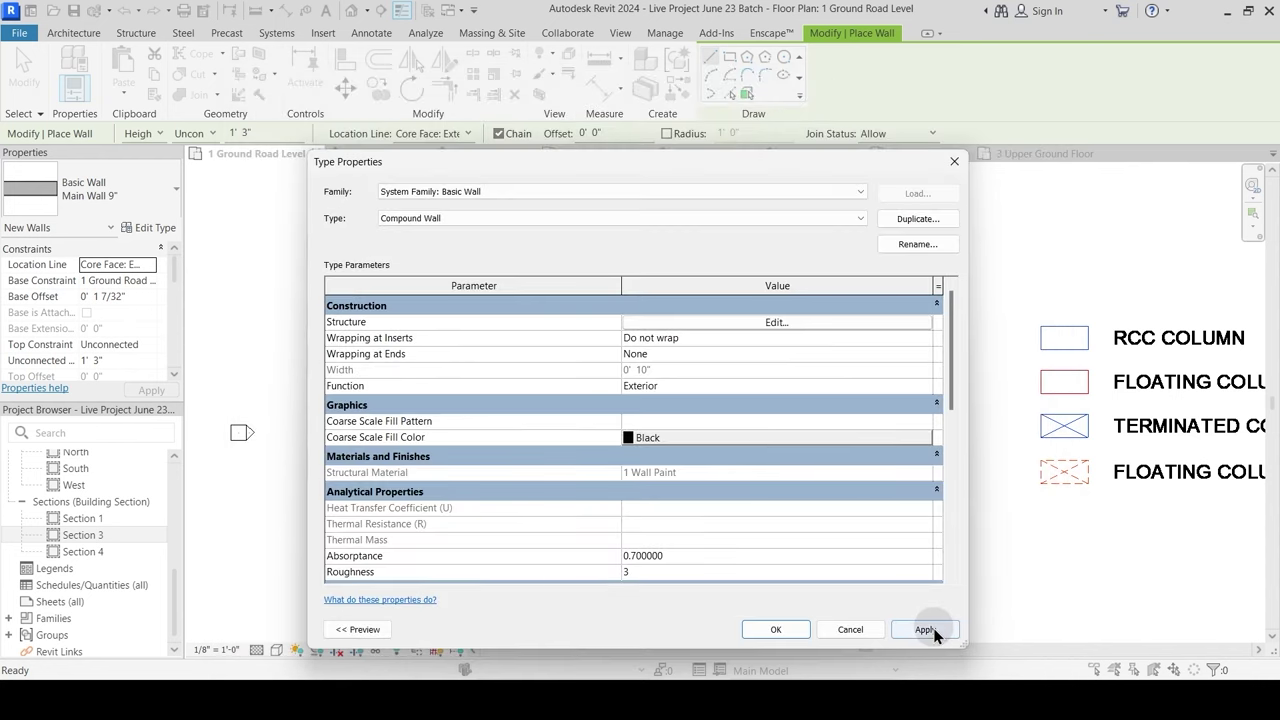
left_click(776, 630)
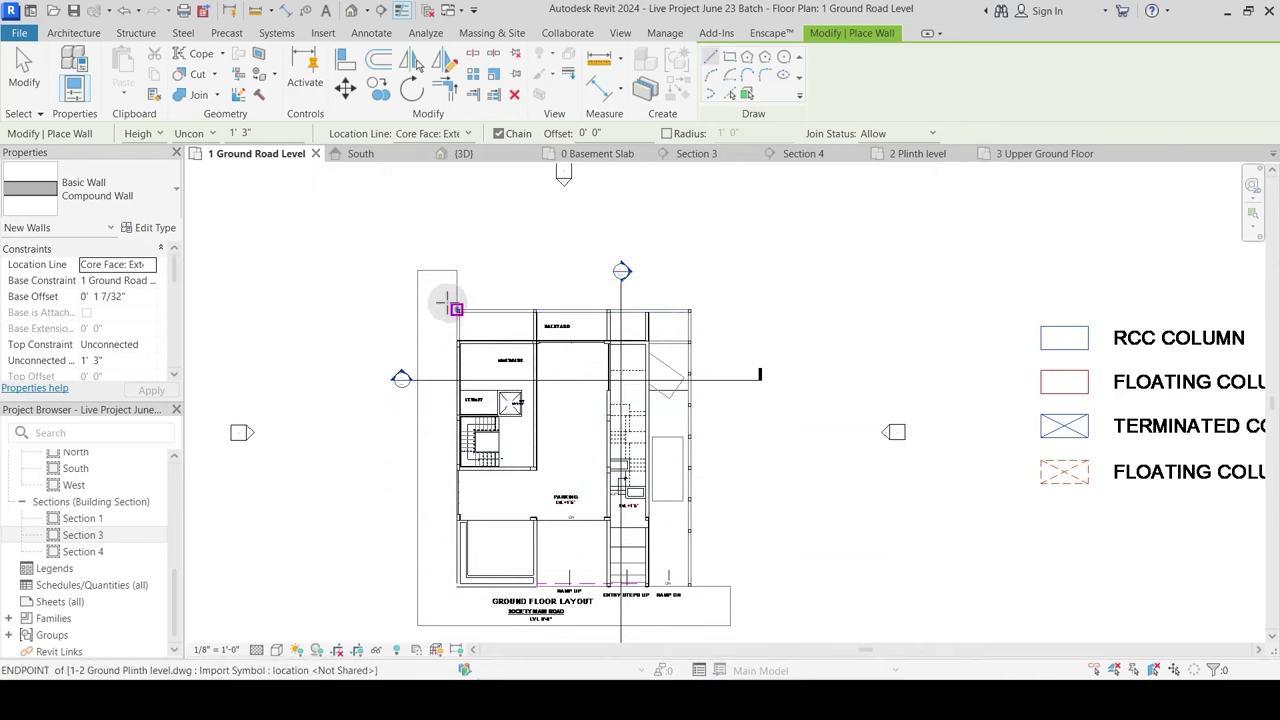
Step: Set base offset 0 and top constraint Up to level: 3 Upper Ground Floor
scroll(447, 315, "up", 6)
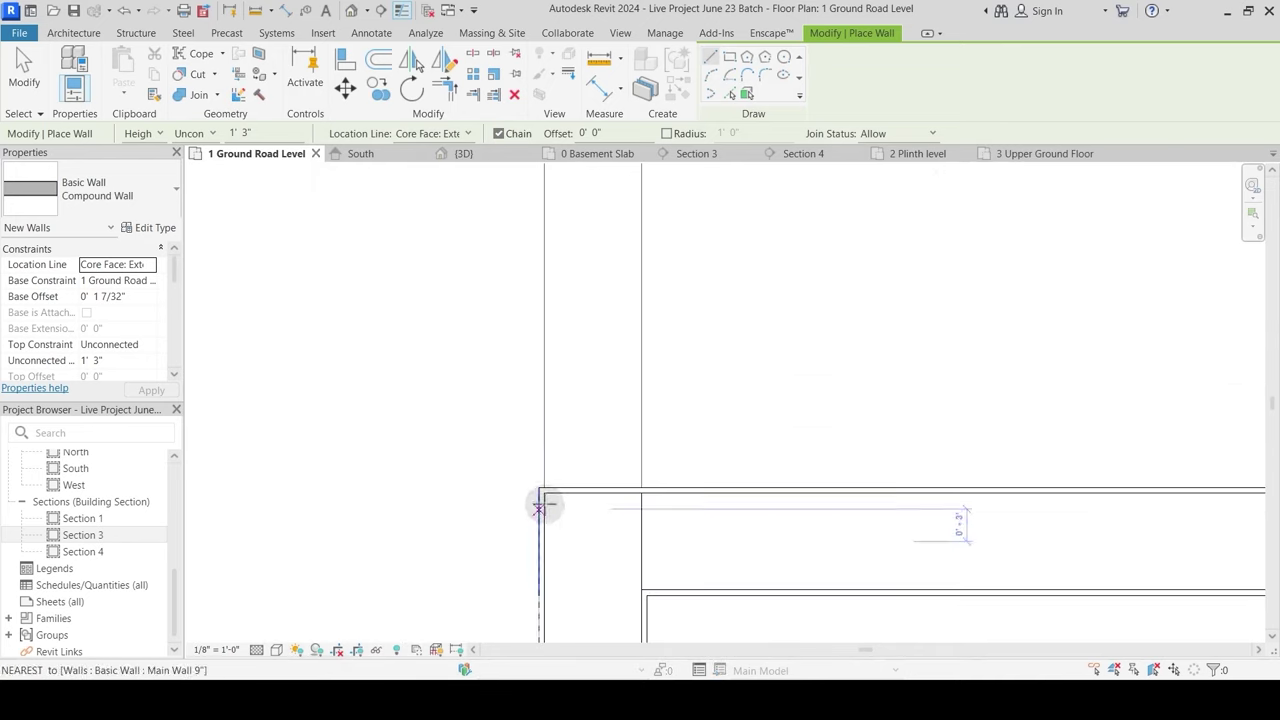
left_click(135, 298)
type("0")
left_click(148, 347)
left_click(150, 346)
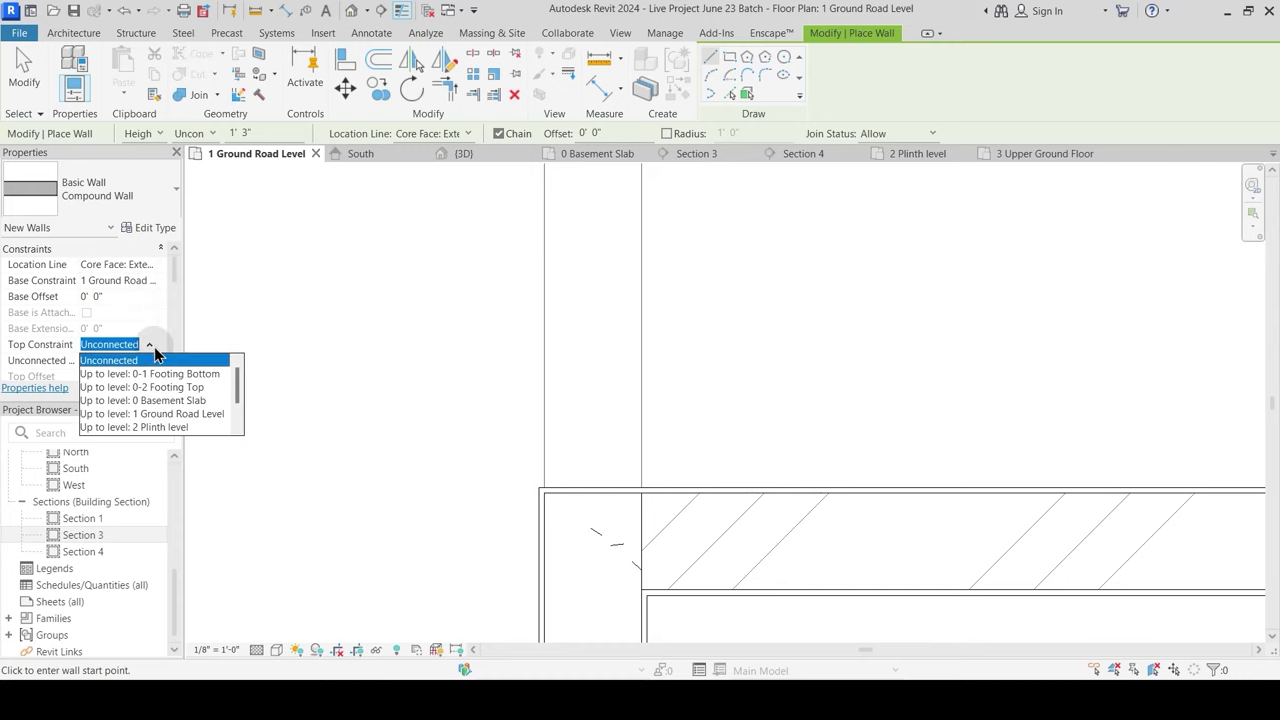
left_click(157, 402)
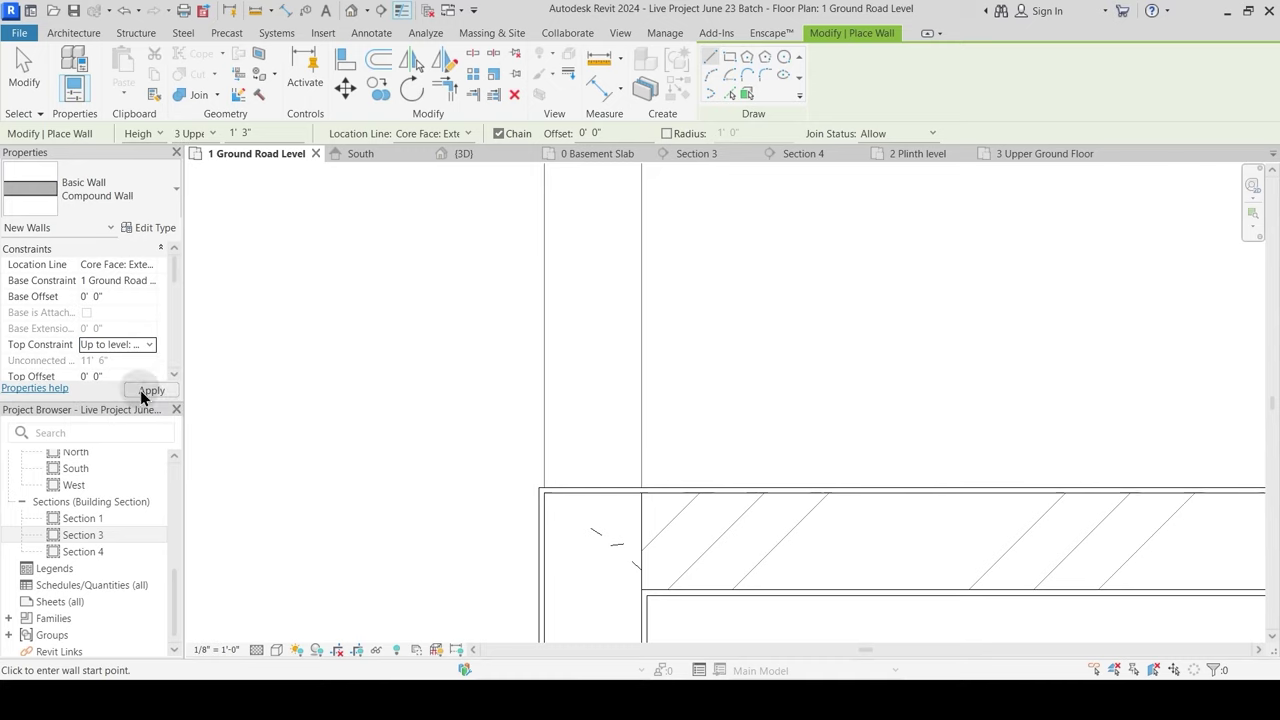
left_click(122, 374)
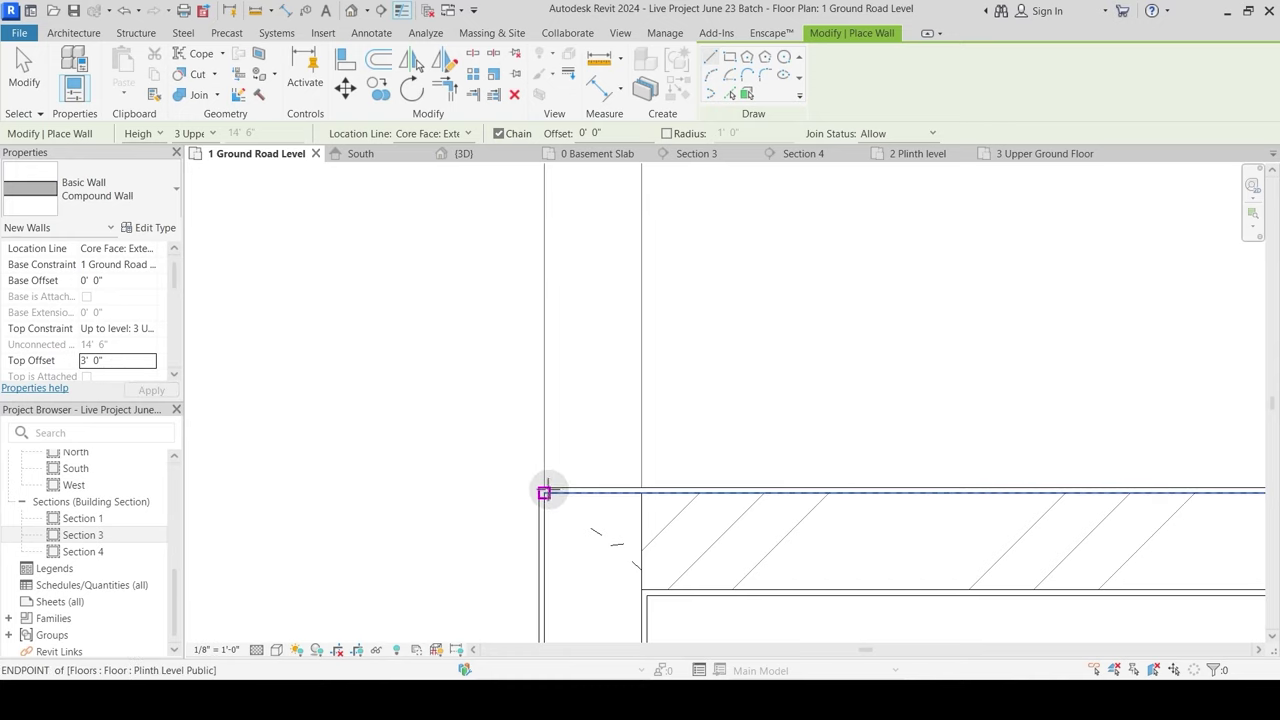
Step: Chain-draw Compound Wall segments via the top-left and top-right corners to the ramp corner
left_click(544, 492)
scroll(551, 343, "down", 3)
middle_click_drag(548, 228, 506, 500)
left_click(508, 287)
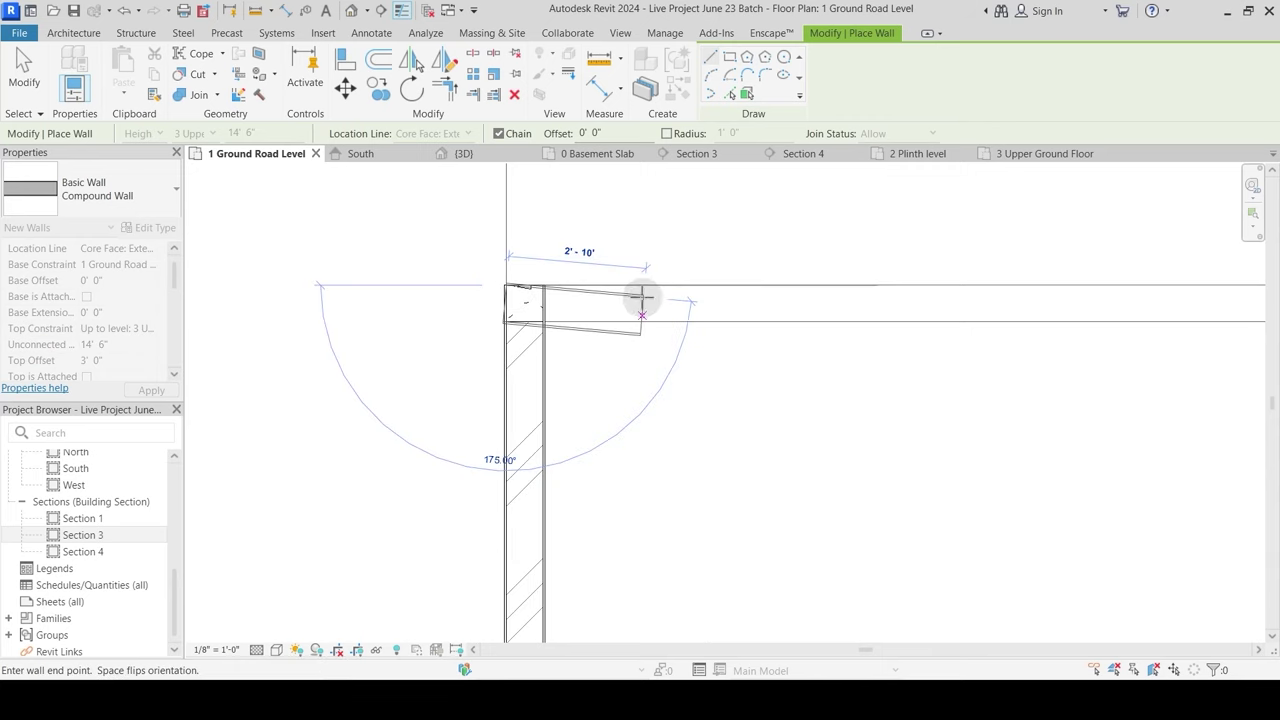
scroll(697, 297, "down", 3)
middle_click_drag(1197, 306, 434, 329)
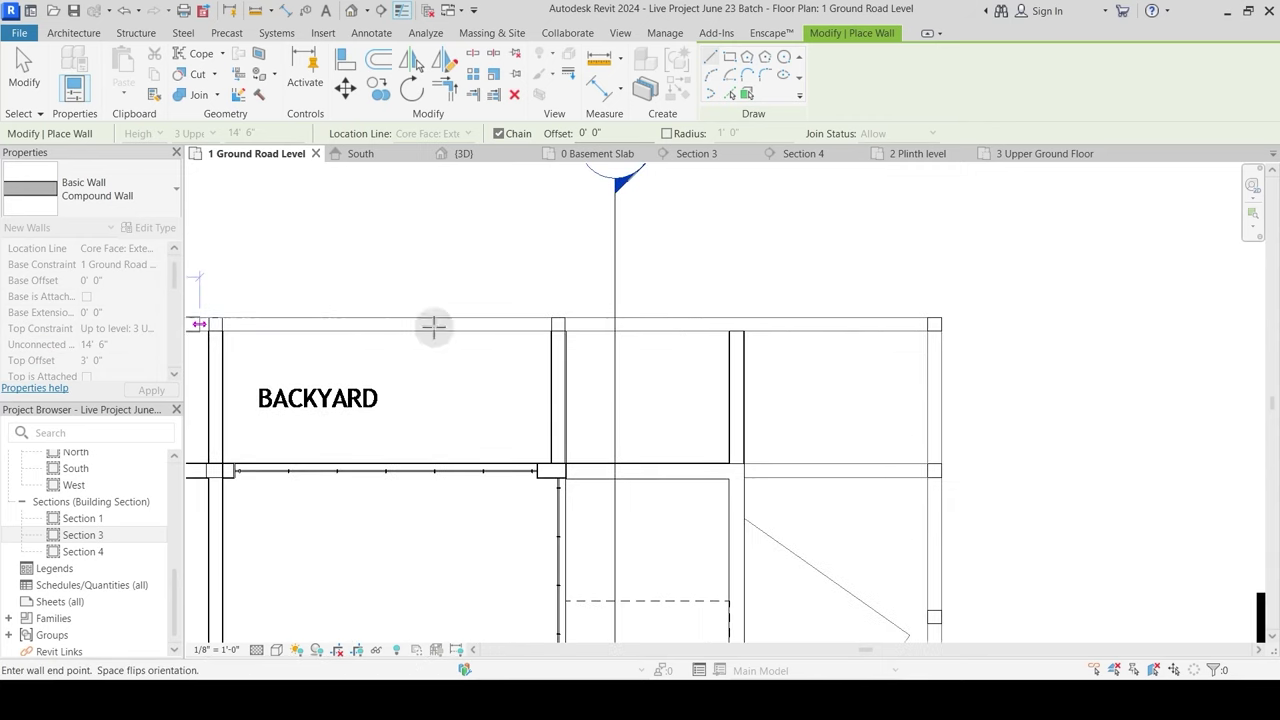
left_click(937, 343)
scroll(931, 434, "down", 5)
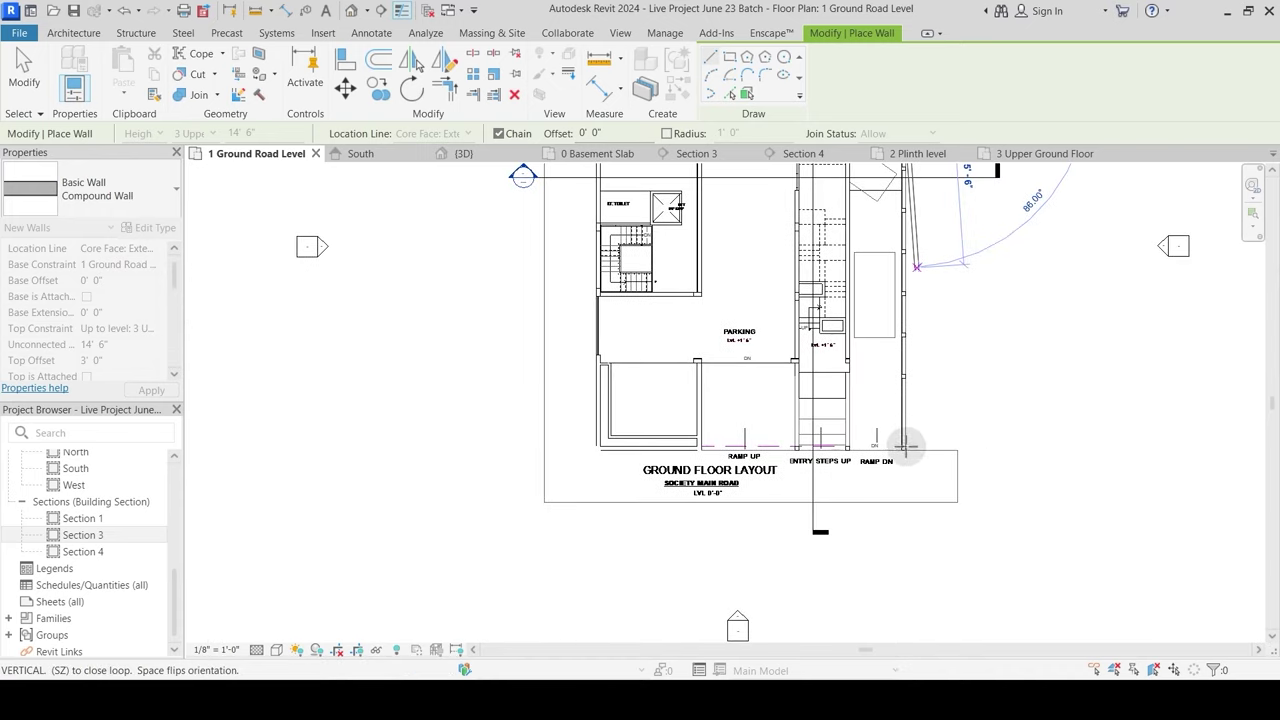
scroll(903, 444, "up", 6)
left_click(900, 425)
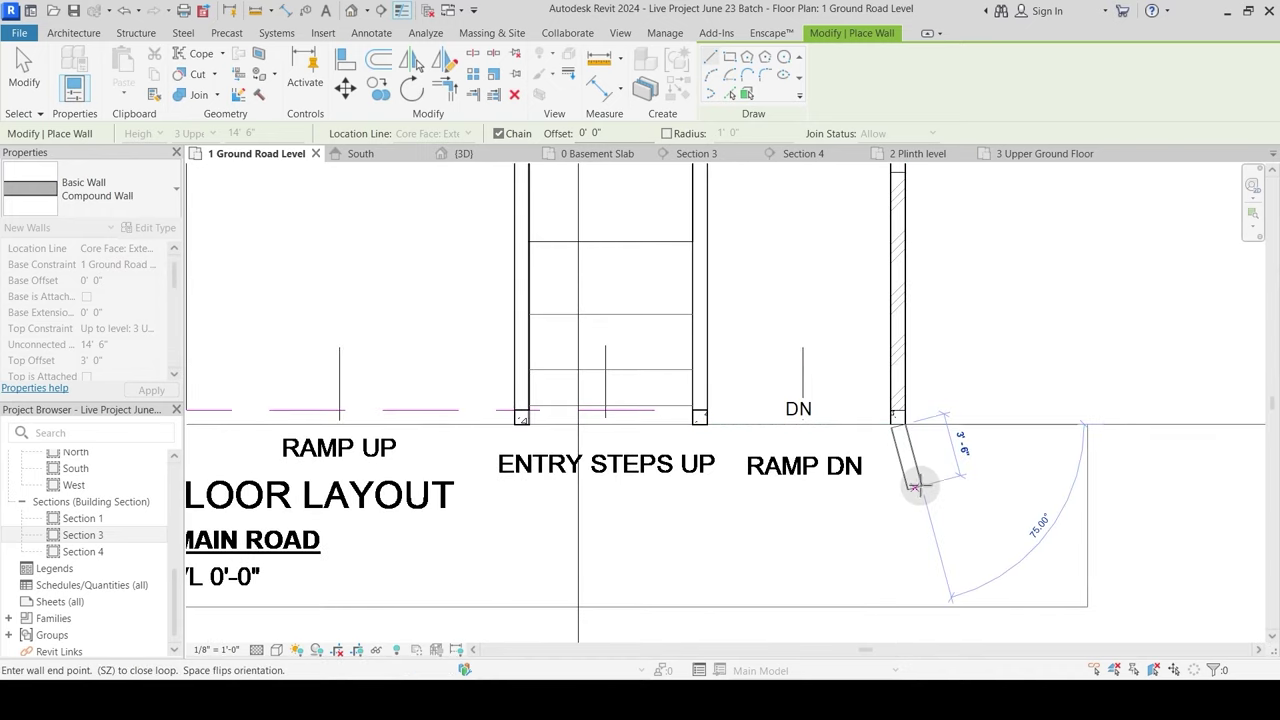
key("Escape")
scroll(900, 500, "down", 4)
key("Escape")
scroll(850, 405, "up", 3)
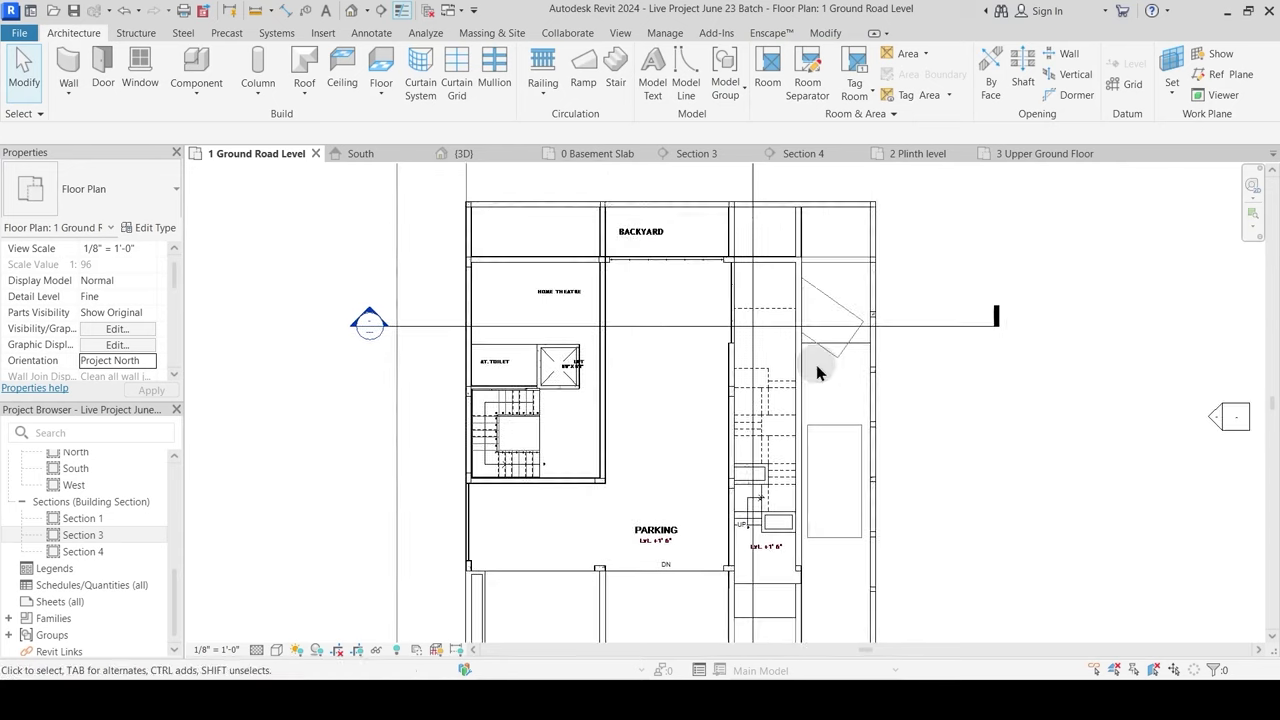
Step: Inspect the red compound wall in 3D, then drag its end to the corner in plan
left_click(482, 158)
scroll(572, 344, "down", 4)
middle_click_drag(628, 406, 609, 517, "shift")
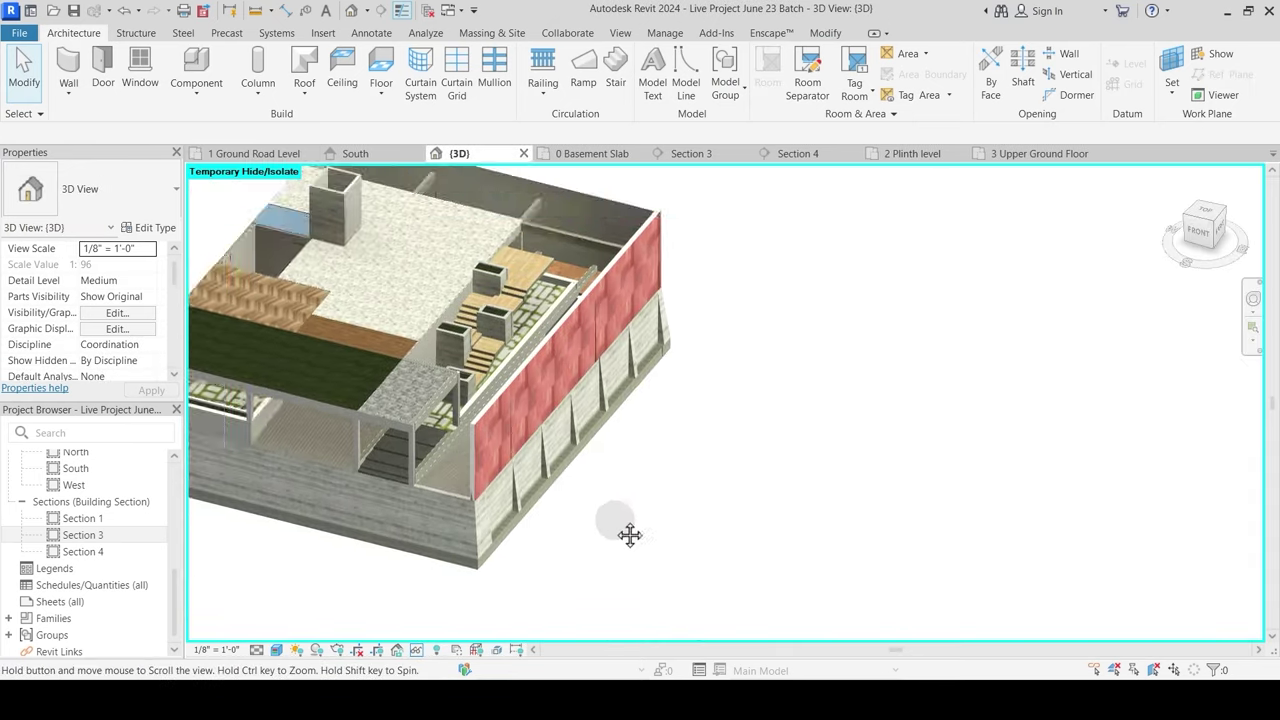
scroll(545, 428, "up", 5)
middle_click_drag(546, 431, 478, 472, "shift")
left_click(463, 433)
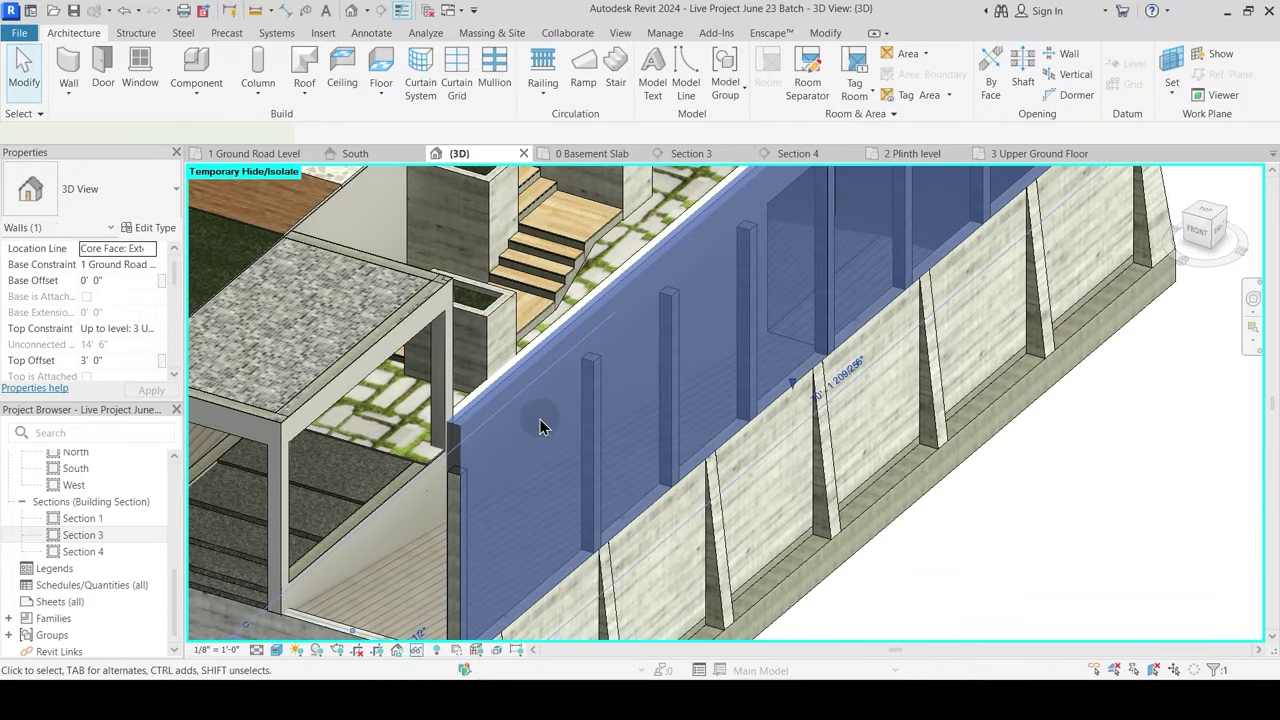
left_click(1040, 154)
scroll(714, 598, "up", 6)
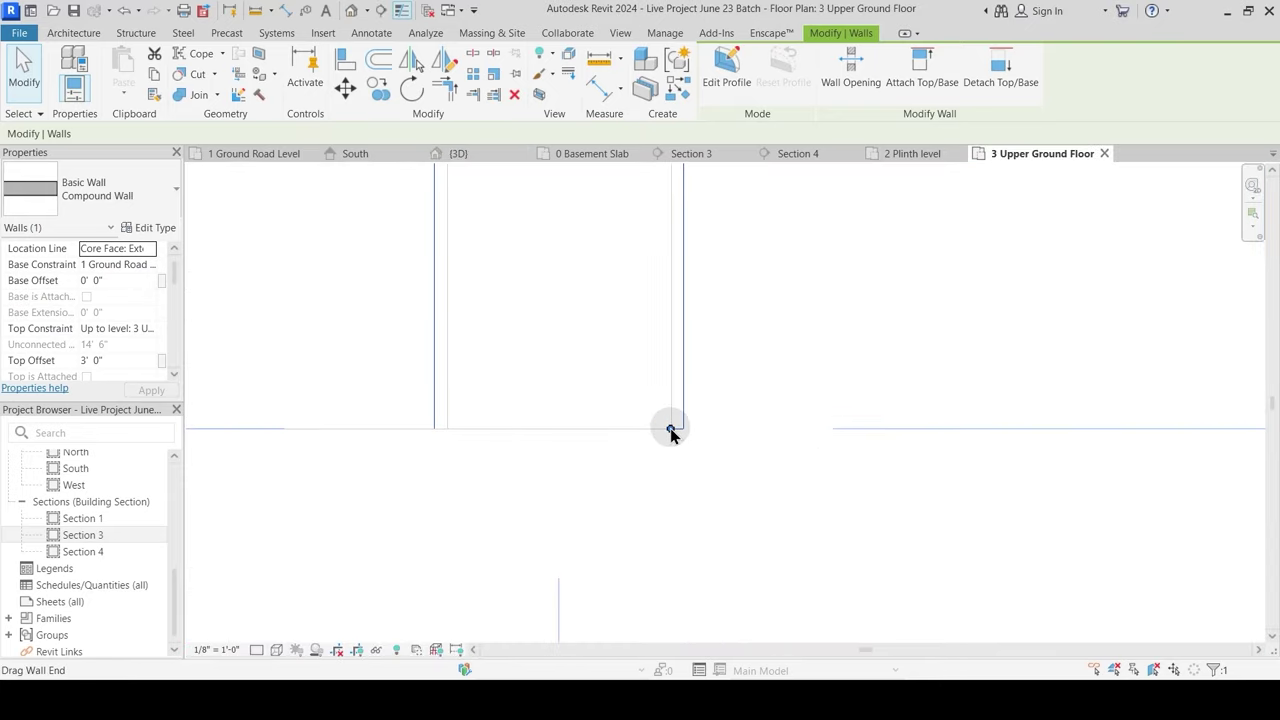
left_click_drag(671, 431, 670, 432)
left_click(679, 458)
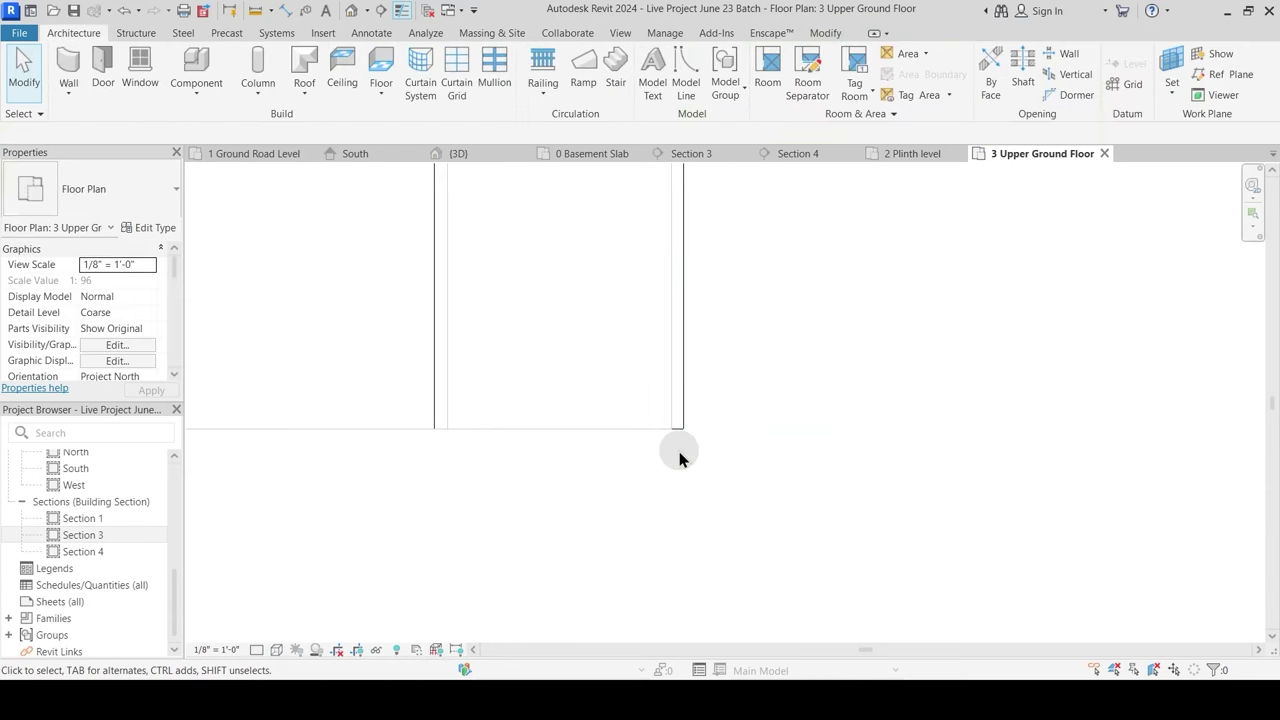
Step: Orbit and pan the 3D view to check the floor, slab, stair and grass corner
left_click(452, 155)
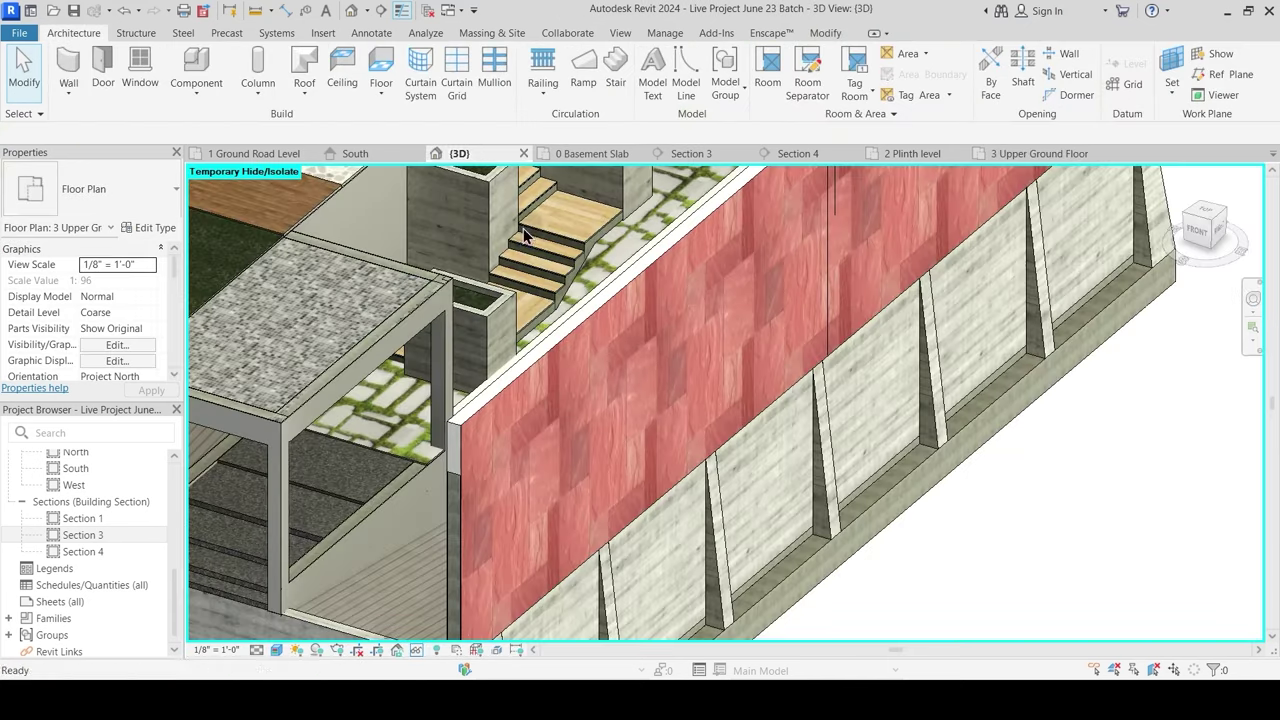
scroll(617, 370, "down", 5)
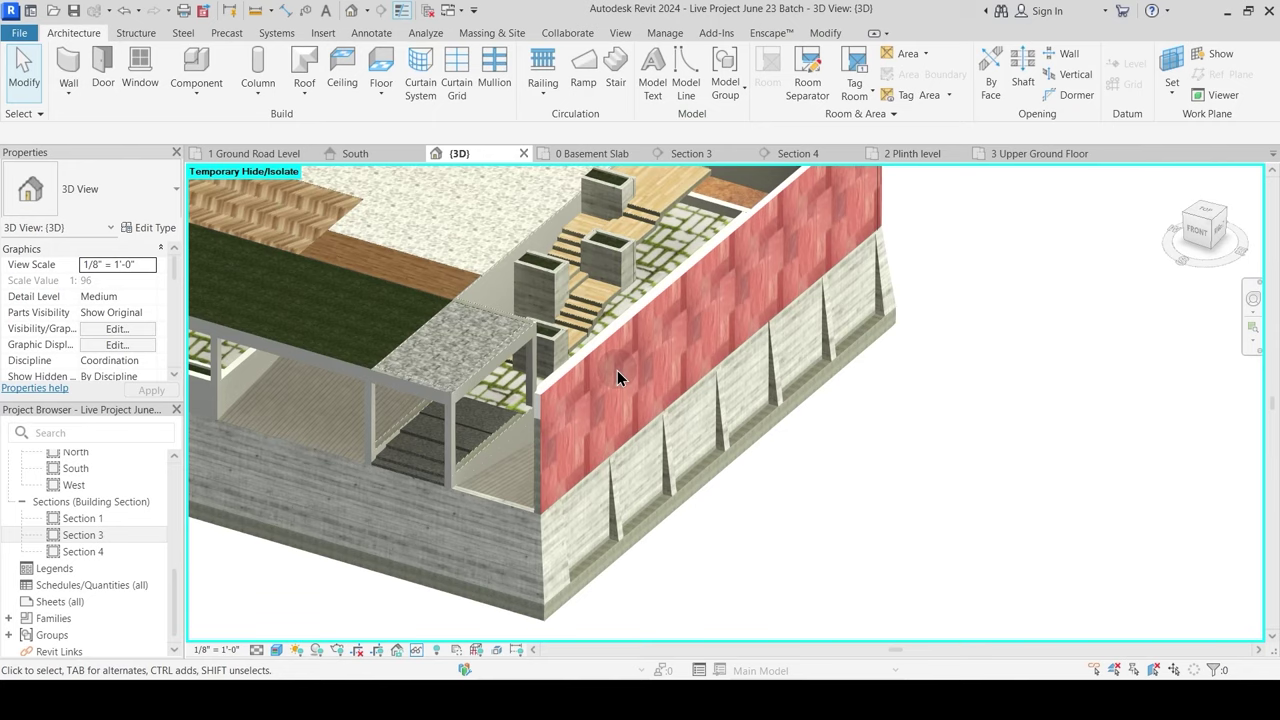
middle_click_drag(617, 370, 644, 380, "shift")
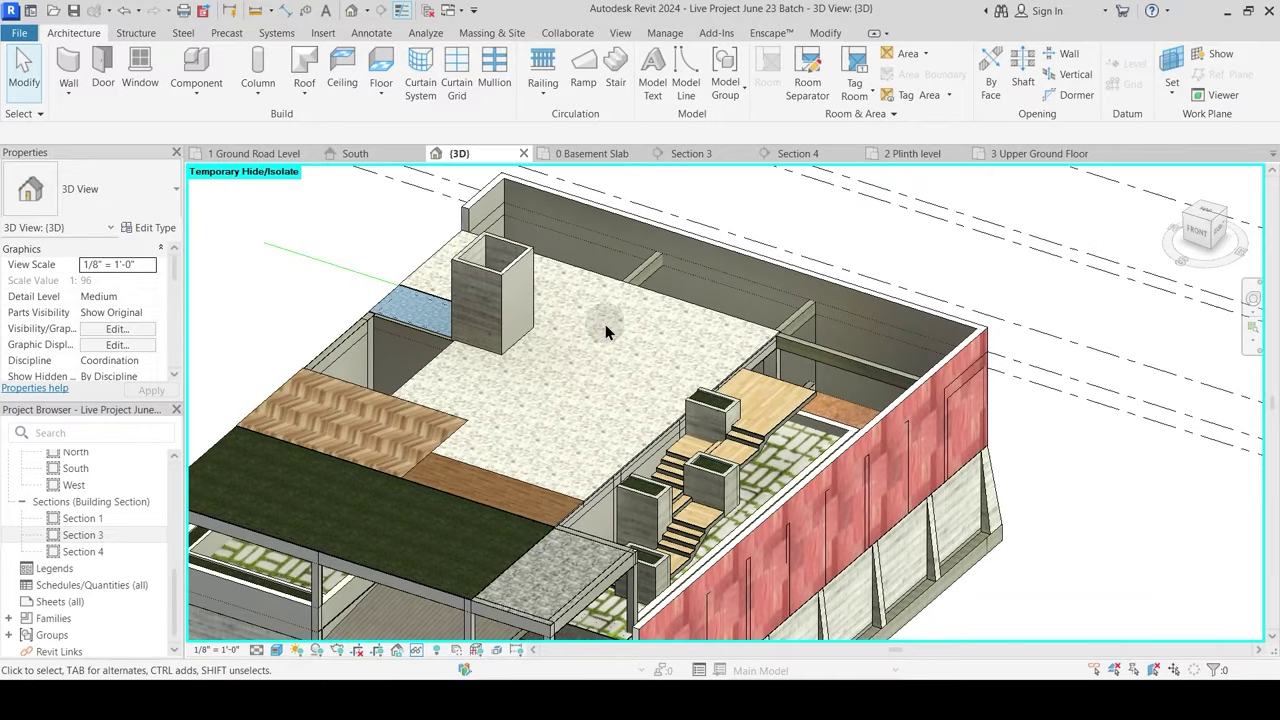
scroll(605, 324, "up", 6)
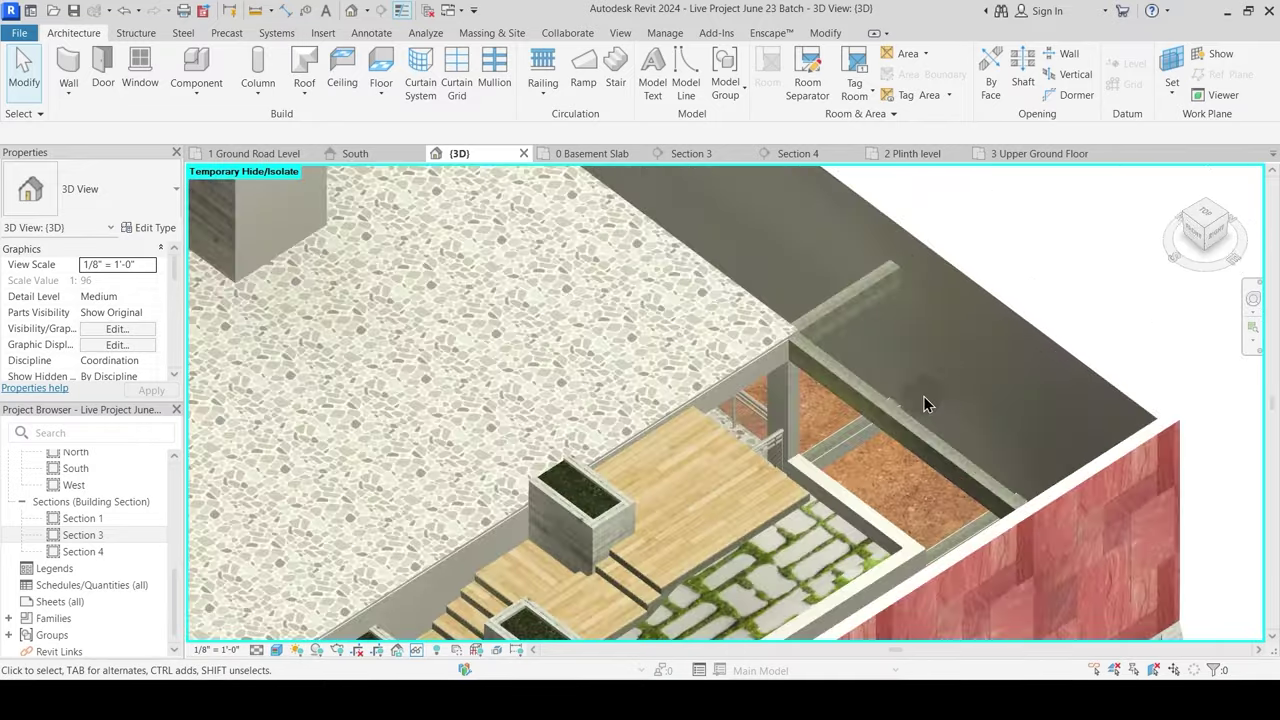
middle_click_drag(851, 313, 777, 466)
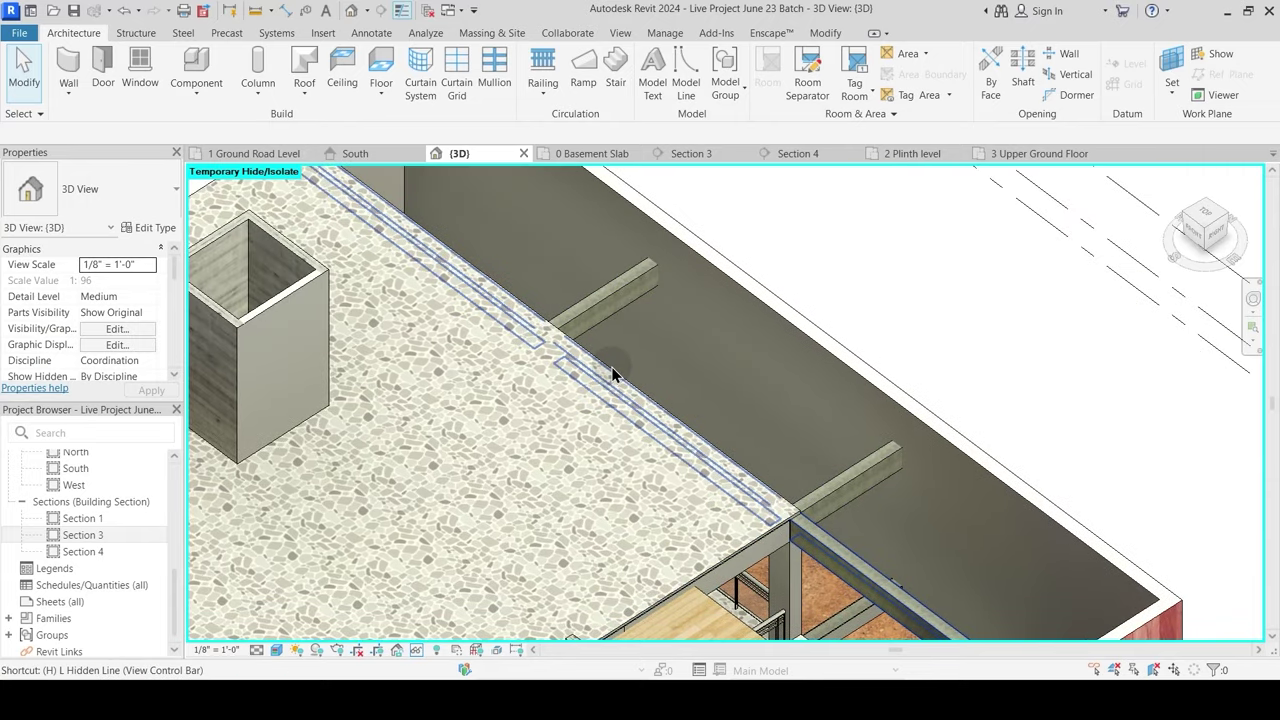
scroll(614, 374, "down", 5)
middle_click_drag(572, 277, 630, 182)
middle_click_drag(742, 450, 850, 455, "shift")
middle_click_drag(742, 352, 787, 447)
scroll(730, 380, "up", 2)
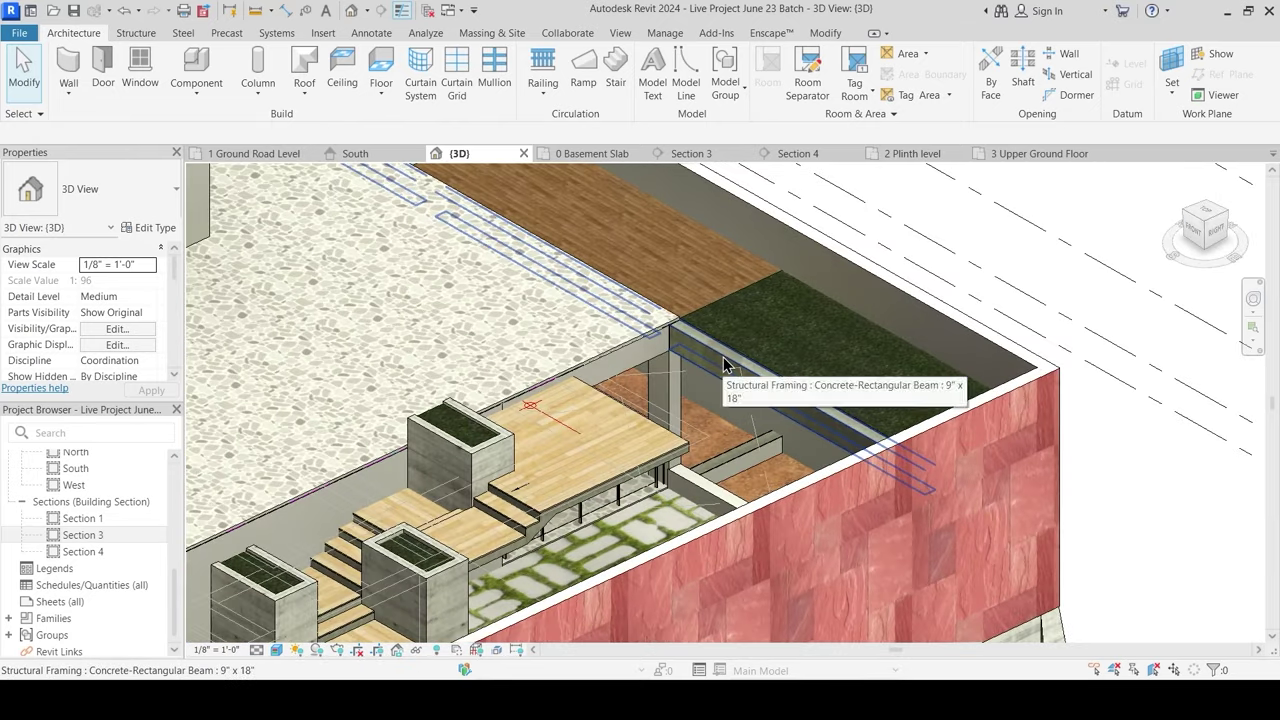
middle_click_drag(729, 380, 641, 439)
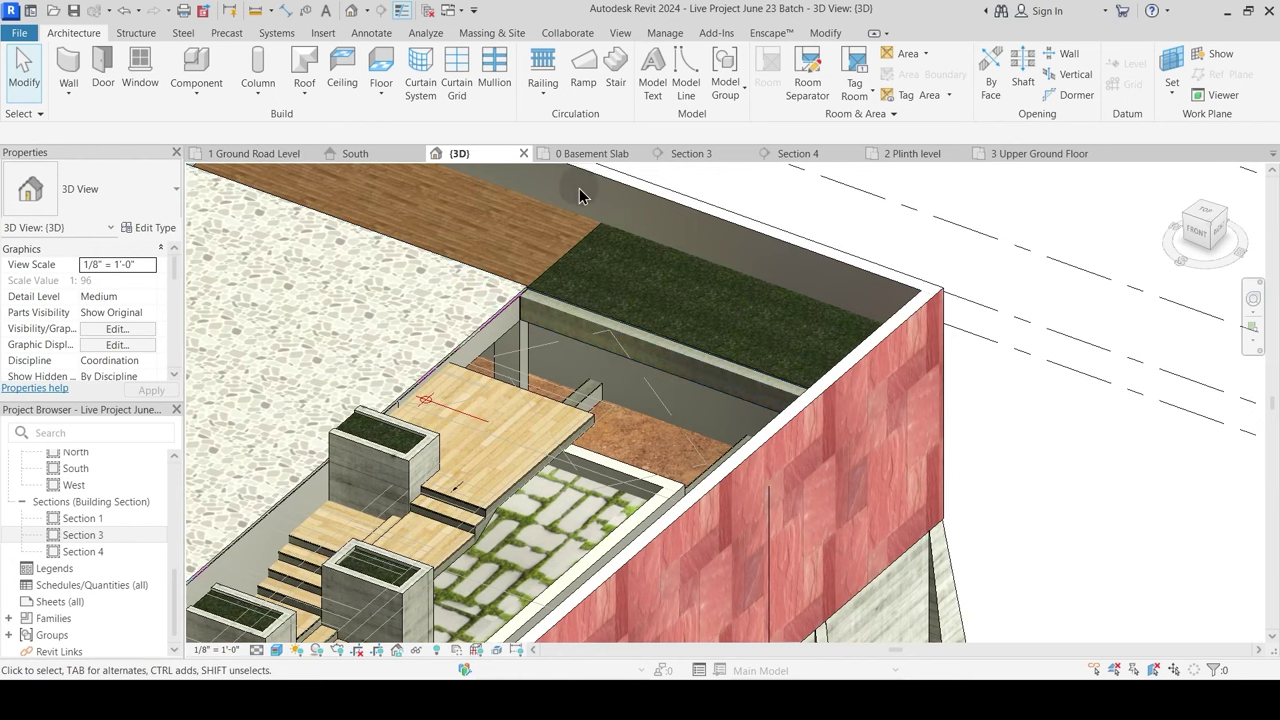
Step: Open the 3 Upper Ground Floor plan and zoom out to the whole building
left_click(1025, 153)
scroll(834, 409, "down", 5)
scroll(763, 360, "up", 4)
scroll(674, 250, "up", 2)
middle_click_drag(672, 262, 676, 458)
scroll(606, 423, "up", 1)
scroll(660, 280, "down", 6)
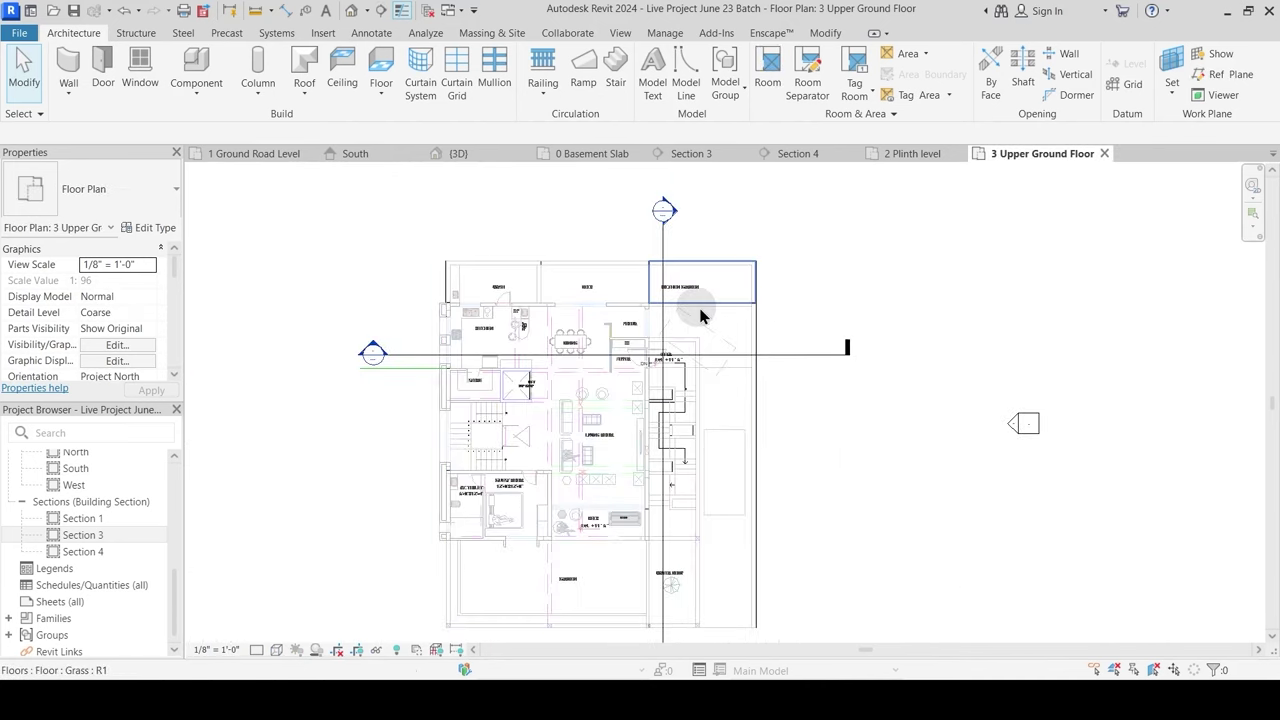
Step: Start the Wall tool (WA) with Main Wall 9" type and an Unconnected top
middle_click_drag(640, 594, 629, 513)
scroll(627, 491, "up", 1)
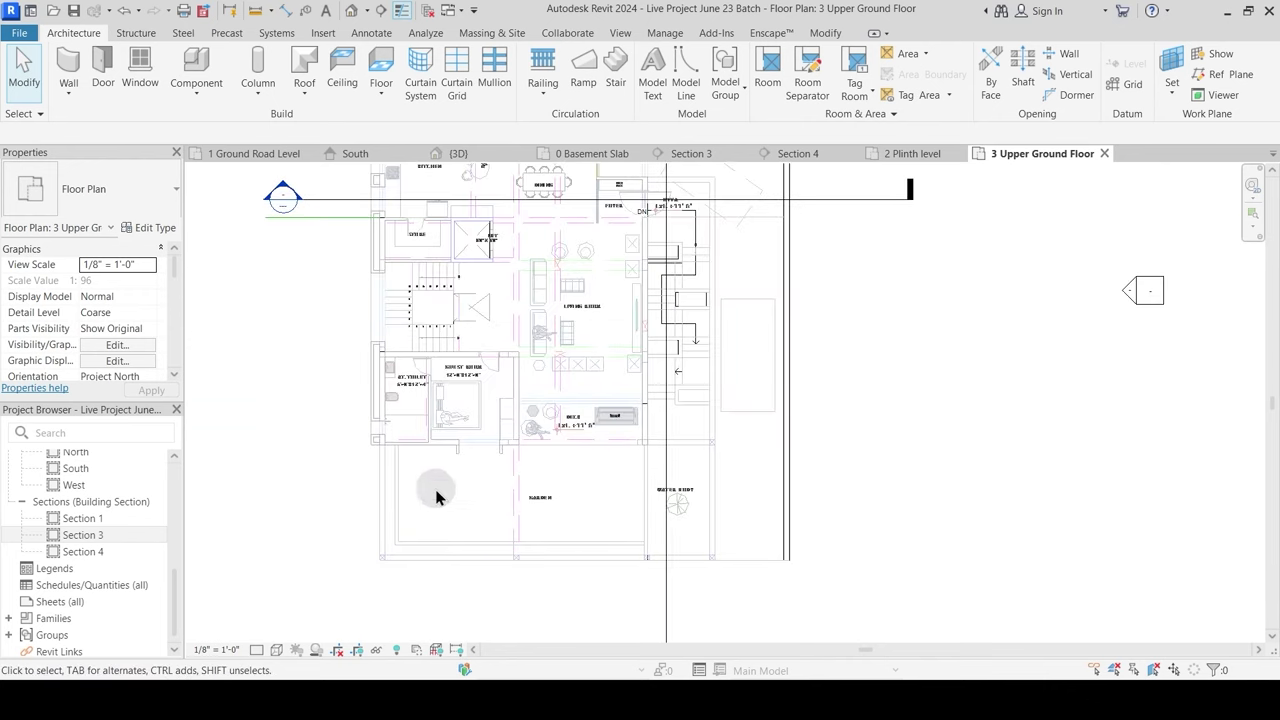
scroll(614, 410, "up", 8)
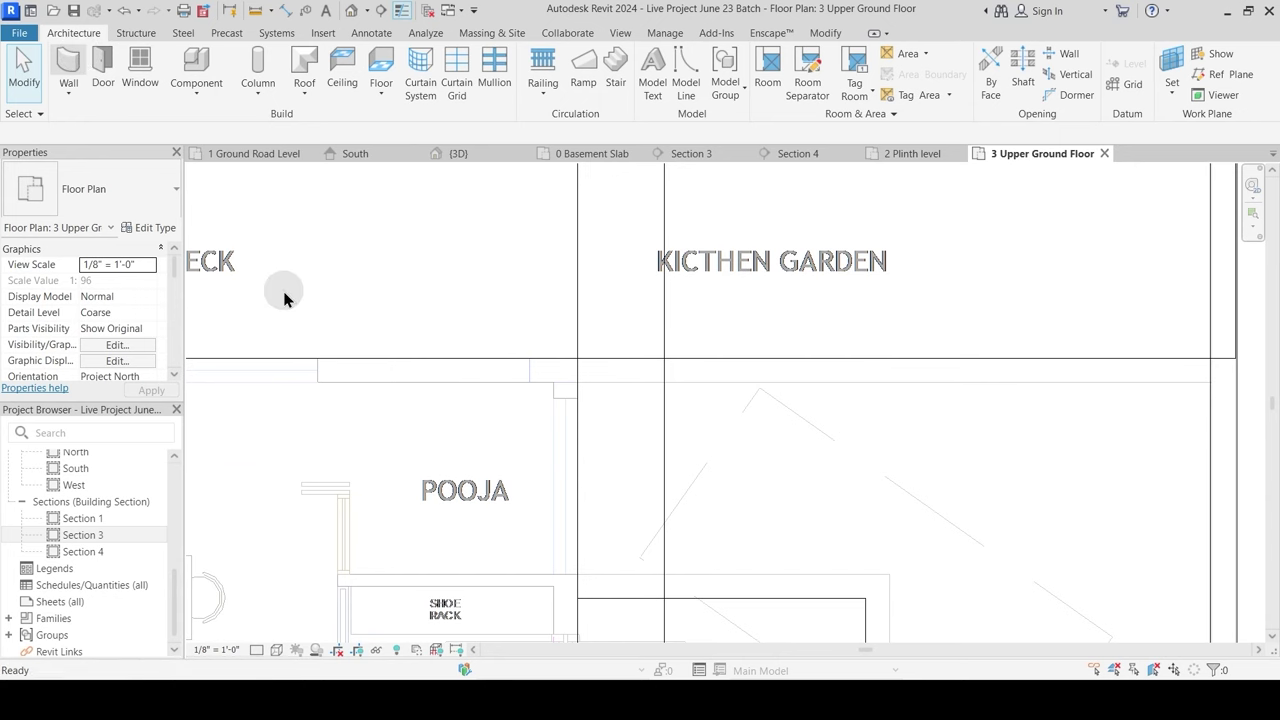
key("w")
key("a")
left_click(137, 201)
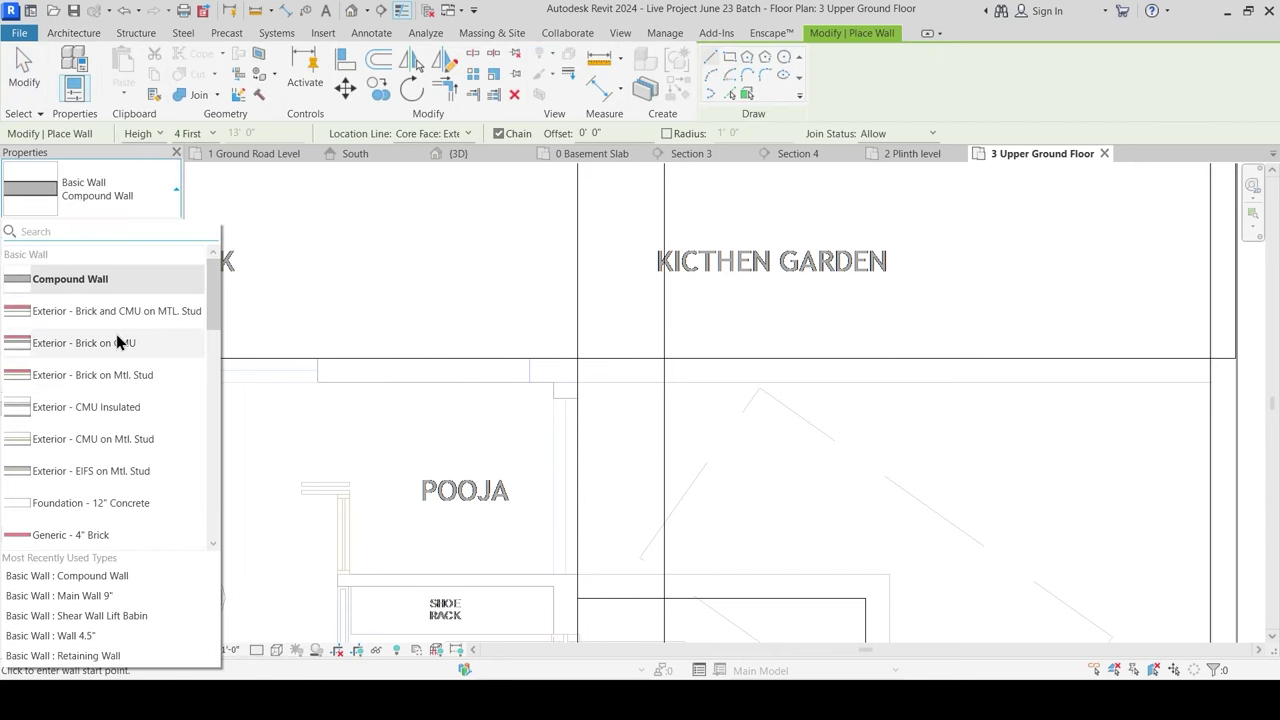
scroll(100, 365, "down", 3)
scroll(100, 362, "down", 2)
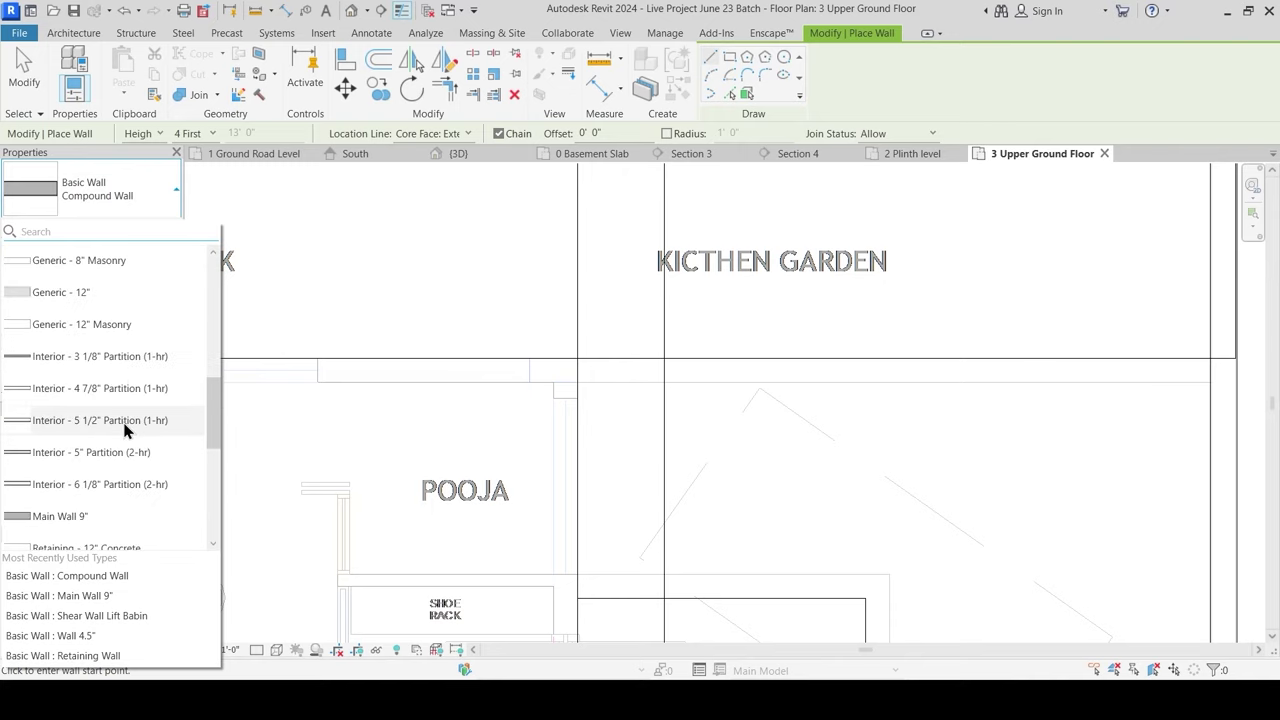
left_click(86, 518)
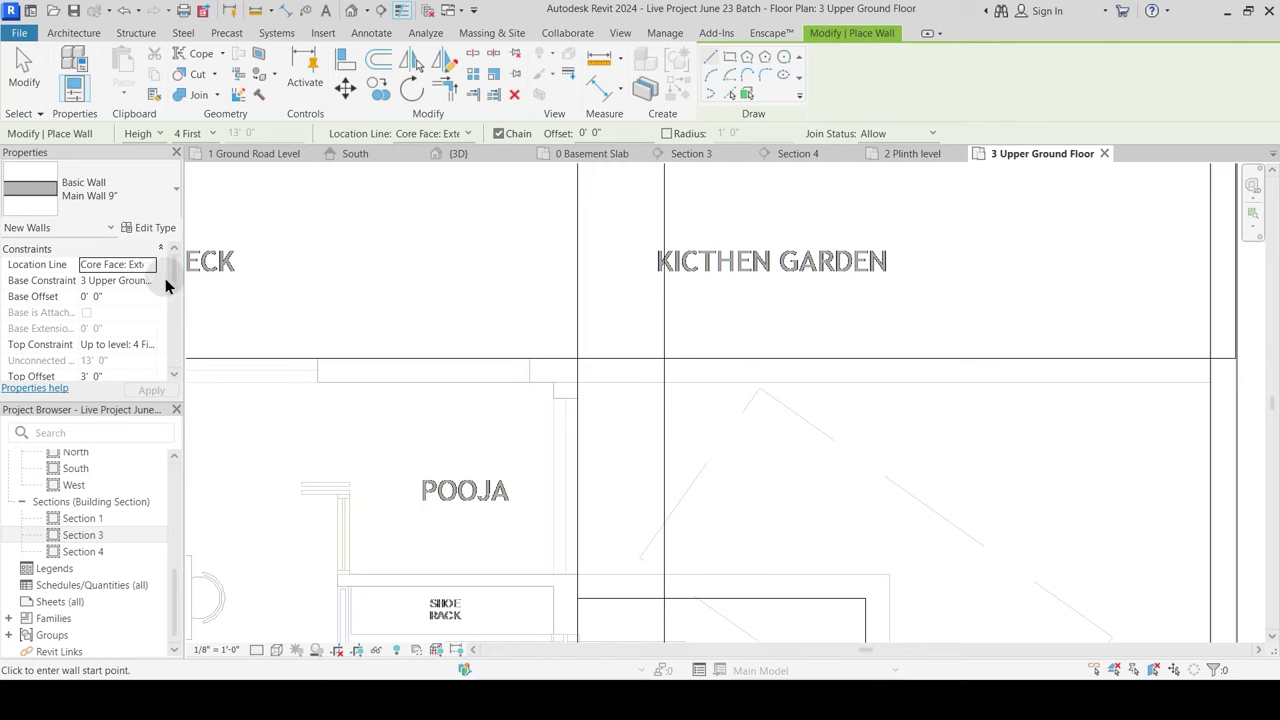
left_click(104, 292)
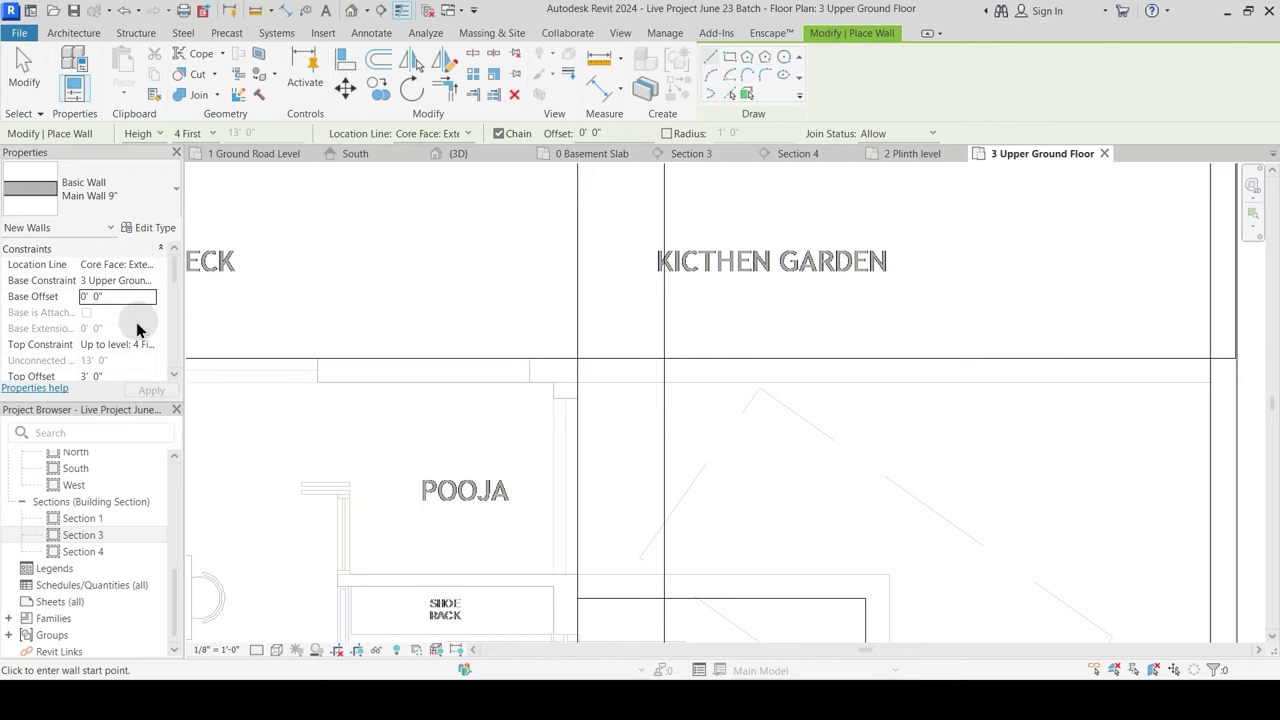
left_click(155, 349)
scroll(138, 370, "up", 2)
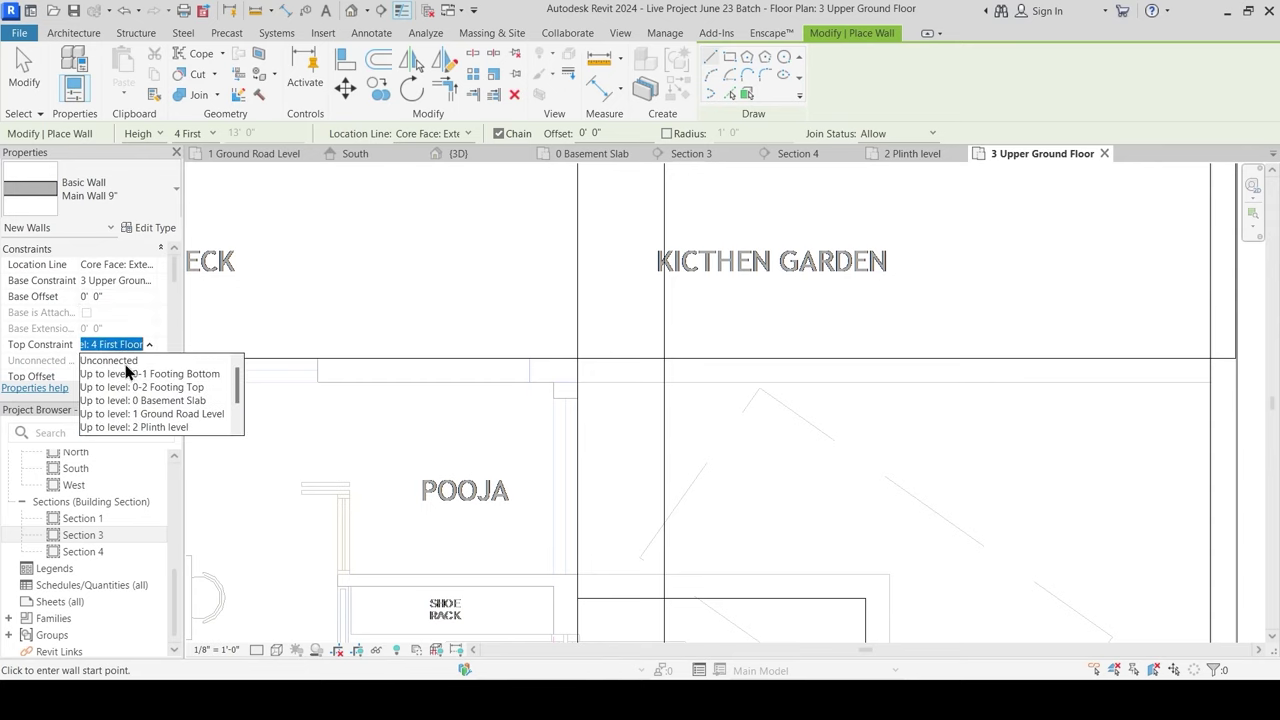
left_click(126, 364)
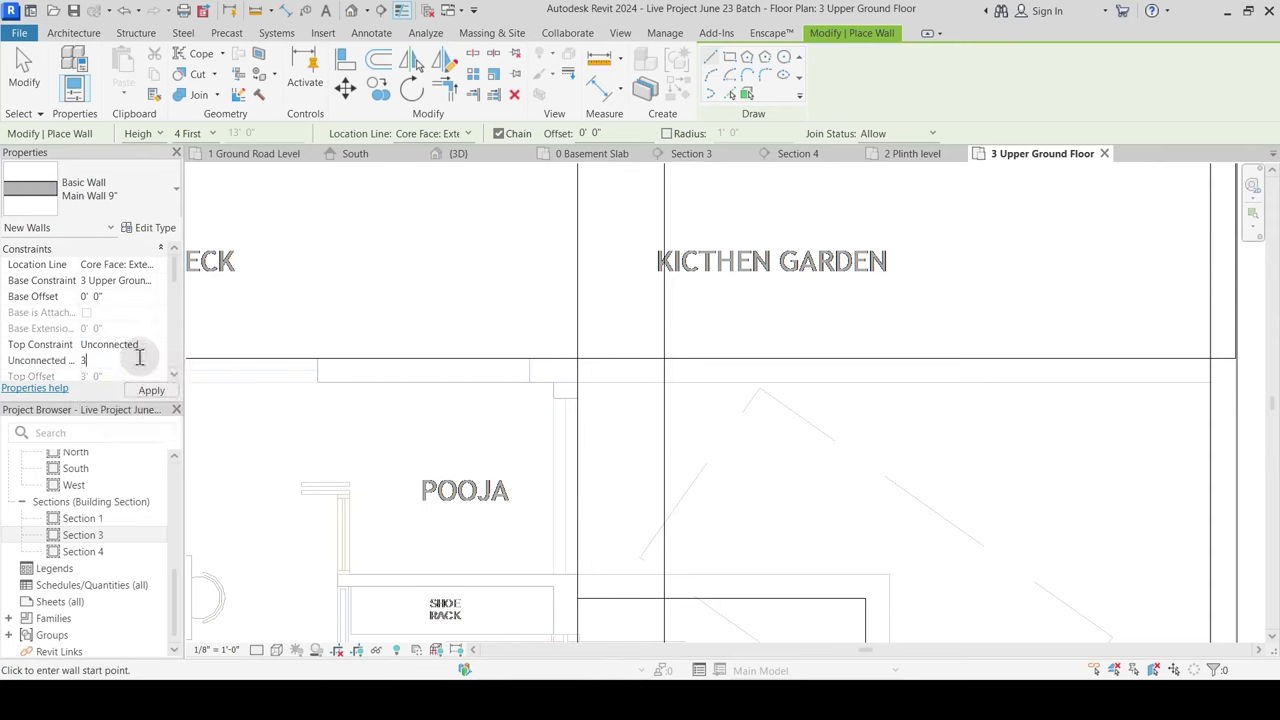
Step: Draw a parapet wall from the existing wall end to the right edge
scroll(608, 409, "down", 3)
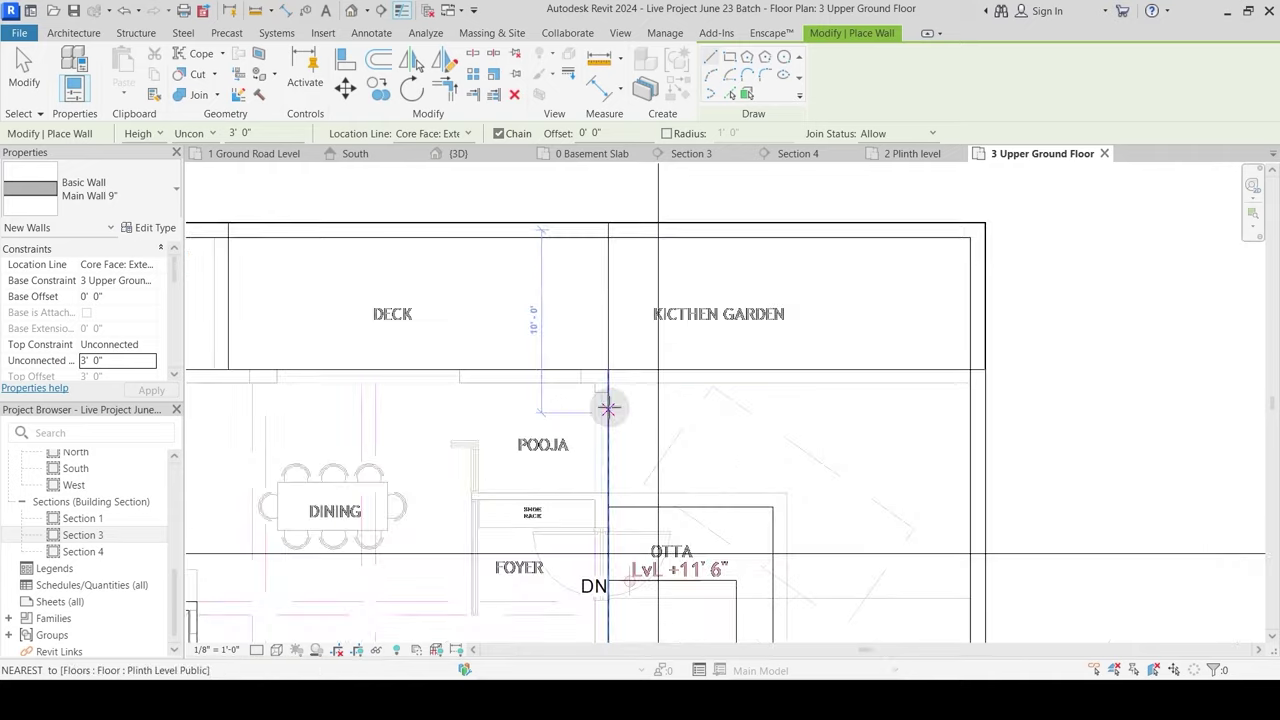
scroll(608, 390, "up", 3)
left_click(608, 372)
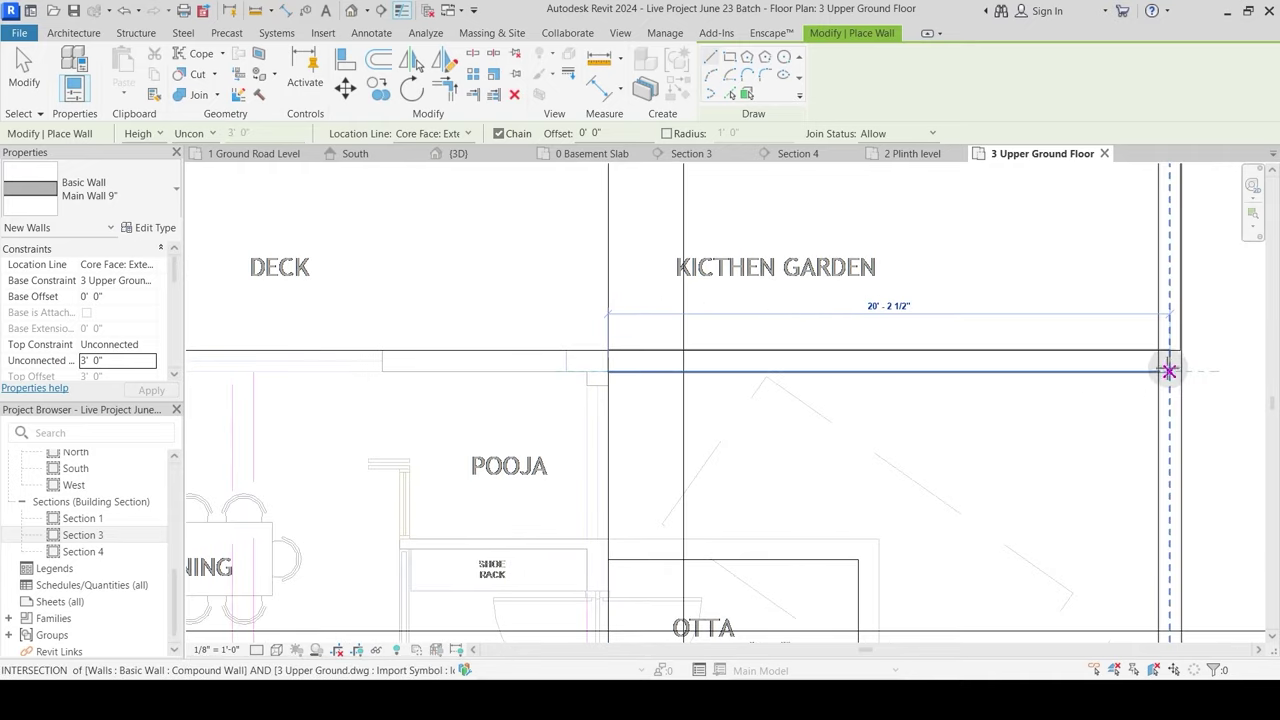
left_click(1181, 371)
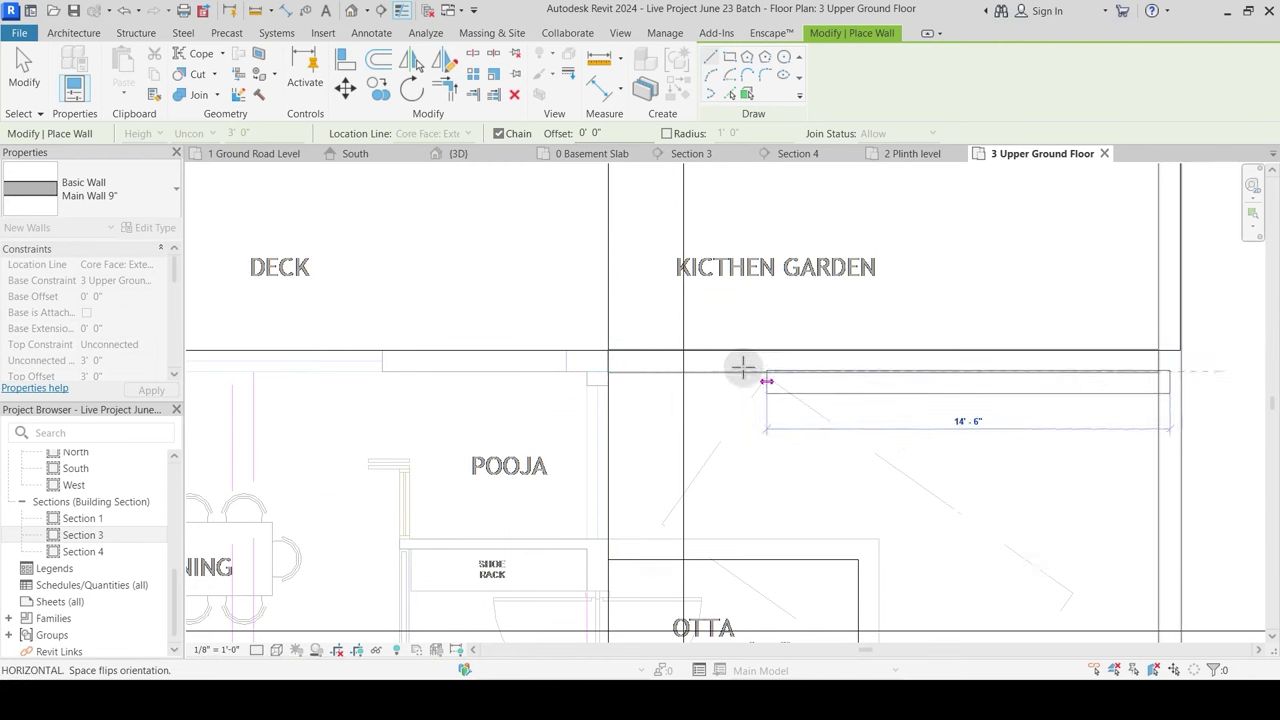
scroll(743, 366, "down", 5)
middle_click_drag(767, 487, 773, 282)
key("Escape")
Step: Draw the garden's left, bottom, right and top parapet walls, ending at the water body edge
scroll(754, 400, "up", 5)
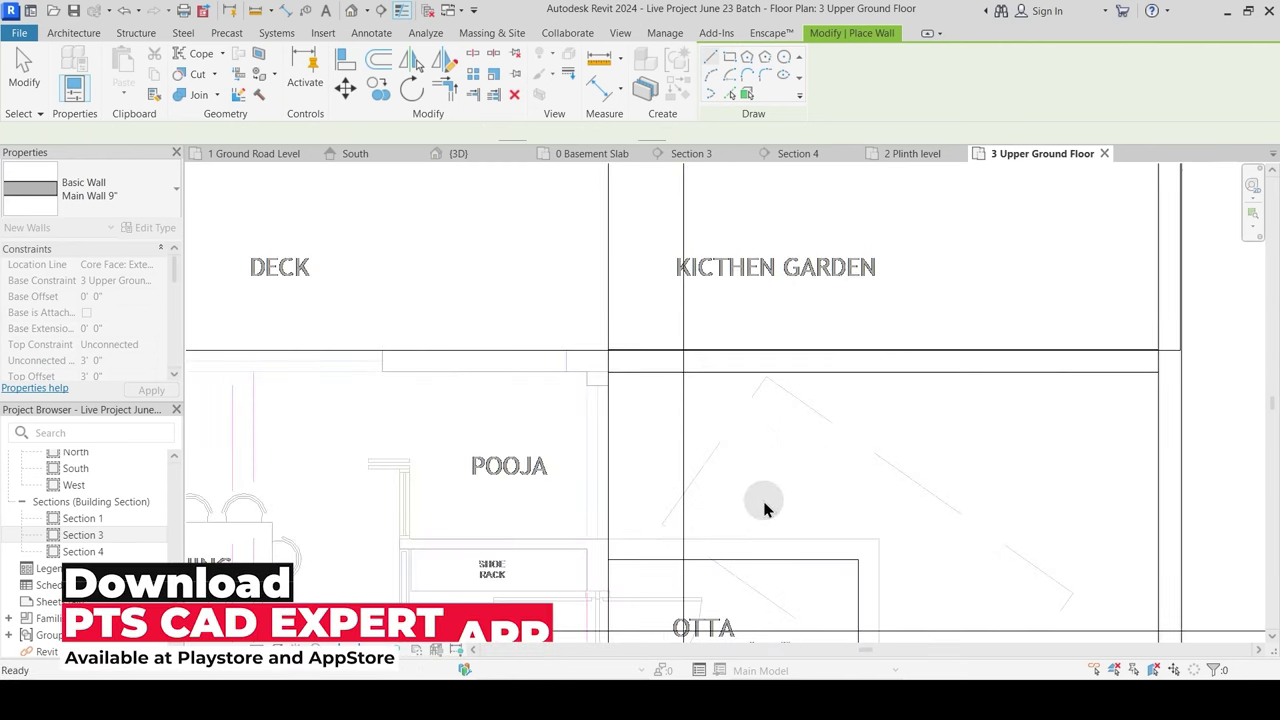
middle_click_drag(695, 458, 716, 226)
scroll(706, 292, "down", 4)
middle_click_drag(703, 459, 757, 228)
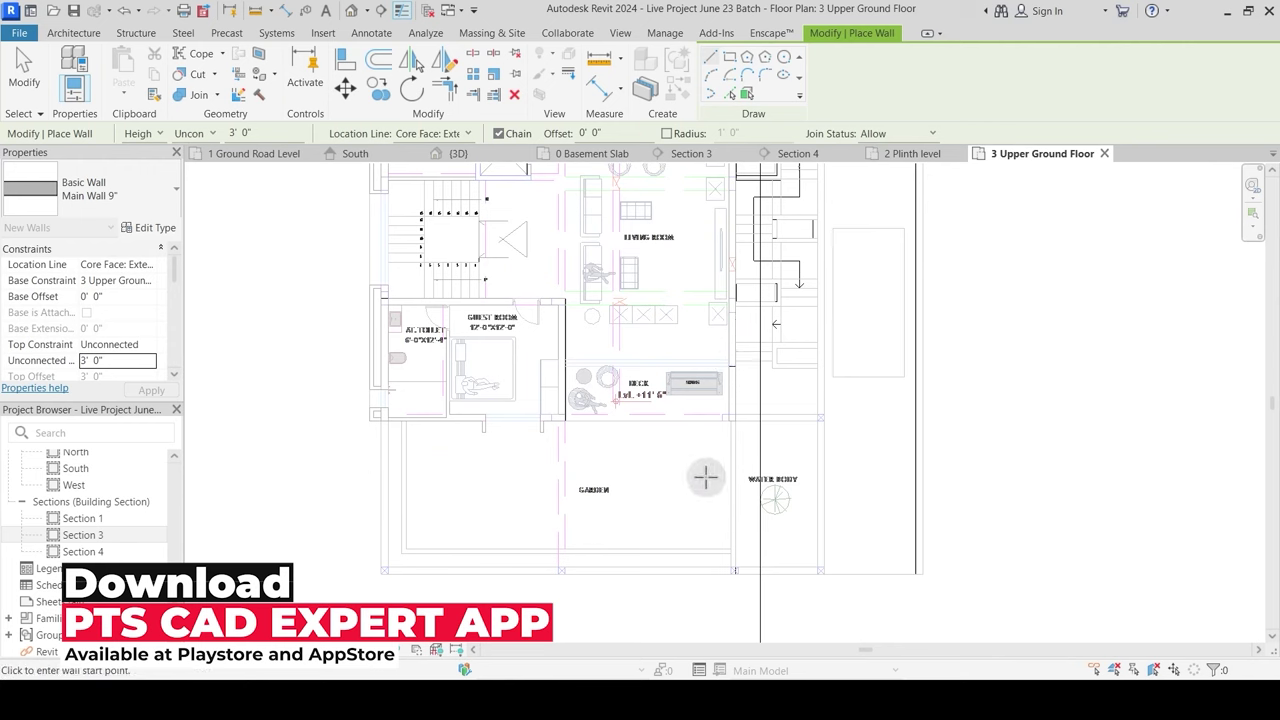
scroll(696, 518, "up", 2)
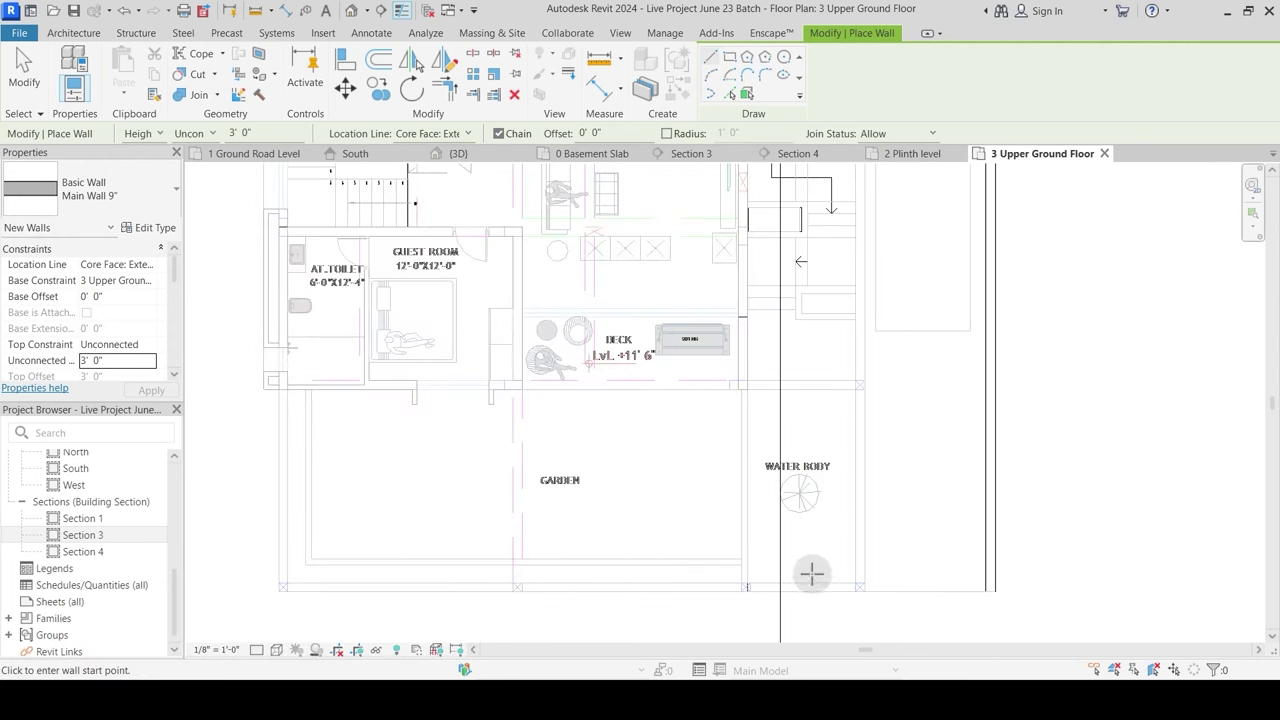
left_click(280, 588)
scroll(277, 394, "up", 3)
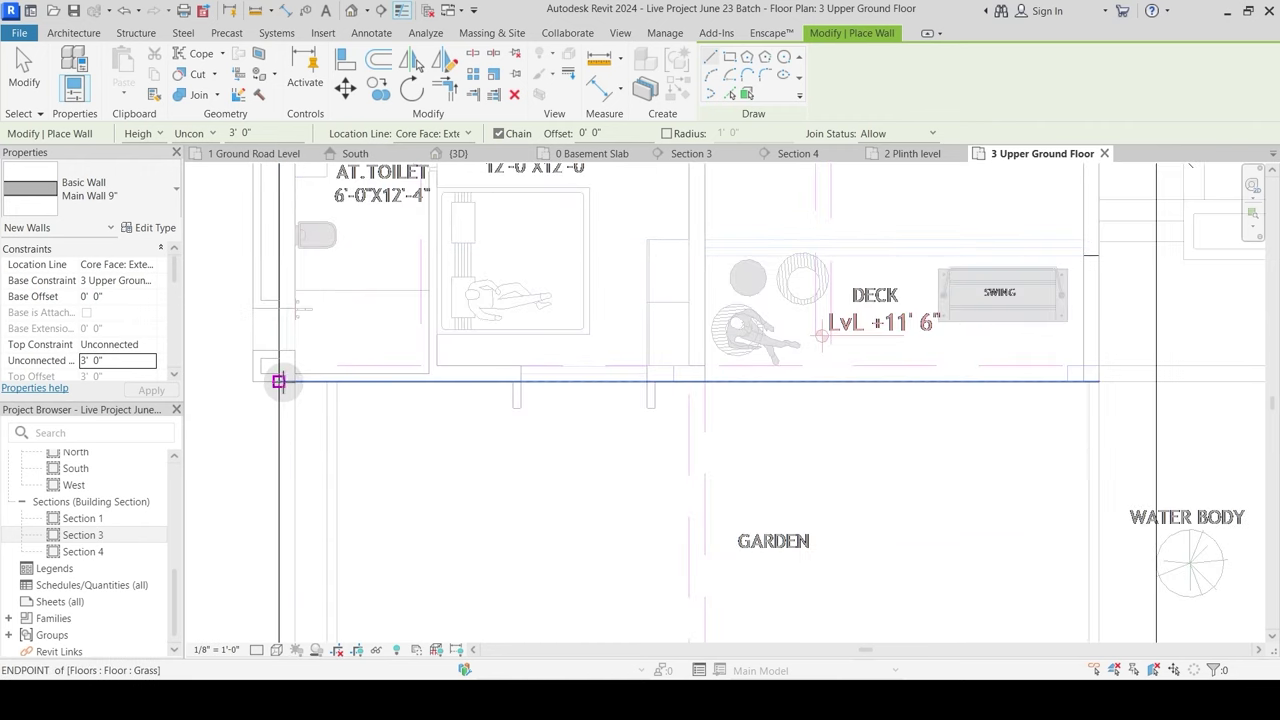
left_click(277, 382)
scroll(273, 543, "down", 2)
scroll(274, 543, "up", 4)
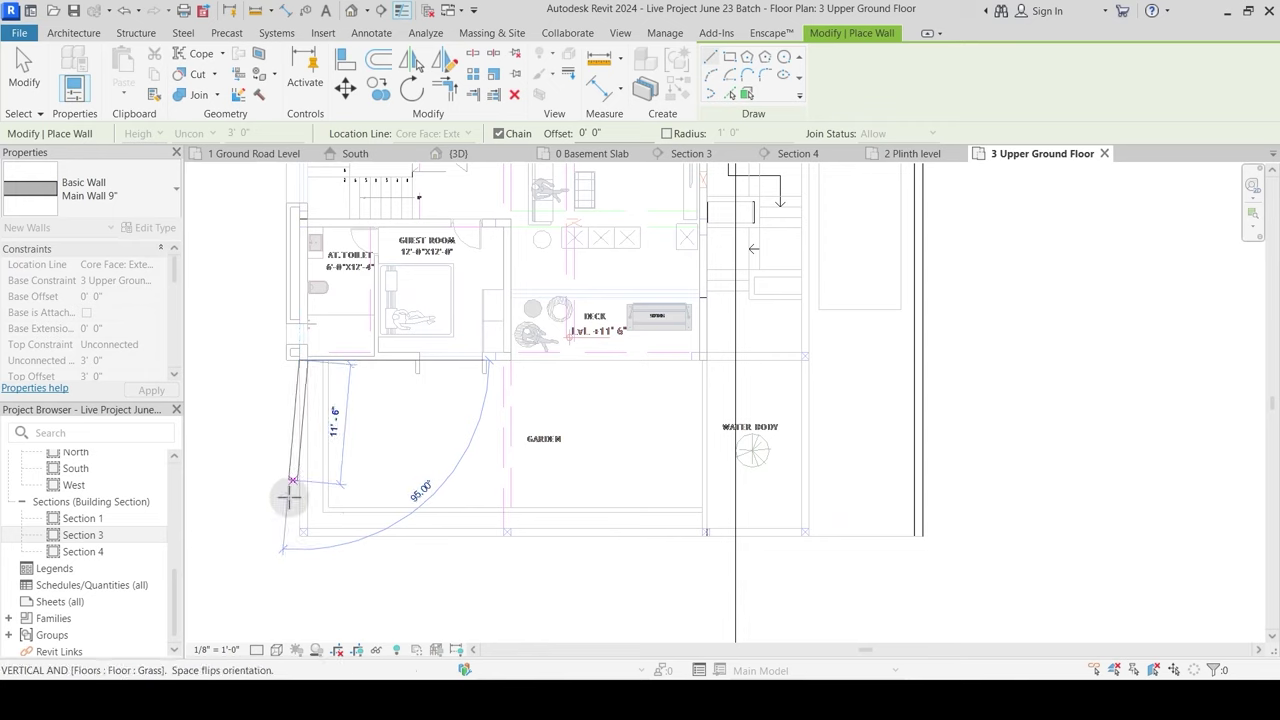
left_click(308, 539)
scroll(320, 545, "down", 2)
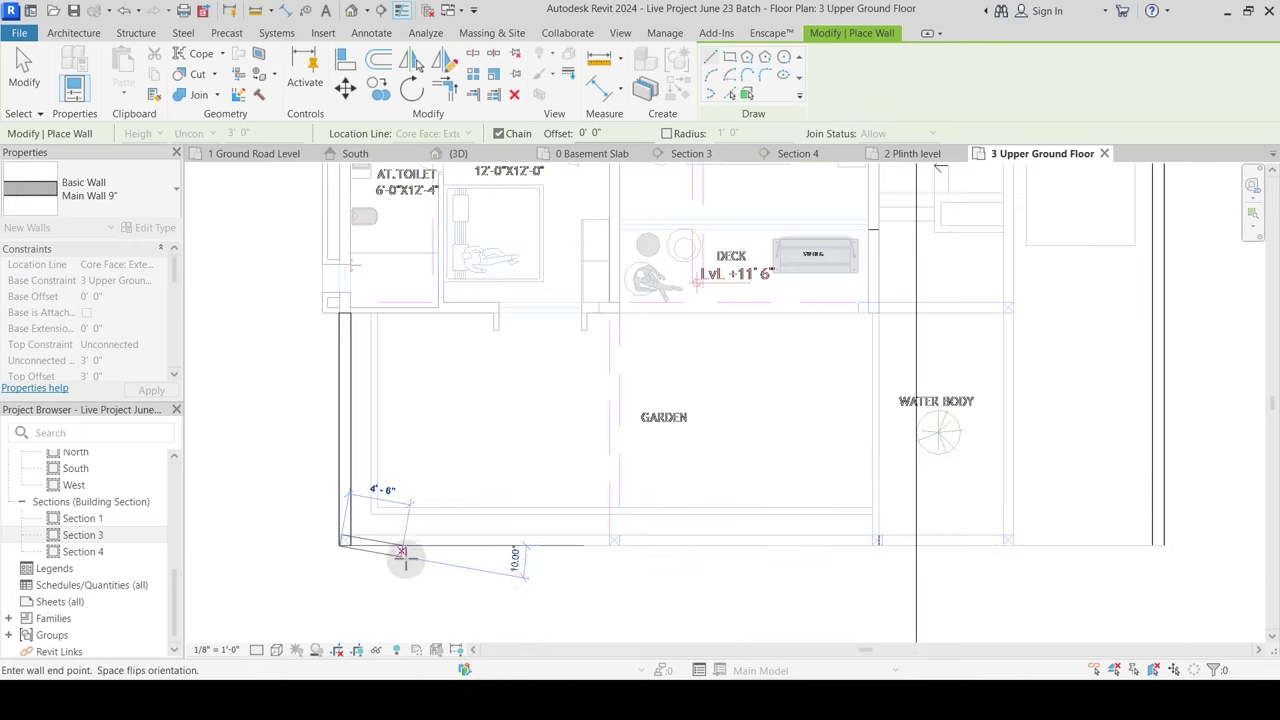
left_click(1013, 545)
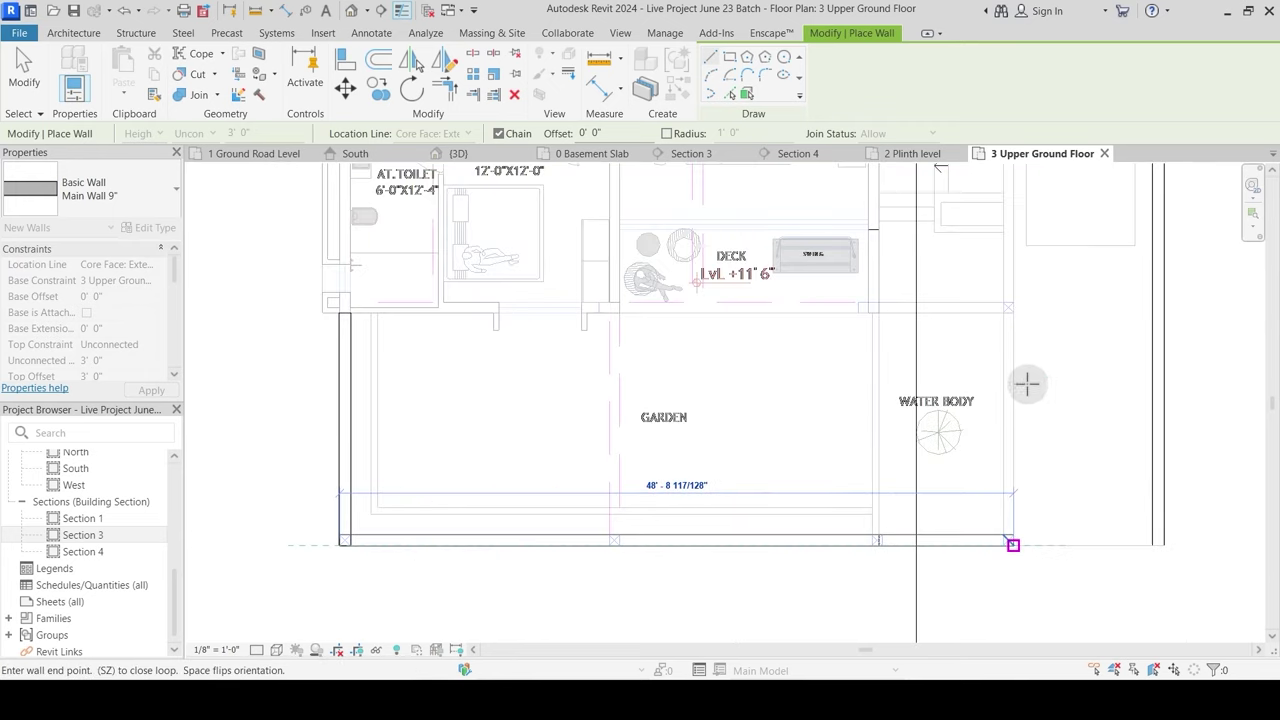
left_click(1013, 302)
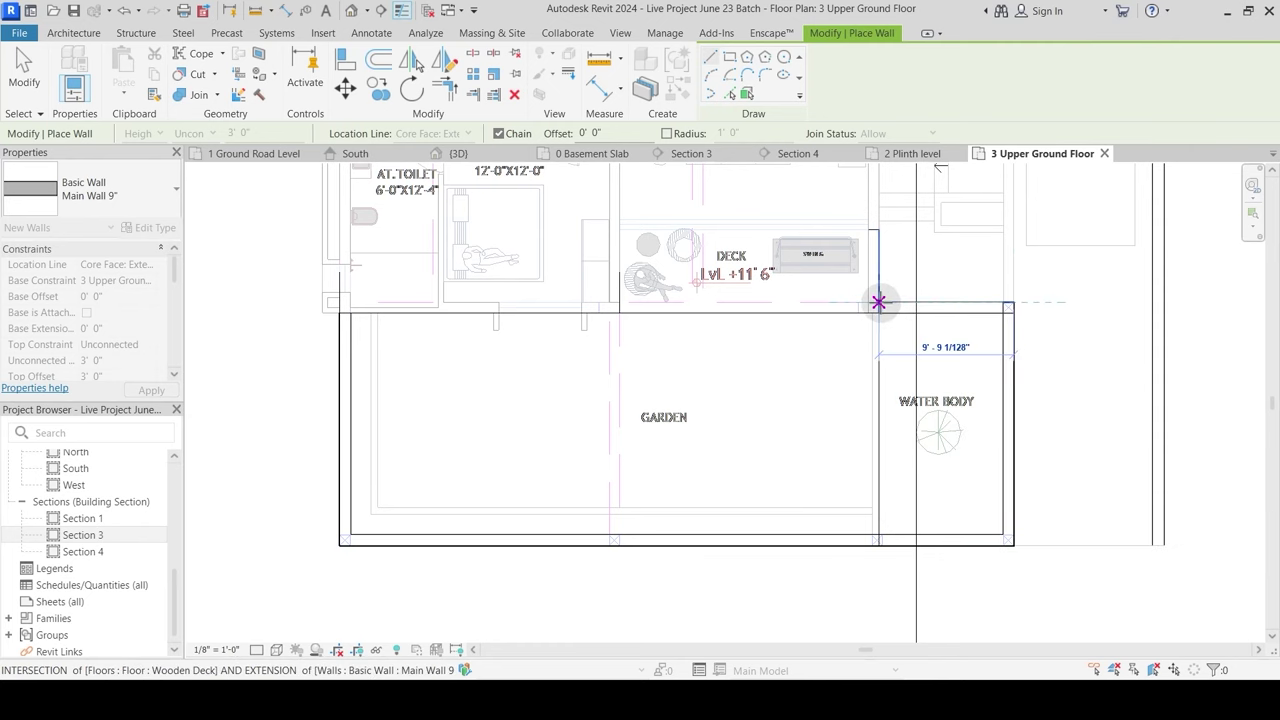
left_click(880, 302)
key("Escape")
key("Escape")
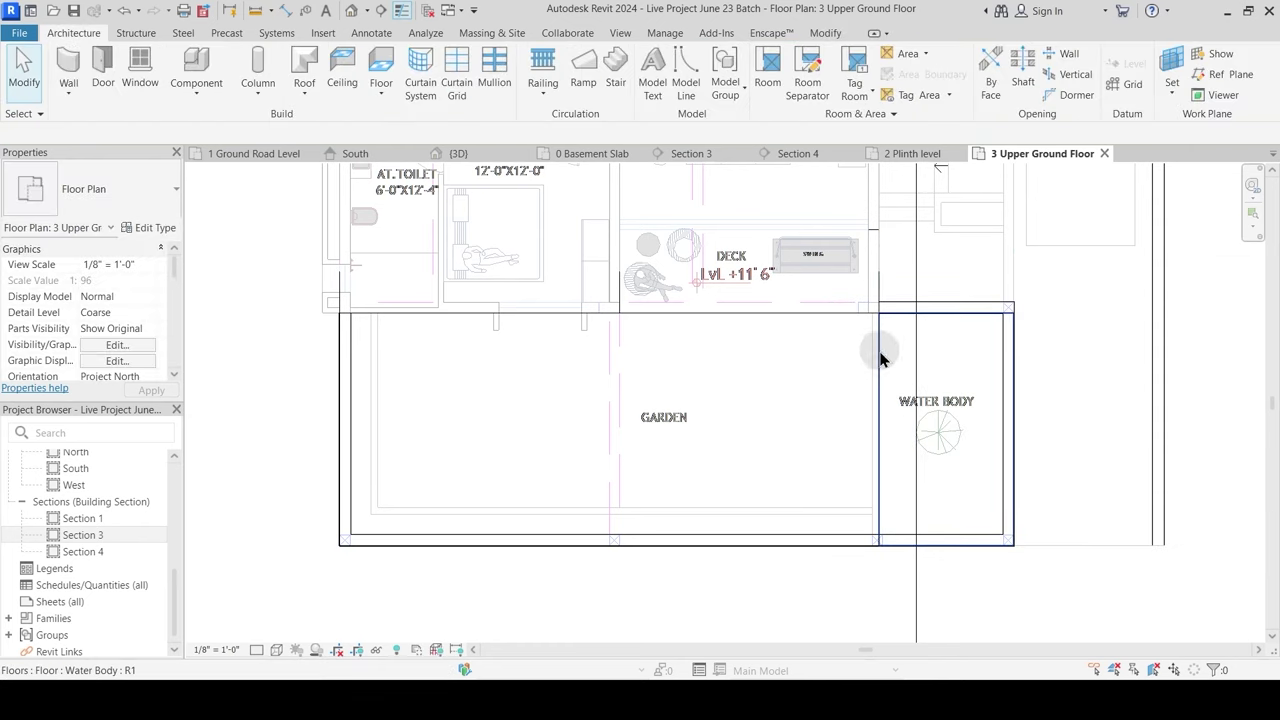
middle_click_drag(873, 374, 821, 378)
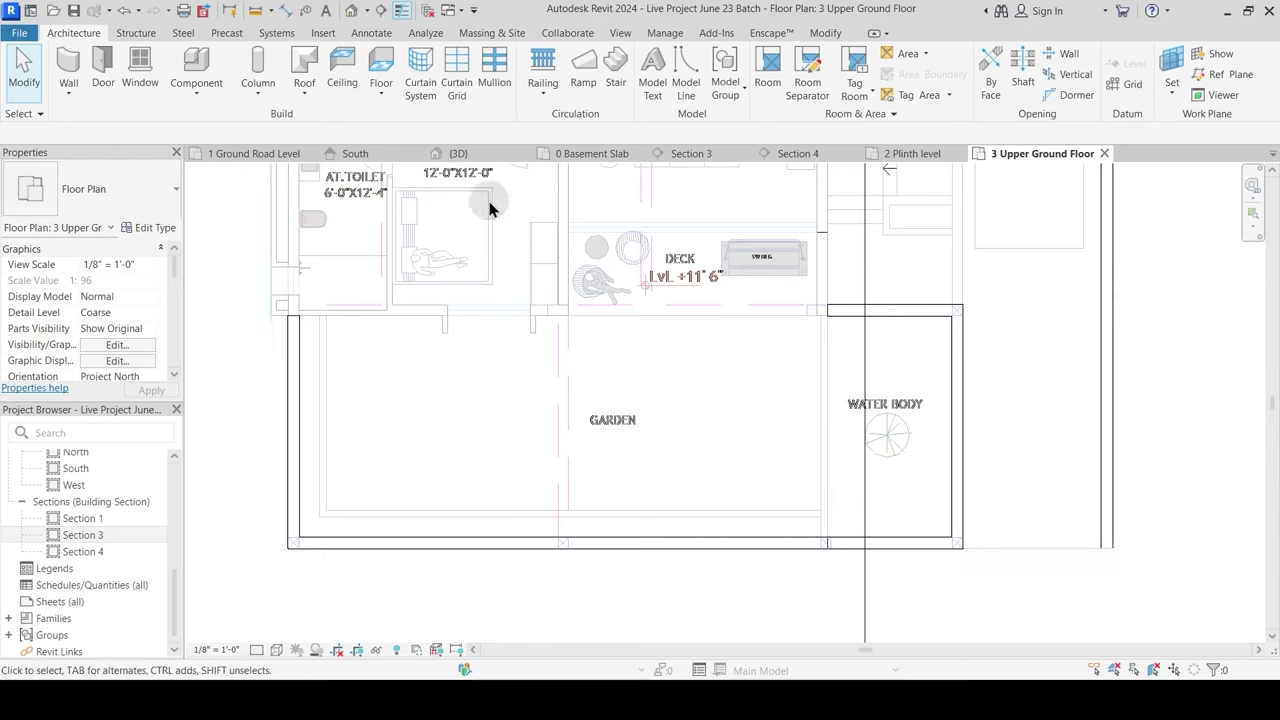
Step: In 3D, select the two low walls at the front opening and the Flower Bed floor
left_click(431, 160)
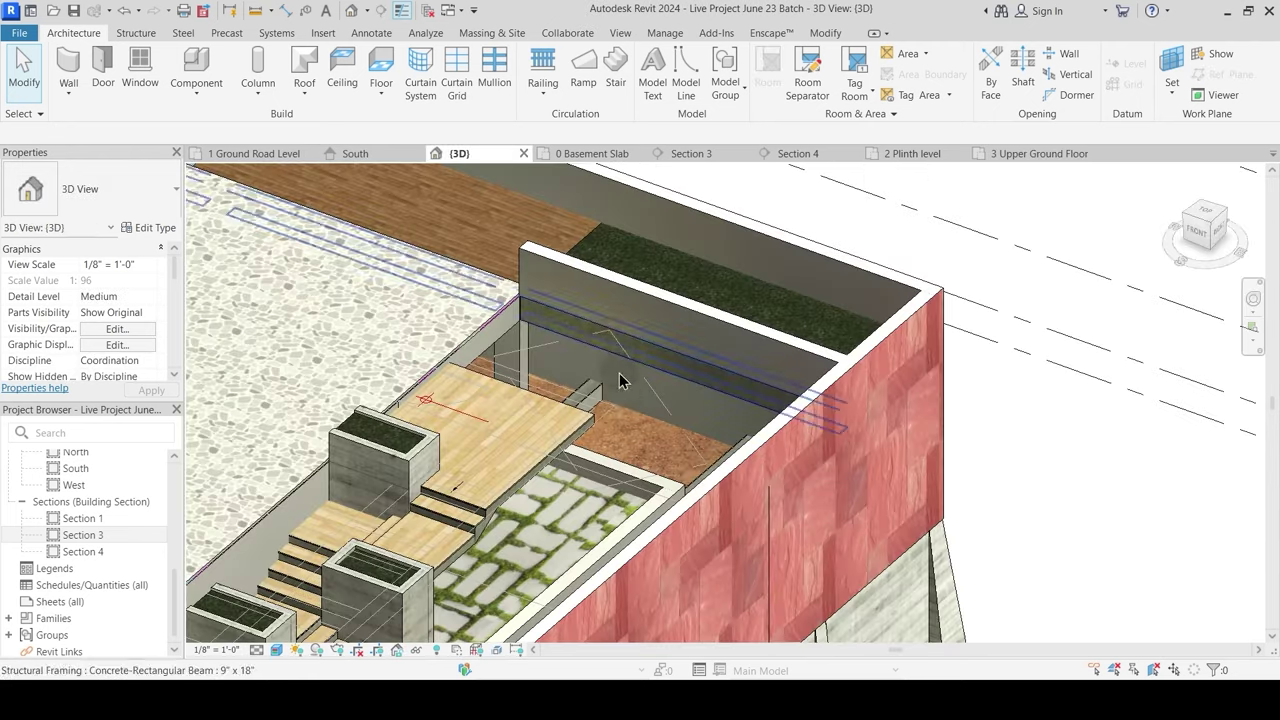
scroll(855, 330, "up", 3)
scroll(855, 330, "down", 3)
middle_click_drag(704, 430, 752, 432, "shift")
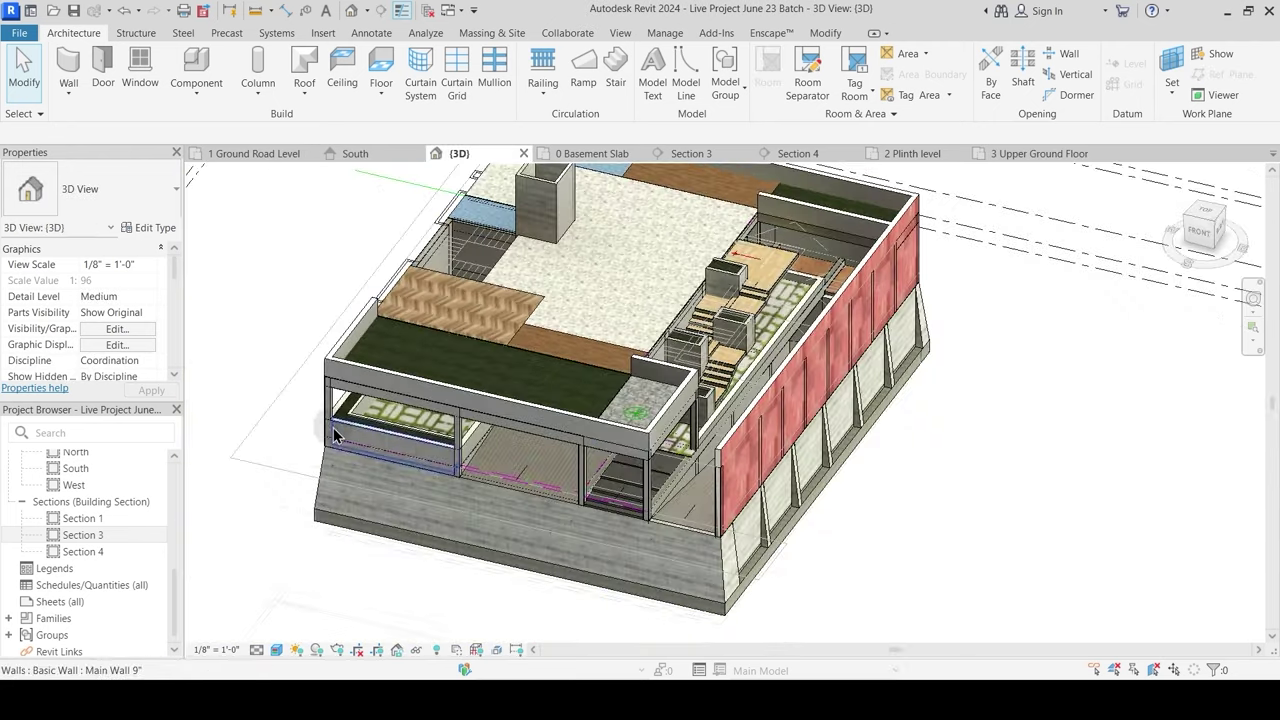
scroll(333, 427, "up", 5)
left_click(410, 380)
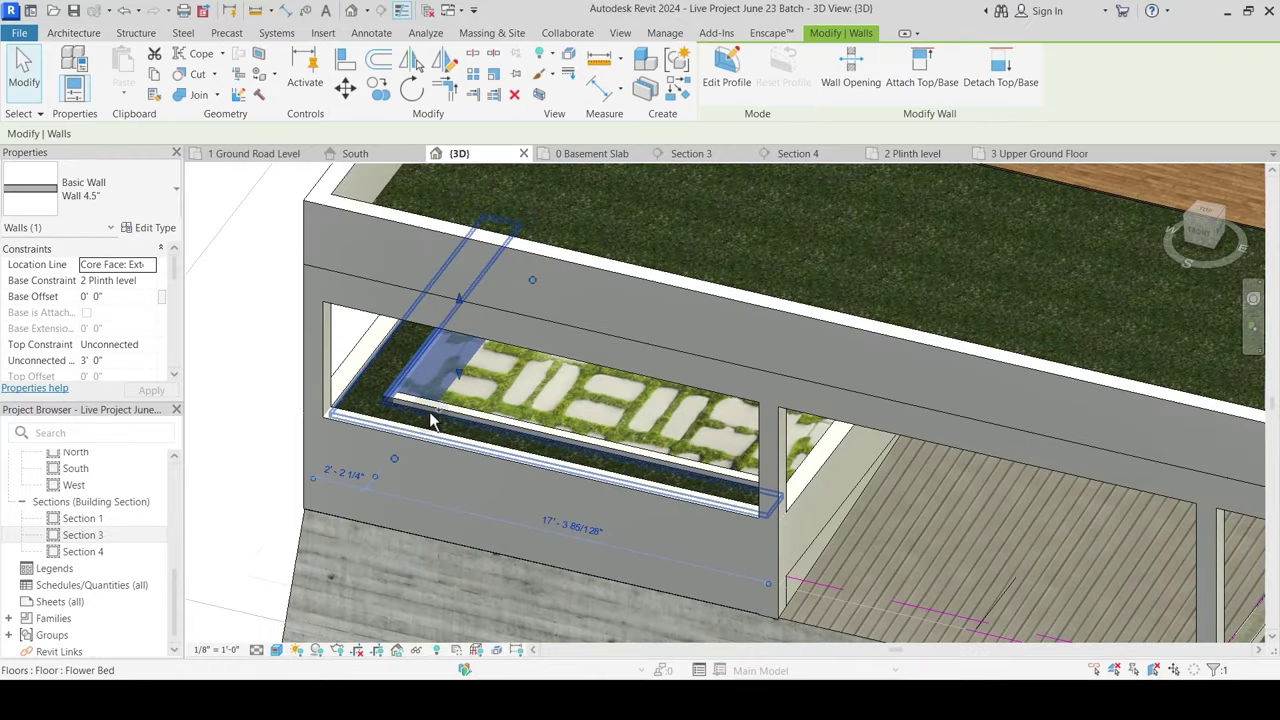
left_click(390, 375, "ctrl")
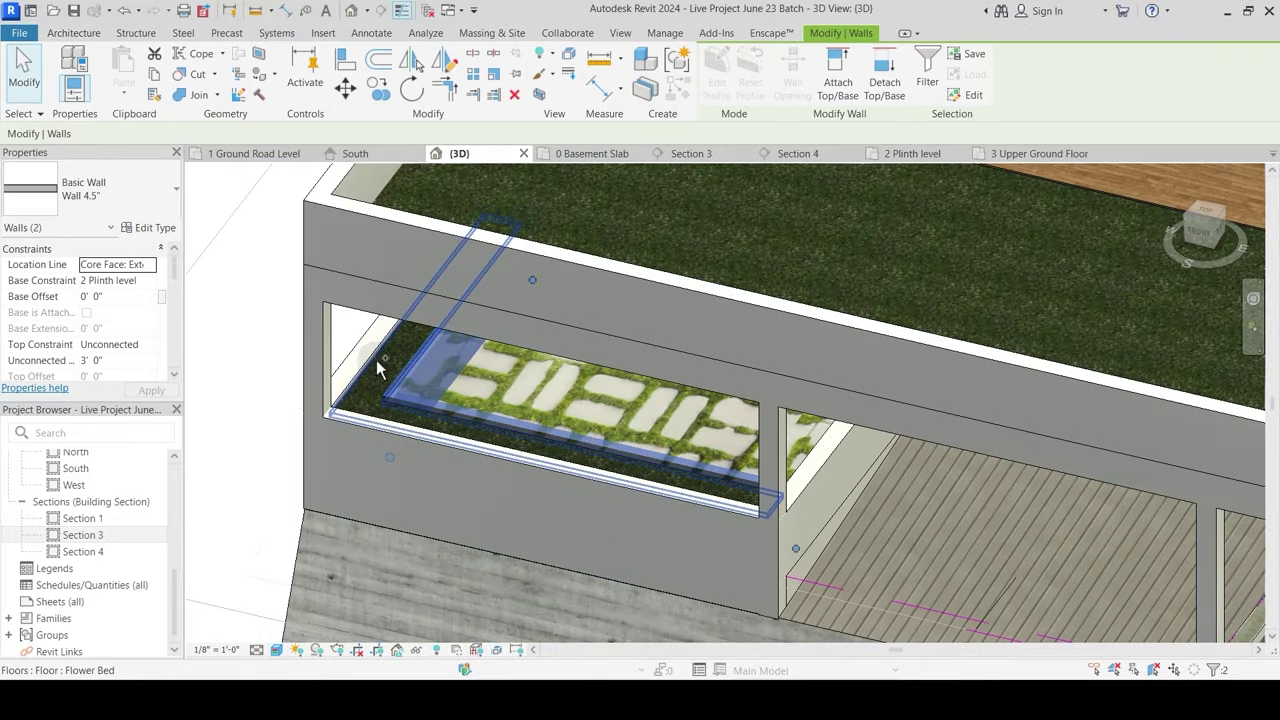
left_click(378, 368, "ctrl")
middle_click_drag(433, 388, 479, 515, "shift")
scroll(485, 538, "down", 2)
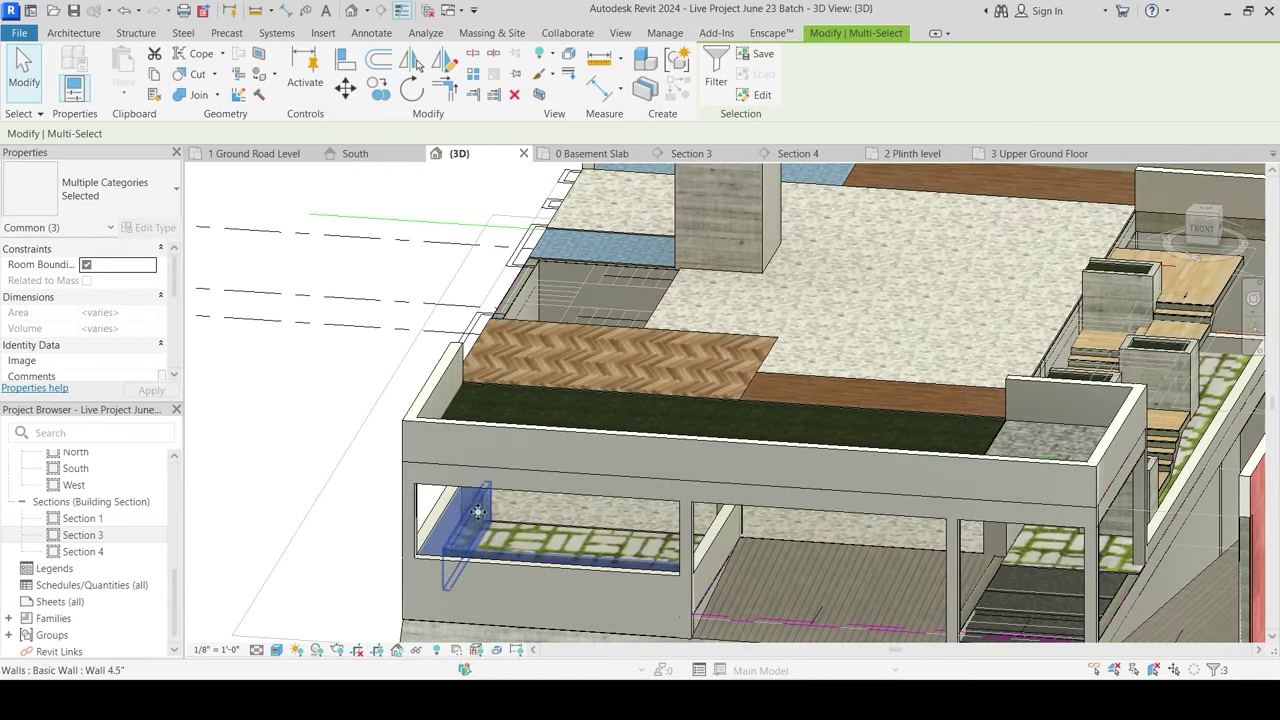
Step: Copy the selection and paste it aligned to the 3 Upper Ground Floor level
left_click(1025, 154)
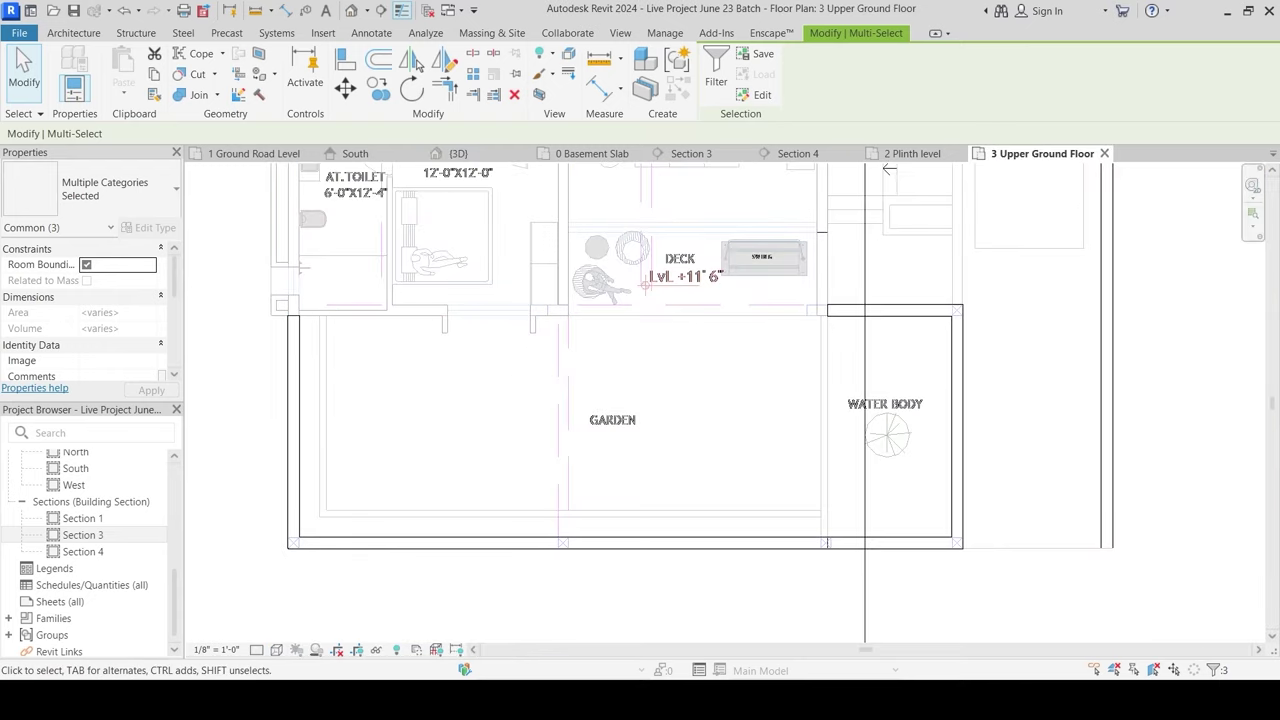
mouse_move(848, 700)
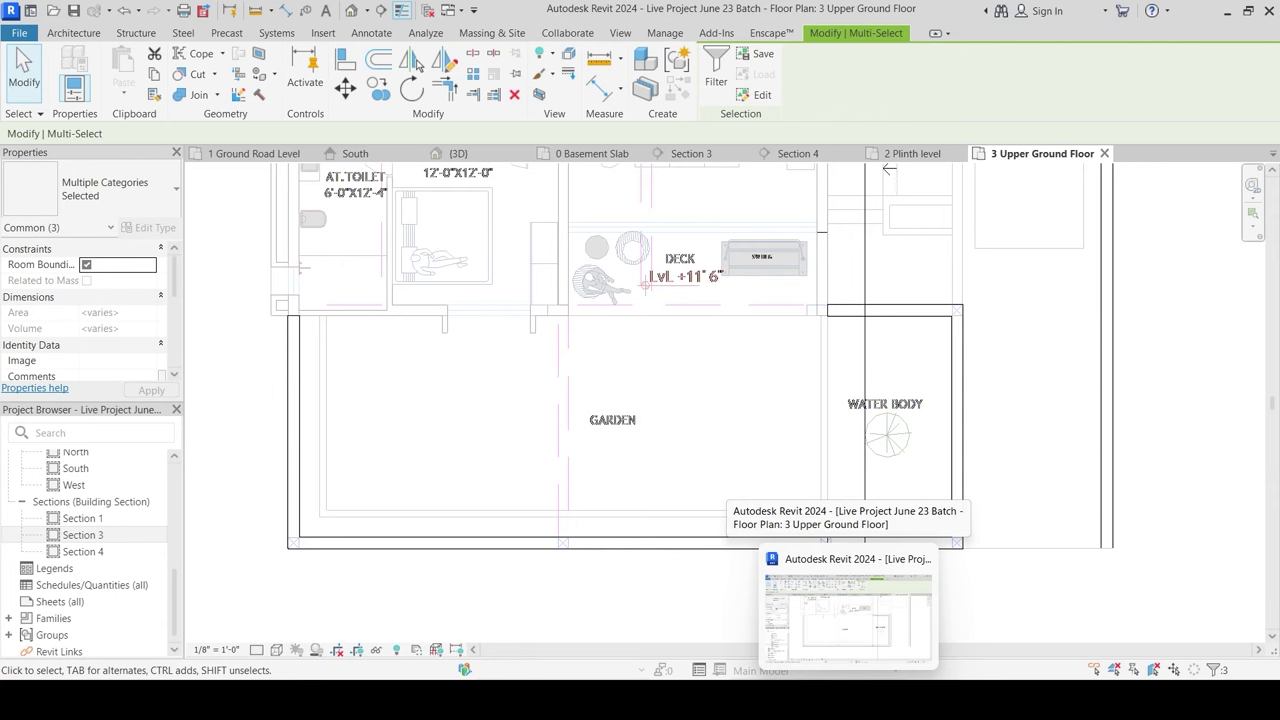
left_click(458, 154)
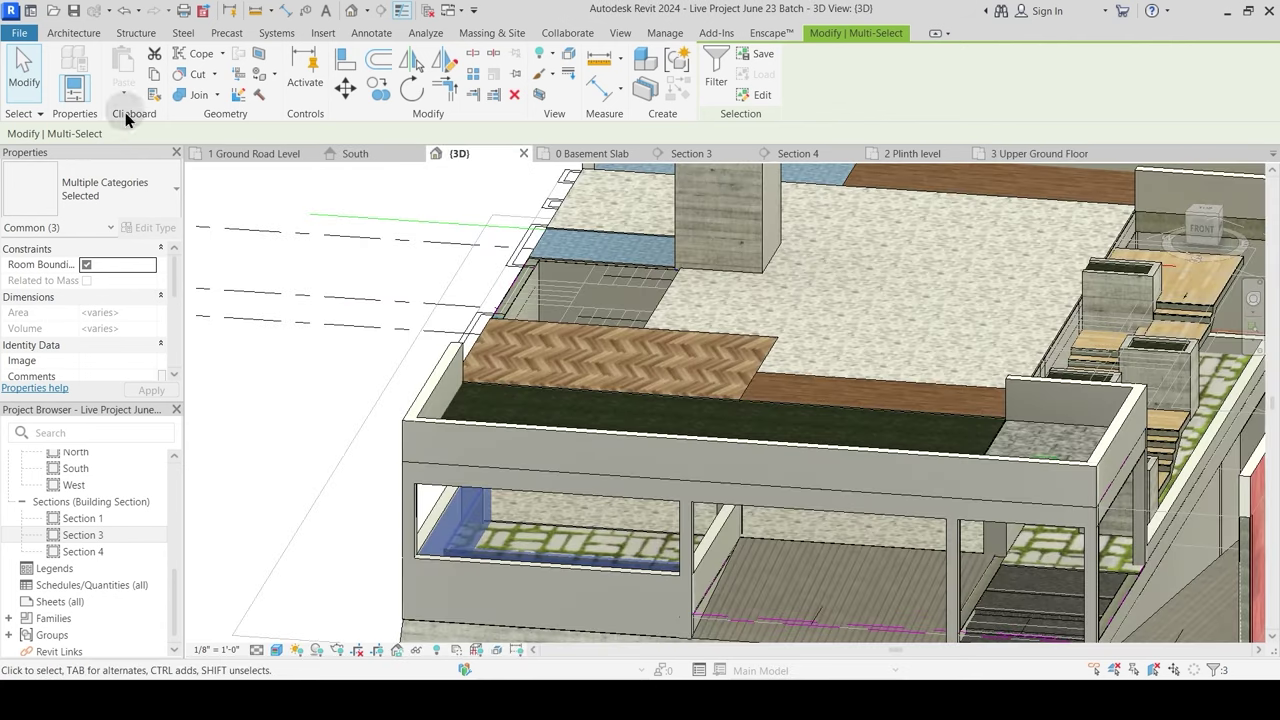
key("ctrl+c")
left_click(124, 93)
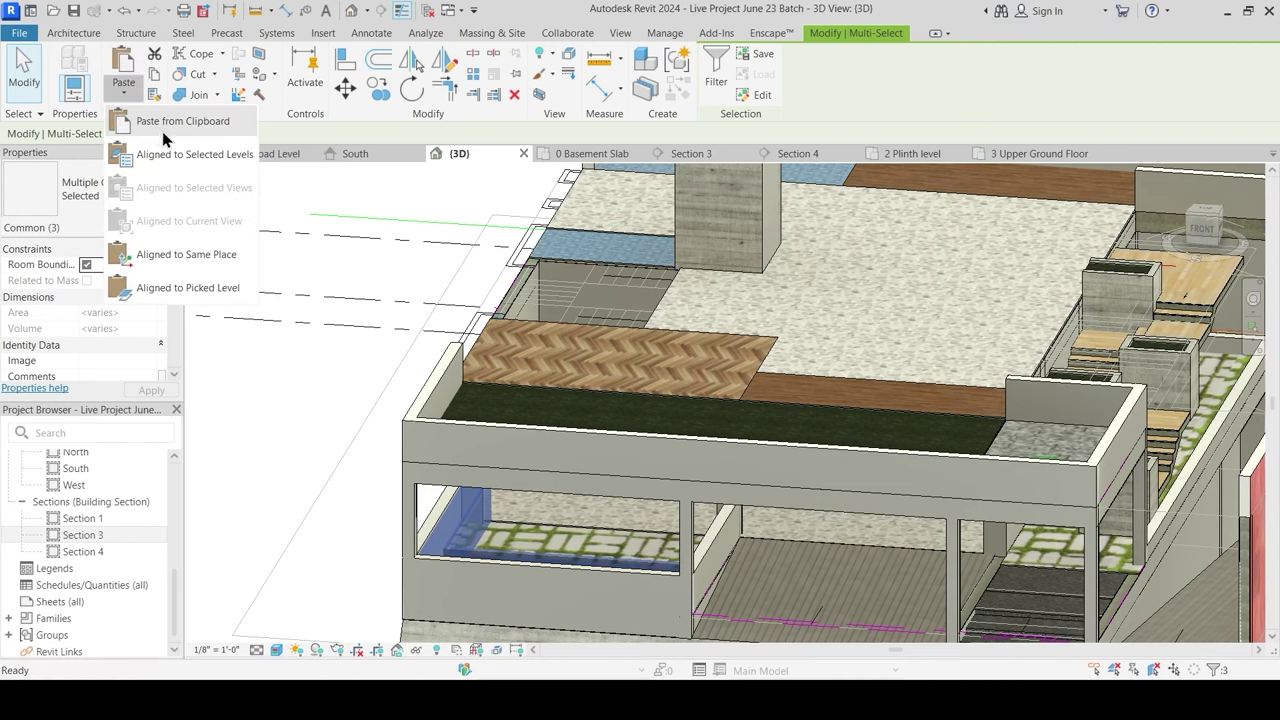
left_click(170, 156)
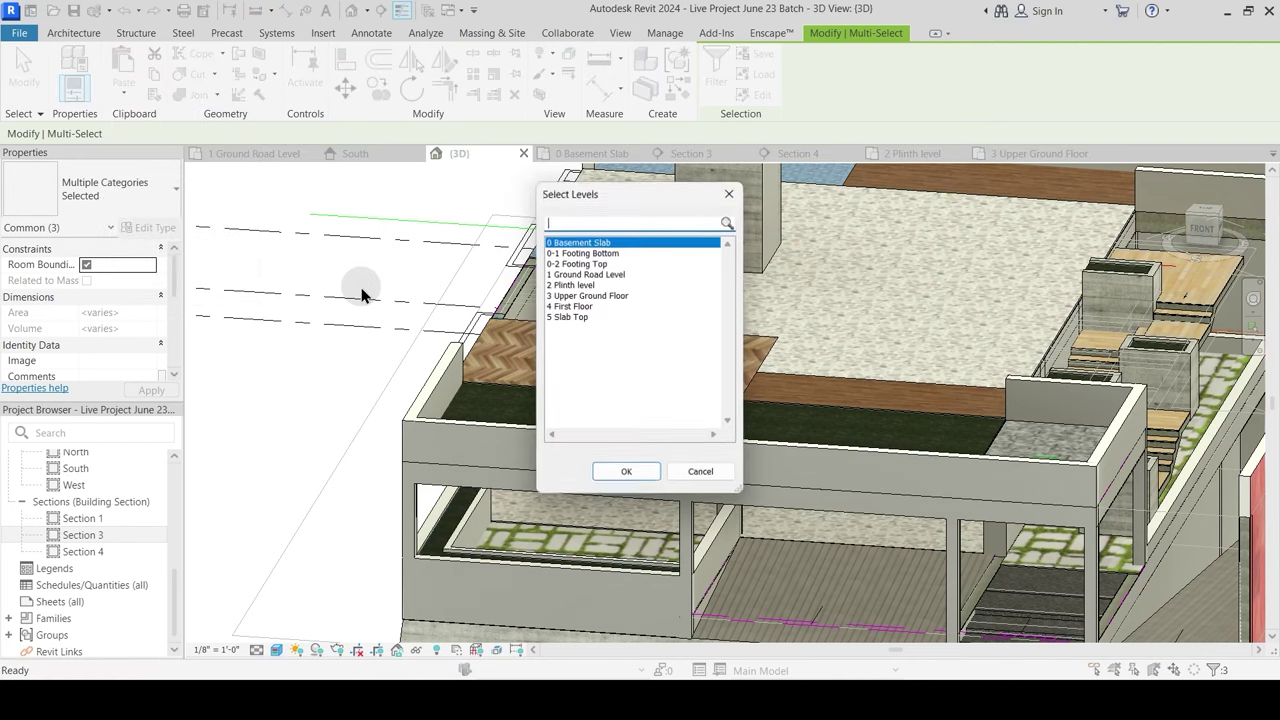
left_click(603, 296)
left_click(627, 472)
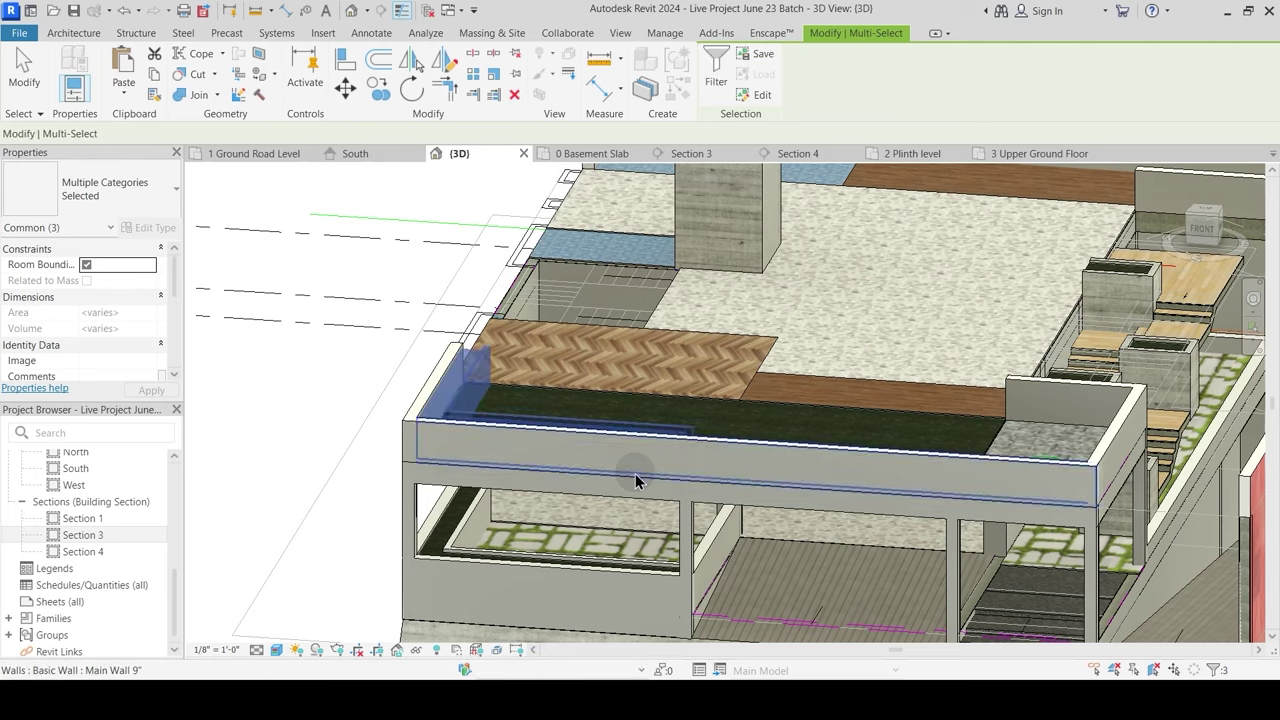
middle_click_drag(640, 480, 671, 615, "shift")
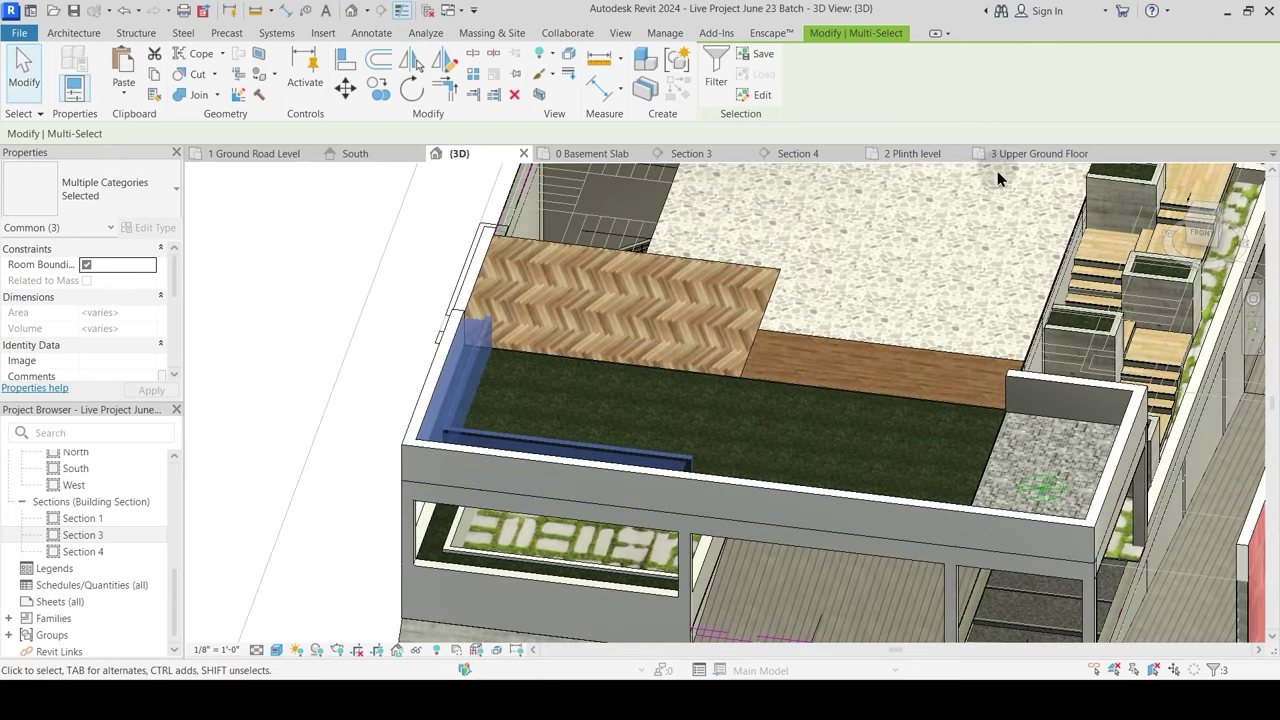
left_click(1040, 153)
scroll(630, 518, "up", 2)
Step: Stretch the low garden wall and the Flower Bed floor boundary to the water body edge
left_click(551, 503)
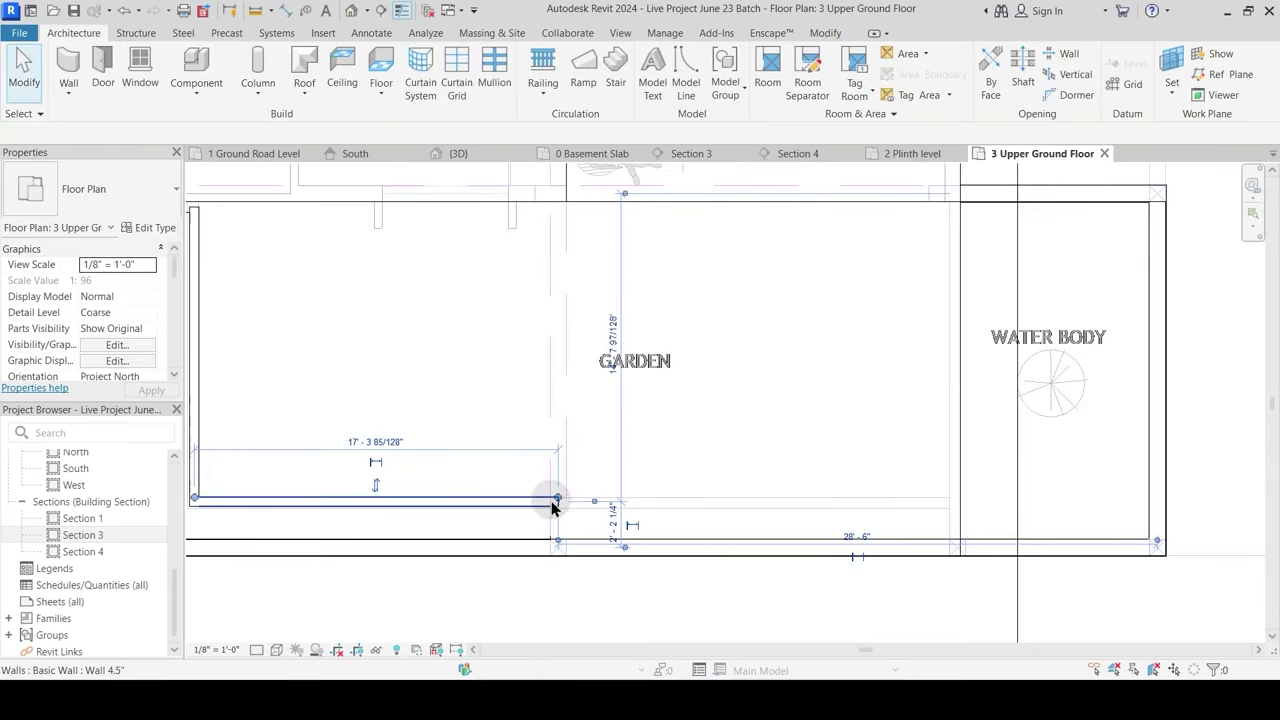
left_click_drag(558, 501, 951, 498)
key("Escape")
left_click(553, 512)
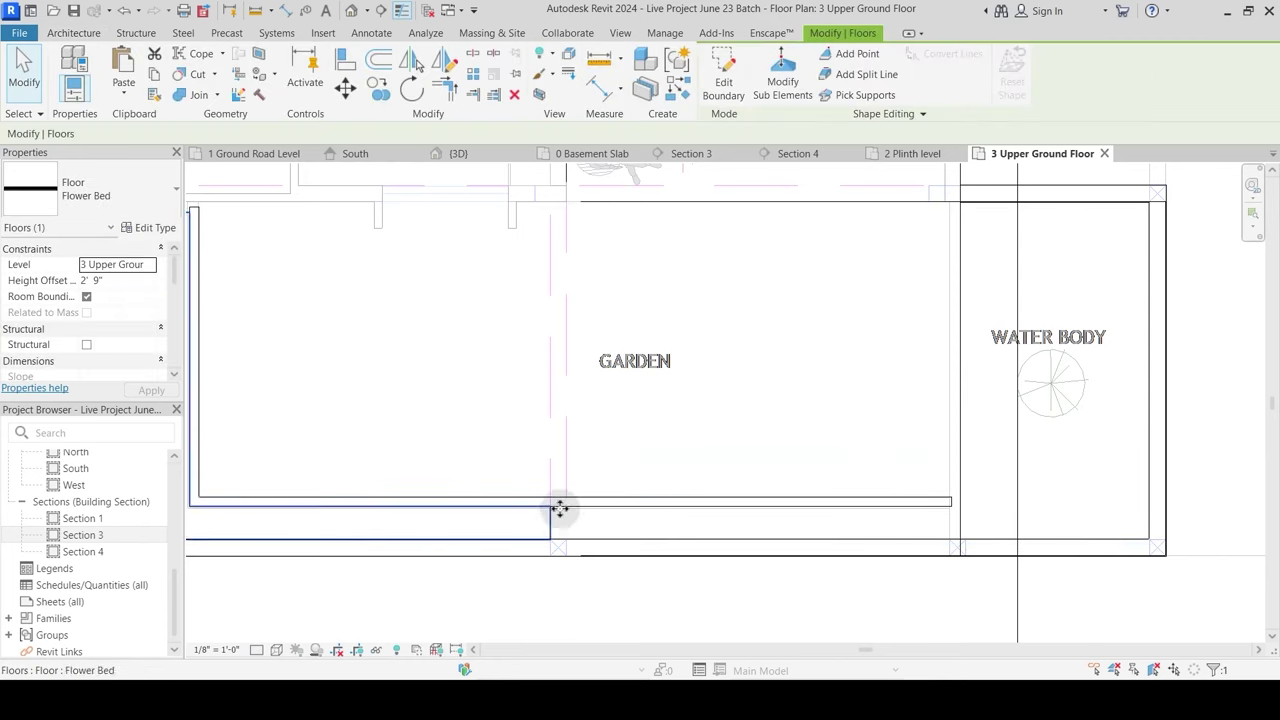
double_click(702, 312)
left_click_drag(553, 523, 951, 517)
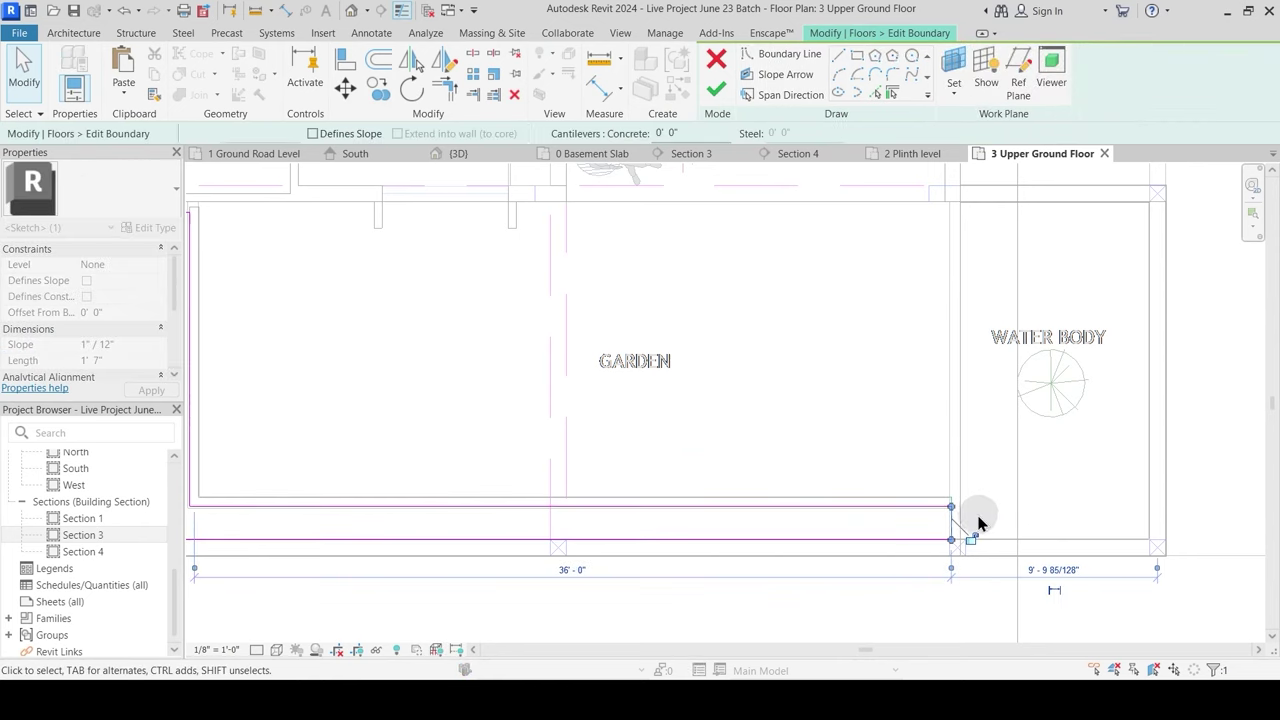
left_click(716, 90)
scroll(960, 530, "up", 4)
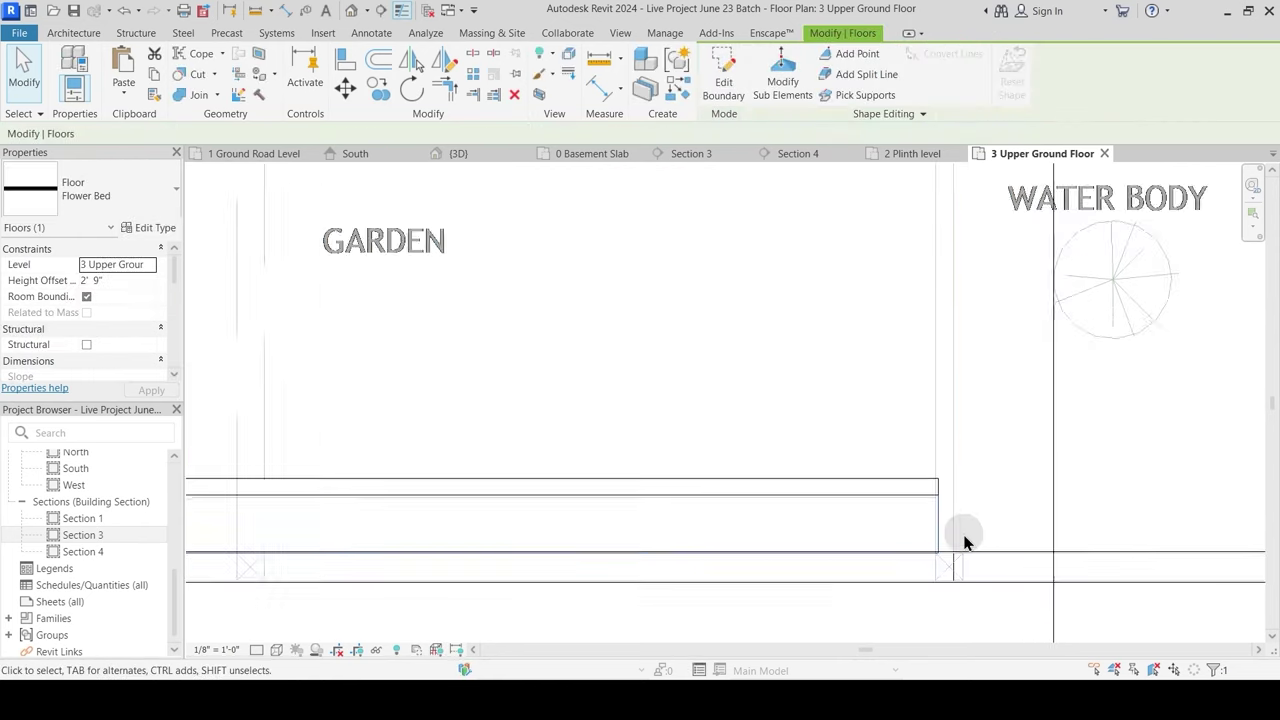
left_click(780, 222)
scroll(806, 394, "down", 2)
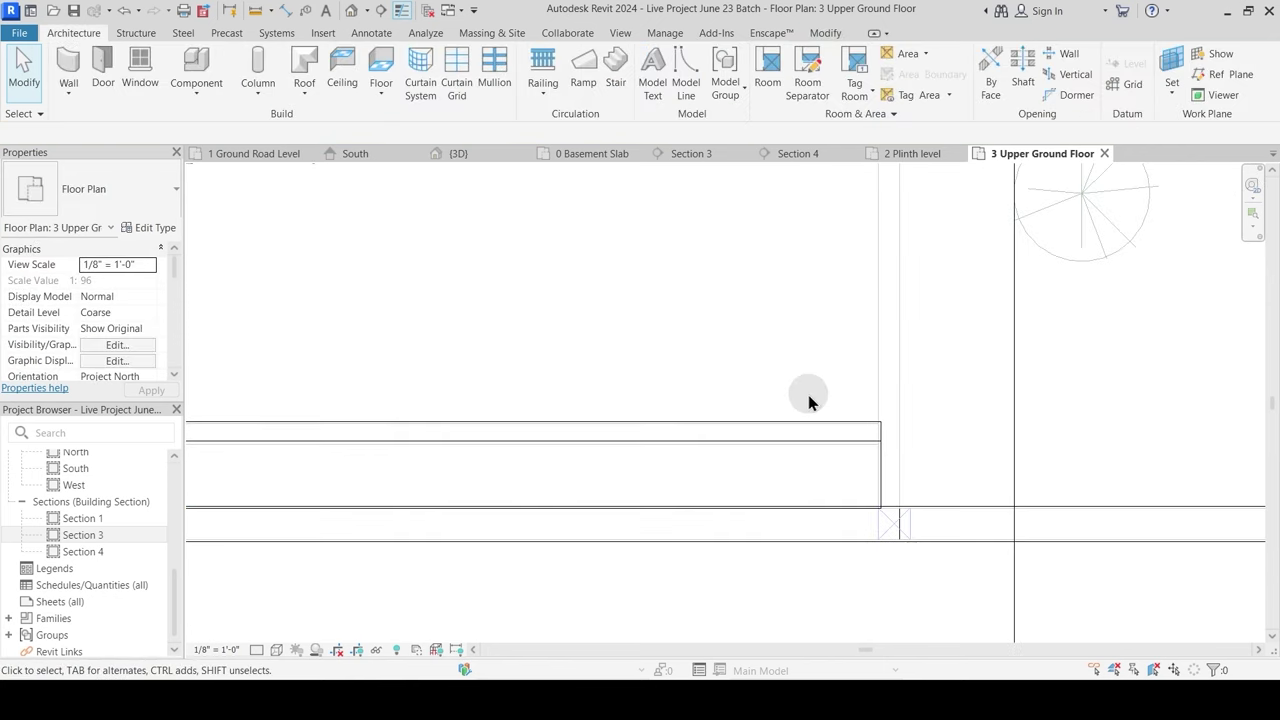
middle_click_drag(824, 366, 783, 426)
Step: Pick the 4.5" garden wall and start a new wall of the same type (WA)
left_click(785, 487)
left_click(784, 488)
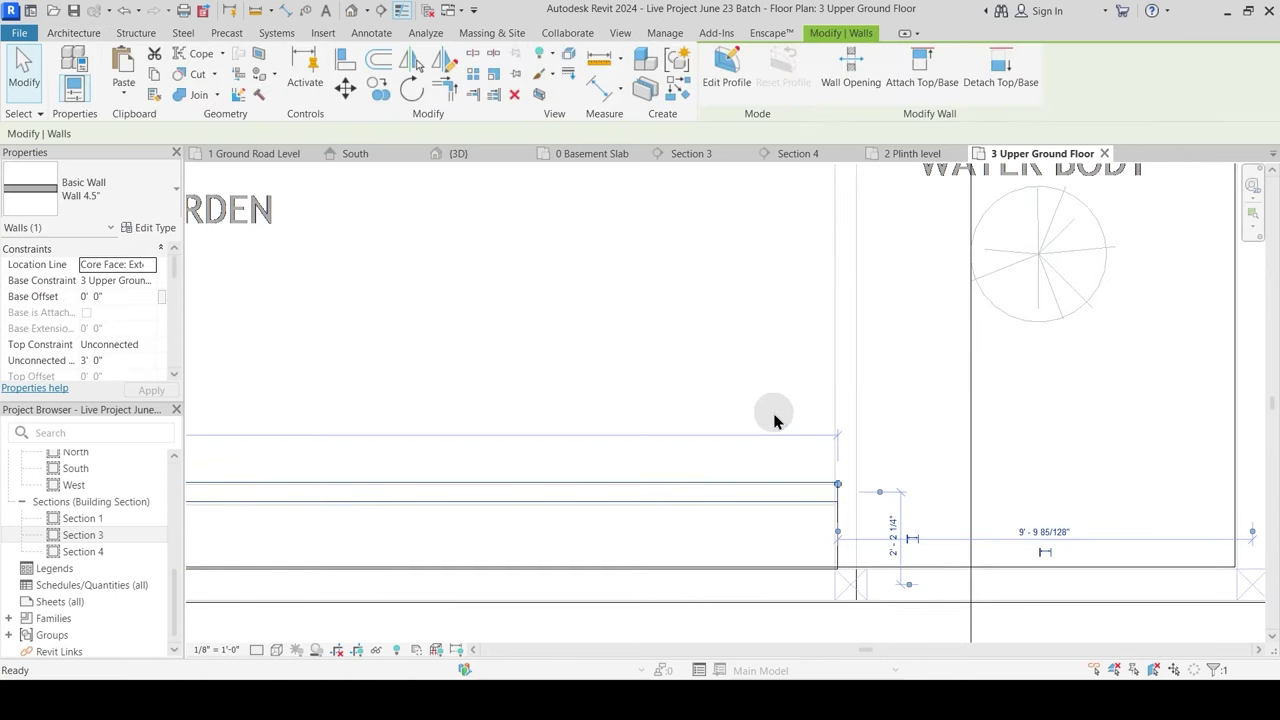
key("w")
key("a")
scroll(771, 409, "down", 2)
middle_click_drag(791, 380, 771, 486)
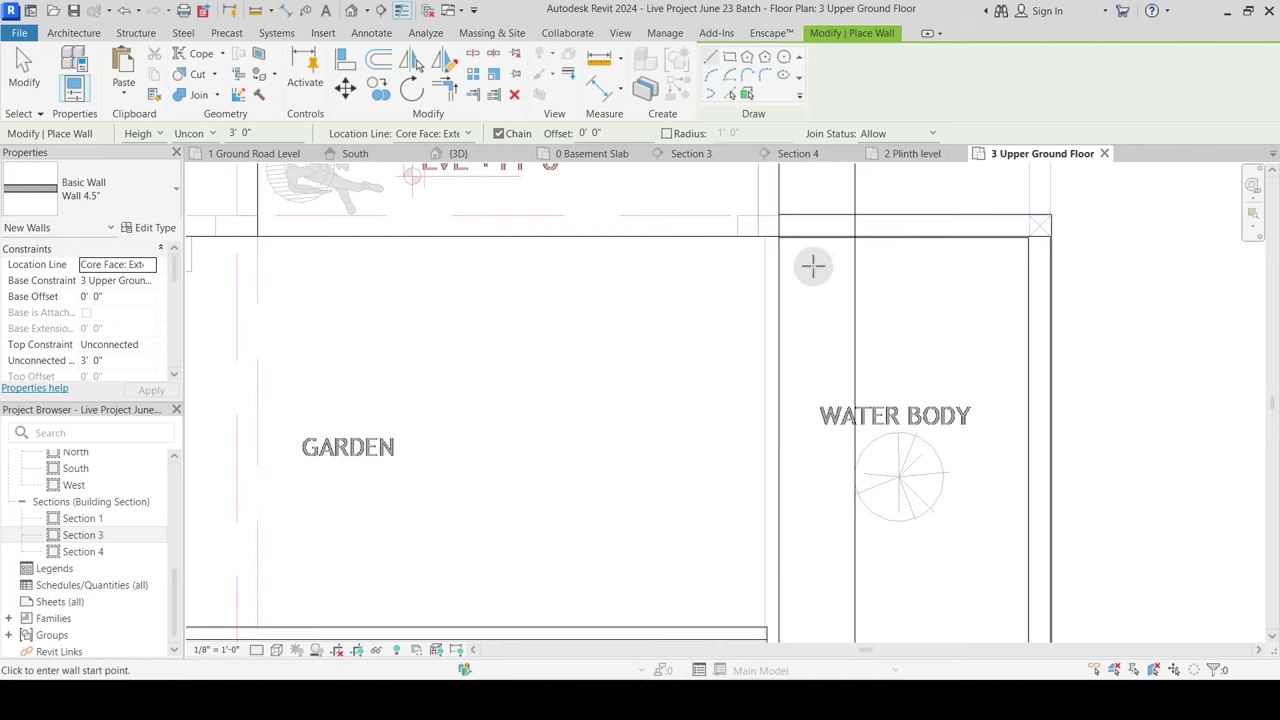
Step: Draw a 4.5" wall along the water body's left edge between the two wall intersections
left_click(776, 237)
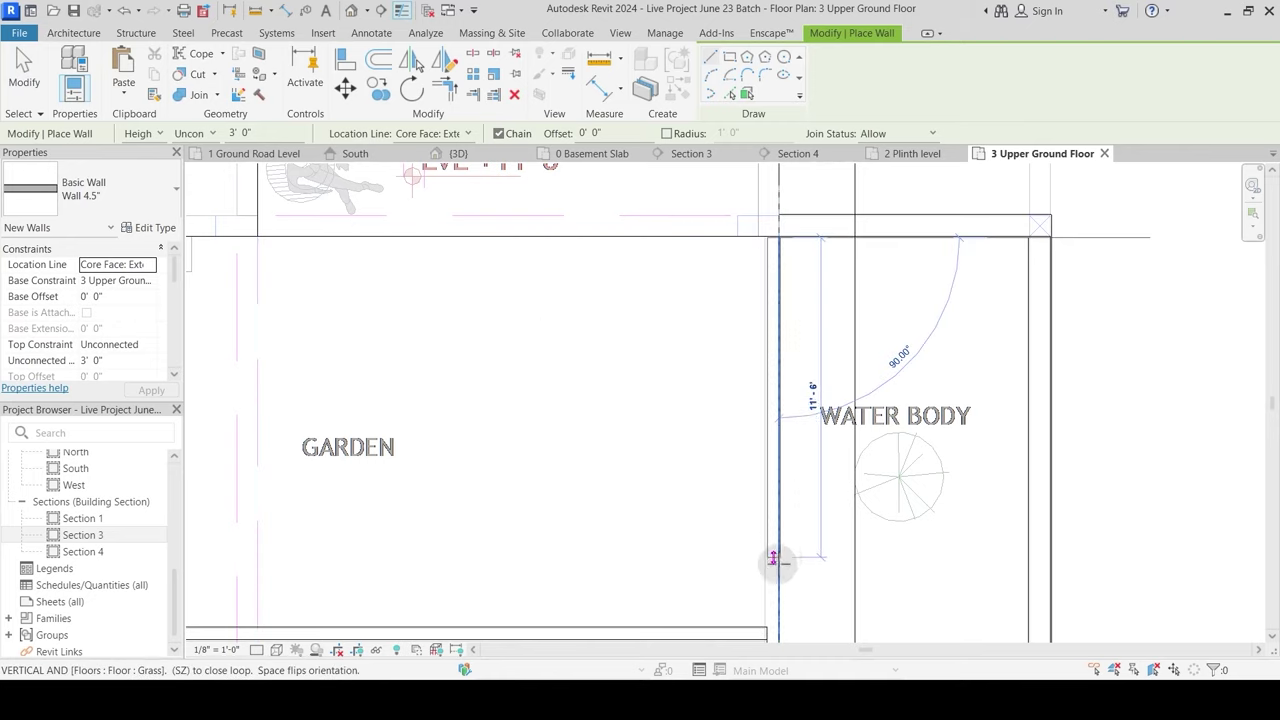
middle_click_drag(771, 557, 766, 409)
left_click(767, 528)
scroll(762, 520, "up", 4)
scroll(737, 337, "down", 4)
middle_click_drag(739, 217, 694, 443)
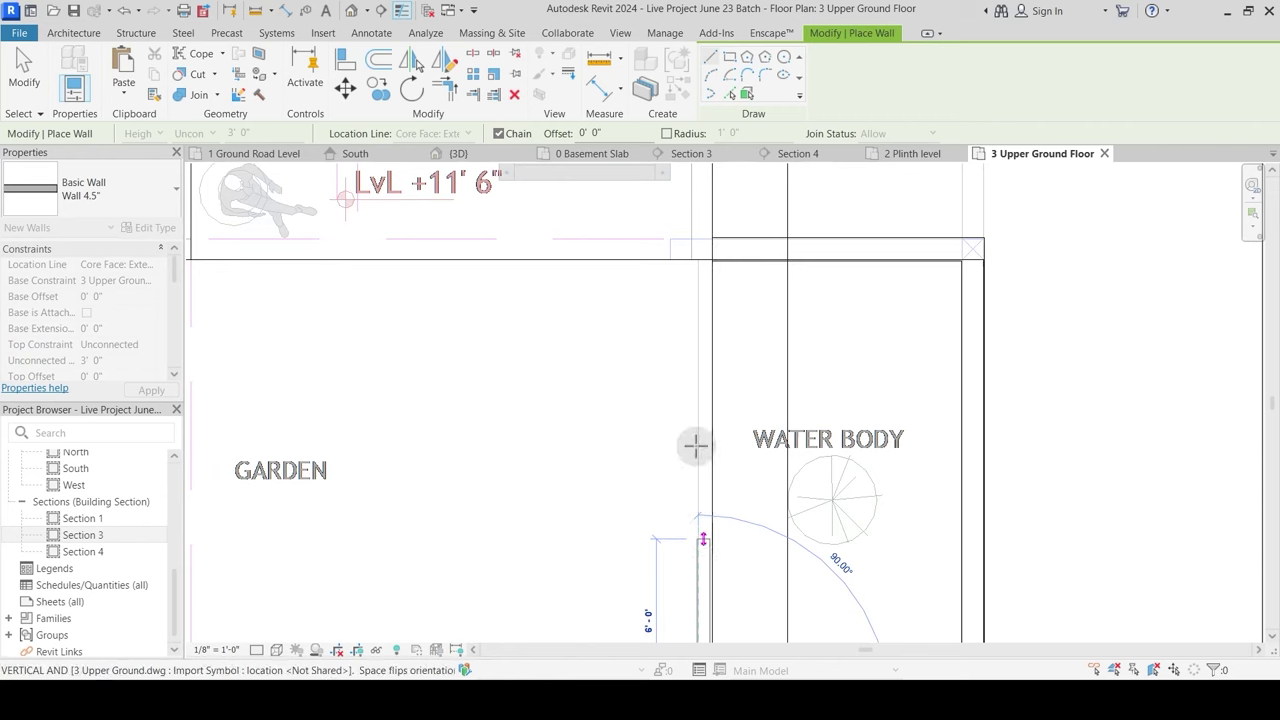
left_click(701, 251)
key("Escape")
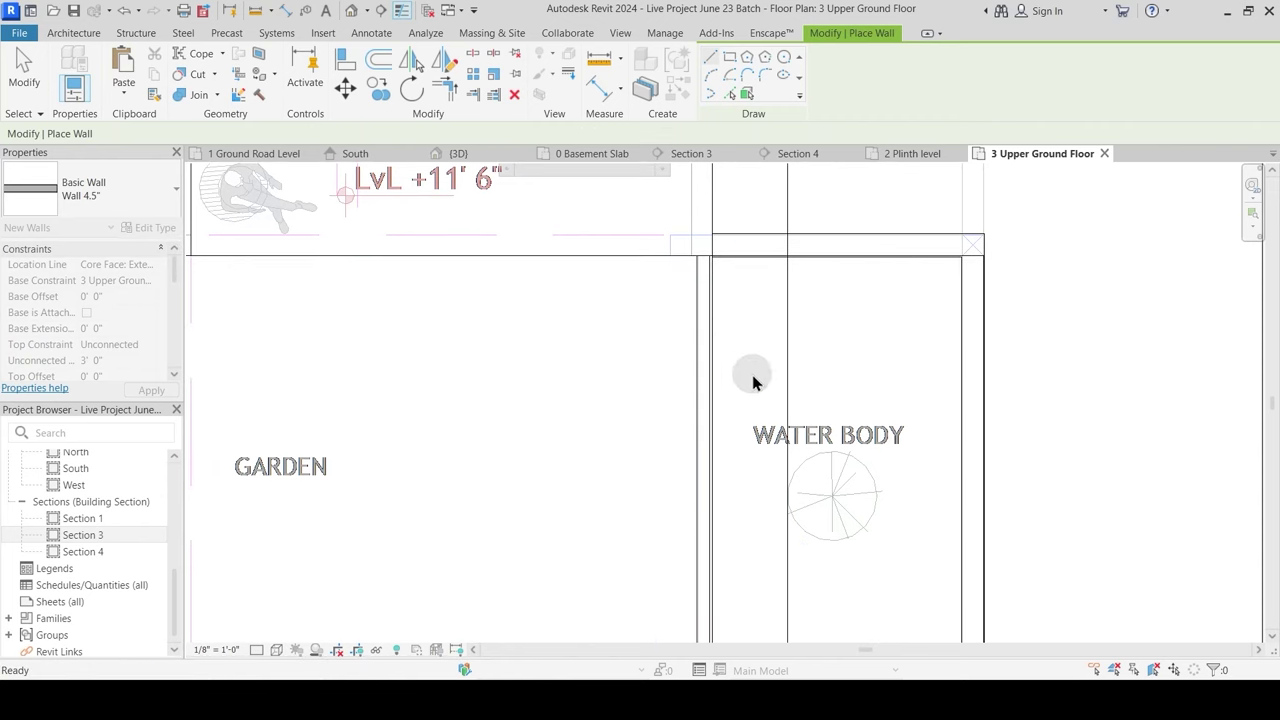
key("Escape")
Step: Select the horizontal garden wall and the new dividing wall in turn to check them
scroll(710, 573, "up", 4)
middle_click_drag(711, 575, 724, 286)
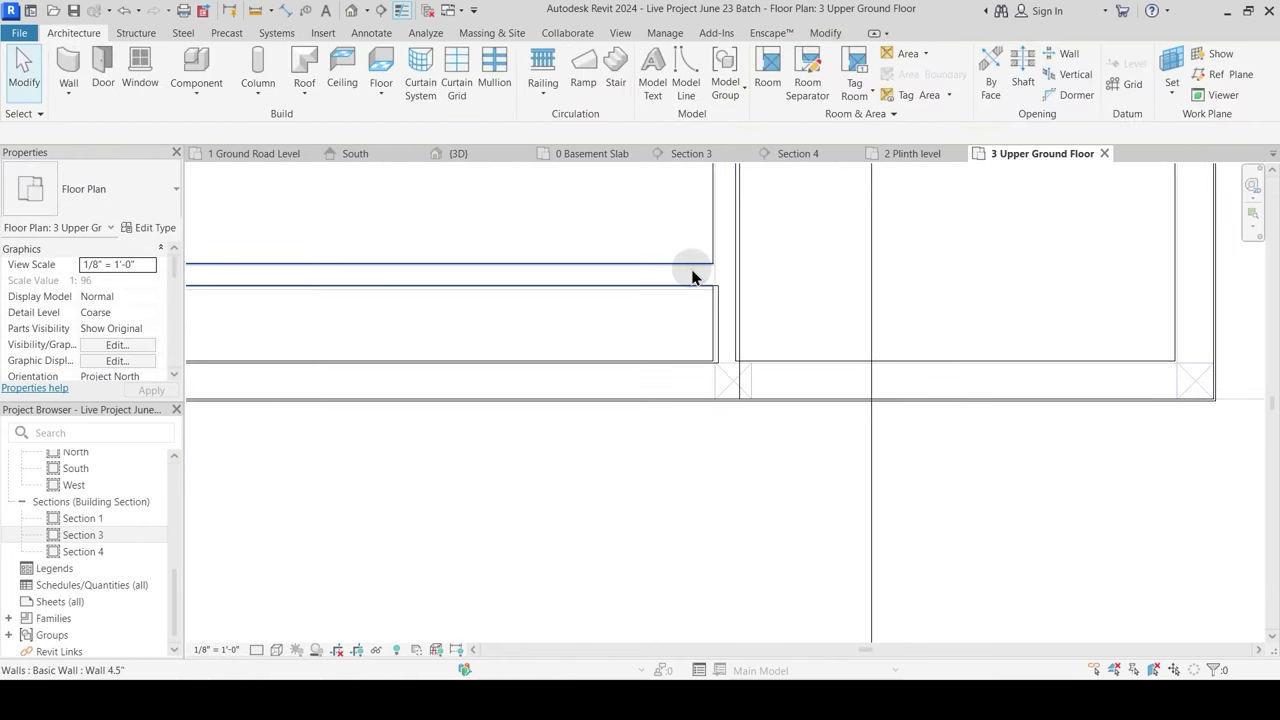
left_click(692, 271)
key("Escape")
left_click(720, 315)
scroll(720, 312, "up", 2)
key("Escape")
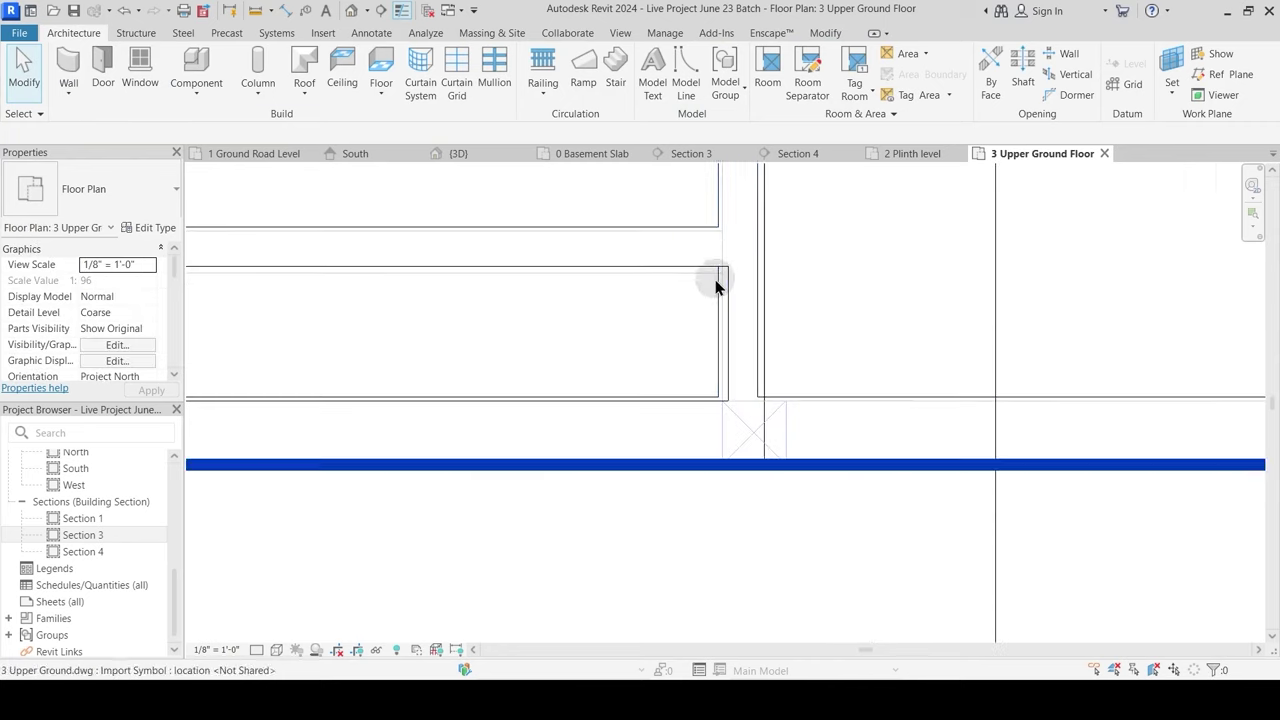
left_click(731, 286)
key("Escape")
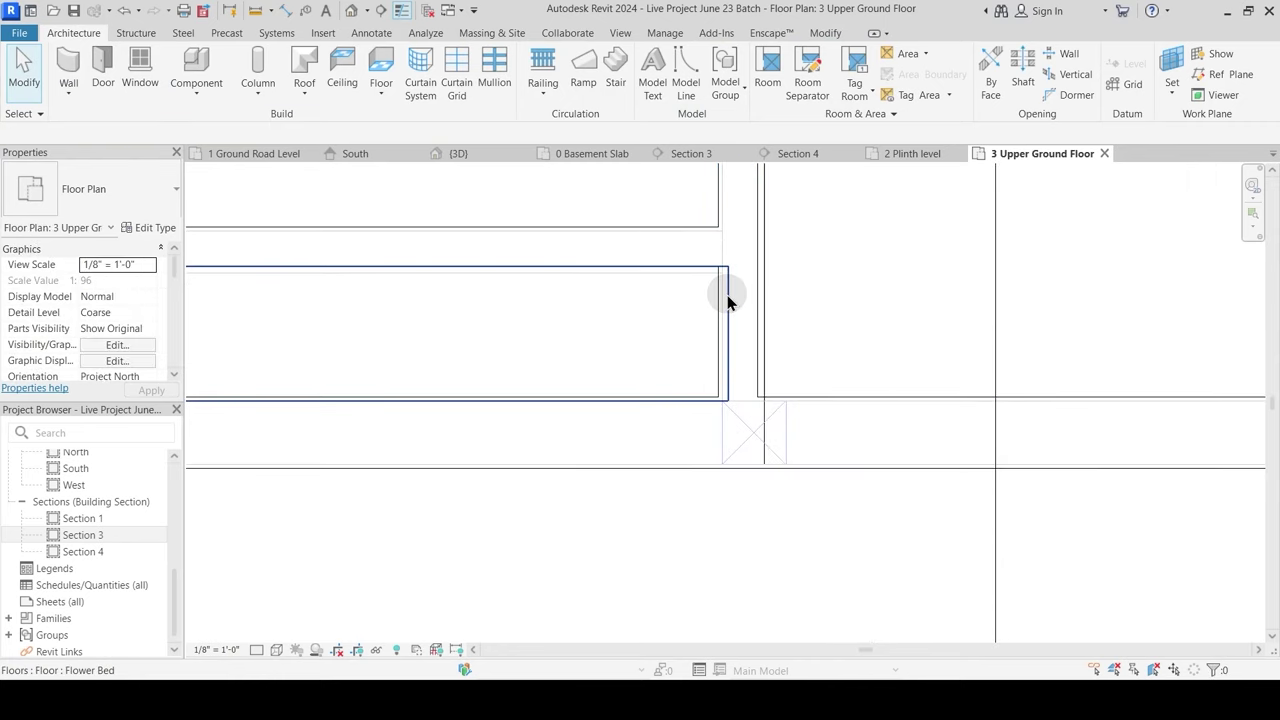
Step: Pull the Flower Bed floor's right boundary back to the new wall and finish the edit
left_click(728, 297)
double_click(739, 318)
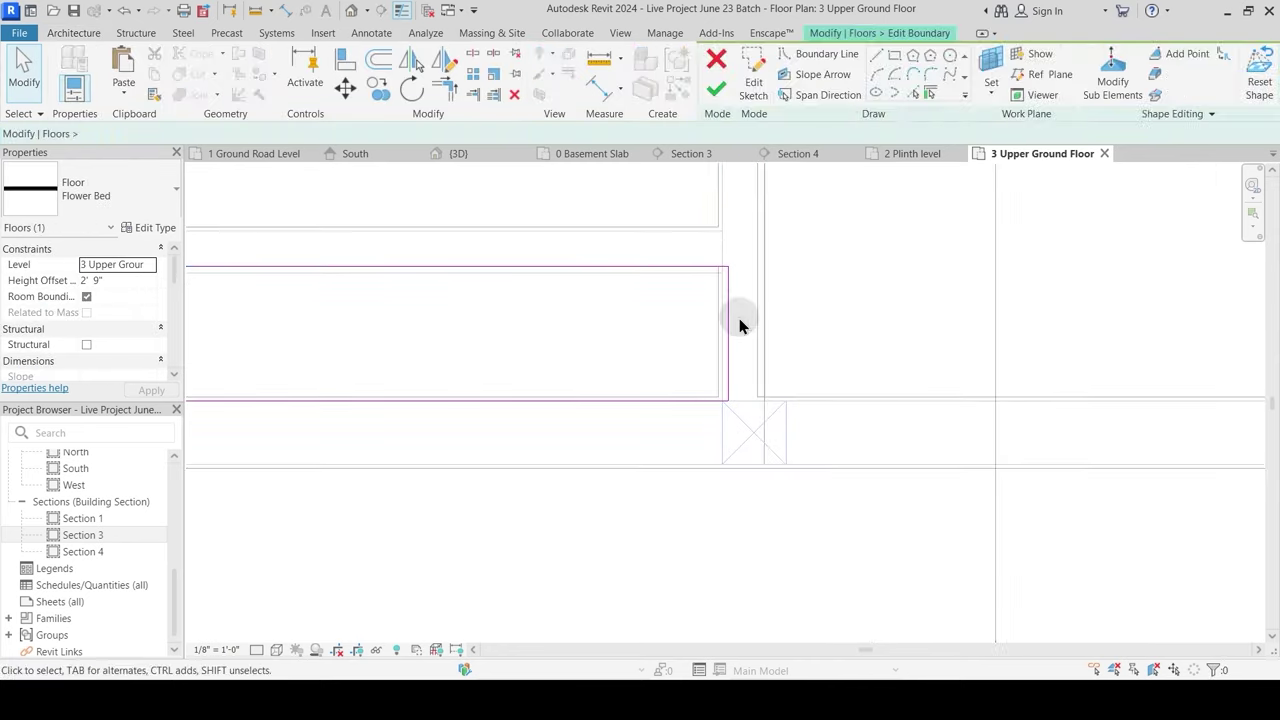
left_click(719, 309)
left_click_drag(717, 309, 718, 309)
left_click(769, 349)
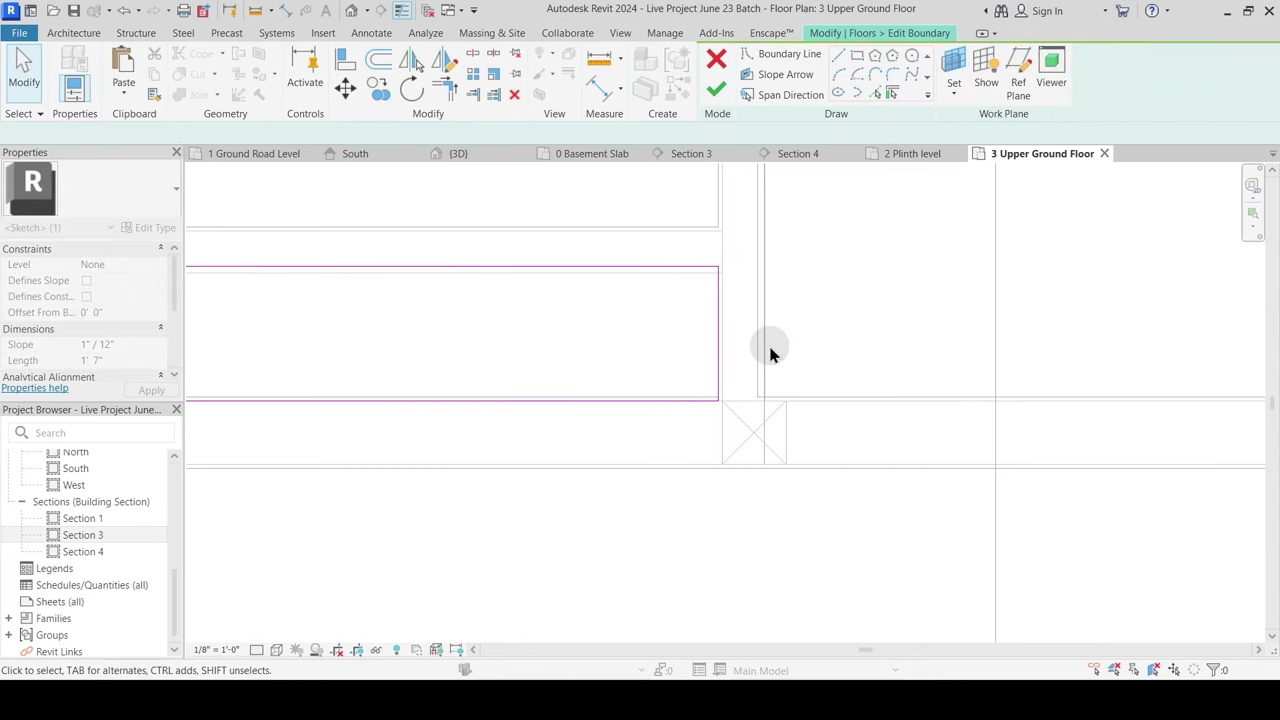
left_click(714, 90)
Step: Zoom out over the whole garden and switch to the 3D view
scroll(752, 291, "down", 4)
scroll(704, 407, "down", 2)
middle_click_drag(650, 289, 562, 457)
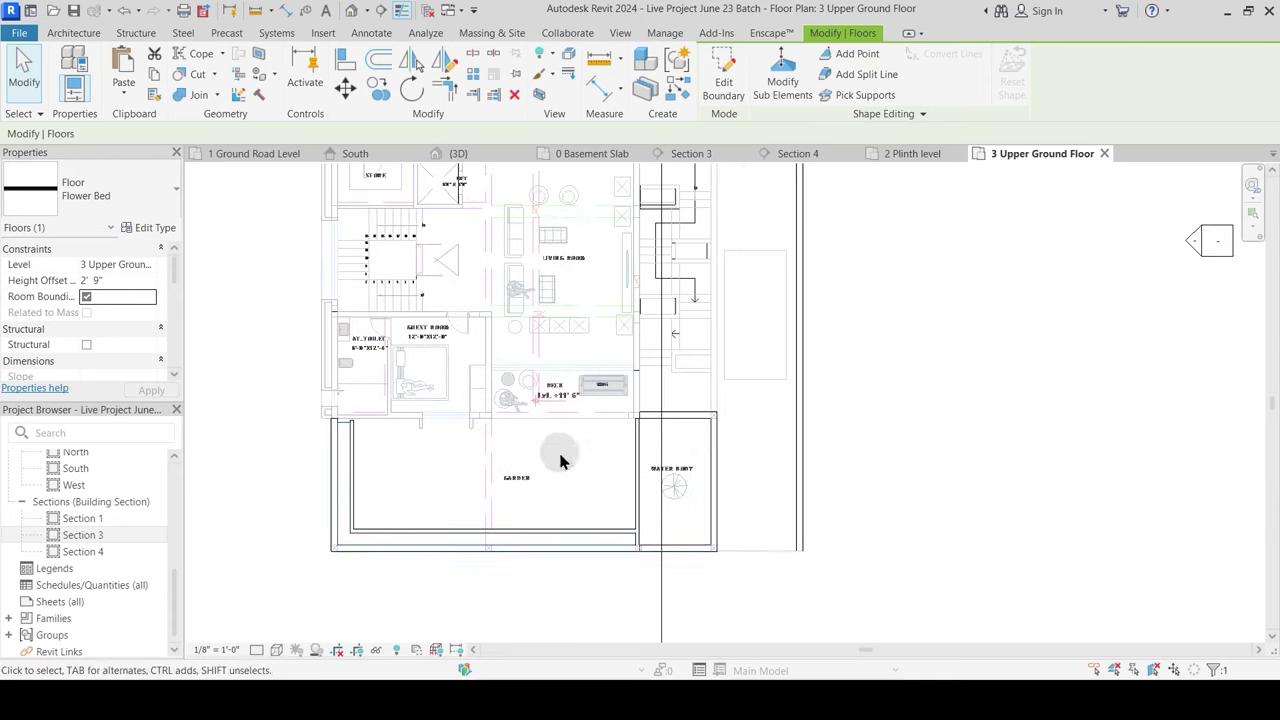
key("Escape")
left_click(445, 155)
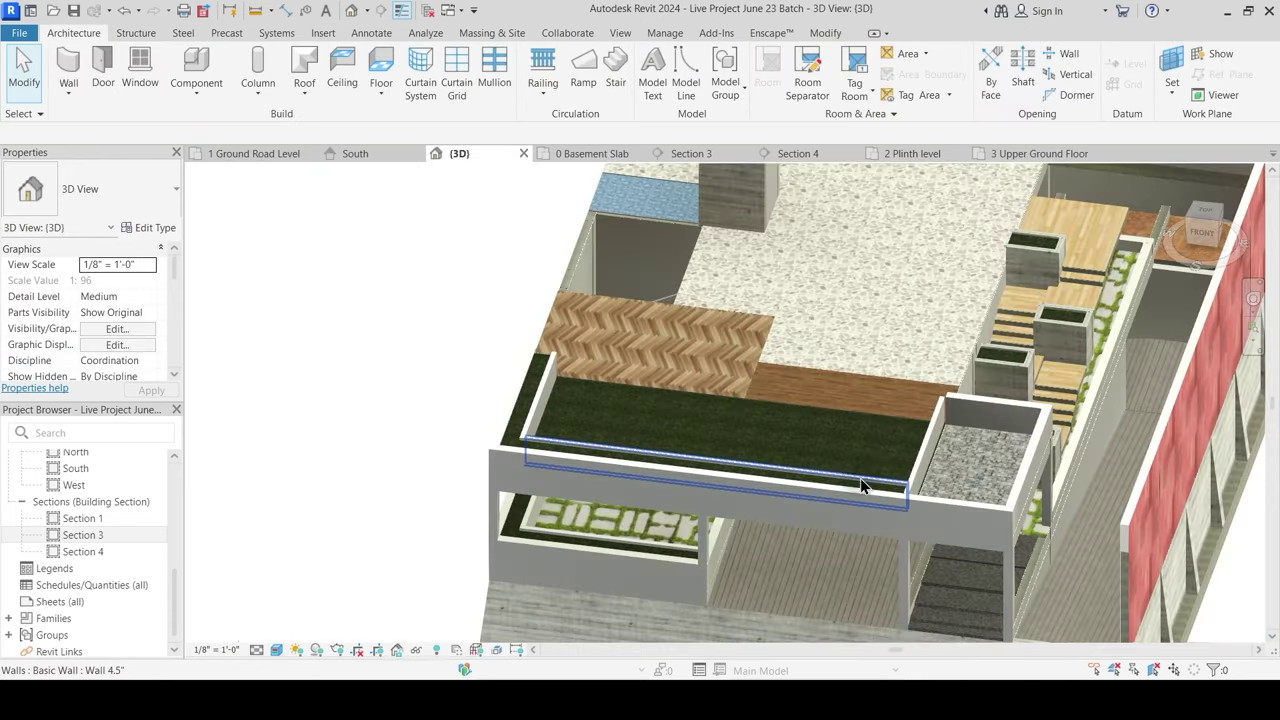
middle_click_drag(862, 486, 700, 430)
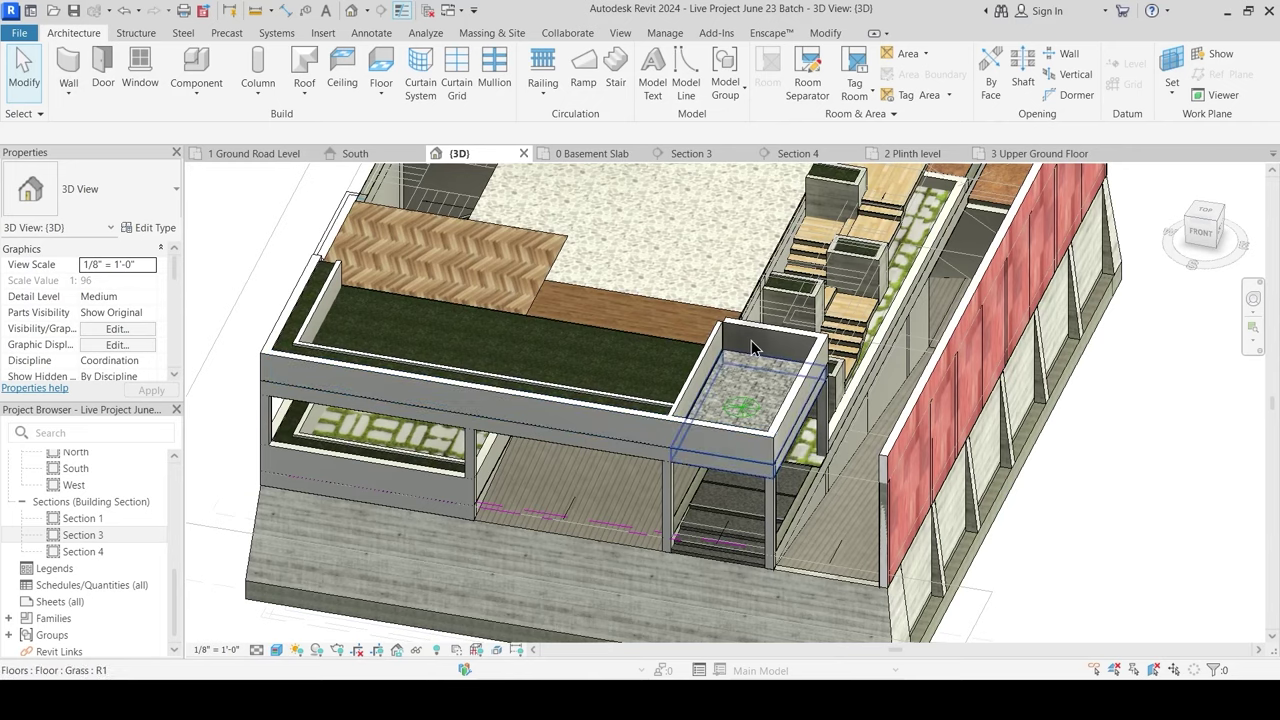
scroll(769, 357, "up", 3)
mouse_move(769, 360)
middle_mouse_down("shift")
mouse_move(760, 397)
mouse_move(759, 366)
mouse_move(754, 376)
middle_mouse_up("shift")
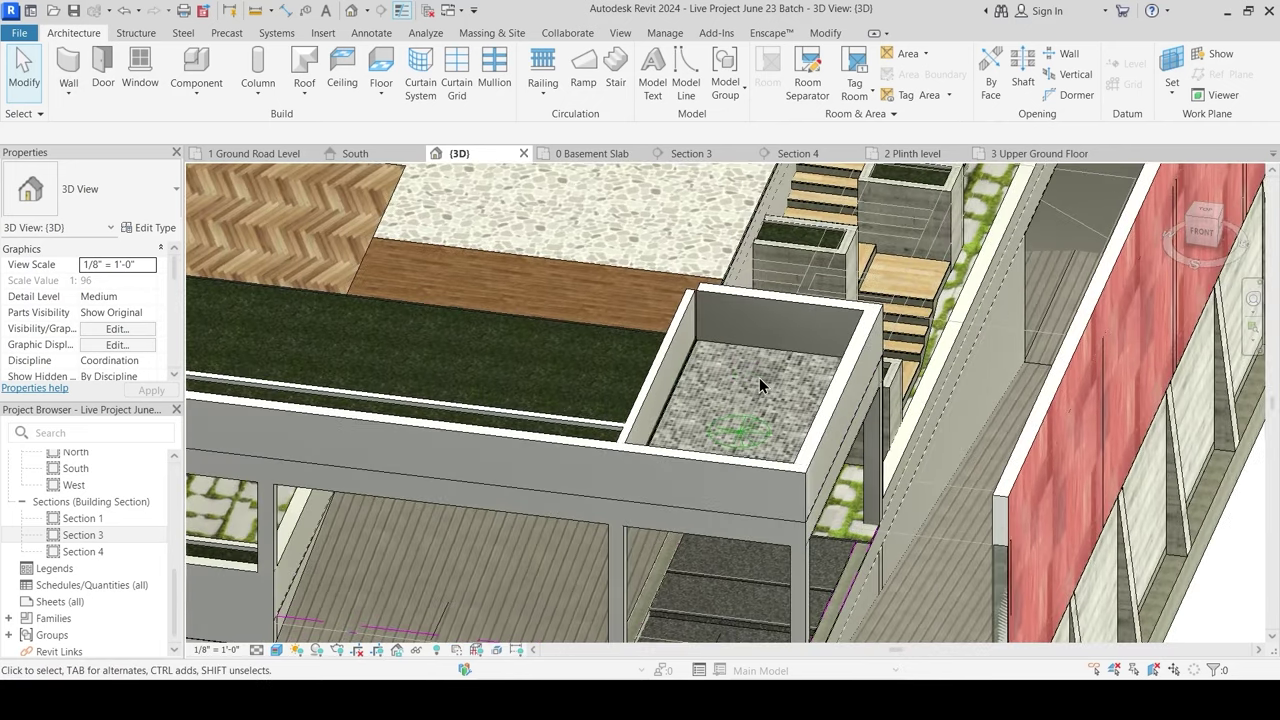
left_click(671, 338)
middle_click_drag(671, 338, 705, 457, "shift")
key("Escape")
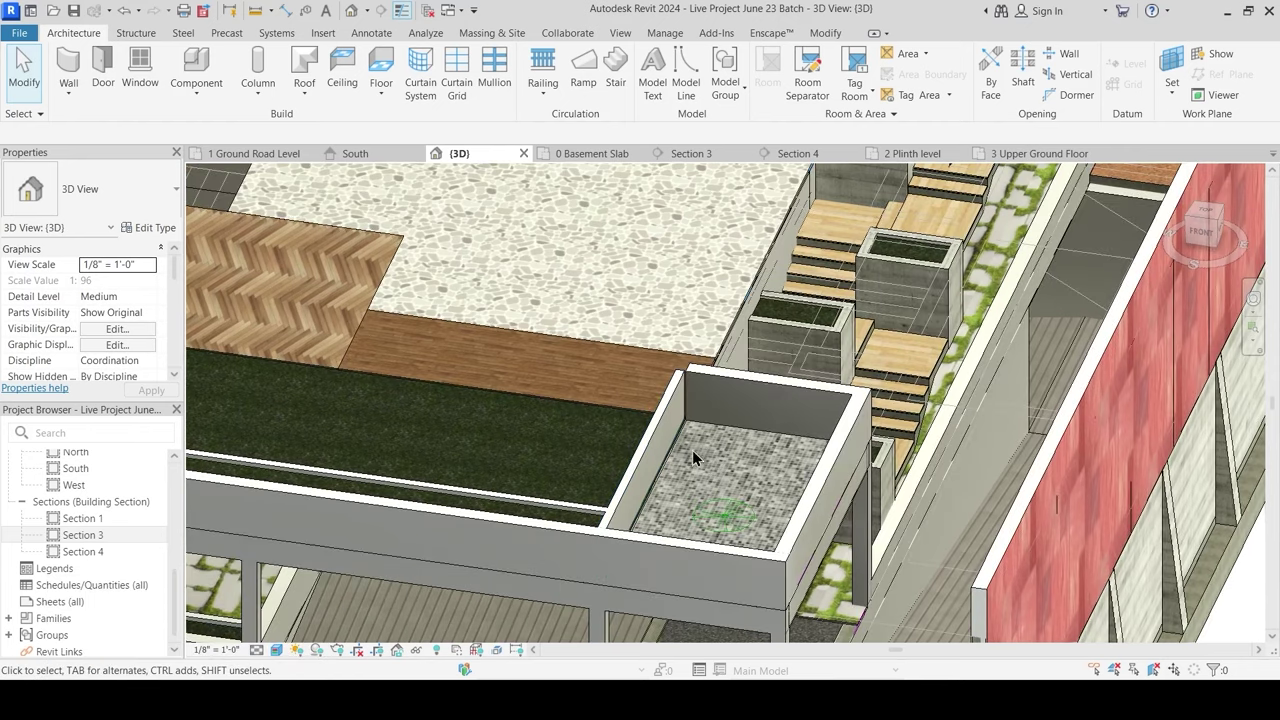
left_click(652, 432)
middle_click_drag(652, 432, 177, 357, "shift")
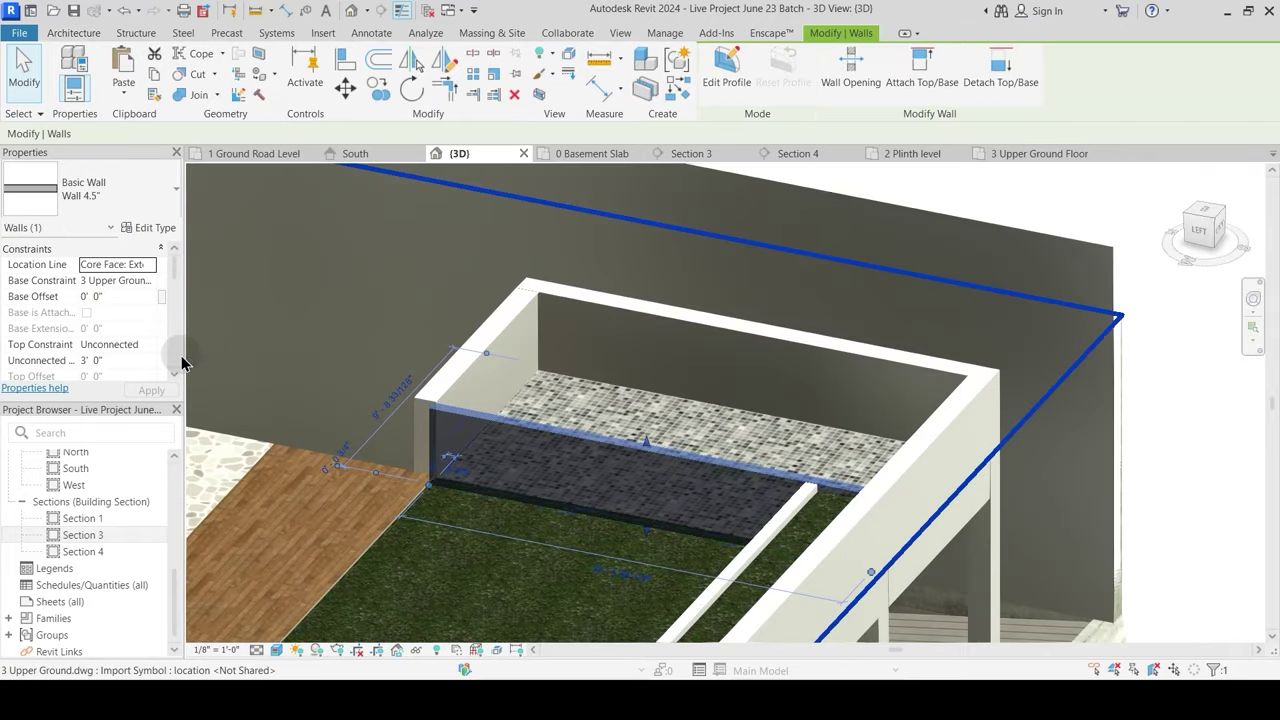
Step: Lower the dividing wall's unconnected height to 1' 3" and inspect it in 3D
left_click(100, 360)
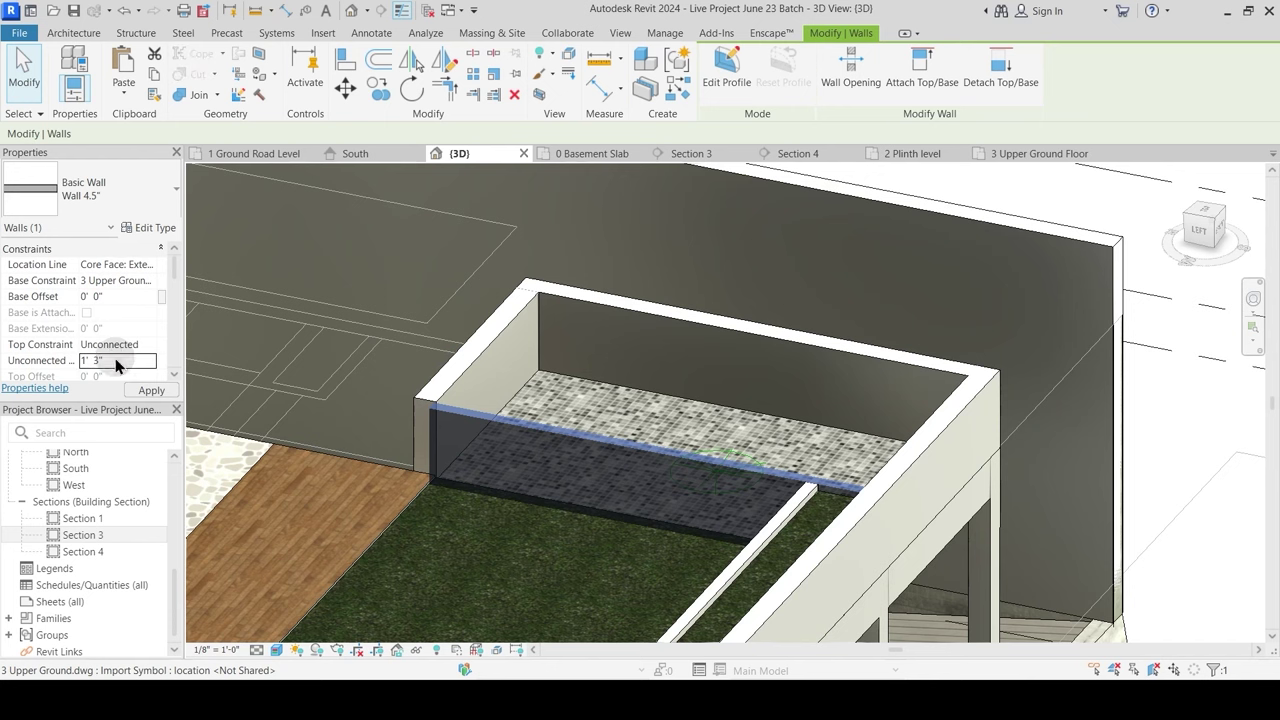
key("Return")
key("Escape")
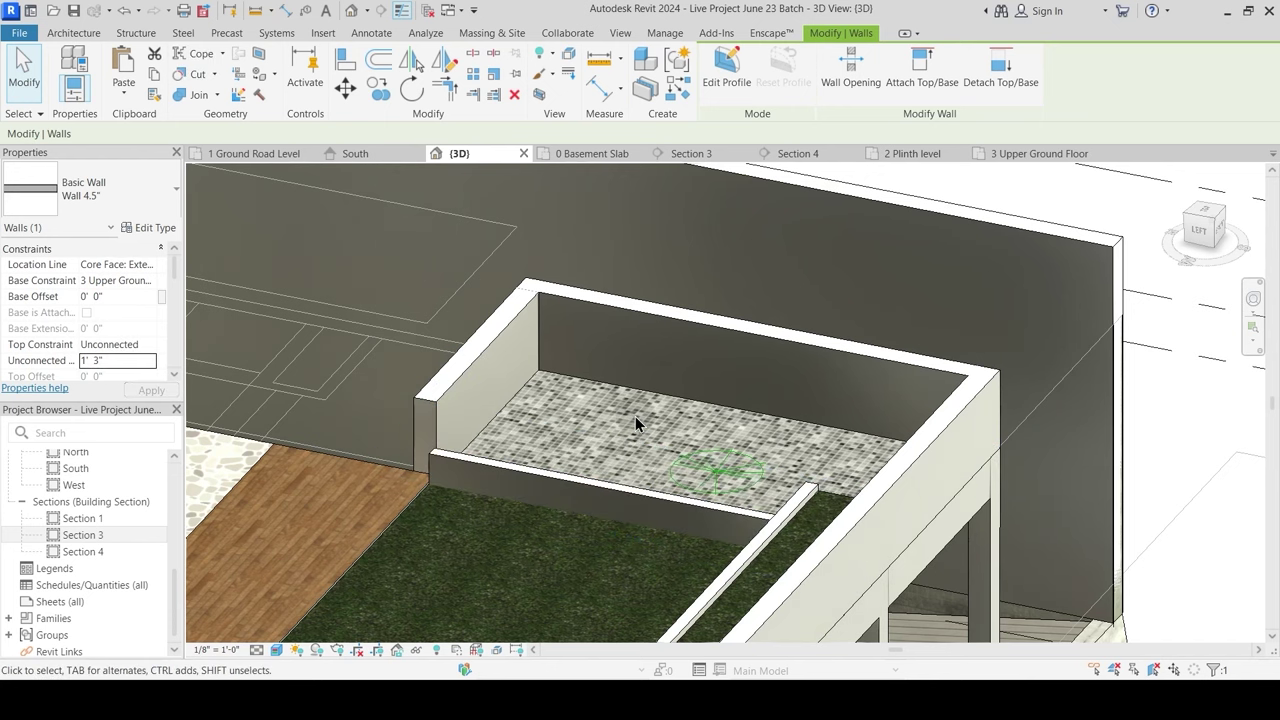
middle_click_drag(650, 432, 791, 475, "shift")
left_click(791, 475)
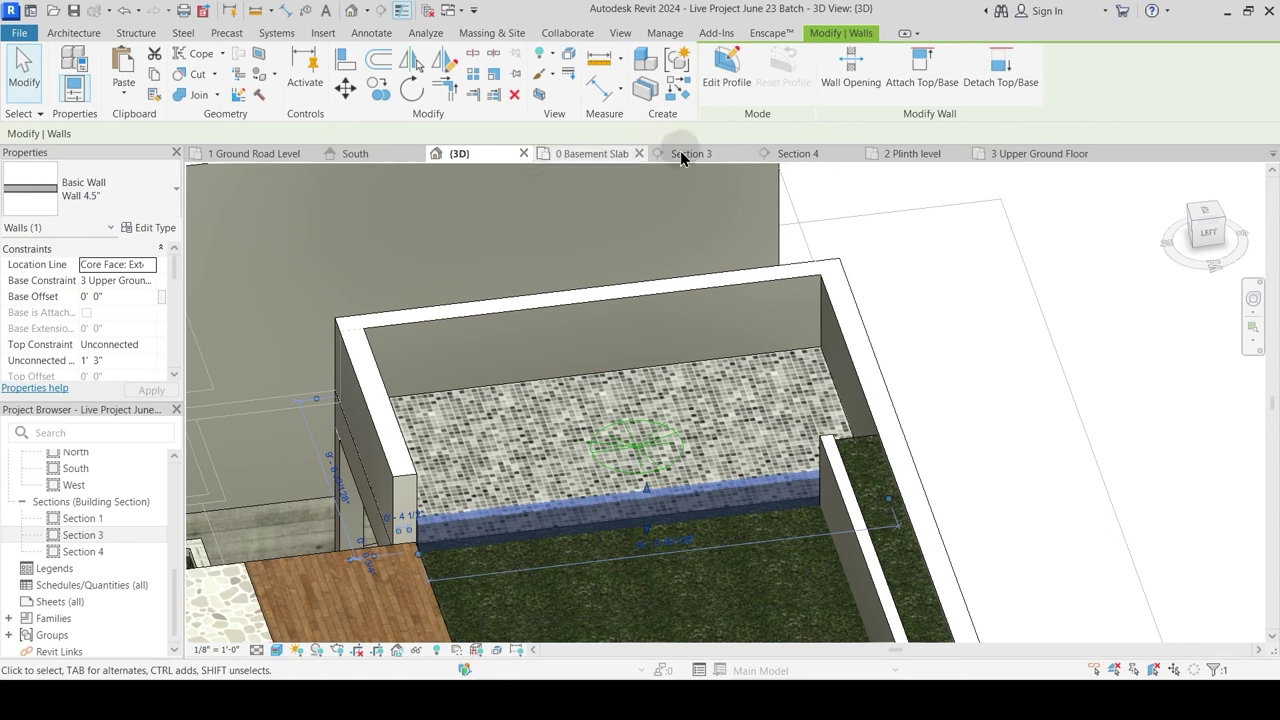
Step: In the Upper Ground Floor plan, shorten the garden wall to the horizontal wall and unjoin it
left_click(1030, 153)
scroll(631, 571, "up", 4)
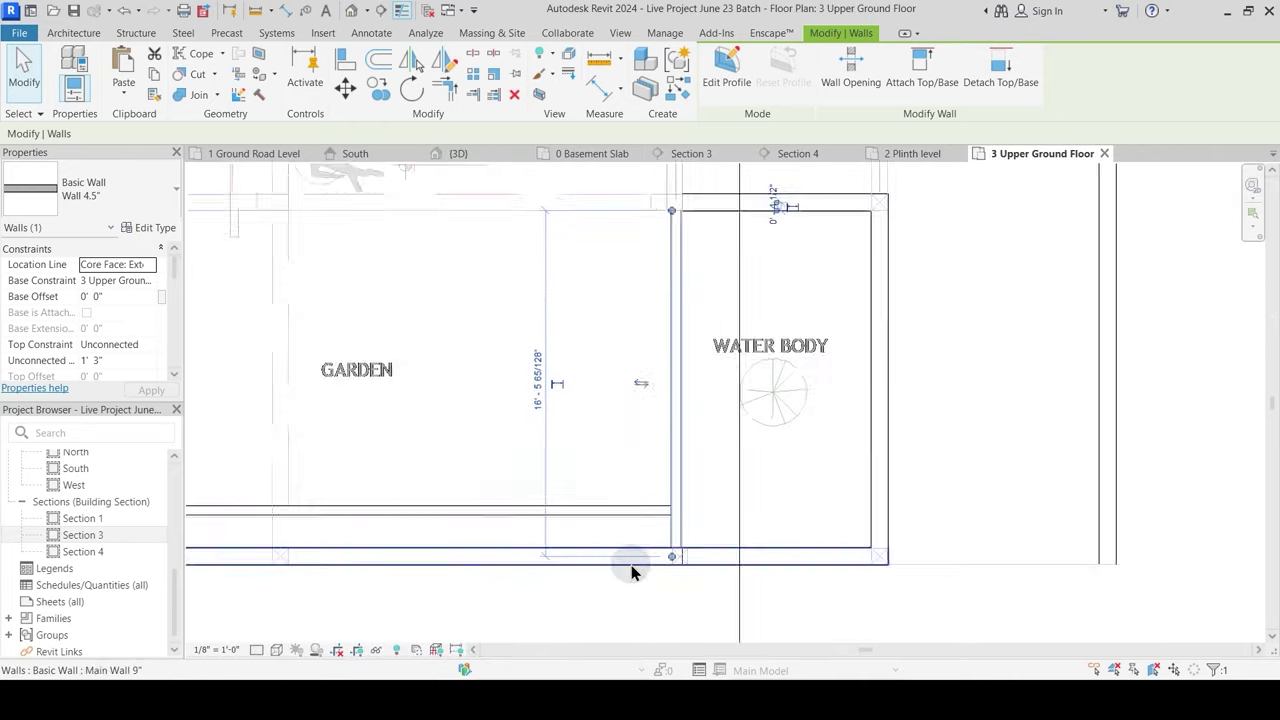
scroll(660, 572, "up", 6)
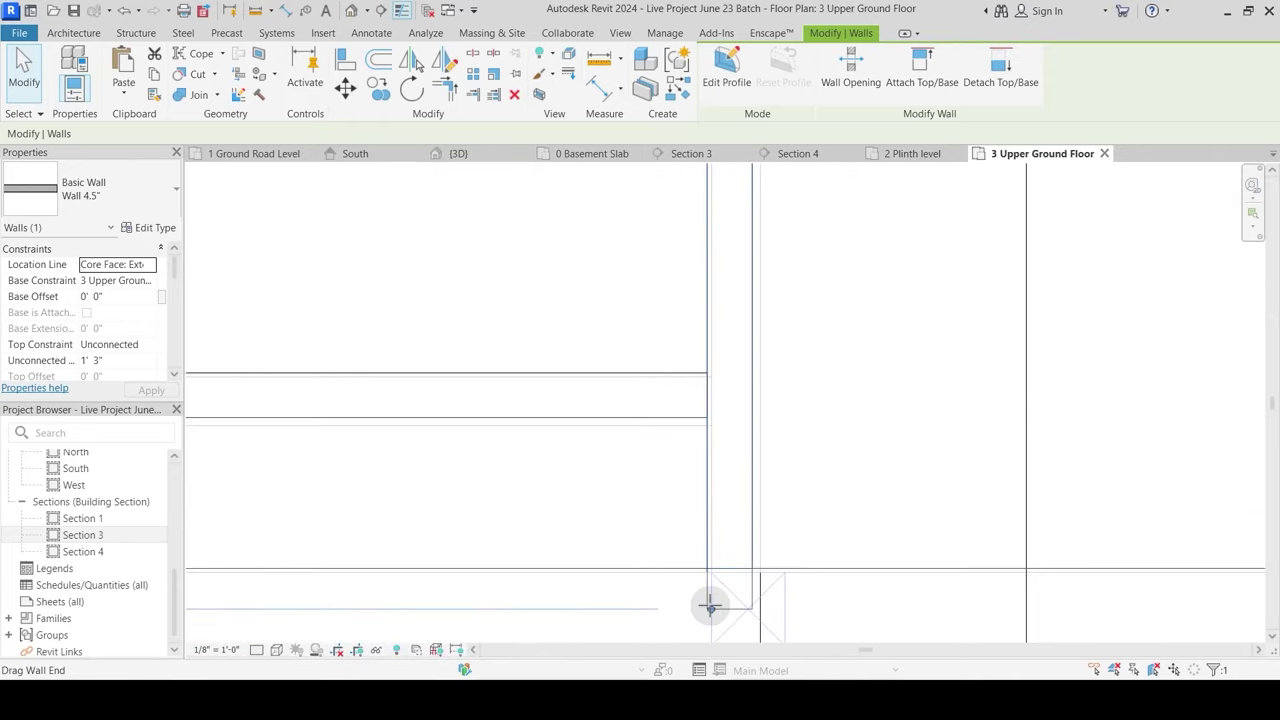
left_click_drag(709, 604, 711, 368)
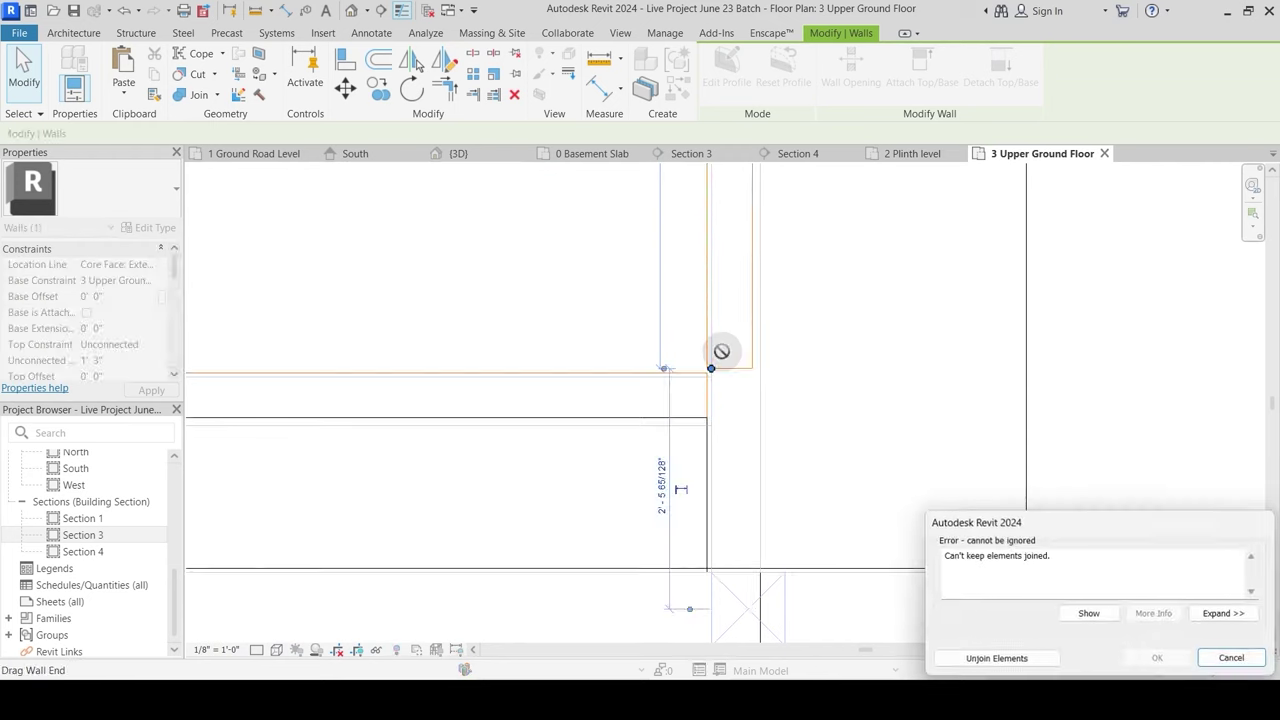
left_click(994, 658)
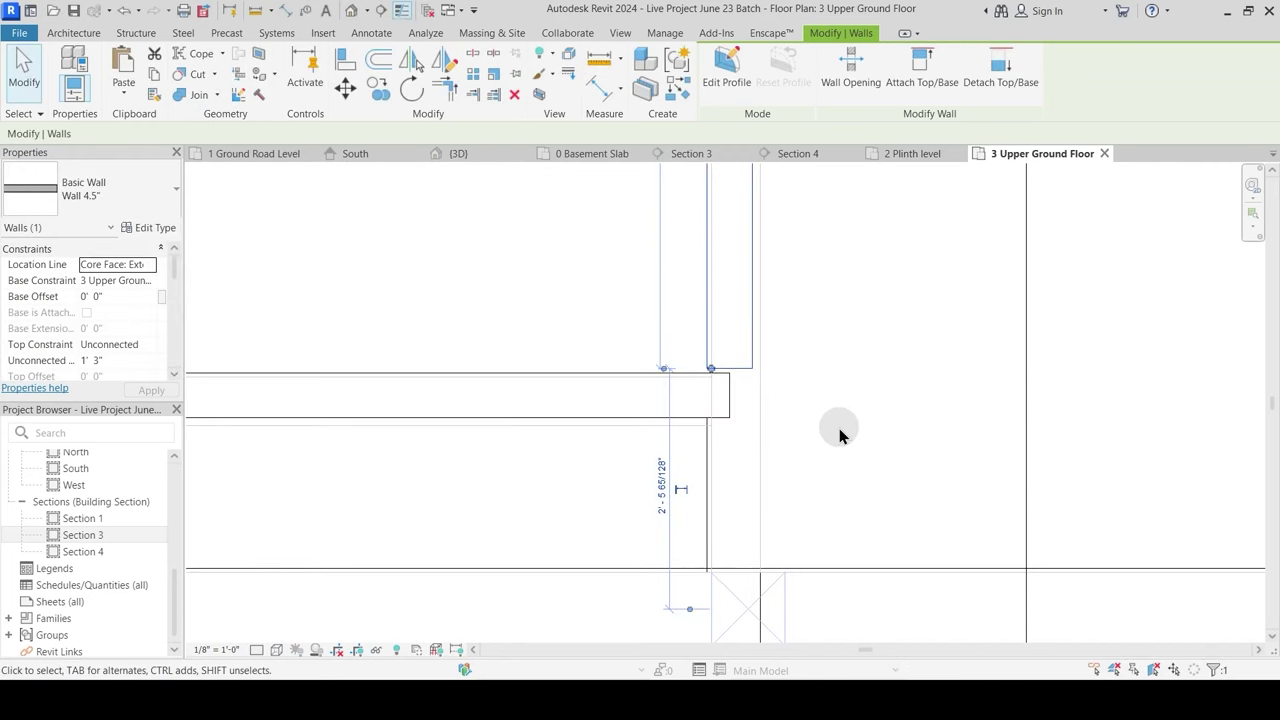
key("Escape")
left_click(731, 410)
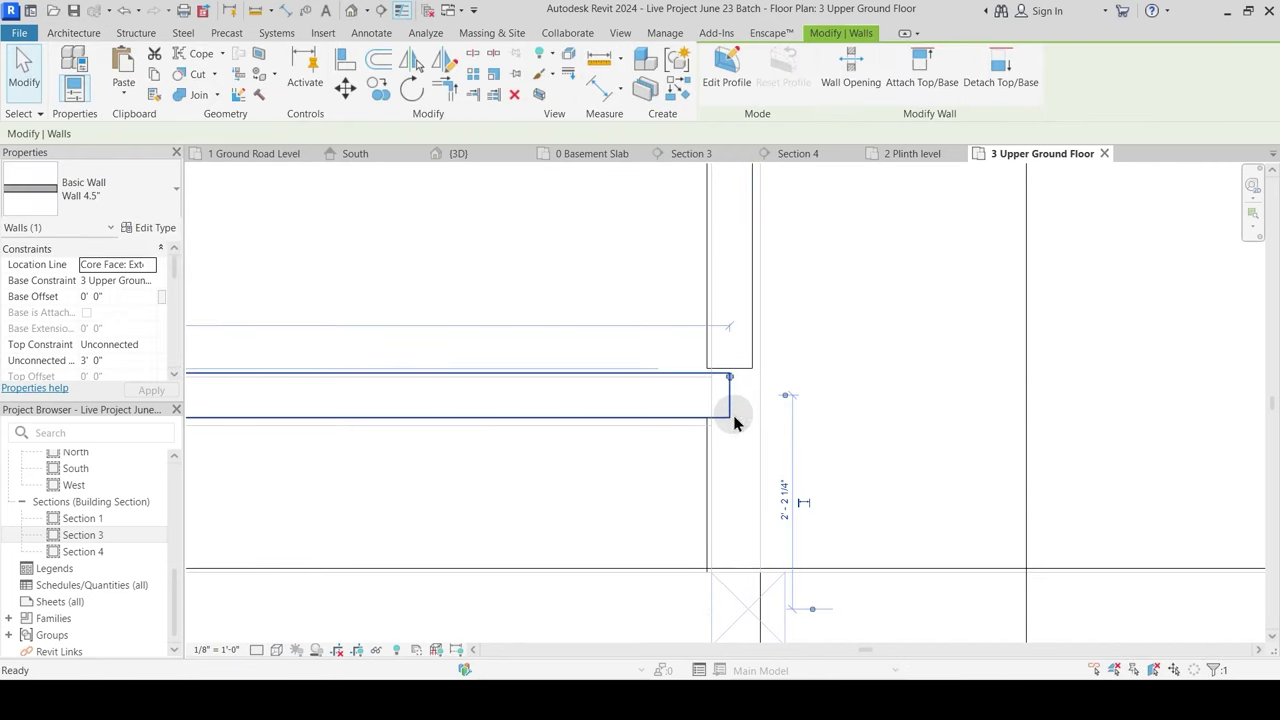
Step: Redraw the 4.5" wall with CS from the existing wall endpoint down to the lower wall
key("c")
key("s")
left_click(729, 373)
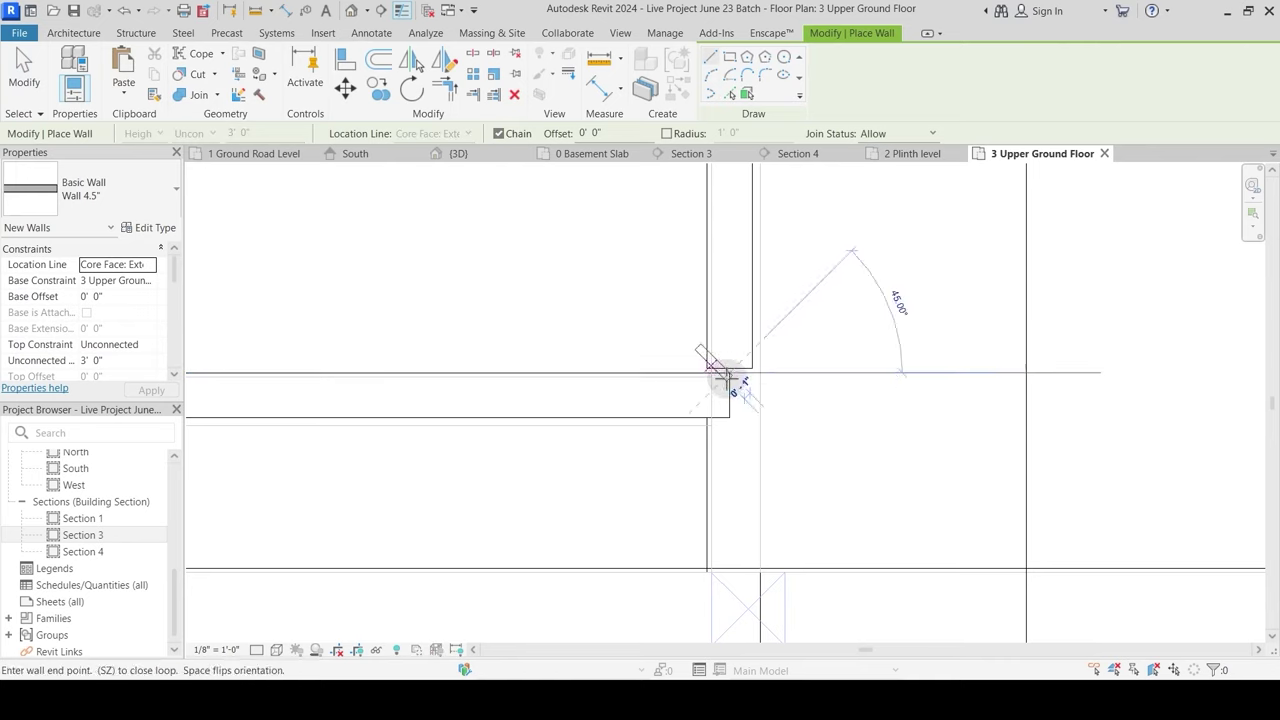
left_click(729, 568)
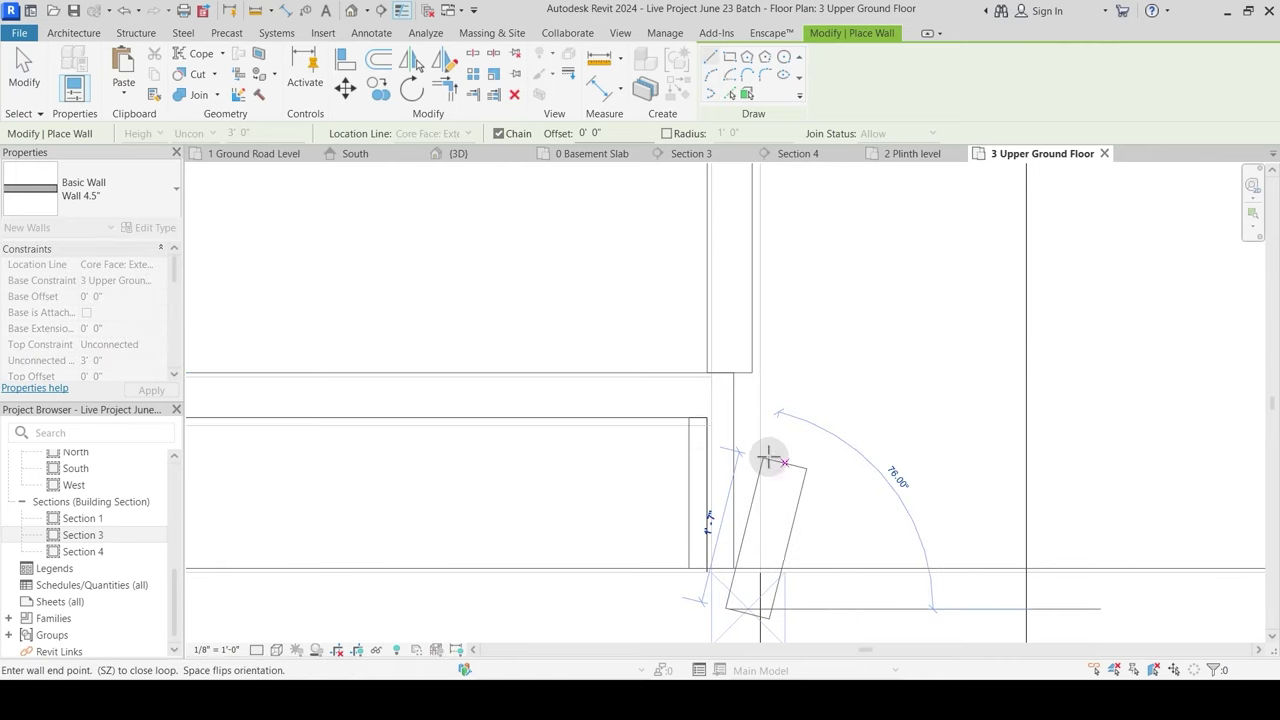
key("Escape")
key("Escape")
Step: Move the new wall so it snaps onto the corner intersection
left_click(738, 449)
left_click_drag(738, 449, 689, 578)
scroll(686, 576, "up", 3)
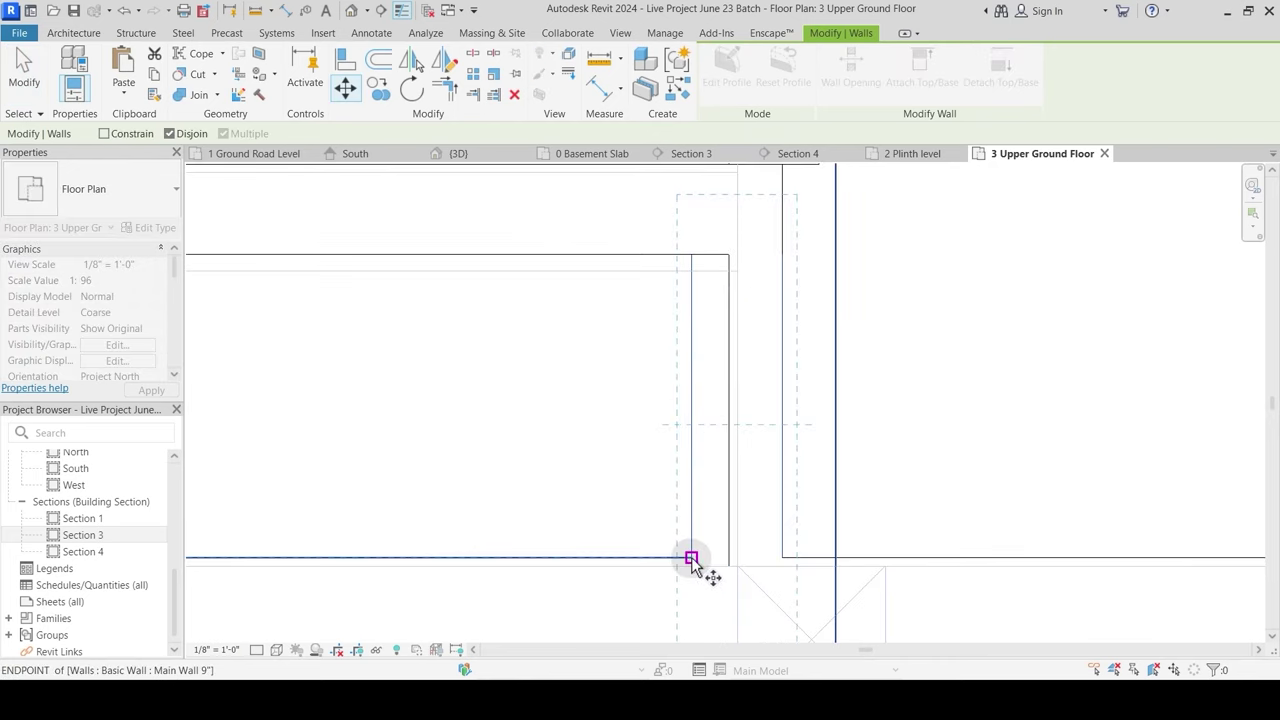
left_click(691, 558)
left_click(737, 558)
left_click(734, 464)
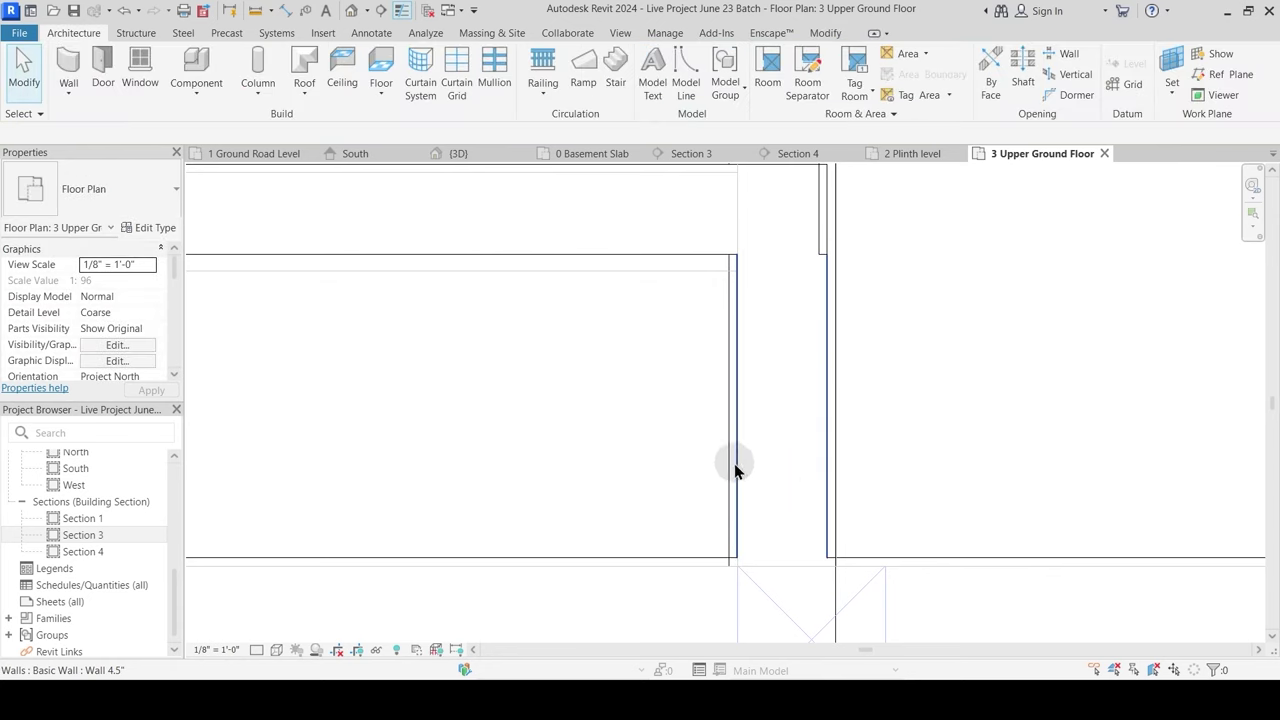
Step: Trim the horizontal and vertical walls into a clean corner using TR
middle_click_drag(748, 436, 741, 498)
key("t")
key("r")
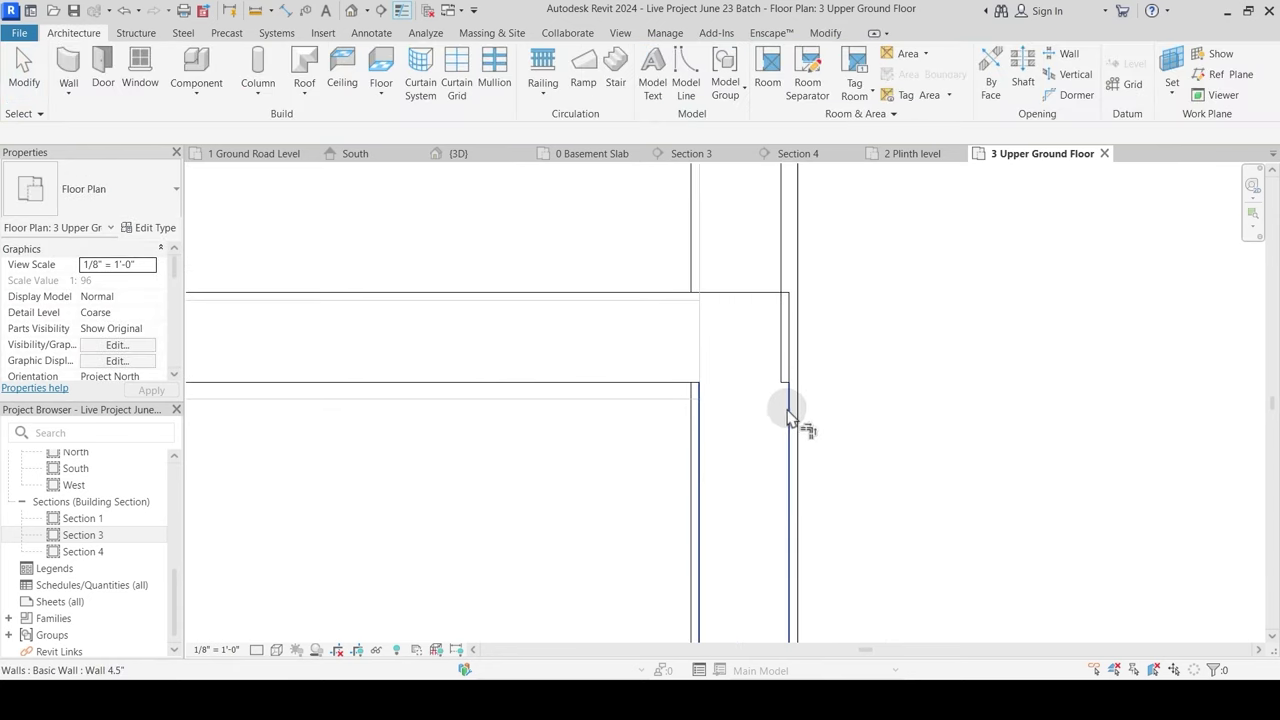
left_click(766, 303)
left_click(791, 415)
key("Escape")
Step: Select each wall at the junction in turn to verify the joins
scroll(780, 340, "down", 2)
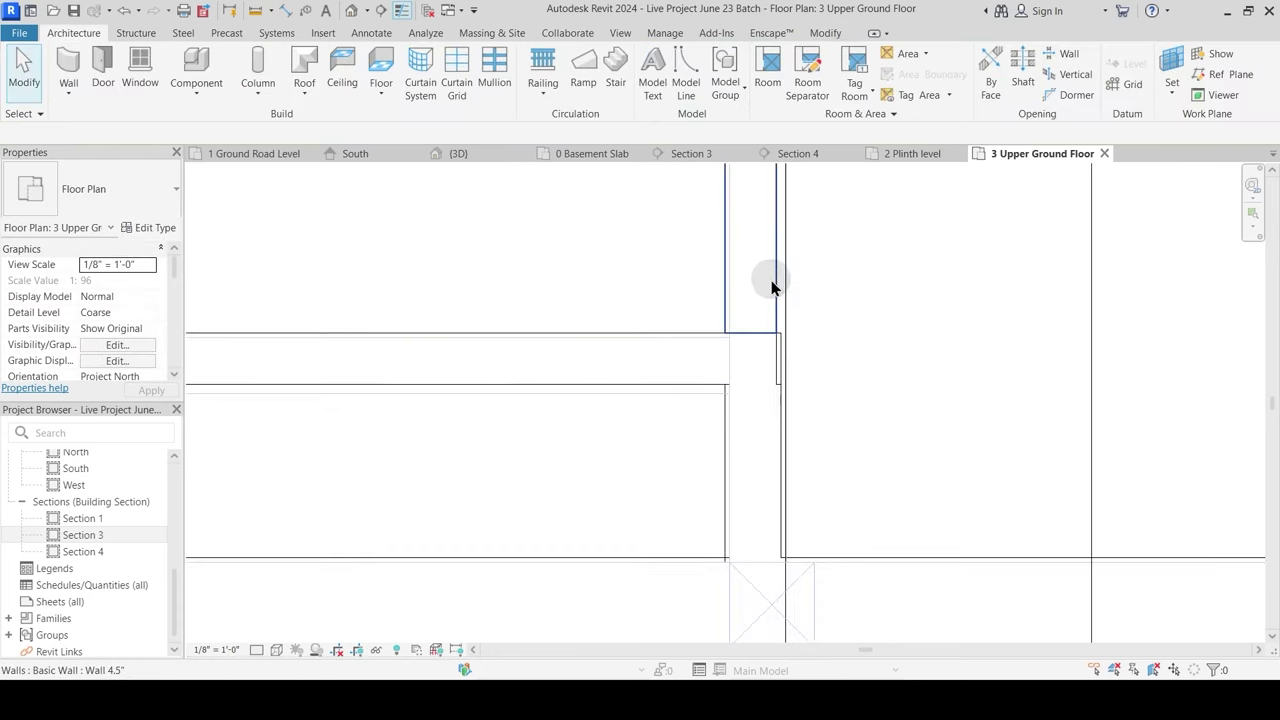
left_click(778, 270)
middle_click_drag(807, 349, 800, 408)
key("Escape")
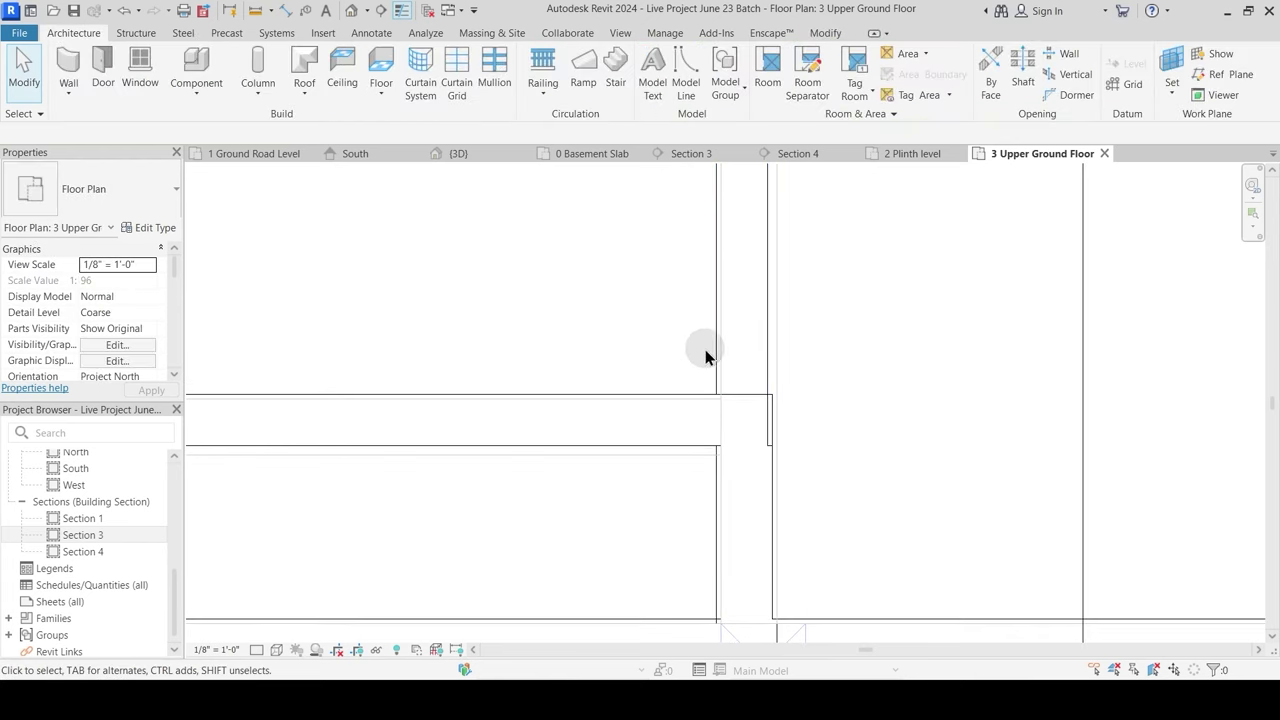
left_click(684, 403)
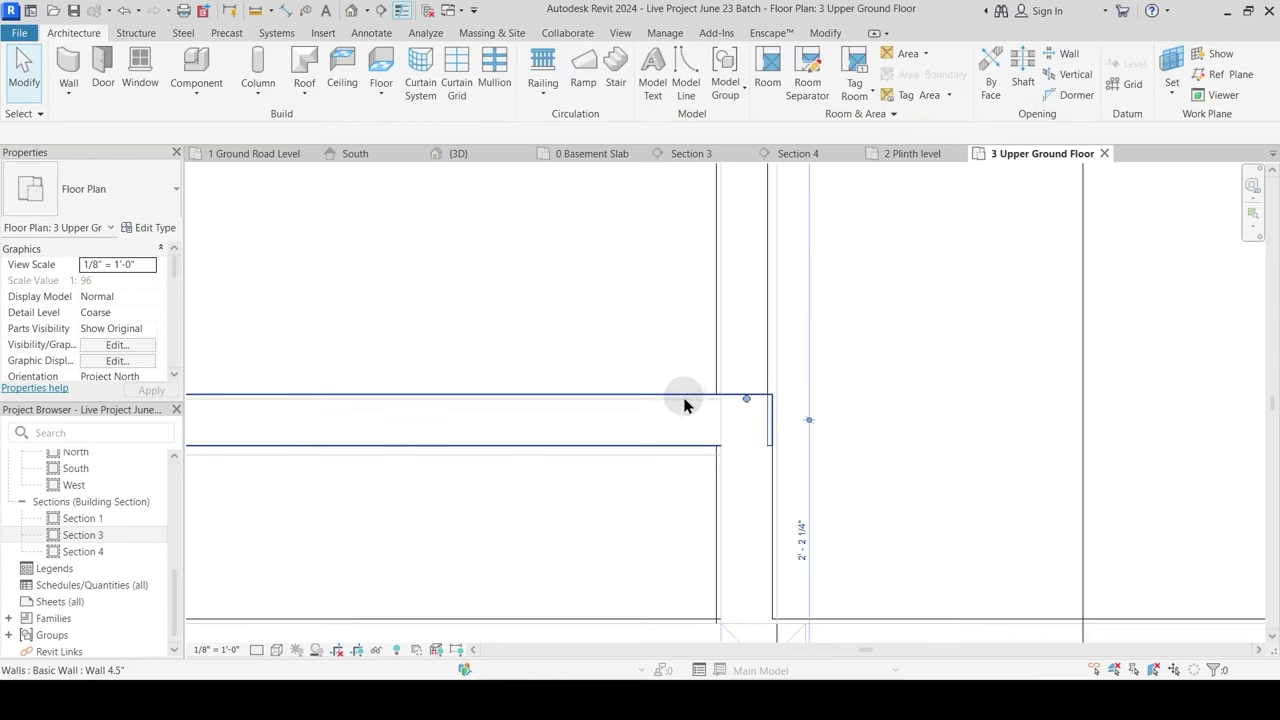
key("Escape")
left_click(768, 374)
key("Escape")
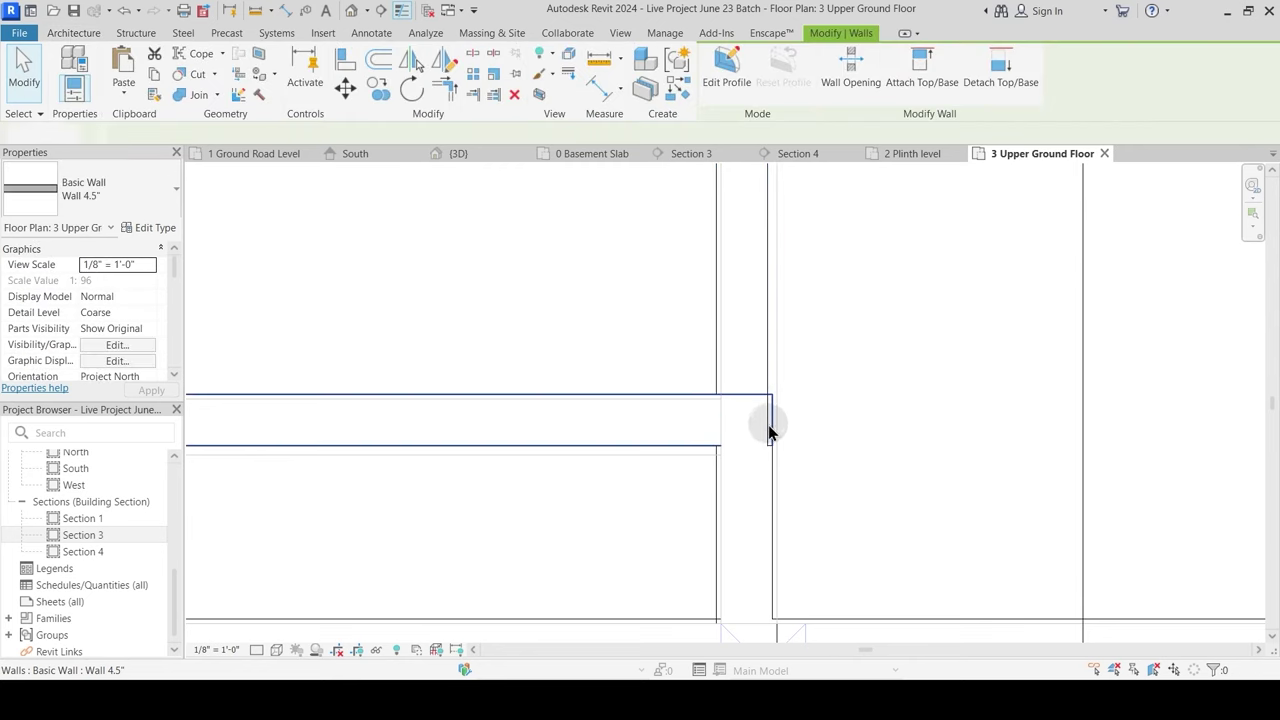
key("Escape")
scroll(767, 431, "up", 2)
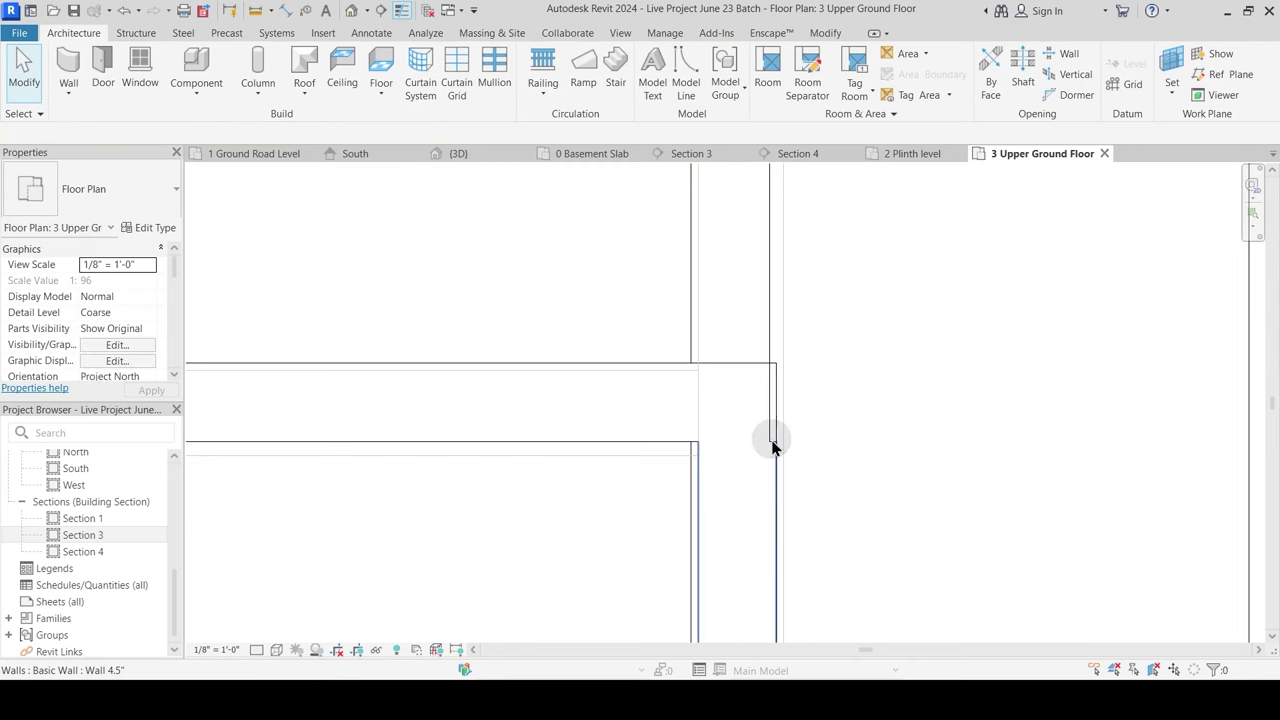
left_click(773, 450)
key("Escape")
Step: Orbit and zoom the 3D view around the water body walls, then return to the Upper Ground Floor plan
left_click(458, 154)
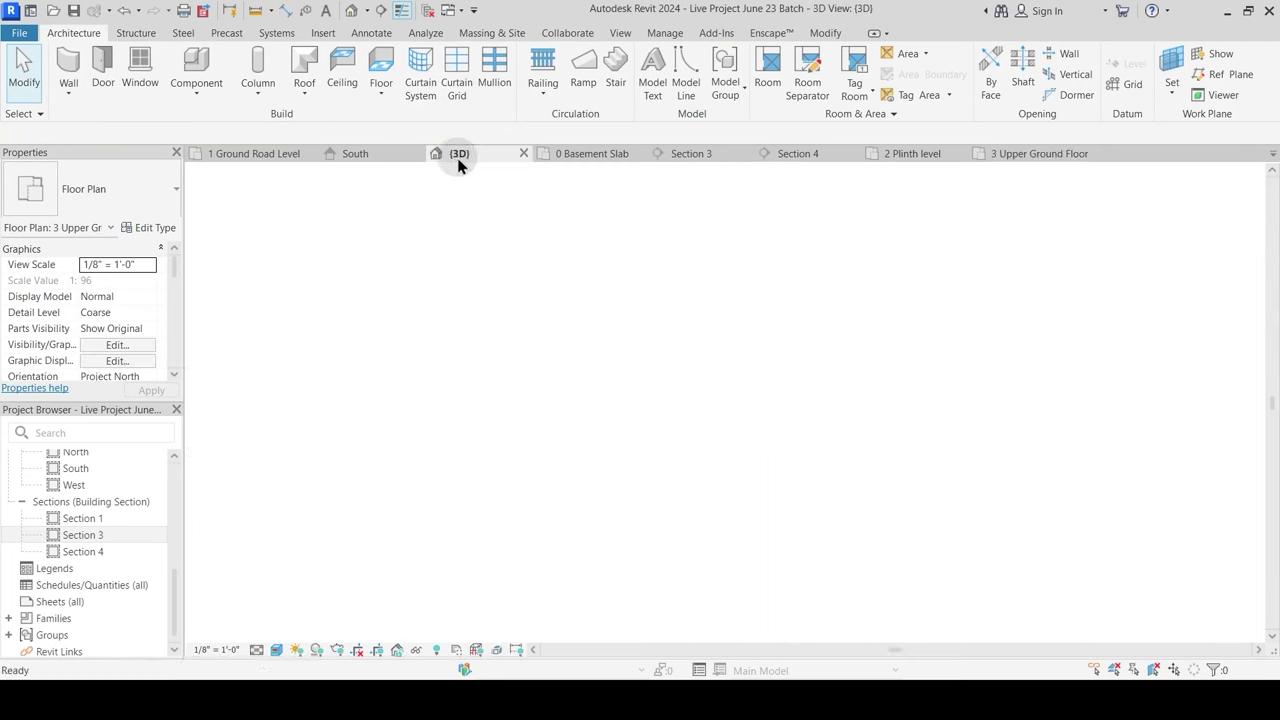
scroll(778, 503, "up", 2)
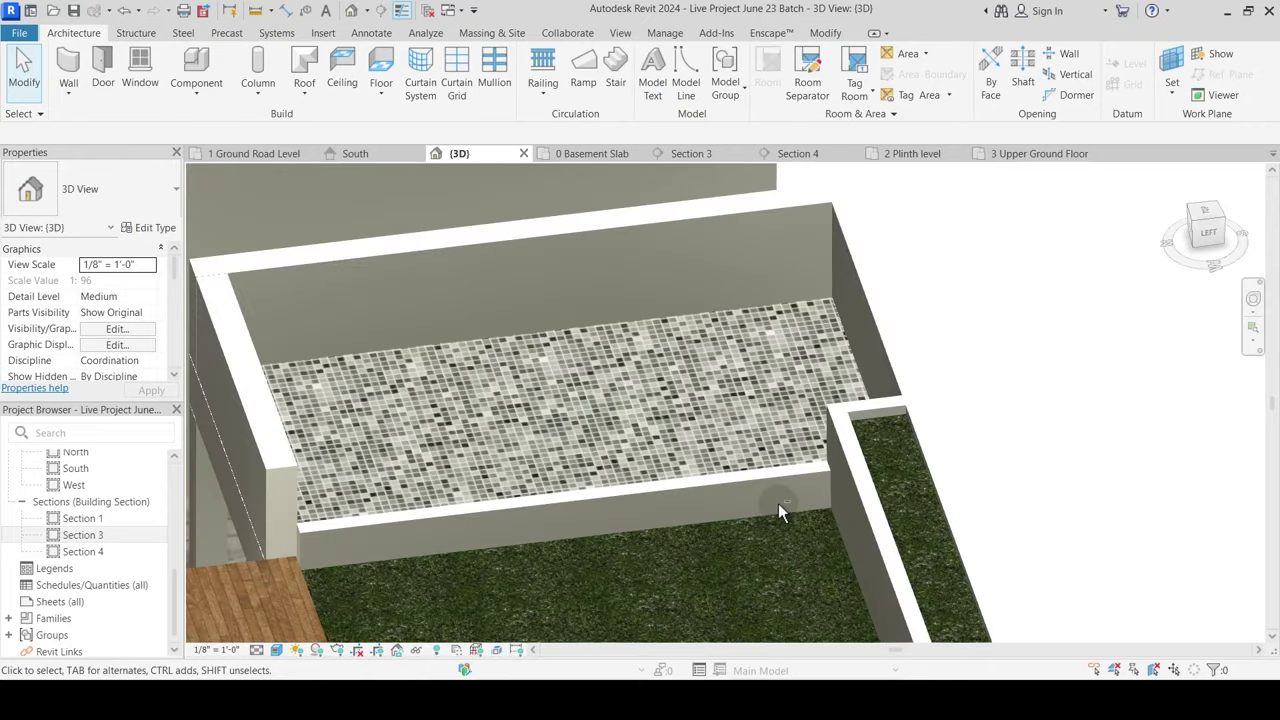
middle_click_drag(778, 503, 609, 398, "shift")
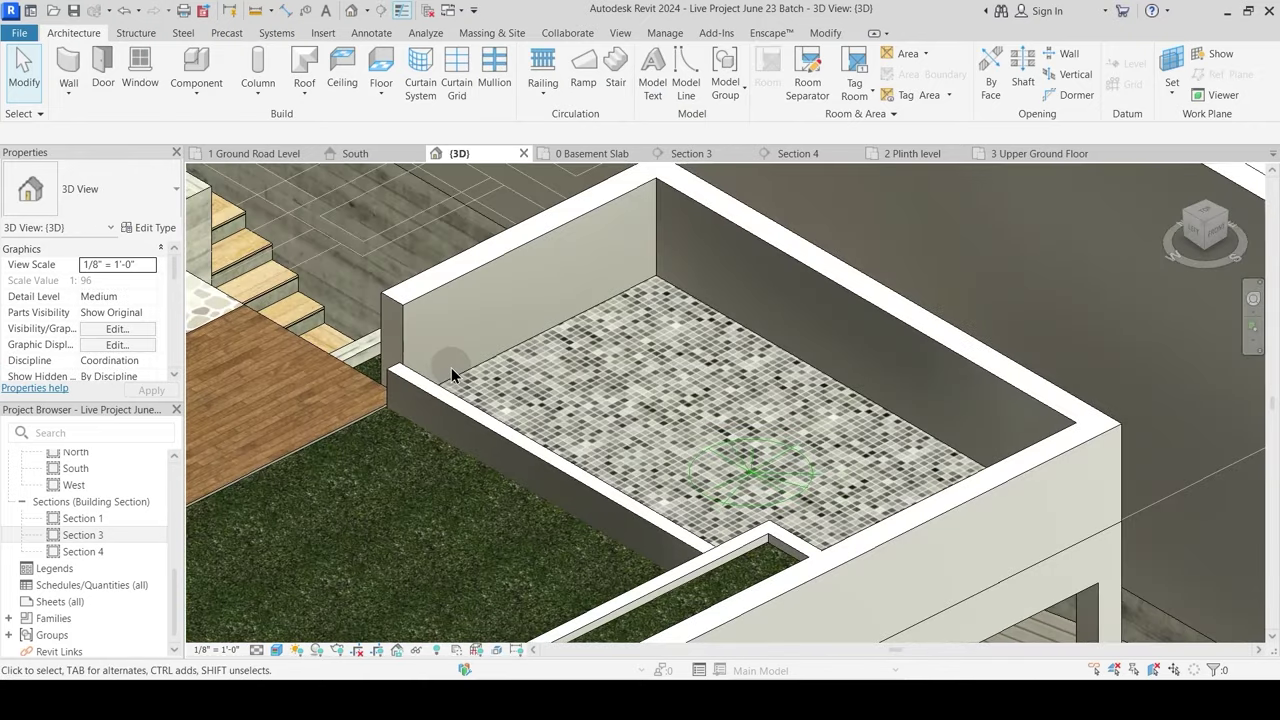
scroll(616, 367, "down", 2)
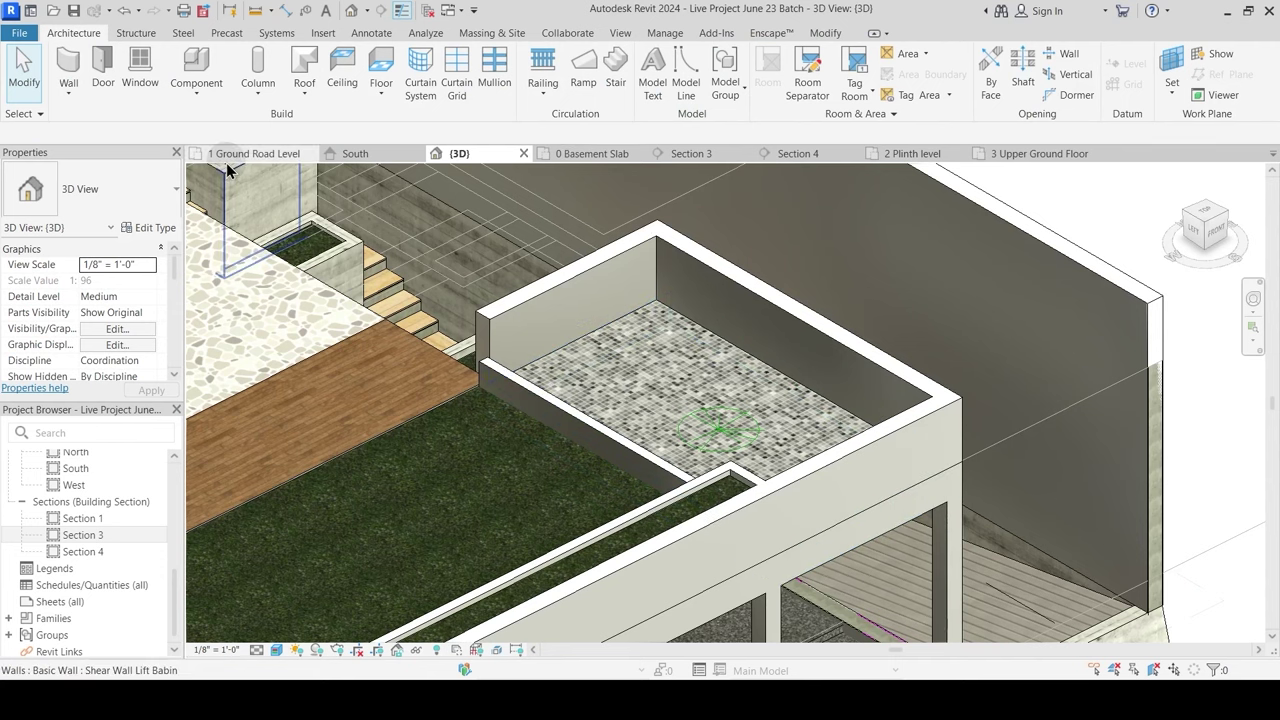
left_click(1015, 155)
scroll(735, 394, "down", 5)
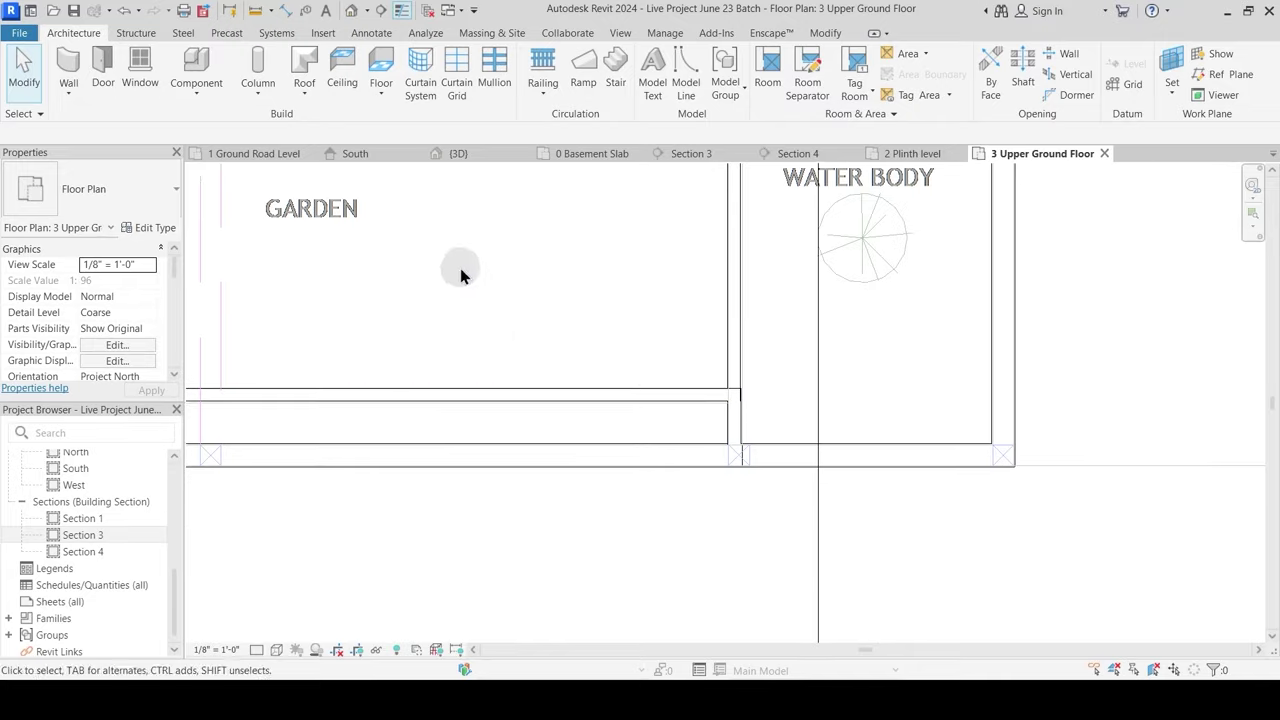
middle_click_drag(465, 195, 654, 467)
scroll(654, 463, "down", 2)
middle_click_drag(802, 451, 505, 368)
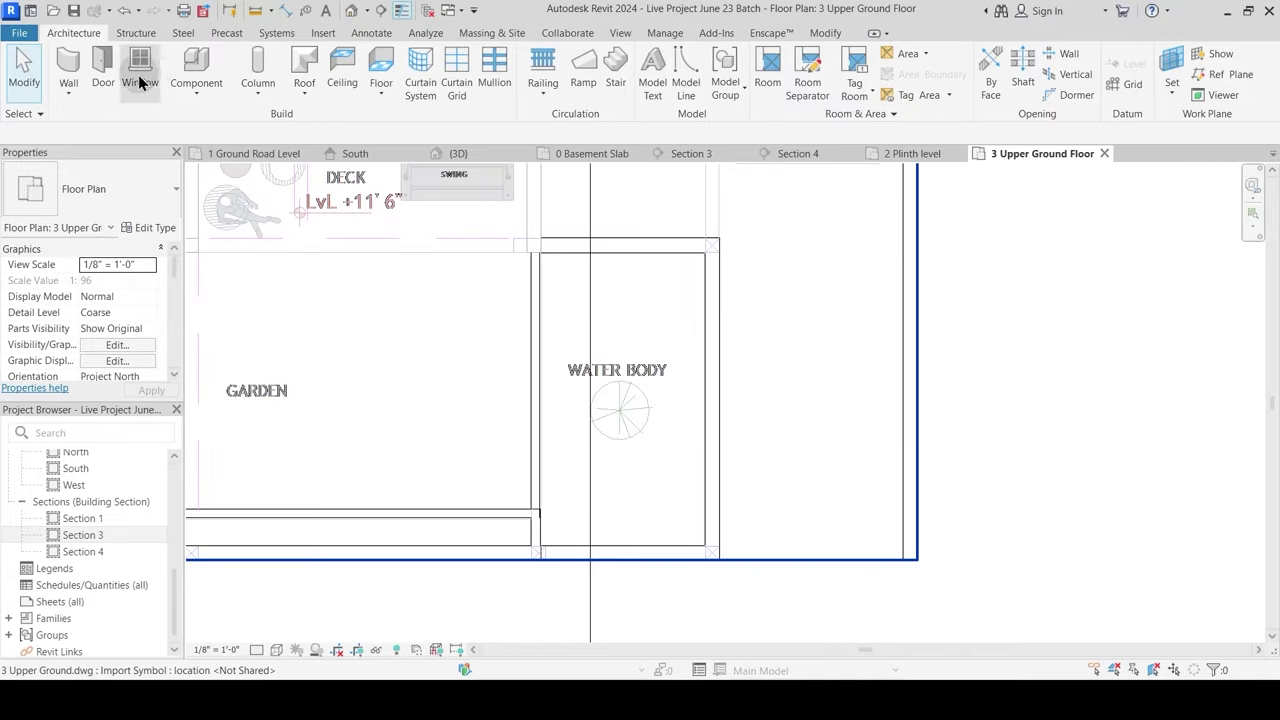
left_click(389, 105)
left_click(415, 117)
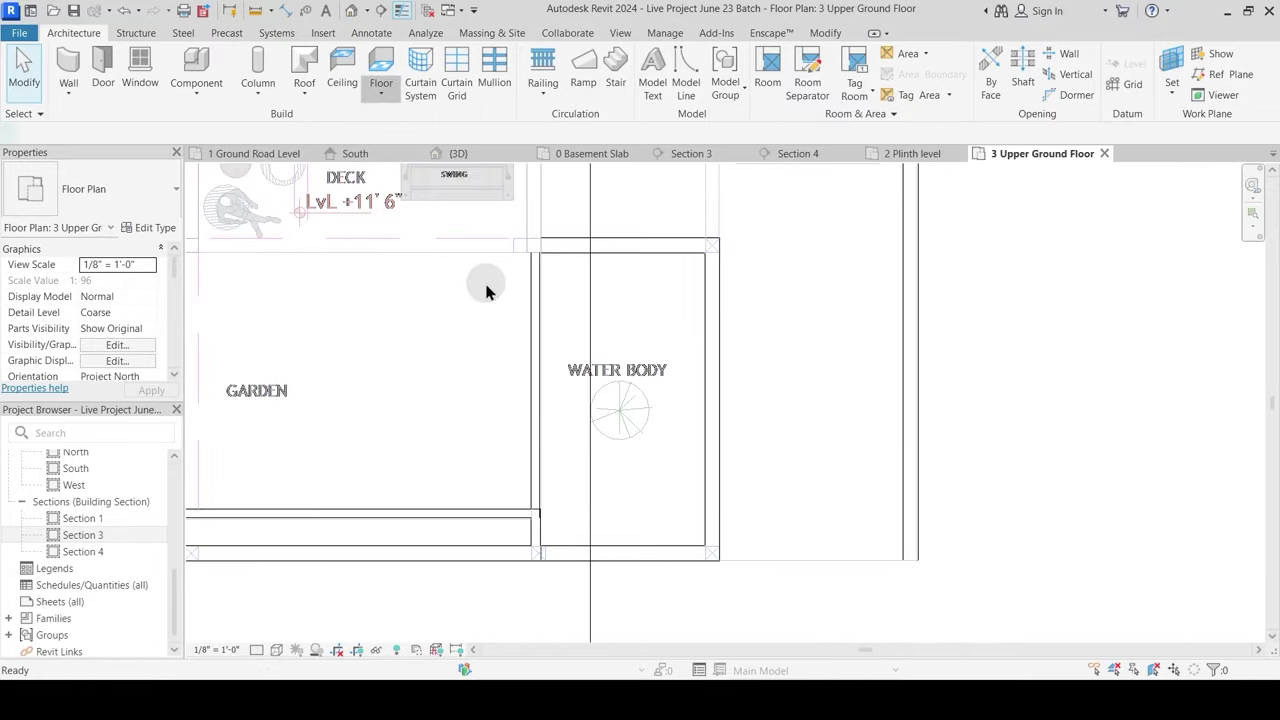
left_click(126, 200)
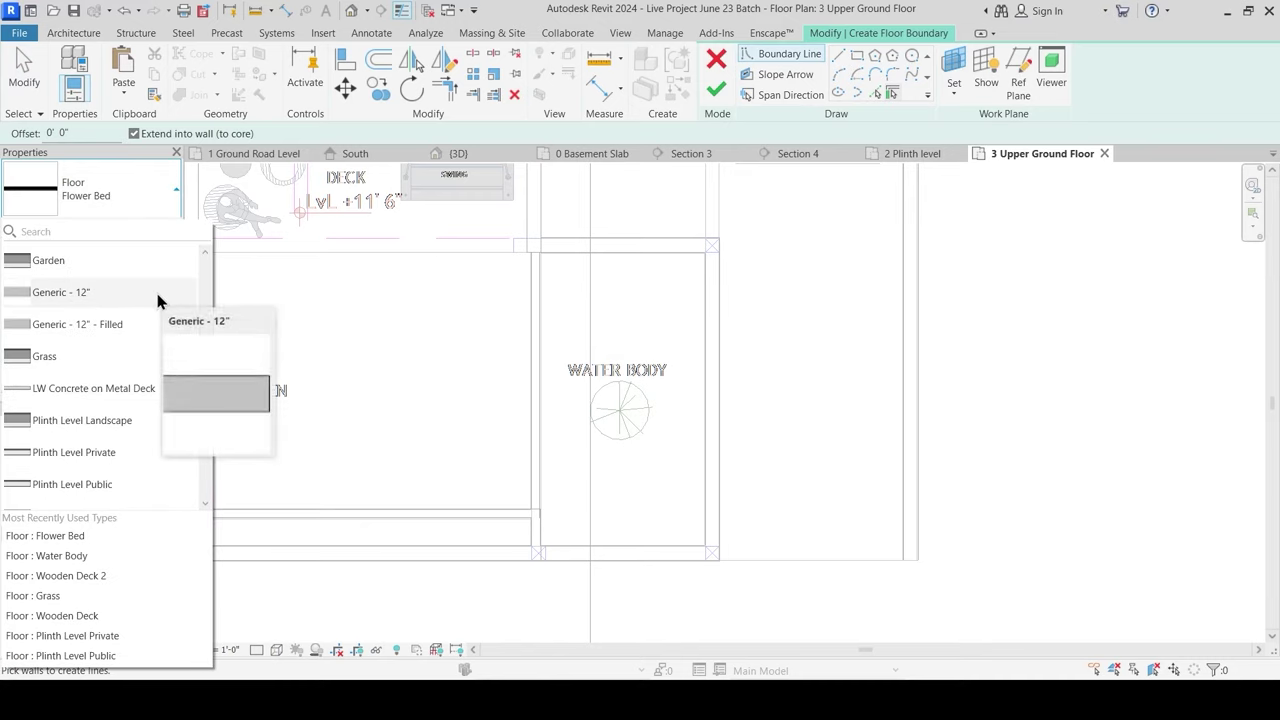
type("water")
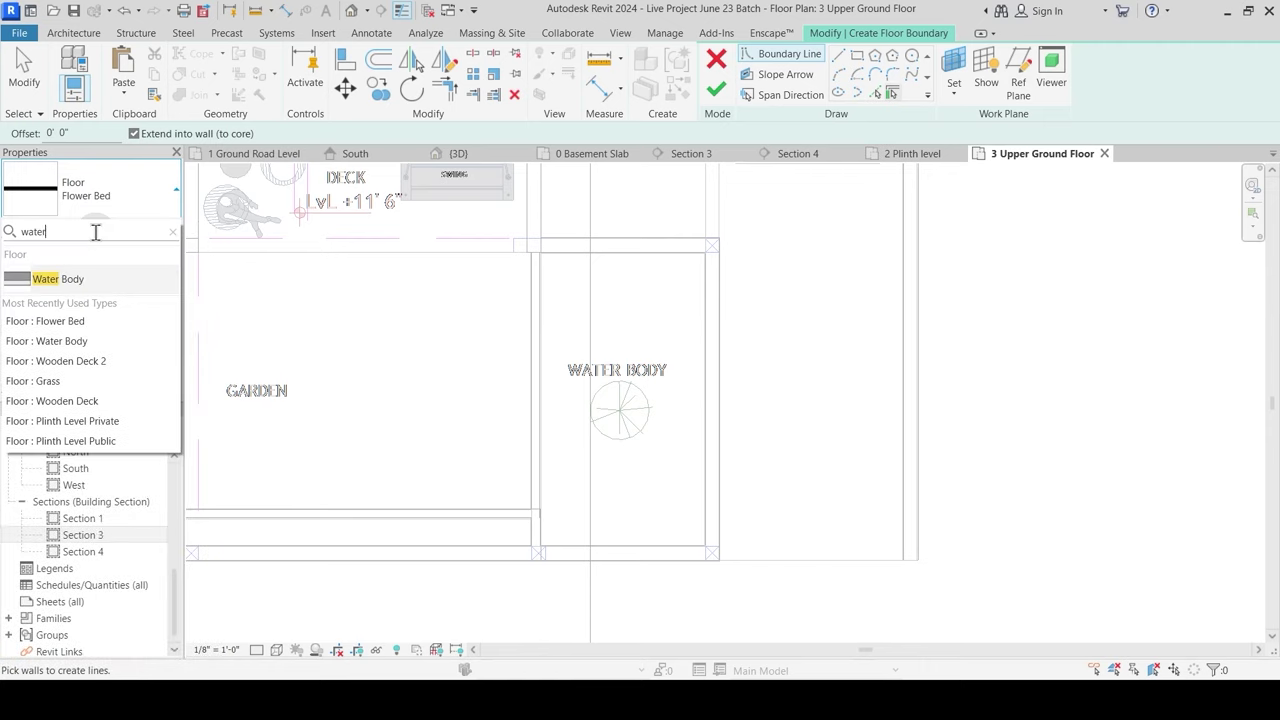
left_click(60, 279)
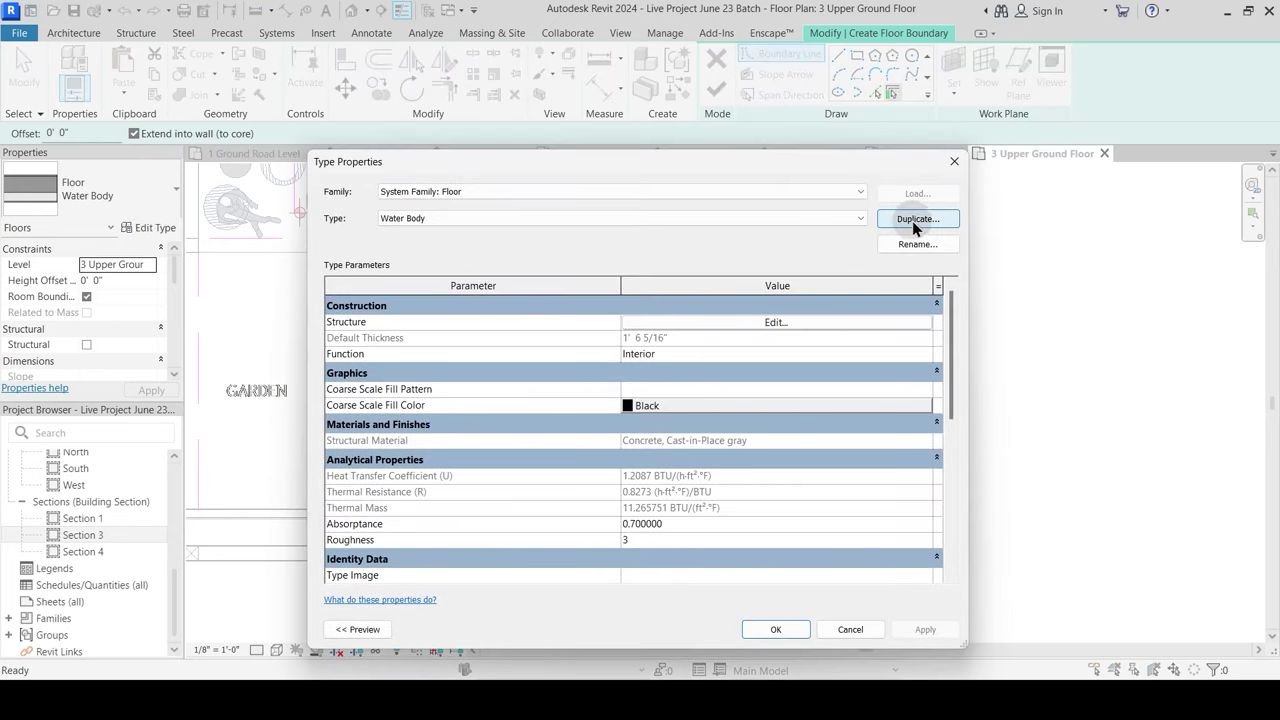
left_click(750, 322)
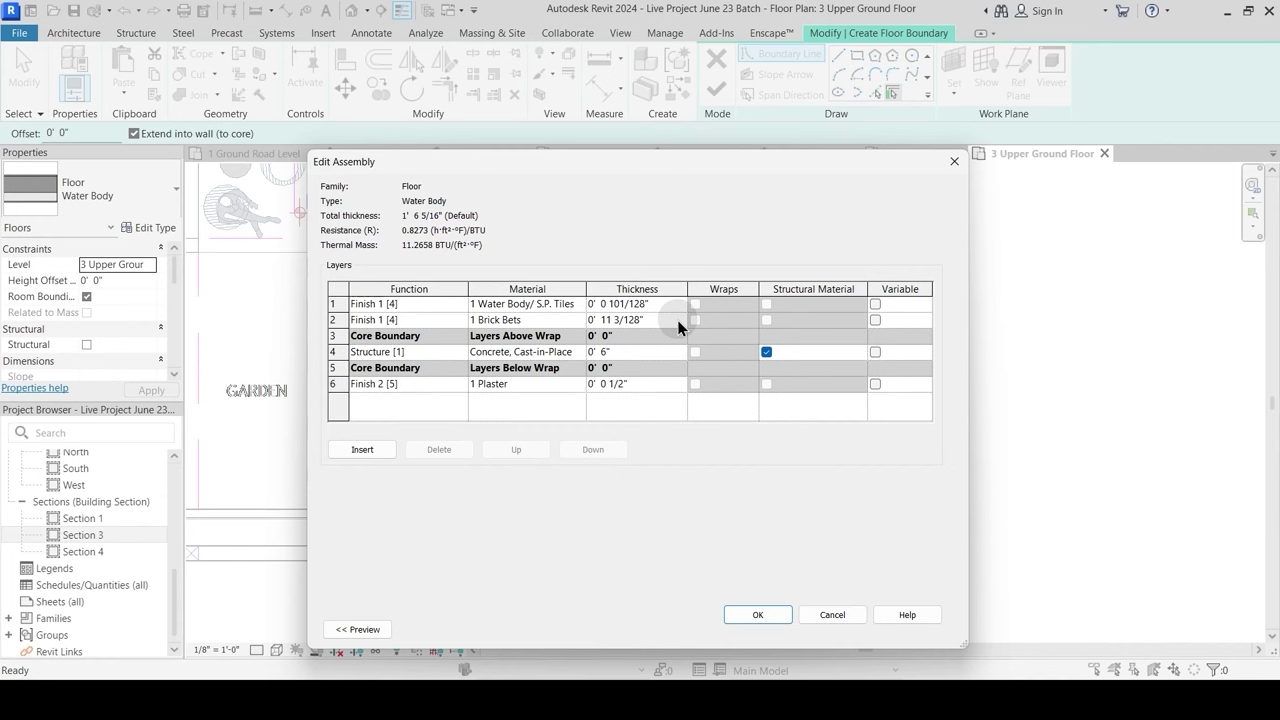
key("Return")
key("Return")
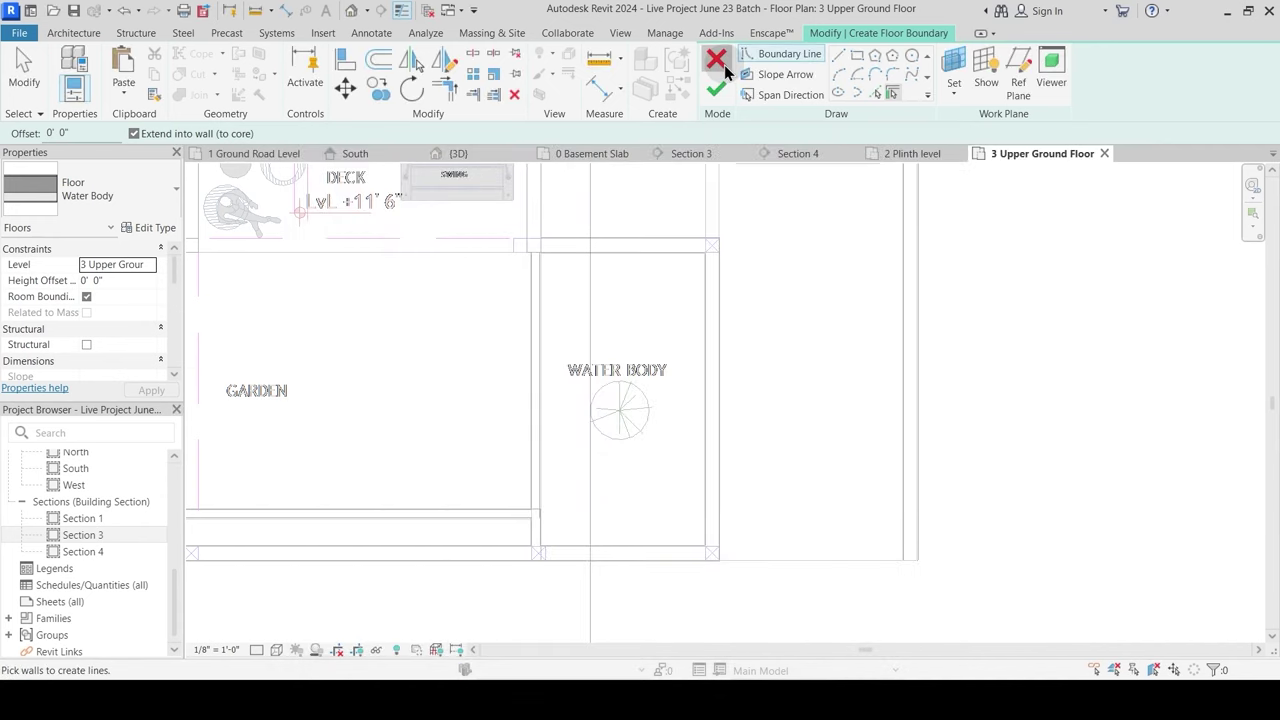
left_click(717, 60)
left_click(677, 360)
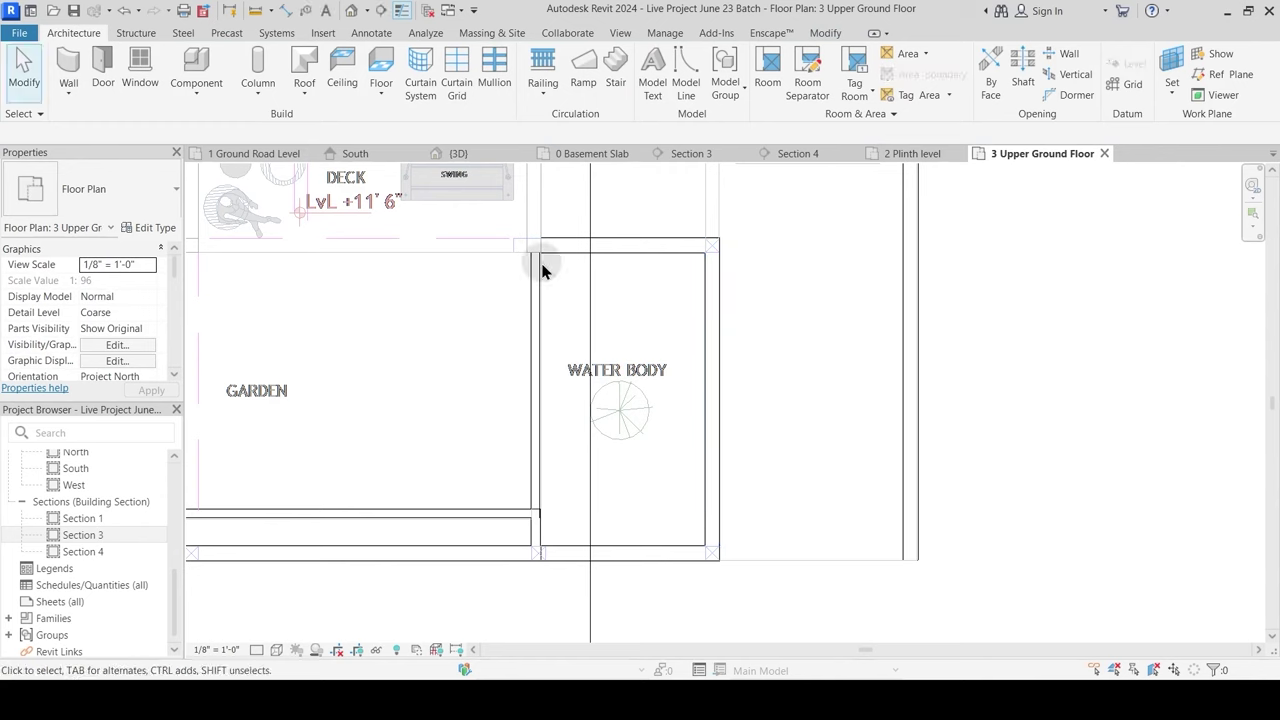
Step: Create an in-place model in the Floors category named Water
left_click(197, 95)
left_click(228, 159)
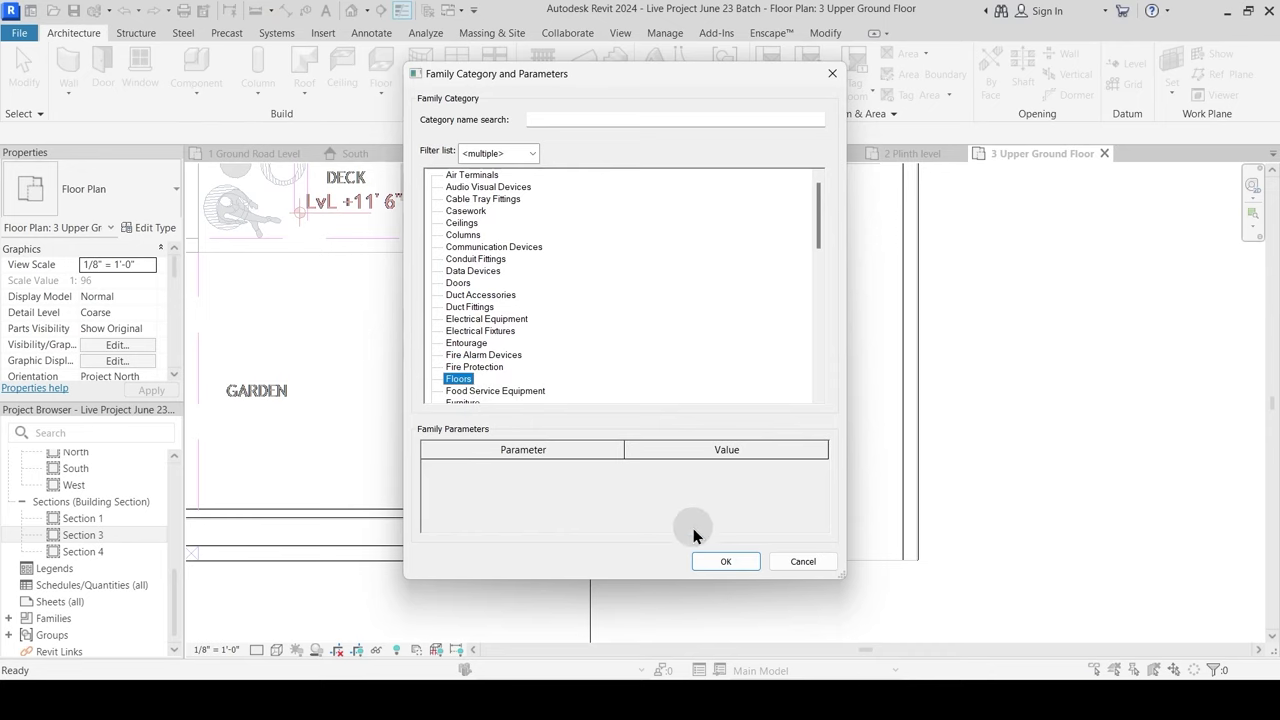
left_click(725, 561)
type("Water")
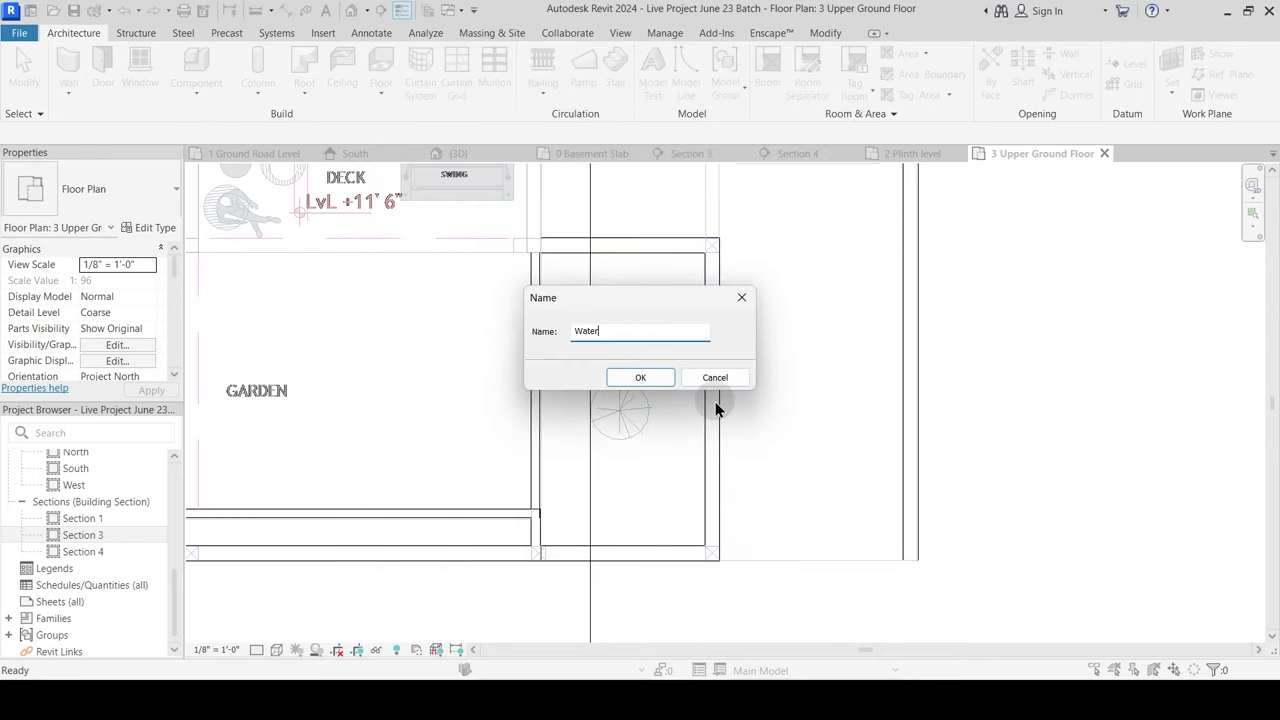
left_click(640, 377)
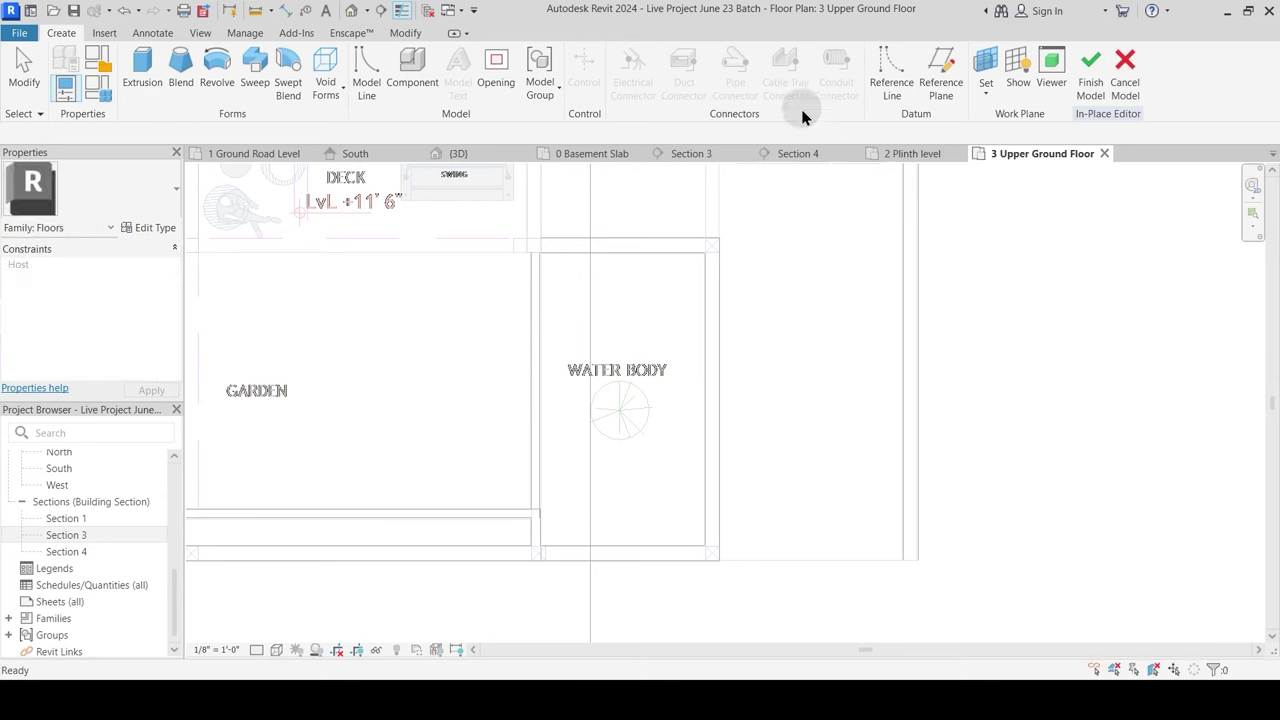
Step: Start an extrusion with the Rectangle tool and place its first corner at the water body's top
left_click(140, 70)
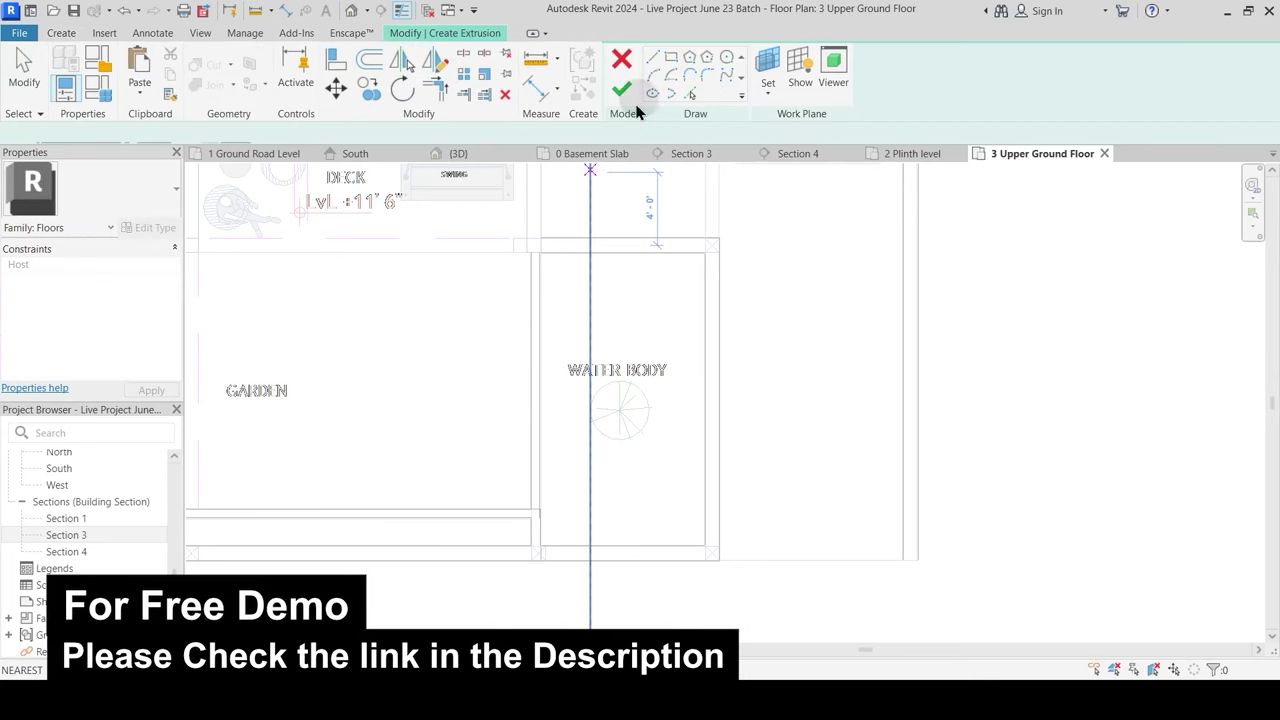
left_click(672, 57)
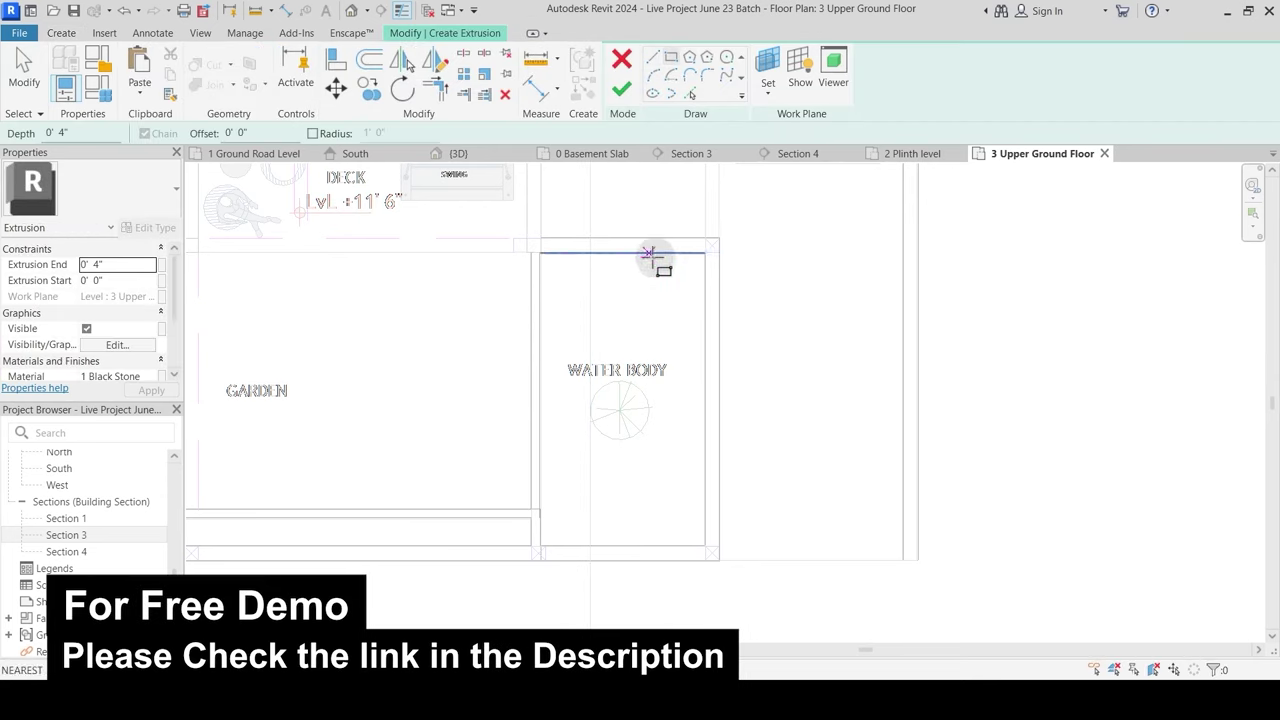
left_click(705, 253)
key("Escape")
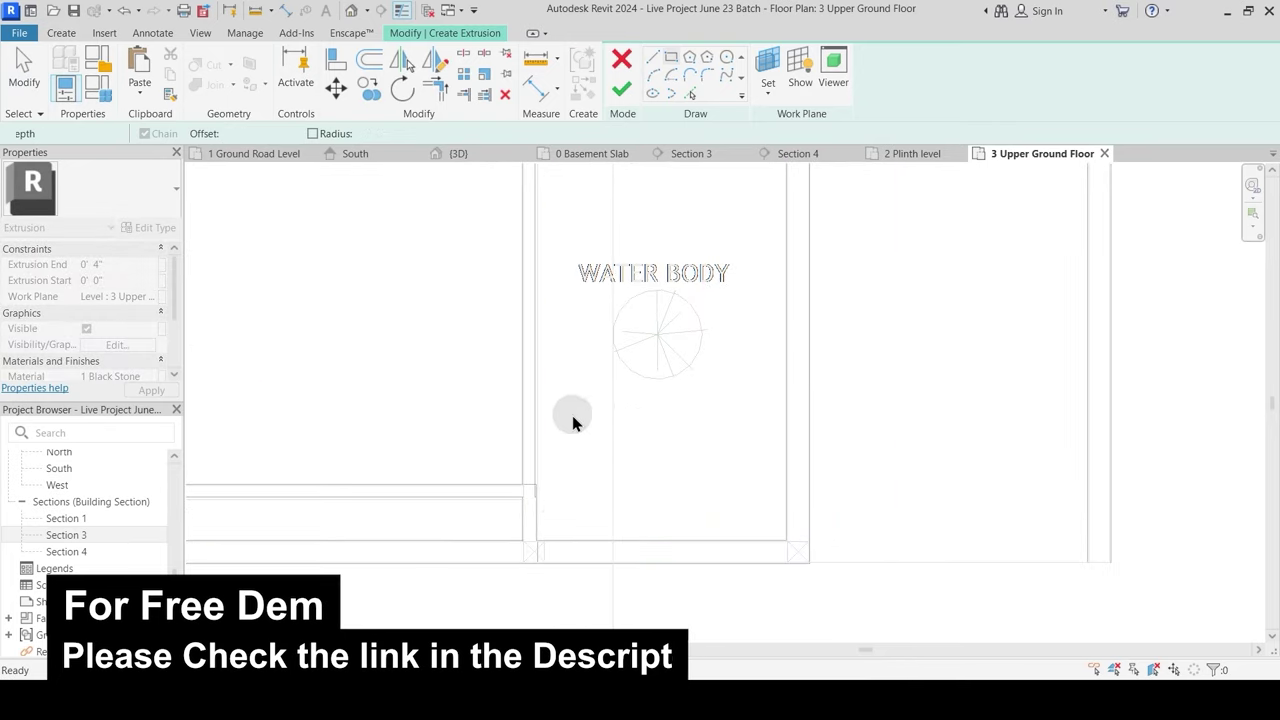
scroll(572, 415, "down", 2)
middle_click_drag(572, 227, 574, 436)
scroll(567, 420, "up", 4)
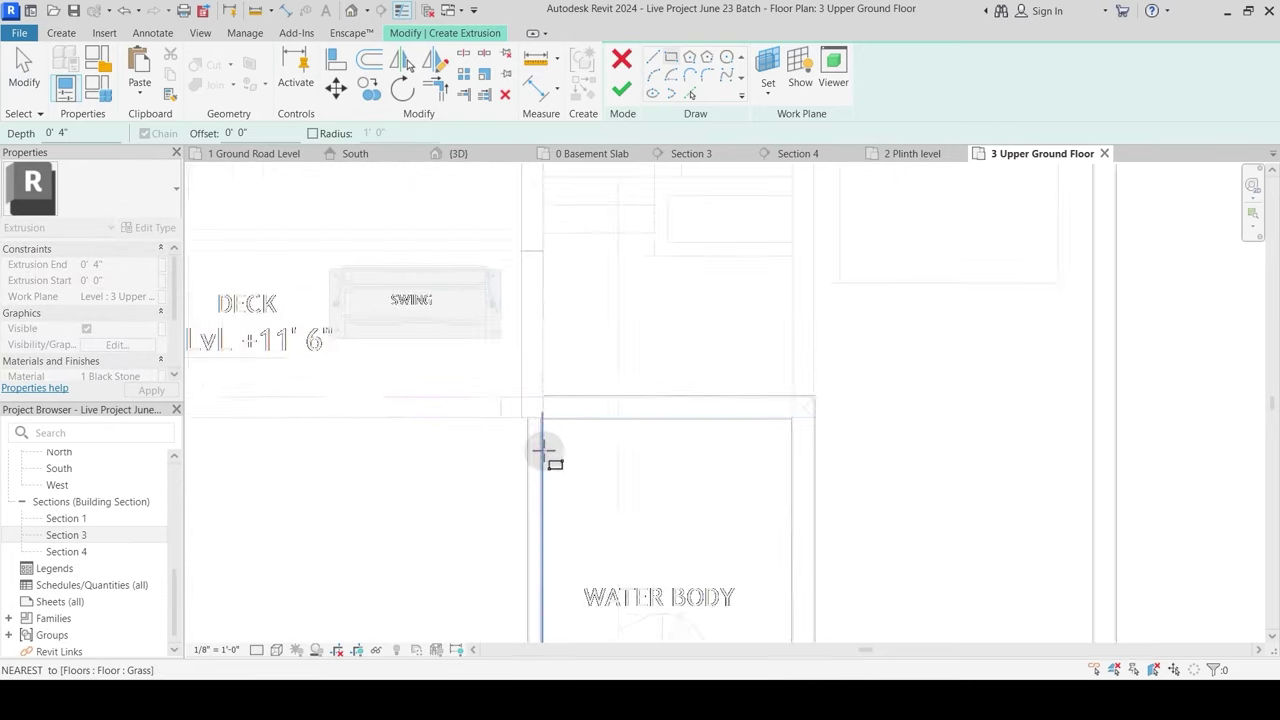
left_click(537, 393)
Step: Close the rectangle at the water body's bottom corner
scroll(637, 443, "down", 2)
middle_click_drag(717, 546, 628, 220)
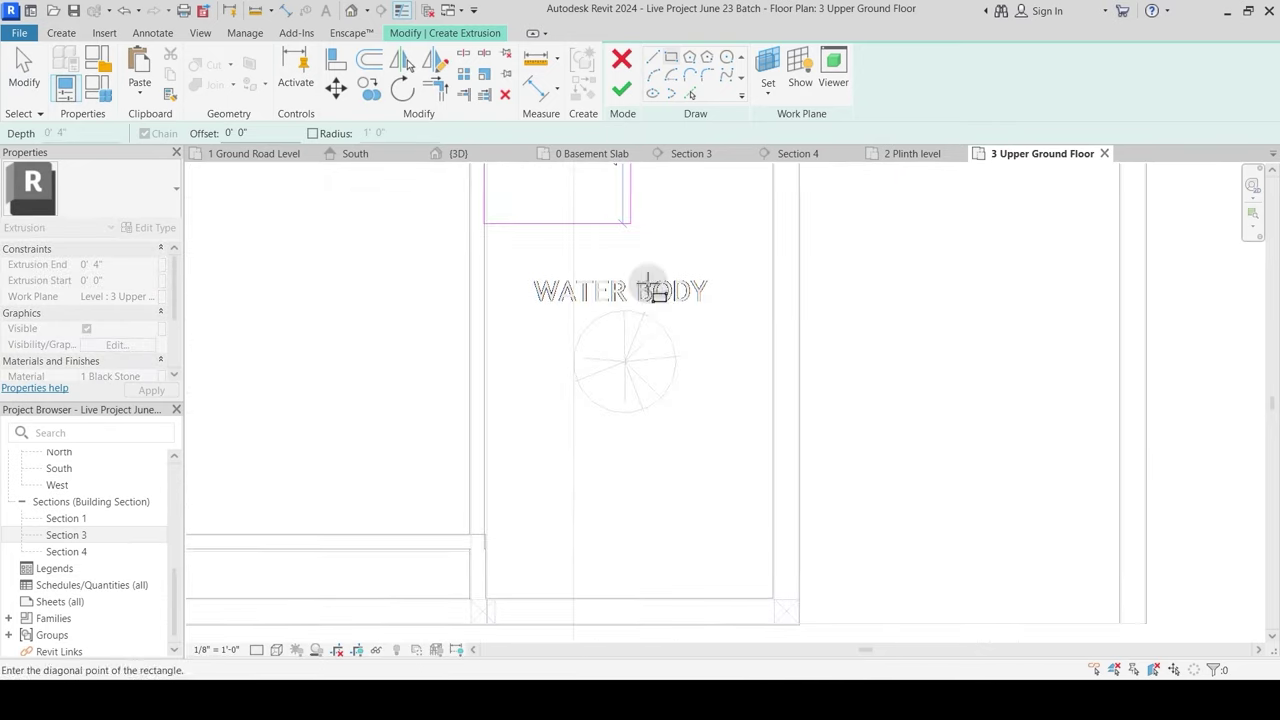
scroll(760, 600, "up", 2)
left_click(777, 592)
scroll(740, 430, "down", 3)
scroll(728, 418, "down", 1)
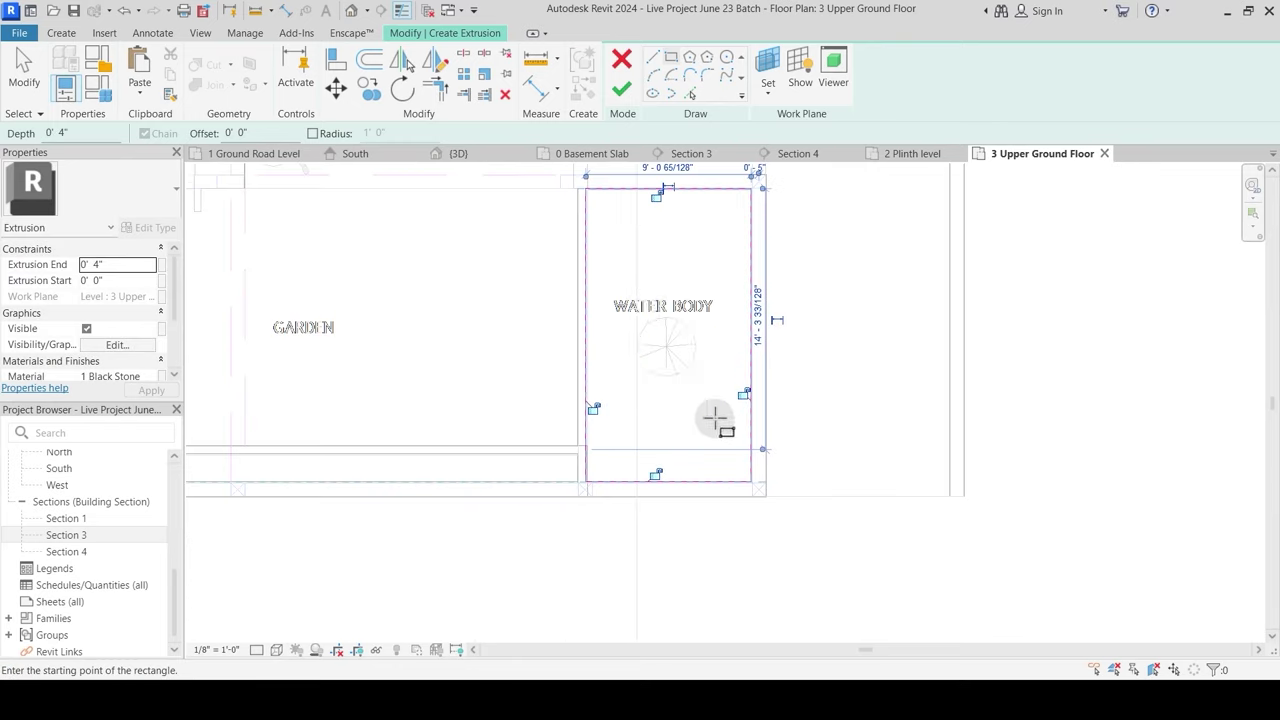
Step: Set Extrusion Start 1' 2", End 1' 2 1/2", material Water, and finish the sketch
left_click(106, 279)
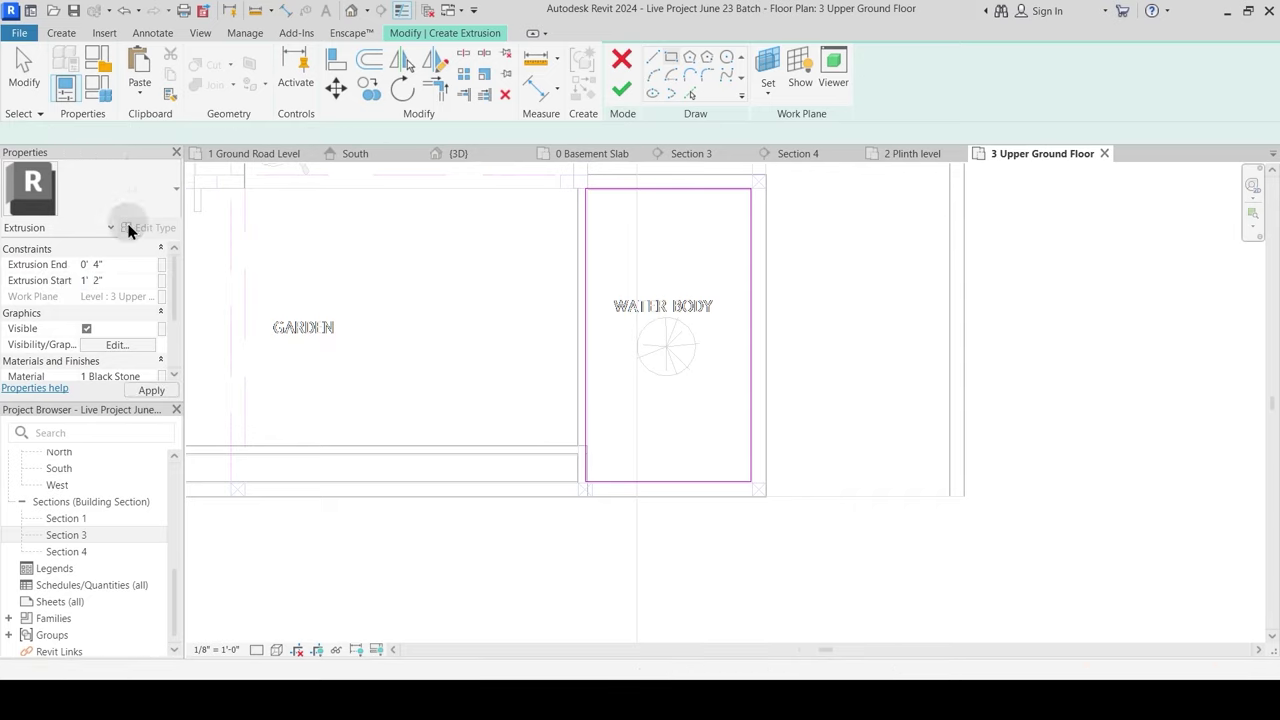
left_click(90, 264)
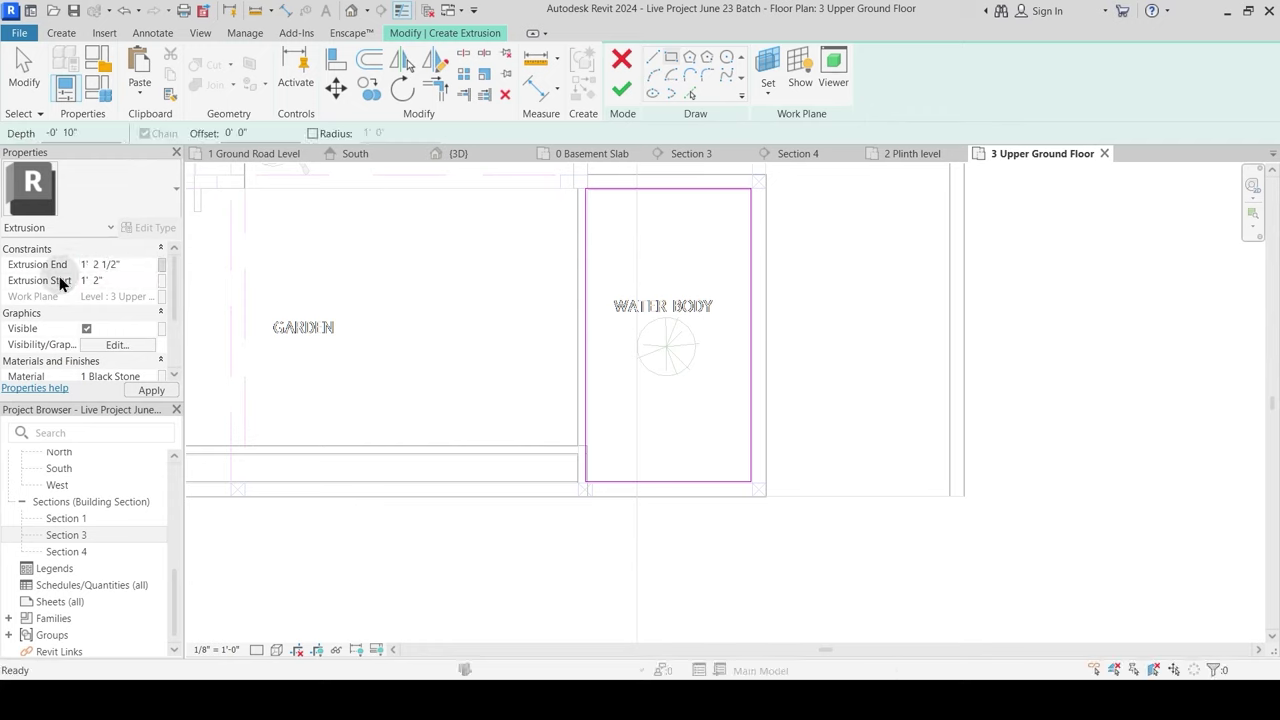
left_click(155, 377)
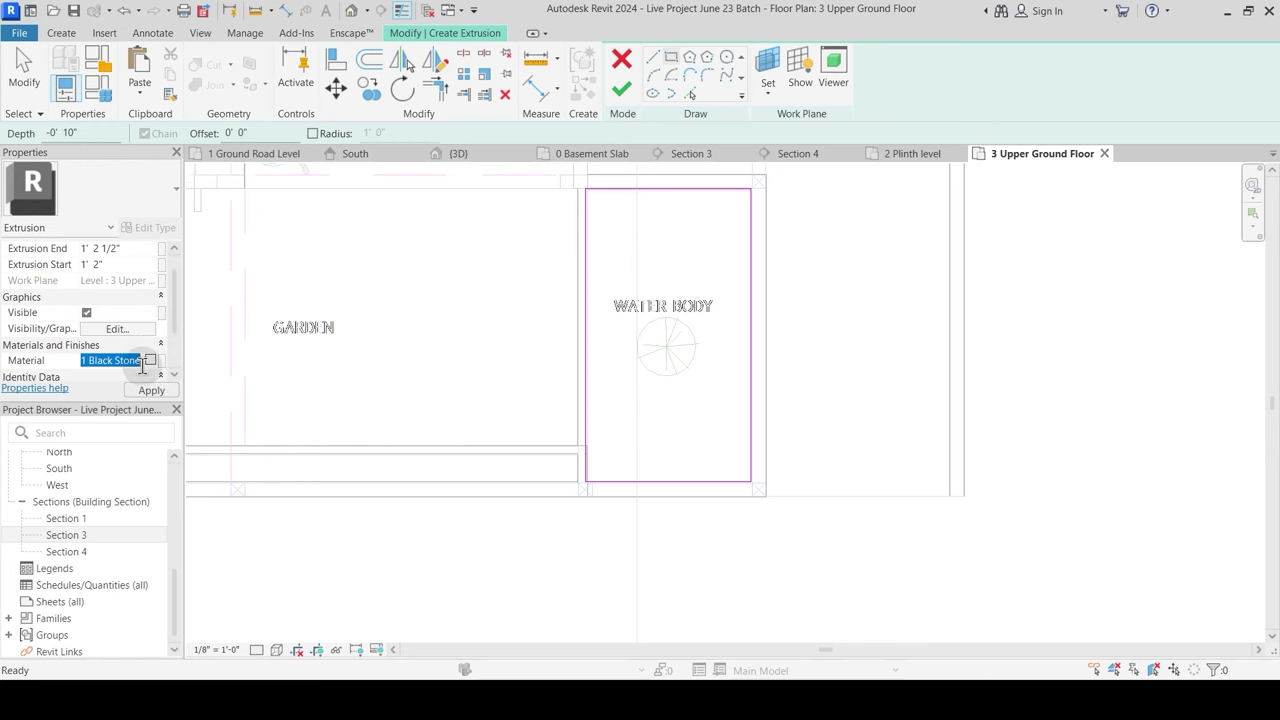
left_click(158, 362)
left_click(423, 116)
type("water")
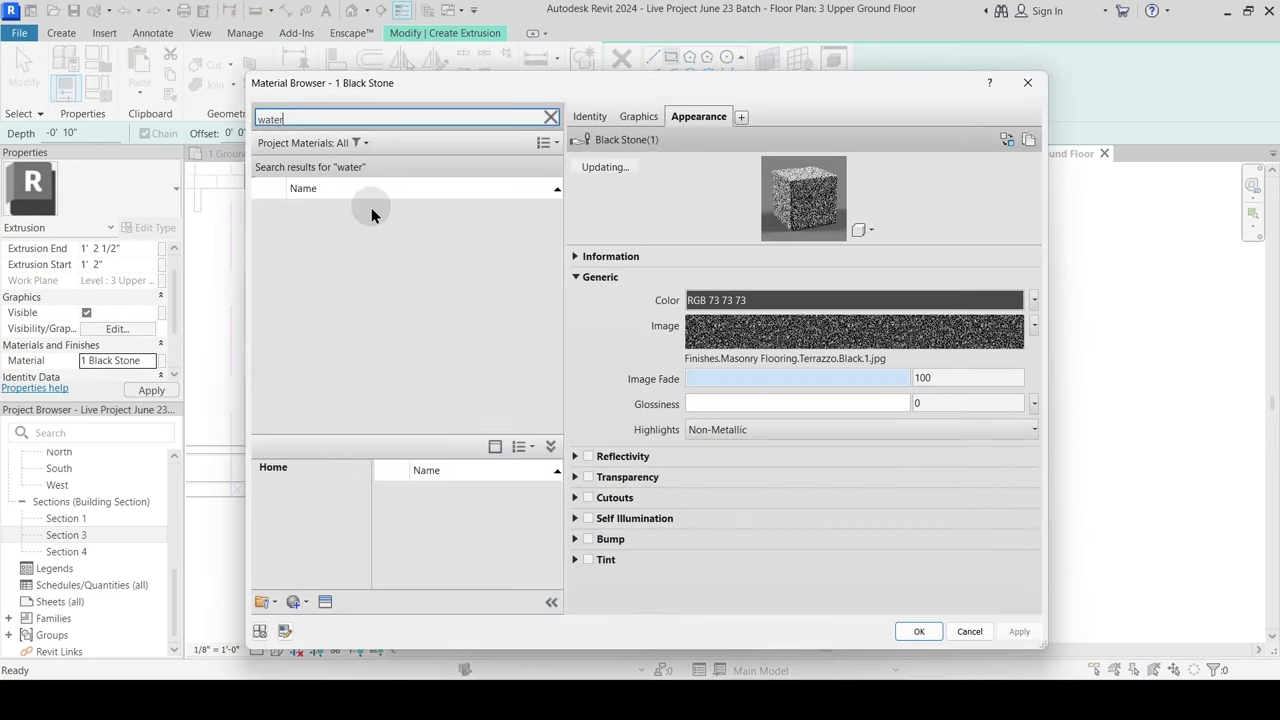
left_click(368, 251)
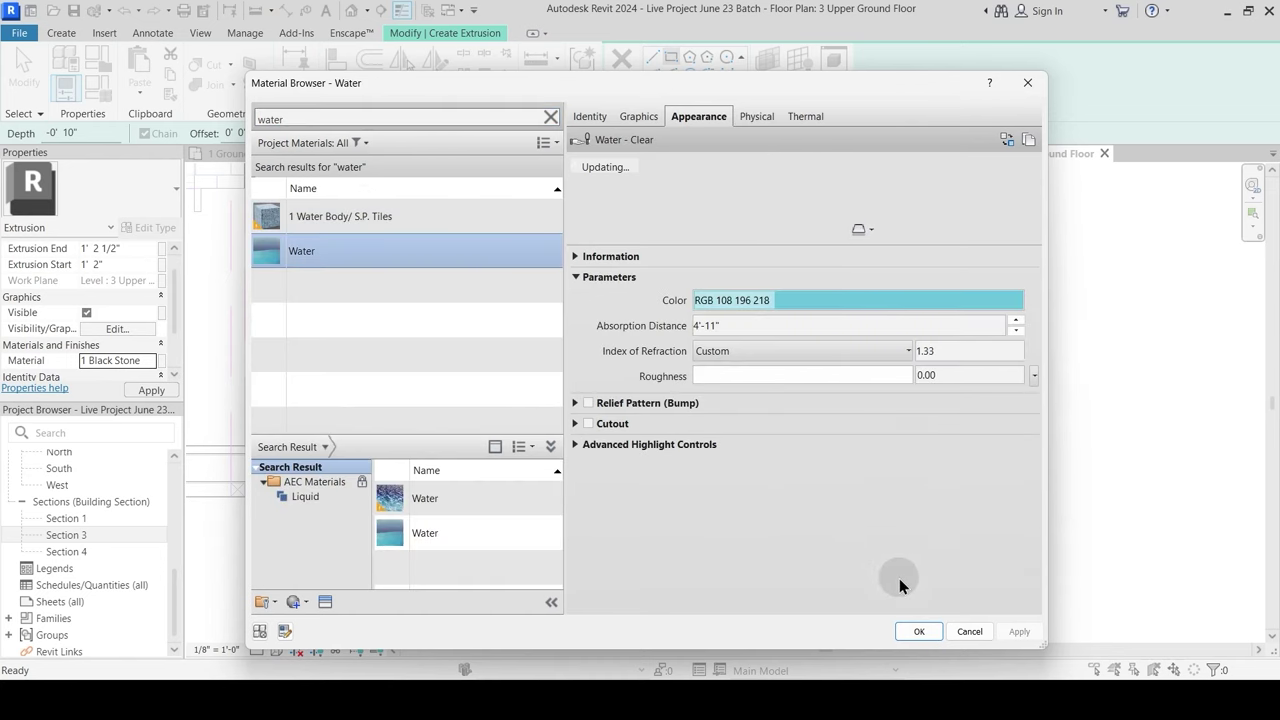
left_click(914, 631)
left_click(623, 92)
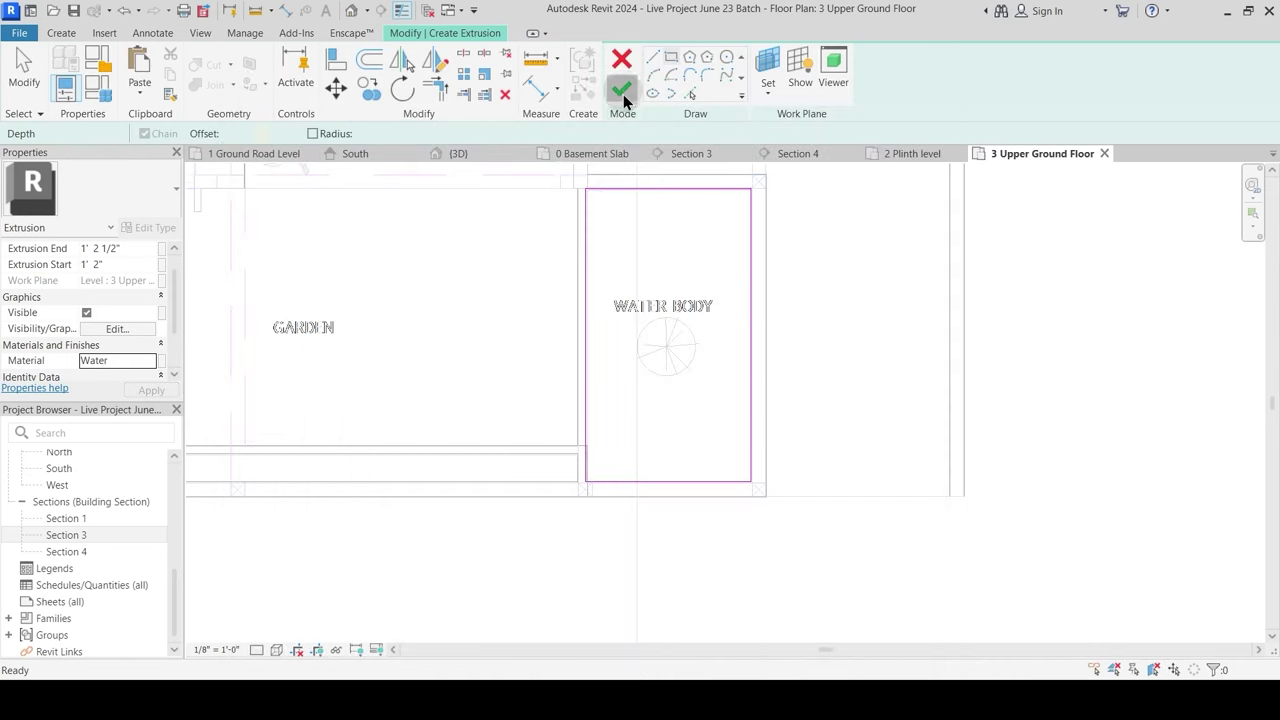
Step: Switch to the 3D view and orbit to see the water body extrusion
left_click(532, 176)
left_click(458, 153)
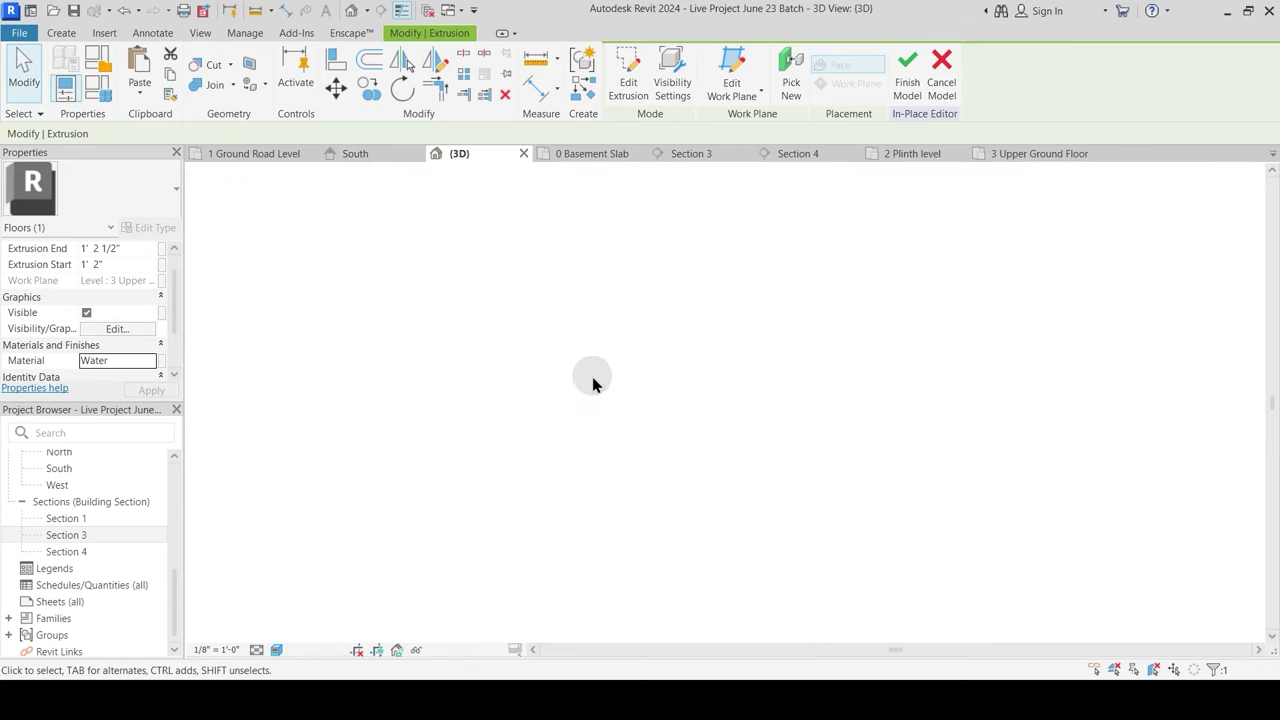
middle_click_drag(594, 380, 482, 424, "shift")
left_click(487, 407)
scroll(539, 429, "down", 2)
scroll(539, 427, "down", 5)
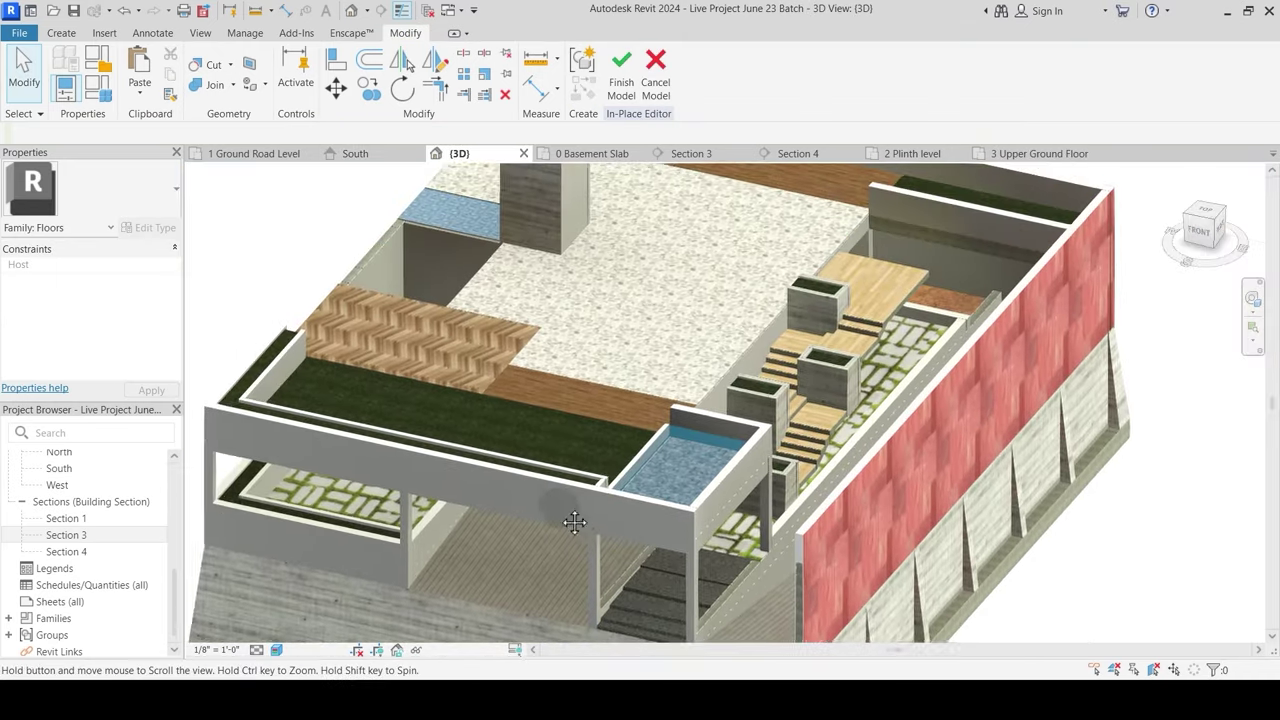
Step: Finish the in-place Water model and orbit around the upper garden
left_click(621, 75)
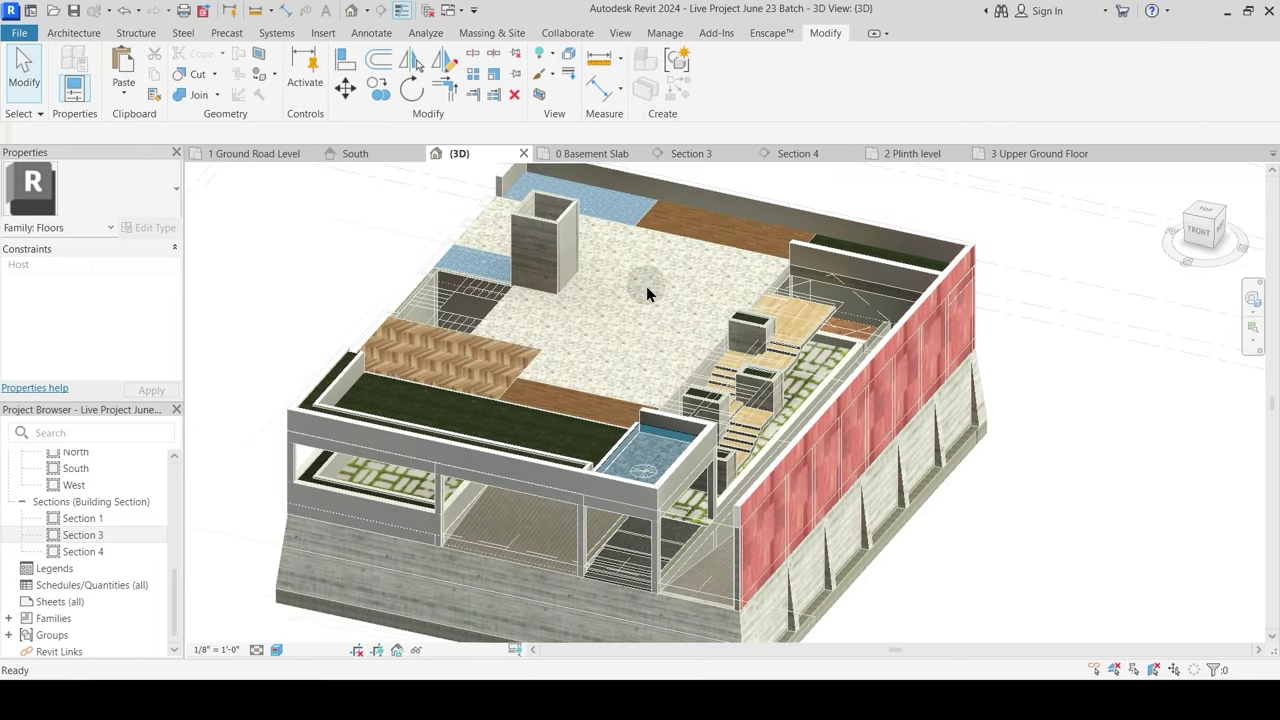
middle_click_drag(673, 358, 697, 422, "shift")
scroll(790, 190, "up", 1)
middle_click_drag(817, 275, 821, 299)
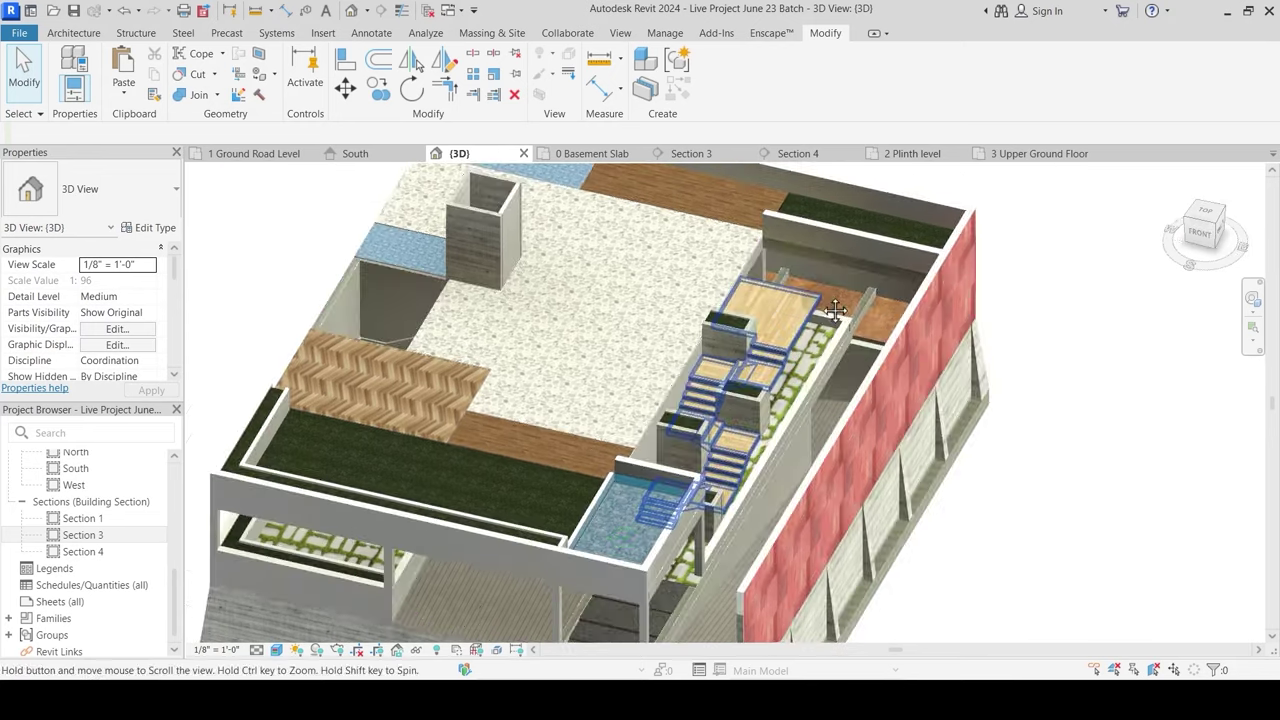
middle_click_drag(773, 365, 815, 322, "shift")
scroll(785, 315, "up", 4)
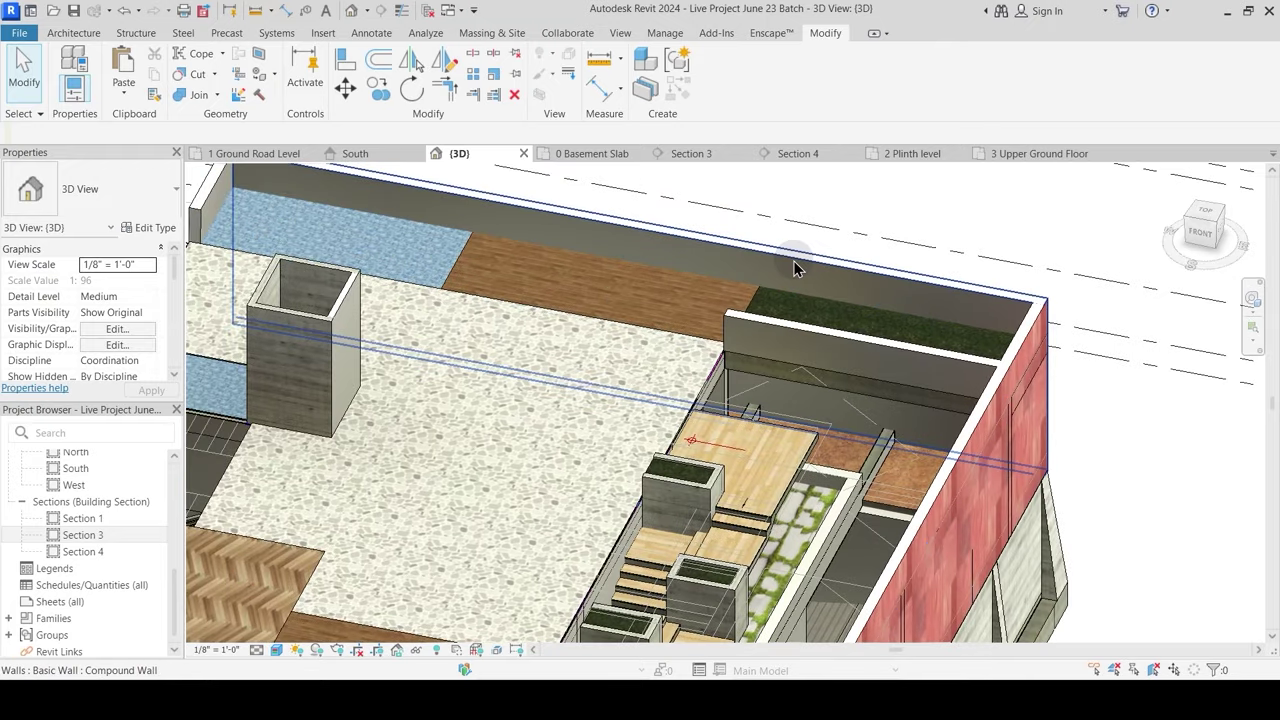
Step: In the Compound Wall type structure, replace the interior layer's 1 Plaster with 1 Compound Wall
left_click(794, 268)
left_click(150, 228)
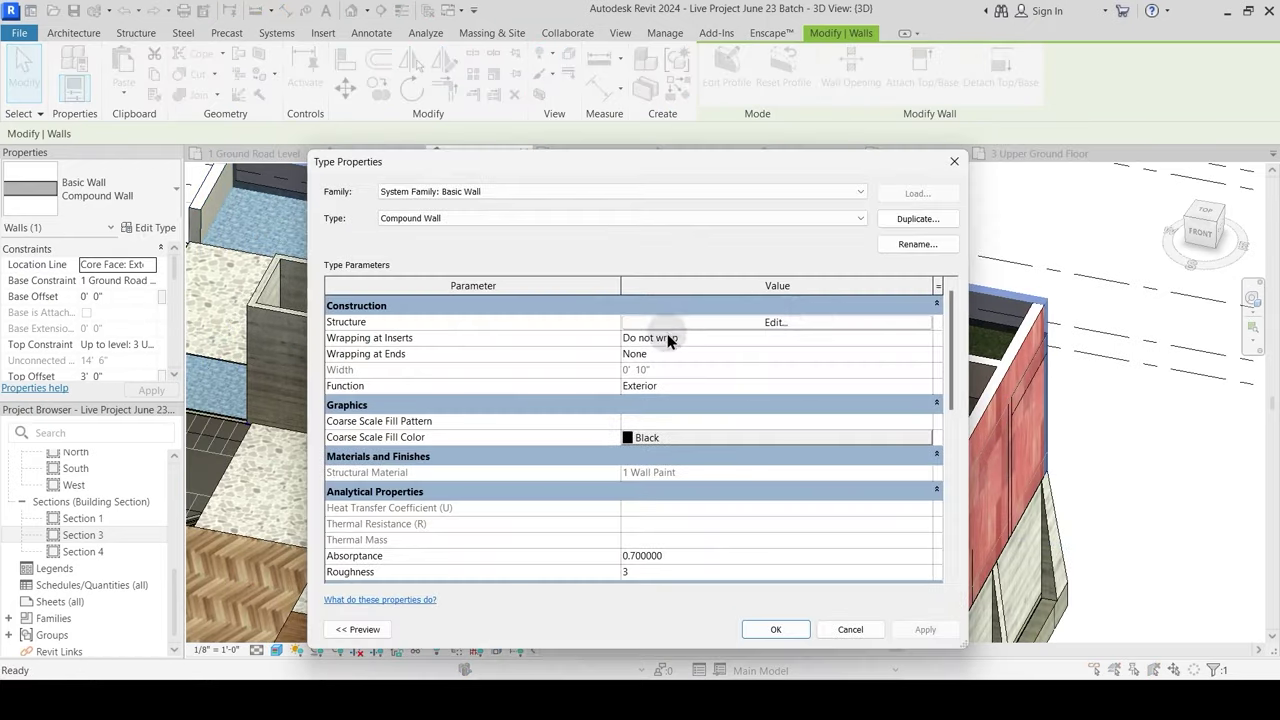
left_click(776, 323)
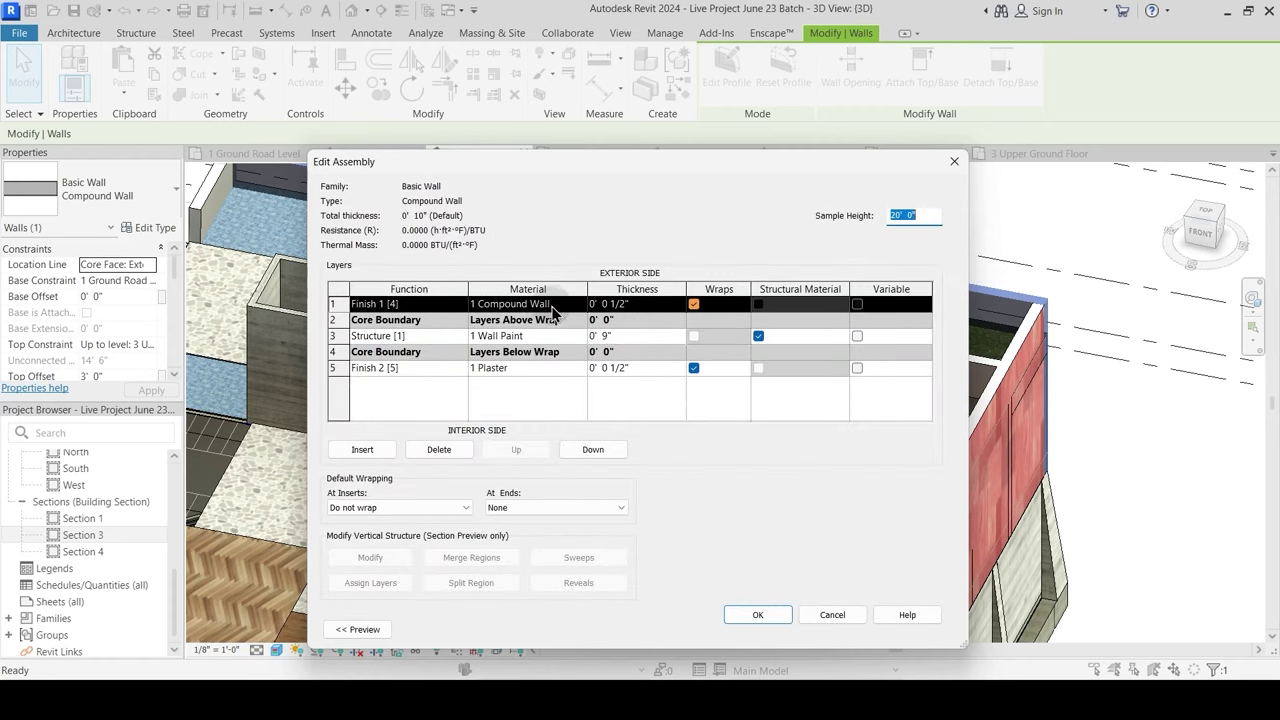
left_click_drag(553, 313, 484, 312)
key("ctrl+c")
left_click(530, 368)
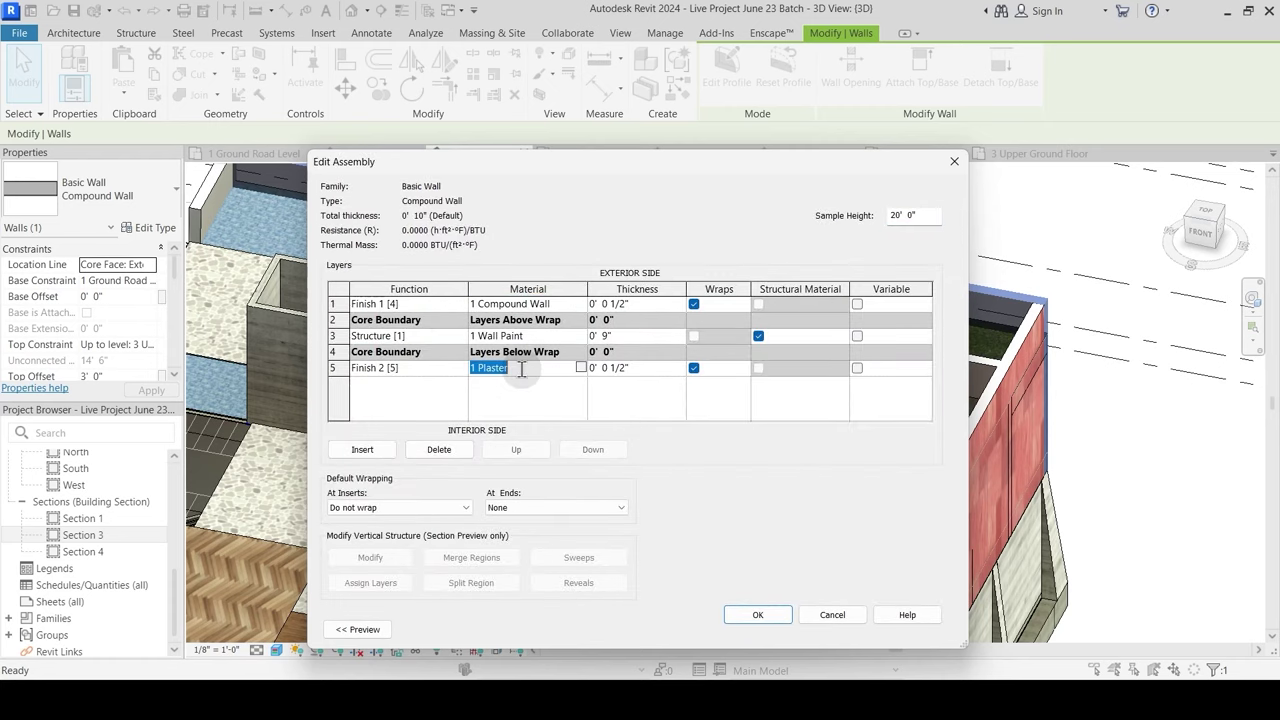
key("ctrl+v")
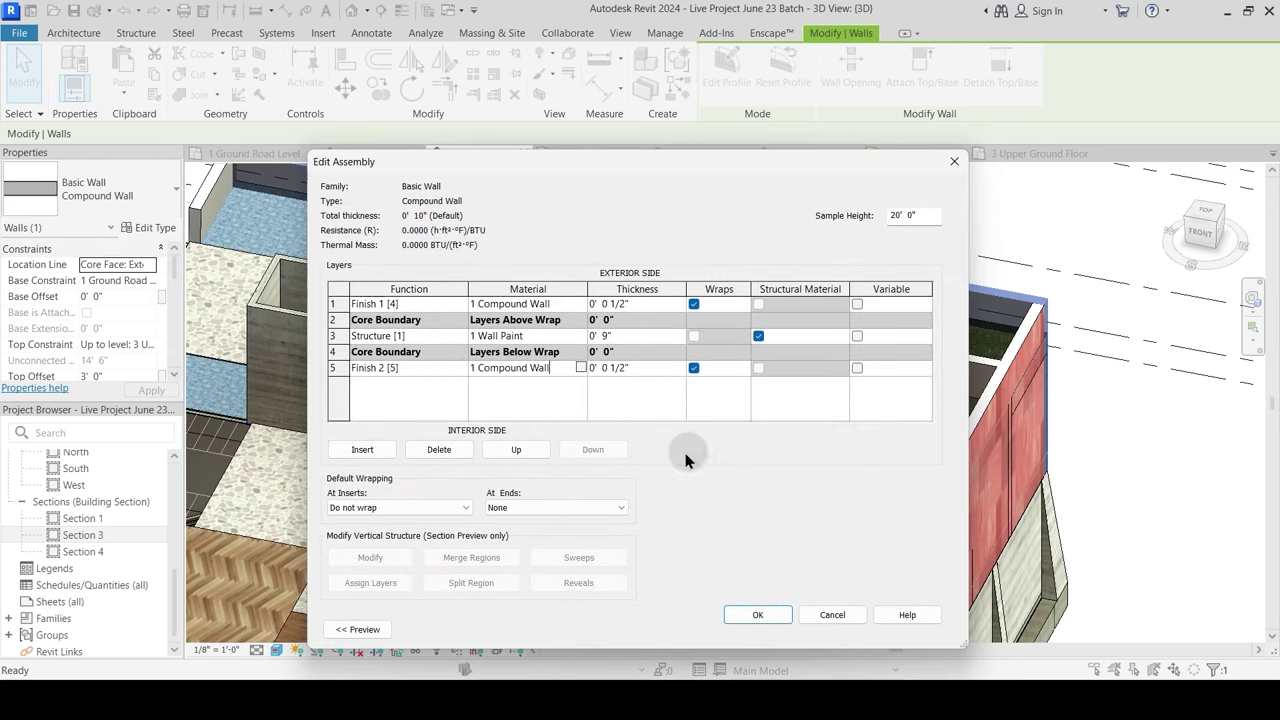
left_click(752, 614)
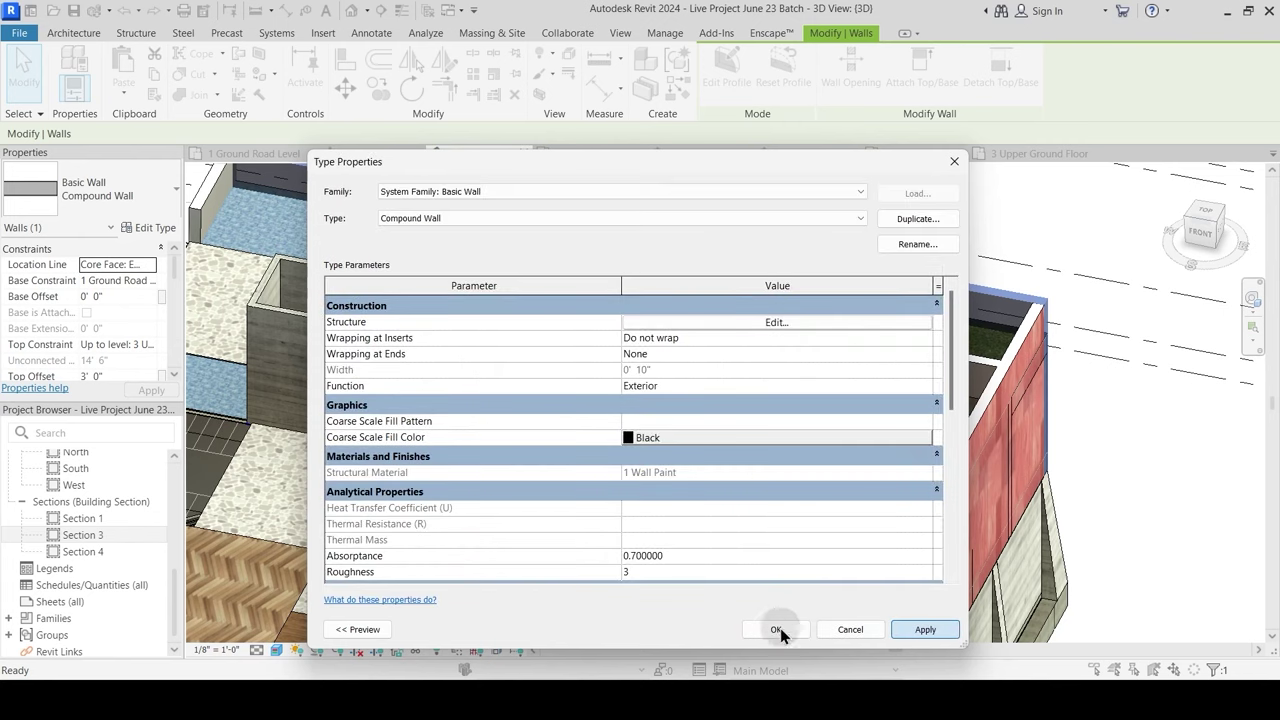
left_click(777, 629)
Step: Try changing the low wall's base offset, then undo the change
key("Escape")
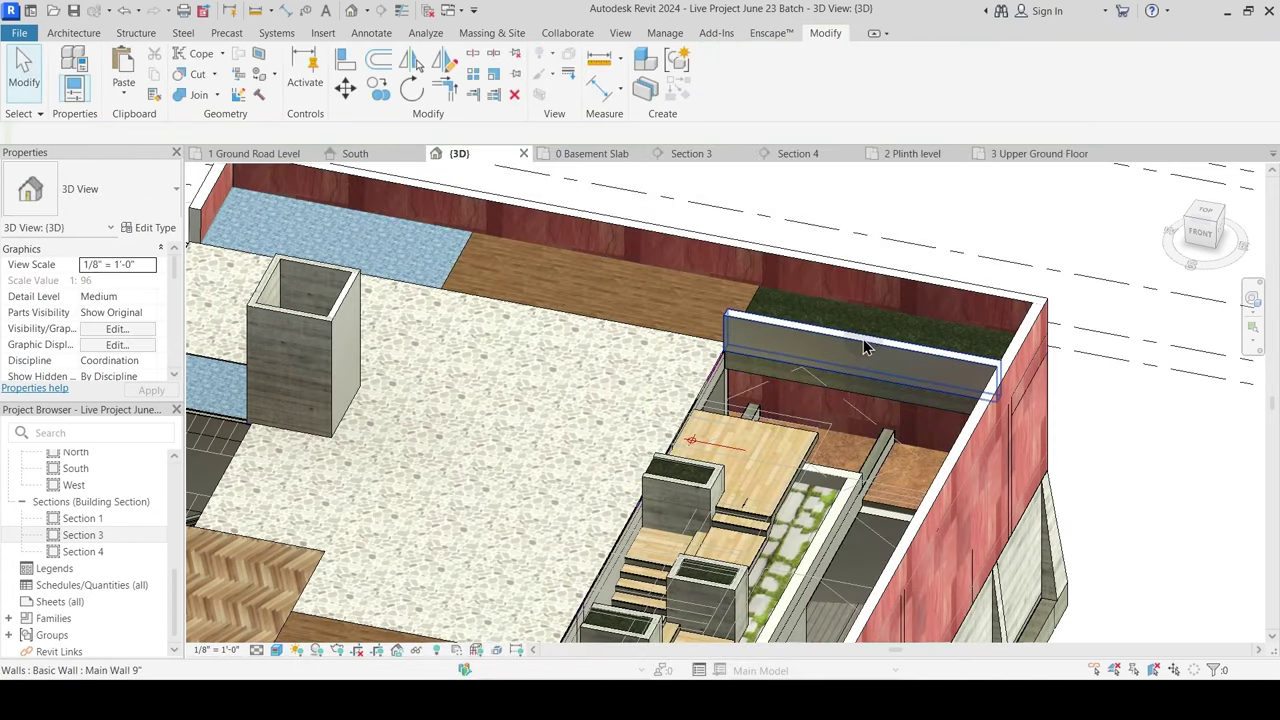
left_click(866, 346)
scroll(866, 350, "up", 3)
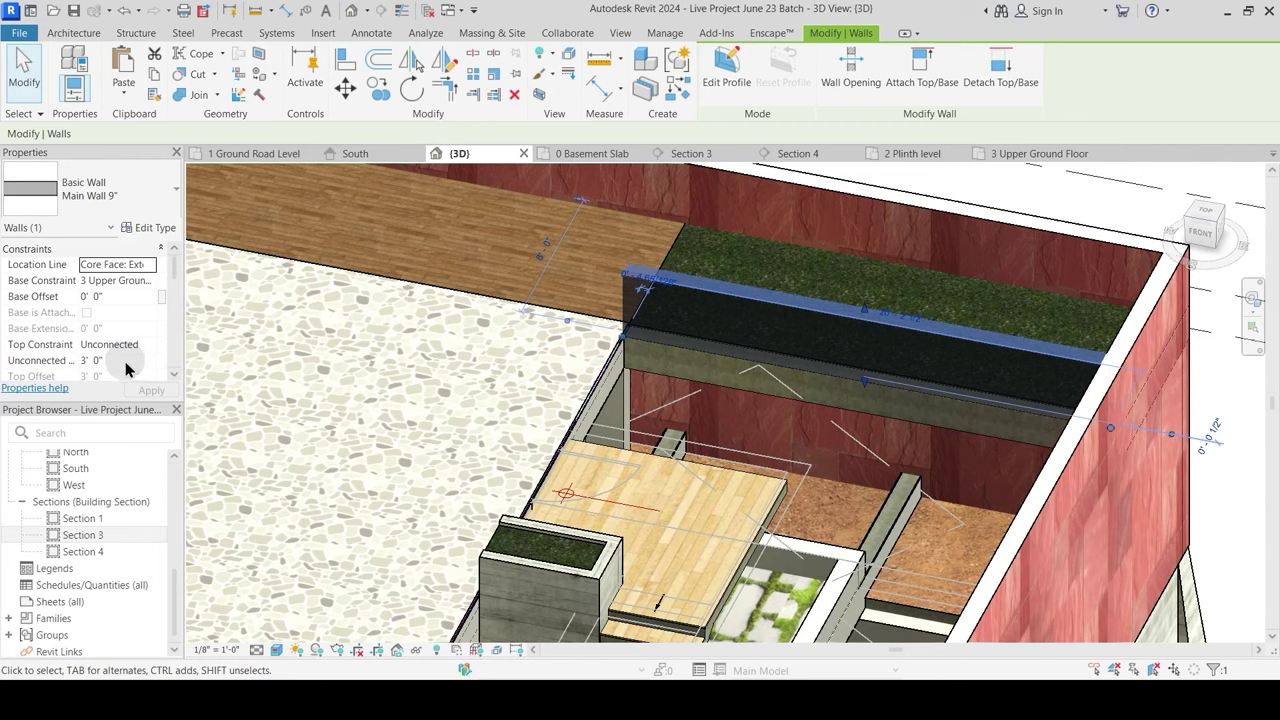
scroll(126, 369, "down", 2)
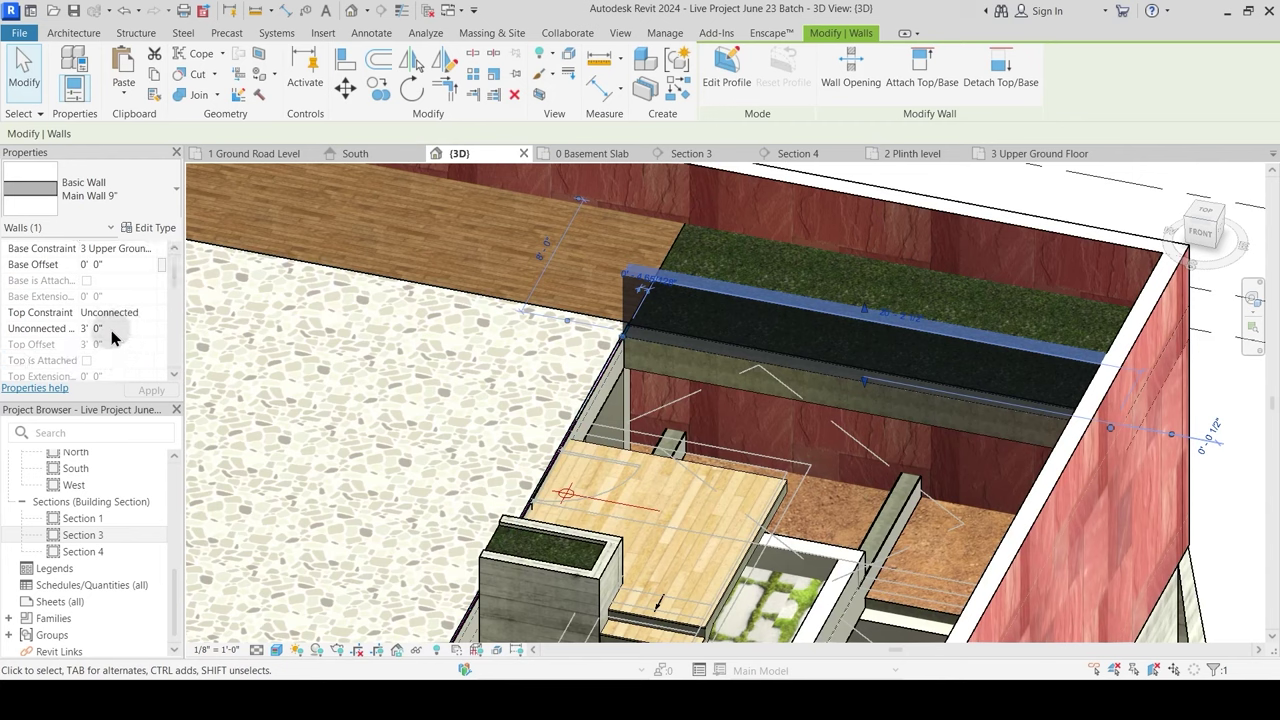
left_click(119, 264)
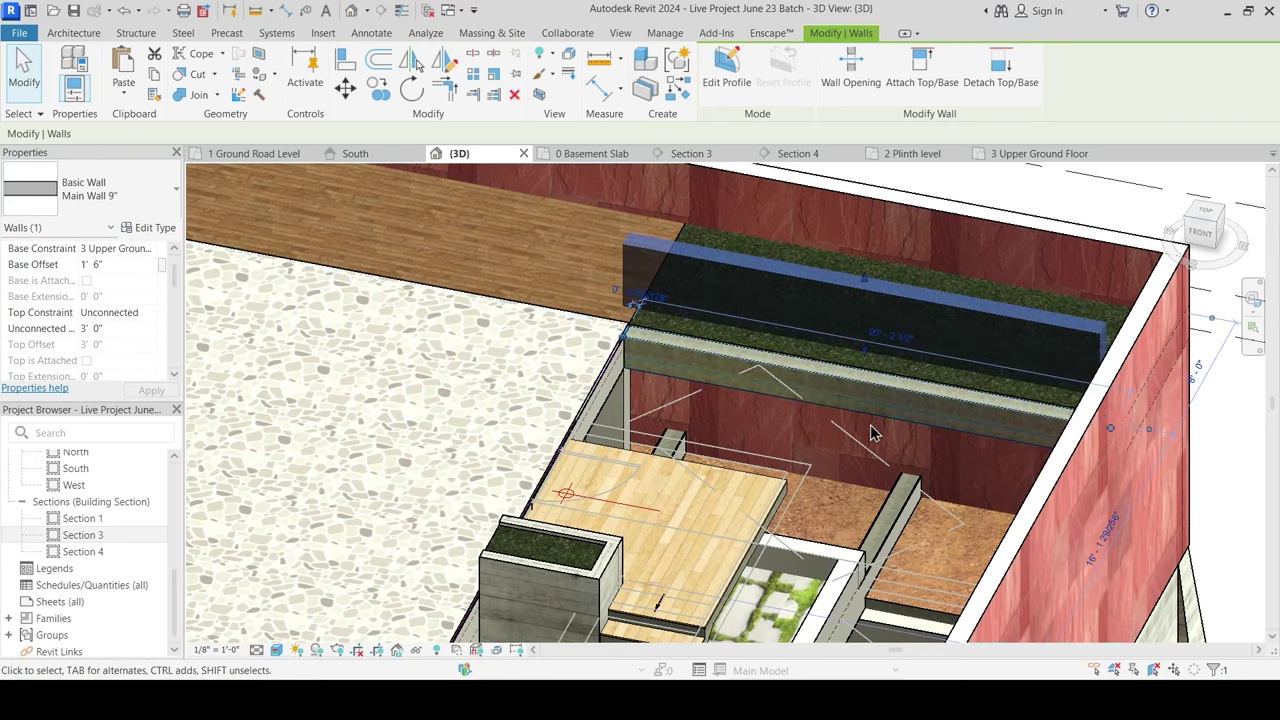
key("Escape")
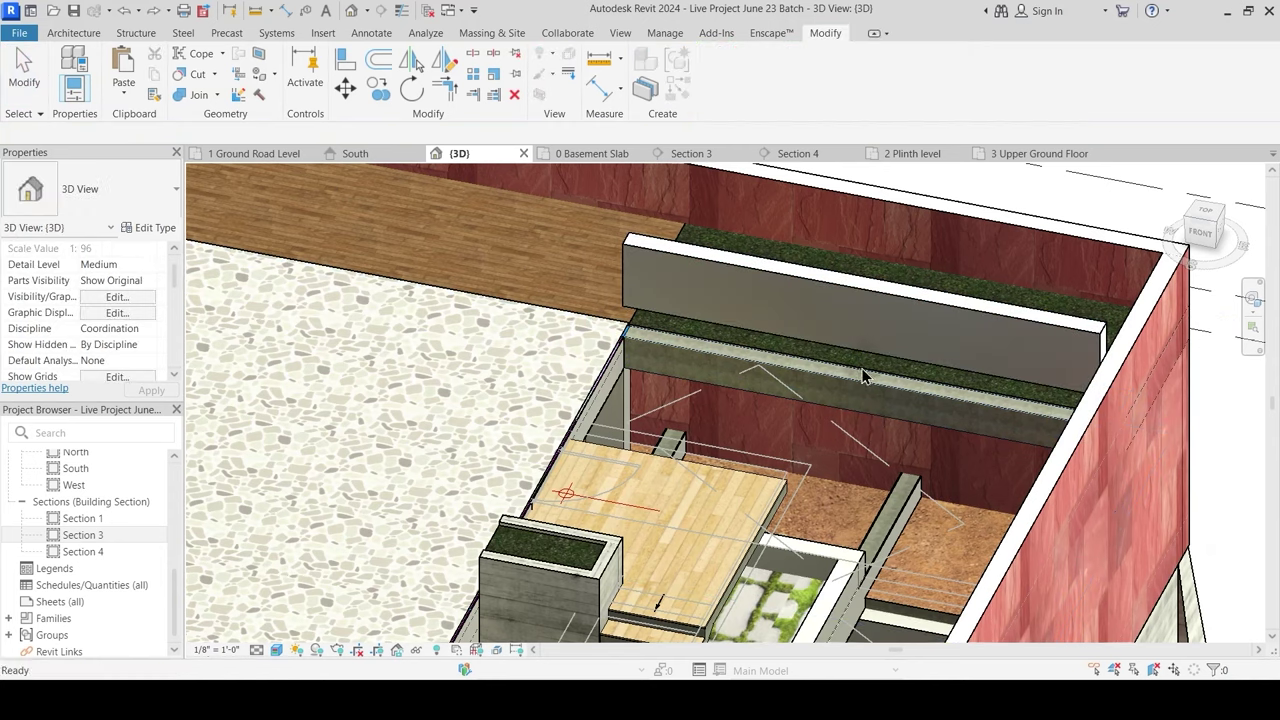
key("ctrl+z")
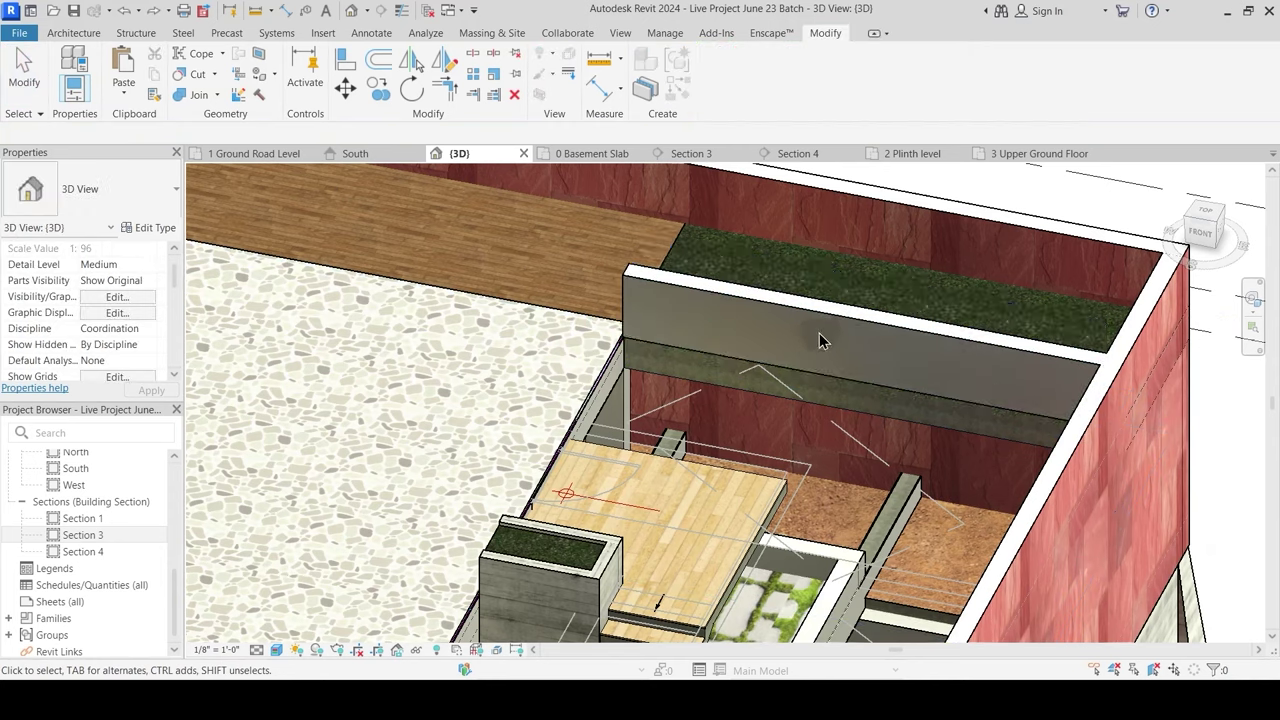
Step: Review the grey parapet's -1' 6" base offset and 4' 6" height, then orbit out to the whole building
left_click(763, 337)
left_click(45, 265)
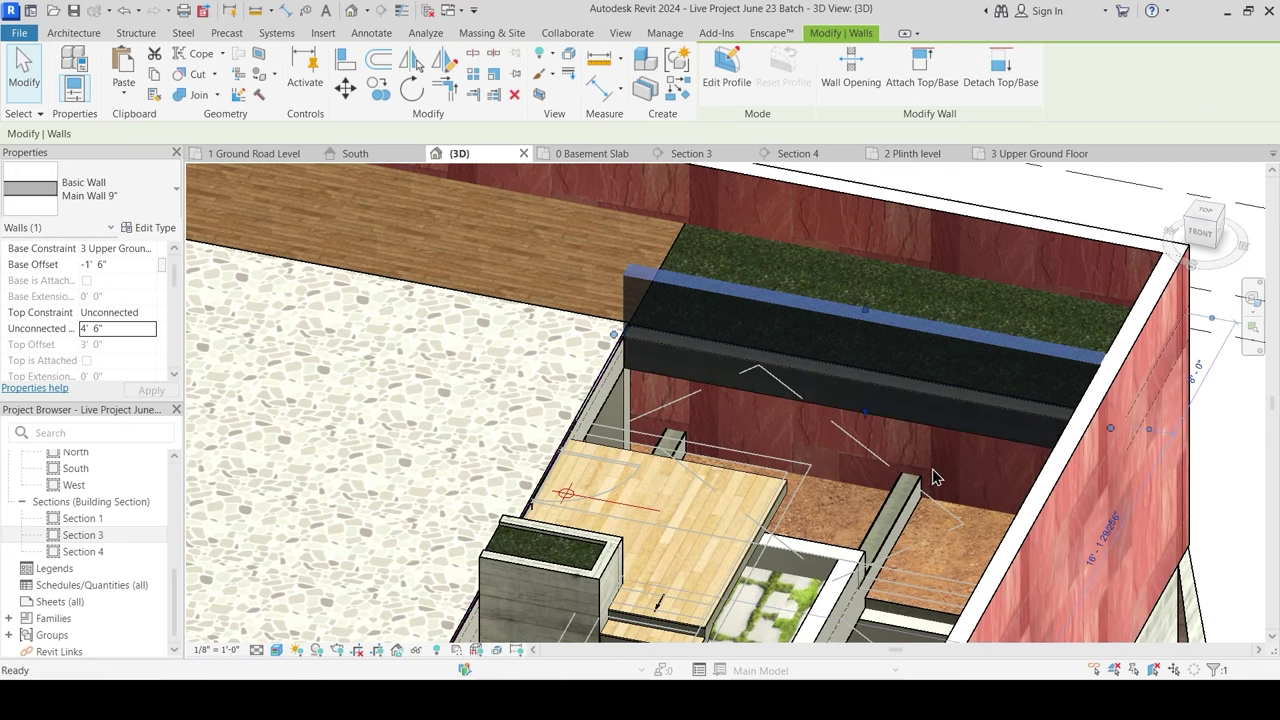
key("Escape")
middle_click_drag(933, 477, 778, 470, "shift")
scroll(751, 450, "down", 5)
middle_click_drag(643, 471, 645, 430, "shift")
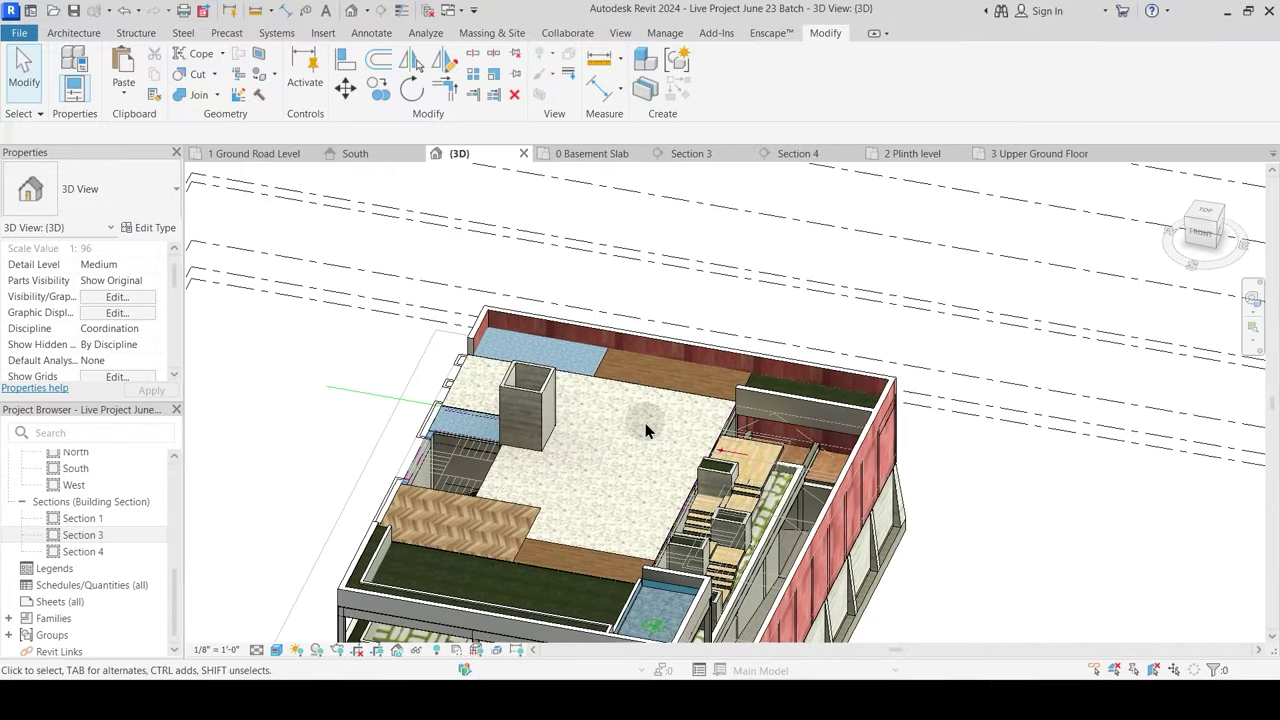
Step: Switch to the 1 Ground Road Level plan and temporarily hide the ground plinth DWG import
left_click(255, 155)
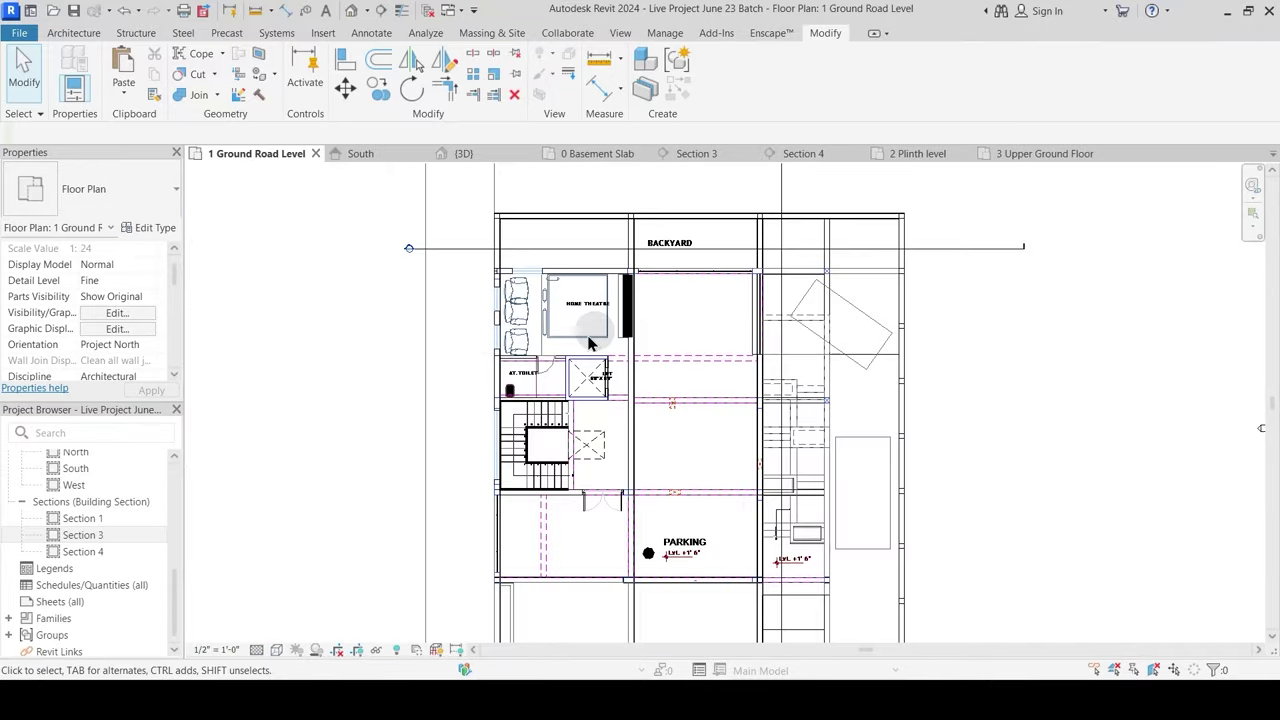
middle_click_drag(563, 352, 538, 399)
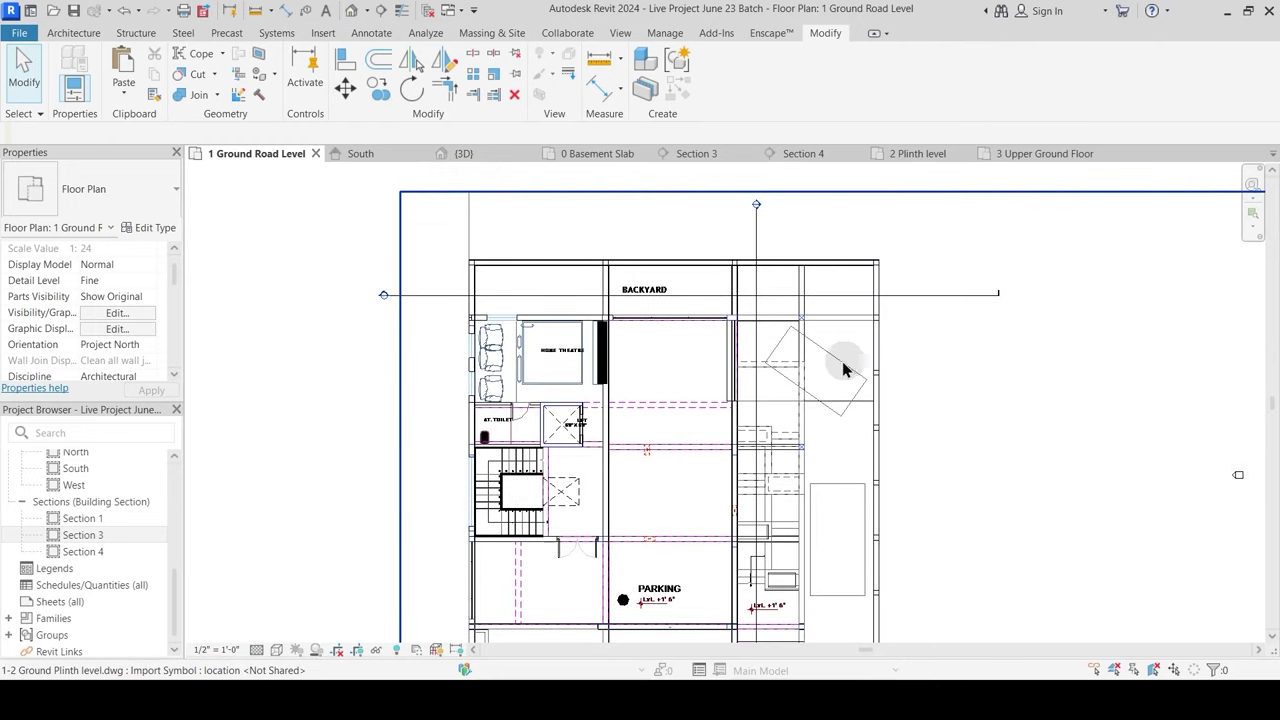
middle_click_drag(843, 366, 745, 300)
scroll(750, 303, "down", 2)
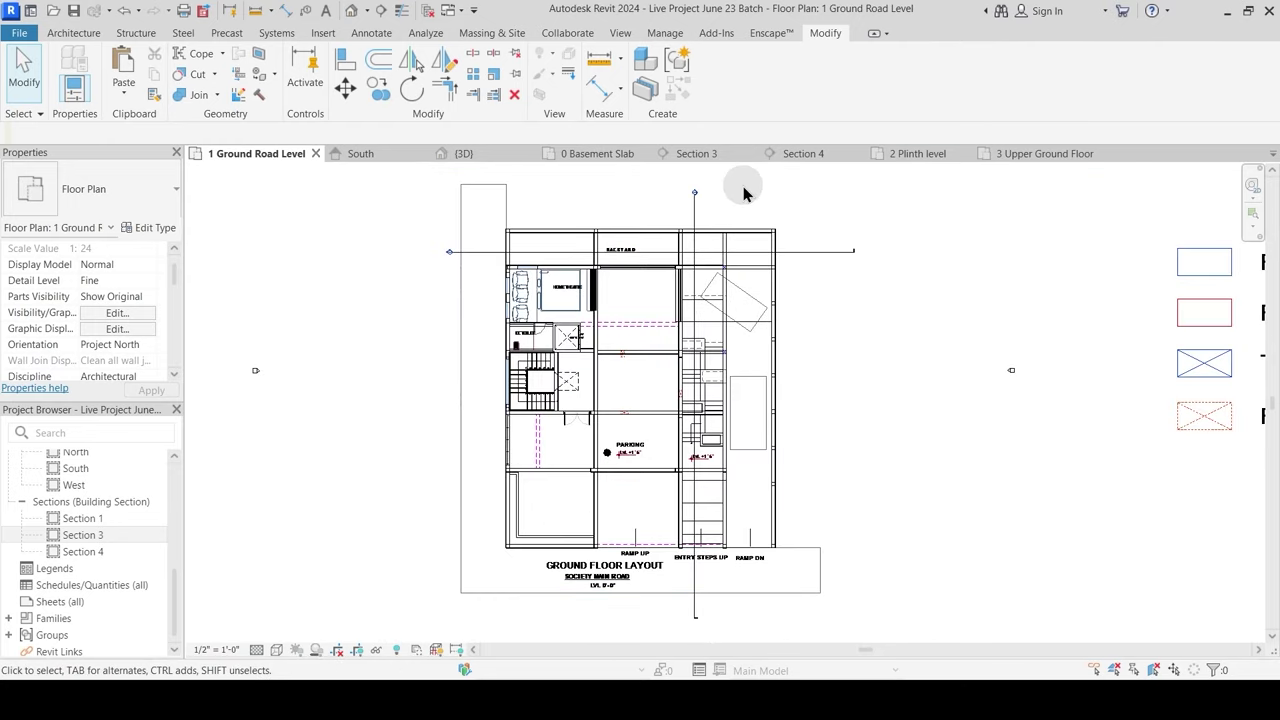
left_click(506, 201)
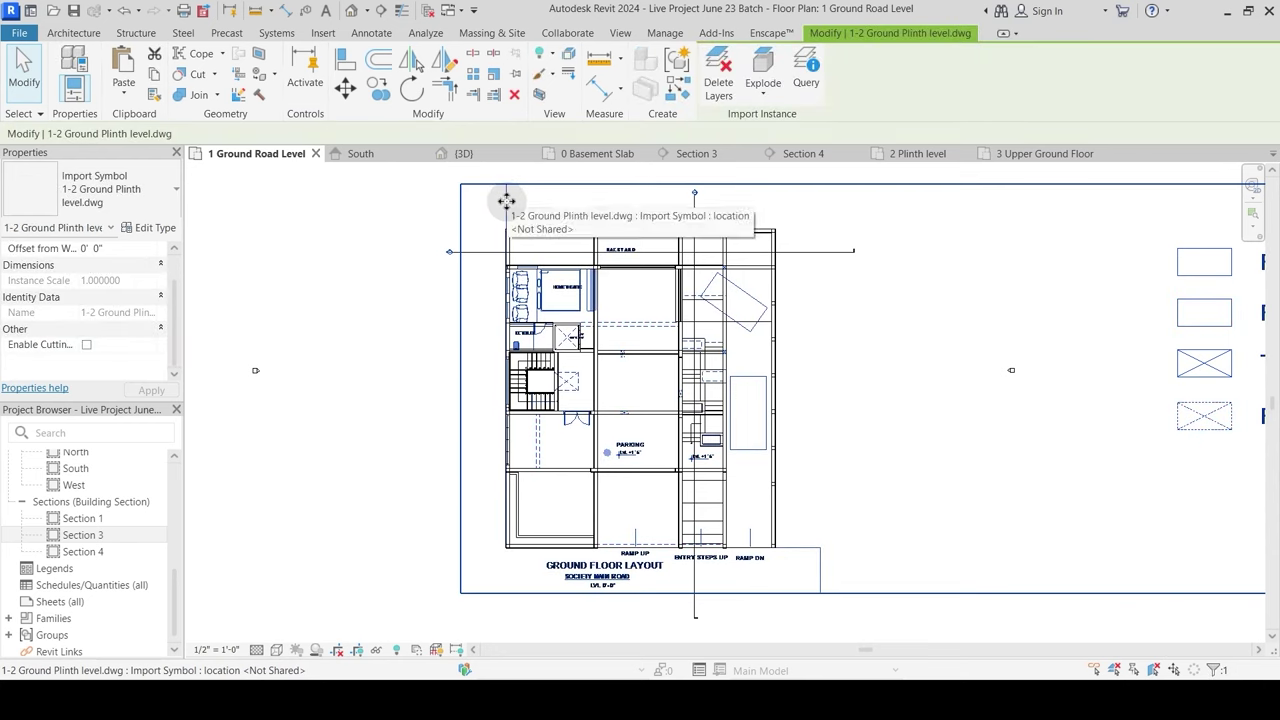
key("h")
key("h")
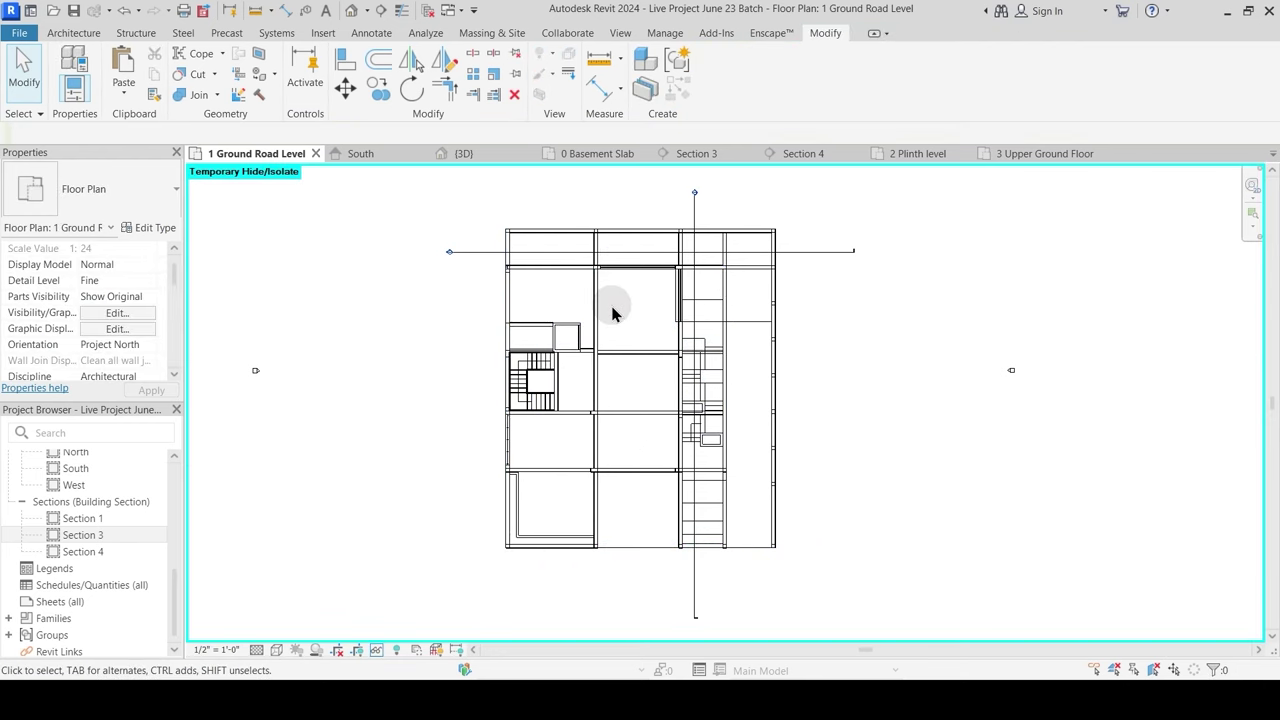
Step: Zoom in on the top-left corner column and its adjoining walls
scroll(514, 240, "up", 5)
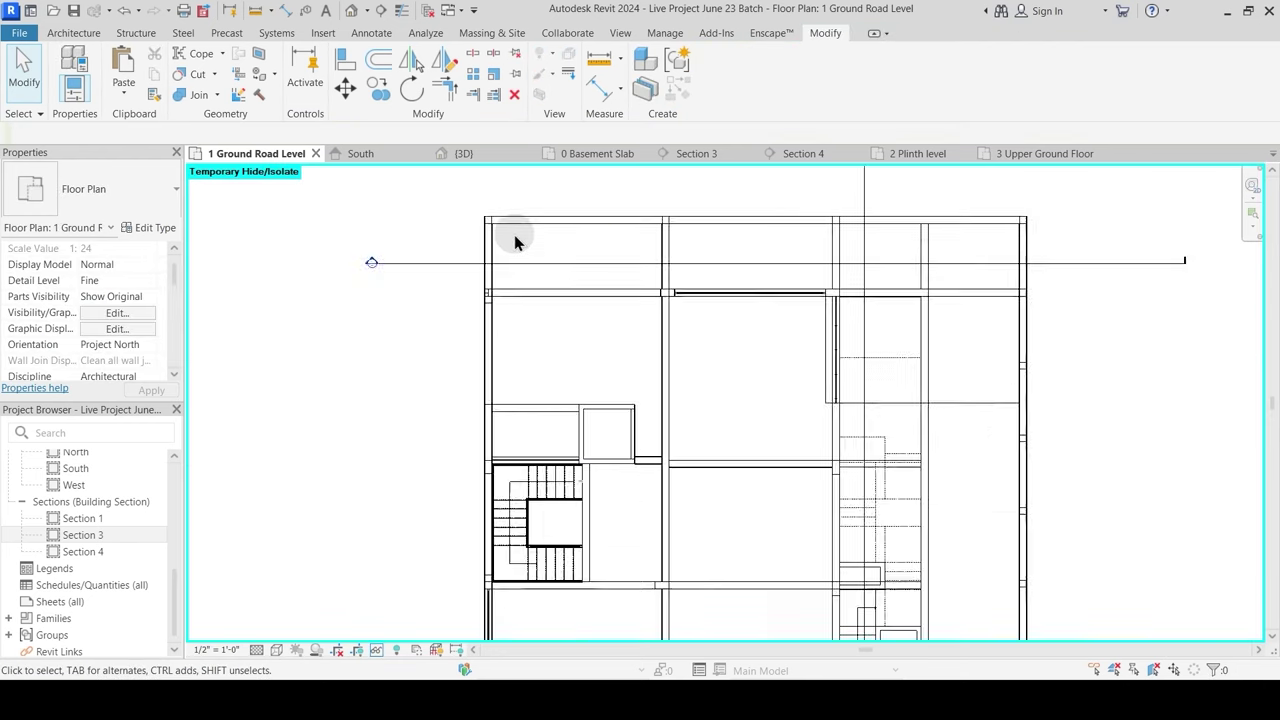
middle_click_drag(514, 240, 474, 333)
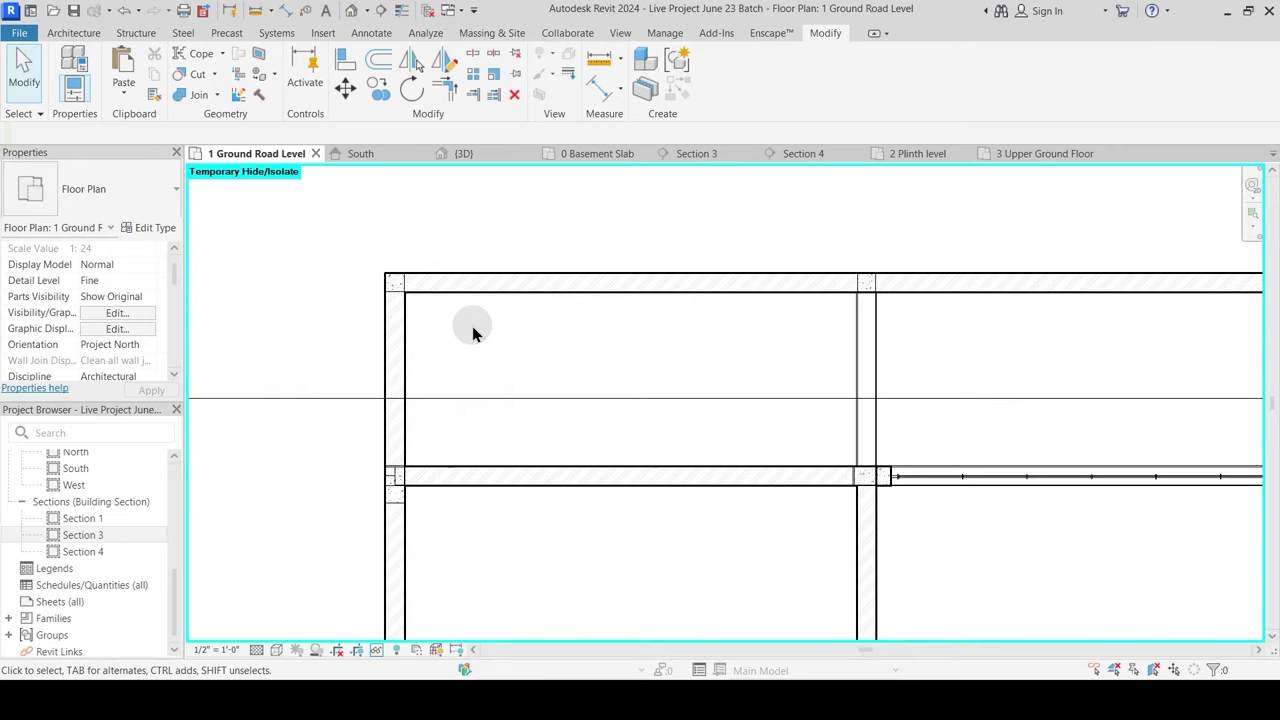
scroll(400, 285, "up", 3)
scroll(407, 280, "up", 1)
scroll(407, 280, "down", 4)
scroll(411, 560, "up", 4)
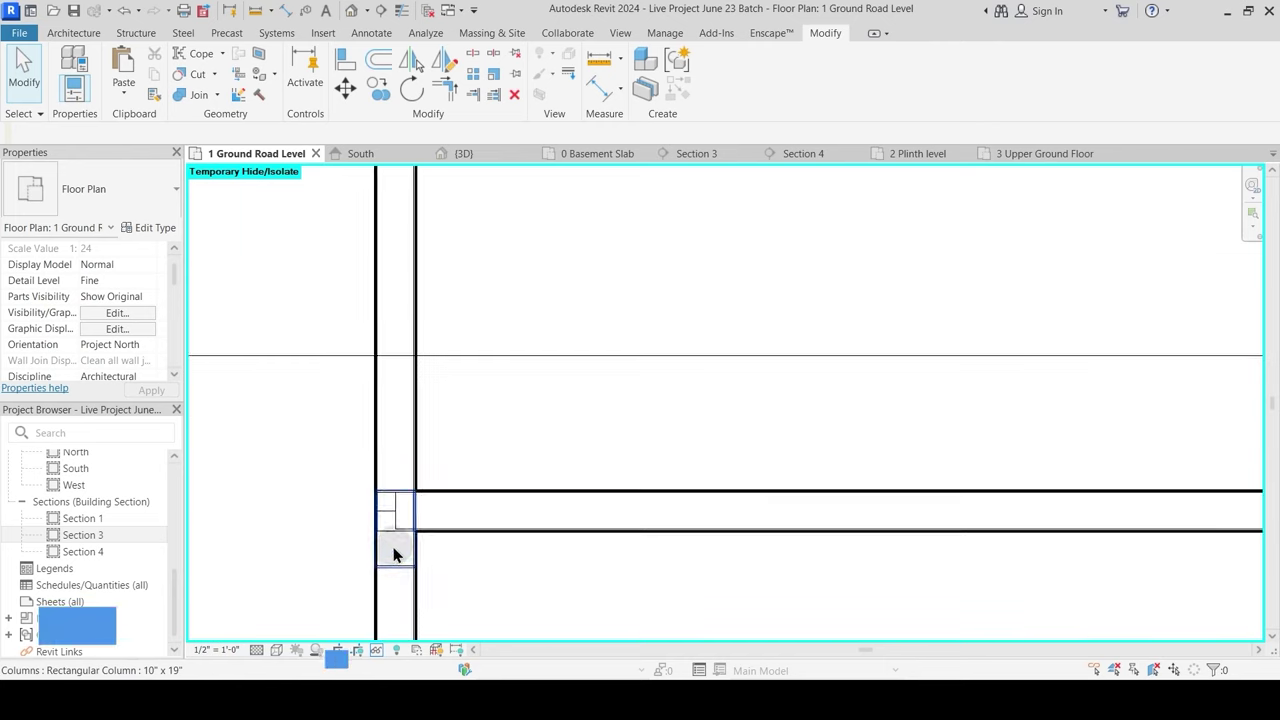
scroll(413, 502, "down", 5)
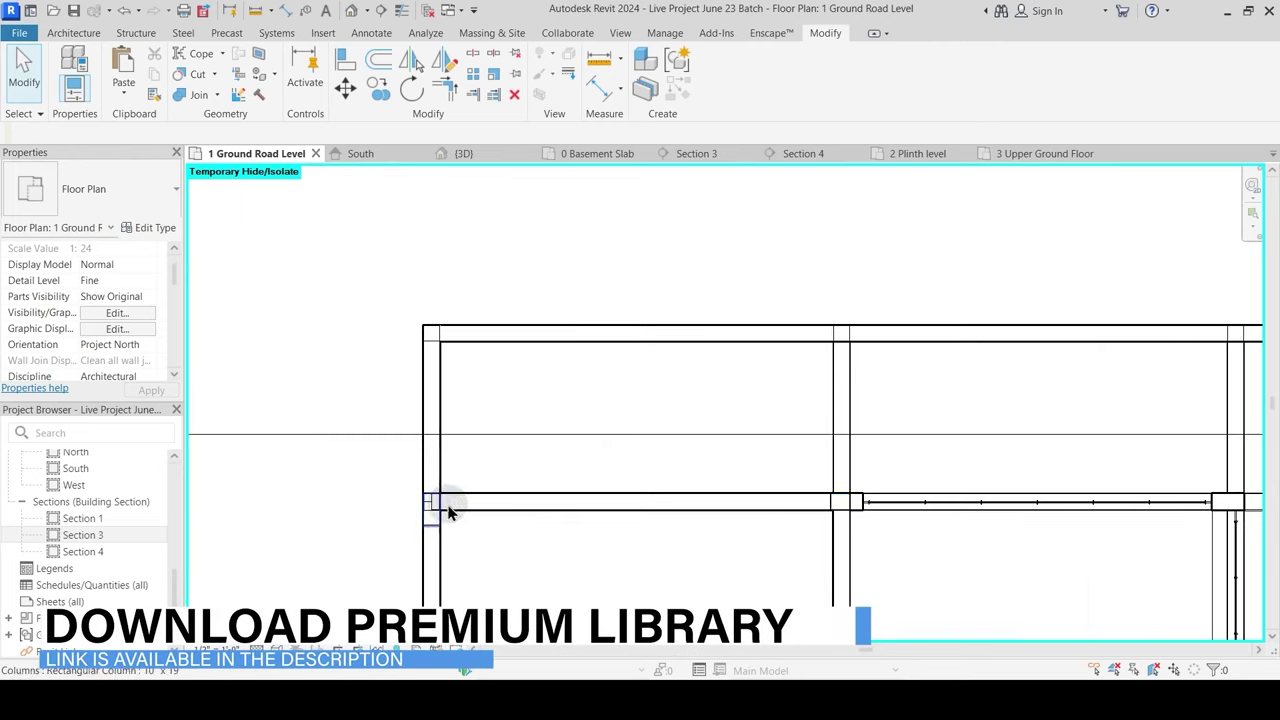
middle_click_drag(878, 539, 757, 500)
scroll(286, 269, "up", 5)
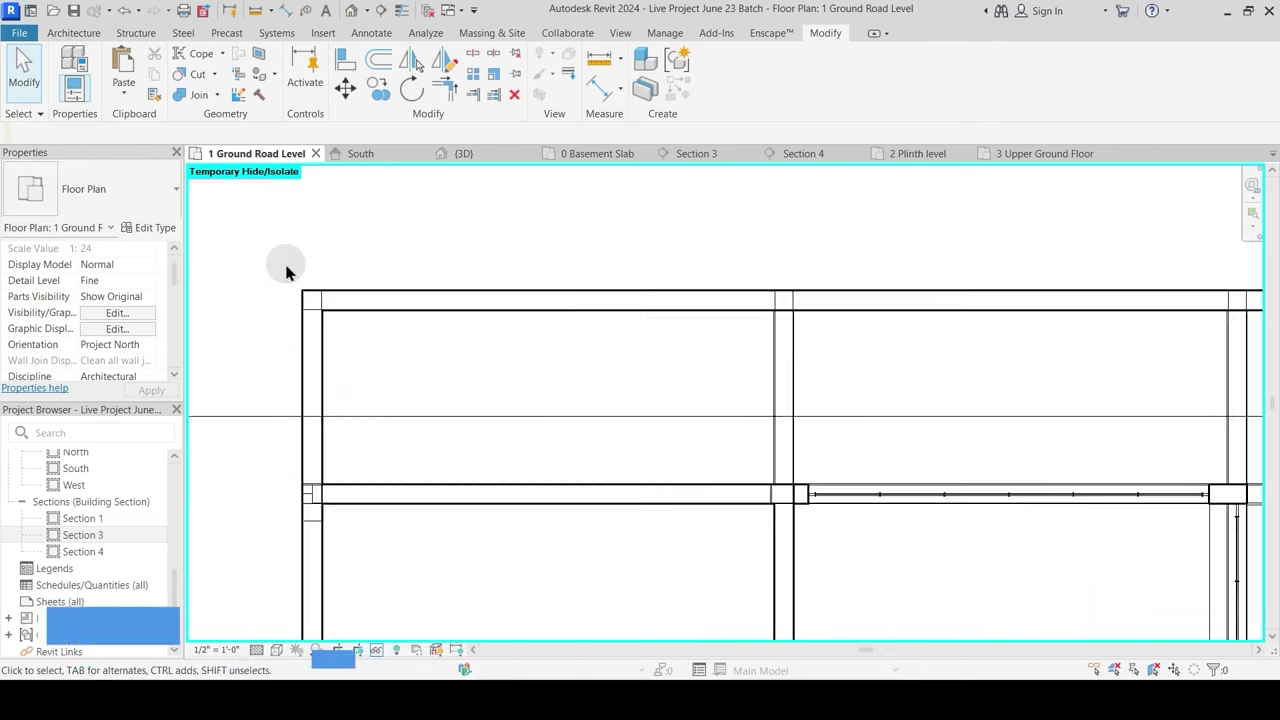
scroll(331, 329, "up", 2)
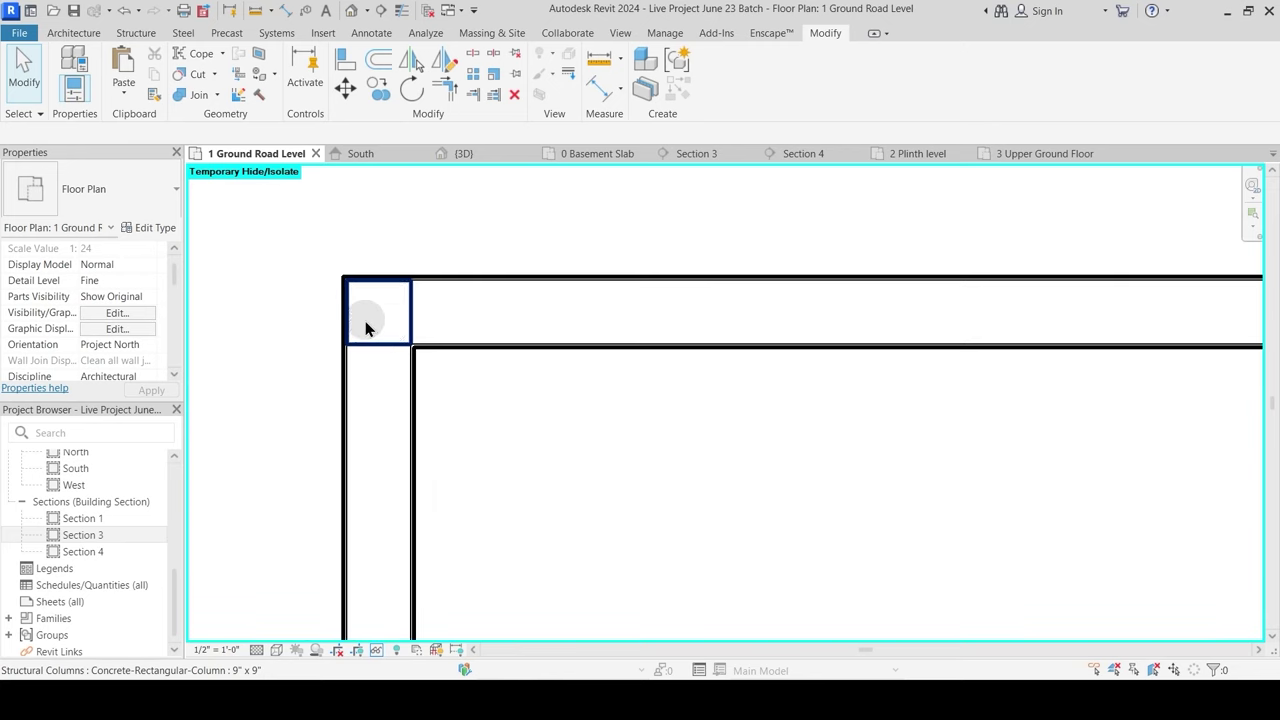
Step: Set the plan's visual style to Hidden Line
left_click(278, 650)
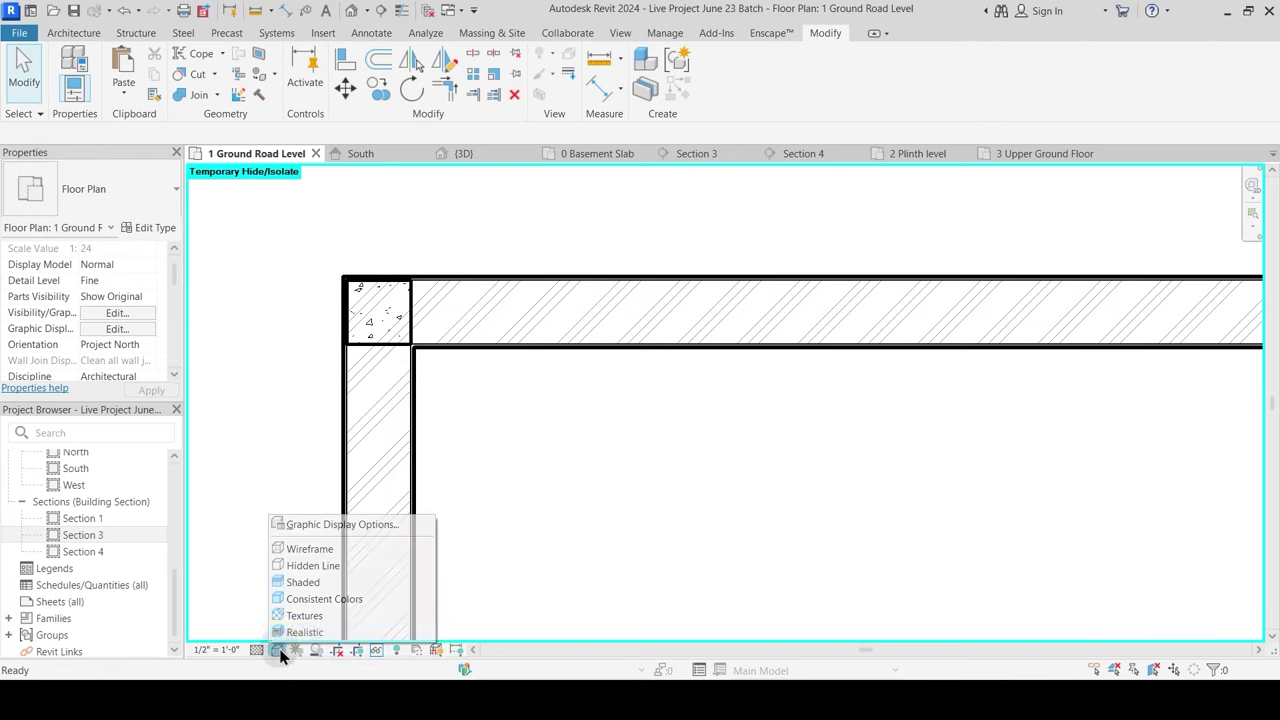
left_click(323, 574)
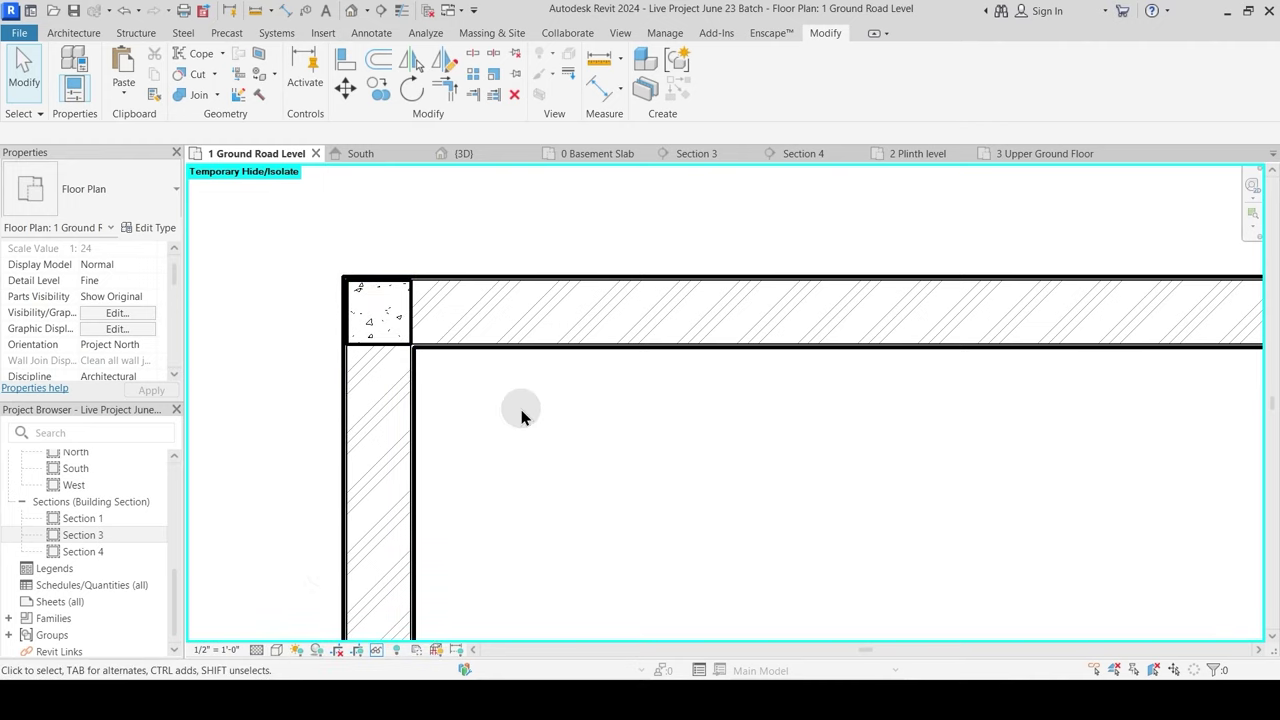
left_click(278, 650)
left_click(441, 468)
Step: Join the top-left corner column with its adjoining left wall using Join Geometry
left_click(186, 95)
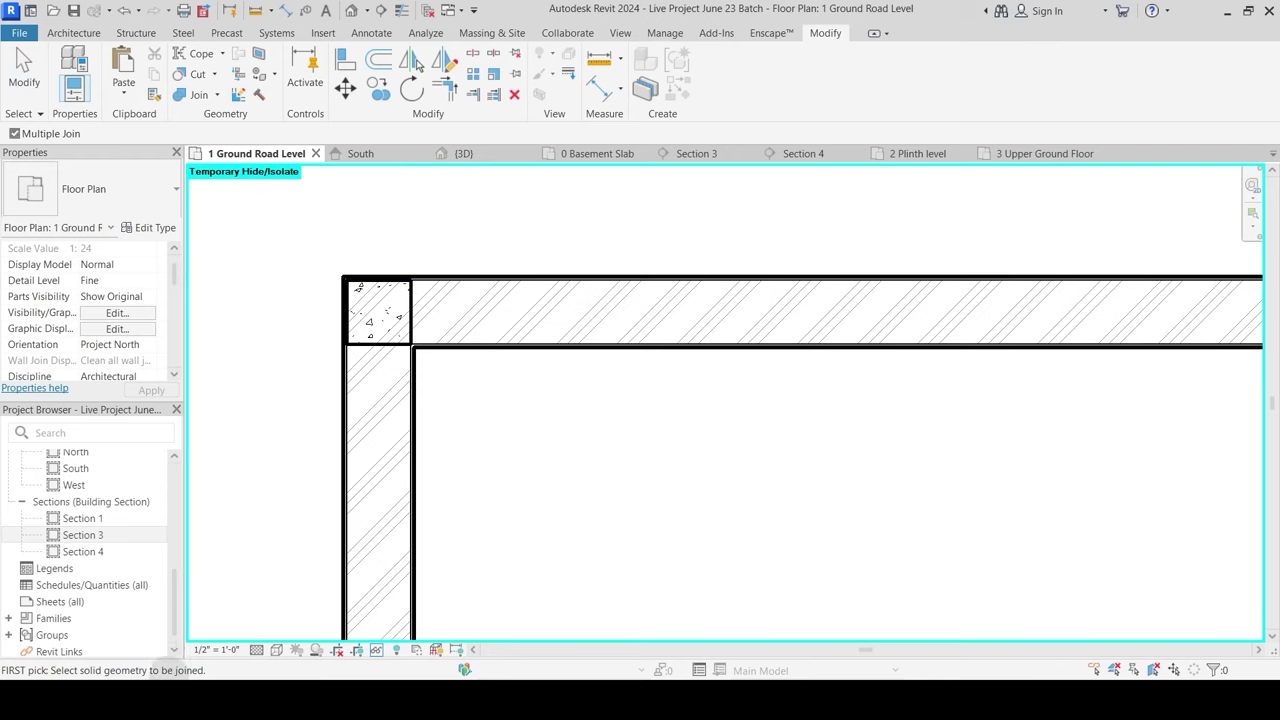
left_click(414, 306)
left_click(457, 270)
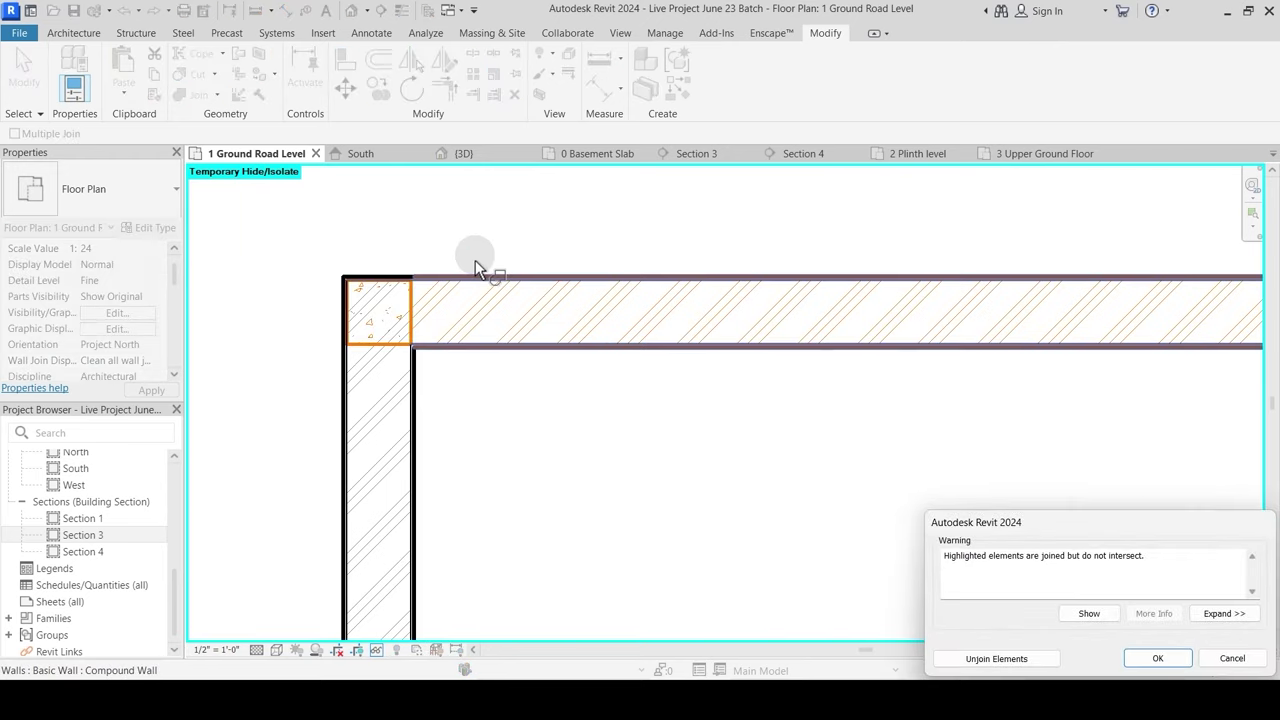
key("Escape")
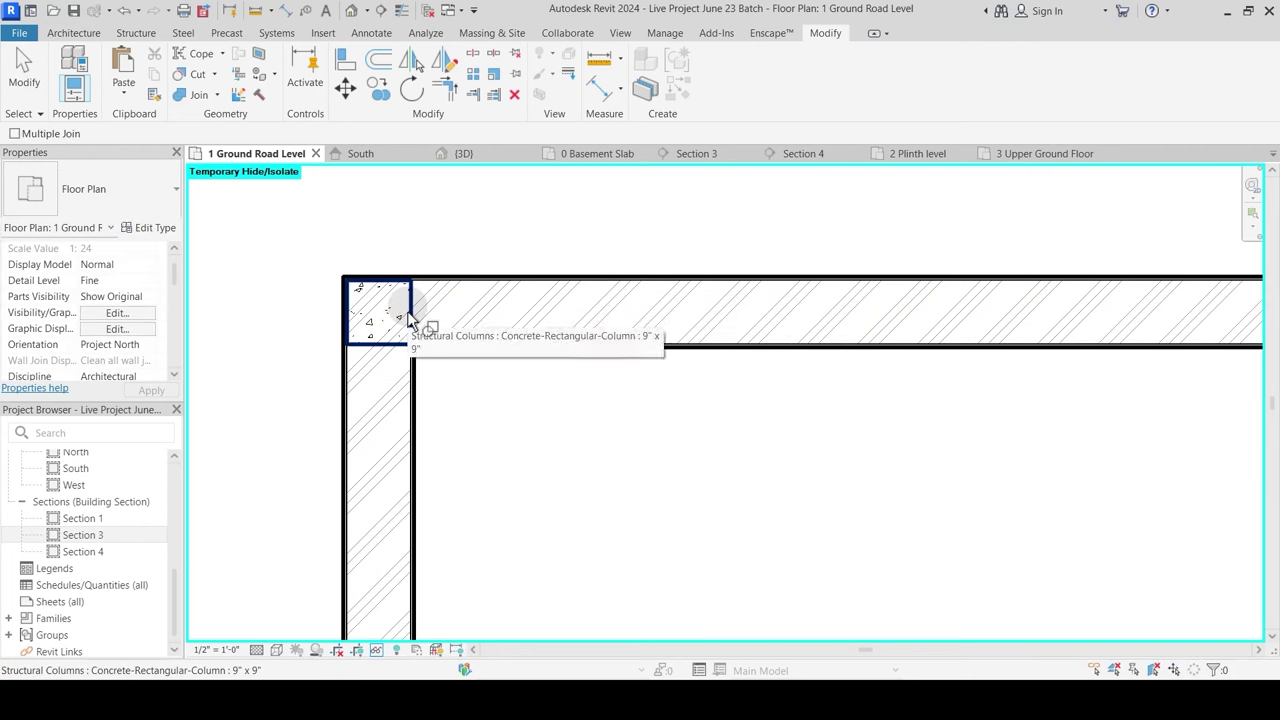
left_click(407, 316)
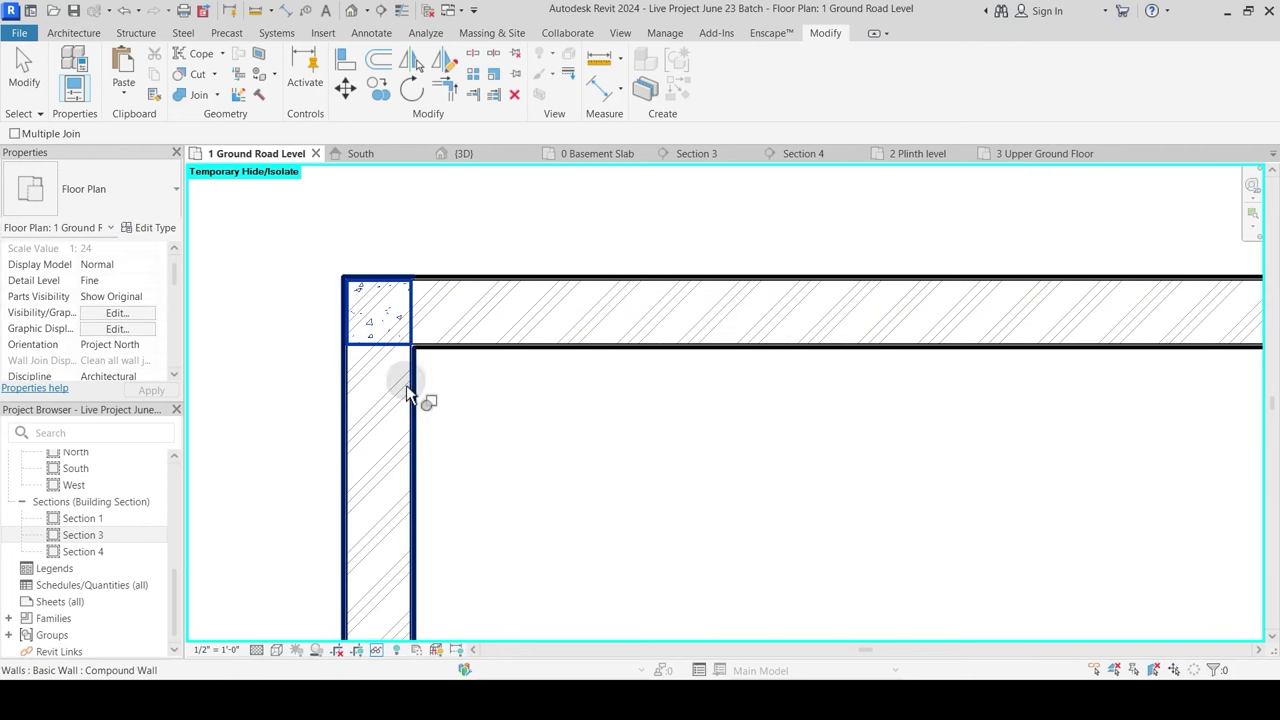
left_click(406, 385)
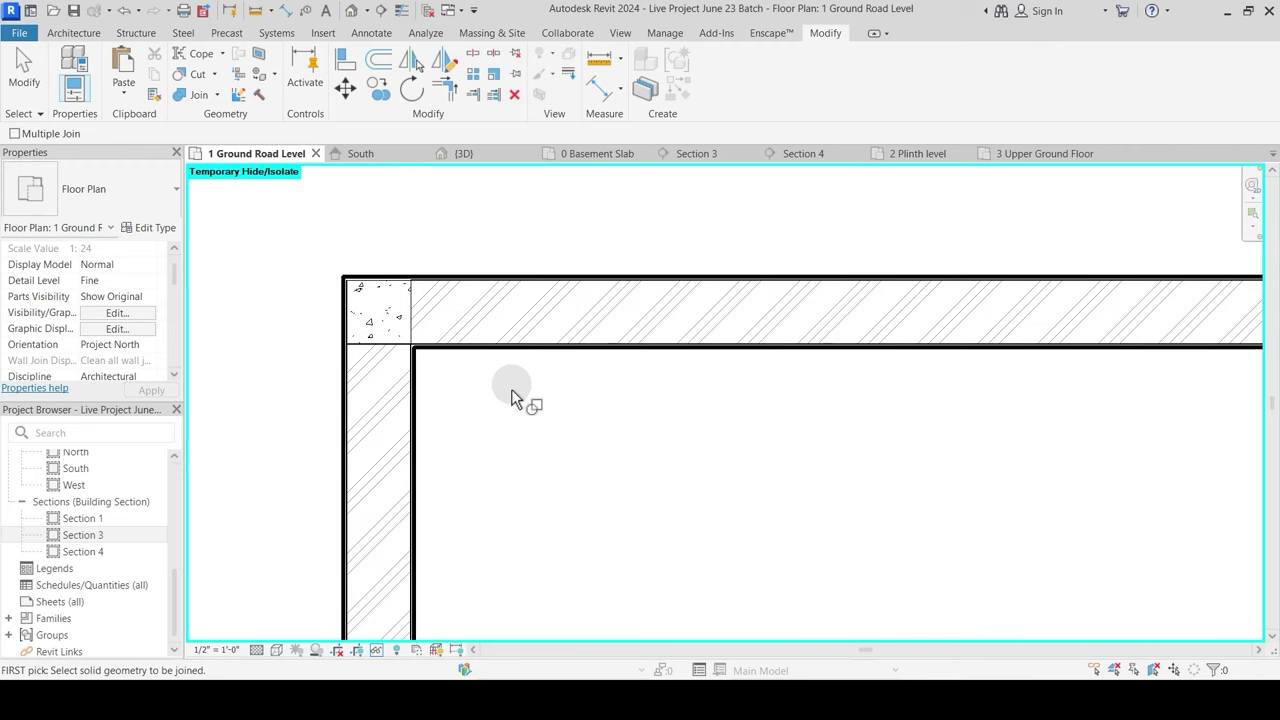
Step: Turn on thin lines and inspect the lower-left column and the wall meeting it
left_click(407, 13)
scroll(474, 340, "down", 1)
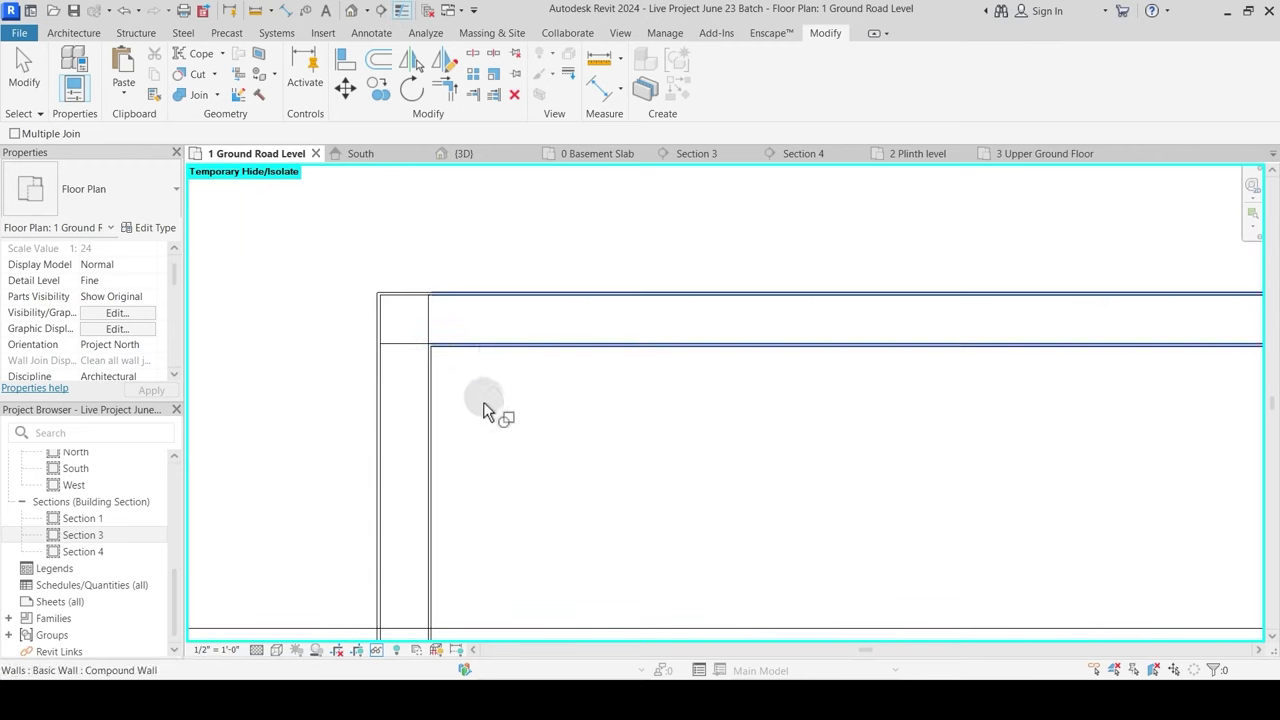
middle_click_drag(469, 351, 414, 201)
scroll(414, 201, "down", 1)
scroll(438, 305, "down", 1)
scroll(383, 500, "up", 2)
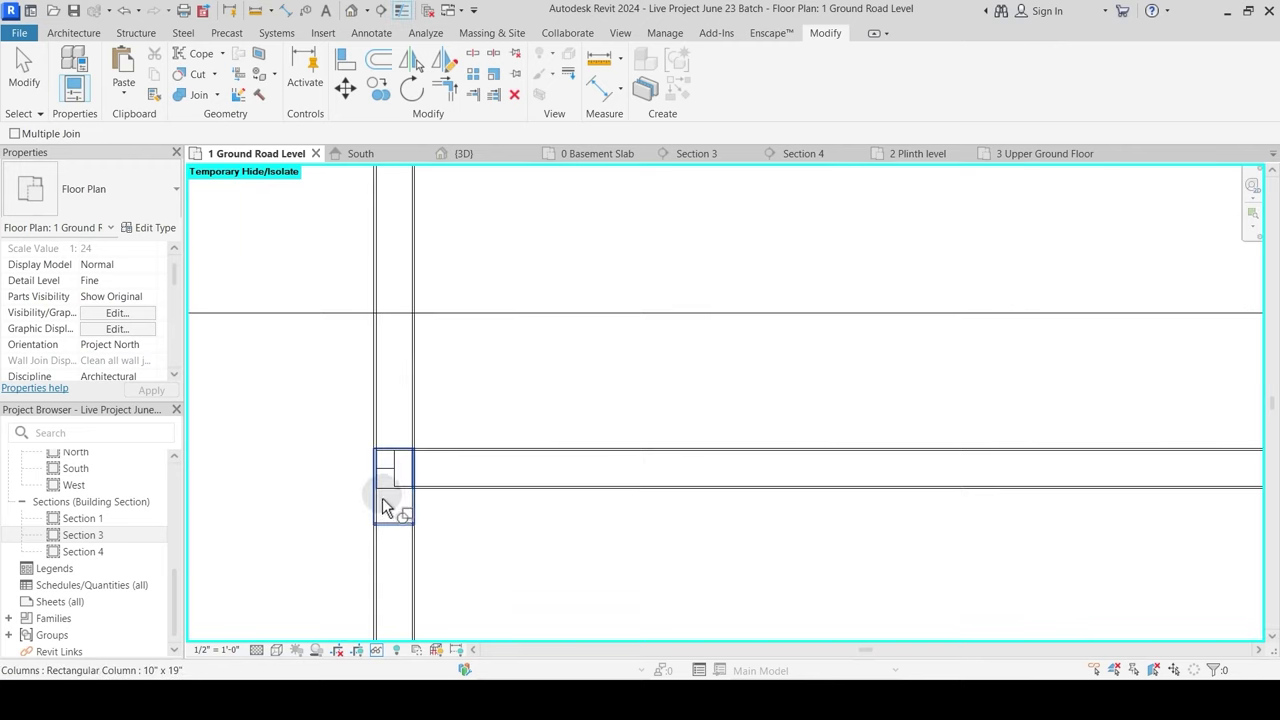
scroll(407, 481, "up", 2)
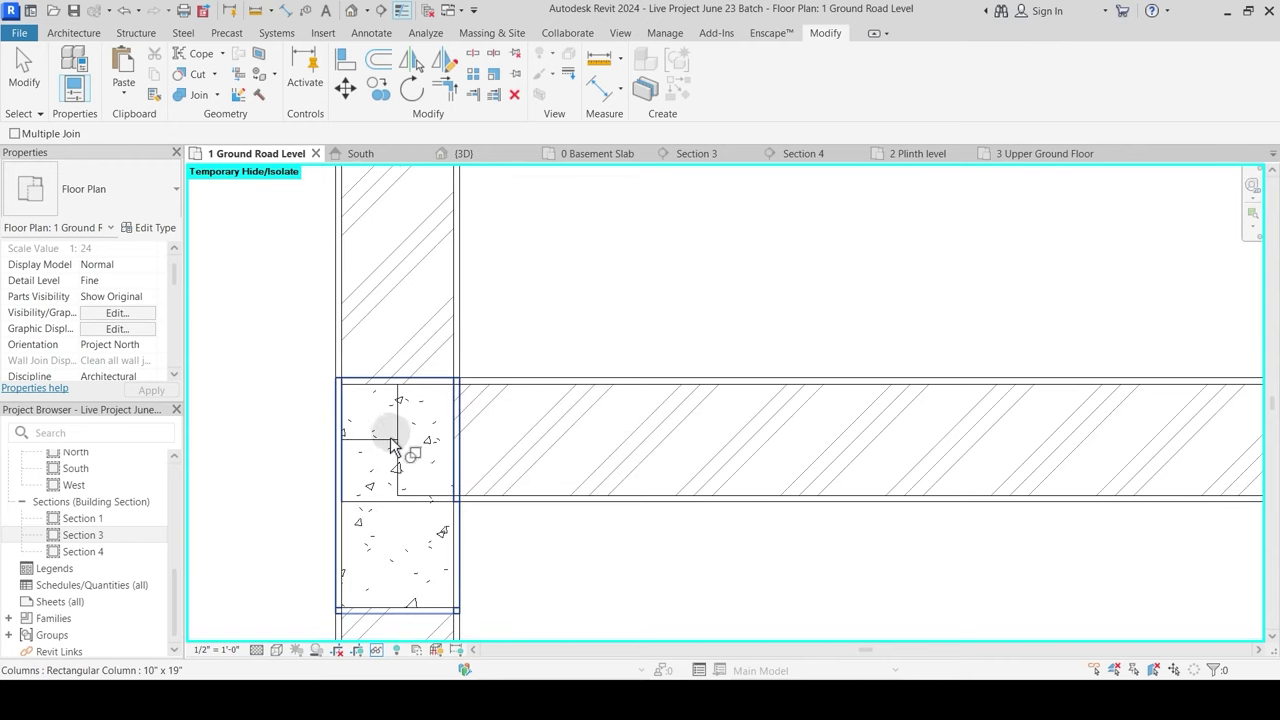
left_click(388, 391)
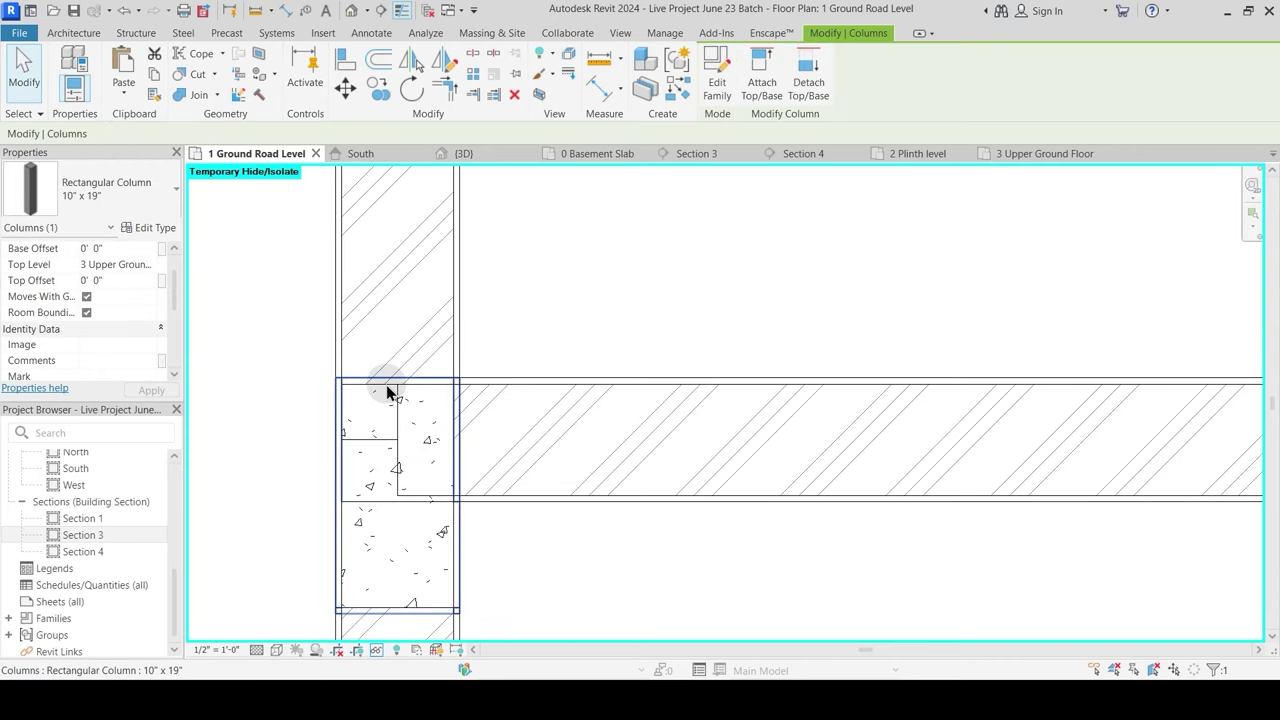
key("Escape")
left_click(489, 505)
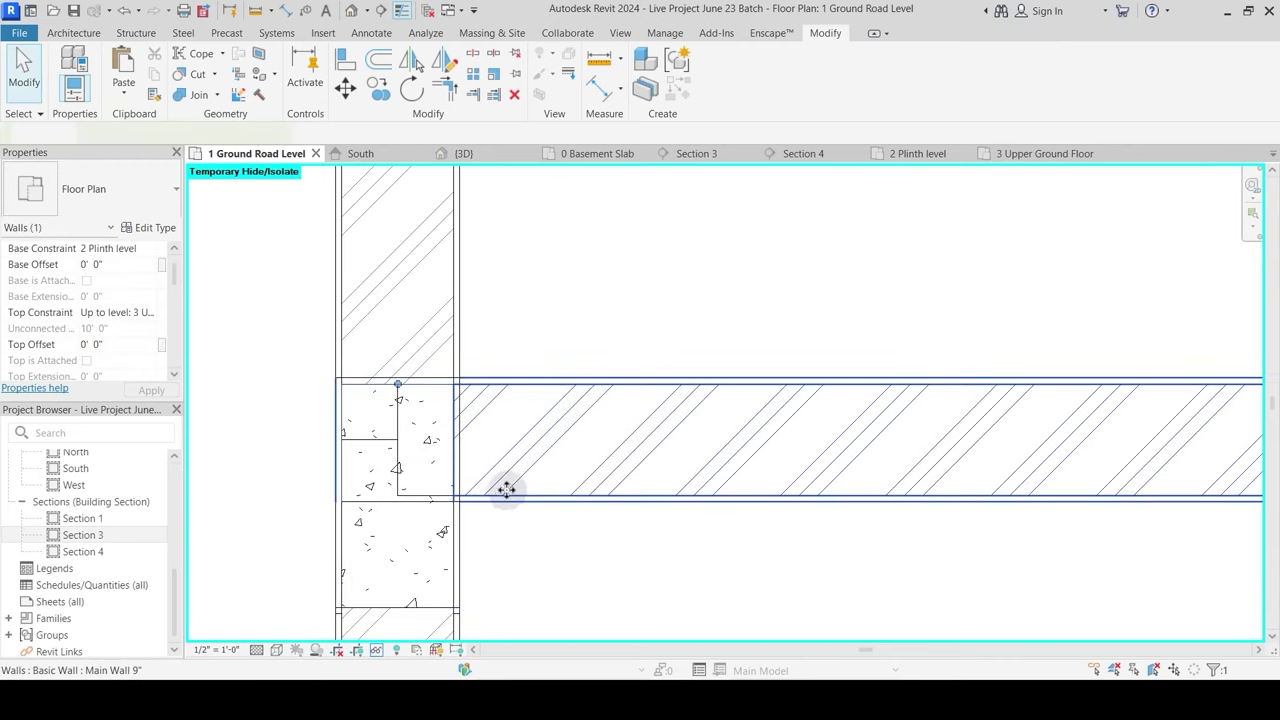
left_click(394, 463)
key("Escape")
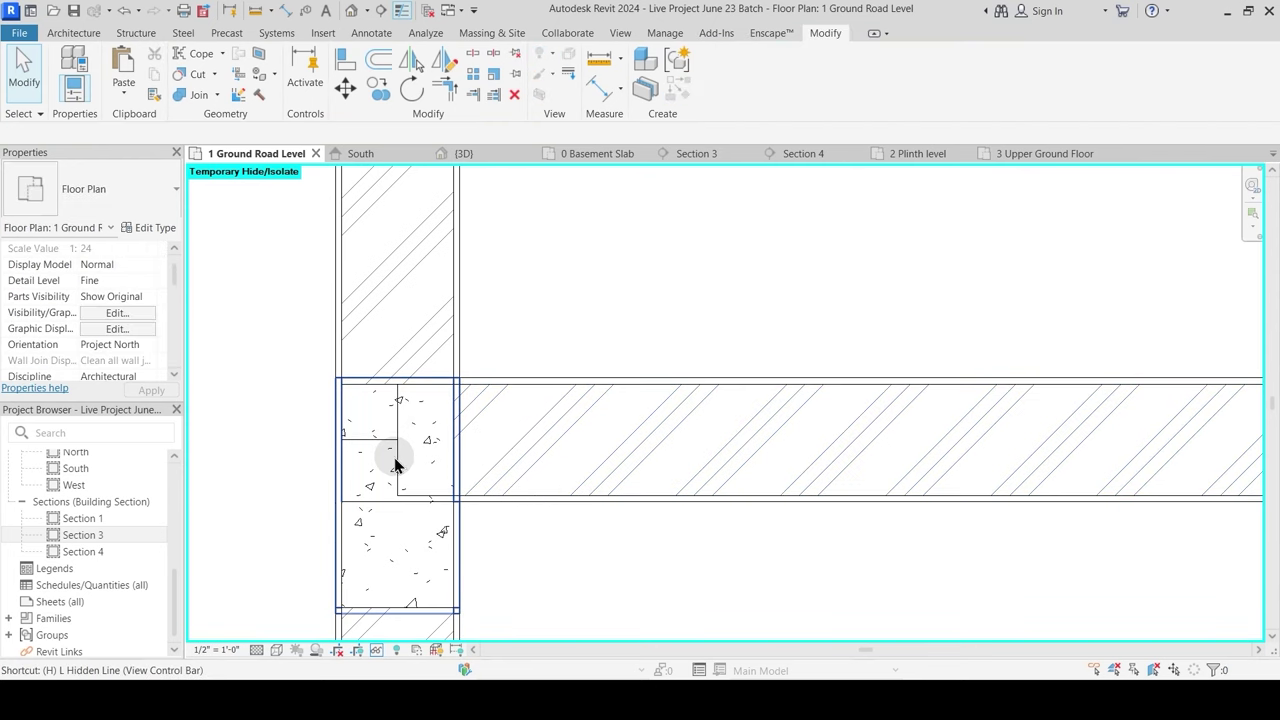
Step: Switch to Hidden Line and join the first two columns with their adjoining wall
key("l")
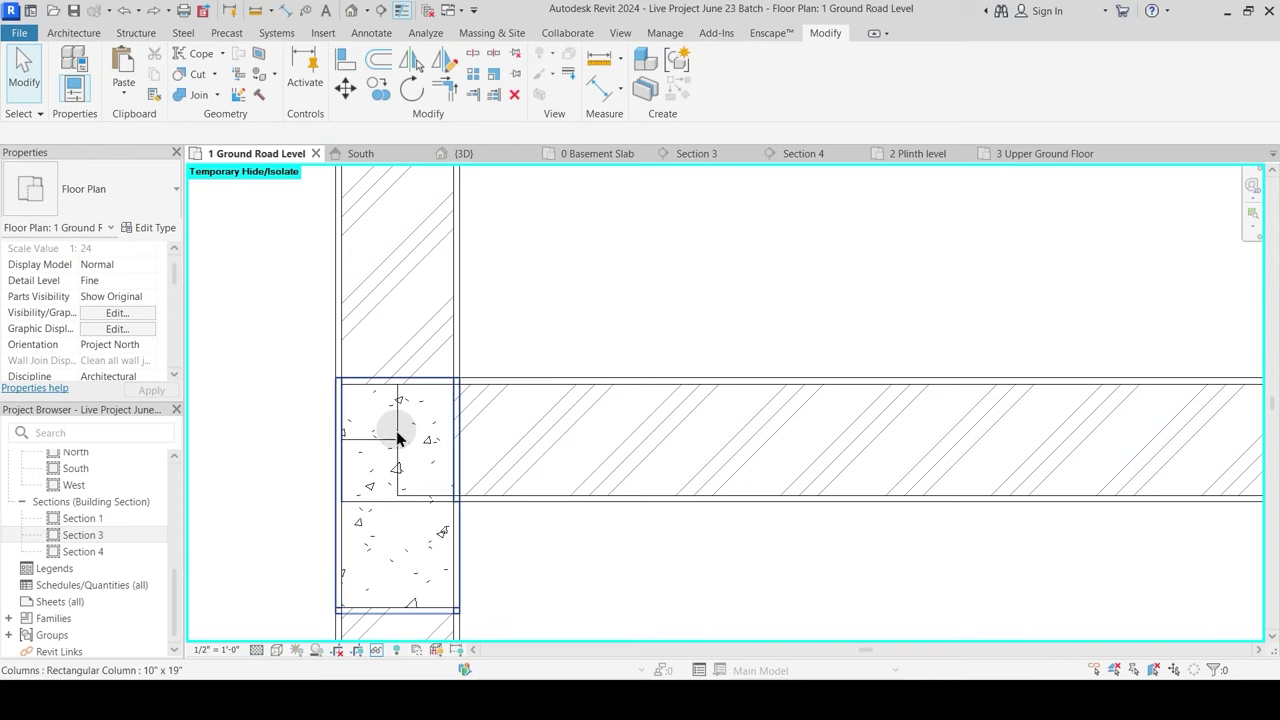
scroll(399, 450, "down", 6)
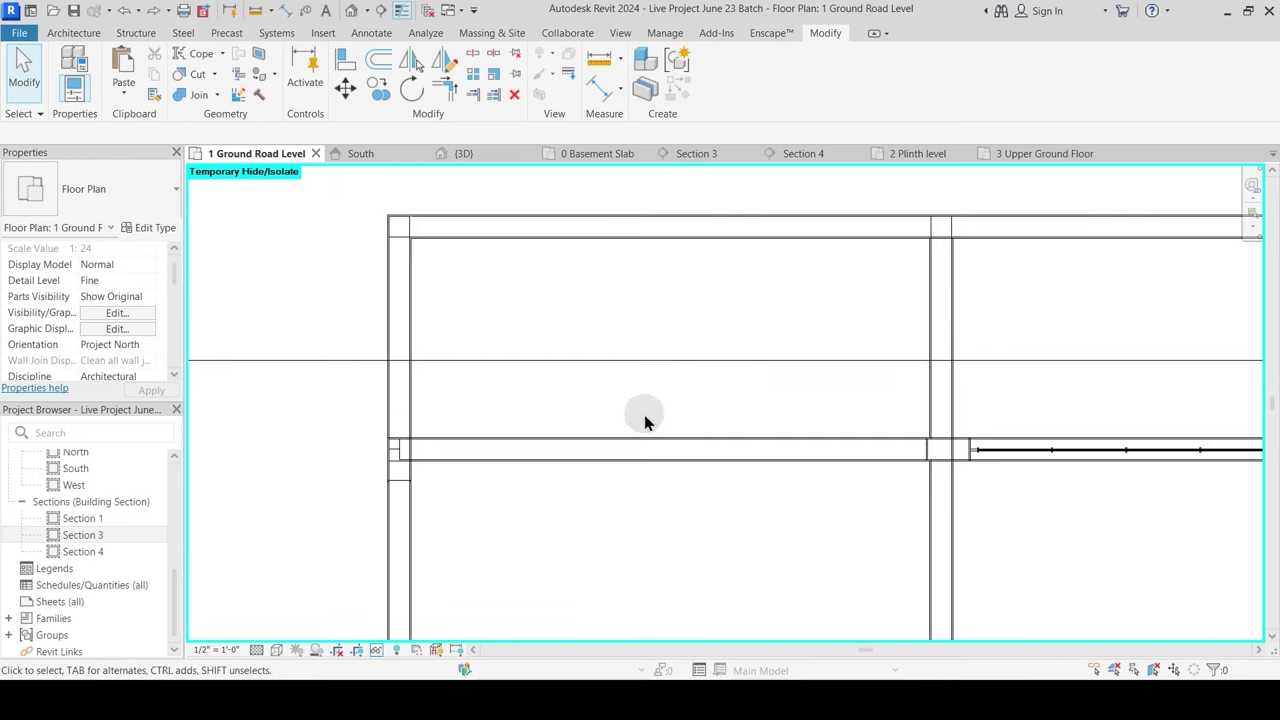
middle_click_drag(463, 422, 632, 336)
scroll(601, 284, "up", 4)
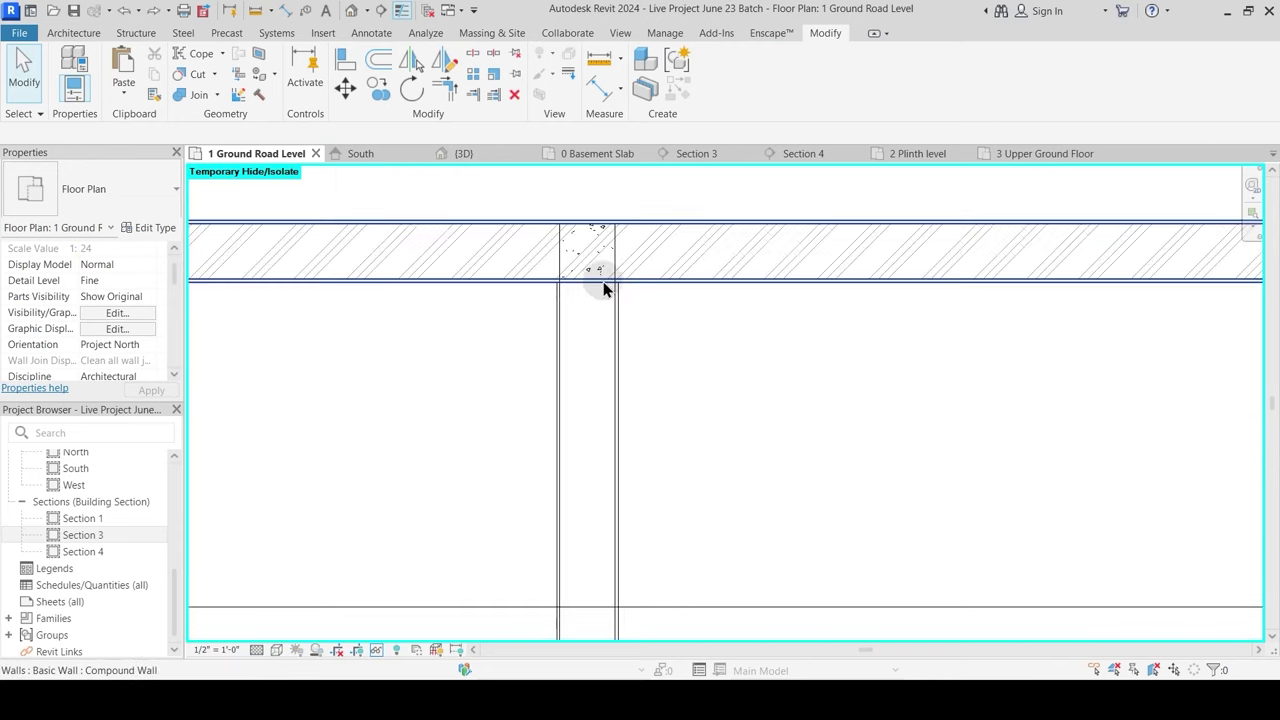
scroll(595, 292, "up", 2)
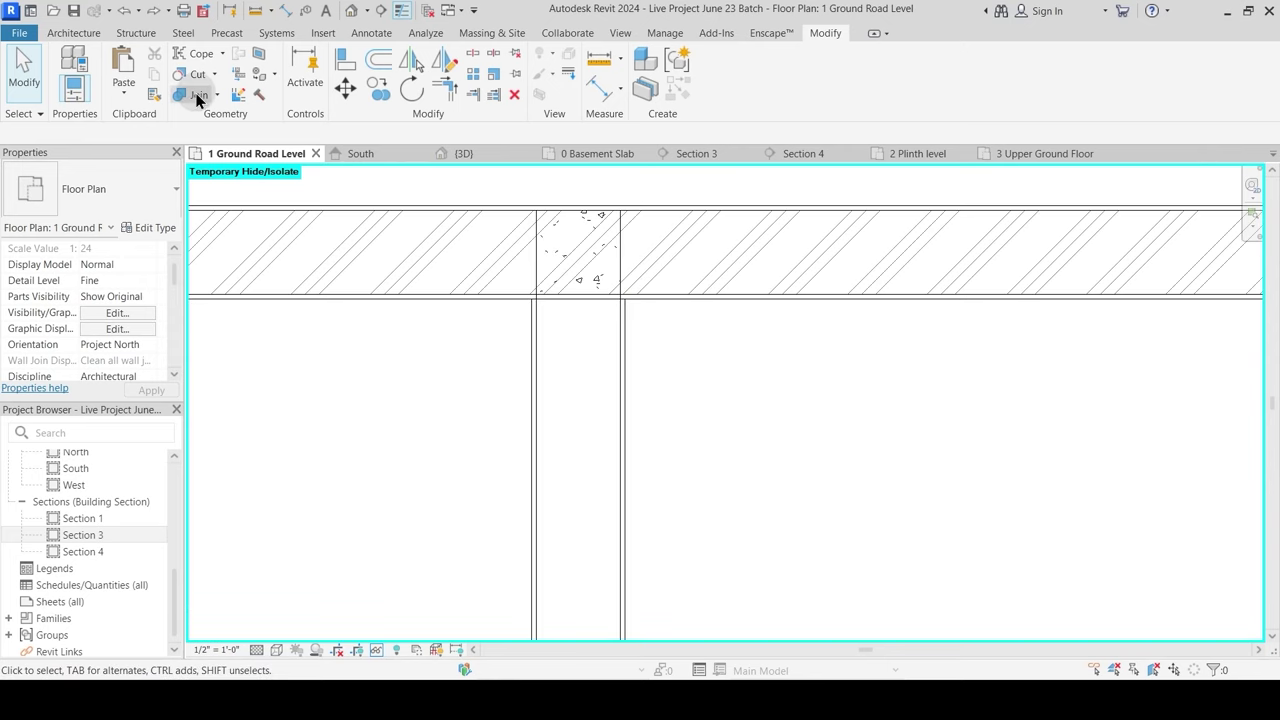
left_click(194, 94)
left_click(621, 236)
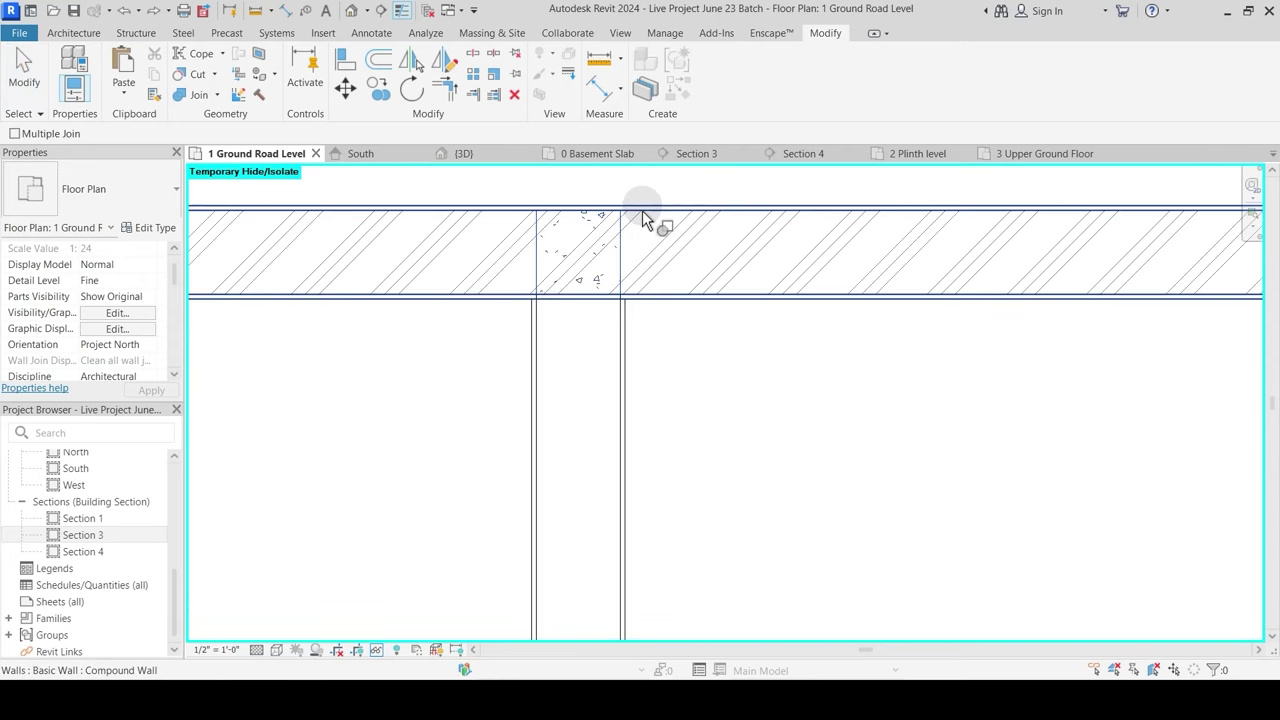
left_click(642, 210)
scroll(582, 333, "down", 3)
middle_click_drag(900, 382, 373, 392)
scroll(679, 331, "up", 4)
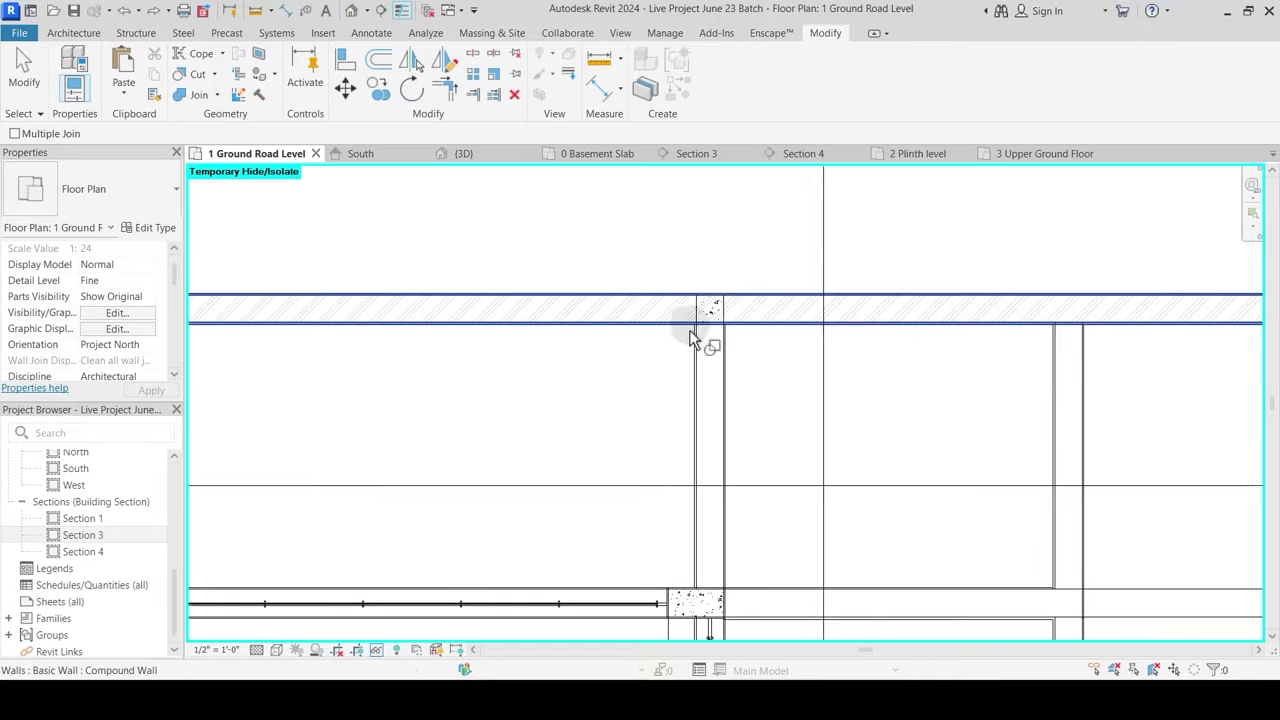
left_click(783, 258)
Step: Join the columns along the right-hand wall with that wall
middle_click_drag(1057, 366, 443, 386)
mouse_move(640, 331)
middle_mouse_down()
mouse_move(347, 370)
mouse_move(163, 373)
middle_mouse_up()
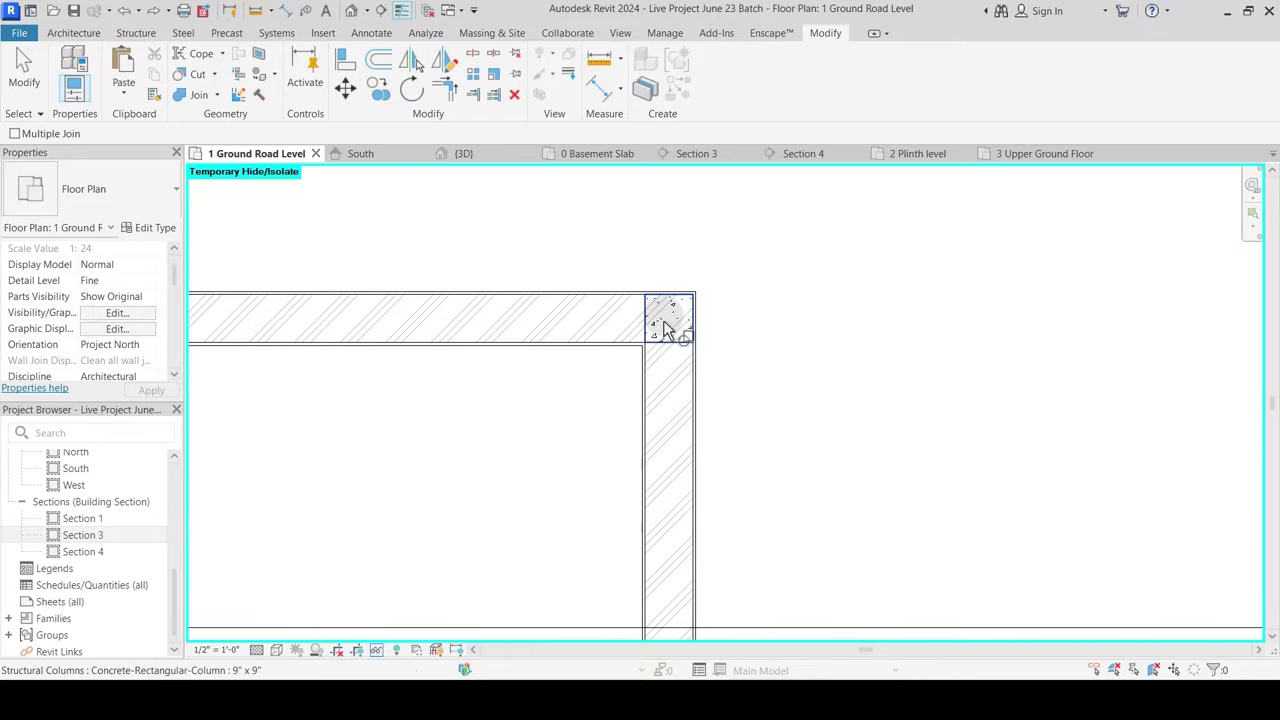
scroll(700, 272, "down", 3)
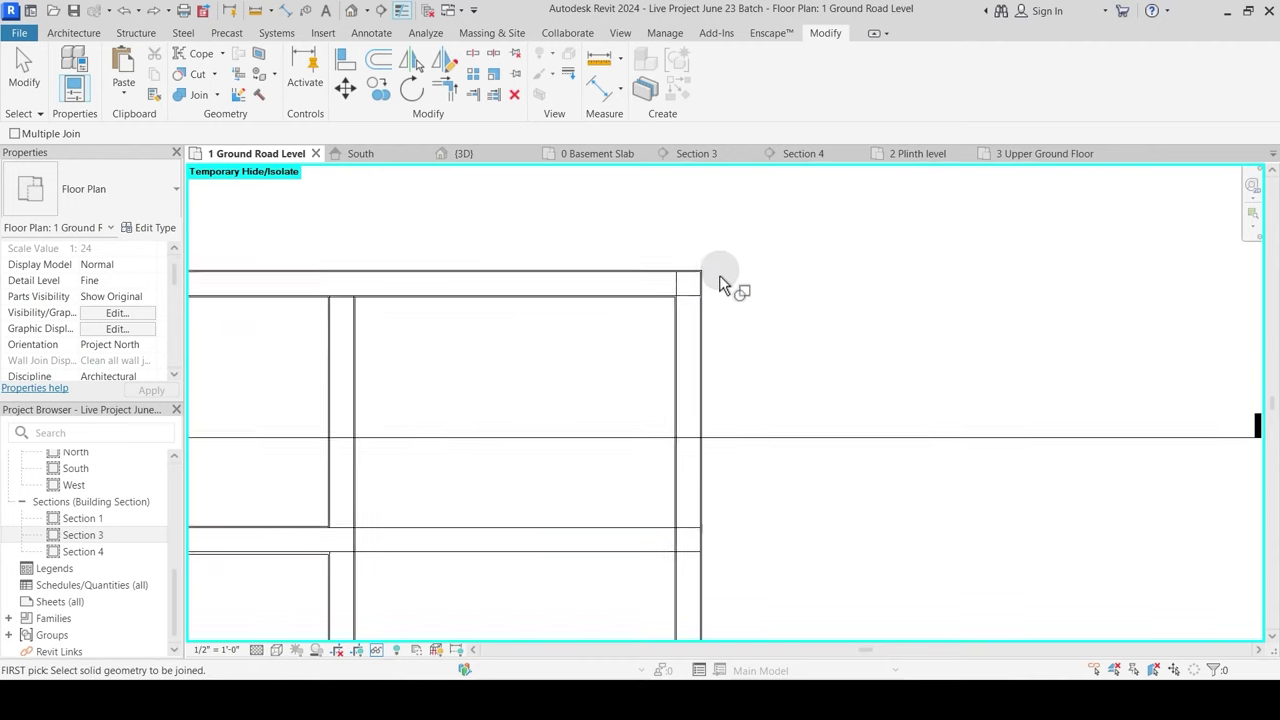
middle_click_drag(745, 517, 706, 427)
scroll(700, 415, "up", 4)
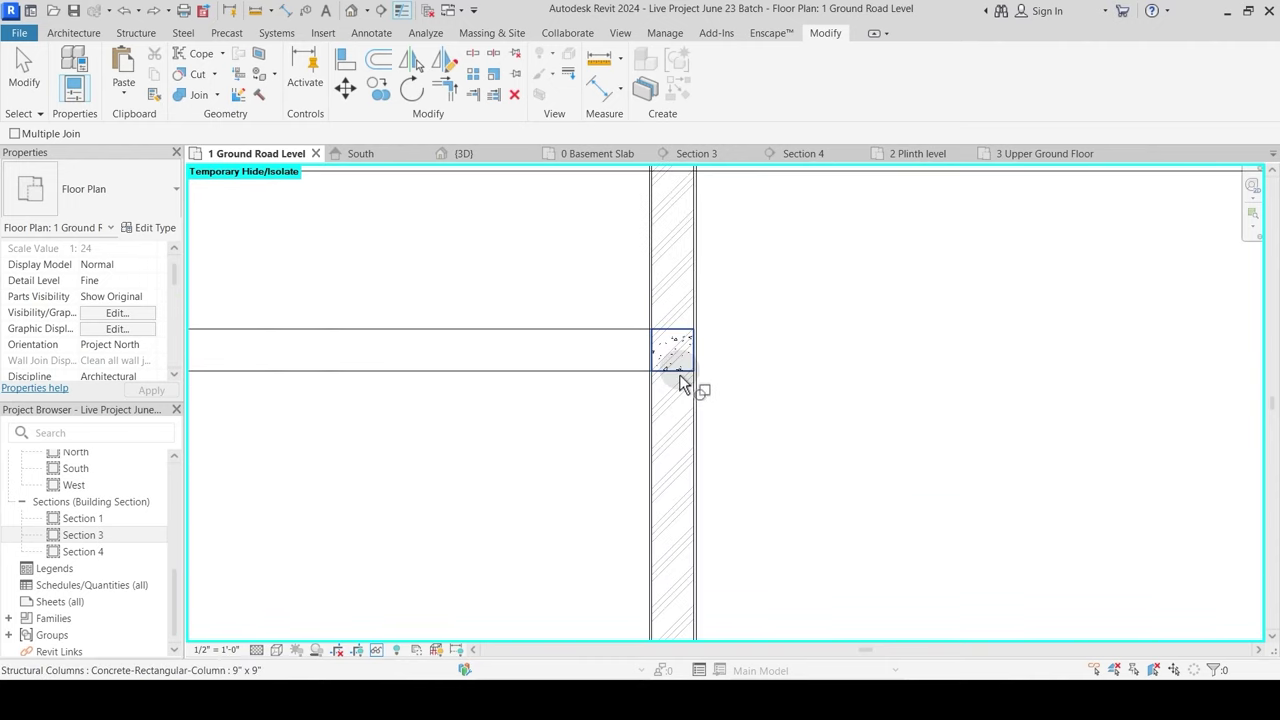
left_click(697, 387)
scroll(739, 336, "down", 3)
middle_click_drag(786, 493, 772, 293)
scroll(716, 420, "up", 3)
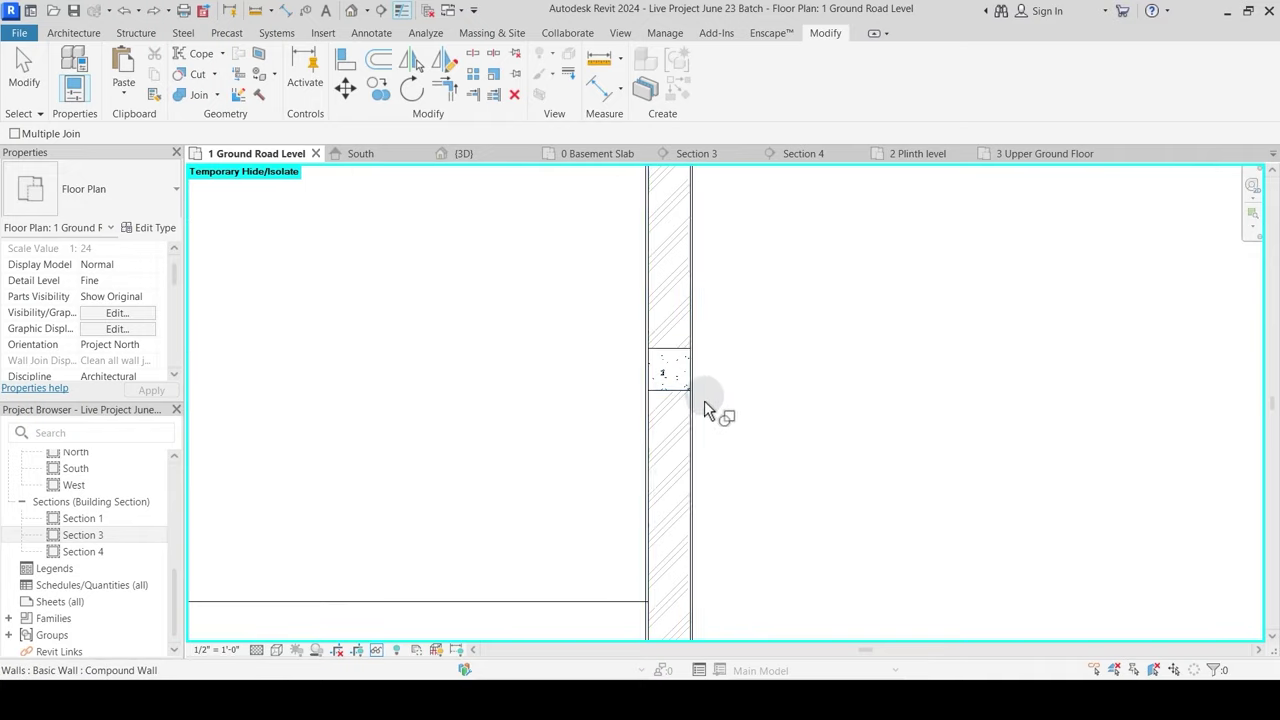
scroll(720, 395, "down", 2)
middle_click_drag(731, 392, 731, 300)
scroll(689, 402, "up", 2)
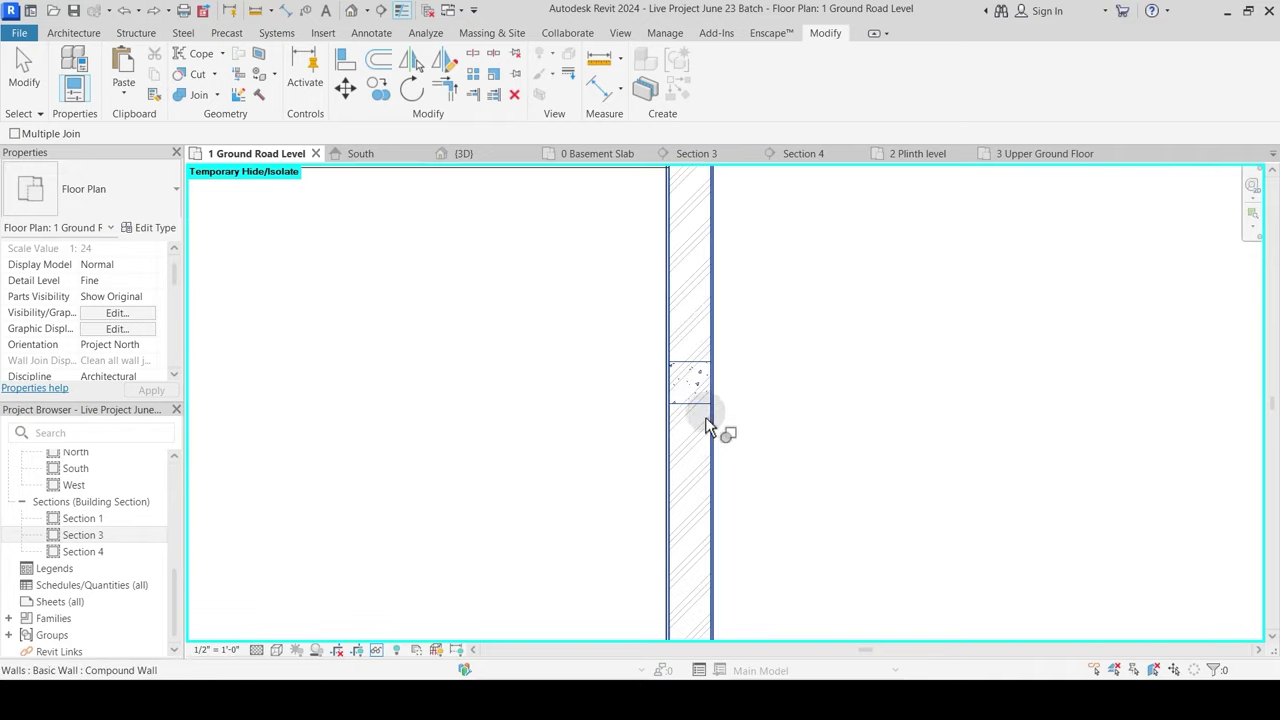
scroll(718, 436, "down", 2)
middle_click_drag(743, 414, 754, 243)
scroll(729, 351, "up", 1)
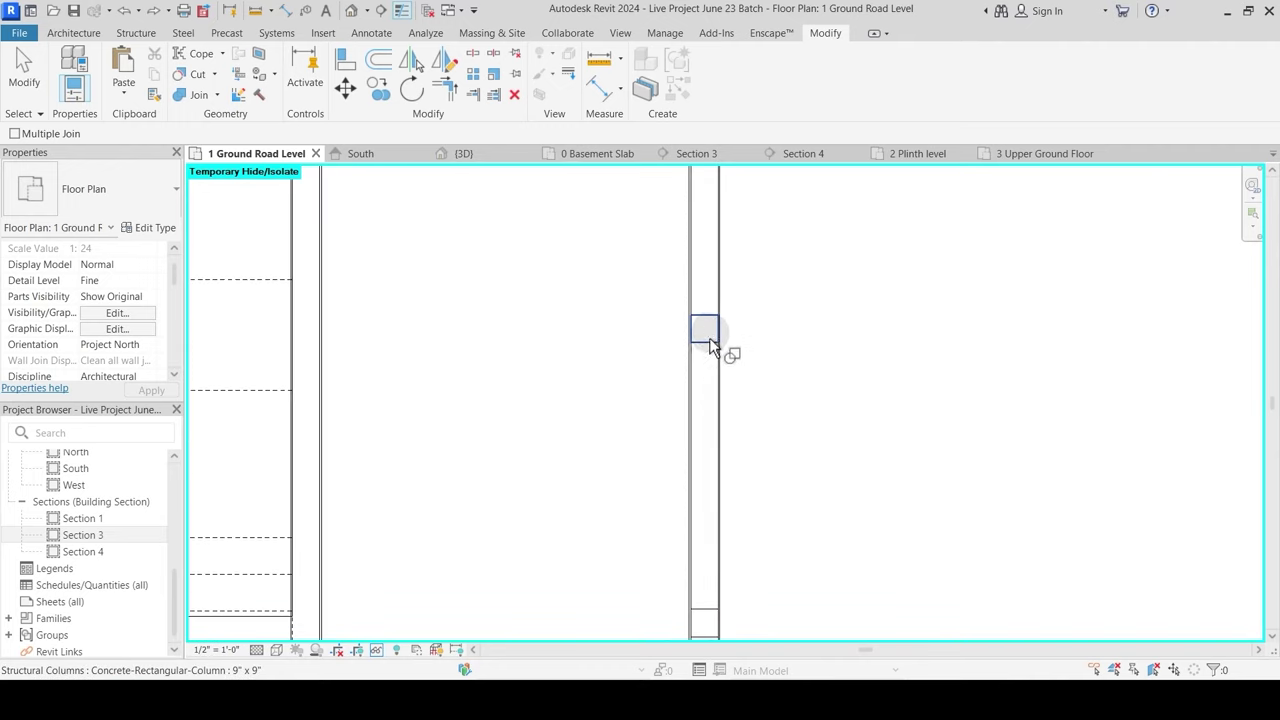
left_click(709, 346)
left_click(719, 356)
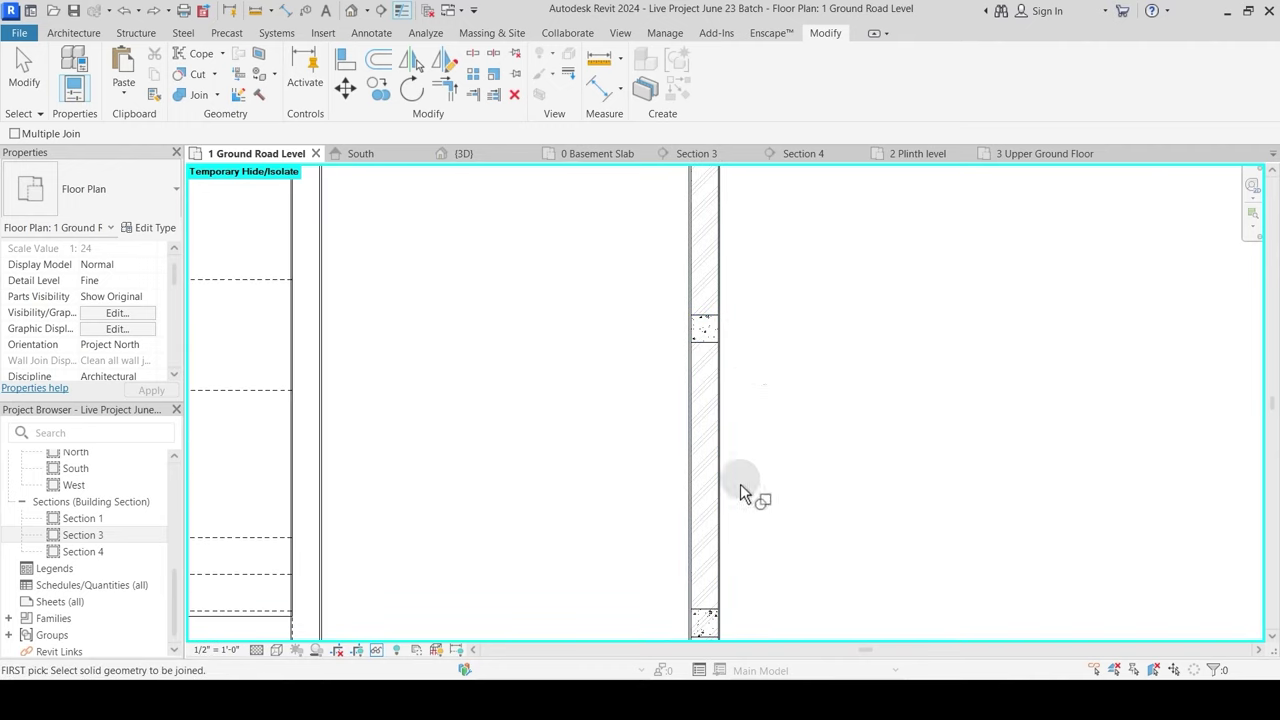
Step: Join the next columns down to the bottom-right column by the DN stair with their walls
middle_click_drag(742, 604, 738, 340)
left_click(697, 371)
left_click(714, 394)
middle_click_drag(797, 466, 787, 177)
left_click(698, 380)
left_click(705, 399)
scroll(771, 355, "down", 2)
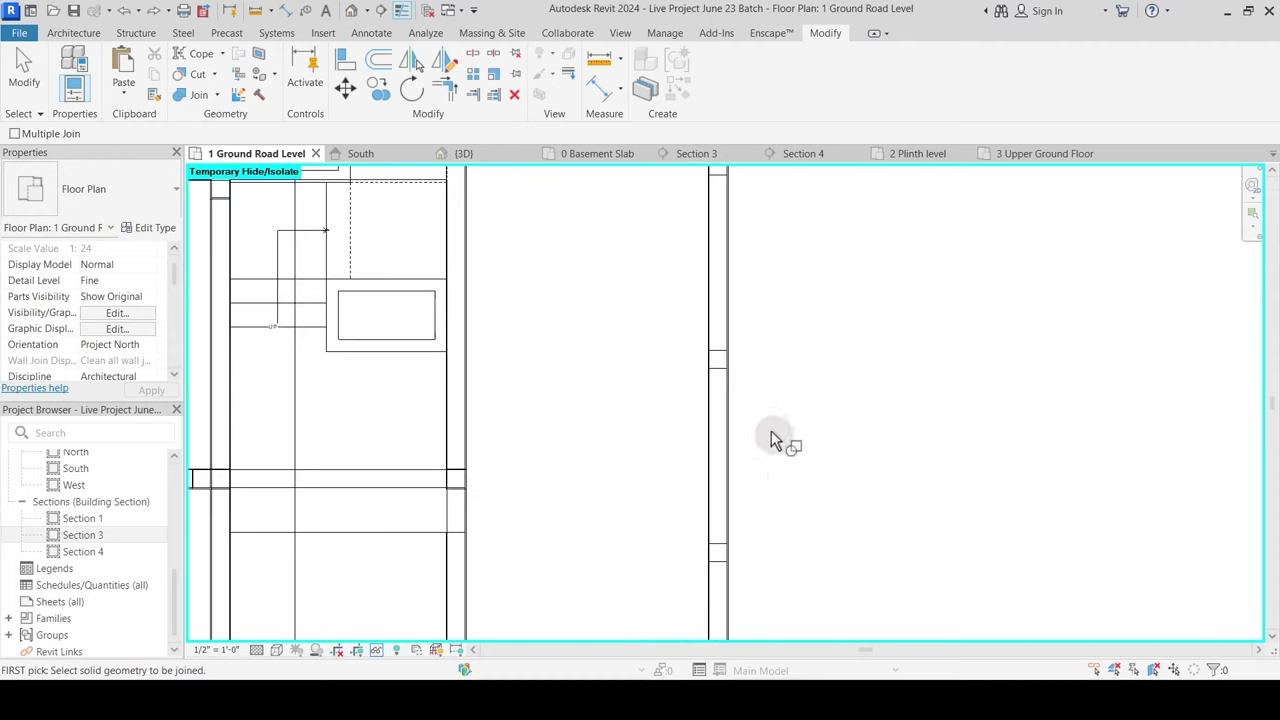
middle_click_drag(778, 557, 798, 350)
scroll(752, 353, "up", 2)
left_click(739, 342)
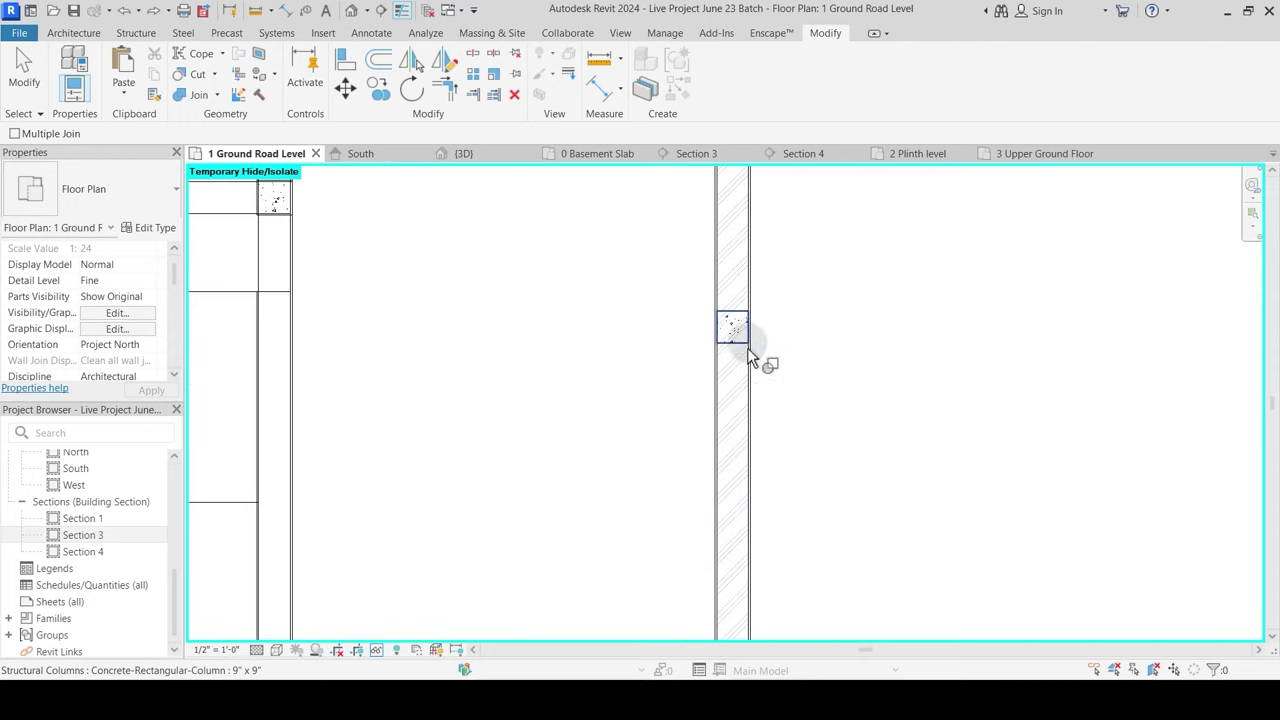
left_click(747, 361)
middle_click_drag(806, 550, 803, 176)
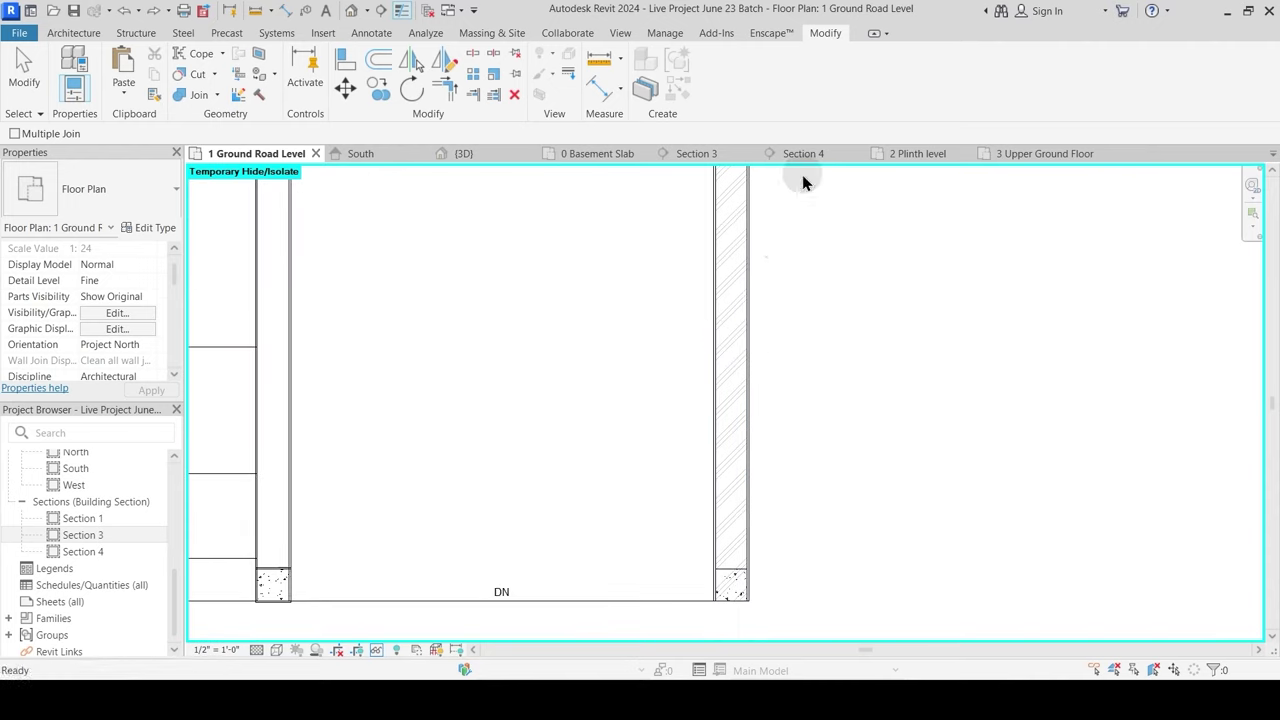
left_click(783, 515)
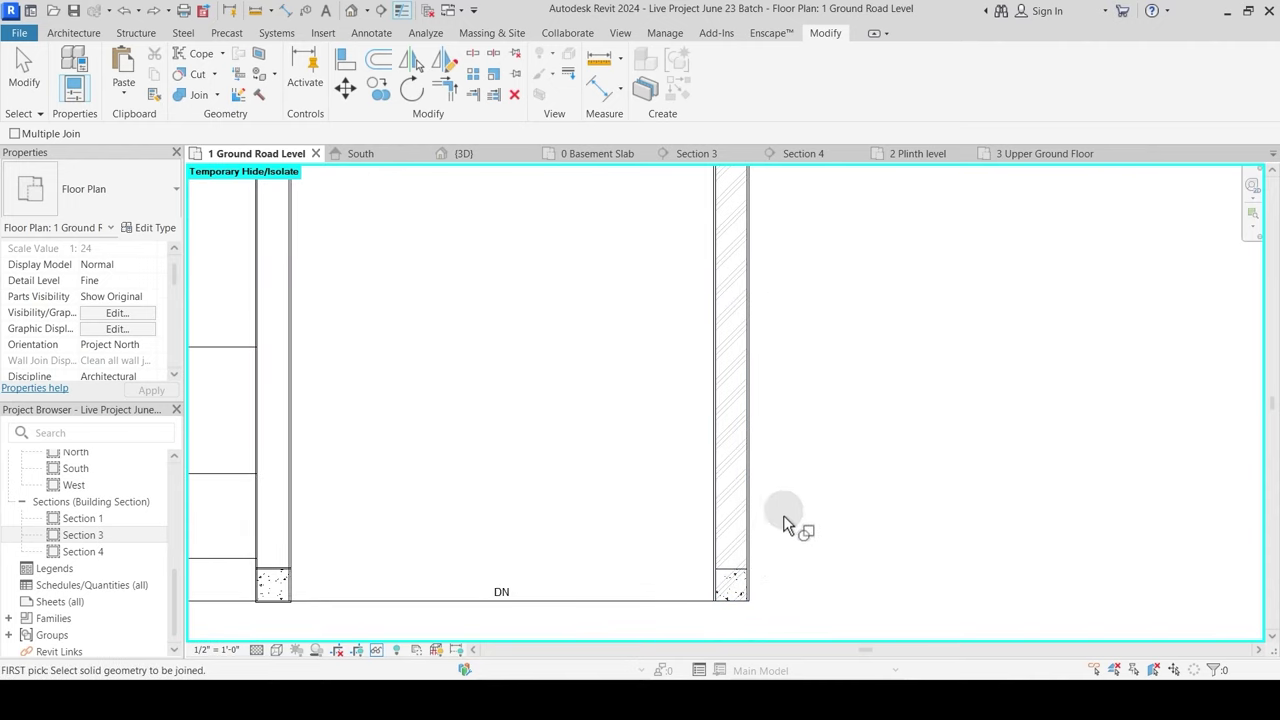
Step: Review the plan around the stairs and top corridor, then end Join Geometry
scroll(757, 570, "up", 2)
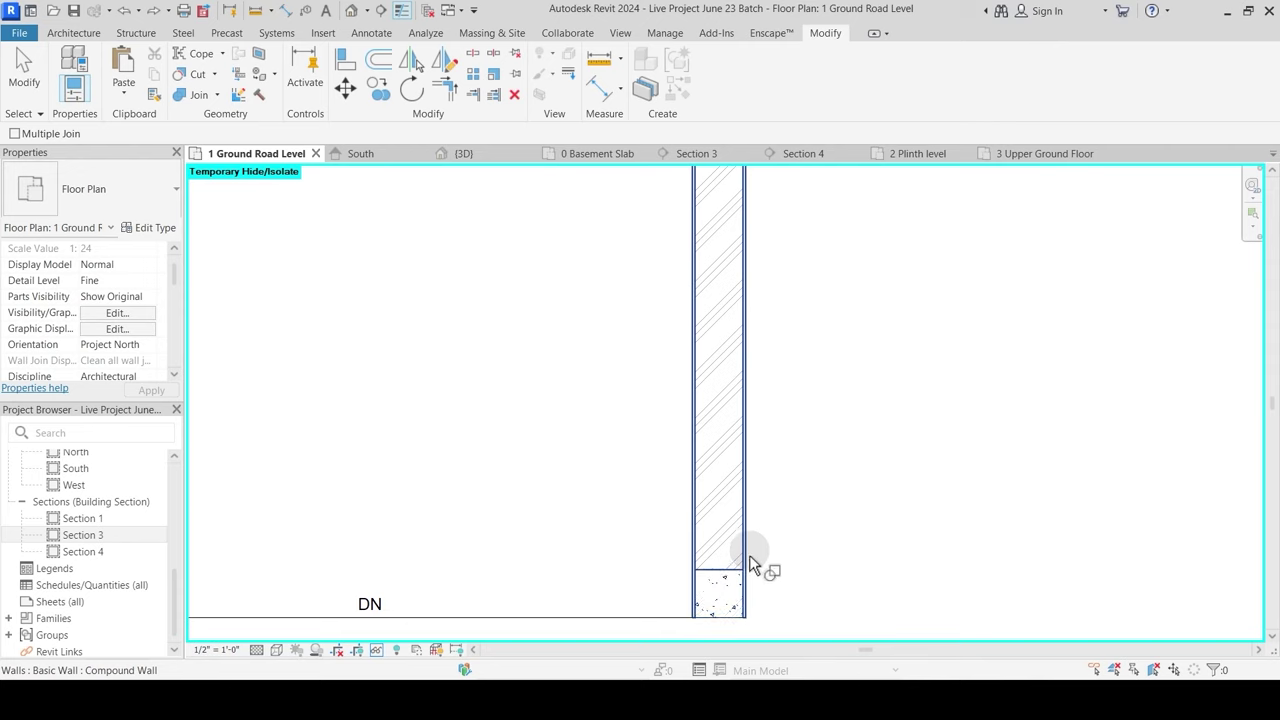
scroll(800, 490, "down", 3)
scroll(808, 478, "down", 2)
middle_click_drag(723, 500, 816, 680)
scroll(754, 398, "up", 2)
scroll(846, 356, "down", 3)
scroll(775, 290, "up", 4)
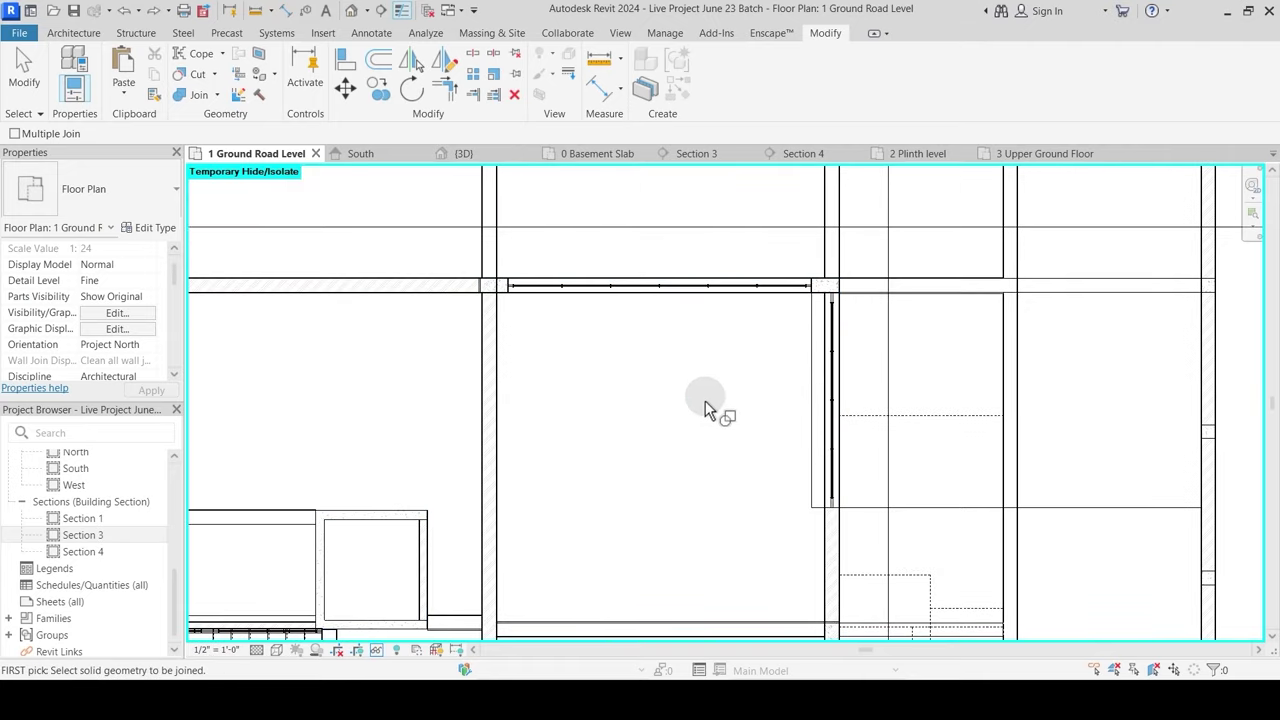
middle_click_drag(705, 349, 716, 284)
key("Escape")
scroll(508, 258, "up", 2)
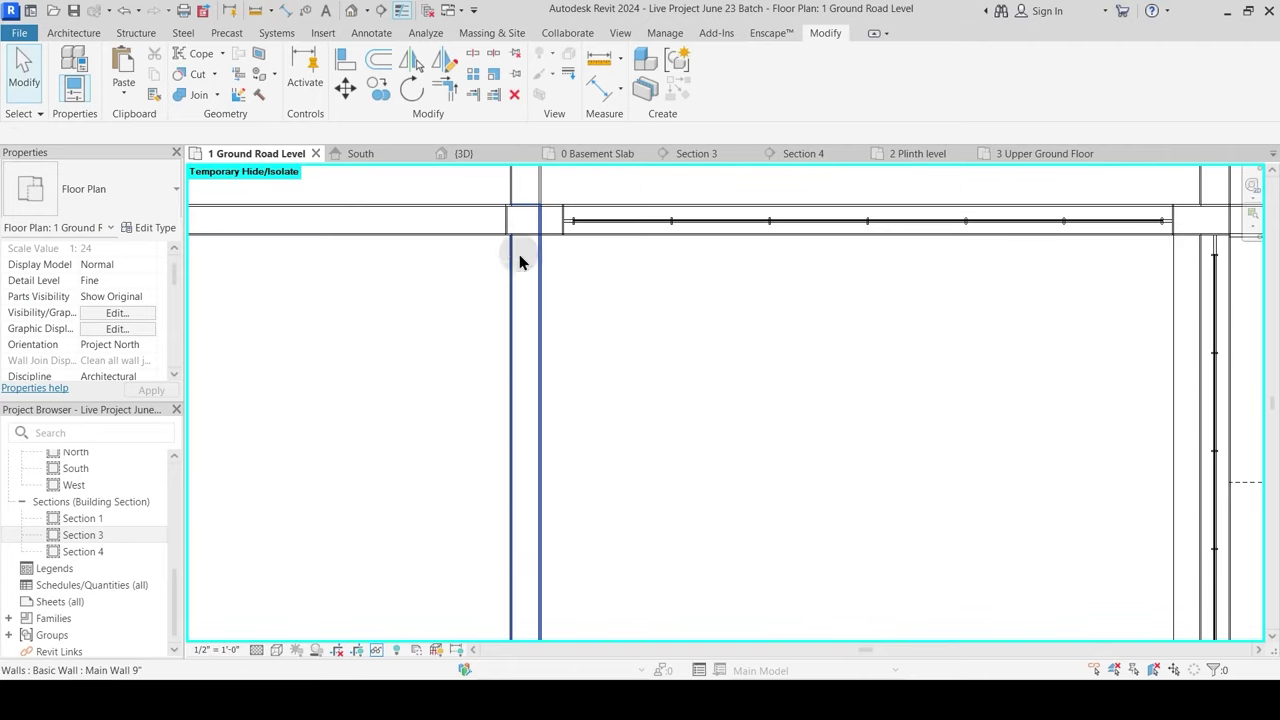
left_click(540, 270)
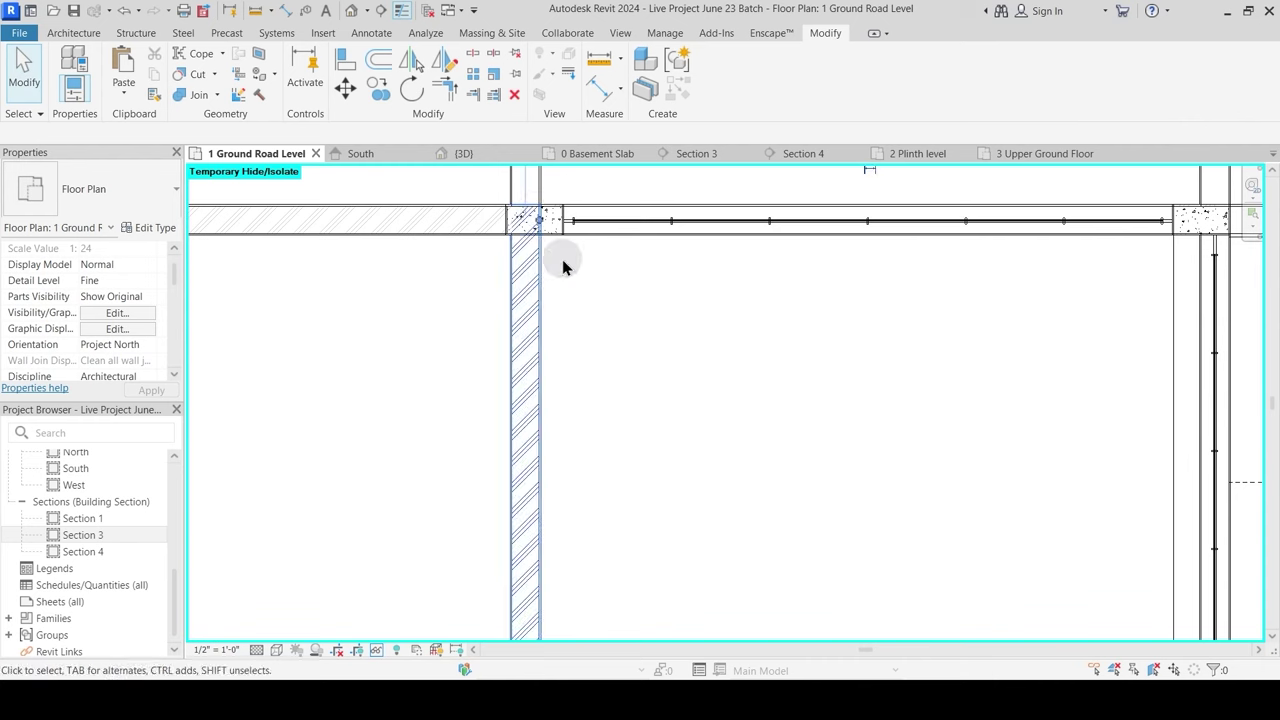
scroll(538, 218, "up", 3)
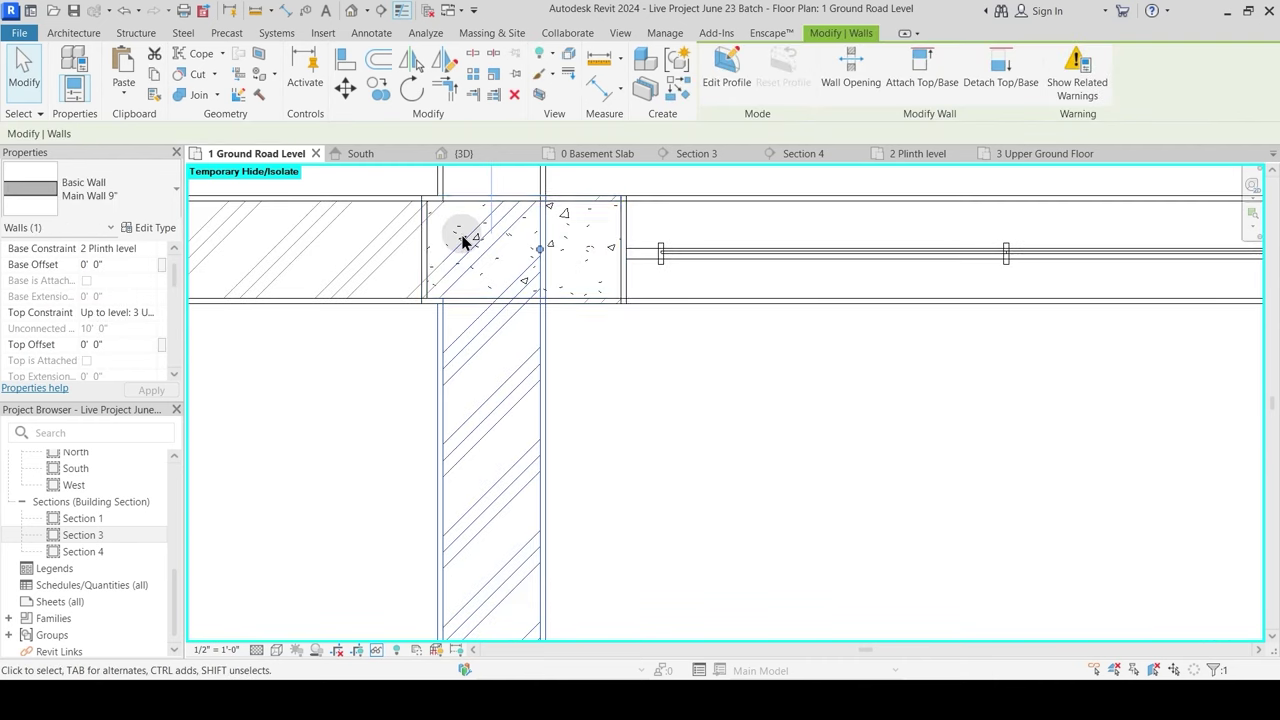
left_click(193, 94)
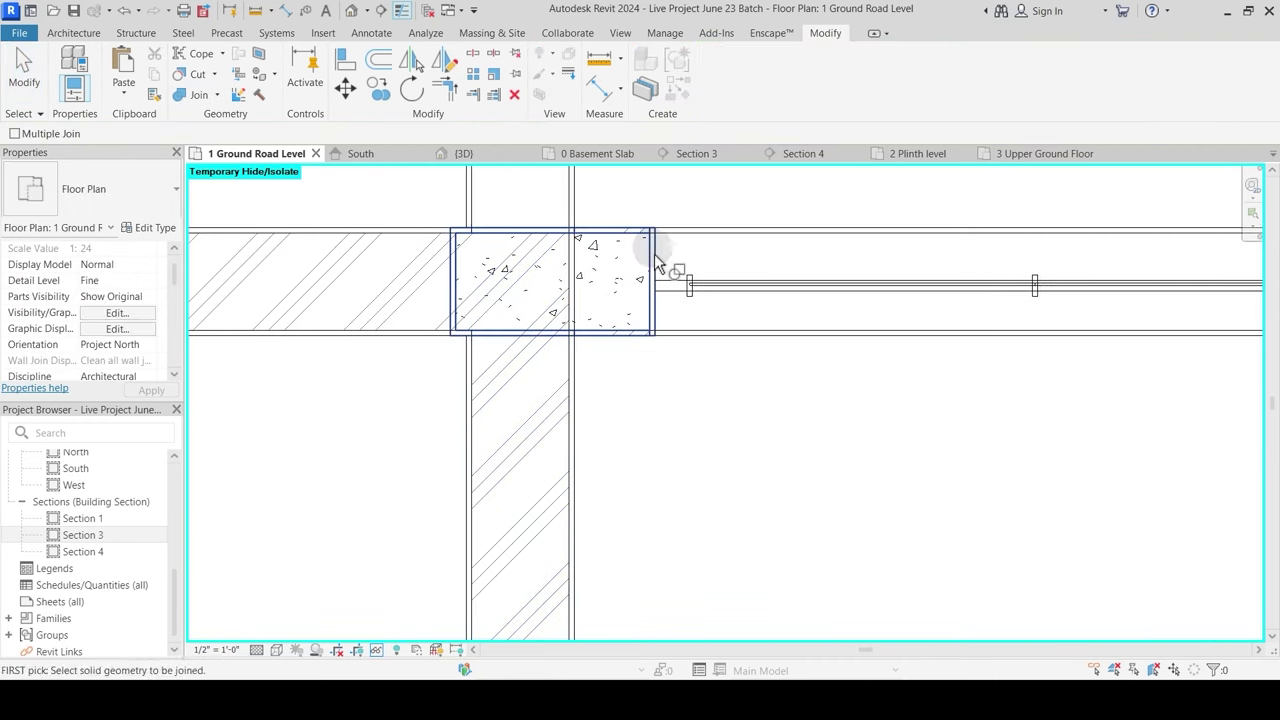
left_click(647, 251)
left_click(562, 272)
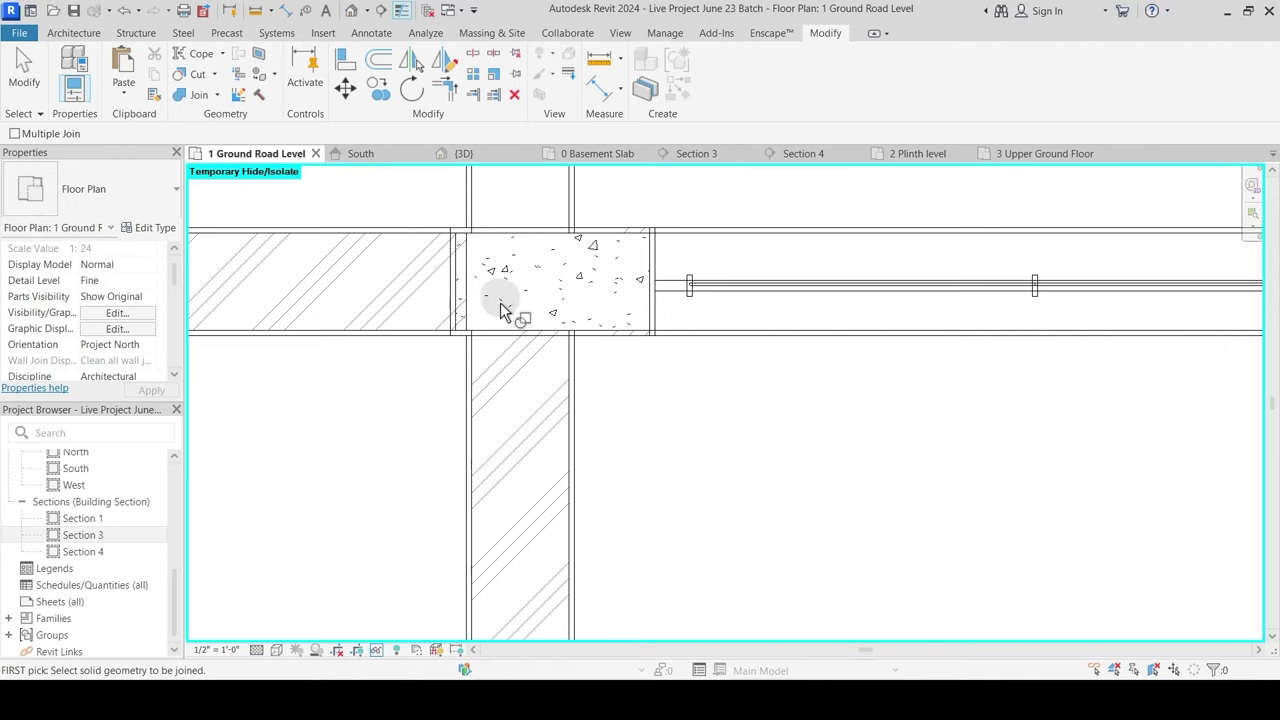
left_click(483, 245)
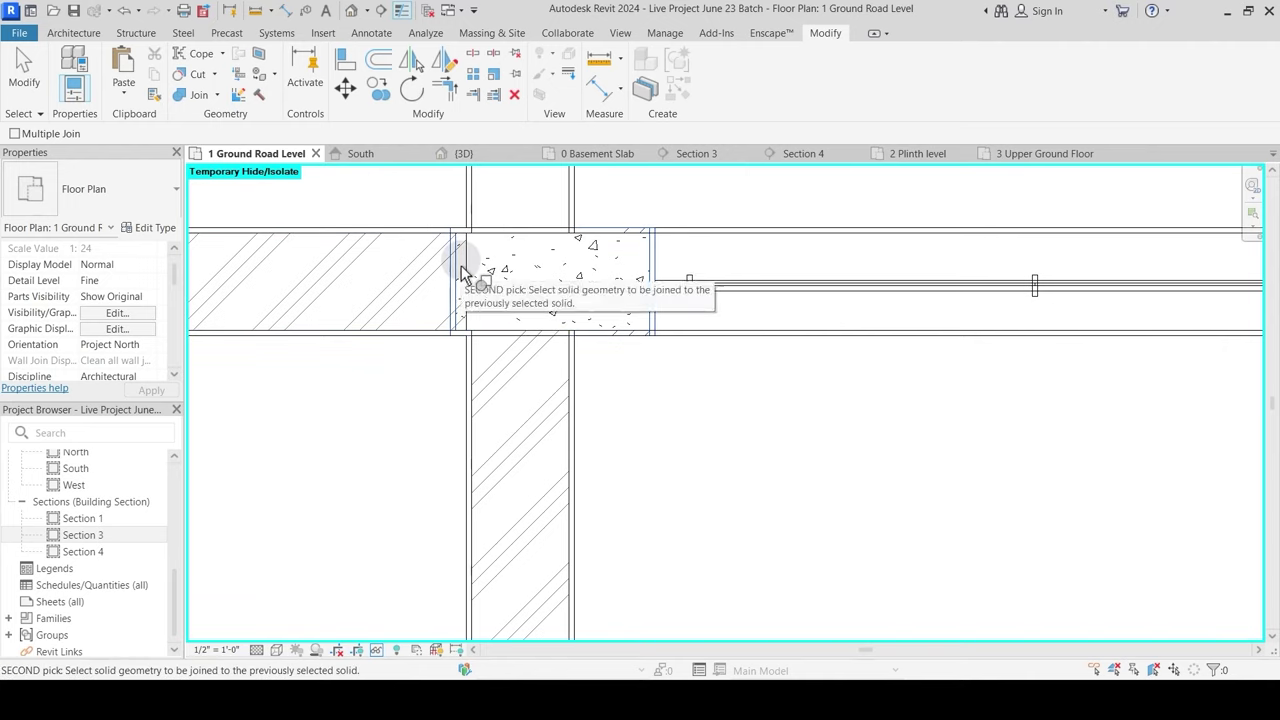
key("Escape")
key("Escape")
scroll(470, 270, "up", 3)
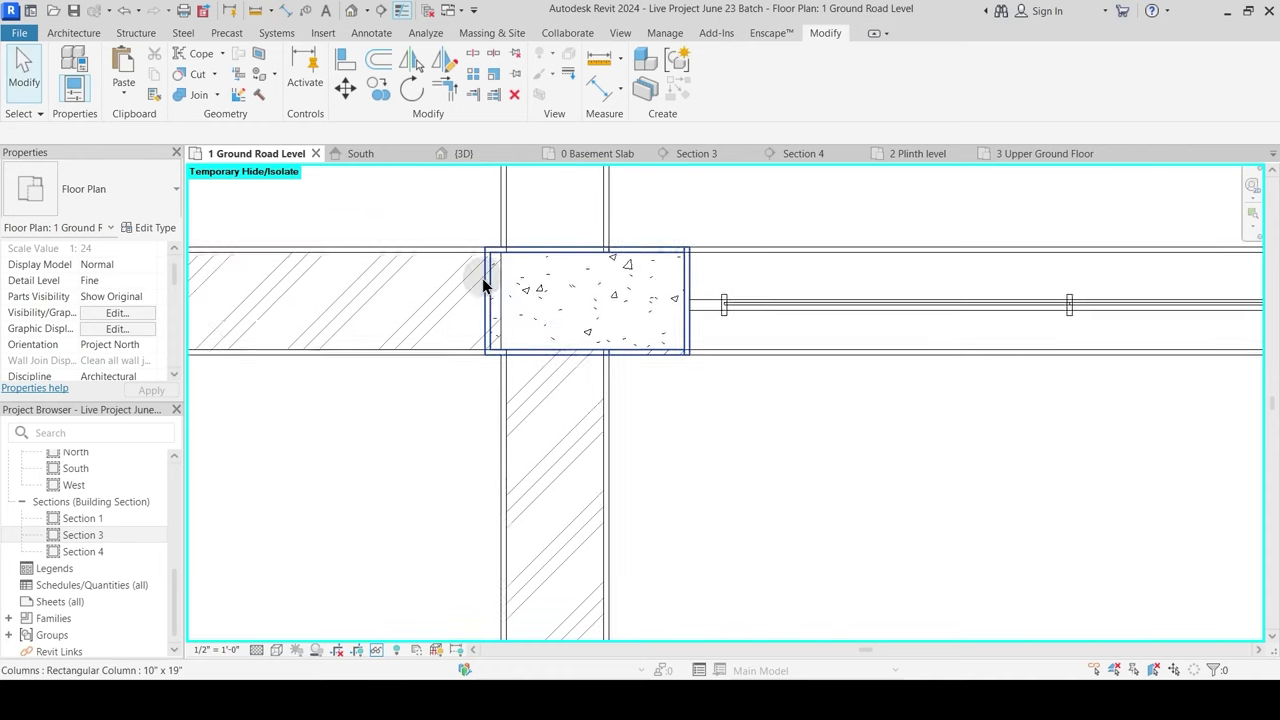
left_click(536, 310)
key("Escape")
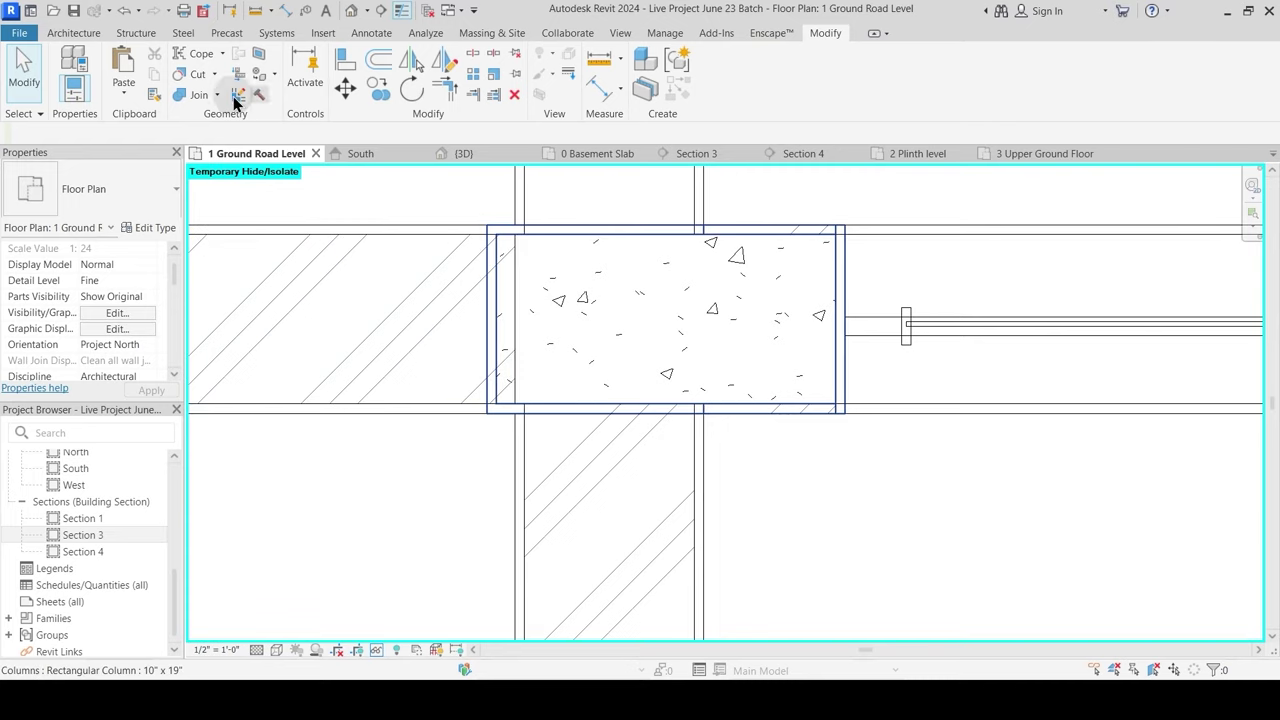
left_click(197, 96)
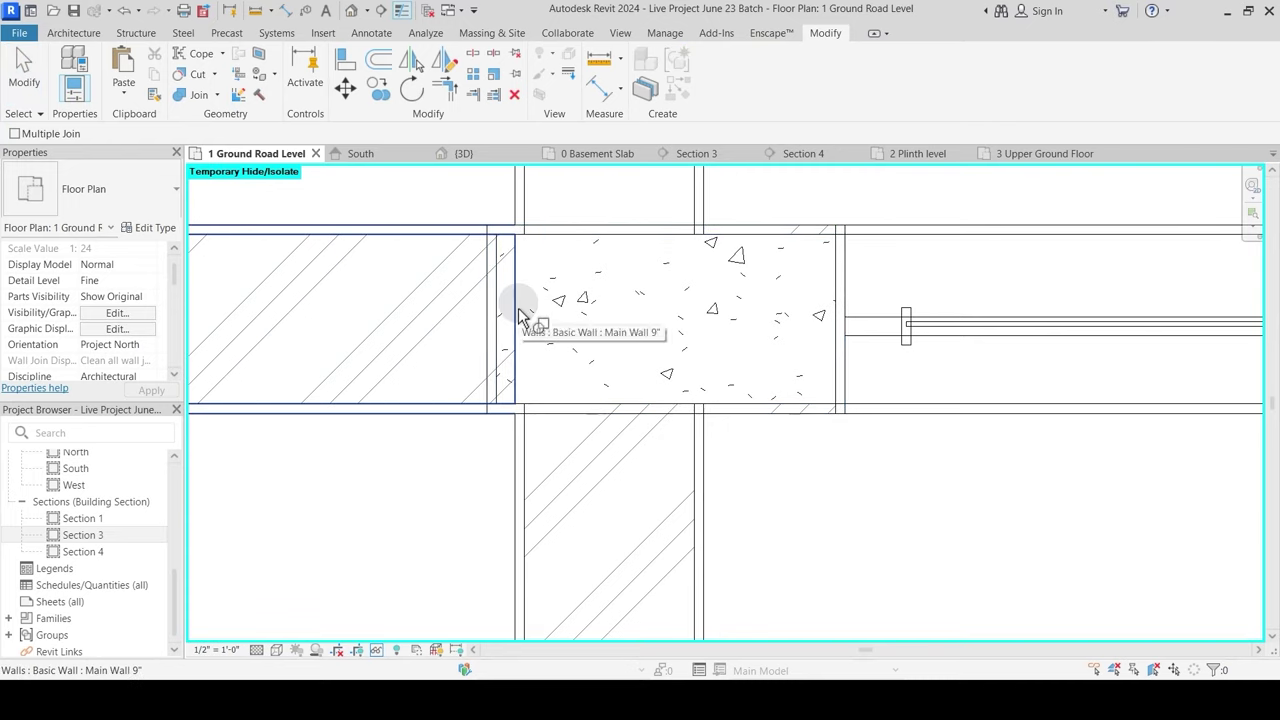
left_click(550, 245)
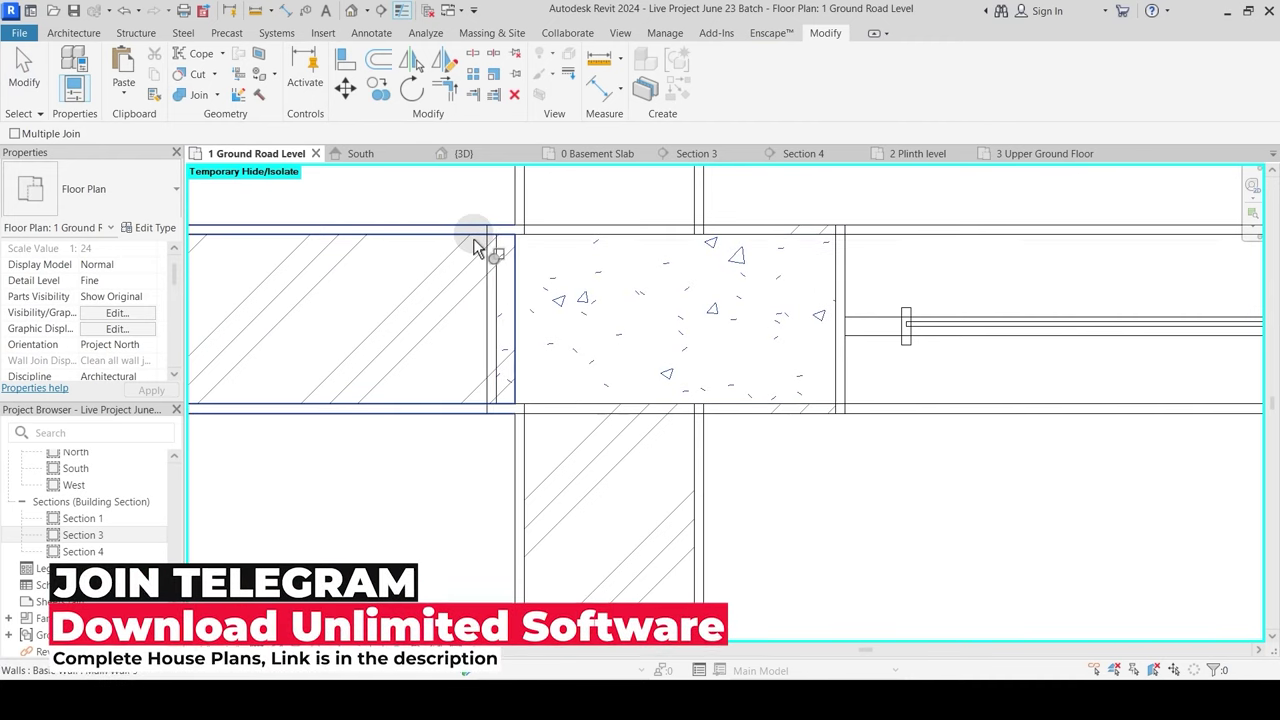
left_click(677, 322)
scroll(676, 325, "down", 5)
key("Escape")
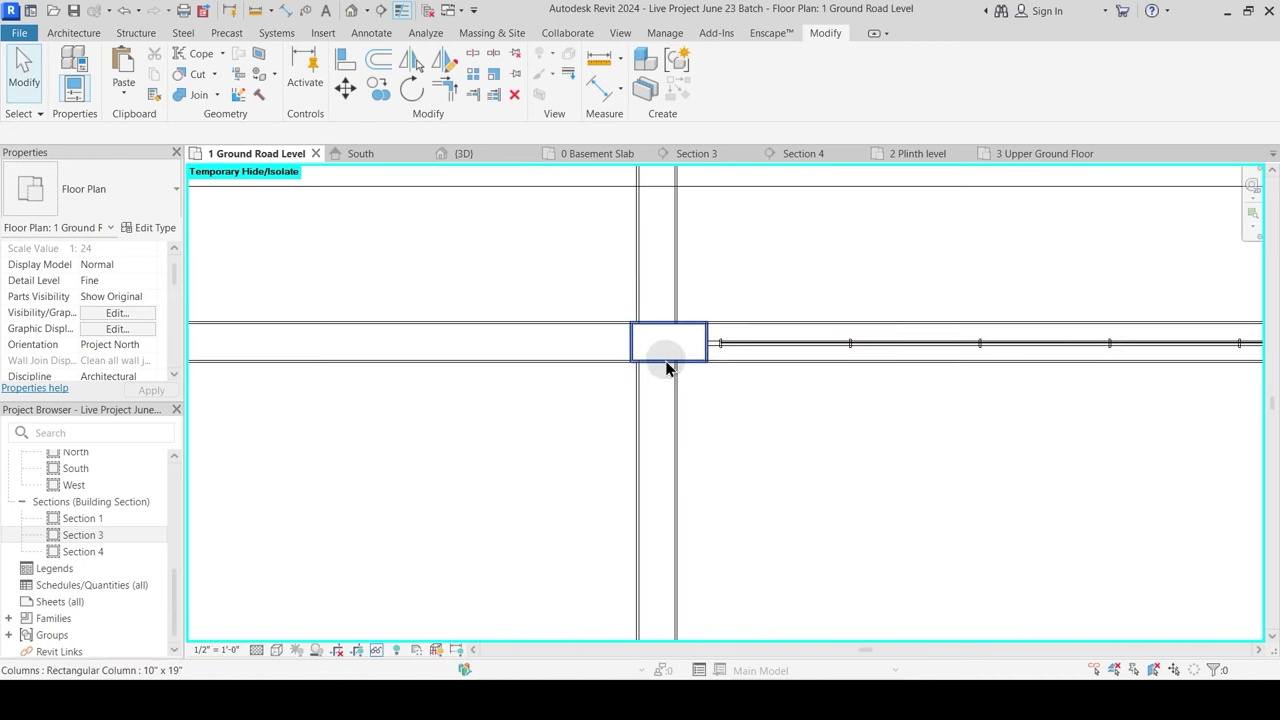
scroll(666, 363, "down", 1)
scroll(662, 333, "up", 4)
scroll(673, 360, "up", 1)
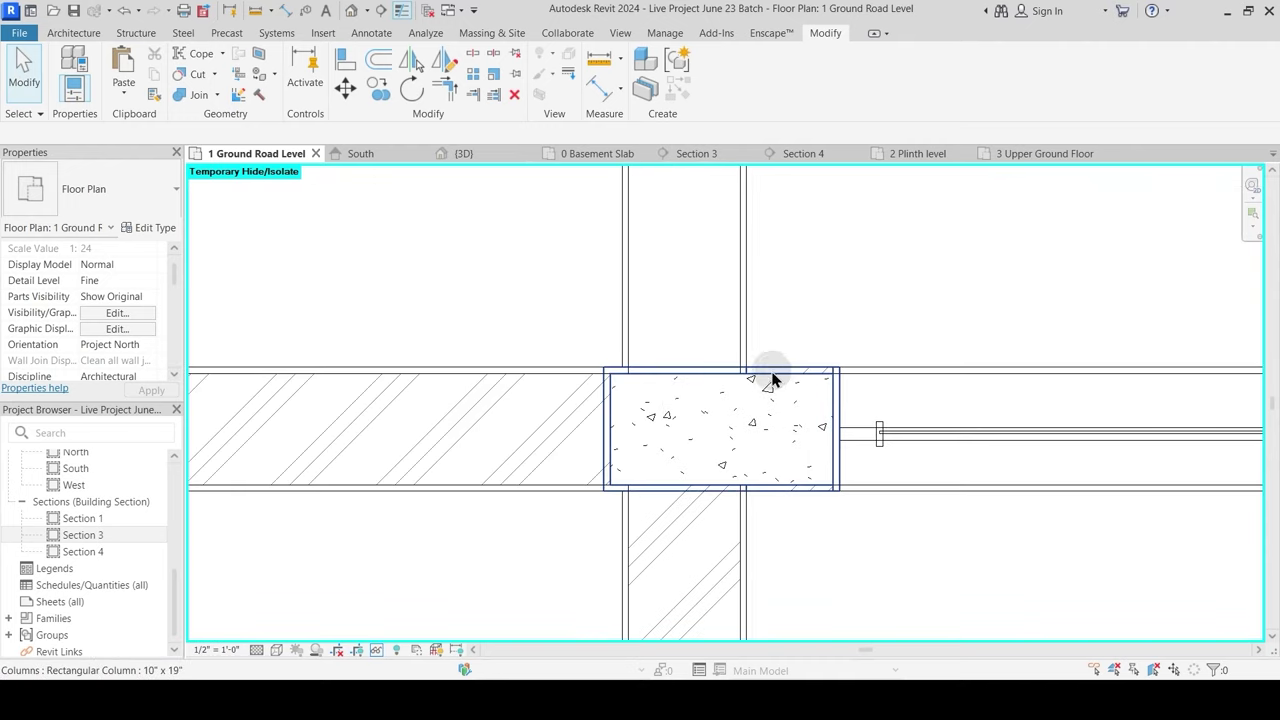
scroll(657, 321, "down", 4)
scroll(524, 447, "down", 1)
scroll(524, 447, "down", 2)
middle_click_drag(486, 443, 544, 299)
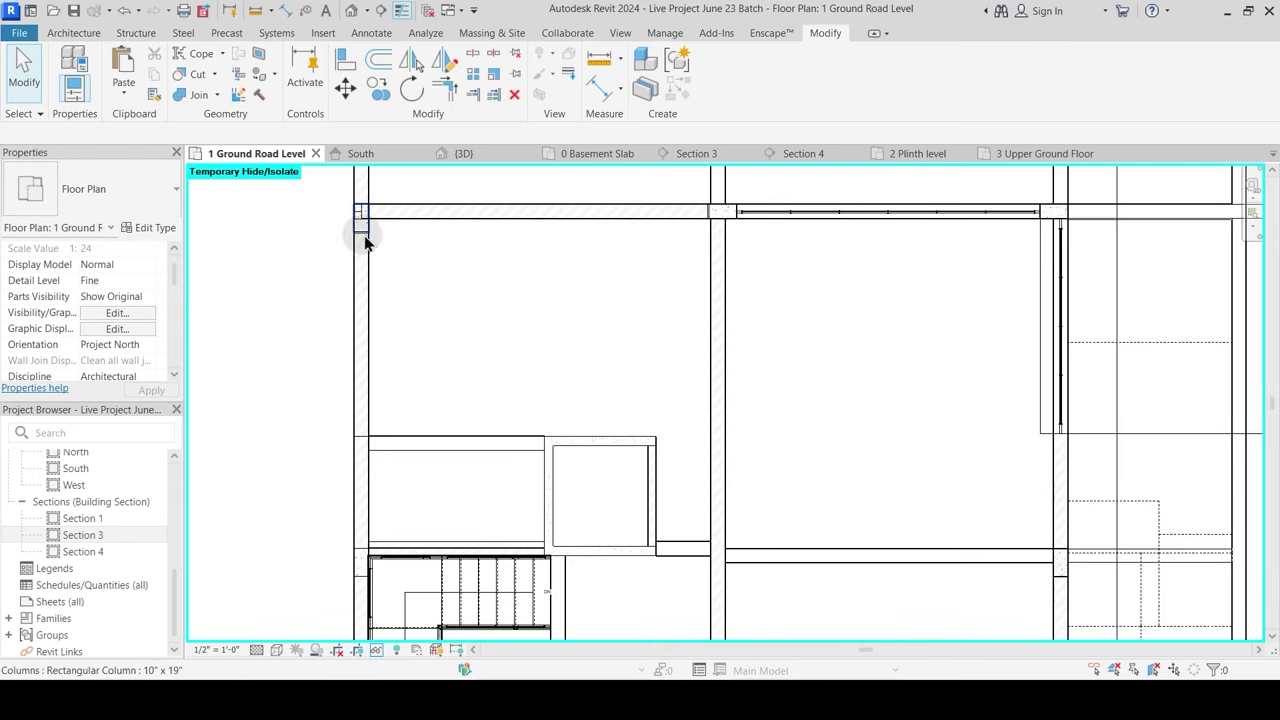
scroll(365, 210, "up", 3)
scroll(349, 228, "up", 2)
scroll(390, 246, "down", 6)
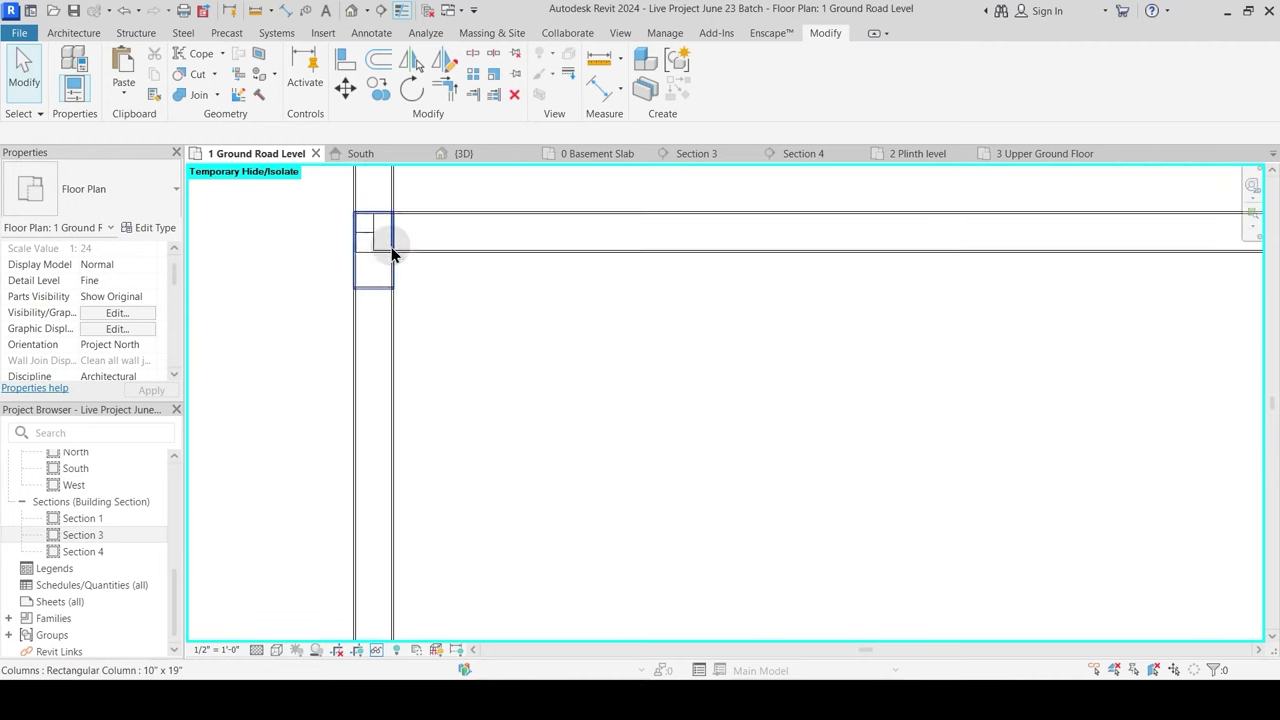
middle_click_drag(586, 428, 560, 299)
scroll(393, 316, "up", 2)
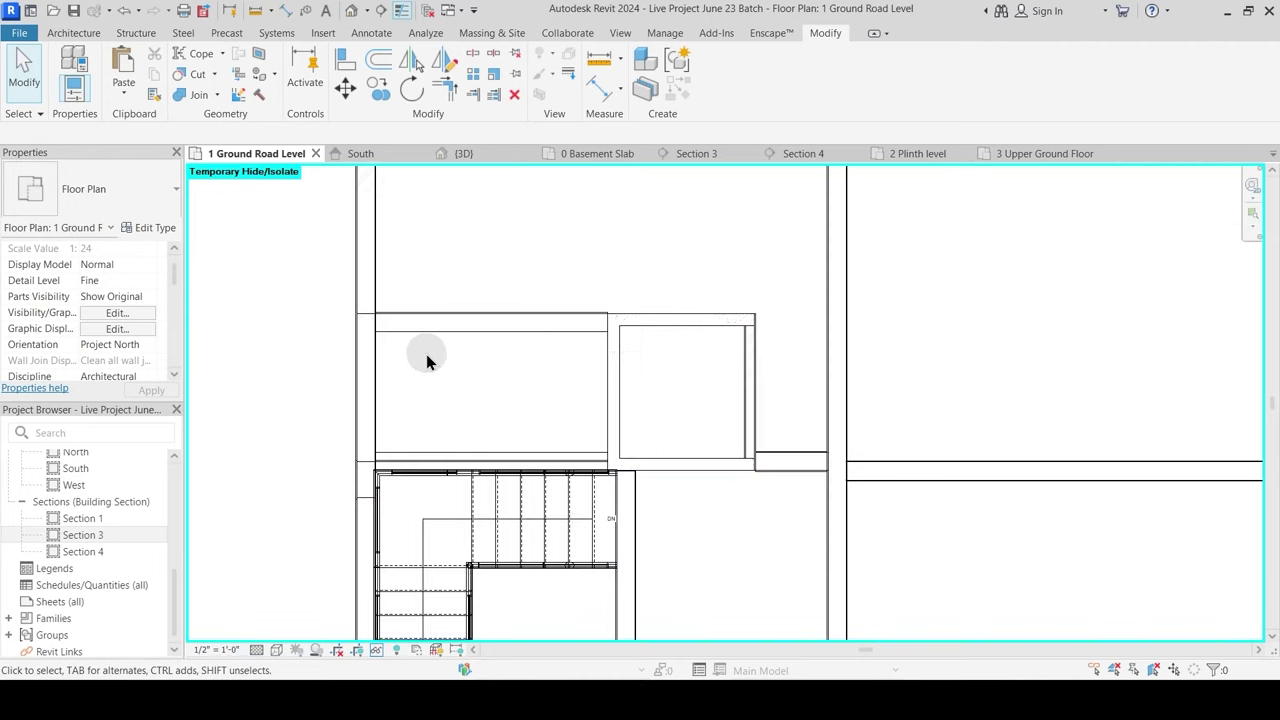
middle_click_drag(575, 408, 484, 228)
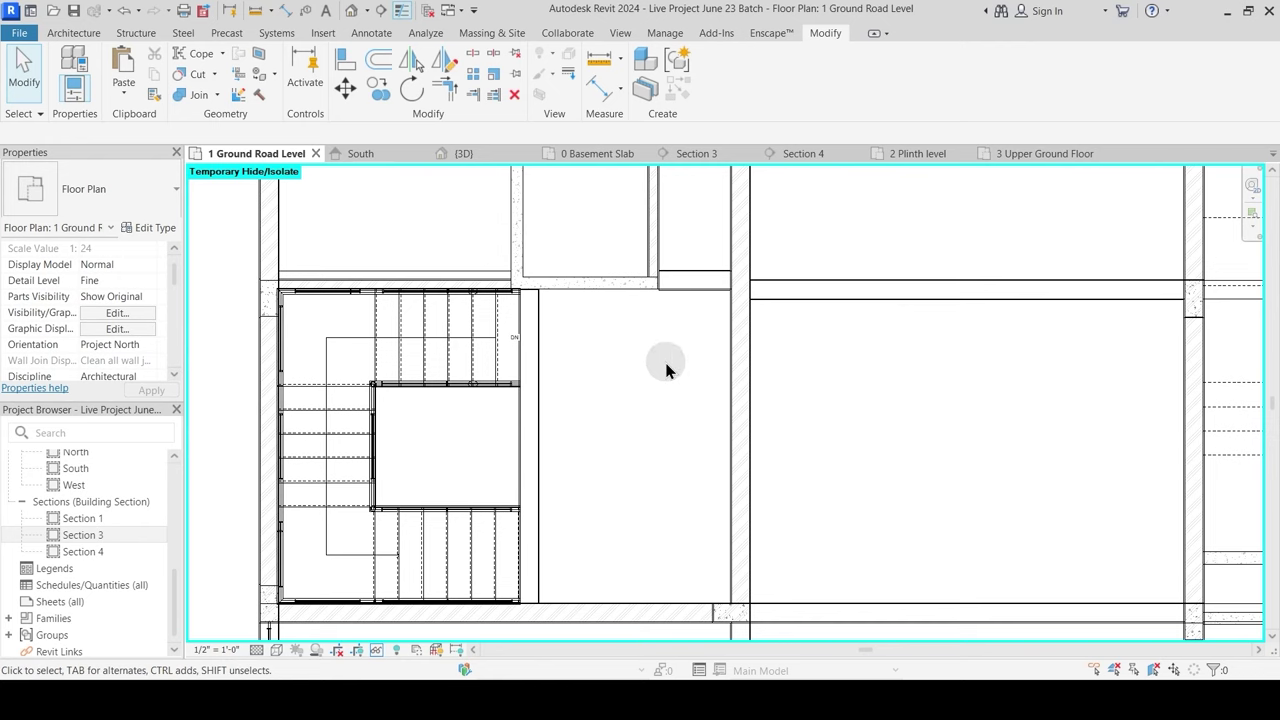
Step: Join the two columns beside the staircase with the adjacent floor
middle_click_drag(927, 441, 714, 260)
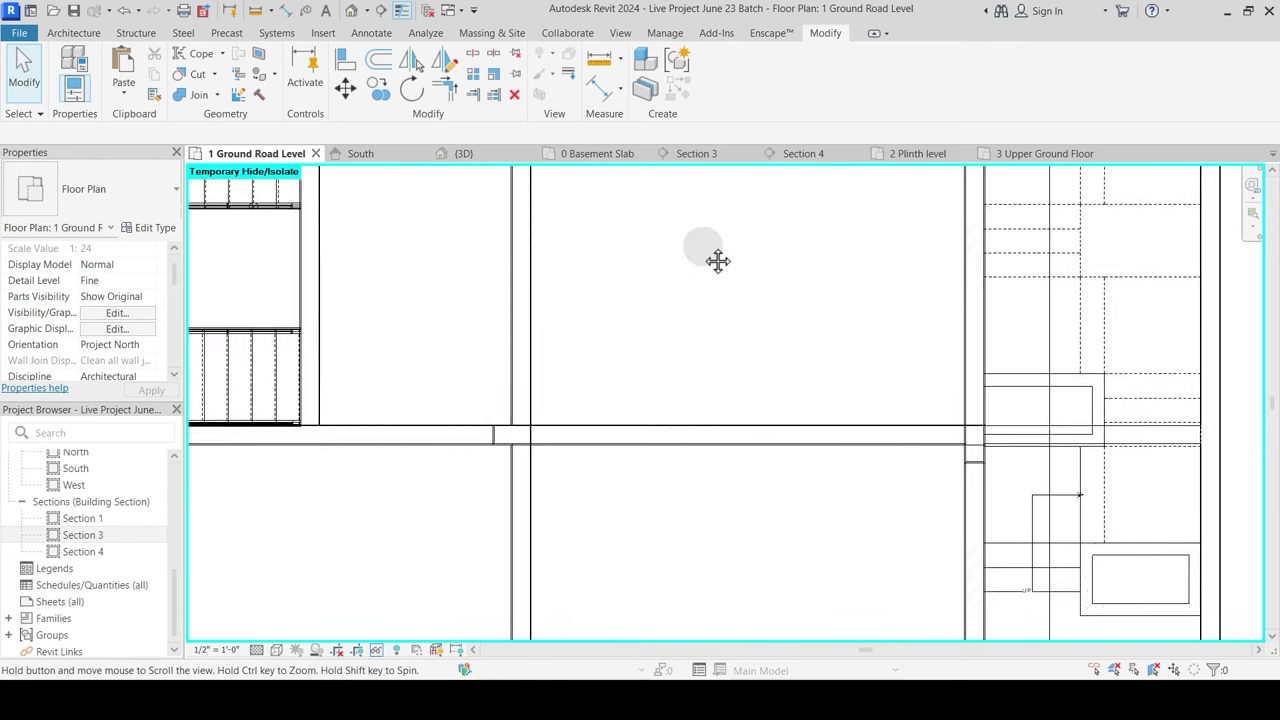
scroll(732, 318, "down", 1)
scroll(880, 414, "up", 3)
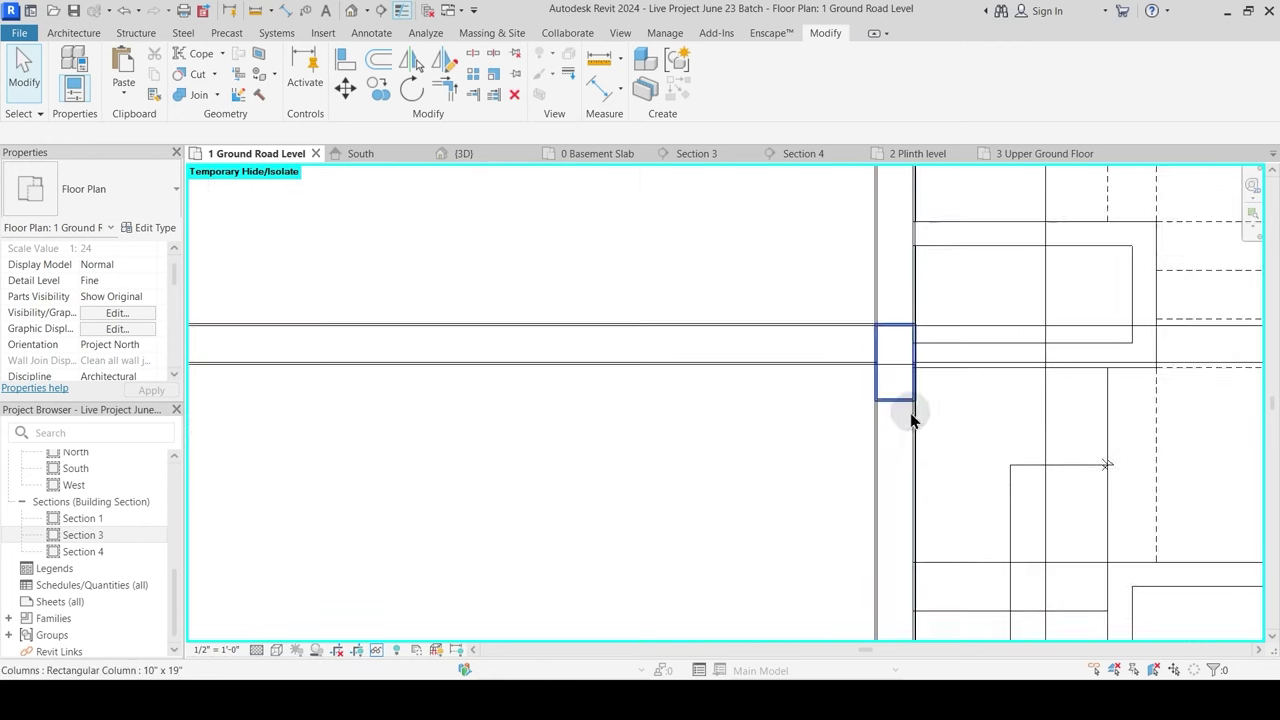
left_click(193, 96)
scroll(888, 312, "up", 2)
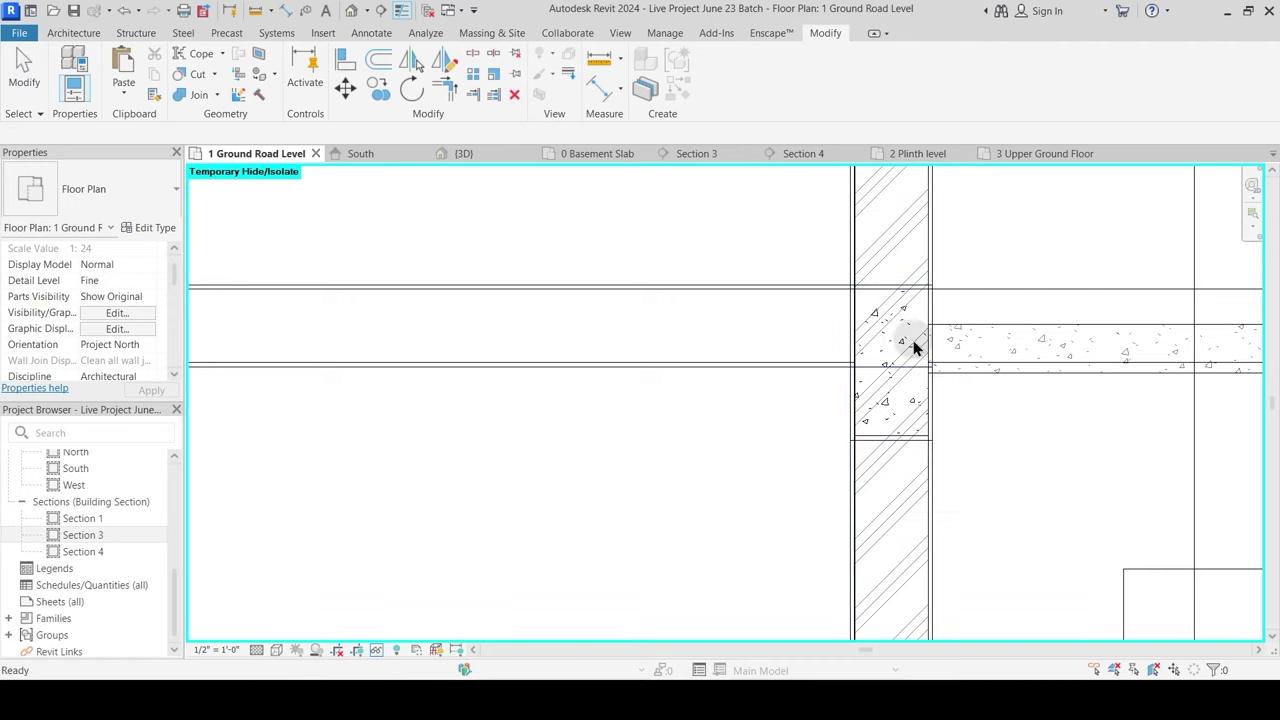
key("Escape")
middle_click_drag(903, 334, 744, 316)
scroll(744, 316, "up", 2)
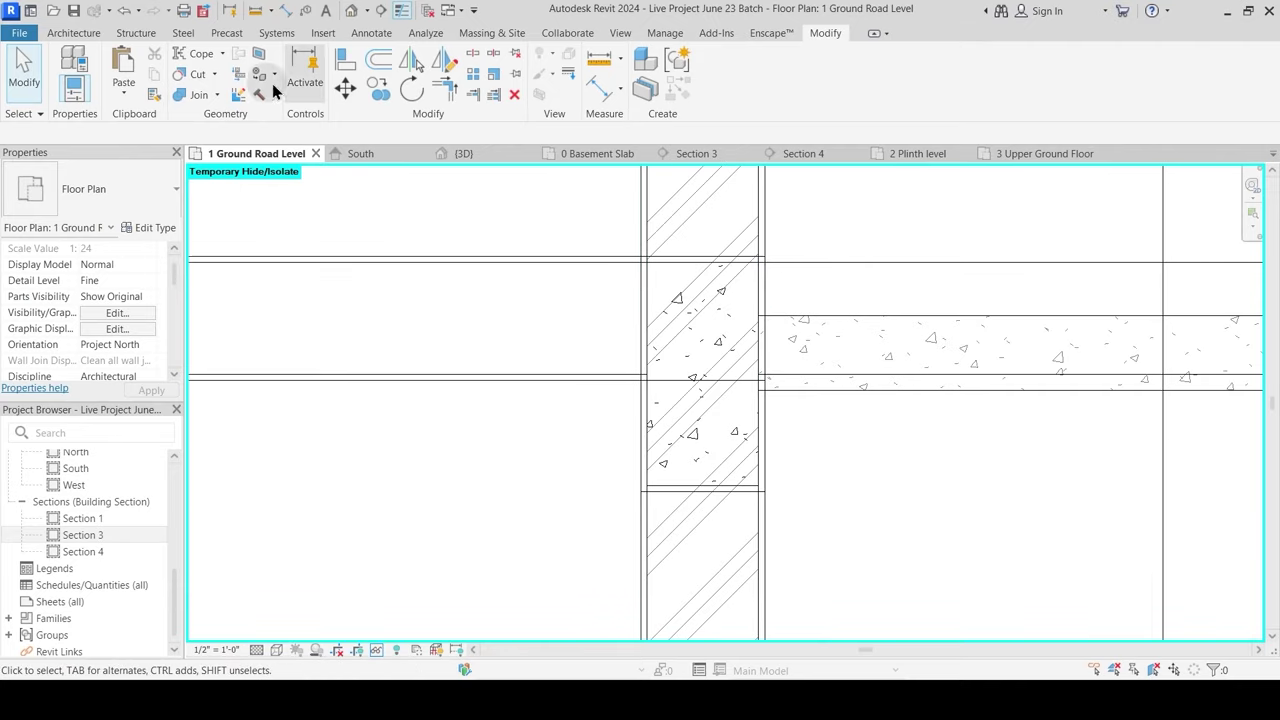
left_click(194, 93)
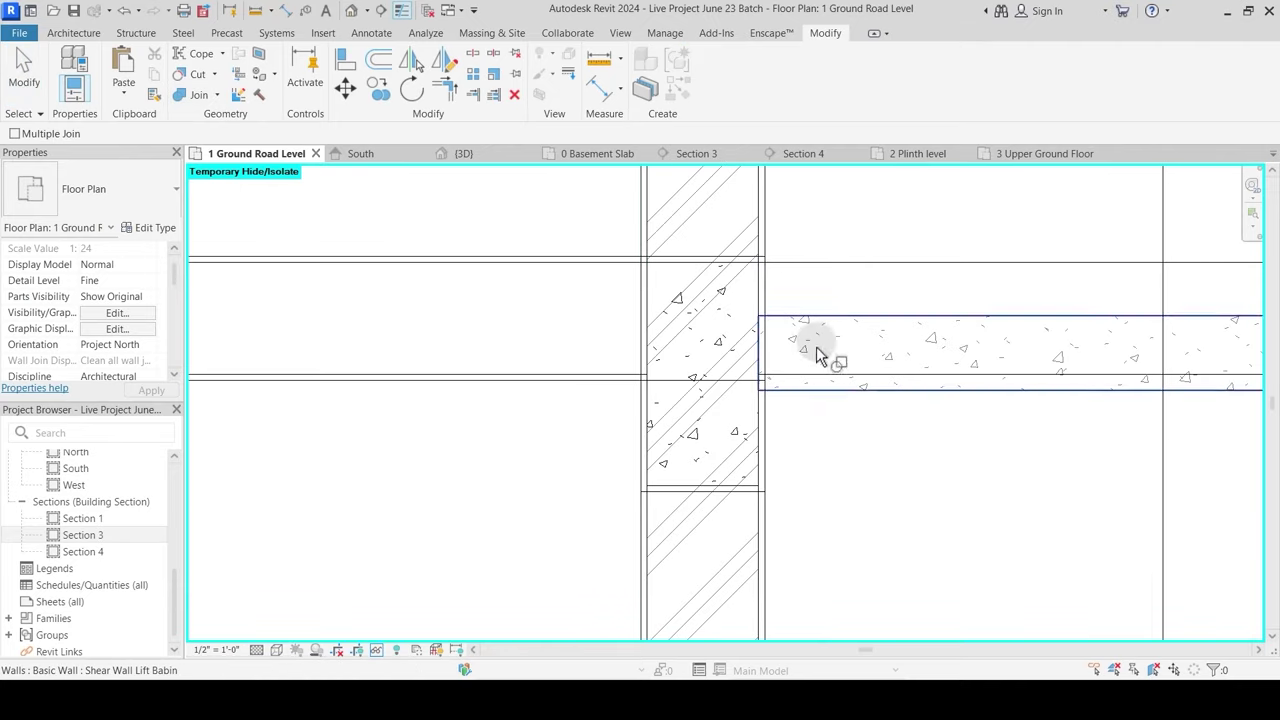
left_click(708, 272)
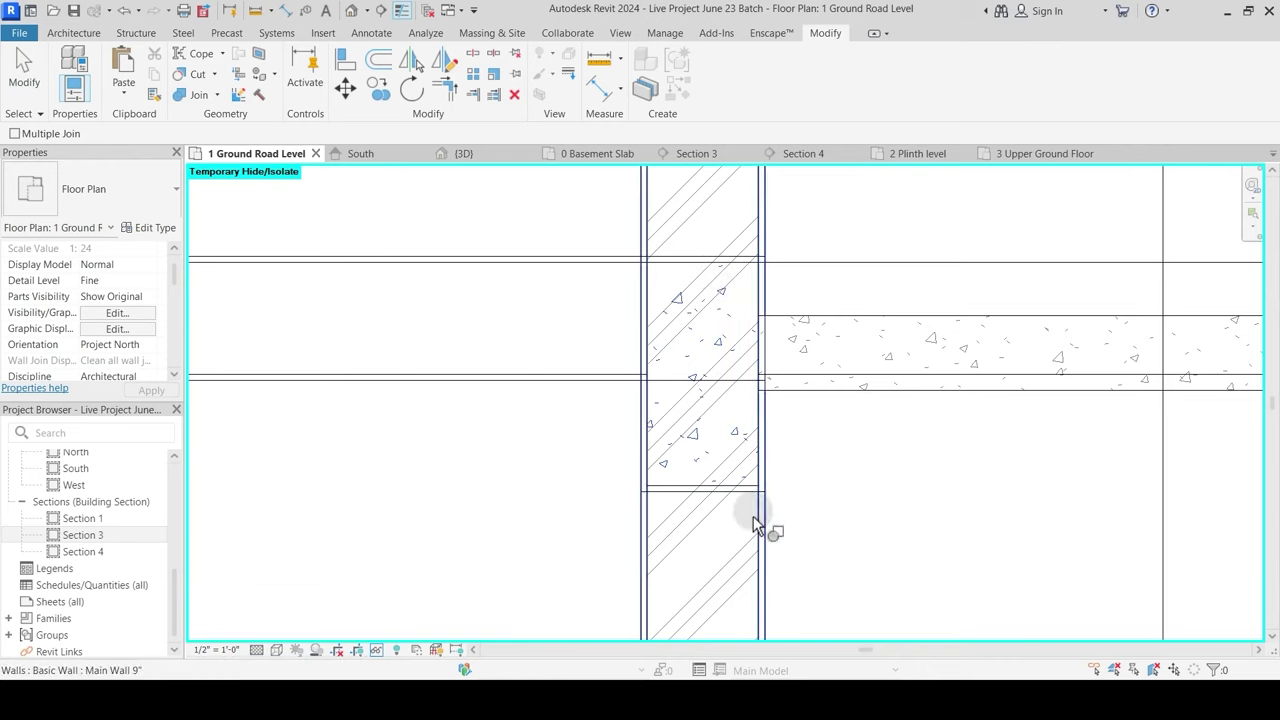
left_click(783, 512)
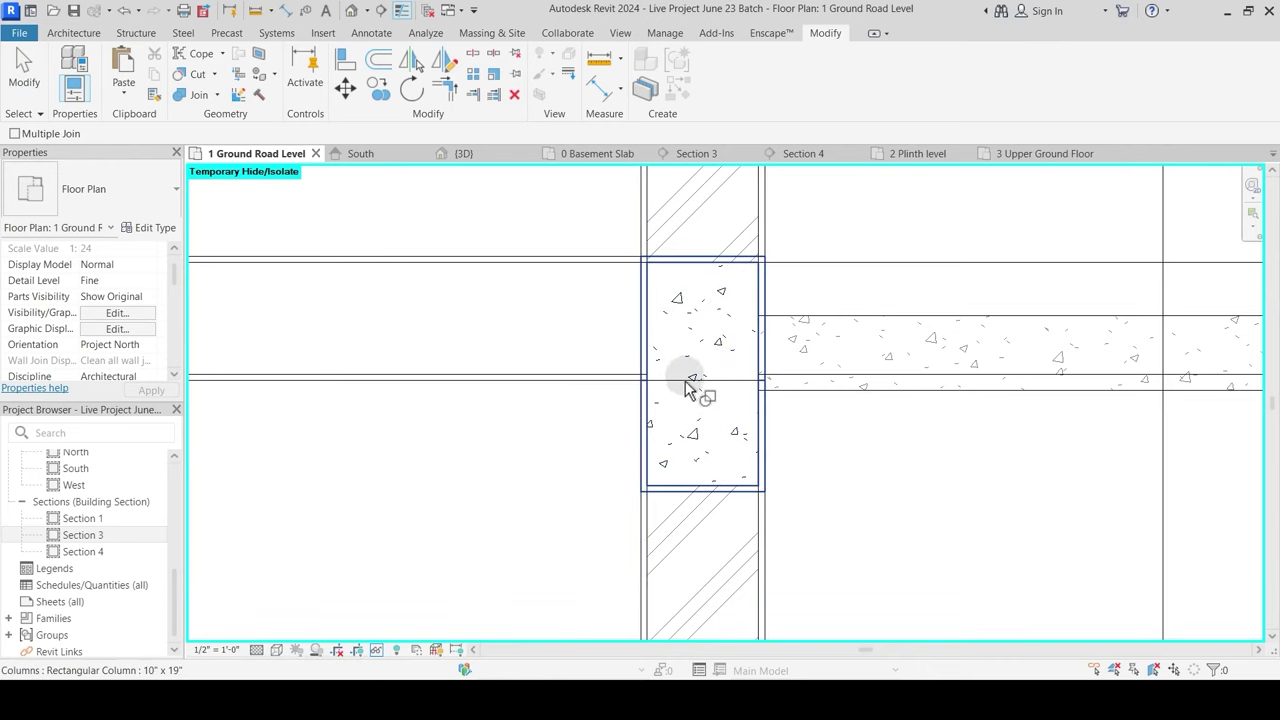
left_click(686, 494)
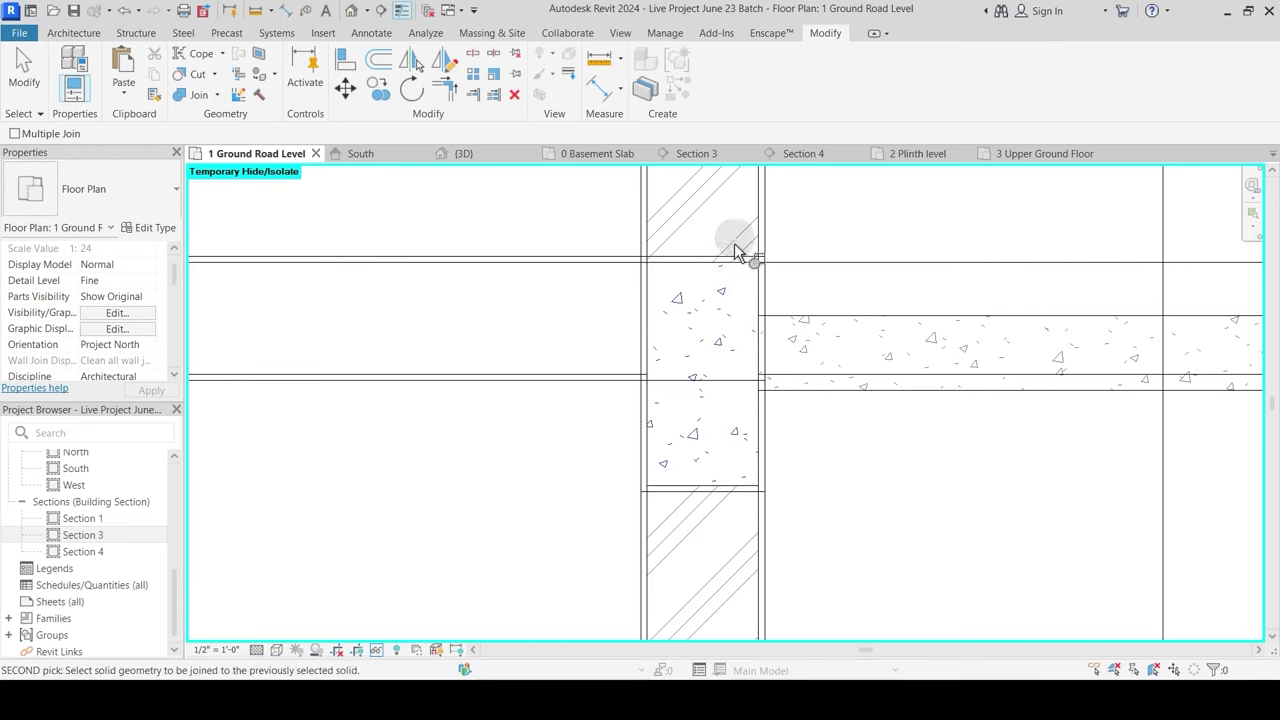
left_click(757, 223)
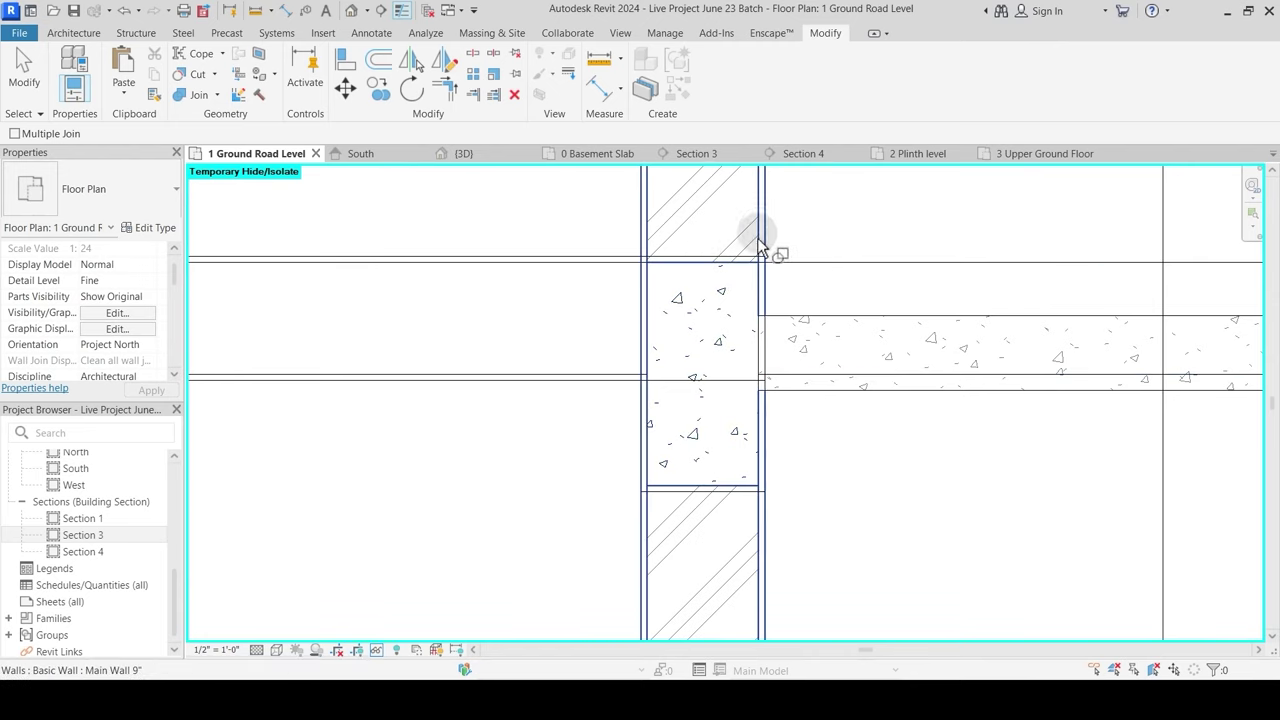
key("Escape")
Step: Check the joined column and bring the next wall-column junction into view
left_click(689, 392)
key("Escape")
scroll(711, 386, "down", 4)
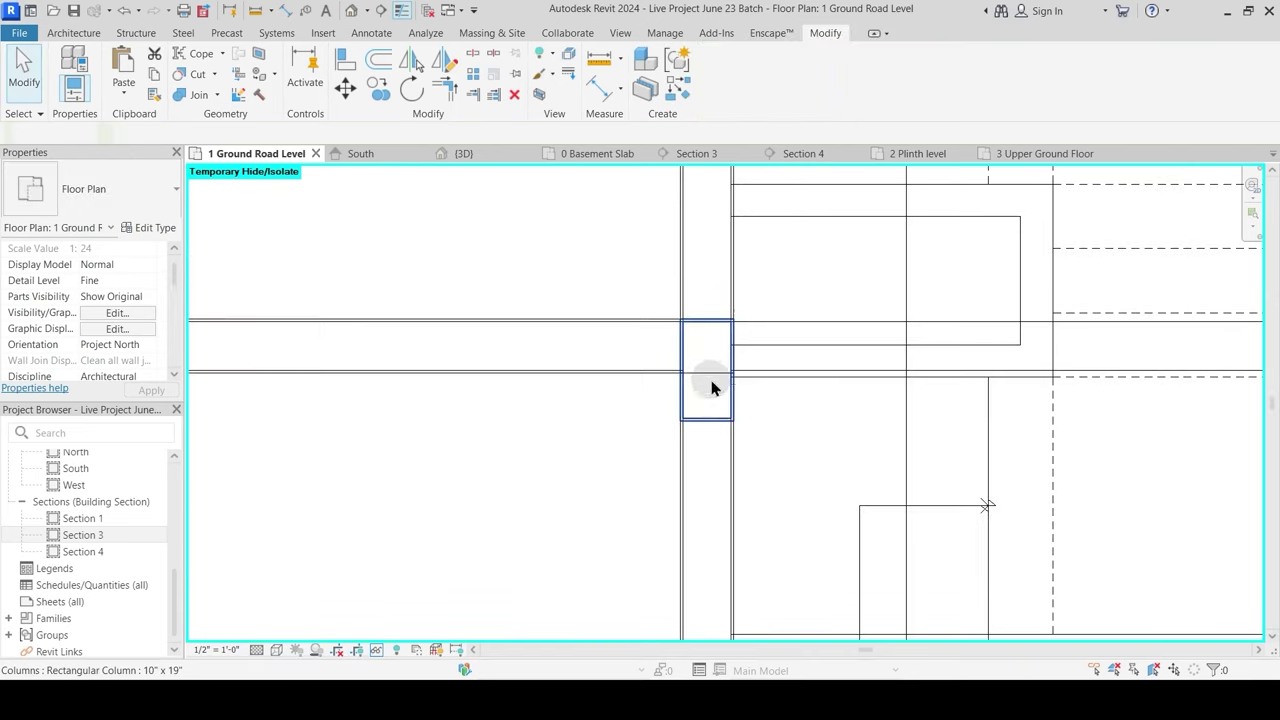
middle_click_drag(706, 500, 812, 200)
scroll(808, 428, "up", 4)
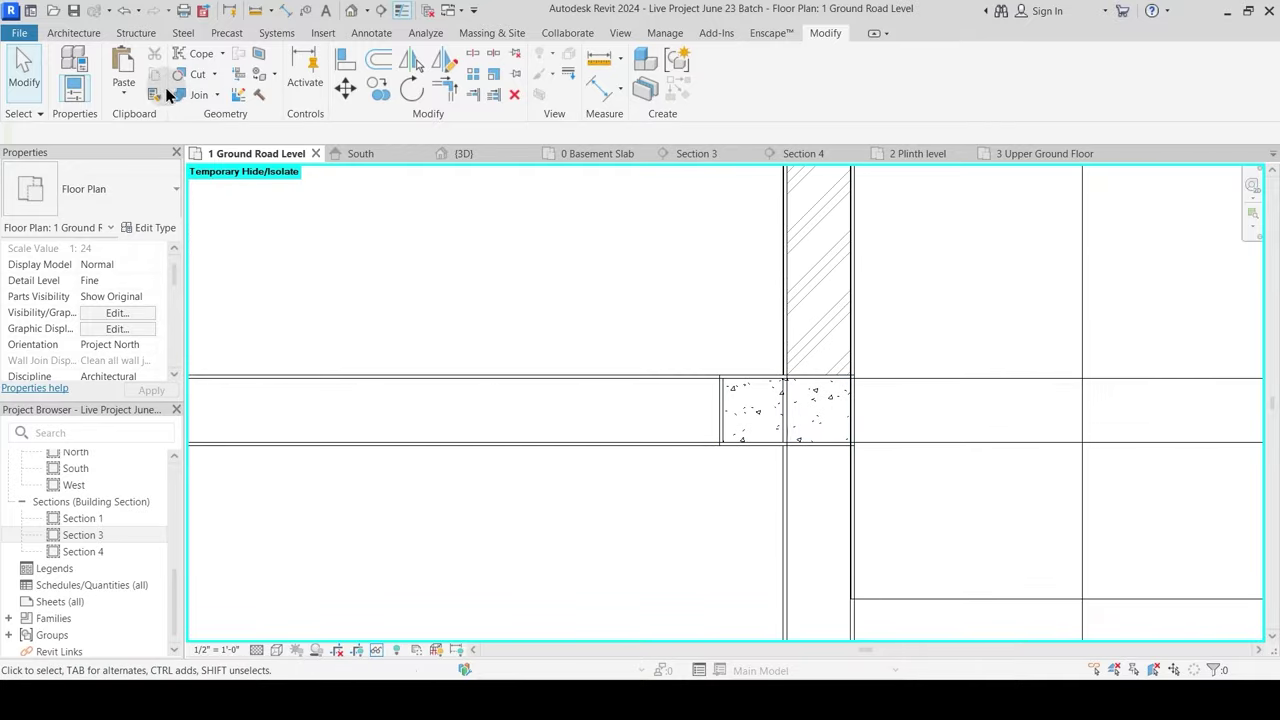
left_click(196, 93)
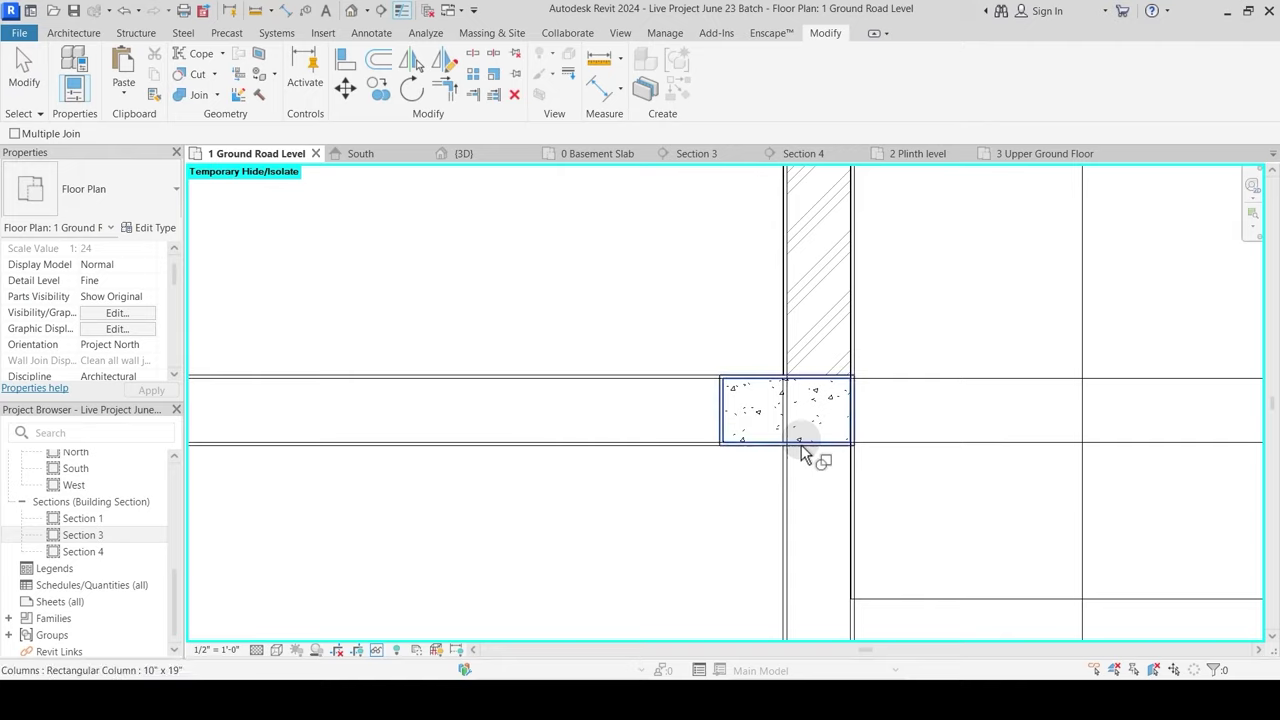
scroll(800, 445, "up", 3)
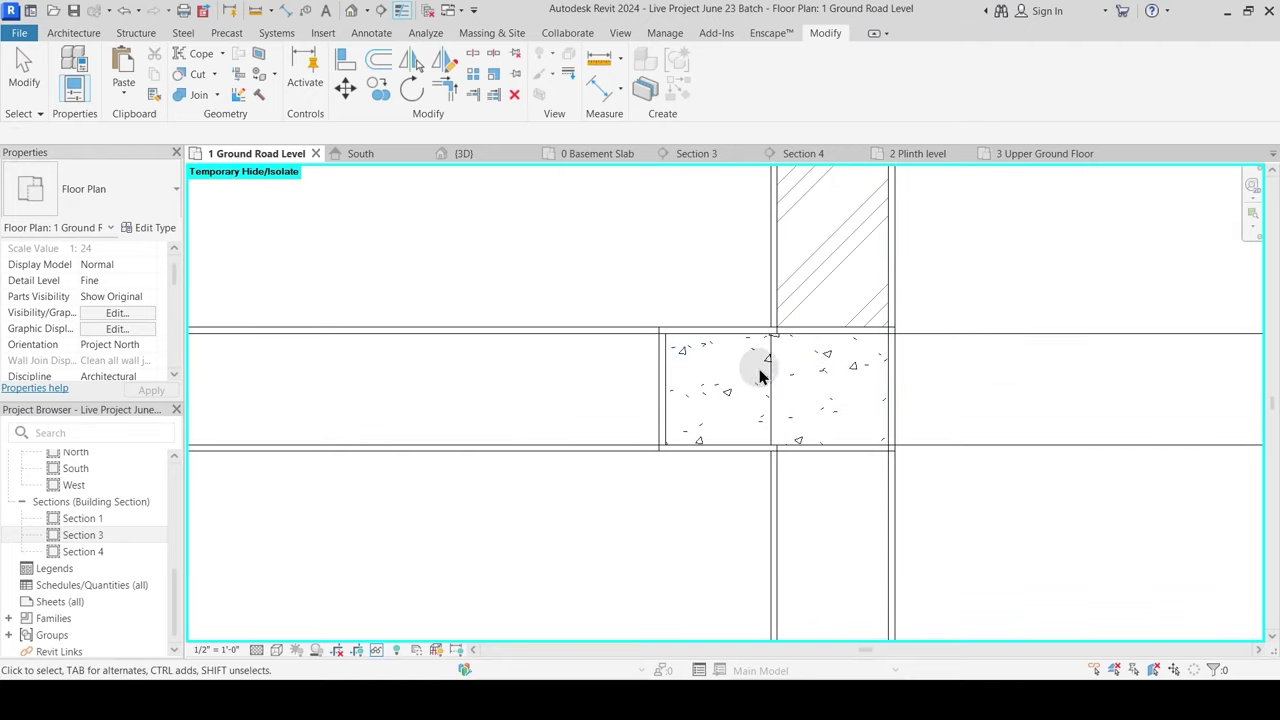
key("Escape")
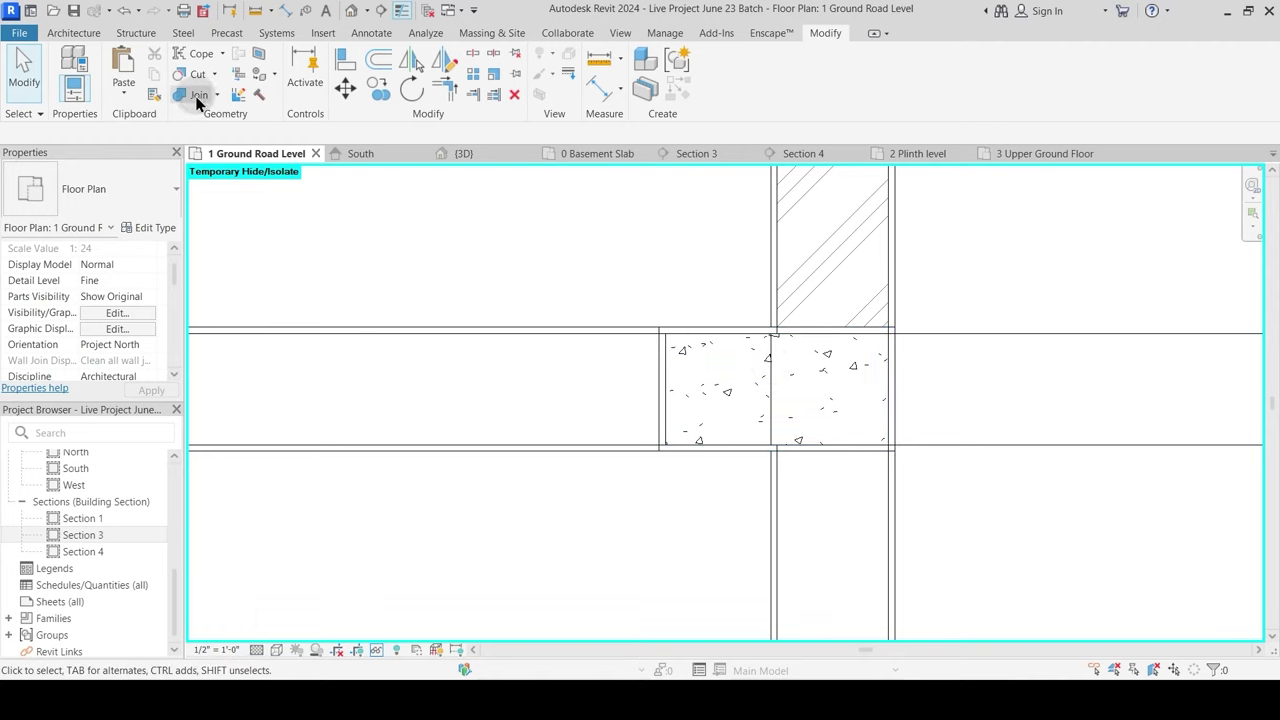
Step: Join the next column with its wall and select the Plinth Level Public floor around it
left_click(828, 446)
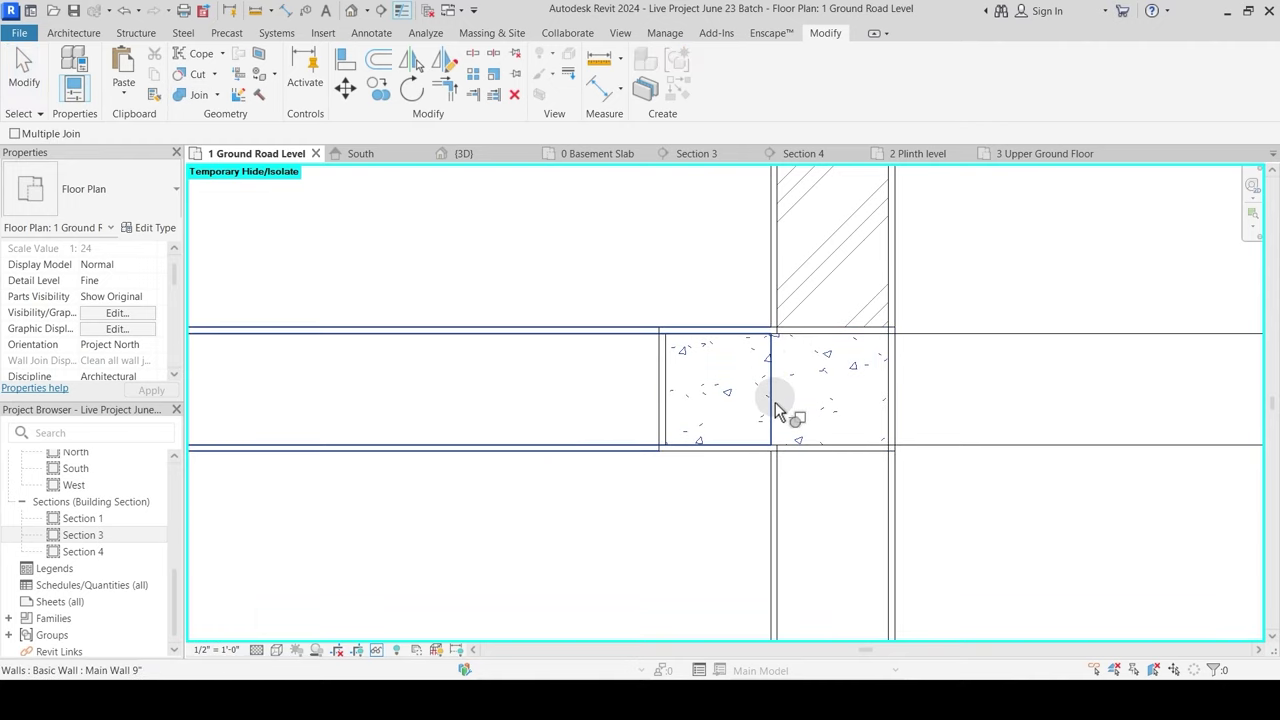
left_click(773, 406)
scroll(808, 406, "down", 5)
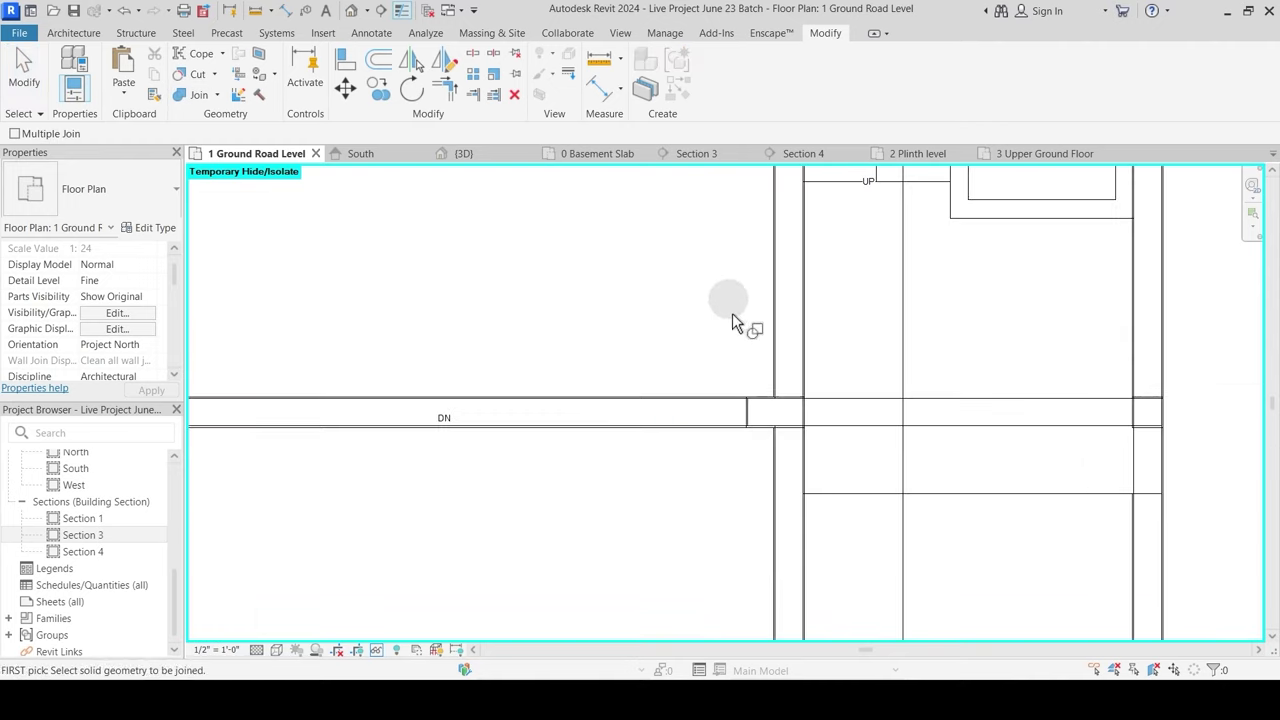
scroll(757, 344, "up", 5)
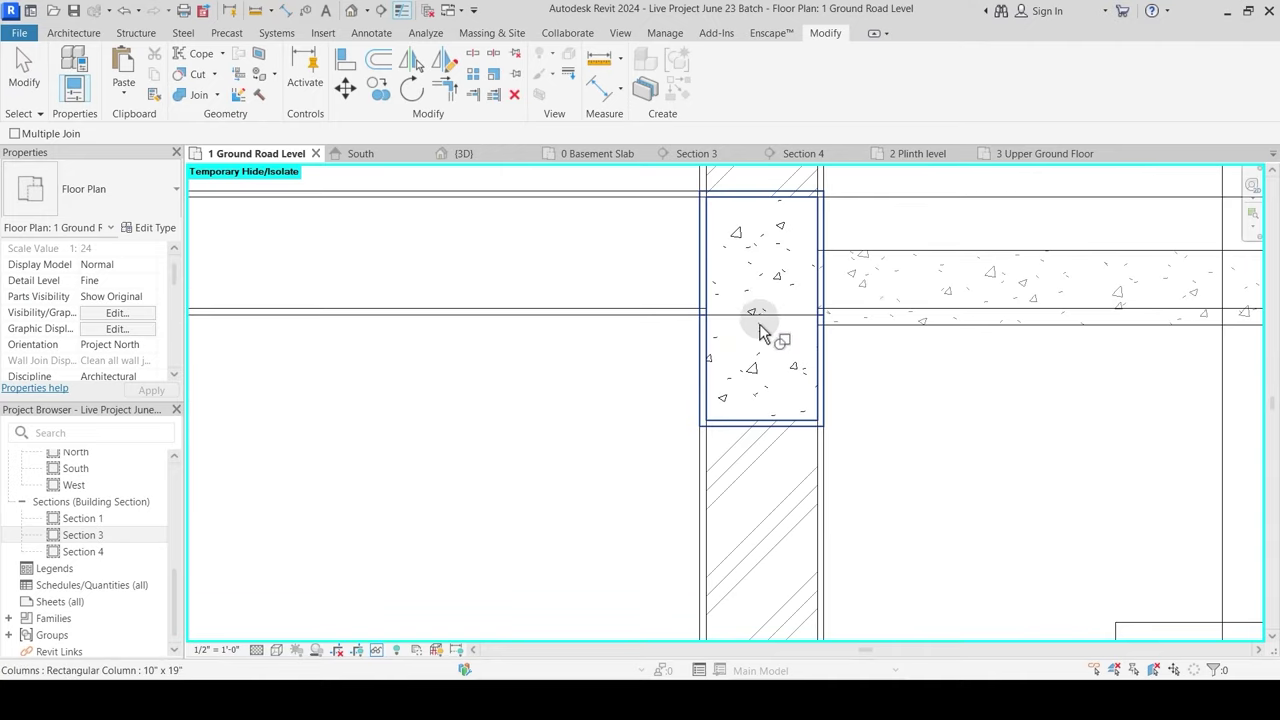
key("Escape")
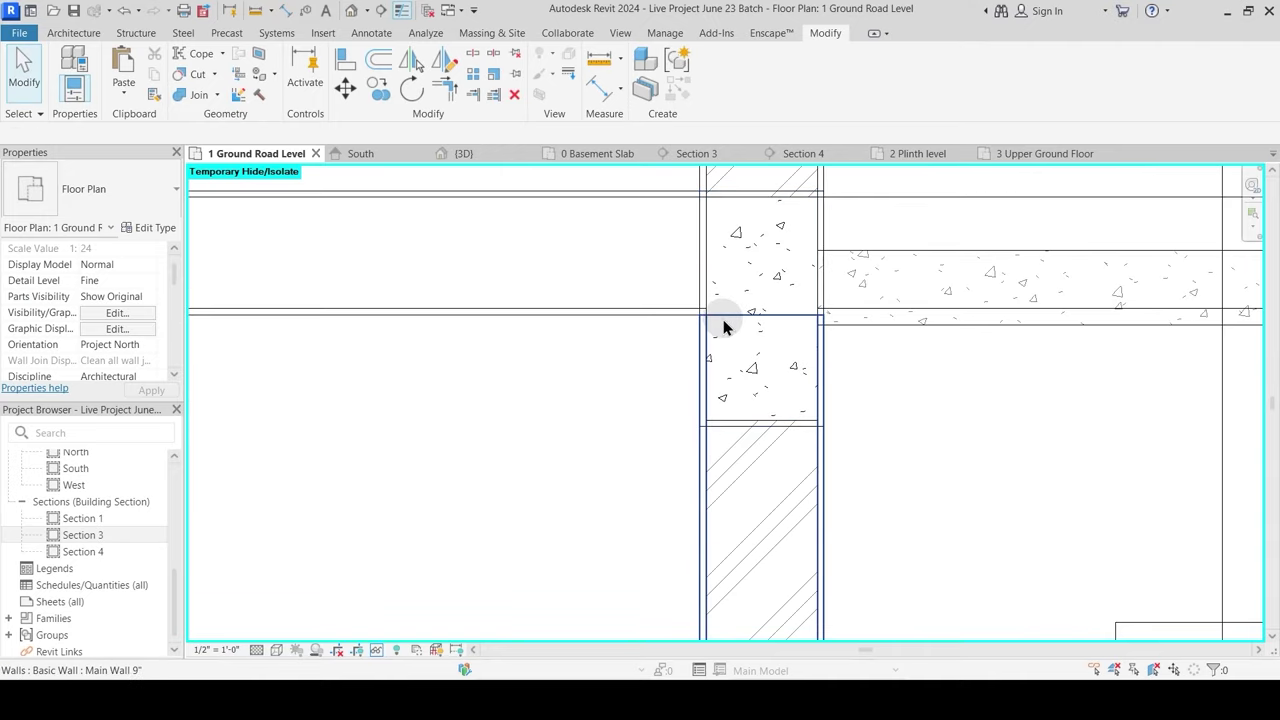
left_click(724, 322)
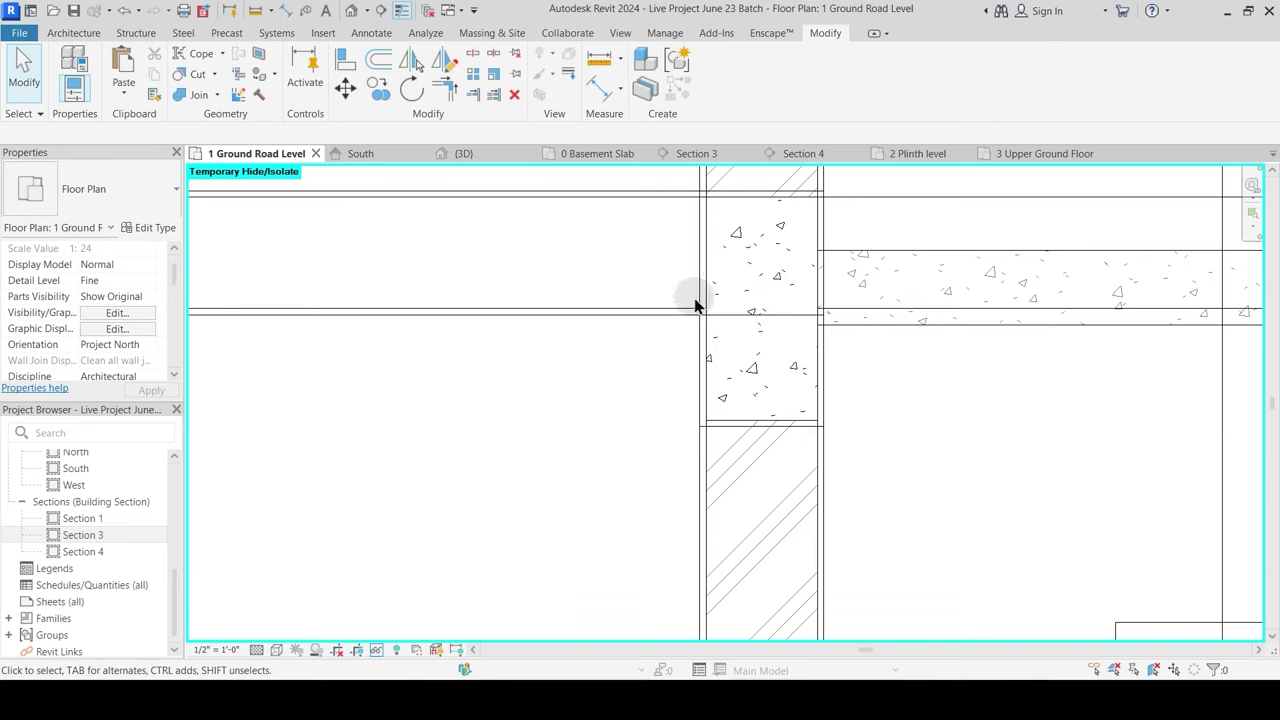
left_click(189, 96)
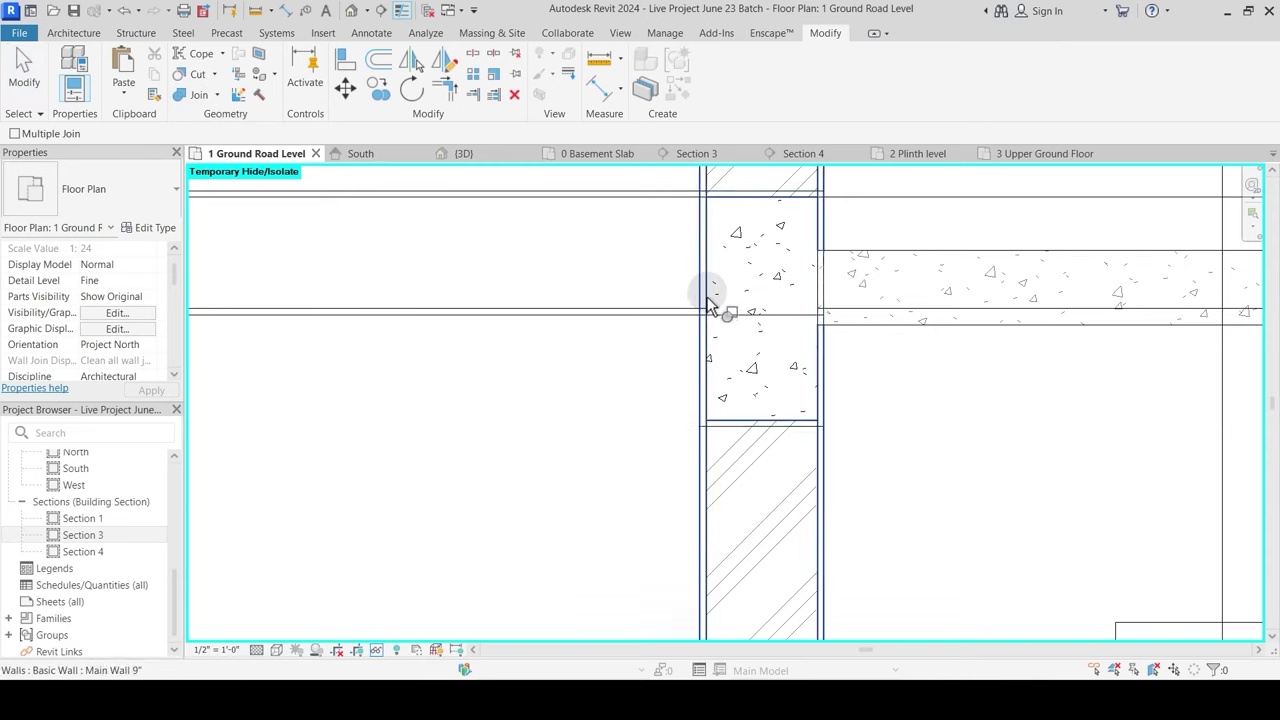
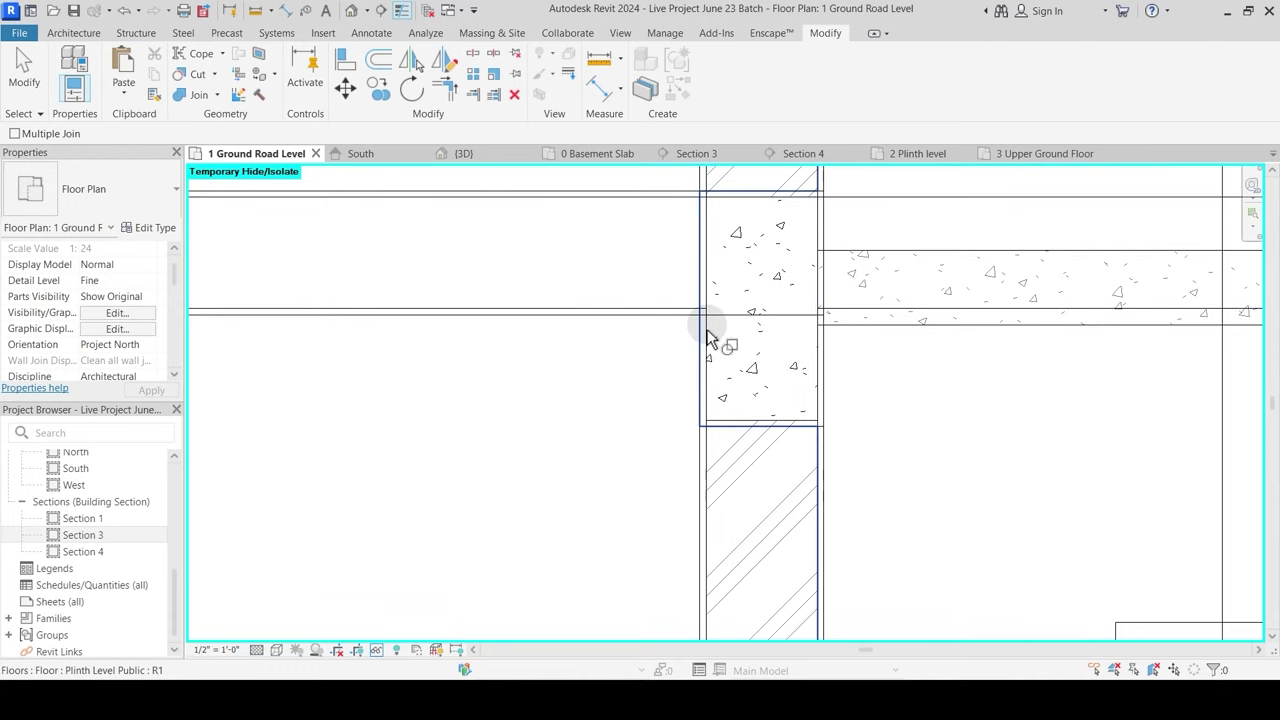
Step: Join the structural column with its adjoining architectural column
left_click(740, 215)
left_click(735, 327)
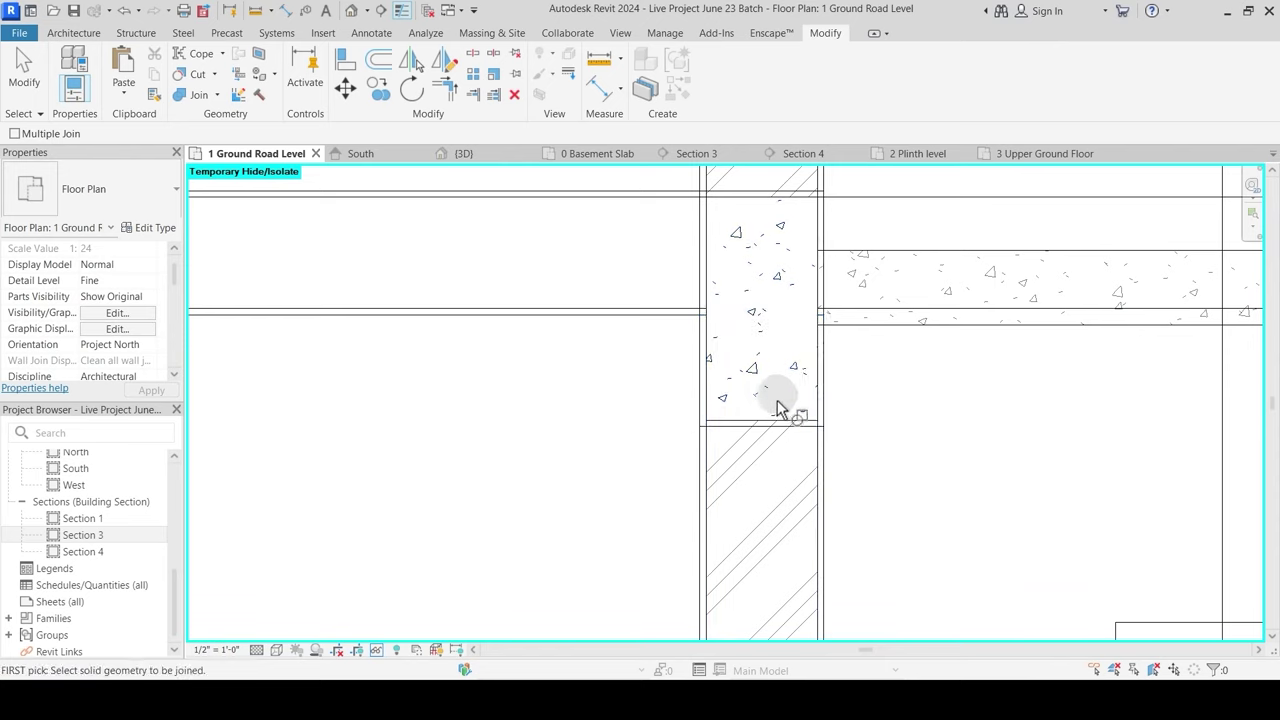
scroll(778, 349, "down", 4)
scroll(755, 357, "up", 5)
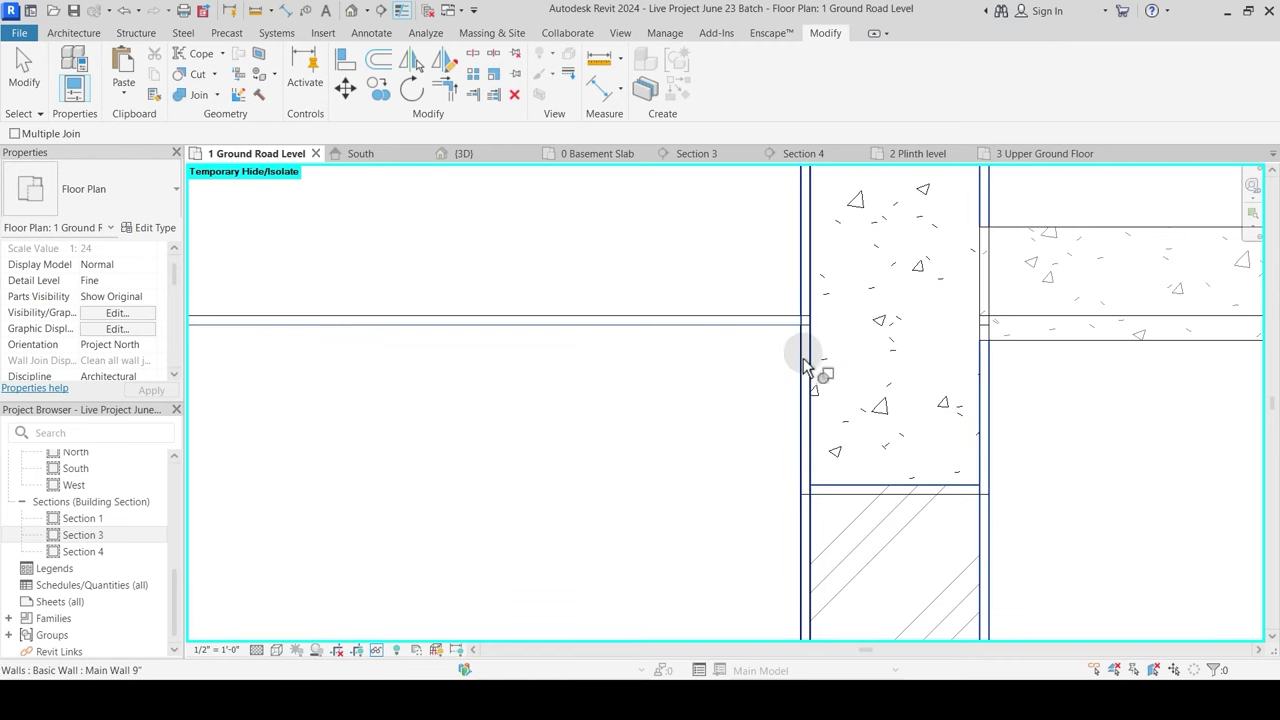
scroll(698, 388, "down", 6)
Step: Join the two columns at the left wall junctions with their adjoining walls, then finish joining
middle_click_drag(650, 445, 795, 210)
middle_click_drag(706, 357, 693, 330)
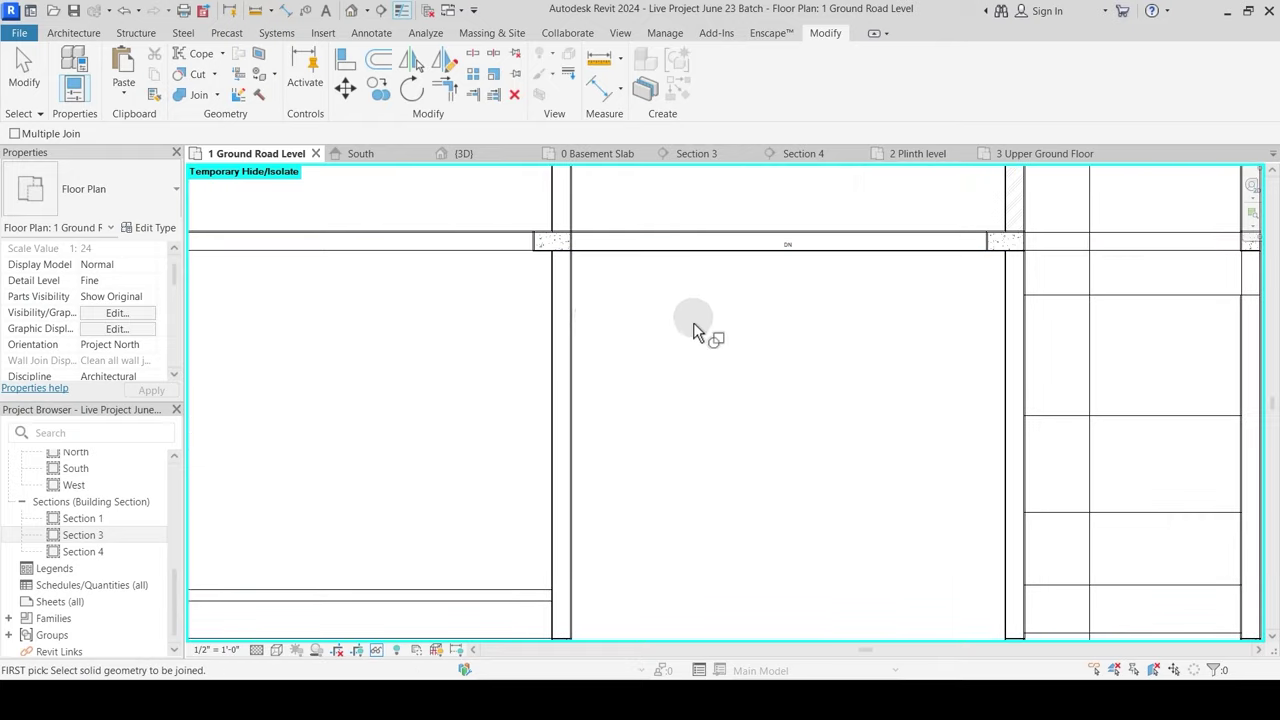
scroll(531, 217, "up", 2)
scroll(643, 332, "down", 3)
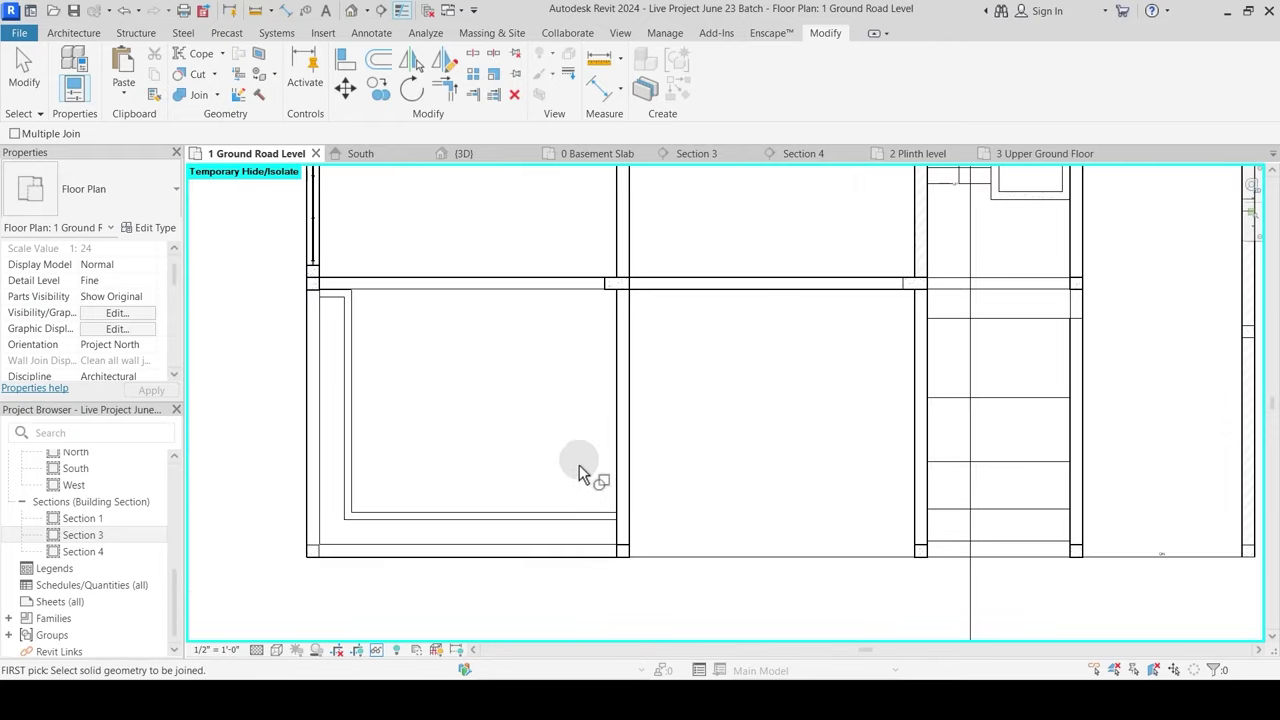
scroll(340, 285, "up", 5)
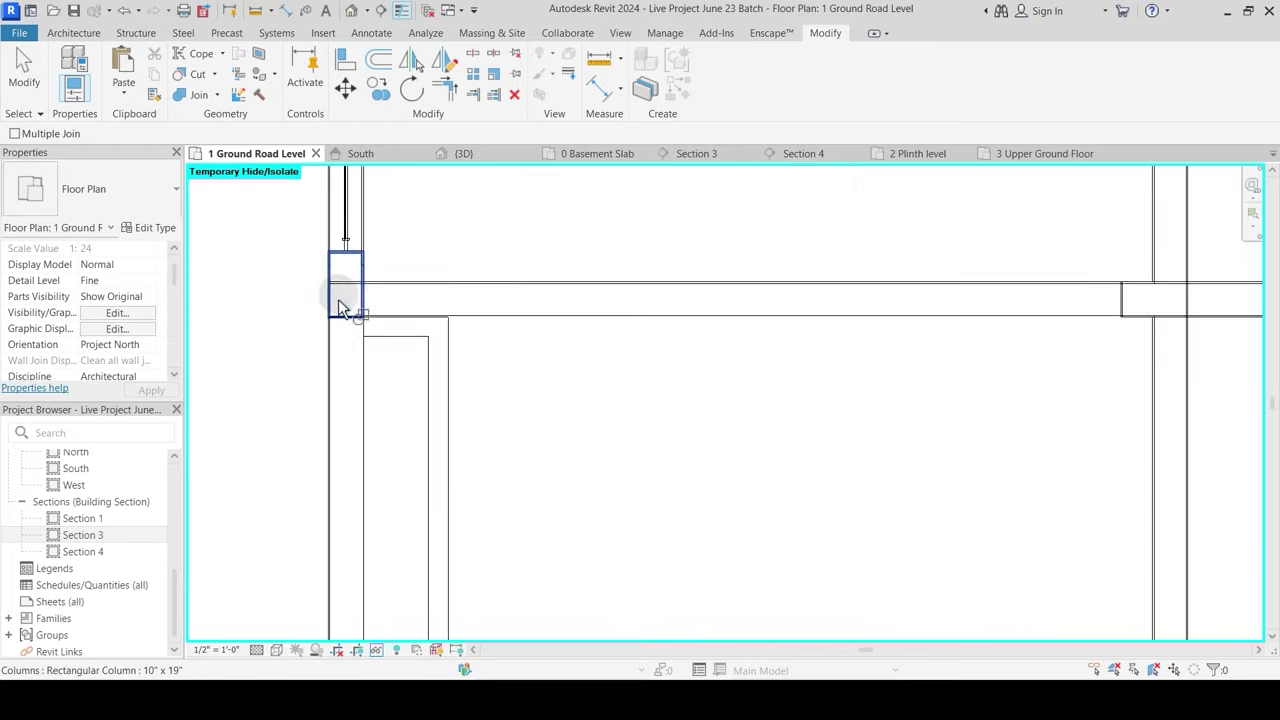
left_click(368, 277)
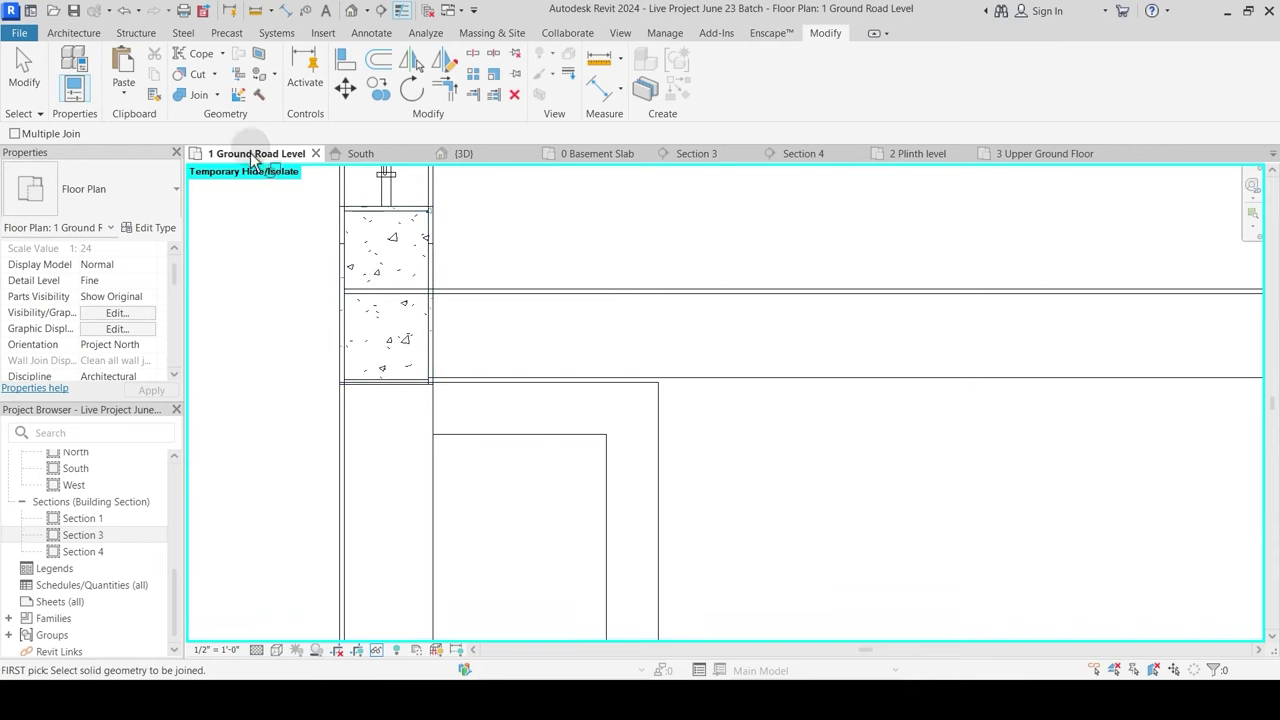
left_click(349, 268)
left_click(366, 295)
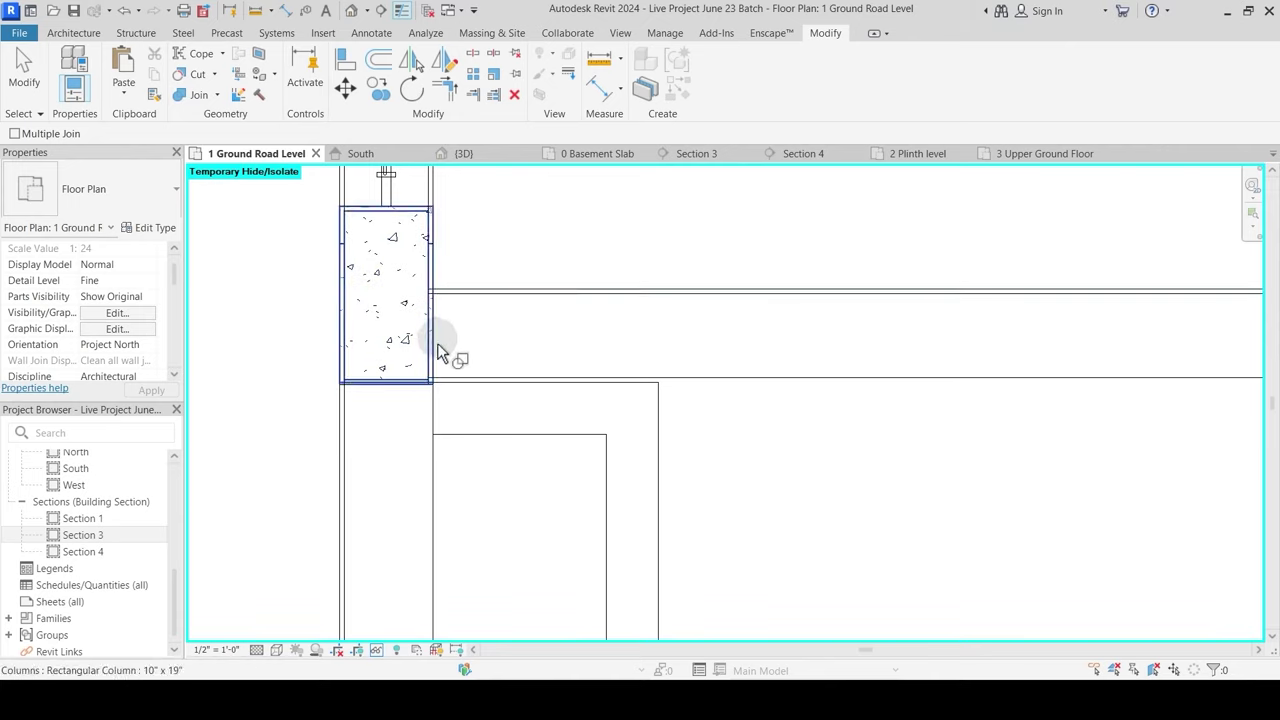
left_click(443, 280)
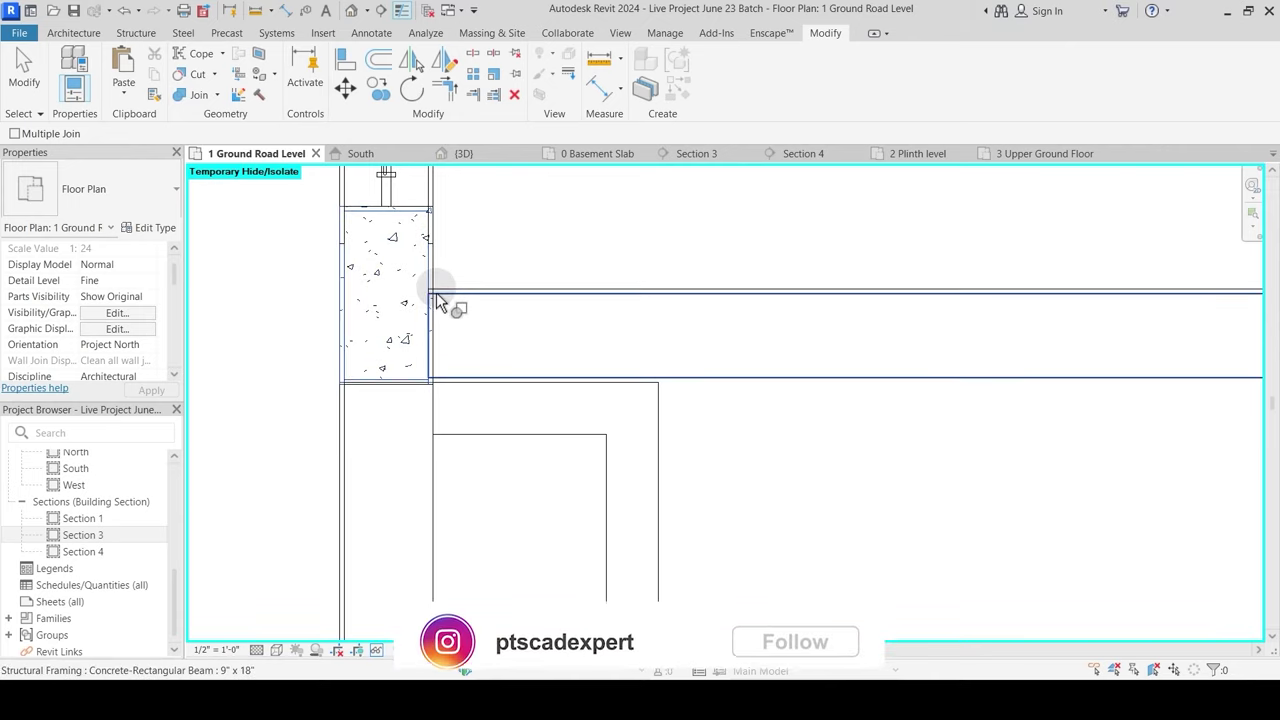
left_click(449, 292)
scroll(520, 367, "down", 2)
key("Escape")
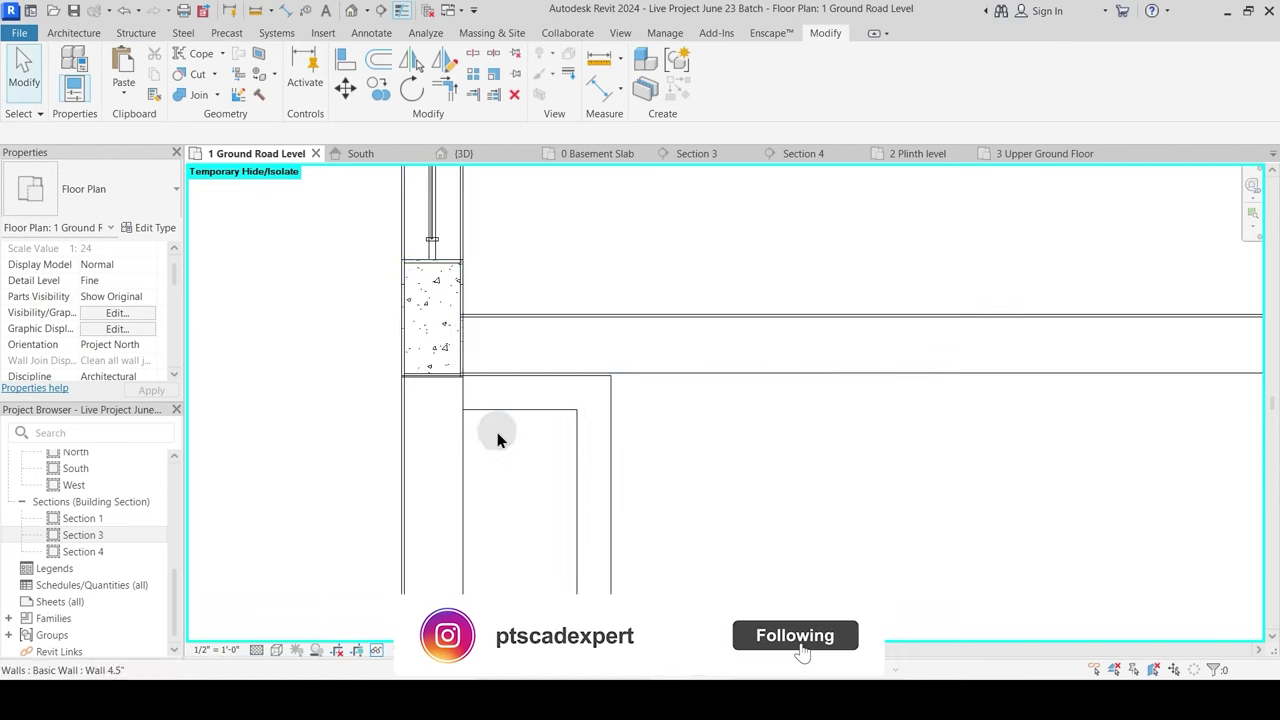
Step: Pan the plan up to bring the Section 3 line's end into view
scroll(499, 434, "down", 2)
scroll(517, 400, "down", 6)
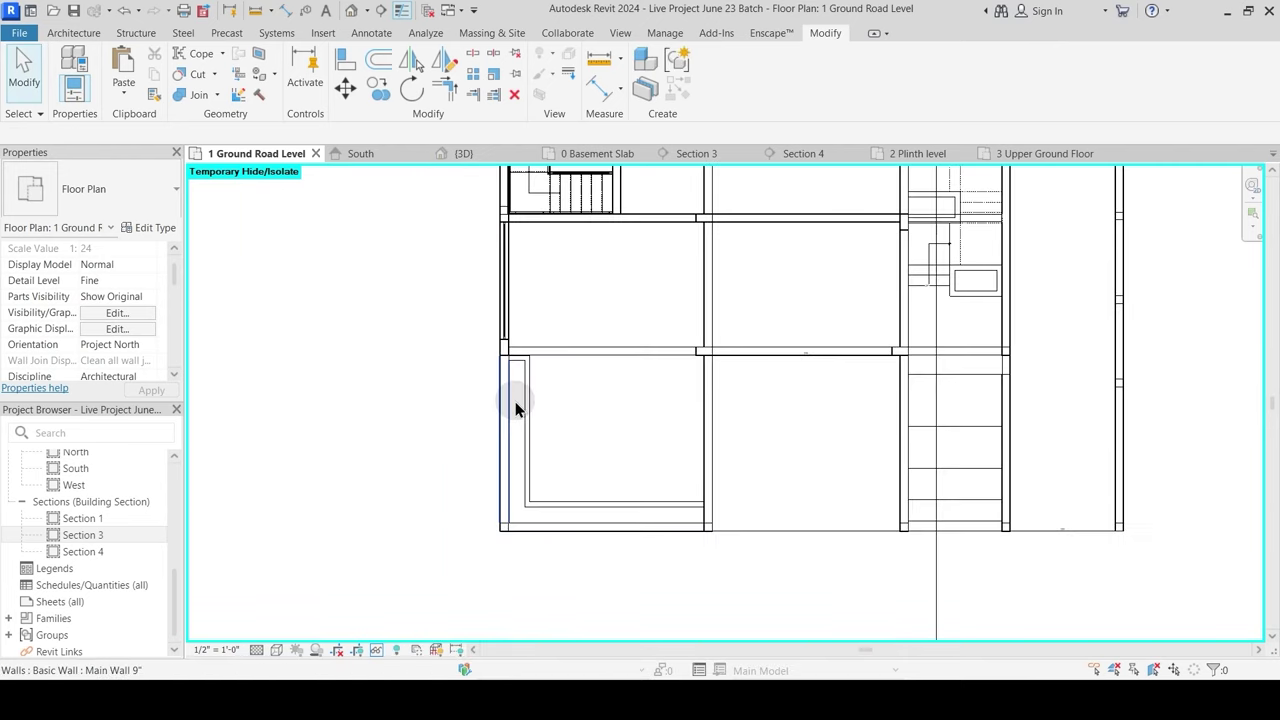
scroll(560, 380, "up", 2)
scroll(530, 605, "up", 6)
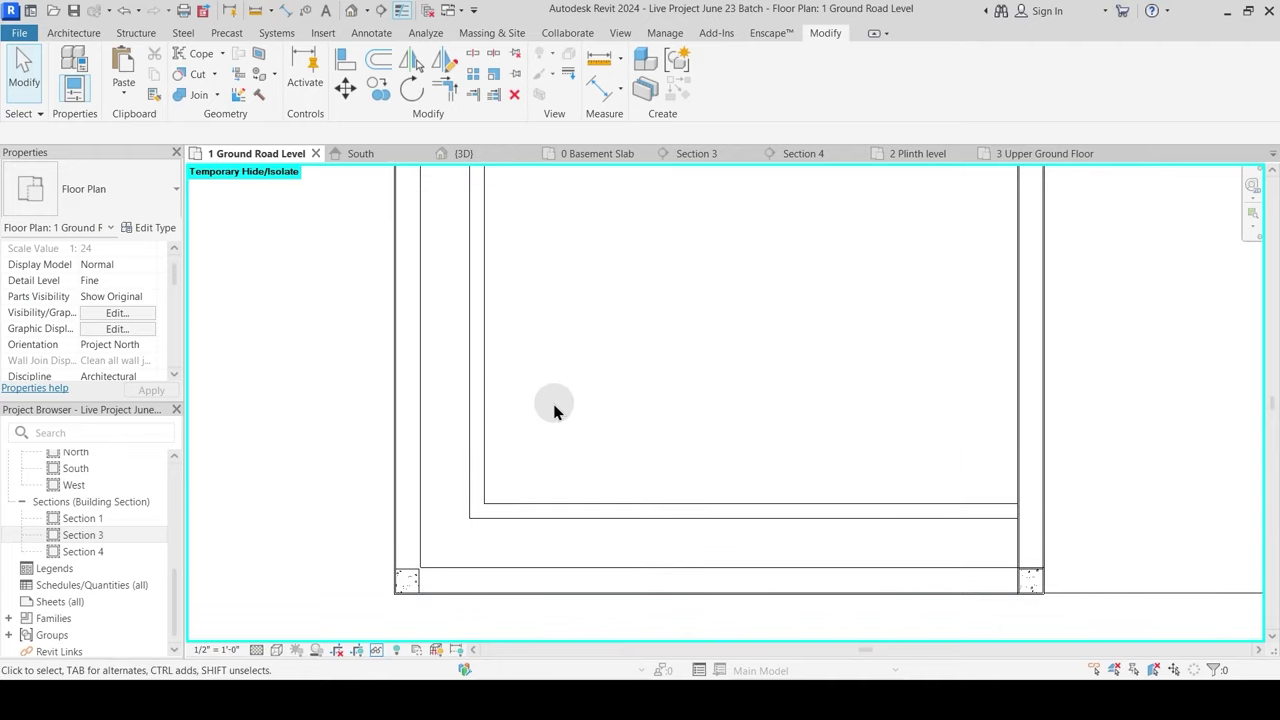
scroll(551, 406, "down", 5)
middle_click_drag(560, 380, 571, 449)
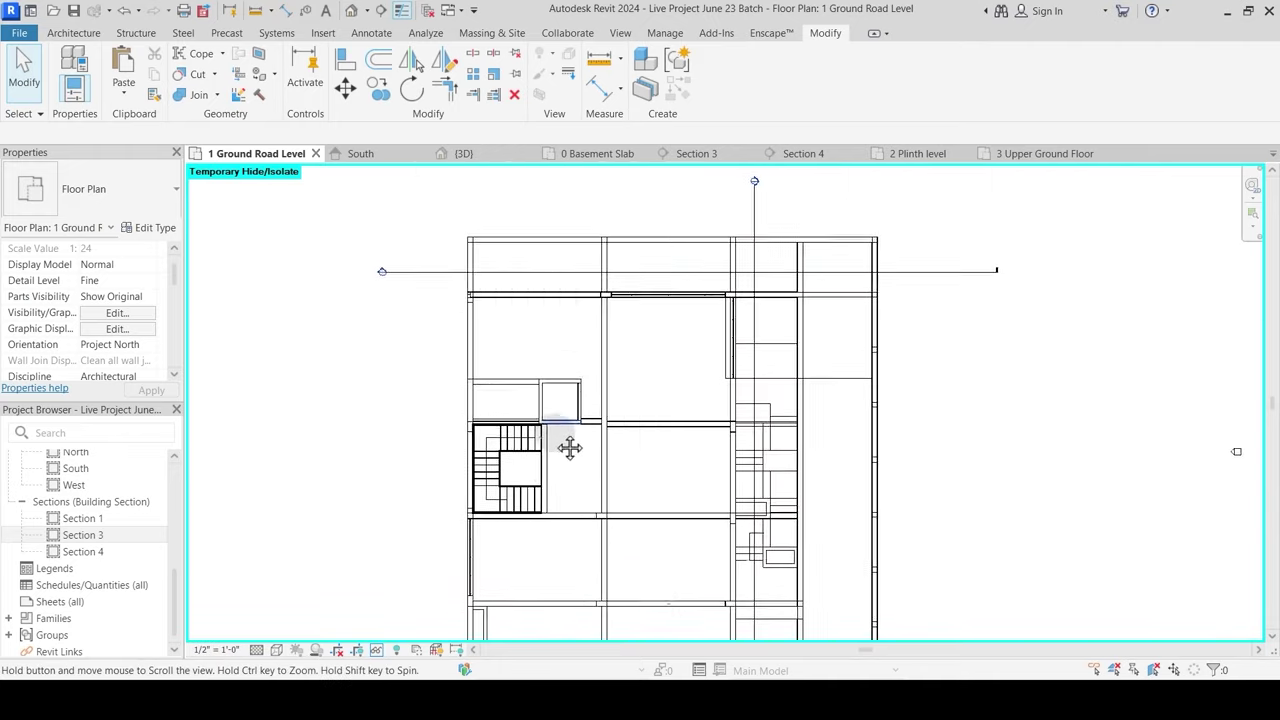
scroll(808, 323, "up", 5)
scroll(811, 314, "down", 4)
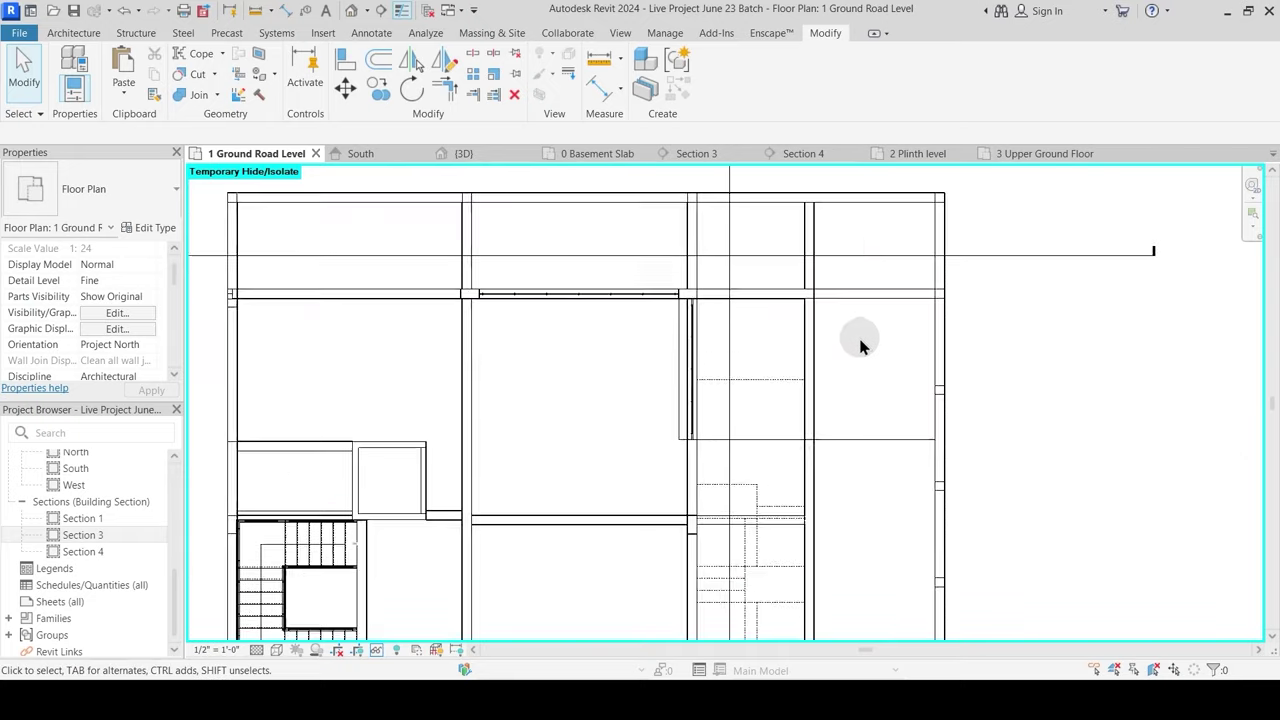
middle_click_drag(325, 311, 329, 286)
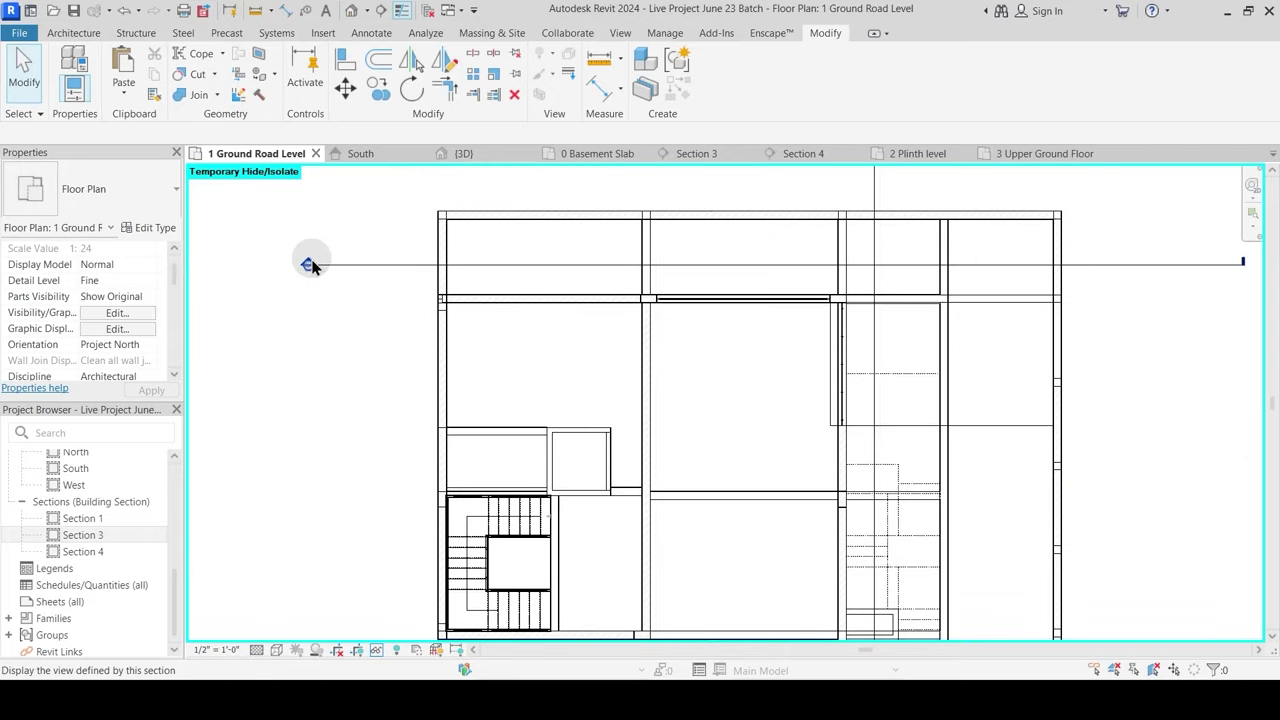
Step: Open Section 3 and temporarily hide the Washroom Sunk Slab with HH
double_click(310, 265)
scroll(497, 372, "down", 2)
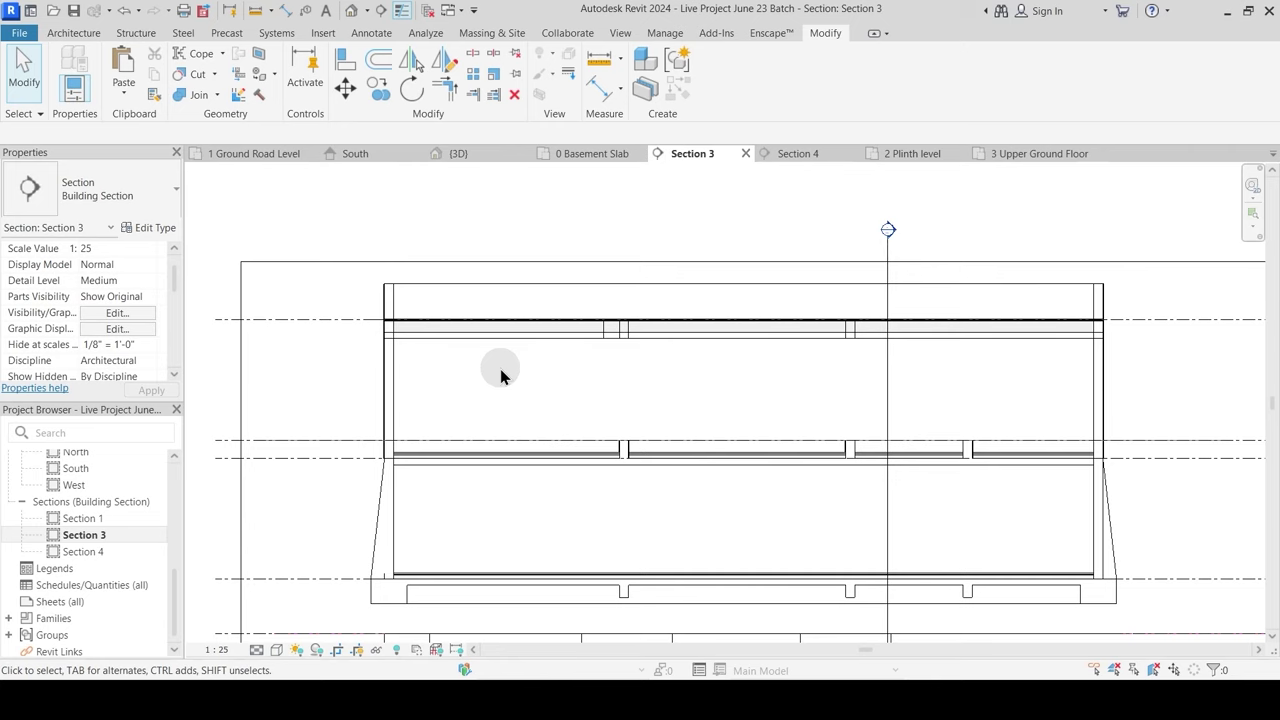
scroll(920, 362, "up", 2)
scroll(695, 380, "down", 2)
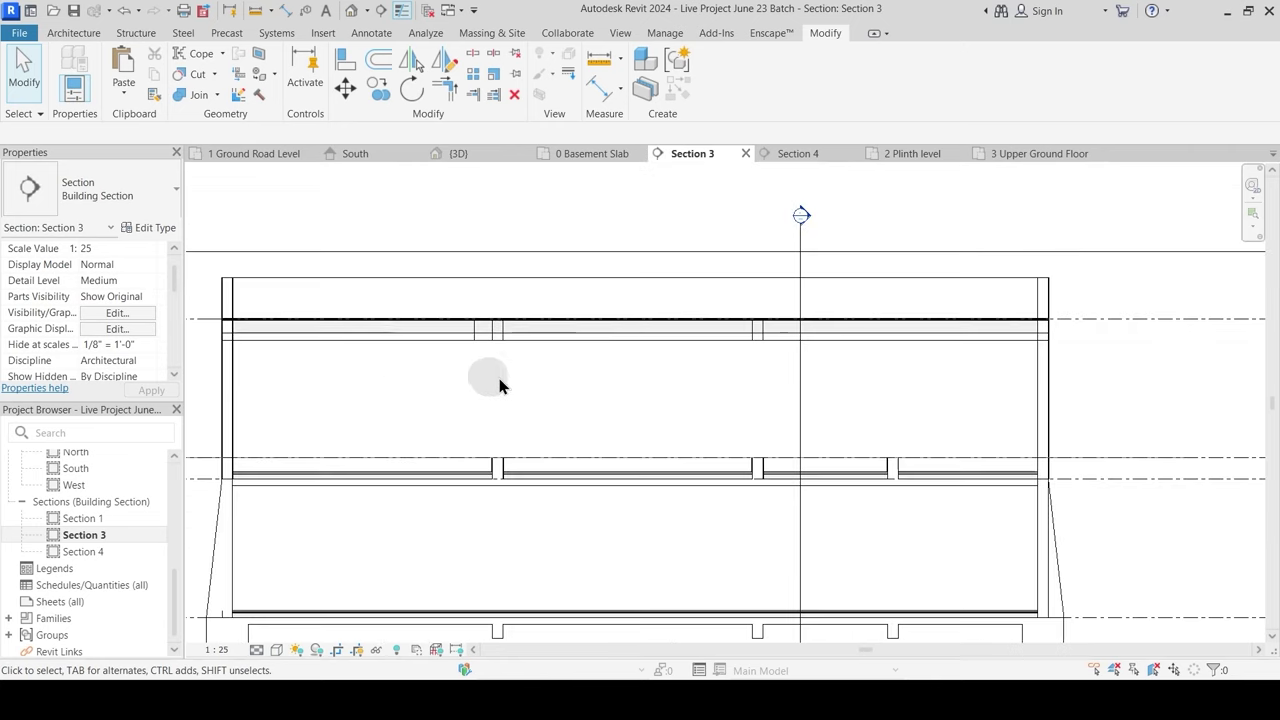
middle_click_drag(486, 371, 471, 371)
scroll(343, 309, "up", 5)
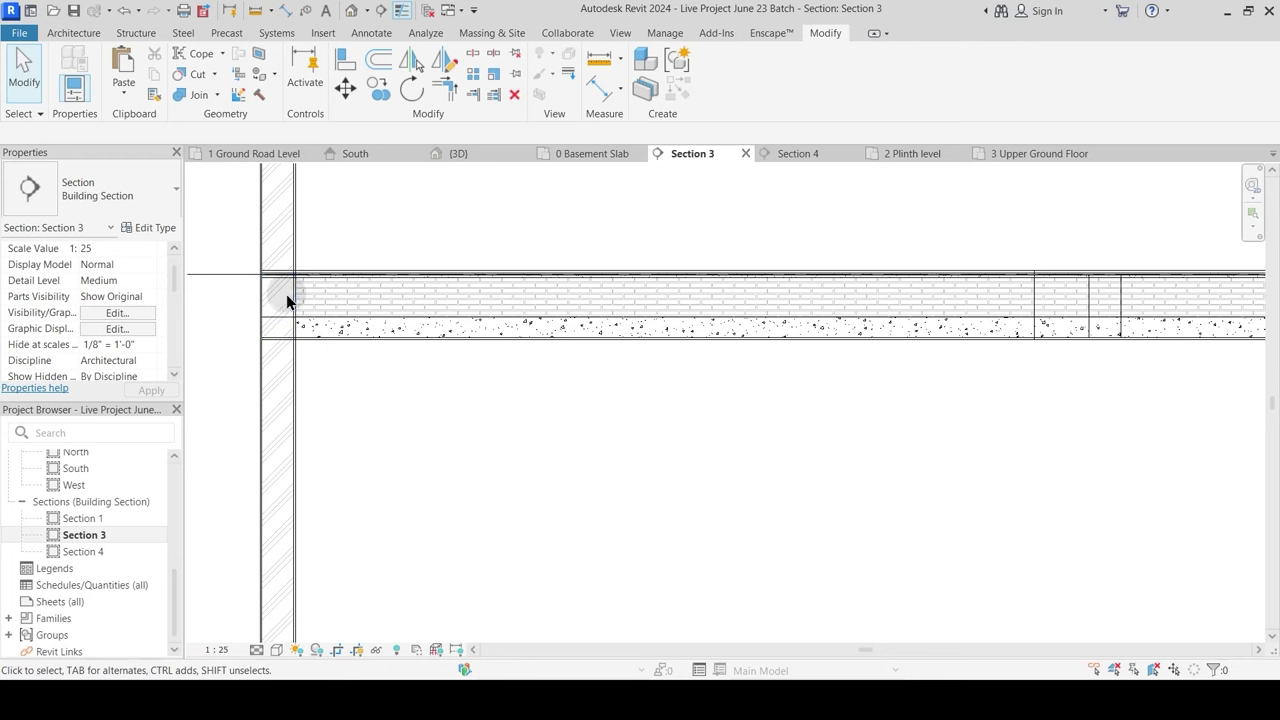
left_click(390, 323)
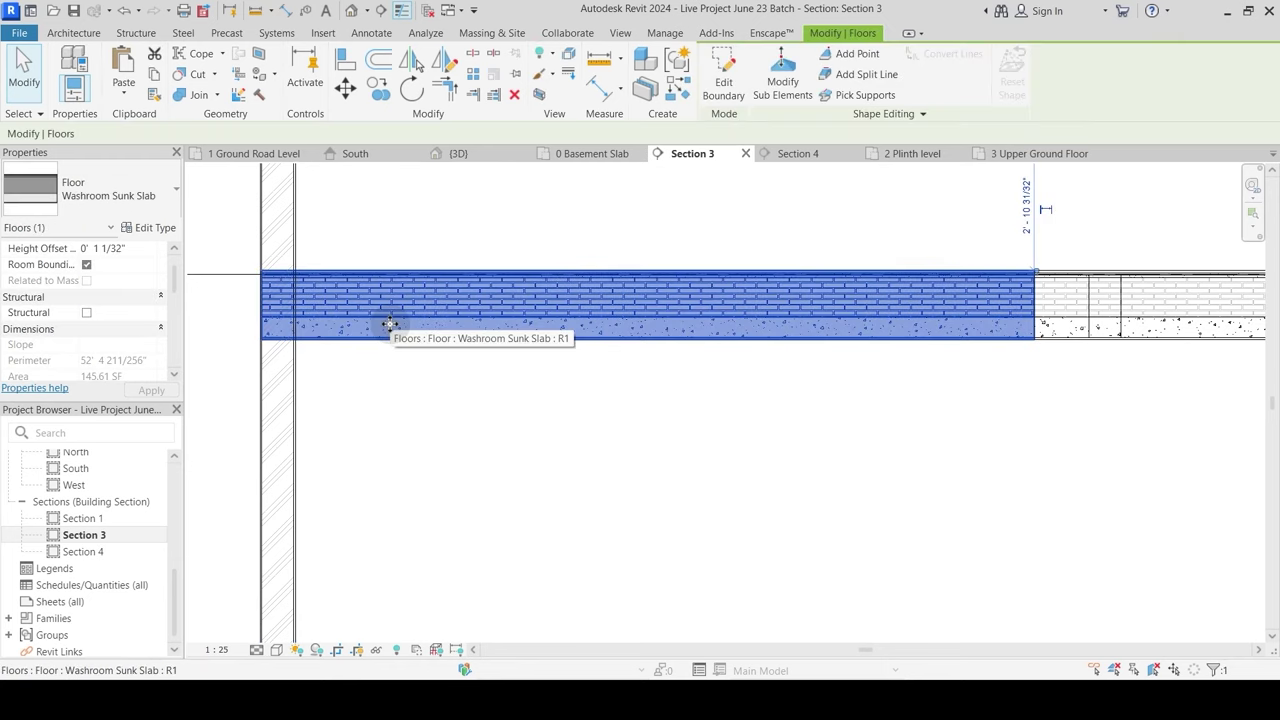
left_click(363, 418)
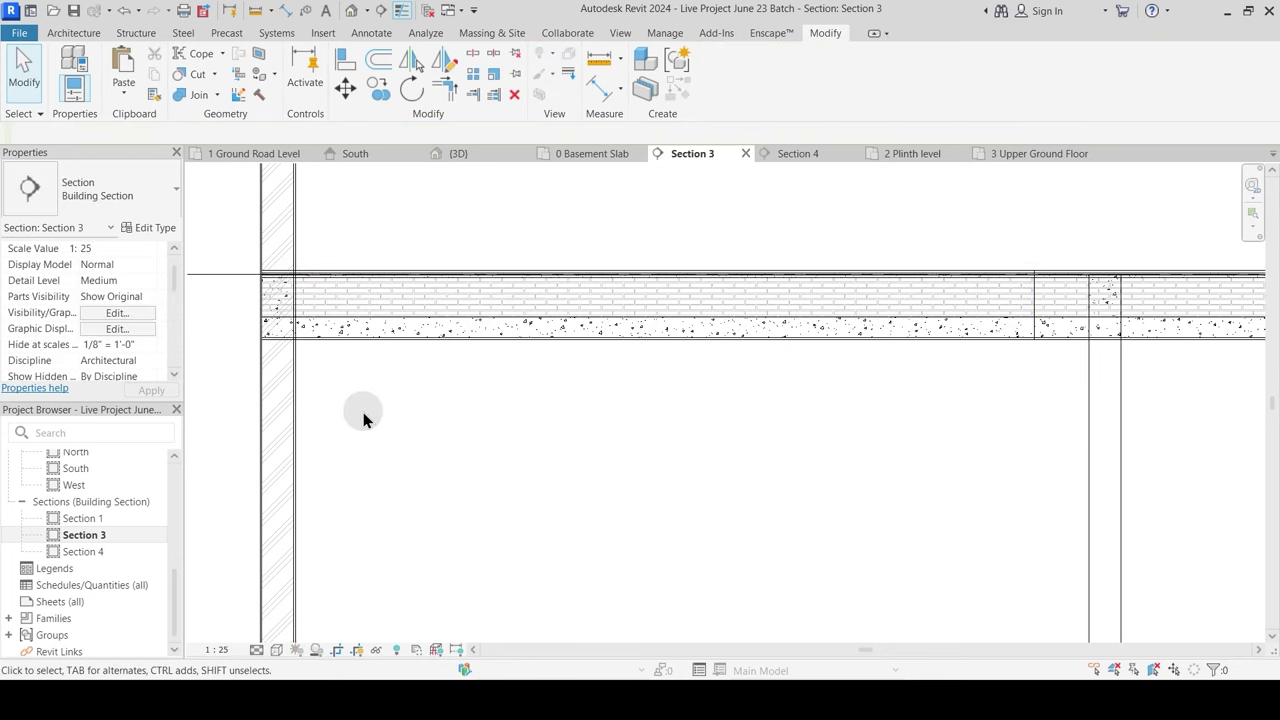
left_click(353, 277)
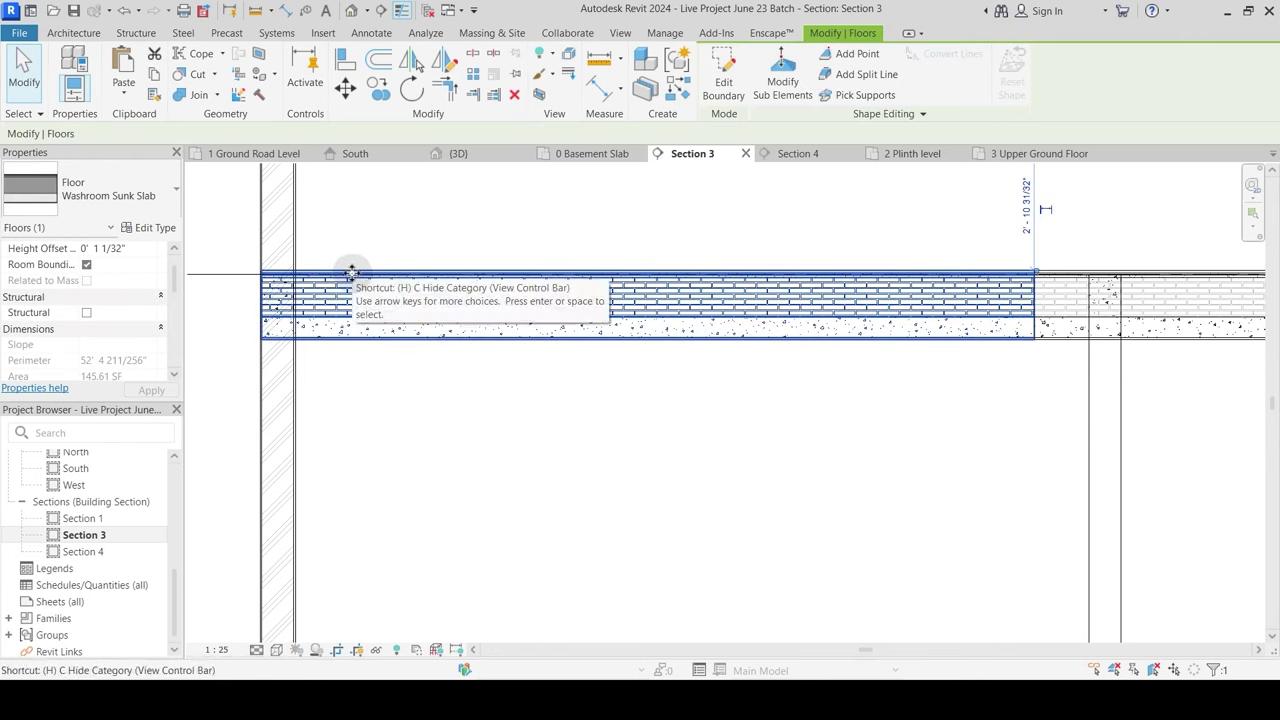
key("h")
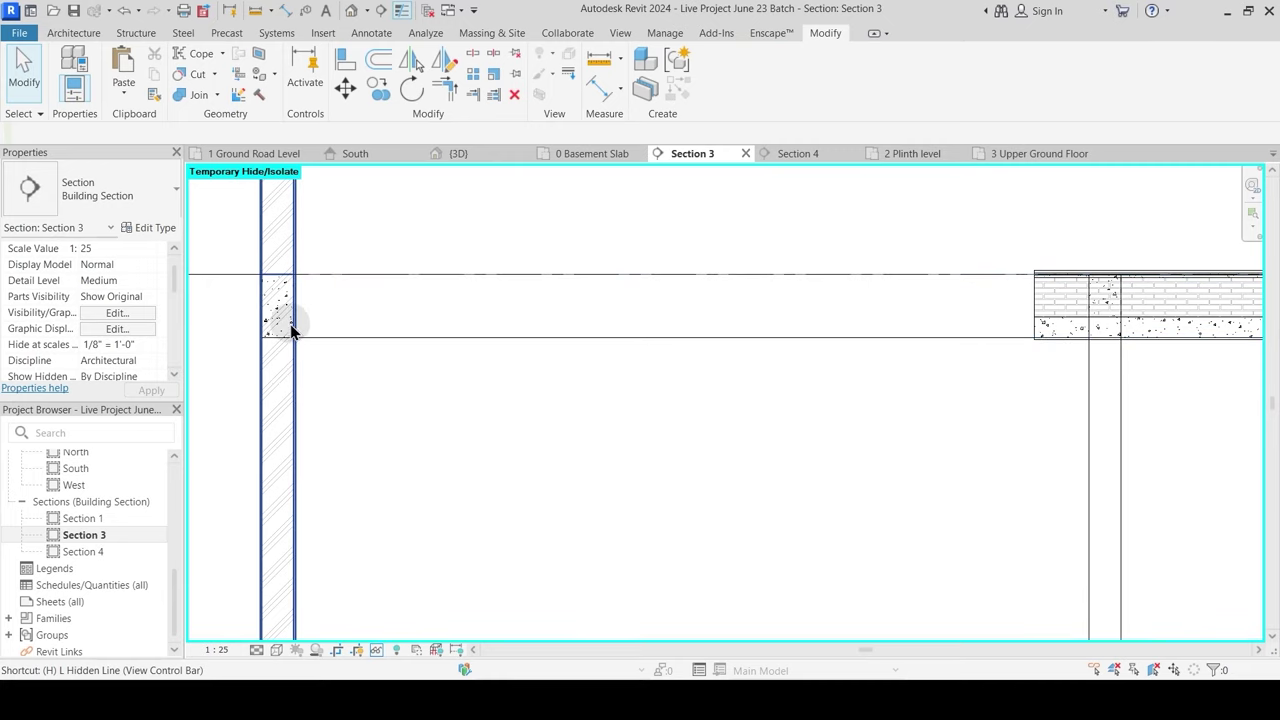
Step: Orbit the building in the {3D} view, then return to the 1 Ground Road Level plan
scroll(286, 338, "down", 2)
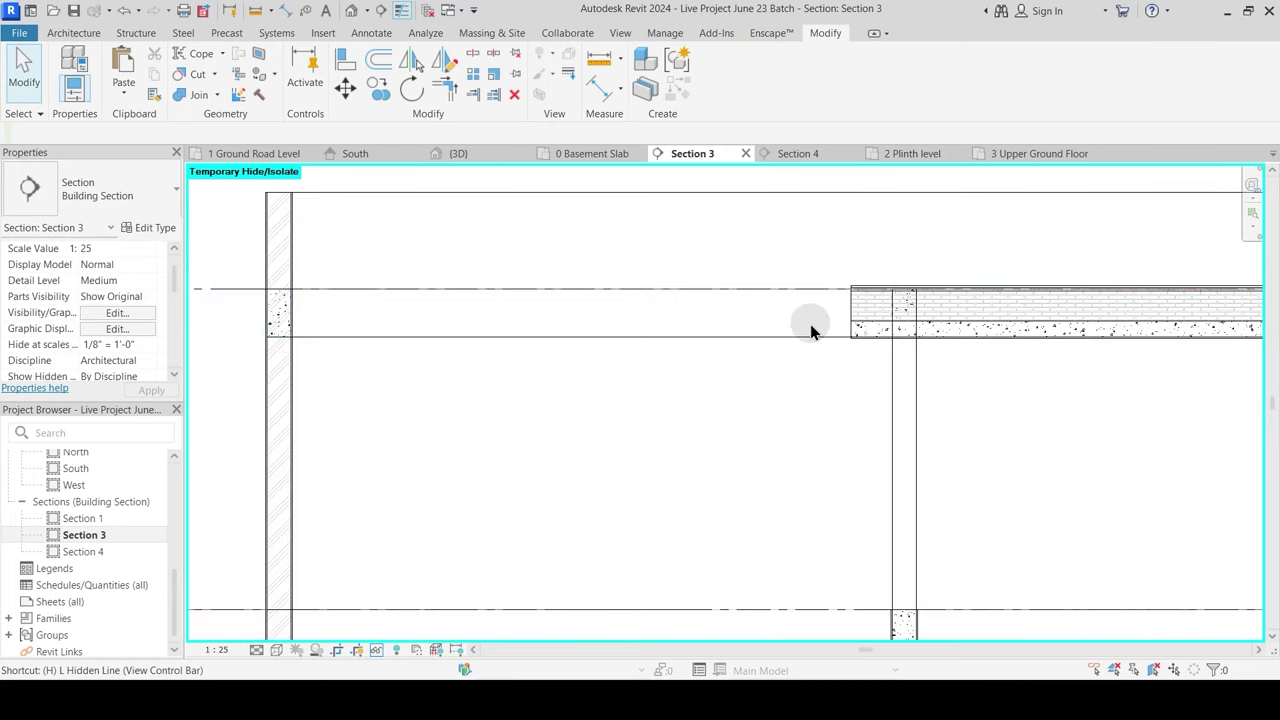
left_click(472, 156)
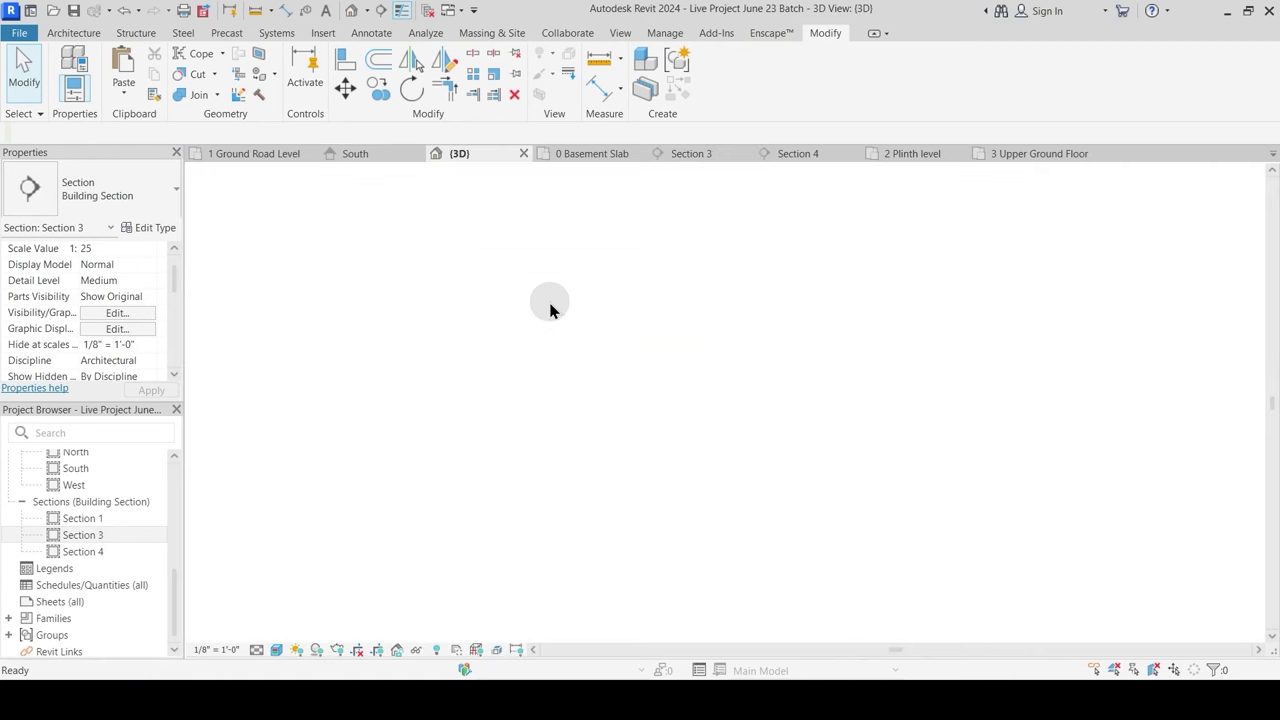
scroll(623, 411, "up", 5)
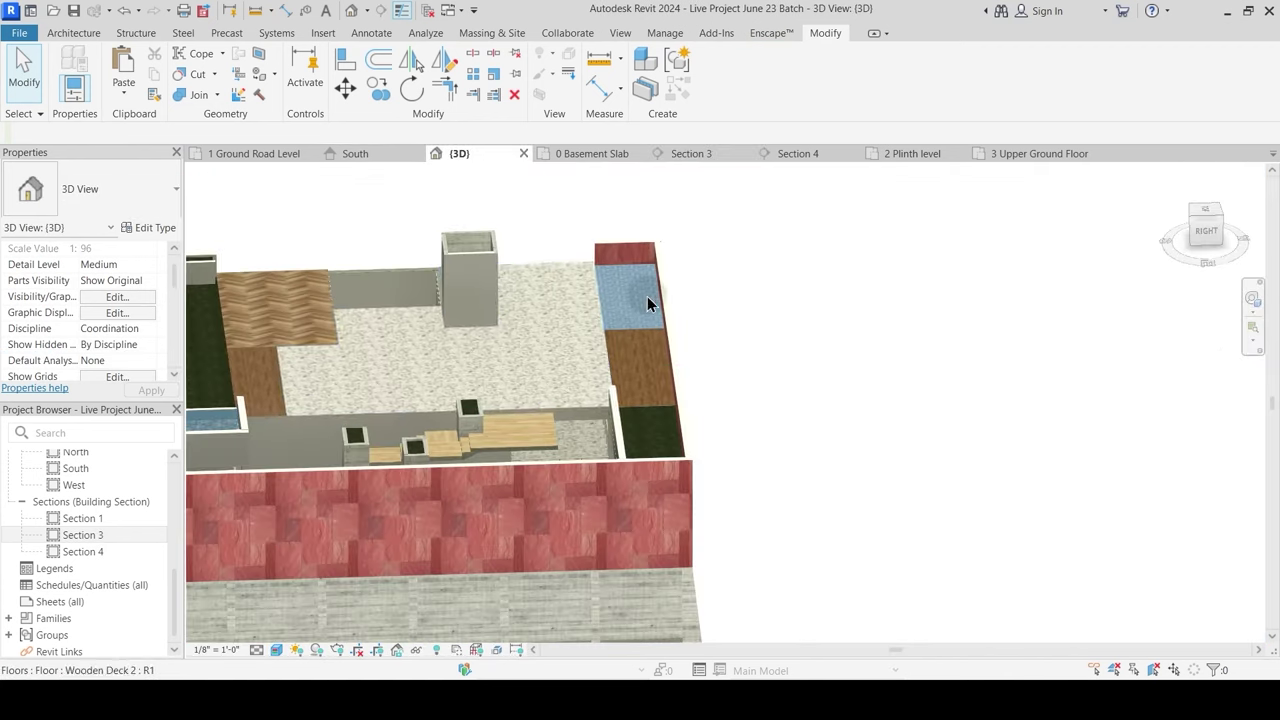
middle_click_drag(668, 395, 580, 434, "shift")
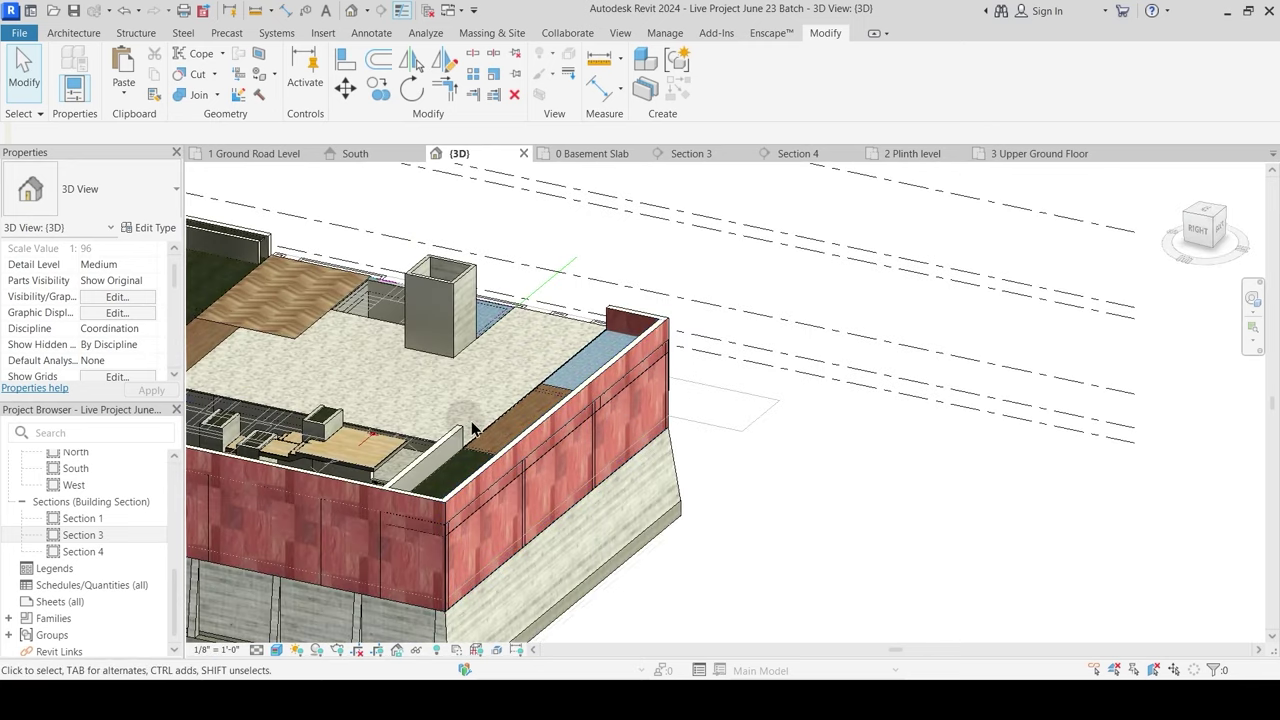
left_click(255, 153)
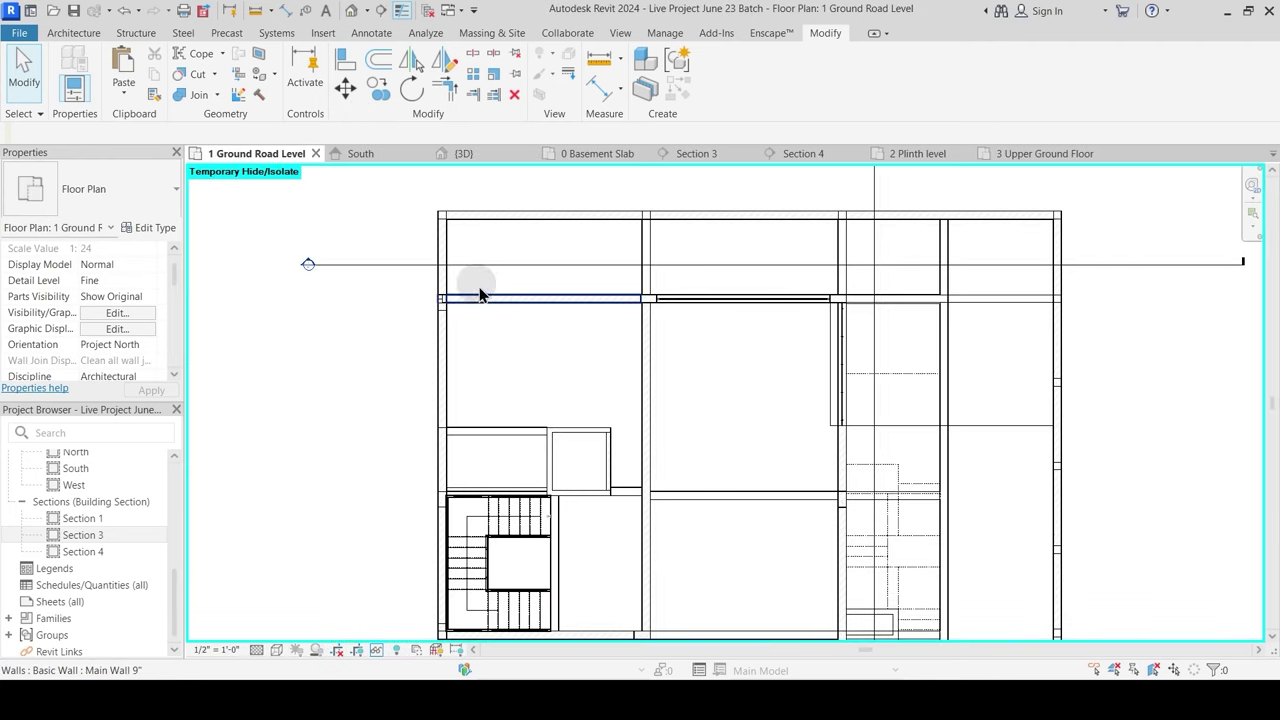
Step: Reopen Section 3 and join the left wall with its beam
double_click(307, 265)
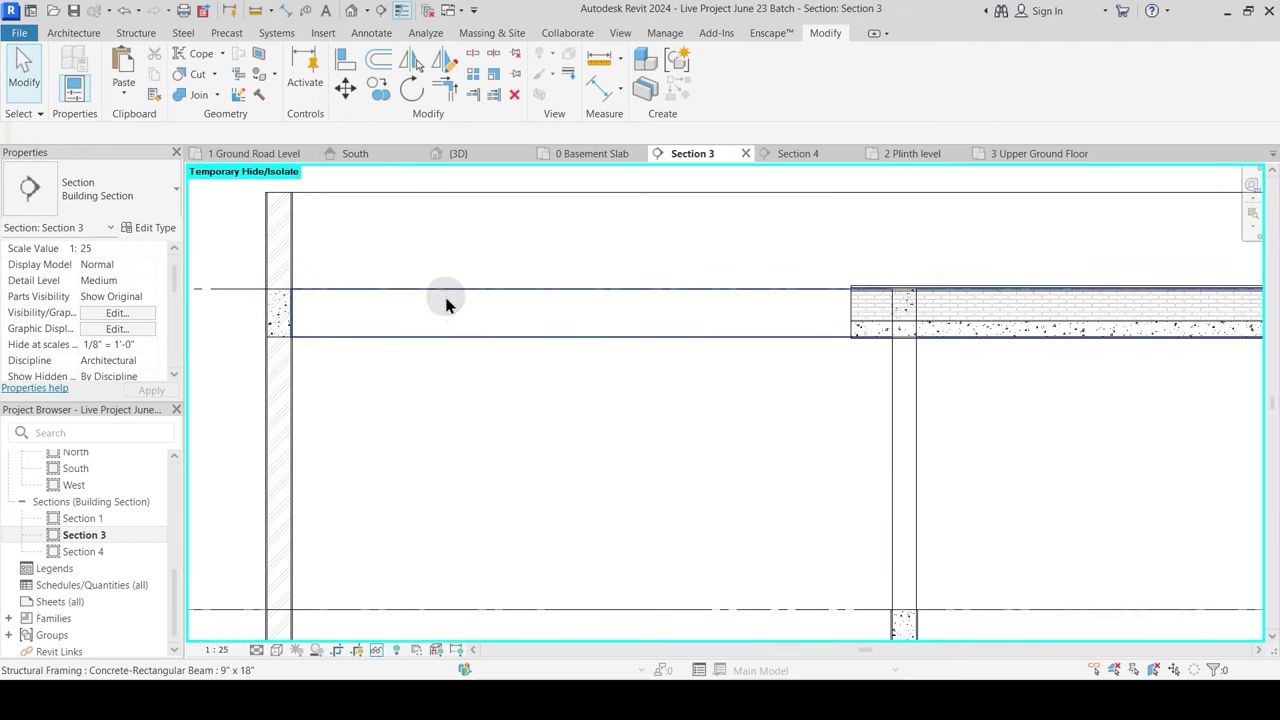
scroll(400, 330, "up", 2)
scroll(423, 286, "up", 3)
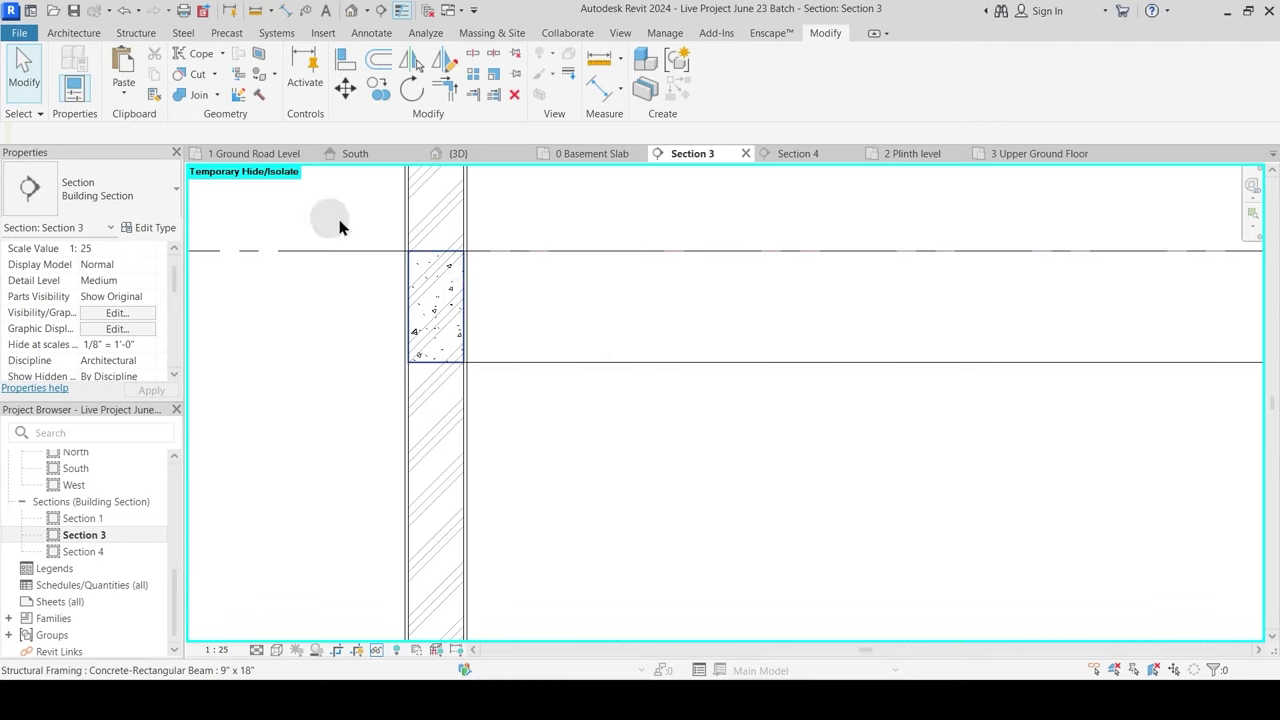
left_click(197, 94)
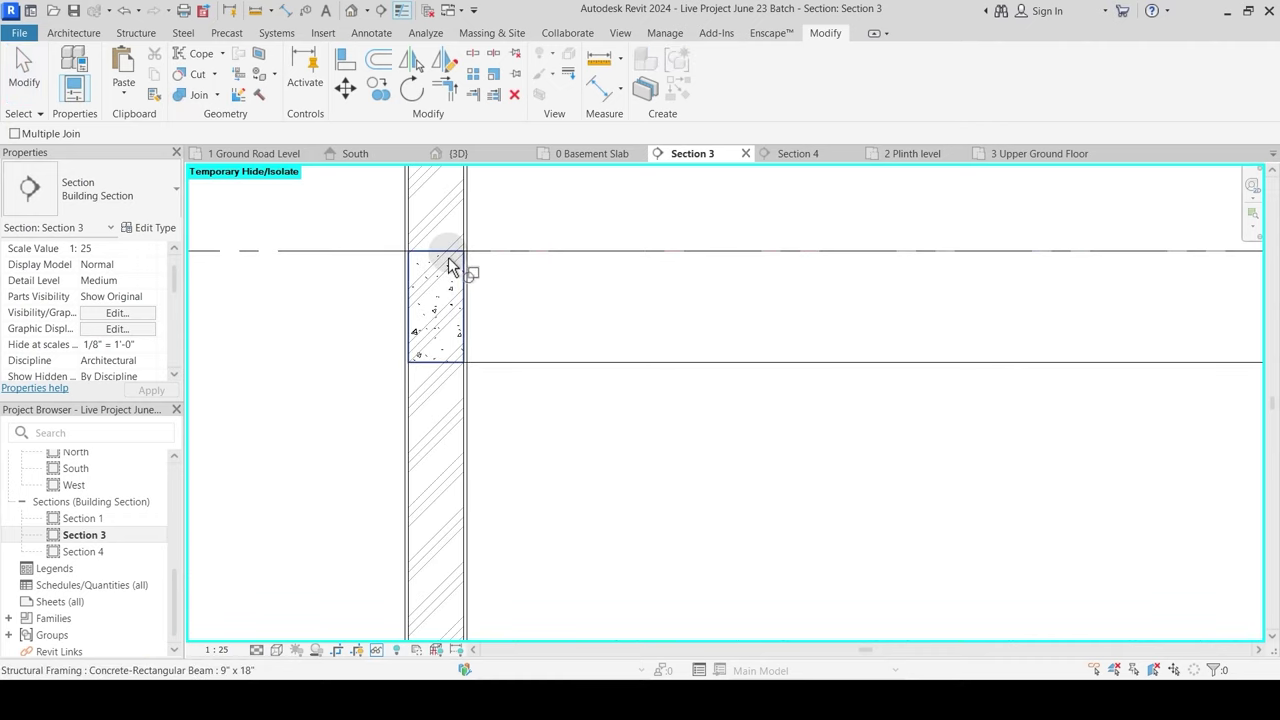
left_click(449, 257)
left_click(463, 228)
Step: Move to the right beam-wall junction and temporarily hide the Grass floor
scroll(374, 308, "down", 3)
mouse_move(710, 421)
middle_mouse_down()
mouse_move(722, 432)
mouse_move(314, 436)
middle_mouse_up()
scroll(655, 342, "up", 2)
scroll(550, 334, "down", 4)
middle_click_drag(891, 368, 221, 382)
middle_click_drag(830, 379, 459, 373)
scroll(663, 298, "up", 3)
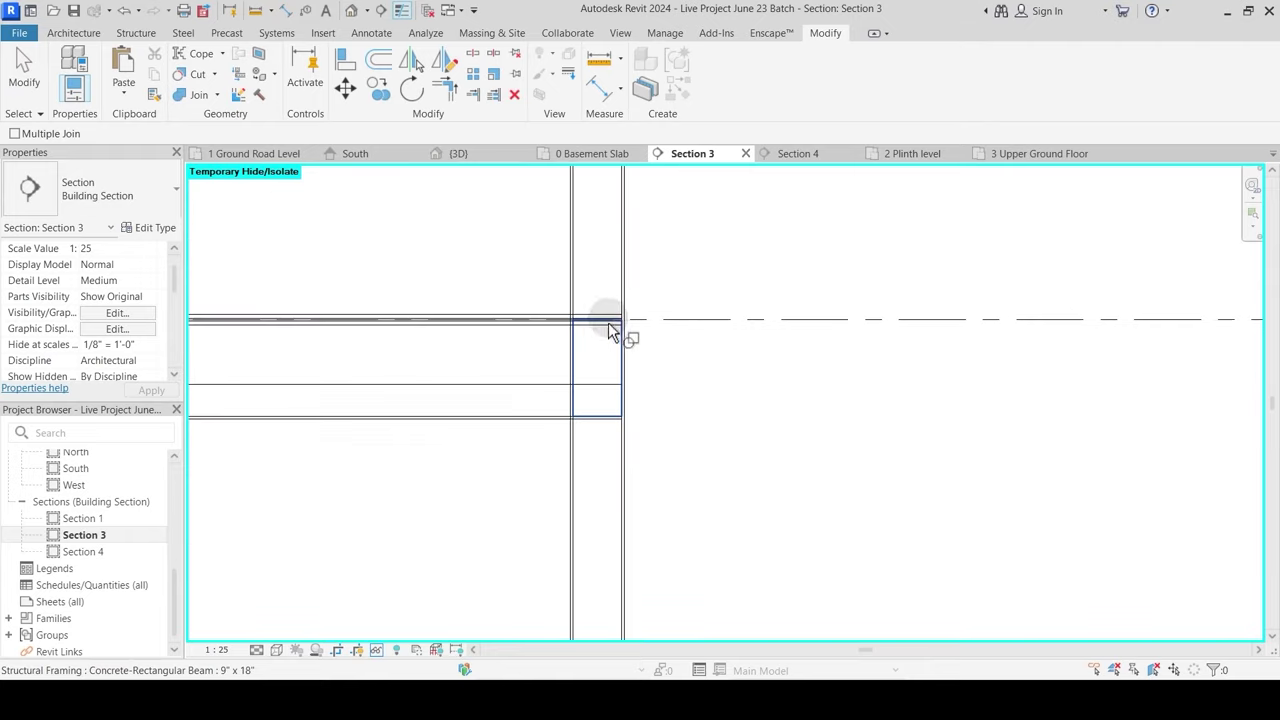
left_click(607, 322)
left_click(523, 331)
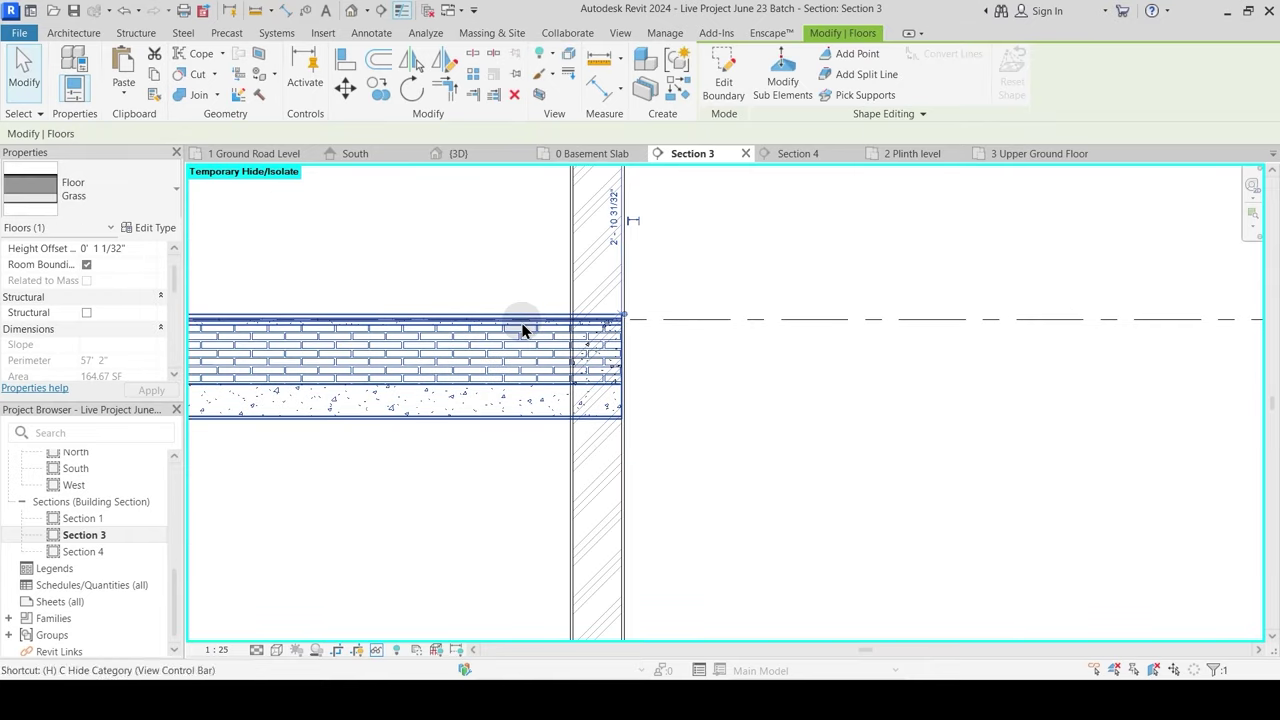
key("h")
key("h")
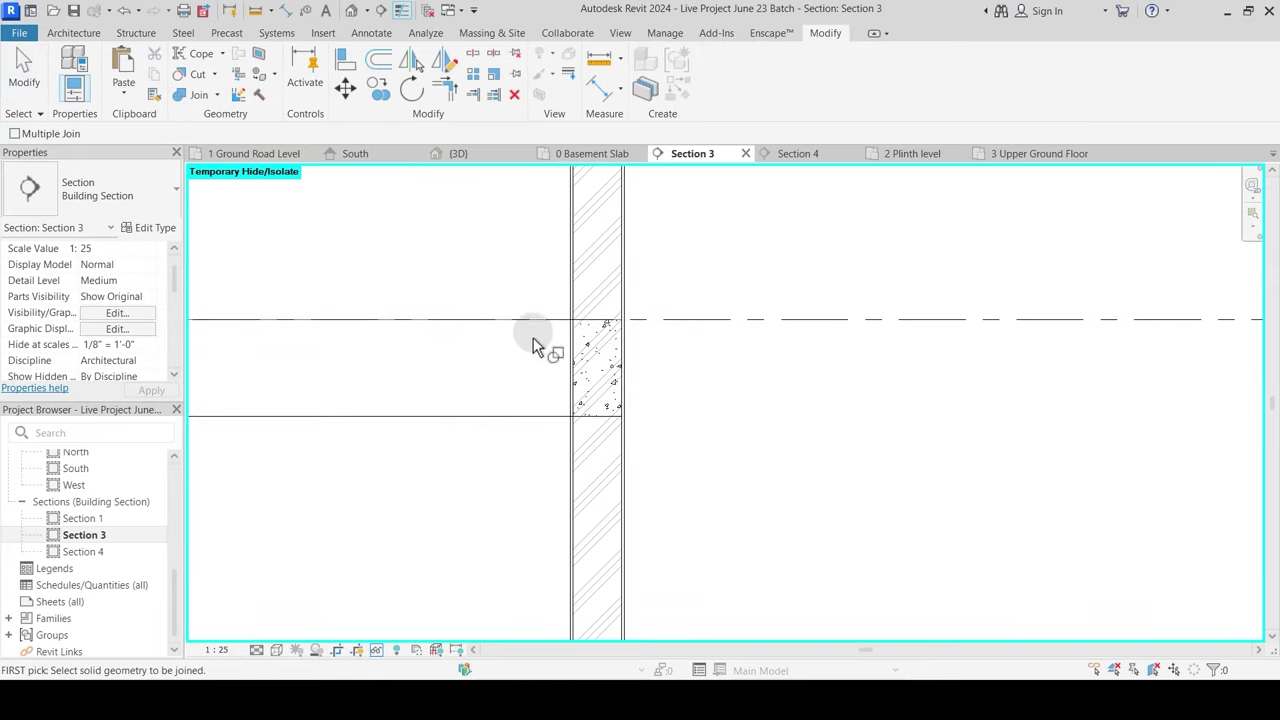
Step: Join the right wall with its beam and finish joining
left_click(590, 325)
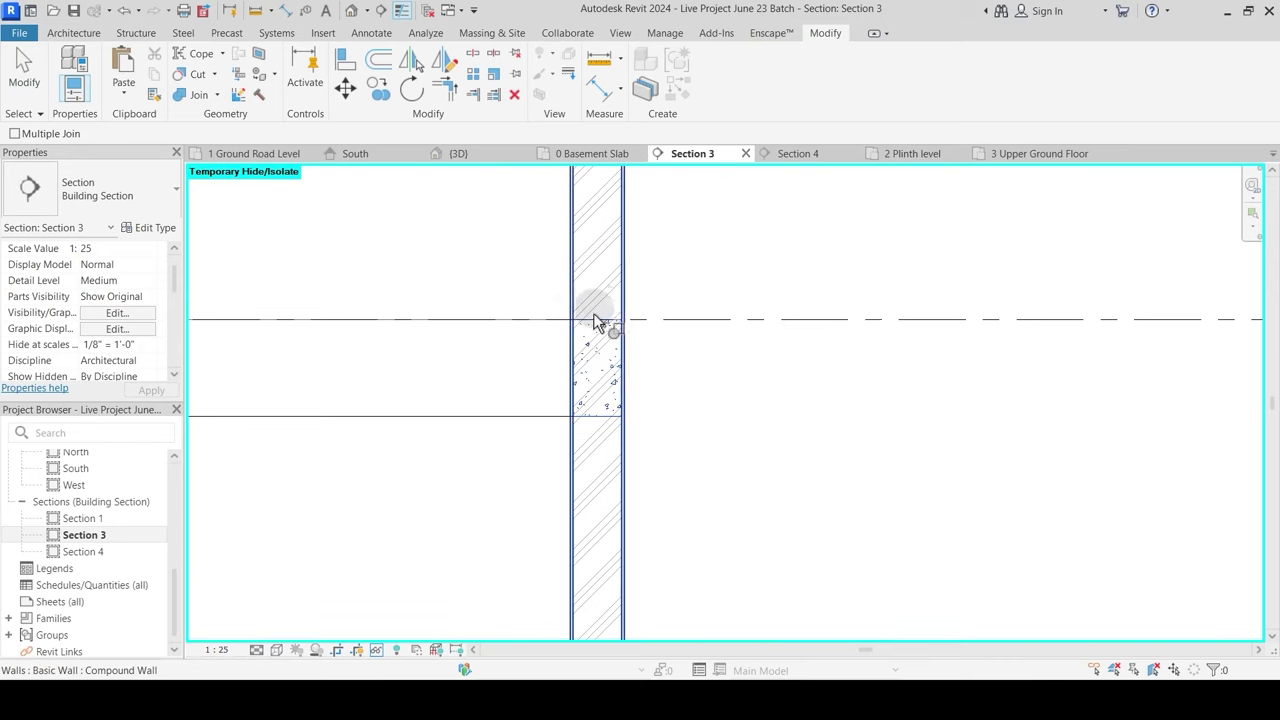
left_click(596, 312)
scroll(797, 343, "down", 6)
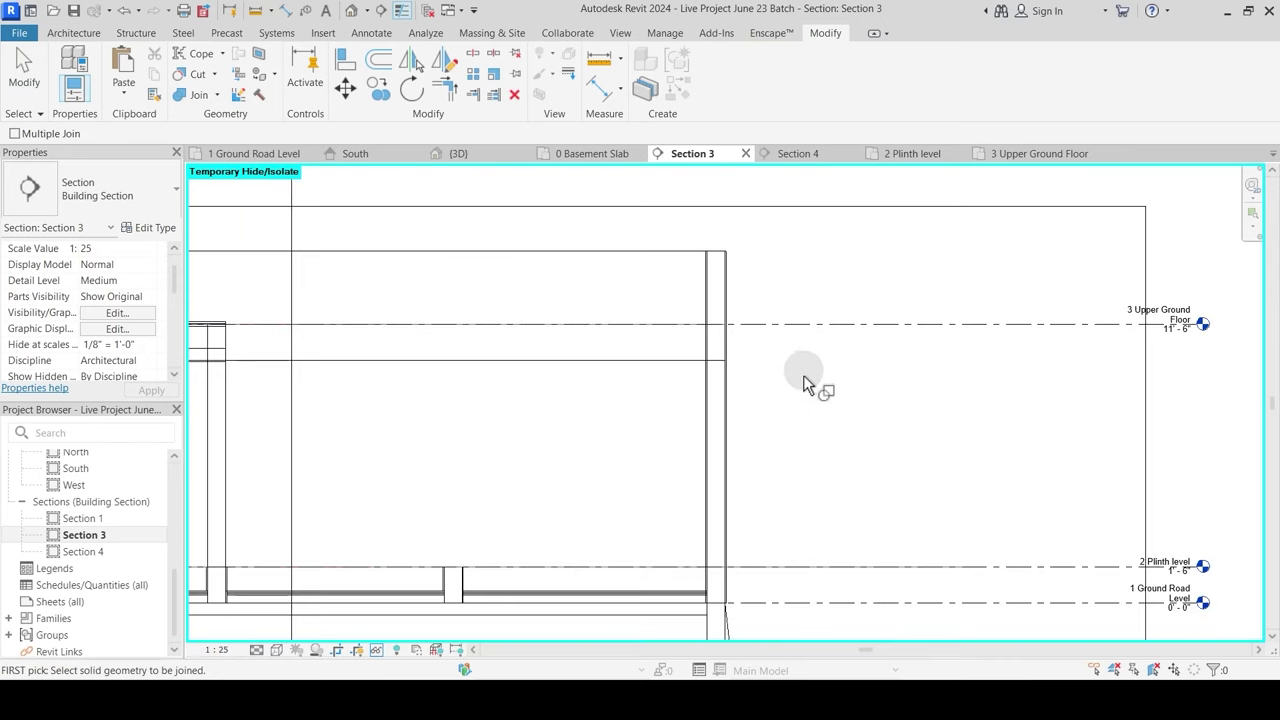
key("Escape")
scroll(635, 376, "up", 4)
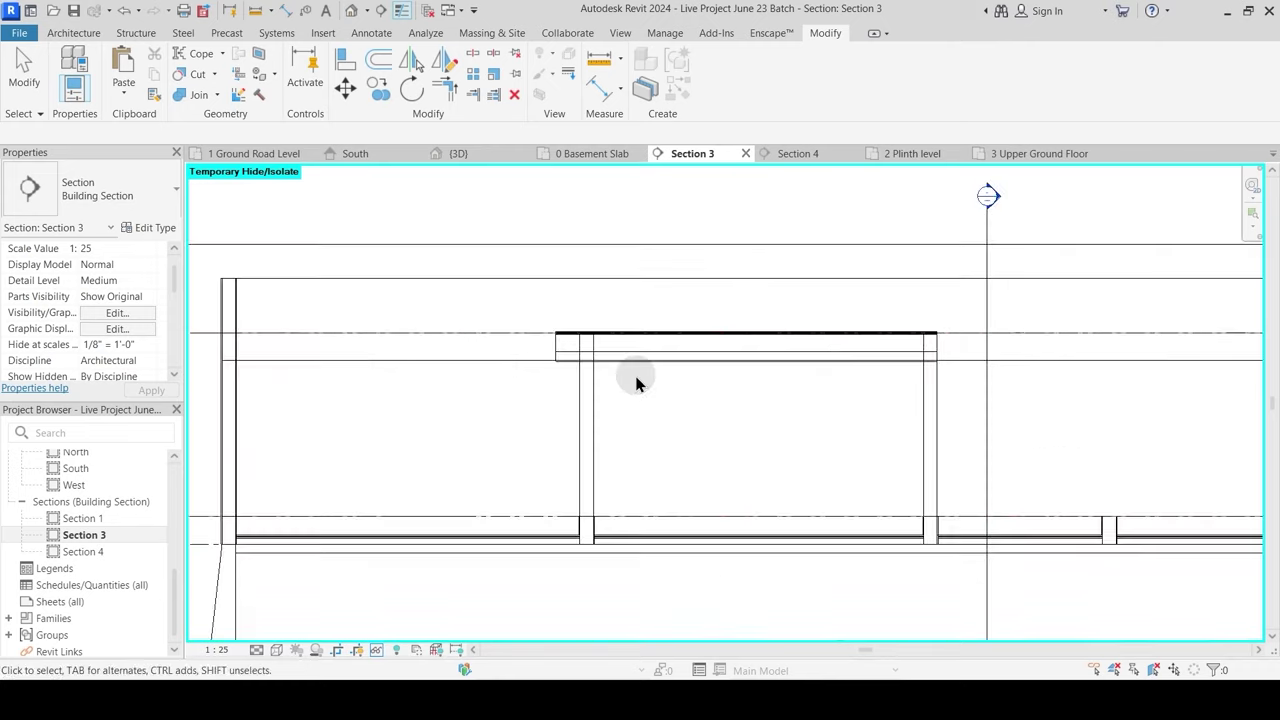
scroll(567, 350, "up", 2)
scroll(668, 352, "down", 3)
middle_click_drag(385, 359, 522, 354)
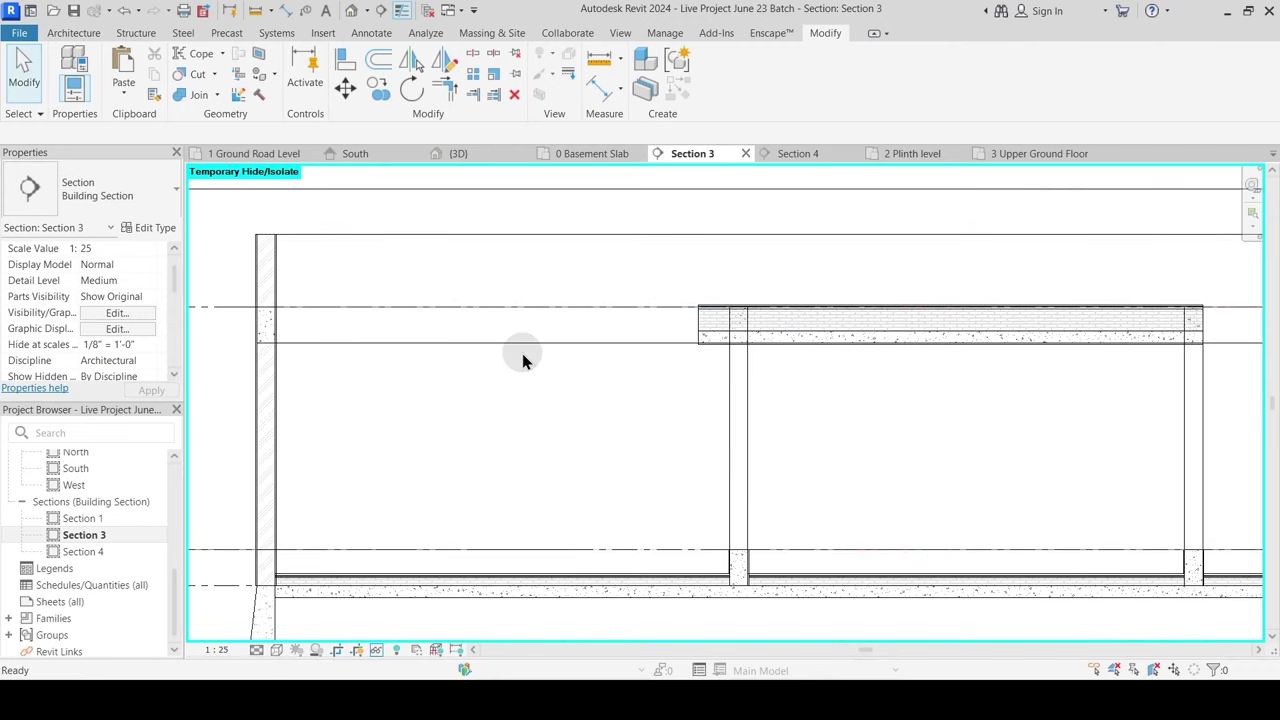
Step: Reset Temporary Hide/Isolate and select the Washroom Sunk Slab
key("h")
key("r")
left_click(480, 316)
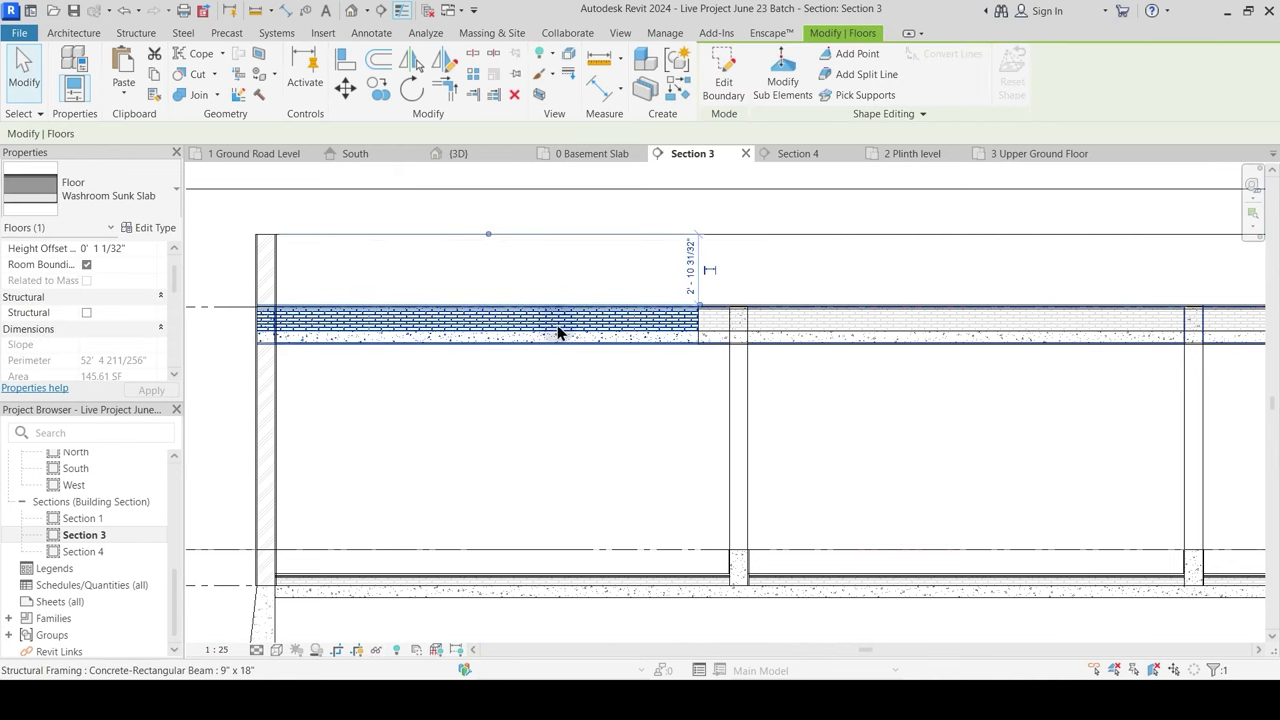
scroll(262, 318, "up", 2)
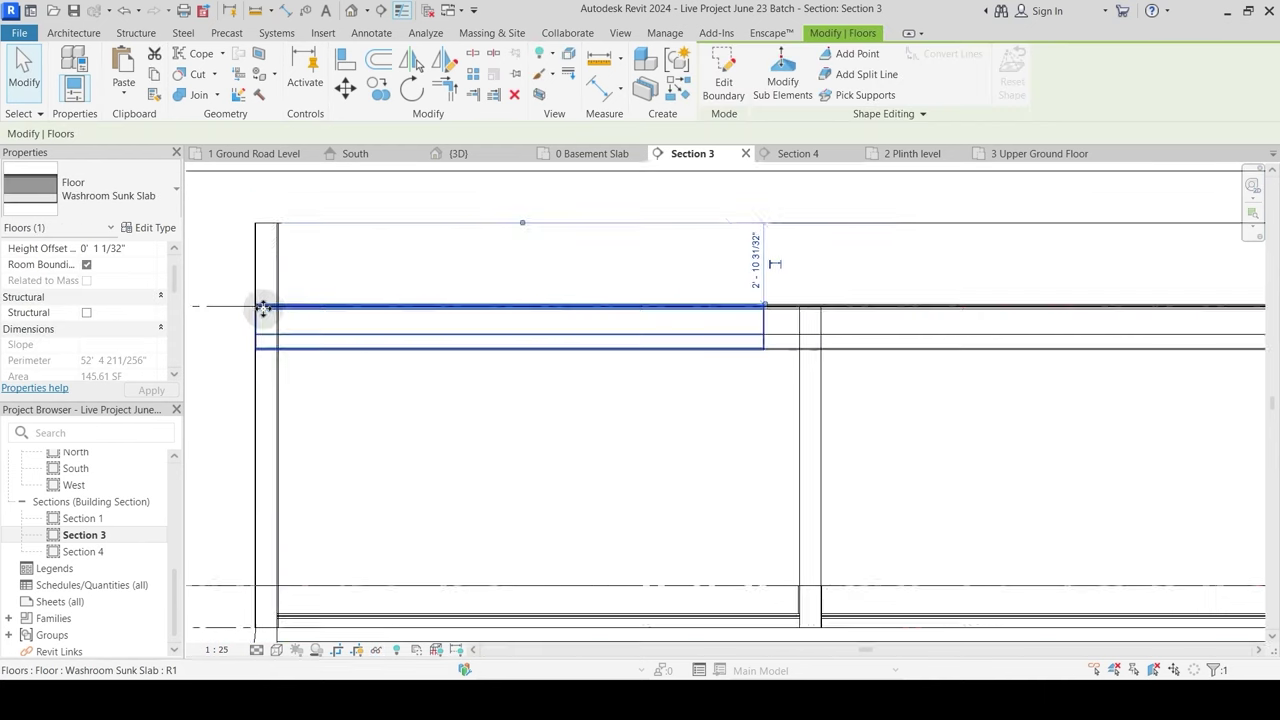
left_click(126, 198)
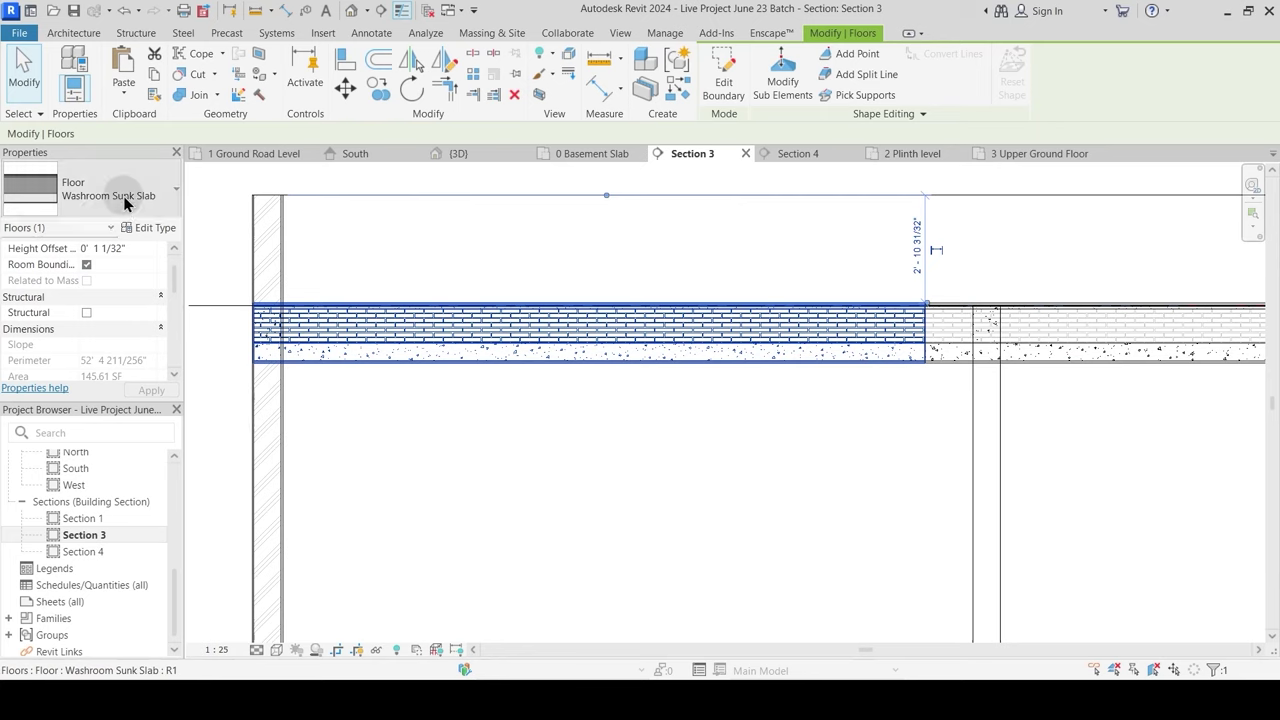
Step: Inspect the slab from above in the 3D view, then return to Section 3
left_click(472, 163)
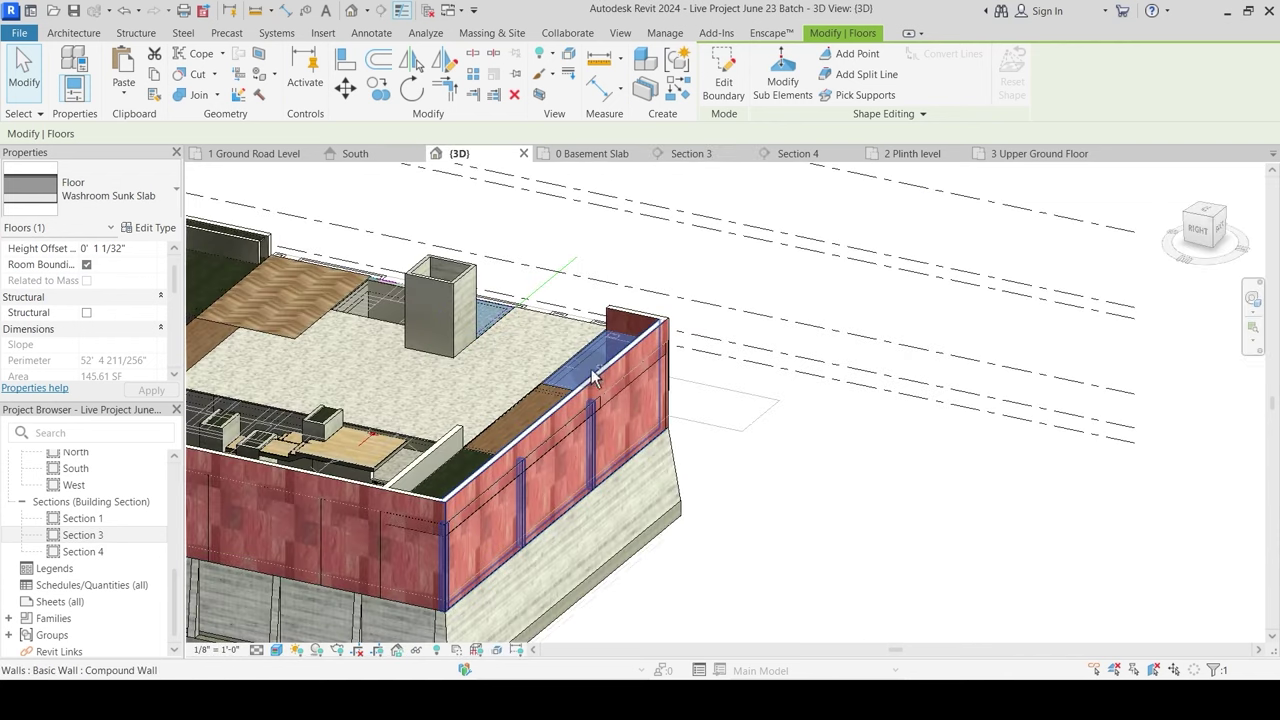
middle_click_drag(578, 430, 612, 475, "shift")
left_click(605, 372)
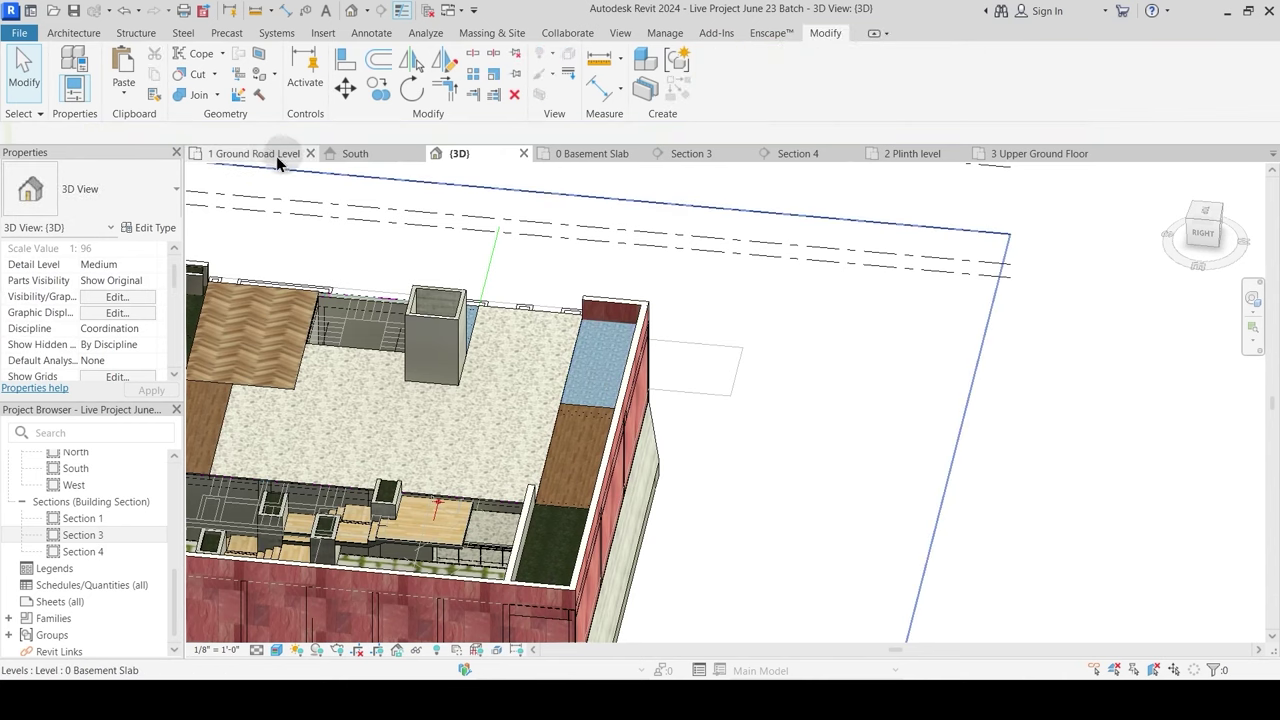
left_click(716, 160)
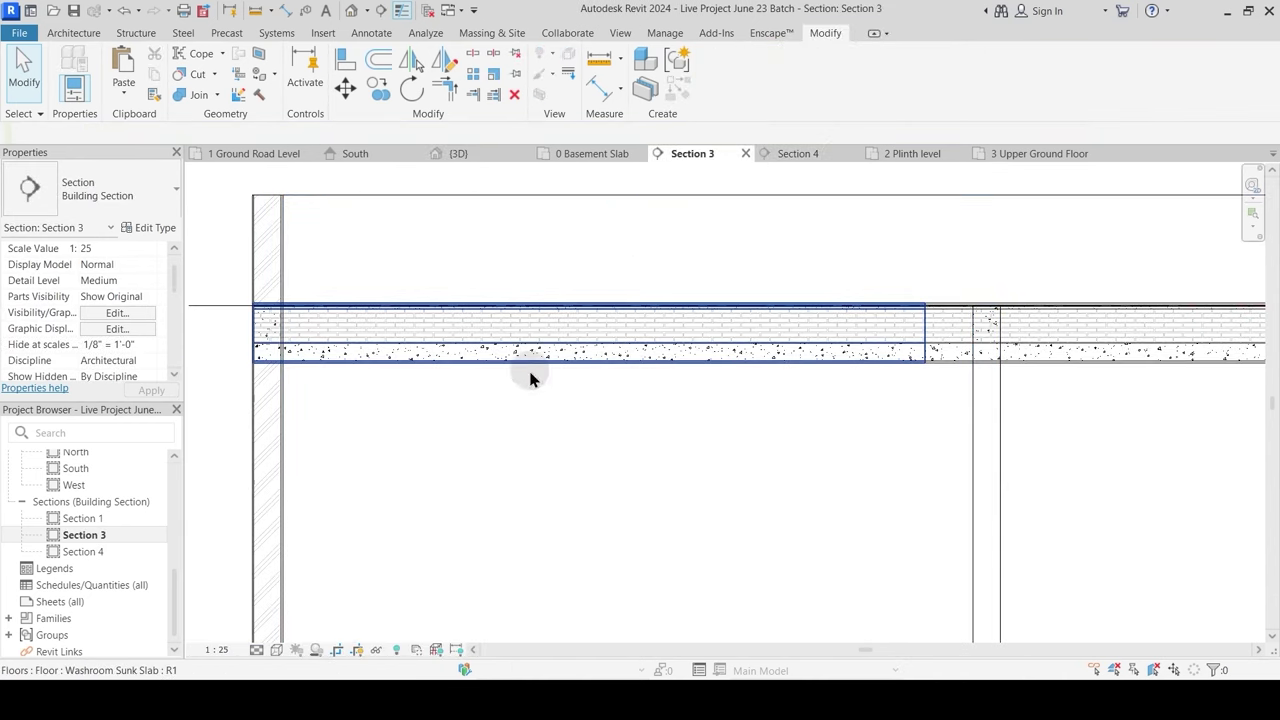
Step: Hide the left wall and open the Washroom Sunk Slab type's structure layers
left_click(412, 243)
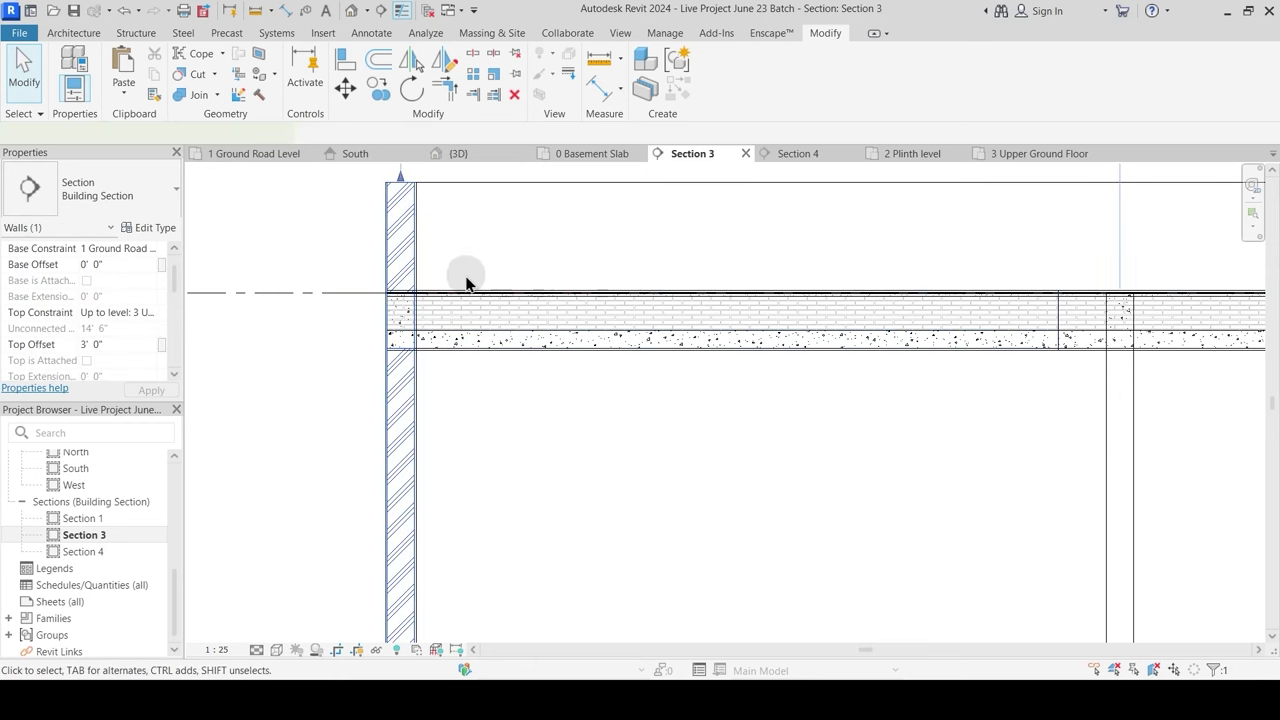
key("h")
key("h")
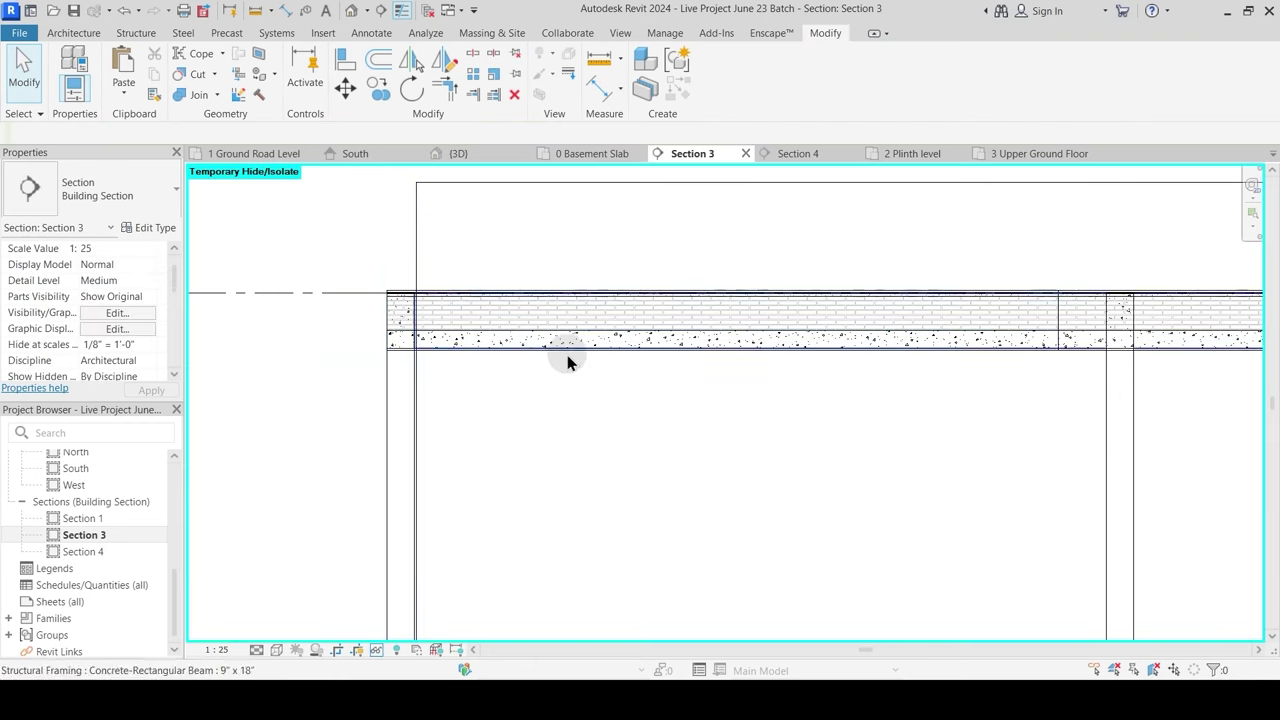
middle_click_drag(566, 411, 491, 422)
left_click(612, 318)
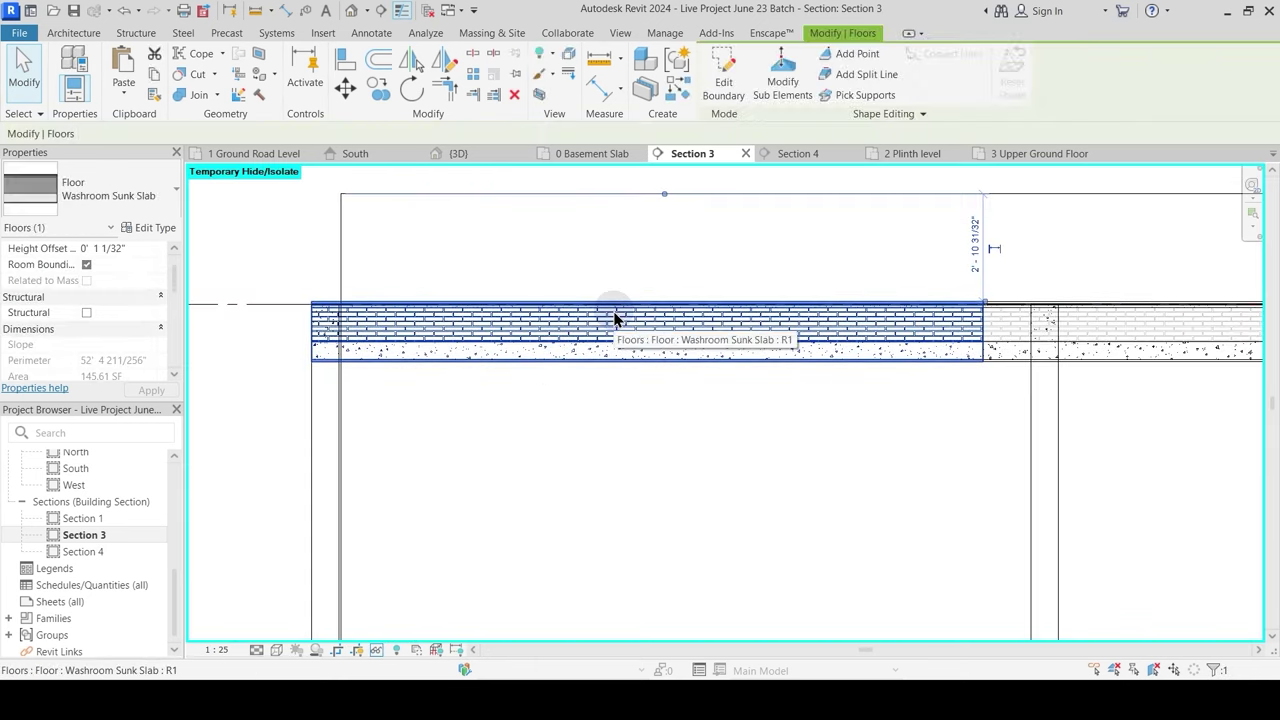
left_click(158, 230)
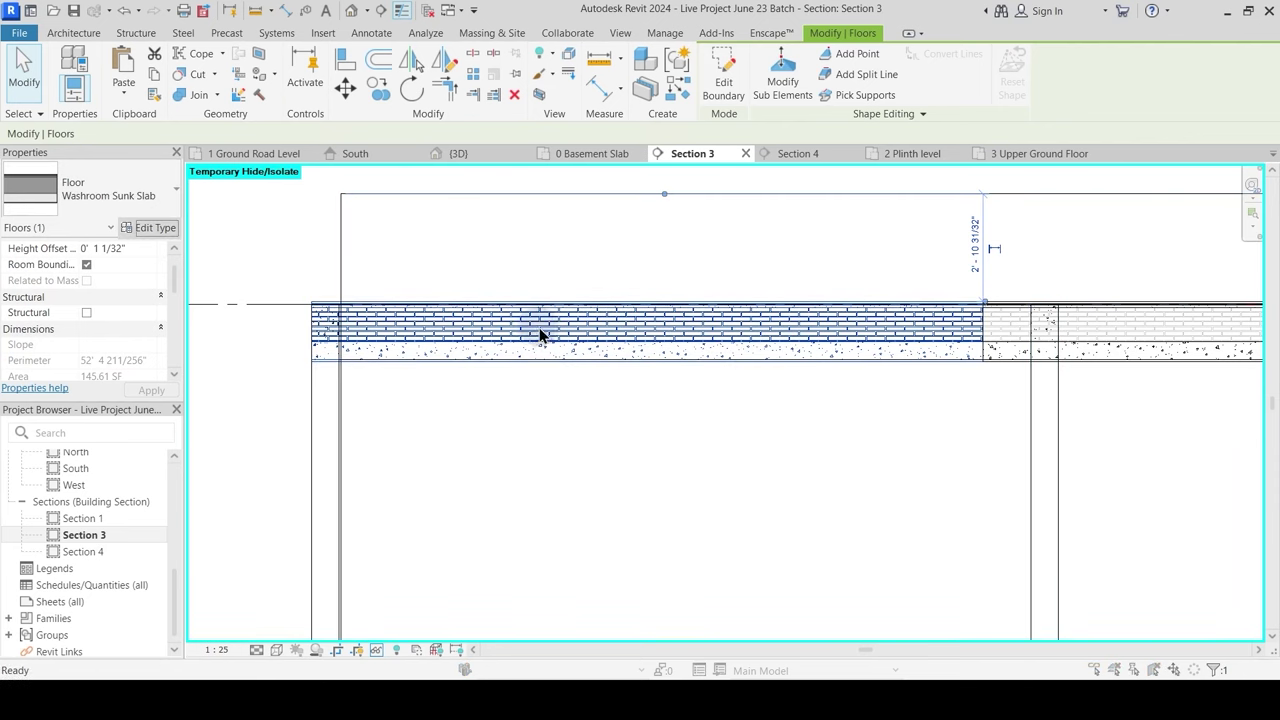
left_click(754, 326)
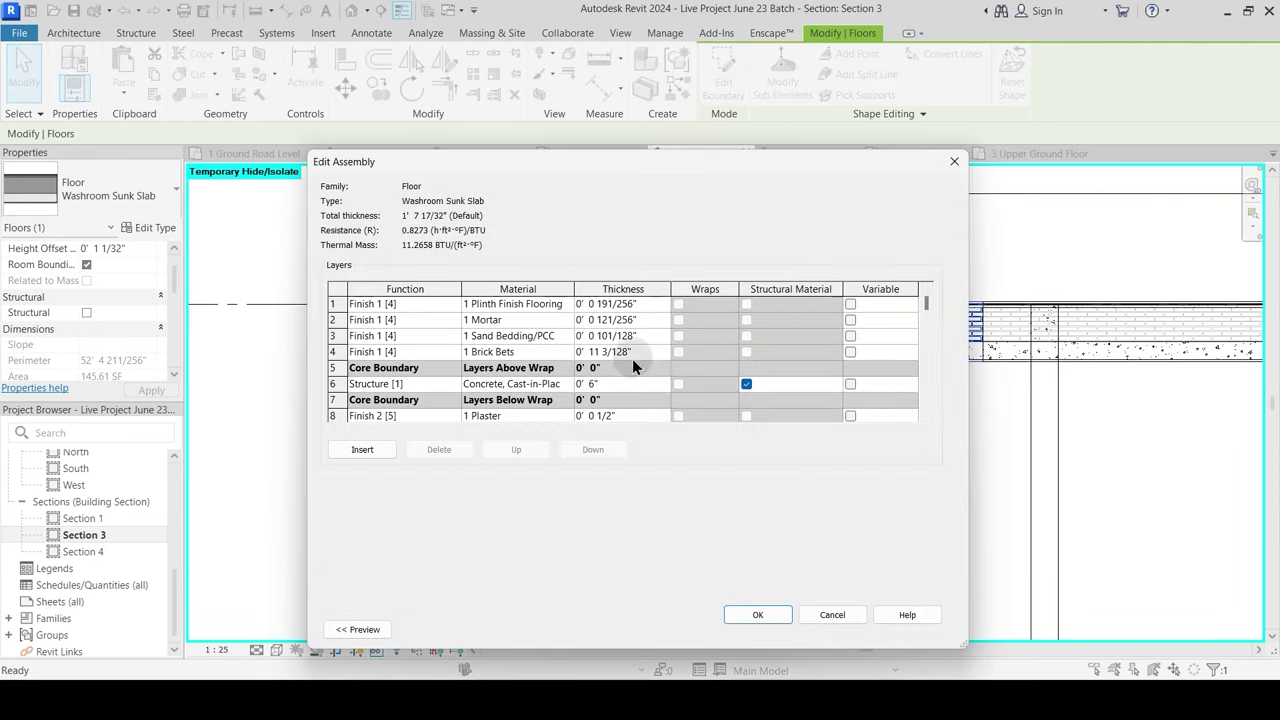
Step: Set the project Length units to Millimeters via Project Units (UN)
left_click_drag(650, 352, 560, 365)
key("Escape")
key("Escape")
key("Escape")
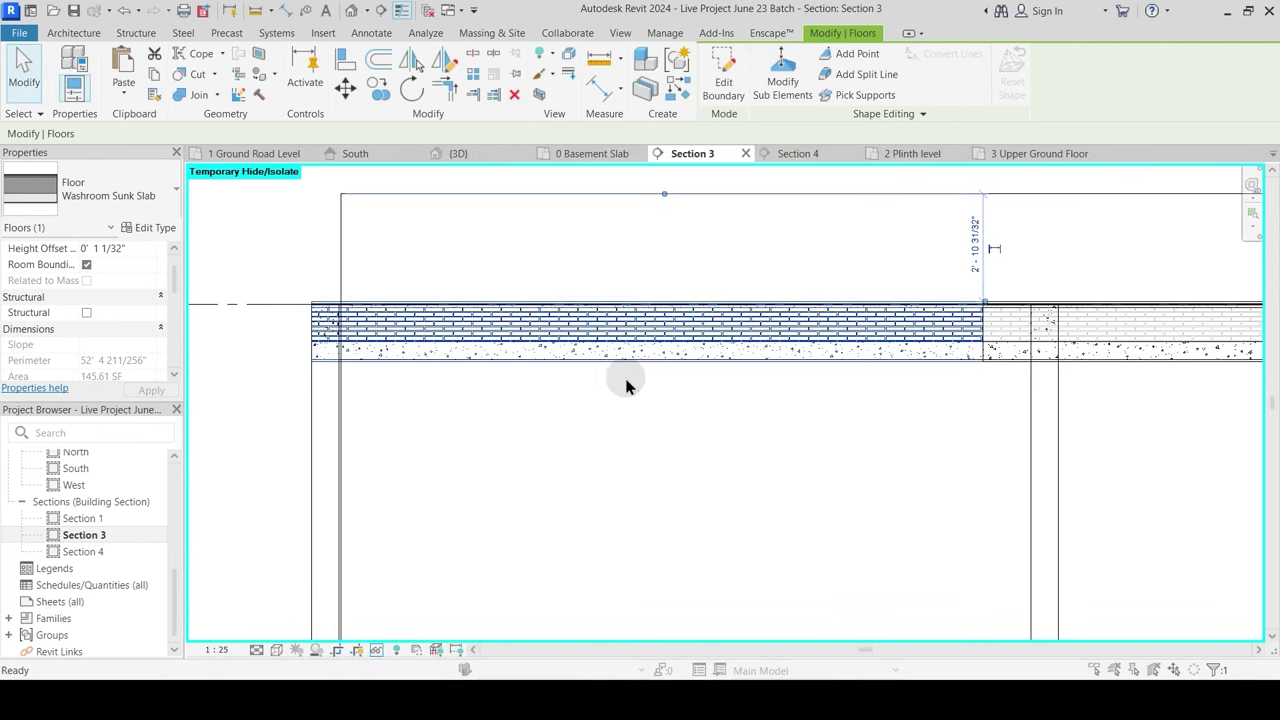
key("u")
key("n")
left_click(855, 298)
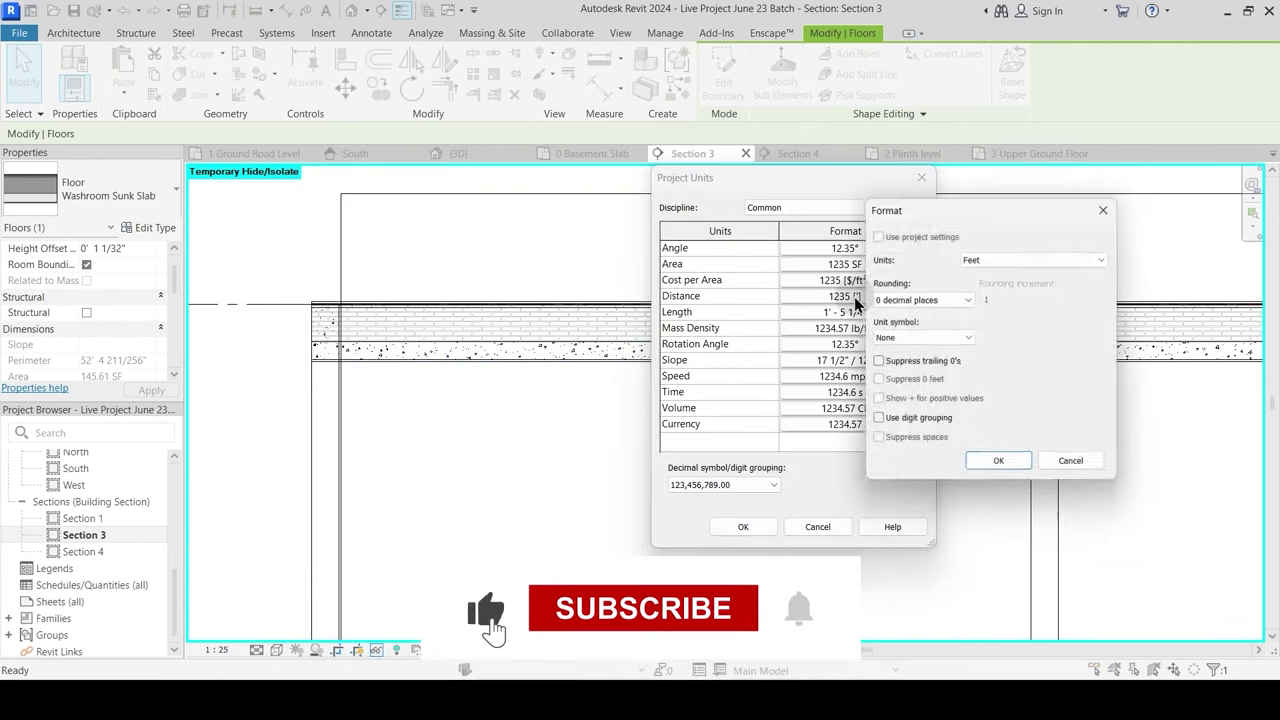
key("Escape")
left_click(850, 312)
left_click(985, 260)
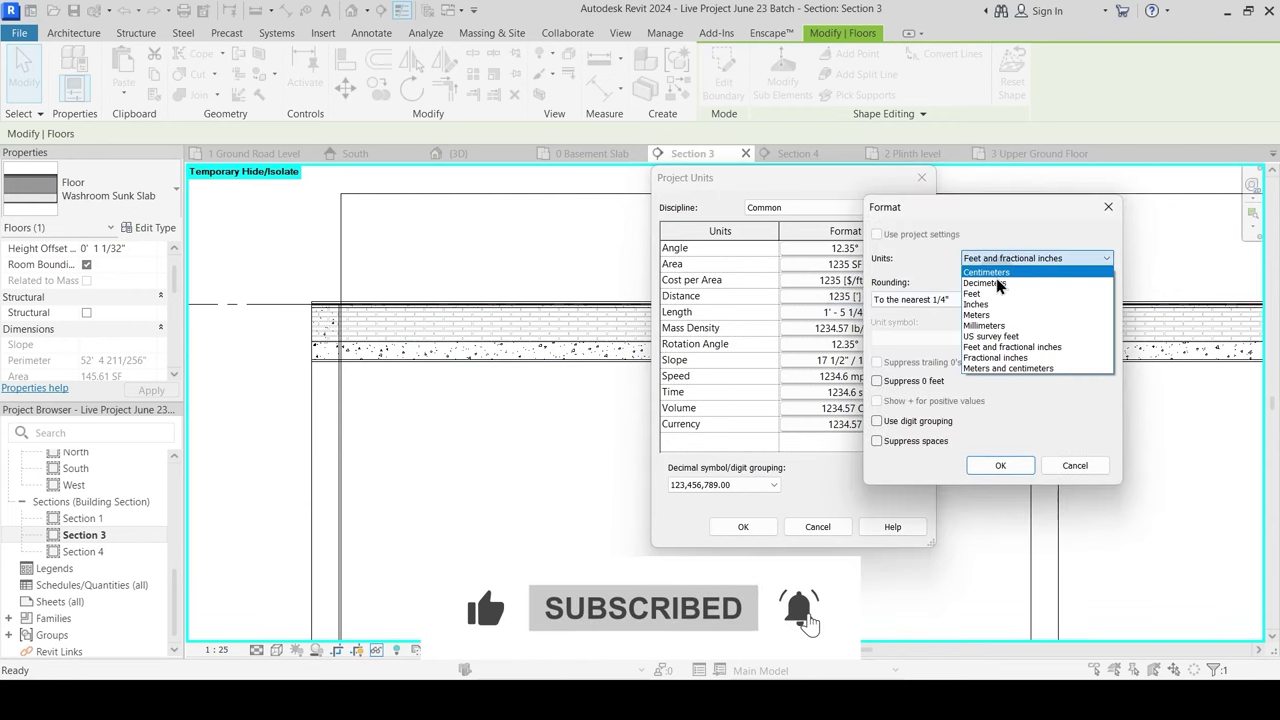
left_click(1002, 340)
left_click(1002, 465)
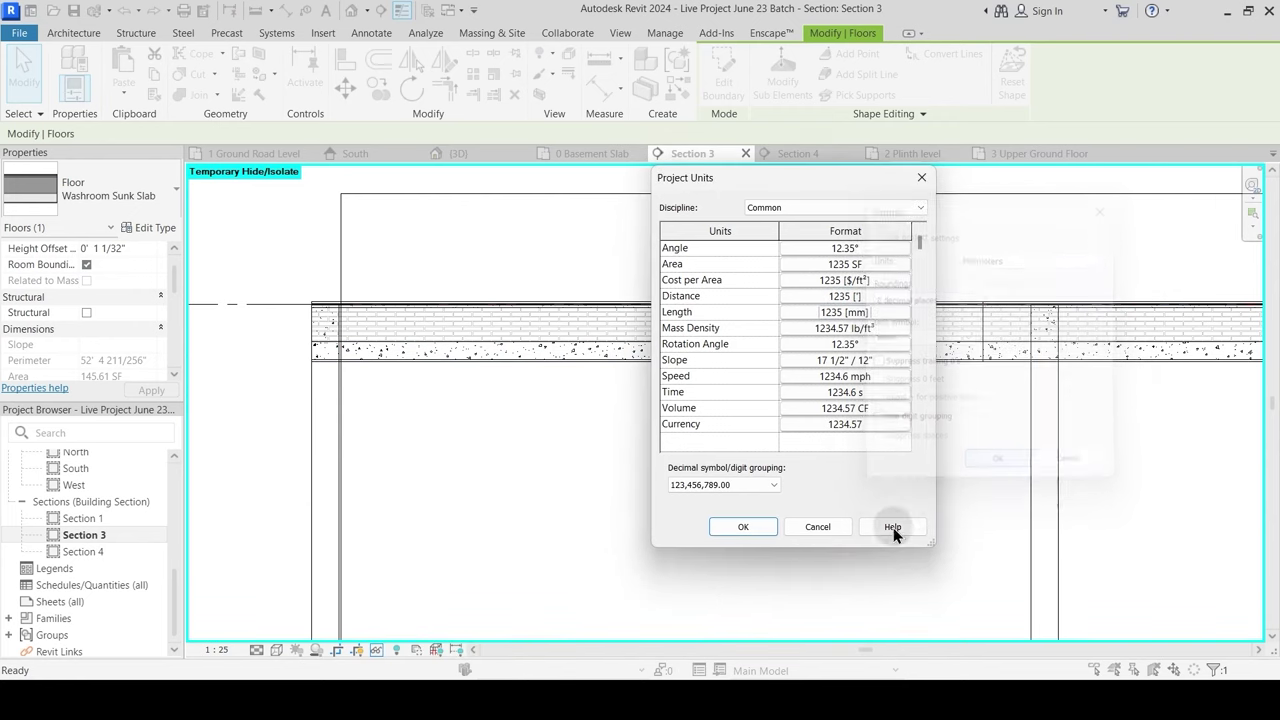
left_click(740, 527)
Step: Reduce the Washroom Sunk Slab's Brick Bets layer from 280 to 100, giving 316.1 total
left_click(594, 382)
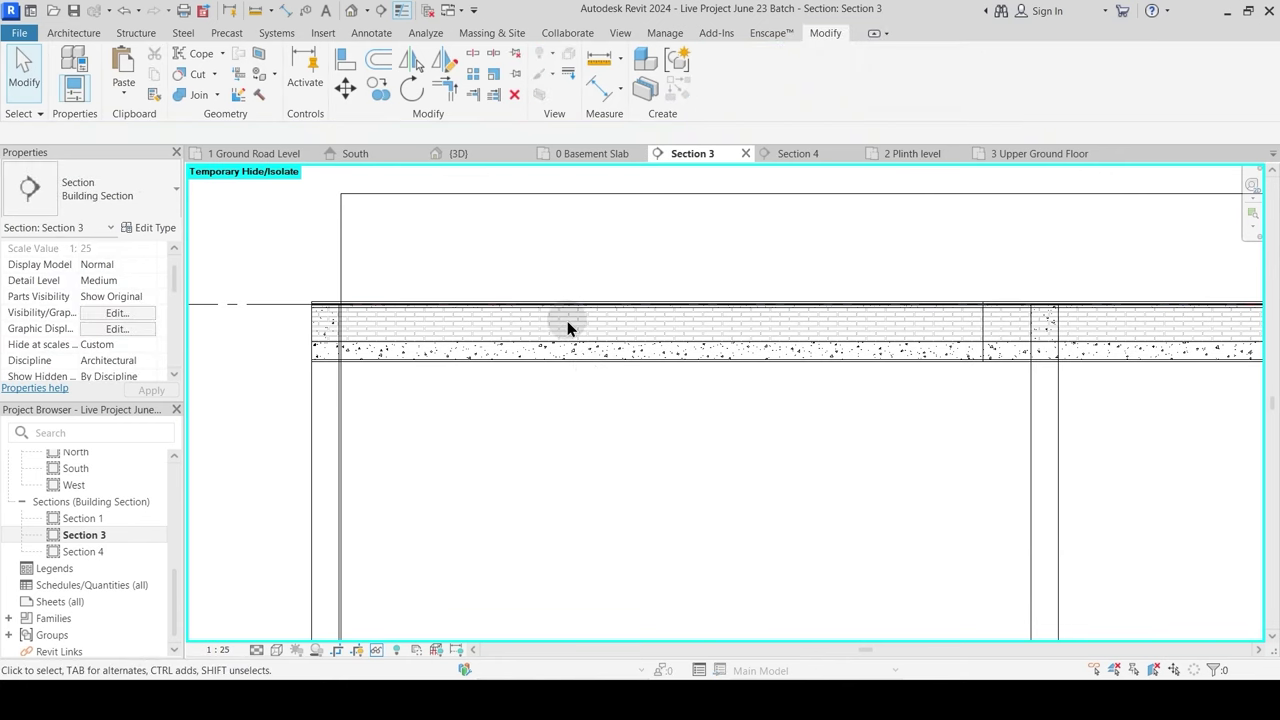
left_click(564, 305)
left_click(150, 227)
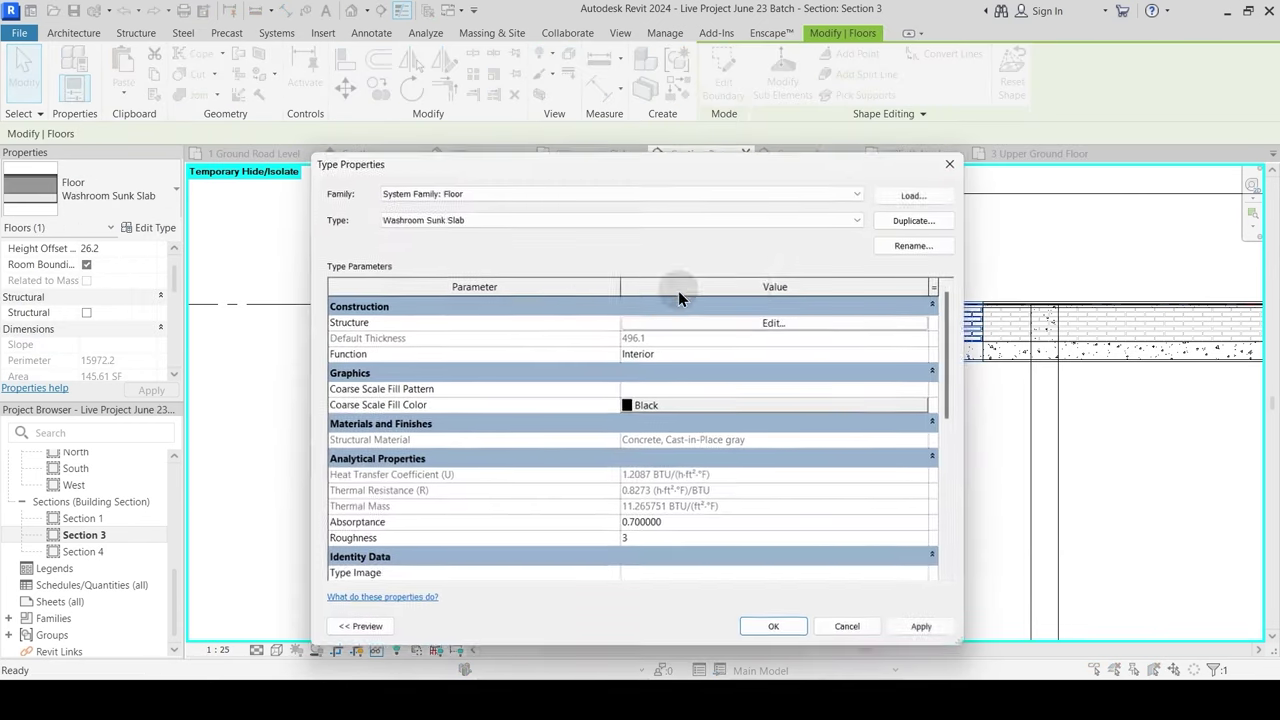
left_click(771, 323)
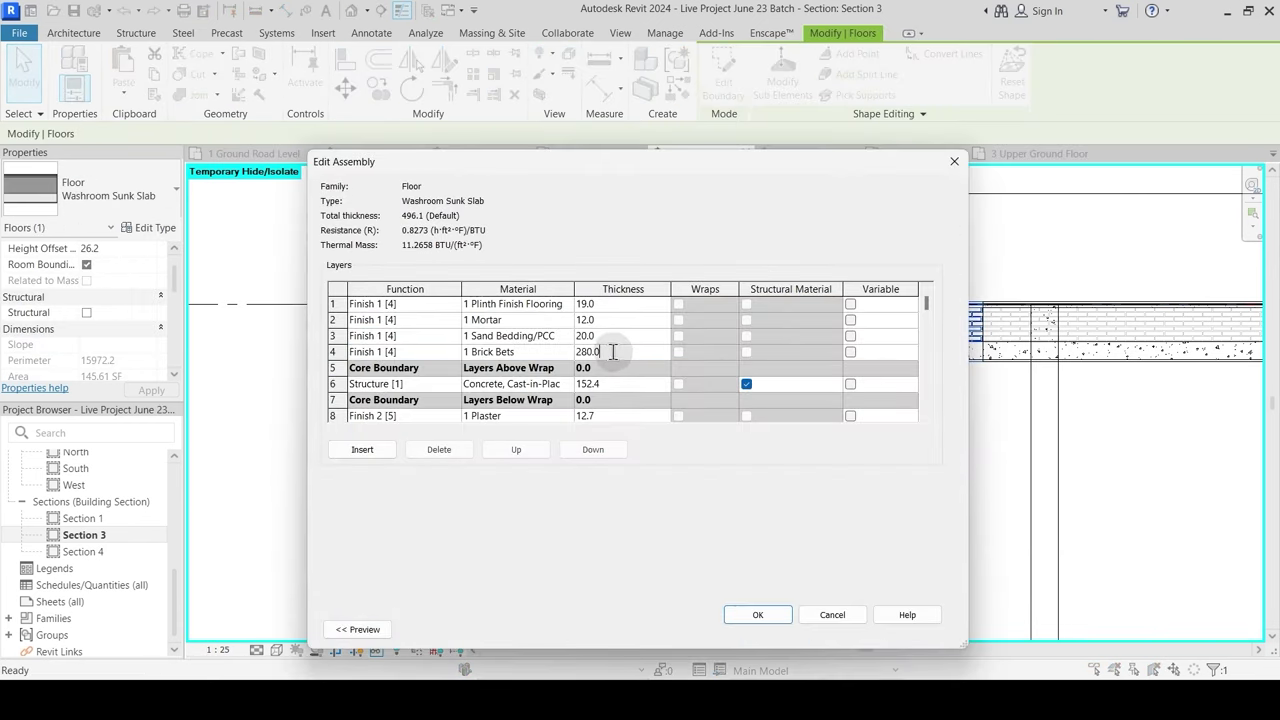
left_click_drag(614, 352, 560, 366)
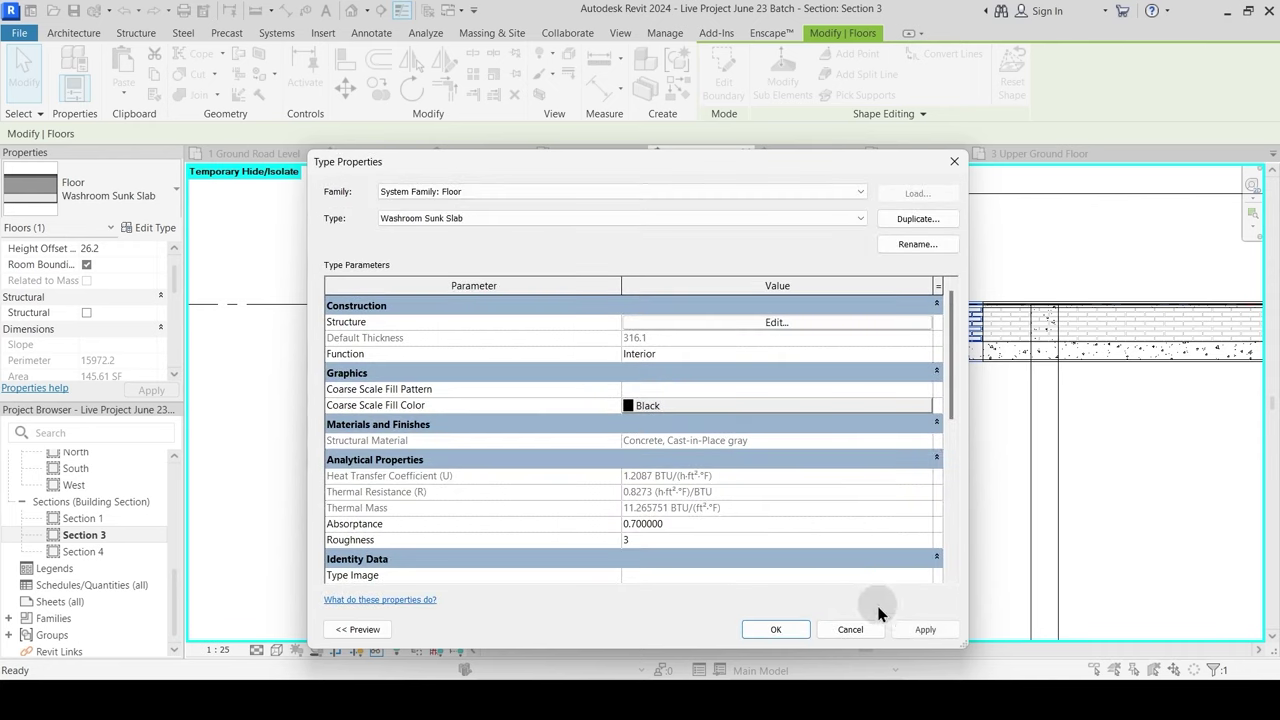
left_click(775, 629)
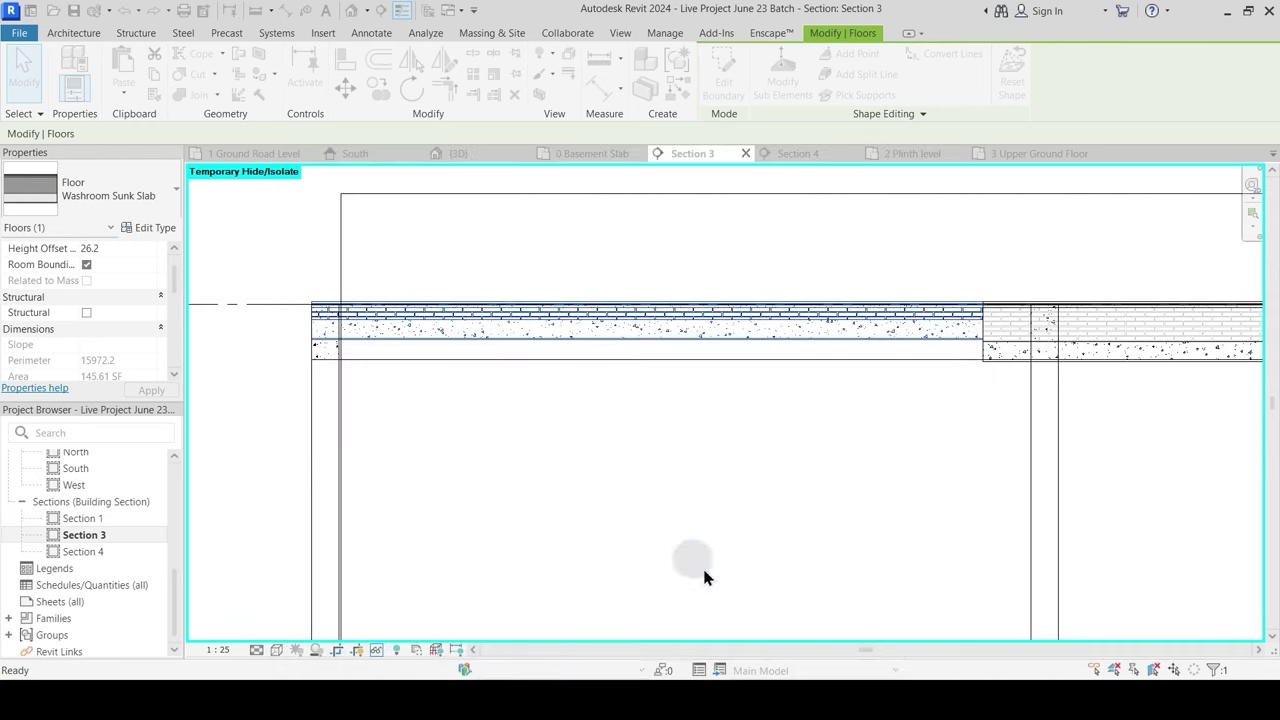
key("Escape")
scroll(342, 345, "up", 2)
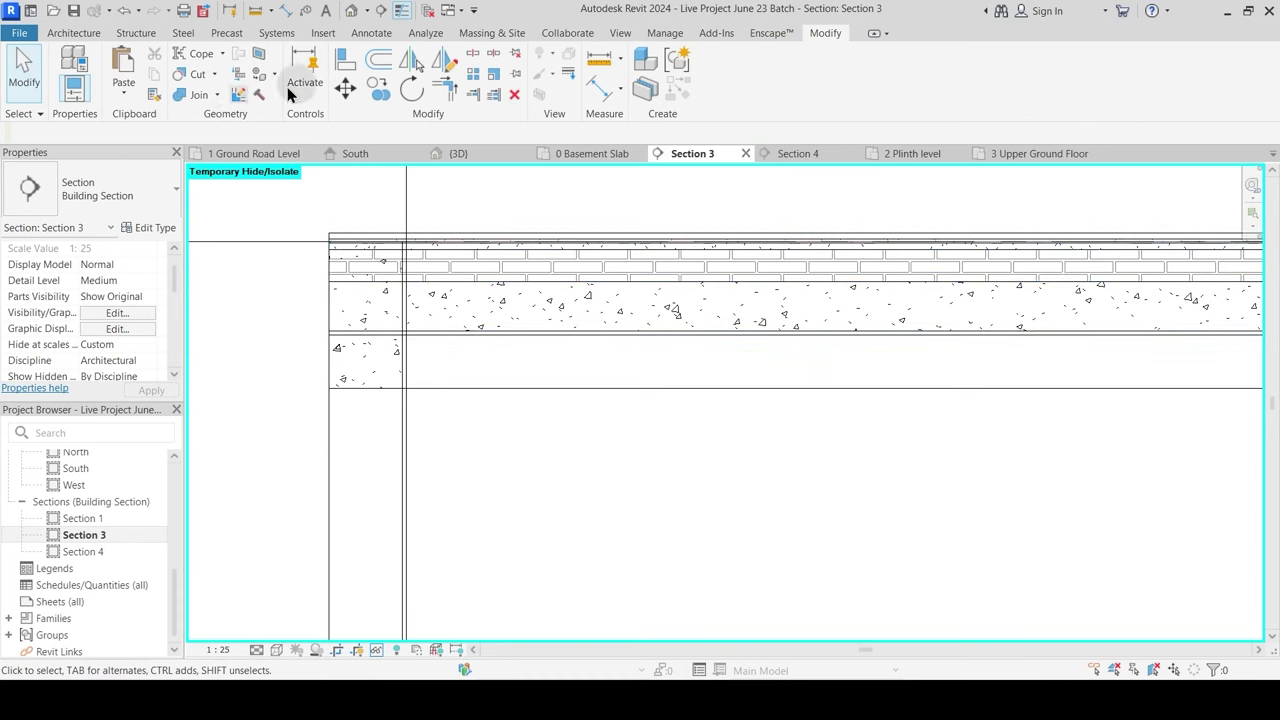
Step: Align the Washroom Sunk Slab's bottom edge to the beam's bottom
left_click(346, 62)
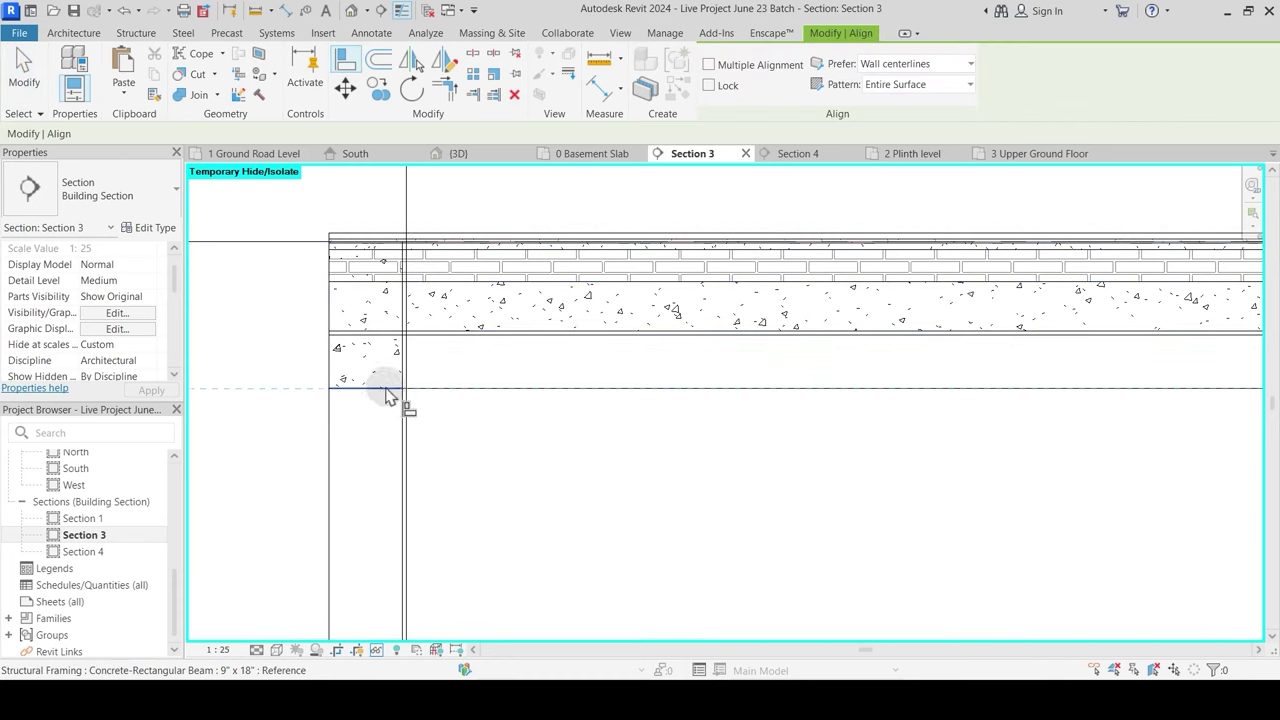
left_click(401, 395)
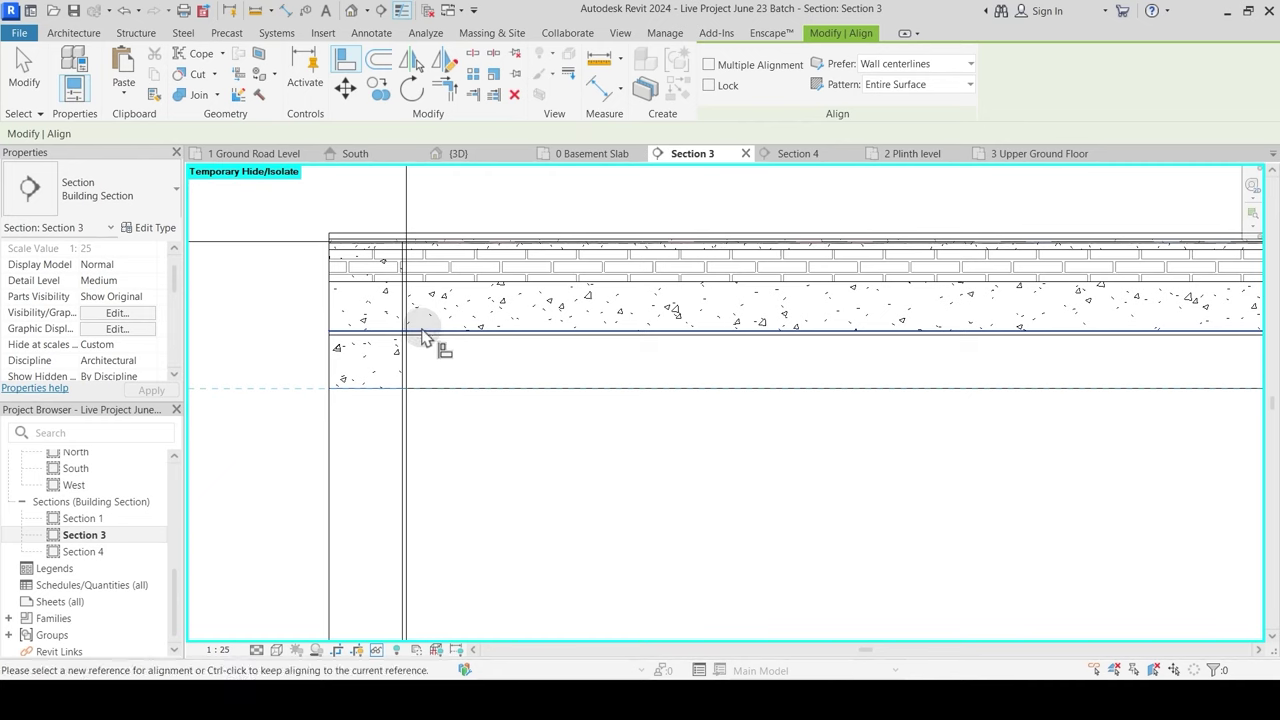
left_click(422, 338)
scroll(486, 343, "down", 2)
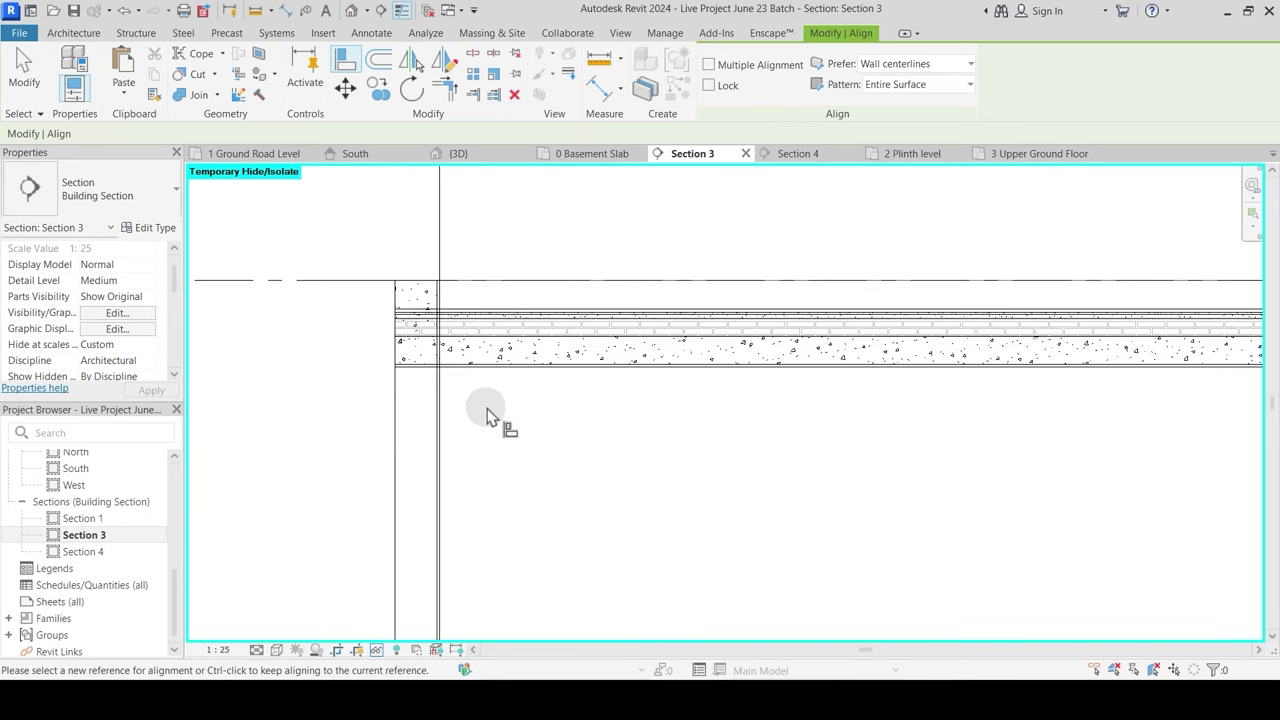
Step: Set the Section 3 view scale to 1:10
left_click(214, 649)
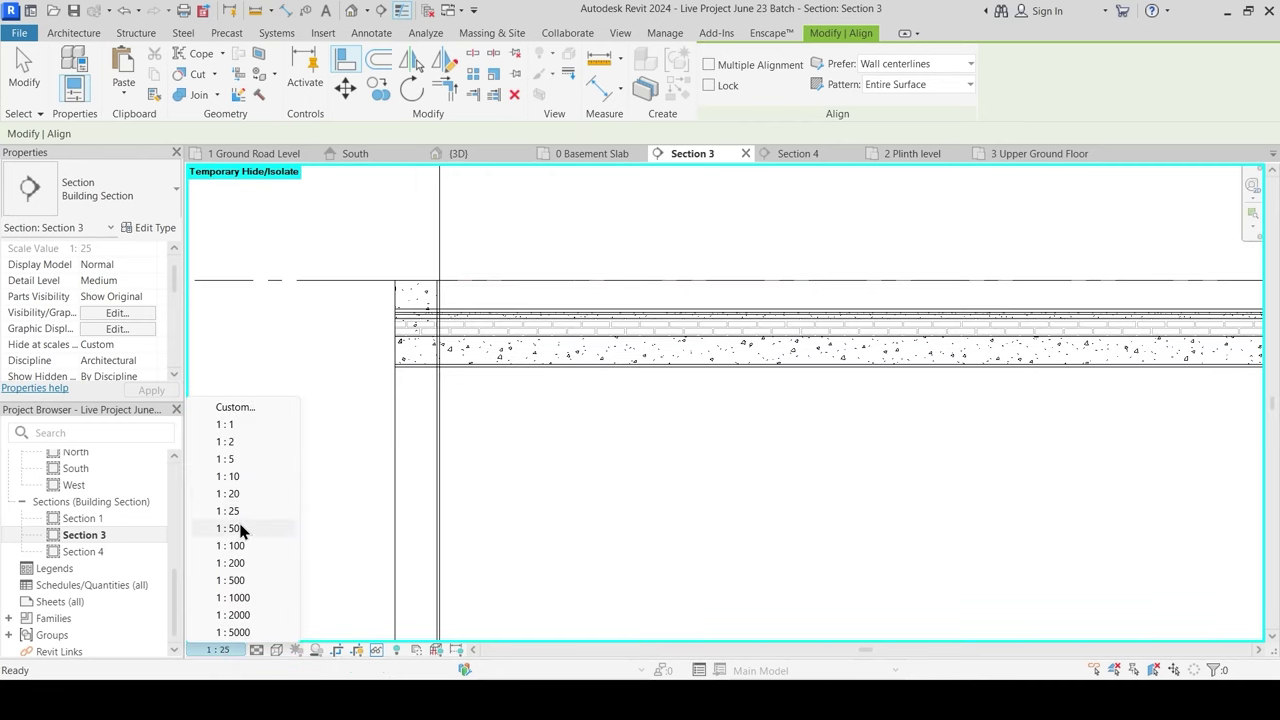
left_click(230, 476)
scroll(457, 350, "up", 2)
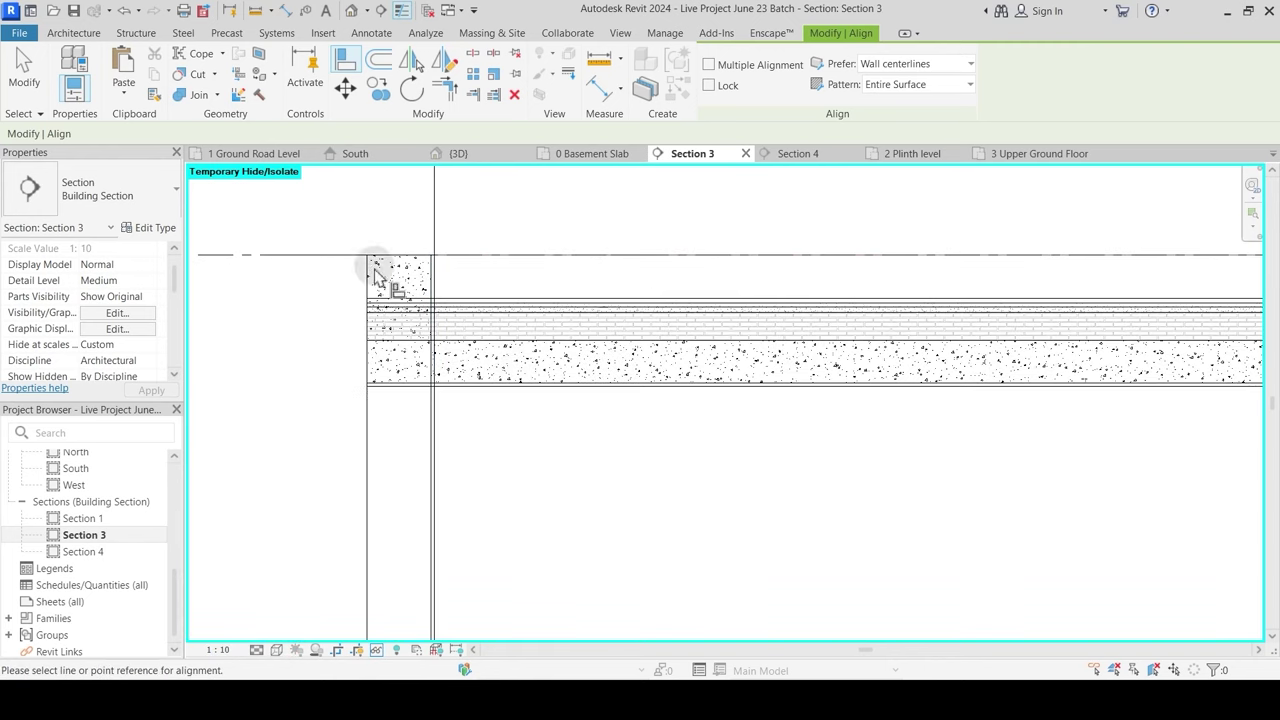
Step: Join the slab to the beam and switch join order so the beam cuts the slab
left_click(215, 101)
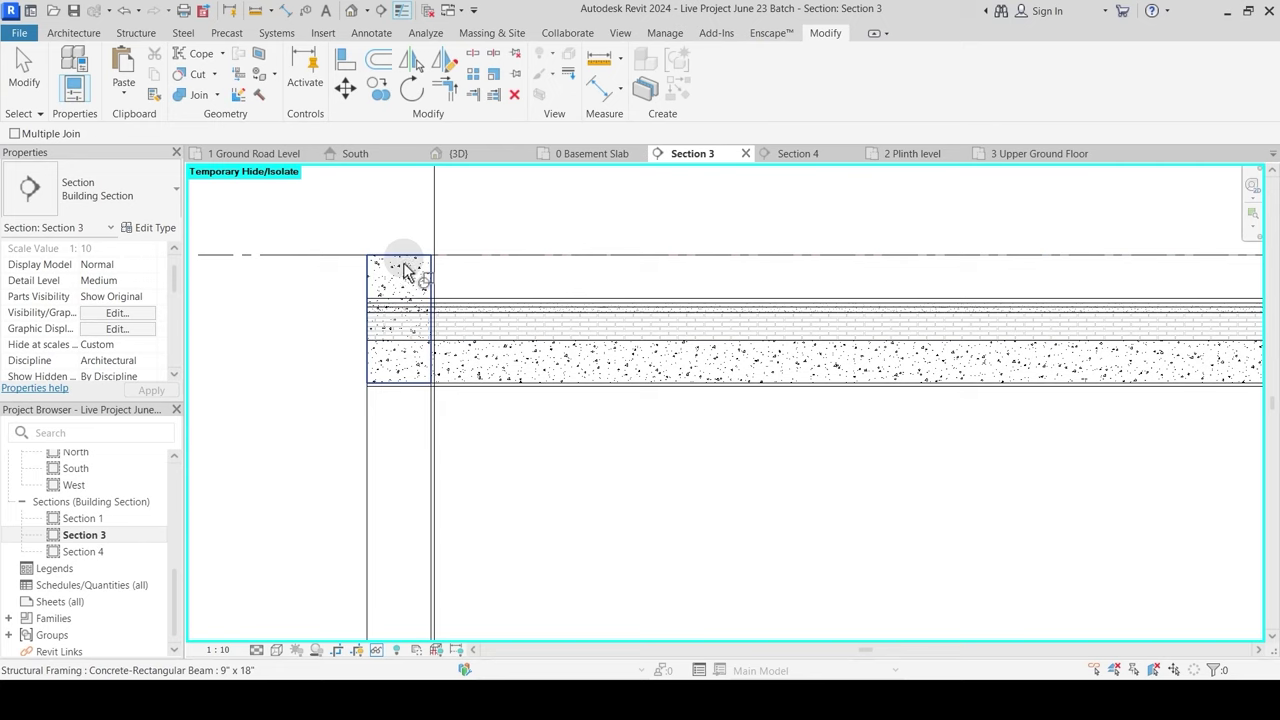
left_click(462, 341)
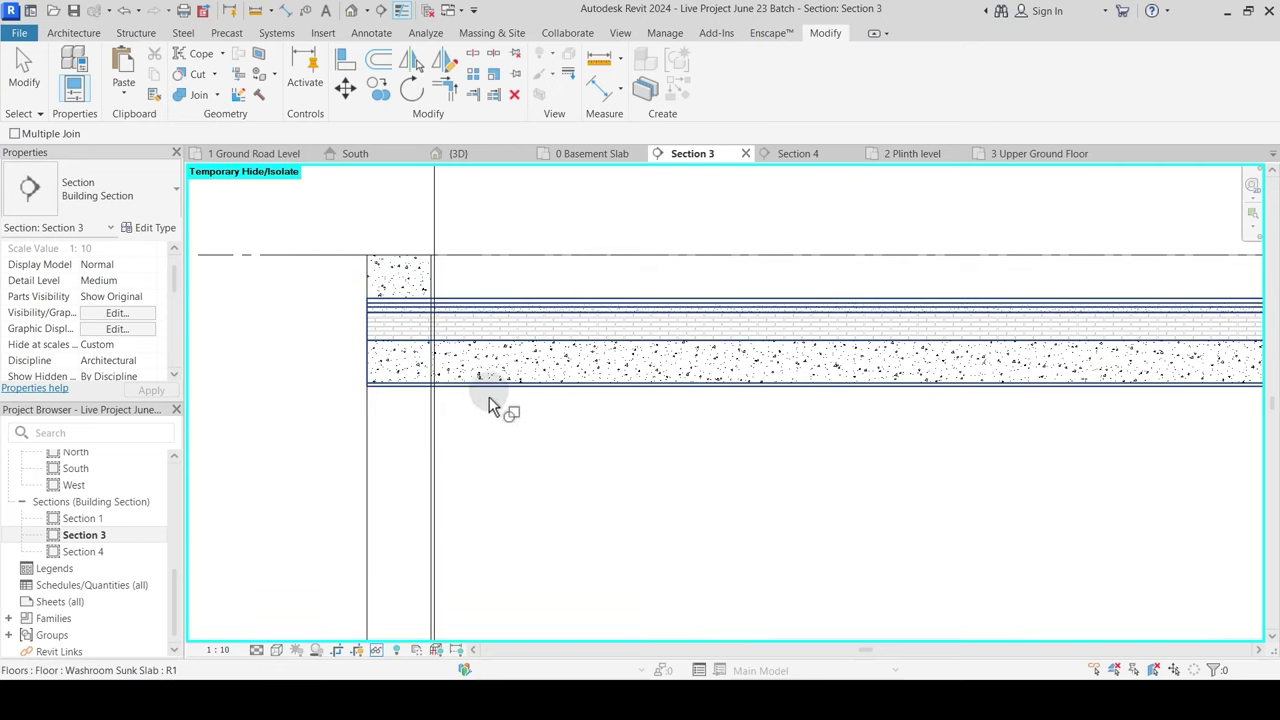
left_click(450, 347)
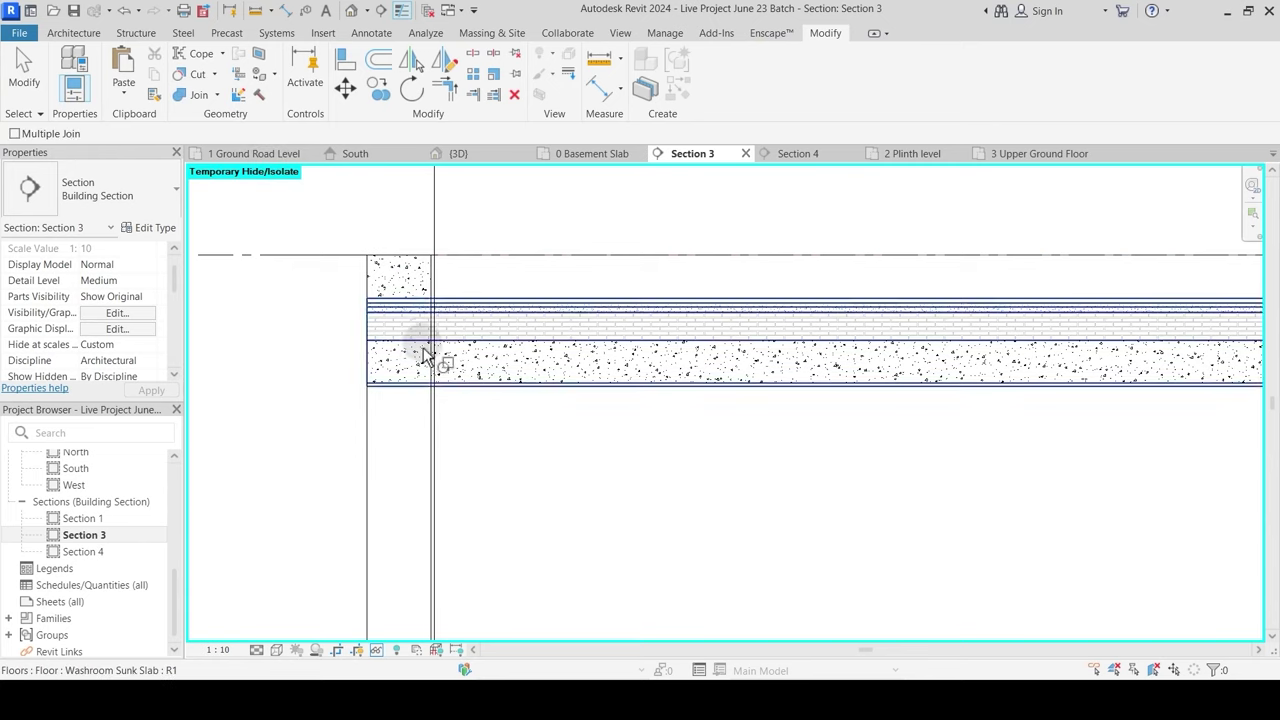
key("Escape")
left_click(216, 95)
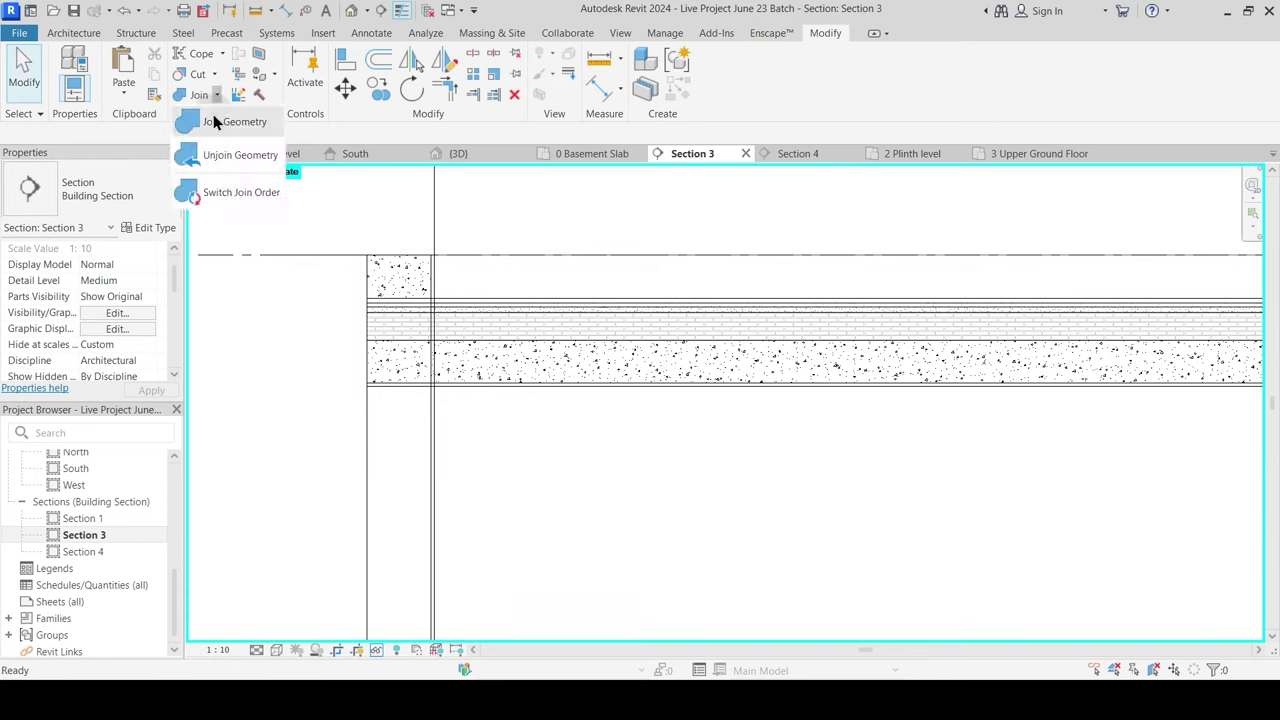
left_click(228, 191)
left_click(396, 268)
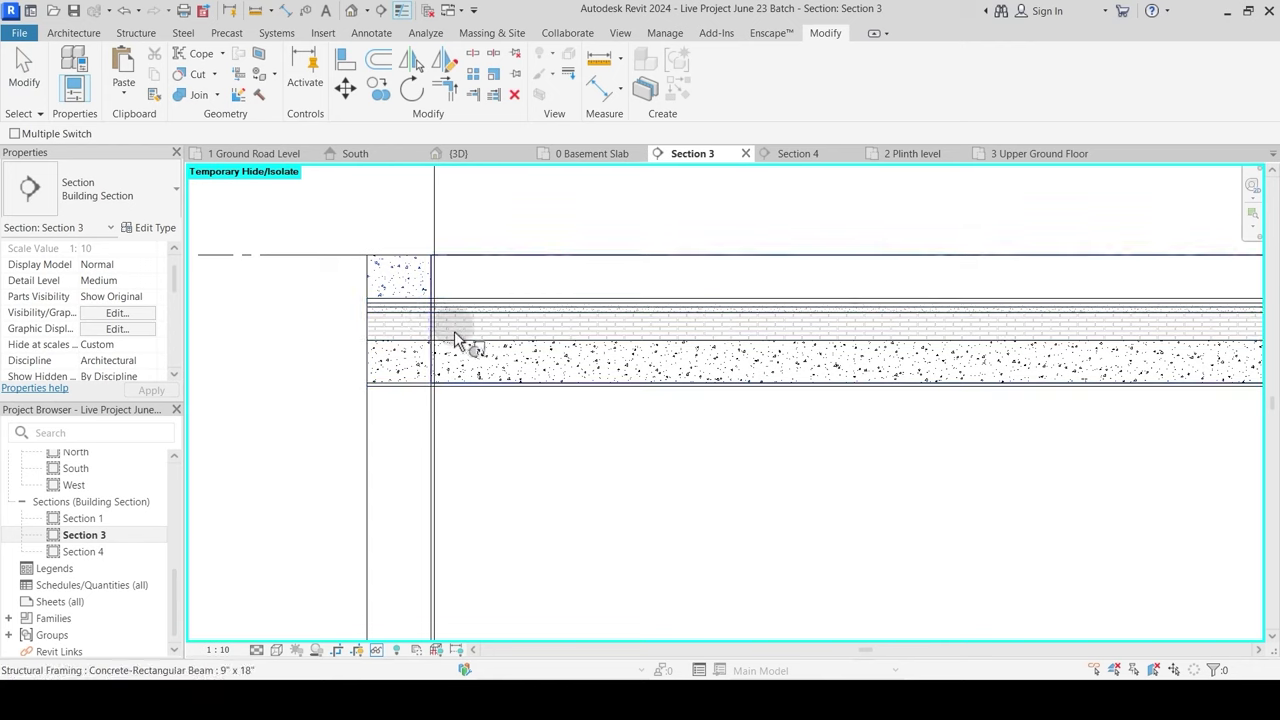
left_click(505, 368)
key("Escape")
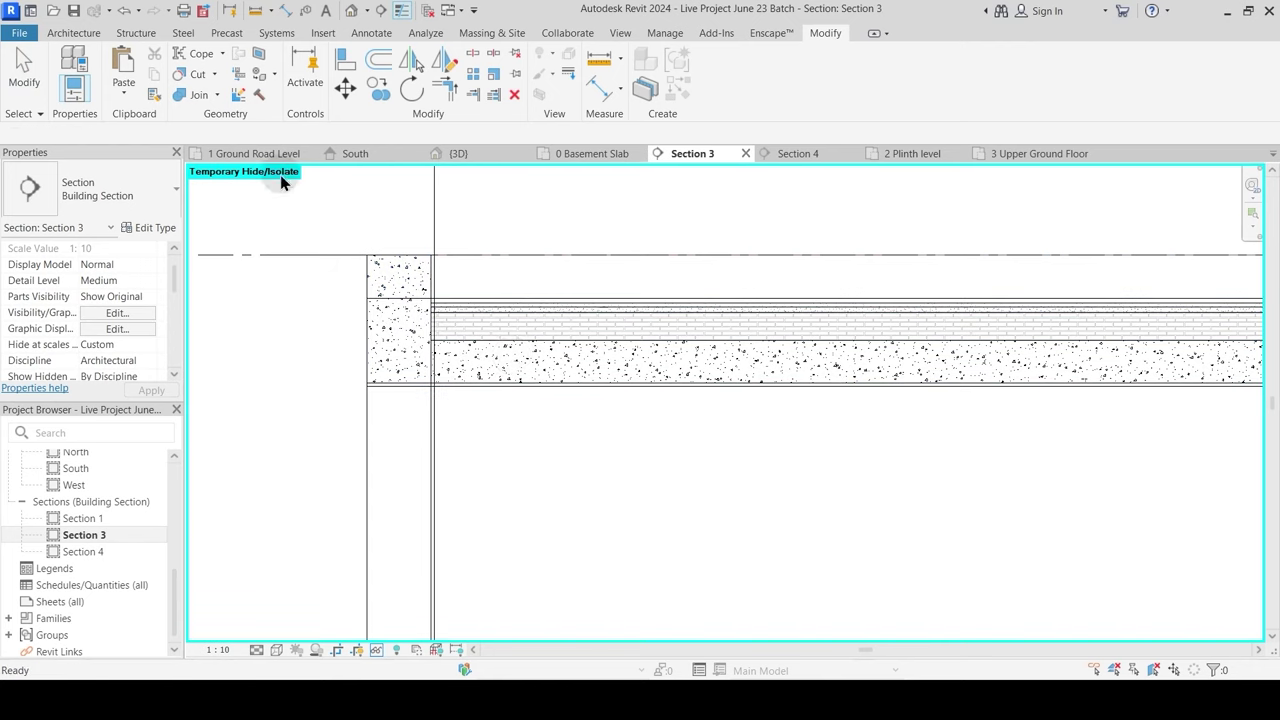
Step: Join the Washroom Sunk Slab with the wall and turn off Thin Lines
left_click(196, 94)
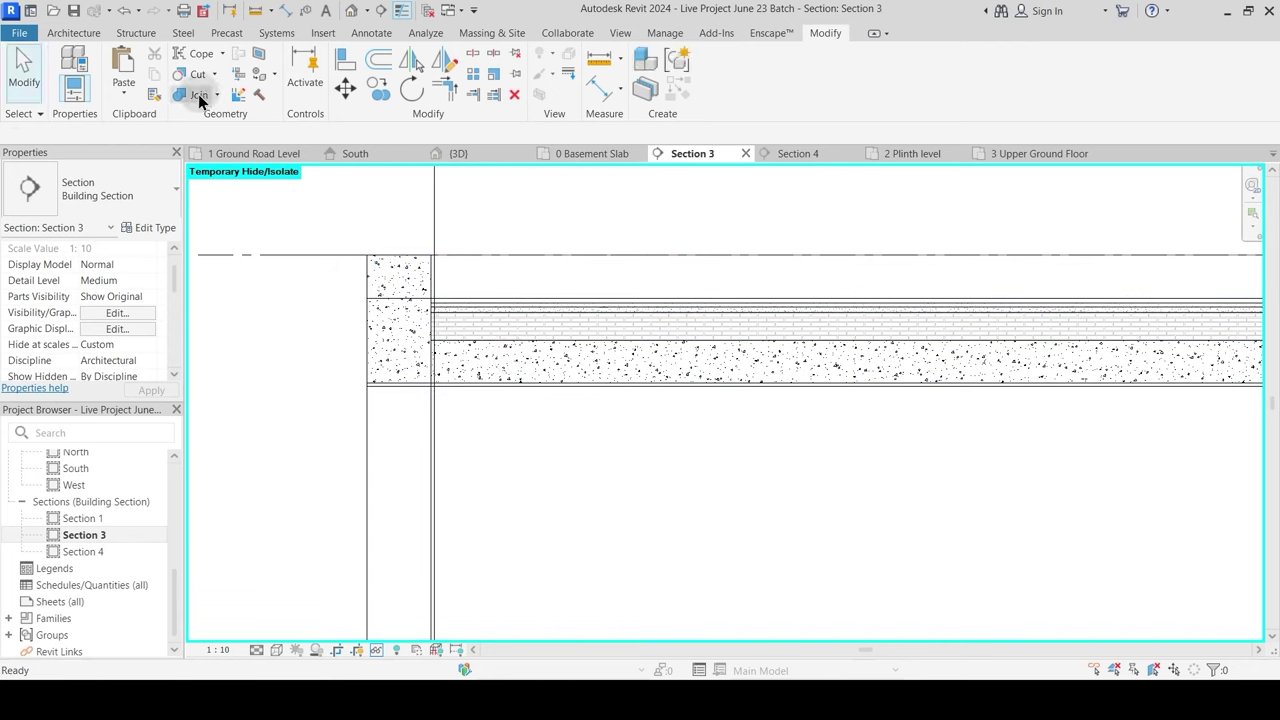
left_click(468, 318)
left_click(443, 414)
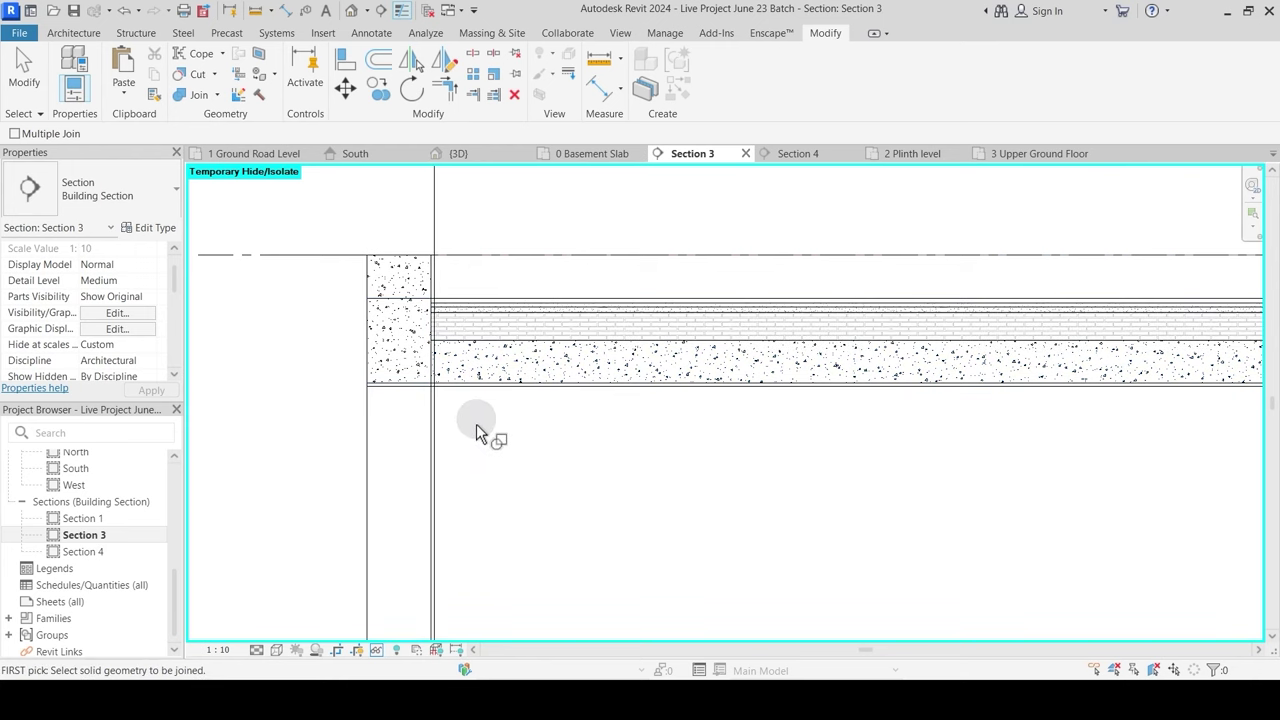
key("Escape")
left_click(394, 12)
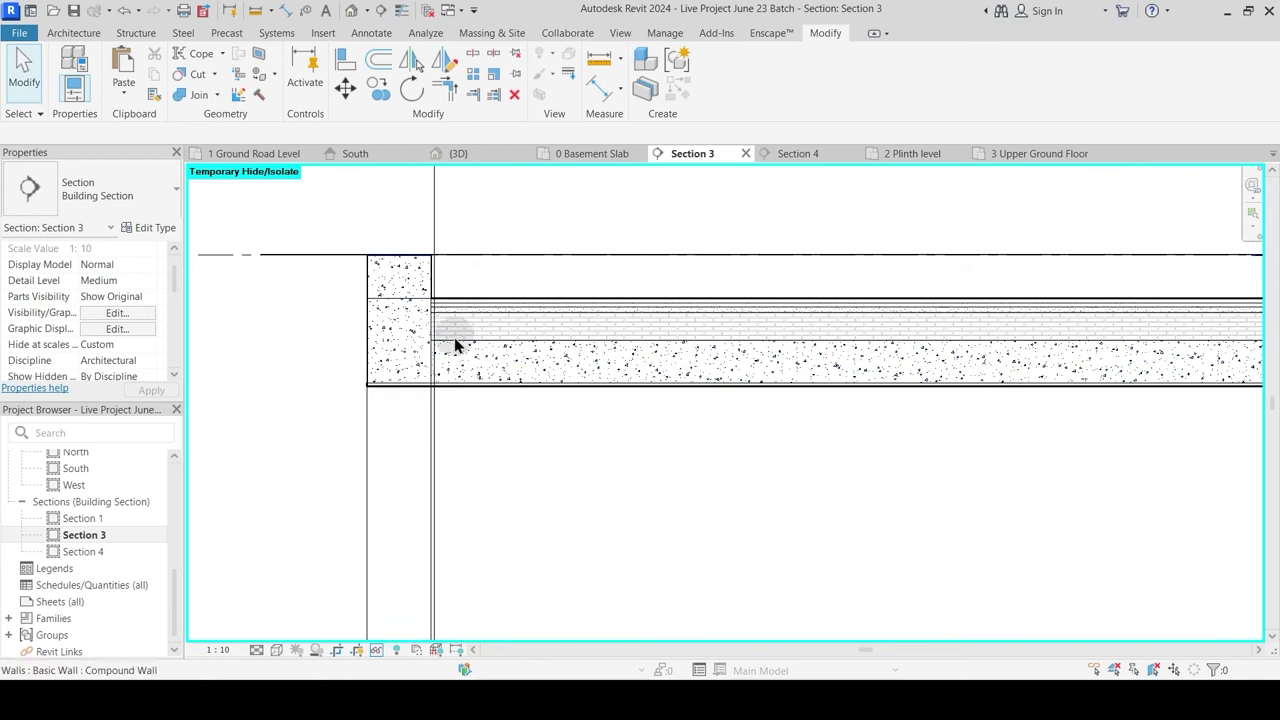
scroll(454, 424, "down", 2)
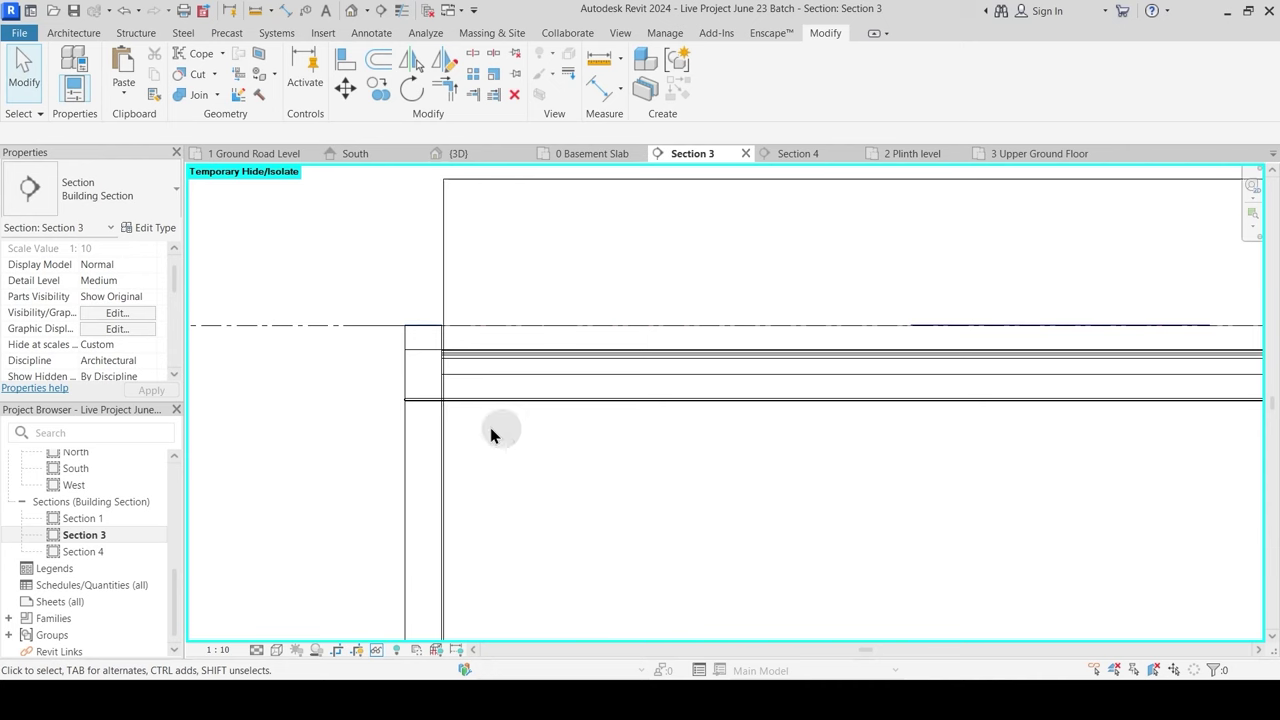
middle_click_drag(532, 447, 303, 394)
scroll(560, 406, "up", 4)
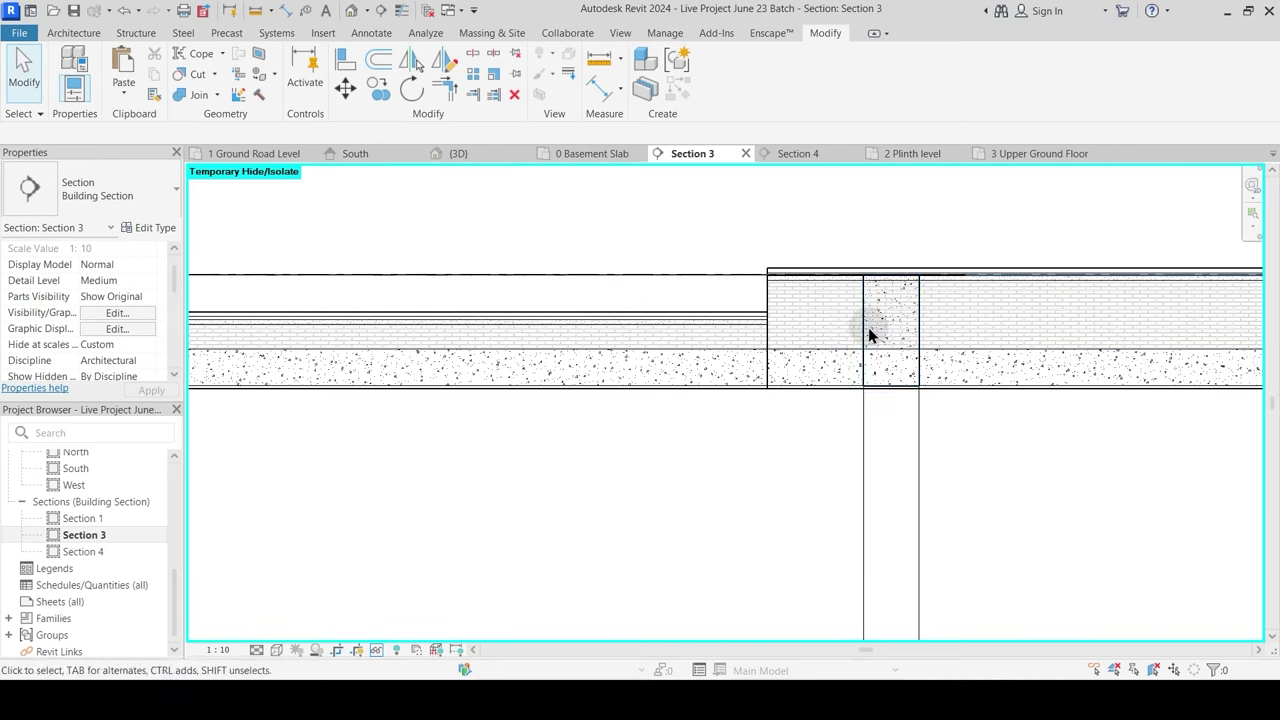
Step: Change the Wooden Deck 2 floor type's Brick Bets layer thickness to 100
scroll(867, 333, "down", 1)
mouse_move(867, 335)
middle_mouse_down()
mouse_move(637, 384)
mouse_move(634, 371)
middle_mouse_up()
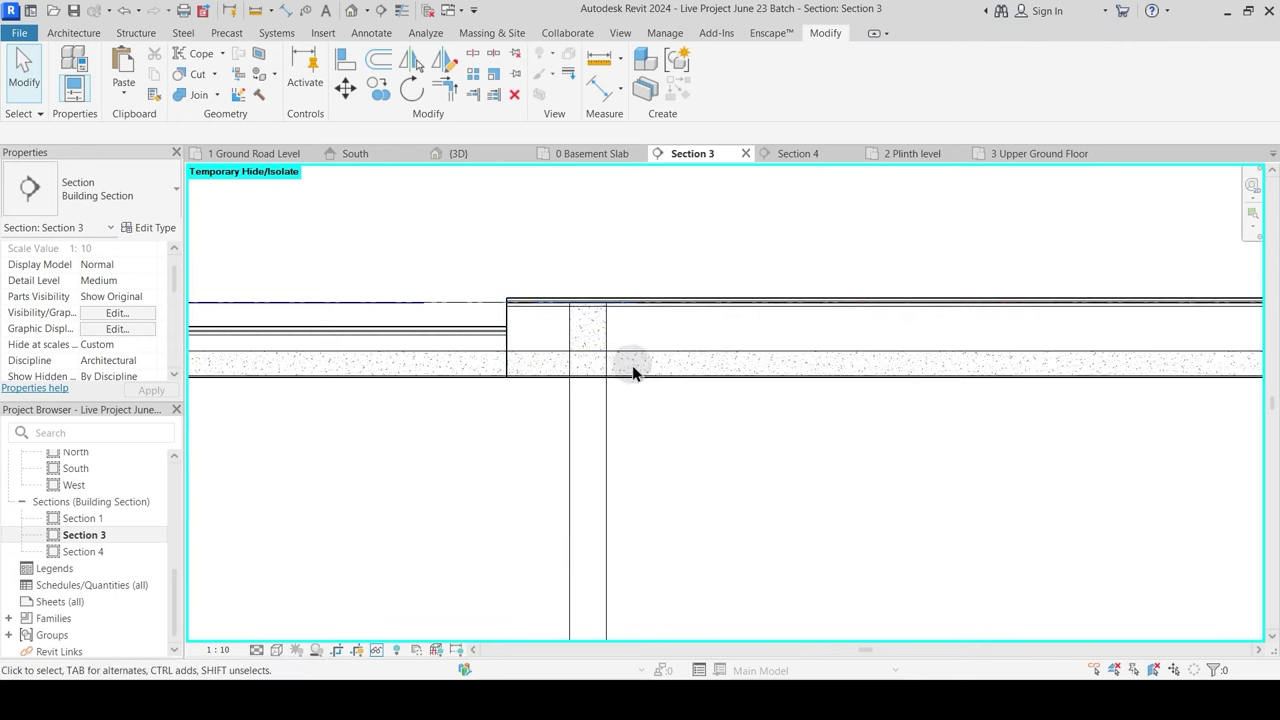
left_click(663, 305)
left_click(152, 228)
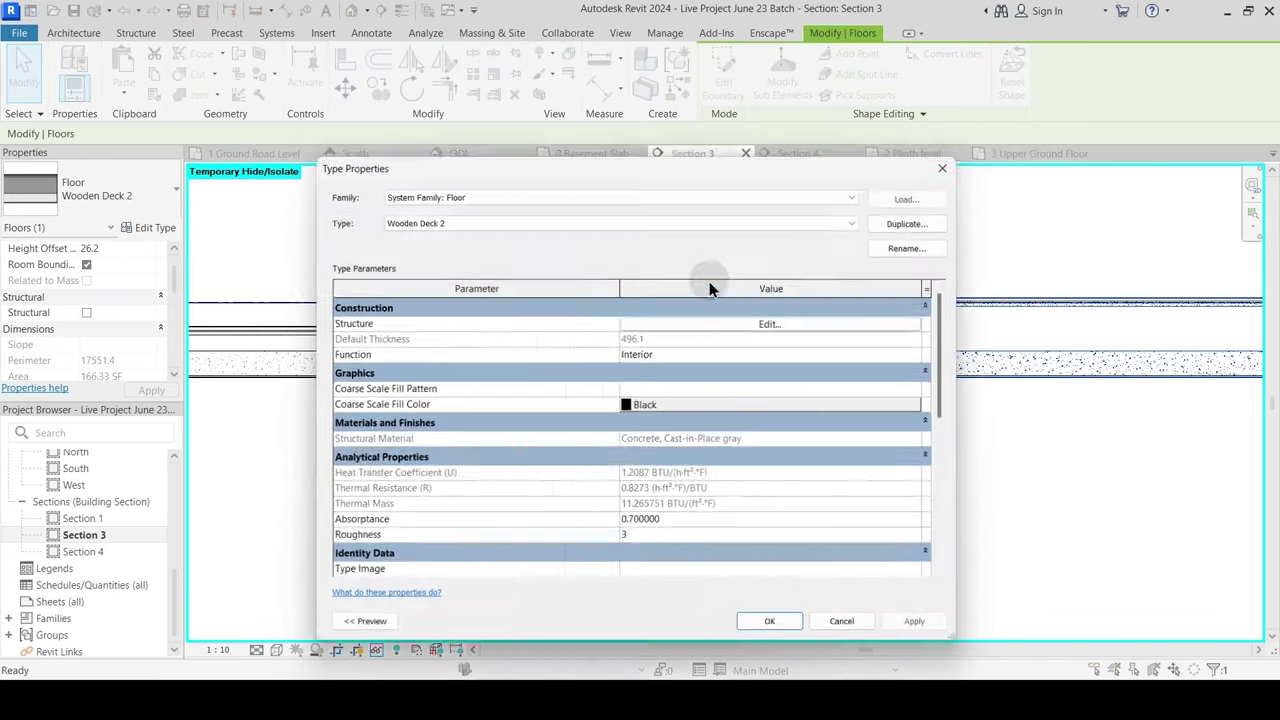
left_click(845, 321)
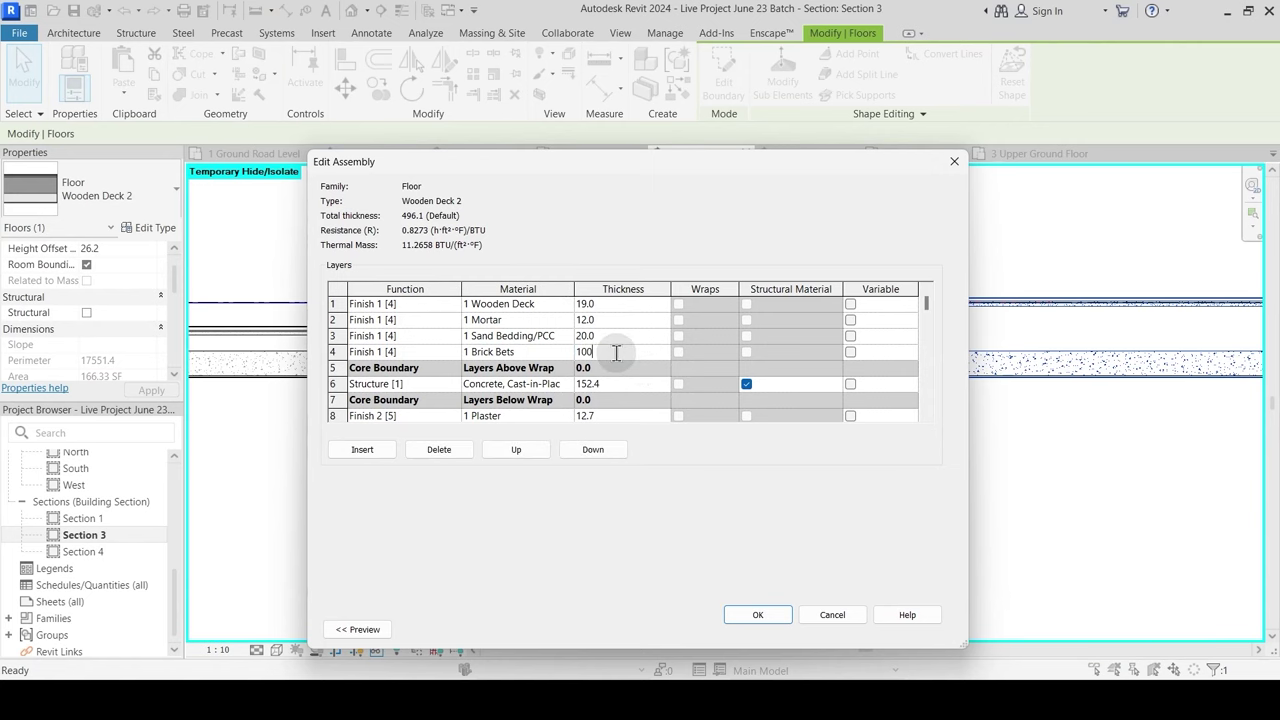
left_click(759, 615)
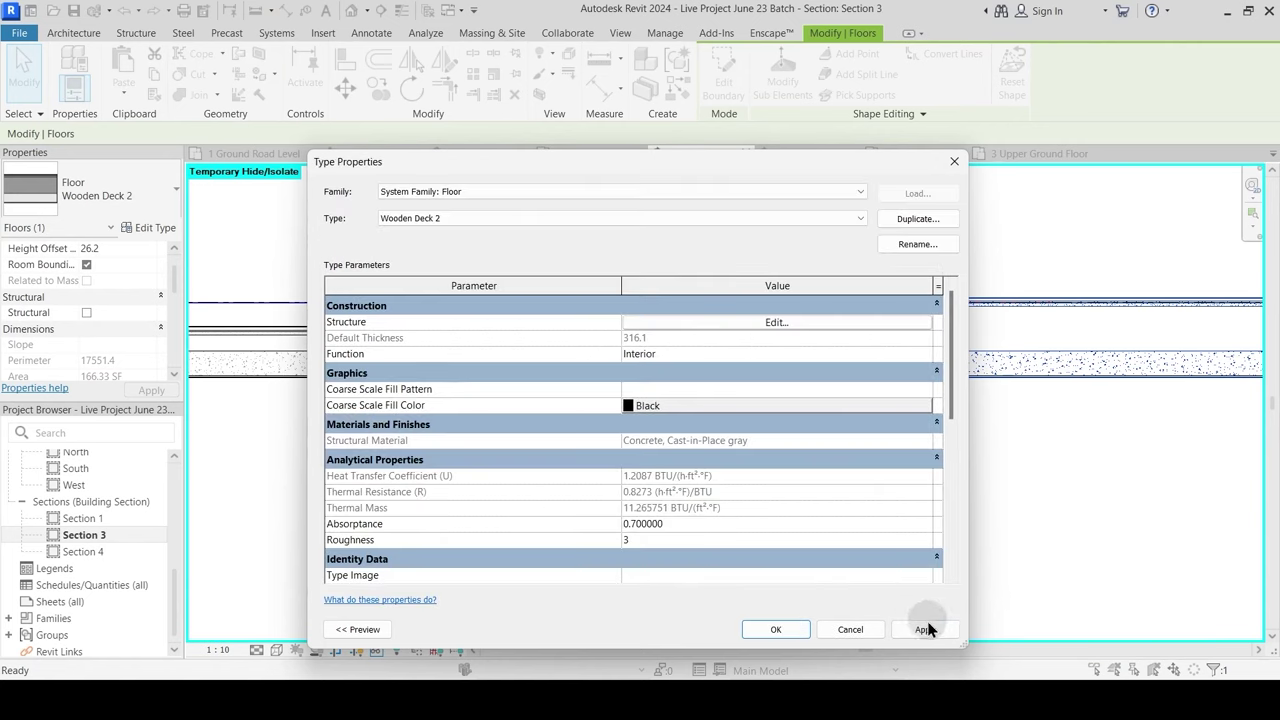
left_click(770, 630)
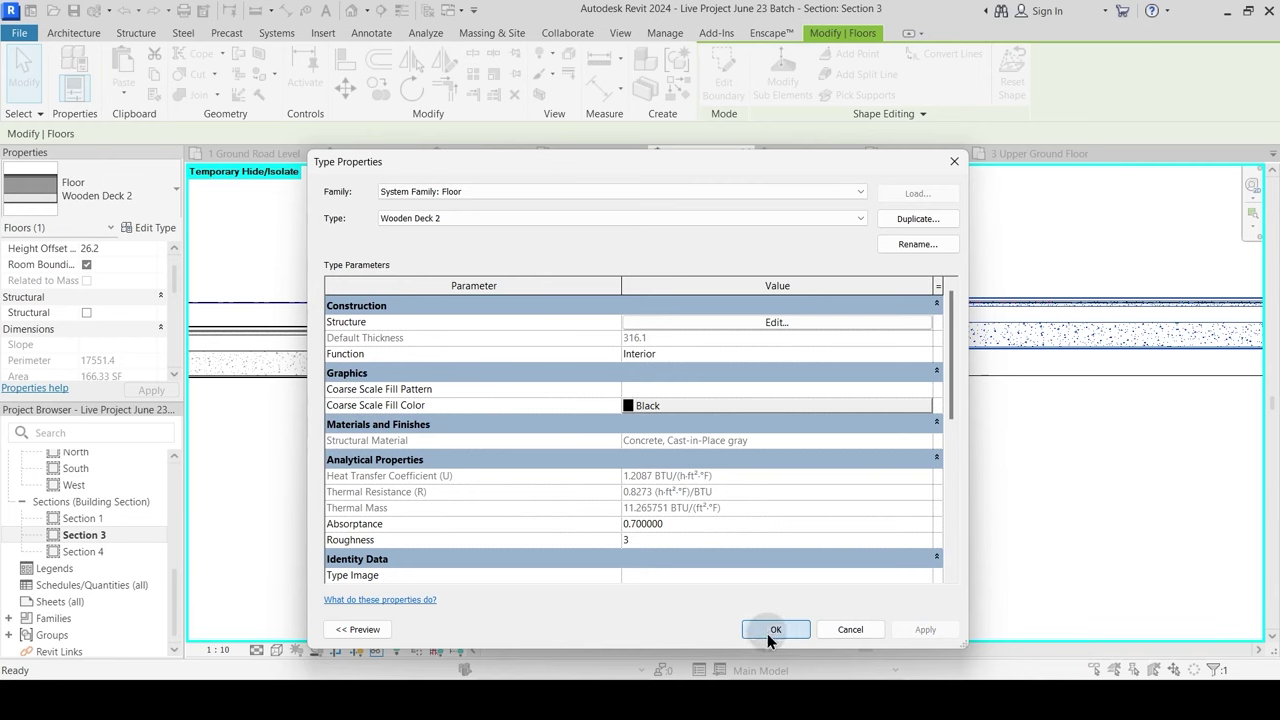
left_click(345, 190)
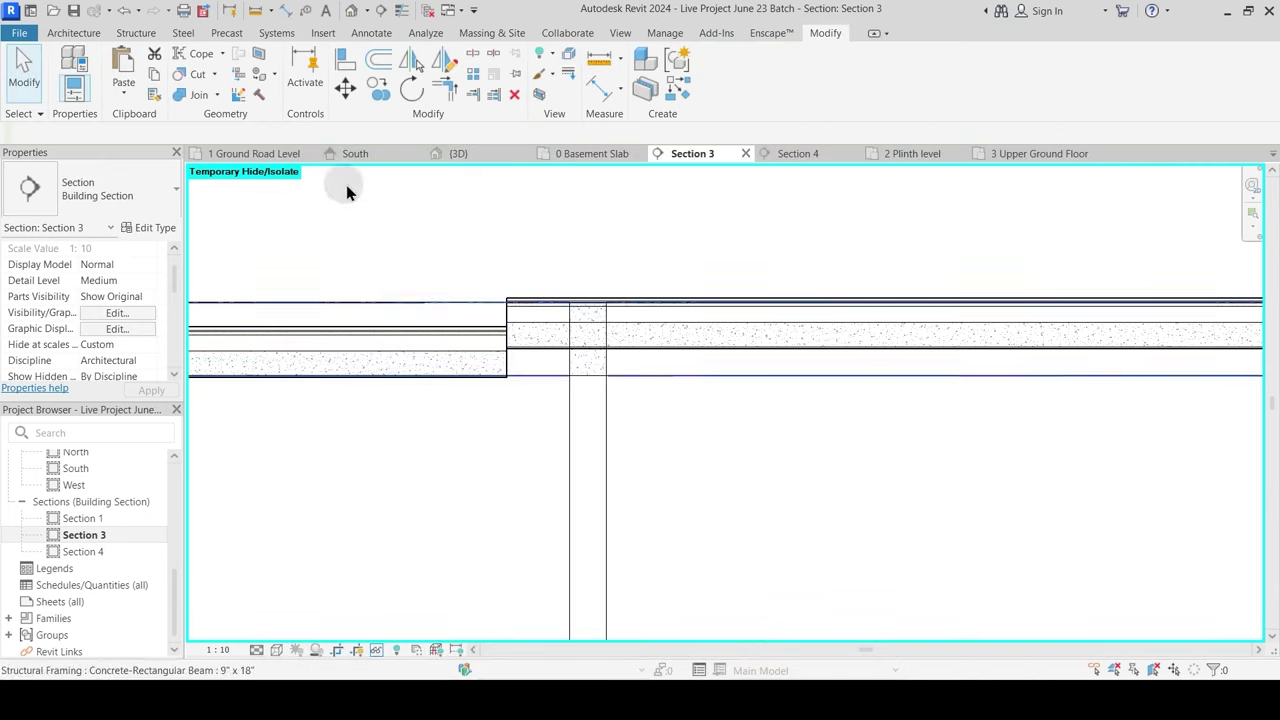
Step: Start the Align tool to level Wooden Deck 2 with the adjoining slab
left_click(343, 66)
scroll(509, 397, "up", 5)
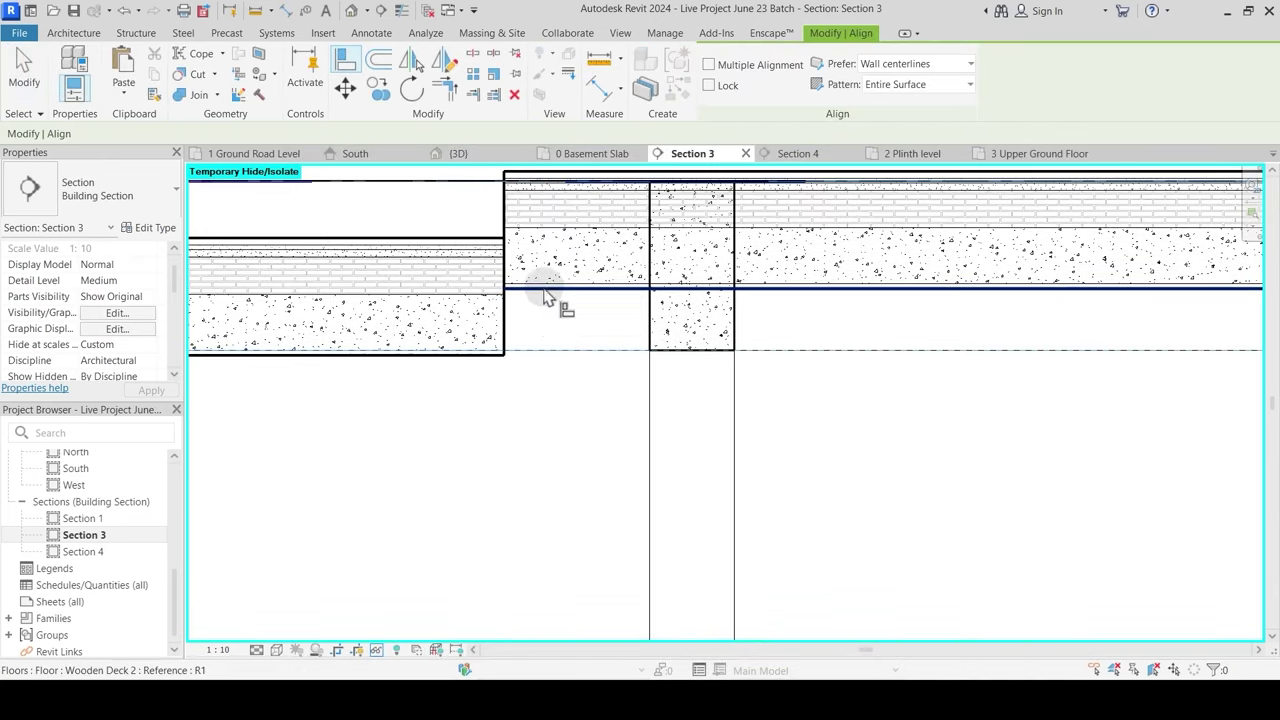
scroll(566, 302, "down", 4)
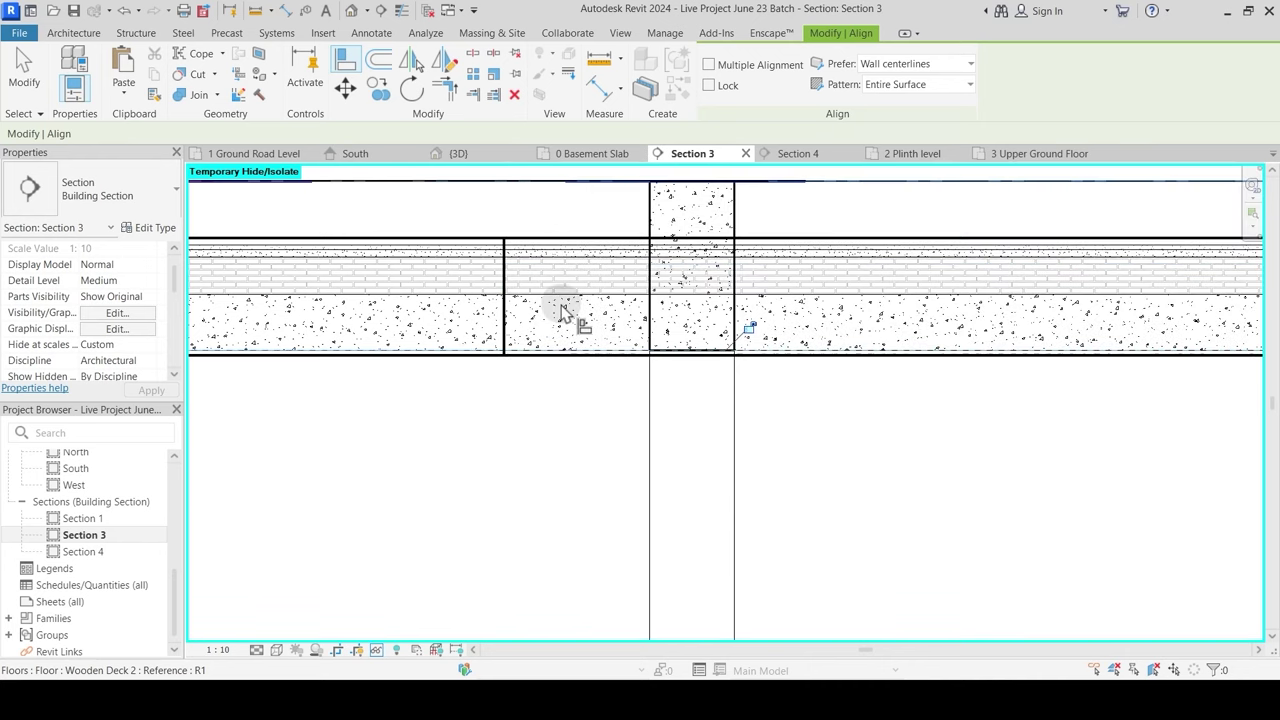
scroll(640, 320, "up", 4)
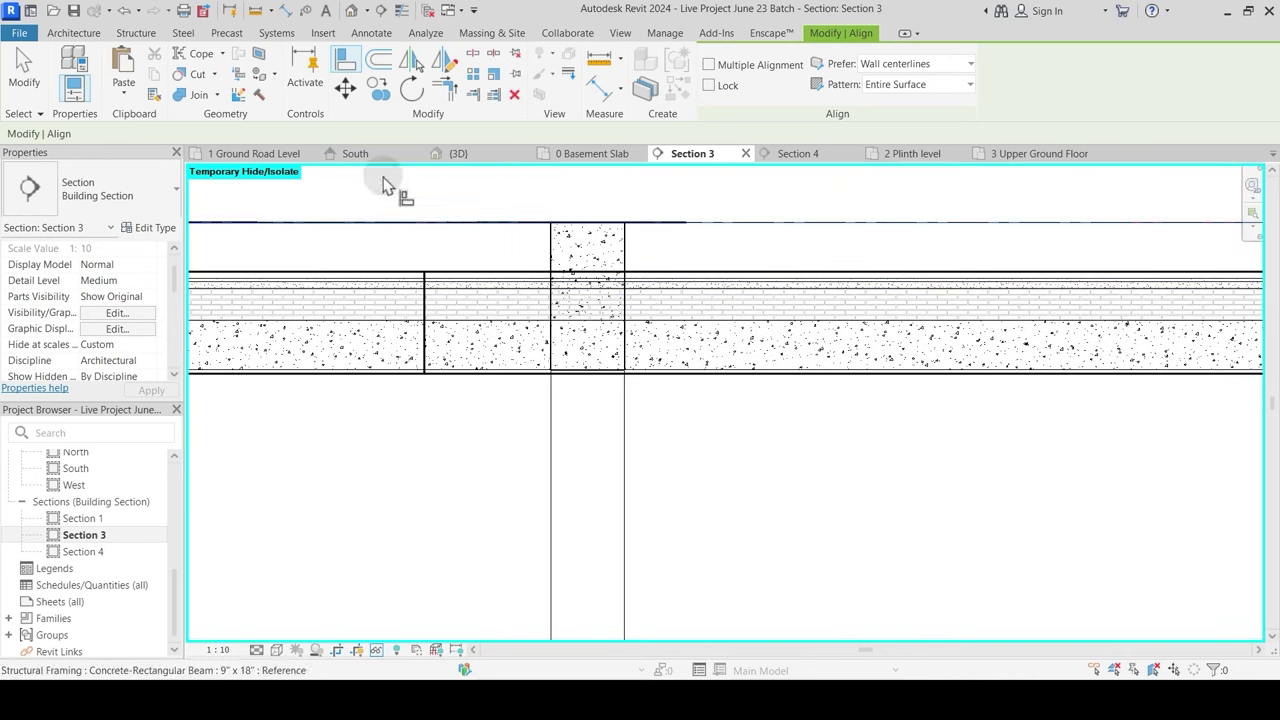
Step: Join the concrete beam with the Wooden Deck 2 floor and make the beam cut the floor
left_click(197, 94)
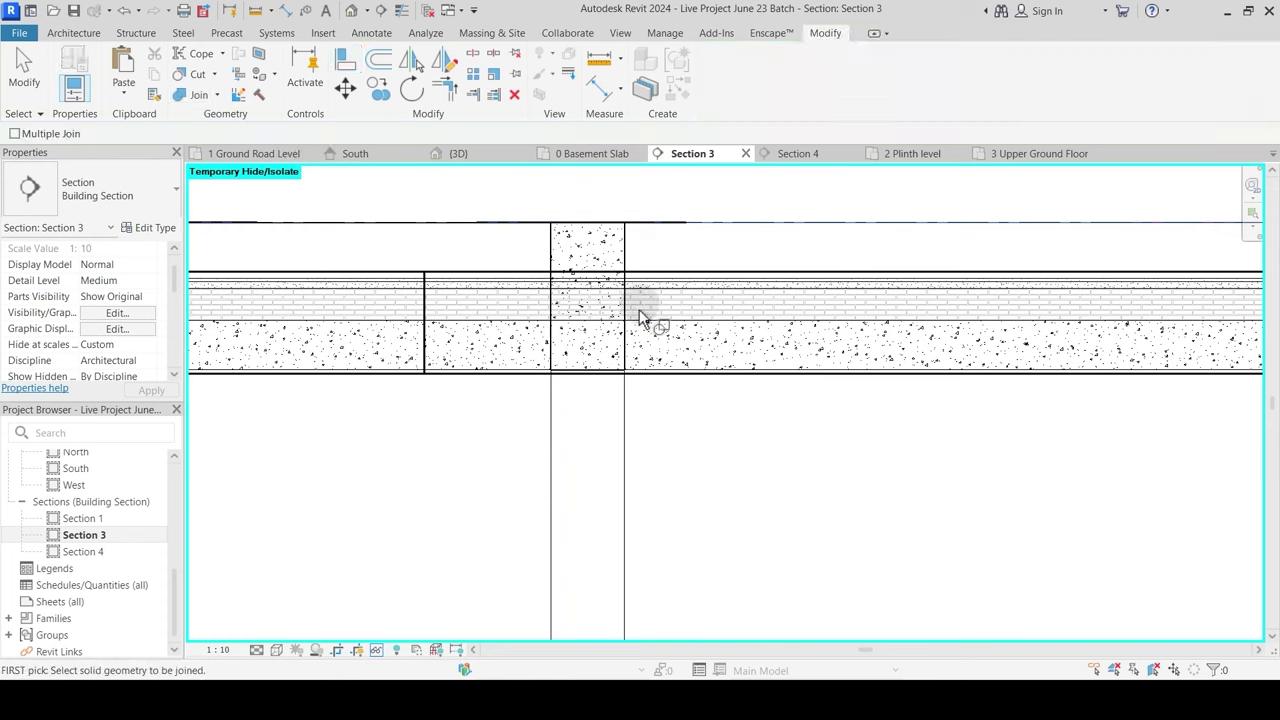
left_click(607, 233)
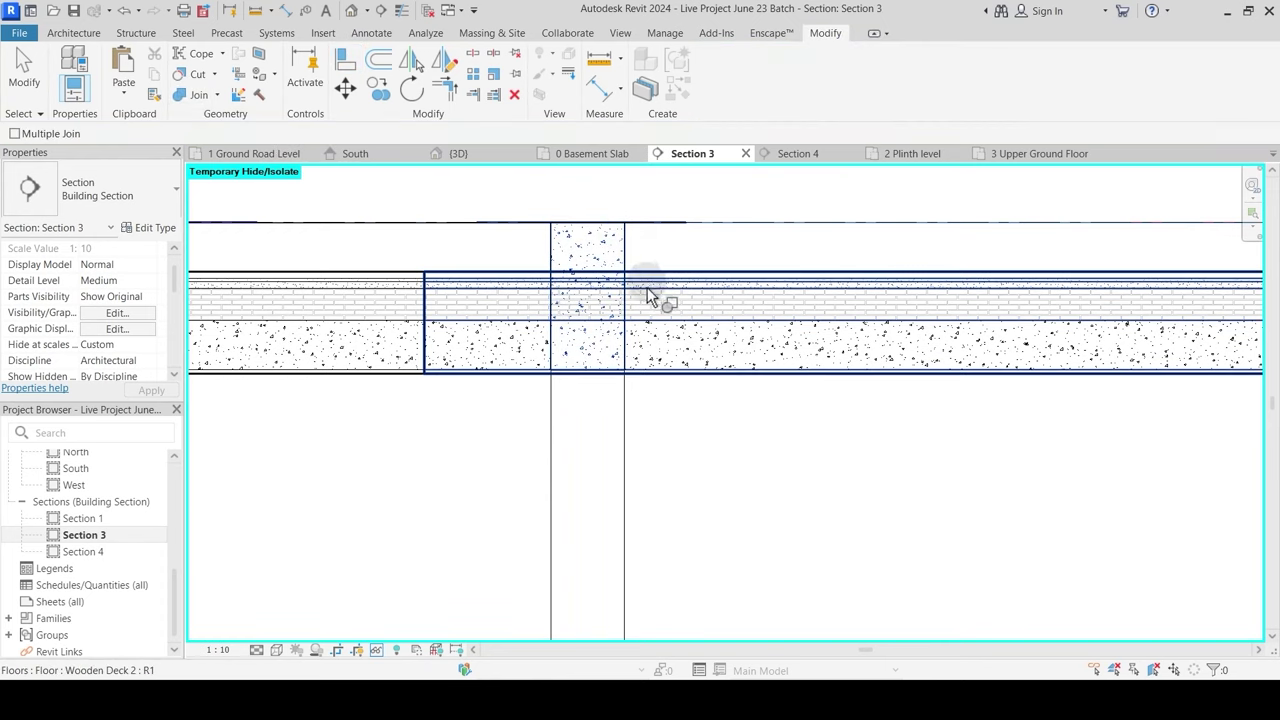
left_click(651, 285)
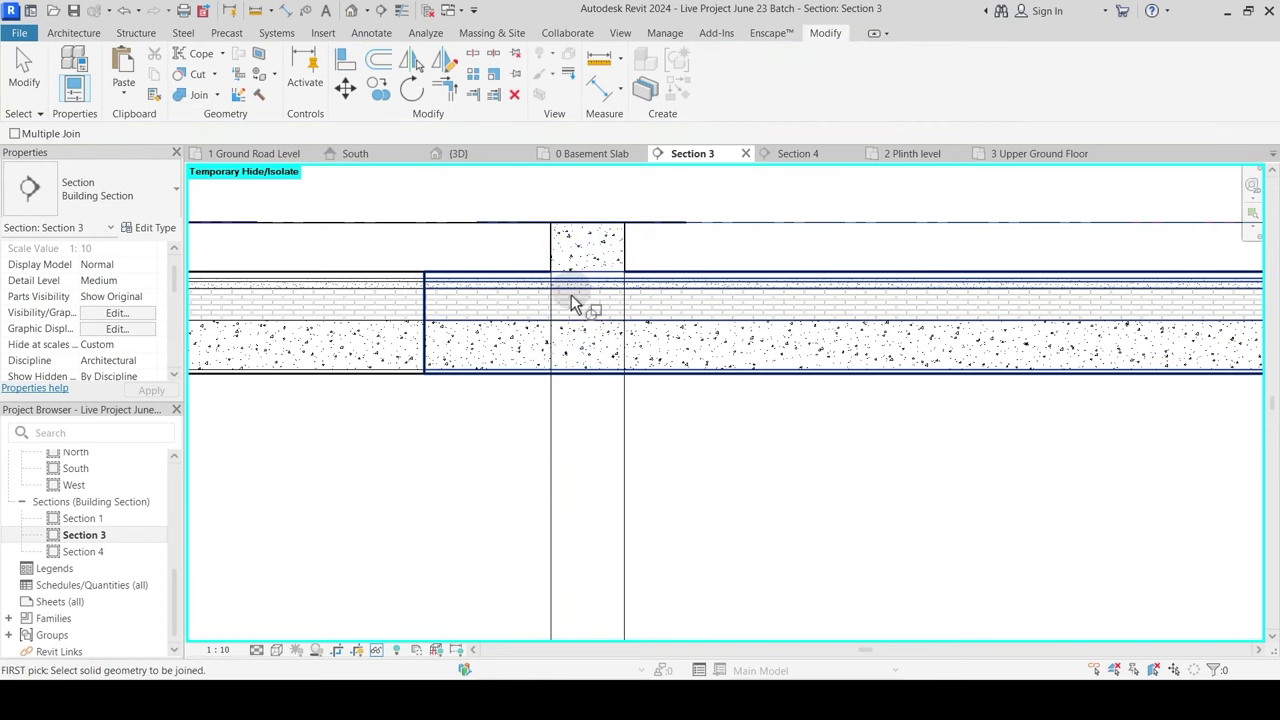
left_click(216, 95)
left_click(240, 192)
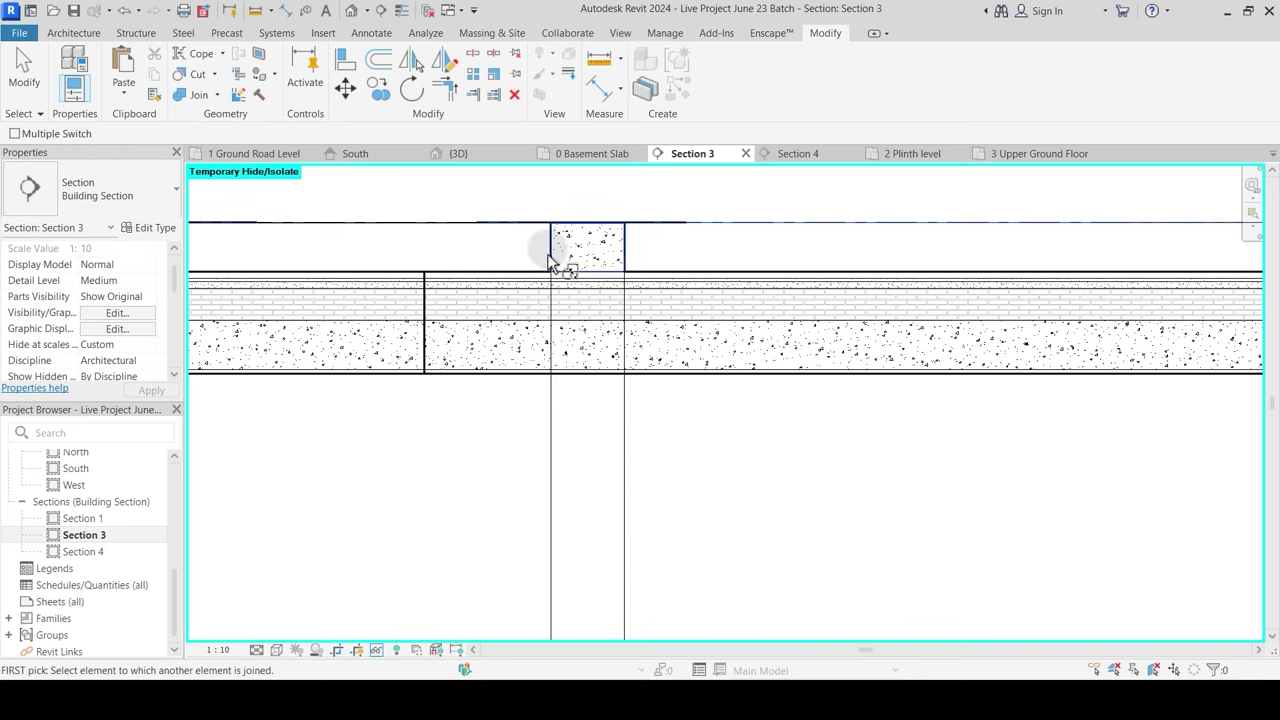
left_click(643, 285)
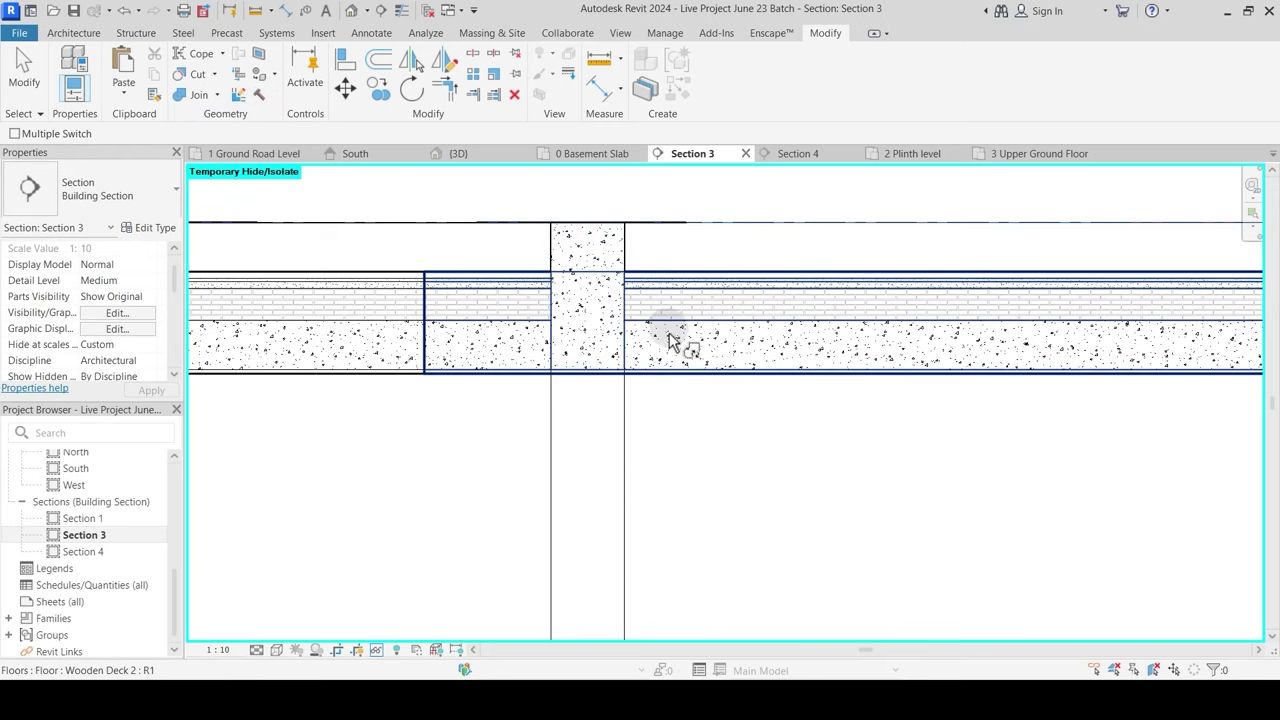
Step: At the floor step, switch the join order so the beam cuts the floor there too
scroll(565, 446, "down", 2)
middle_click_drag(851, 508, 431, 441)
middle_click_drag(848, 405, 455, 422)
scroll(627, 297, "up", 2)
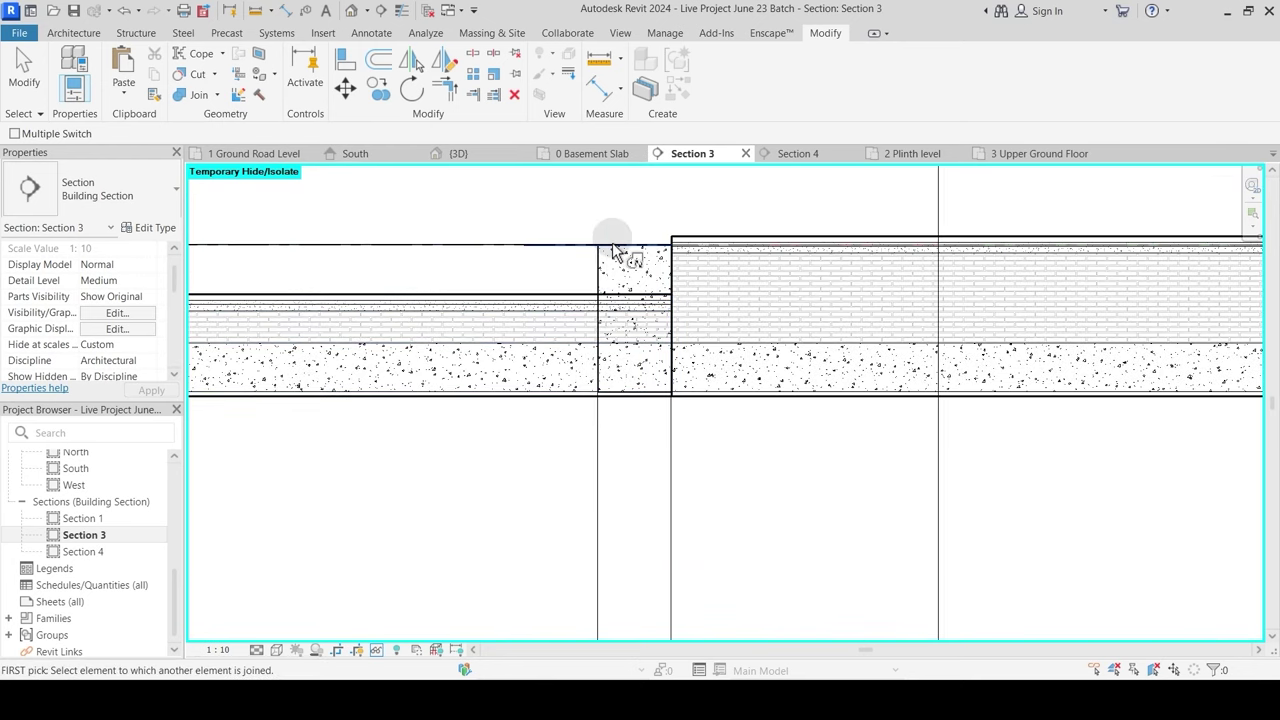
left_click(616, 250)
left_click(579, 298)
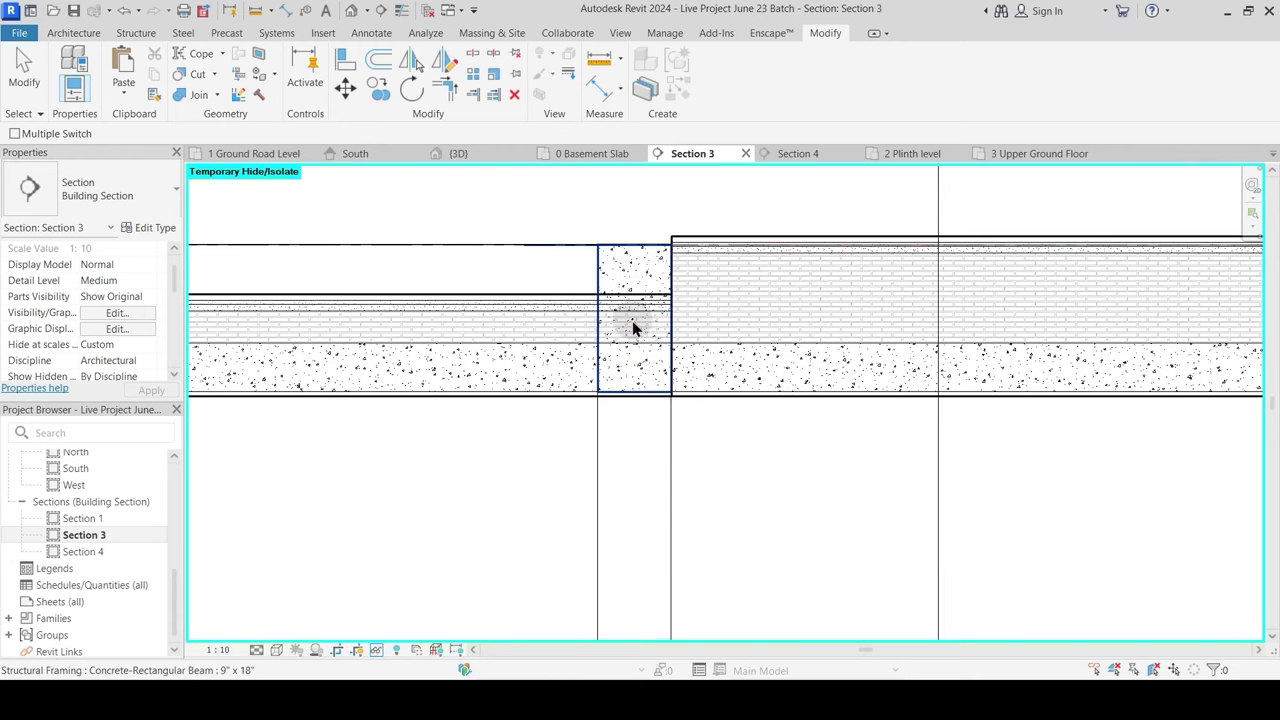
key("Escape")
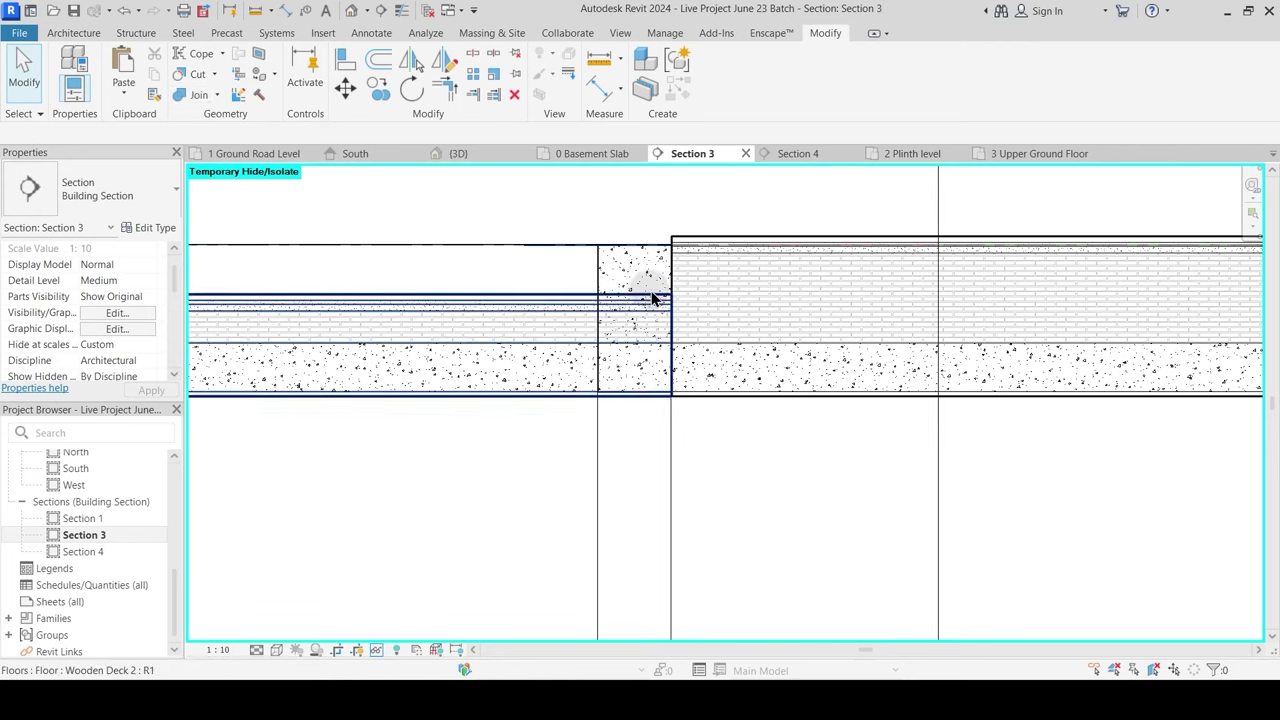
Step: Retry the Switch Join Order and Join Geometry tools, then exit both without changes
left_click(217, 95)
left_click(226, 194)
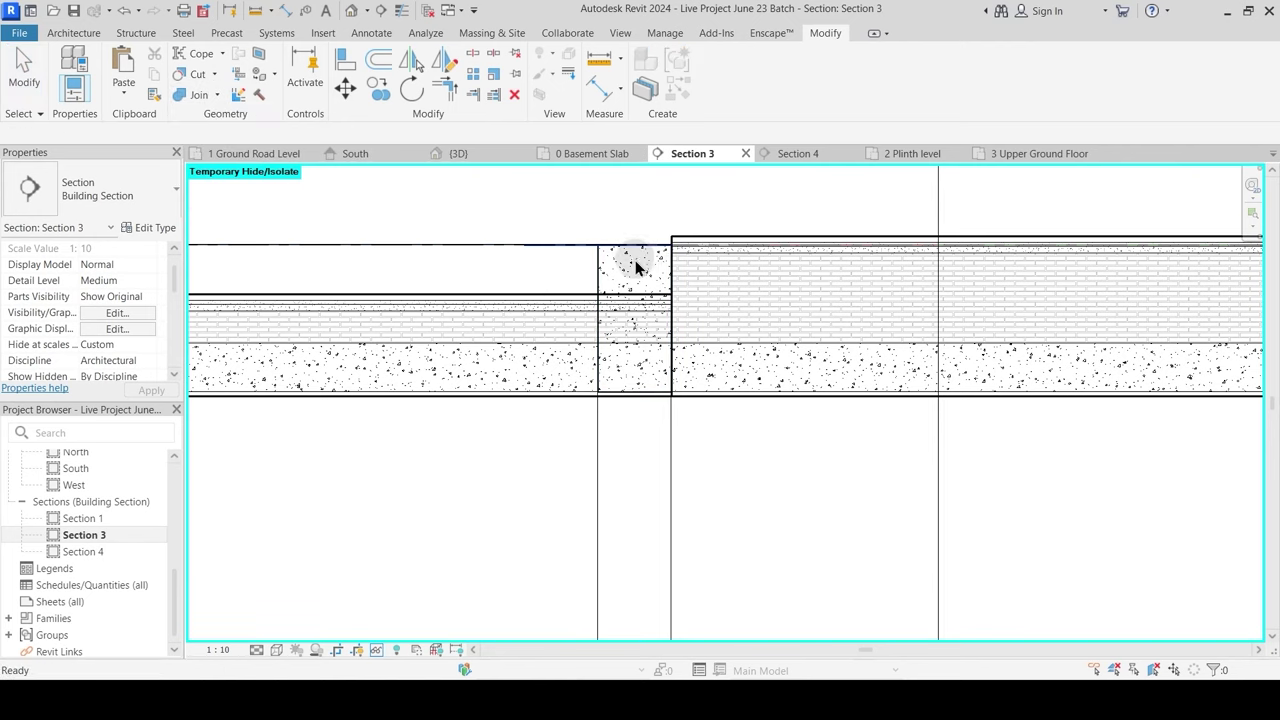
key("Escape")
scroll(628, 261, "up", 2)
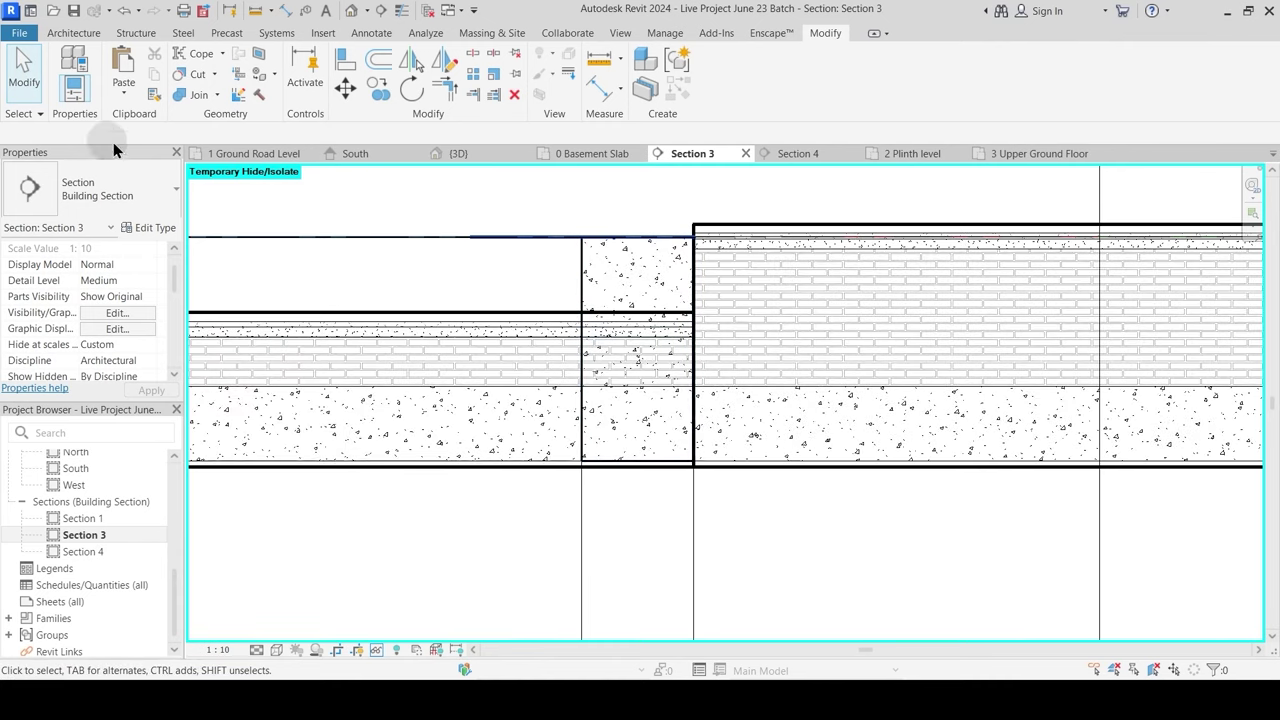
left_click(178, 96)
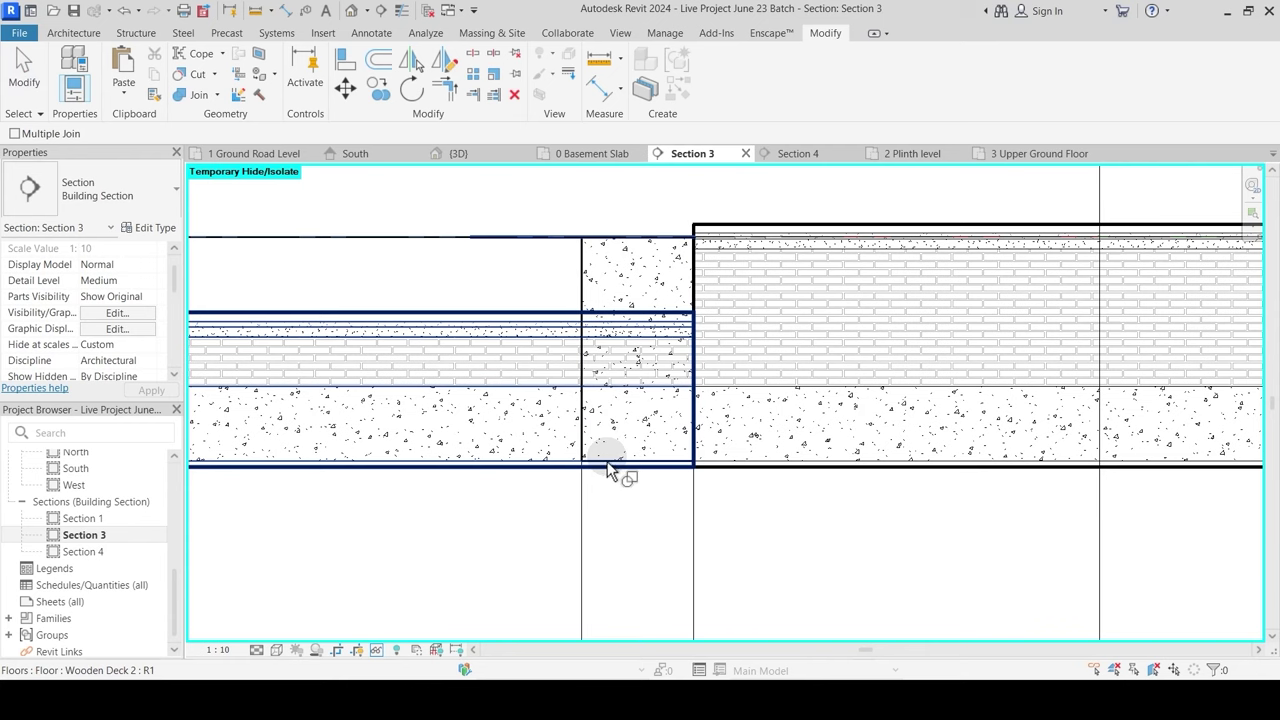
key("Escape")
Step: Delete the left Wooden Deck floor, then undo to restore it
key("Tab")
left_click(555, 334)
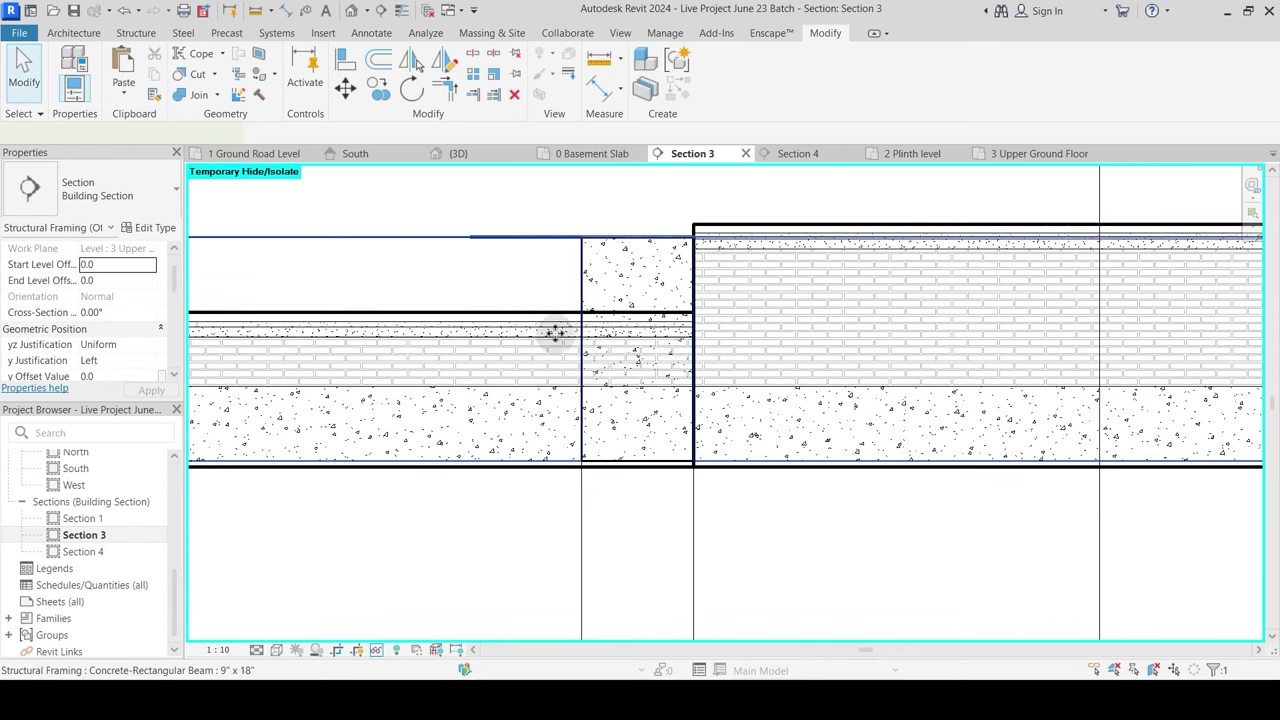
left_click(556, 335)
key("Delete")
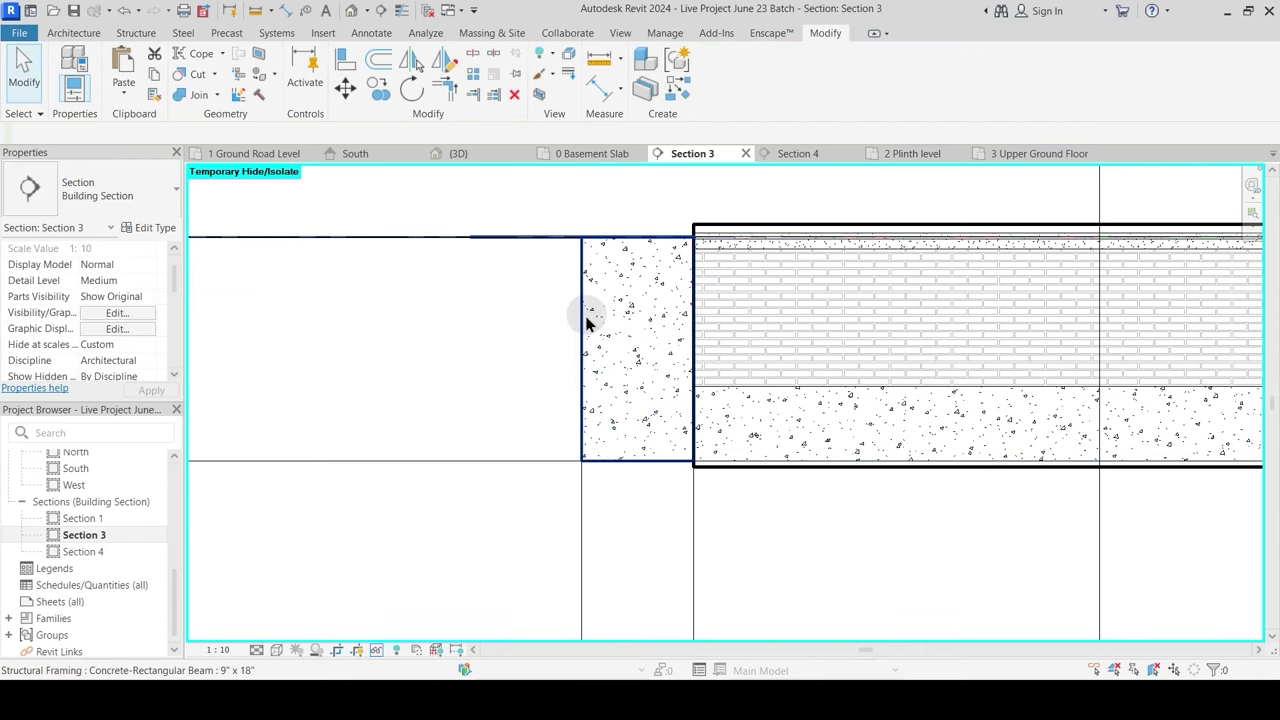
left_click(600, 348)
key("ctrl+z")
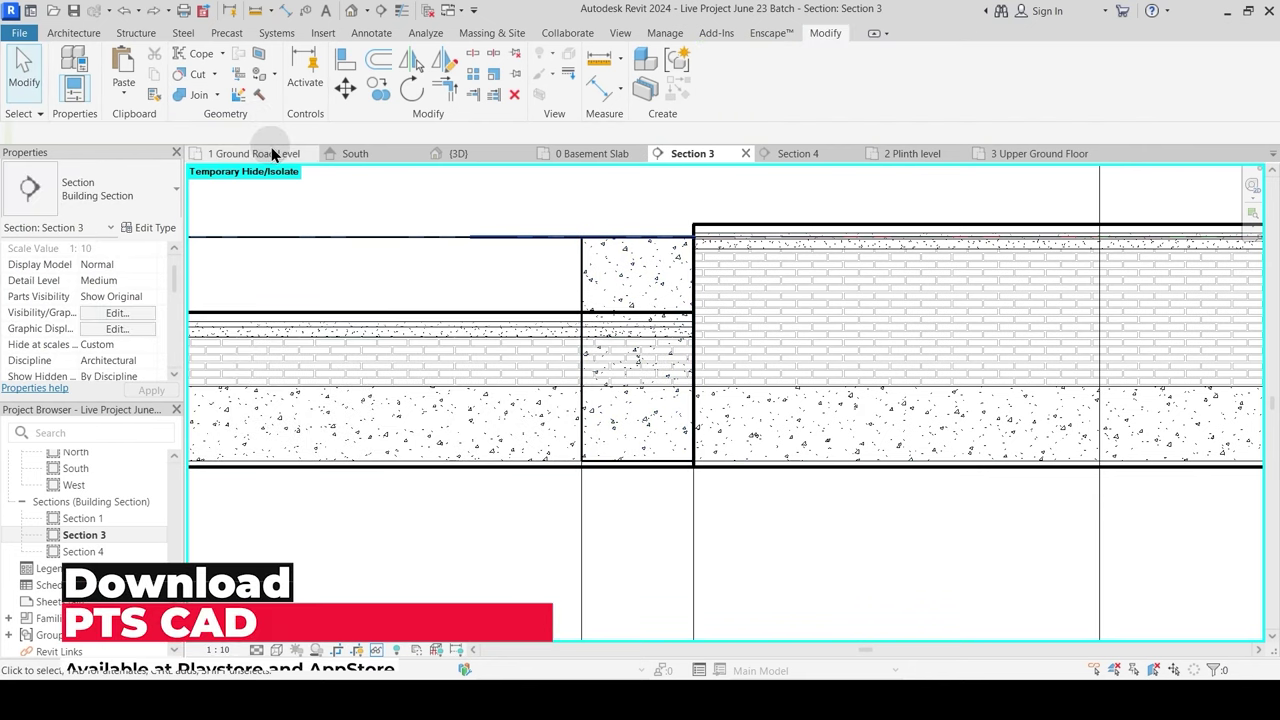
Step: Cycle the join pick through to the structural column, then set the section scale to 1:25
left_click(197, 96)
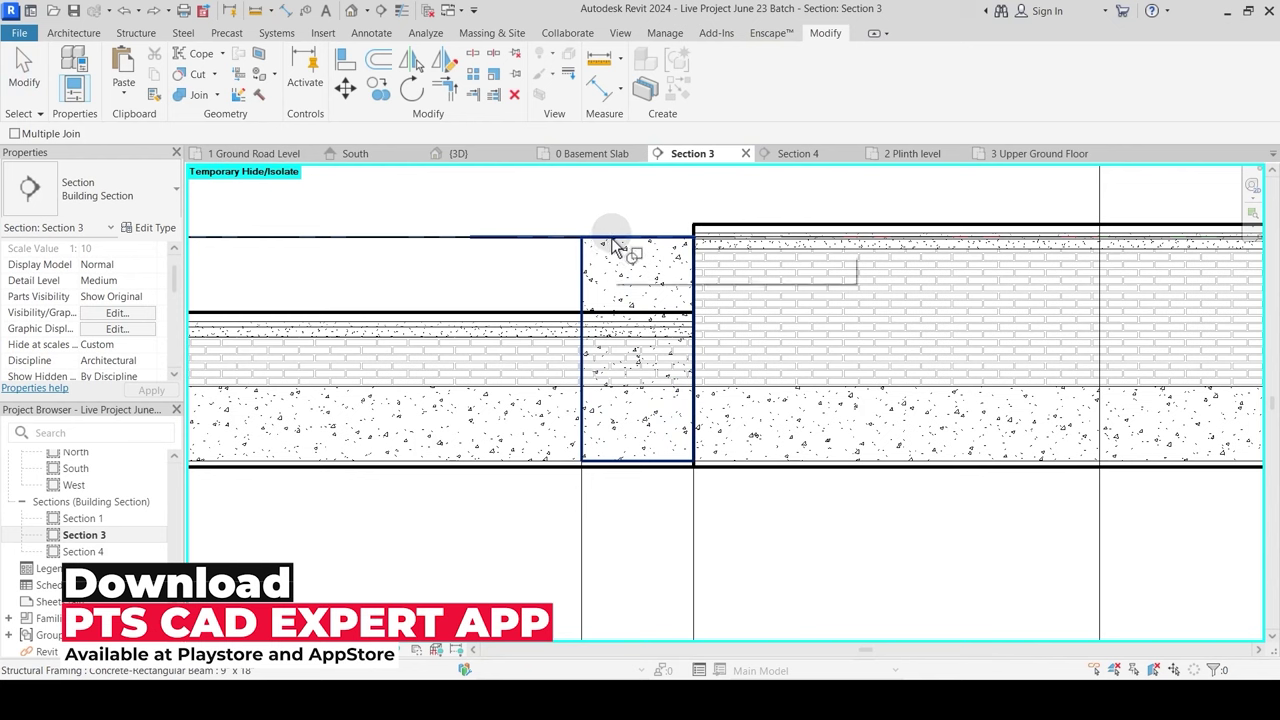
key("Tab")
key("Tab")
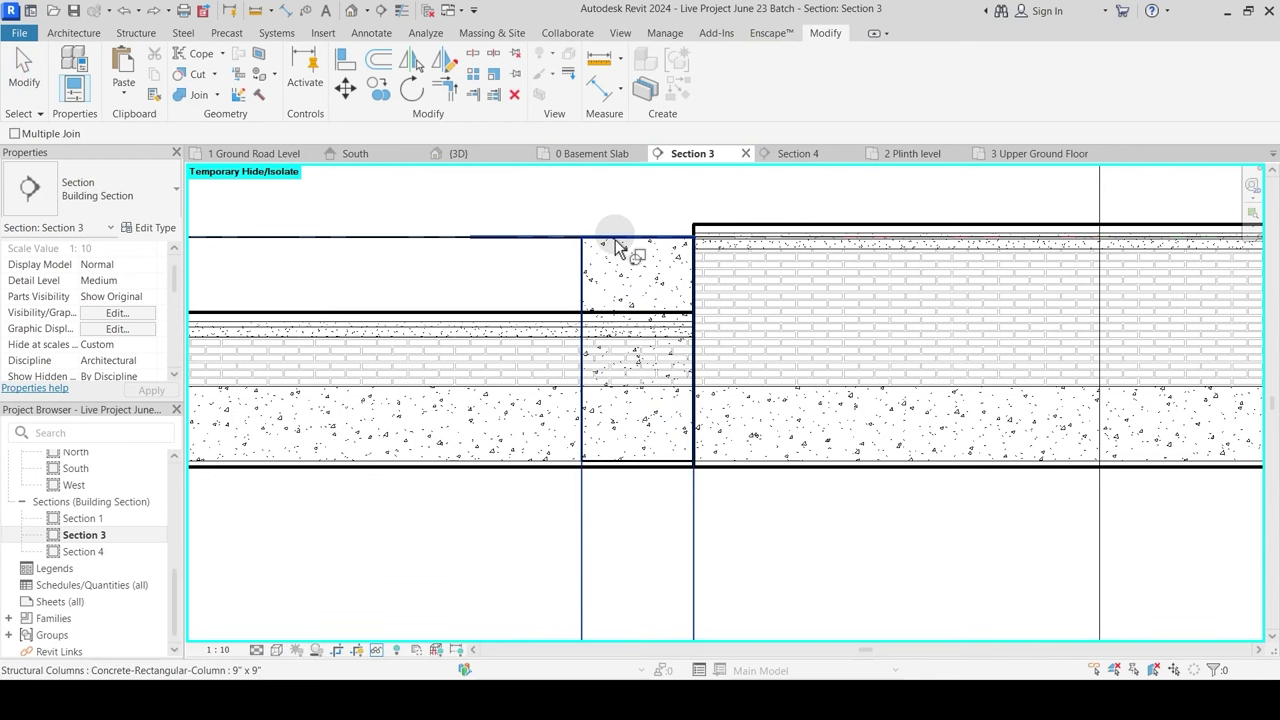
key("Tab")
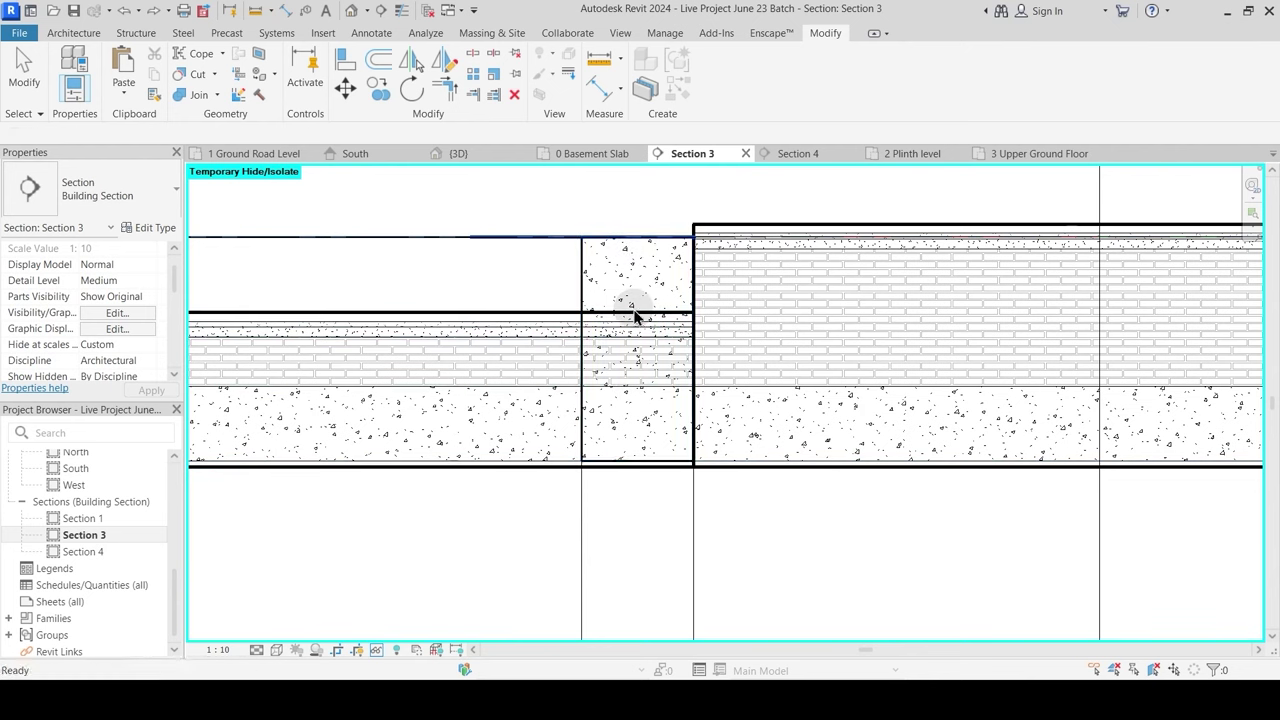
left_click(218, 649)
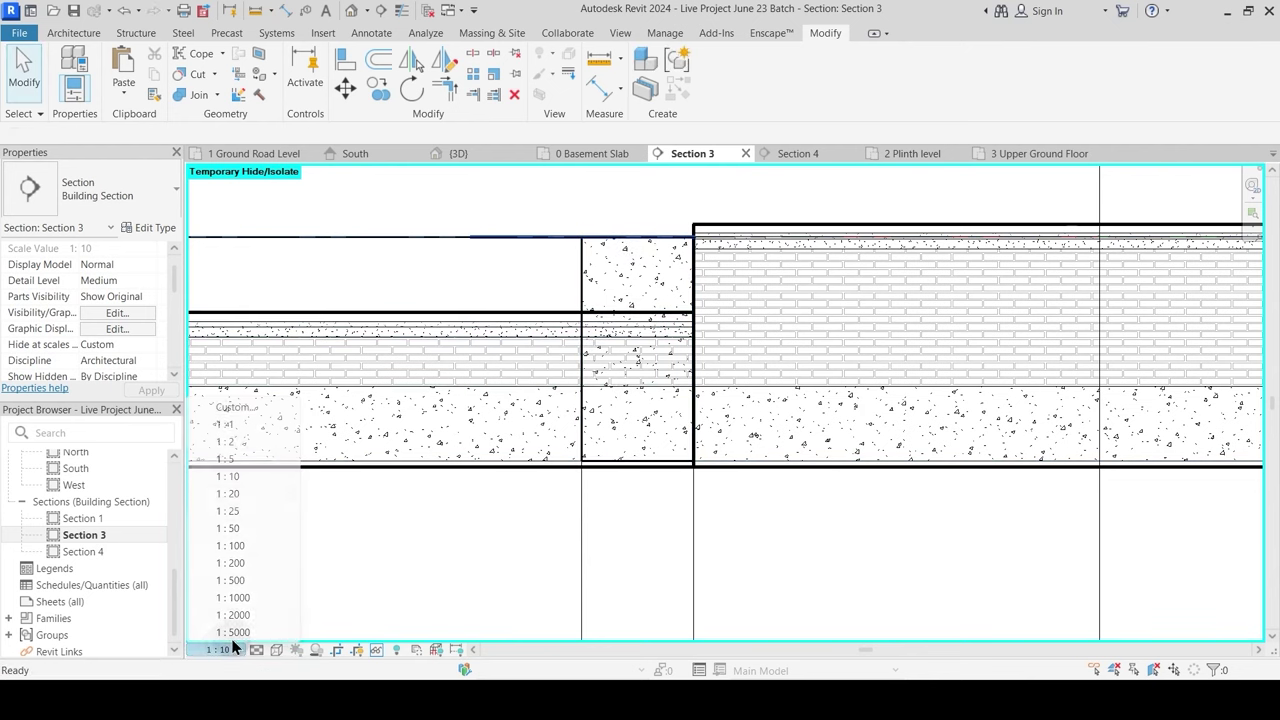
left_click(244, 508)
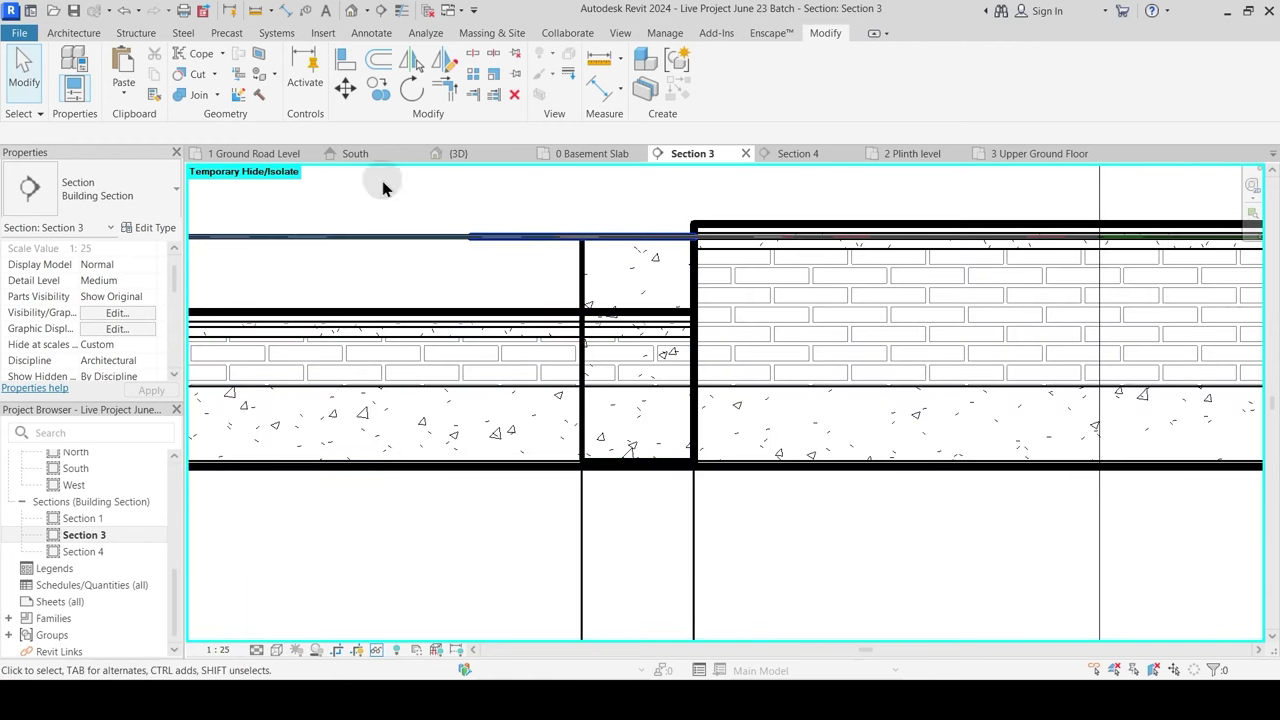
Step: Rejoin the beam and floor, switching join order so the beam cuts the floor's brick layer
left_click(195, 95)
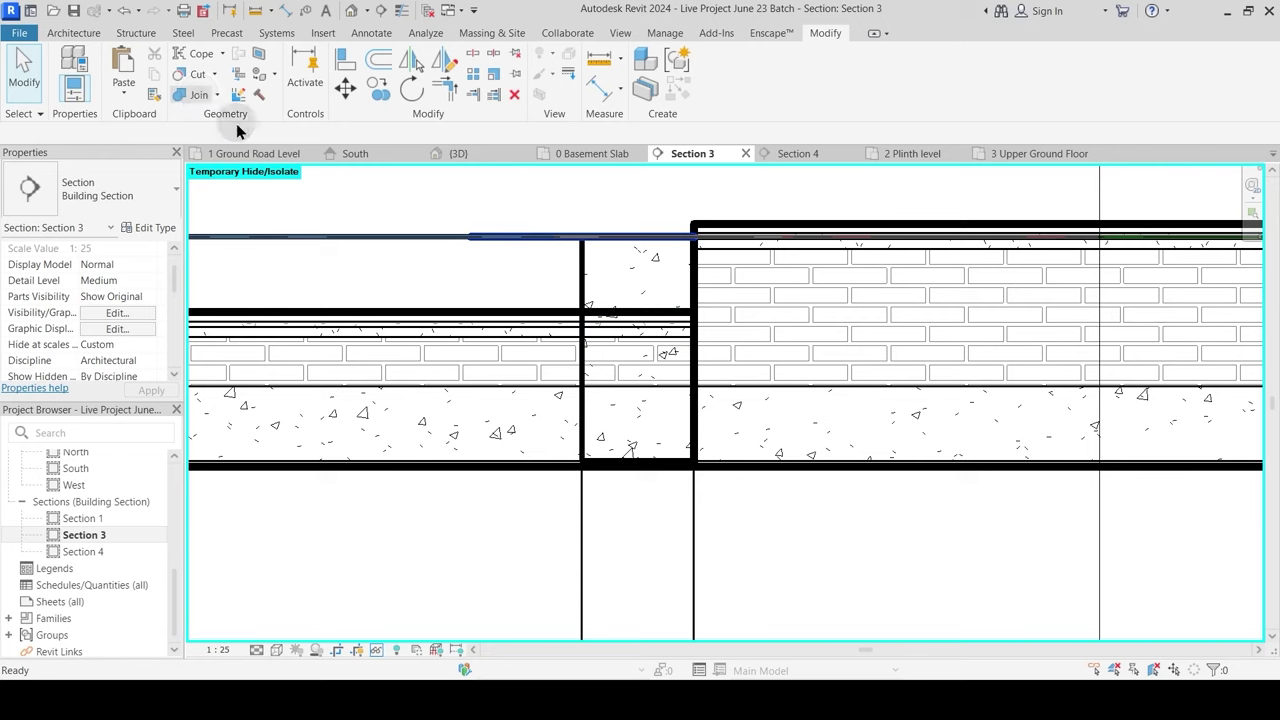
left_click(588, 272)
left_click(571, 323)
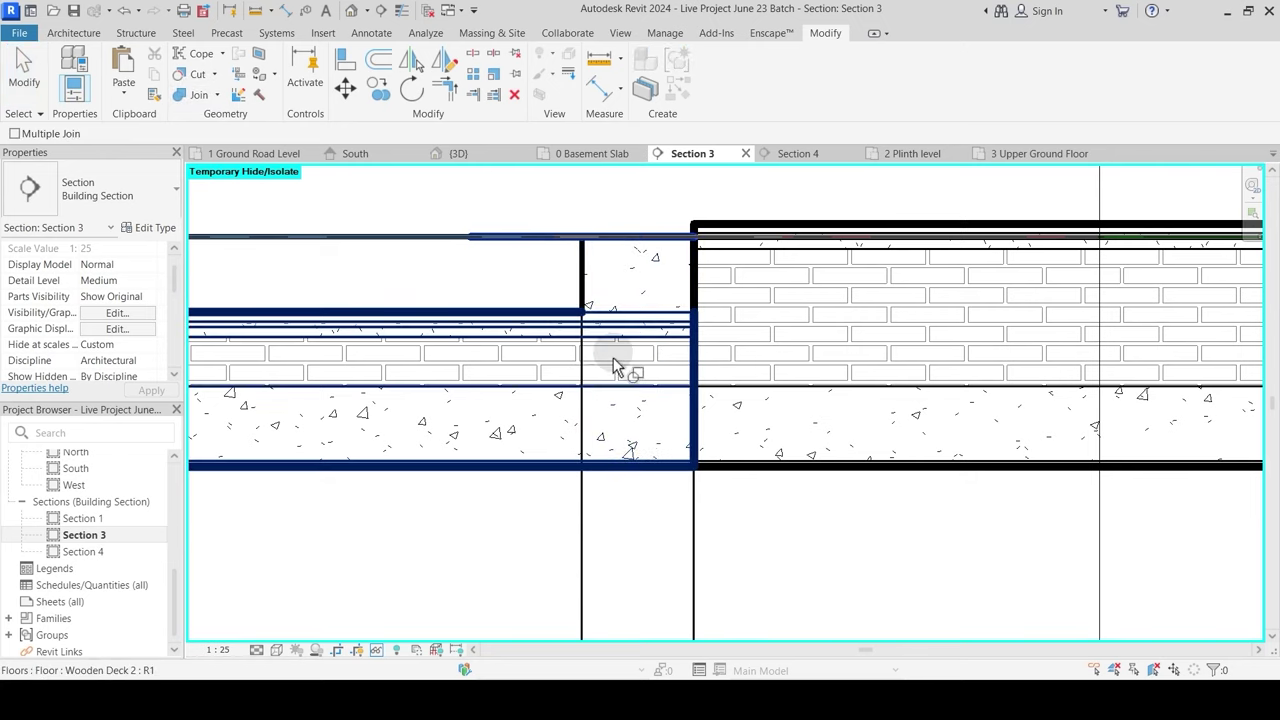
left_click(216, 95)
left_click(232, 192)
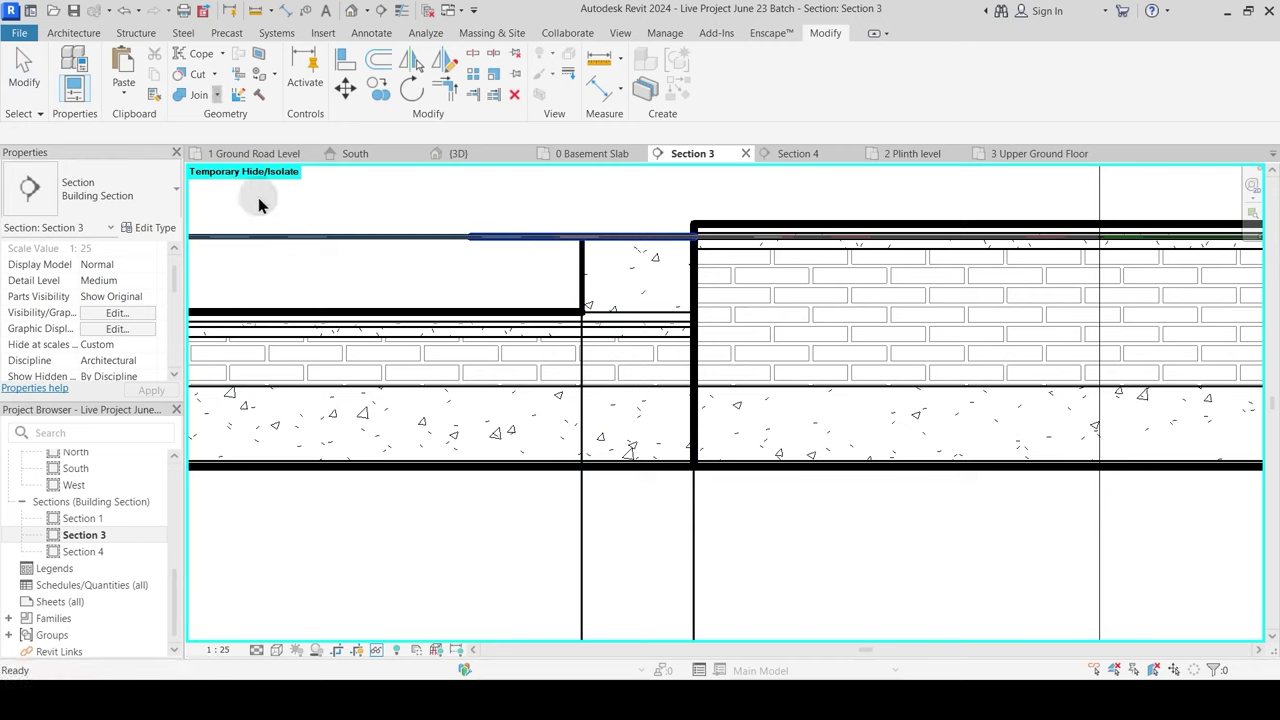
left_click(688, 298)
left_click(585, 272)
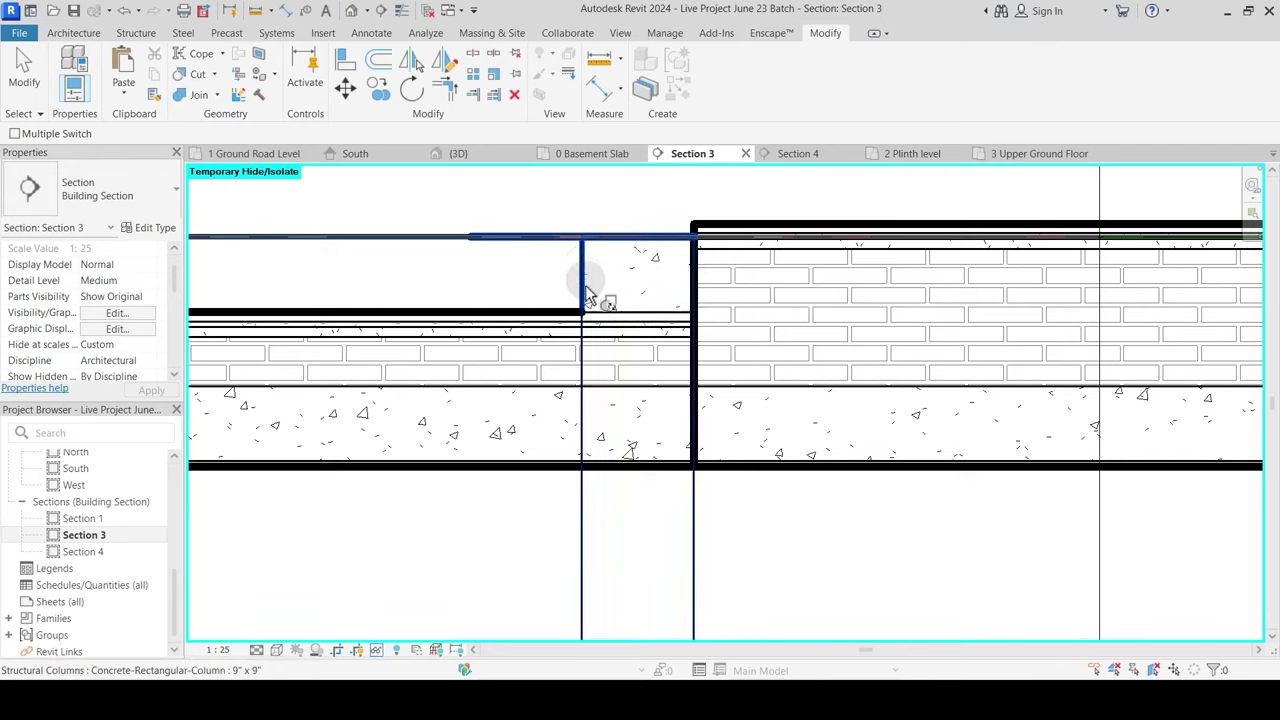
left_click(571, 320)
key("Escape")
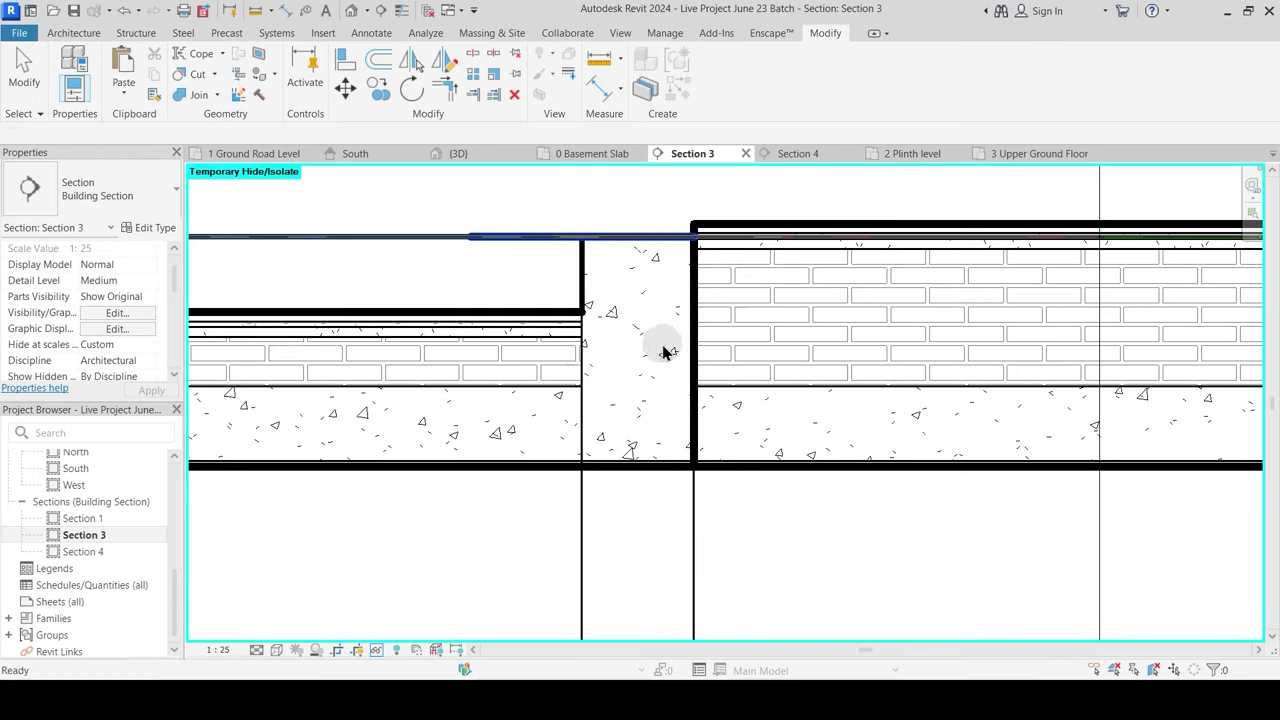
scroll(657, 347, "down", 8)
Step: Edit the Grass floor type's layer structure, bringing it to 316.1 thick
scroll(726, 384, "down", 6)
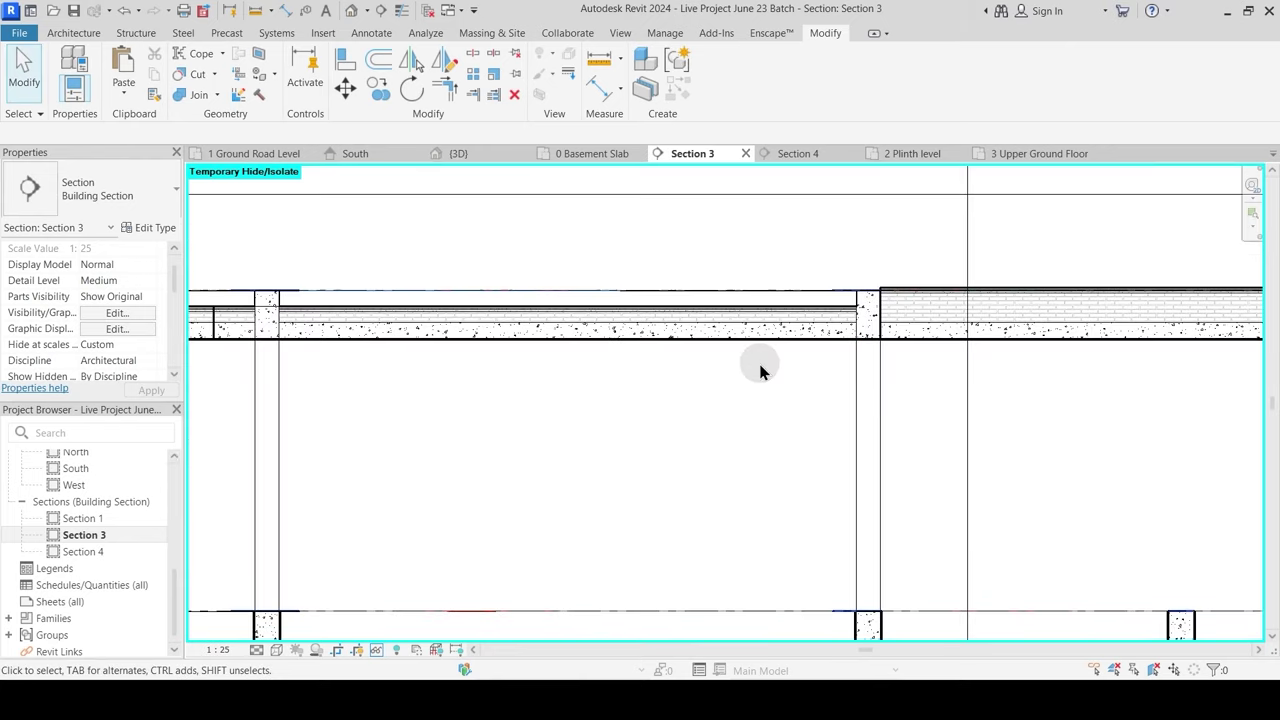
scroll(776, 391, "up", 8)
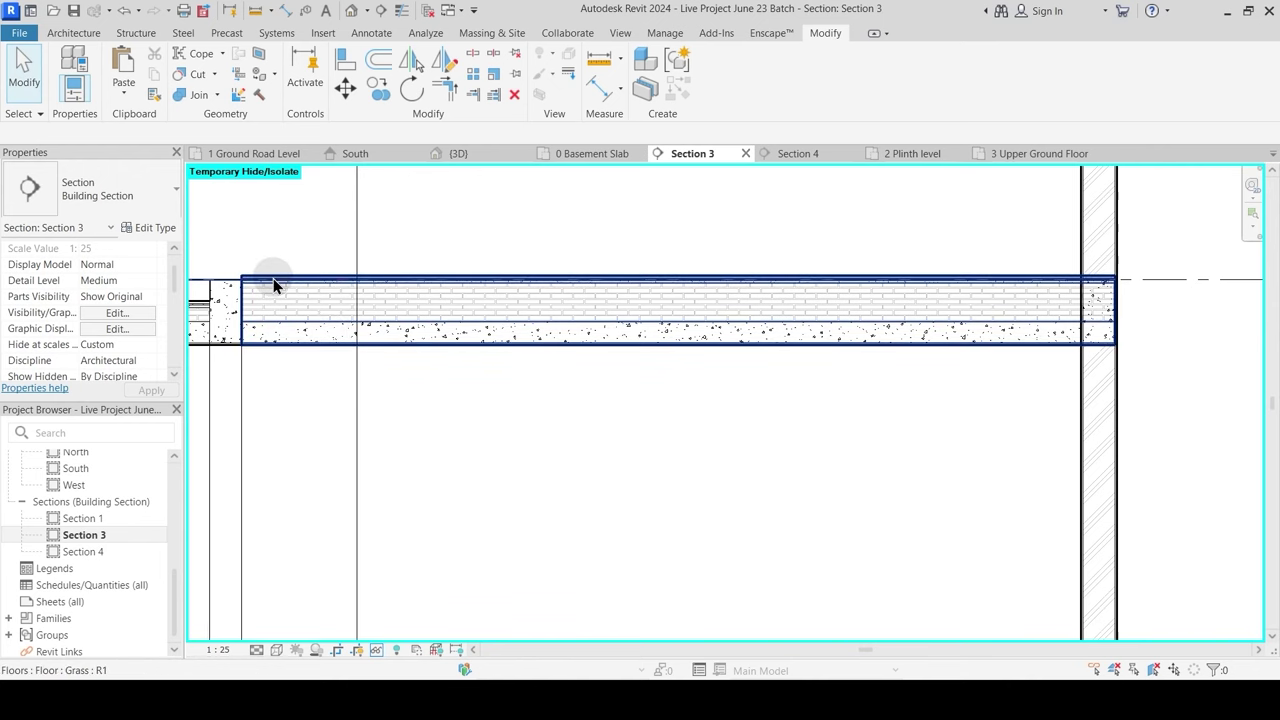
left_click(300, 283)
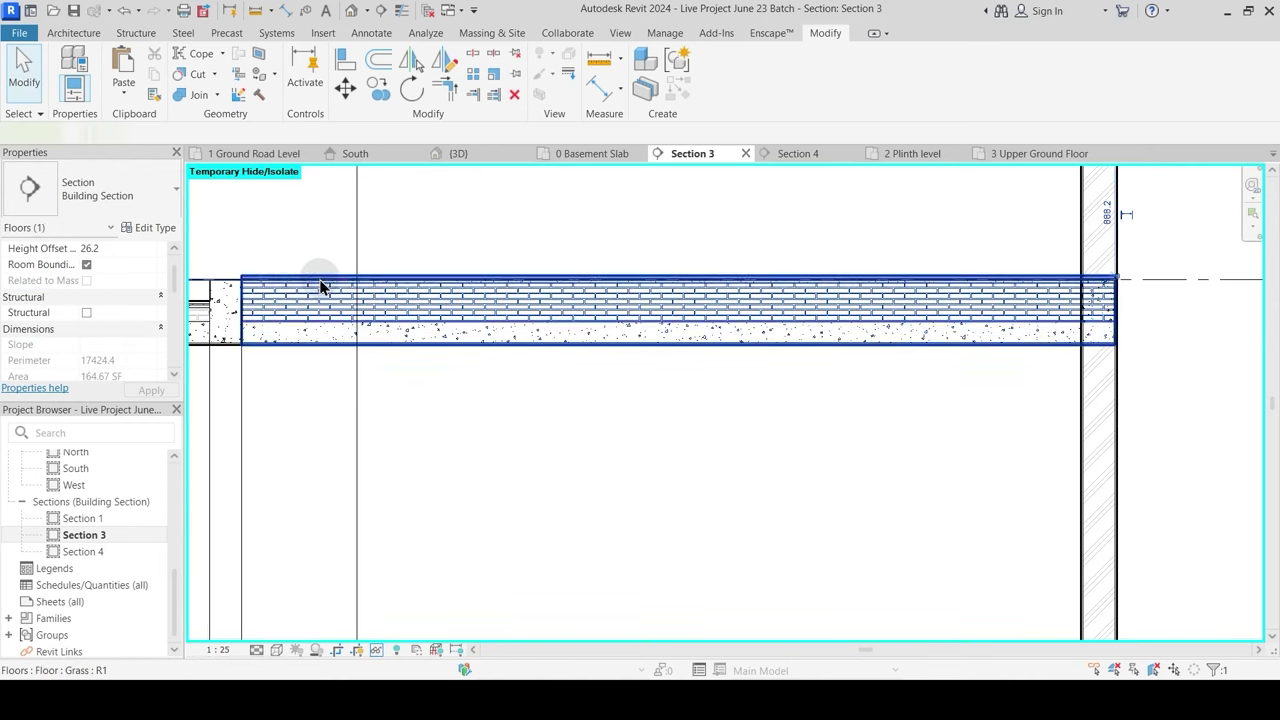
left_click(148, 227)
left_click(716, 320)
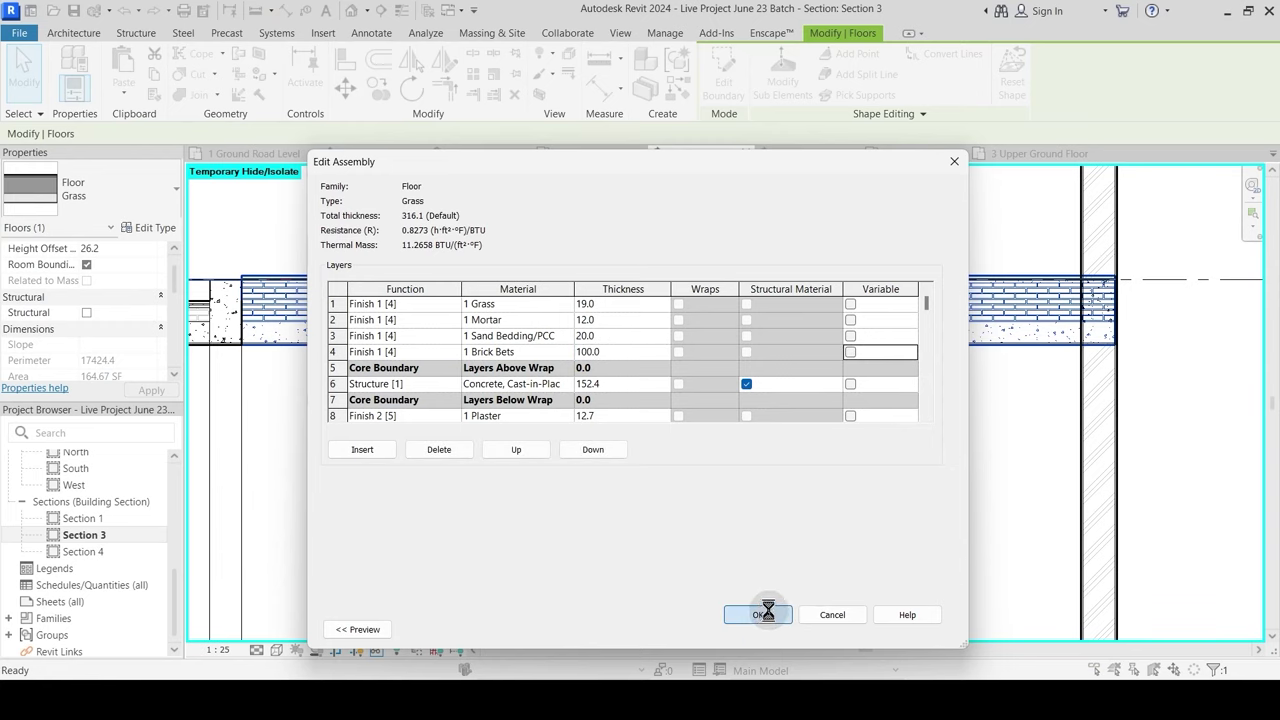
left_click(919, 630)
left_click(775, 629)
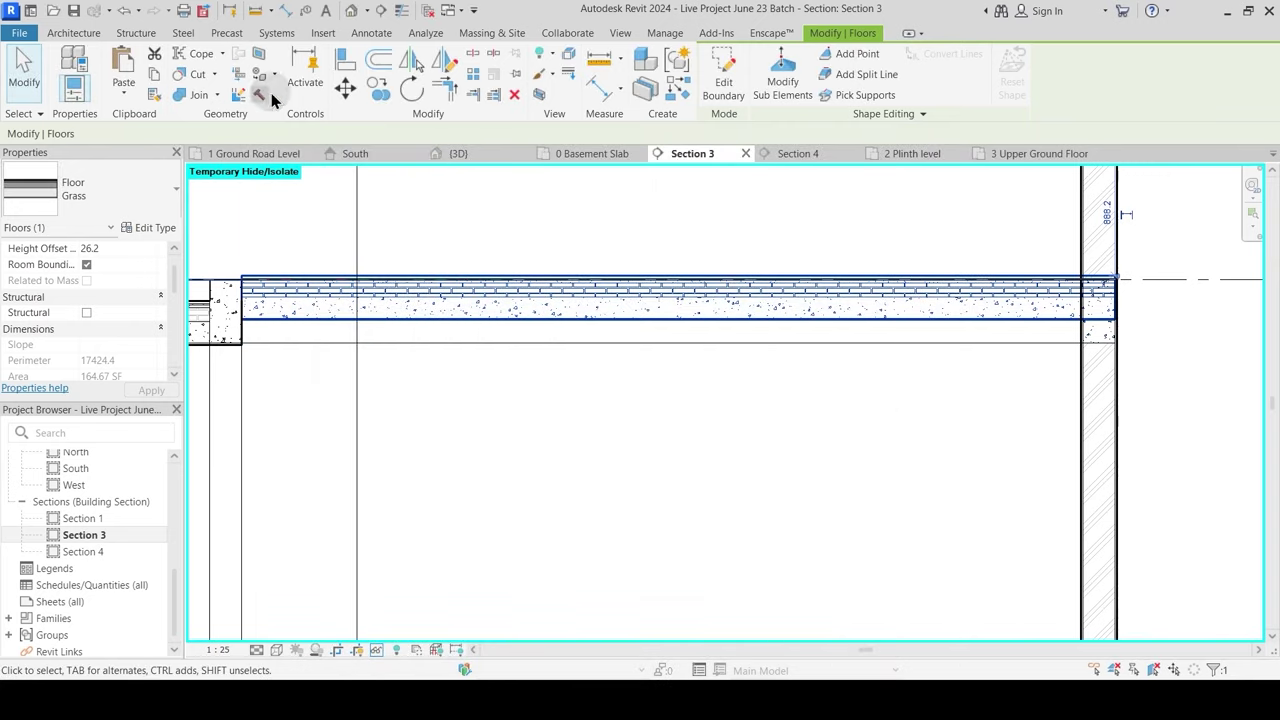
Step: Start Align, turn on Thin Lines, and centre the right-hand wall junction in view
left_click(343, 68)
scroll(240, 350, "up", 5)
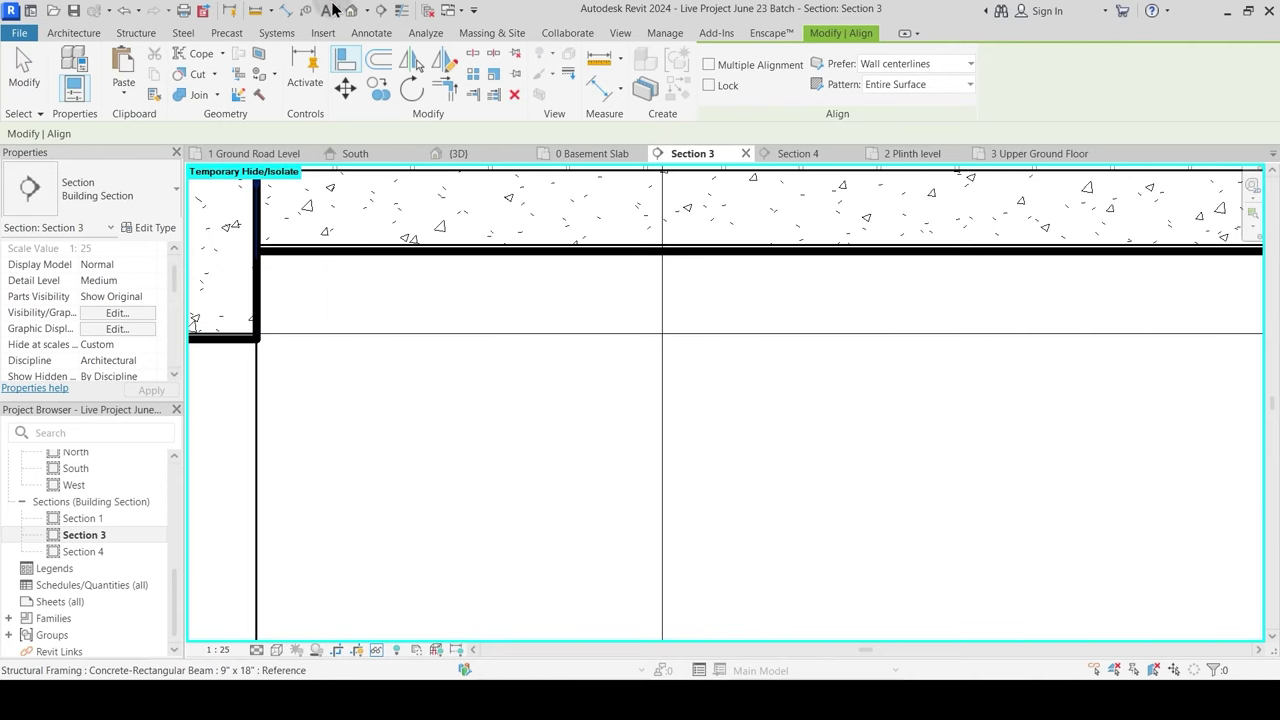
left_click(399, 13)
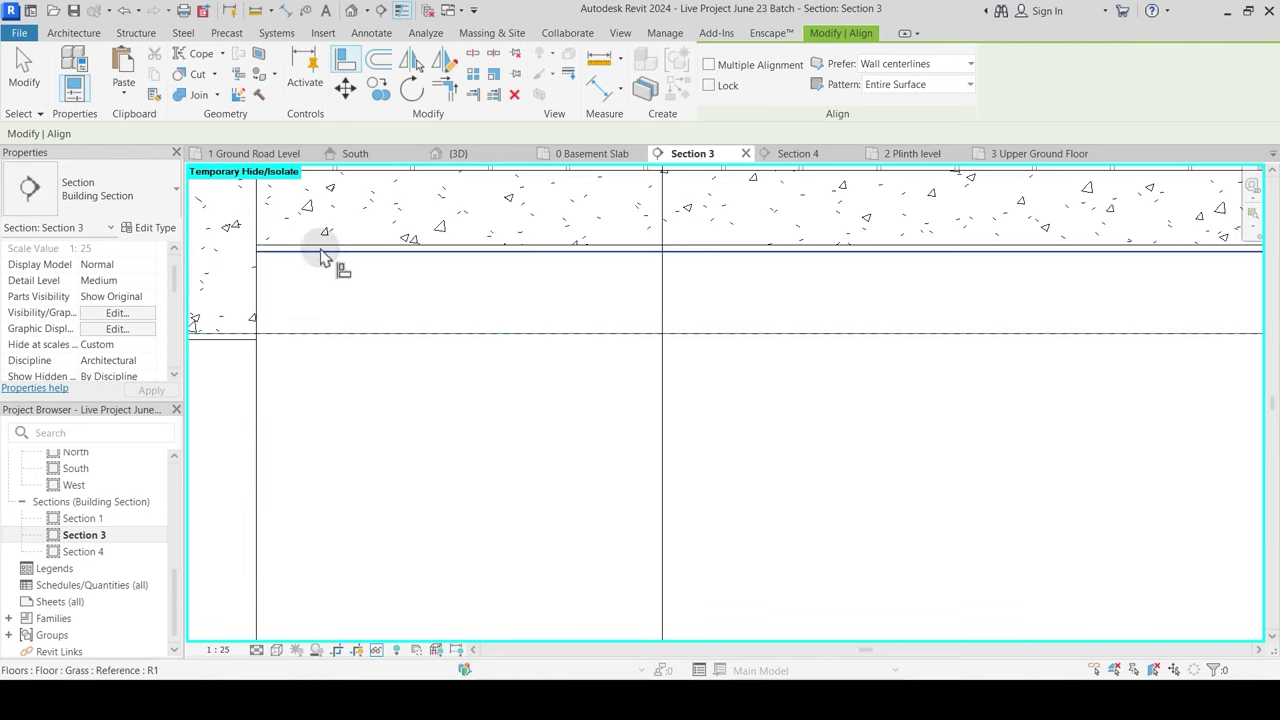
scroll(449, 386, "down", 3)
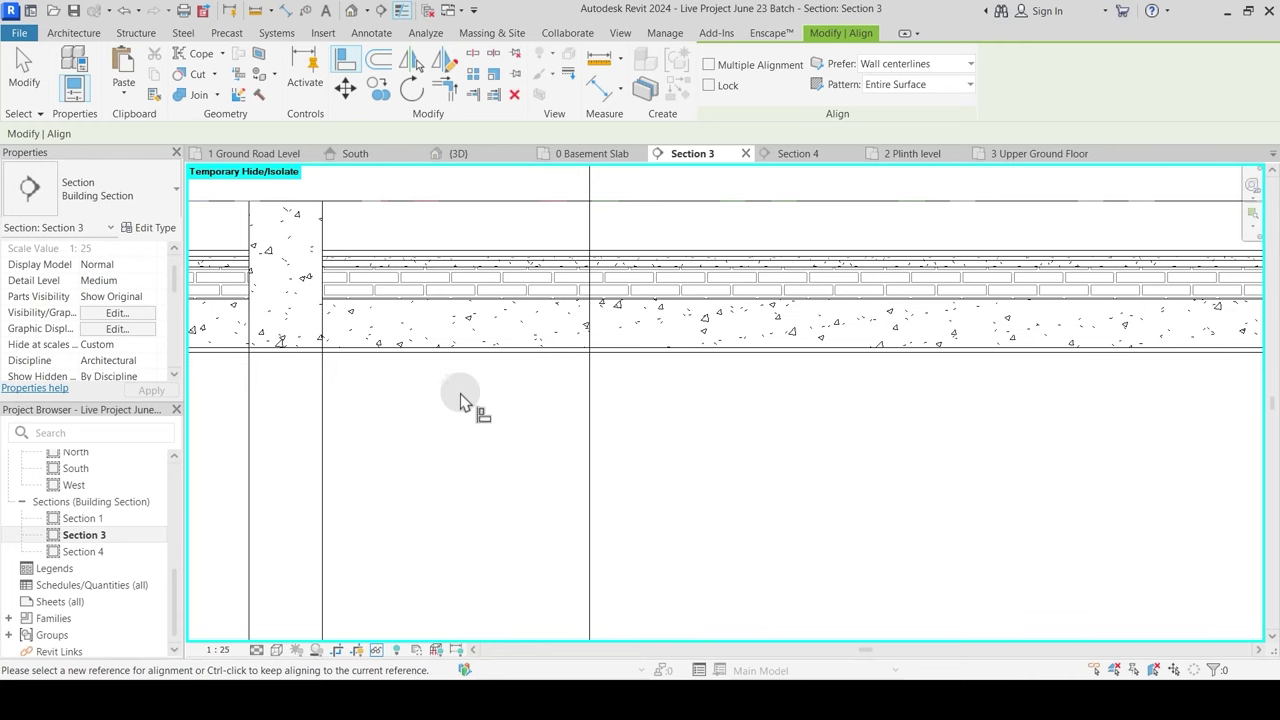
scroll(461, 394, "down", 4)
middle_click_drag(898, 394, 380, 399)
scroll(772, 334, "up", 3)
middle_click_drag(776, 368, 694, 357)
key("Escape")
key("Escape")
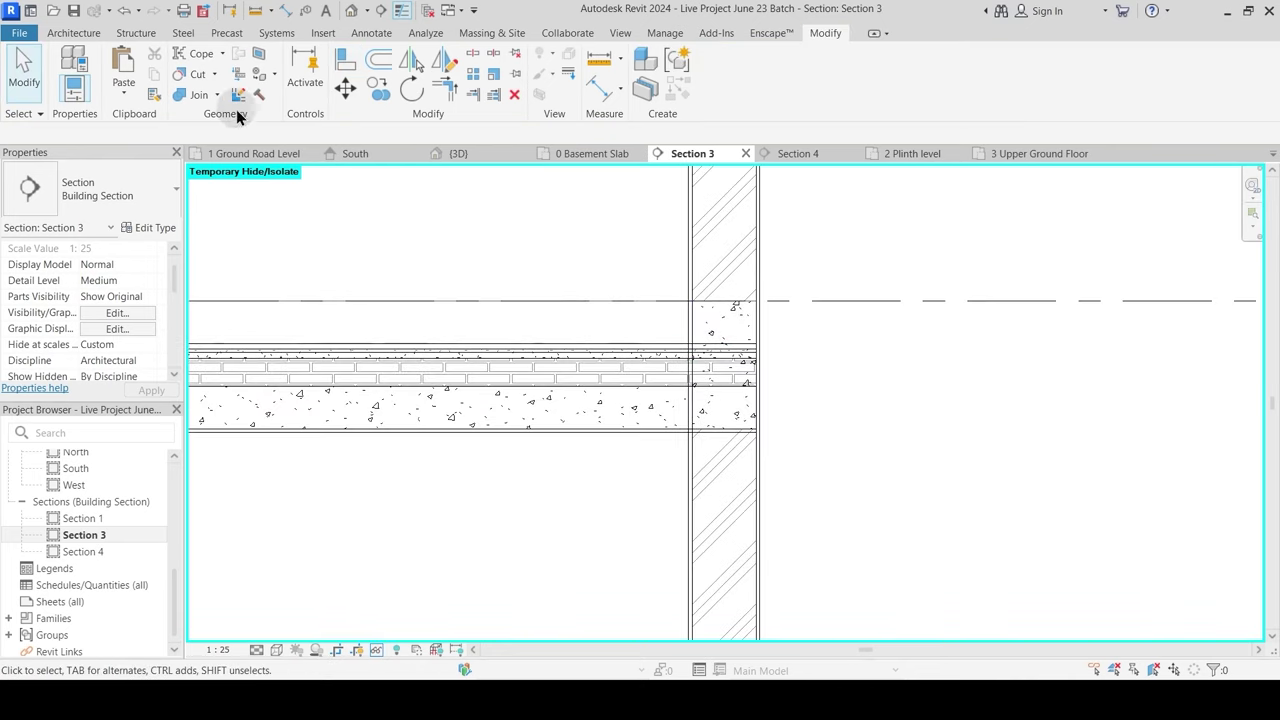
Step: Switch the join order so the beam cuts through the floor slab
left_click(197, 97)
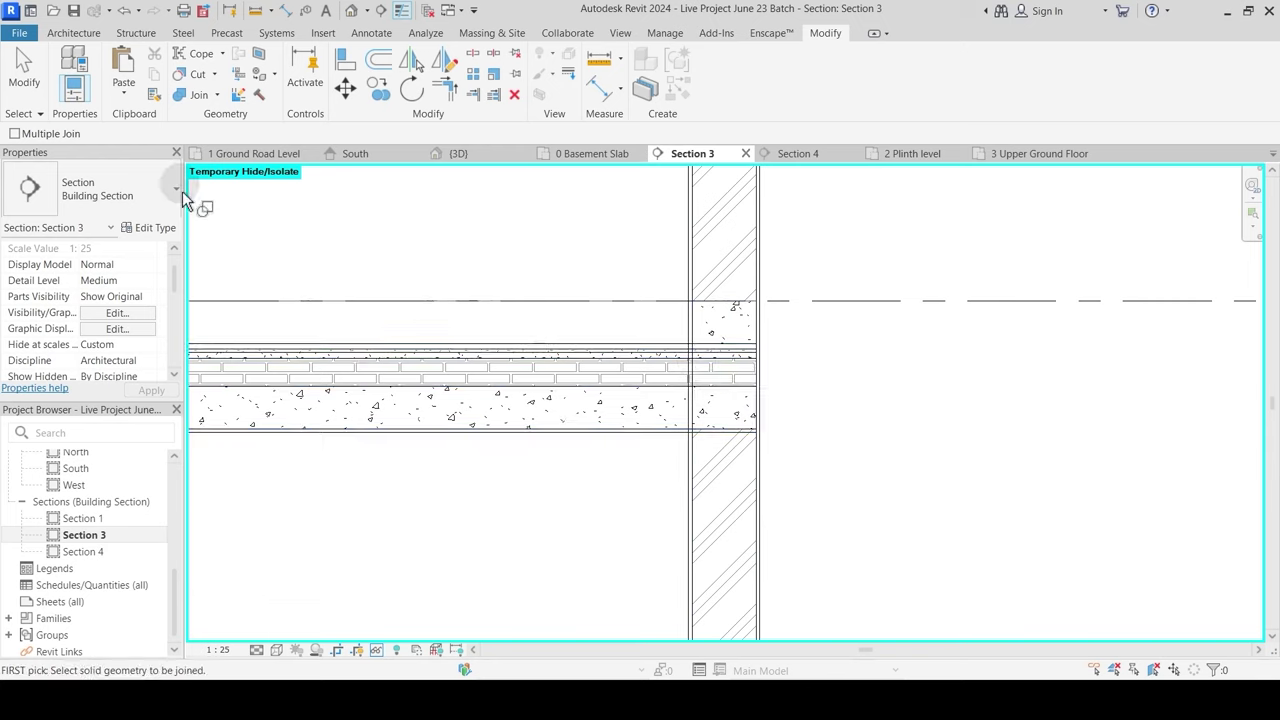
left_click(216, 96)
left_click(228, 190)
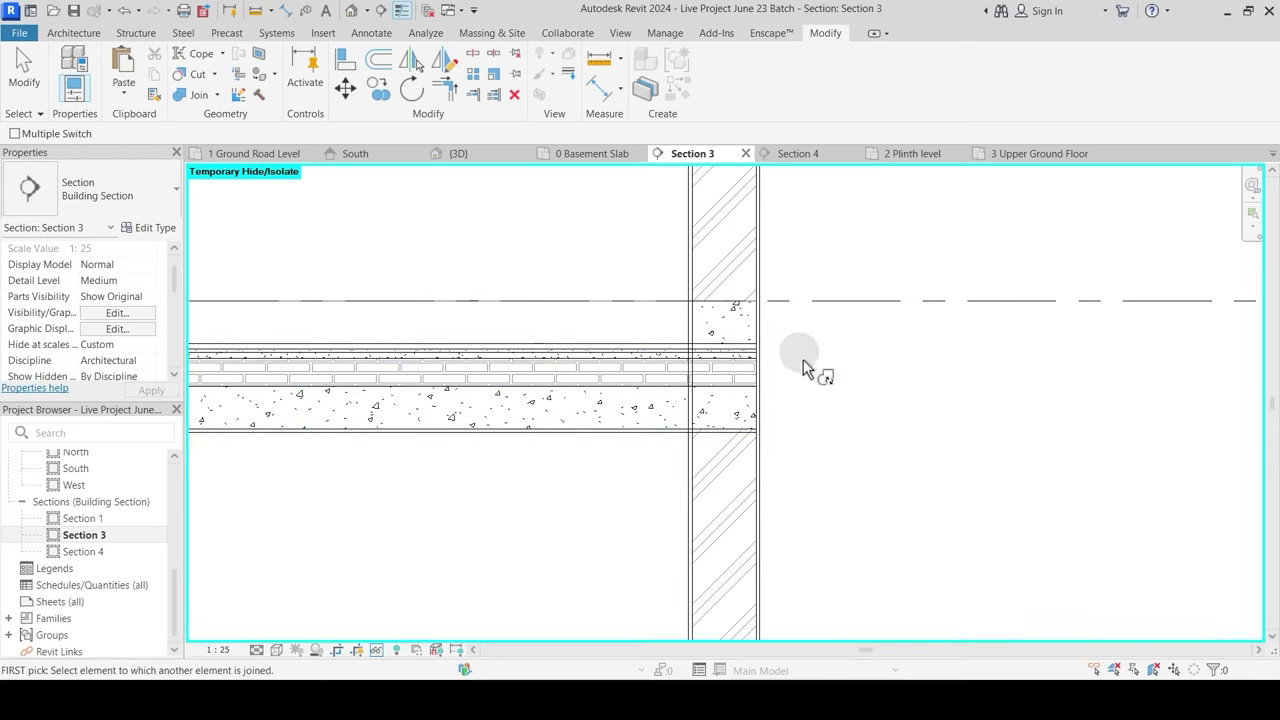
left_click(722, 313)
left_click(714, 370)
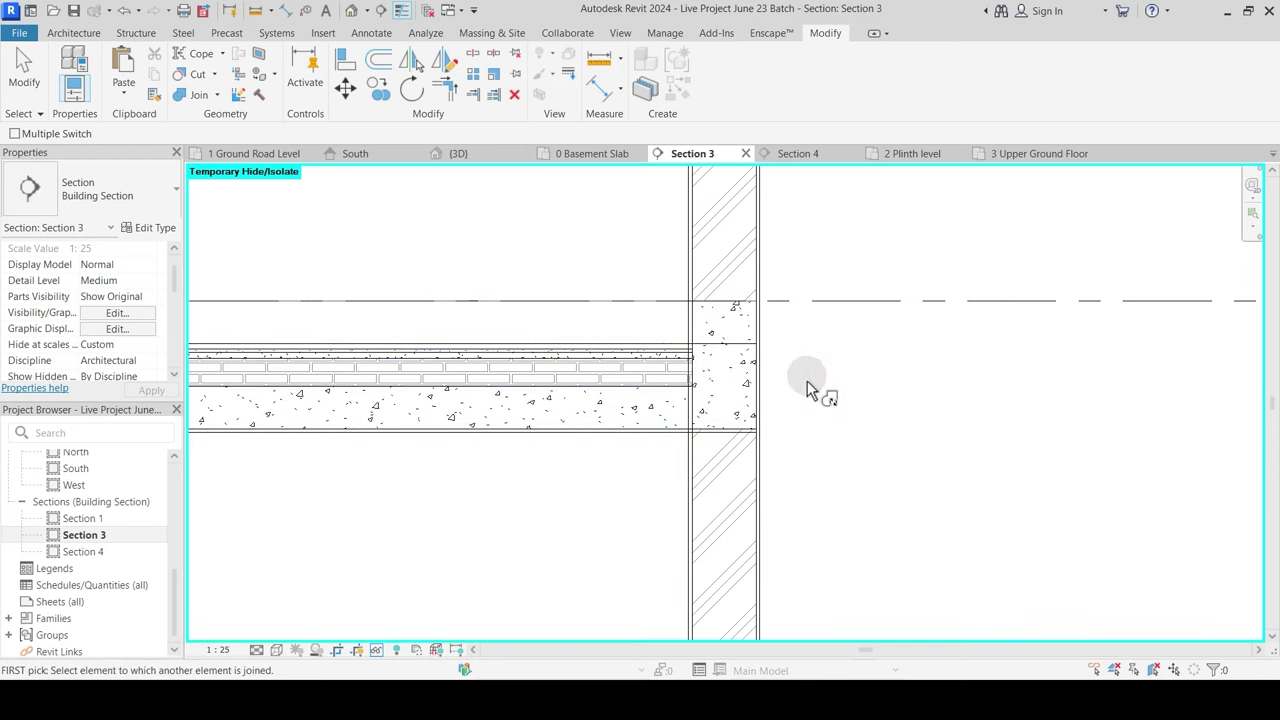
key("Escape")
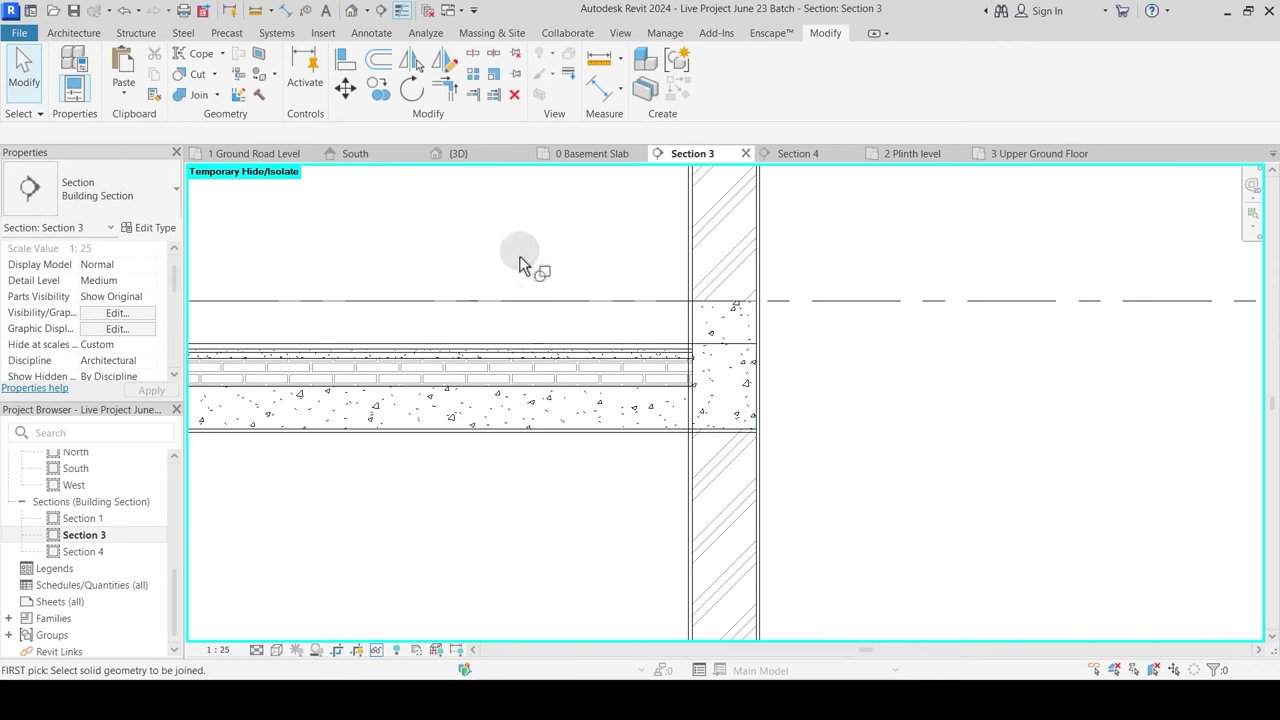
Step: Join the wall with the floor slab, then pan along to the next slab junctions
scroll(590, 270, "up", 2)
left_click(738, 296)
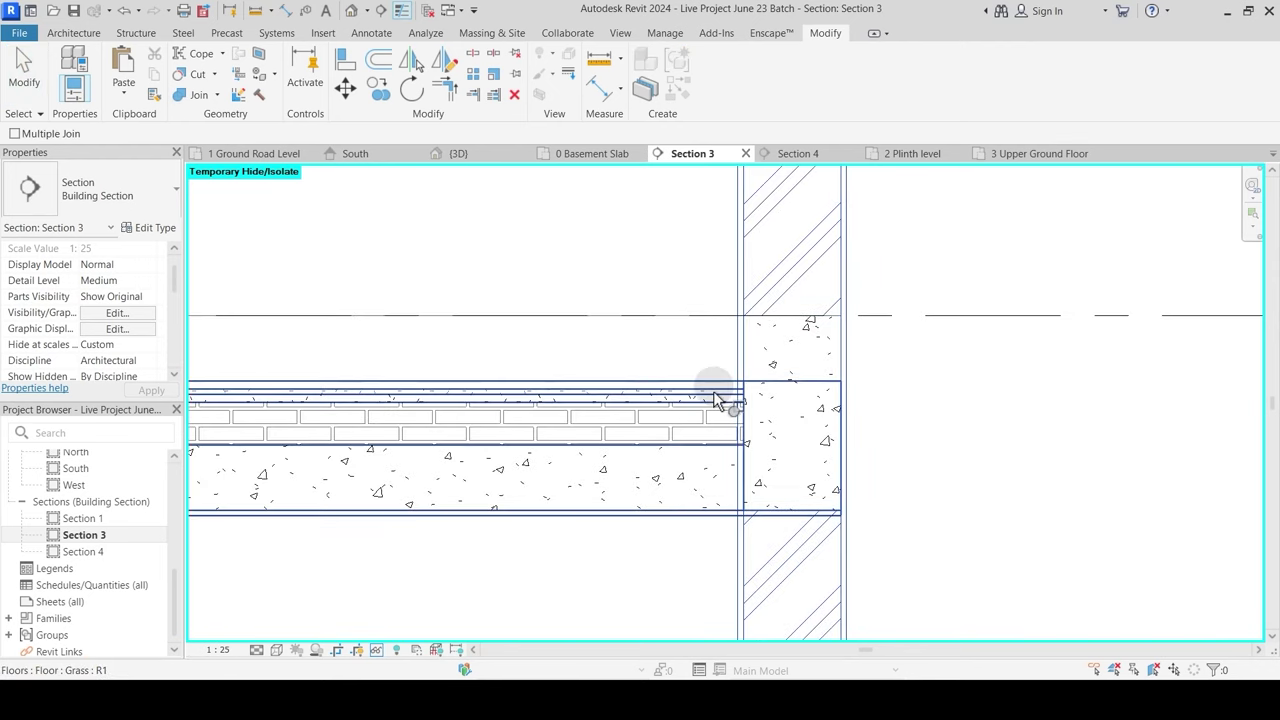
left_click(714, 389)
scroll(750, 315, "down", 3)
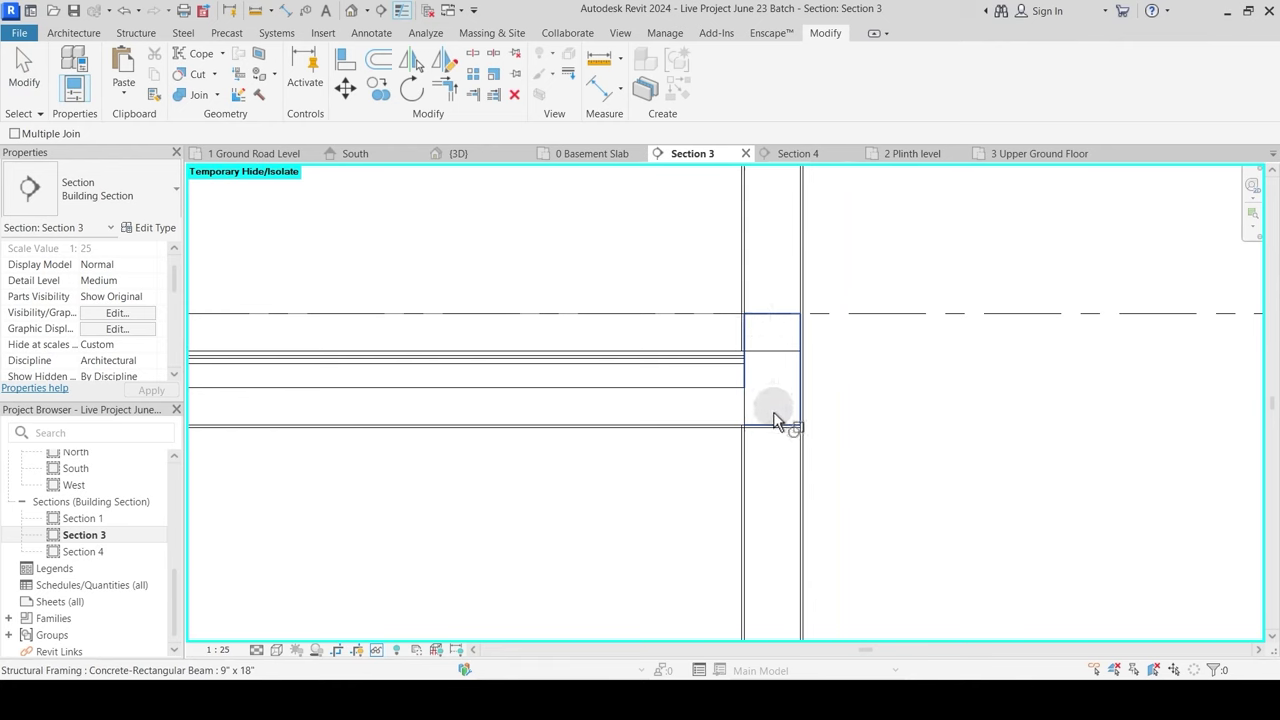
middle_click_drag(454, 436, 986, 386)
middle_click_drag(356, 364, 775, 369)
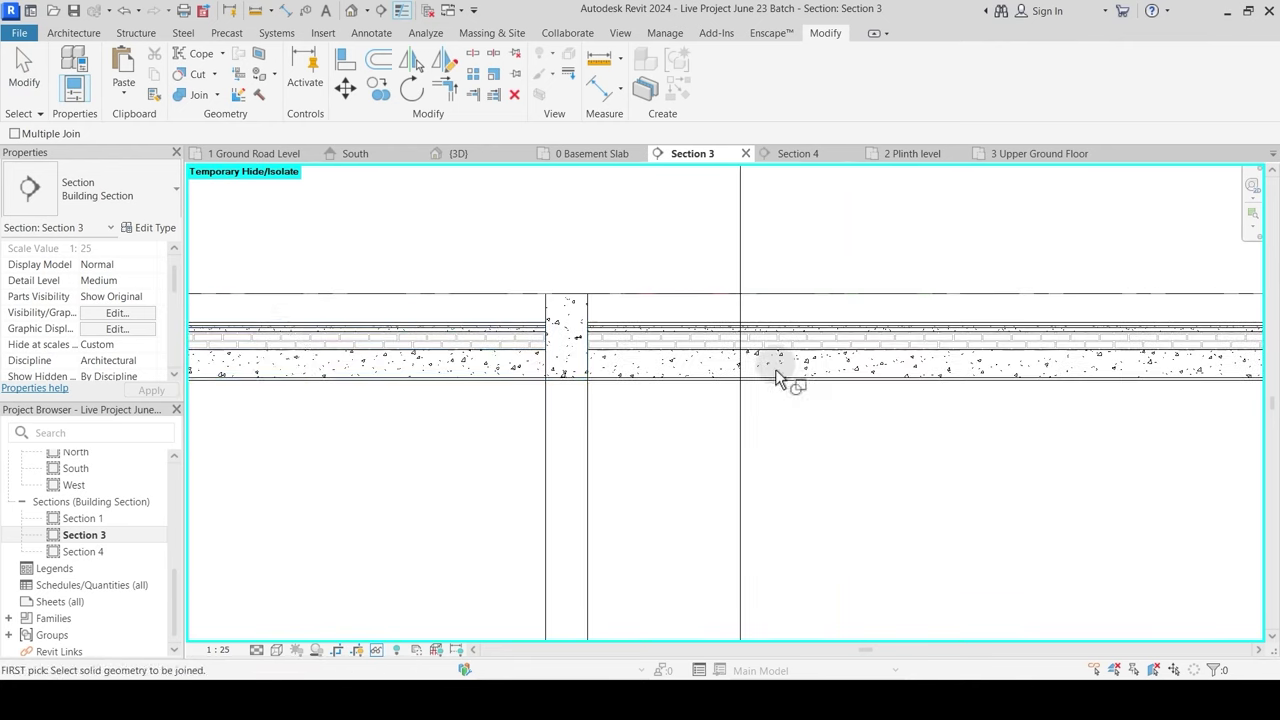
scroll(651, 334, "down", 1)
scroll(651, 336, "down", 1)
middle_click_drag(514, 382, 1192, 375)
mouse_move(540, 334)
middle_mouse_down()
mouse_move(1048, 344)
mouse_move(500, 320)
middle_mouse_up()
scroll(495, 330, "up", 4)
scroll(540, 335, "up", 2)
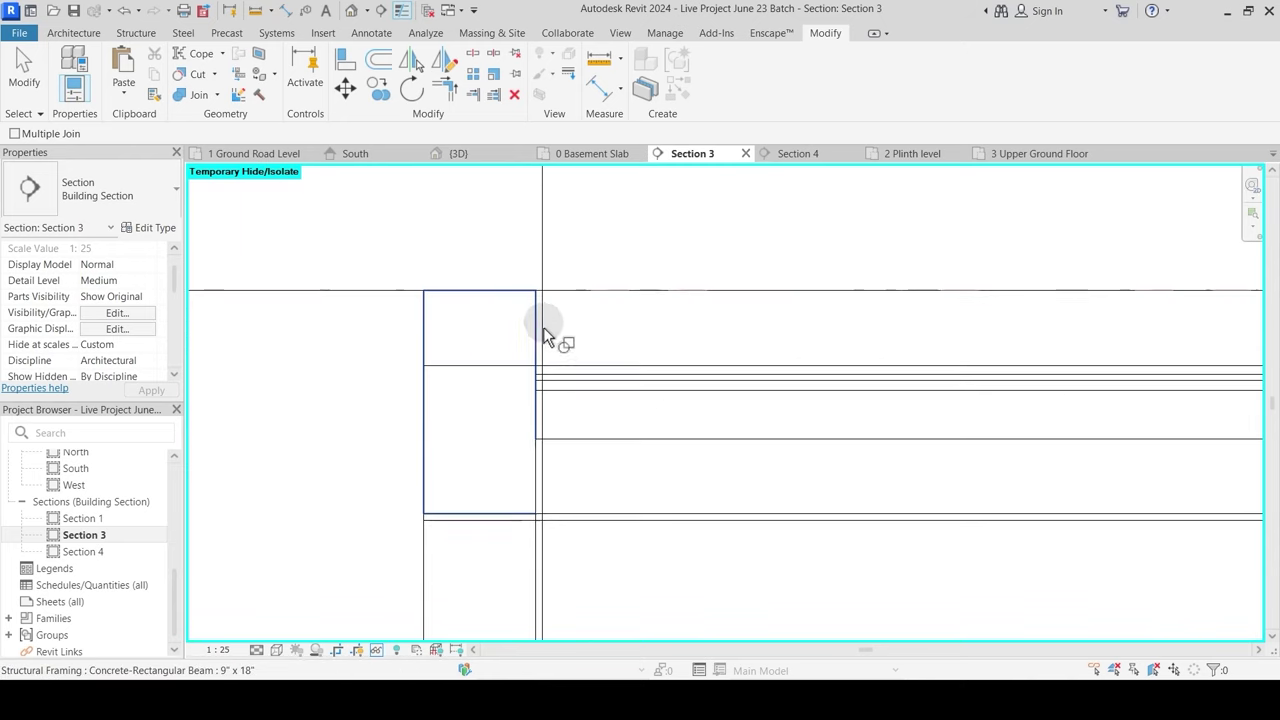
Step: Select the wall at the slab junction to check the join, then clear the selection
key("Escape")
left_click(540, 268)
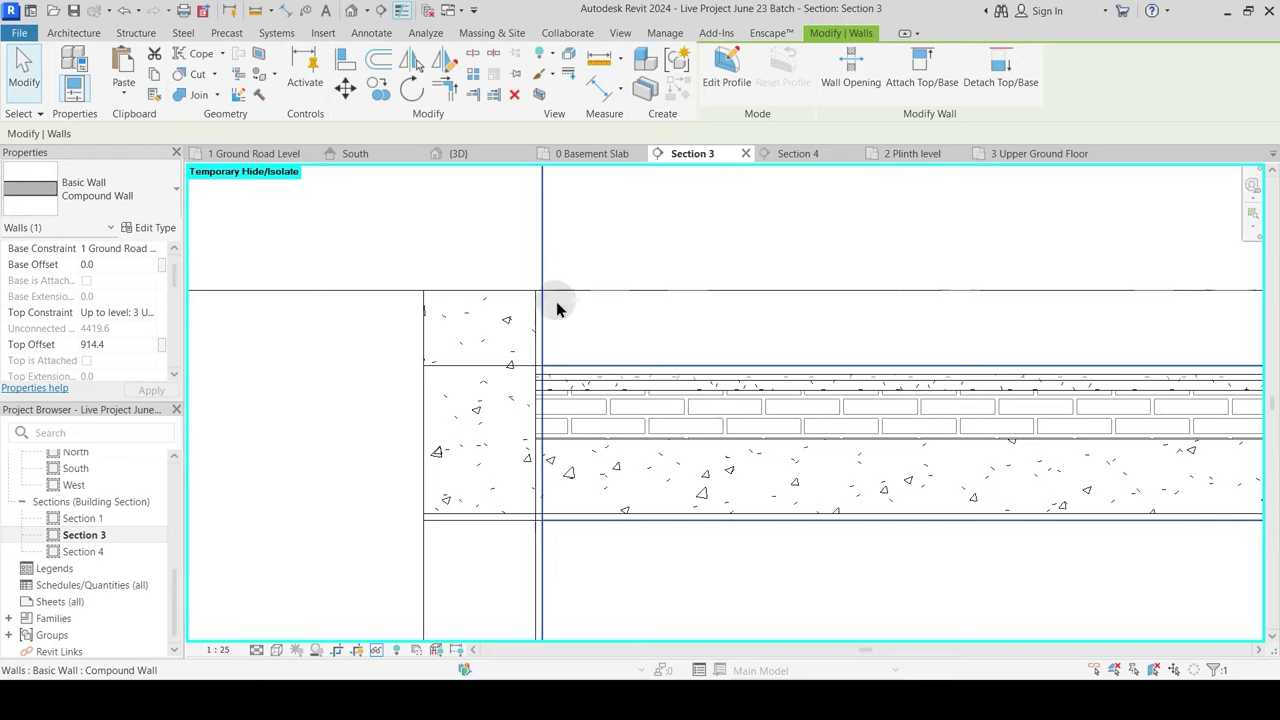
scroll(558, 304, "down", 3)
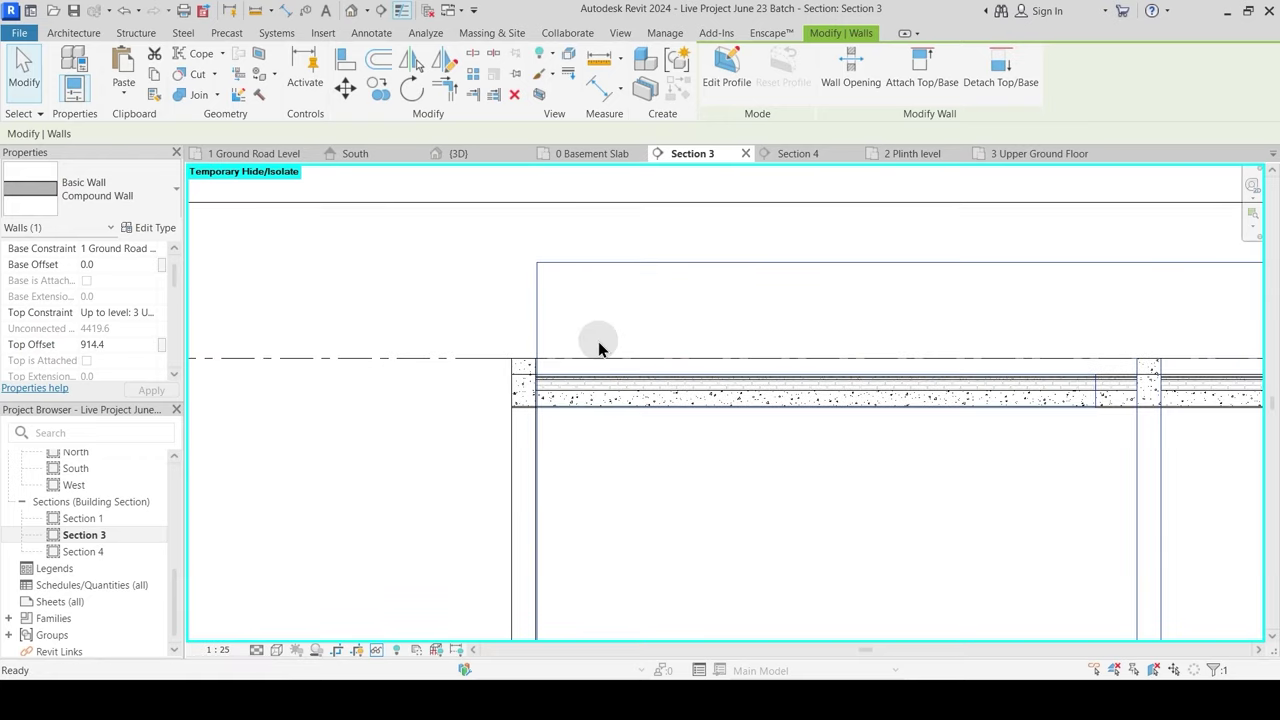
scroll(575, 355, "up", 3)
key("Escape")
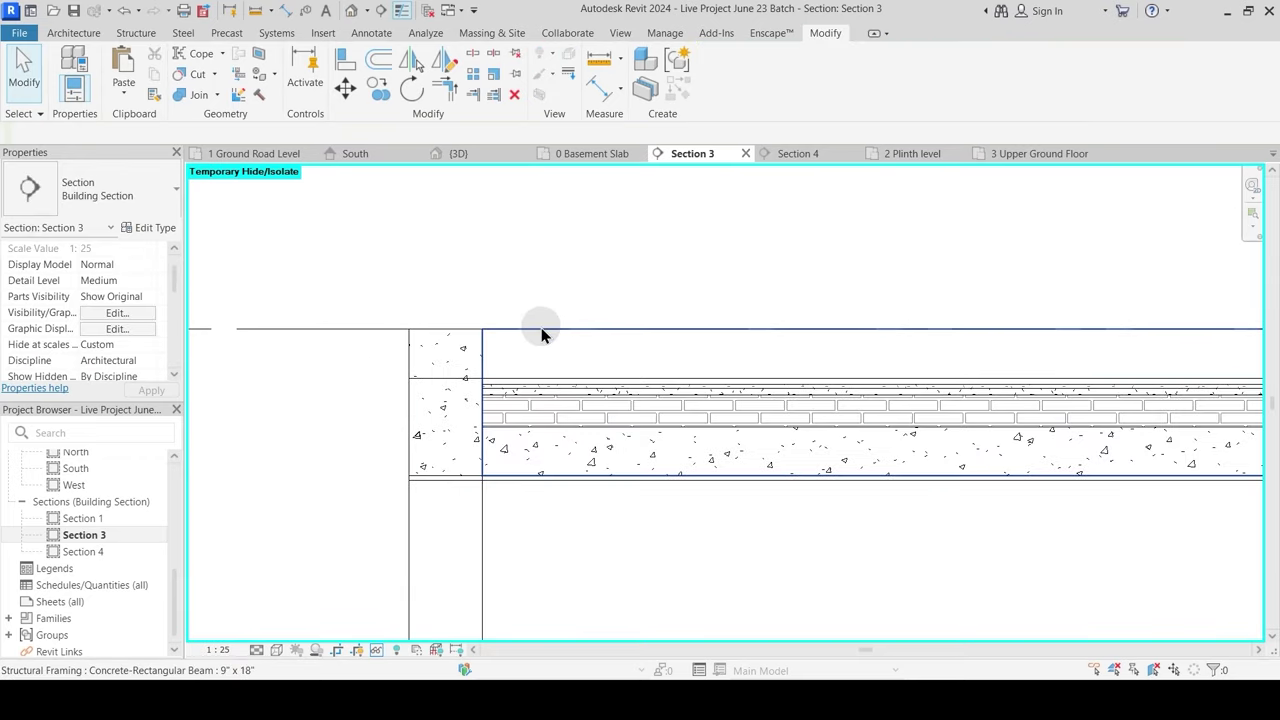
scroll(521, 352, "down", 5)
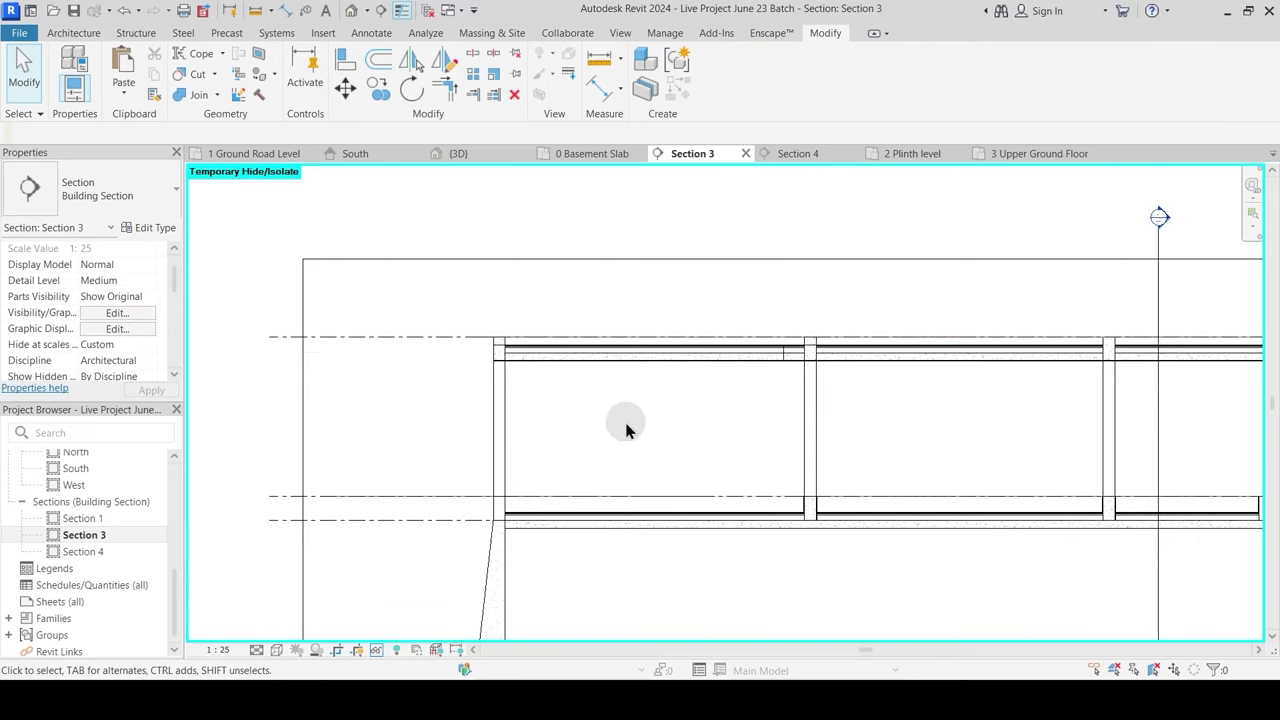
scroll(737, 401, "up", 2)
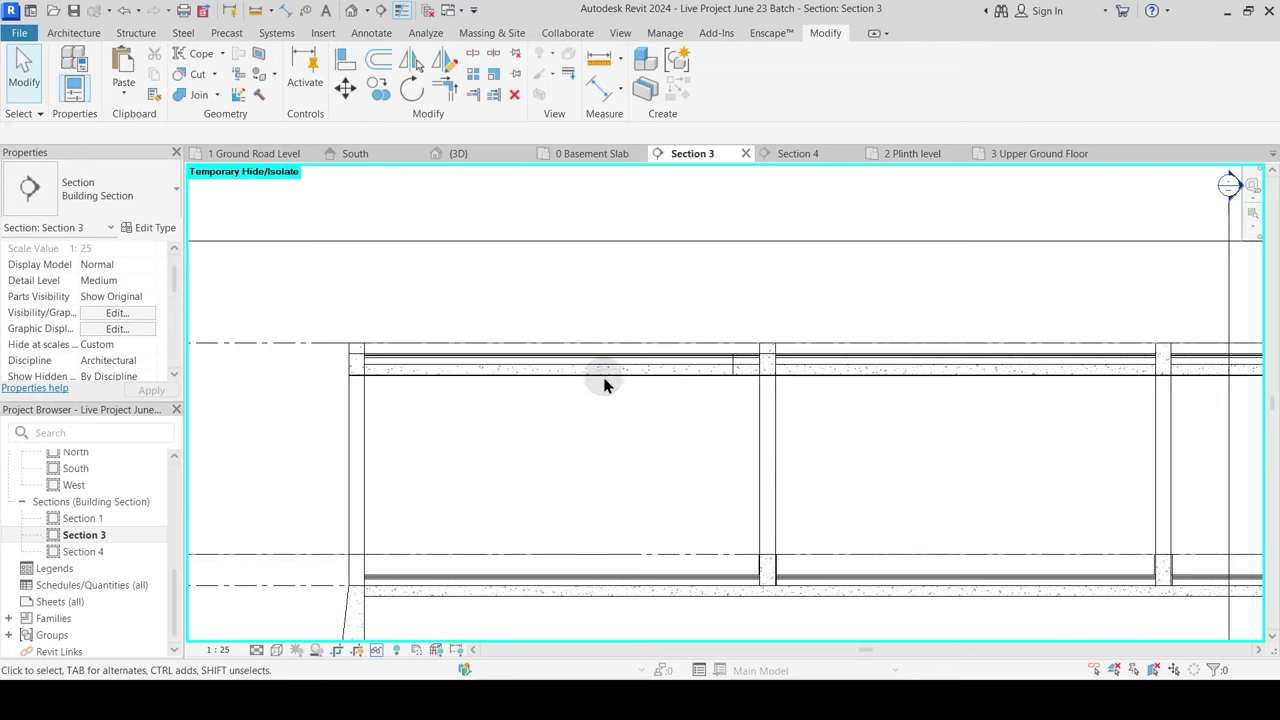
Step: Select the left Washroom Sunk Slab and close its type properties unchanged
left_click(832, 372)
left_click(517, 368)
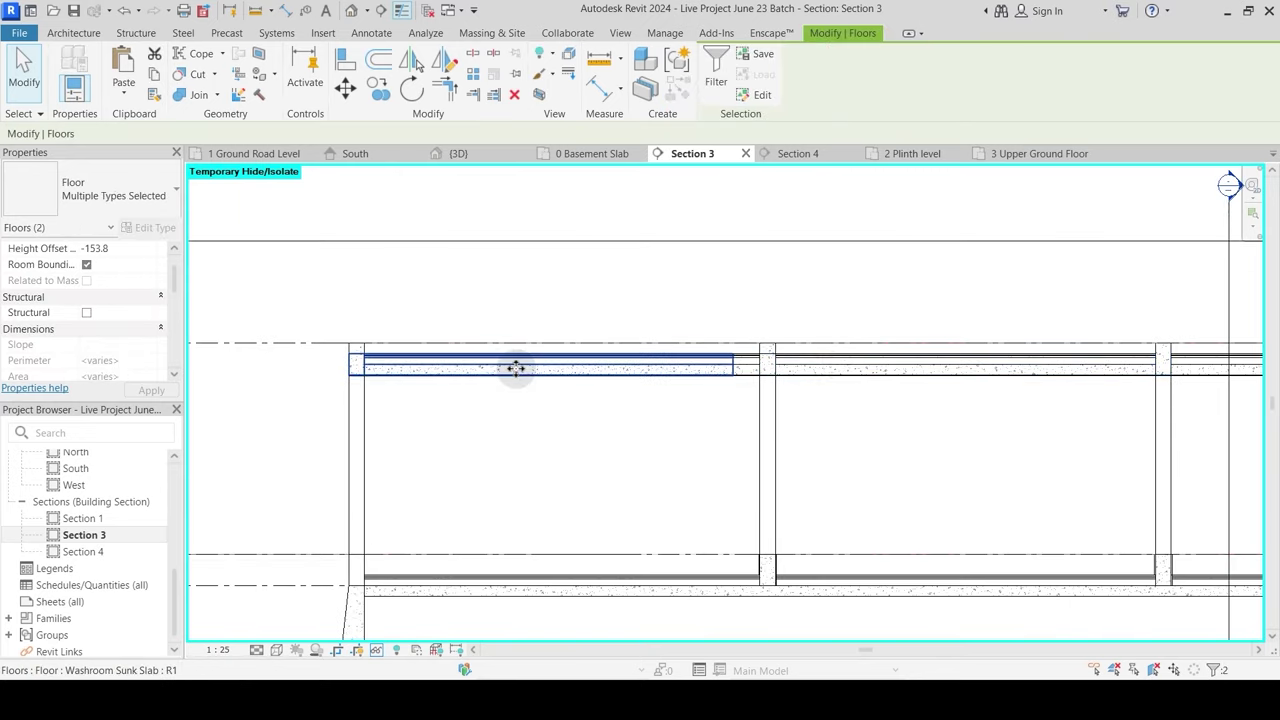
left_click(160, 230)
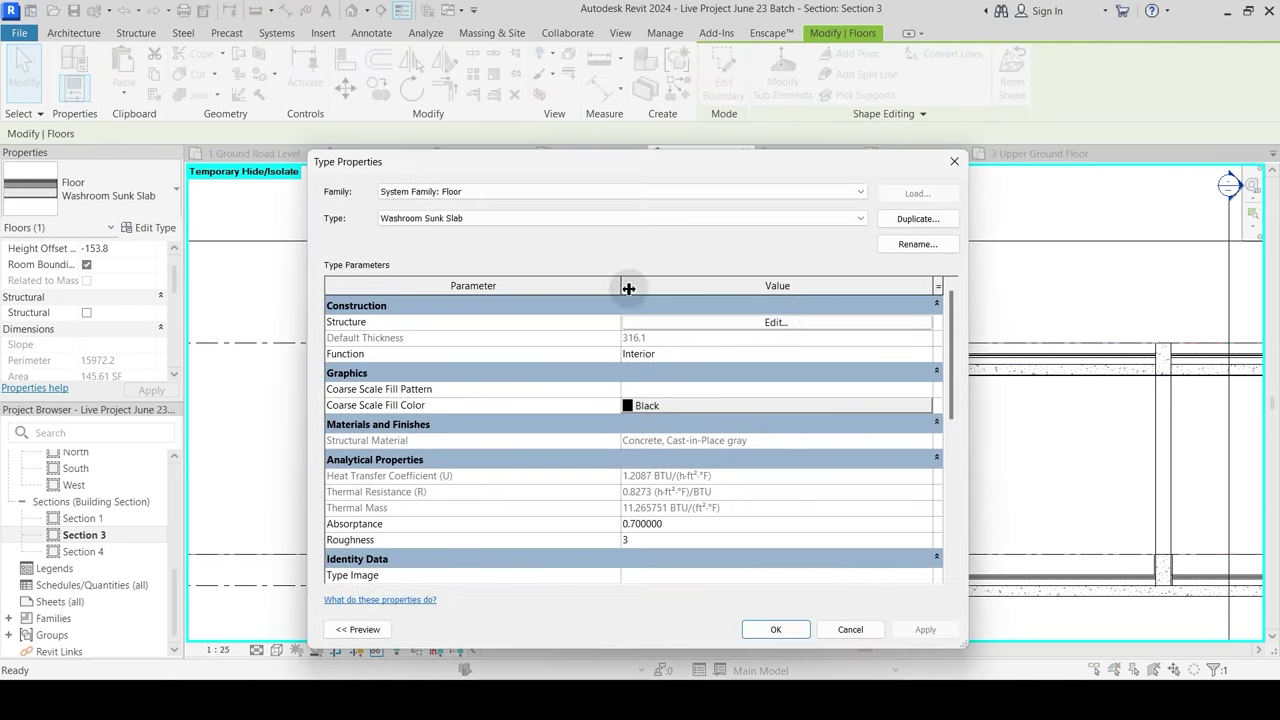
key("Escape")
key("Escape")
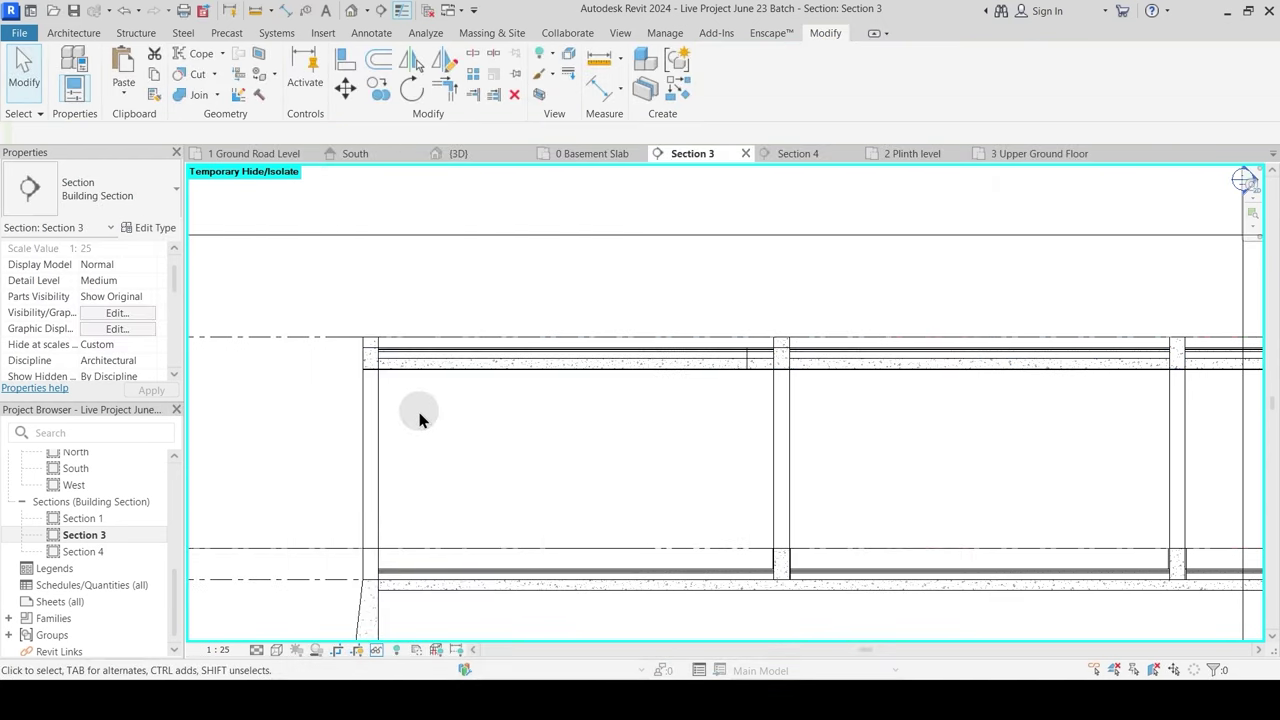
scroll(370, 372, "up", 5)
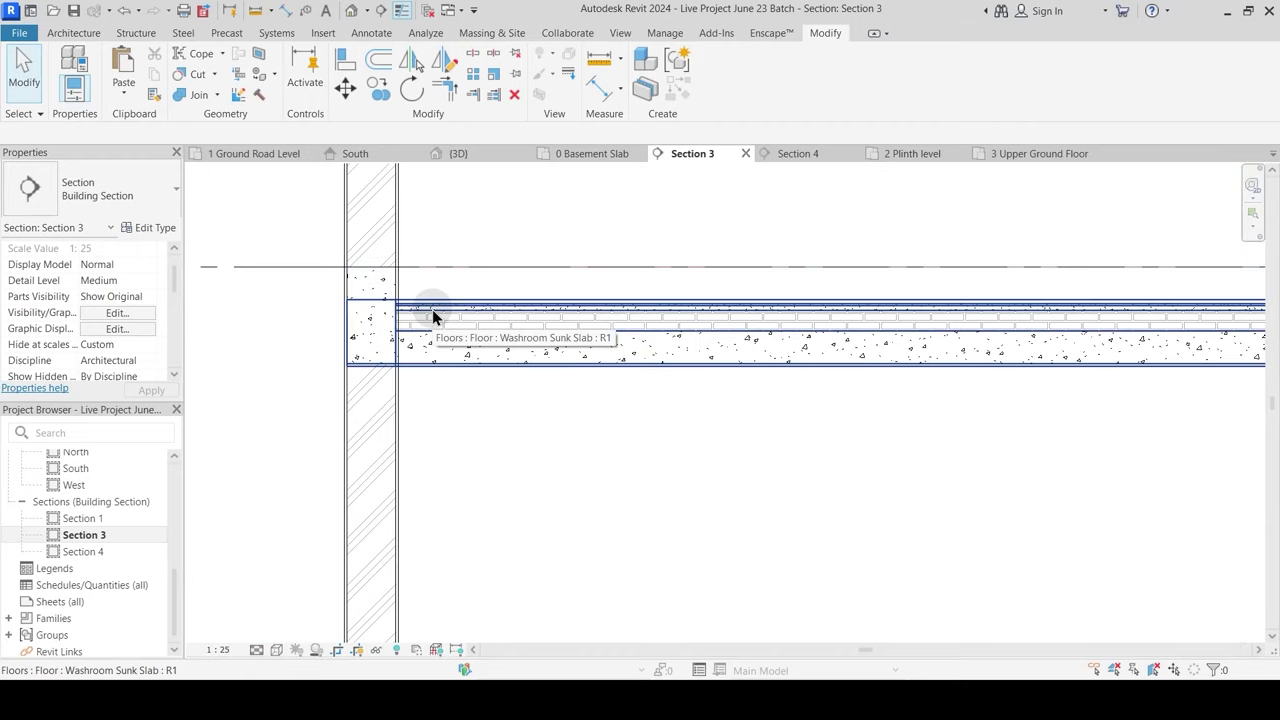
scroll(432, 316, "down", 4)
Step: Thicken the Washroom Sunk Slab type's layers to 496.1 overall
left_click(498, 330)
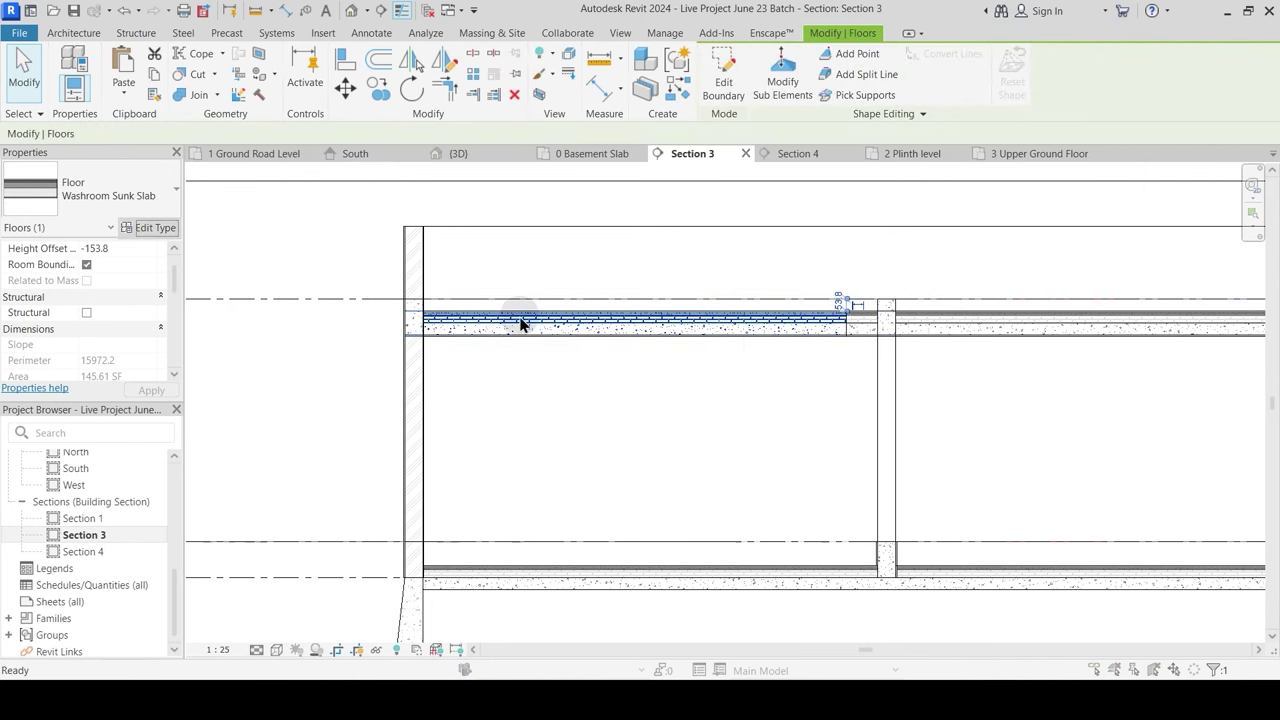
left_click(155, 227)
left_click(787, 314)
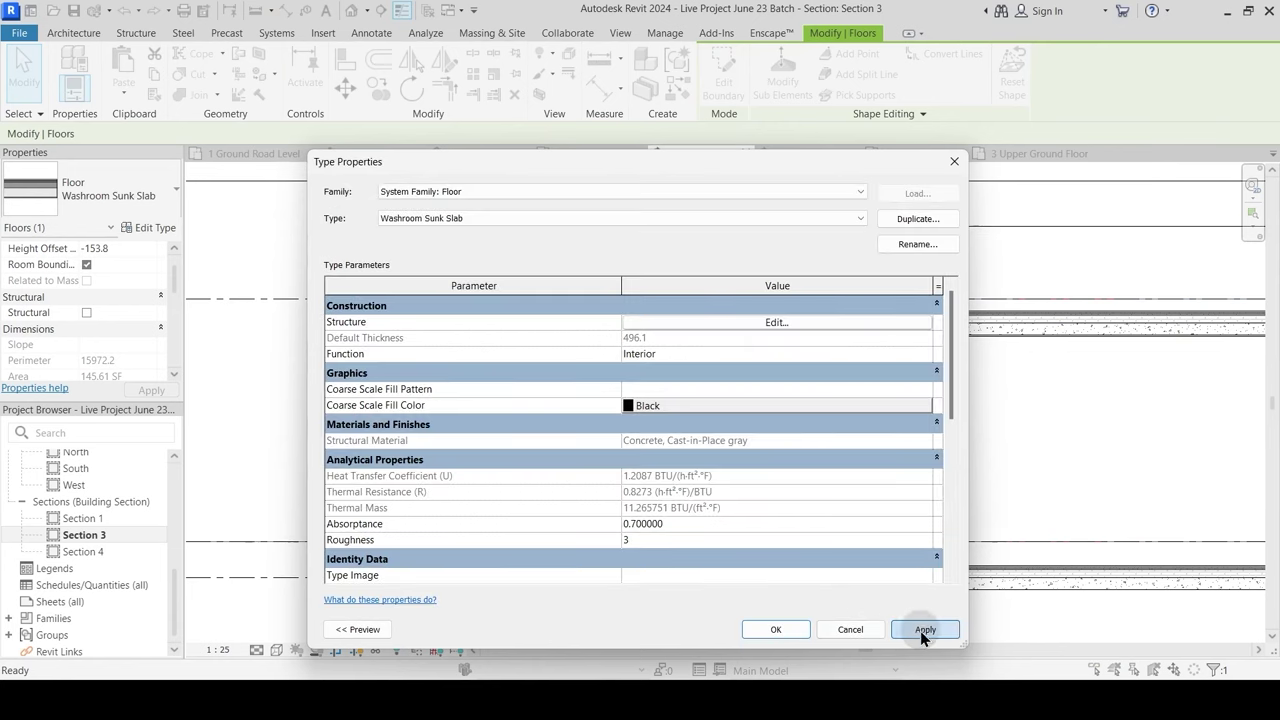
left_click(774, 629)
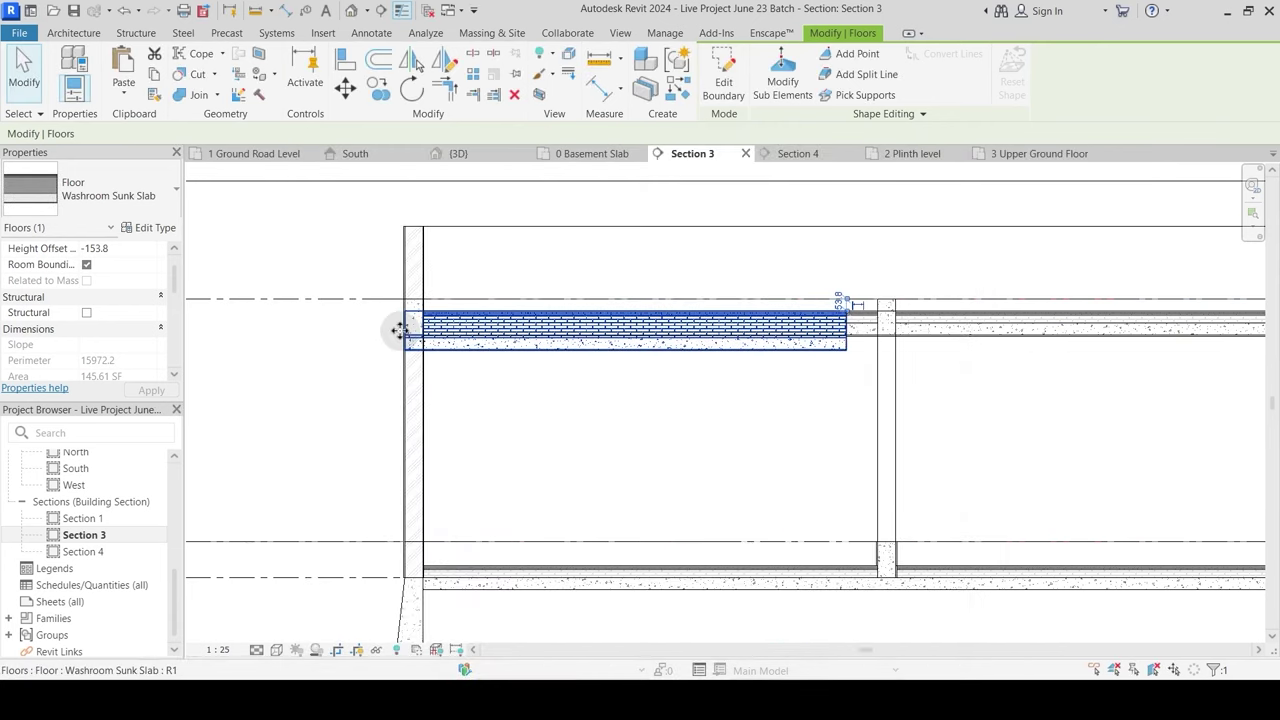
scroll(420, 330, "up", 3)
scroll(440, 366, "up", 2)
left_click(528, 194)
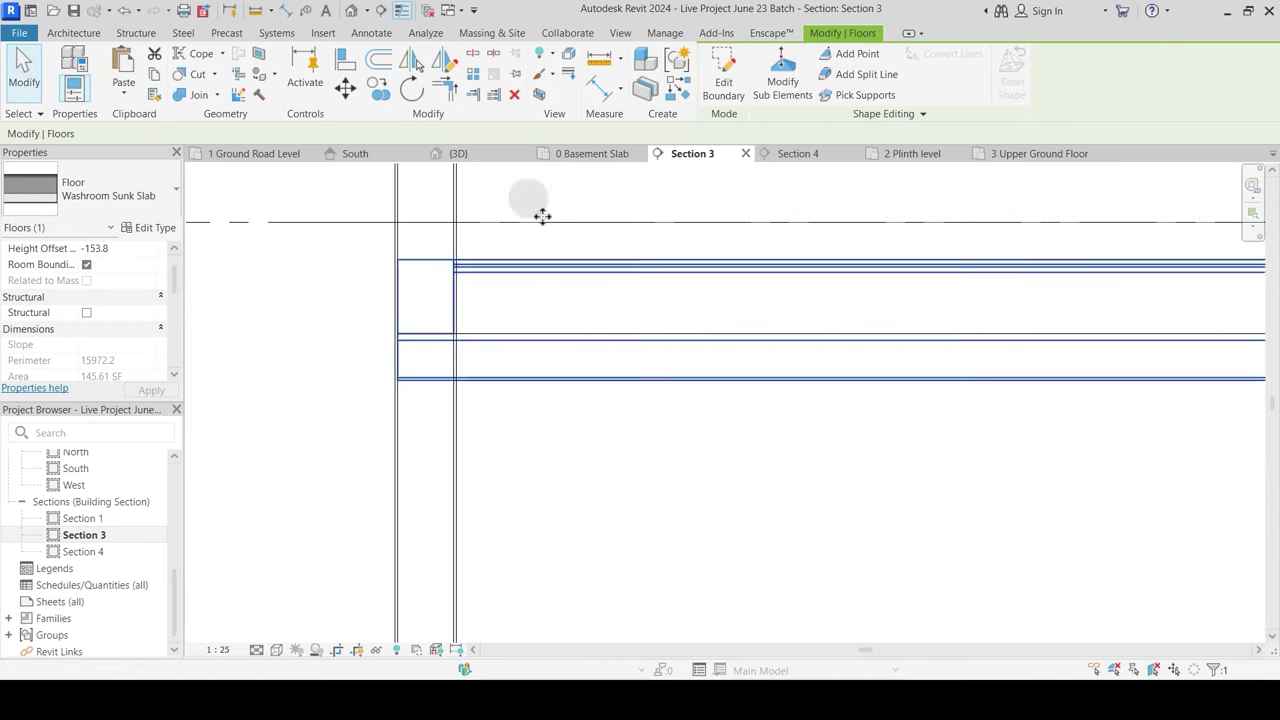
Step: Try aligning the left slab's bottom with AL, then undo and cancel the attempt
left_click(345, 60)
left_click(452, 342)
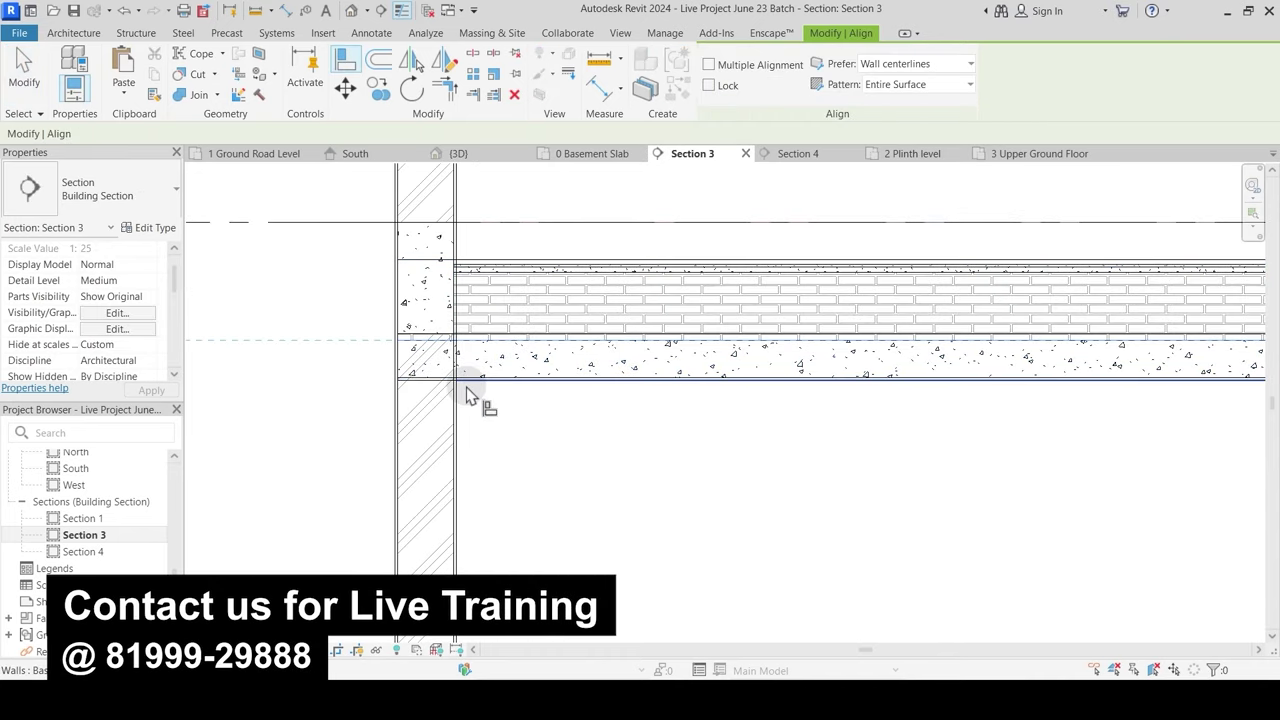
scroll(405, 391, "down", 2)
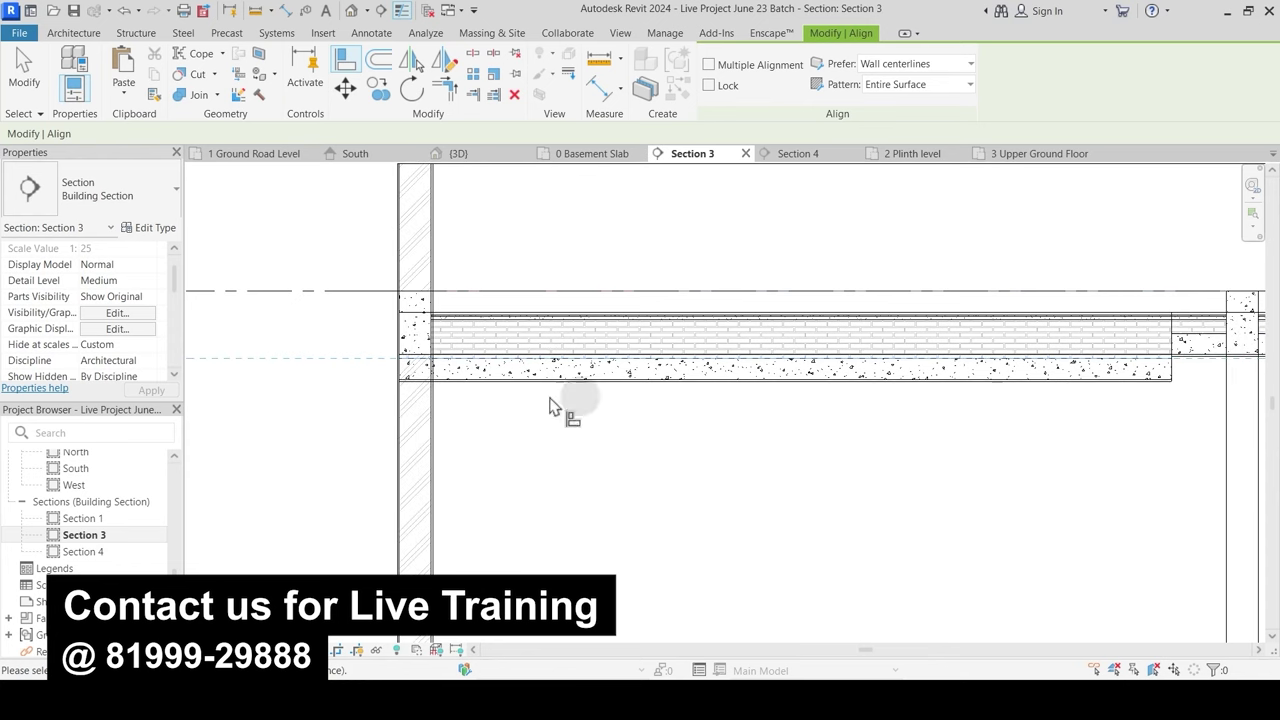
middle_click_drag(1010, 462, 640, 467)
scroll(870, 383, "up", 5)
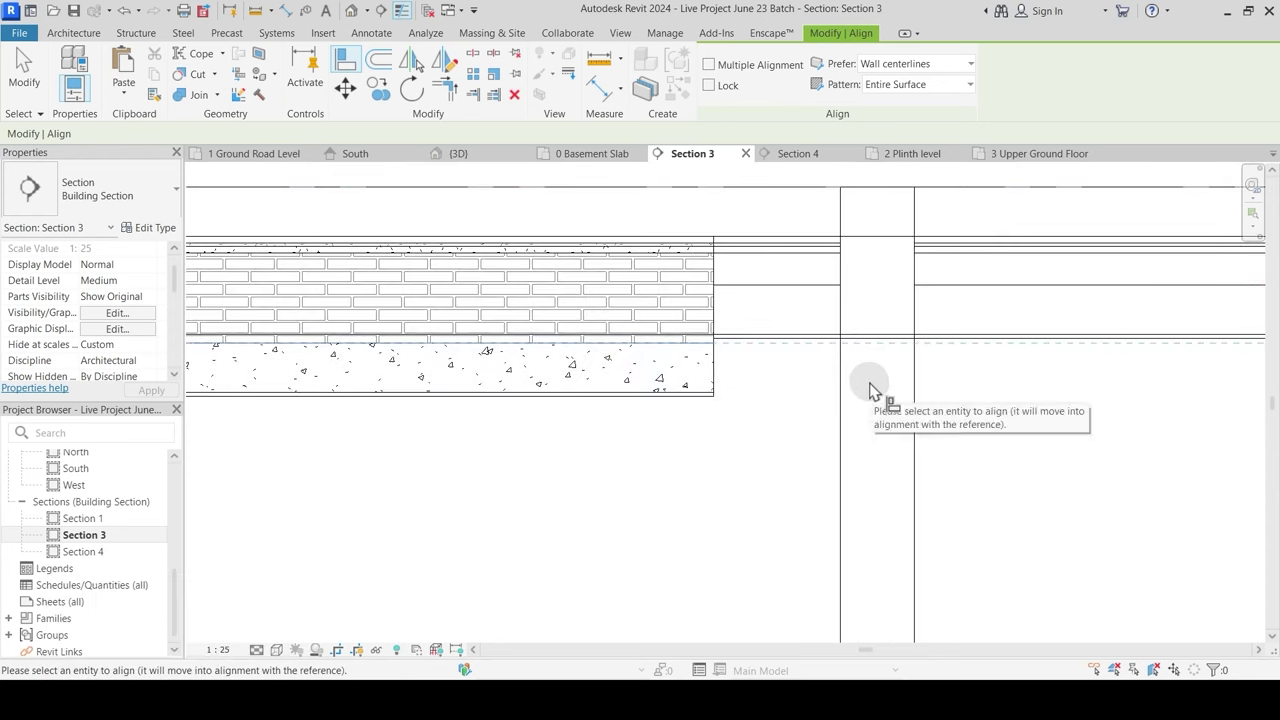
key("Escape")
key("Escape")
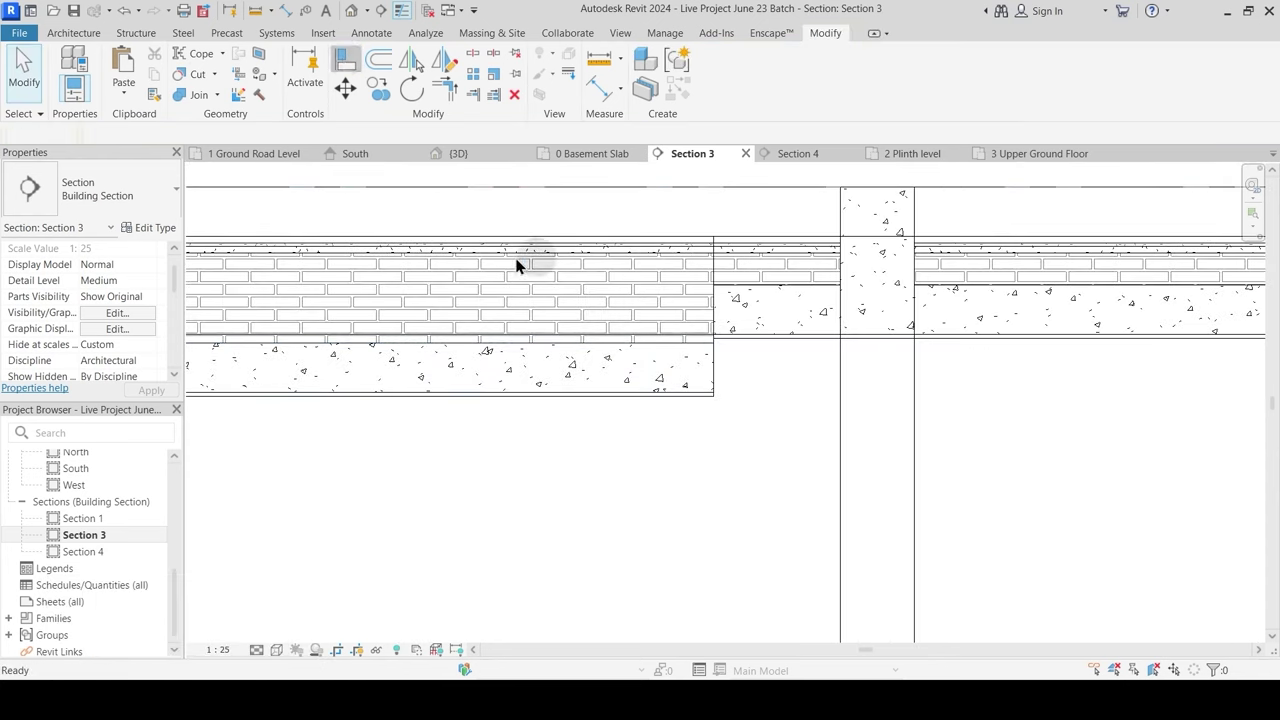
key("a")
key("l")
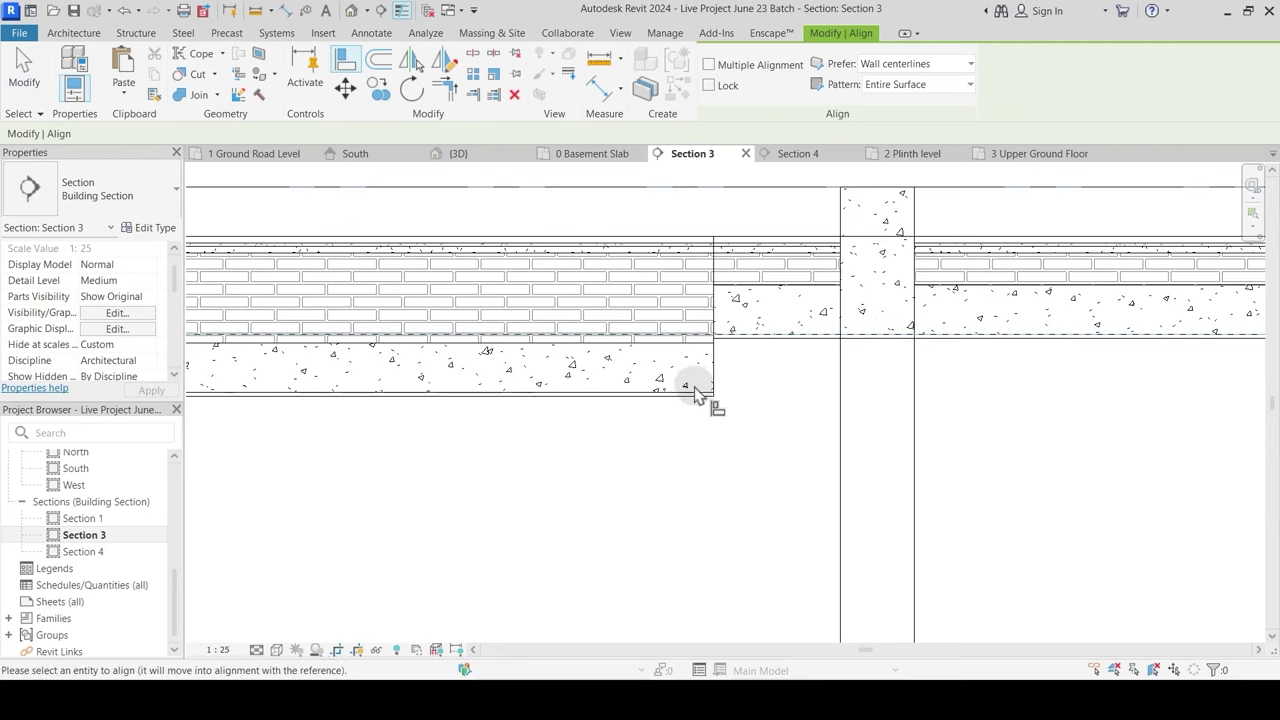
left_click(697, 395)
key("ctrl+z")
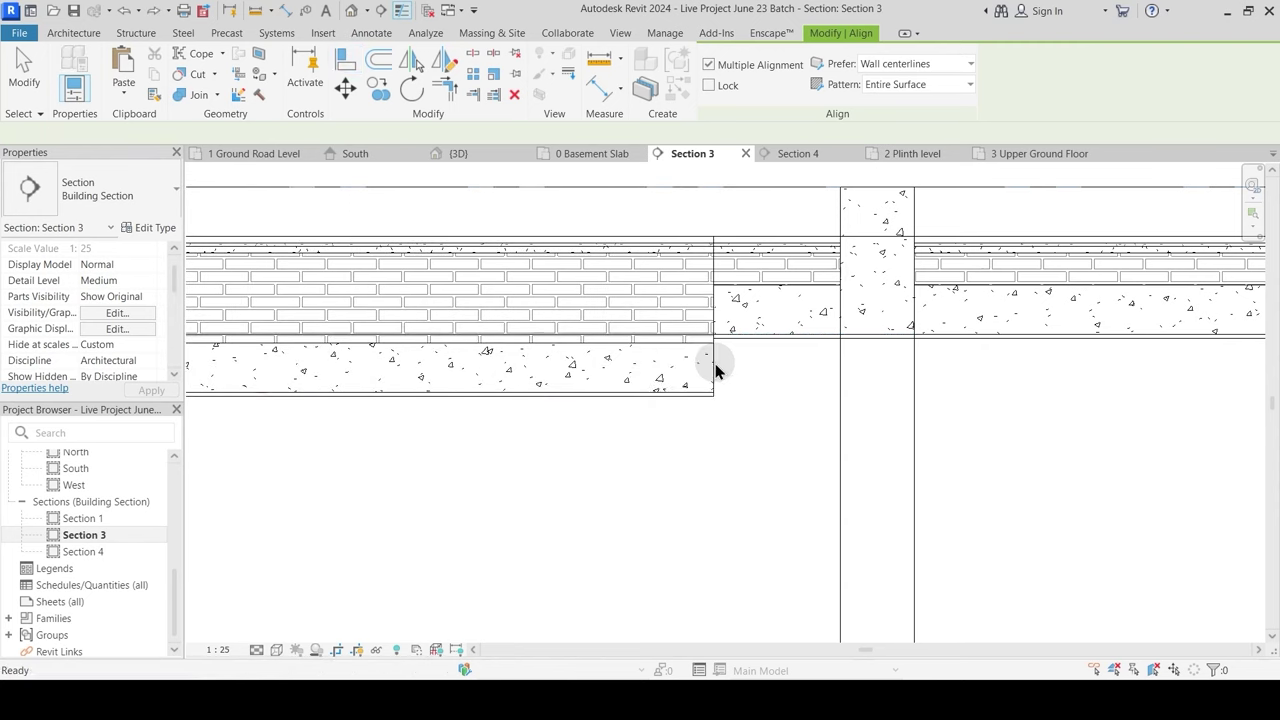
scroll(880, 345, "up", 1)
key("Escape")
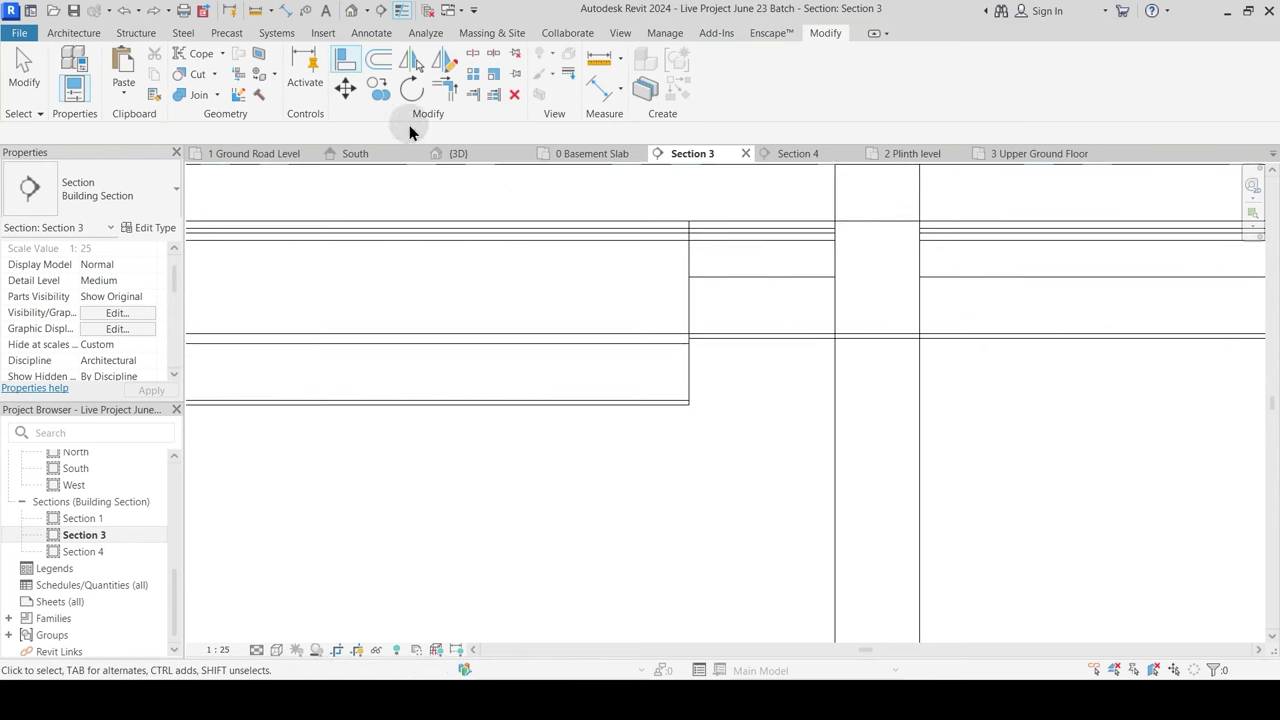
Step: Align the left slab's bottom edge level with the beam's bottom edge
left_click(345, 60)
left_click(843, 334)
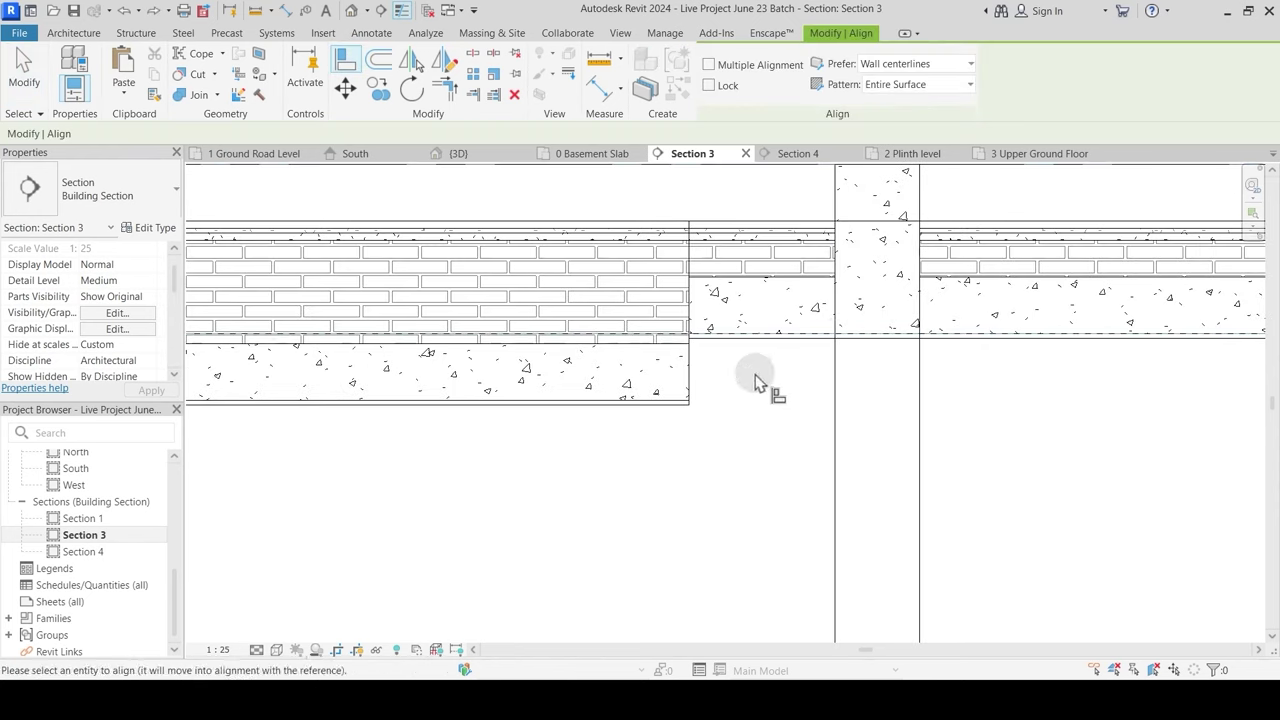
left_click(675, 401)
scroll(728, 424, "down", 4)
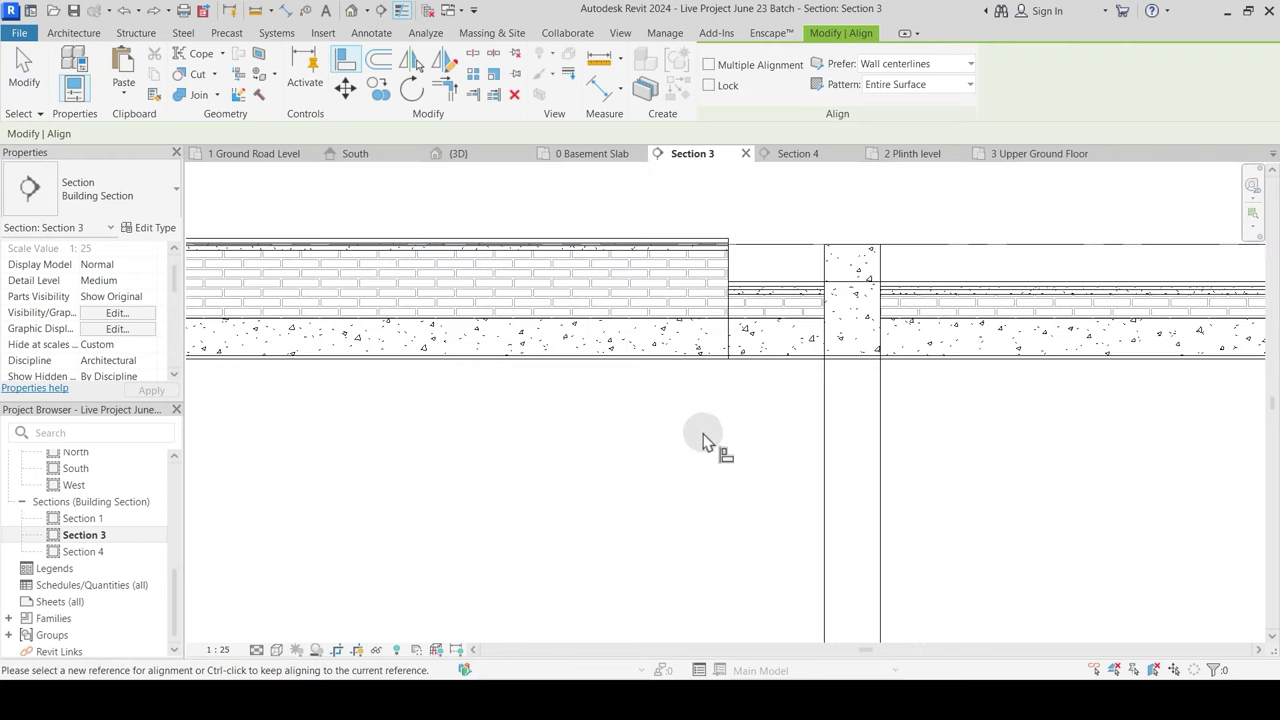
key("Escape")
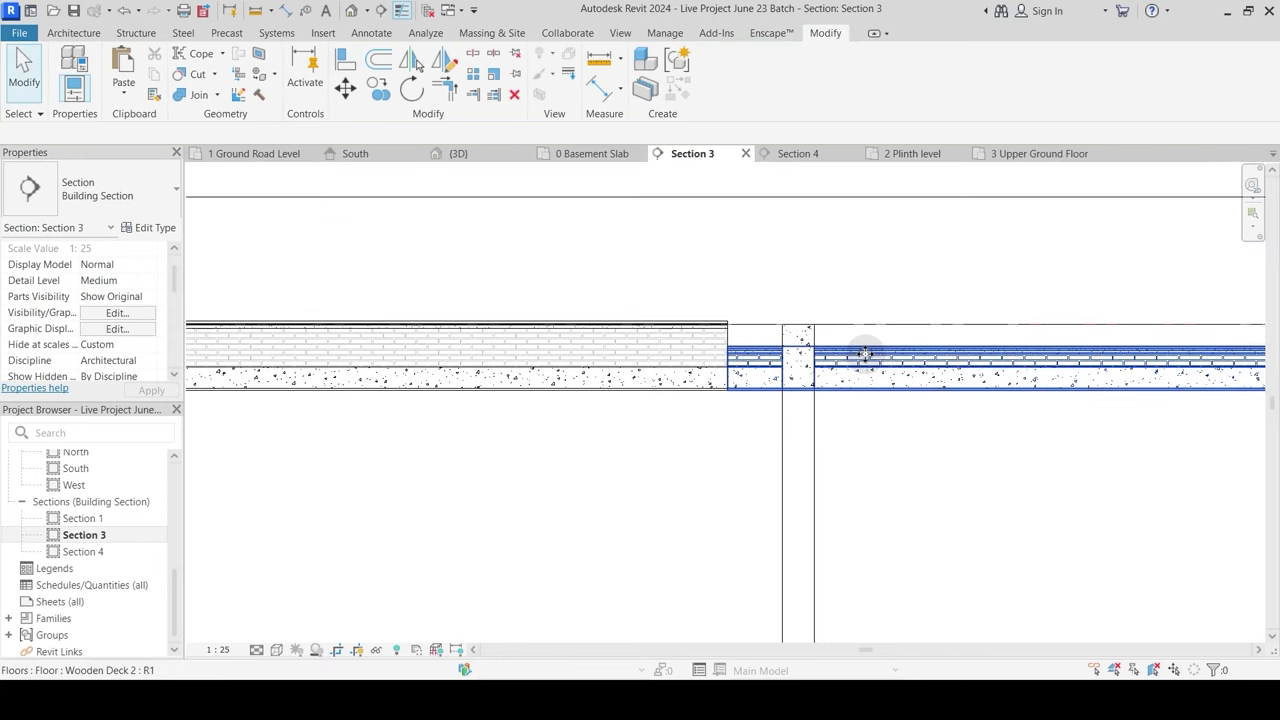
Step: Join the wall and the adjoining slab using JO
left_click(860, 360)
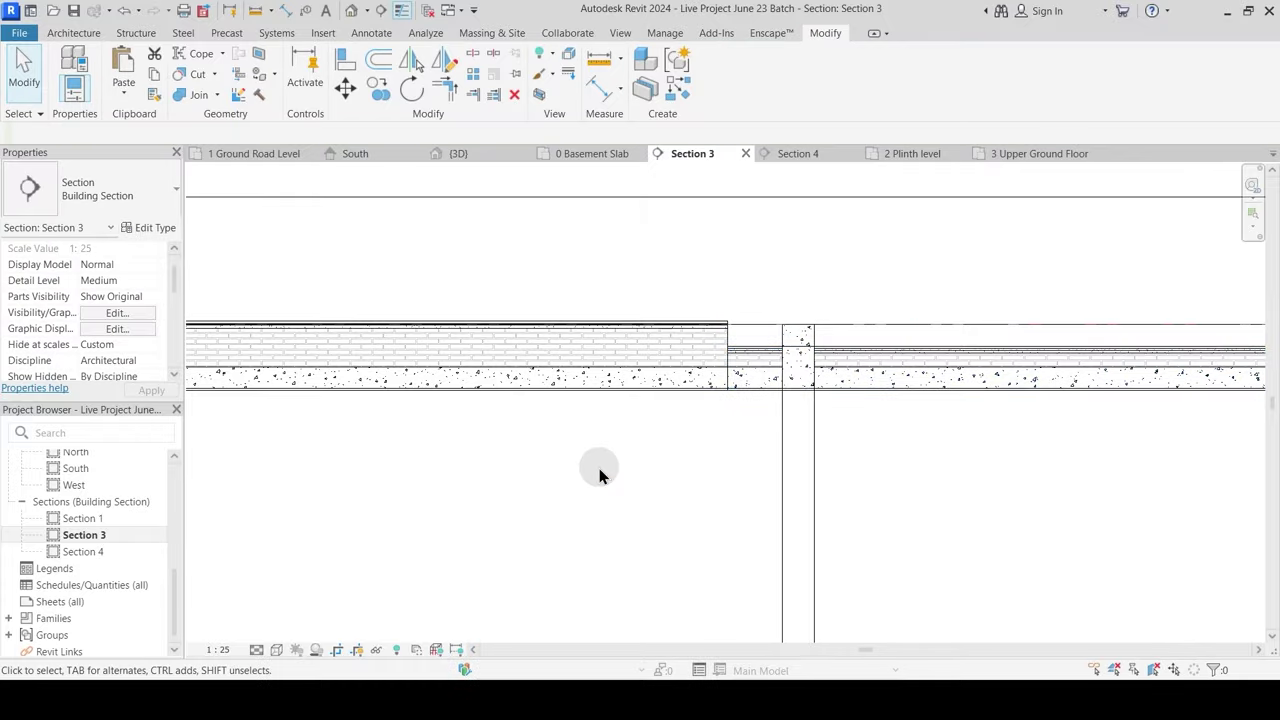
scroll(594, 466, "up", 4)
scroll(504, 402, "up", 2)
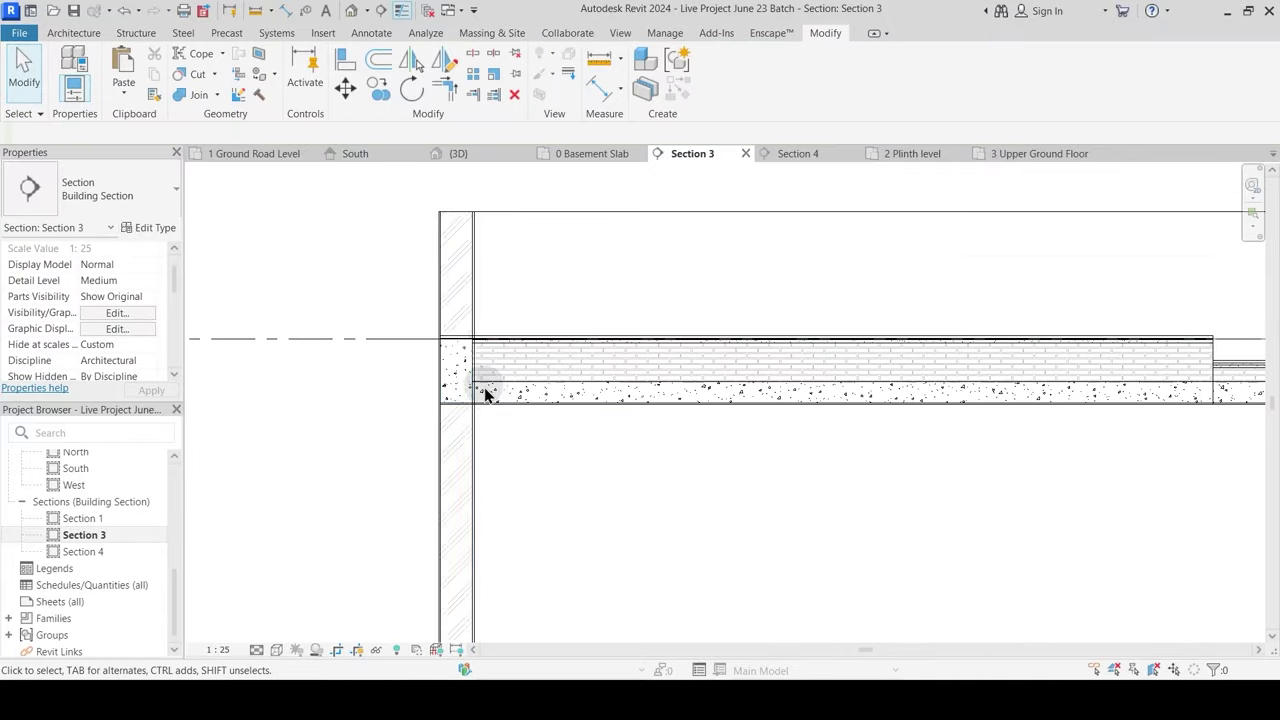
scroll(455, 317, "up", 3)
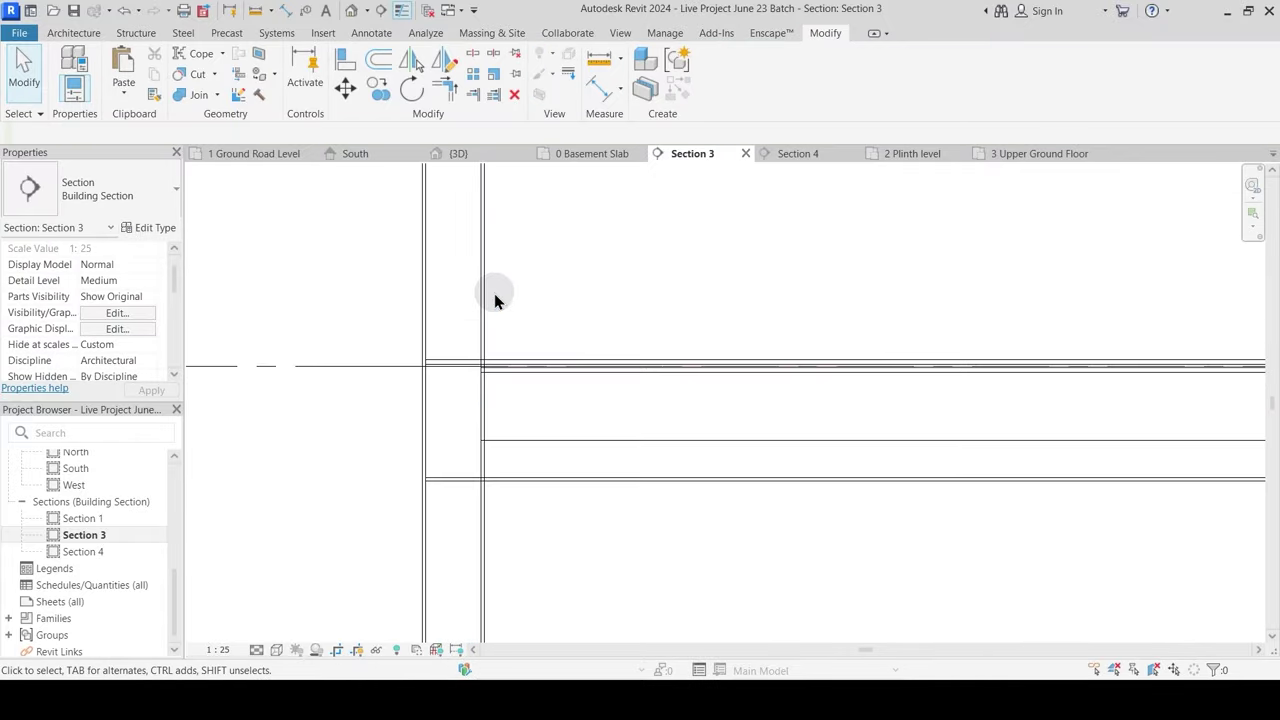
key("j")
key("o")
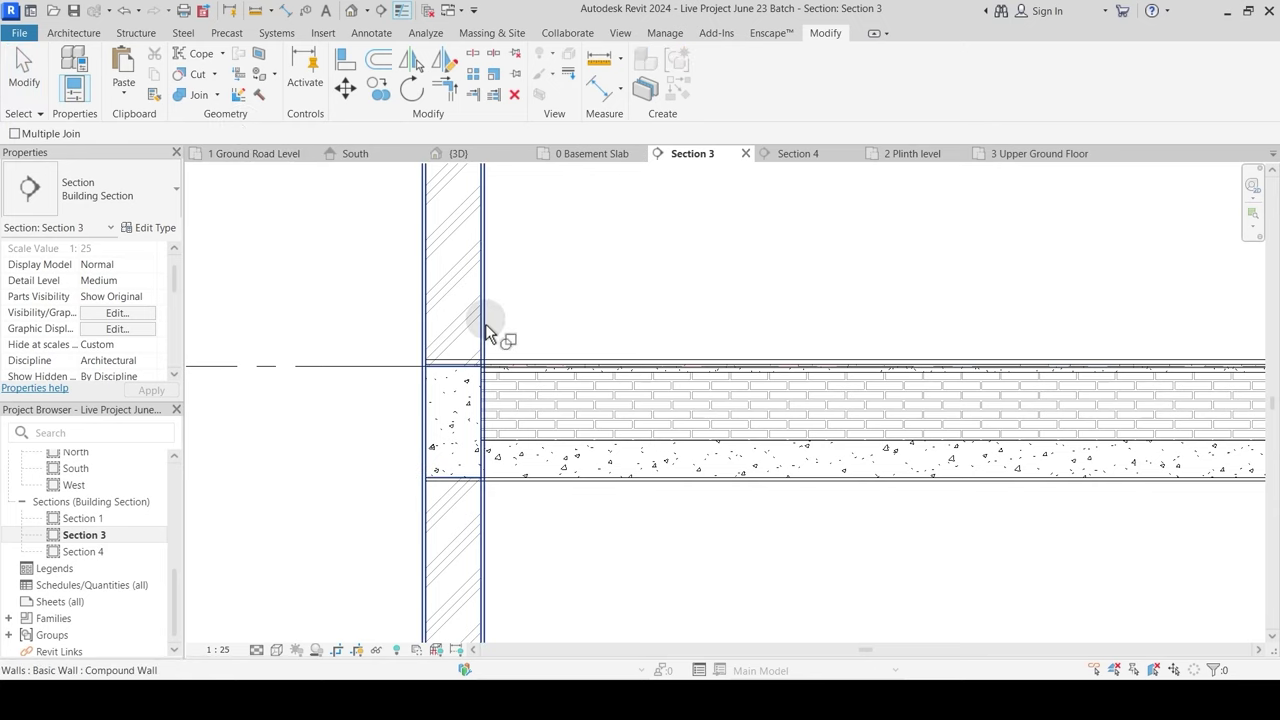
left_click(478, 336)
left_click(505, 354)
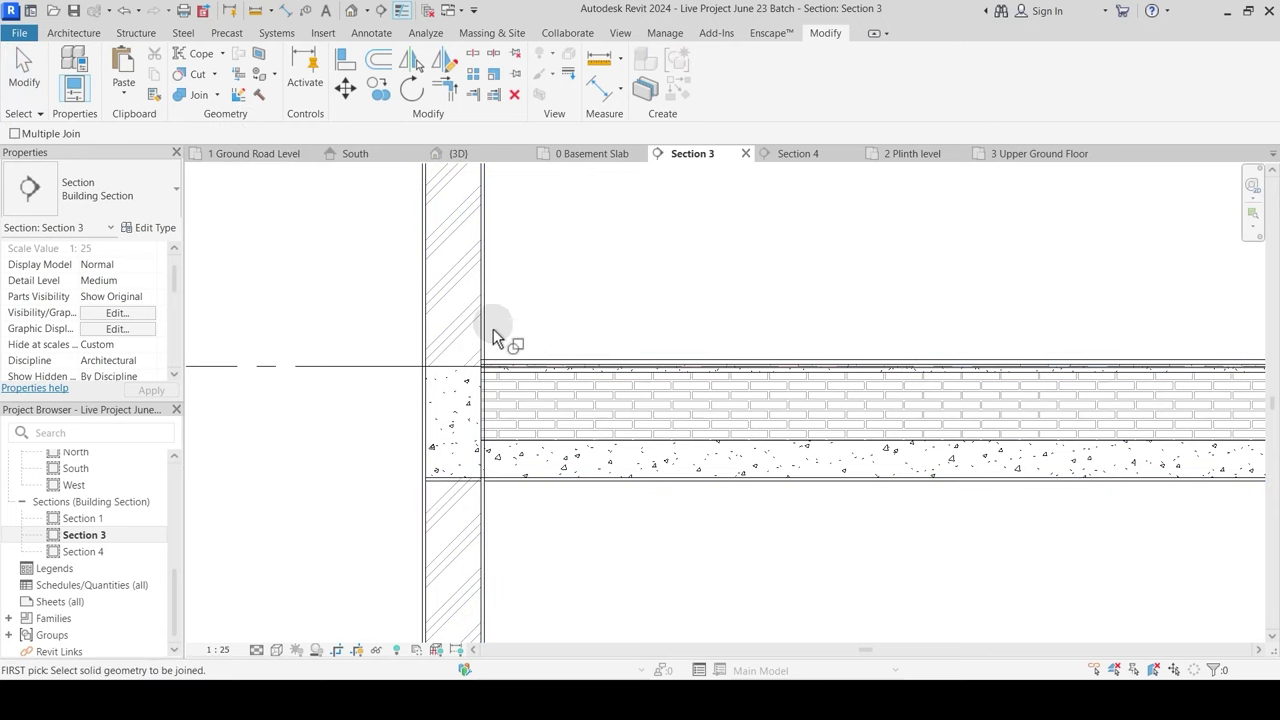
scroll(485, 371, "down", 2)
key("Escape")
Step: Thicken the Wooden Deck 2 floor type's layers to 496.1 overall
mouse_move(632, 451)
middle_mouse_down()
mouse_move(477, 454)
mouse_move(529, 434)
mouse_move(651, 424)
mouse_move(387, 420)
middle_mouse_up()
left_click(600, 374)
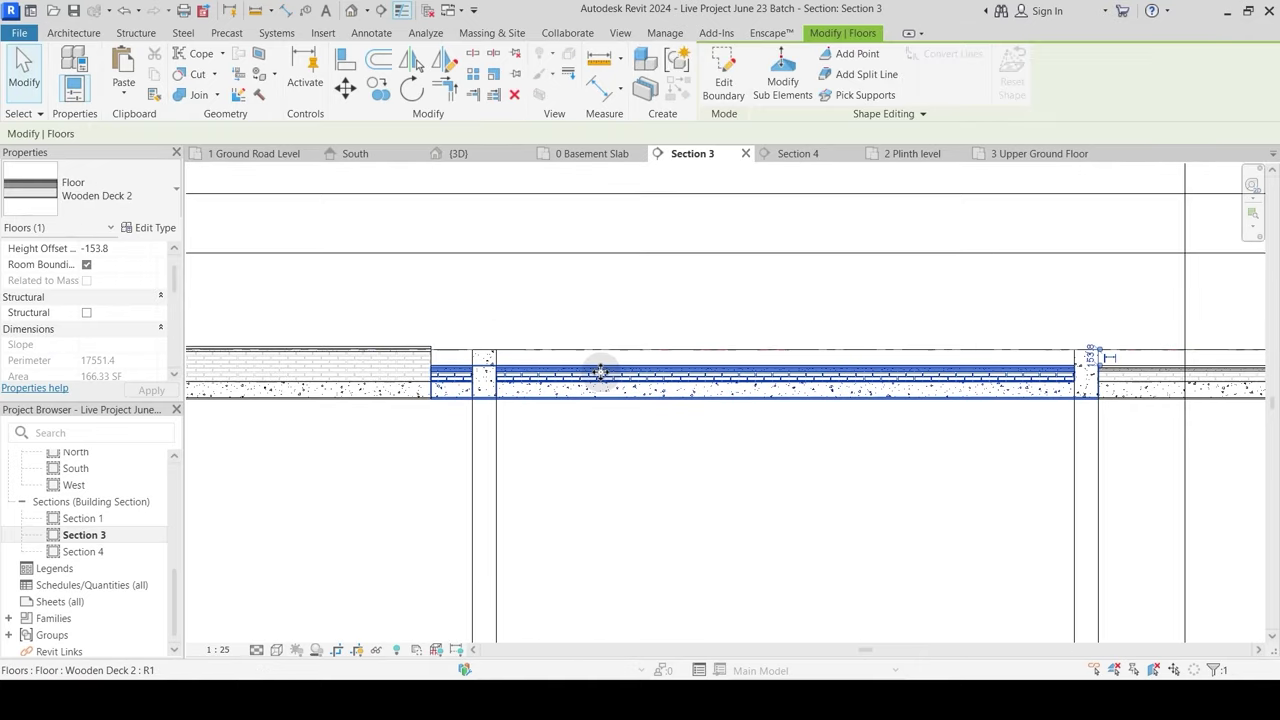
key("t")
key("p")
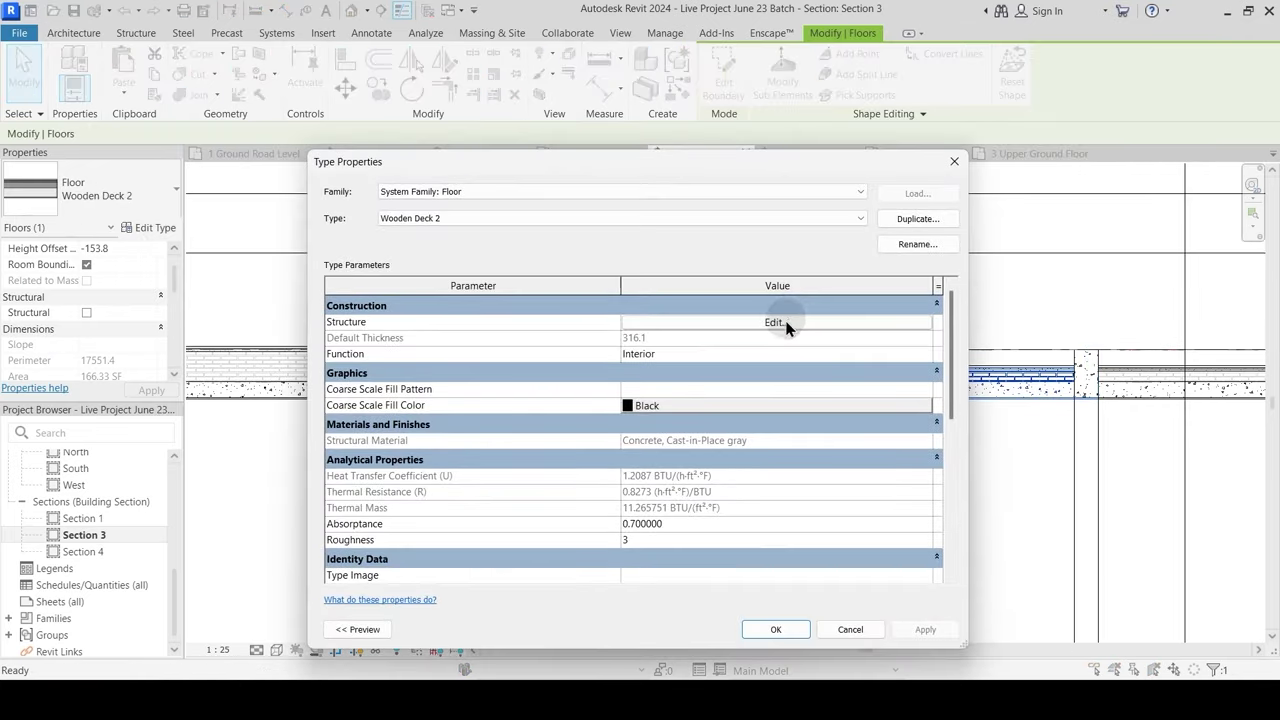
left_click(775, 322)
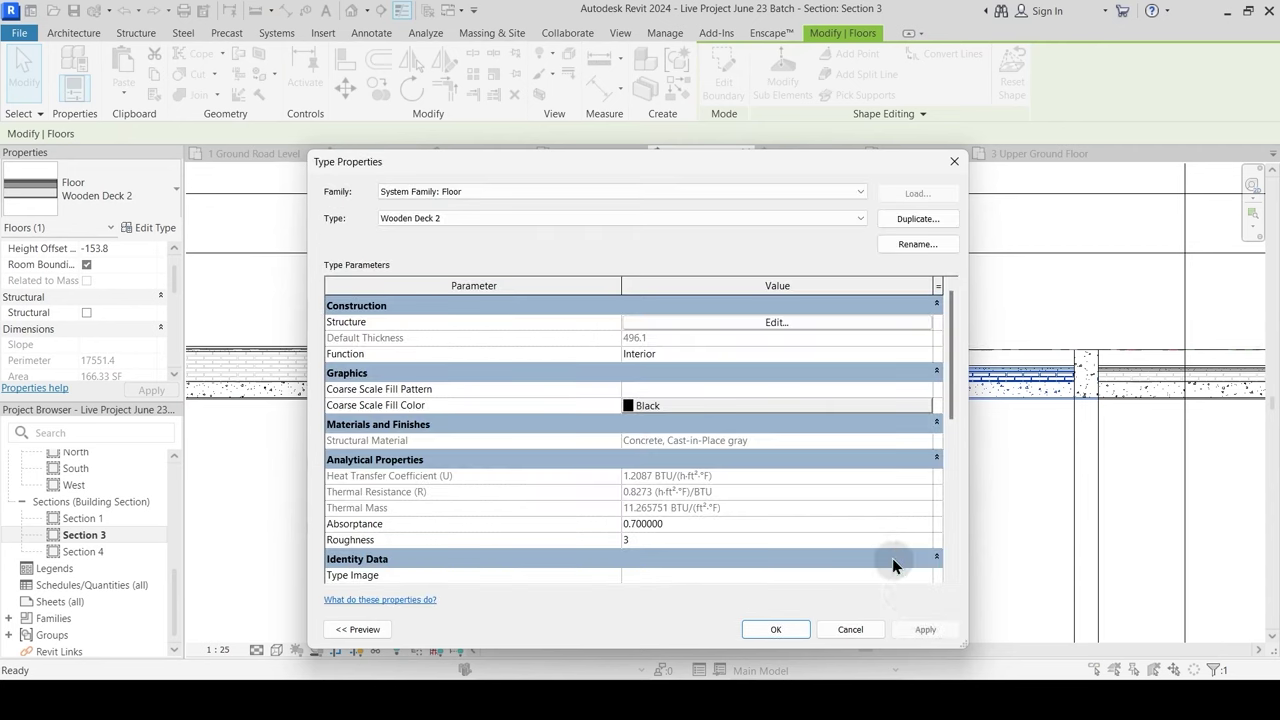
left_click(775, 629)
Step: Clear the floor selection and start the Align tool
left_click(491, 323)
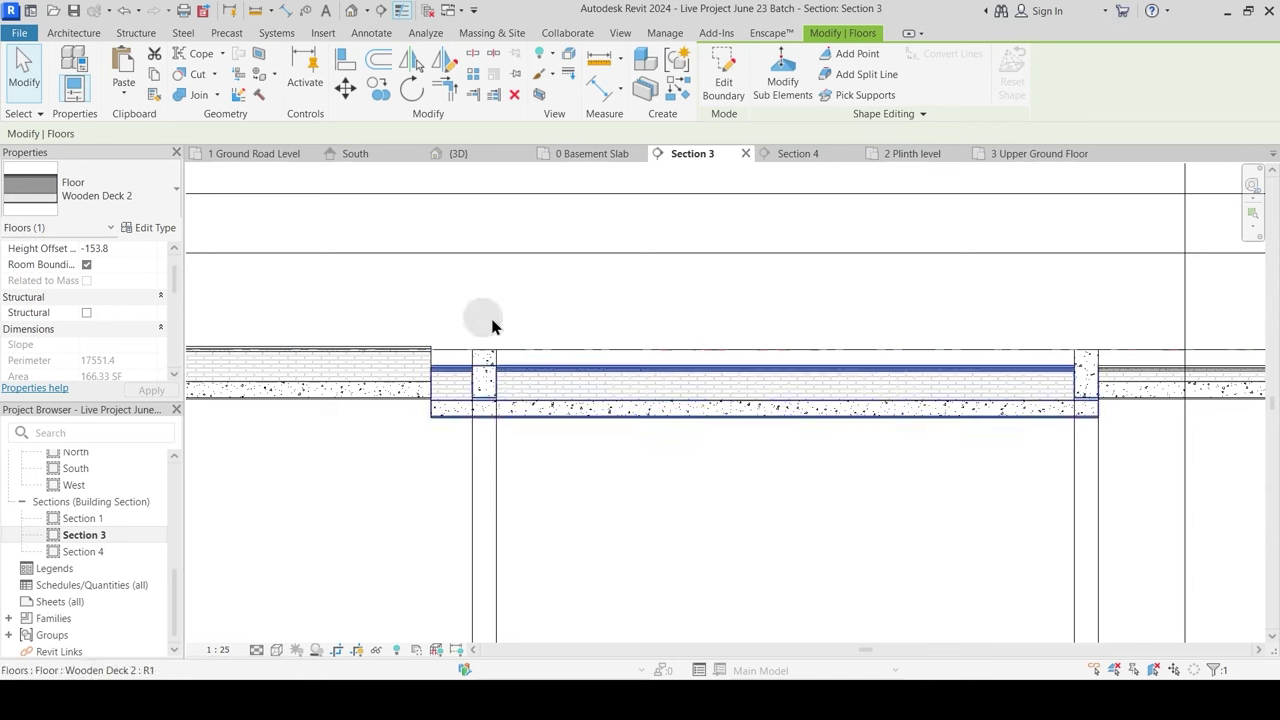
left_click(341, 62)
scroll(430, 408, "up", 6)
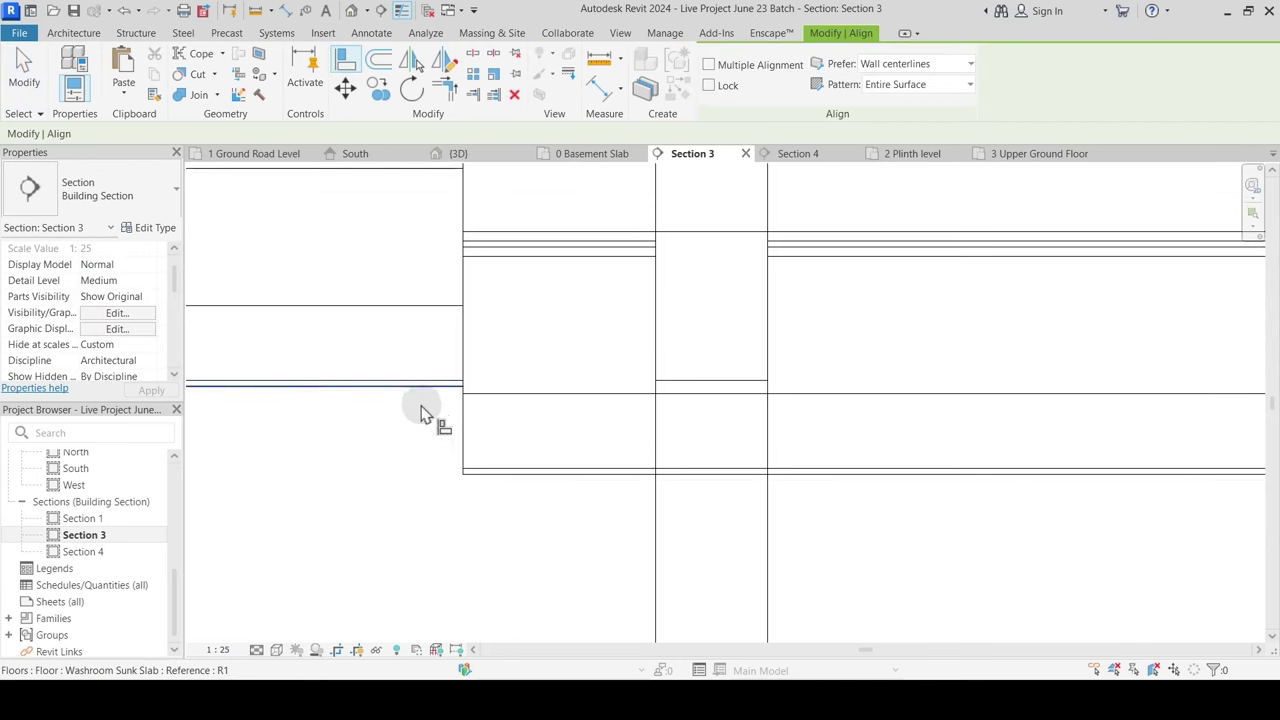
Step: Align the slab's bottom edge to the reference, then check the column and wall junction
left_click(495, 472)
scroll(520, 478, "down", 3)
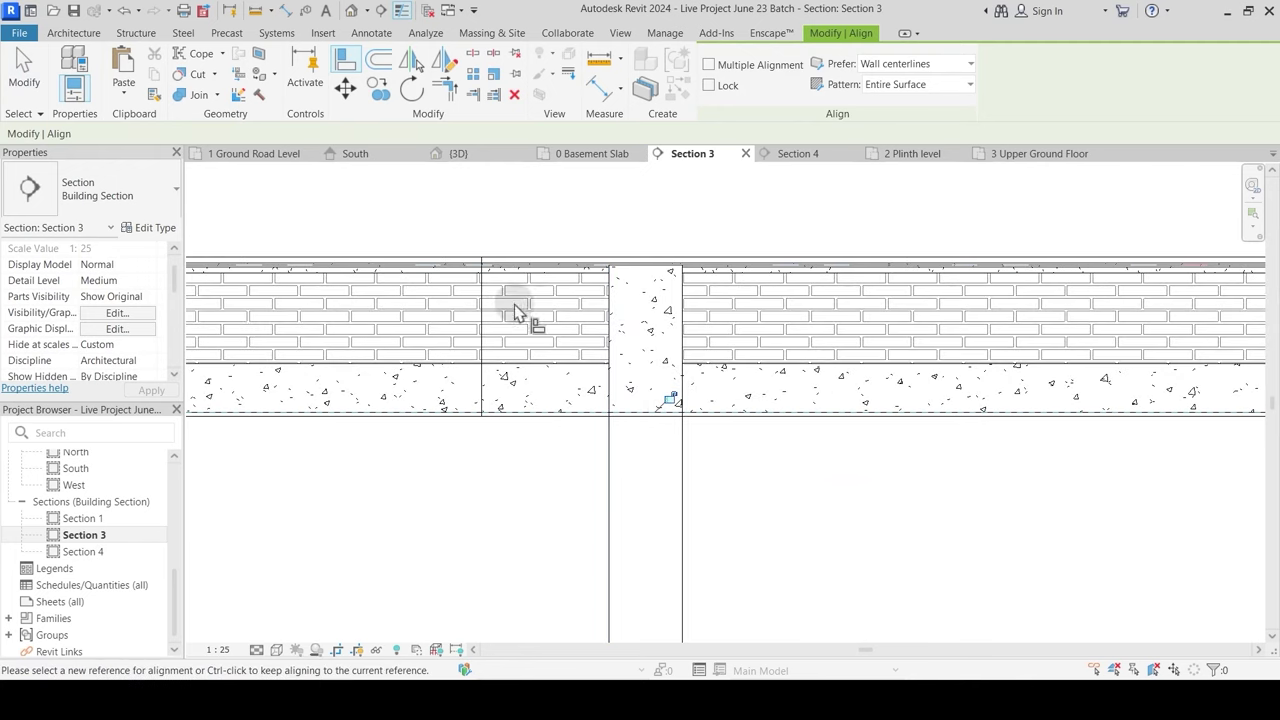
scroll(524, 352, "down", 4)
middle_click_drag(880, 425, 634, 431)
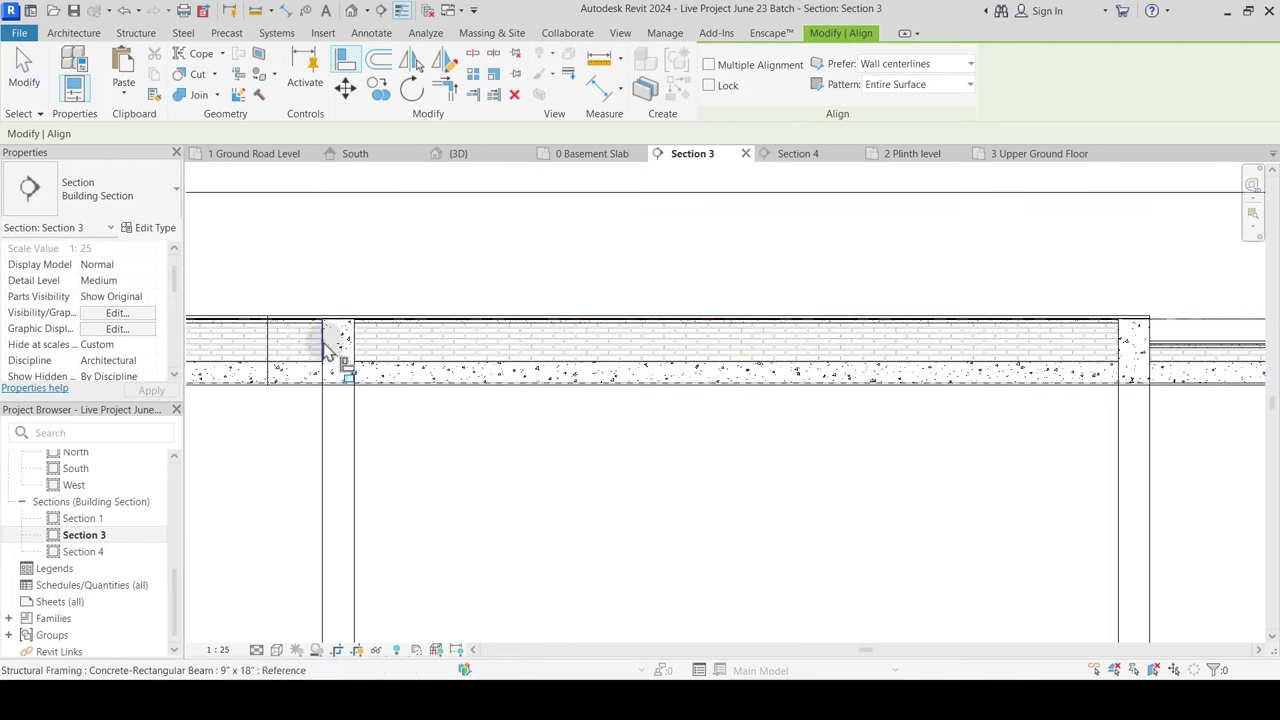
middle_click_drag(950, 392, 615, 406)
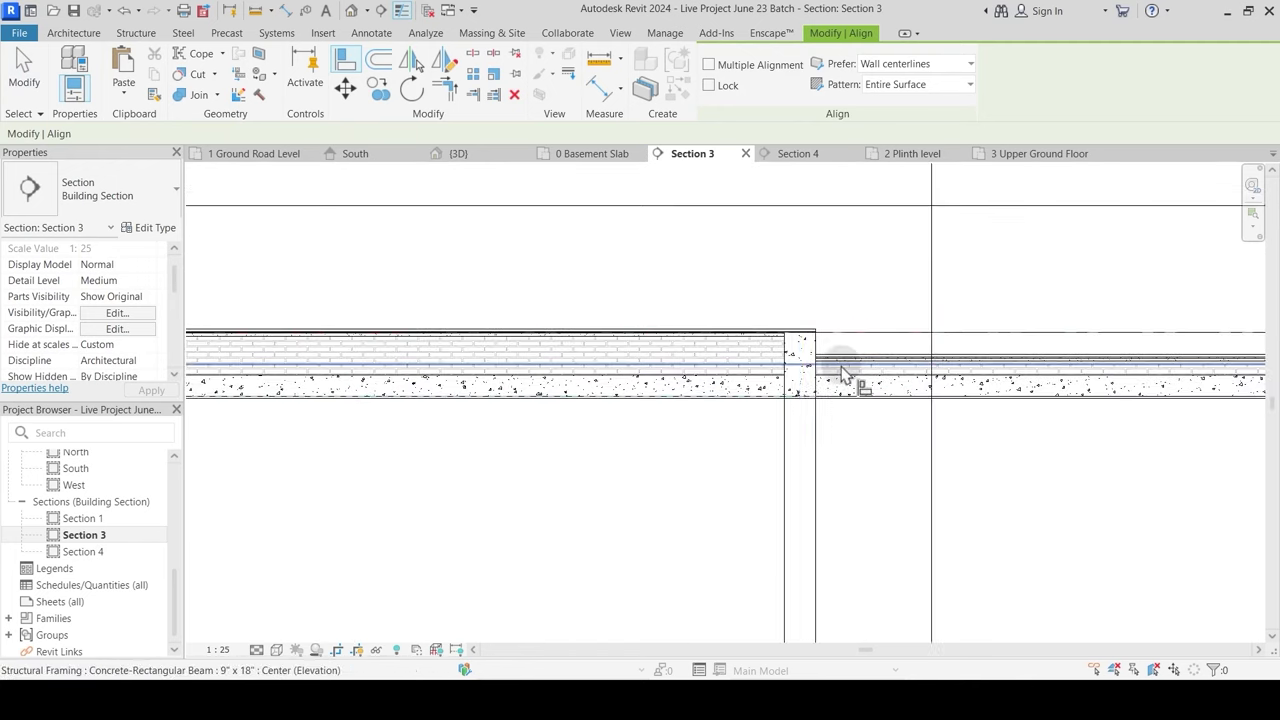
middle_click_drag(840, 366, 576, 383)
scroll(560, 355, "up", 2)
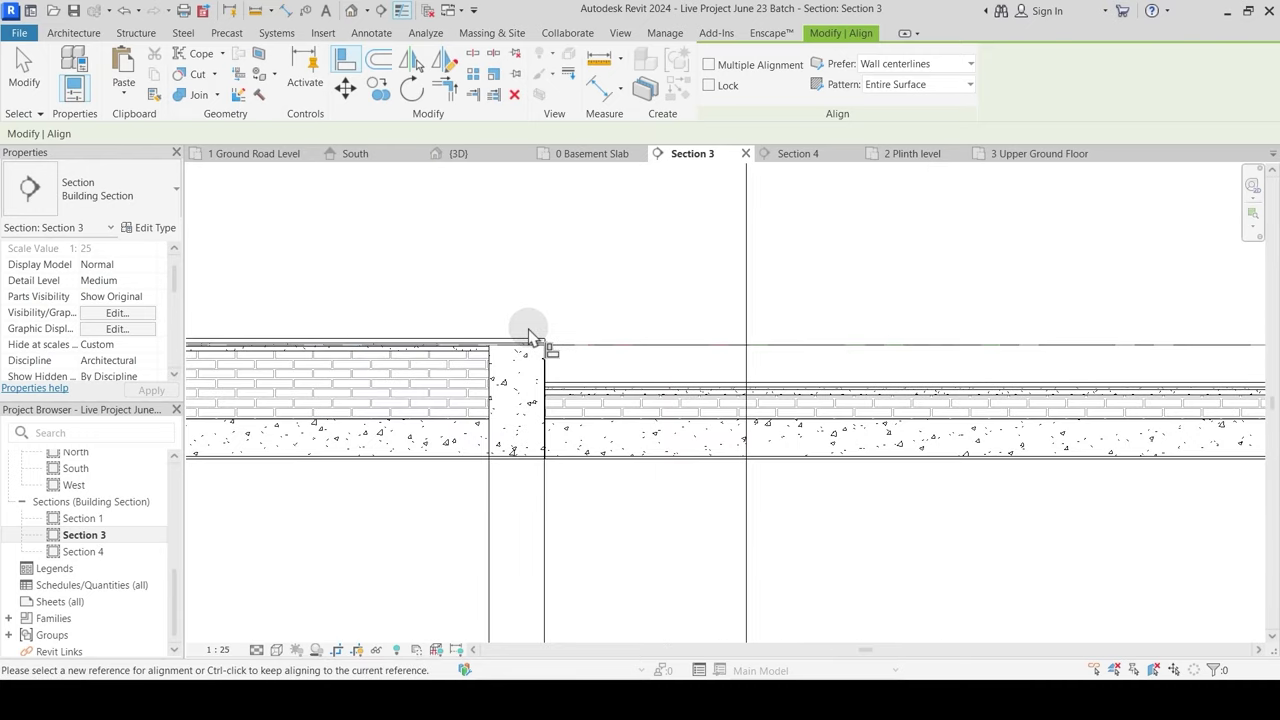
key("Escape")
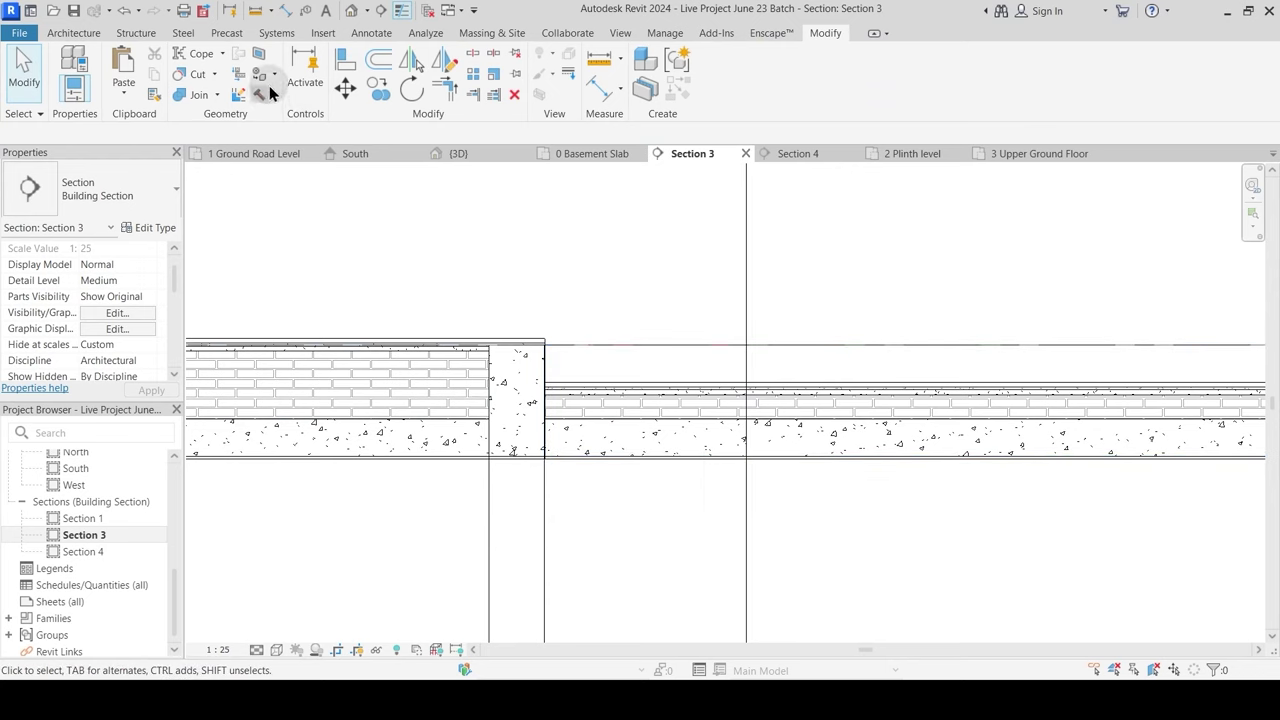
Step: Thicken the layers in the Grass garden floor's type structure
left_click(591, 403)
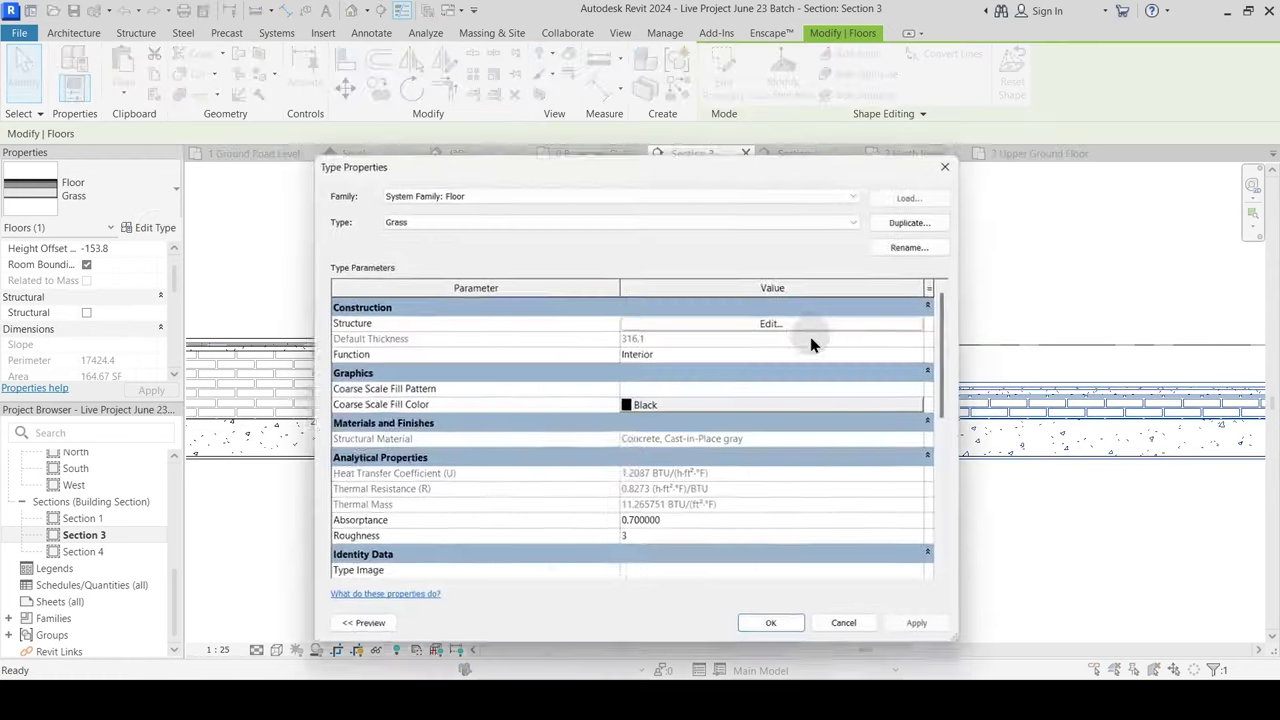
left_click(772, 324)
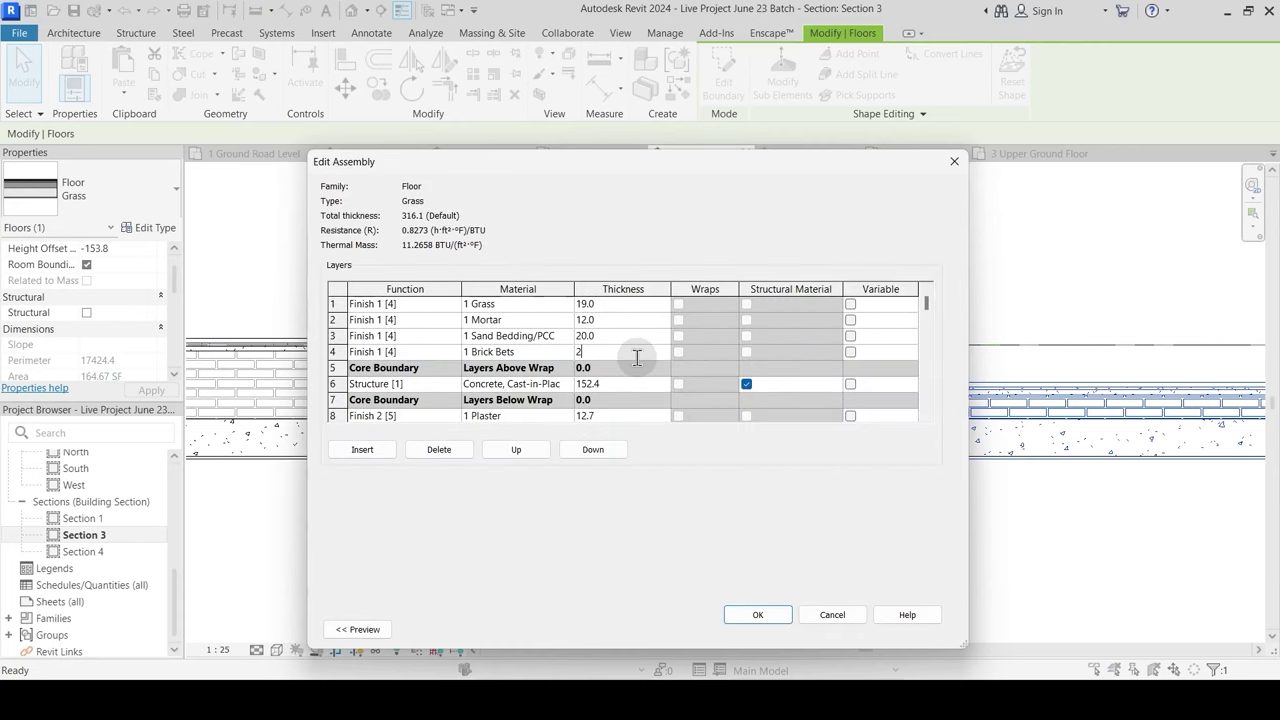
left_click(770, 630)
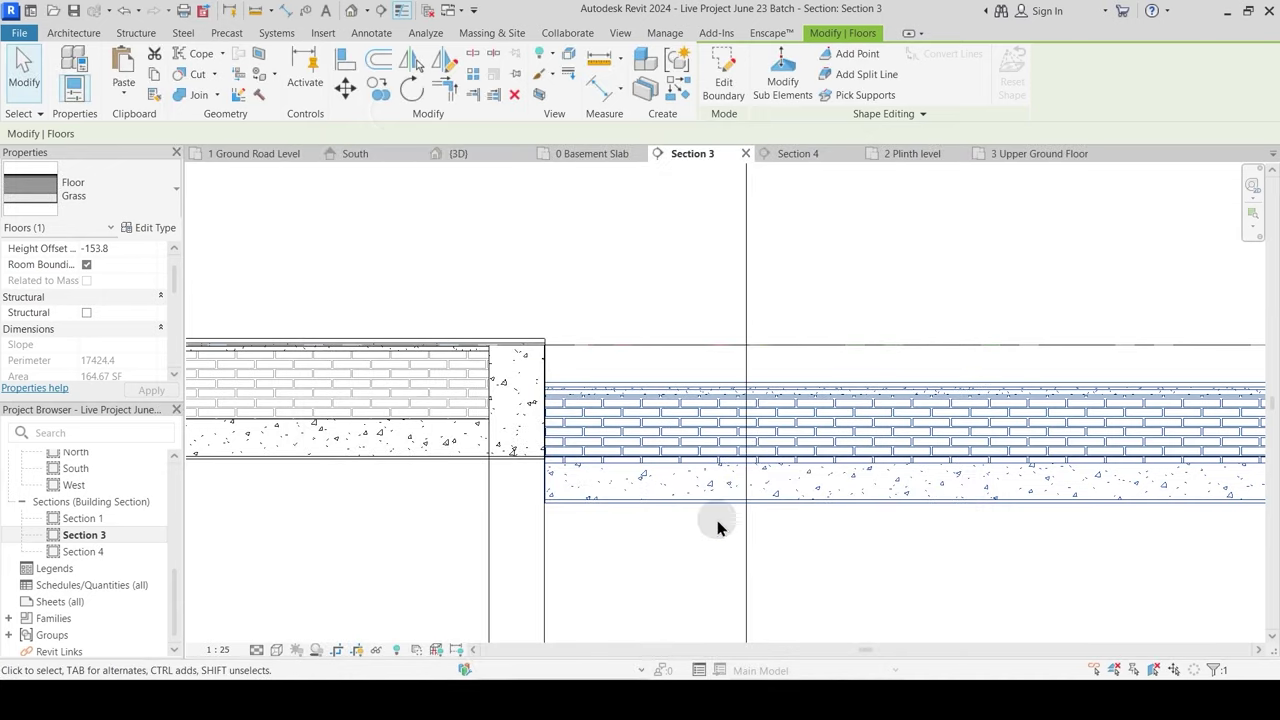
Step: Align the Grass floor's top with the neighbouring slab on the left
left_click(345, 65)
scroll(508, 474, "up", 2)
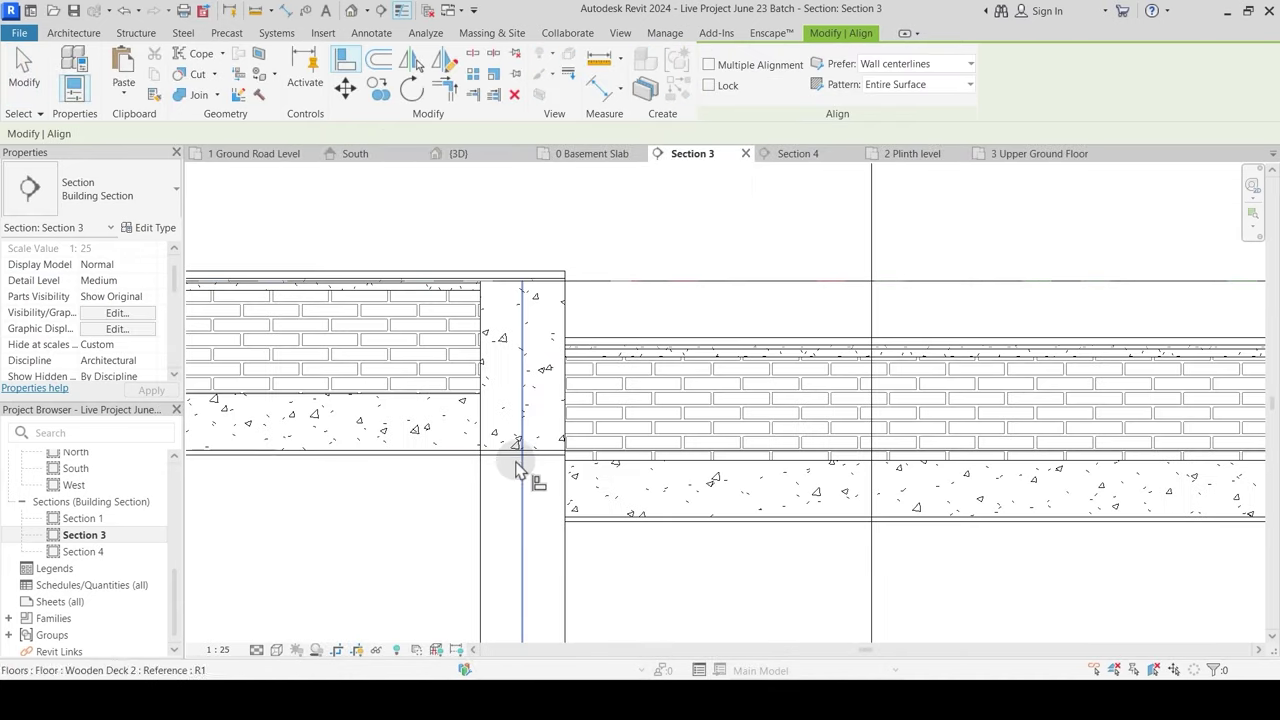
left_click(586, 519)
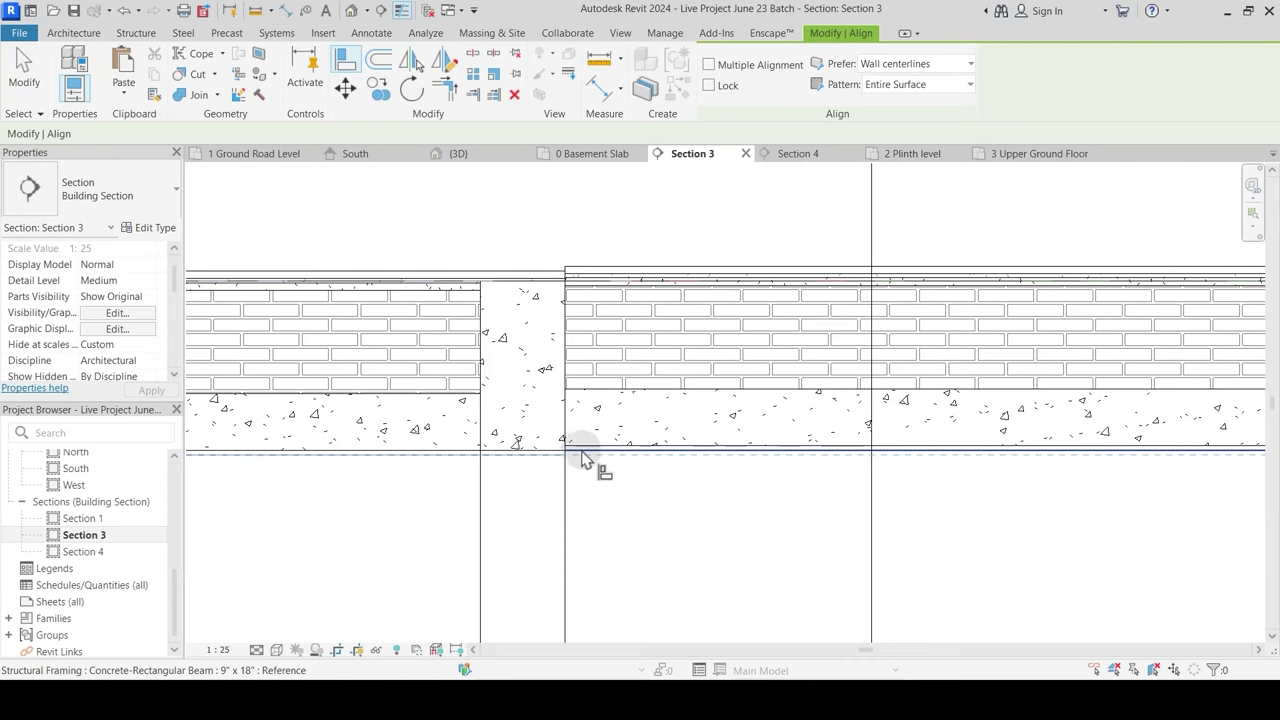
Step: Align the Grass floor's bottom edge with the bottom of the beam
left_click(340, 64)
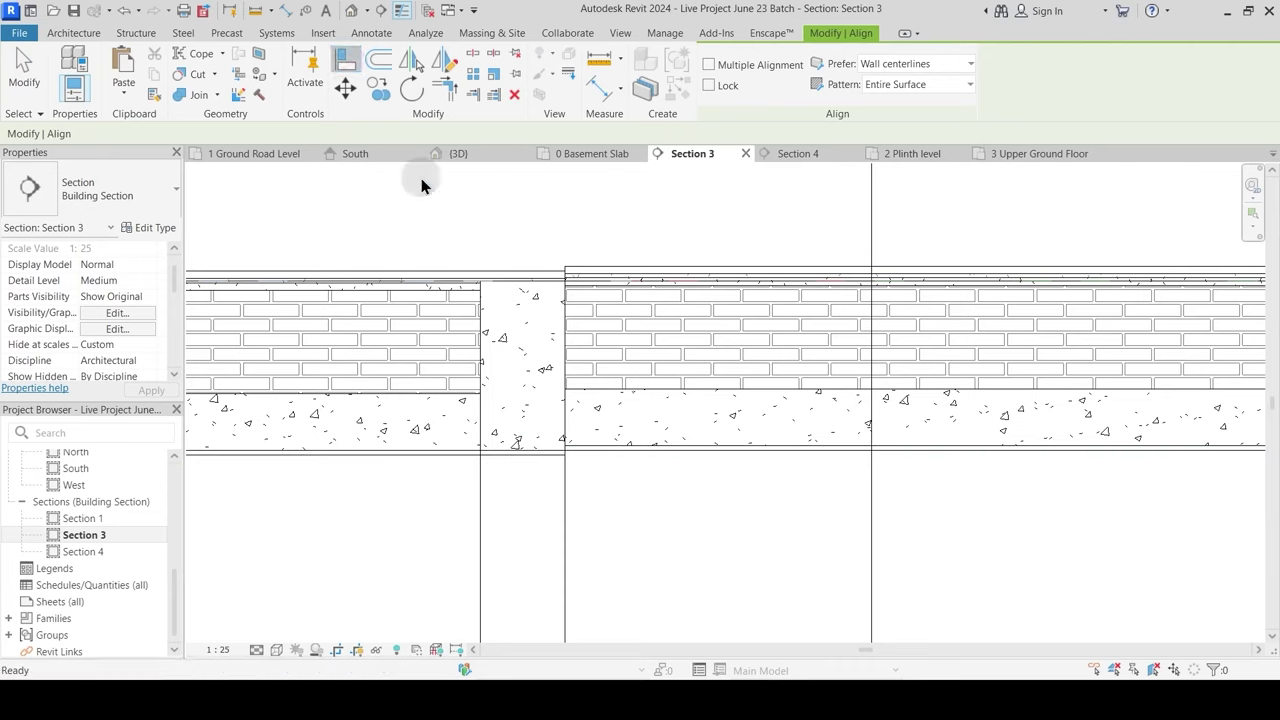
scroll(585, 447, "up", 2)
left_click(586, 452)
left_click(584, 447)
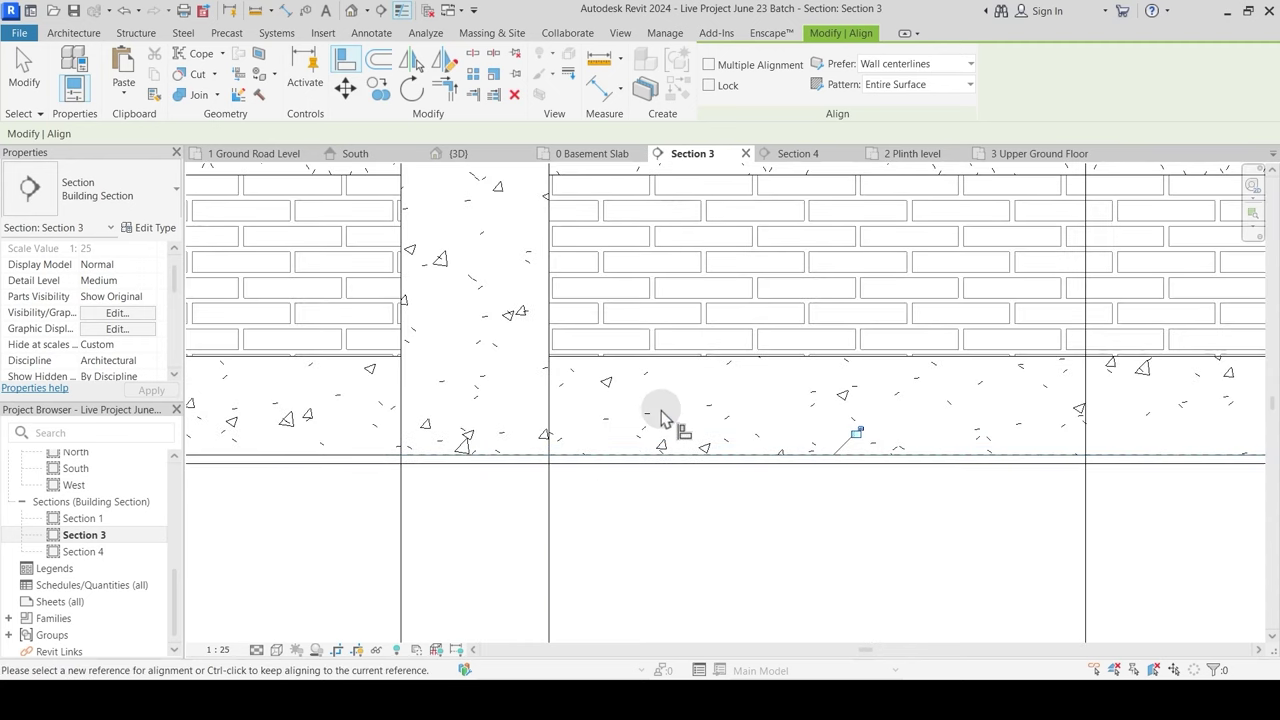
scroll(585, 440, "down", 3)
scroll(568, 440, "down", 1)
middle_click_drag(909, 476, 423, 485)
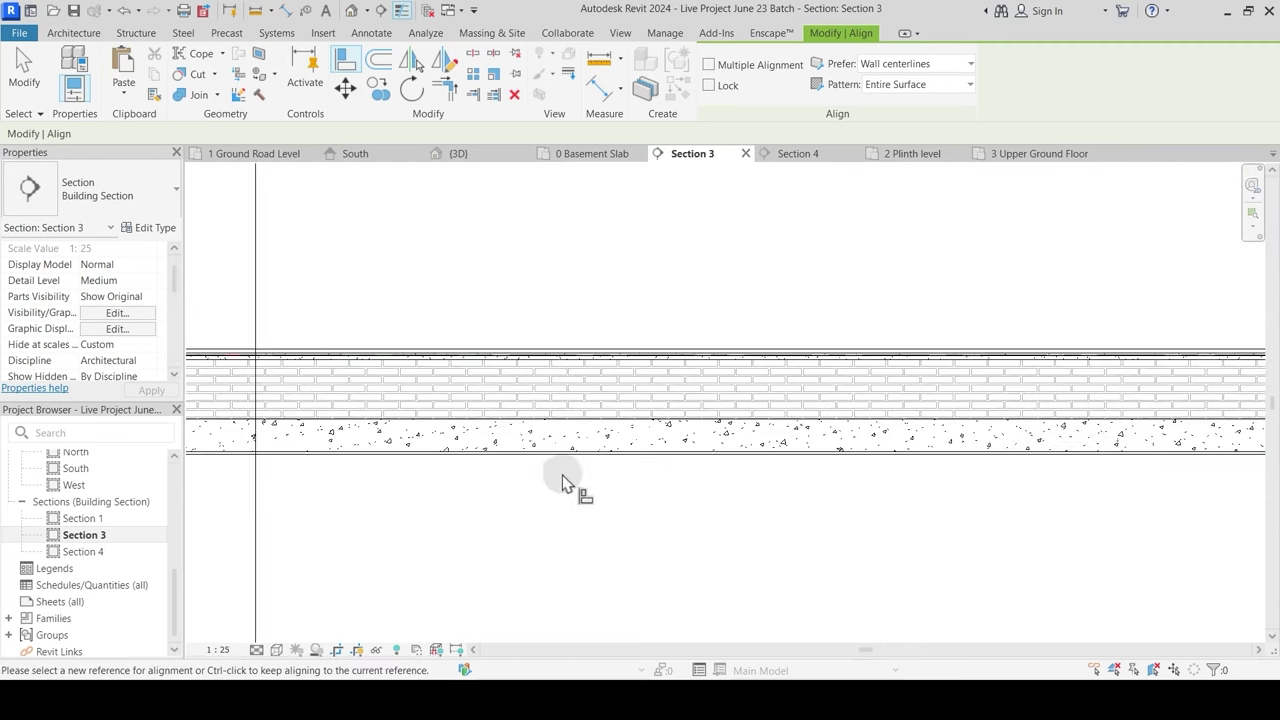
scroll(822, 471, "down", 1)
scroll(609, 457, "up", 2)
scroll(809, 420, "up", 2)
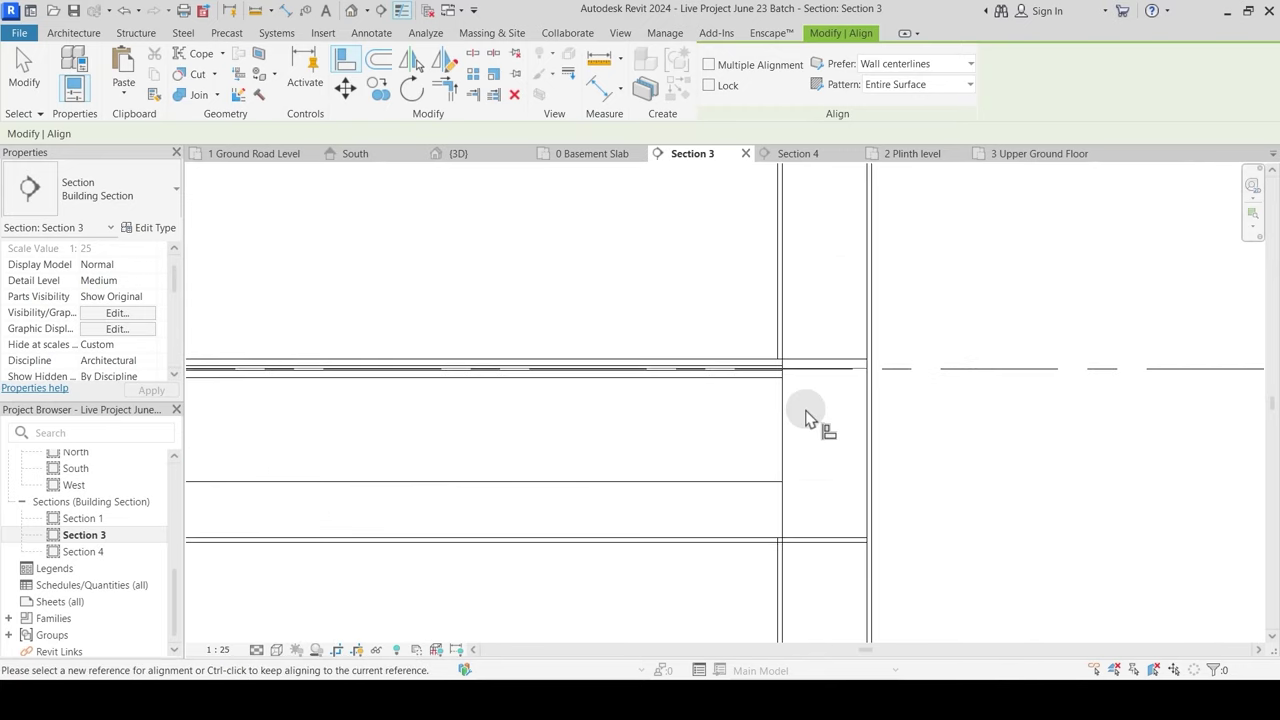
key("Escape")
key("Escape")
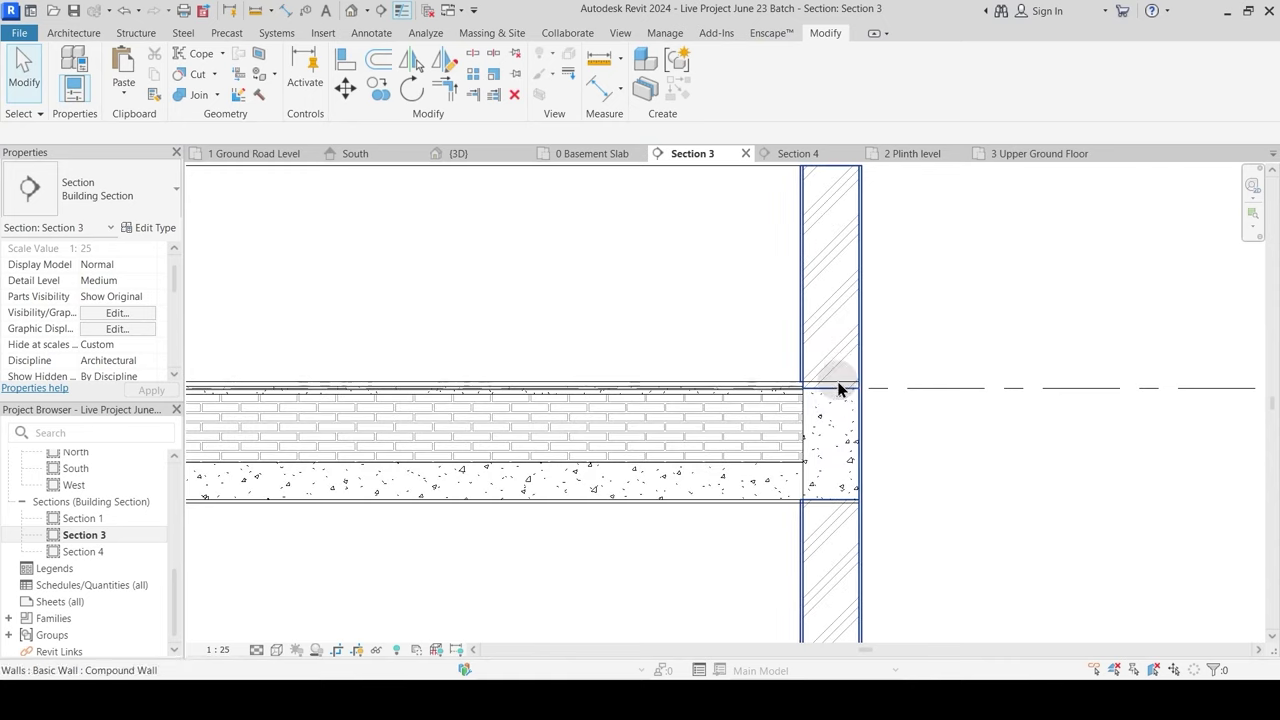
Step: Pan and zoom across Section 3 to inspect the slabs, columns, beams and levels
scroll(834, 391, "down", 6)
middle_click_drag(790, 424, 1211, 395)
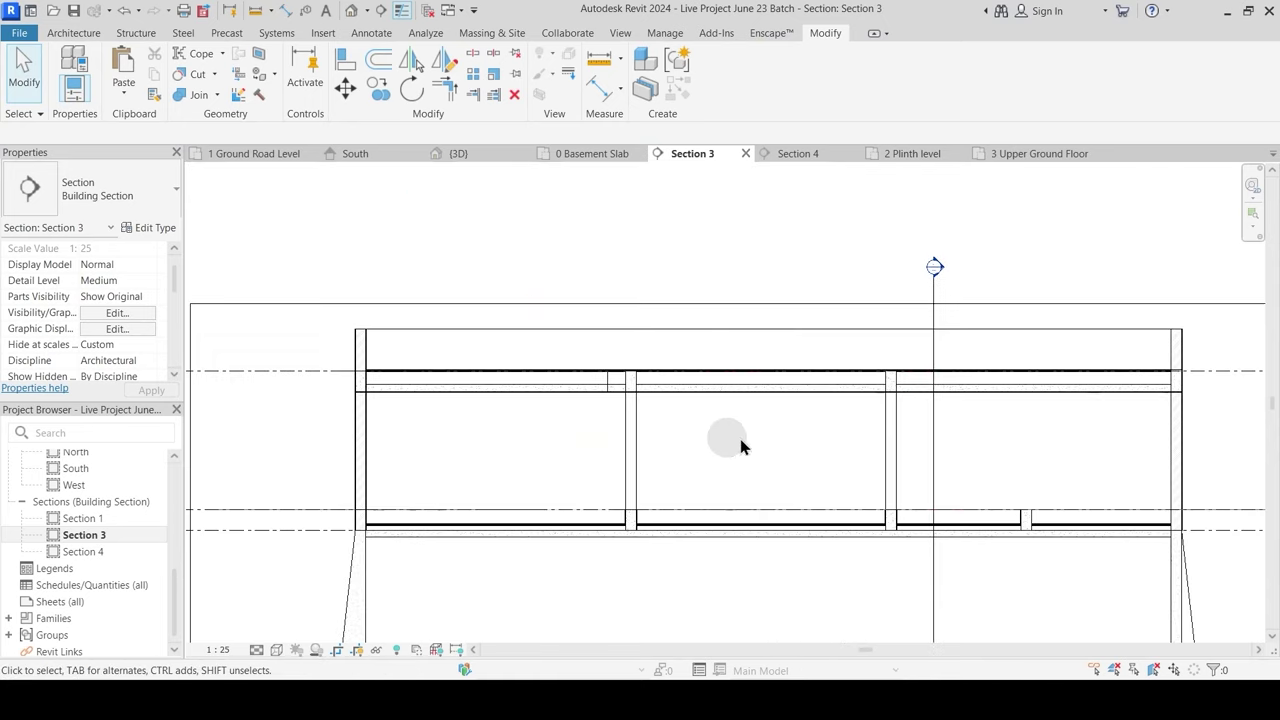
scroll(606, 433, "up", 5)
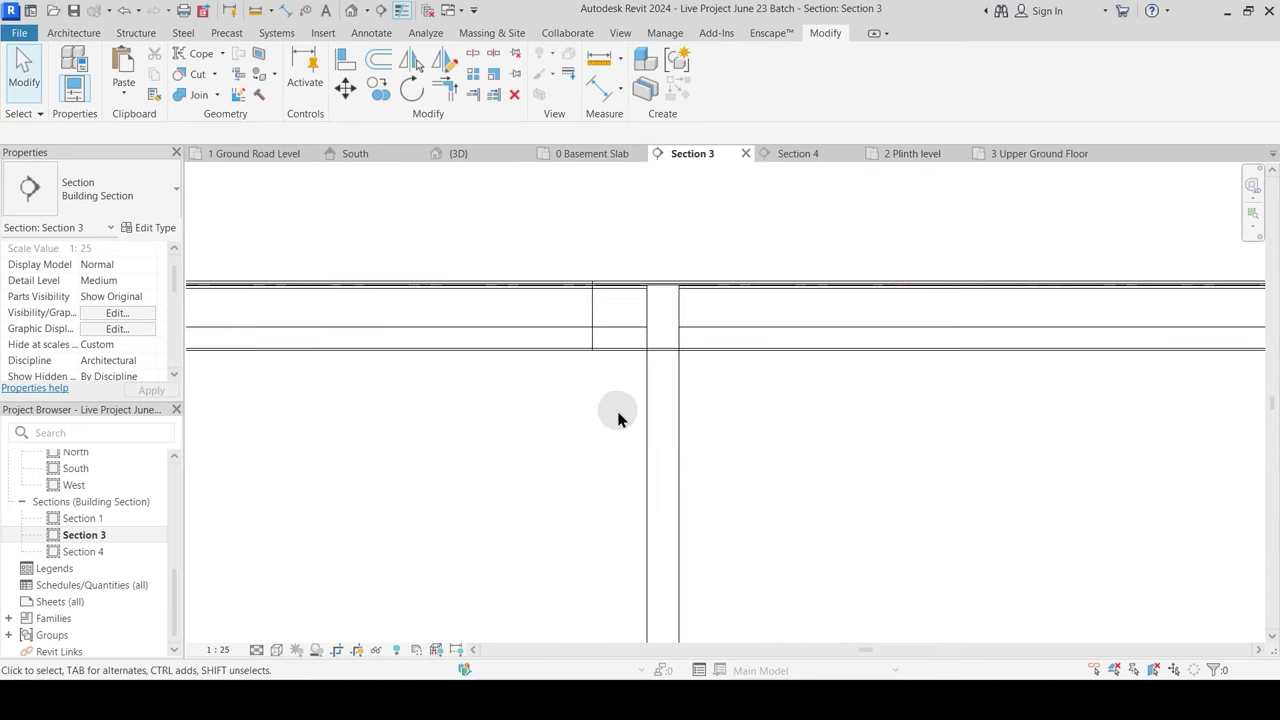
scroll(616, 416, "down", 3)
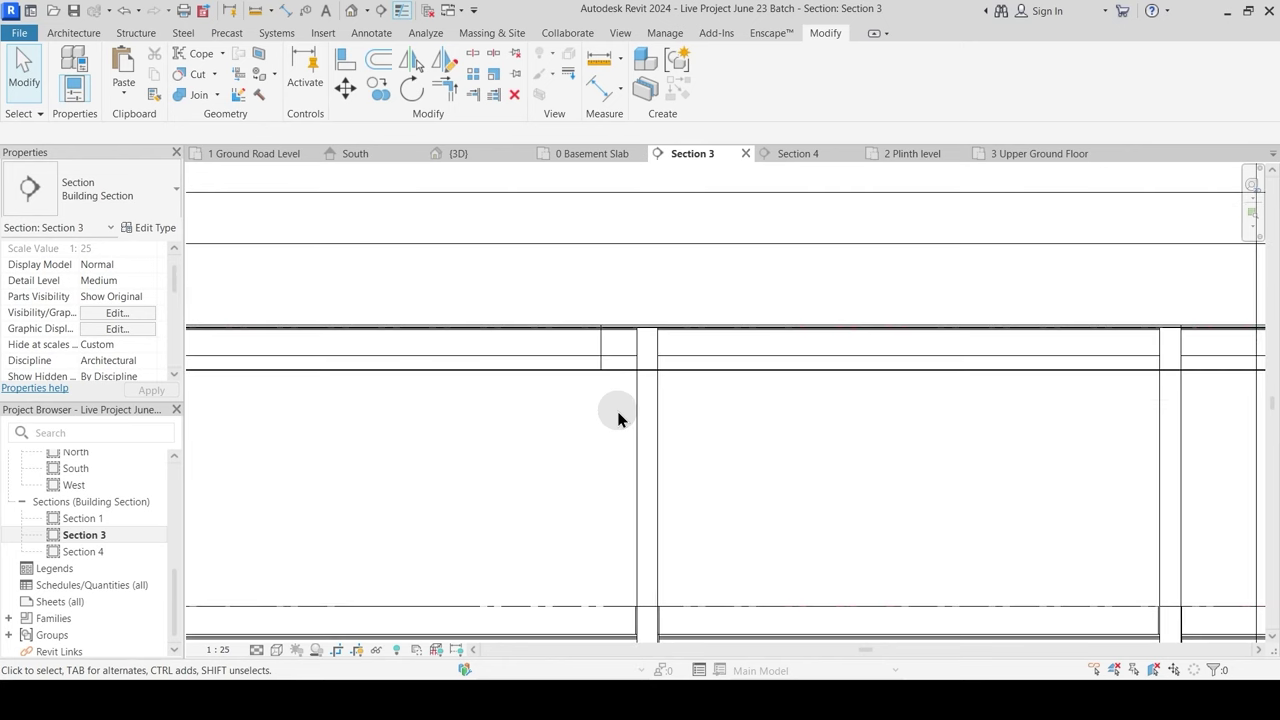
scroll(548, 424, "up", 2)
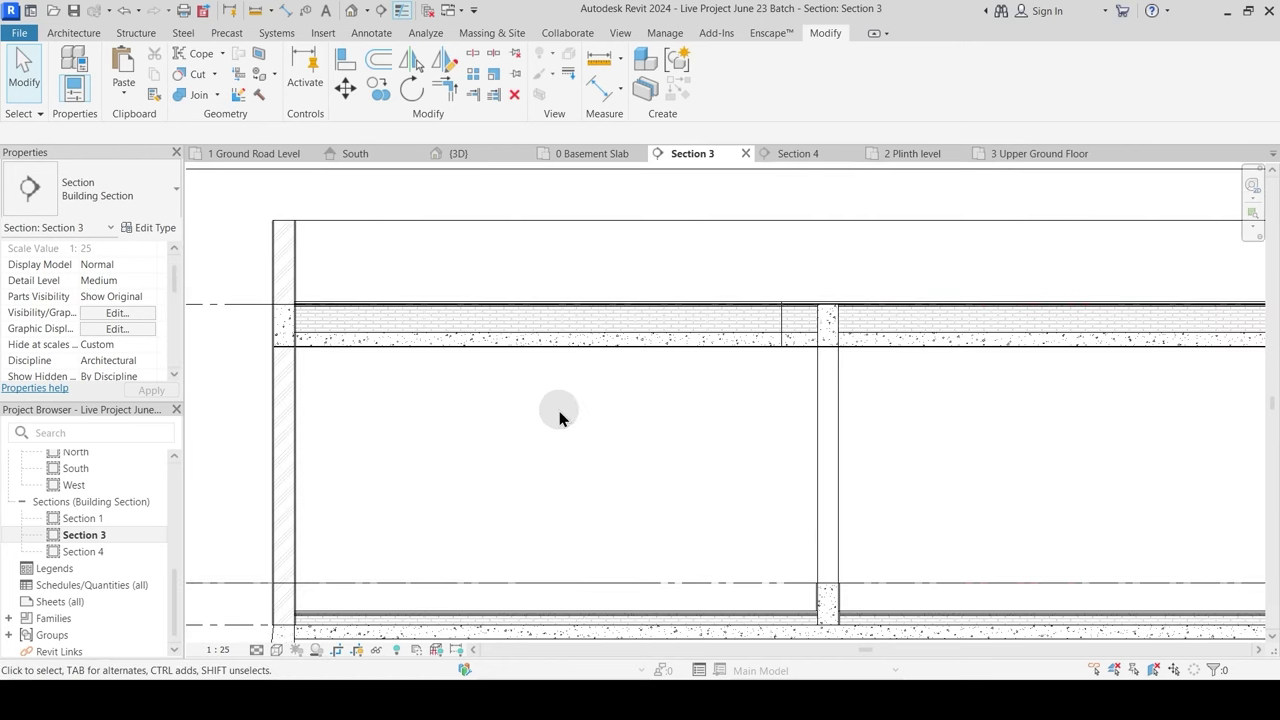
scroll(559, 418, "down", 2)
mouse_move(557, 418)
middle_mouse_down()
mouse_move(575, 418)
mouse_move(564, 401)
middle_mouse_up()
middle_click_drag(1112, 553, 776, 529)
scroll(740, 458, "up", 3)
scroll(749, 506, "down", 5)
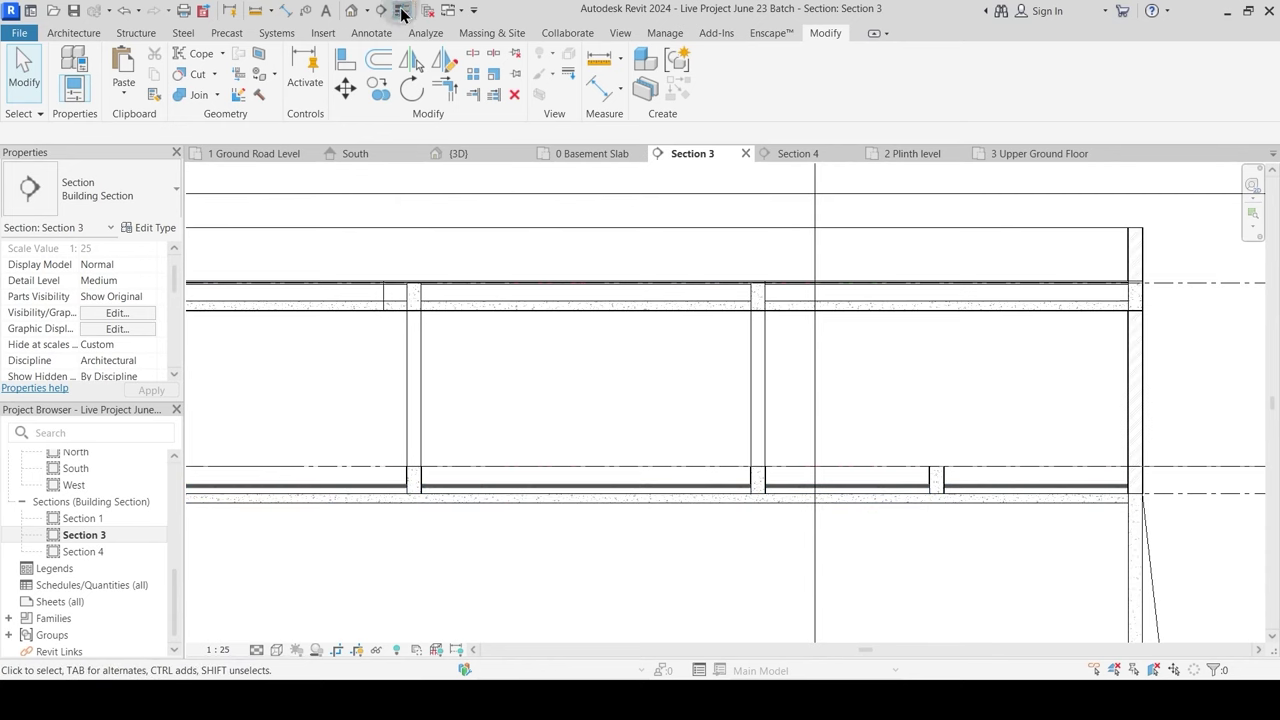
middle_click_drag(540, 418, 646, 340)
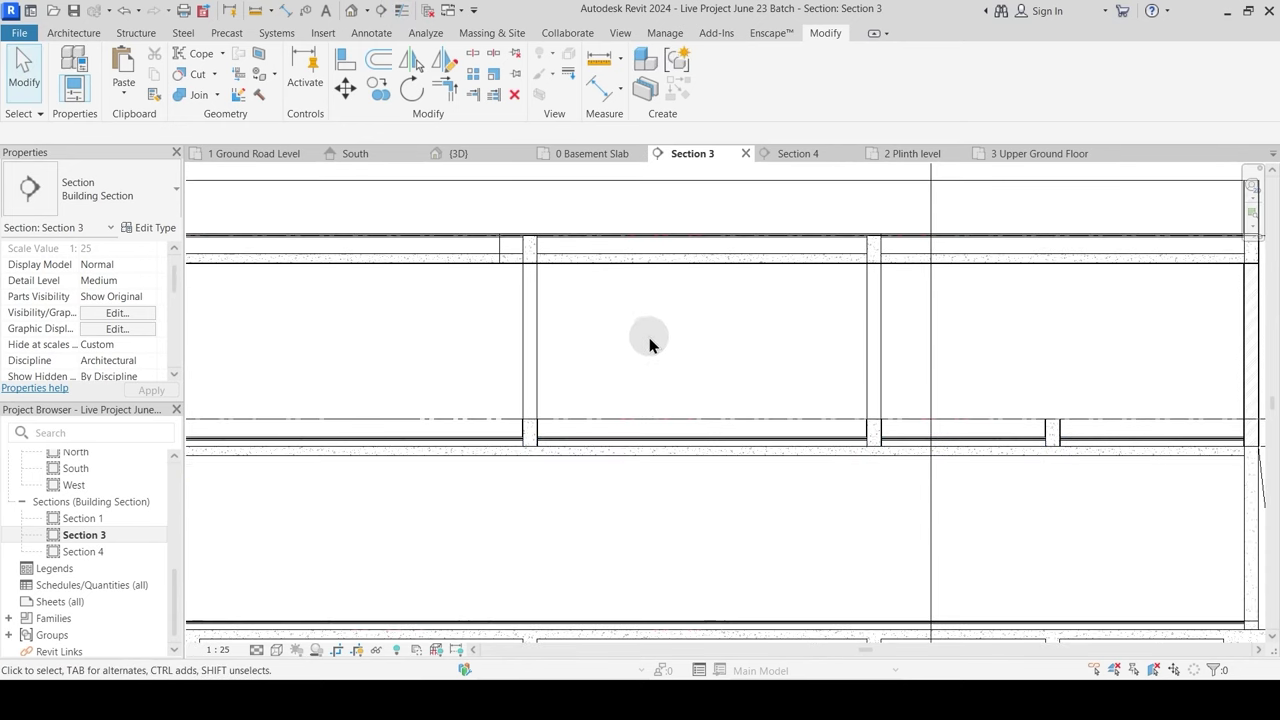
scroll(645, 360, "down", 2)
scroll(338, 534, "up", 4)
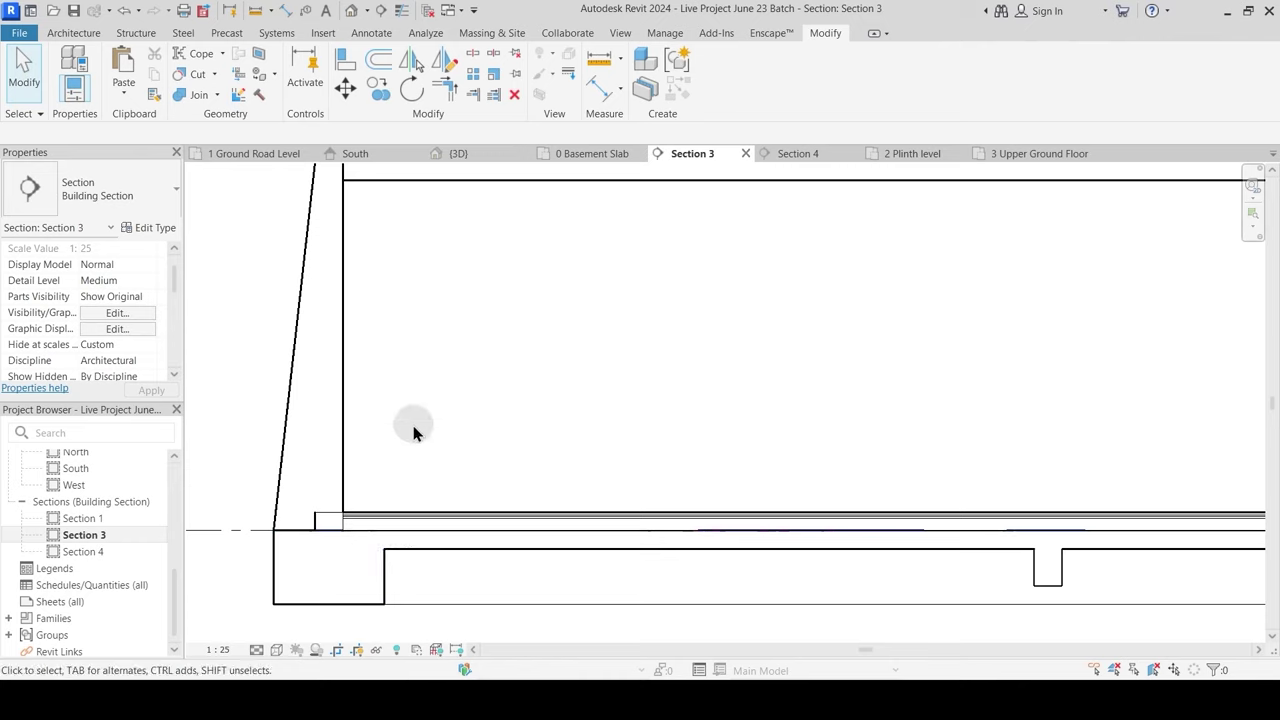
scroll(689, 414, "down", 4)
middle_click_drag(731, 417, 808, 456)
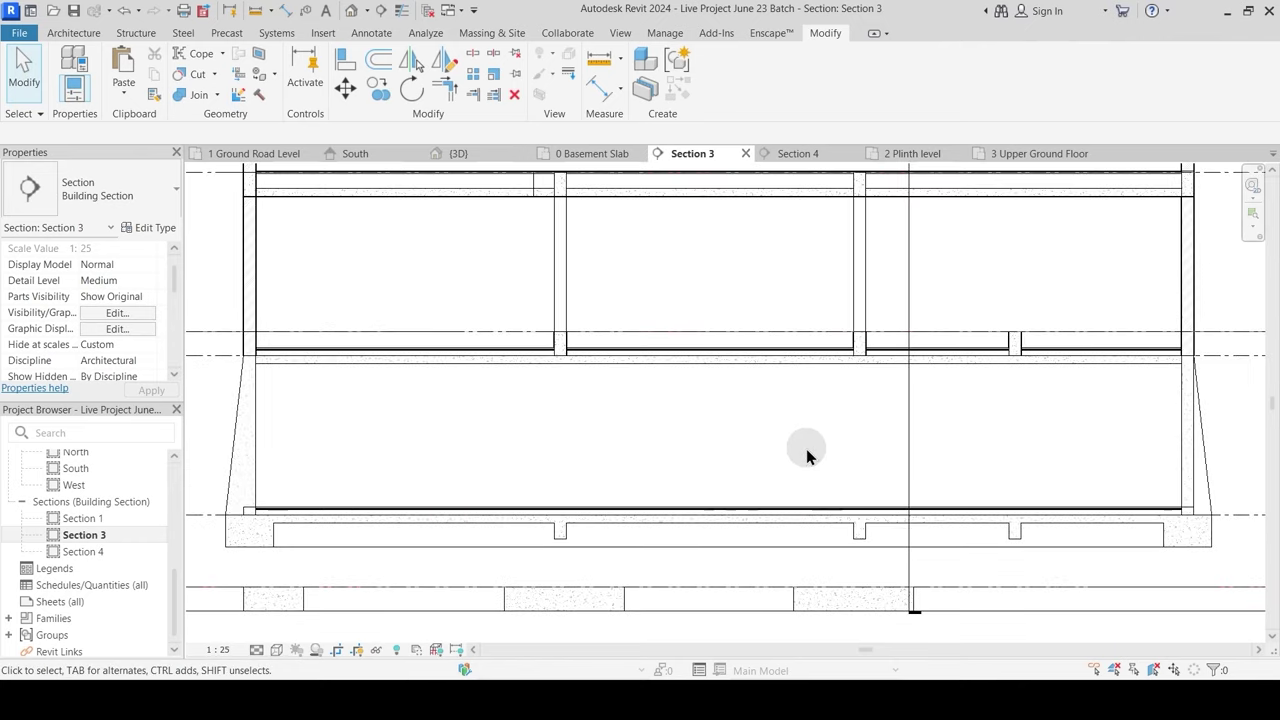
scroll(808, 456, "down", 1)
Step: On the 1 Ground Road Level plan, use hidden-line display and shift the Section 3 line down
left_click(260, 153)
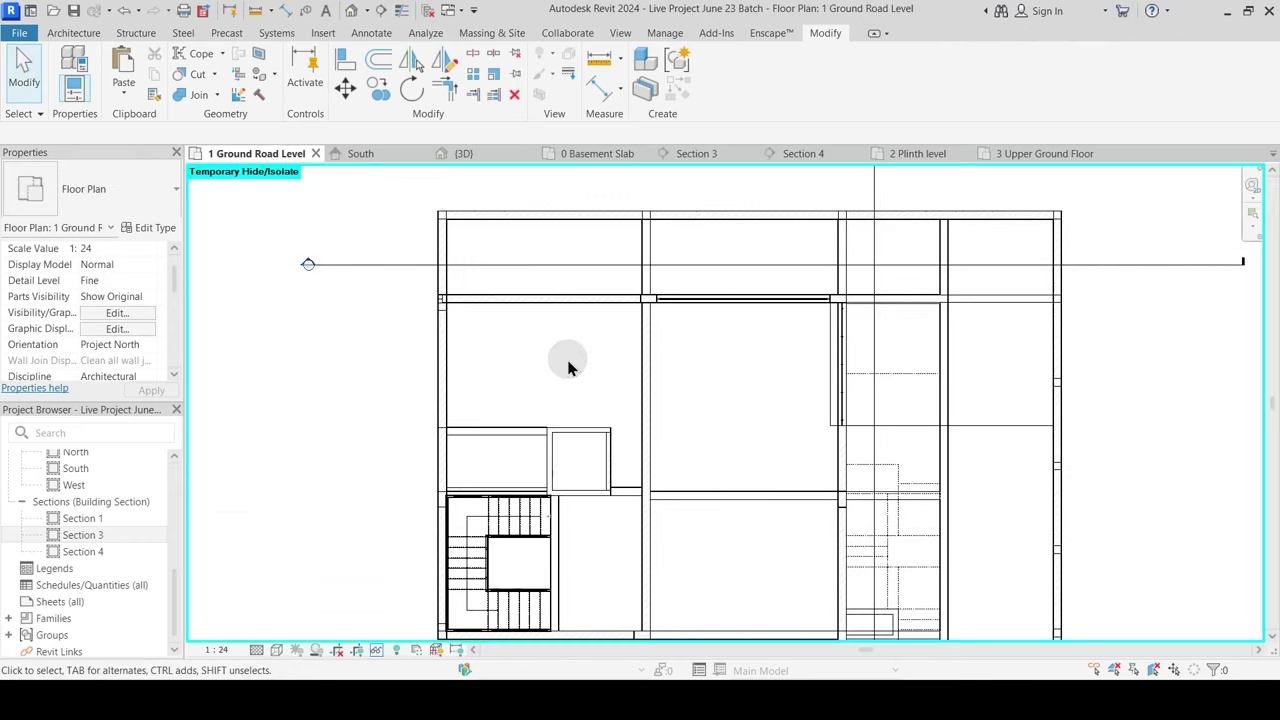
scroll(437, 308, "up", 5)
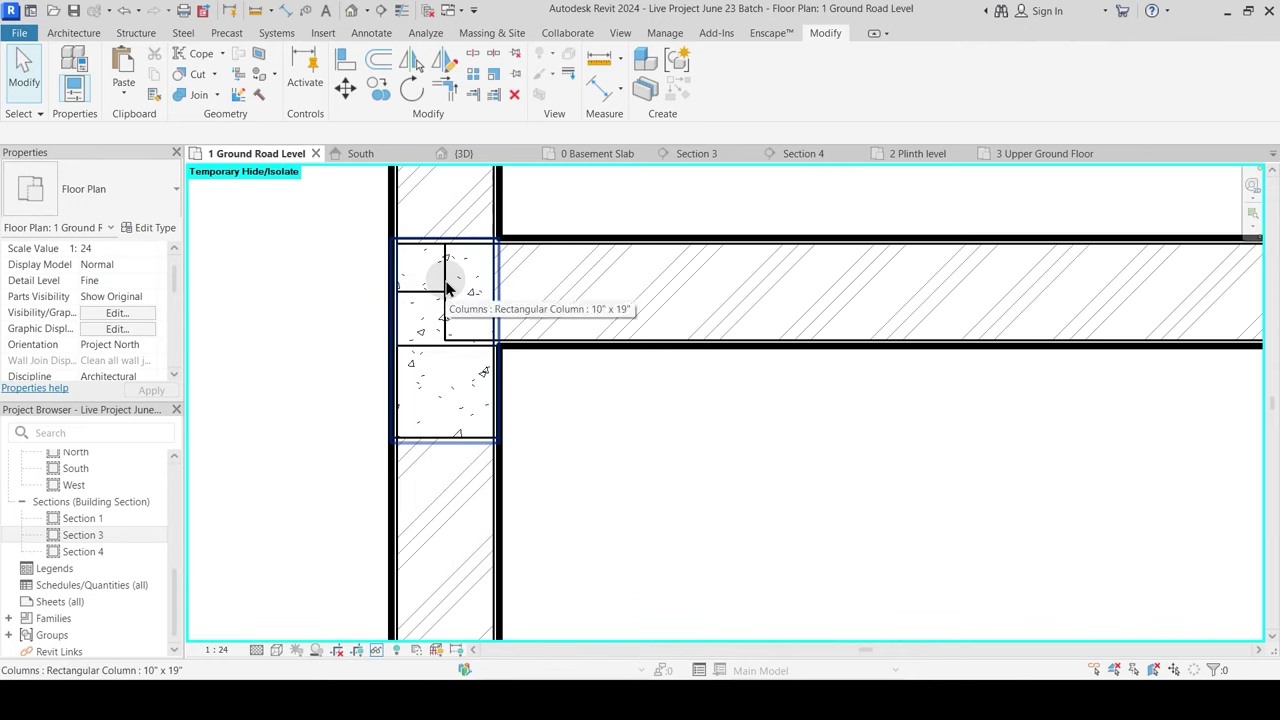
key("l")
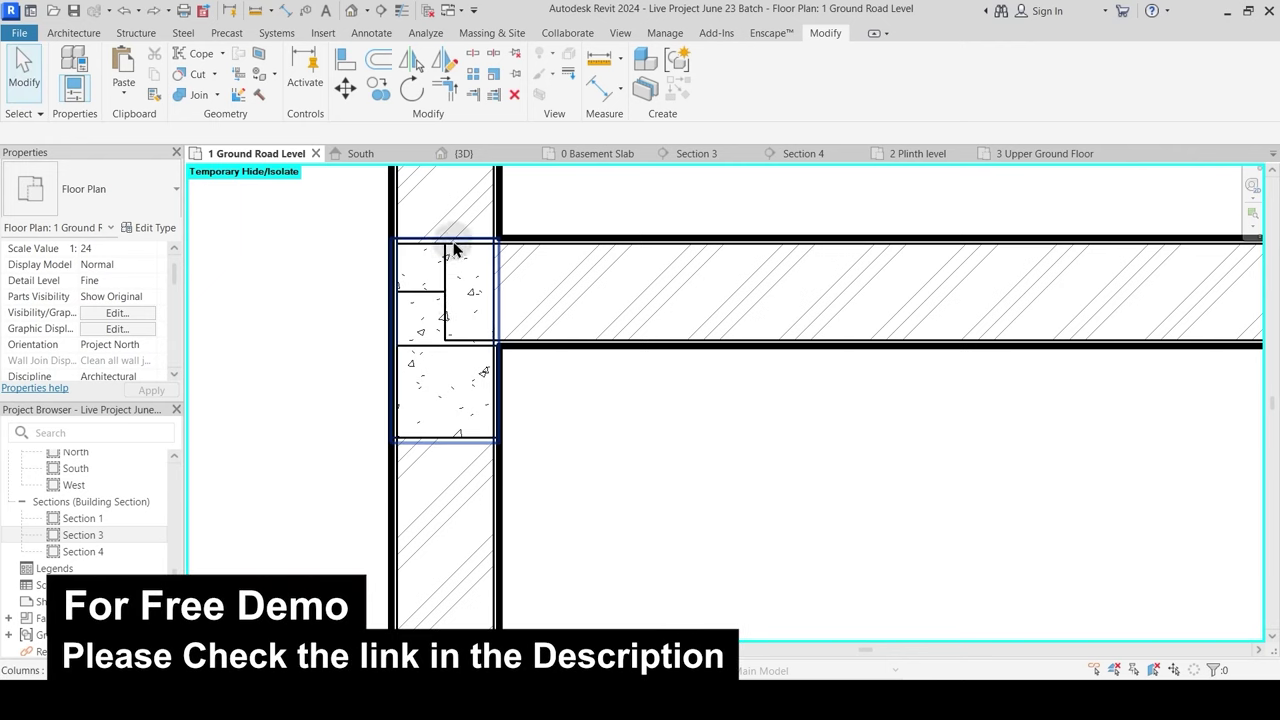
left_click(458, 328)
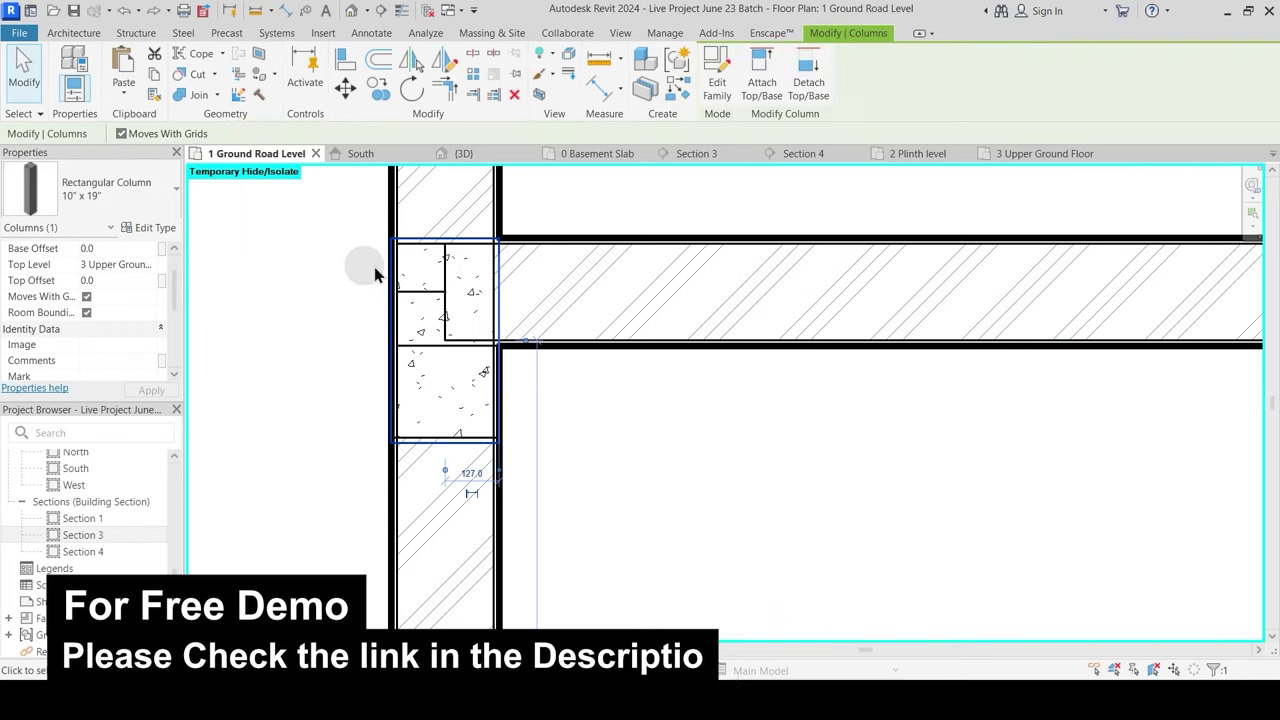
scroll(375, 275, "down", 5)
key("Escape")
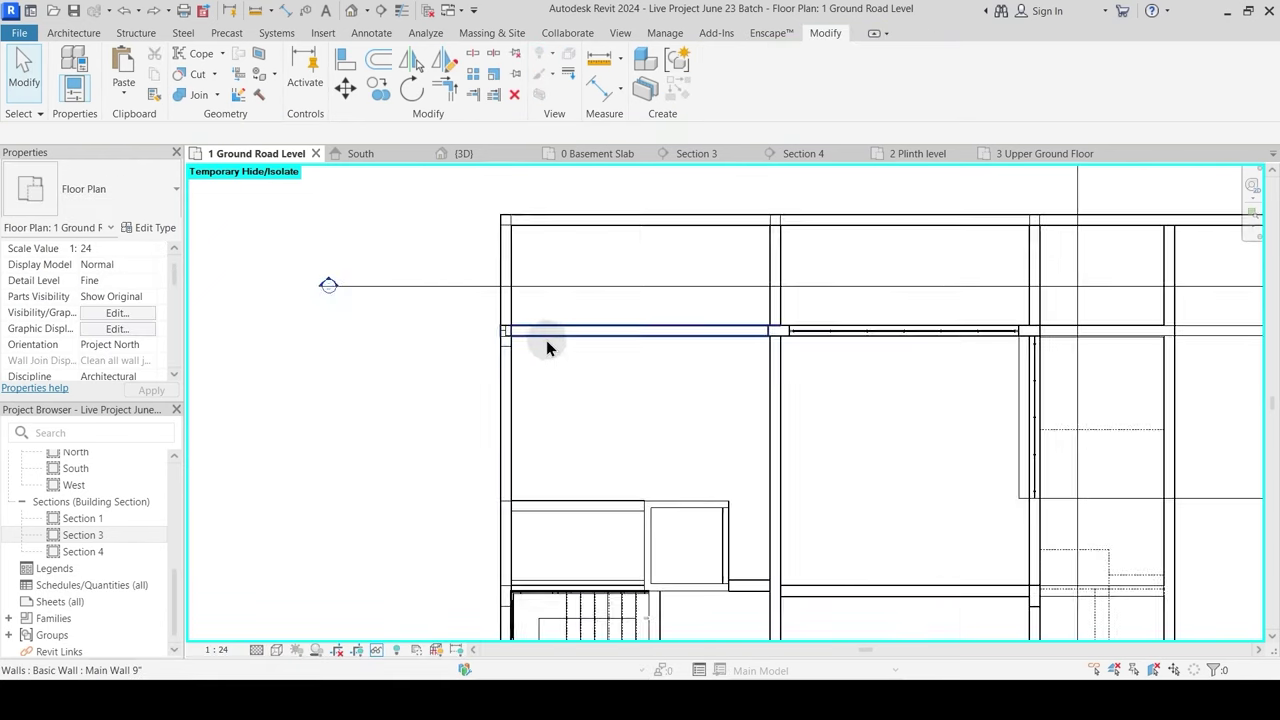
scroll(546, 340, "down", 2)
left_click_drag(618, 368, 614, 371)
key("Escape")
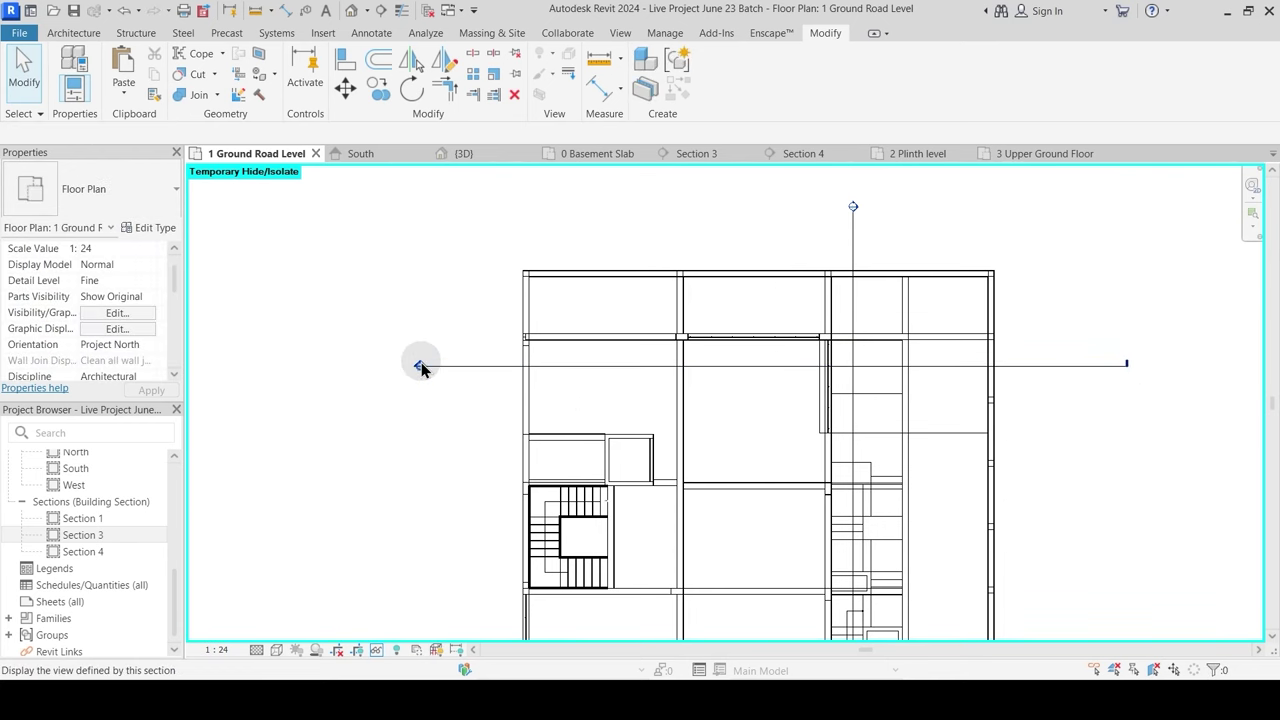
Step: Reopen Section 3 zoomed on the slab-beam-wall corner with Thin Lines on
double_click(420, 366)
scroll(414, 245, "up", 5)
scroll(411, 240, "up", 1)
middle_click_drag(404, 262, 408, 317)
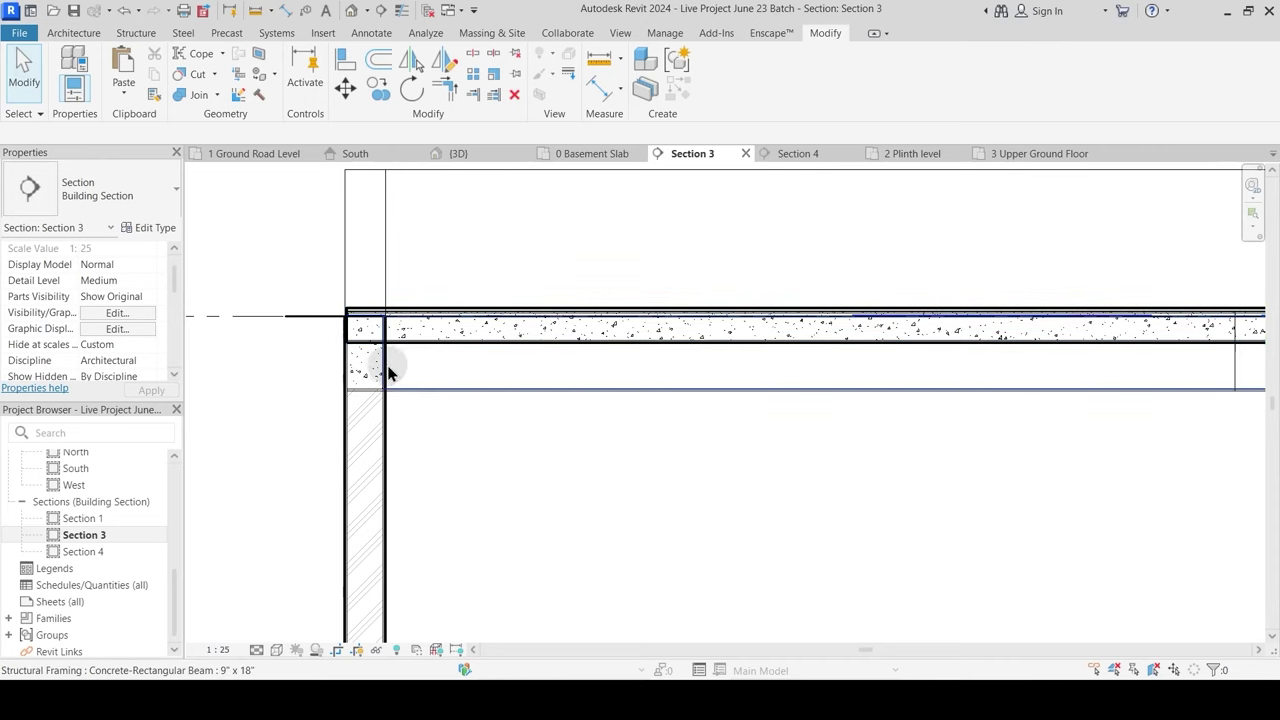
scroll(390, 366, "up", 2)
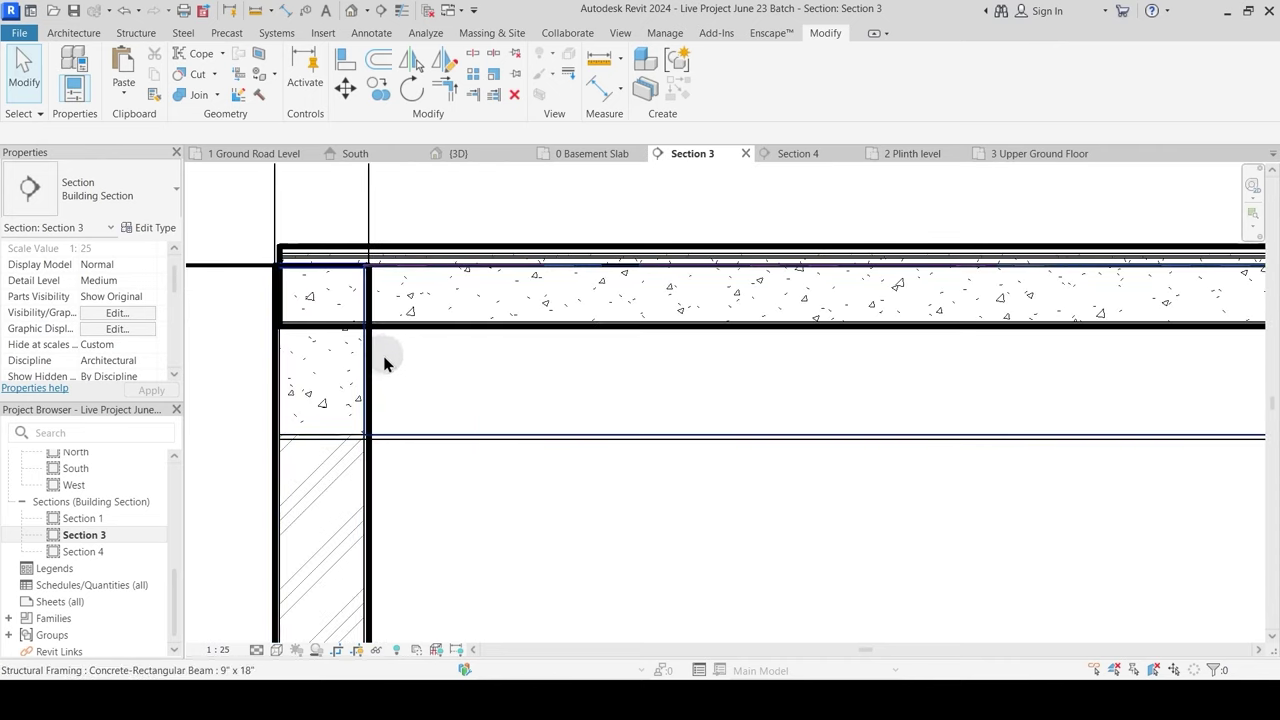
left_click(401, 10)
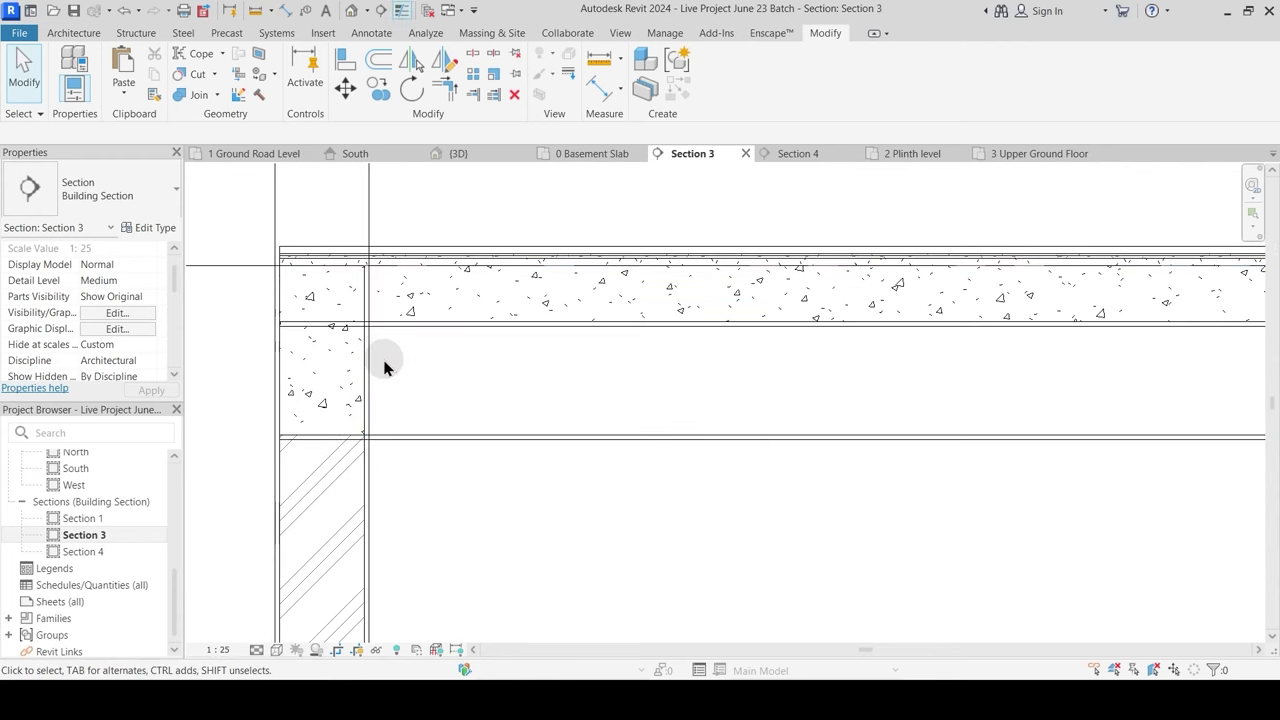
Step: Check the Plinth Level Public slab with temporary hide, then join it to the connected walls
left_click(410, 333)
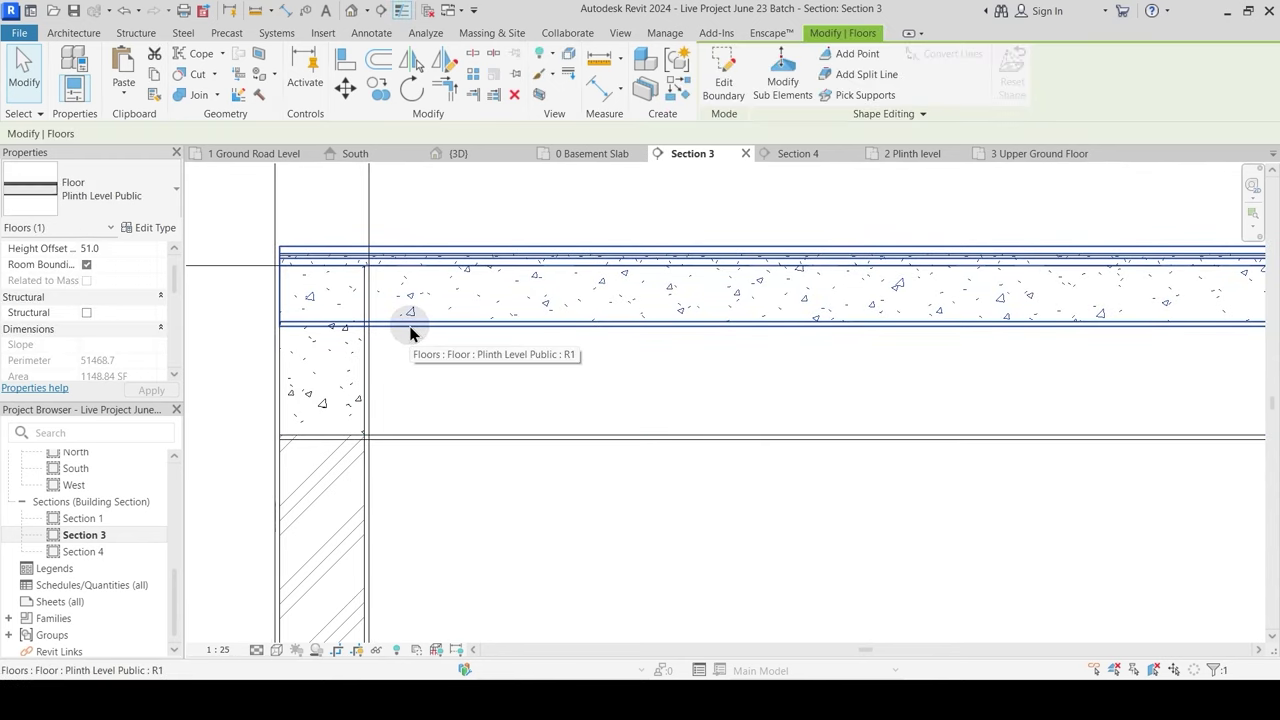
key("h")
key("h")
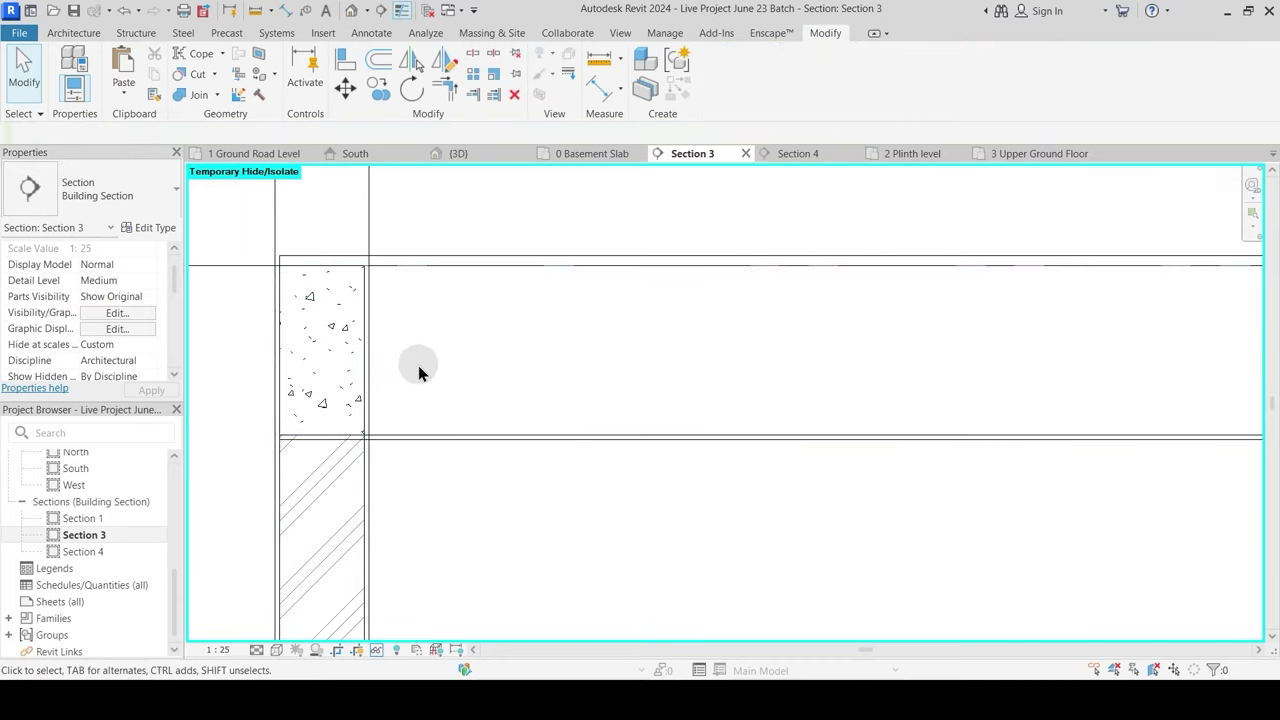
key("r")
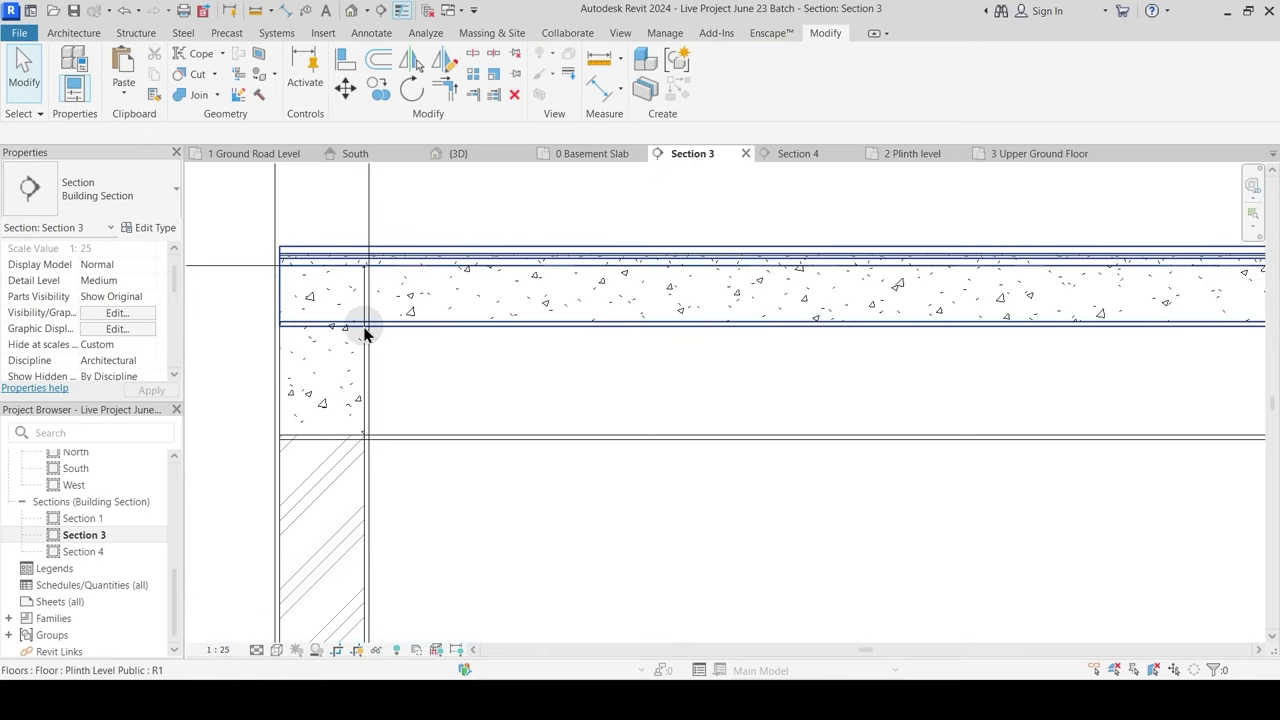
left_click(195, 91)
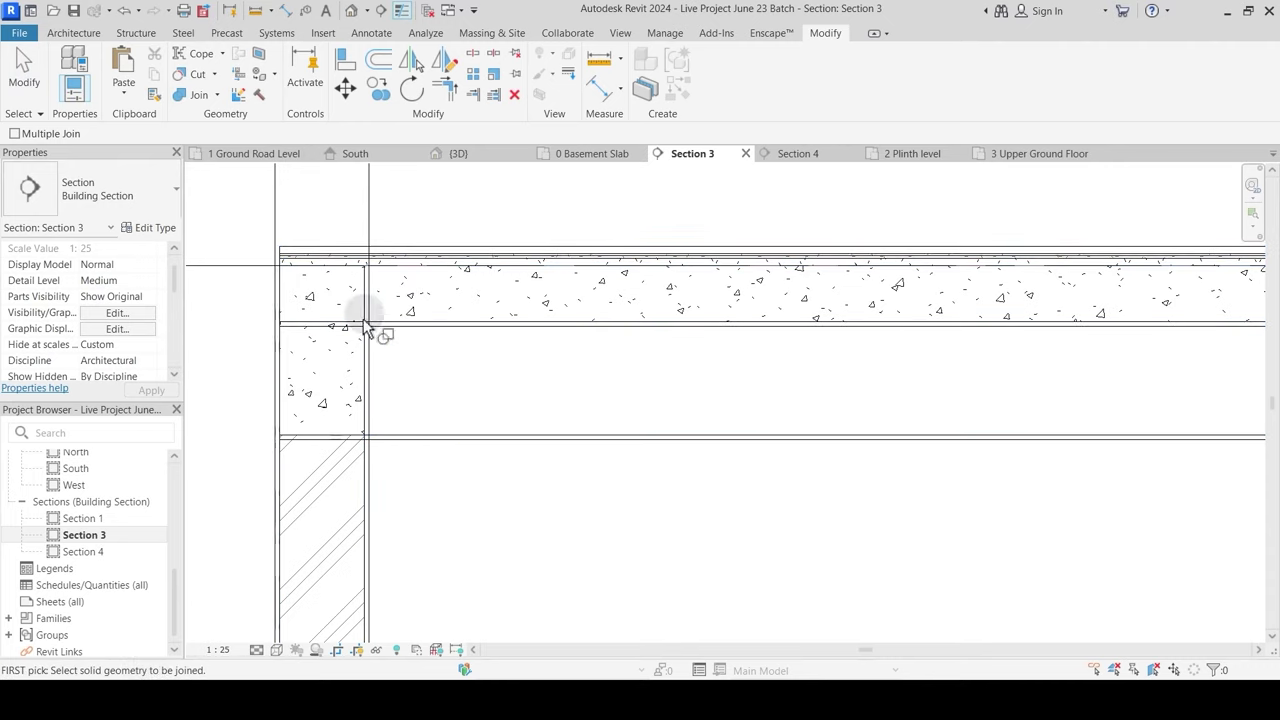
left_click(403, 278)
key("Tab")
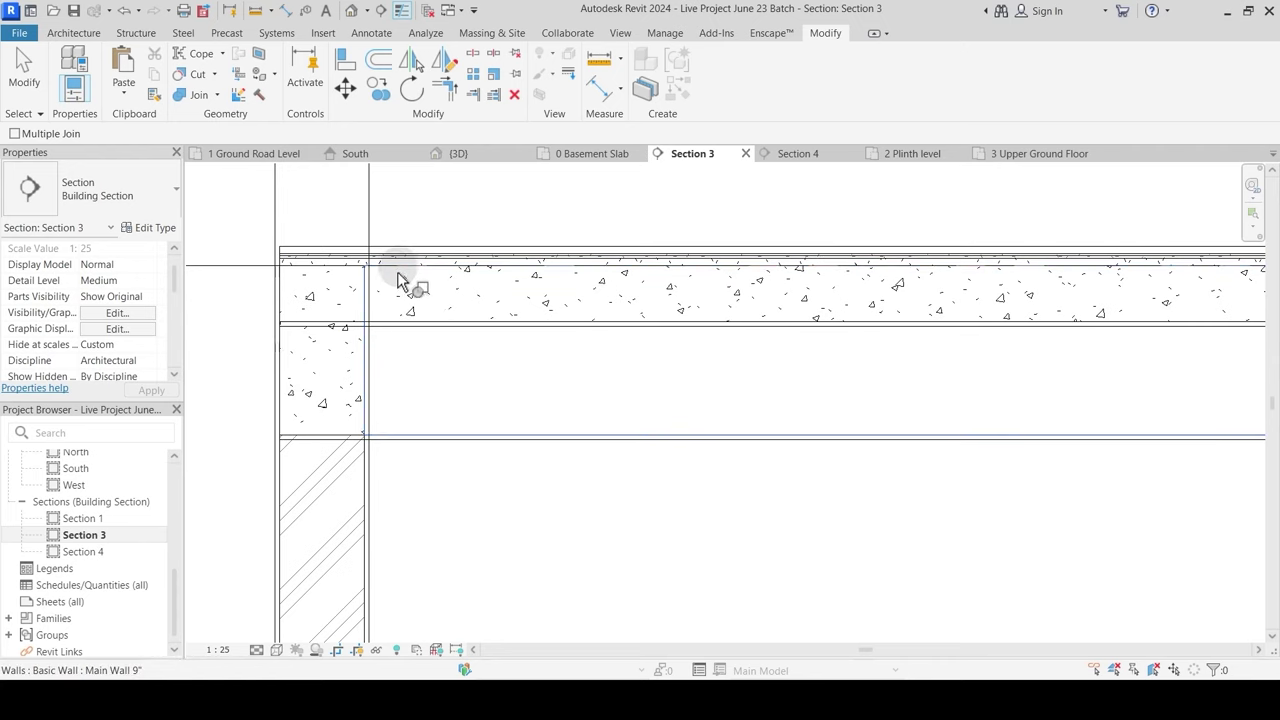
key("Tab")
left_click(394, 268)
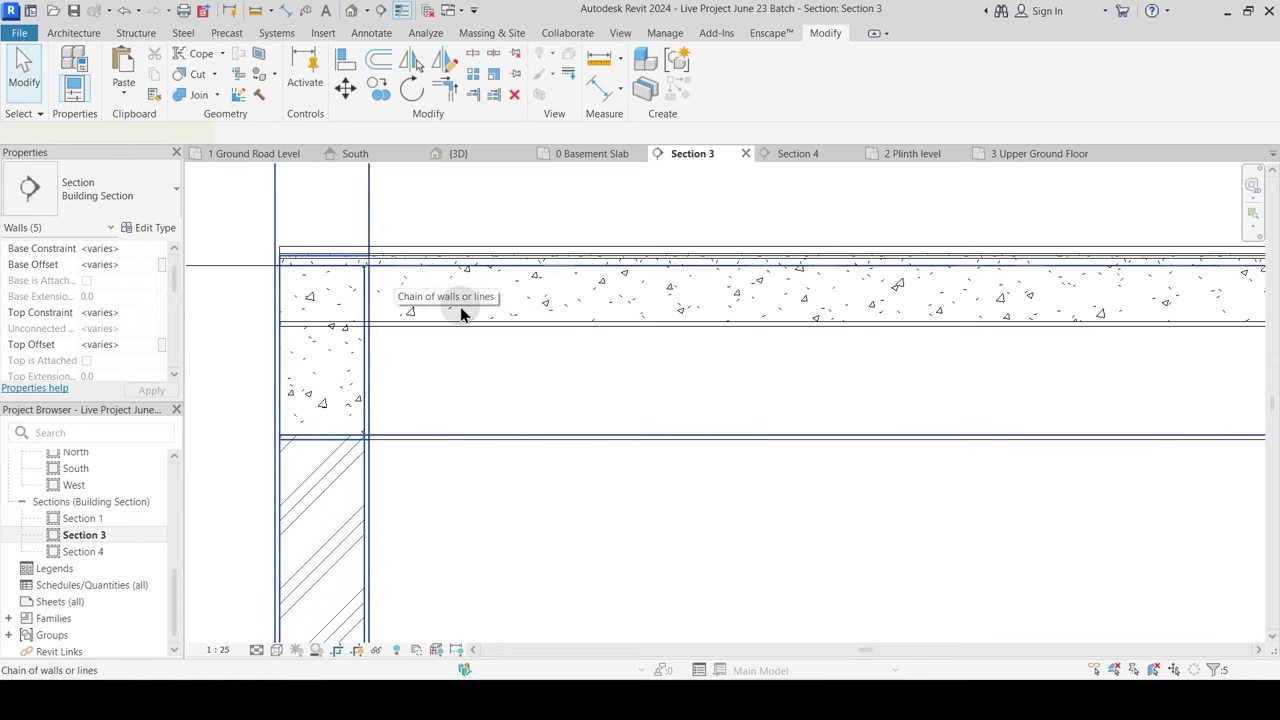
scroll(502, 348, "down", 3)
scroll(451, 341, "up", 2)
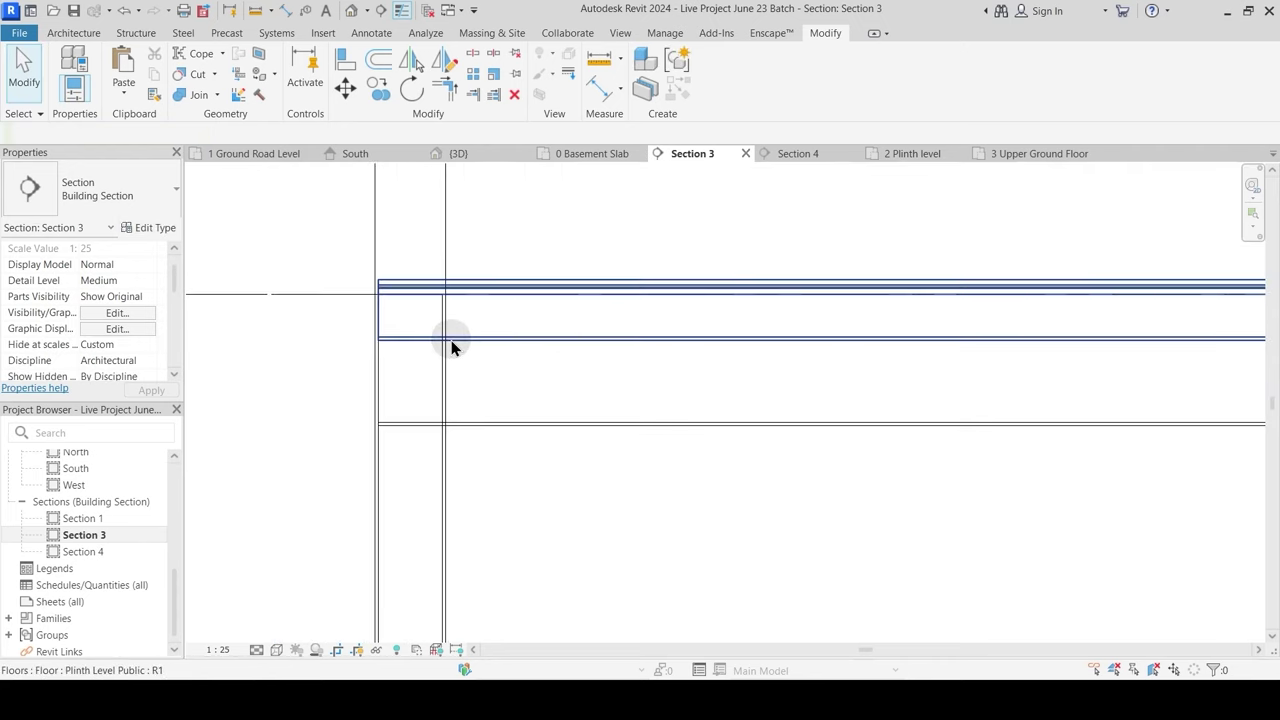
Step: Join the Plinth Level Public slab with the corner beam
left_click(195, 96)
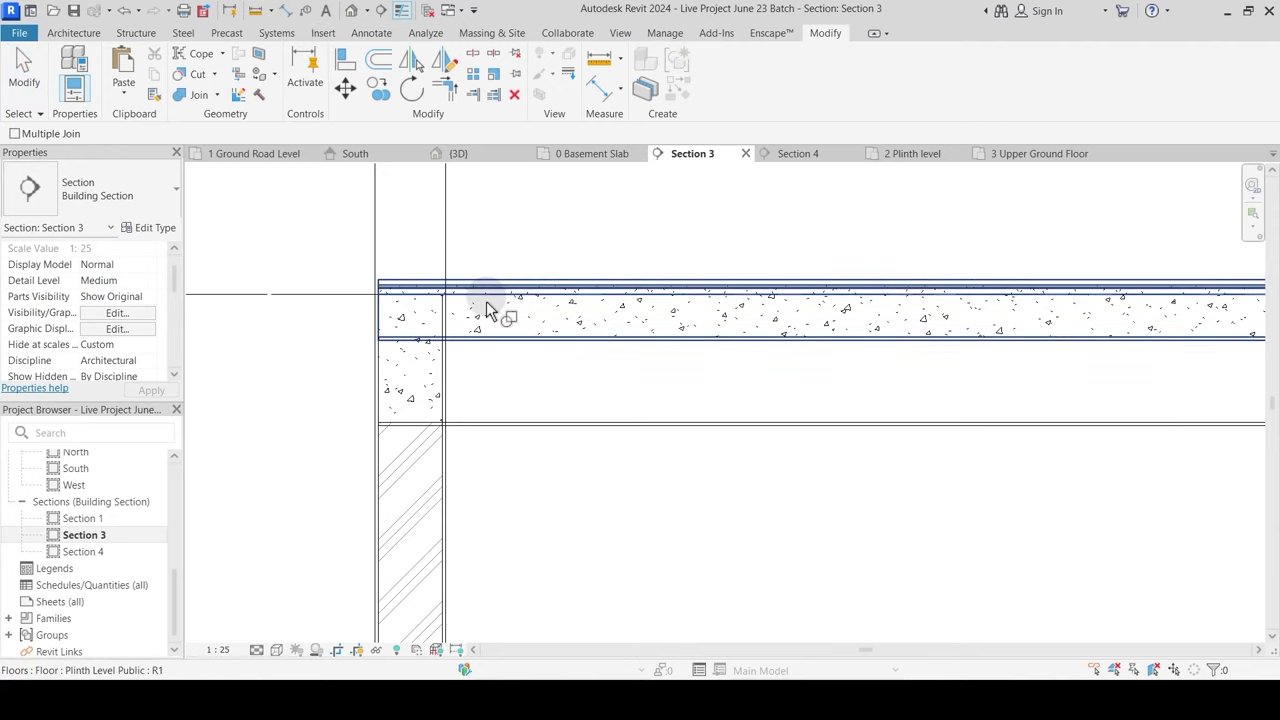
left_click(455, 333)
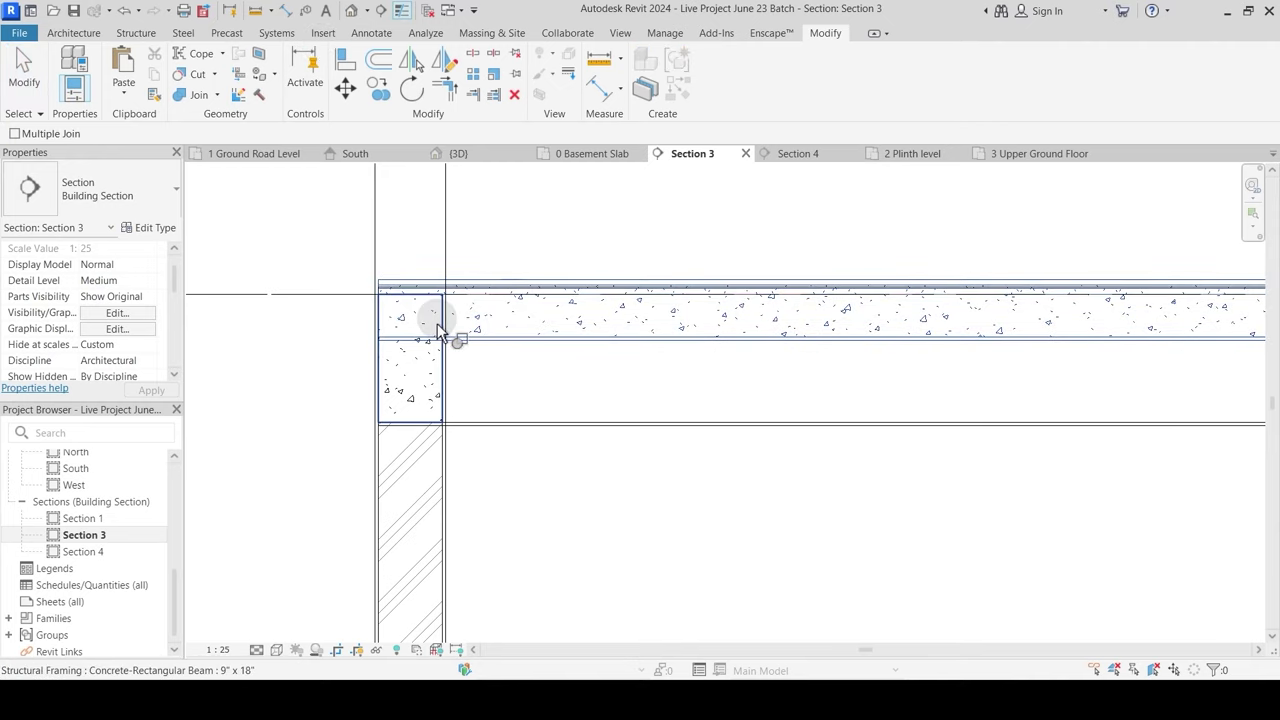
left_click(437, 325)
scroll(480, 365, "up", 2)
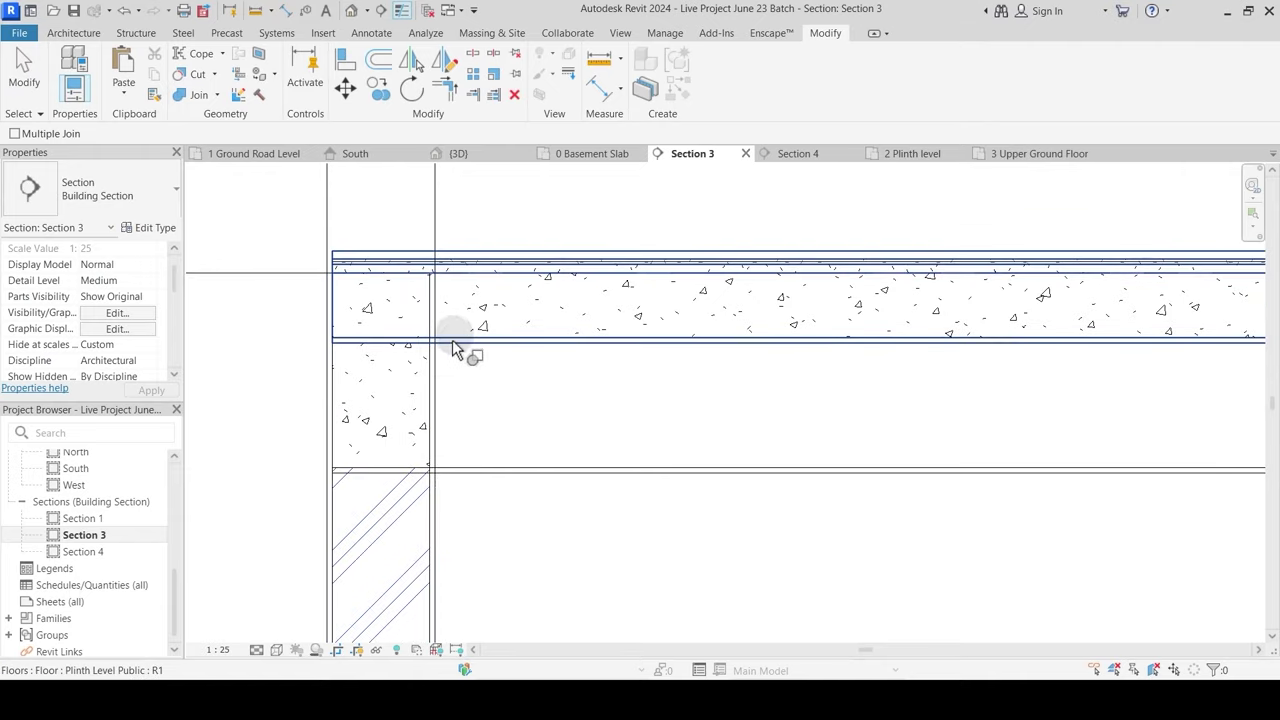
key("Escape")
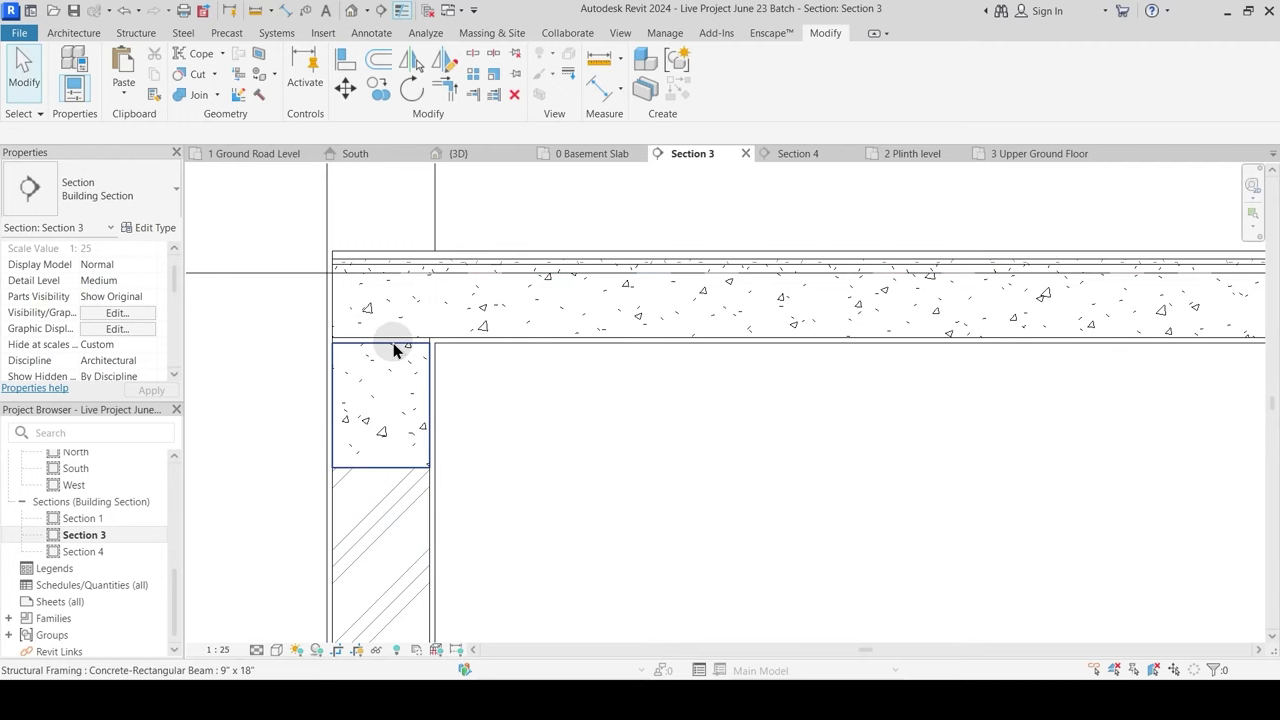
Step: Switch join order, beam then slab, so the slab cuts through the corner beam
left_click(220, 95)
left_click(217, 188)
left_click(398, 357)
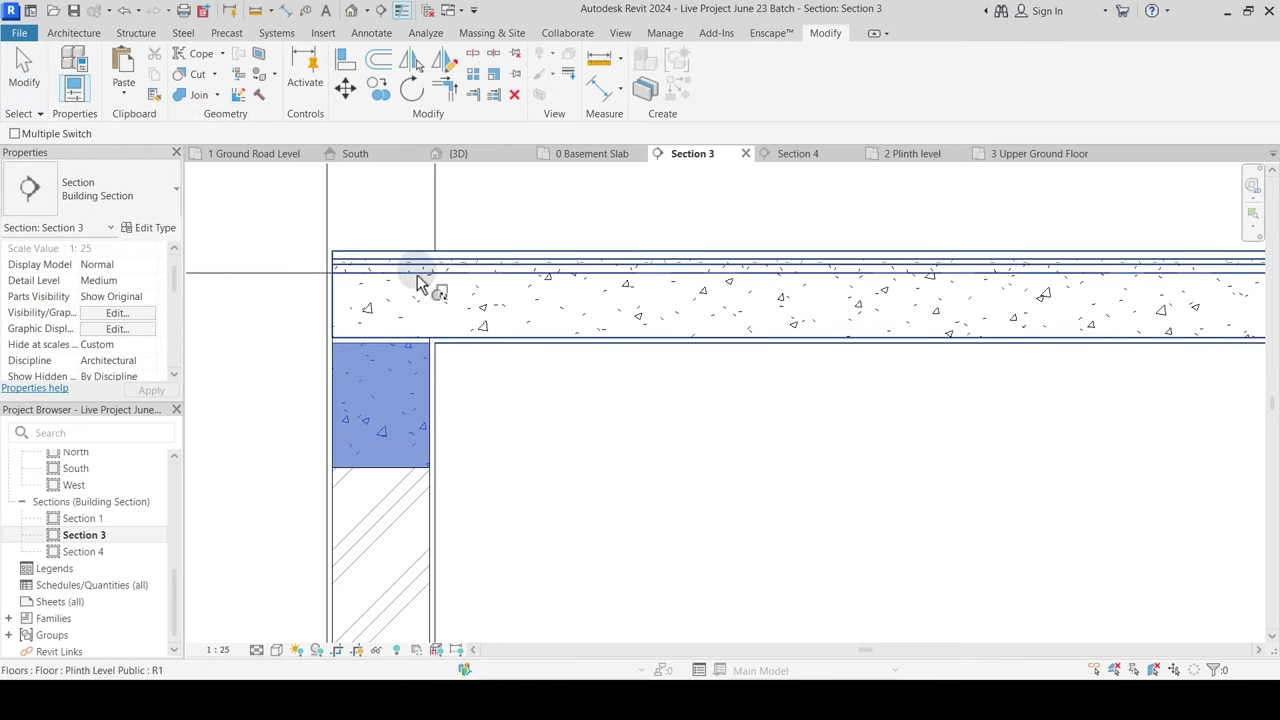
left_click(418, 284)
key("Escape")
scroll(380, 321, "down", 5)
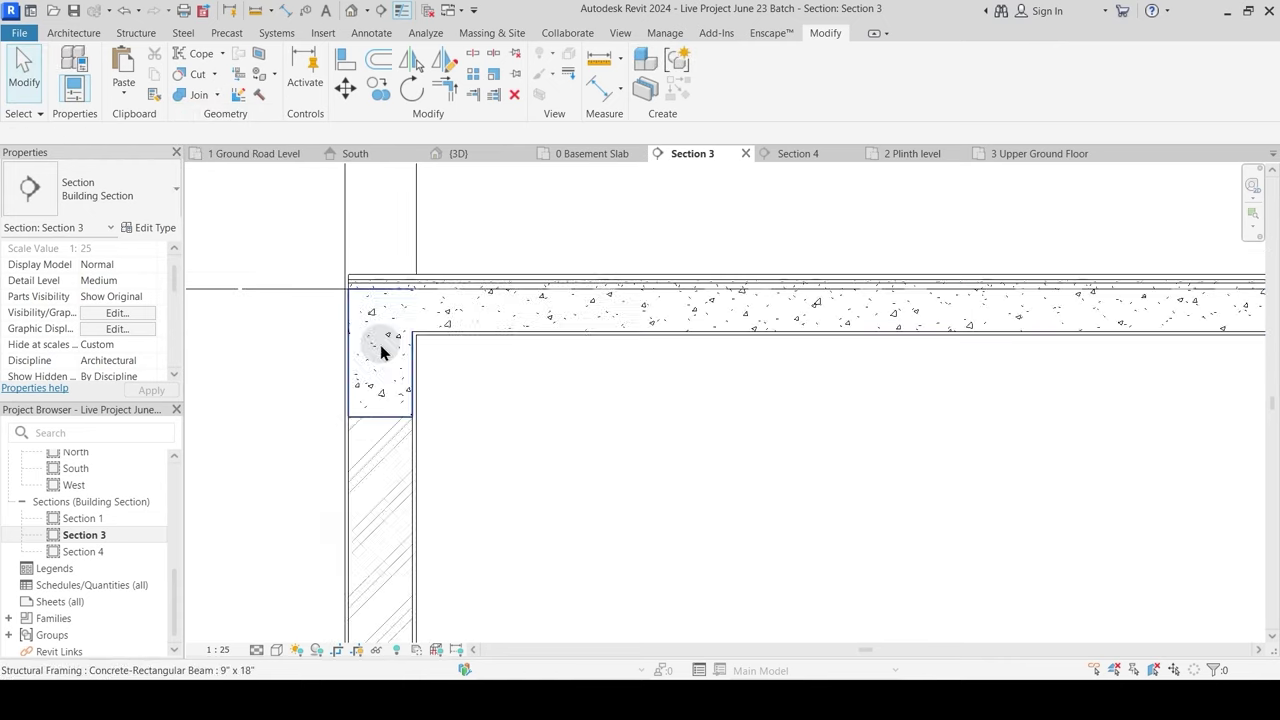
middle_click_drag(620, 411, 523, 363)
scroll(588, 389, "up", 5)
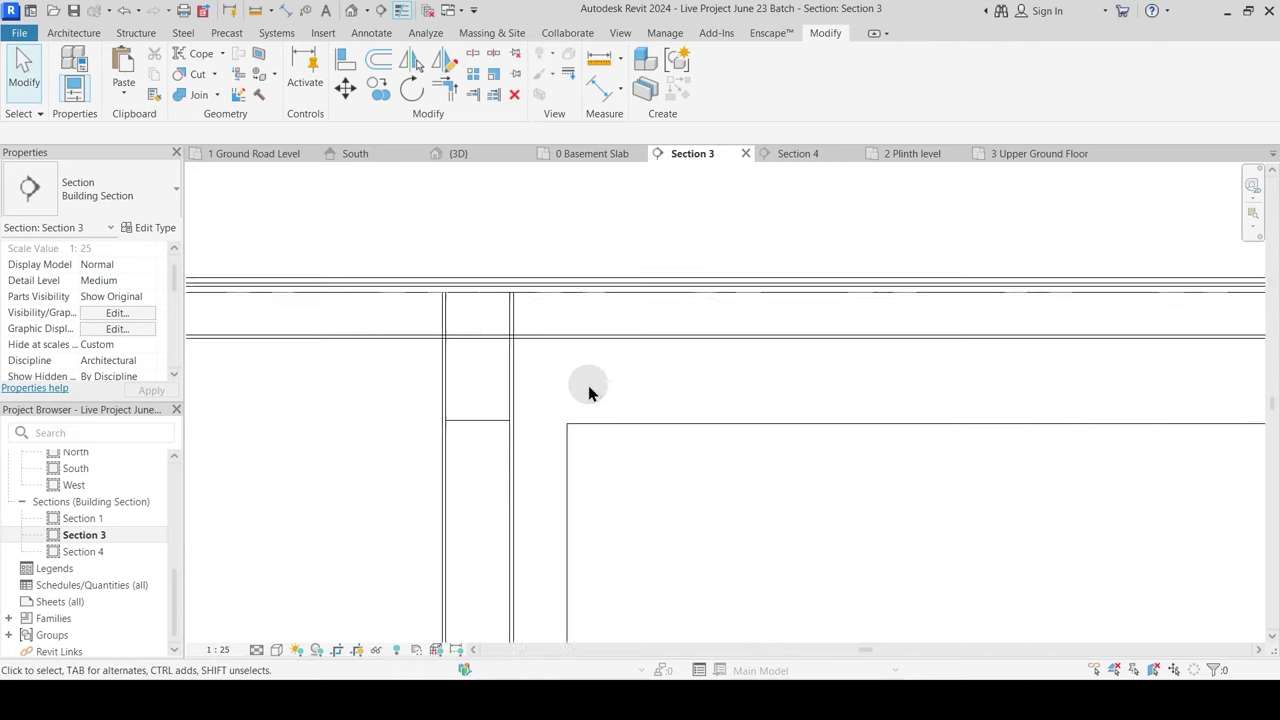
left_click(190, 95)
Step: Join the slab to the wall, then switch join order so the beam cuts the slab
left_click(398, 328)
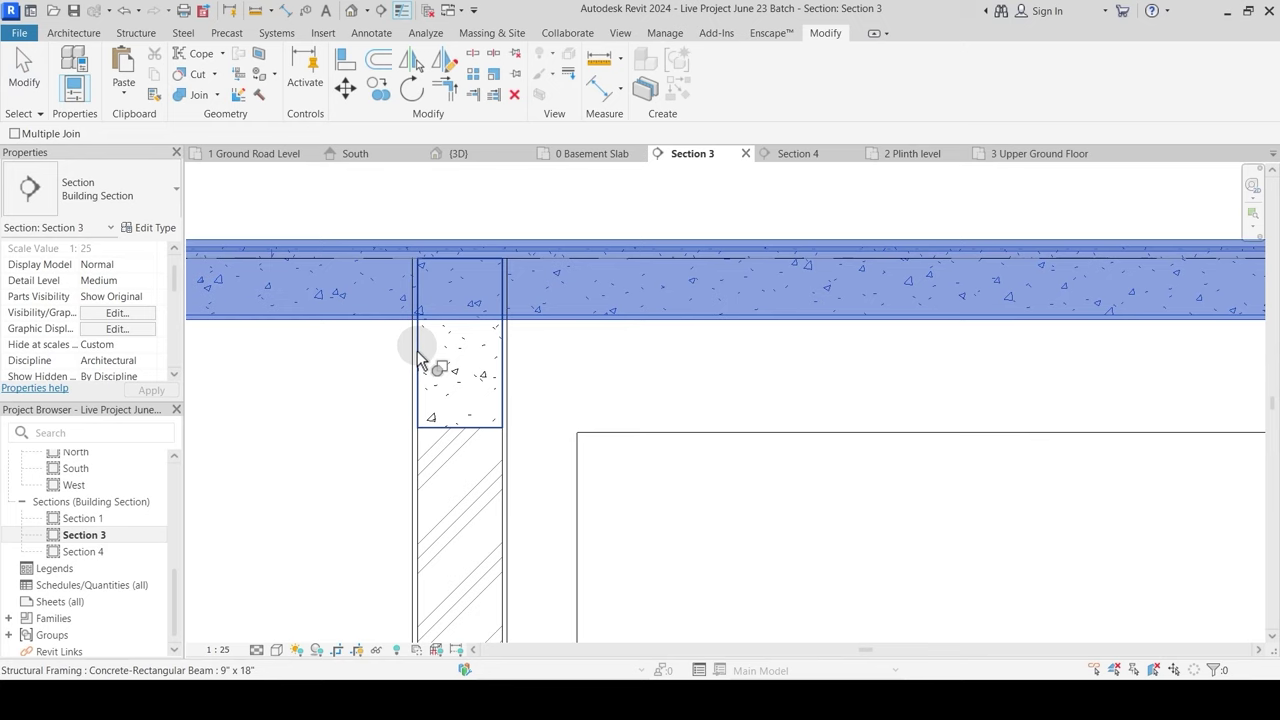
left_click(410, 358)
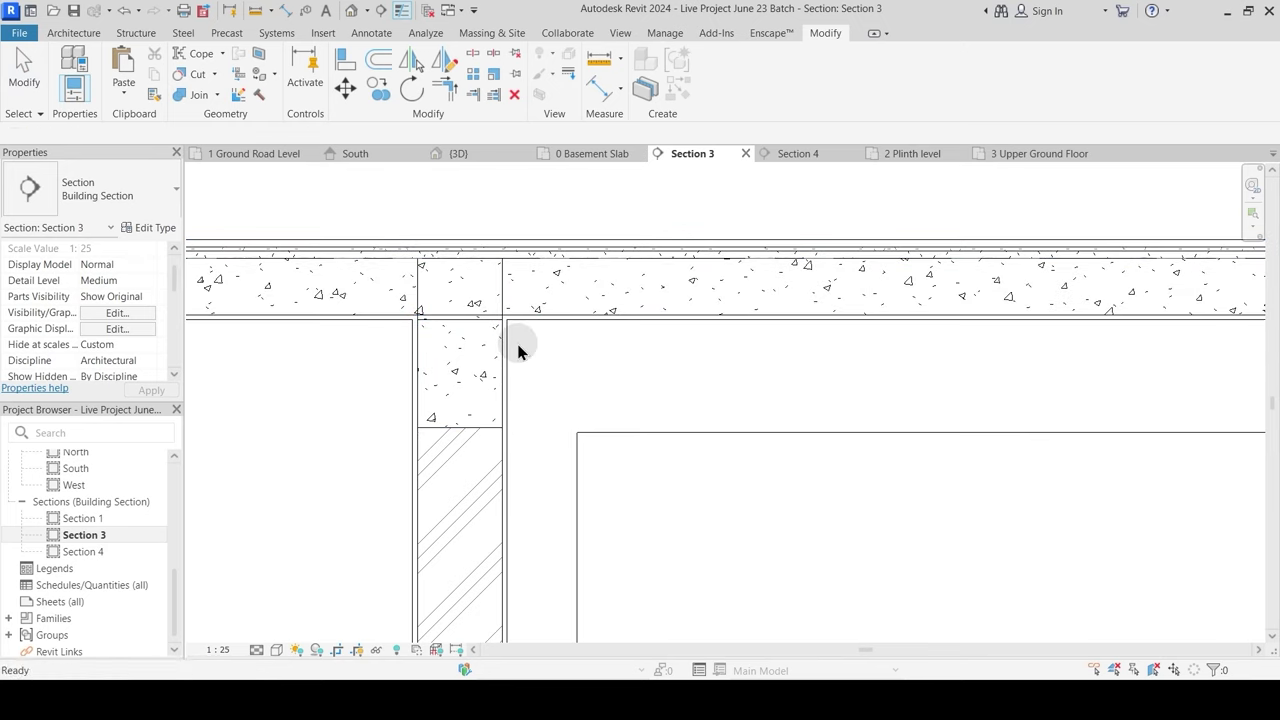
left_click(514, 349)
key("Escape")
left_click(217, 95)
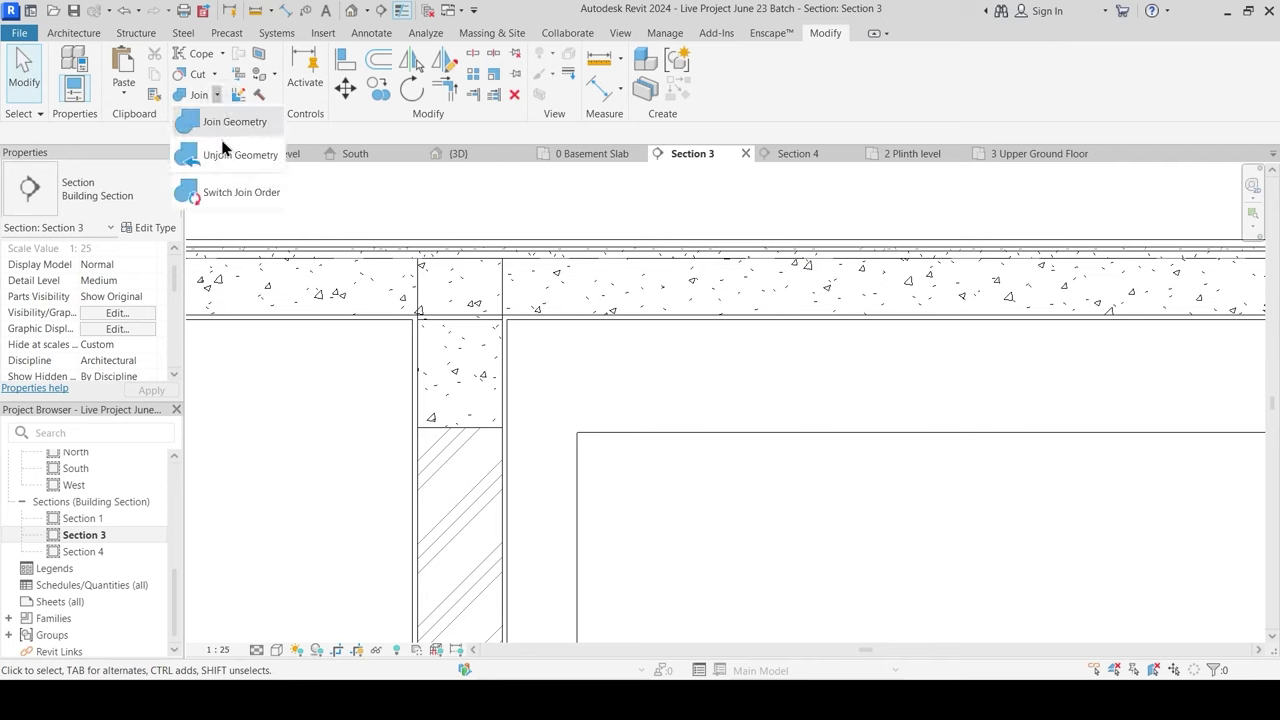
left_click(240, 191)
left_click(452, 303)
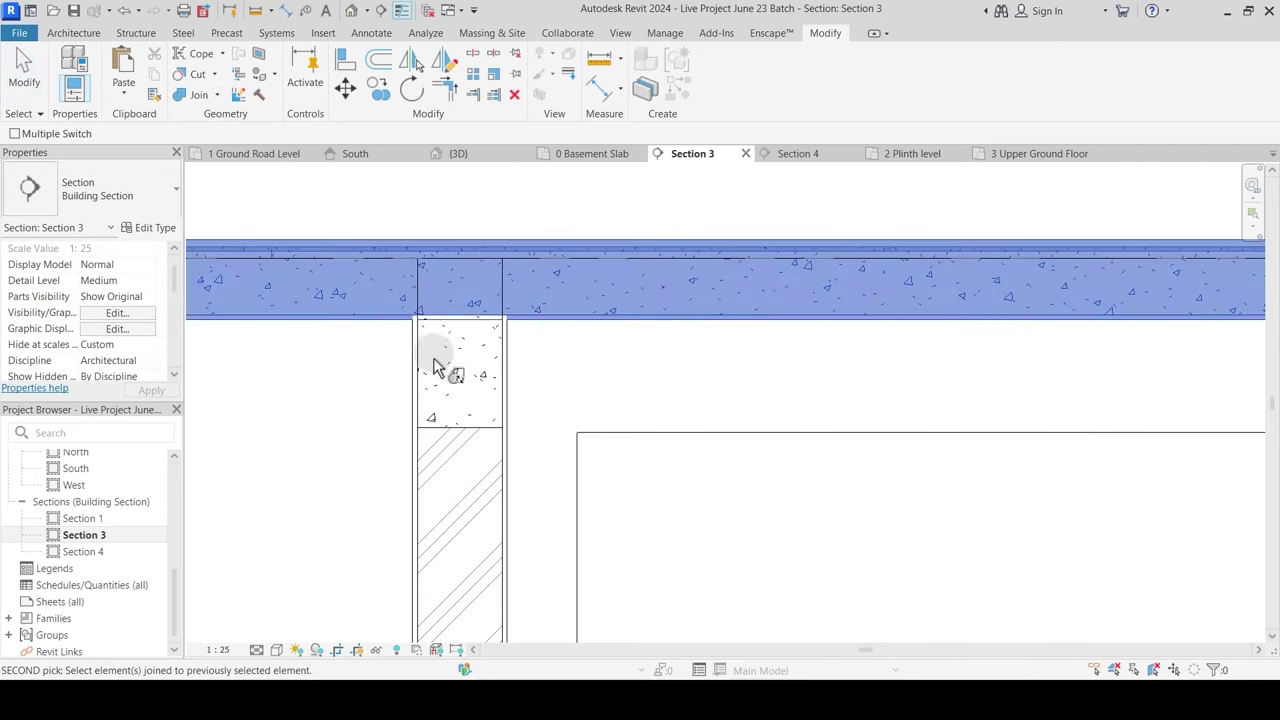
left_click(470, 425)
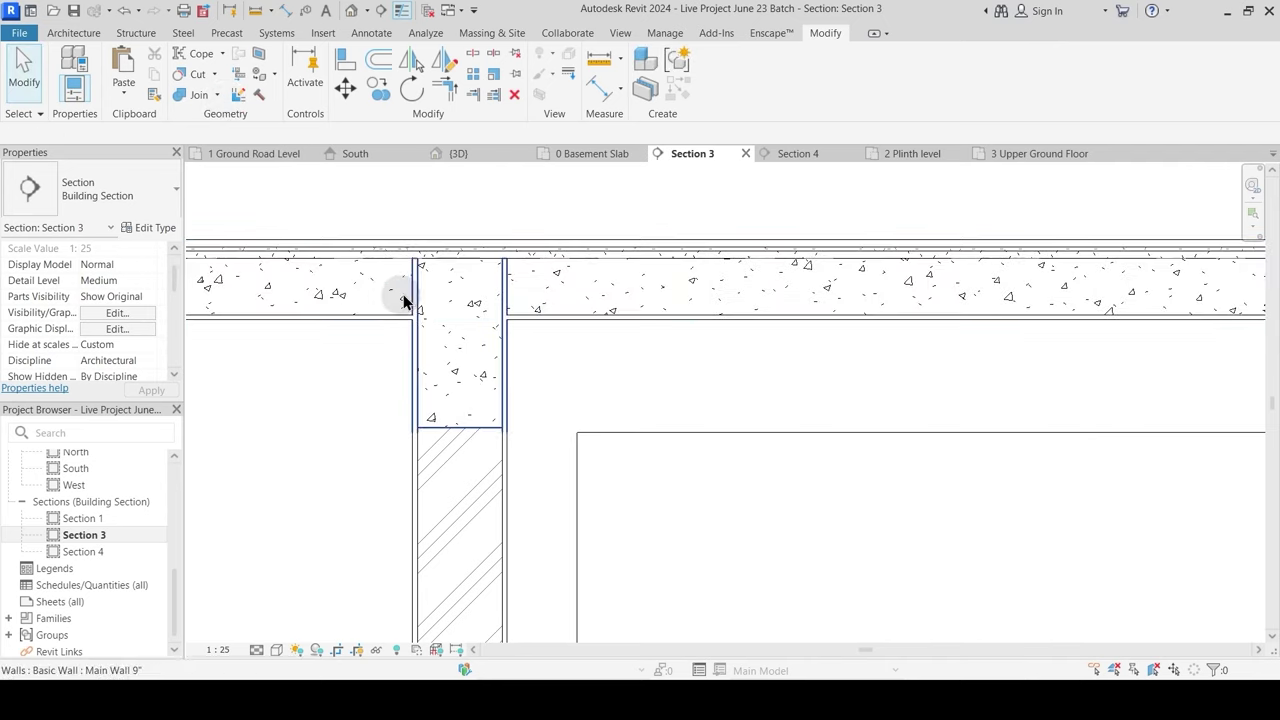
key("Escape")
Step: Undo a stray join and pan to the interior beam-column junction
left_click(390, 325)
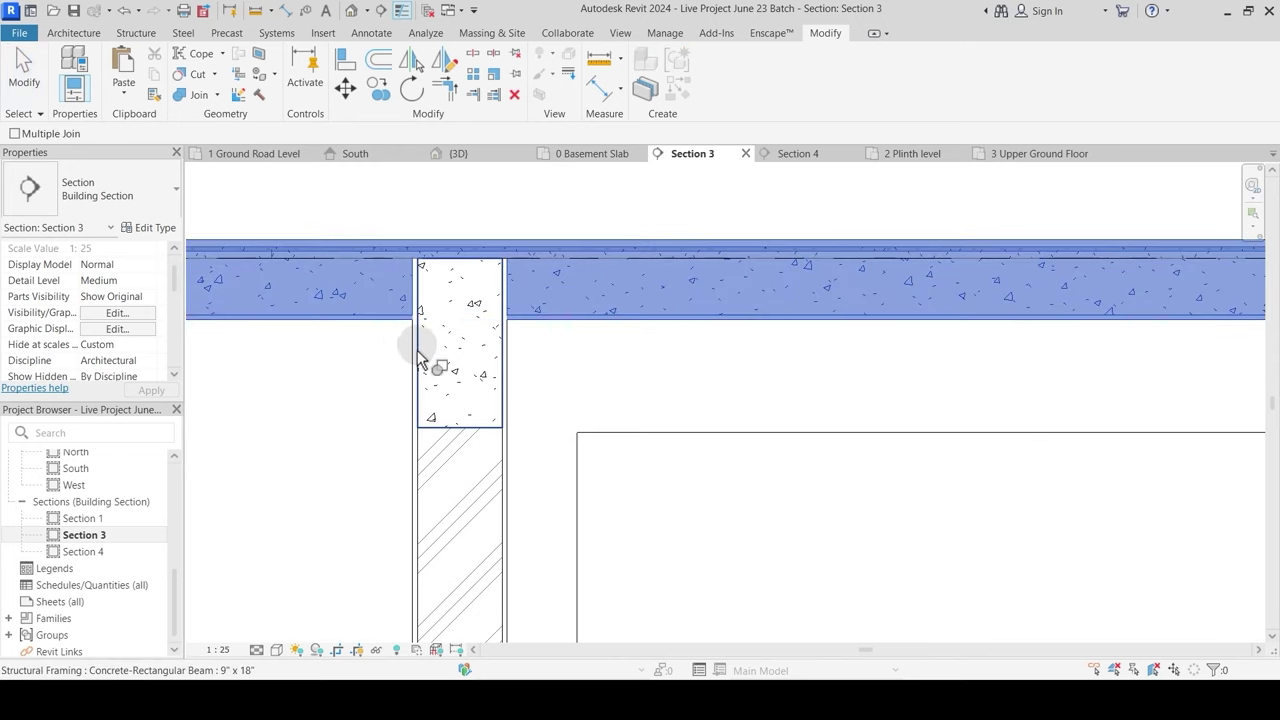
scroll(405, 306, "up", 3)
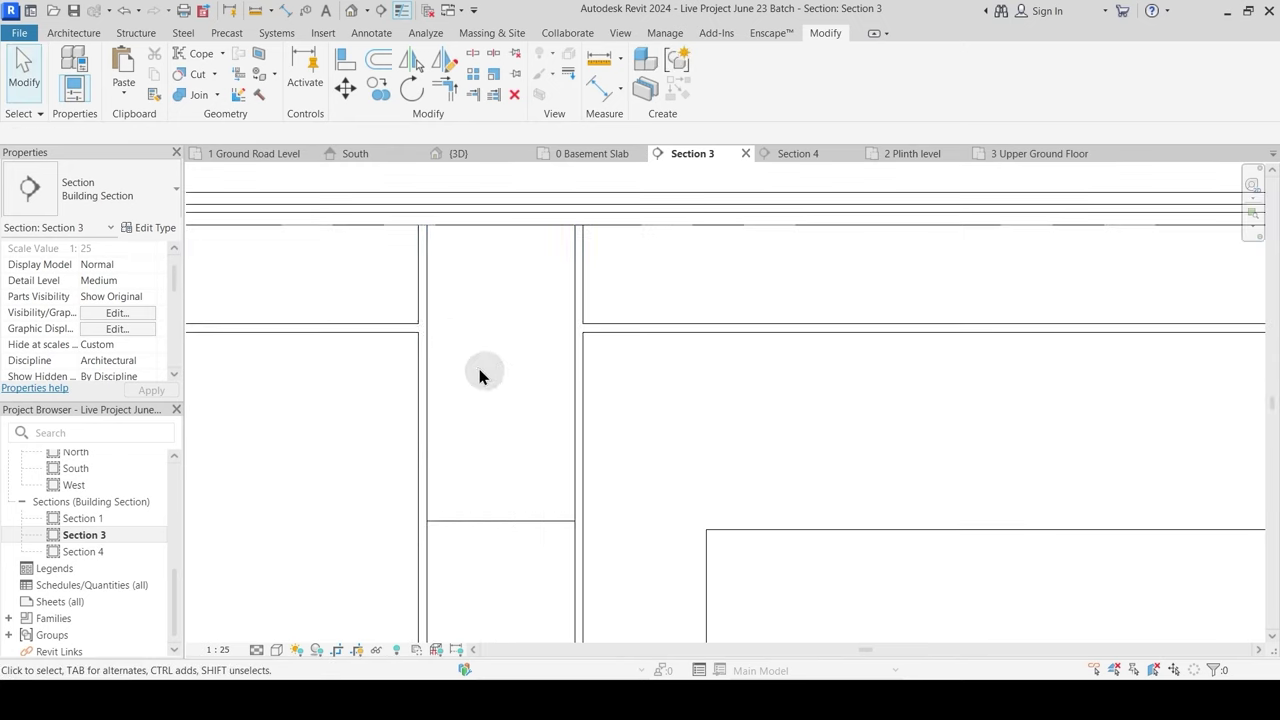
key("ctrl+z")
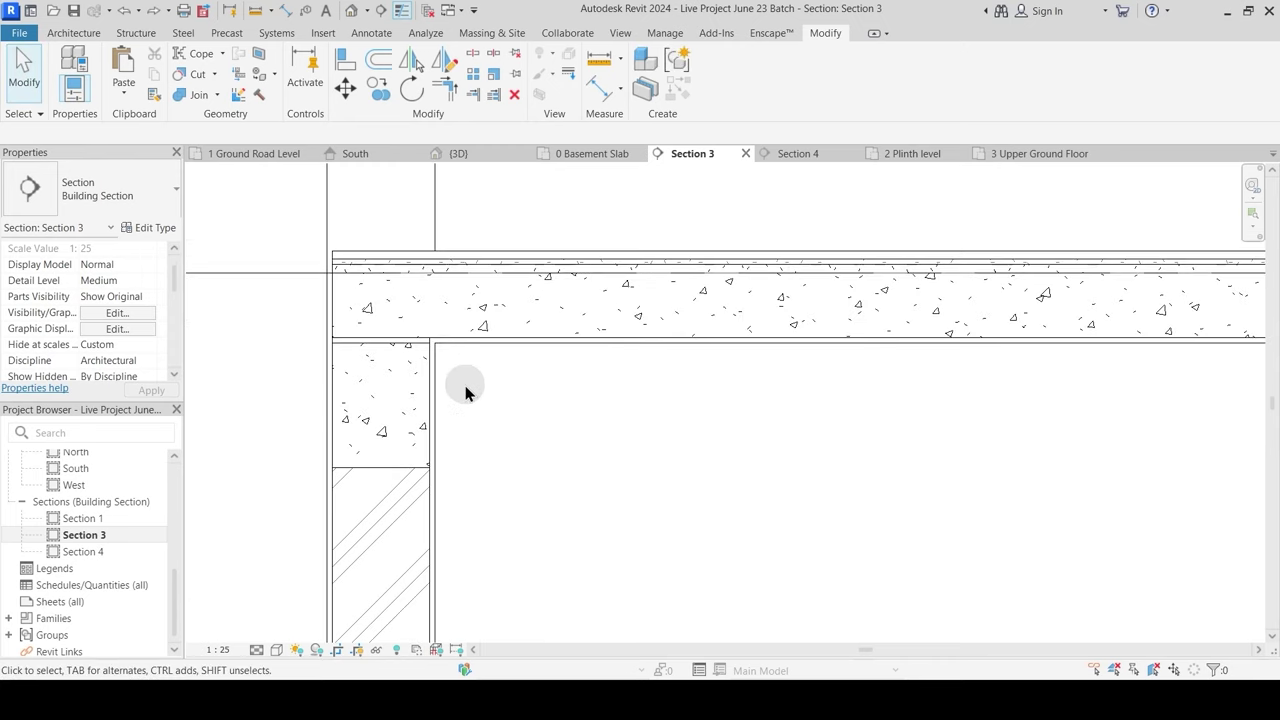
scroll(466, 393, "down", 1)
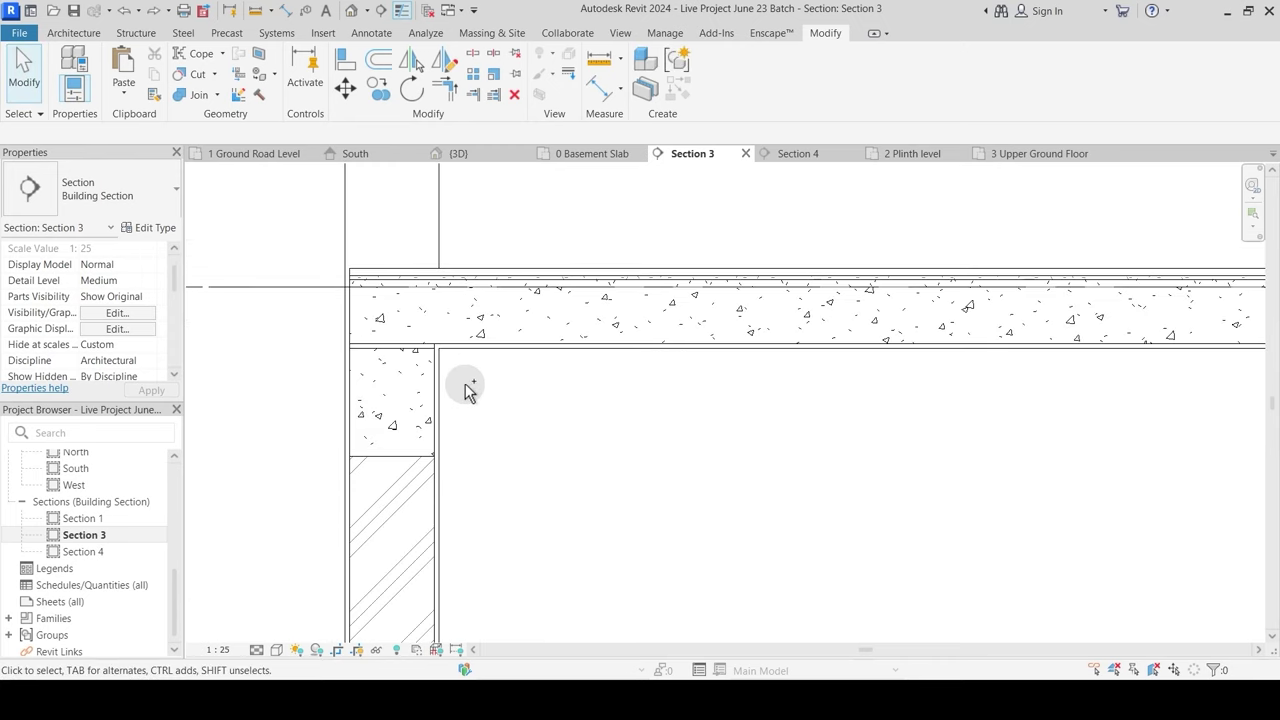
scroll(466, 393, "up", 1)
scroll(466, 393, "down", 7)
middle_click_drag(683, 394, 190, 380)
scroll(780, 320, "up", 2)
scroll(746, 346, "up", 4)
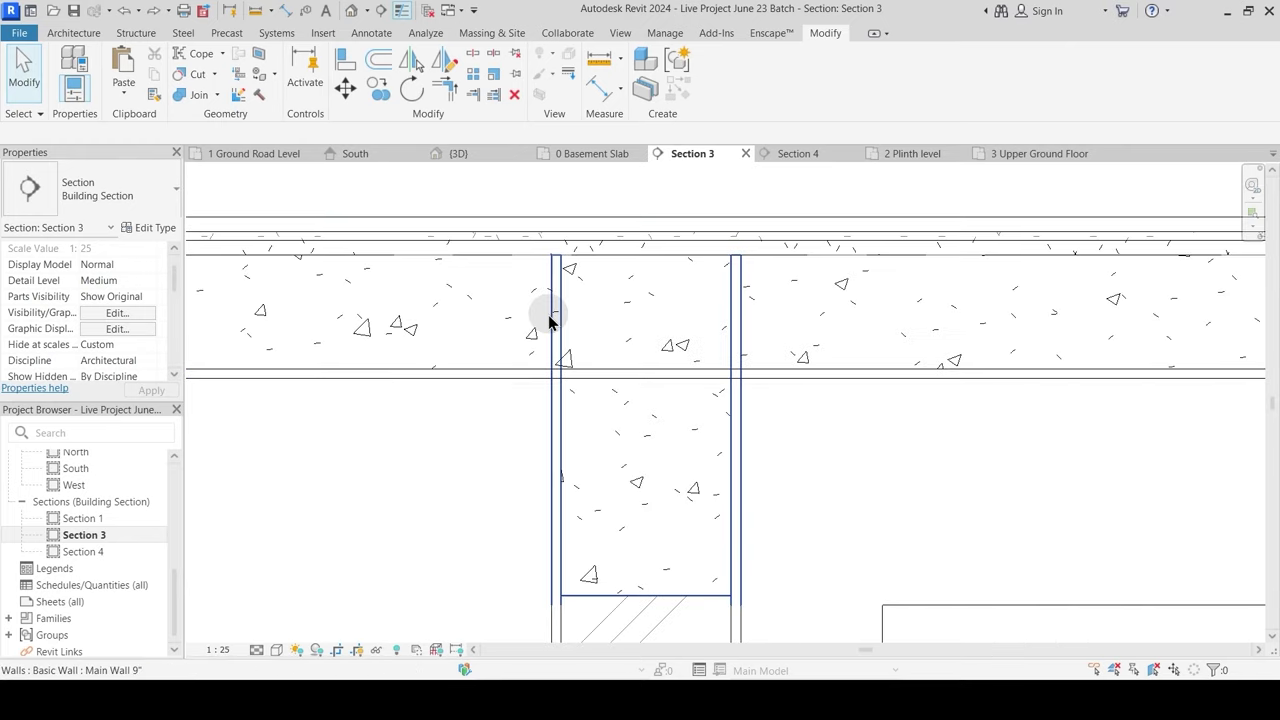
Step: At the interior junction, join slab and beam and make the beam cut through the slab
left_click(203, 100)
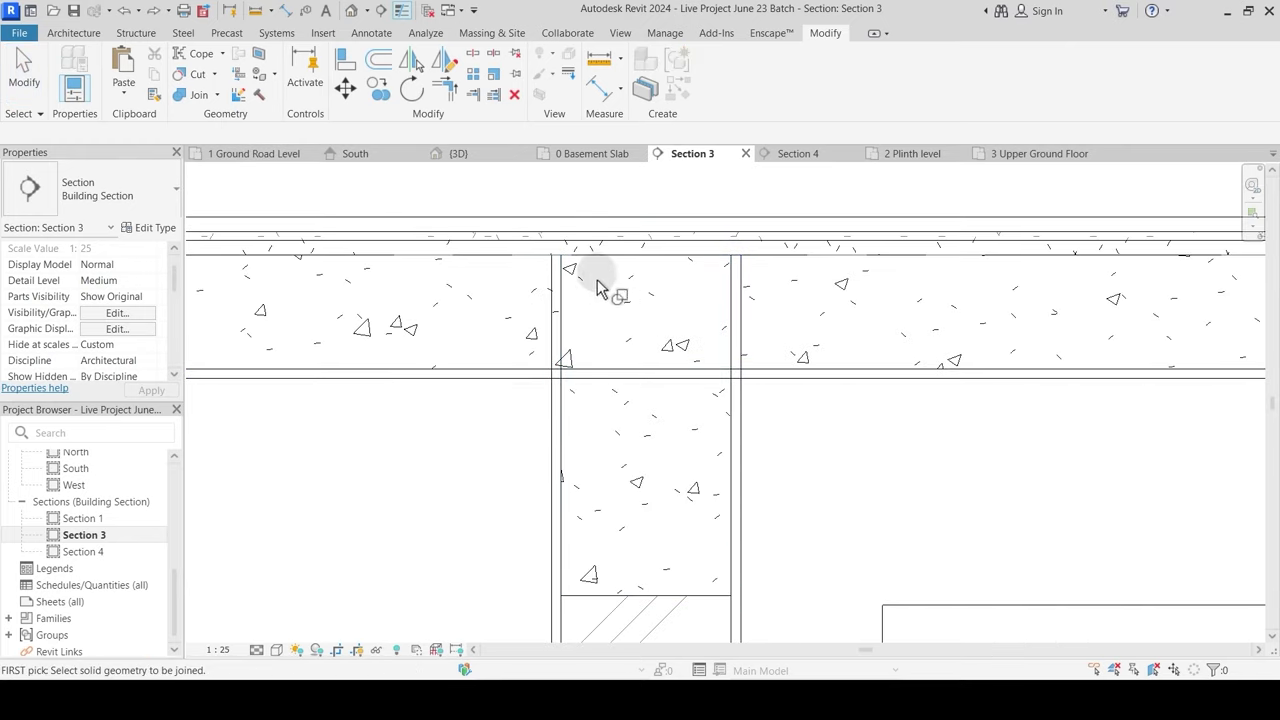
left_click(605, 270)
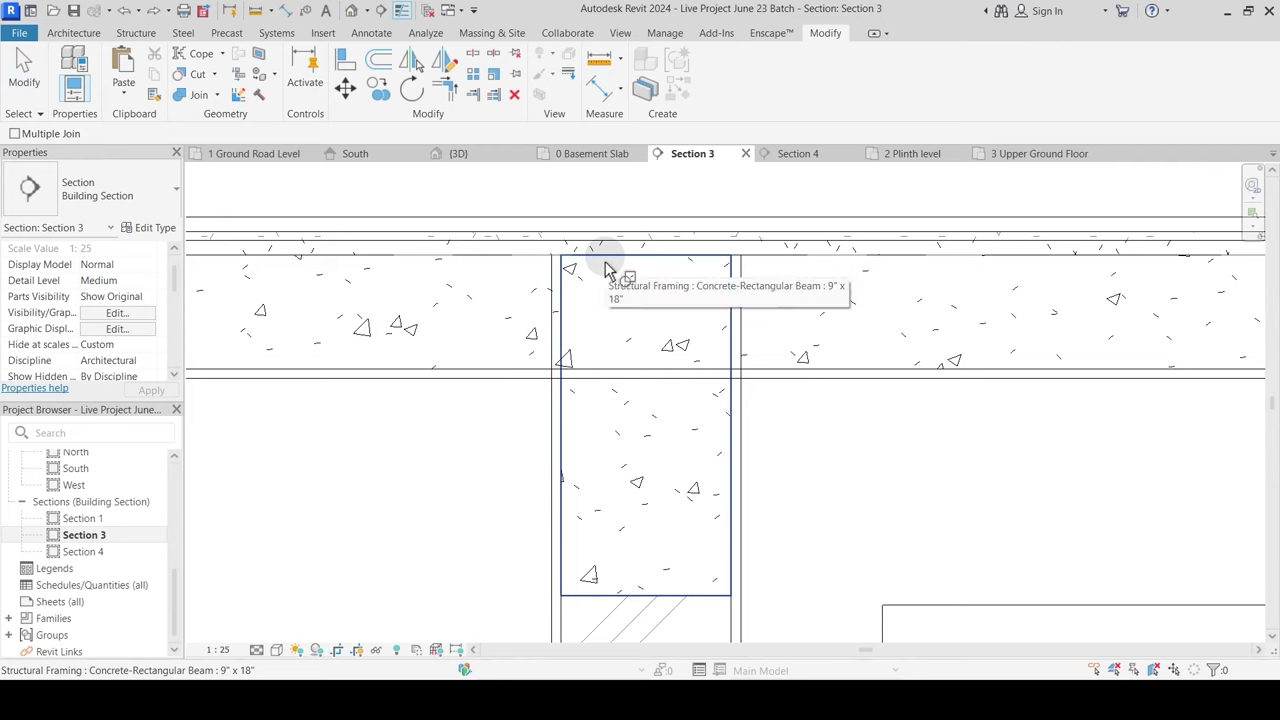
left_click(606, 268)
left_click(620, 232)
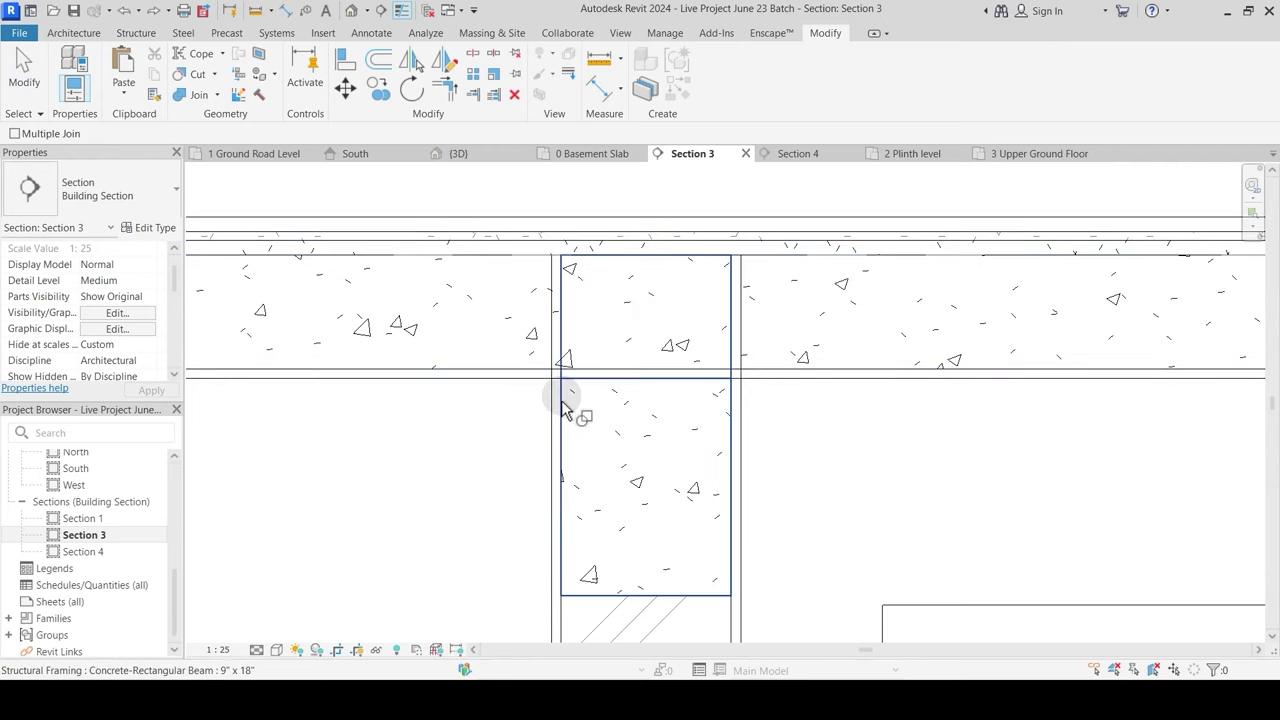
left_click(218, 96)
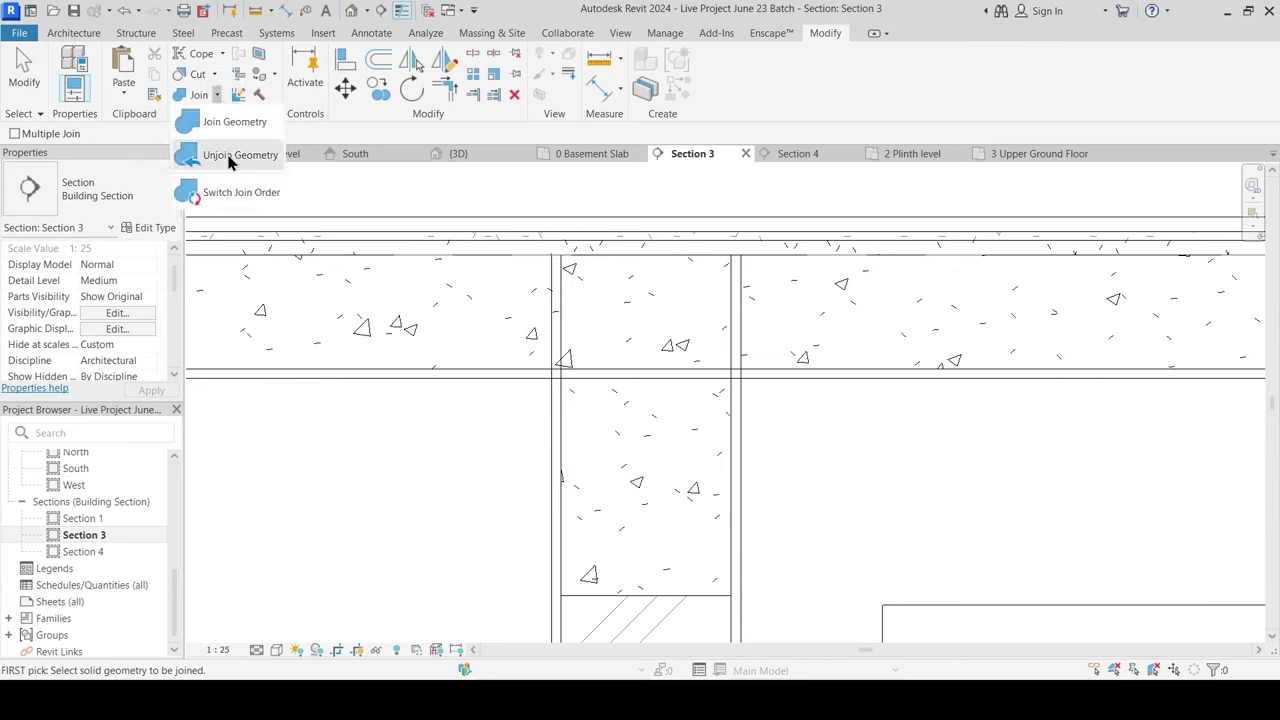
left_click(215, 190)
left_click(598, 268)
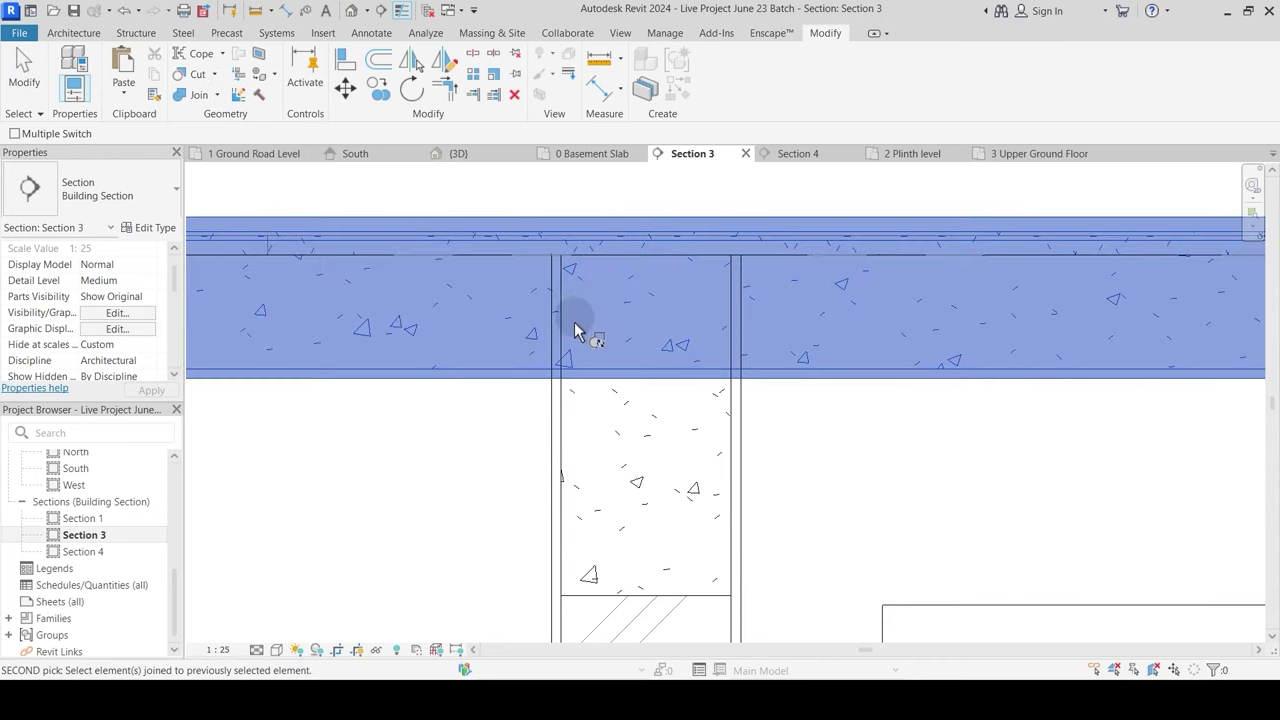
left_click(563, 432)
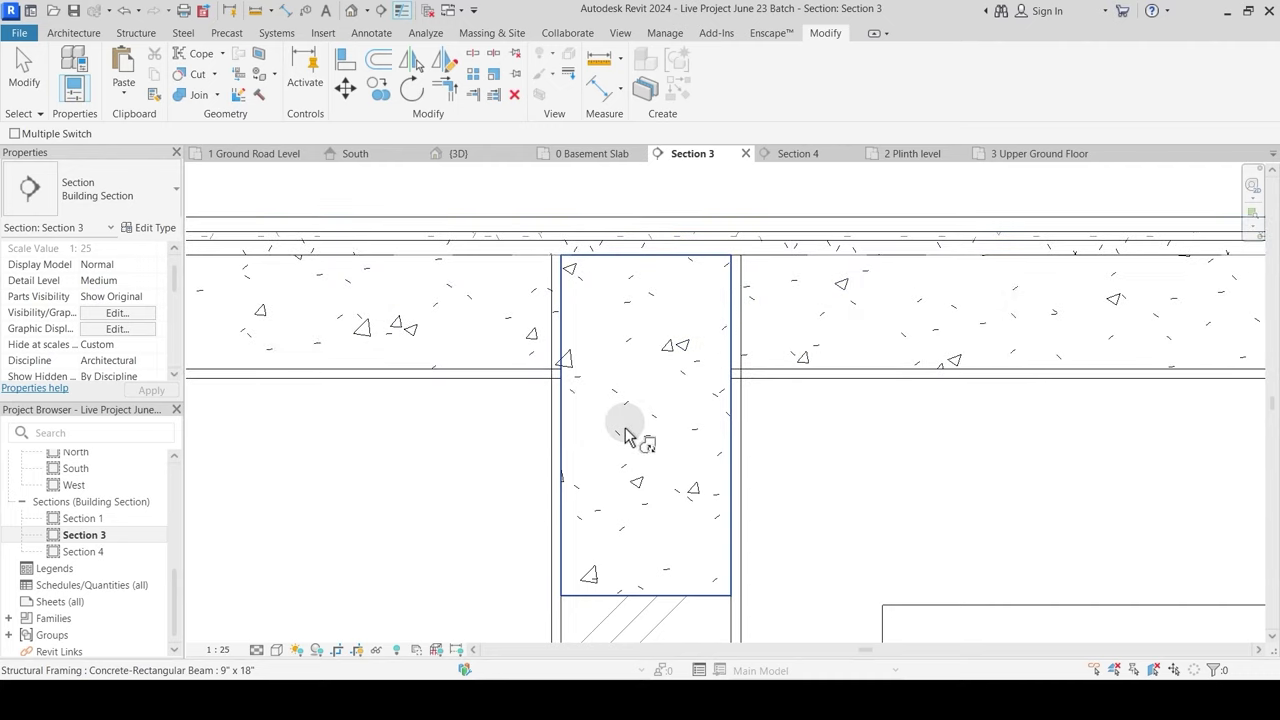
Step: Join the slab with the column and turn Thin Lines back off
left_click(205, 95)
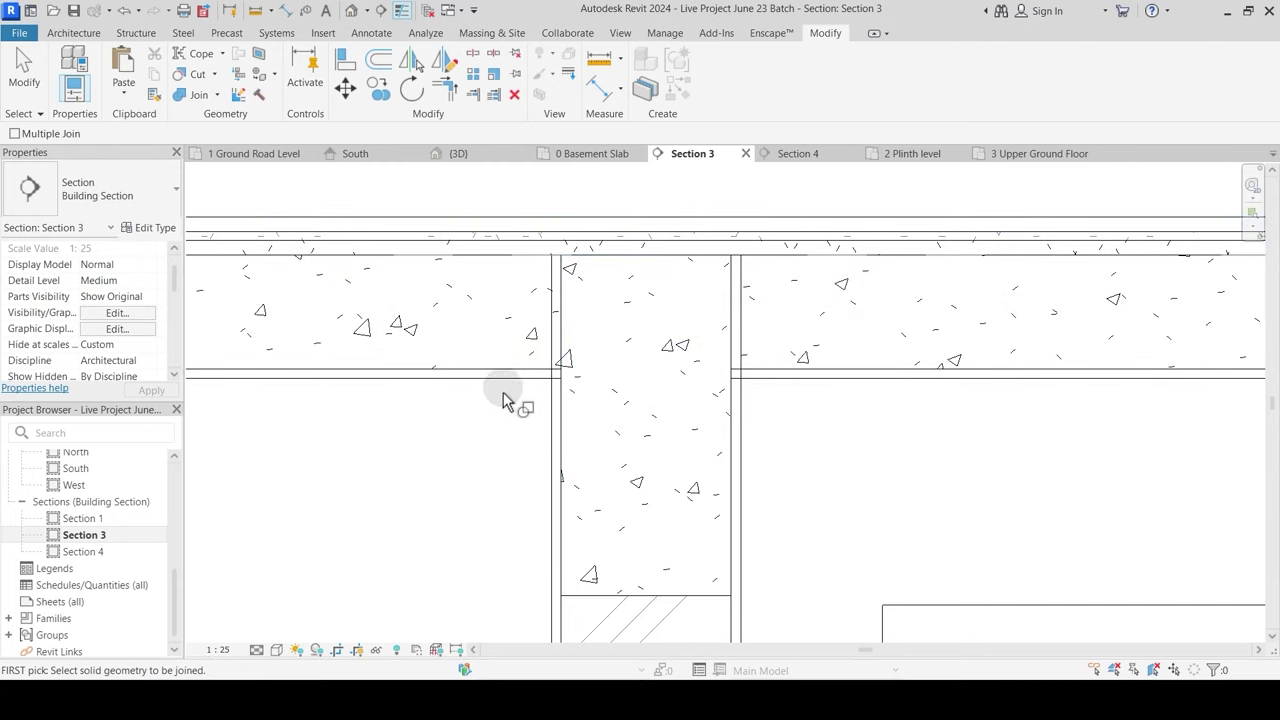
left_click(531, 410)
left_click(568, 430)
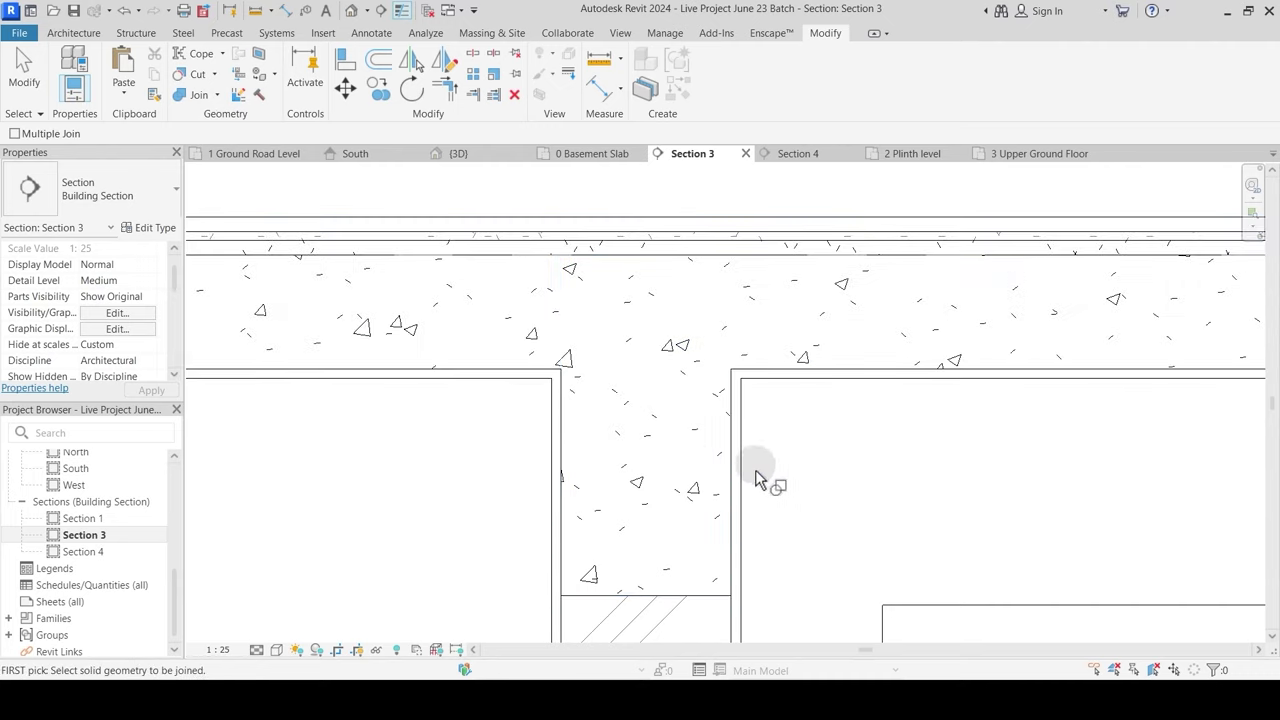
key("Escape")
scroll(620, 360, "down", 4)
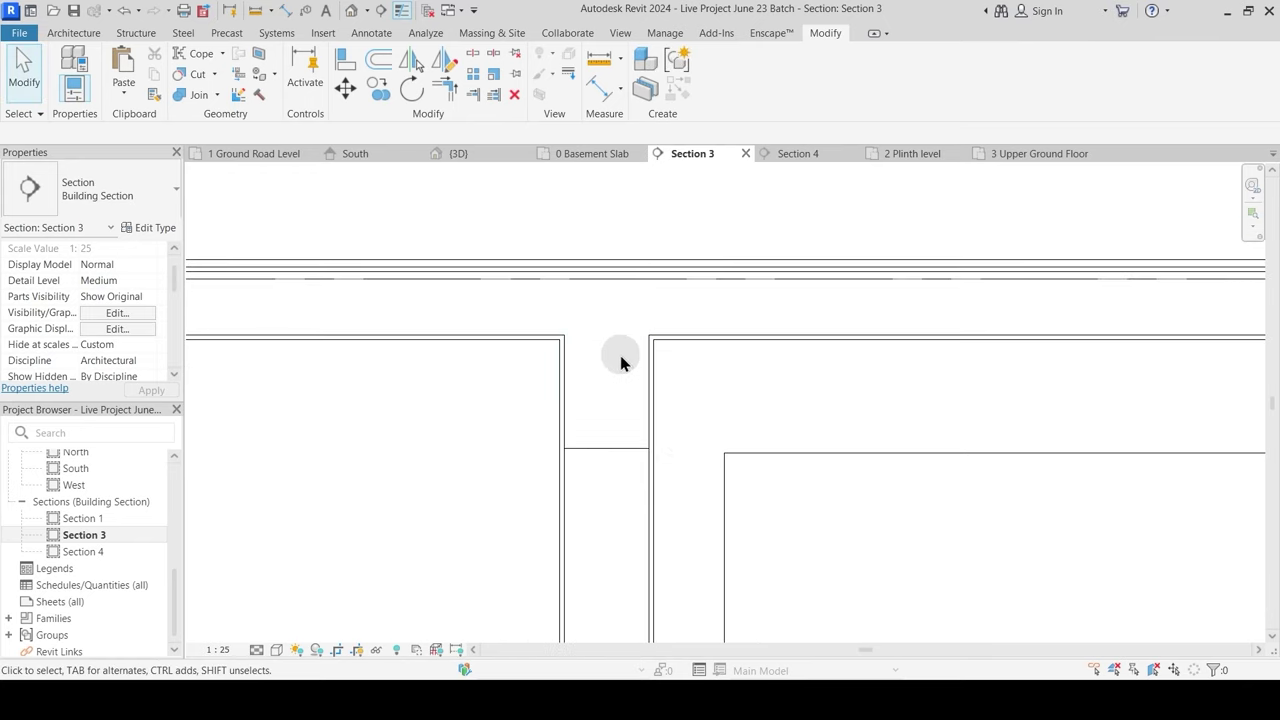
middle_click_drag(573, 386, 355, 338)
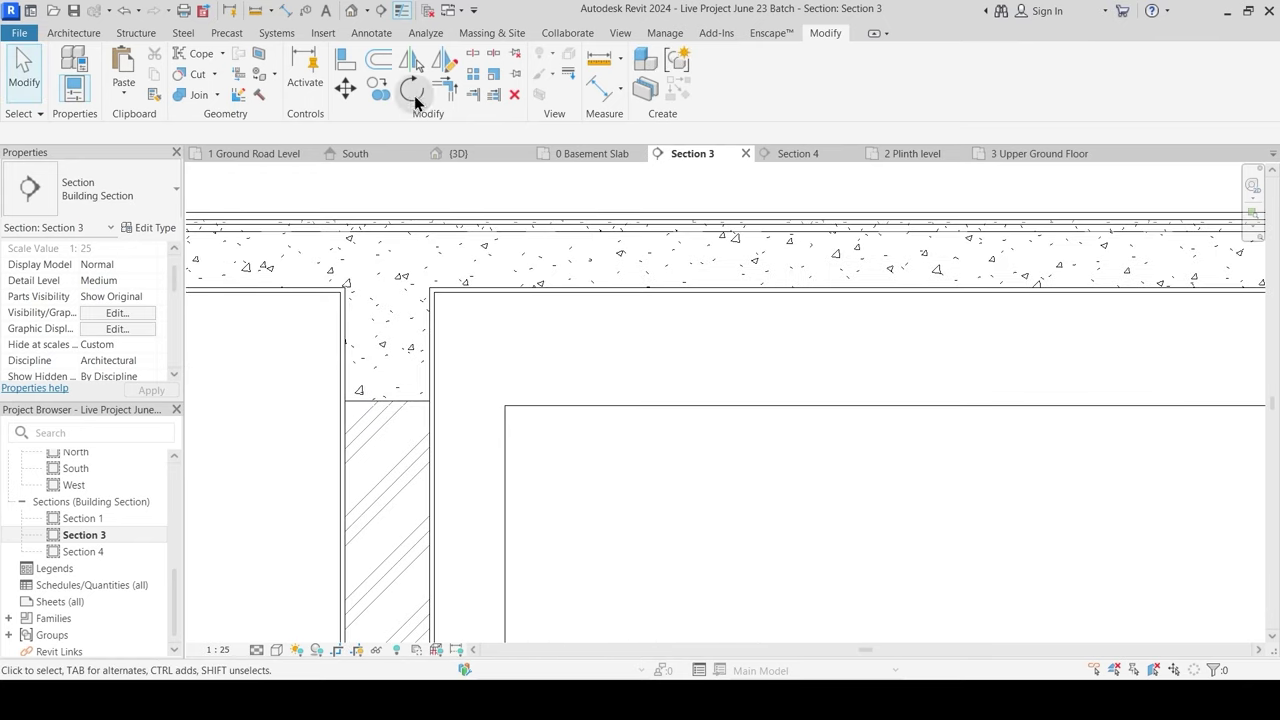
left_click(399, 13)
Step: Return Section 3 to thin lines and join the Plinth Level Public slab to its beam
left_click(399, 13)
scroll(513, 322, "down", 4)
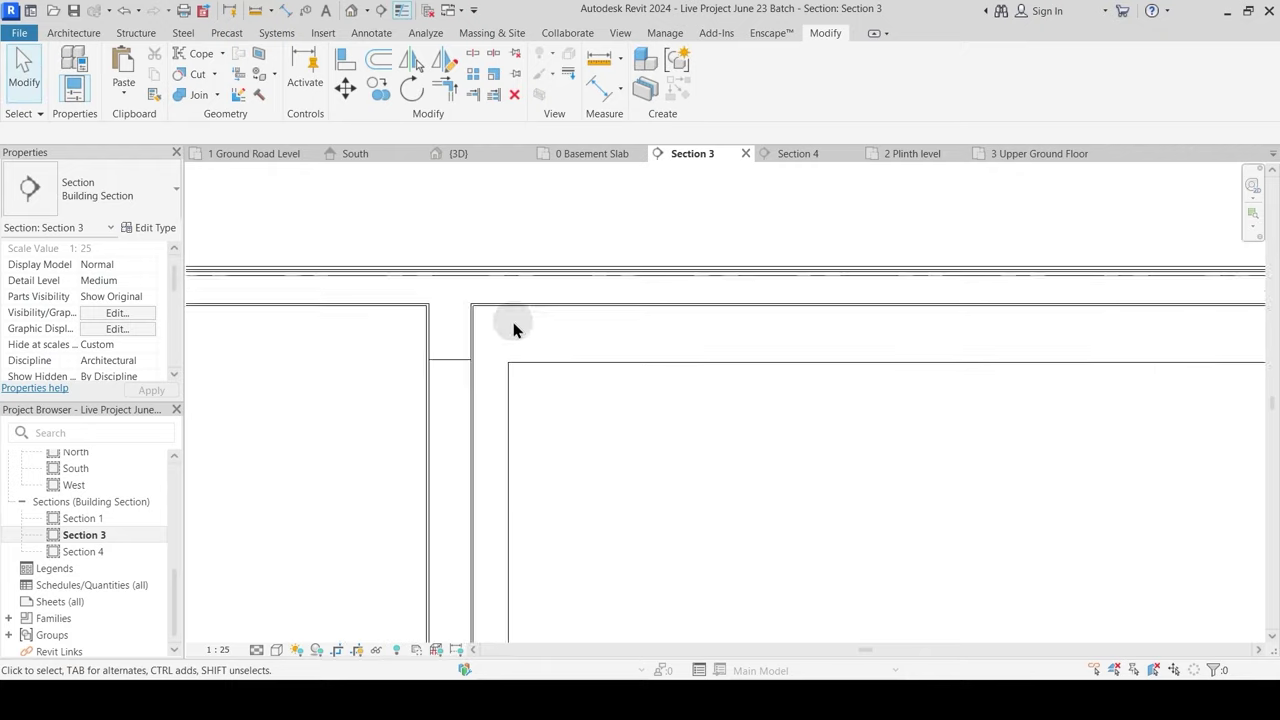
middle_click_drag(748, 380, 401, 400)
scroll(614, 286, "up", 5)
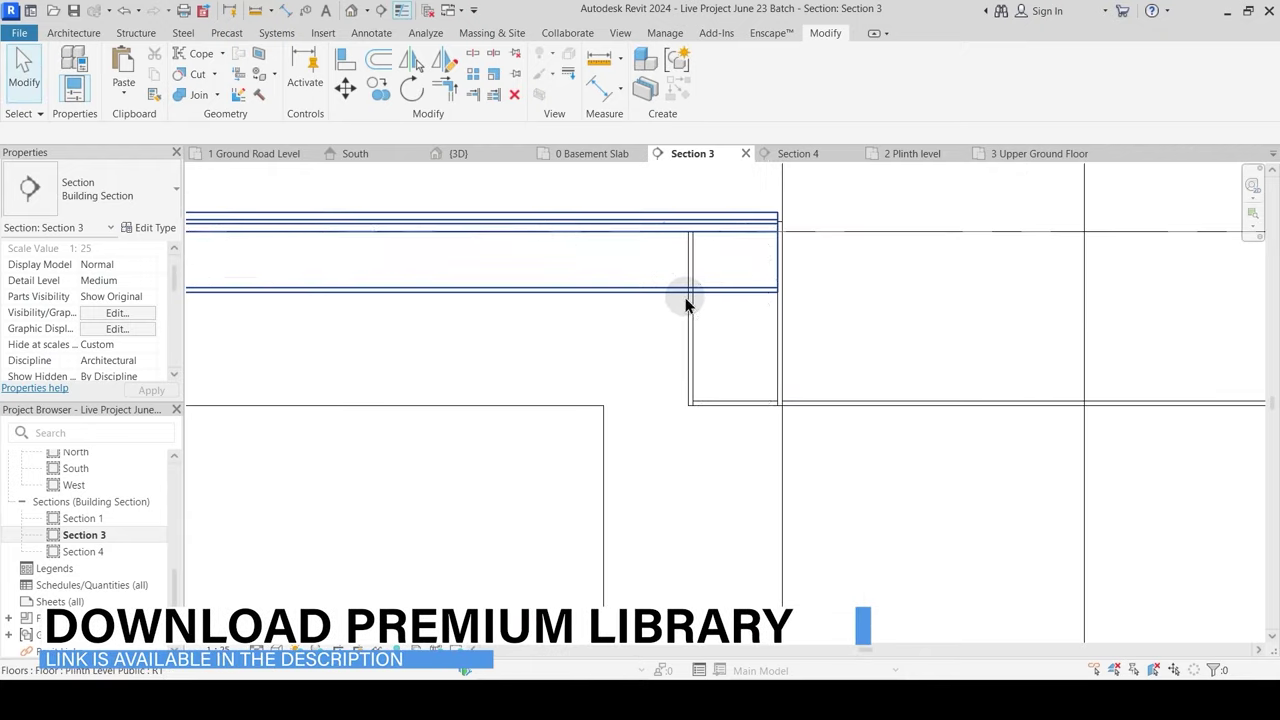
left_click(199, 94)
scroll(766, 380, "up", 3)
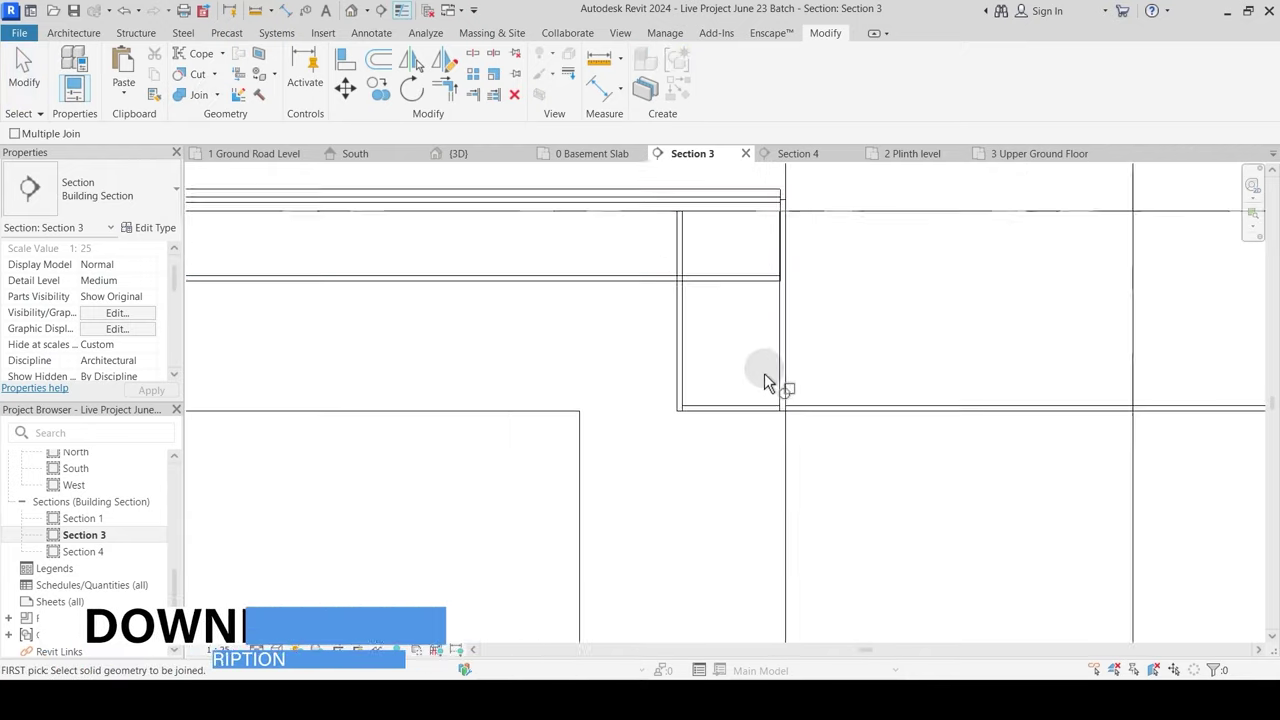
middle_click_drag(643, 265, 633, 407)
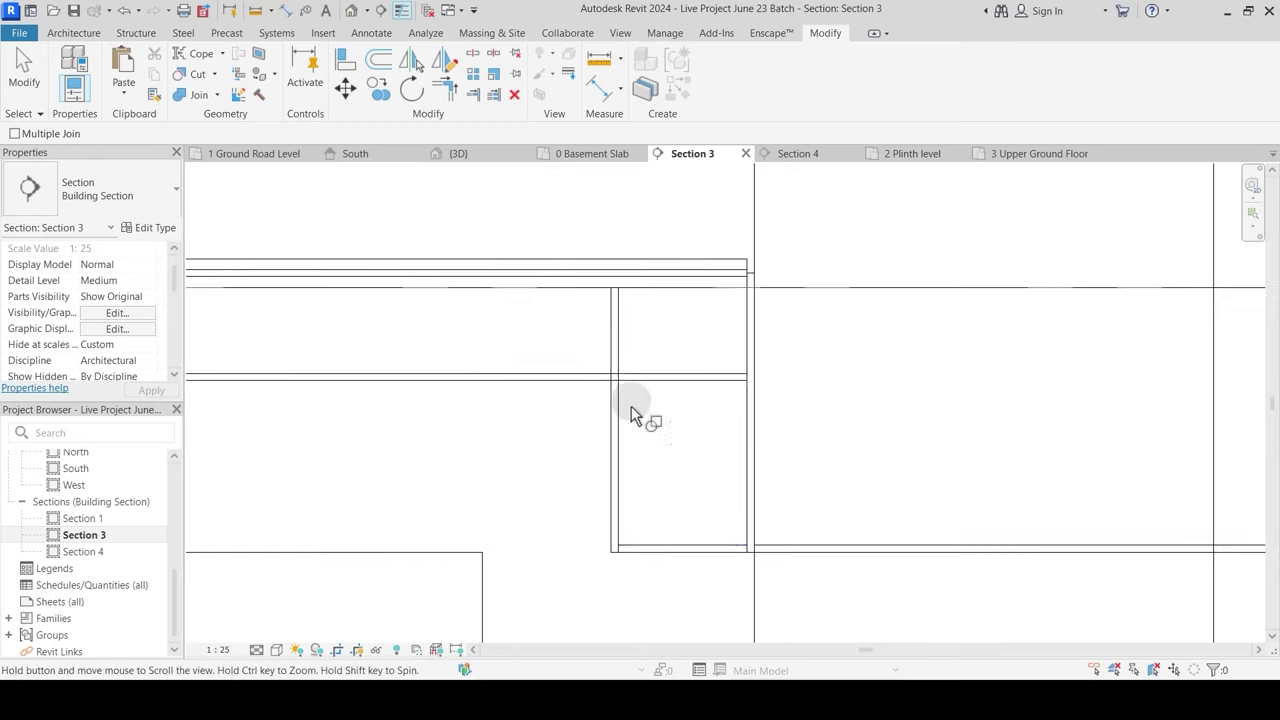
left_click(637, 285)
left_click(620, 338)
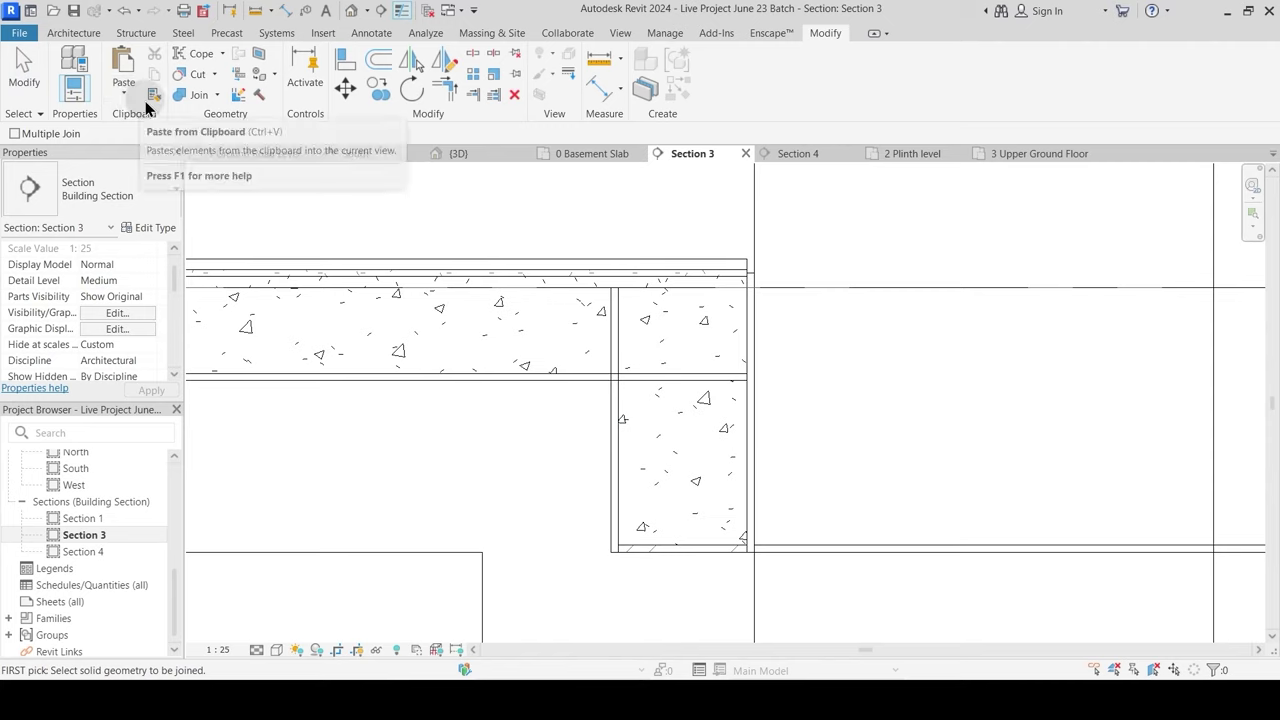
Step: Switch the join order so the beam cuts through the slab
left_click(217, 95)
left_click(245, 188)
left_click(686, 302)
left_click(687, 272)
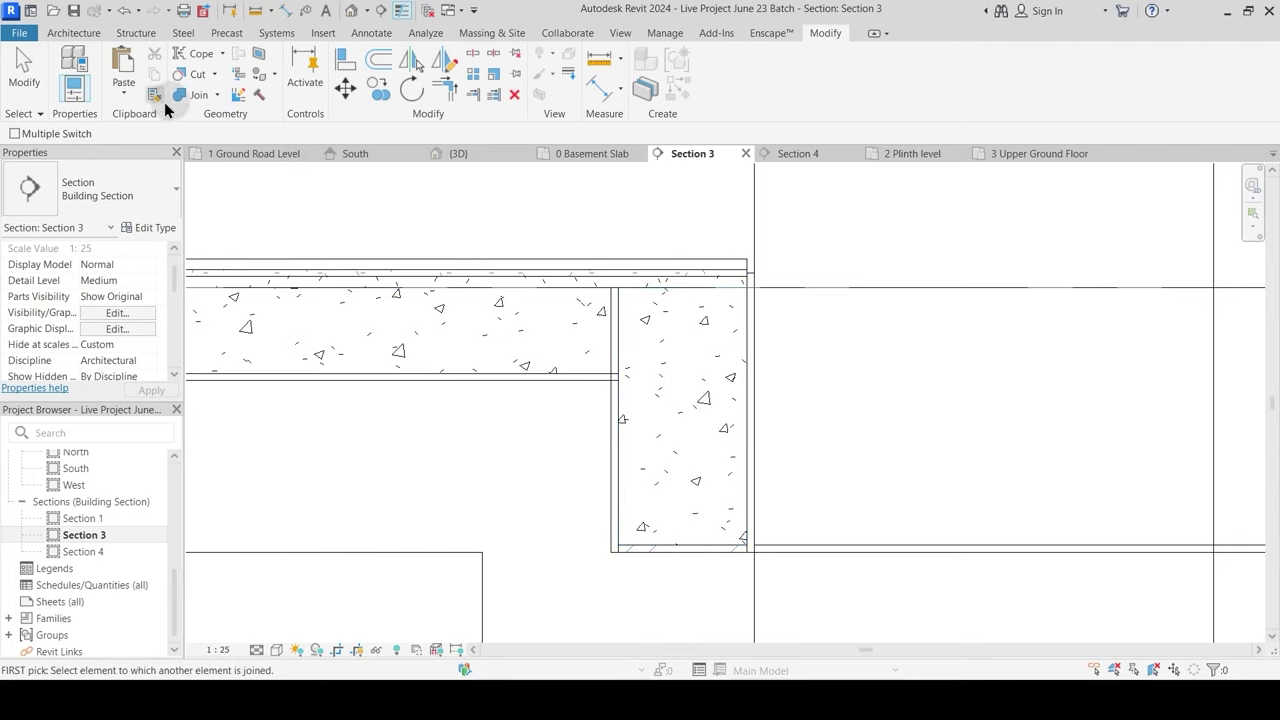
Step: Join the slab to the wall beside the beam and to the left wall
left_click(214, 125)
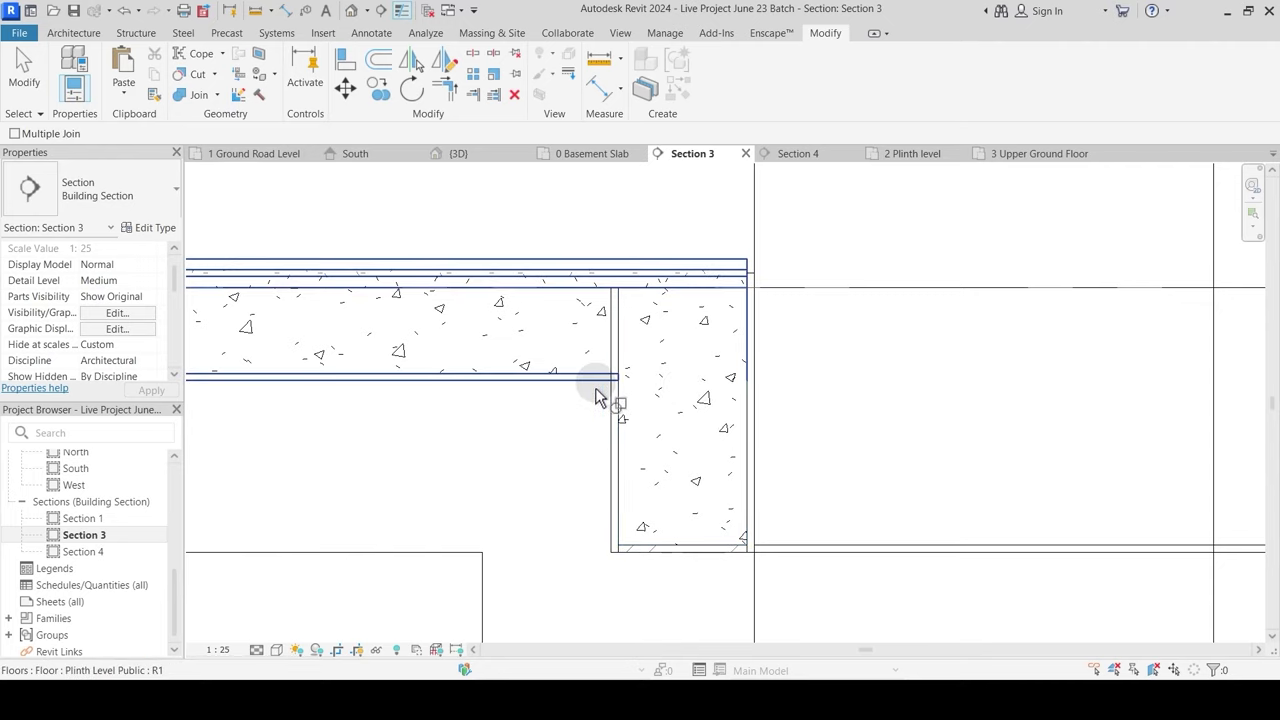
left_click(603, 390)
left_click(626, 409)
scroll(823, 356, "down", 5)
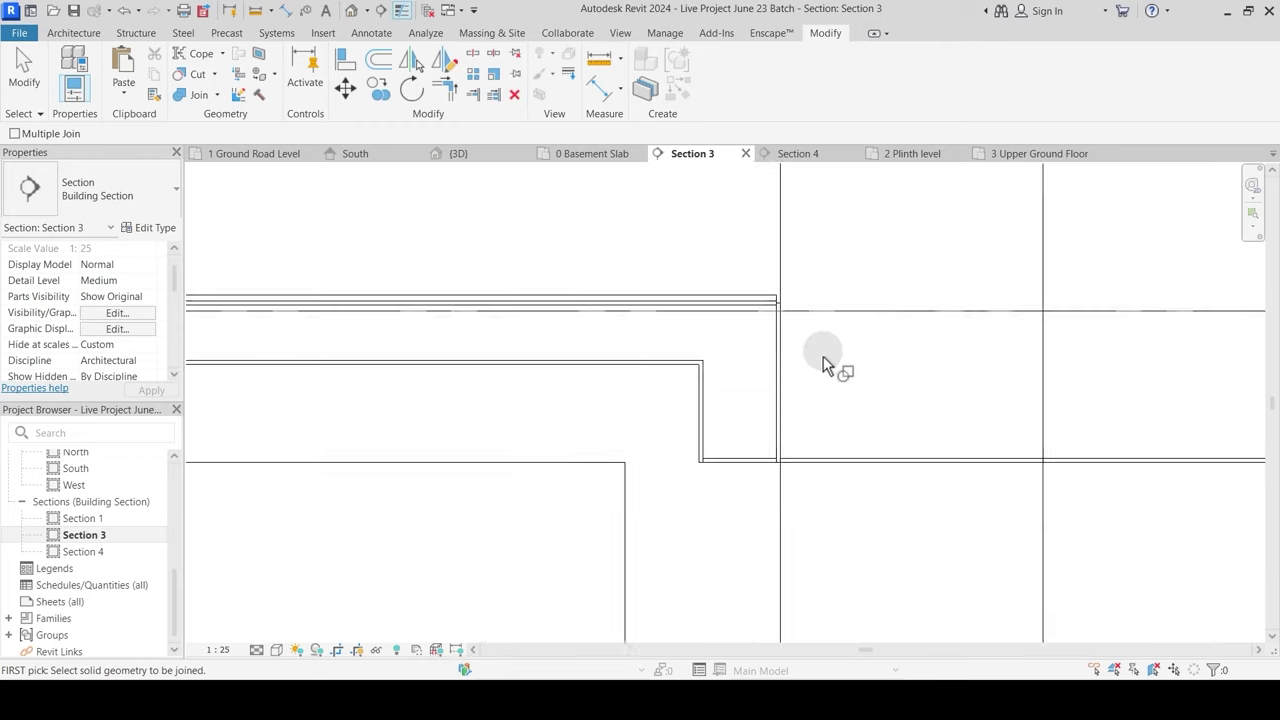
scroll(314, 449, "up", 5)
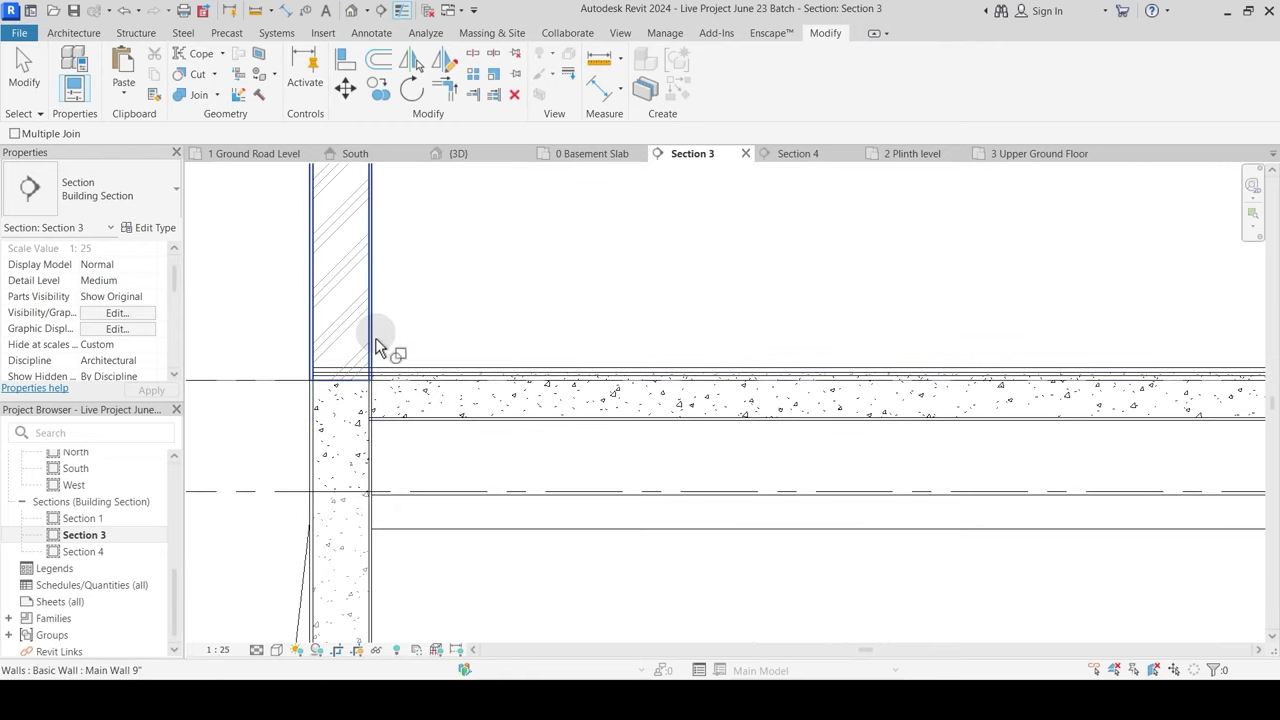
scroll(366, 462, "up", 2)
left_click(375, 462)
left_click(400, 428)
left_click(395, 375)
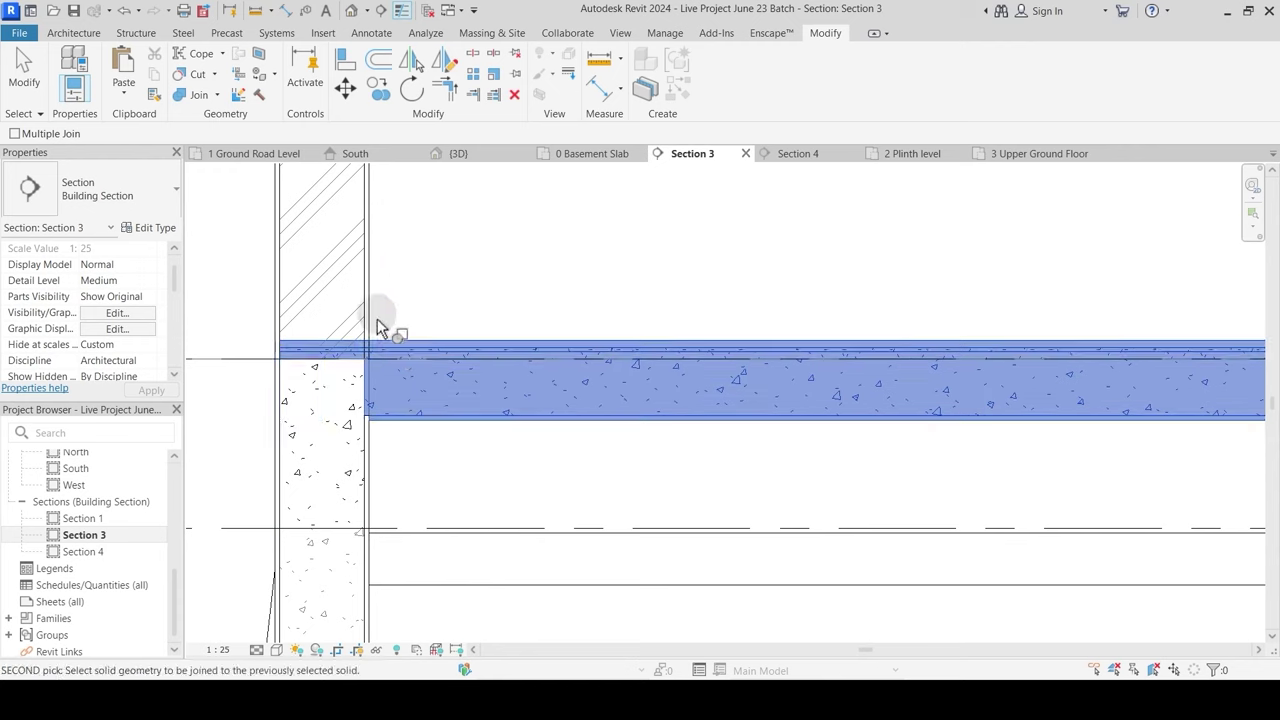
left_click(383, 310)
Step: Join the slab to the middle wall and to the left wall at its far end
scroll(418, 380, "down", 4)
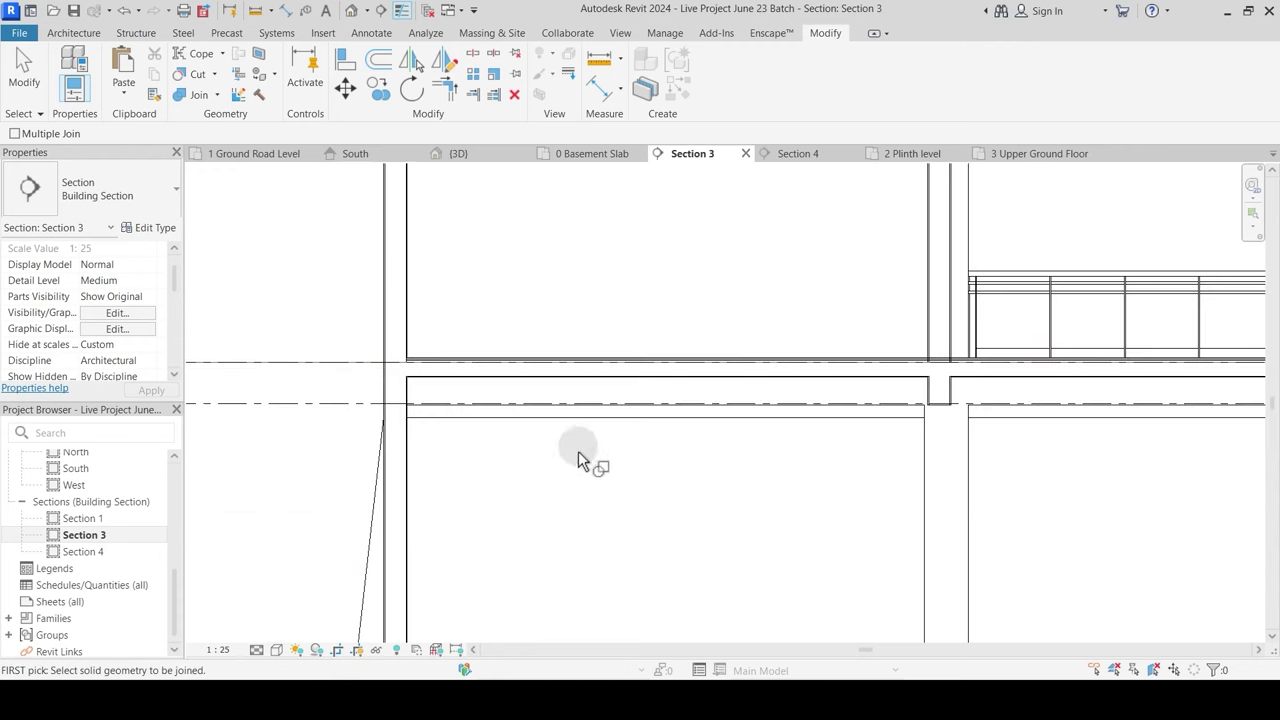
middle_click_drag(387, 497, 371, 427)
scroll(371, 427, "down", 4)
scroll(554, 391, "up", 6)
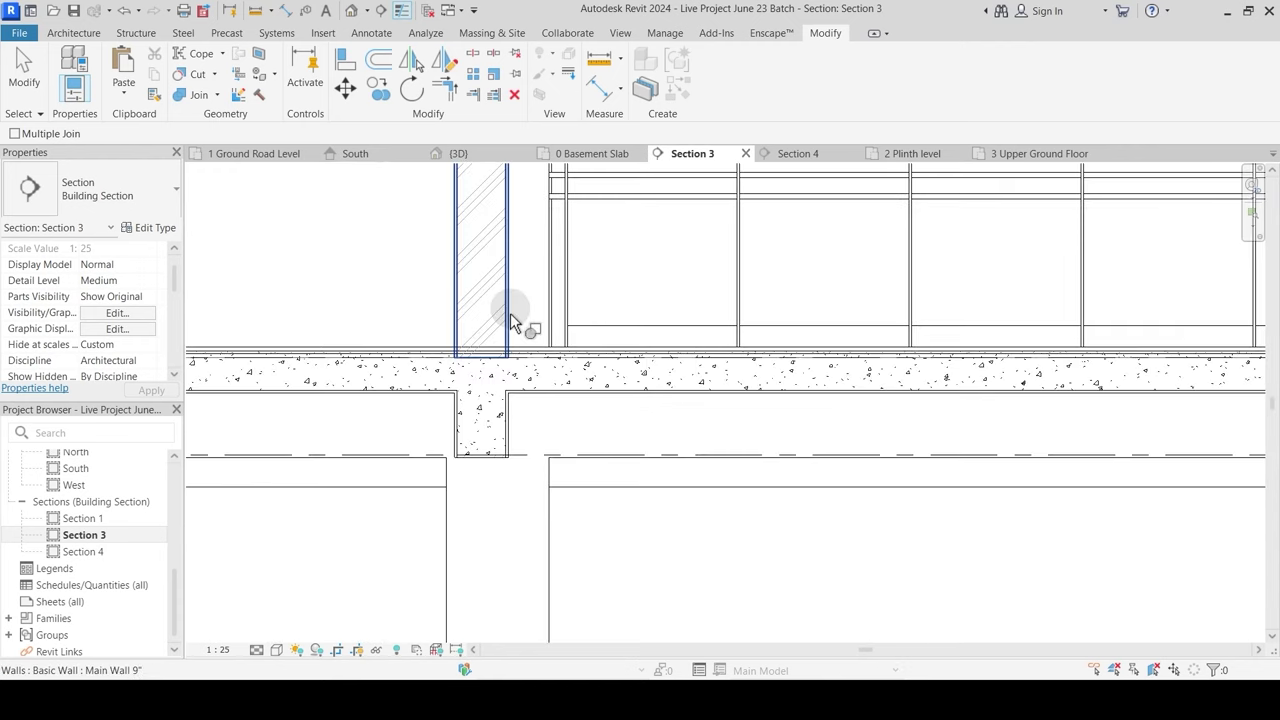
left_click(508, 314)
left_click(514, 352)
scroll(533, 435, "down", 1)
middle_click_drag(804, 466, 200, 482)
middle_click_drag(682, 439, 1060, 431)
scroll(543, 425, "up", 1)
scroll(303, 380, "up", 5)
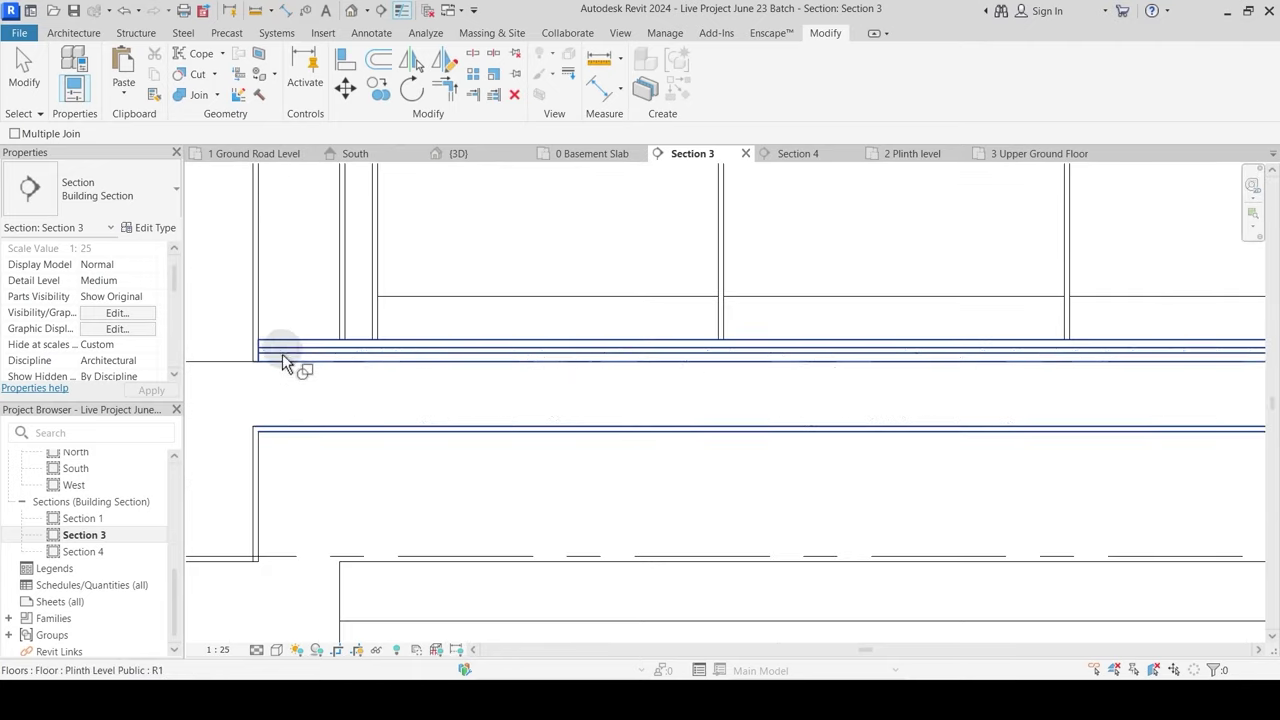
left_click(268, 344)
left_click(270, 332)
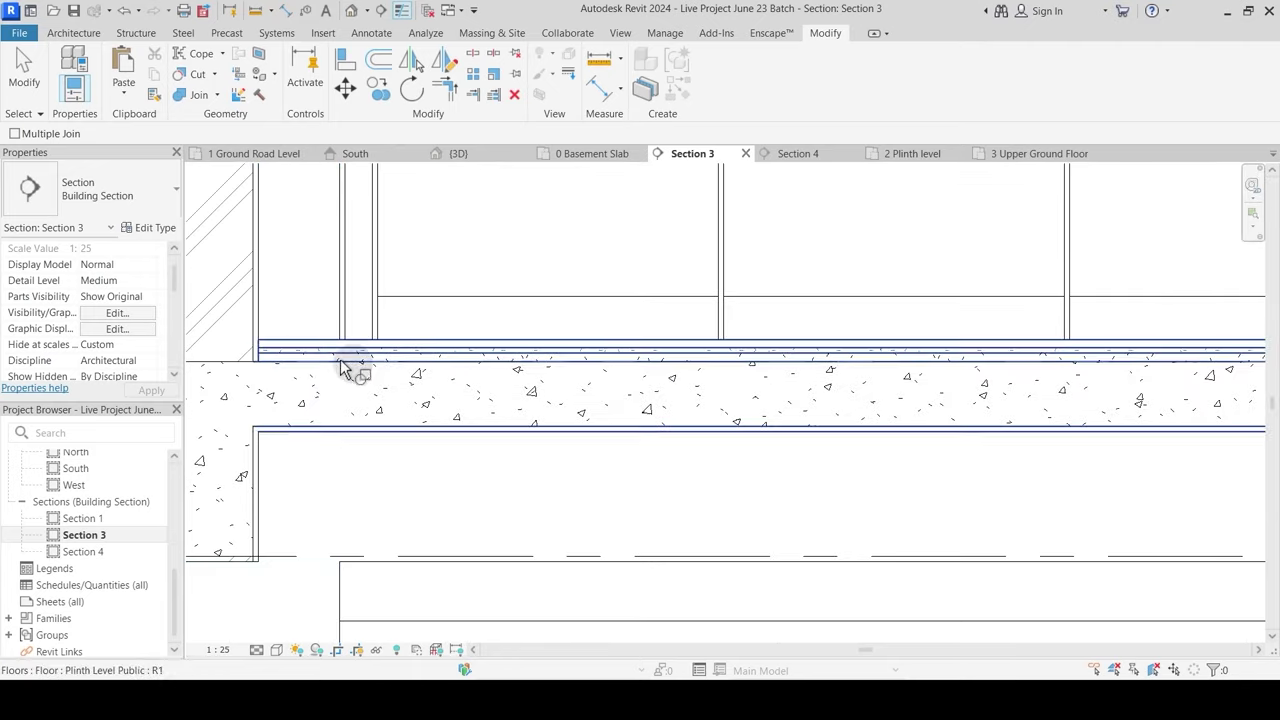
Step: Finish the current joins, restart Join Geometry and inspect the upper slab
key("Escape")
scroll(372, 399, "down", 6)
key("Return")
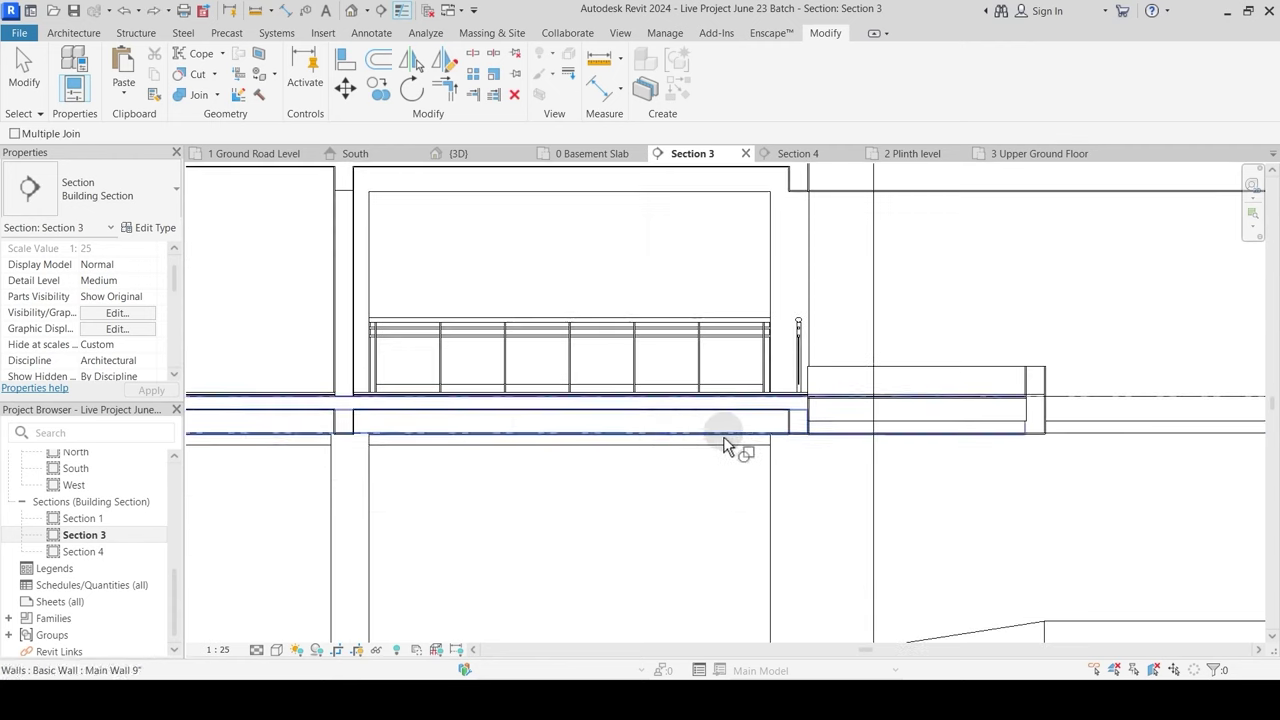
middle_click_drag(726, 439, 577, 455)
scroll(775, 371, "down", 4)
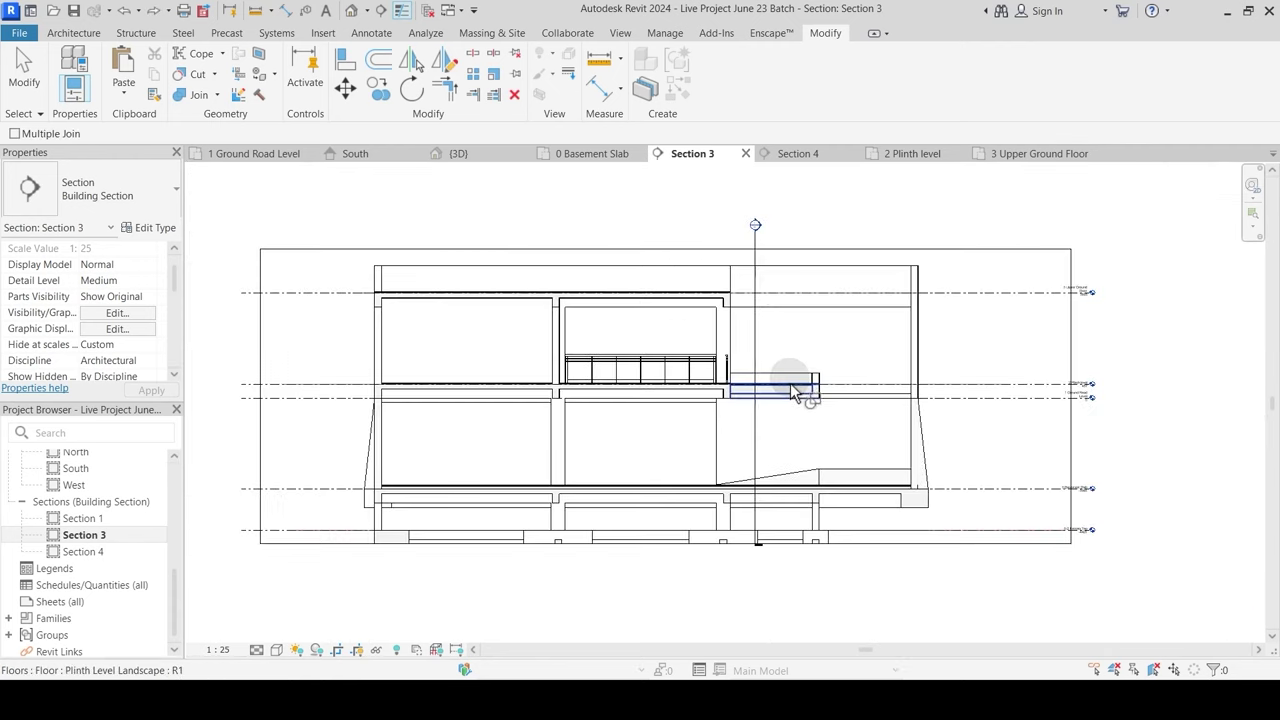
scroll(700, 417, "up", 4)
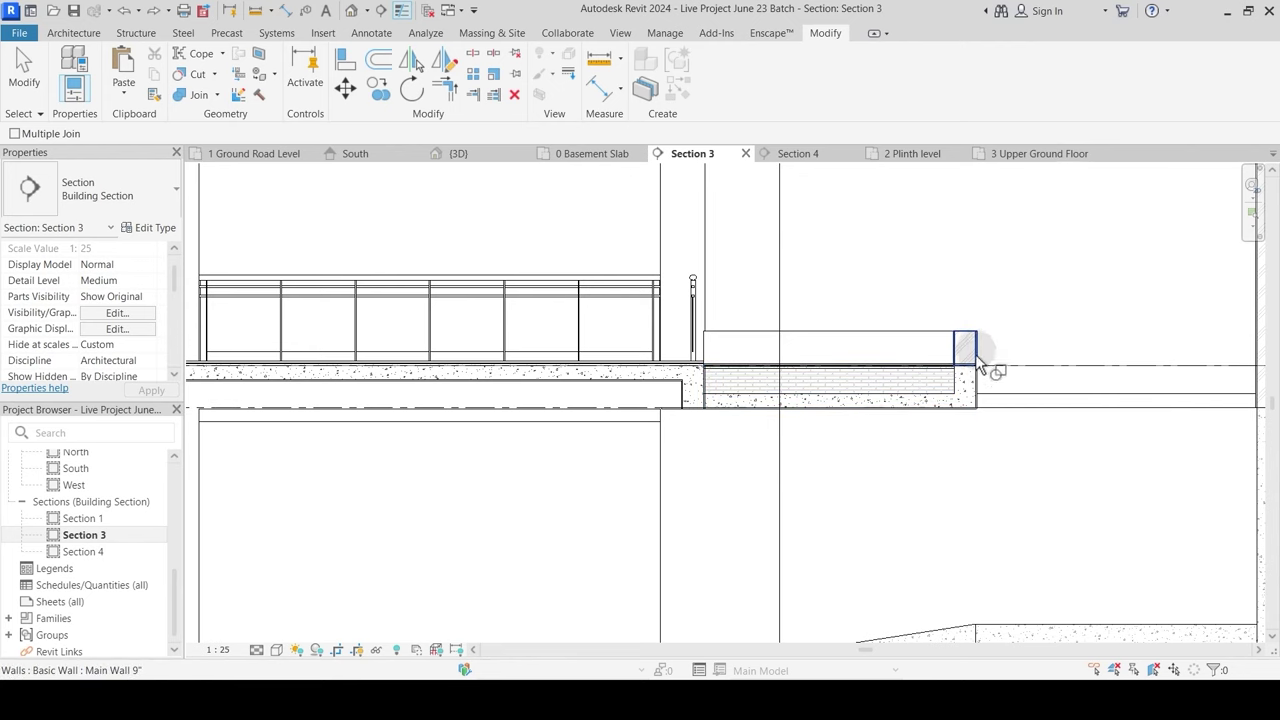
scroll(979, 365, "up", 3)
scroll(457, 500, "down", 3)
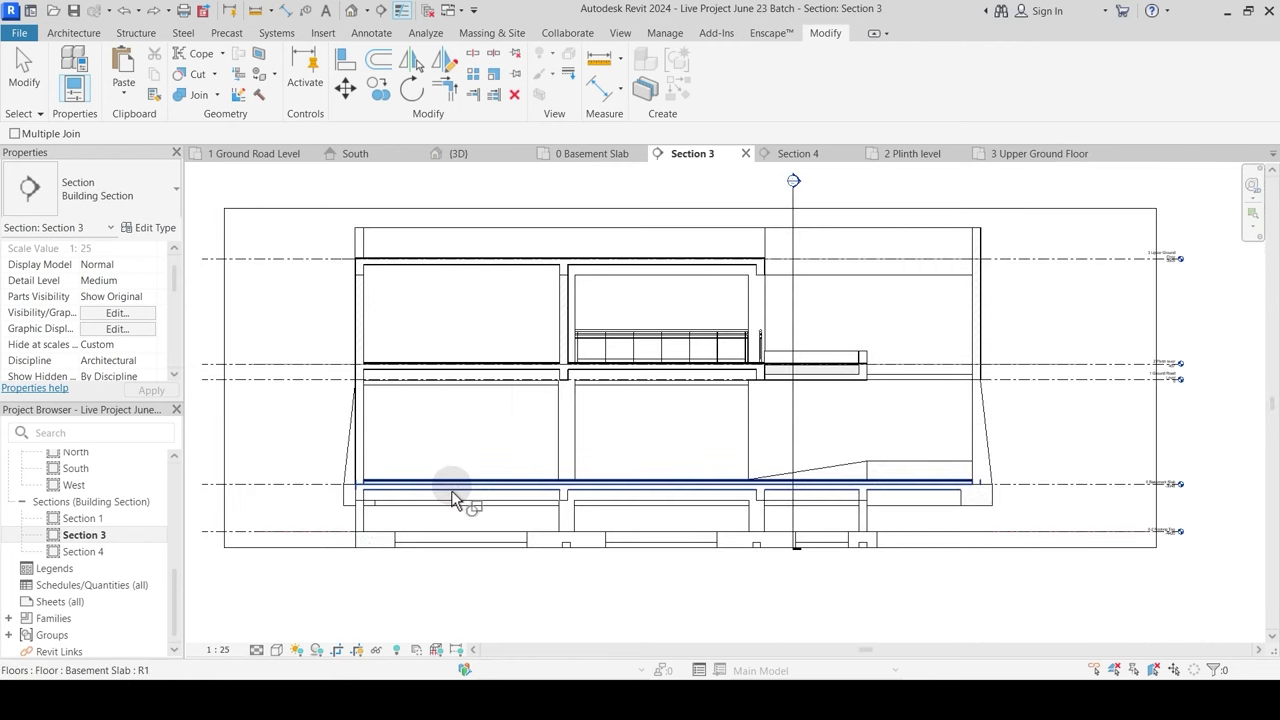
scroll(370, 495, "up", 6)
scroll(385, 510, "down", 5)
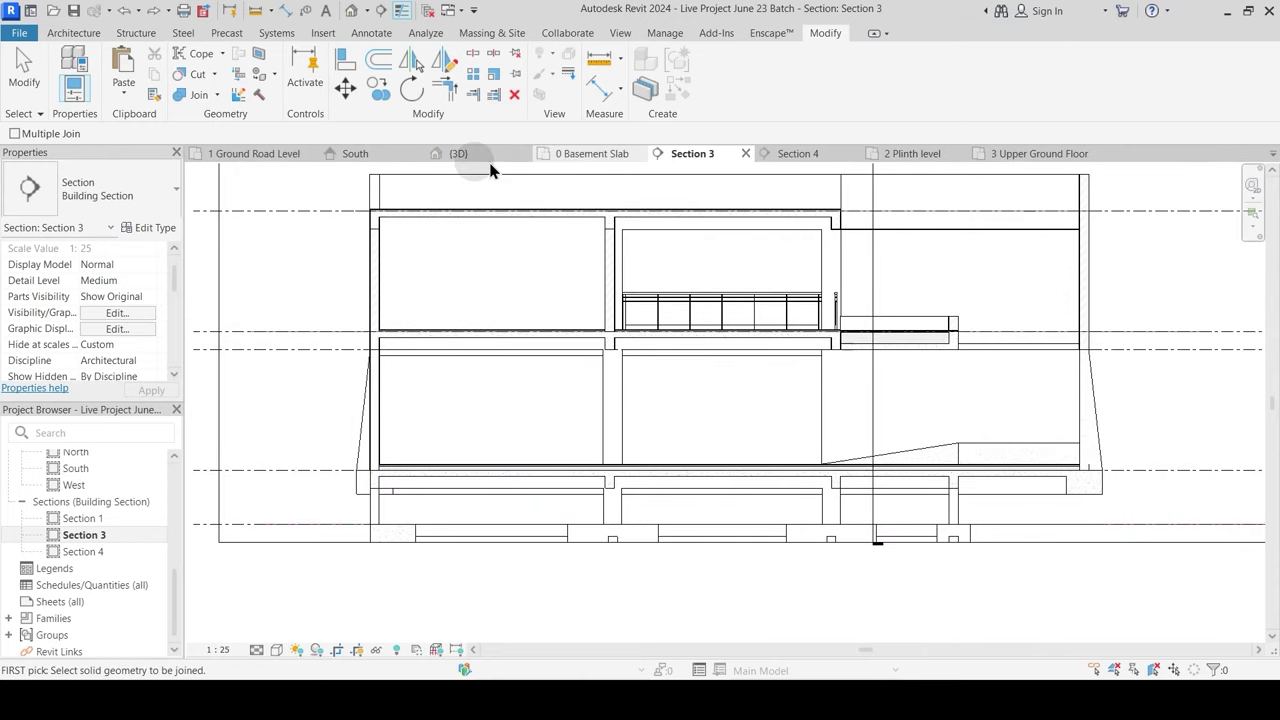
Step: Move the Section 3 cut line further down the plan and reopen Section 3
key("Escape")
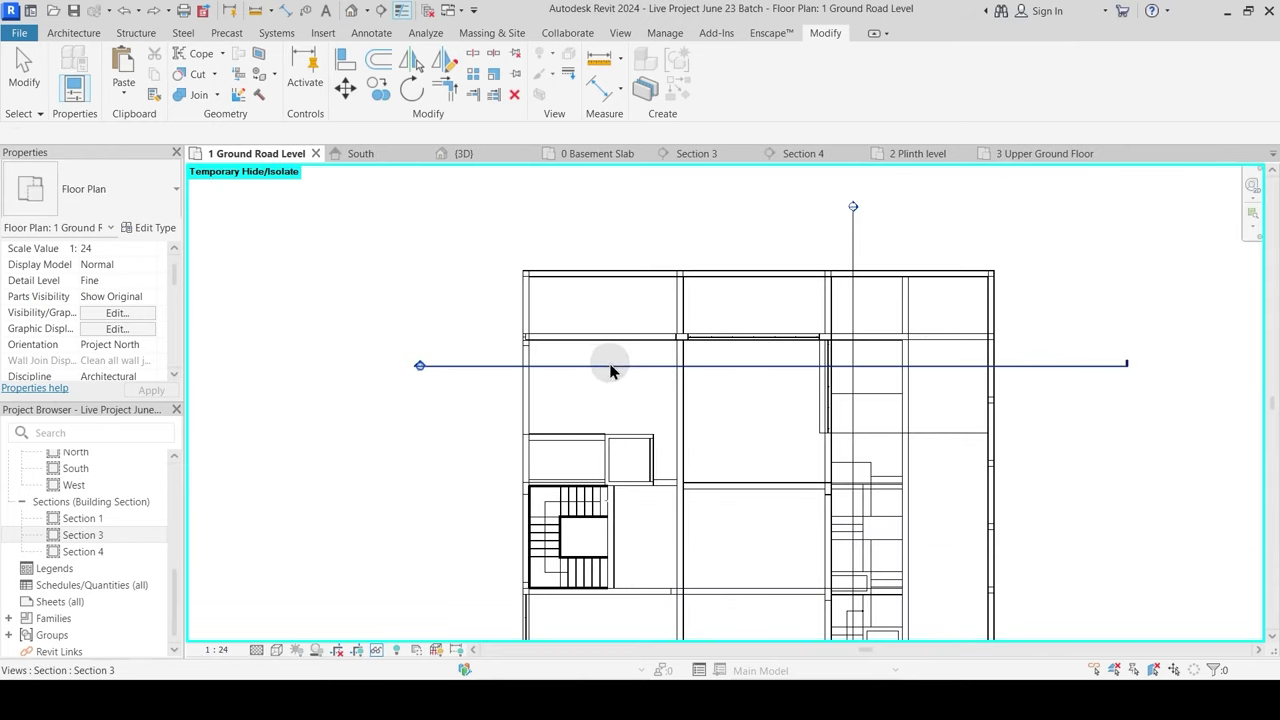
left_click_drag(610, 365, 608, 449)
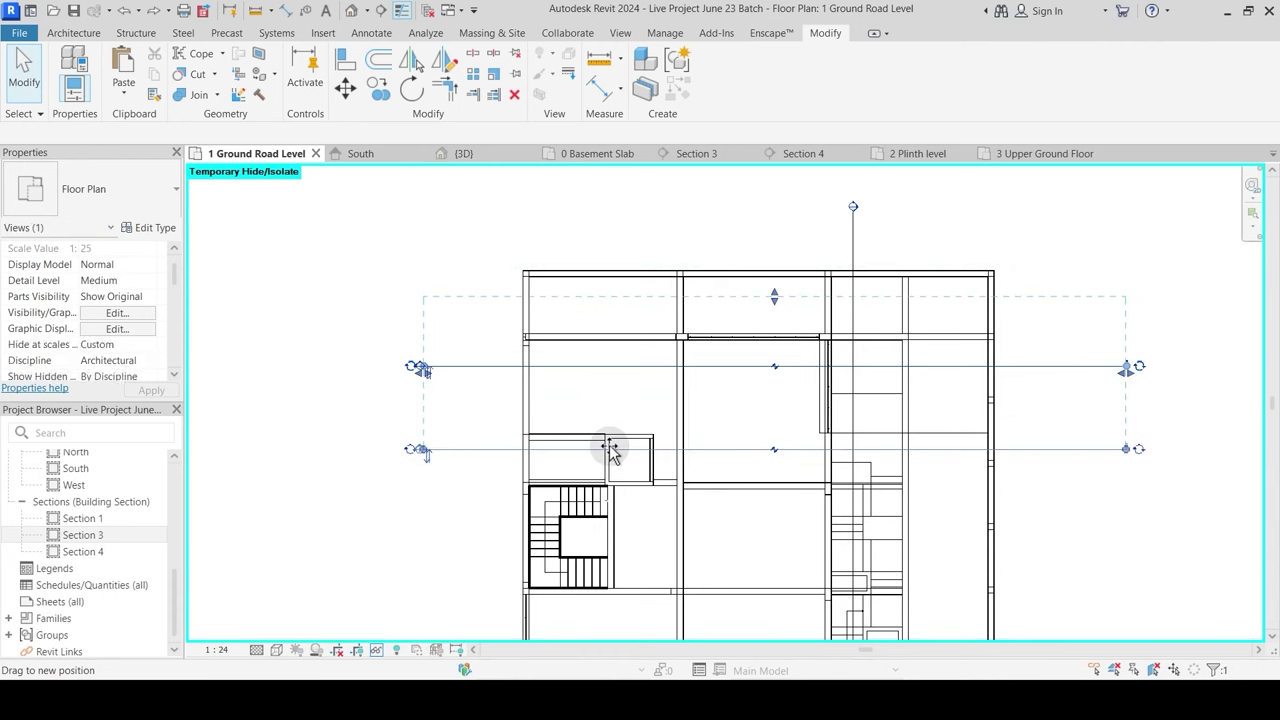
left_click(478, 455)
key("Escape")
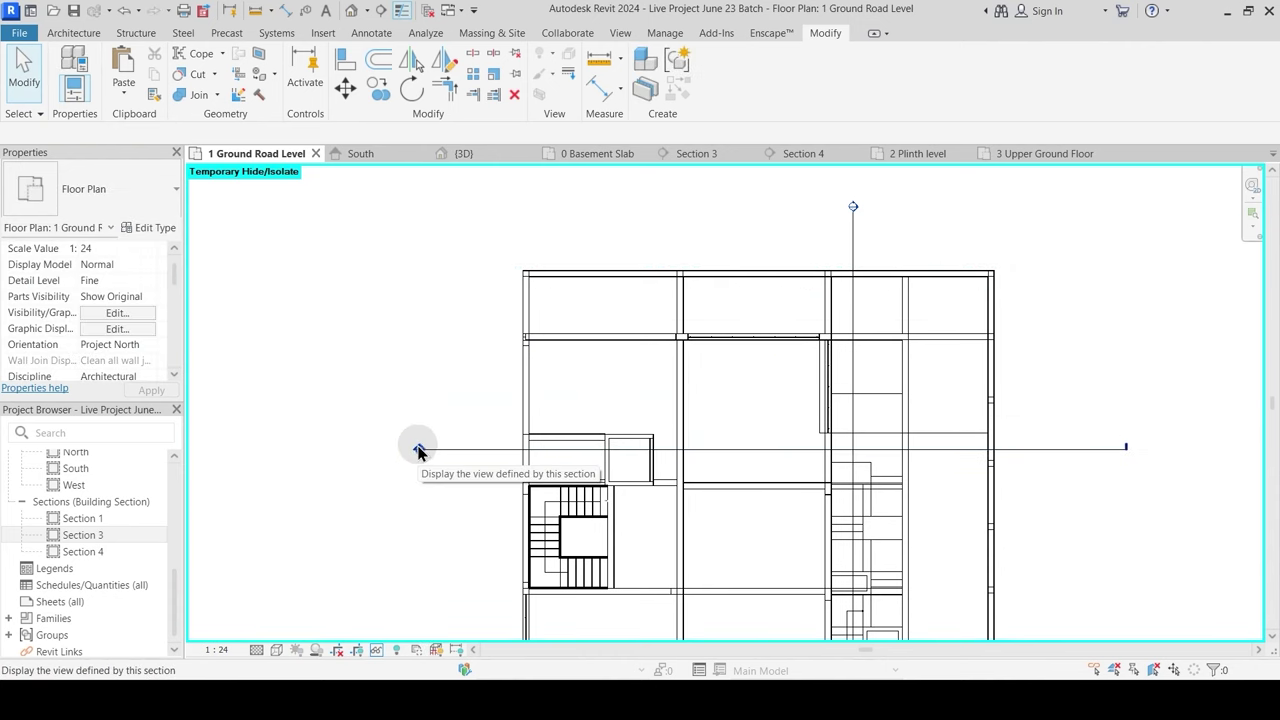
double_click(418, 451)
Step: Zoom to the upper-left slab area and select the Washroom Sunk Slab
scroll(800, 276, "up", 4)
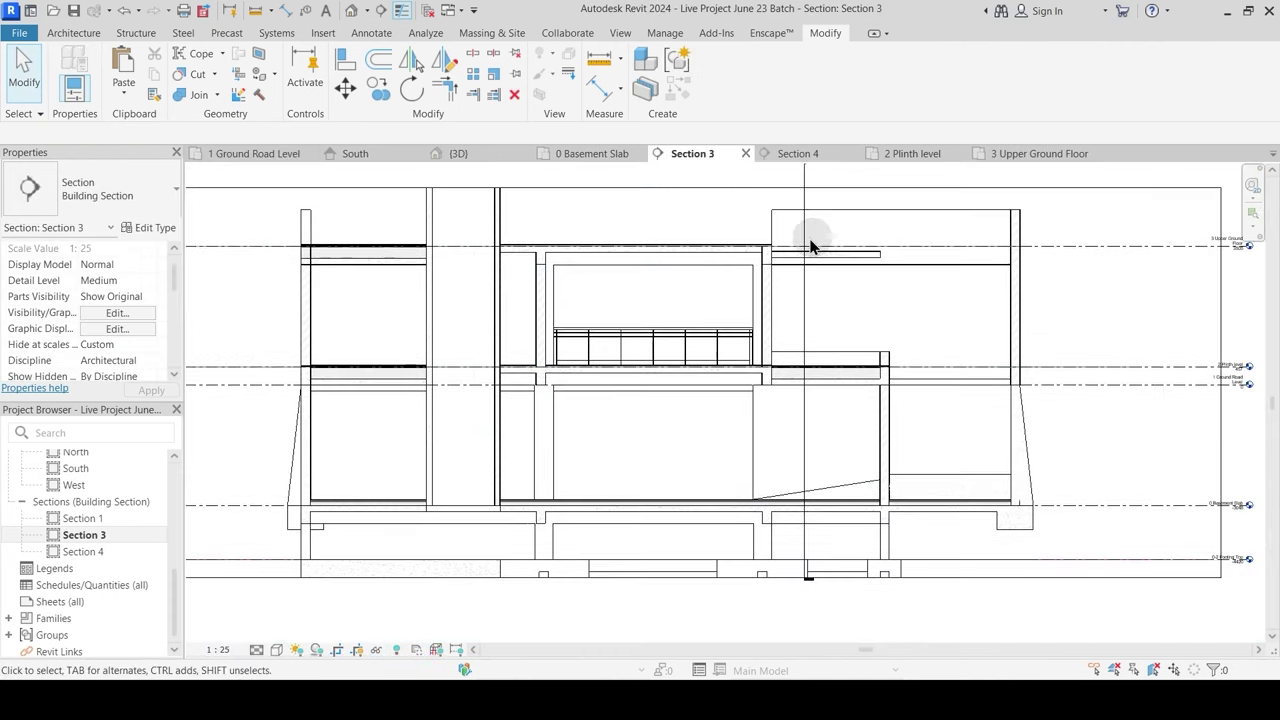
scroll(700, 300, "up", 3)
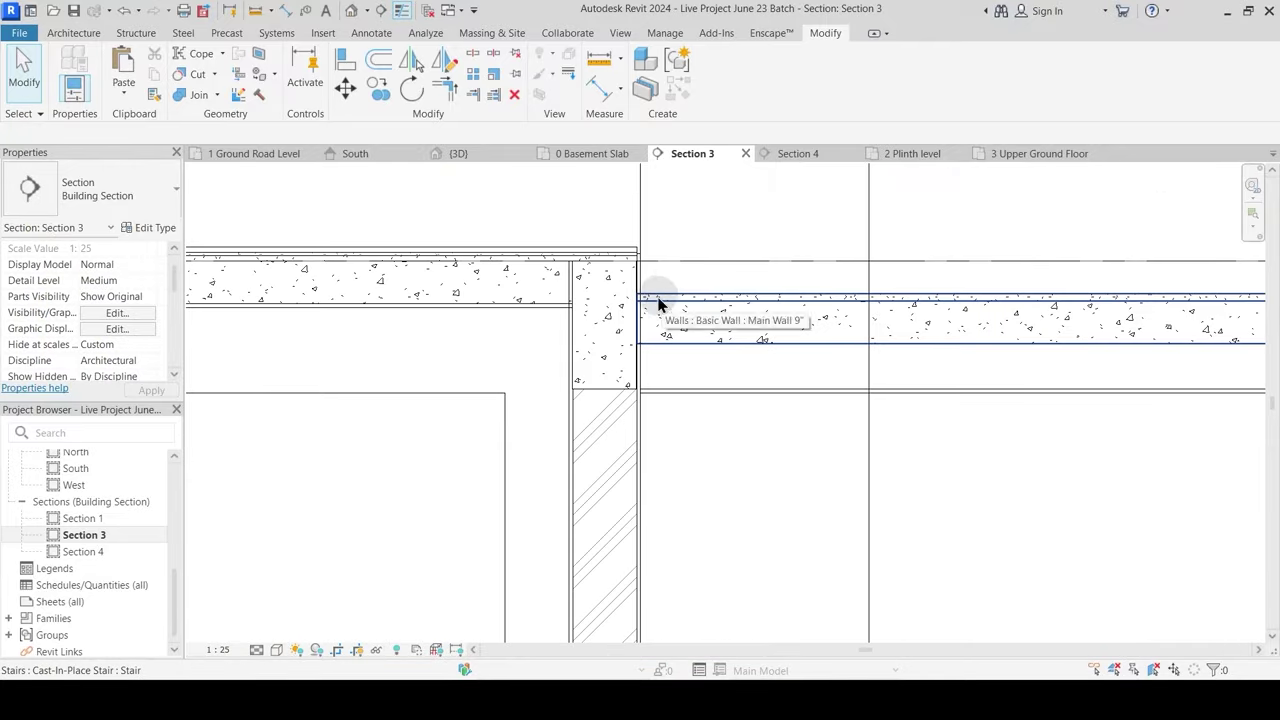
scroll(660, 306, "down", 5)
left_click(697, 311)
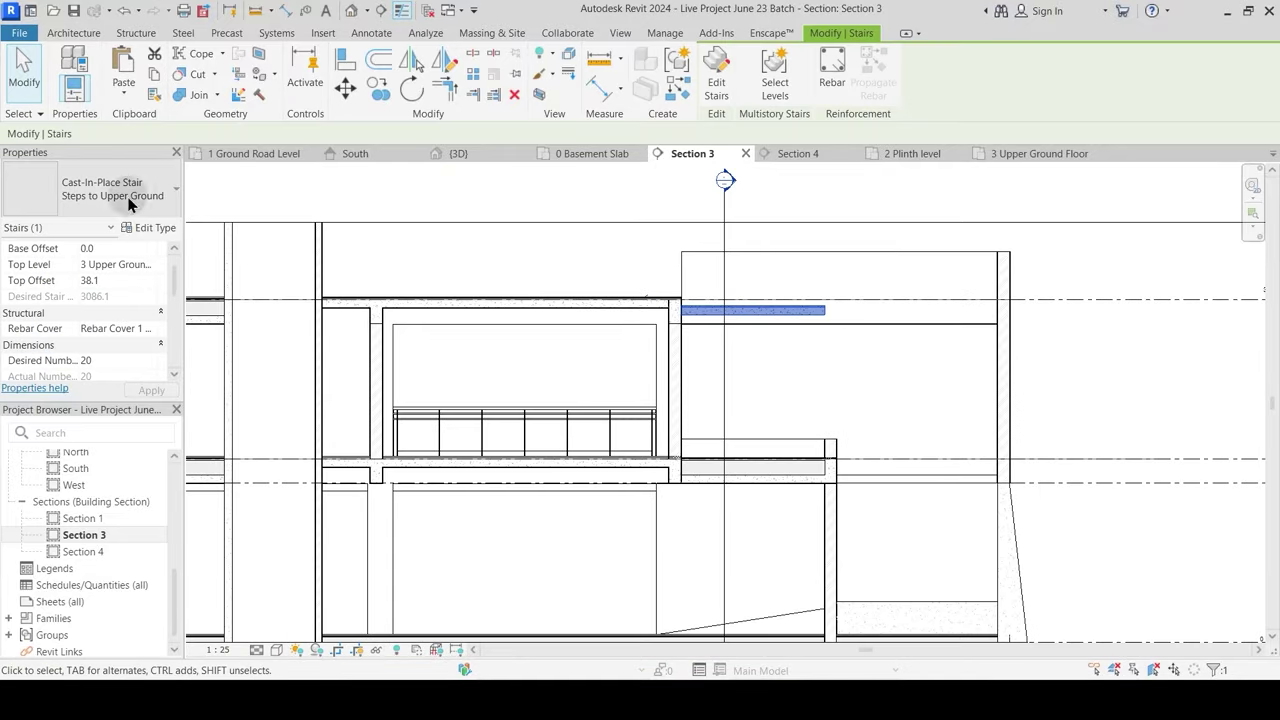
left_click(517, 366)
middle_click_drag(517, 386, 729, 380)
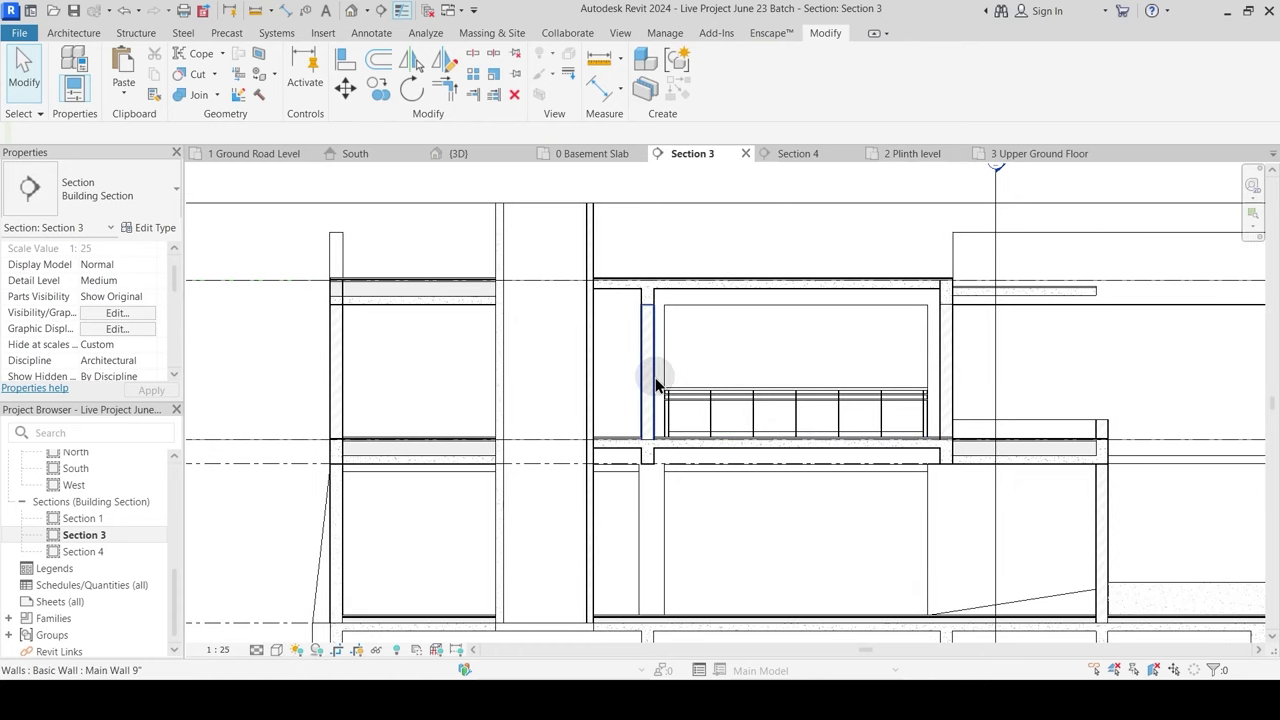
scroll(320, 277, "up", 5)
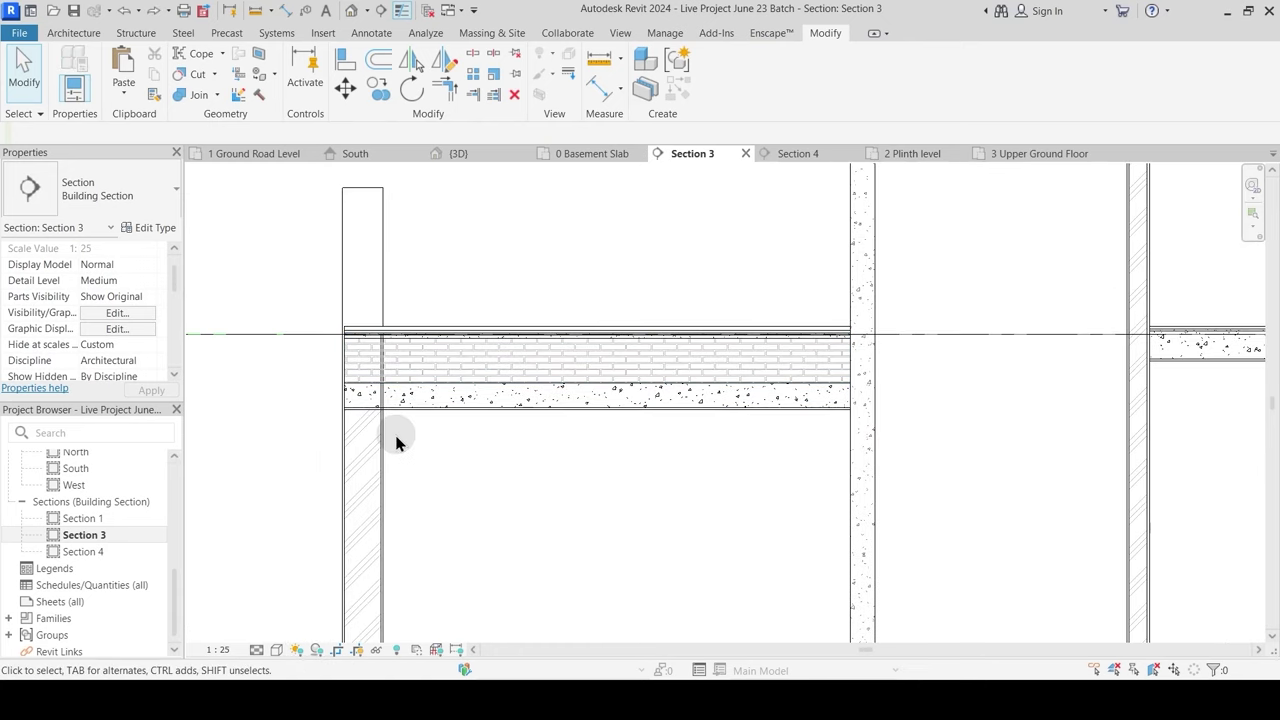
left_click(495, 418)
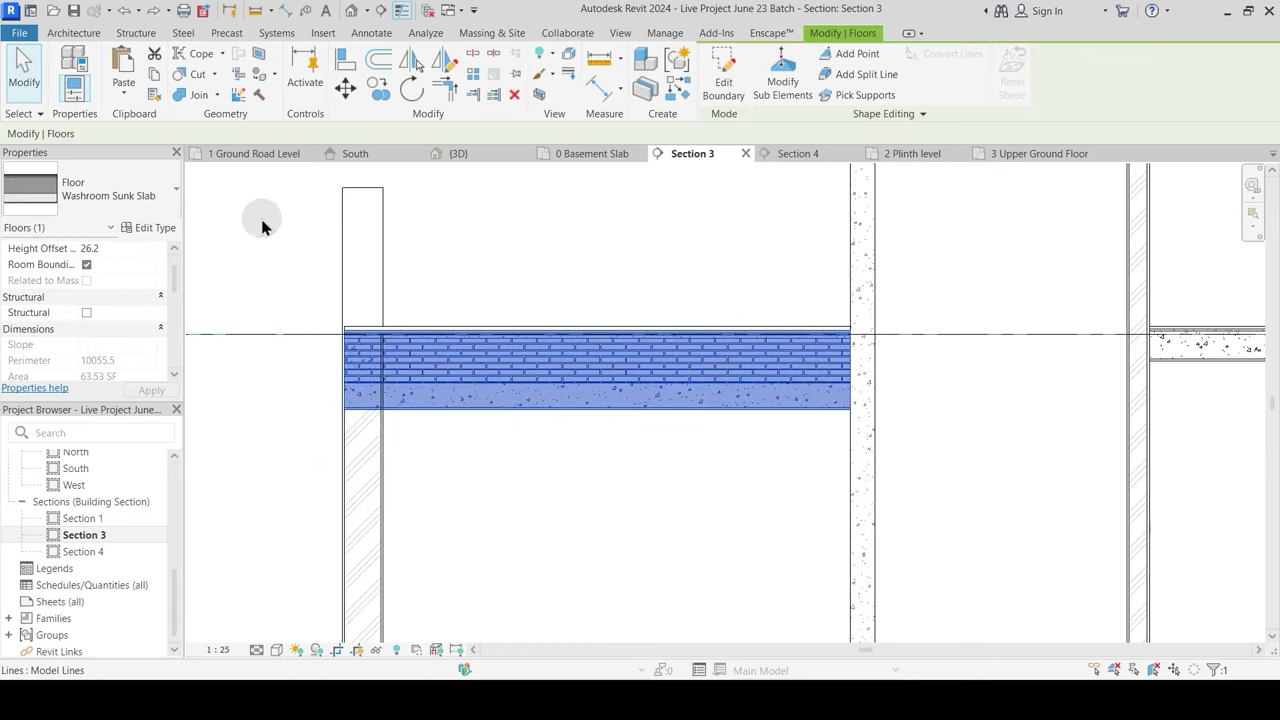
left_click(252, 153)
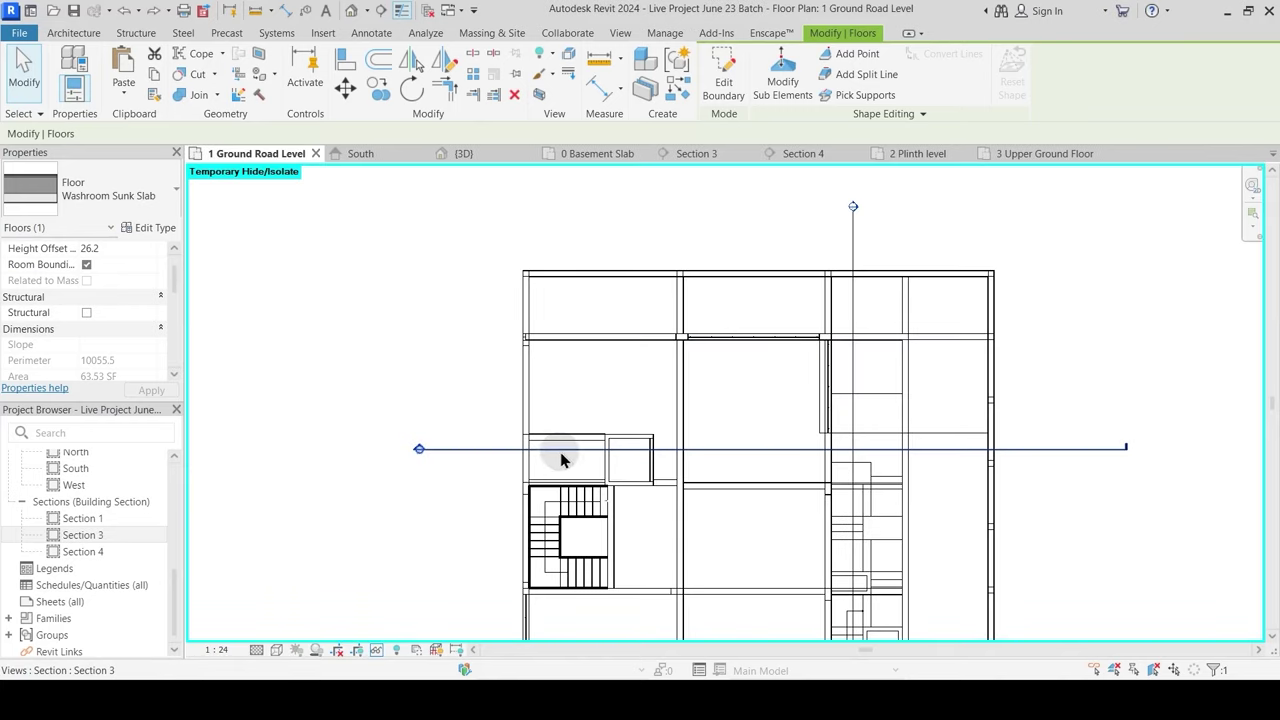
left_click(490, 153)
middle_click_drag(457, 420, 634, 399, "shift")
scroll(438, 382, "up", 5)
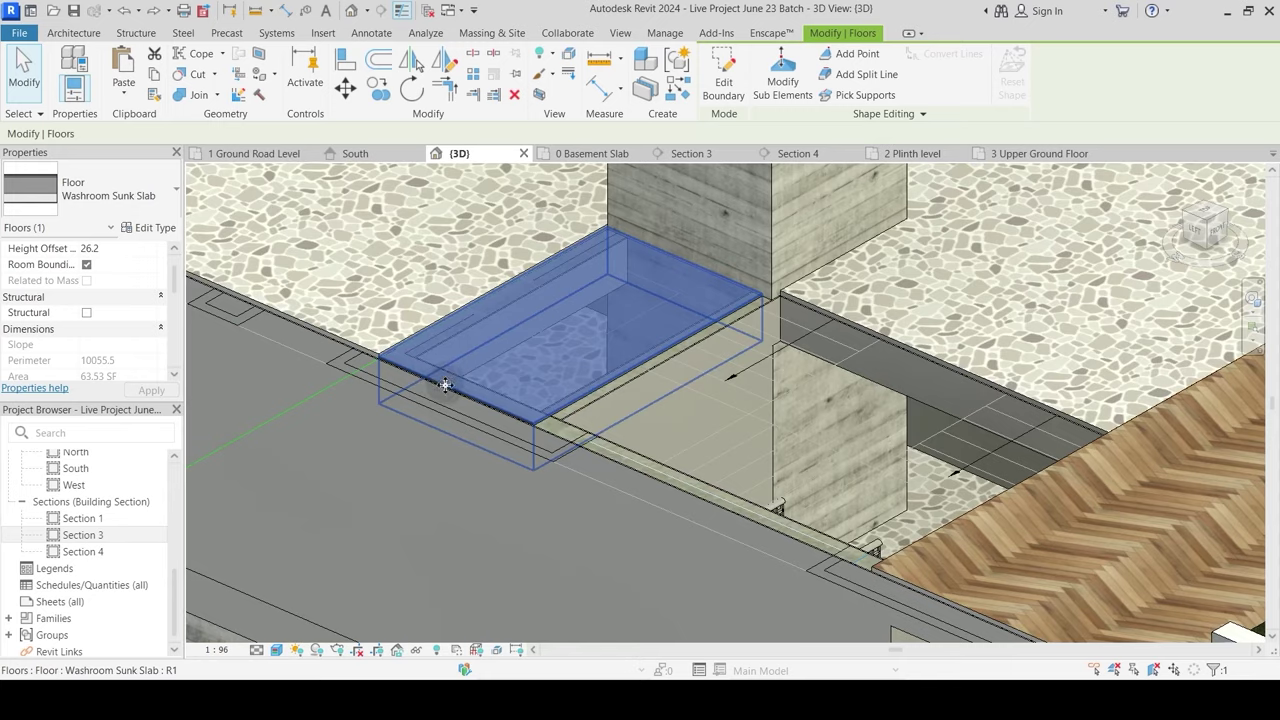
scroll(445, 385, "up", 3)
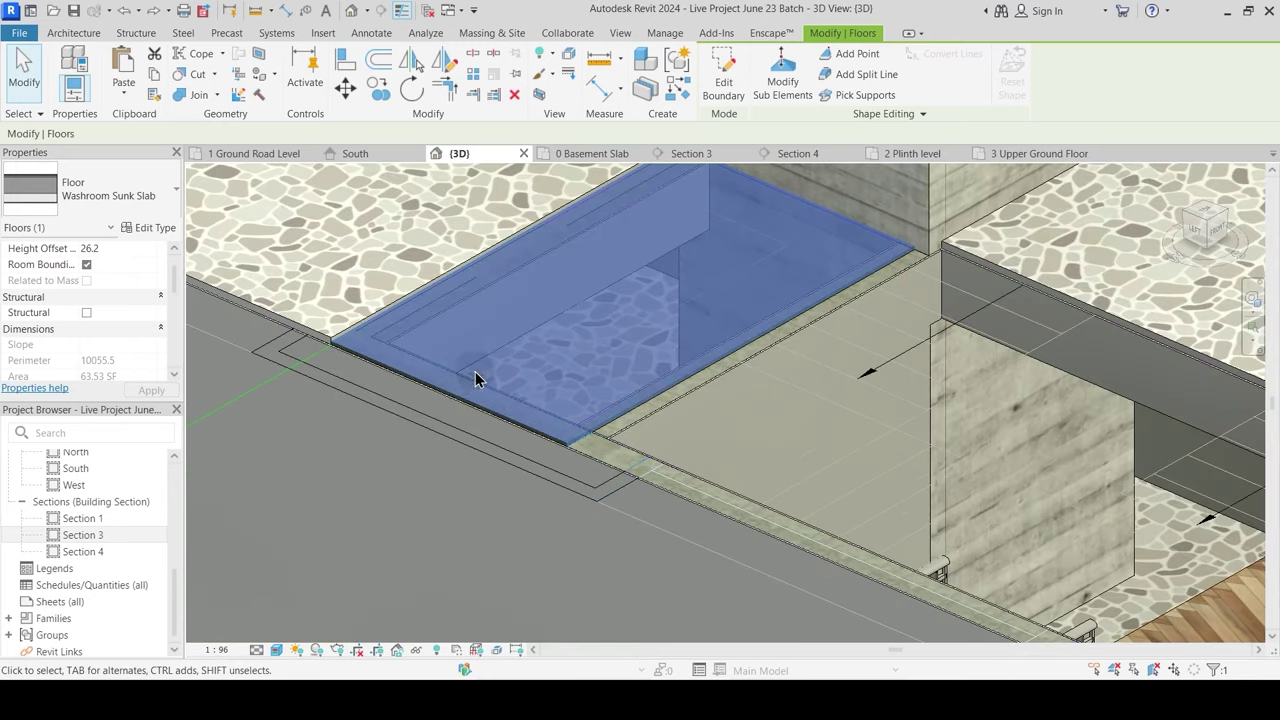
key("Escape")
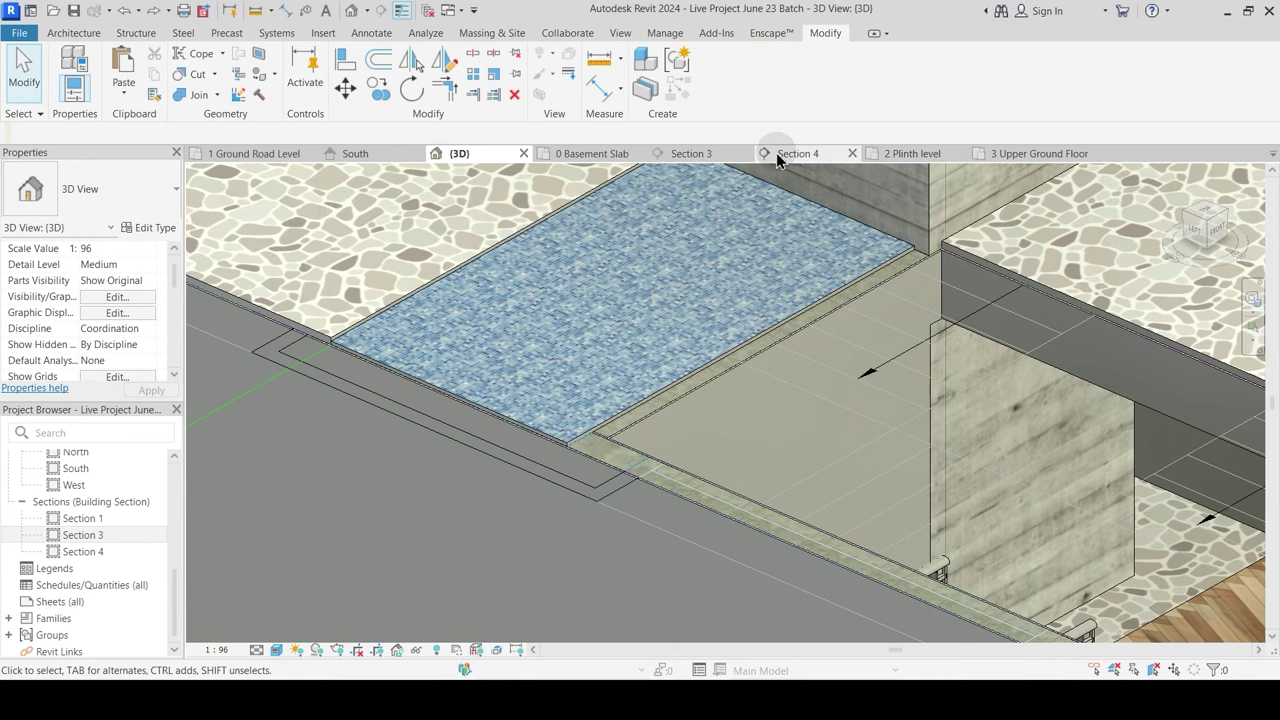
left_click(690, 151)
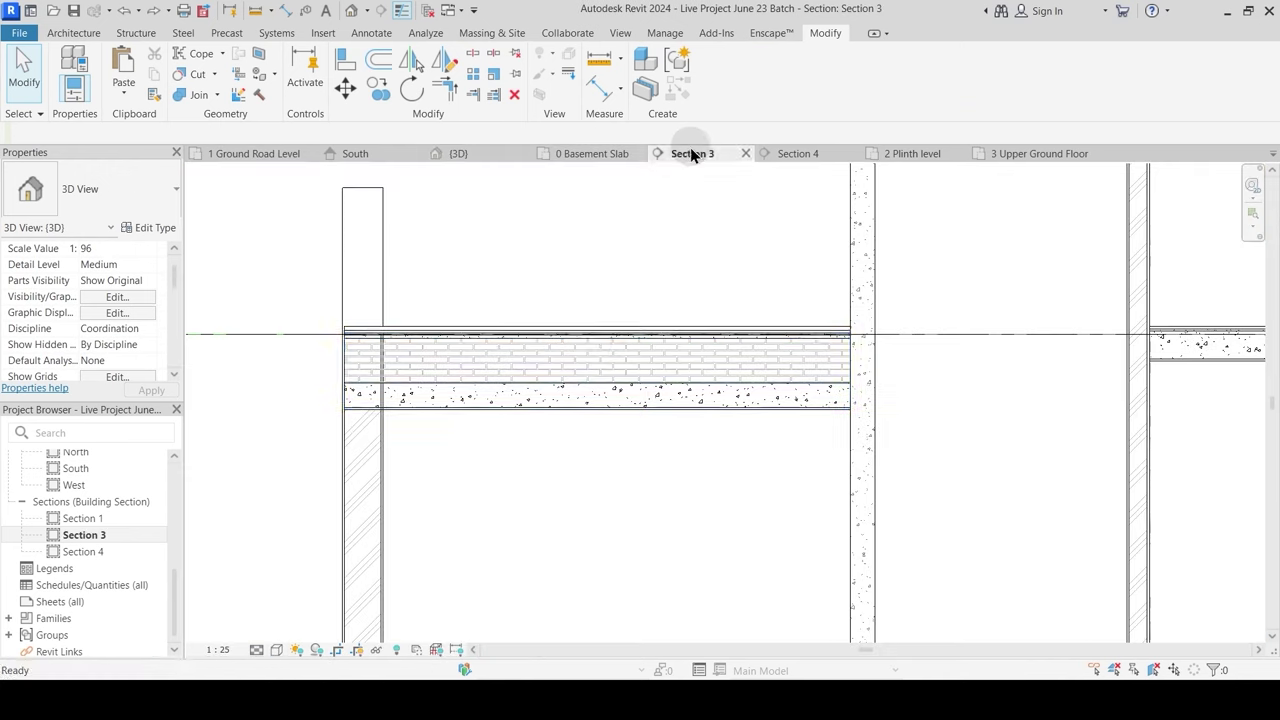
Step: Review the Washroom Sunk Slab's type layer structure without changes
left_click(487, 387)
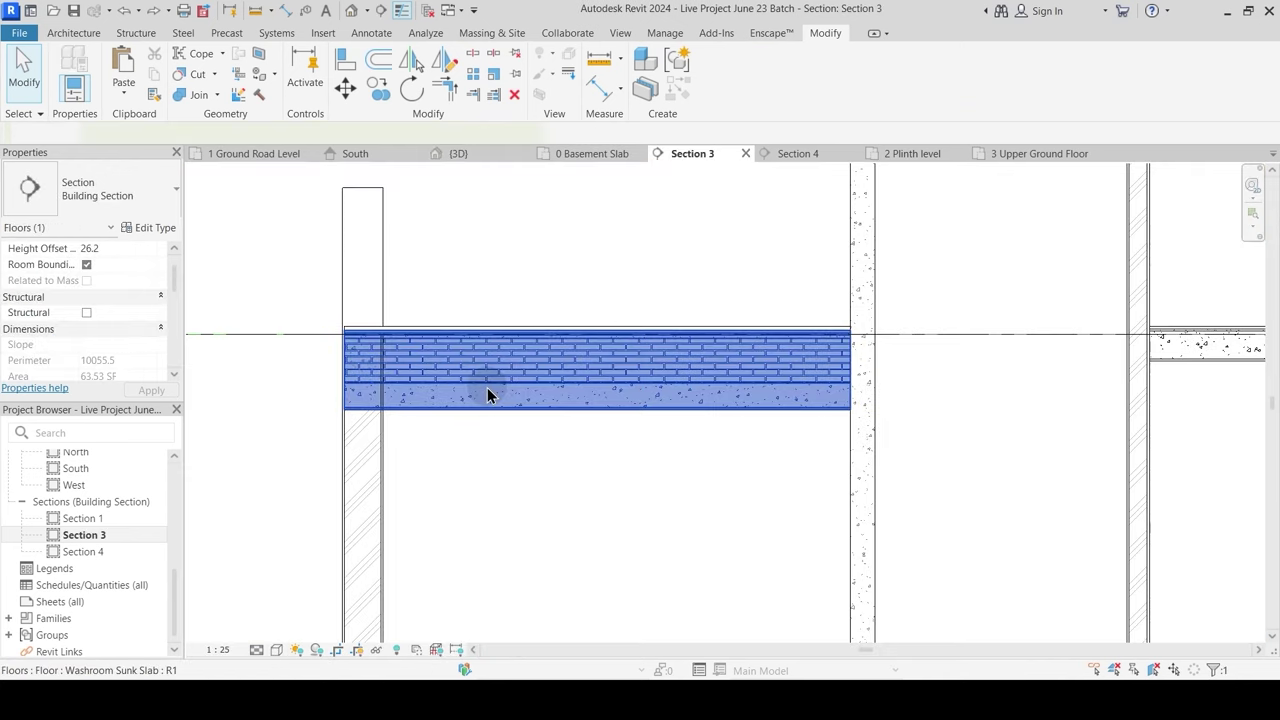
left_click(150, 227)
left_click(800, 323)
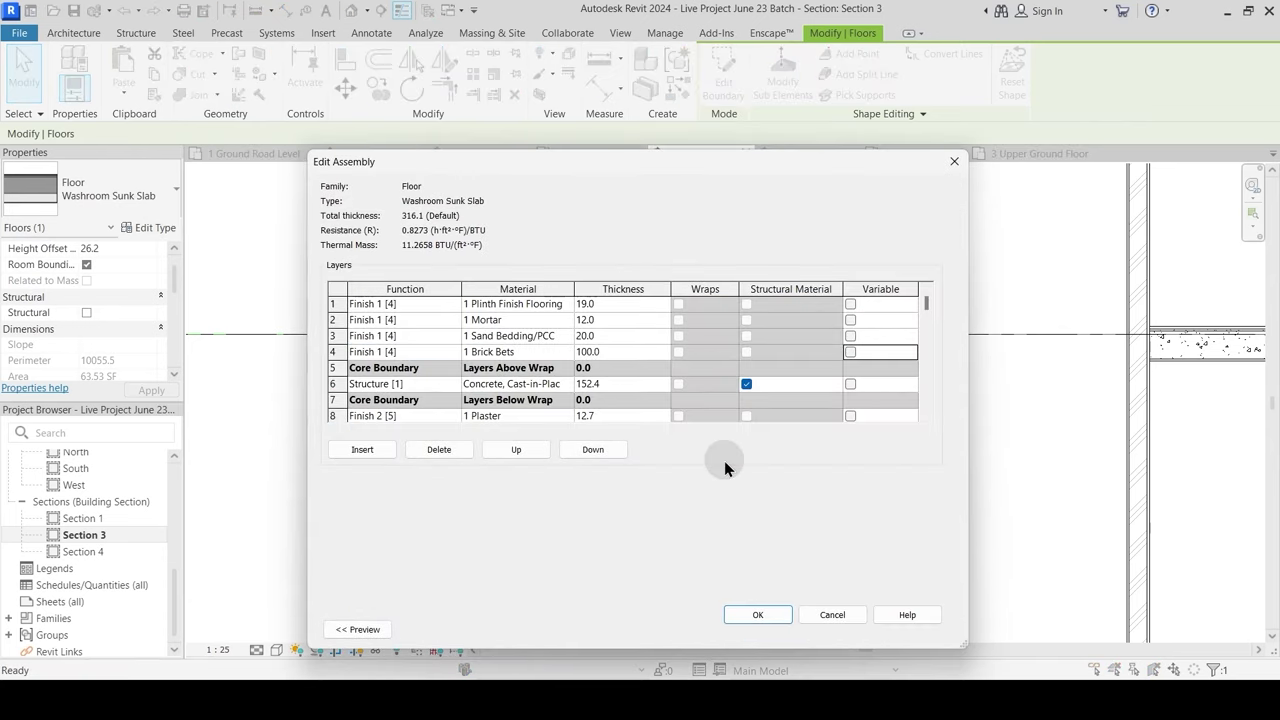
left_click(758, 614)
left_click(928, 630)
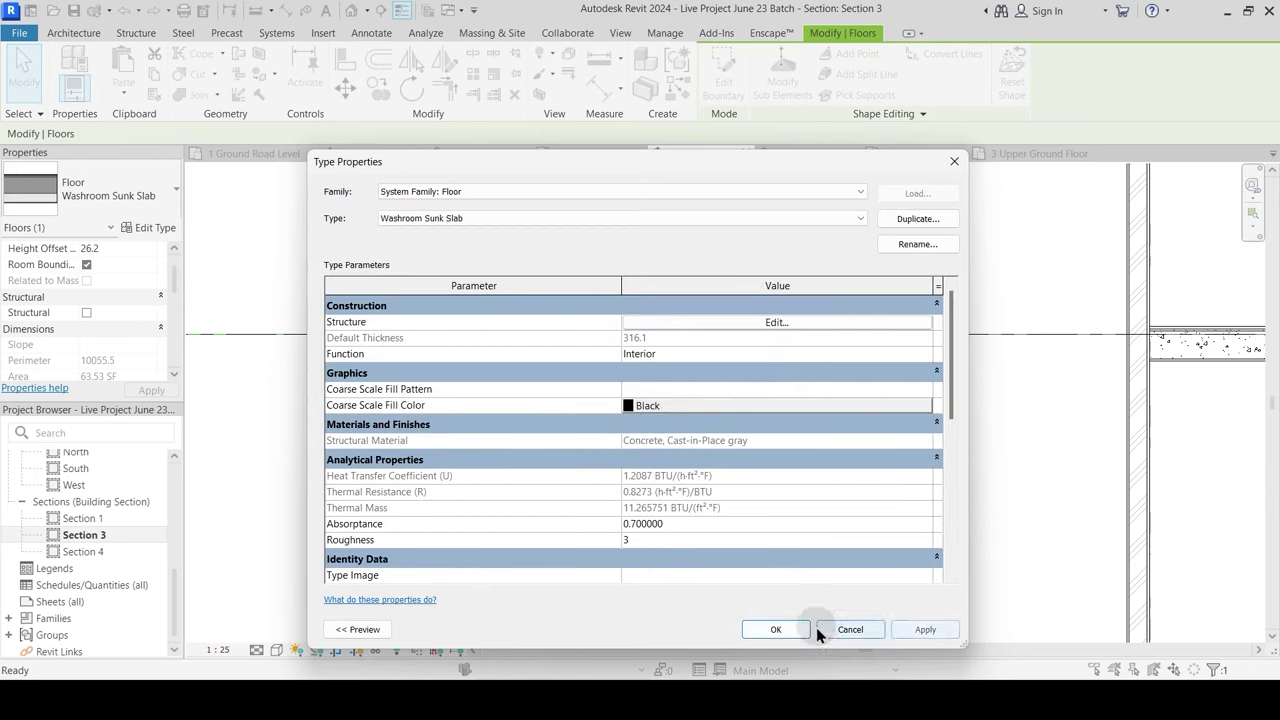
left_click(775, 629)
key("Escape")
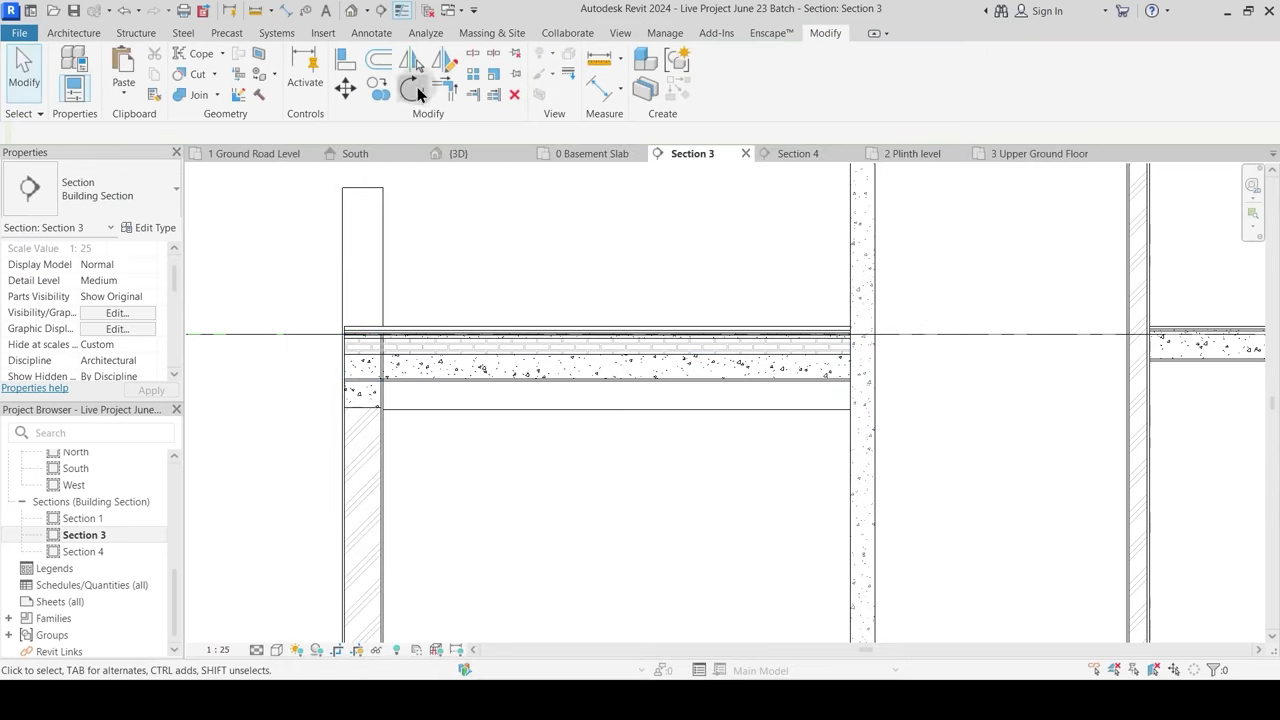
Step: Align the slab's underside to the beam bottom
left_click(346, 66)
scroll(366, 449, "up", 2)
left_click(405, 389)
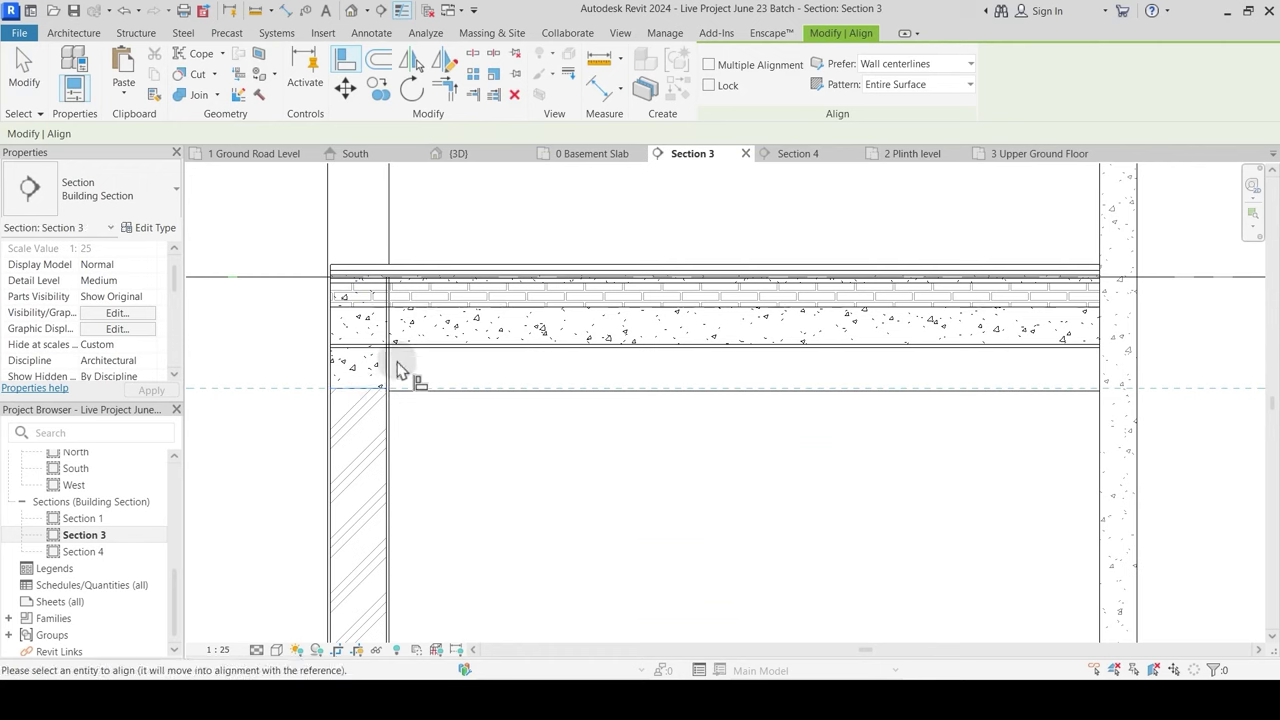
left_click(408, 345)
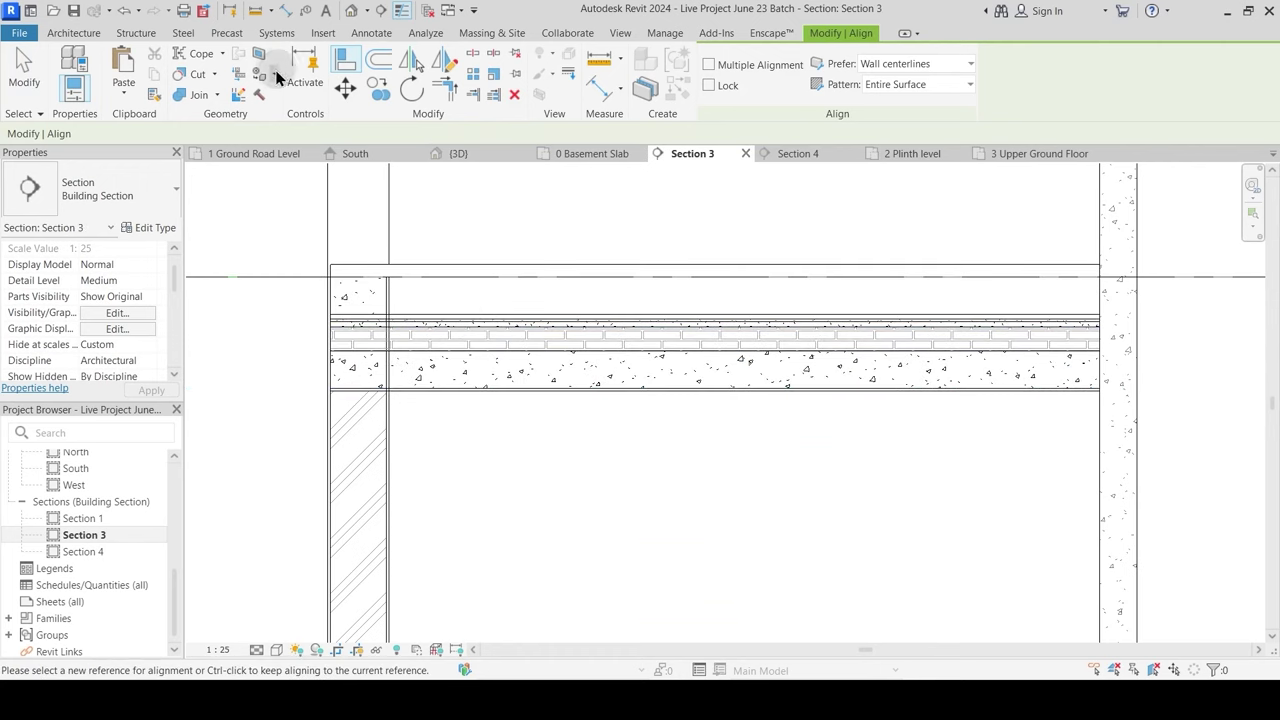
Step: Join the slab to the beam with JG and make the beam cut the slab
key("j")
key("g")
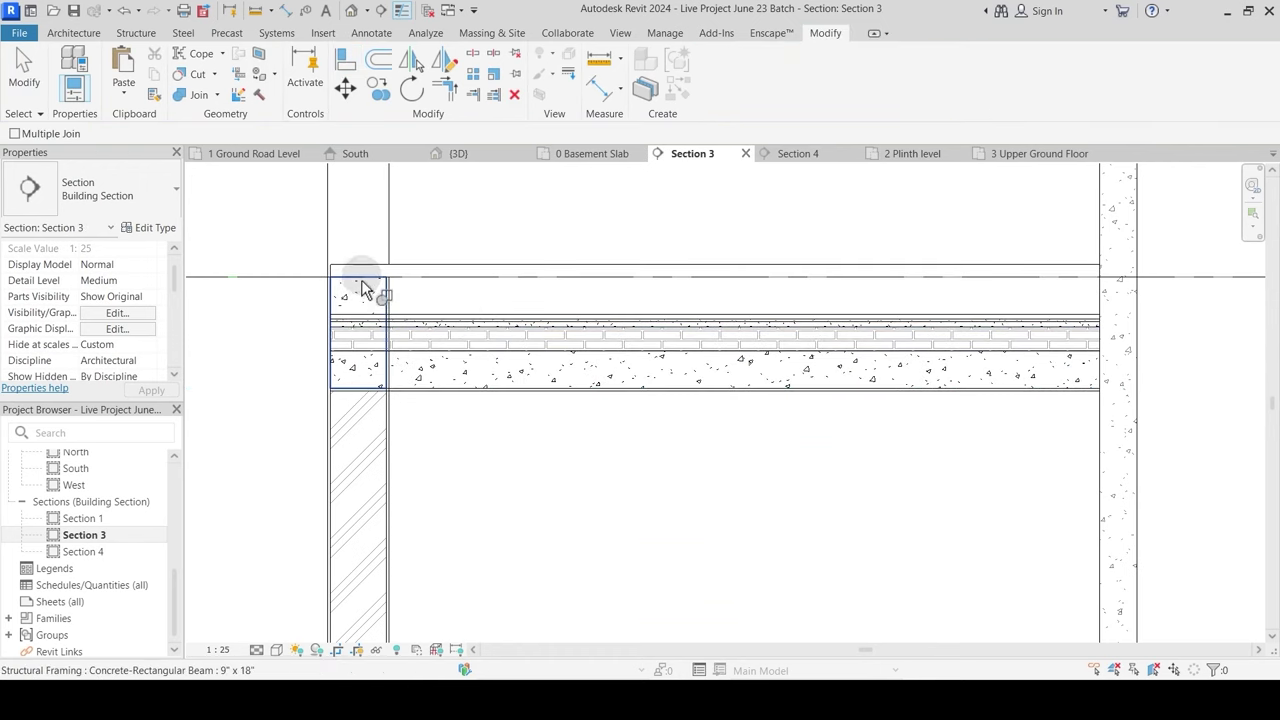
left_click(363, 289)
left_click(434, 349)
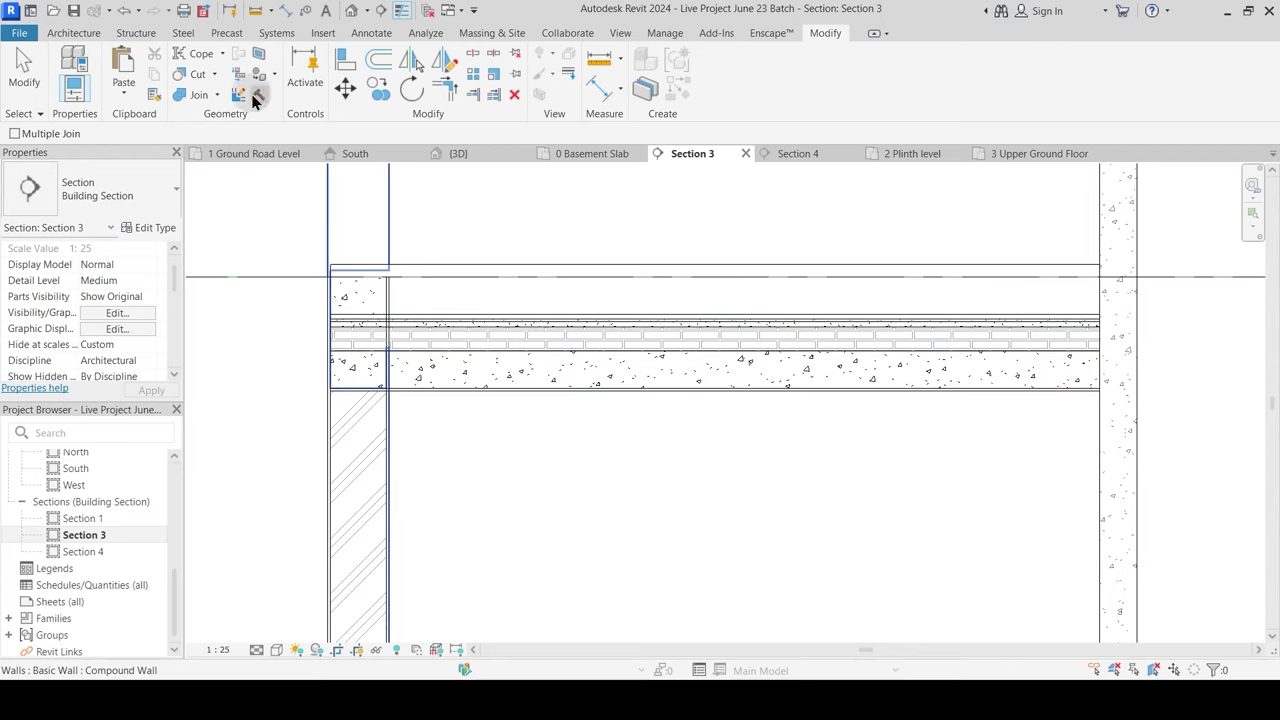
left_click(218, 96)
left_click(214, 191)
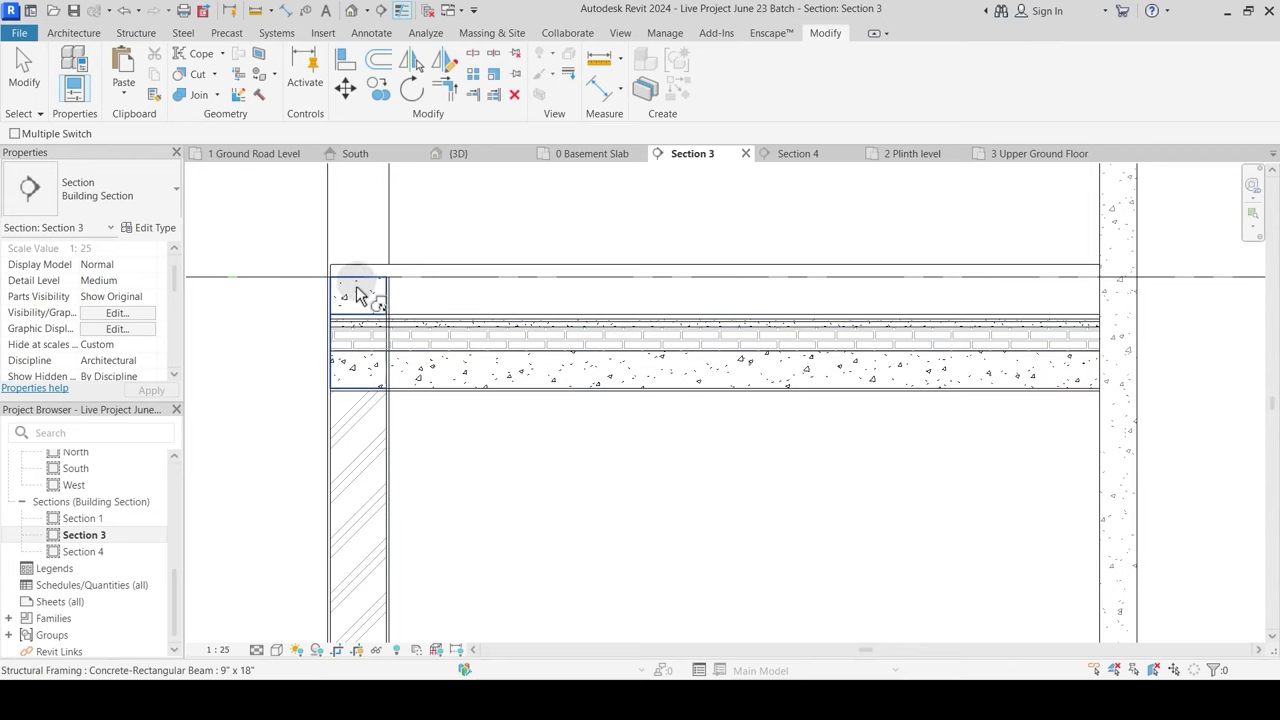
left_click(440, 334)
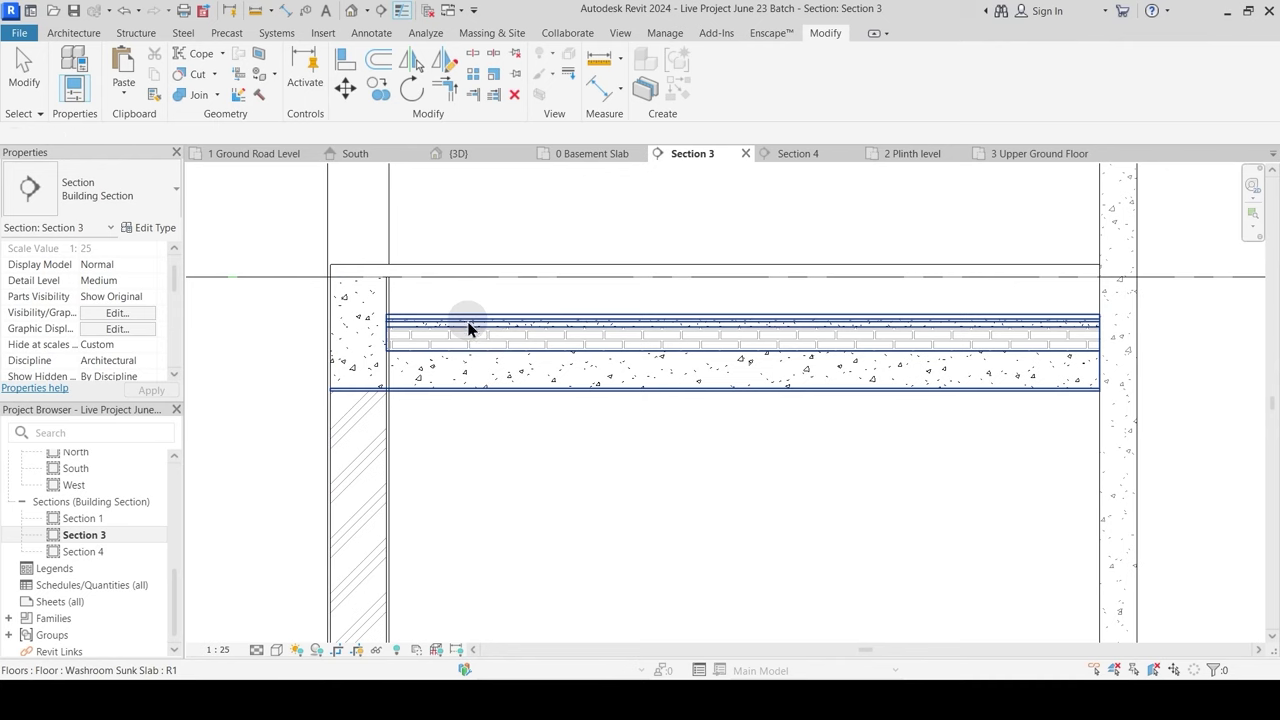
Step: Join the slab to the wall, then reselect the washroom sunk slab
left_click(182, 92)
scroll(380, 322, "up", 1)
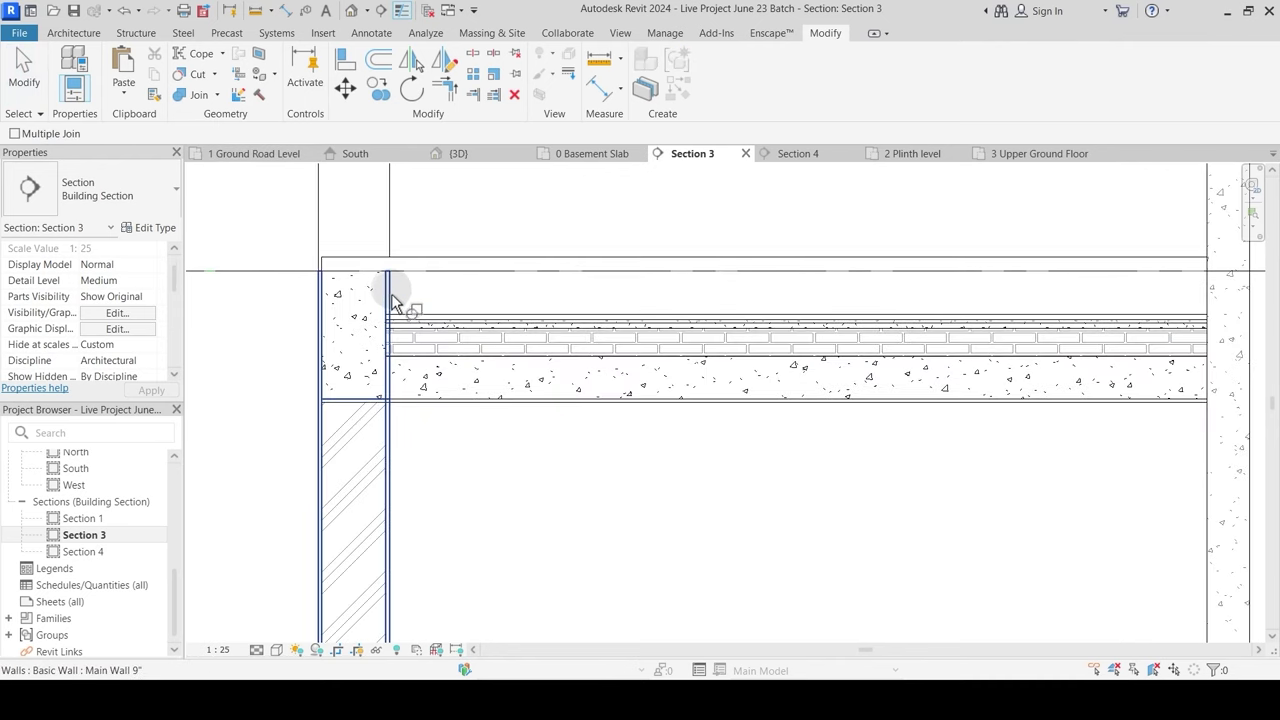
left_click(393, 303)
left_click(452, 390)
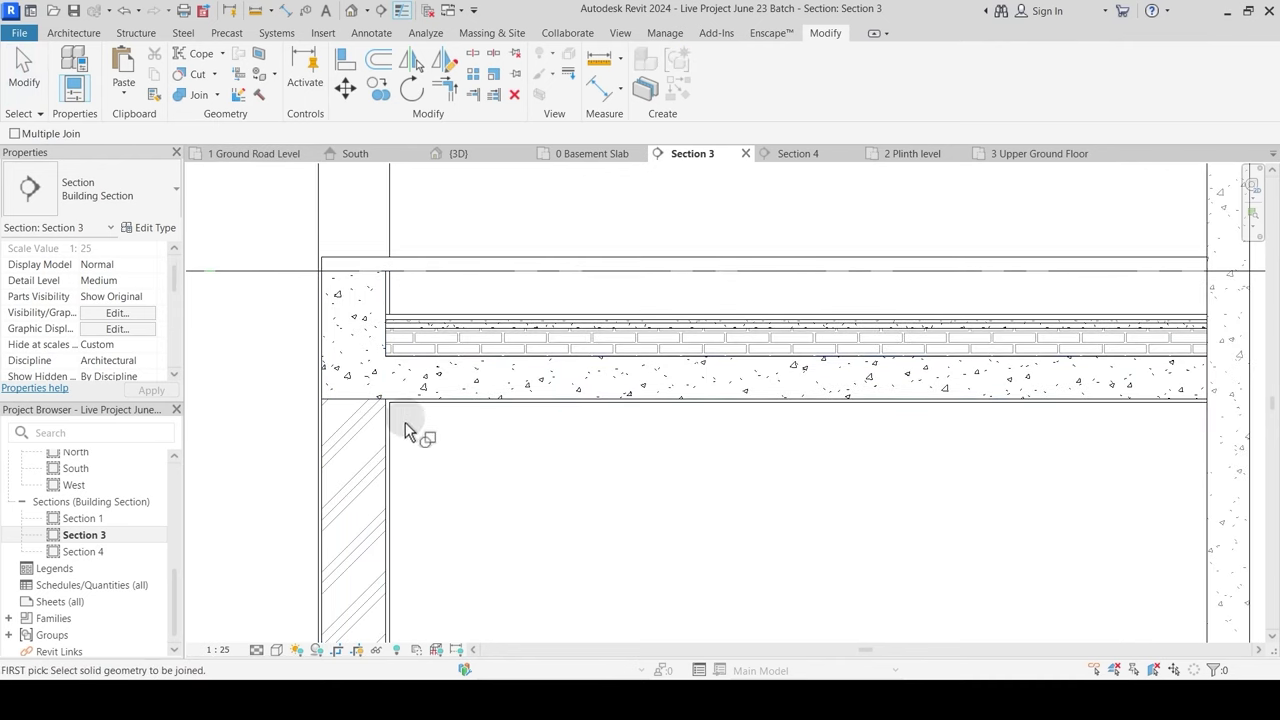
scroll(440, 335, "down", 1)
key("Escape")
left_click(482, 322)
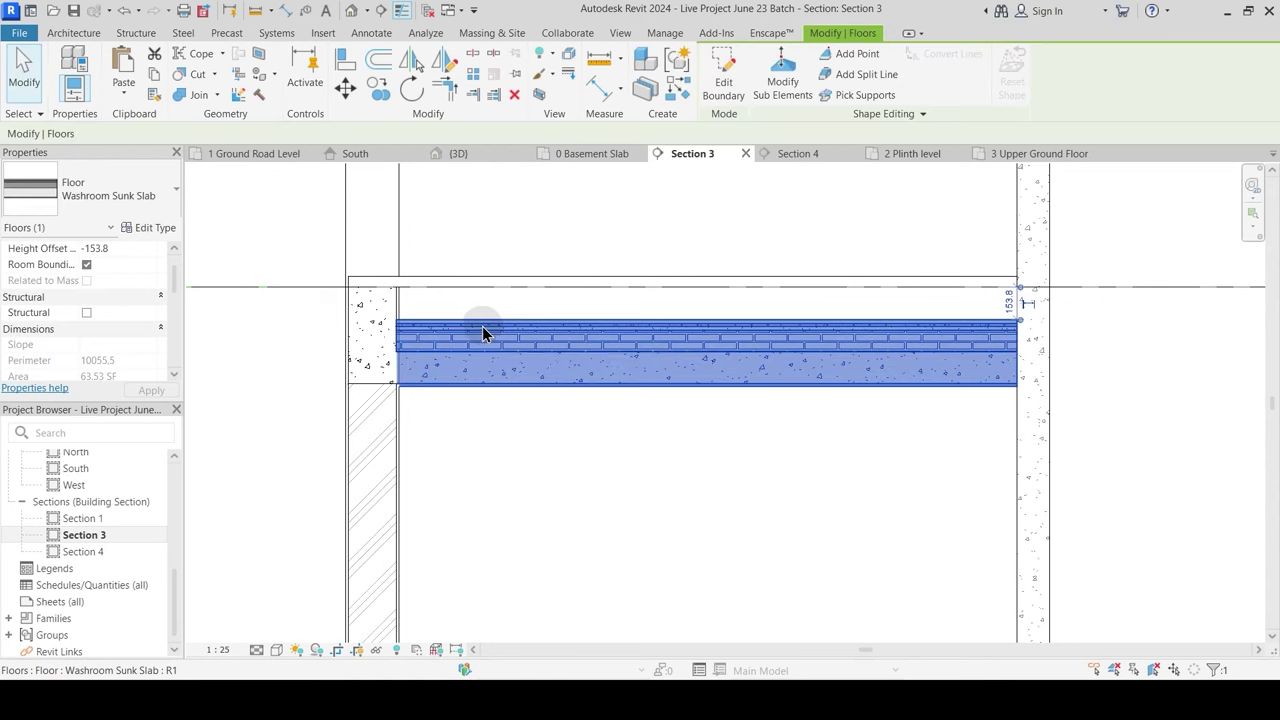
Step: Thicken the slab type's Brick Bets layer to 280
left_click(157, 228)
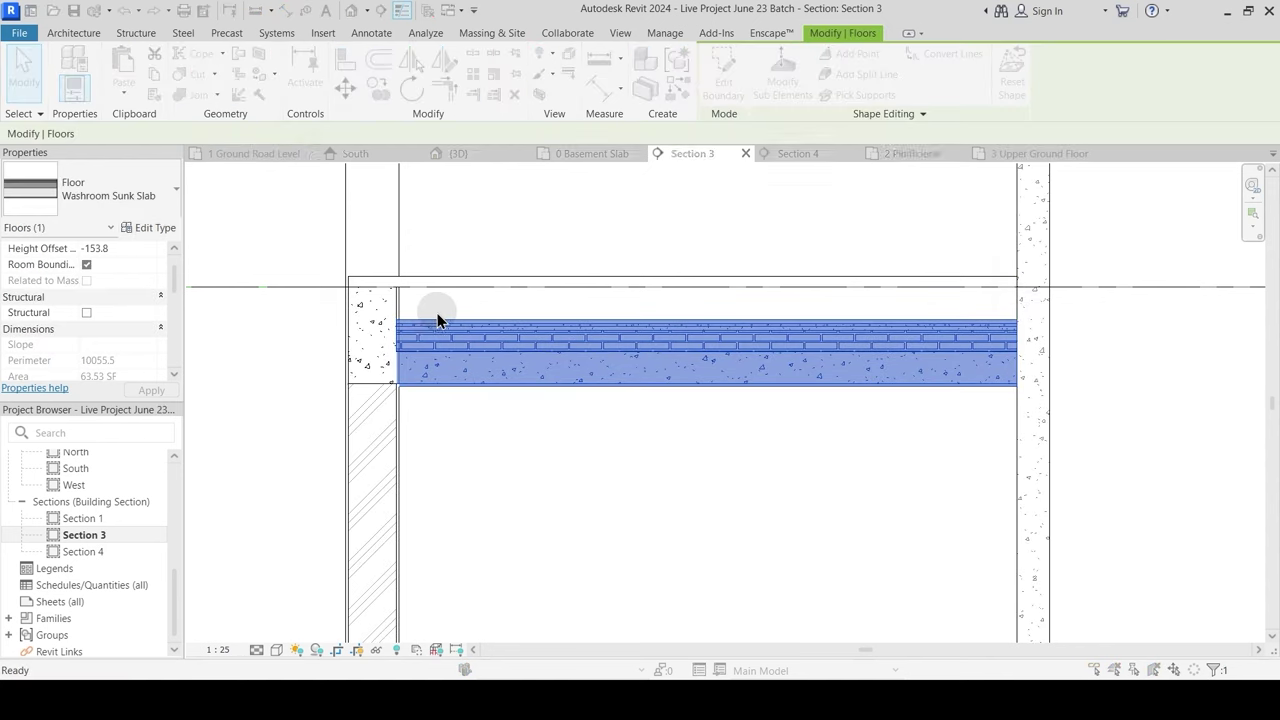
left_click(822, 324)
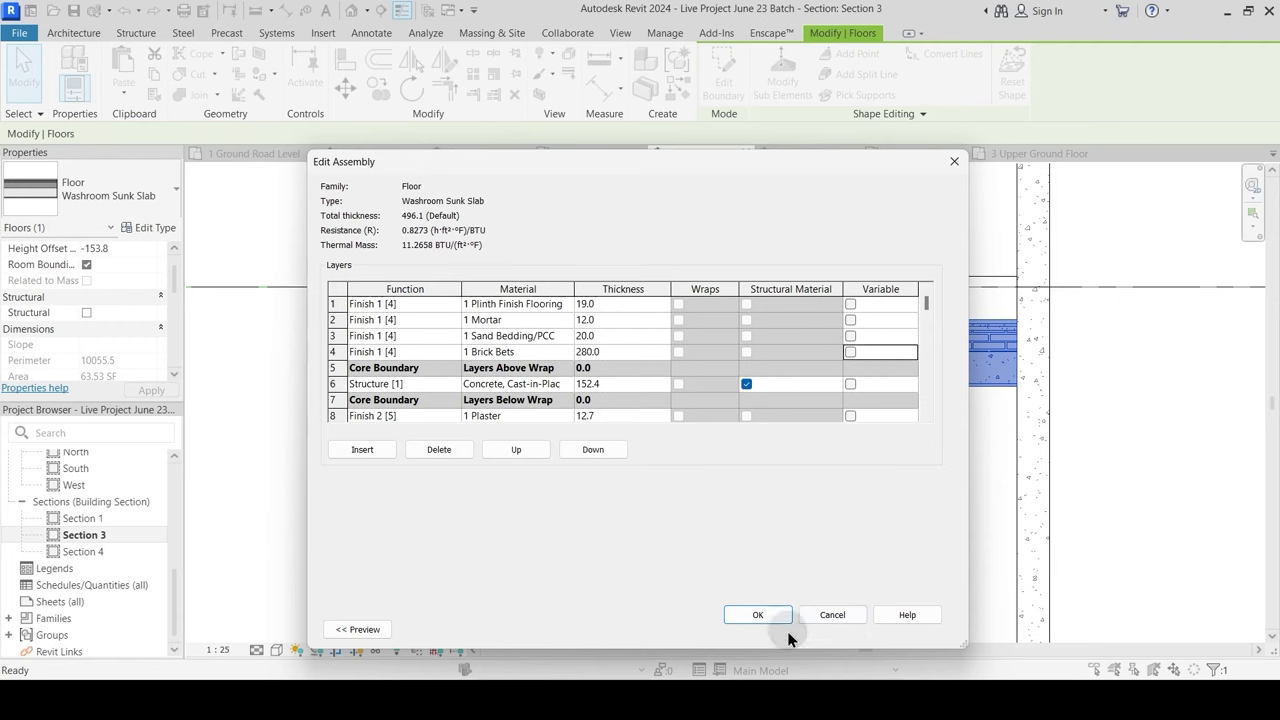
left_click(918, 628)
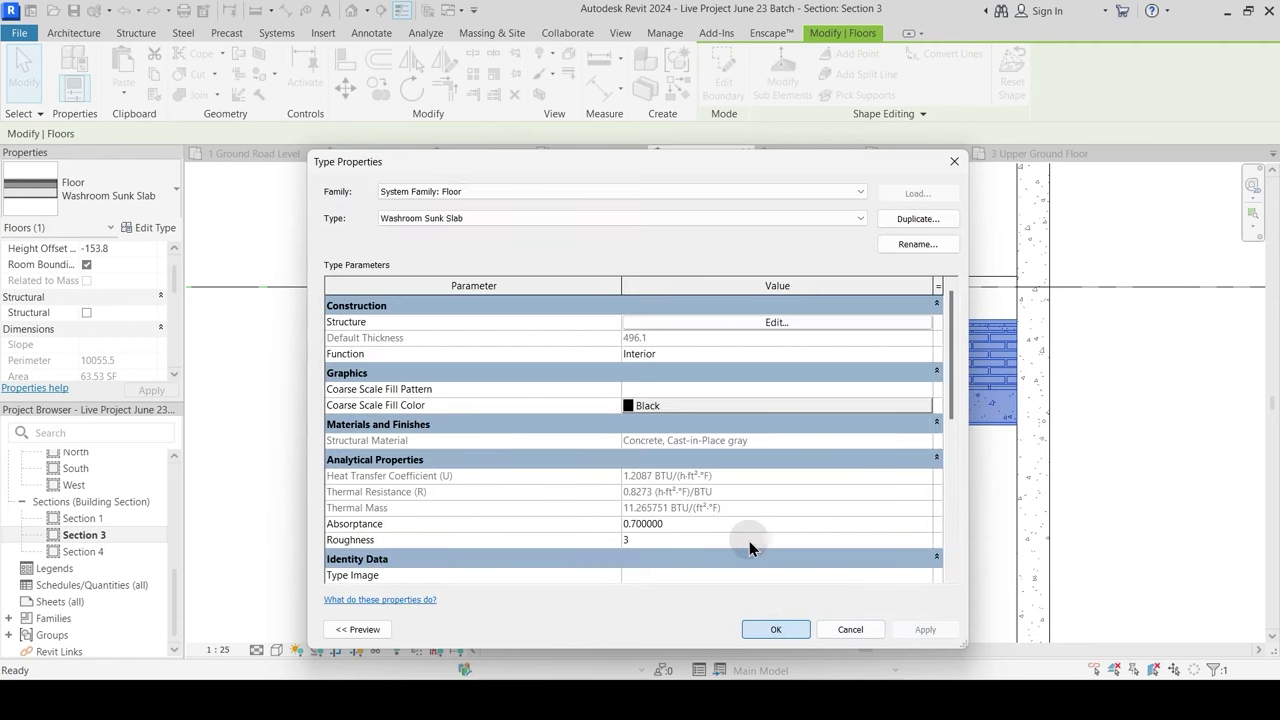
left_click(775, 629)
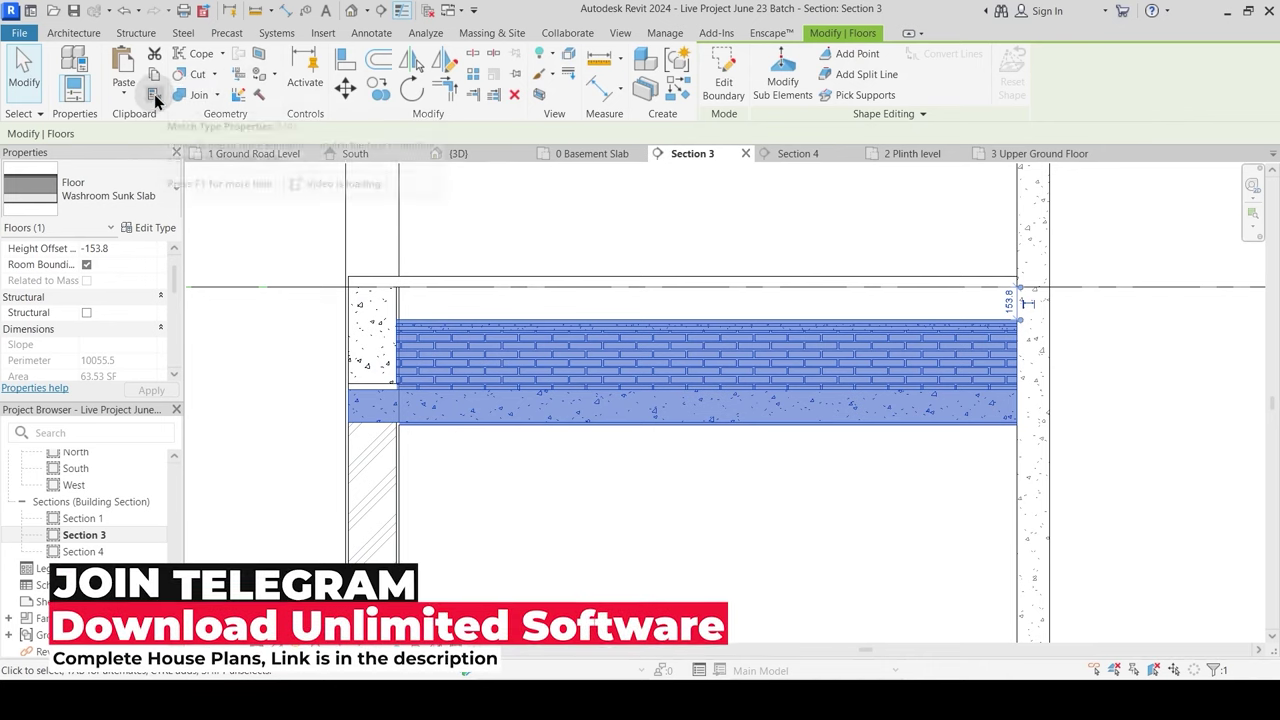
Step: Align the slab top with the beam top and turn off thin lines
left_click(350, 62)
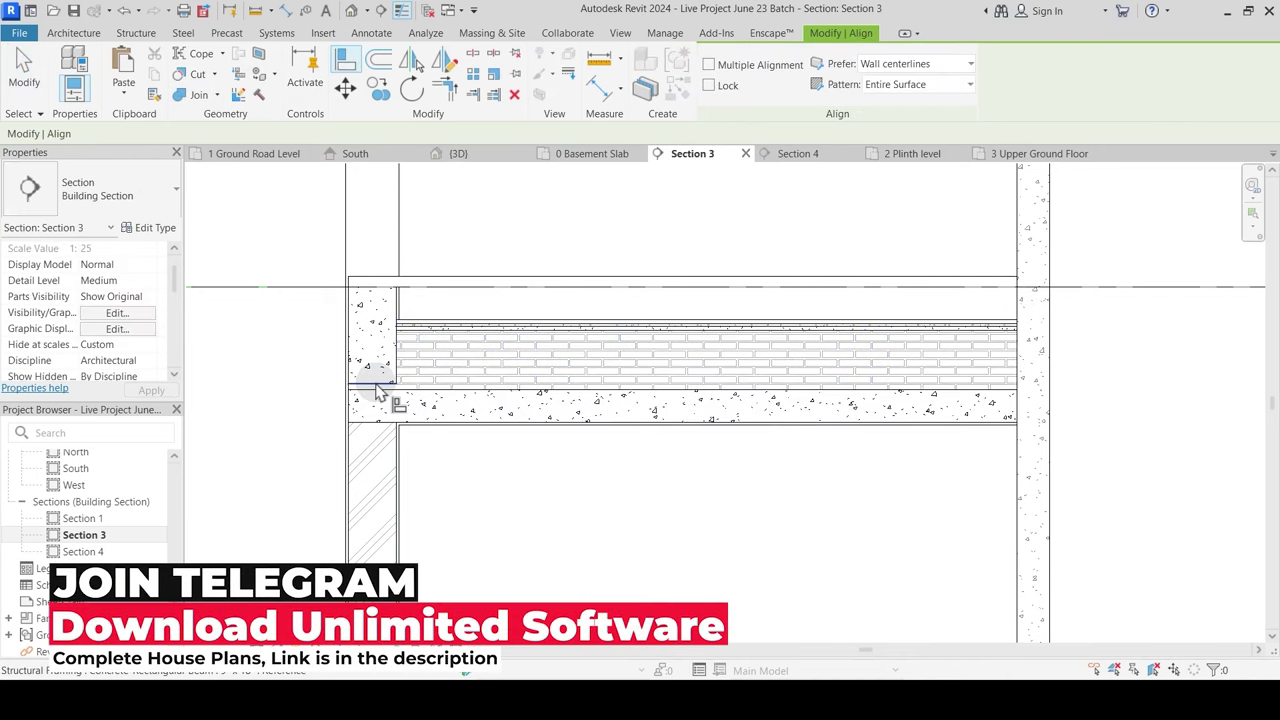
left_click(389, 423)
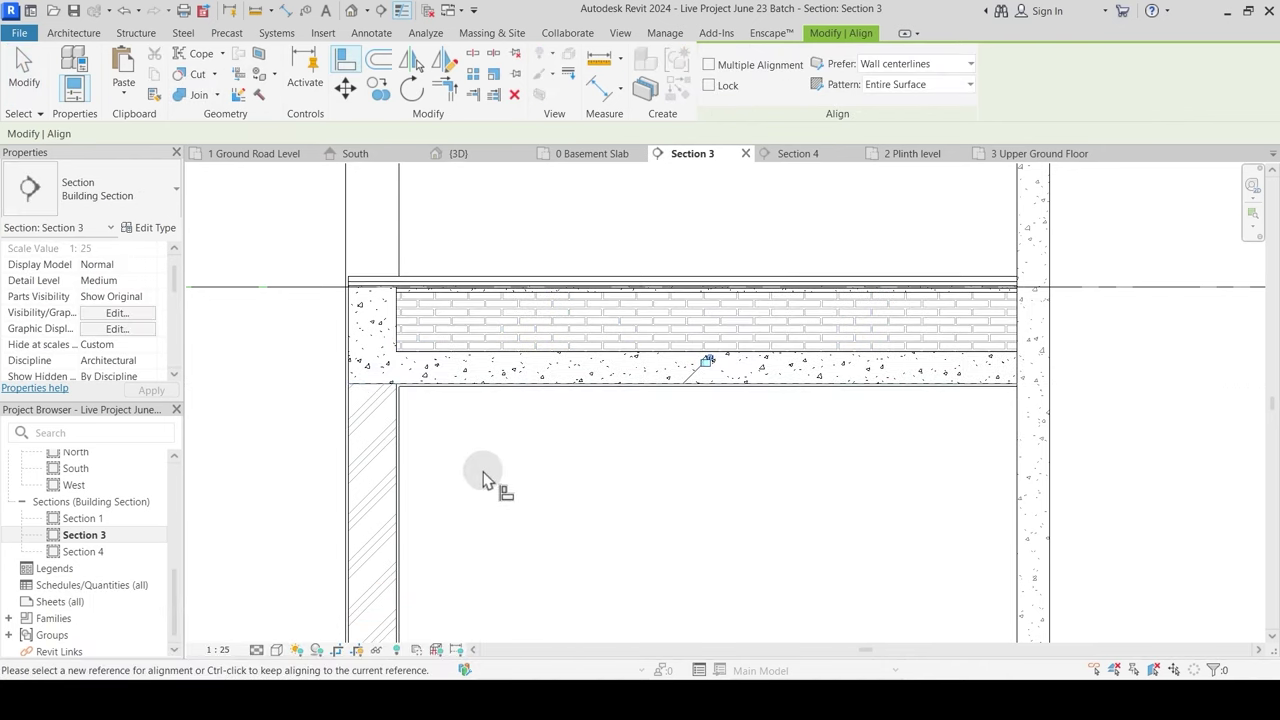
scroll(437, 340, "down", 2)
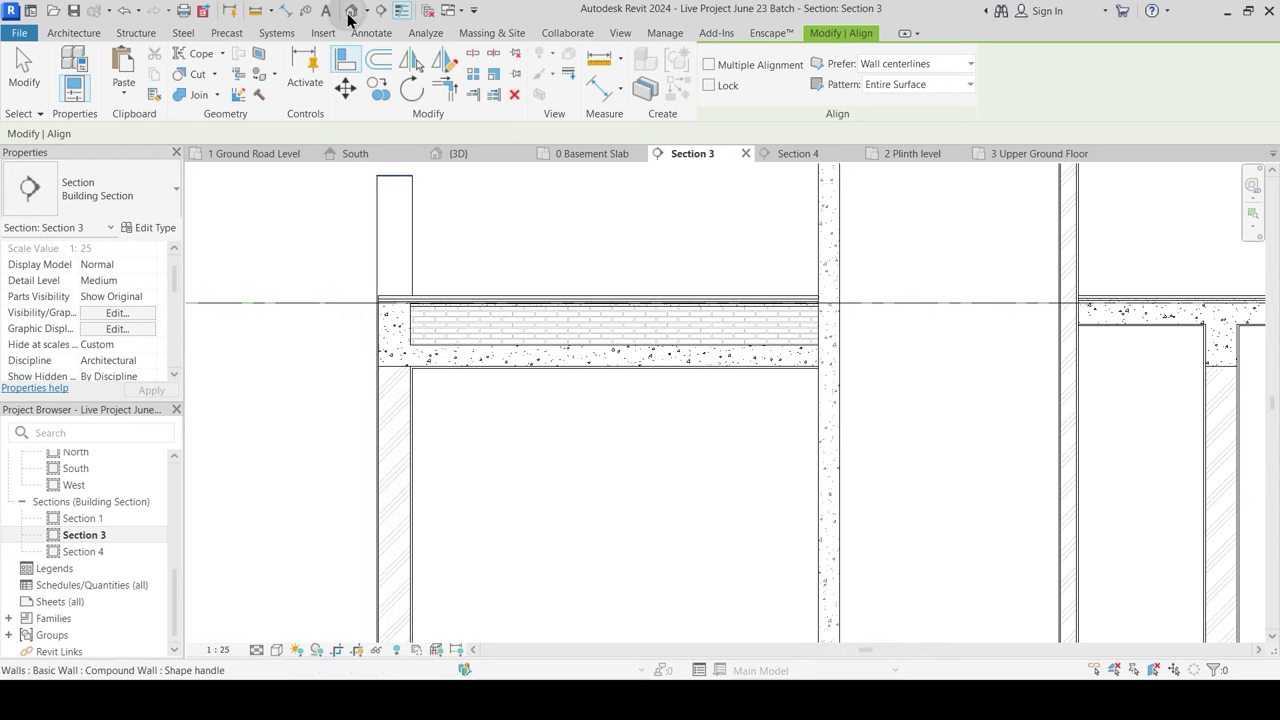
left_click(399, 11)
key("Escape")
key("Escape")
scroll(385, 350, "up", 2)
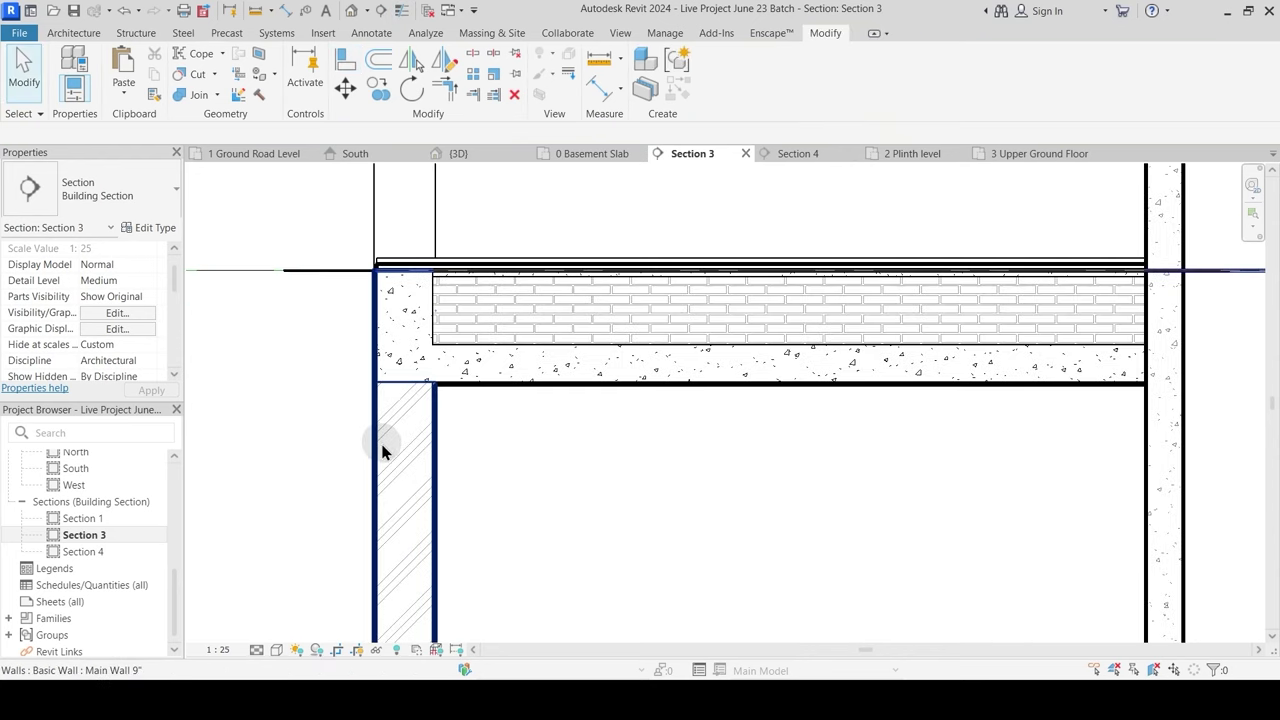
Step: Drag the left wall's end back to the beam
left_click(385, 443)
middle_click_drag(418, 309, 403, 458)
left_click_drag(378, 440, 422, 335)
key("Escape")
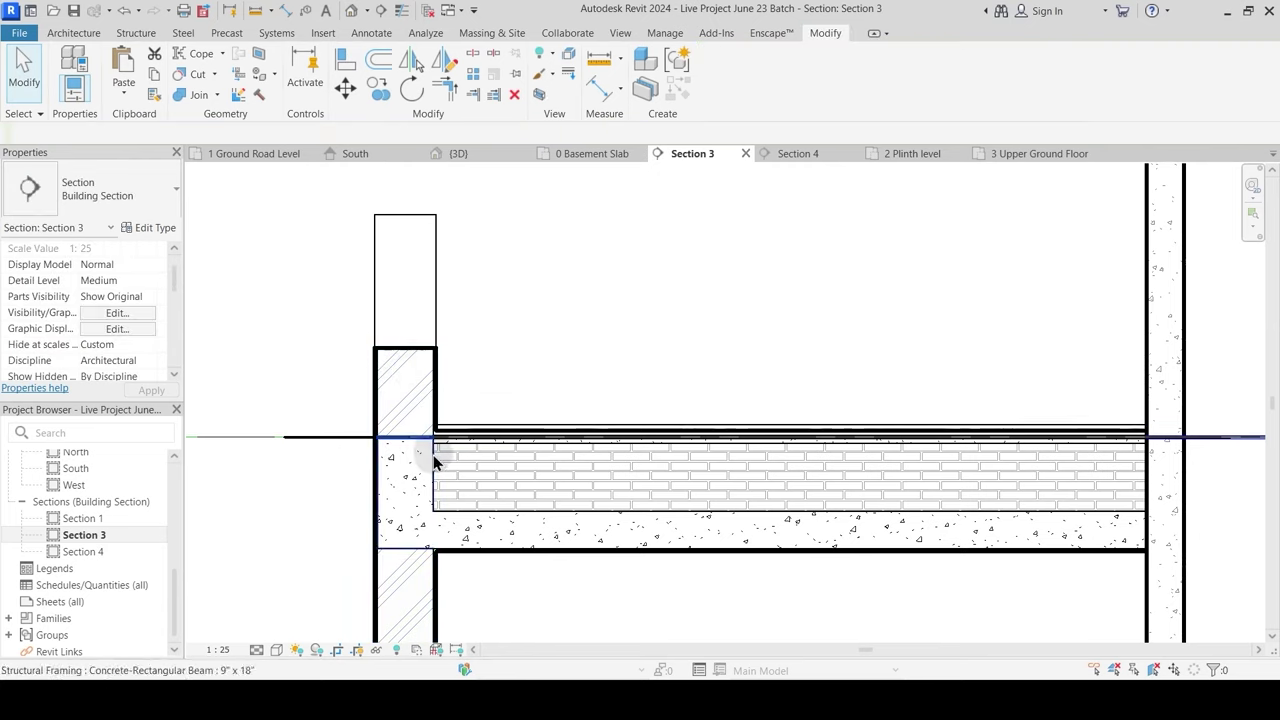
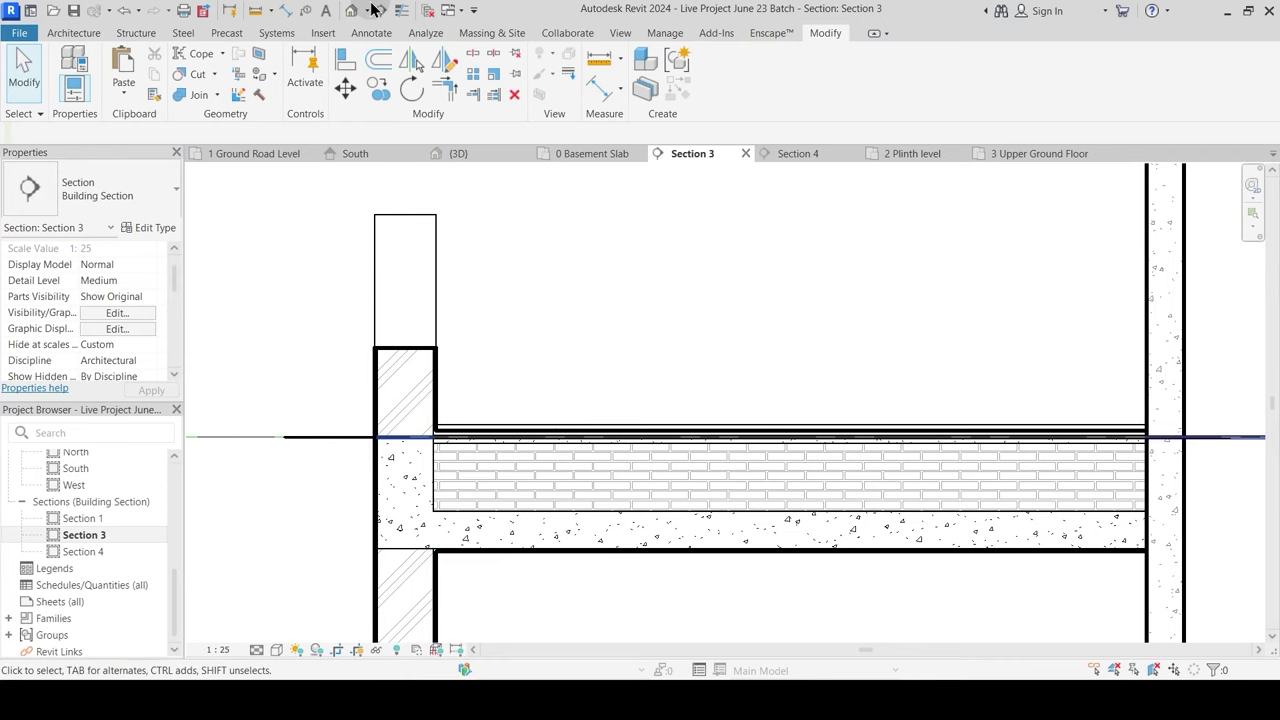
Step: Turn on Thin Lines and extend the plinth wall's top up to the slab
left_click(404, 11)
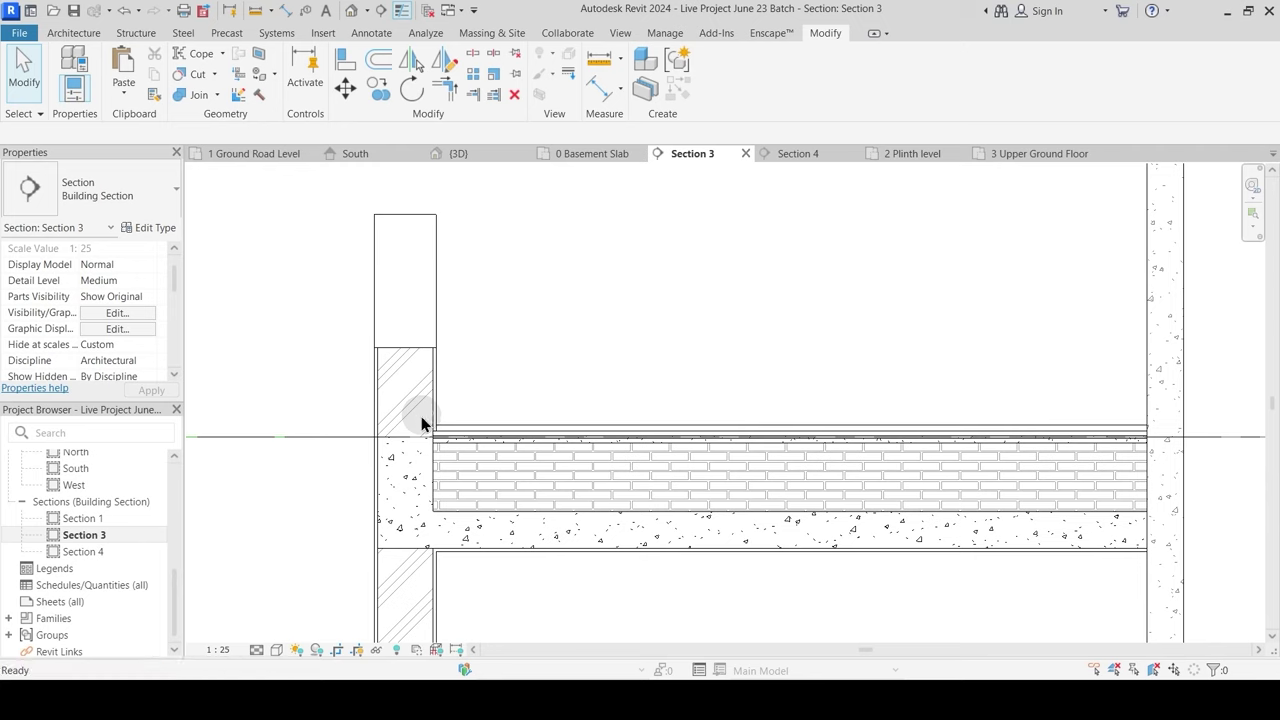
left_click(380, 452)
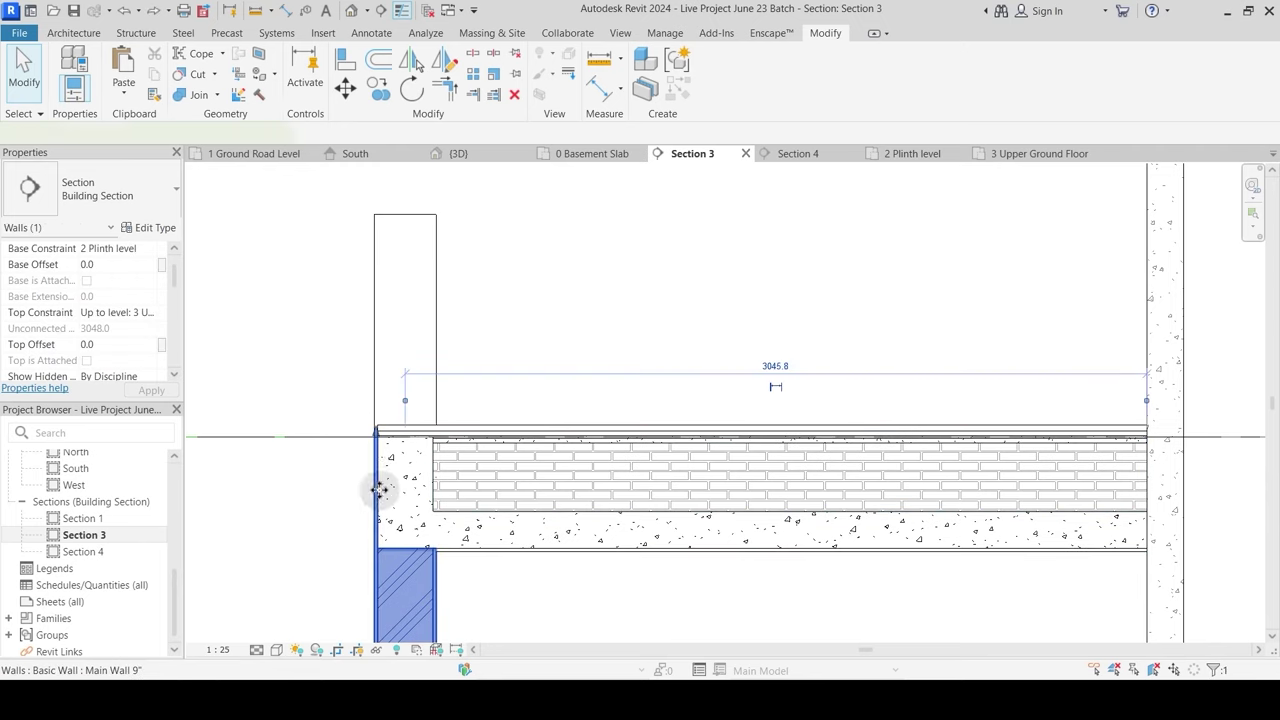
left_click_drag(378, 432, 438, 288)
left_click(438, 288)
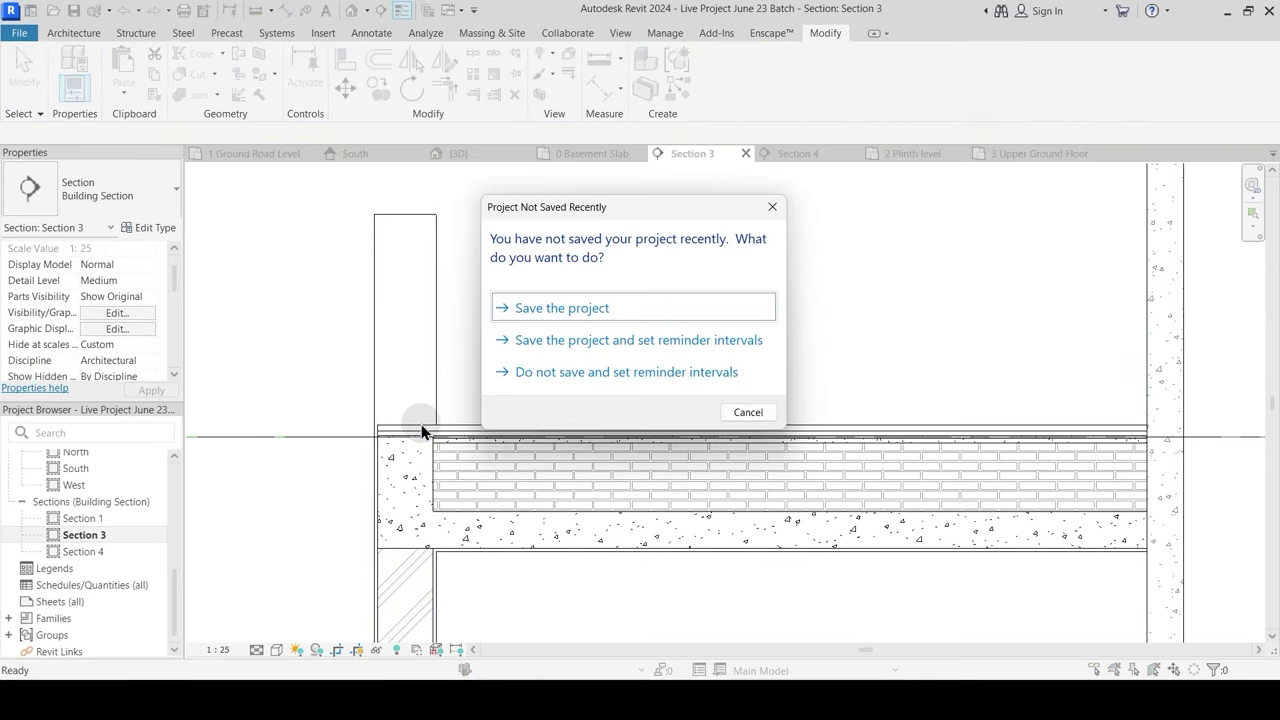
key("Escape")
Step: Join the floor slab with the wall beneath it using Join Geometry
scroll(447, 403, "down", 3)
middle_click_drag(716, 500, 508, 380)
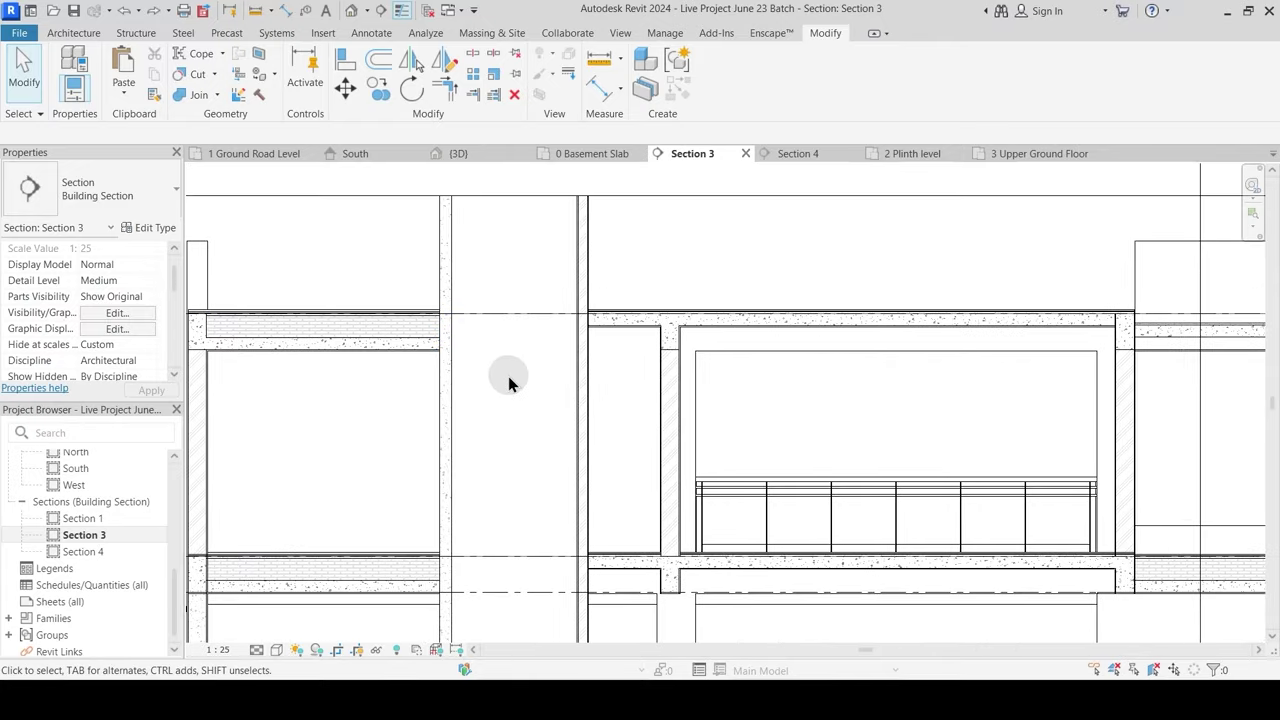
scroll(669, 366, "up", 8)
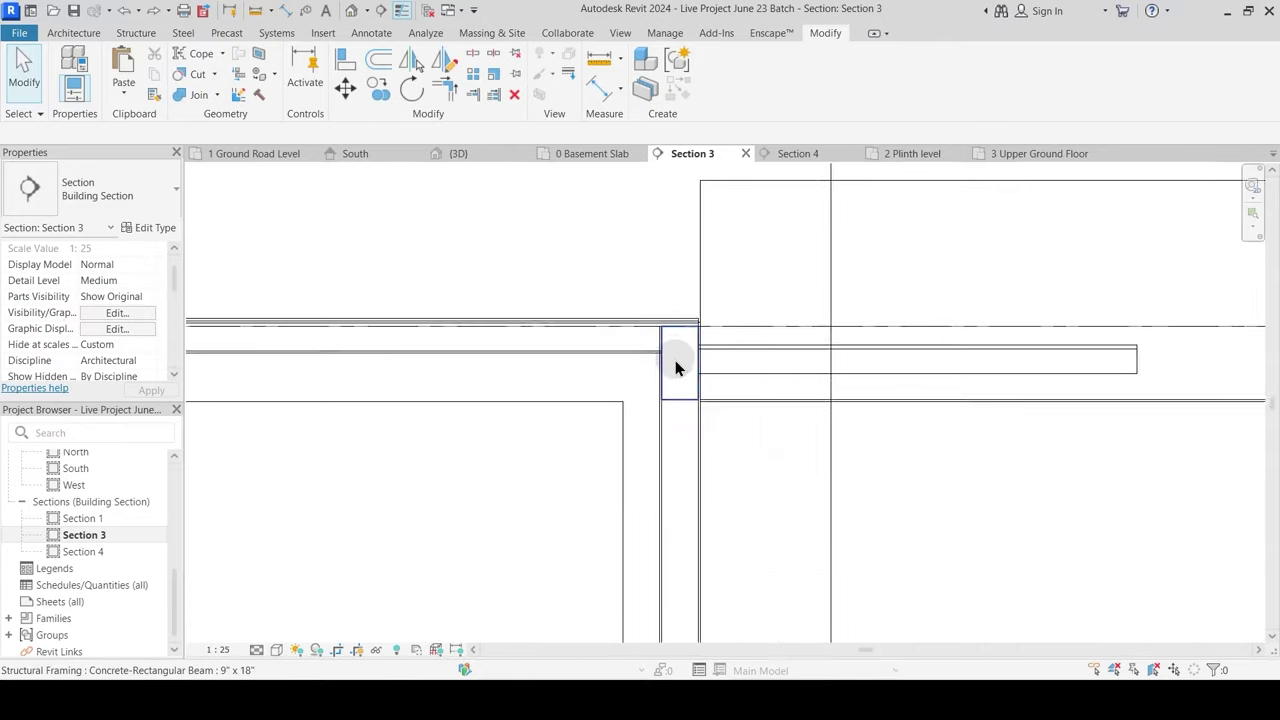
scroll(653, 378, "up", 2)
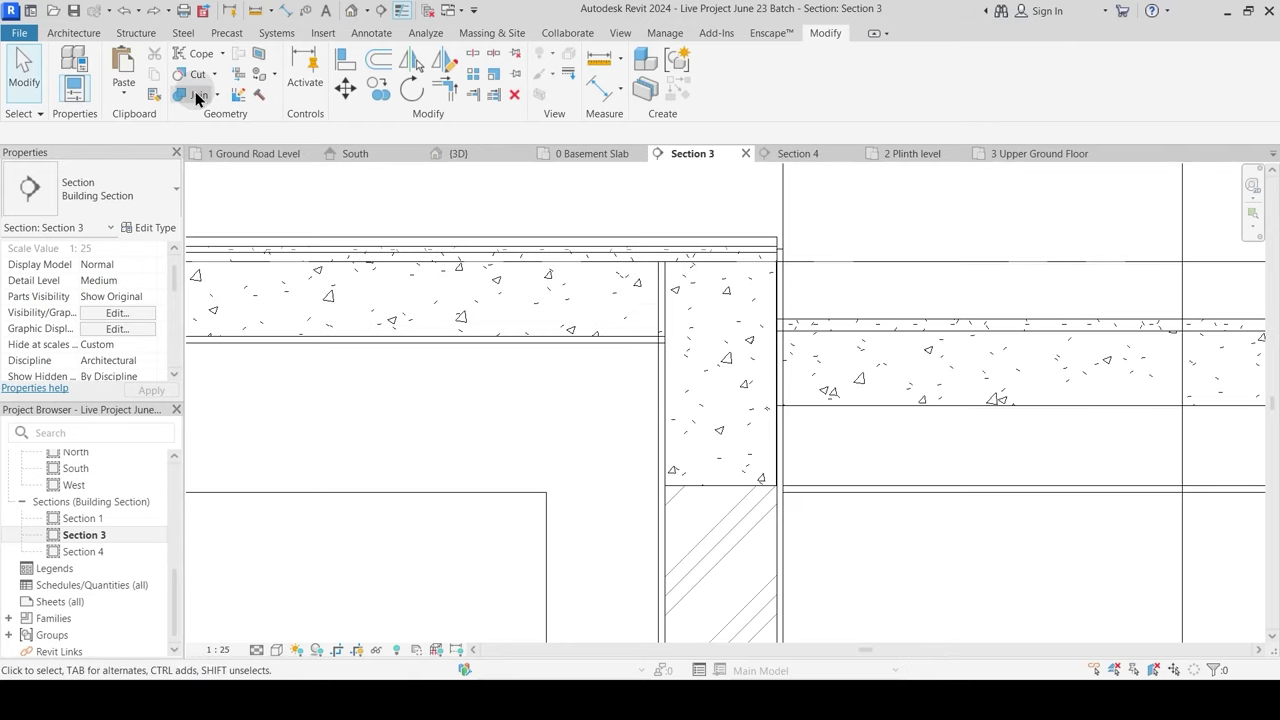
left_click(195, 91)
left_click(622, 347)
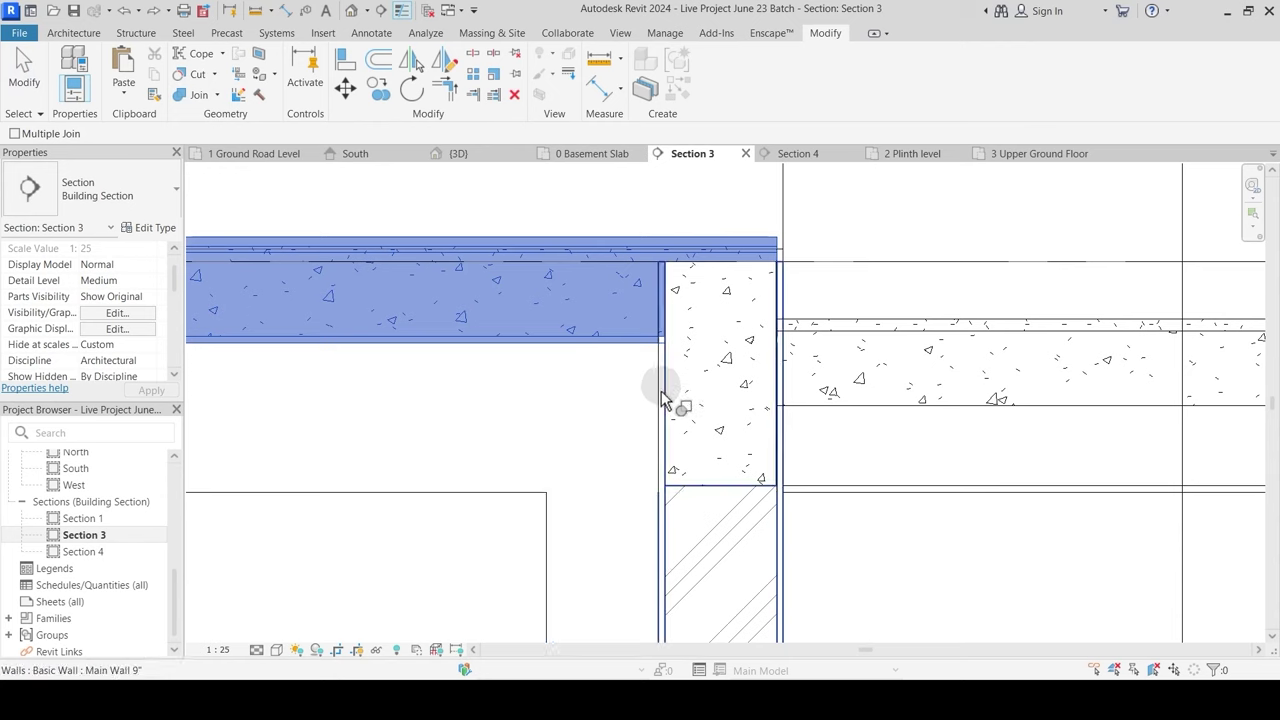
left_click(662, 398)
key("Escape")
Step: Join the wall with the floor slab near the railing area
scroll(725, 280, "down", 1)
scroll(709, 316, "down", 6)
middle_click_drag(663, 380, 993, 243)
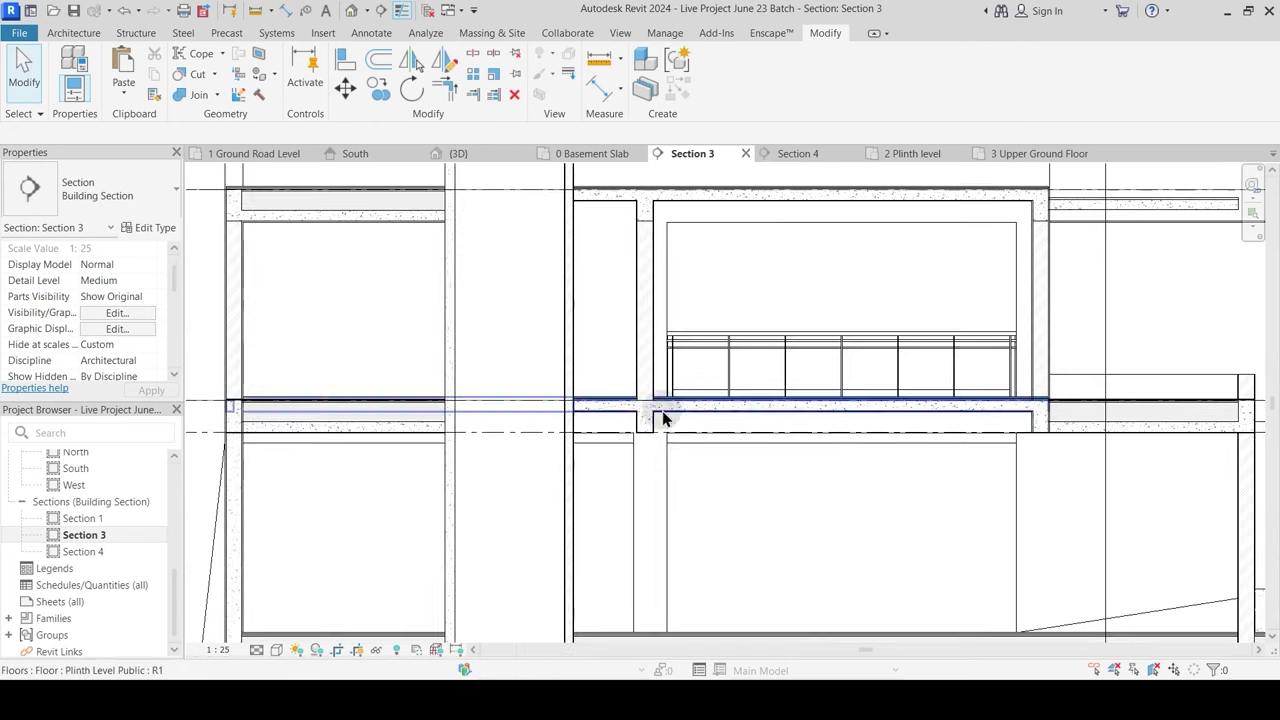
scroll(227, 403, "up", 3)
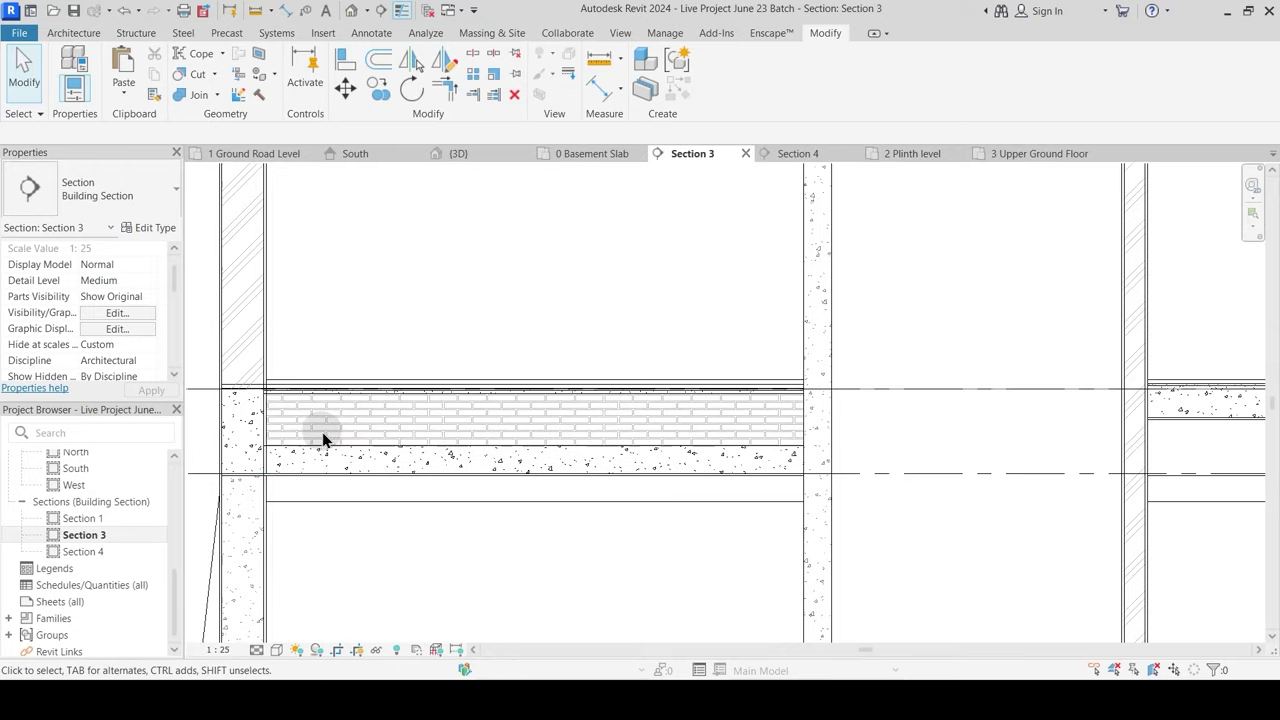
left_click(184, 96)
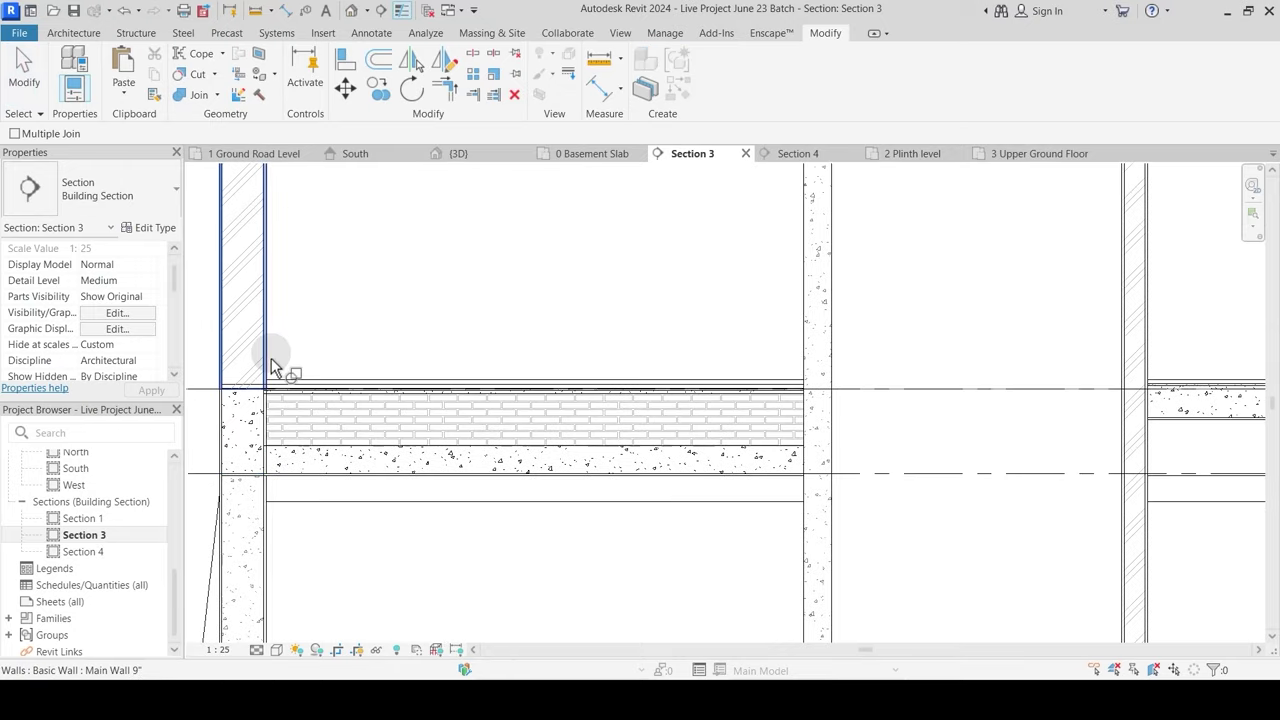
left_click(272, 367)
left_click(289, 395)
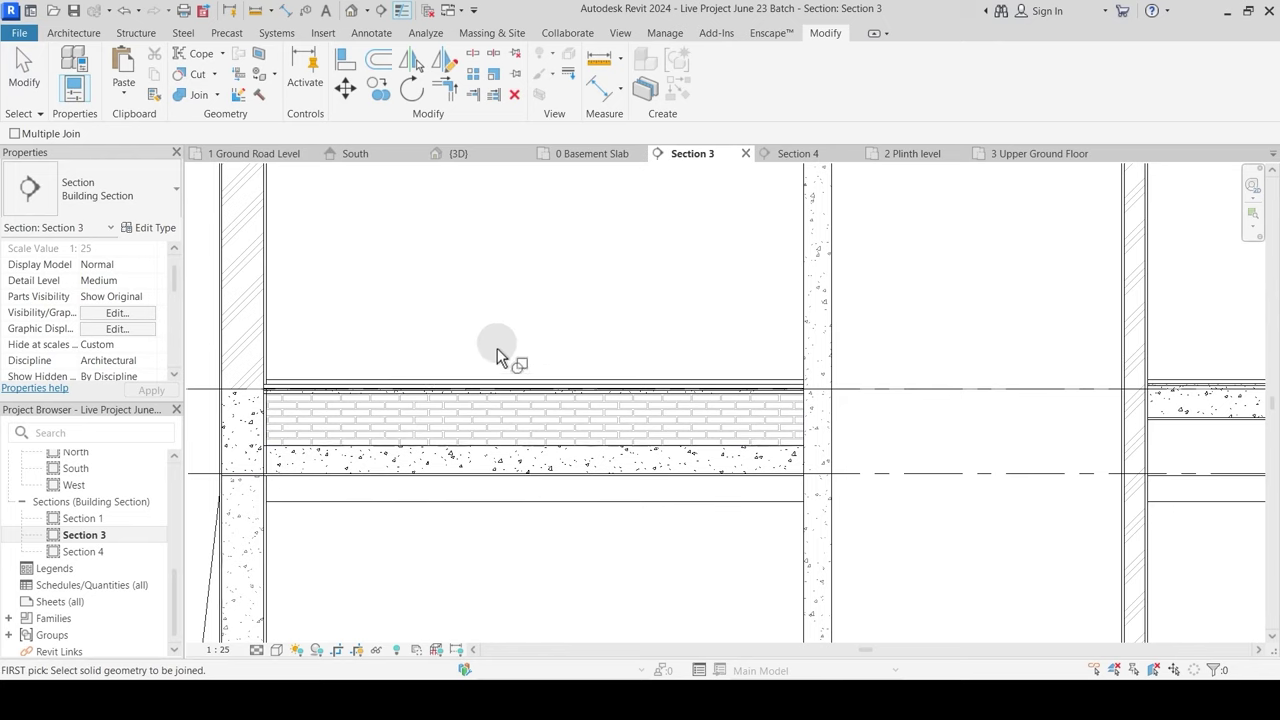
Step: Join the left wall with the Washroom Sunk Slab
scroll(497, 348, "down", 1)
middle_click_drag(428, 512, 491, 441)
scroll(428, 422, "up", 2)
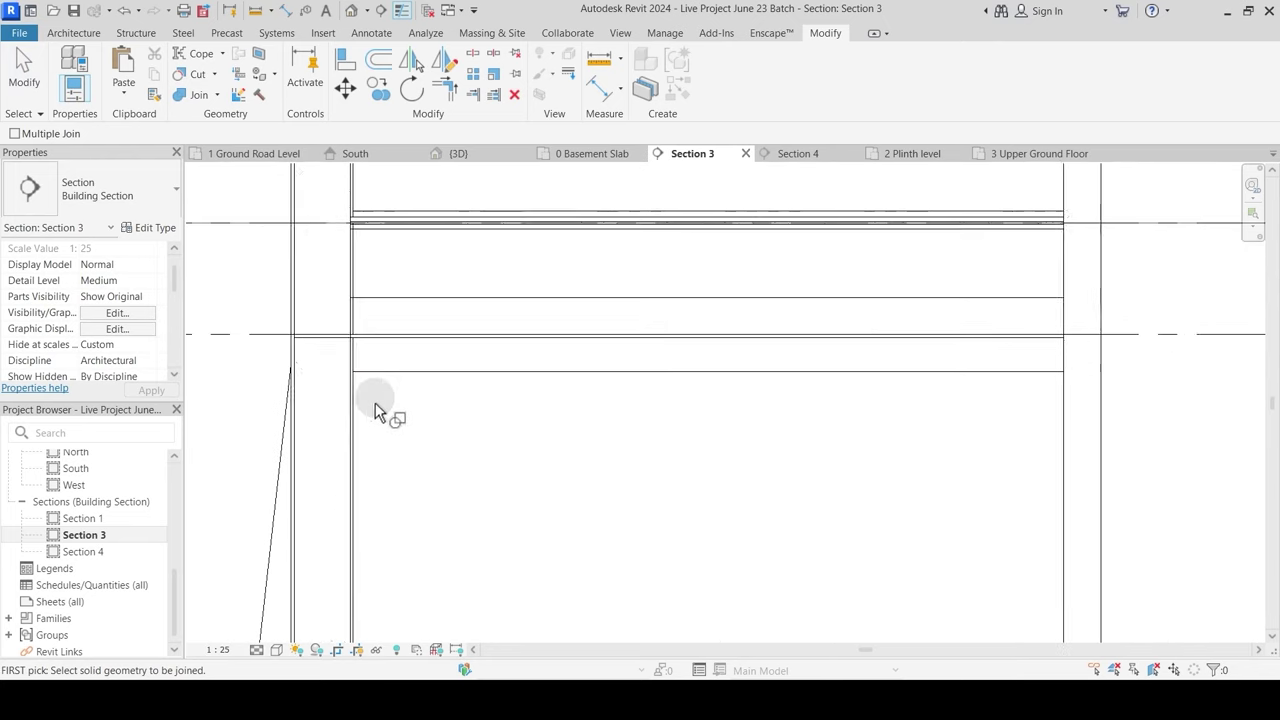
left_click(360, 352)
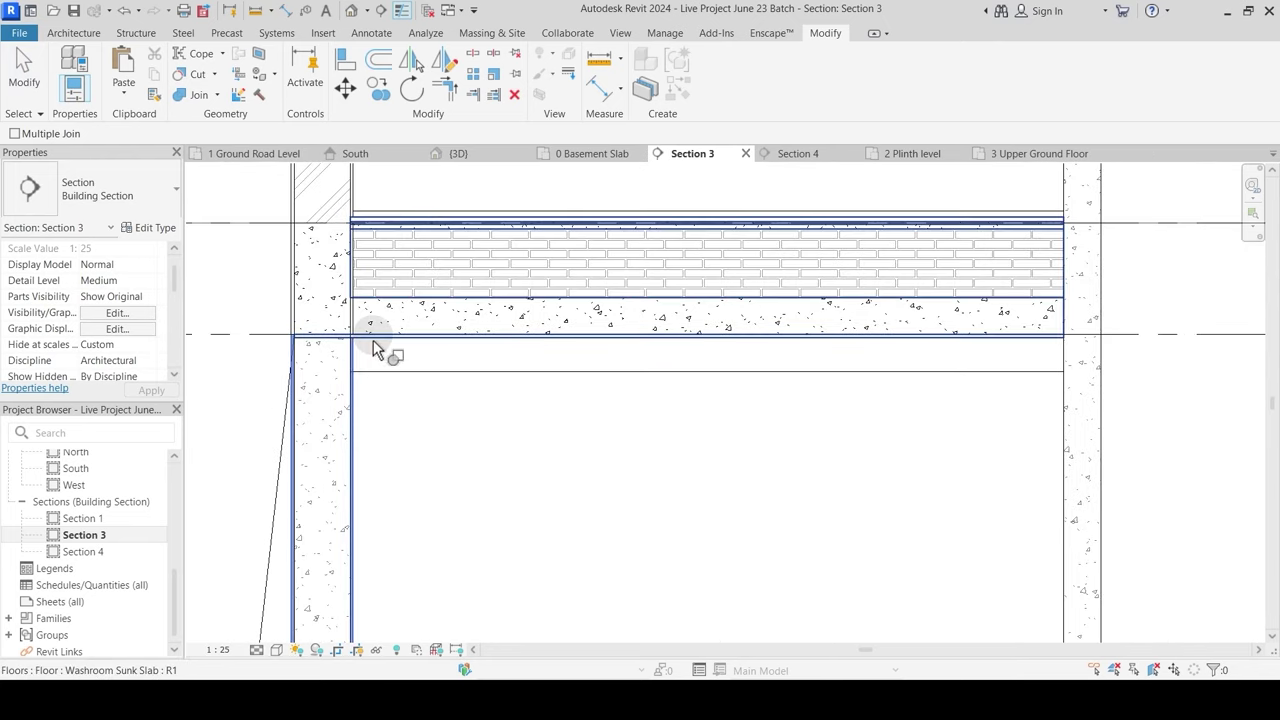
left_click(375, 352)
key("Escape")
Step: Check the junction at heavy lineweights, return to thin lines, and open the Join options list
scroll(430, 410, "down", 2)
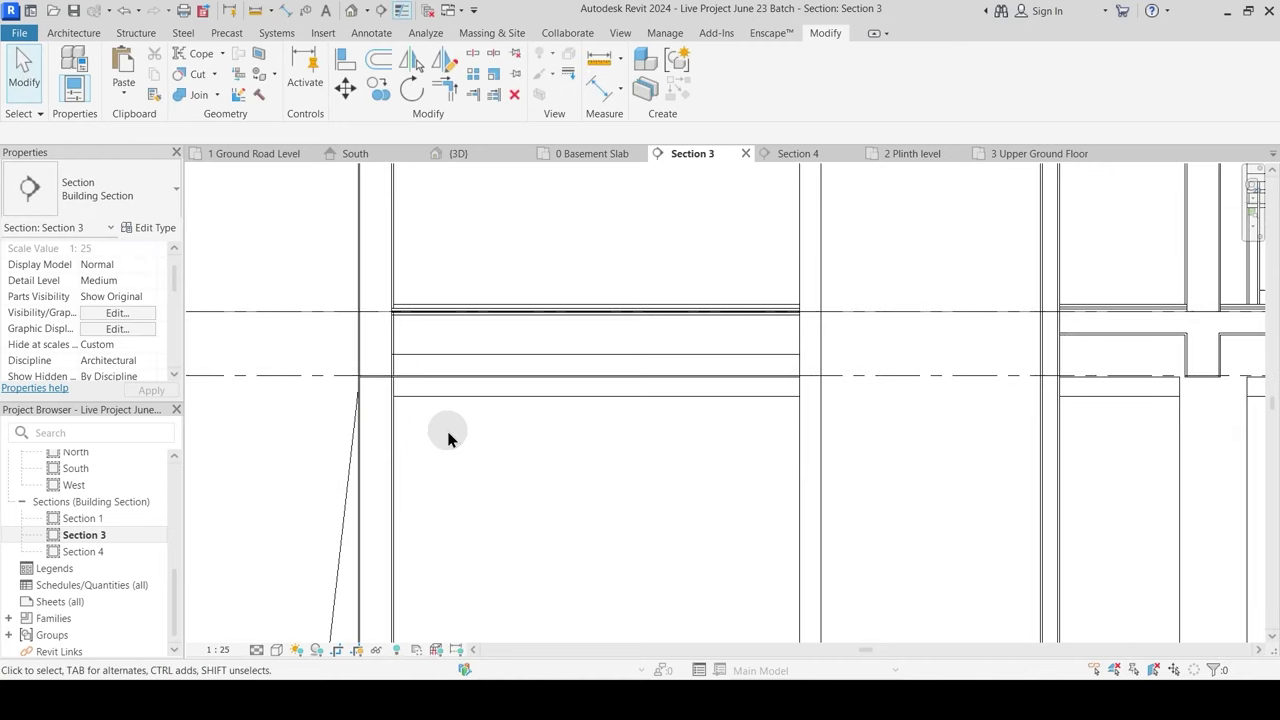
left_click(401, 10)
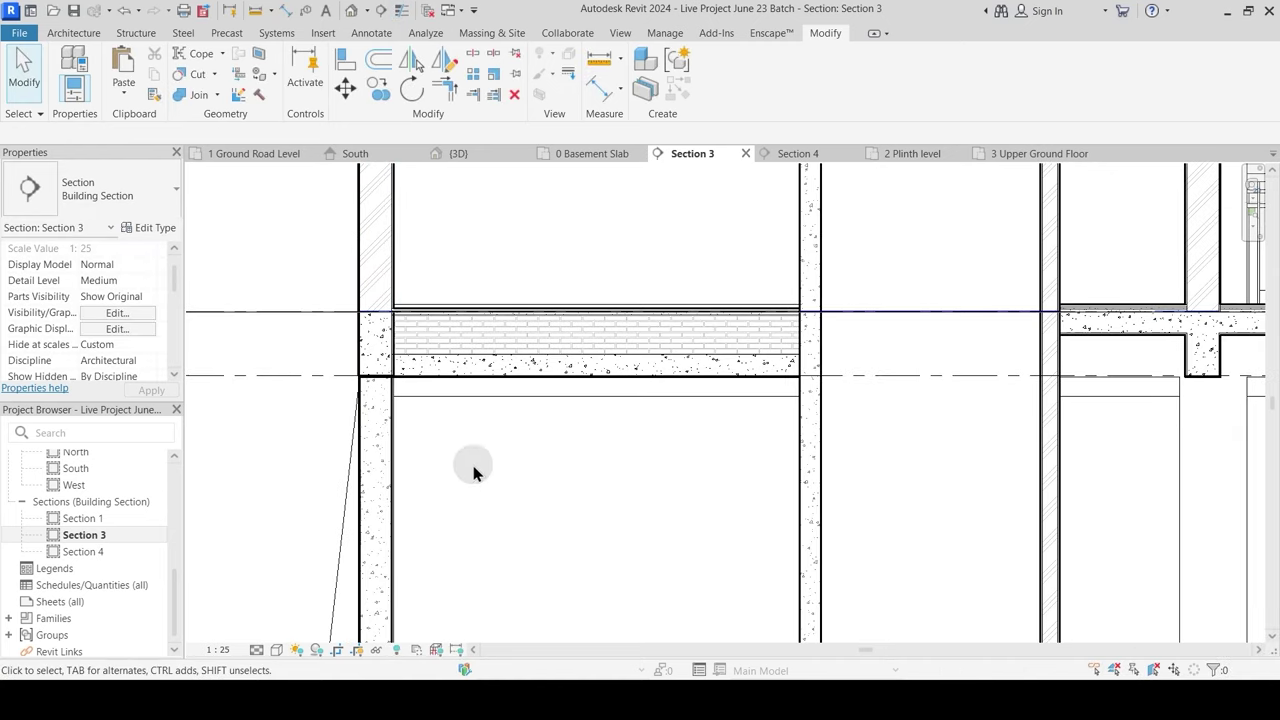
scroll(363, 380, "up", 2)
scroll(398, 395, "up", 2)
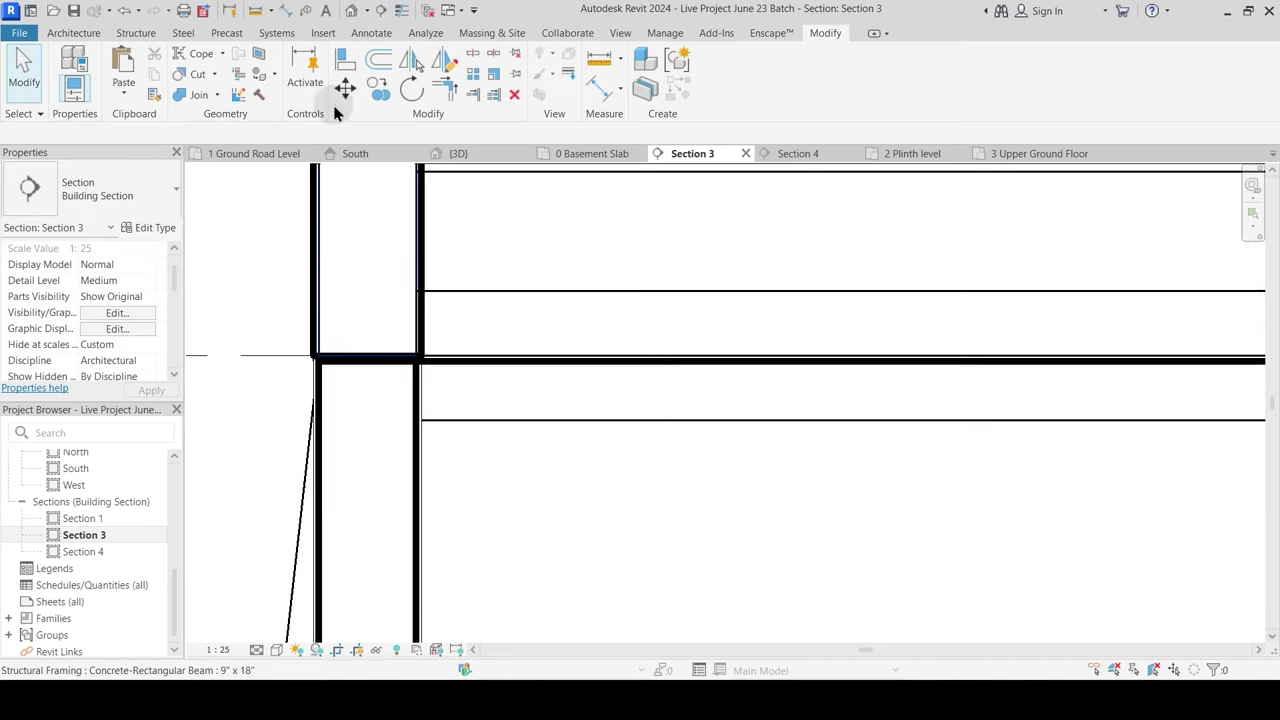
left_click(401, 10)
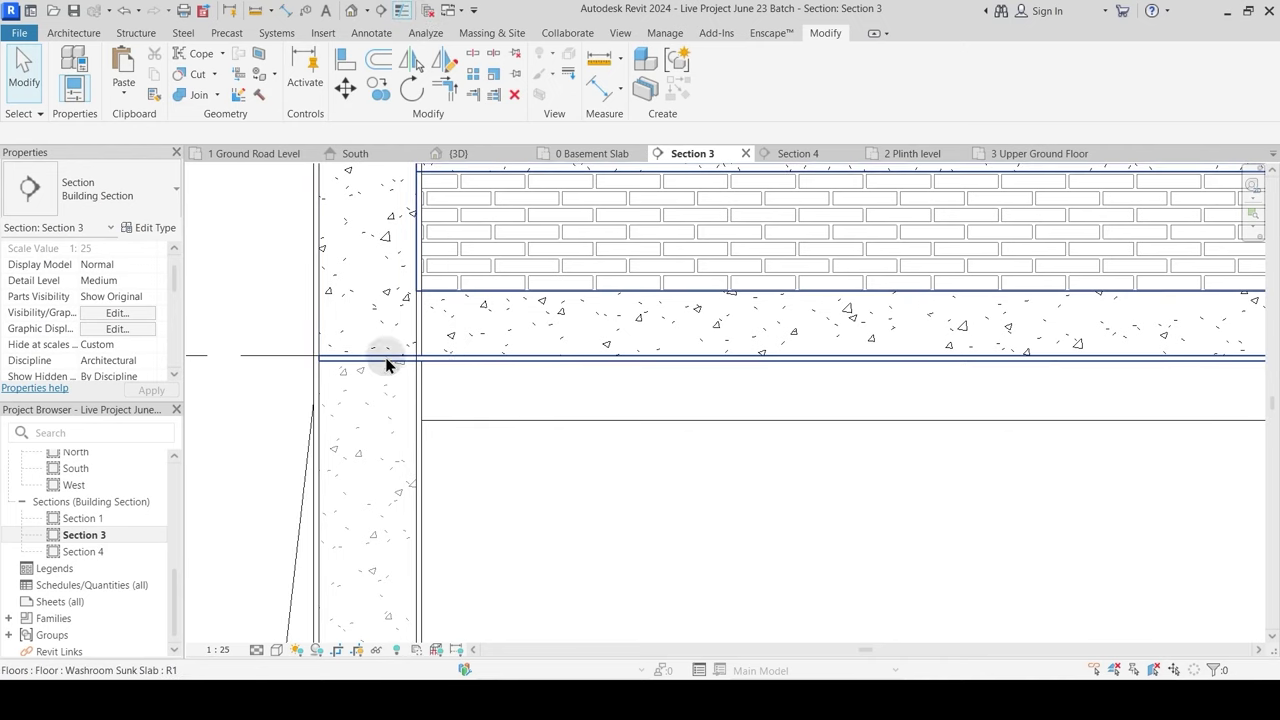
left_click(218, 96)
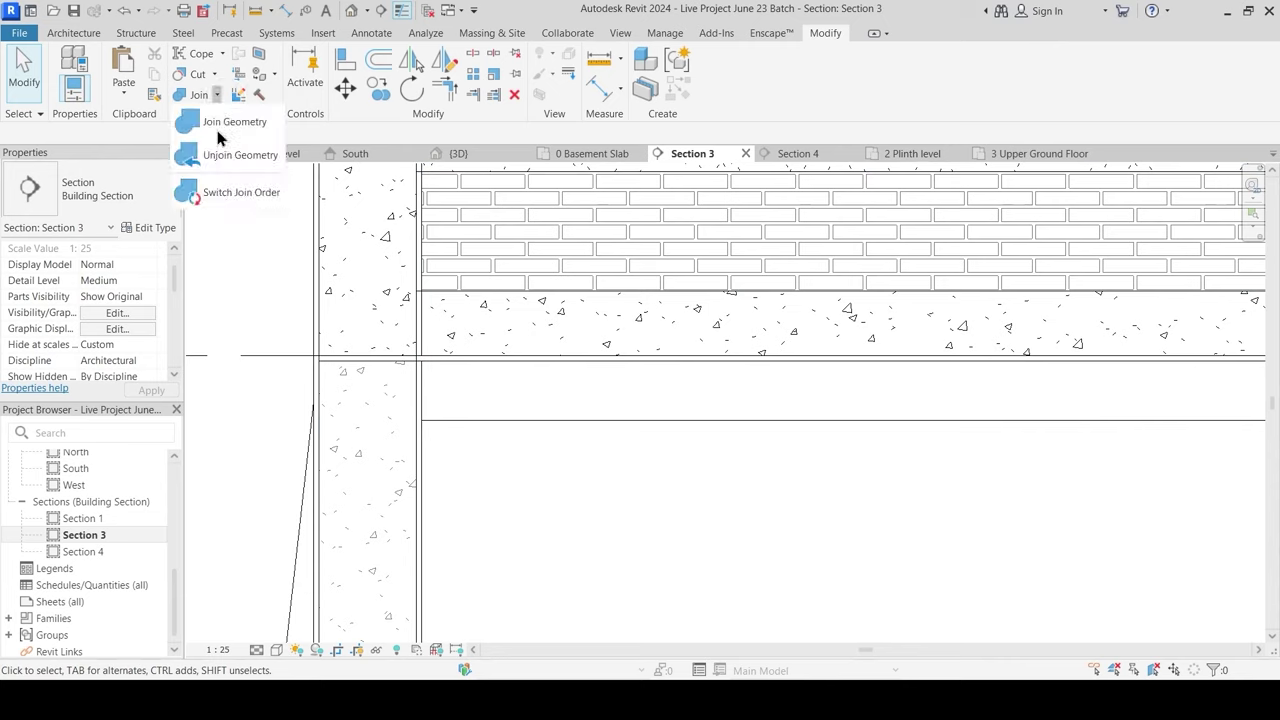
Step: Switch the join order between the retaining wall and the slab at the junction
left_click(214, 192)
left_click(432, 395)
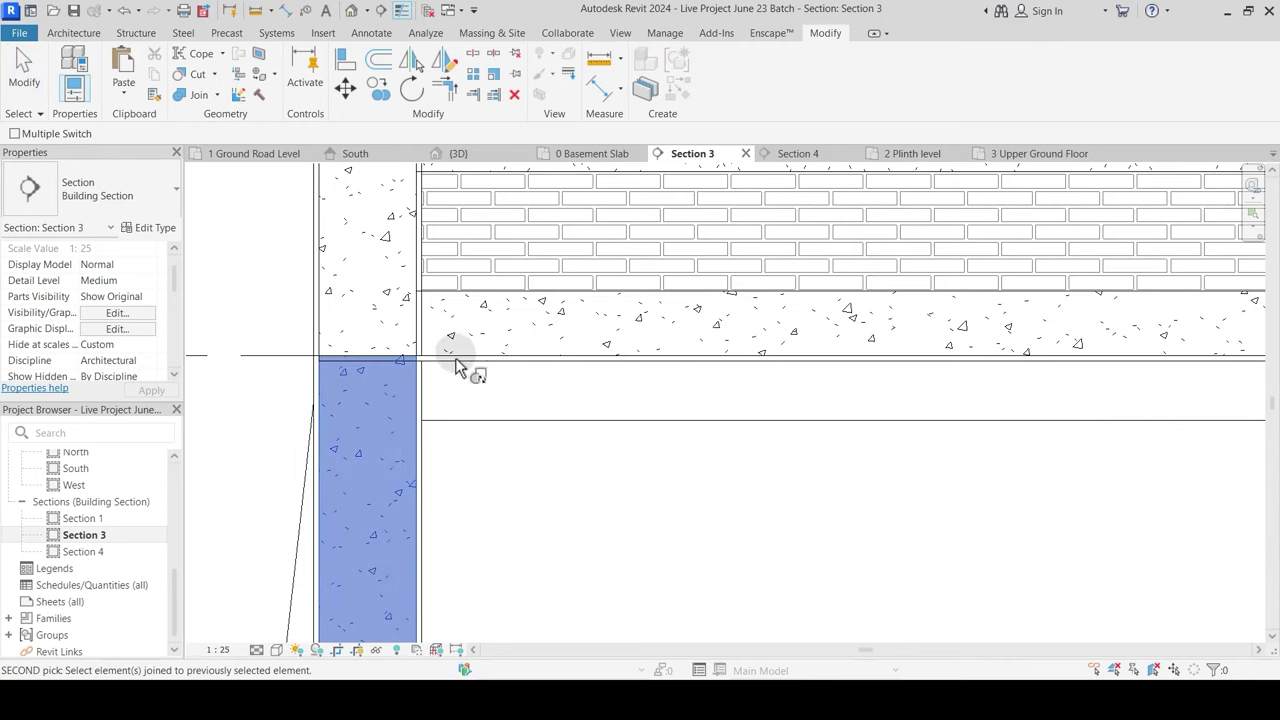
left_click(433, 387)
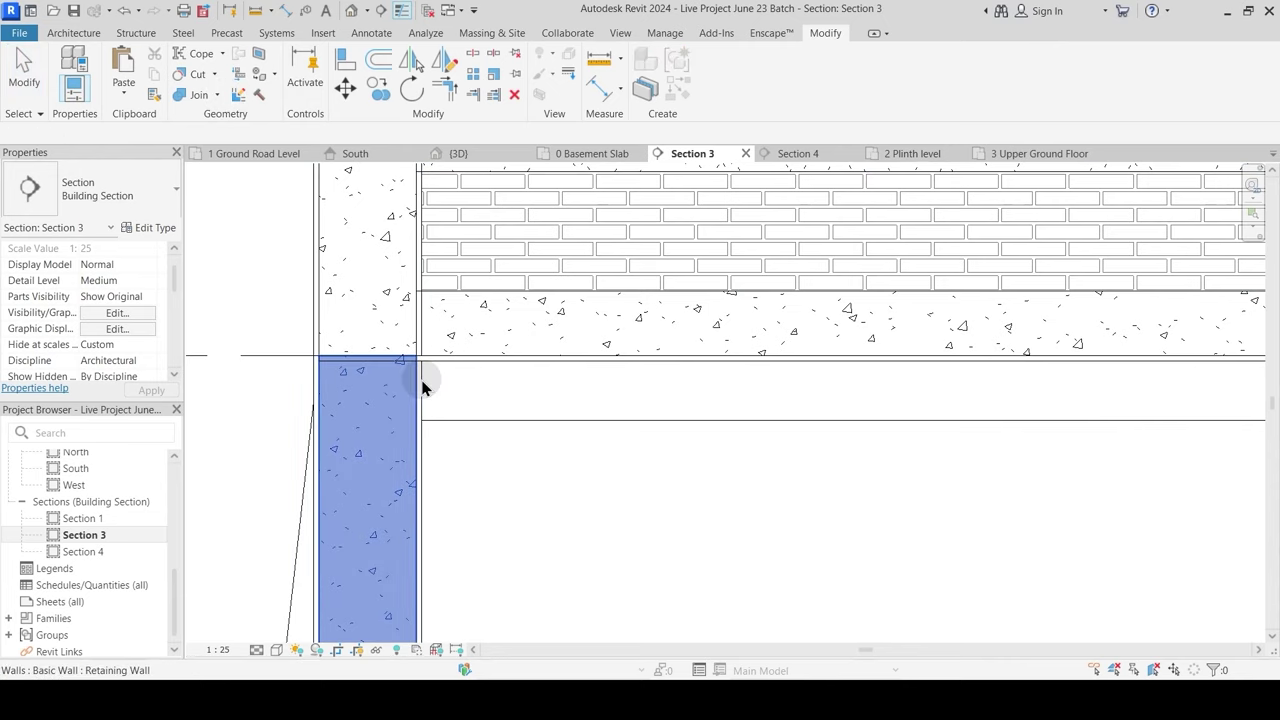
left_click(213, 96)
left_click(218, 192)
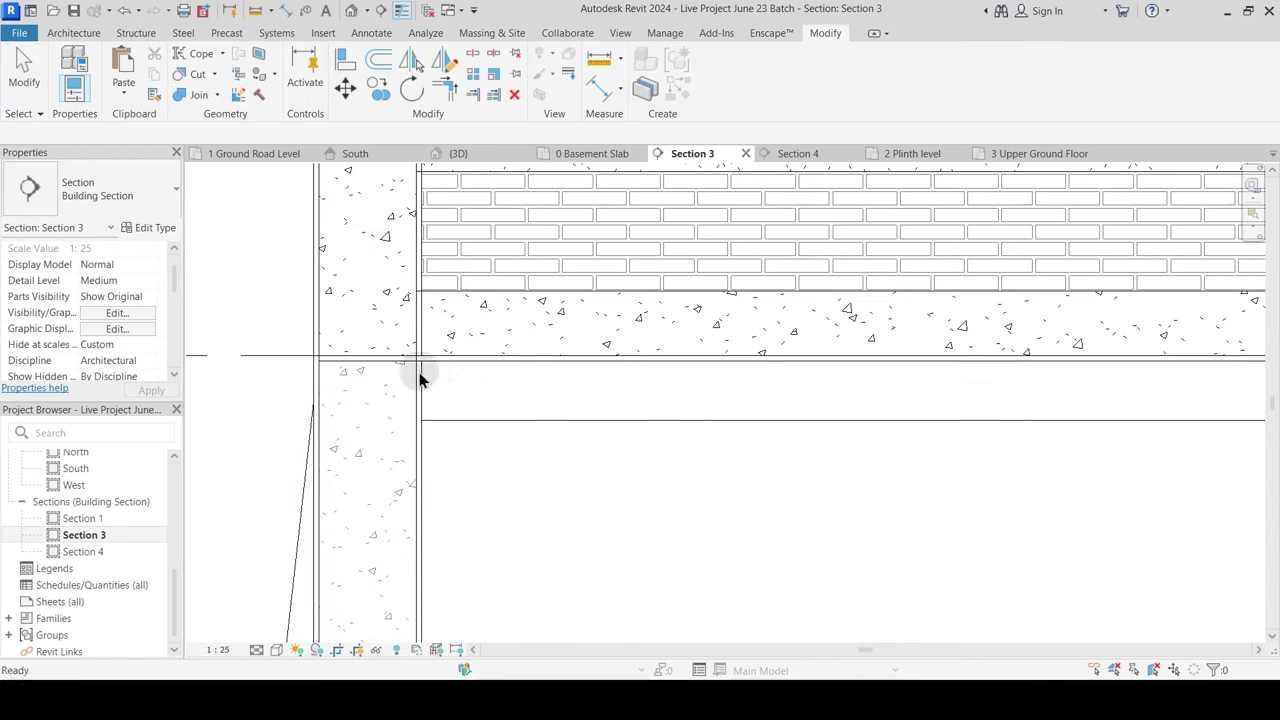
key("Escape")
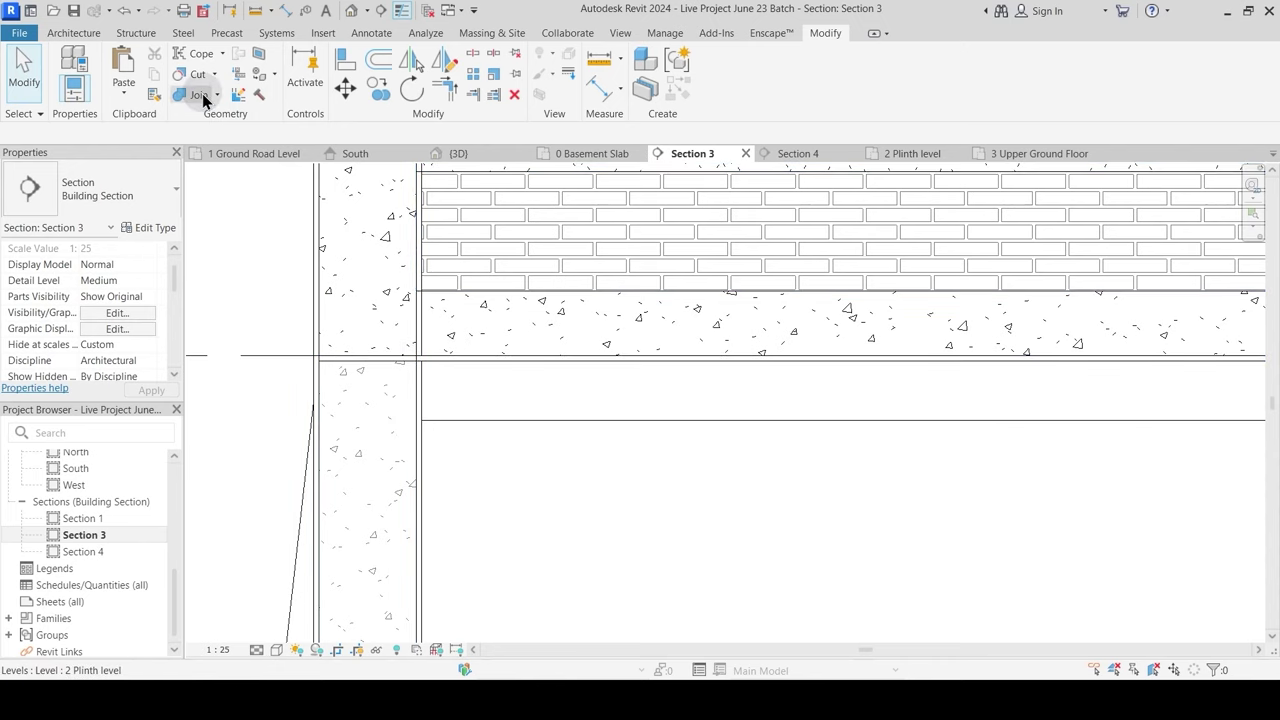
key("Escape")
Step: Inspect the wall below the slab, then try joining the column with the slab
middle_click_drag(433, 229, 422, 333)
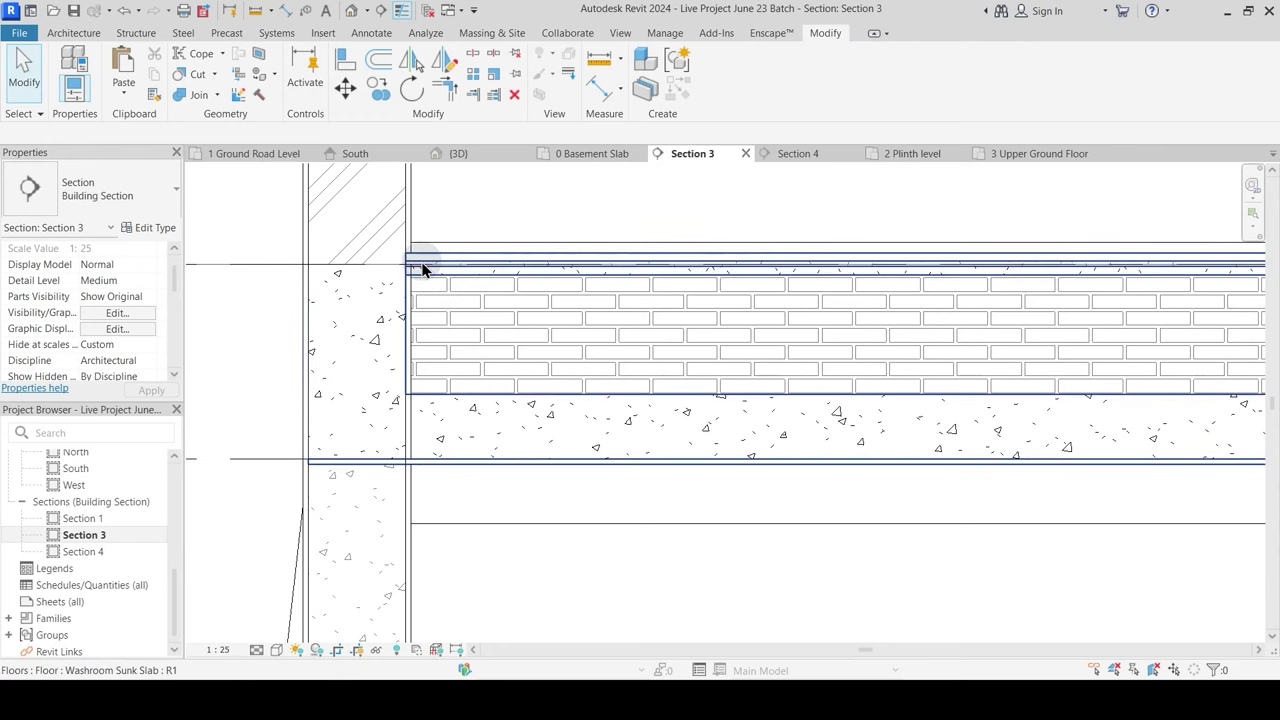
left_click(407, 299)
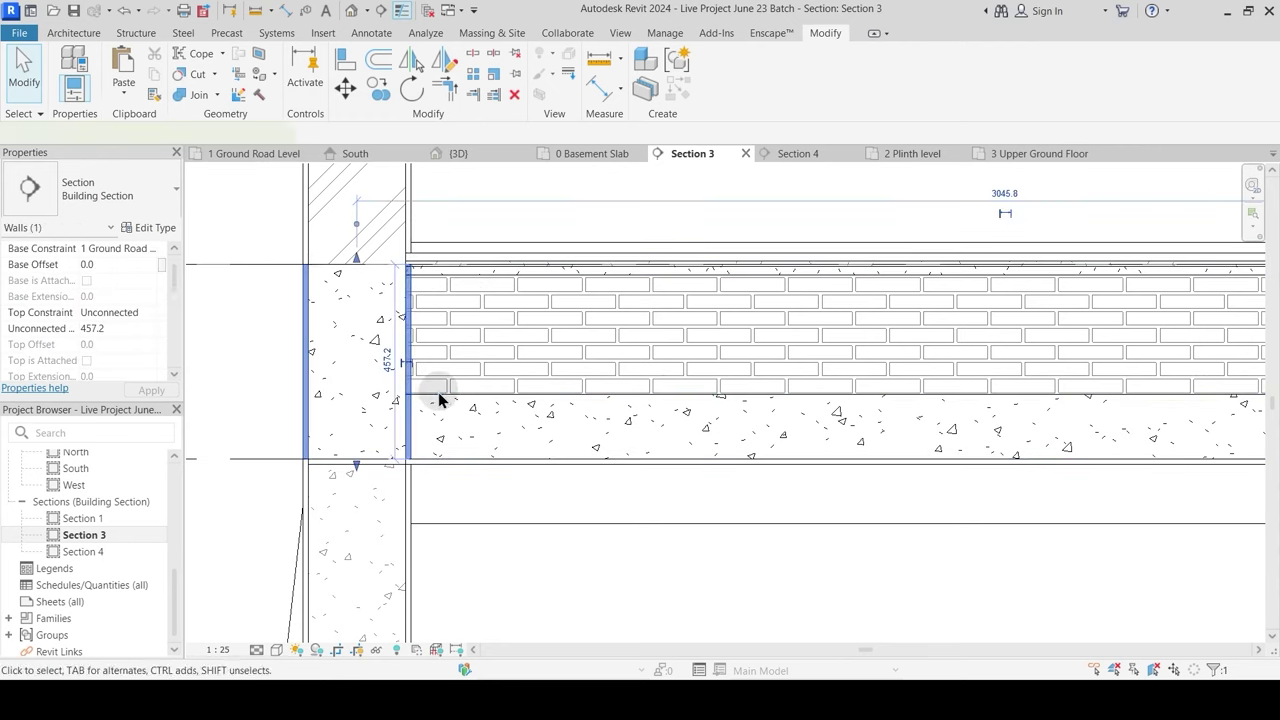
key("Escape")
left_click(410, 416)
key("Escape")
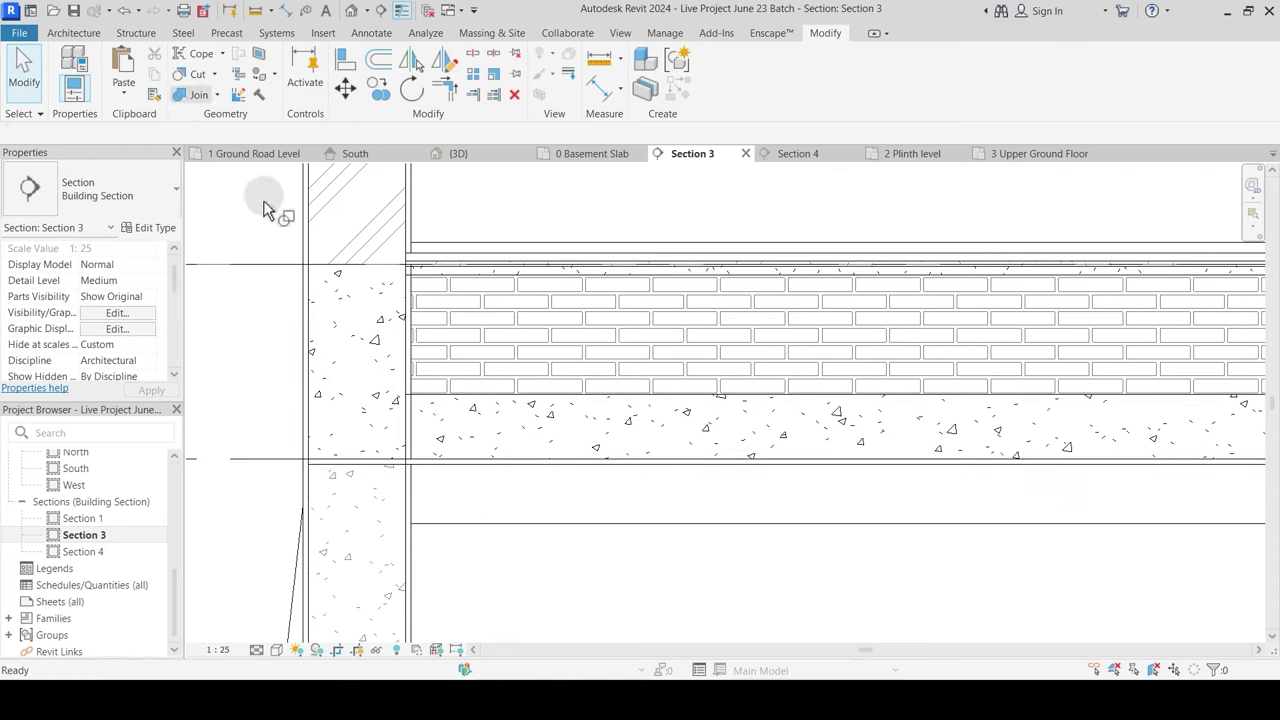
left_click(200, 96)
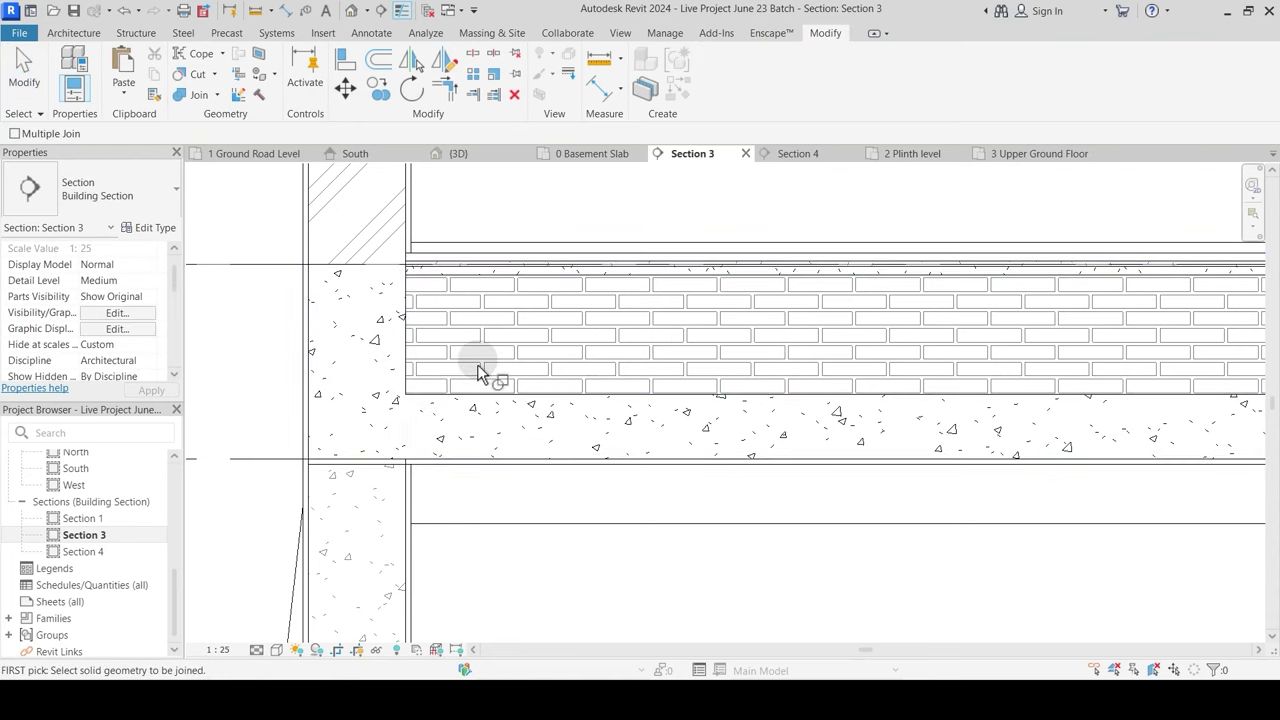
left_click(415, 490)
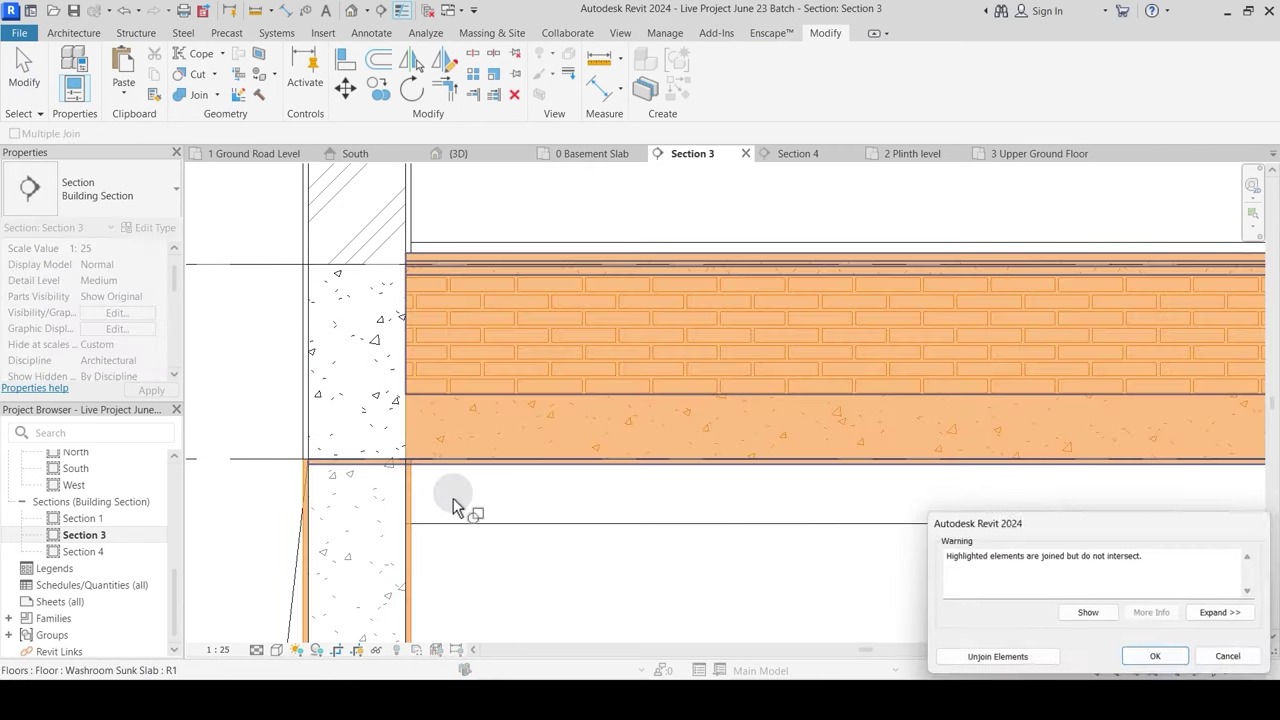
key("Escape")
Step: Pan to the slab and wall junction and start another Join Geometry
scroll(468, 490, "down", 6)
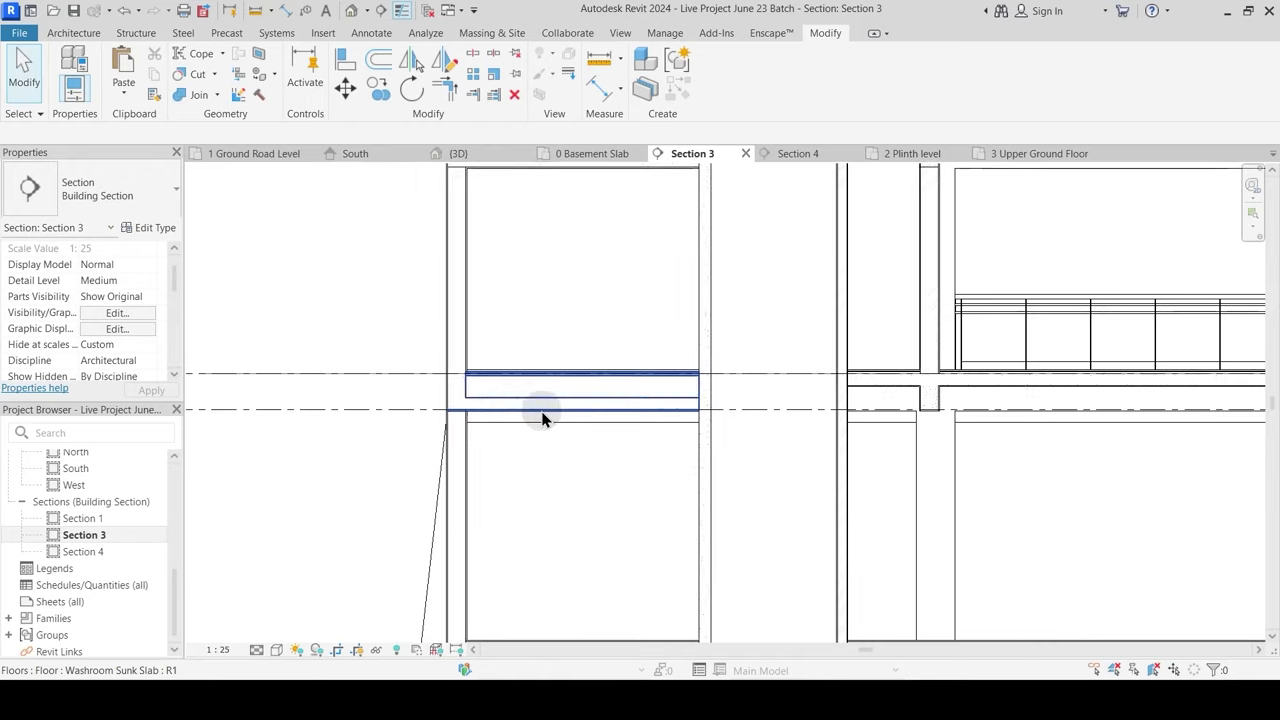
scroll(750, 385, "up", 2)
middle_click_drag(780, 397, 471, 402)
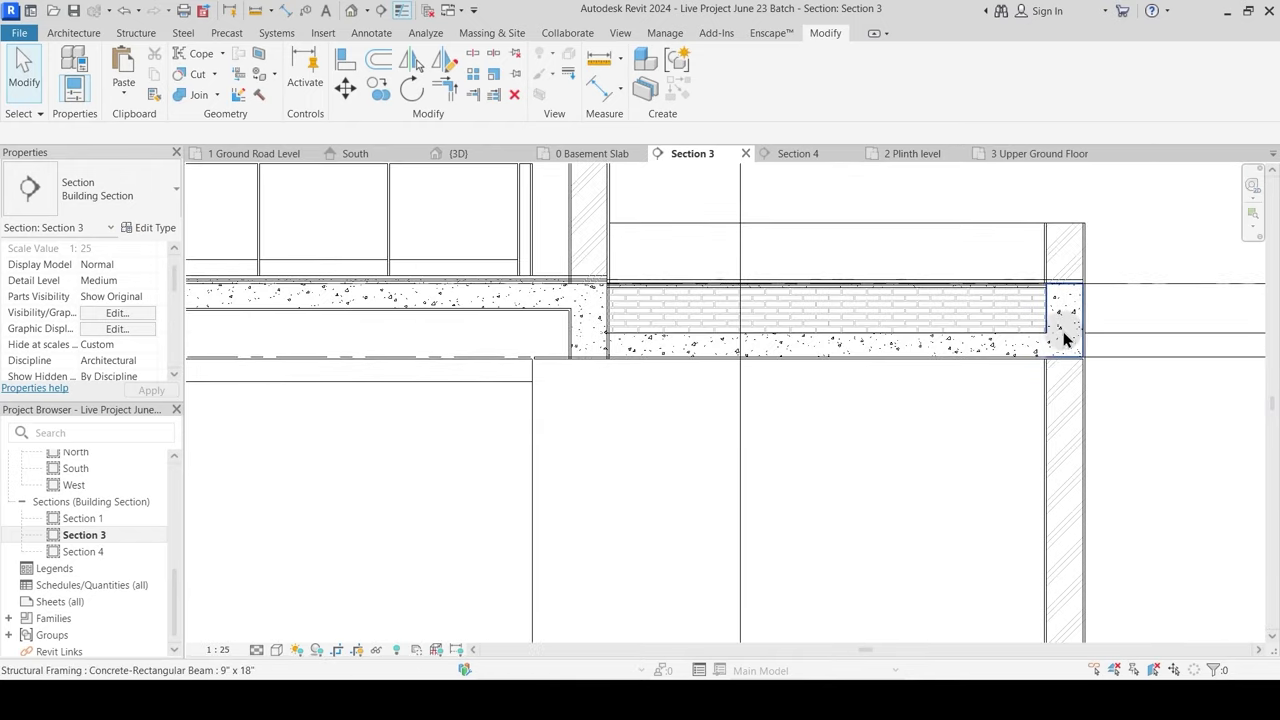
middle_click_drag(1076, 346, 732, 415)
scroll(716, 339, "up", 2)
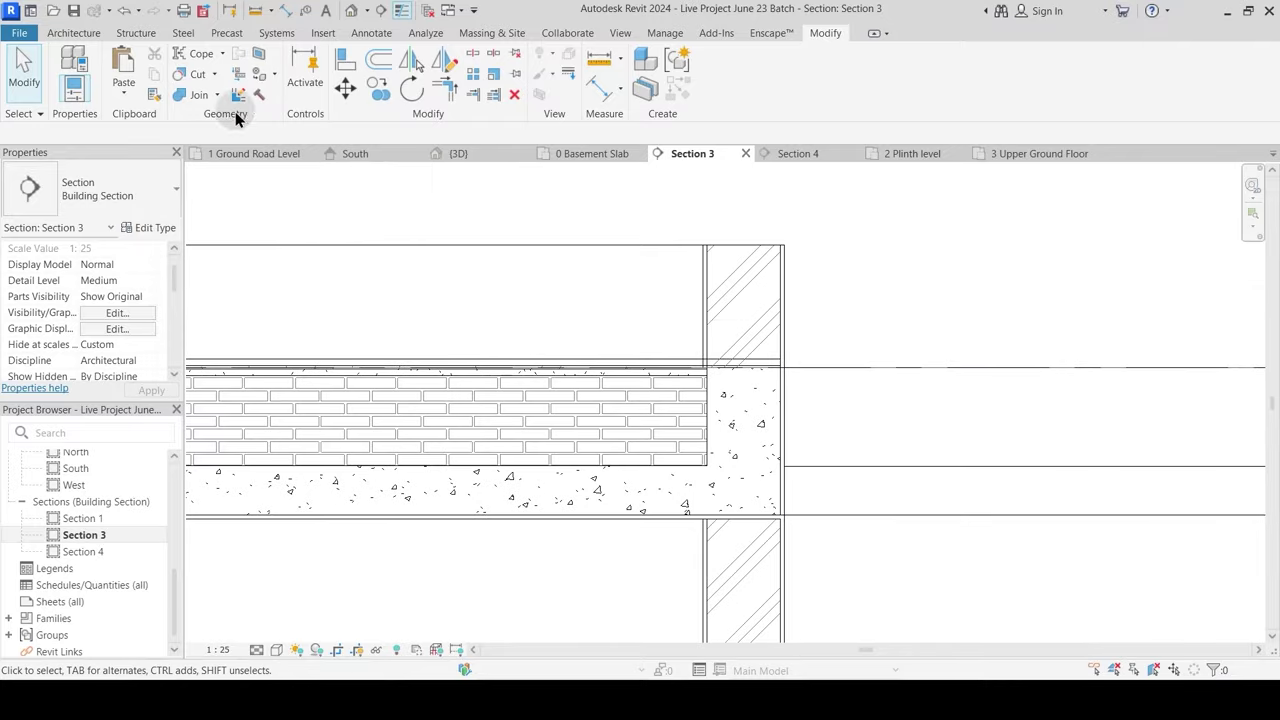
left_click(193, 97)
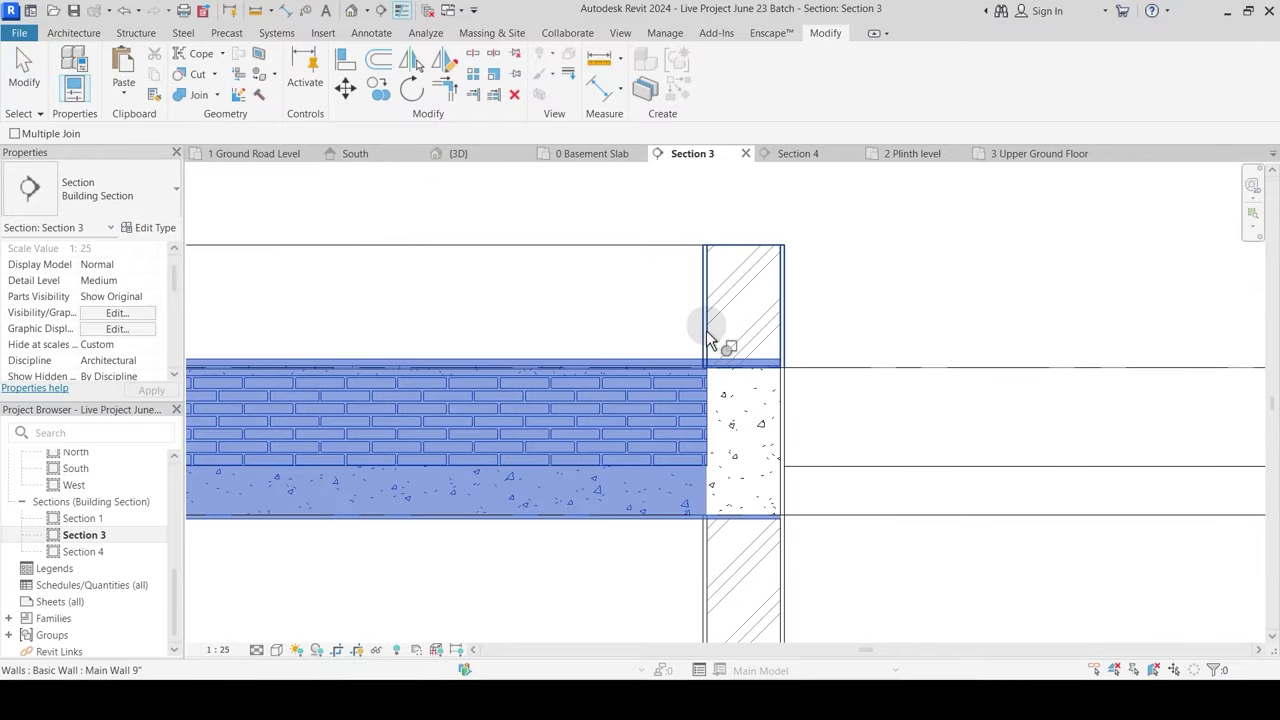
Step: Pan across Section 3, then switch to the 1 Ground Road Level floor plan
scroll(848, 284, "down", 4)
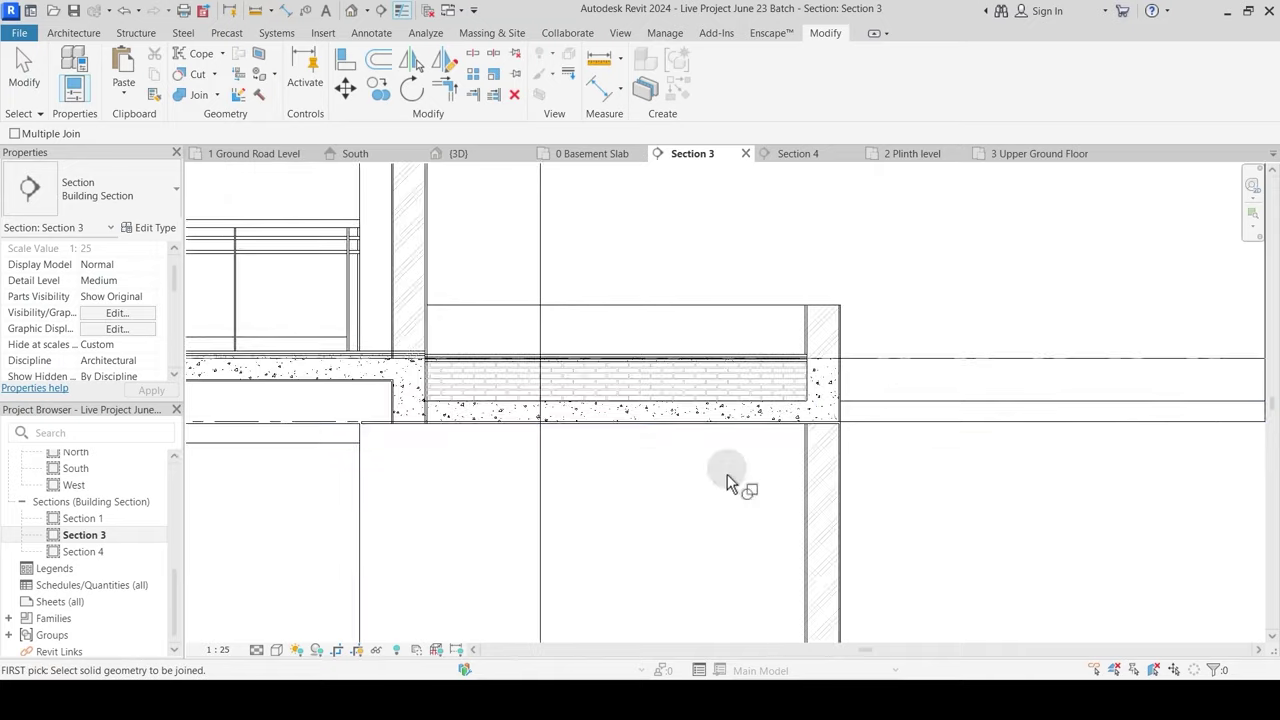
scroll(727, 474, "down", 2)
middle_click_drag(572, 384, 928, 192)
scroll(890, 190, "down", 1)
scroll(398, 480, "up", 2)
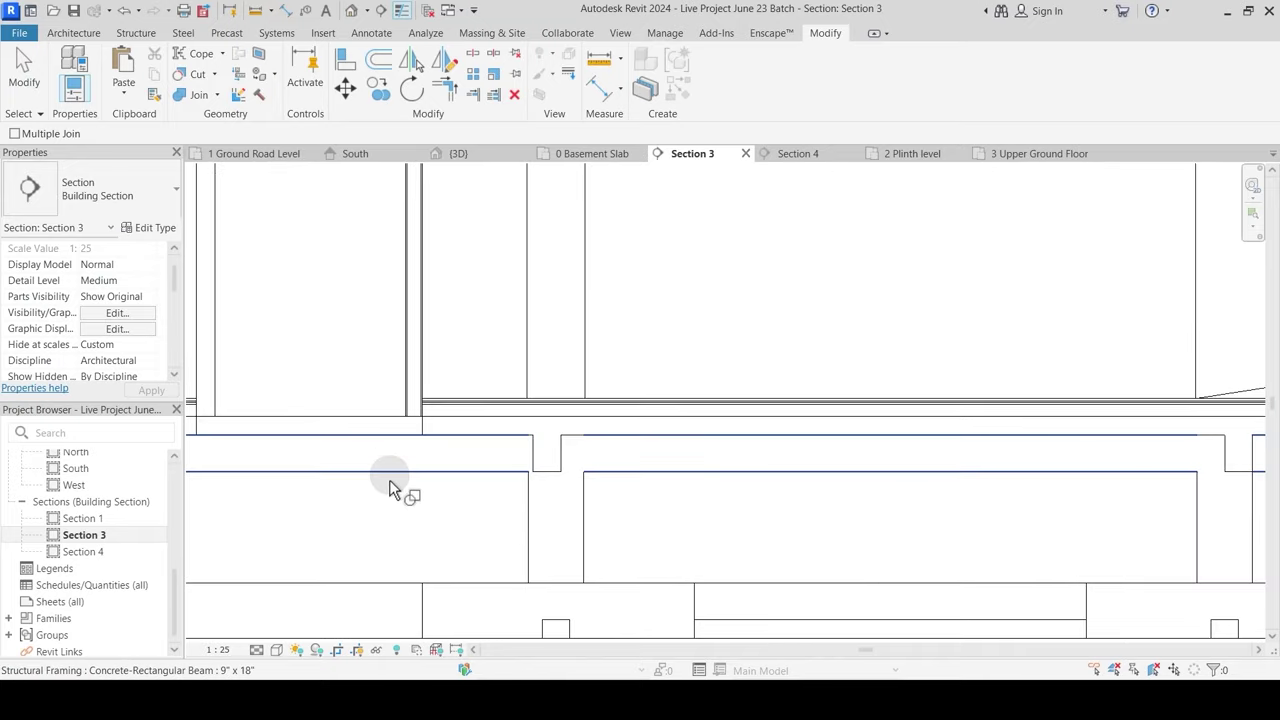
scroll(540, 454, "down", 1)
scroll(570, 456, "down", 1)
middle_click_drag(386, 485, 920, 440)
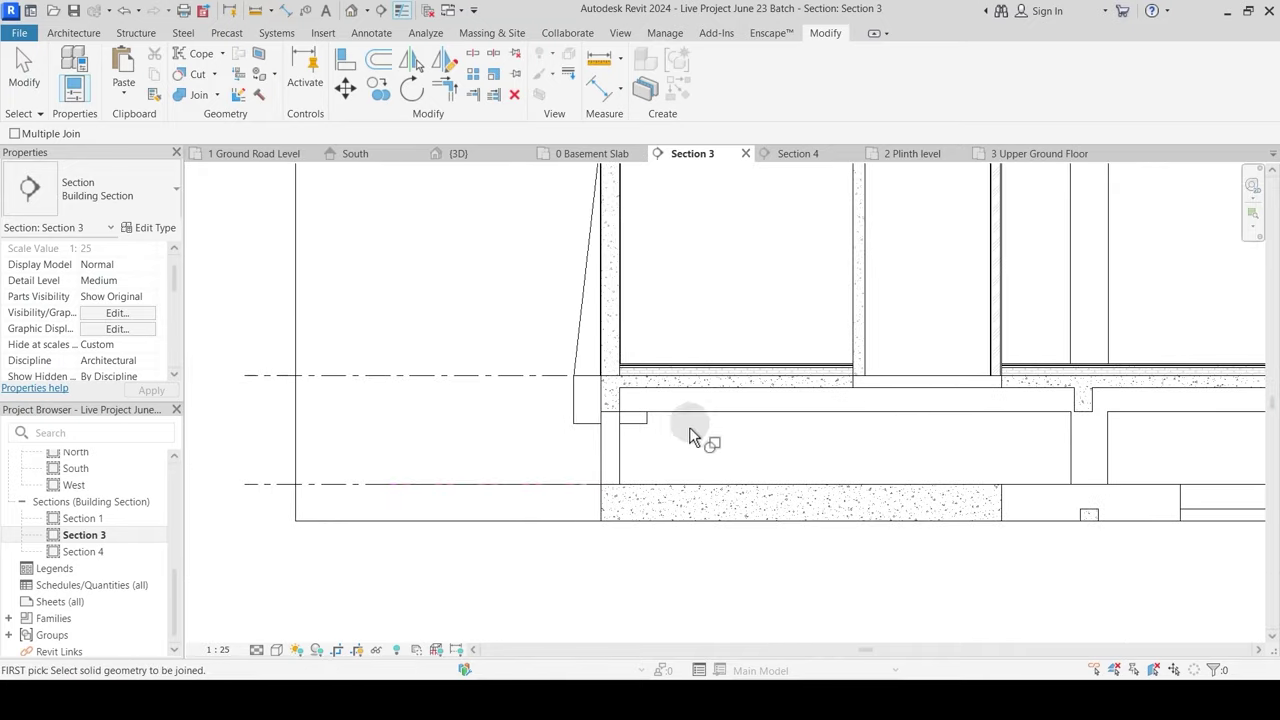
middle_click_drag(689, 427, 659, 435)
left_click(250, 154)
Step: Move the Section 3 cut line slightly lower on the ground floor plan
key("Escape")
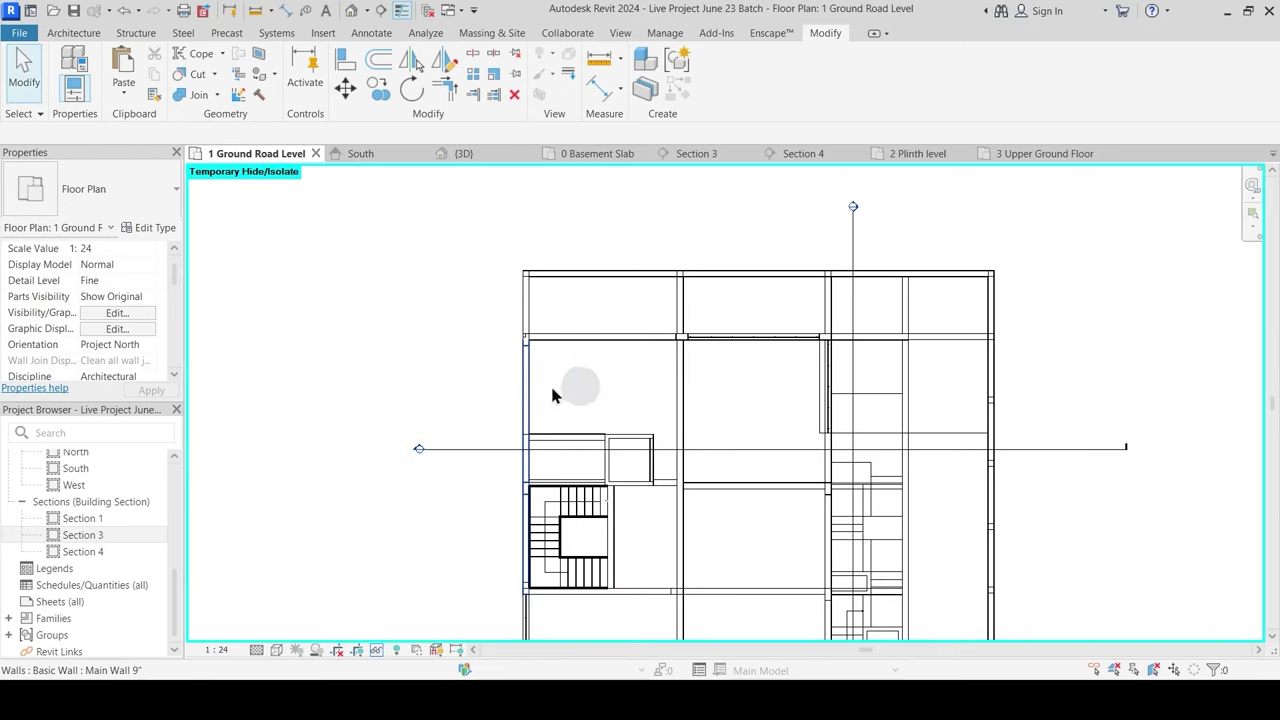
left_click(731, 450)
left_click_drag(733, 490, 731, 499)
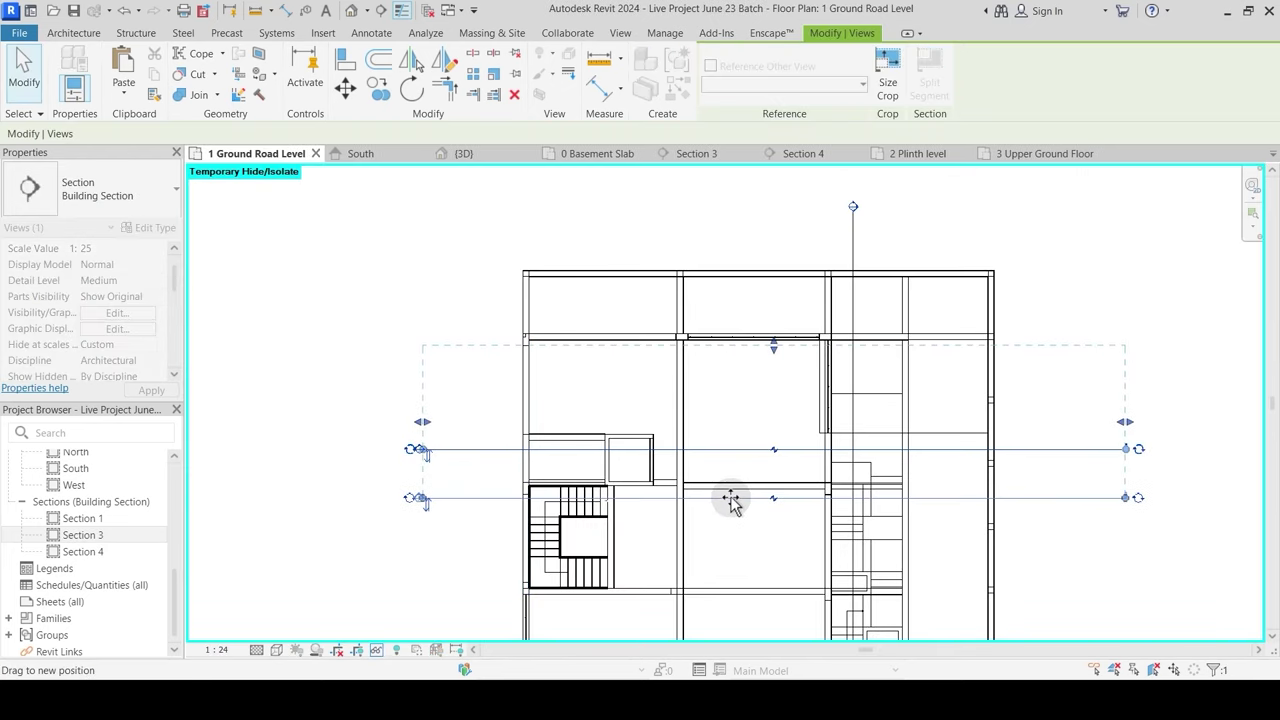
left_click(749, 543)
Step: Reopen Section 3 from its head and view the upper slab-beam corner at true line weights
double_click(421, 497)
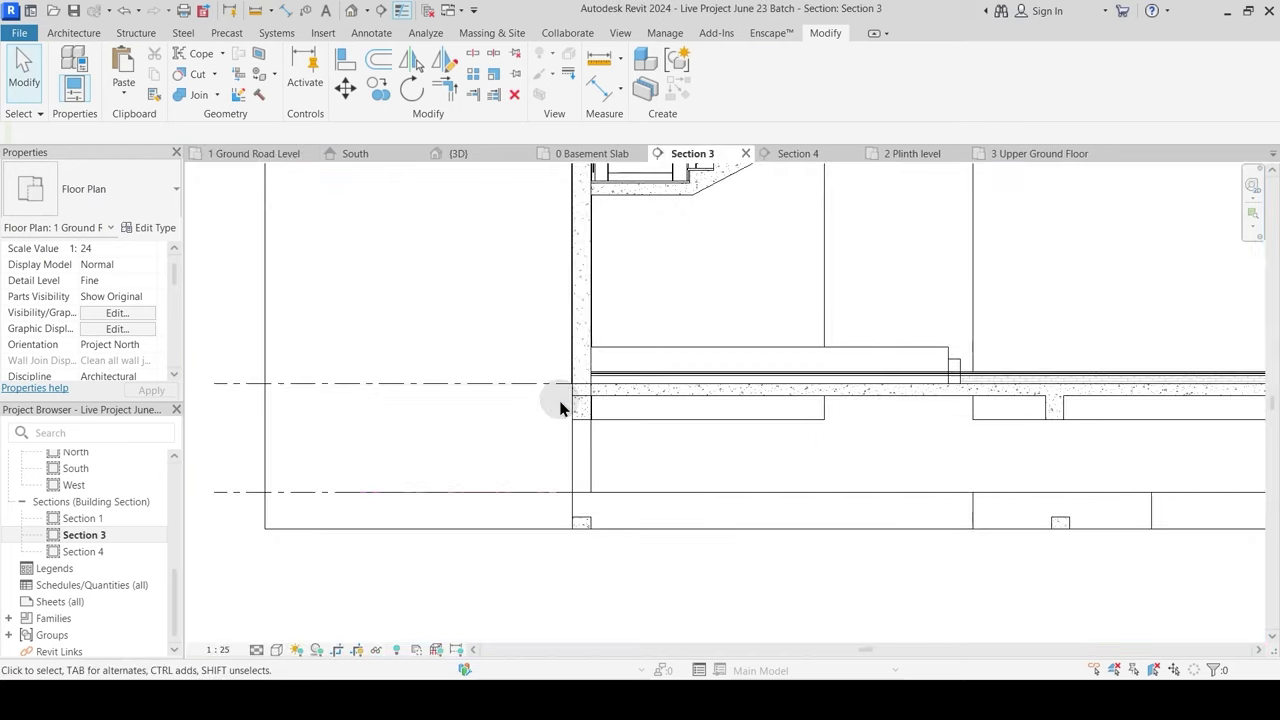
middle_click_drag(682, 404, 532, 603)
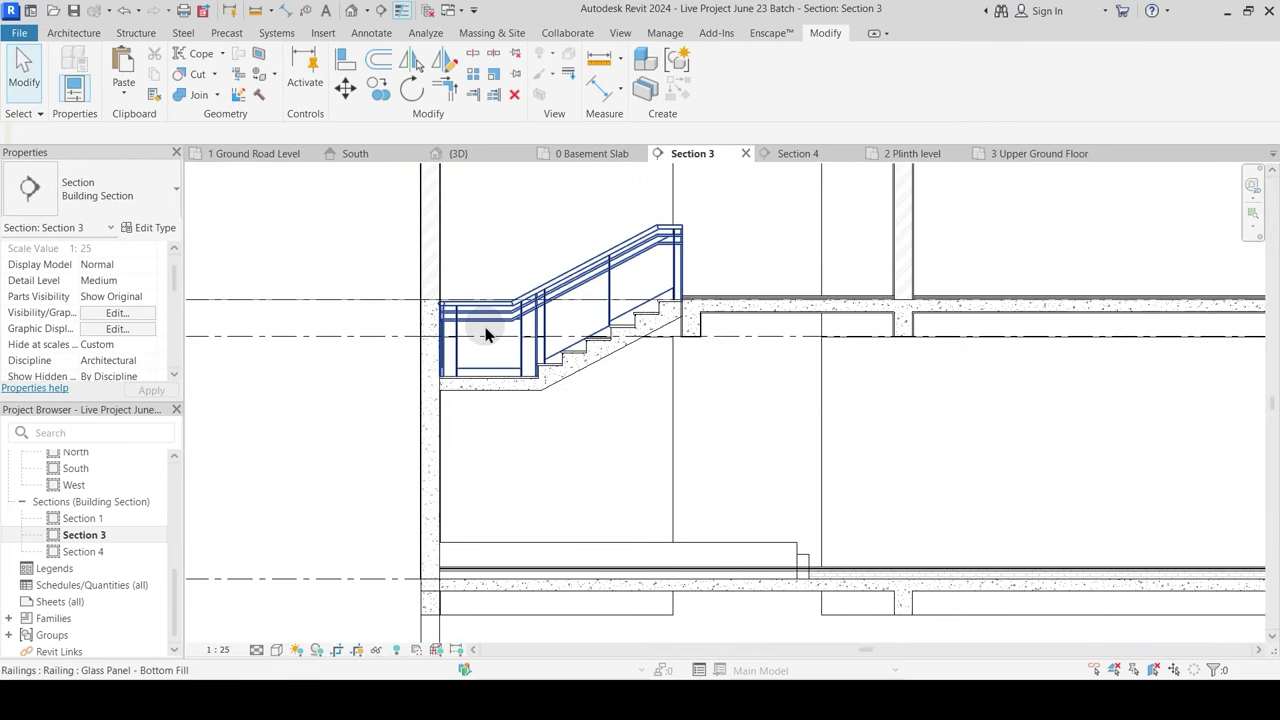
left_click(403, 14)
scroll(354, 380, "up", 3)
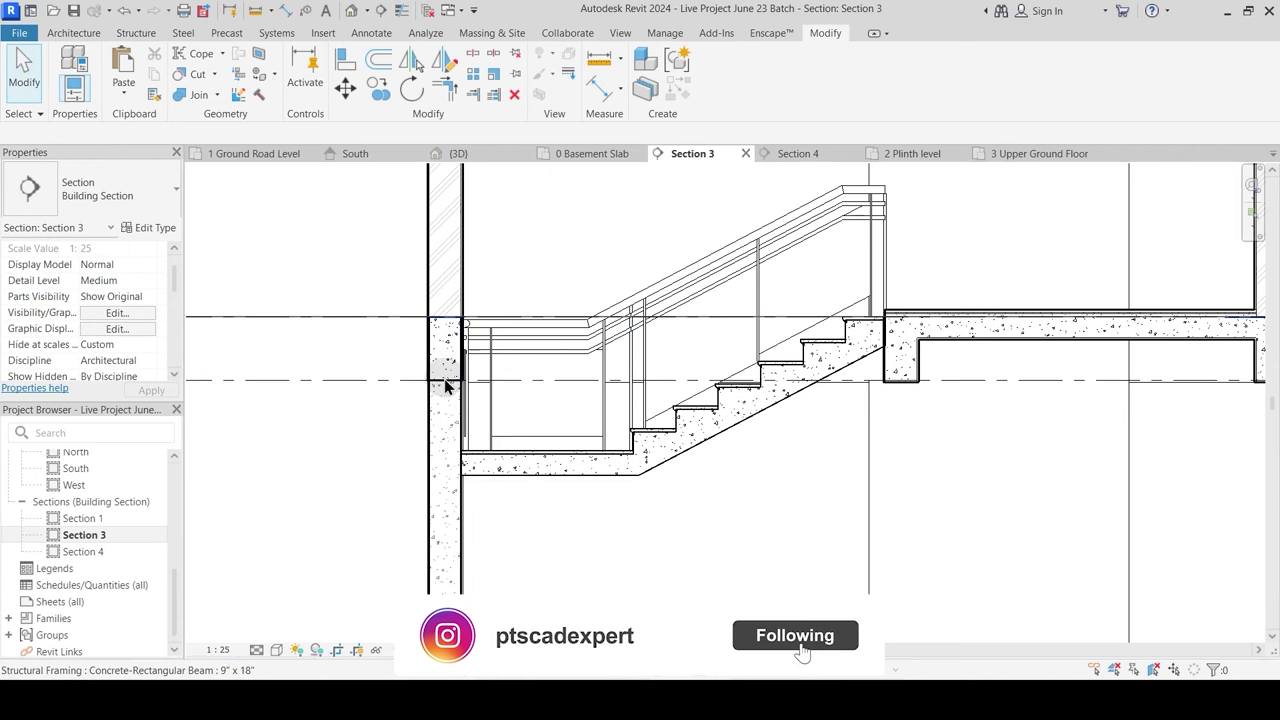
scroll(450, 368, "down", 2)
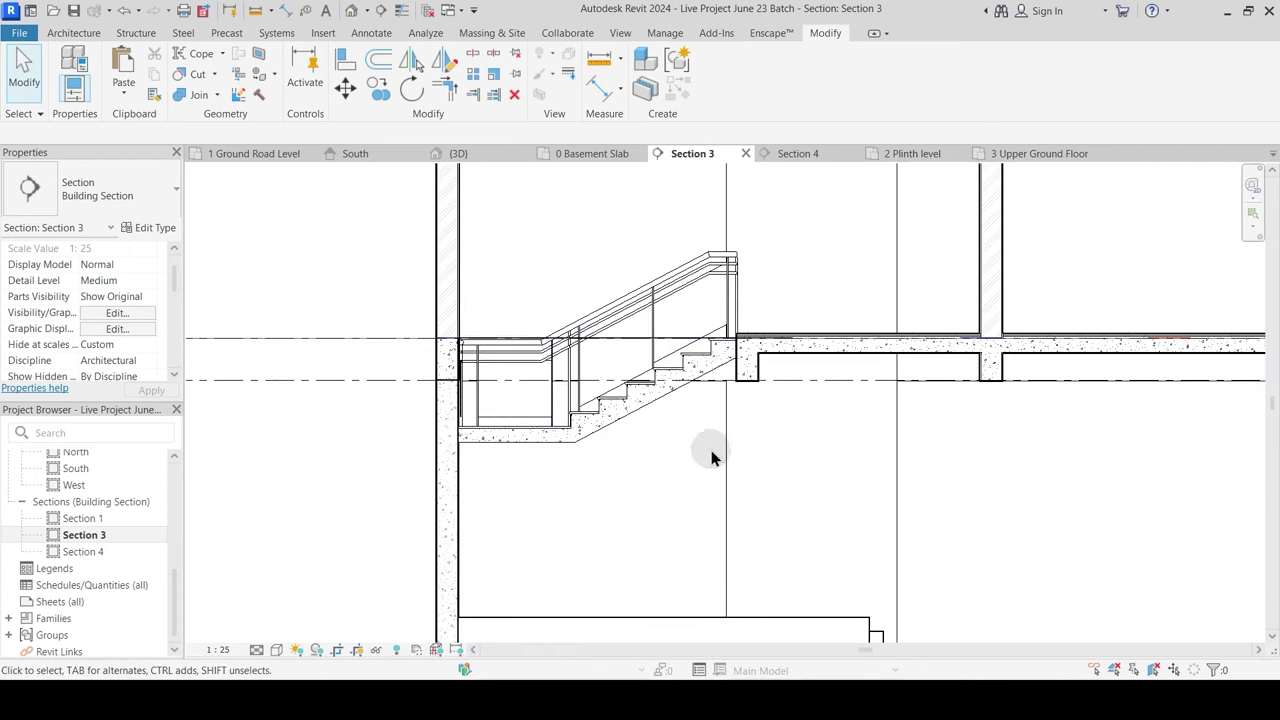
middle_click_drag(711, 451, 540, 584)
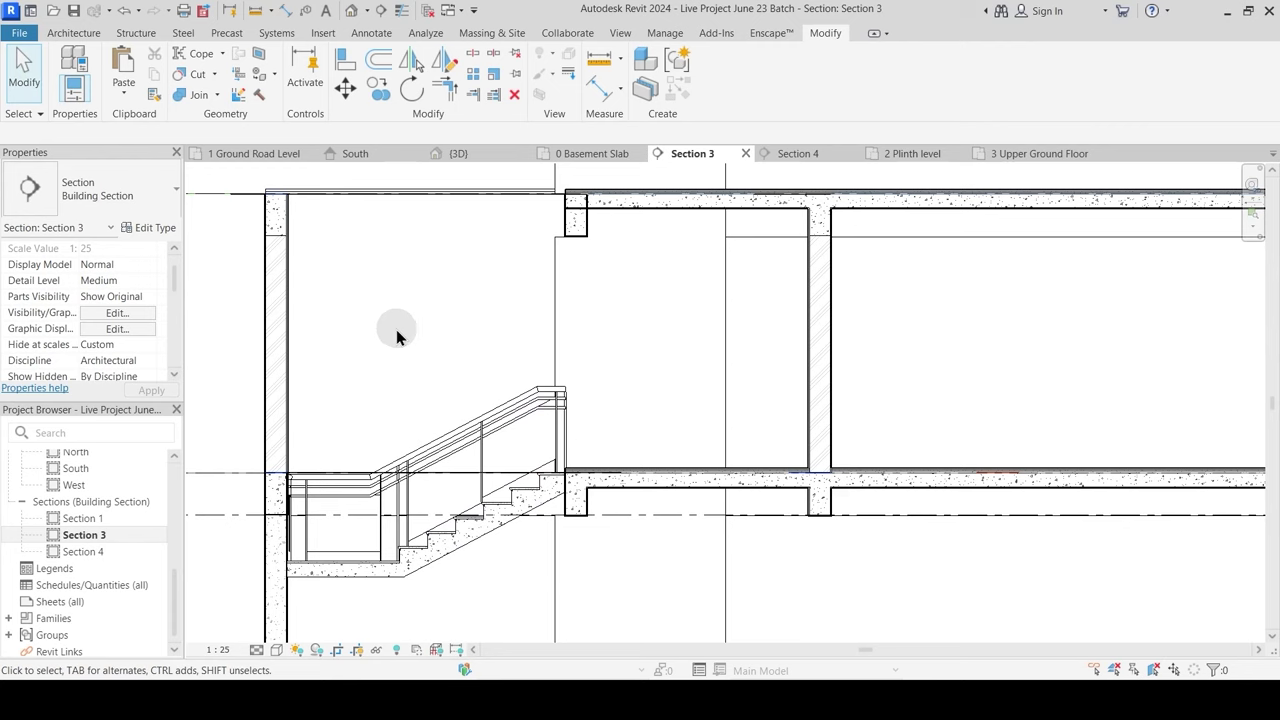
middle_click_drag(697, 289, 458, 356)
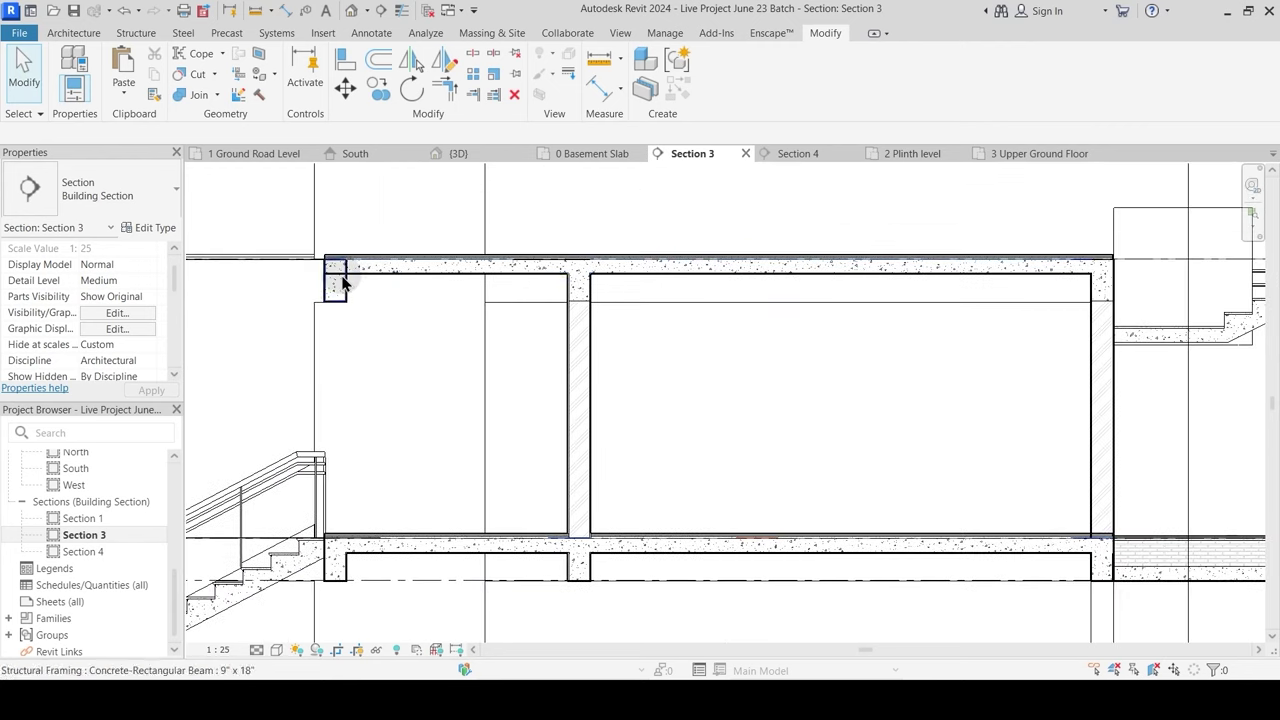
scroll(303, 277, "up", 5)
Step: With thin lines on, join the corner beam with the plinth-level slab
left_click(199, 95)
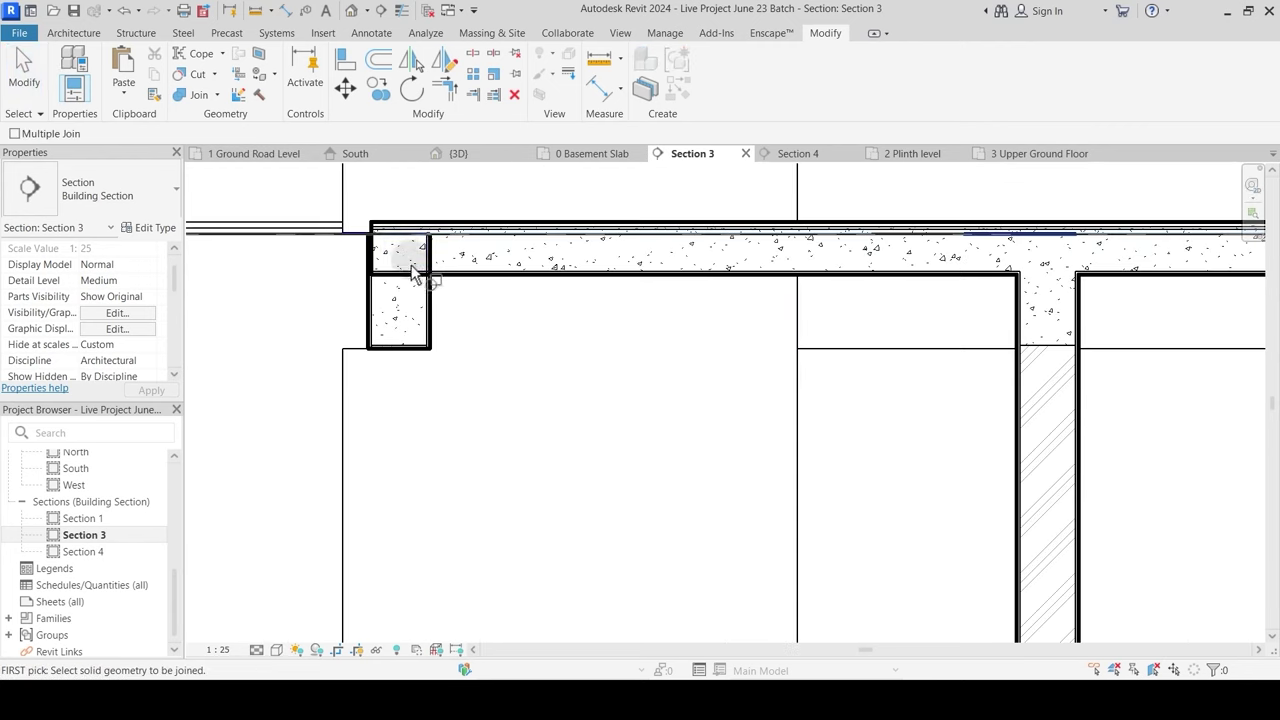
key("Escape")
left_click(401, 11)
left_click(199, 95)
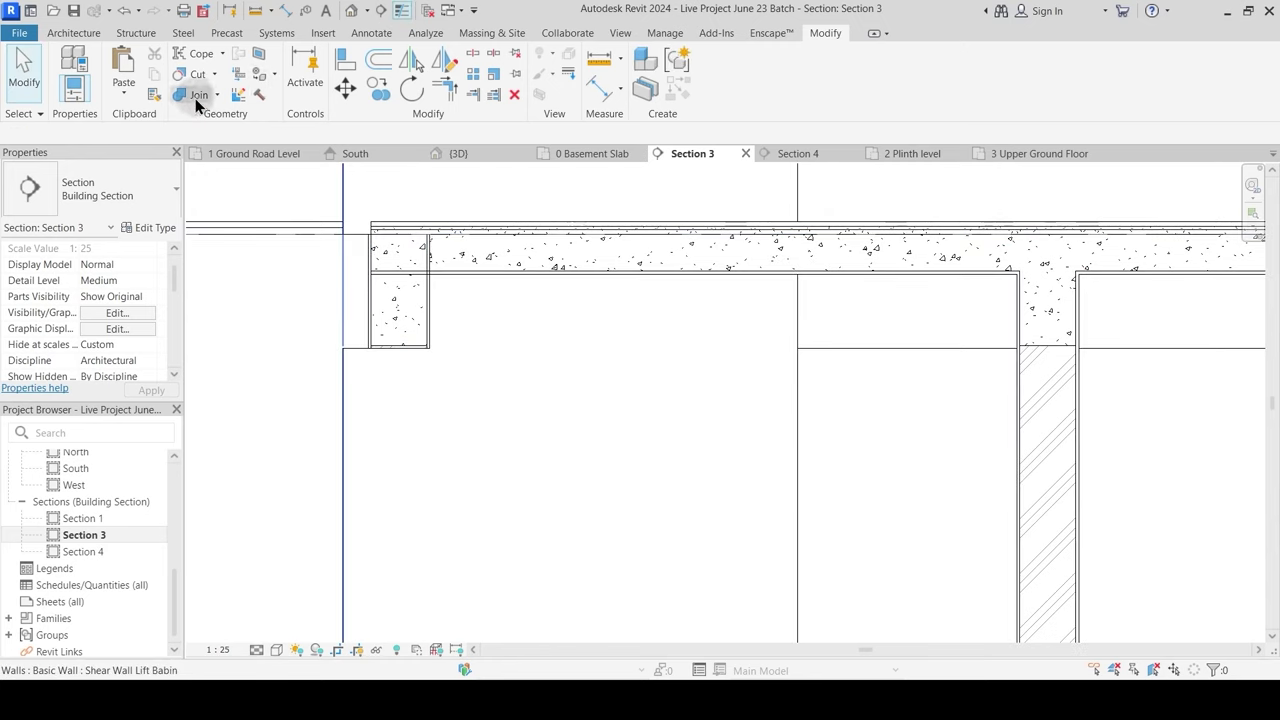
left_click(398, 245)
left_click(456, 277)
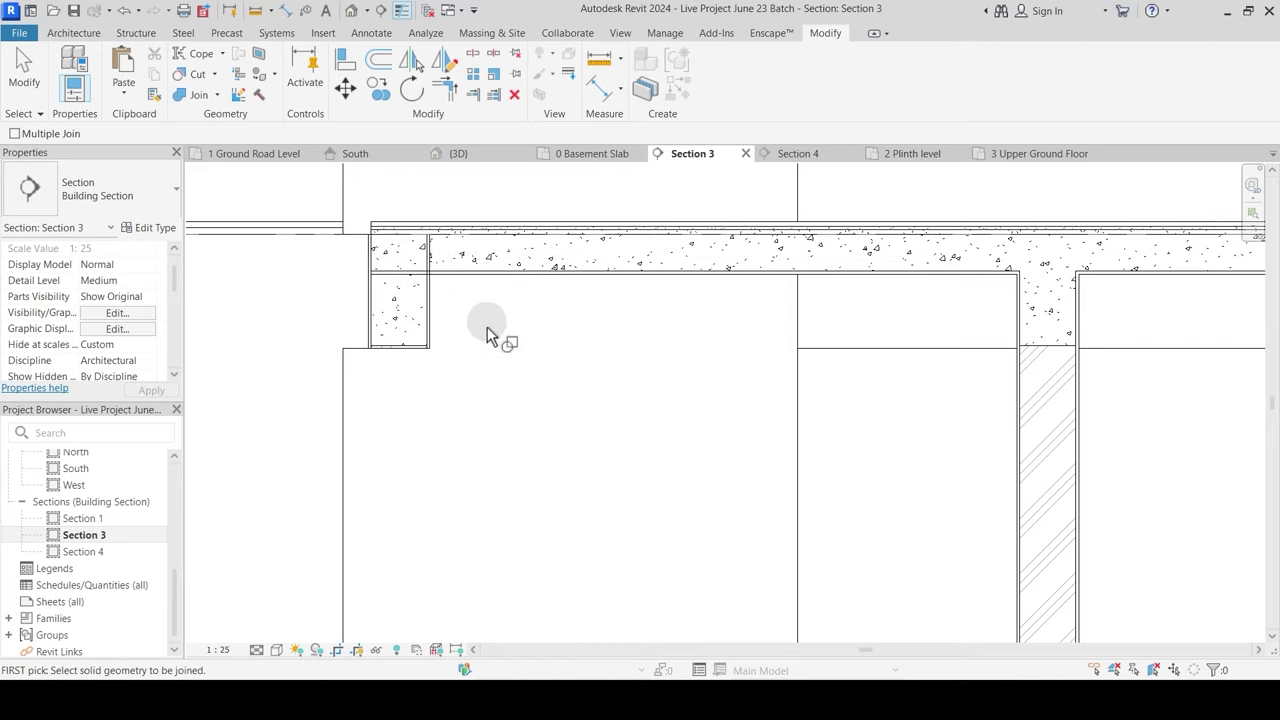
left_click(436, 306)
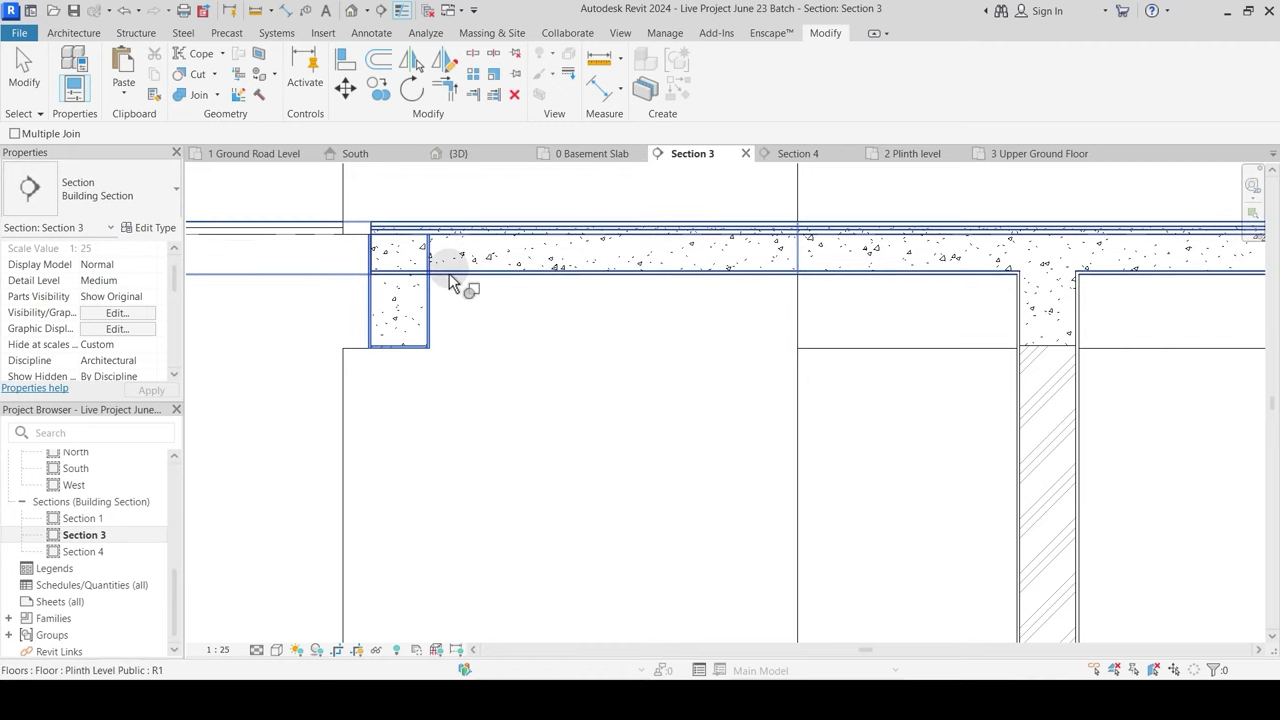
left_click(449, 273)
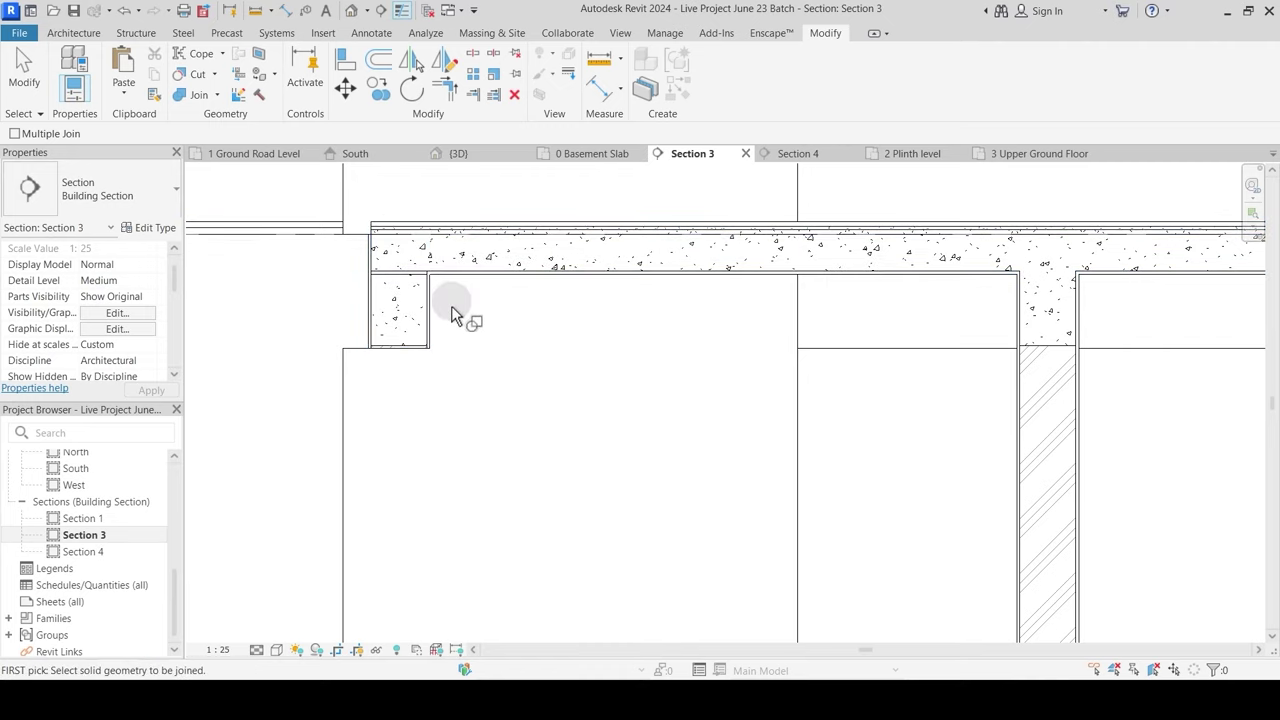
Step: Switch the join order of the corner beam and the slab
left_click(217, 95)
left_click(215, 191)
left_click(405, 284)
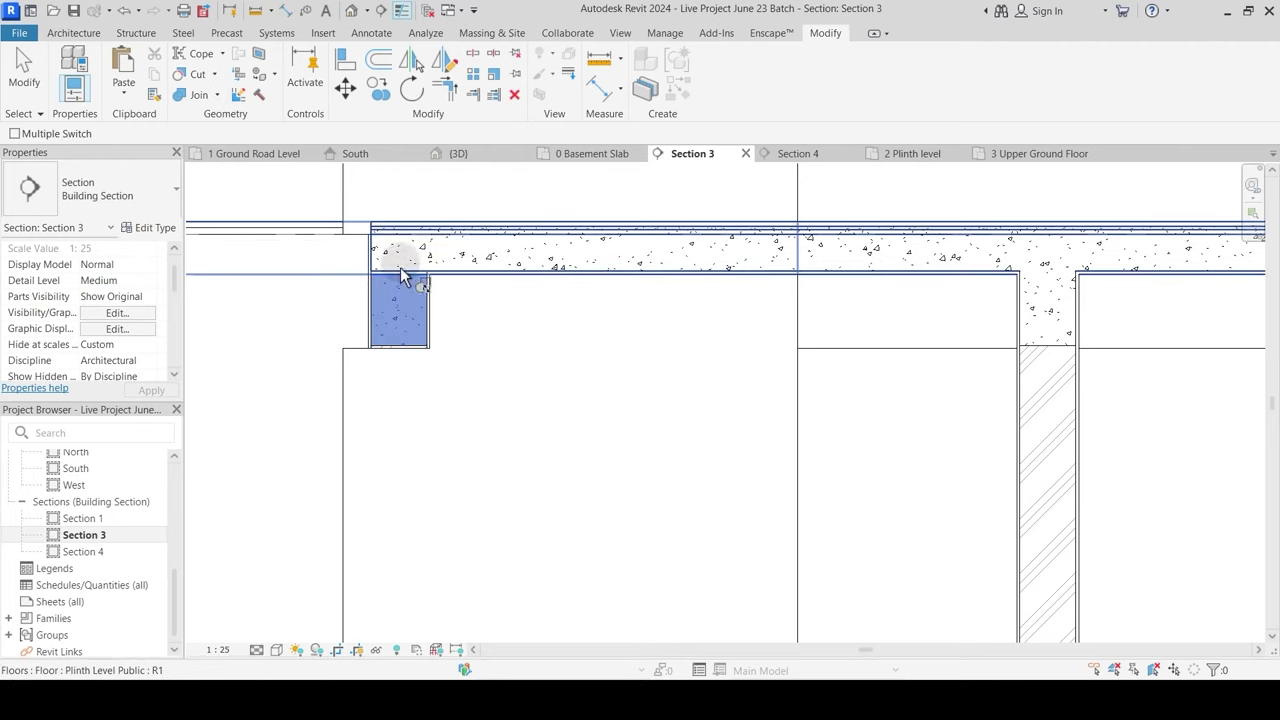
left_click(410, 245)
key("Escape")
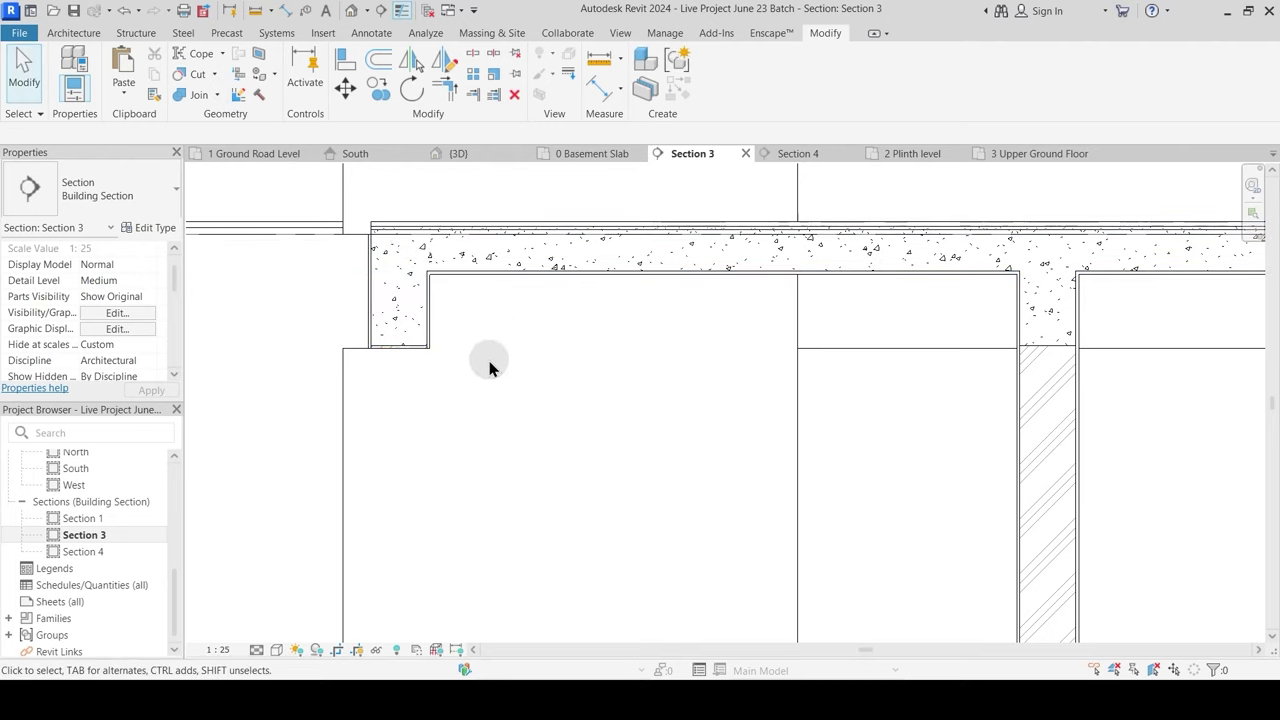
Step: Pan across the section to the stepped slab and the wall-slab junction
scroll(489, 361, "down", 1)
middle_click_drag(911, 397, 434, 402)
scroll(526, 406, "down", 2)
scroll(526, 406, "down", 1)
middle_click_drag(953, 447, 600, 420)
scroll(754, 388, "up", 3)
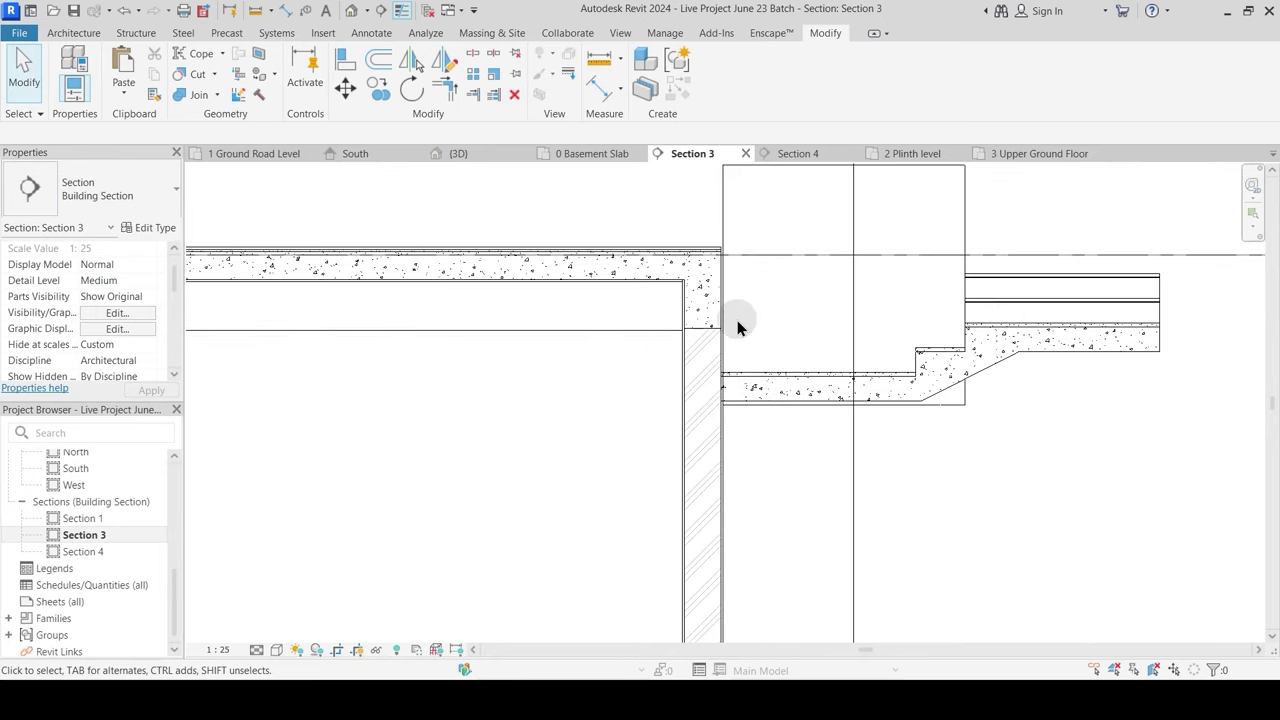
scroll(765, 330, "down", 2)
middle_click_drag(534, 363, 829, 249)
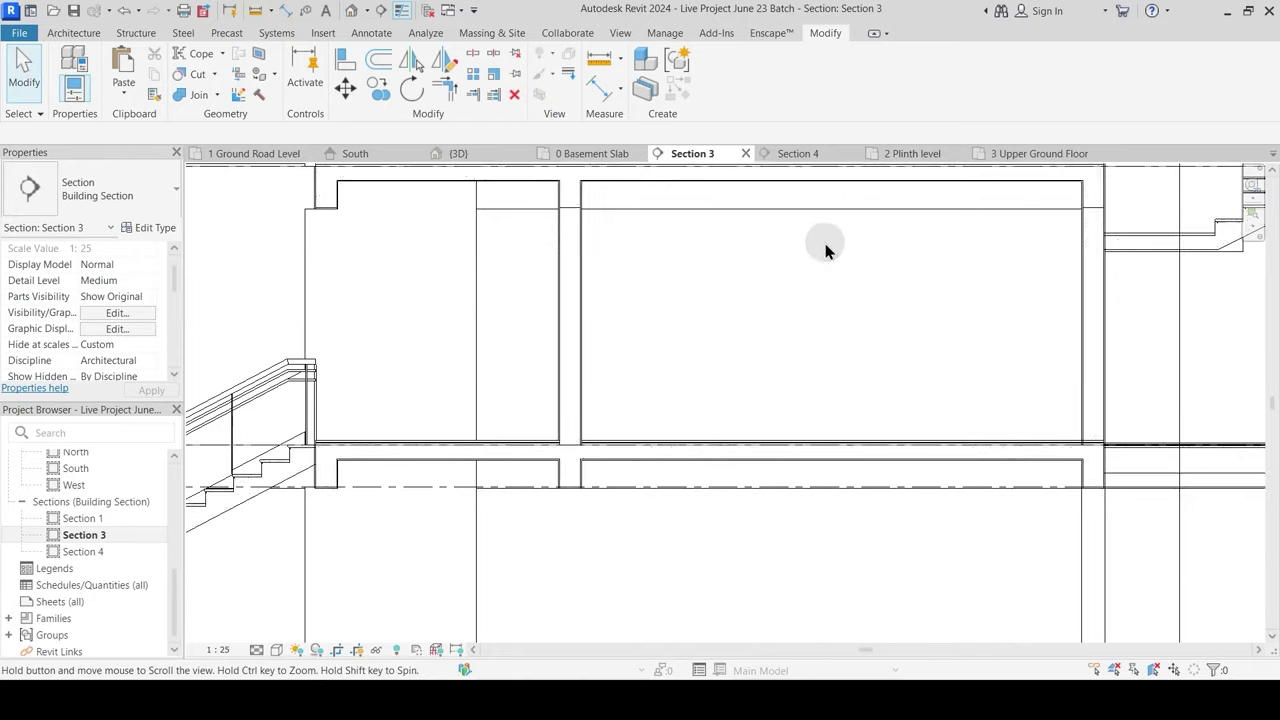
middle_click_drag(897, 533, 549, 486)
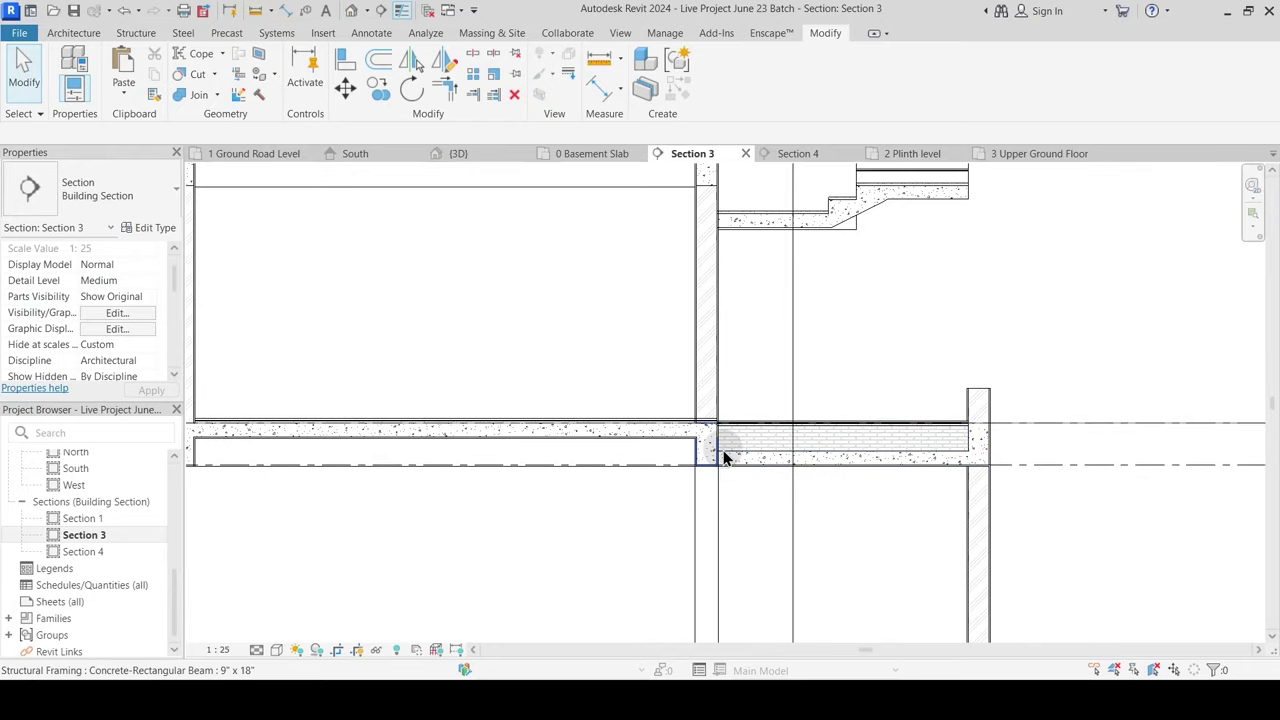
scroll(632, 455, "up", 2)
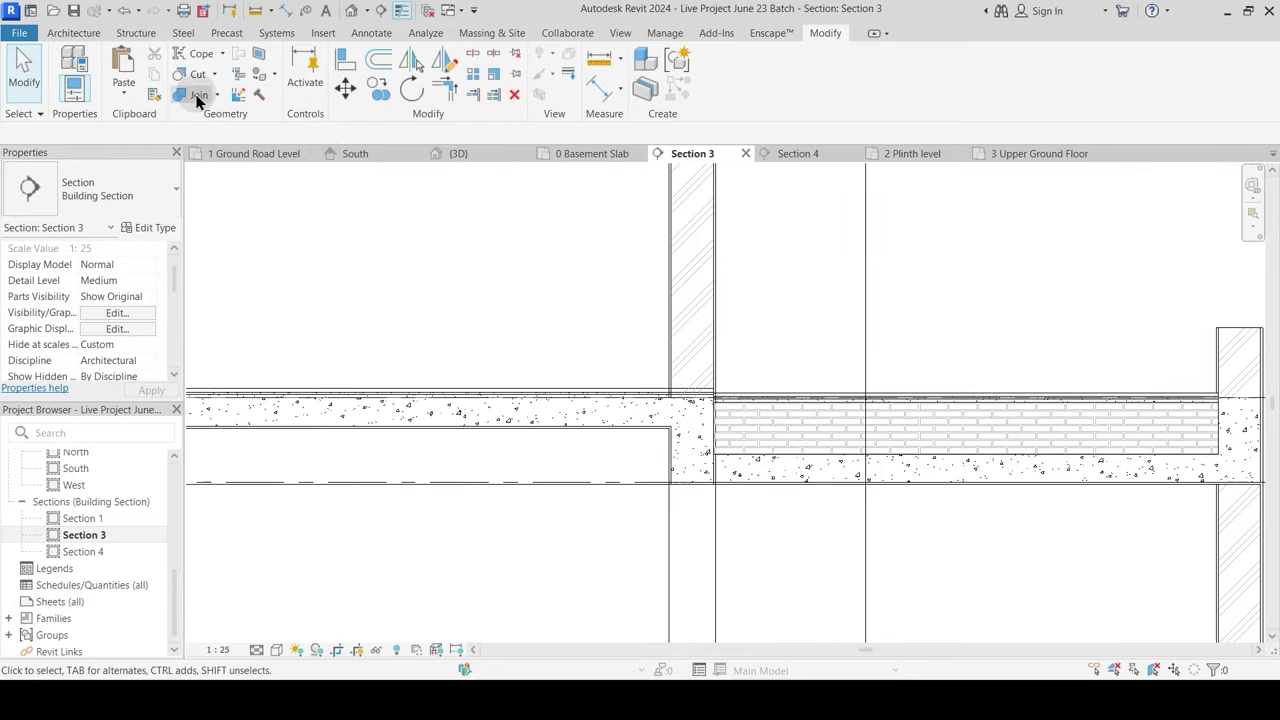
Step: Join the left floor slab with the hatched wall and the concrete column
left_click(632, 425)
left_click(685, 358)
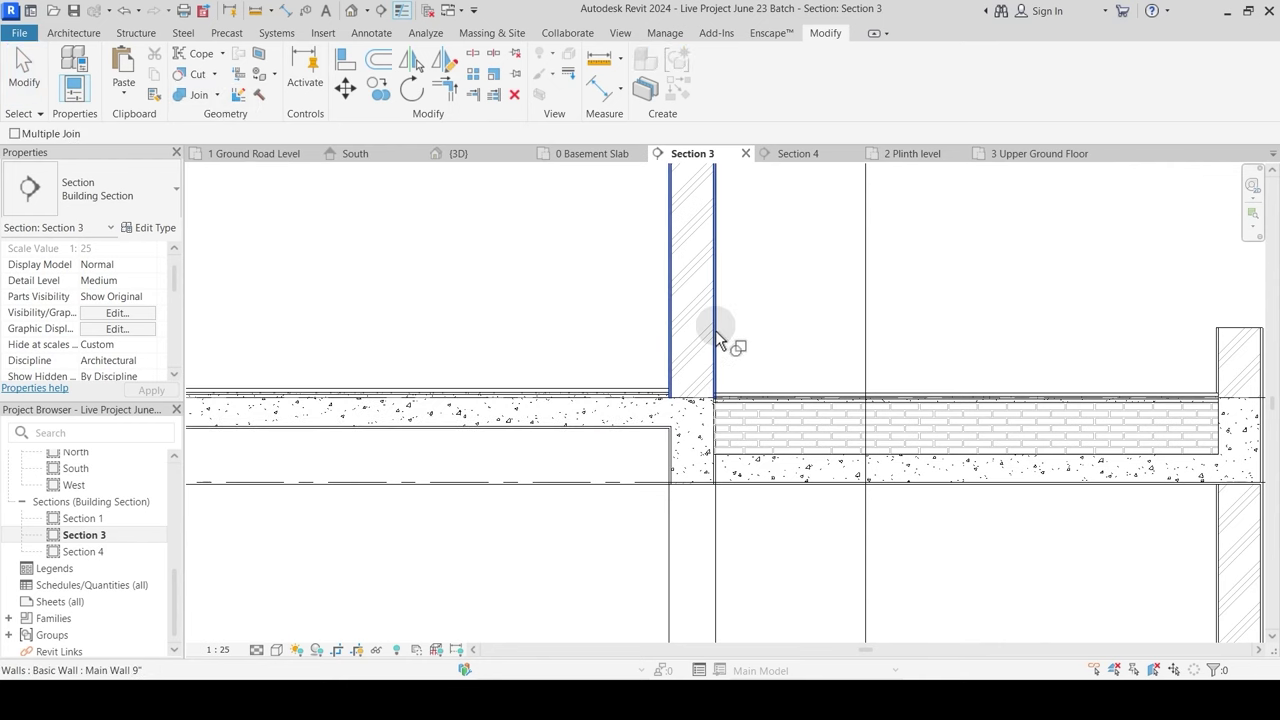
left_click(648, 407)
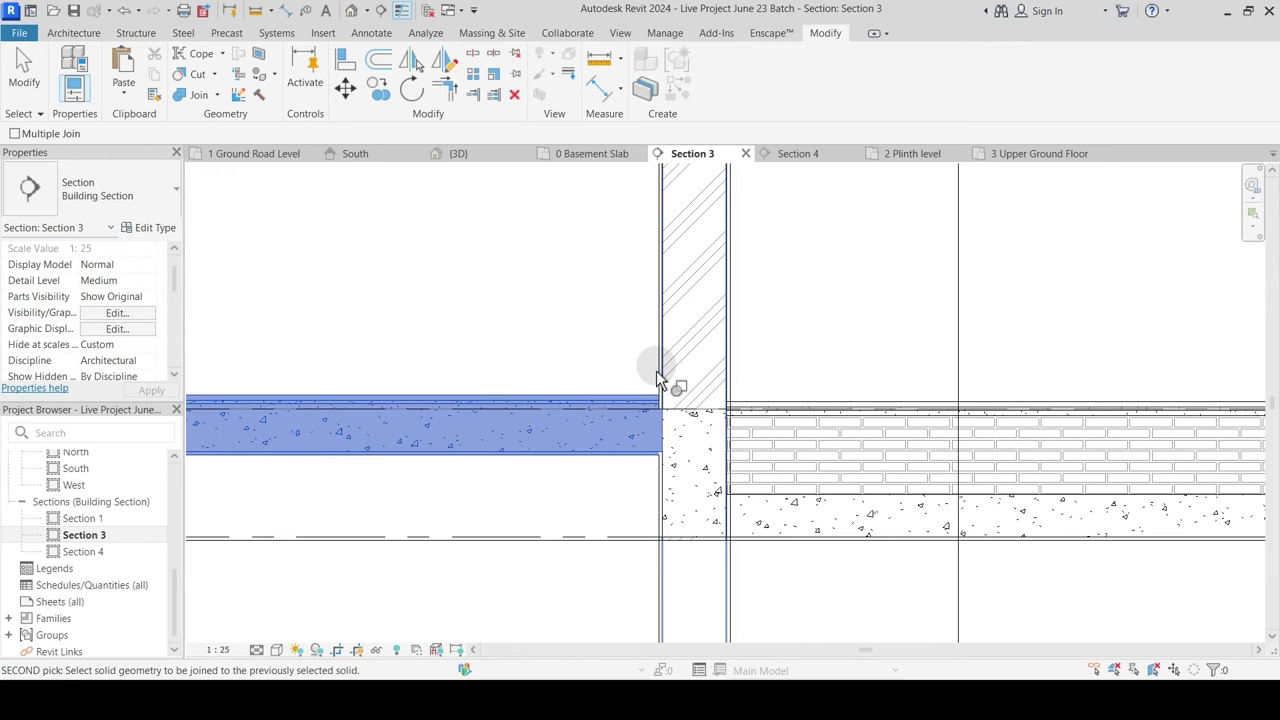
left_click(657, 370)
scroll(694, 352, "down", 2)
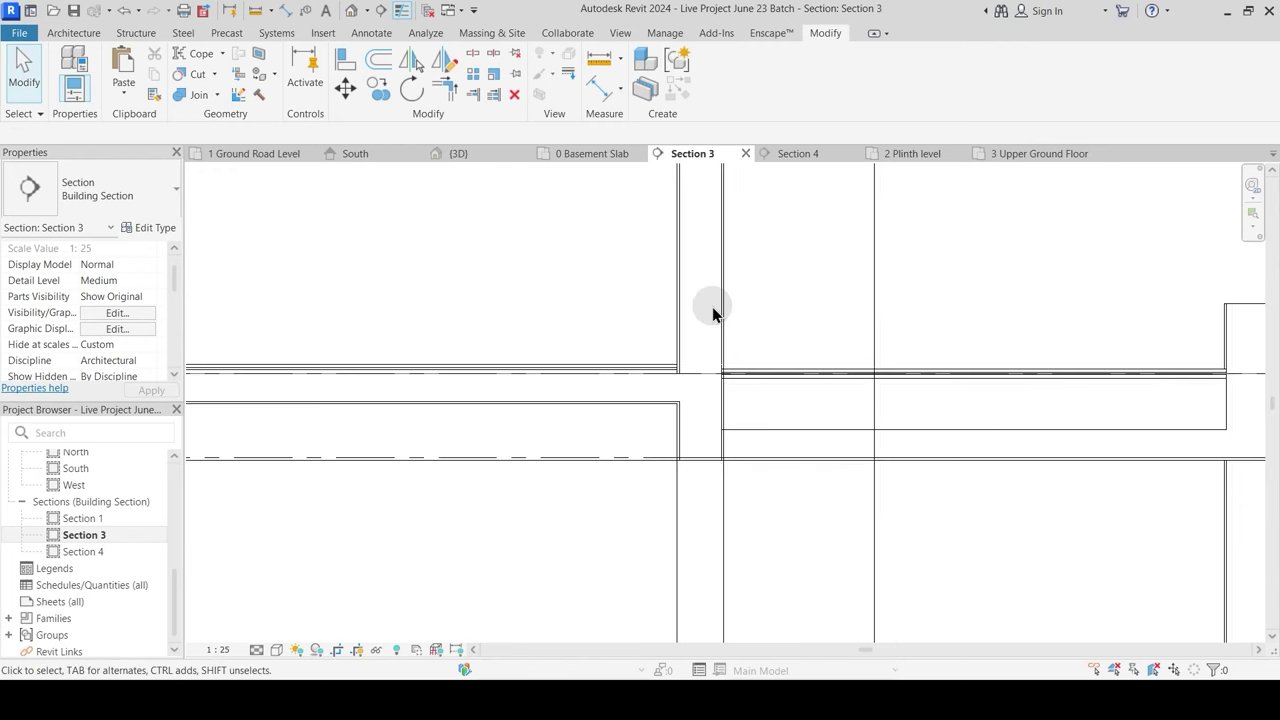
middle_click_drag(808, 428, 671, 437)
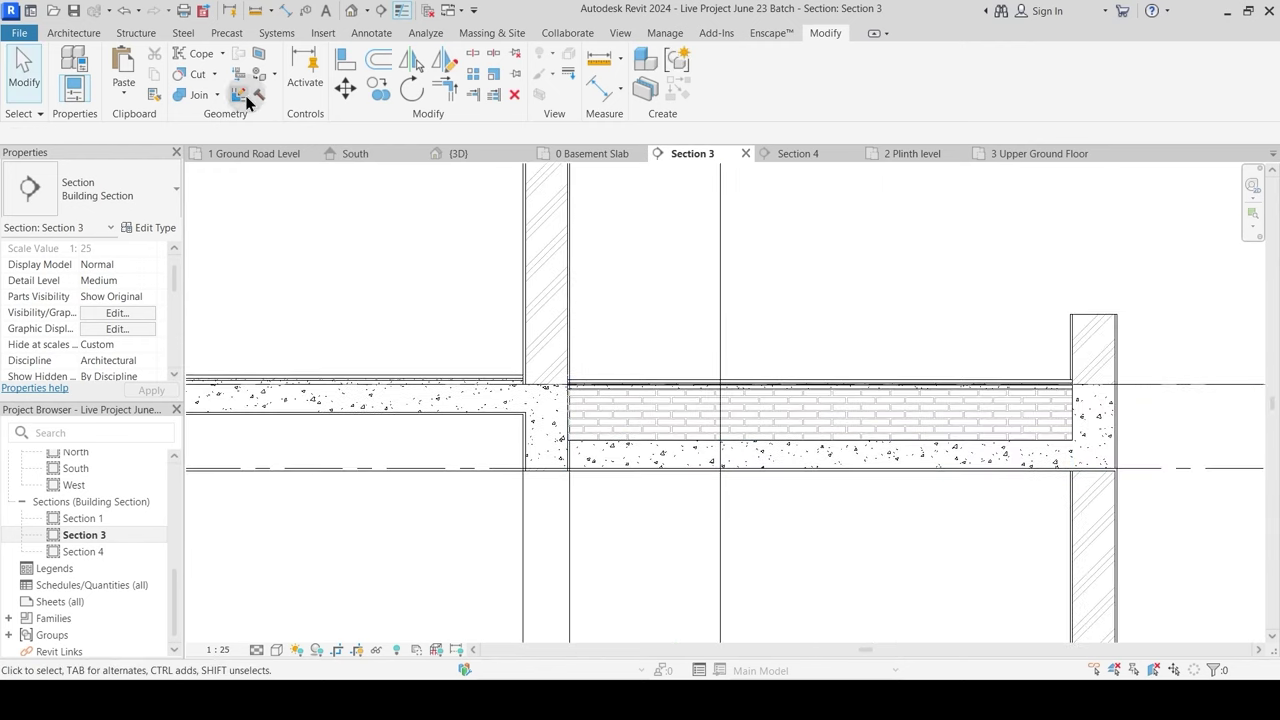
left_click(198, 101)
scroll(607, 402, "up", 3)
left_click(536, 333)
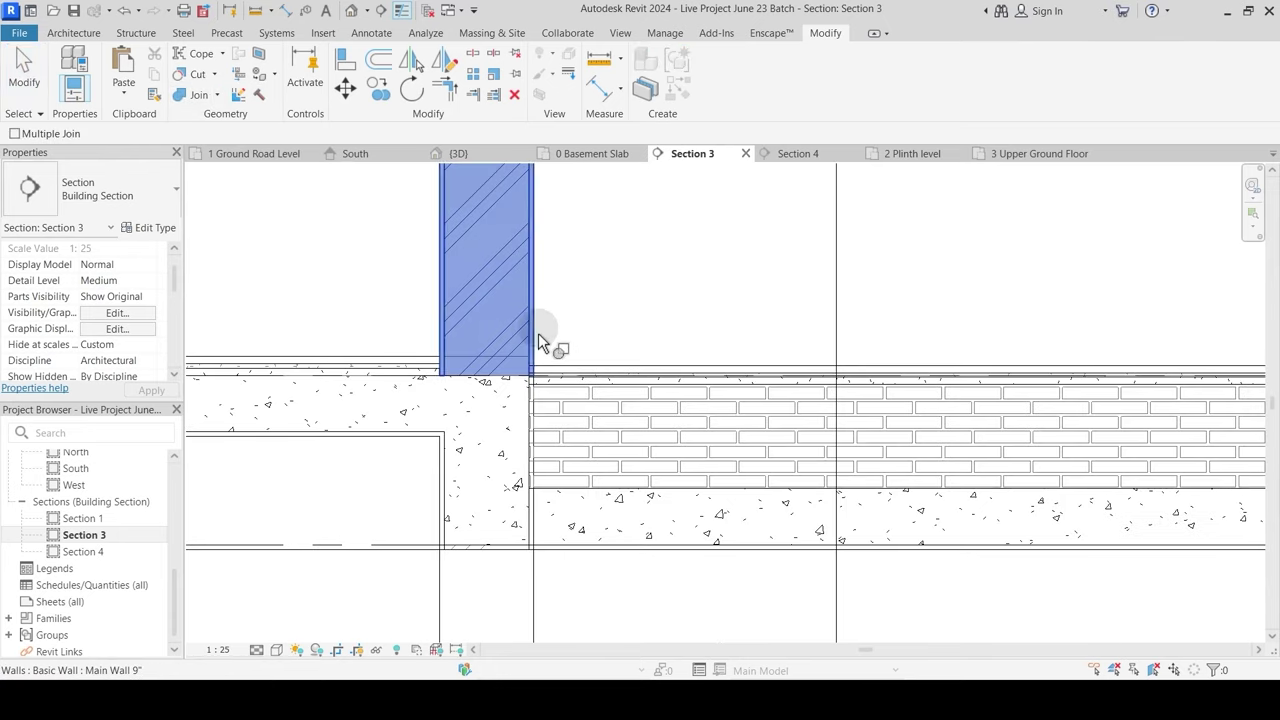
left_click(562, 382)
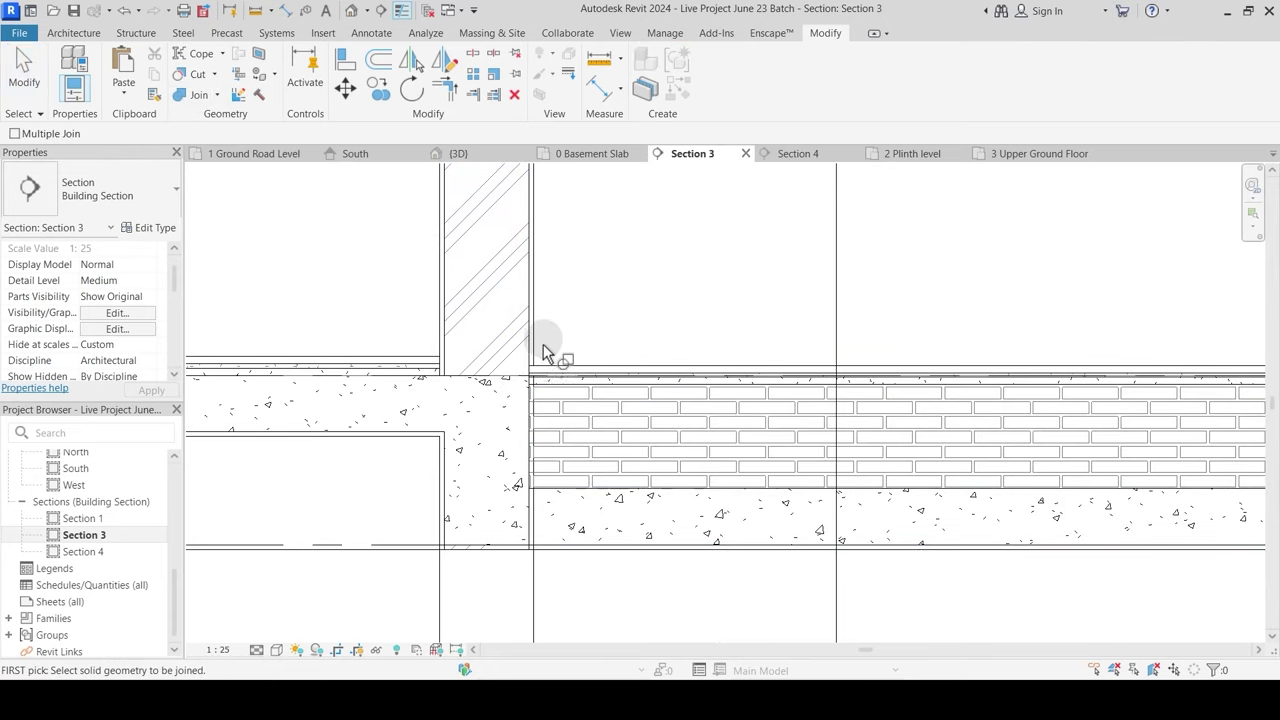
Step: Pan along the section past the staircase to the lower slab
scroll(600, 415, "down", 3)
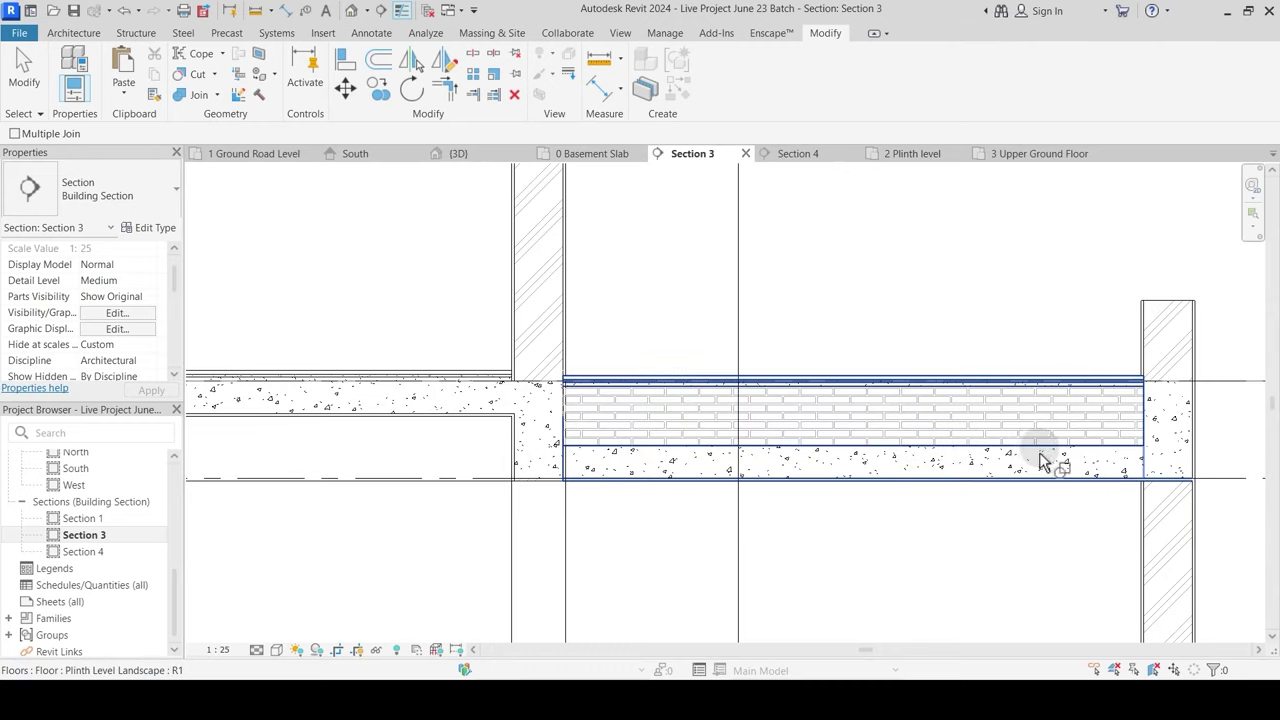
middle_click_drag(1051, 463, 815, 442)
scroll(859, 394, "down", 2)
middle_click_drag(454, 467, 1222, 388)
middle_click_drag(412, 387, 546, 377)
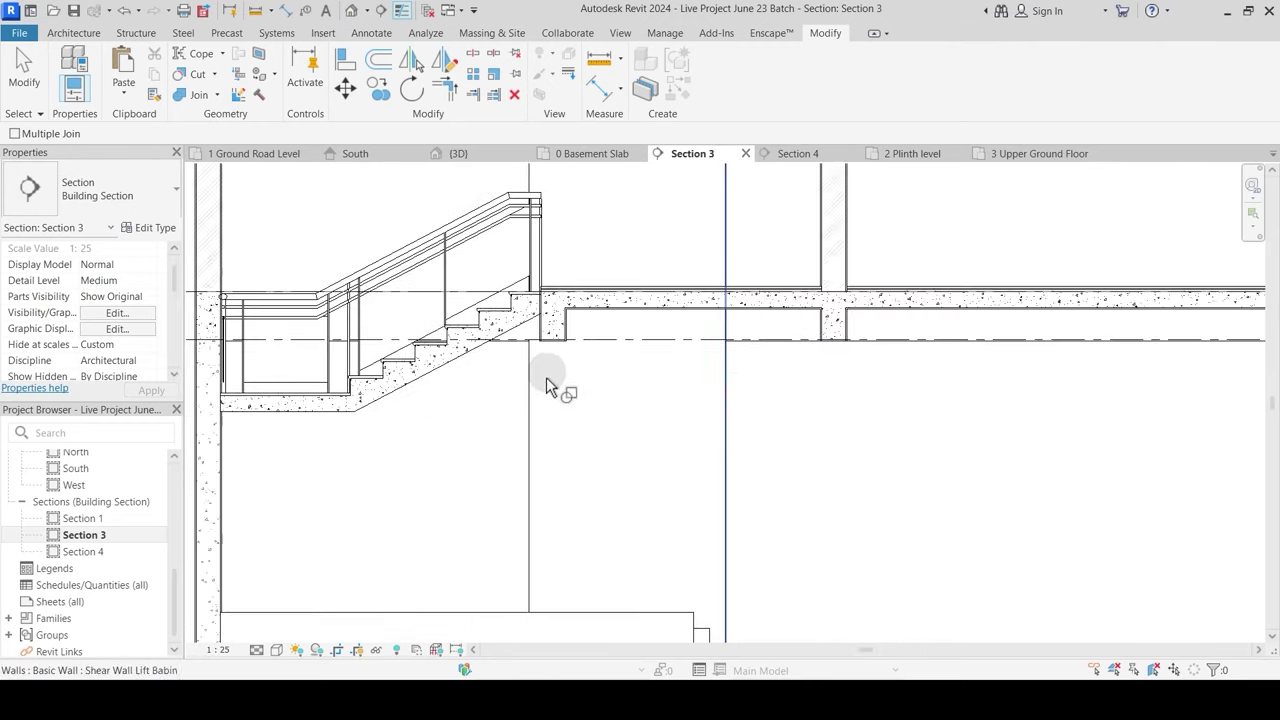
scroll(546, 377, "up", 3)
scroll(617, 350, "down", 4)
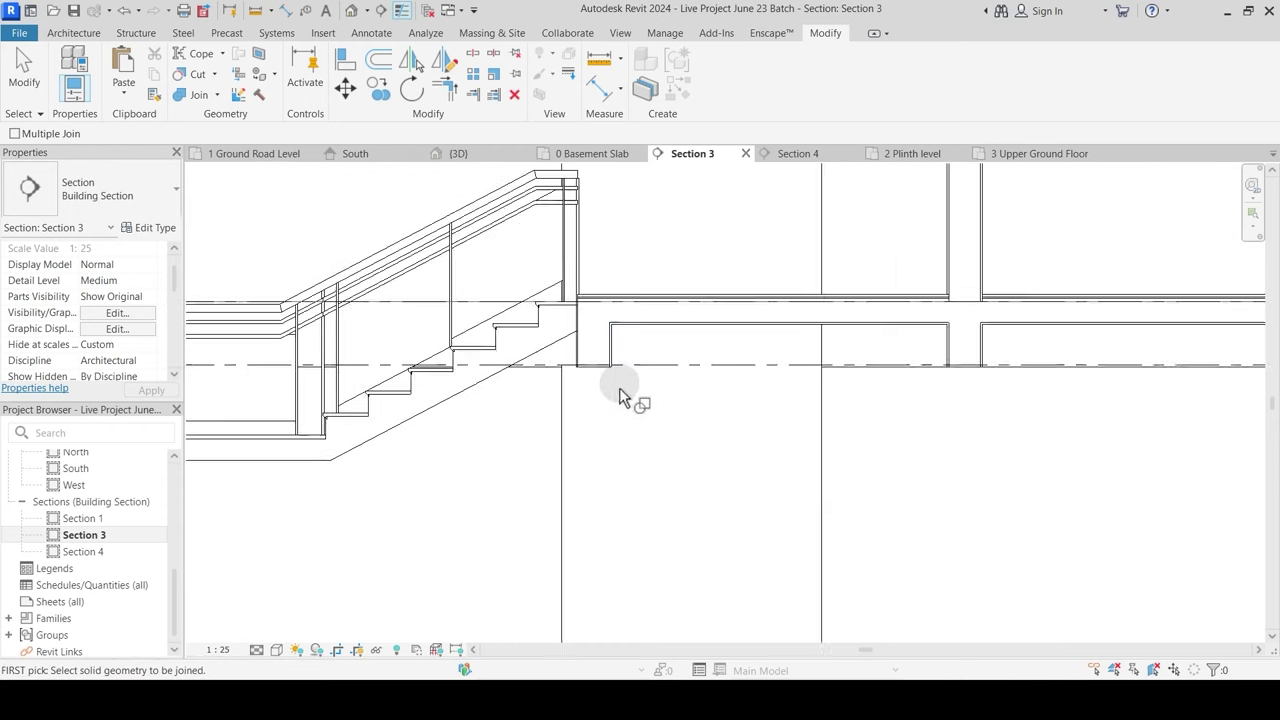
middle_click_drag(469, 476, 602, 394)
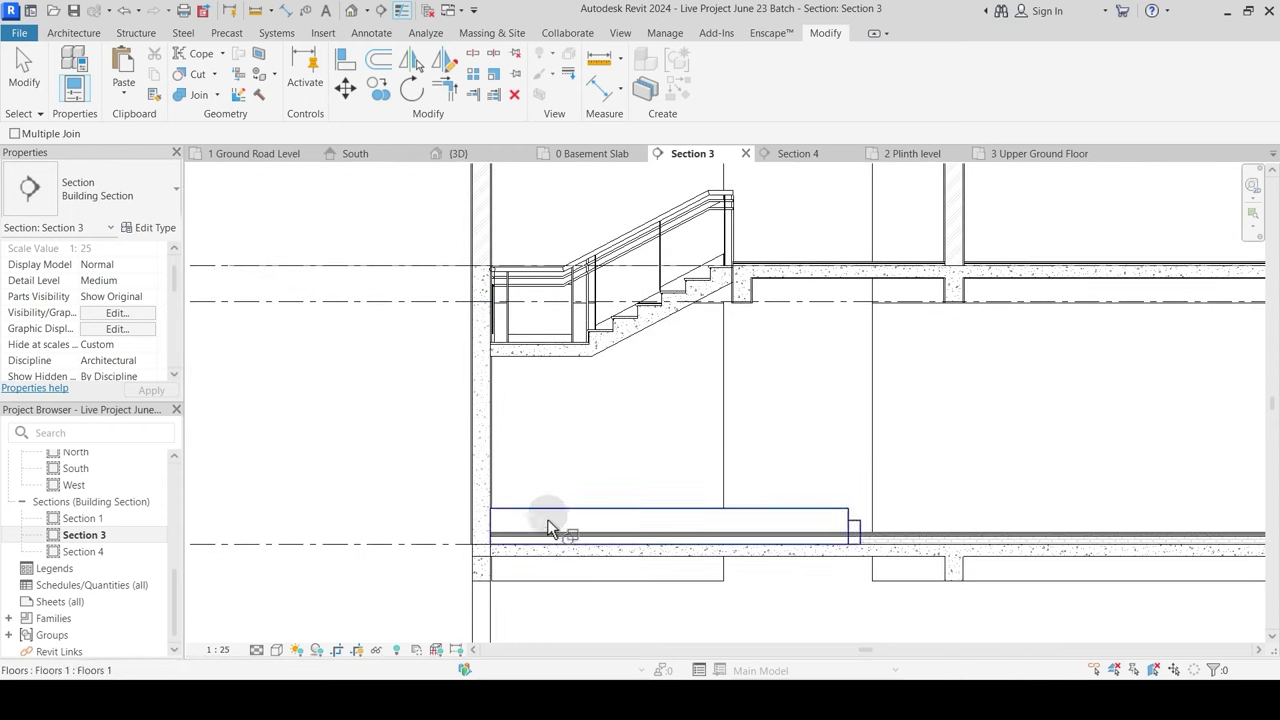
middle_click_drag(563, 574, 486, 394)
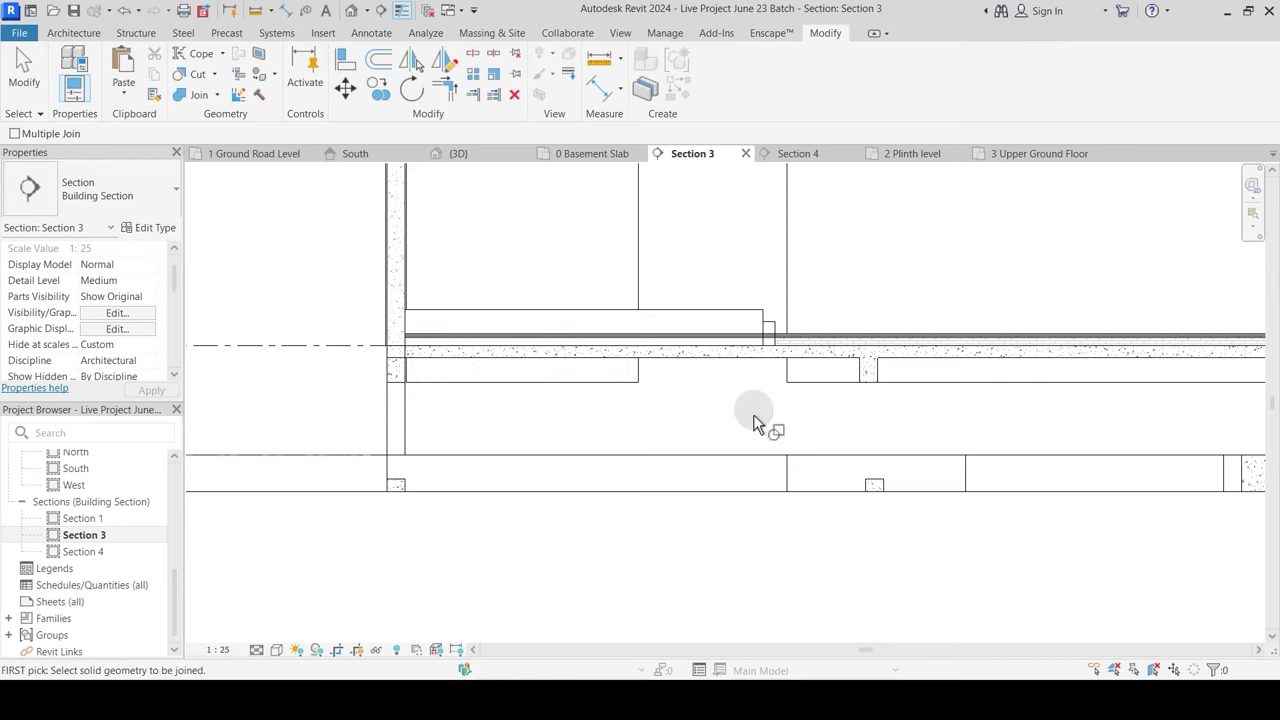
Step: Show full line weights, exit Join Geometry, and zoom to the lower slab end
left_click(401, 11)
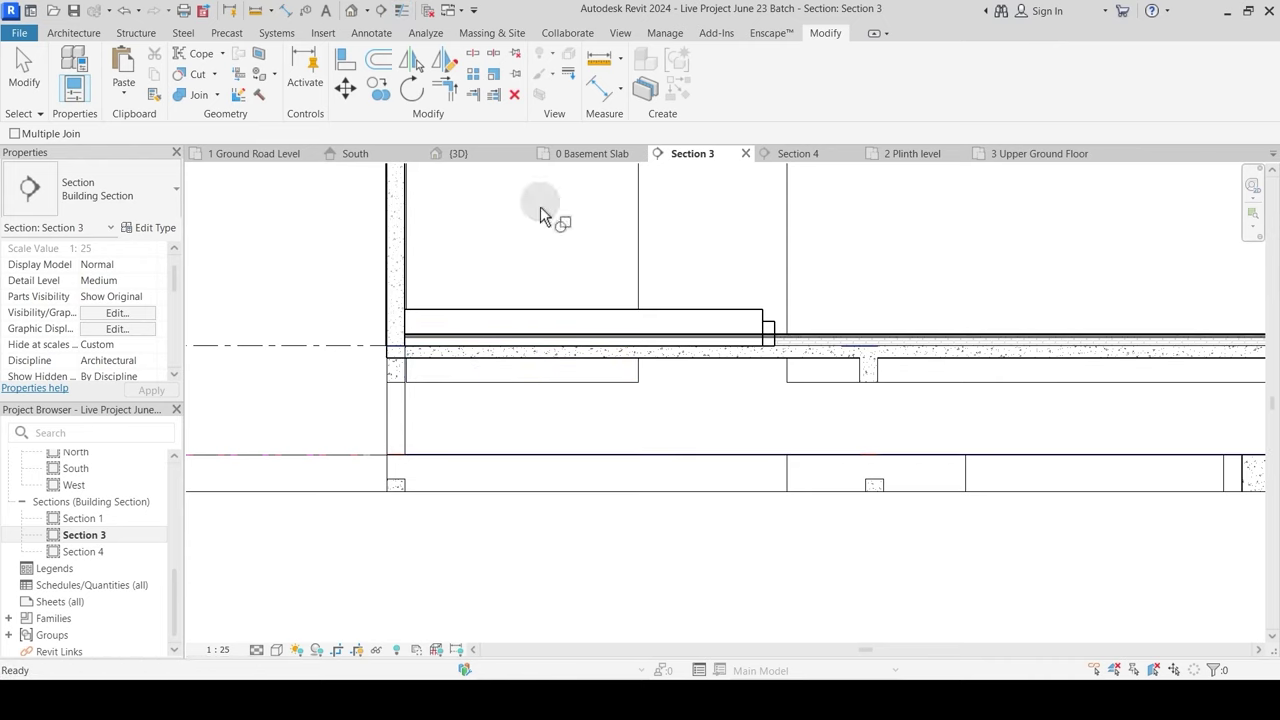
scroll(764, 336, "up", 5)
key("Escape")
scroll(655, 360, "down", 4)
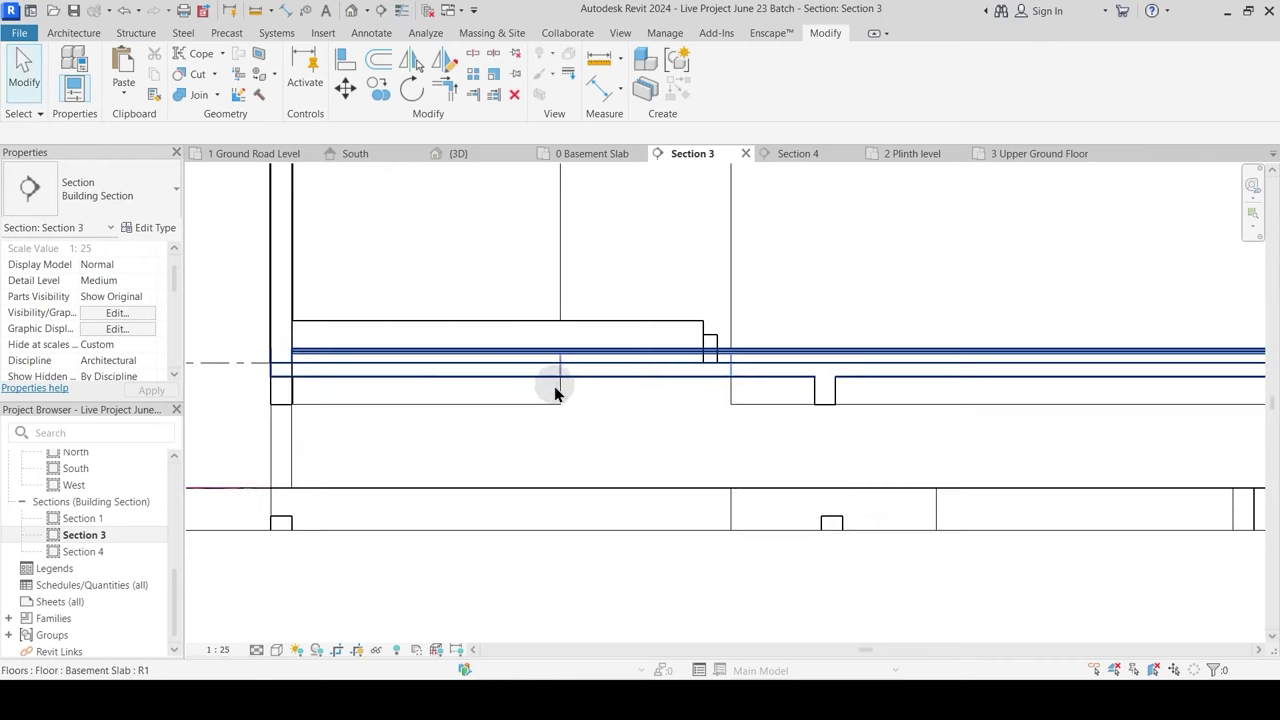
scroll(554, 392, "down", 3)
scroll(737, 517, "down", 2)
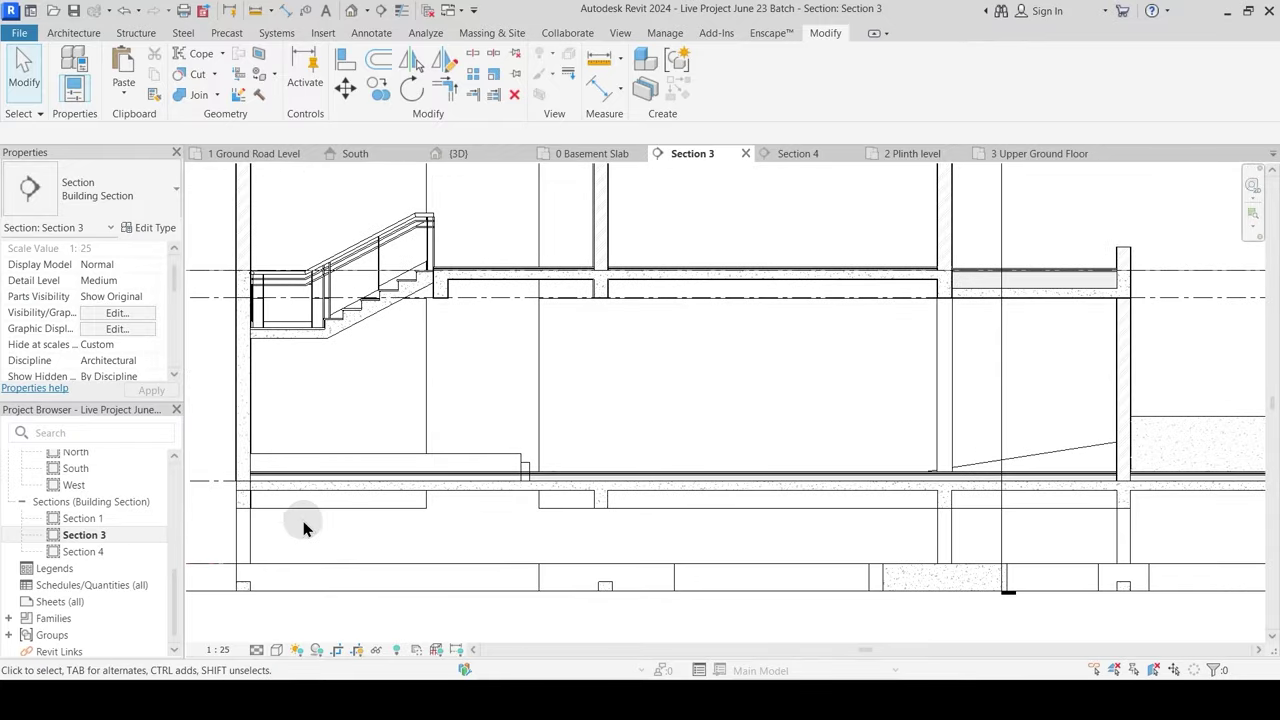
scroll(523, 466, "up", 2)
Step: Select the ground floor and drag its bottom edge up toward the basement slab
left_click(528, 465)
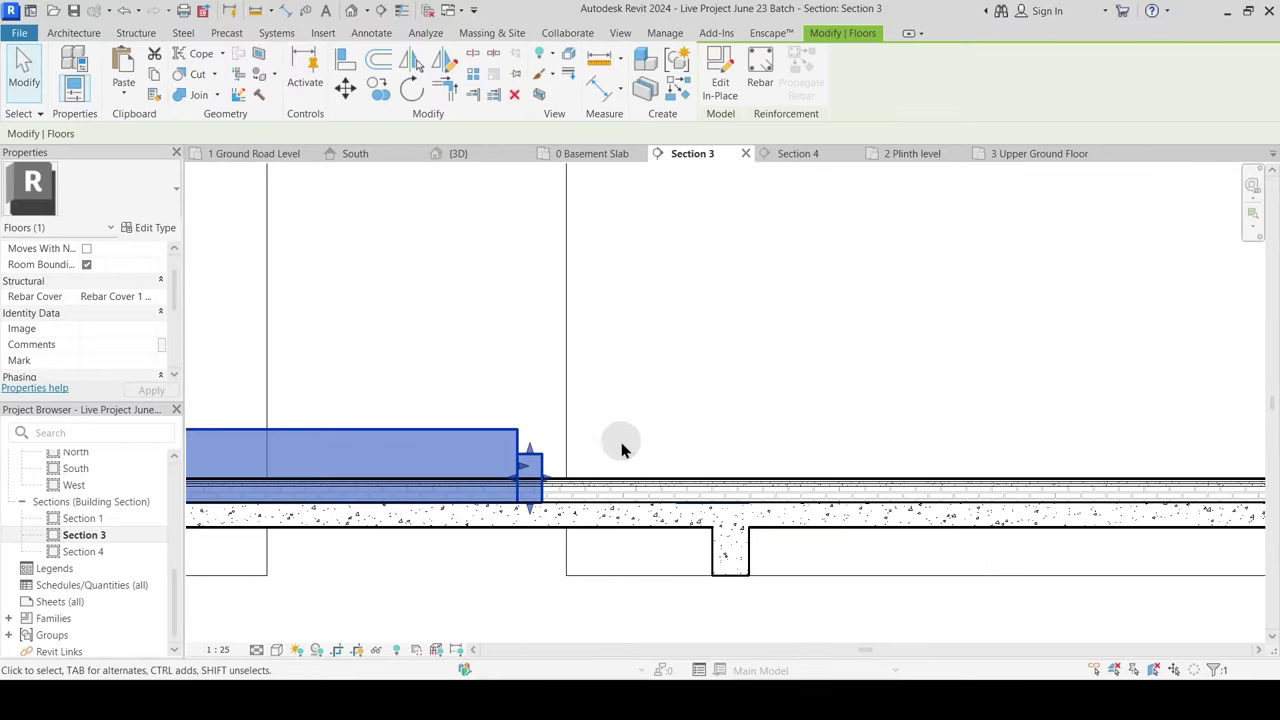
left_click_drag(531, 514, 537, 482)
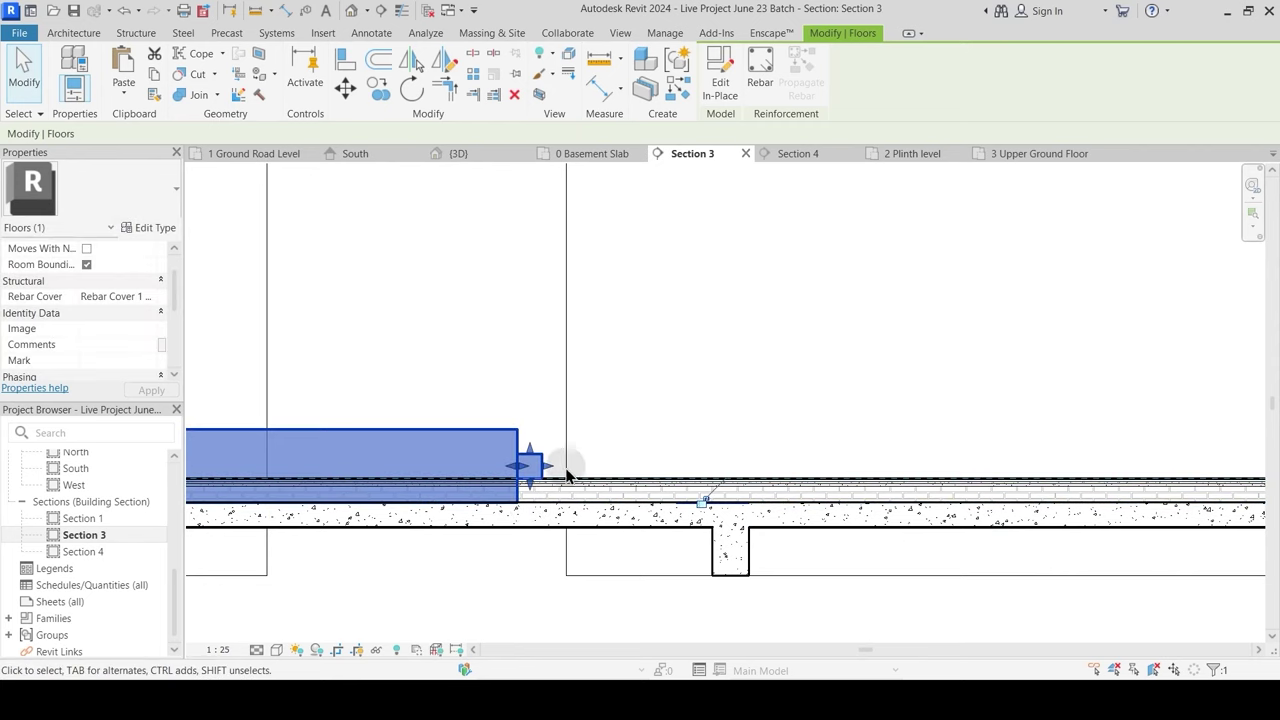
left_click(579, 455)
left_click(491, 451)
middle_click_drag(491, 451, 680, 443)
left_click_drag(404, 482, 413, 446)
Step: Under thin lines, snap the floor's underside exactly onto the basement slab top
scroll(407, 470, "up", 2)
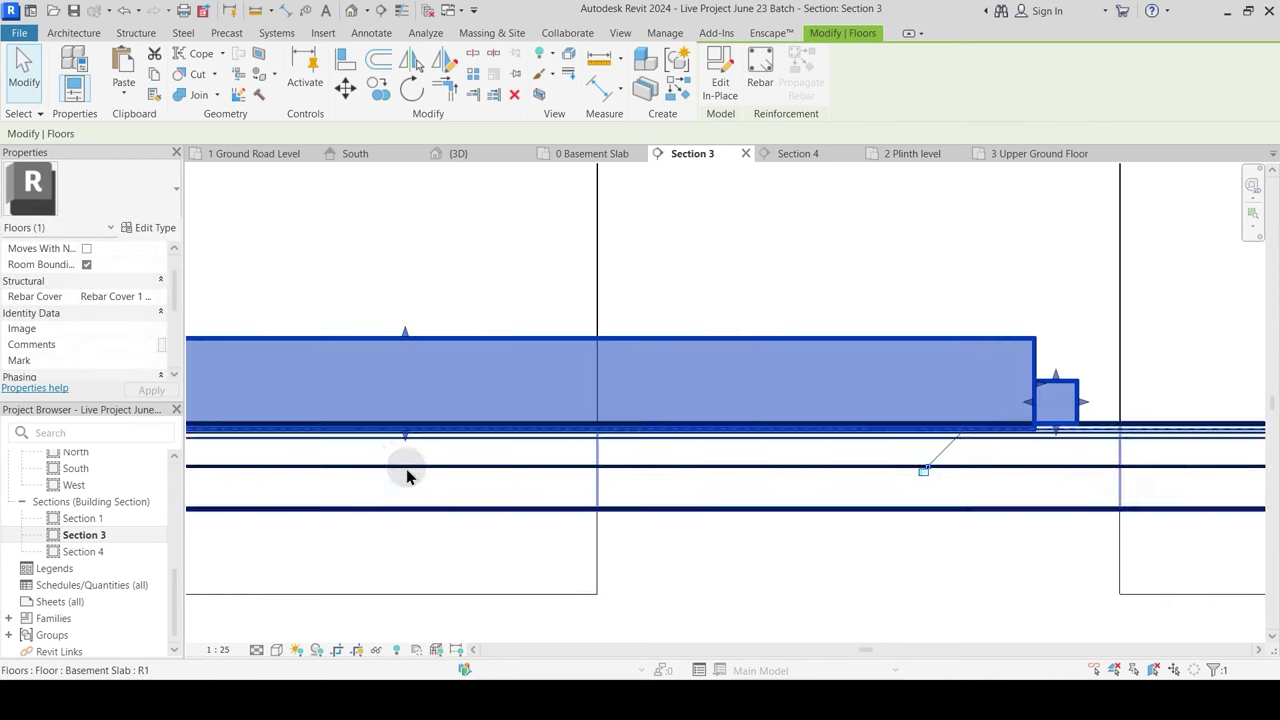
left_click(401, 11)
left_click(443, 449)
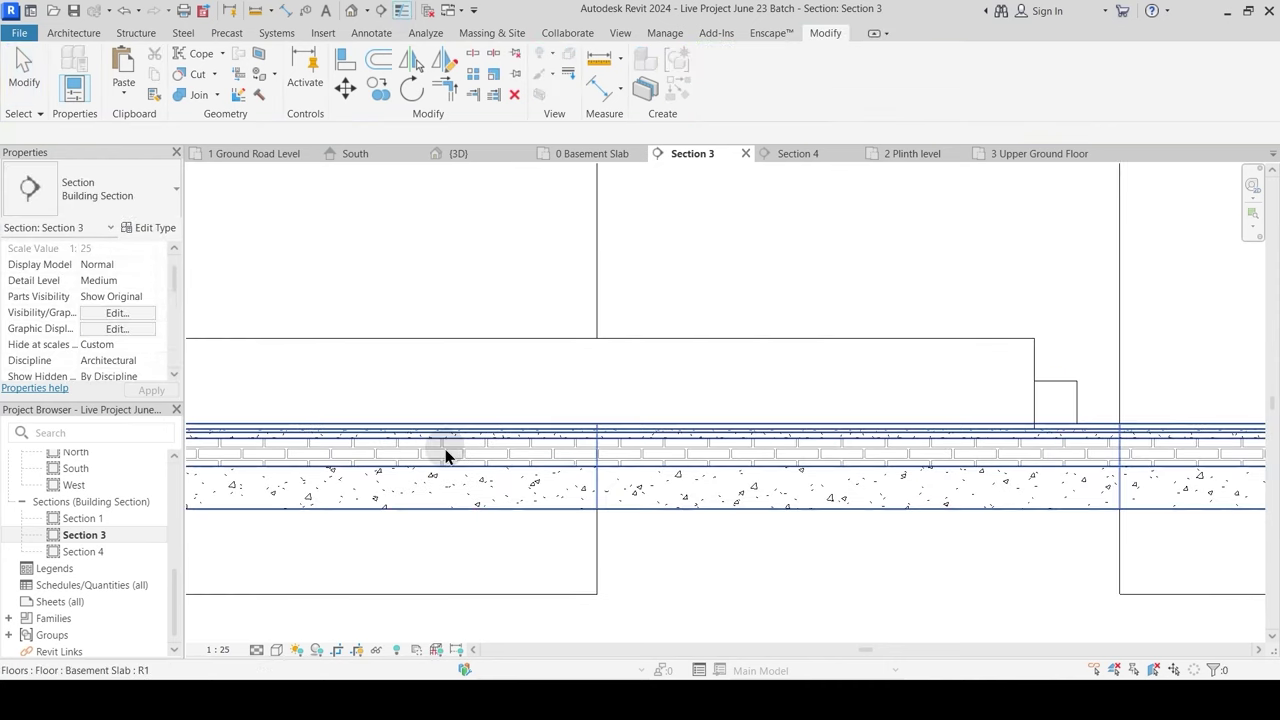
left_click(500, 352)
scroll(410, 453, "up", 2)
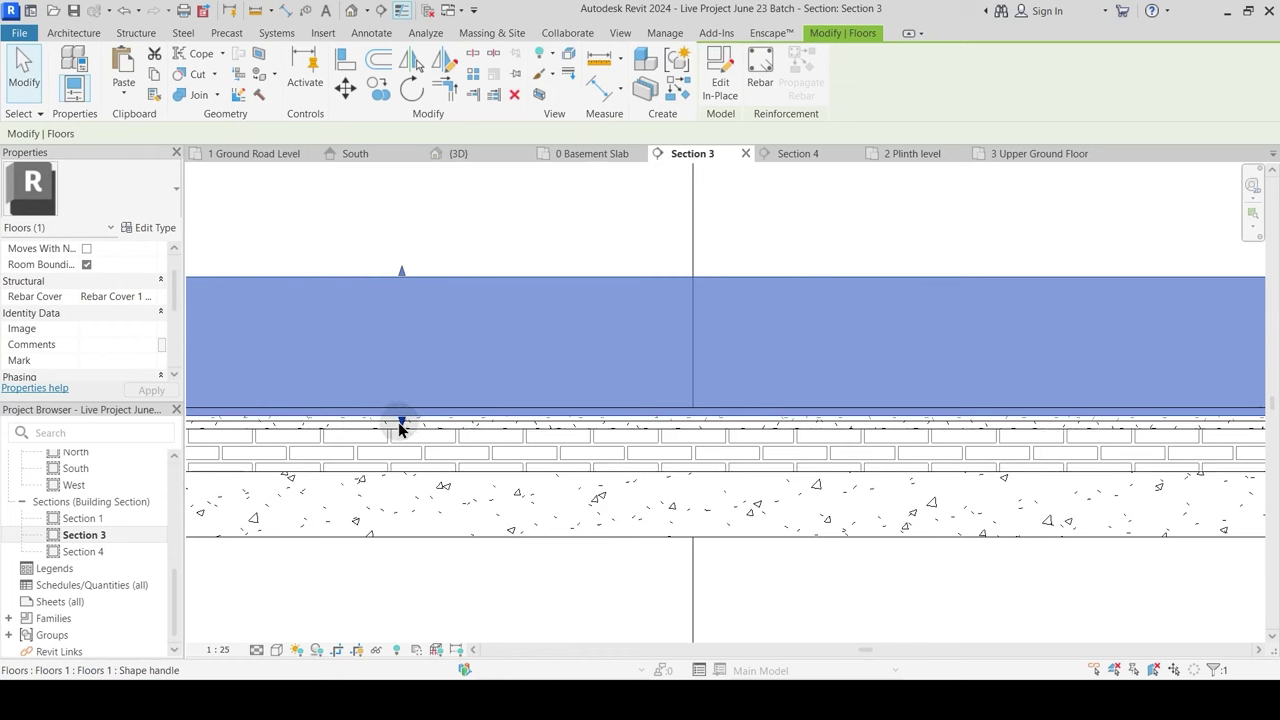
left_click_drag(402, 420, 405, 406)
scroll(458, 370, "down", 3)
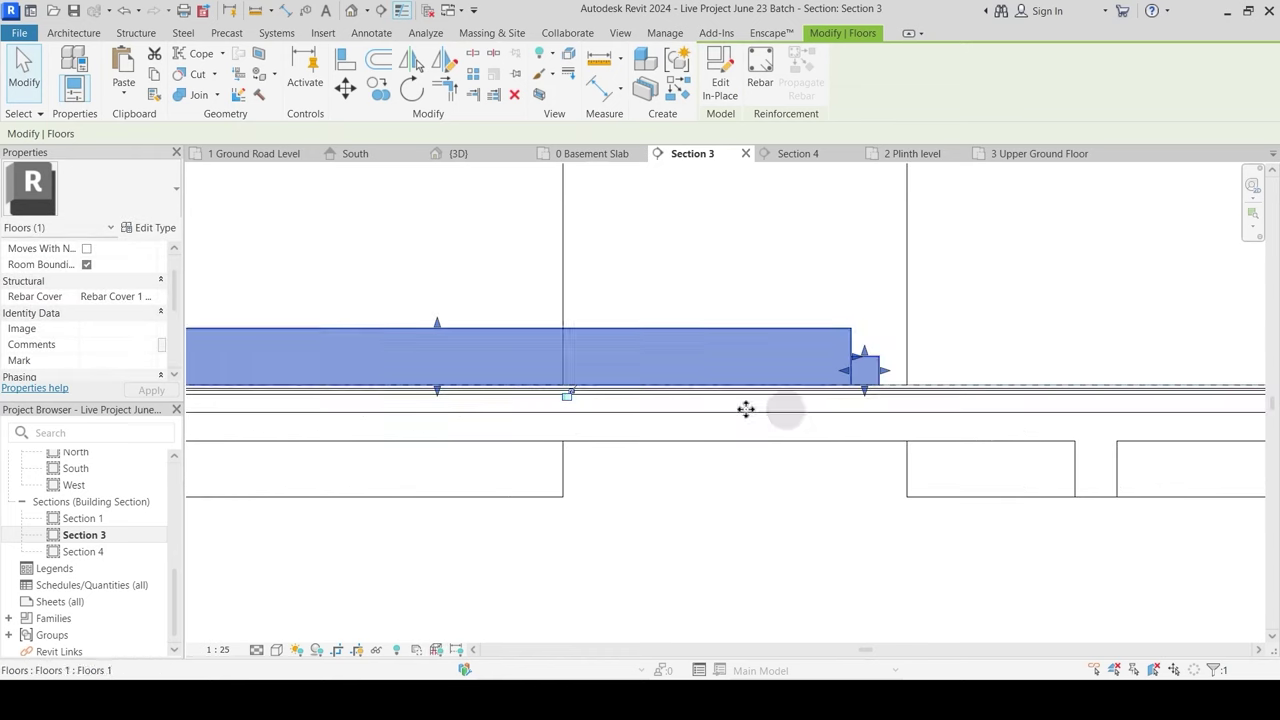
scroll(936, 412, "up", 5)
left_click(690, 380)
scroll(755, 411, "down", 2)
scroll(757, 360, "down", 3)
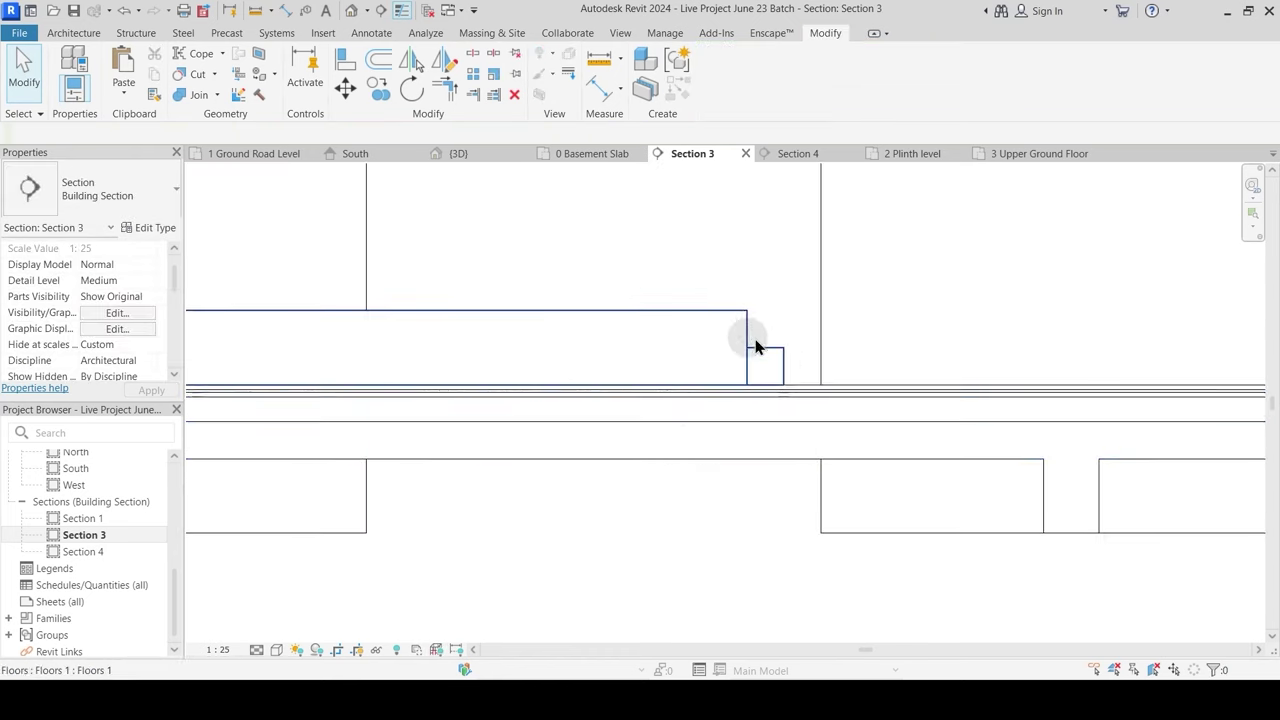
Step: Switch the join order between the left concrete beam and the adjoining slab
scroll(574, 406, "up", 3)
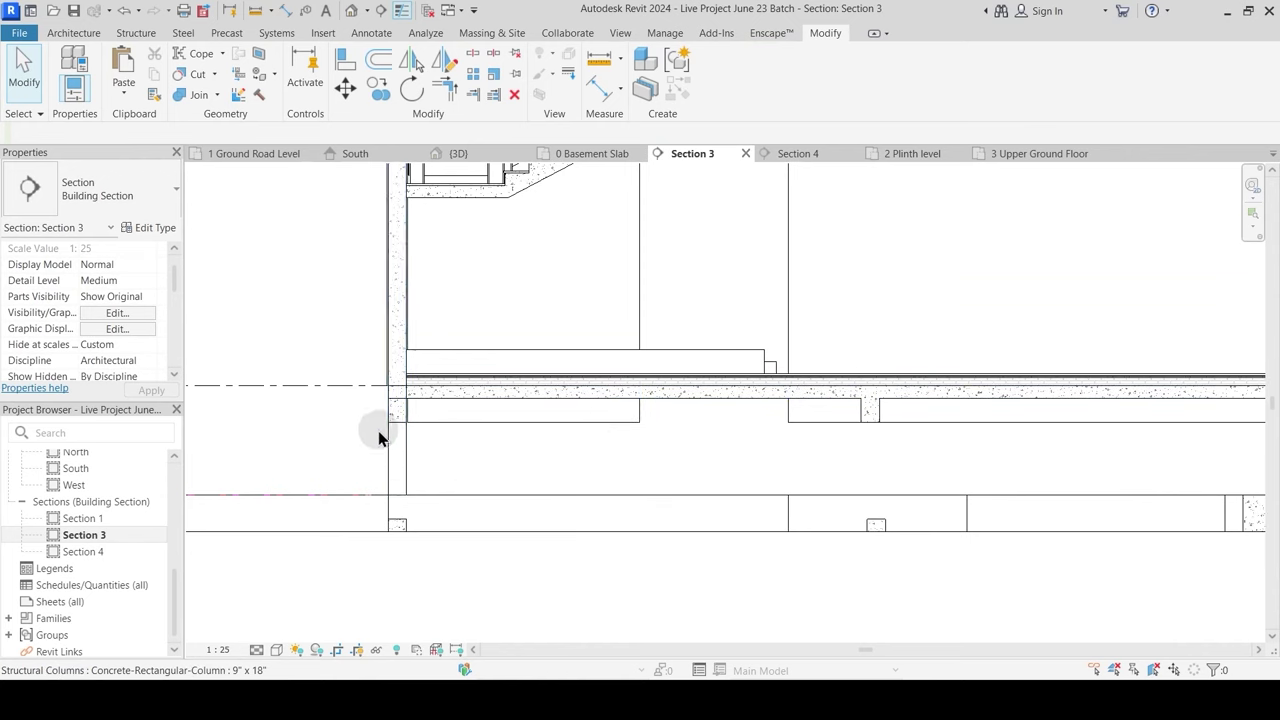
scroll(392, 436, "up", 2)
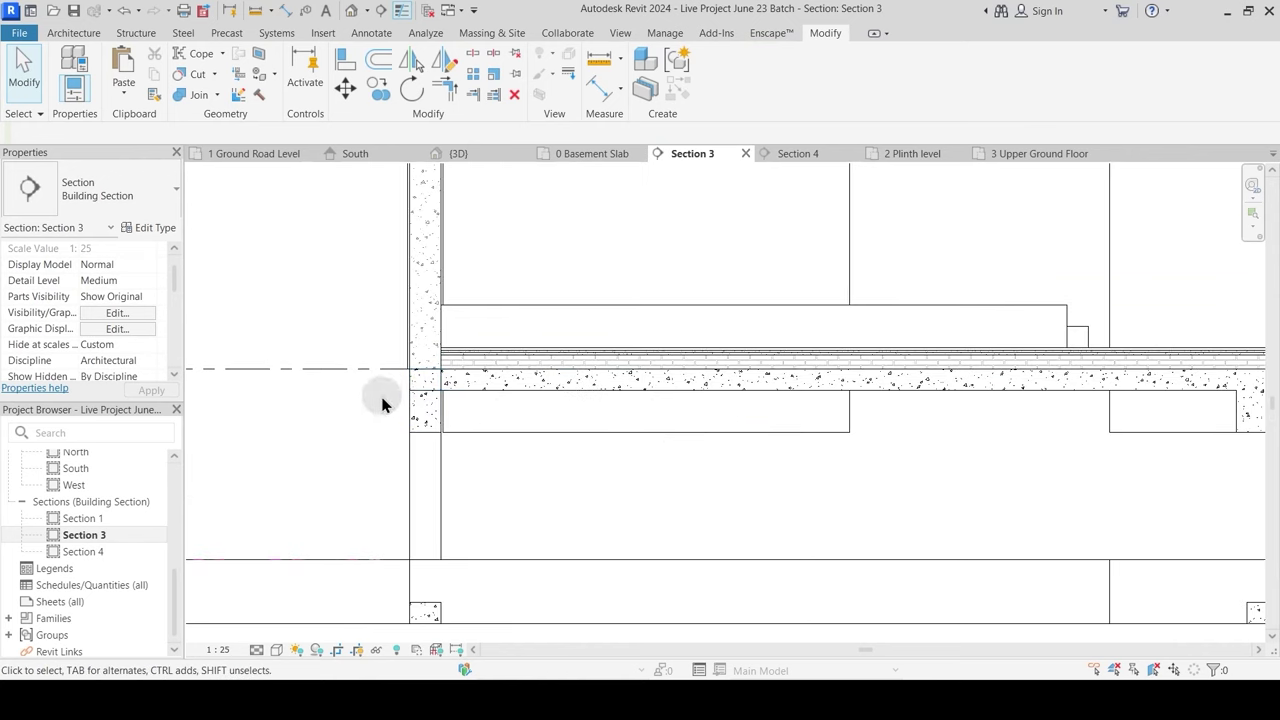
left_click(216, 96)
left_click(226, 193)
scroll(425, 400, "up", 2)
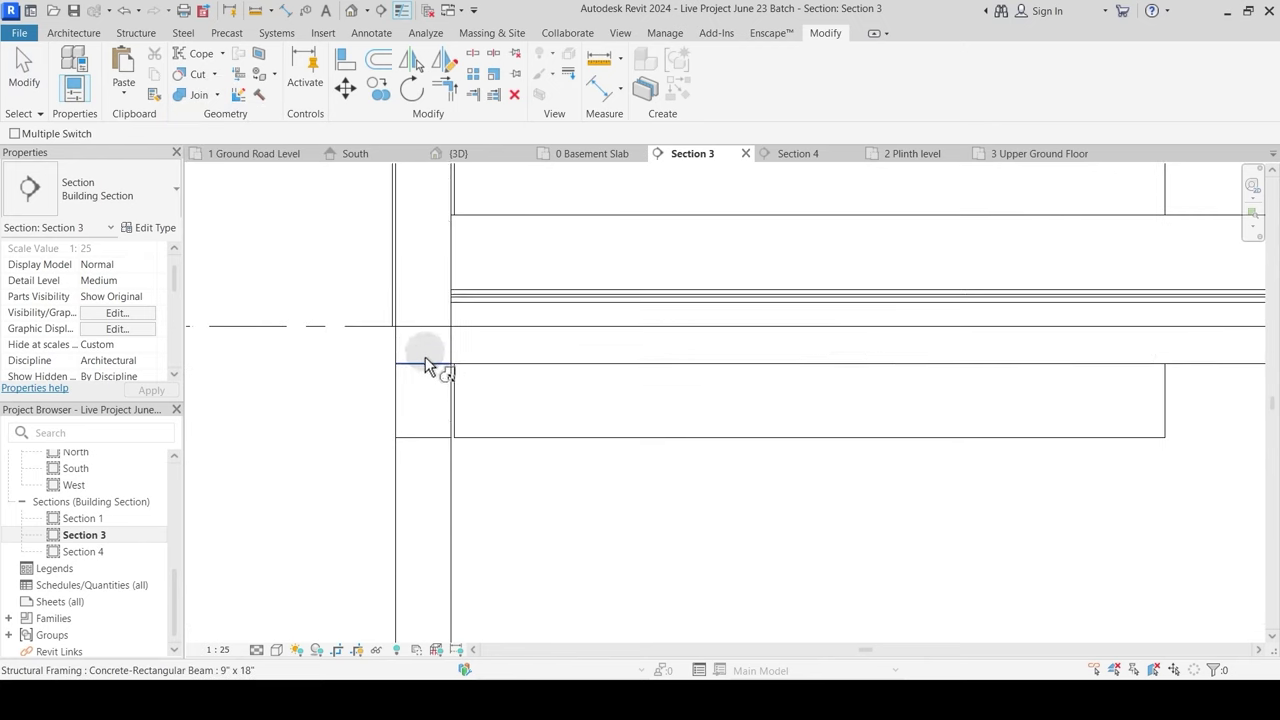
left_click(432, 341)
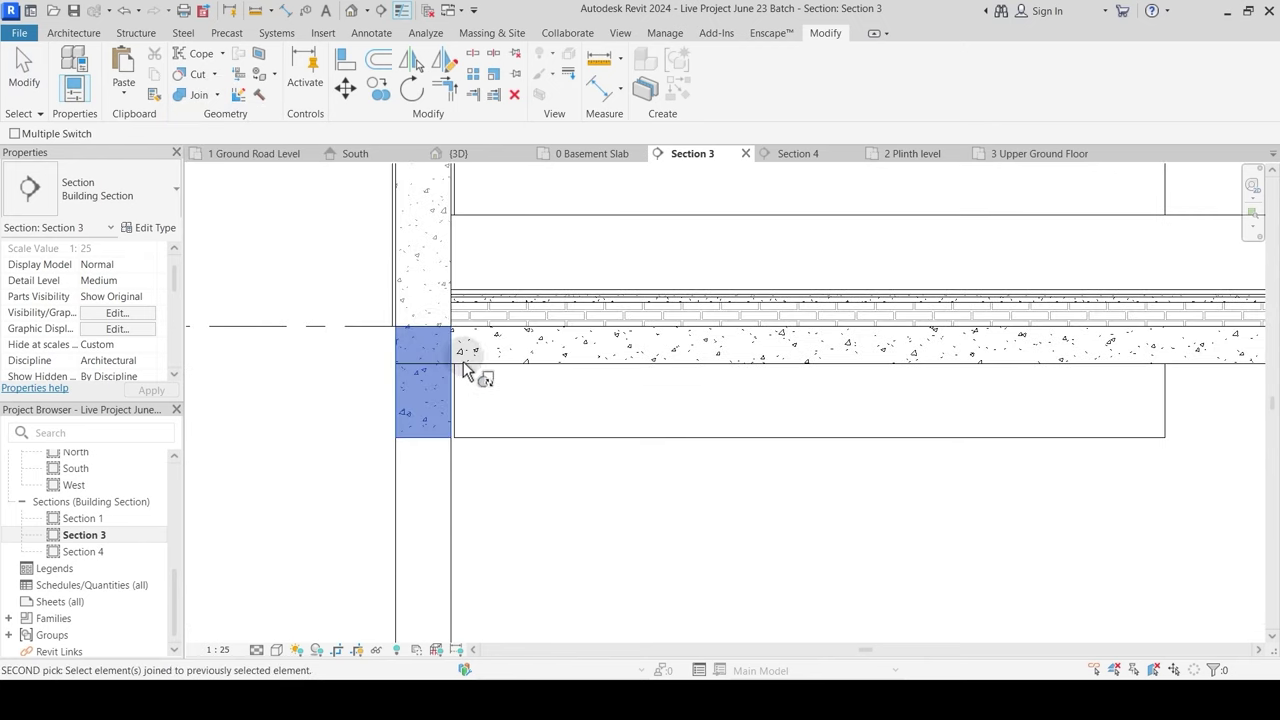
left_click(226, 96)
left_click(190, 192)
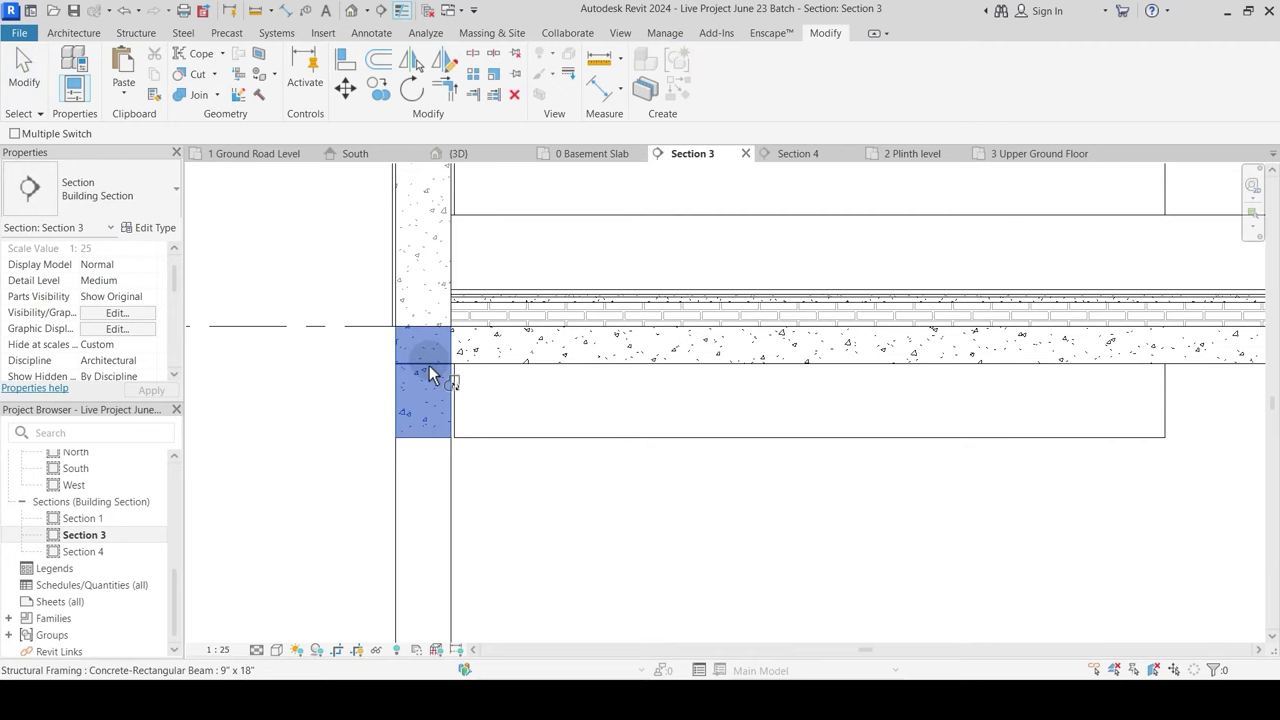
left_click(452, 361)
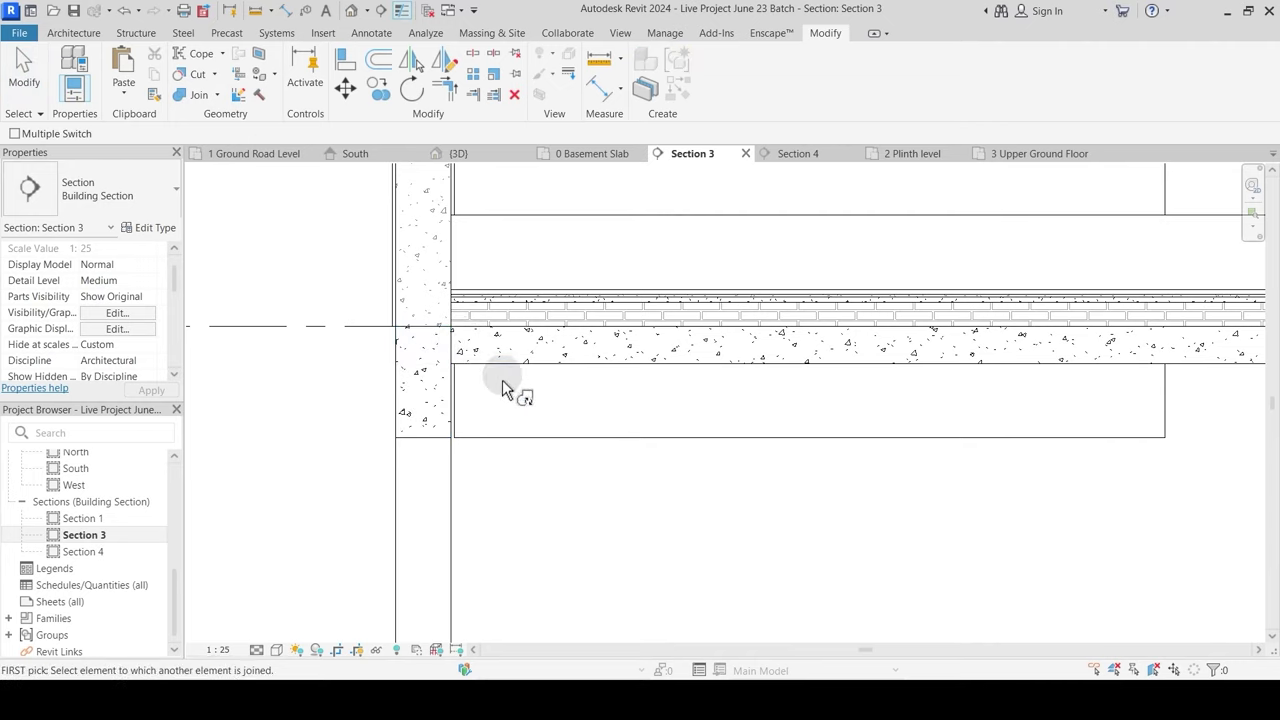
key("Escape")
Step: Restore full line weights and zoom out to frame the whole building section
left_click(402, 12)
scroll(611, 429, "down", 5)
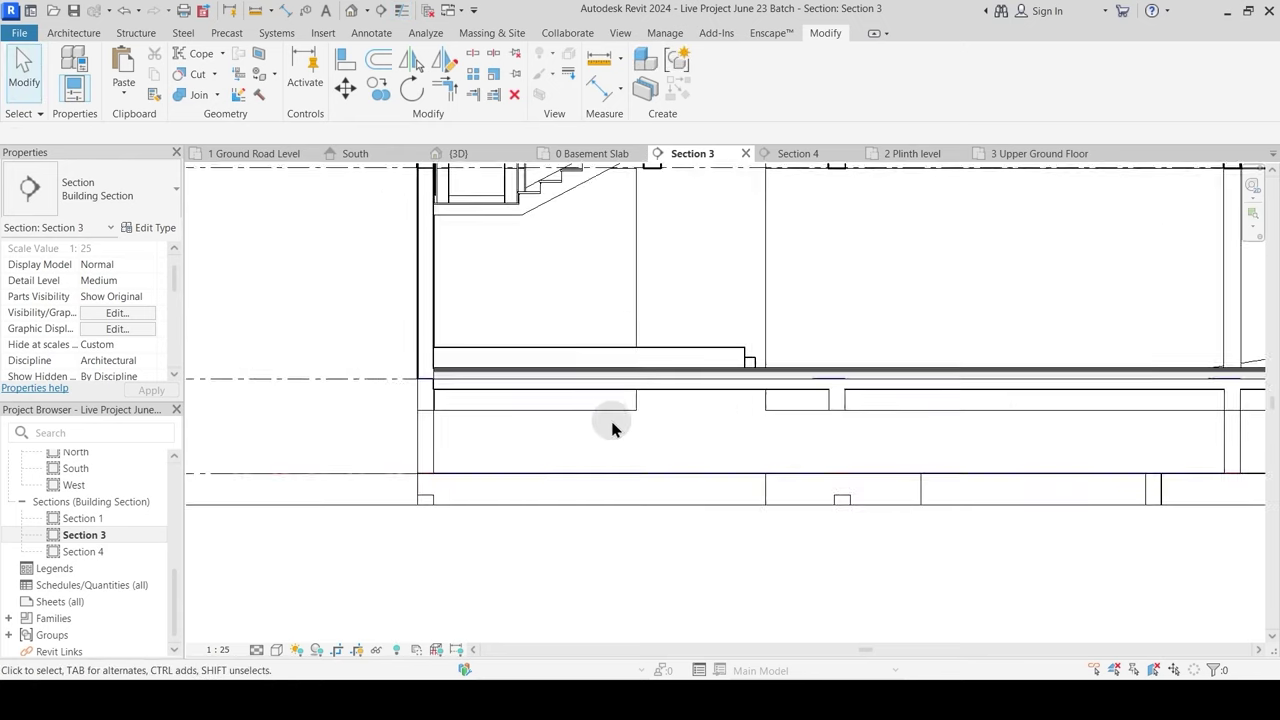
middle_click_drag(611, 434, 519, 398)
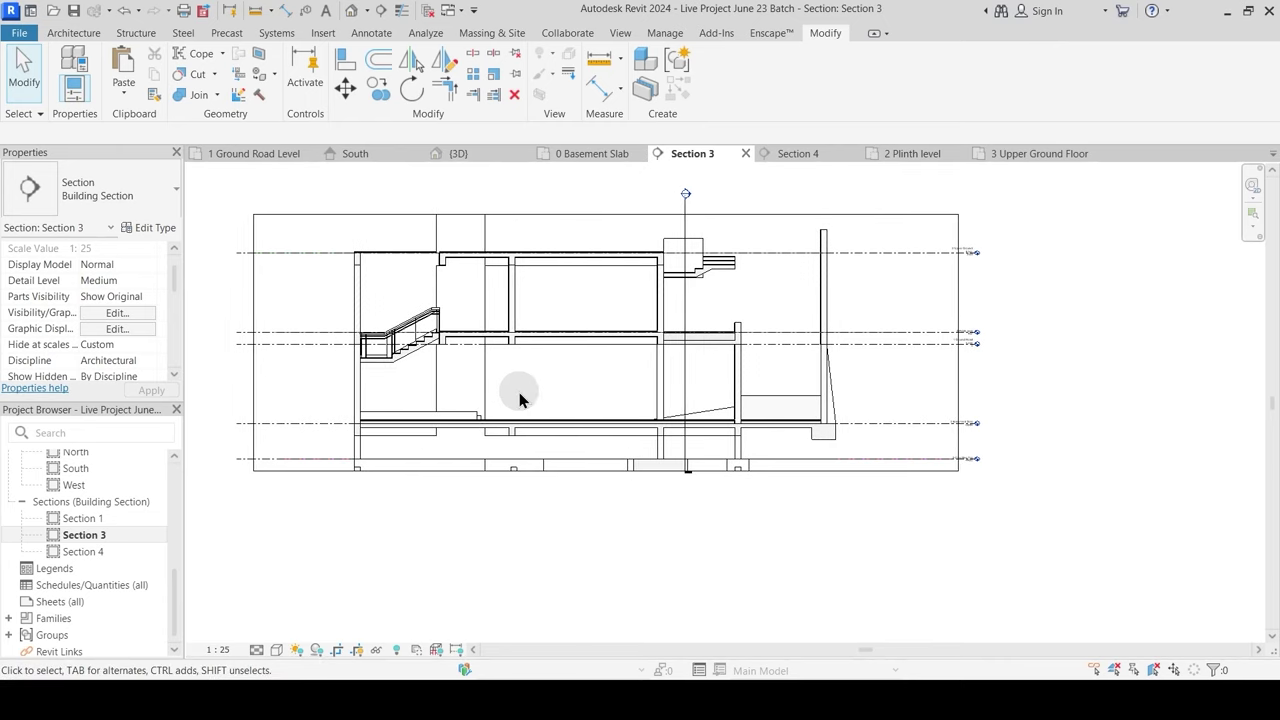
Step: On the 1 Ground Road Level plan, drag the Section 3 line lower and open Section 3
left_click(262, 154)
scroll(670, 376, "up", 3)
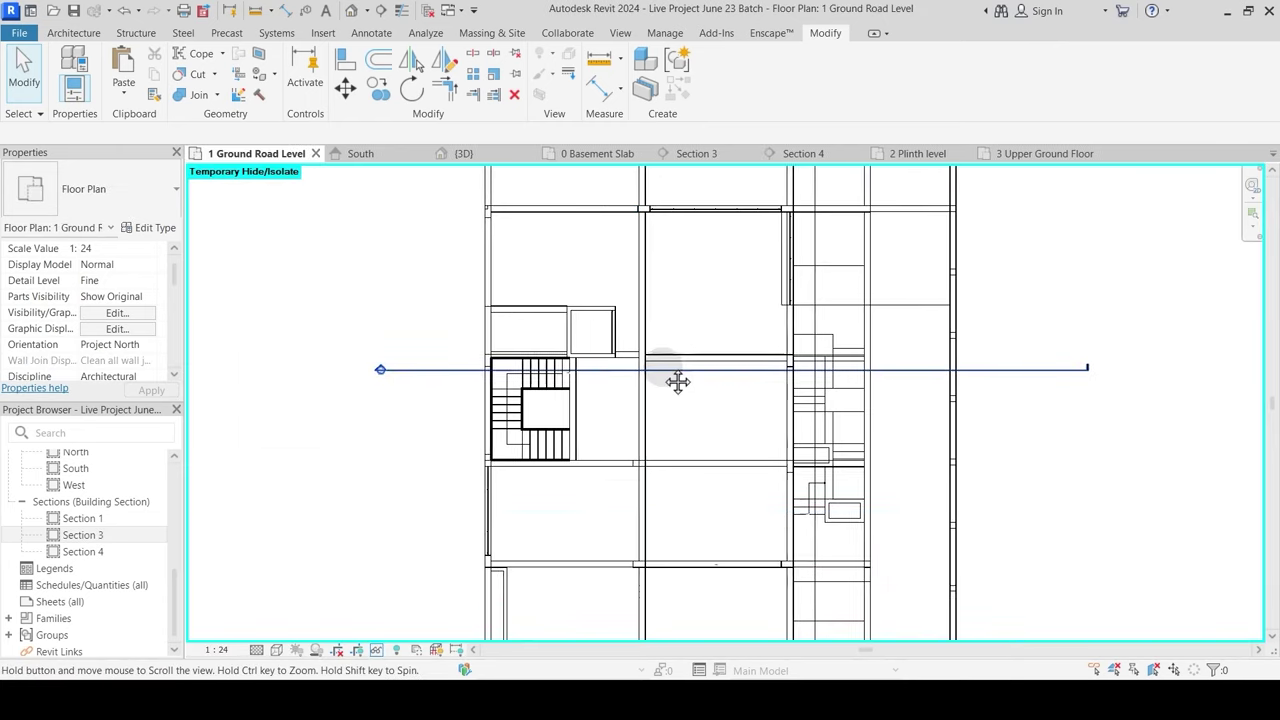
left_click_drag(668, 376, 674, 440)
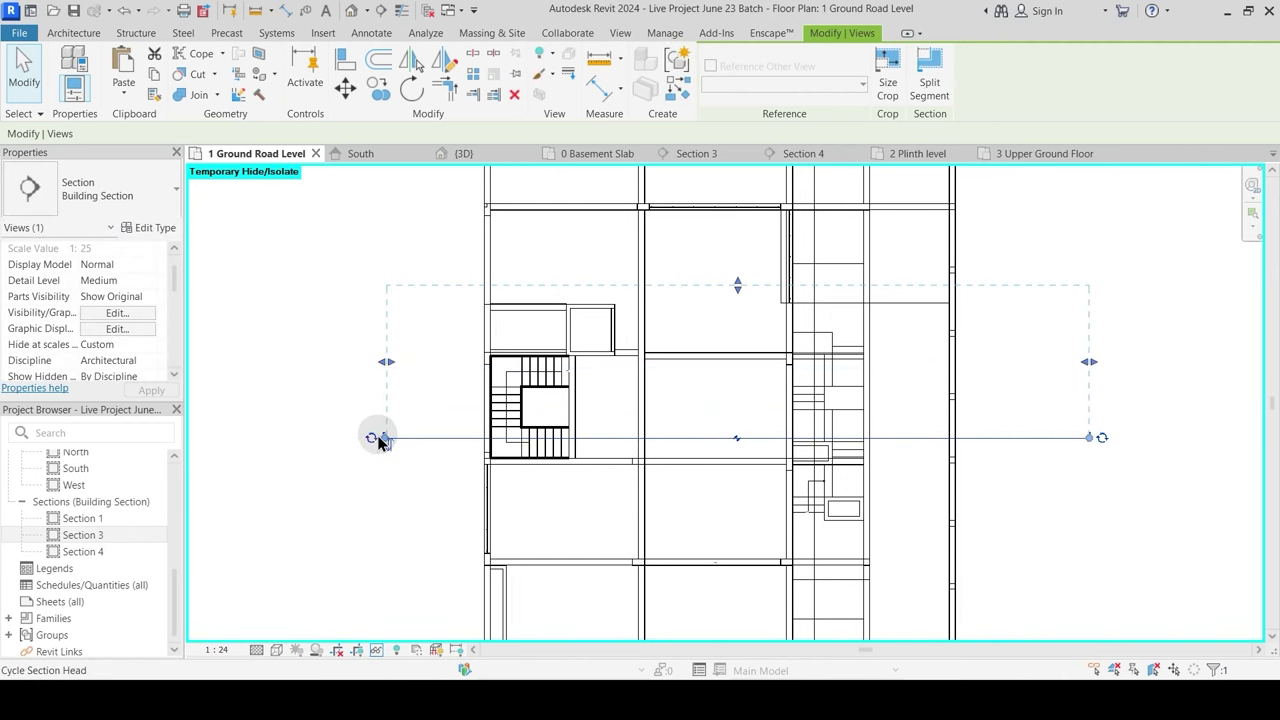
key("Escape")
scroll(386, 434, "up", 2)
left_click(394, 437)
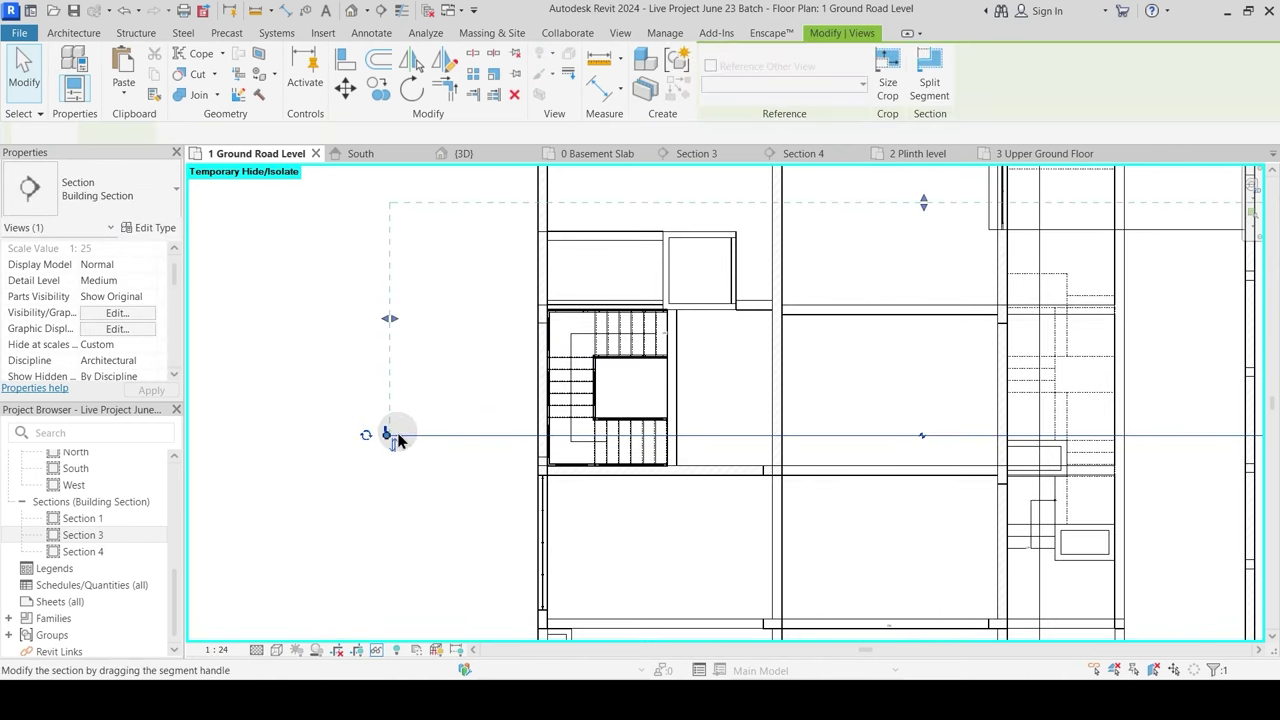
scroll(392, 442, "down", 2)
key("Escape")
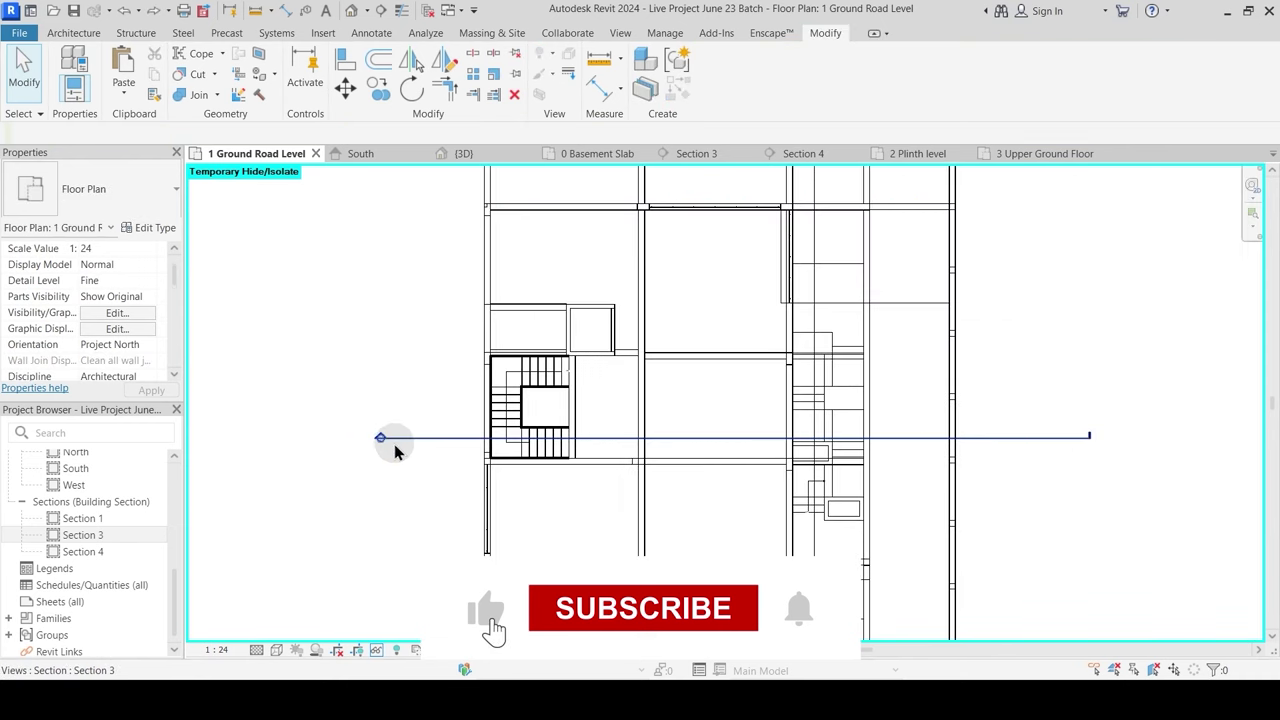
double_click(382, 440)
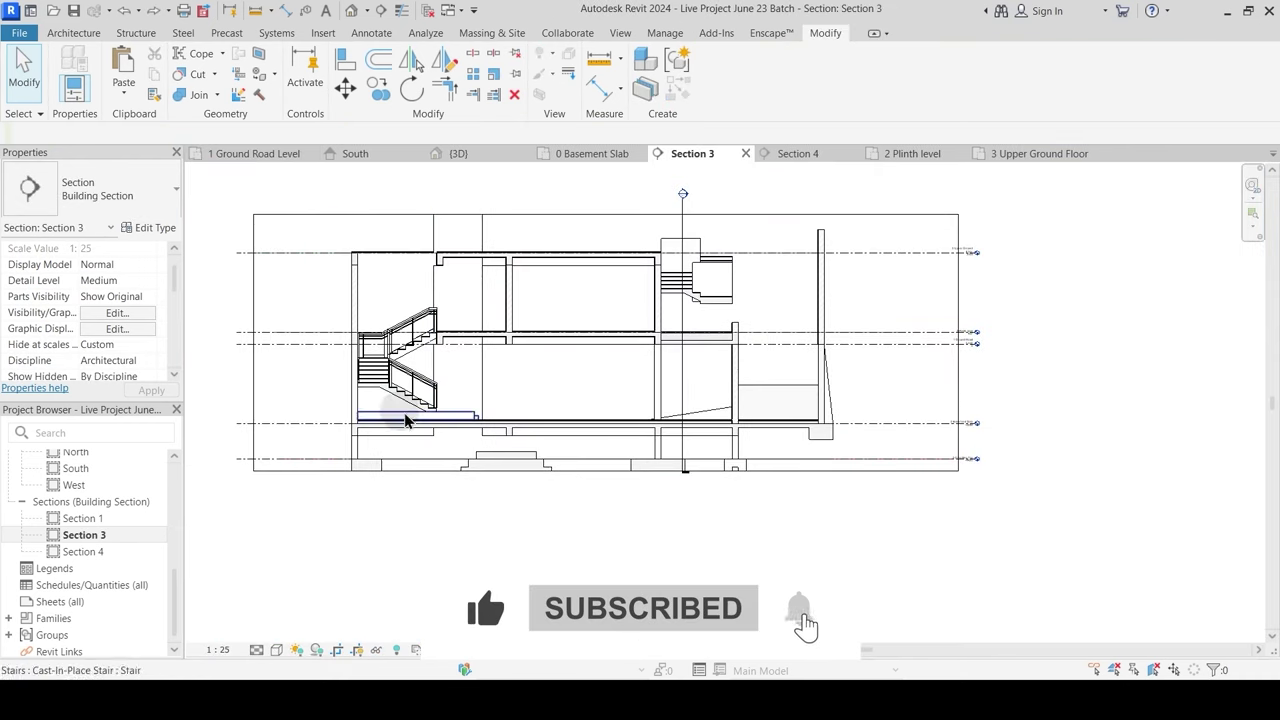
Step: Switch to thin lines and pan across Section 3 to check the right-hand columns
scroll(320, 351, "up", 3)
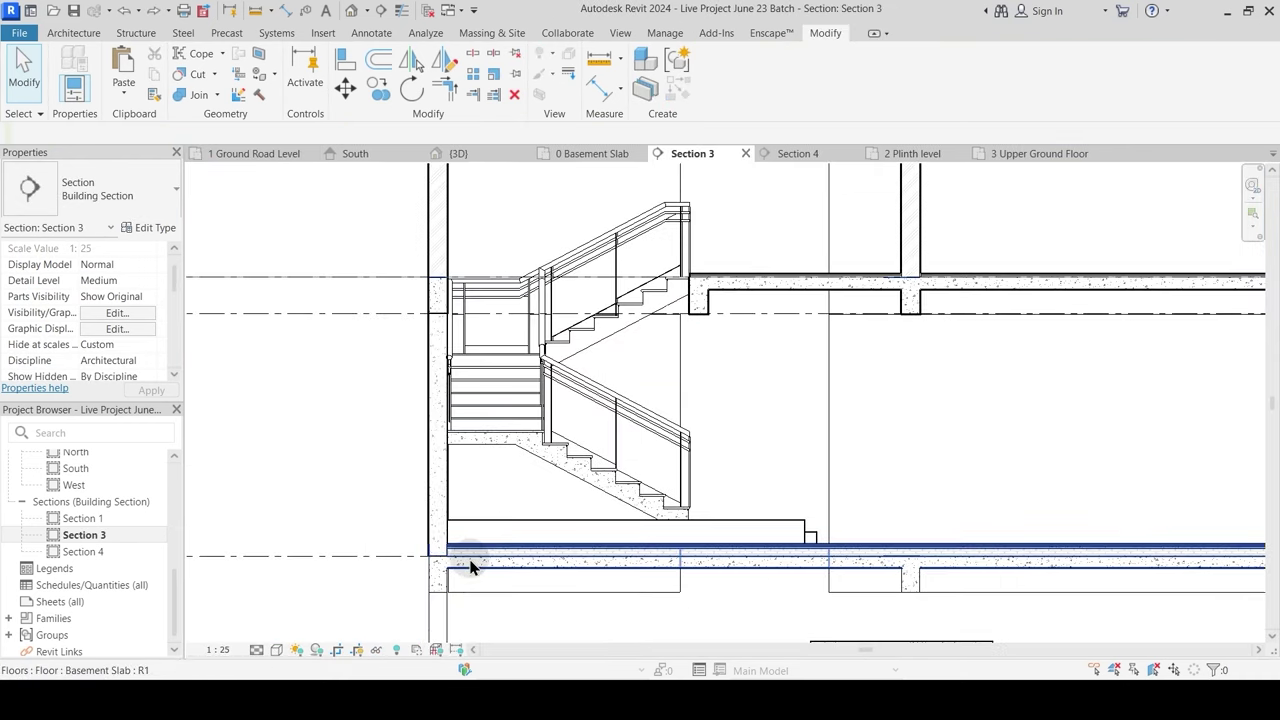
scroll(468, 545, "up", 3)
scroll(480, 477, "down", 2)
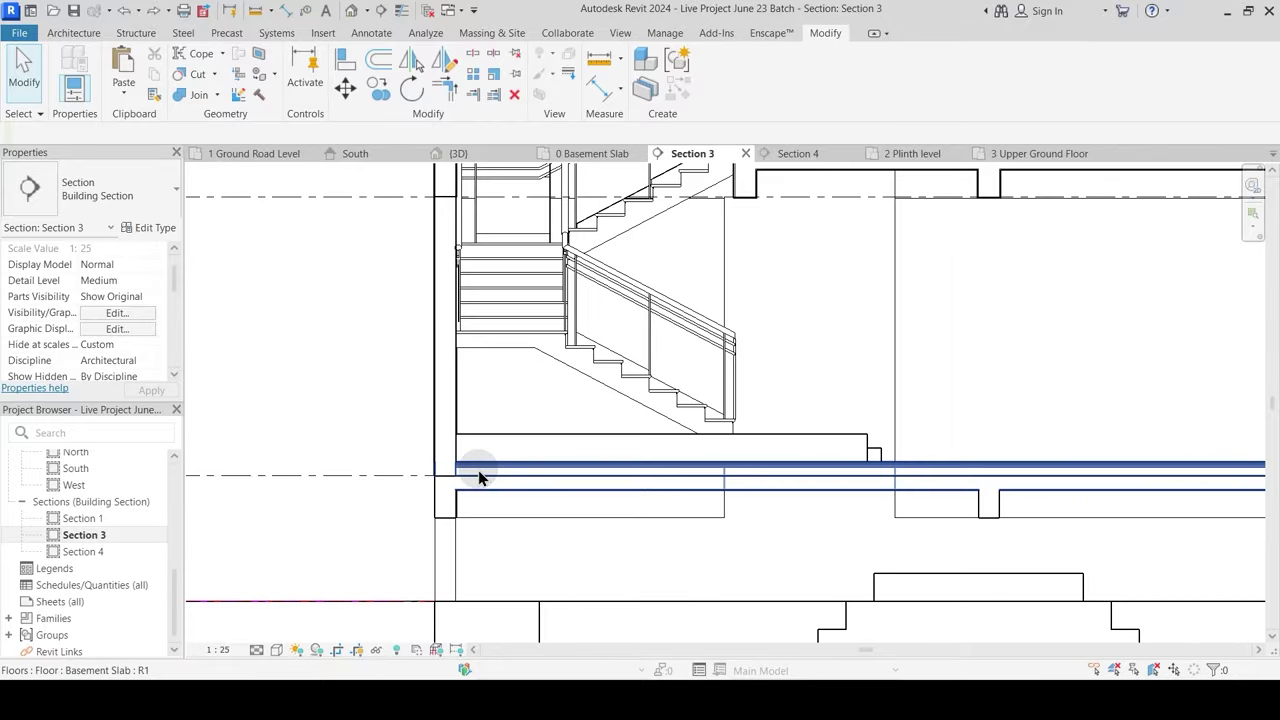
left_click(405, 13)
middle_click_drag(720, 374, 386, 500)
middle_click_drag(870, 413, 380, 438)
scroll(836, 371, "down", 1)
scroll(837, 371, "down", 2)
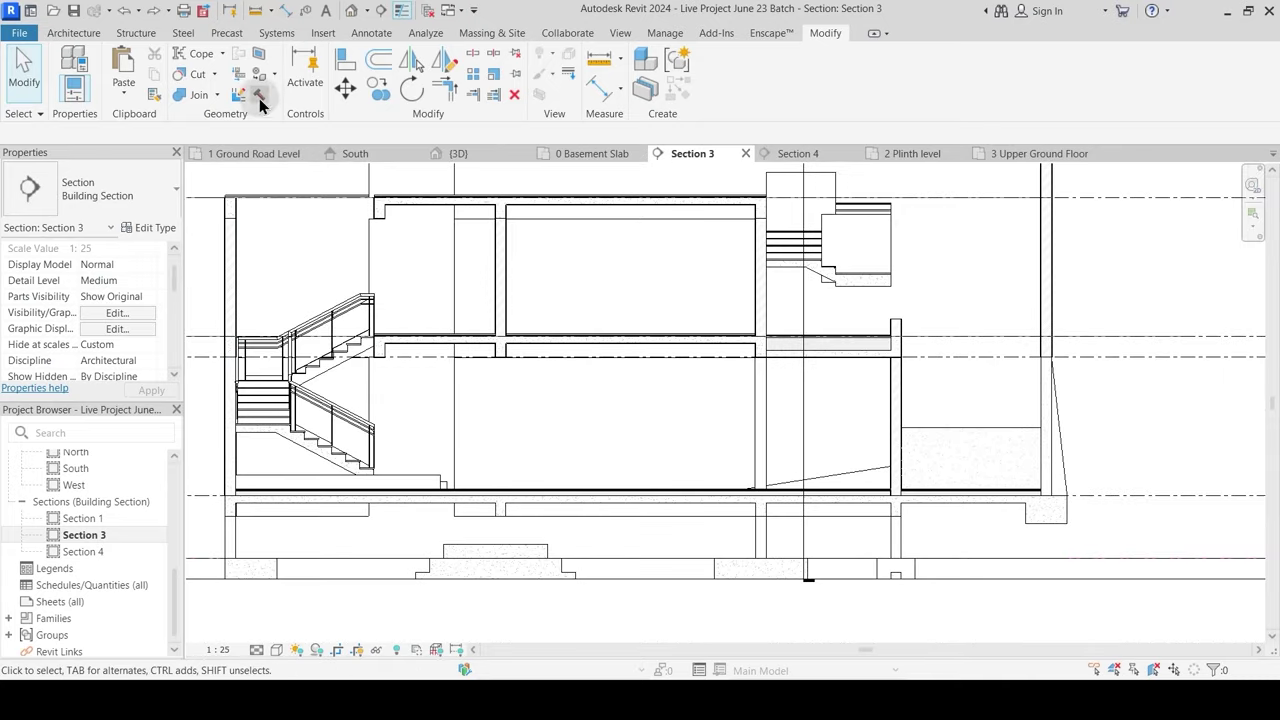
Step: Move the Section 3 cut line slightly further down the ground plan and reopen Section 3
left_click(257, 153)
middle_click_drag(640, 486, 676, 283)
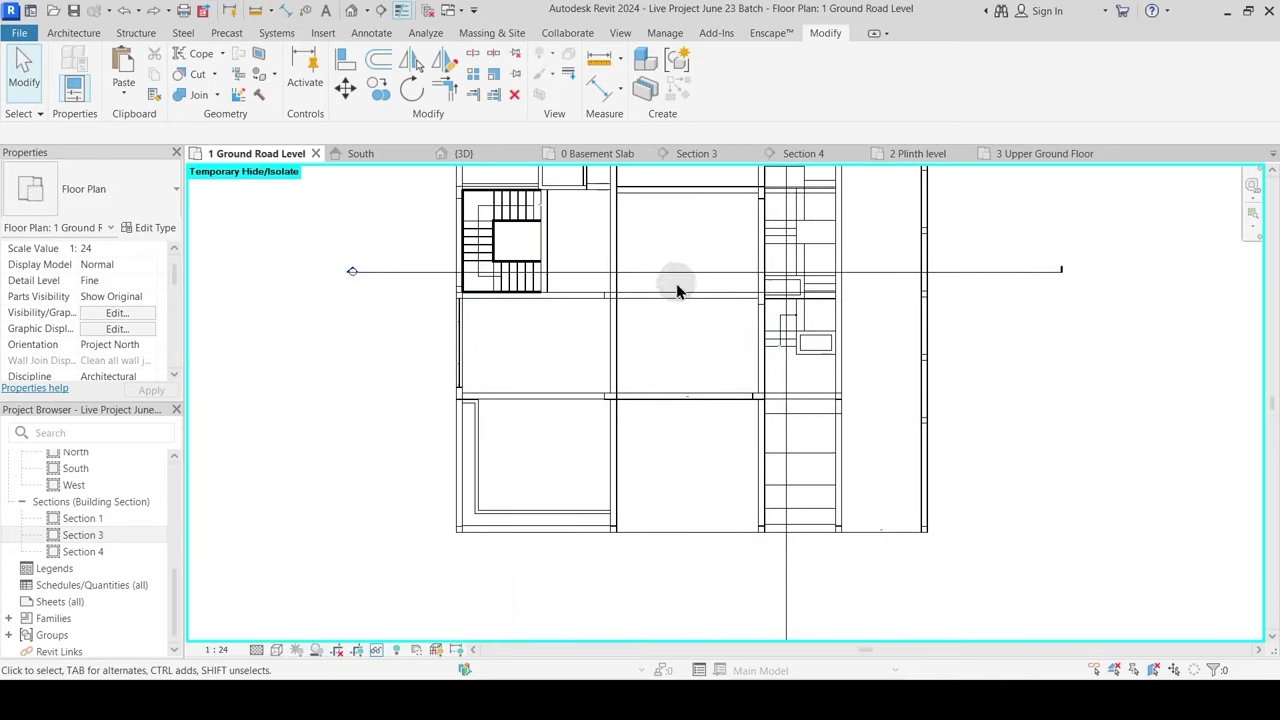
left_click_drag(680, 340, 677, 352)
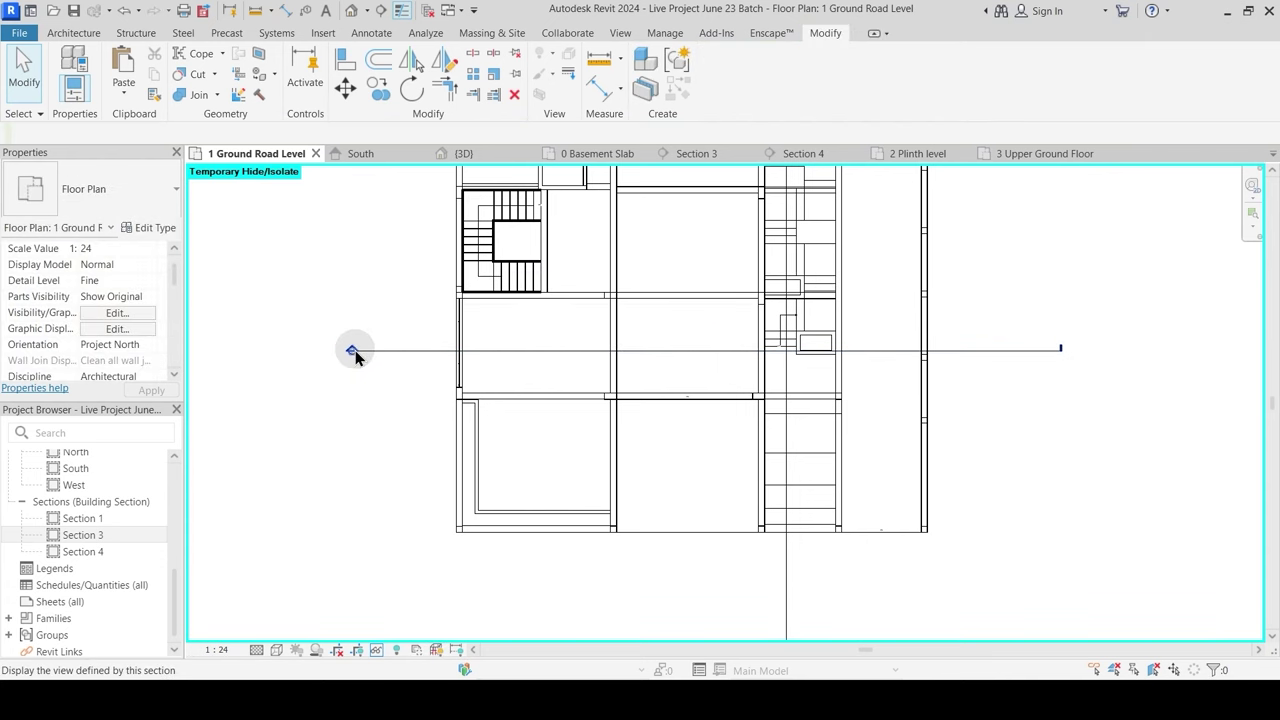
double_click(355, 351)
middle_click_drag(566, 442, 619, 429)
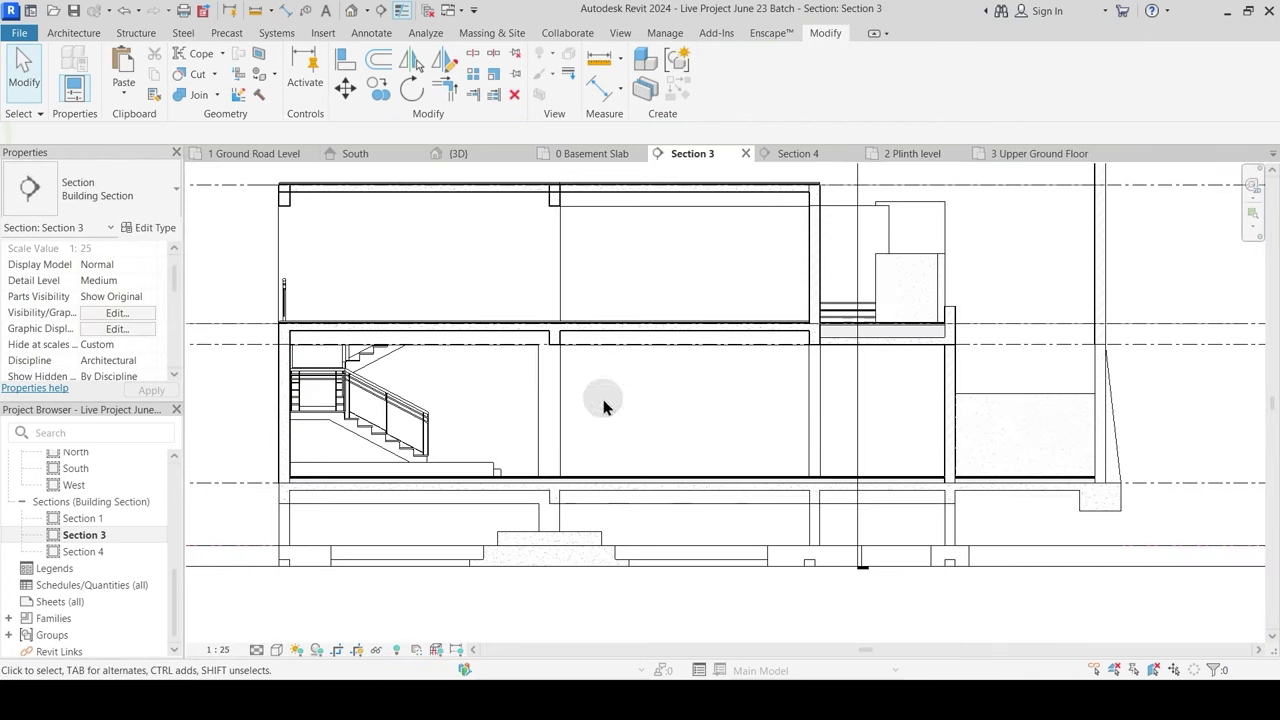
scroll(545, 193, "up", 6)
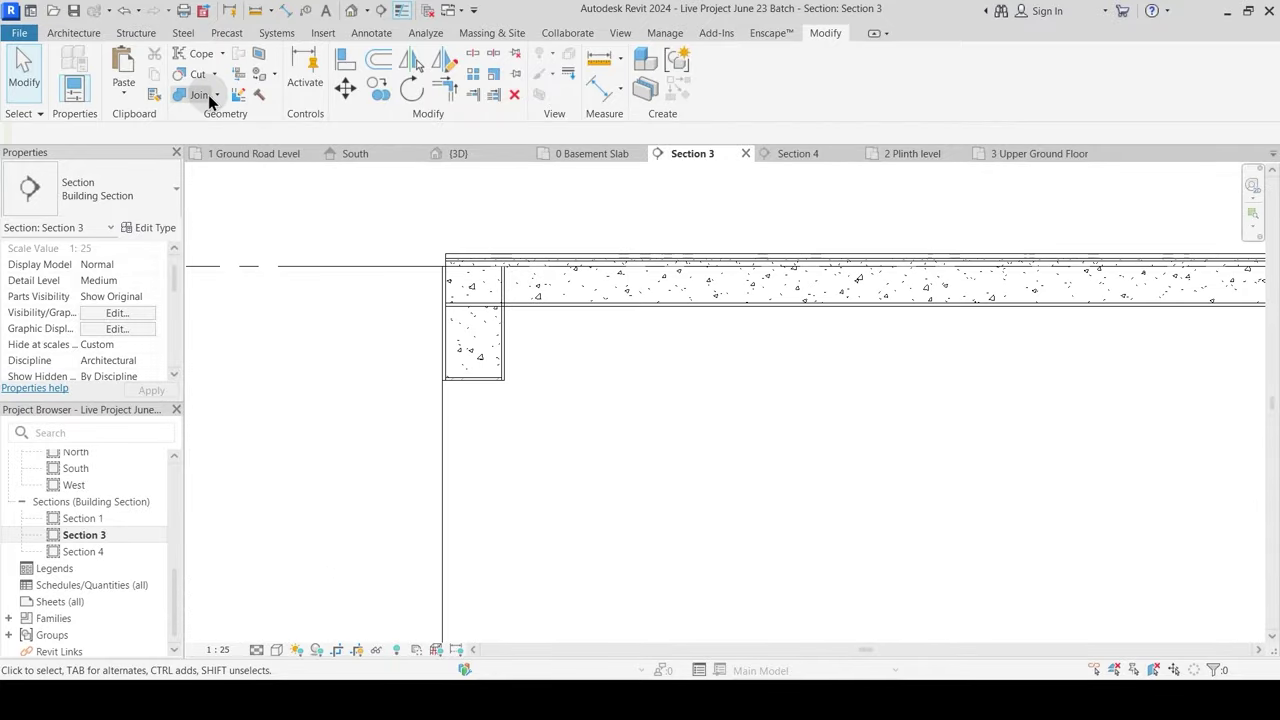
left_click(200, 95)
Step: Join two plinth-level floor slabs to the concrete beams beneath them
left_click(514, 338)
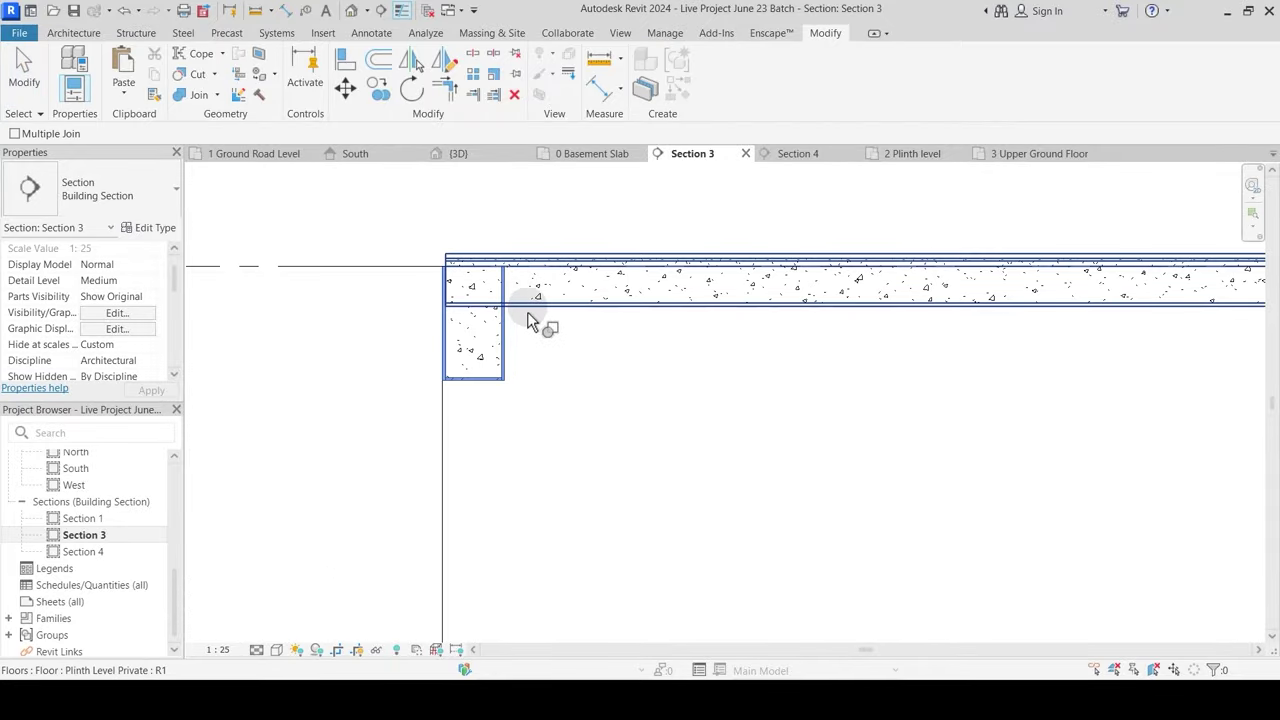
left_click(528, 318)
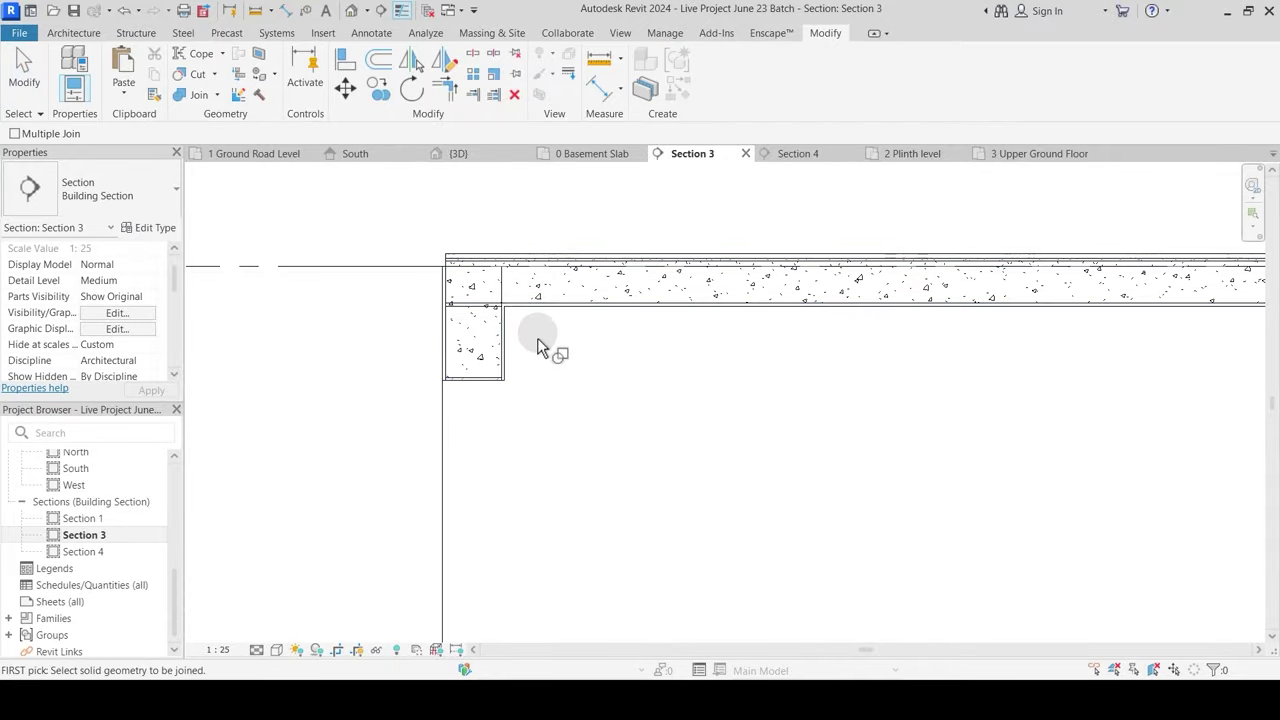
left_click(510, 292)
left_click(523, 269)
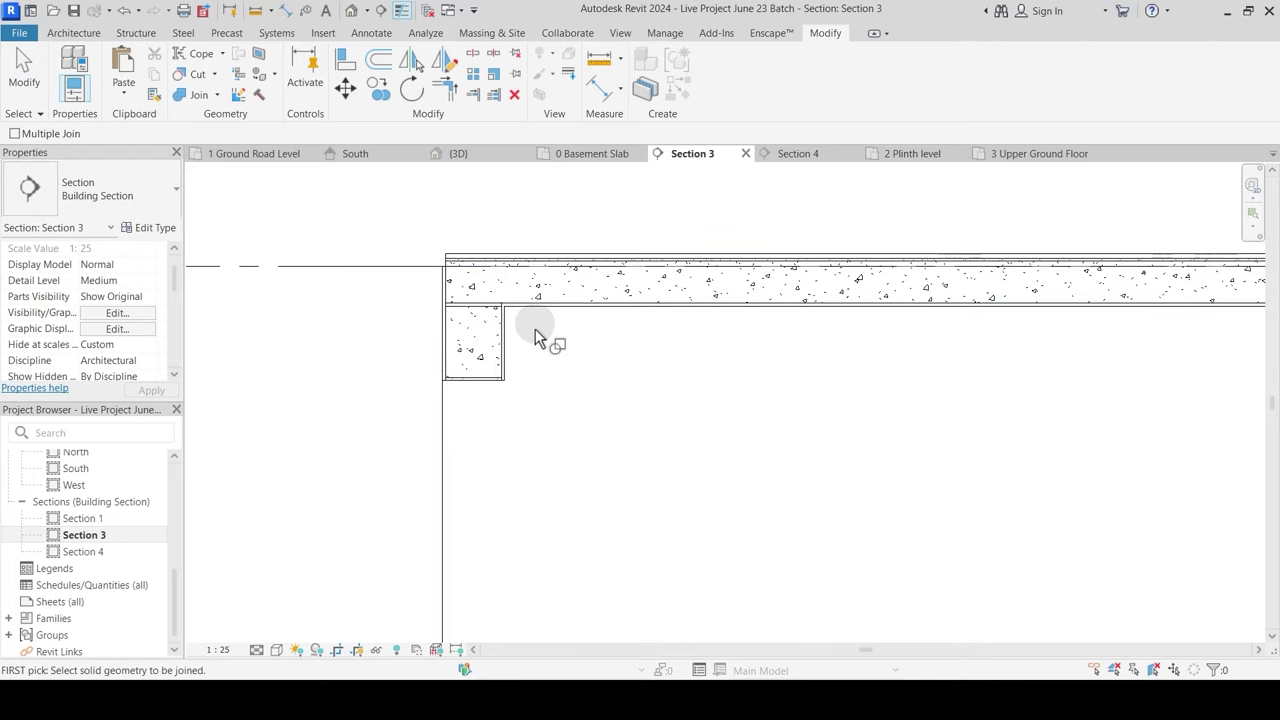
Step: Switch the join order at both slab-beam junctions so the beams cut cleanly
left_click(217, 95)
left_click(235, 188)
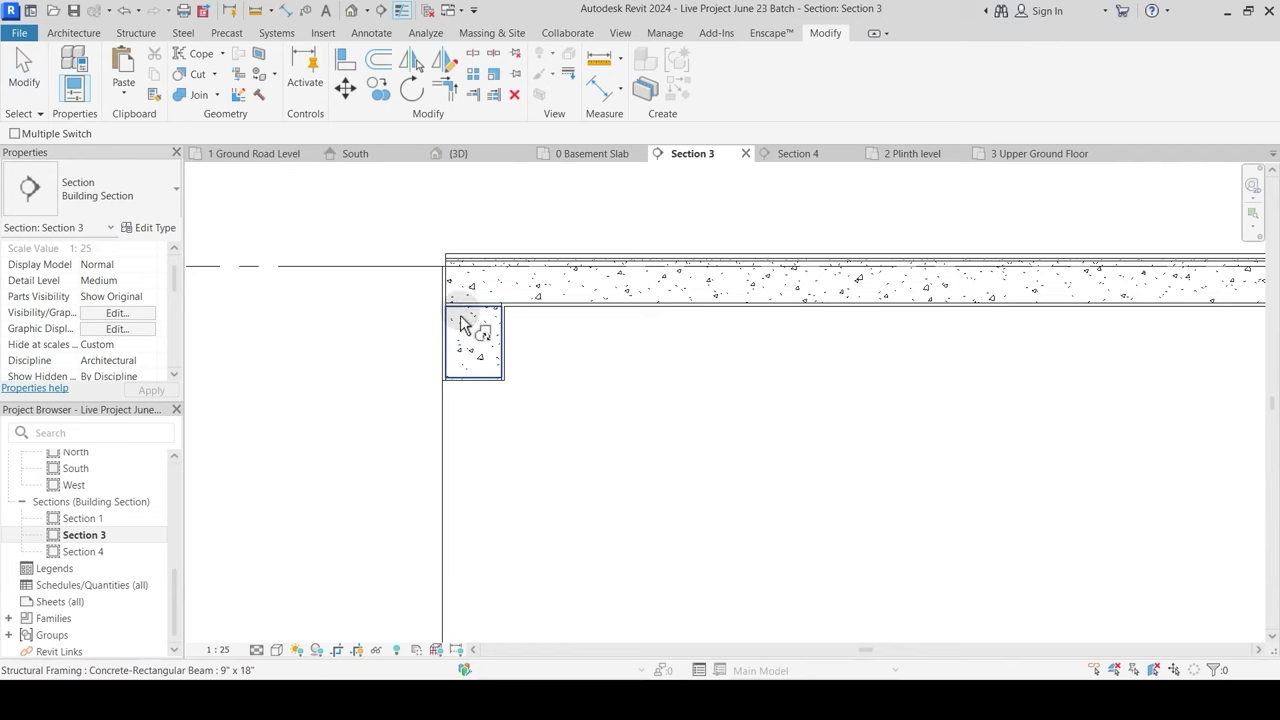
left_click(463, 316)
left_click(481, 270)
scroll(594, 369, "down", 2)
middle_click_drag(681, 424, 523, 425)
scroll(520, 371, "up", 2)
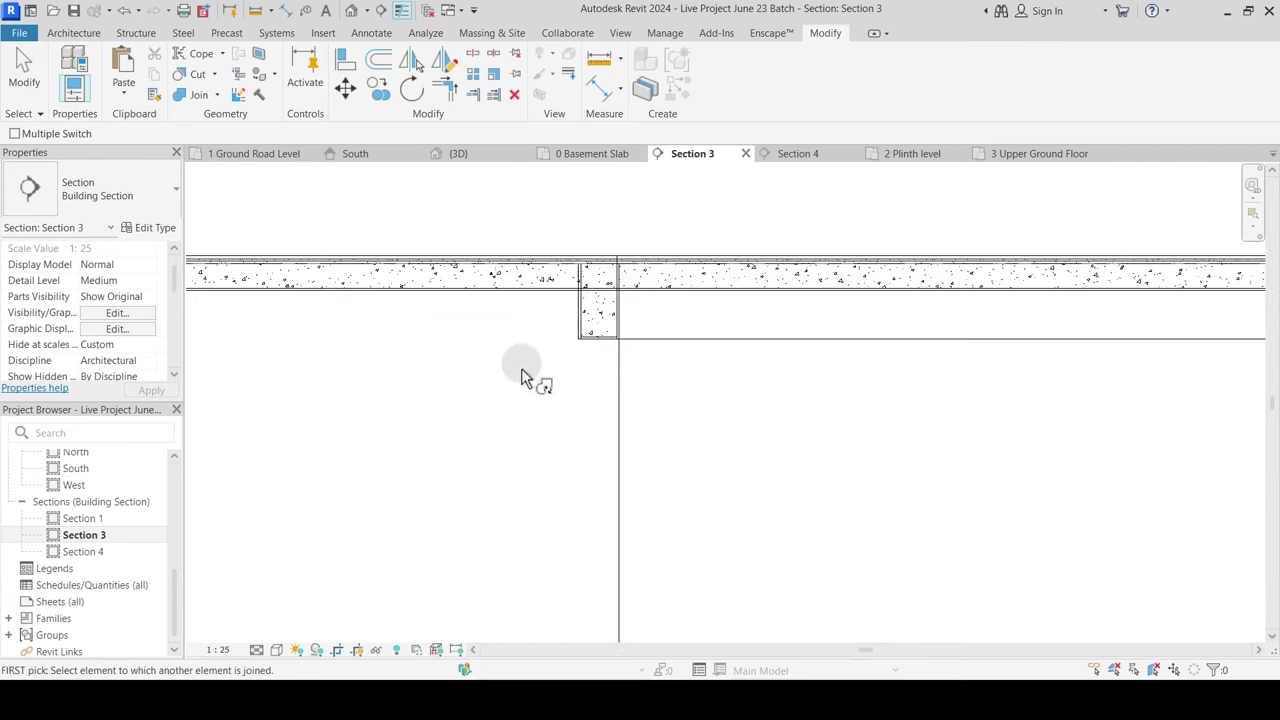
left_click(600, 265)
left_click(547, 288)
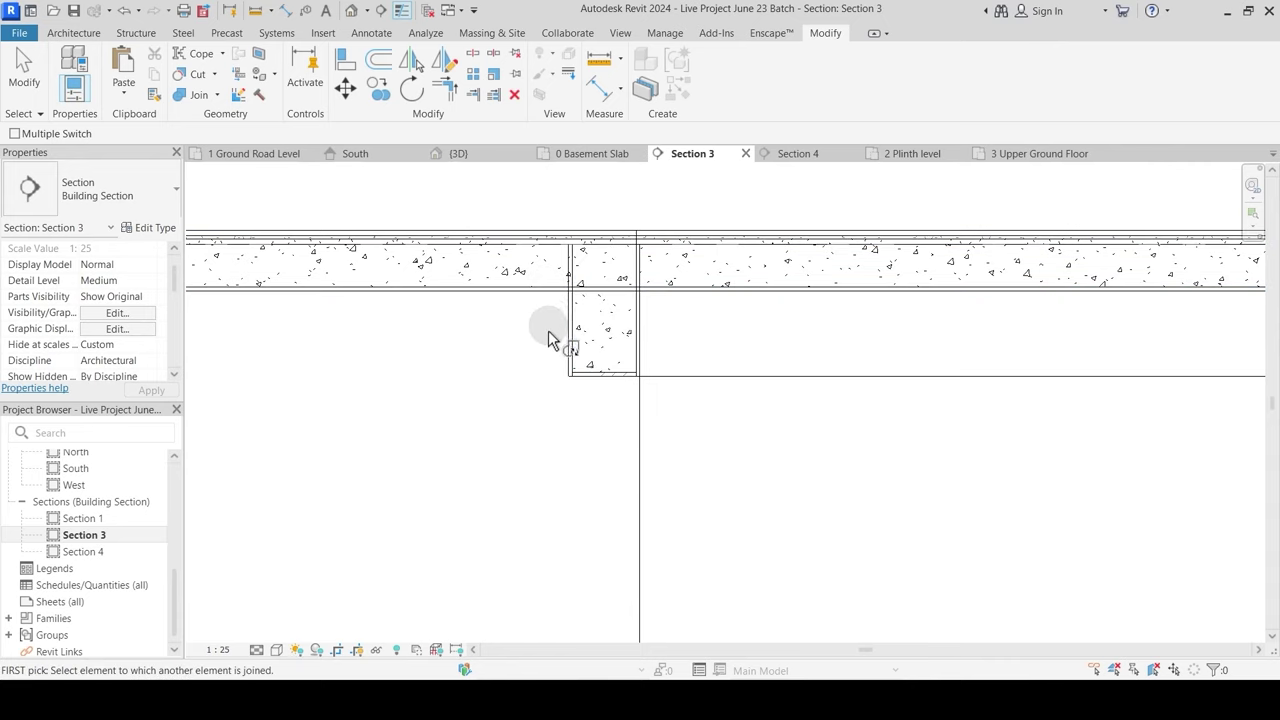
left_click(552, 292)
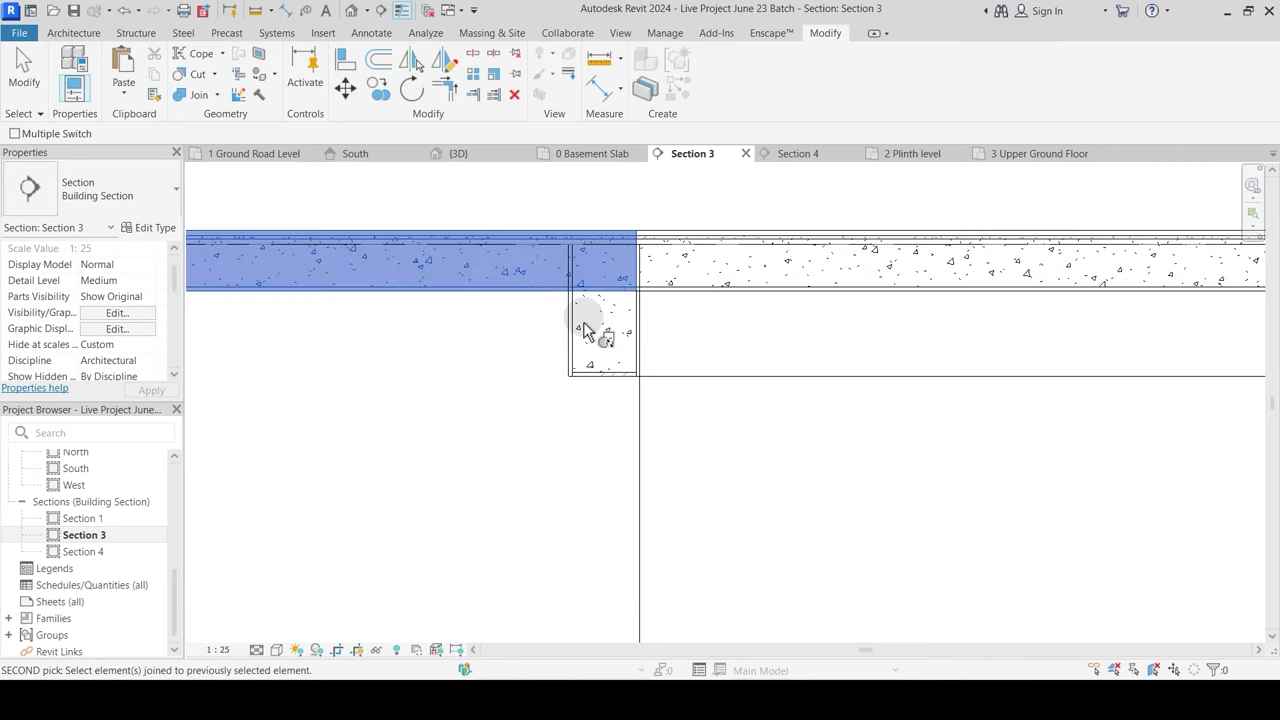
key("Escape")
Step: Join the wall into the left slab and the beam into the right-hand slab
scroll(560, 263, "up", 2)
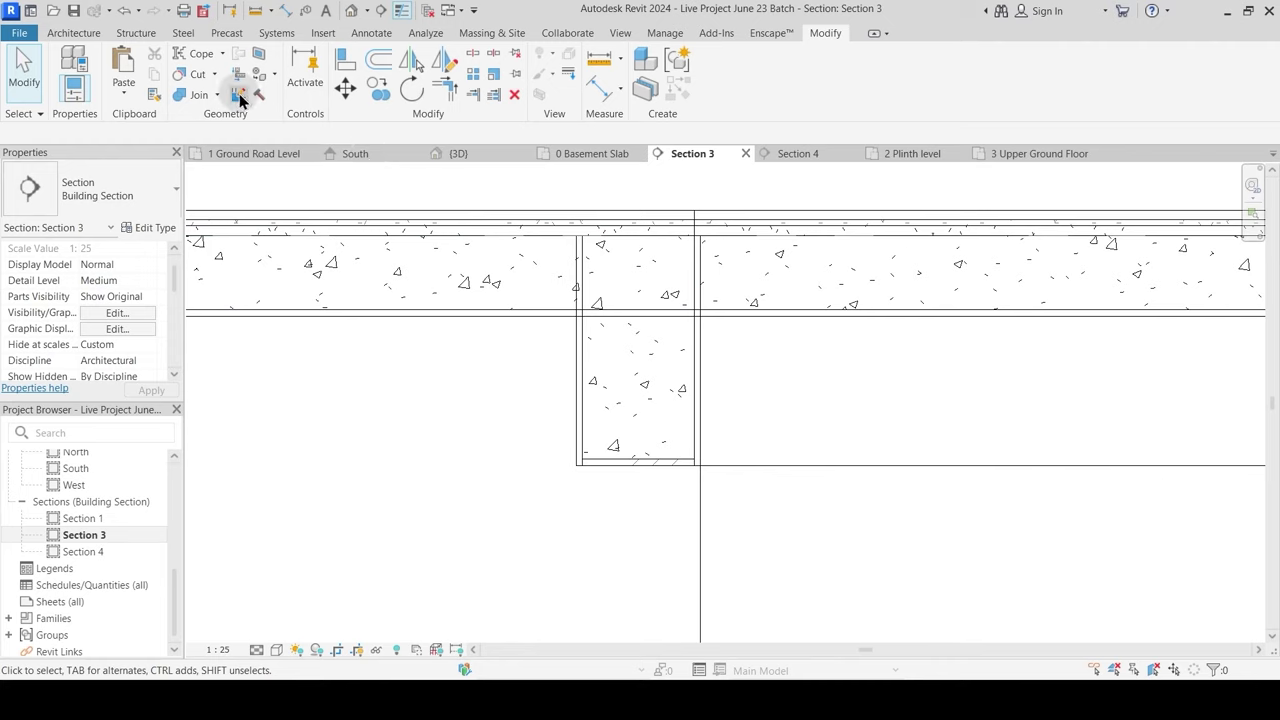
left_click(200, 97)
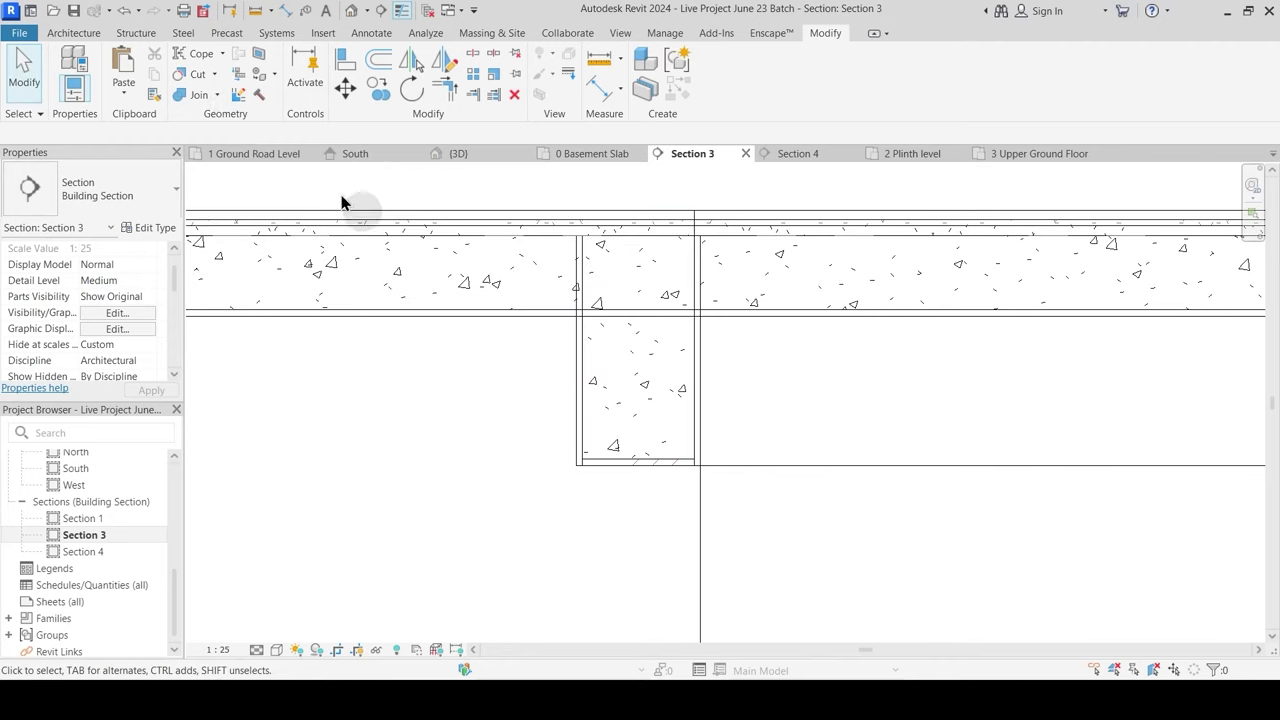
left_click(554, 324)
left_click(560, 356)
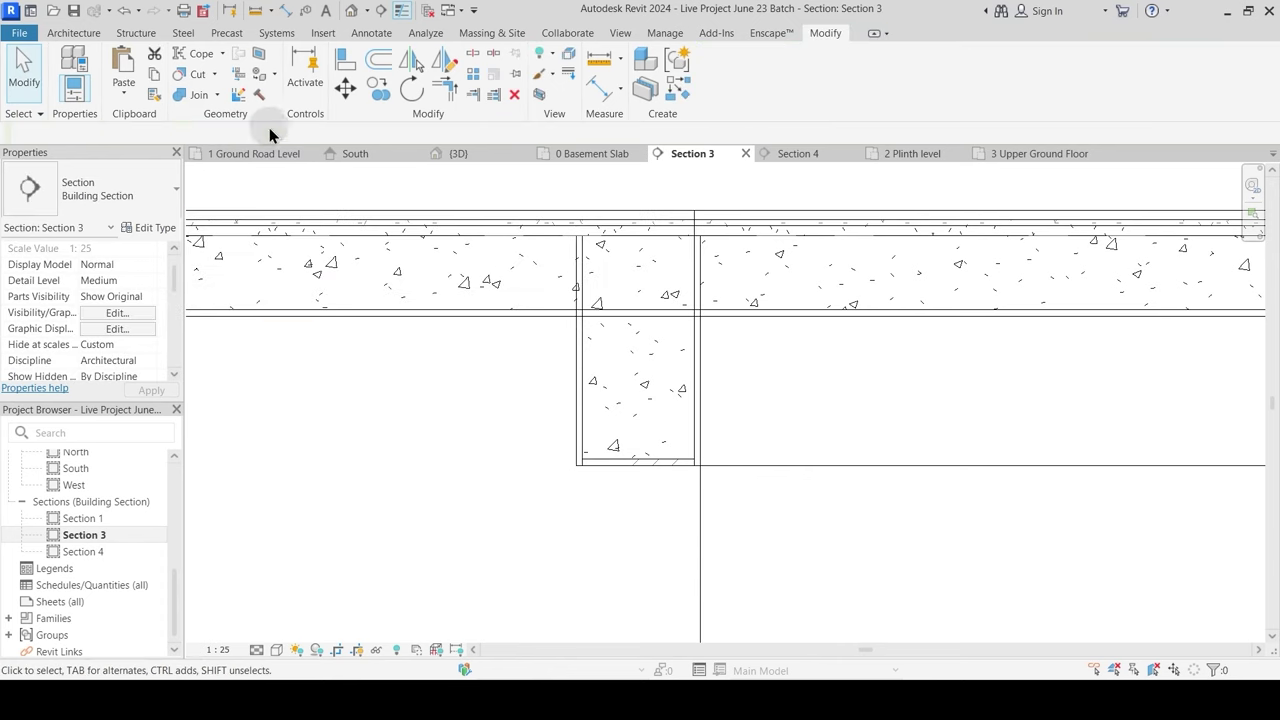
left_click(200, 97)
left_click(549, 320)
left_click(578, 360)
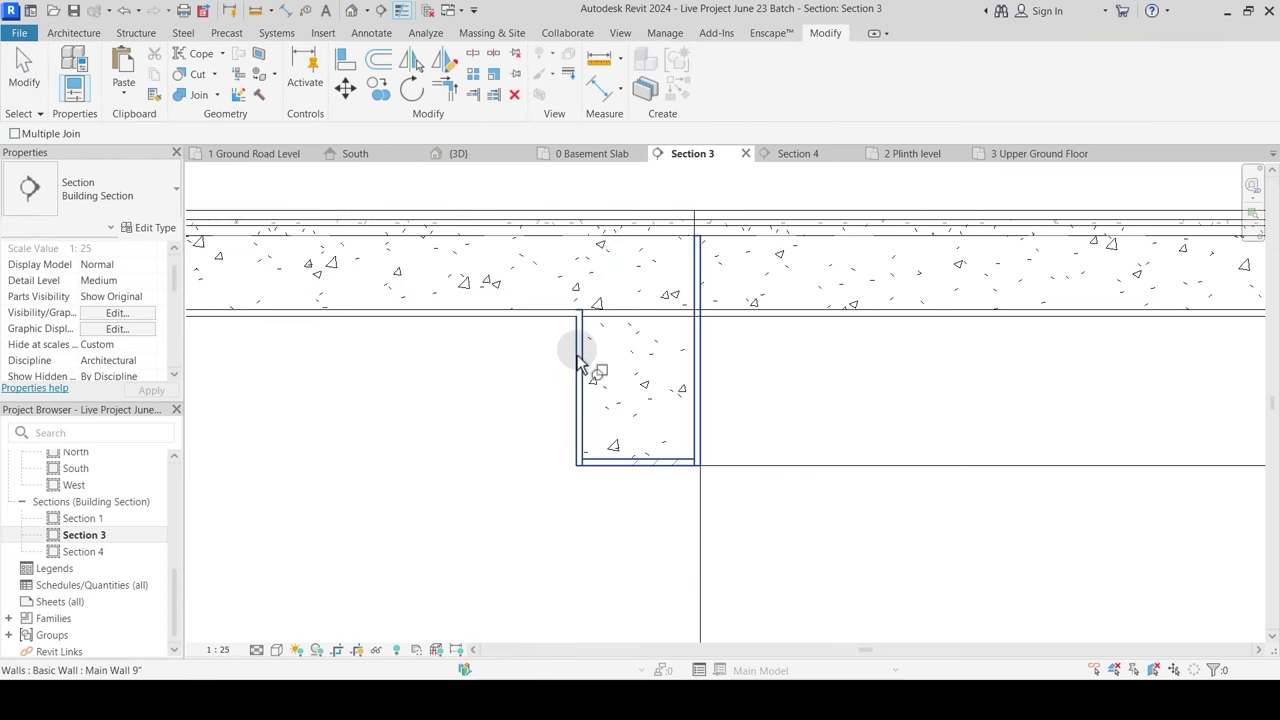
left_click(718, 317)
left_click(706, 360)
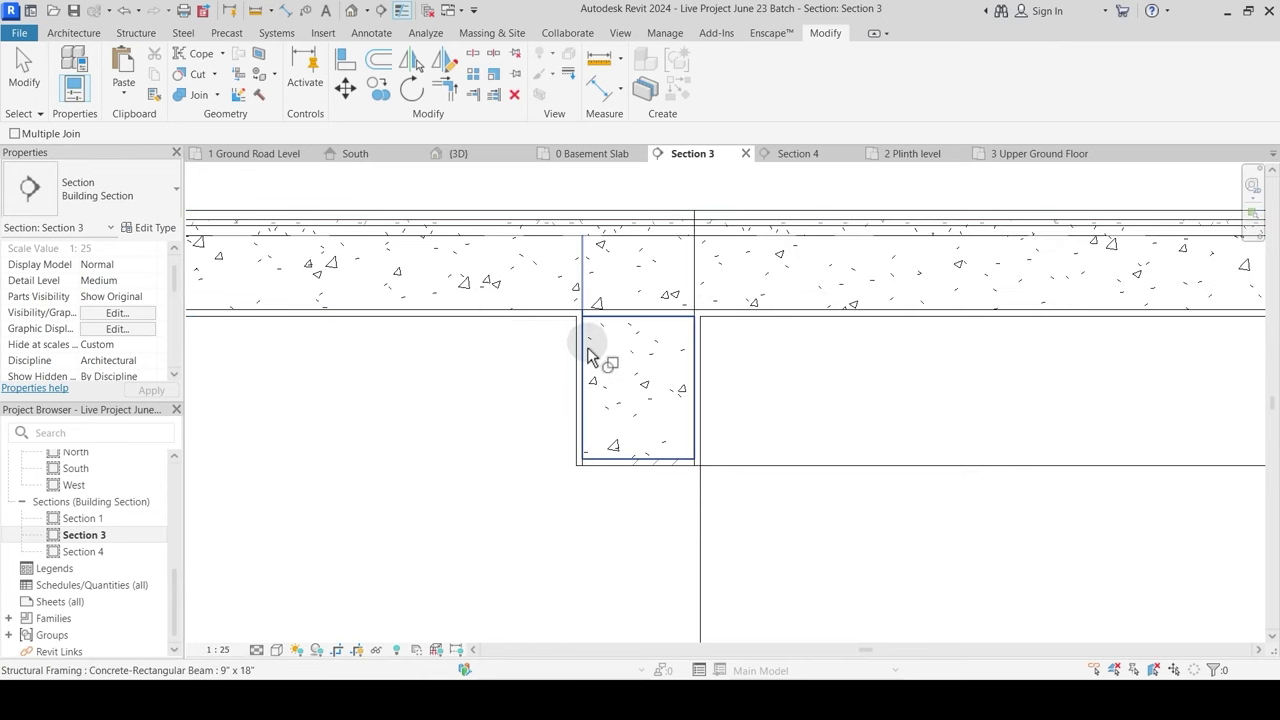
Step: Switch the join order between the right-hand beam and its slab
left_click(212, 97)
left_click(240, 191)
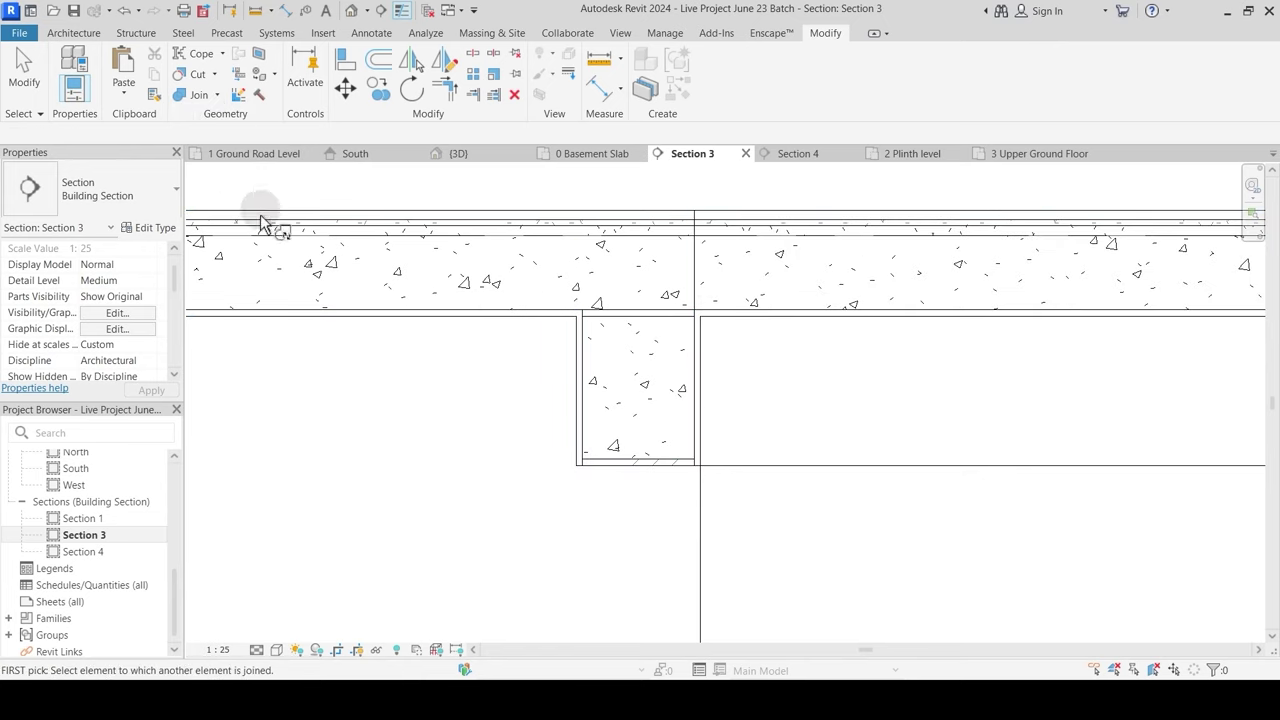
left_click(650, 330)
left_click(651, 245)
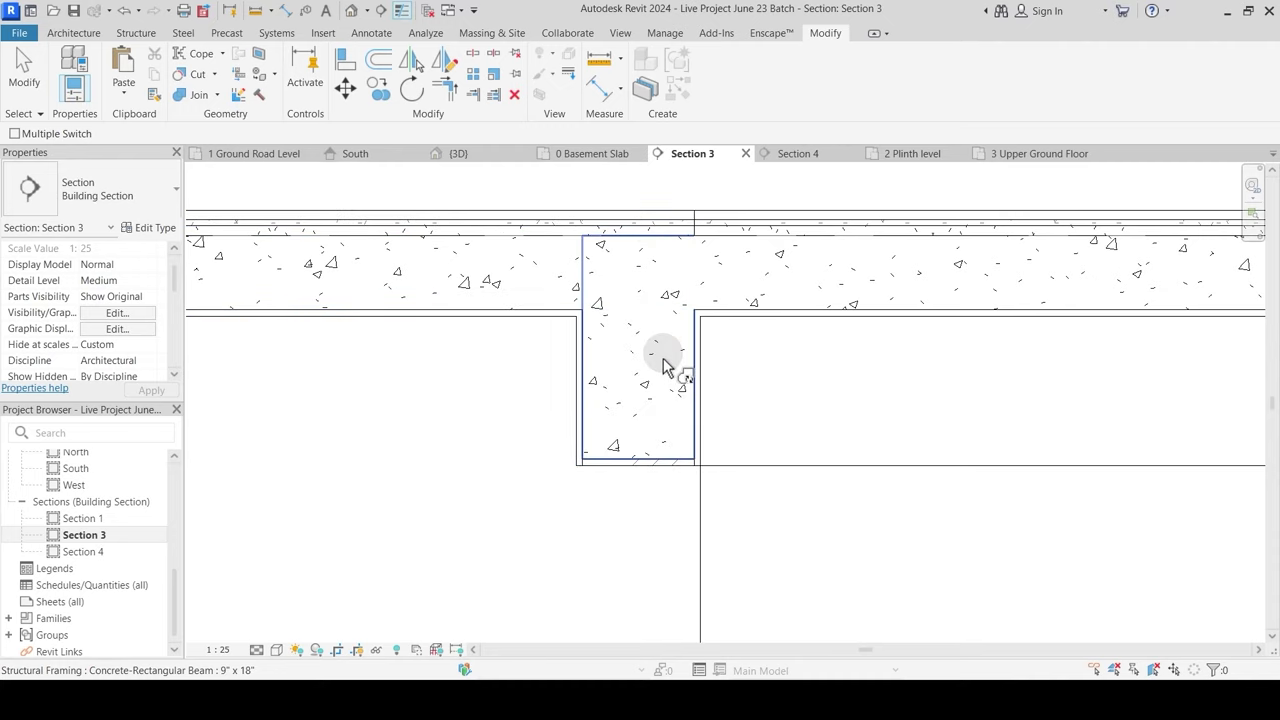
key("Escape")
scroll(460, 380, "down", 5)
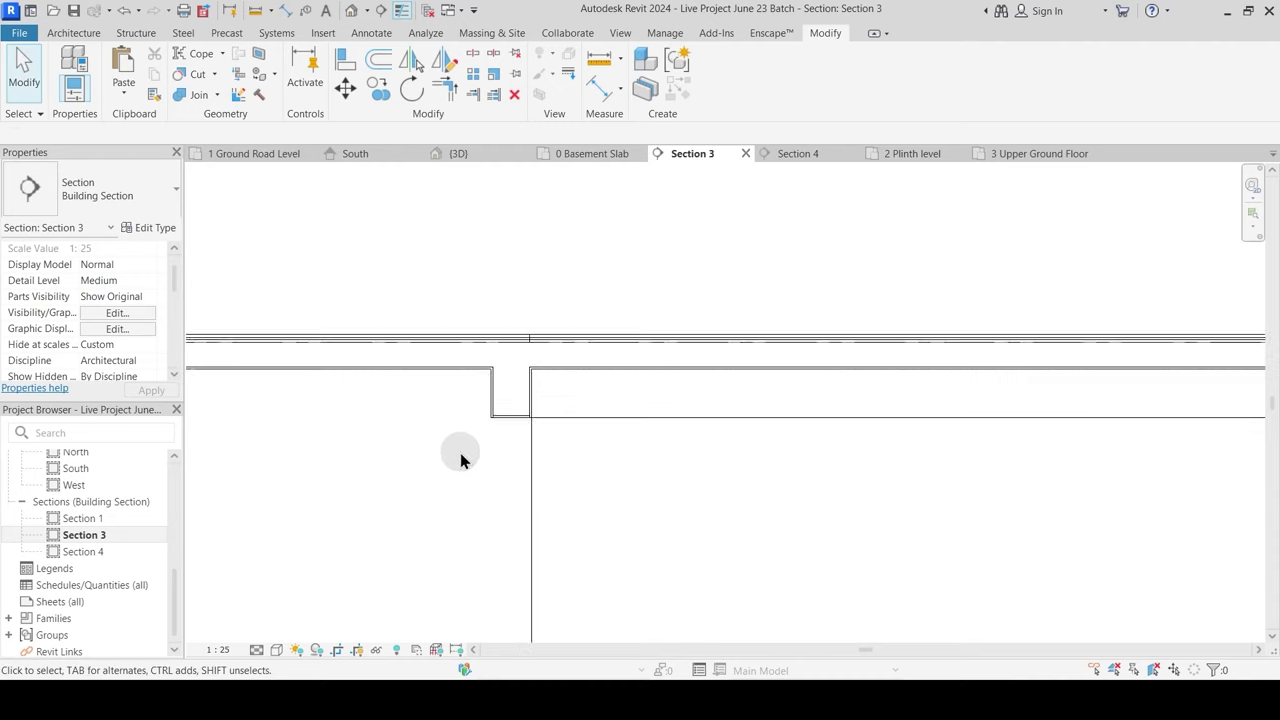
Step: Inspect the slab's right end in Section 3, toggling between true line weights and thin lines
scroll(486, 456, "up", 3)
scroll(511, 456, "down", 2)
middle_click_drag(919, 463, 189, 446)
scroll(678, 355, "up", 4)
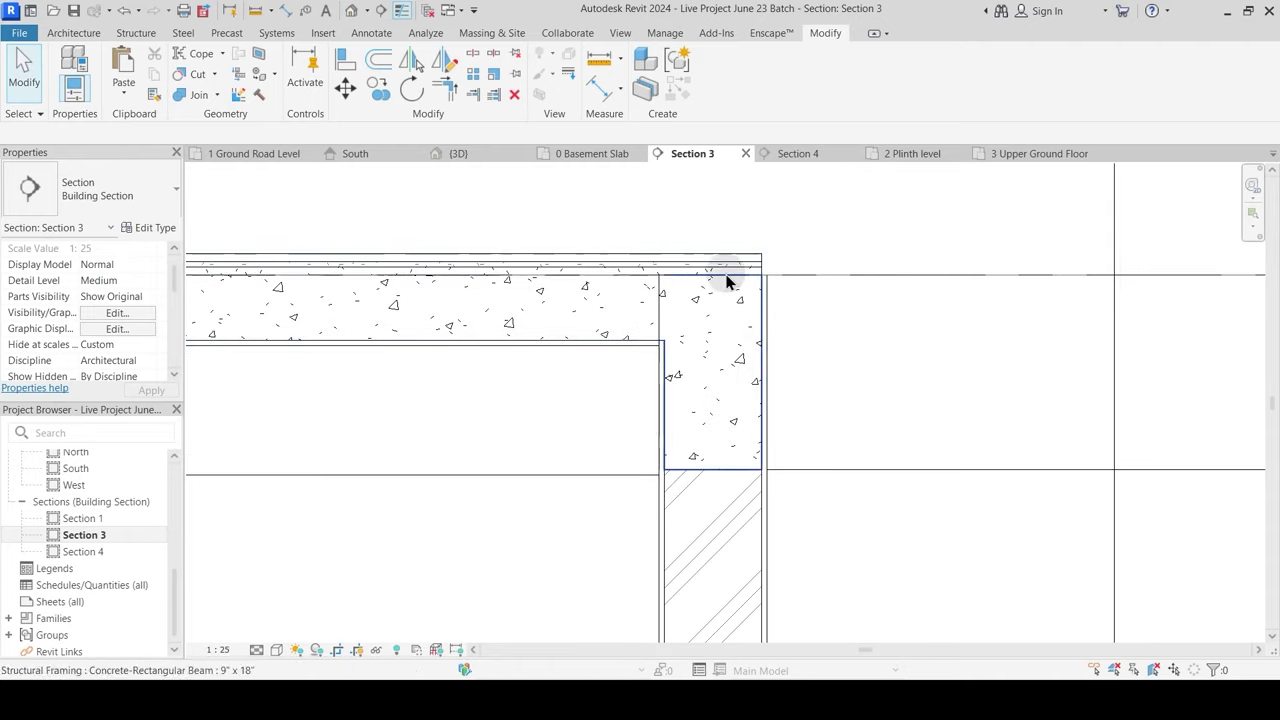
scroll(822, 355, "down", 3)
scroll(805, 352, "up", 3)
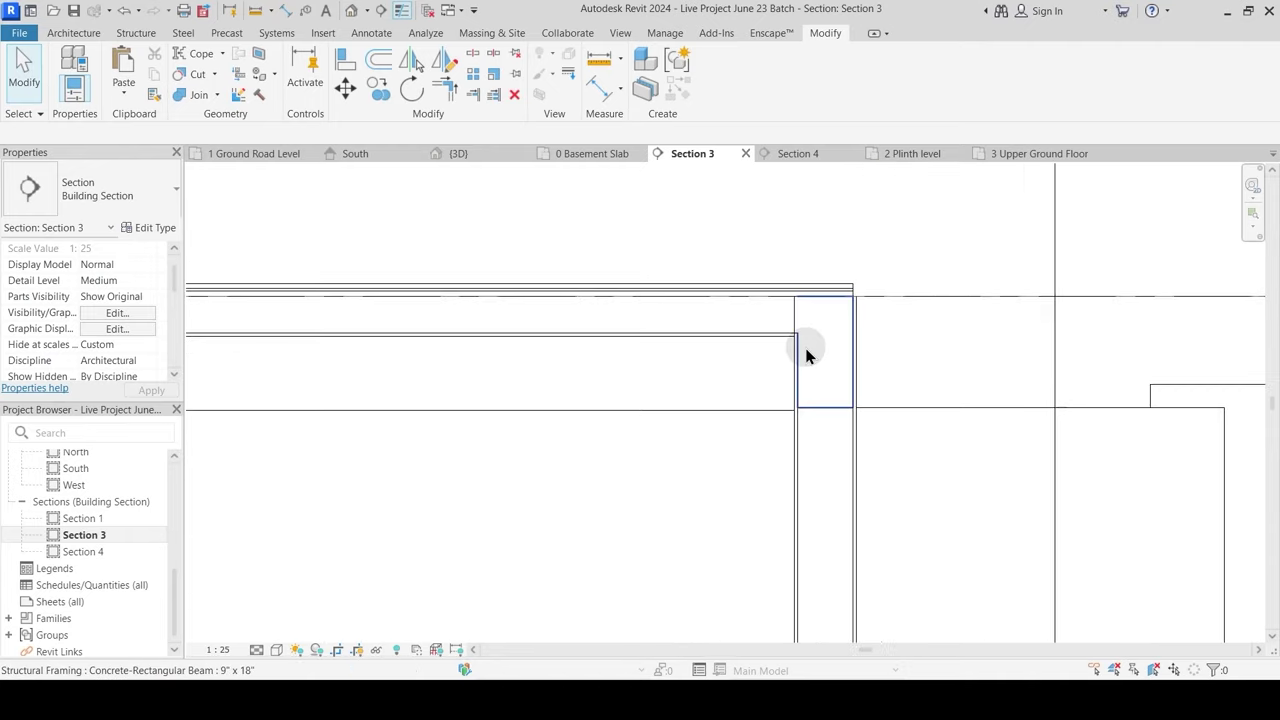
scroll(760, 310, "down", 6)
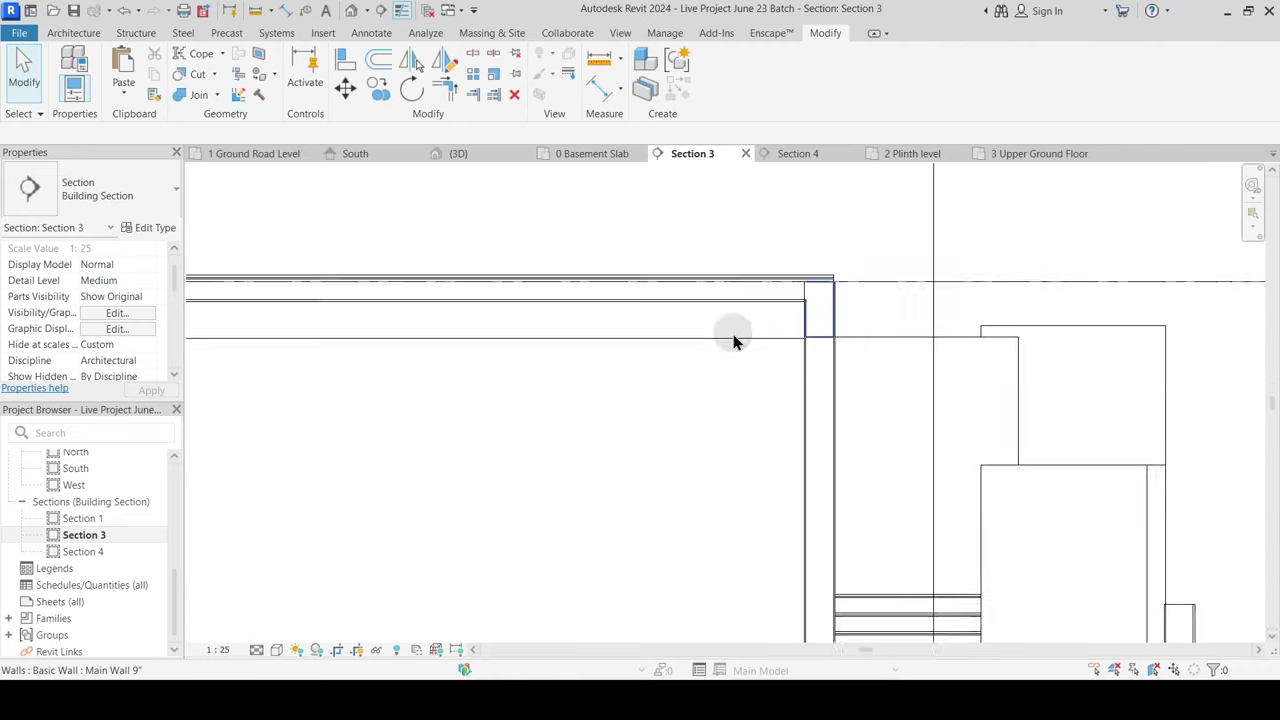
scroll(340, 420, "up", 5)
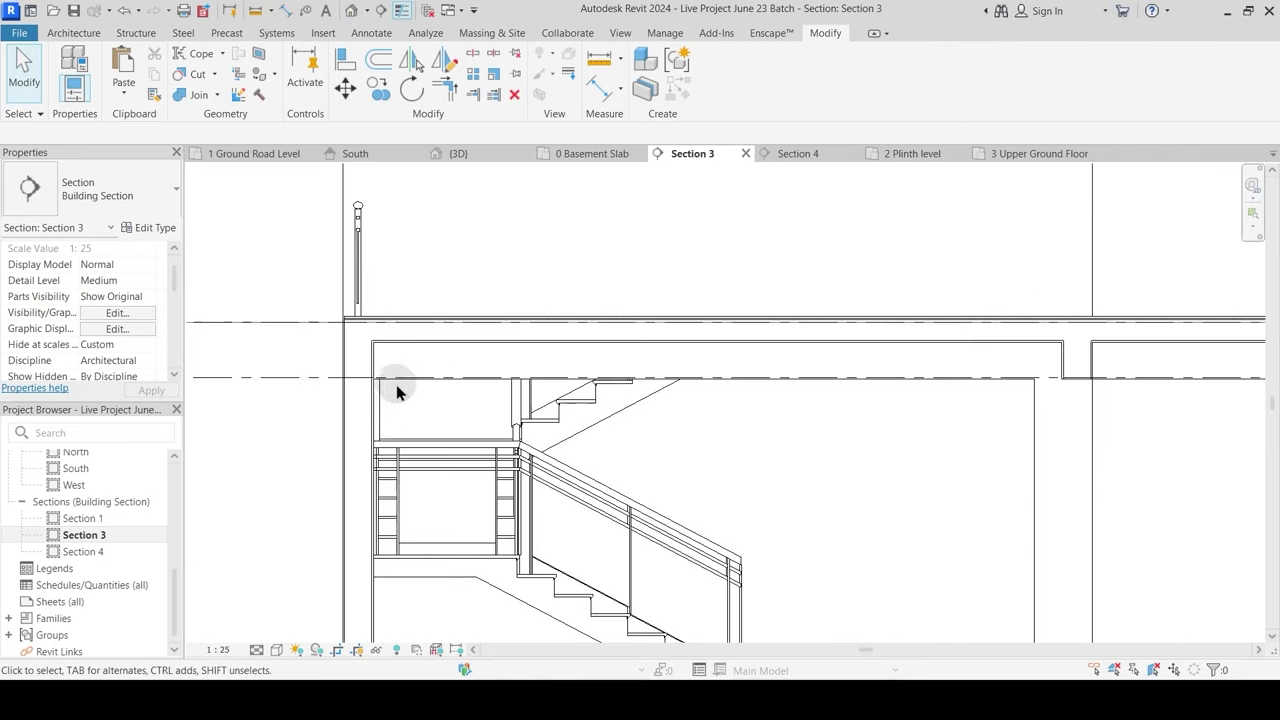
left_click(400, 12)
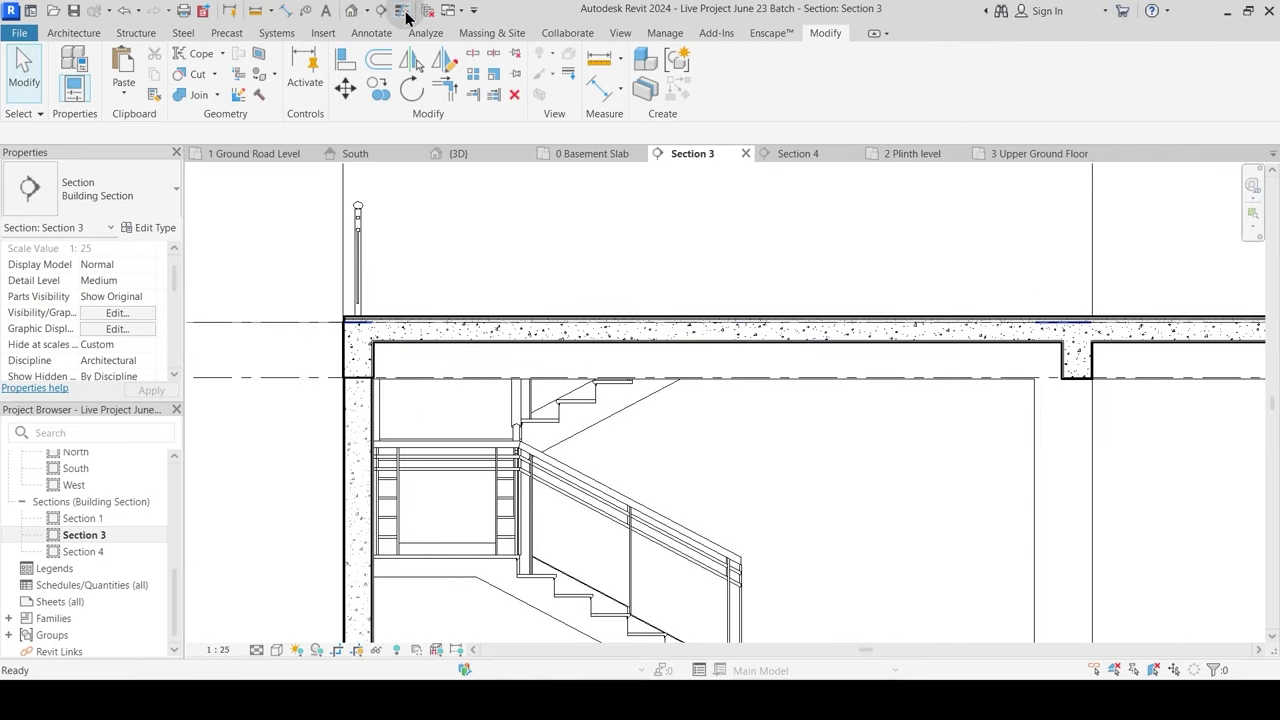
left_click(402, 12)
Step: Pan past the wall, brick-filled floor, staircase and footings, then return to 1 Ground Road Level
middle_click_drag(934, 400, 743, 366)
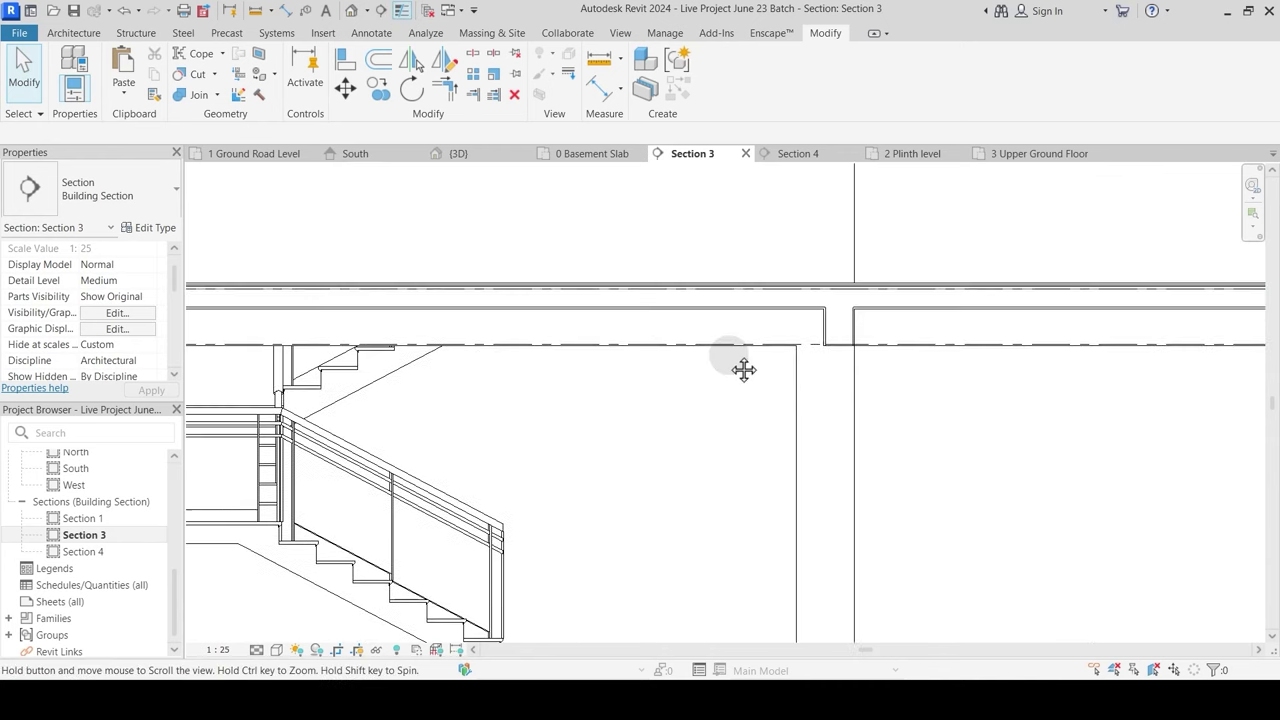
middle_click_drag(866, 343, 492, 460)
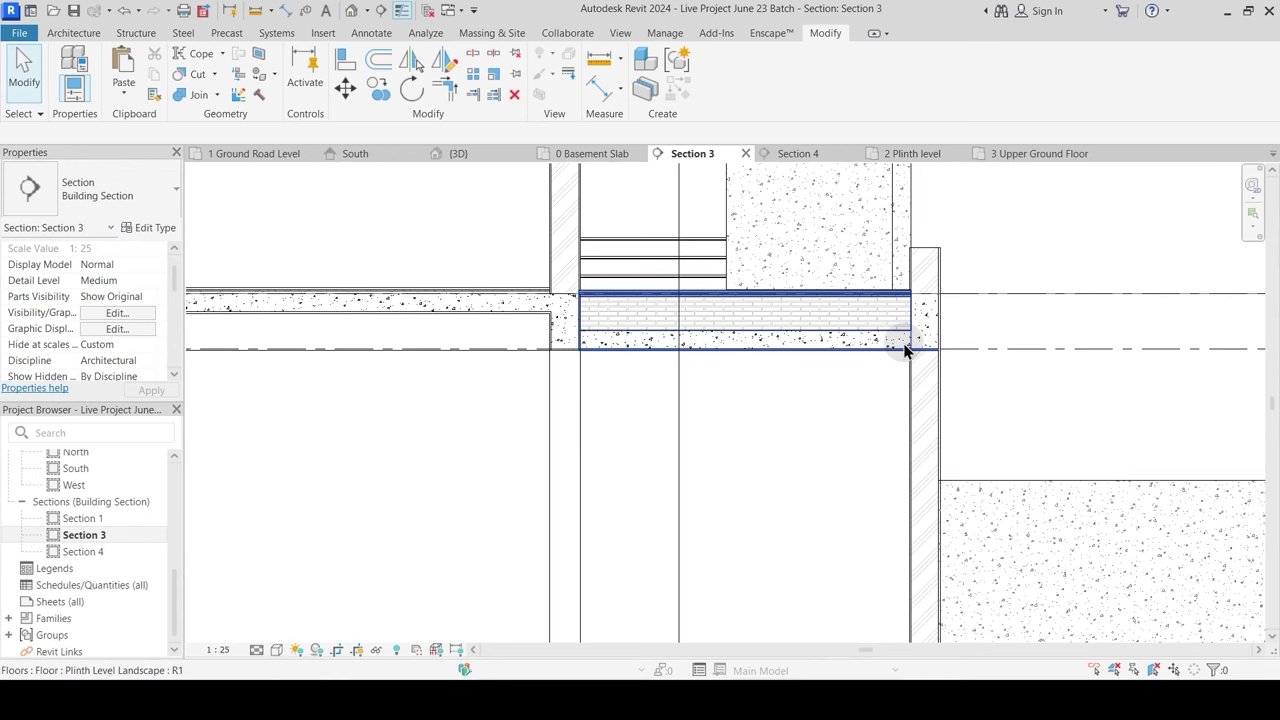
scroll(904, 342, "down", 2)
middle_click_drag(408, 402, 968, 194)
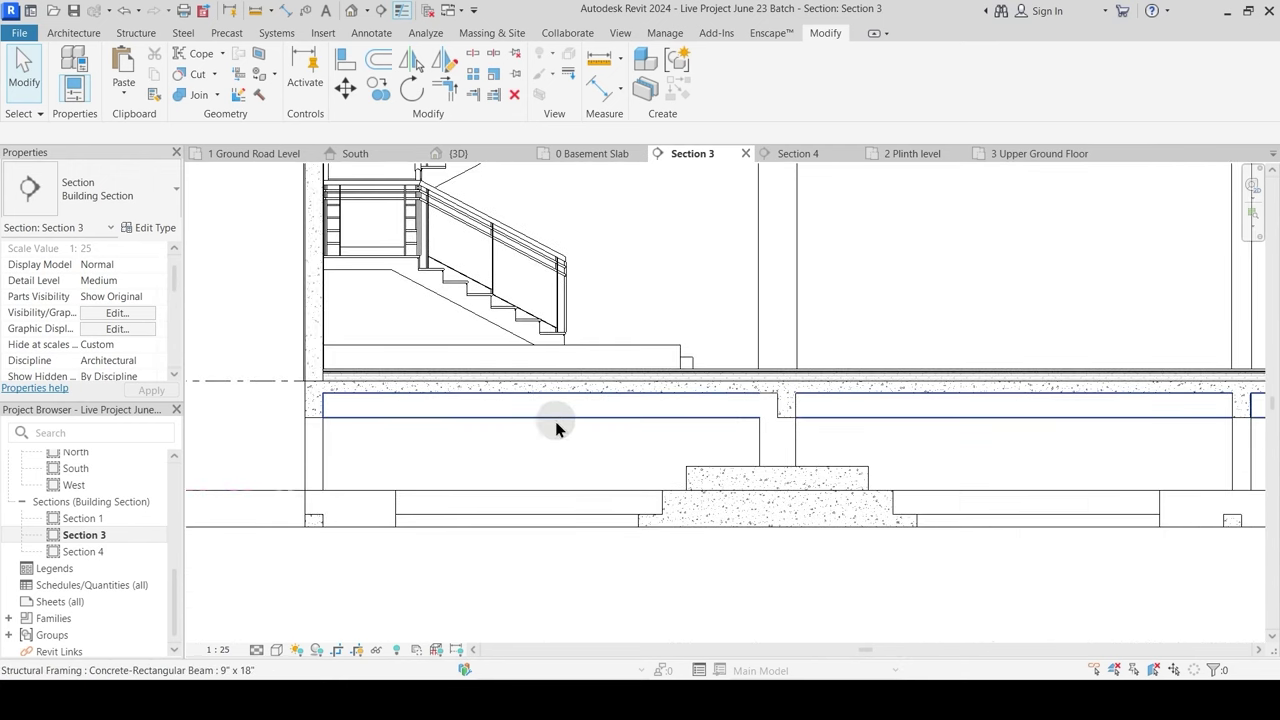
scroll(716, 398, "down", 2)
middle_click_drag(1020, 460, 696, 503)
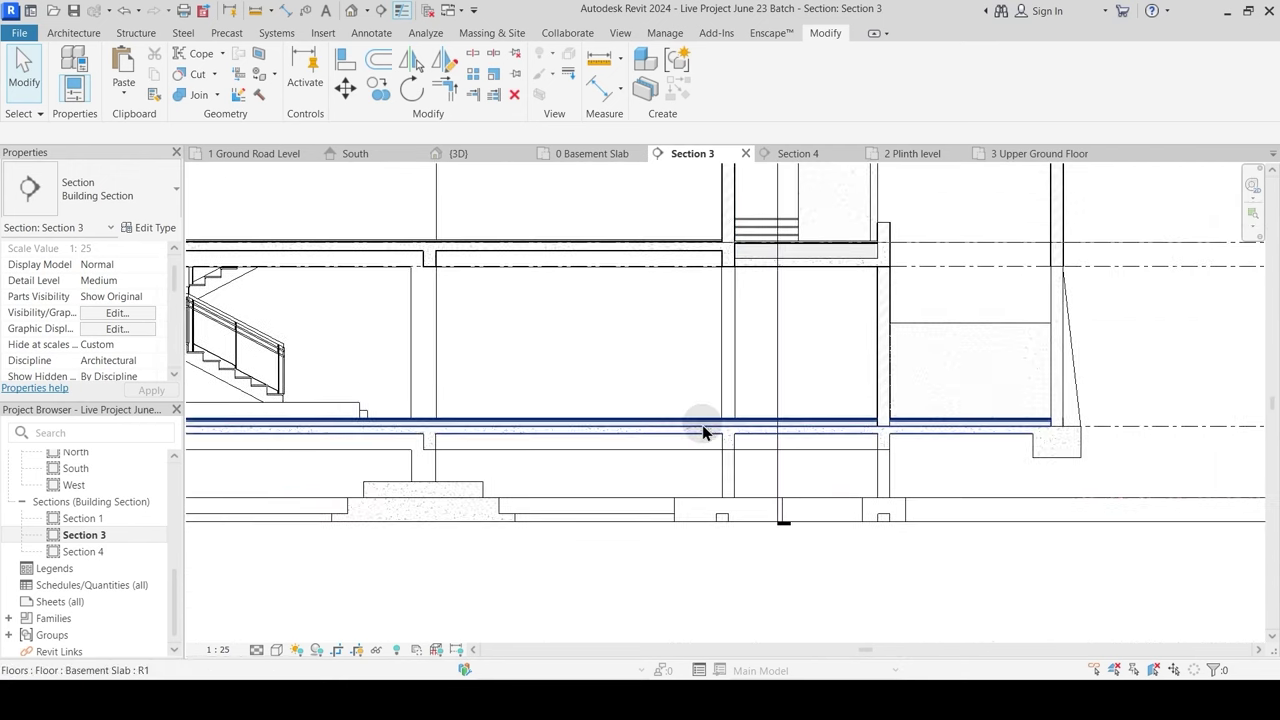
scroll(702, 372, "down", 2)
left_click(243, 156)
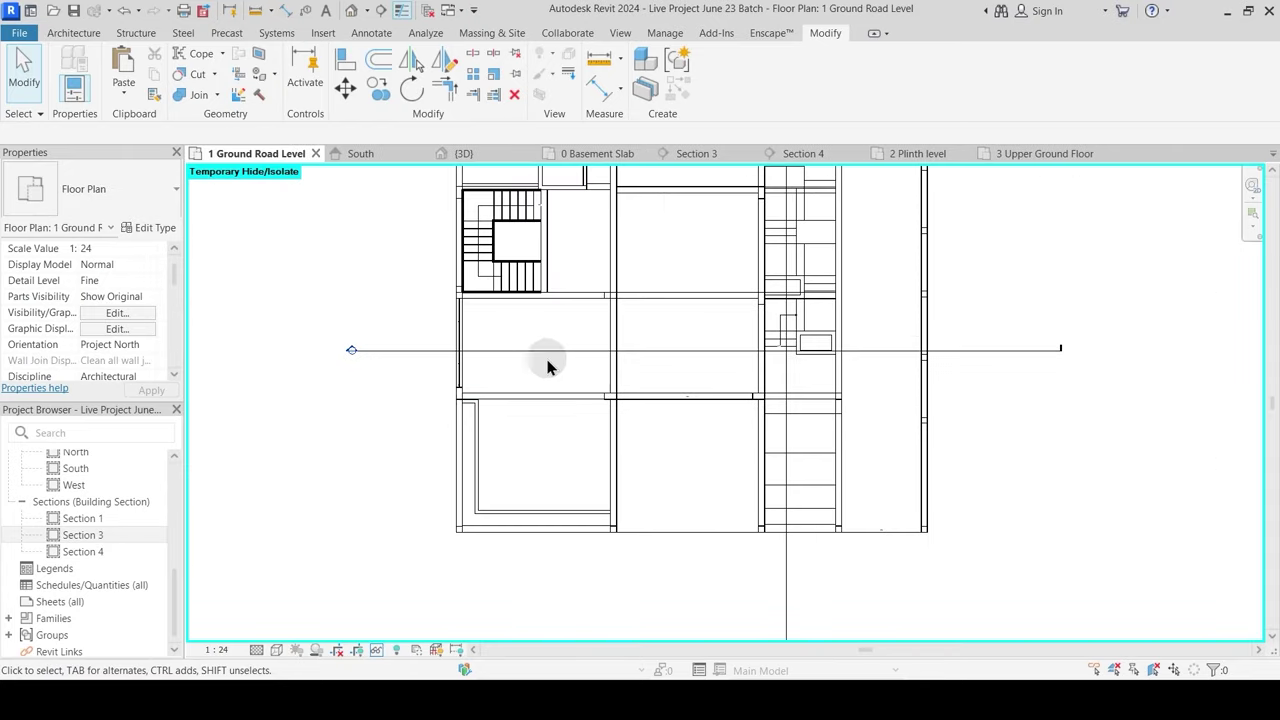
Step: Drag the Section 3 cut line lower and open Section 3 at the storey below
left_click_drag(542, 352, 538, 444)
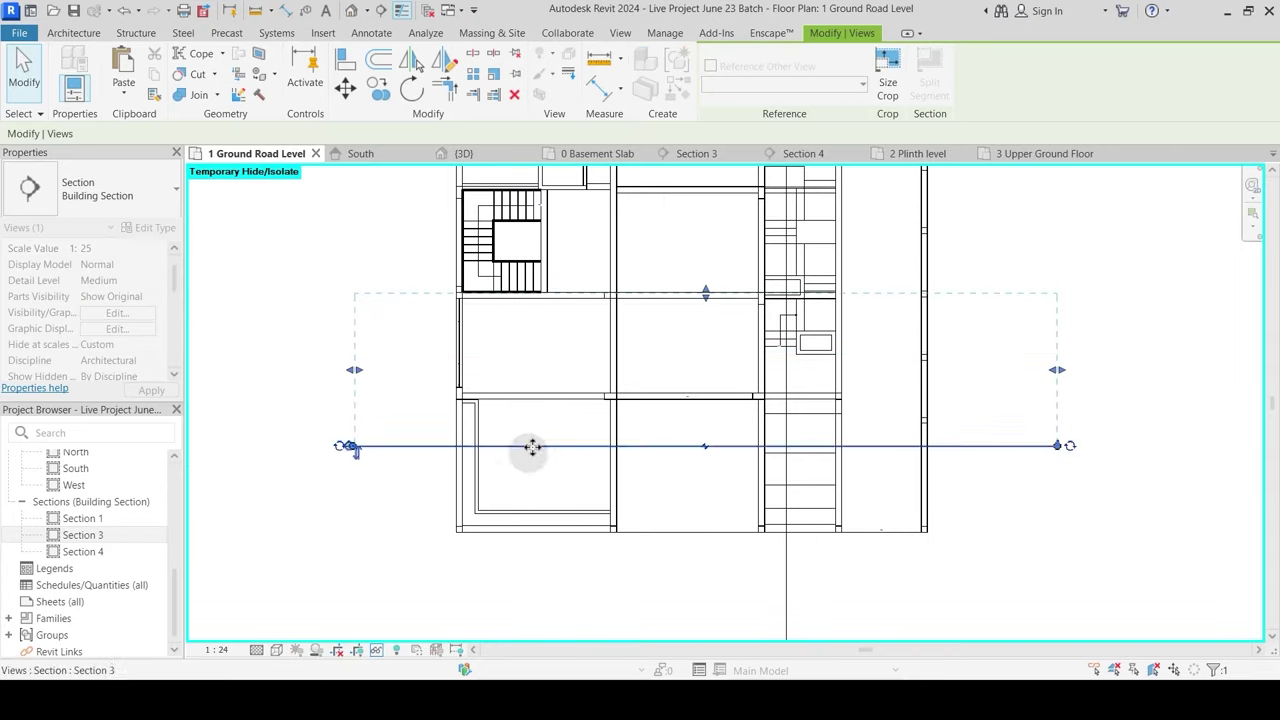
double_click(347, 446)
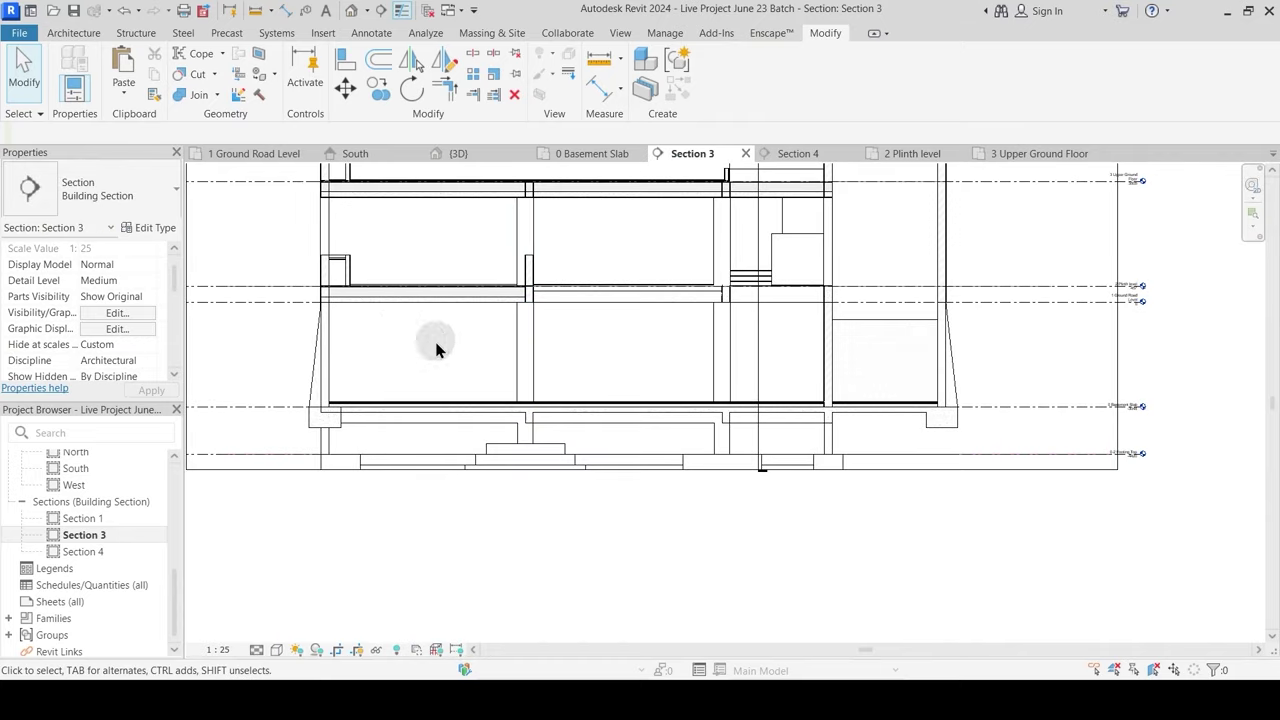
middle_click_drag(434, 346, 603, 545)
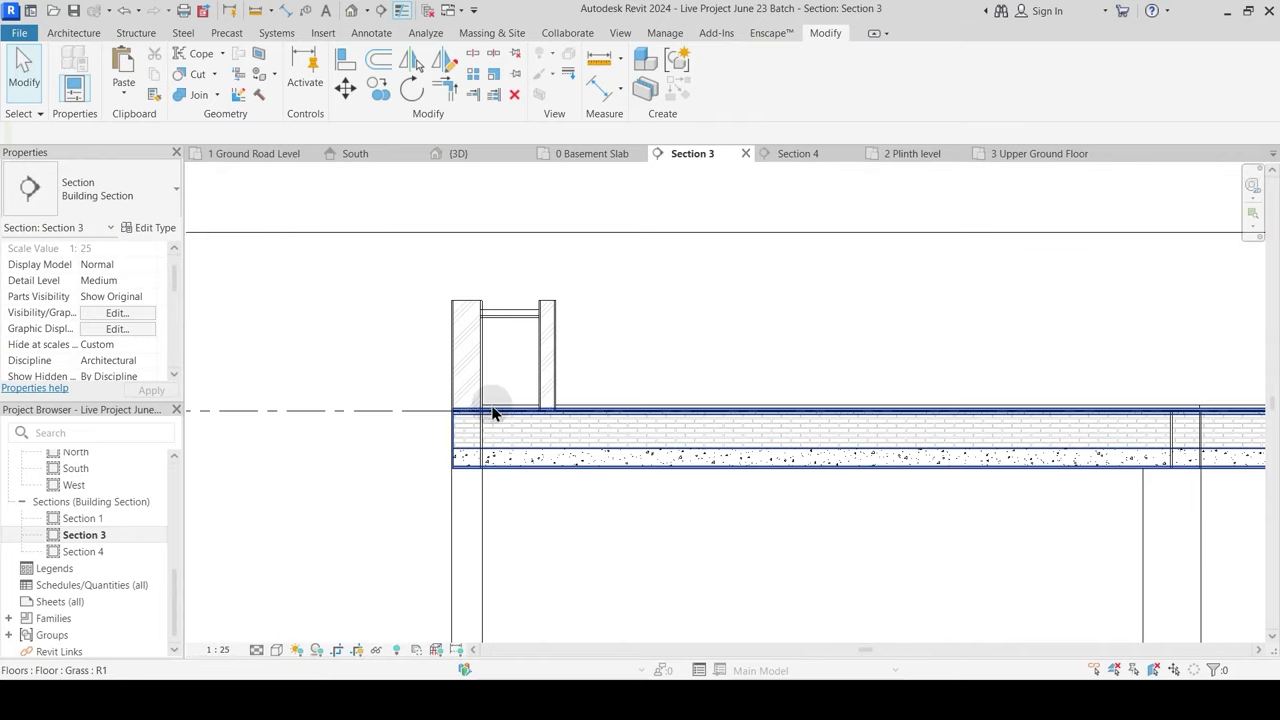
scroll(553, 440, "down", 2)
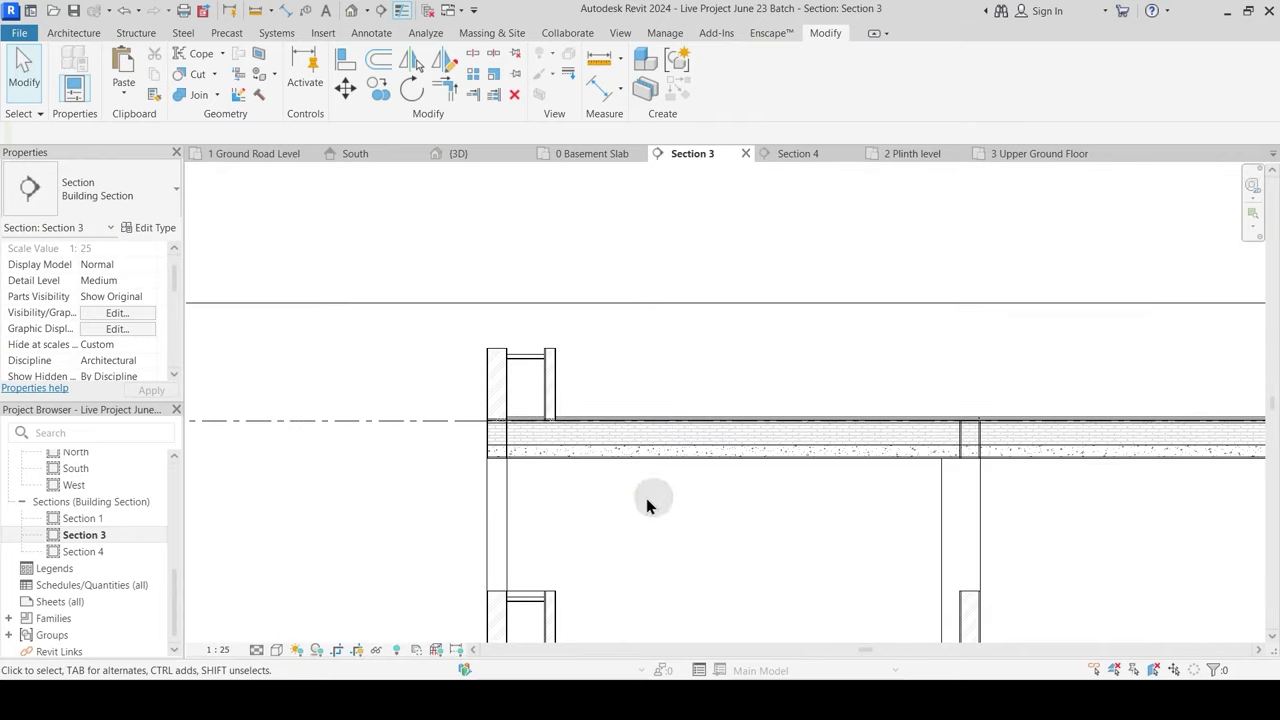
middle_click_drag(743, 525, 563, 408)
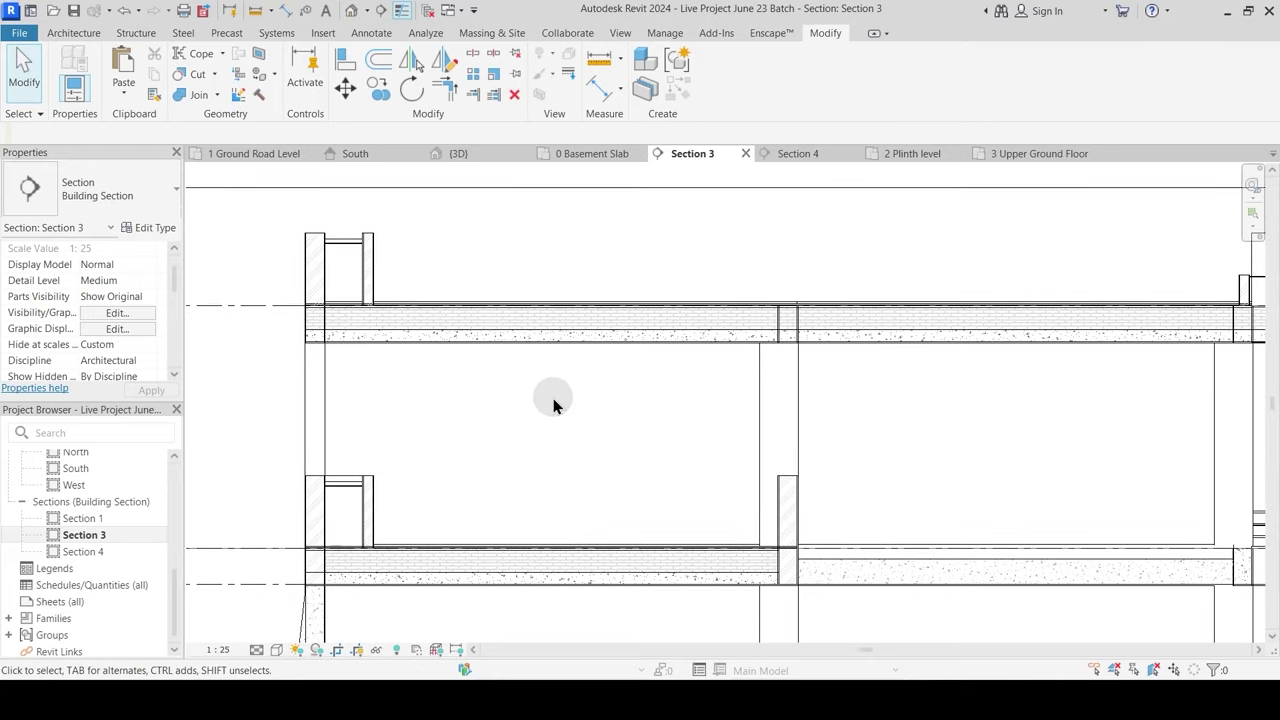
Step: Temporarily hide the Grass floor to see beneath it, then restore it
left_click(444, 315)
scroll(470, 365, "up", 3)
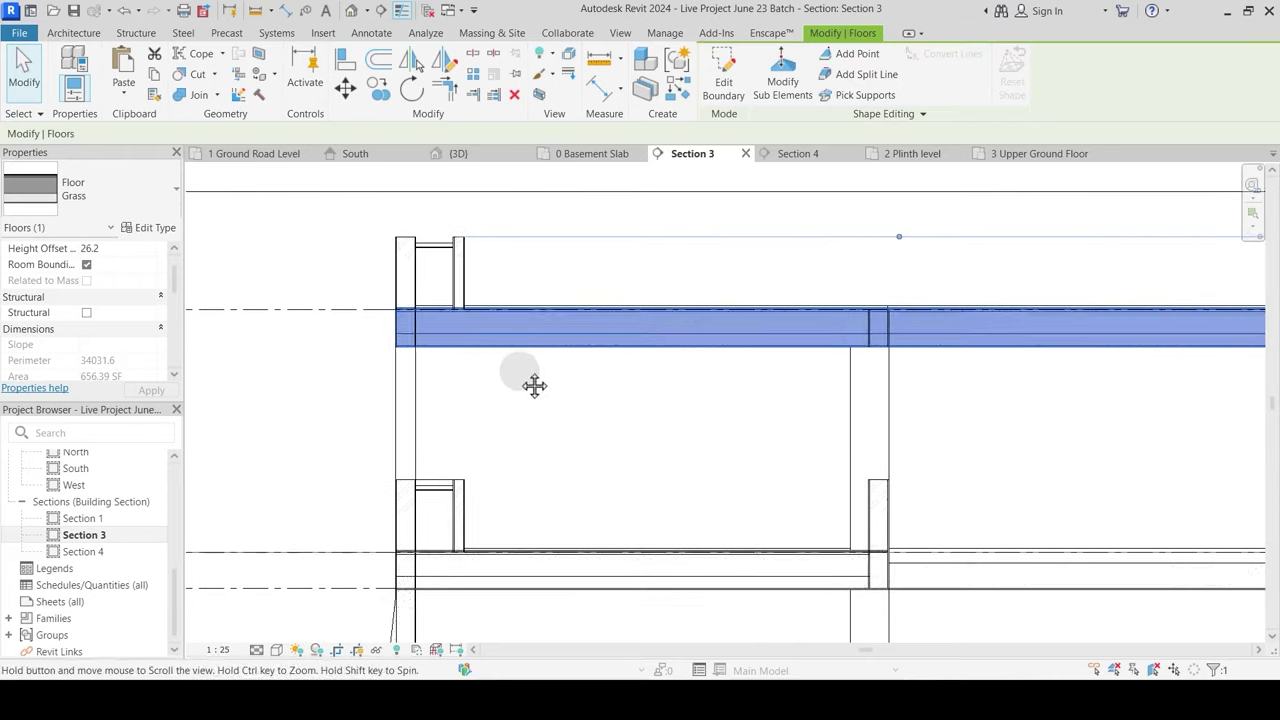
key("h")
key("h")
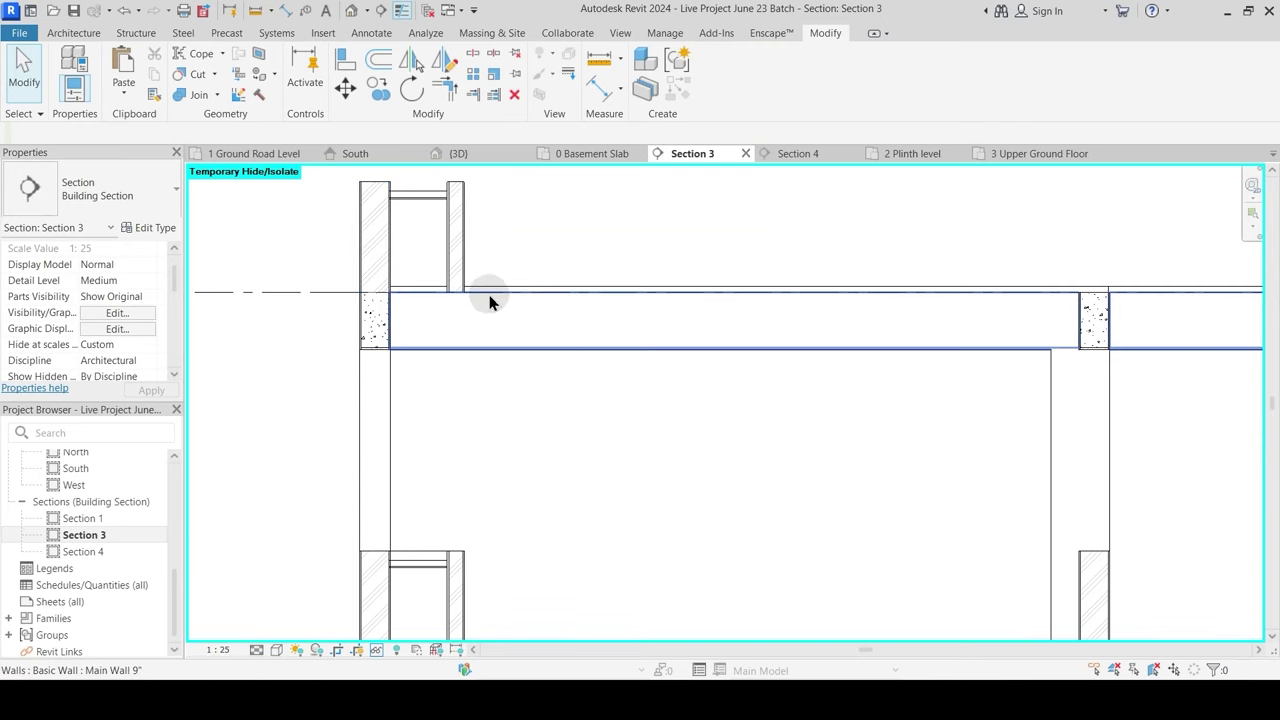
key("h")
key("r")
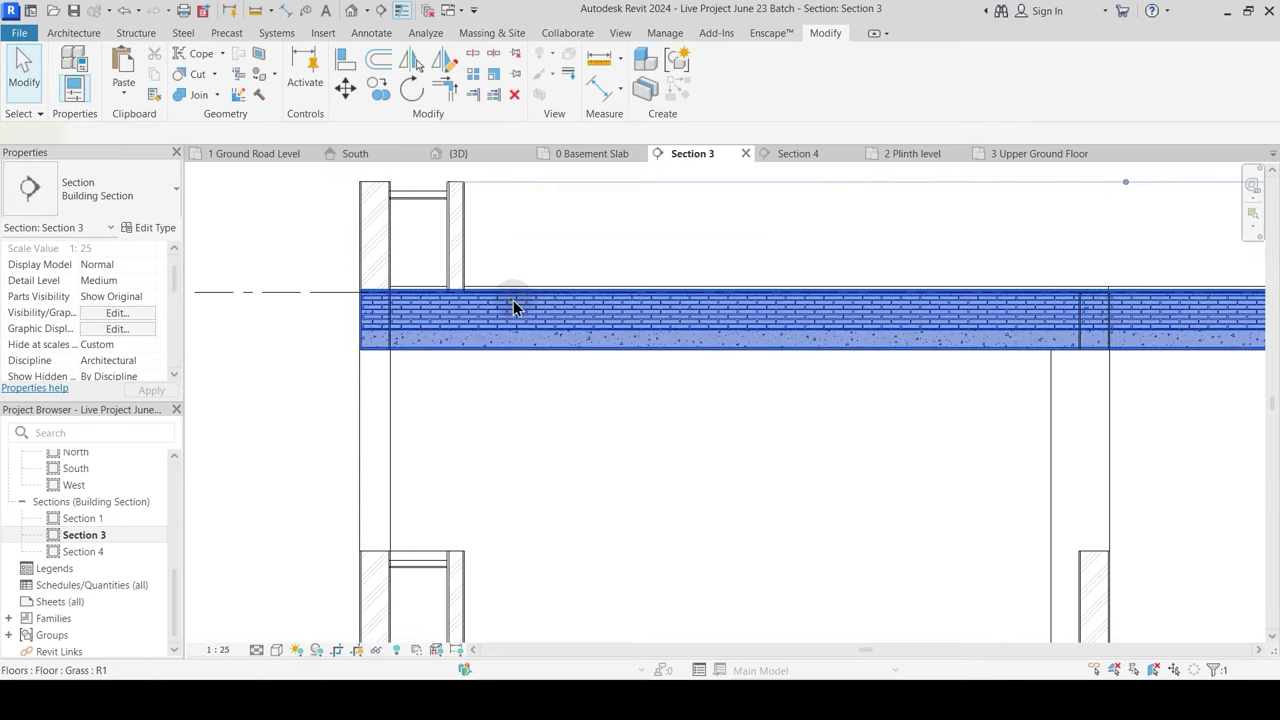
left_click(513, 306)
scroll(326, 269, "up", 2)
key("Escape")
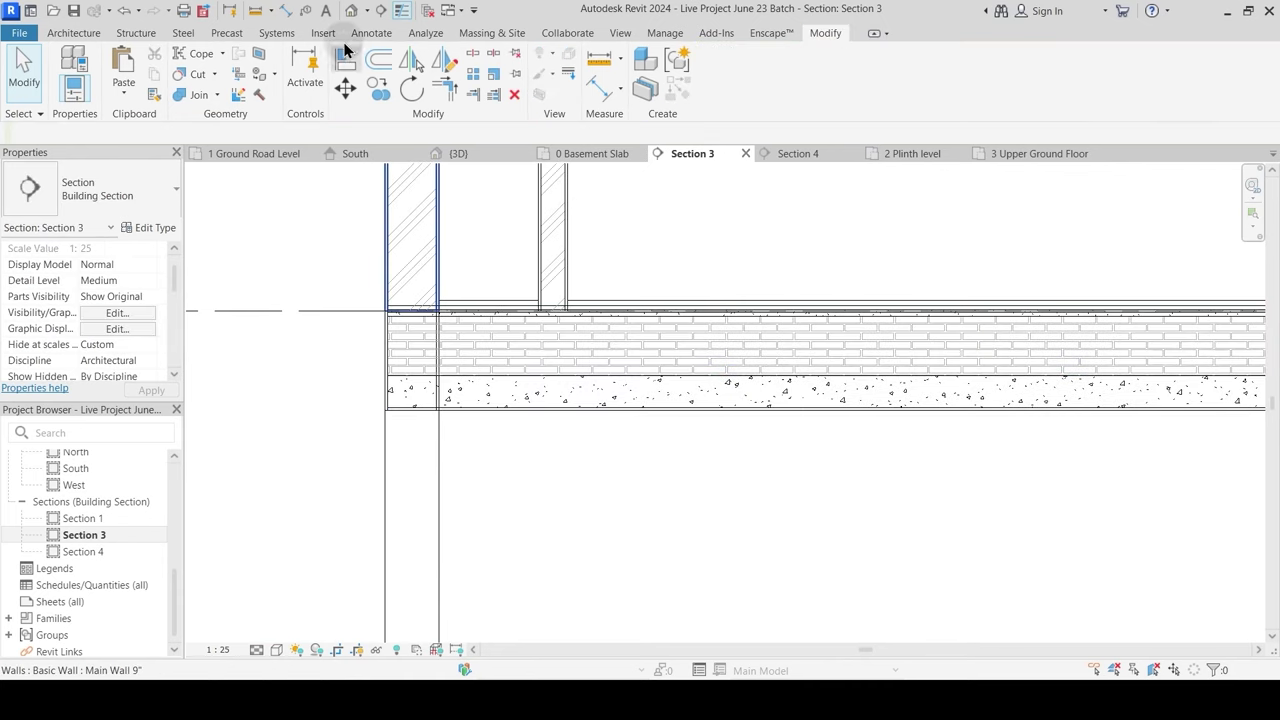
Step: With full line weights shown, hide and restore the Grass floor again to inspect the plinth fill
left_click(400, 10)
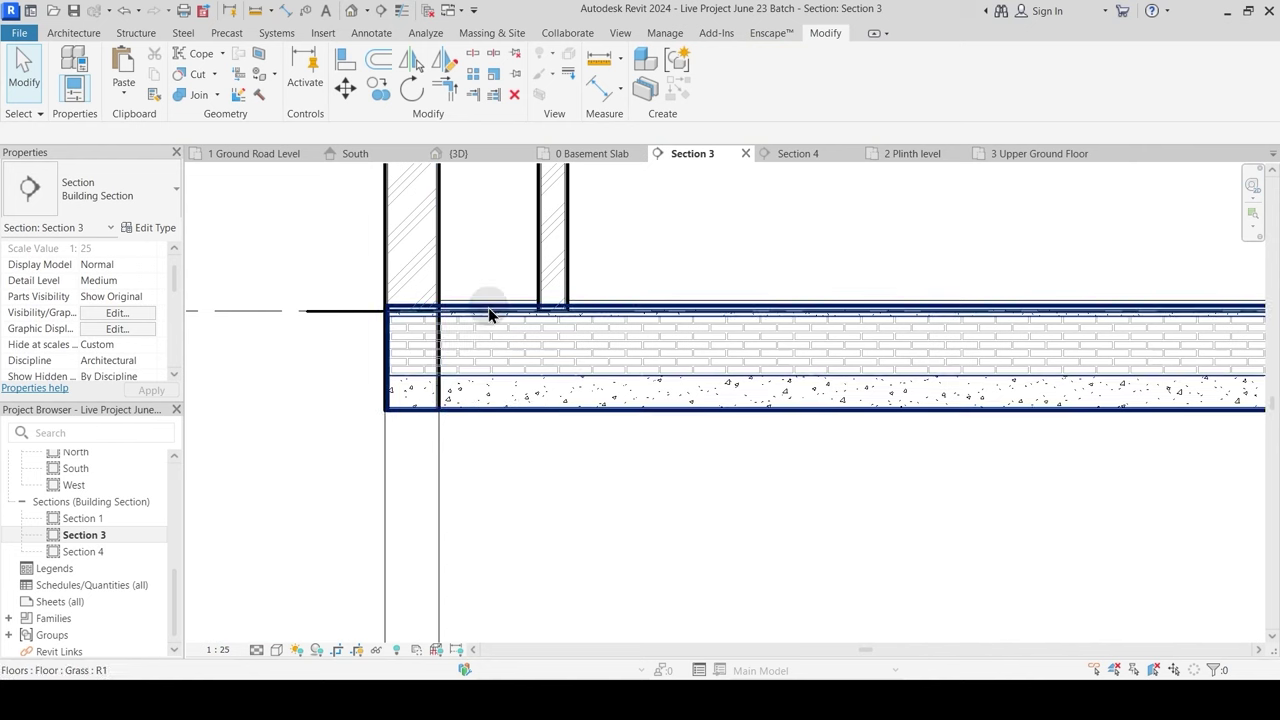
left_click(548, 369)
key("h")
key("h")
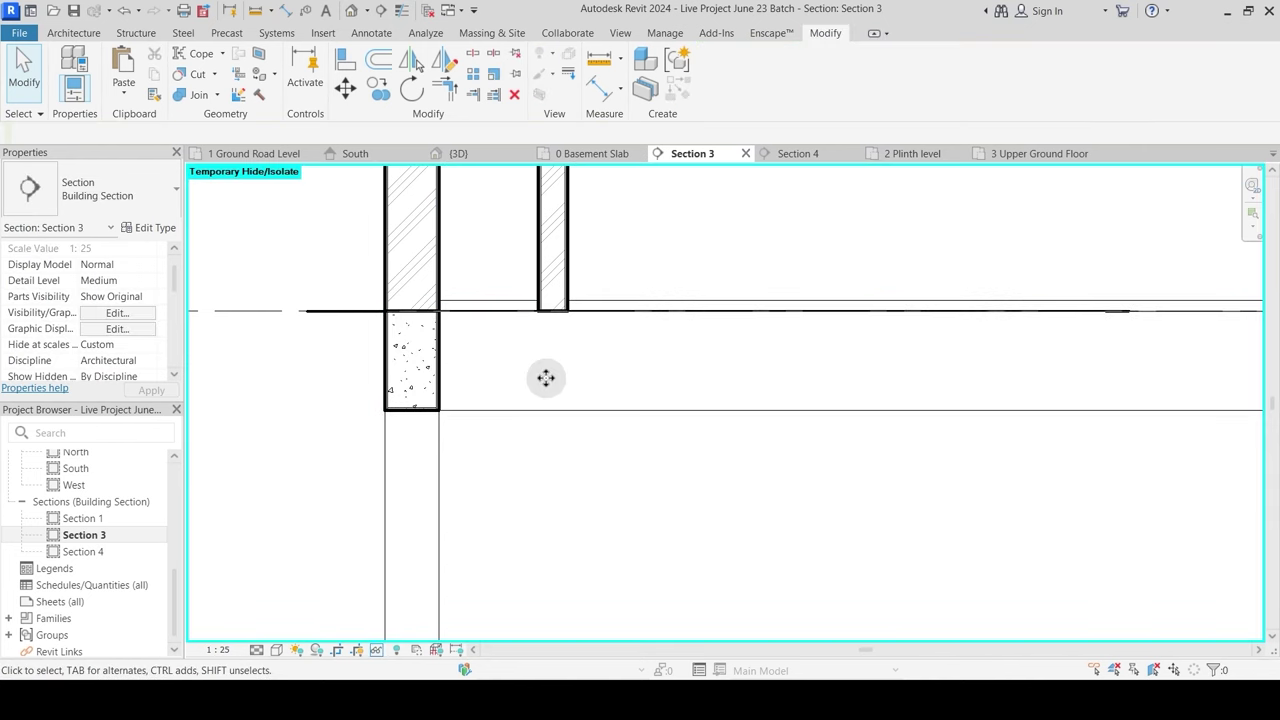
key("h")
key("r")
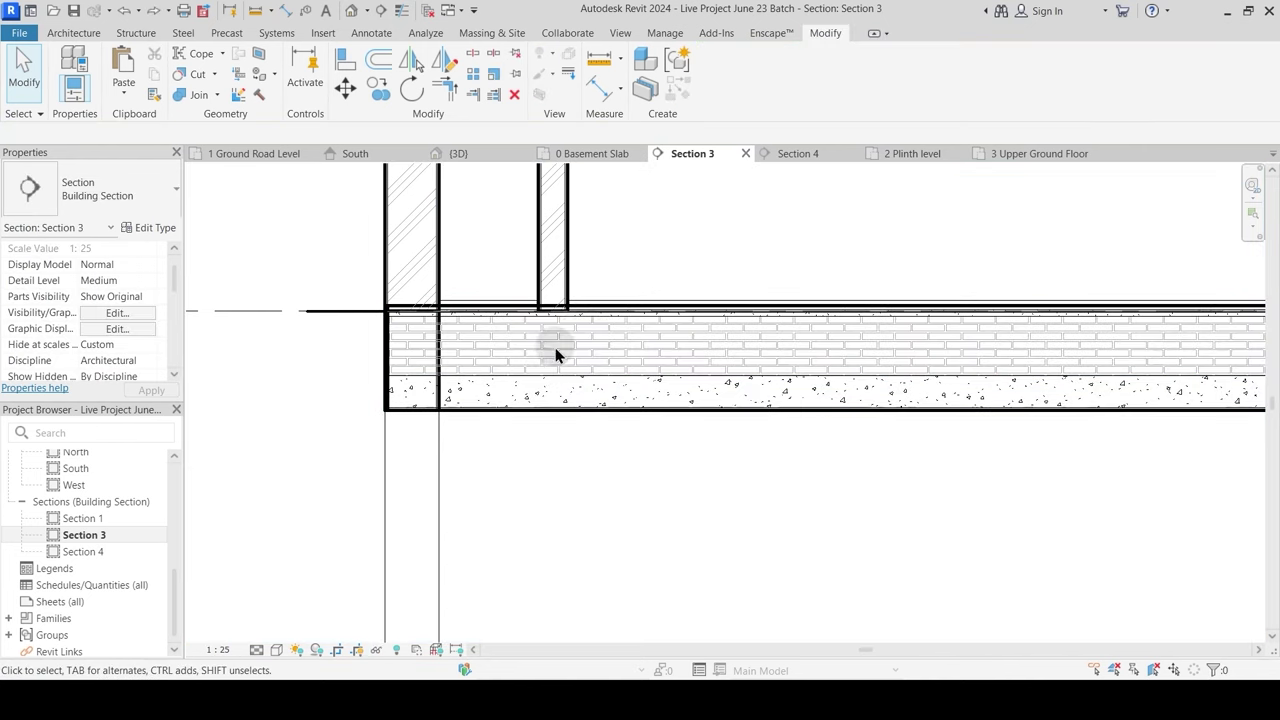
scroll(627, 317, "down", 2)
left_click(628, 316)
scroll(625, 320, "down", 3)
middle_click_drag(938, 422, 455, 433)
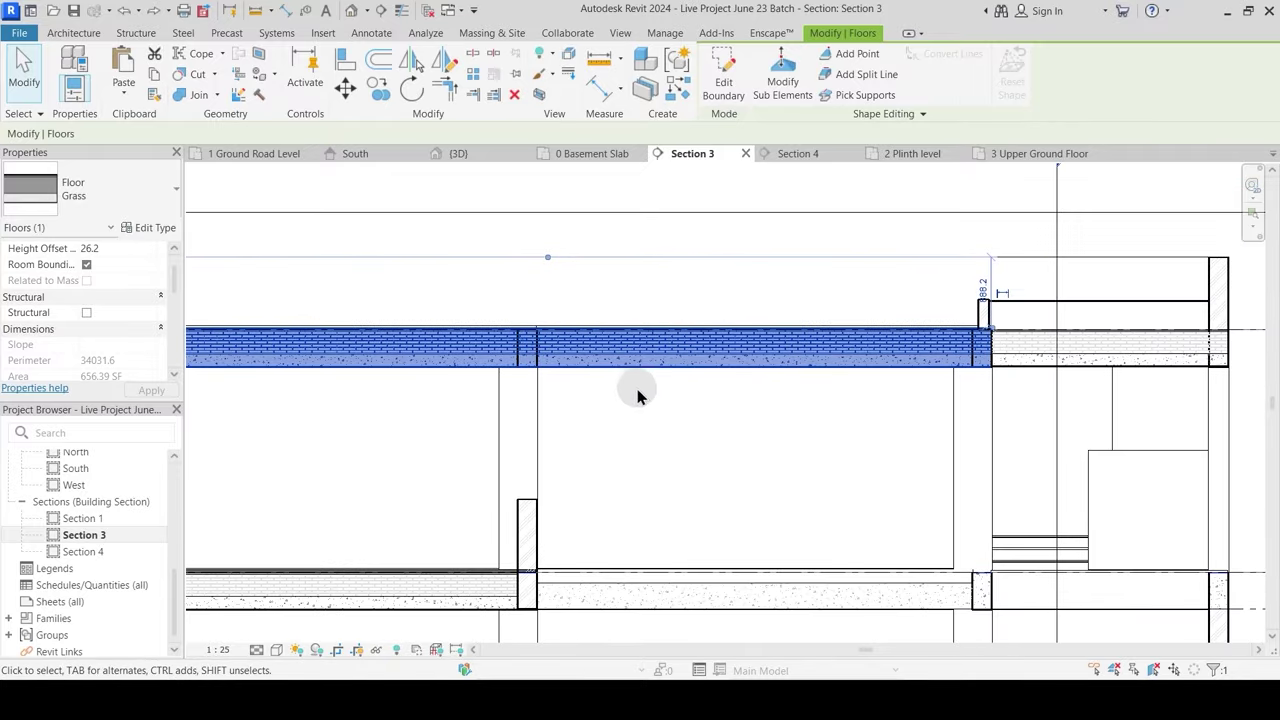
Step: Review the Grass floor type's layer structure and close the type properties without changes
left_click(163, 230)
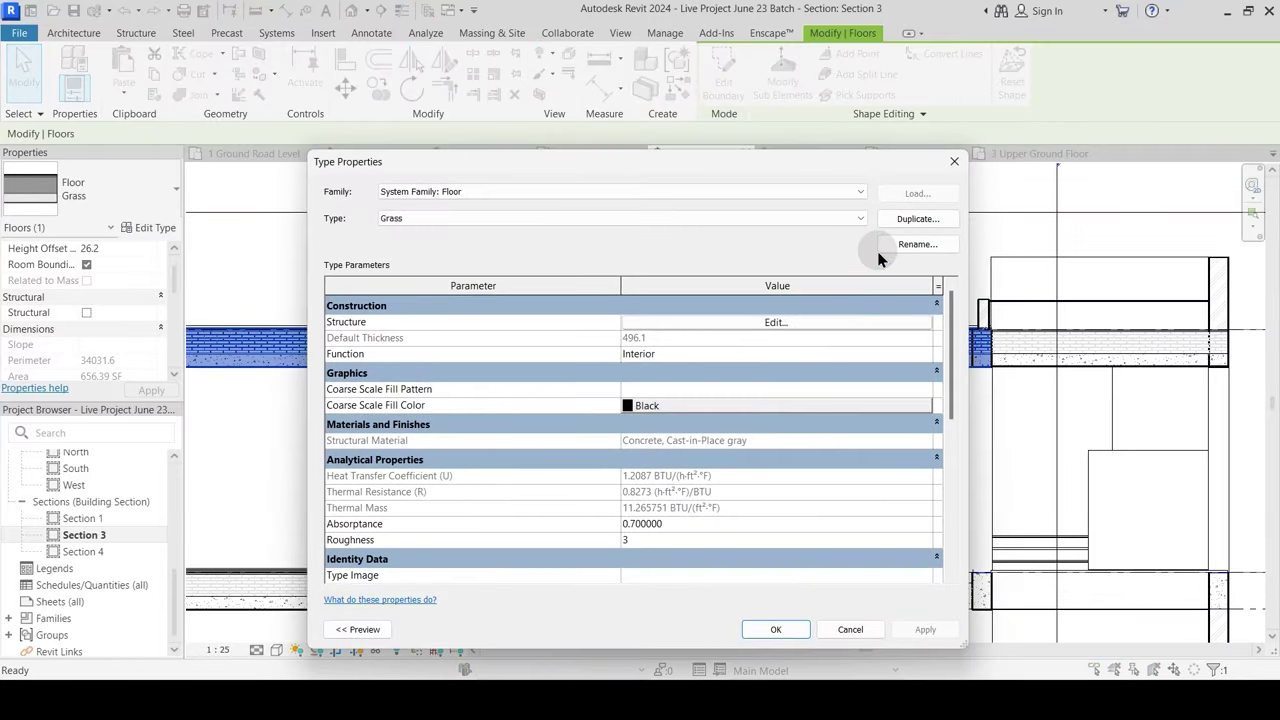
left_click(766, 326)
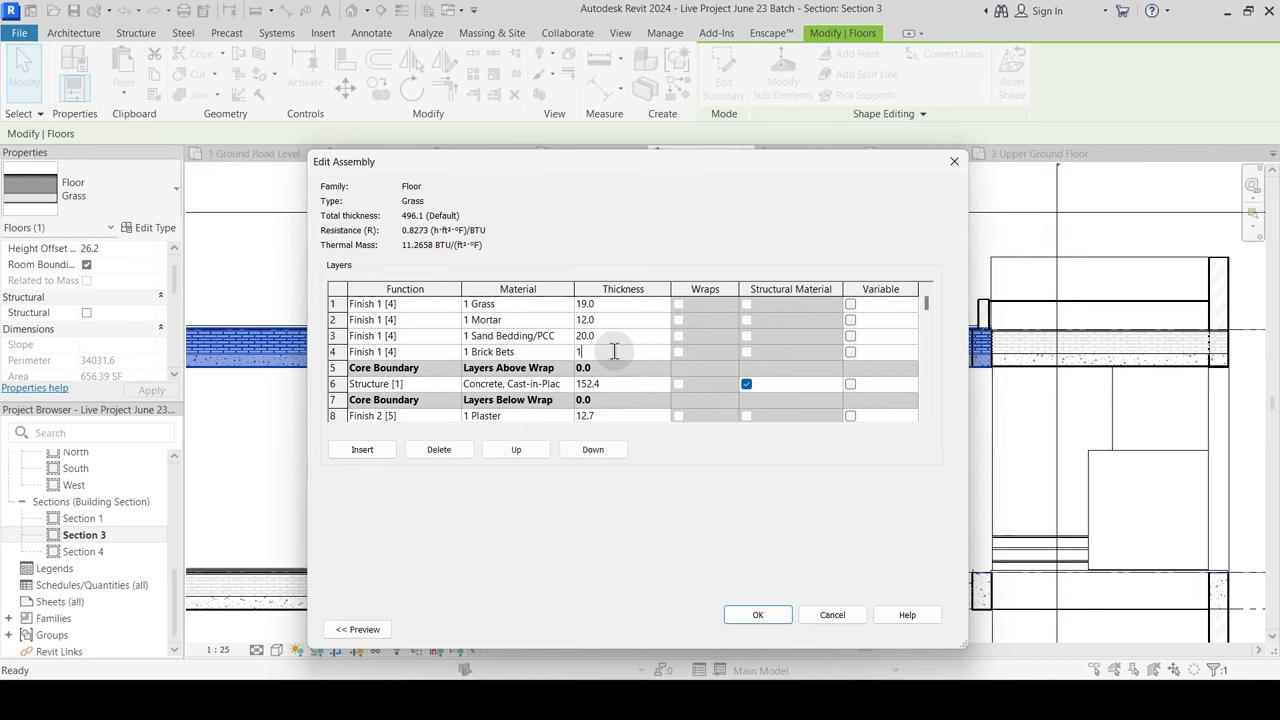
left_click(756, 615)
left_click(918, 634)
left_click(776, 630)
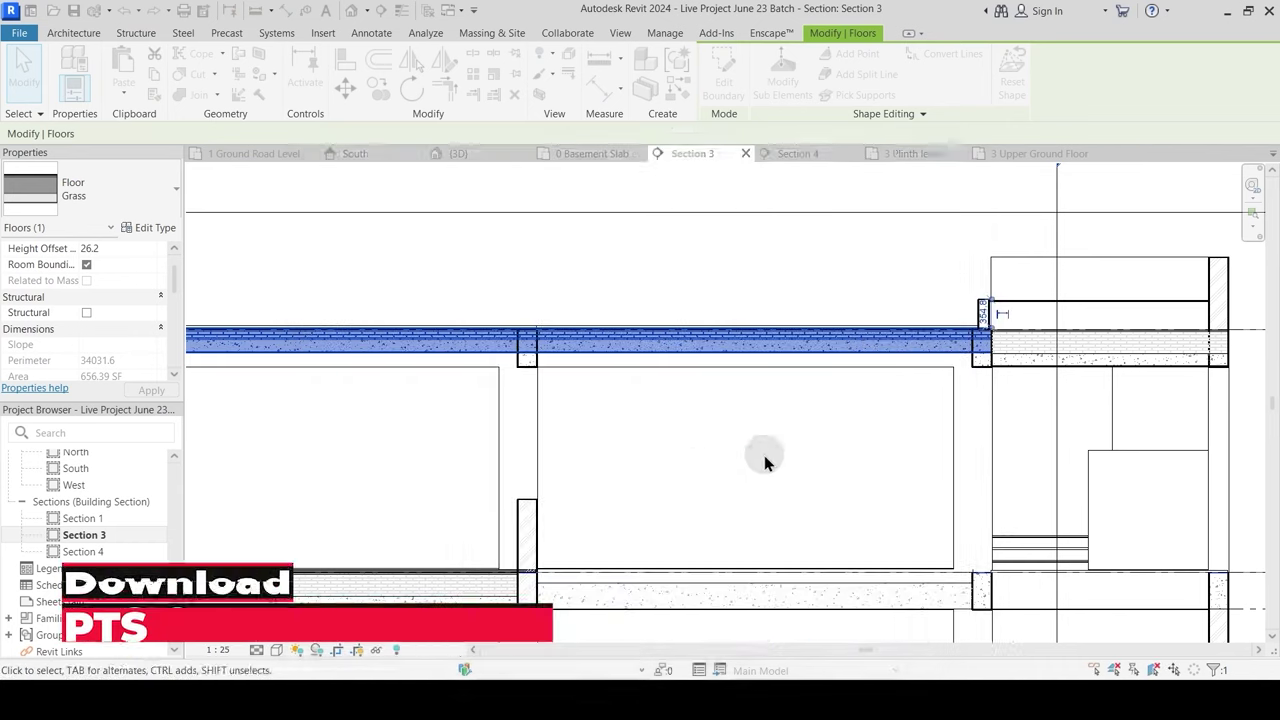
Step: Reselect the Grass floor and set its Brick Bets layer thickness to 100 (316.1 total)
middle_click_drag(533, 465, 1017, 448)
key("Escape")
scroll(594, 340, "up", 3)
left_click(538, 416)
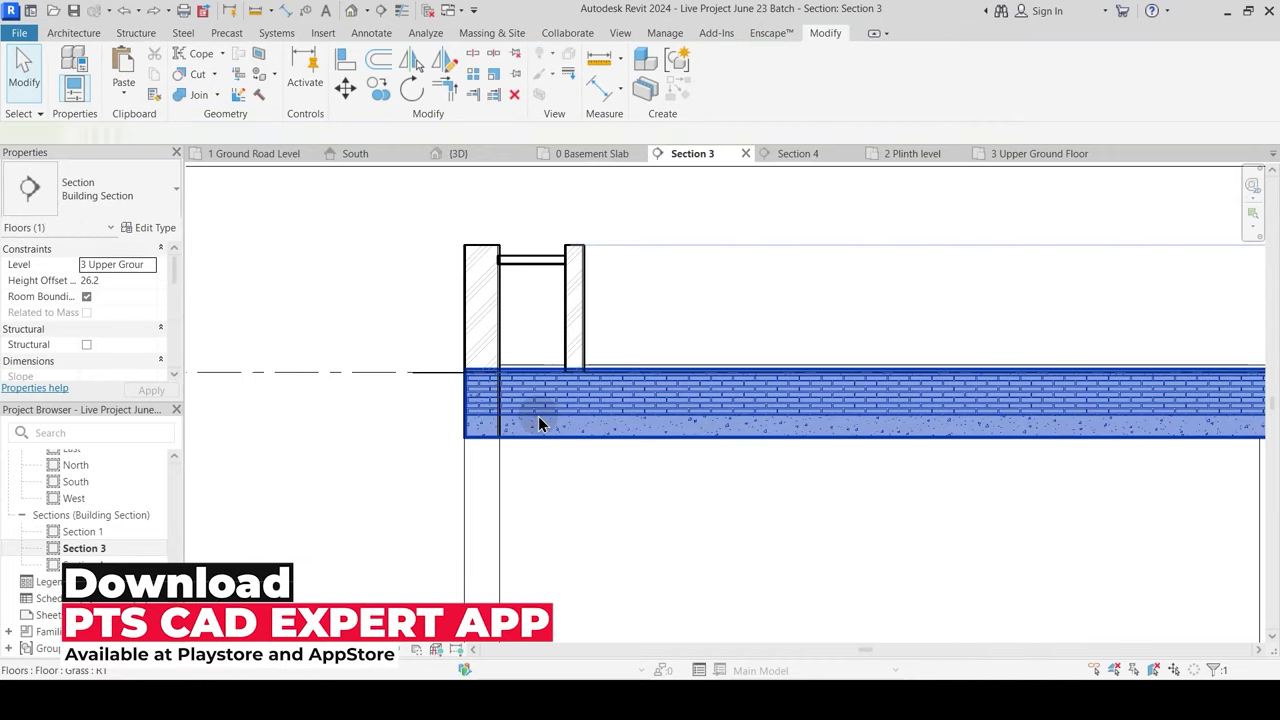
left_click(148, 228)
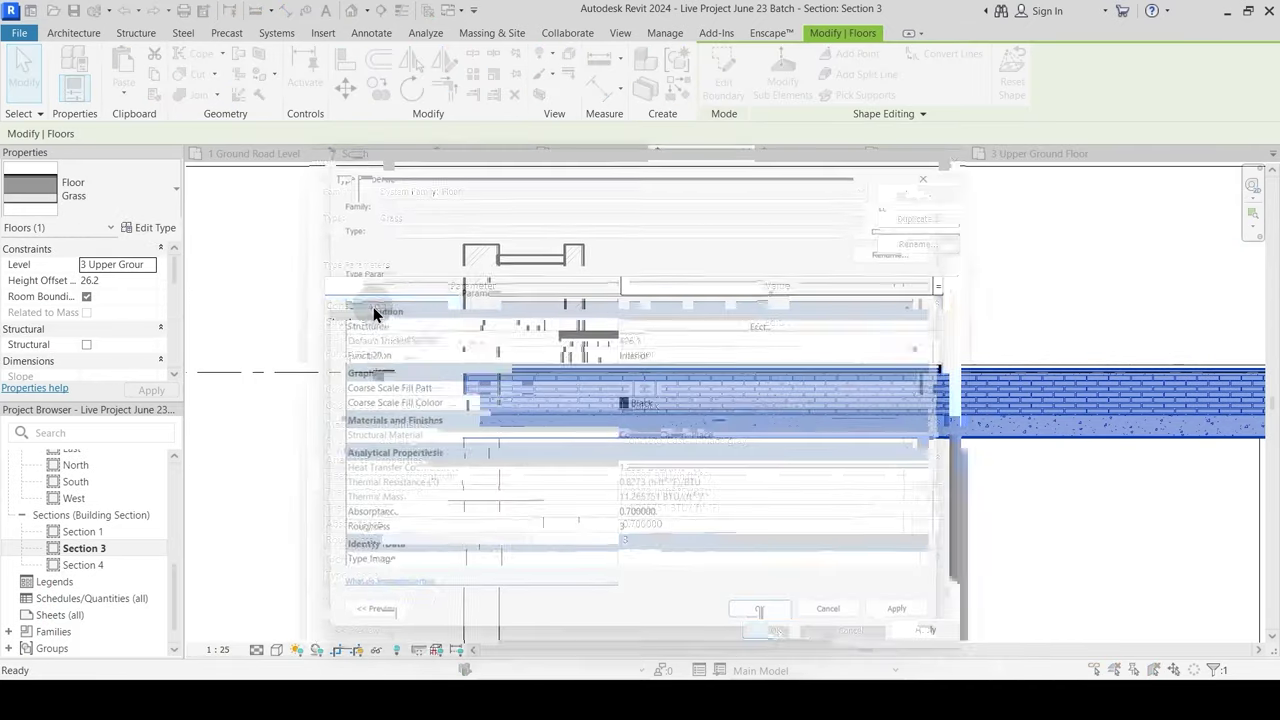
left_click(751, 324)
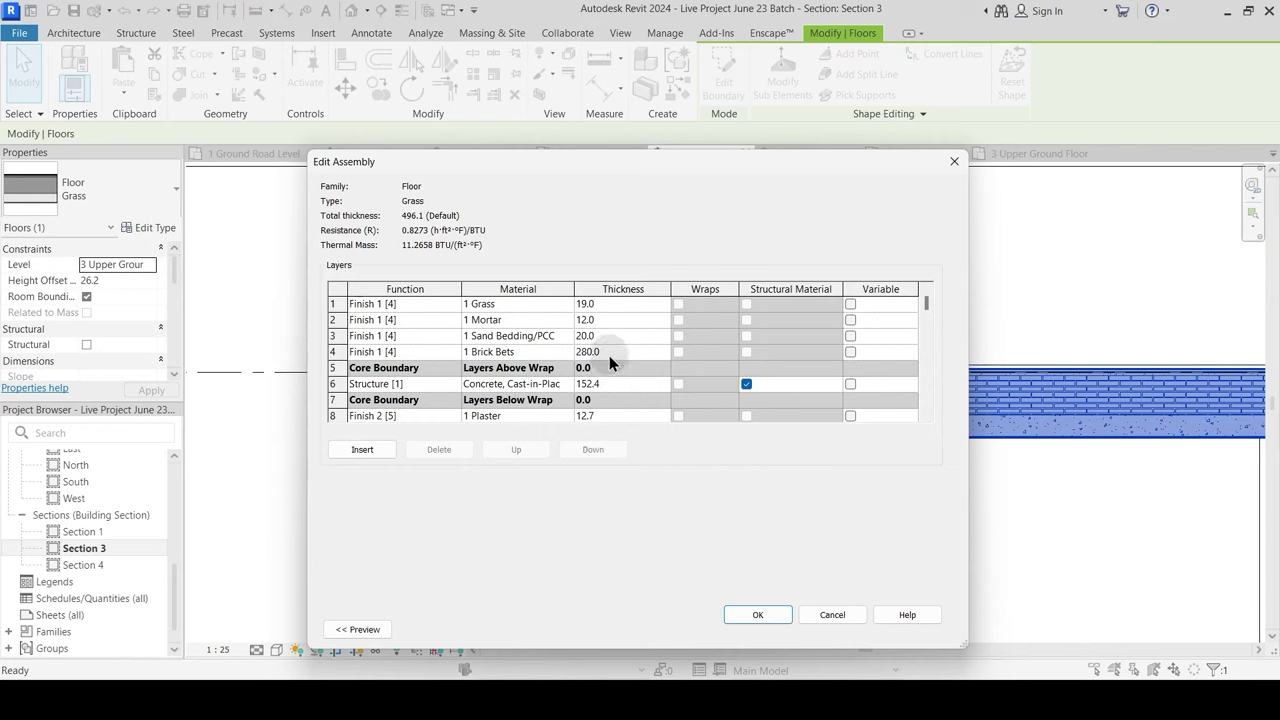
left_click(578, 352)
type("100")
key("Tab")
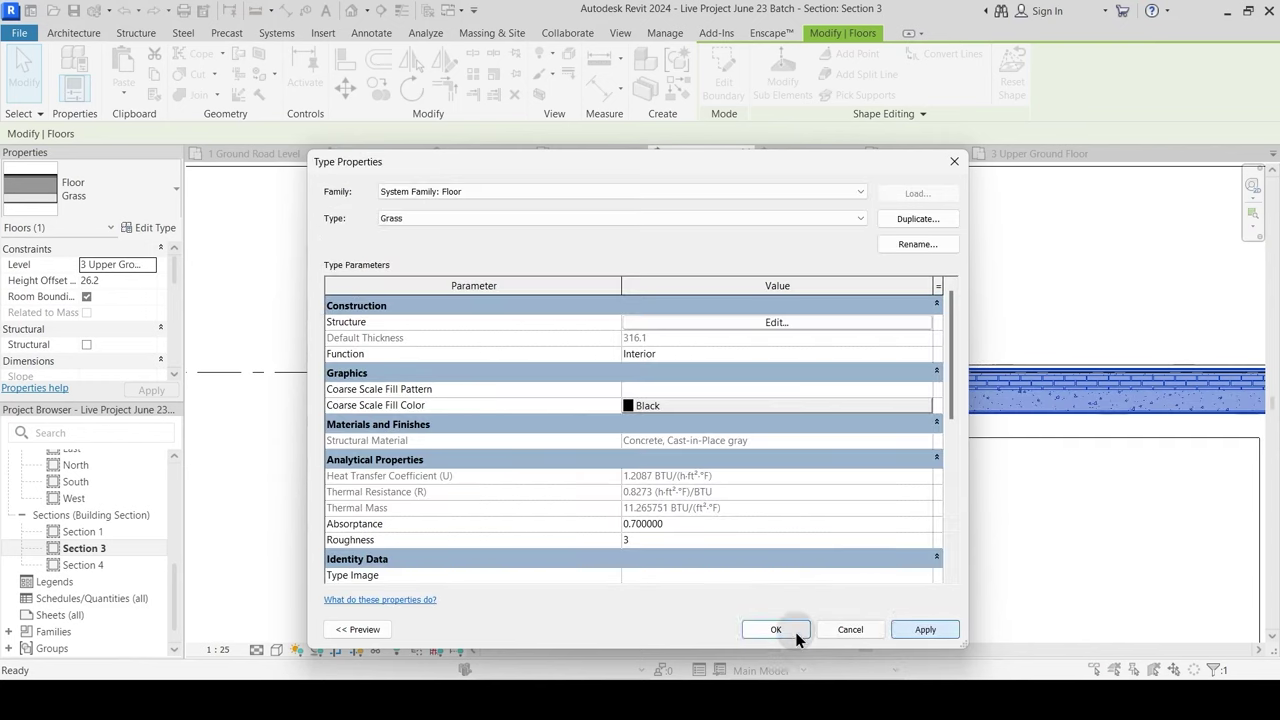
left_click(772, 633)
middle_click_drag(763, 466, 938, 390)
left_click(938, 390)
Step: With thin lines shown, align the floor slab's bottom to the concrete beam's bottom edge
scroll(590, 366, "up", 2)
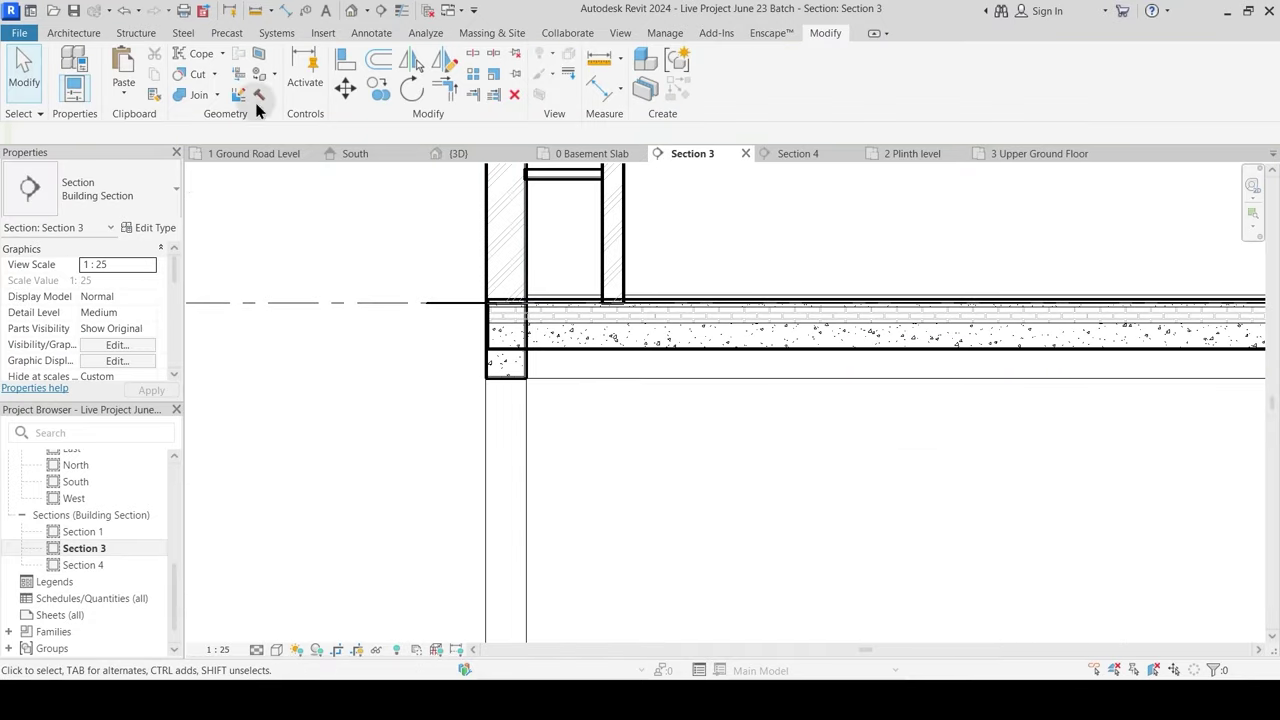
left_click(345, 61)
scroll(516, 364, "up", 3)
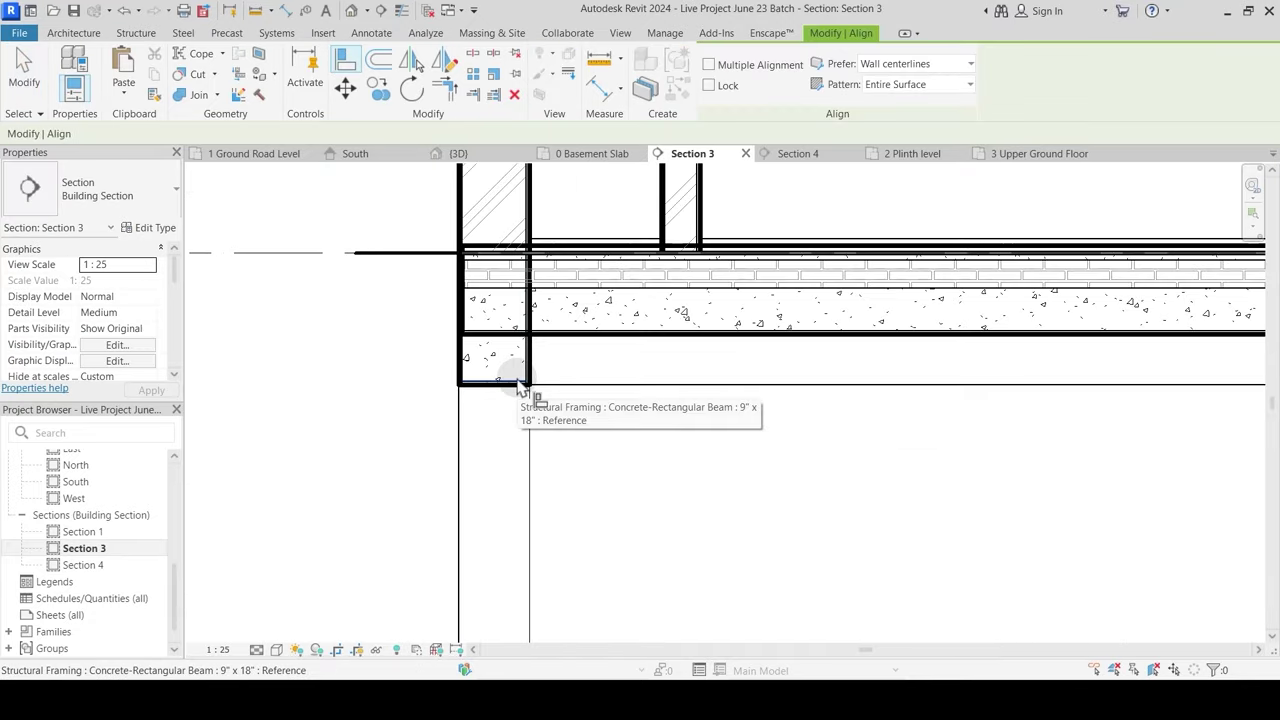
left_click(402, 12)
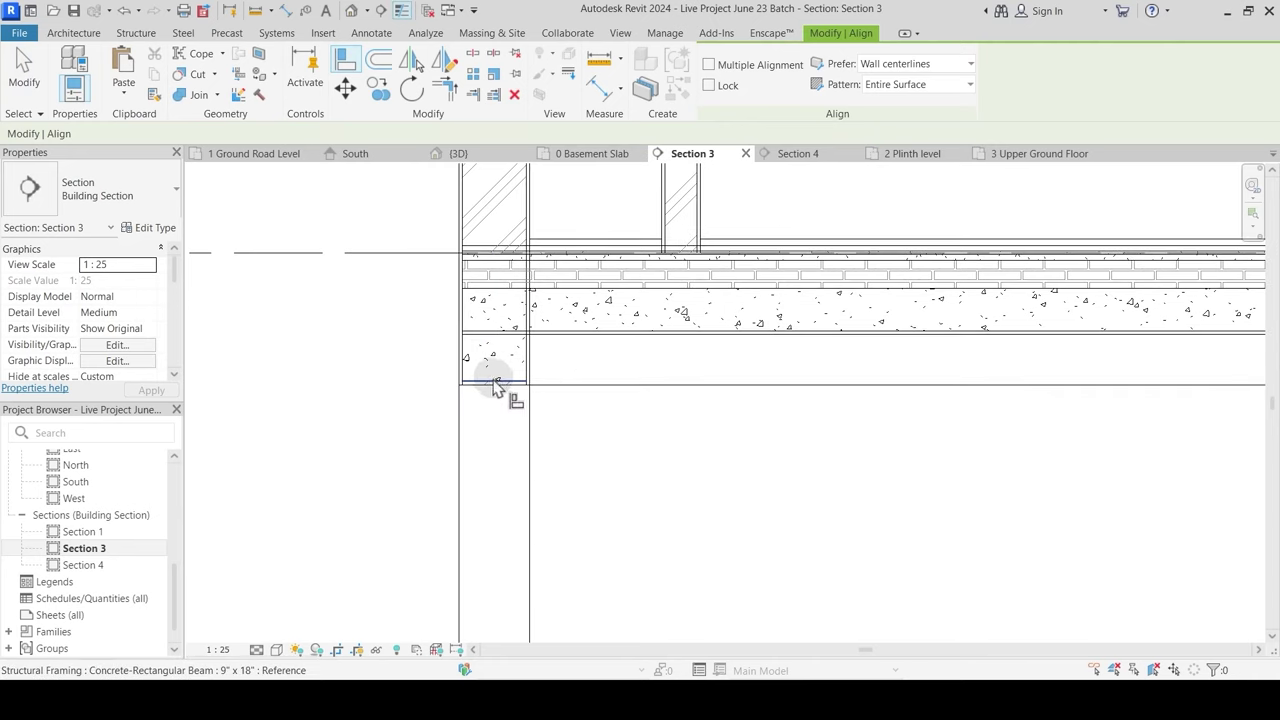
left_click(495, 385)
left_click(590, 334)
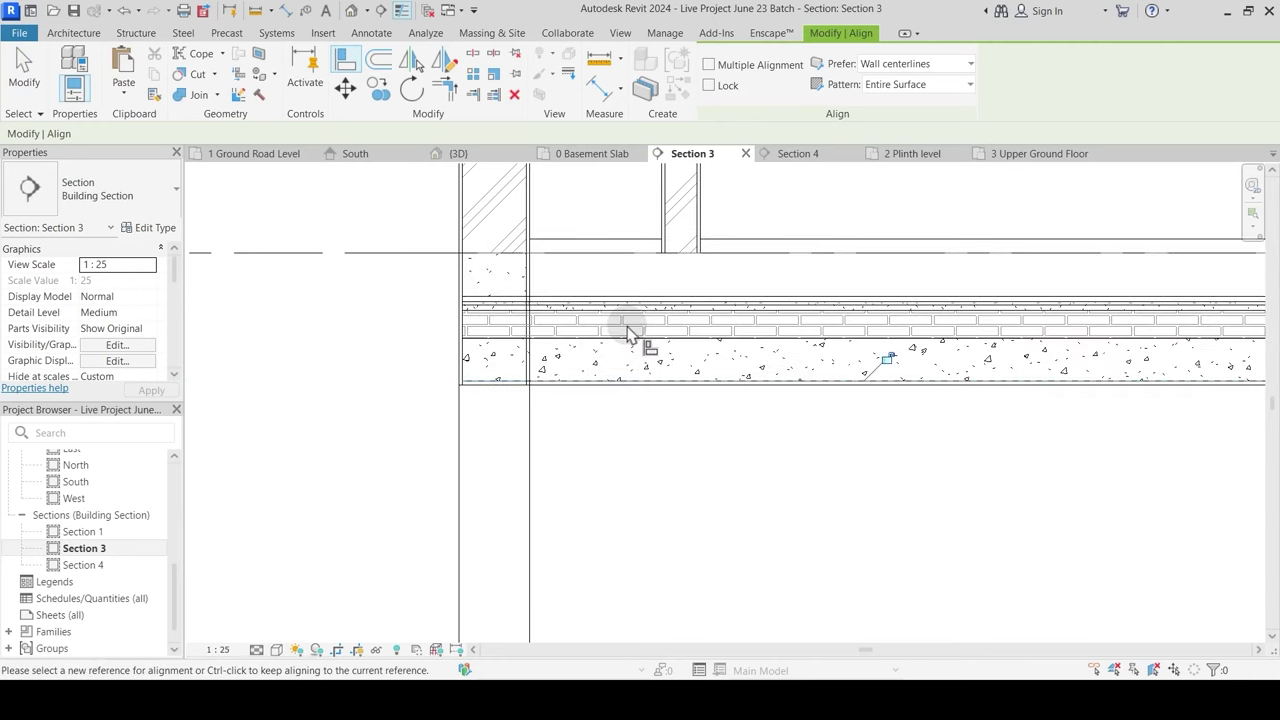
key("Escape")
key("Escape")
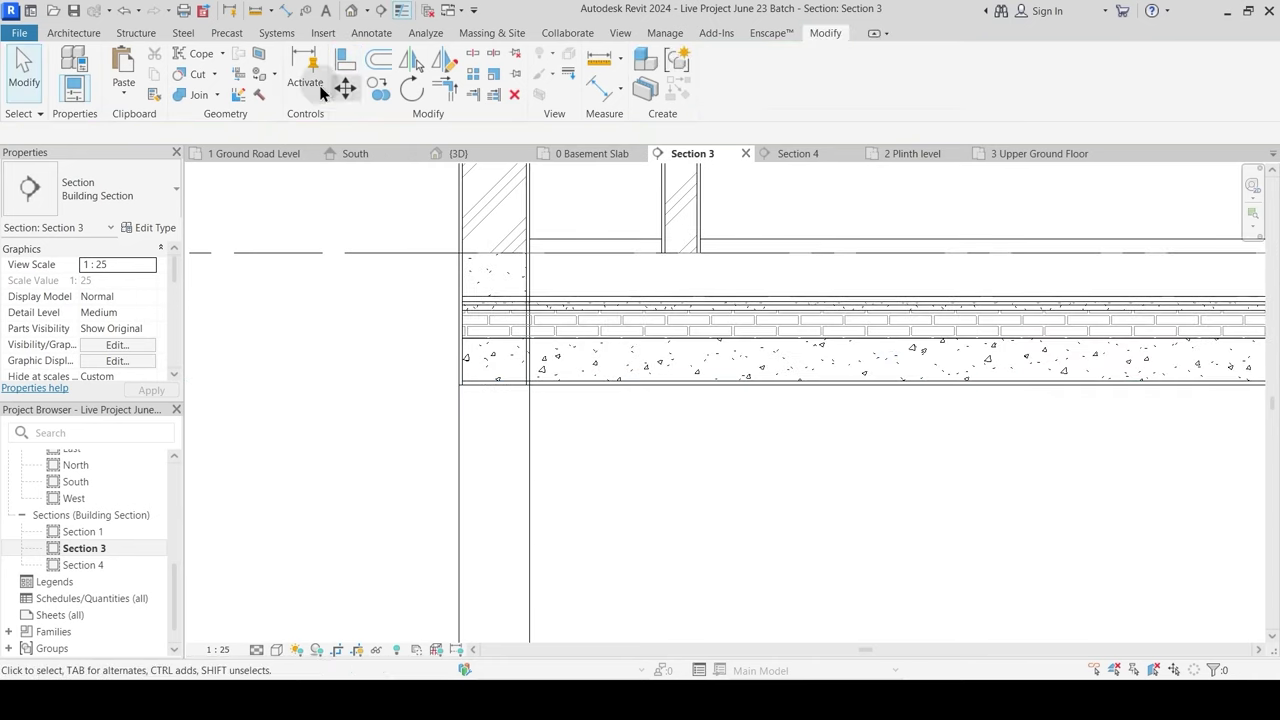
Step: At the first junction, join beam and slab, make the beam cut the wall, and join wall to floor
left_click(192, 95)
left_click(497, 262)
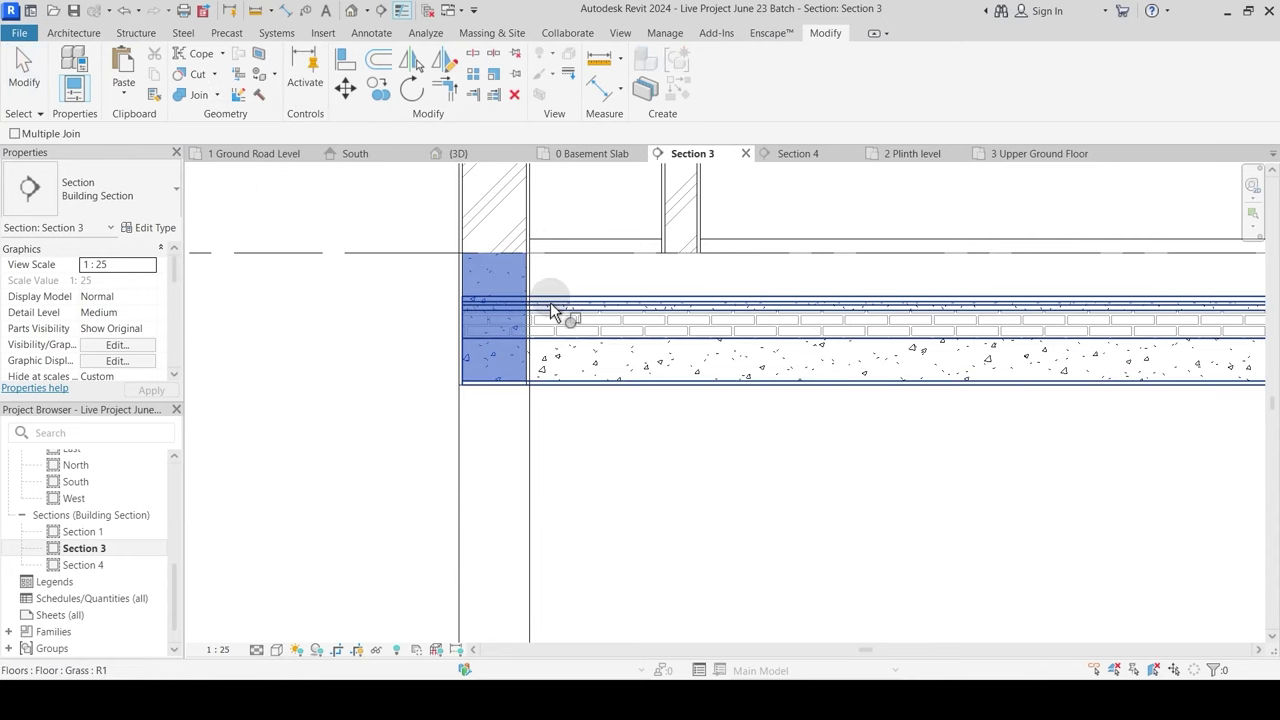
left_click(572, 336)
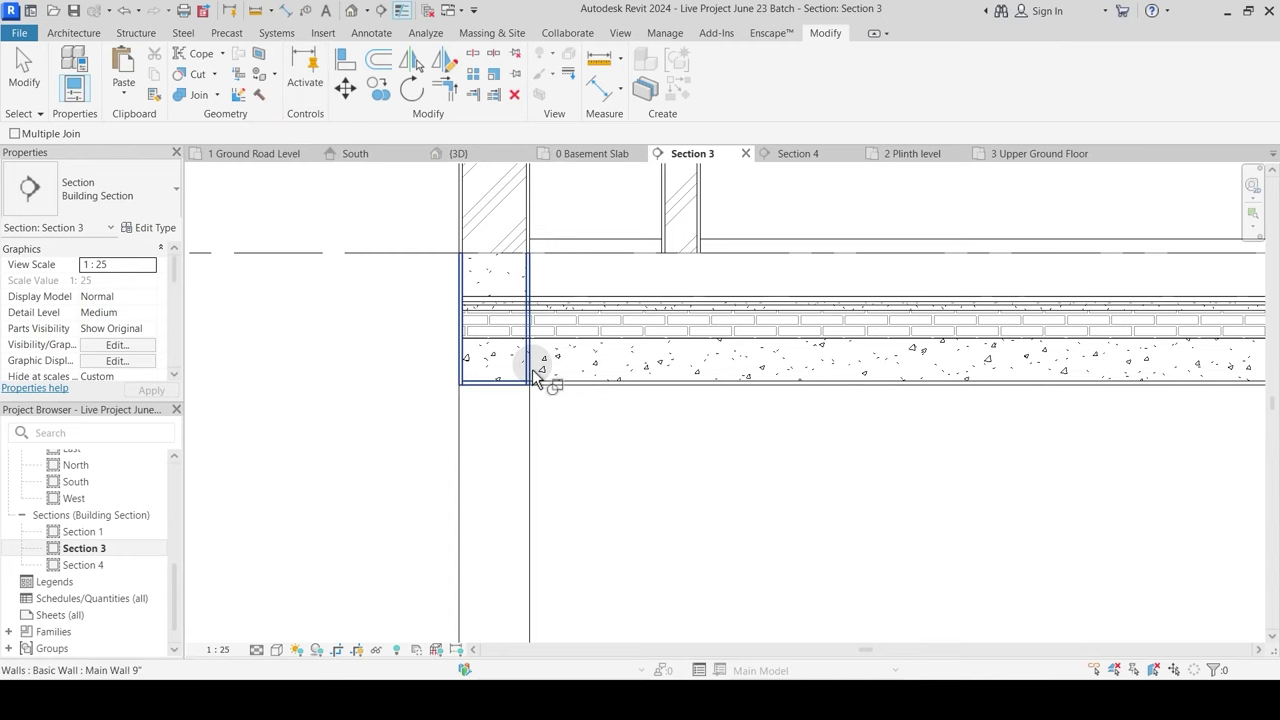
key("Escape")
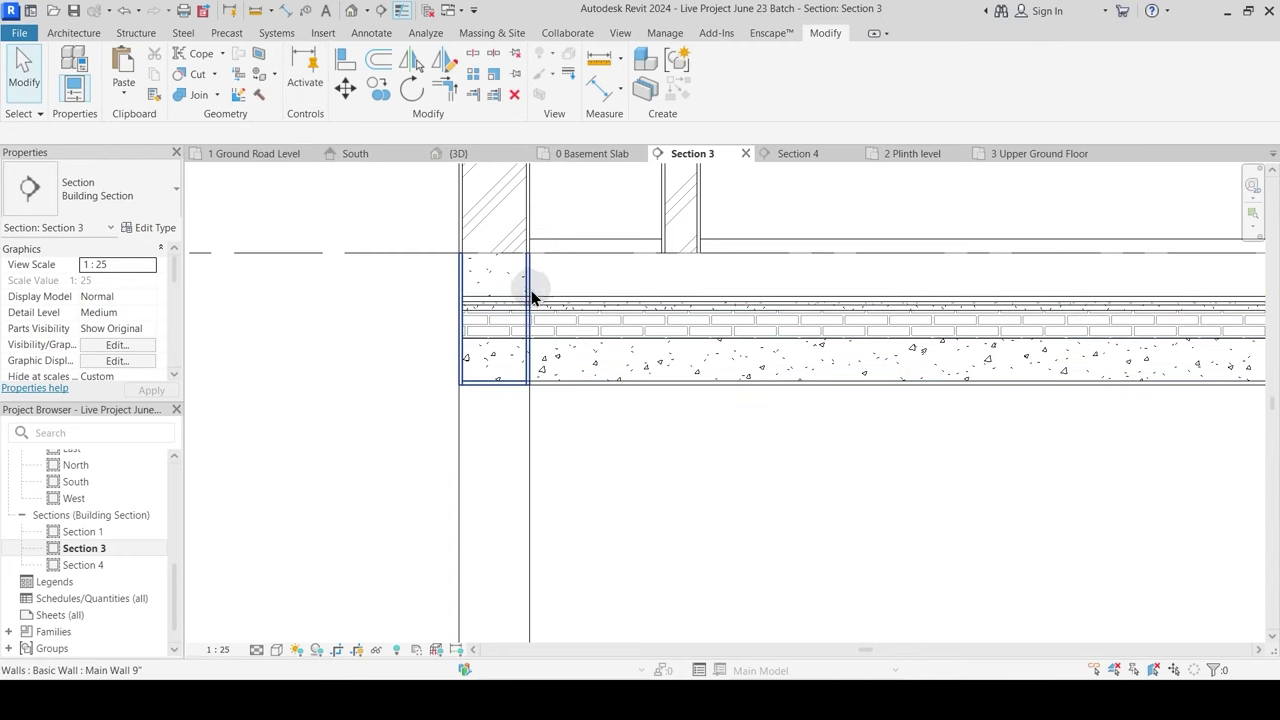
left_click(217, 98)
left_click(235, 193)
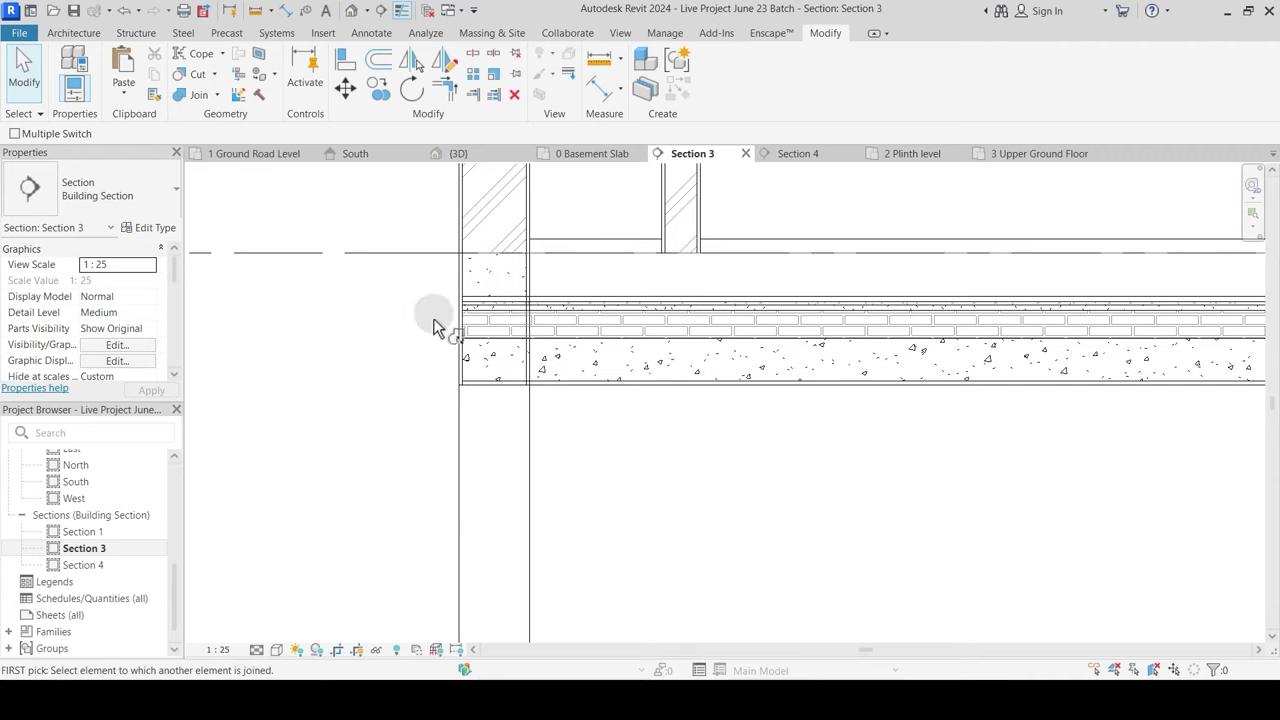
left_click(495, 270)
left_click(500, 325)
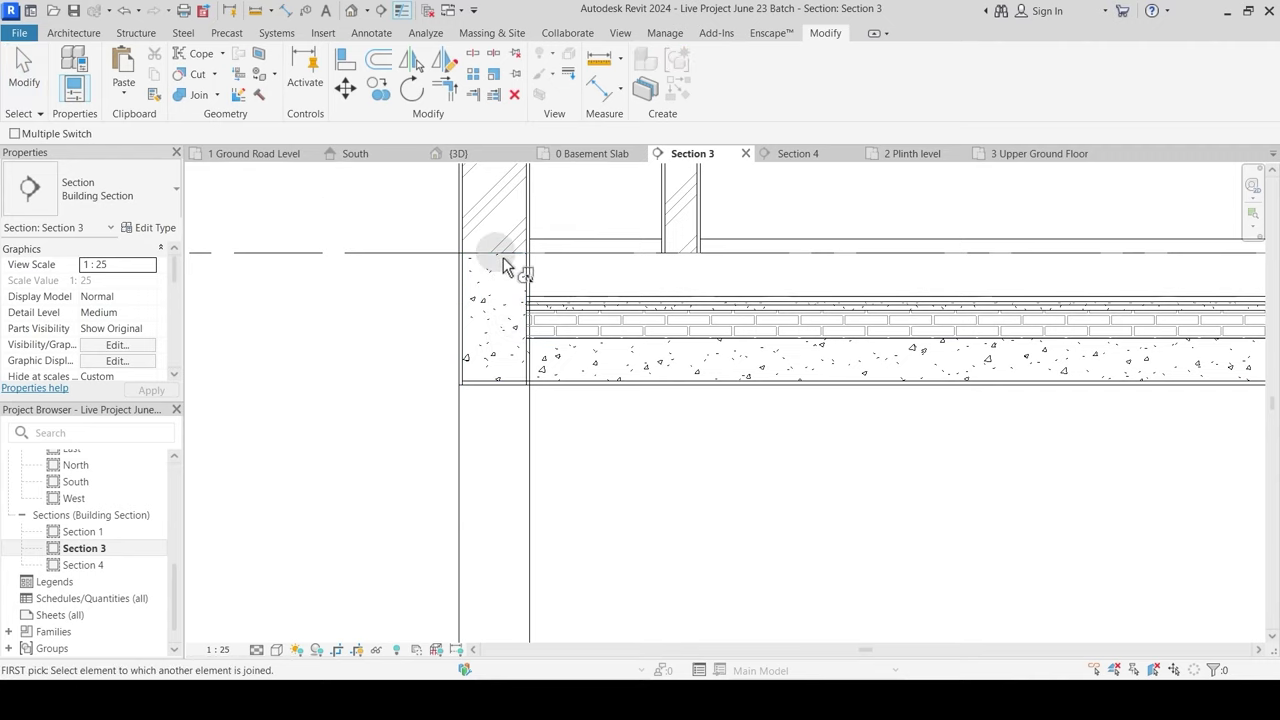
left_click(197, 95)
left_click(535, 287)
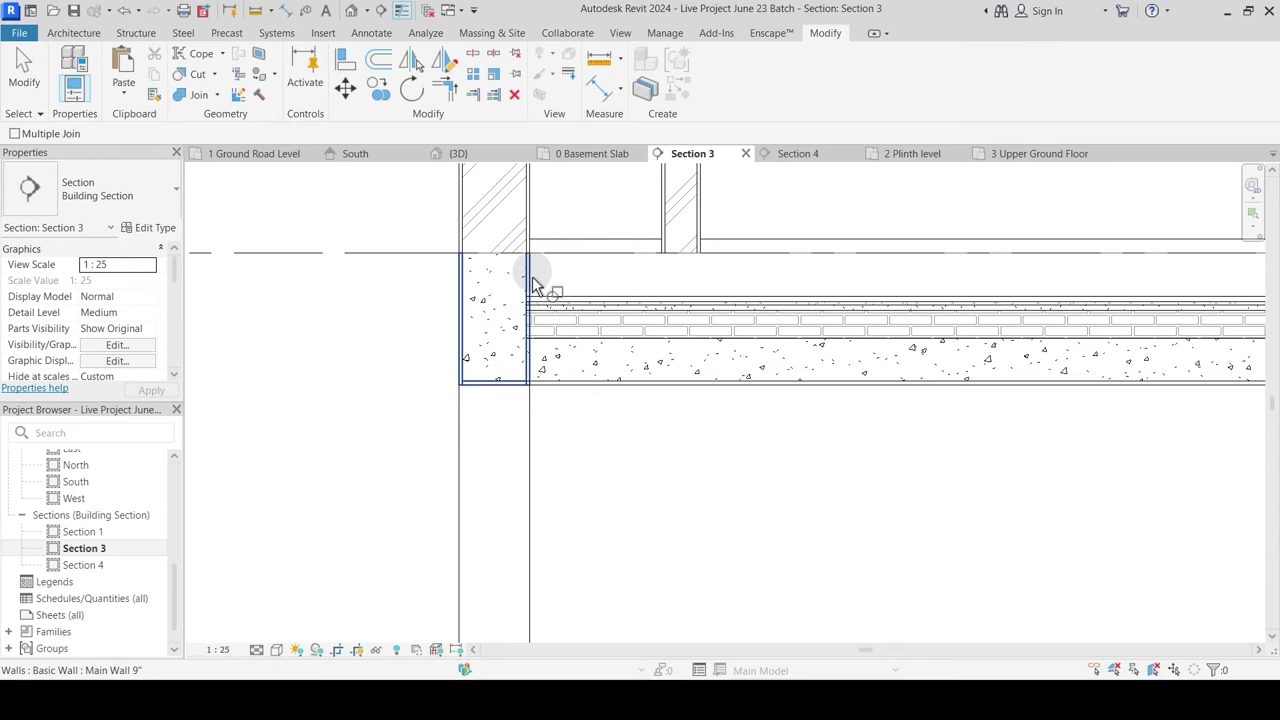
left_click(574, 333)
Step: At the next column, join the beam with the slab, make the beam cut it, and join the wall
middle_click_drag(794, 457, 494, 457)
scroll(346, 331, "down", 1)
middle_click_drag(1019, 421, 394, 461)
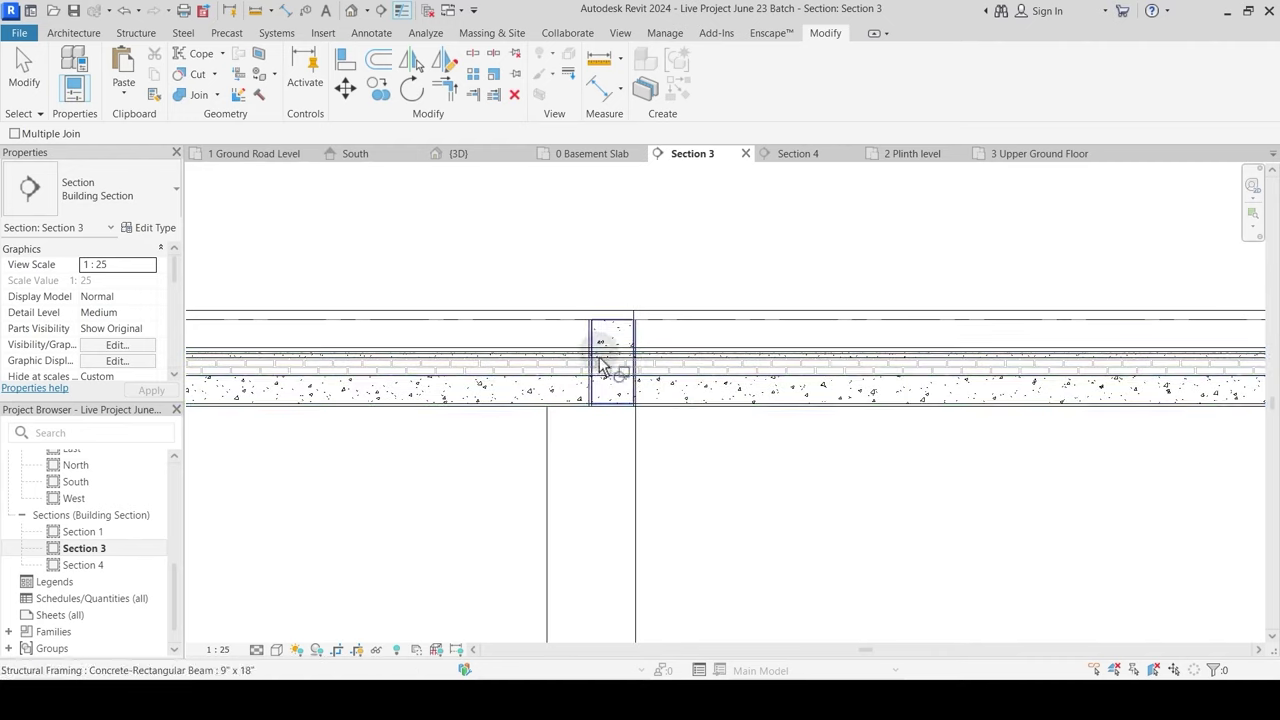
scroll(590, 342, "up", 1)
left_click(611, 312)
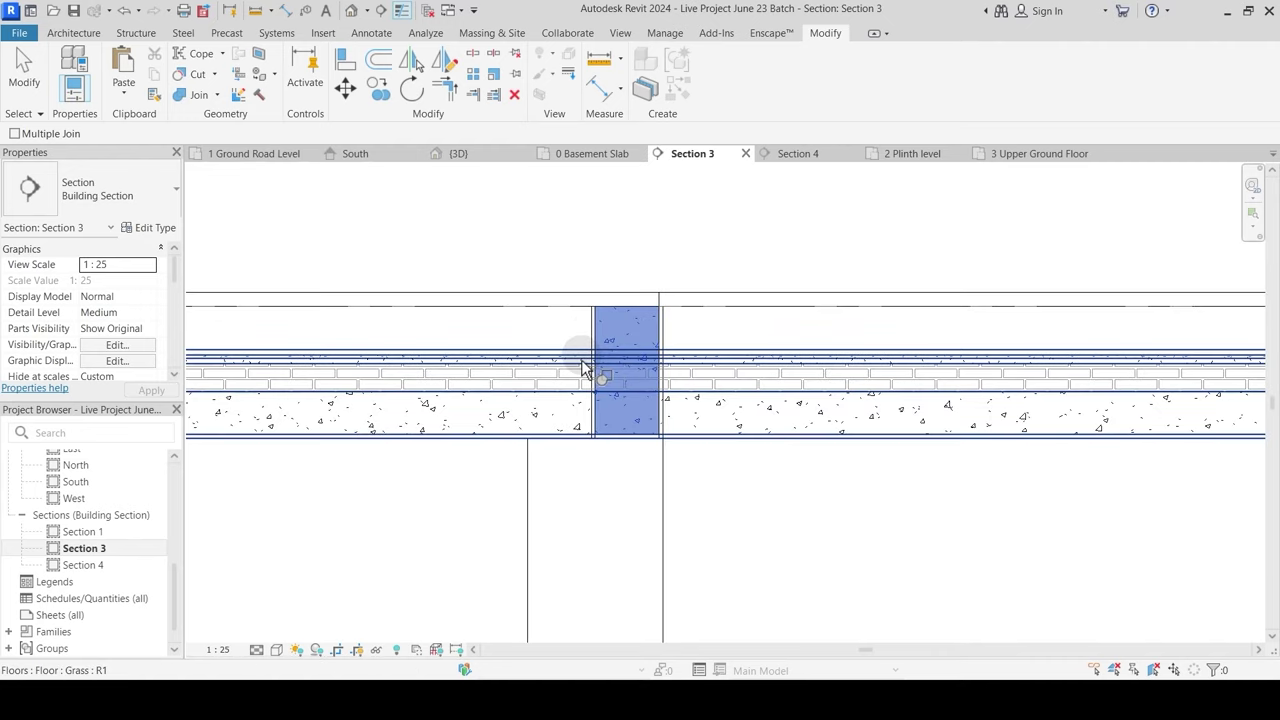
left_click(585, 360)
left_click(216, 95)
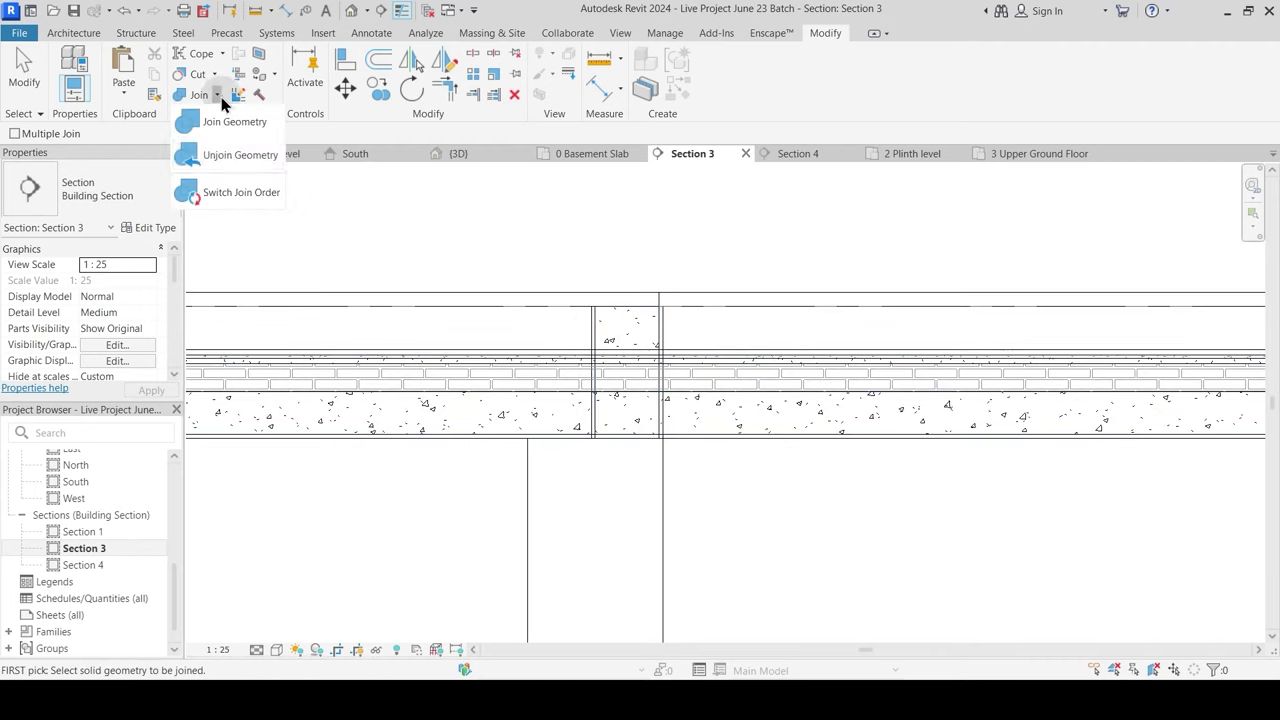
left_click(232, 193)
left_click(628, 325)
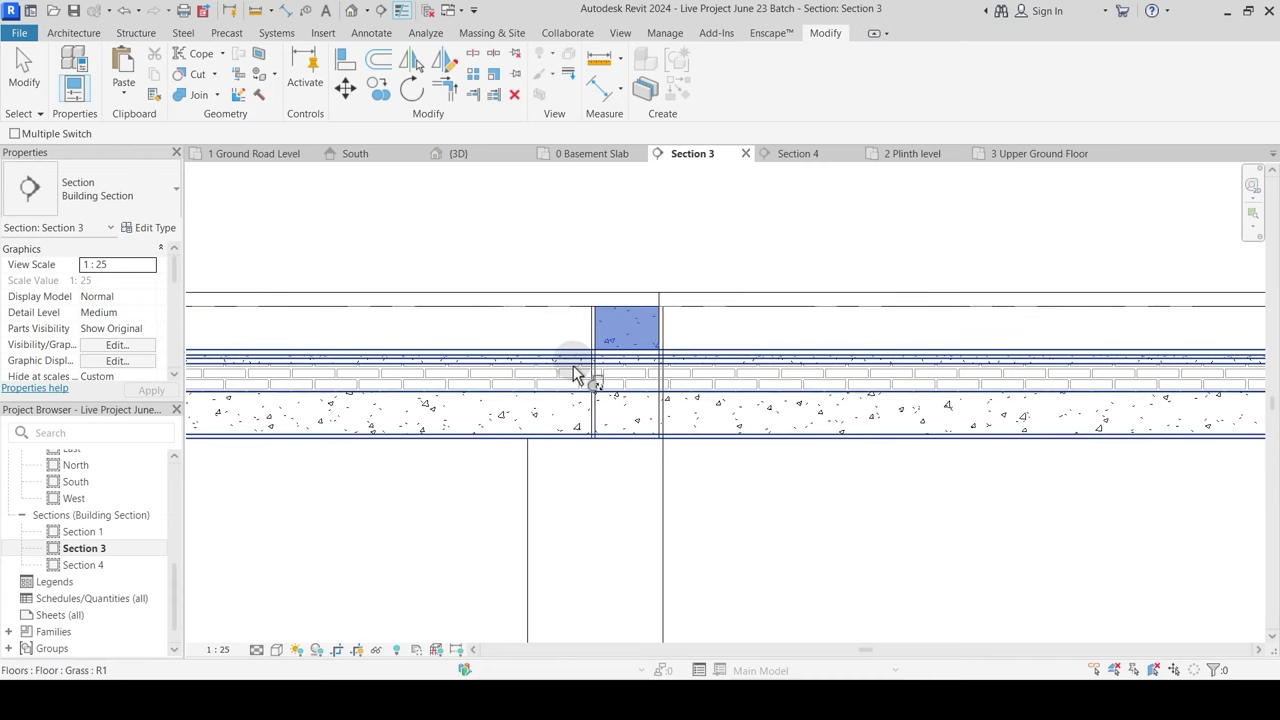
left_click(576, 375)
left_click(188, 99)
left_click(589, 331)
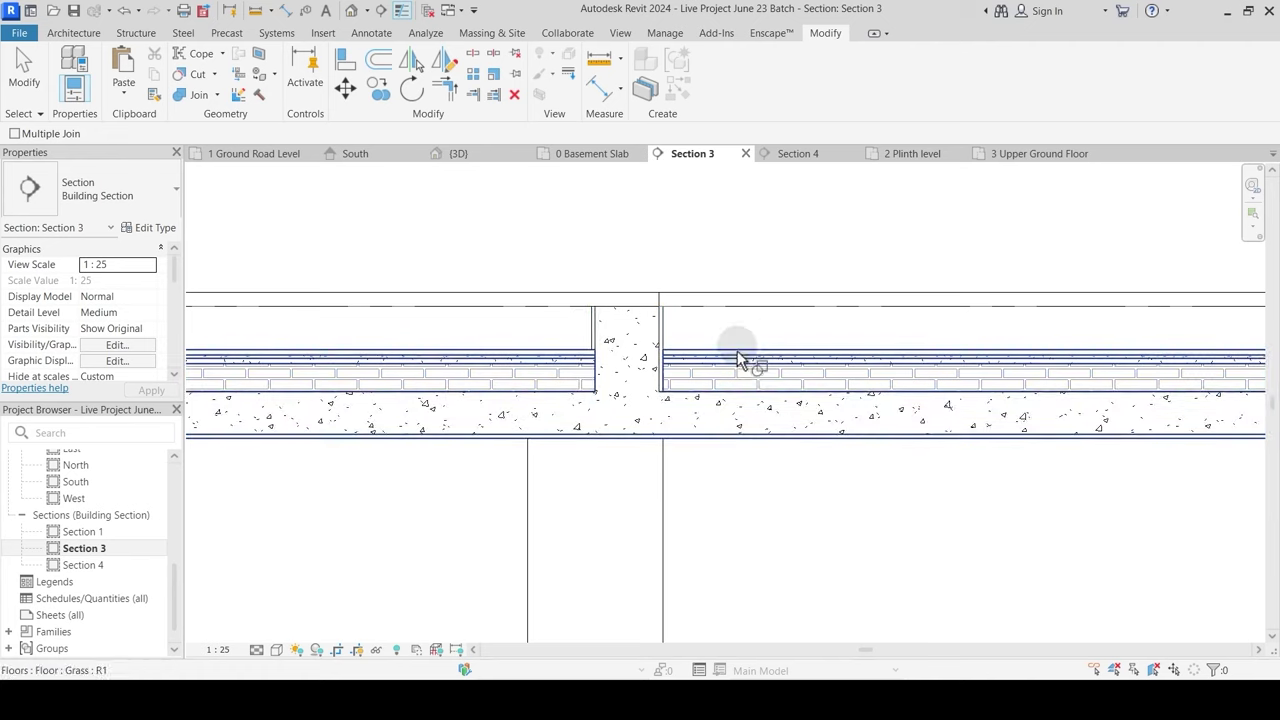
Step: At the floor's right end, join the beam with the slab and make the beam cut through it
middle_click_drag(822, 505, 260, 474)
middle_click_drag(846, 420, 274, 443)
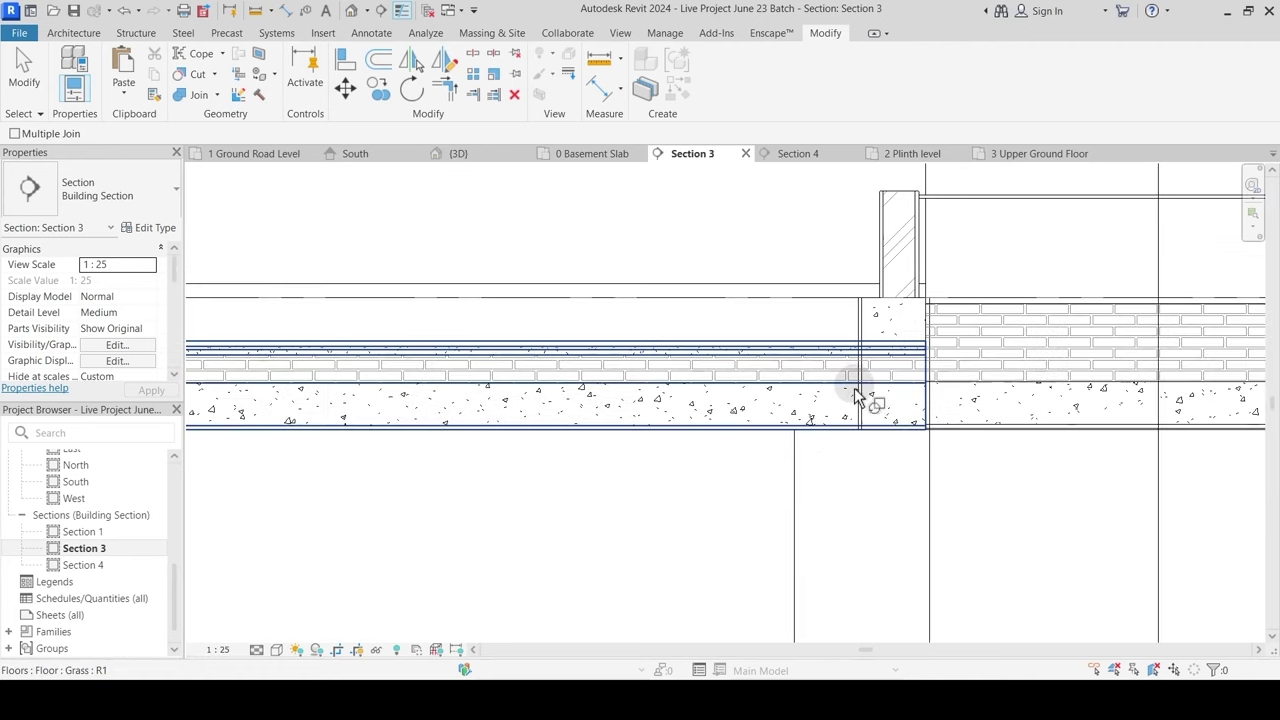
scroll(860, 364, "up", 1)
left_click(880, 293)
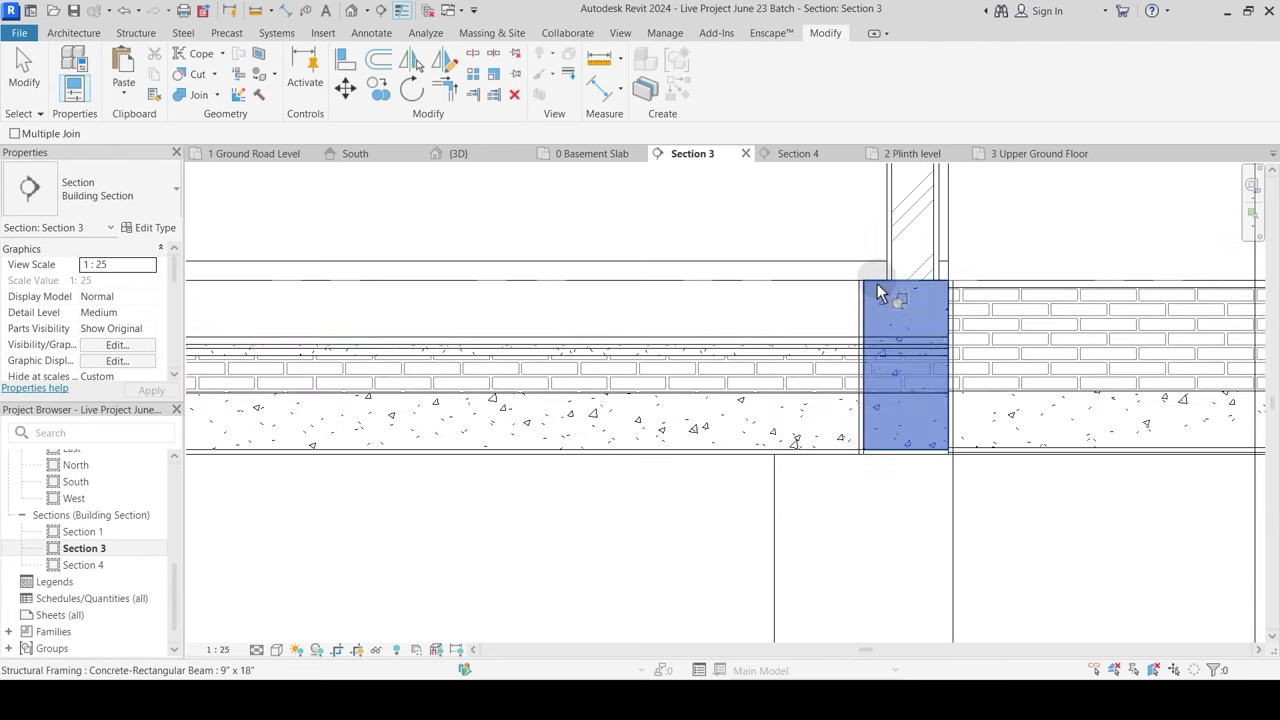
left_click(838, 395)
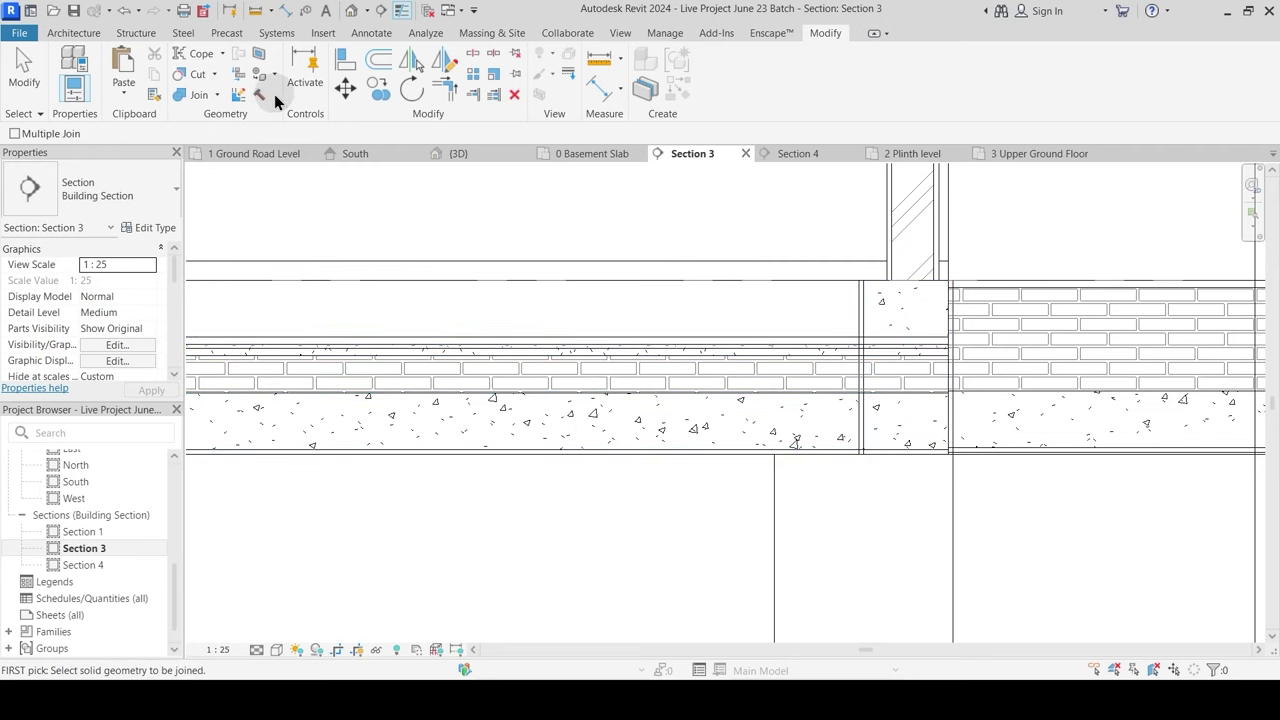
left_click(217, 96)
left_click(235, 194)
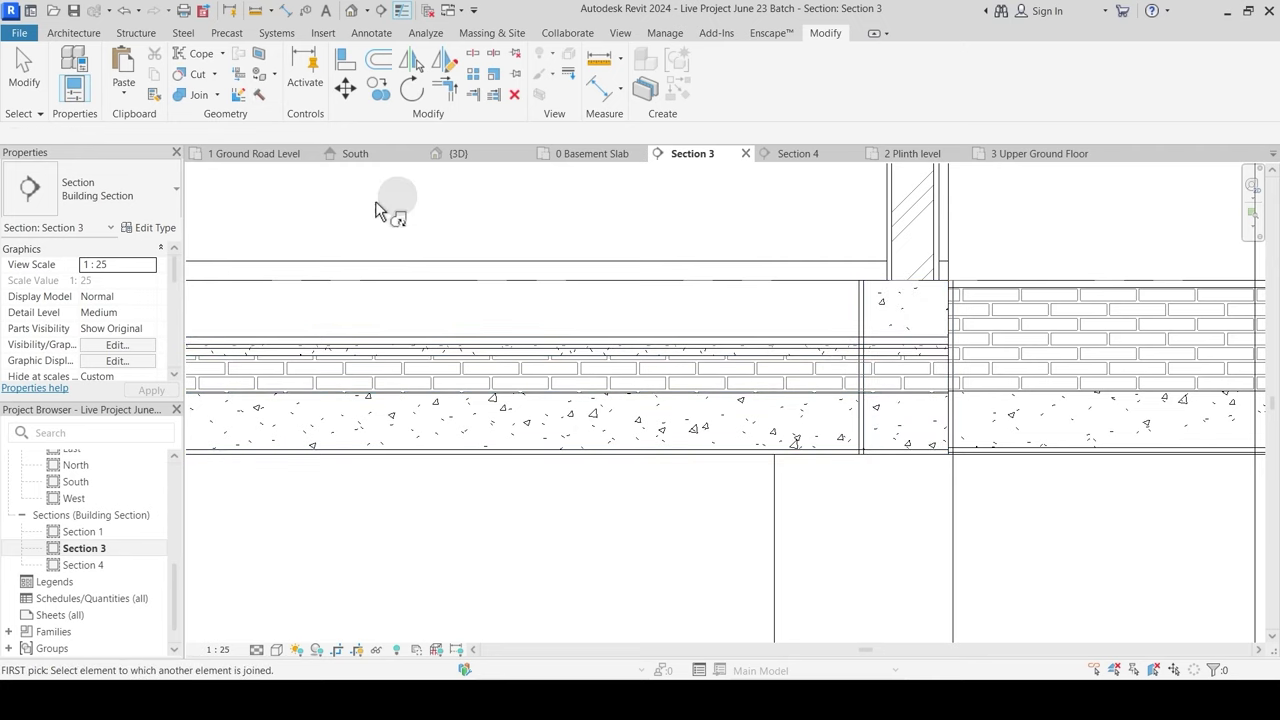
left_click(880, 293)
left_click(830, 356)
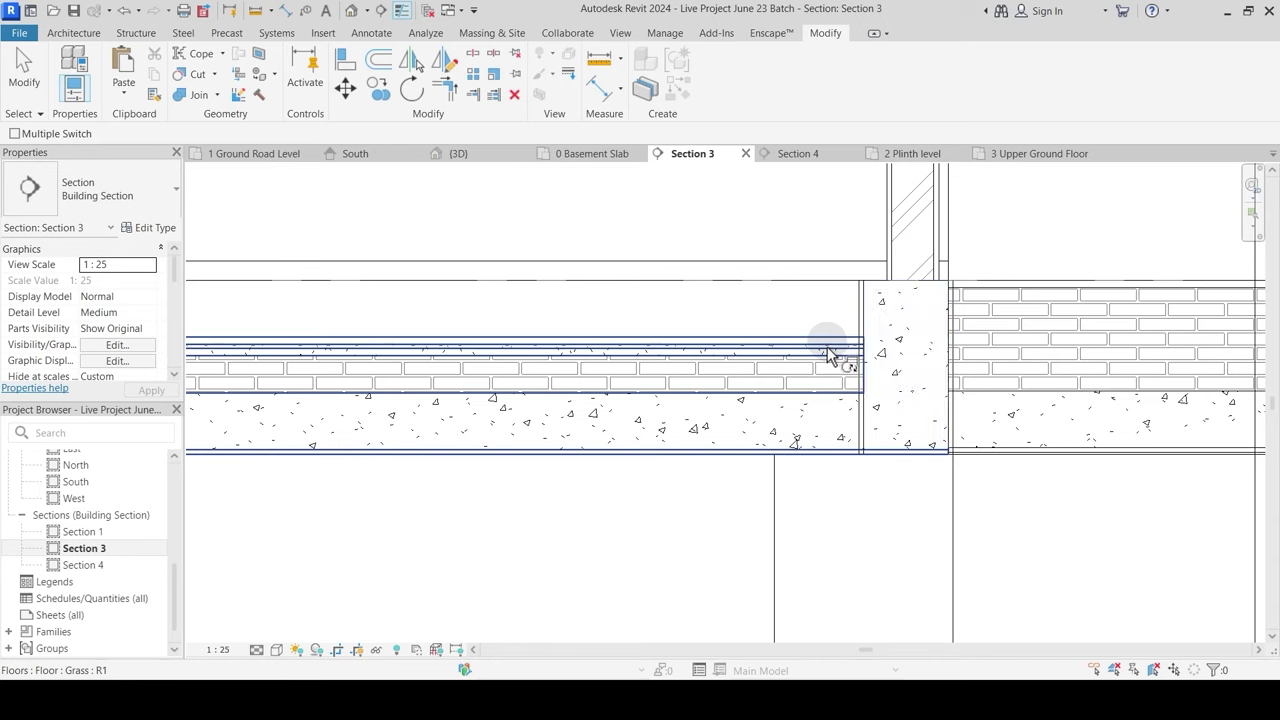
Step: Join the right-end wall with the adjacent floor slab and finish joining
left_click(197, 96)
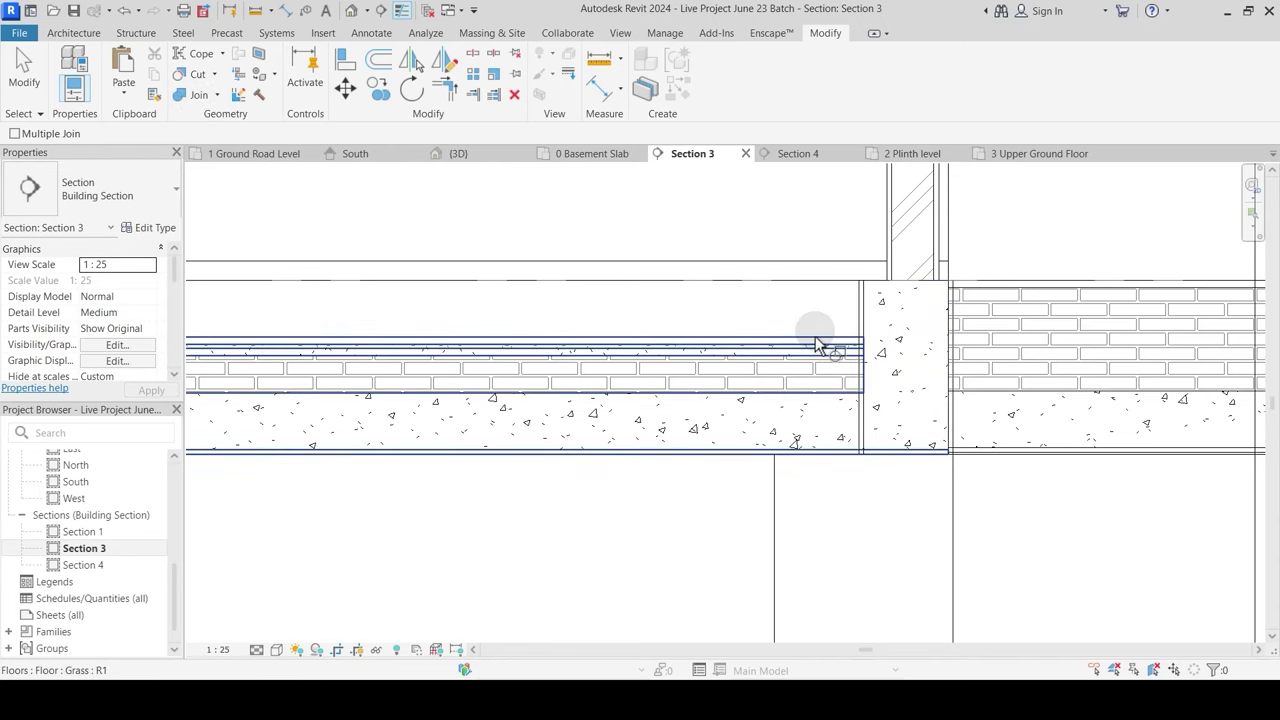
left_click(825, 345)
left_click(862, 312)
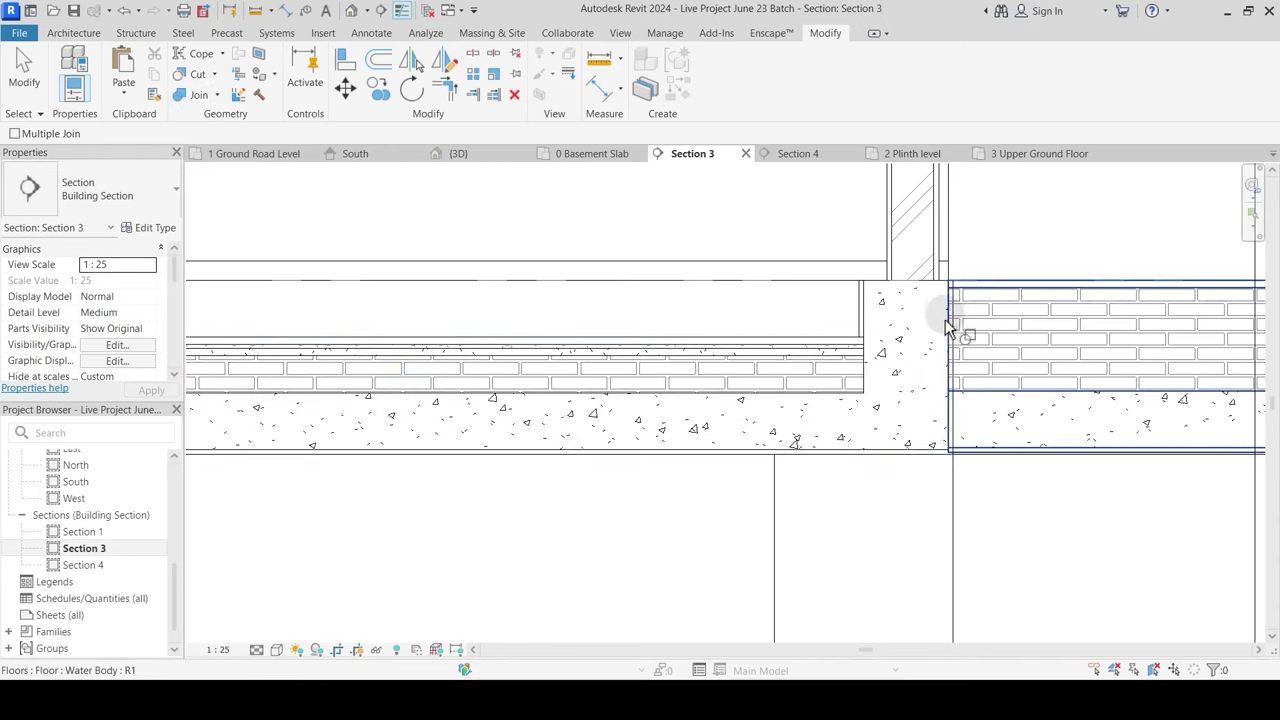
scroll(936, 326, "down", 3)
key("Escape")
middle_click_drag(220, 410, 789, 388)
scroll(789, 390, "down", 2)
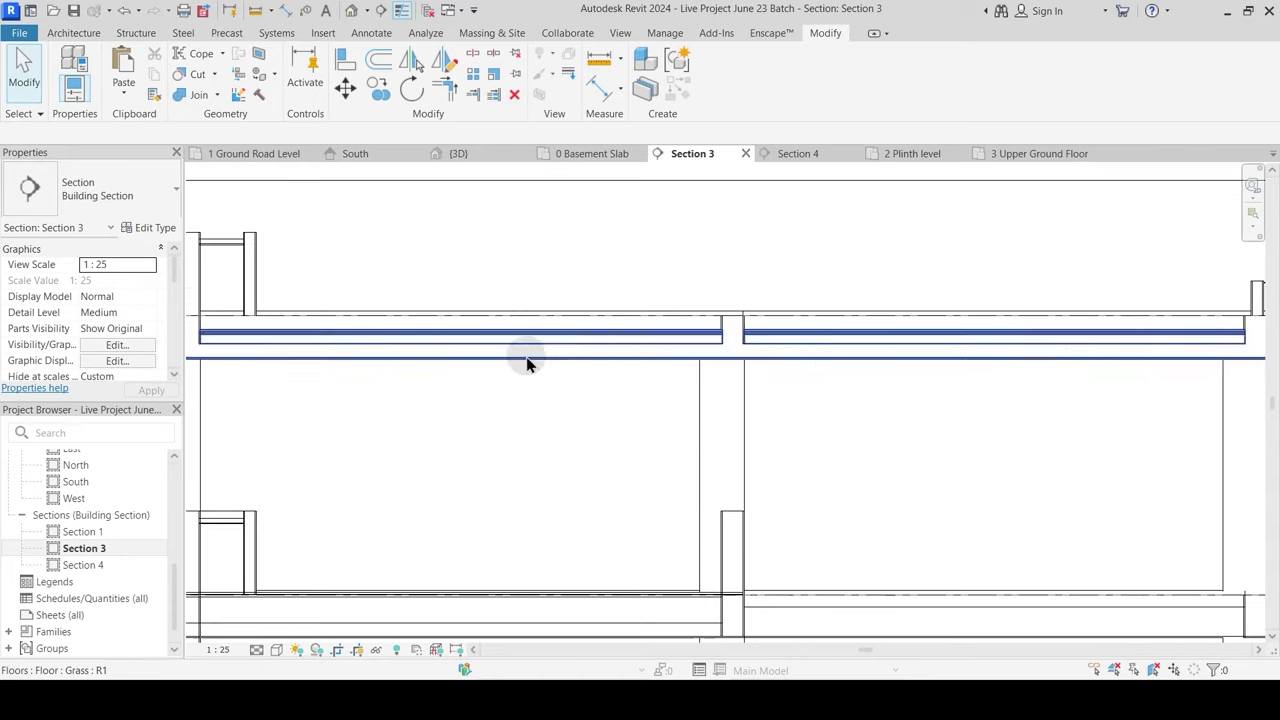
Step: Review the Grass floor's layer build-up in its type structure and close the dialogs
left_click(502, 334)
left_click(148, 228)
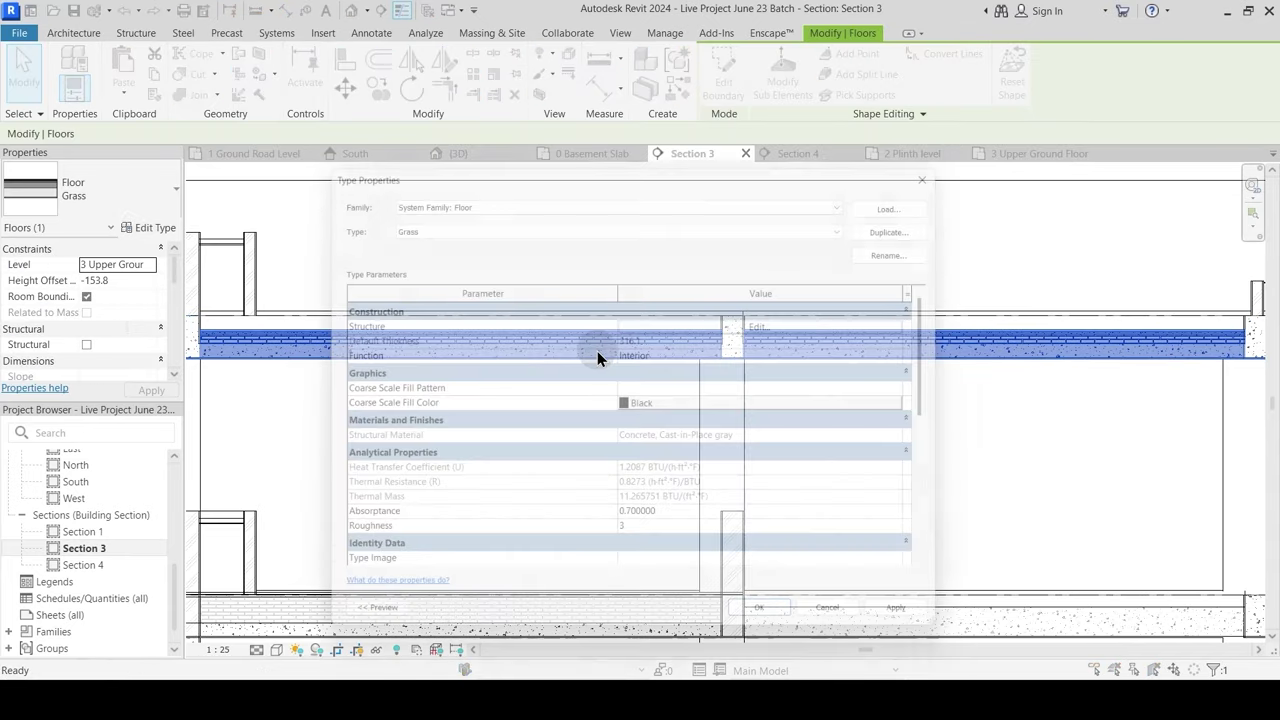
left_click(806, 330)
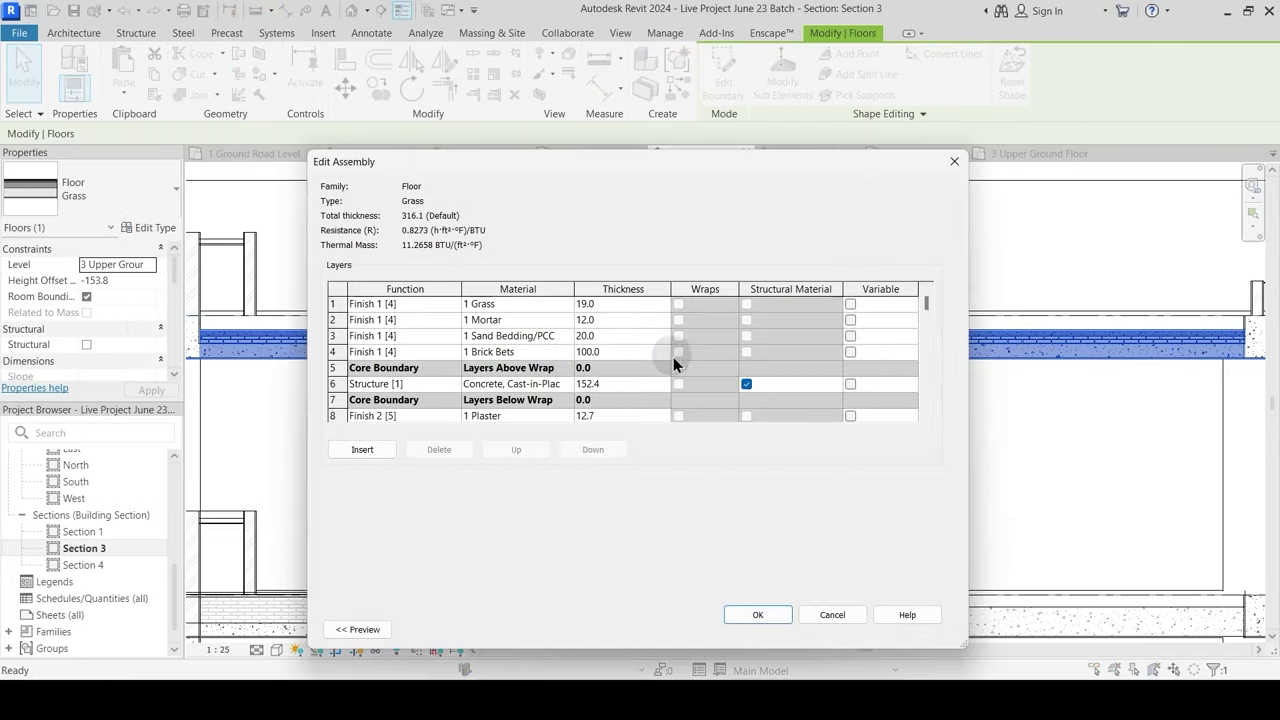
left_click(771, 614)
left_click(925, 629)
left_click(775, 629)
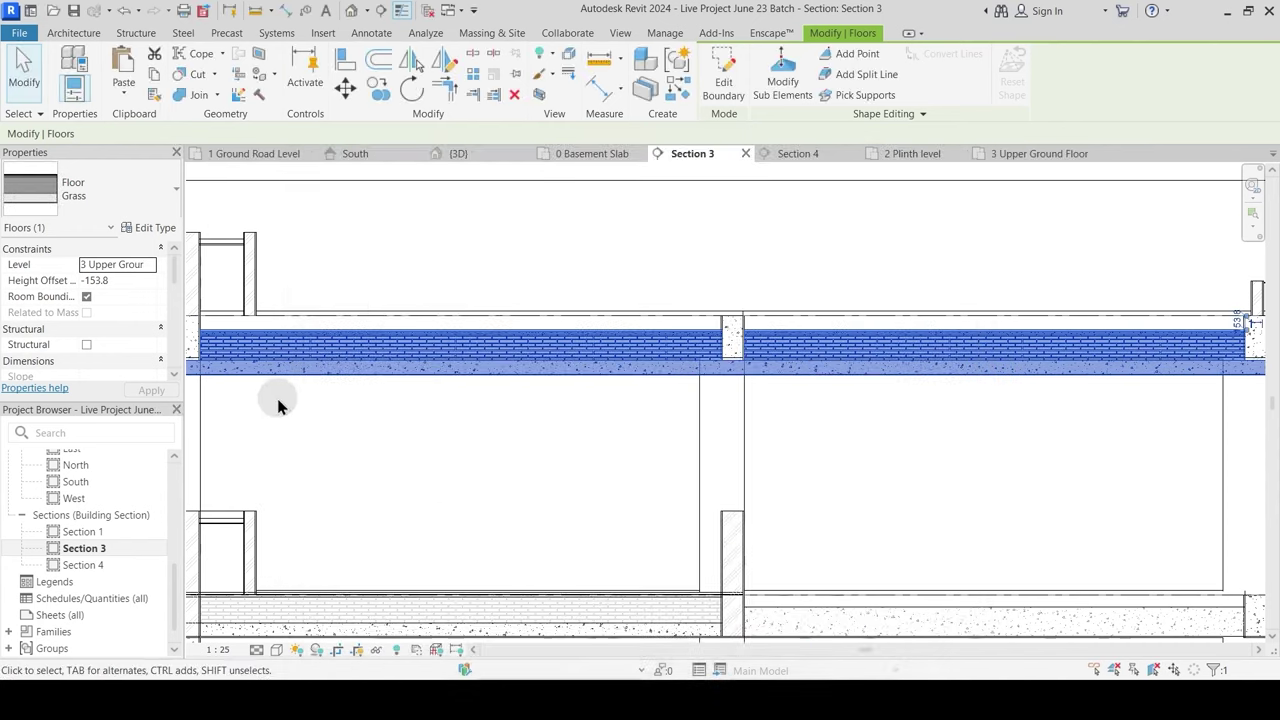
Step: Align the slab's left end with the wall face, then pan to the slab's right end
scroll(277, 403, "up", 2)
left_click(343, 57)
scroll(515, 301, "up", 3)
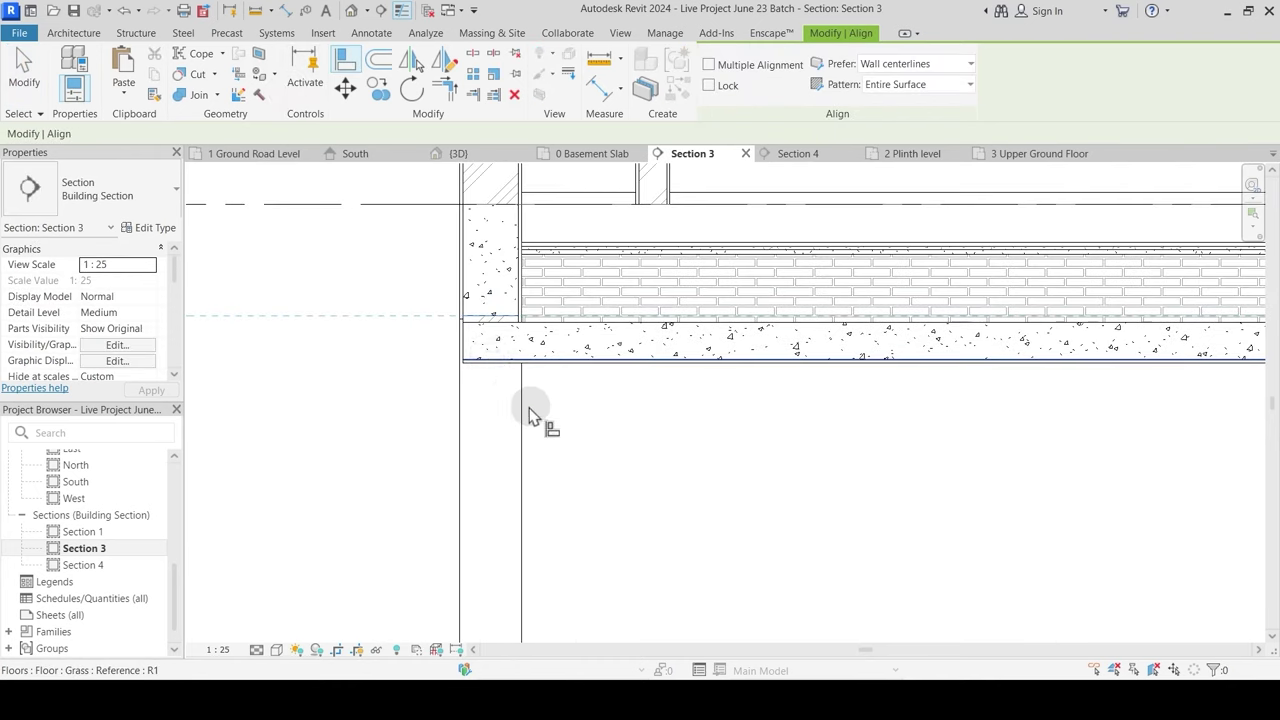
left_click(514, 402)
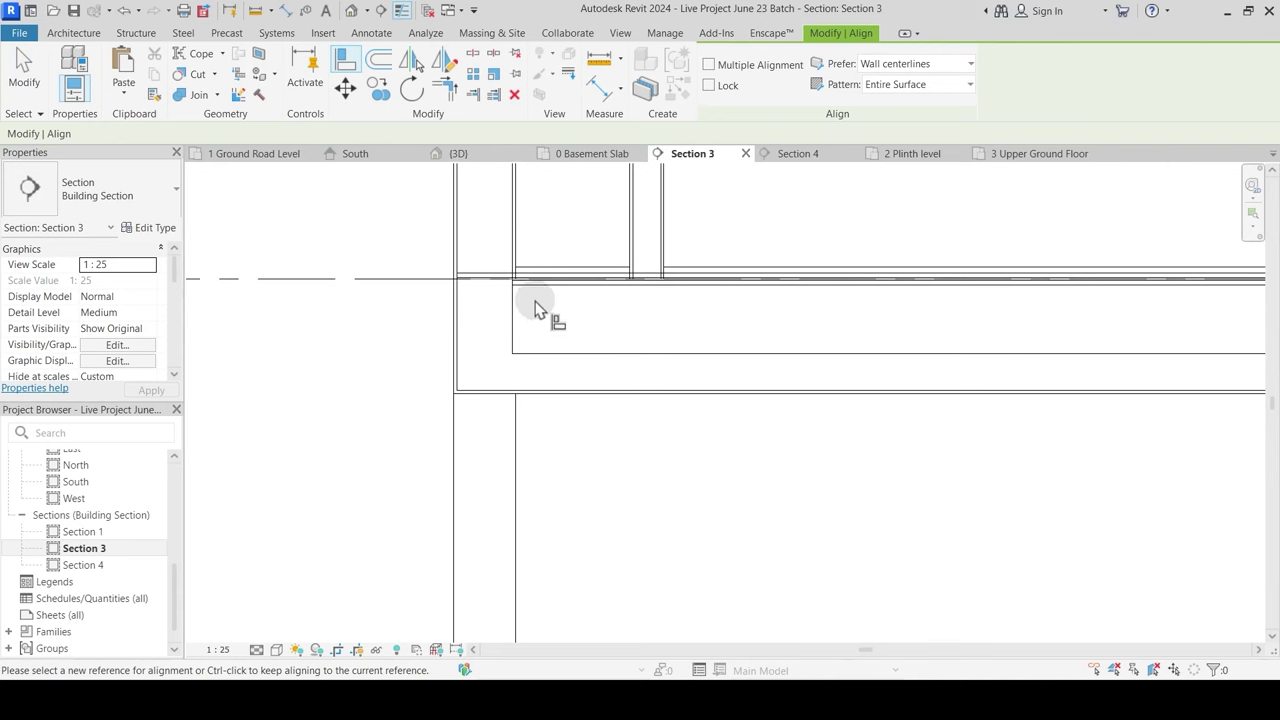
left_click(342, 68)
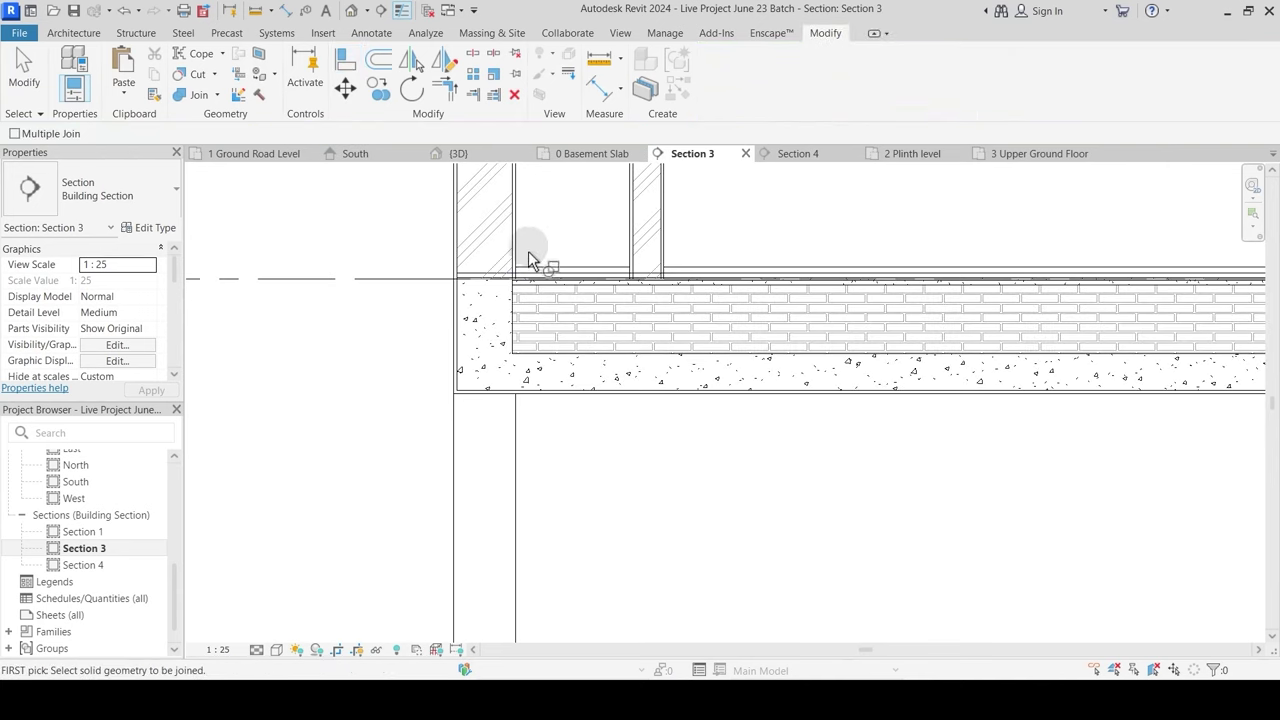
scroll(568, 383, "down", 3)
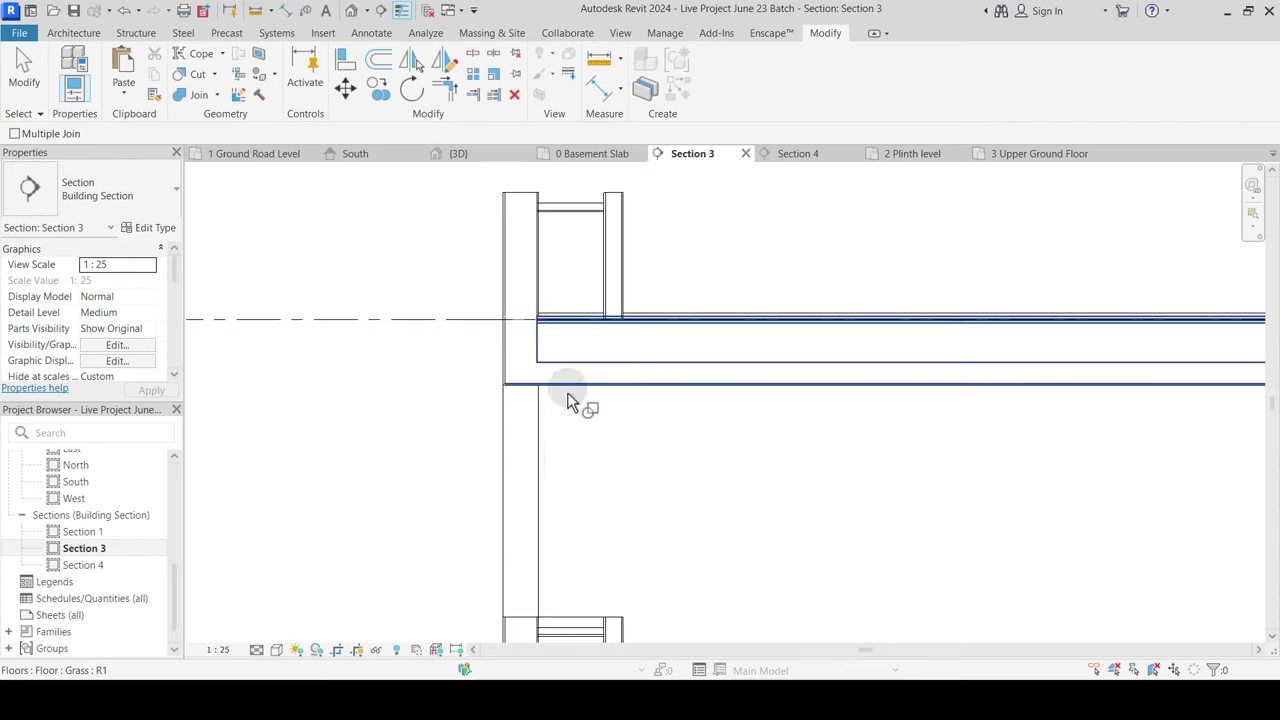
middle_click_drag(1009, 491, 329, 443)
middle_click_drag(1009, 390, 726, 432)
scroll(785, 350, "up", 2)
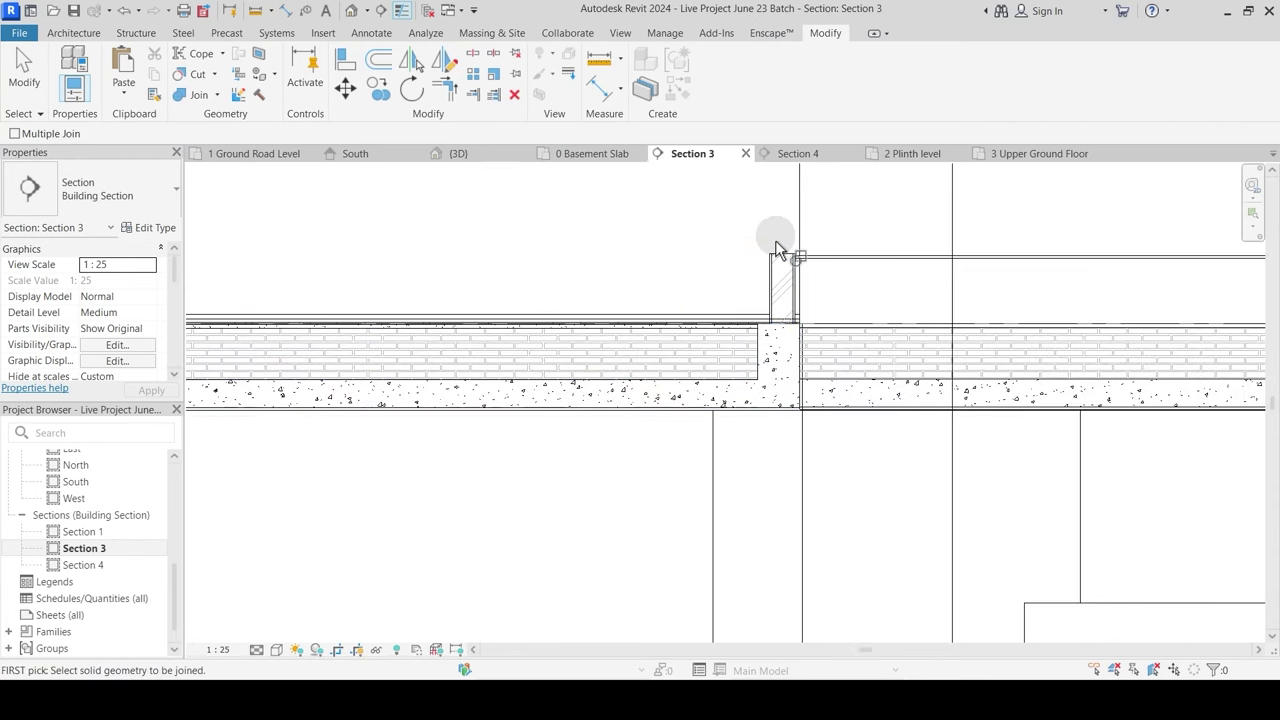
key("Escape")
scroll(737, 337, "down", 5)
Step: Temporarily hide the Plinth Level Landscape floor and the concrete beam at the wall
middle_click_drag(638, 458, 531, 394)
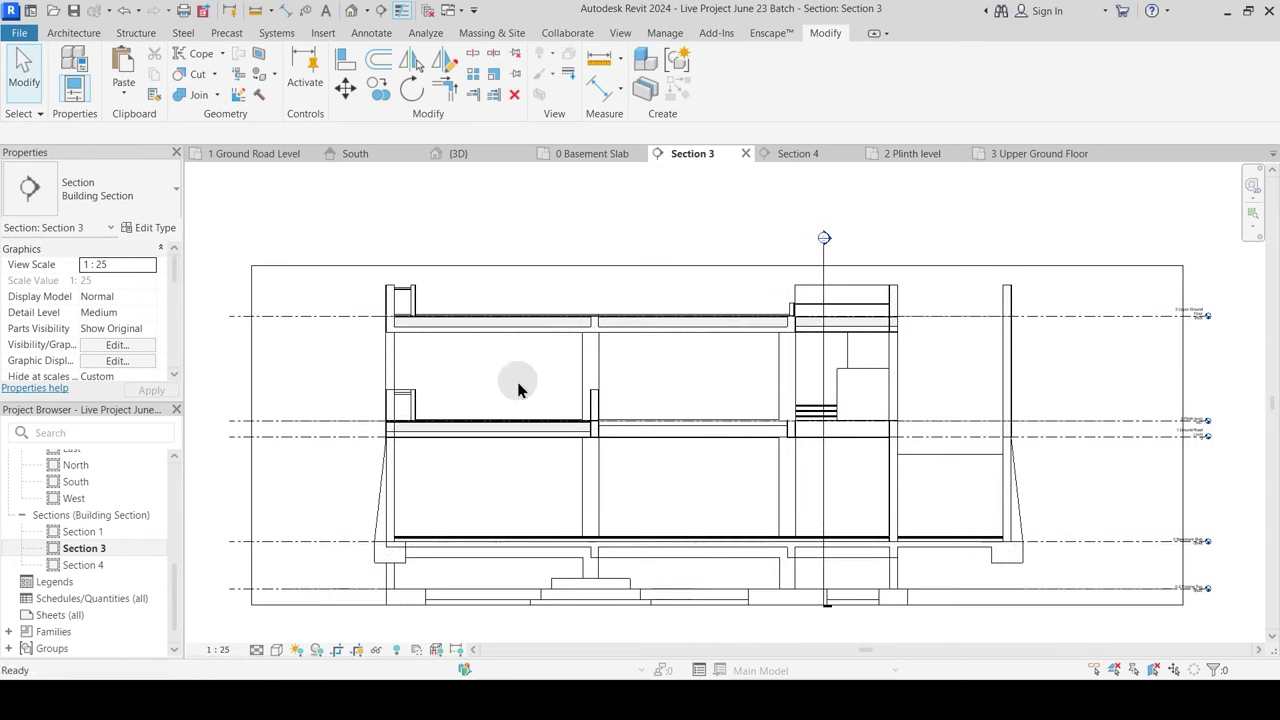
scroll(420, 425, "up", 5)
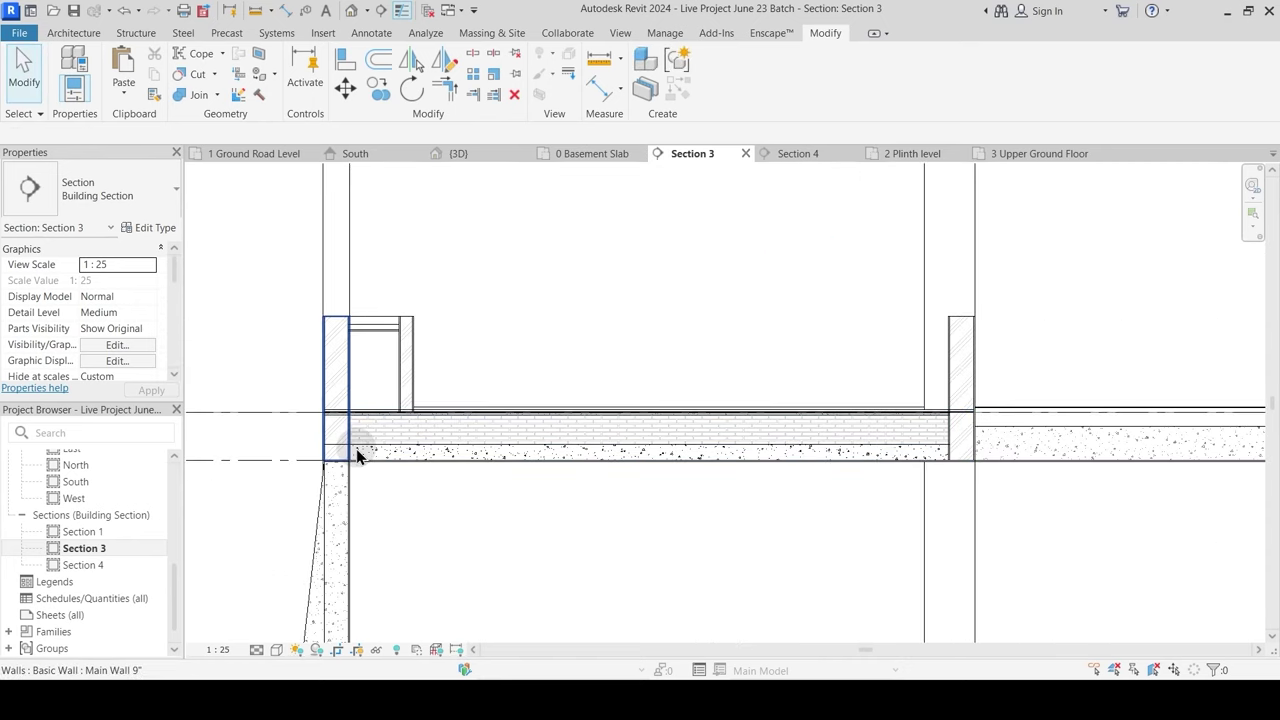
scroll(352, 449, "up", 2)
left_click(467, 405)
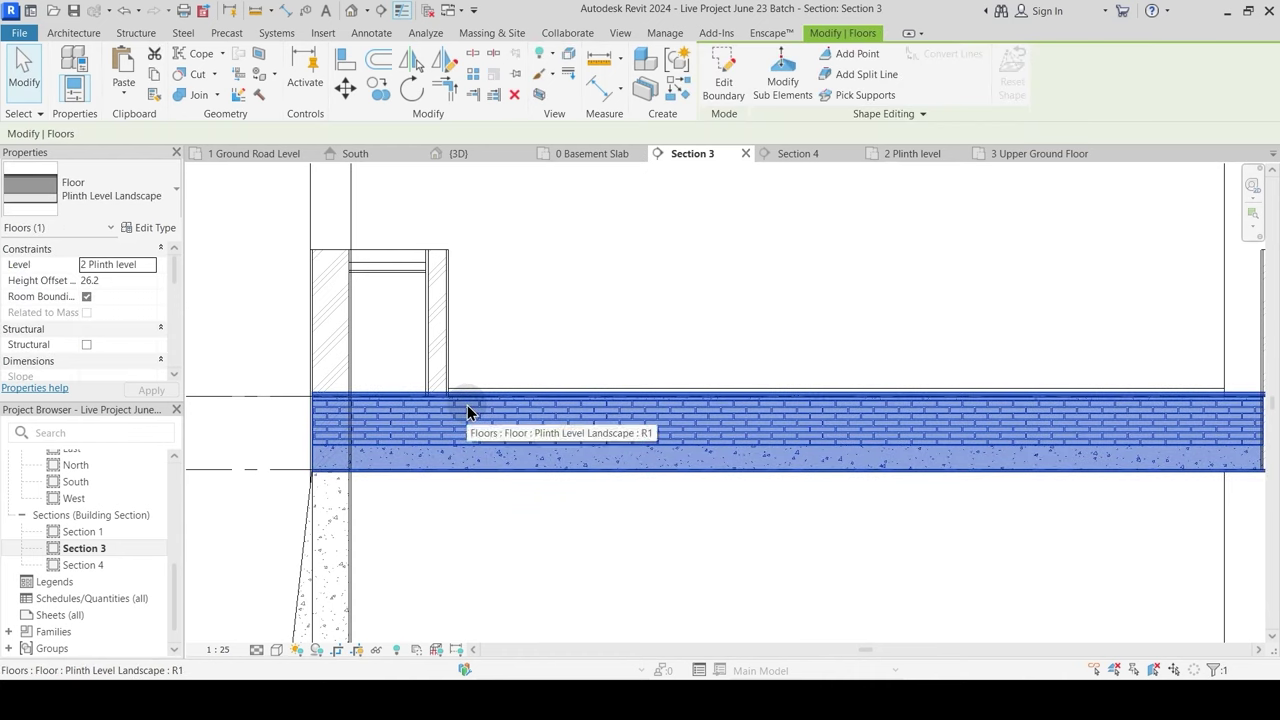
key("h")
key("h")
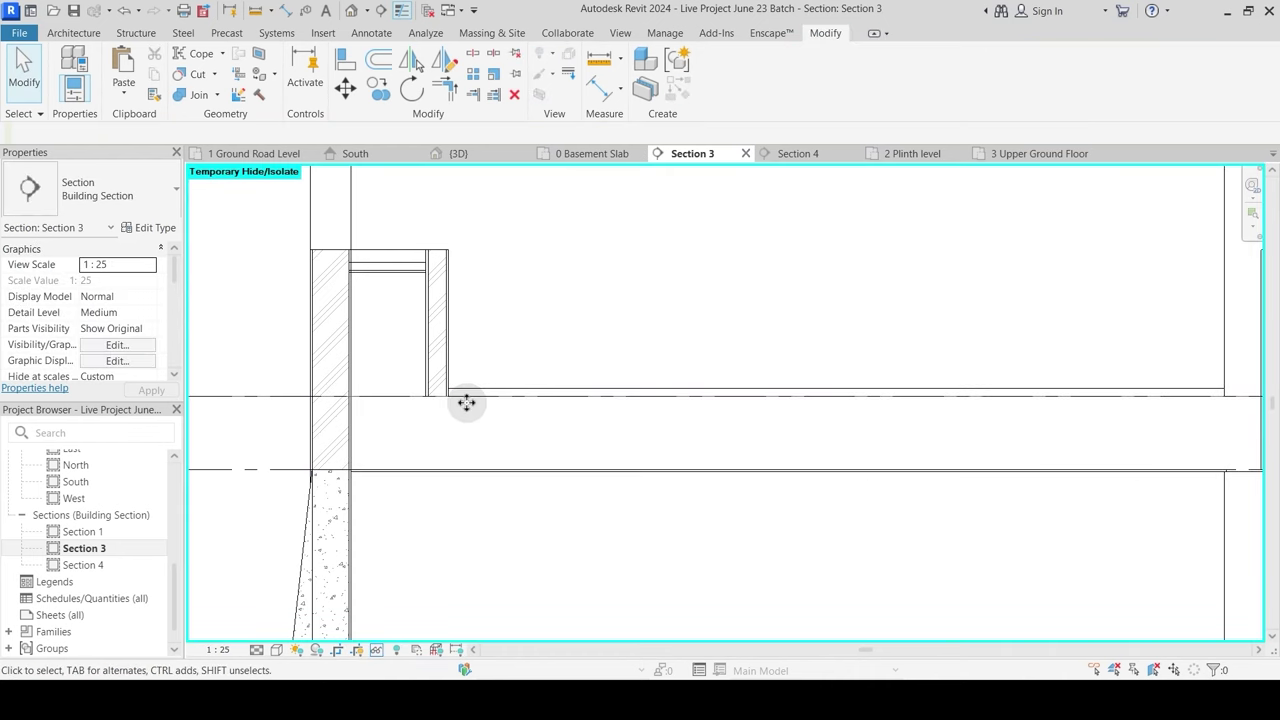
left_click(344, 435)
middle_click_drag(406, 446, 452, 379)
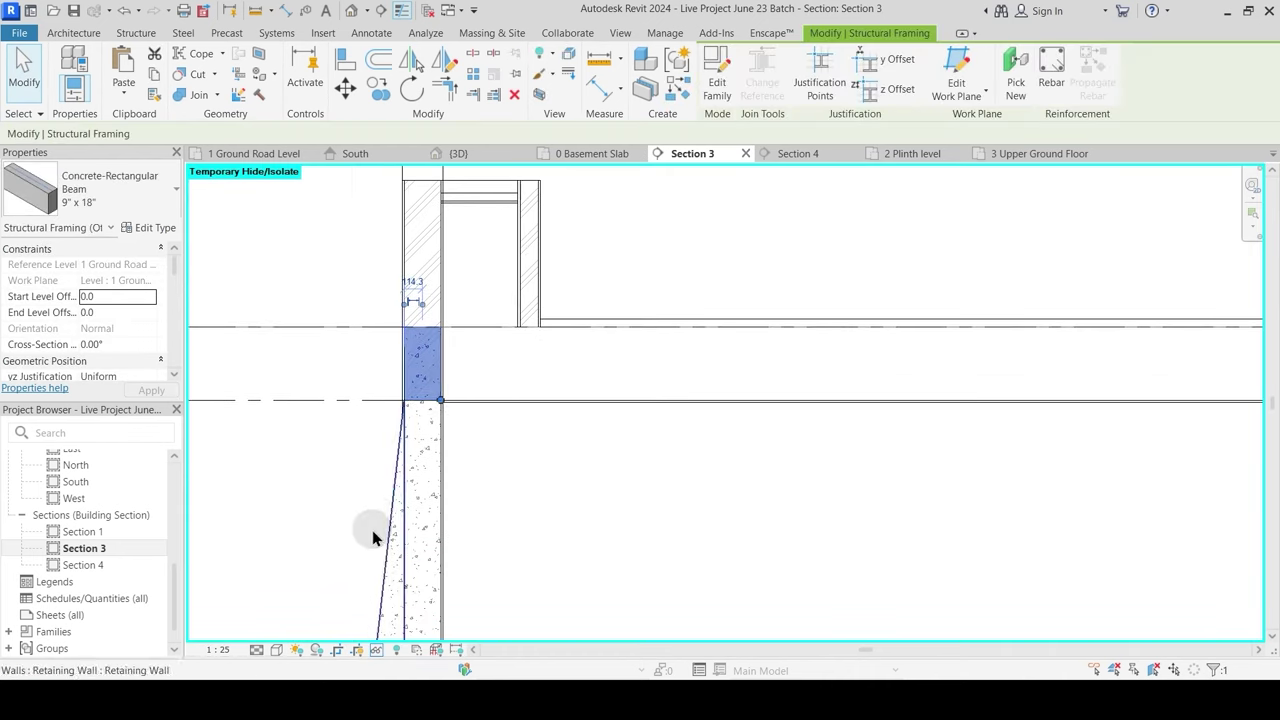
key("h")
key("h")
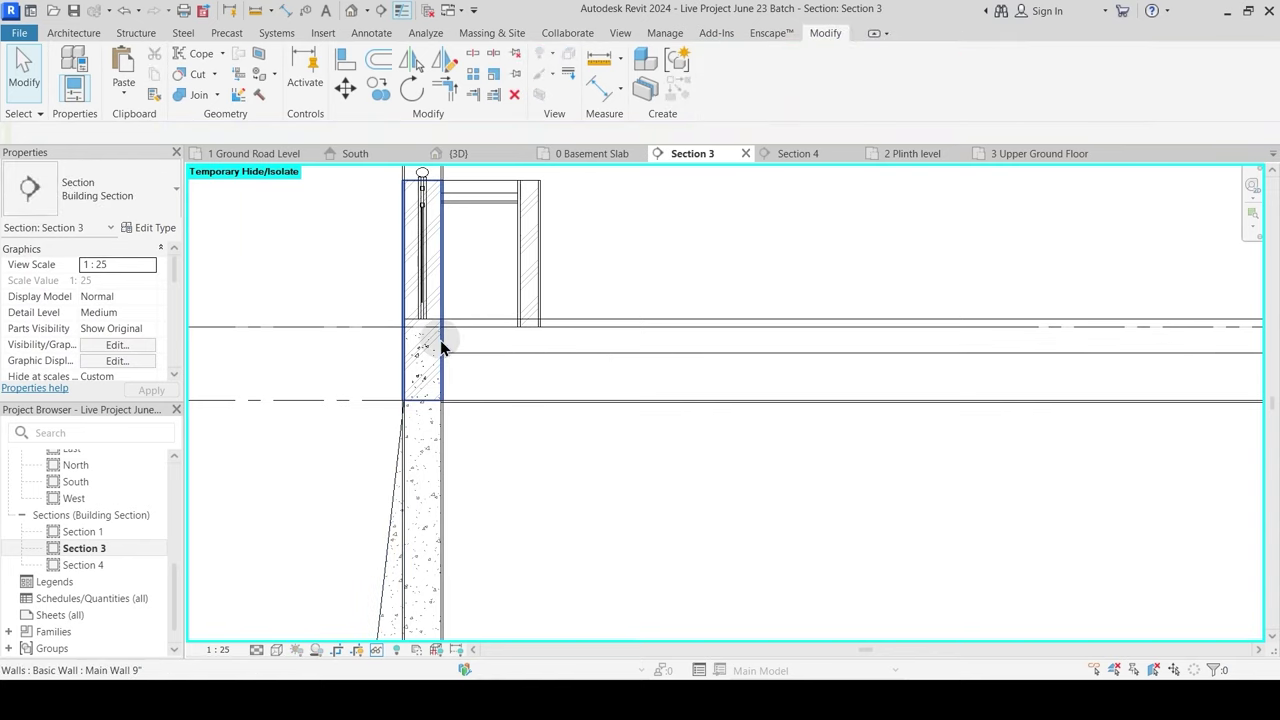
middle_click_drag(440, 345, 453, 443)
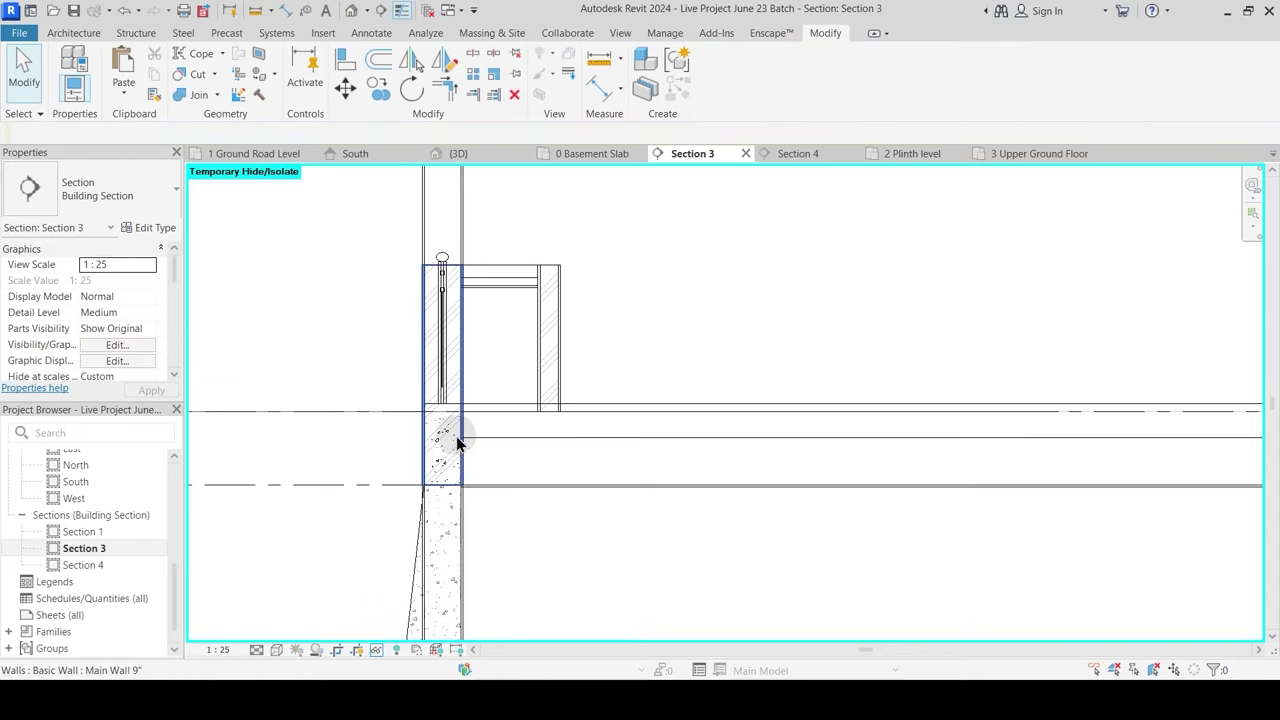
Step: Join the plinth wall with the beam above it using Join Geometry
left_click(113, 190)
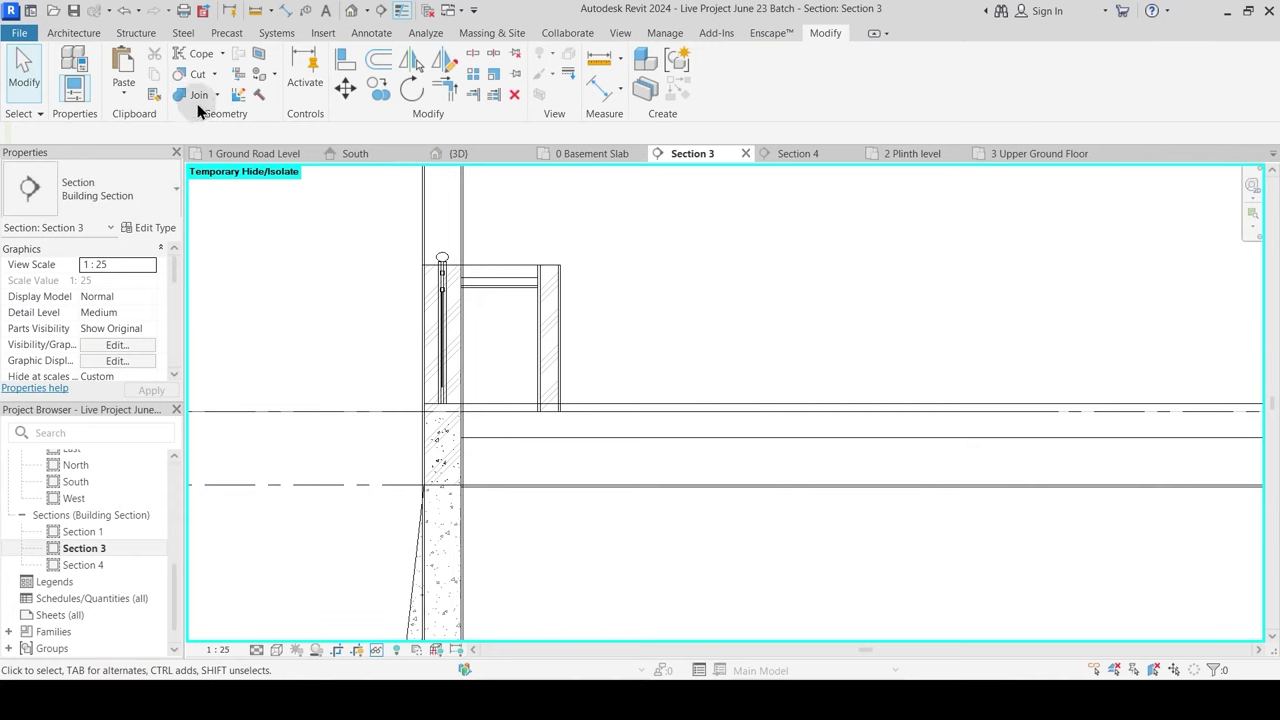
left_click(443, 426)
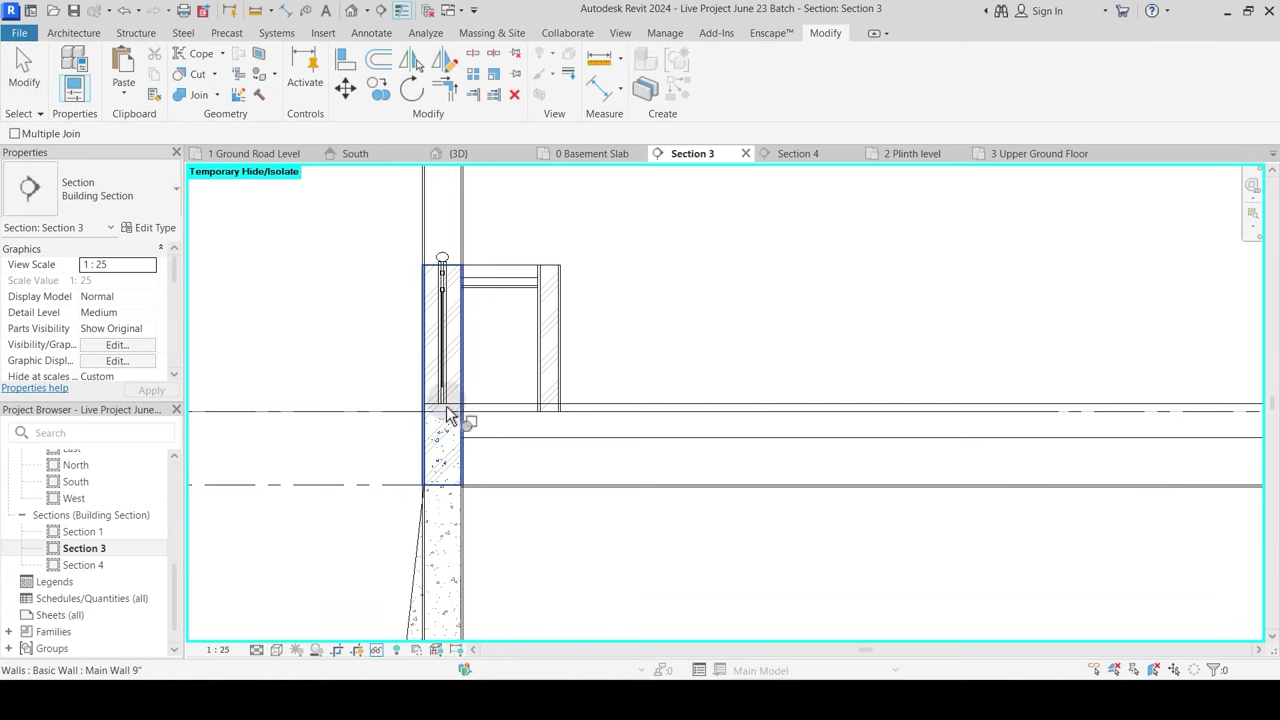
left_click(458, 371)
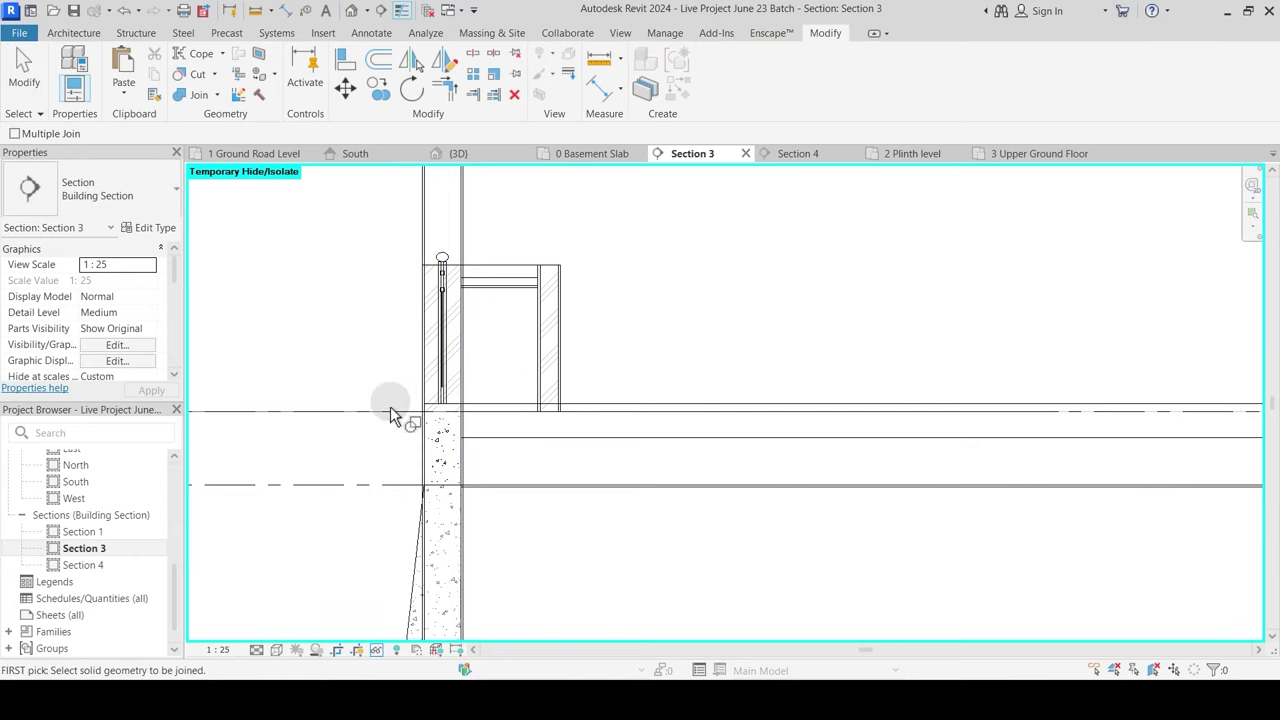
scroll(386, 383, "down", 2)
middle_click_drag(928, 447, 557, 464)
scroll(576, 455, "up", 3)
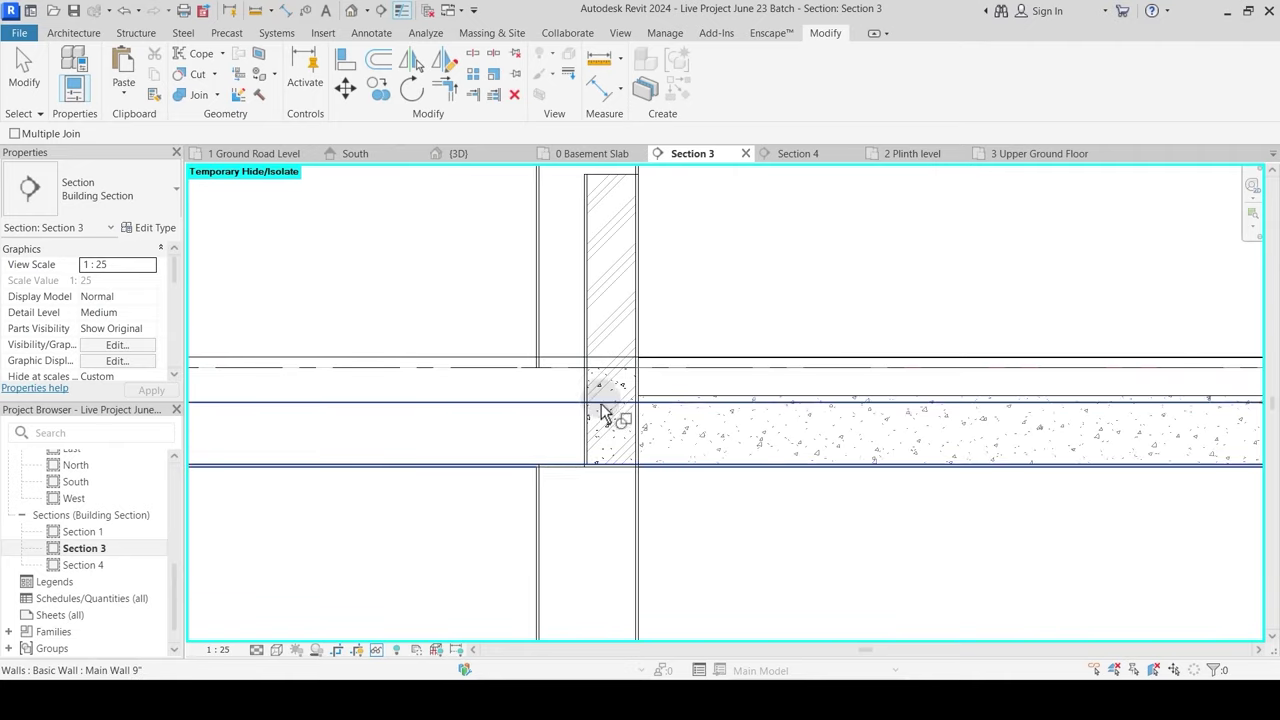
left_click(601, 368)
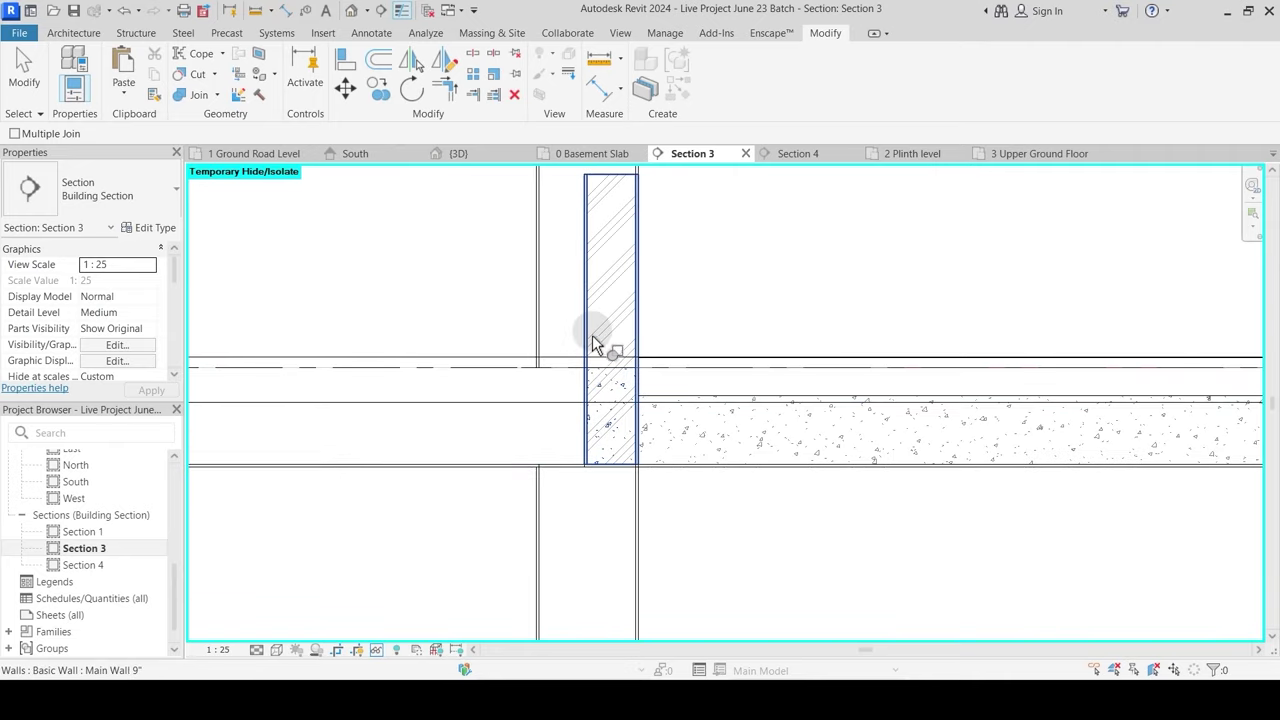
Step: Inspect the plinth slab, check Section 3's line in the 1 Ground Road Level plan, and reopen Section 3
scroll(777, 336, "down", 3)
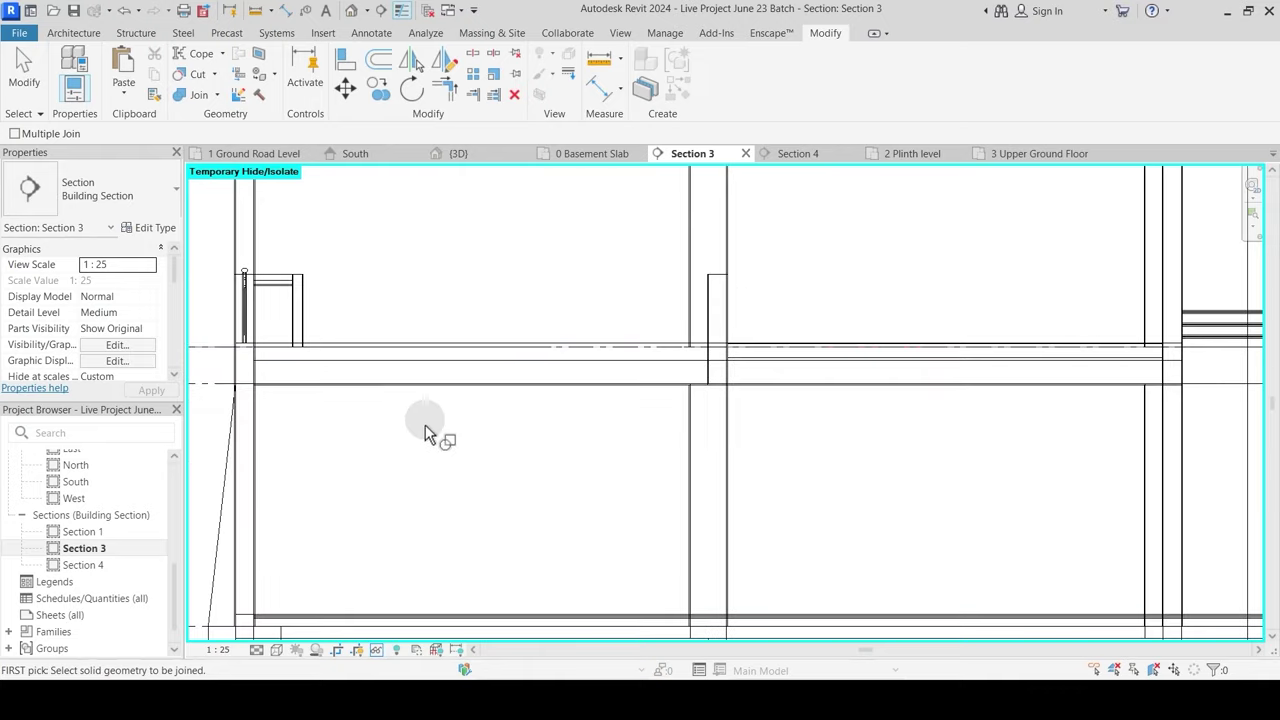
middle_click_drag(372, 436, 584, 408)
scroll(528, 357, "up", 2)
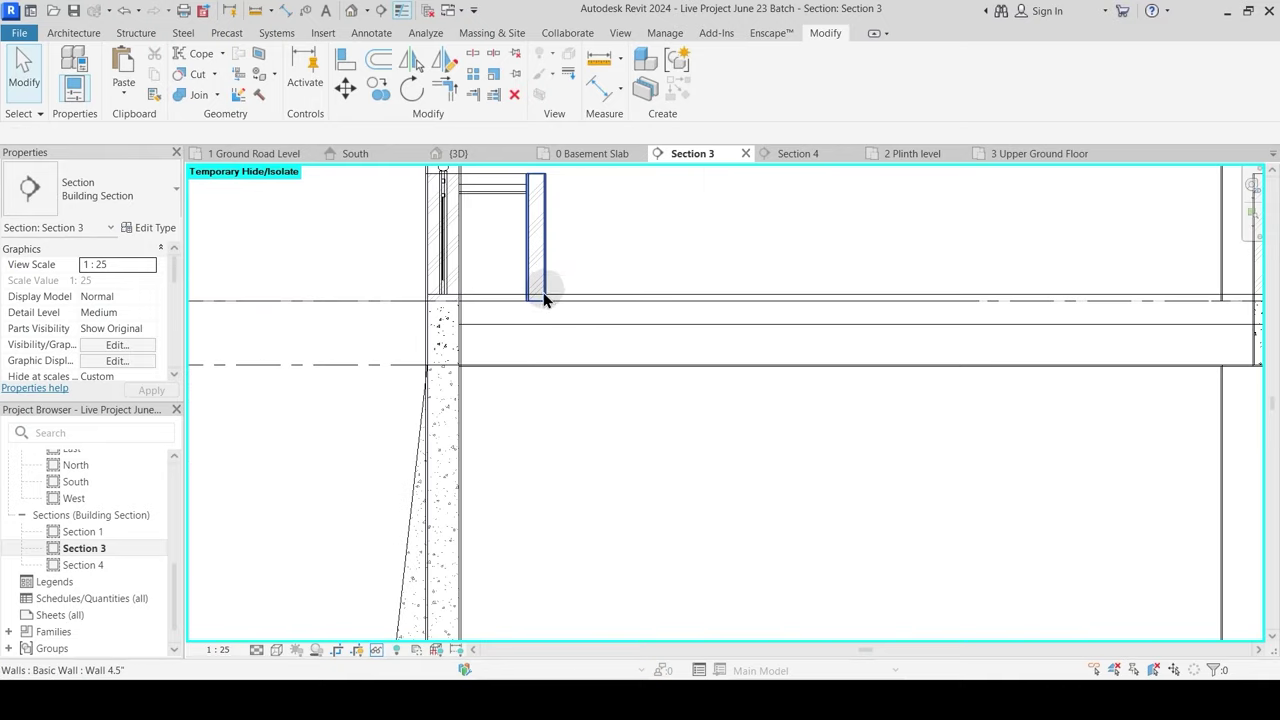
left_click(646, 345)
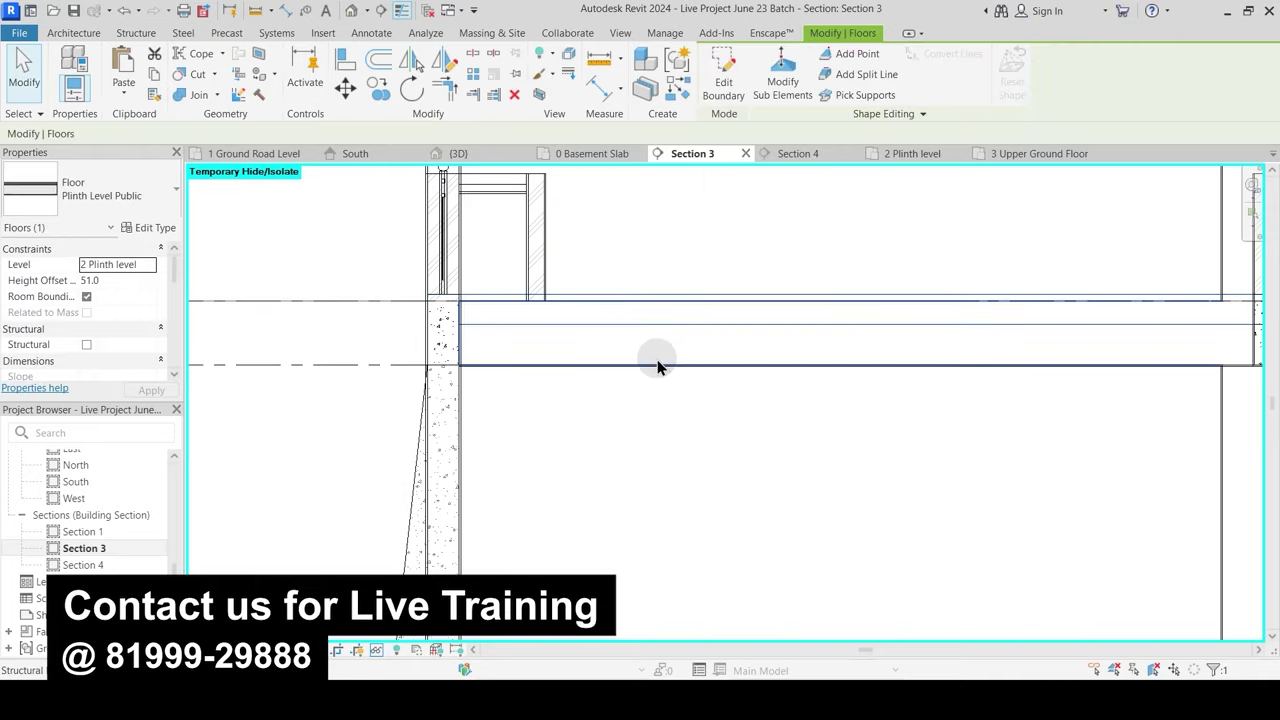
key("Escape")
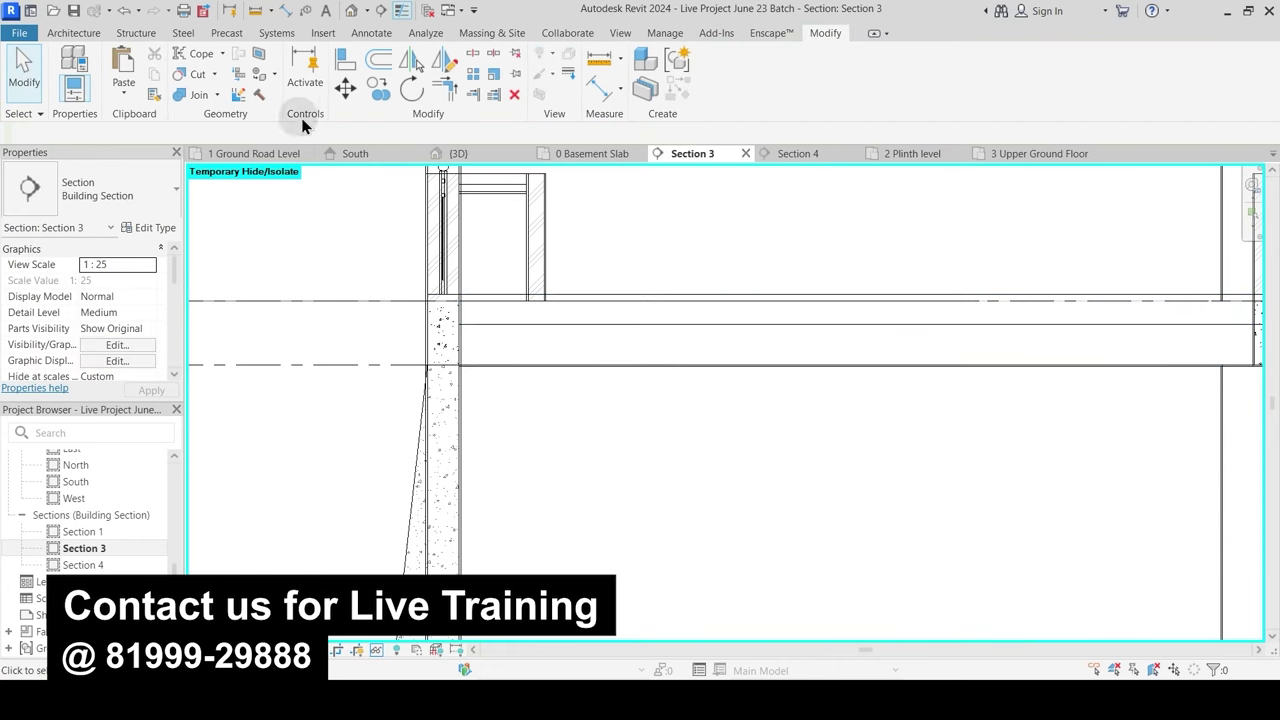
left_click(268, 158)
left_click(640, 354)
middle_click_drag(641, 394, 650, 473)
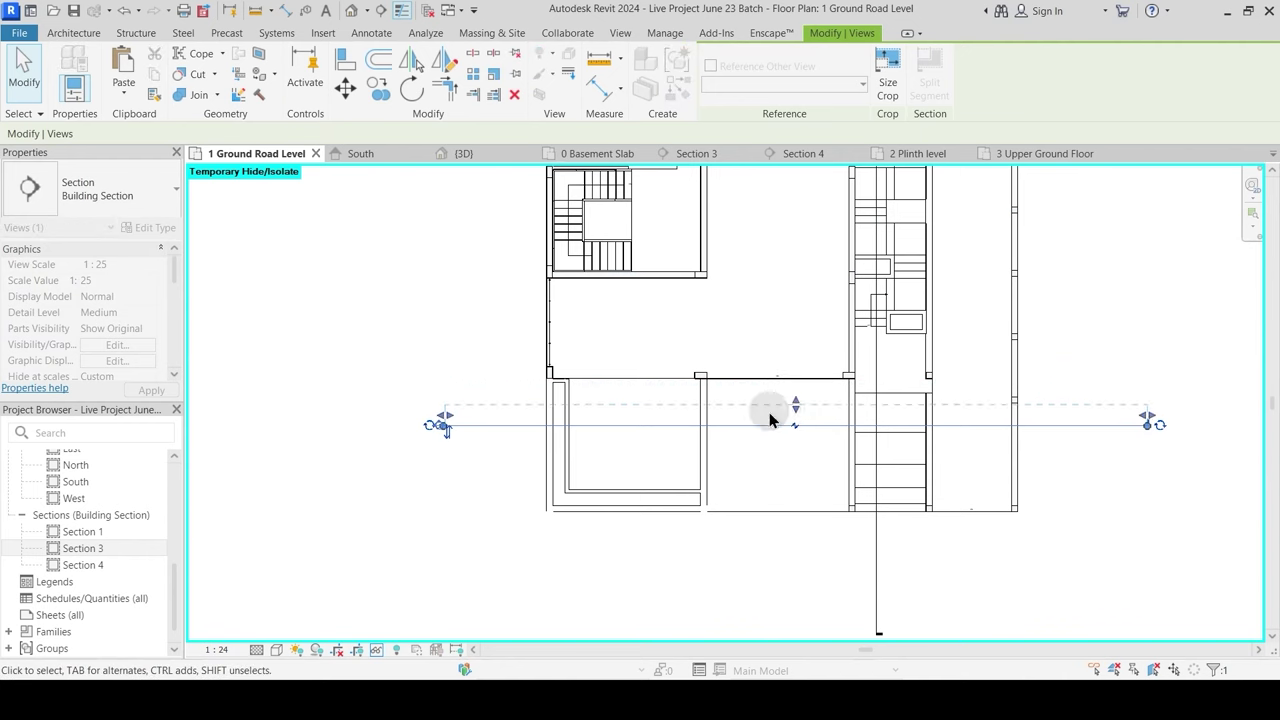
left_click(440, 440)
double_click(437, 426)
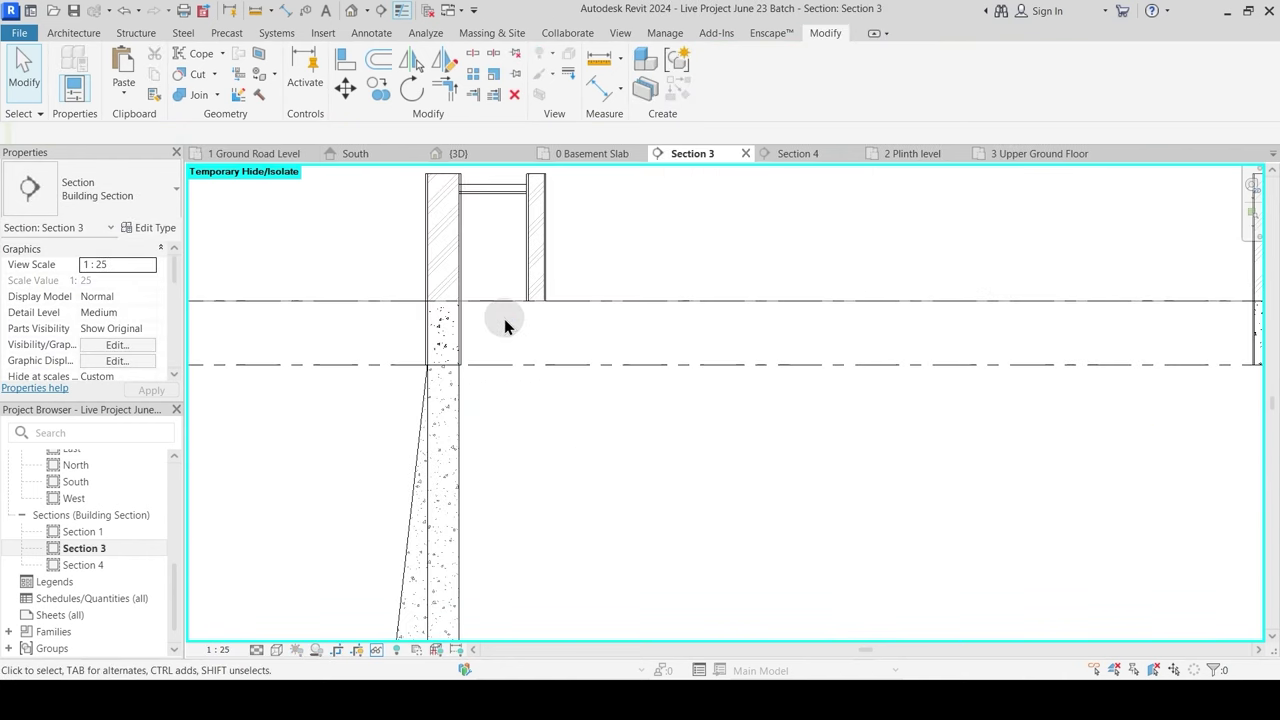
middle_click_drag(557, 340, 553, 430)
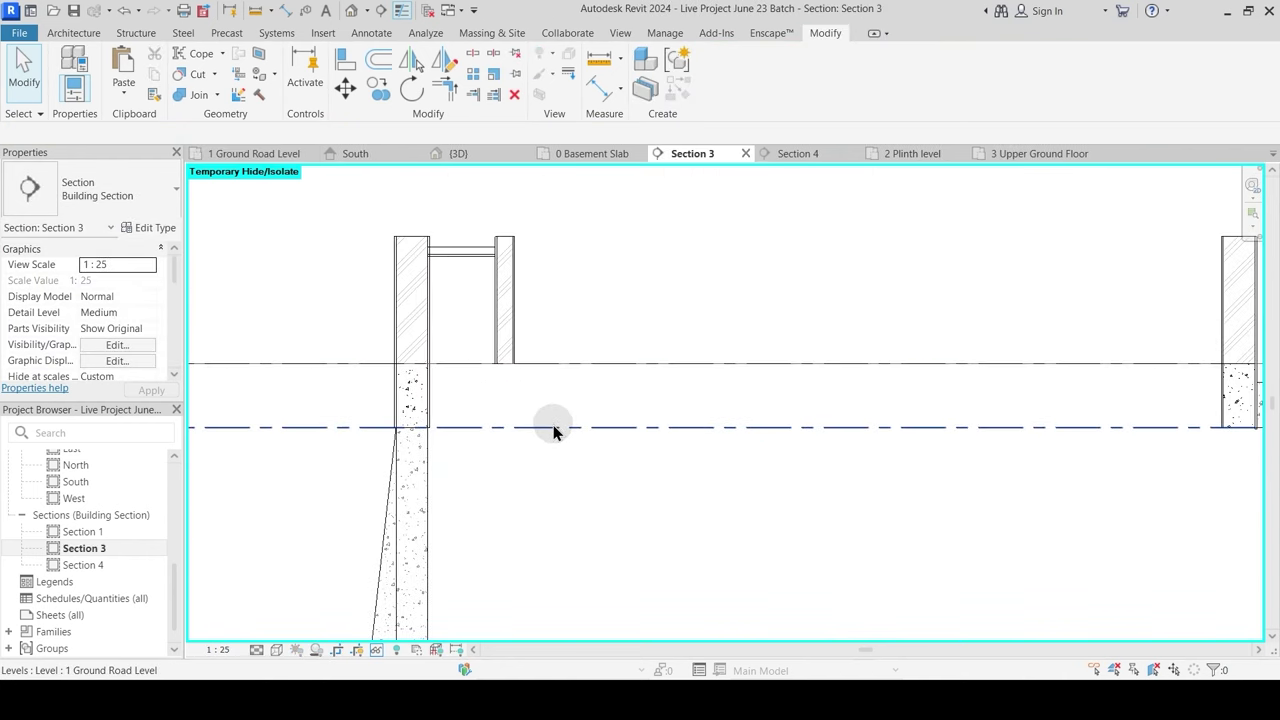
middle_click_drag(607, 389, 542, 398)
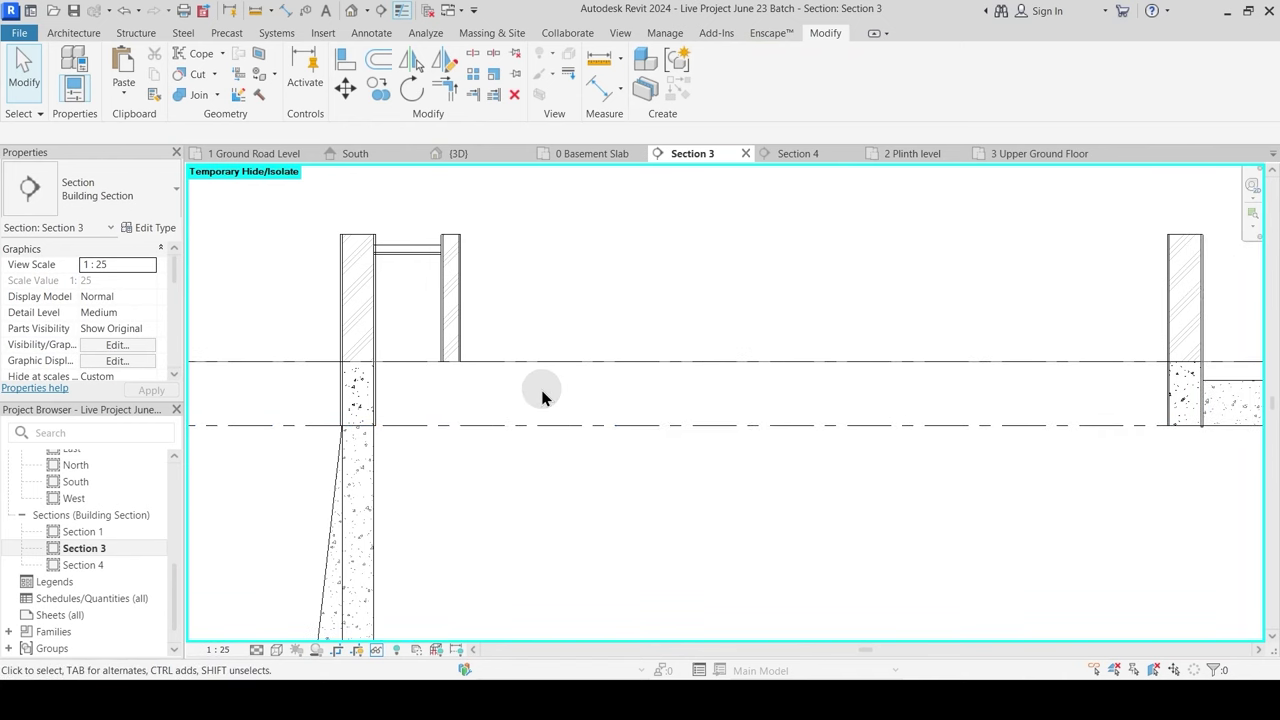
Step: Reset temporary hide/isolate and edit the Plinth Level Landscape floor type's layer structure
key("h")
key("r")
left_click(540, 365)
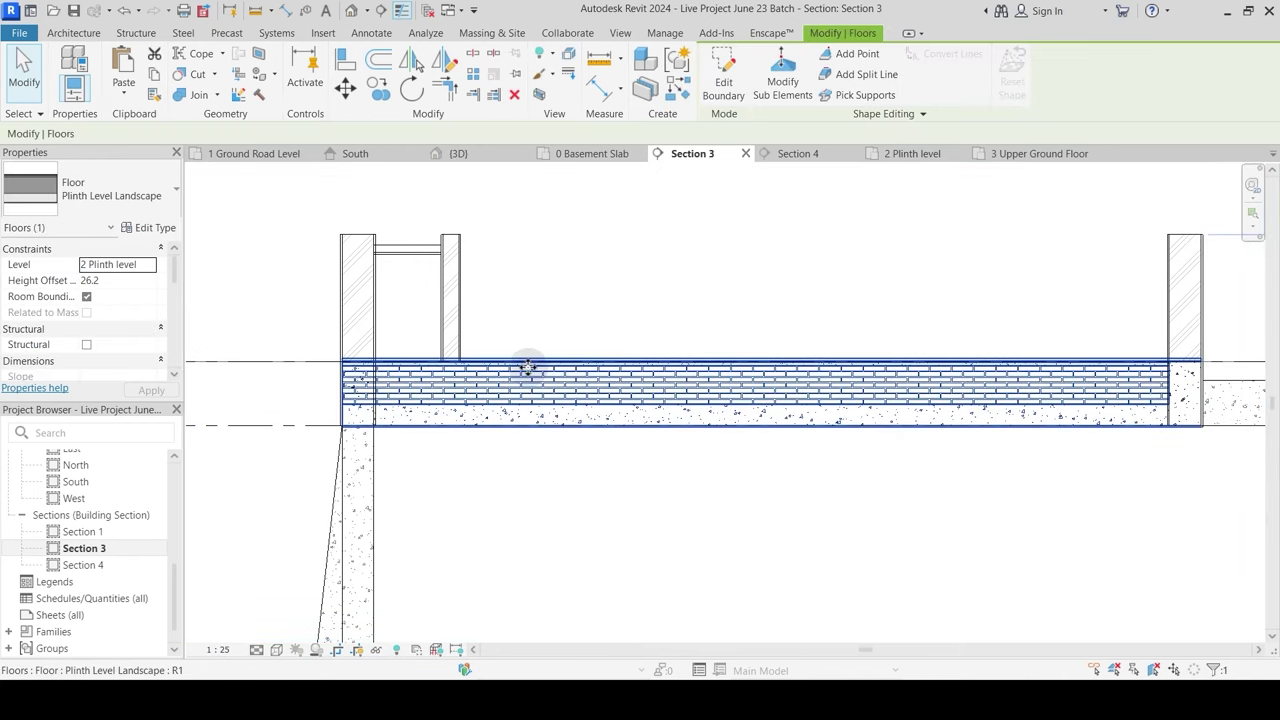
left_click(149, 227)
left_click(777, 323)
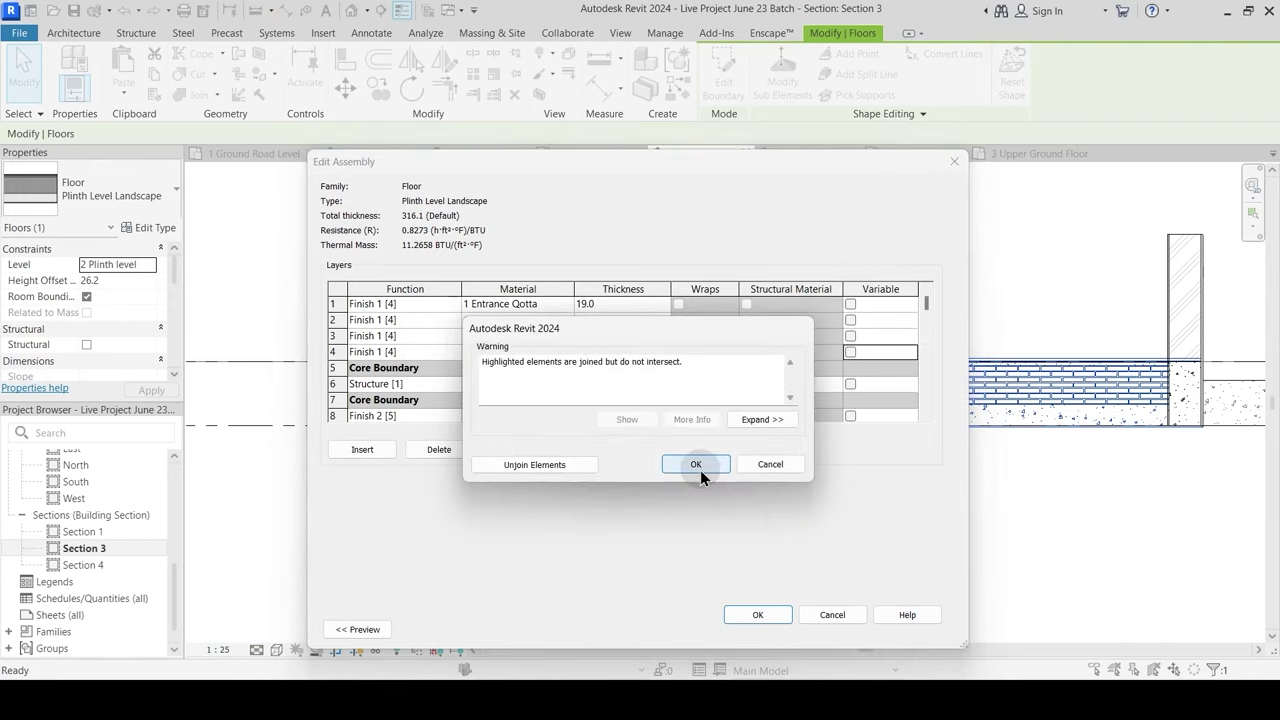
left_click(696, 464)
left_click(930, 627)
left_click(782, 629)
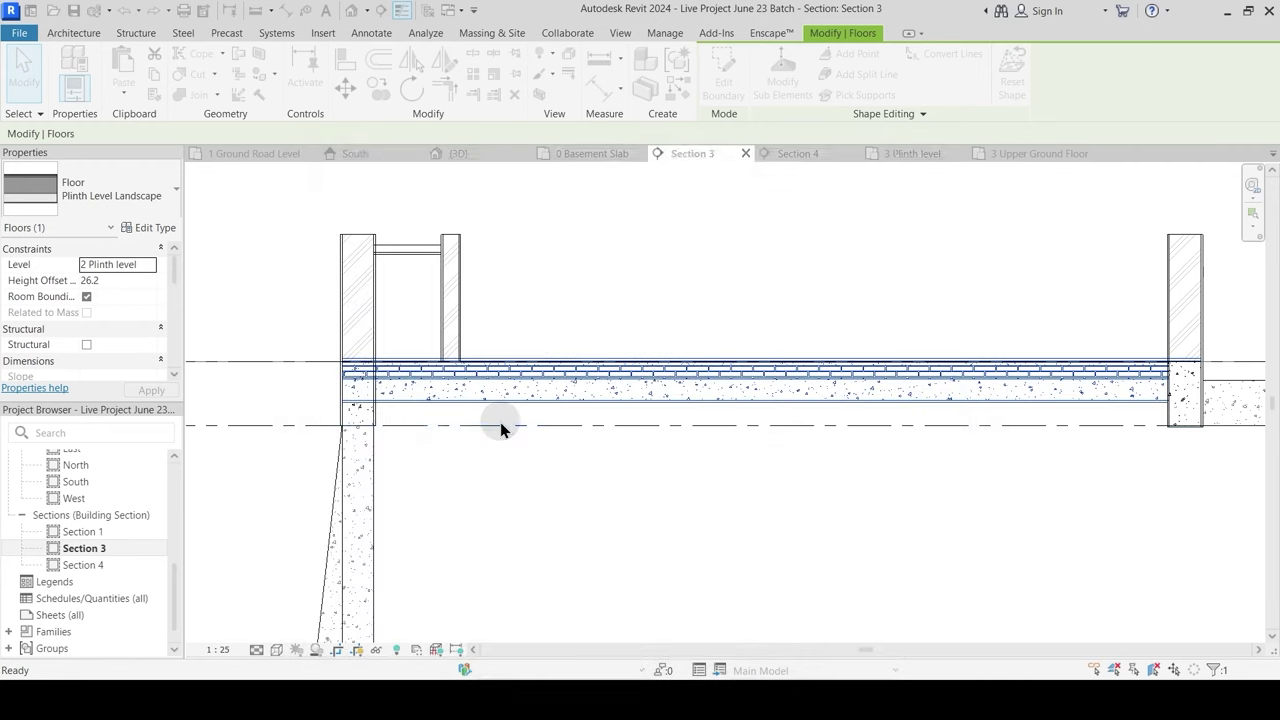
left_click(248, 303)
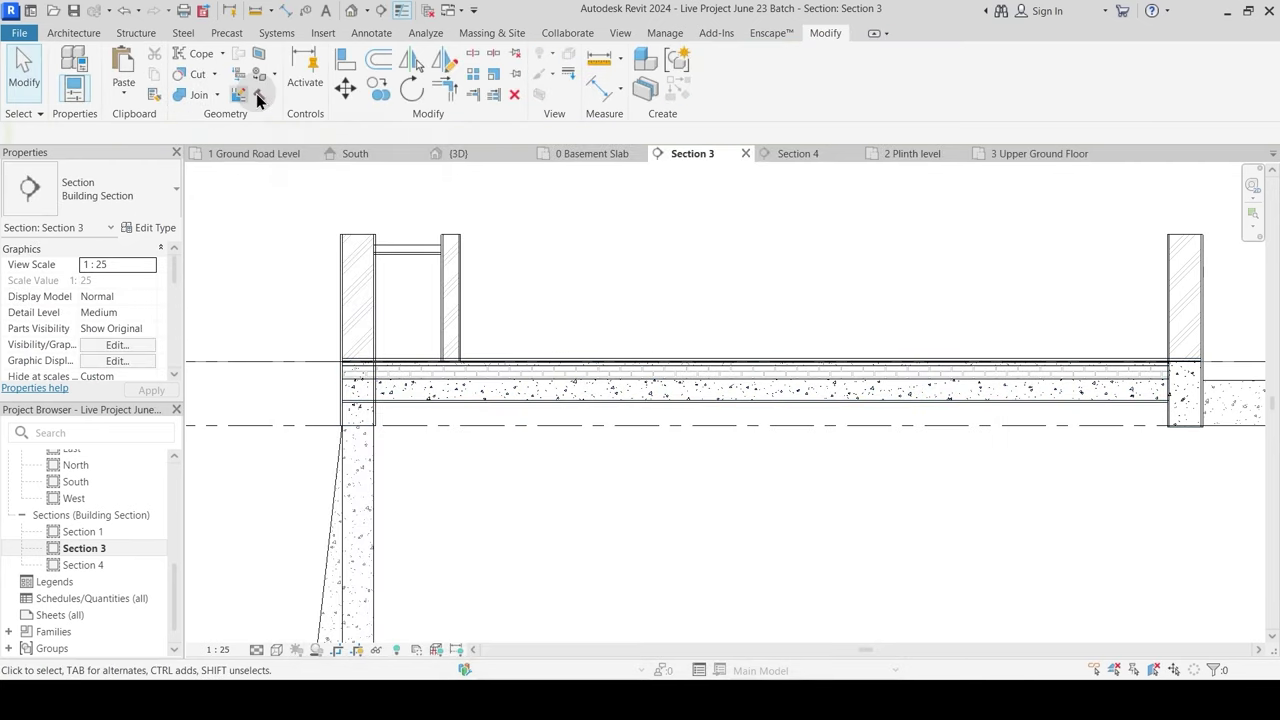
Step: Align the floor's underside to the reference line
left_click(340, 62)
scroll(366, 449, "up", 4)
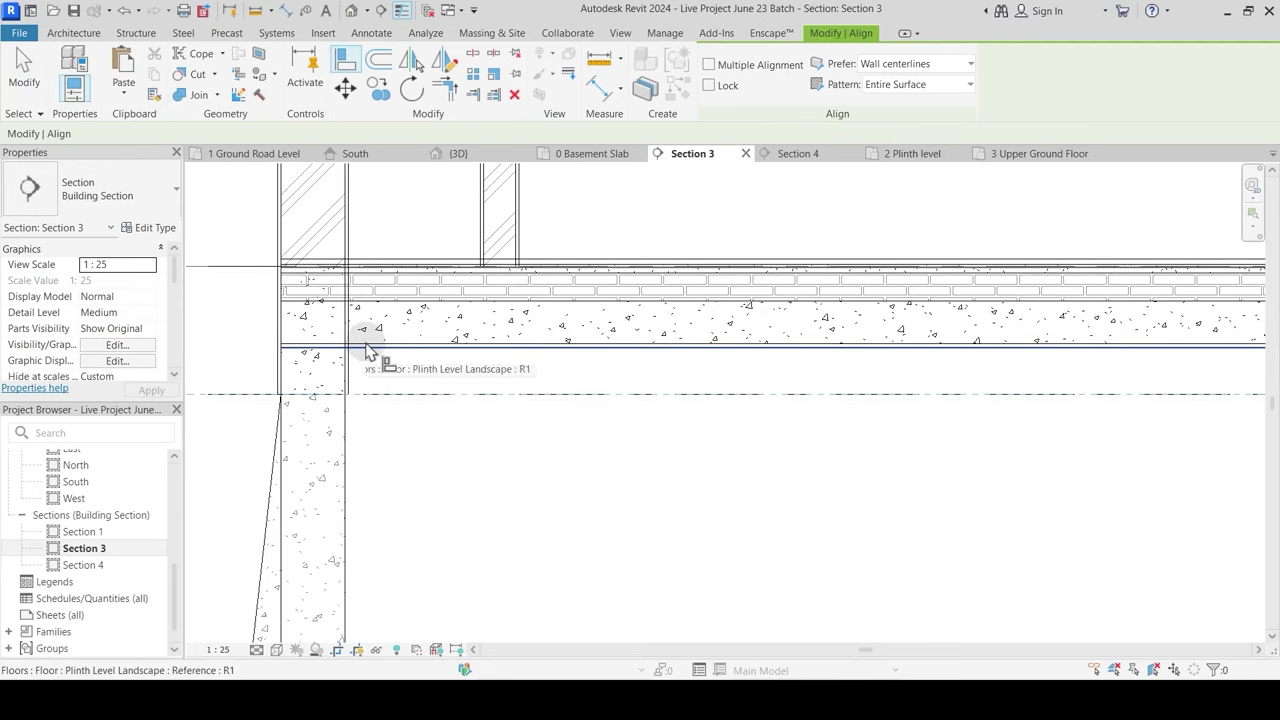
left_click(366, 346)
left_click(401, 347)
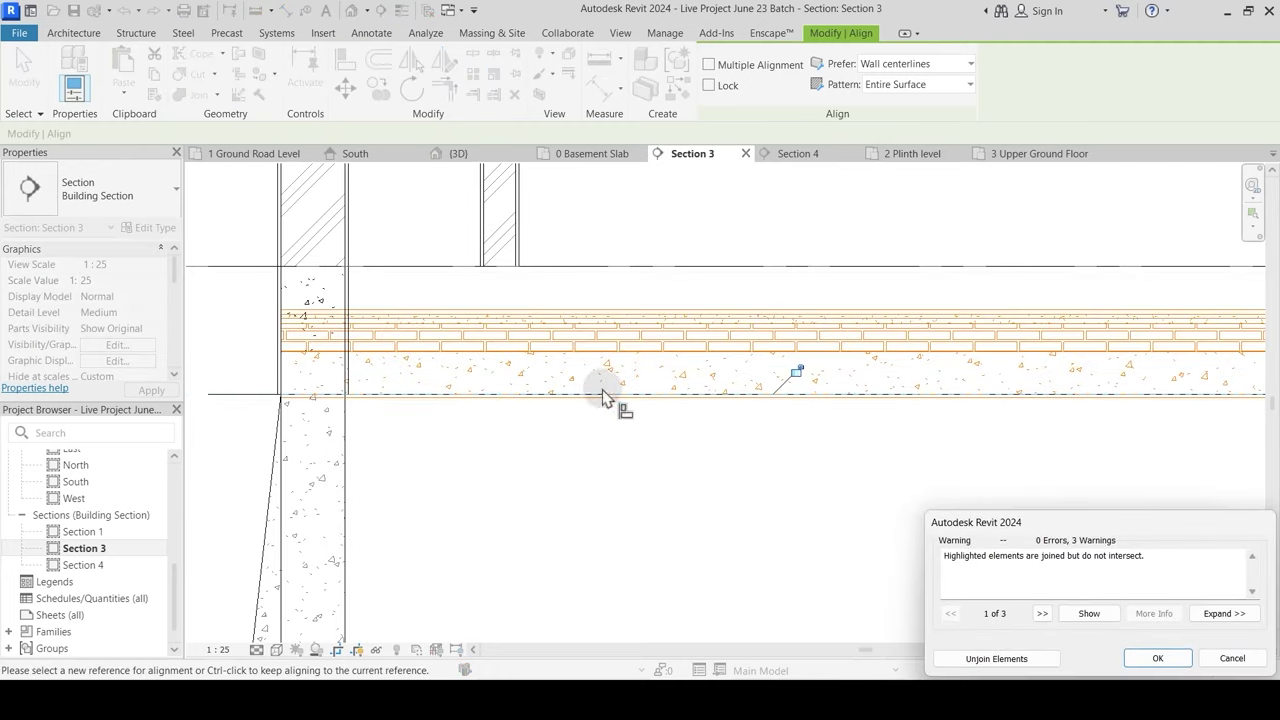
left_click(1158, 657)
key("Escape")
key("Escape")
middle_click_drag(523, 429, 540, 407)
Step: Switch the join order so the wall cuts through the floor end
left_click(199, 95)
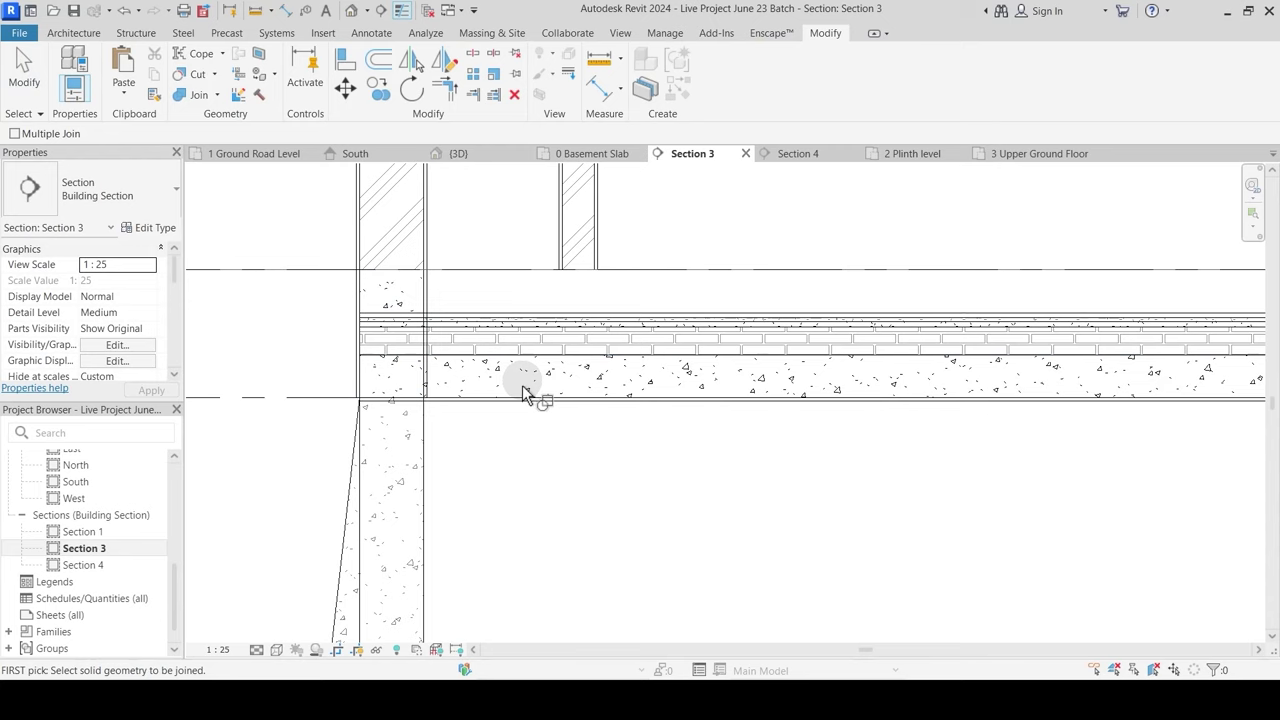
left_click(216, 95)
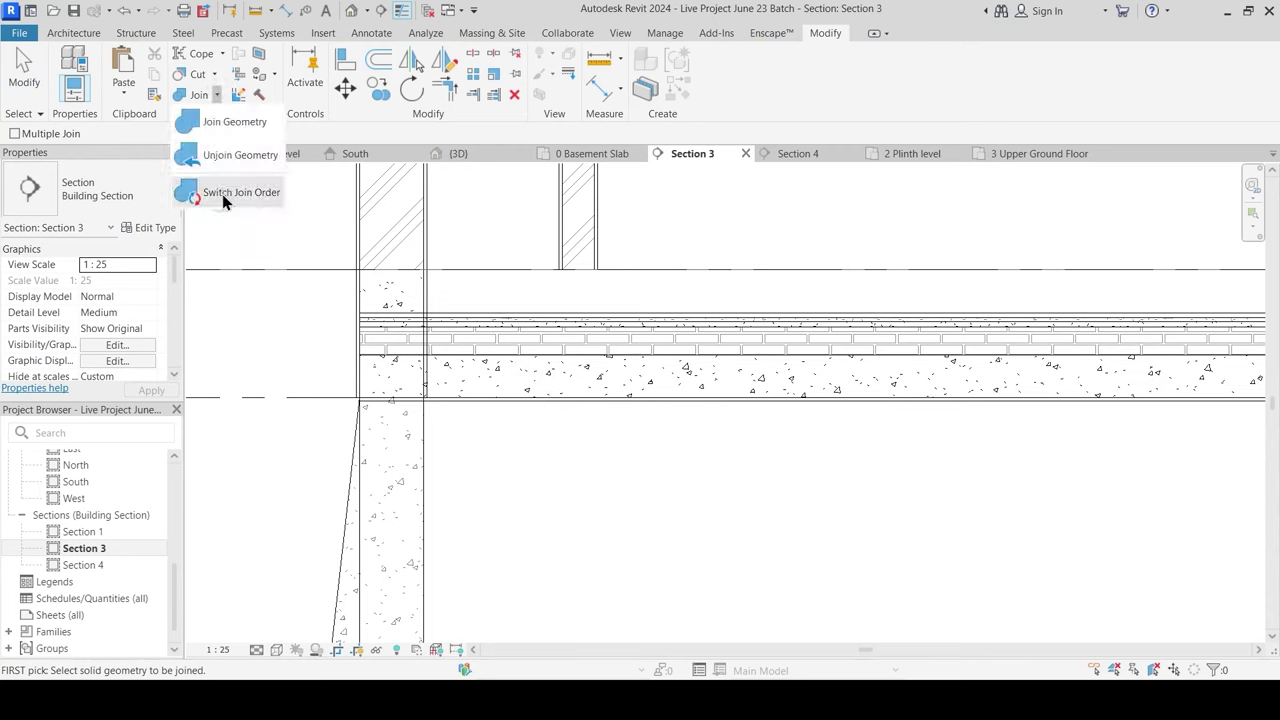
left_click(222, 194)
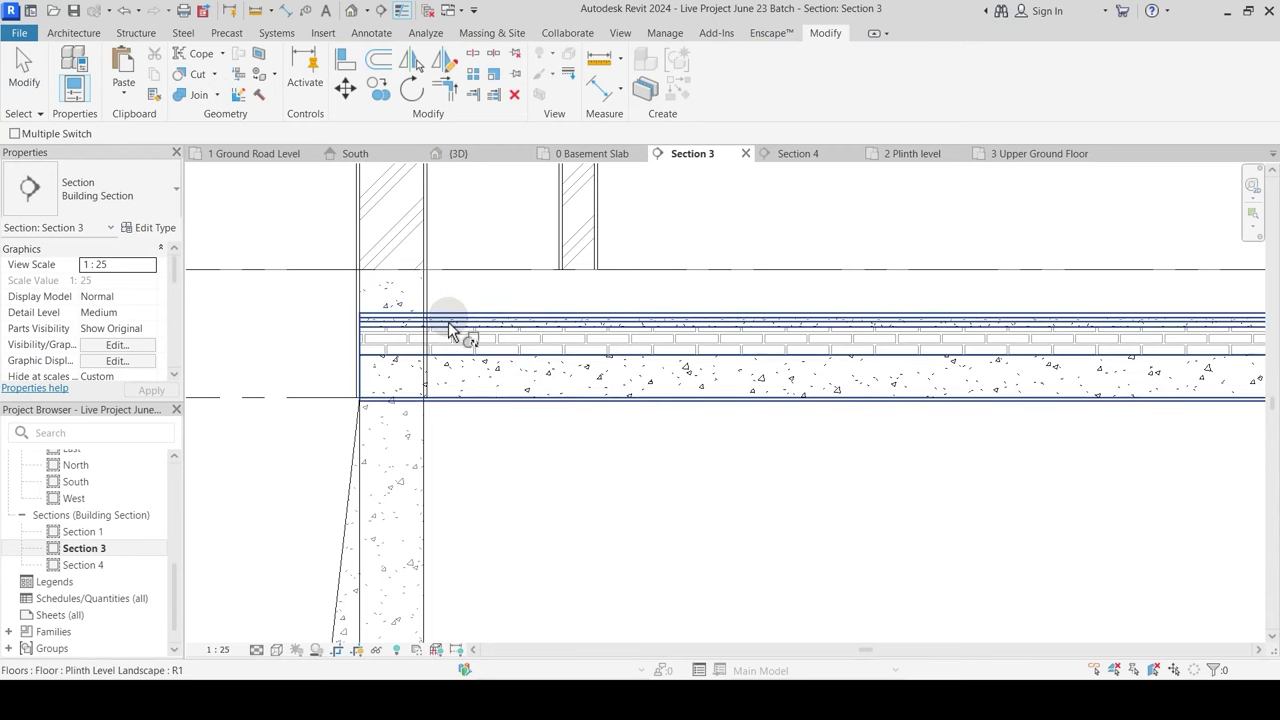
left_click(450, 330)
left_click(356, 264)
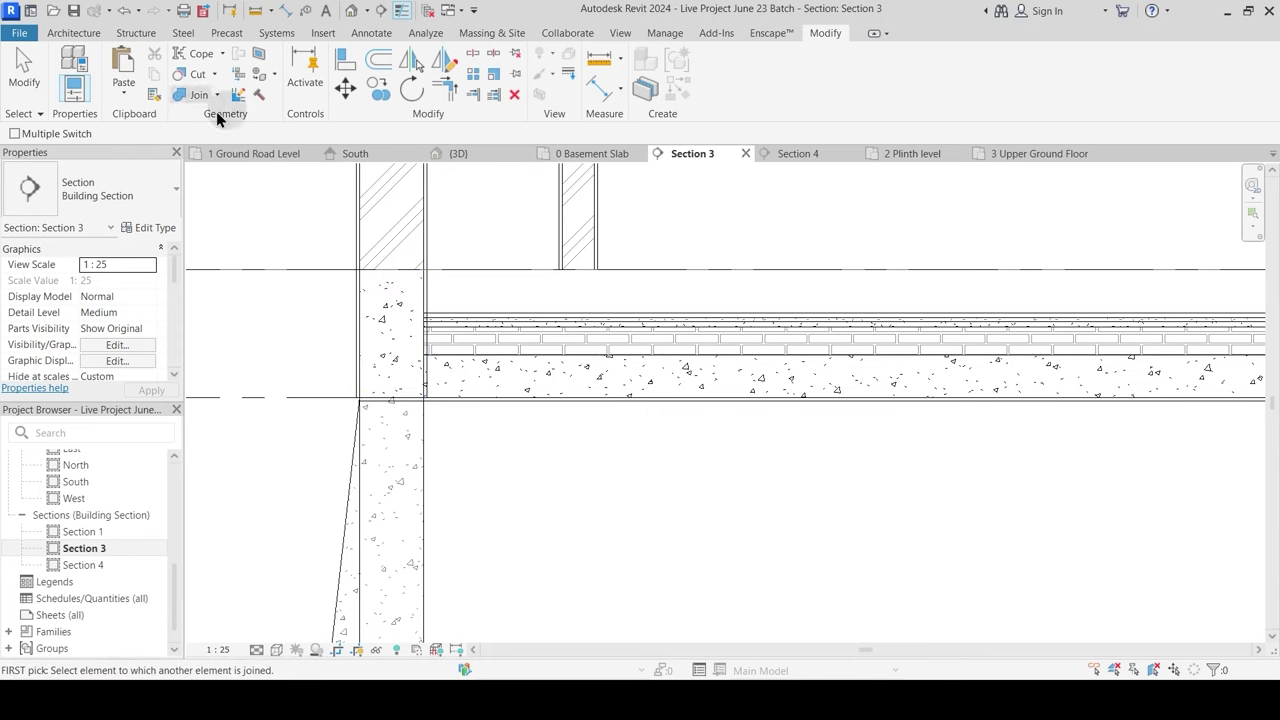
Step: Join the floor with the wall and the beam with the adjoining slab
left_click(200, 95)
left_click(427, 290)
left_click(447, 330)
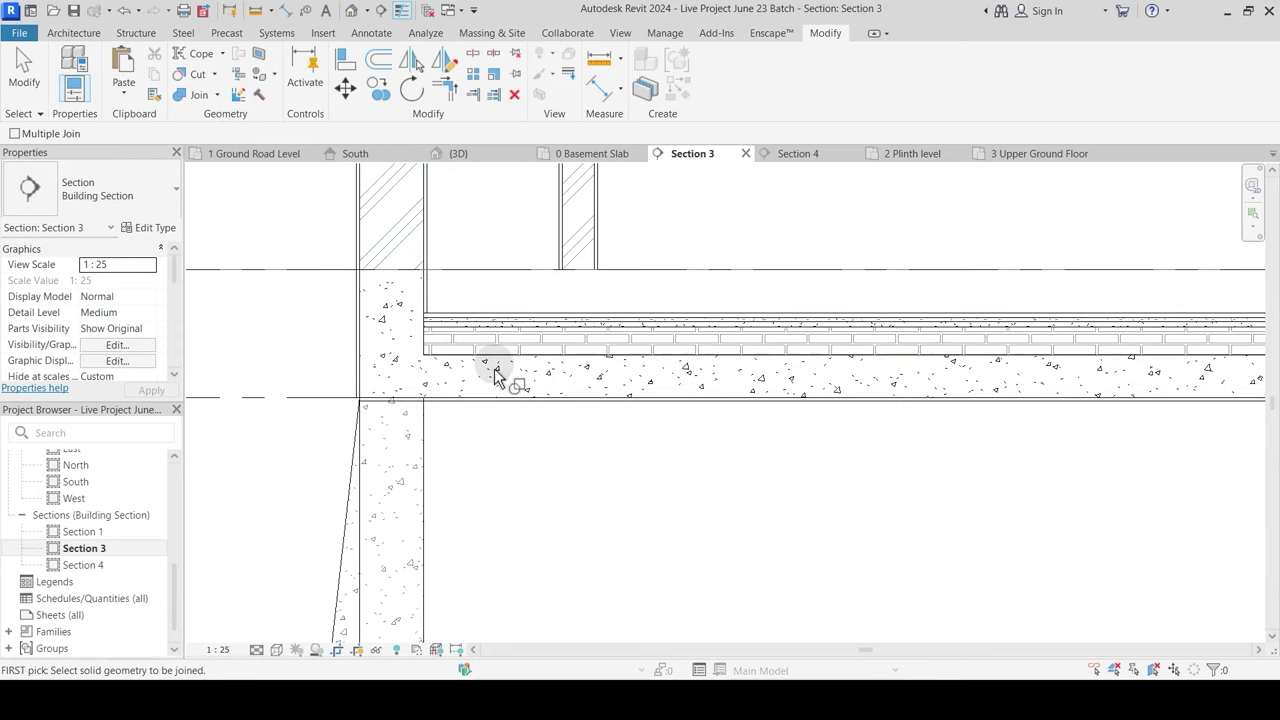
scroll(440, 427, "down", 2)
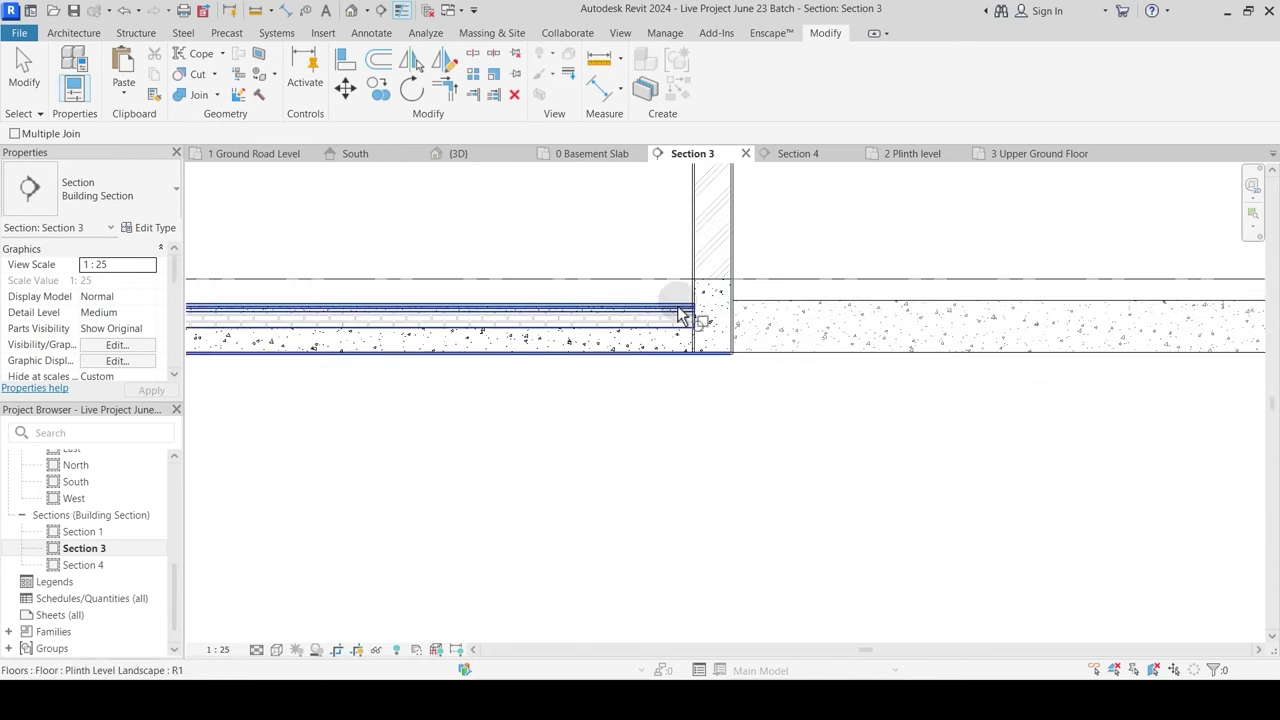
scroll(683, 305, "up", 2)
left_click(744, 277)
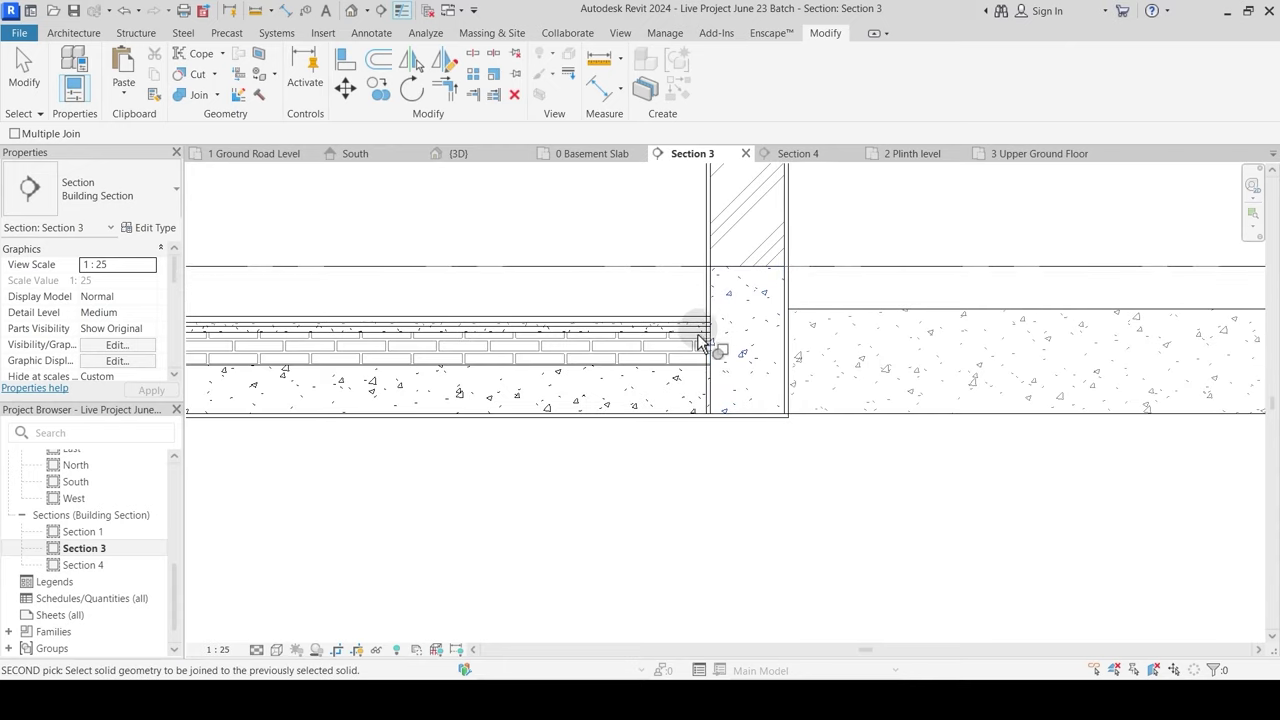
left_click(691, 337)
key("Escape")
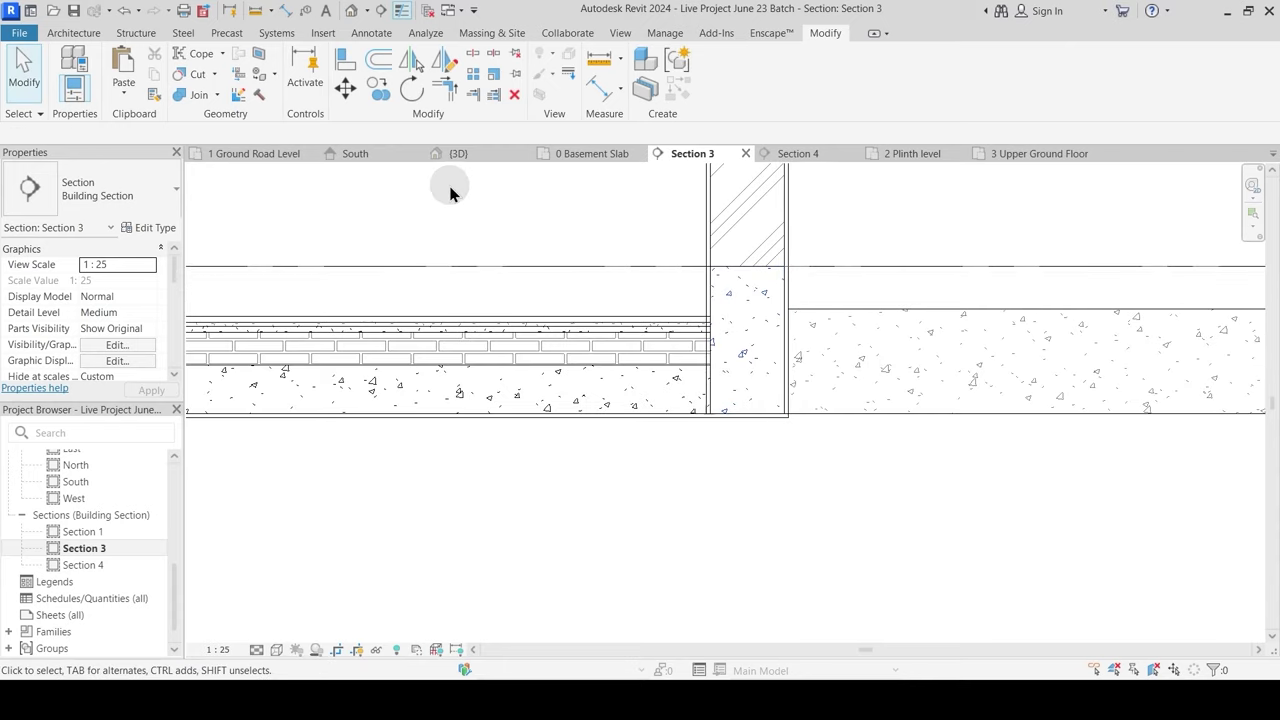
left_click(216, 94)
left_click(234, 122)
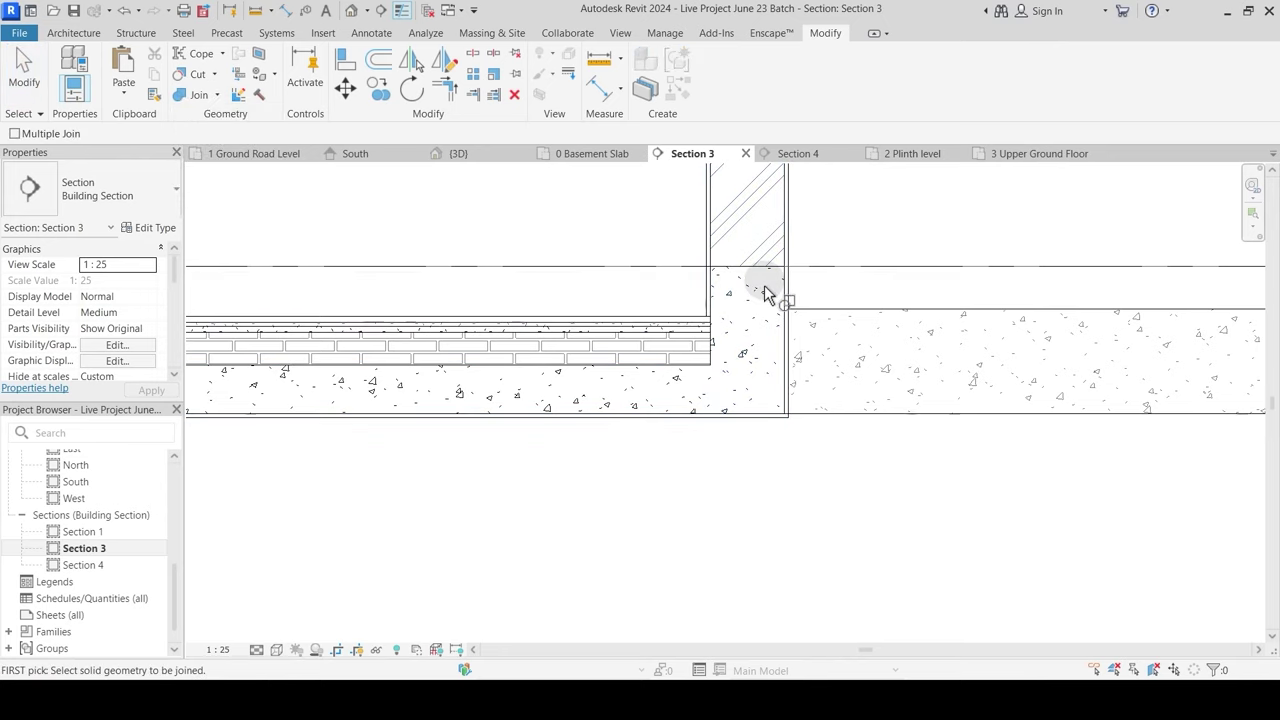
scroll(783, 335, "down", 5)
middle_click_drag(440, 478, 583, 410)
Step: Pan around Section 3 to bring the plinth floor's left end into view
left_click(540, 311)
scroll(553, 365, "down", 3)
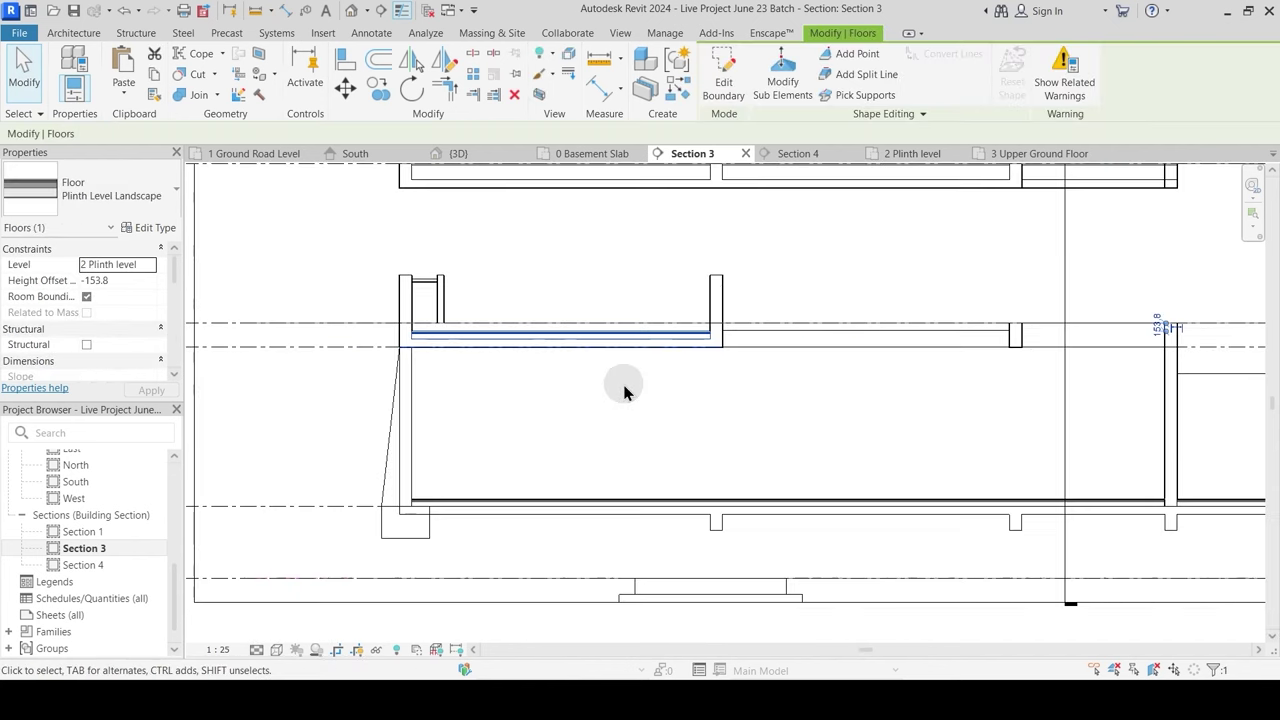
key("Escape")
middle_click_drag(969, 349, 1014, 377)
scroll(991, 366, "up", 5)
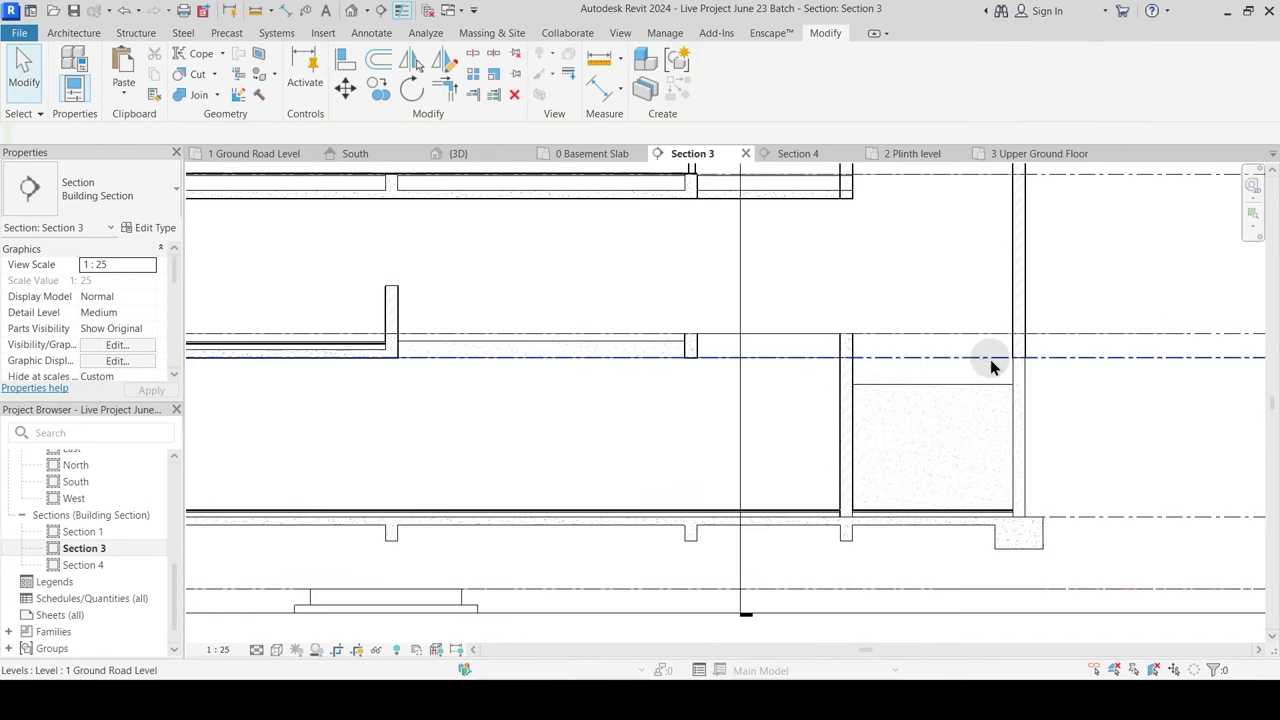
scroll(1097, 346, "down", 2)
scroll(760, 340, "down", 2)
middle_click_drag(760, 340, 816, 323)
middle_click_drag(1210, 301, 647, 331)
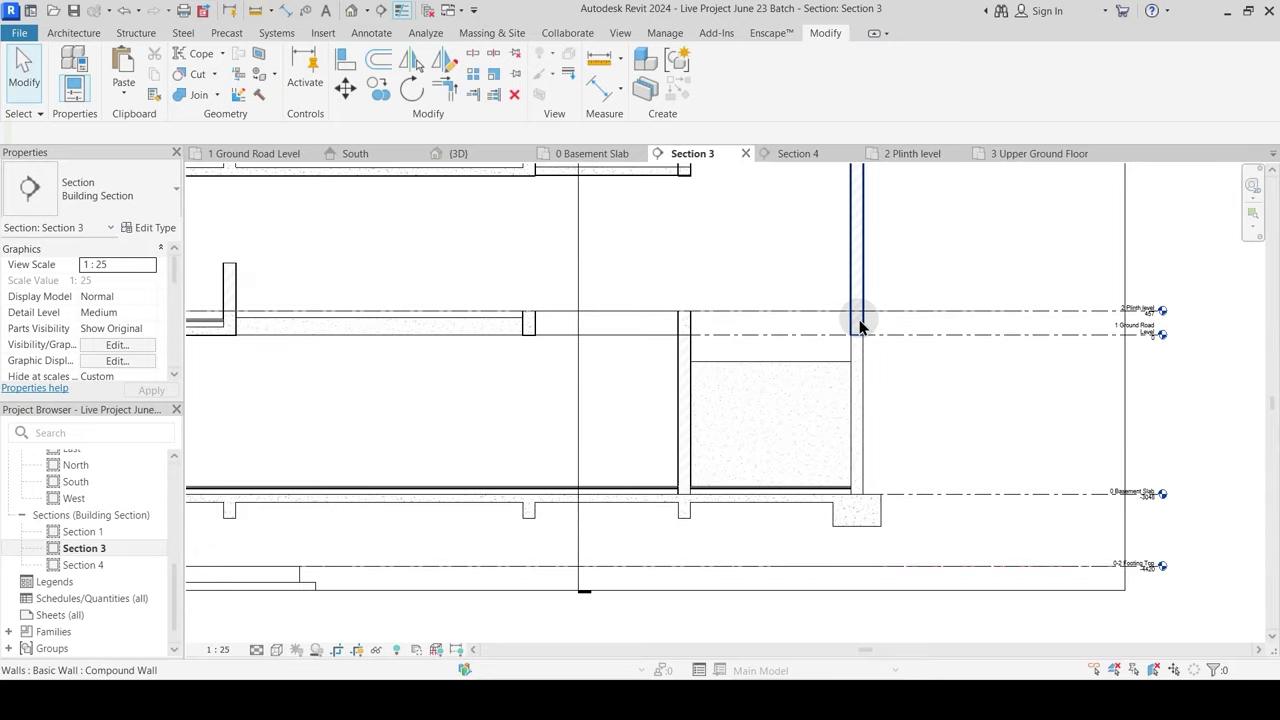
scroll(860, 325, "up", 2)
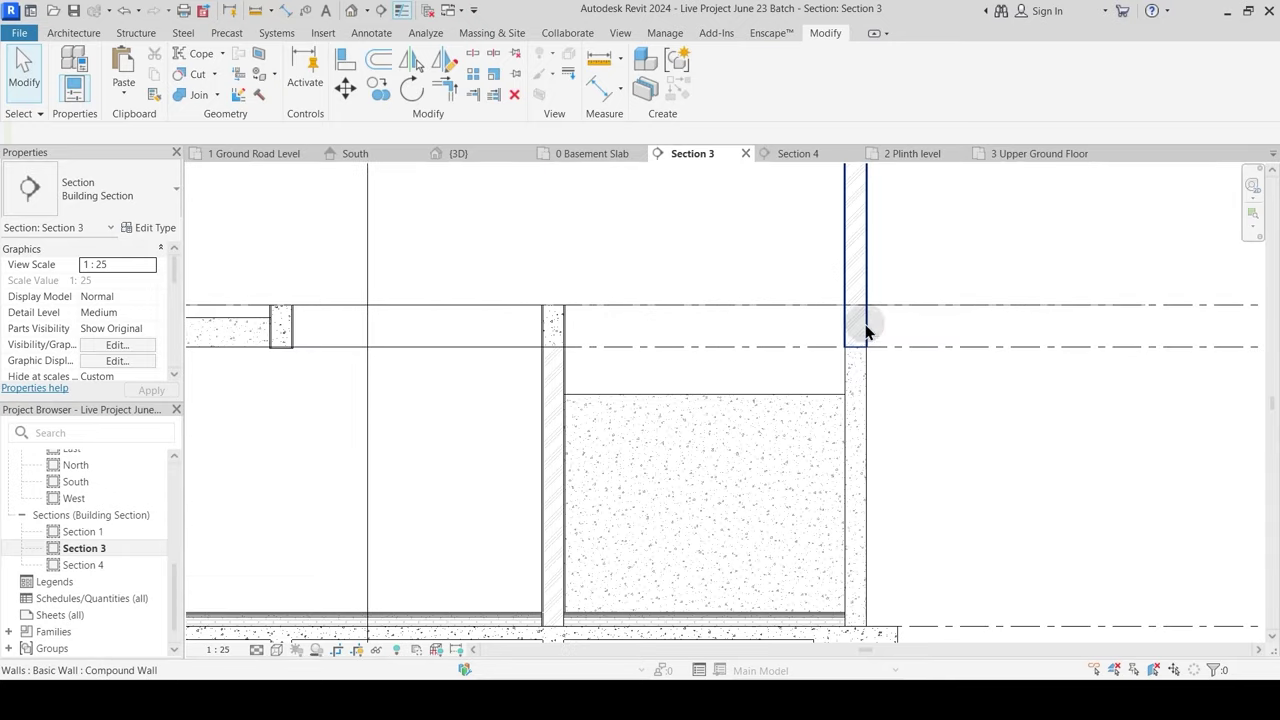
scroll(852, 339, "down", 1)
scroll(893, 346, "down", 1)
middle_click_drag(595, 377, 1023, 380)
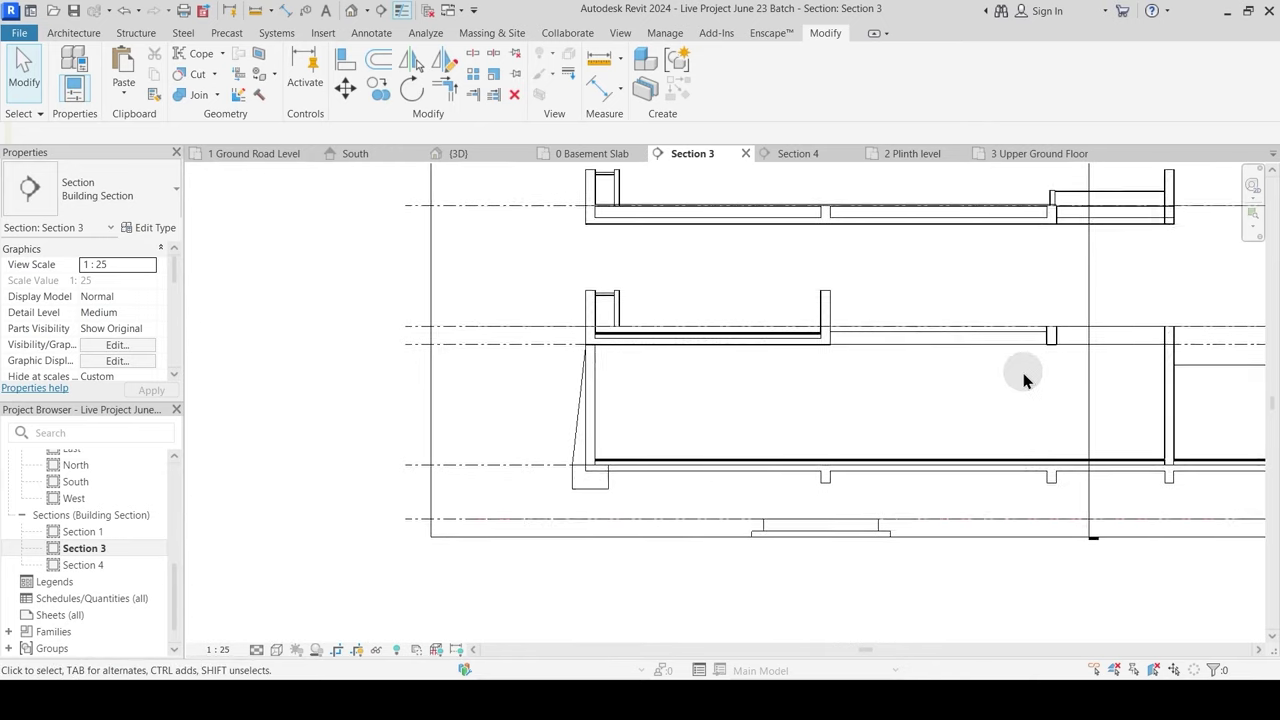
scroll(700, 343, "up", 1)
Step: Set the Brick Bets layer to 280.0, making the floor type 496.1 thick
left_click(633, 333)
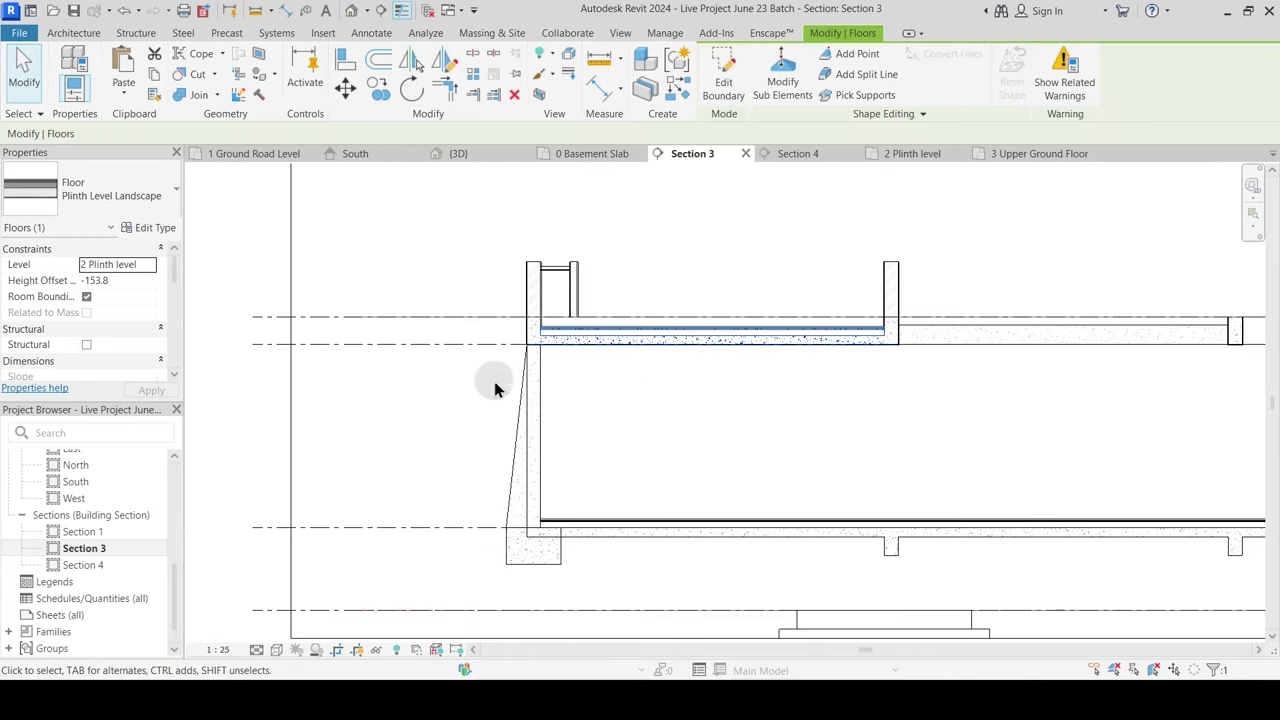
left_click(150, 227)
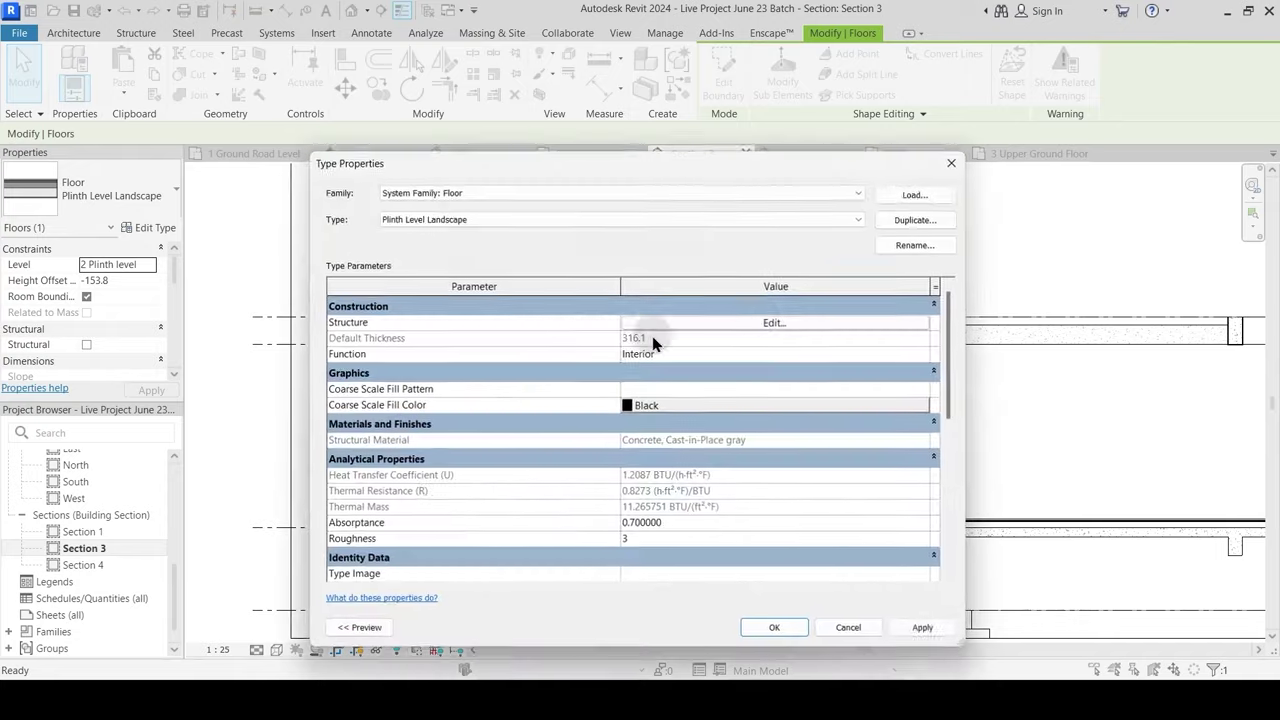
left_click(767, 323)
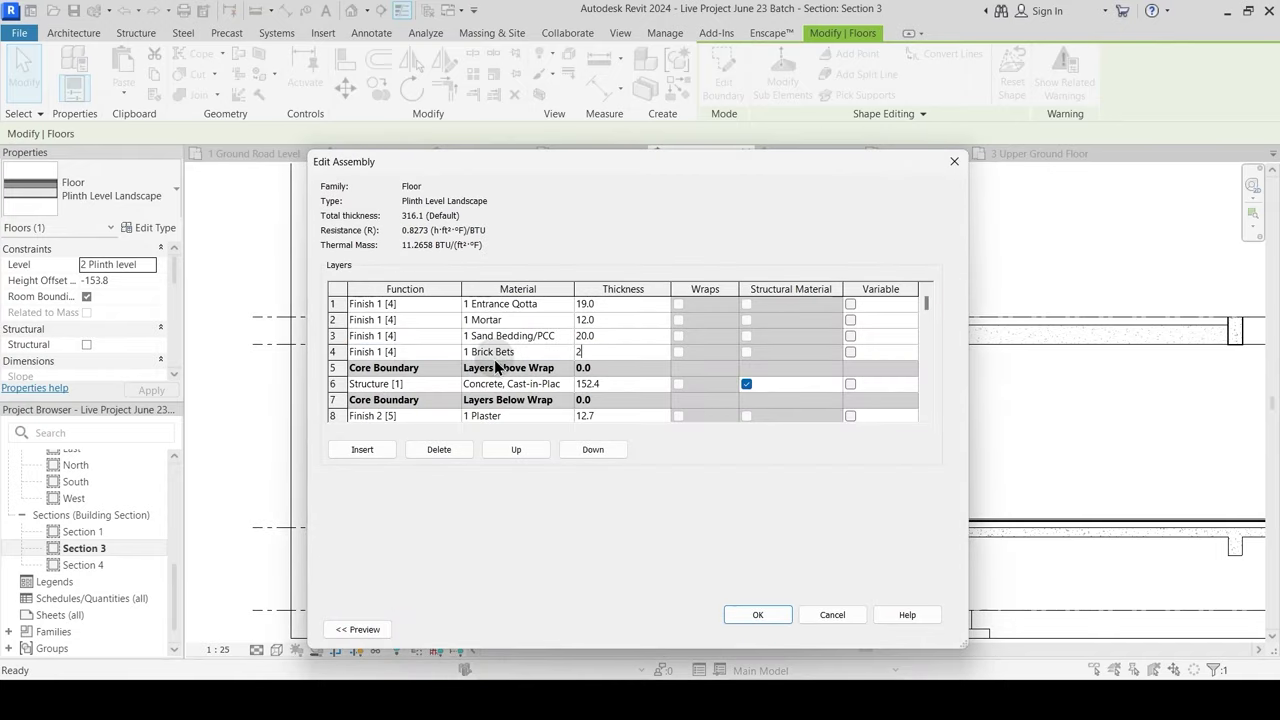
left_click(759, 615)
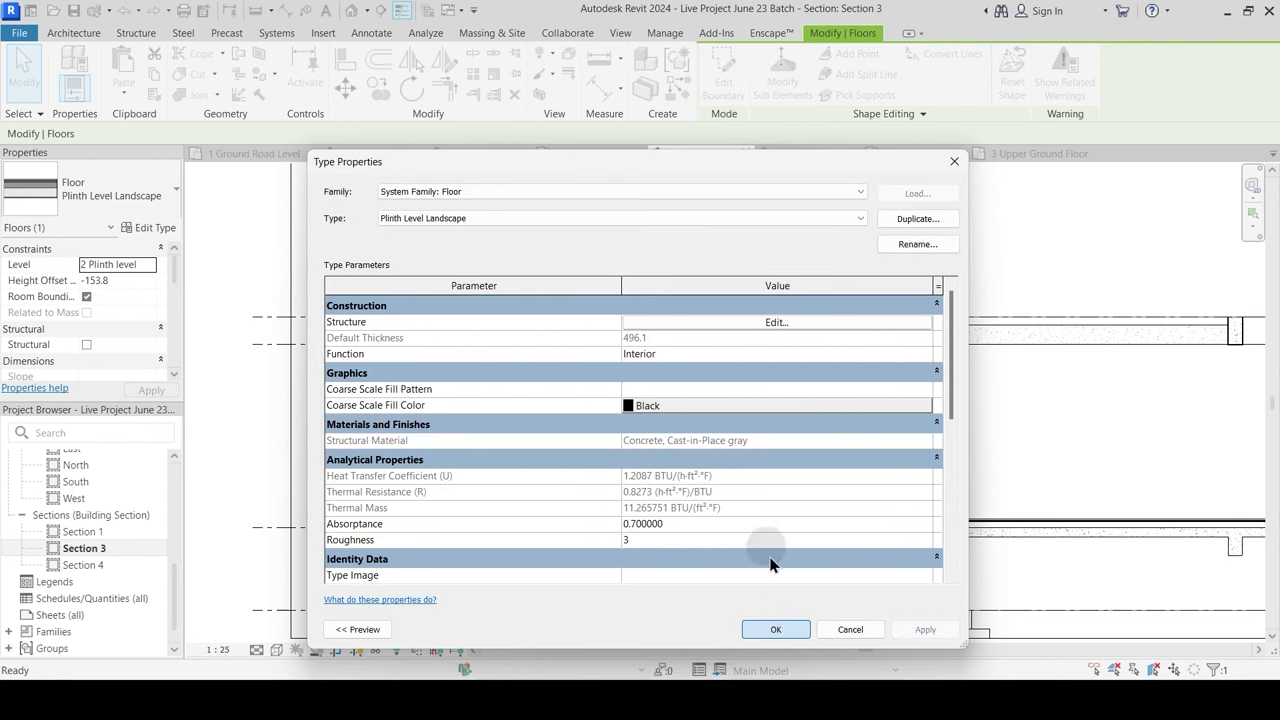
left_click(775, 629)
scroll(729, 491, "up", 5)
key("Escape")
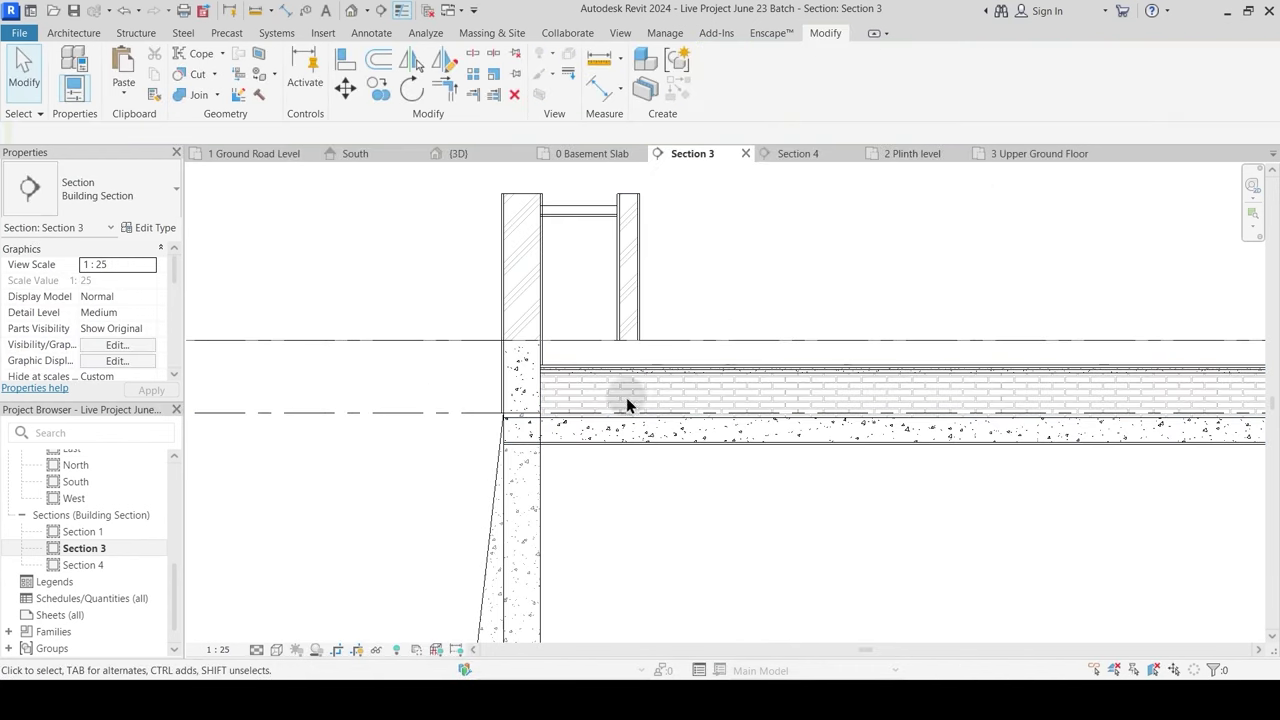
Step: Align the plinth floor's bottom edge to the retaining wall's top edge with AL
key("a")
key("l")
scroll(528, 428, "up", 2)
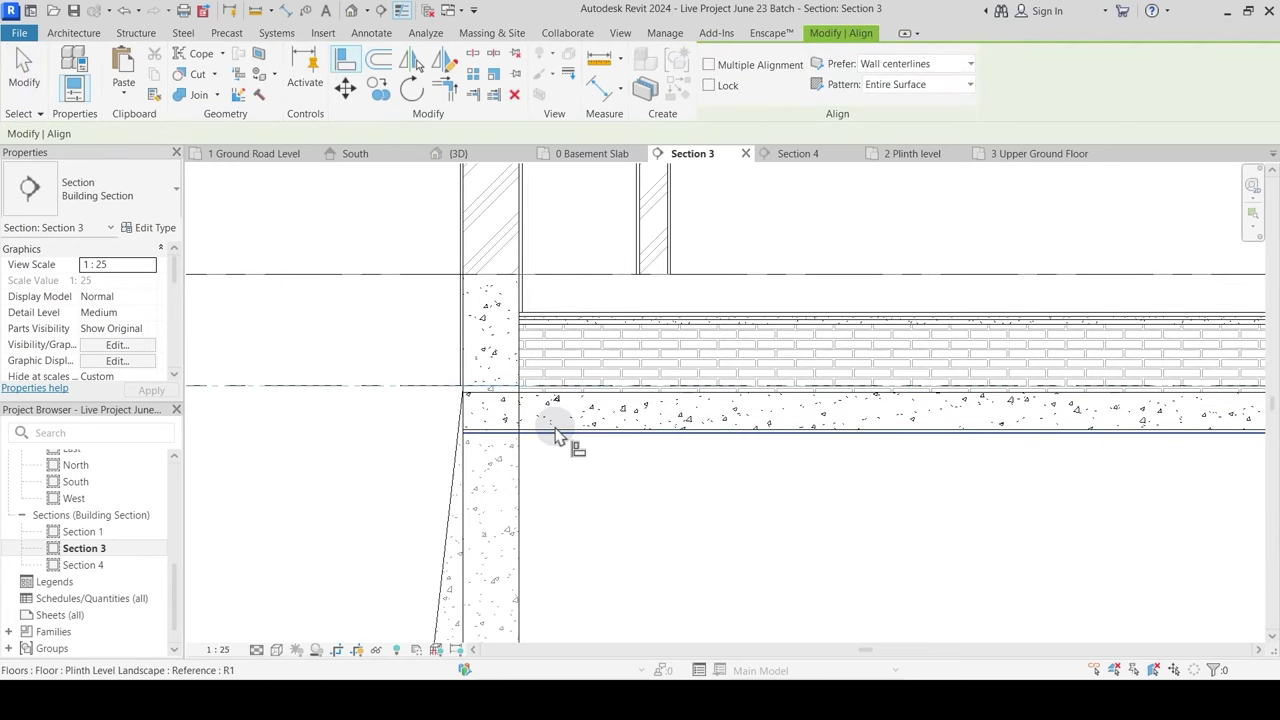
left_click(556, 428)
left_click(560, 430)
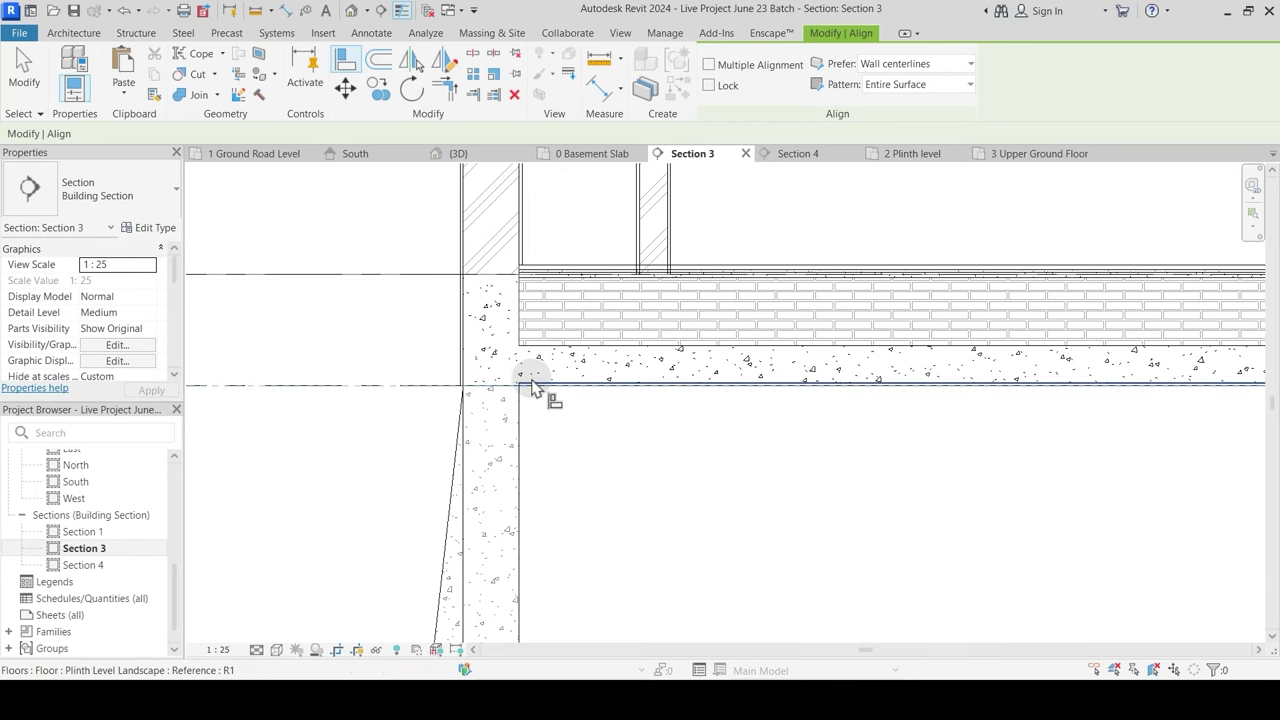
scroll(525, 390, "up", 2)
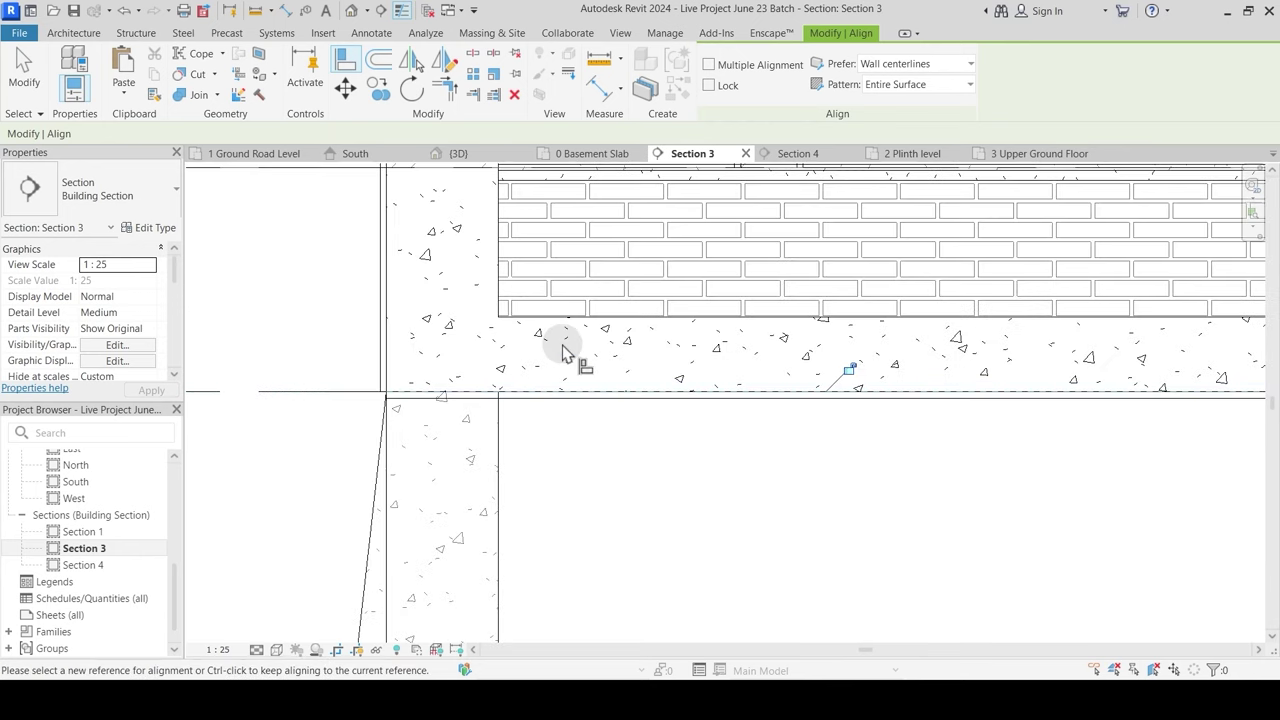
scroll(566, 358, "down", 2)
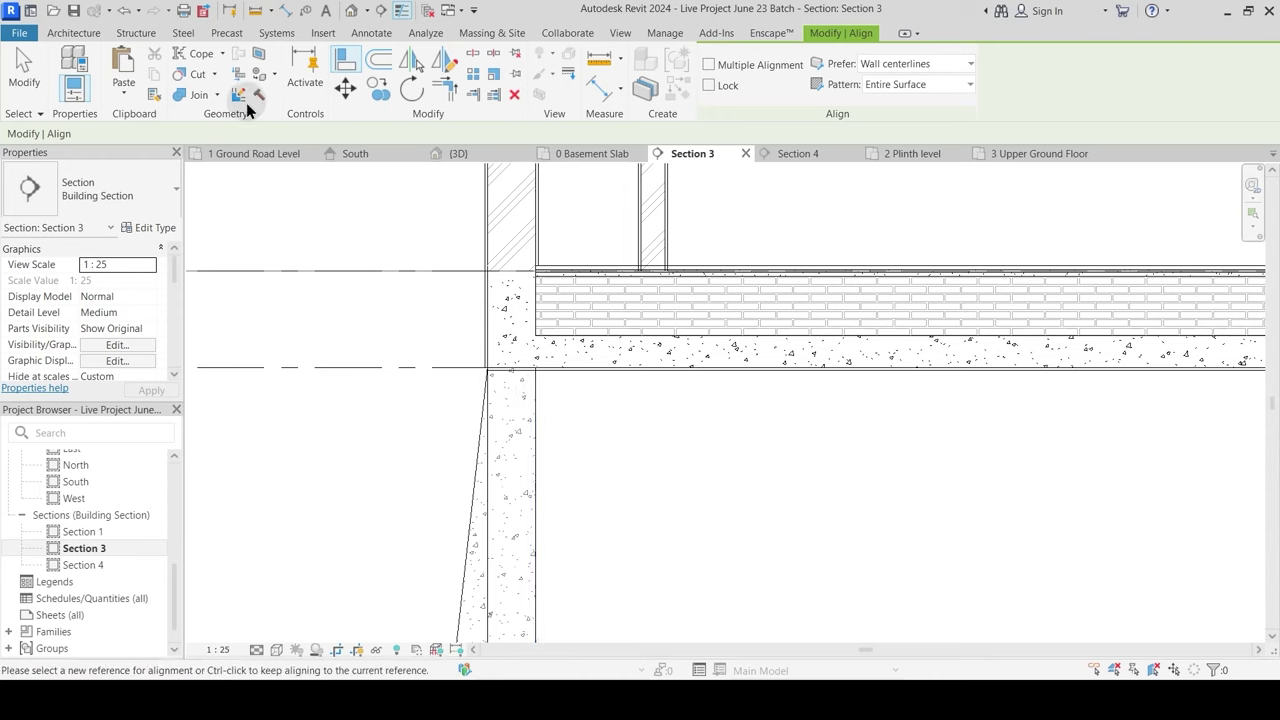
Step: Review the section's upper floor, then switch to the 1 Ground Road Level floor plan
left_click(199, 96)
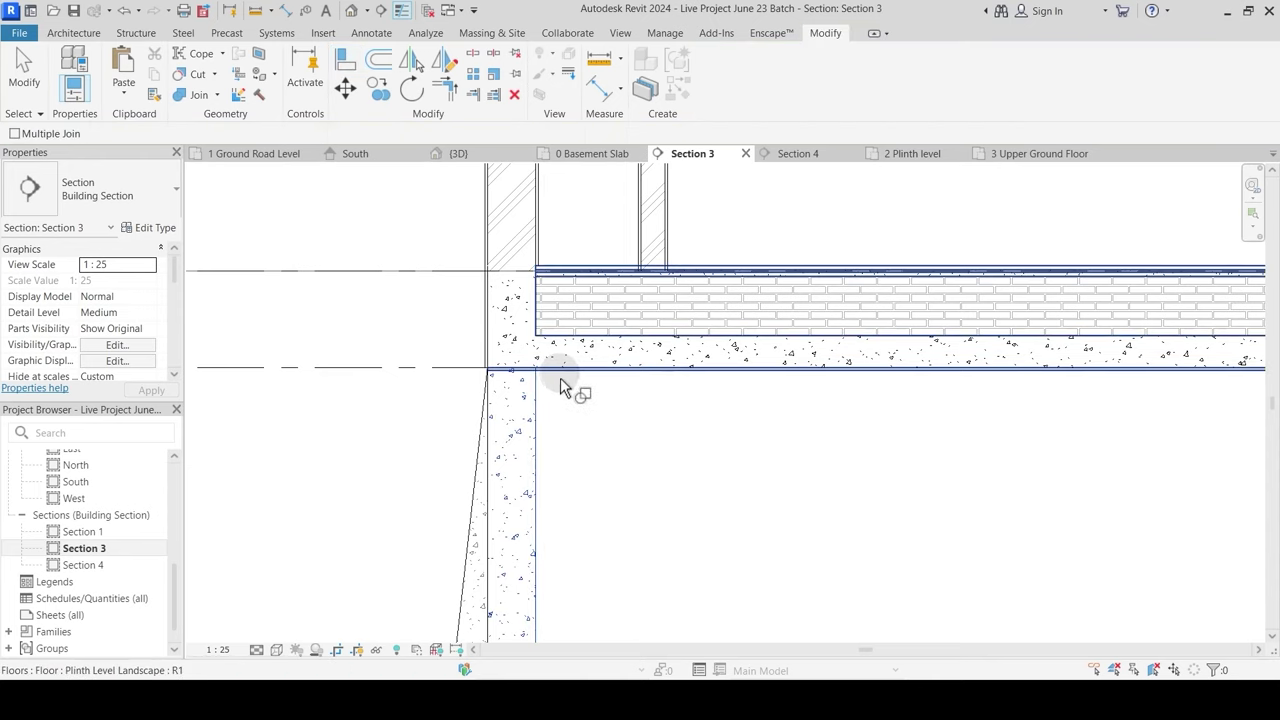
scroll(609, 443, "down", 4)
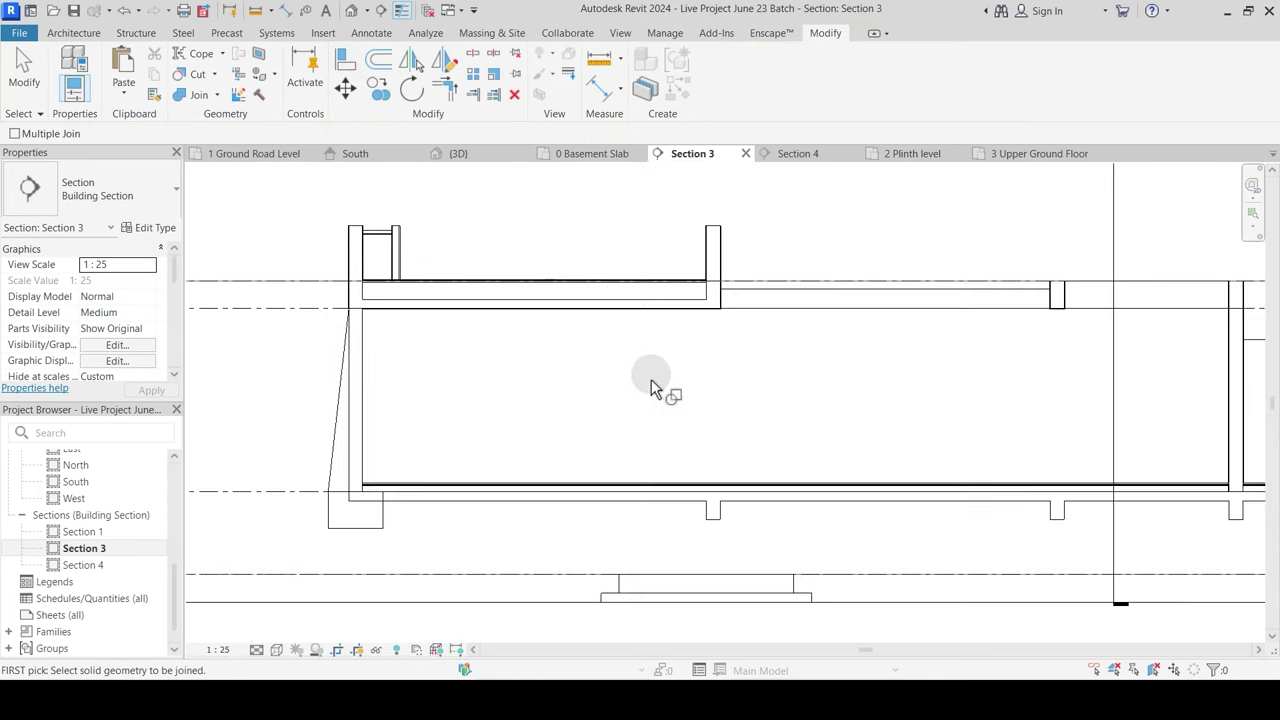
middle_click_drag(662, 366, 665, 483)
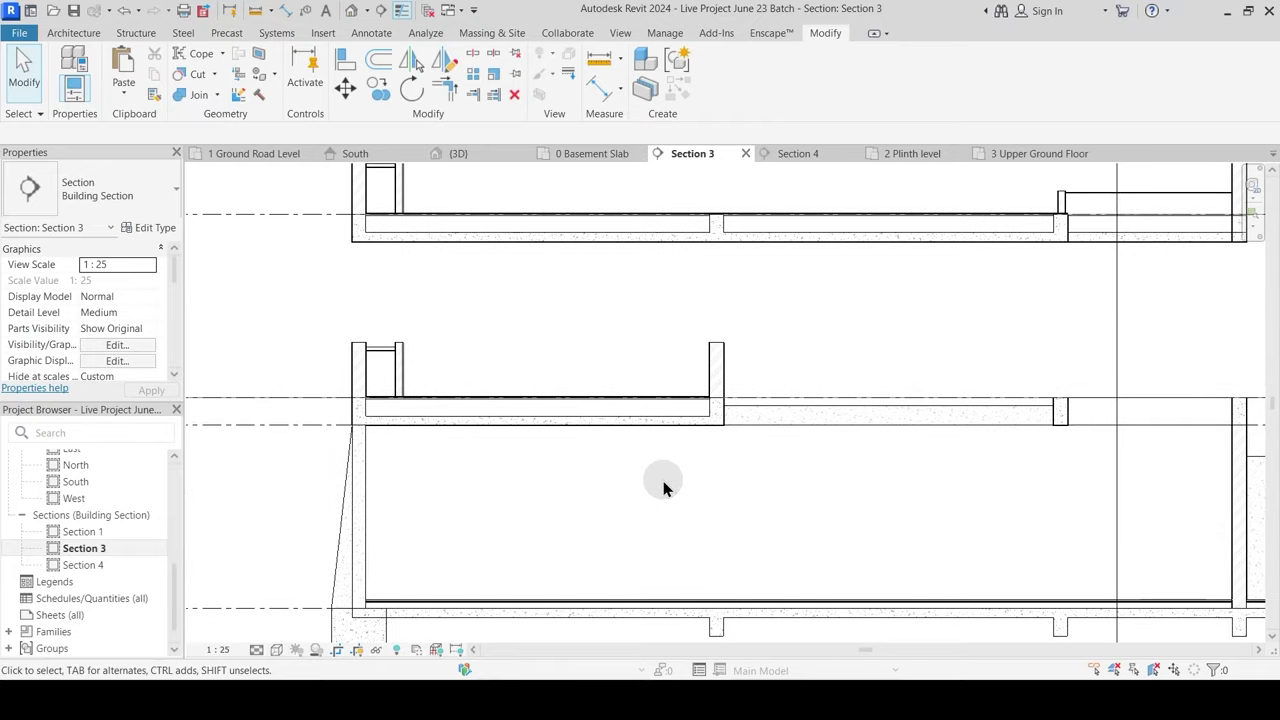
scroll(664, 481, "down", 1)
scroll(709, 434, "up", 3)
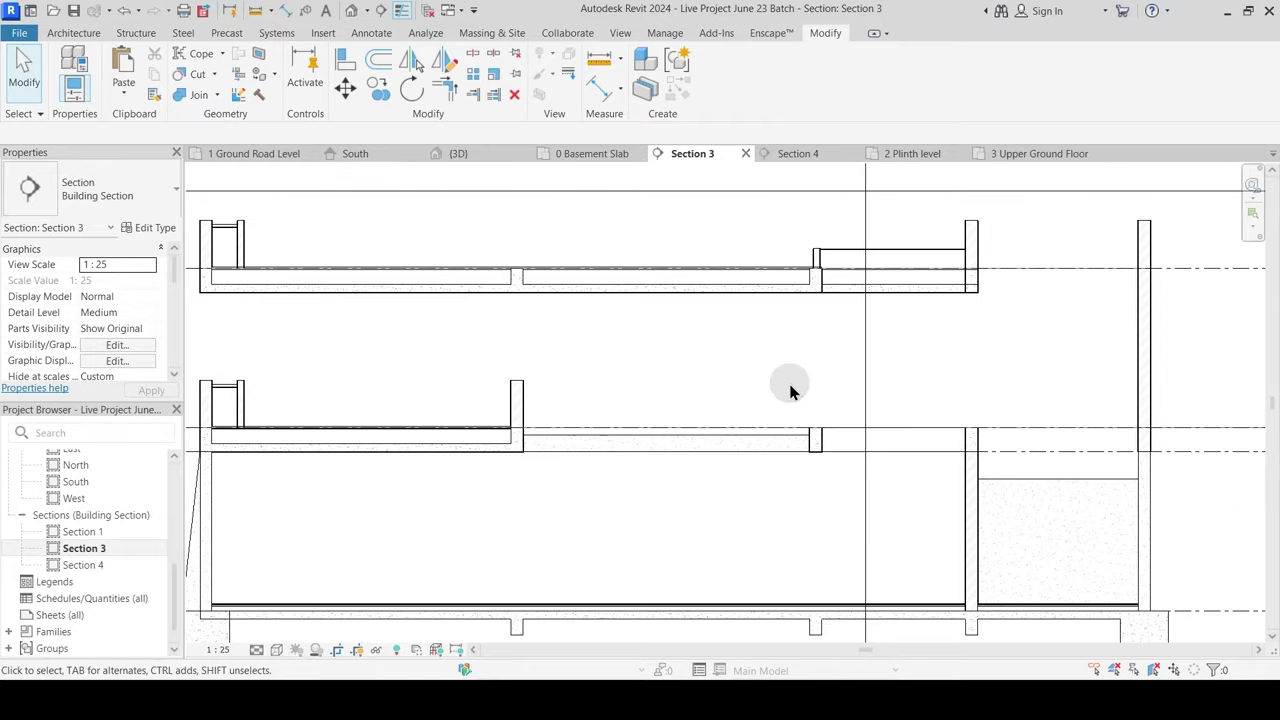
left_click(313, 157)
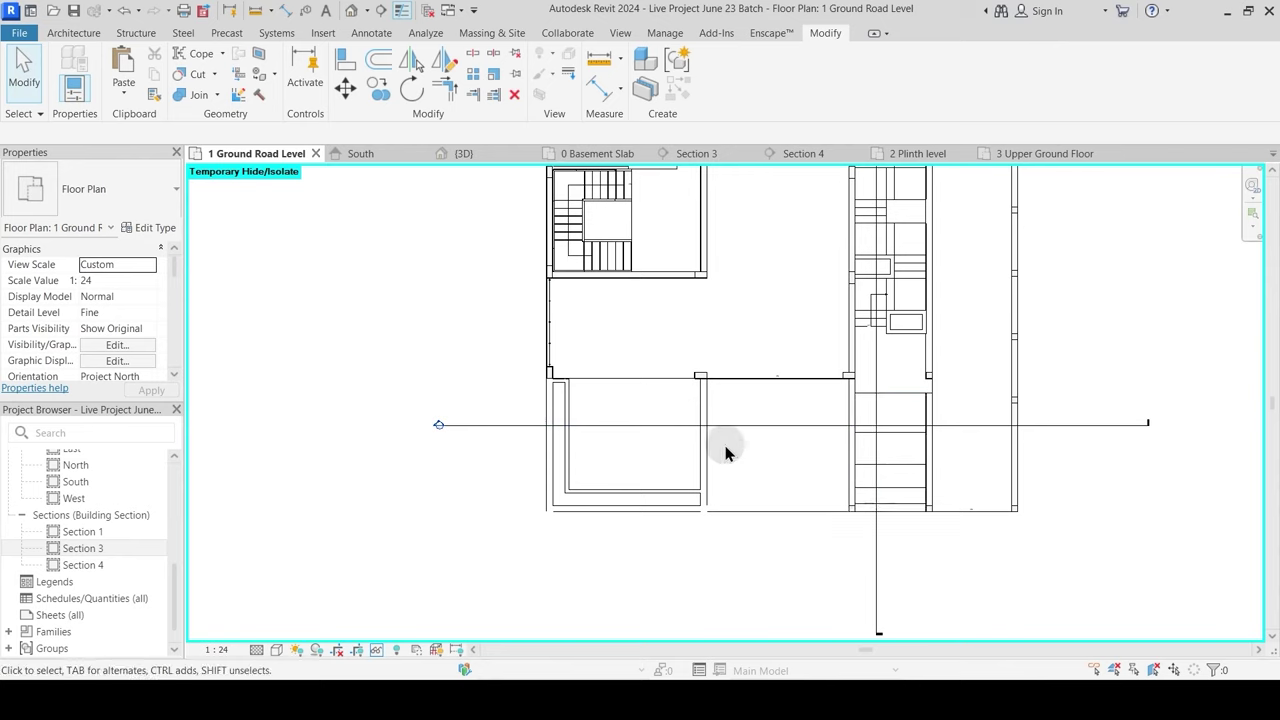
Step: Shift the Section 4 line slightly right and open the Section 4 view
scroll(620, 463, "down", 2)
middle_click_drag(600, 311, 598, 428)
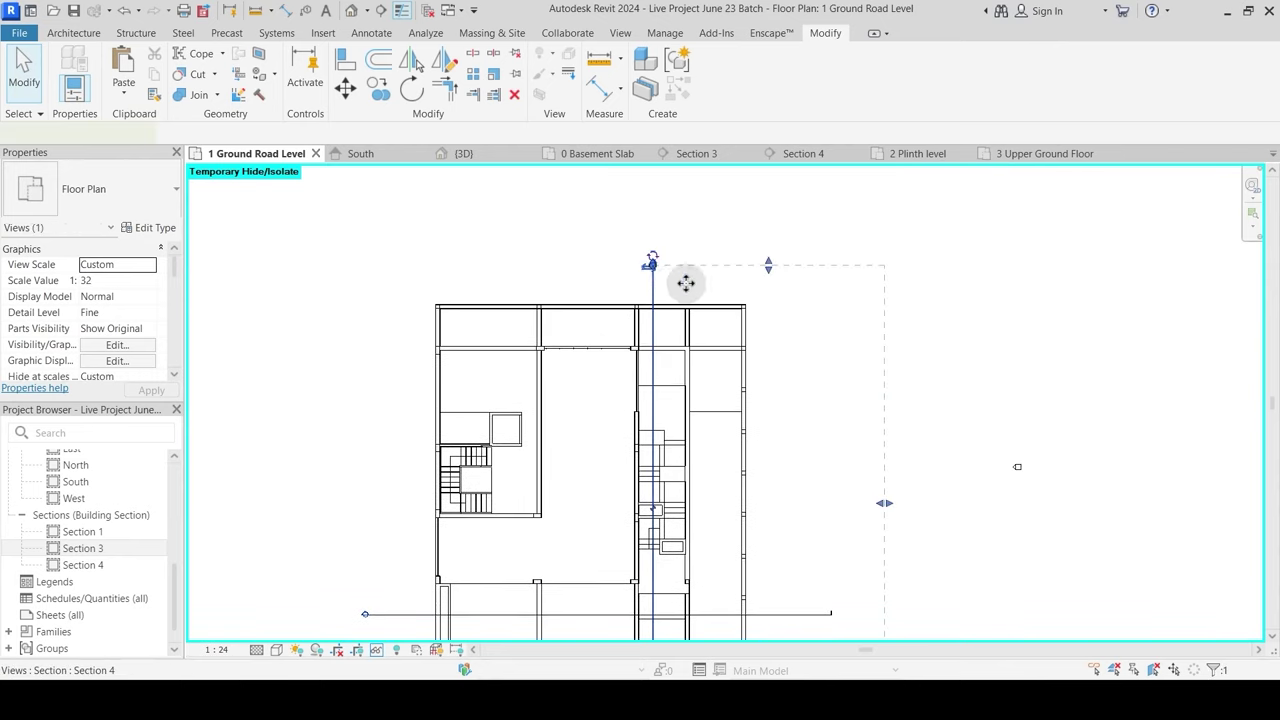
left_click_drag(686, 283, 714, 277)
key("Escape")
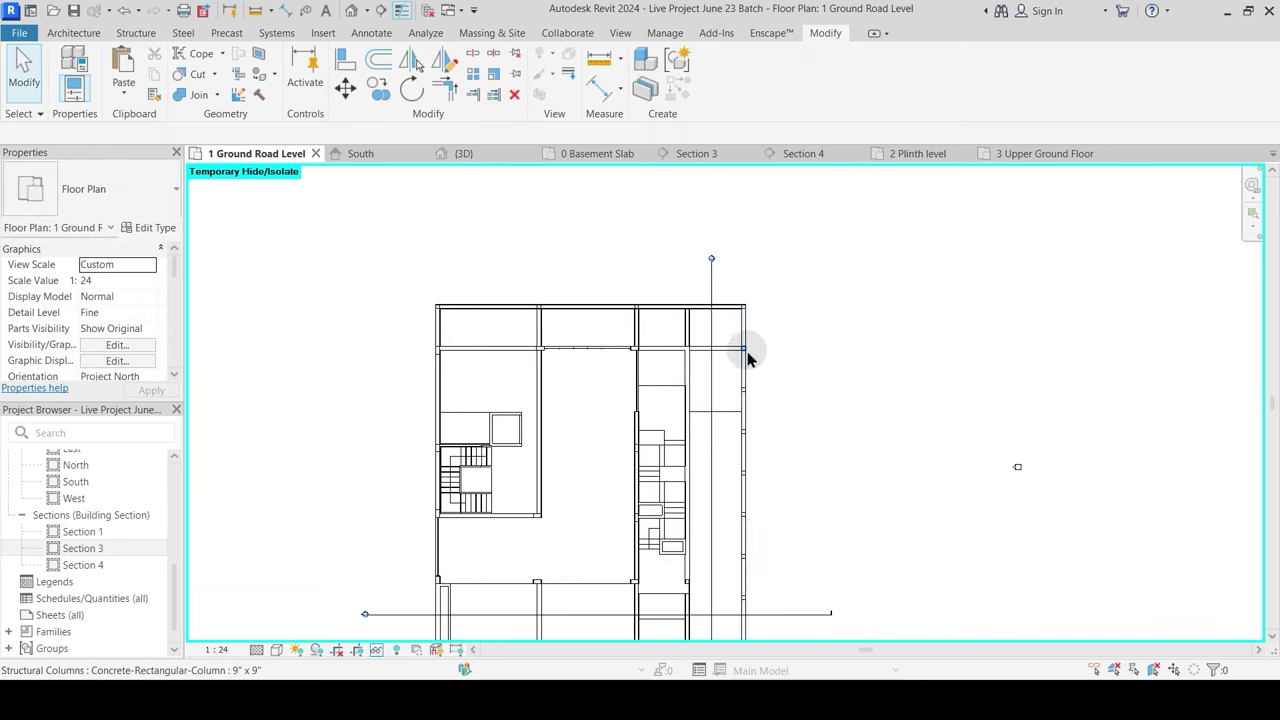
scroll(748, 355, "up", 4)
scroll(751, 357, "up", 2)
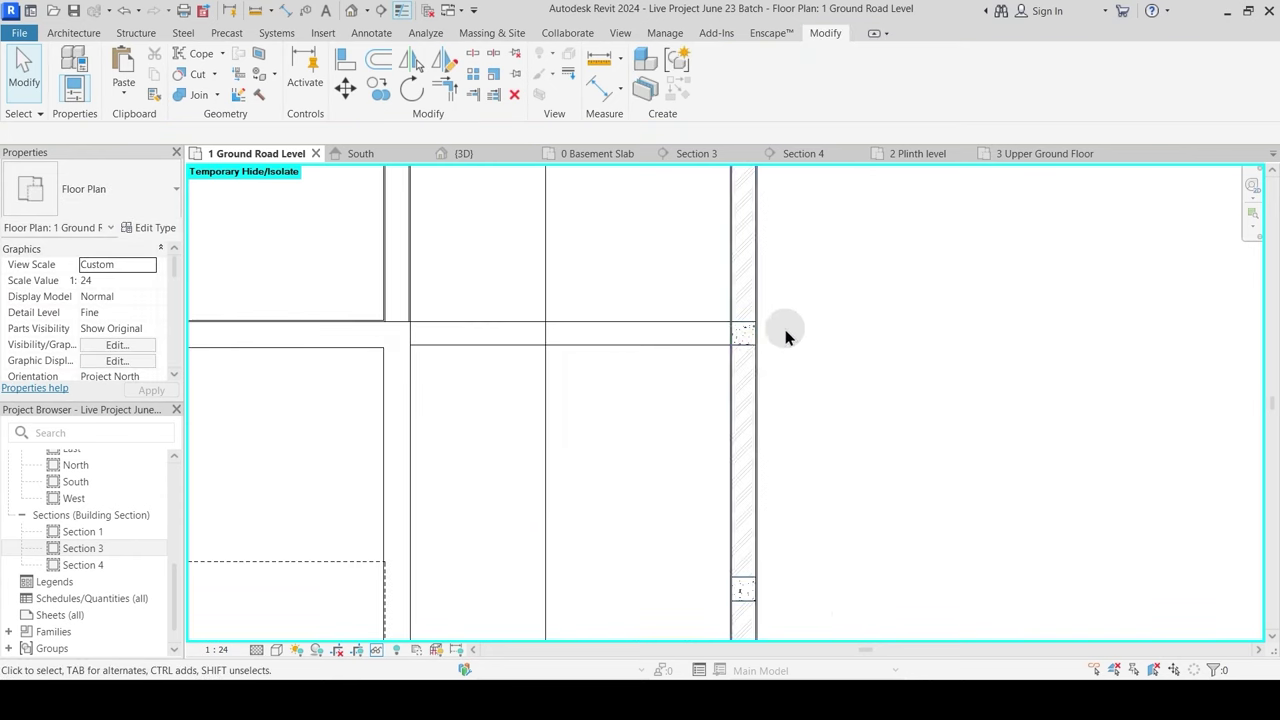
scroll(788, 340, "down", 5)
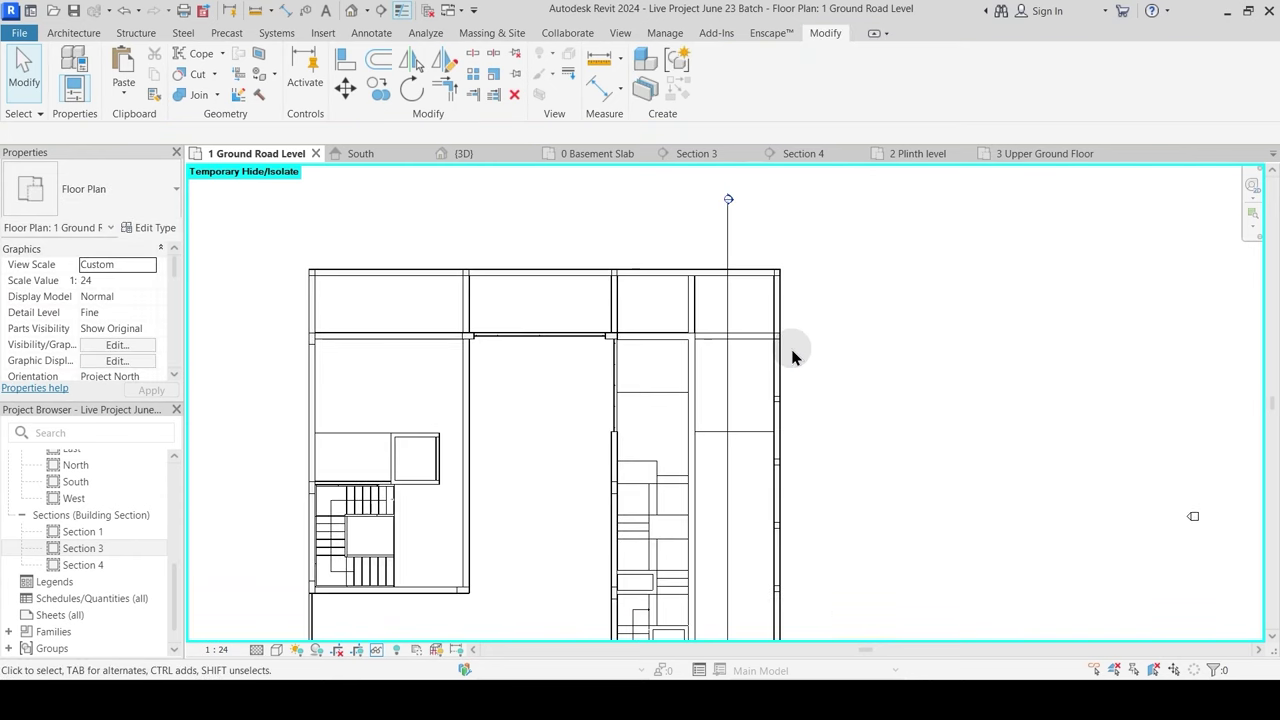
double_click(729, 209)
Step: Temporarily hide the Grass floor near the beam and column corner
scroll(360, 271, "up", 3)
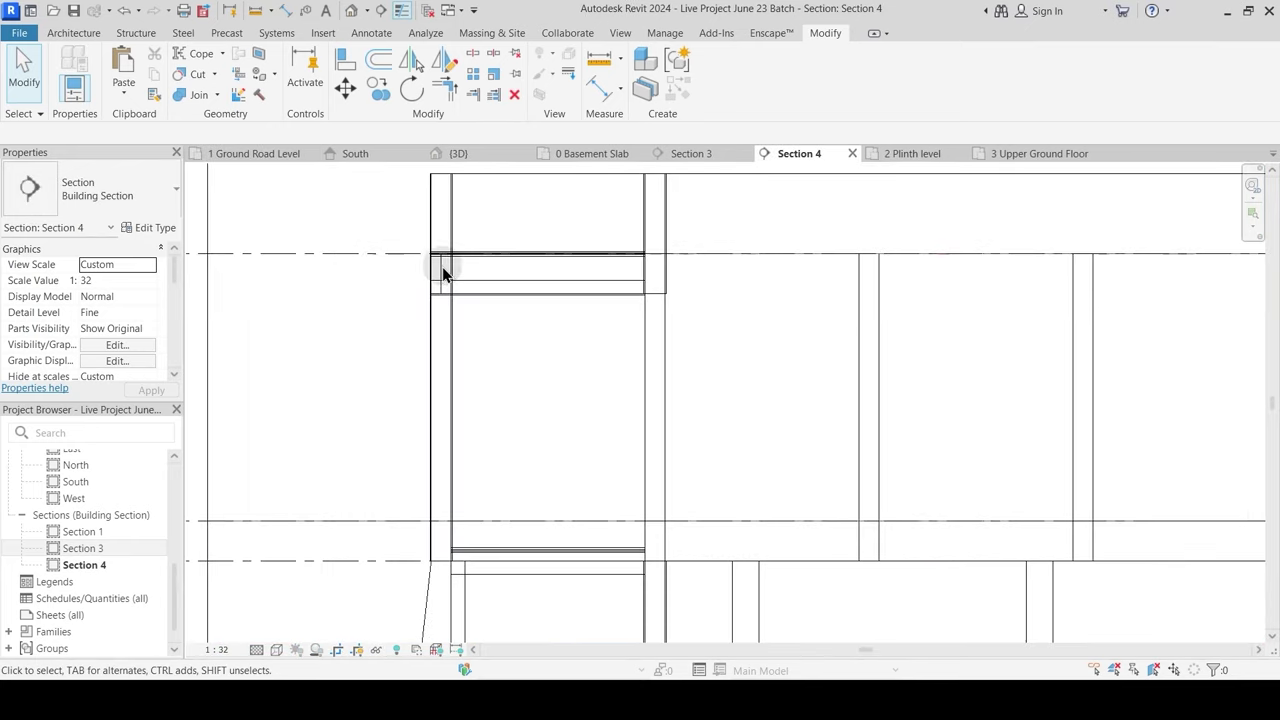
middle_click_drag(460, 277, 468, 371)
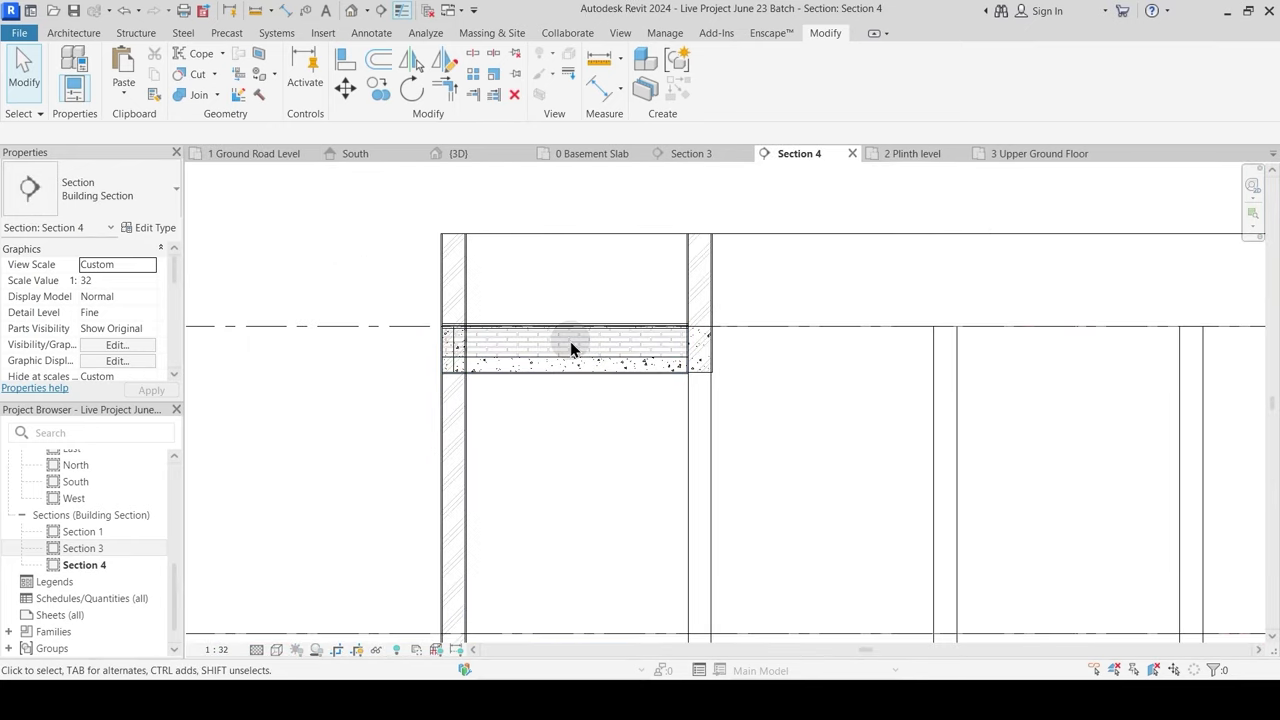
scroll(537, 343, "up", 2)
left_click(502, 318)
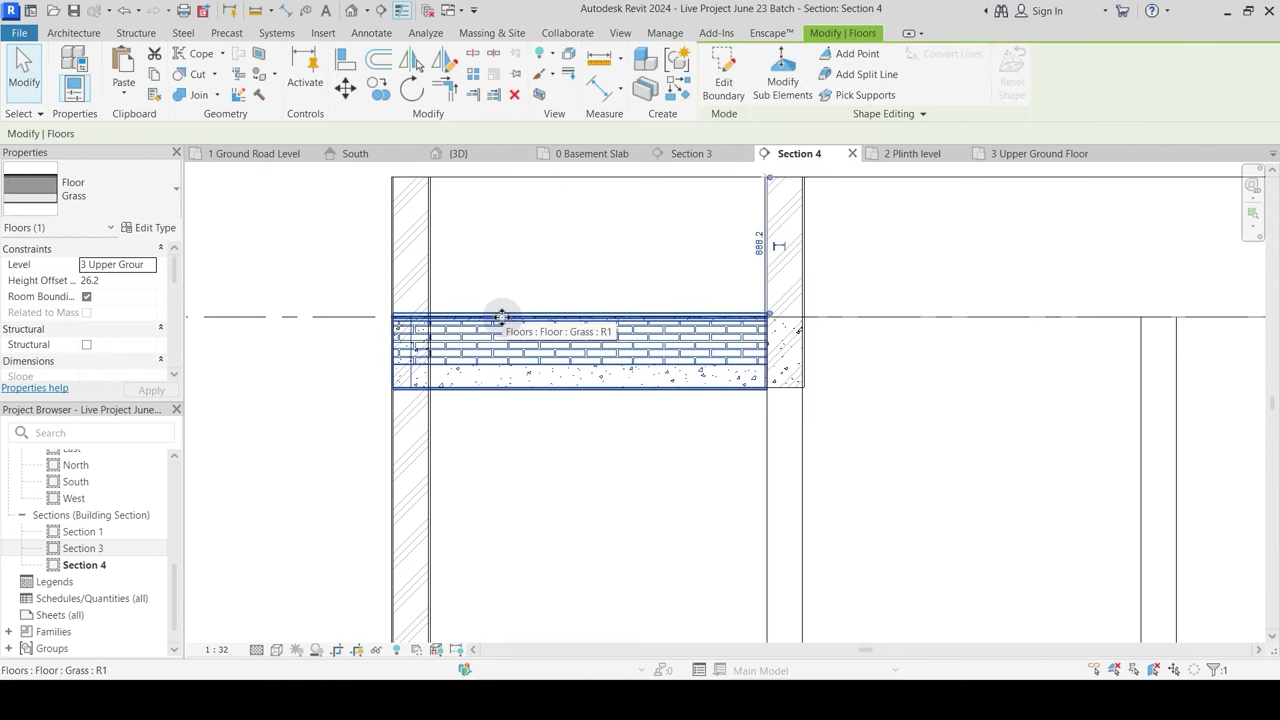
key("h")
key("h")
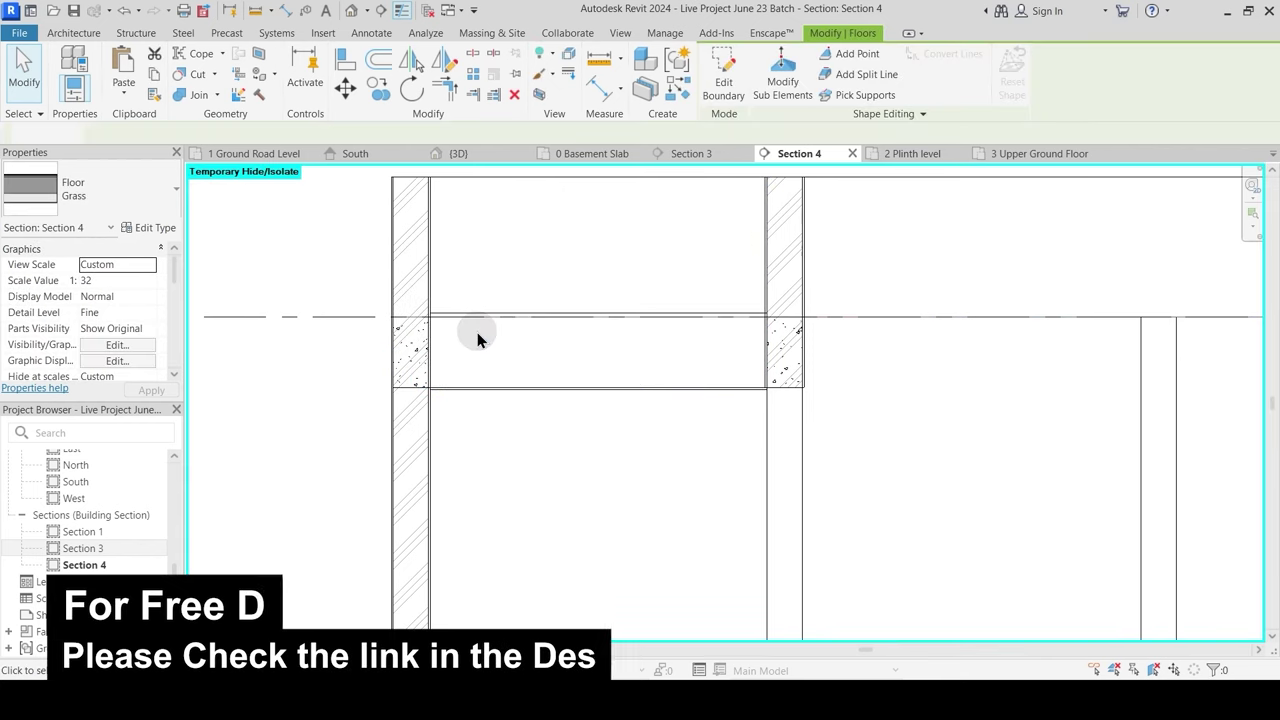
middle_click_drag(558, 384, 578, 378)
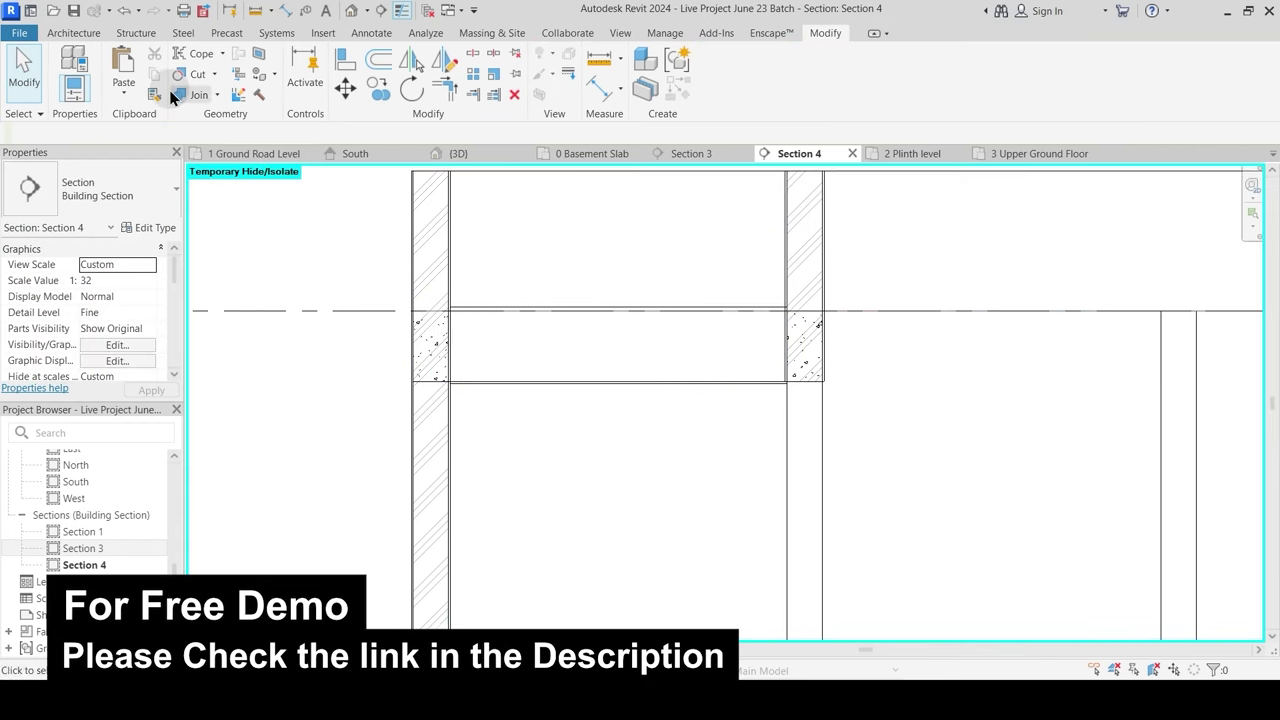
Step: Join the slab with the left and right walls
left_click(200, 95)
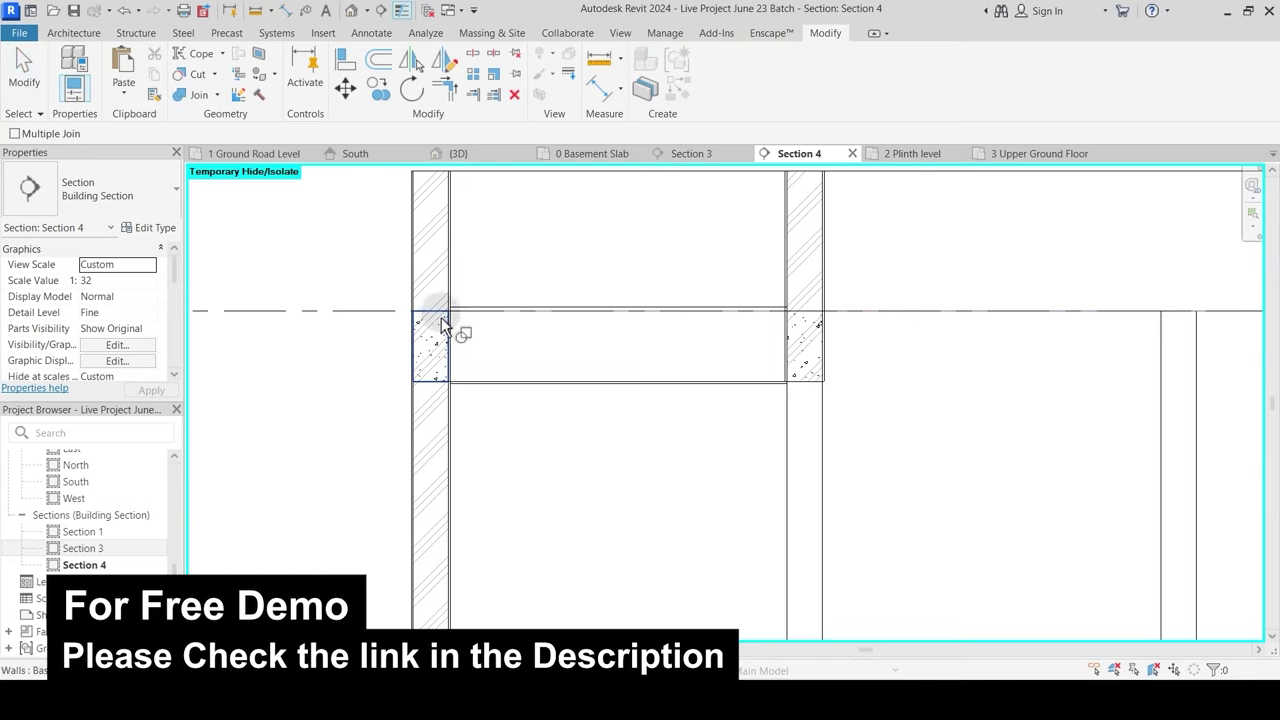
left_click(446, 256)
left_click(586, 315)
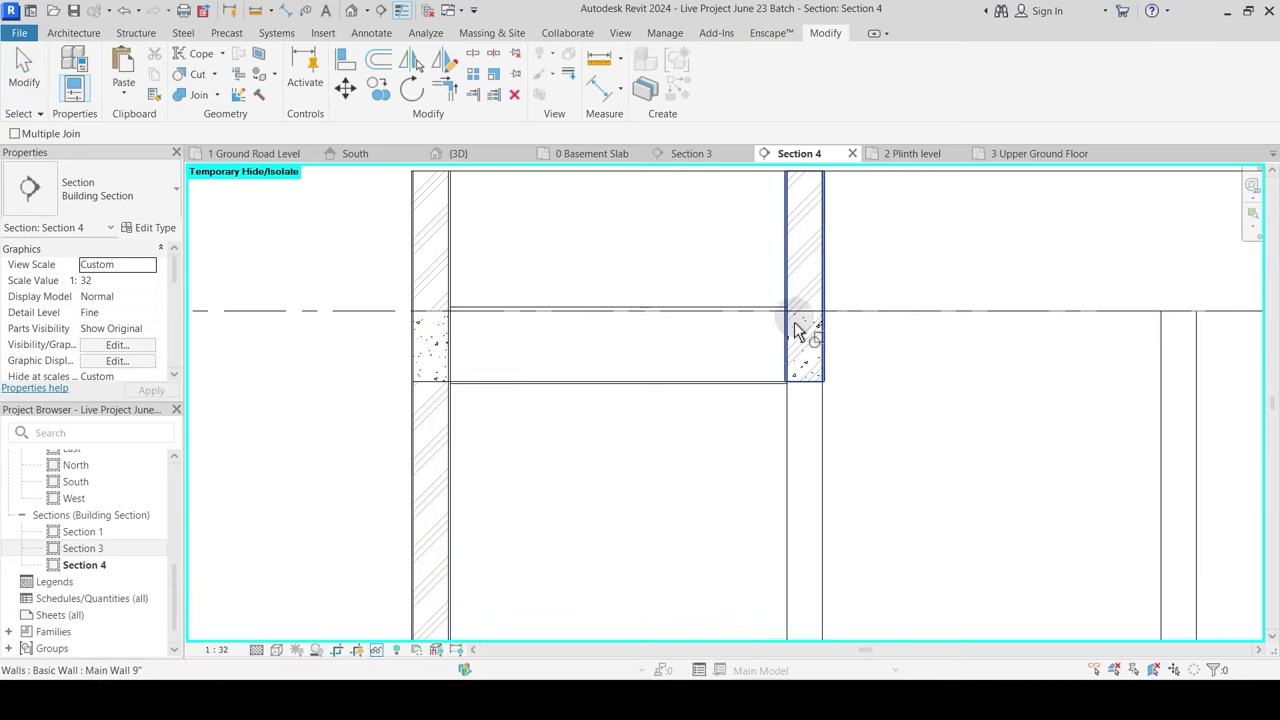
left_click(823, 262)
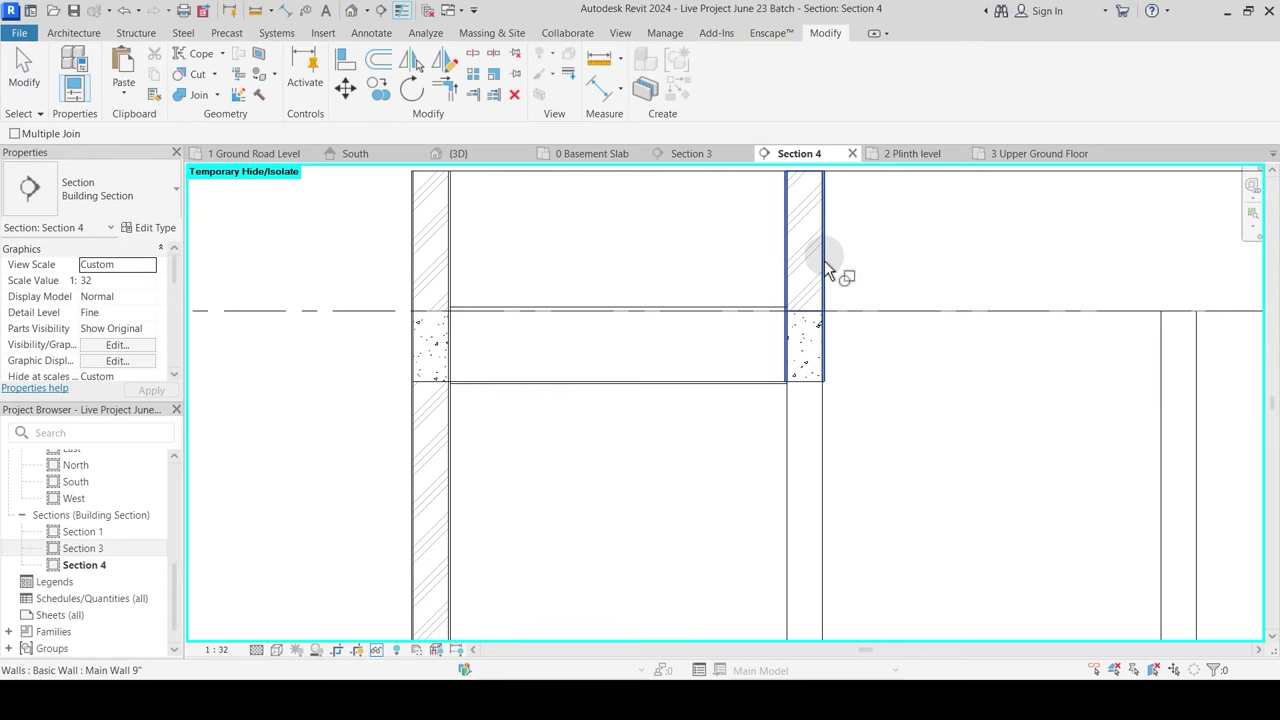
key("Escape")
key("Escape")
Step: Narrow Section 4's view width in the ground plan and reopen the section
left_click(260, 153)
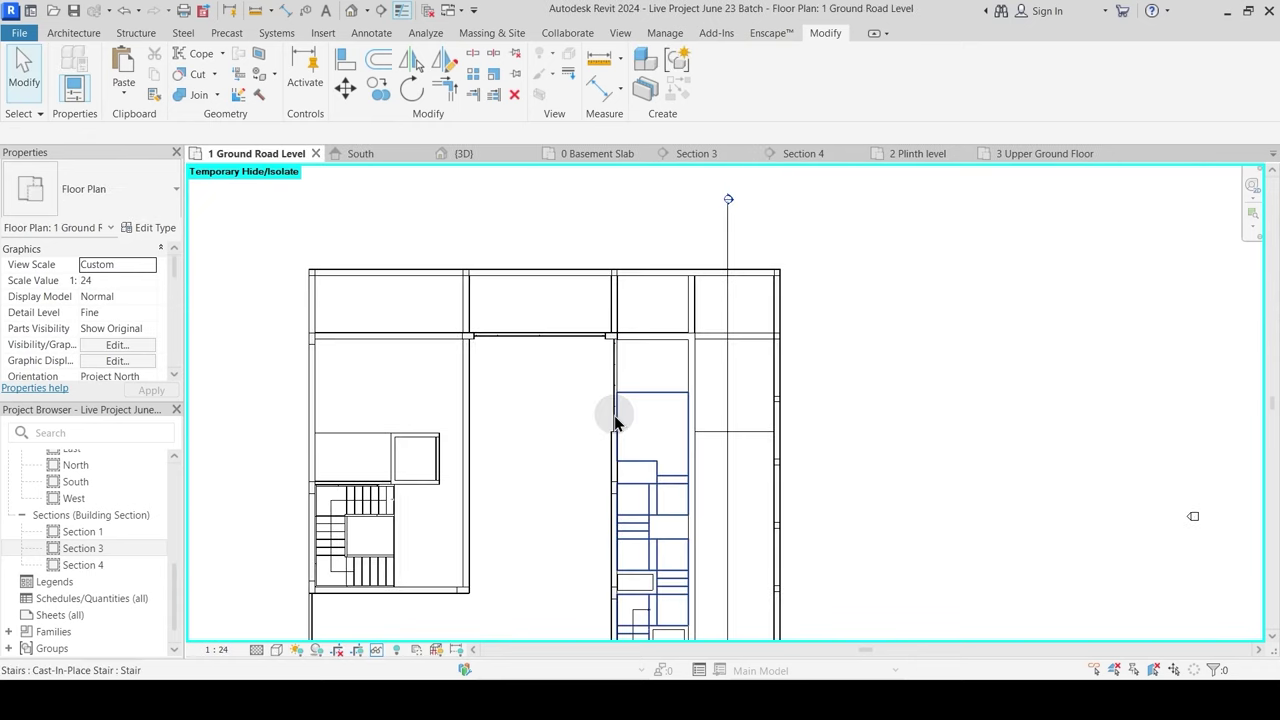
left_click(726, 310)
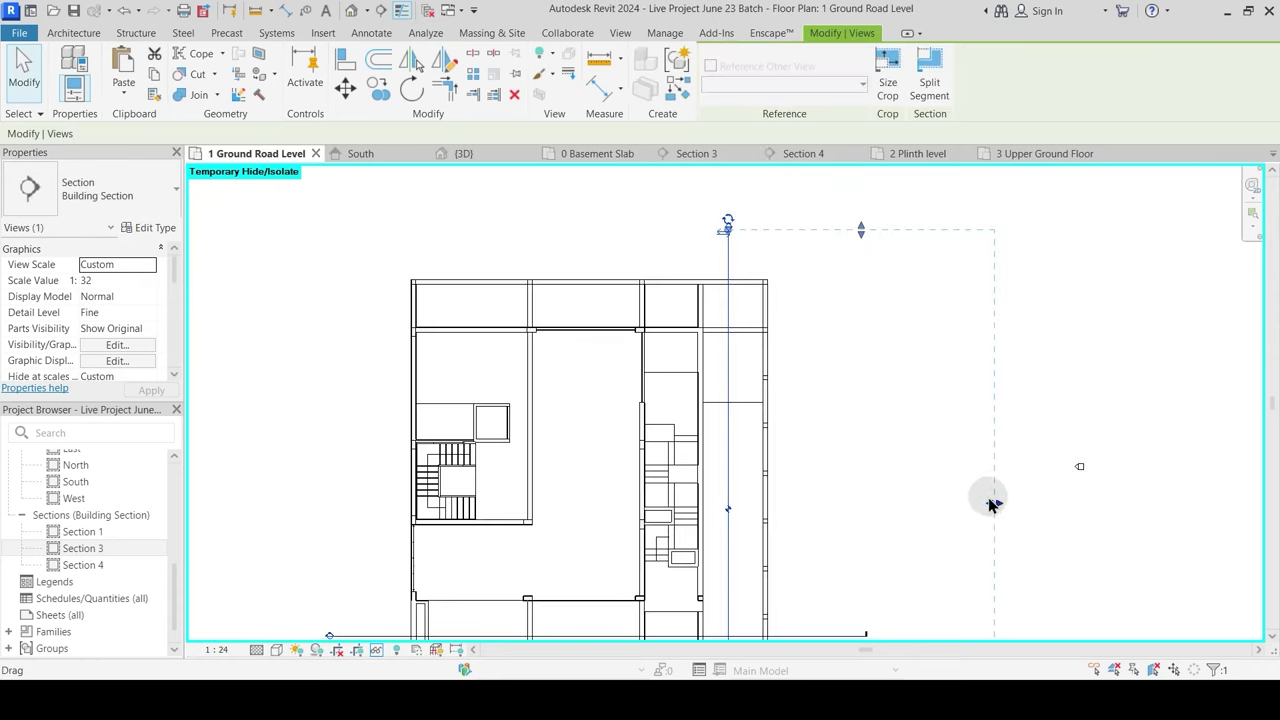
left_click_drag(990, 504, 770, 490)
key("Escape")
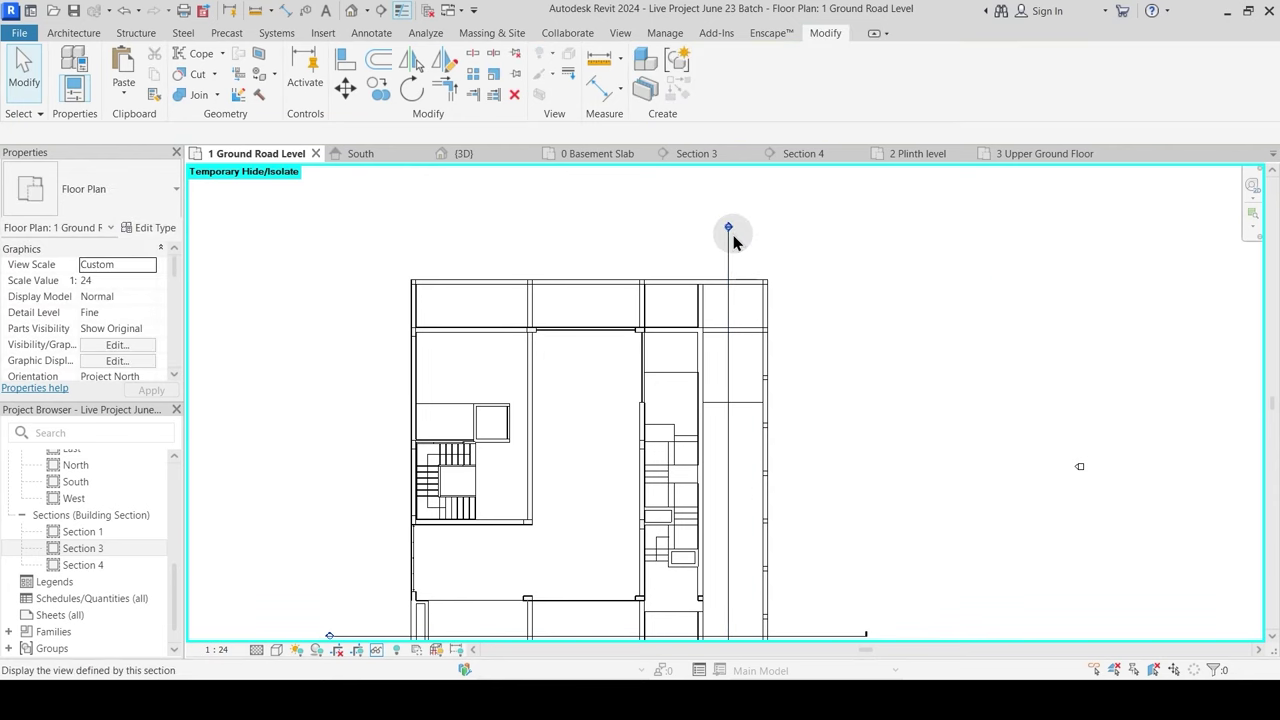
double_click(729, 229)
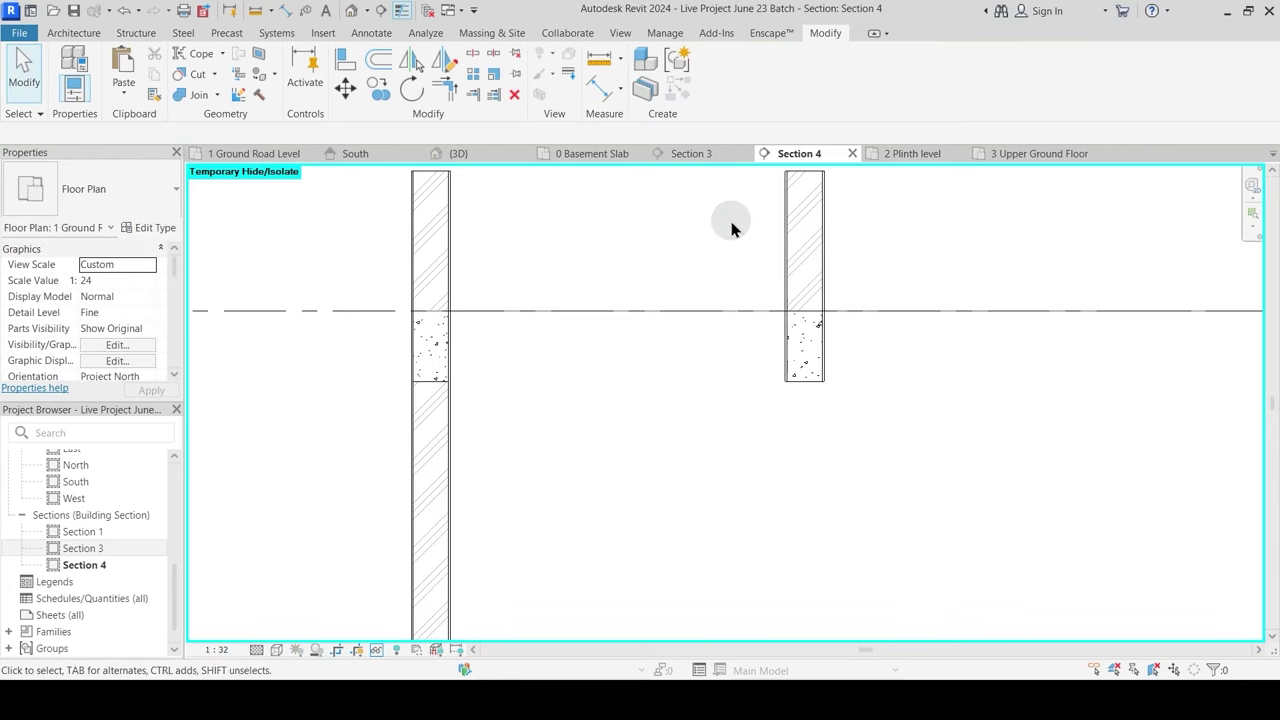
Step: Restore hidden elements and review the Grass floor type's layer assembly
key("r")
left_click(528, 378)
left_click(168, 228)
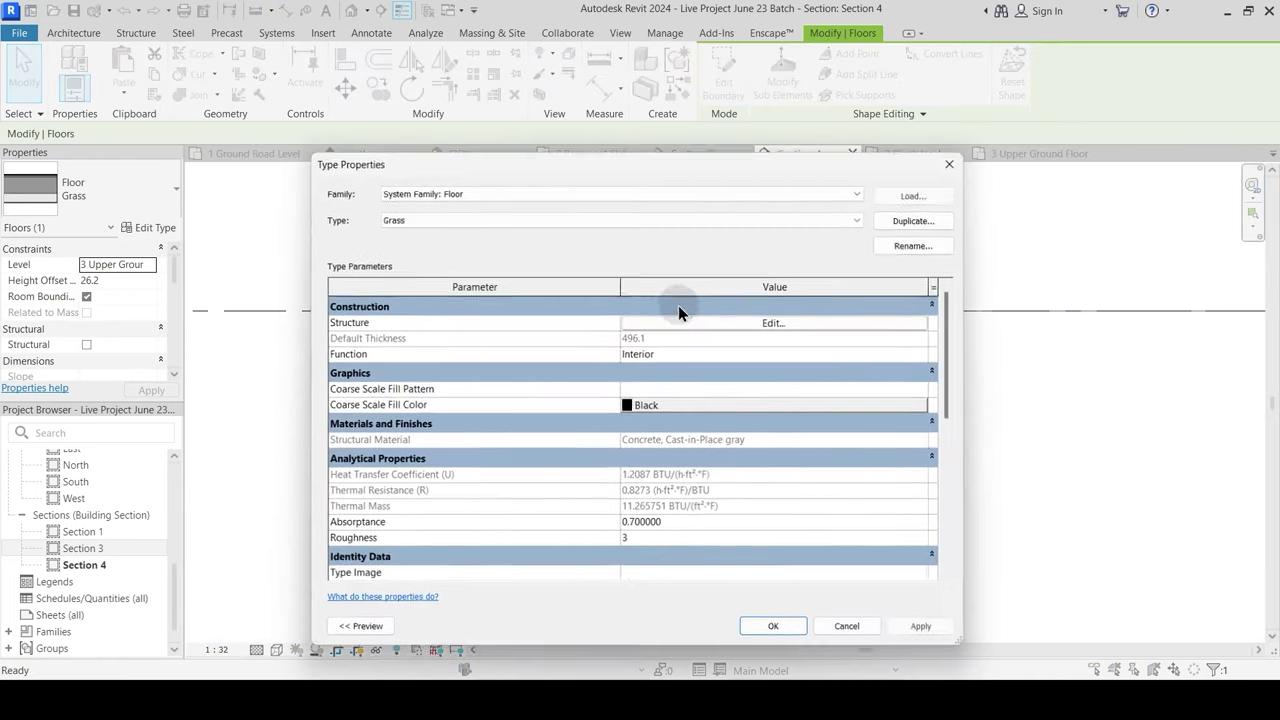
left_click(764, 323)
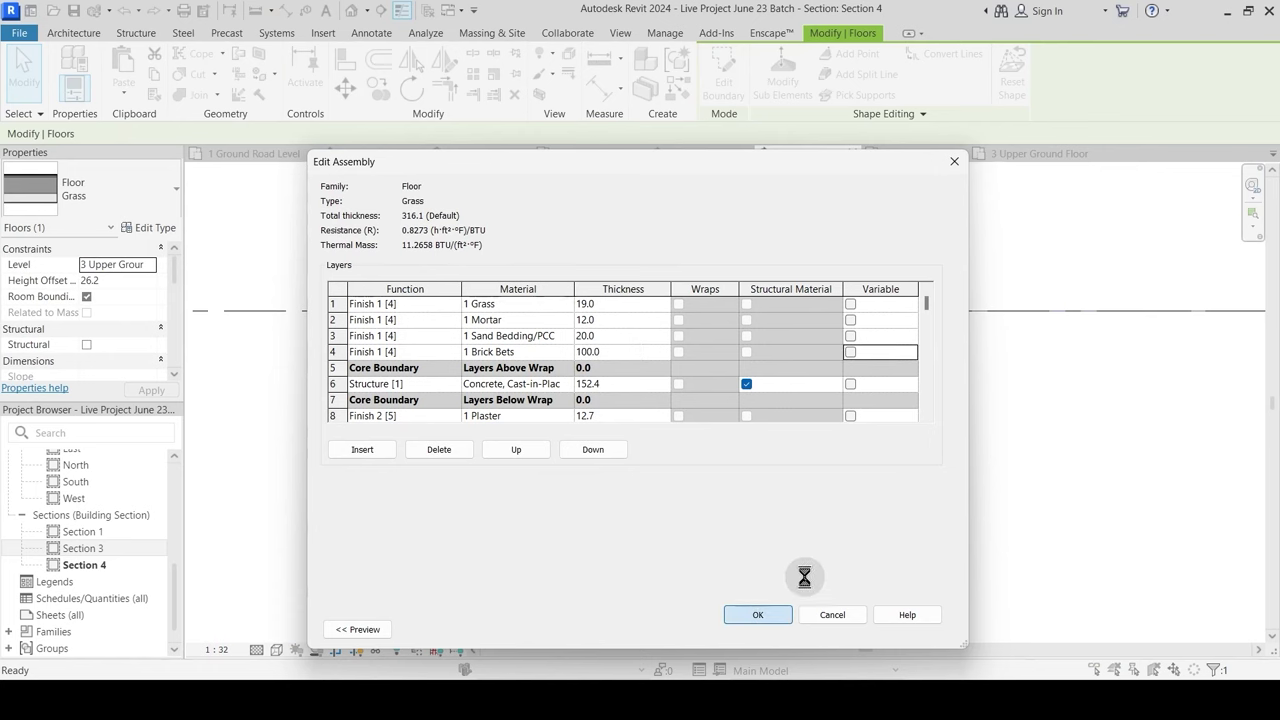
left_click(848, 629)
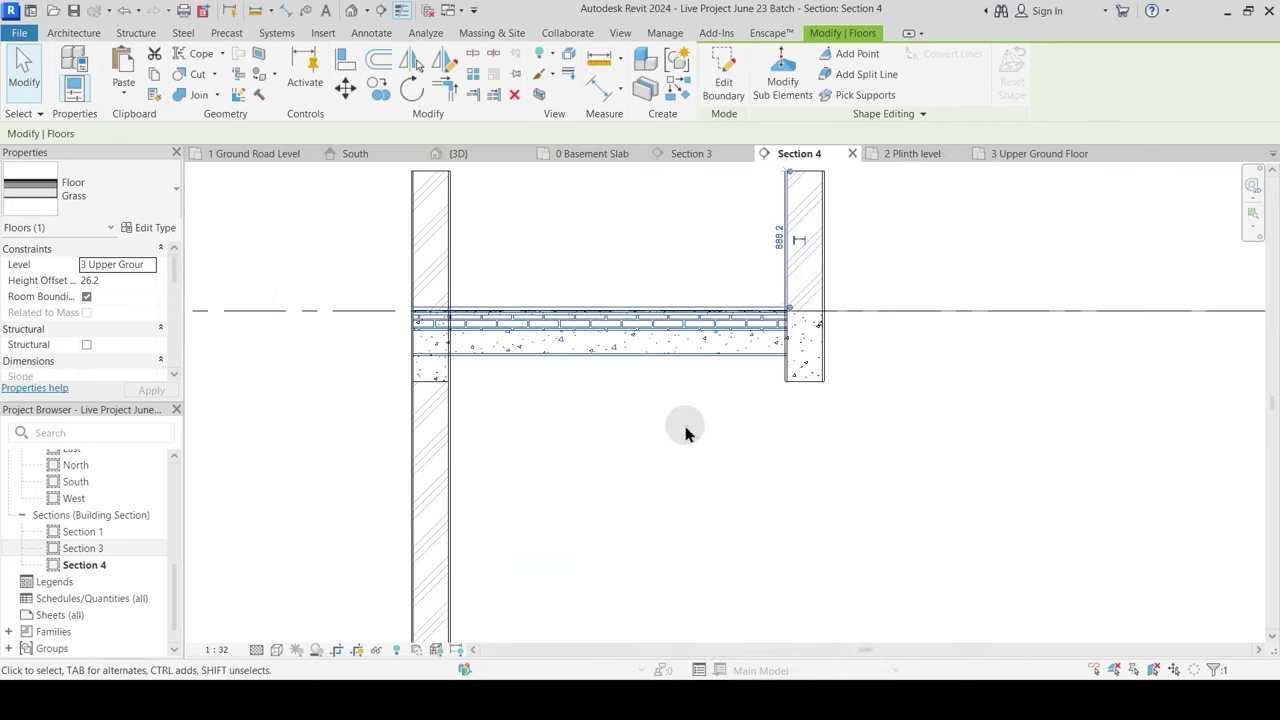
Step: Align the Grass floor using its top line as reference
left_click(340, 63)
scroll(437, 409, "up", 4)
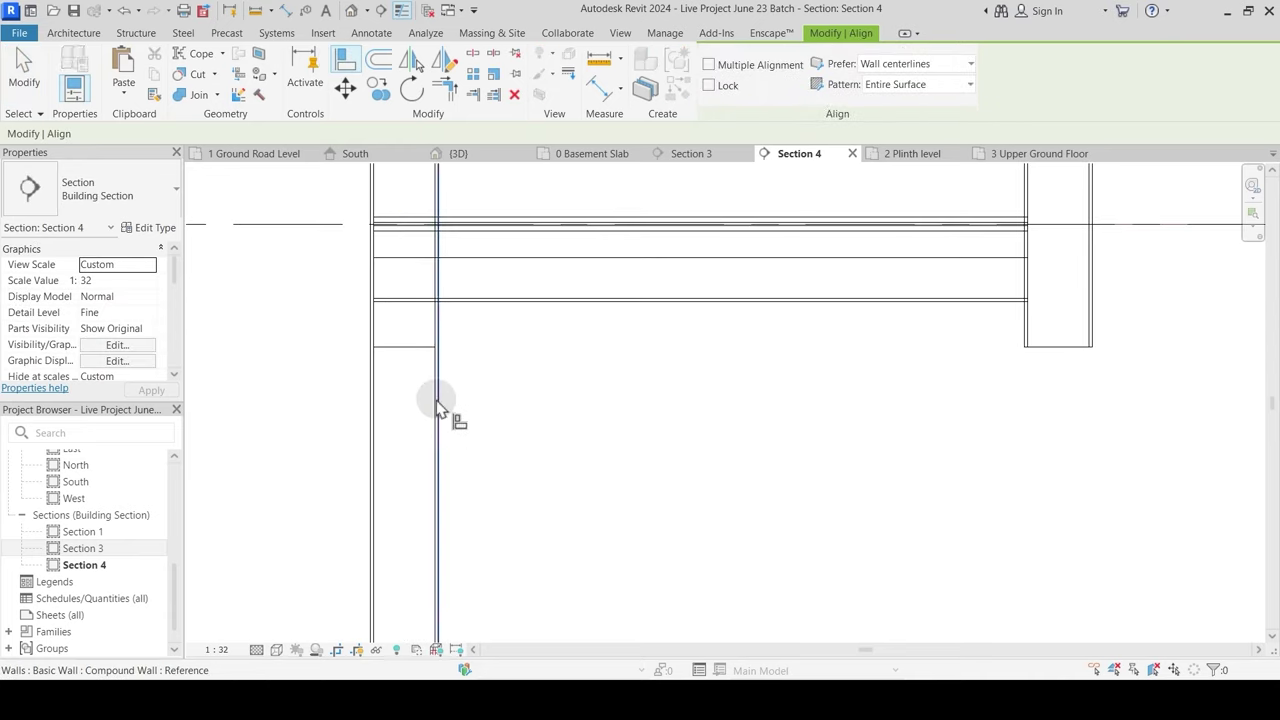
left_click(534, 268)
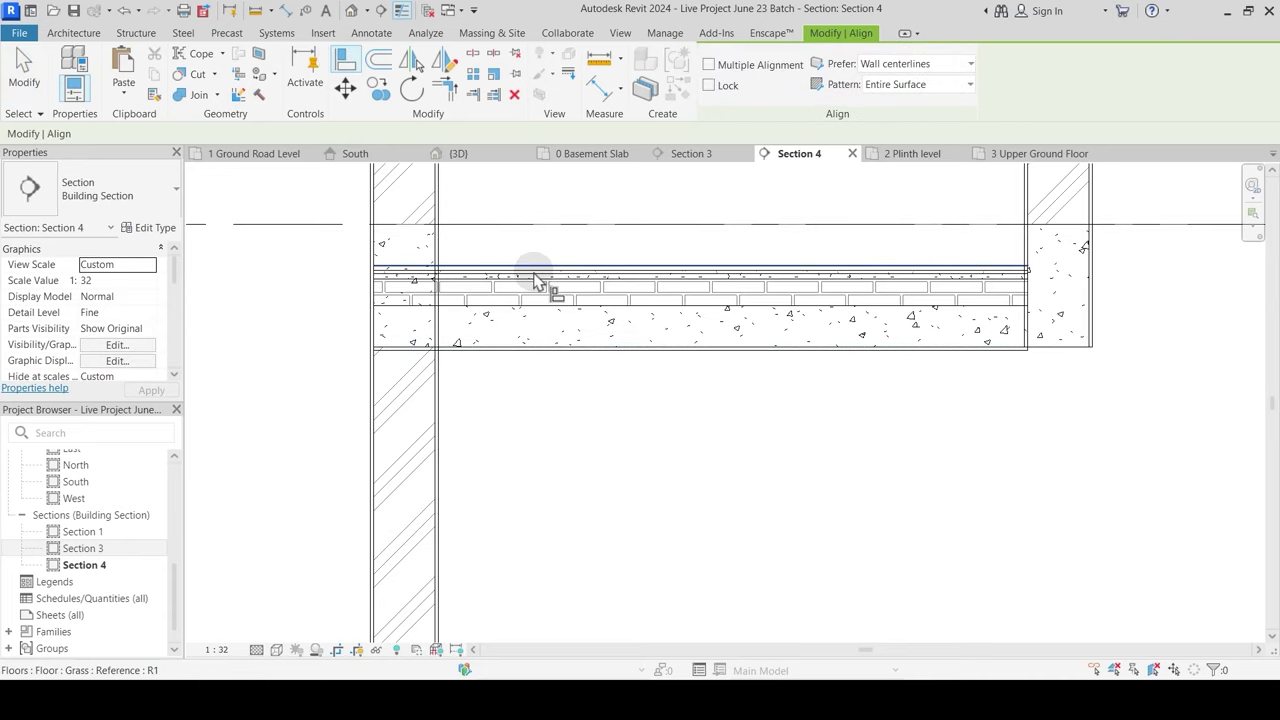
key("Escape")
key("Escape")
Step: Join the floor with the beam and switch the order so the beam cuts it
left_click(199, 96)
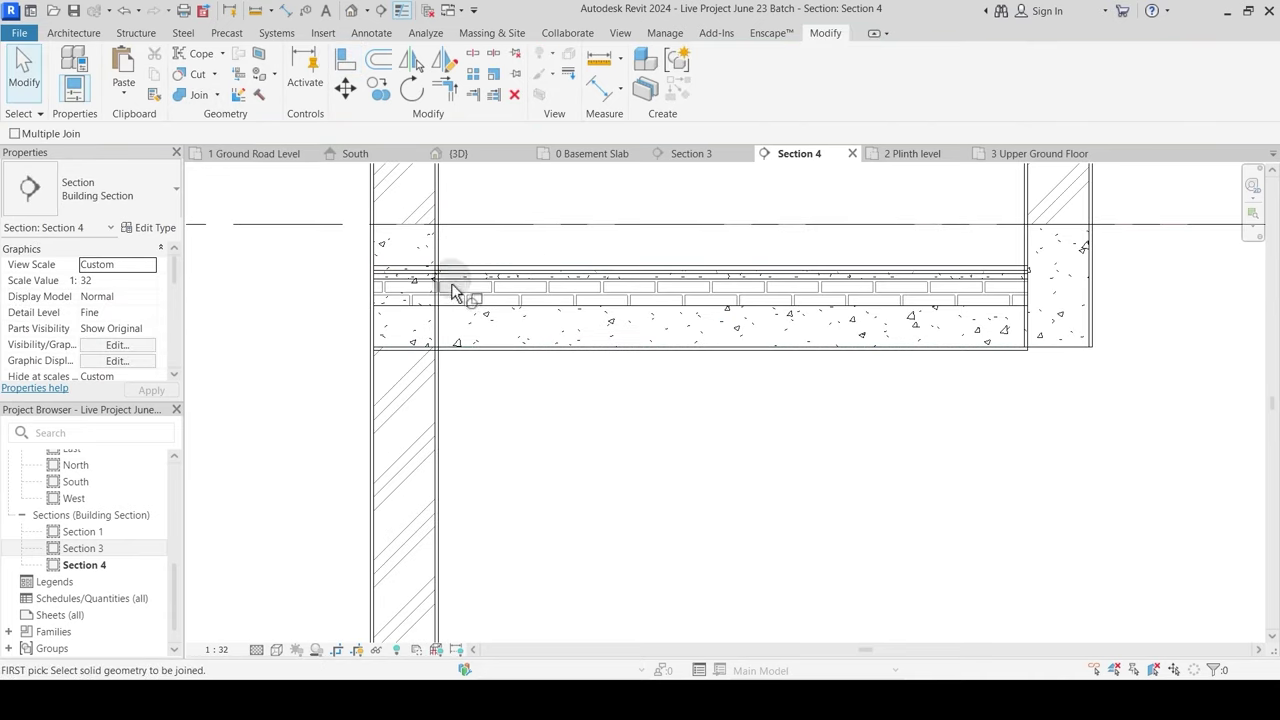
left_click(420, 238)
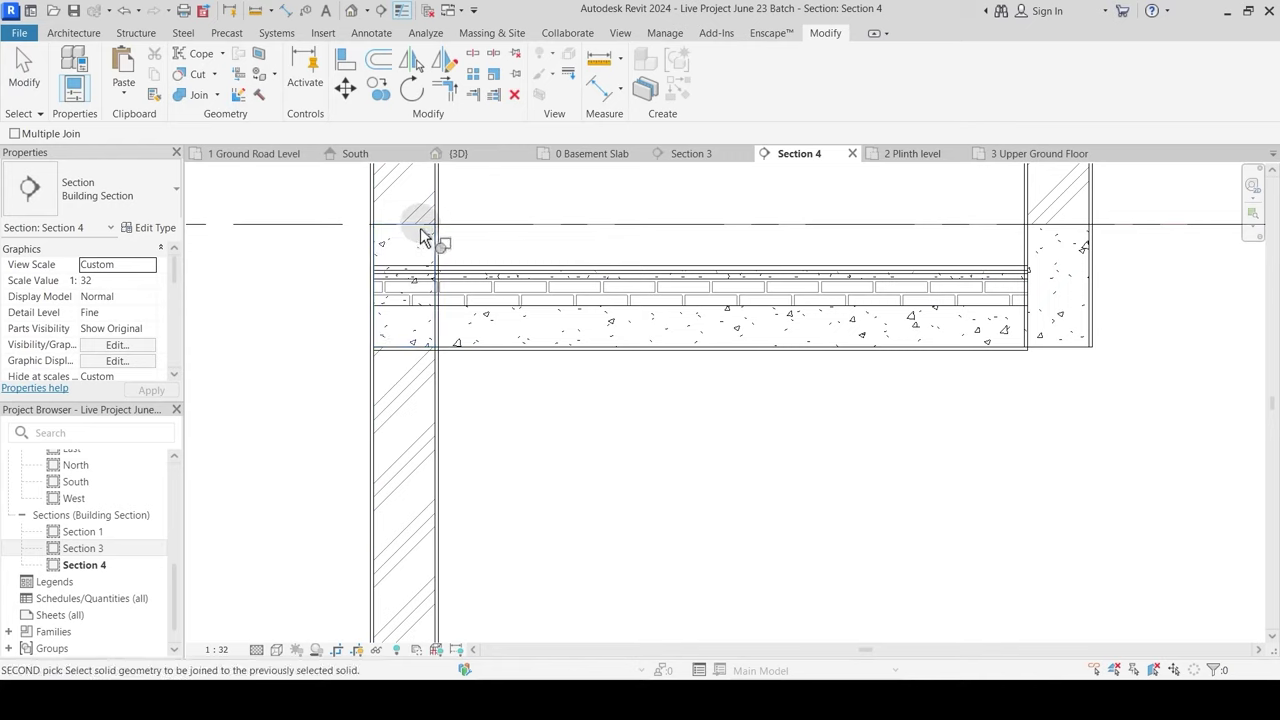
left_click(623, 315)
left_click(217, 95)
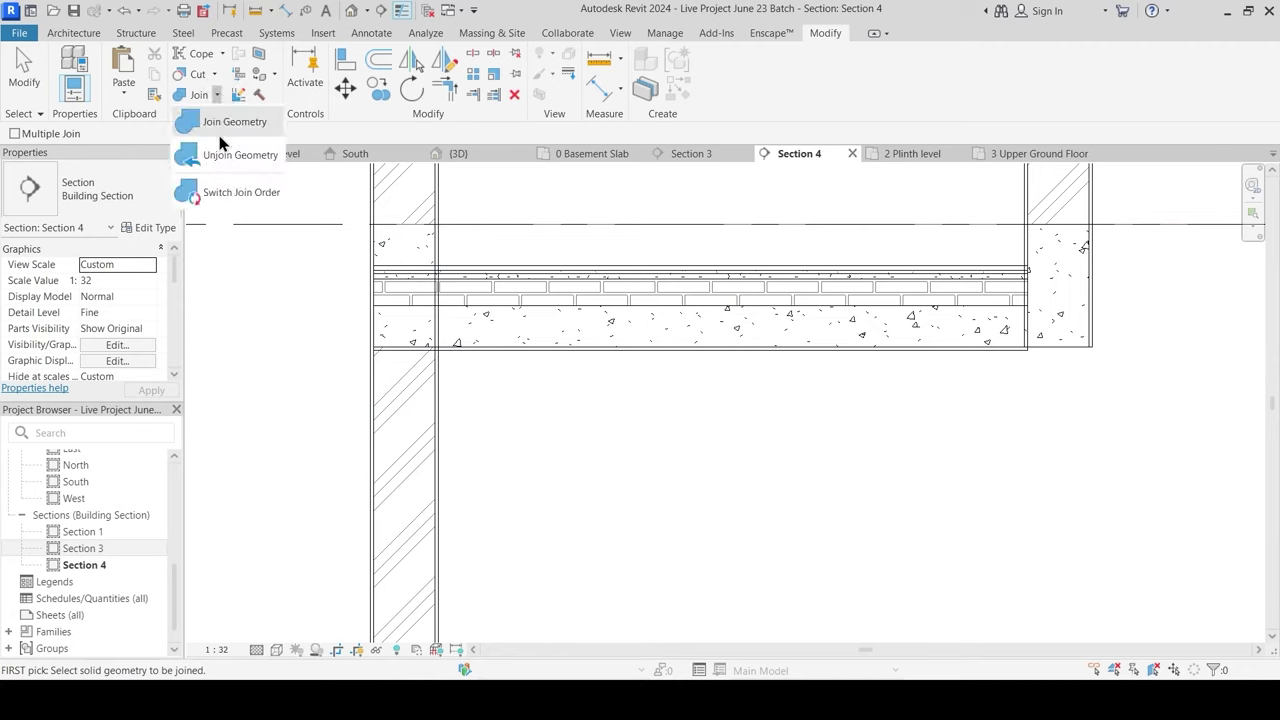
left_click(225, 193)
left_click(414, 243)
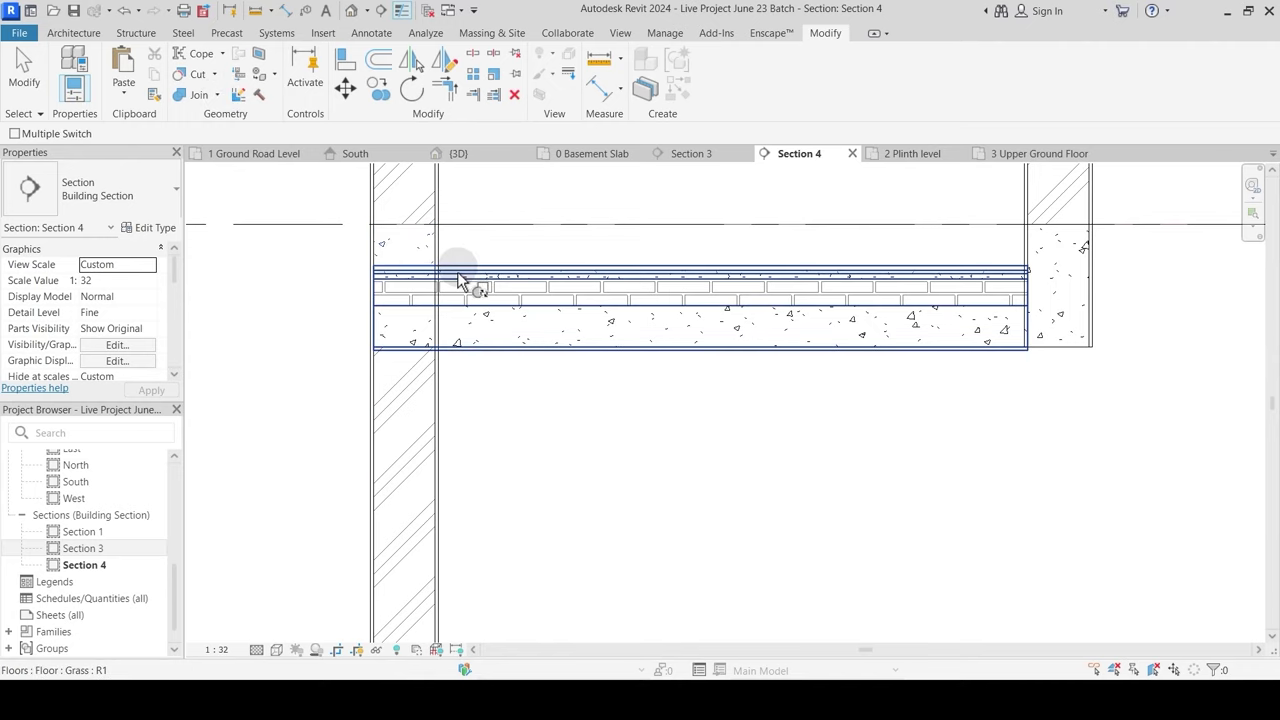
left_click(471, 287)
Step: Join the floor to the adjoining wall and bring its other end into view
left_click(200, 96)
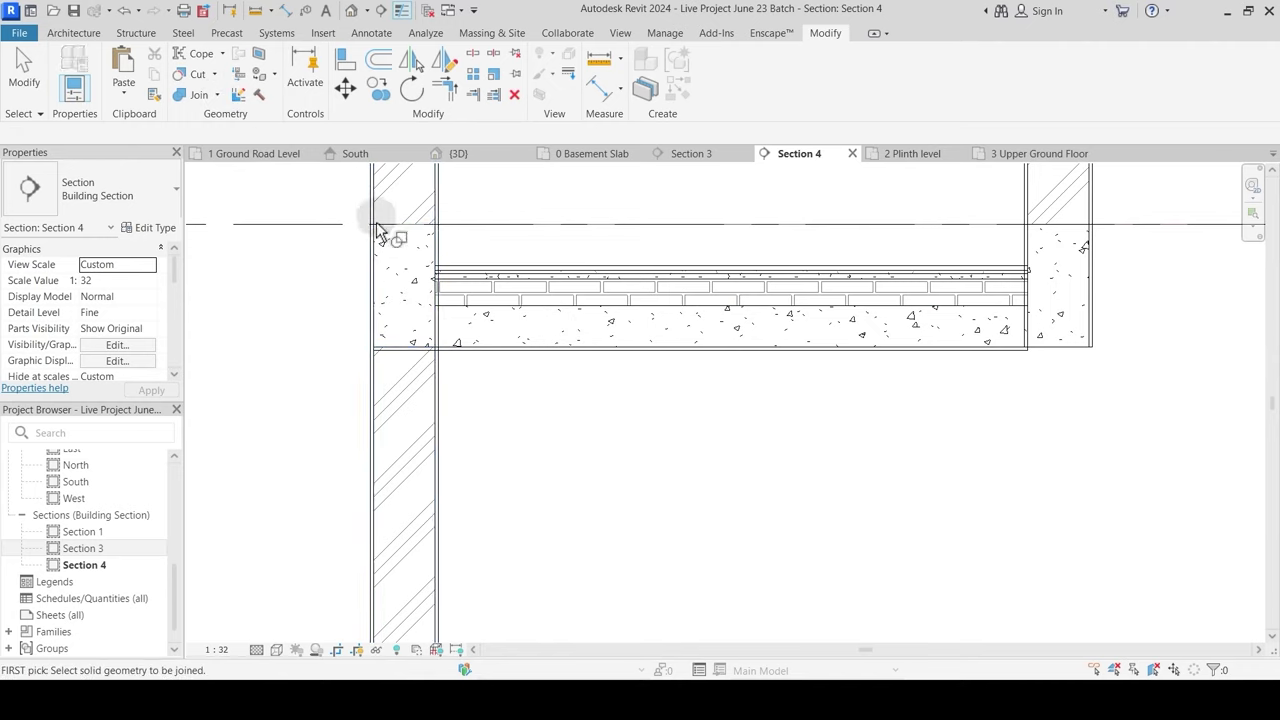
left_click(464, 274)
middle_click_drag(963, 398, 736, 457)
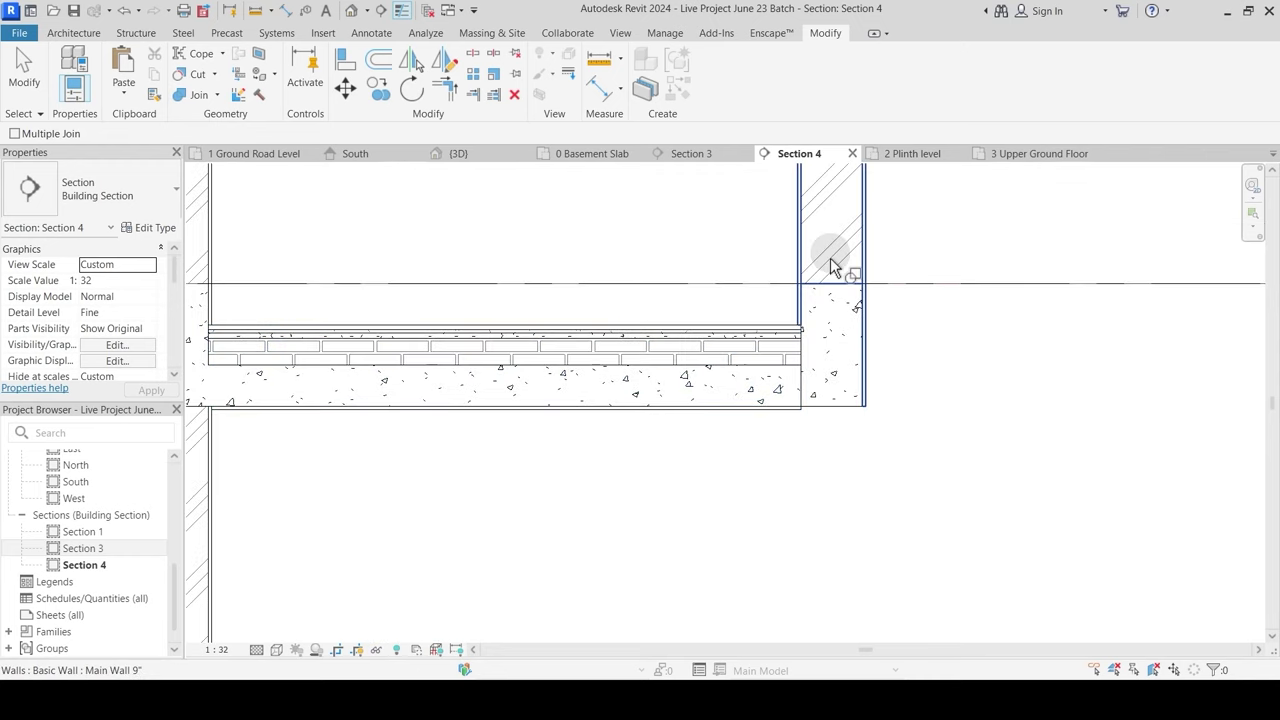
scroll(834, 266, "down", 2)
key("Escape")
scroll(634, 433, "down", 3)
middle_click_drag(903, 477, 534, 380)
scroll(443, 377, "up", 4)
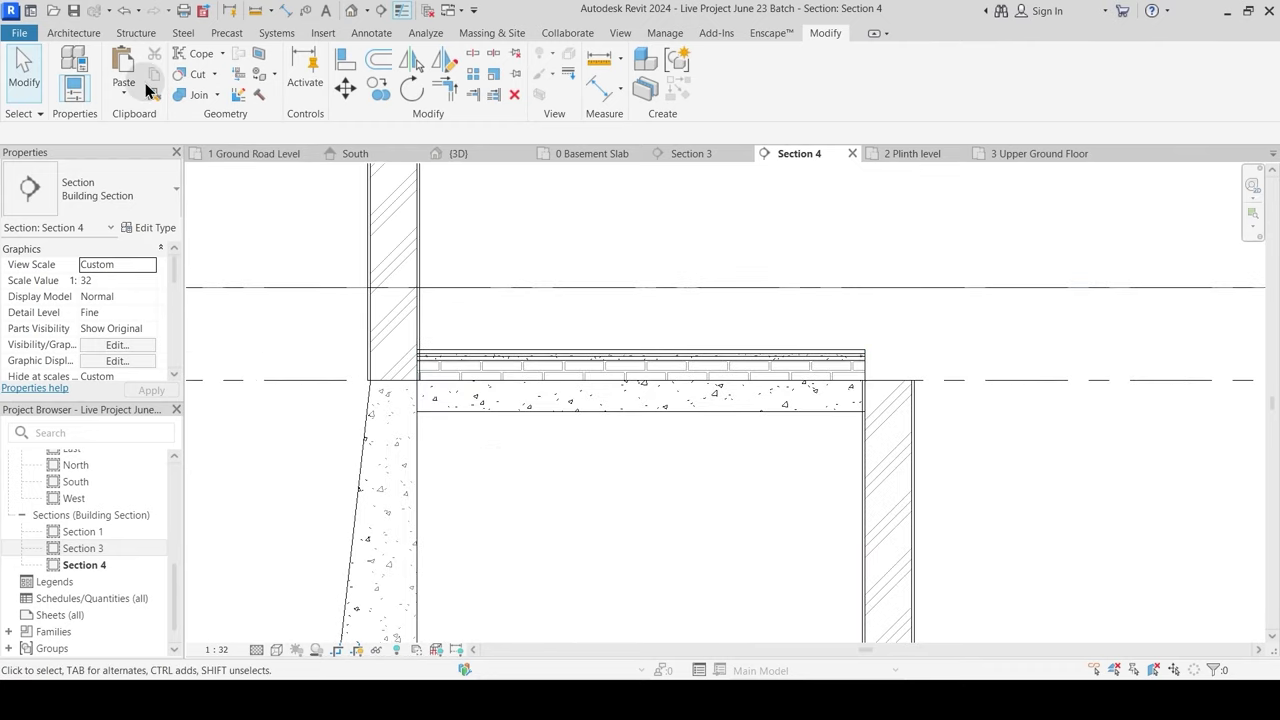
Step: Join the floor slab with the left wall and the right wall
left_click(188, 95)
left_click(455, 368)
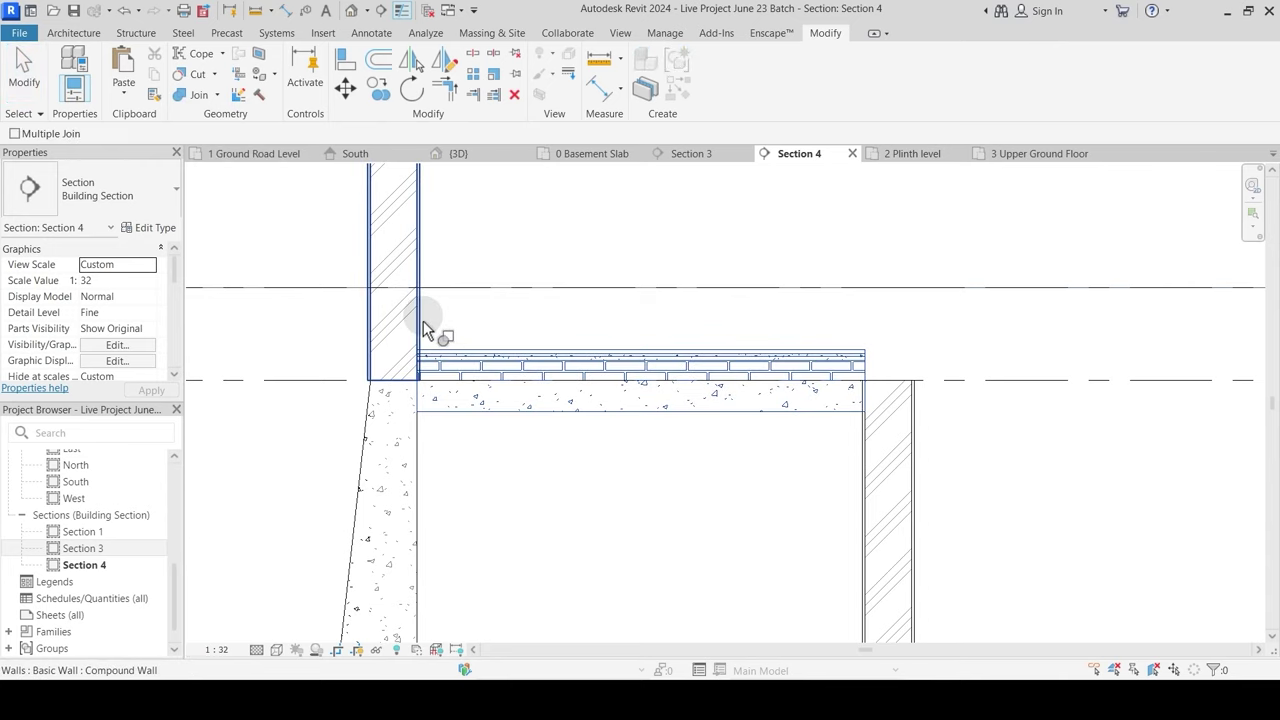
left_click(420, 331)
scroll(660, 355, "down", 2)
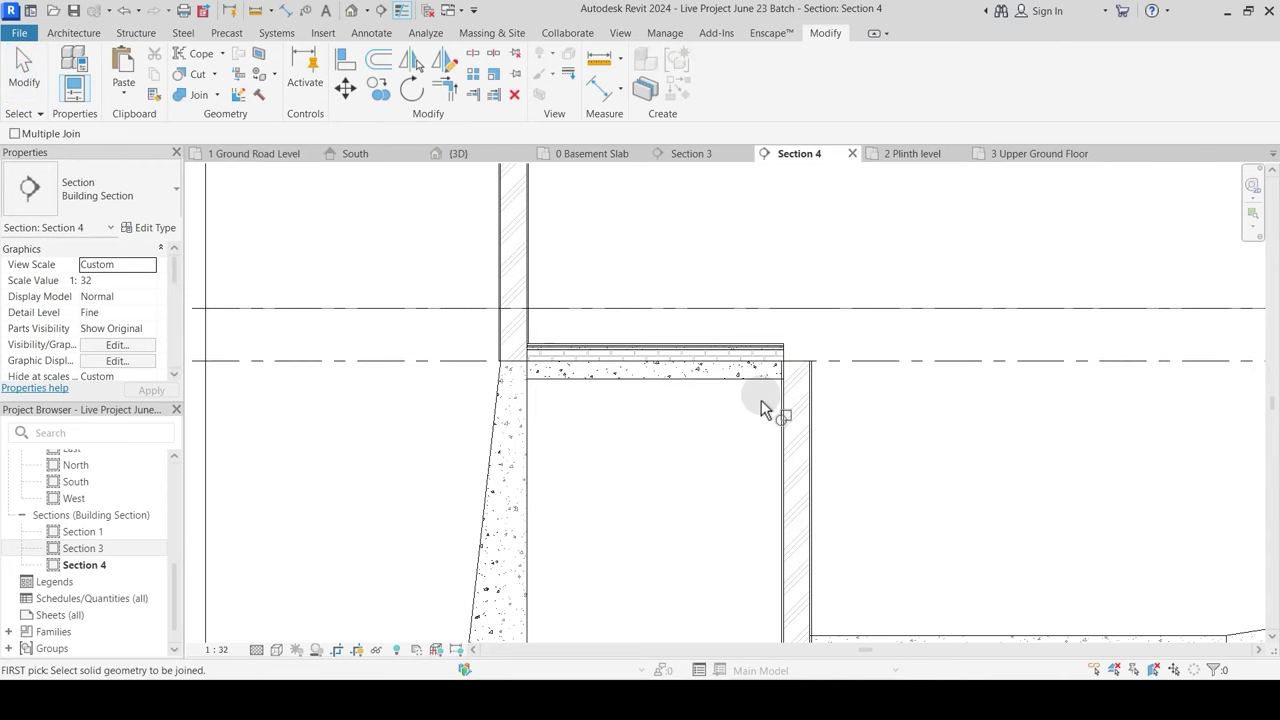
scroll(763, 390, "up", 2)
left_click(788, 383)
left_click(790, 390)
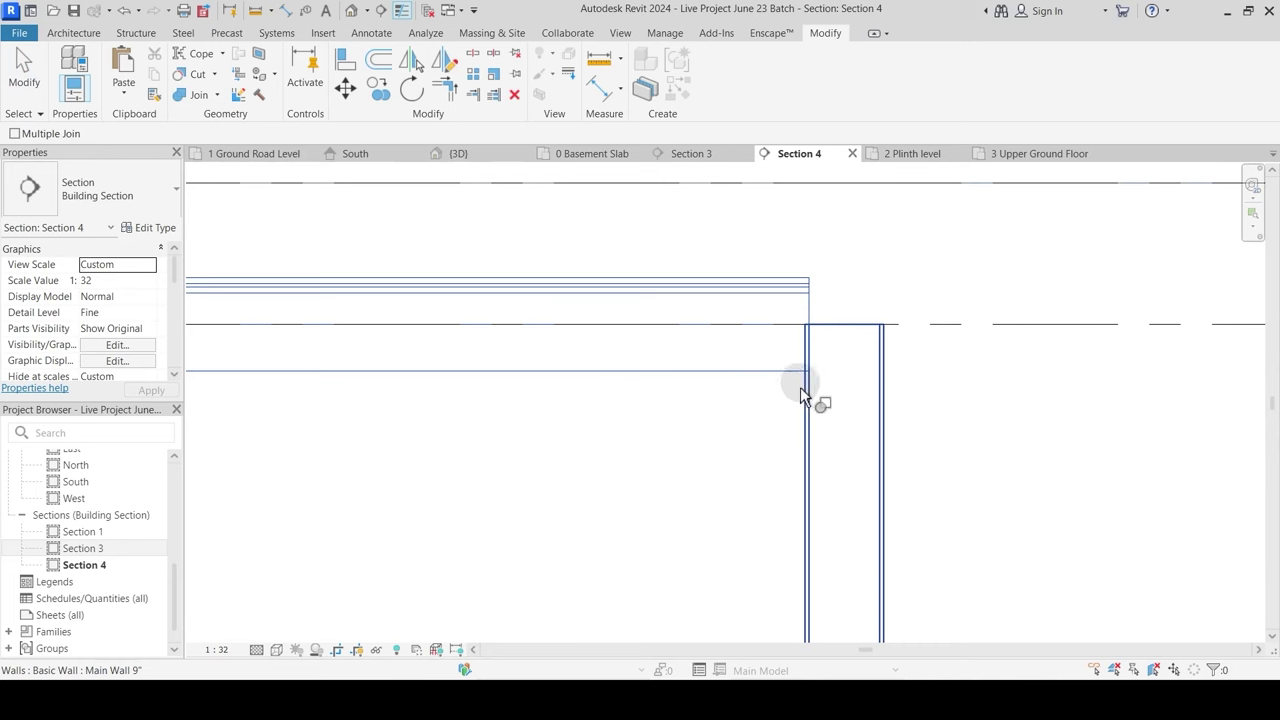
key("Escape")
scroll(610, 398, "down", 3)
scroll(610, 398, "down", 3)
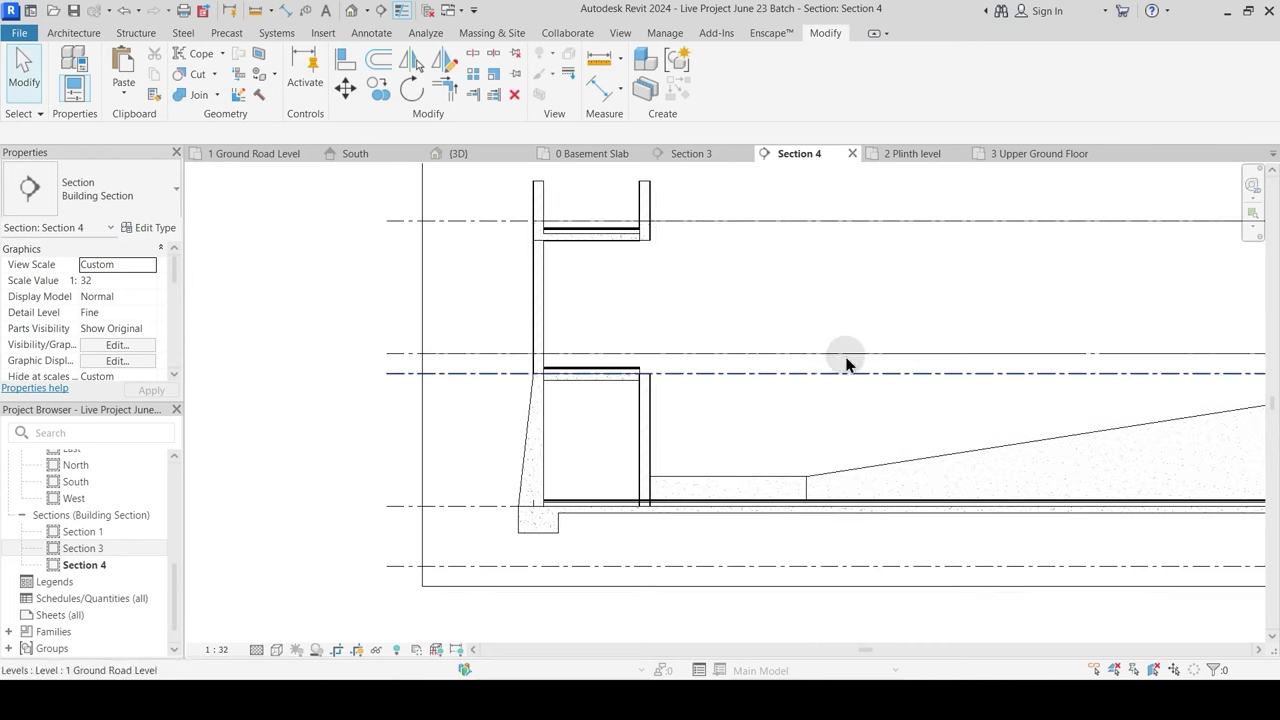
middle_click_drag(846, 360, 663, 429)
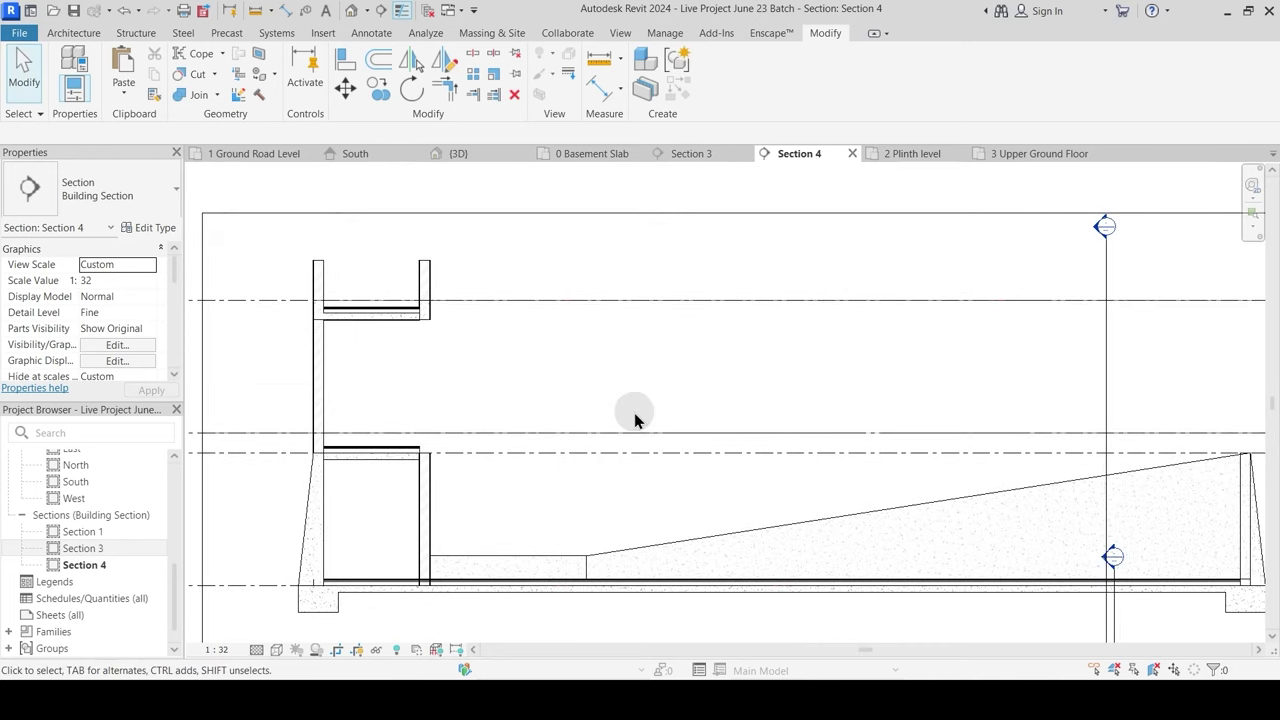
Step: Reopen Section 4, inspect the ramp and retaining walls, then return to the 1 Ground Road Level plan
scroll(696, 330, "down", 2)
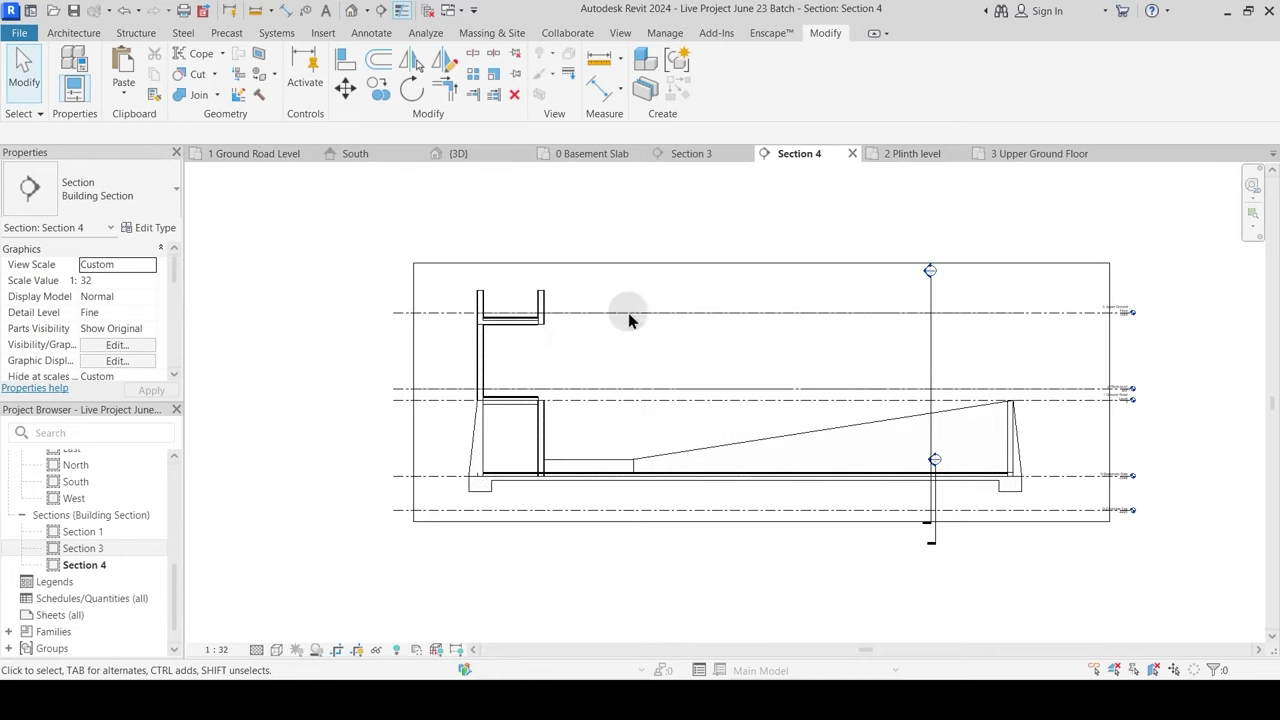
left_click(255, 153)
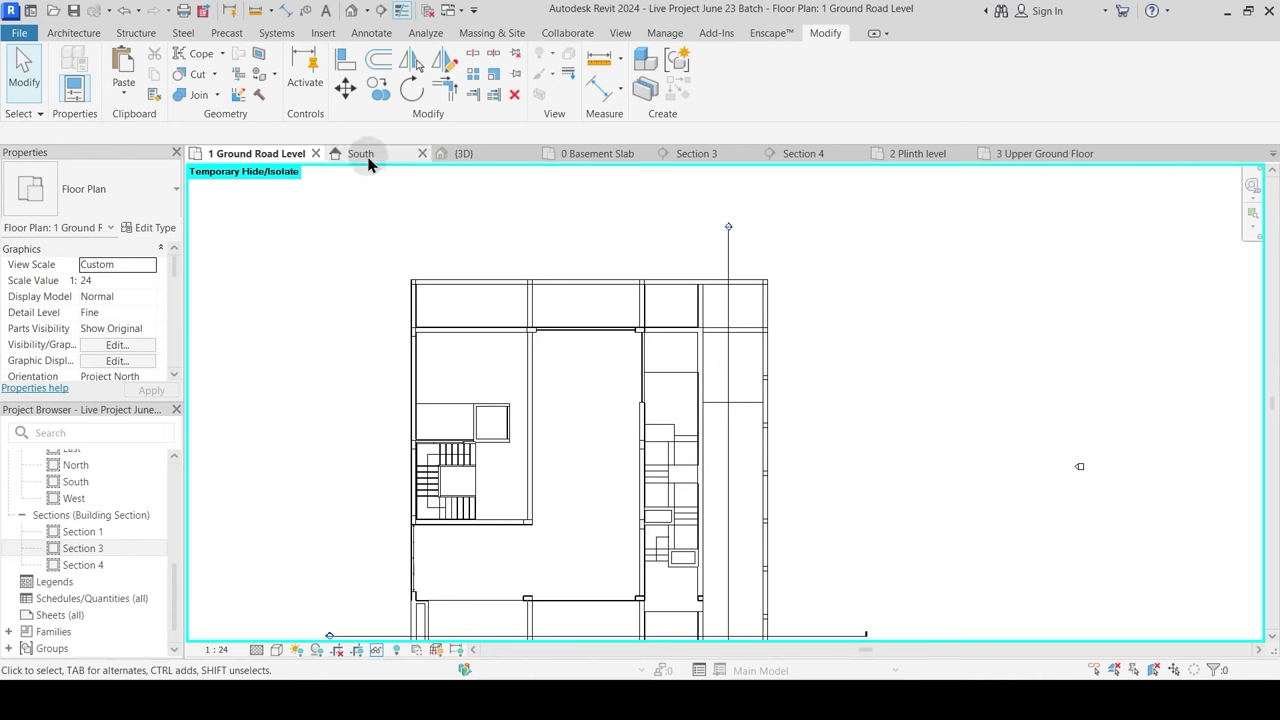
double_click(729, 228)
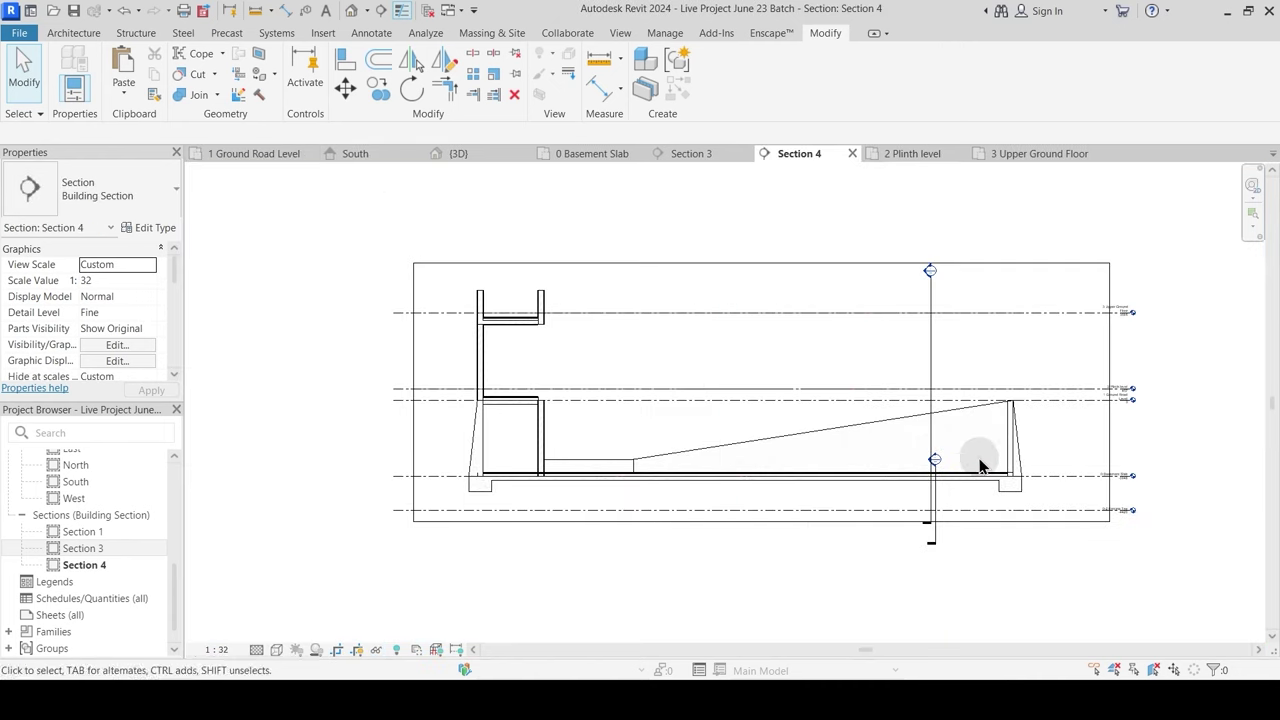
scroll(1014, 423, "up", 3)
scroll(1018, 401, "up", 1)
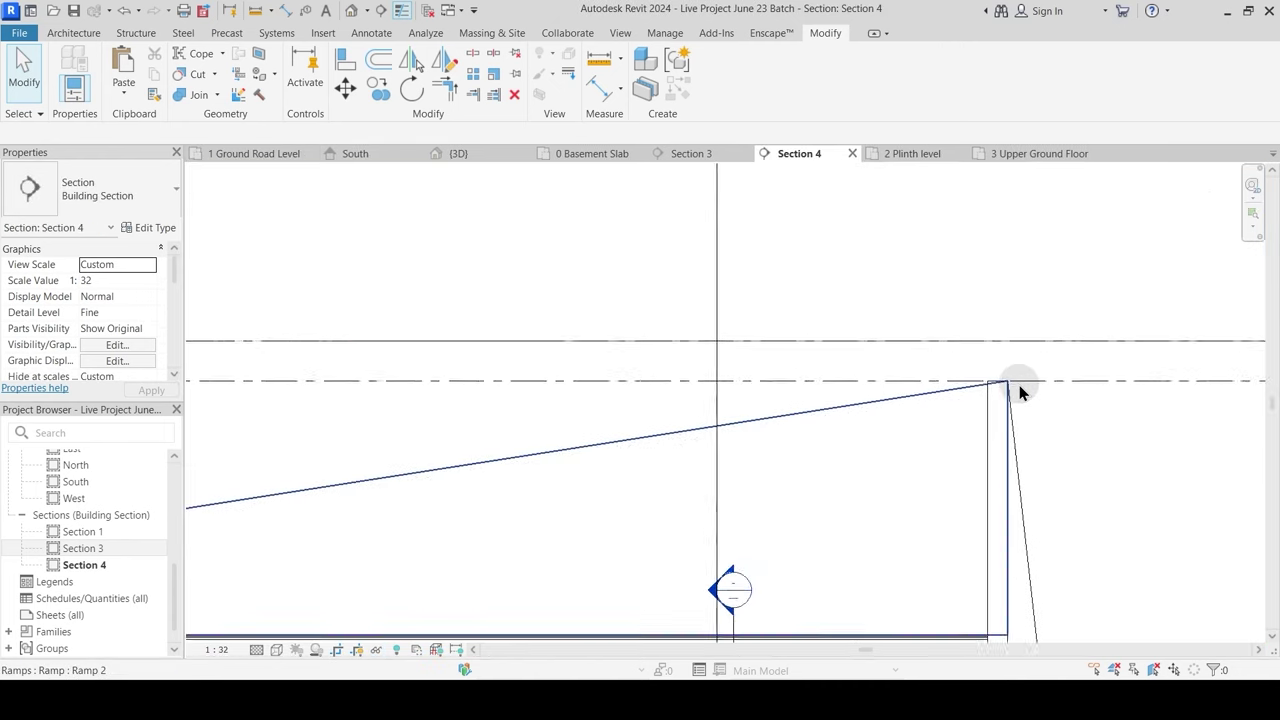
scroll(948, 432, "down", 3)
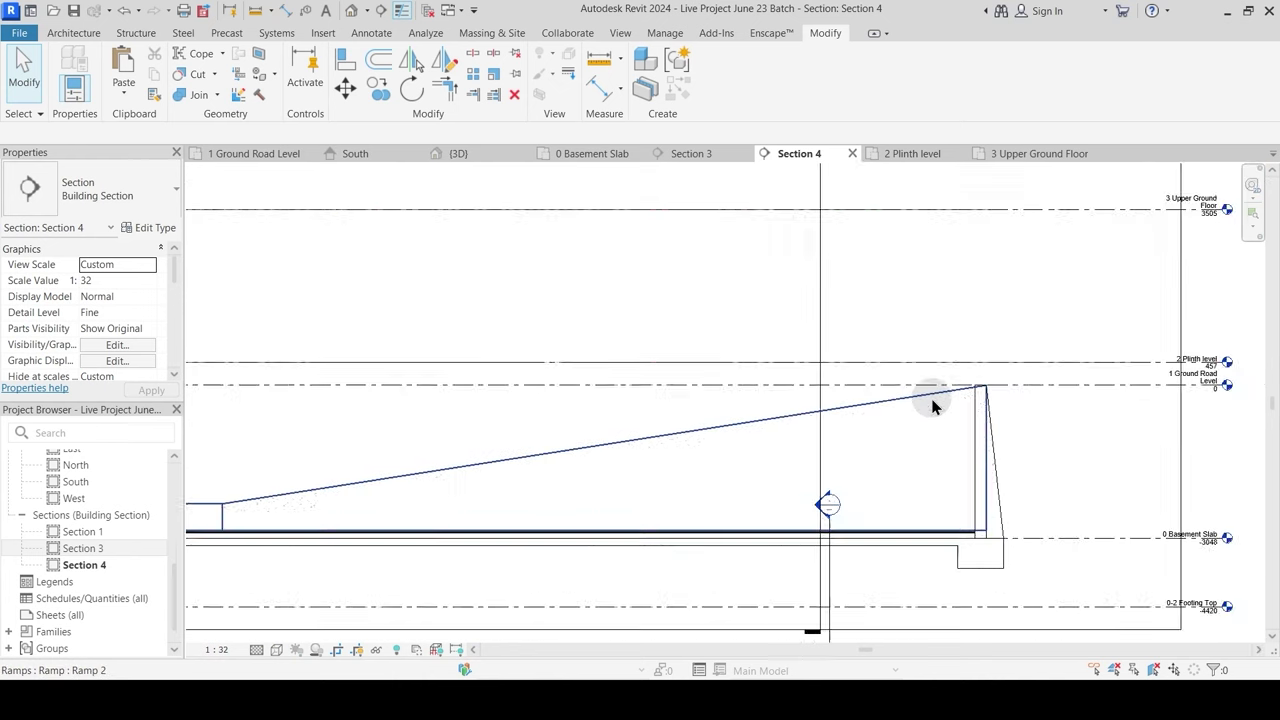
scroll(990, 495, "up", 4)
scroll(990, 495, "down", 4)
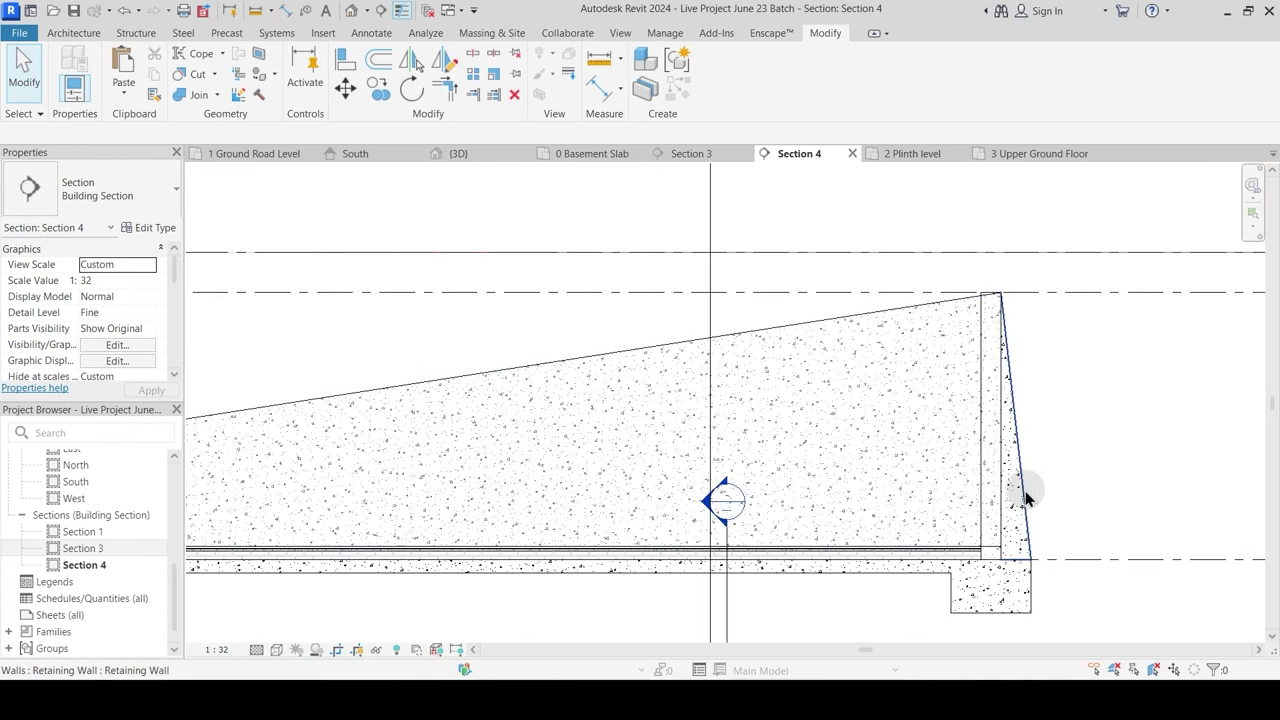
middle_click_drag(563, 314, 751, 419)
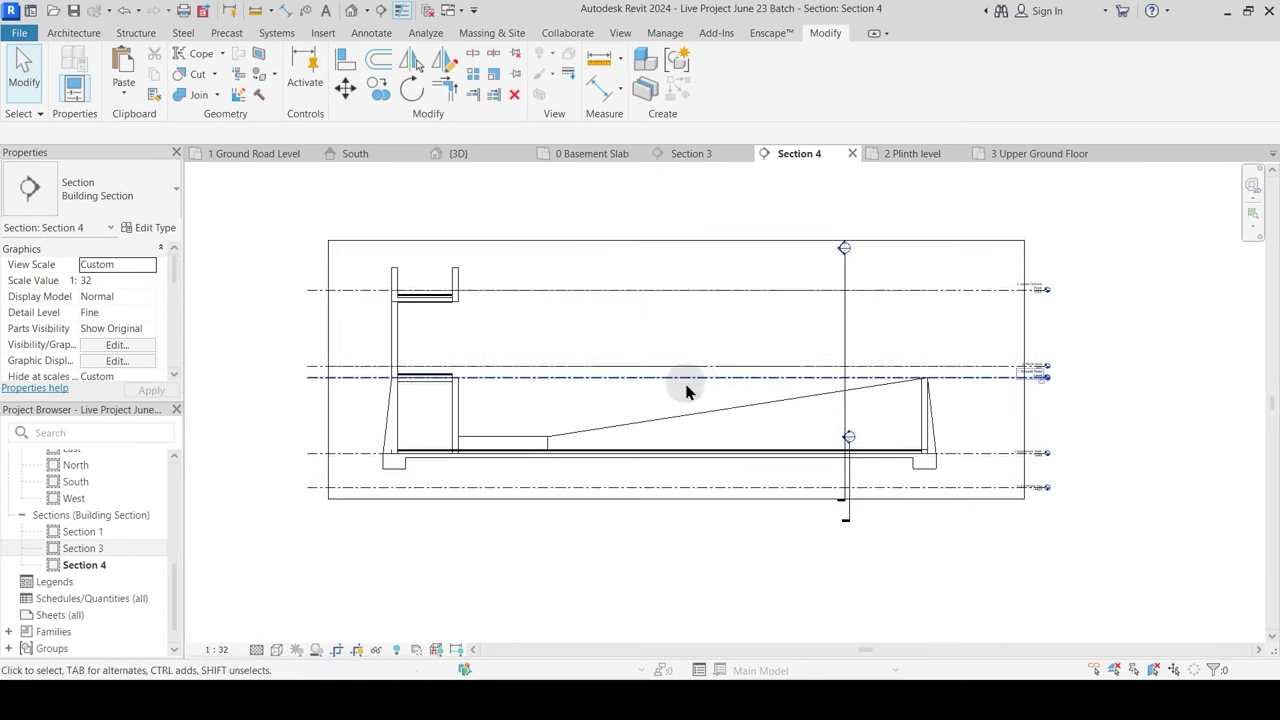
scroll(373, 420, "up", 5)
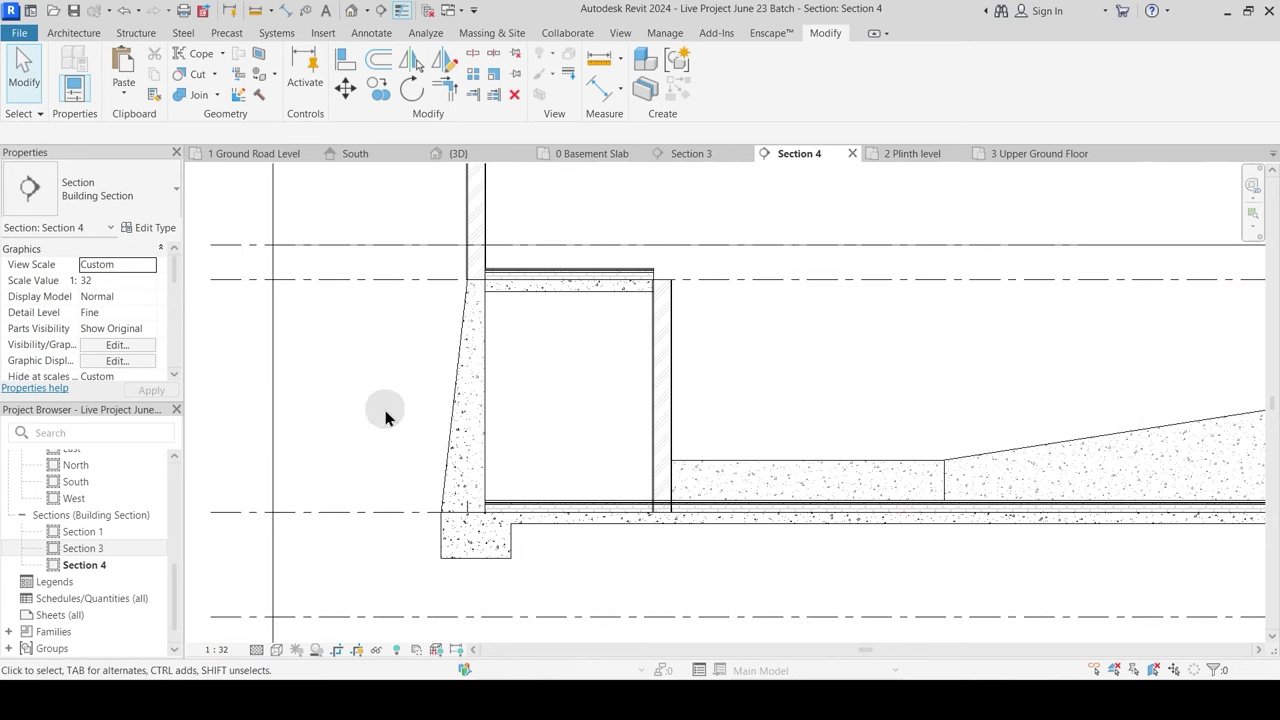
middle_click_drag(471, 226, 487, 317)
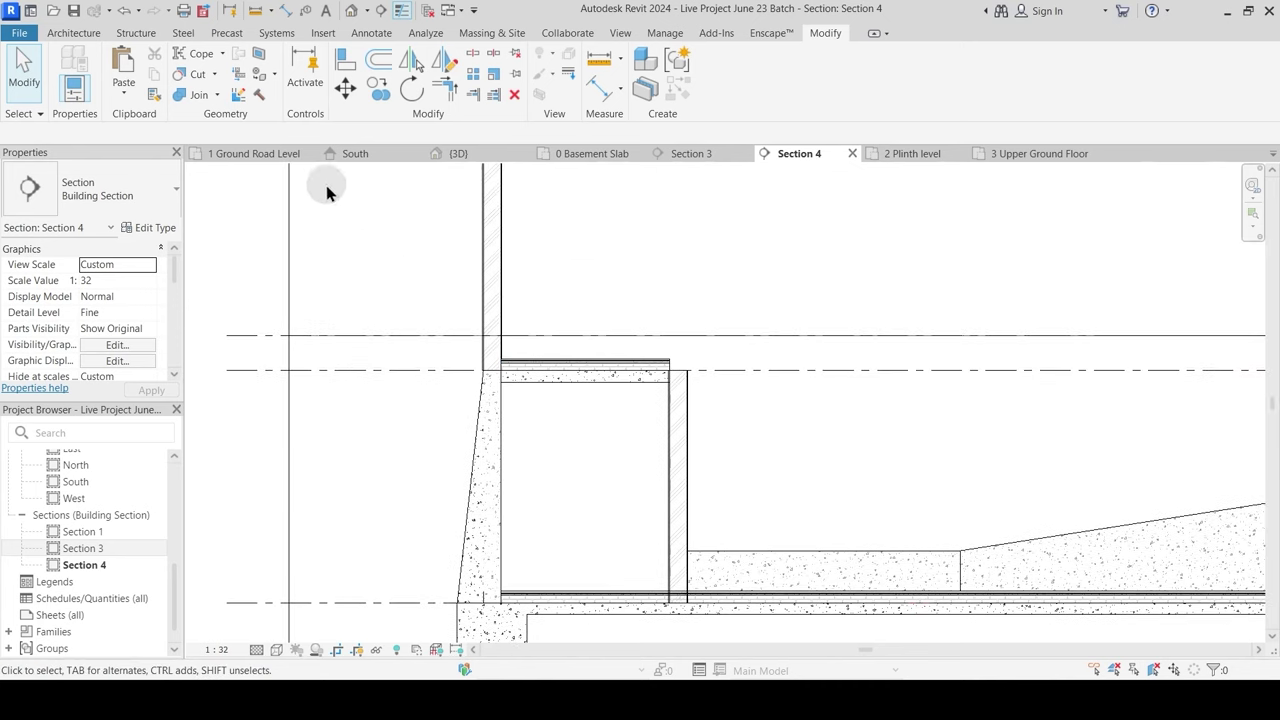
left_click(262, 155)
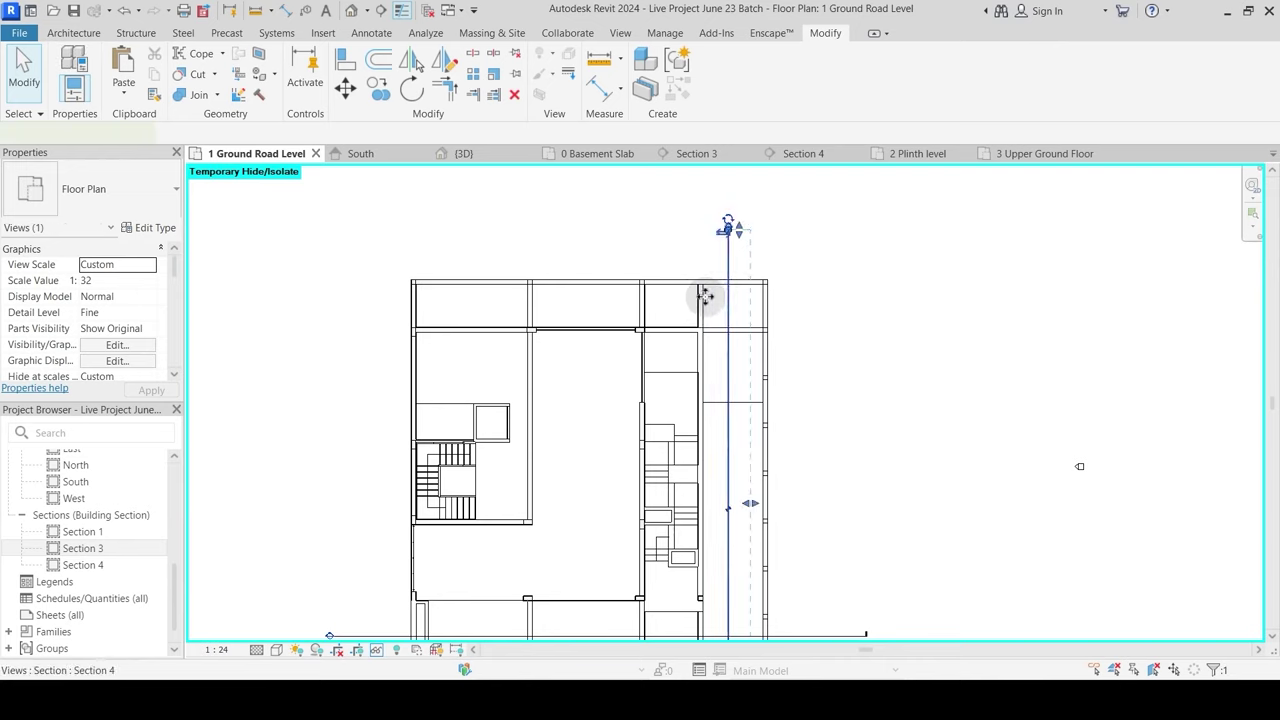
Step: Open Section 4 from its section head on the ground road level plan
left_click_drag(705, 296, 674, 243)
key("Escape")
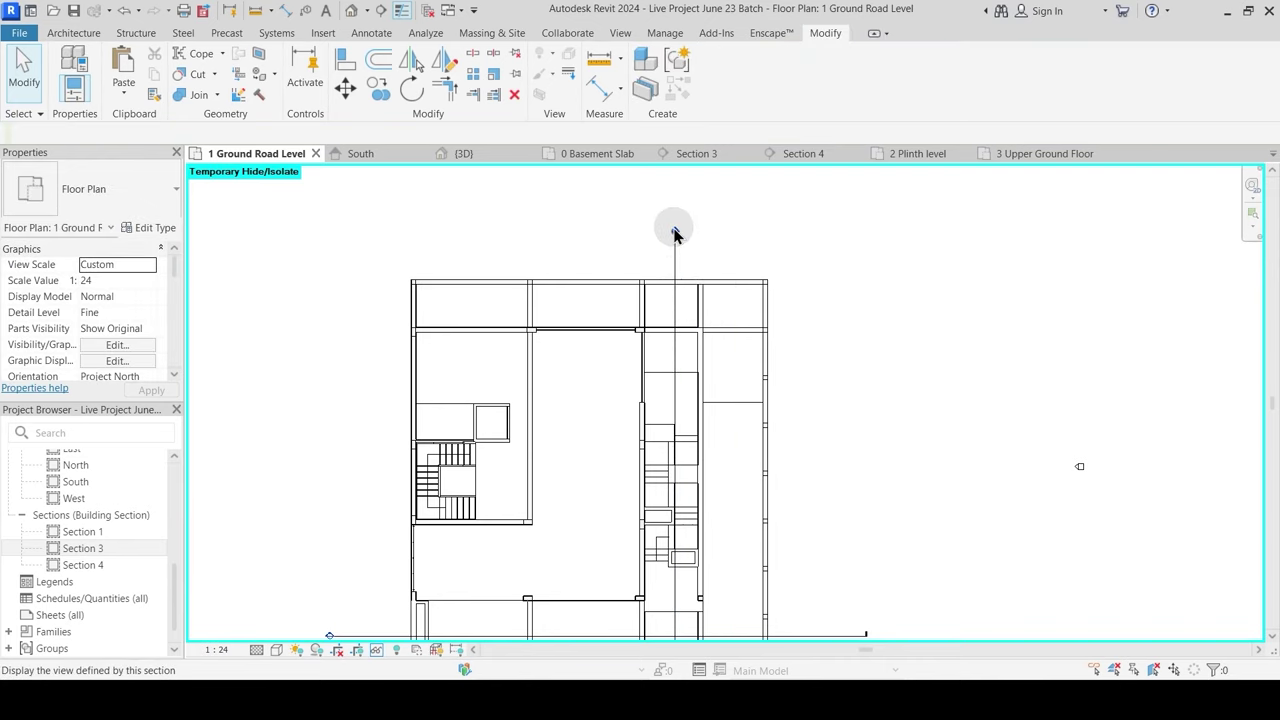
left_click(675, 230)
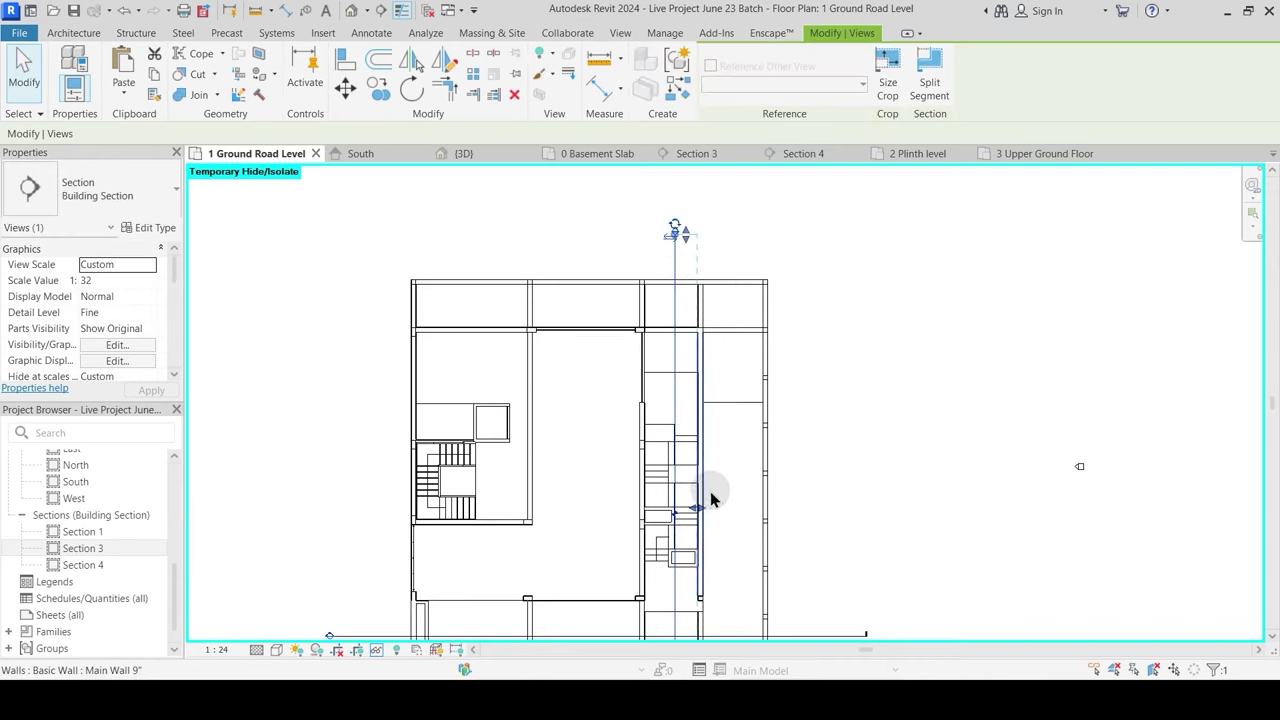
key("Escape")
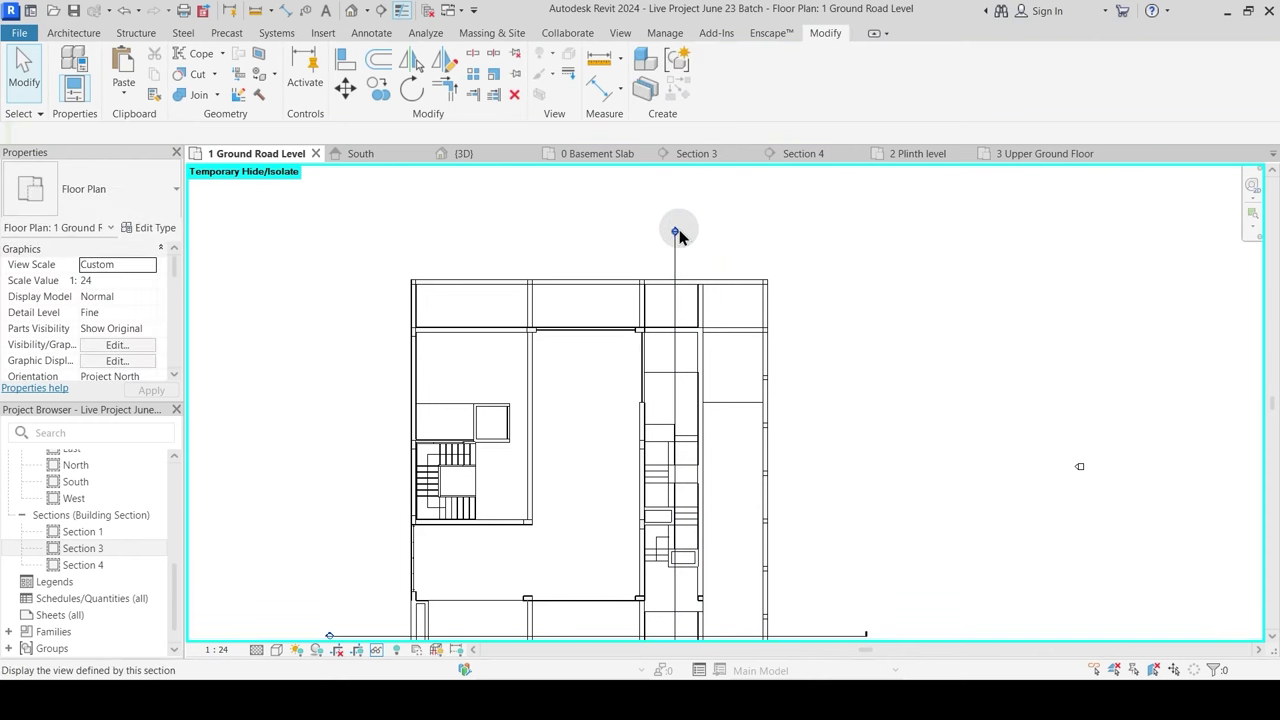
double_click(679, 234)
Step: Zoom and pan around Section 4 to inspect the stair, wall and slab junctions
scroll(582, 452, "down", 1)
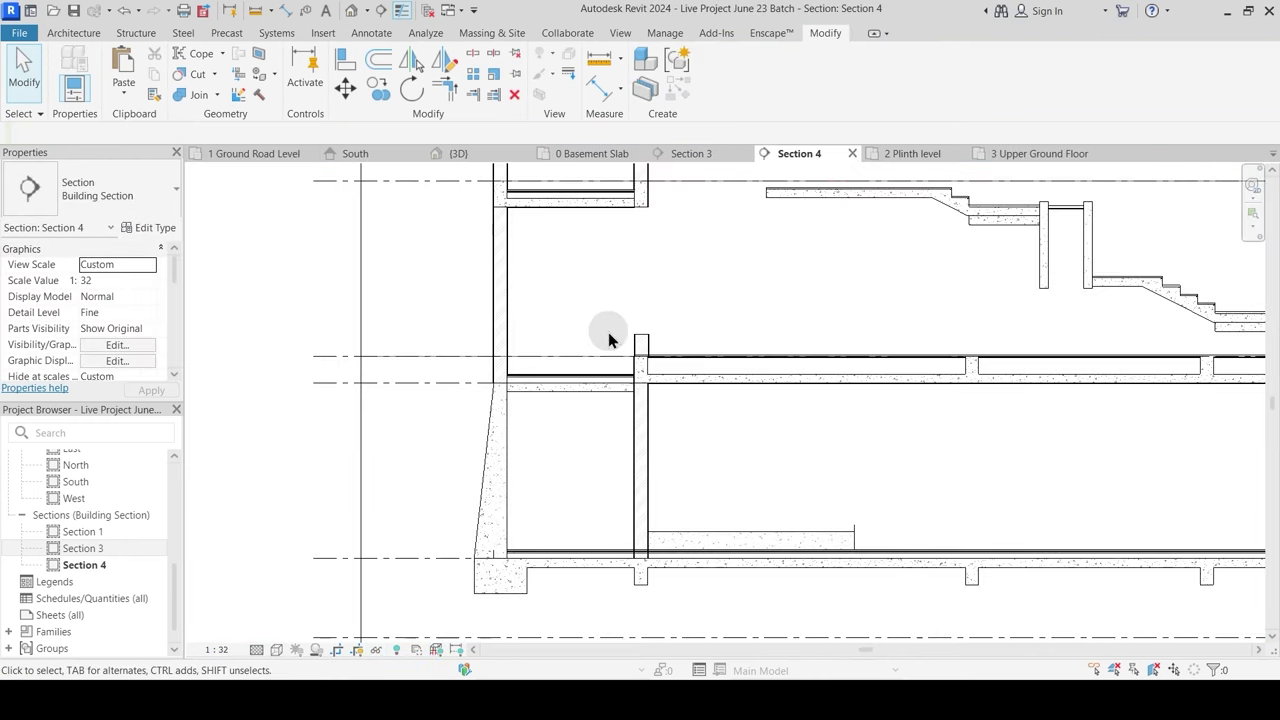
scroll(520, 446, "up", 1)
scroll(457, 380, "up", 2)
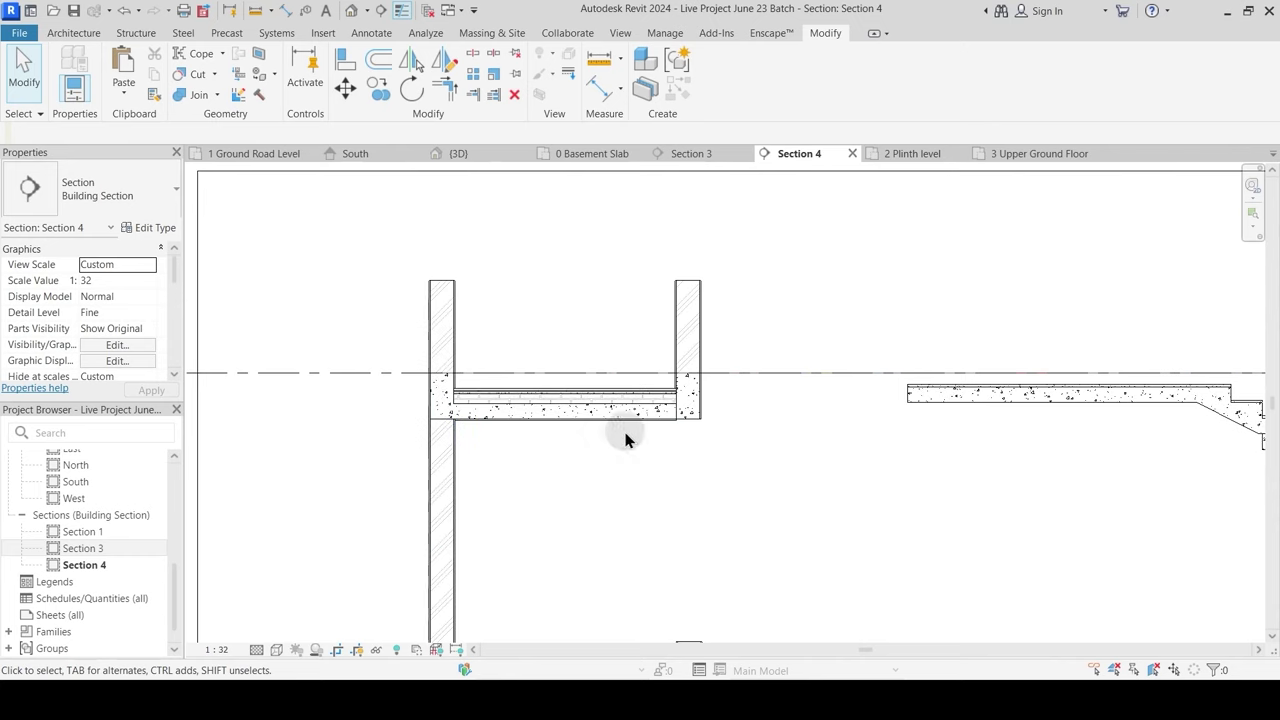
scroll(669, 434, "up", 2)
scroll(668, 371, "down", 5)
middle_click_drag(912, 437, 612, 400)
scroll(612, 400, "up", 2)
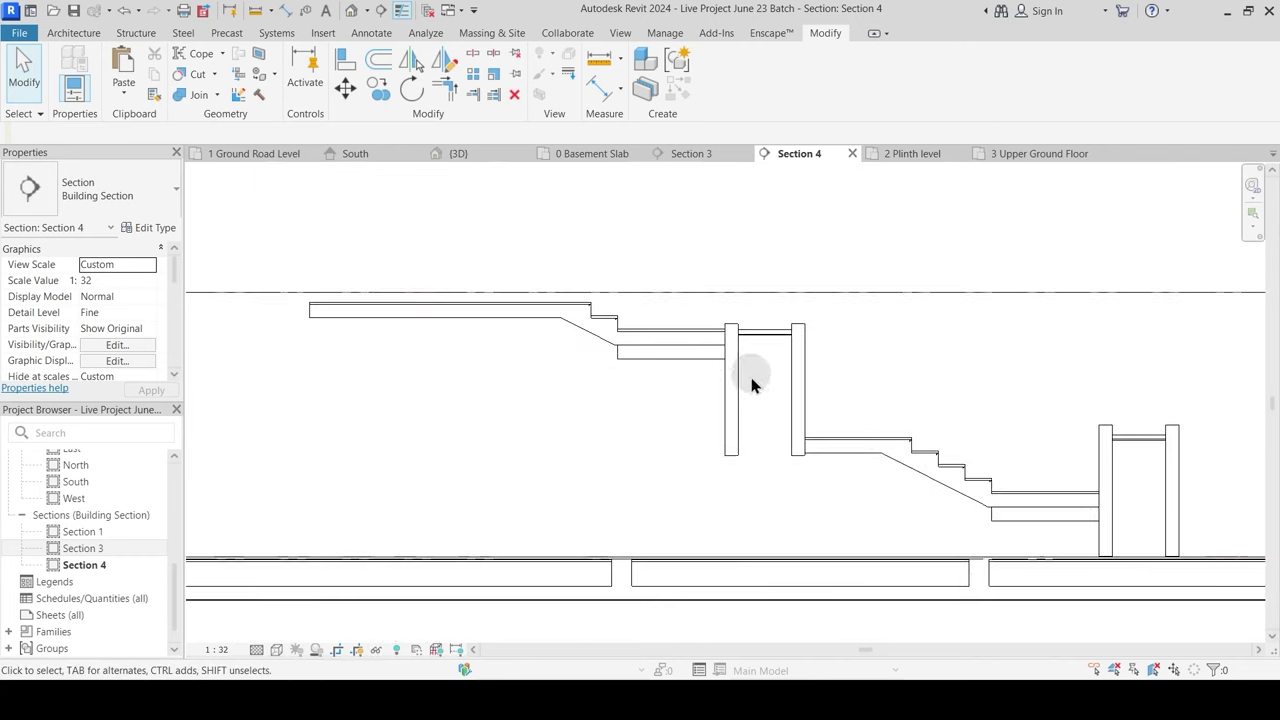
middle_click_drag(679, 422, 846, 258)
scroll(834, 271, "down", 1)
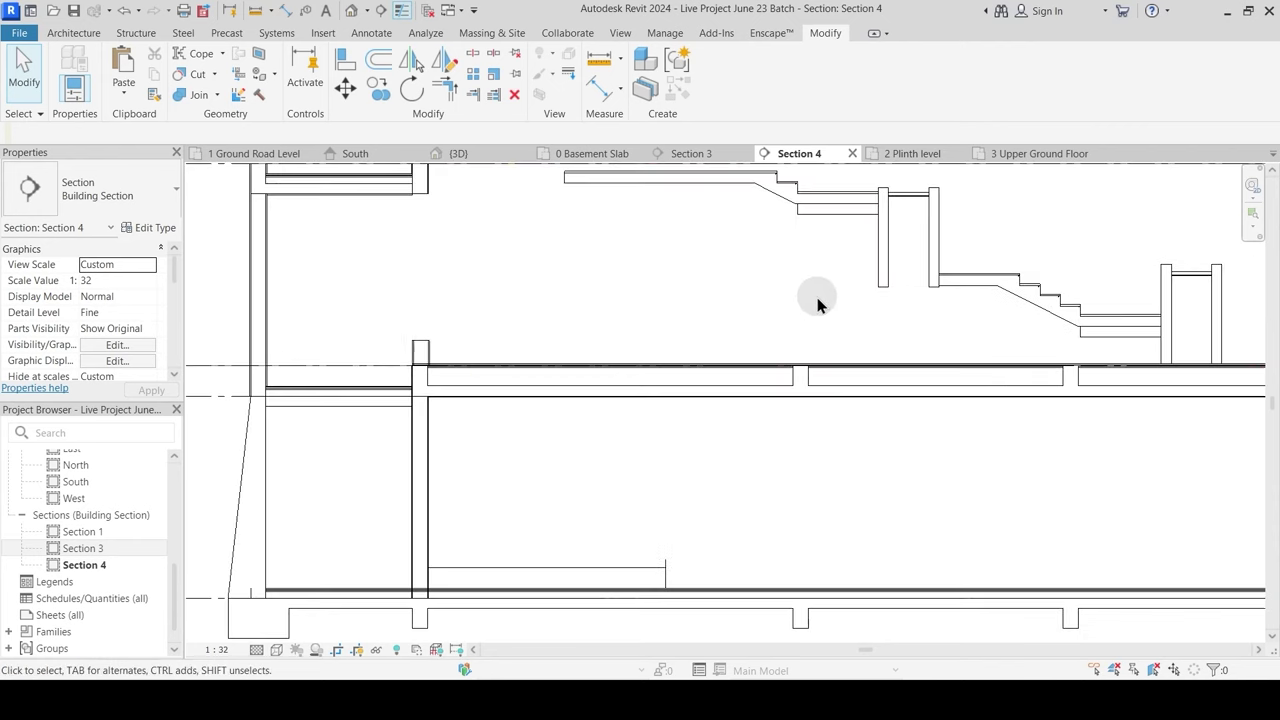
scroll(398, 378, "up", 2)
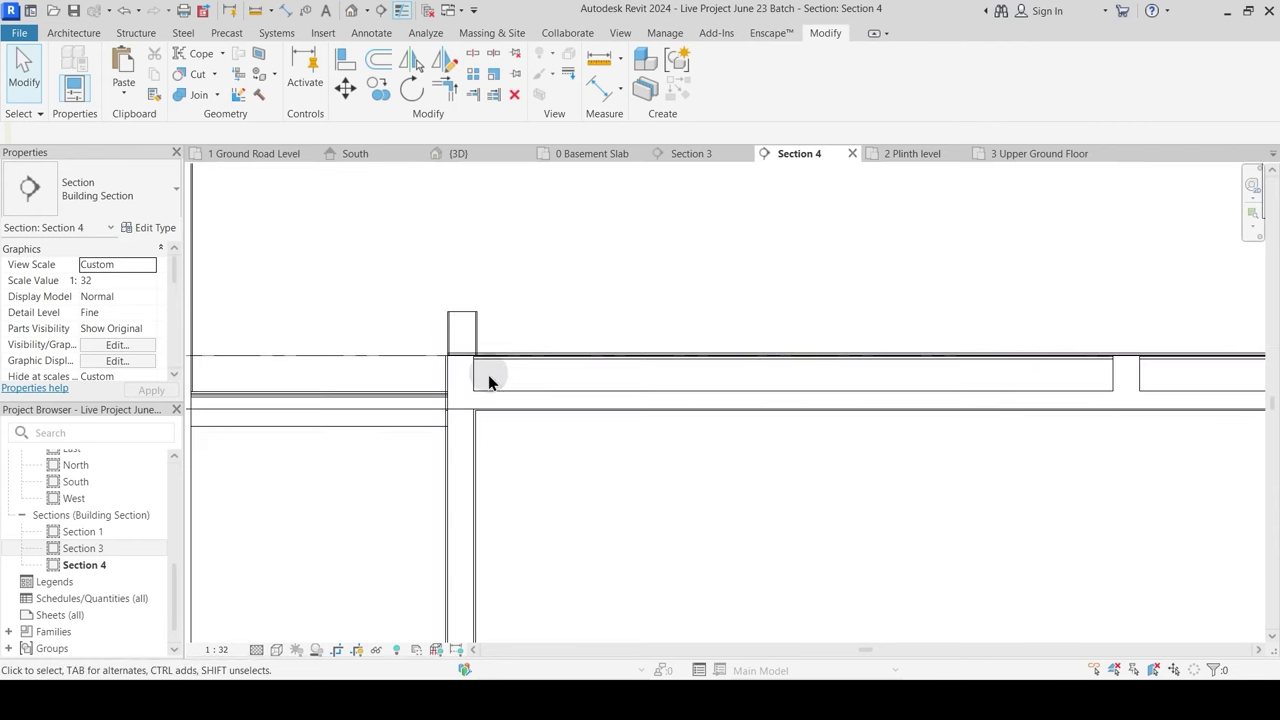
scroll(458, 345, "up", 3)
scroll(401, 355, "up", 2)
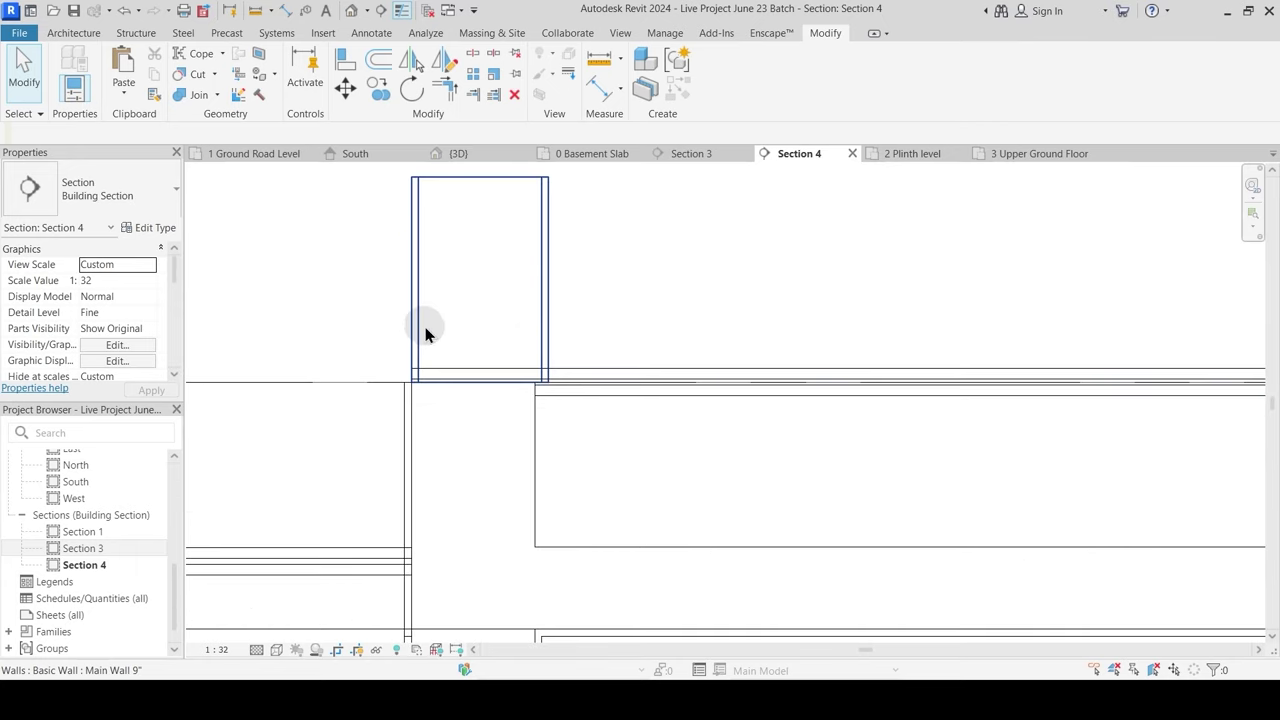
Step: Move the Main Wall 9" with MV so it aligns with the plinth floor's endpoint
left_click(501, 333)
scroll(501, 333, "down", 4)
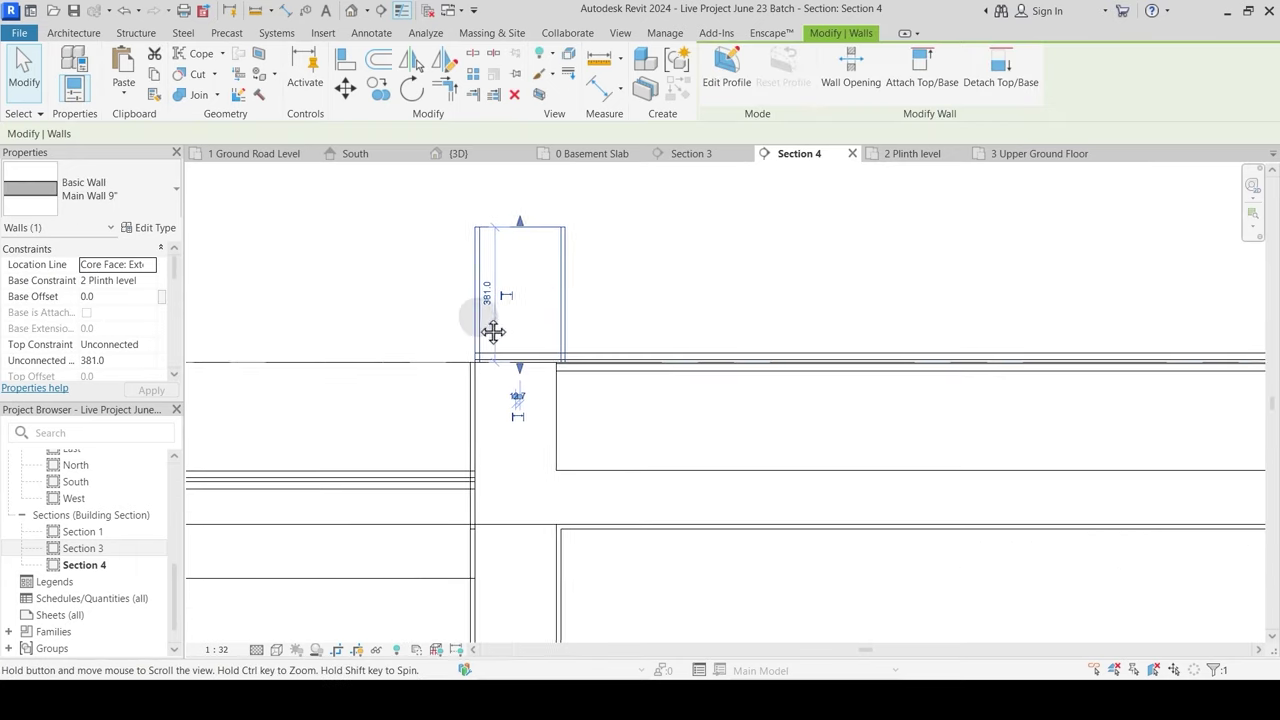
scroll(560, 334, "up", 4)
scroll(571, 338, "up", 1)
left_click(582, 338)
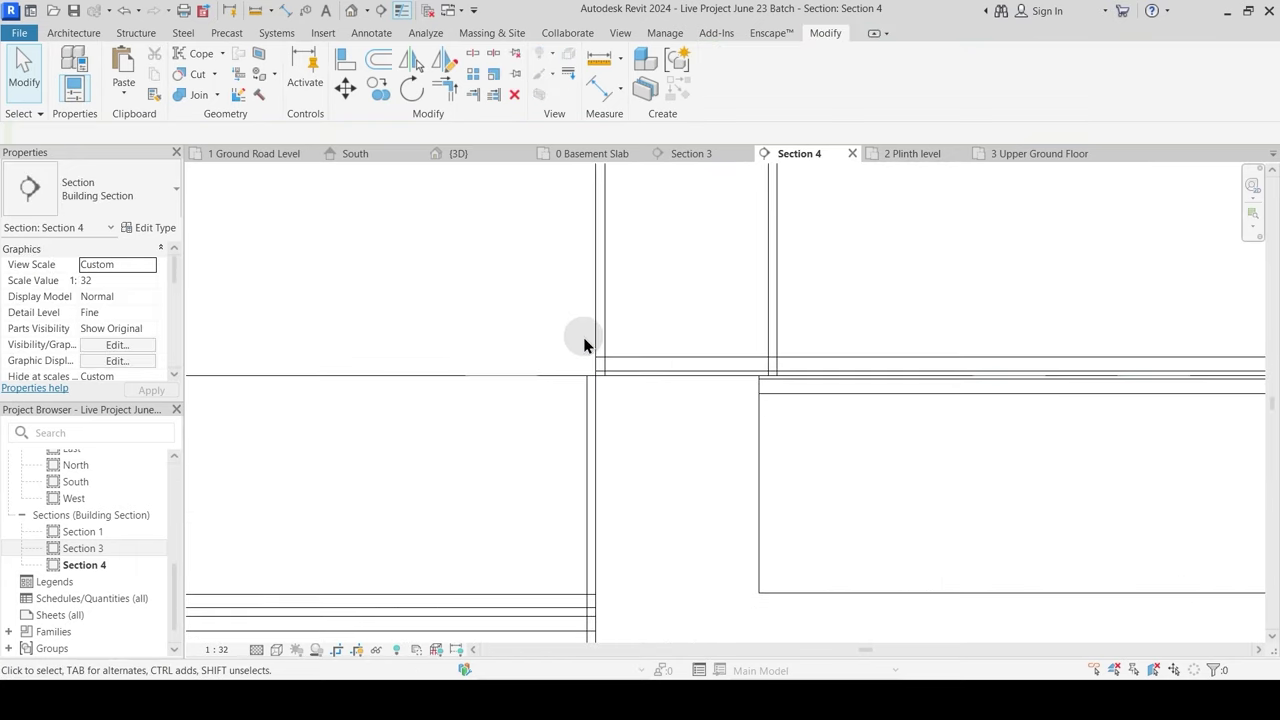
left_click(604, 328)
scroll(606, 408, "up", 2)
key("m")
key("v")
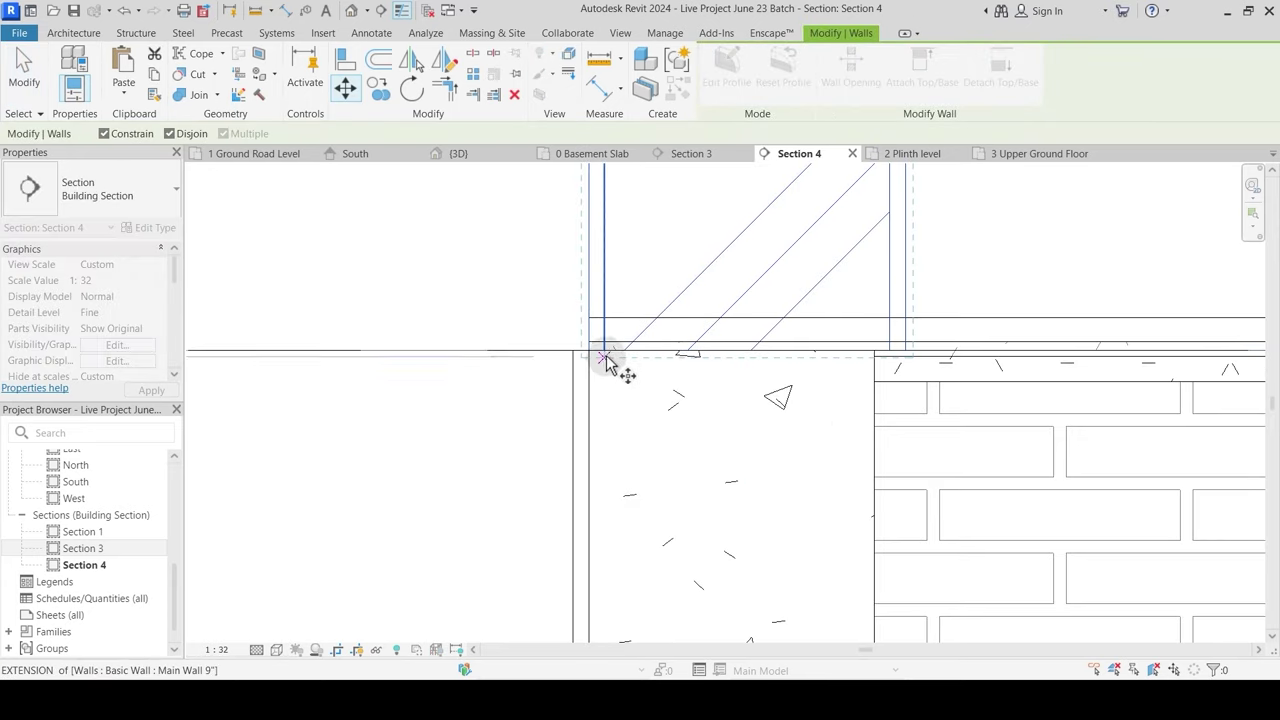
left_click(584, 375)
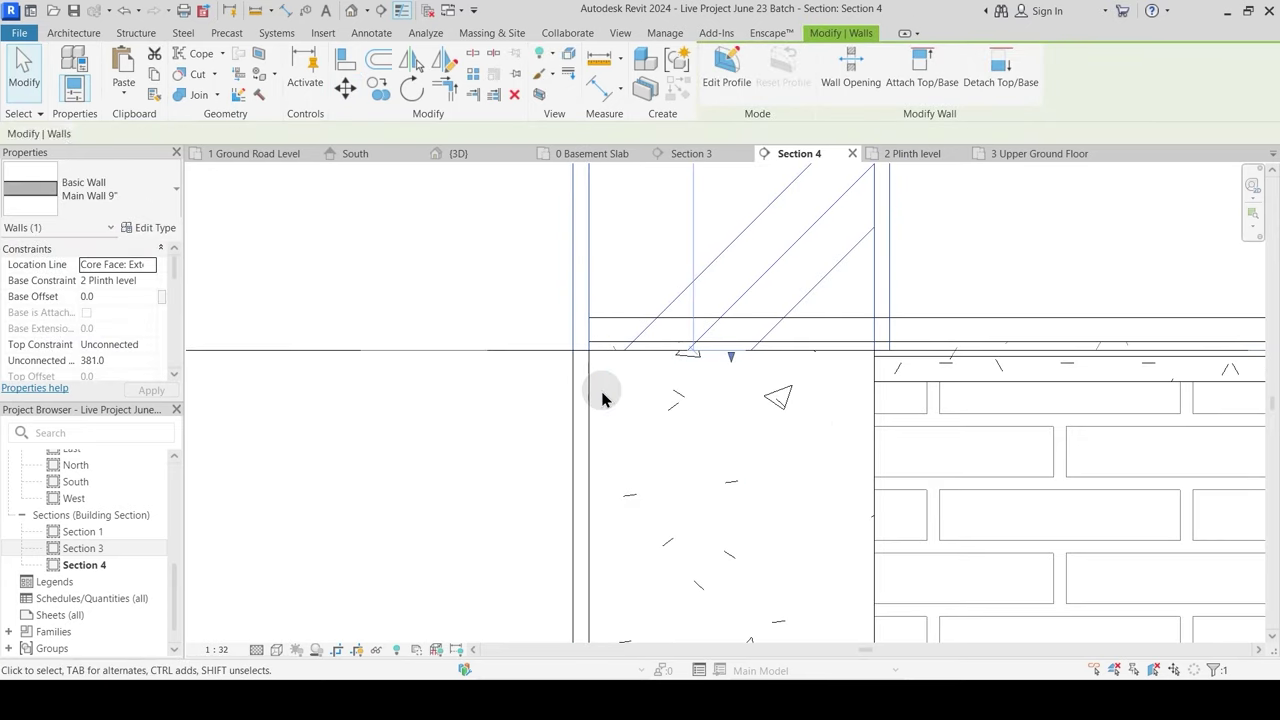
key("Escape")
scroll(614, 400, "down", 3)
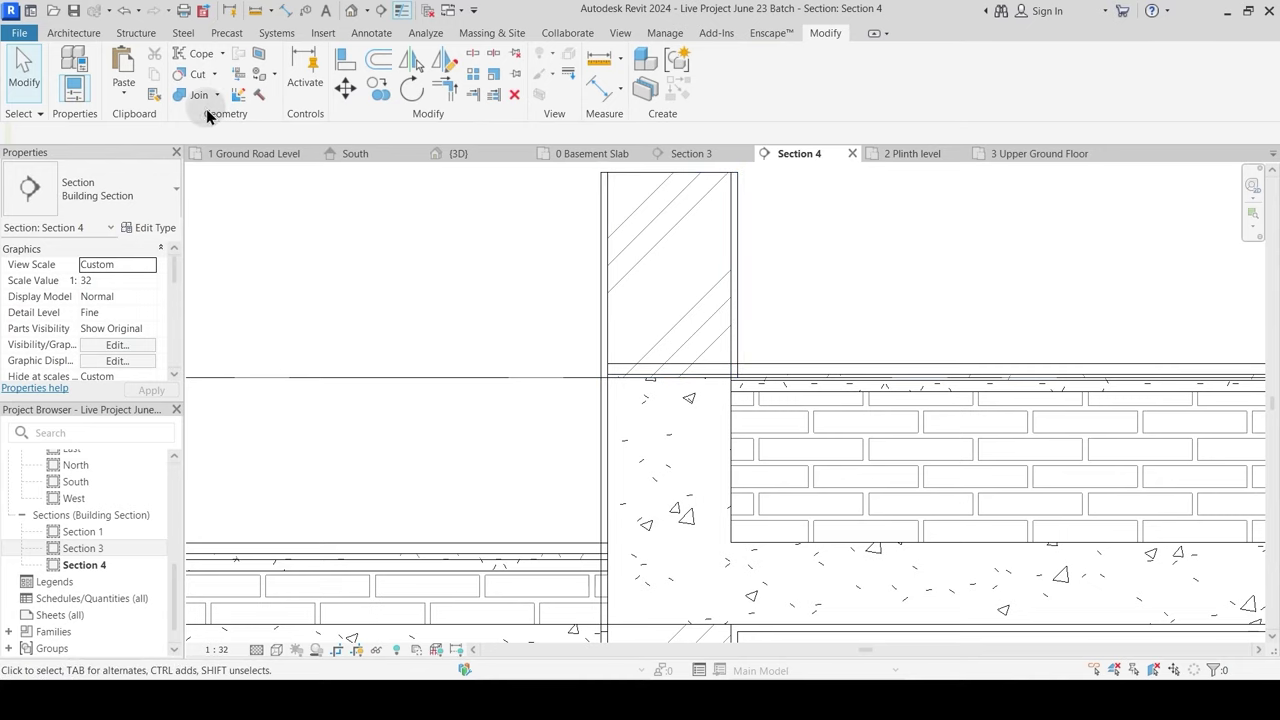
Step: Join the geometry of the plinth-level floor and the Main Wall 9"
left_click(740, 316)
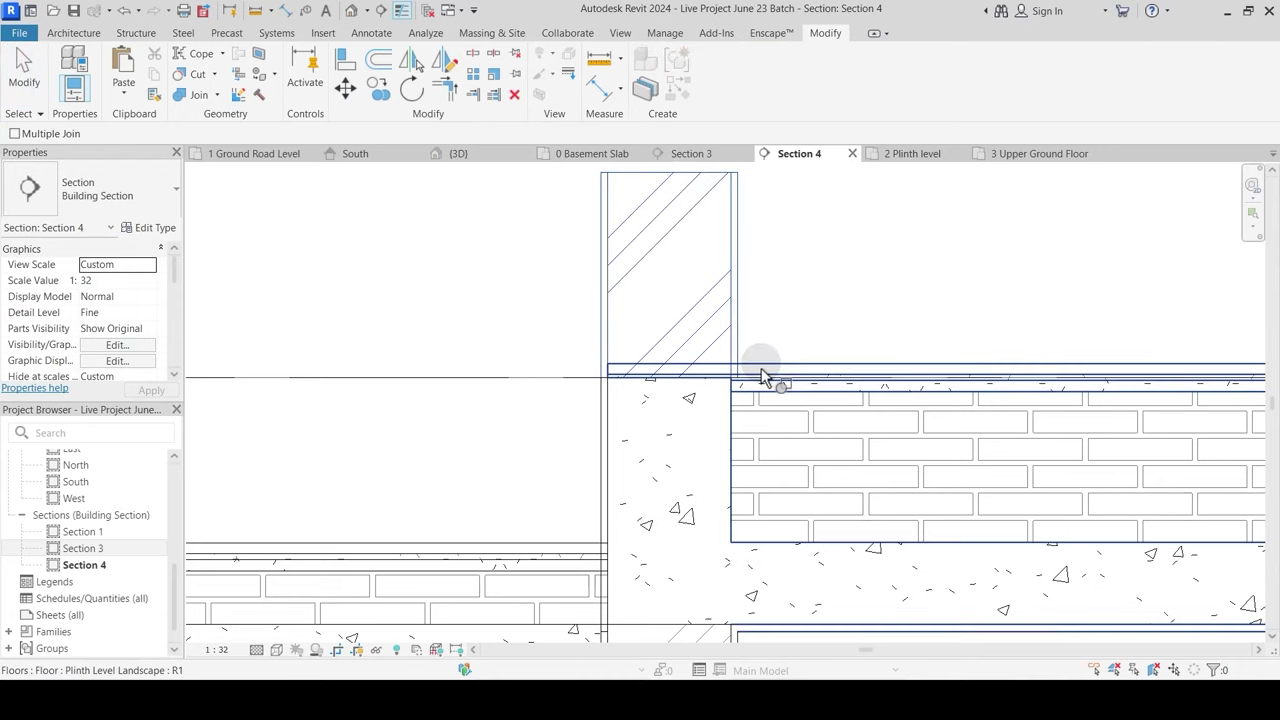
left_click(767, 368)
key("Escape")
scroll(607, 323, "down", 5)
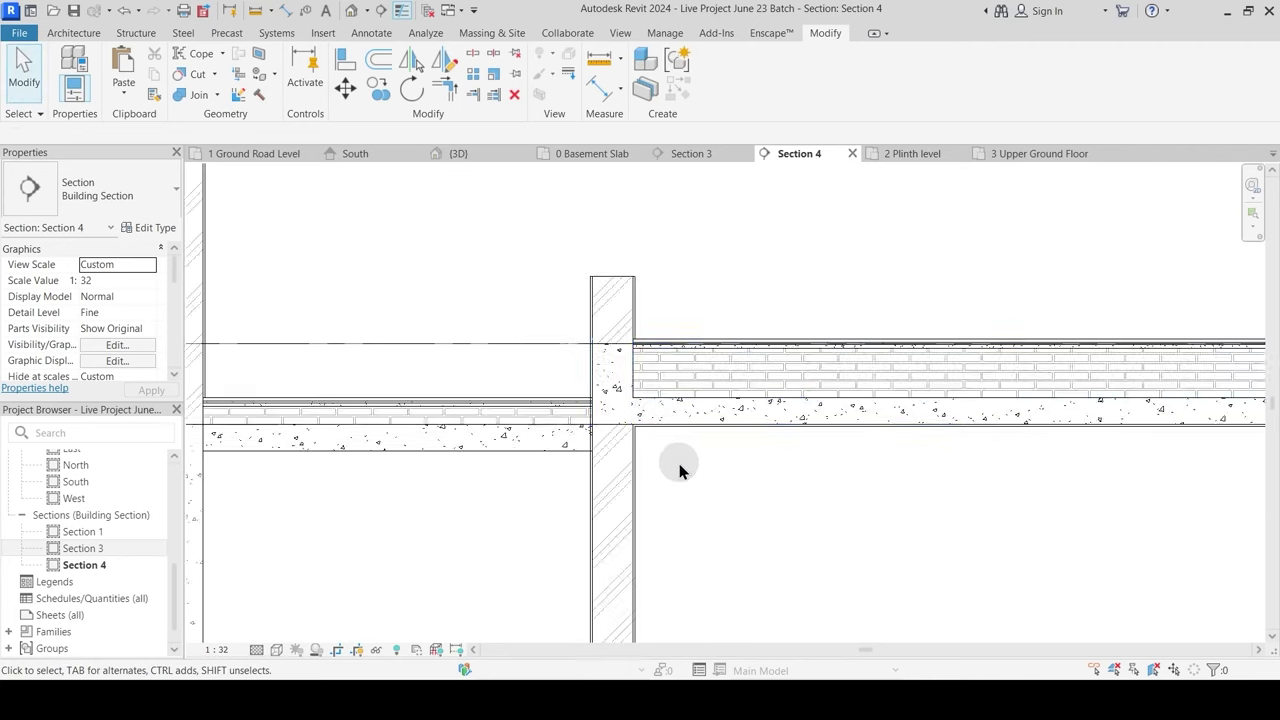
middle_click_drag(700, 480, 623, 492)
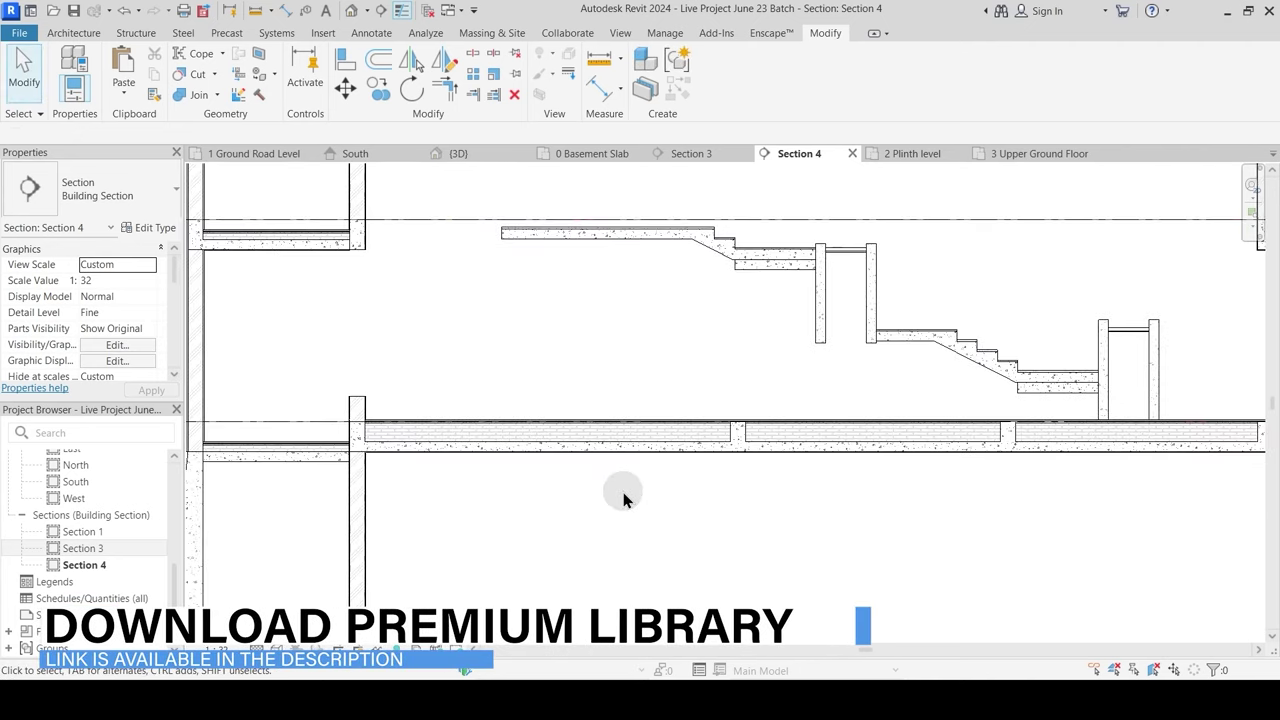
middle_click_drag(720, 523, 1055, 470)
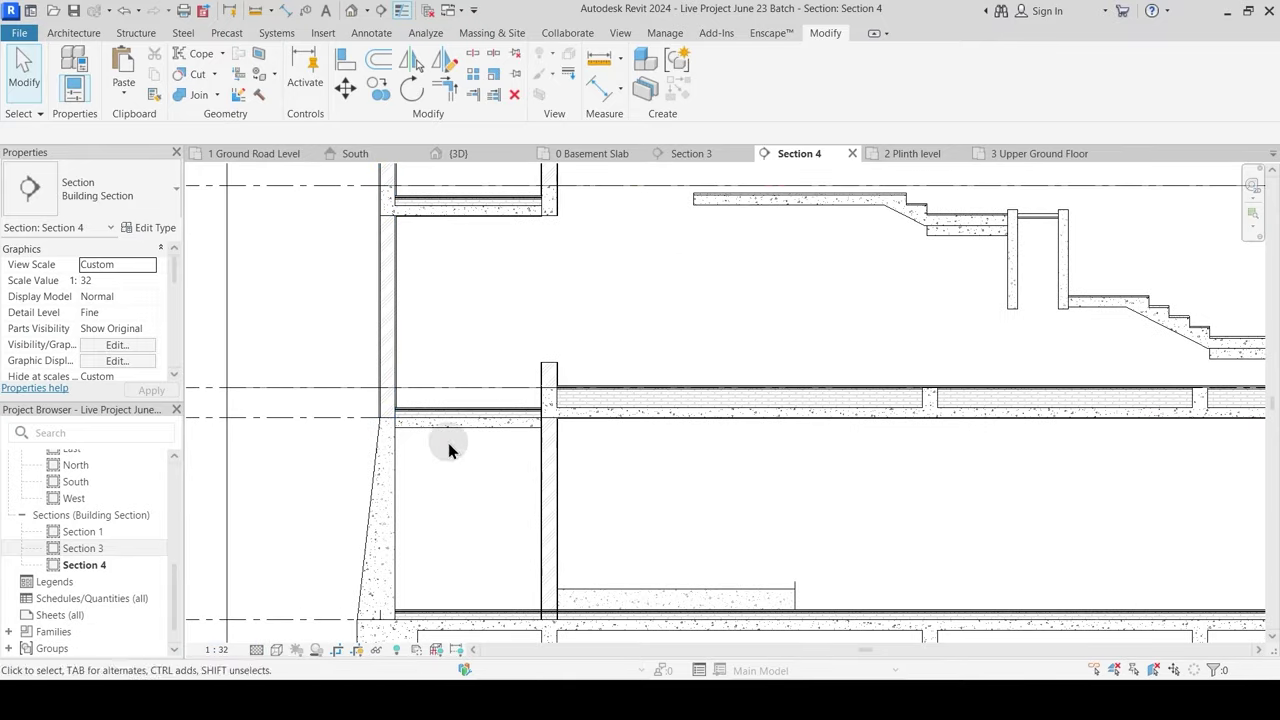
middle_click_drag(440, 444, 456, 424)
scroll(480, 211, "up", 1)
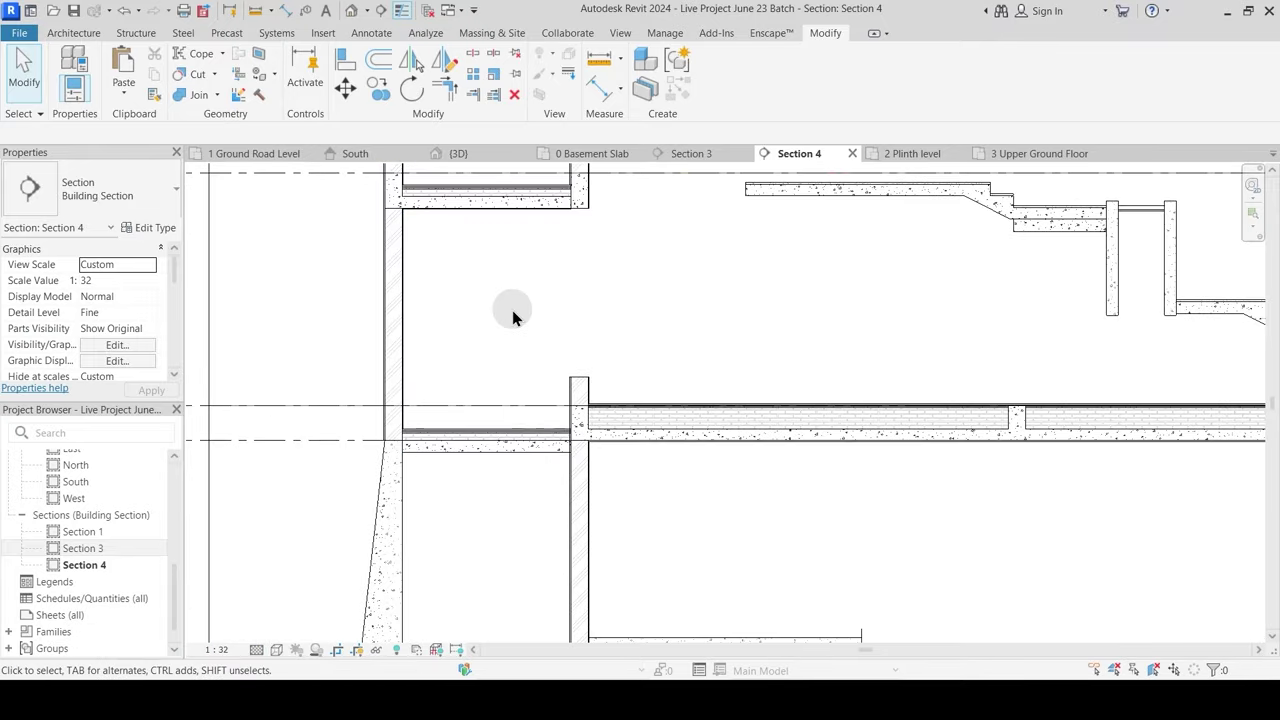
Step: Shift the Section 4 cut line left on the 1 Ground Road Level plan and reopen Section 4
left_click(287, 154)
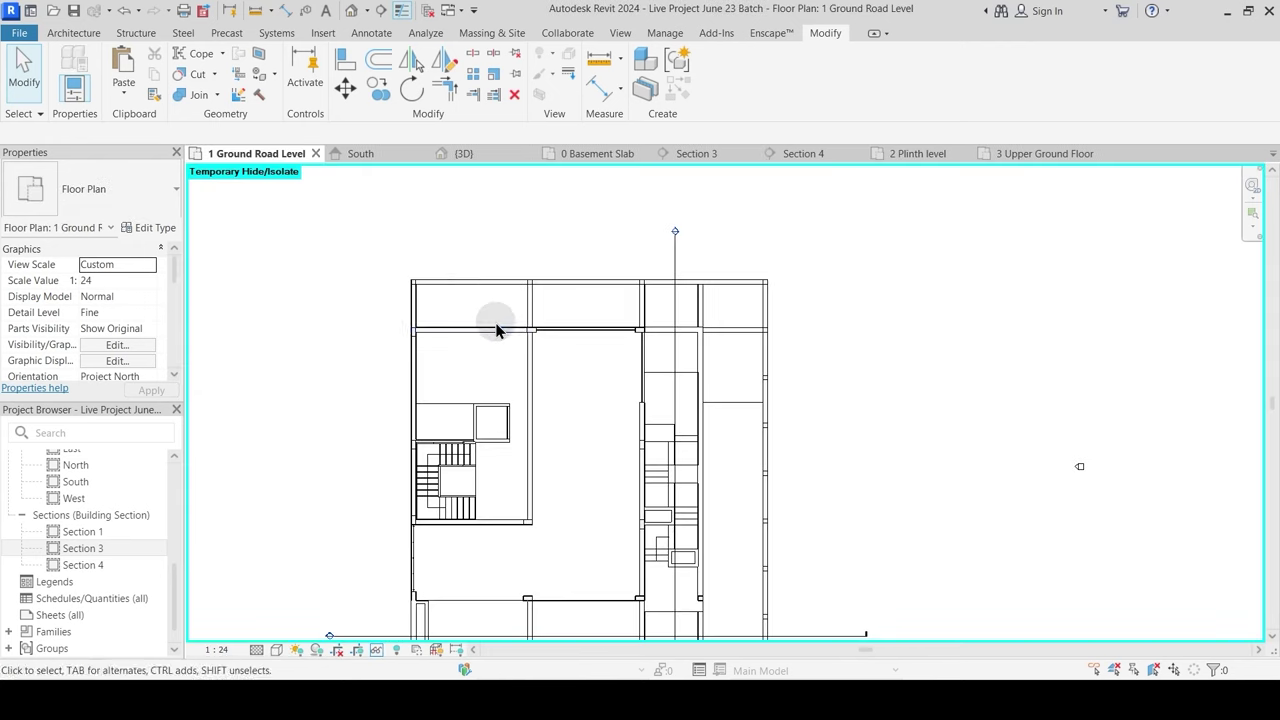
left_click_drag(675, 310, 620, 304)
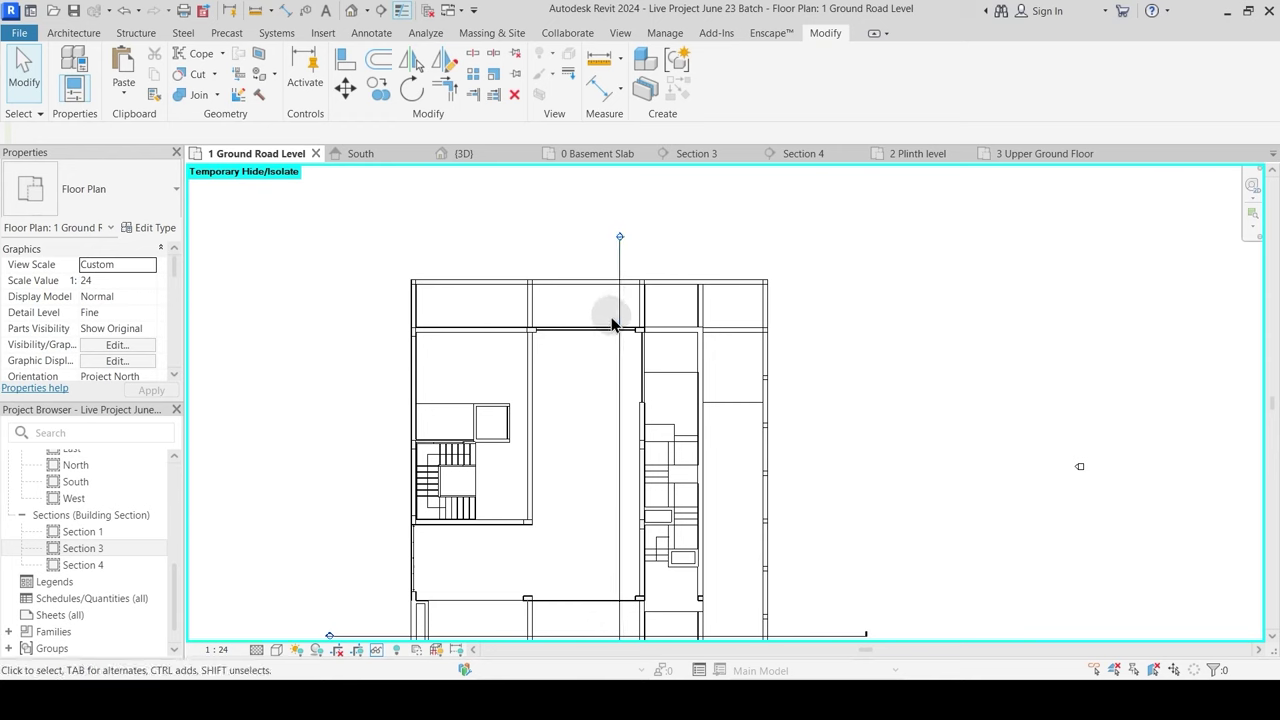
double_click(620, 238)
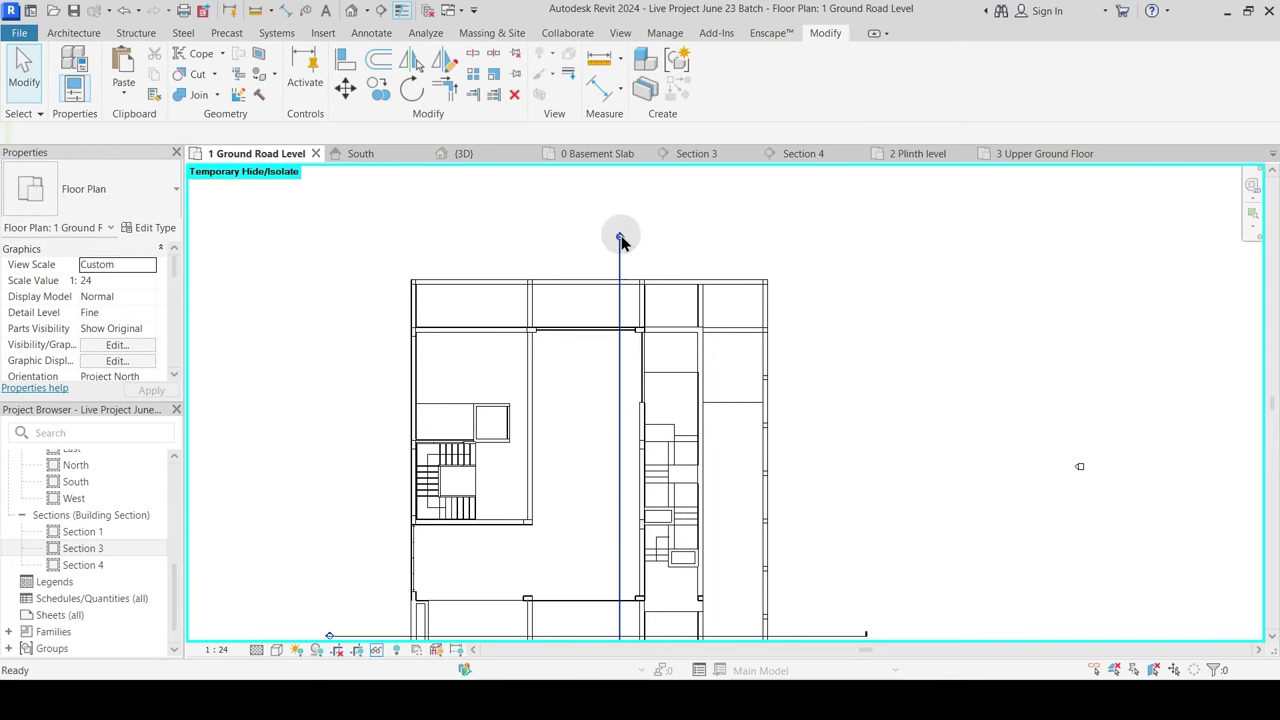
double_click(621, 237)
scroll(555, 320, "up", 2)
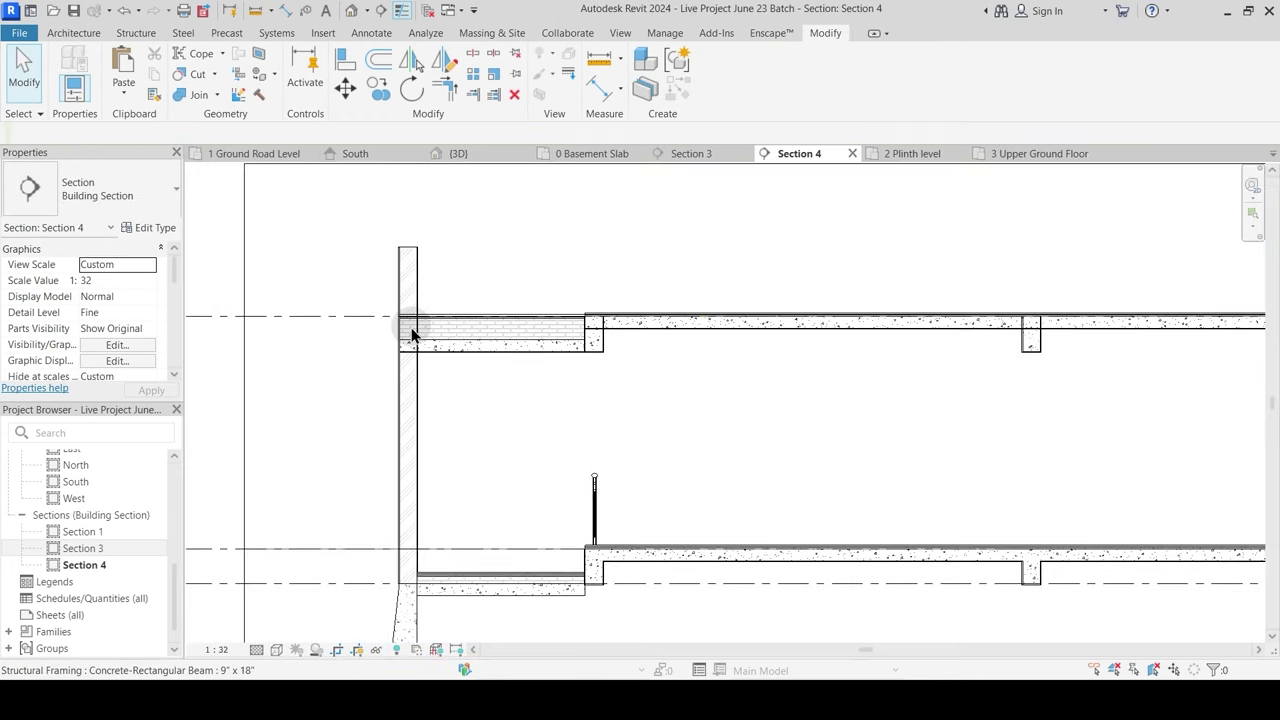
scroll(411, 334, "up", 2)
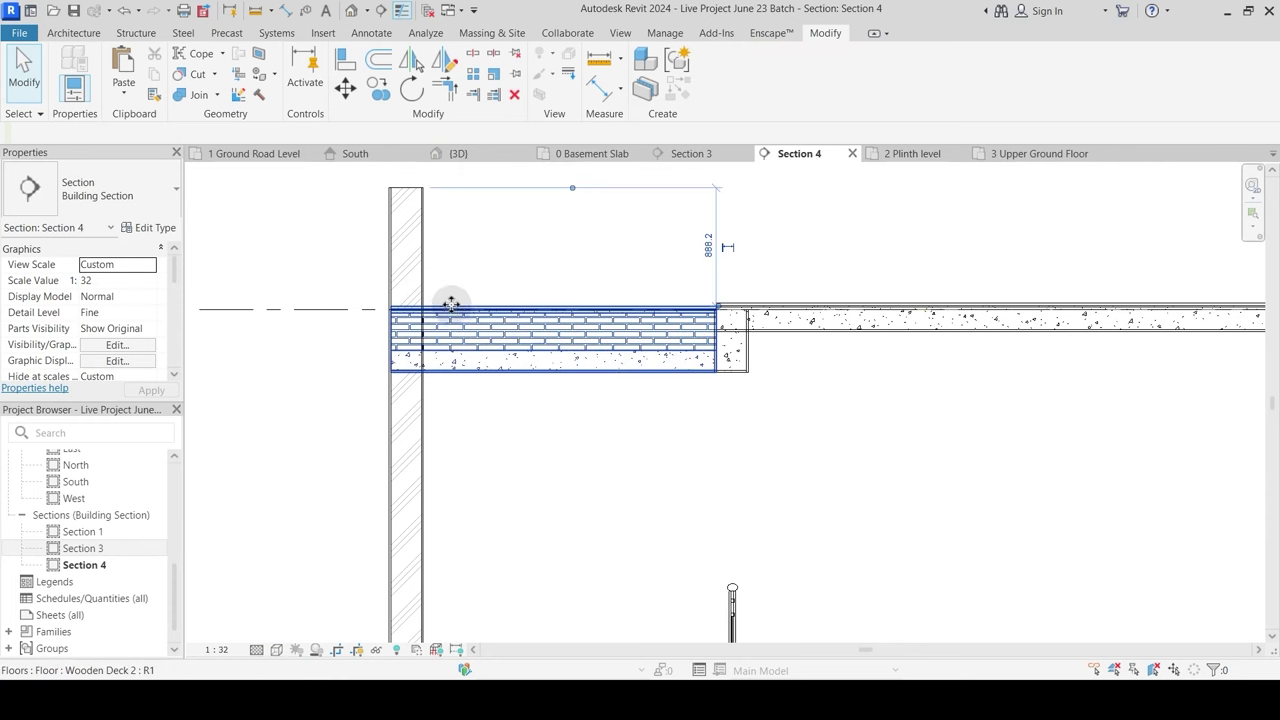
Step: Set the Wooden Deck 2 Brick Bets layer thickness to 120, giving a 336.1 total
left_click(455, 314)
key("t")
key("p")
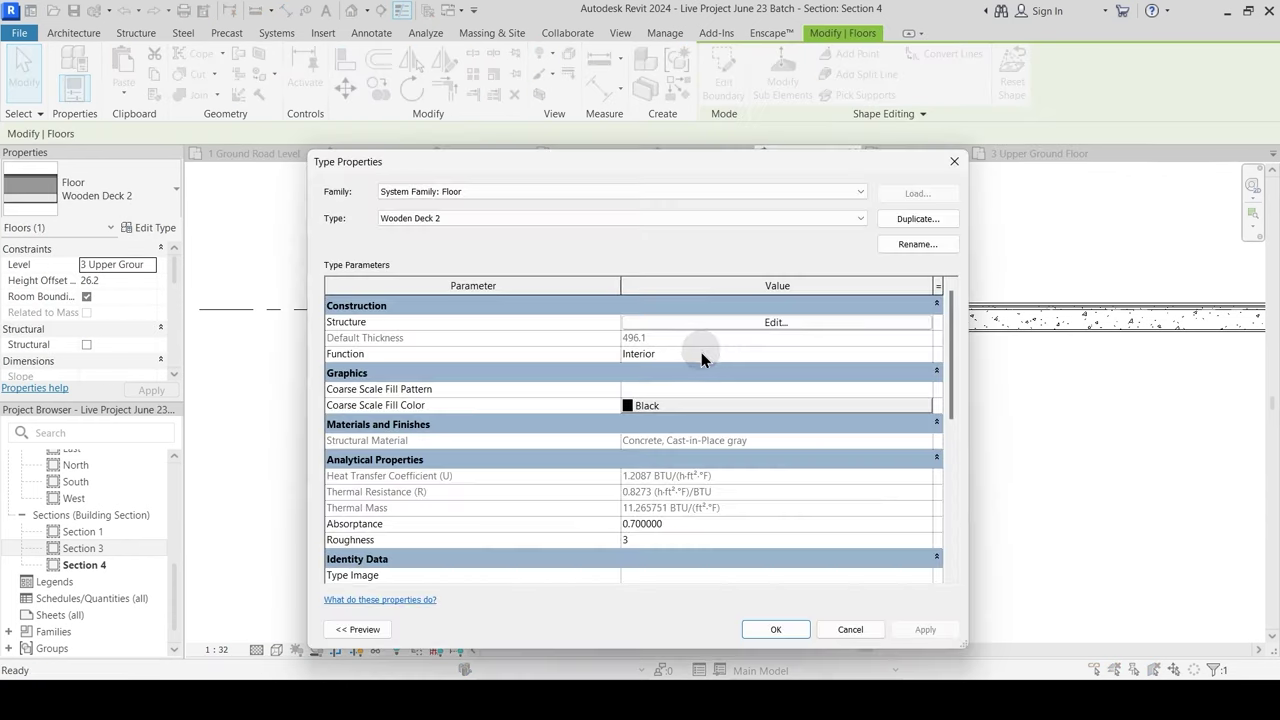
left_click(728, 322)
left_click(637, 358)
type("12")
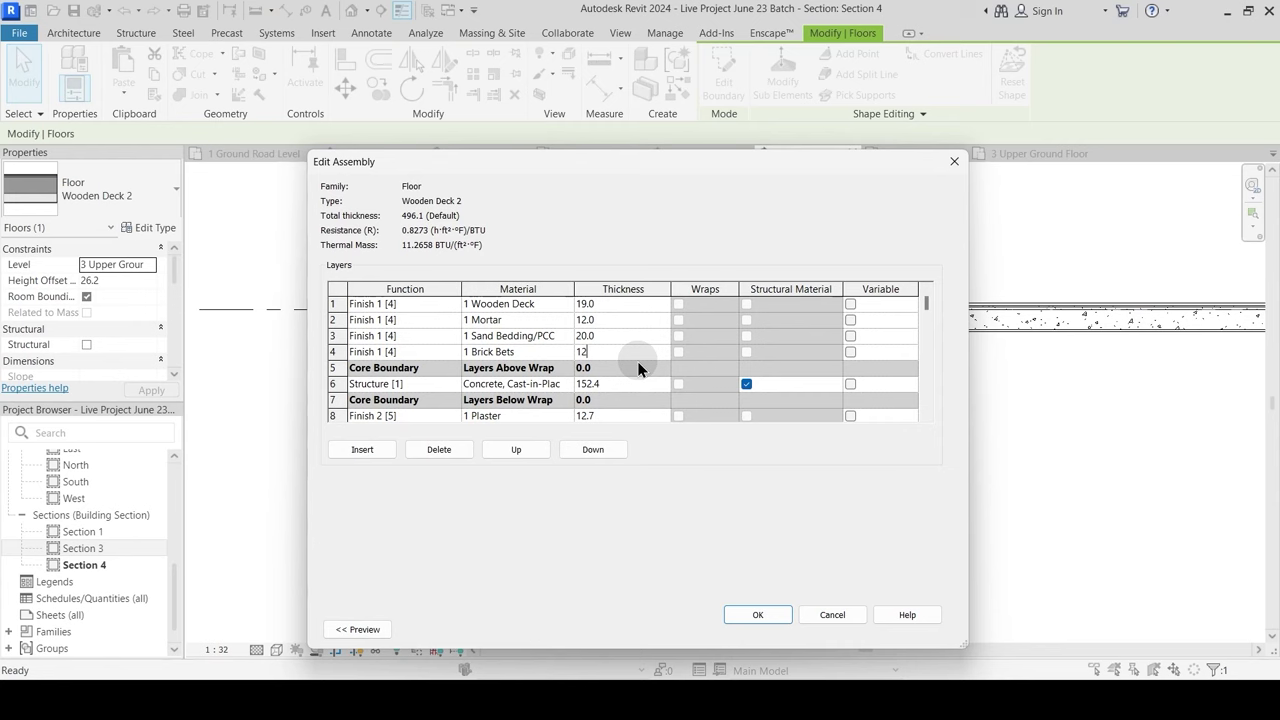
type("0")
key("Tab")
left_click(759, 615)
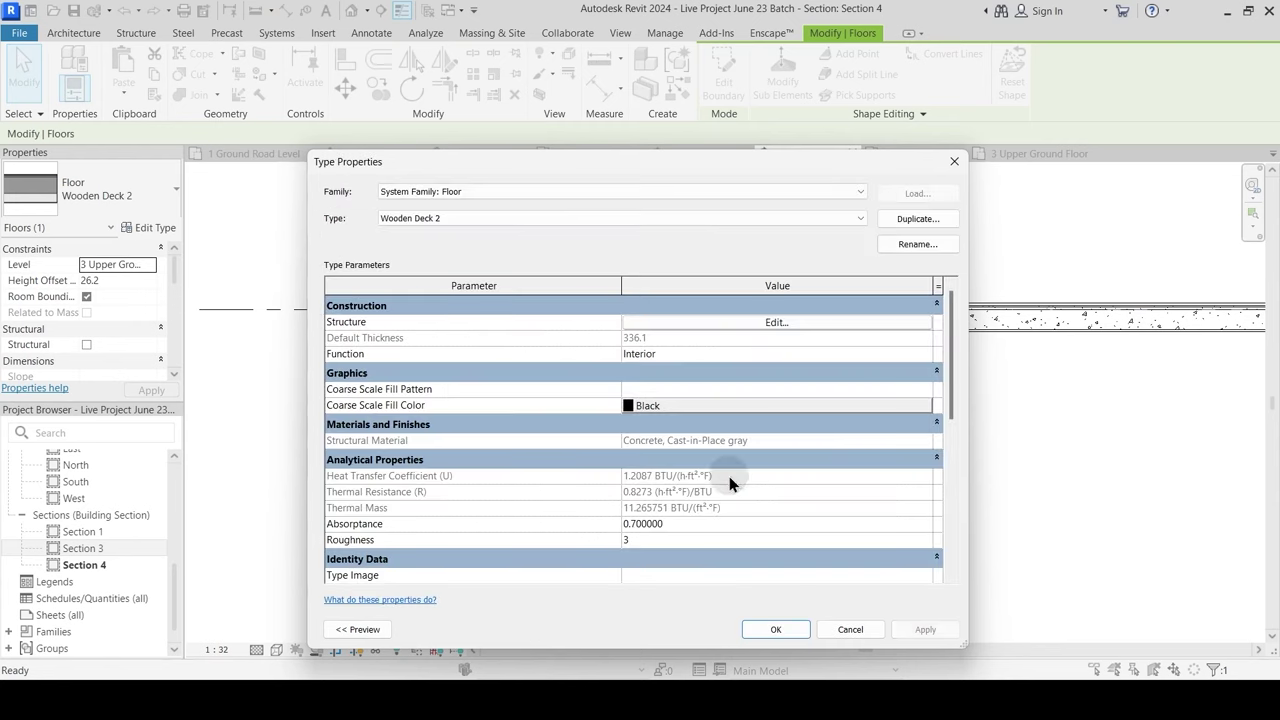
left_click(766, 630)
left_click(329, 277)
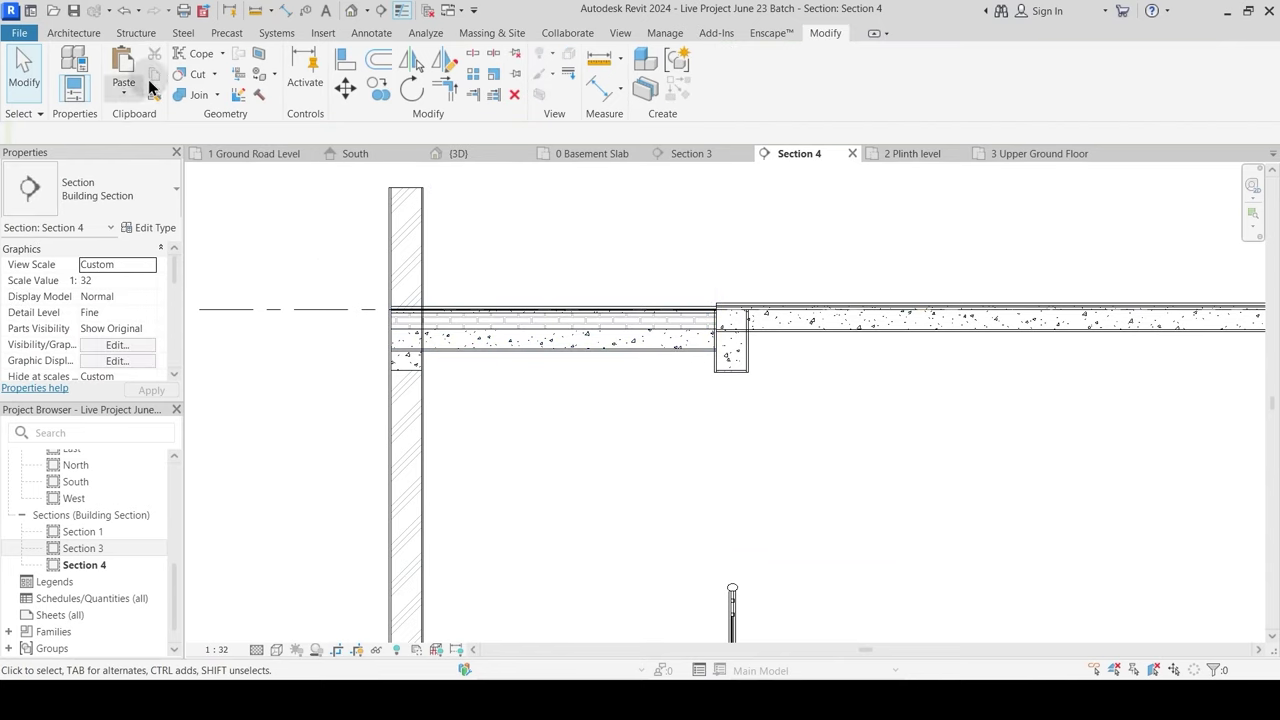
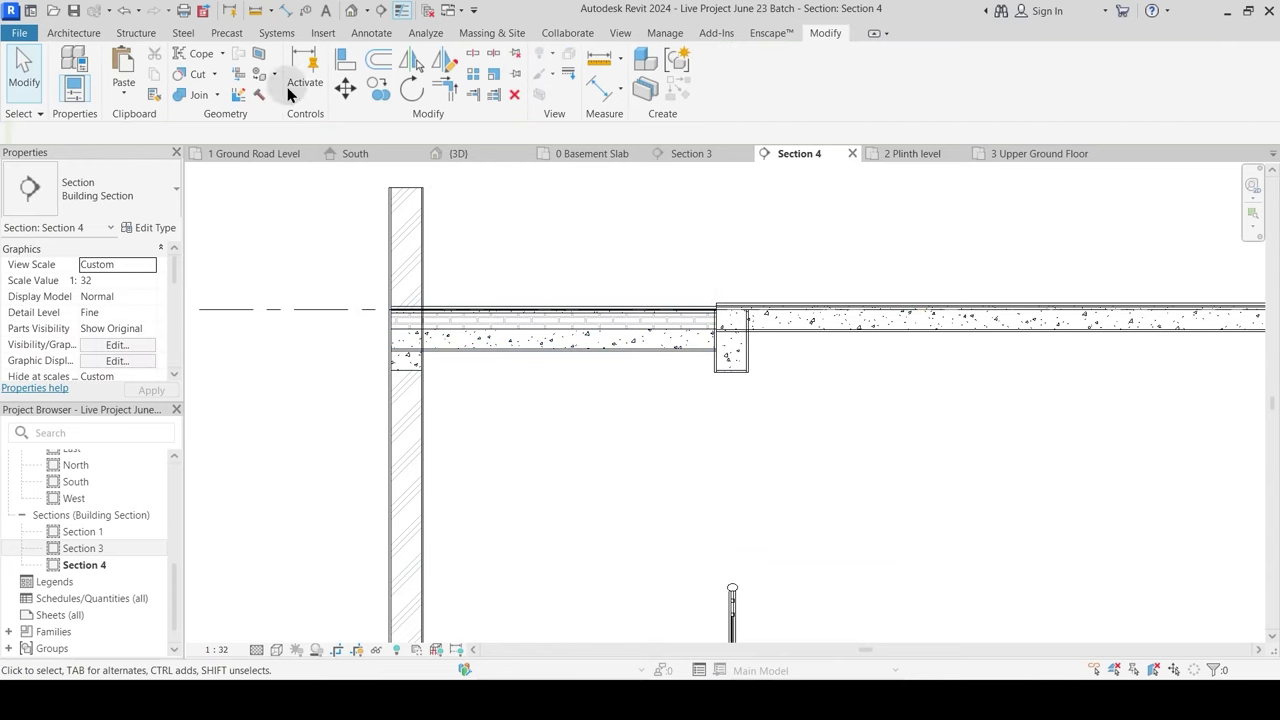
Step: Align the Wooden Deck 2 floor edge to the reference line beside the 9" x 18" beam
left_click(345, 60)
scroll(436, 421, "up", 3)
left_click(418, 314)
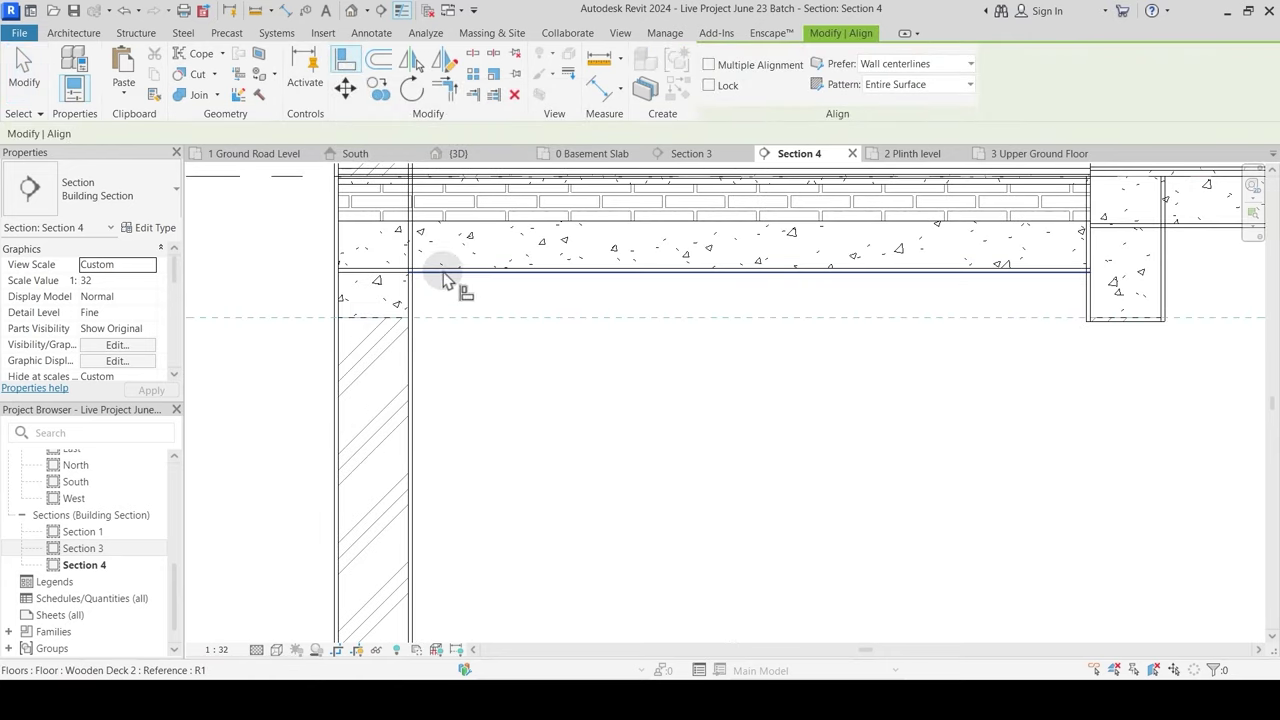
left_click(444, 270)
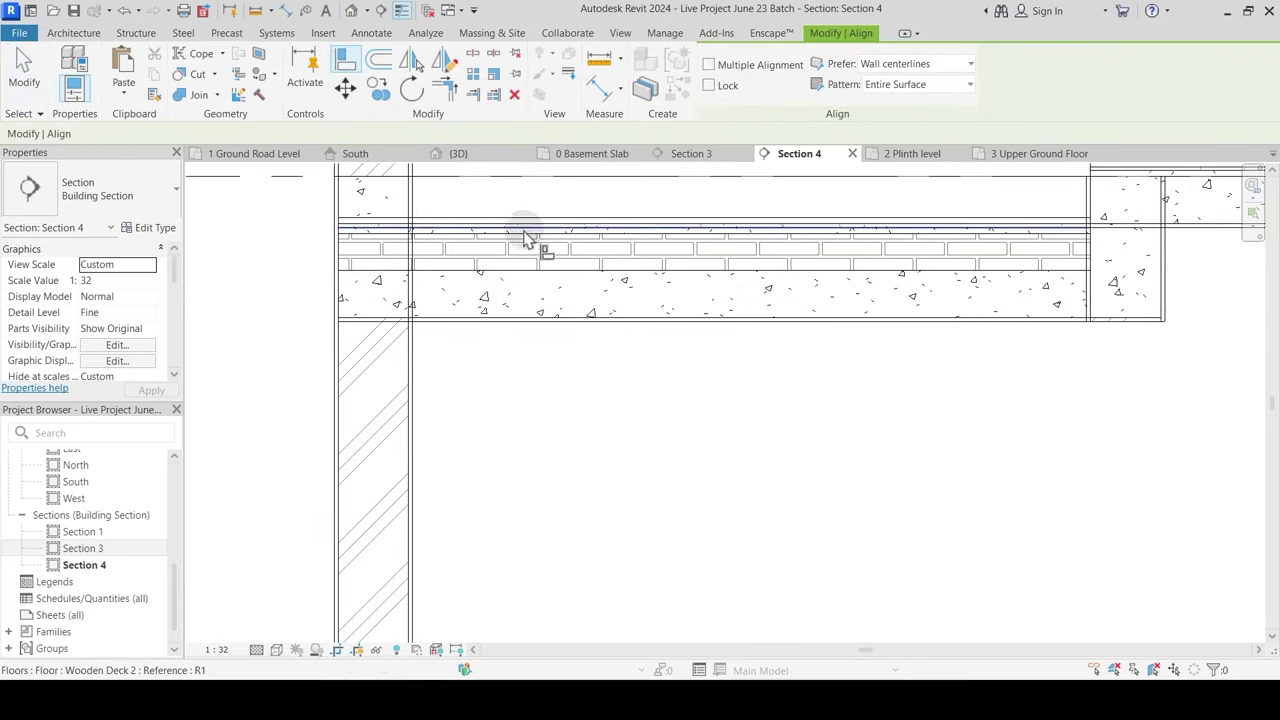
middle_click_drag(507, 233, 559, 326)
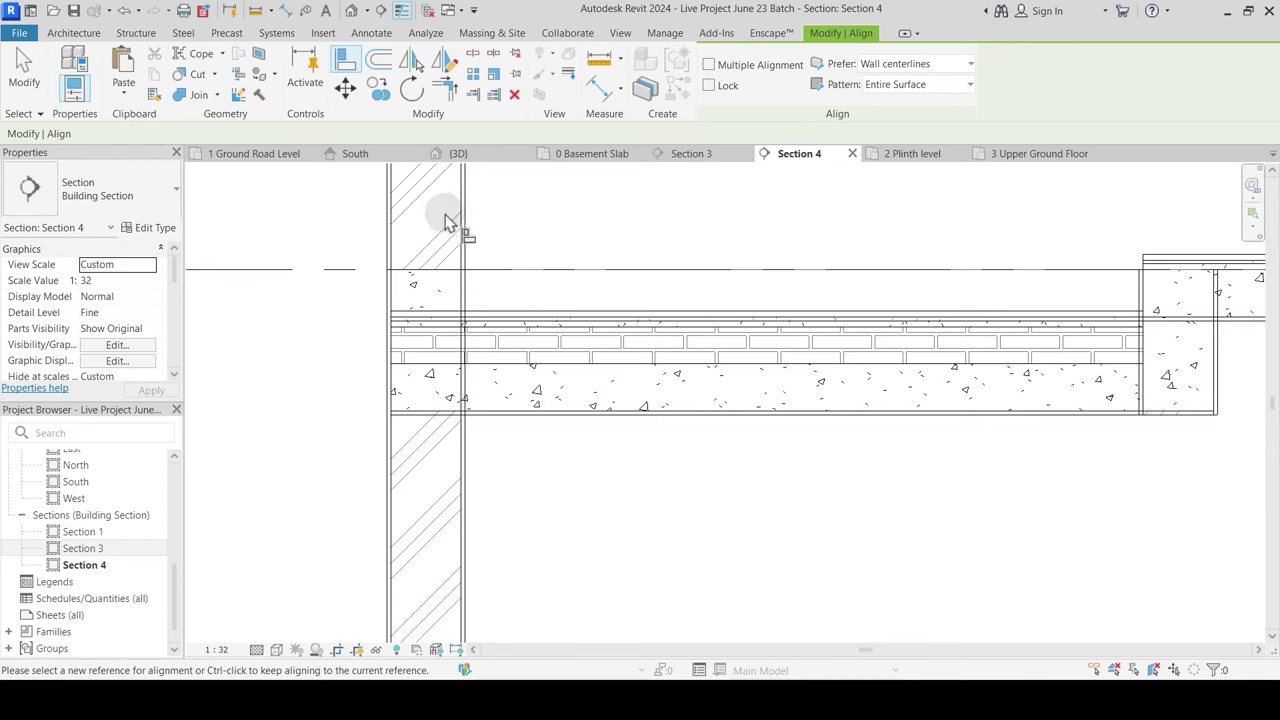
left_click(195, 97)
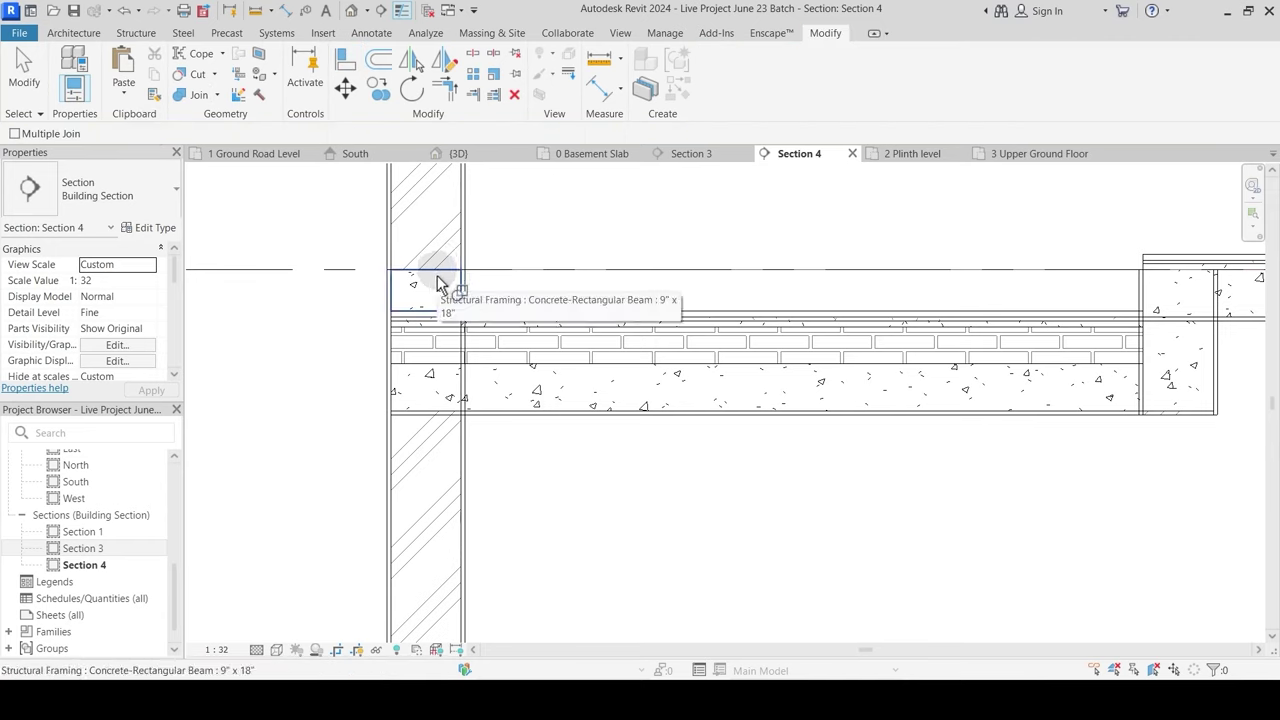
Step: Join the wall with the Wooden Deck 2 floor, then check the beam and floor
key("Escape")
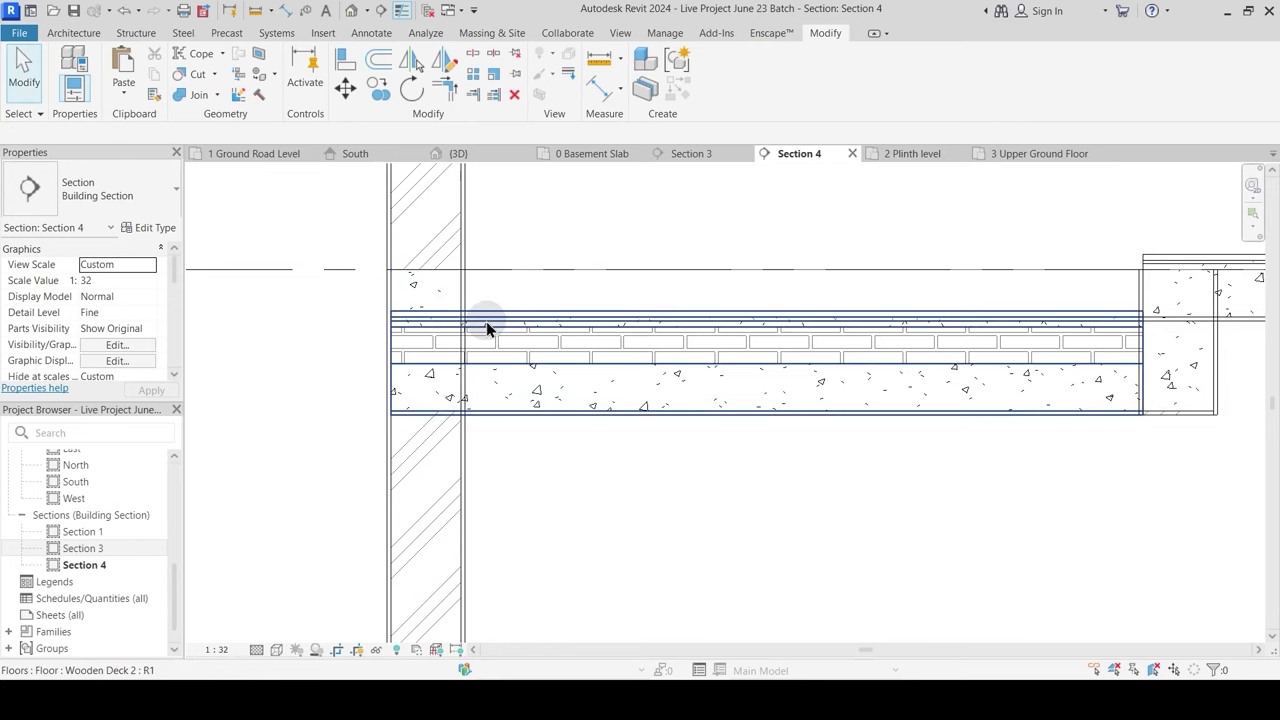
left_click(199, 97)
left_click(443, 280)
left_click(491, 323)
key("Escape")
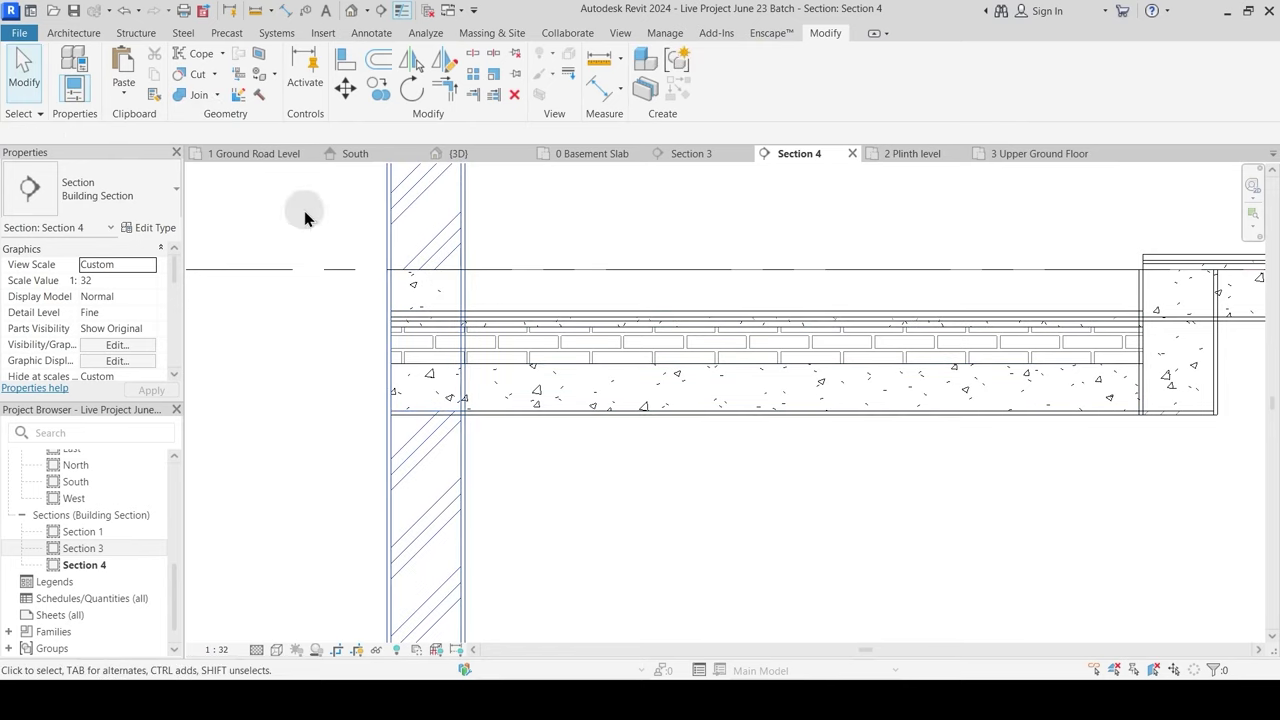
left_click(418, 282)
left_click(503, 331)
key("Escape")
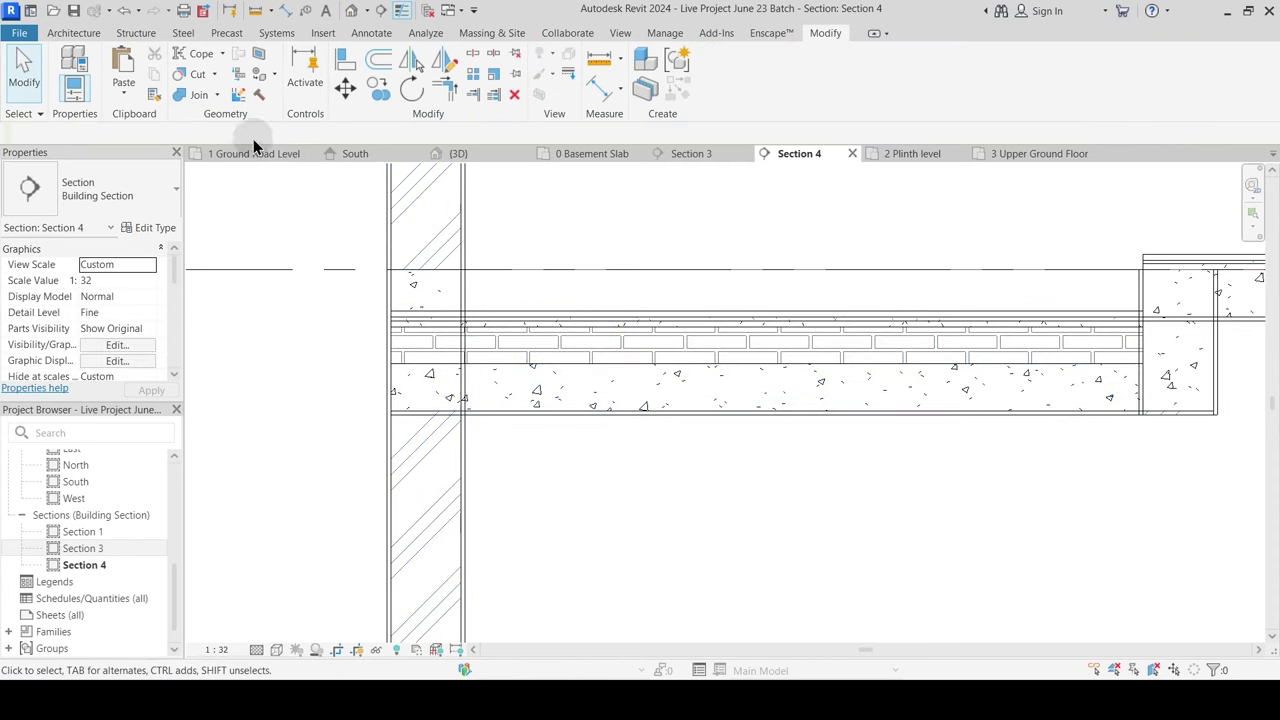
Step: Try switching the beam and wall join order, then undo it
left_click(218, 95)
left_click(222, 192)
left_click(447, 285)
left_click(445, 282)
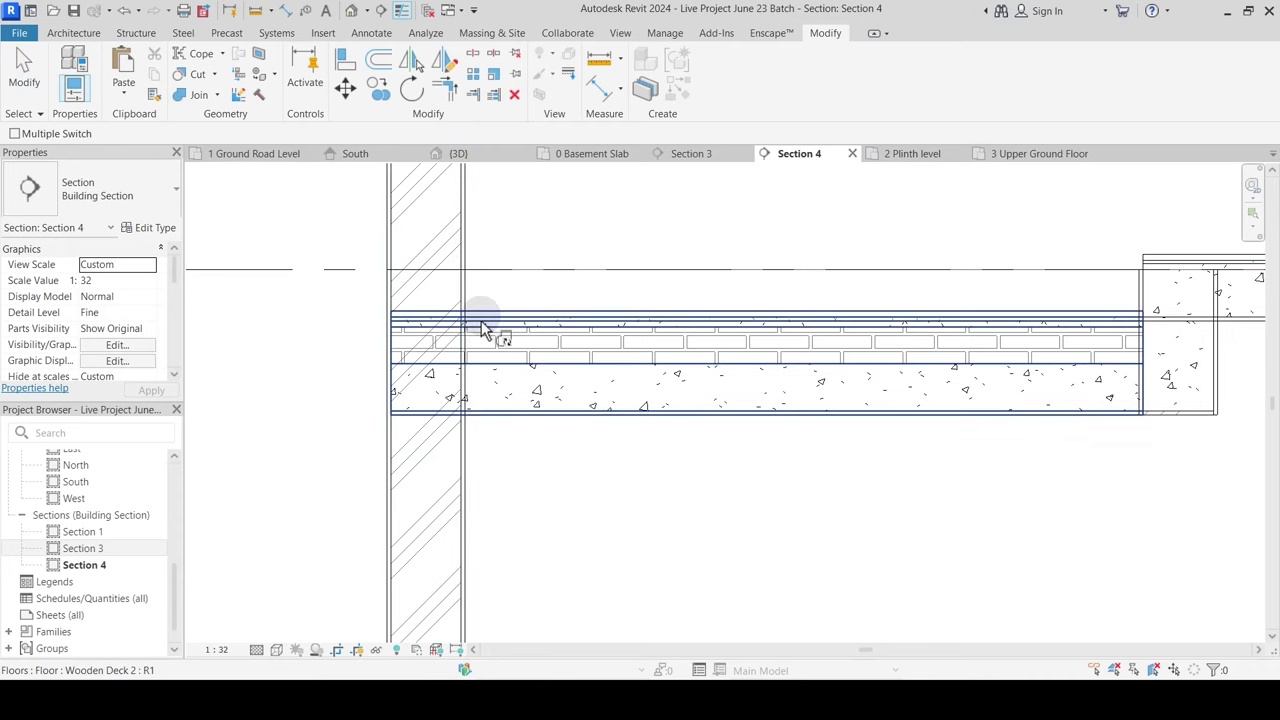
key("Escape")
key("ctrl+z")
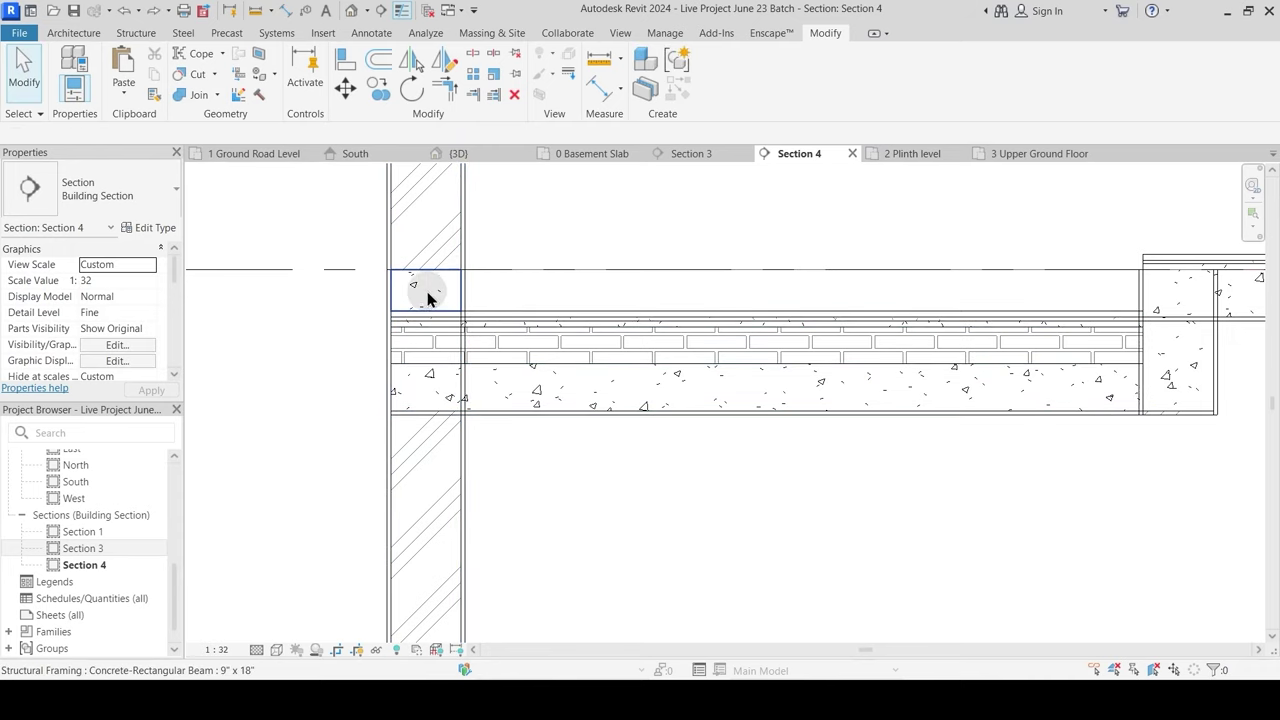
Step: Switch the join order between the beam and the Wooden Deck 2 floor
left_click(218, 95)
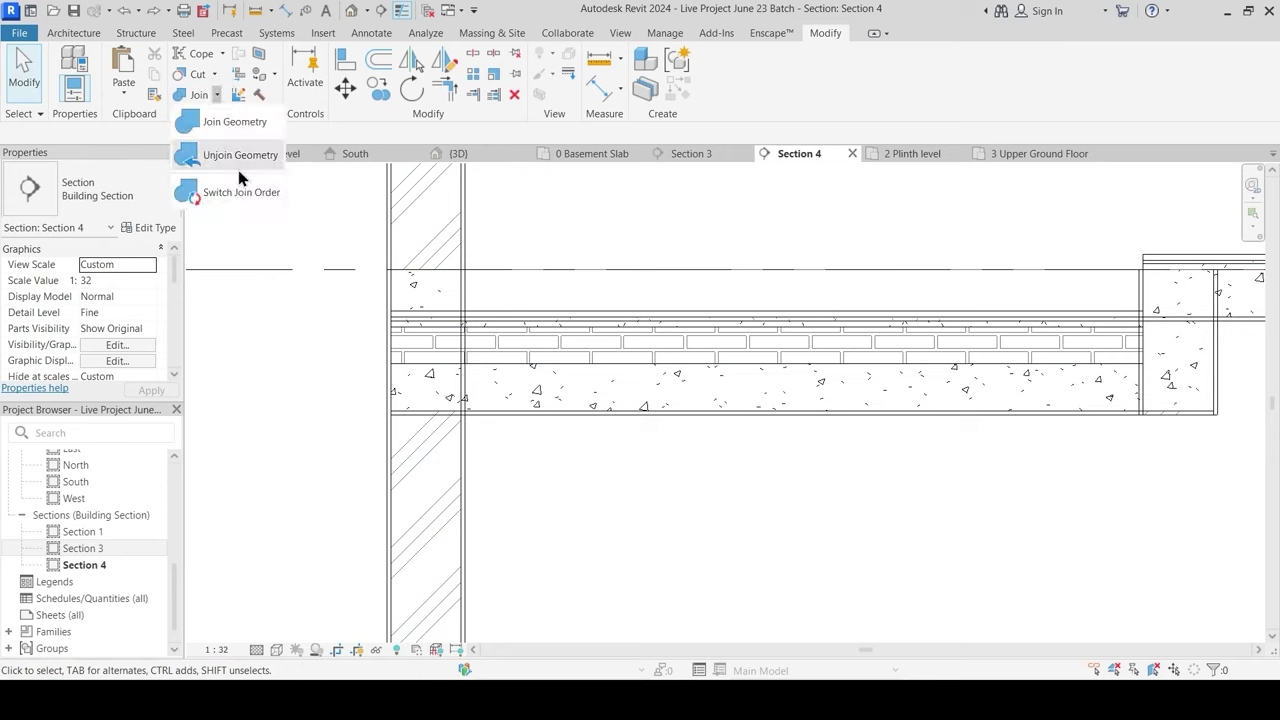
left_click(234, 191)
left_click(421, 283)
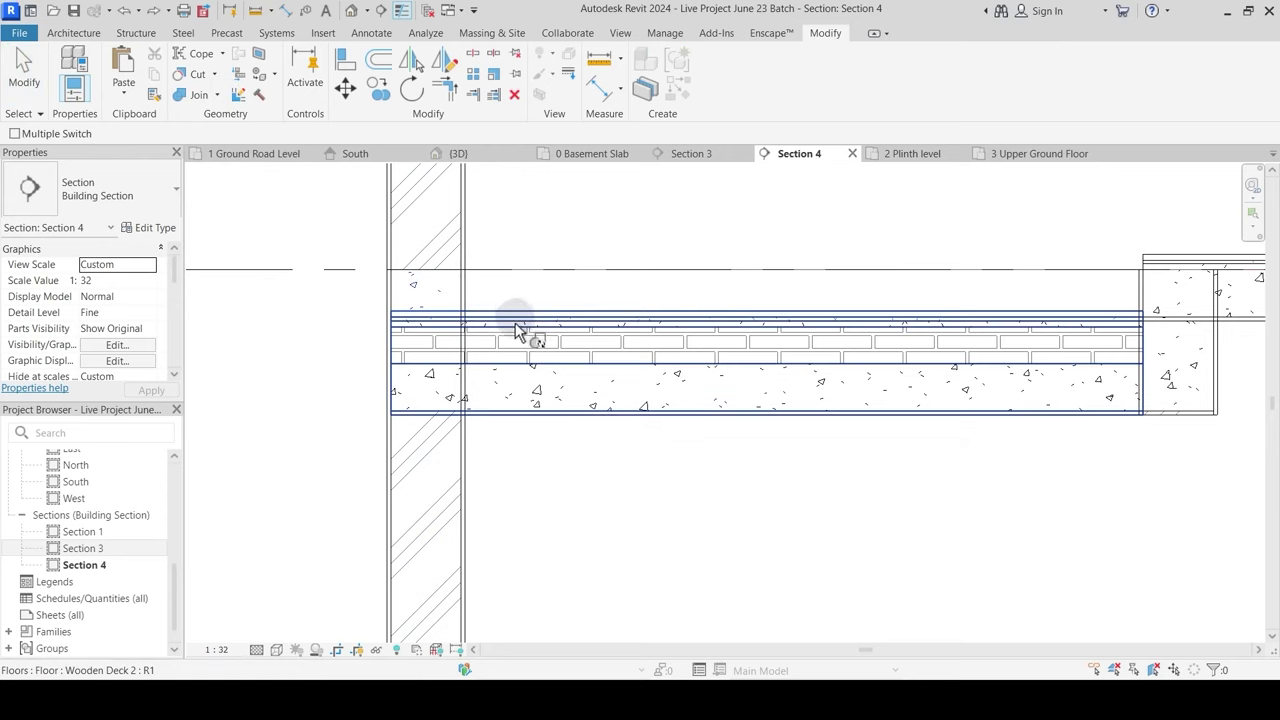
left_click(515, 330)
key("Escape")
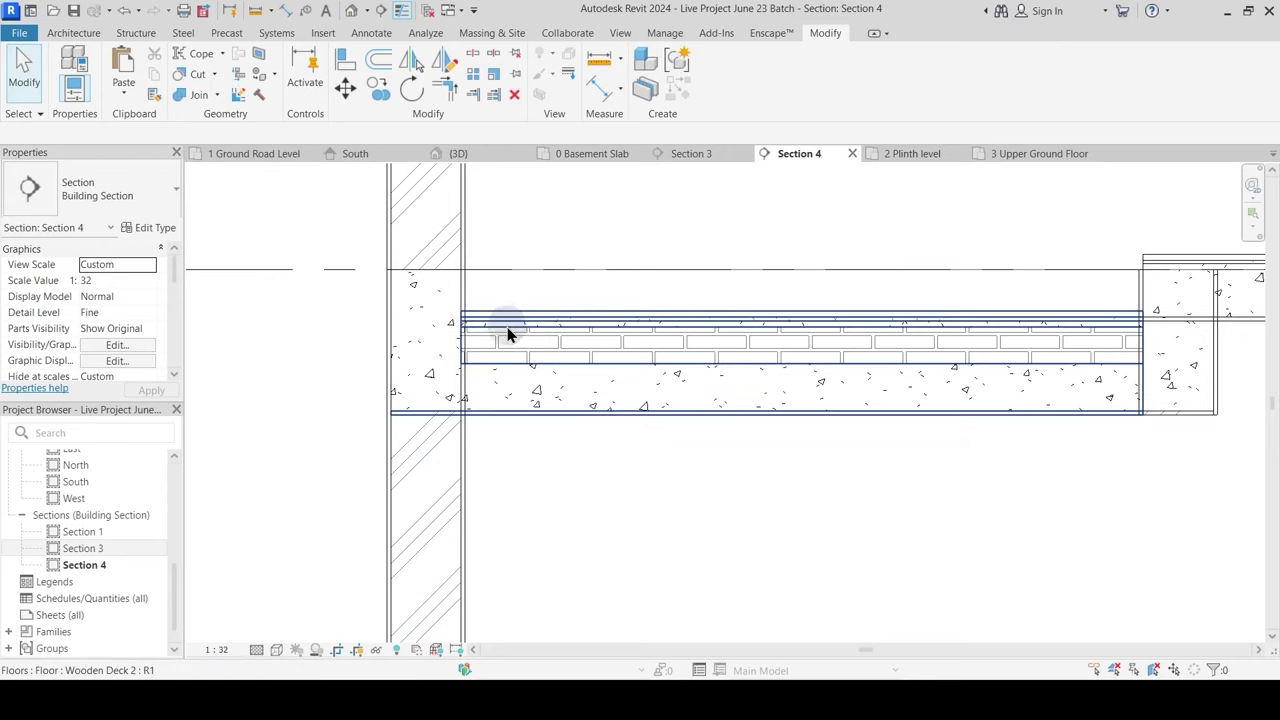
Step: Attempt joining the wall and floor twice, dismissing the join errors
left_click(195, 95)
left_click(470, 248)
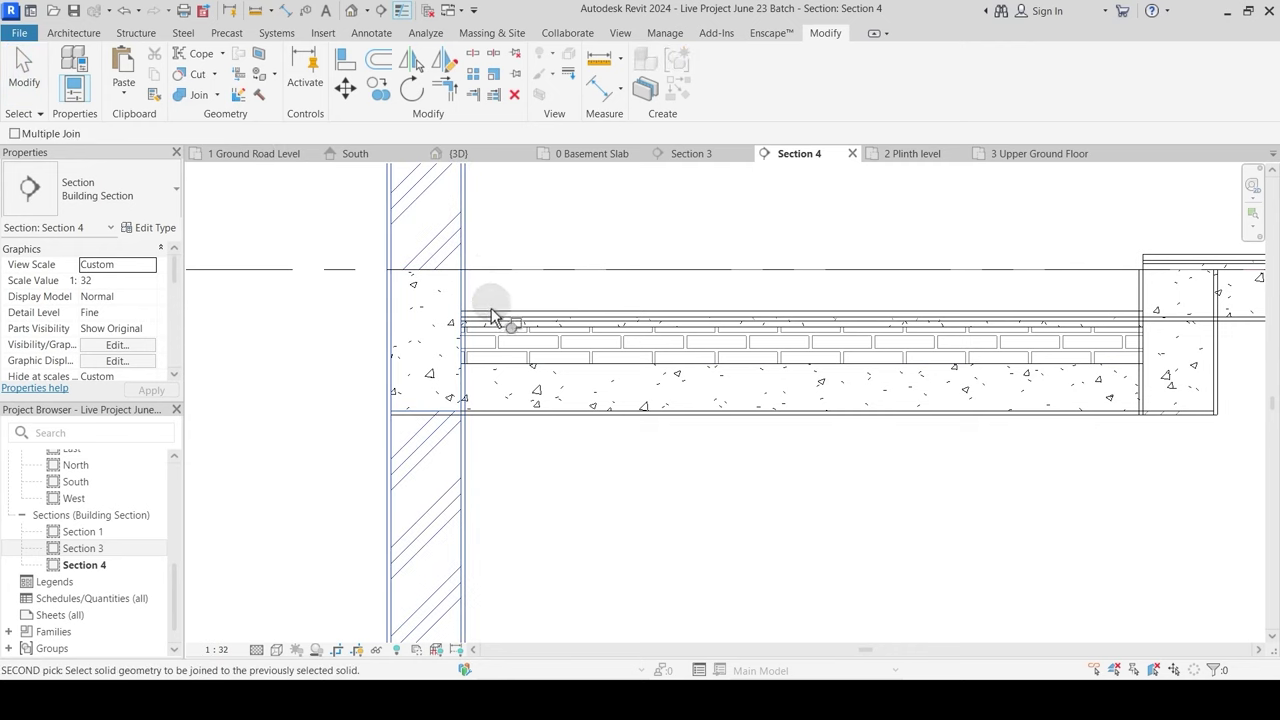
left_click(557, 340)
key("Escape")
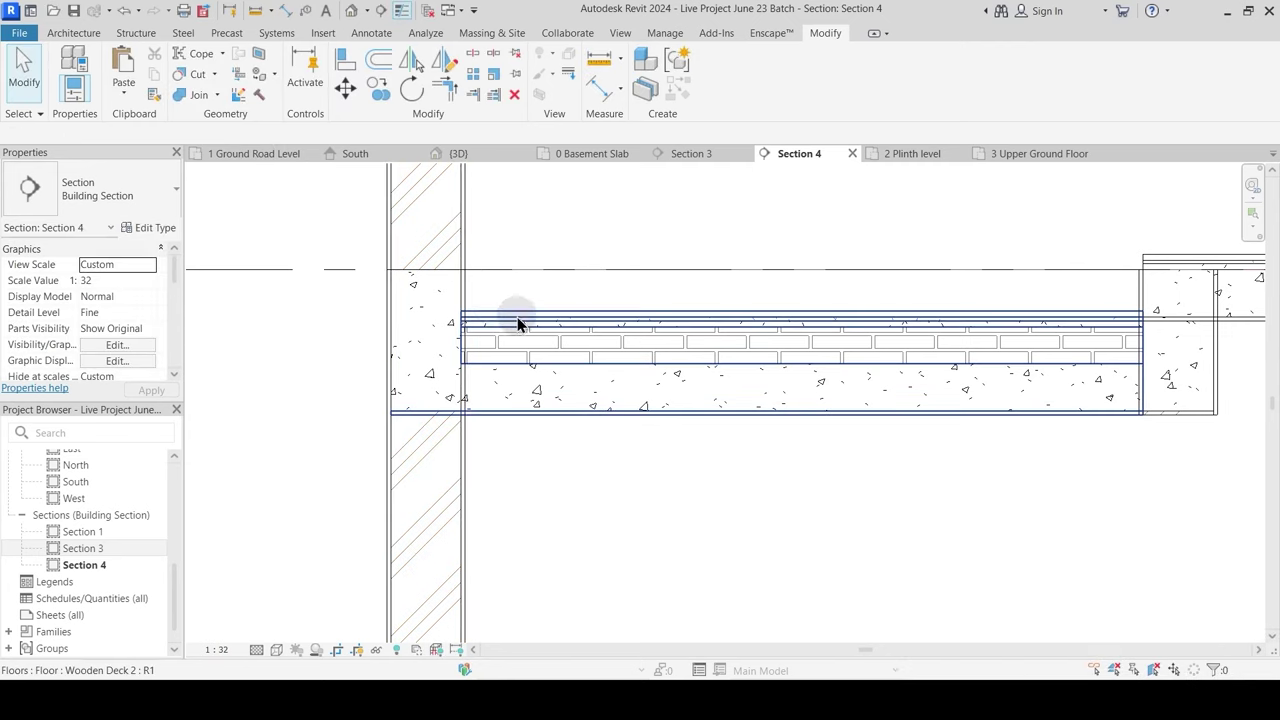
left_click(197, 95)
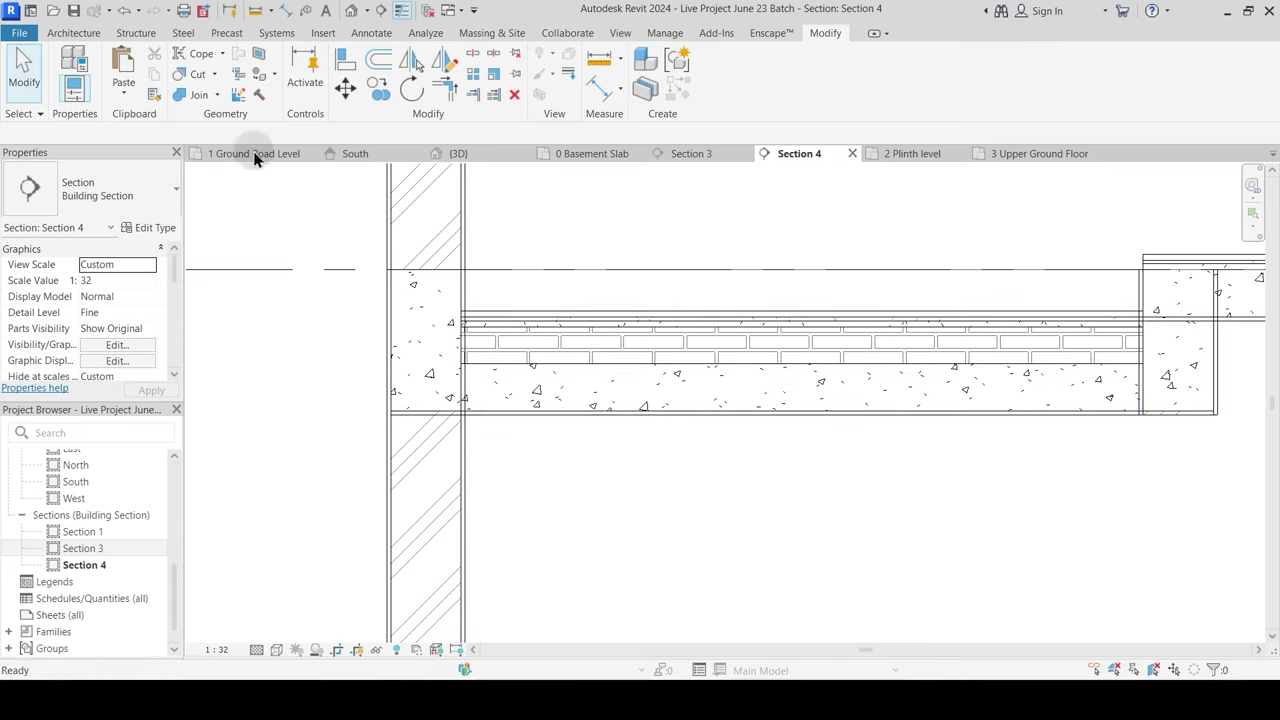
left_click(474, 448)
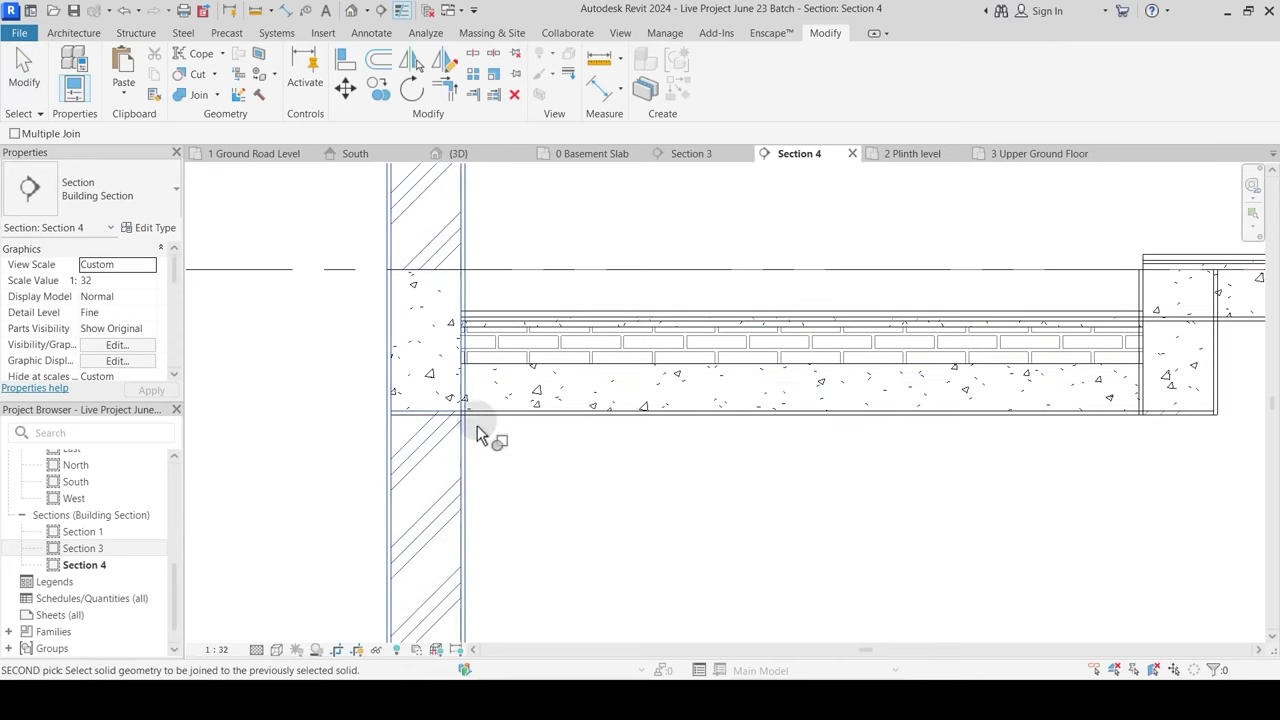
left_click(491, 428)
key("Escape")
key("Escape")
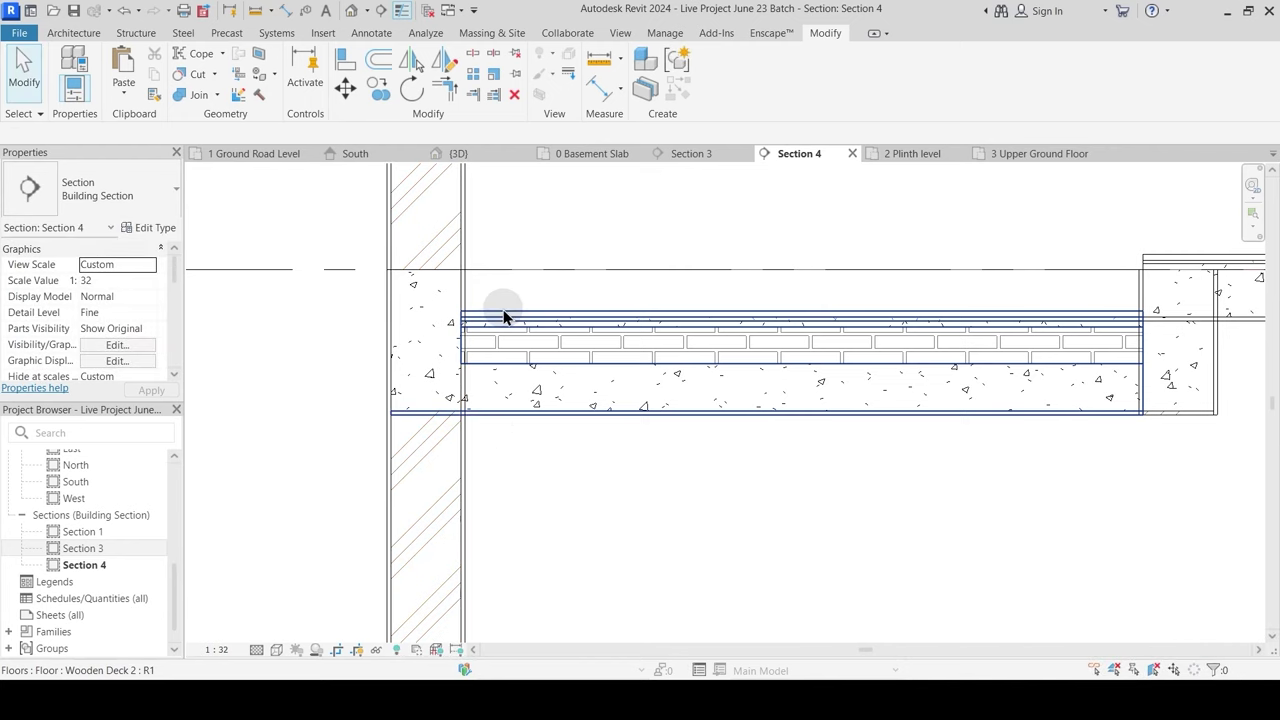
Step: Bring the beam junction and thick wall into view with Thin Lines on
middle_click_drag(881, 347, 607, 382)
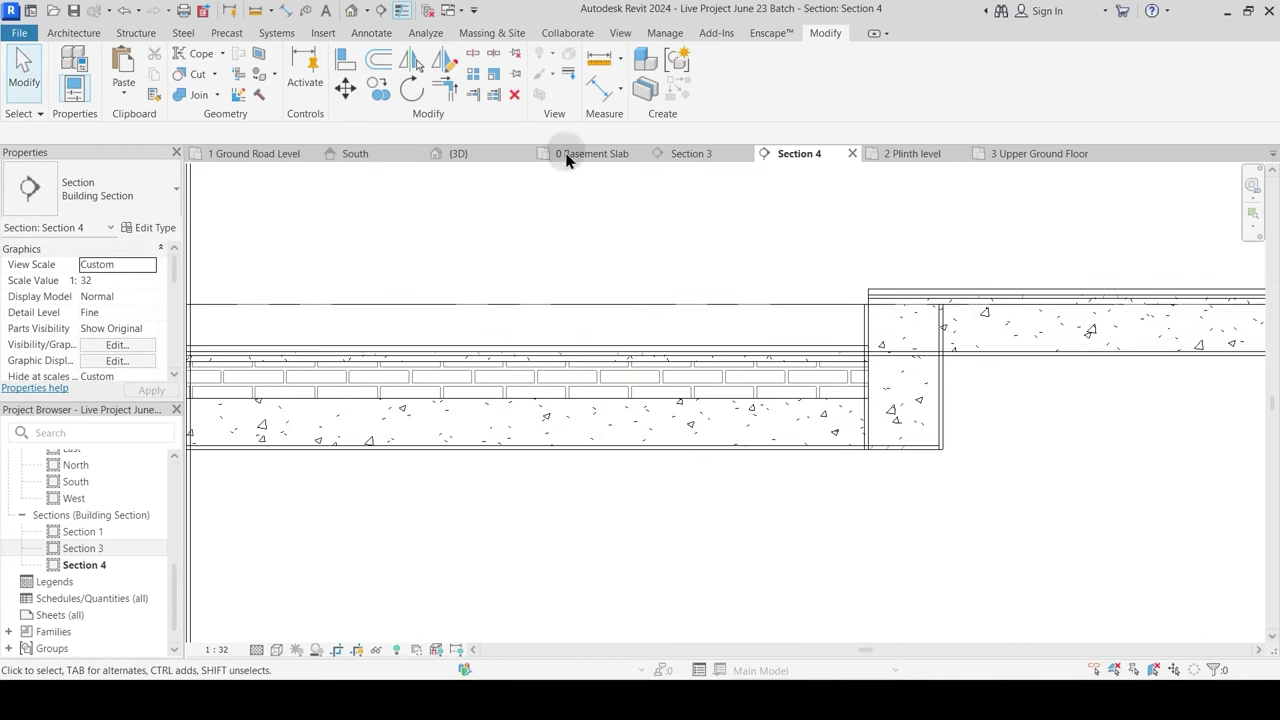
middle_click_drag(460, 291, 630, 332)
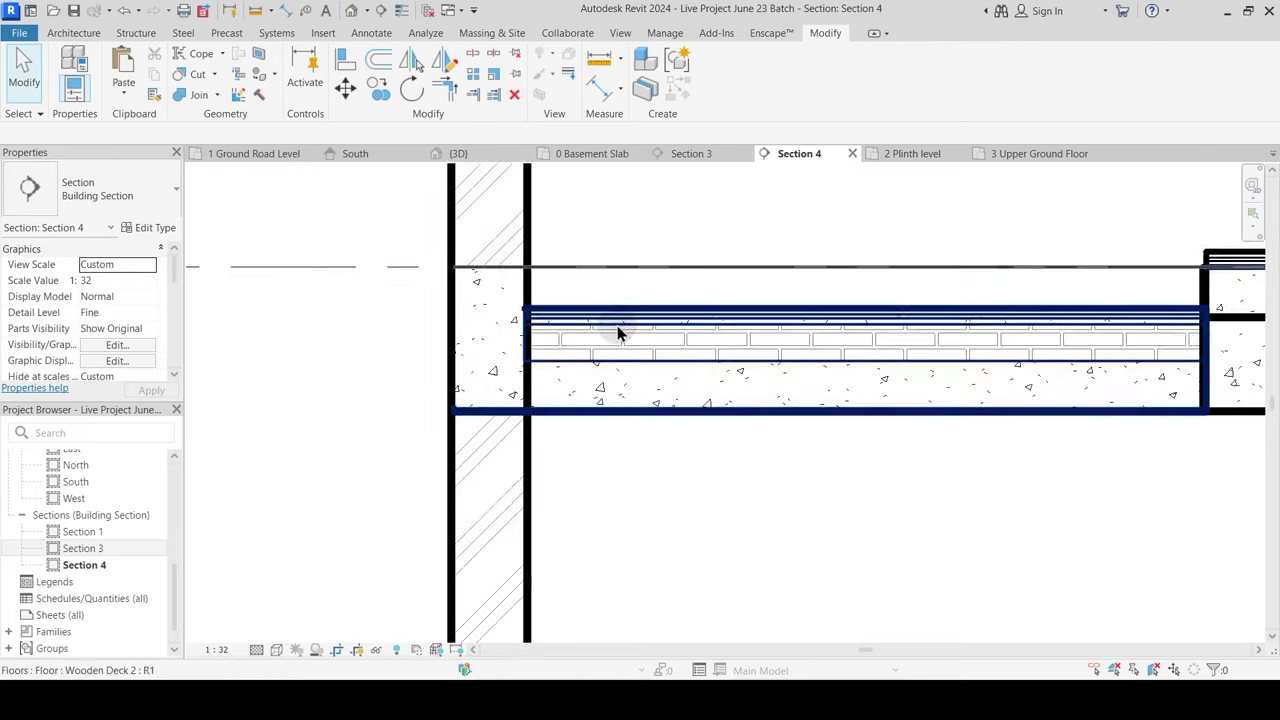
scroll(548, 323, "up", 3)
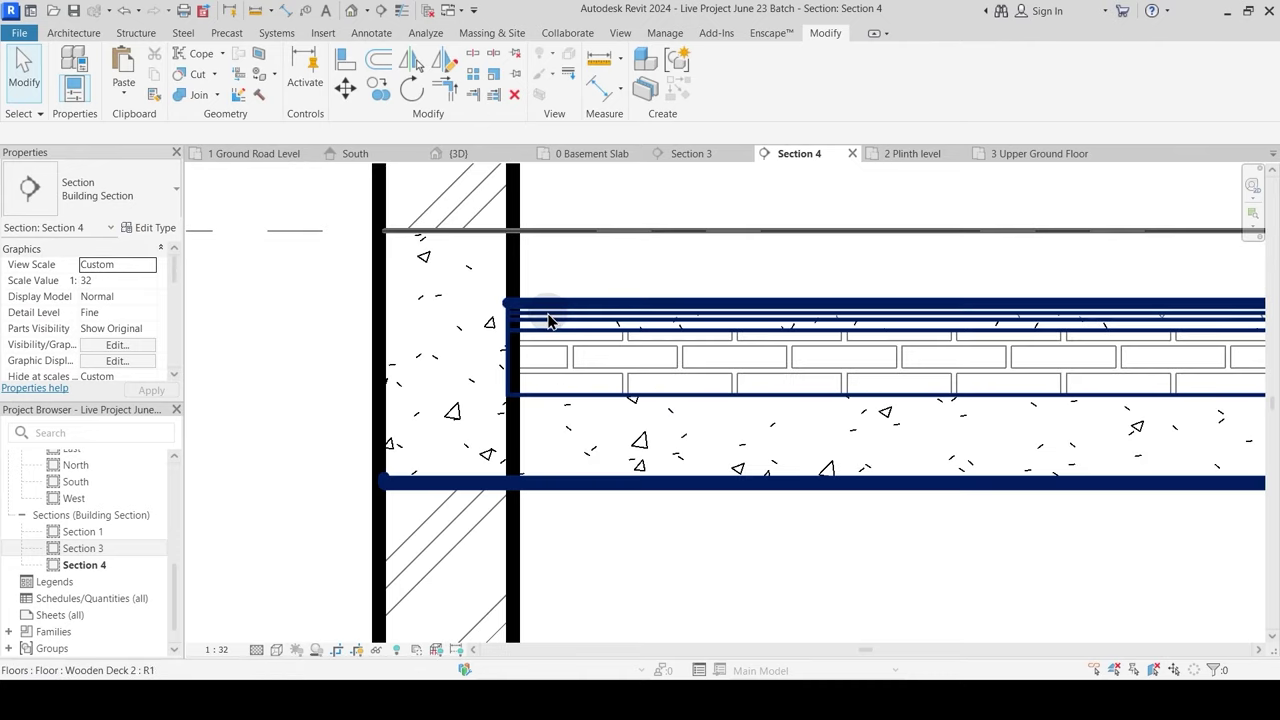
left_click(401, 11)
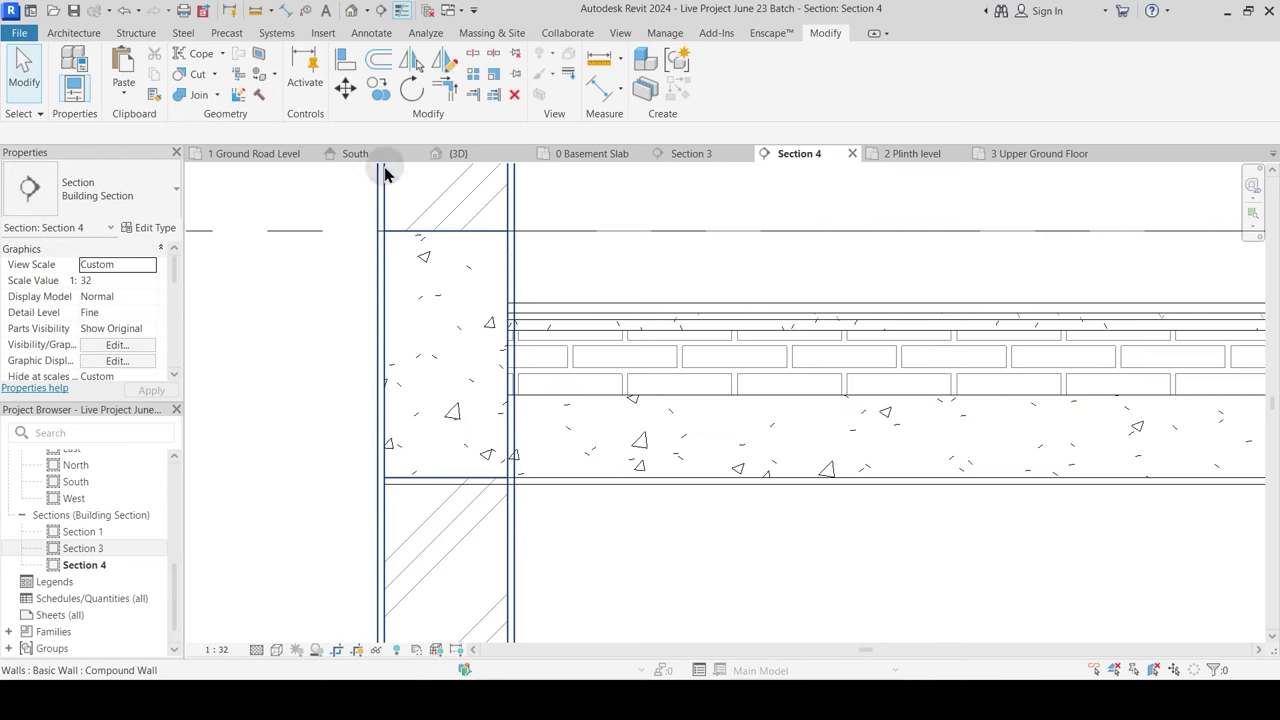
left_click(514, 286)
key("Escape")
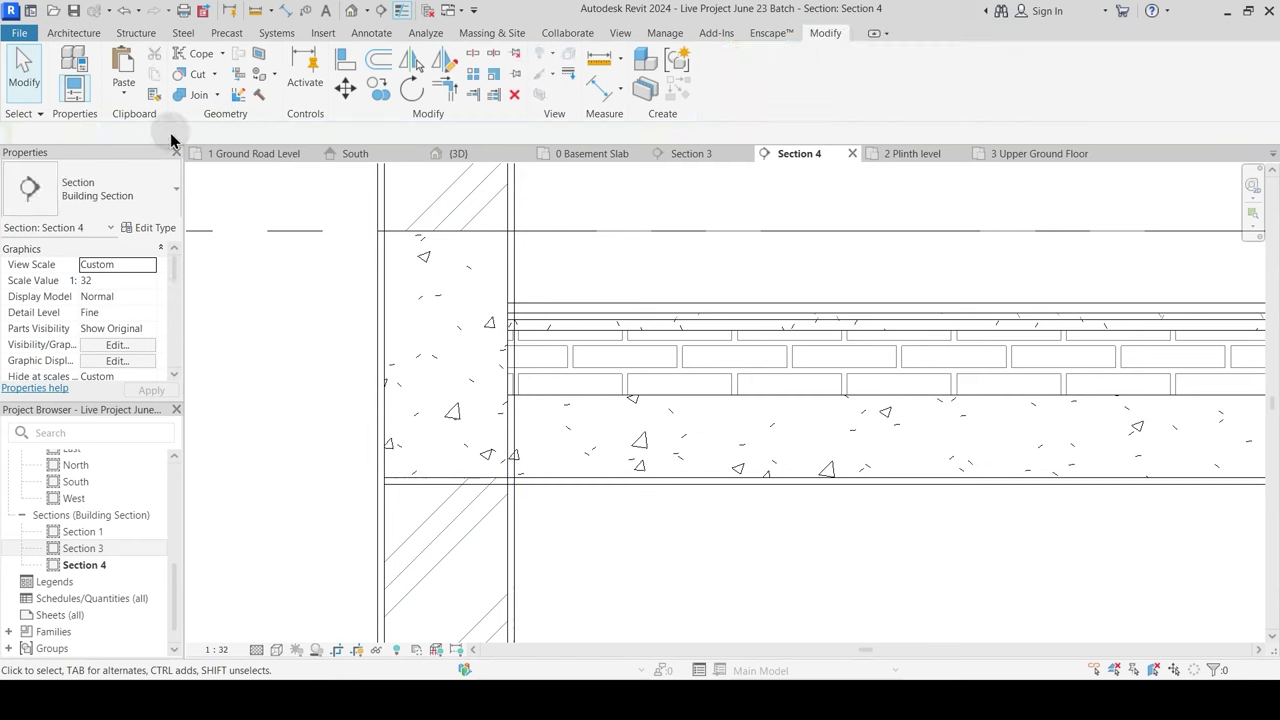
Step: Join the compound wall with the Wooden Deck 2 floor
left_click(194, 96)
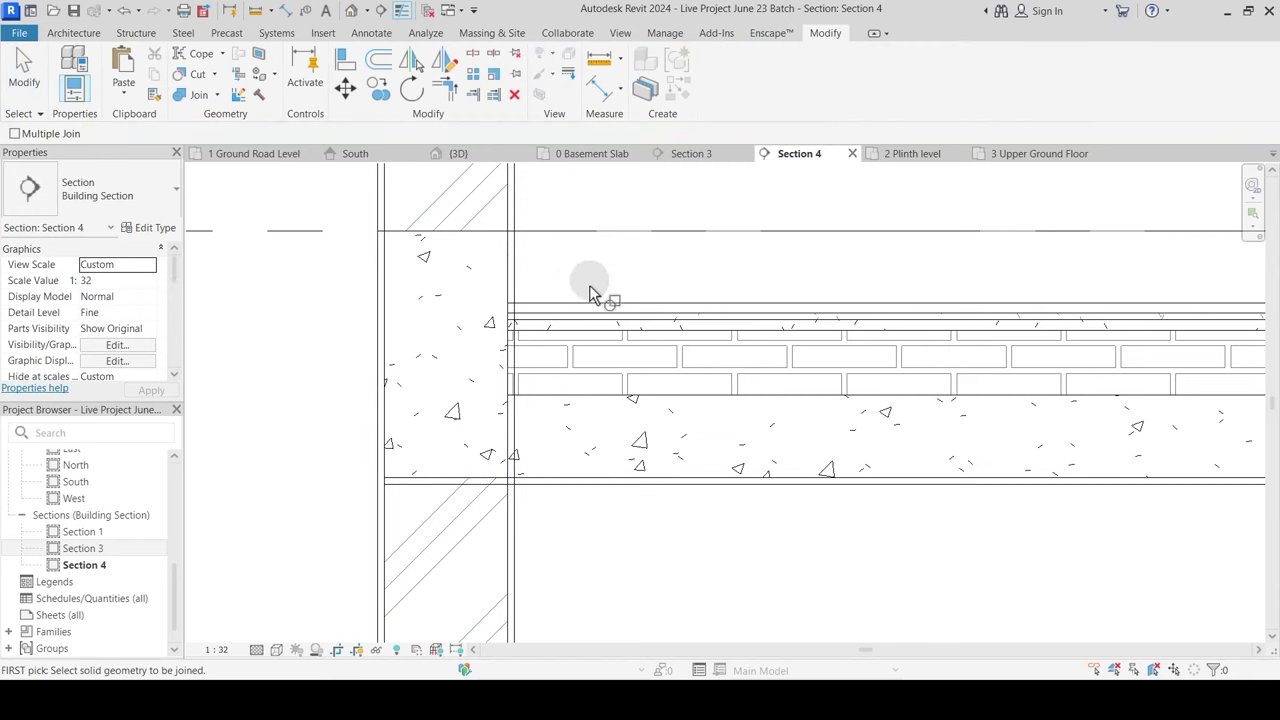
left_click(510, 260)
left_click(535, 315)
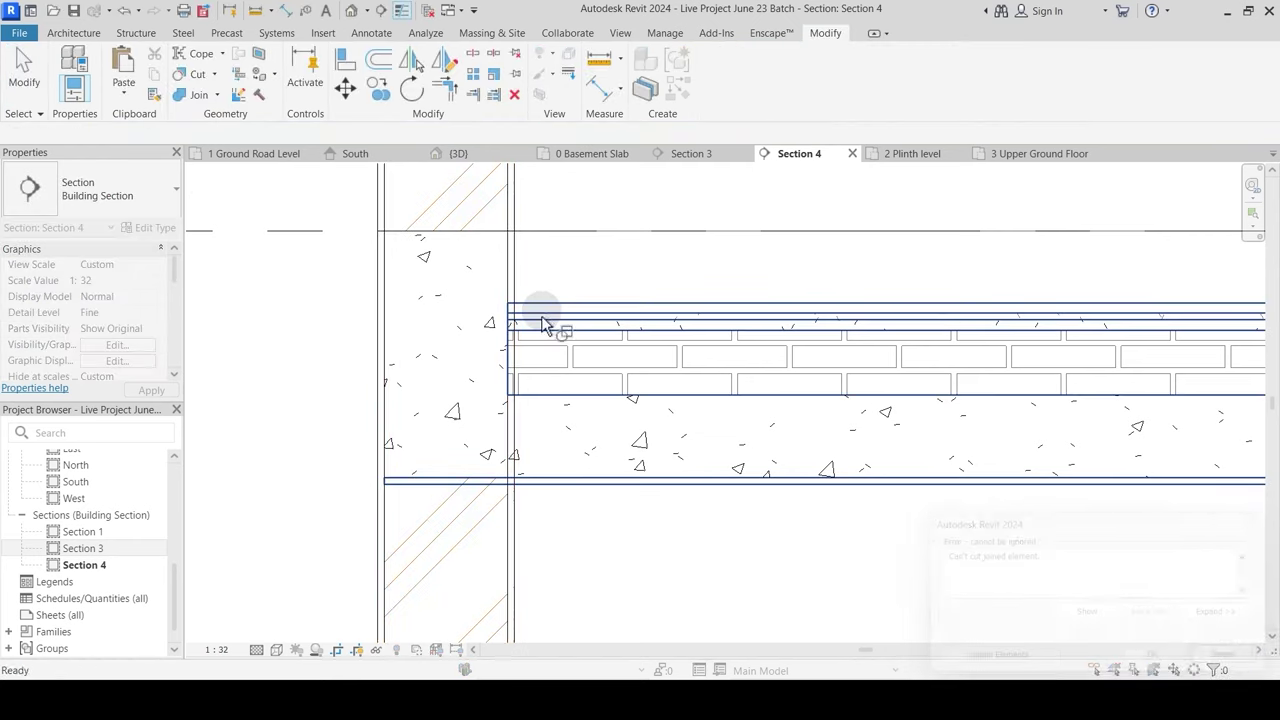
key("Escape")
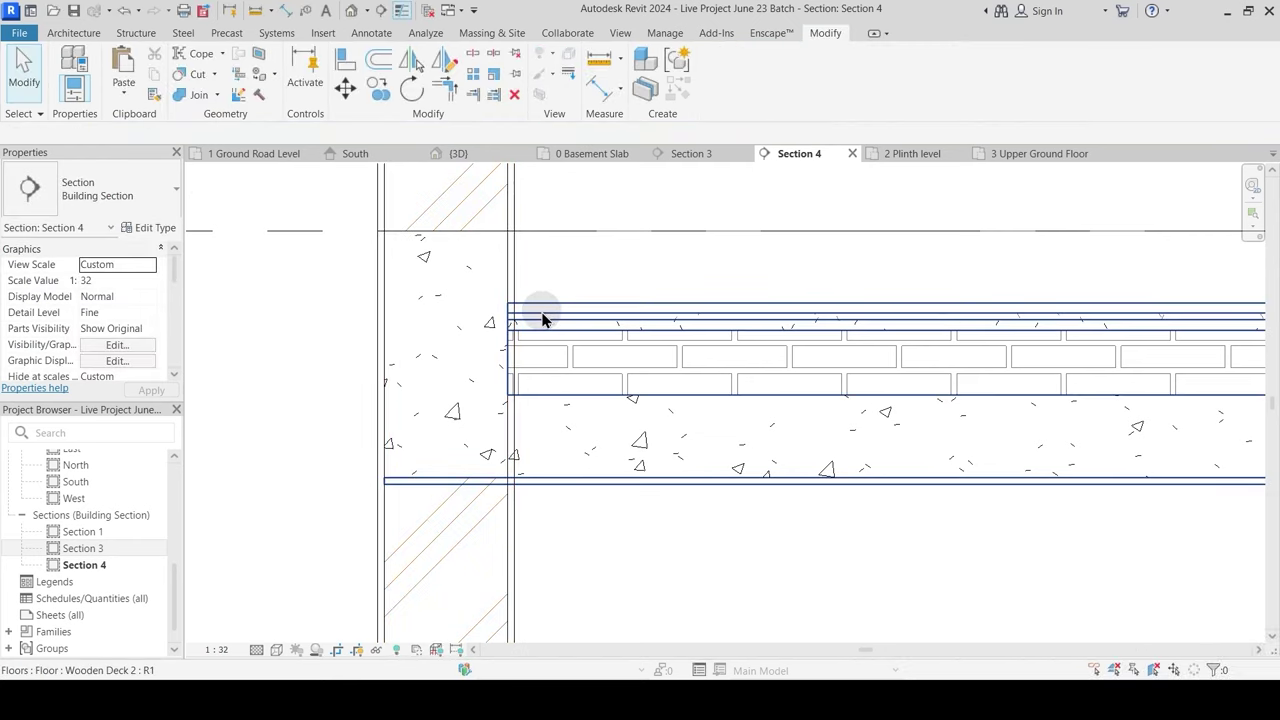
Step: Switch the join order of the wall and Wooden Deck 2 floor
left_click(217, 95)
left_click(237, 197)
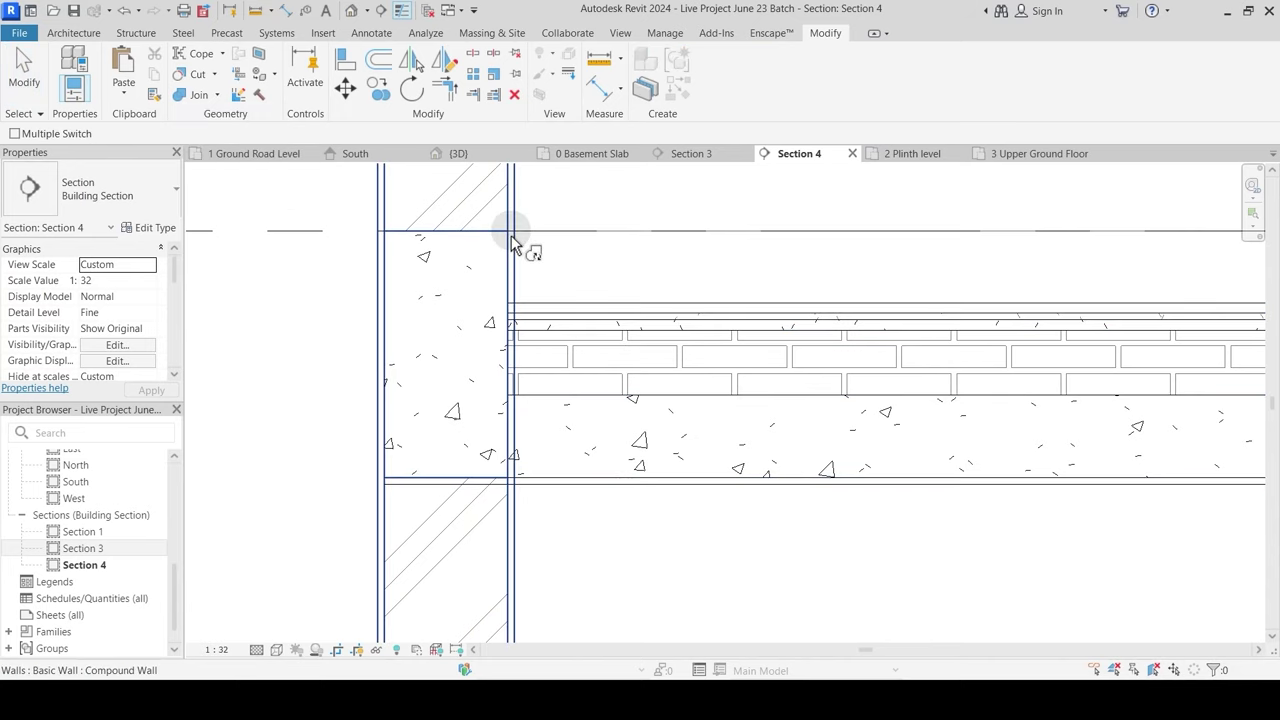
left_click(511, 235)
left_click(533, 320)
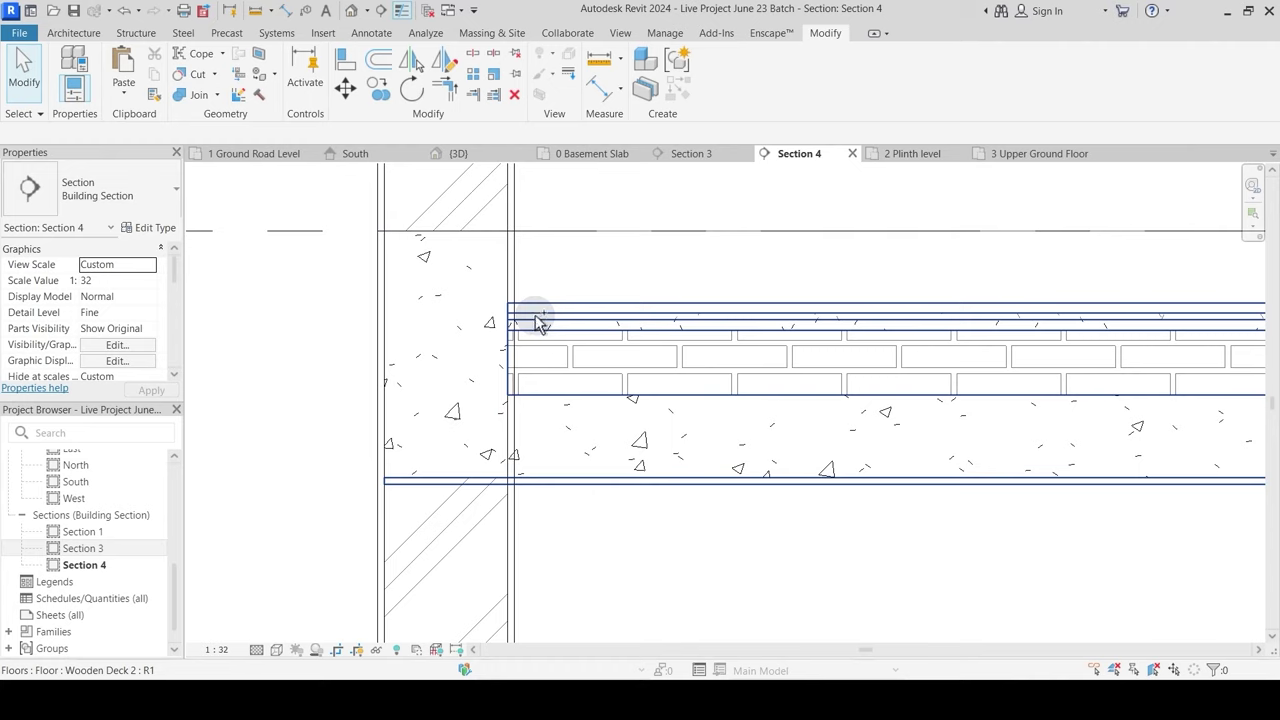
scroll(535, 322, "down", 2)
middle_click_drag(588, 416, 534, 322)
scroll(532, 331, "down", 2)
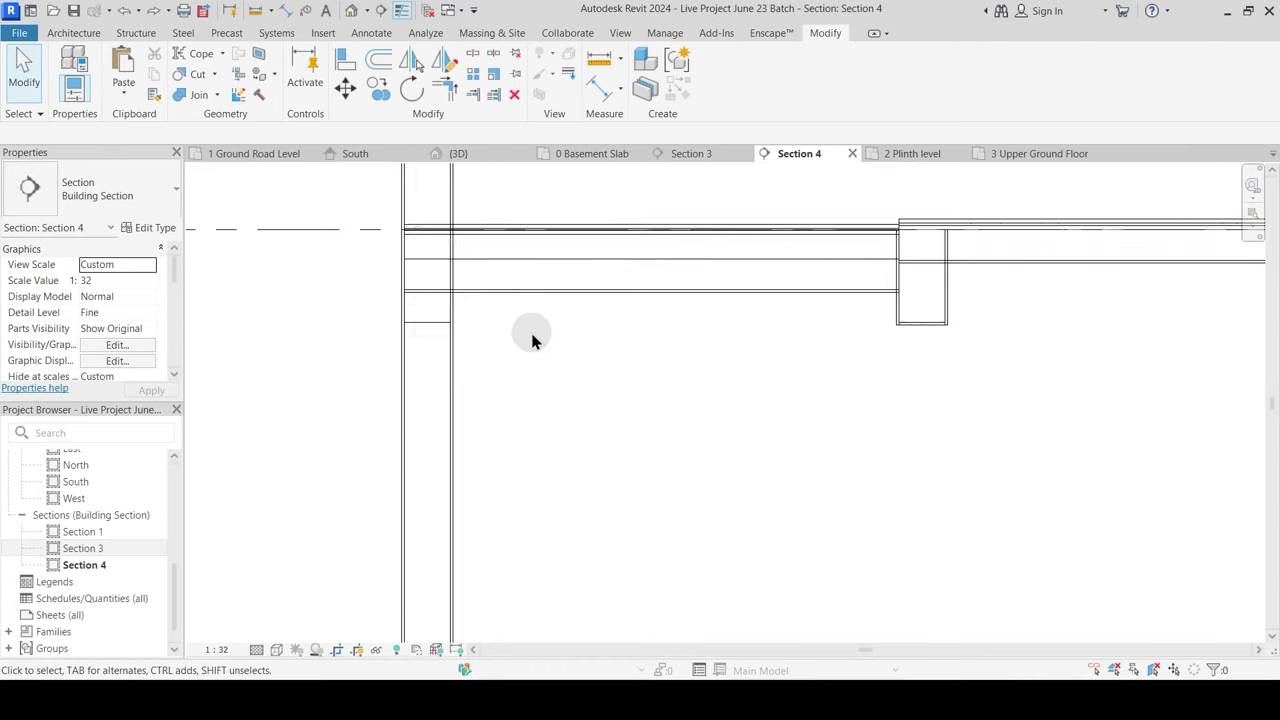
Step: Temporarily hide the Wooden Deck floor, then restore it with HR
left_click(529, 305)
scroll(540, 354, "down", 1)
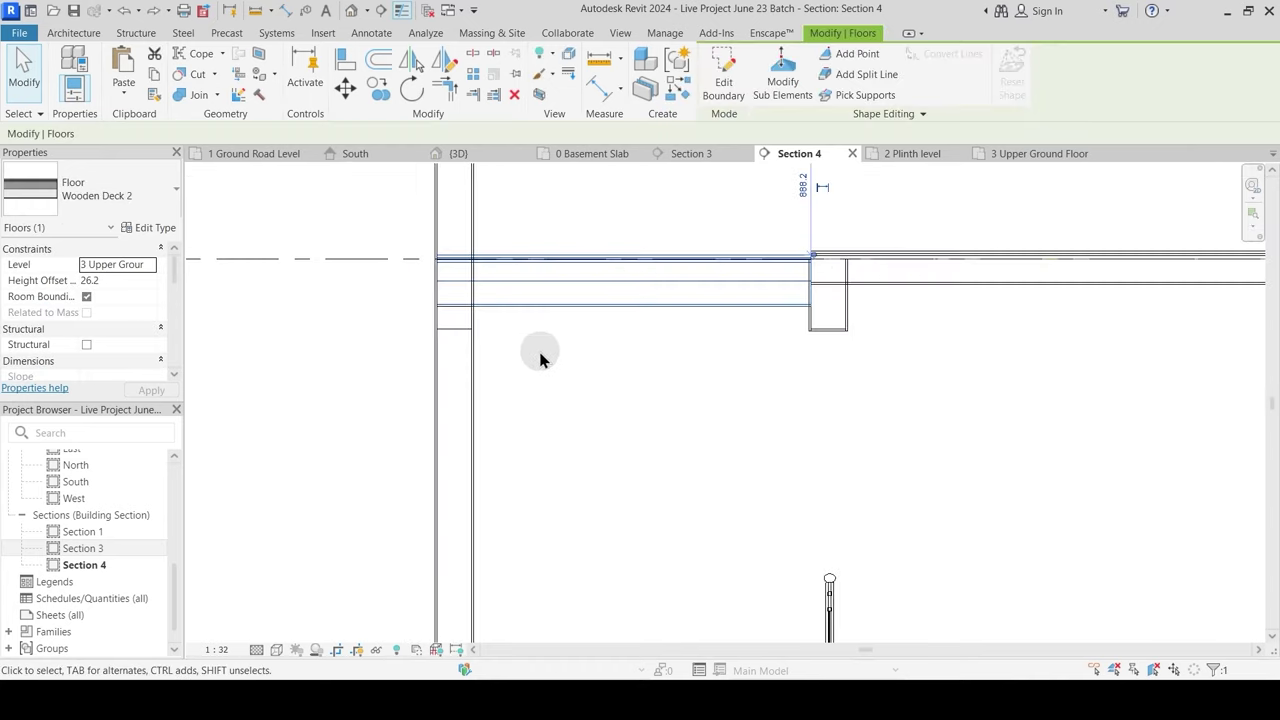
middle_click_drag(540, 354, 532, 460)
key("h")
key("h")
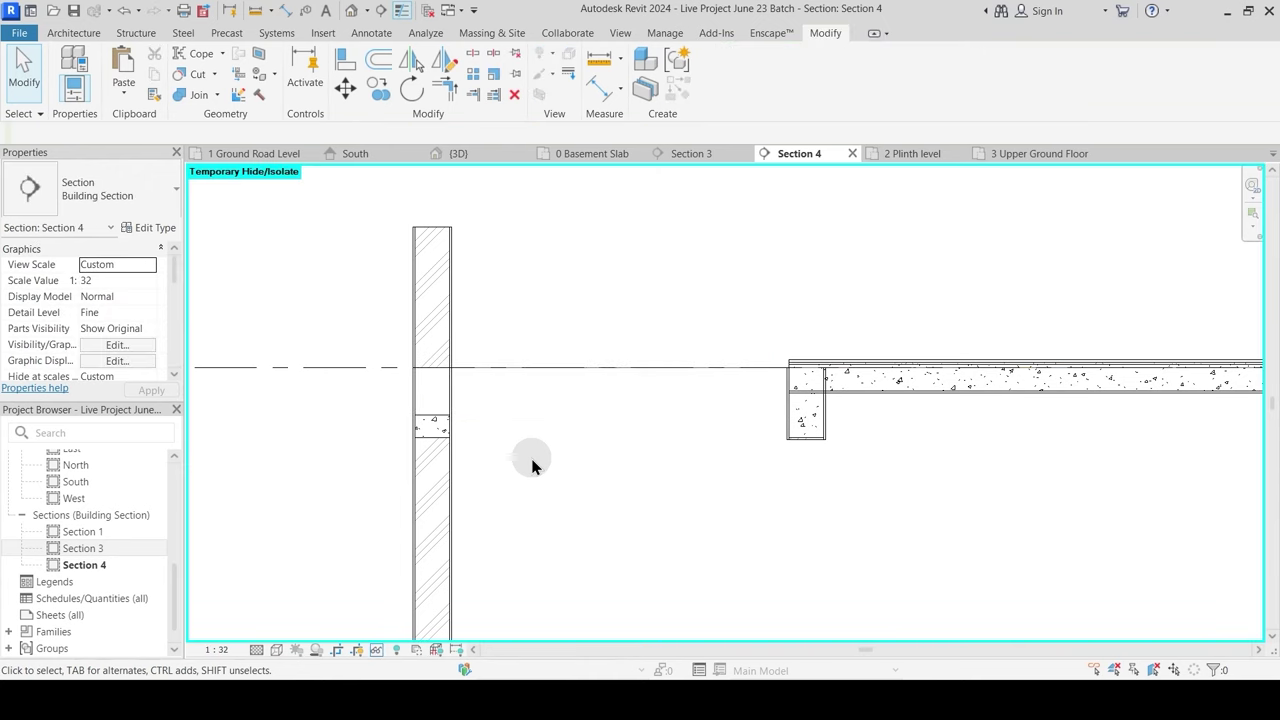
key("h")
key("r")
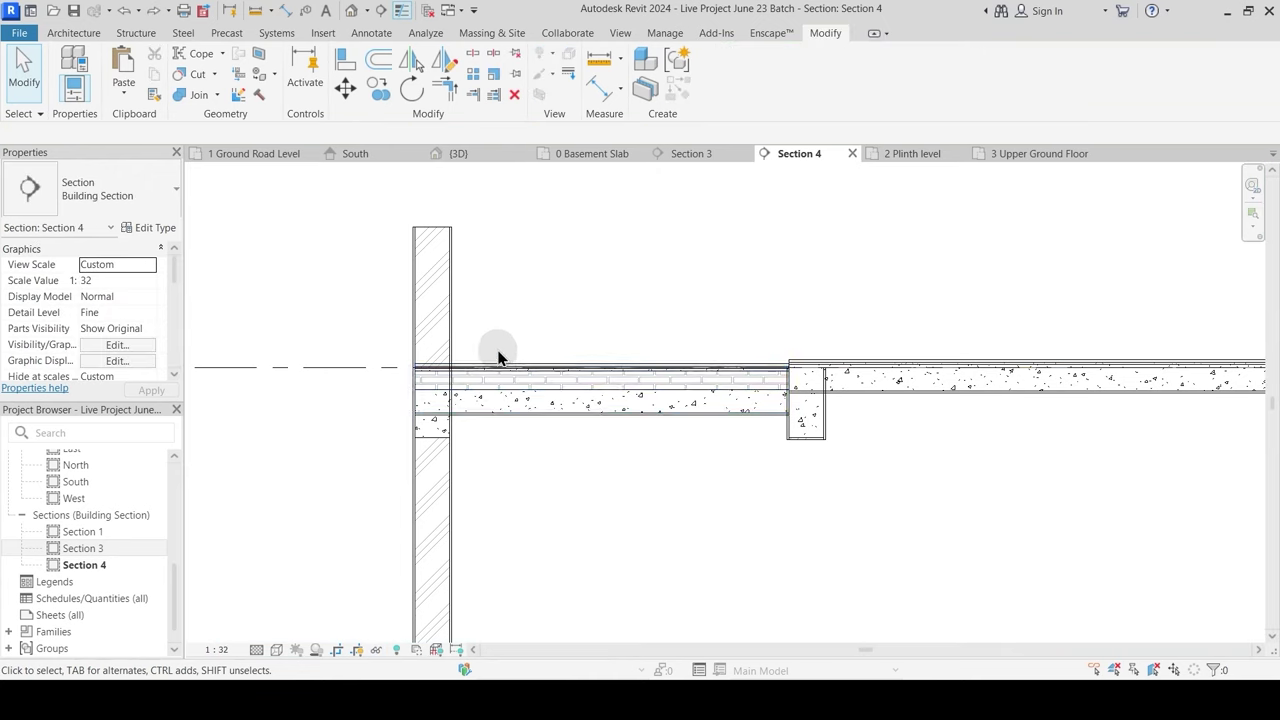
scroll(498, 357, "down", 3)
middle_click_drag(563, 394, 443, 414)
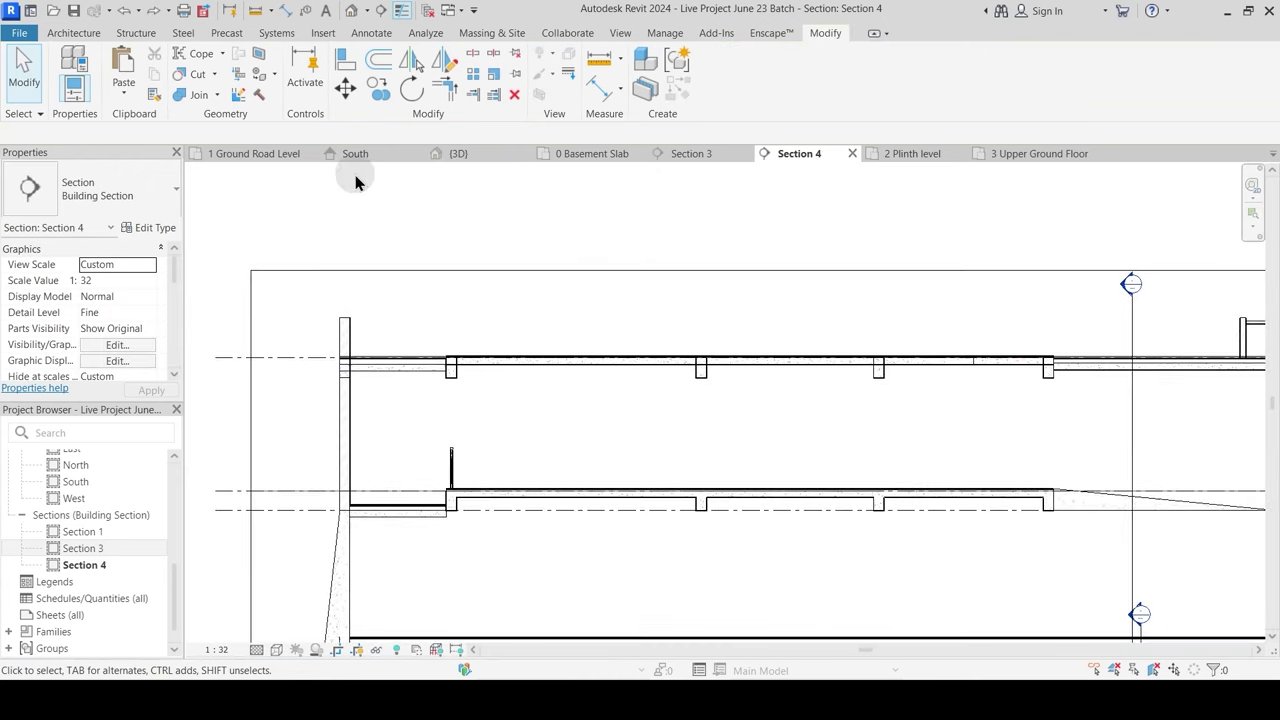
Step: Reopen Section 4 from the 1 Ground Road Level plan and hide the Wooden Deck 2 floor
left_click(262, 155)
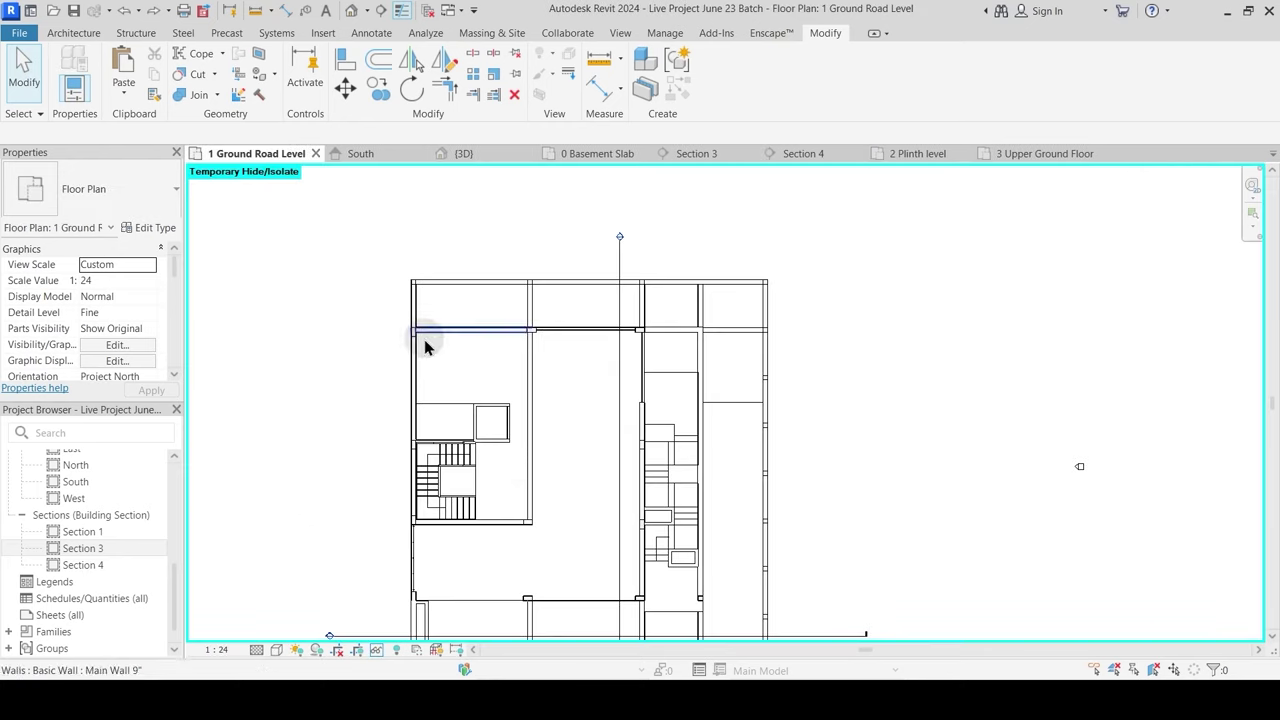
double_click(620, 240)
scroll(331, 370, "up", 5)
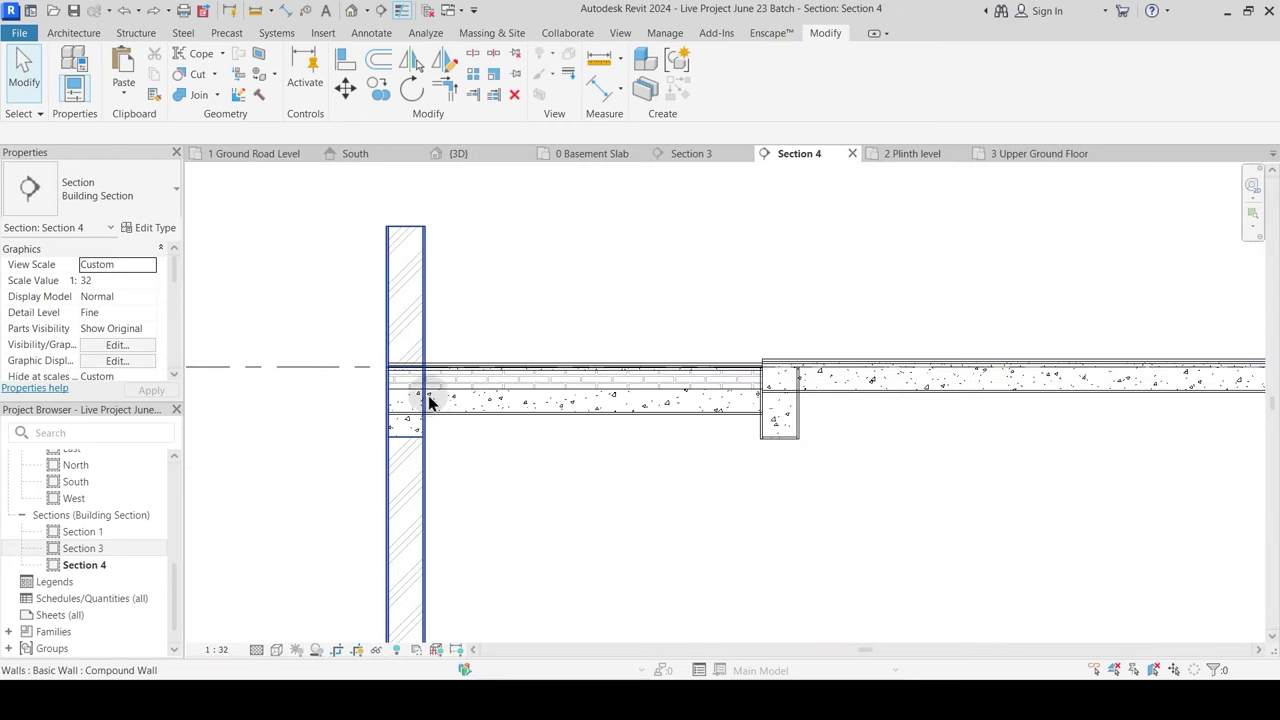
left_click(451, 418)
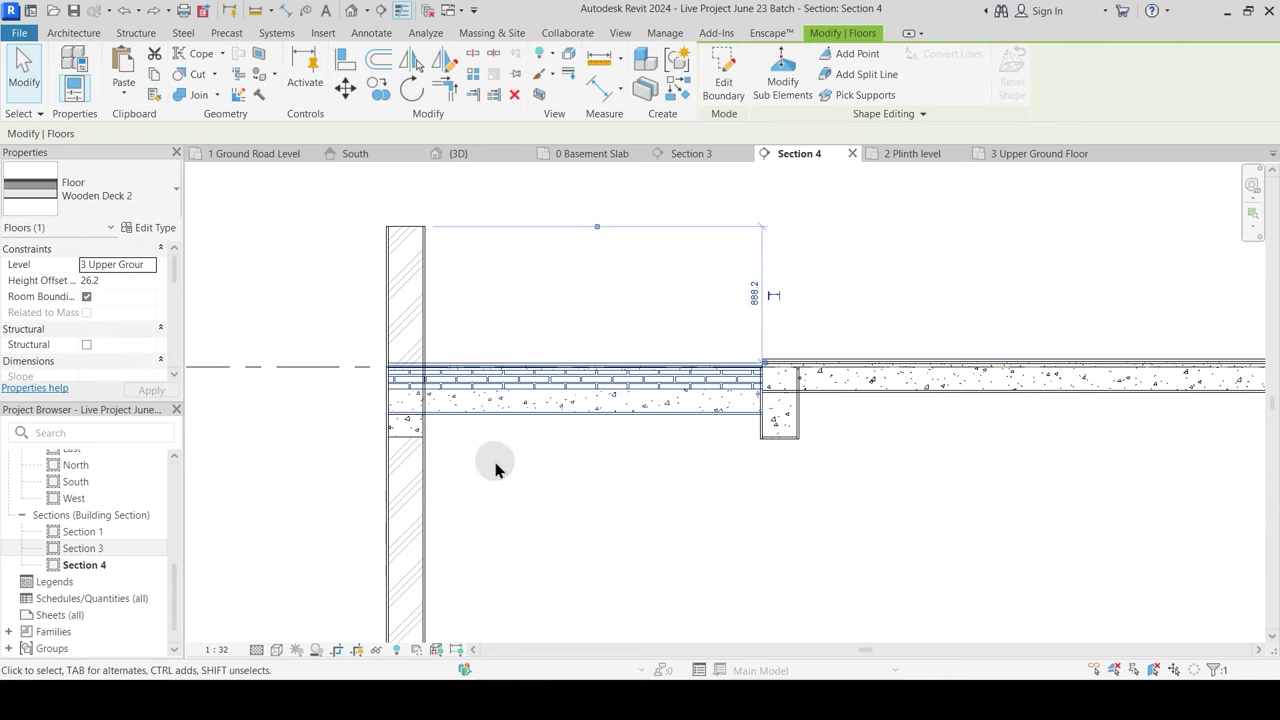
middle_click_drag(495, 462, 515, 440)
key("h")
key("h")
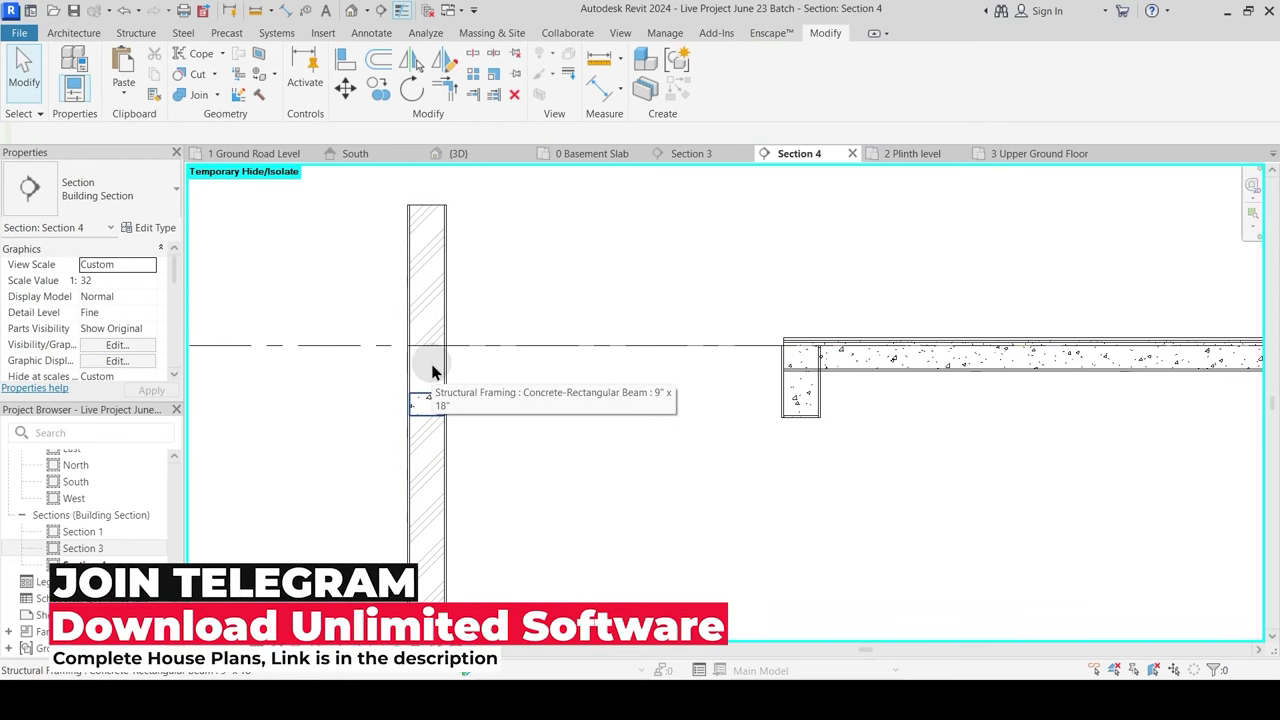
Step: Join the beam with the plinth floor slab
scroll(834, 380, "up", 4)
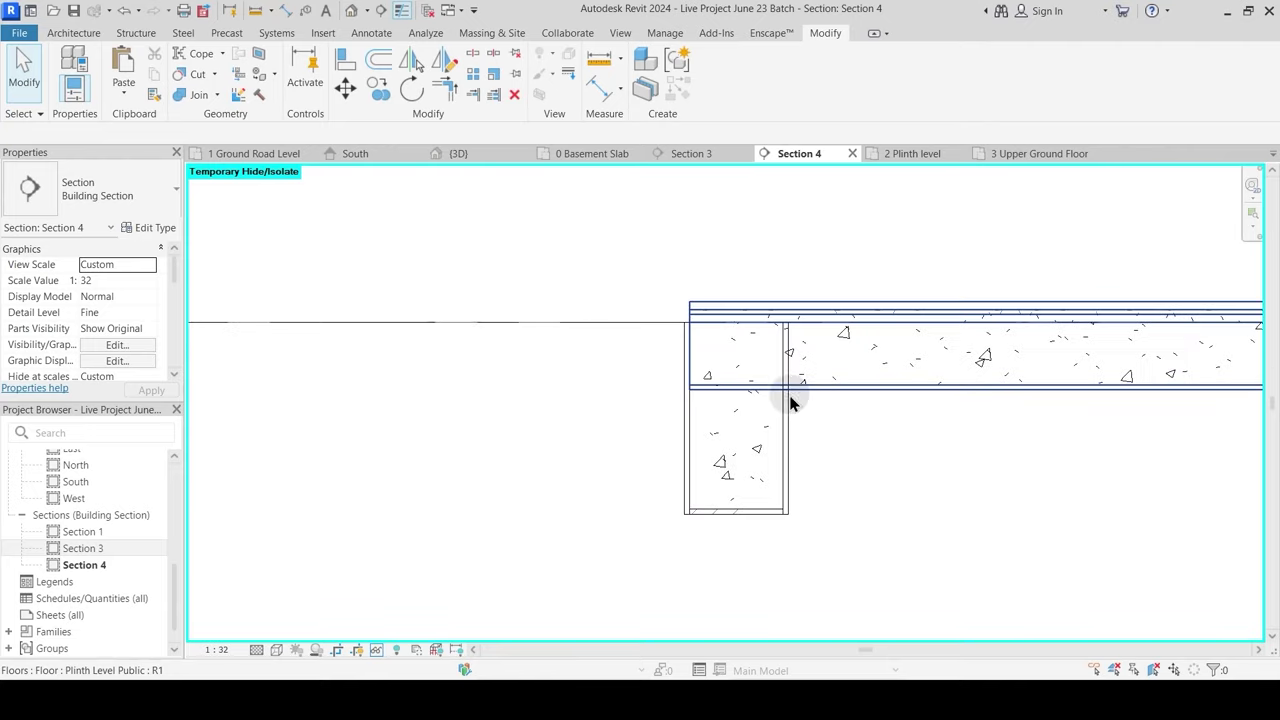
left_click(182, 95)
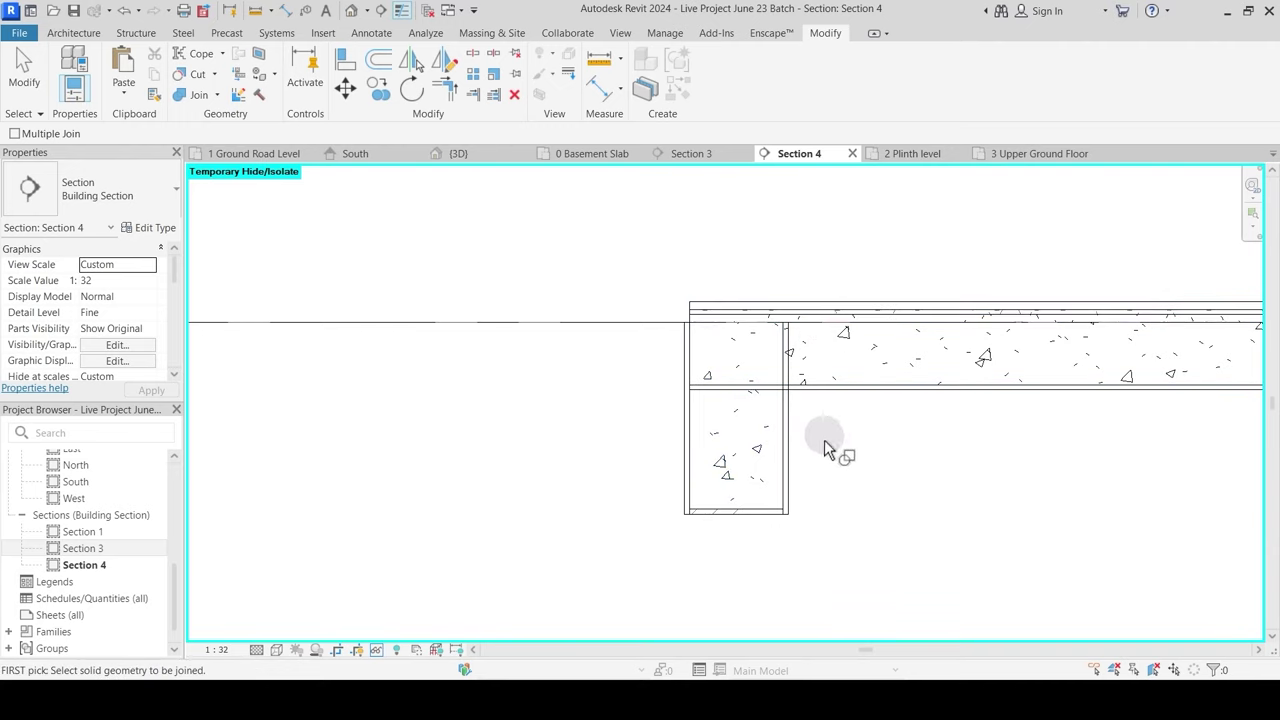
left_click(790, 410)
left_click(803, 387)
key("Escape")
Step: Switch the slab and beam join order so the beam merges into the slab
left_click(218, 97)
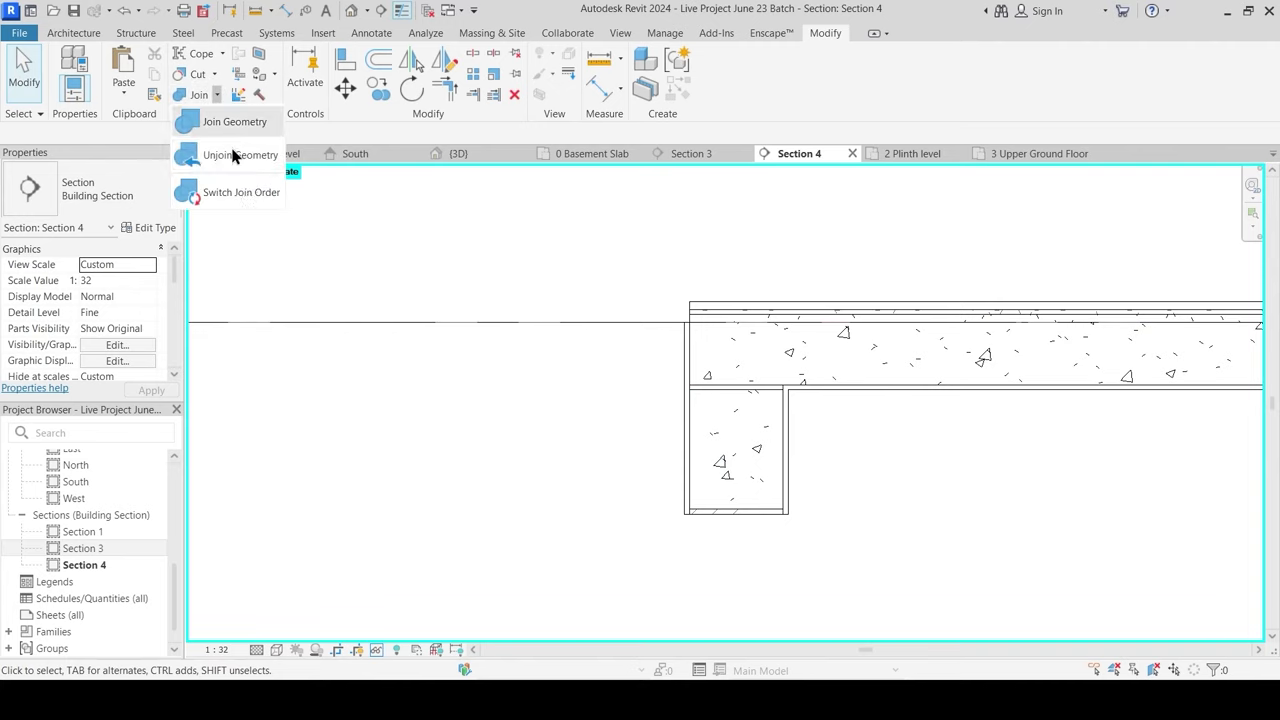
left_click(245, 190)
left_click(737, 410)
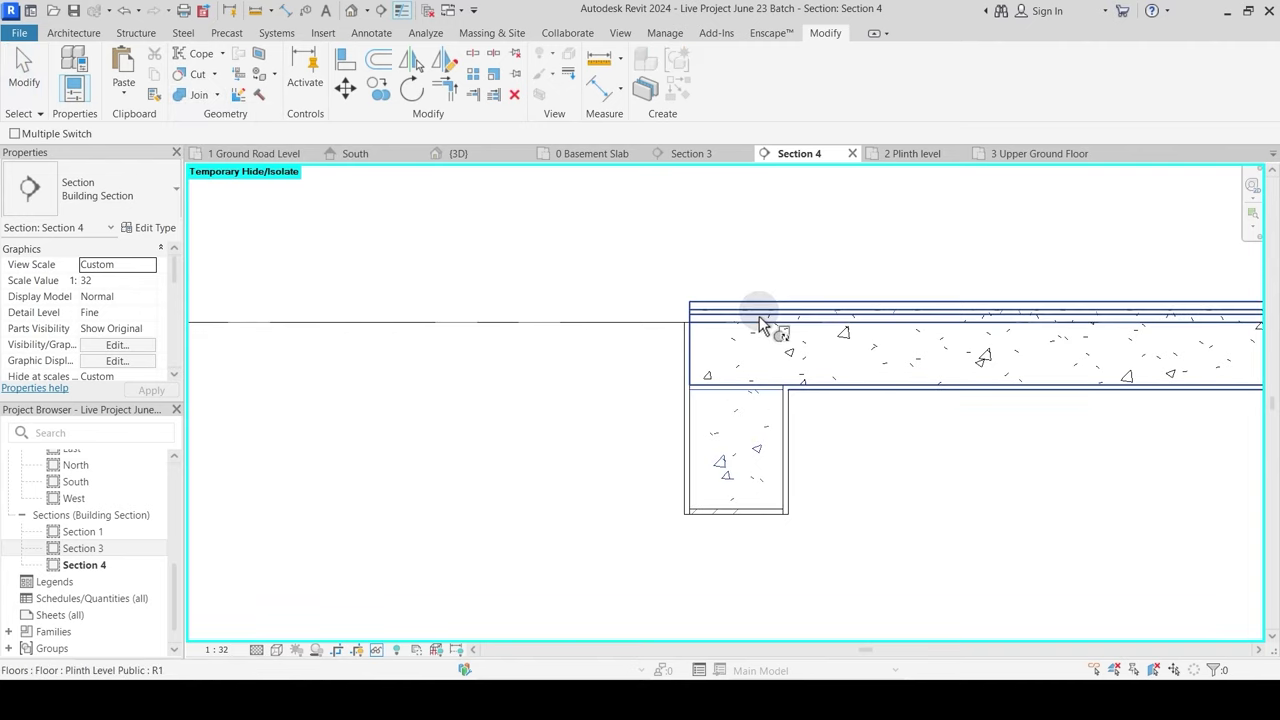
left_click(757, 320)
key("Escape")
scroll(709, 337, "down", 2)
scroll(791, 498, "down", 1)
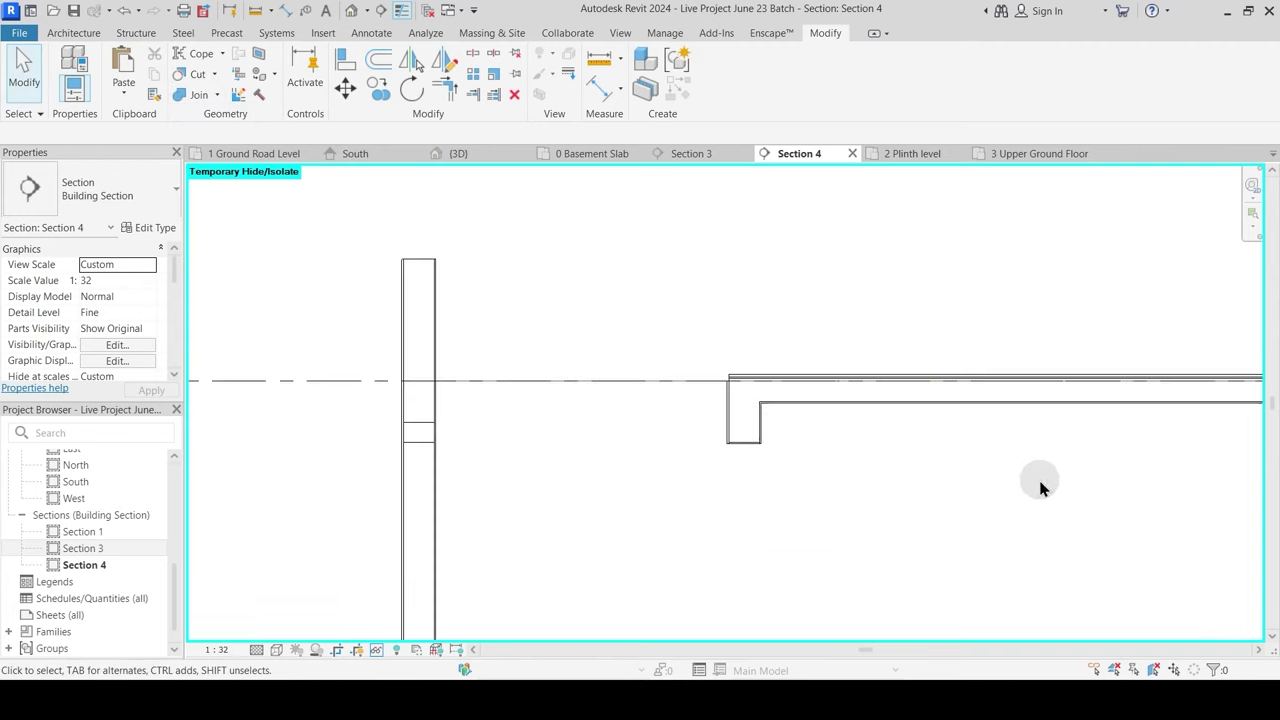
middle_click_drag(1040, 489, 340, 414)
scroll(826, 298, "up", 2)
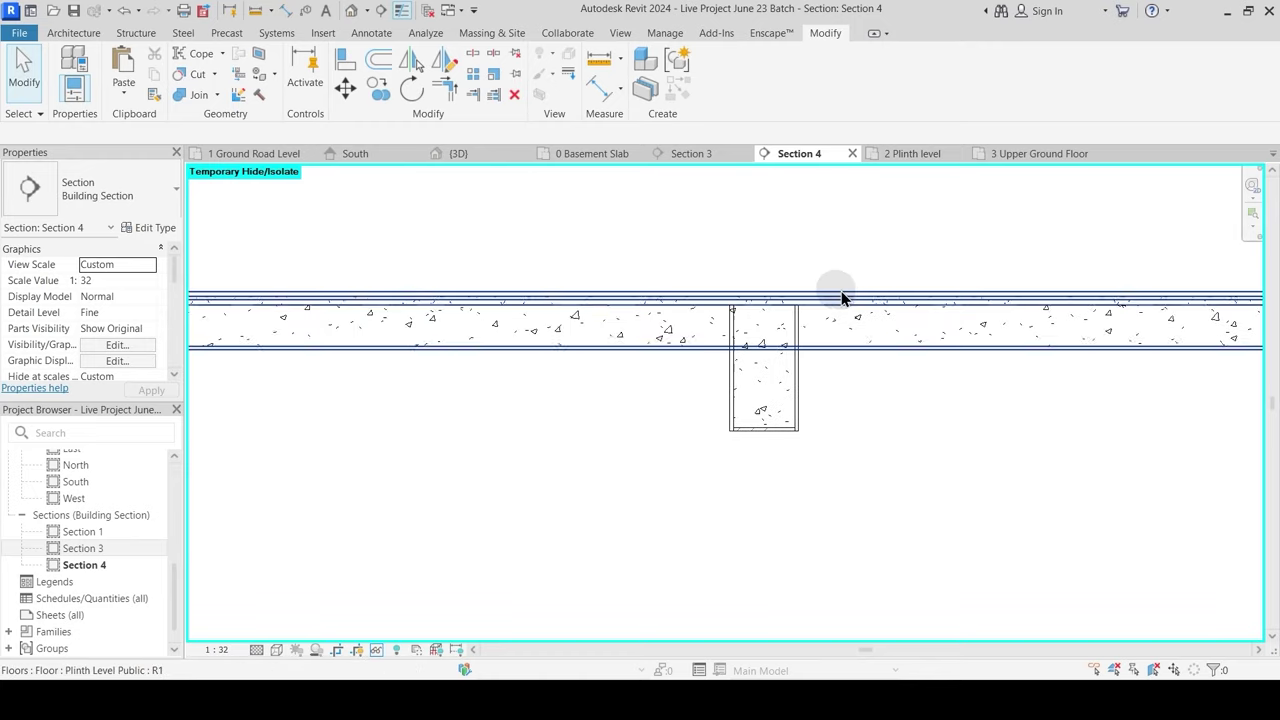
Step: Join the next beam and the wall below with the floor slab
left_click(190, 95)
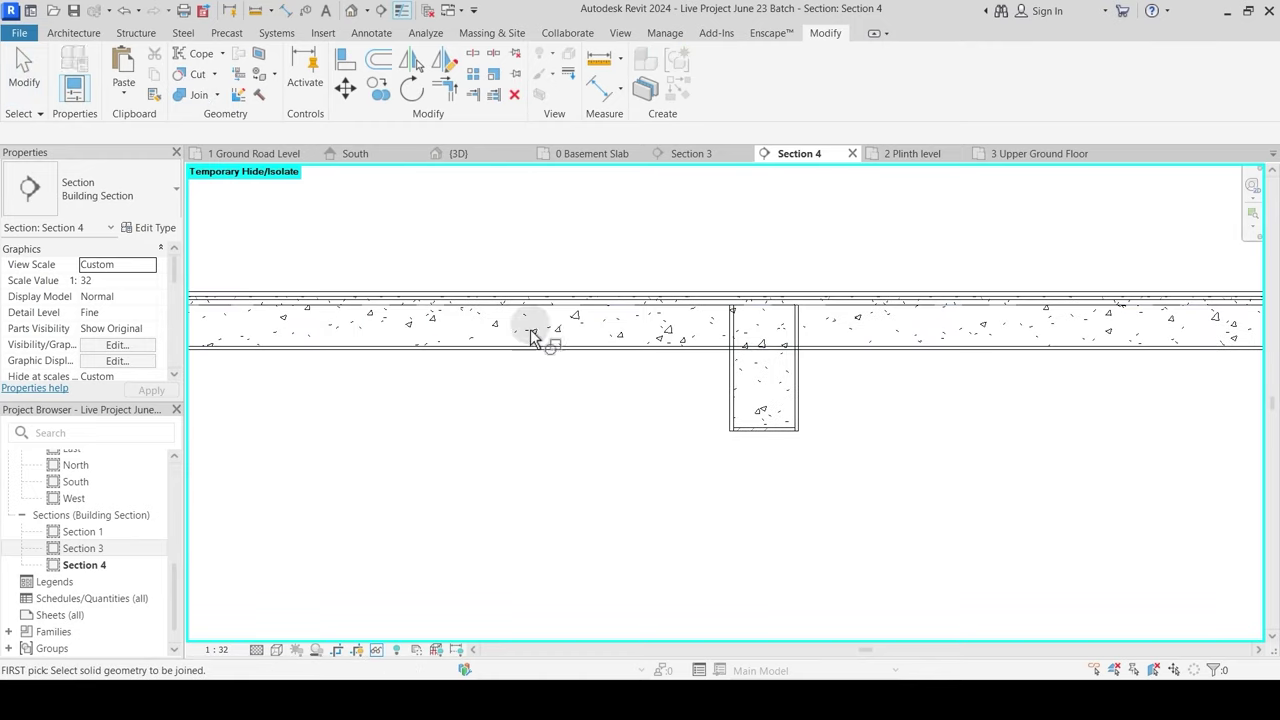
left_click(775, 322)
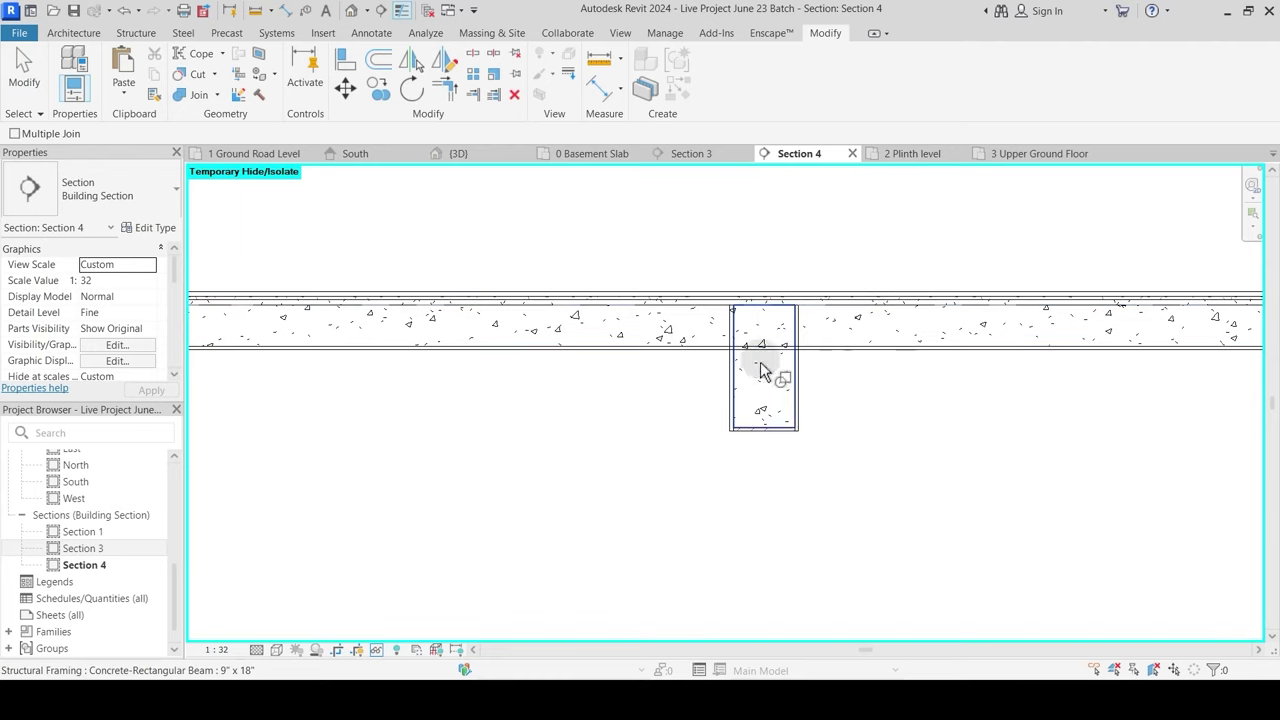
left_click(767, 416)
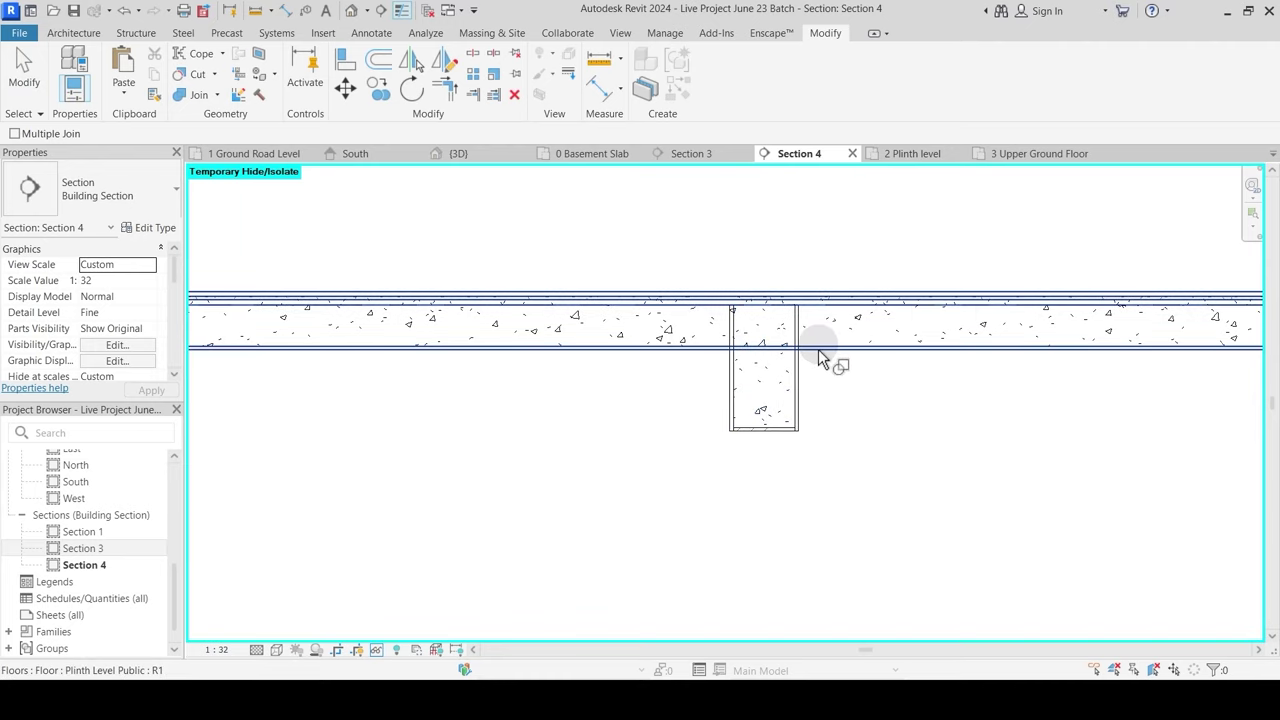
key("Escape")
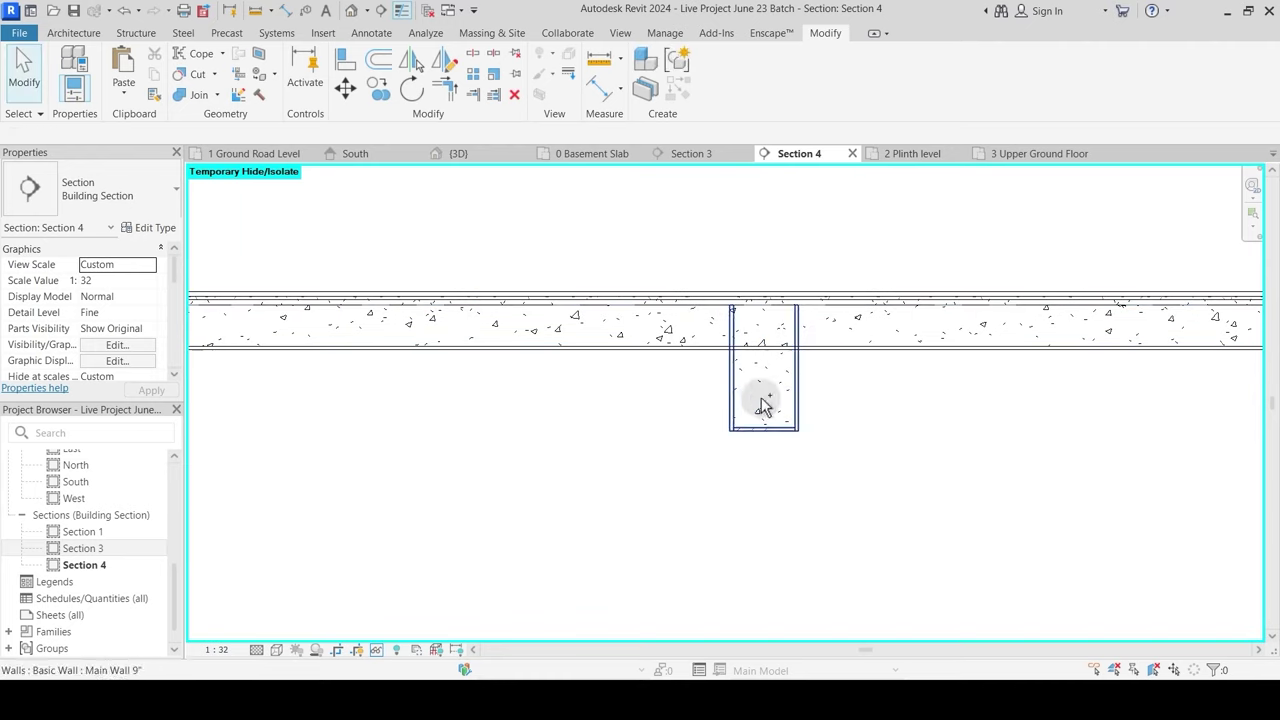
left_click(199, 95)
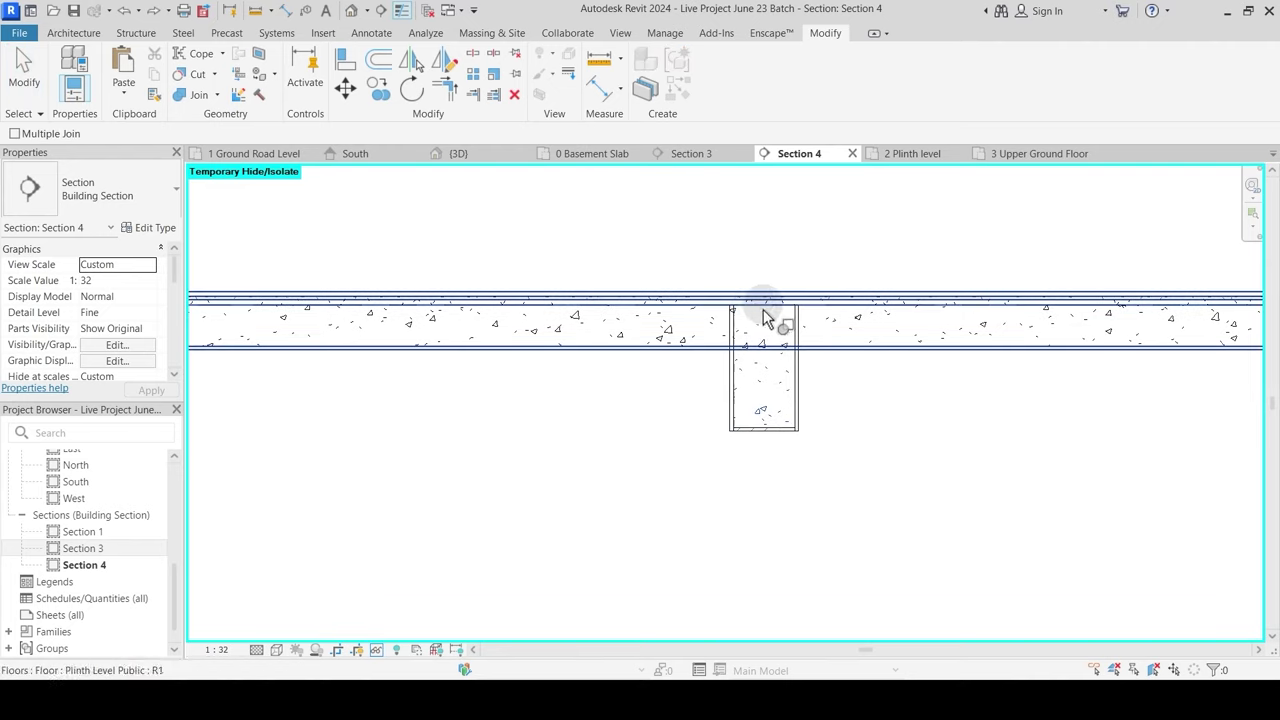
left_click(824, 350)
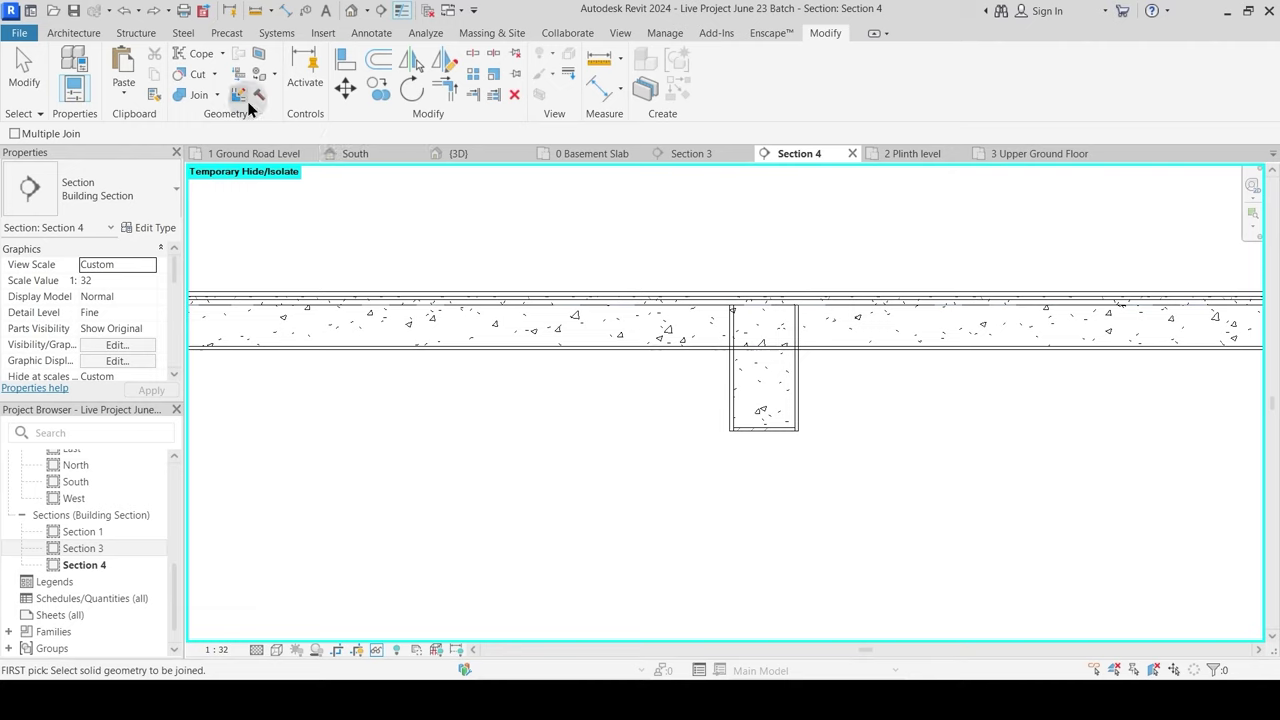
Step: Start Switch Join Order, then cancel it
left_click(217, 96)
left_click(225, 193)
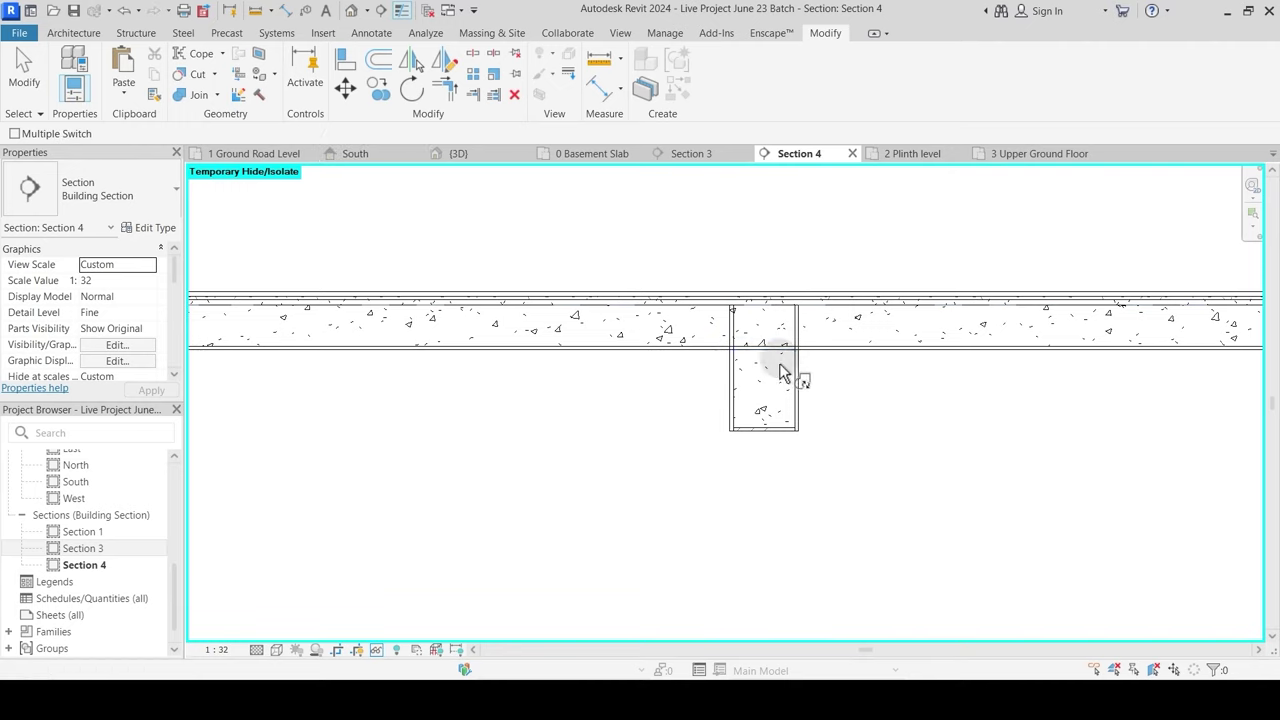
scroll(779, 335, "up", 2)
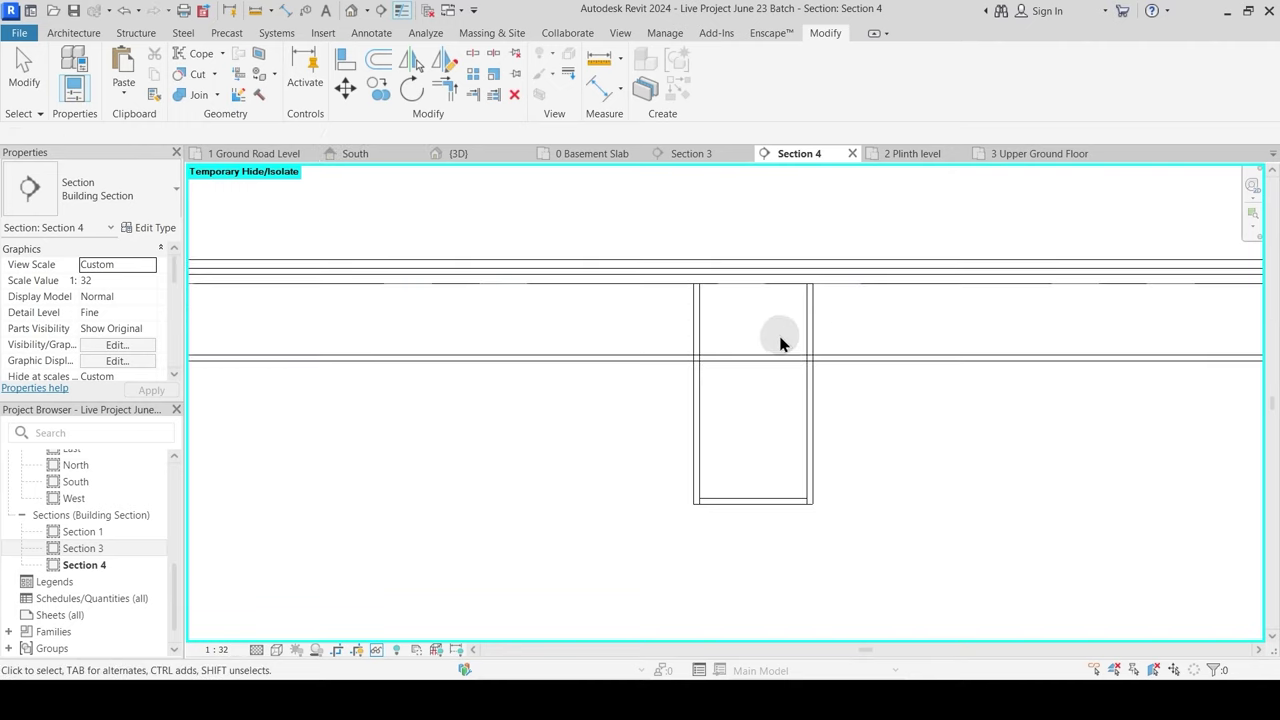
key("Escape")
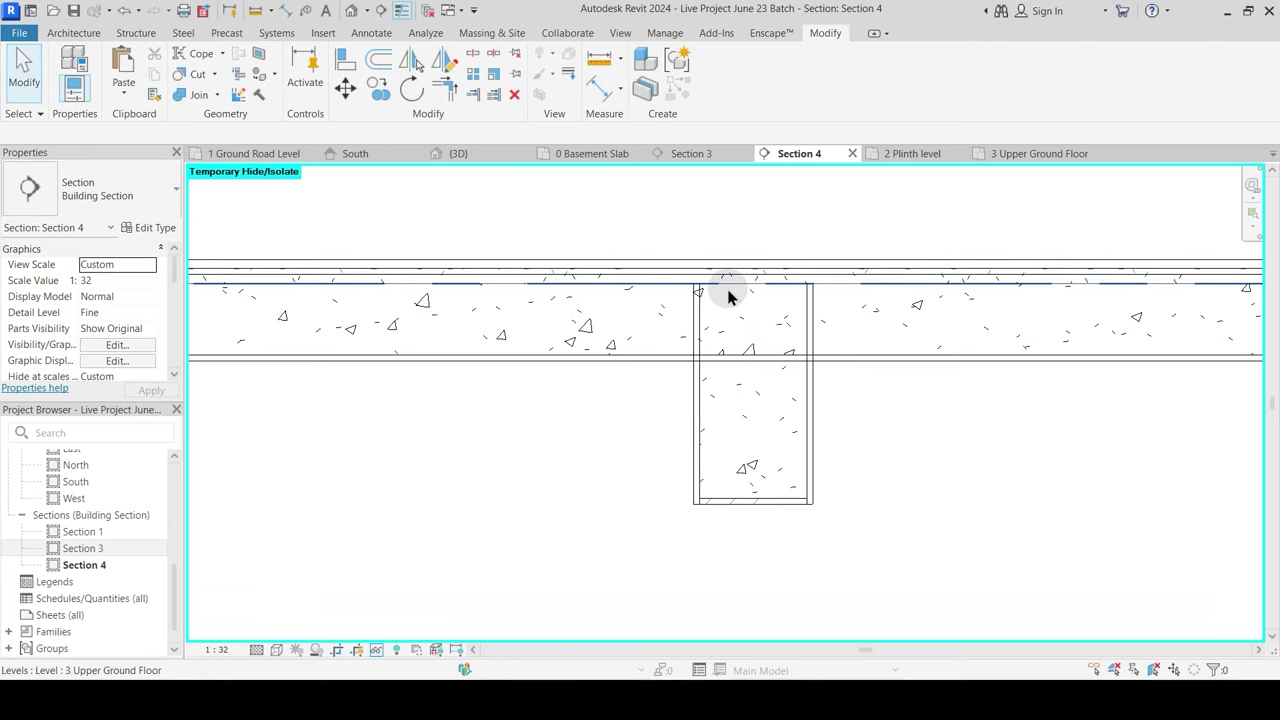
scroll(730, 296, "down", 2)
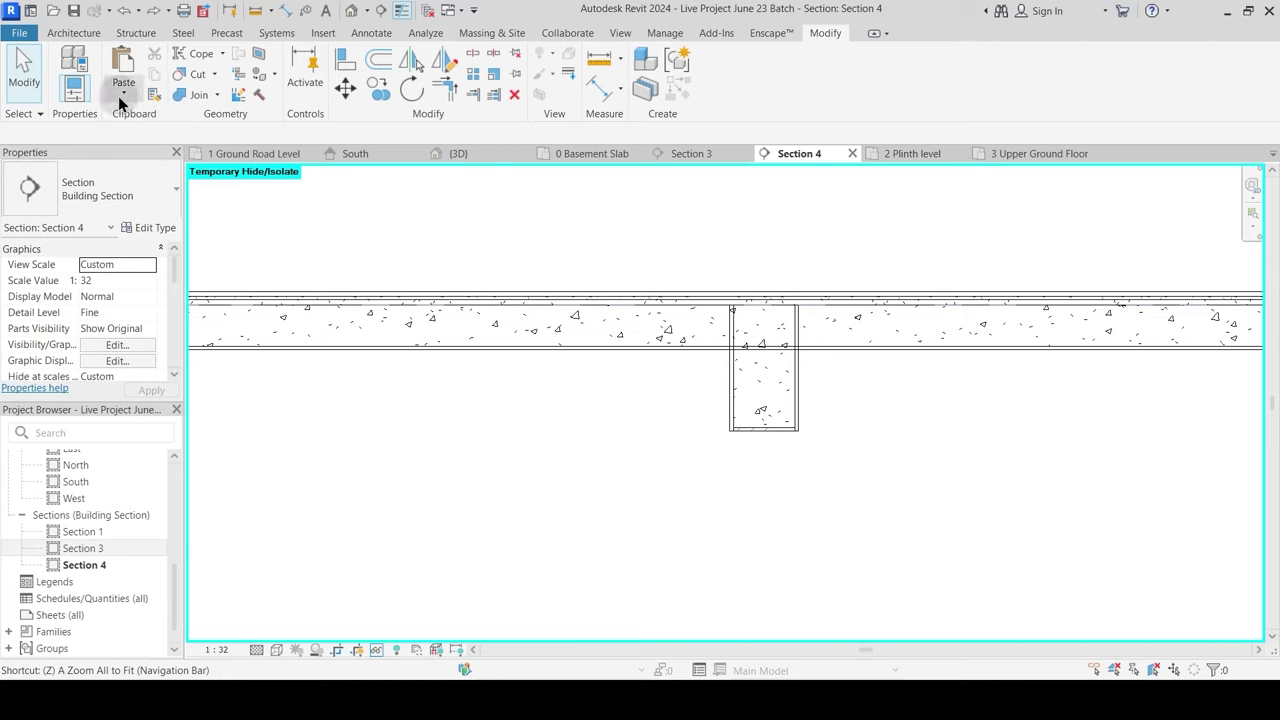
Step: Join the beam and the wall below with the floor slab
left_click(205, 97)
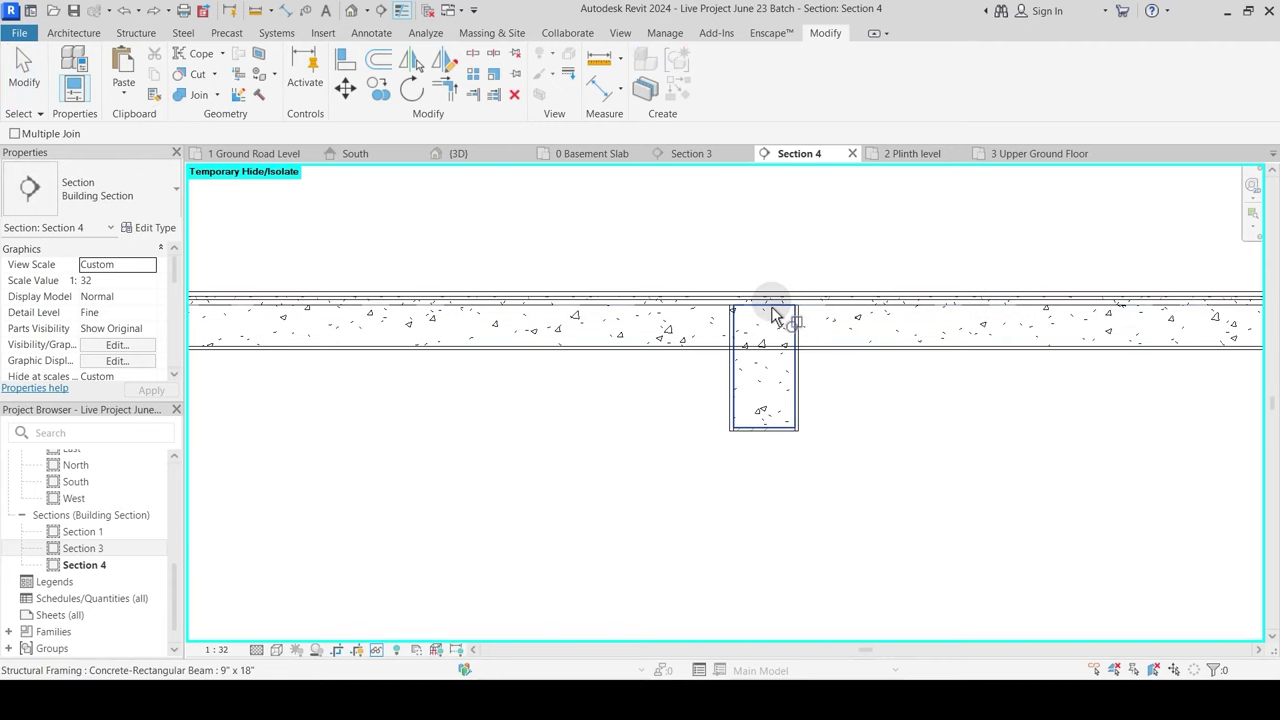
left_click(773, 314)
left_click(813, 350)
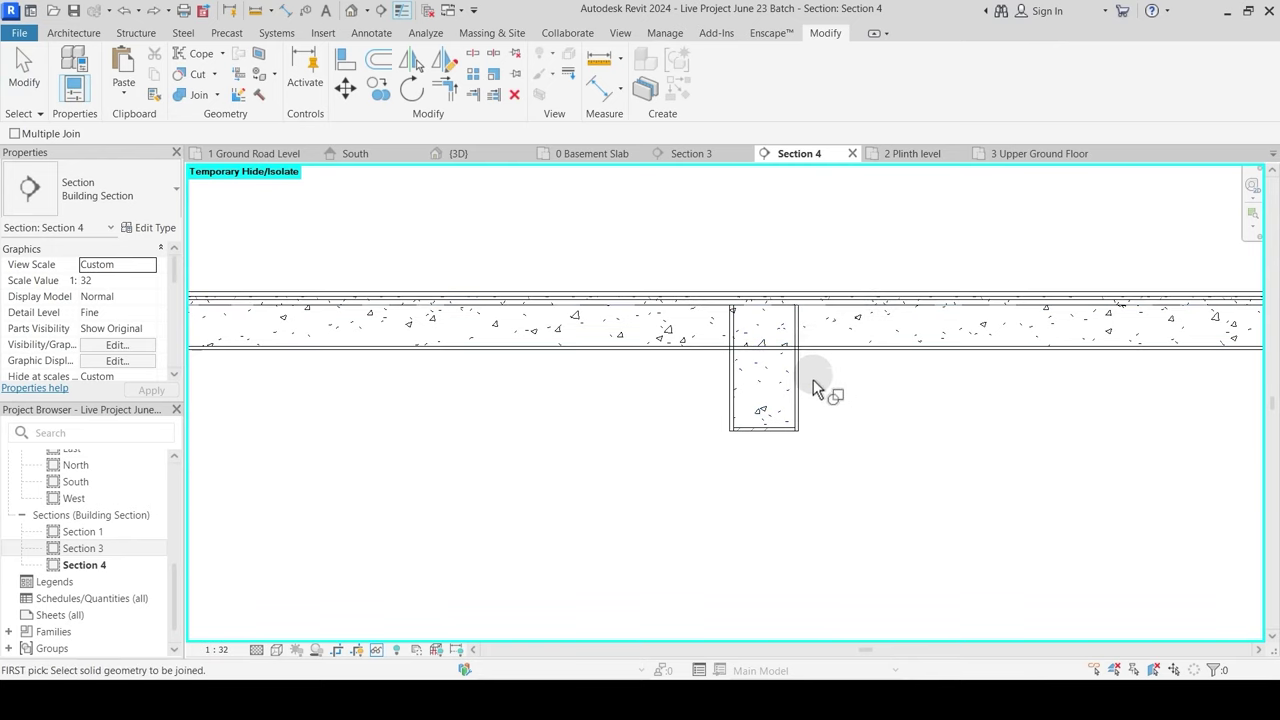
scroll(787, 351, "up", 2)
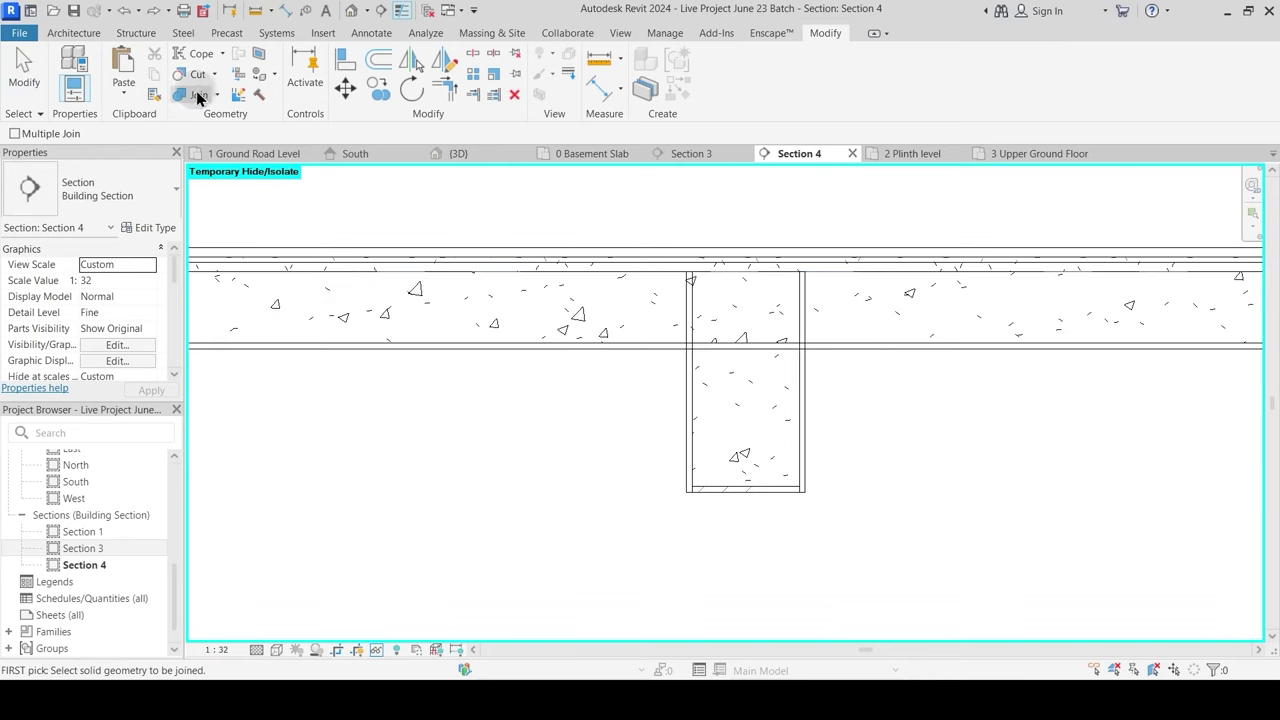
left_click(640, 366)
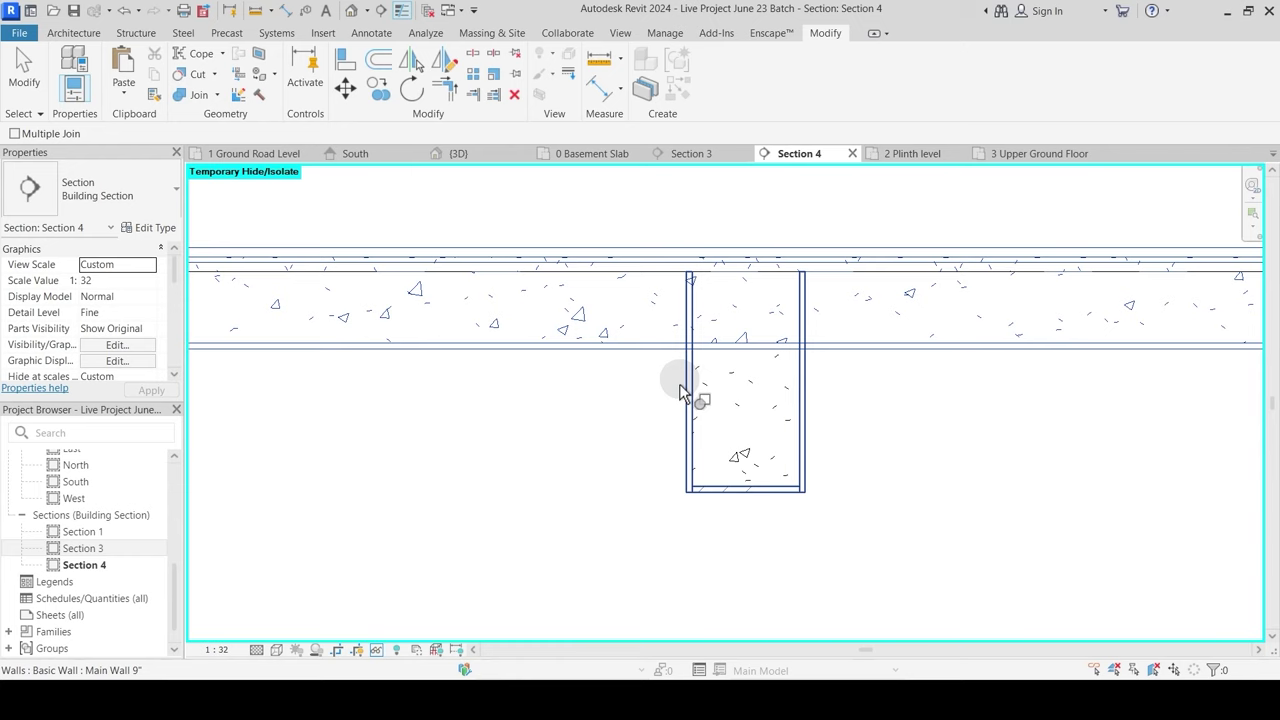
left_click(770, 380)
key("Escape")
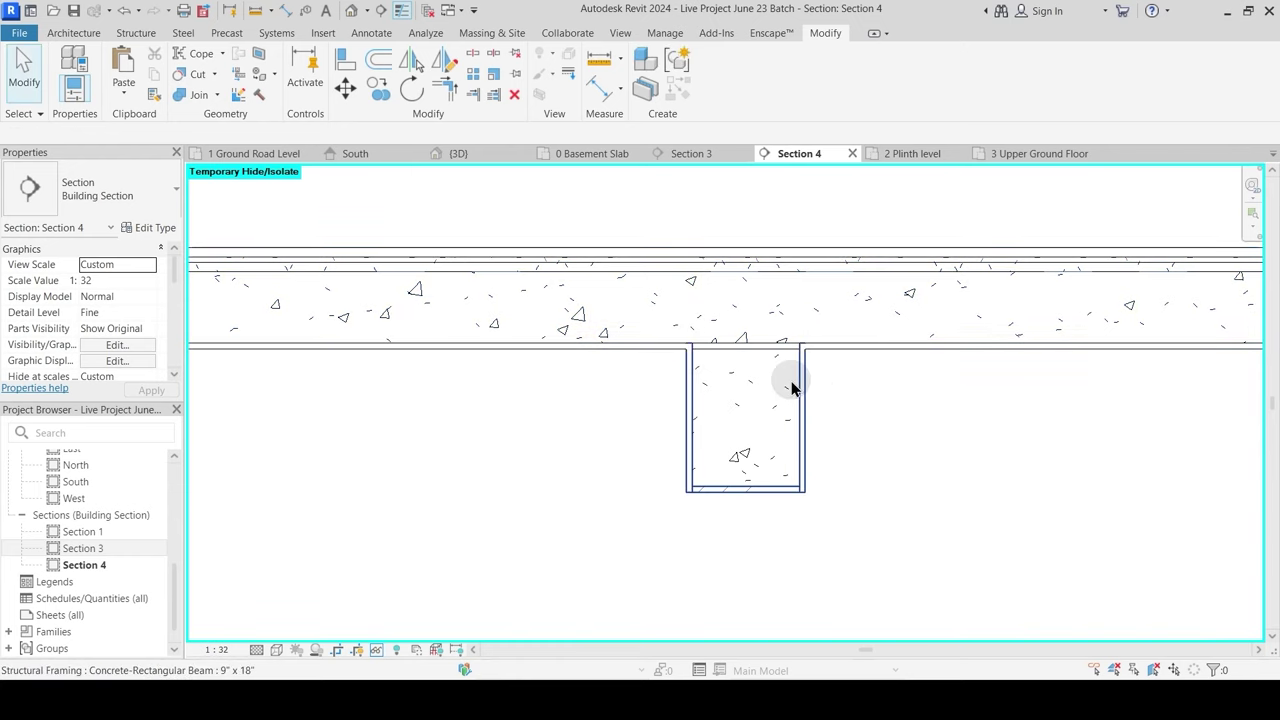
Step: Reverse the slab's join order with the column beneath it
left_click(215, 95)
left_click(228, 194)
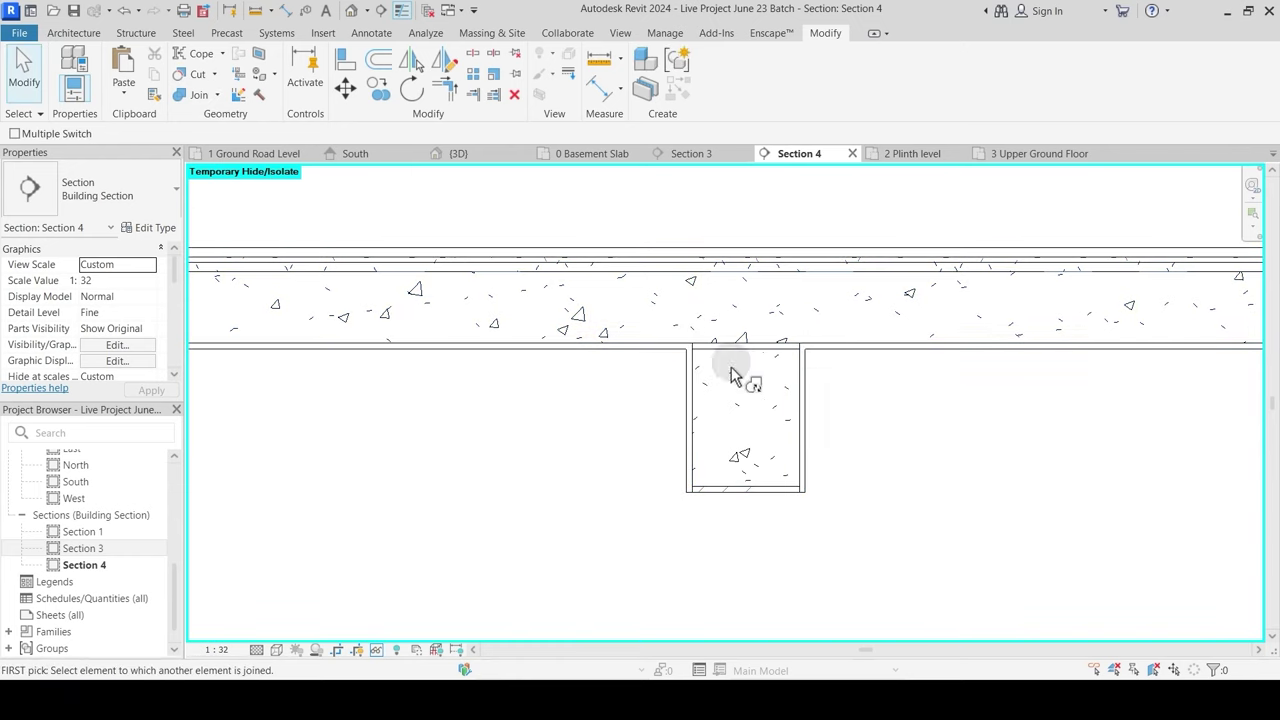
left_click(755, 275)
scroll(648, 346, "down", 5)
key("Escape")
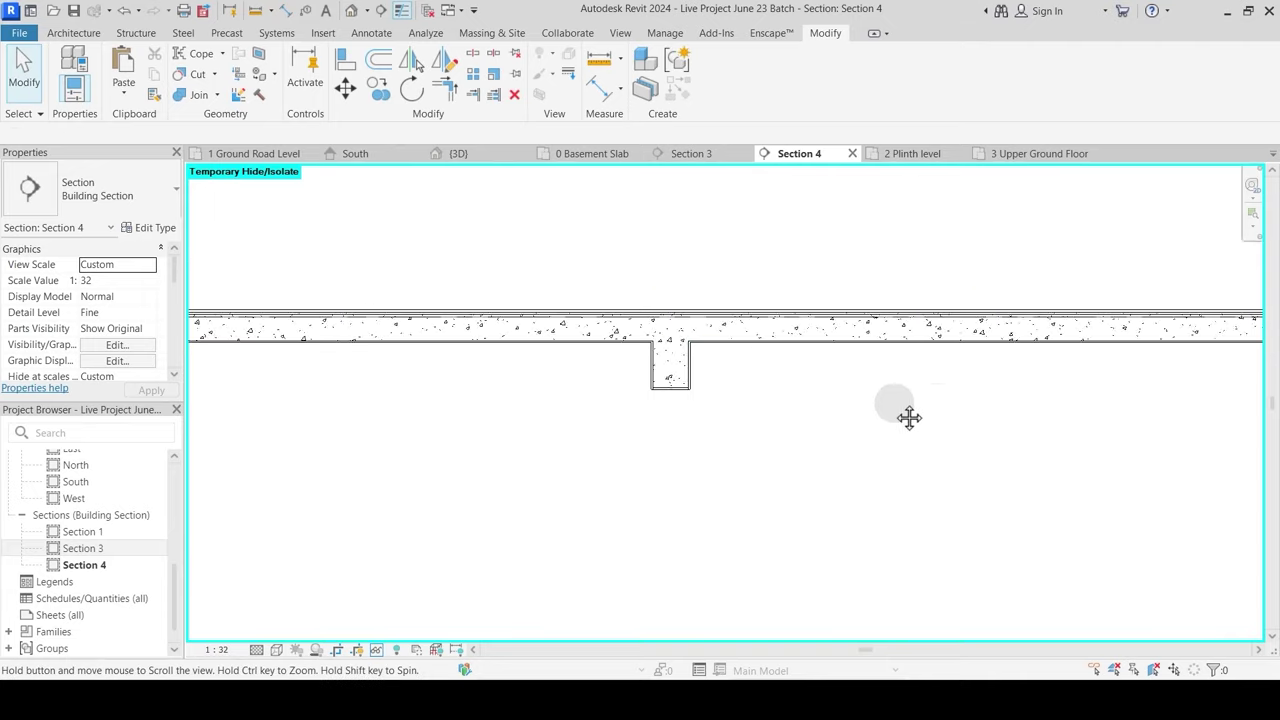
Step: Join the floor slab with the beam and with the column under it
scroll(563, 323, "up", 3)
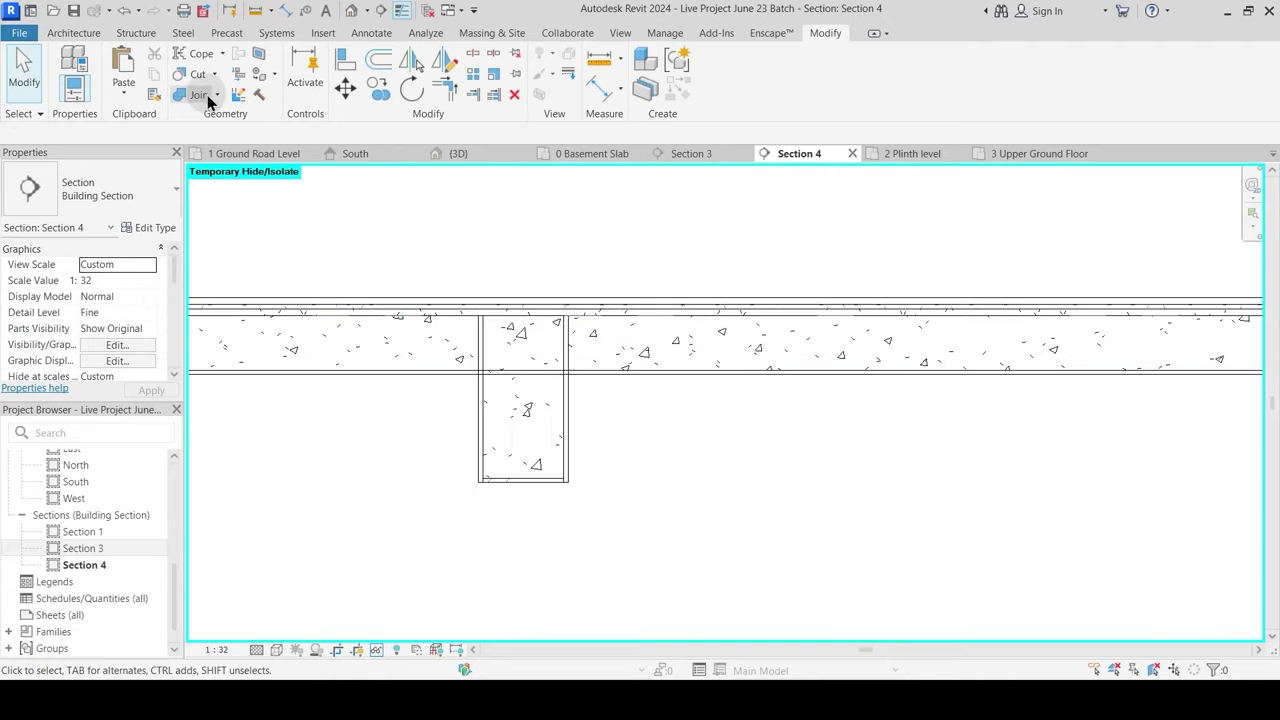
left_click(207, 95)
left_click(523, 323)
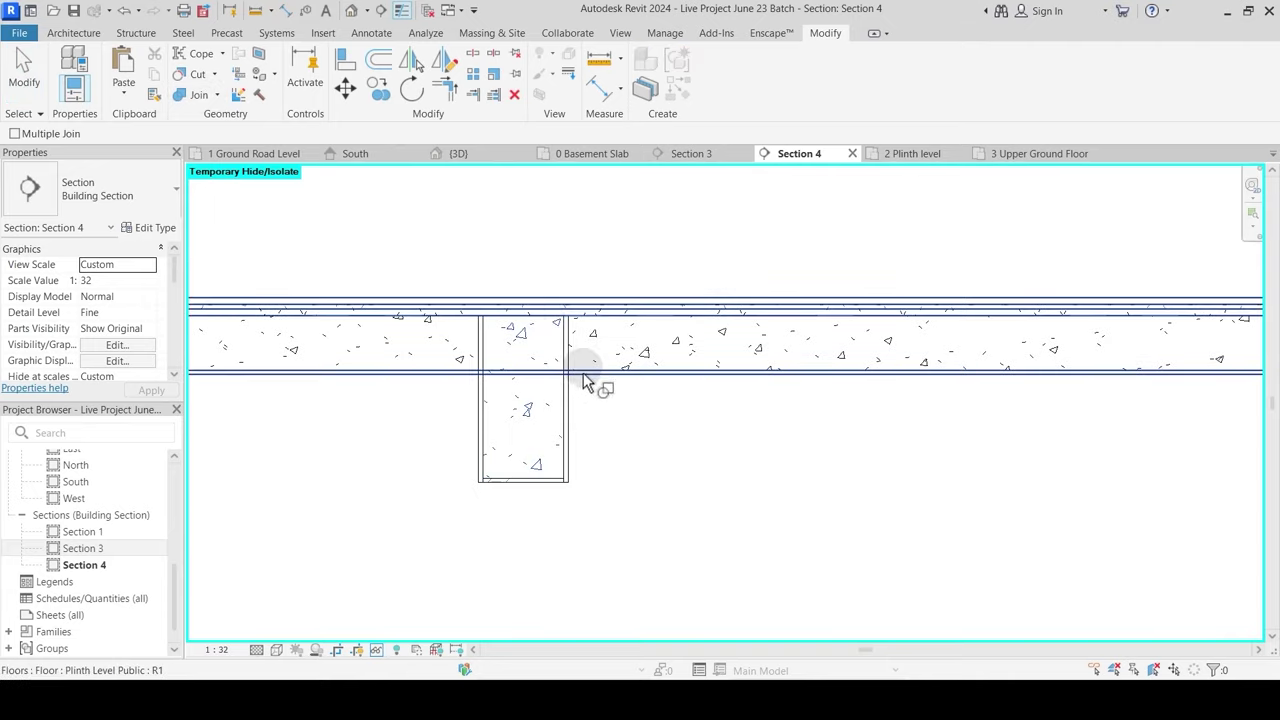
left_click(586, 380)
left_click(217, 95)
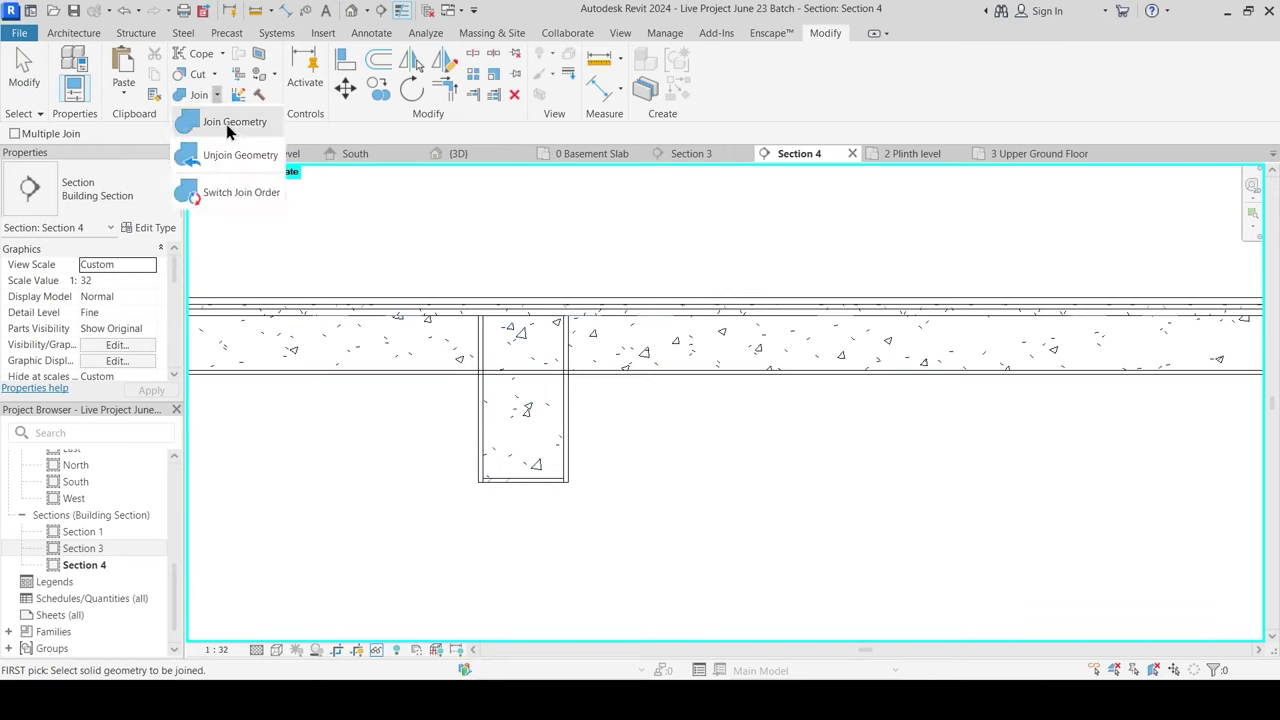
left_click(226, 124)
left_click(440, 372)
left_click(480, 412)
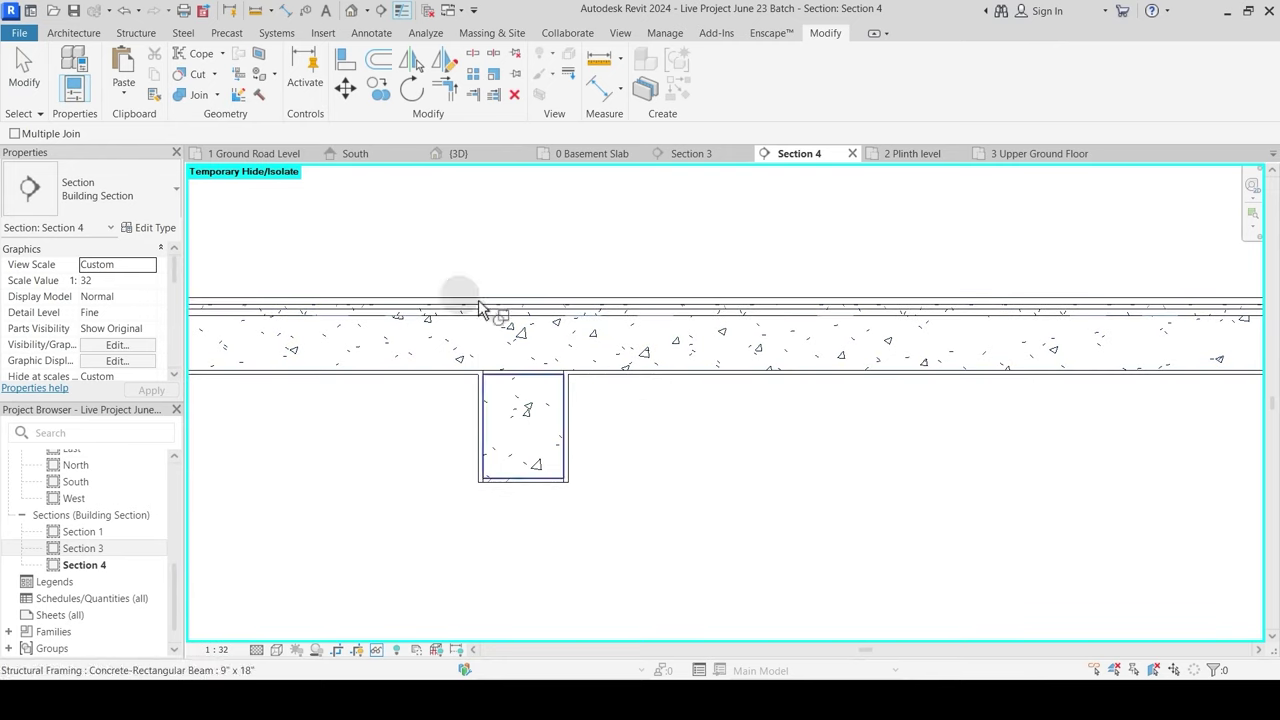
Step: Switch the column's join order with the floor slab
left_click(217, 95)
left_click(237, 194)
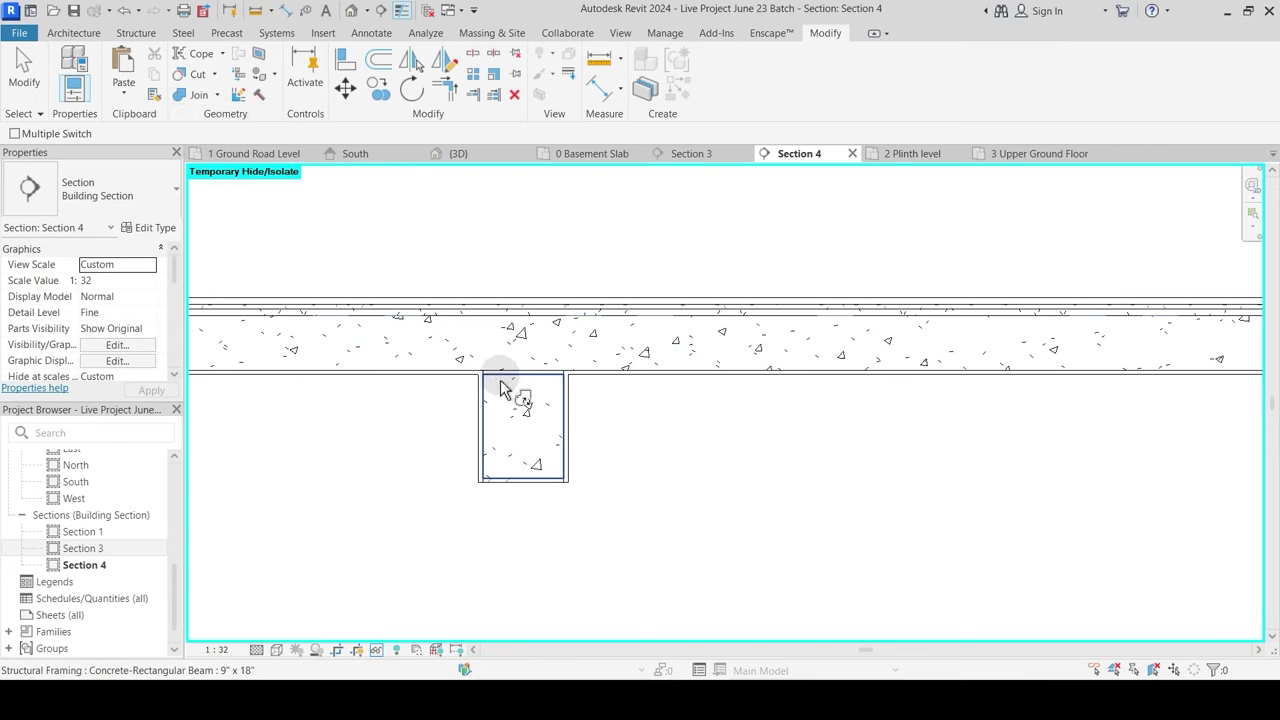
left_click(505, 380)
left_click(522, 307)
scroll(576, 349, "down", 3)
middle_click_drag(826, 409, 337, 416)
scroll(735, 385, "up", 2)
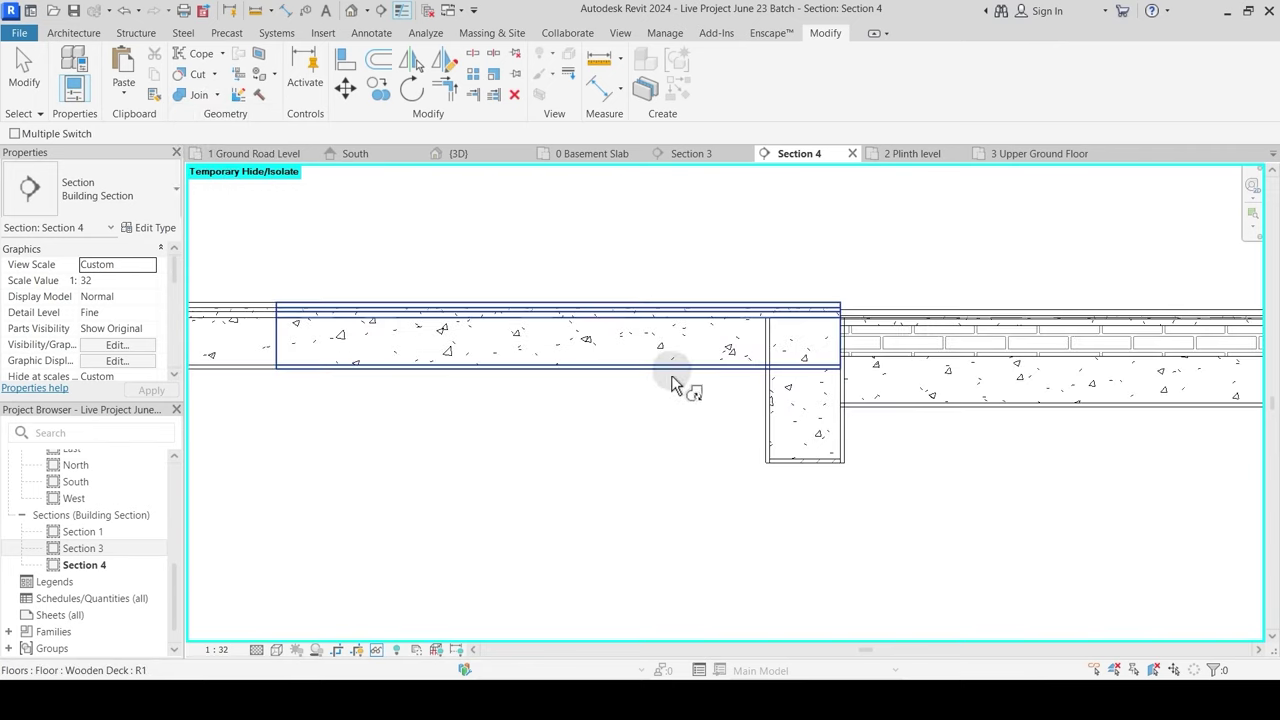
Step: Join the slab's right end with its beam and make the beam merge into the slab
left_click(196, 100)
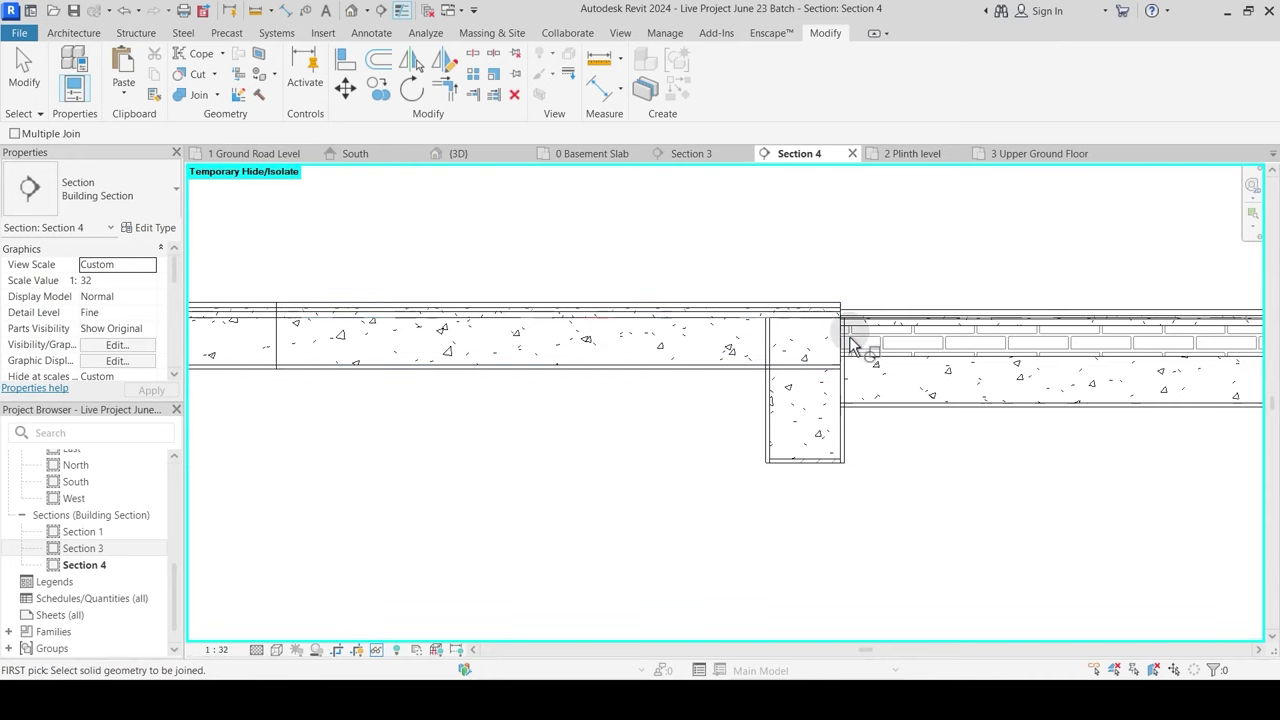
left_click(758, 366)
left_click(770, 402)
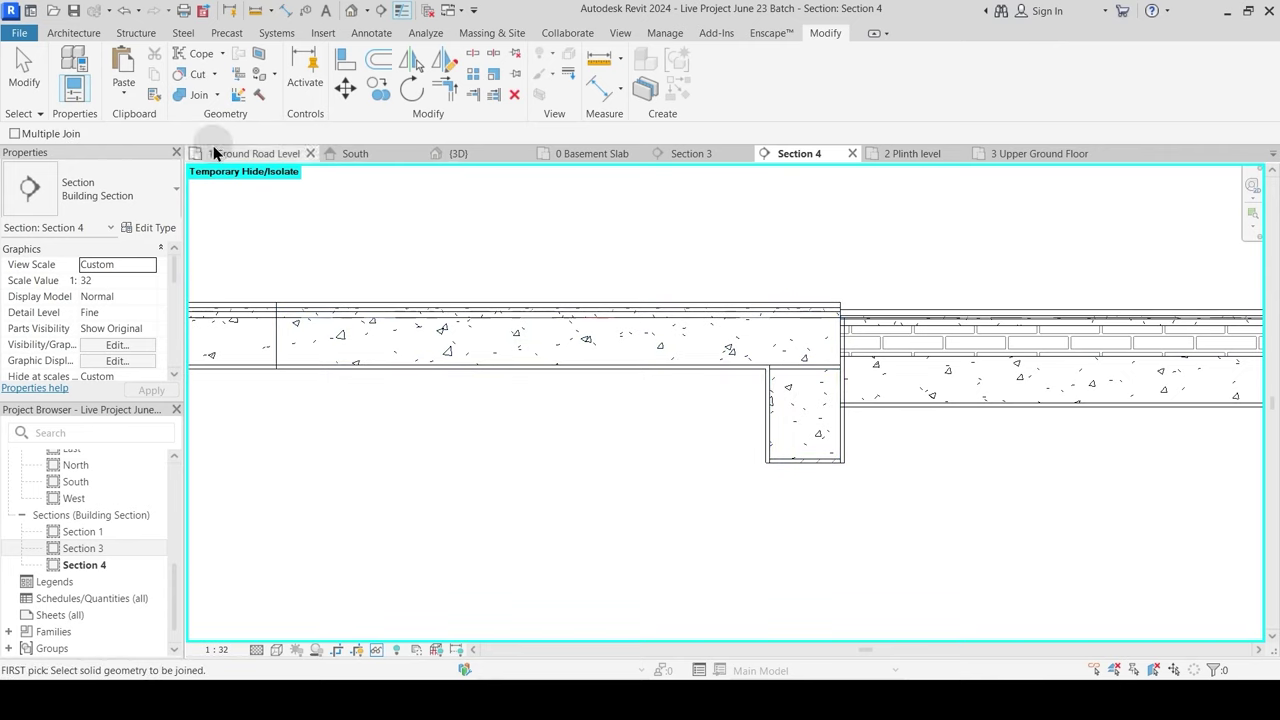
left_click(232, 196)
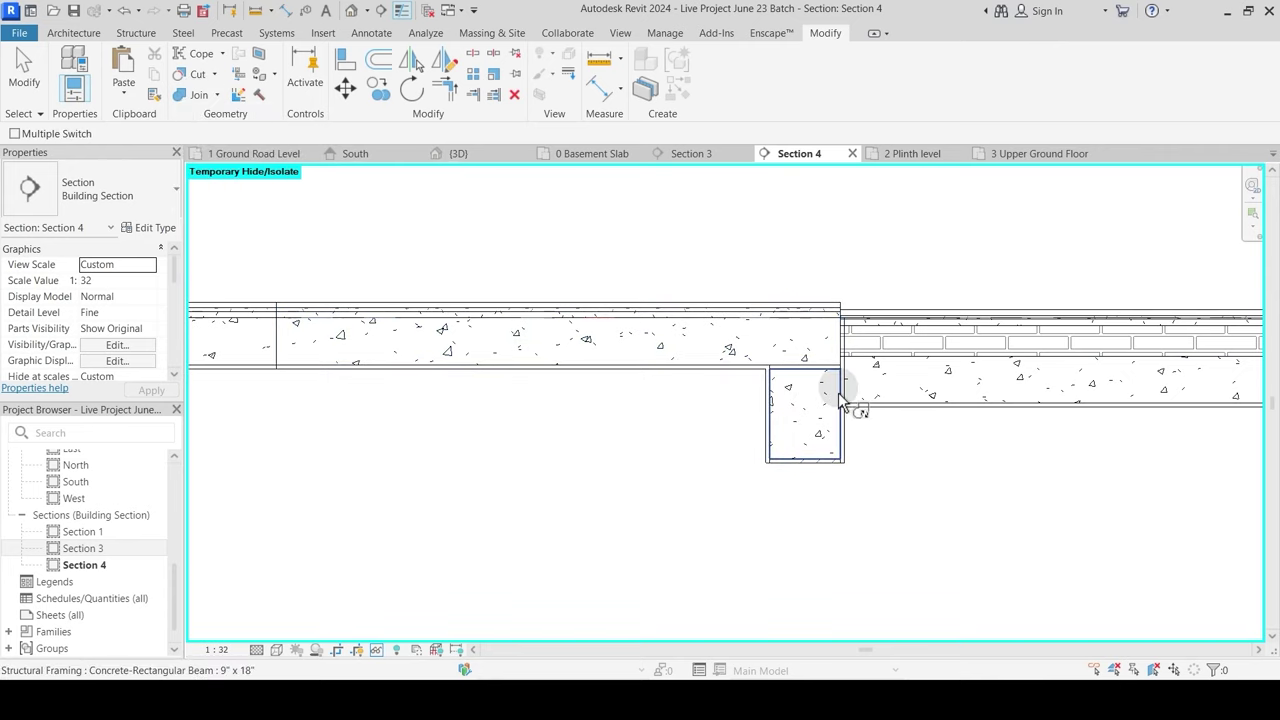
left_click(826, 385)
left_click(826, 324)
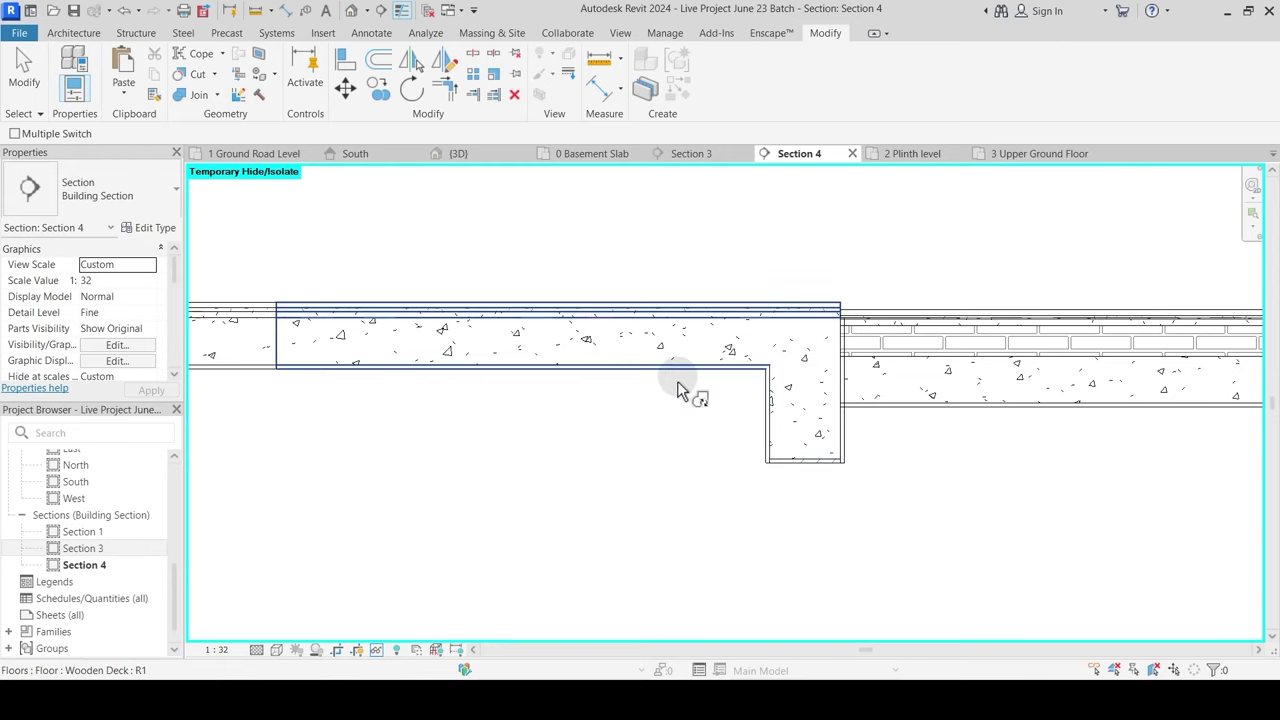
Step: Pick the element at the beam and slab corner, then cancel the join-order change
middle_click_drag(857, 350, 577, 323)
scroll(600, 340, "down", 2)
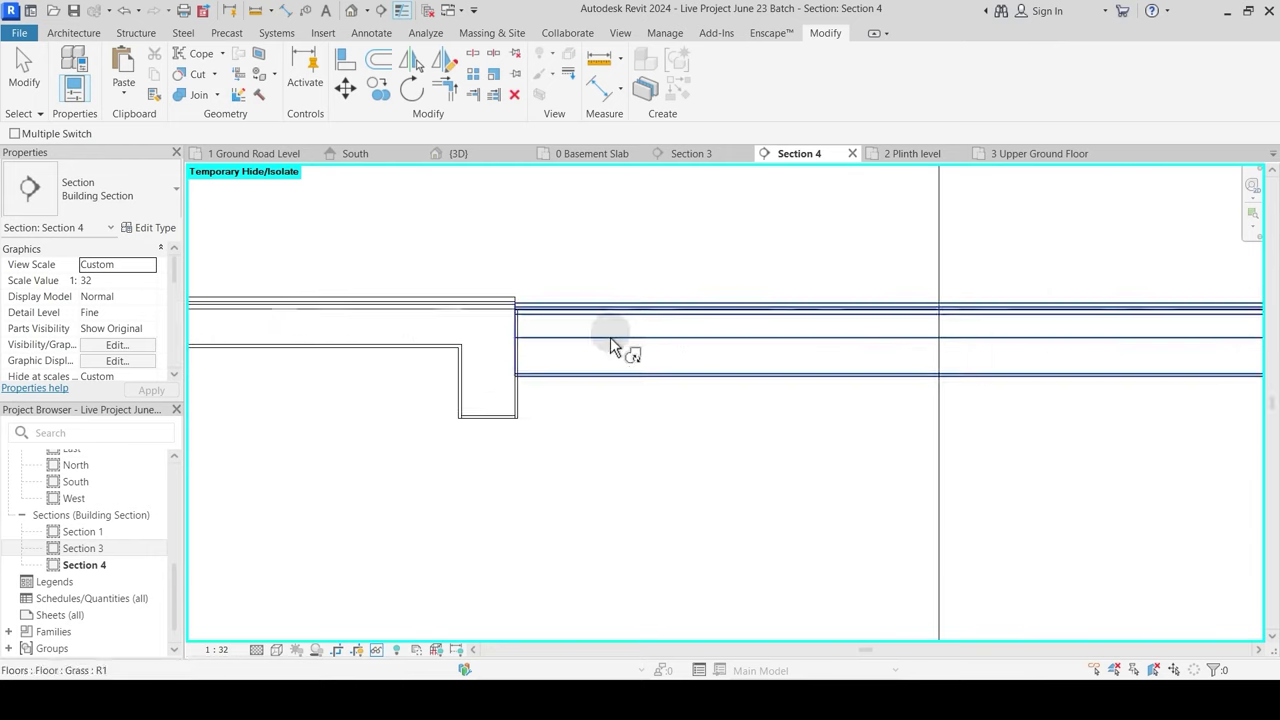
scroll(505, 343, "up", 2)
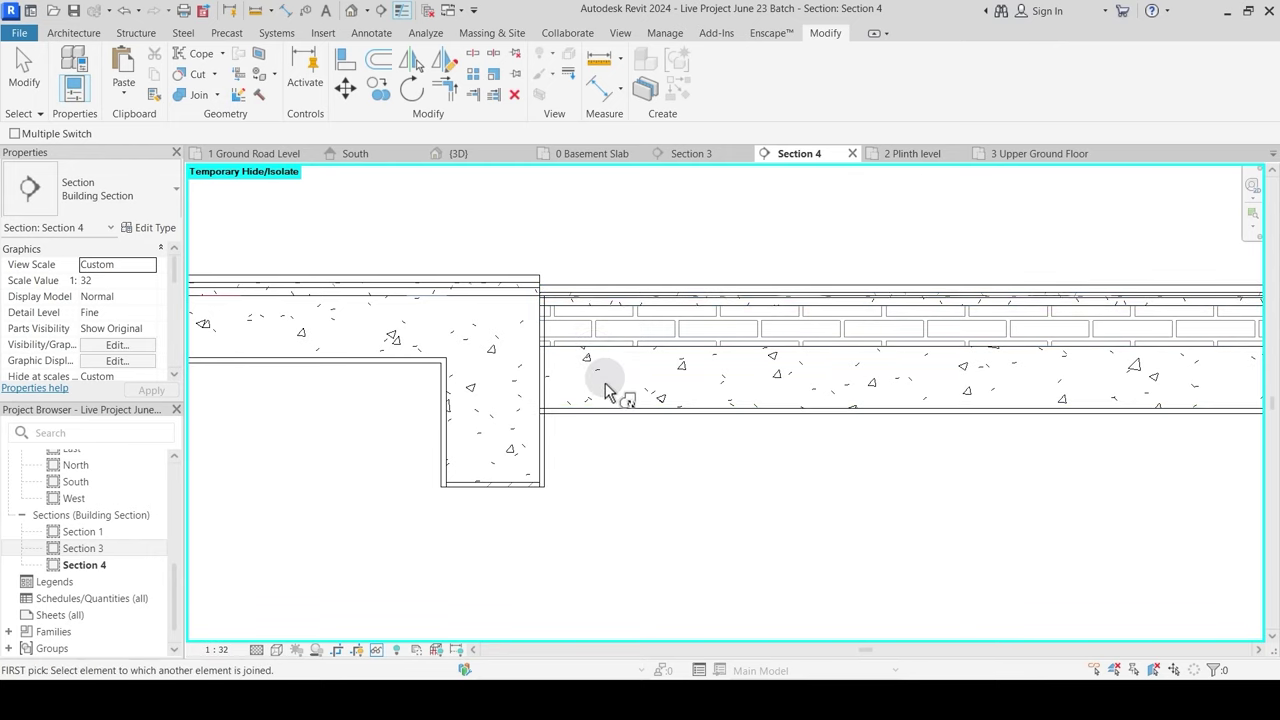
left_click(556, 444)
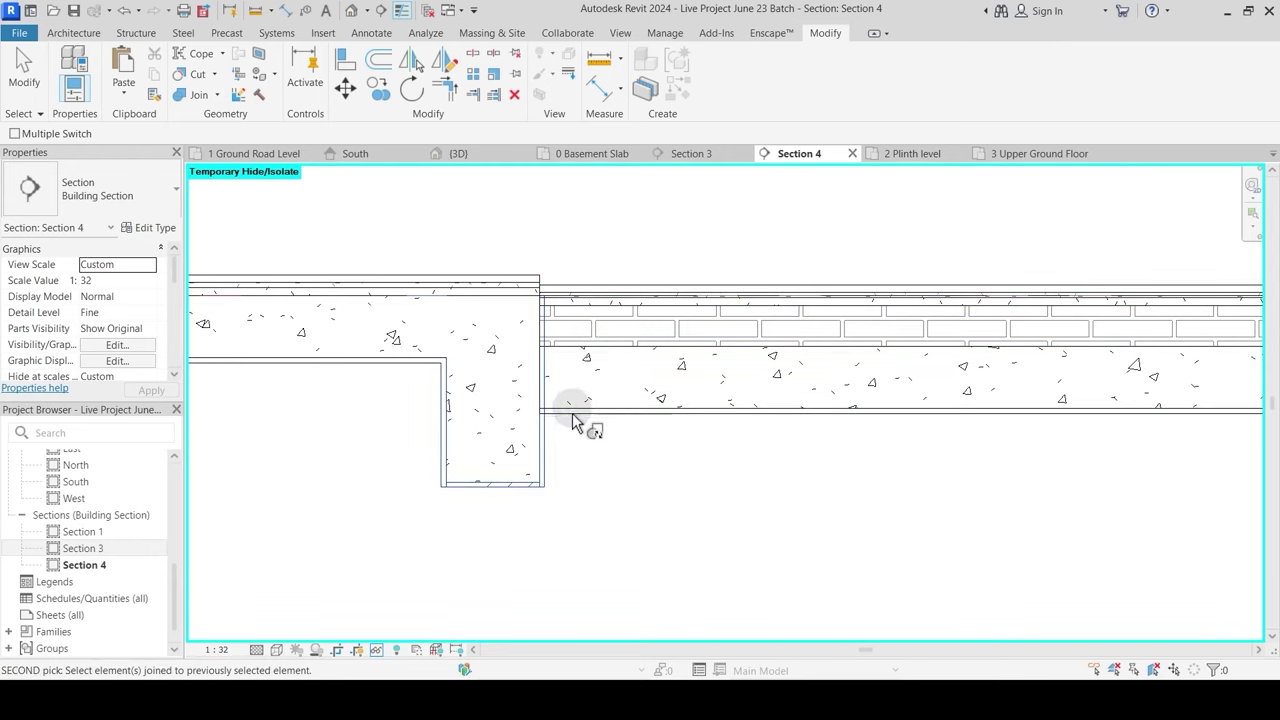
key("Escape")
key("Escape")
Step: Inspect the floor's right end and slab drop, abandoning a Join Geometry attempt
scroll(594, 311, "down", 4)
middle_click_drag(997, 321, 589, 347)
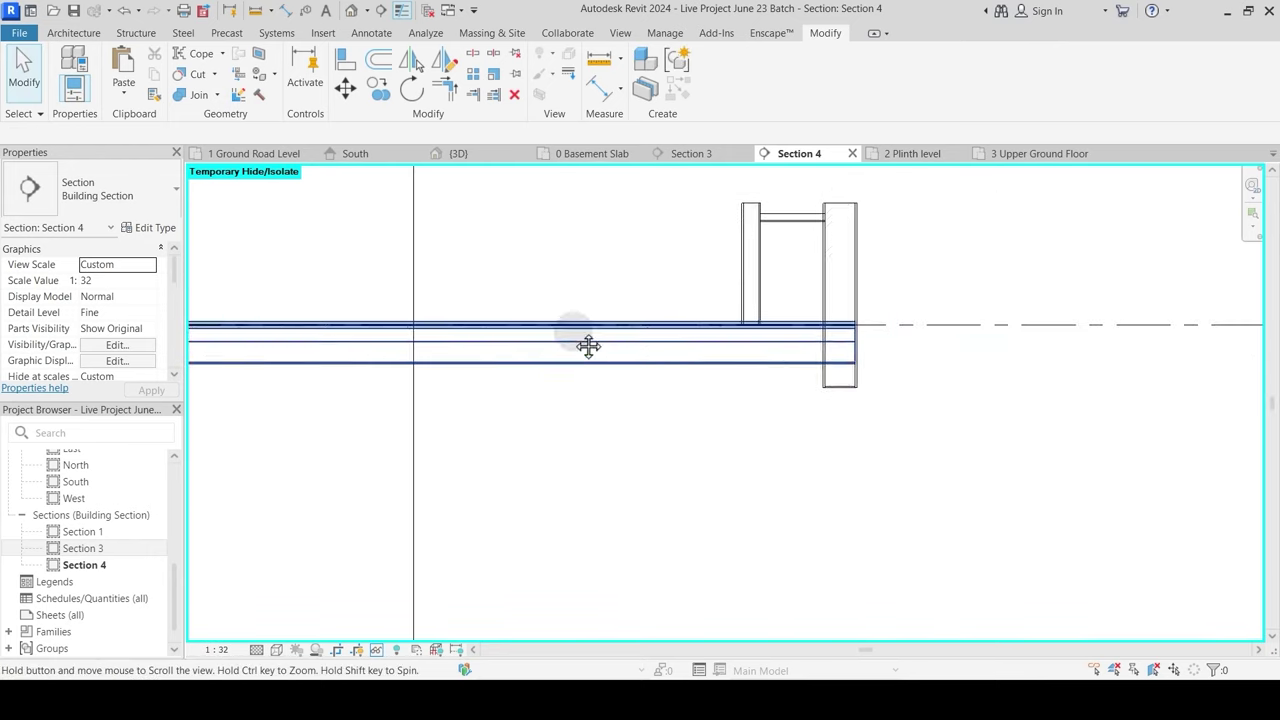
scroll(847, 333, "up", 2)
left_click(204, 101)
key("Escape")
scroll(770, 334, "down", 4)
middle_click_drag(491, 389, 686, 376)
scroll(576, 362, "up", 2)
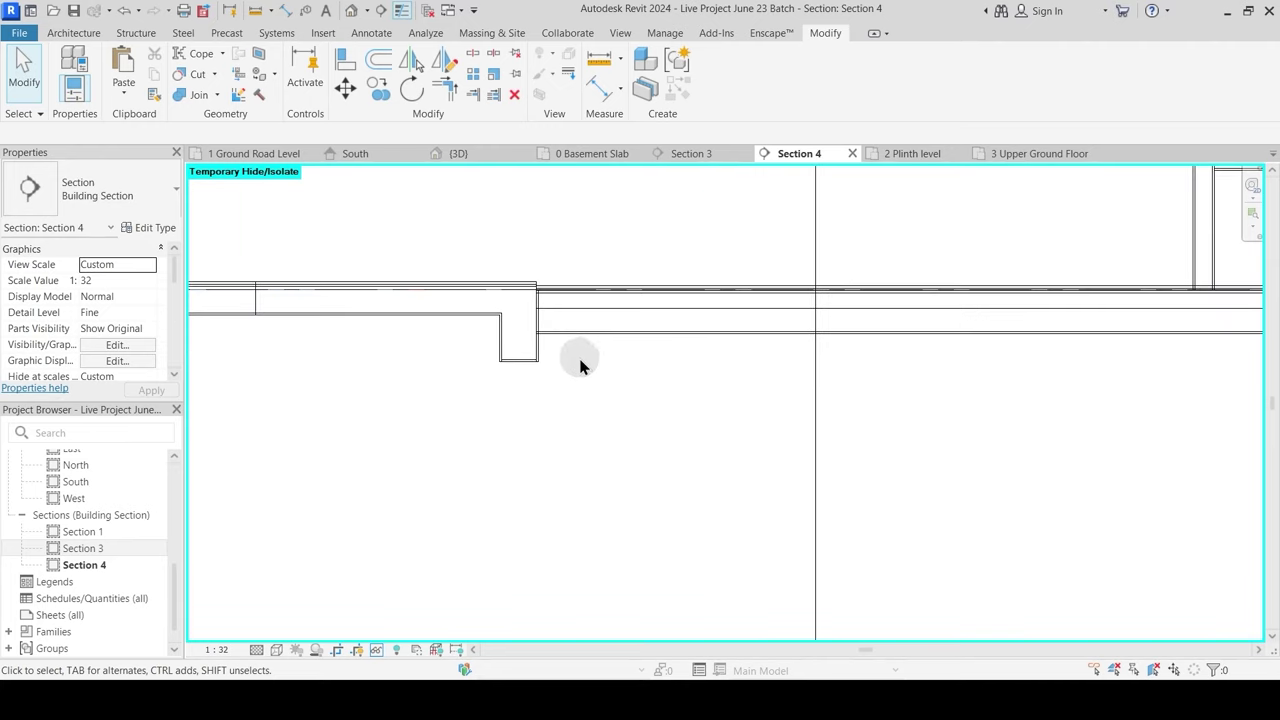
Step: Select the Grass floor, then go to the 1 Ground Road Level plan
left_click(586, 334)
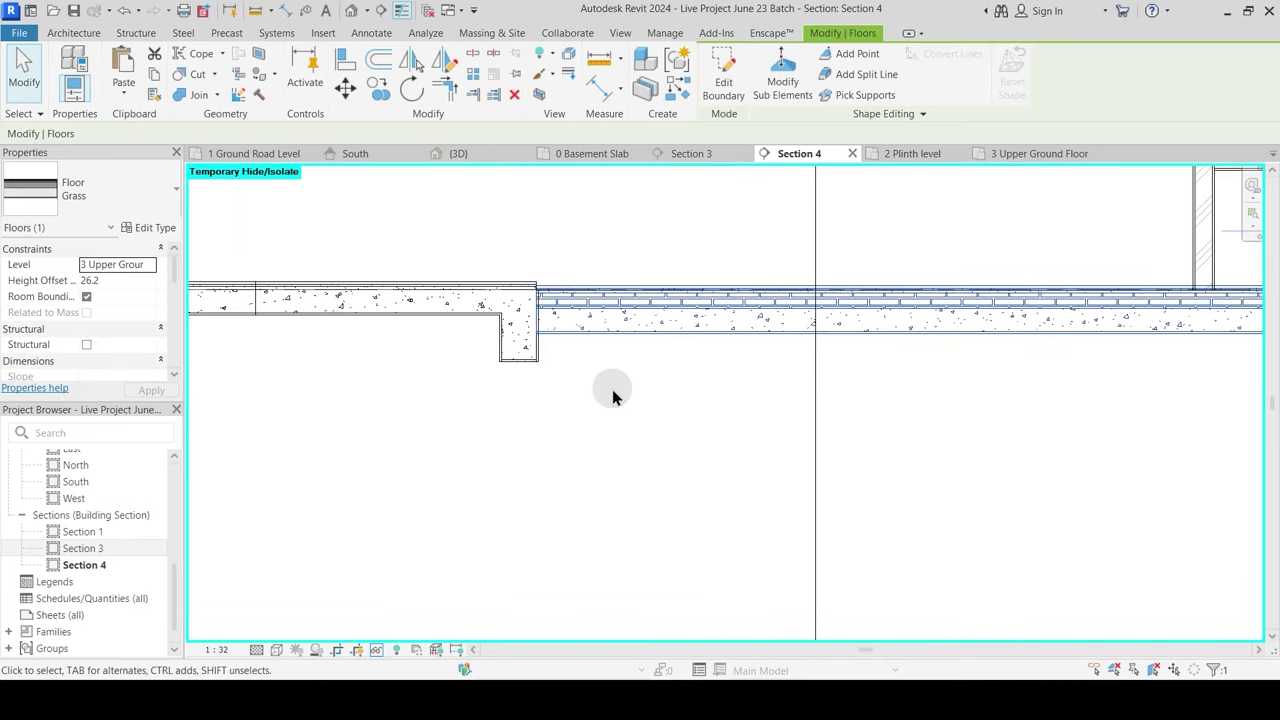
scroll(613, 393, "up", 1)
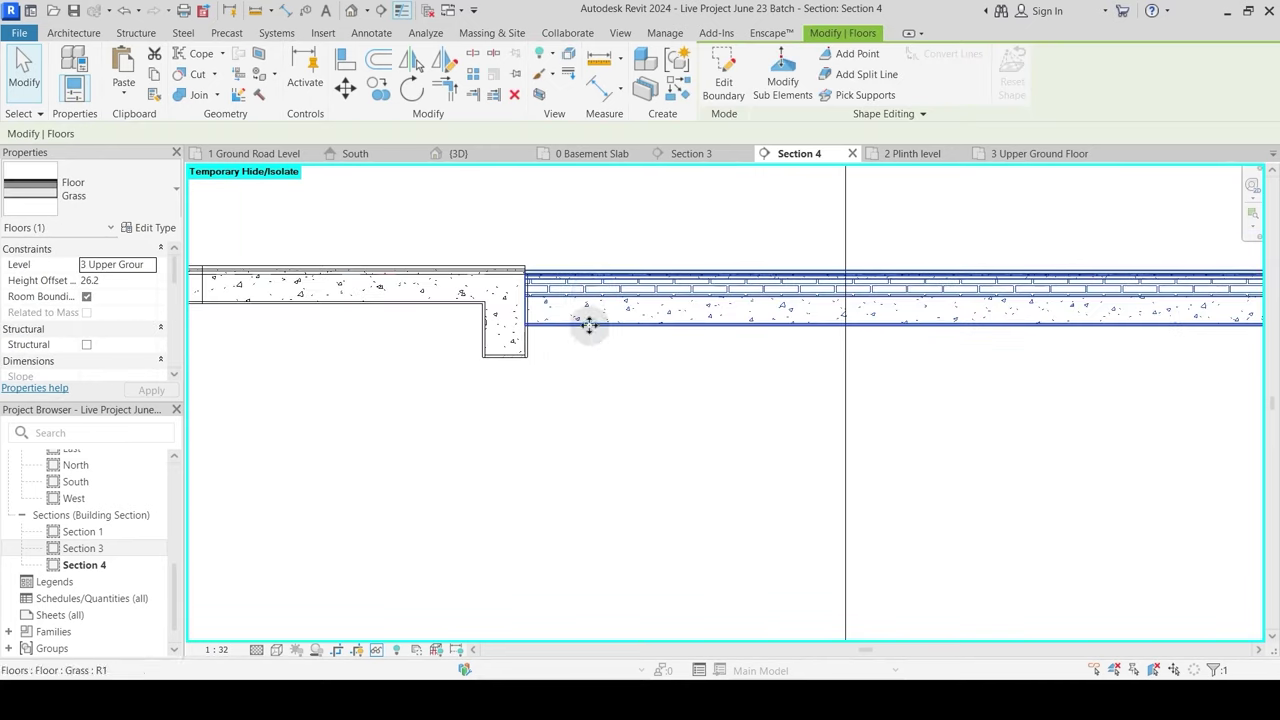
left_click(255, 153)
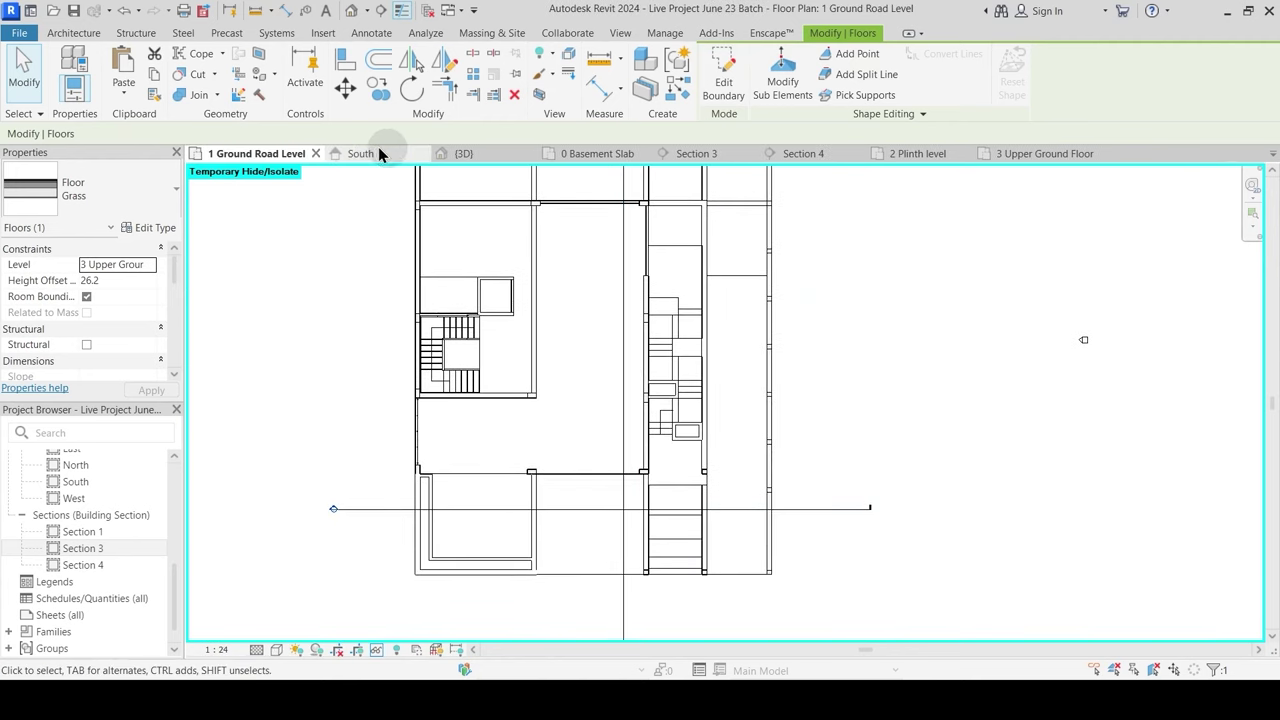
Step: Switch to the 3D view and orbit around the roof terrace and pool
left_click(466, 157)
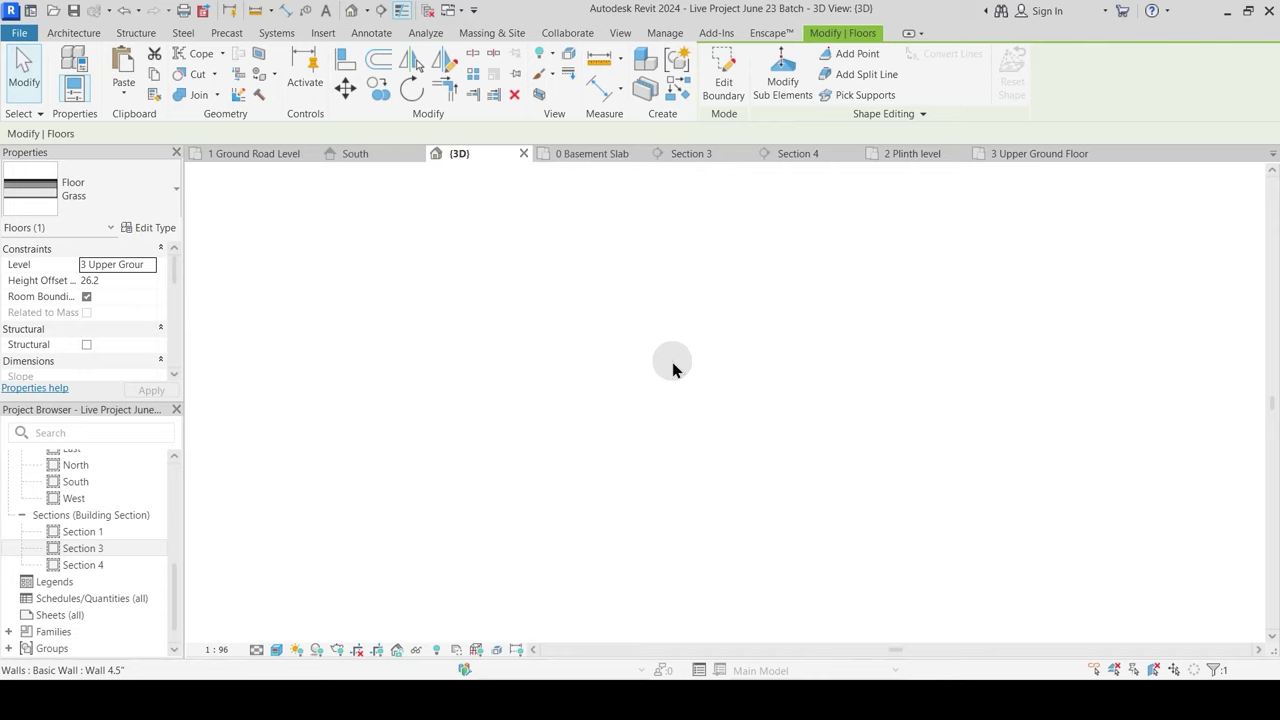
middle_click_drag(727, 472, 660, 688)
middle_click_drag(794, 455, 814, 497, "shift")
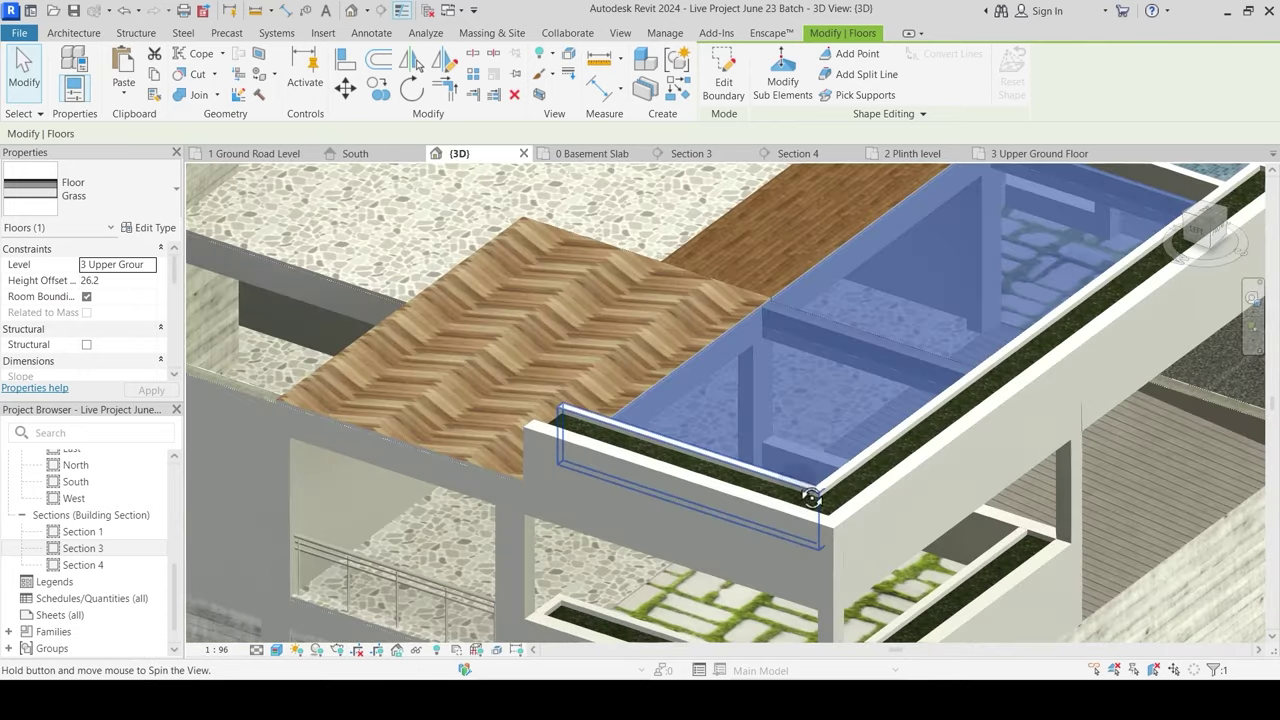
middle_click_drag(883, 290, 767, 399, "shift")
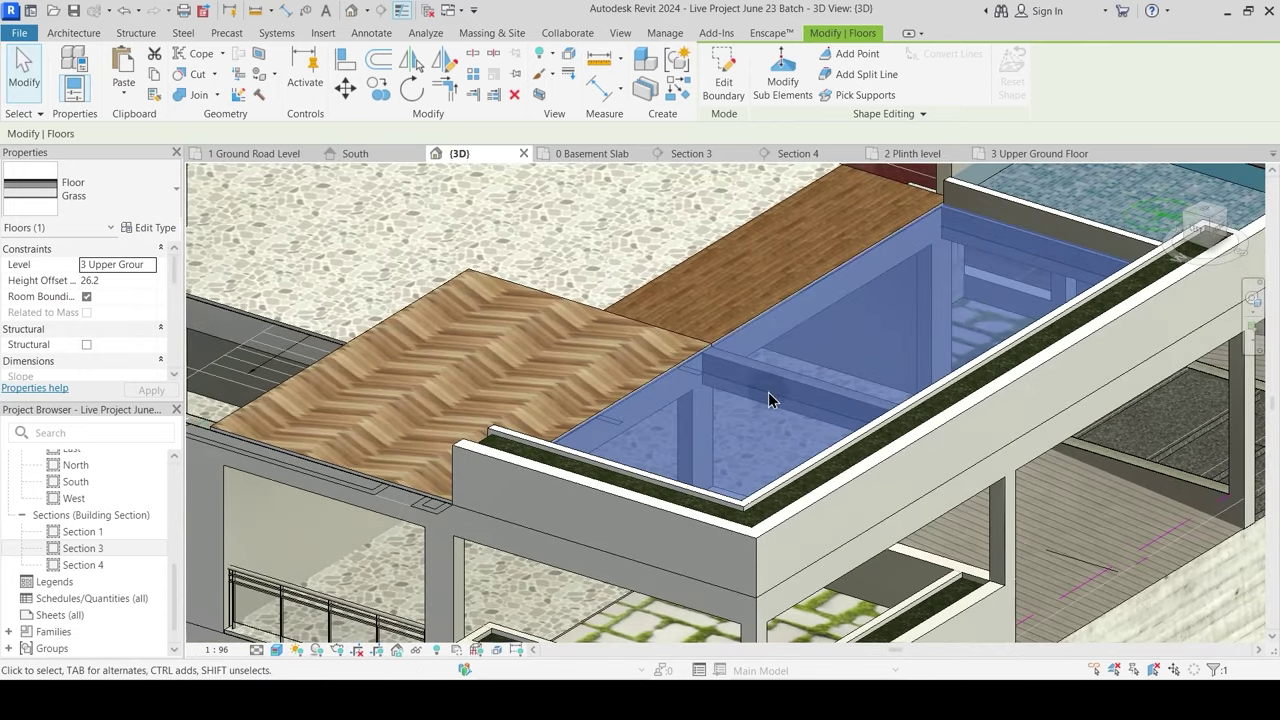
middle_click_drag(656, 213, 843, 212, "shift")
middle_click_drag(691, 429, 947, 400, "shift")
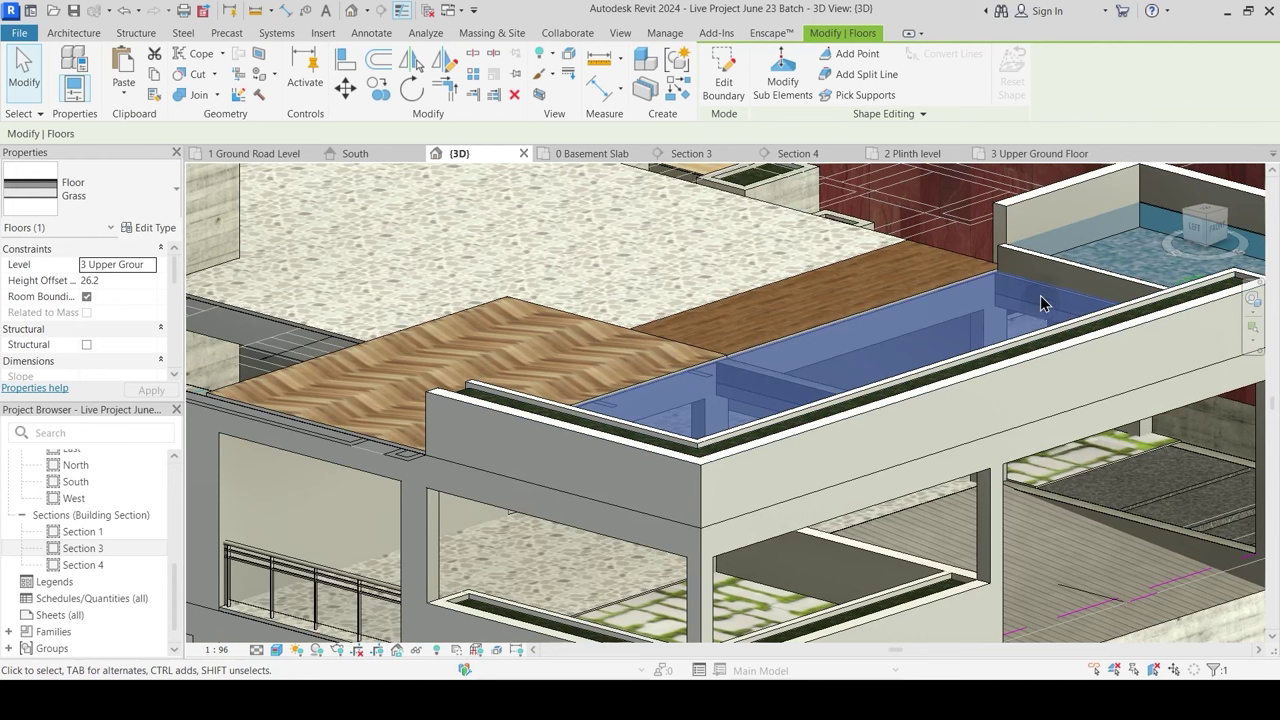
Step: Review the Grass floor type's layer structure, then go back to Section 4
left_click(150, 228)
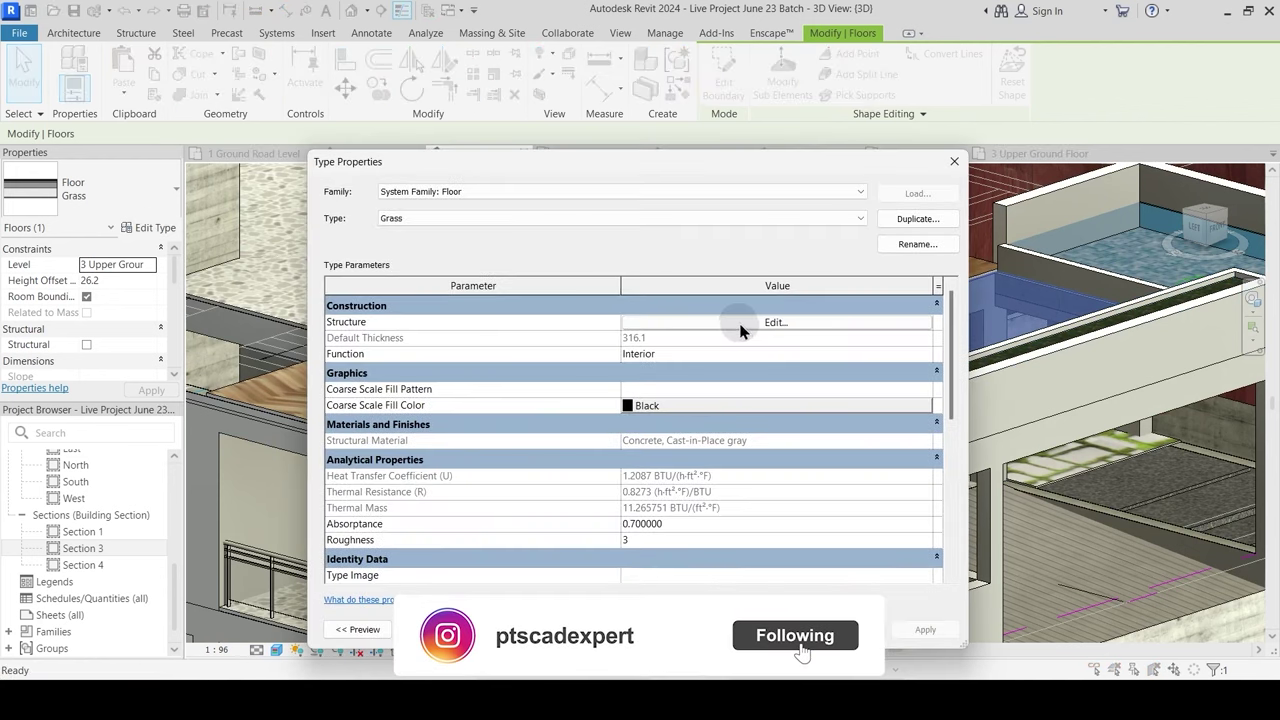
left_click(755, 323)
key("Escape")
key("Escape")
key("Escape")
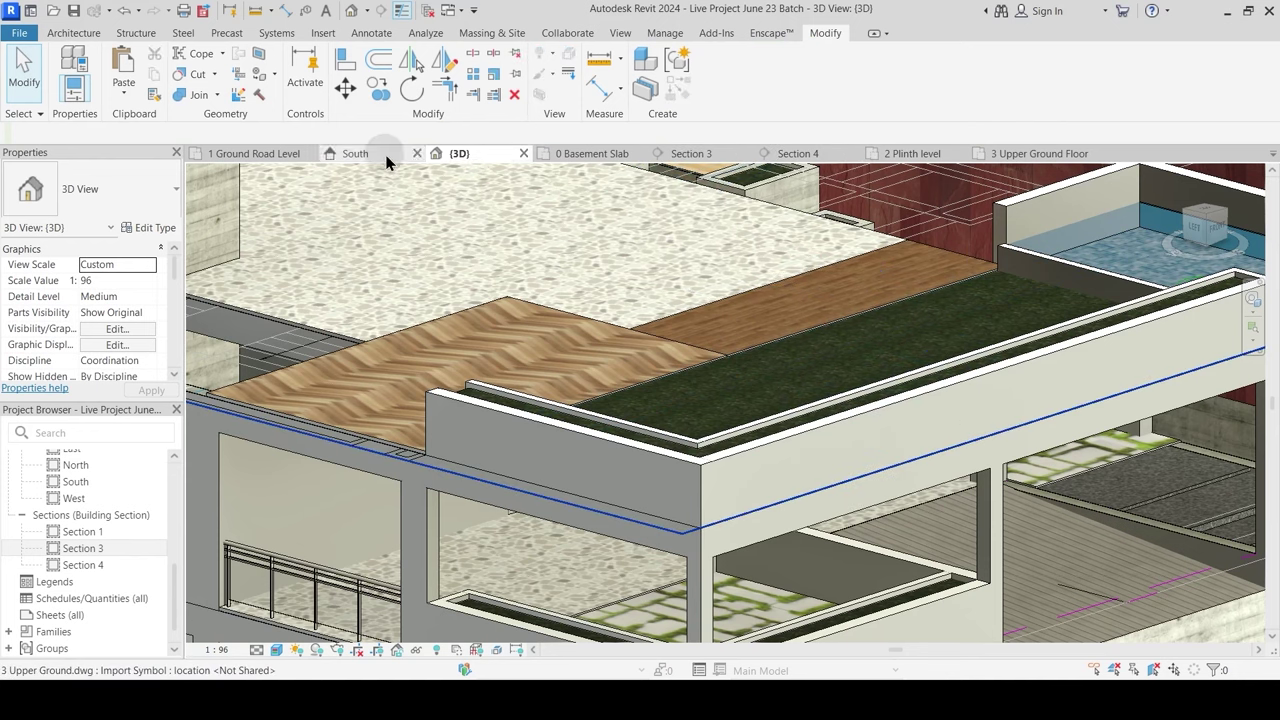
left_click(795, 154)
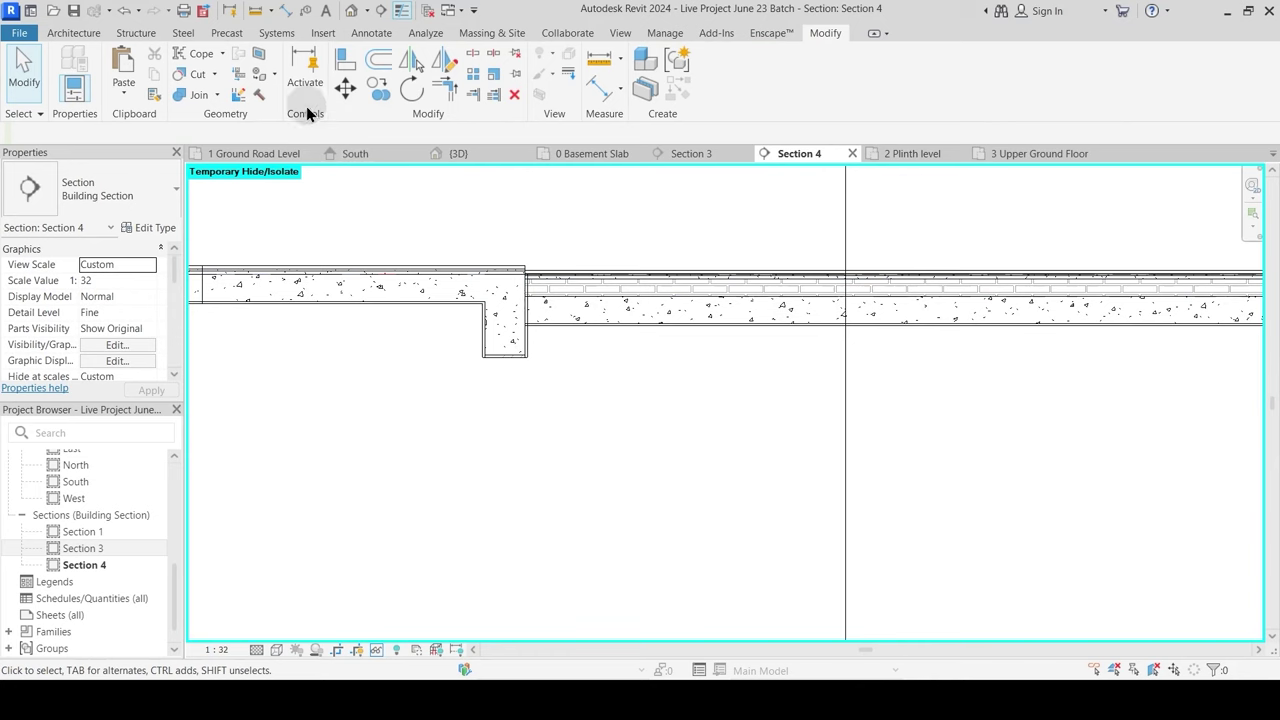
Step: Align the plinth floor slab down to the reference line, dismissing the join warning
left_click(345, 58)
scroll(486, 337, "up", 3)
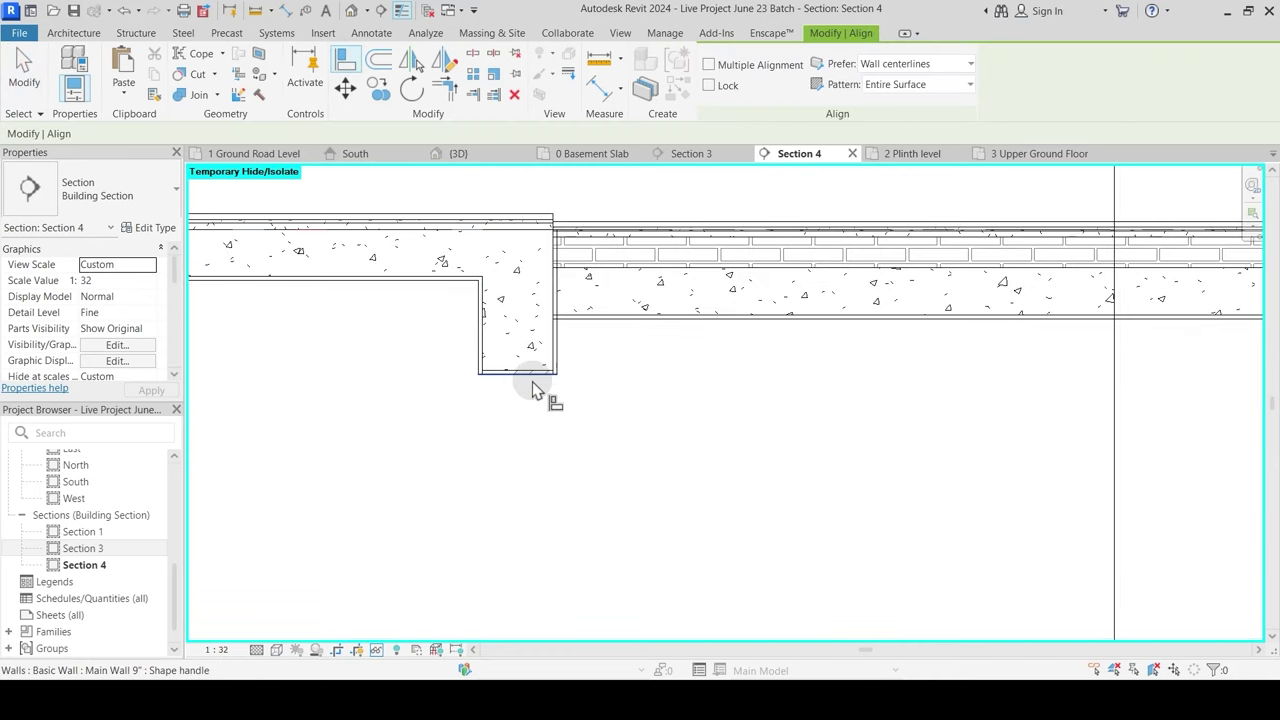
left_click(586, 320)
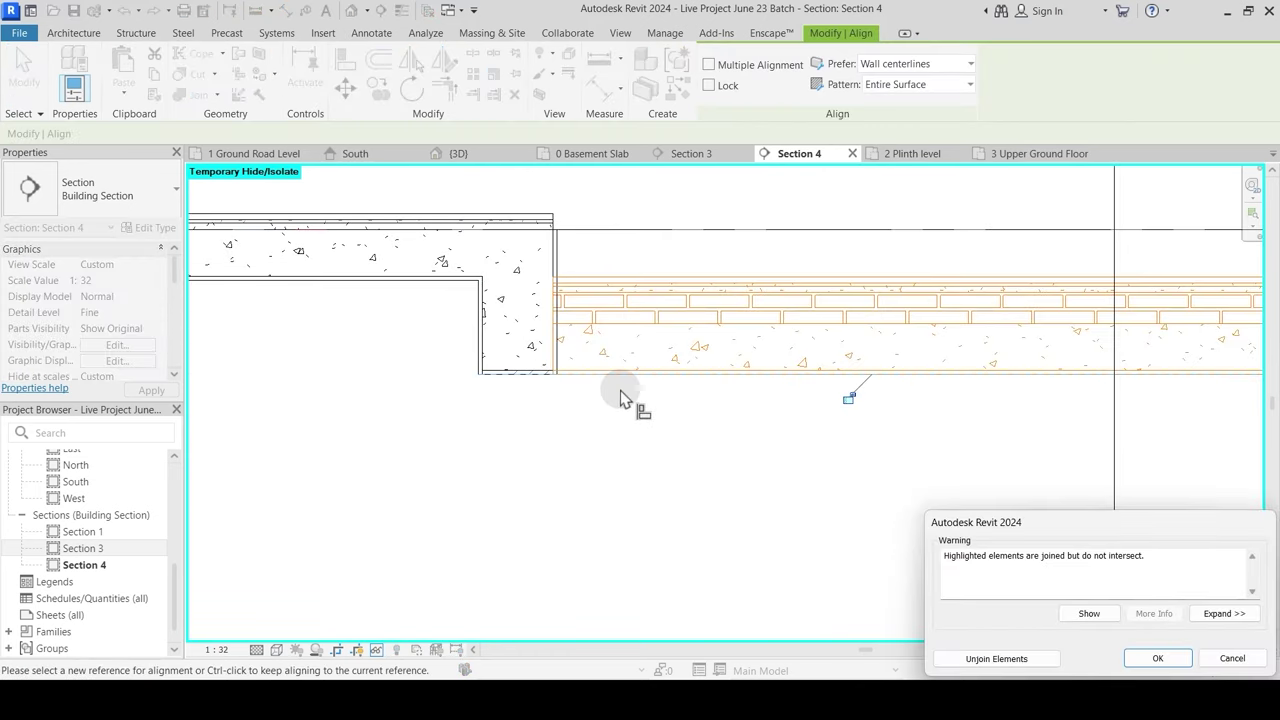
left_click(1156, 658)
key("Escape")
key("Escape")
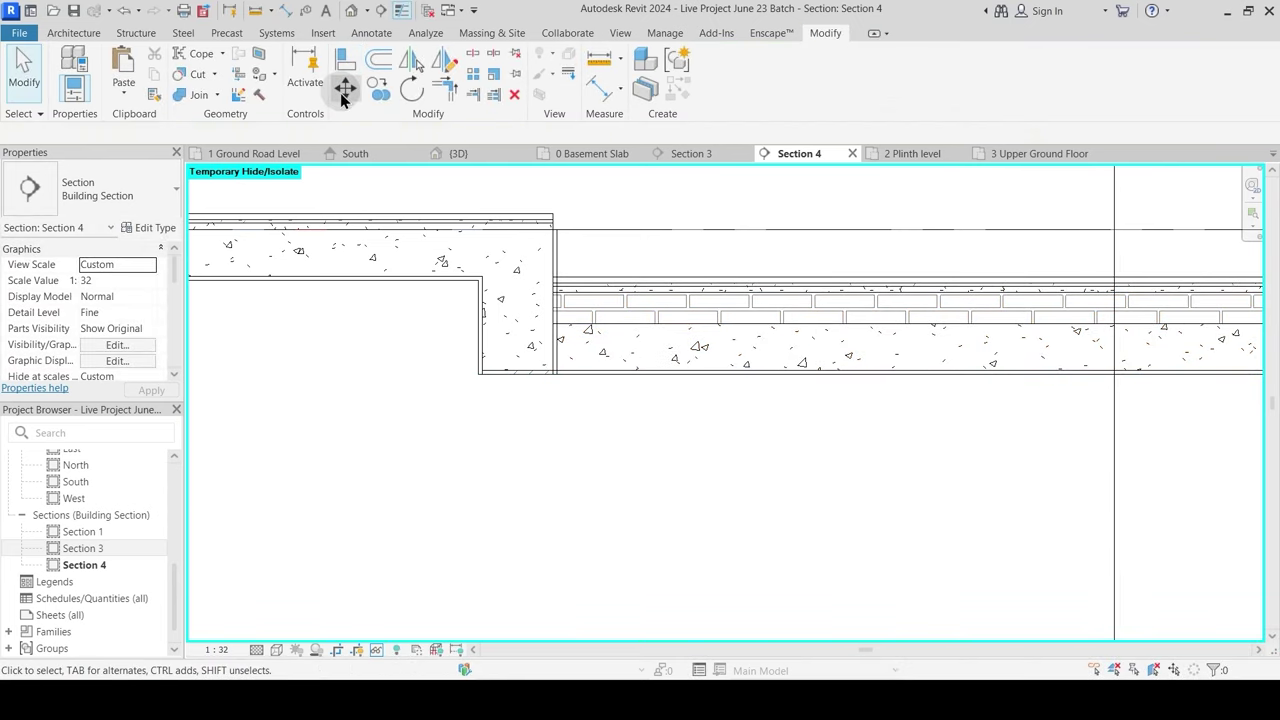
Step: Join the floor slab to the beam
left_click(185, 95)
left_click(536, 237)
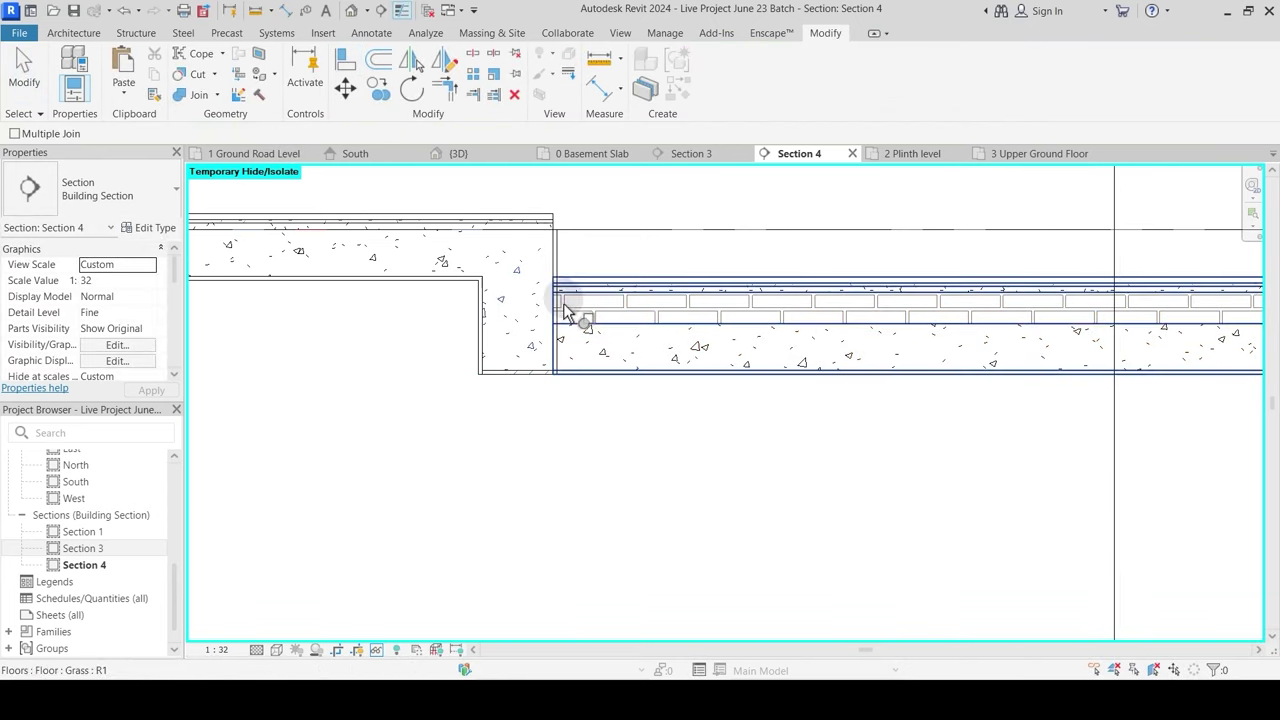
left_click(590, 338)
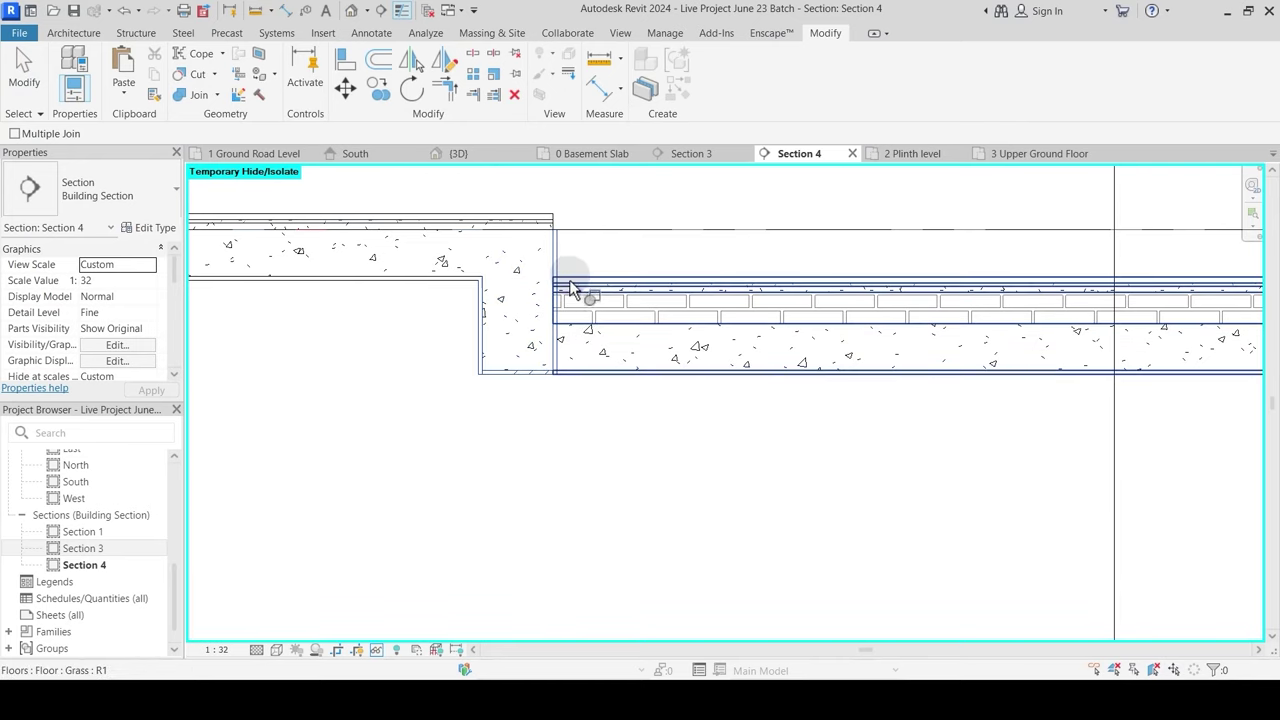
key("Escape")
Step: At the slab's right end, join the wall with the floor slab
scroll(625, 377, "down", 3)
middle_click_drag(868, 462, 353, 473)
middle_click_drag(611, 457, 889, 437)
scroll(889, 437, "up", 2)
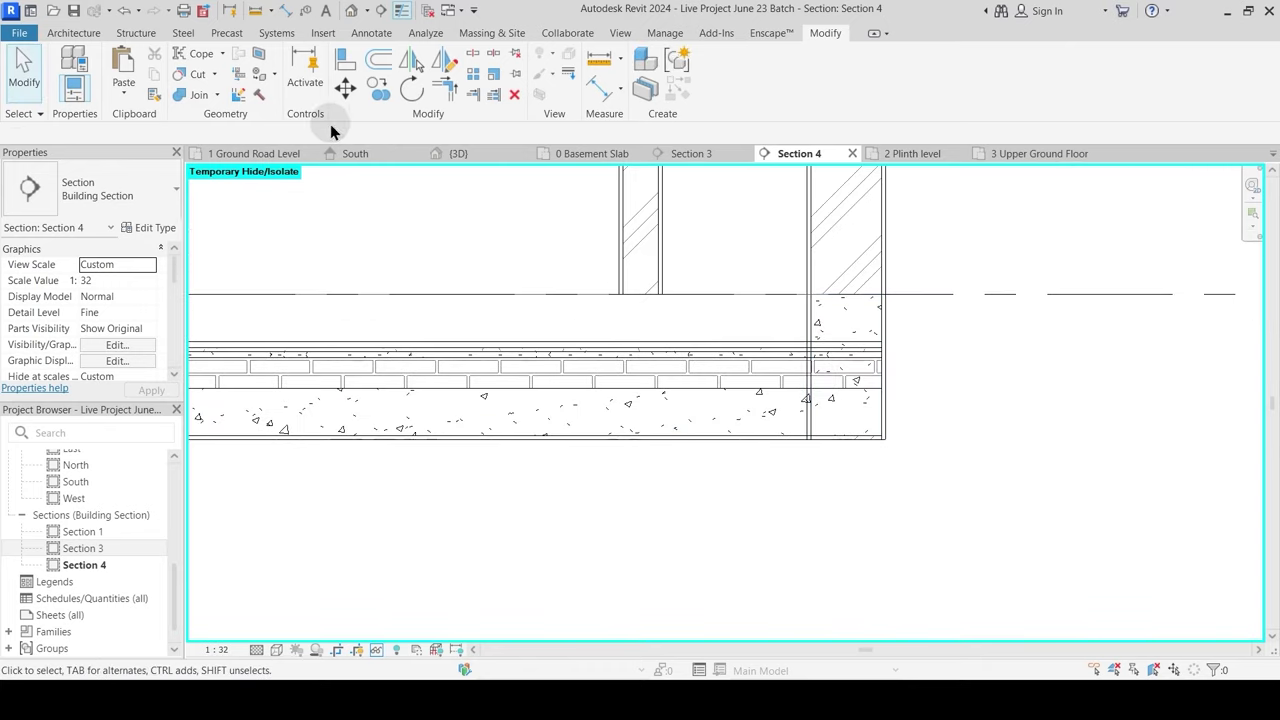
left_click(202, 96)
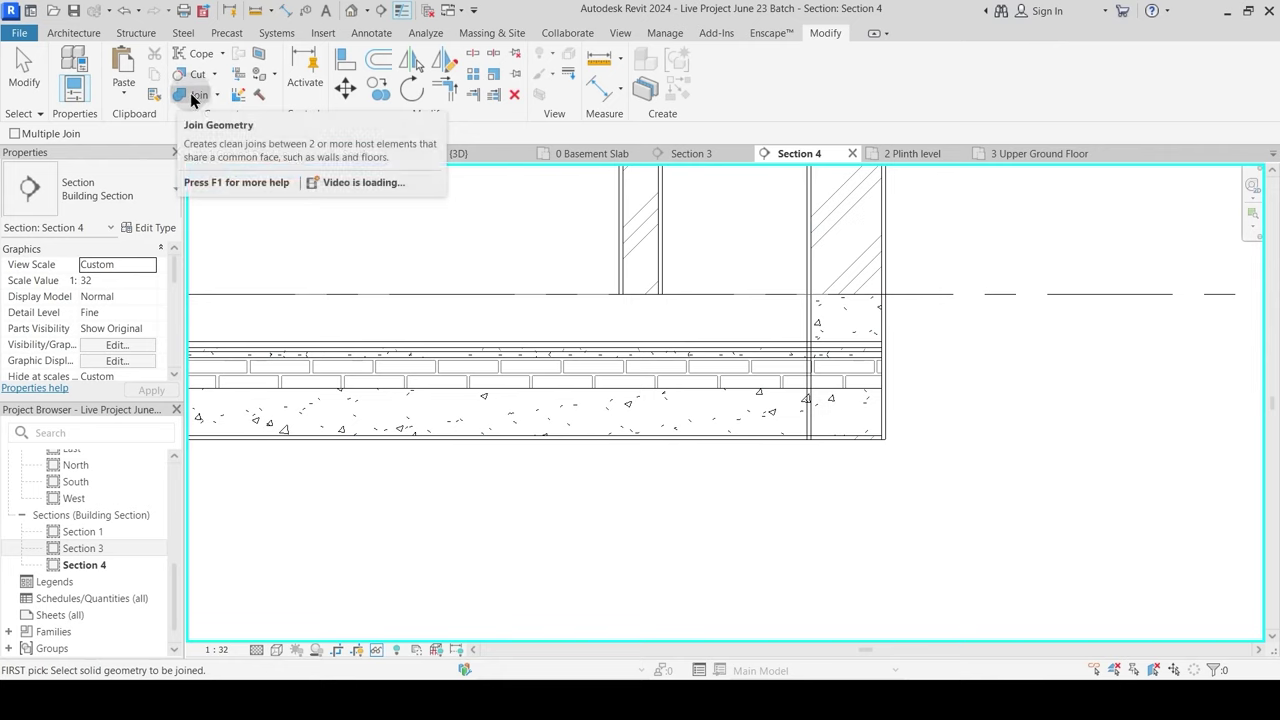
left_click(809, 324)
key("Escape")
Step: Switch the join order at the wall-slab junction and at the beam
left_click(217, 97)
left_click(232, 191)
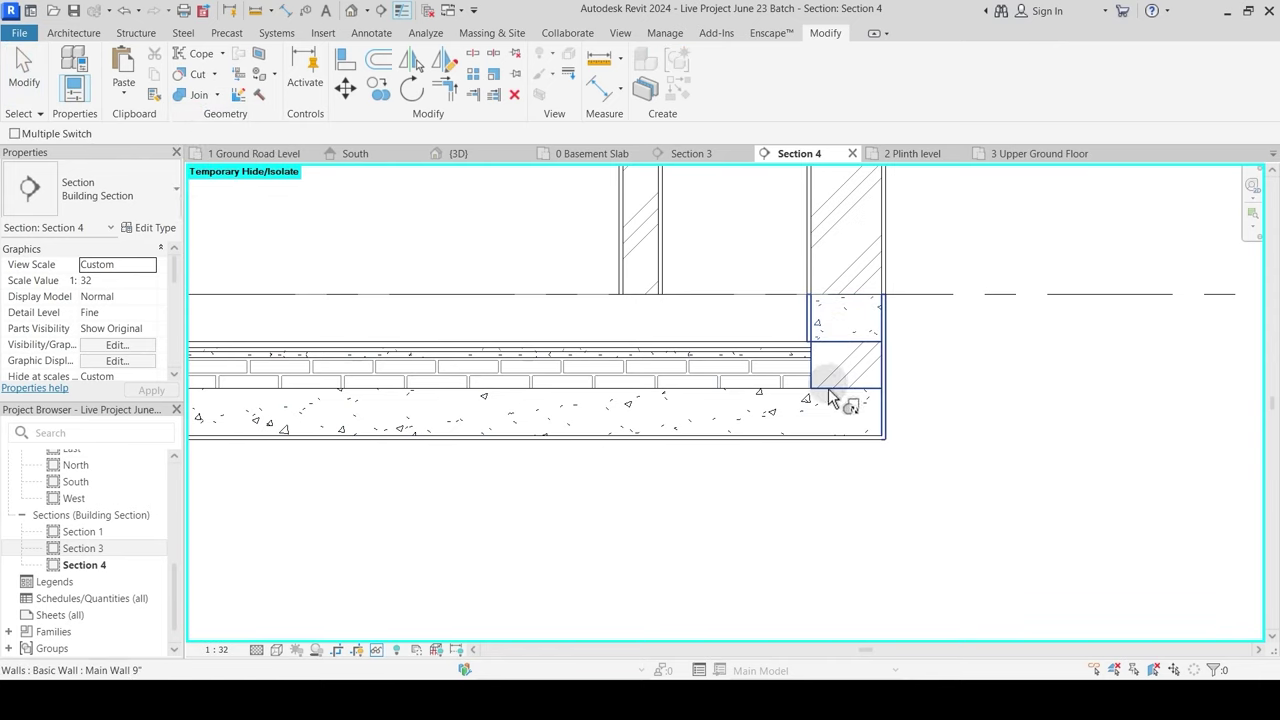
left_click(871, 437)
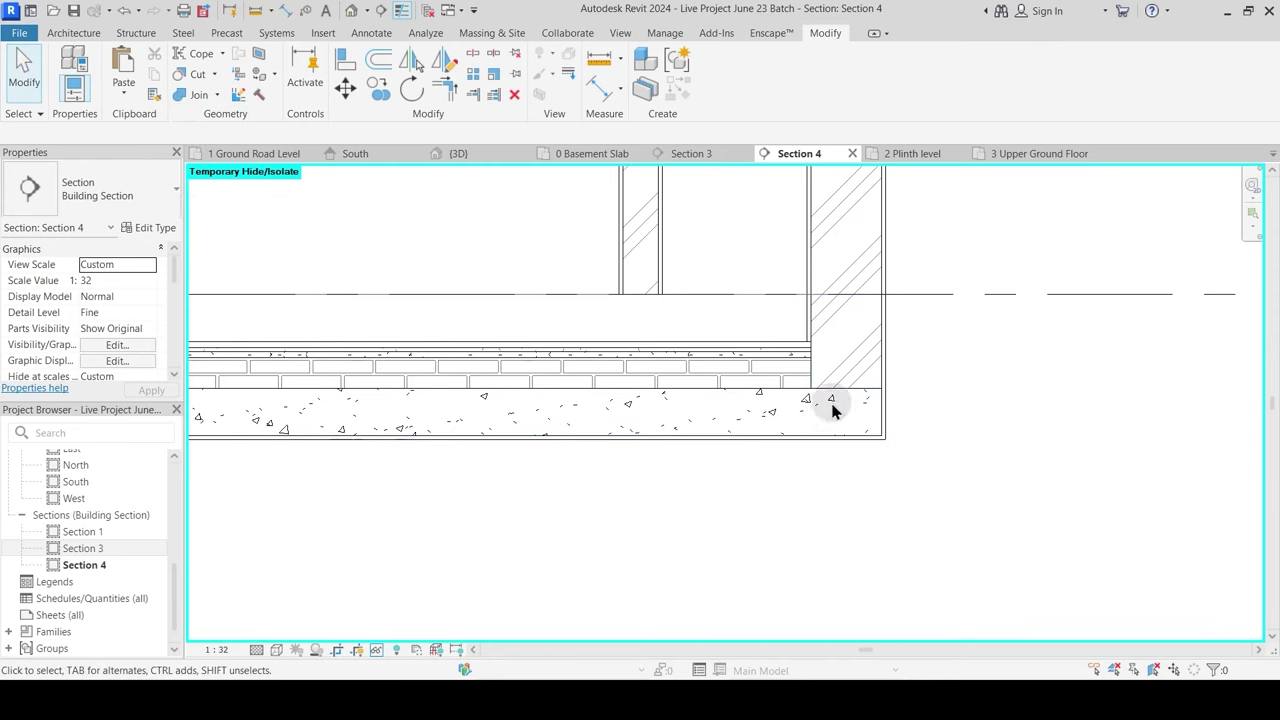
left_click(217, 97)
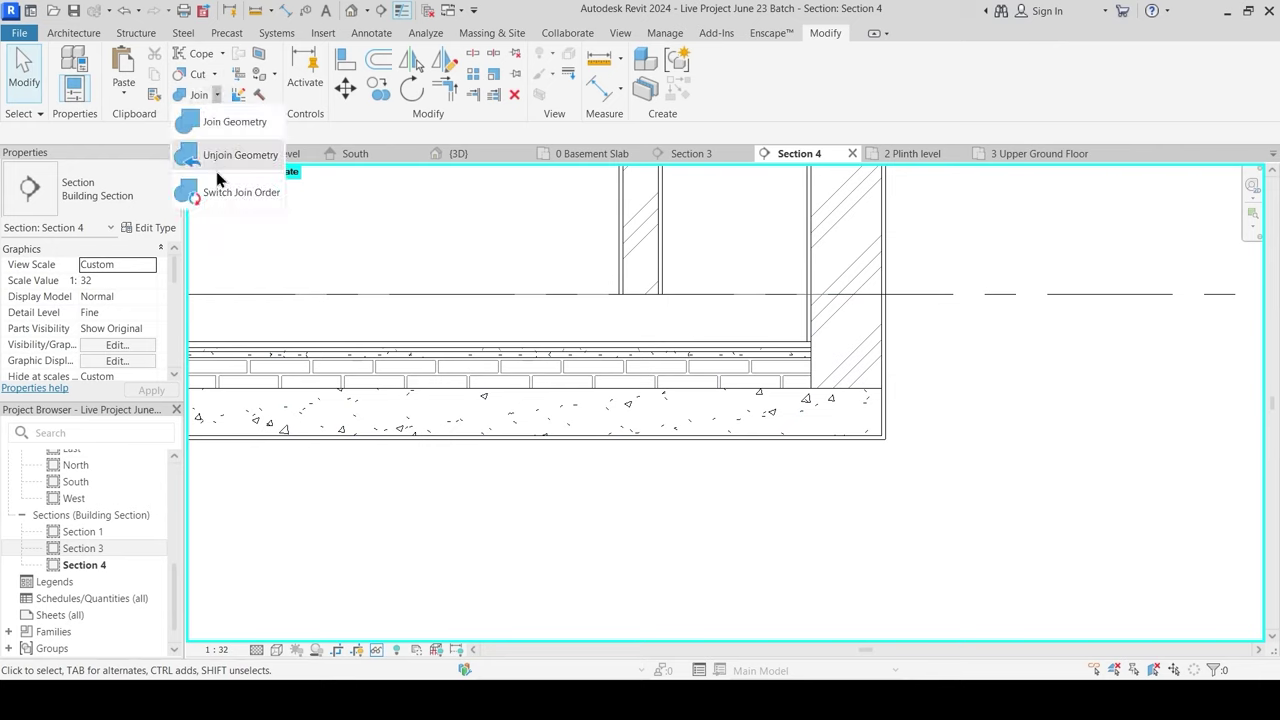
left_click(230, 190)
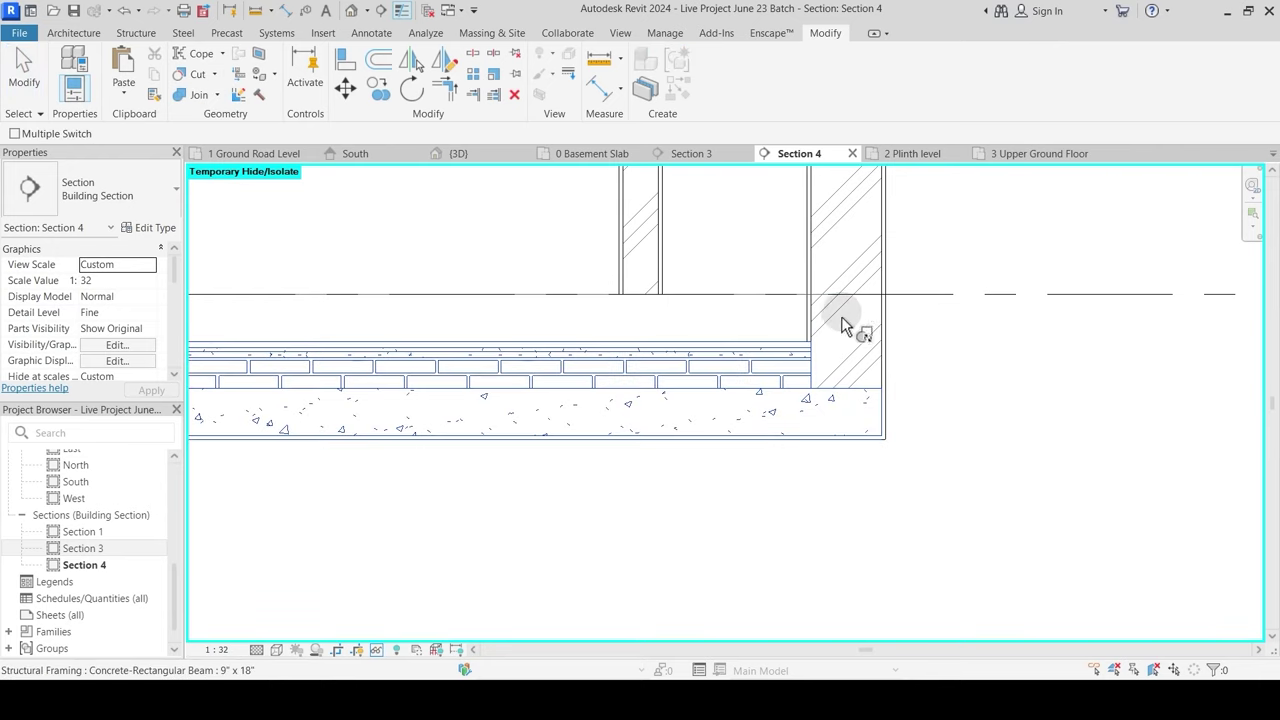
left_click(836, 383)
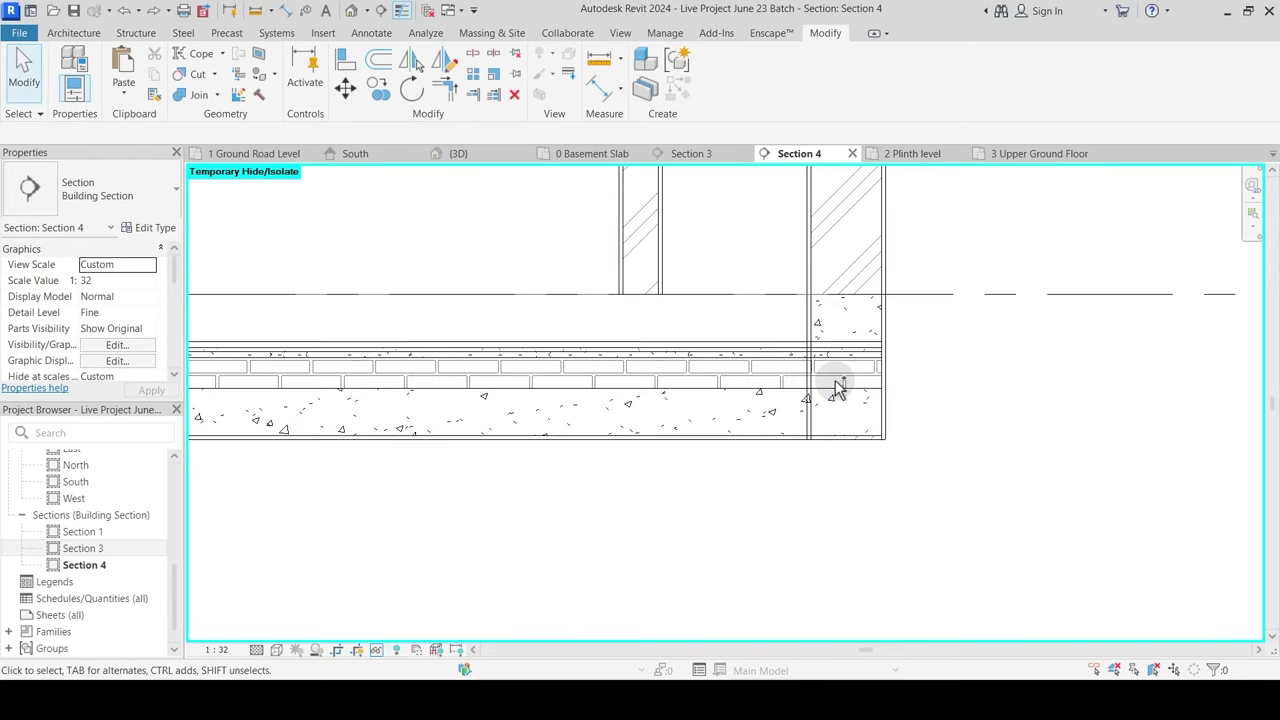
Step: Temporarily hide the Grass floor in the section, then restore it with undo
left_click(765, 388)
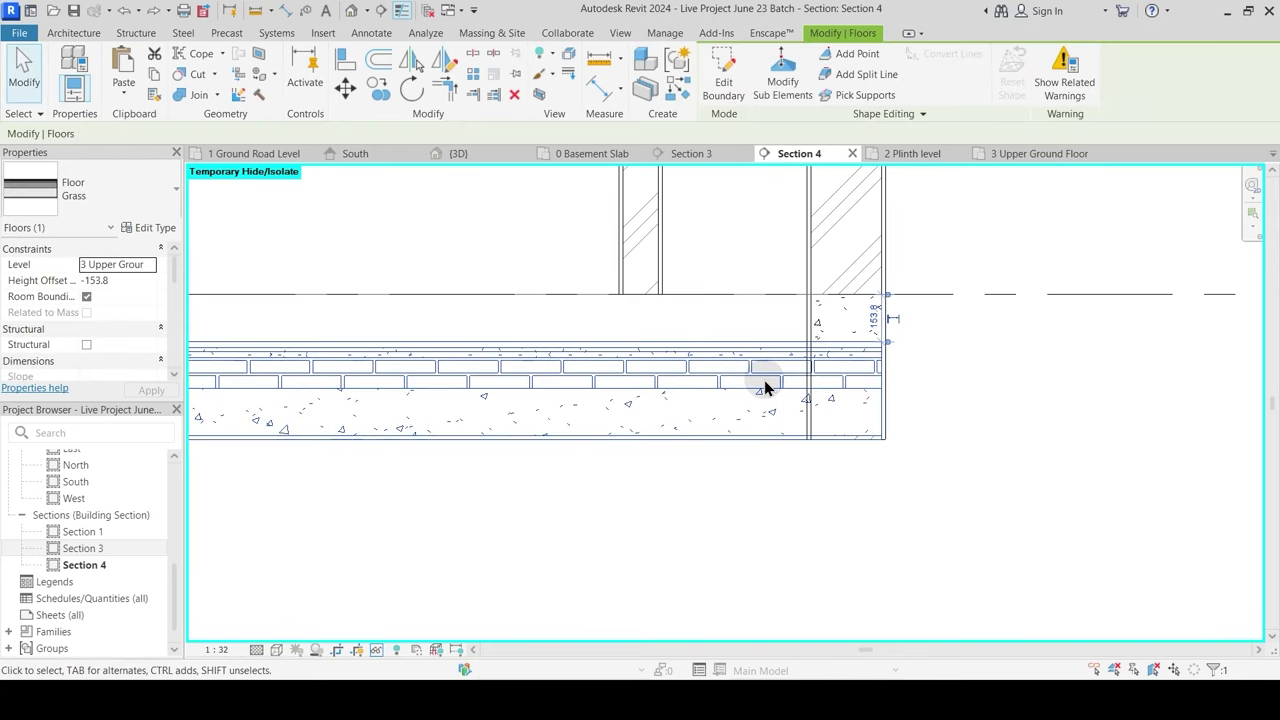
key("Escape")
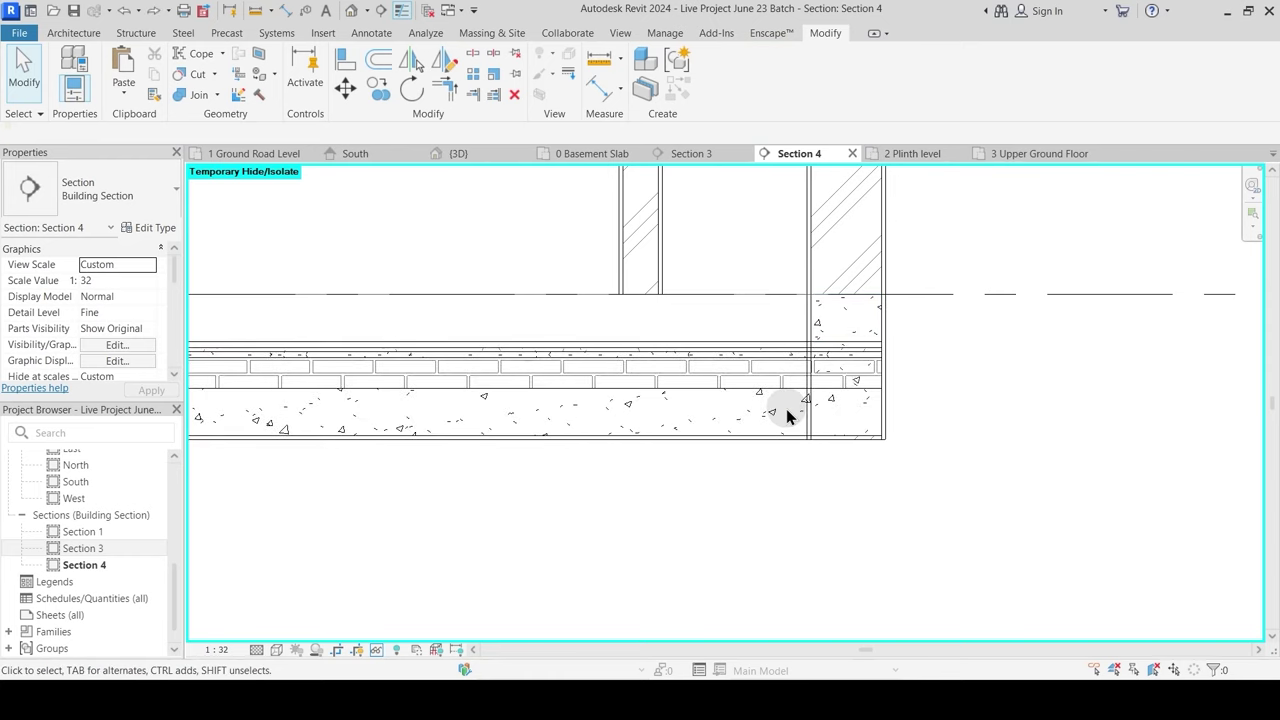
left_click(778, 355)
key("h")
key("h")
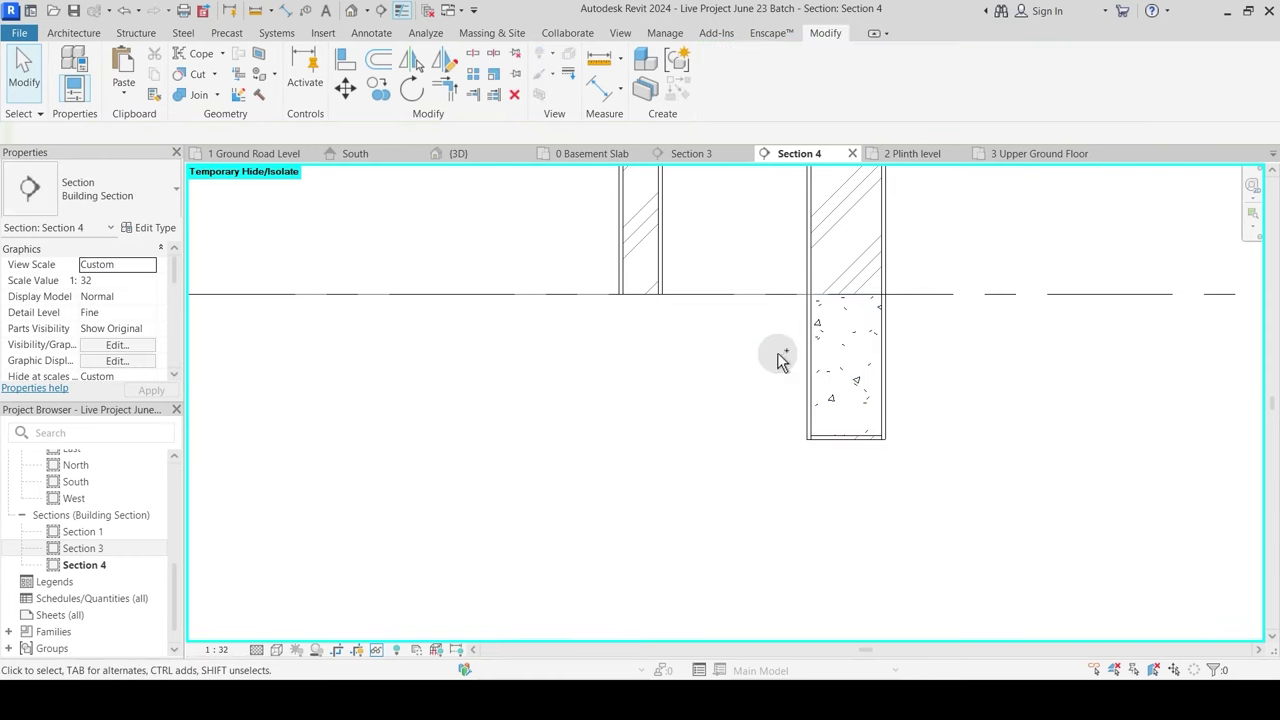
key("ctrl+z")
key("Escape")
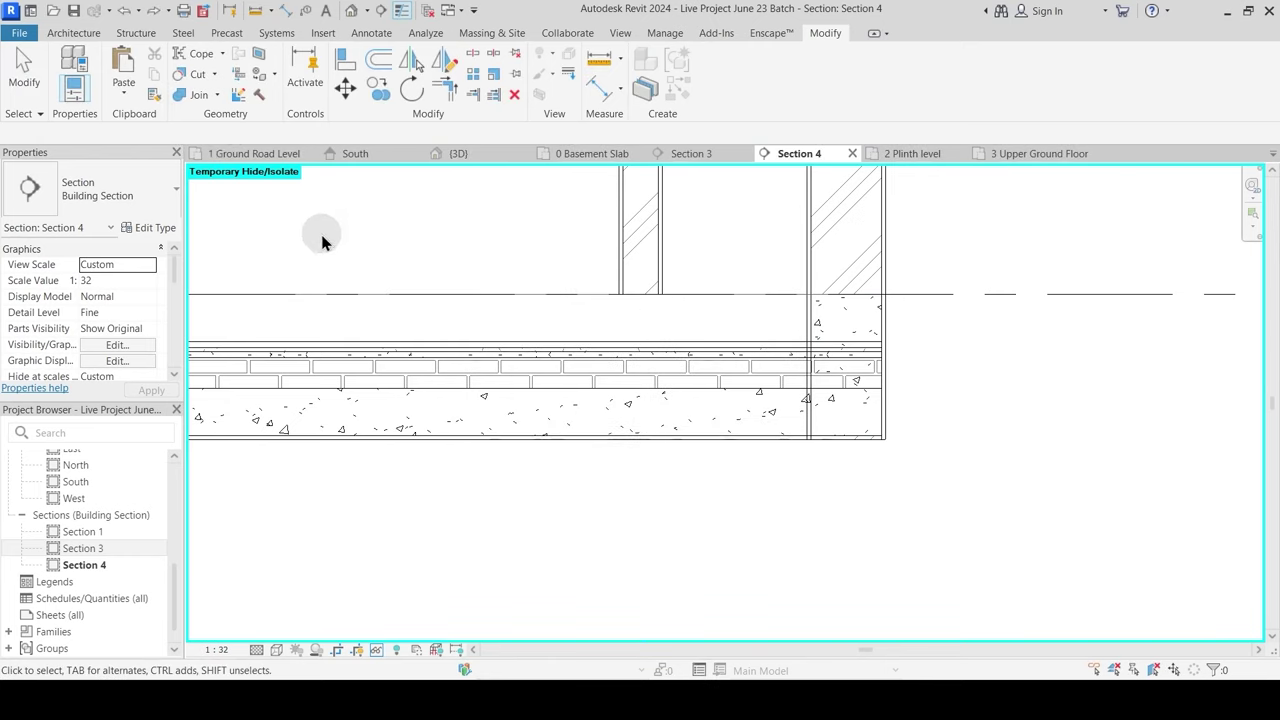
Step: Join the floor with the concrete block under the wall
left_click(204, 95)
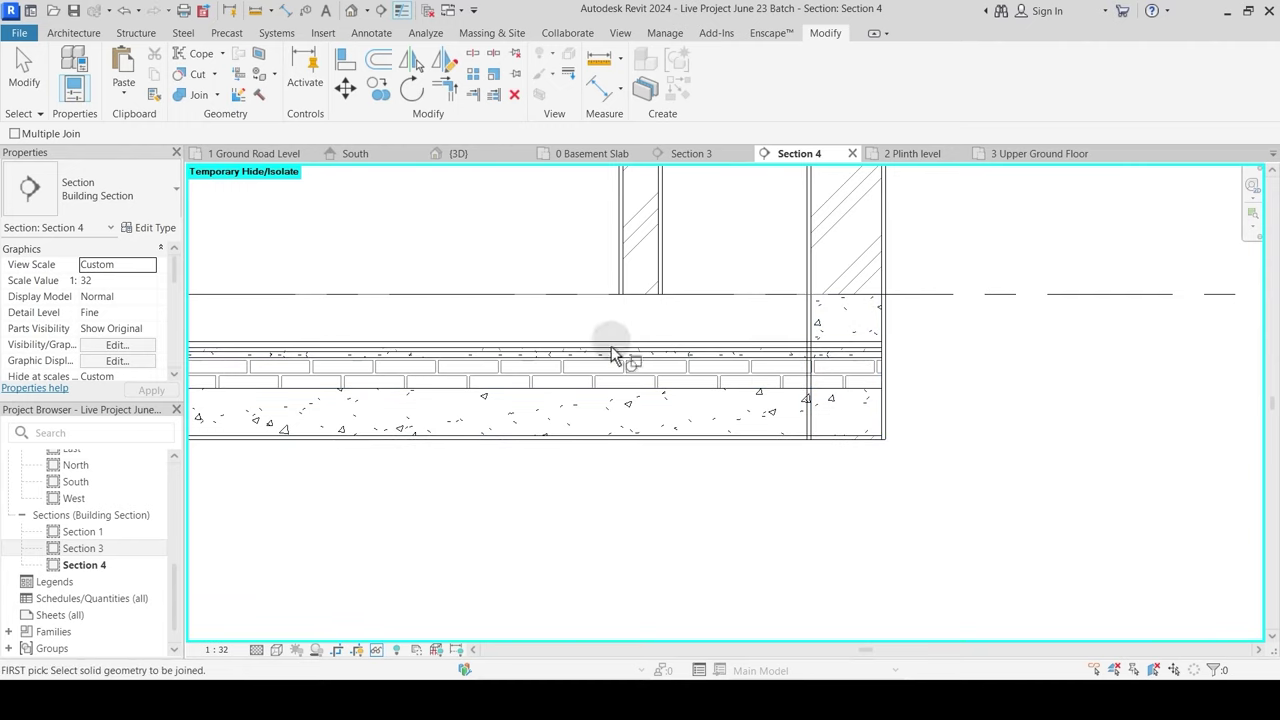
left_click(765, 350)
left_click(808, 328)
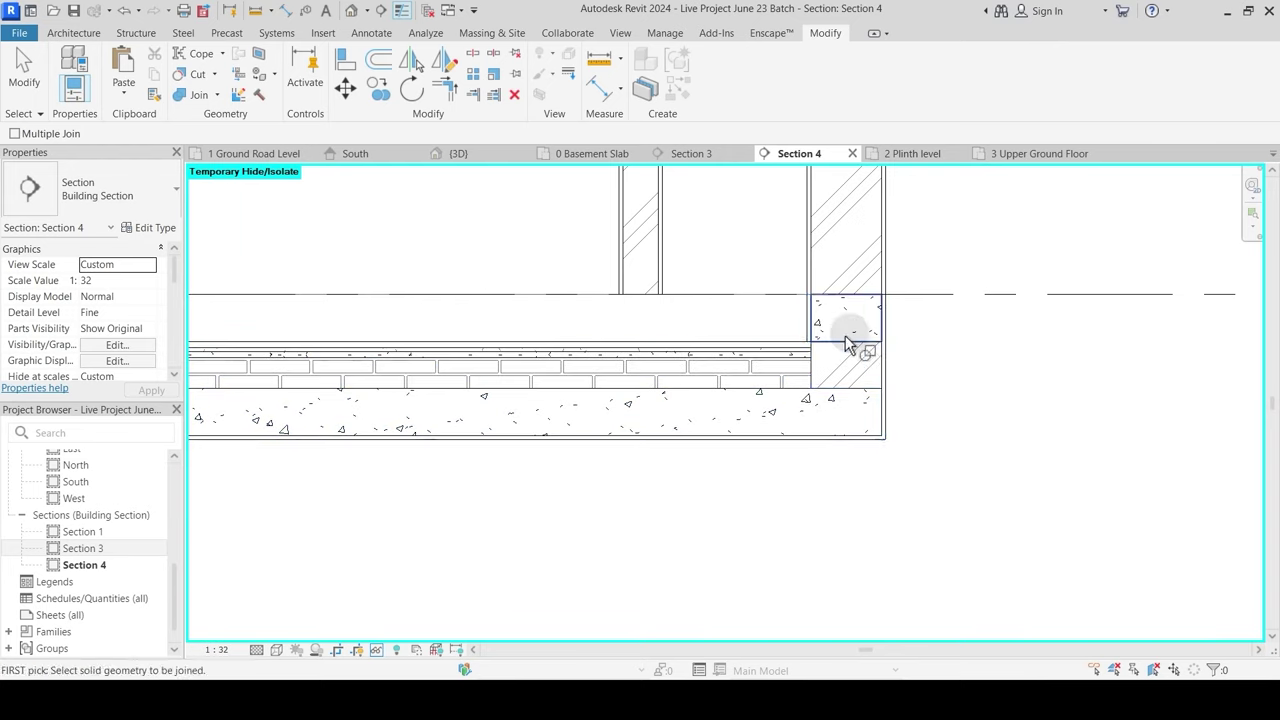
left_click(393, 226)
Step: Switch the join order between the floor and concrete beam so the wall runs through
left_click(216, 95)
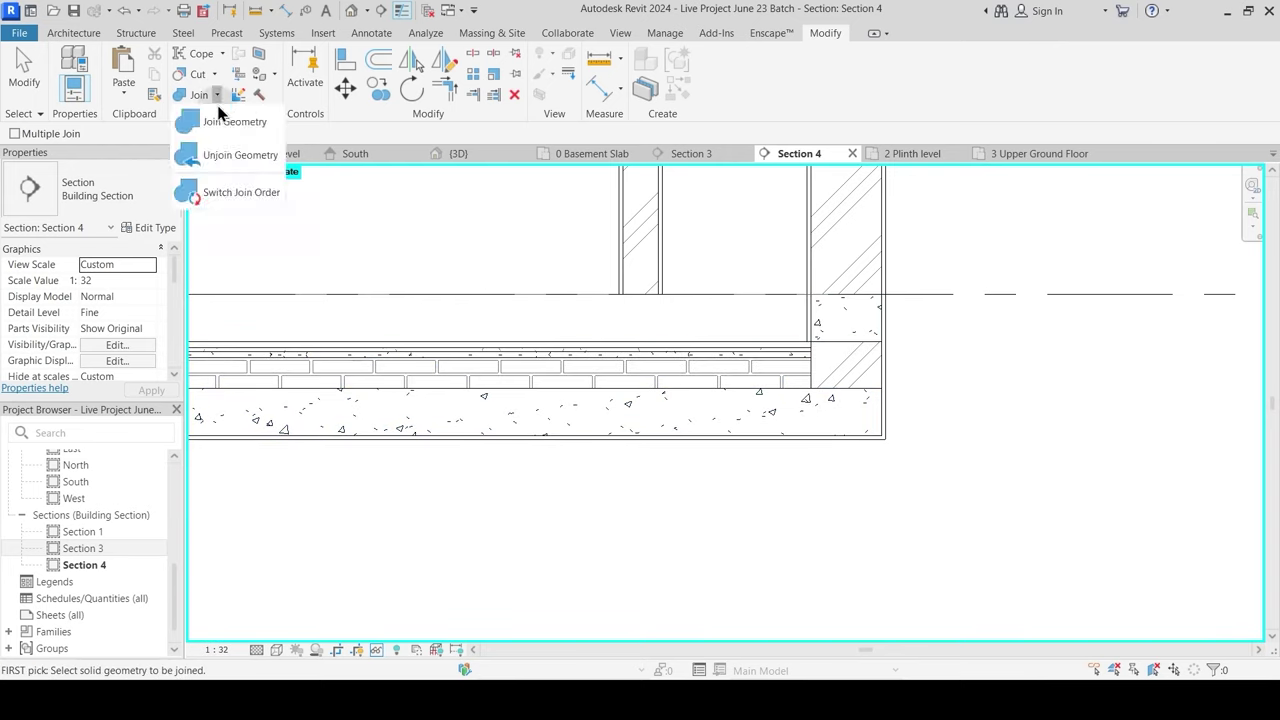
left_click(222, 192)
left_click(855, 398)
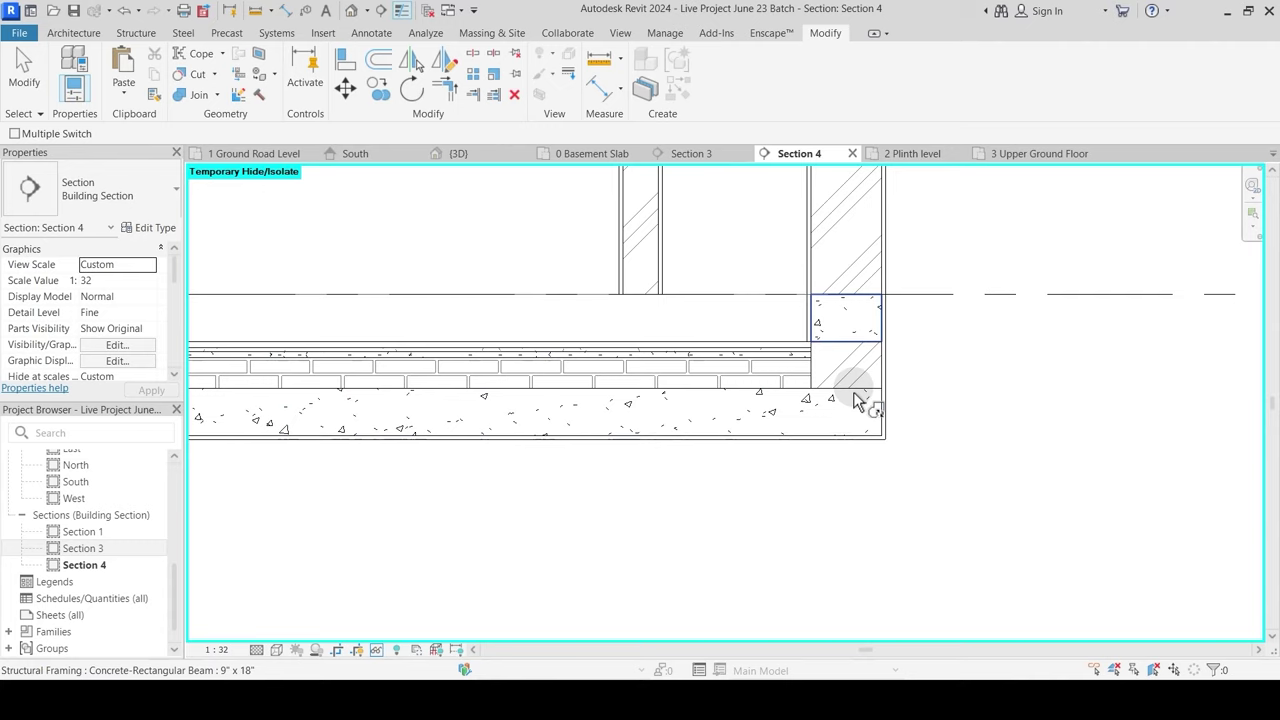
left_click(847, 342)
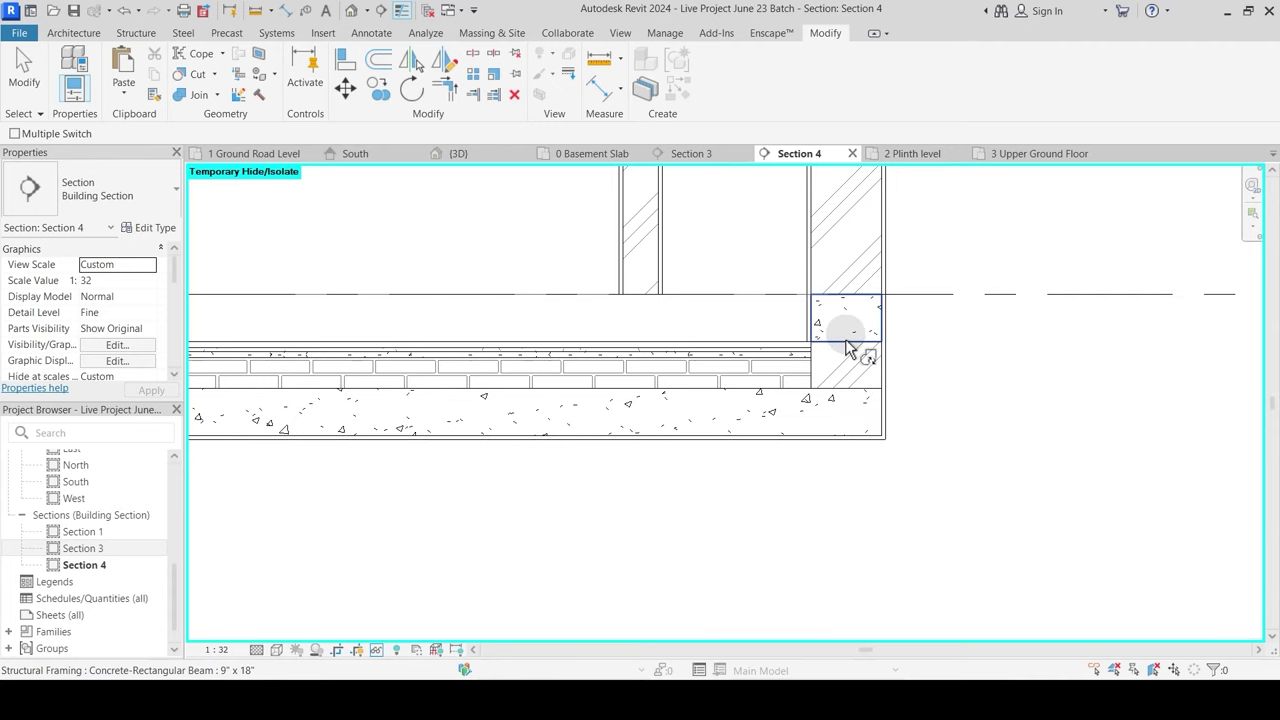
left_click(847, 398)
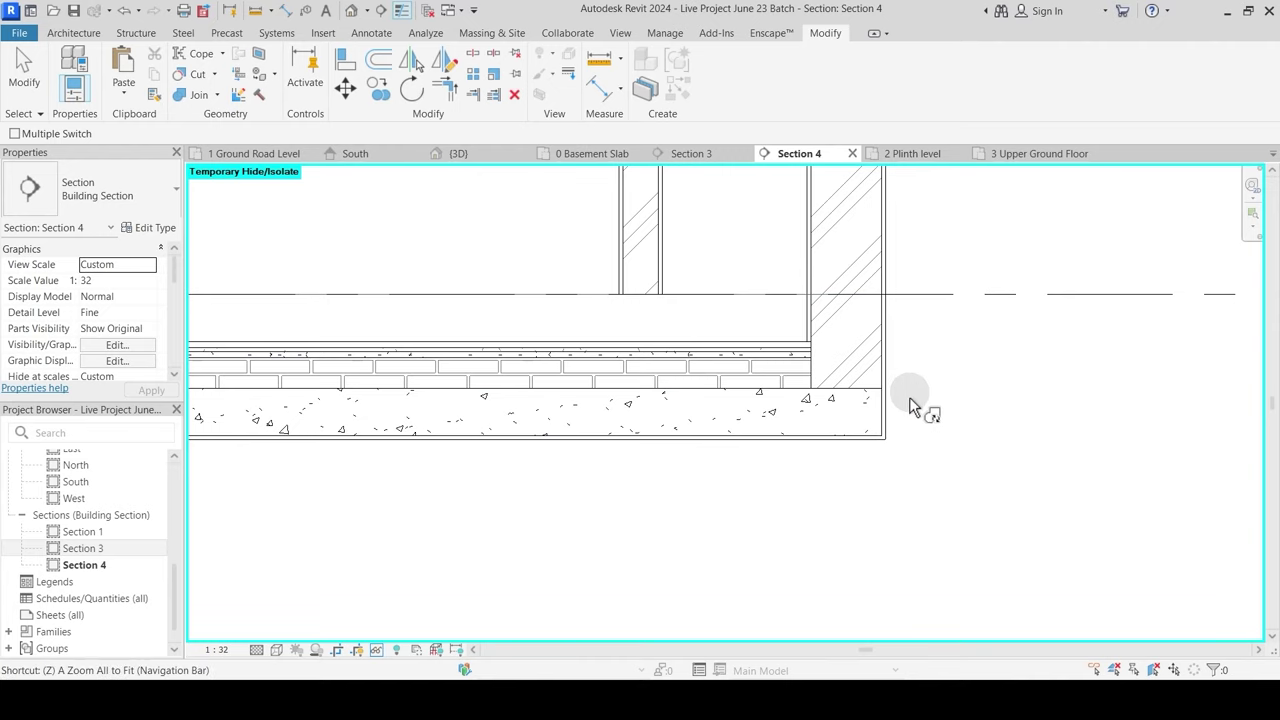
key("Escape")
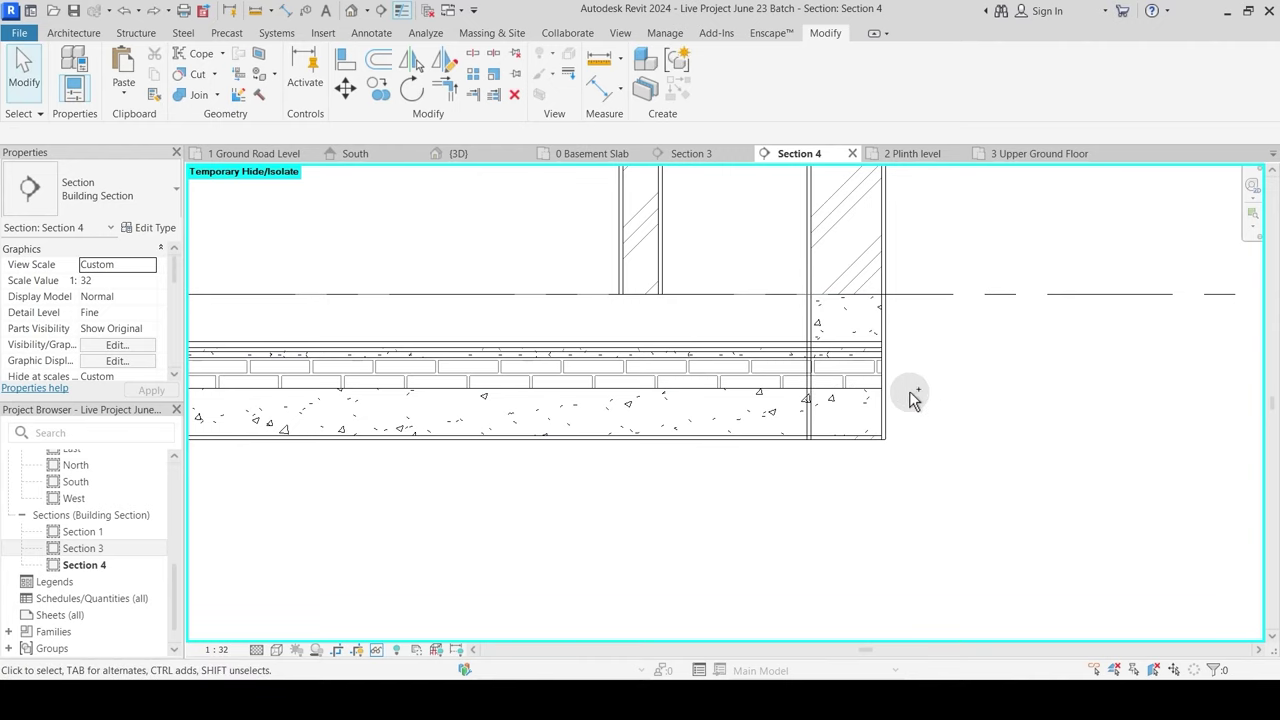
Step: Delete the Grass floor, then bring it back with undo
scroll(908, 392, "down", 5)
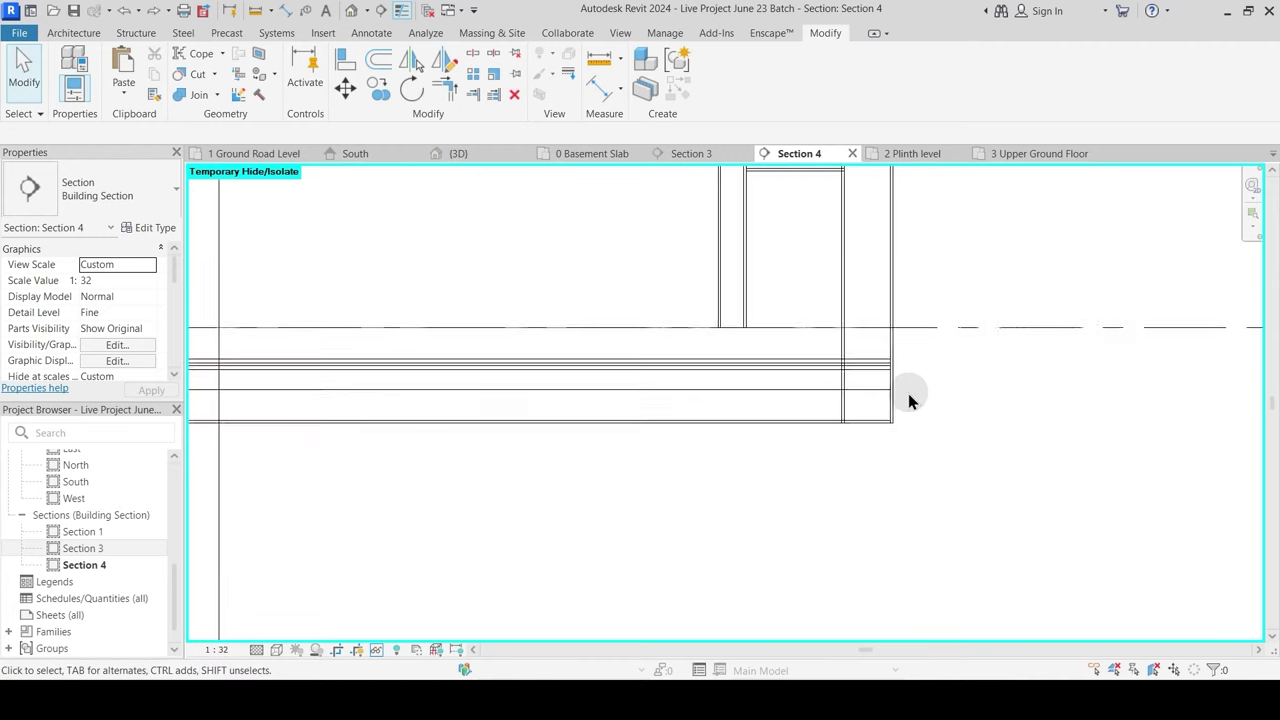
left_click(795, 388)
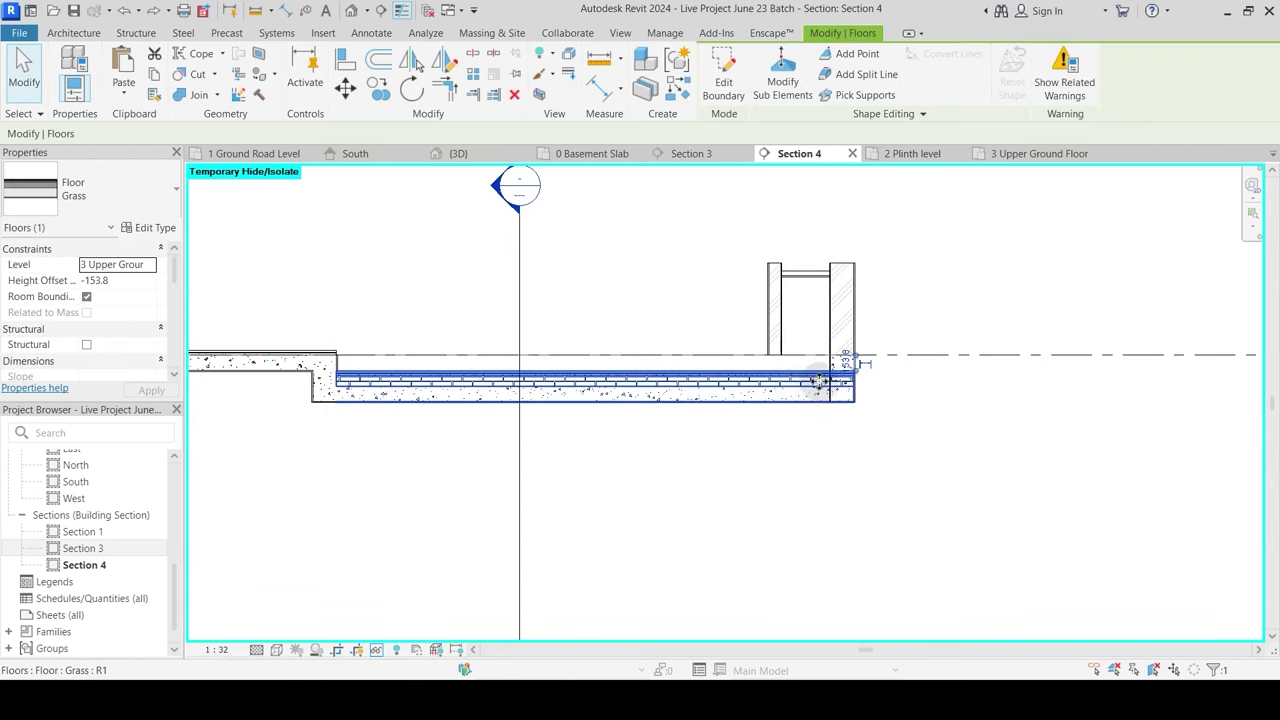
scroll(818, 381, "up", 3)
key("Escape")
left_click(820, 374)
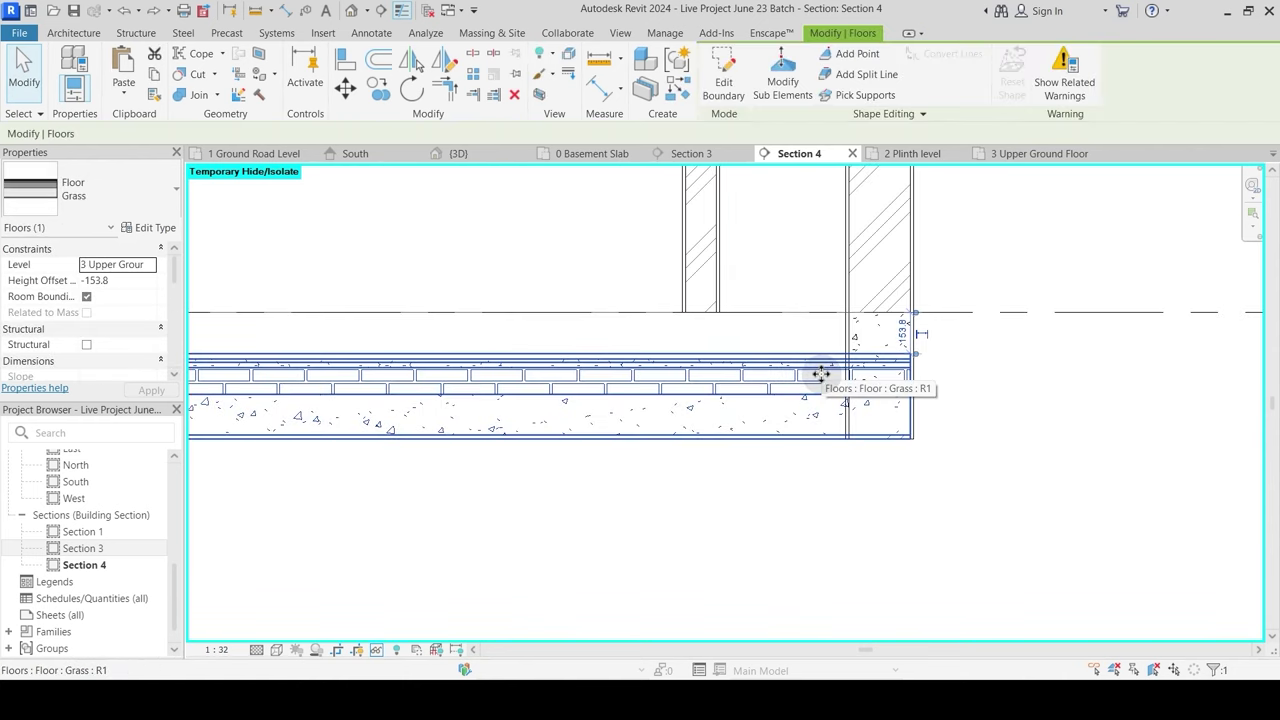
key("Delete")
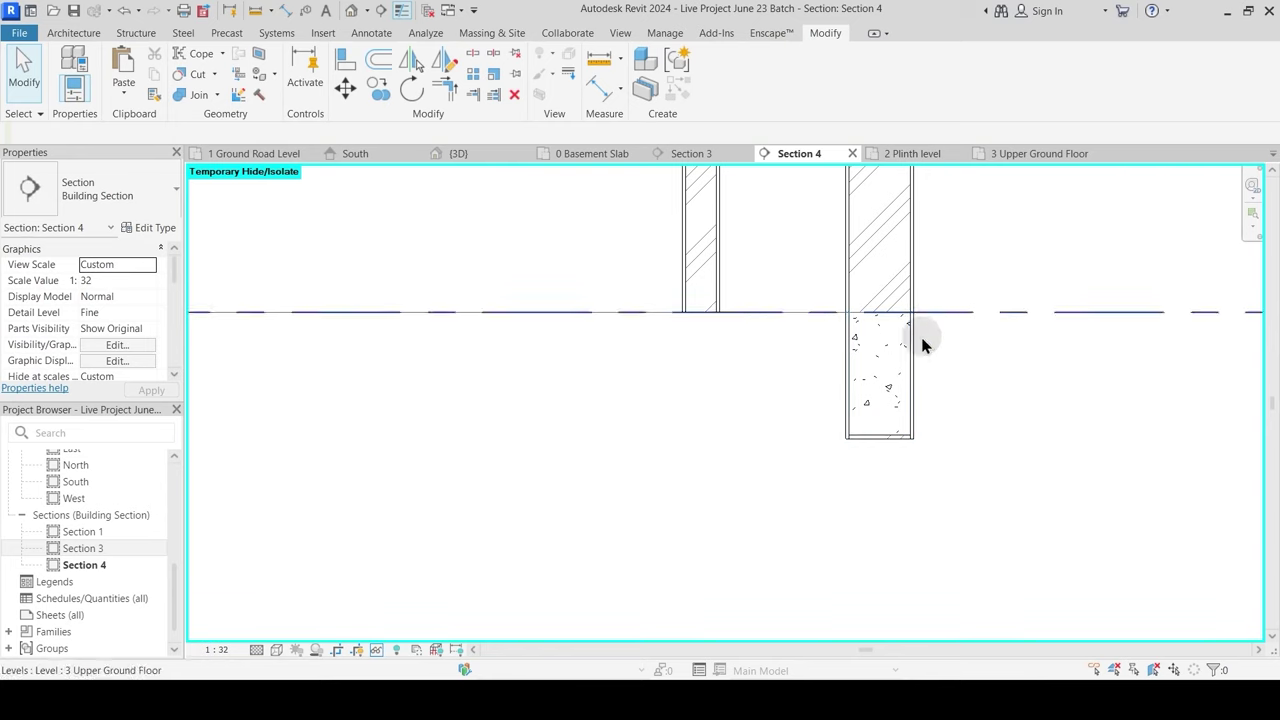
key("ctrl+z")
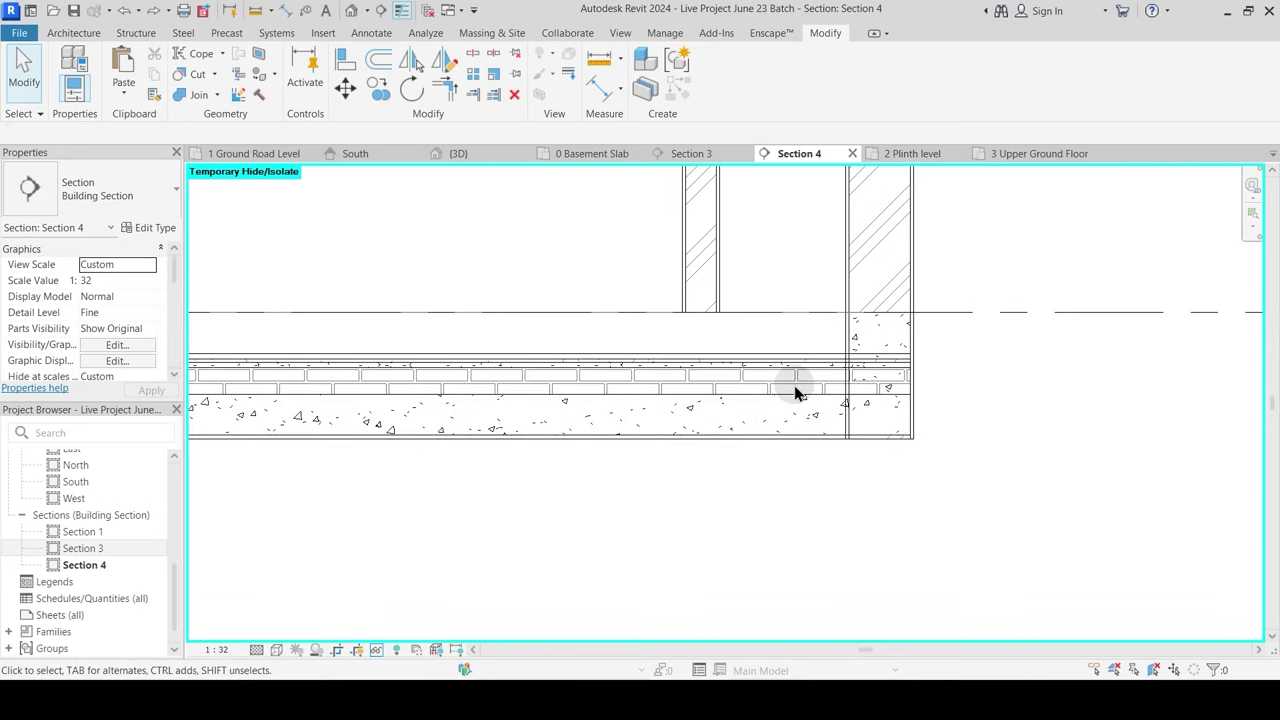
Step: Join the beam with the floor slab and swap their join order
left_click(188, 94)
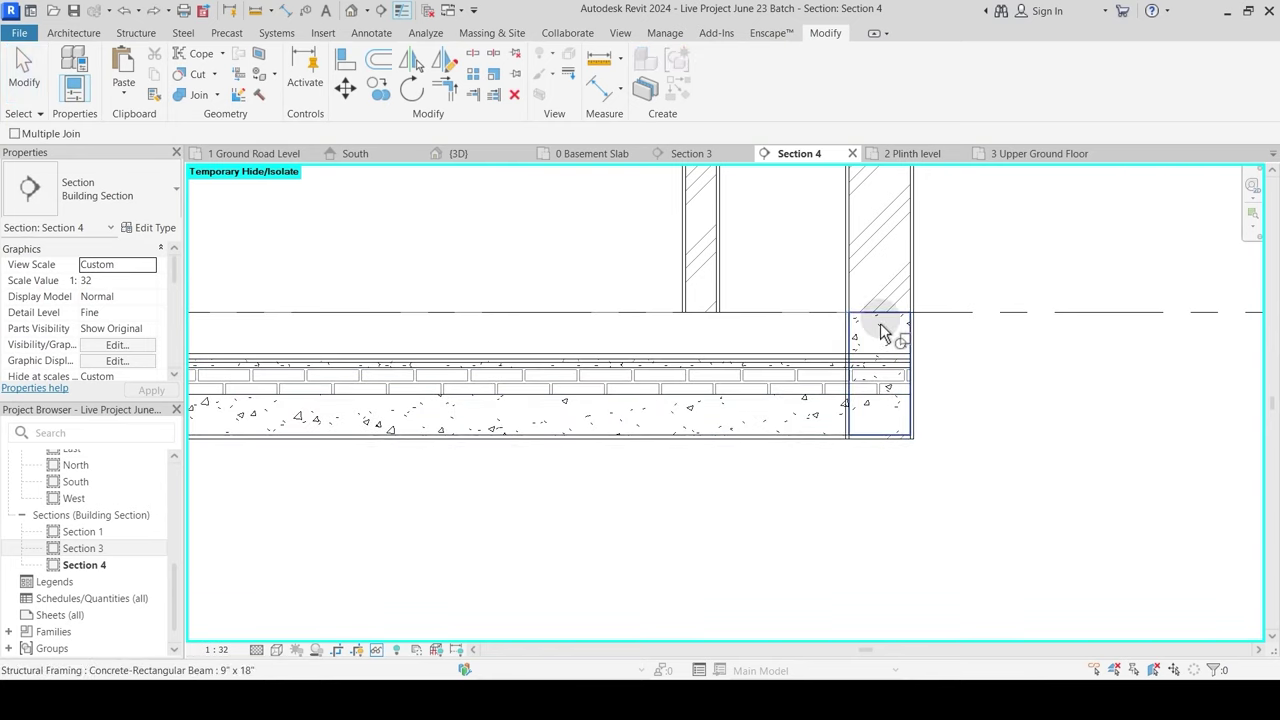
left_click(876, 355)
left_click(828, 405)
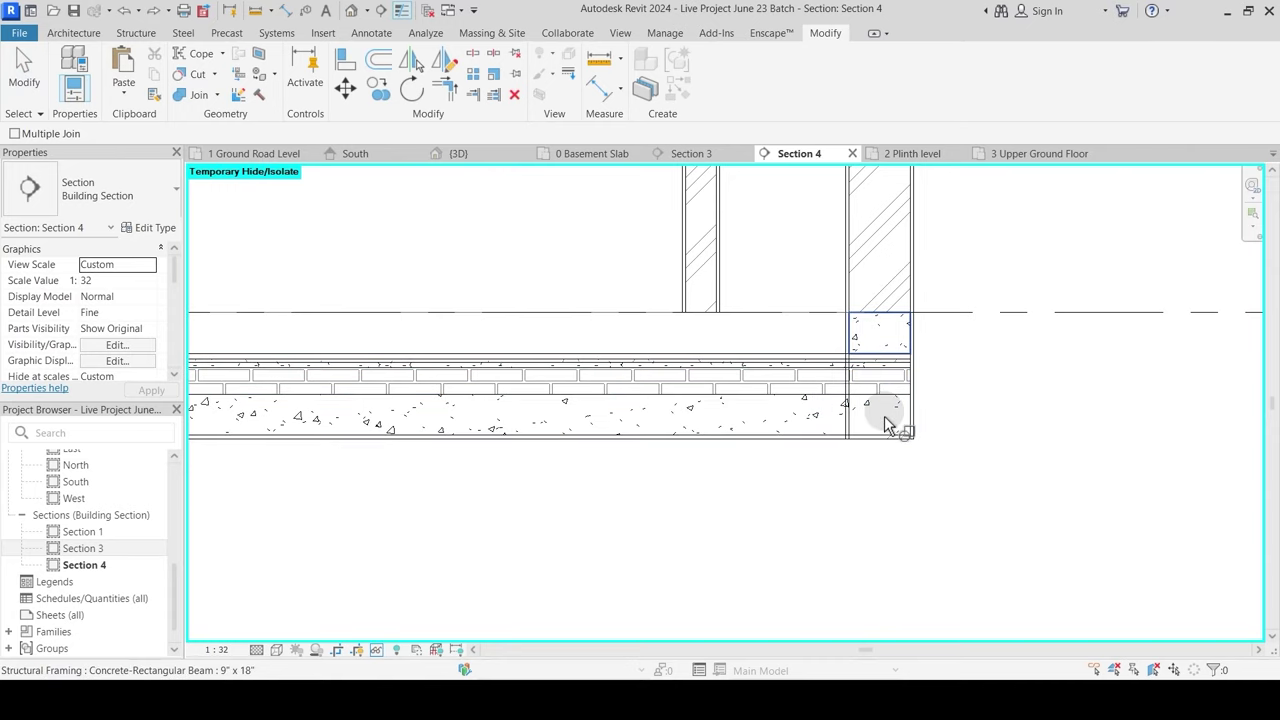
left_click(219, 95)
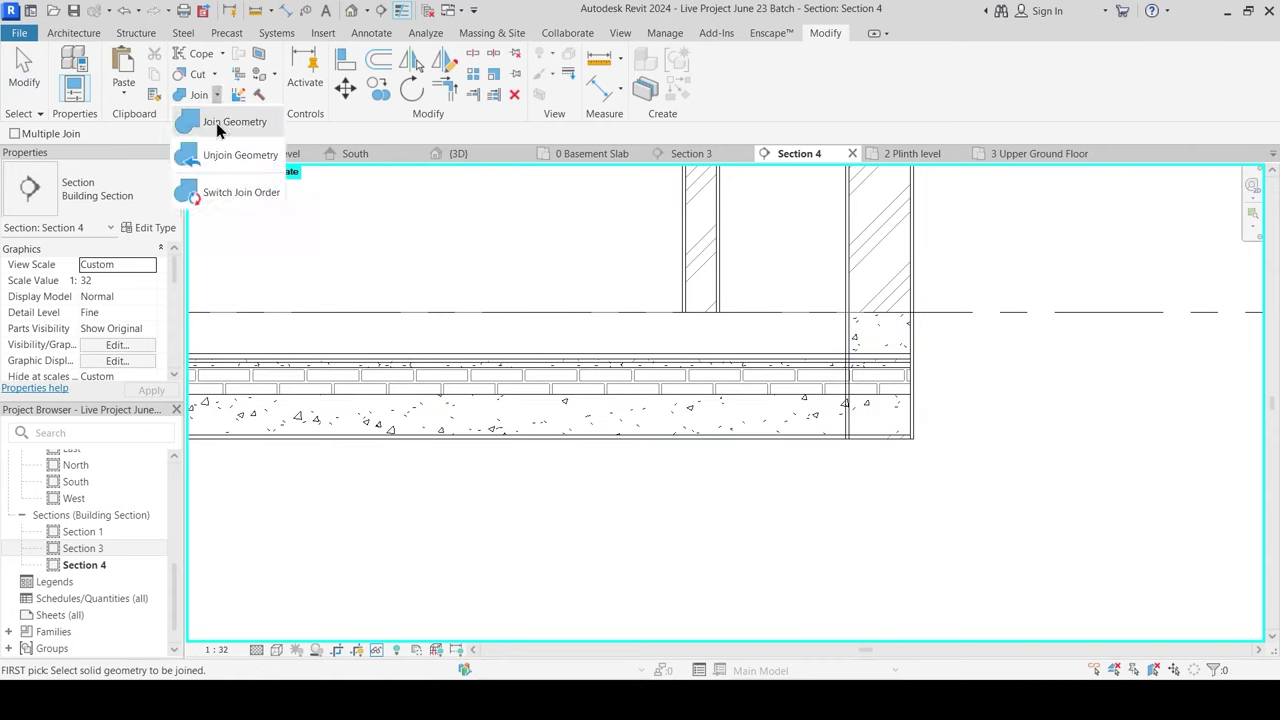
left_click(228, 192)
left_click(867, 358)
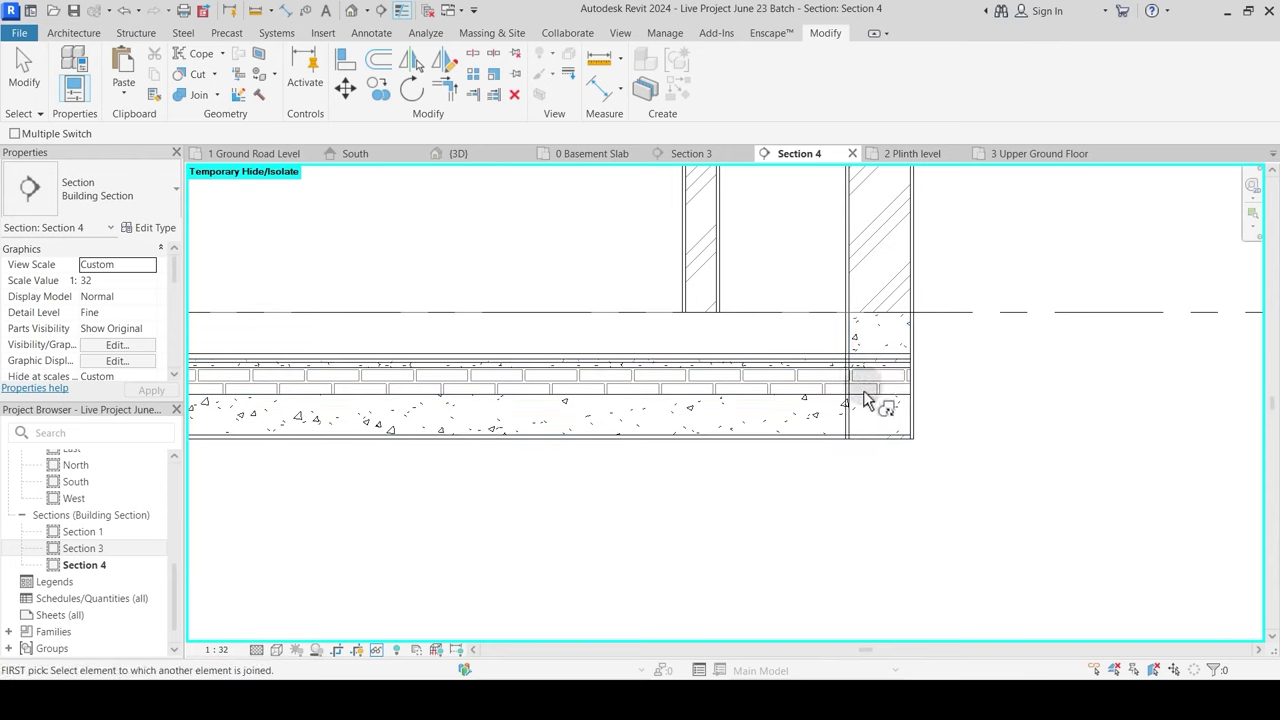
left_click(867, 405)
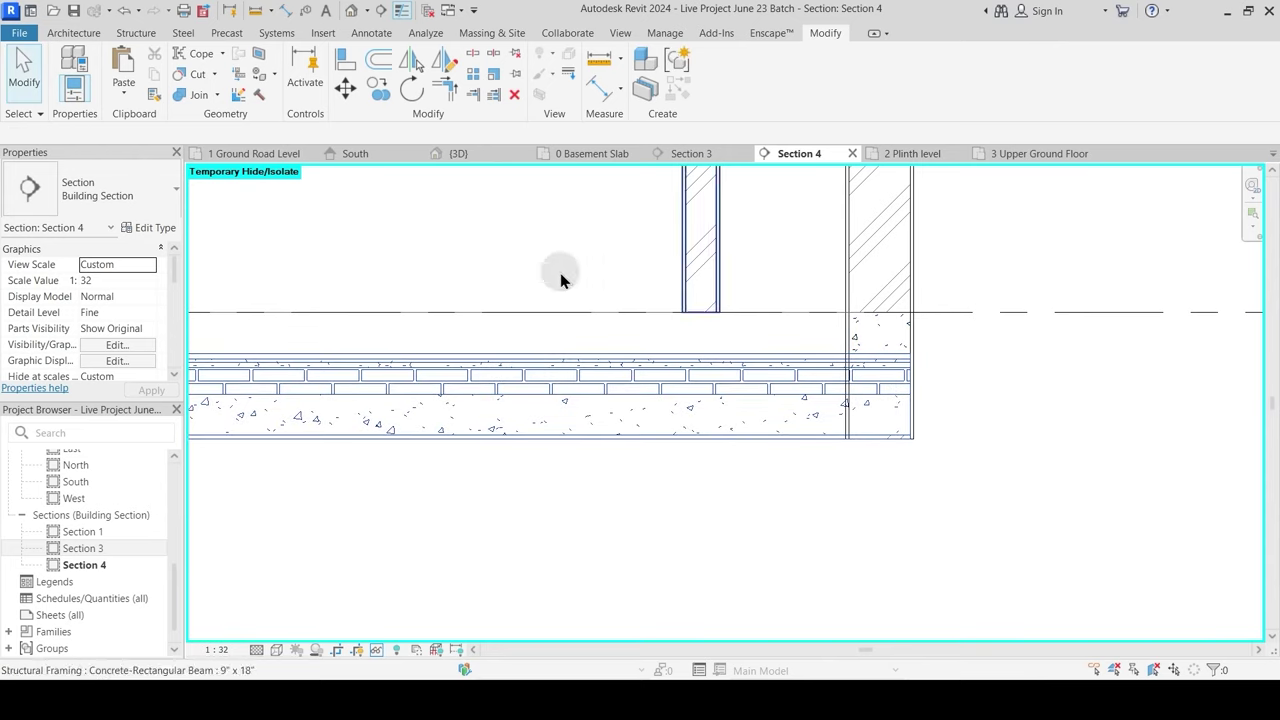
key("Escape")
Step: Swap the join order again so the beam cuts the floor
left_click(219, 95)
left_click(228, 192)
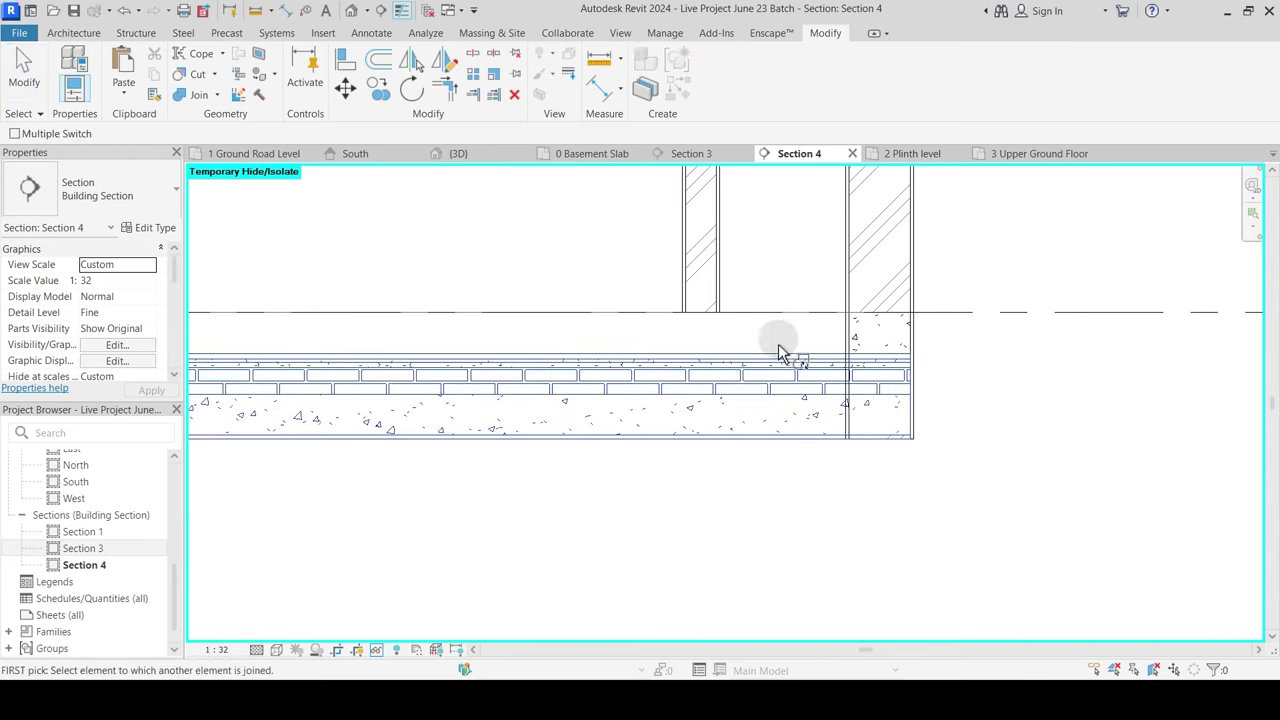
left_click(882, 362)
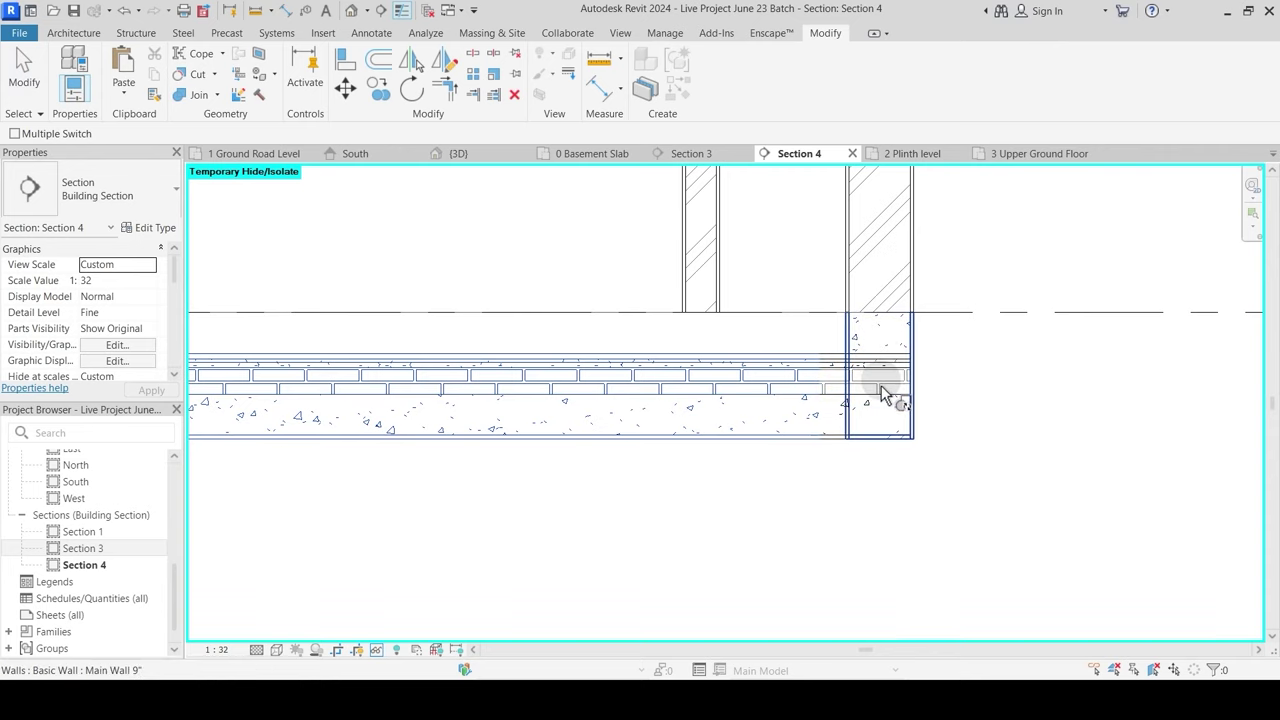
left_click(894, 412)
key("Escape")
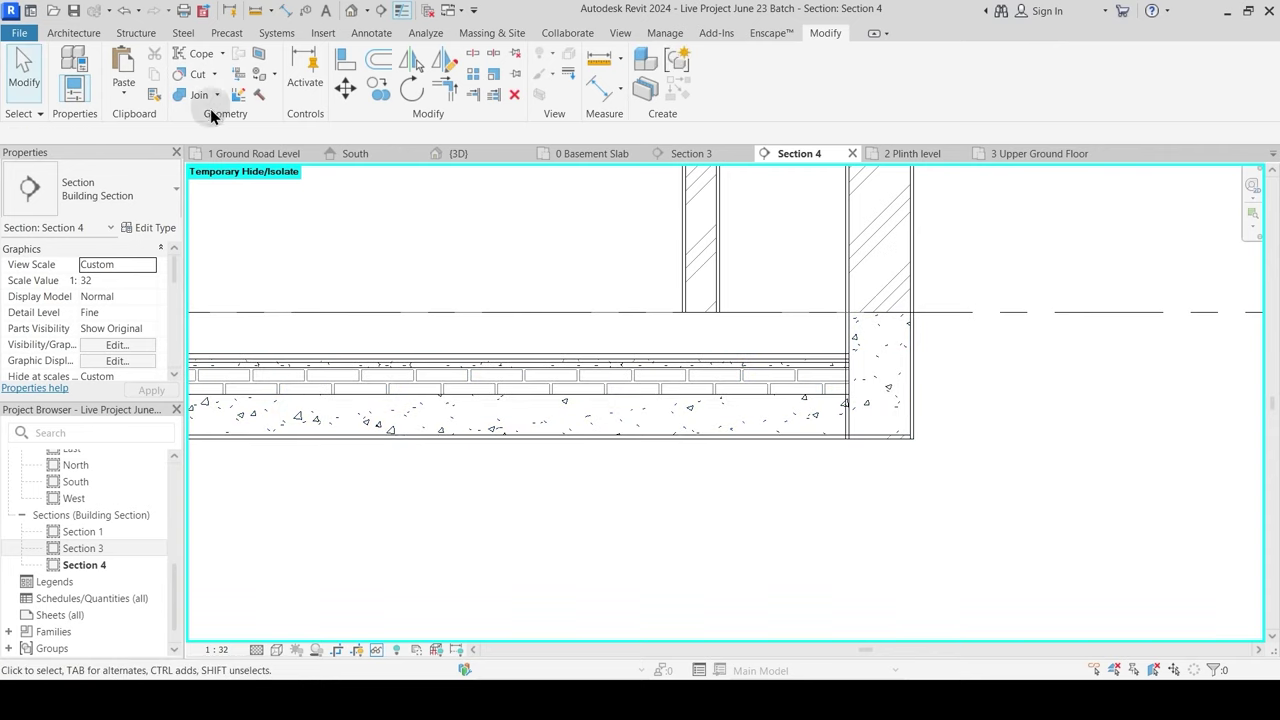
Step: Switch the slab concrete's join with the beam, then select the Grass plinth floor
left_click(219, 97)
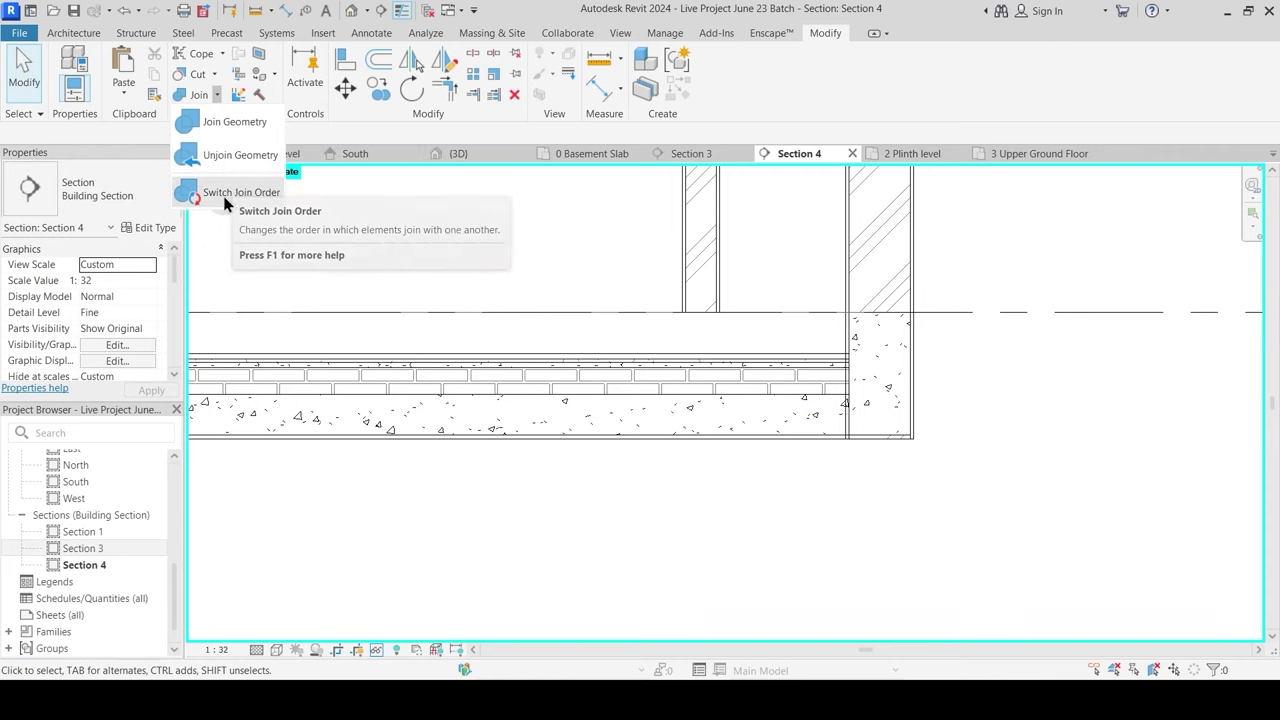
left_click(224, 194)
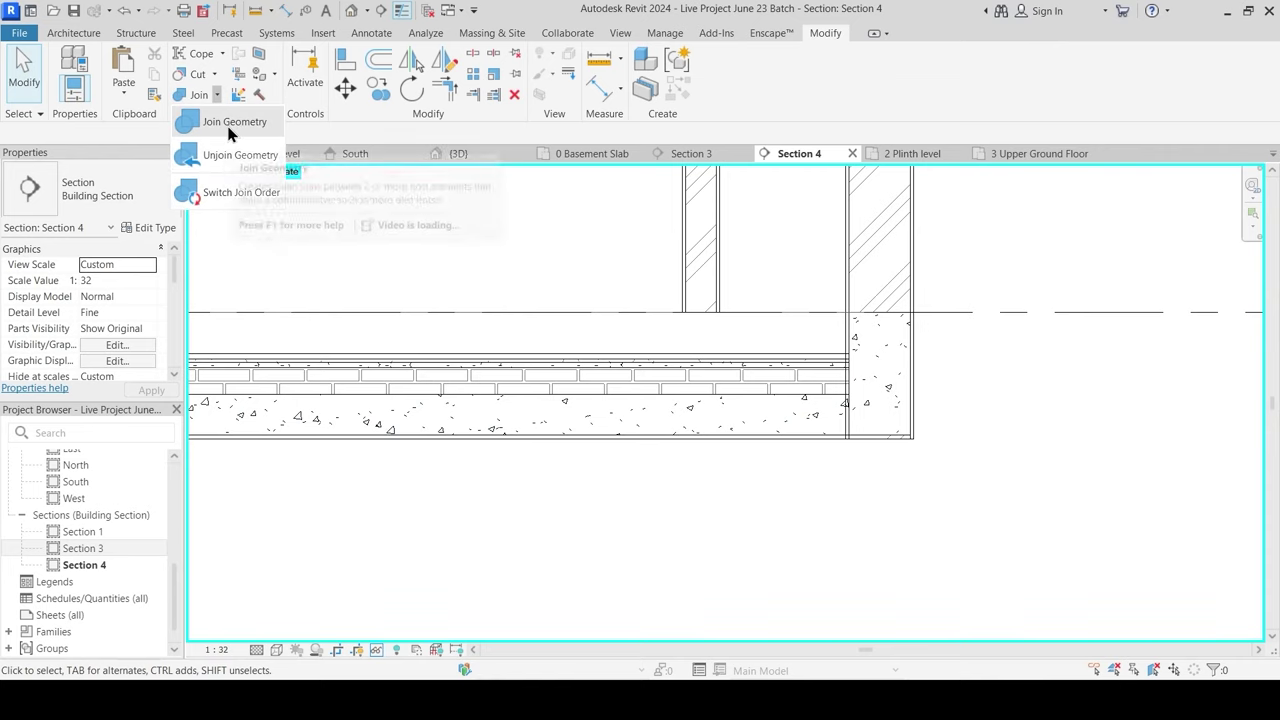
left_click(847, 341)
key("Escape")
scroll(881, 330, "down", 2)
middle_click_drag(405, 416, 659, 403)
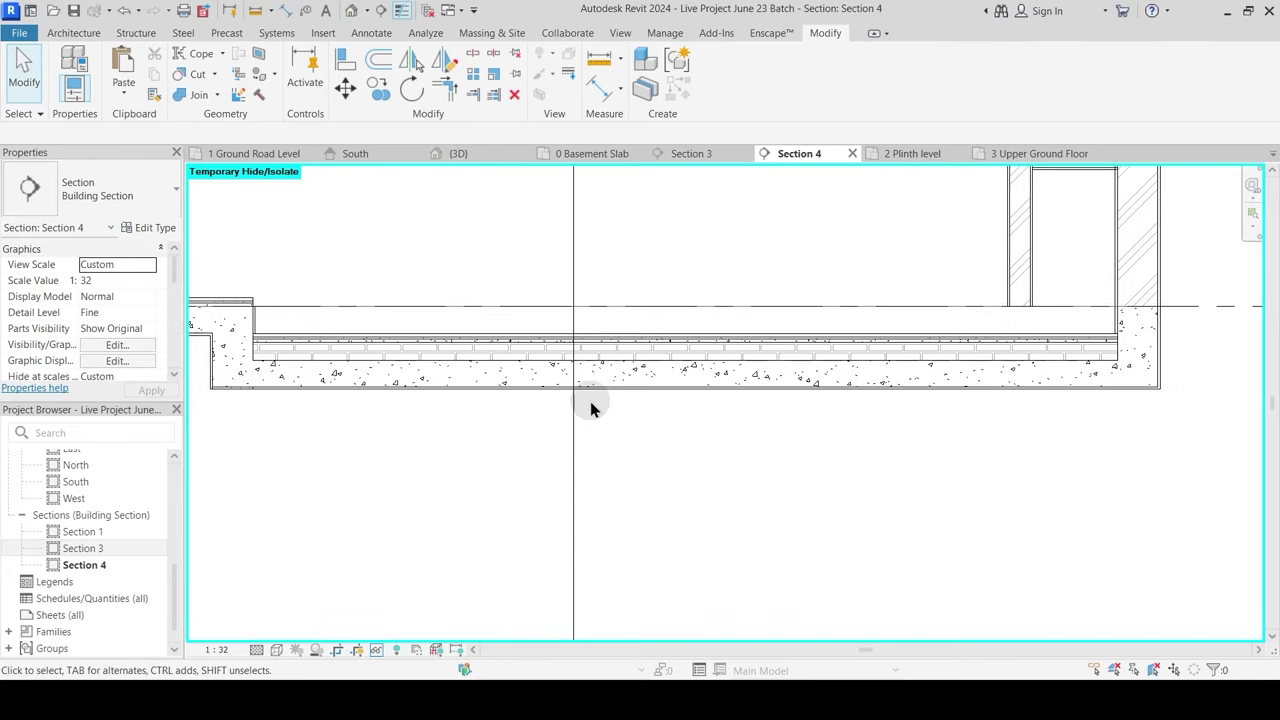
left_click(606, 349)
Step: Review the Grass floor type's layer build-up and close the dialogs with OK
left_click(156, 230)
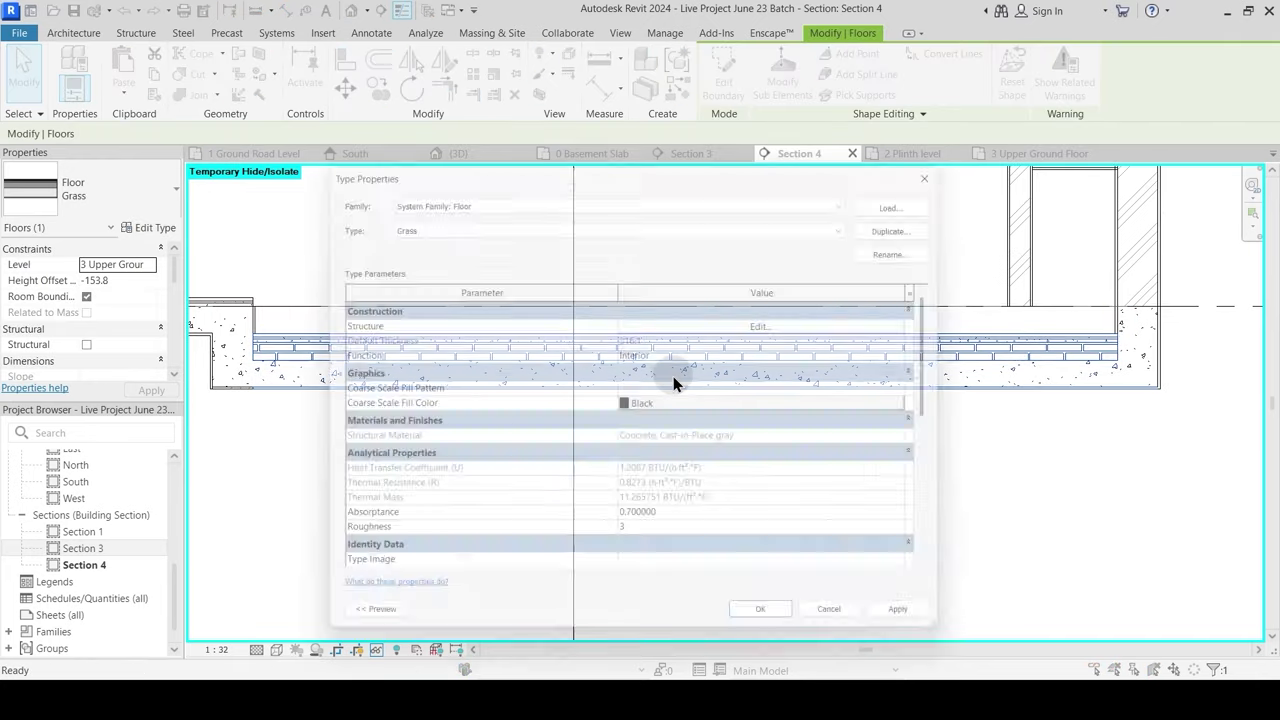
left_click(676, 328)
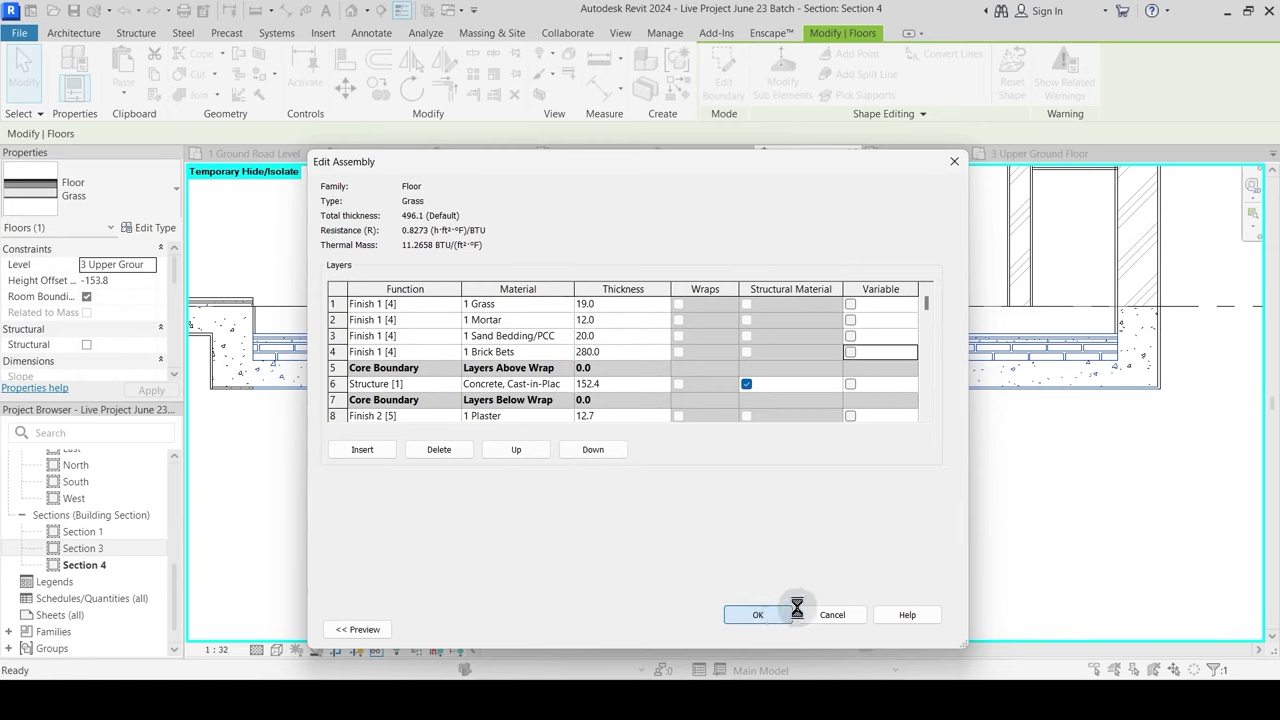
left_click(911, 631)
left_click(788, 627)
key("Escape")
Step: At the slab's left end, join the beam with the floor slab
middle_click_drag(342, 420, 469, 380)
left_click(199, 95)
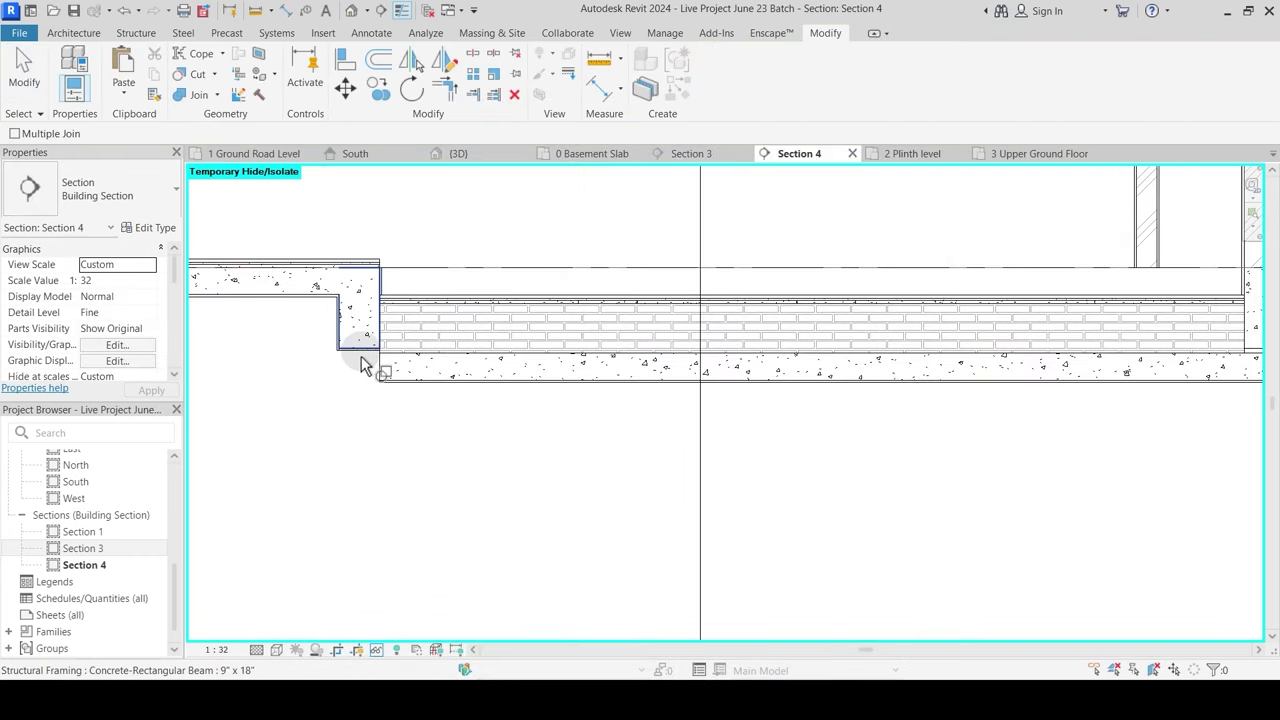
scroll(359, 354, "up", 2)
left_click(361, 358)
key("Escape")
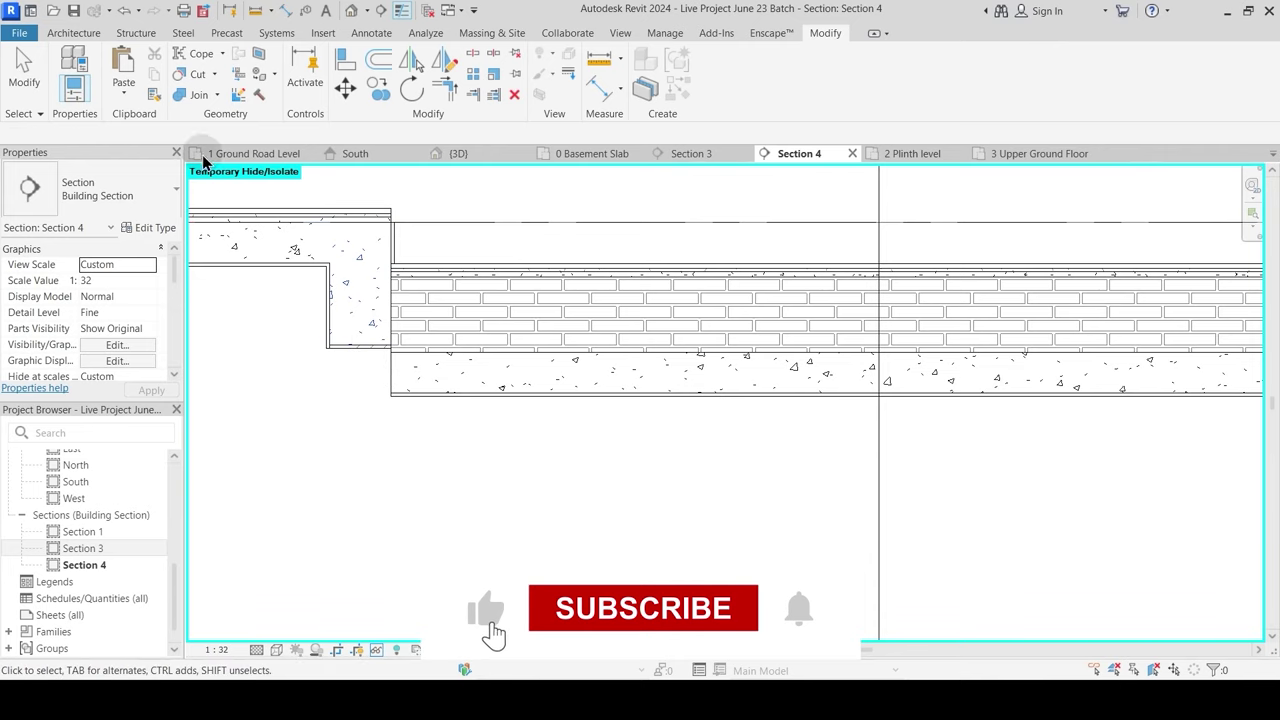
left_click(193, 100)
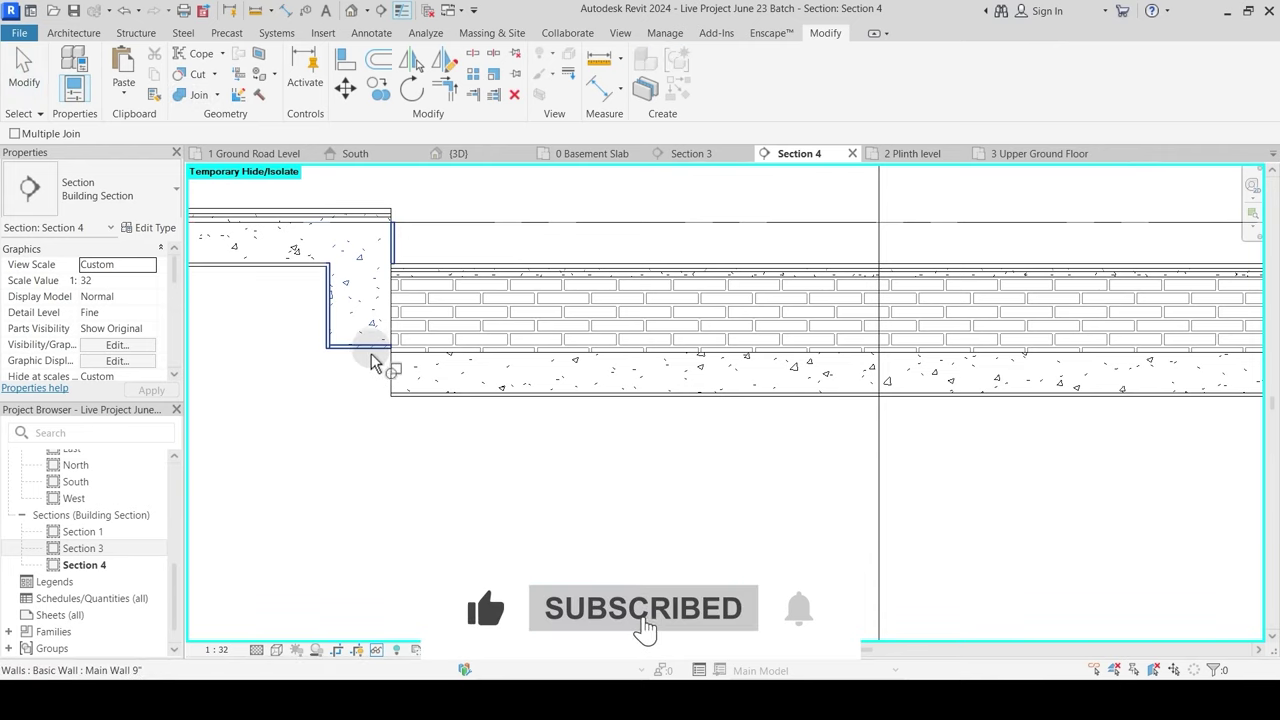
scroll(366, 417, "up", 3)
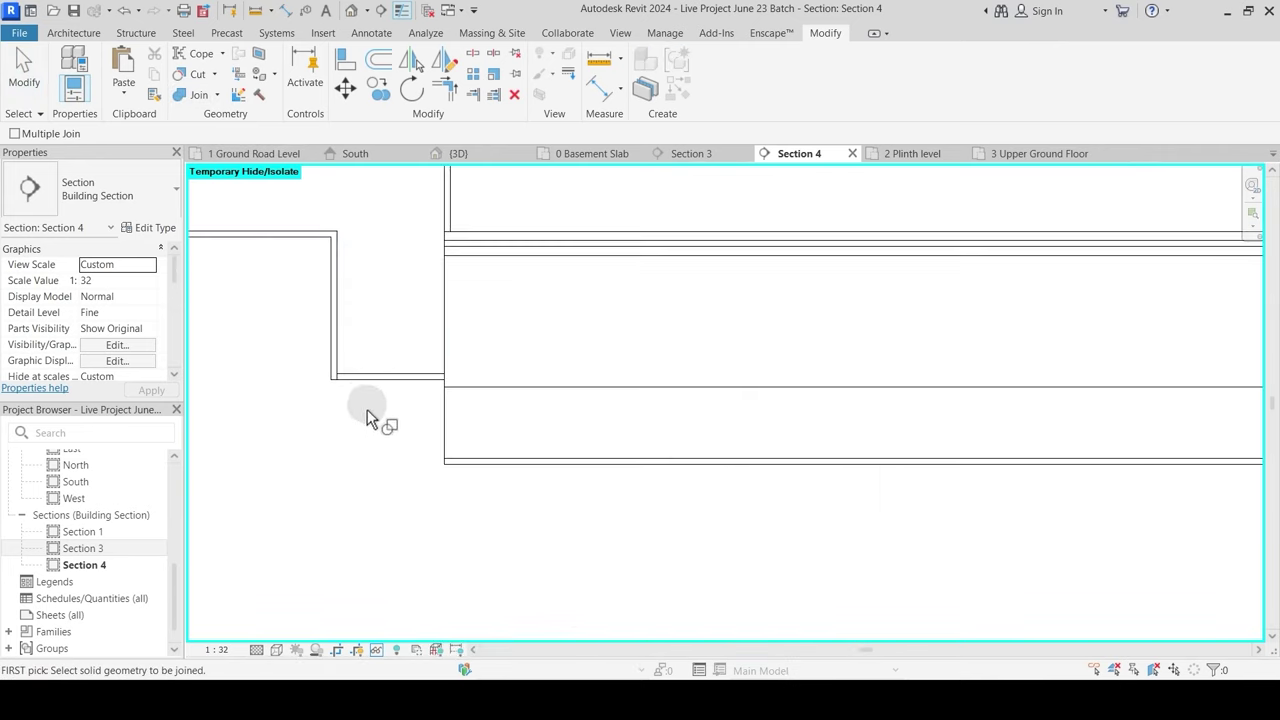
left_click(390, 380)
left_click(514, 462)
key("Escape")
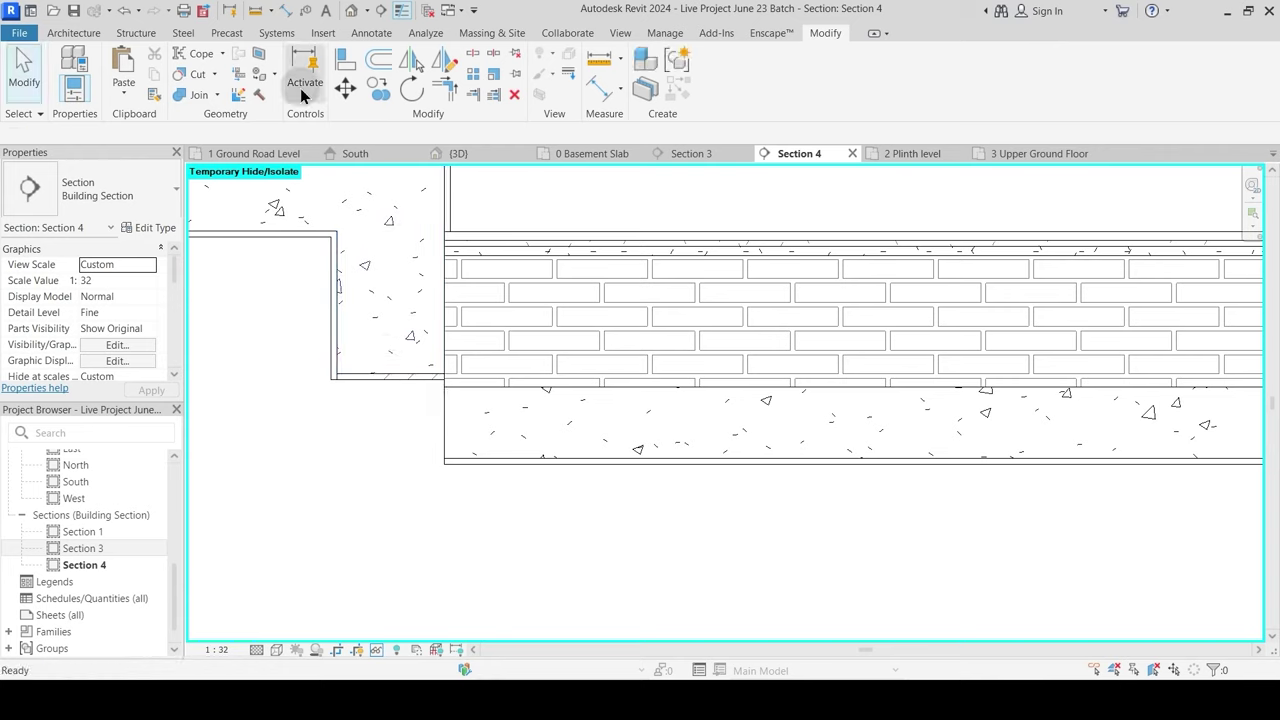
Step: Align the slab's bottom edge with the beam's bottom edge
left_click(345, 60)
left_click(425, 397)
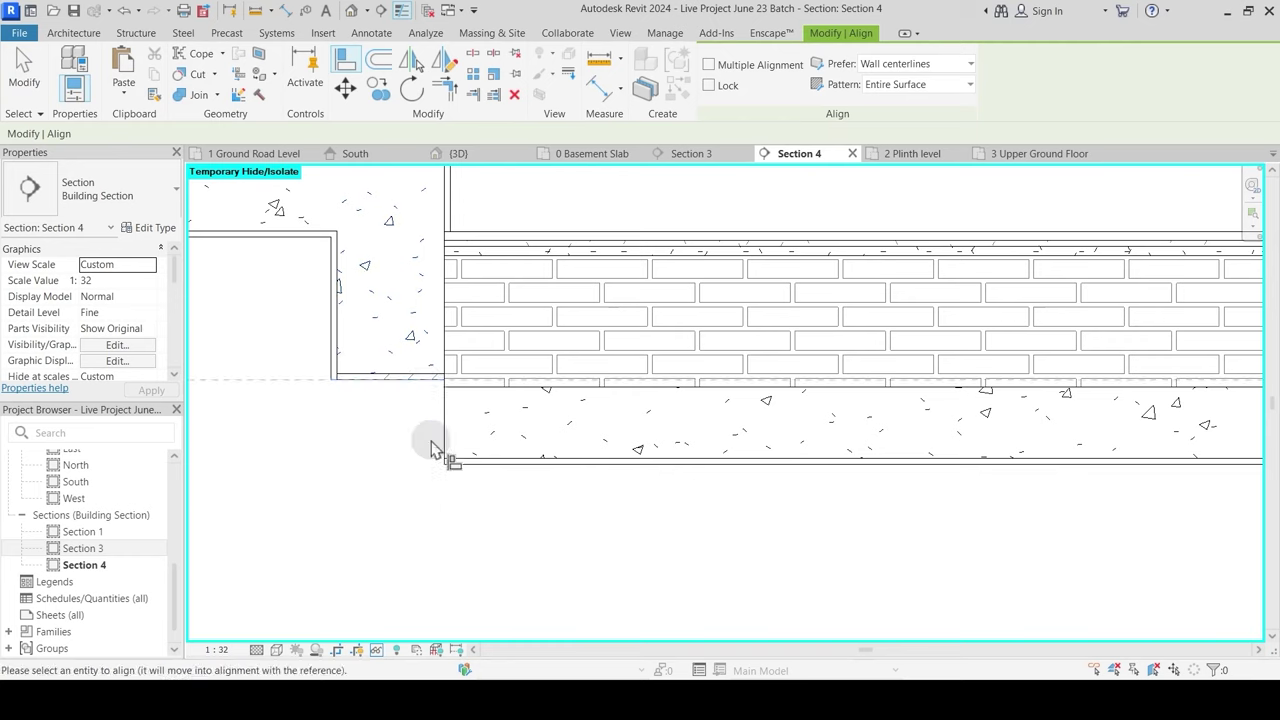
left_click(488, 492)
scroll(490, 488, "down", 2)
scroll(666, 456, "down", 2)
middle_click_drag(1237, 383, 719, 398)
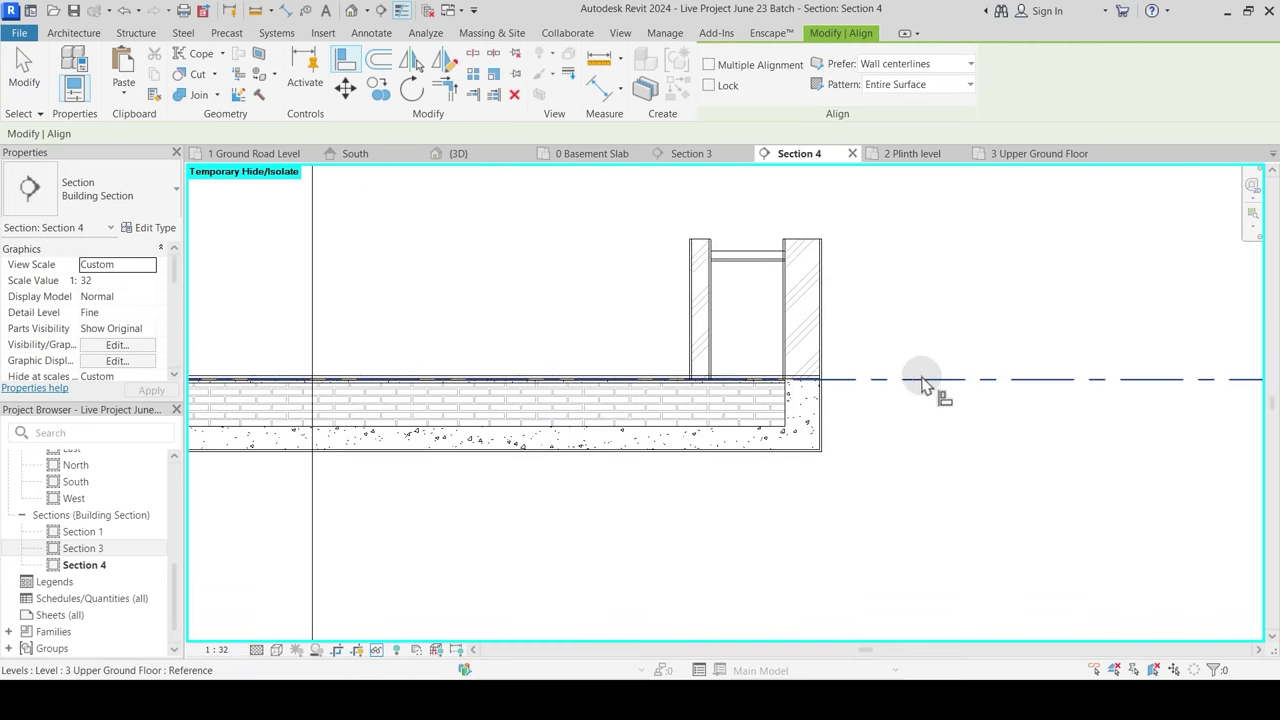
scroll(806, 391, "up", 4)
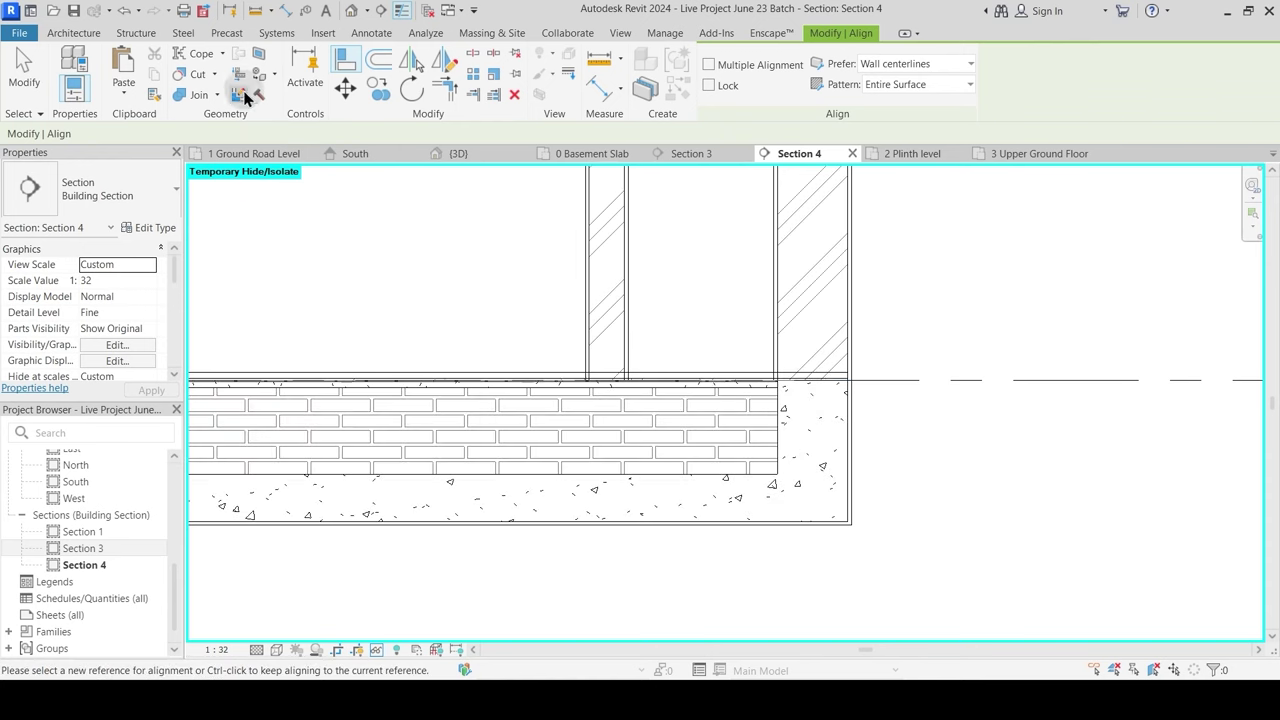
Step: Join the slab with the wall so the wall cuts it
left_click(195, 104)
left_click(706, 386)
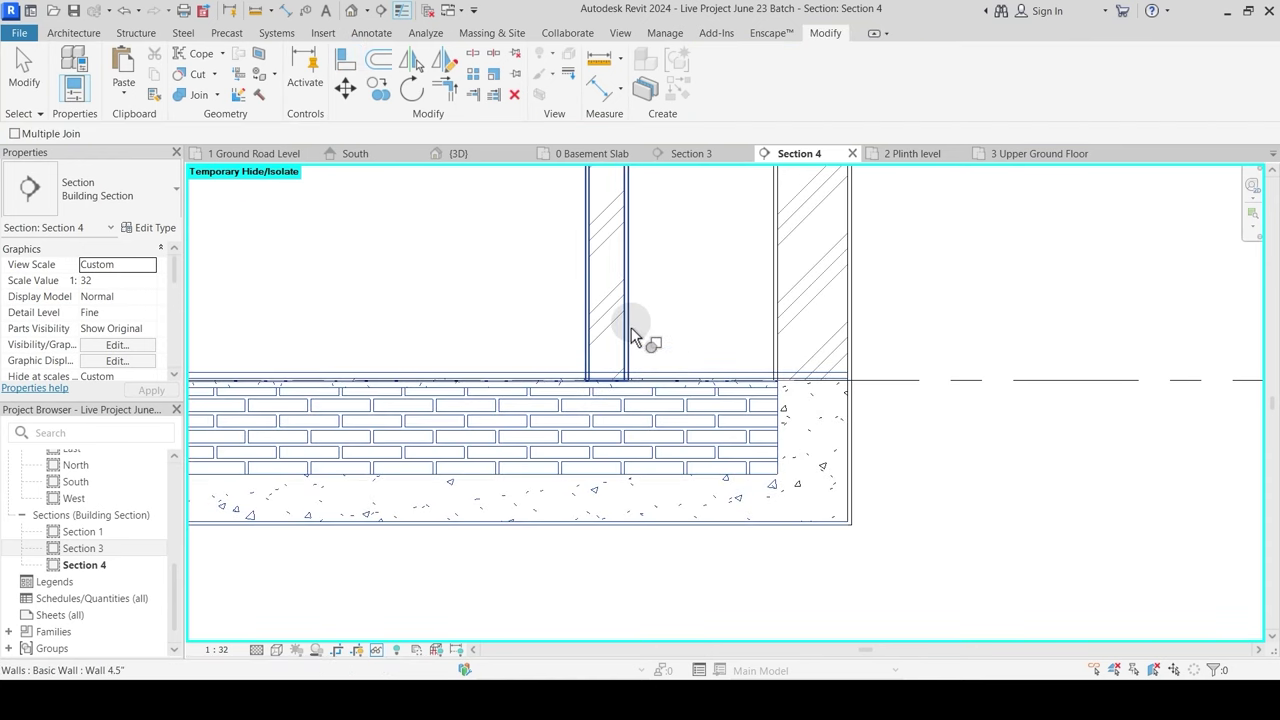
left_click(632, 335)
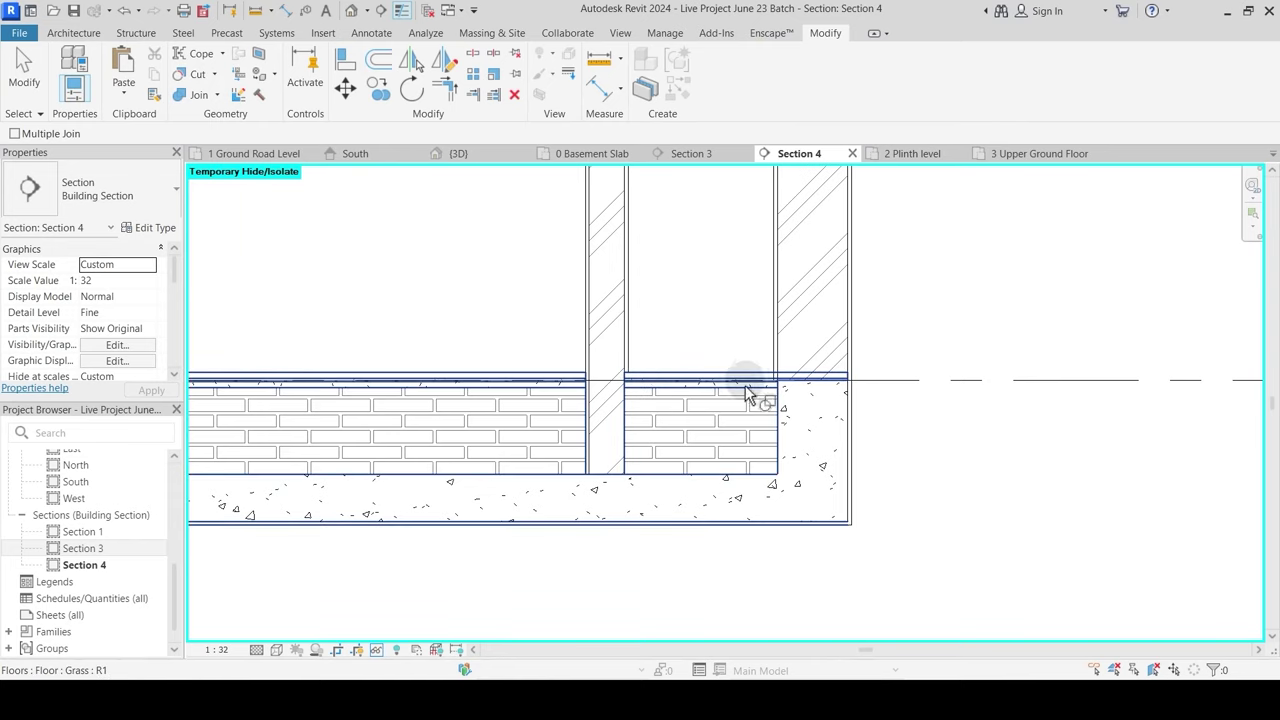
key("Escape")
scroll(846, 388, "down", 2)
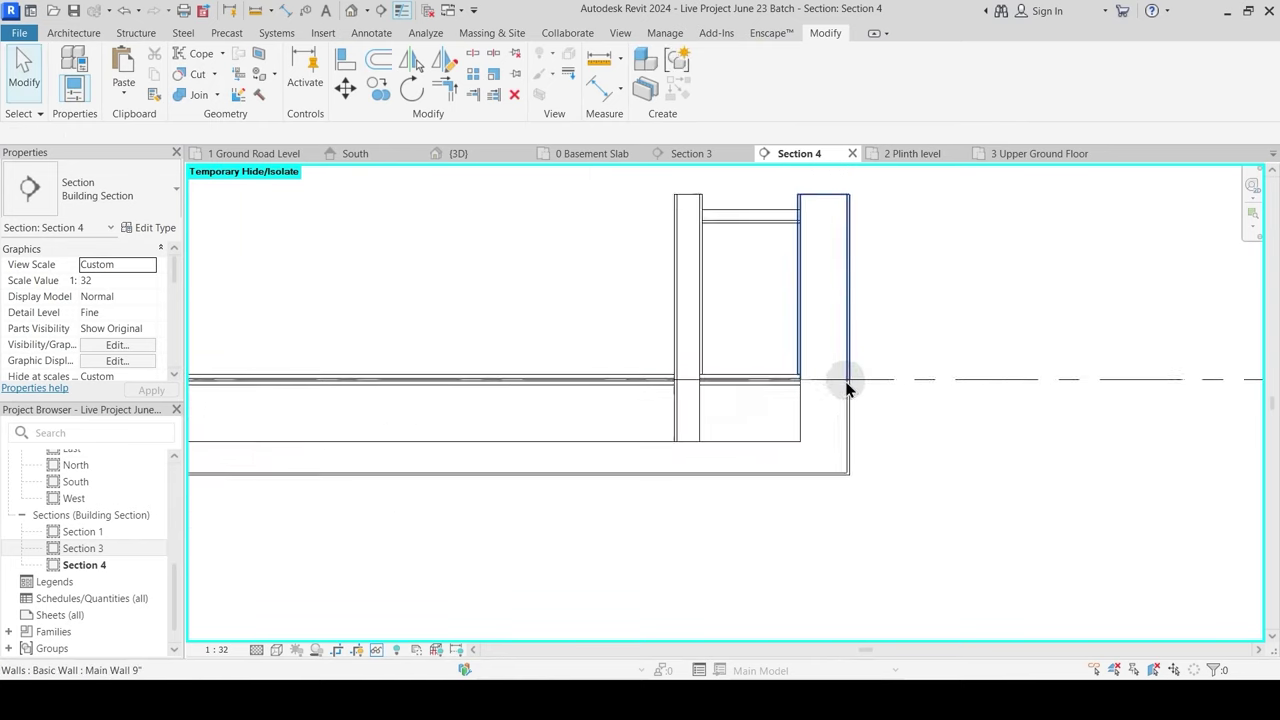
scroll(846, 388, "down", 1)
middle_click_drag(680, 414, 690, 463)
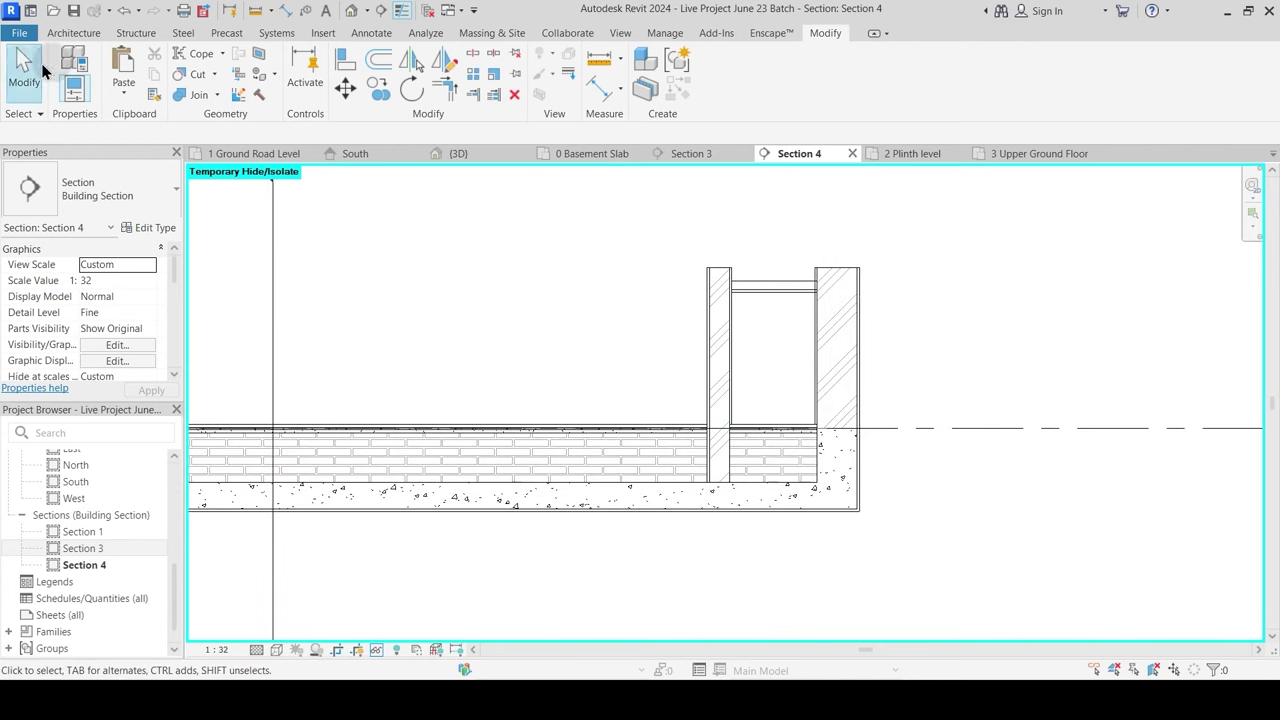
Step: Begin a Switch Join Order at the wall, then cancel it
left_click(218, 97)
left_click(232, 190)
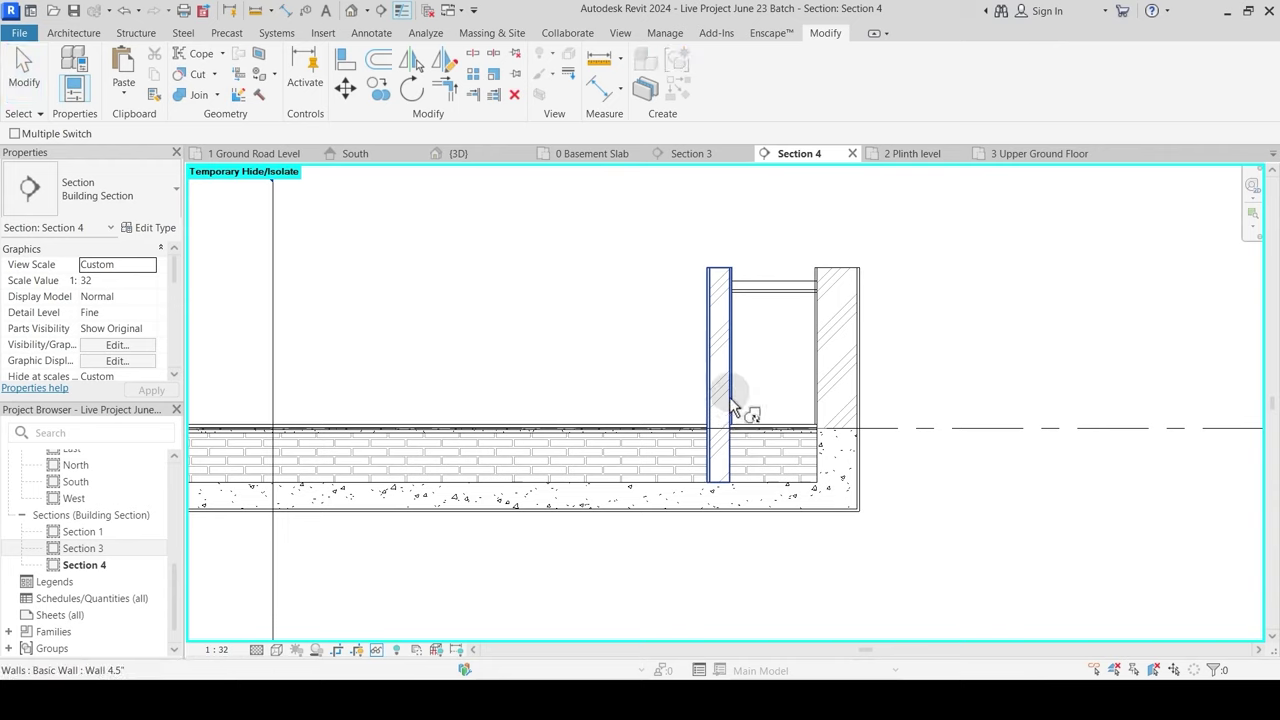
scroll(725, 412, "up", 2)
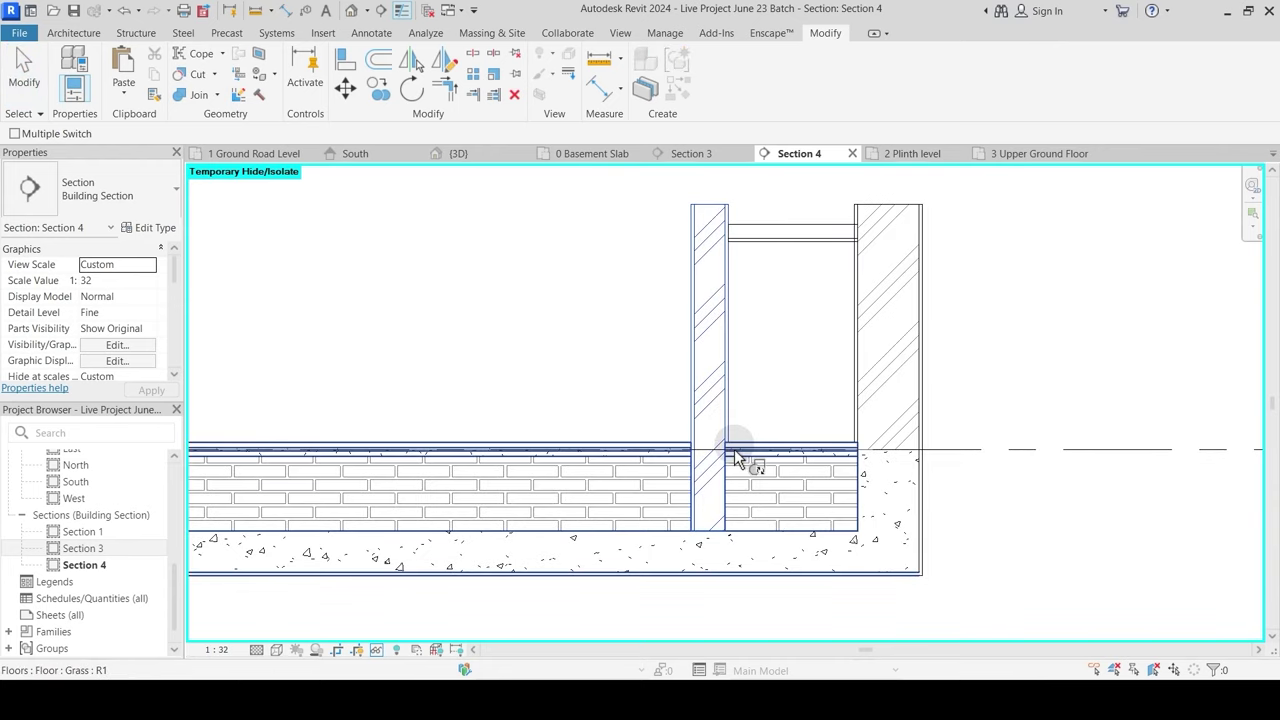
key("Escape")
Step: Center the wall and slabs, keep the temporary isolation, and return to Hidden Line display
scroll(750, 350, "down", 4)
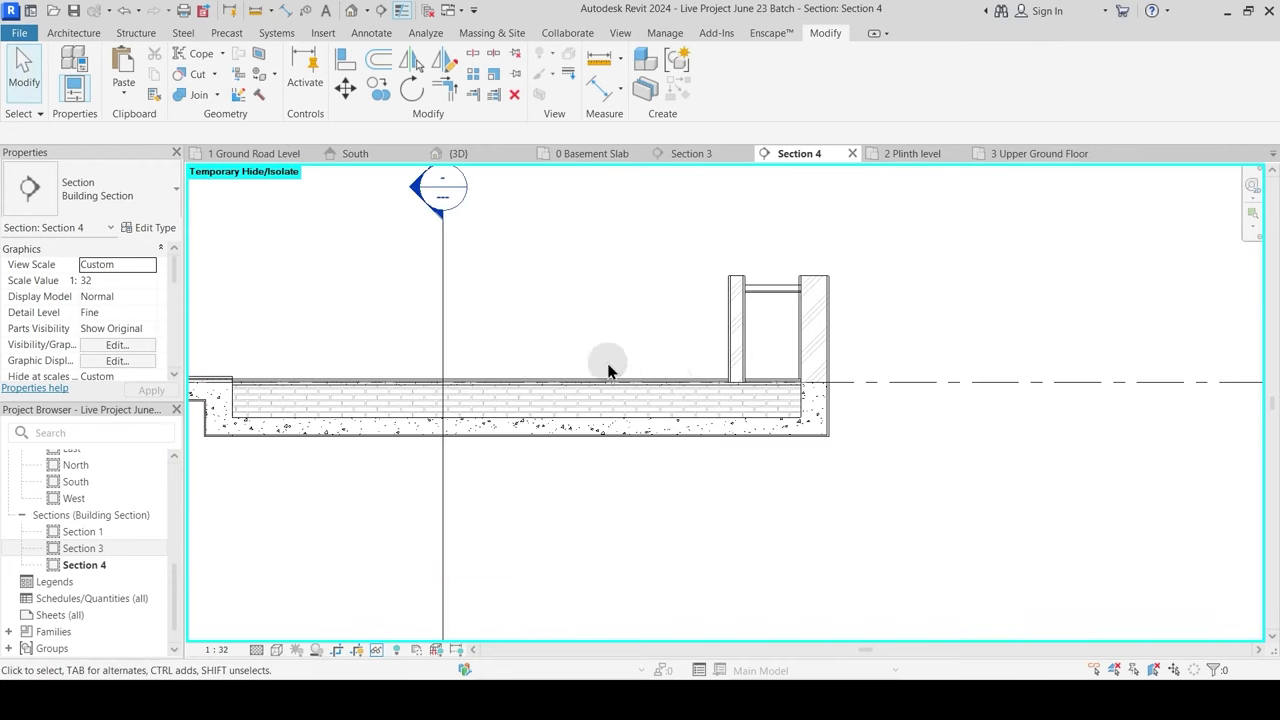
middle_click_drag(445, 400, 888, 370)
scroll(710, 443, "down", 5)
middle_click_drag(420, 465, 1095, 427)
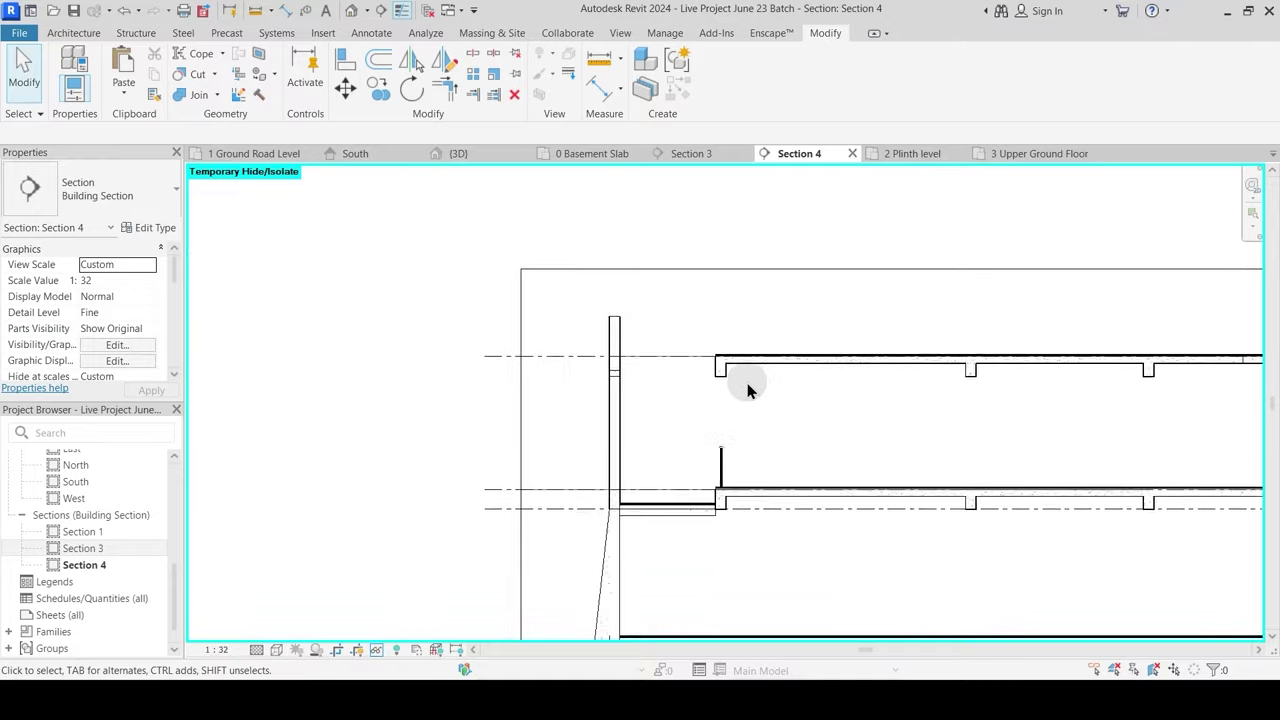
scroll(748, 390, "up", 4)
scroll(595, 355, "down", 1)
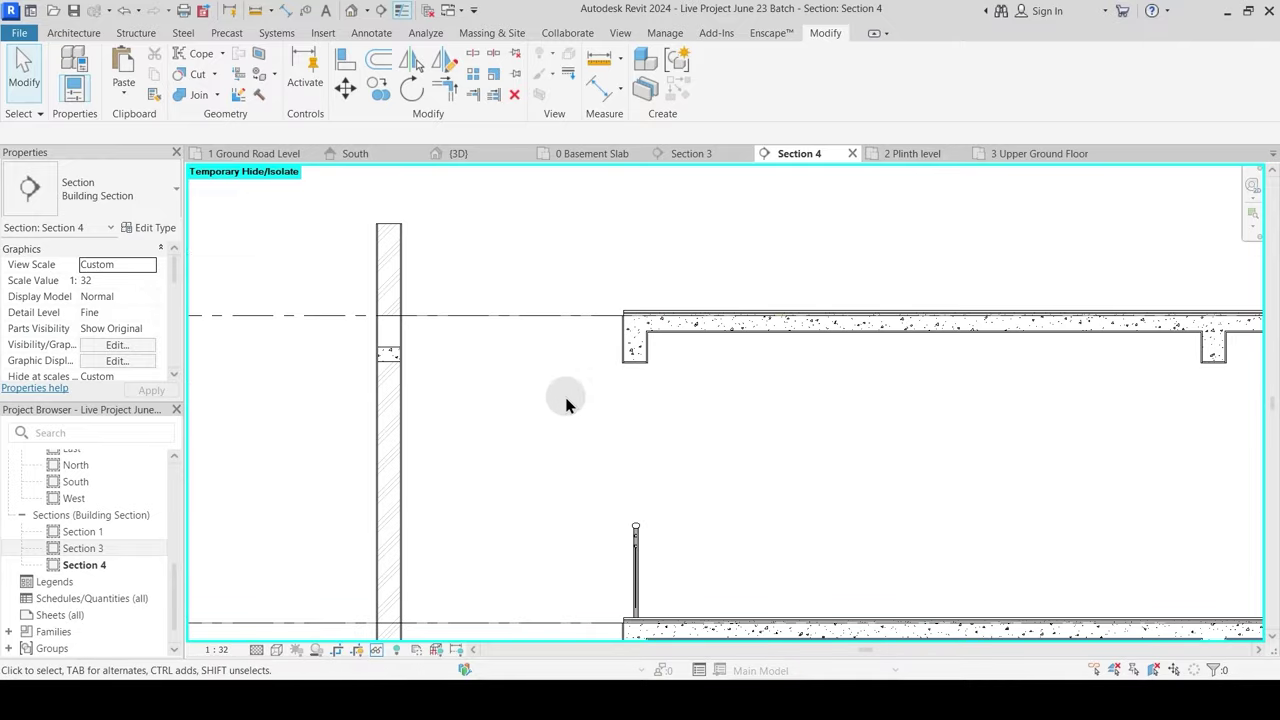
middle_click_drag(438, 374, 616, 376)
key("r")
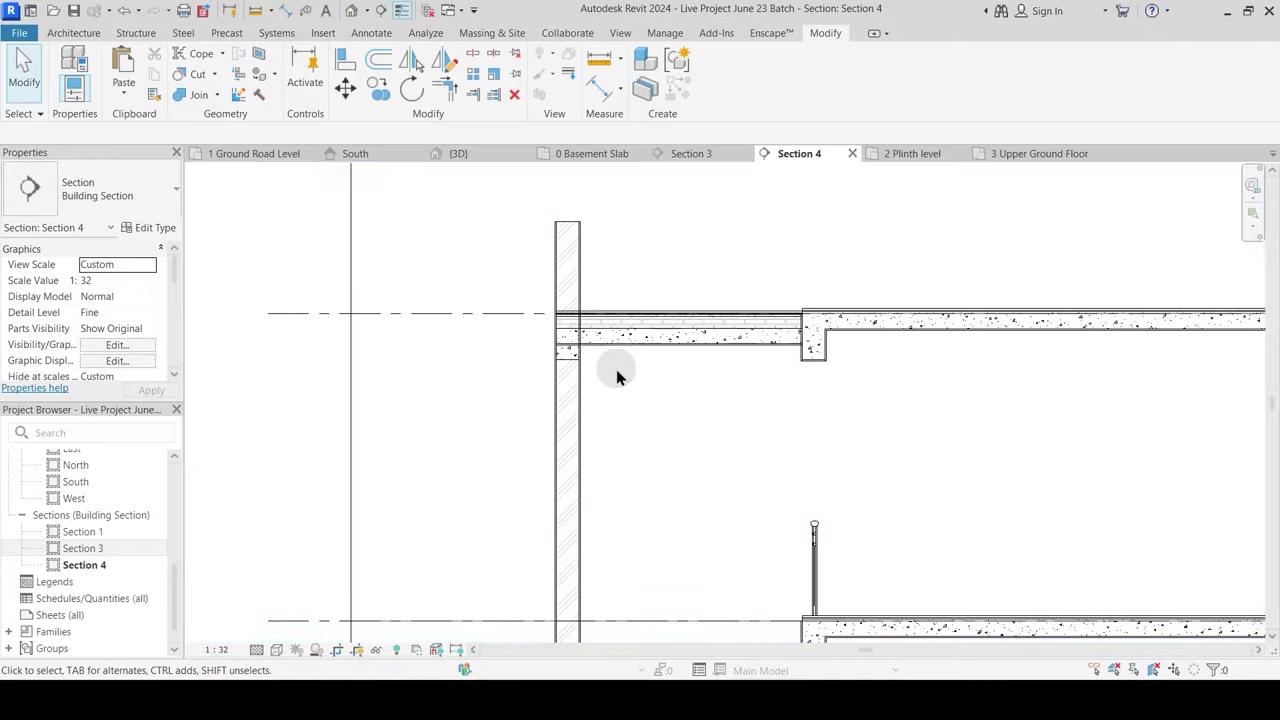
key("ctrl+z")
scroll(504, 322, "up", 3)
key("h")
key("l")
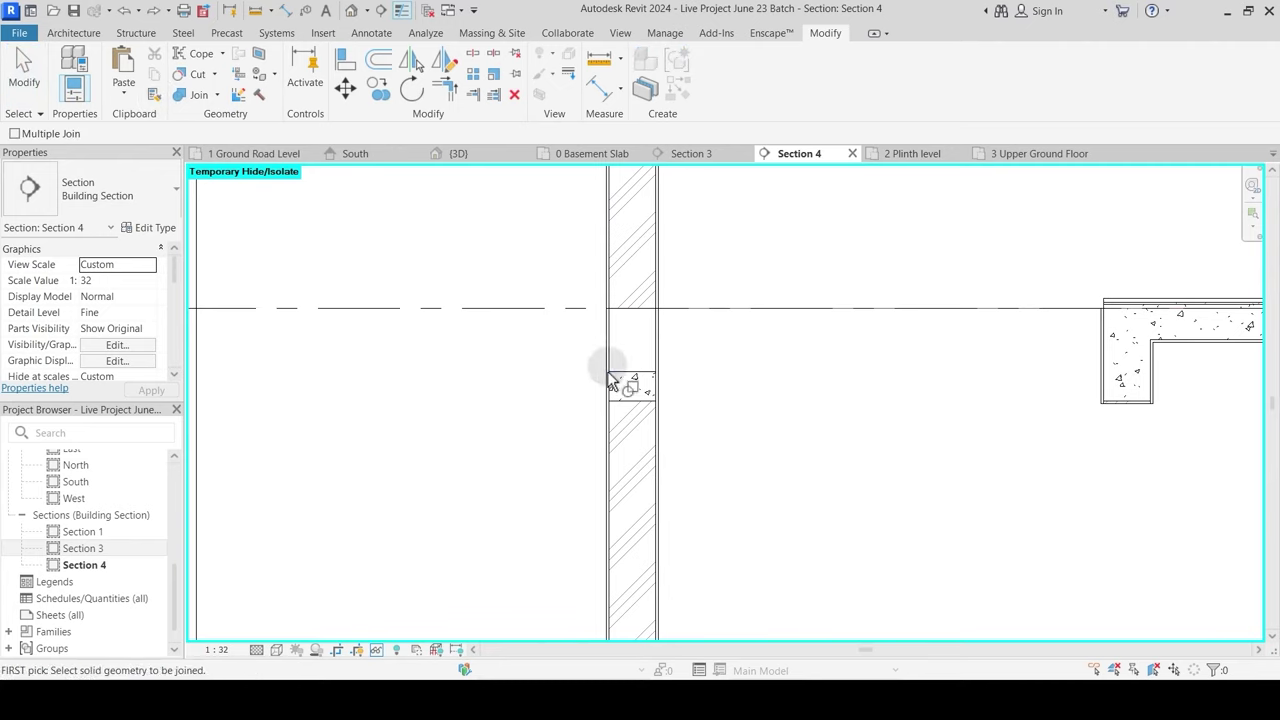
Step: Switch the join order between the wall and the slab inside it
left_click(217, 95)
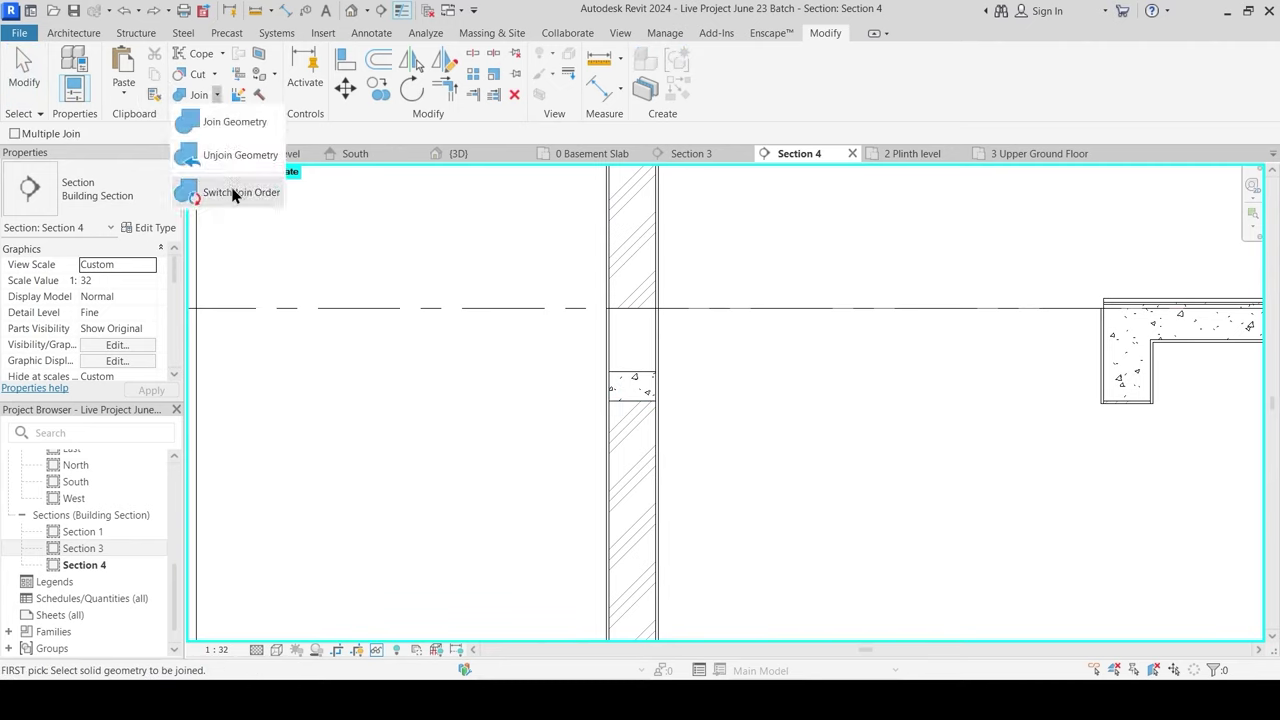
left_click(231, 194)
left_click(633, 308)
left_click(636, 314)
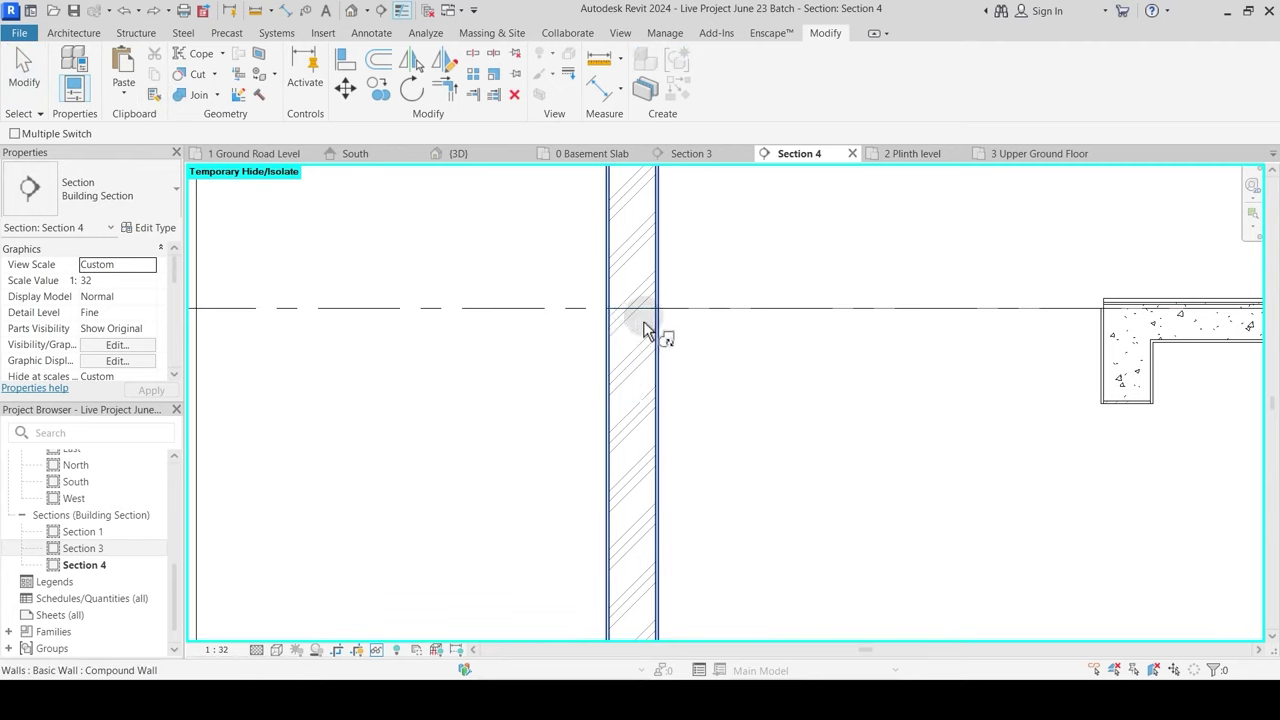
left_click(707, 390)
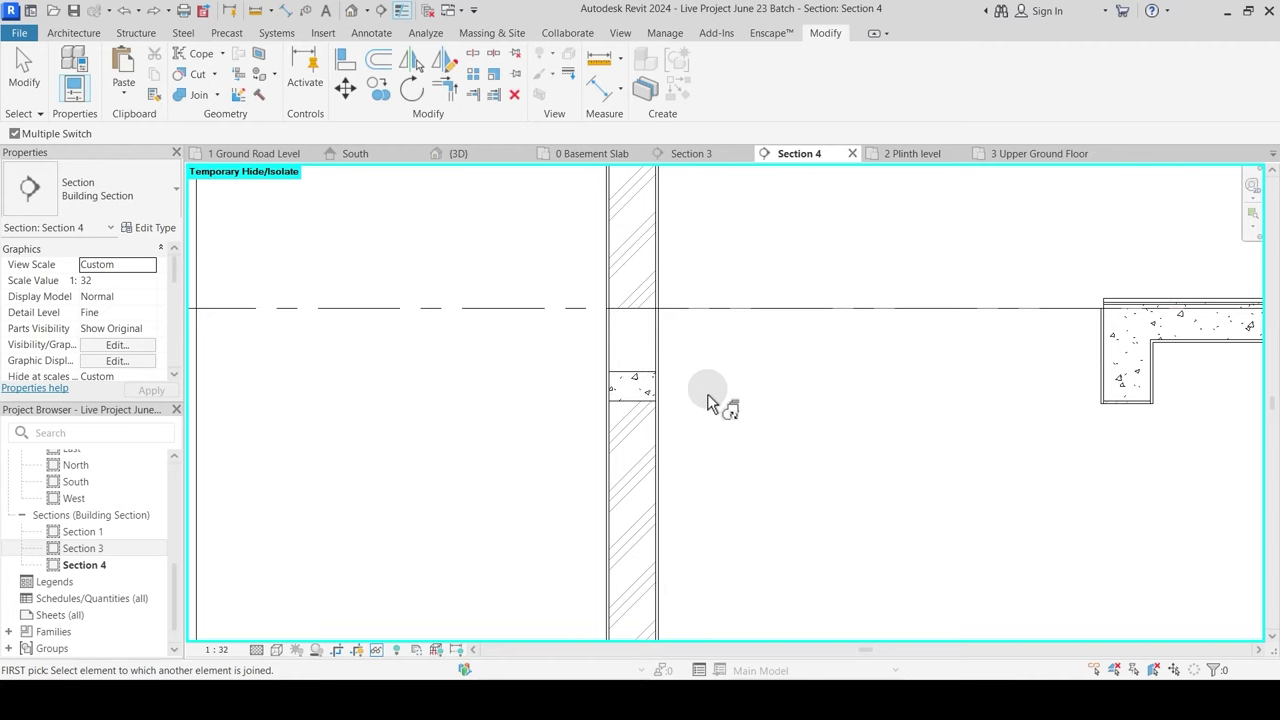
Step: Reset Temporary Hide/Isolate and inspect the Wooden Deck 2 floor
key("h")
key("r")
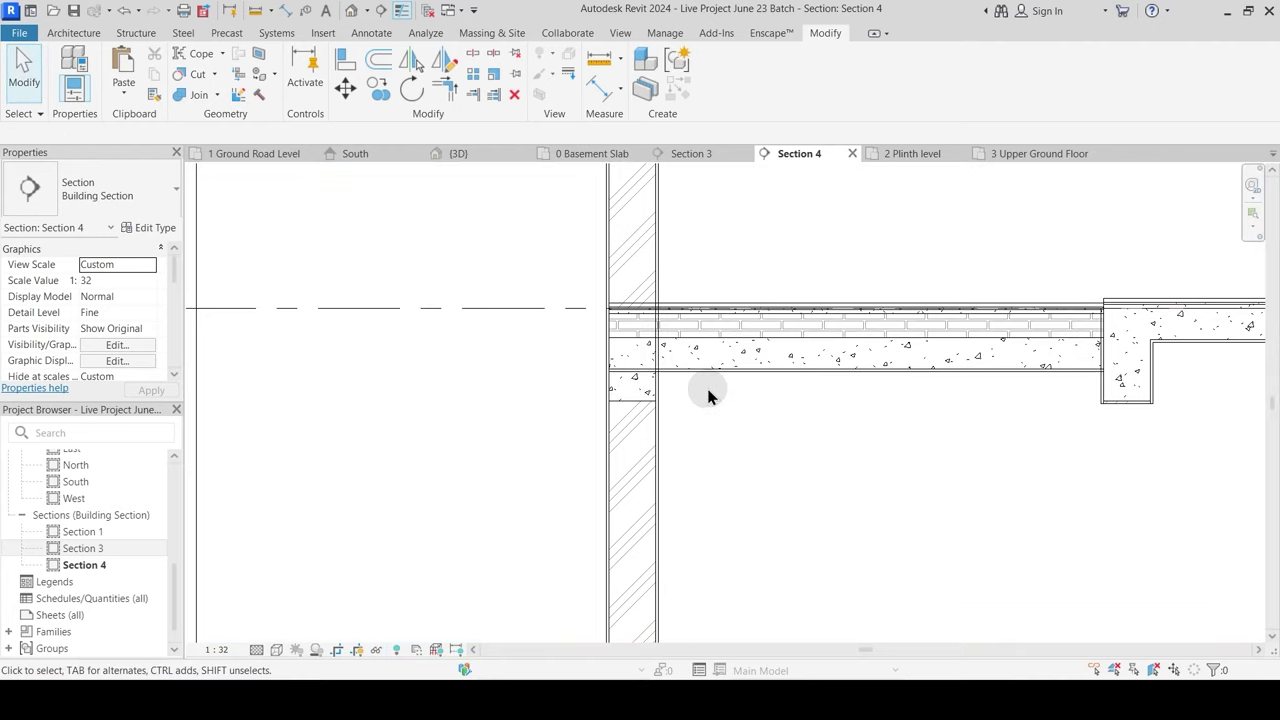
left_click(706, 377)
scroll(720, 404, "up", 3)
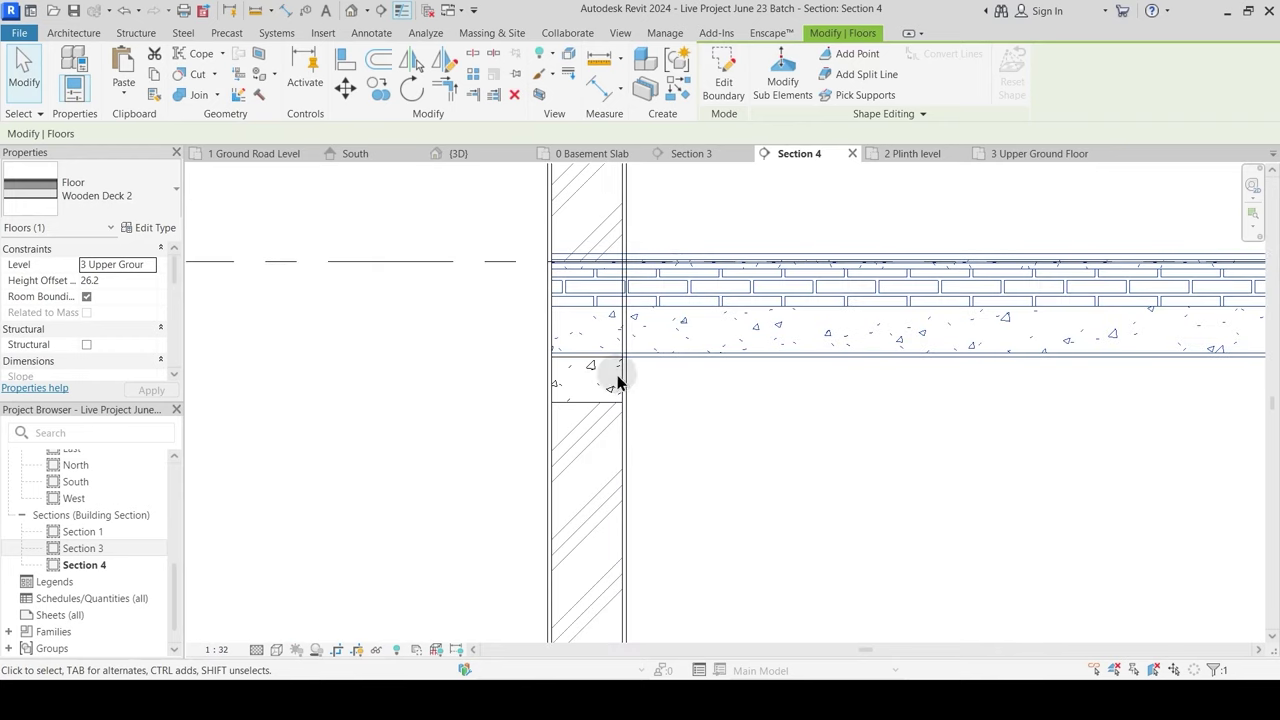
left_click(631, 390)
Step: Switch the join order between the beam and the Wooden Deck 2 floor
left_click(194, 97)
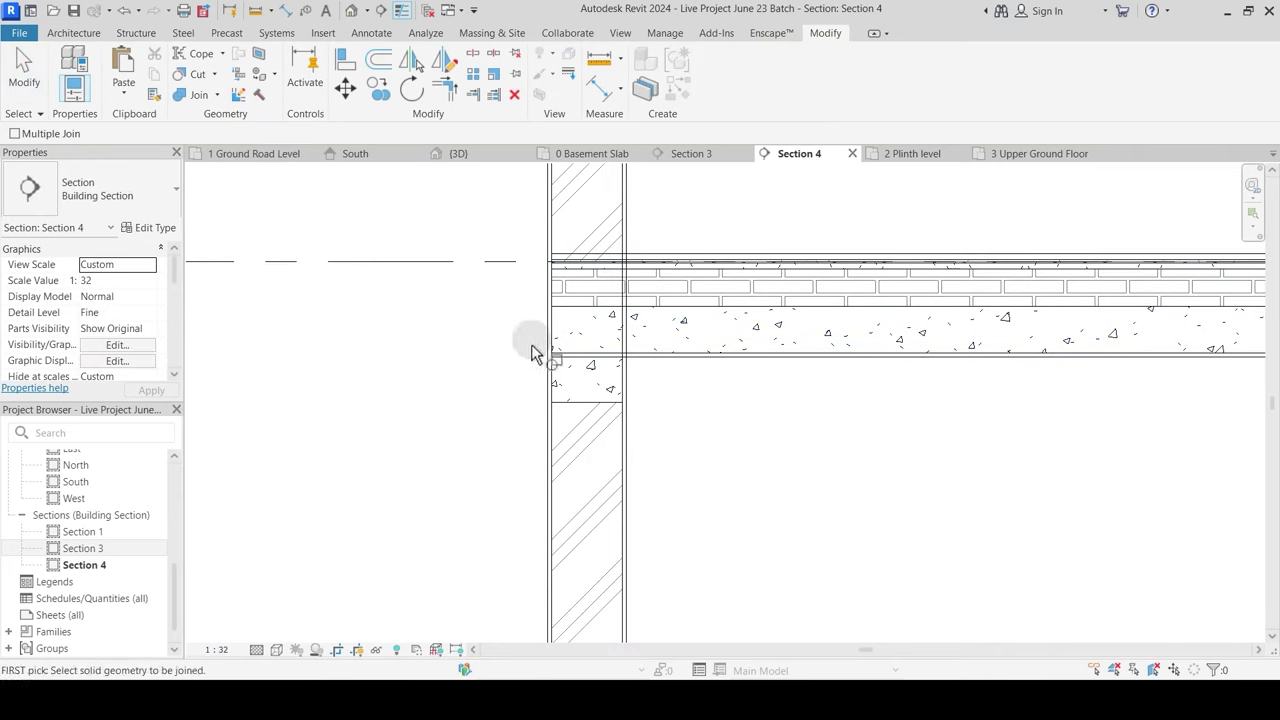
left_click(603, 376)
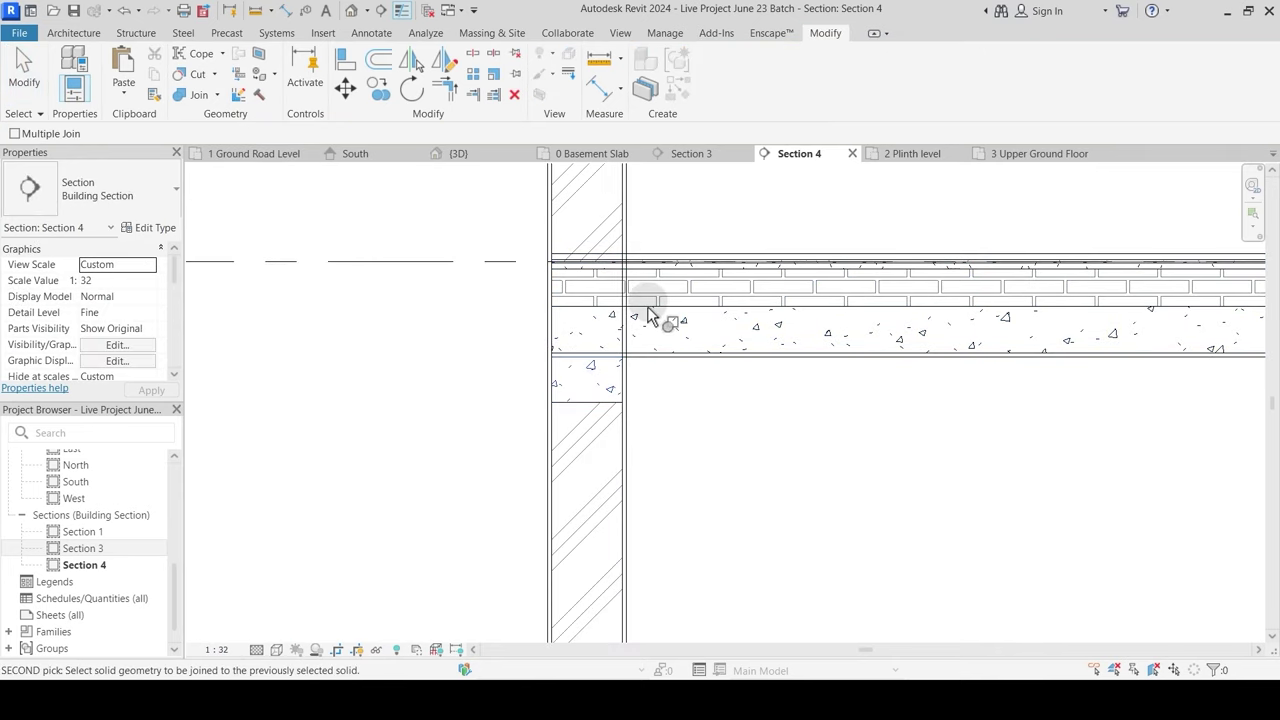
key("Escape")
left_click(216, 94)
left_click(241, 193)
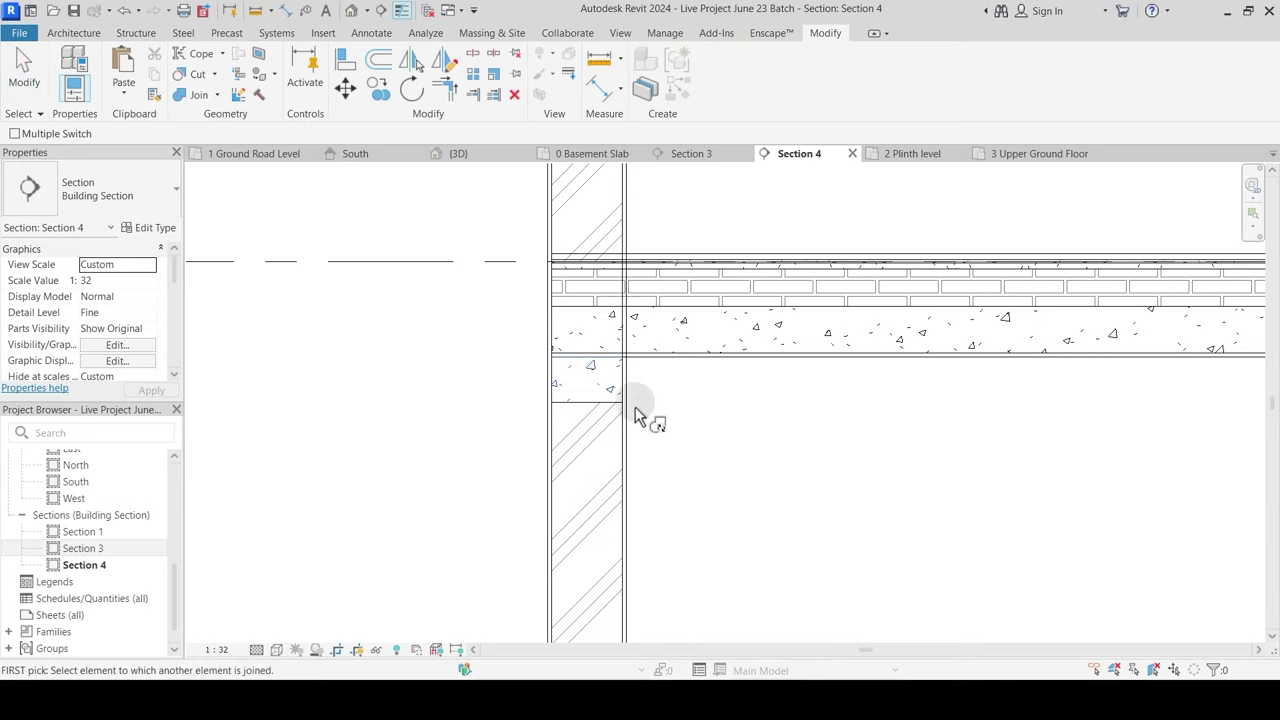
left_click(614, 373)
left_click(663, 362)
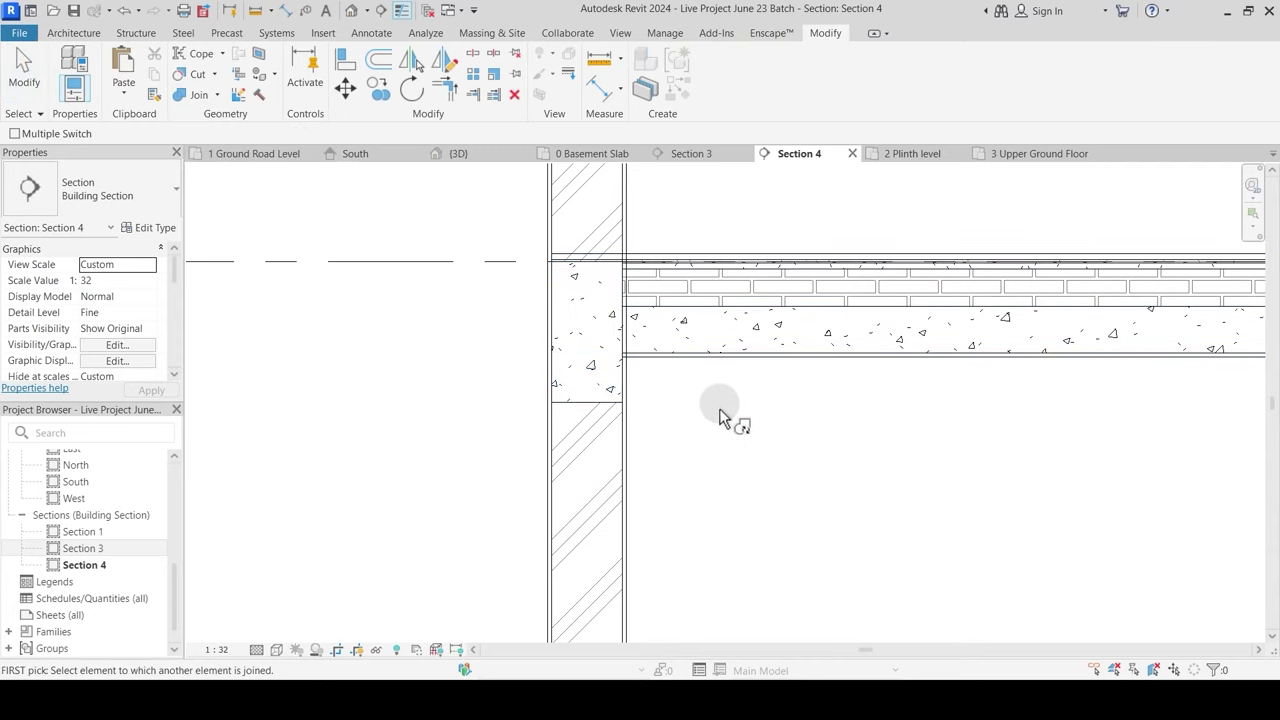
key("Escape")
Step: Start Join Geometry for the wall and floor at the wall junction
middle_click_drag(714, 409, 651, 423)
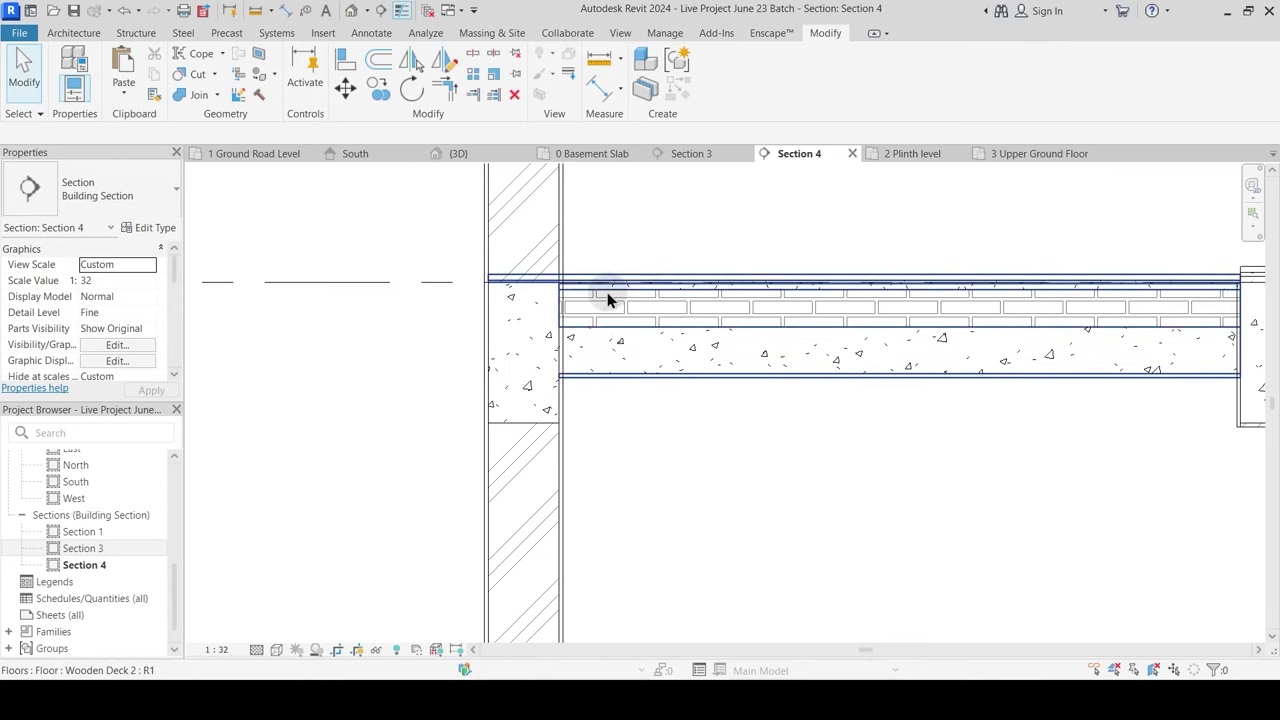
left_click(197, 98)
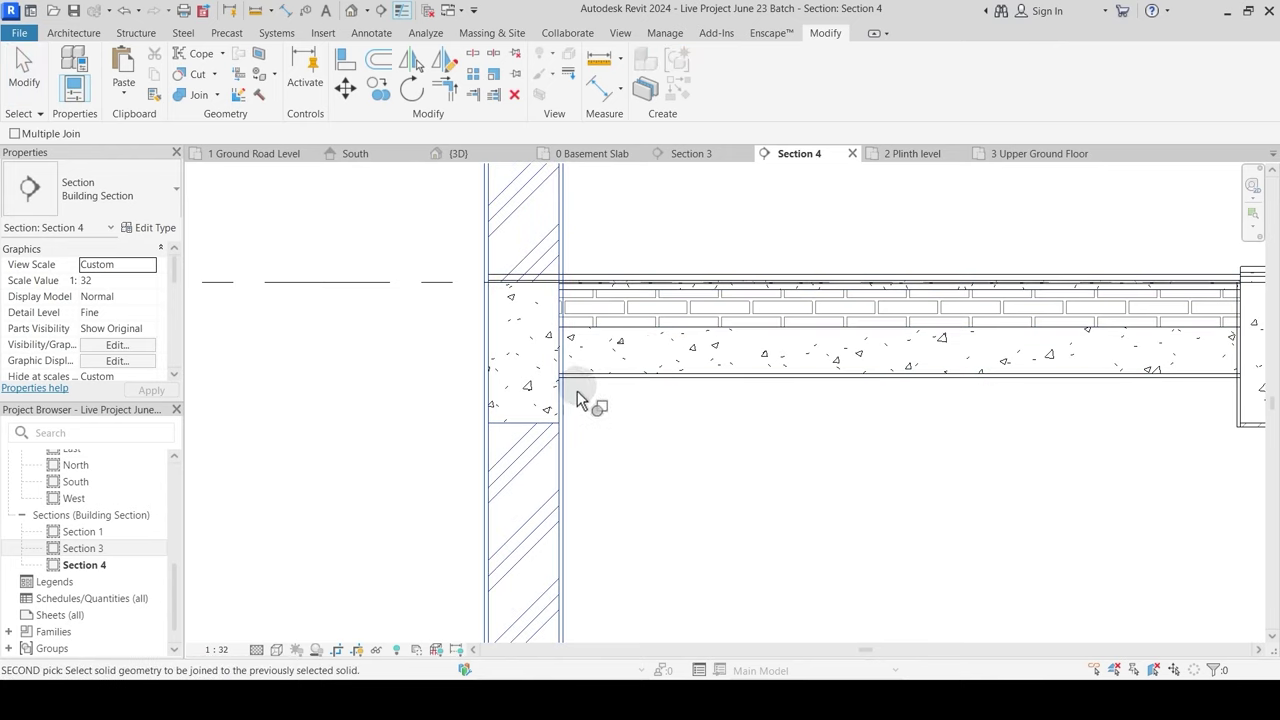
key("Escape")
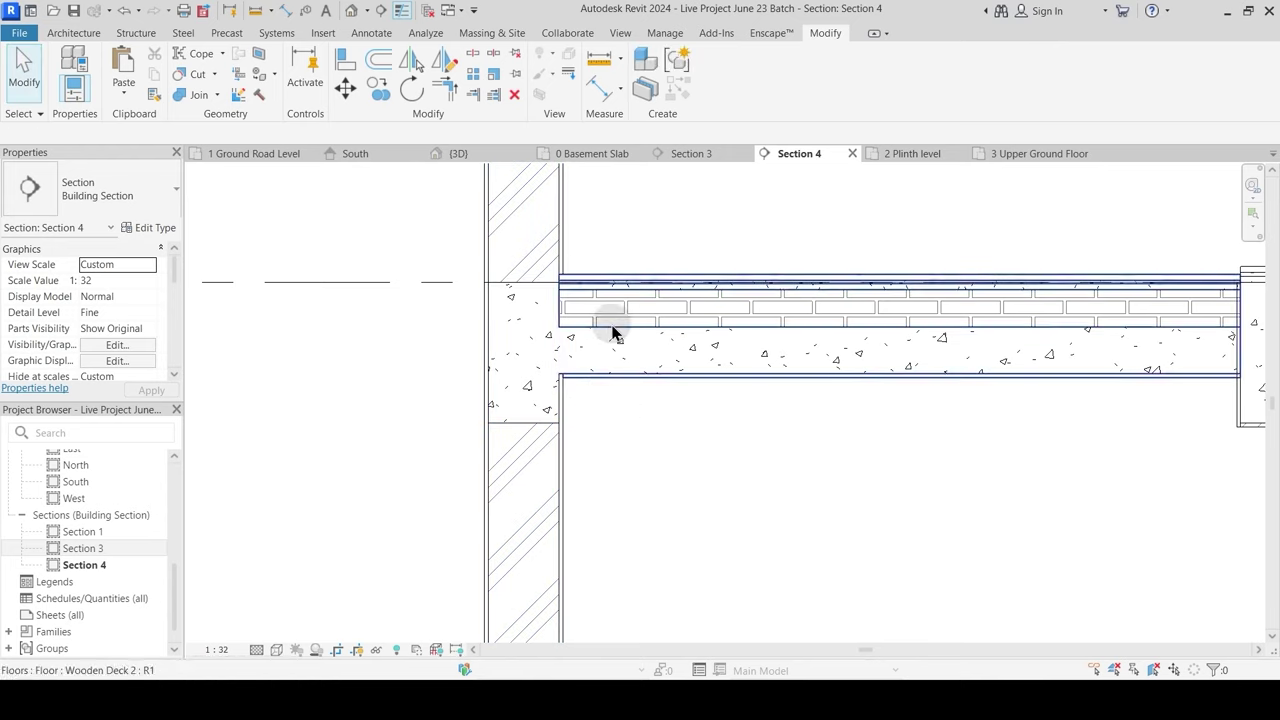
scroll(809, 386, "down", 2)
middle_click_drag(809, 386, 623, 434)
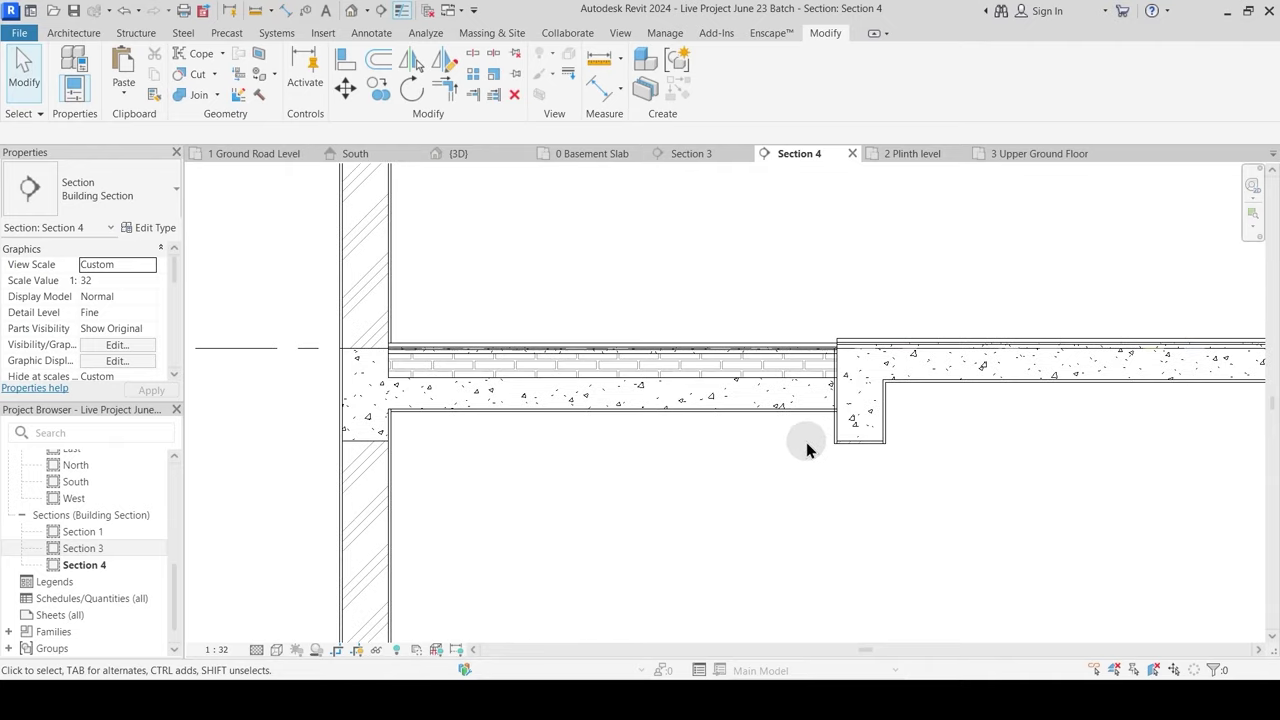
scroll(808, 447, "up", 2)
left_click(197, 98)
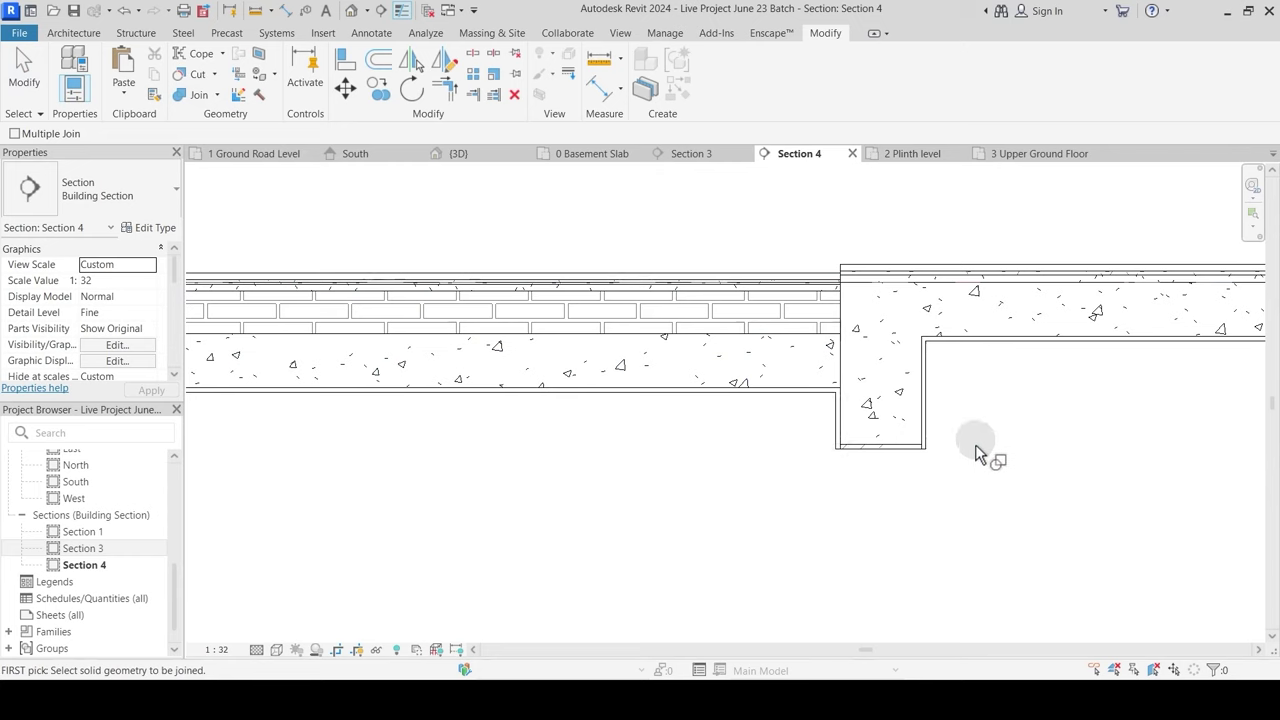
scroll(822, 338, "down", 3)
key("Escape")
Step: Check the Backyard floor, 306.2 below 2 Plinth level, against the stepped slab
middle_click_drag(577, 460, 568, 330)
scroll(559, 354, "down", 1)
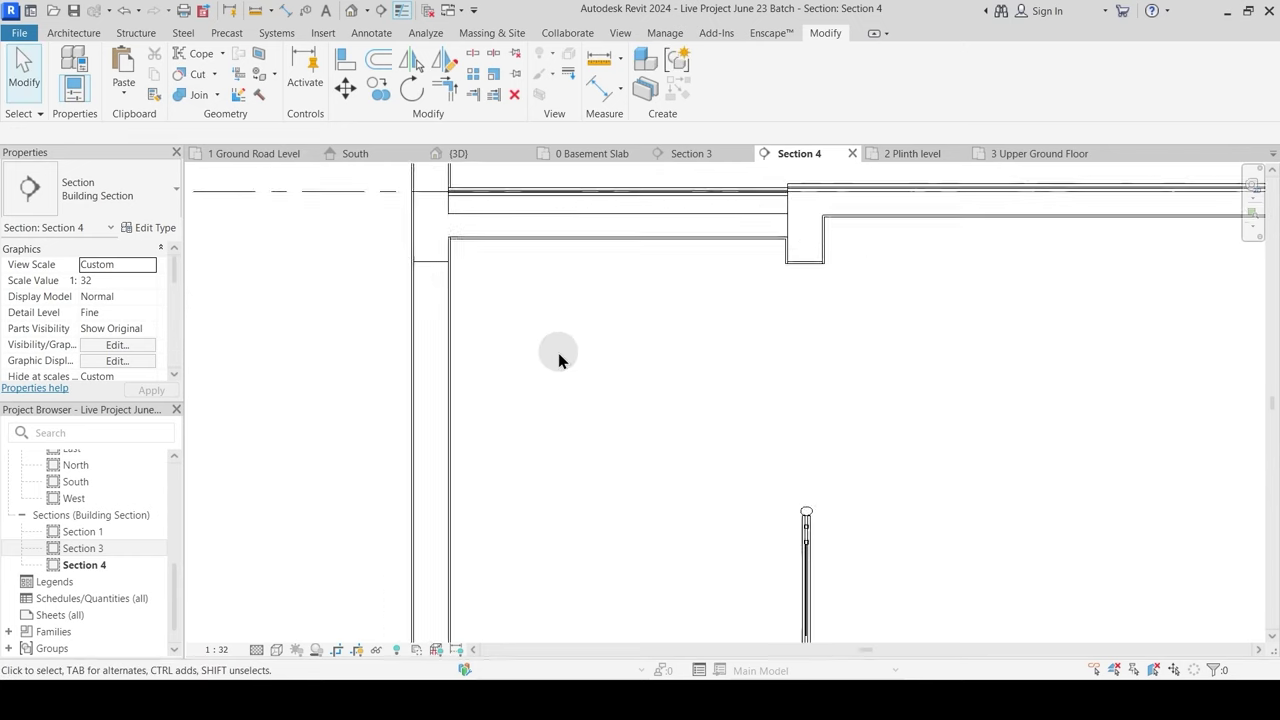
scroll(559, 360, "down", 2)
scroll(558, 355, "up", 2)
middle_click_drag(616, 504, 590, 370)
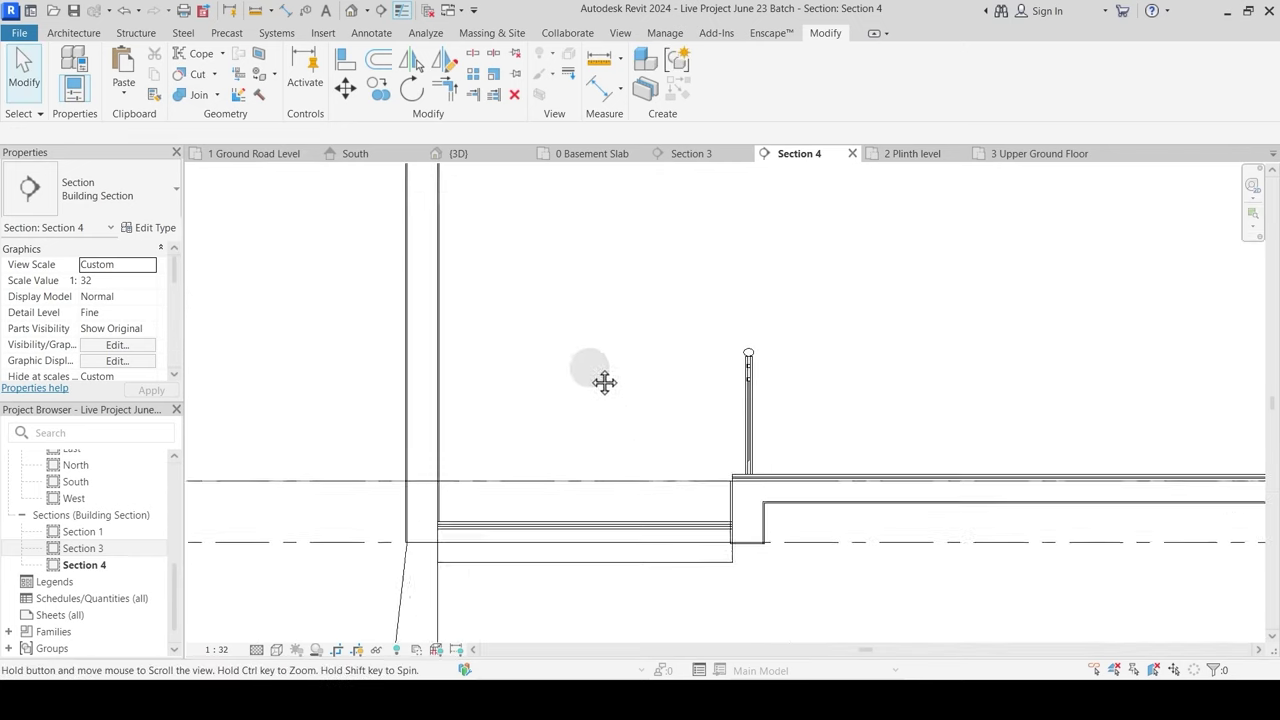
scroll(593, 372, "down", 4)
middle_click_drag(634, 291, 516, 403)
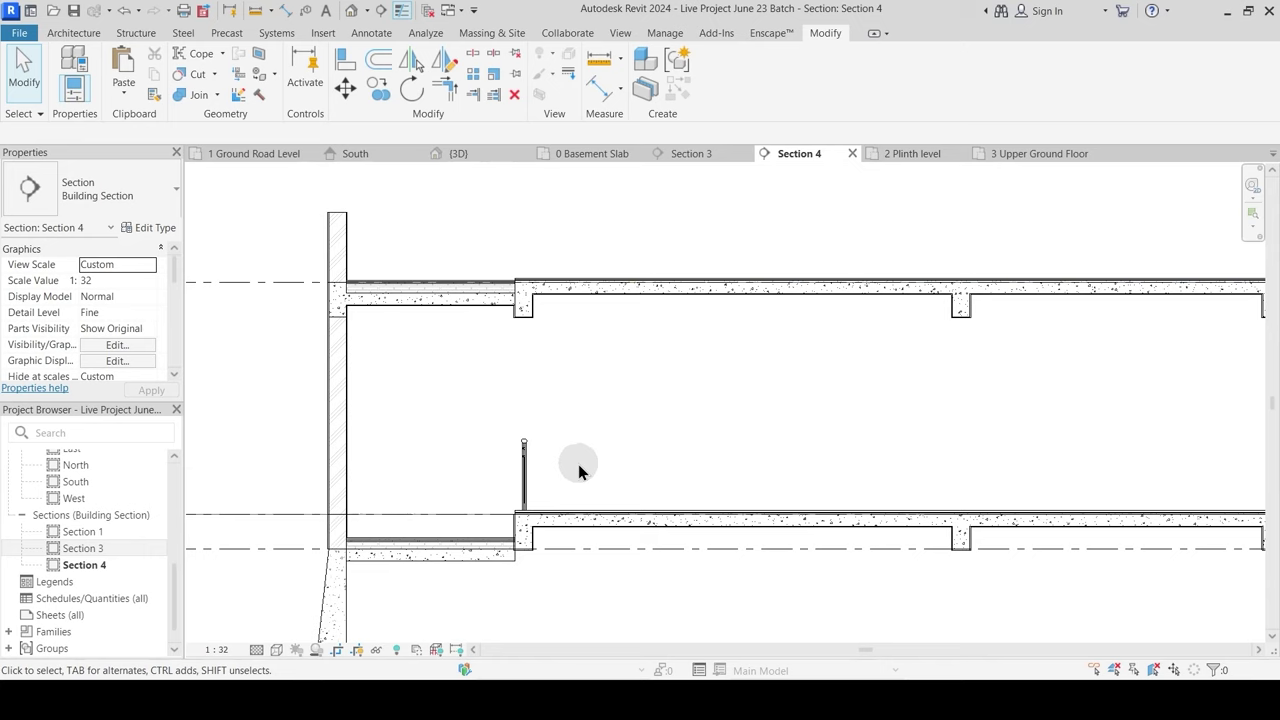
scroll(449, 551, "up", 5)
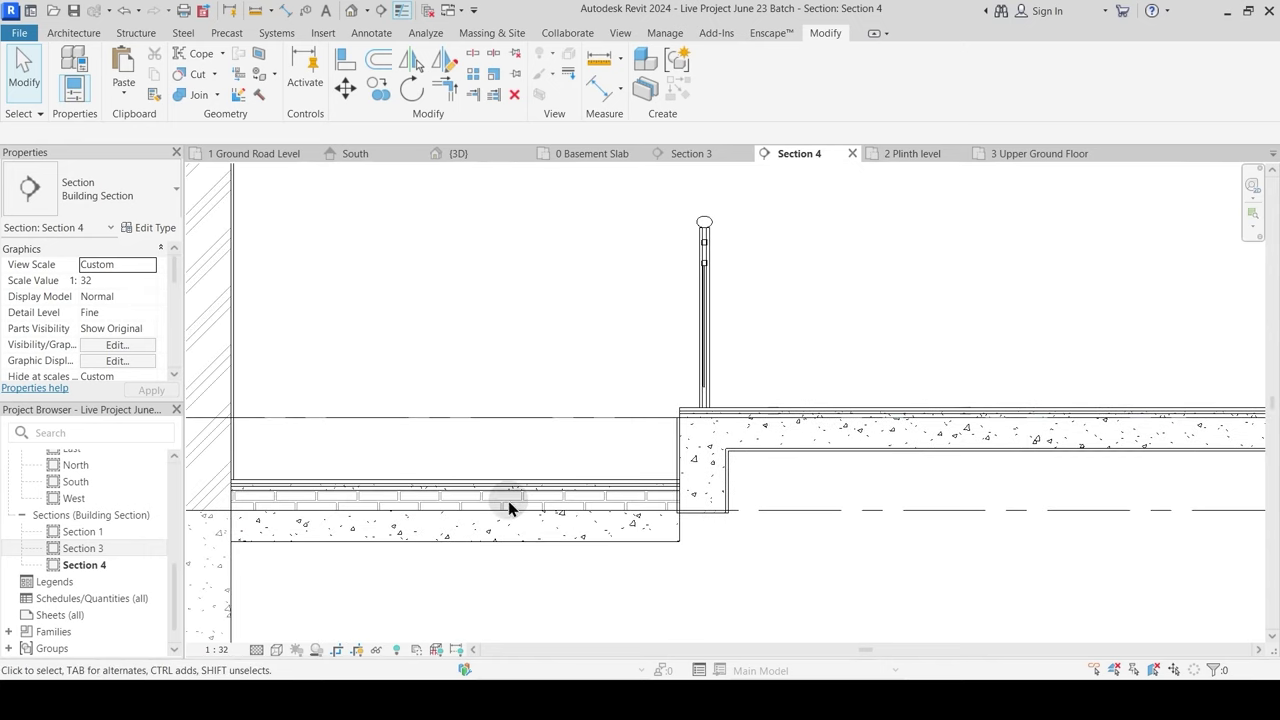
left_click(545, 488)
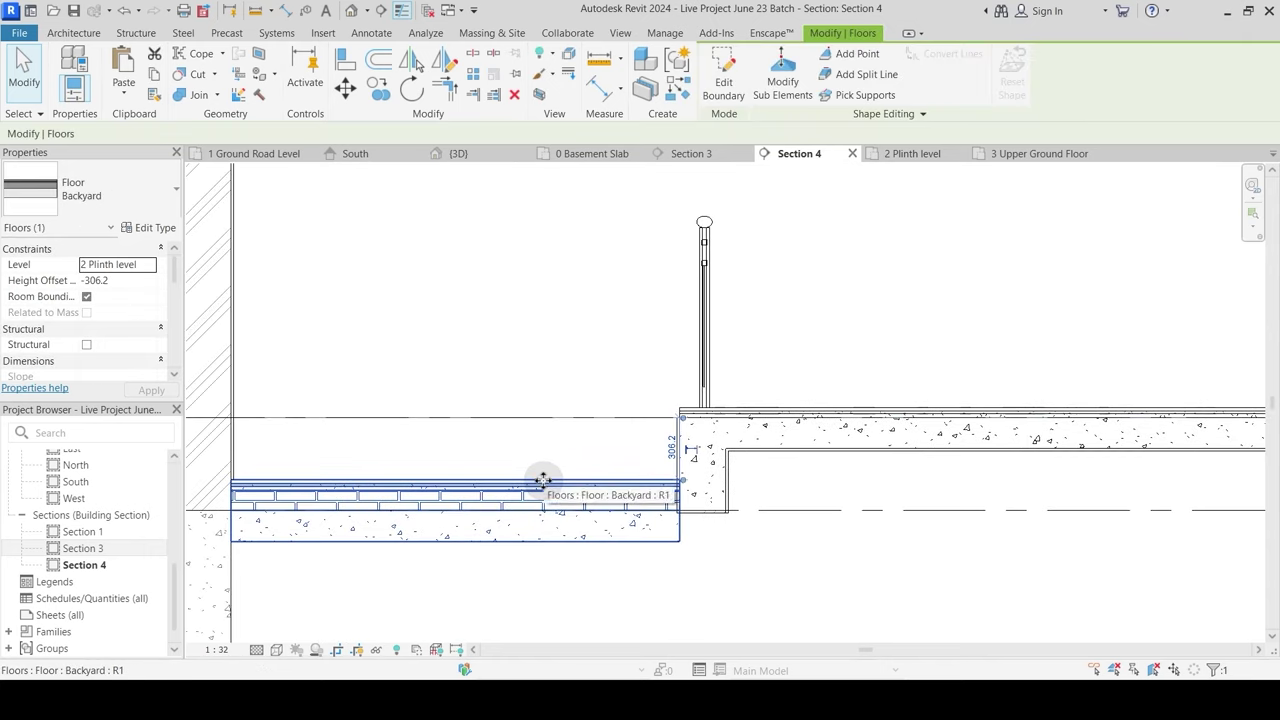
scroll(560, 463, "down", 2)
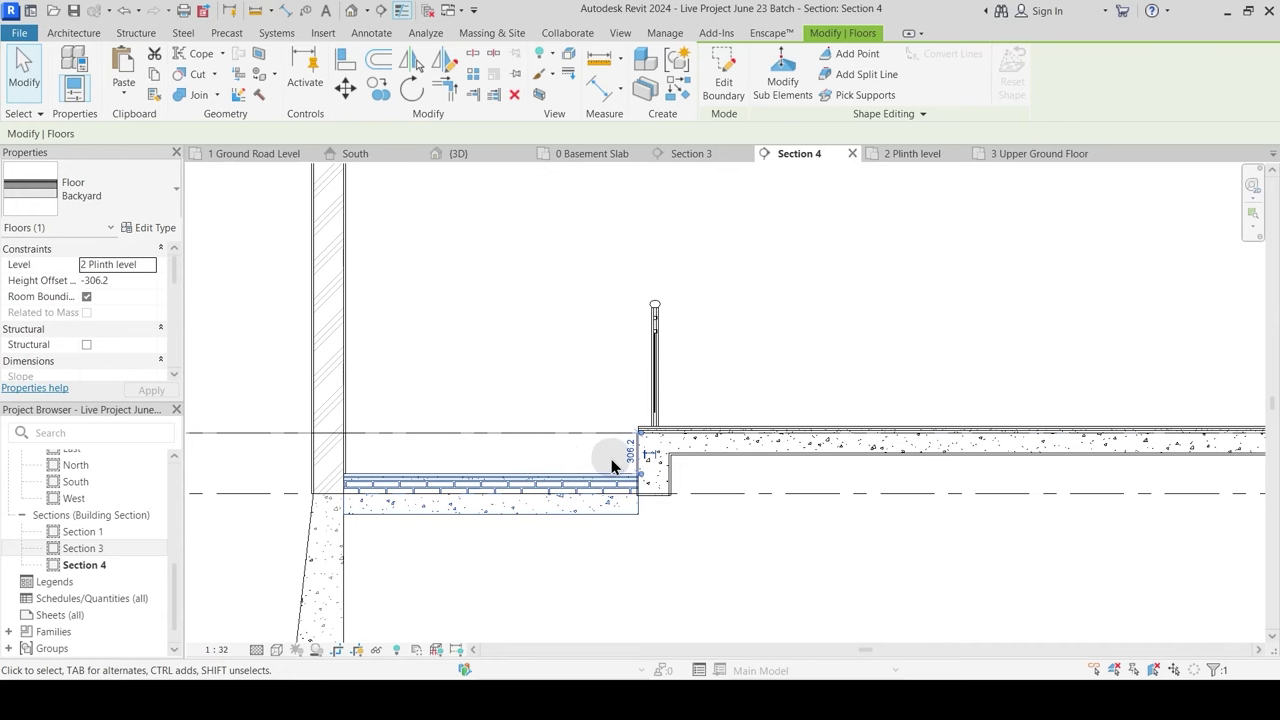
left_click(522, 447)
scroll(563, 391, "down", 3)
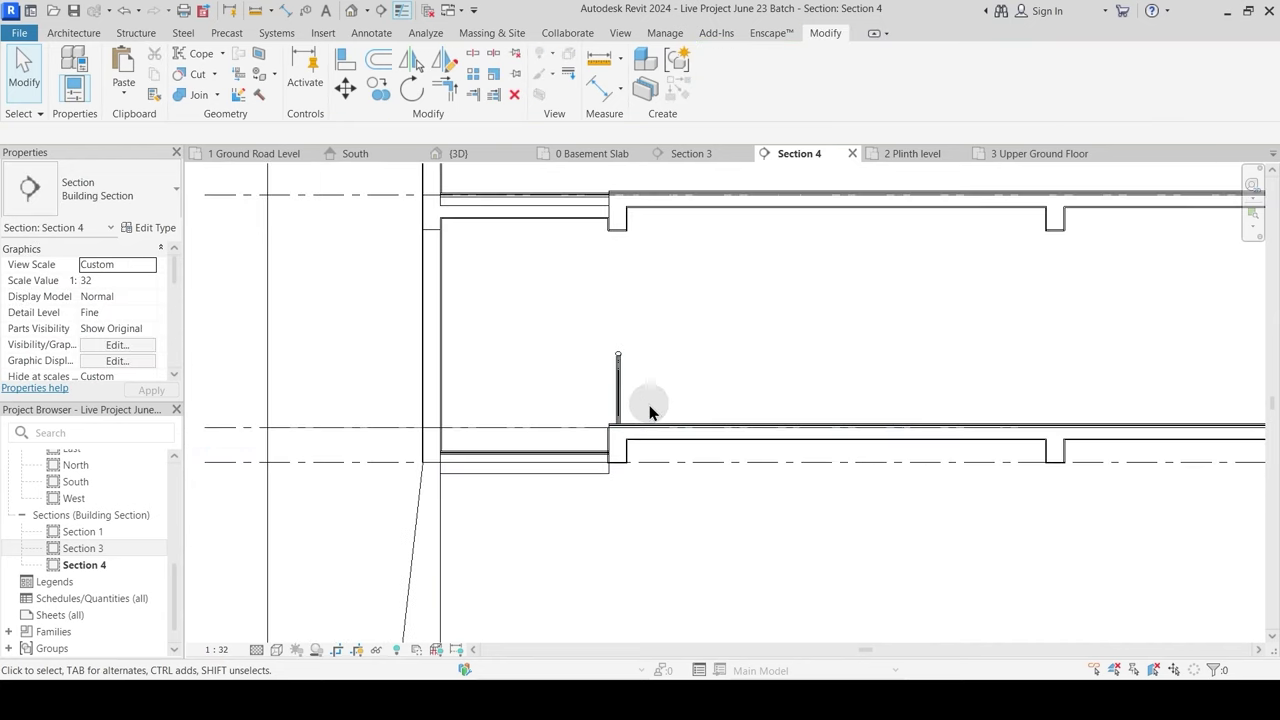
scroll(585, 390, "down", 1)
middle_click_drag(586, 391, 562, 380)
scroll(500, 355, "down", 3)
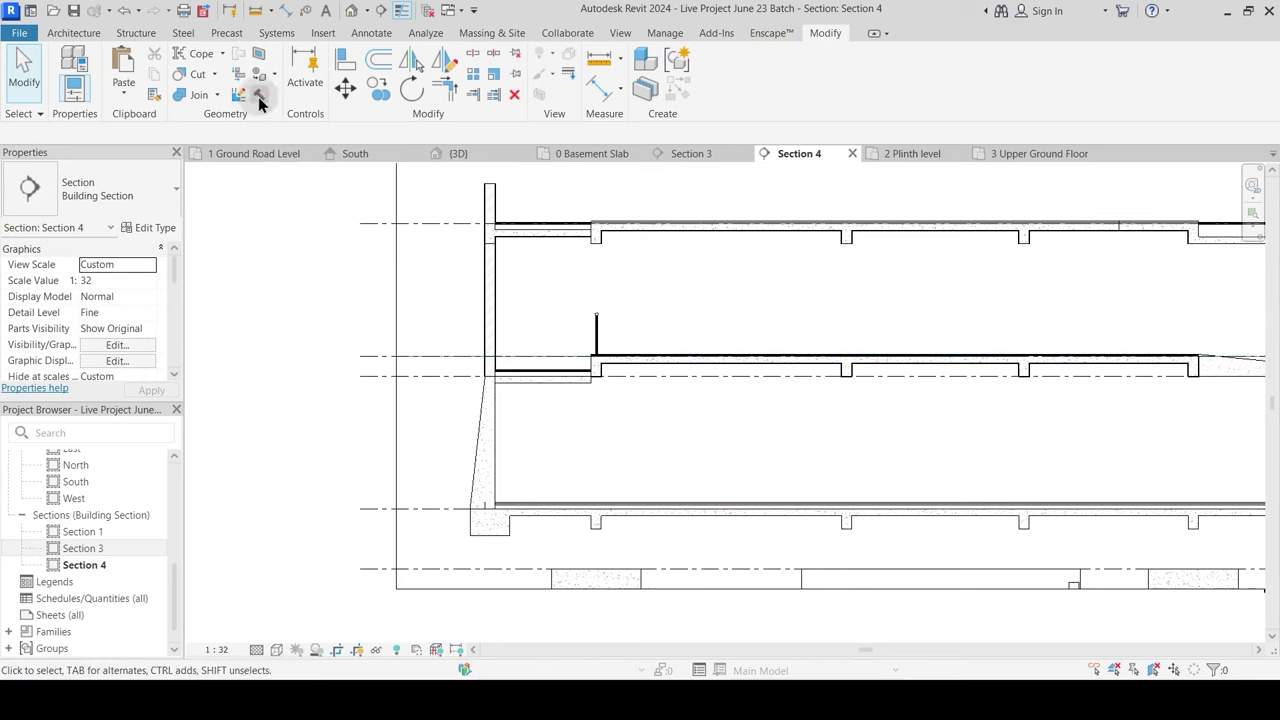
Step: Move the Section 4 line left on 1 Ground Road Level and reopen Section 4
left_click(263, 154)
left_click(577, 446)
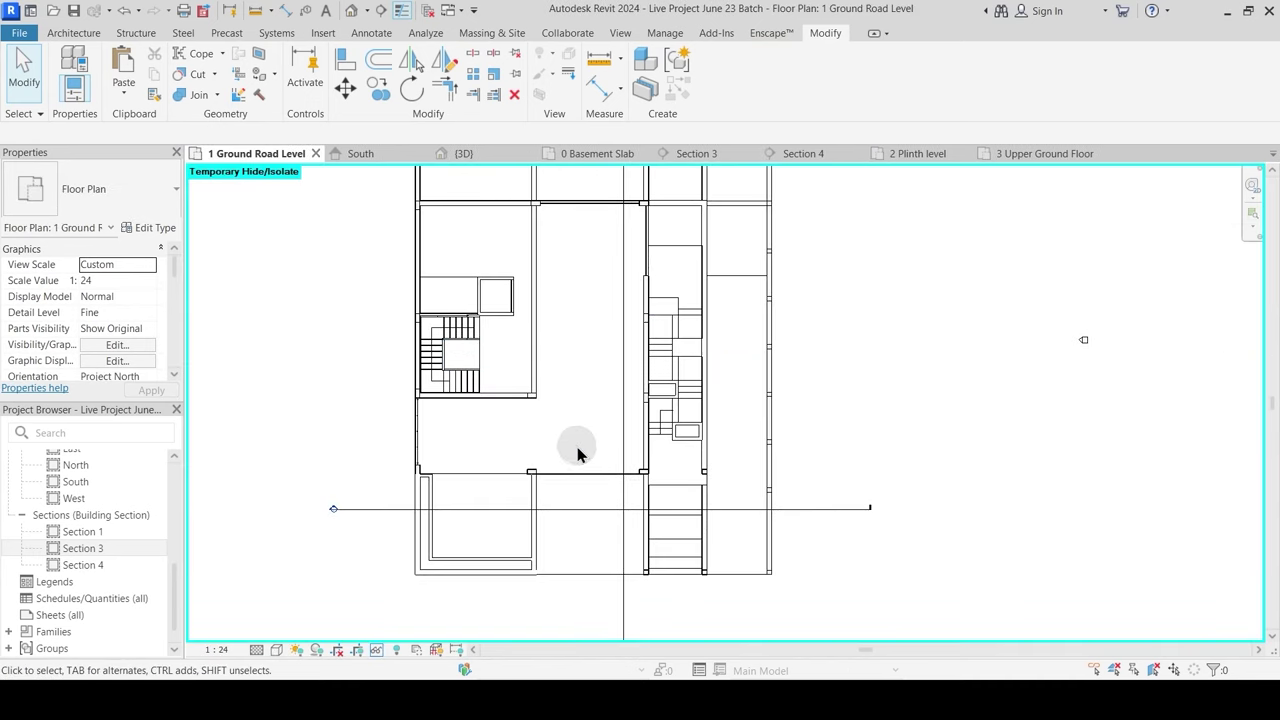
middle_click_drag(586, 388, 606, 491)
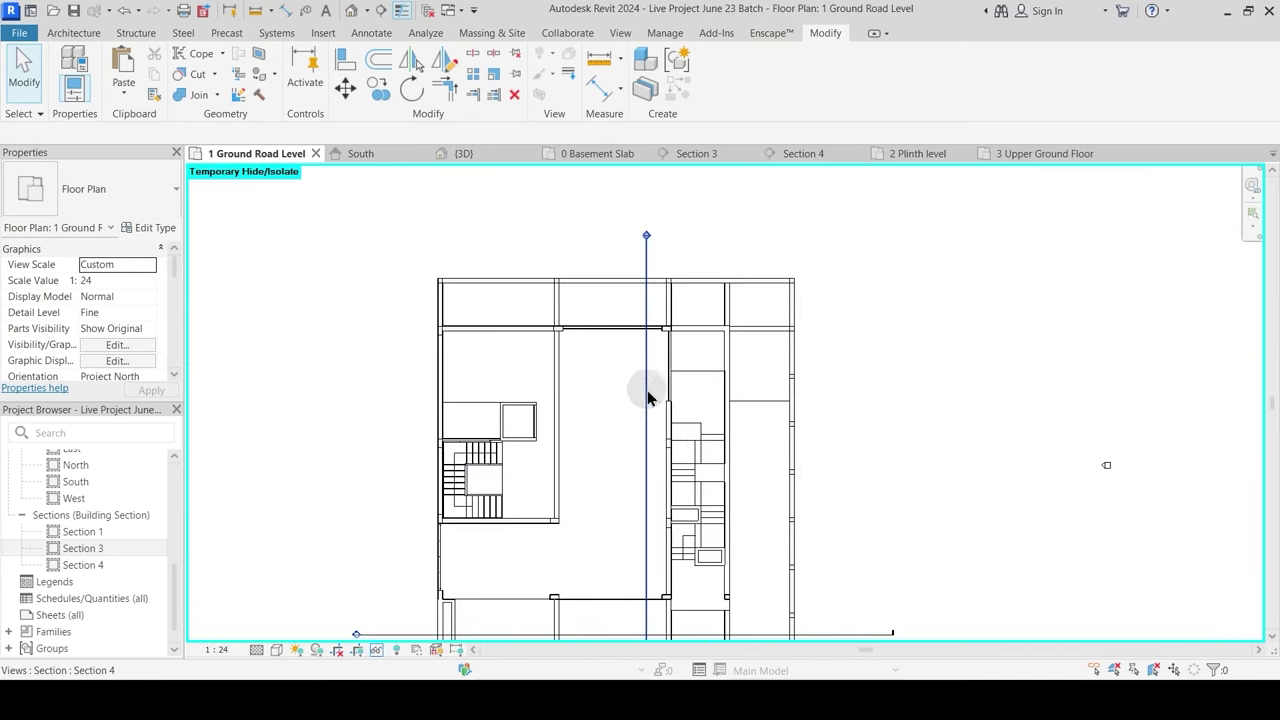
left_click_drag(648, 397, 580, 394)
left_click(582, 255)
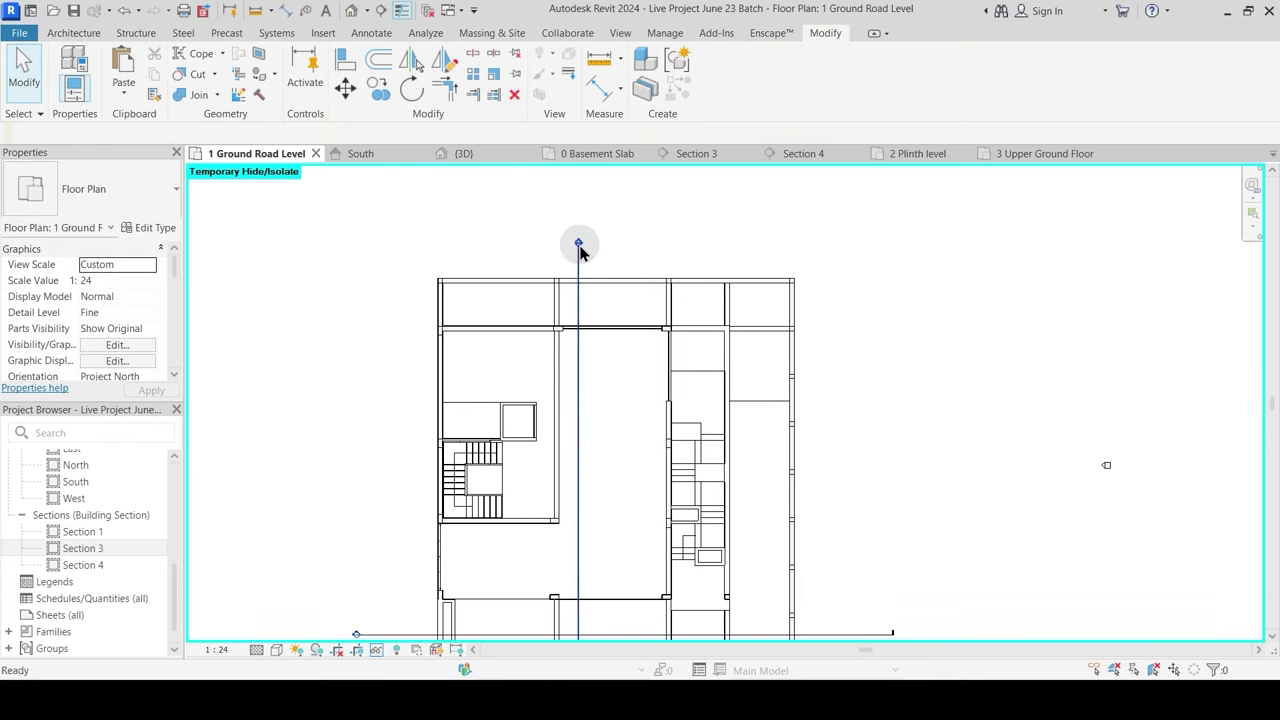
double_click(579, 245)
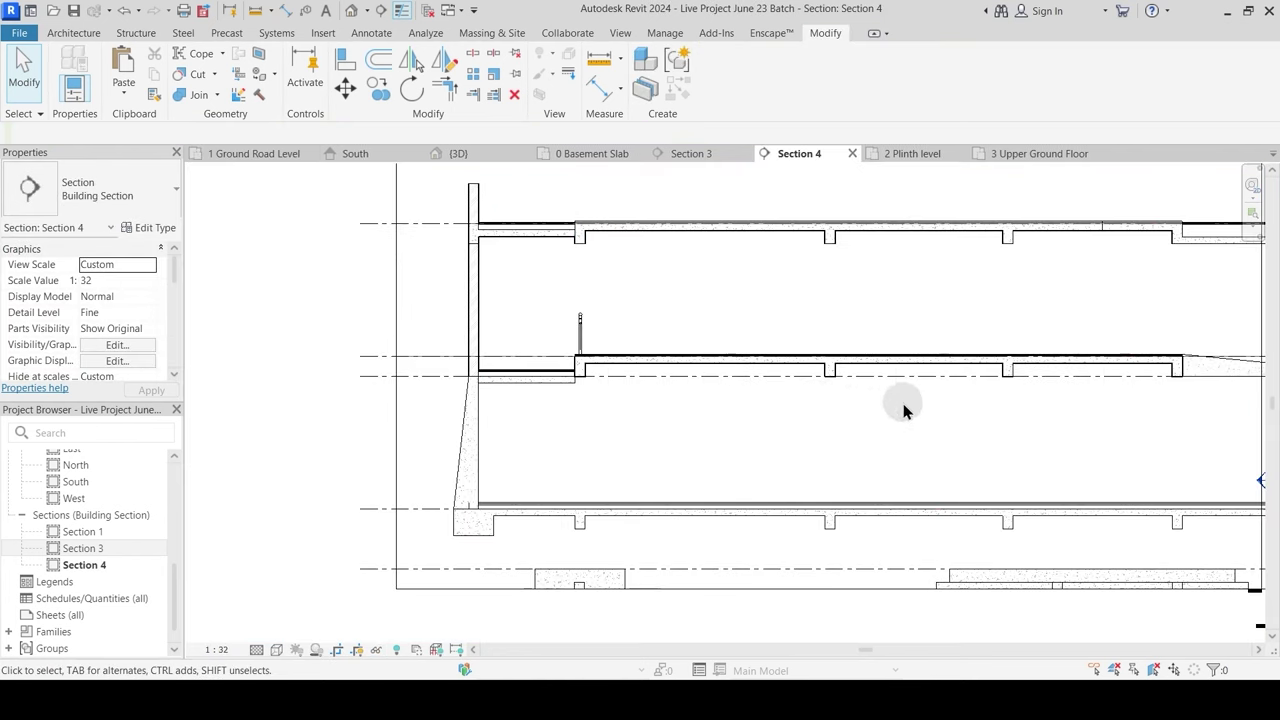
Step: Review Section 4 end to end, briefly toggling thin lines
middle_click_drag(902, 410, 537, 408)
scroll(800, 415, "up", 5)
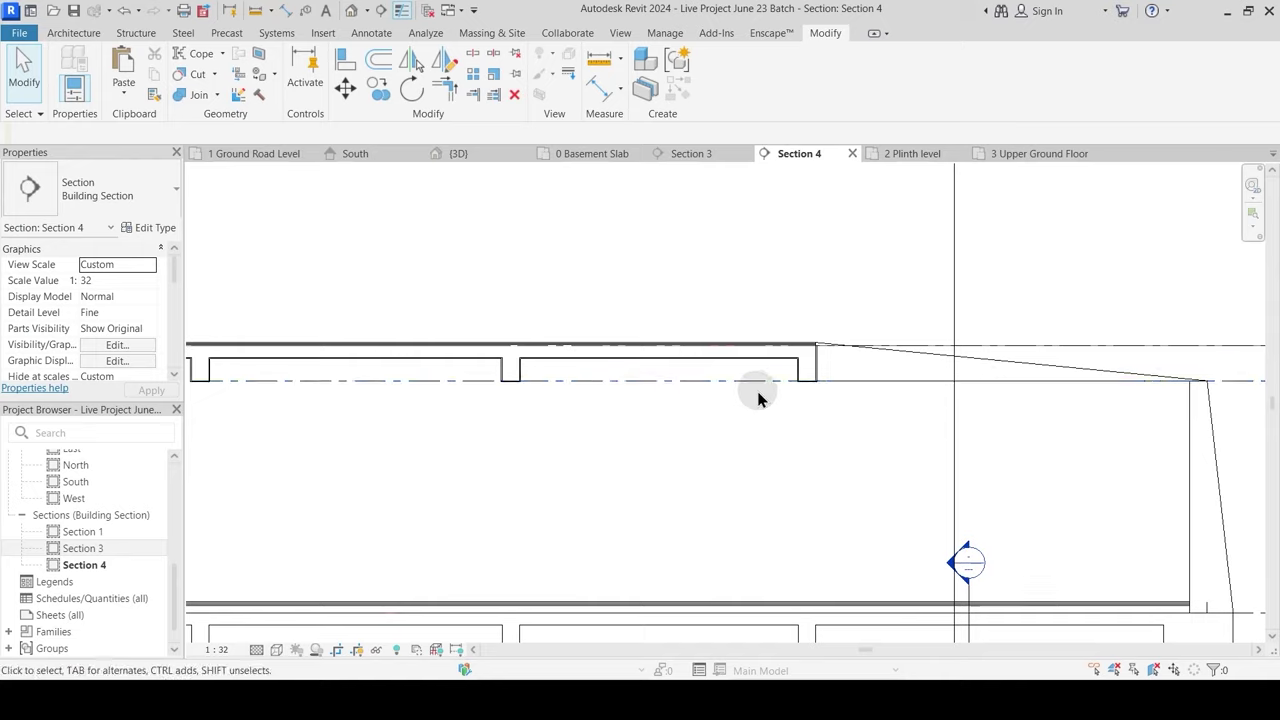
scroll(781, 487, "down", 3)
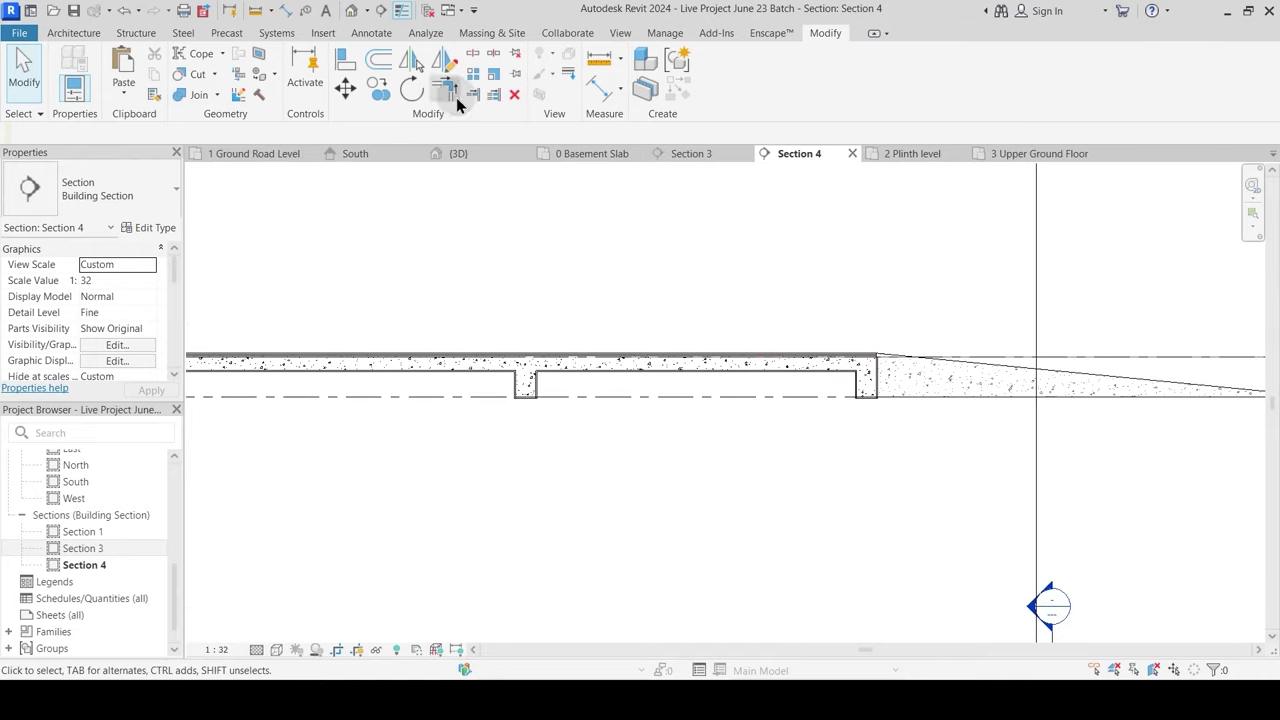
left_click(403, 11)
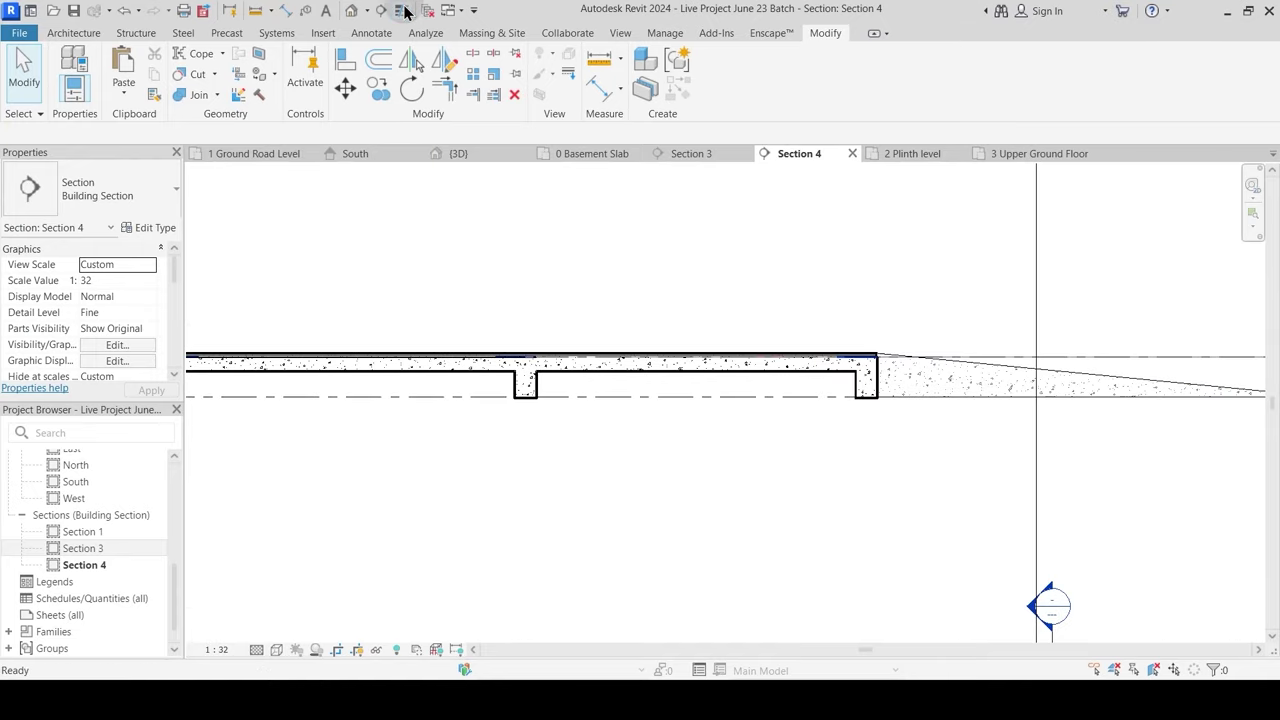
left_click(404, 11)
middle_click_drag(1106, 480, 628, 454)
scroll(894, 428, "down", 2)
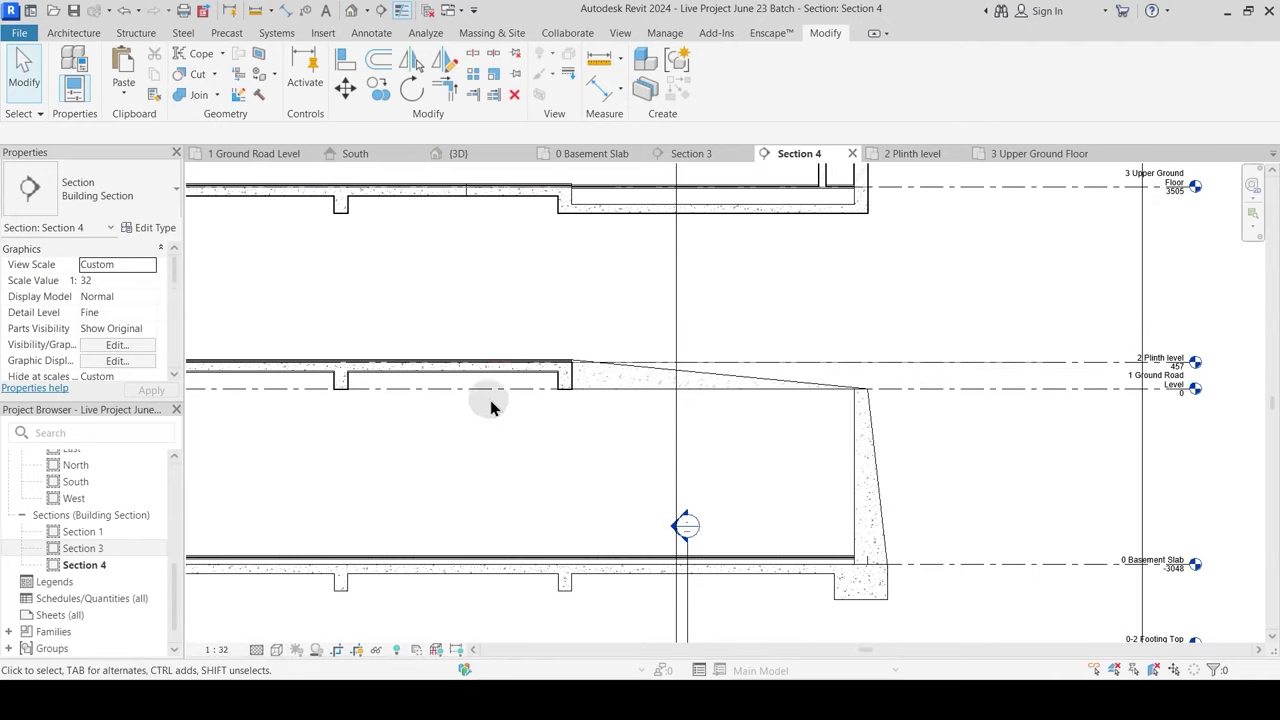
middle_click_drag(494, 428, 880, 526)
middle_click_drag(457, 511, 896, 397)
scroll(613, 305, "up", 1)
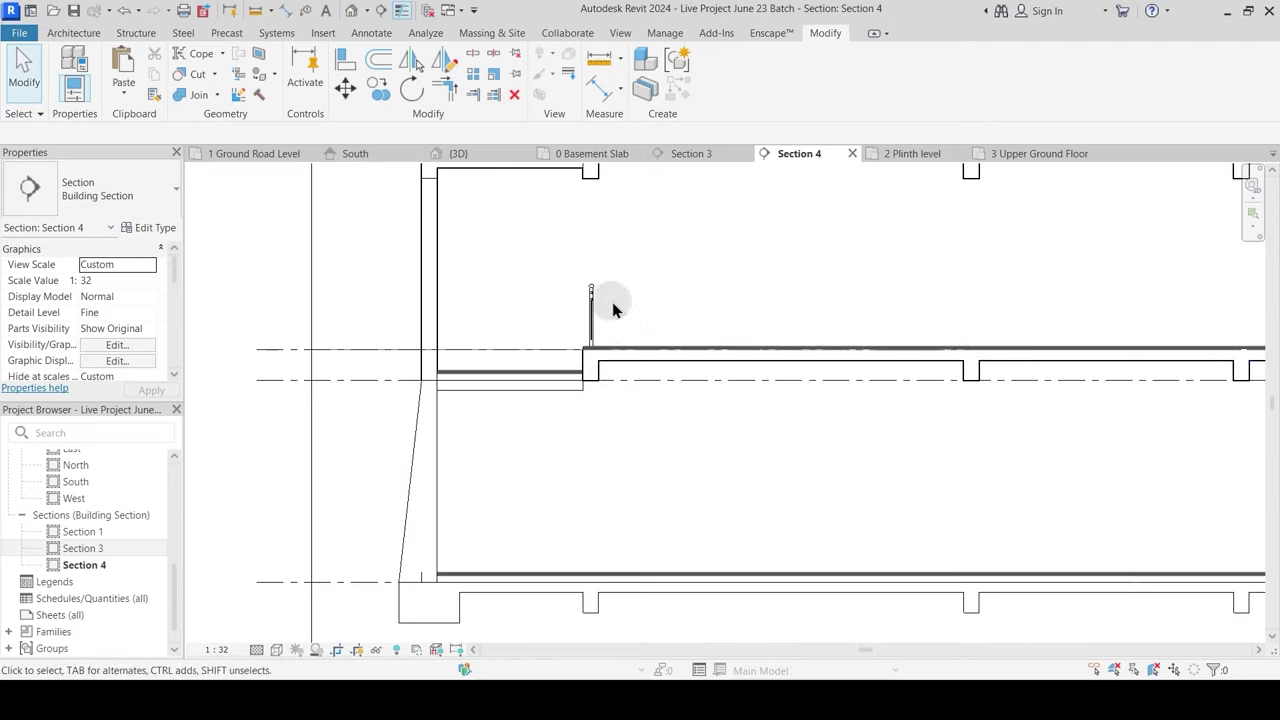
mouse_move(617, 310)
middle_mouse_down()
mouse_move(589, 520)
mouse_move(519, 490)
mouse_move(537, 329)
middle_mouse_up()
scroll(575, 397, "up", 4)
scroll(617, 418, "down", 3)
Step: Nudge the Section 4 cut line slightly further left and return to Section 4
left_click(257, 154)
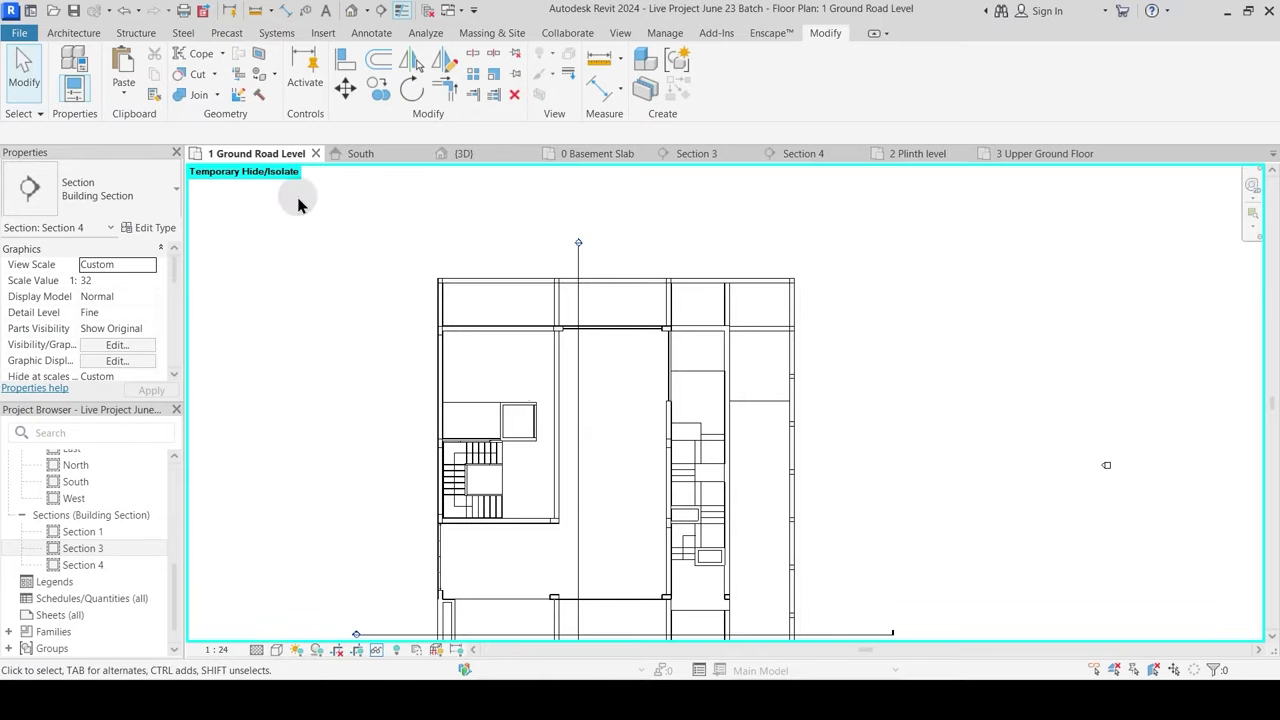
left_click_drag(577, 390, 543, 380)
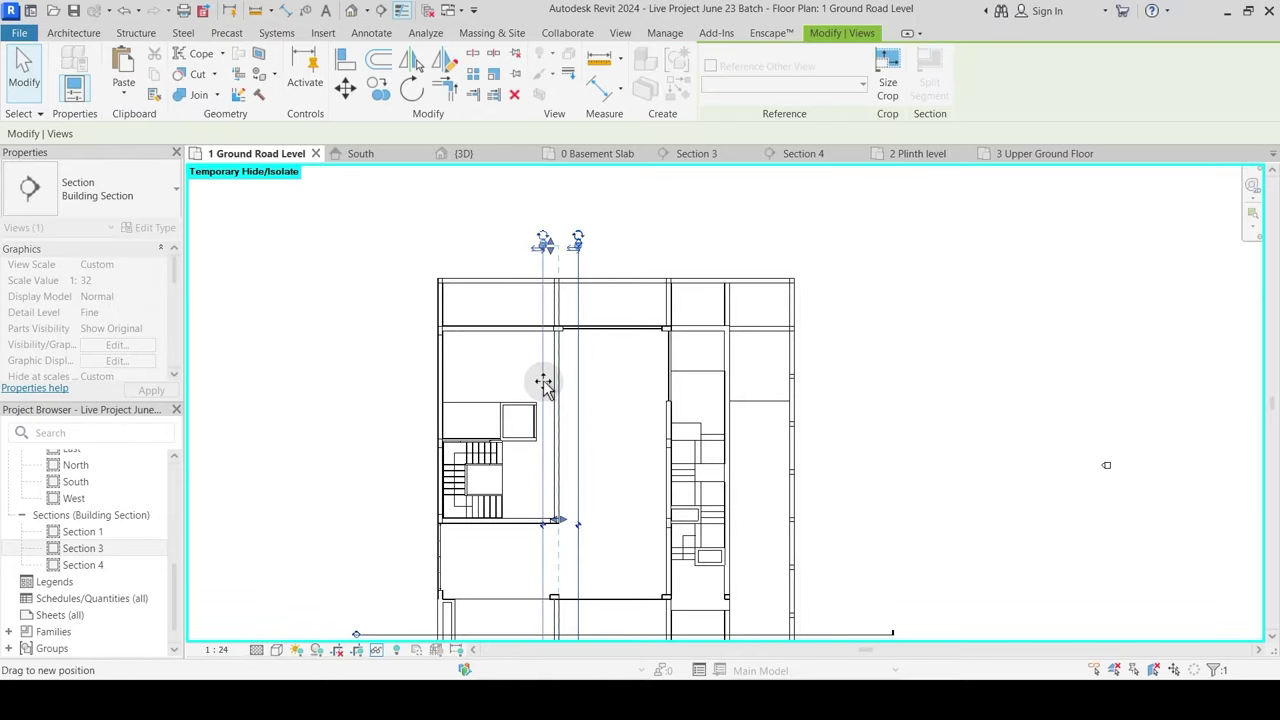
key("Escape")
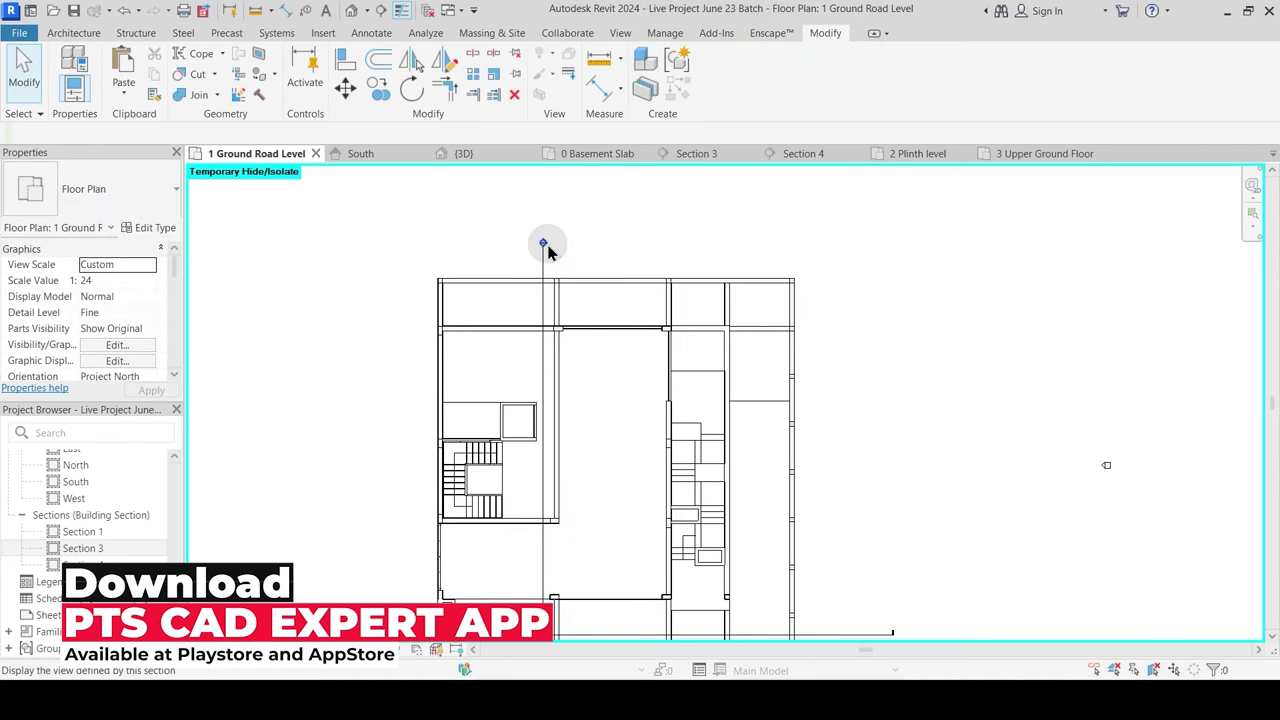
double_click(545, 244)
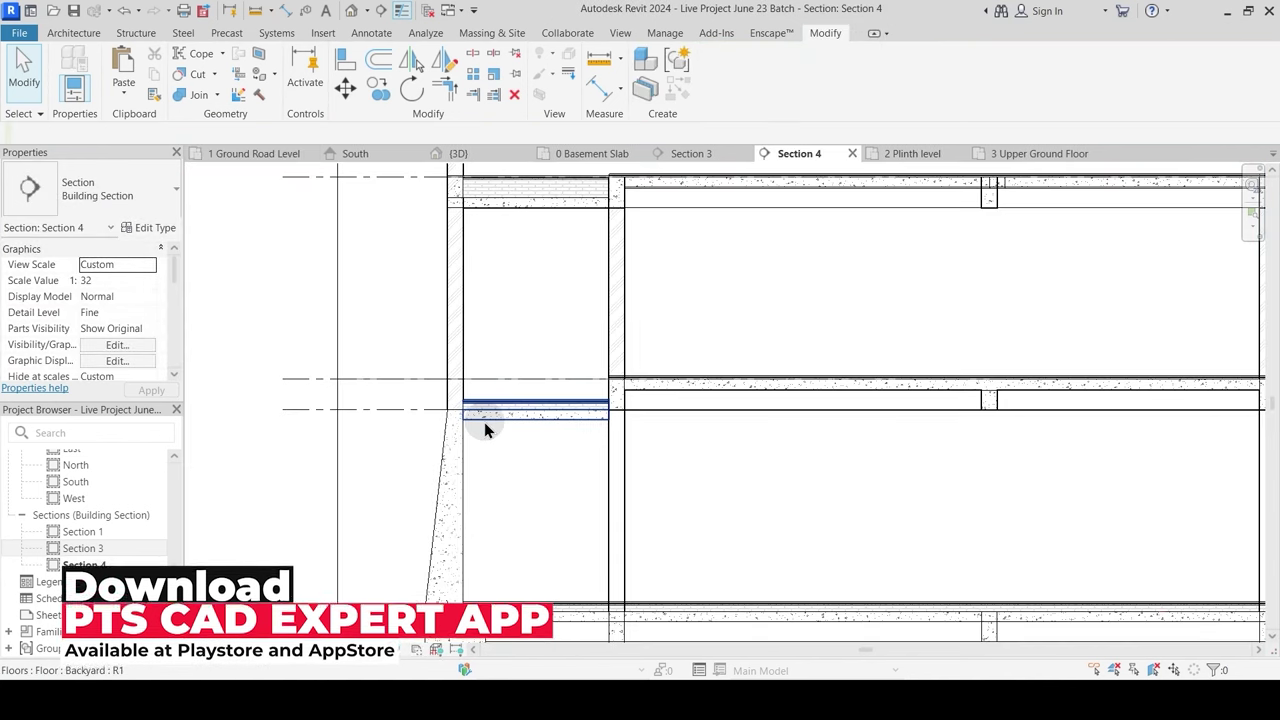
Step: Start Join Geometry, then cancel and inspect the wall above the beam
scroll(658, 387, "up", 3)
scroll(658, 385, "up", 1)
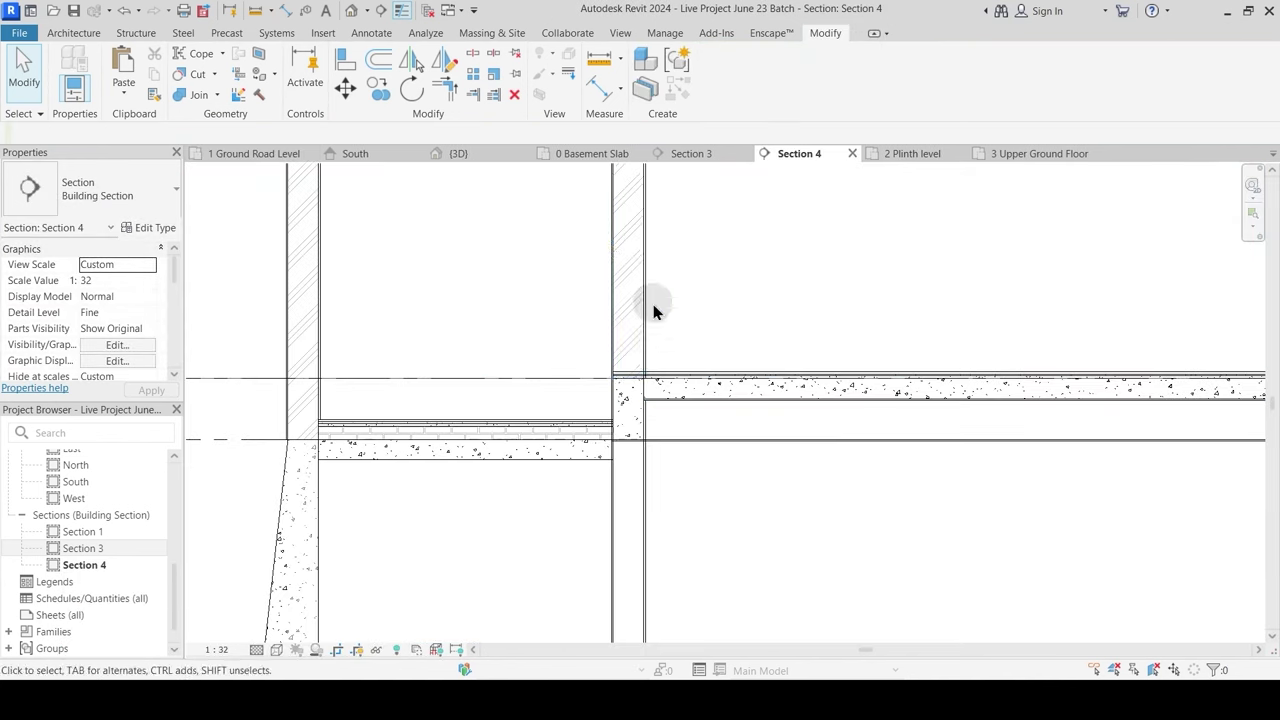
left_click(189, 94)
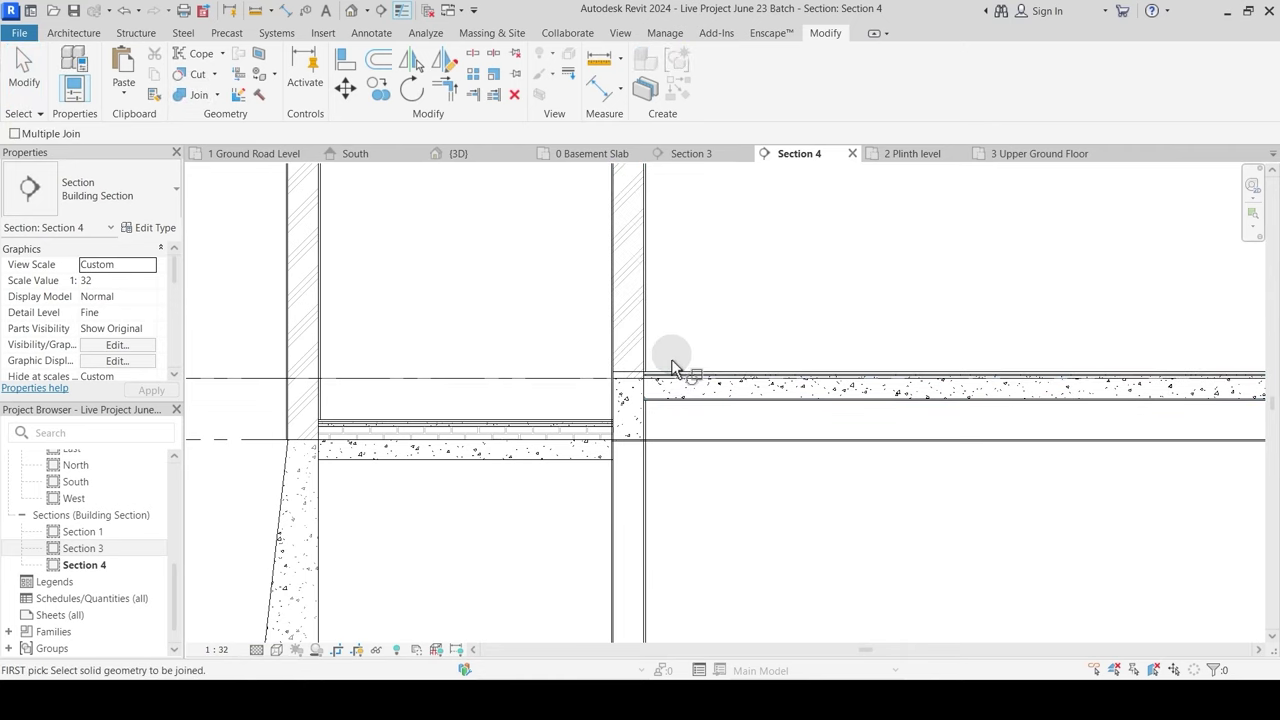
scroll(671, 359, "up", 3)
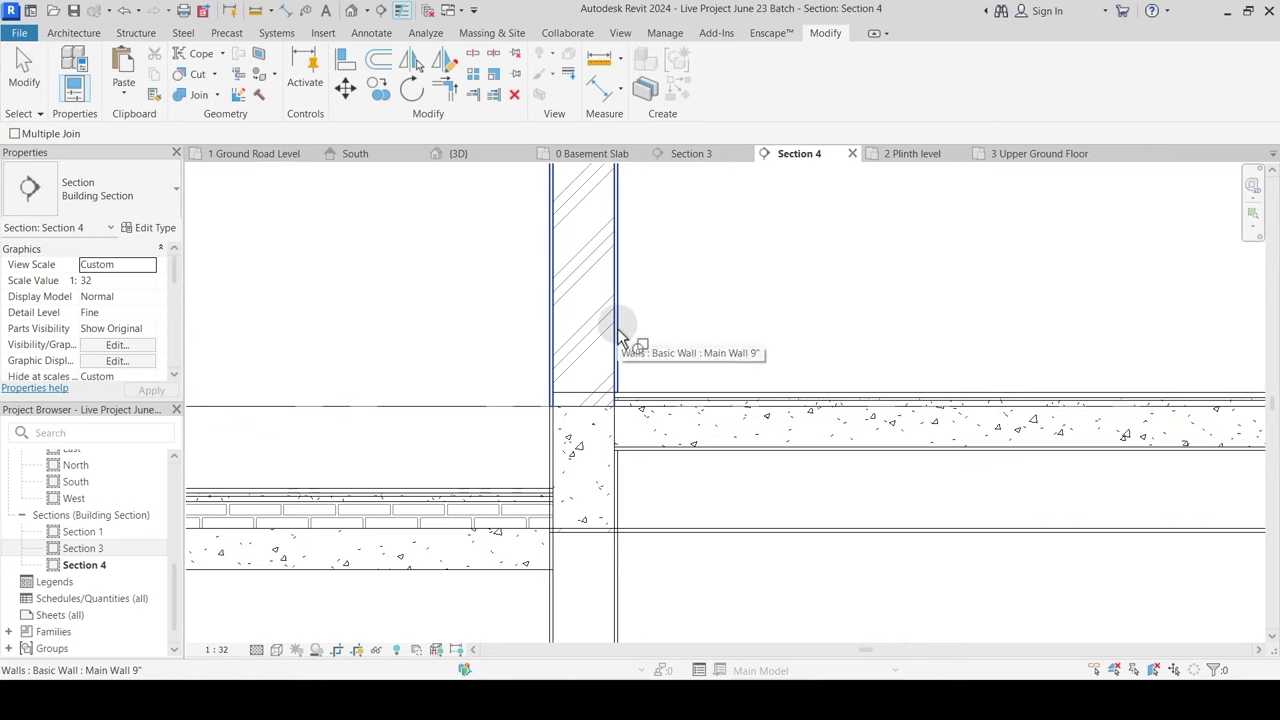
key("Escape")
left_click(592, 394)
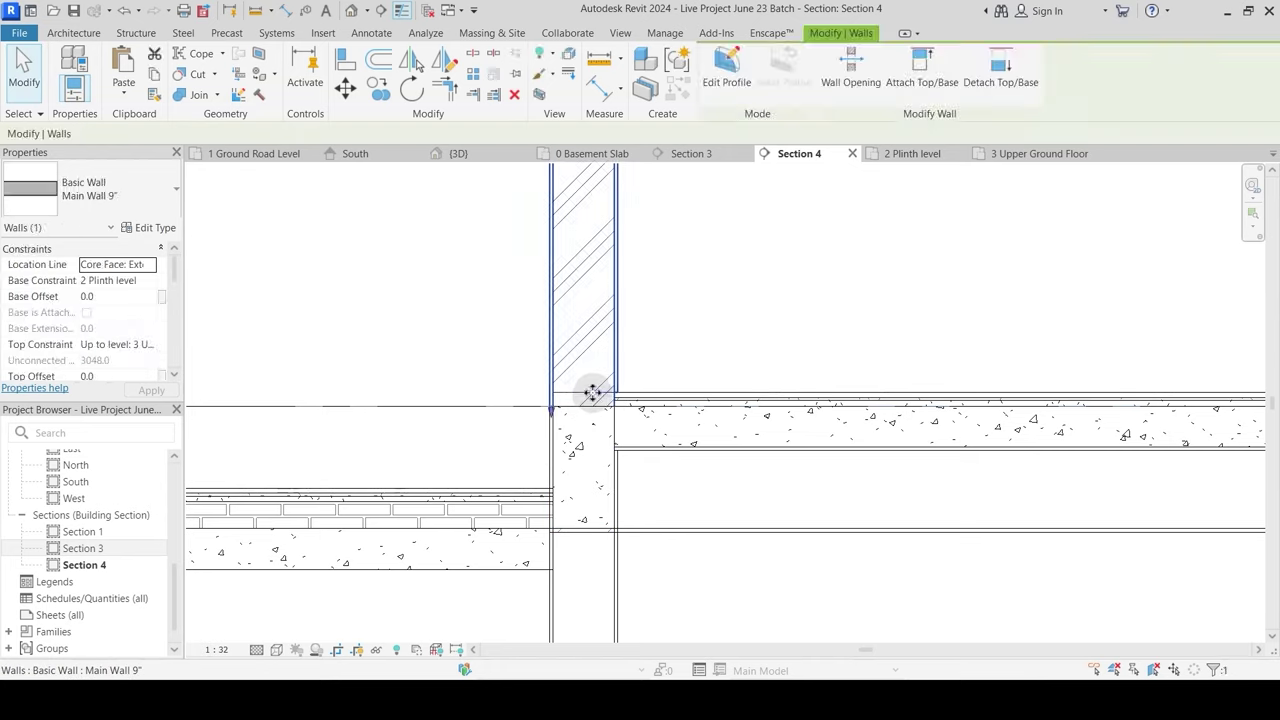
key("Escape")
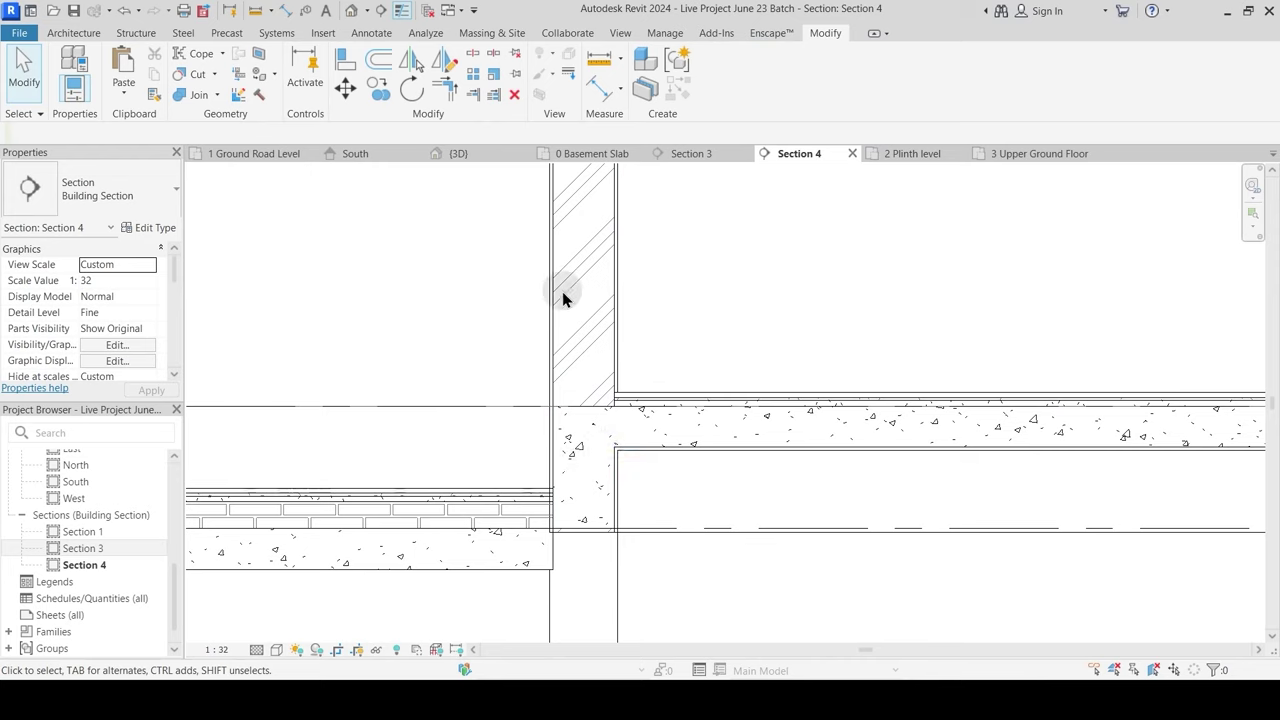
Step: Join the concrete beam under the right-hand wall with the plinth floor
scroll(562, 293, "down", 2)
scroll(654, 458, "down", 1)
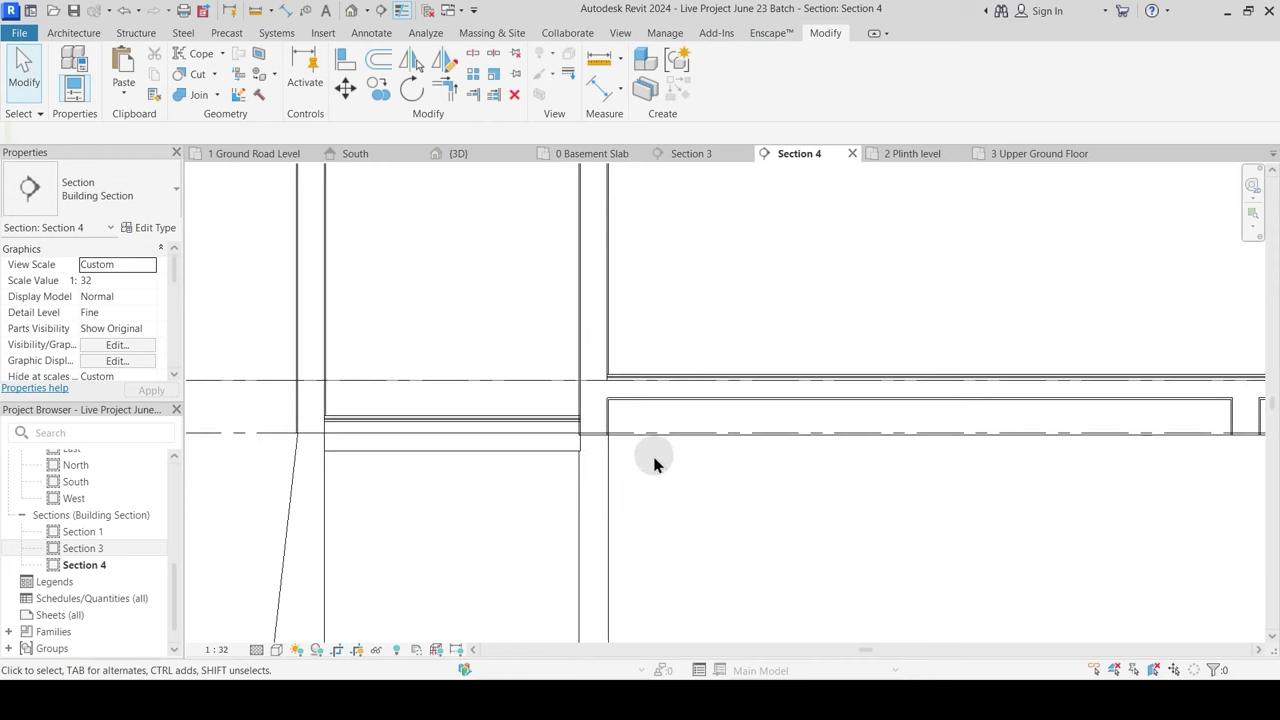
middle_click_drag(836, 518, 344, 489)
middle_click_drag(939, 459, 522, 473)
scroll(915, 332, "up", 2)
left_click(201, 98)
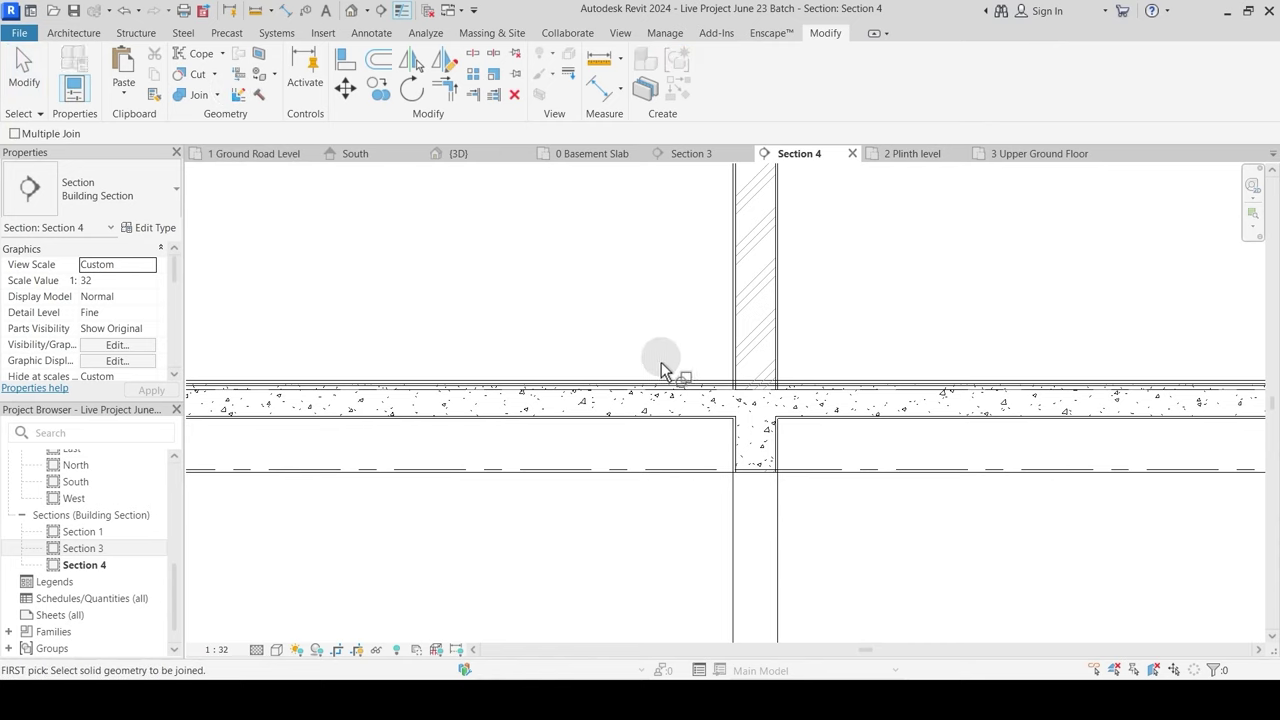
left_click(742, 366)
left_click(720, 387)
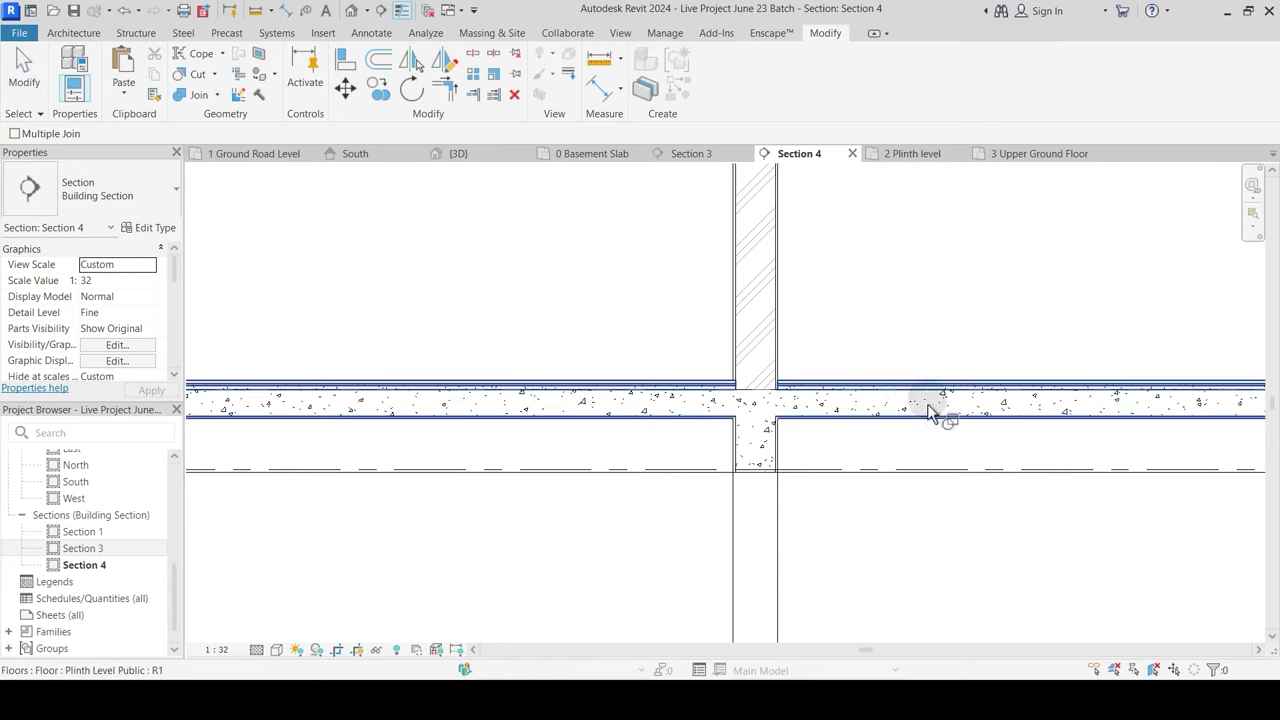
Step: Temporarily hide the Plinth Level Landscape floor to expose the beam at the wall base
middle_click_drag(929, 408, 332, 429)
scroll(635, 325, "down", 3)
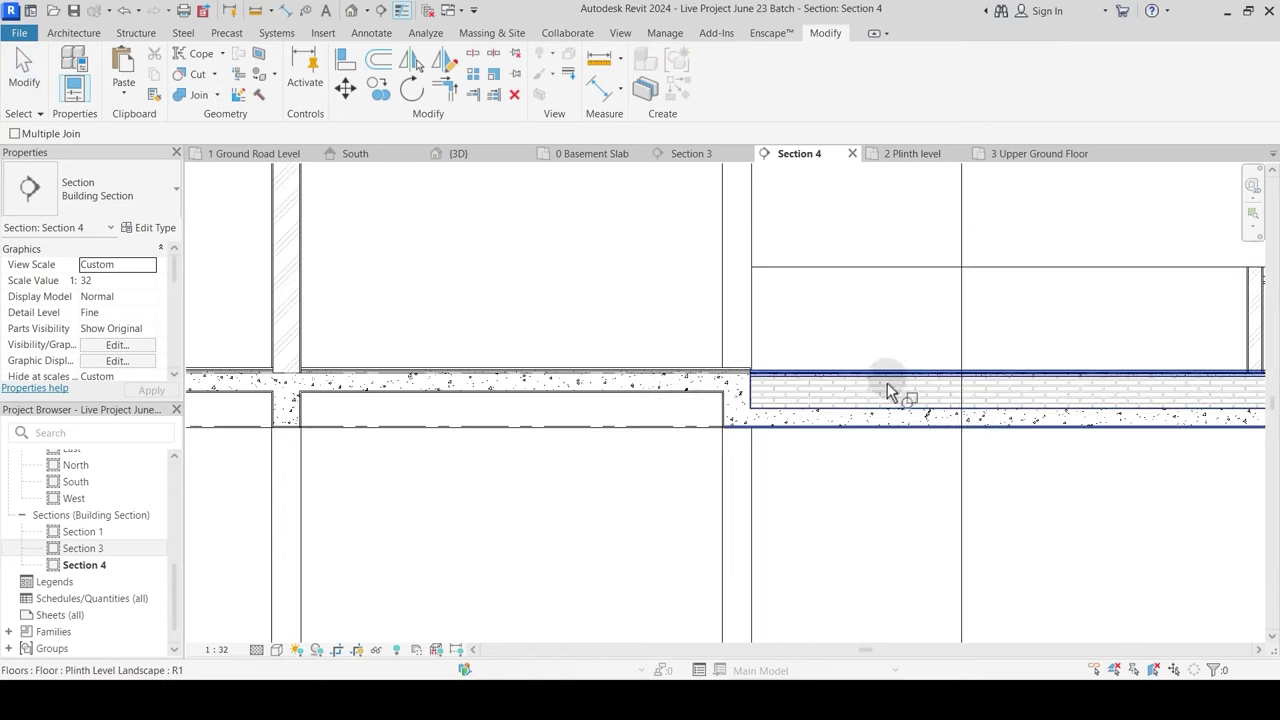
scroll(920, 400, "down", 1)
middle_click_drag(975, 426, 615, 439)
scroll(929, 395, "up", 4)
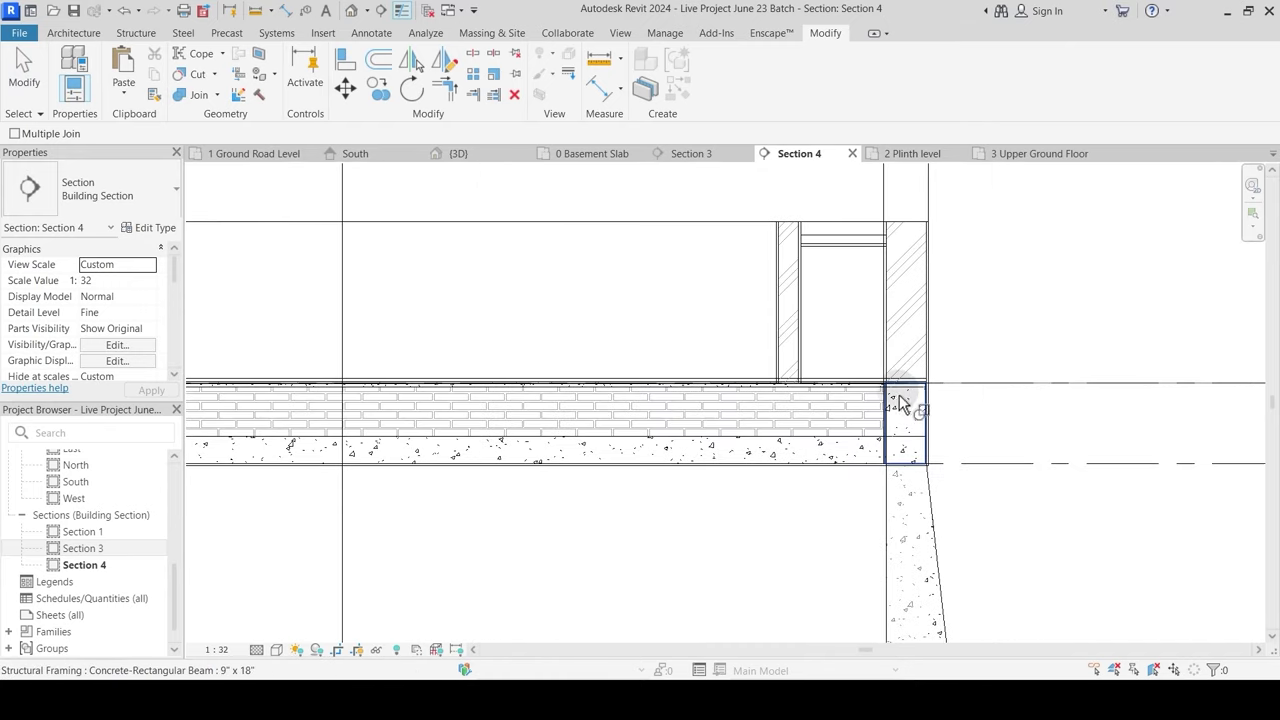
scroll(902, 390, "up", 2)
key("Escape")
scroll(885, 382, "down", 2)
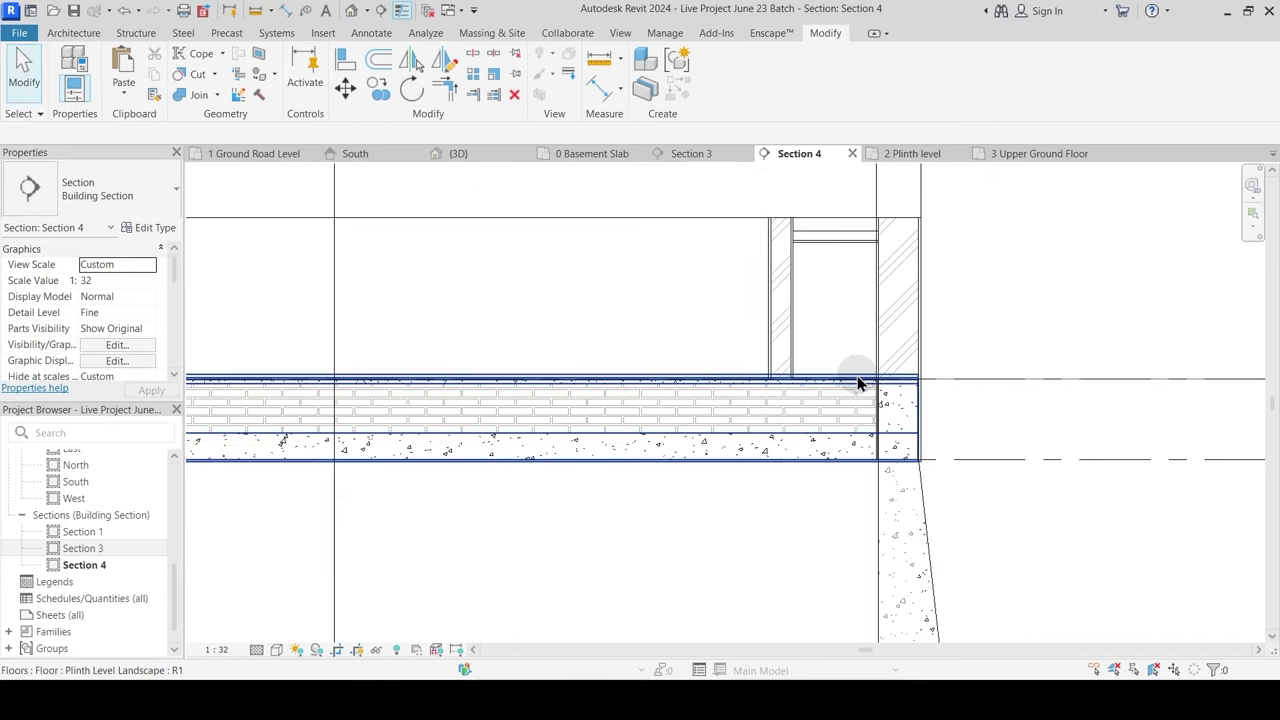
left_click(857, 382)
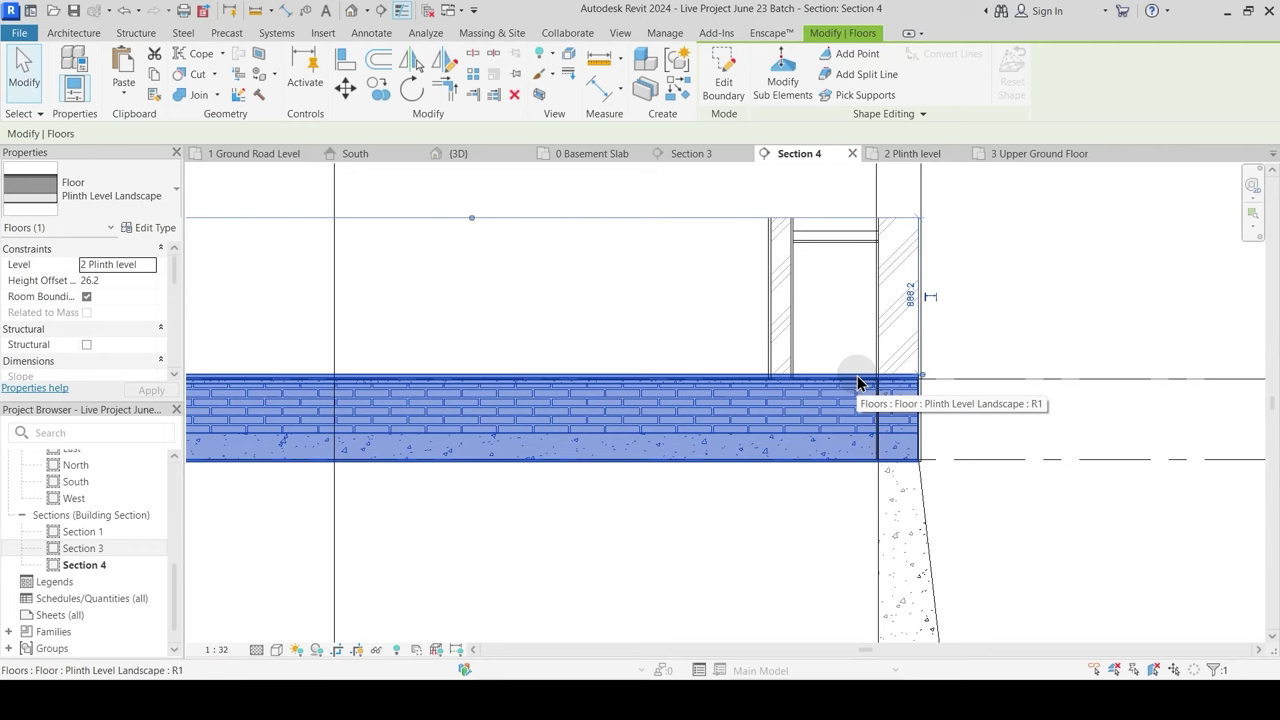
key("h")
key("h")
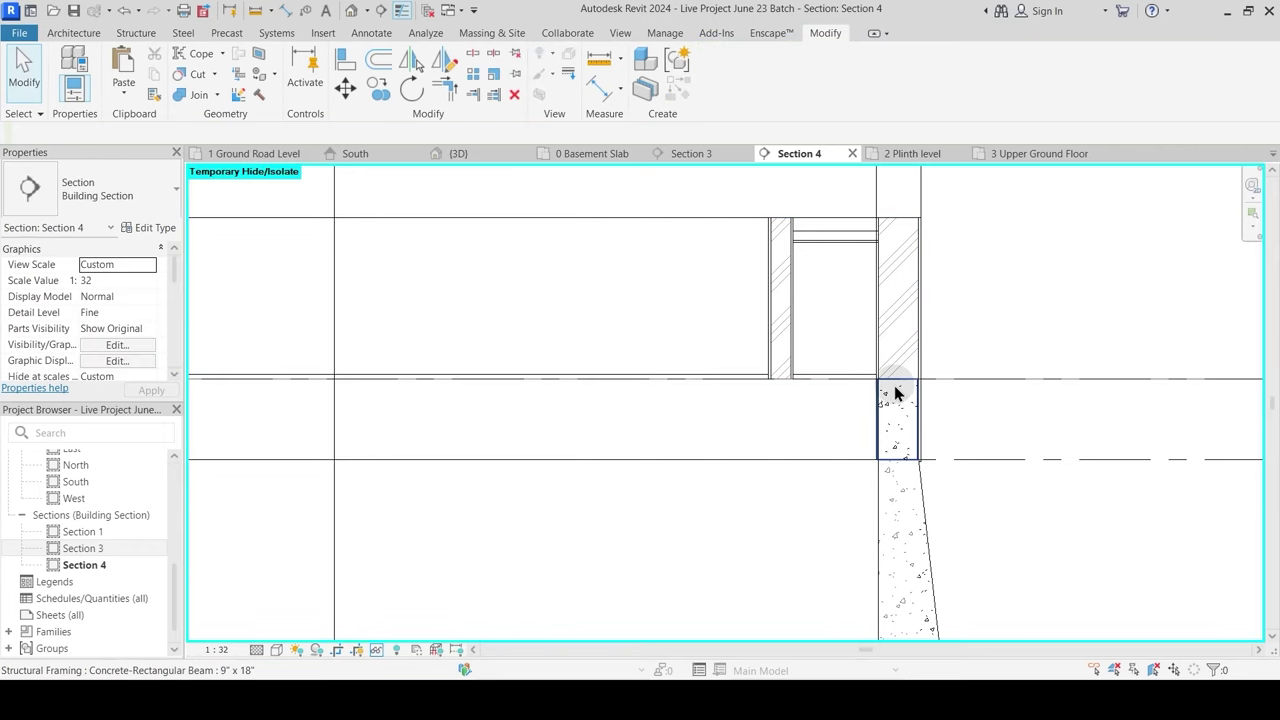
left_click(896, 393)
key("Escape")
Step: Start Join Geometry for the beam and wall, then exit the command
left_click(193, 100)
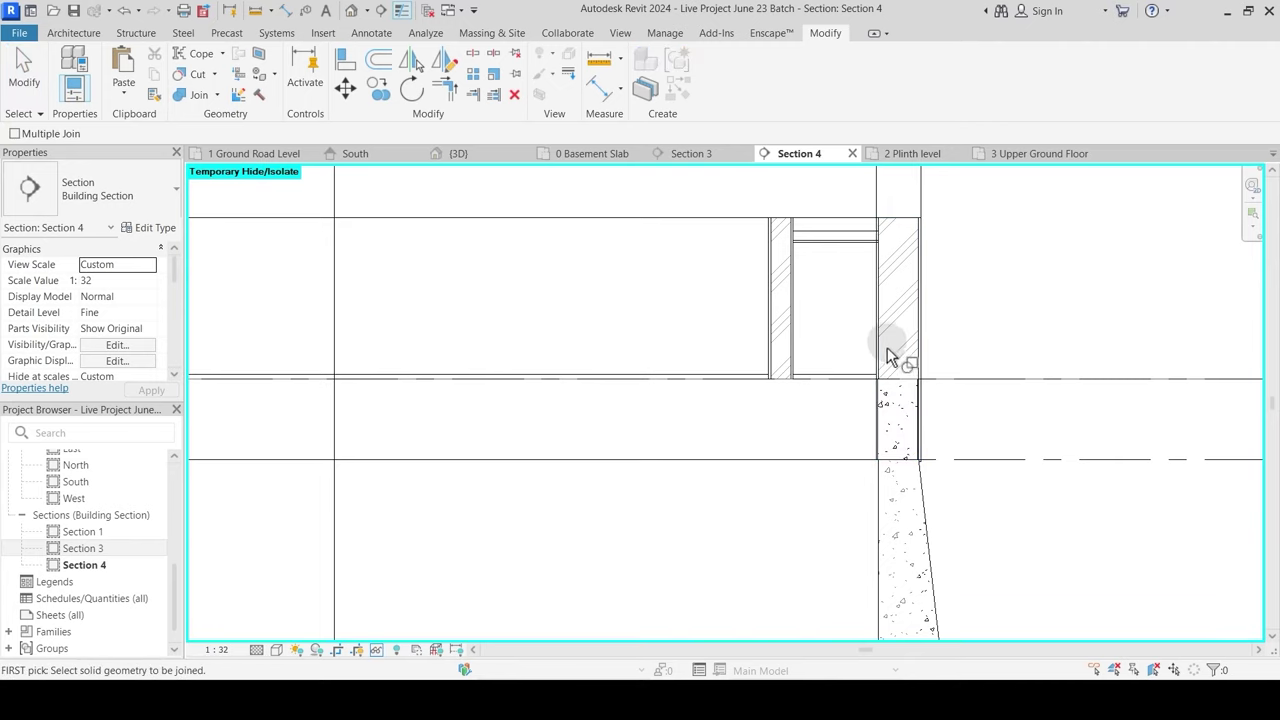
middle_click_drag(769, 429, 825, 374)
key("Escape")
scroll(810, 374, "down", 2)
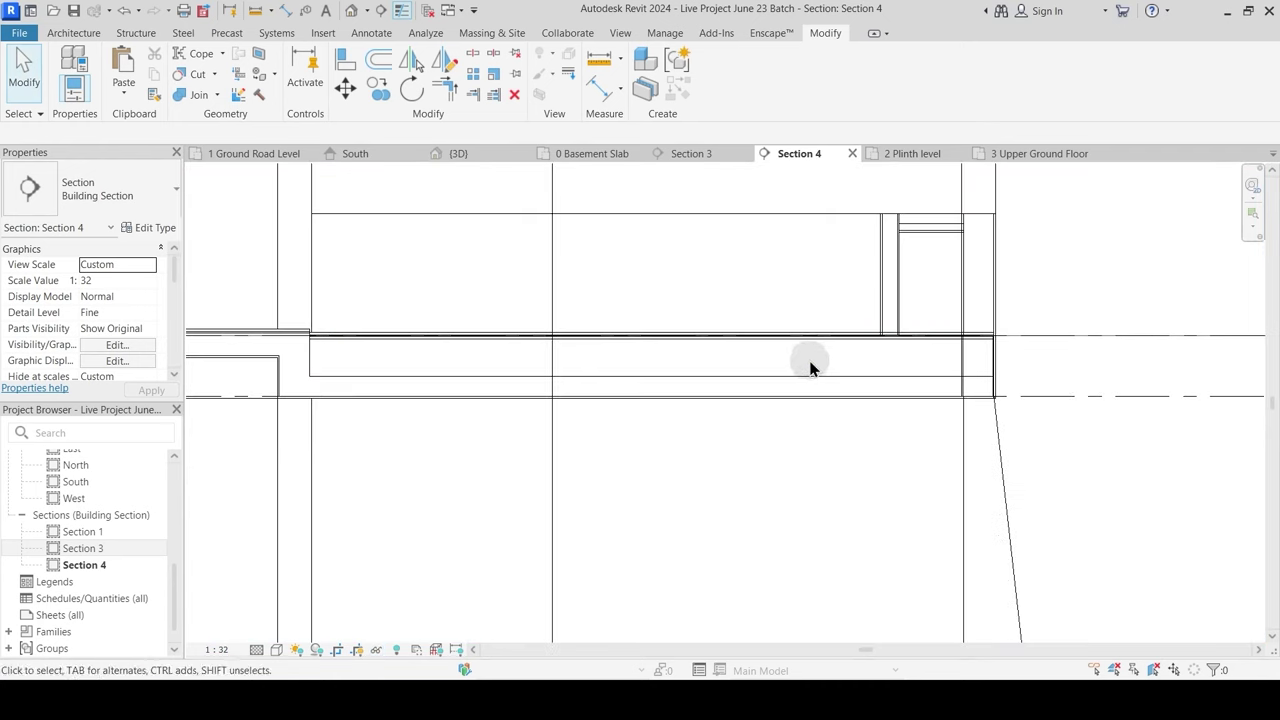
Step: Set the Plinth Level Landscape floor type's Brick Bets layer to 100, making it 316.1 thick
left_click(453, 362)
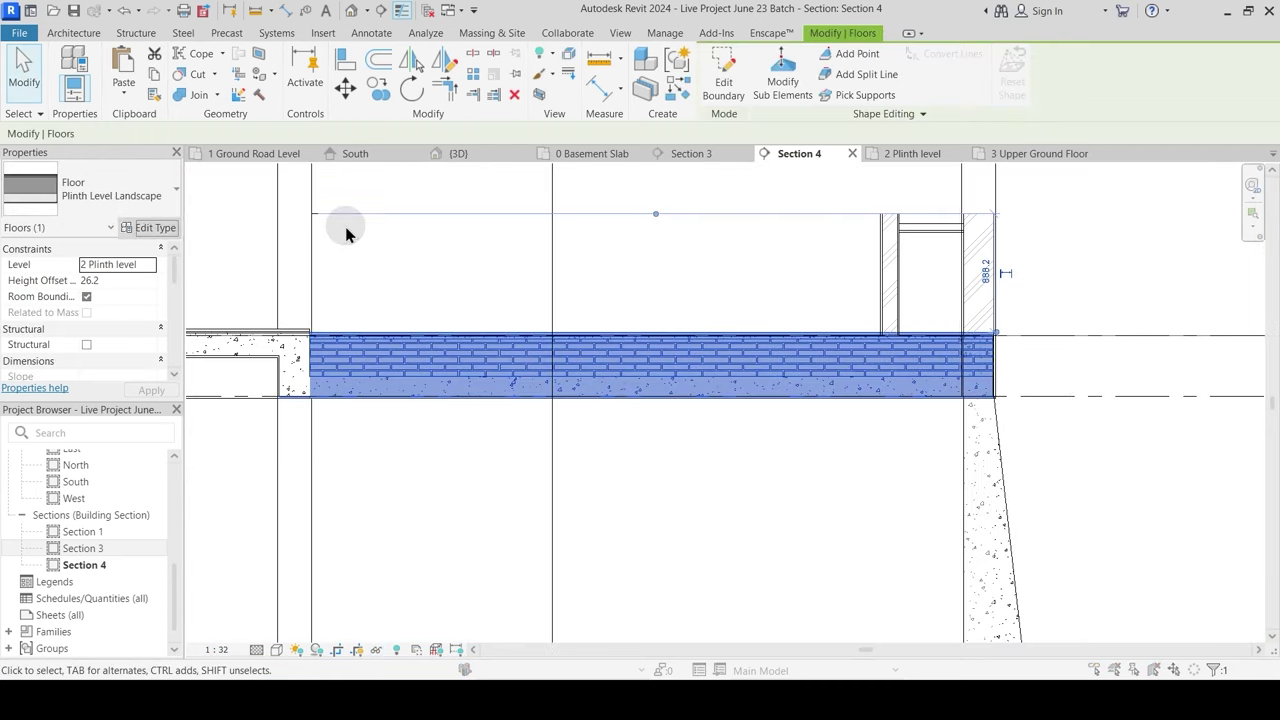
left_click(148, 227)
left_click(790, 323)
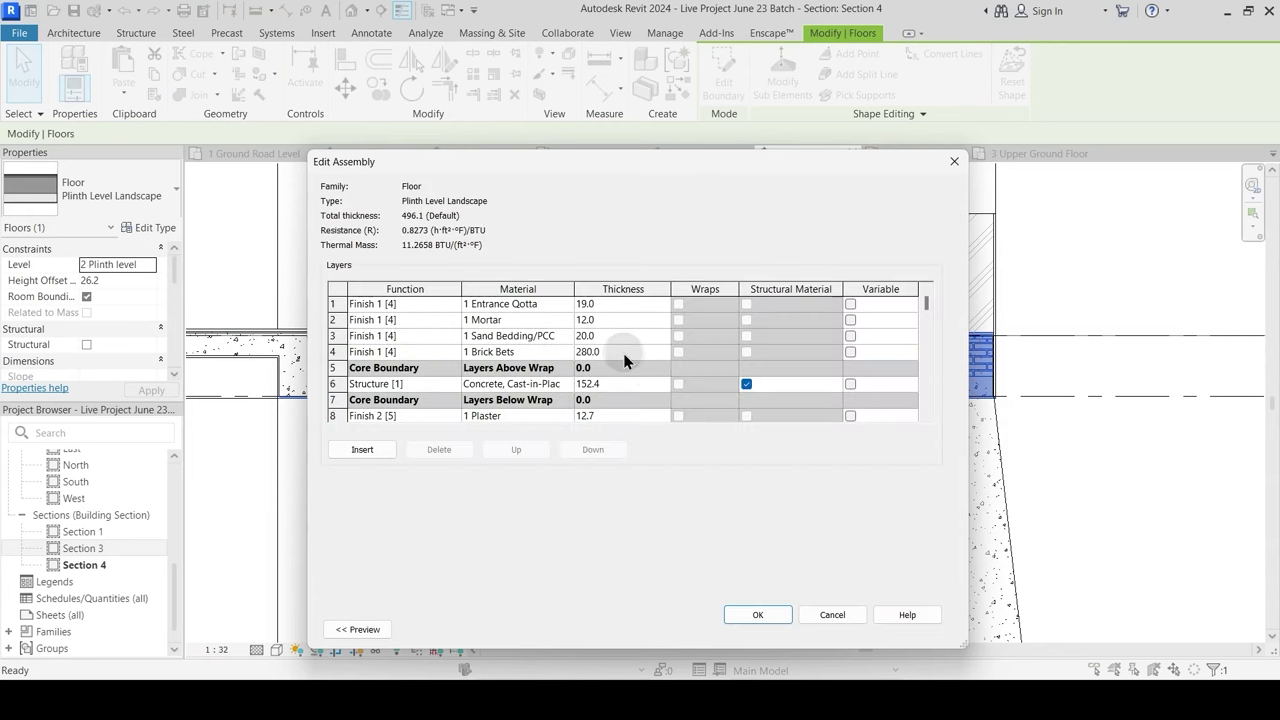
left_click(622, 352)
type("1")
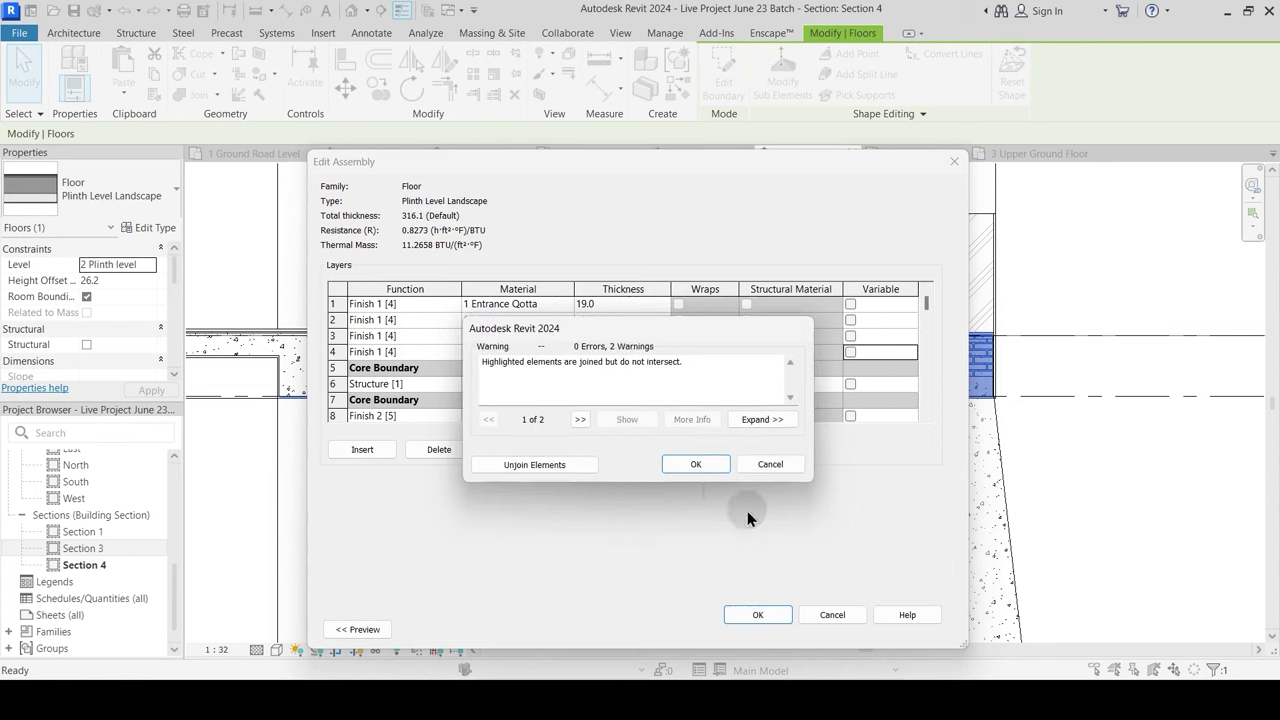
left_click(701, 467)
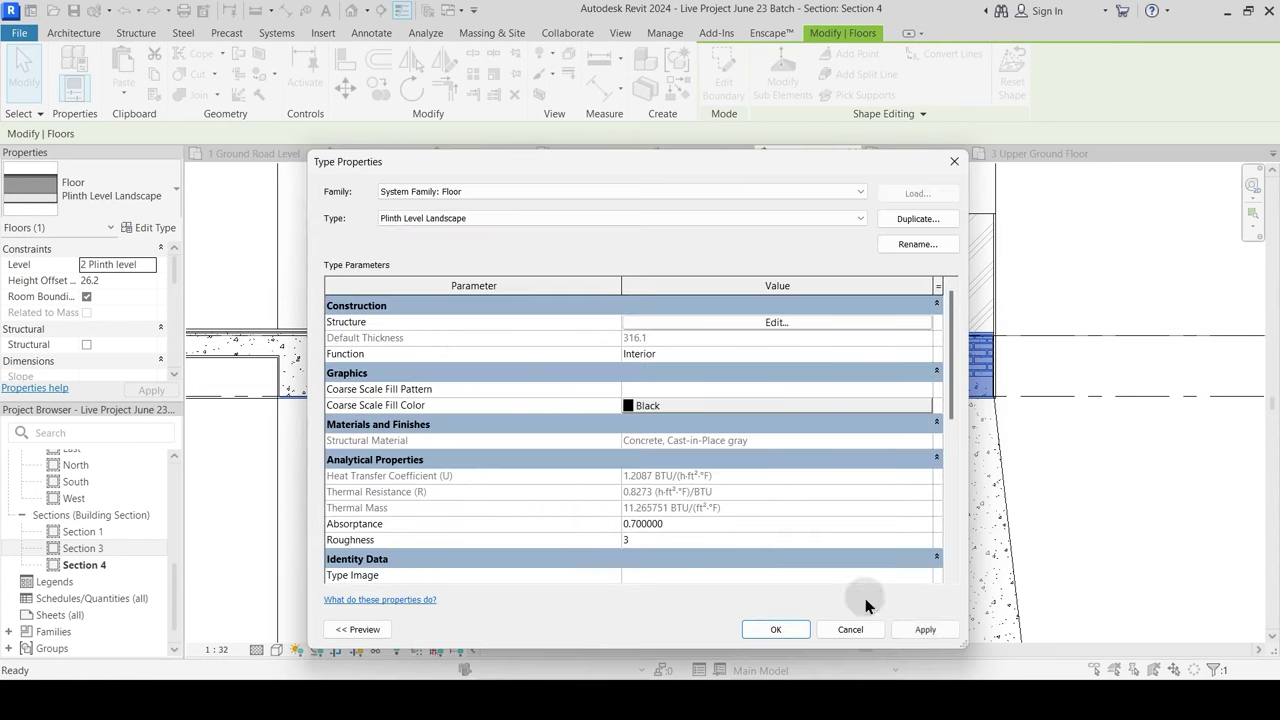
left_click(772, 628)
left_click(912, 419)
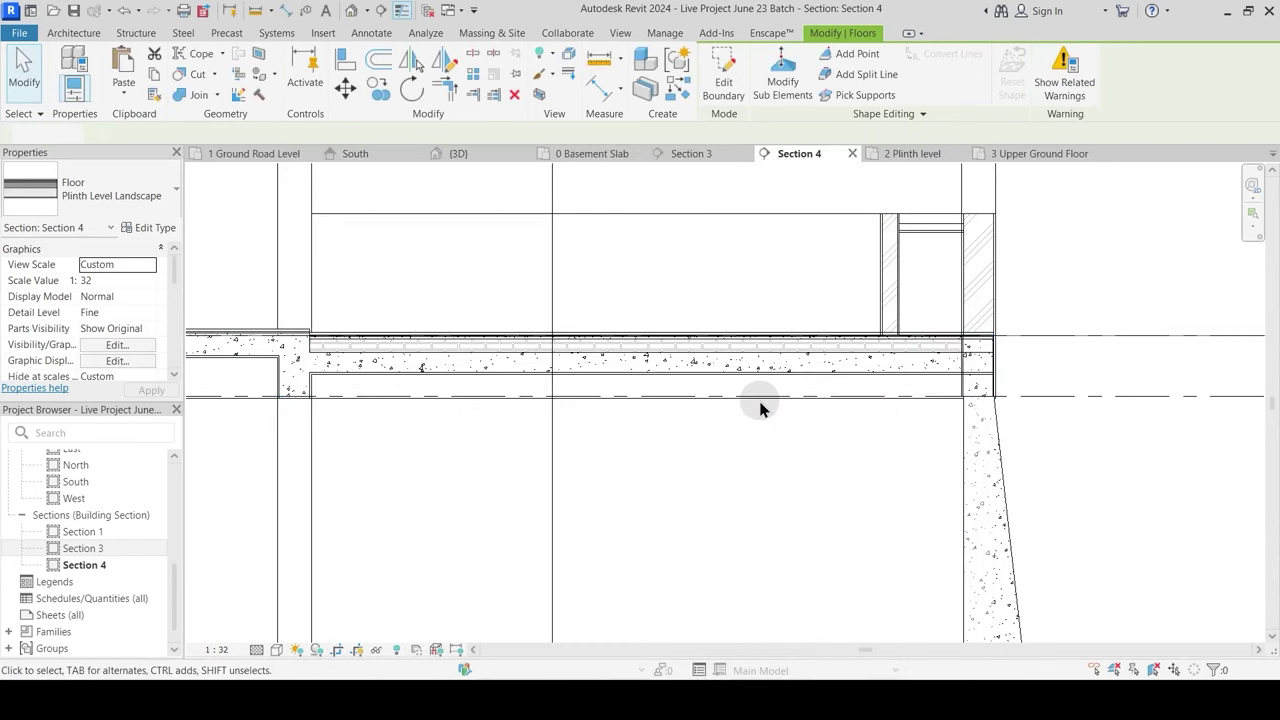
Step: Align the floor's underside to the dashed reference line
left_click(345, 67)
scroll(286, 409, "up", 4)
left_click(361, 329)
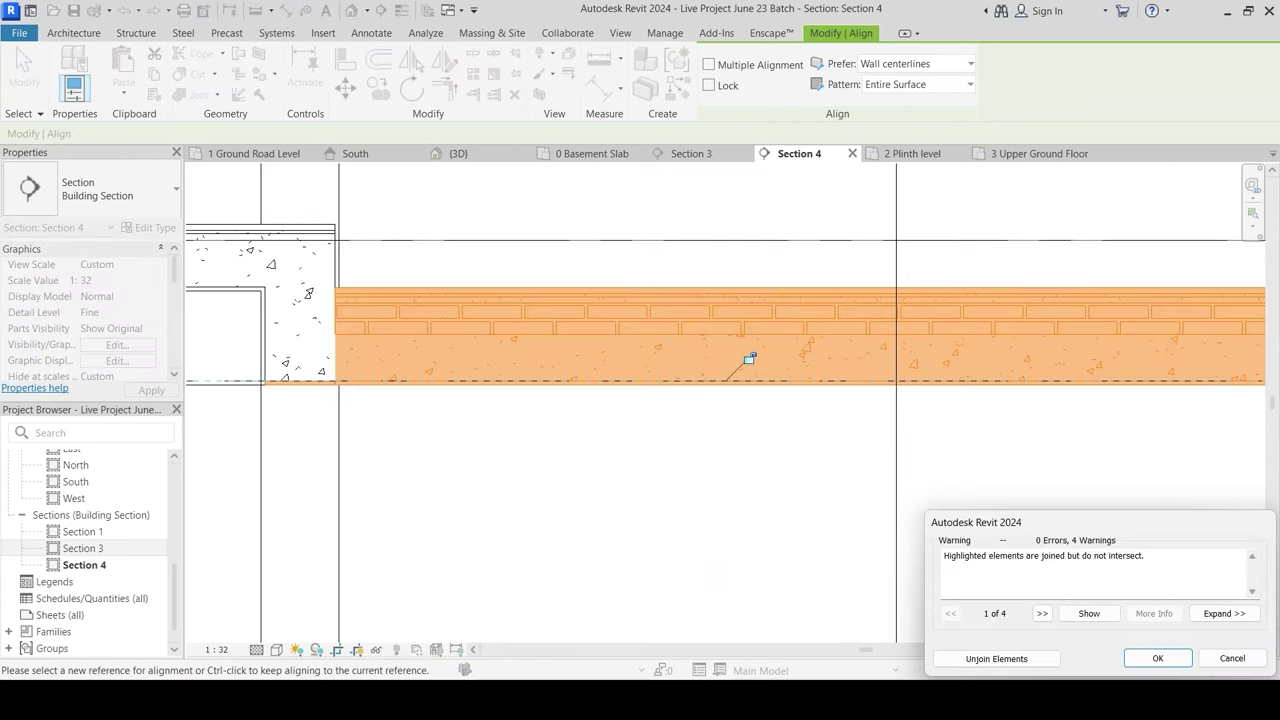
left_click(1158, 658)
key("Escape")
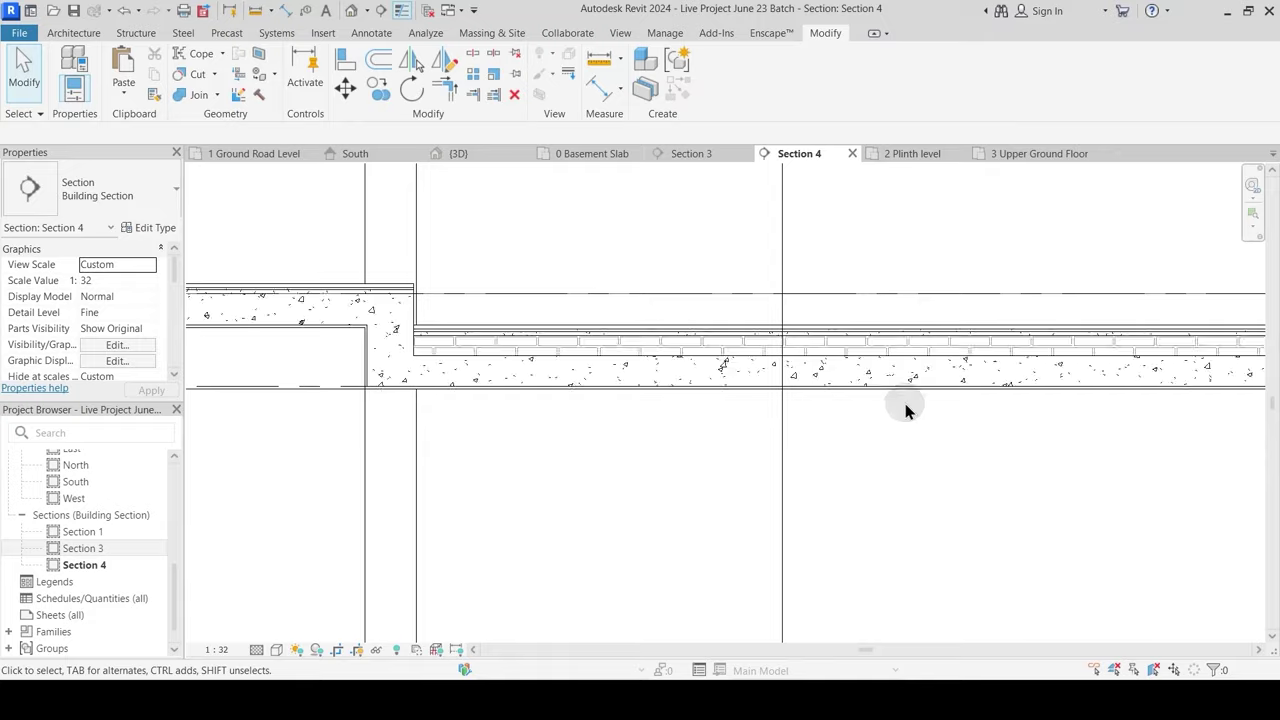
middle_click_drag(905, 403, 278, 440)
scroll(745, 348, "up", 3)
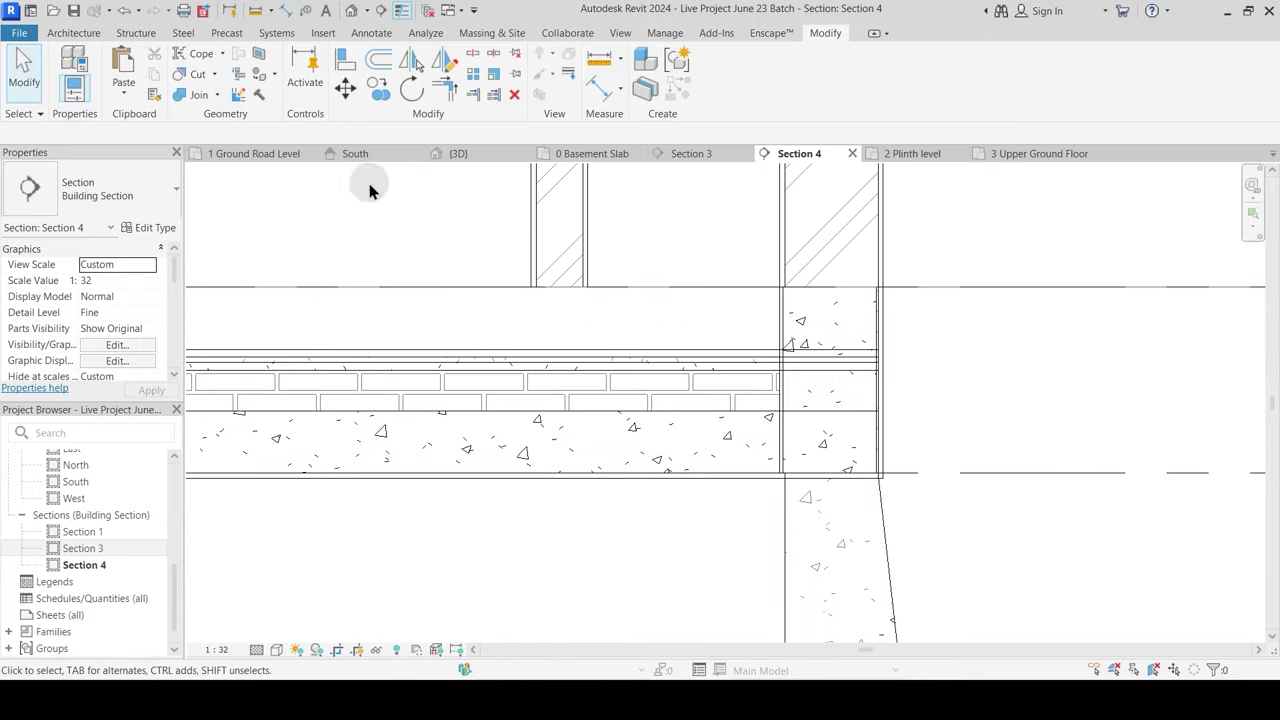
Step: Join the concrete beam with the plinth floor and switch the join order so the beam cuts the floor
left_click(199, 95)
left_click(811, 300)
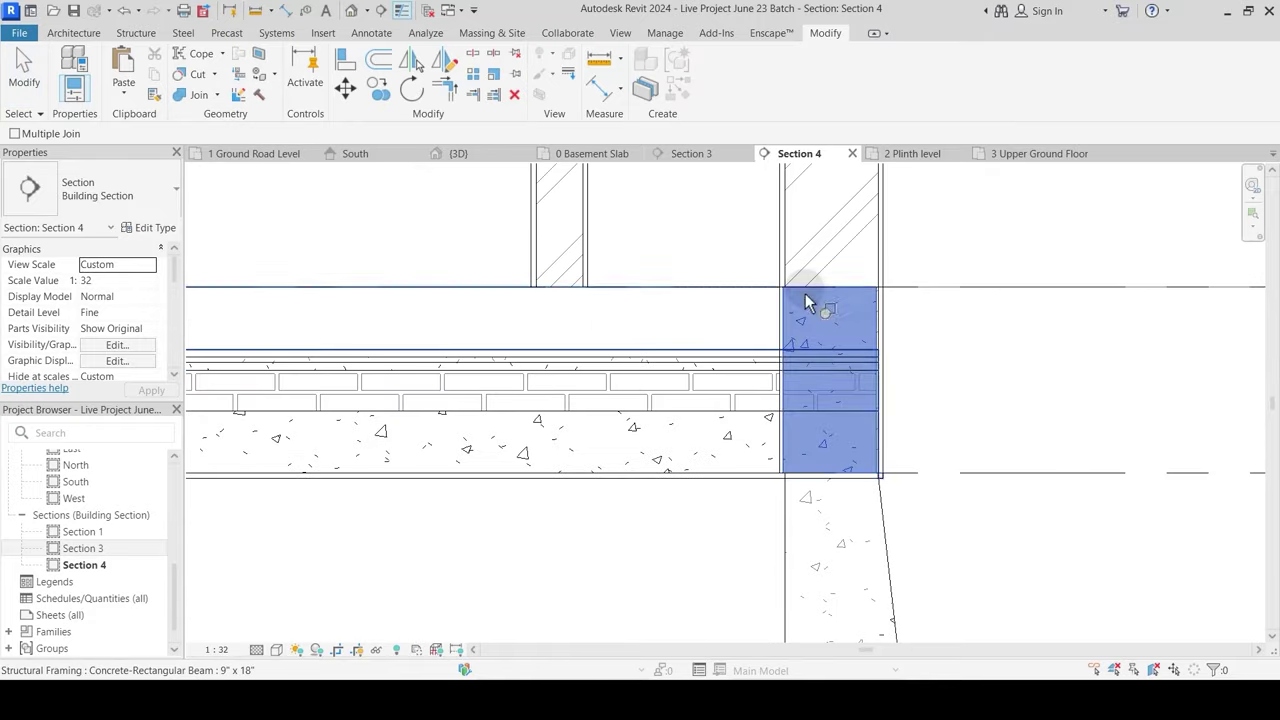
left_click(740, 388)
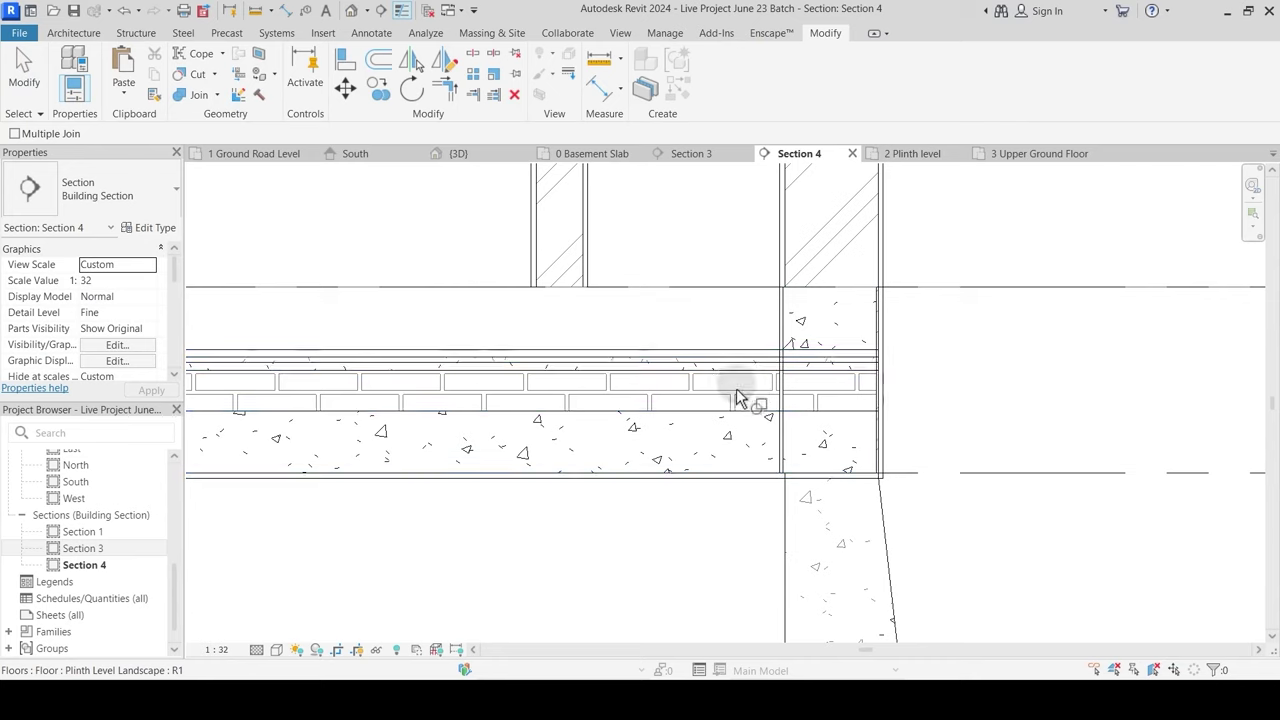
left_click(217, 95)
left_click(241, 192)
left_click(851, 305)
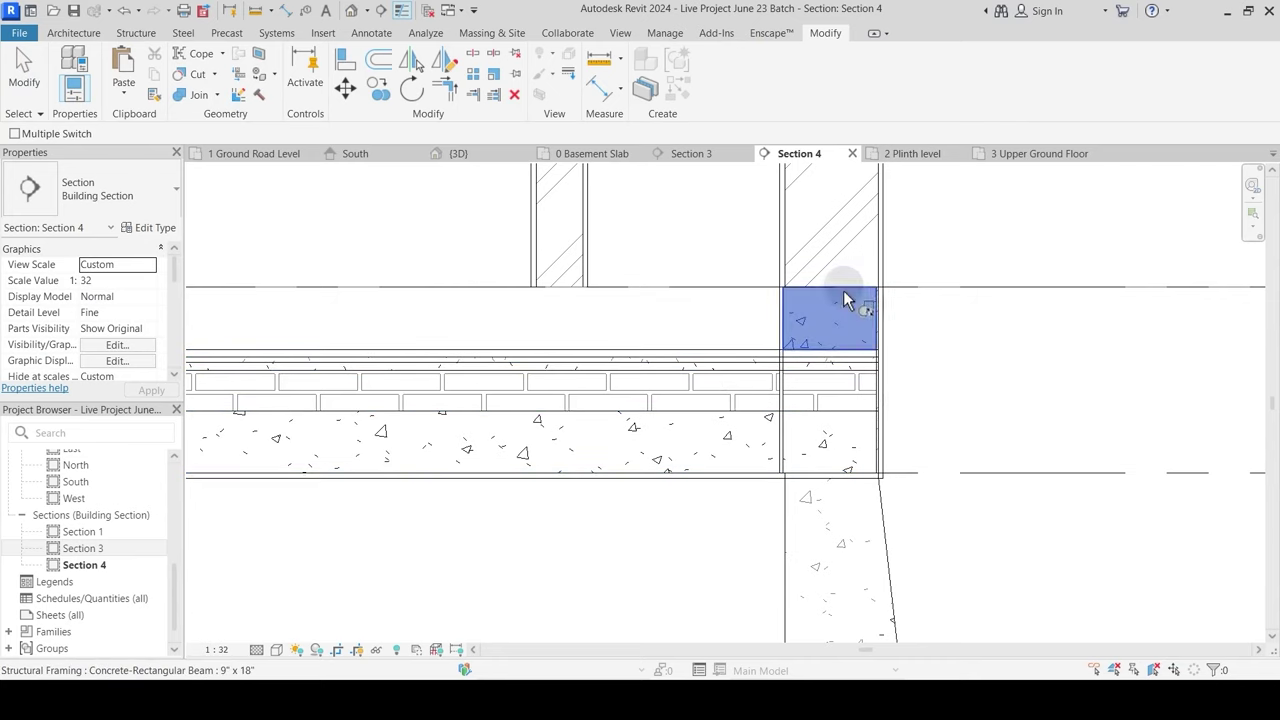
left_click(753, 383)
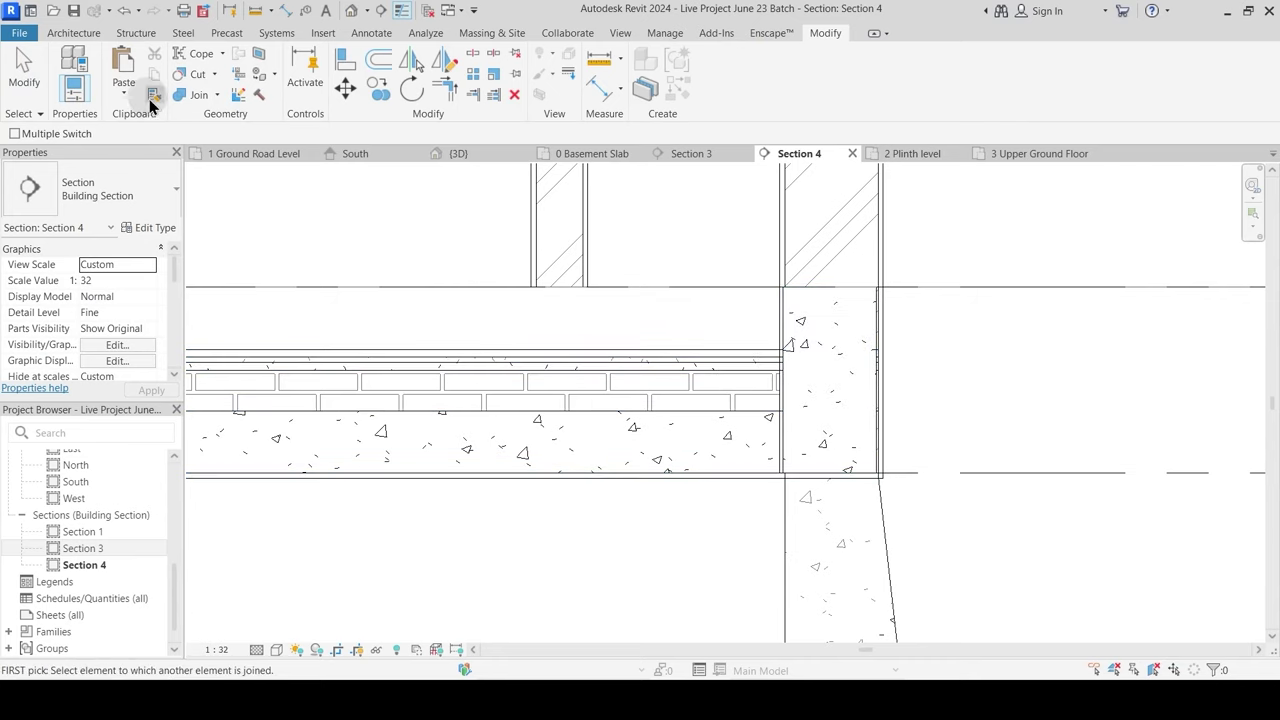
Step: Join the plinth floor with the vertical wall
left_click(193, 97)
left_click(731, 371)
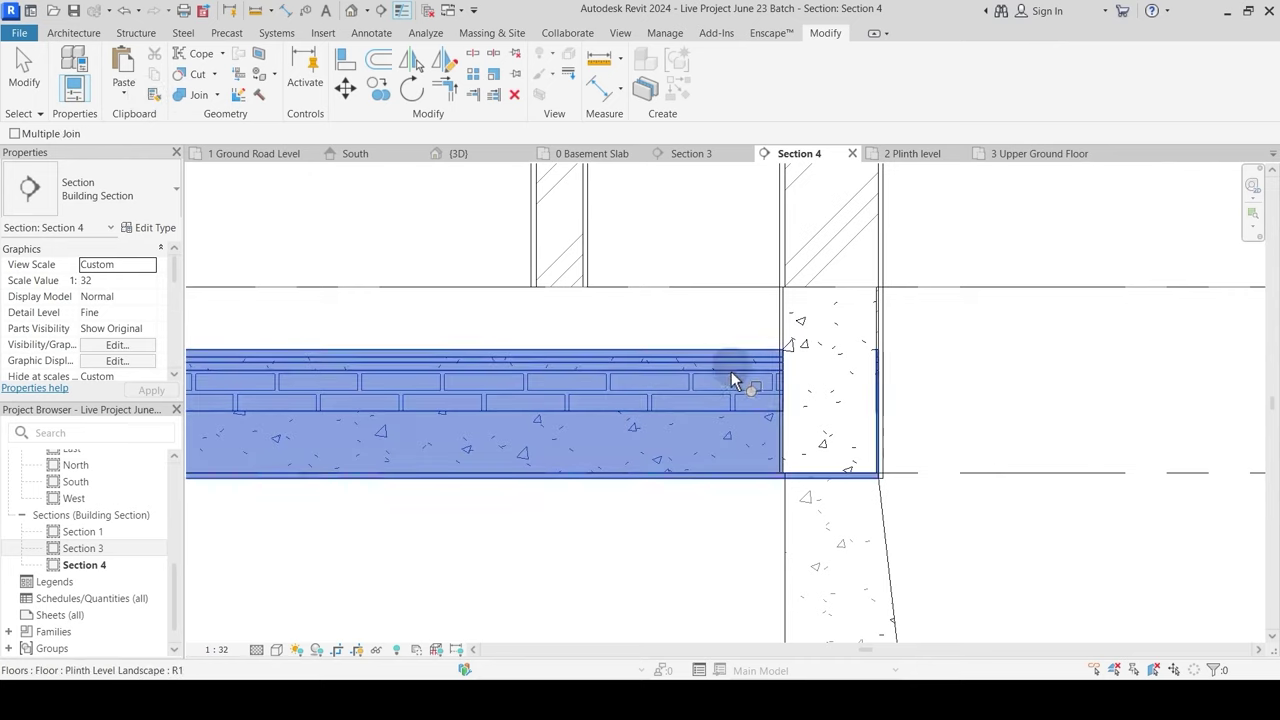
left_click(781, 328)
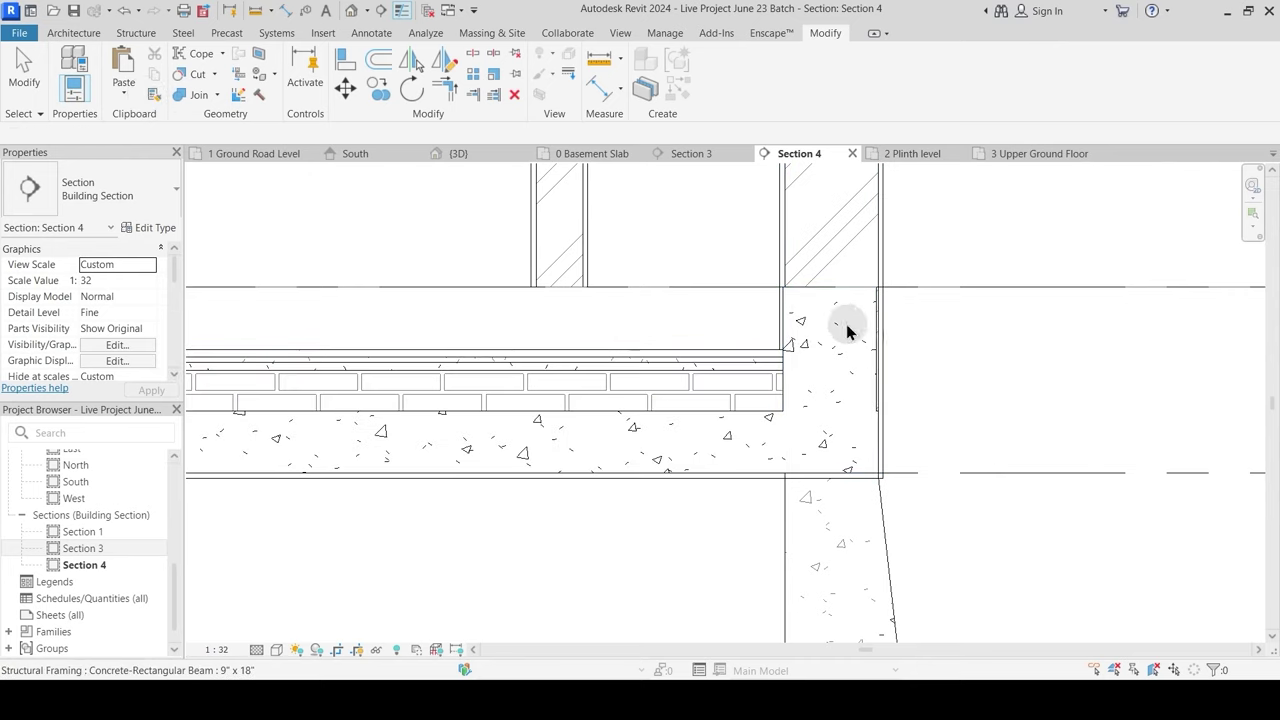
key("Escape")
key("Escape")
scroll(908, 358, "down", 2)
scroll(870, 415, "up", 2)
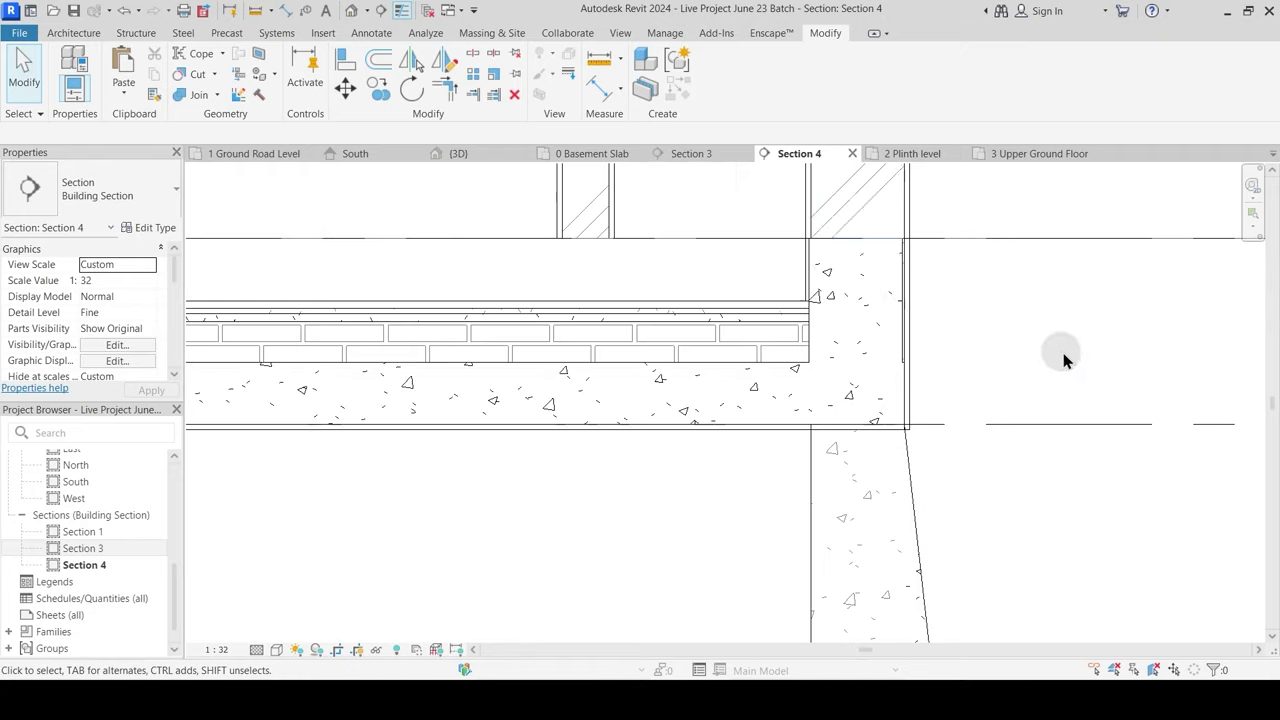
scroll(920, 386, "down", 4)
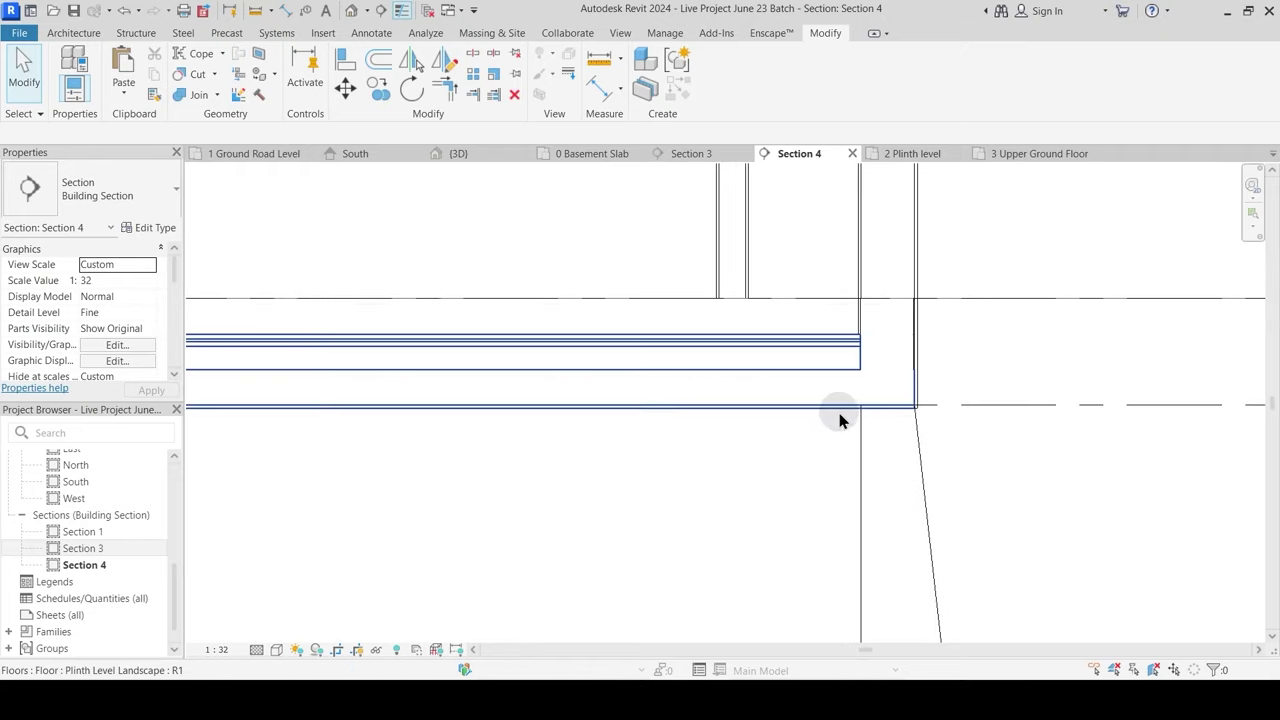
middle_click_drag(442, 408, 474, 409)
Step: Apply the updated layer structure to the Plinth Level Landscape floor type
scroll(473, 408, "up", 2)
left_click(666, 325)
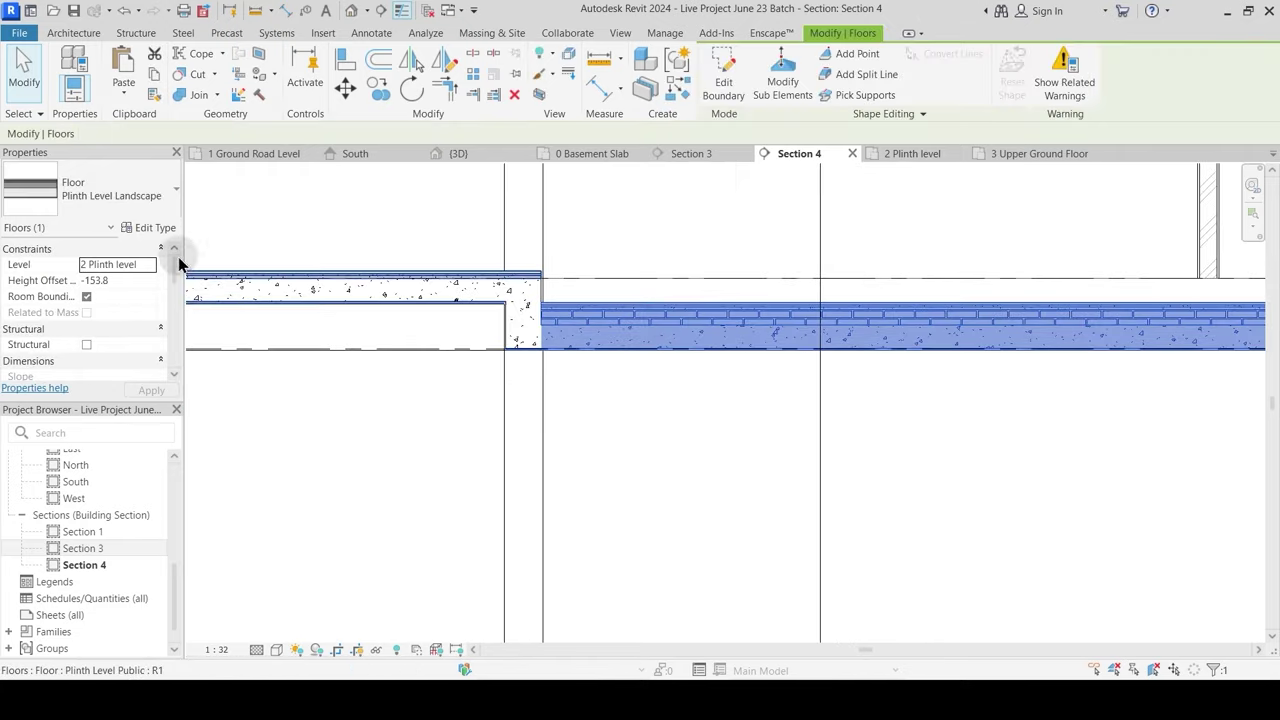
left_click(155, 227)
left_click(848, 402)
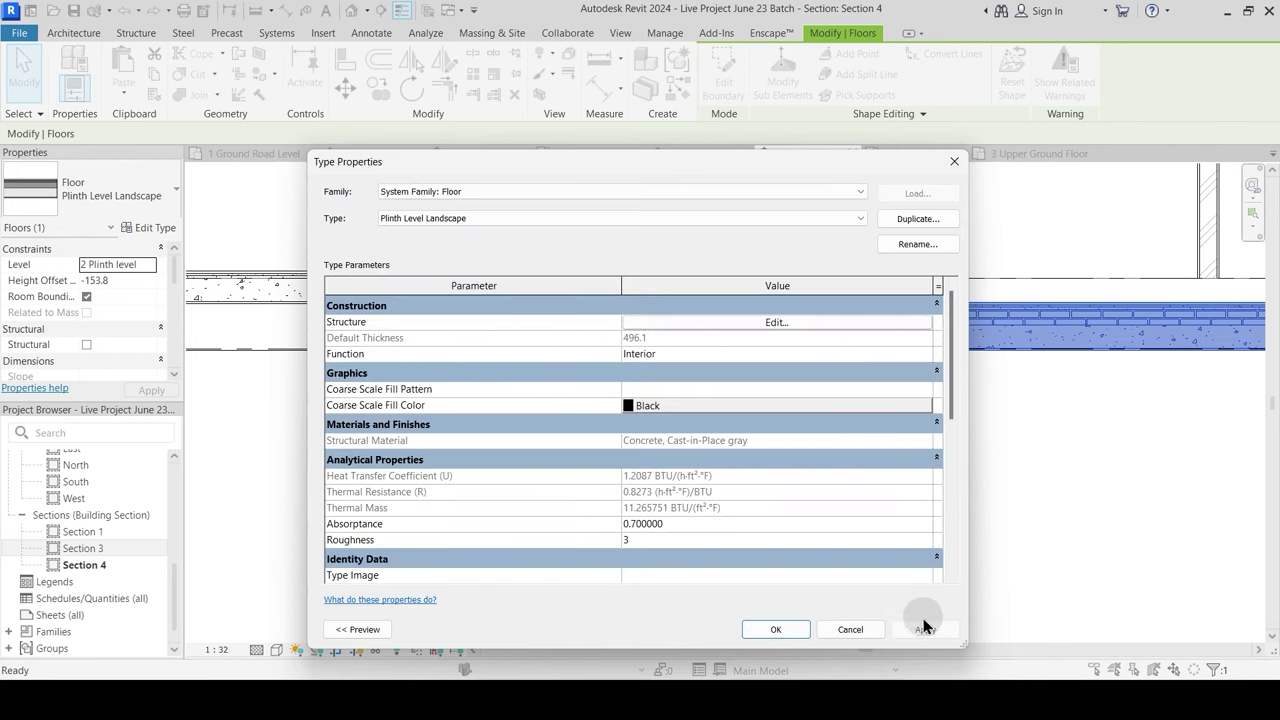
left_click(924, 629)
left_click(775, 629)
left_click(766, 471)
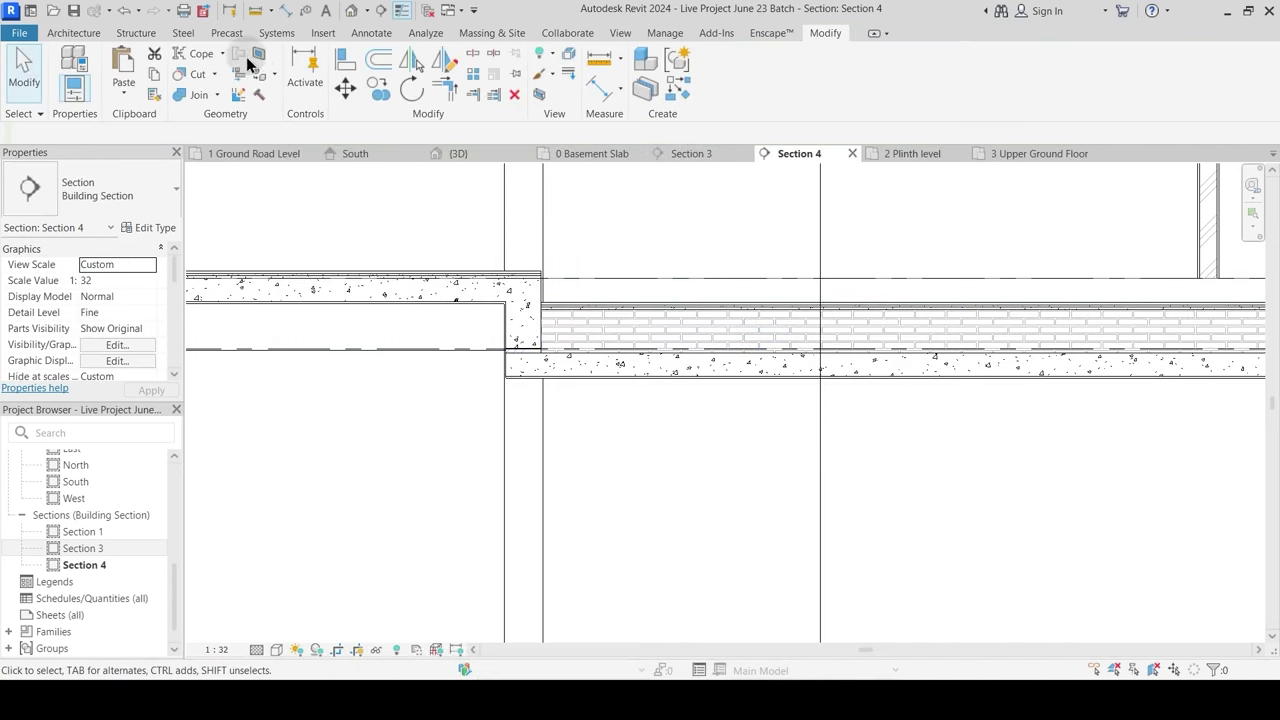
Step: Align the floor's bottom edge to the horizontal reference line
left_click(348, 62)
scroll(546, 395, "up", 3)
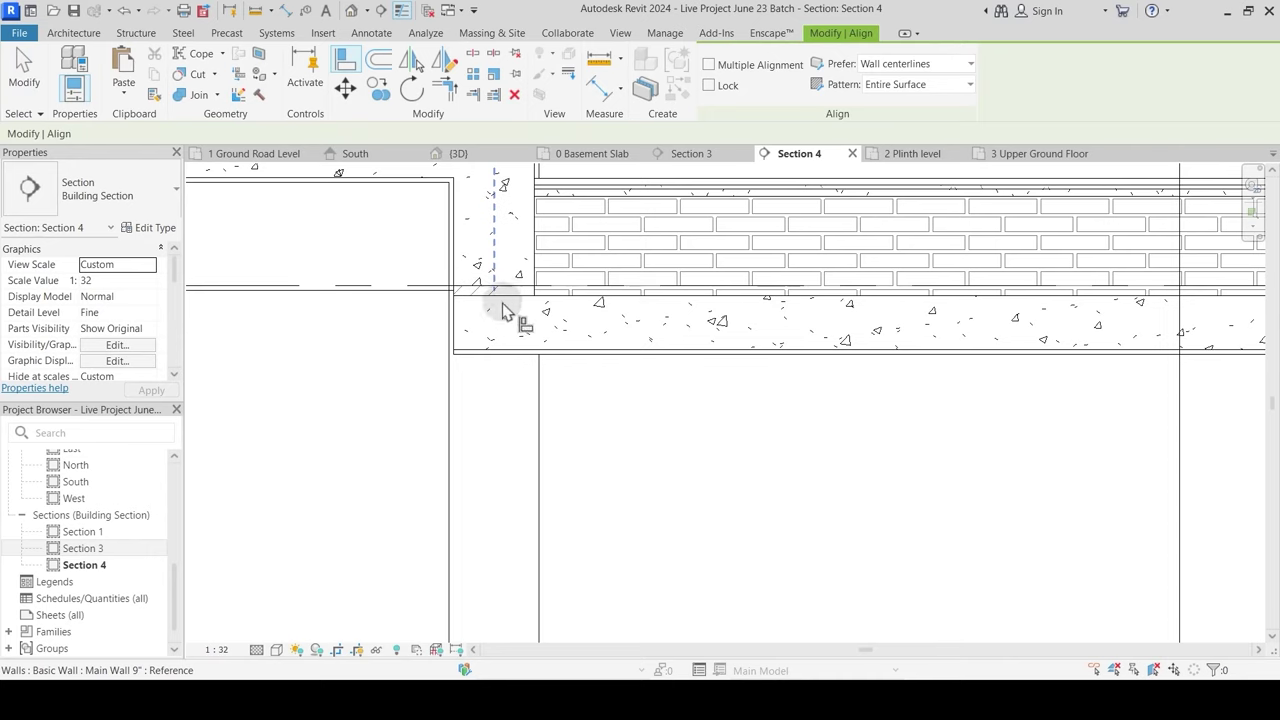
left_click(429, 292)
left_click(535, 398)
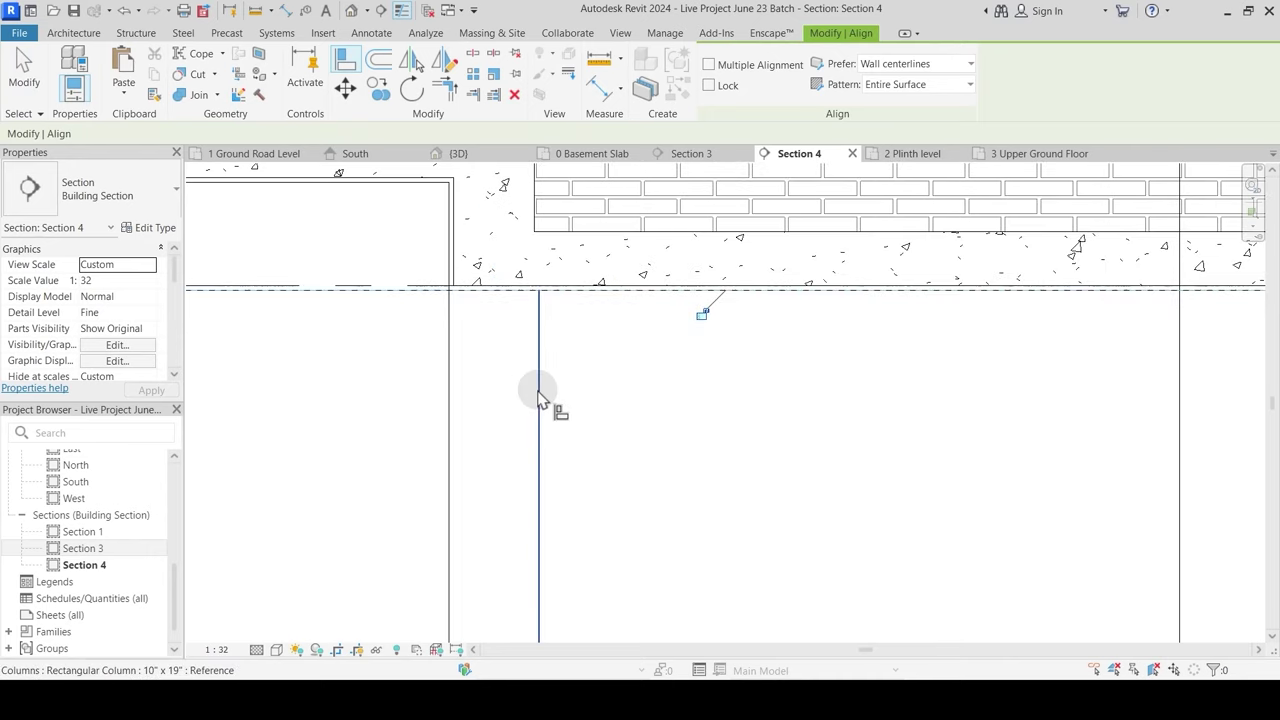
scroll(600, 423, "up", 3)
middle_click_drag(623, 434, 514, 442)
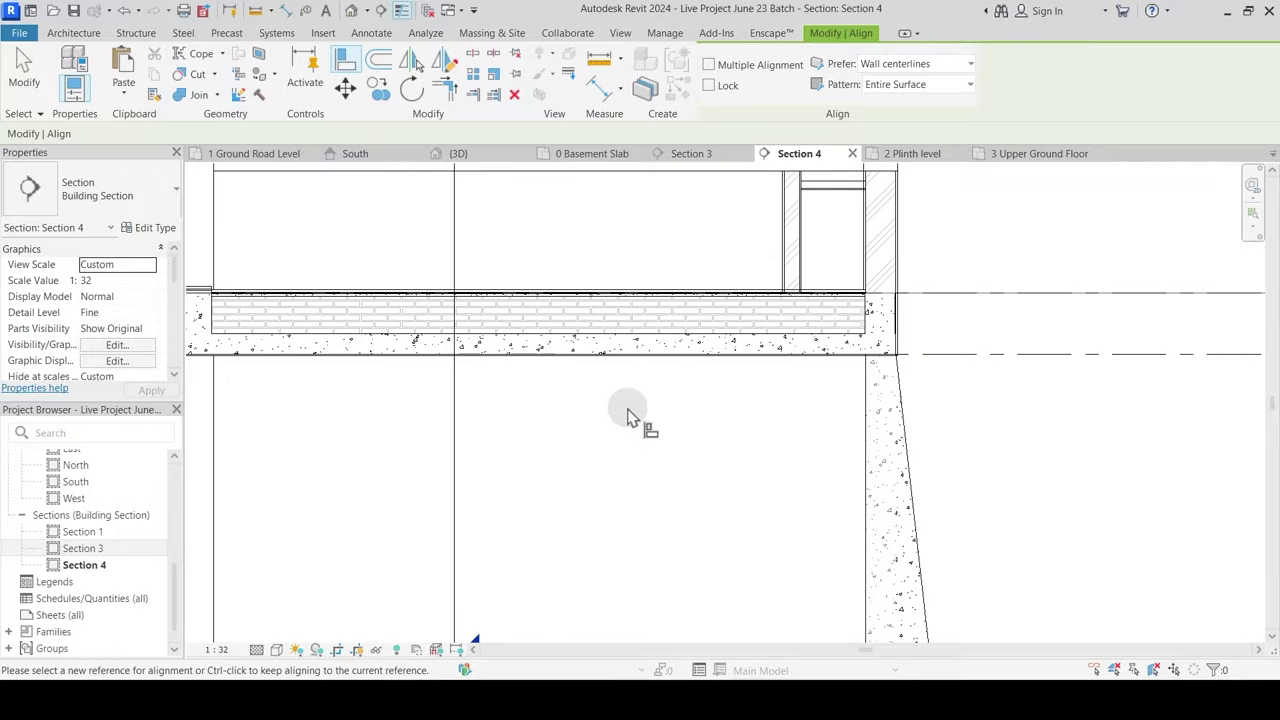
scroll(710, 385, "down", 2)
scroll(738, 323, "up", 2)
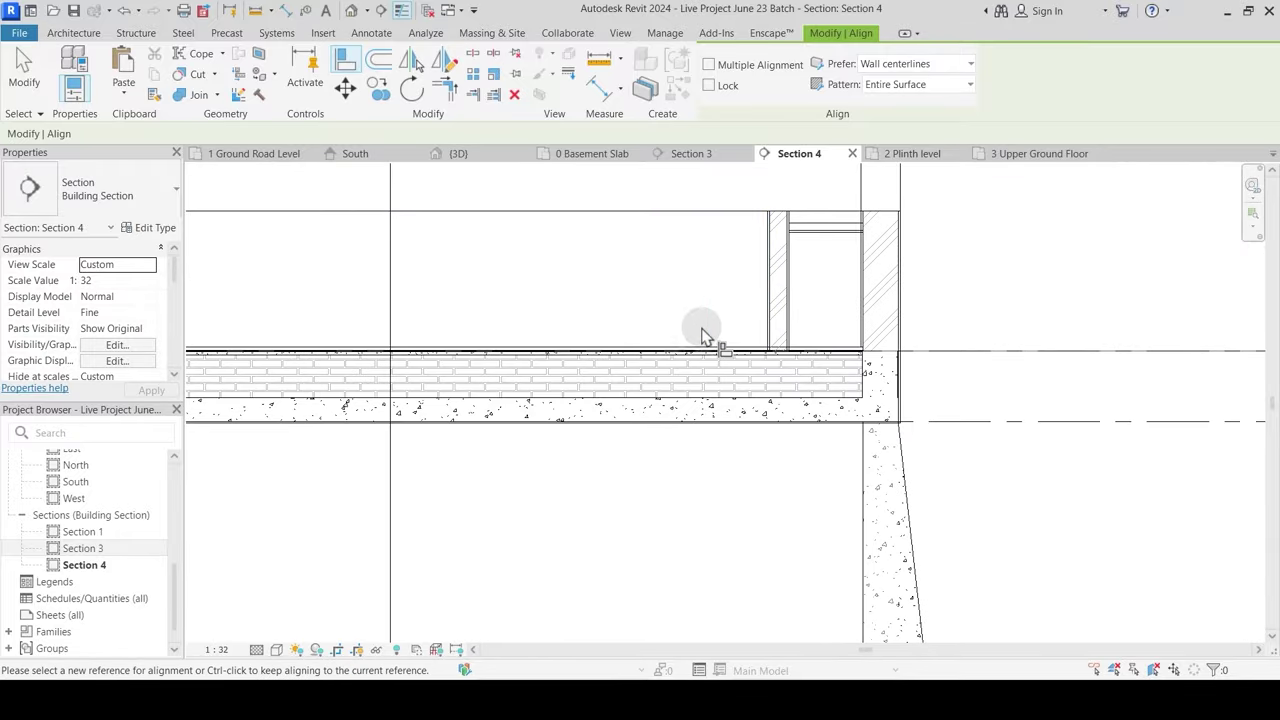
Step: Join the wall with the plinth floor
left_click(199, 94)
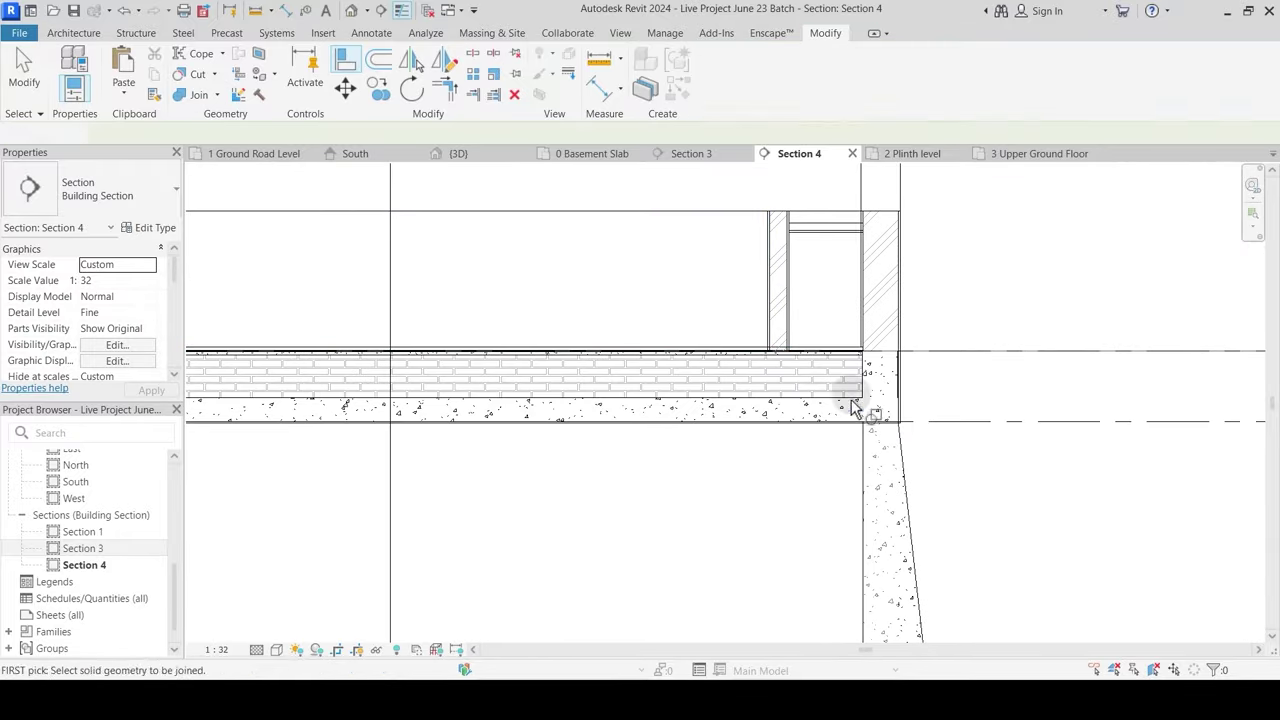
scroll(860, 400, "up", 2)
left_click(730, 287)
left_click(762, 327)
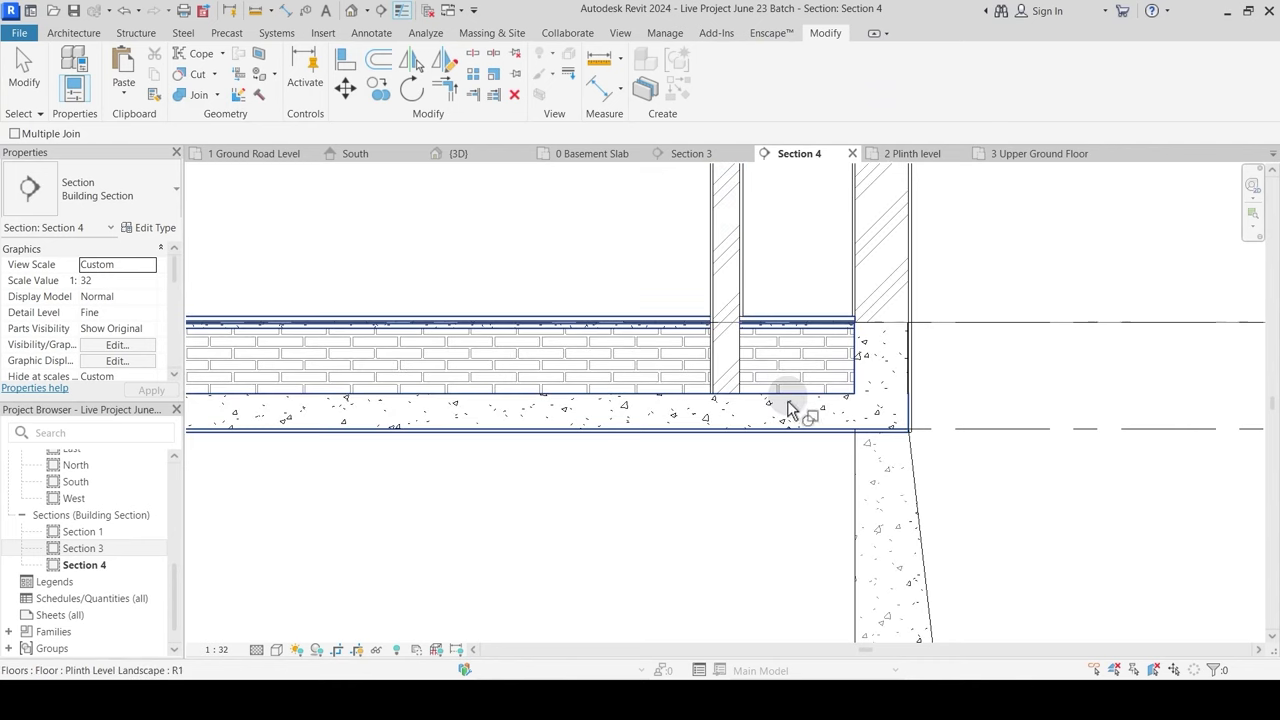
key("Escape")
Step: Switch the wall–floor join order so the wall cuts through the floor's brick layer
left_click(217, 95)
left_click(225, 188)
left_click(732, 295)
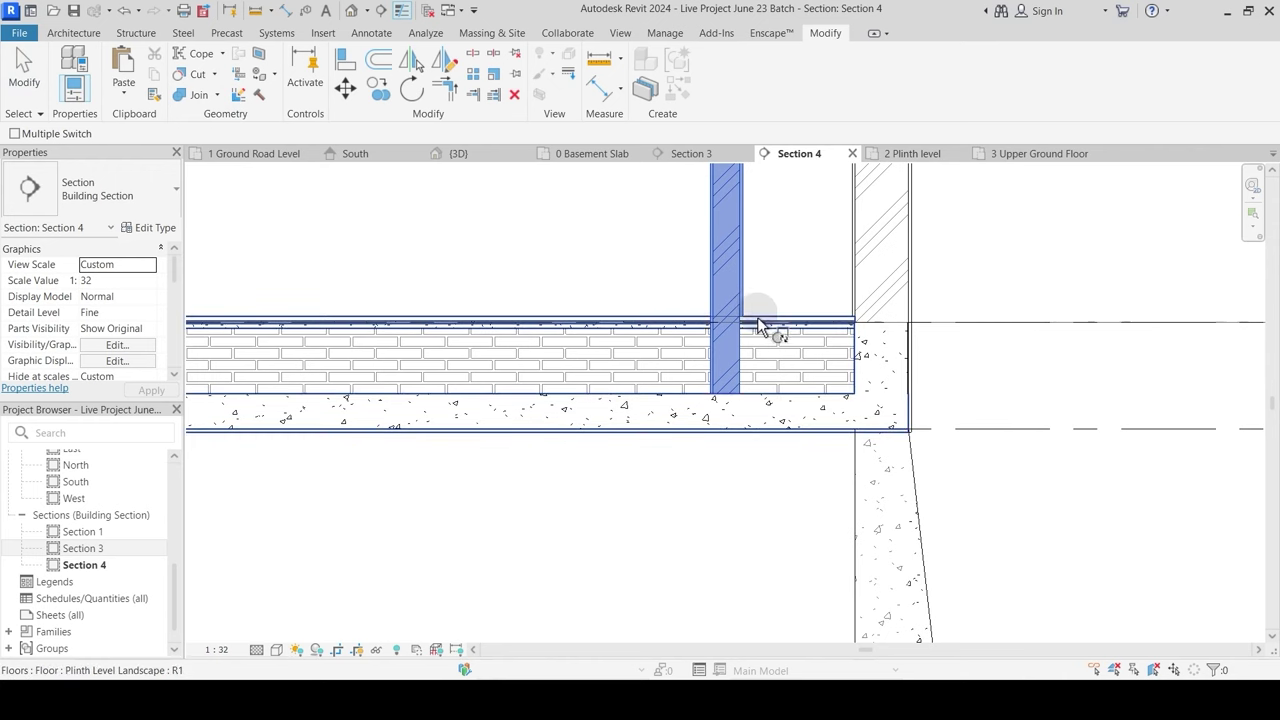
left_click(758, 320)
key("Escape")
scroll(767, 428, "down", 3)
scroll(728, 470, "down", 5)
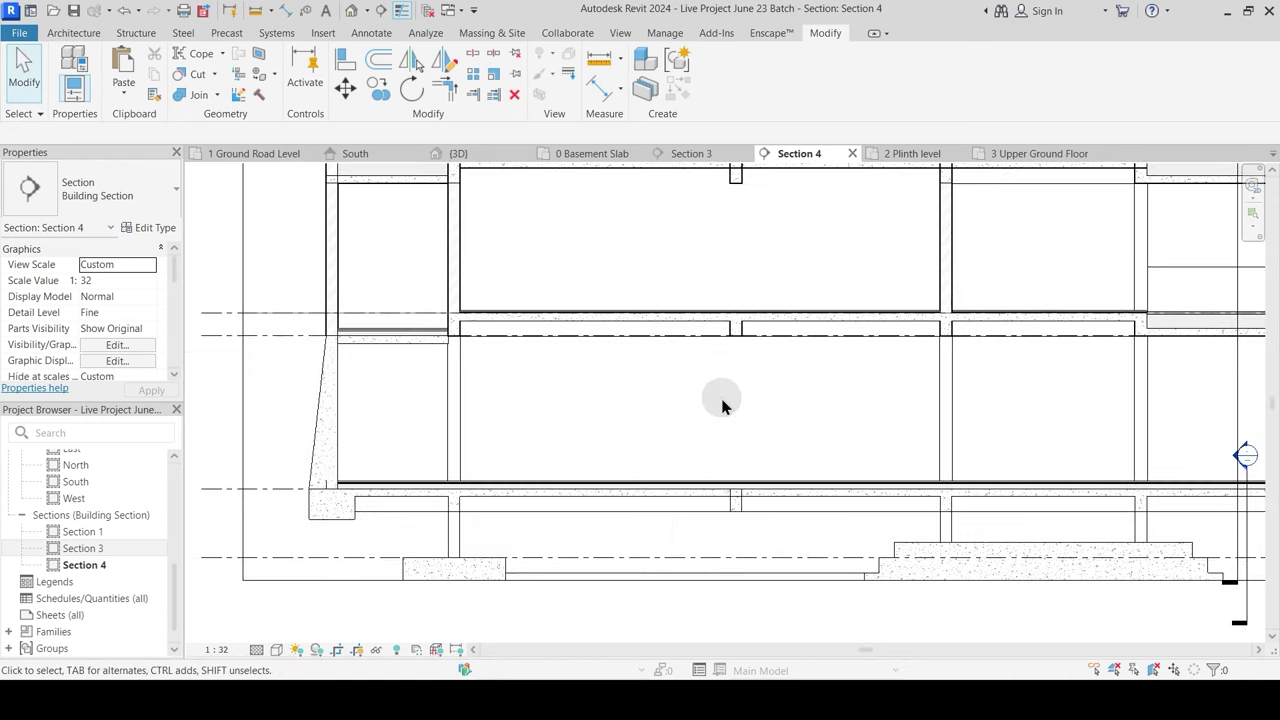
Step: Shift the Section 4 cut line slightly left on 1 Ground Road Level, then reopen Section 4
left_click(228, 153)
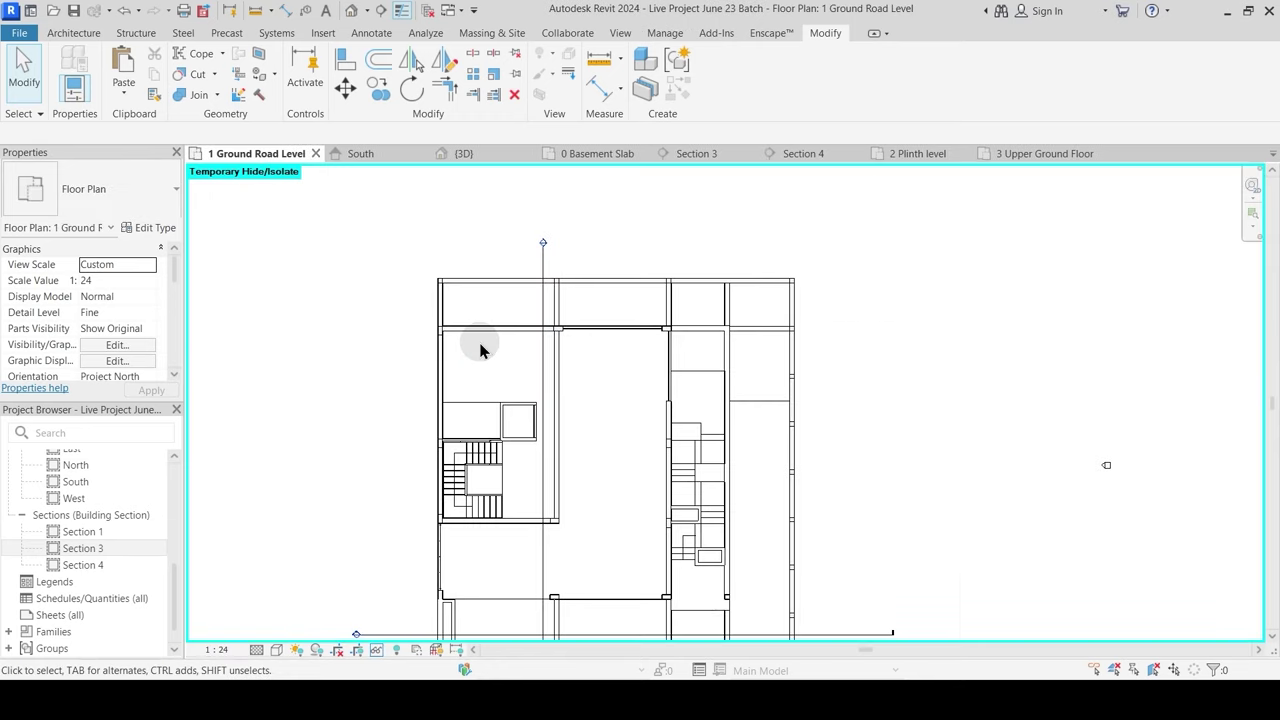
left_click(543, 355)
left_click_drag(541, 350, 511, 345)
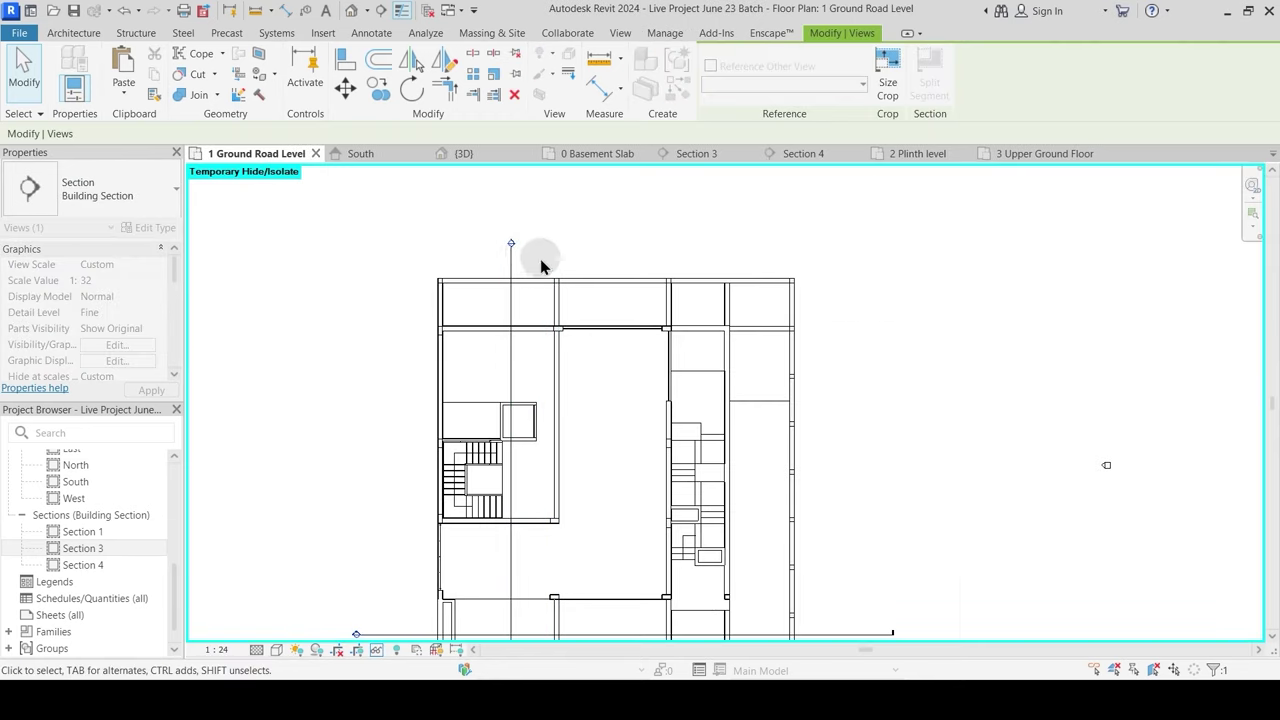
left_click(540, 265)
double_click(514, 246)
Step: Inspect the section's left end and turn off Thin Lines display
middle_click_drag(478, 348, 408, 452)
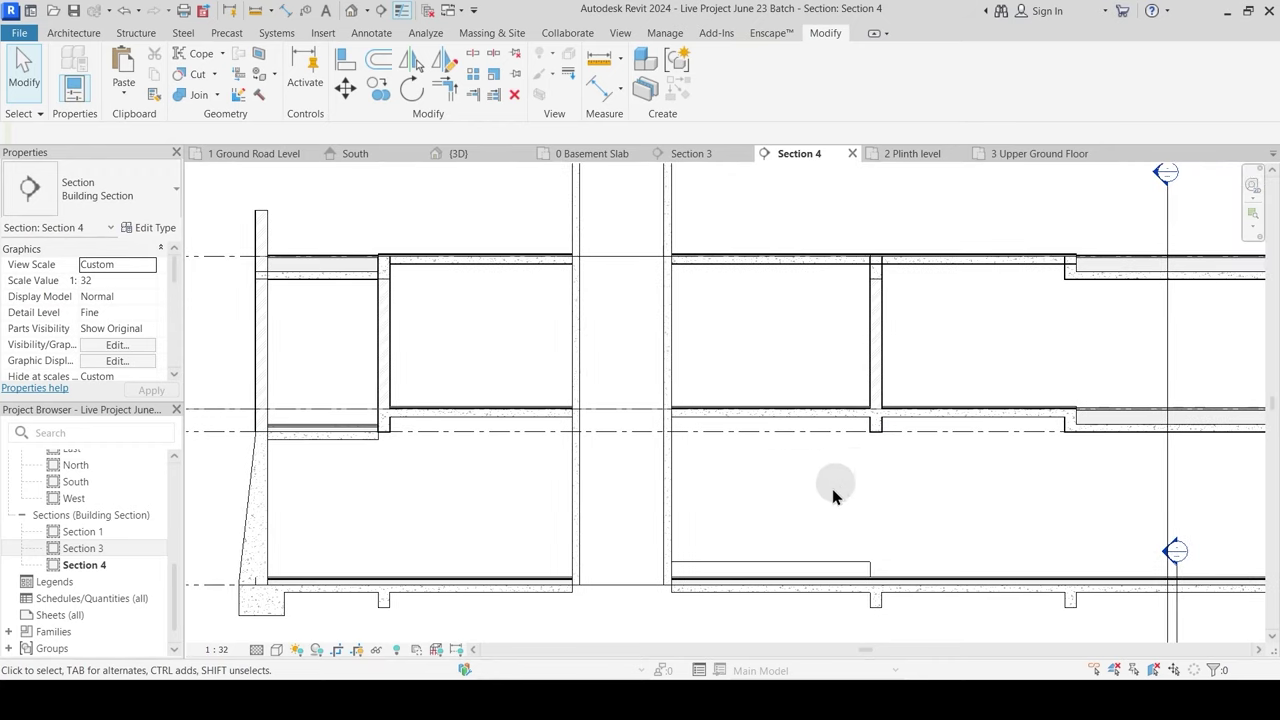
middle_click_drag(993, 478, 759, 476)
middle_click_drag(470, 465, 847, 441)
scroll(540, 430, "up", 2)
scroll(556, 439, "down", 3)
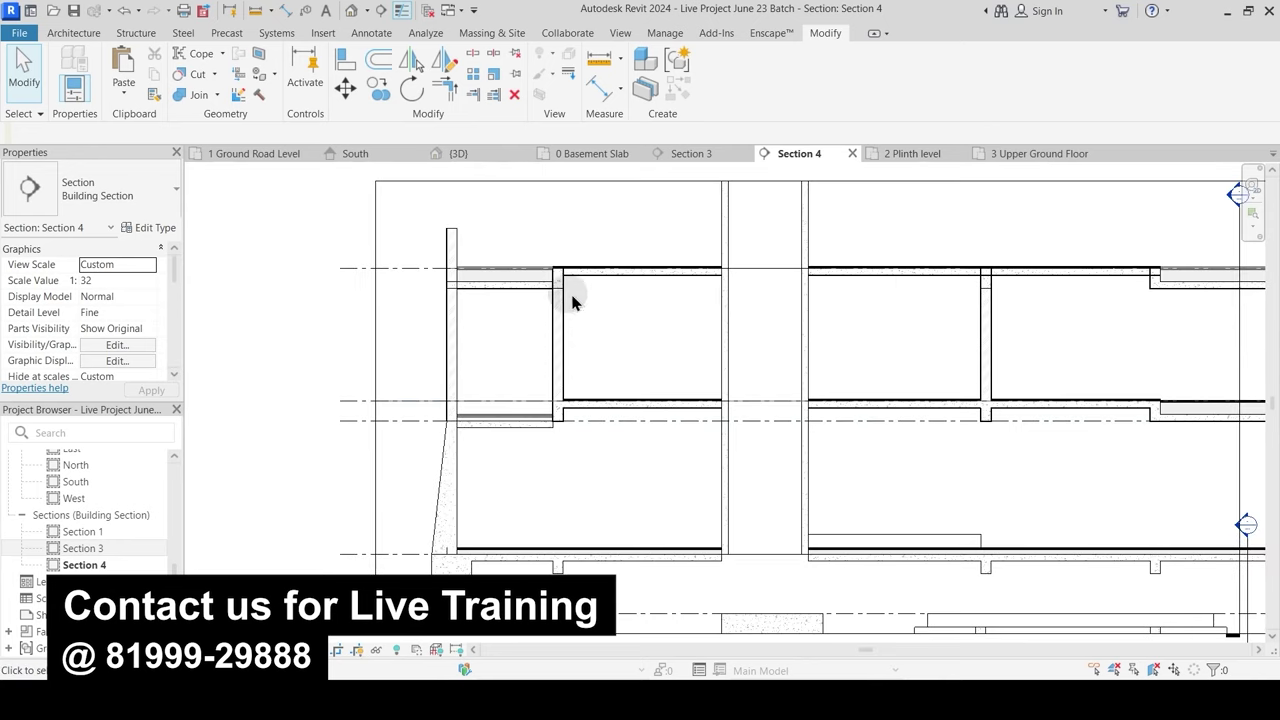
scroll(514, 300, "up", 3)
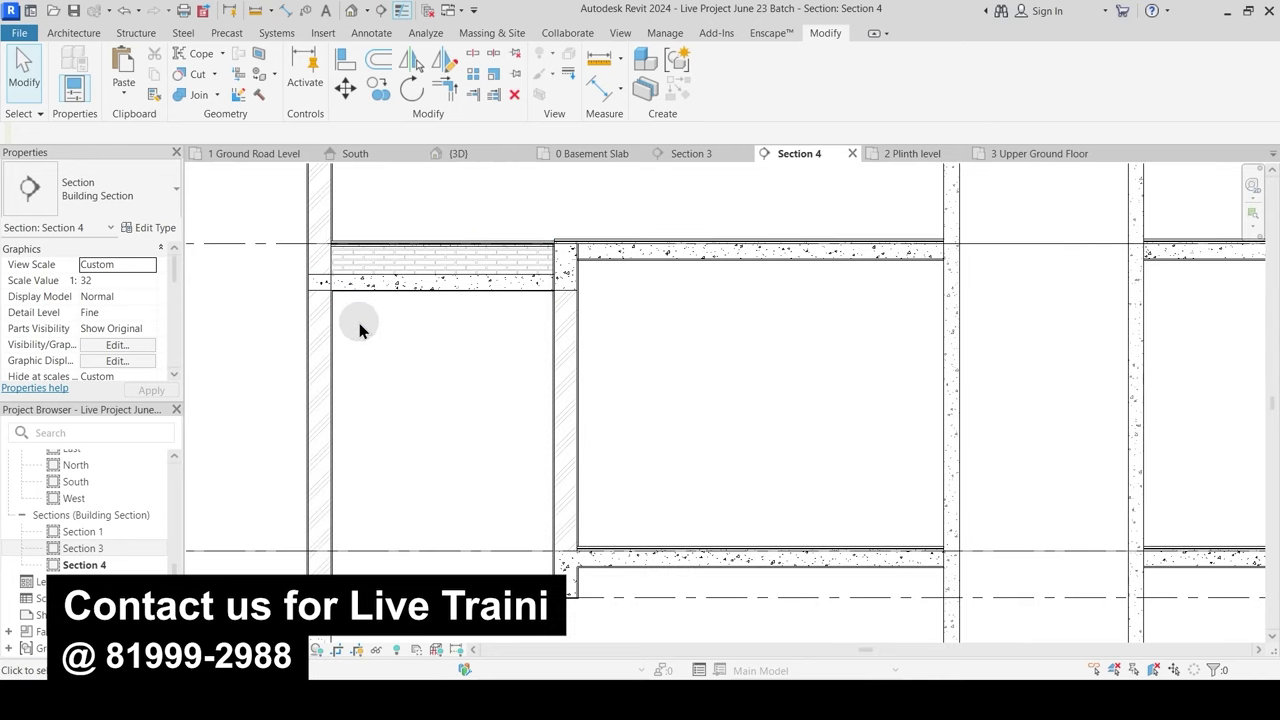
left_click(401, 10)
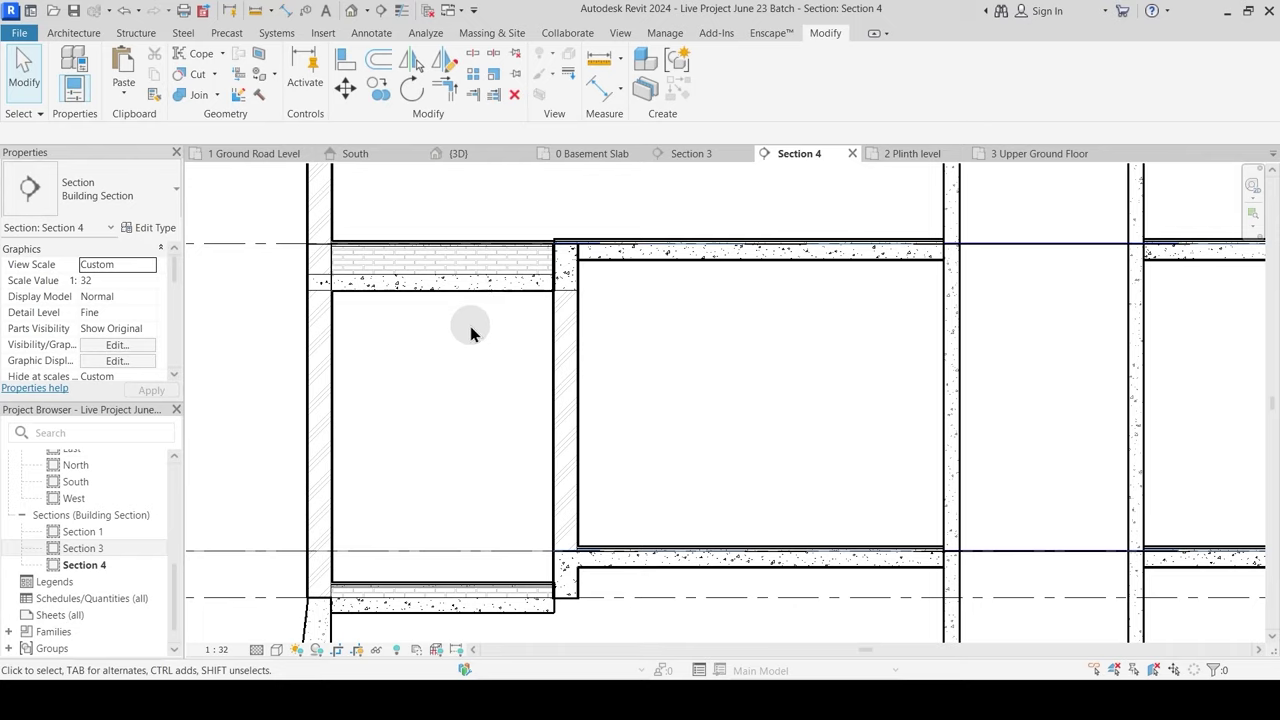
scroll(470, 333, "down", 2)
middle_click_drag(743, 386, 514, 357)
scroll(596, 345, "down", 2)
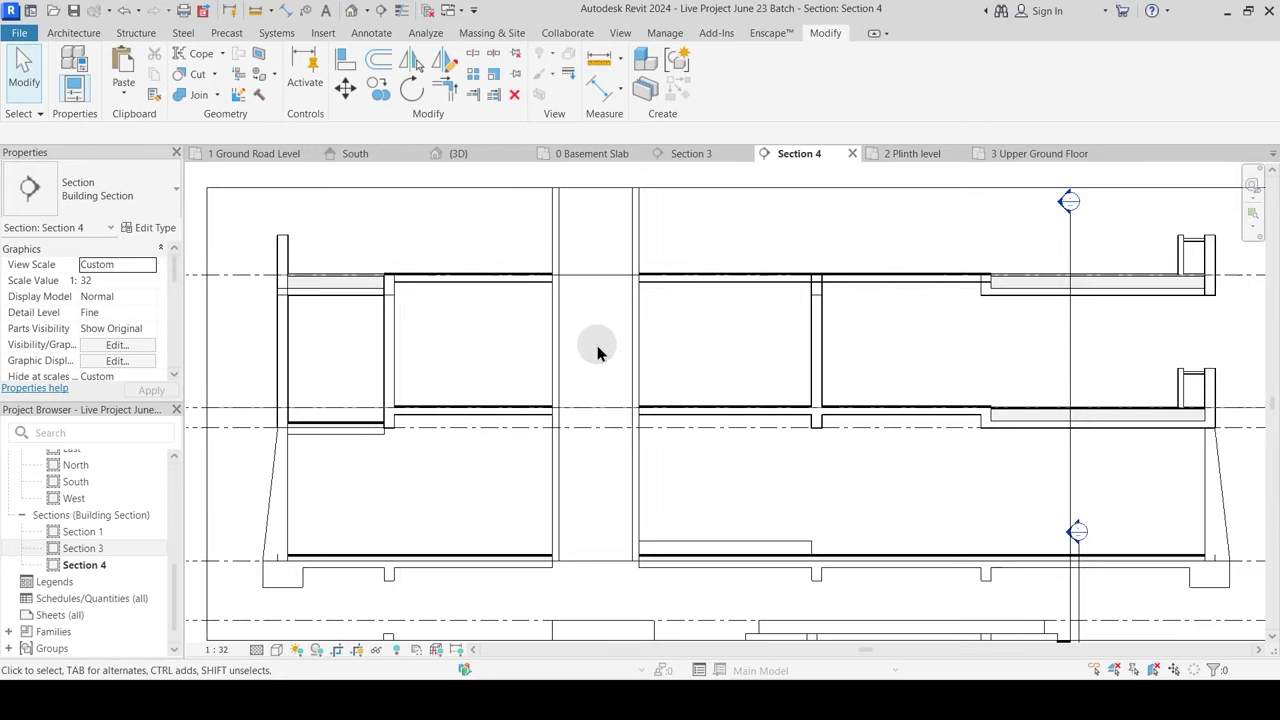
Step: Move the section line further left on 1 Ground Road Level so it cuts the stairs, then reopen Section 4
left_click(215, 153)
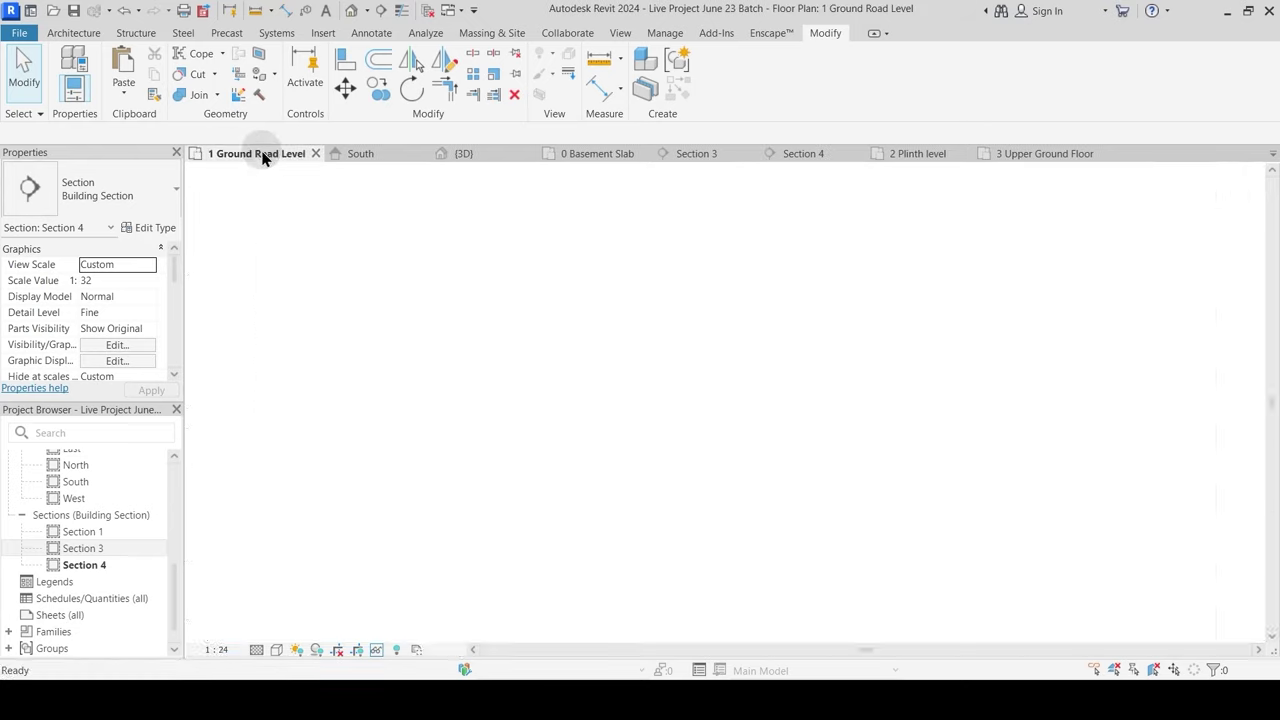
left_click_drag(483, 304, 471, 305)
left_click(508, 322)
double_click(470, 248)
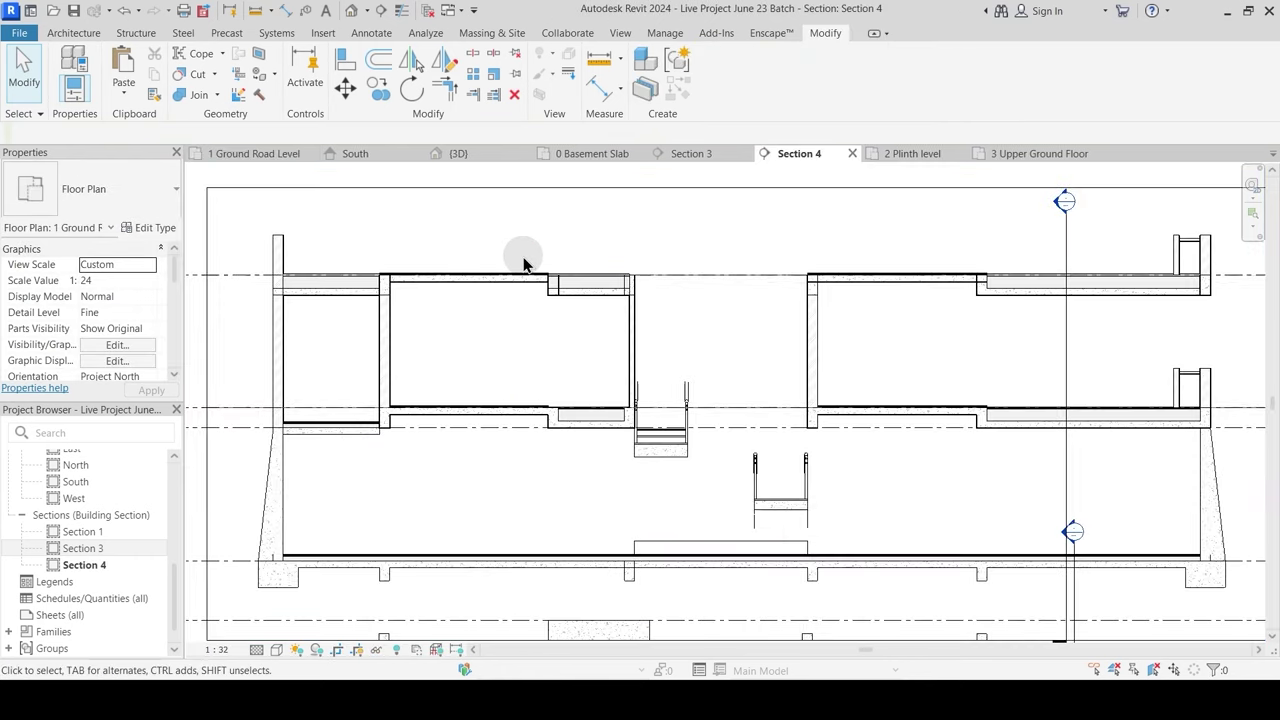
middle_click_drag(446, 372, 215, 372)
middle_click_drag(312, 388, 371, 388)
scroll(326, 364, "up", 1)
scroll(326, 364, "down", 1)
scroll(350, 355, "up", 5)
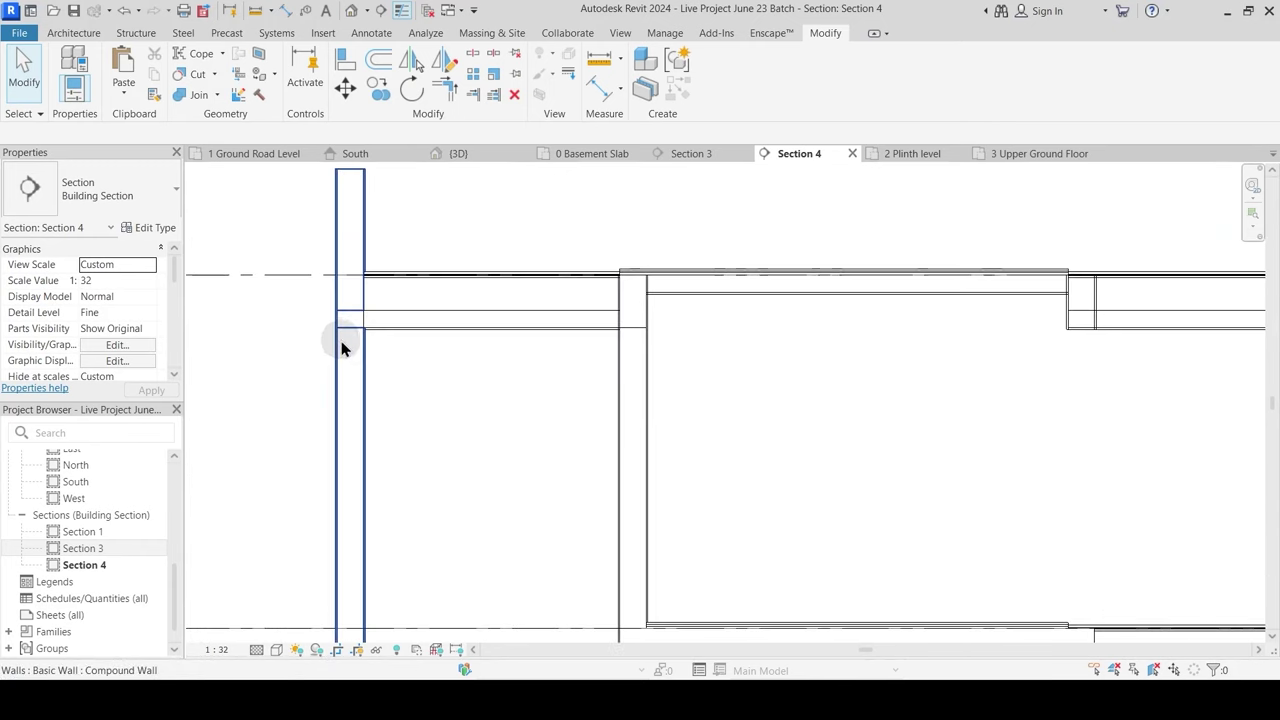
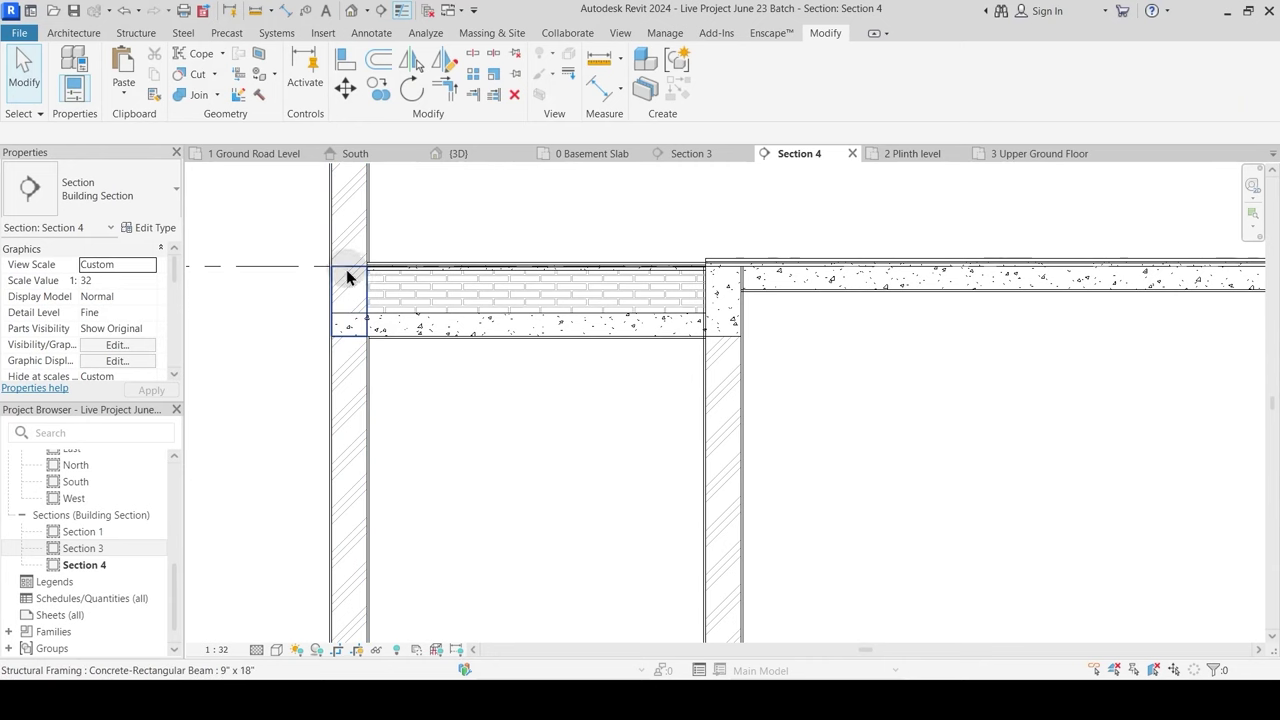
Step: Select the concrete beam at the wall and inspect its run in the 3D view
left_click(358, 334)
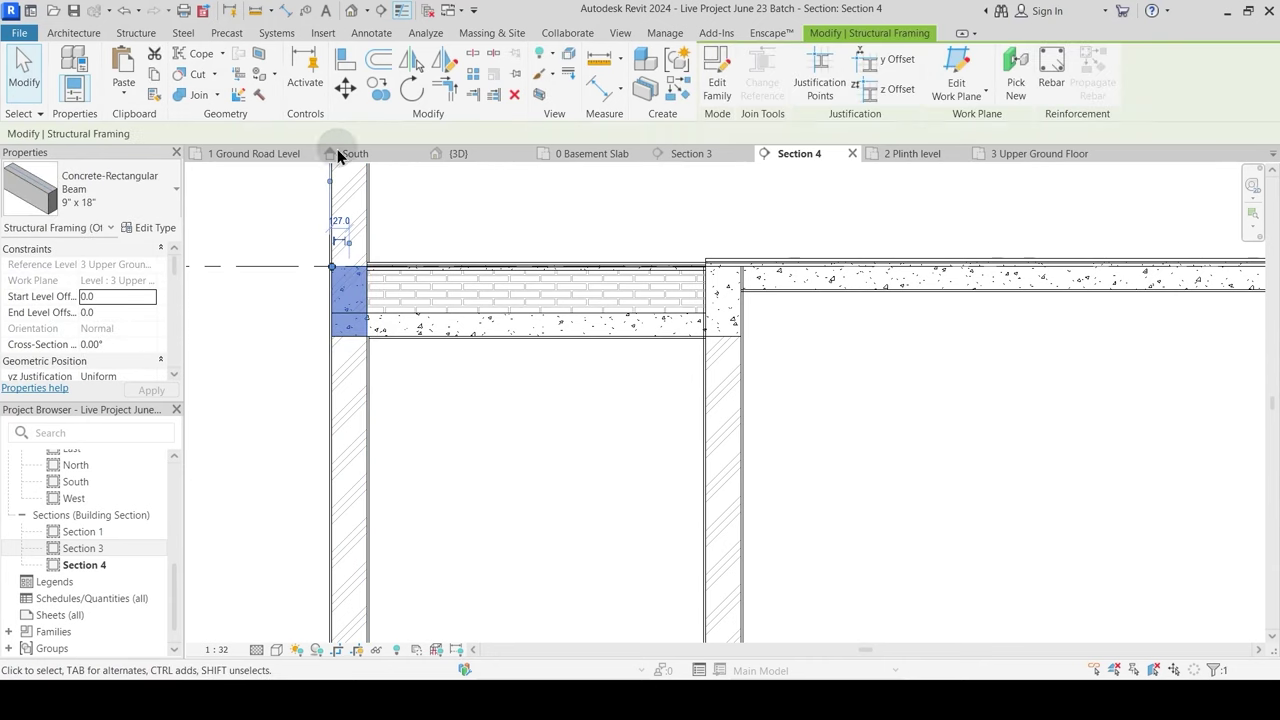
left_click(458, 153)
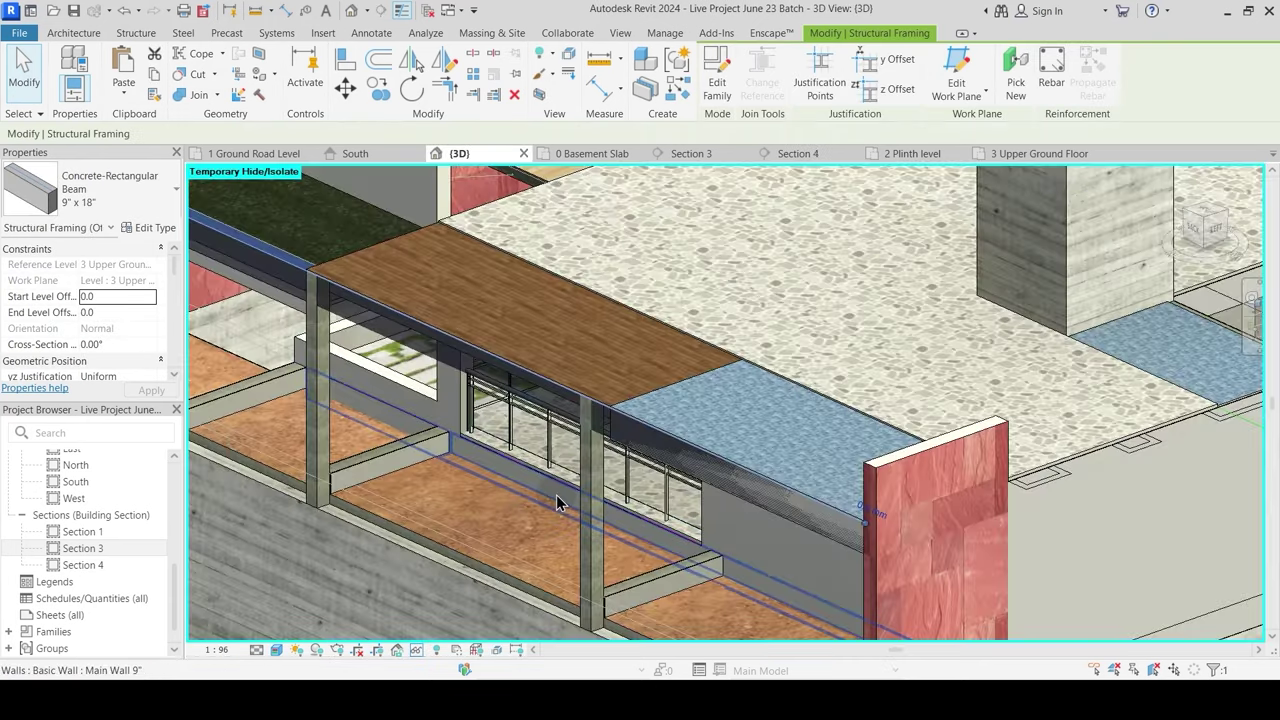
scroll(560, 440, "up", 3)
scroll(537, 413, "down", 4)
scroll(525, 400, "up", 3)
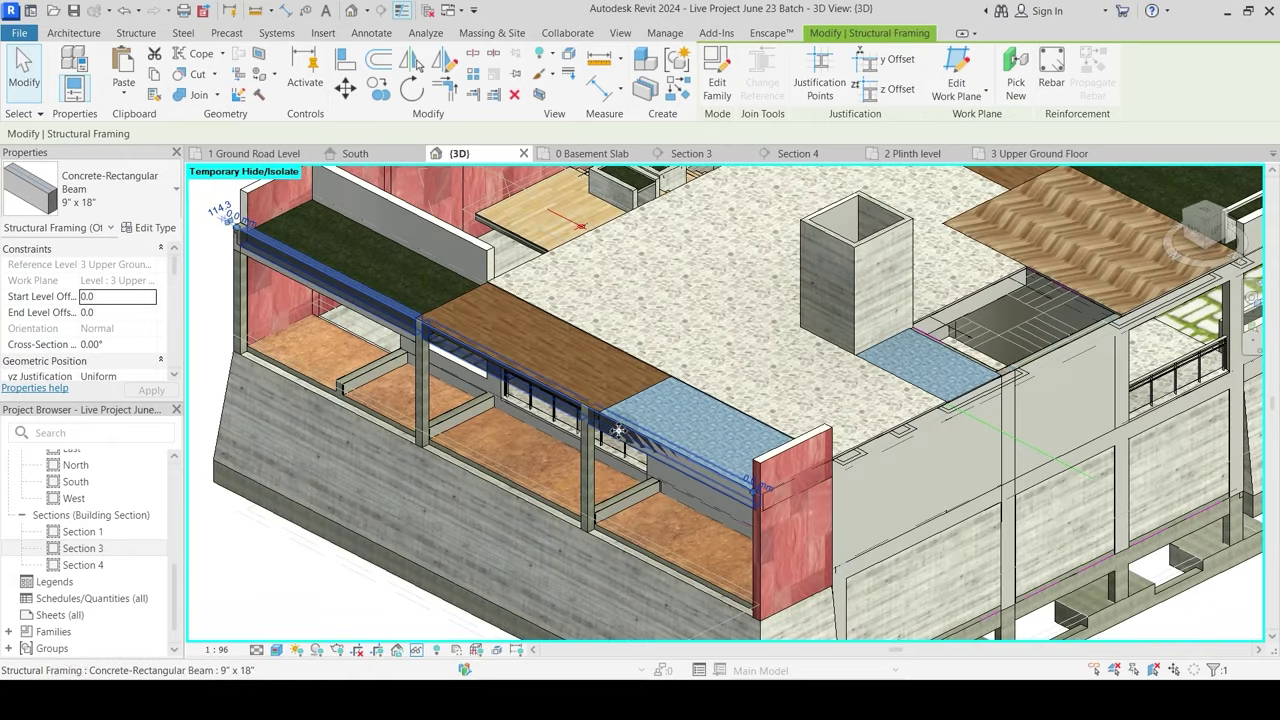
scroll(517, 370, "up", 3)
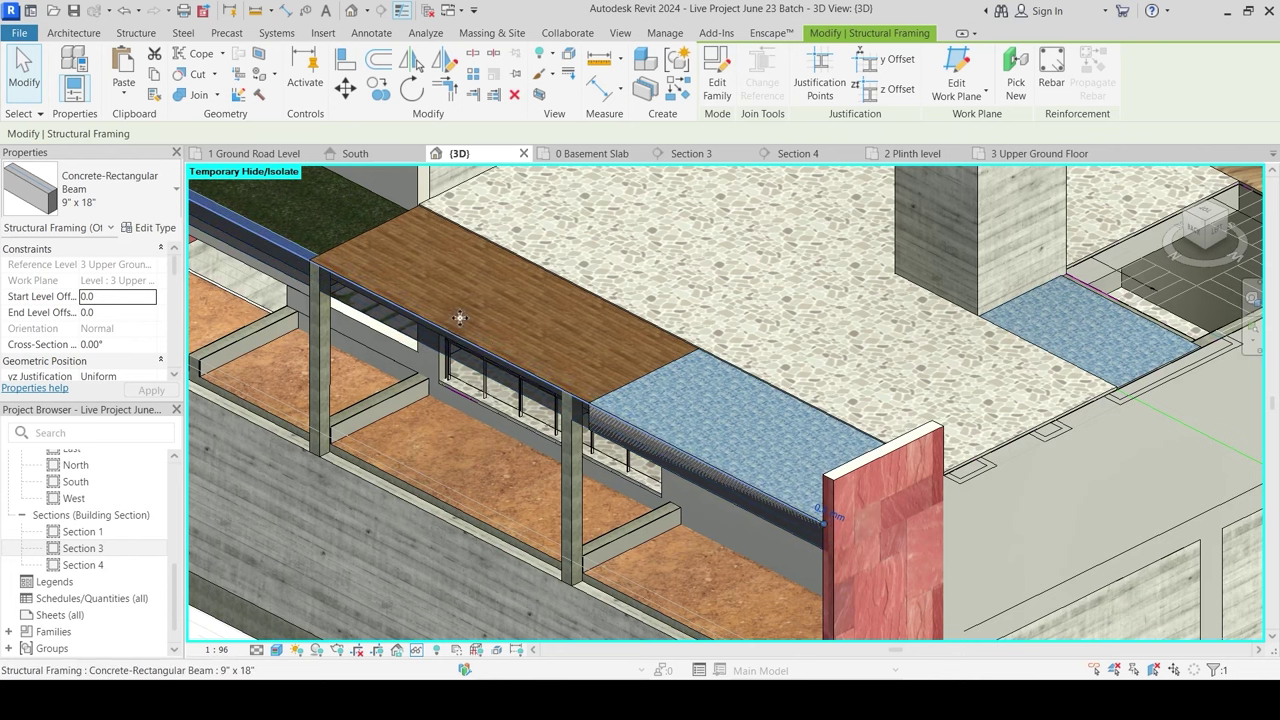
middle_click_drag(376, 298, 445, 376)
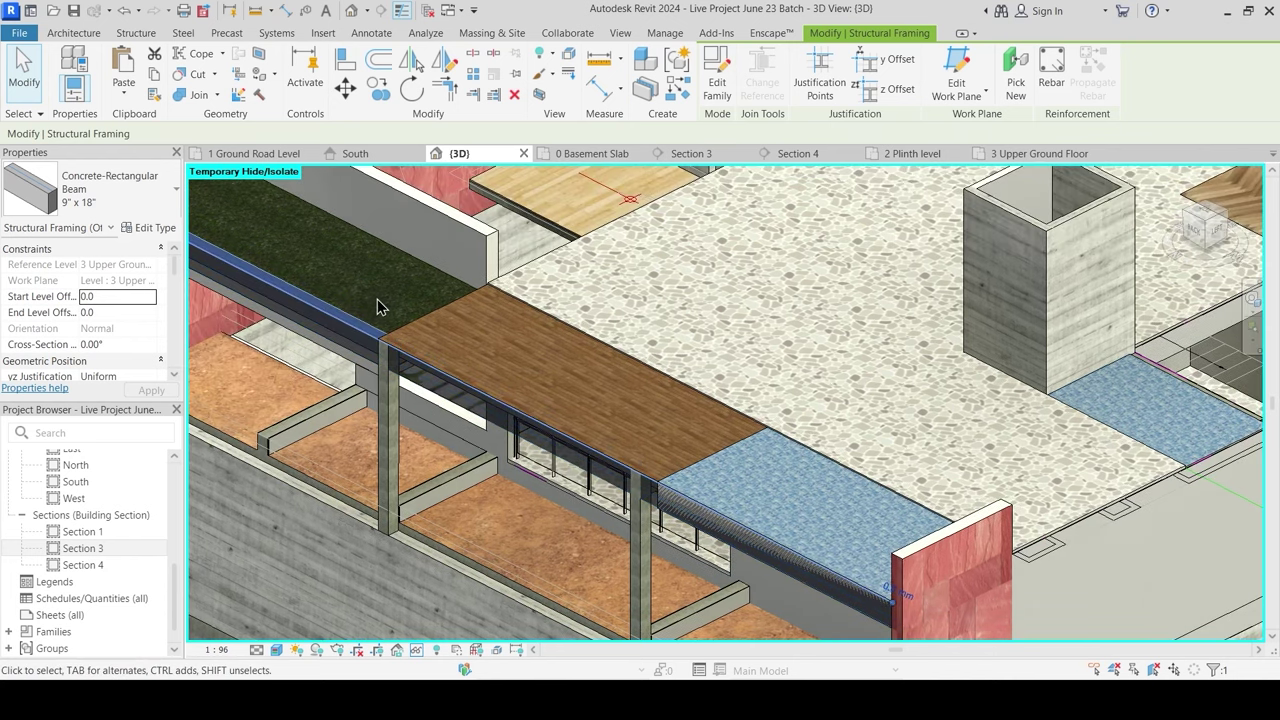
middle_click_drag(378, 307, 490, 352)
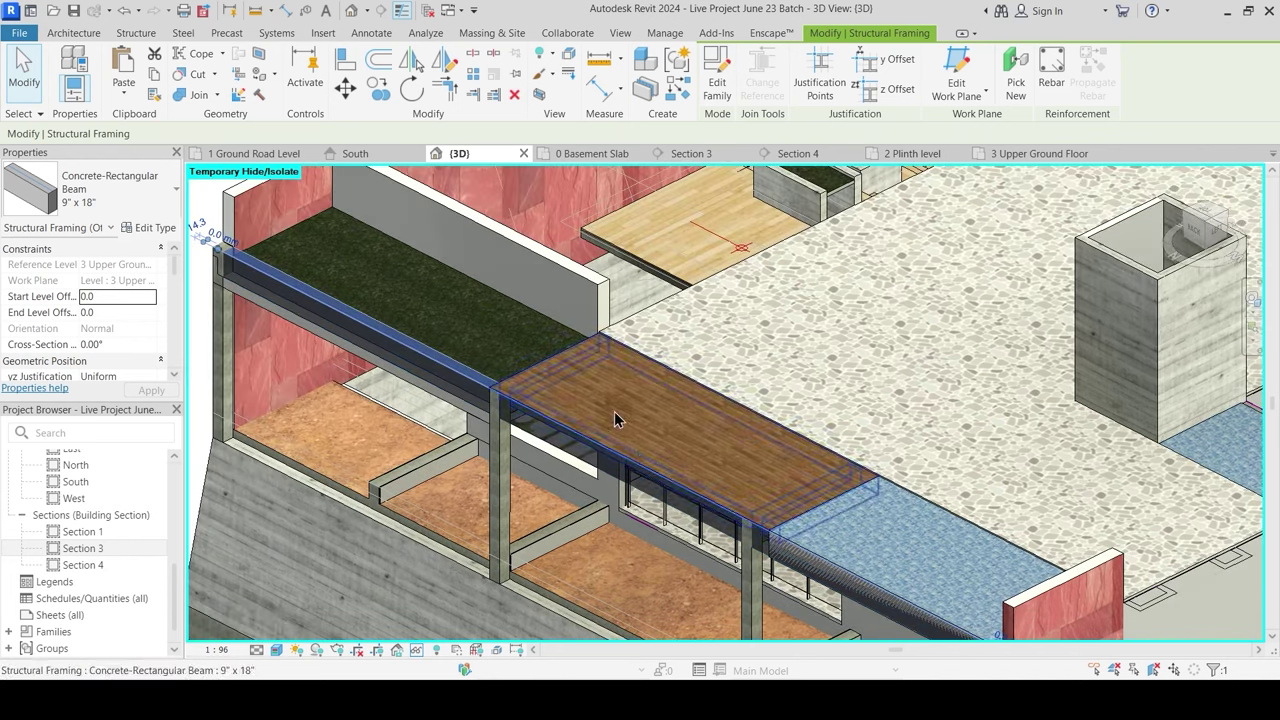
middle_click_drag(651, 466, 586, 420)
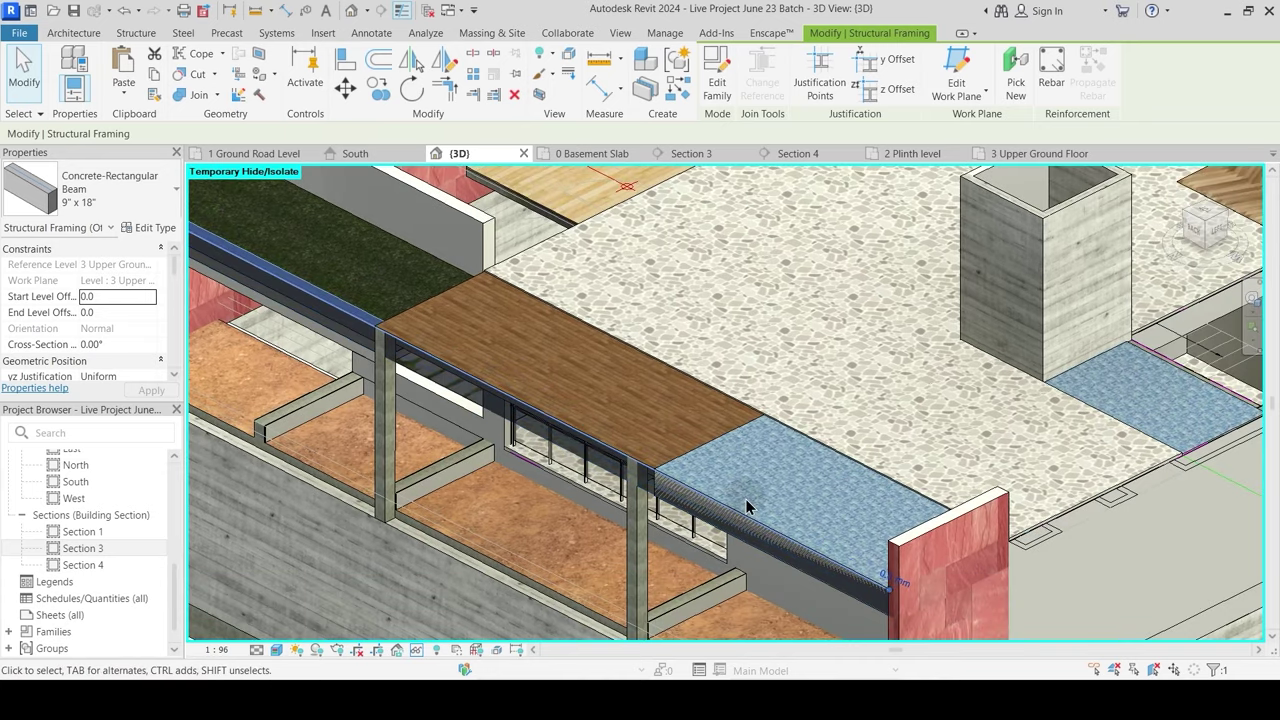
Step: Select the grass floor slab in 3D and review its type properties
key("Escape")
middle_click_drag(374, 309, 451, 304)
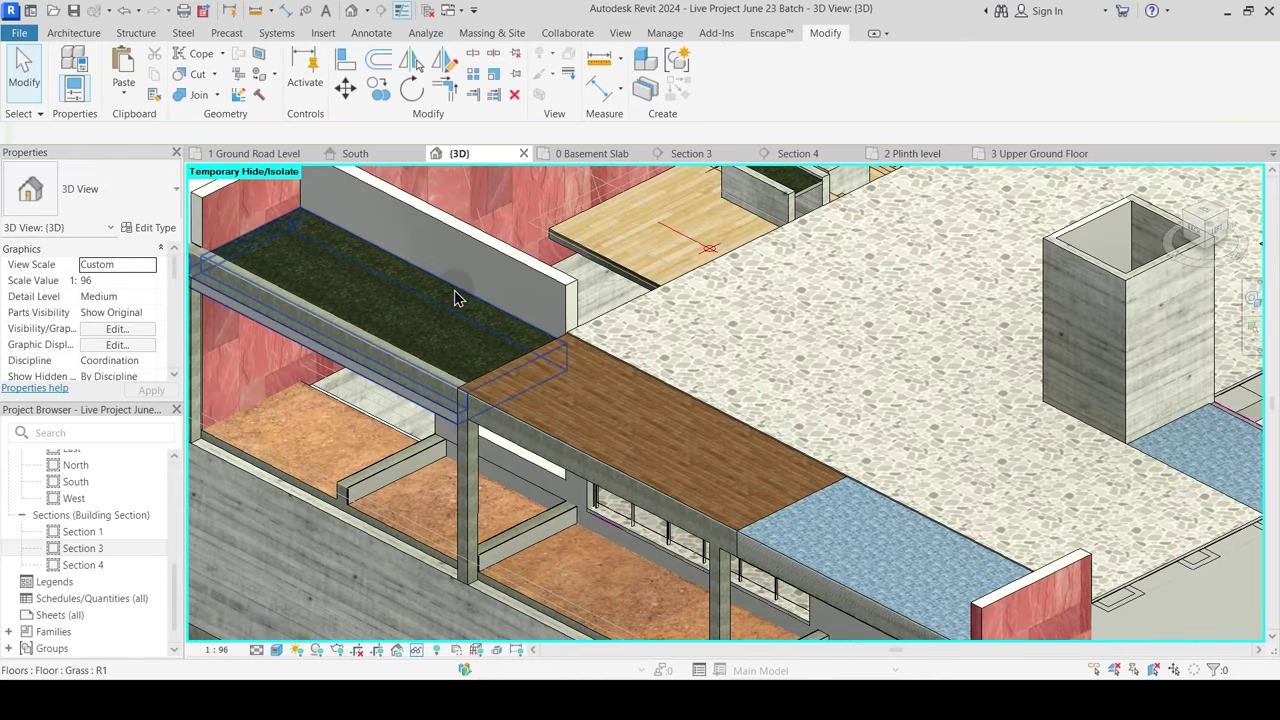
left_click(455, 297)
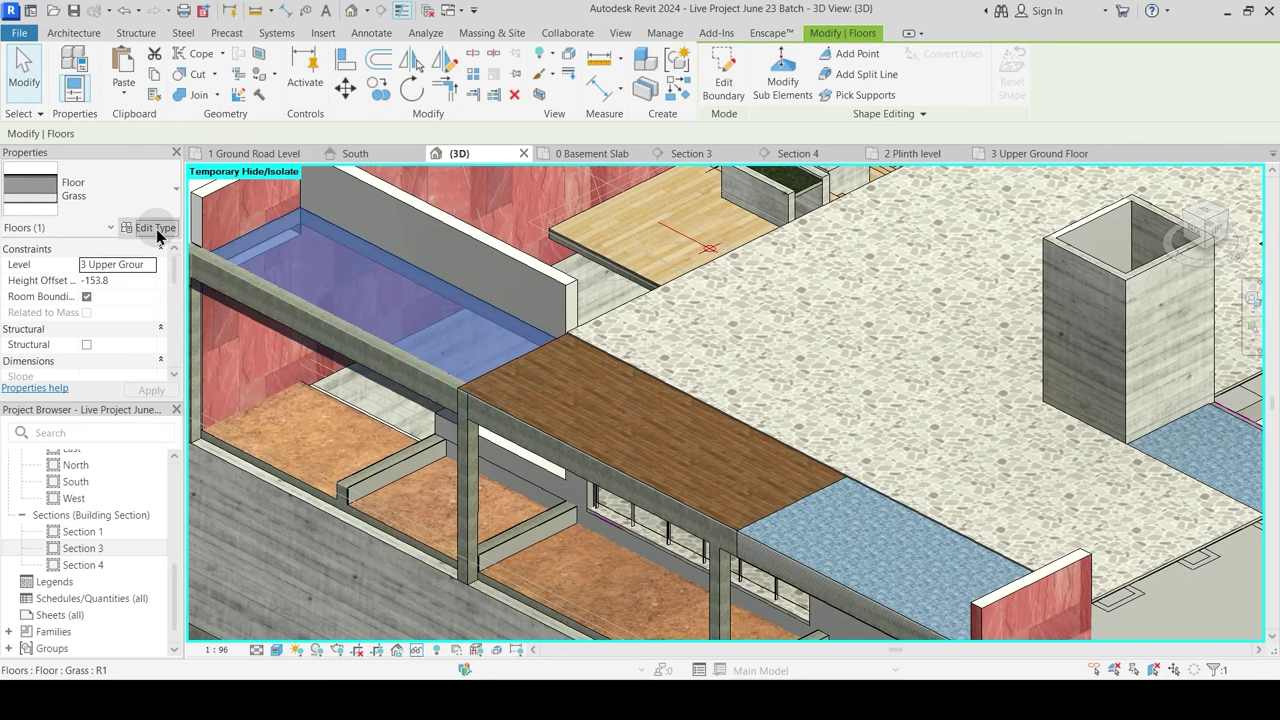
left_click(154, 230)
key("Escape")
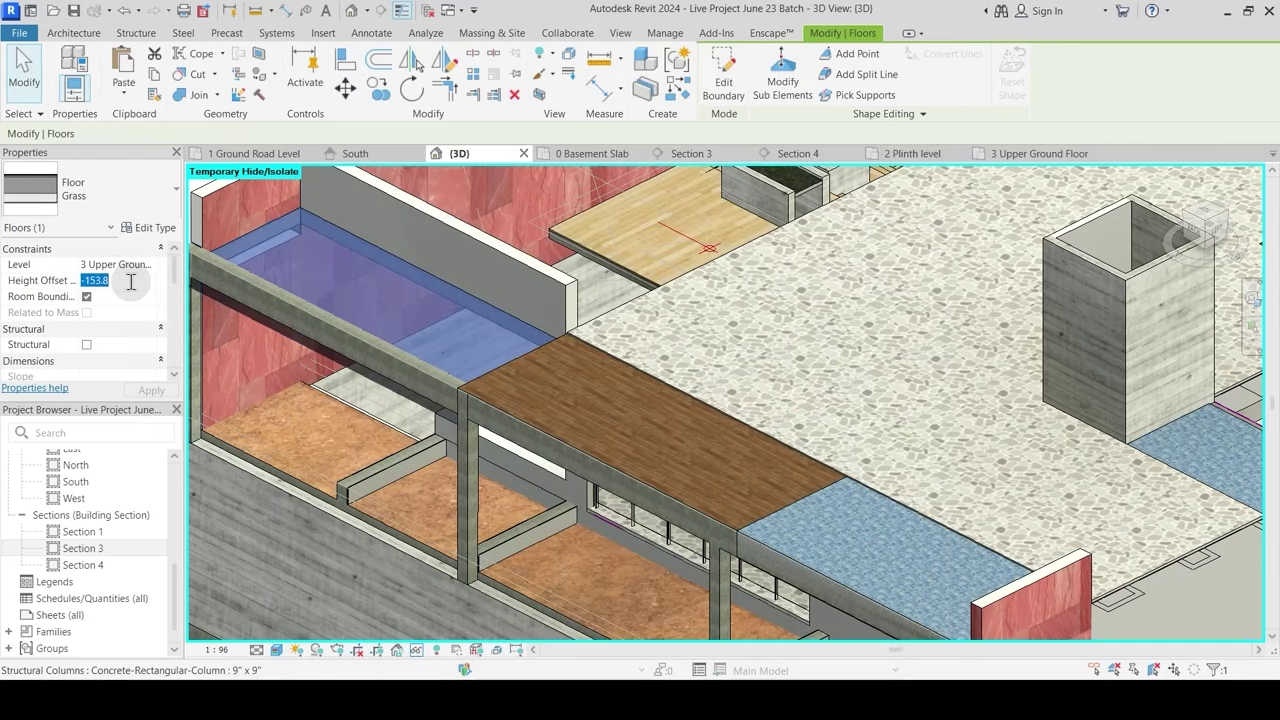
Step: Move the Section 4 cut line right on 1 Ground Road Level and reopen Section 4
left_click(262, 153)
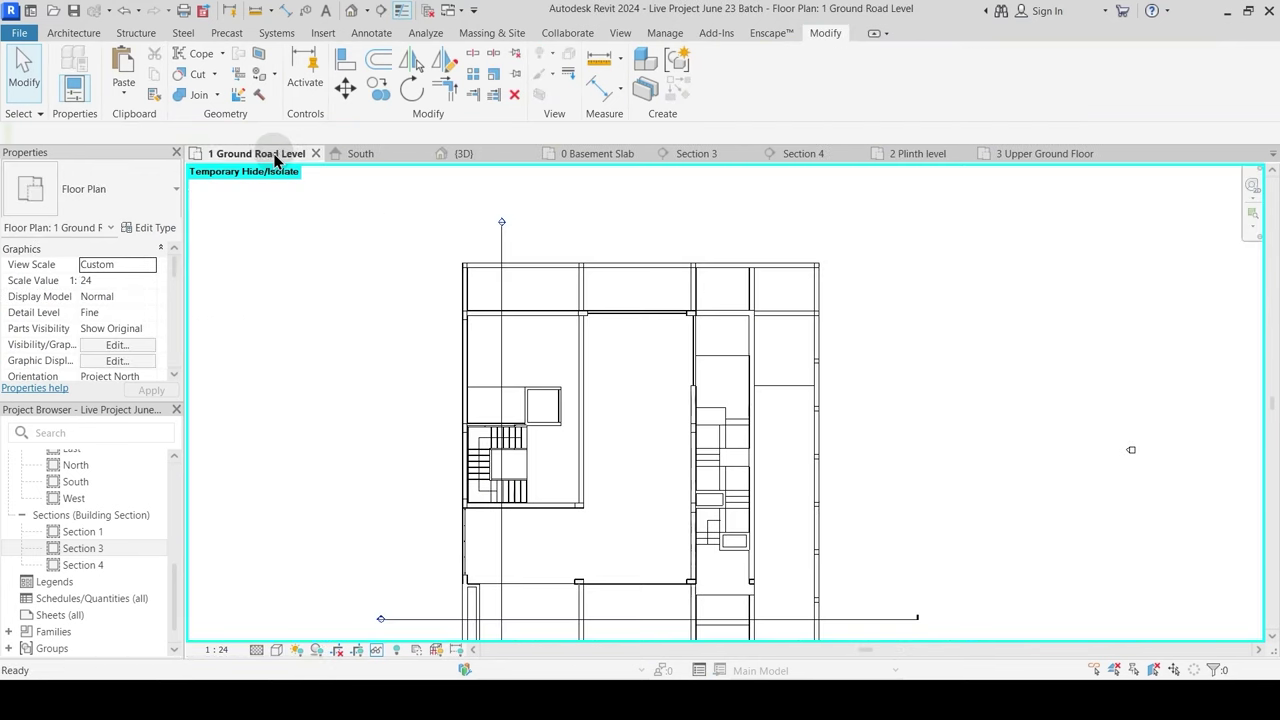
left_click_drag(528, 296, 792, 294)
double_click(792, 228)
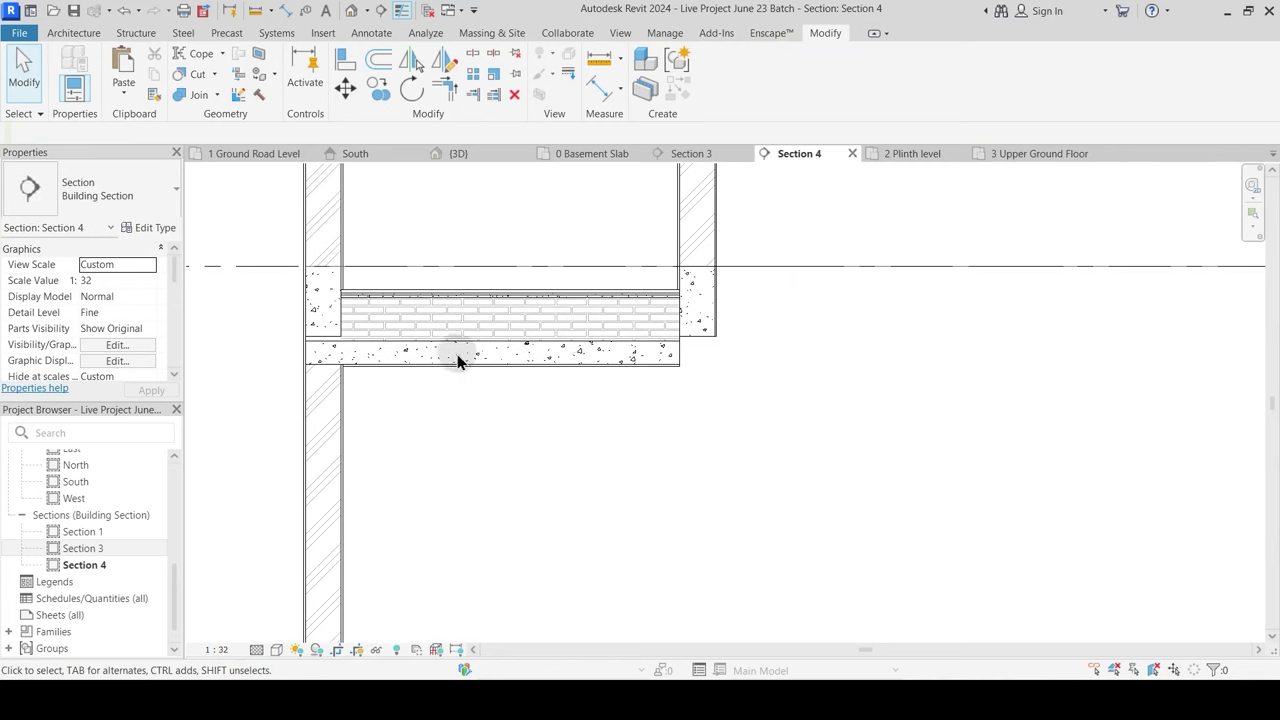
Step: Align the grass floor slab's underside to the beam bottom in Section 4
scroll(484, 347, "down", 3)
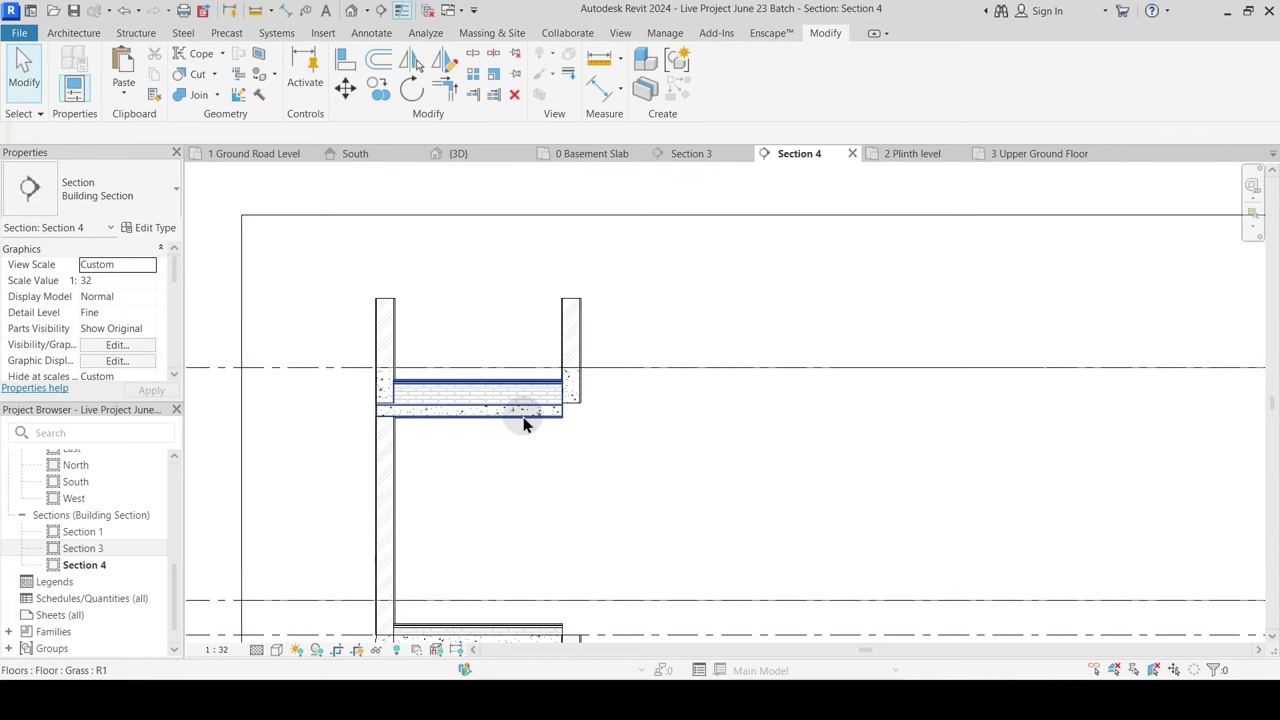
left_click(523, 414)
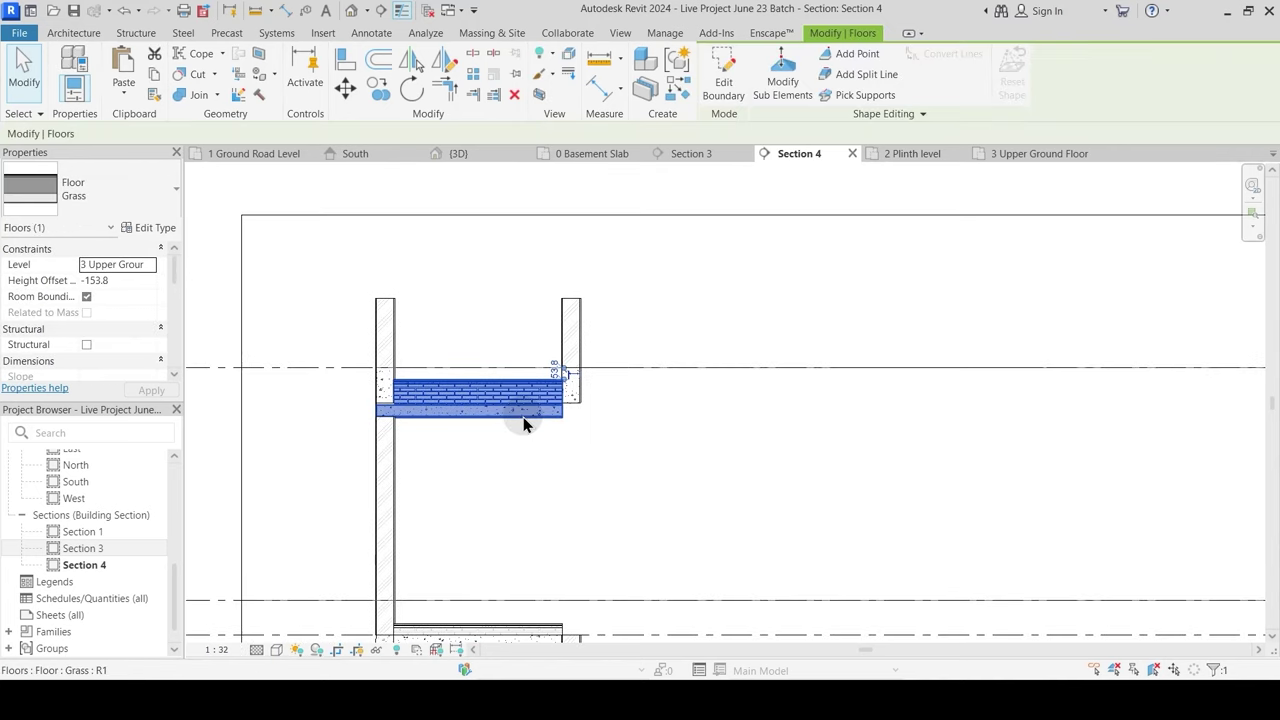
left_click(344, 66)
scroll(585, 420, "up", 3)
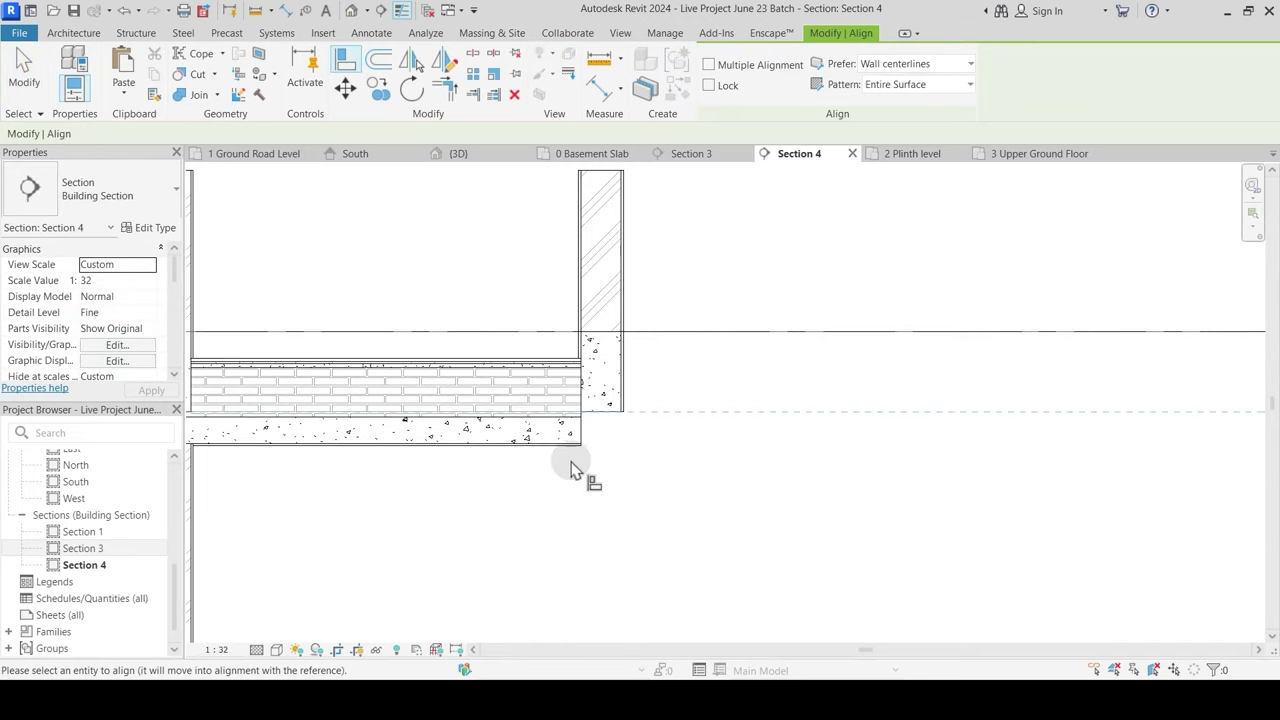
scroll(570, 447, "up", 2)
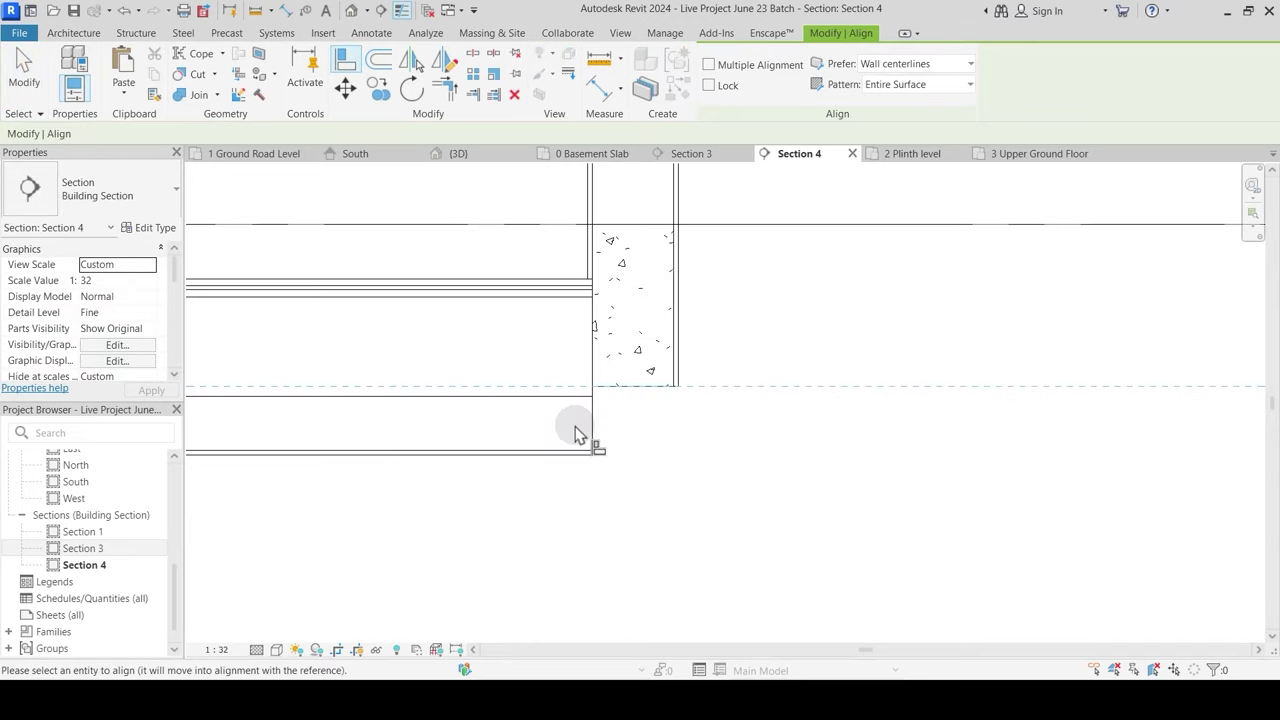
left_click(570, 451)
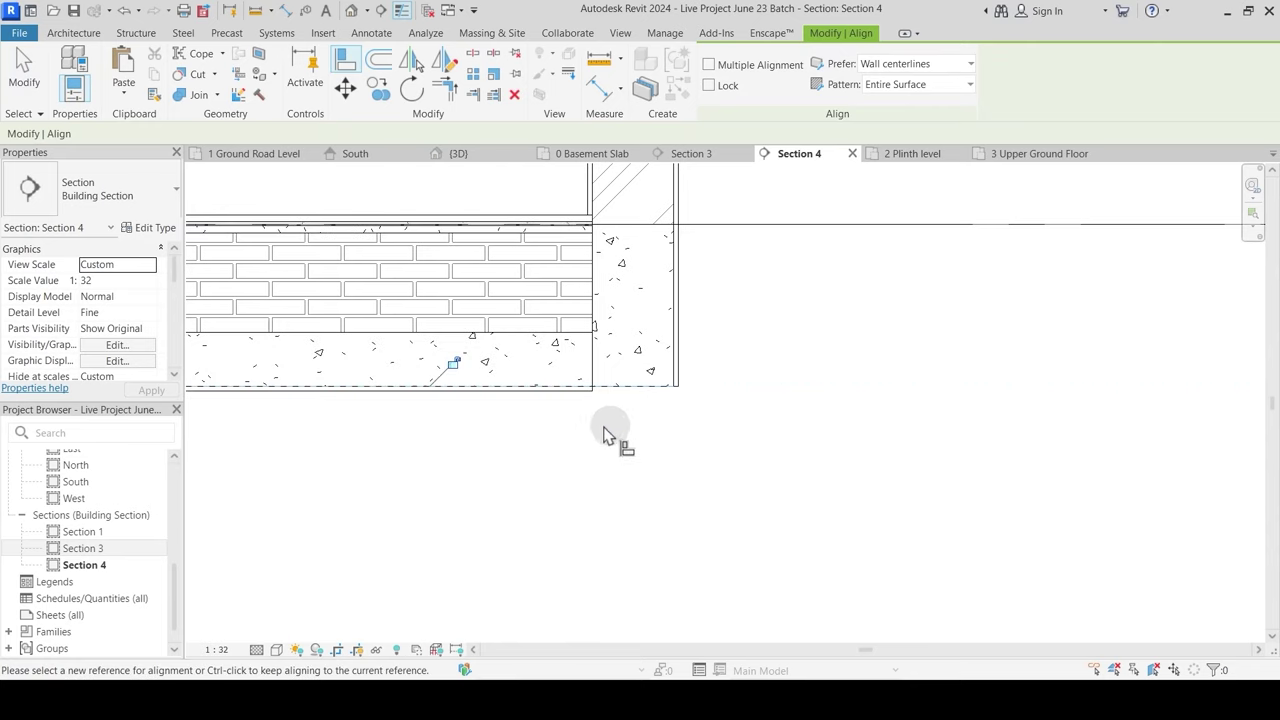
scroll(640, 432, "down", 3)
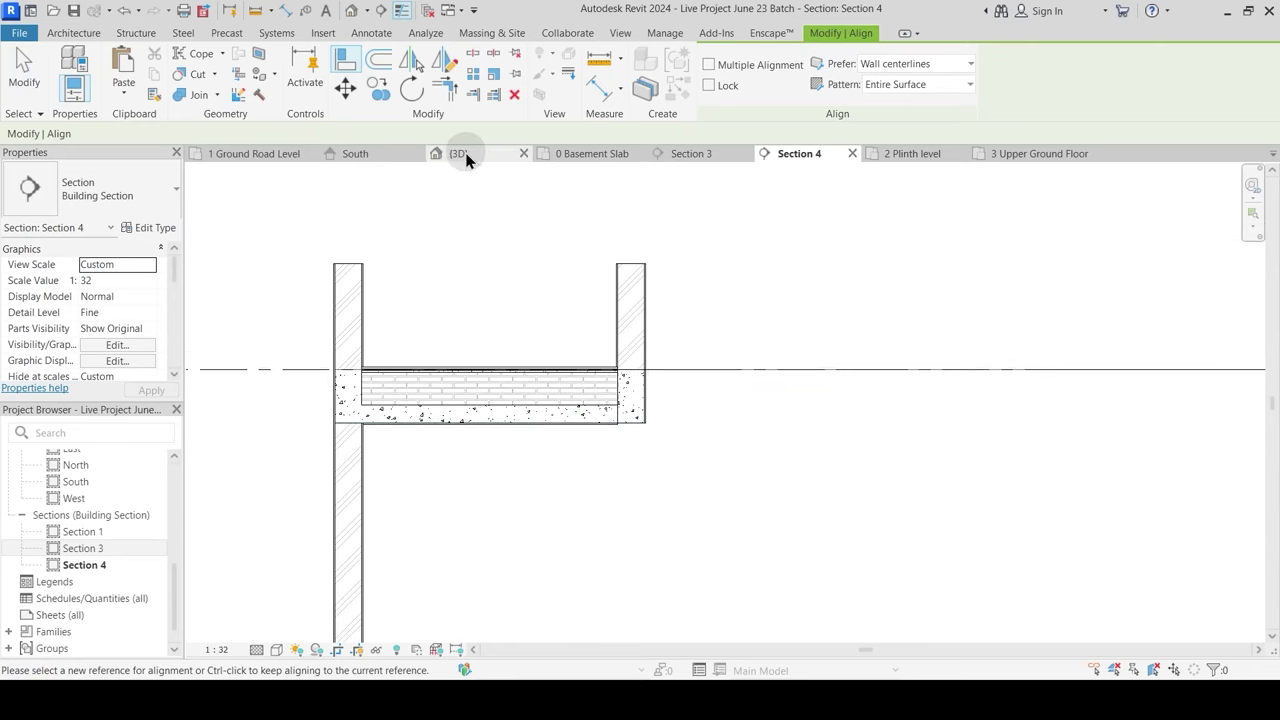
Step: Drag the Section 4 line back to its original position on 1 Ground Road Level and reopen it
left_click(276, 156)
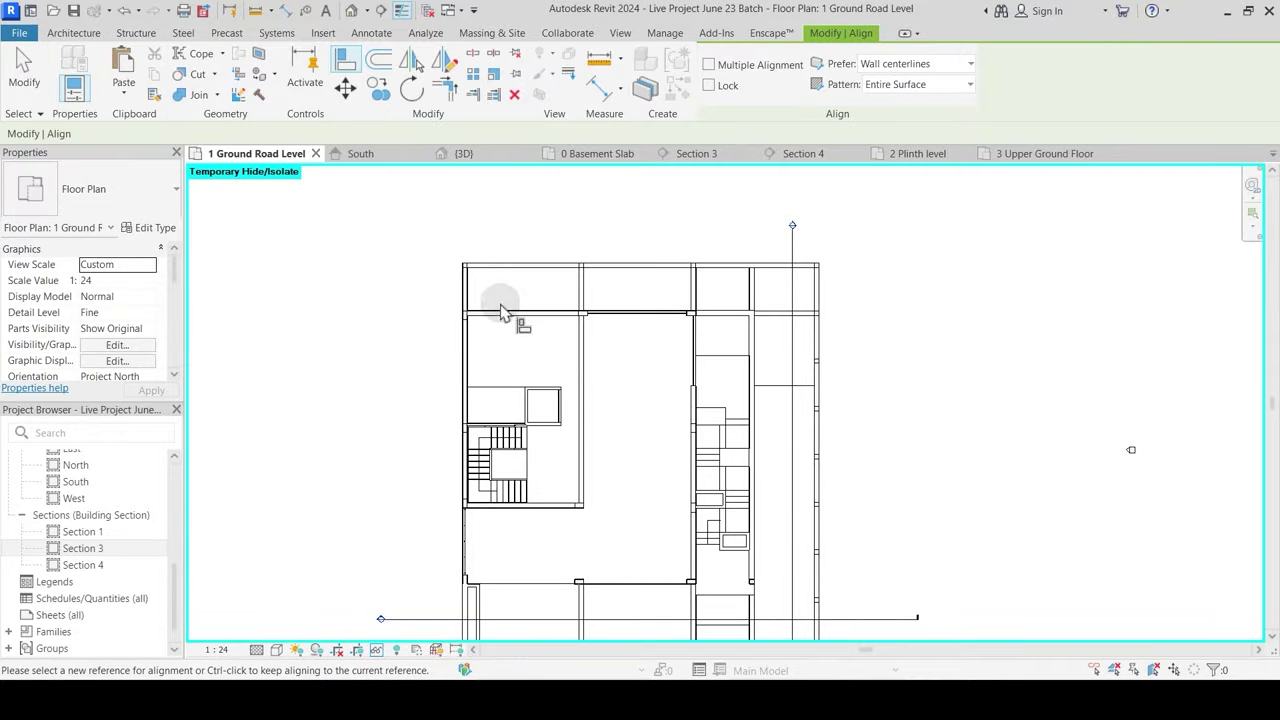
left_click(791, 338)
key("Escape")
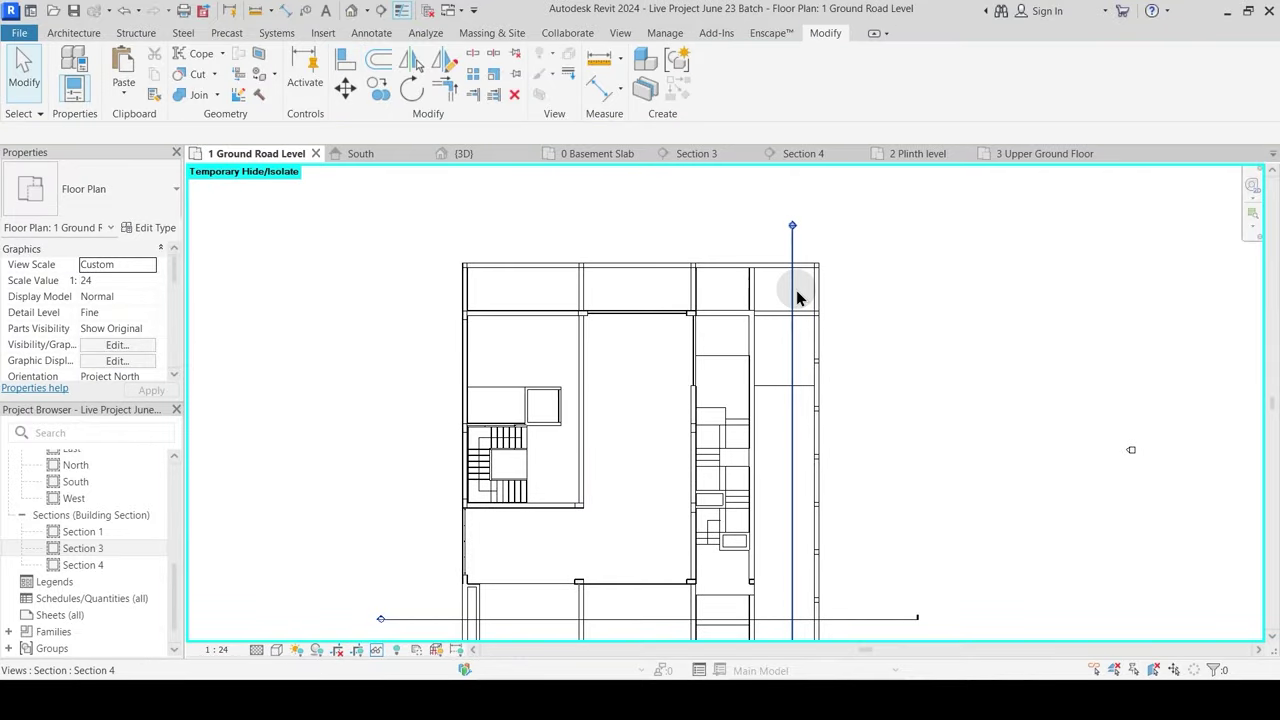
left_click_drag(796, 290, 526, 263)
key("Escape")
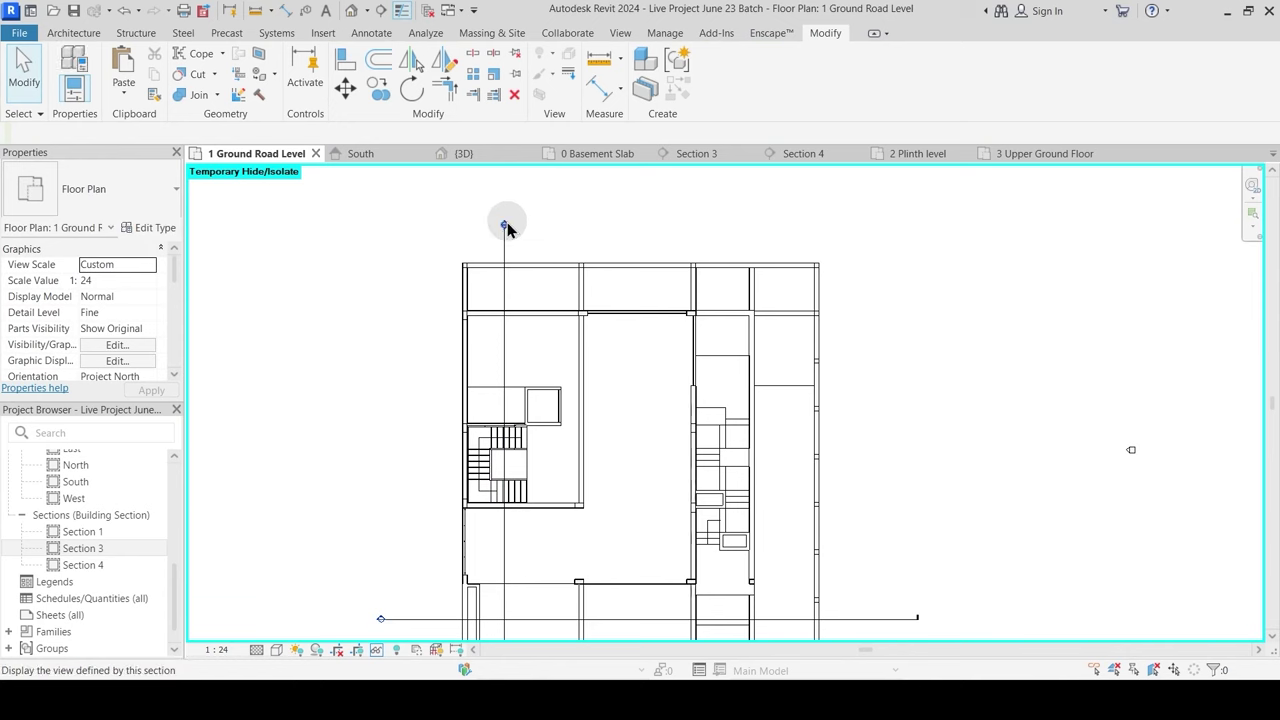
double_click(506, 223)
Step: Check the concrete beam inside the wall in 3D, then return to Section 4
left_click(352, 400)
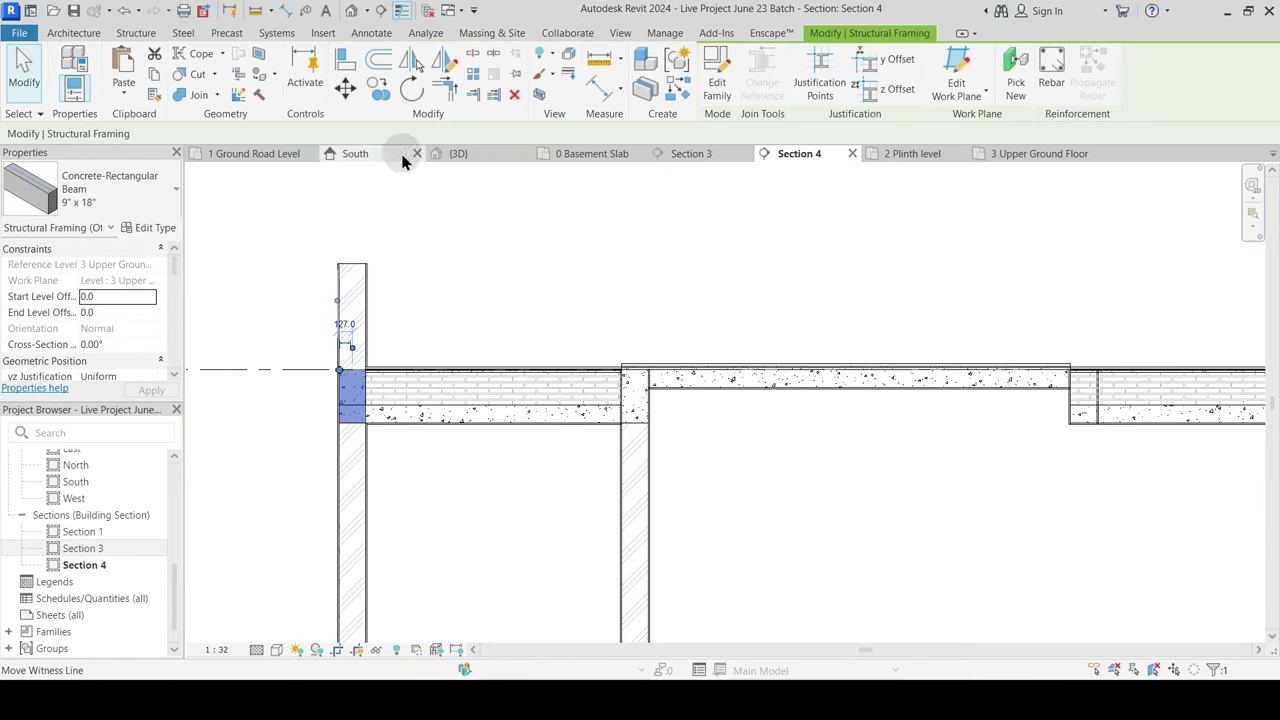
left_click(464, 158)
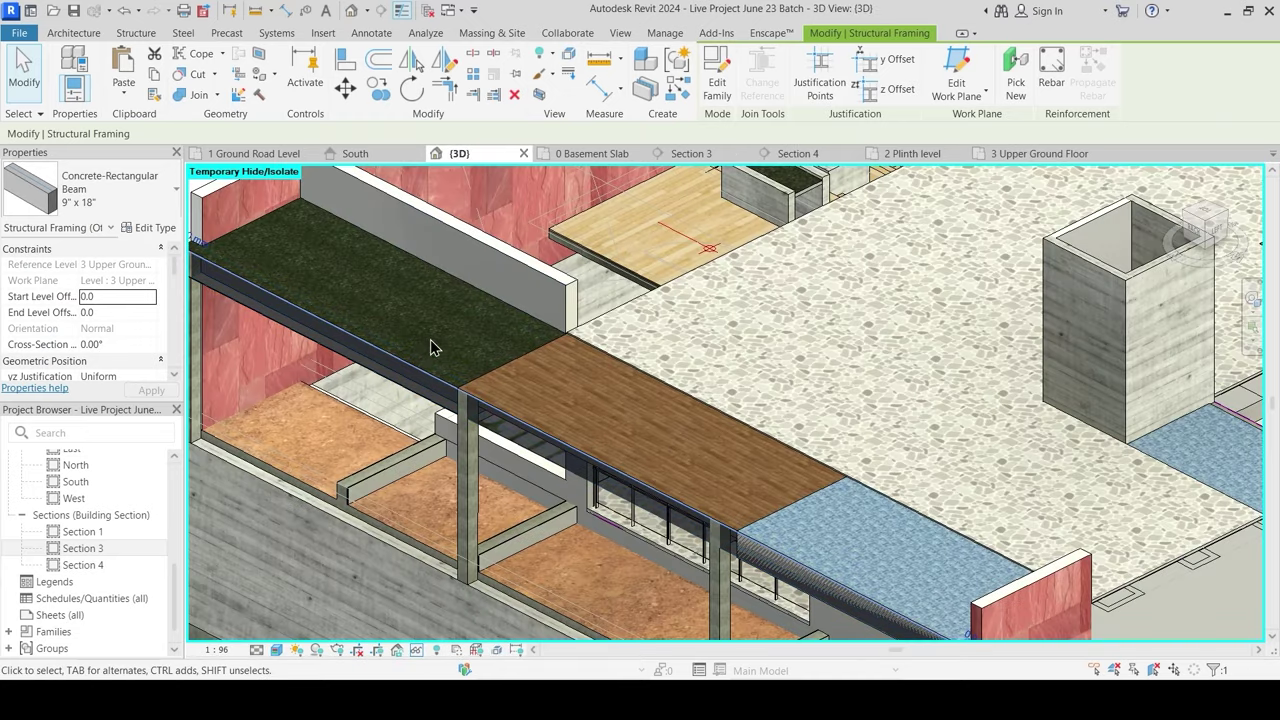
middle_click_drag(826, 556, 690, 490)
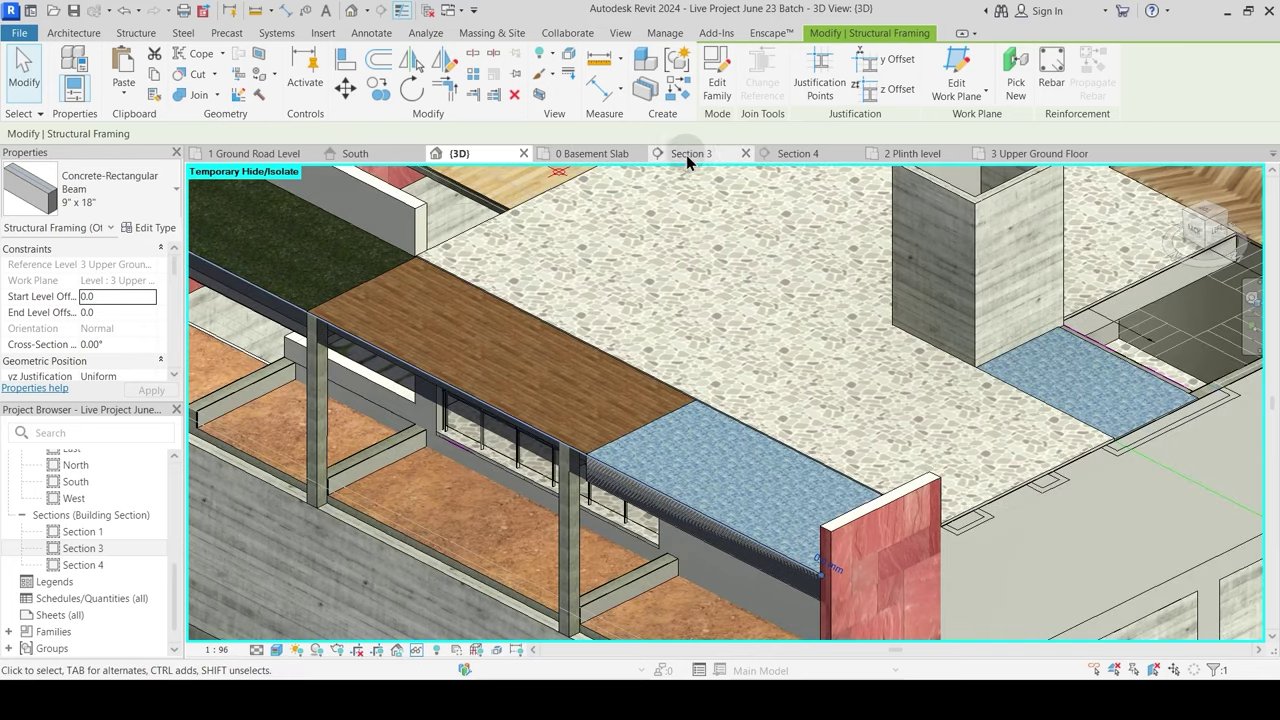
left_click(795, 154)
Step: Temporarily hide the Washroom Sunk Slab to inspect the beam beside the wall, then restore it
left_click(470, 446)
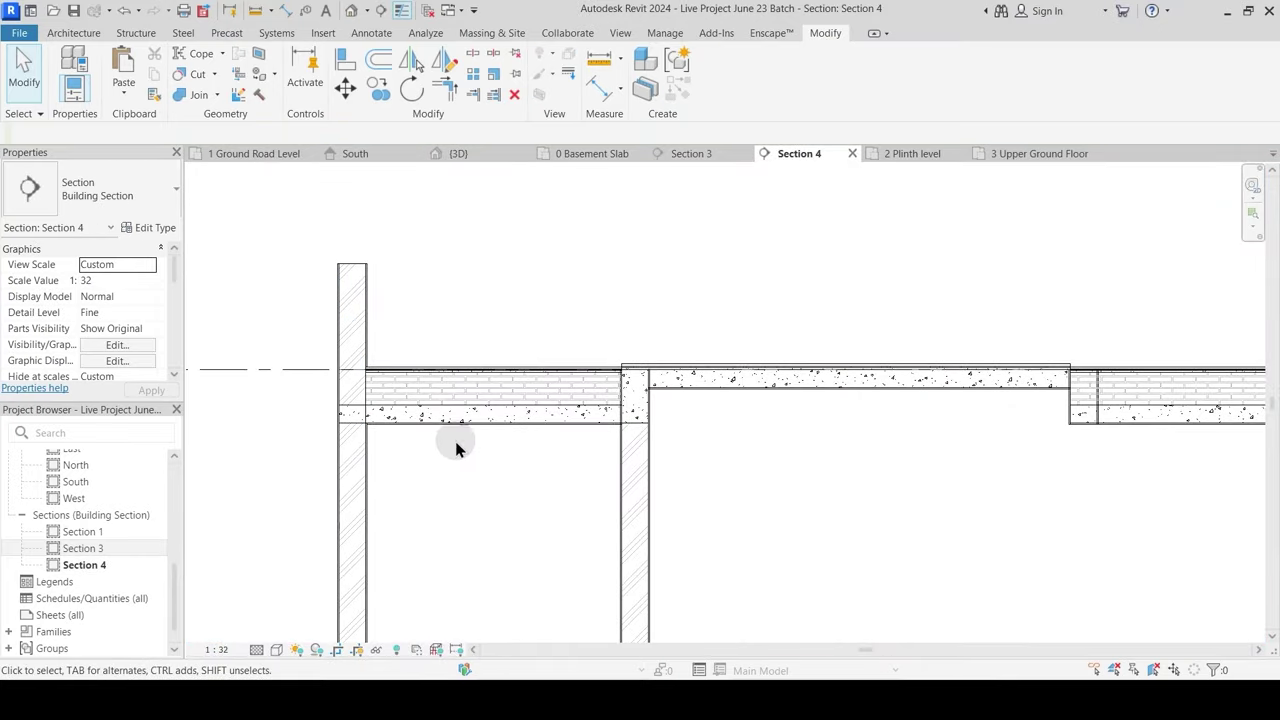
left_click(457, 421)
middle_click_drag(392, 453, 503, 429)
scroll(446, 346, "up", 2)
left_click(527, 372)
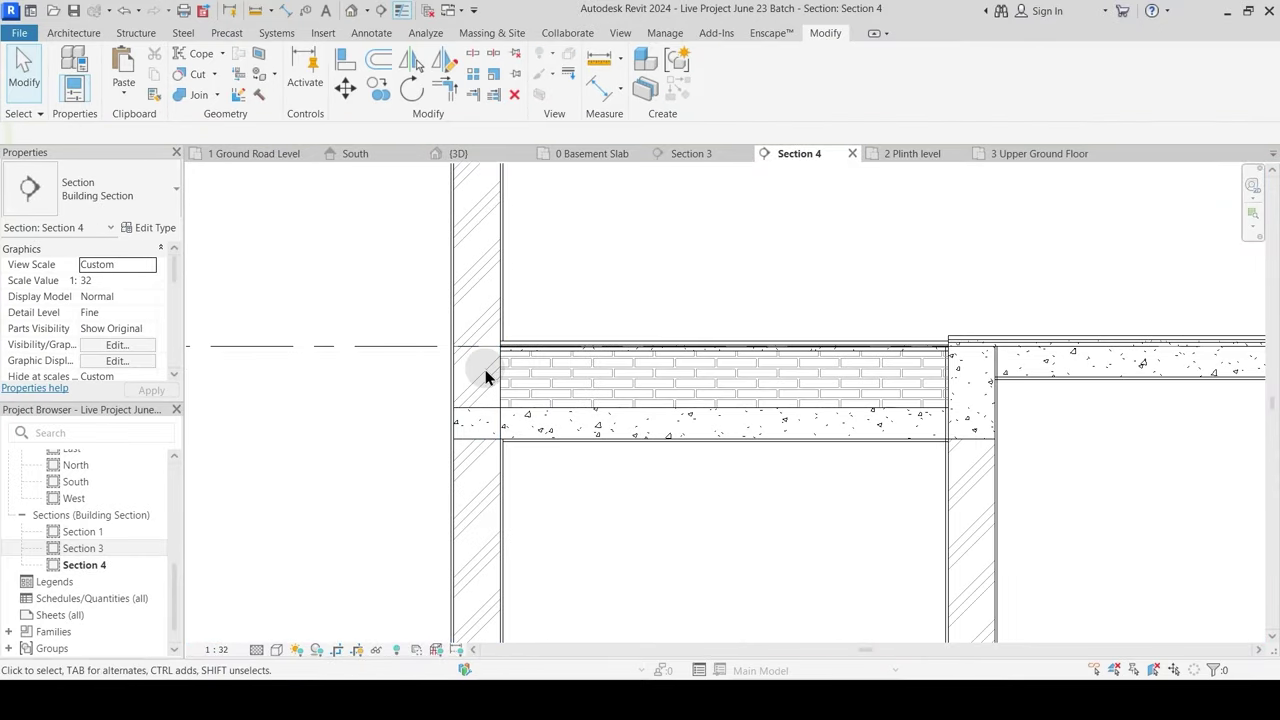
left_click(541, 352)
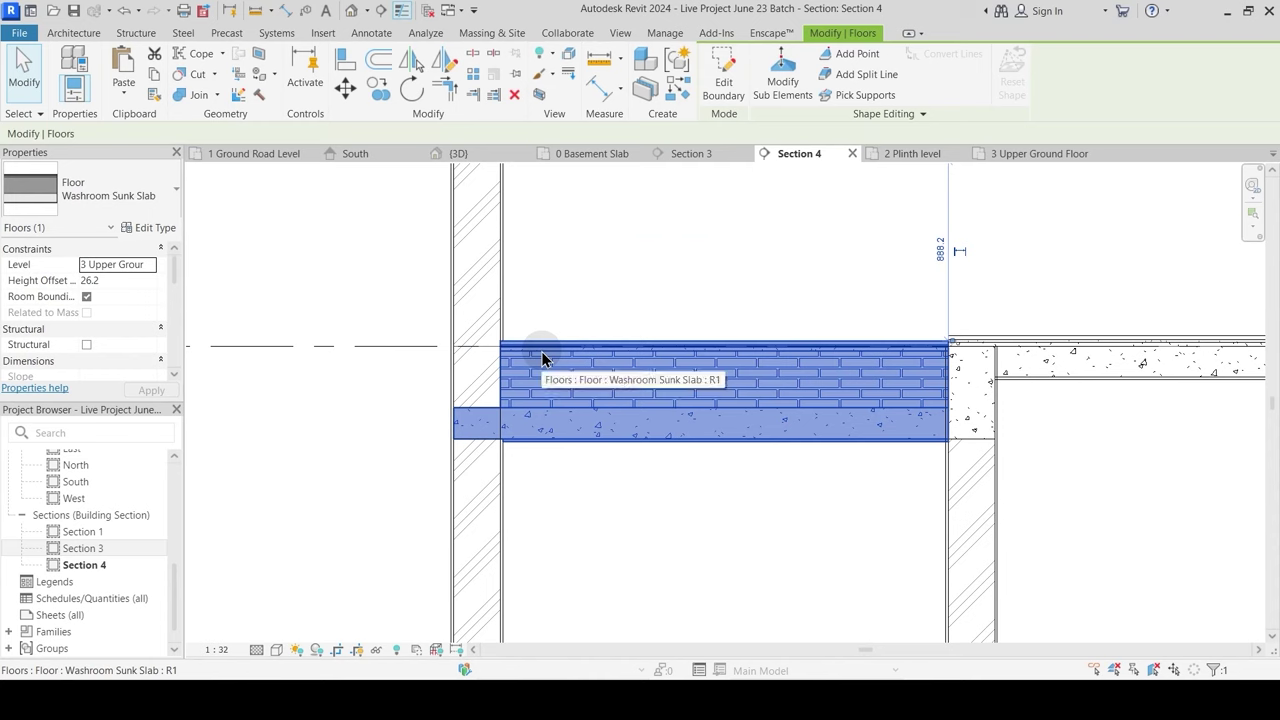
key("h")
key("h")
left_click(500, 362)
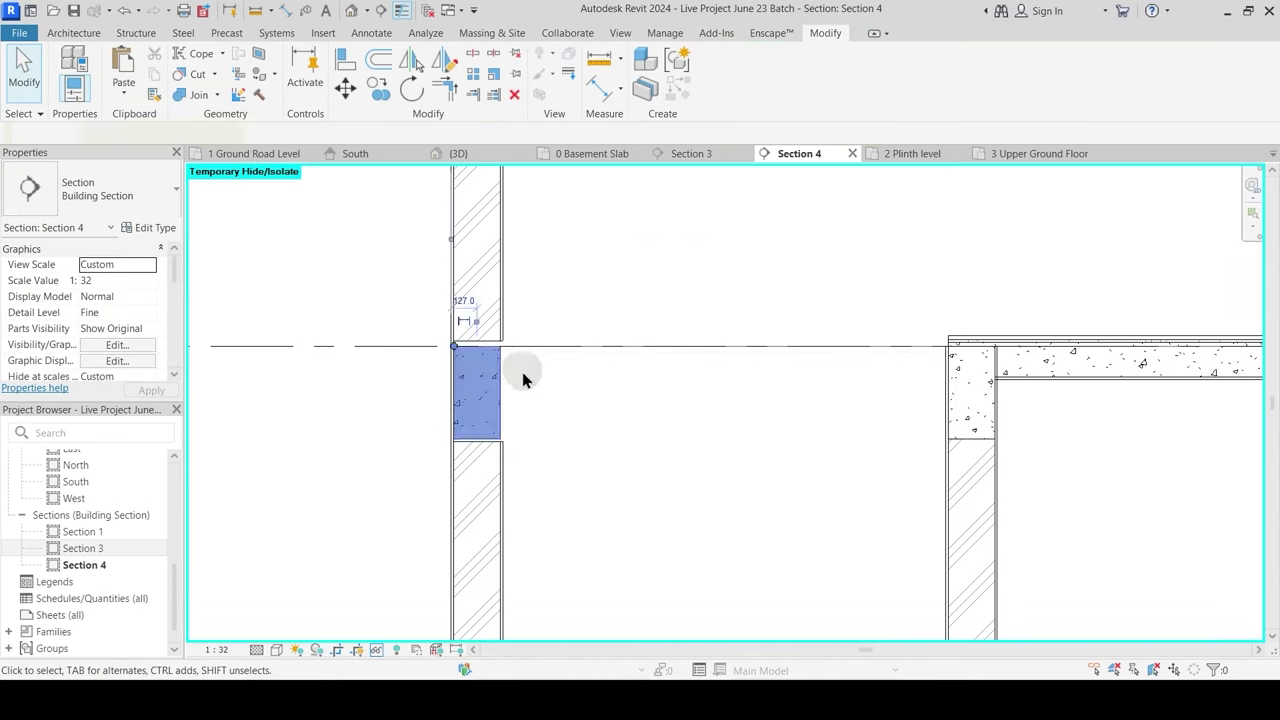
key("h")
key("r")
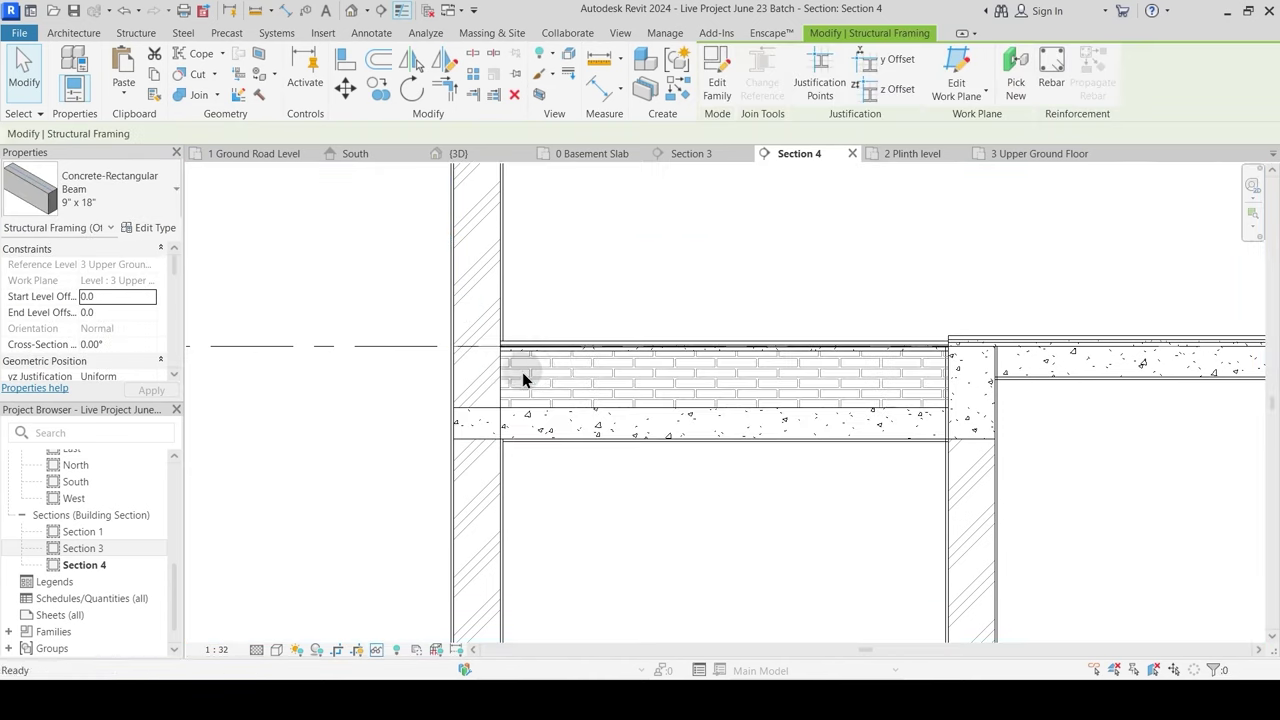
key("Escape")
Step: Reduce the Washroom Sunk Slab's brick bets layer to 100, giving 316.1 total thickness
left_click(550, 418)
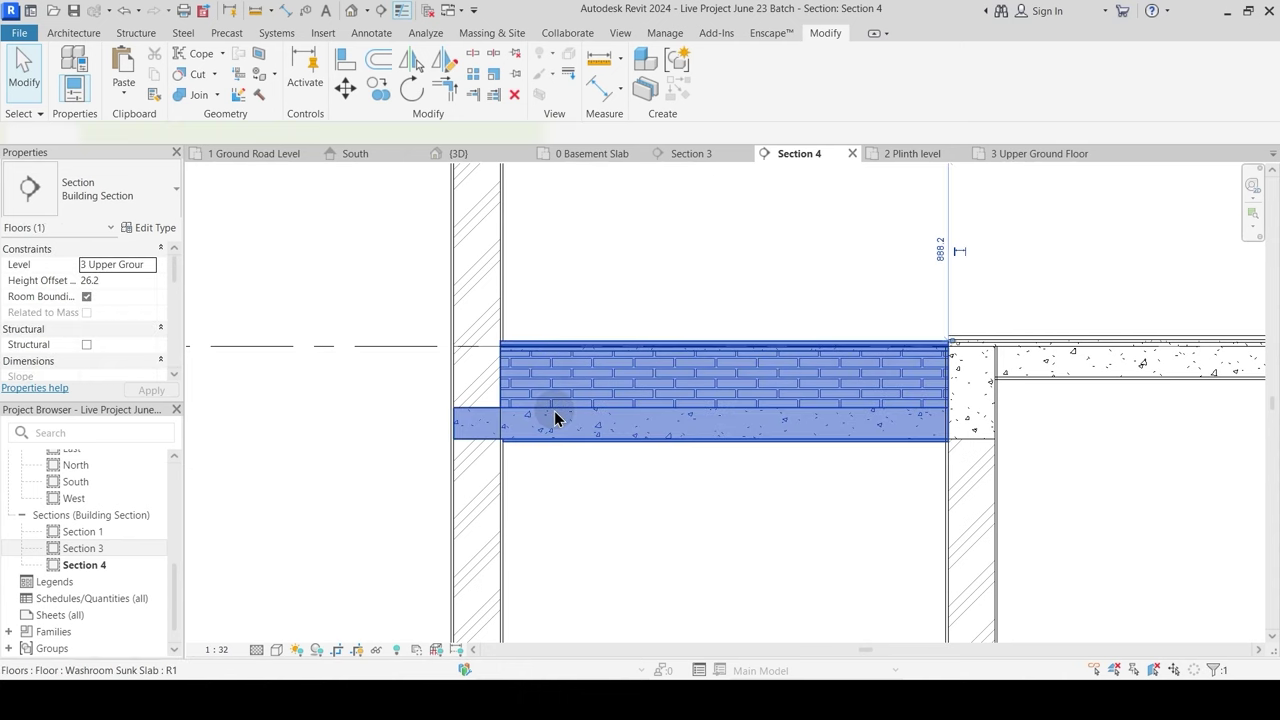
left_click(150, 227)
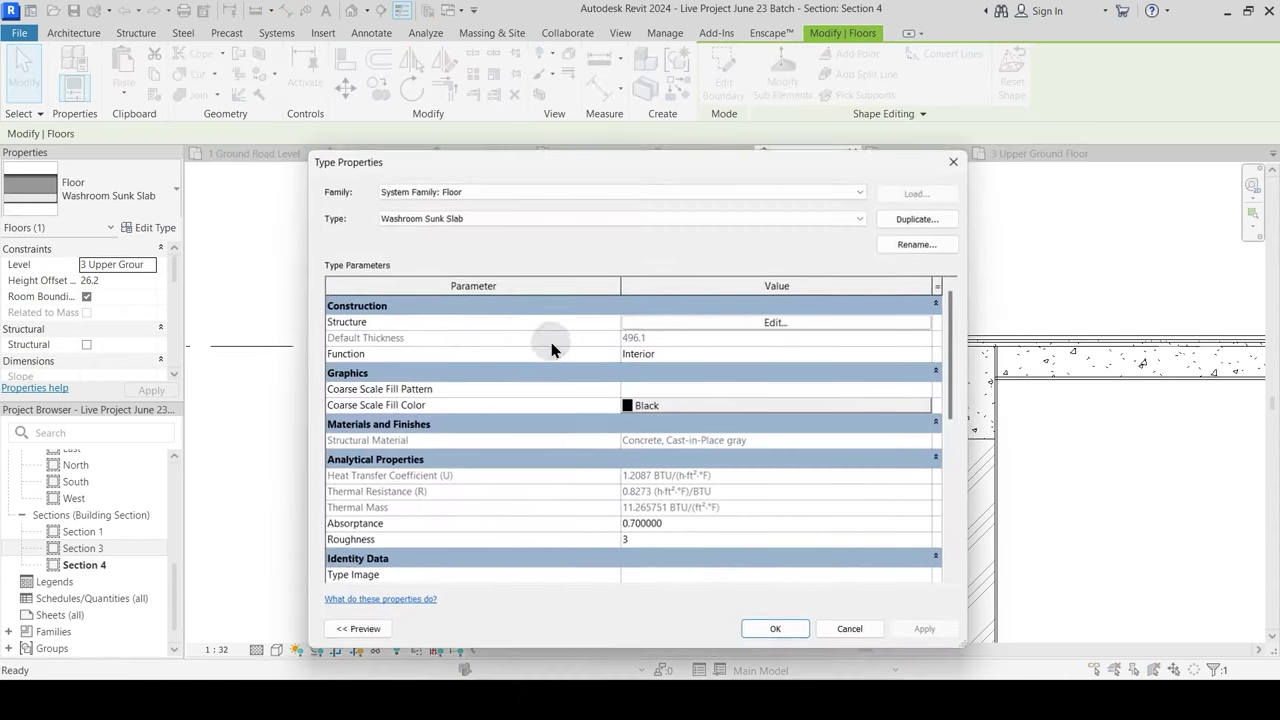
left_click(750, 322)
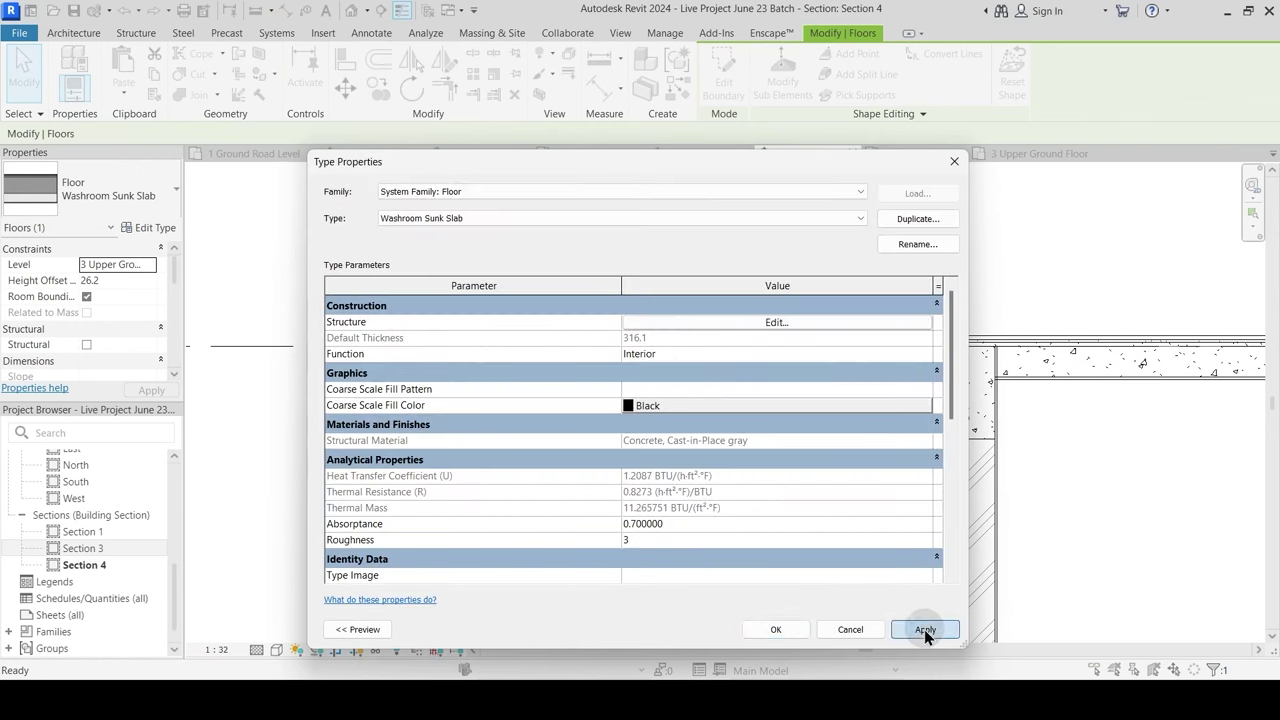
left_click(773, 630)
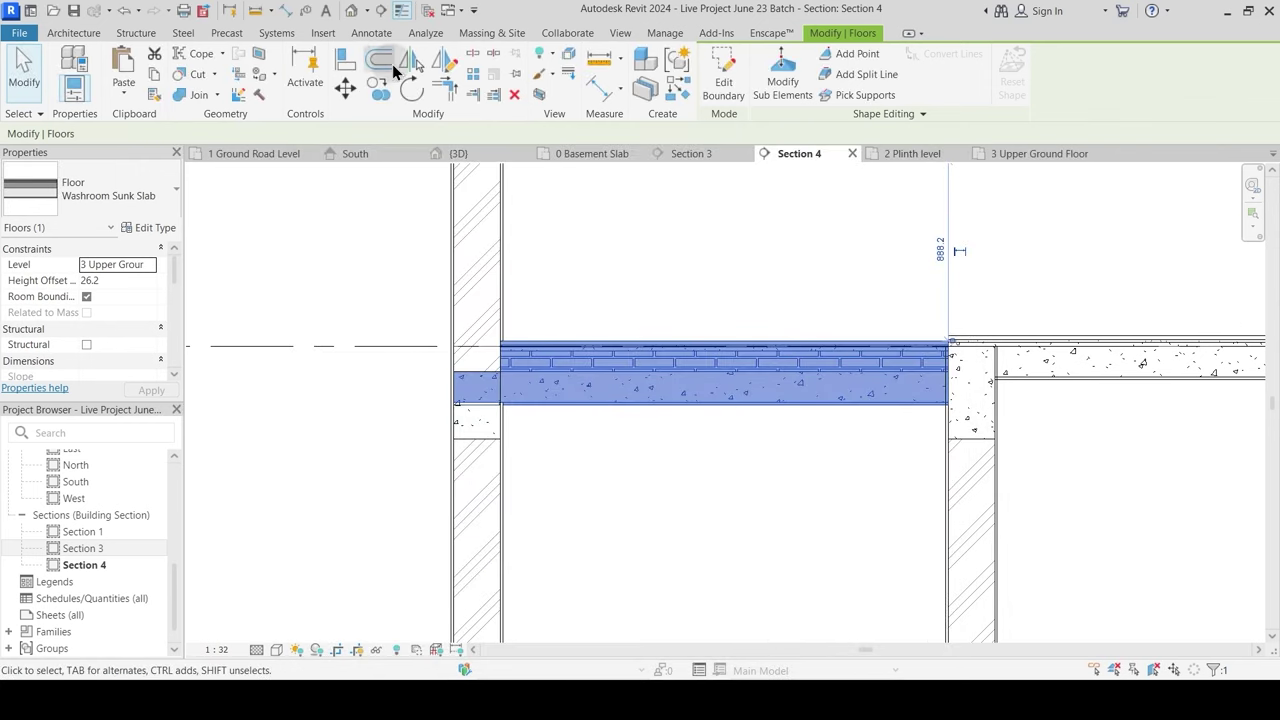
Step: Align the Washroom Sunk Slab's bottom edge to the beam's bottom edge
left_click(357, 57)
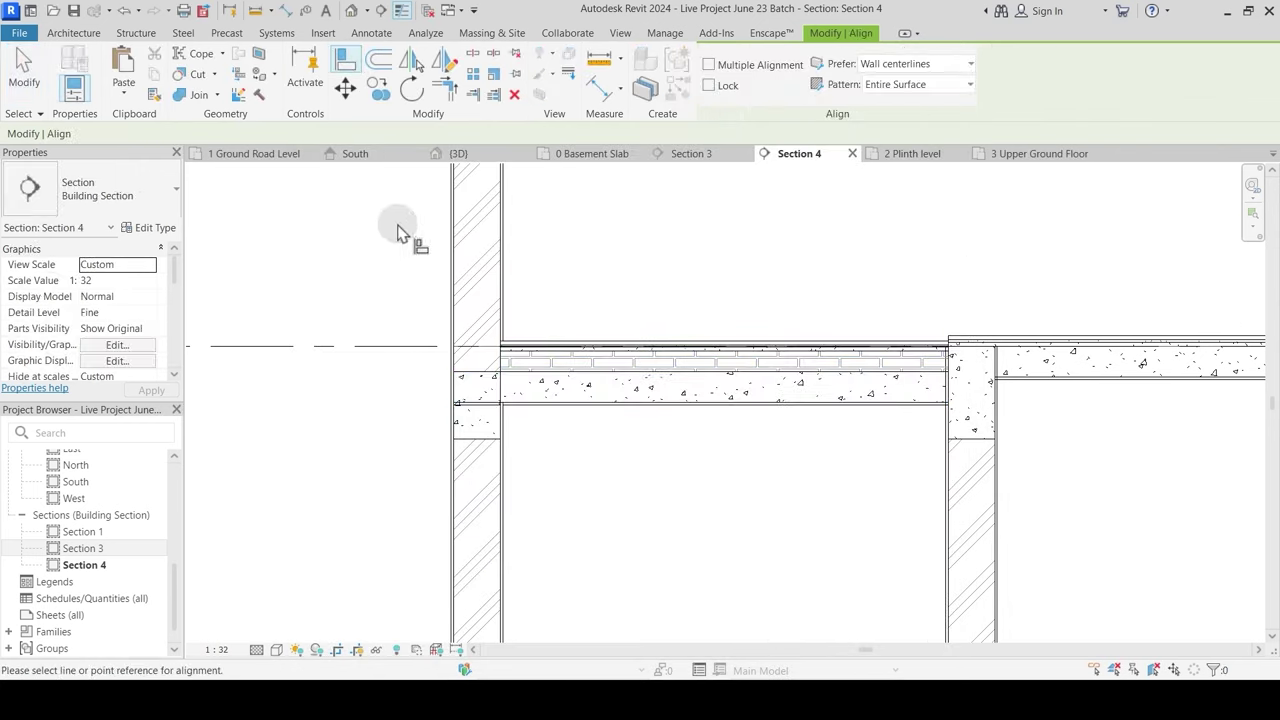
left_click(476, 447)
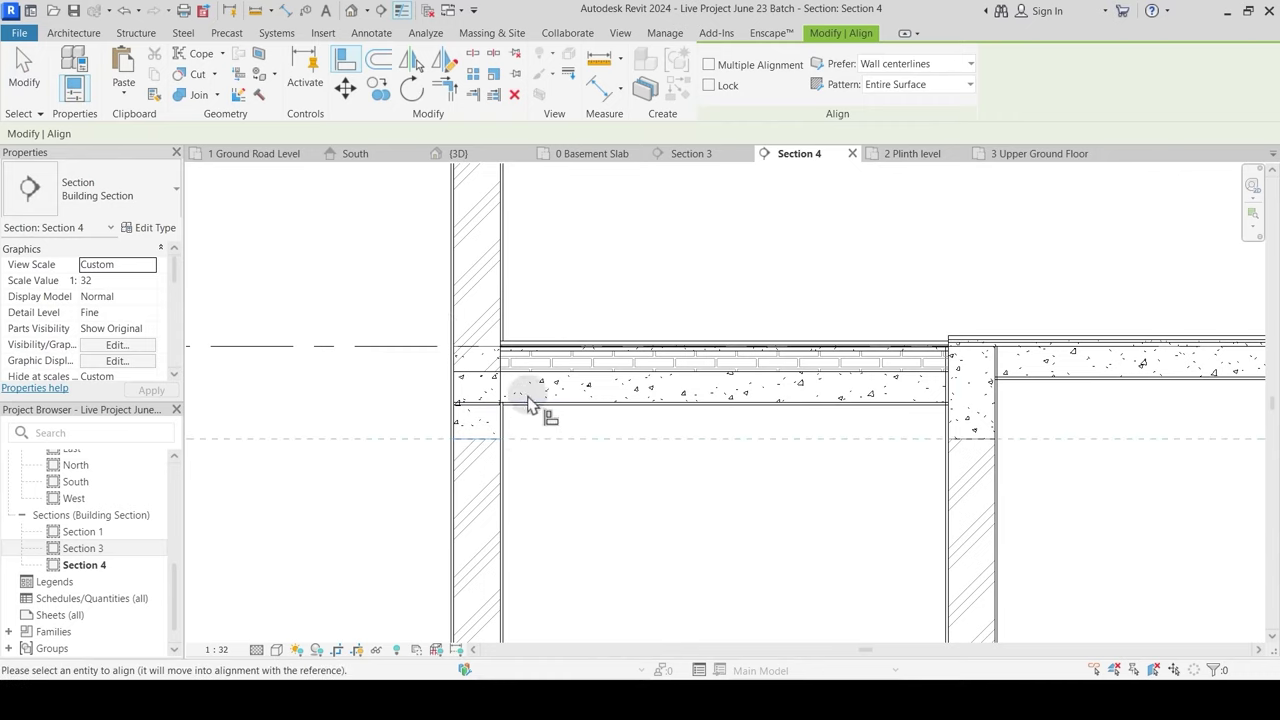
left_click(528, 405)
key("Escape")
key("Escape")
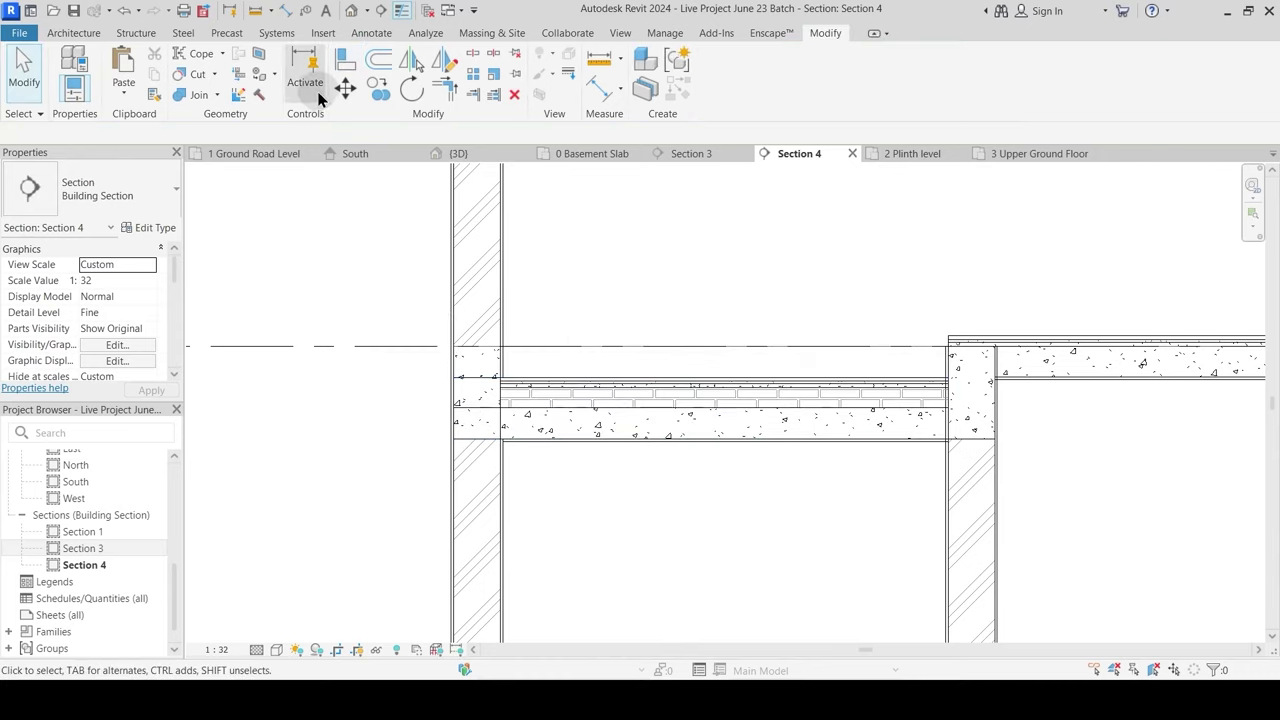
left_click(217, 97)
Step: Join the beam and the Washroom Sunk Slab geometry
left_click(205, 120)
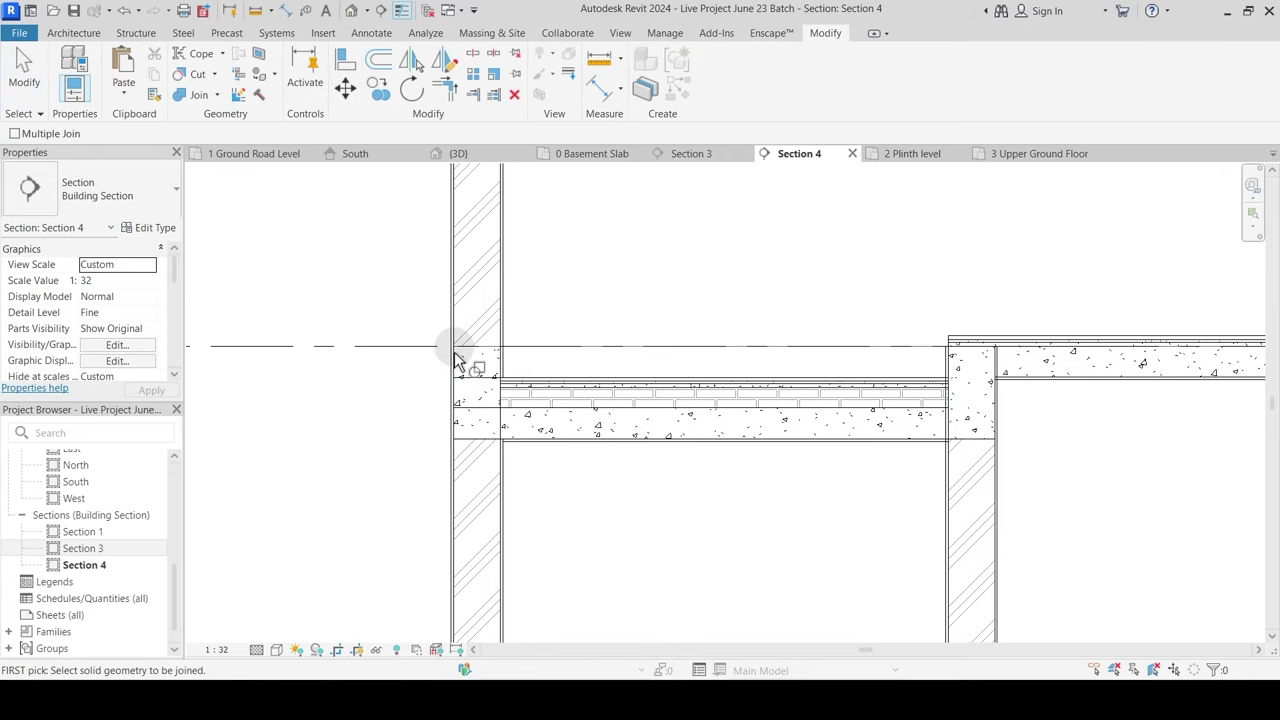
left_click(488, 359)
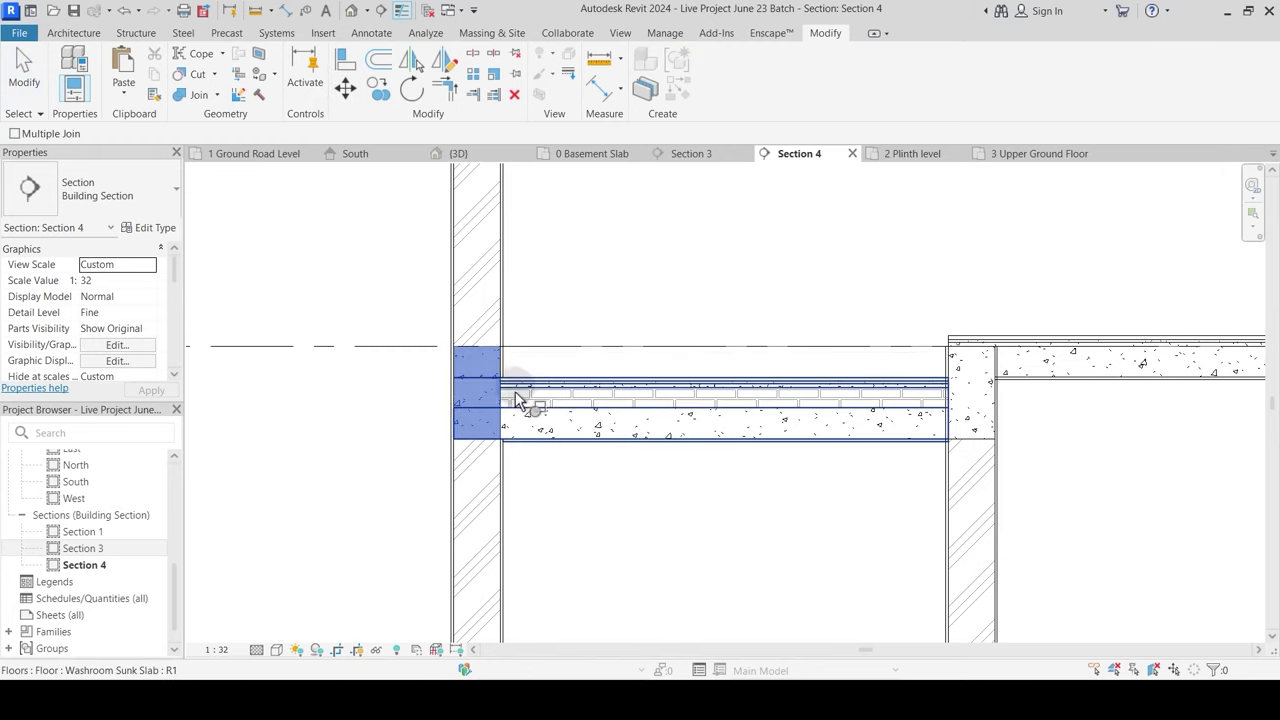
left_click(531, 405)
scroll(547, 403, "up", 2)
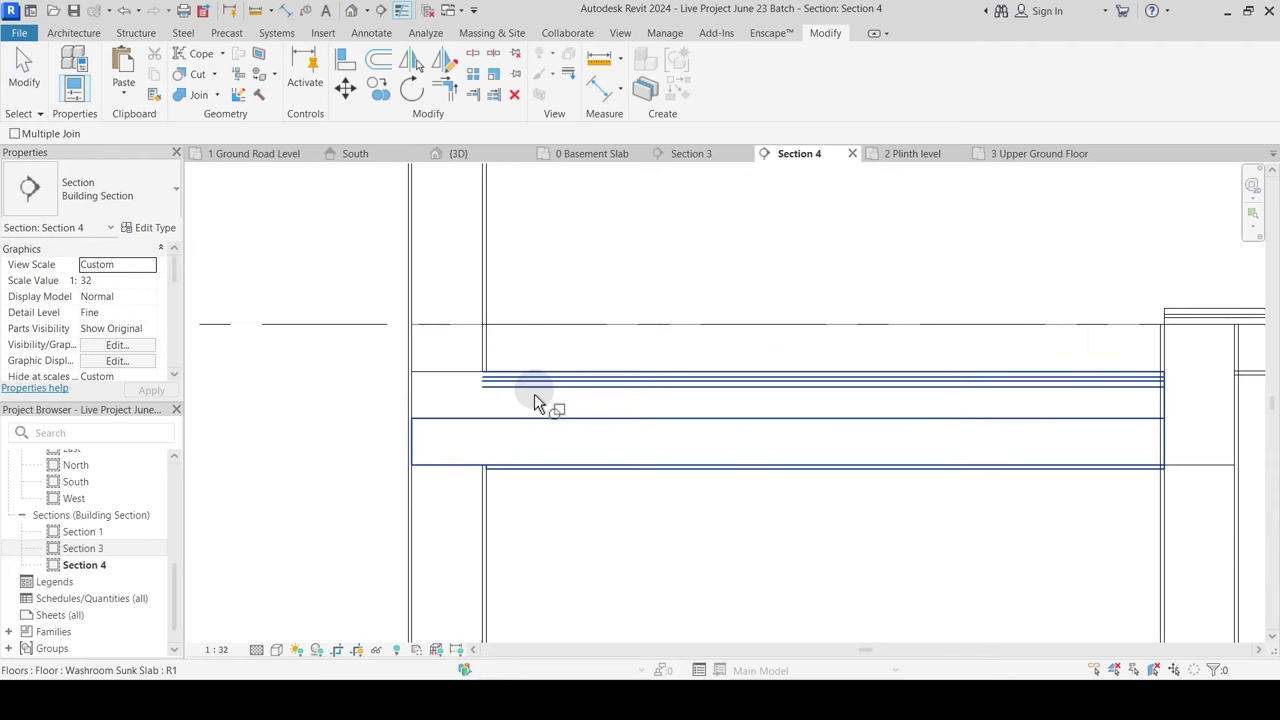
key("Escape")
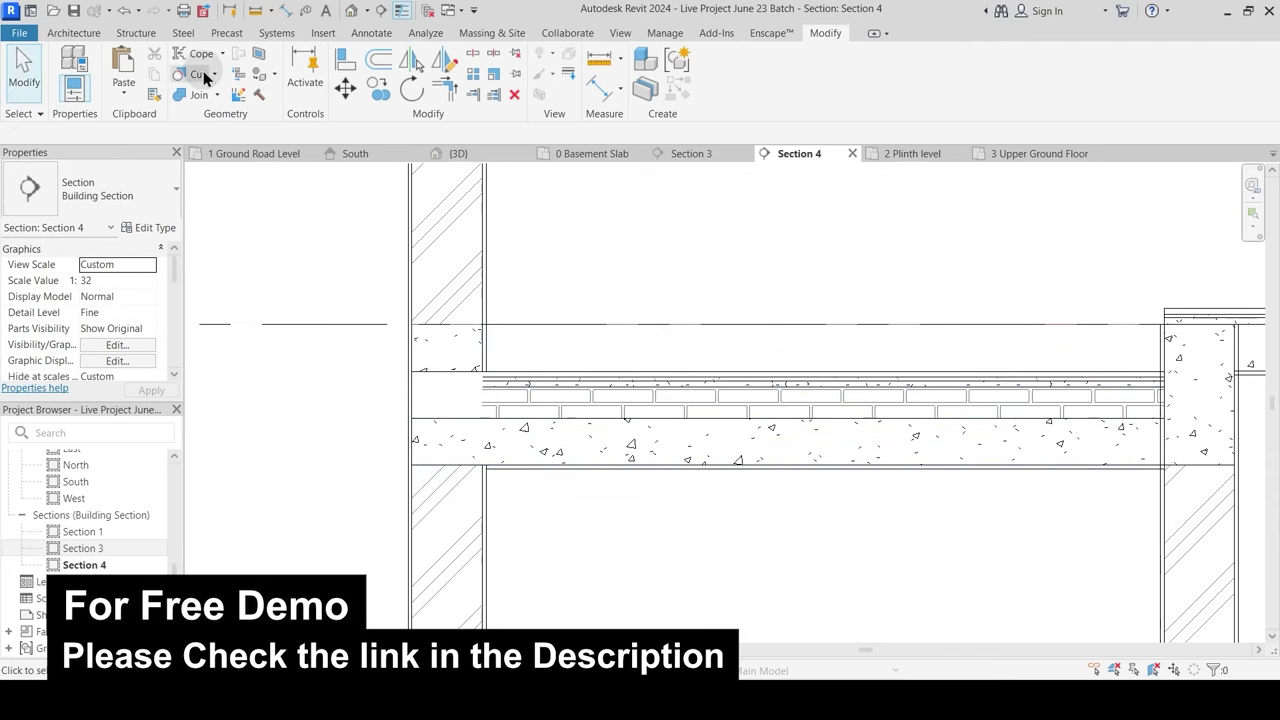
Step: Switch the join order between the beam and the slab so their concrete merges
left_click(222, 96)
left_click(218, 192)
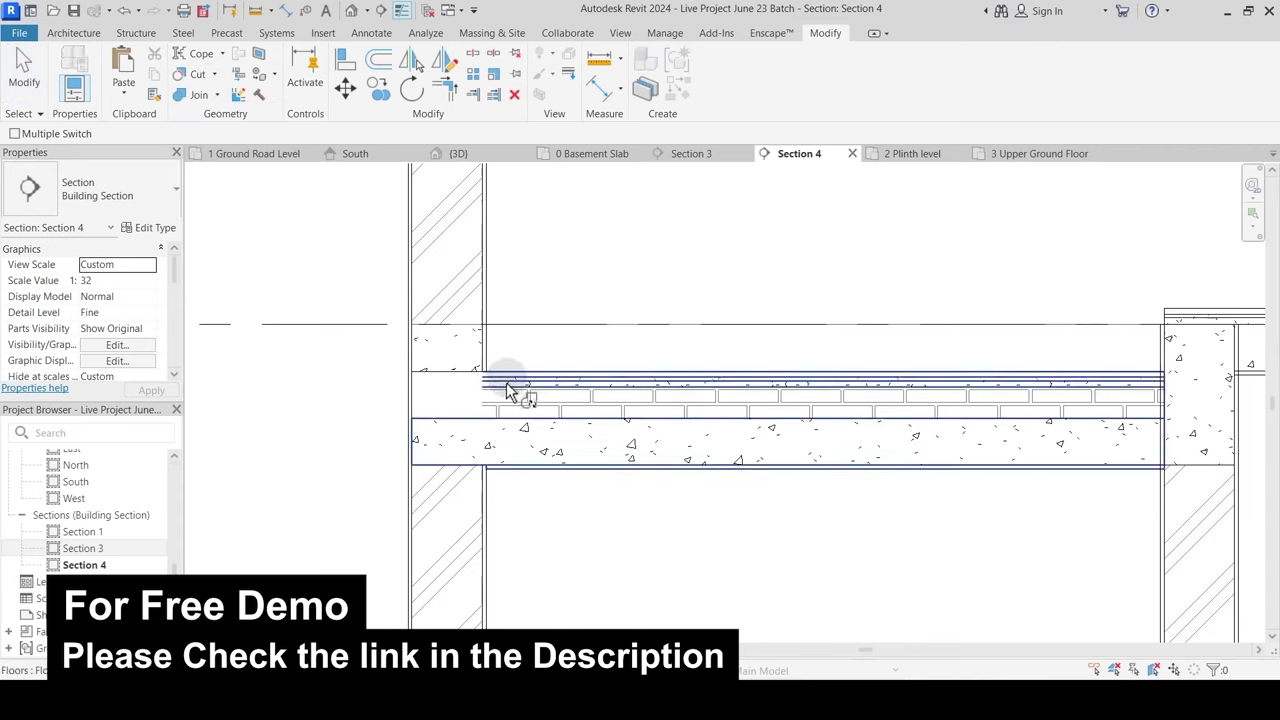
left_click(458, 380)
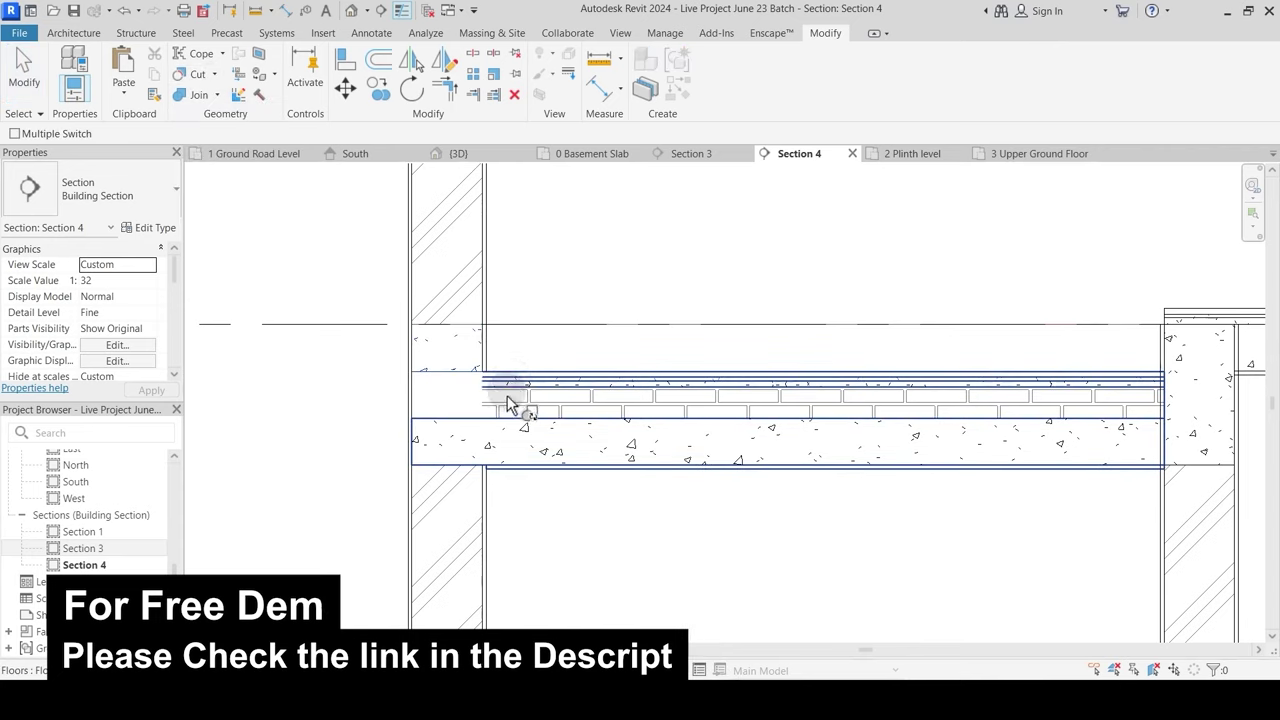
left_click(560, 382)
scroll(575, 400, "down", 4)
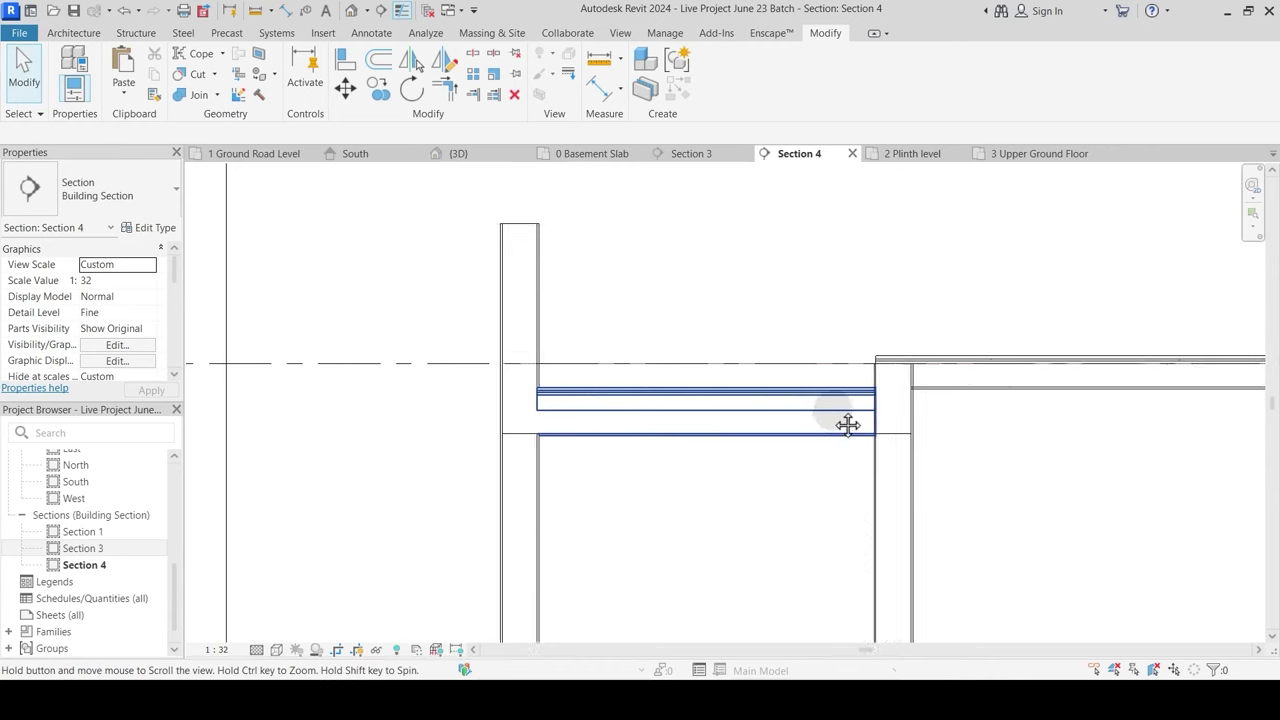
Step: Thicken the slab's brick bets layer to bring the total to 496.1
left_click(583, 400)
left_click(160, 227)
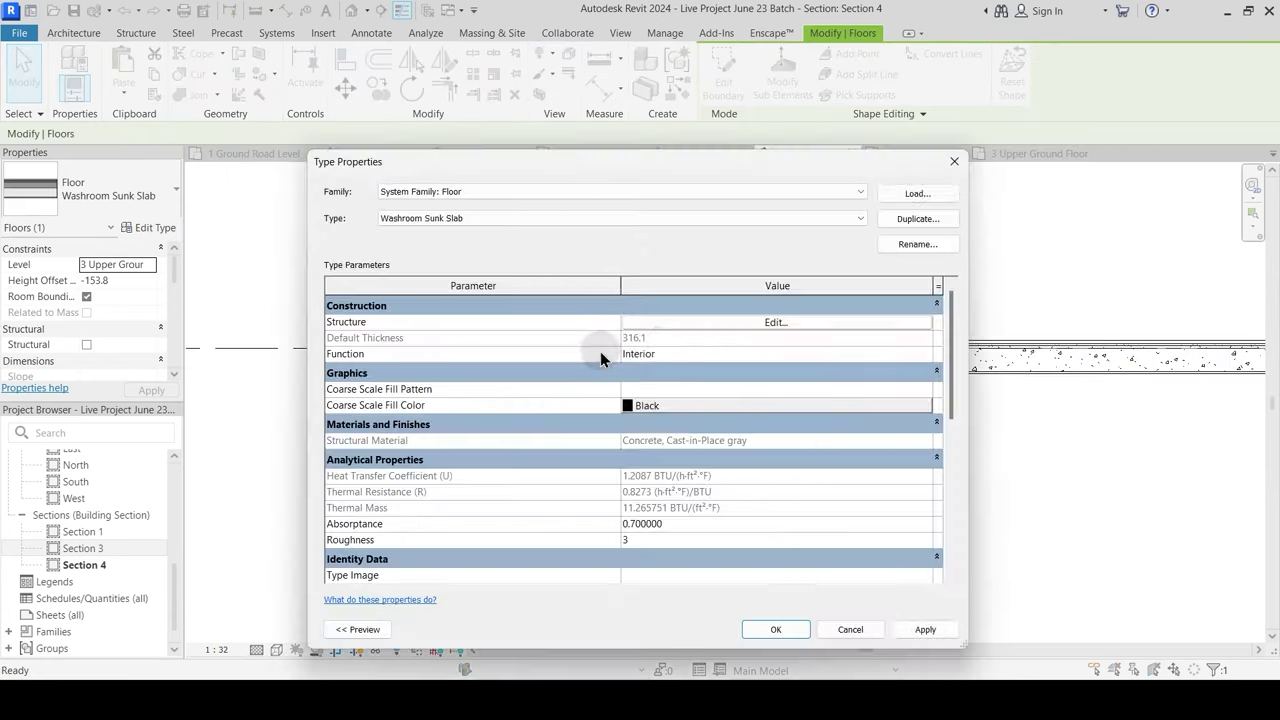
left_click(722, 322)
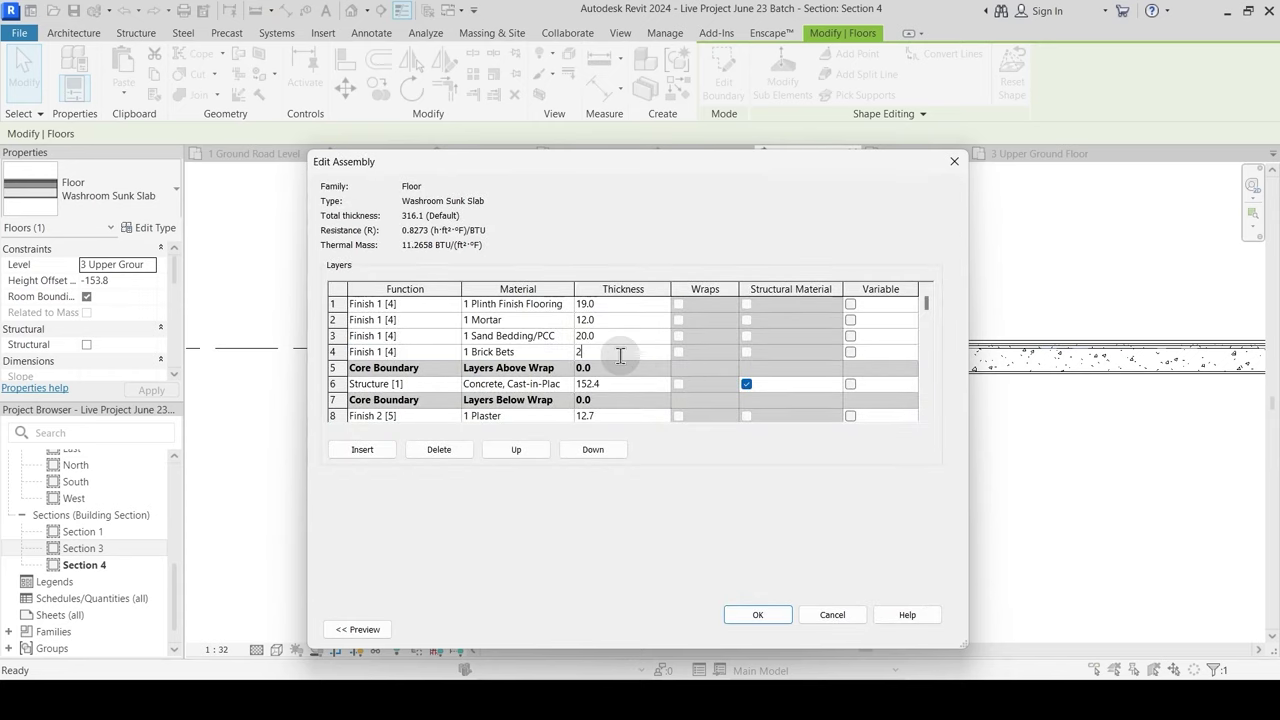
left_click(770, 630)
Step: Align both ends of the Washroom Sunk Slab to the beam reference lines
left_click(531, 417)
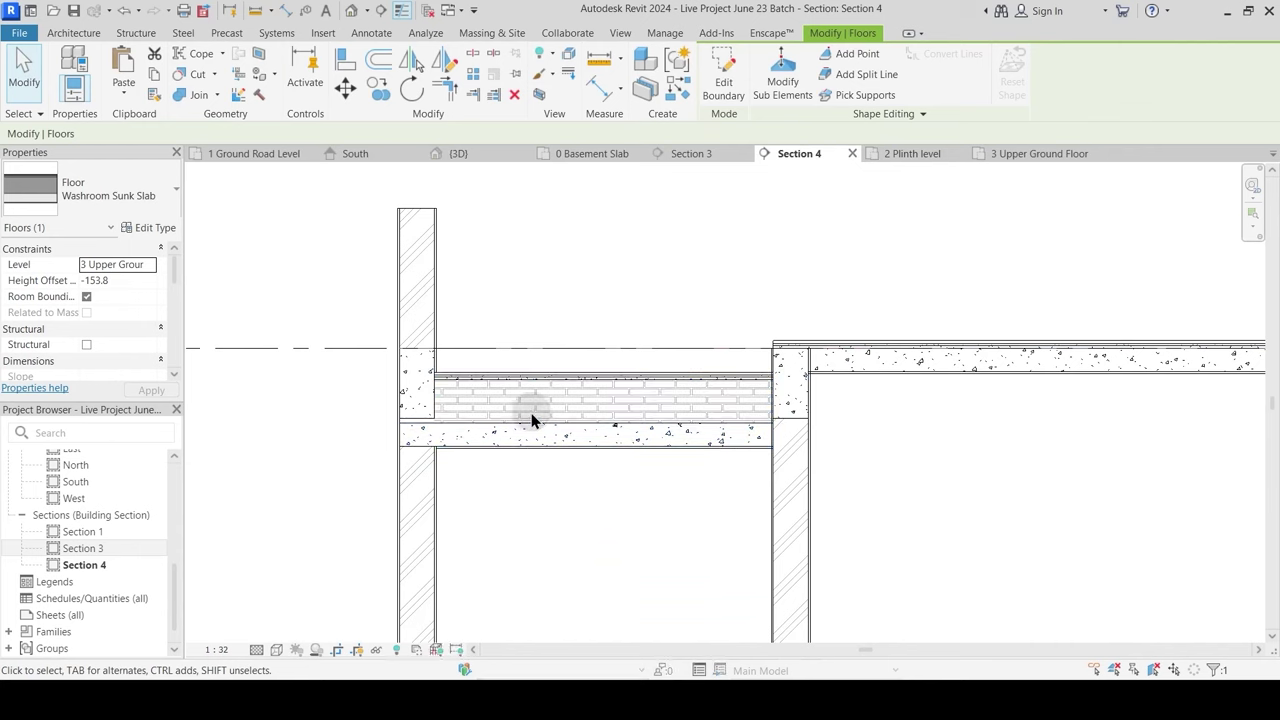
left_click(347, 60)
scroll(786, 430, "up", 2)
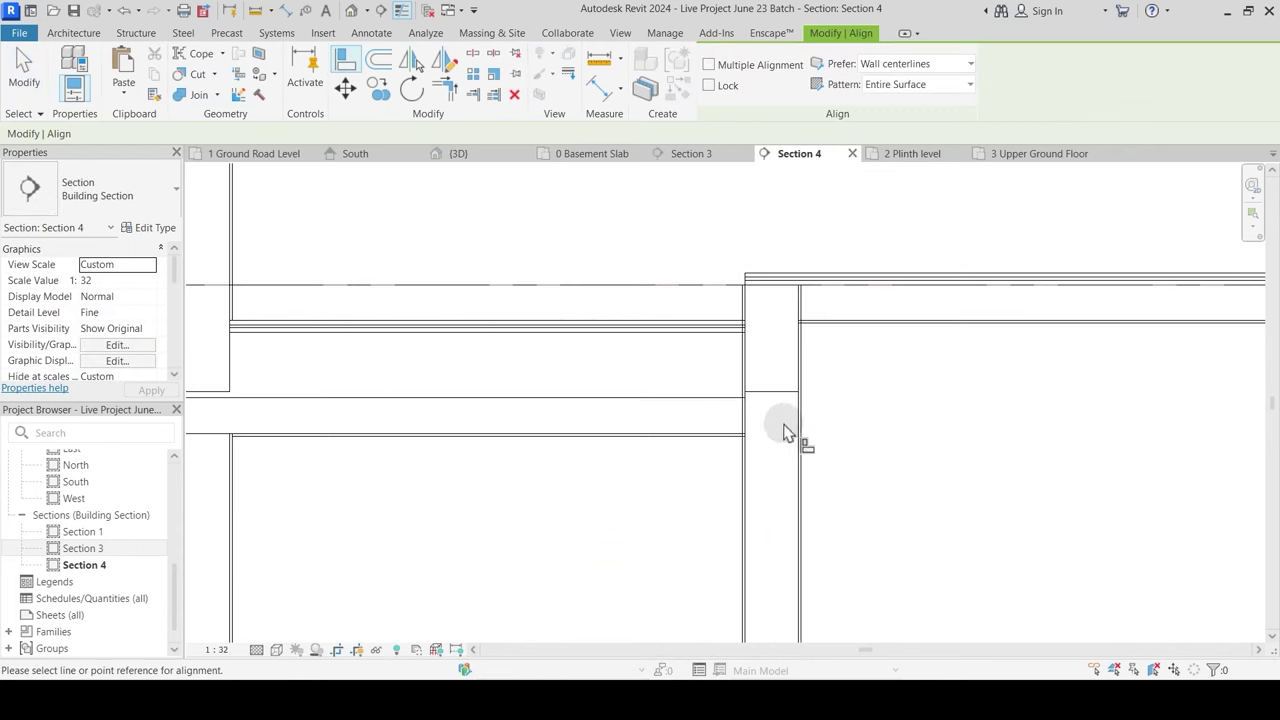
left_click(728, 433)
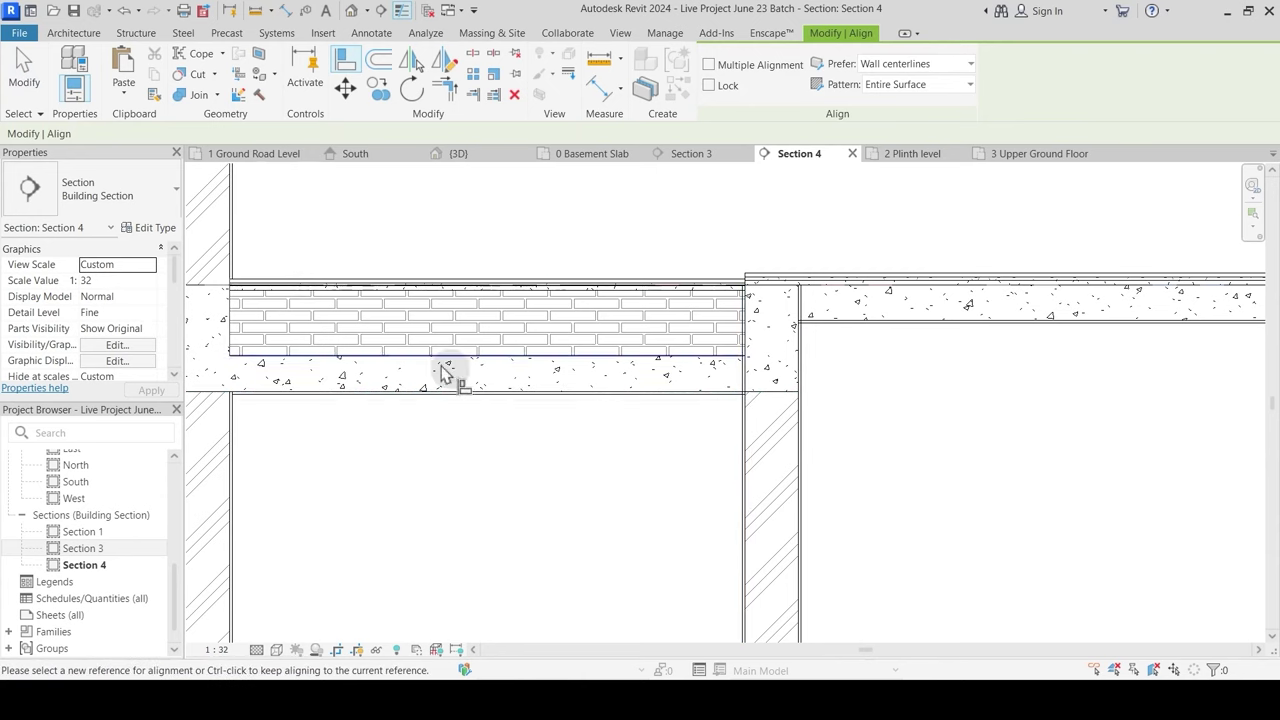
scroll(450, 370, "down", 2)
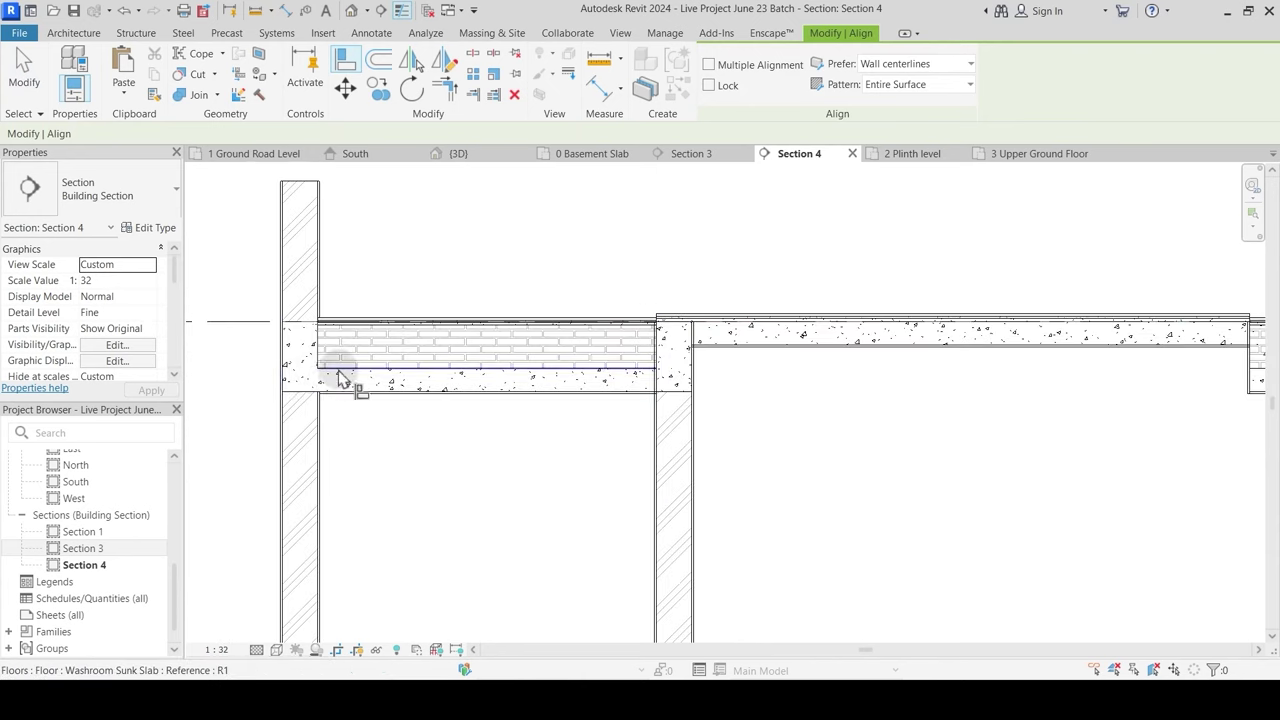
scroll(355, 383, "down", 5)
middle_click_drag(825, 447, 612, 453)
scroll(612, 453, "up", 4)
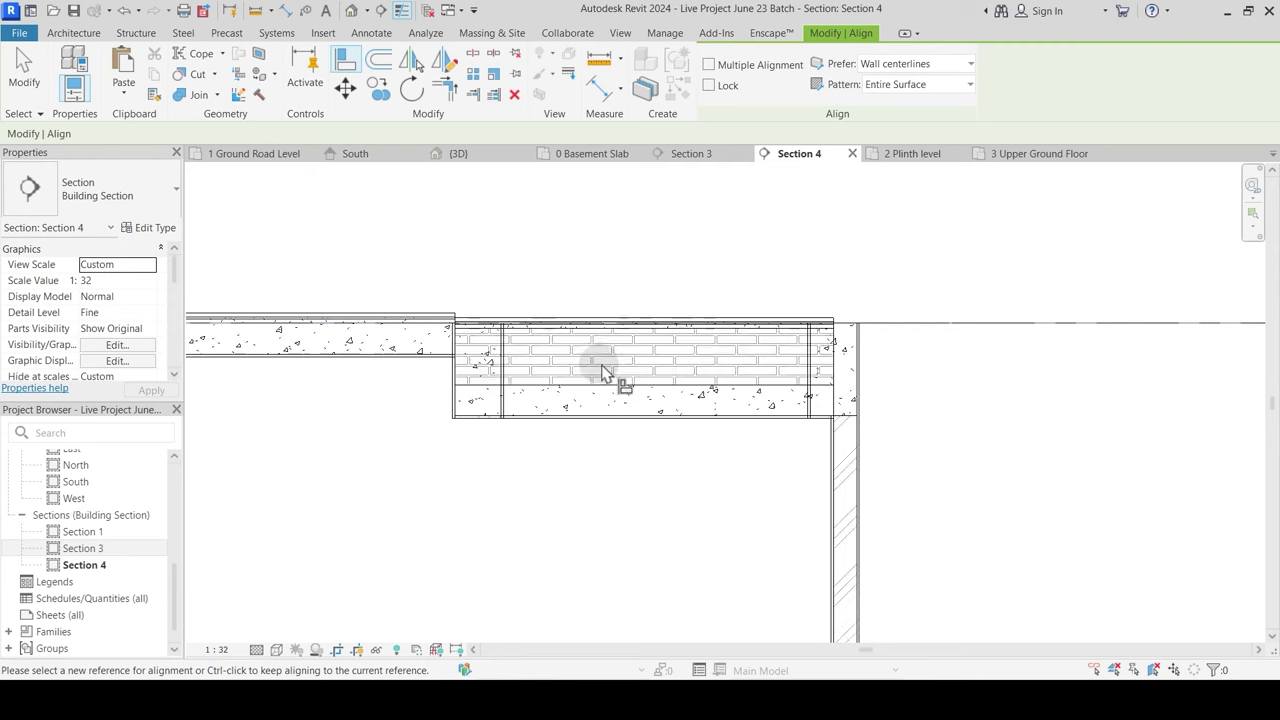
left_click(557, 332)
left_click(606, 418)
key("Escape")
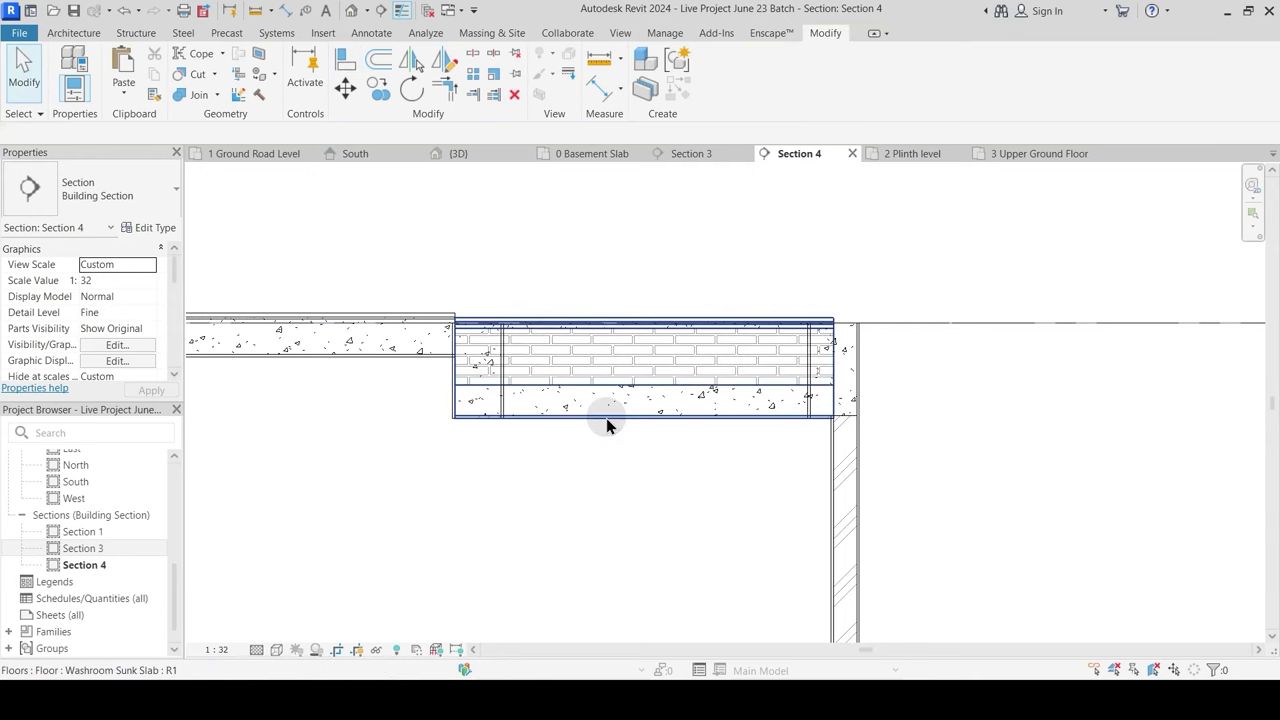
Step: Temporarily hide the slab to check the beams beneath, then restore and reselect it
key("h")
key("h")
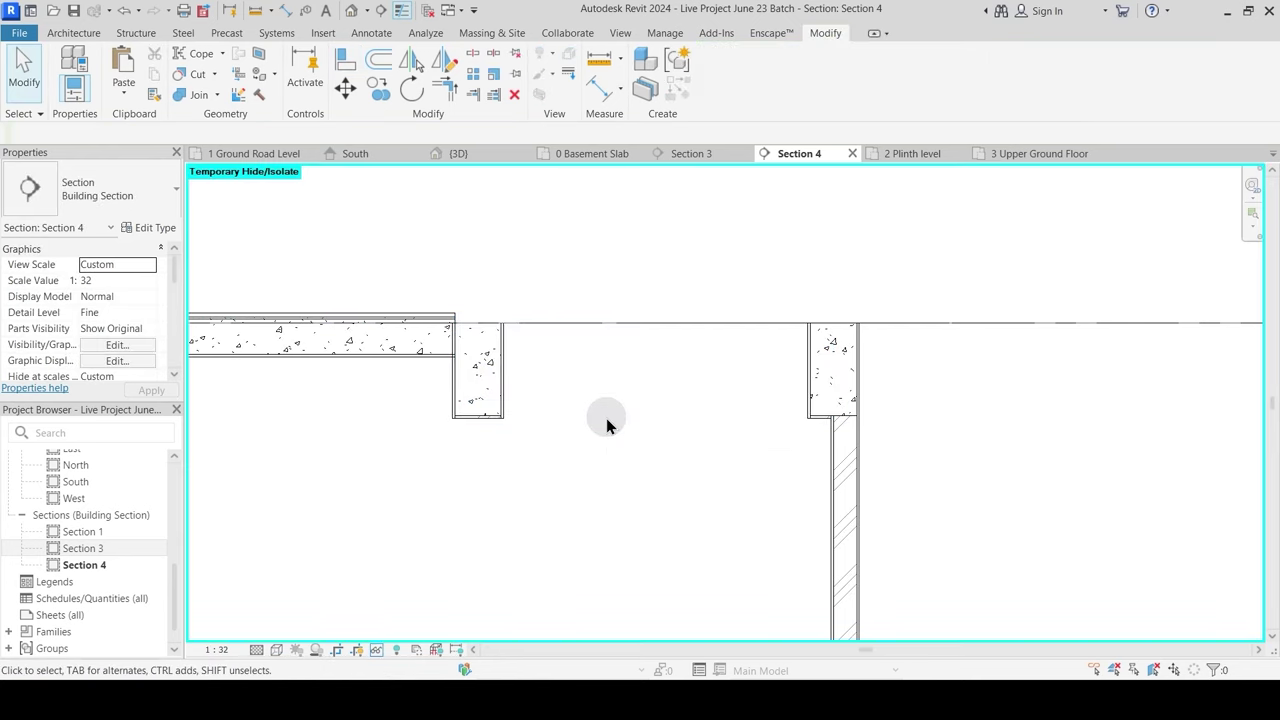
key("h")
key("r")
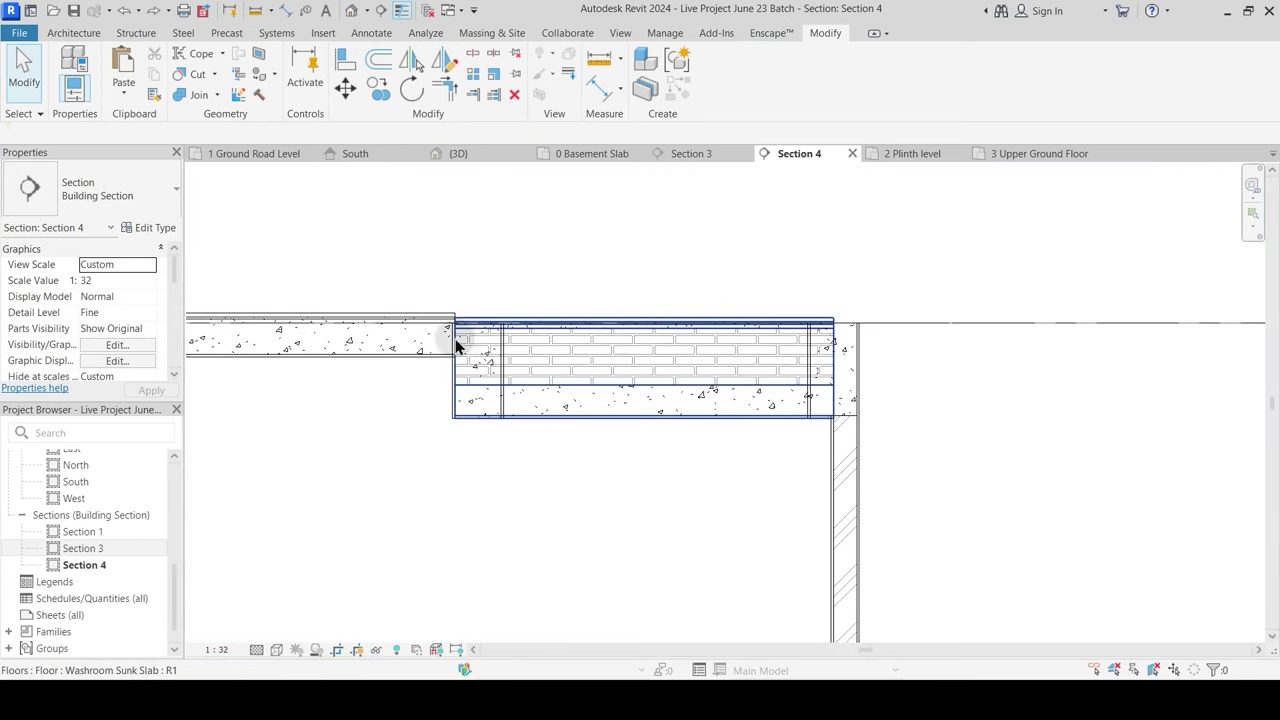
left_click(543, 334)
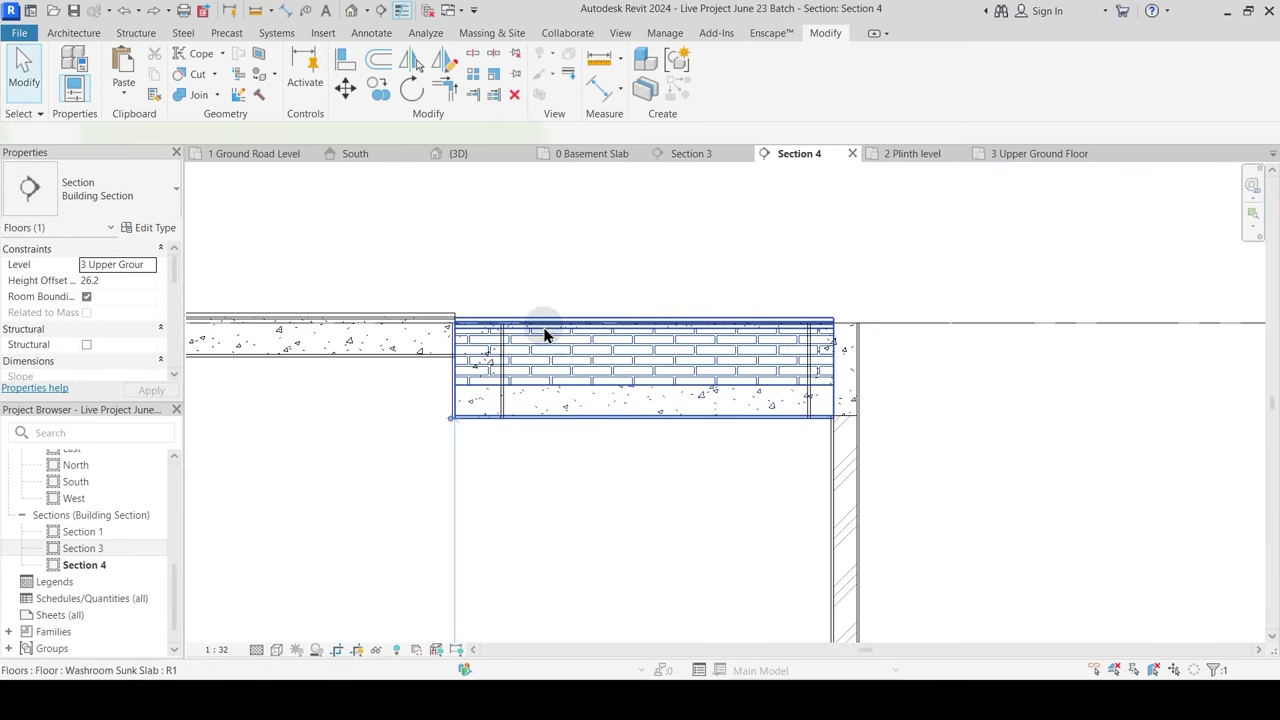
Step: Adjust the layer thicknesses in the Washroom Sunk Slab's type structure
left_click(150, 228)
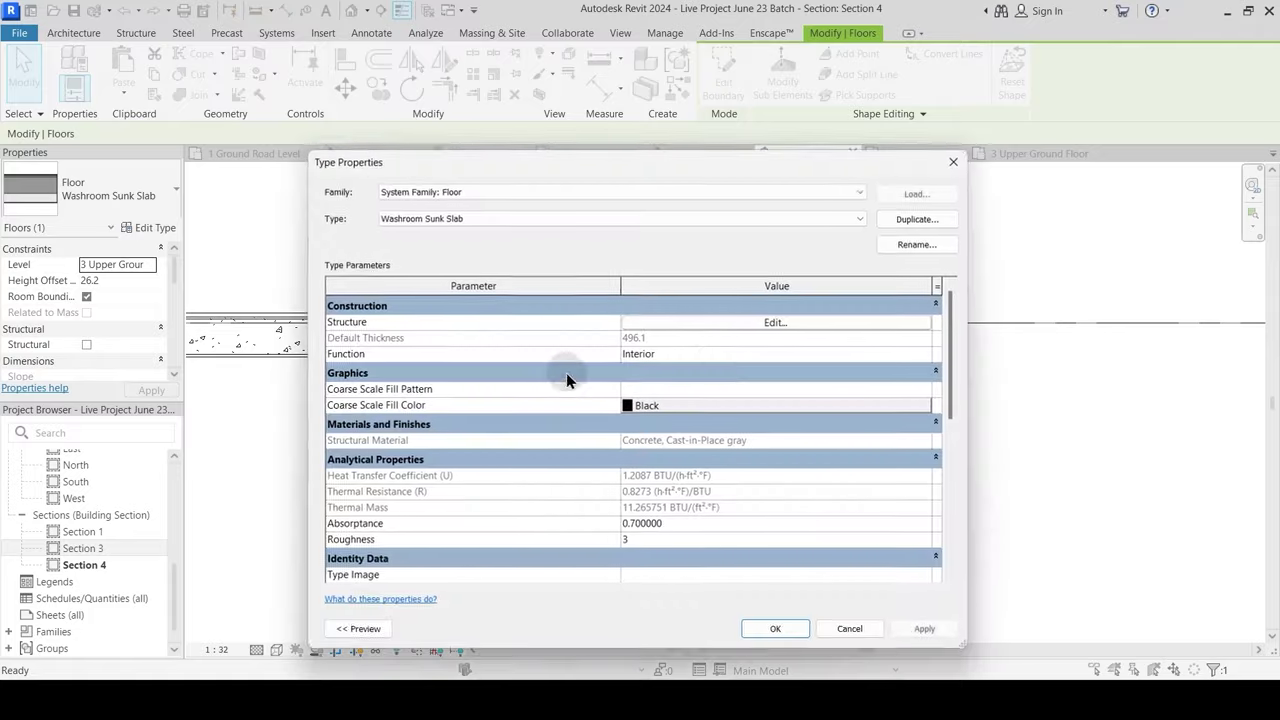
left_click(770, 323)
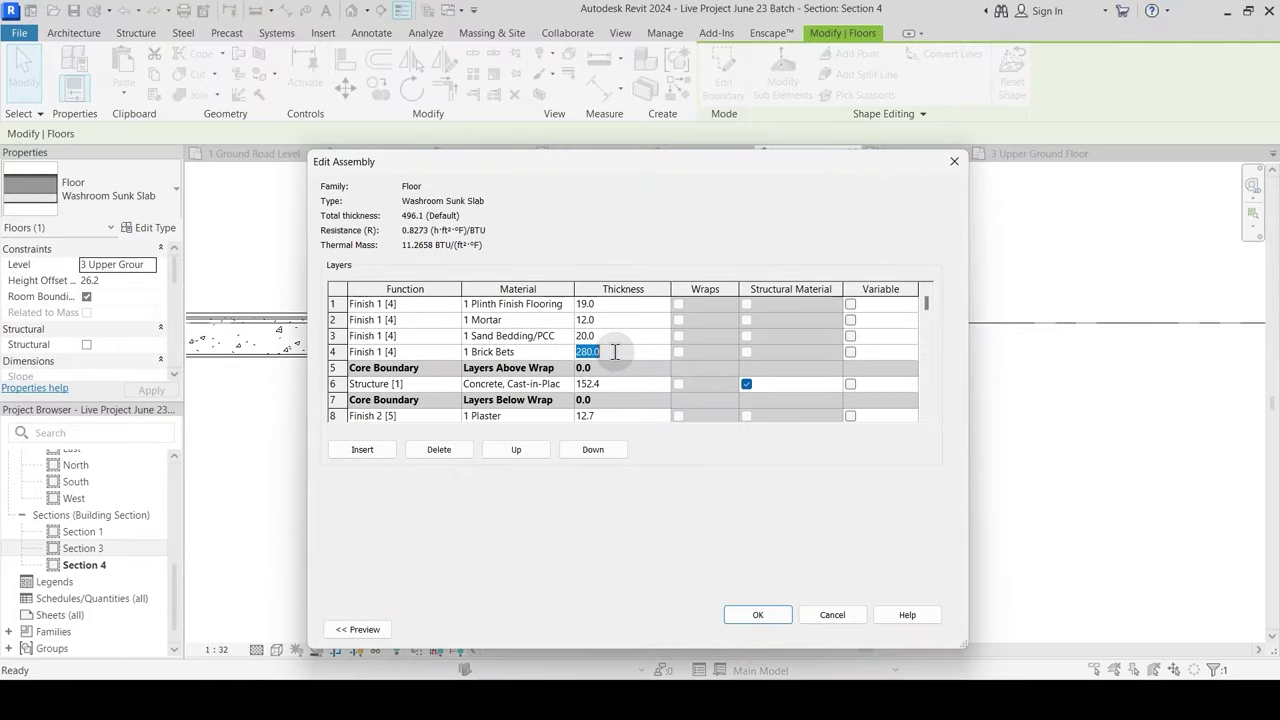
left_click(758, 614)
left_click(777, 629)
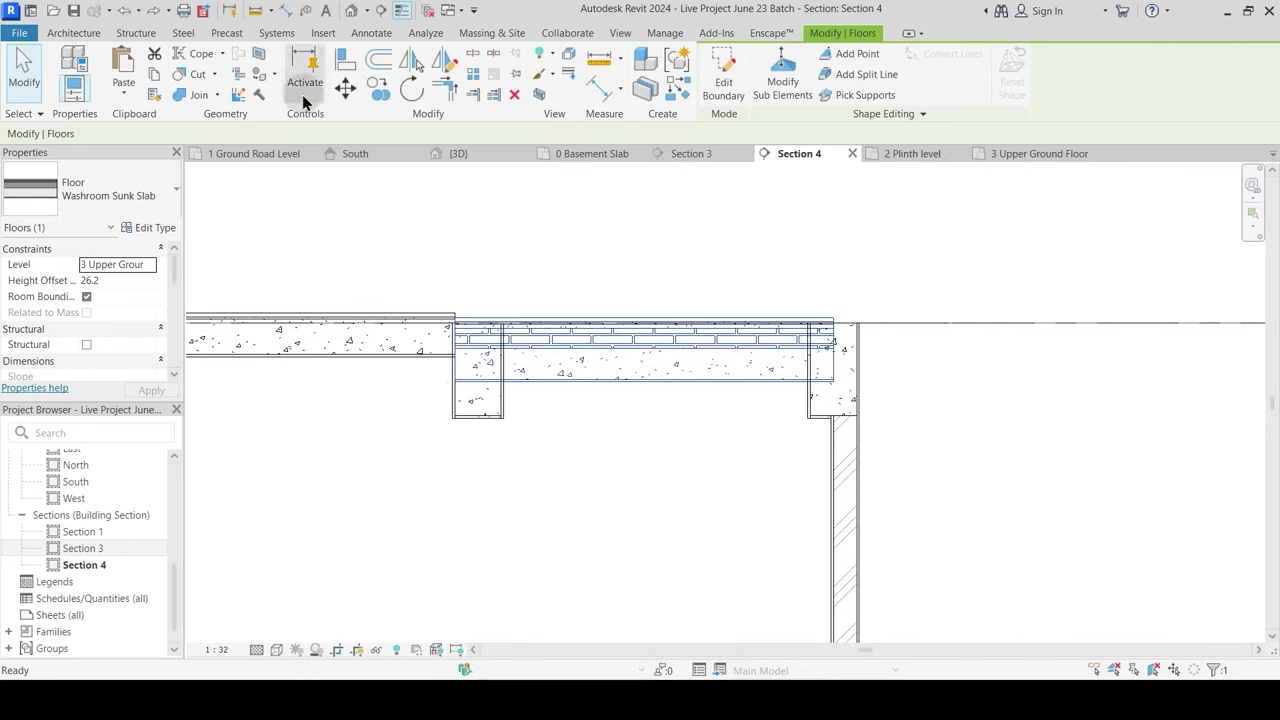
Step: Align the slab's bottom edge down to the wall bottom
left_click(347, 62)
left_click(485, 455)
left_click(557, 390)
key("Escape")
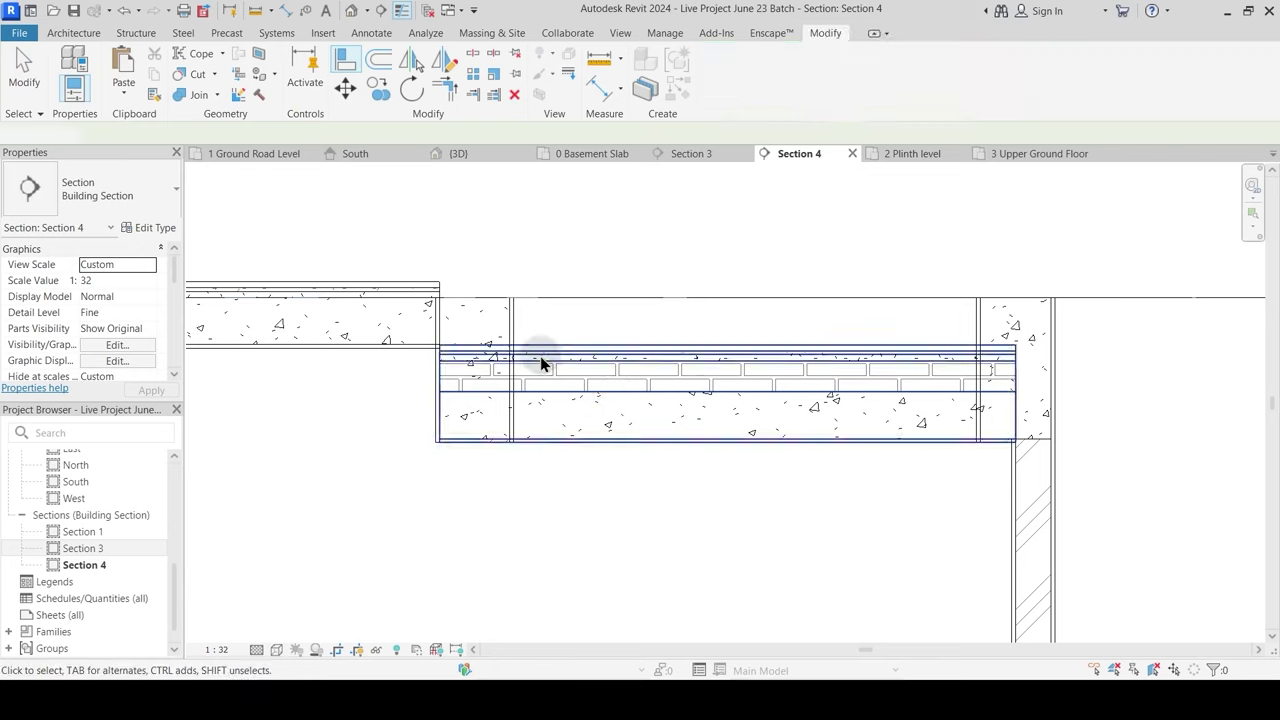
Step: Switch join order so the left and right beams cut through the sunk slab
left_click(195, 97)
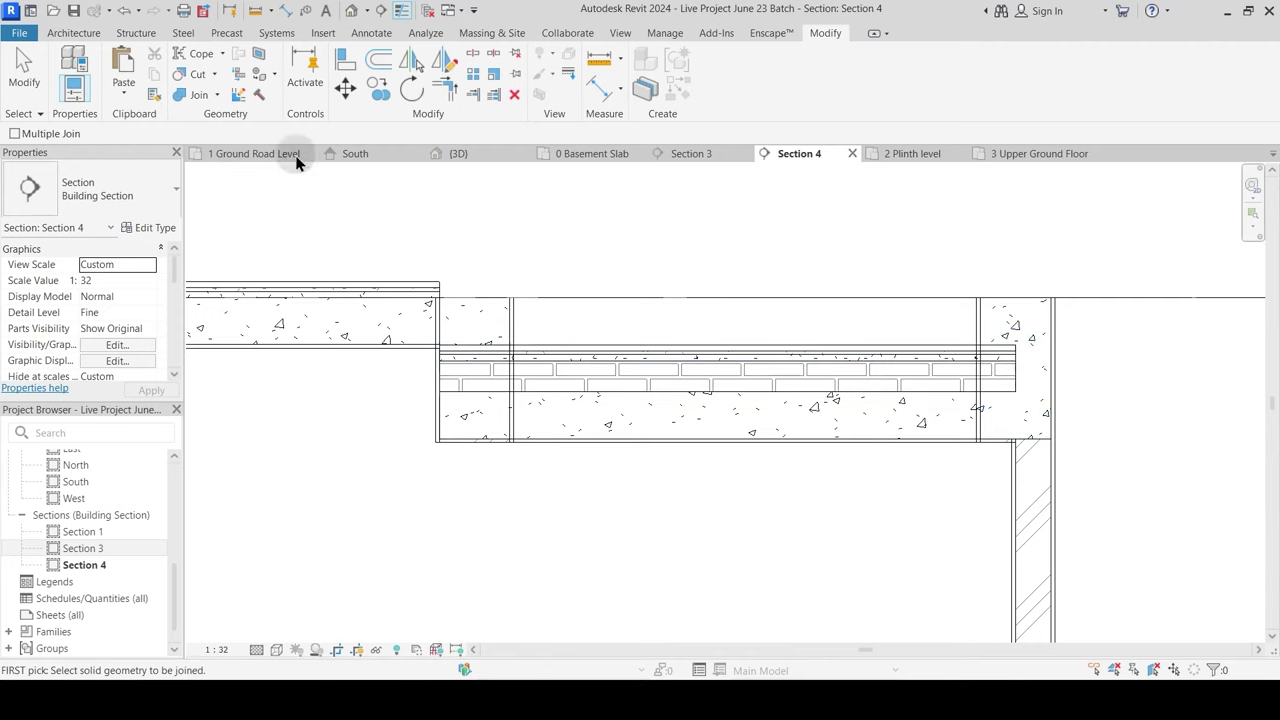
left_click(217, 95)
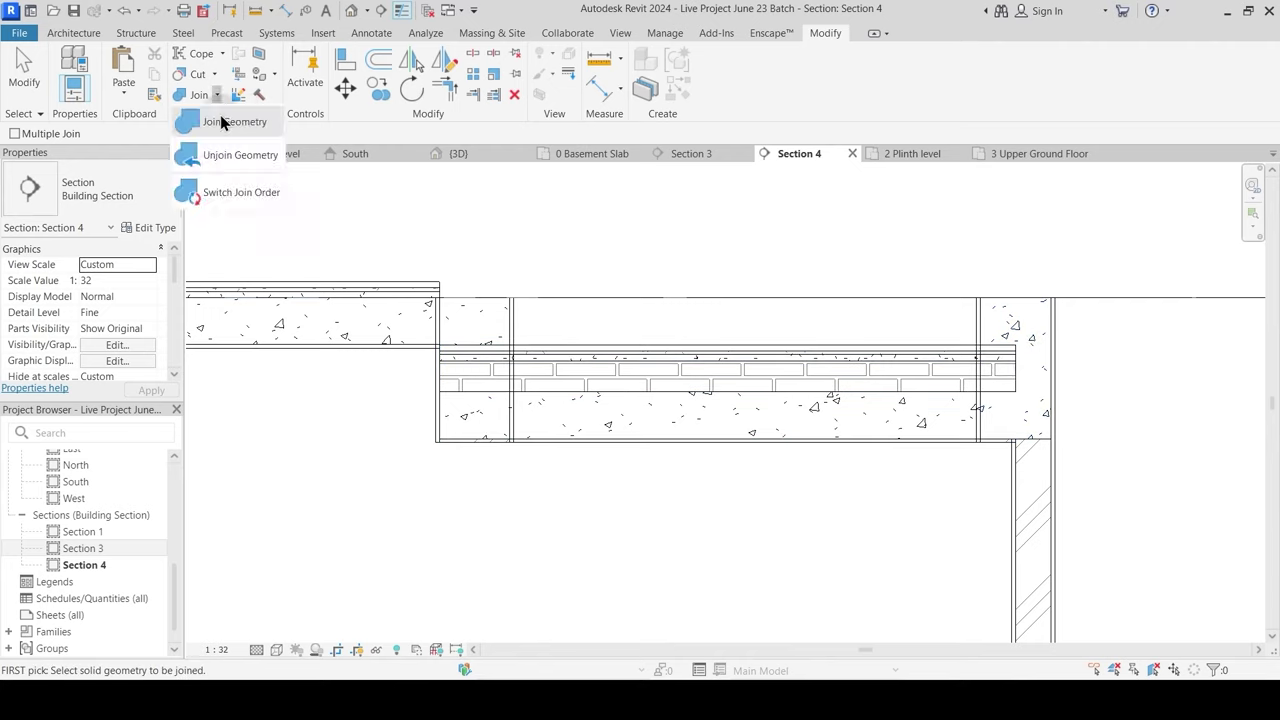
left_click(234, 196)
left_click(472, 305)
left_click(523, 372)
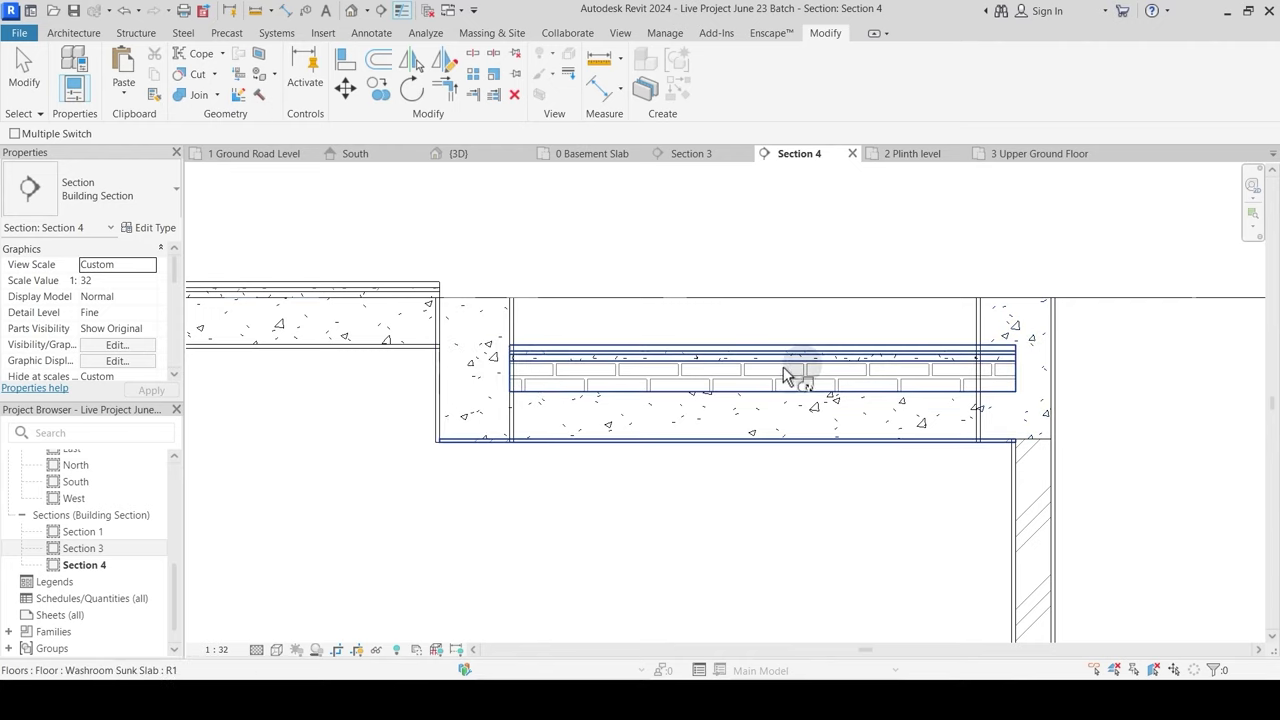
left_click(1015, 312)
left_click(927, 372)
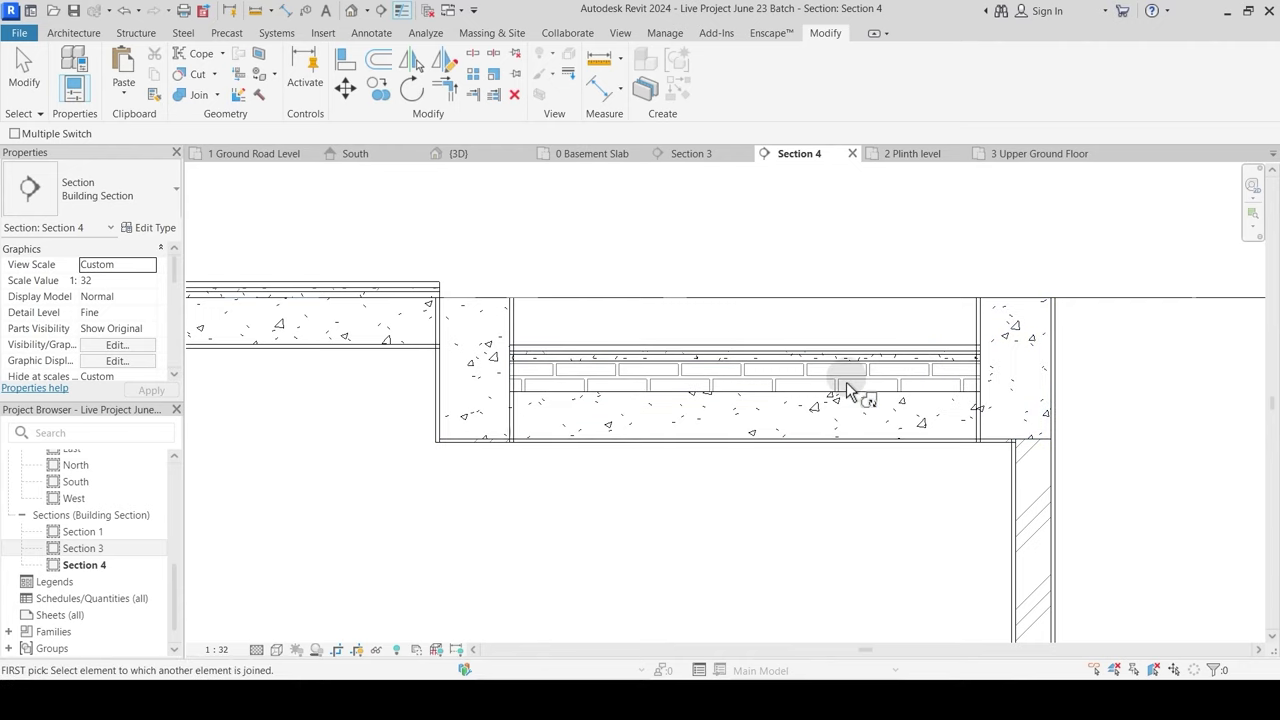
key("Escape")
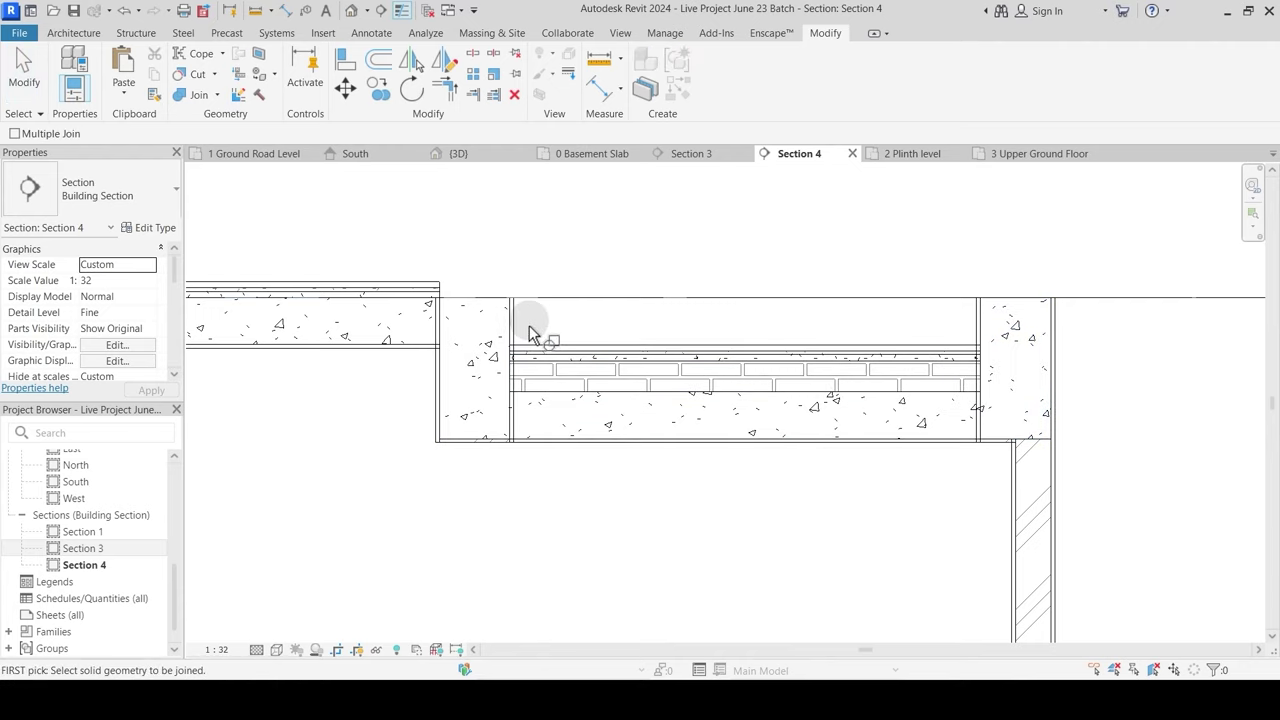
Step: Join the Washroom Sunk Slab to the left and right walls
left_click(522, 329)
left_click(538, 359)
left_click(877, 362)
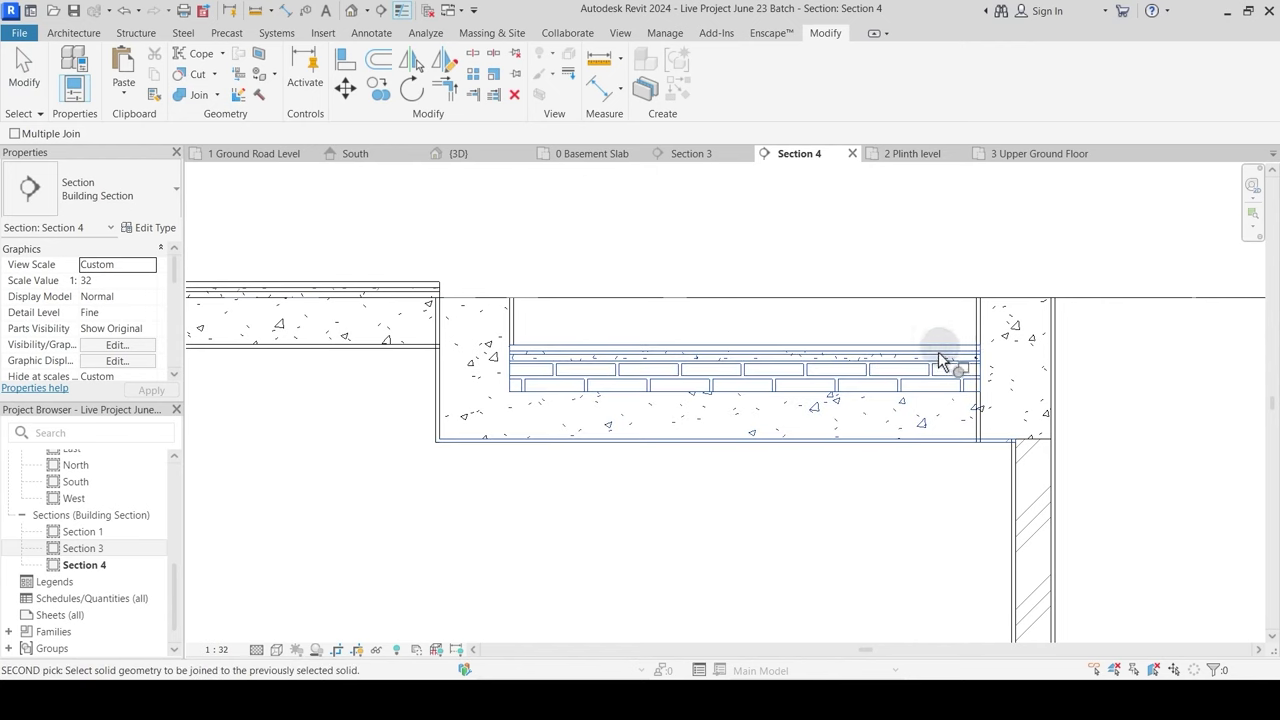
left_click(982, 338)
key("Escape")
Step: Set the slab's brick bets layer to 280, making it 496.1 thick overall
left_click(790, 368)
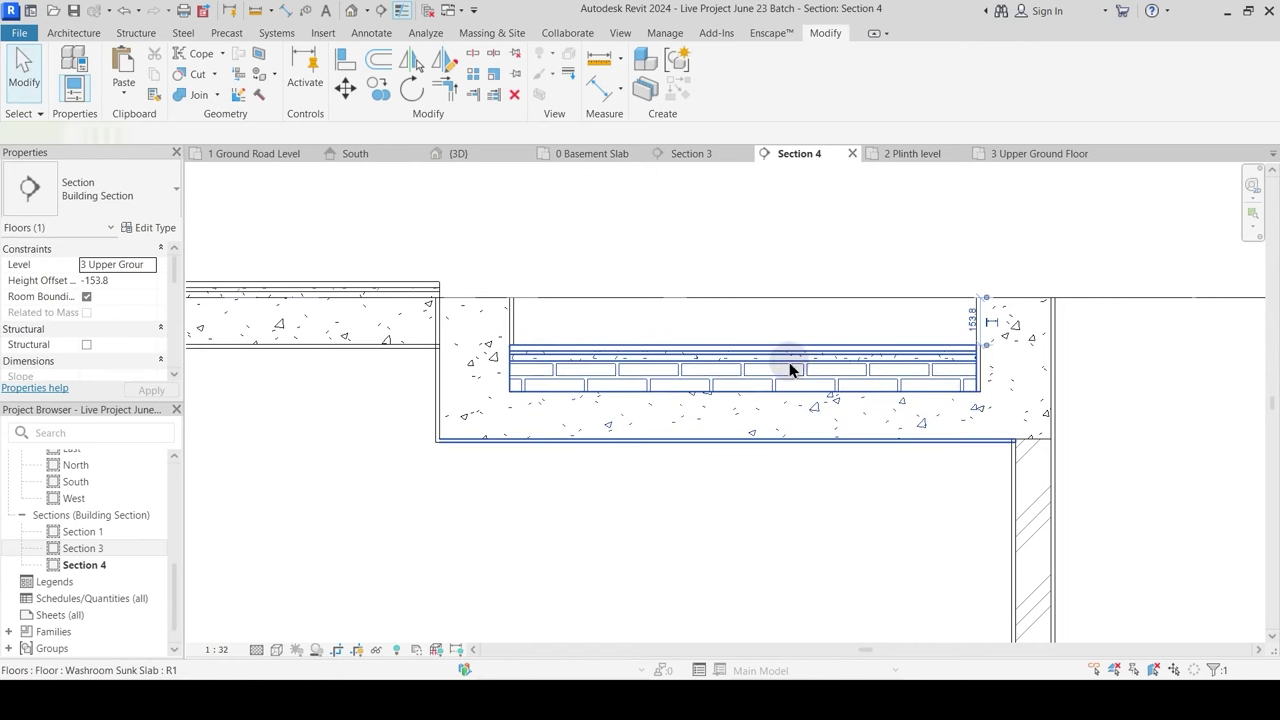
left_click(160, 227)
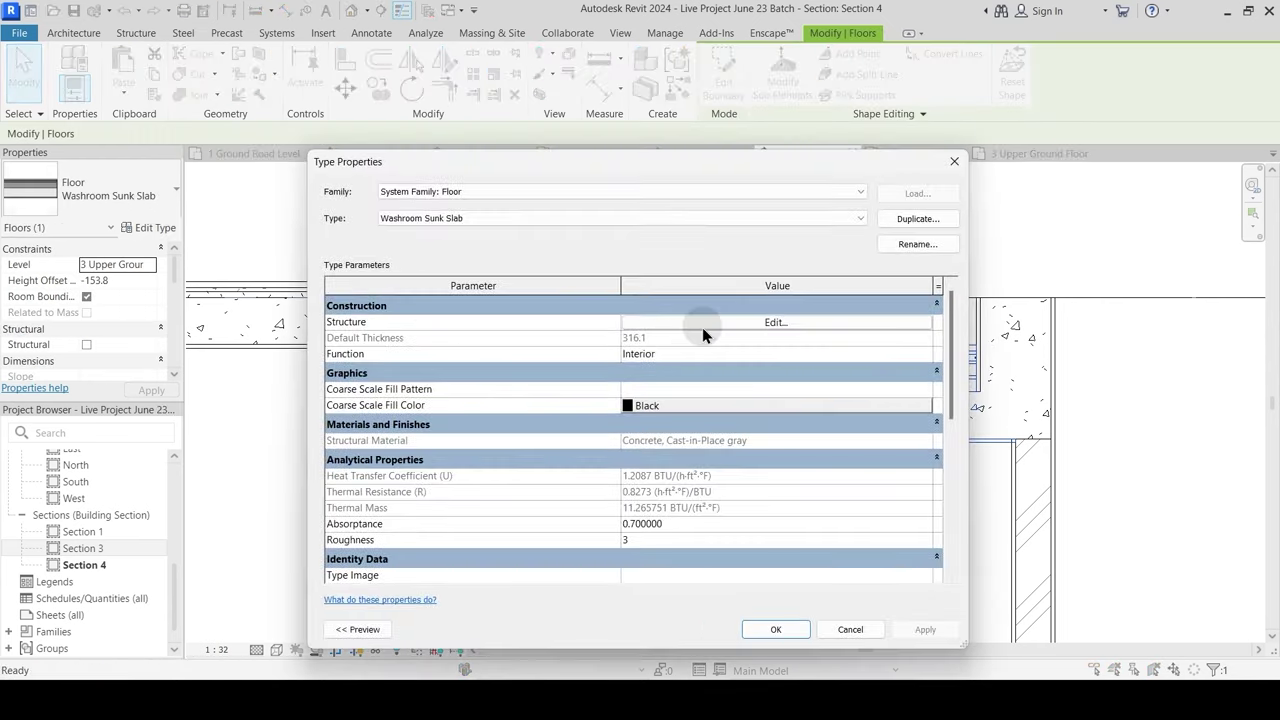
left_click(645, 322)
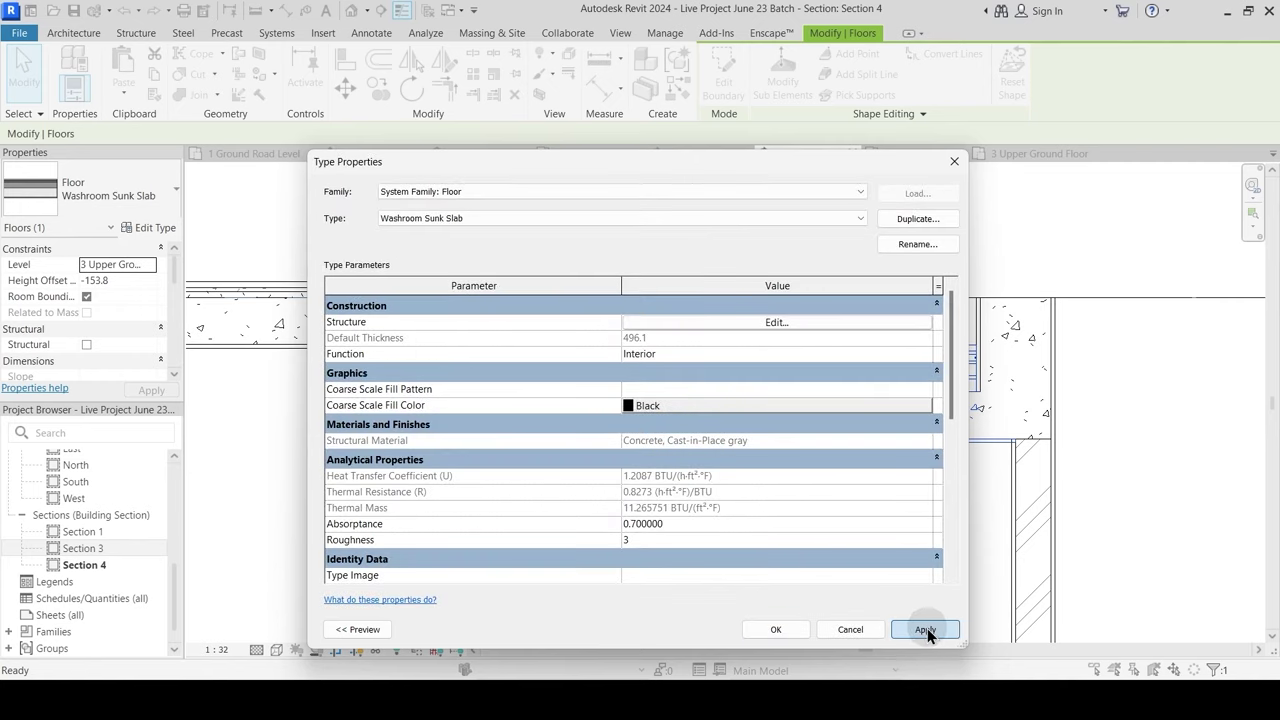
left_click(771, 629)
key("Escape")
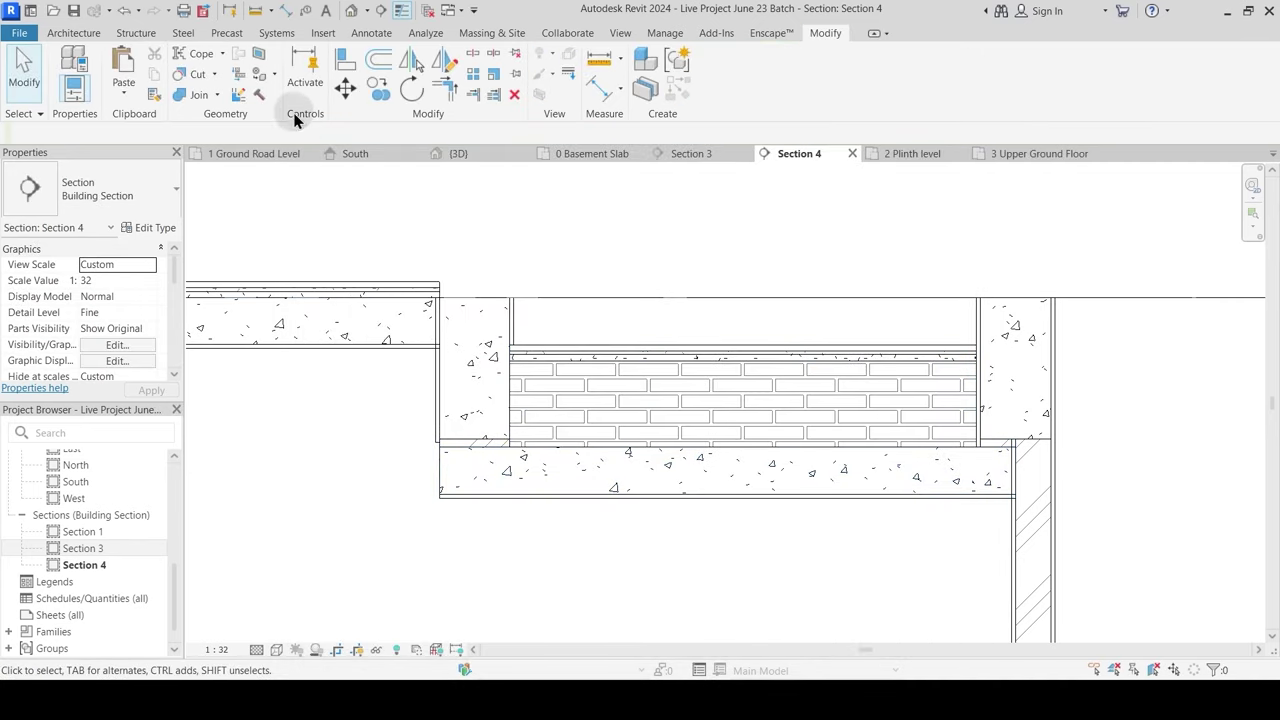
Step: Try aligning the sunk slab edge to the beam, then undo the misplaced alignment
left_click(346, 64)
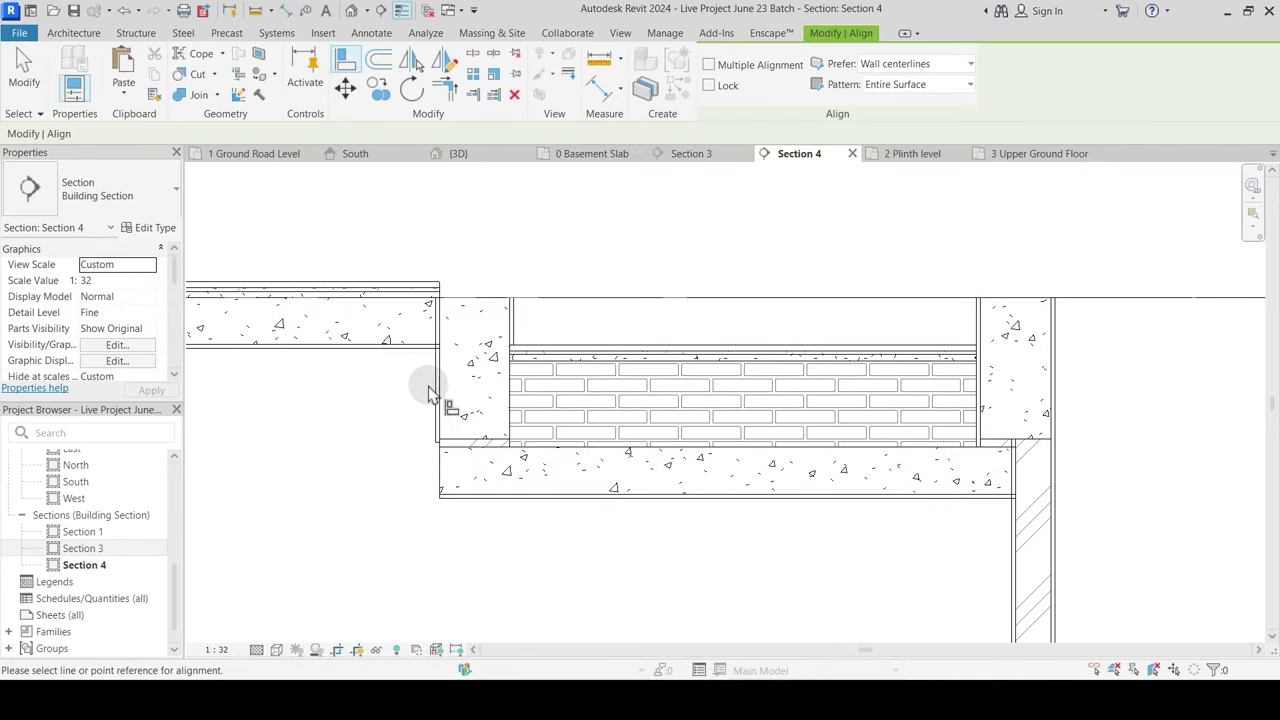
left_click(455, 462)
left_click(451, 493)
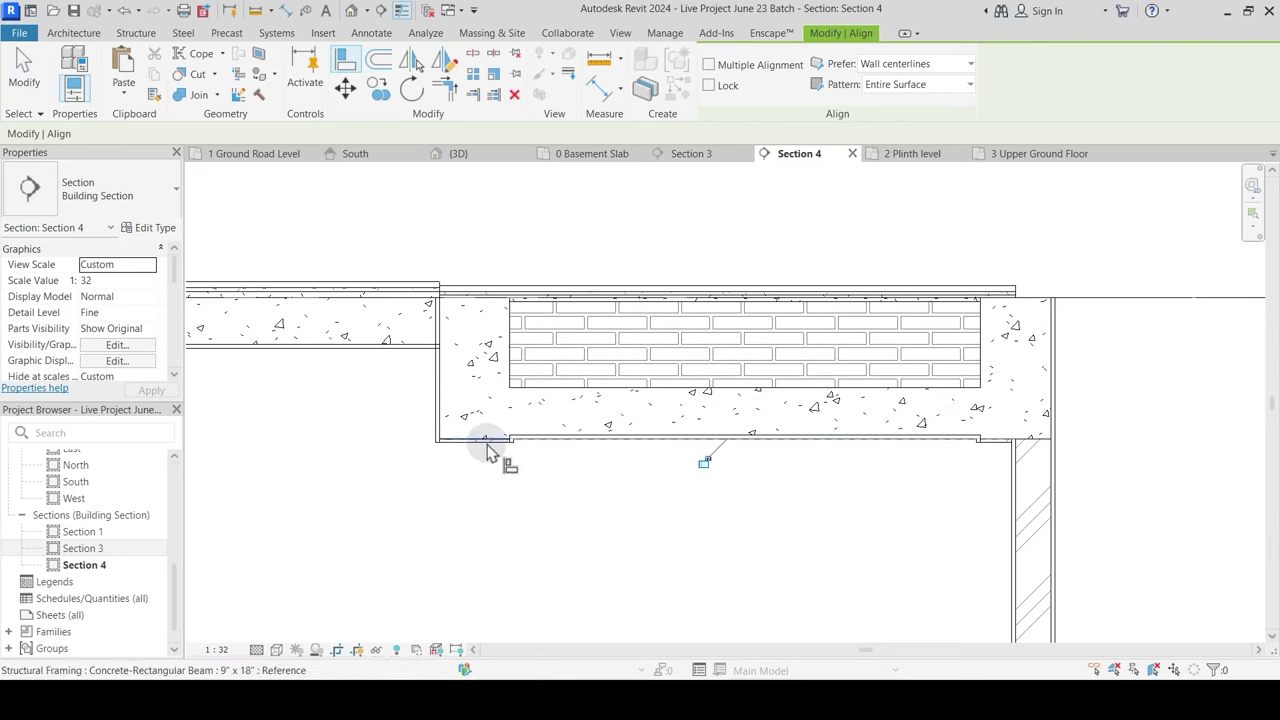
left_click(535, 443)
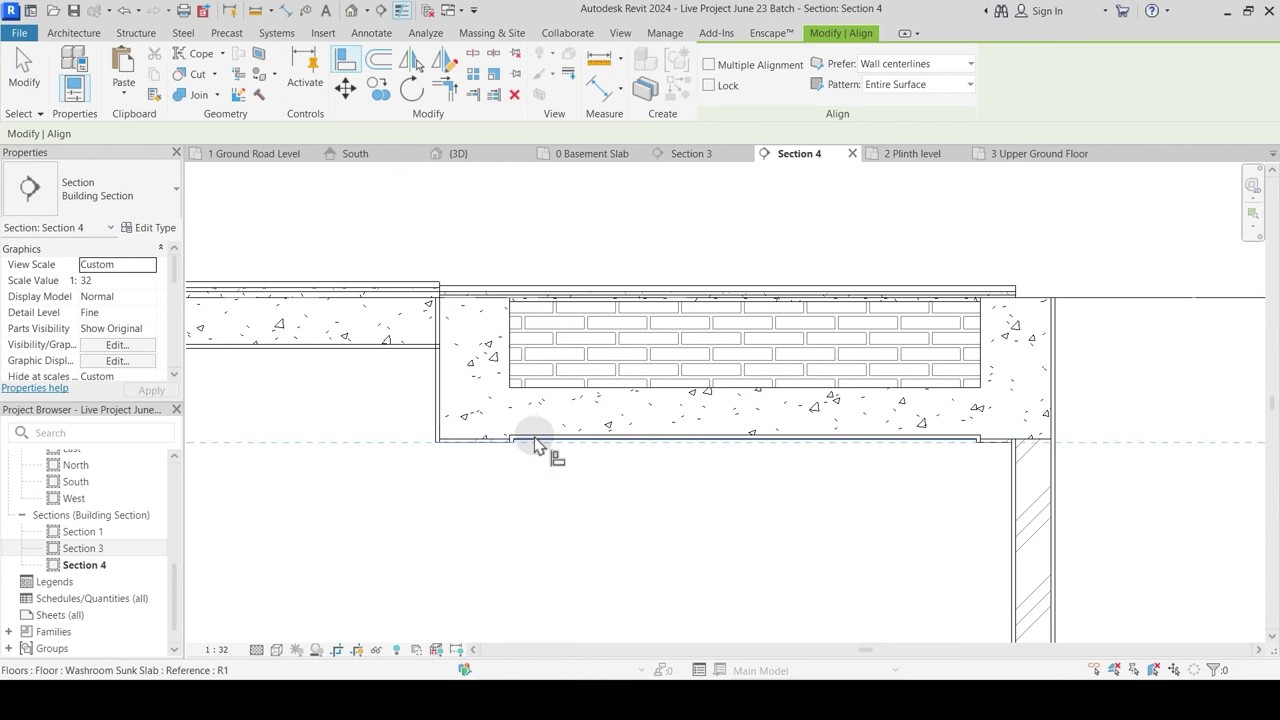
left_click(535, 438)
key("ctrl+z")
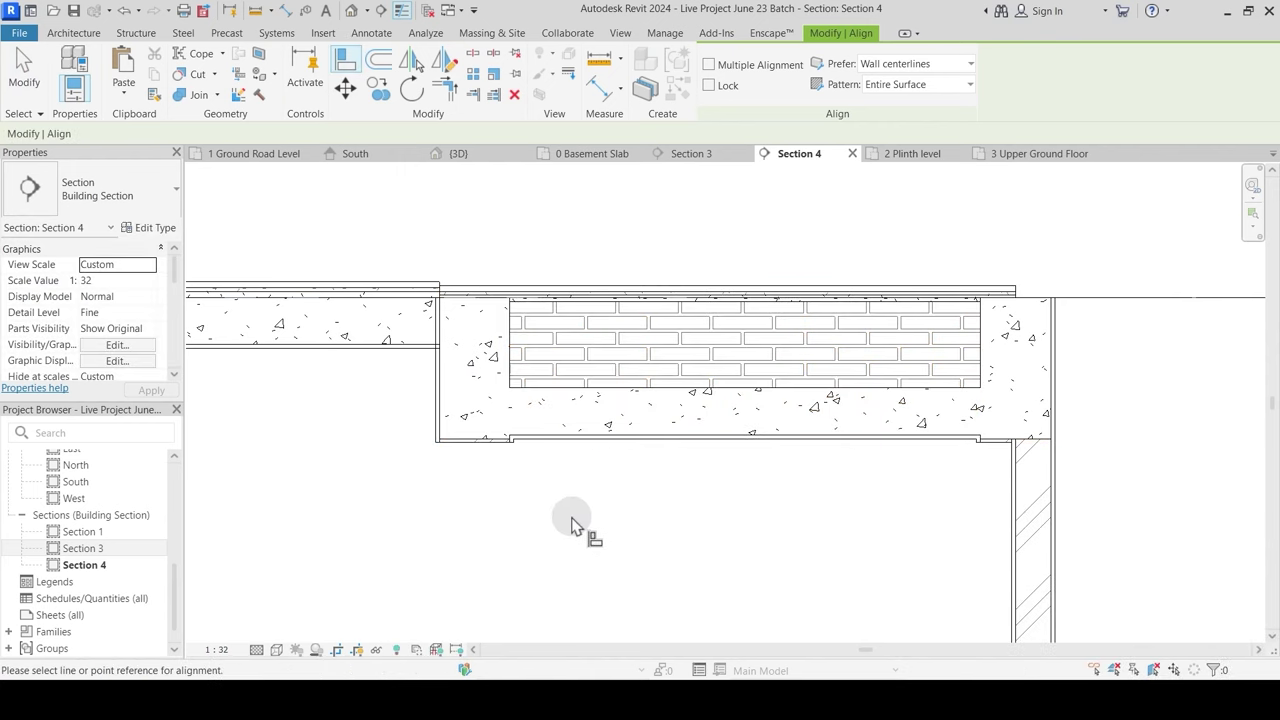
scroll(662, 450, "up", 2)
key("ctrl+z")
scroll(661, 449, "down", 2)
key("Escape")
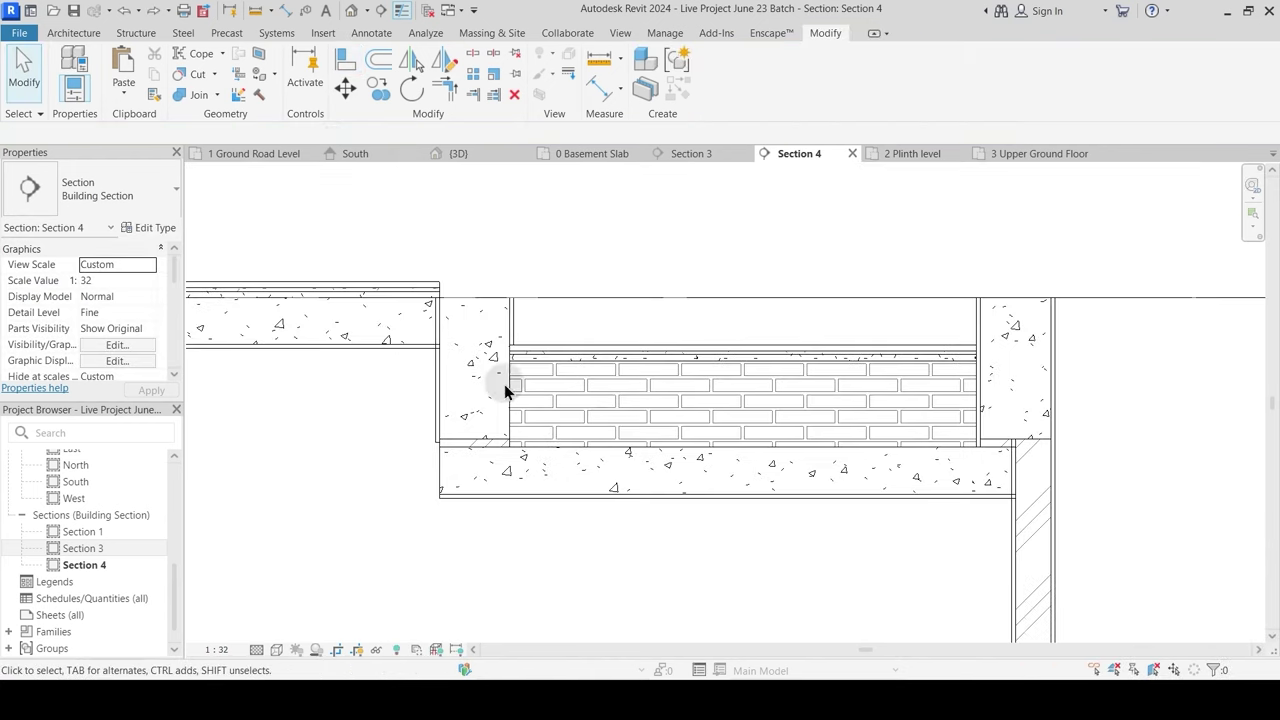
Step: Align the slab underside with the right beam's bottom line and accept the overlap warning
left_click(345, 62)
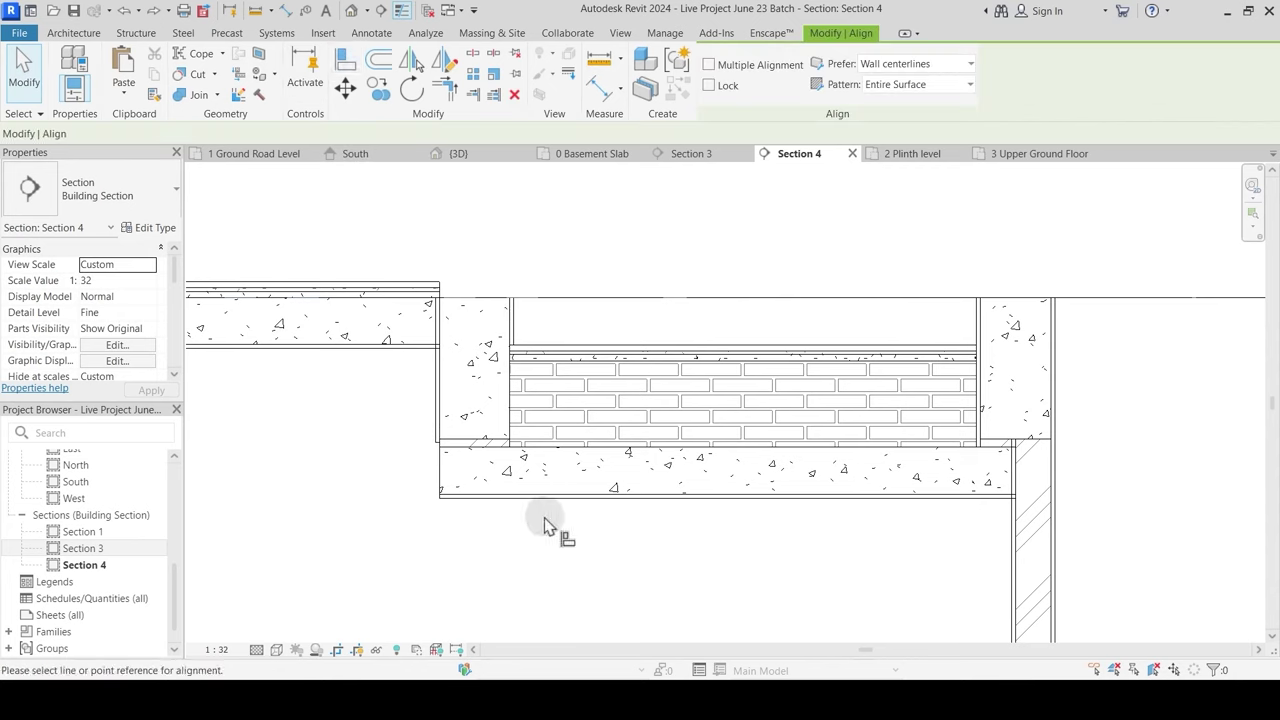
scroll(540, 515, "up", 2)
middle_click_drag(862, 533, 396, 519)
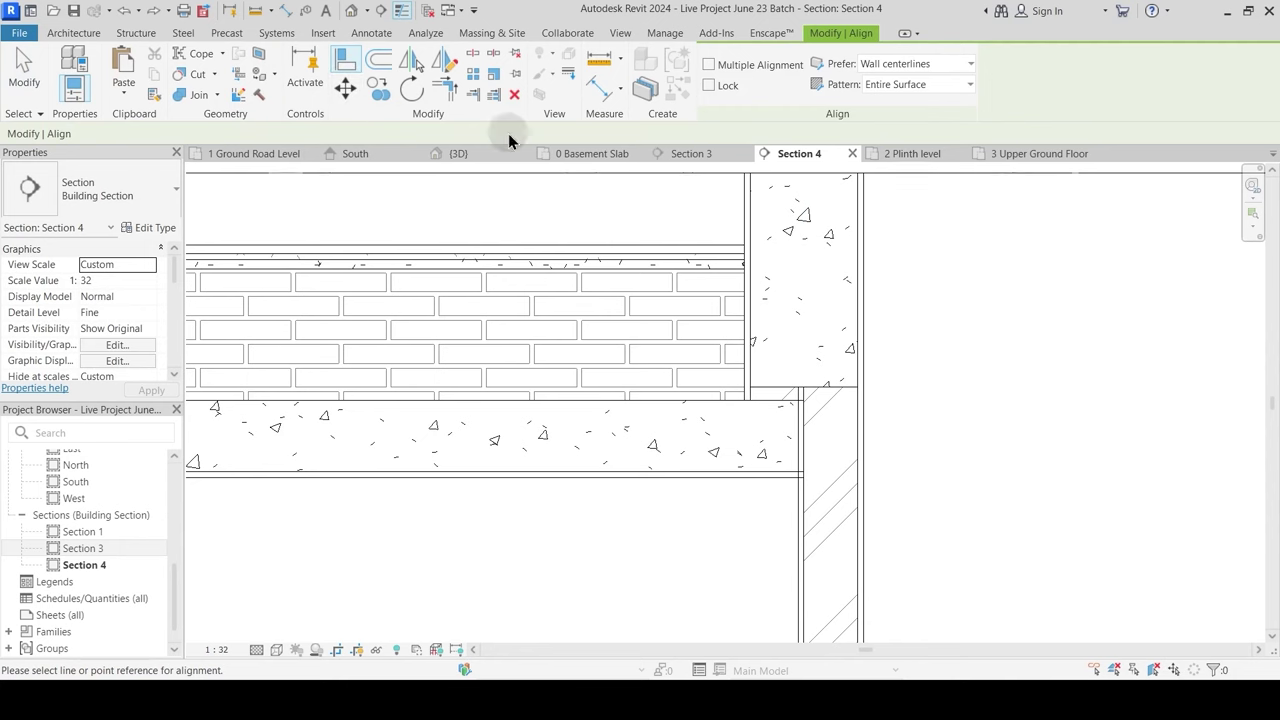
left_click(783, 395)
left_click(766, 476)
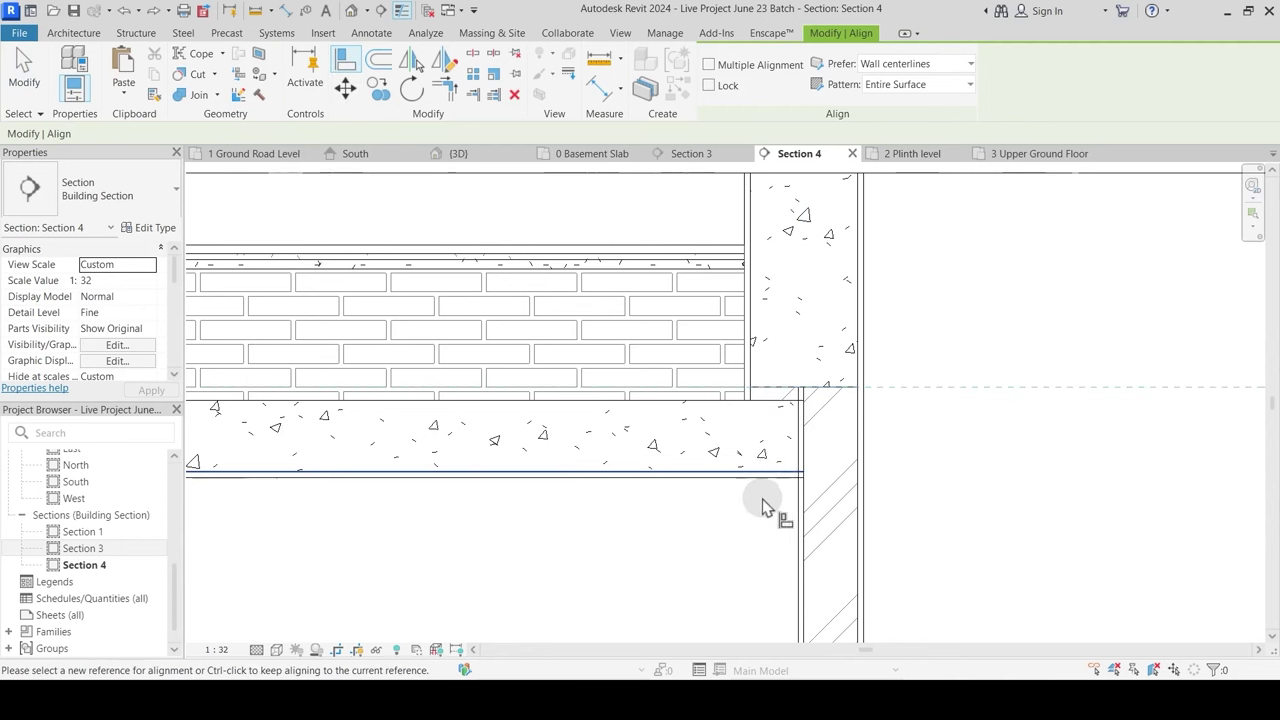
left_click(1160, 659)
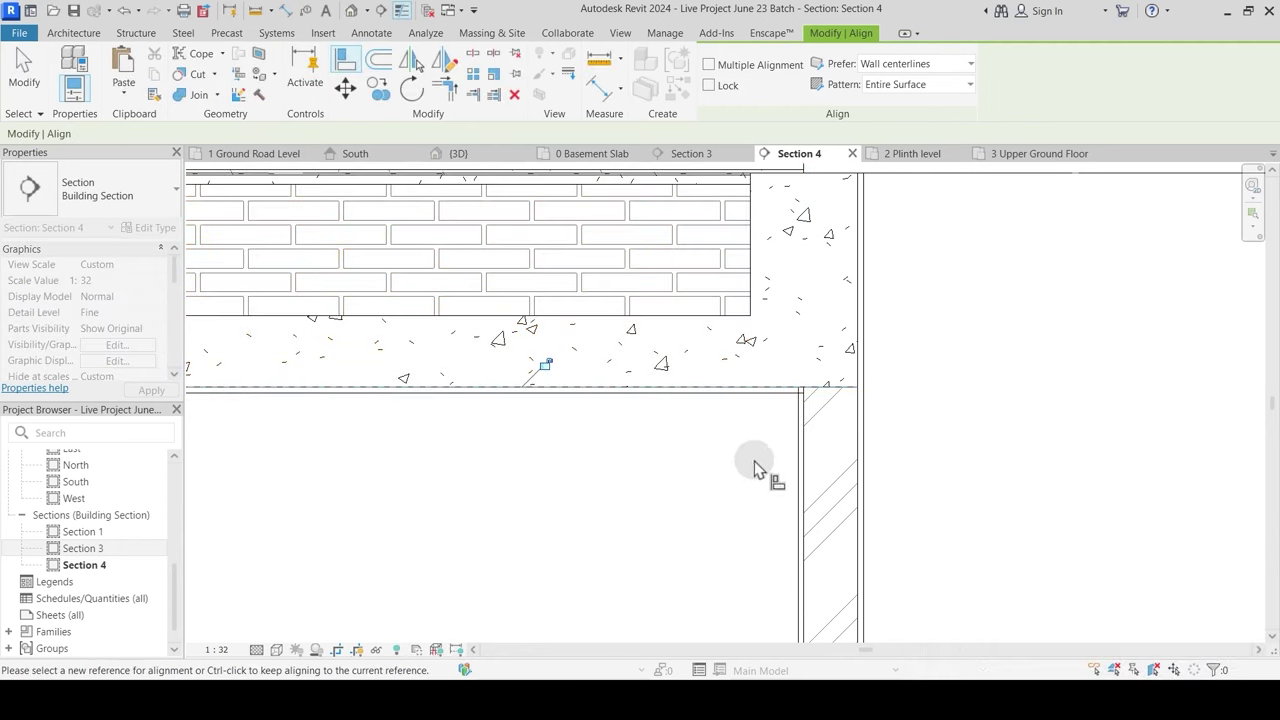
scroll(750, 466, "down", 3)
key("Escape")
key("Escape")
scroll(395, 405, "up", 3)
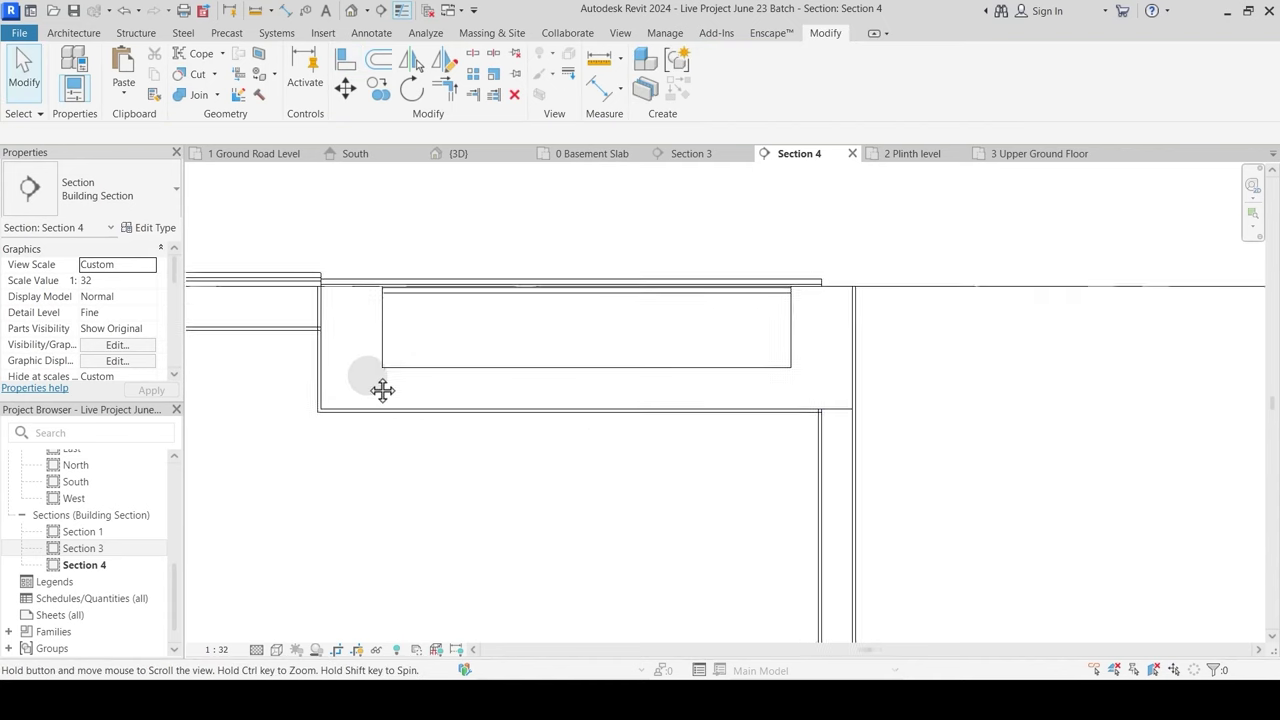
Step: Join the sunk slab with the left beam and the beam at the right wall
left_click(190, 95)
left_click(306, 314)
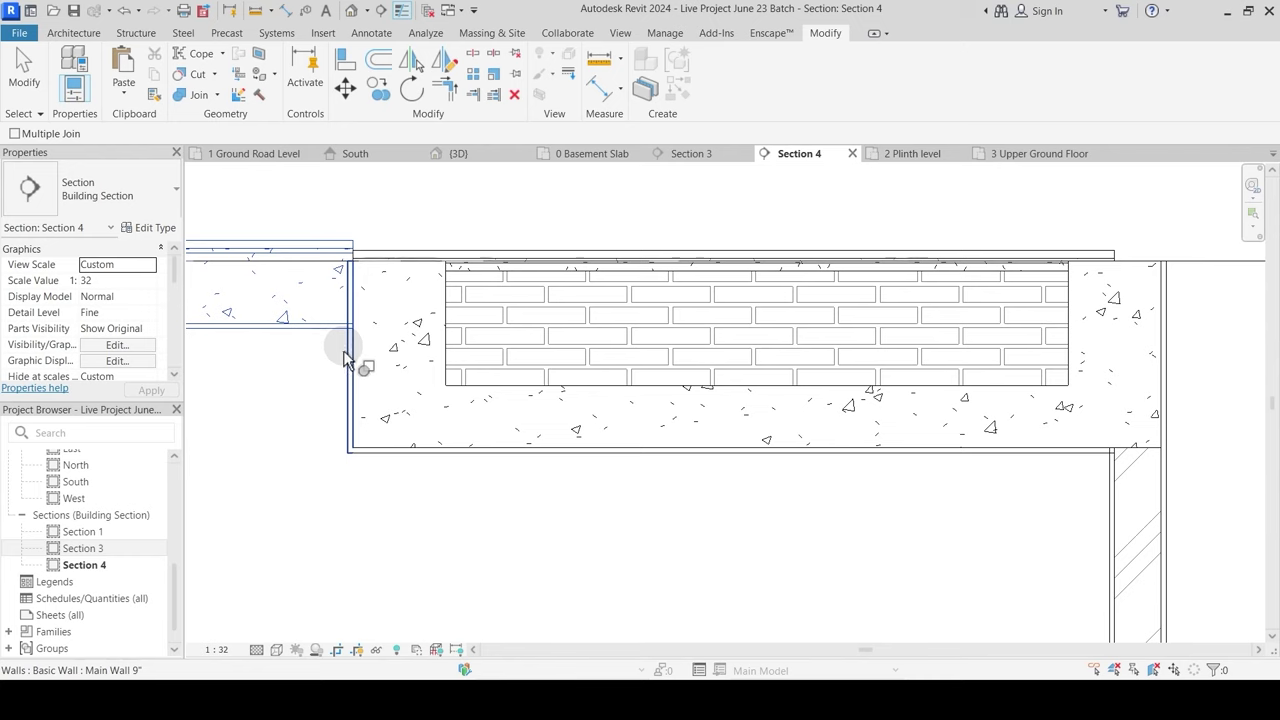
left_click(414, 366)
middle_click_drag(1071, 480, 755, 485)
scroll(750, 437, "up", 1)
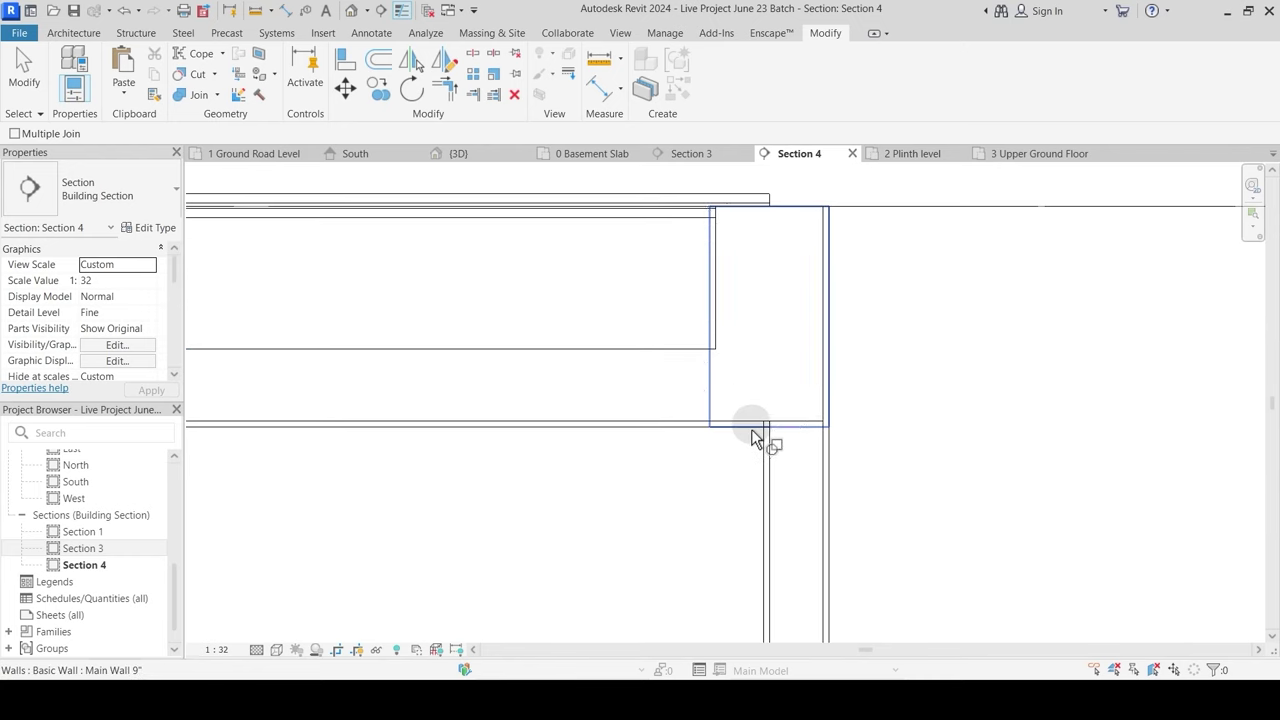
left_click(751, 429)
key("Escape")
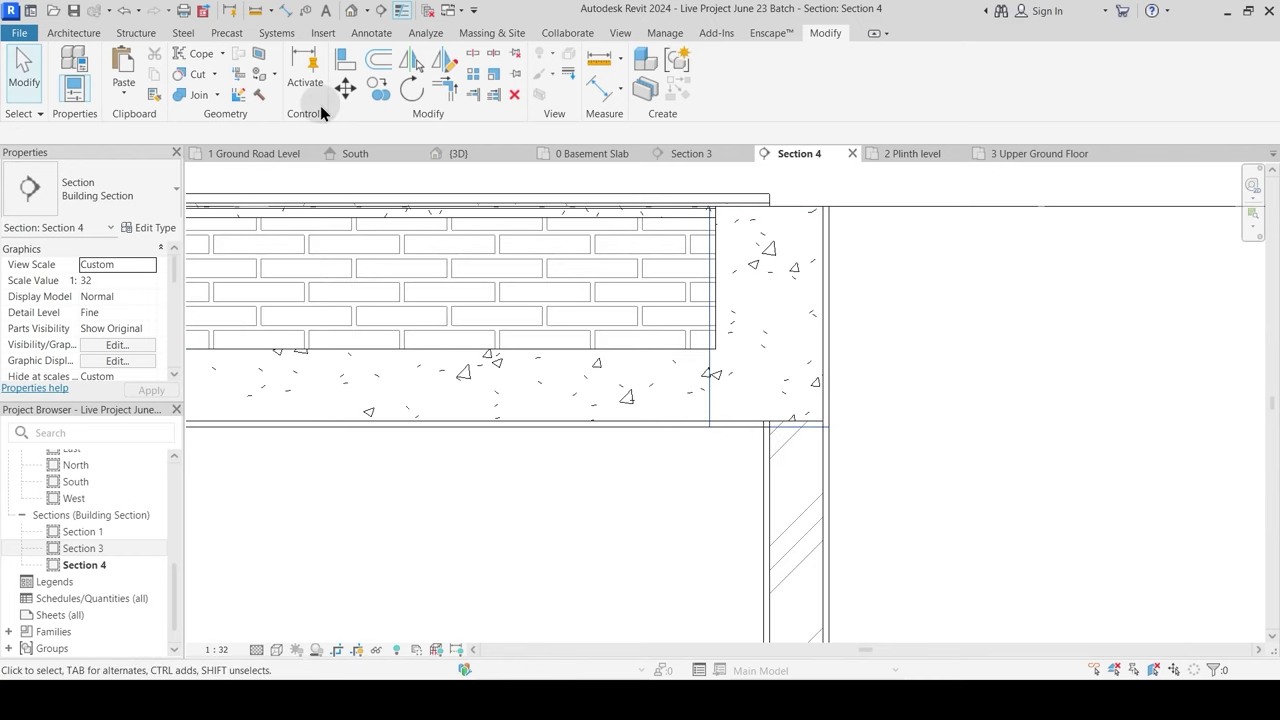
Step: Join the sunk slab with the right wall and check the wall's extent
left_click(180, 95)
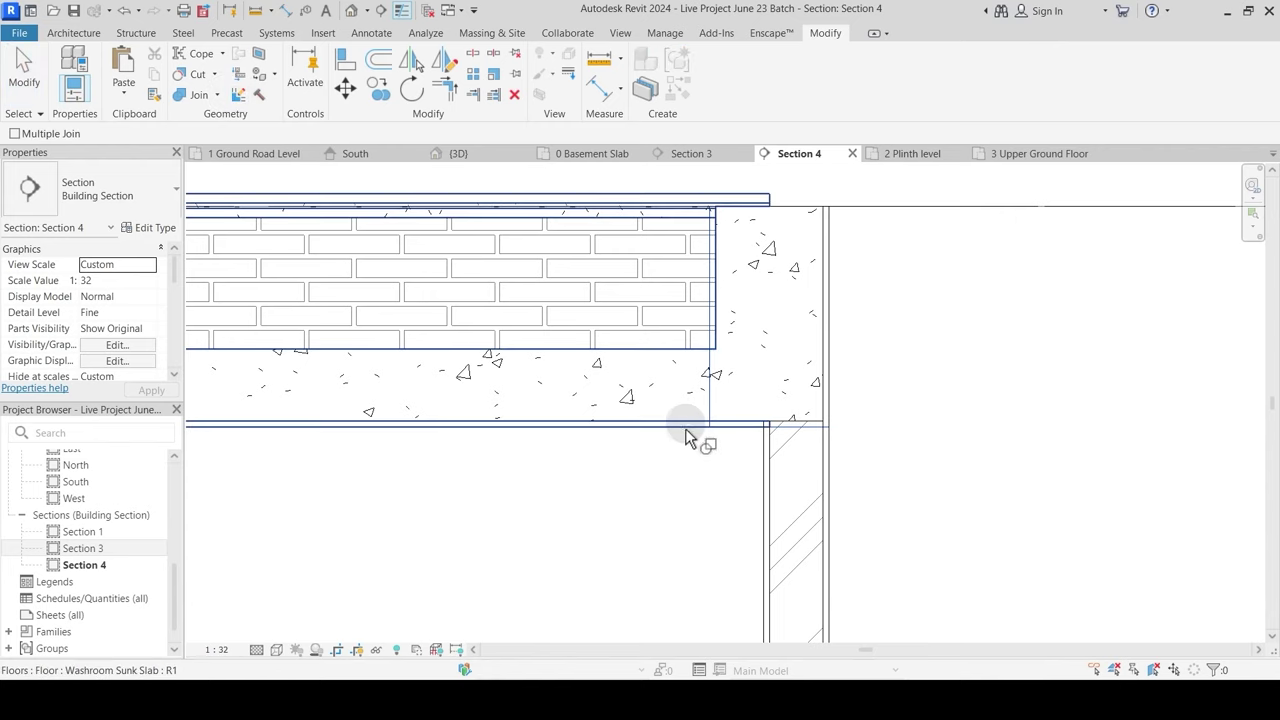
left_click(686, 428)
left_click(766, 473)
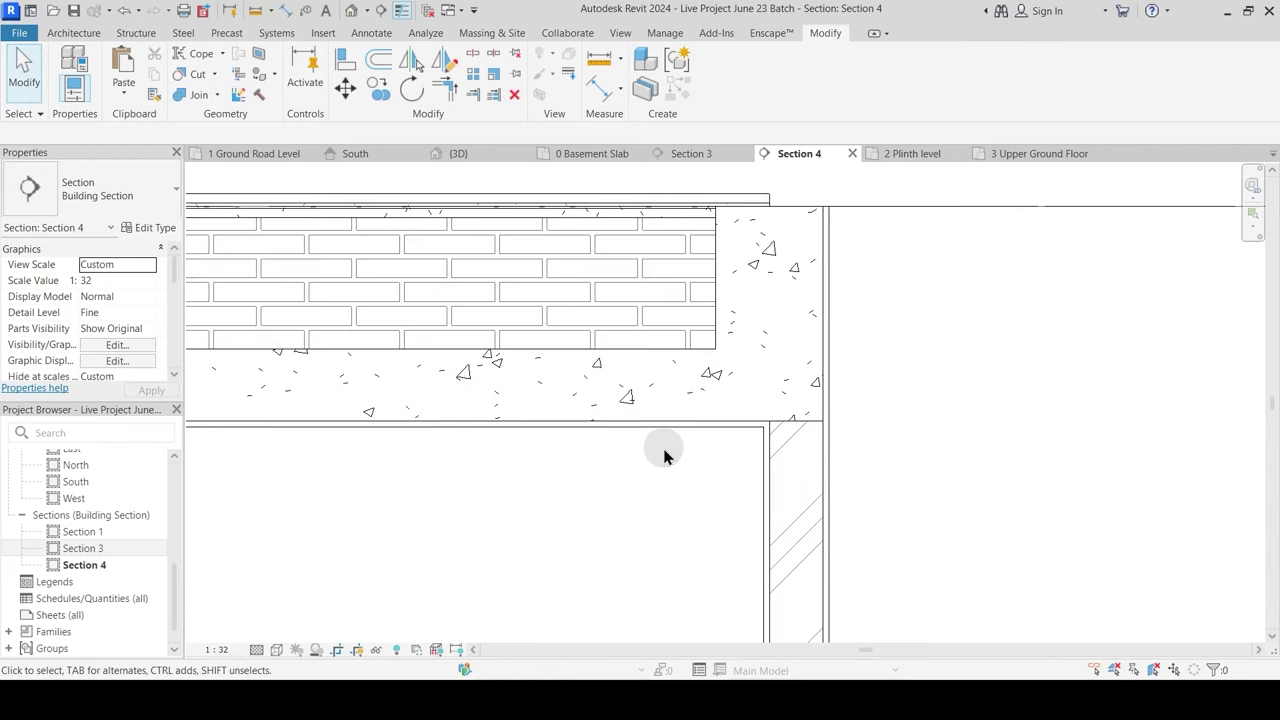
scroll(664, 455, "down", 2)
scroll(548, 292, "down", 2)
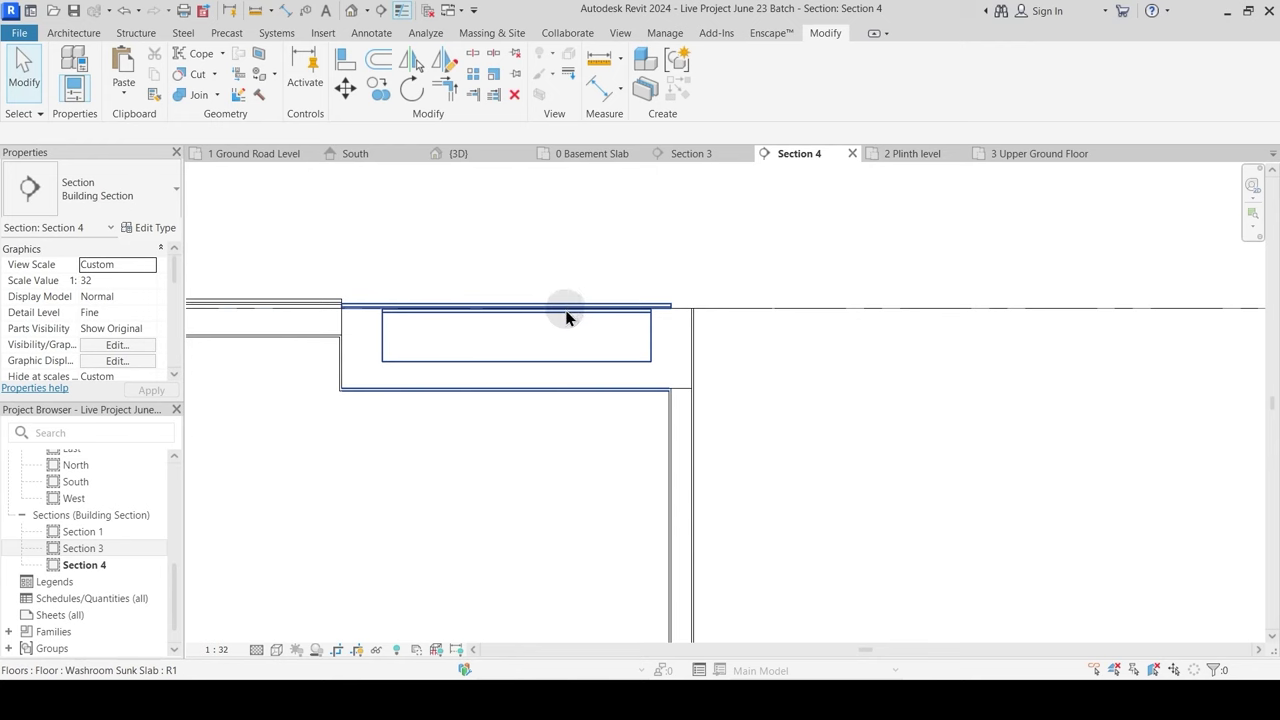
left_click(696, 322)
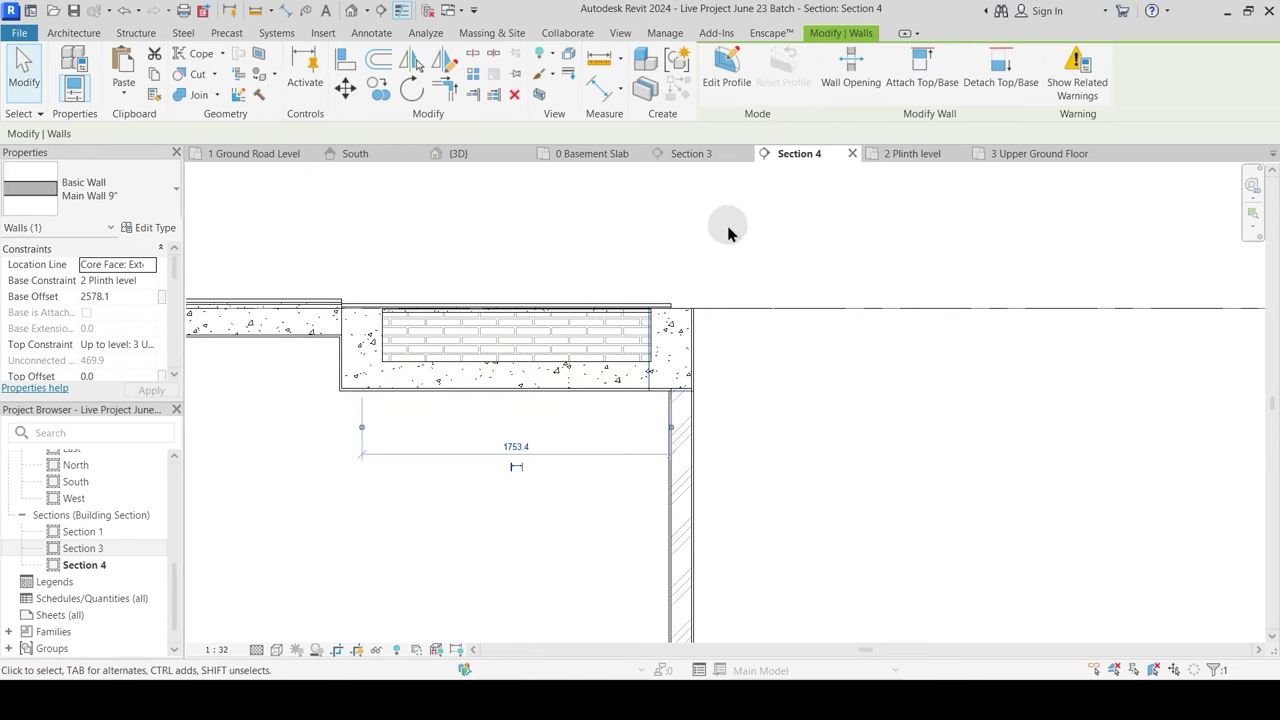
left_click(718, 343)
scroll(606, 394, "down", 4)
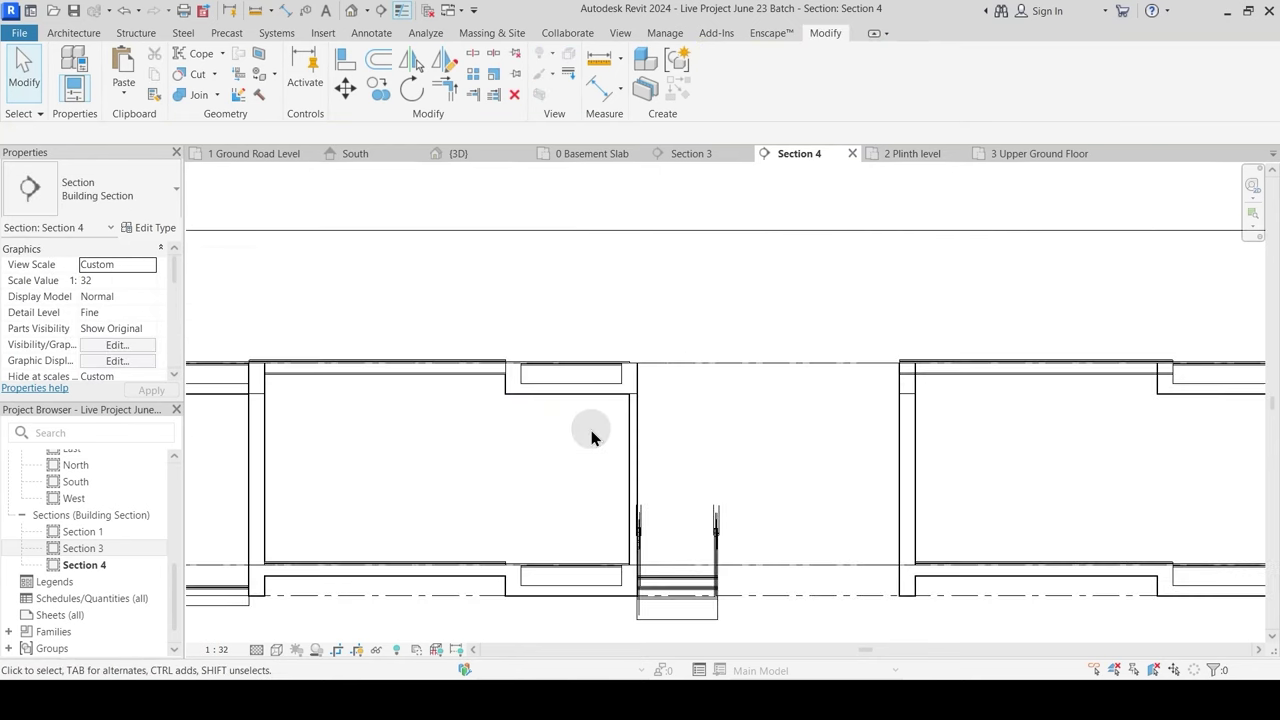
Step: Switch the join order at the slab–wall junction so the beam cuts the slab
middle_click_drag(976, 470, 598, 430)
scroll(551, 351, "up", 5)
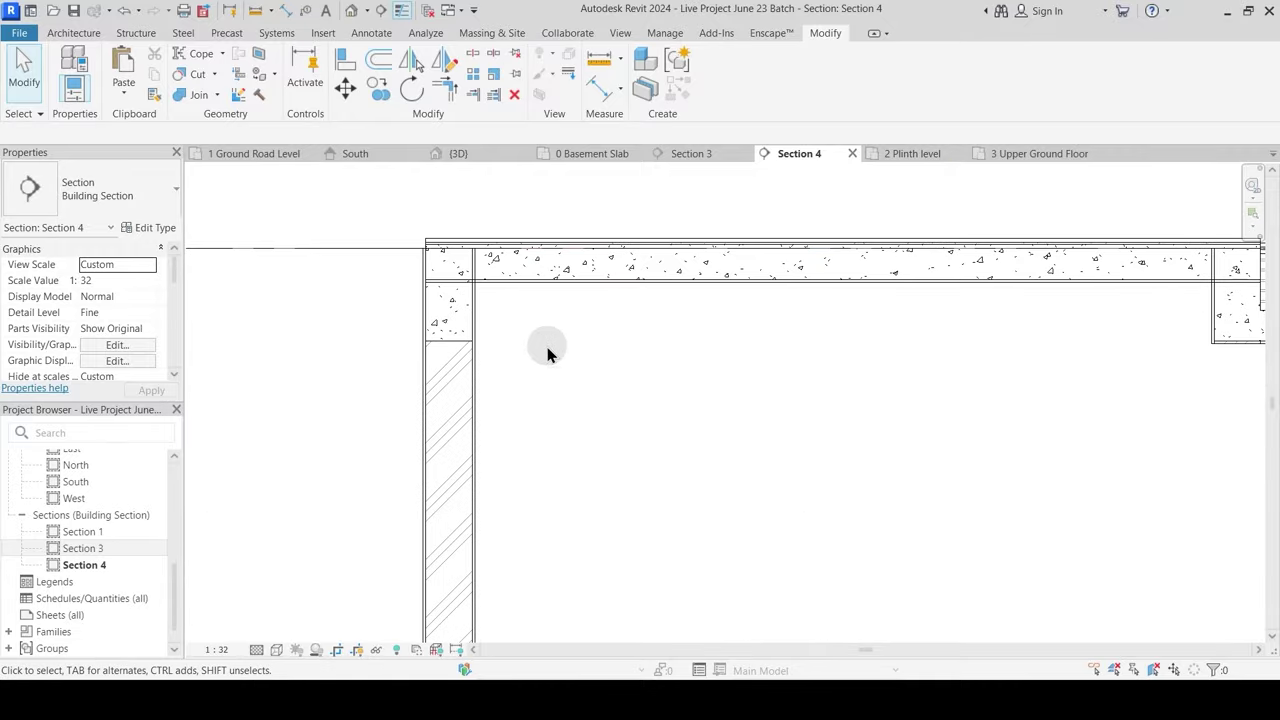
left_click(200, 95)
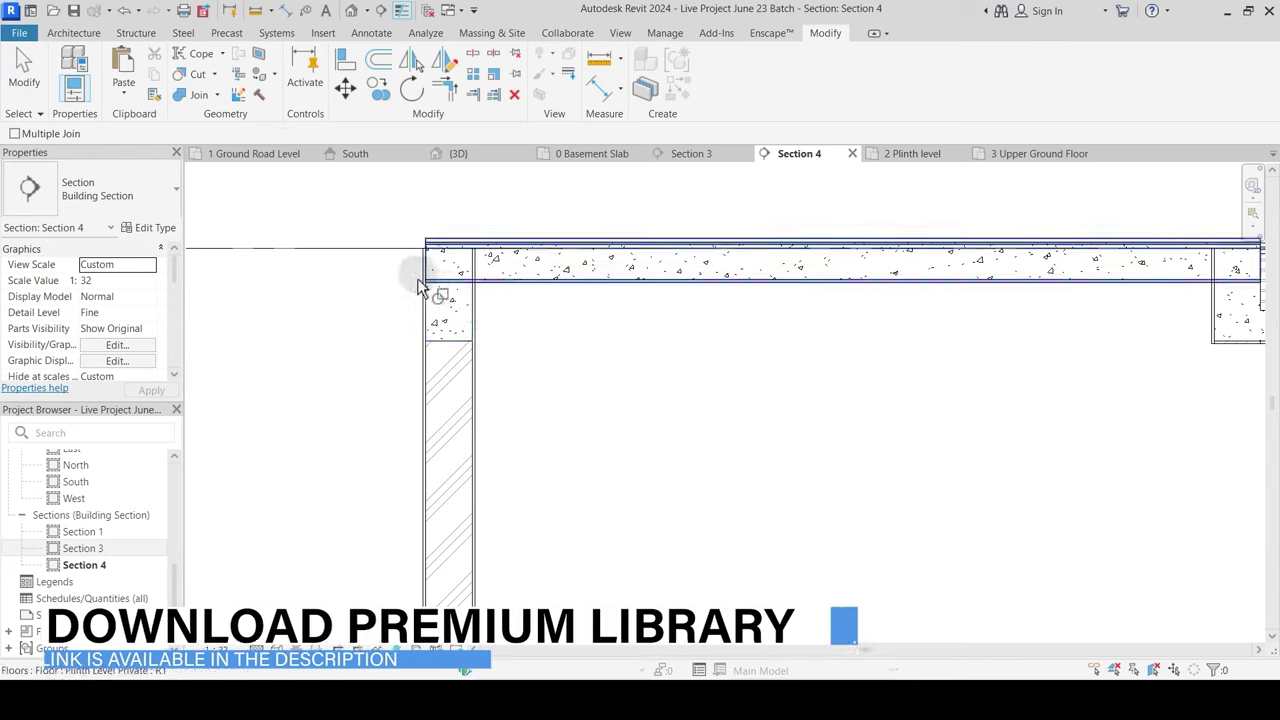
left_click(216, 97)
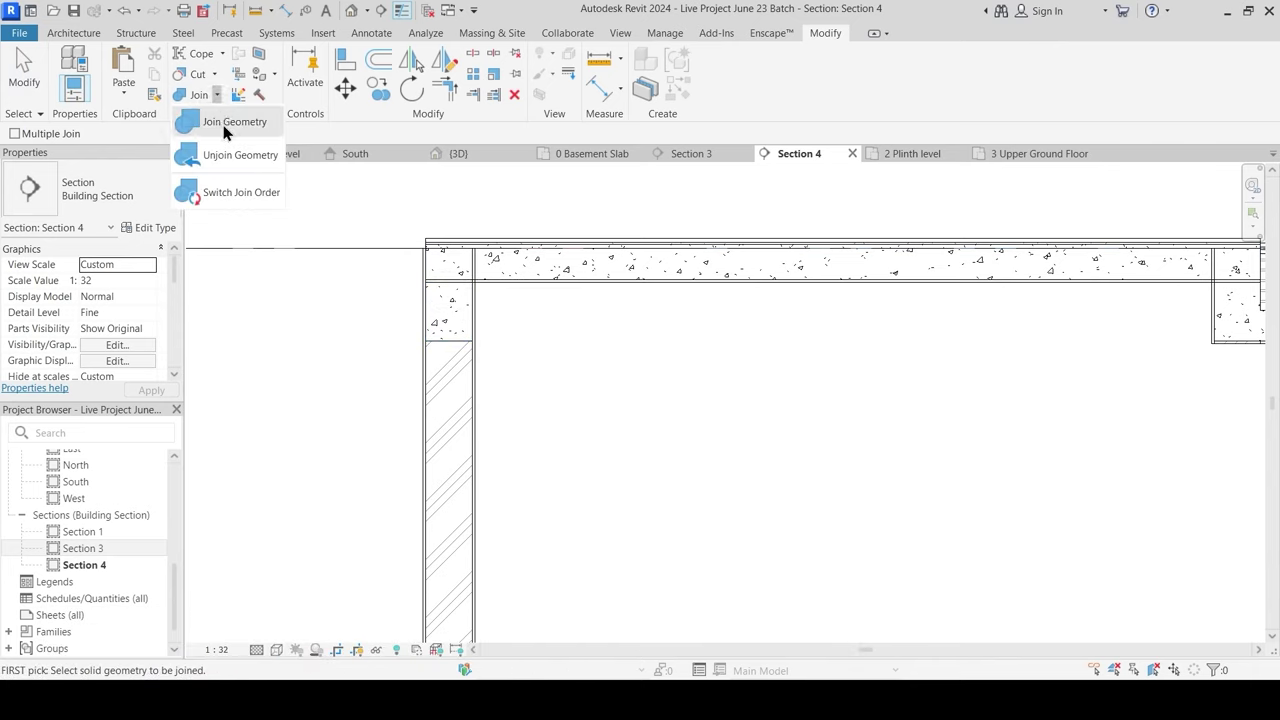
left_click(232, 191)
left_click(460, 298)
left_click(585, 276)
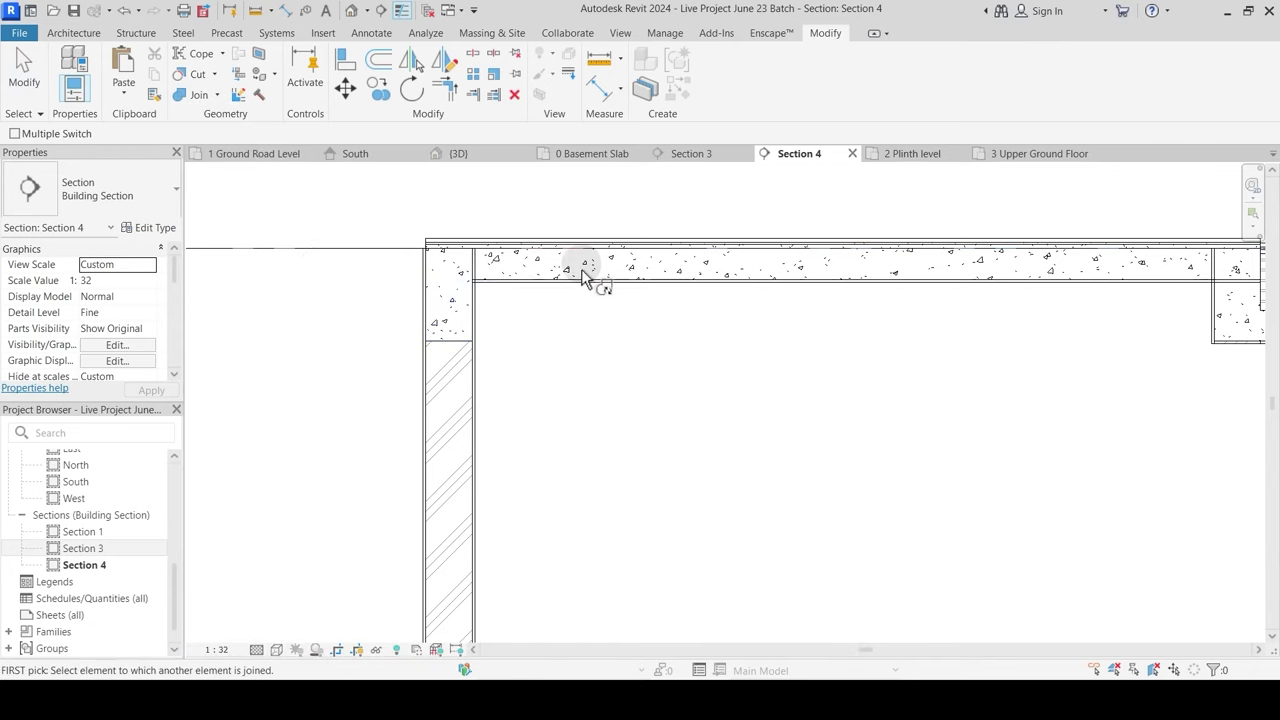
Step: Join the wall and beam with the adjacent floor
left_click(200, 94)
left_click(478, 305)
left_click(474, 286)
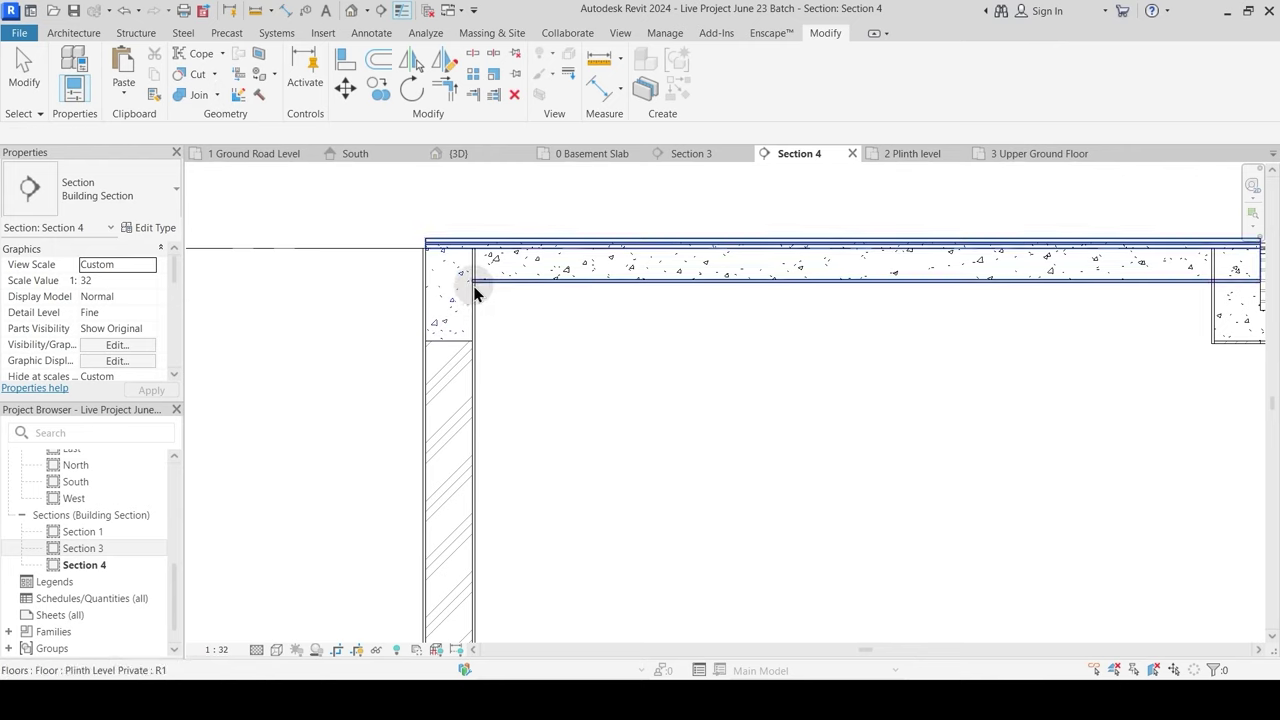
scroll(474, 286, "up", 2)
key("Escape")
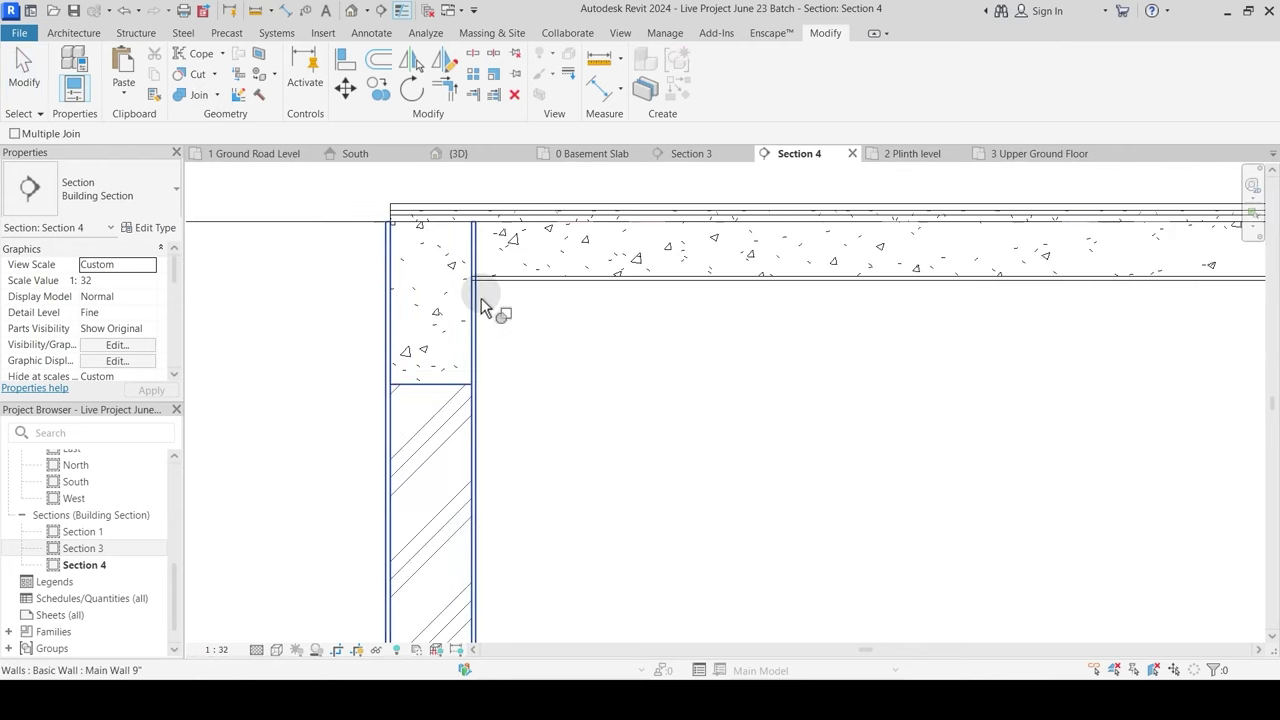
scroll(574, 370, "down", 1)
scroll(574, 370, "down", 2)
middle_click_drag(958, 451, 362, 453)
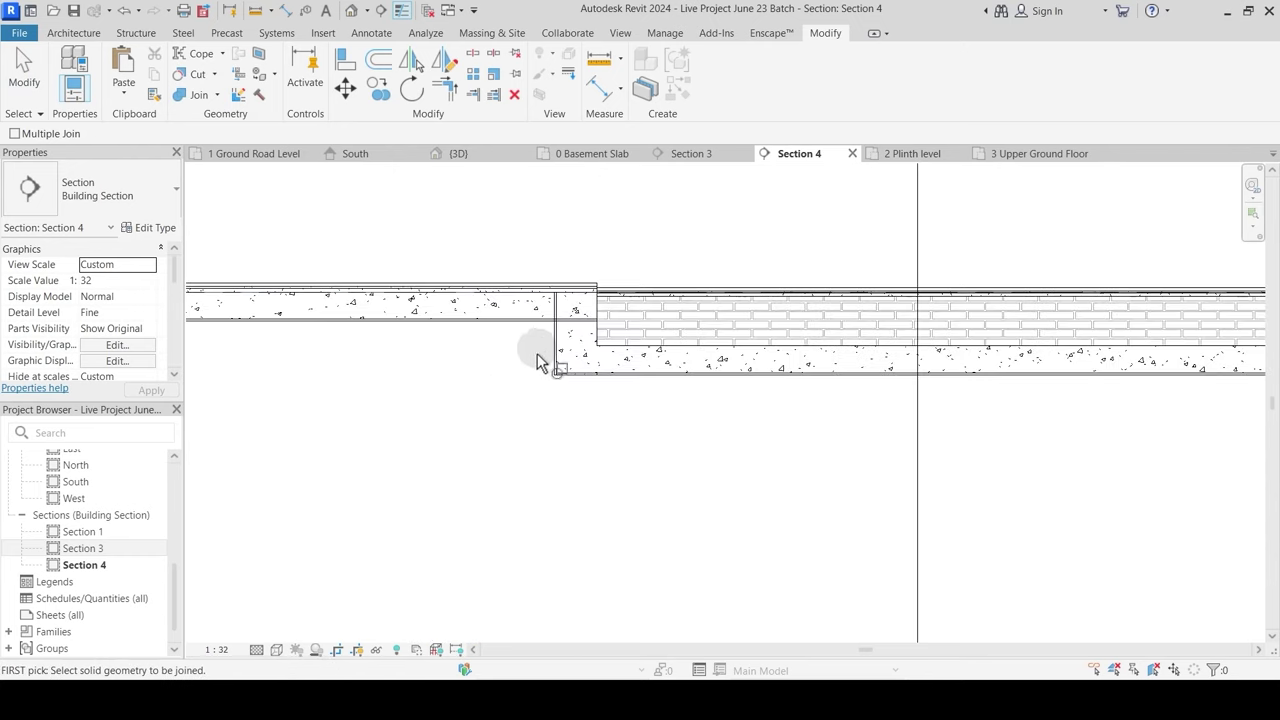
scroll(535, 352, "up", 2)
key("Escape")
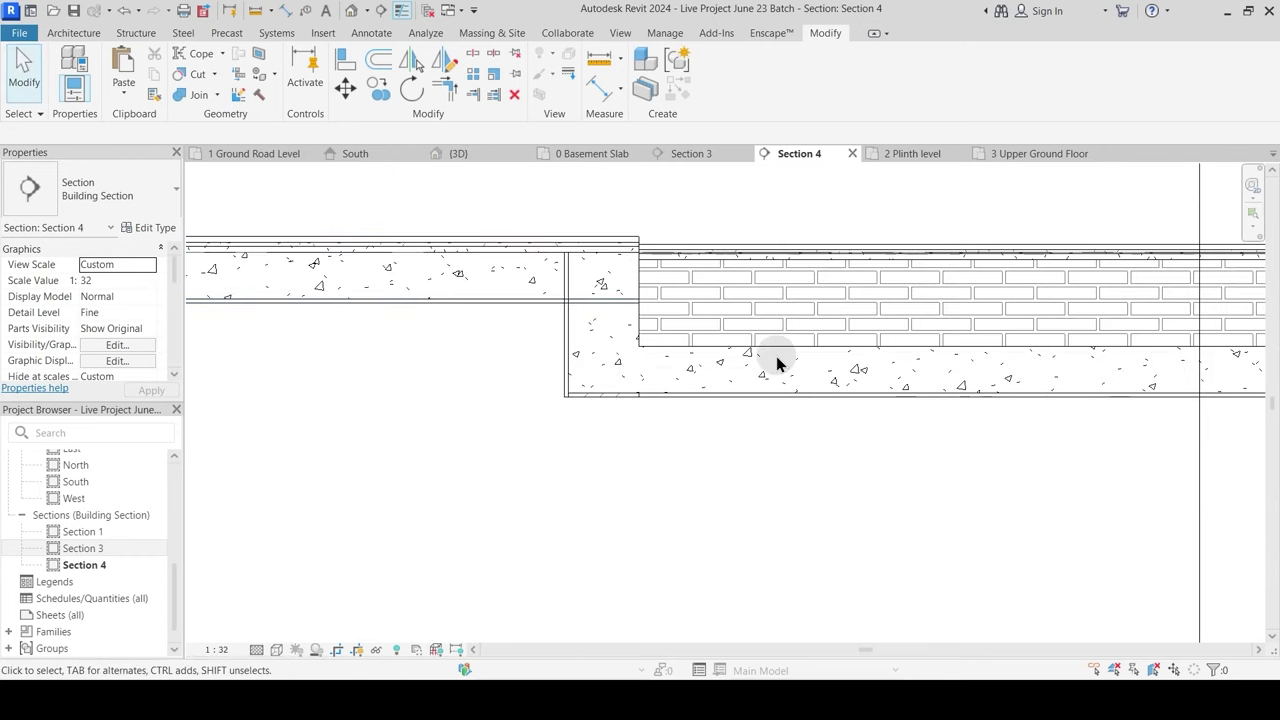
Step: Join the slab with the beam at the slab step and switch their join order
left_click(203, 96)
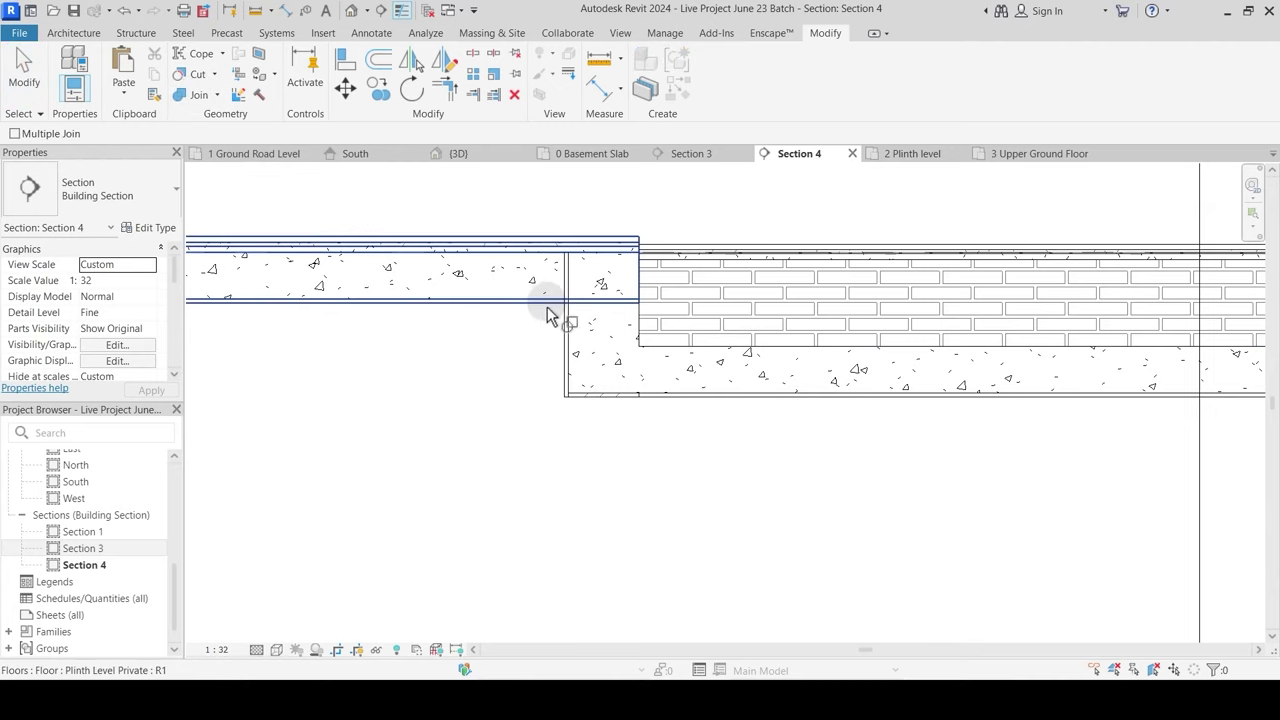
left_click(547, 306)
left_click(559, 333)
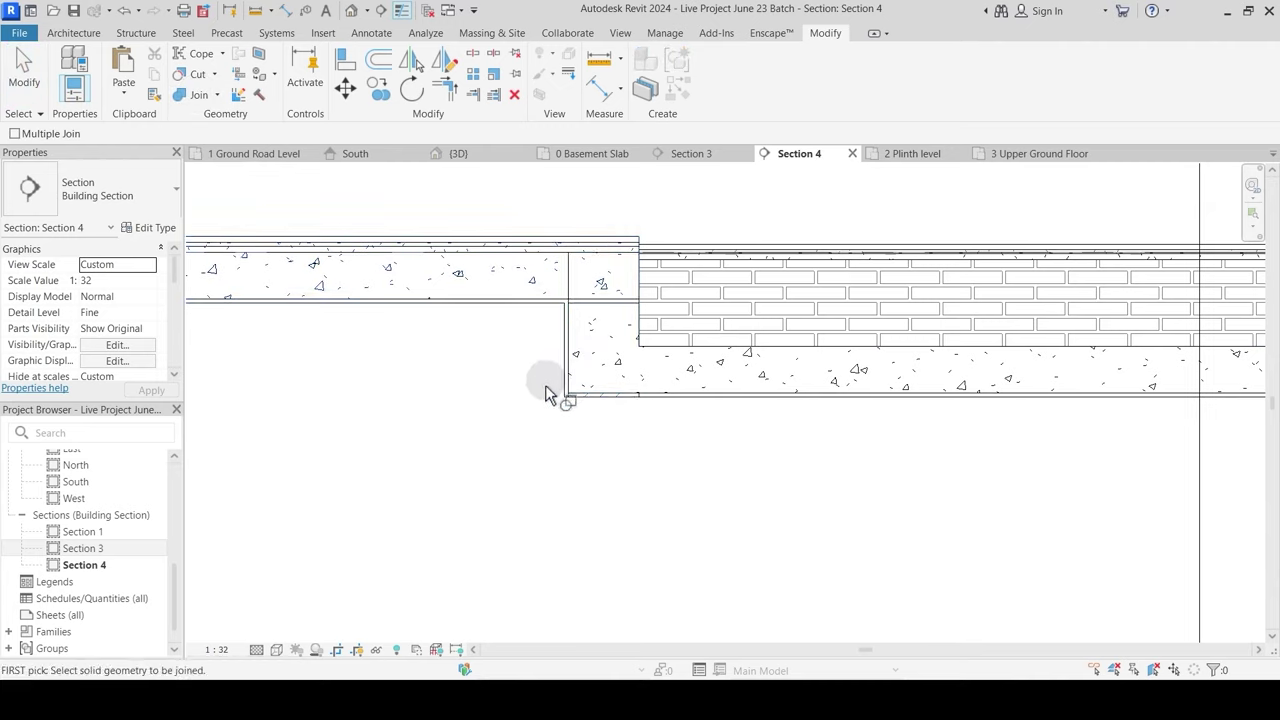
key("Escape")
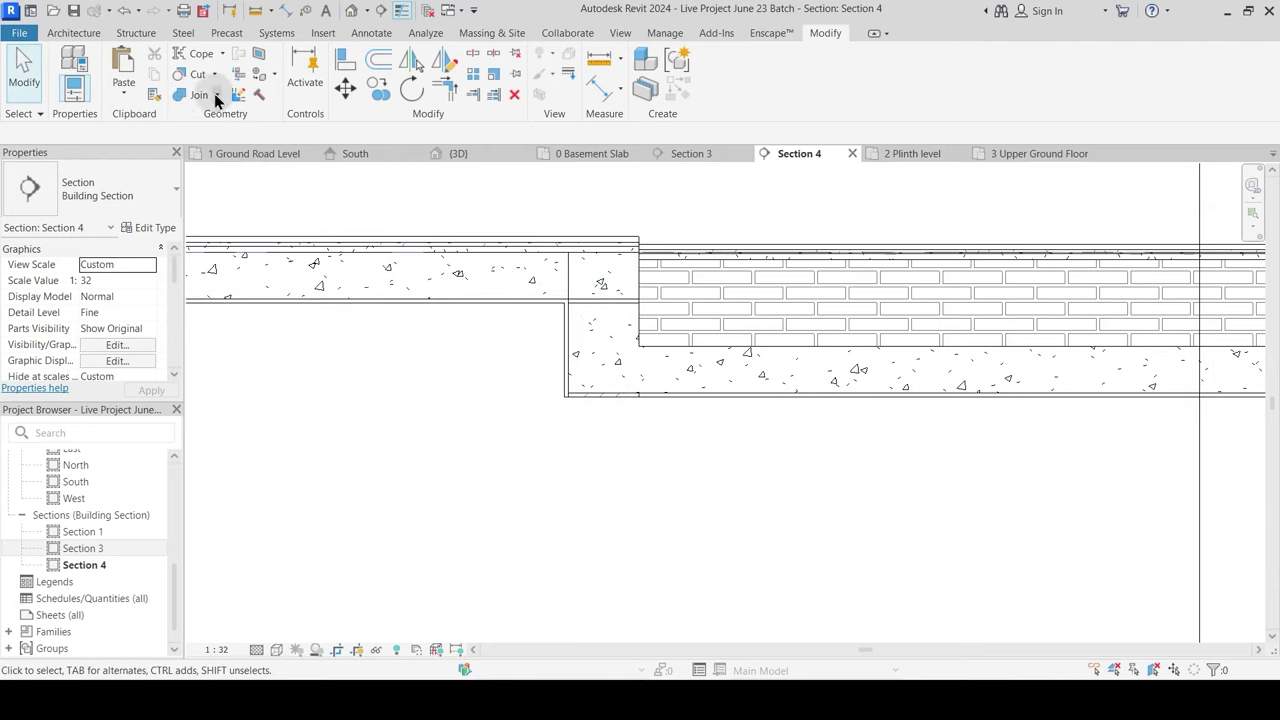
left_click(216, 96)
left_click(230, 197)
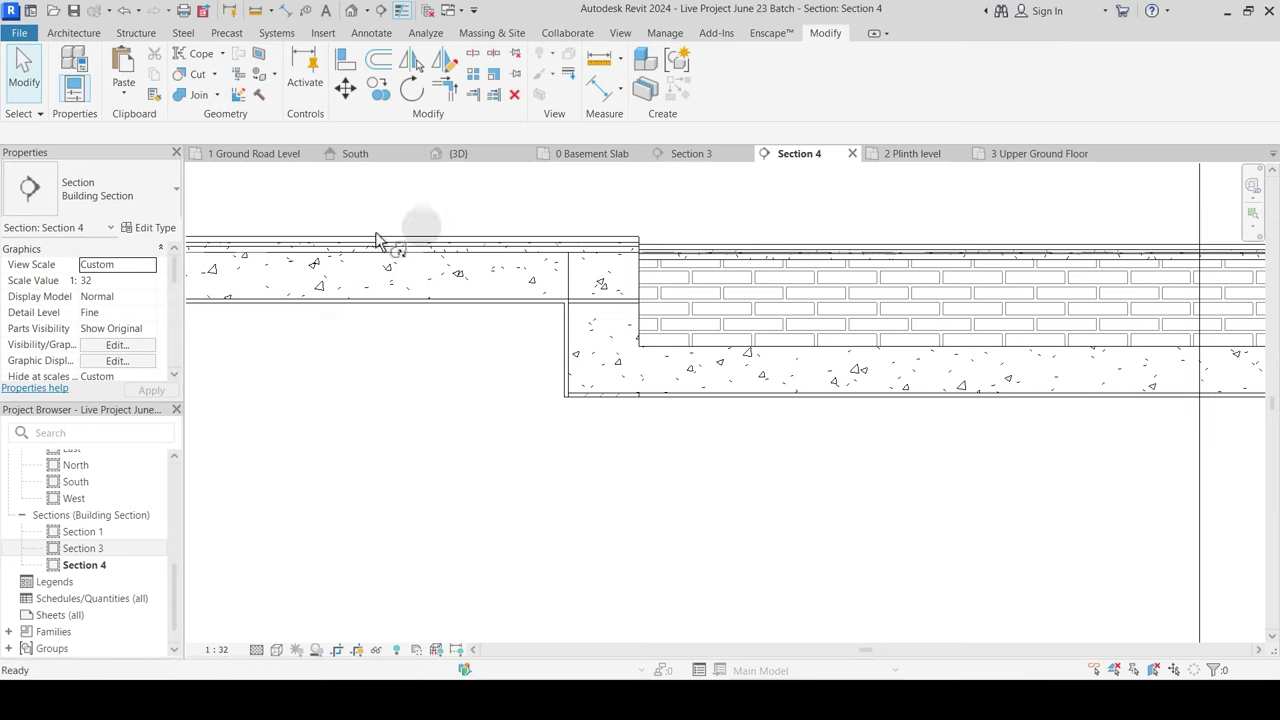
left_click(607, 309)
left_click(593, 299)
key("Escape")
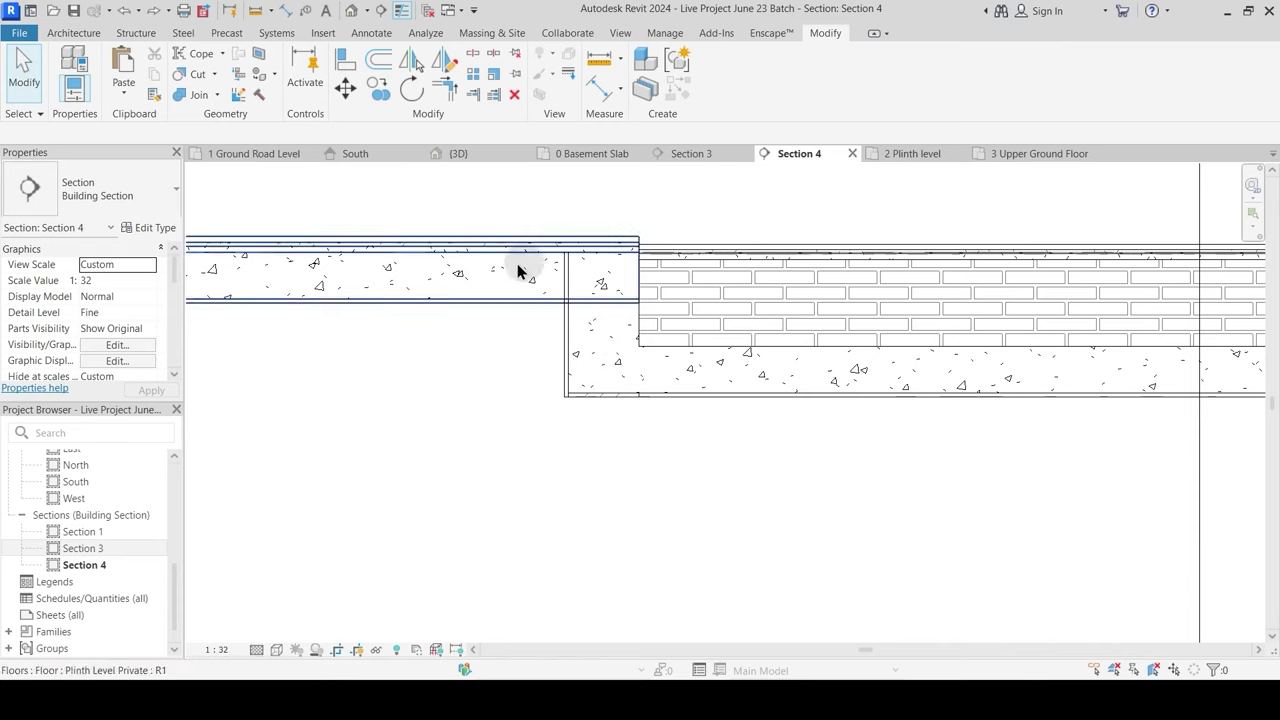
Step: Join the Plinth Level slab with the left beam and switch the floor–wall join order
left_click(200, 96)
left_click(509, 252)
left_click(563, 356)
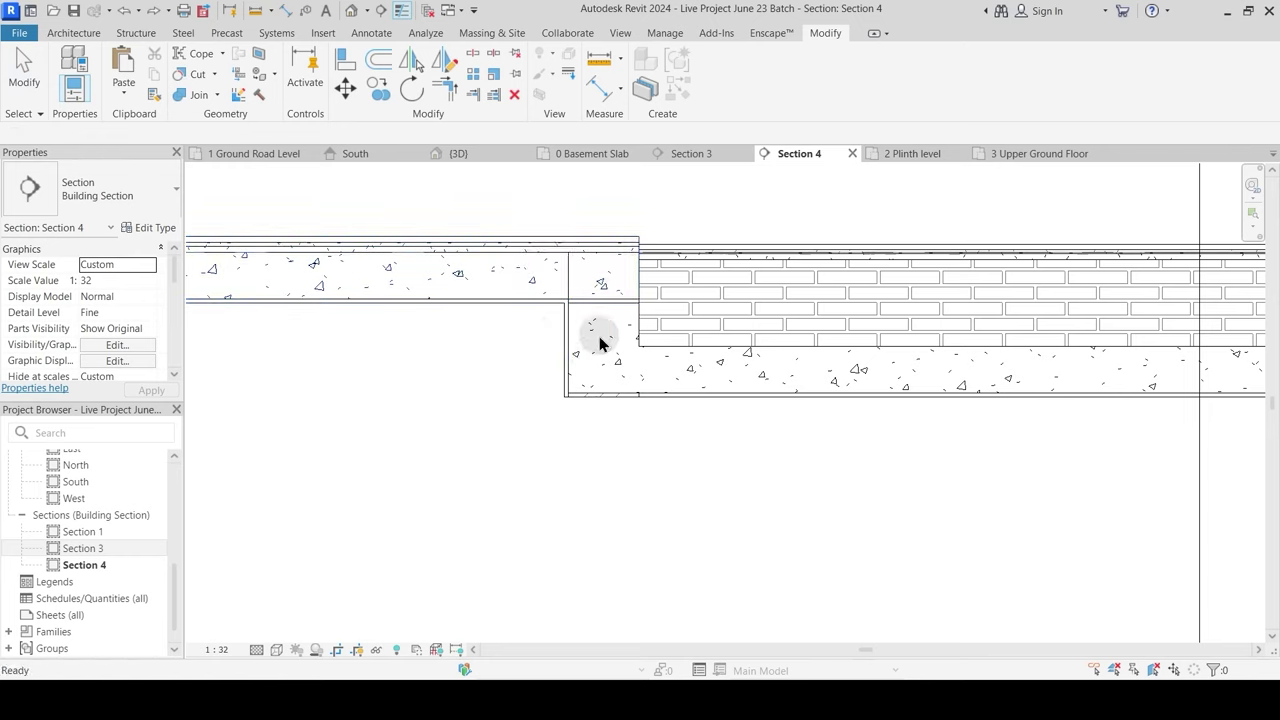
key("Escape")
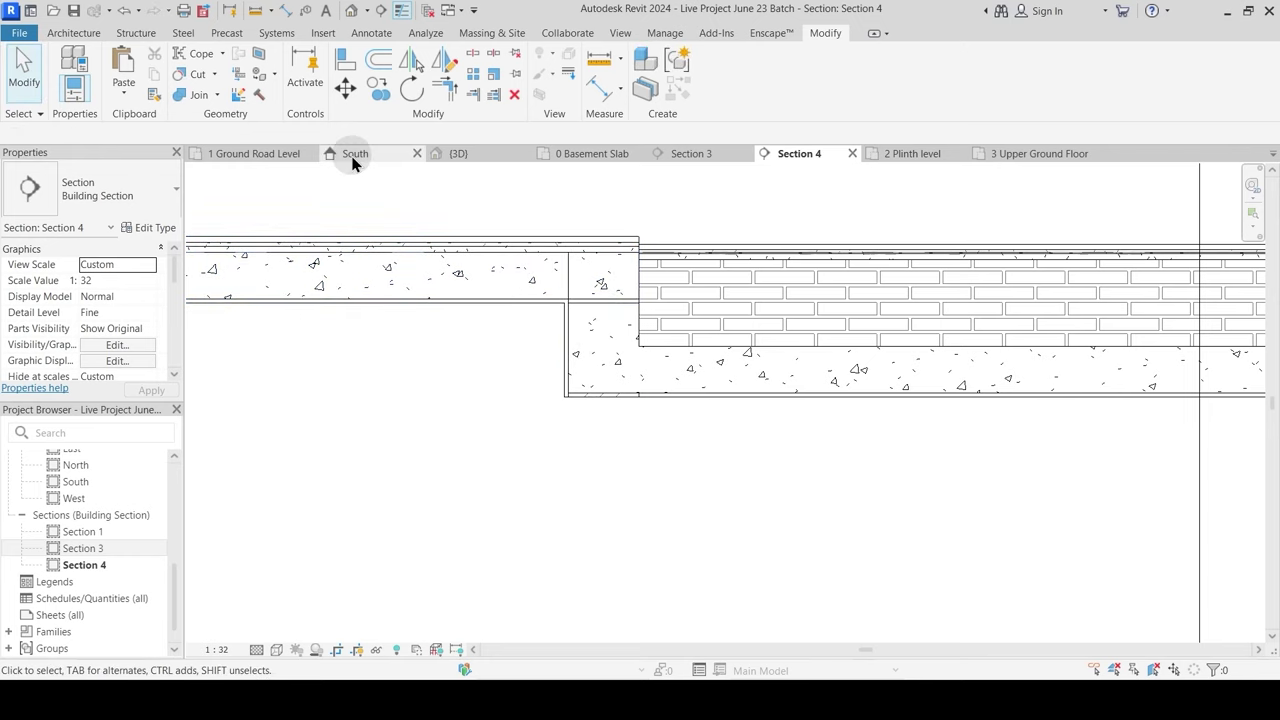
left_click(217, 95)
left_click(232, 193)
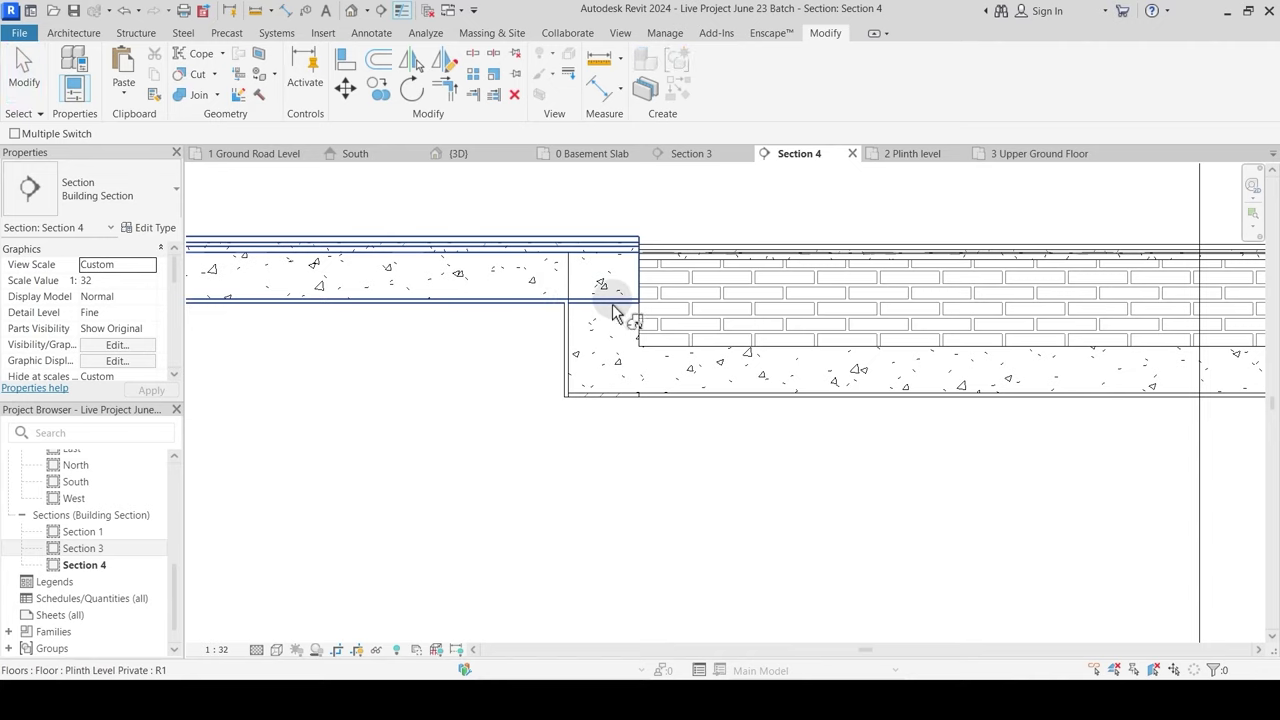
left_click(614, 312)
left_click(585, 385)
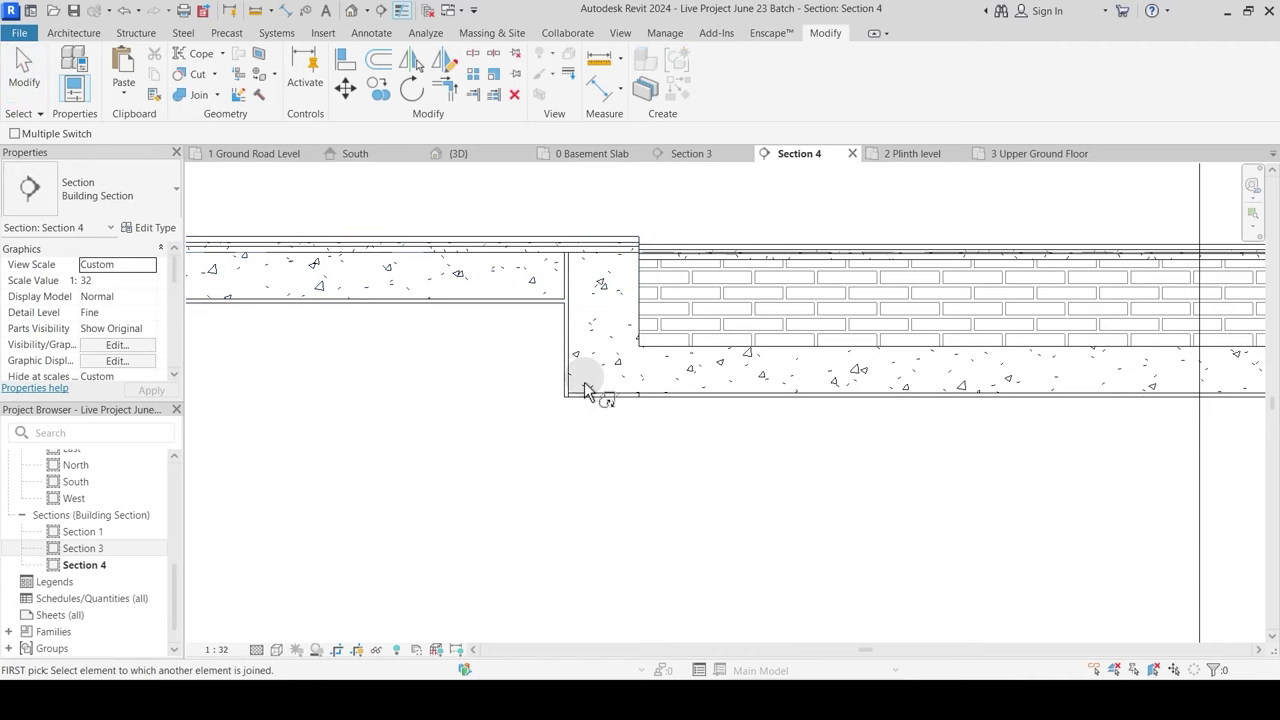
key("Escape")
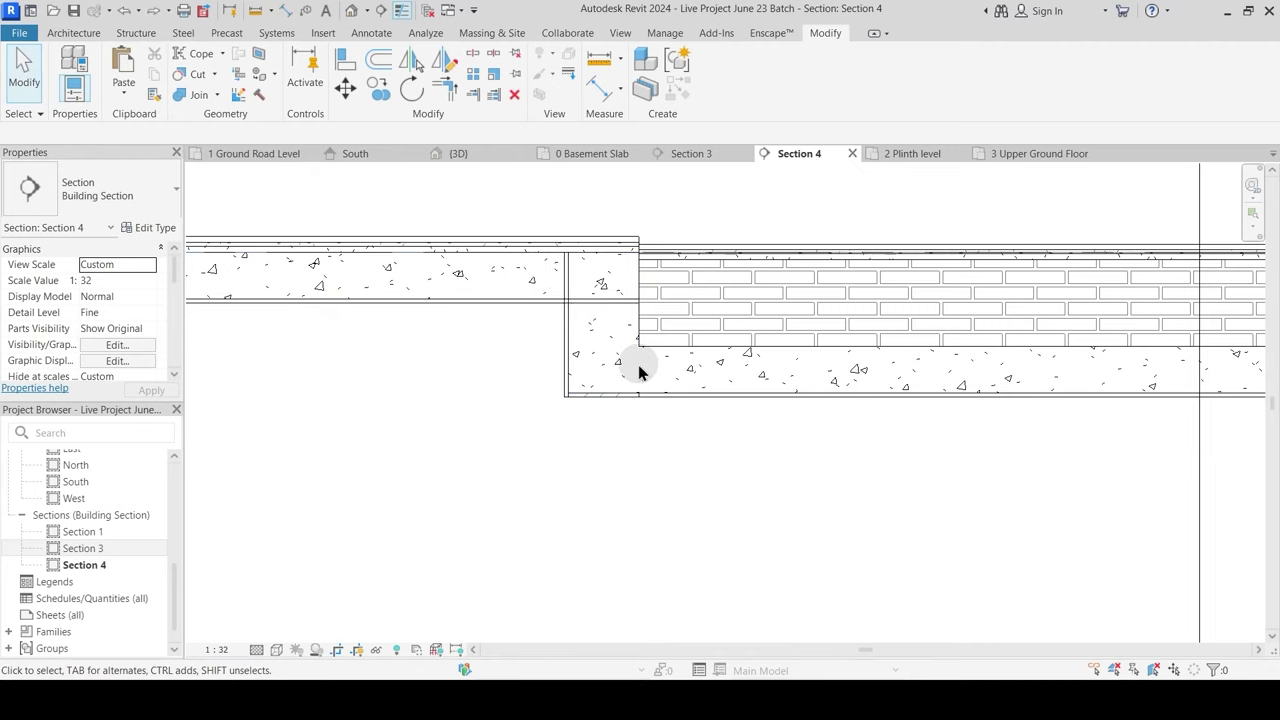
left_click(614, 300)
key("Escape")
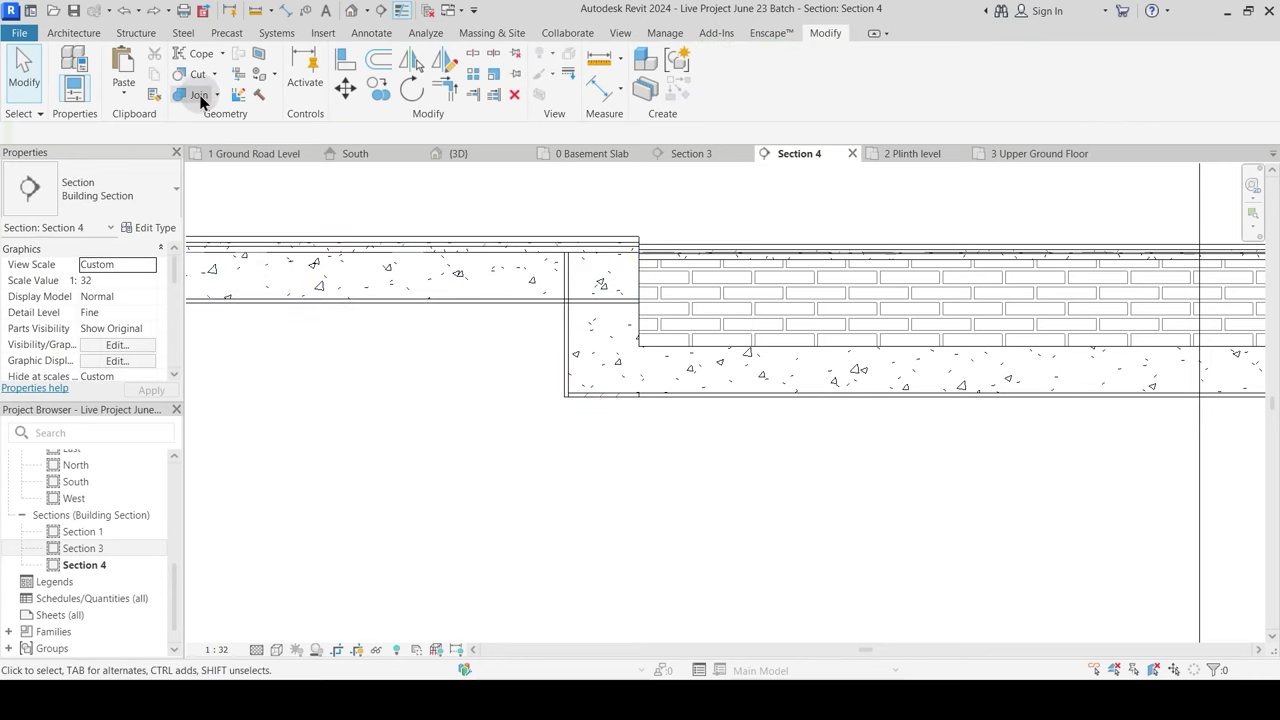
left_click(571, 252)
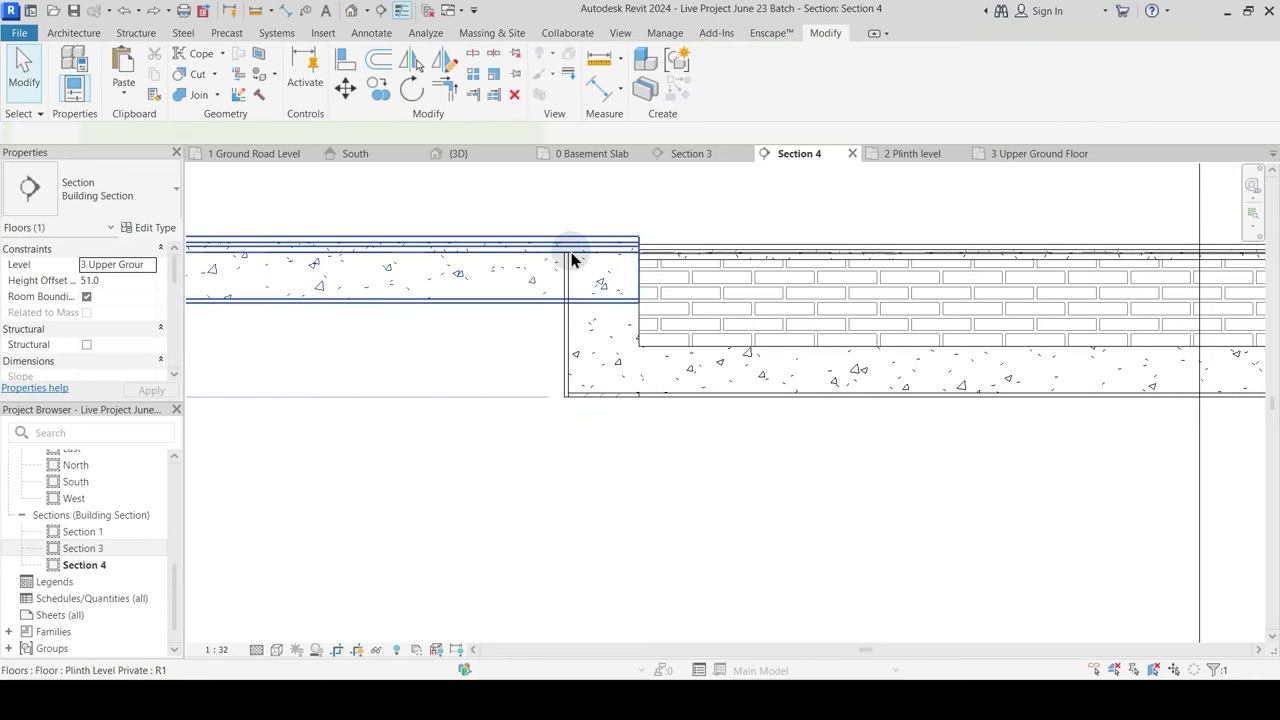
middle_click_drag(303, 278, 399, 259)
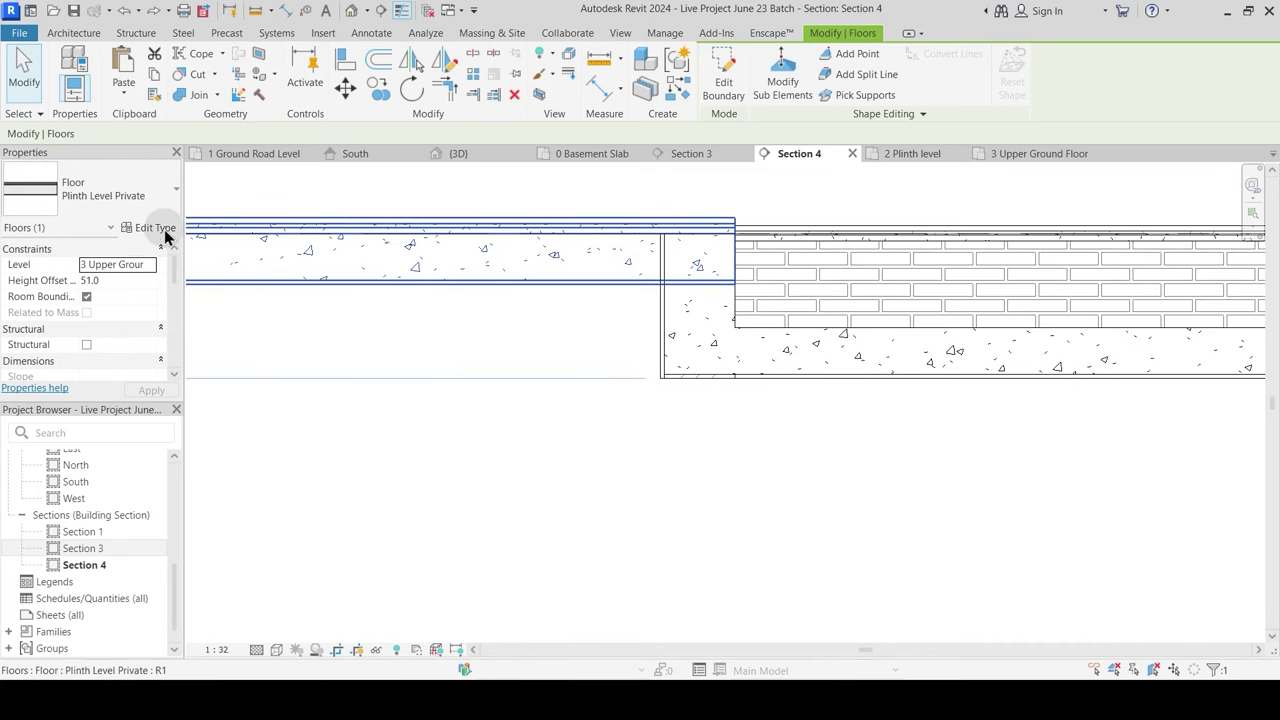
left_click(160, 231)
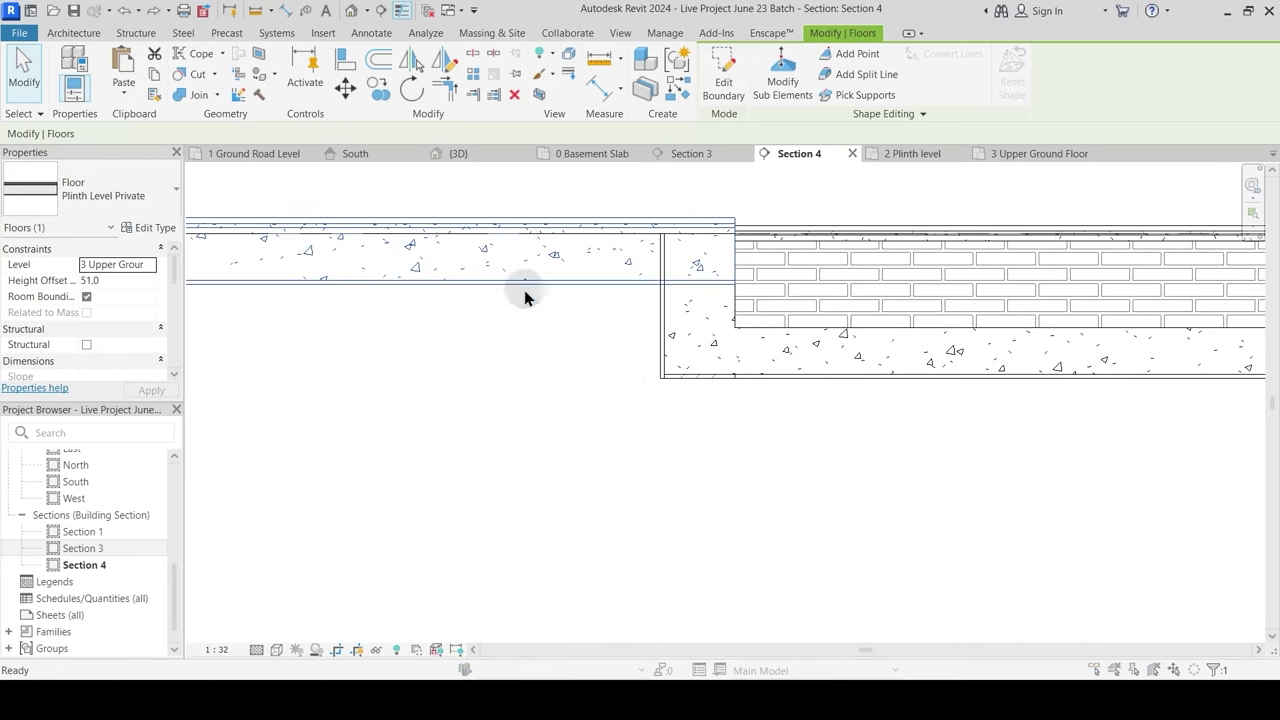
left_click(748, 319)
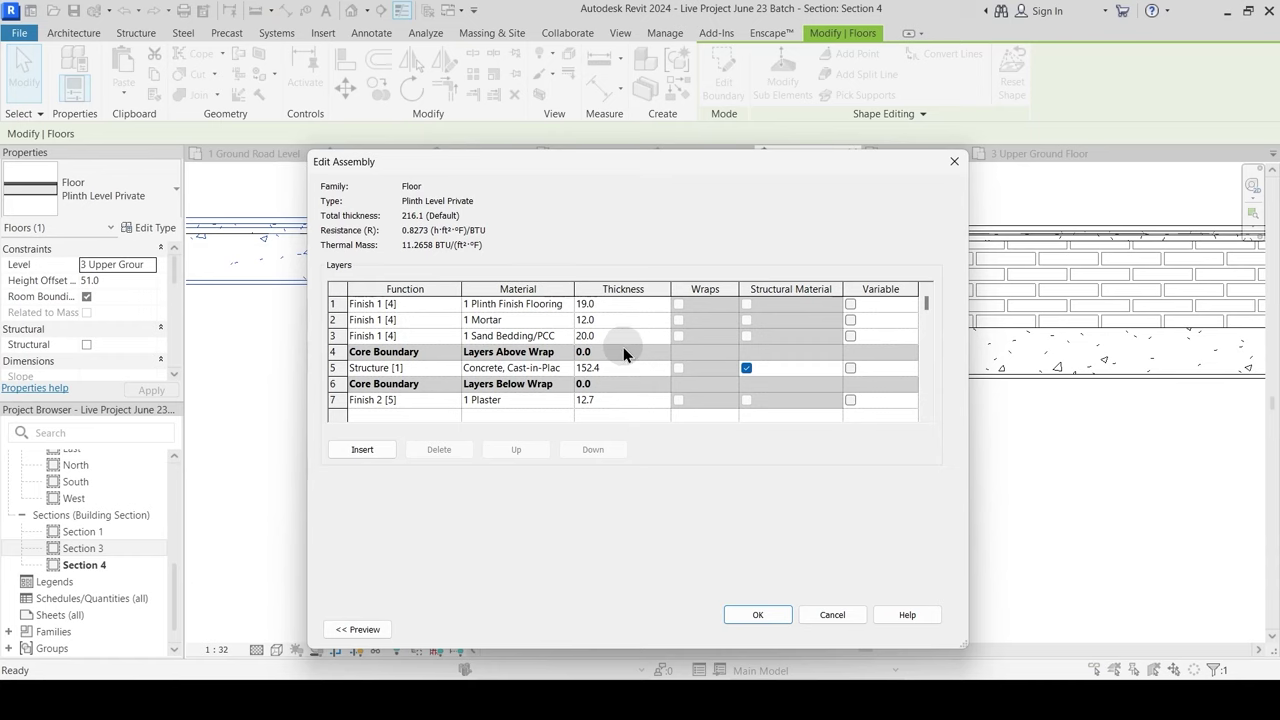
key("Escape")
key("Escape")
key("Escape")
middle_click_drag(634, 305, 578, 371)
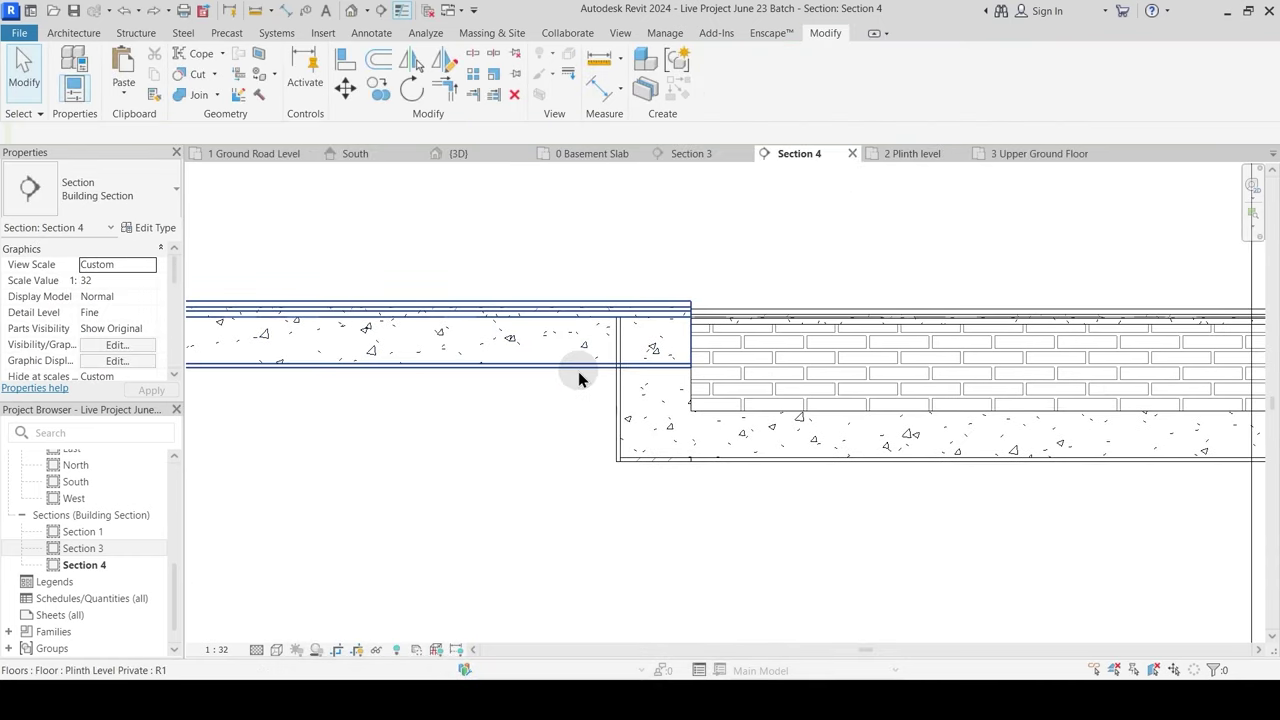
Step: Join the upper floor with the lower floor
left_click(198, 96)
left_click(675, 325)
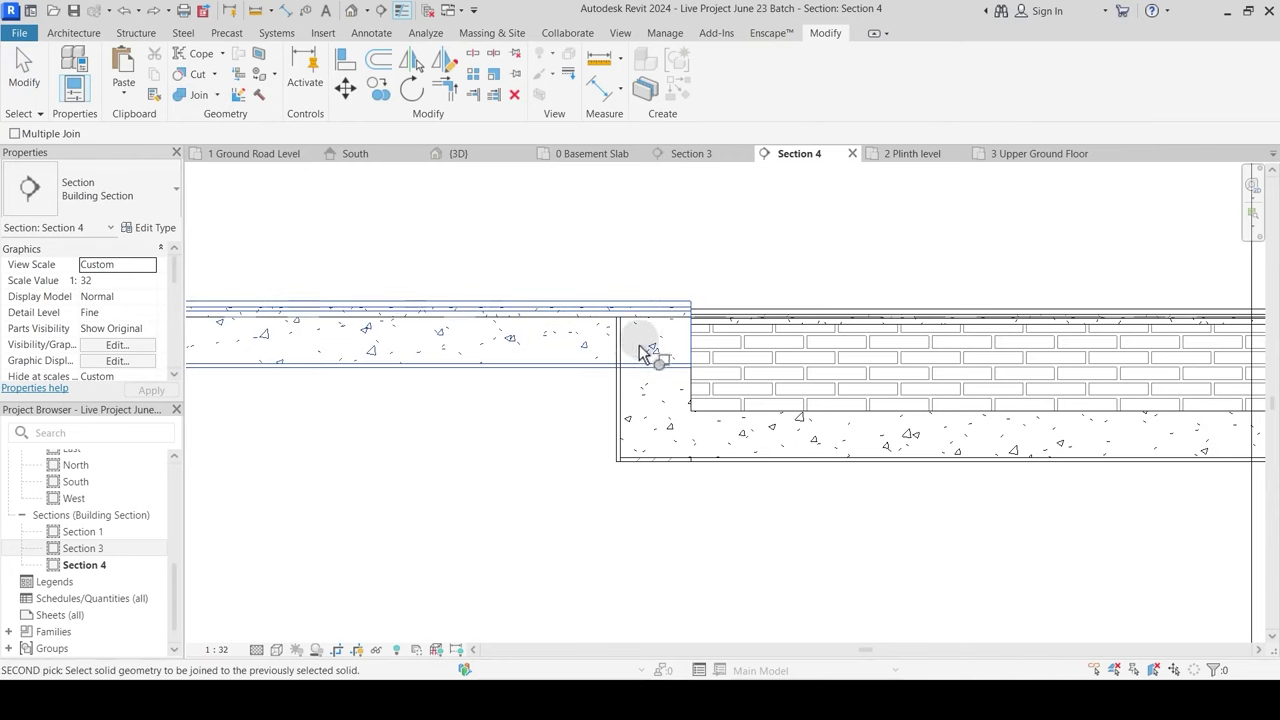
key("Escape")
key("Escape")
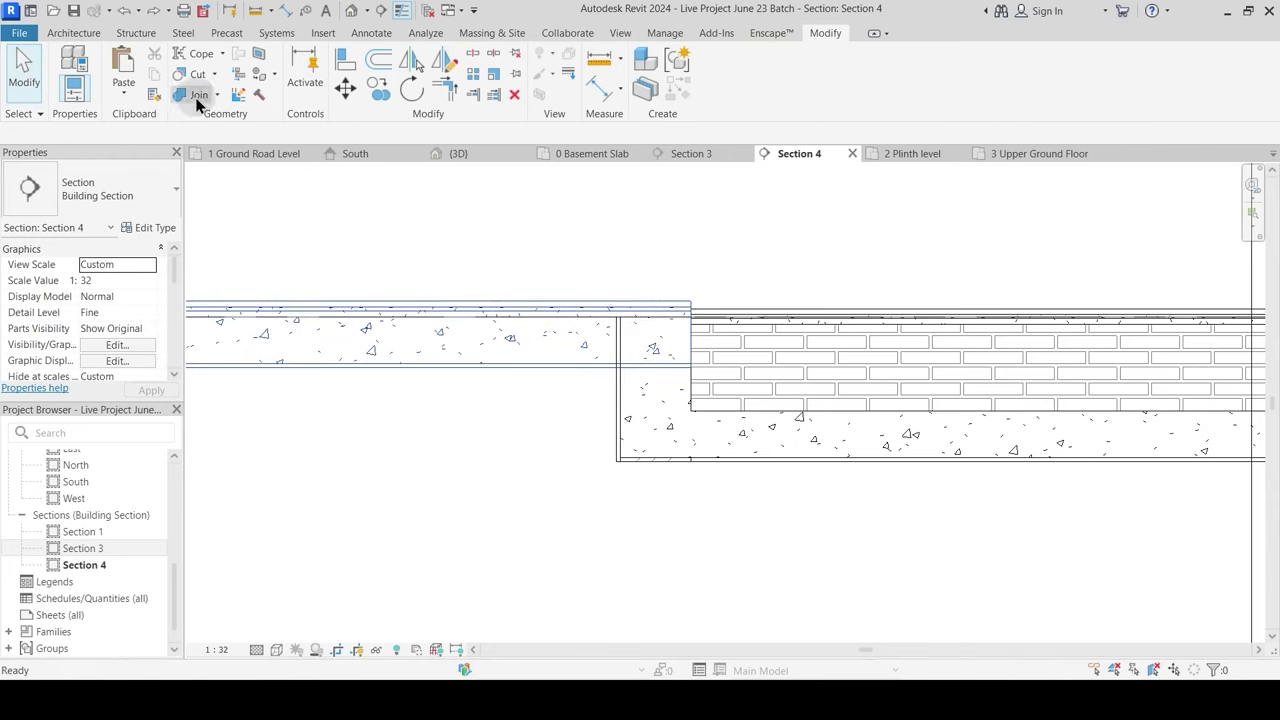
left_click(195, 97)
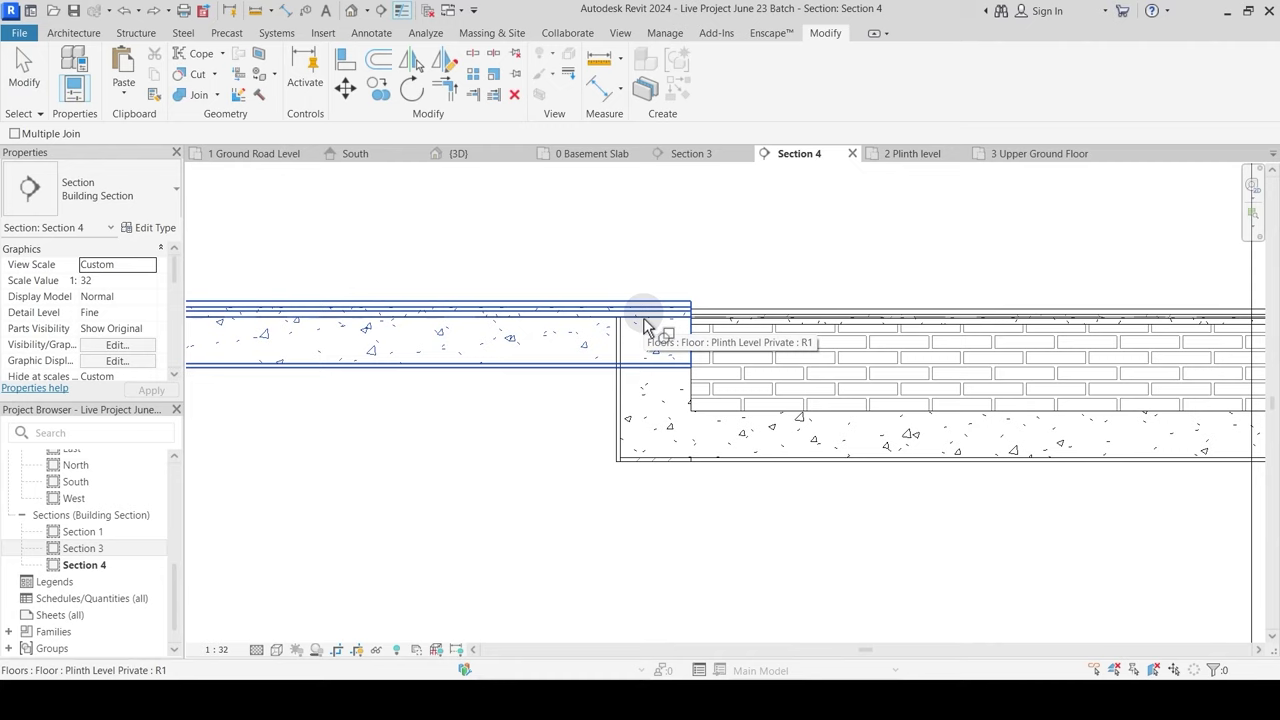
left_click(637, 415)
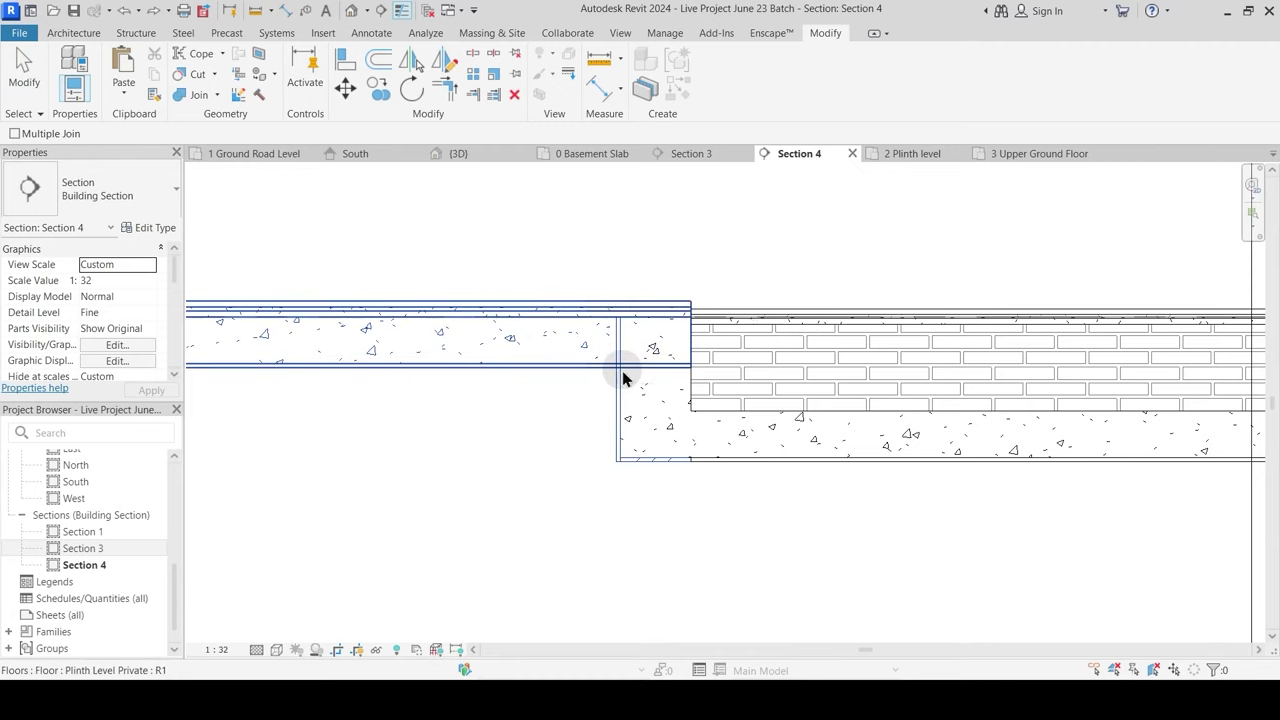
key("Escape")
Step: Join the left slab with the beam beneath and swap their join order
left_click(197, 97)
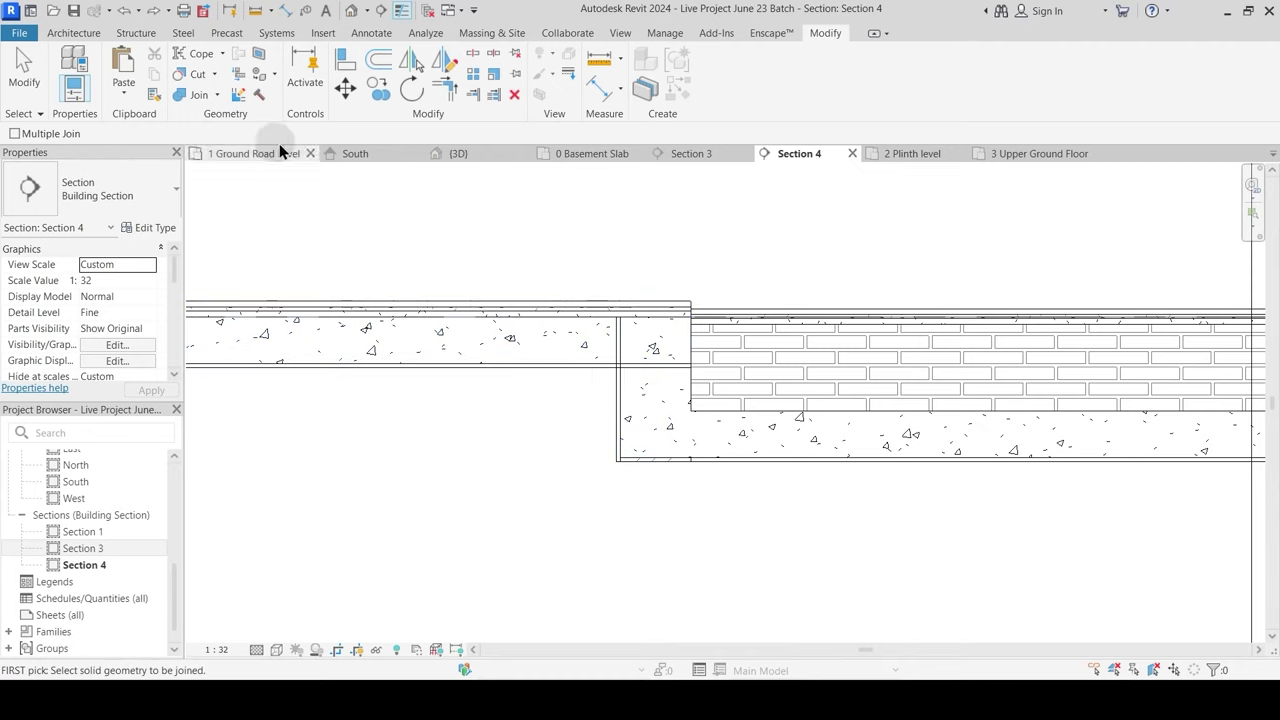
left_click(600, 368)
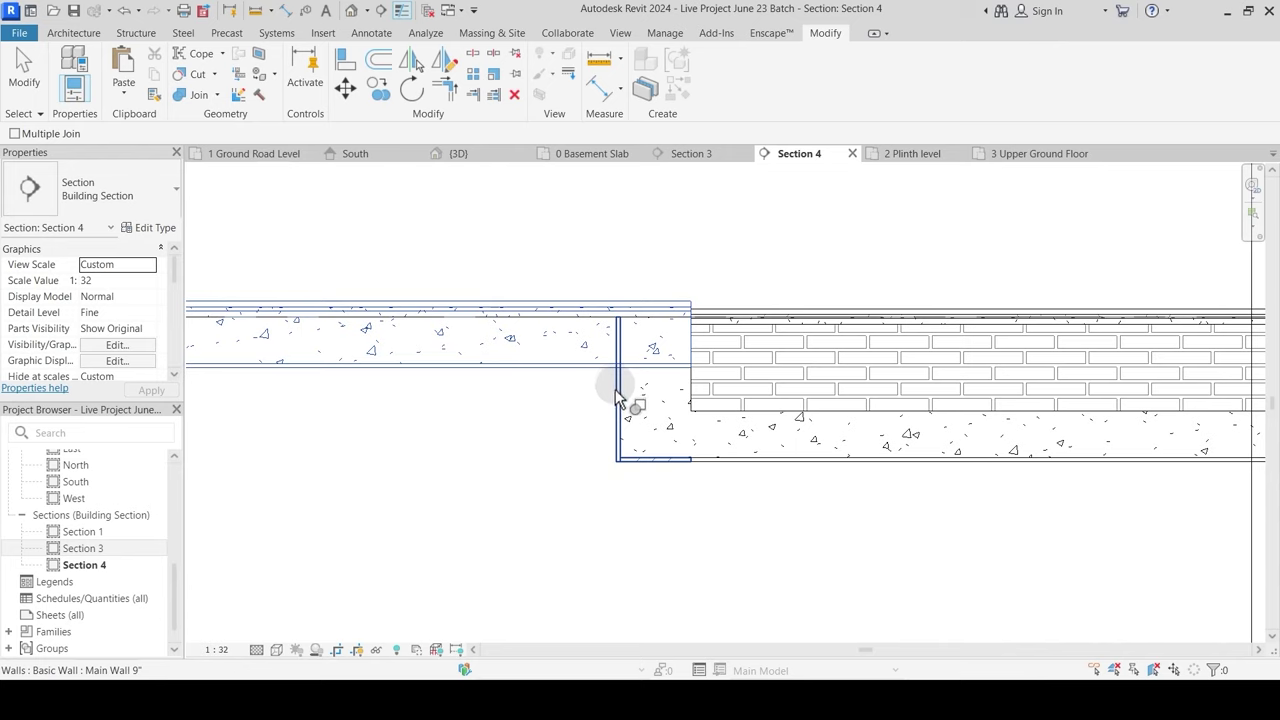
left_click(631, 440)
key("Escape")
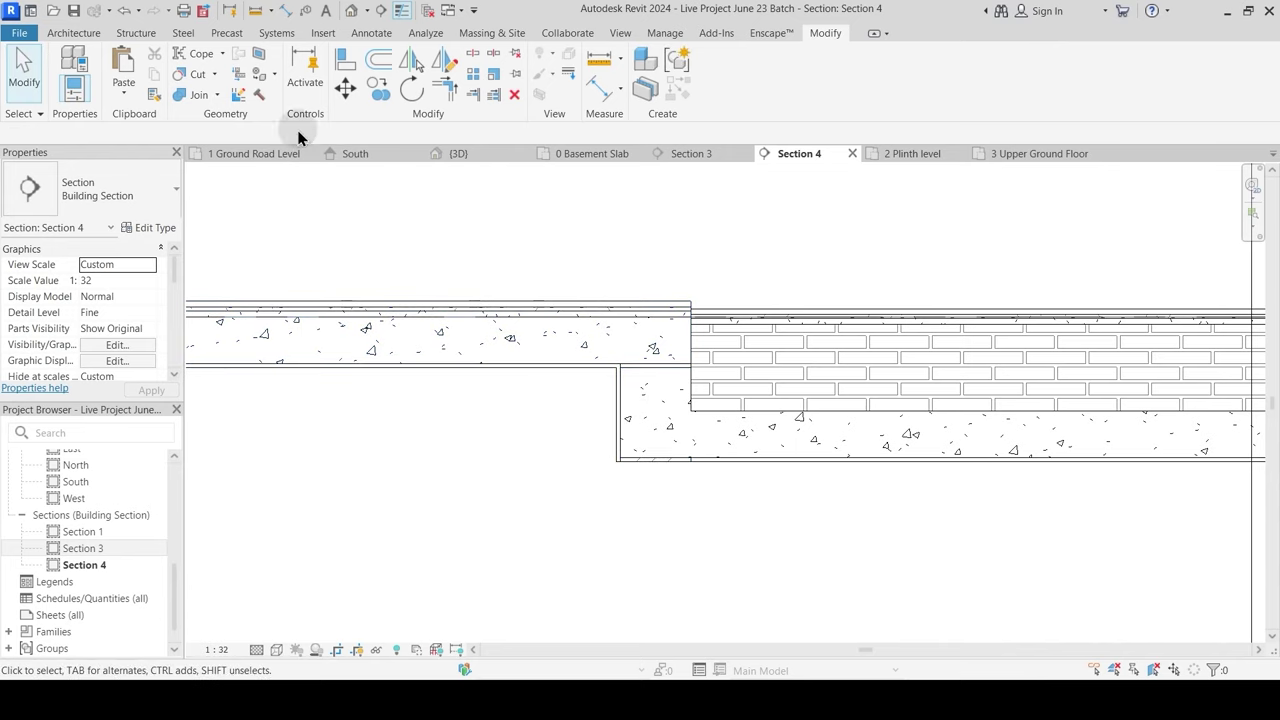
left_click(203, 95)
left_click(215, 96)
left_click(223, 191)
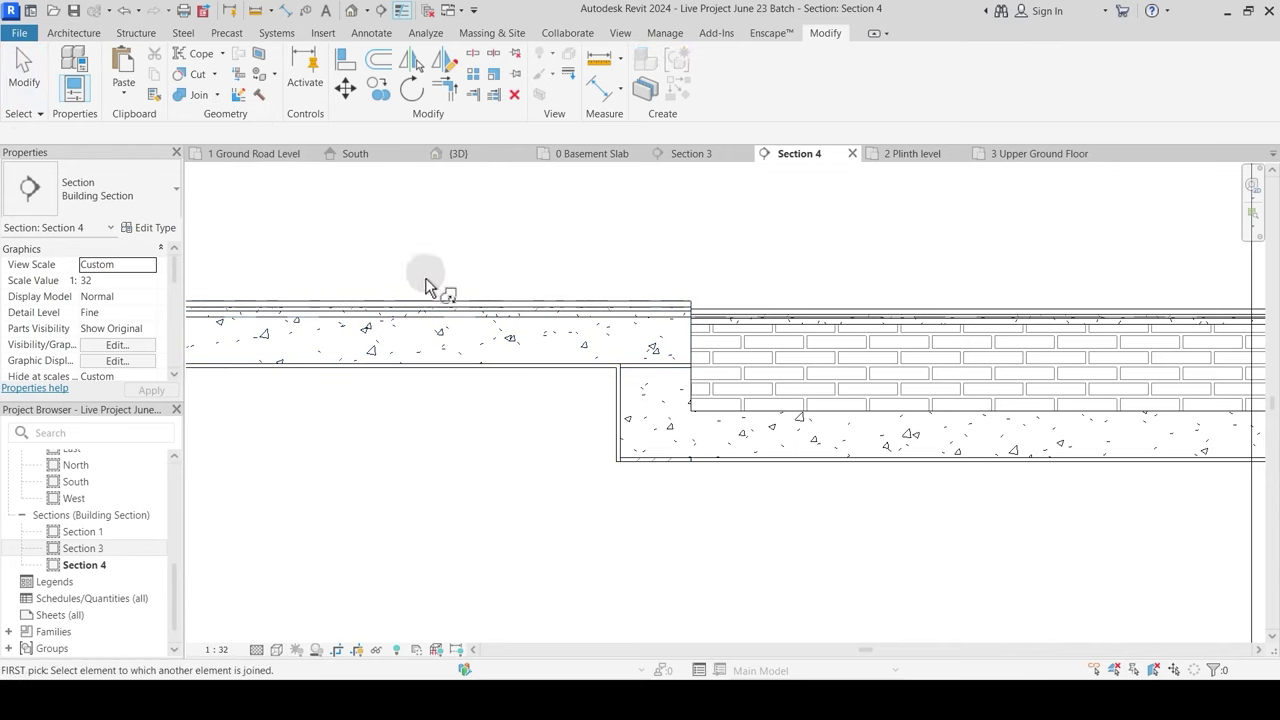
left_click(653, 377)
left_click(651, 325)
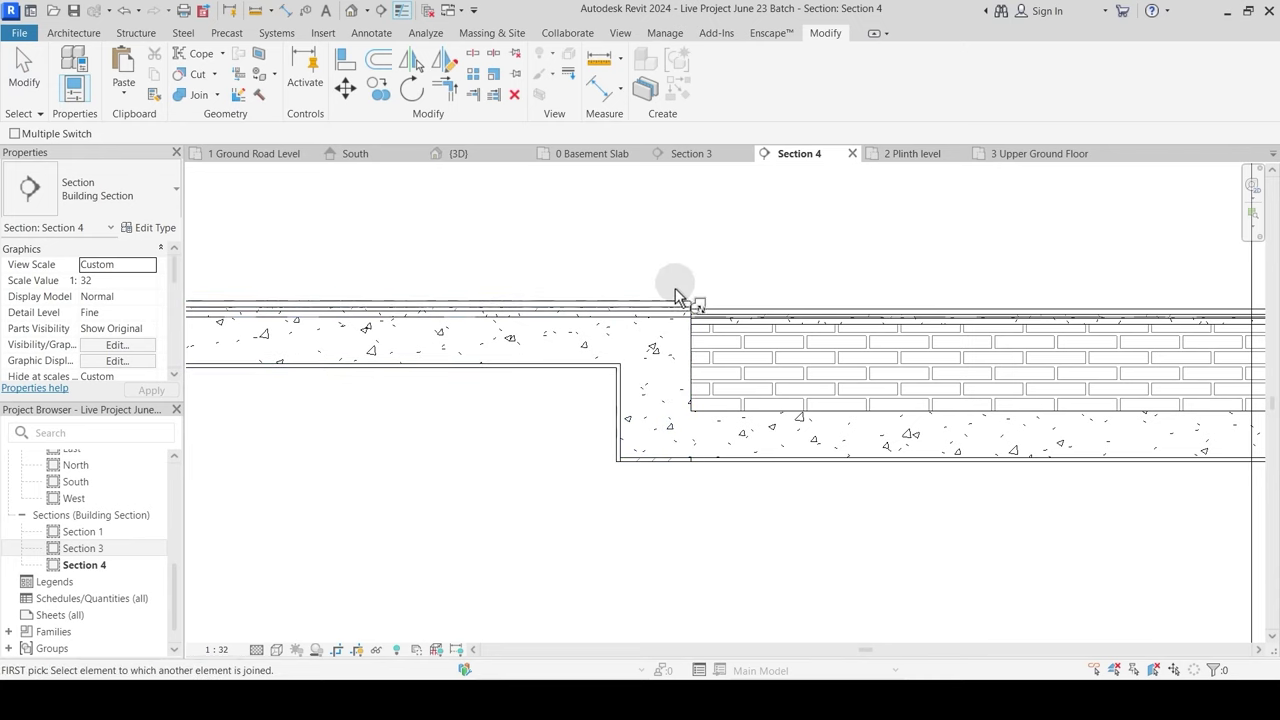
key("Escape")
Step: Join the floor slab with the Main Wall 9" at the junction
scroll(606, 347, "down", 2)
middle_click_drag(835, 502, 280, 411)
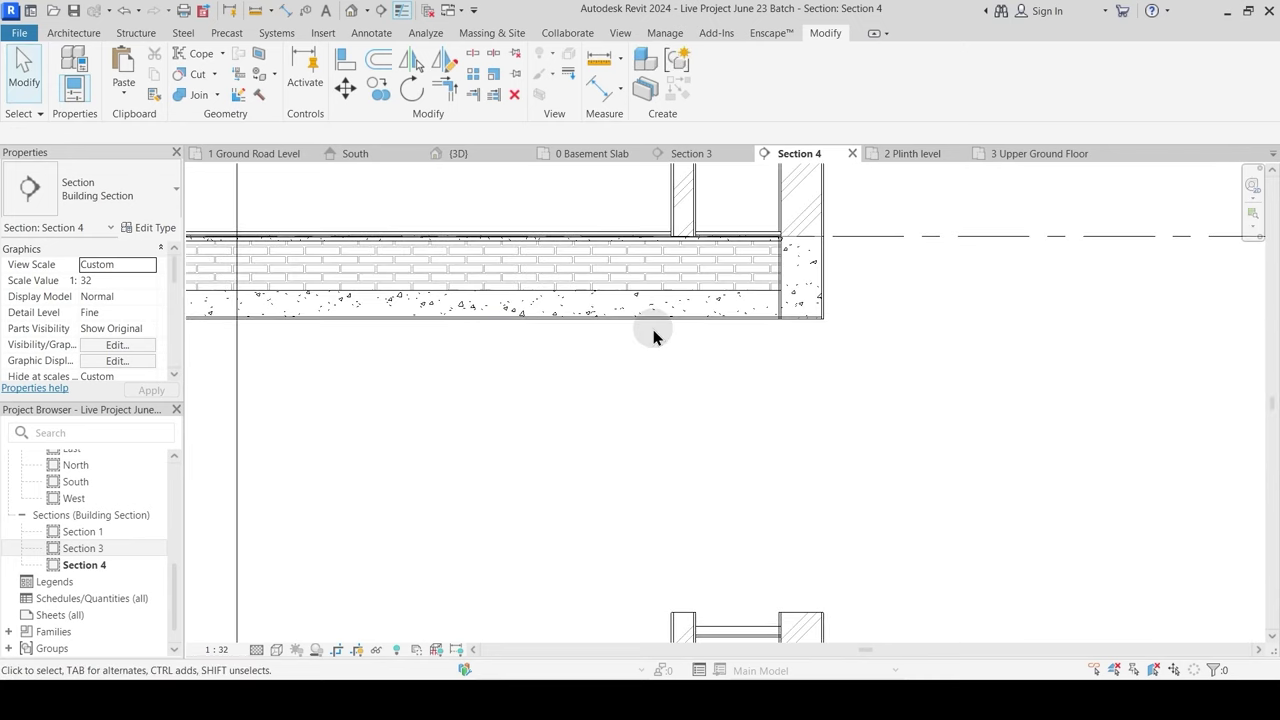
middle_click_drag(651, 334, 645, 442)
scroll(735, 355, "up", 2)
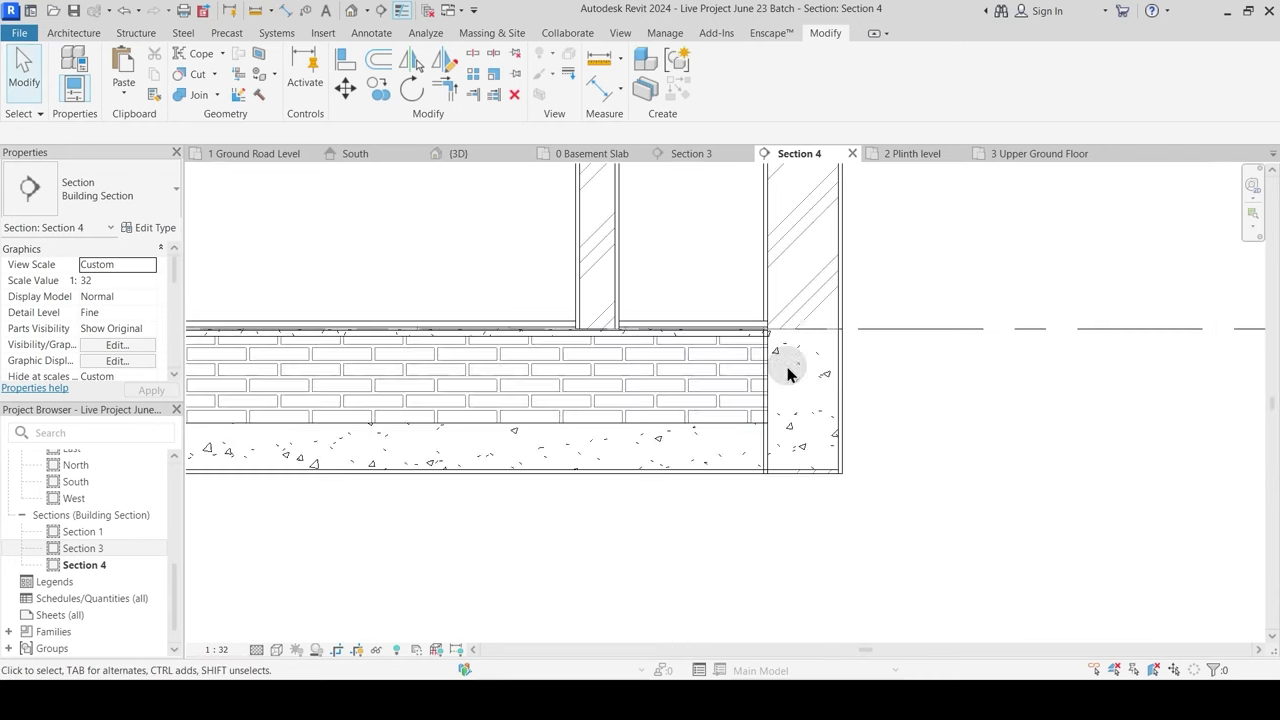
left_click(205, 95)
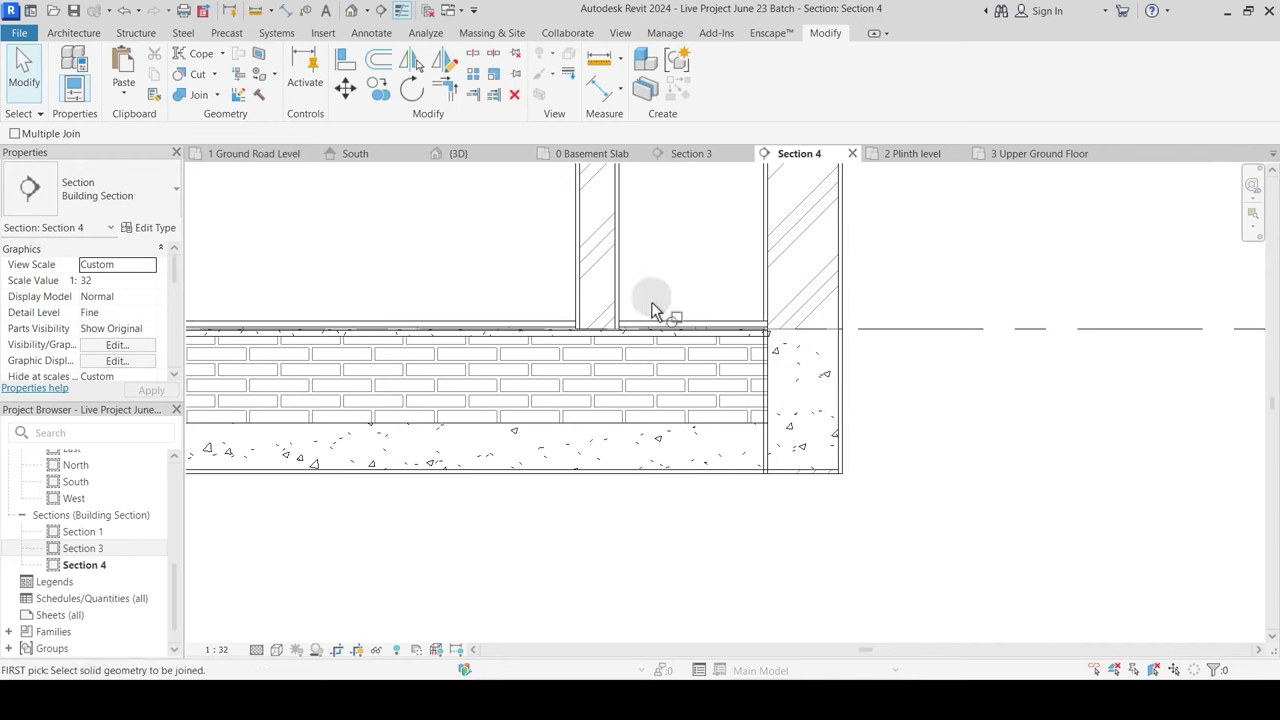
left_click(751, 333)
left_click(770, 300)
key("Escape")
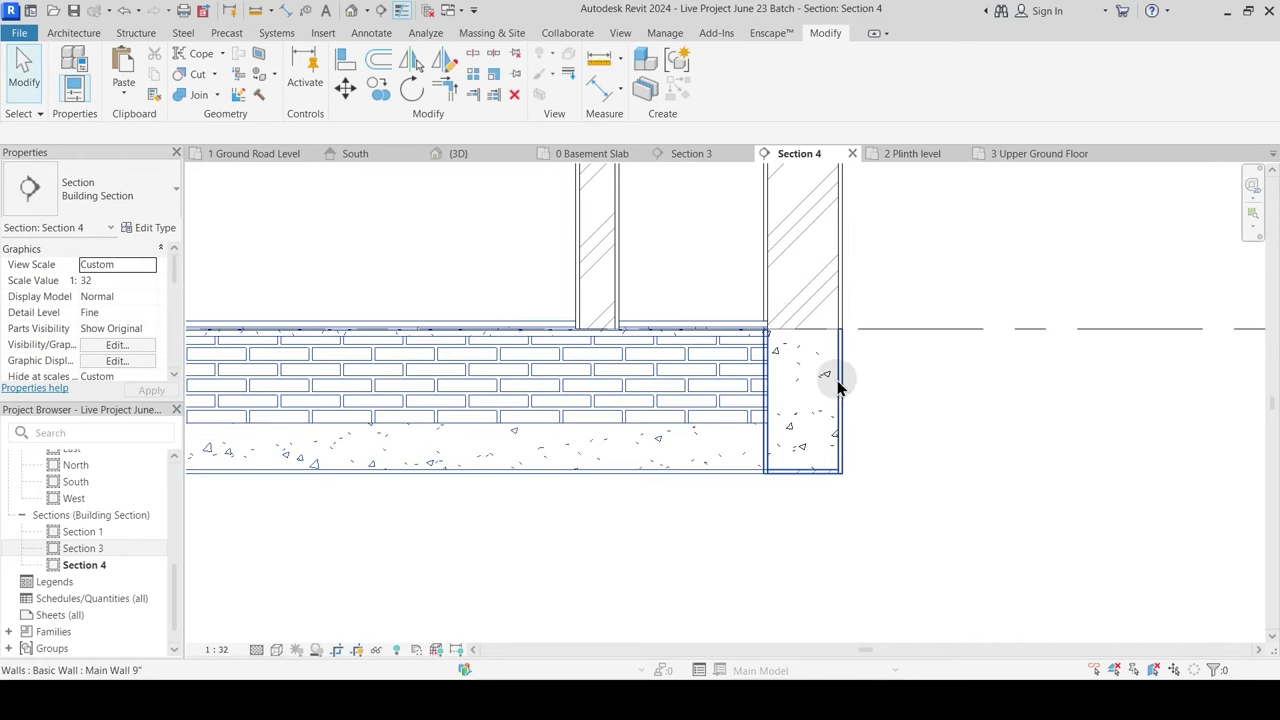
Step: Inspect the 9-inch wall, then join the lower floor with the wall as well
scroll(840, 375, "down", 1)
left_click(776, 445)
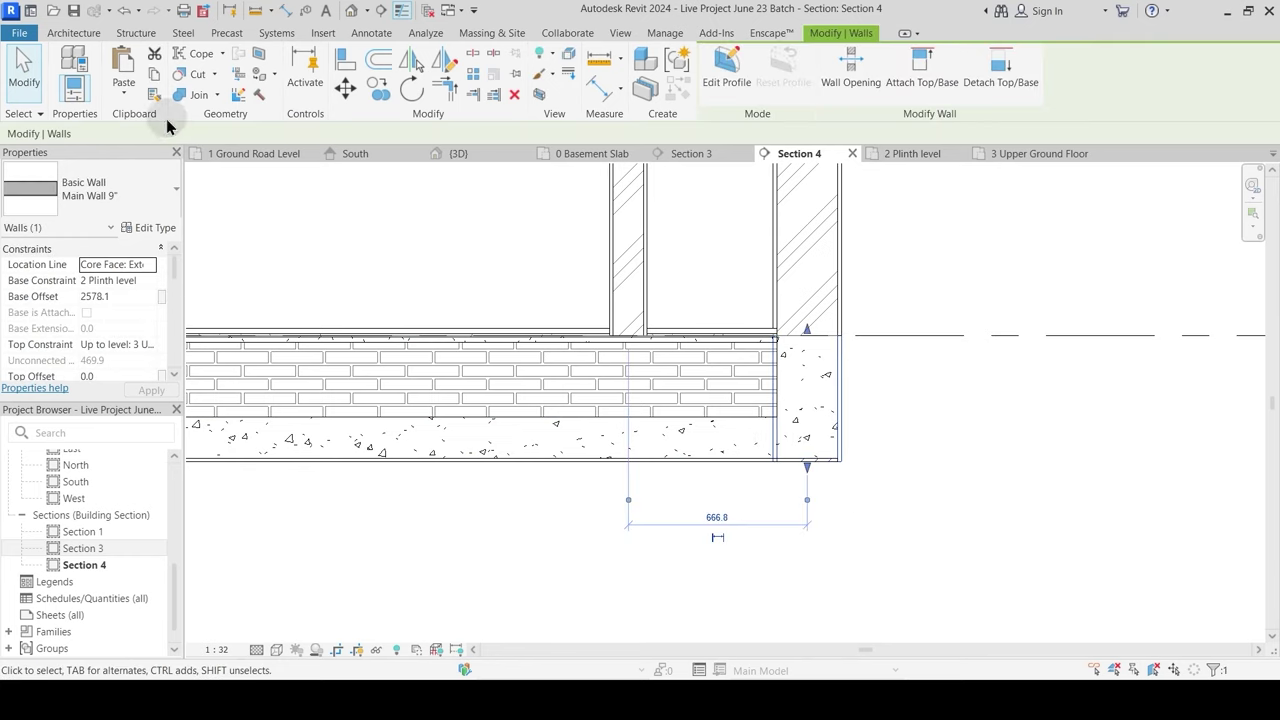
left_click(209, 100)
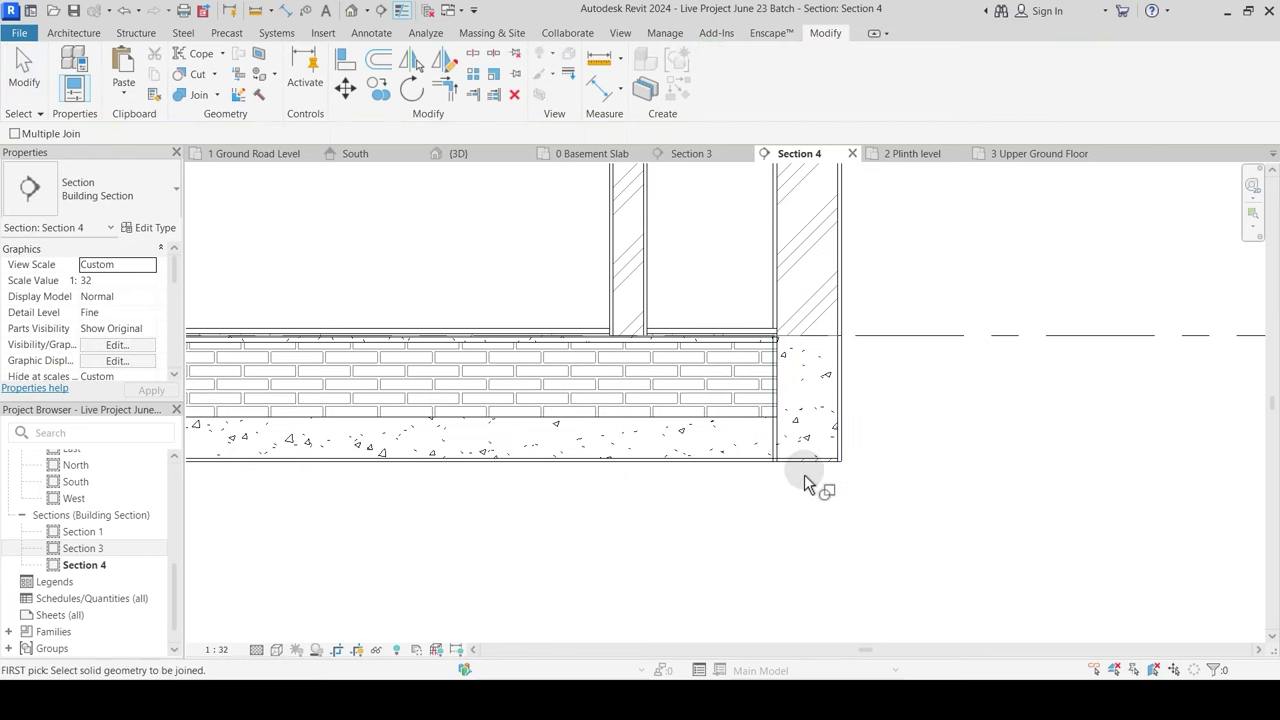
left_click(803, 471)
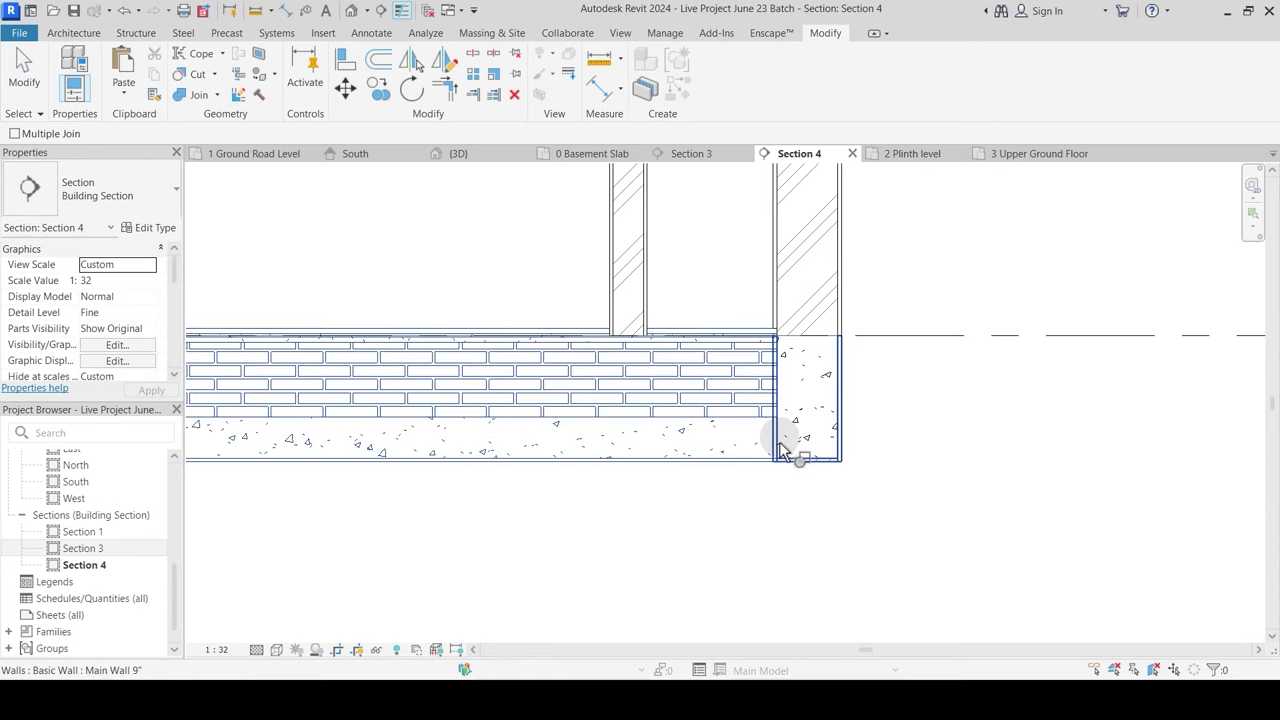
left_click(797, 449)
key("Escape")
scroll(855, 313, "down", 6)
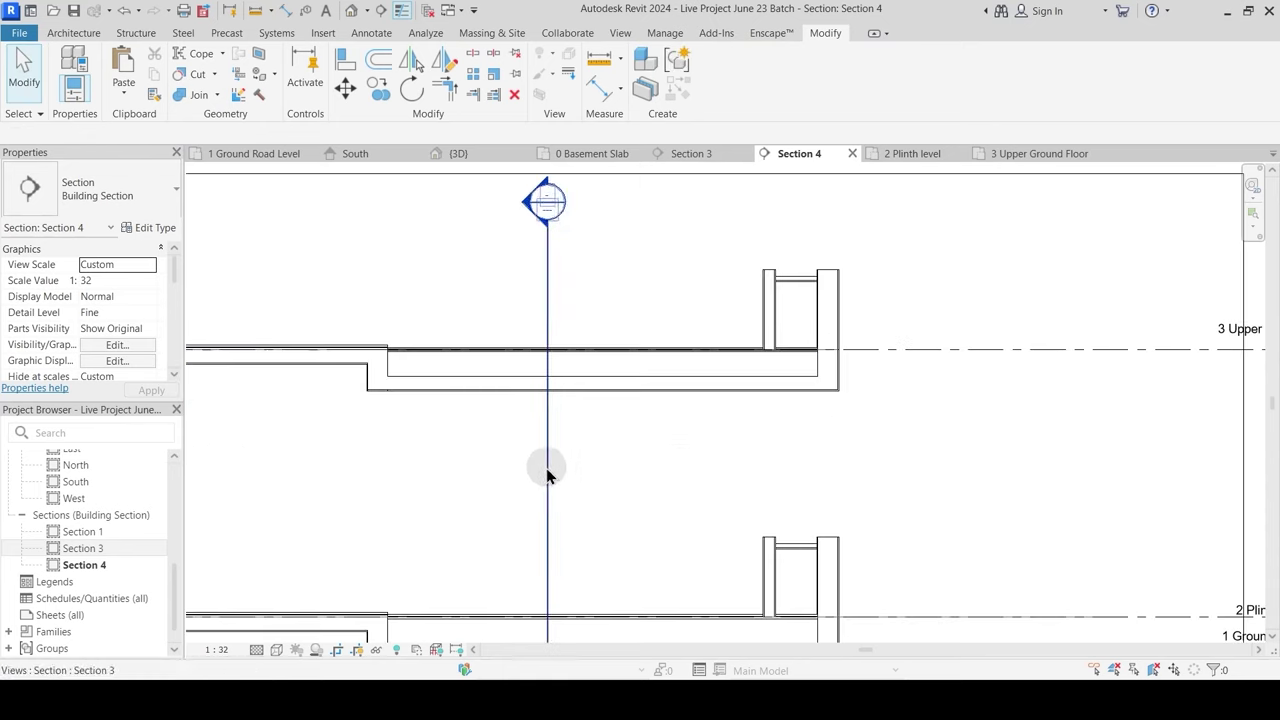
Step: Zoom and pan across Section 4 to inspect slabs, sunk slabs and beams at every level
scroll(1058, 503, "up", 2)
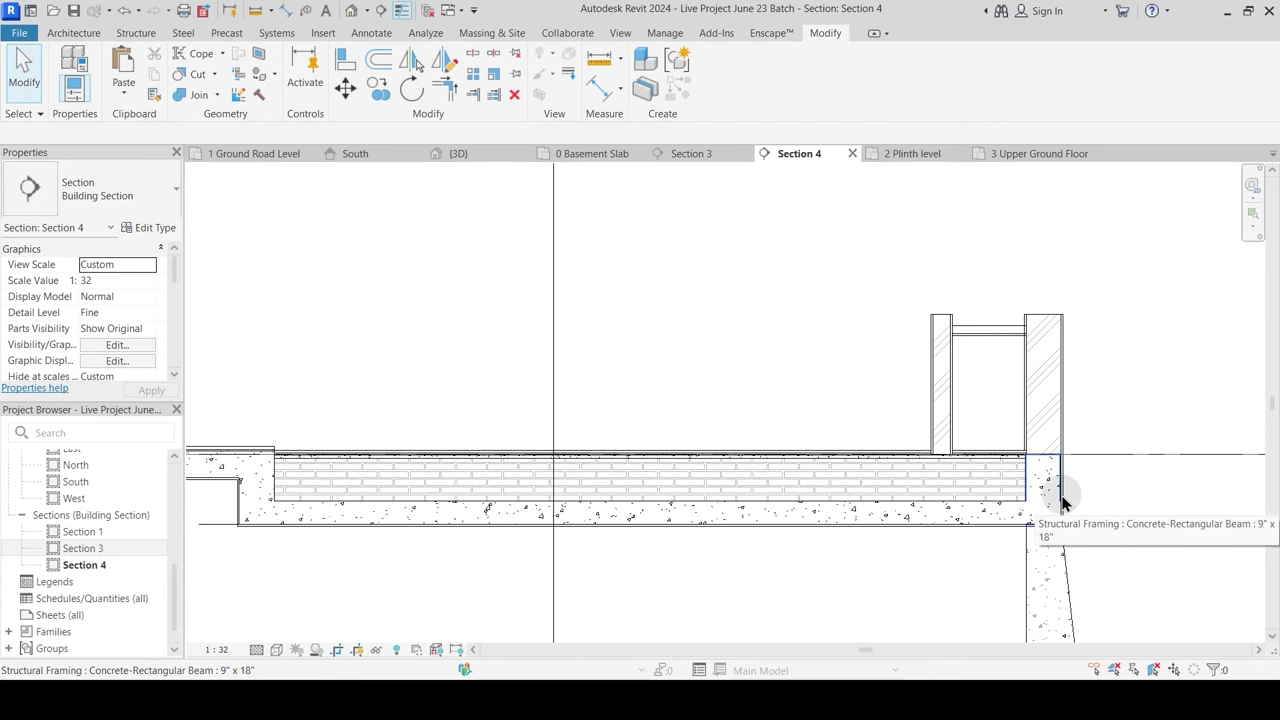
scroll(771, 380, "down", 5)
middle_click_drag(590, 433, 657, 432)
scroll(479, 428, "up", 3)
scroll(774, 445, "down", 6)
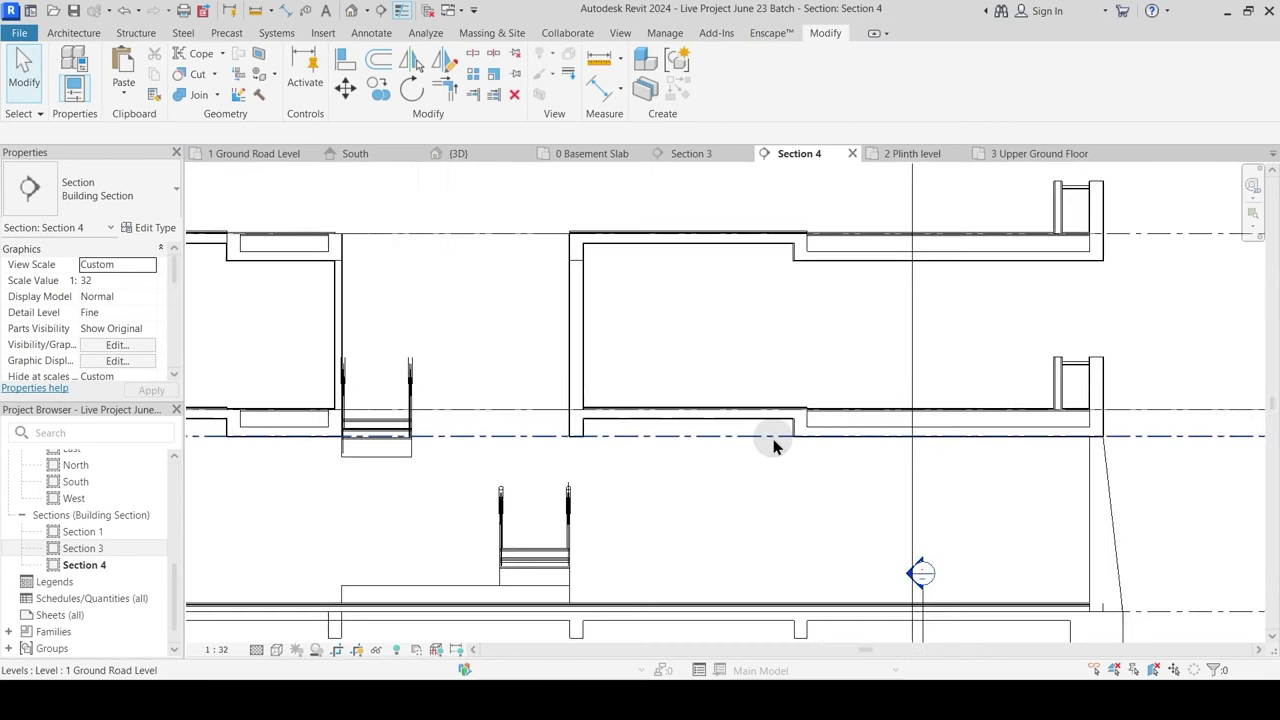
scroll(494, 432, "up", 3)
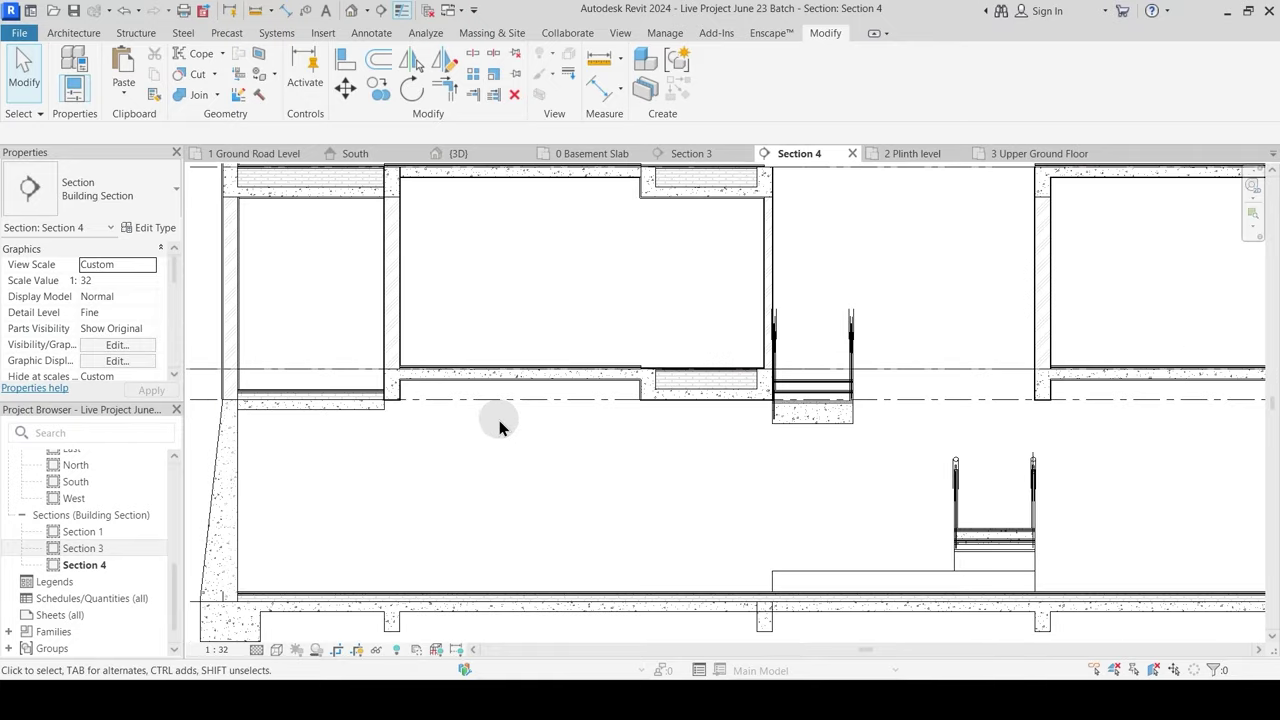
middle_click_drag(416, 423, 522, 448)
middle_click_drag(583, 301, 506, 435)
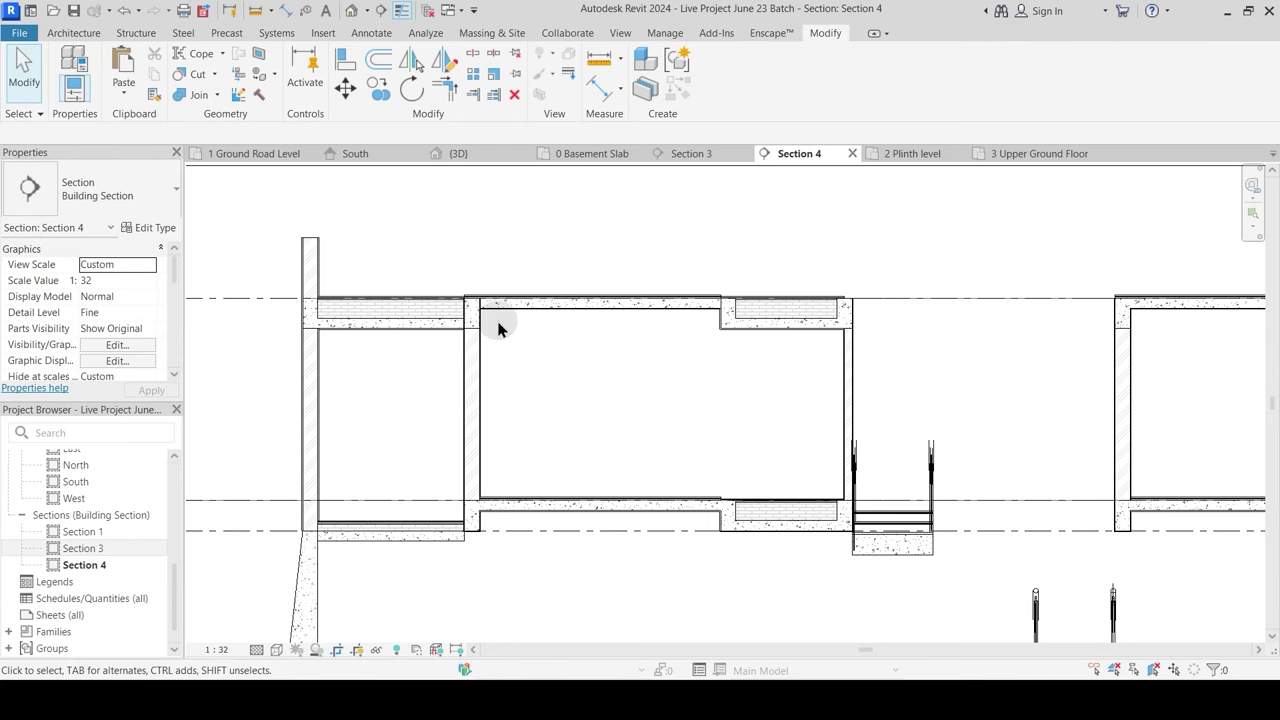
scroll(498, 330, "down", 5)
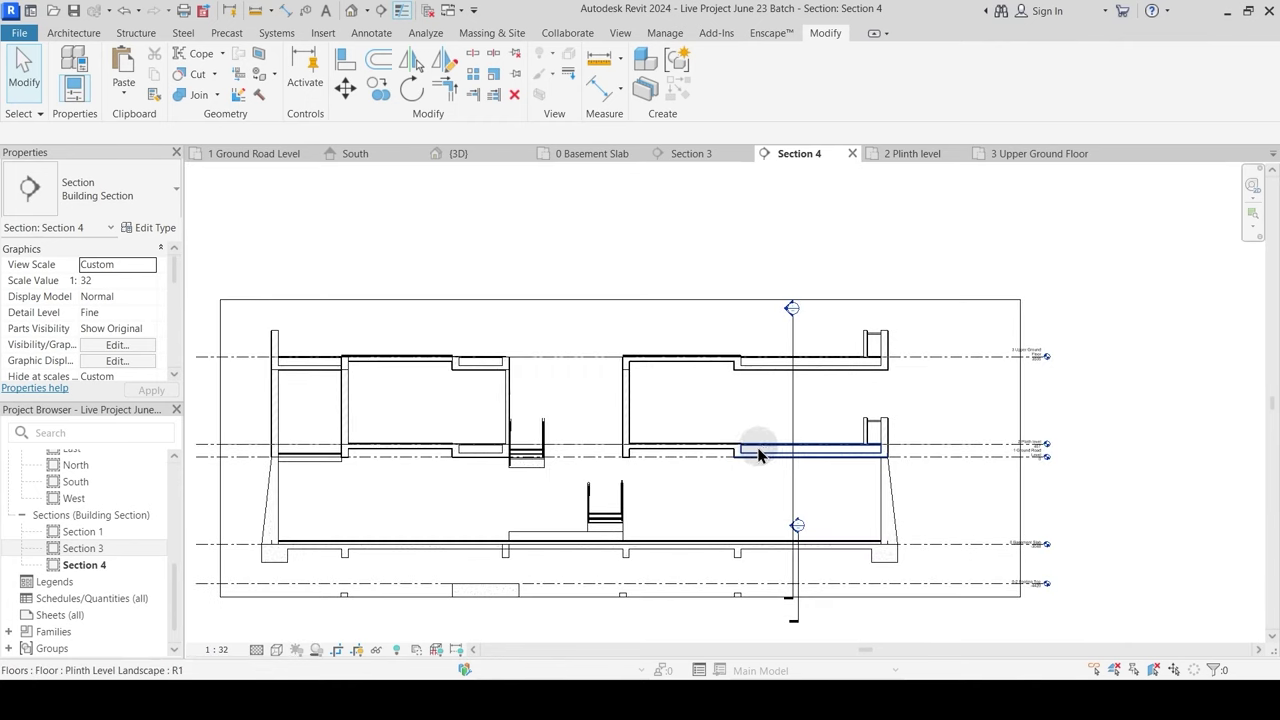
Step: In the 3D view, temporarily hide the imported 3 Upper Ground.dwg and orbit the model
left_click(468, 154)
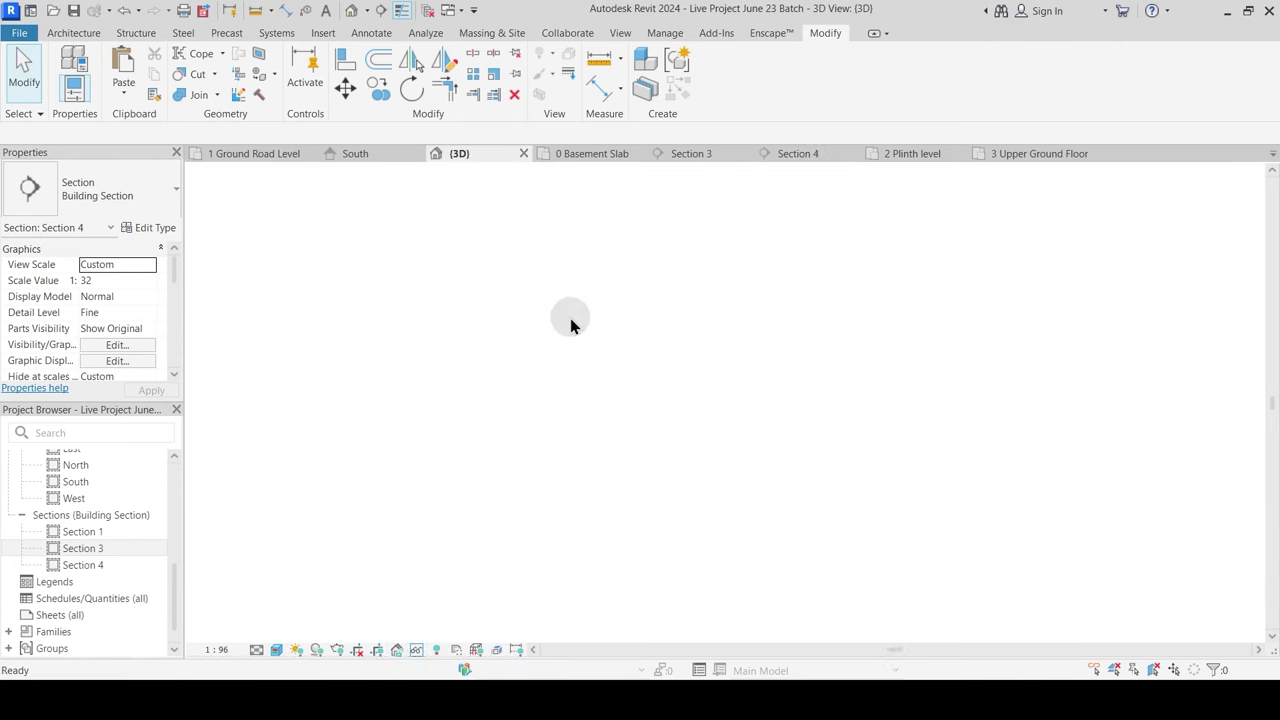
middle_click_drag(570, 318, 868, 434, "shift")
left_click(868, 434)
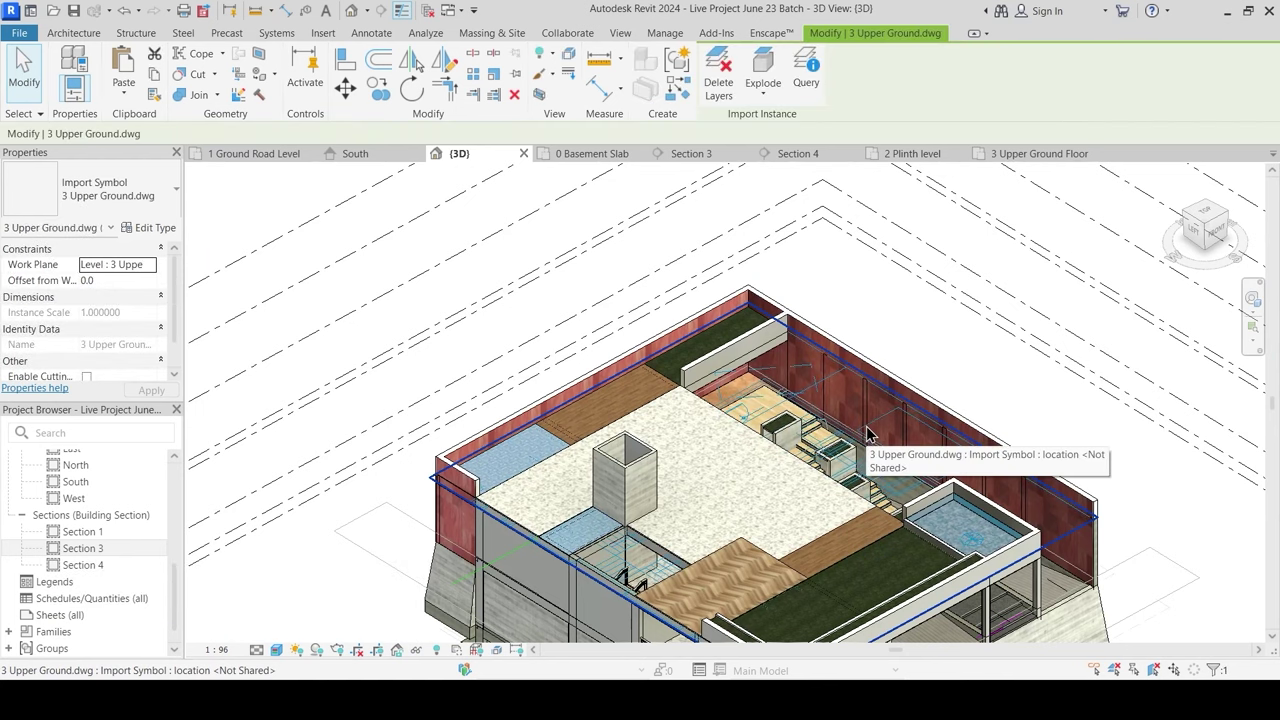
key("h")
key("h")
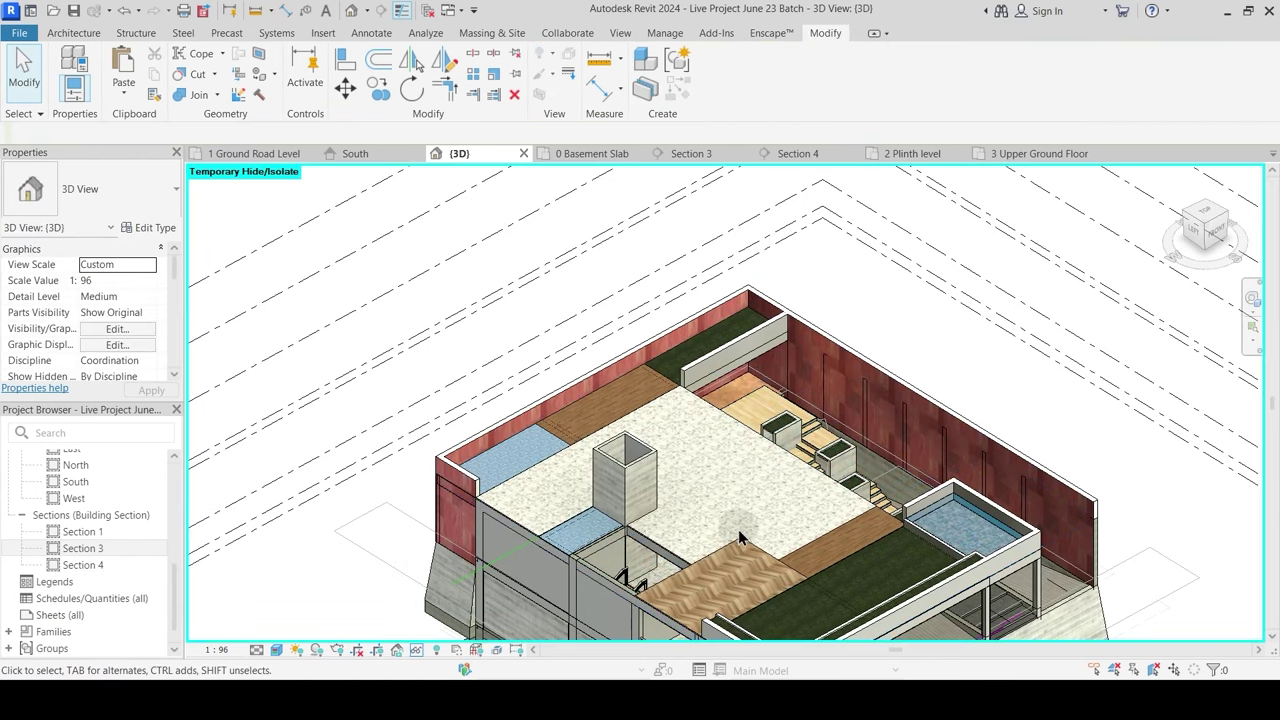
middle_click_drag(868, 434, 507, 343, "shift")
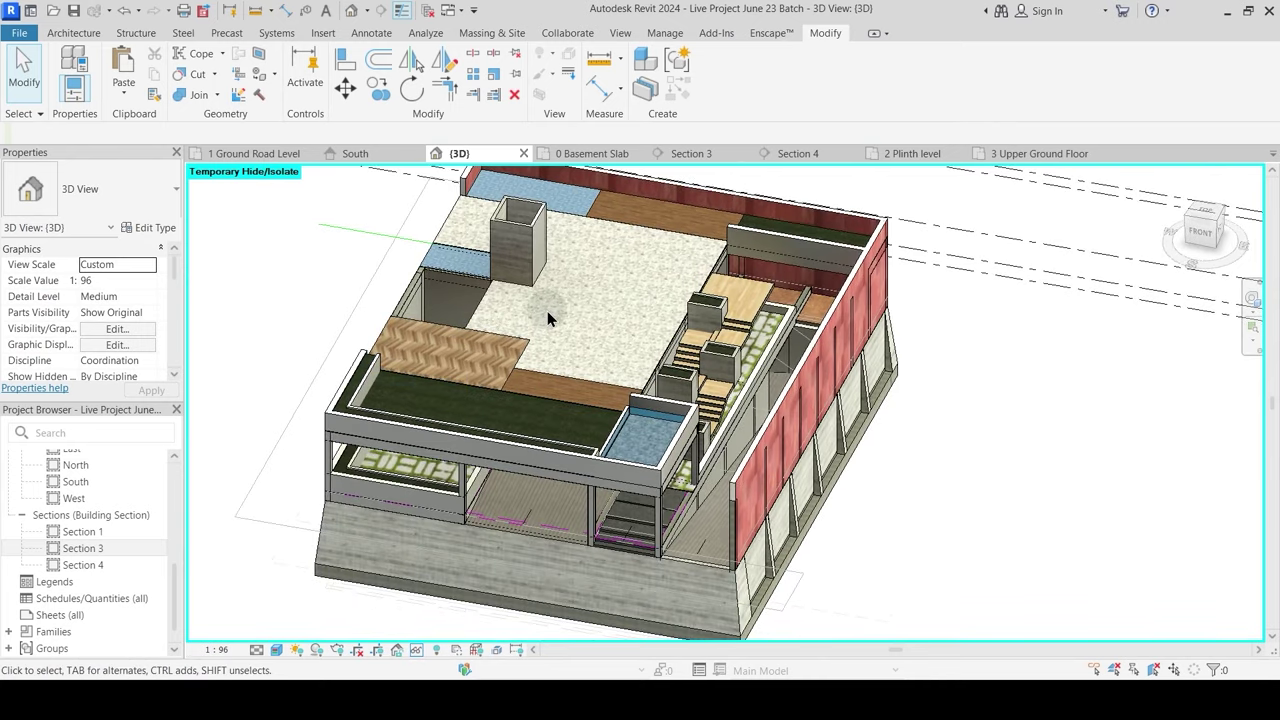
middle_click_drag(564, 277, 677, 380, "shift")
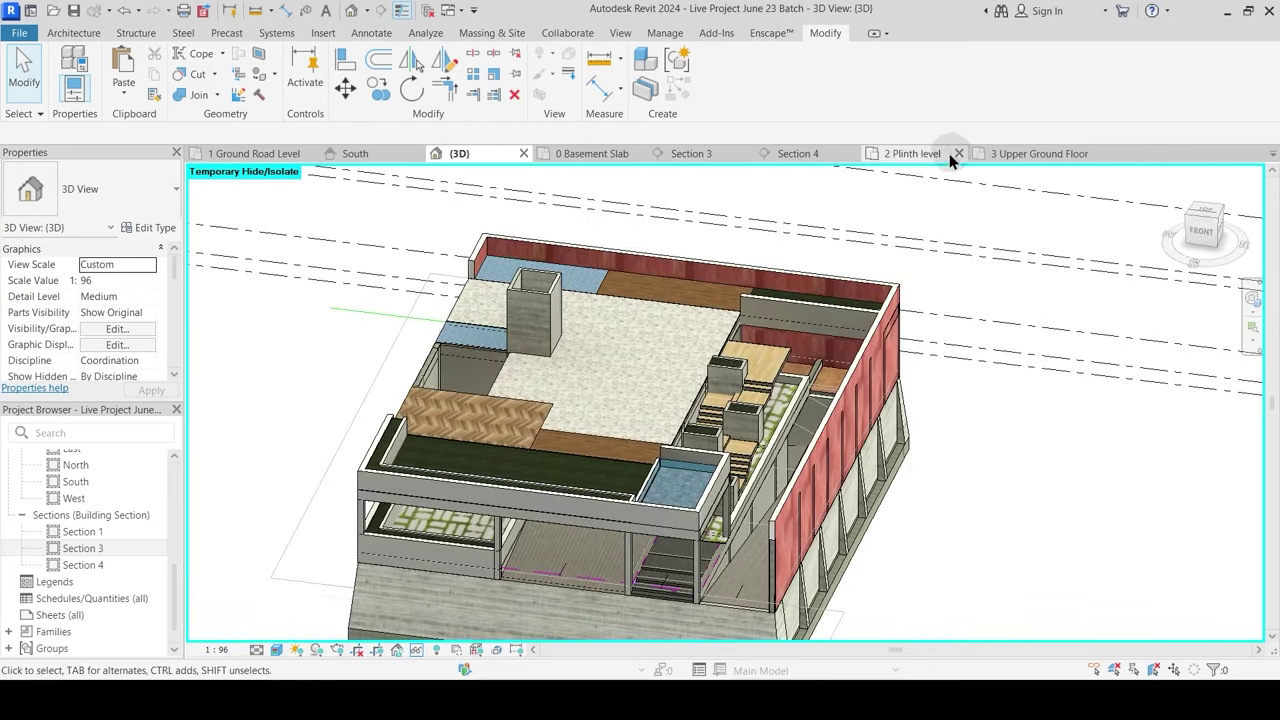
Step: Close the Plinth, Section 4, Section 3, Basement Slab, South and Ground Road Level views
left_click(957, 154)
left_click(852, 154)
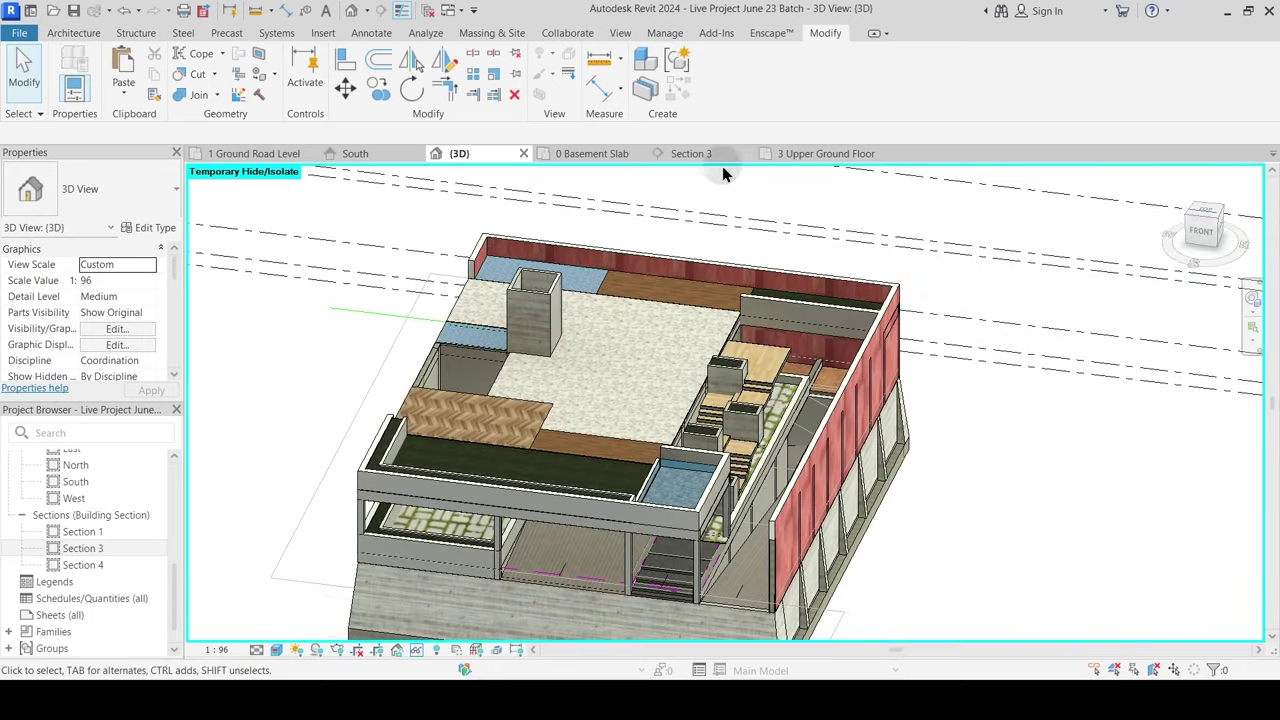
left_click(745, 154)
left_click(641, 153)
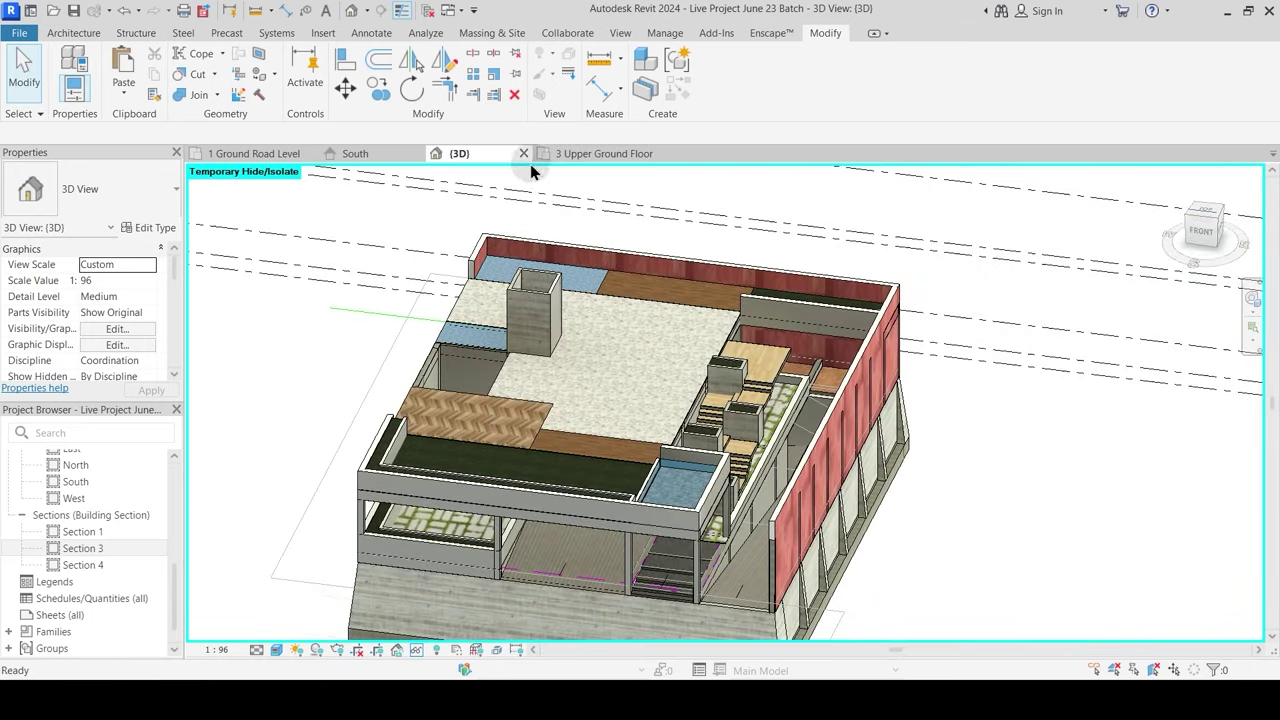
left_click(416, 154)
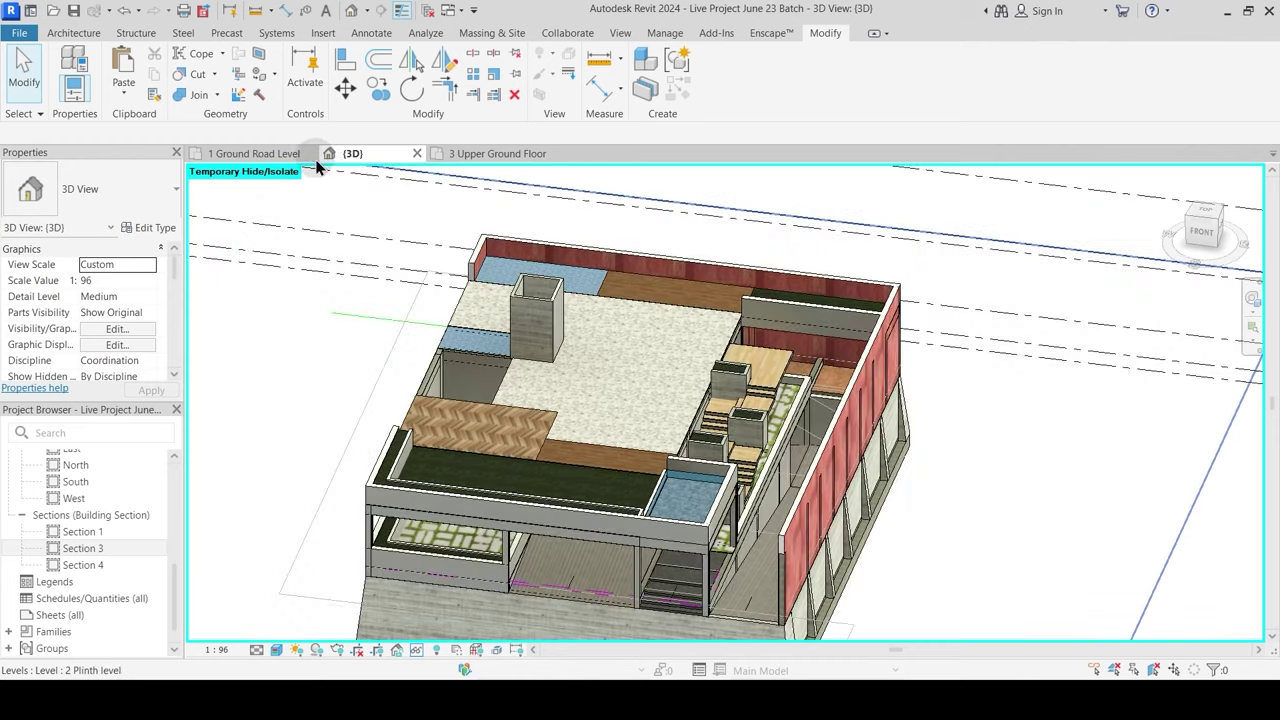
left_click(310, 154)
Step: Restore the temporarily hidden elements and orbit the 3D model again
middle_click_drag(435, 282, 498, 286)
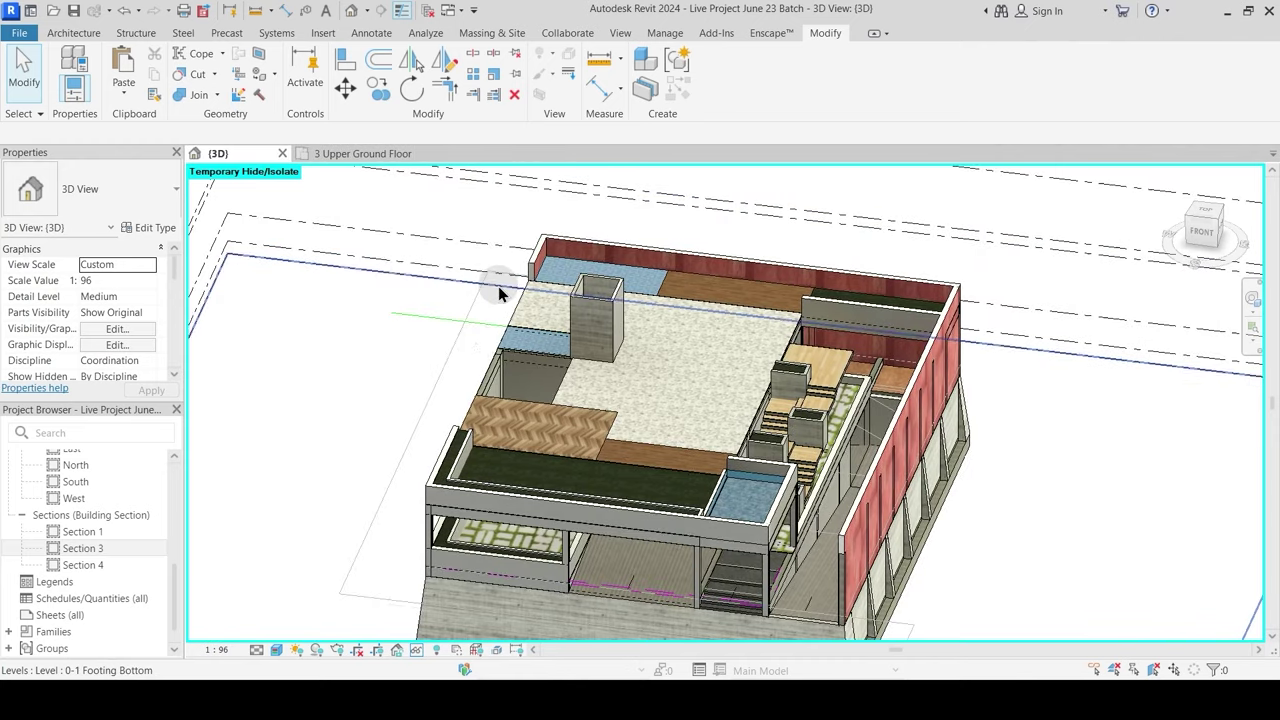
scroll(460, 360, "down", 2)
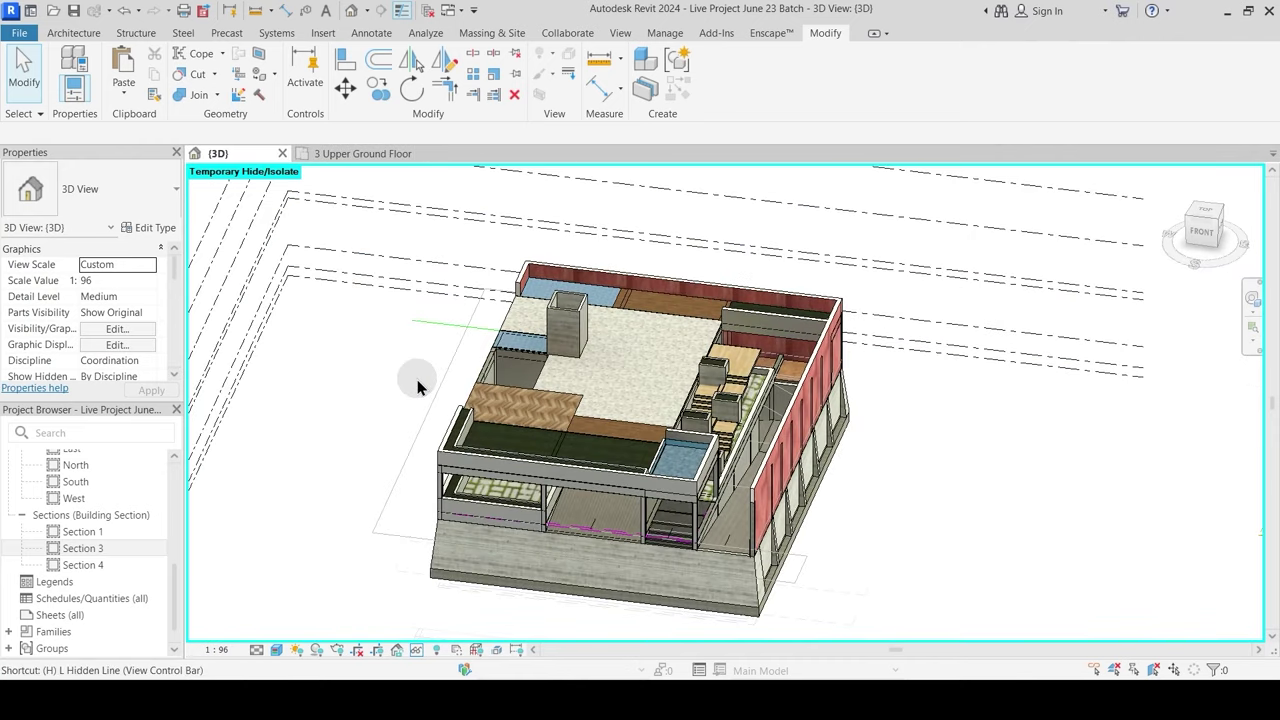
key("r")
middle_click_drag(626, 400, 495, 392, "shift")
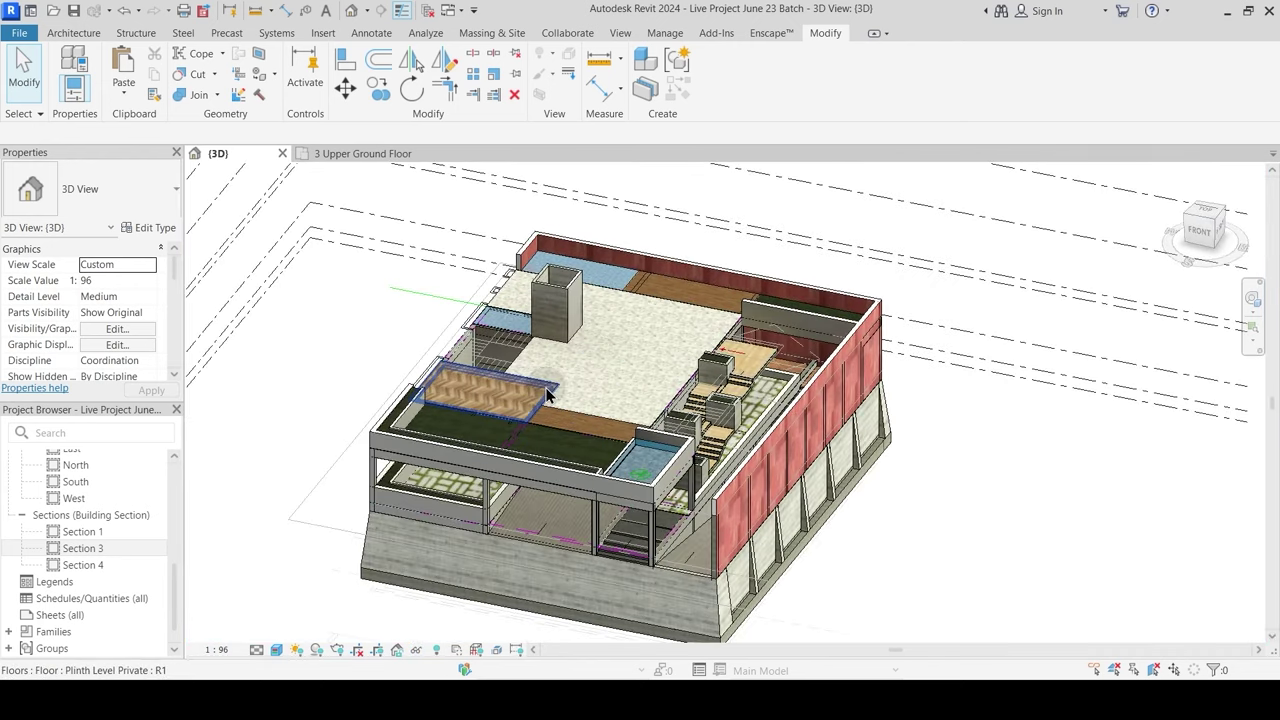
Step: Switch to the 3 Upper Ground Floor plan and zoom in on the living room
left_click(385, 153)
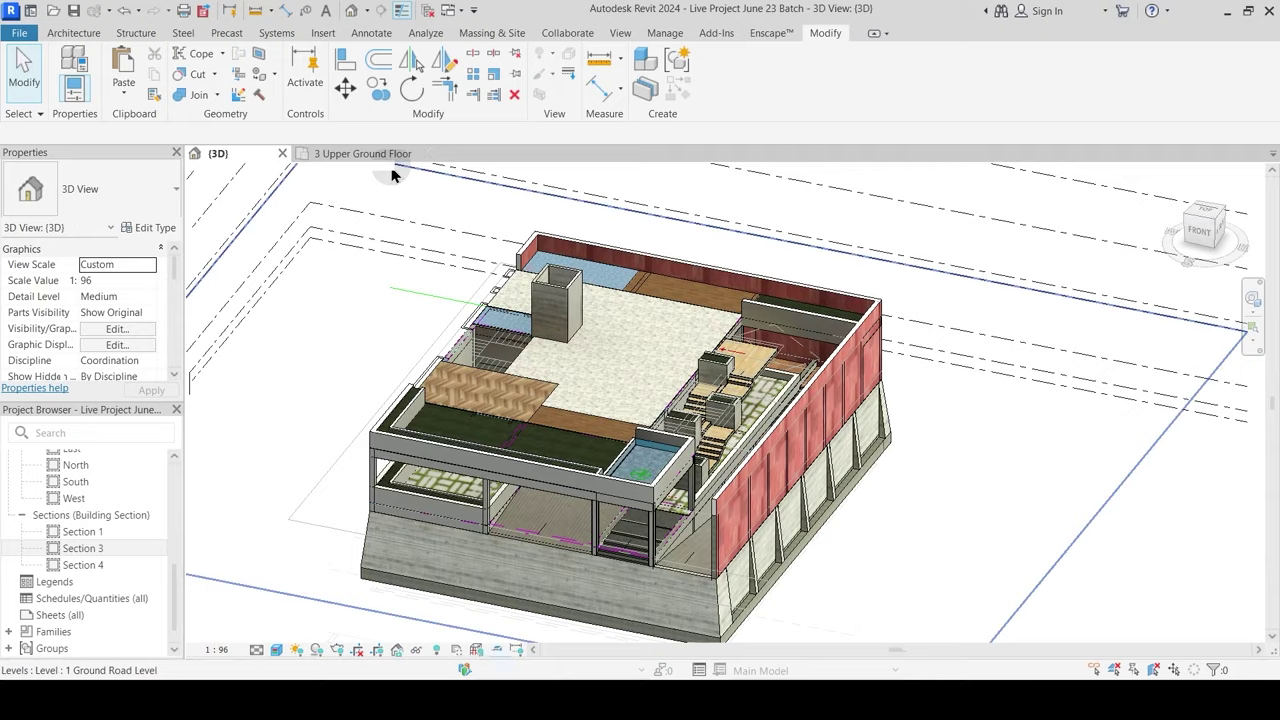
scroll(372, 395, "up", 2)
middle_click_drag(381, 374, 357, 500)
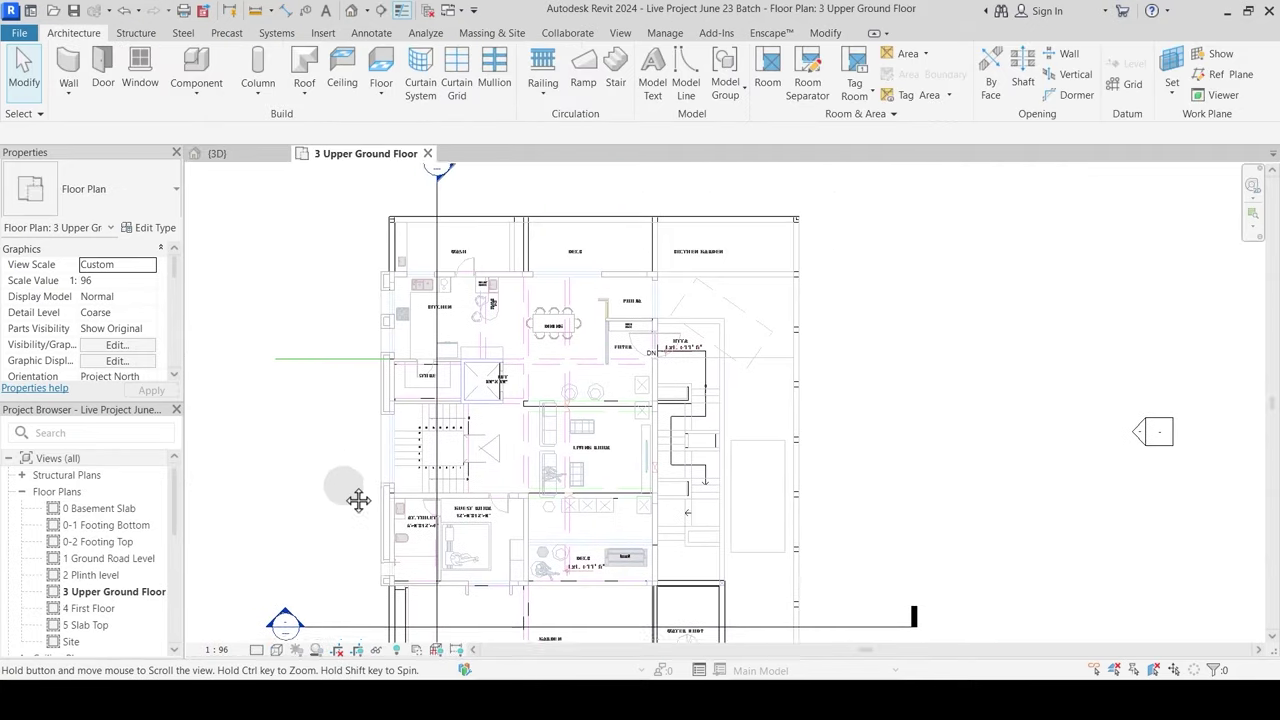
scroll(351, 437, "up", 4)
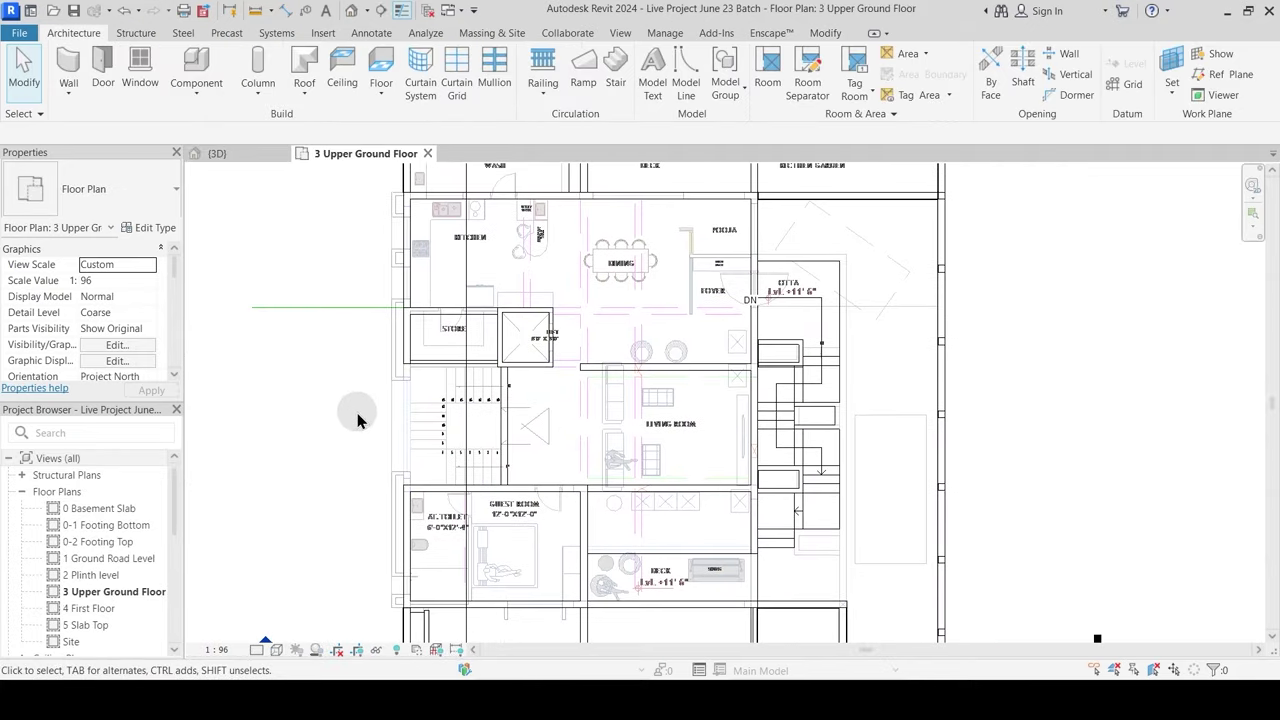
scroll(651, 409, "down", 1)
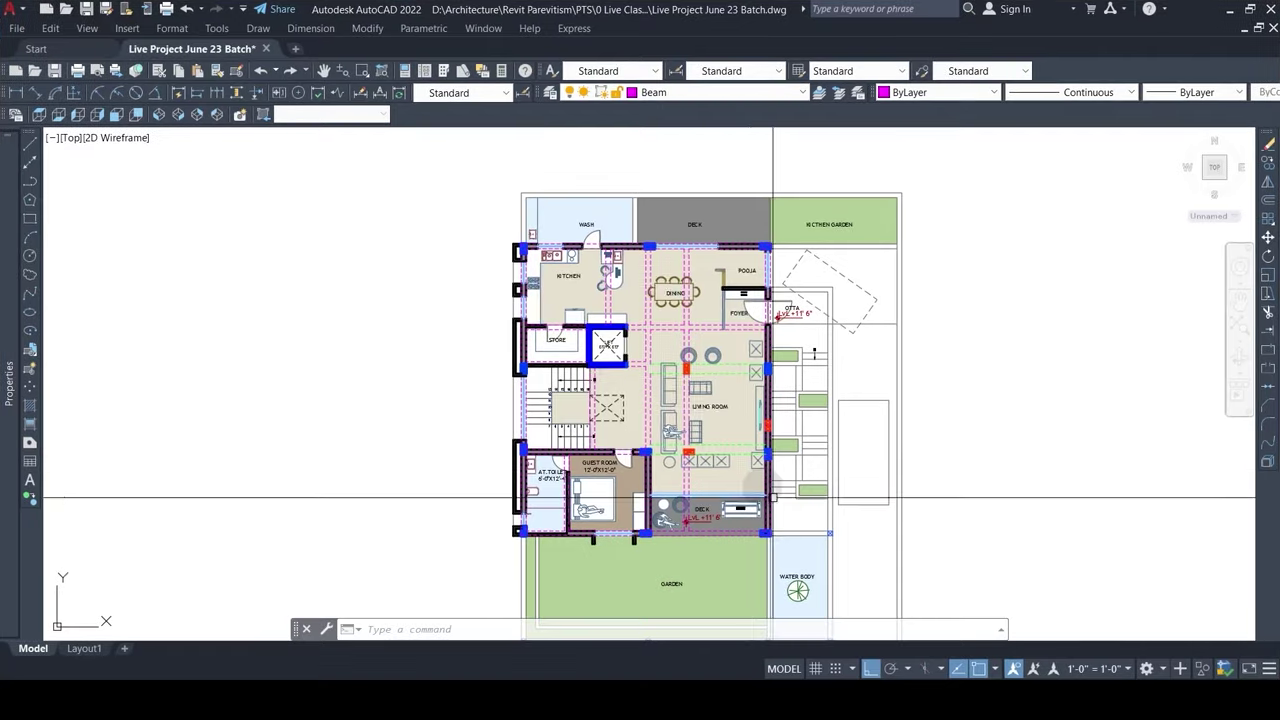
Step: Lasso-select the AutoCAD house plan and zoom in on the dashed Beam-layer lines around the living room
scroll(596, 366, "up", 2)
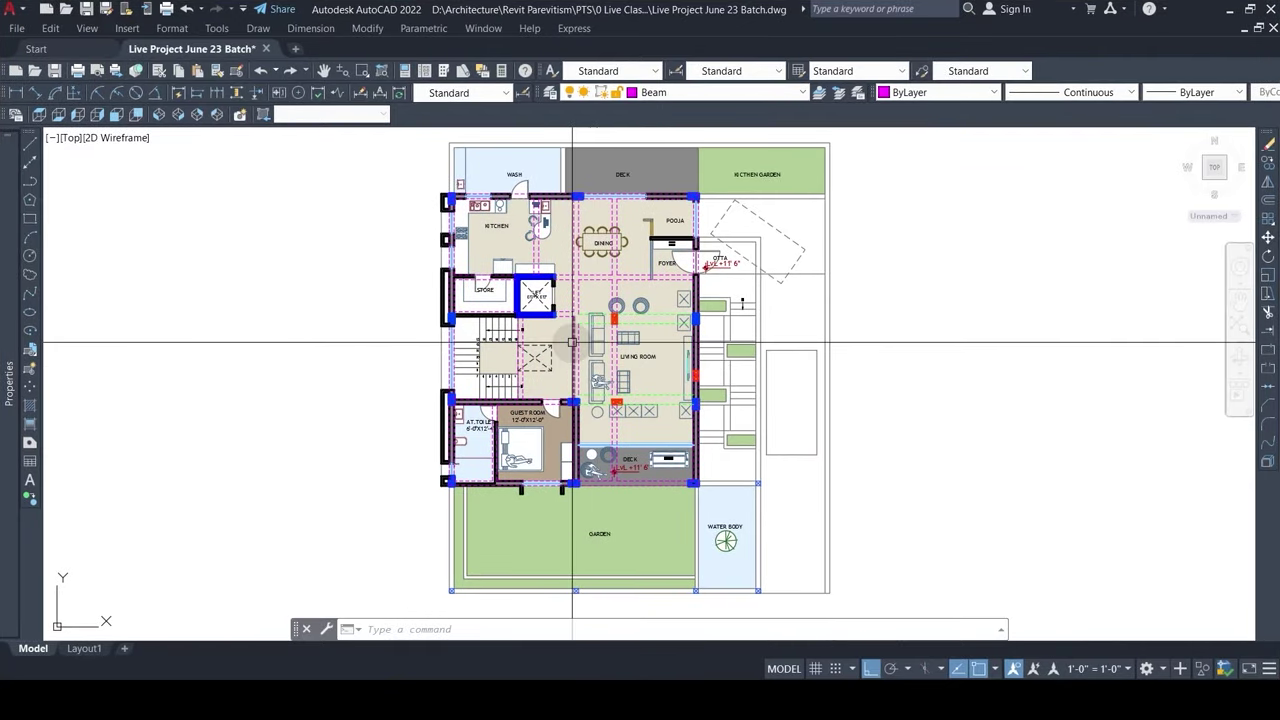
middle_click_drag(571, 362, 543, 394)
mouse_move(426, 245)
left_mouse_down()
mouse_move(663, 249)
mouse_move(666, 520)
mouse_move(545, 480)
mouse_move(568, 333)
mouse_move(586, 394)
left_mouse_up()
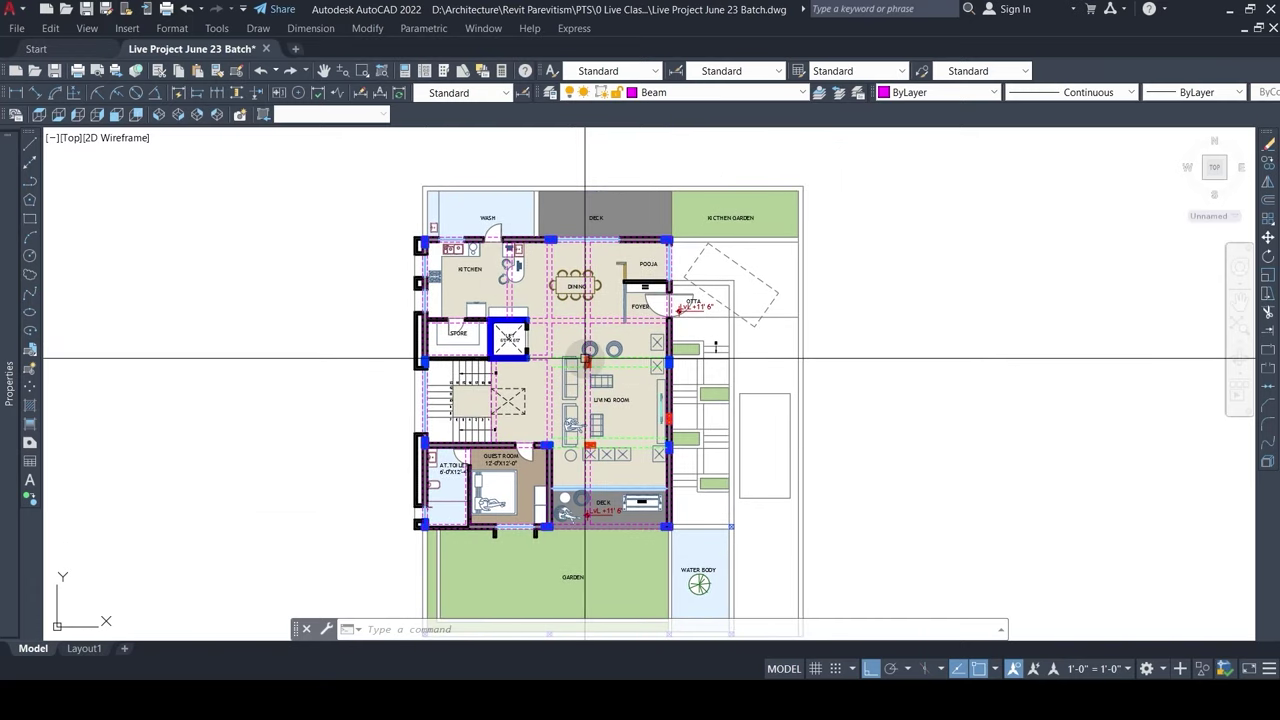
scroll(565, 388, "up", 2)
scroll(560, 381, "up", 4)
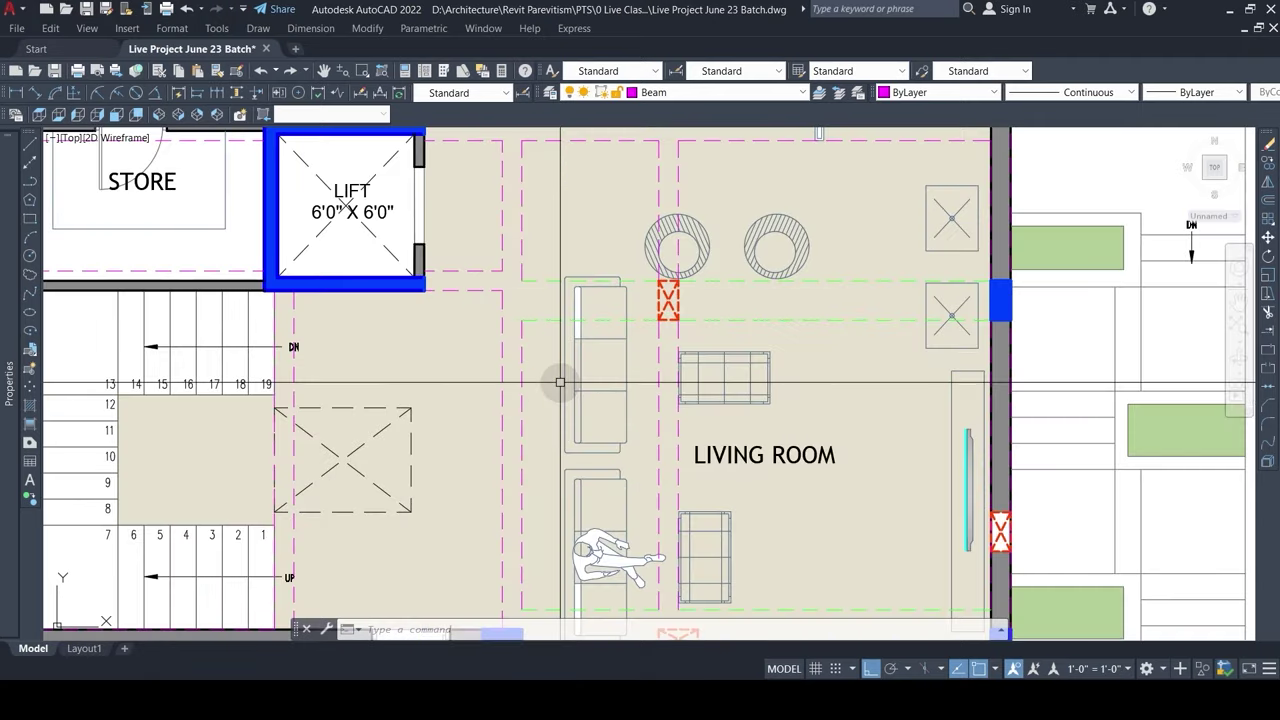
scroll(520, 346, "down", 4)
scroll(583, 478, "up", 2)
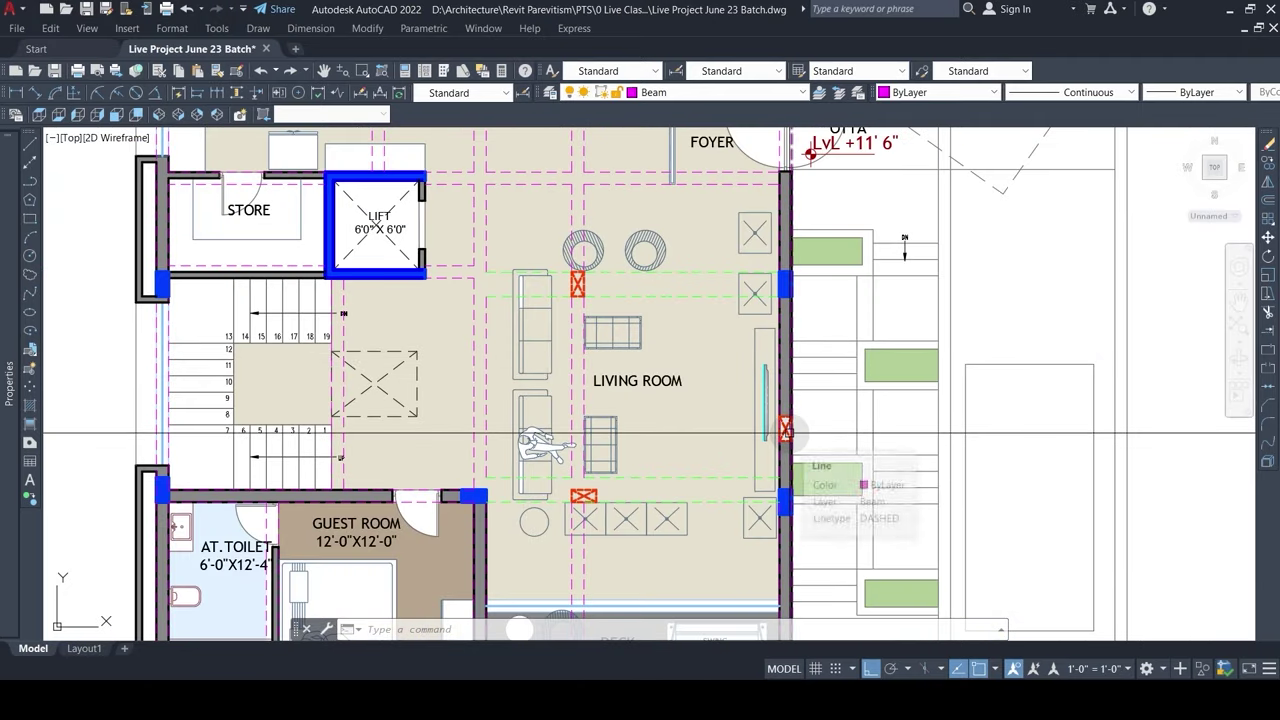
scroll(583, 290, "down", 6)
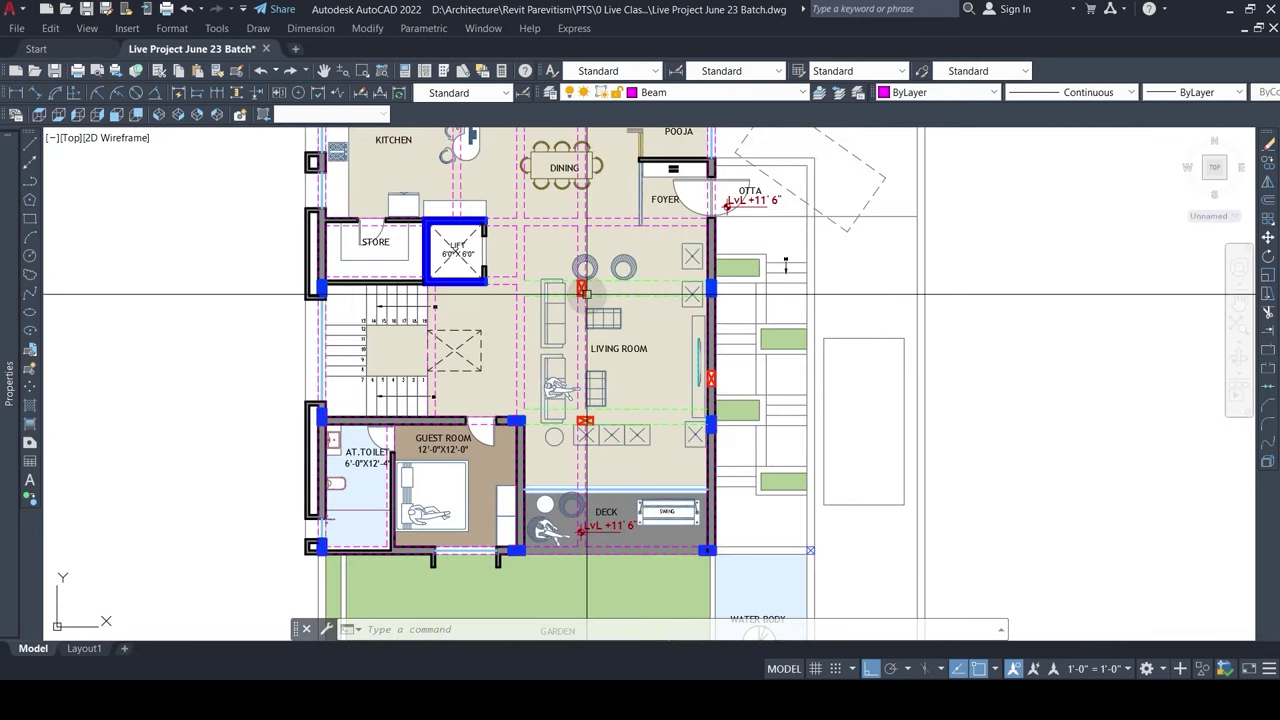
scroll(583, 210, "up", 3)
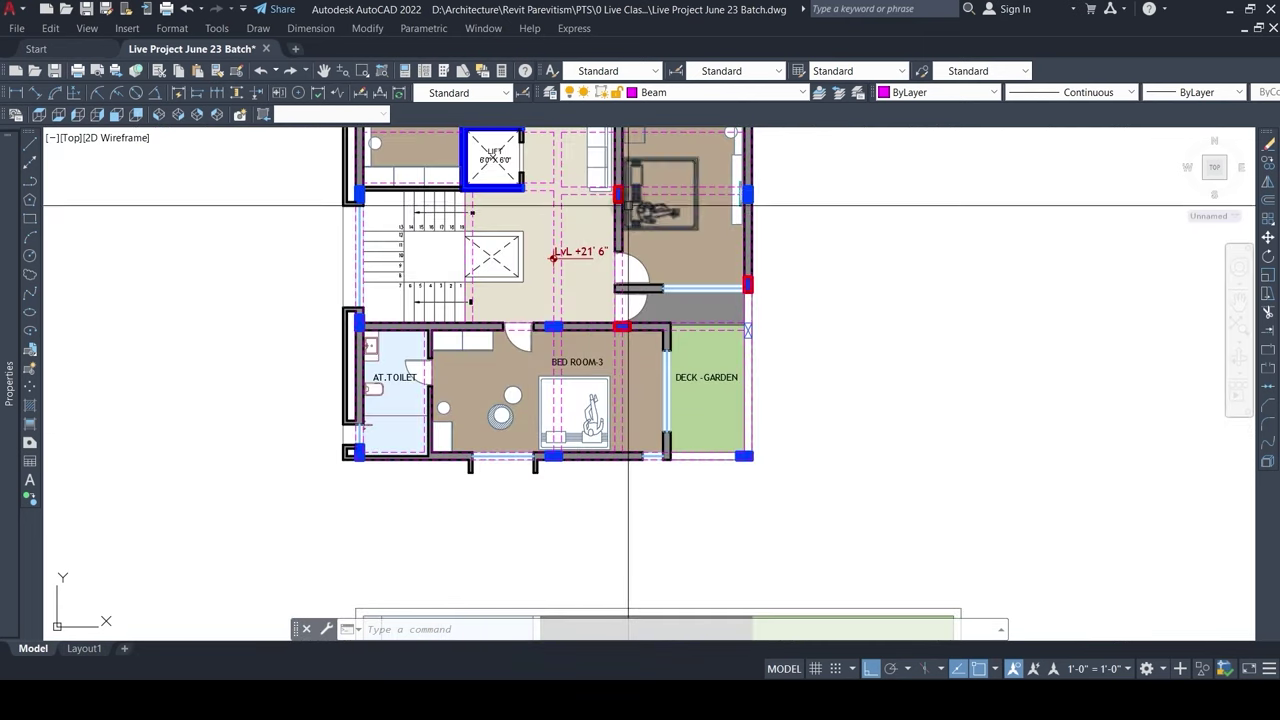
scroll(634, 423, "down", 5)
scroll(610, 402, "up", 6)
middle_click_drag(642, 436, 597, 310)
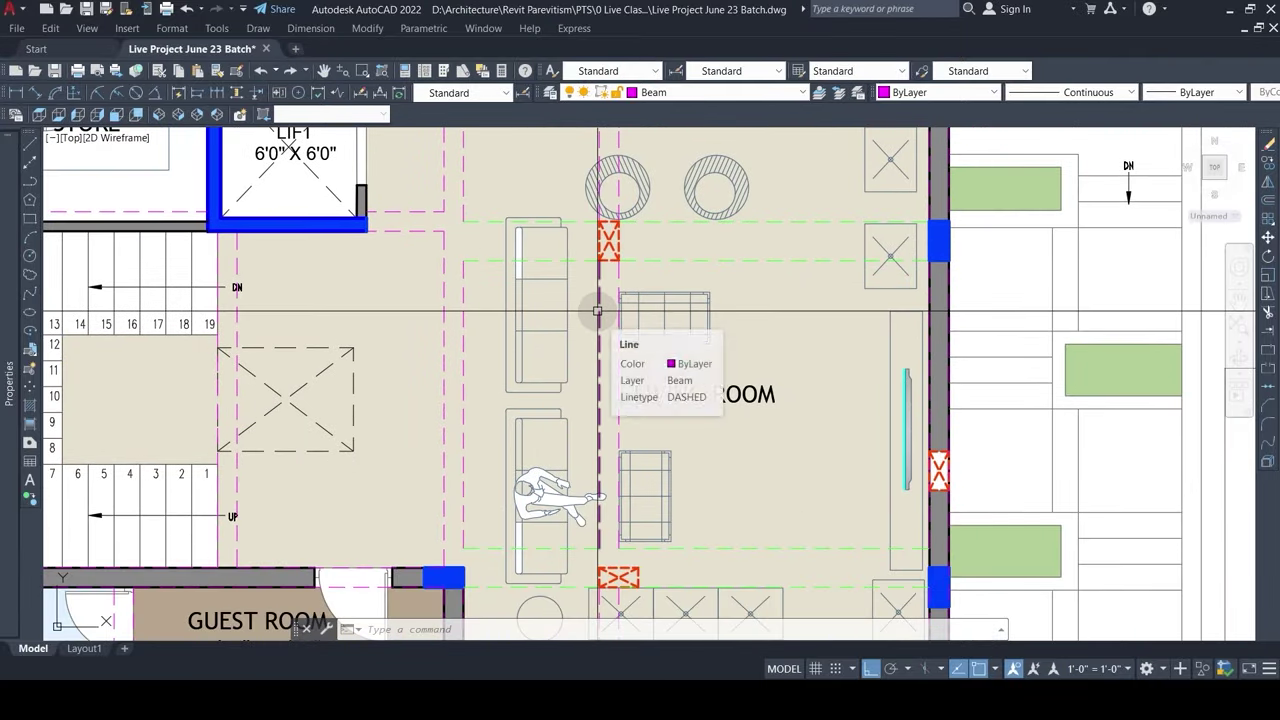
scroll(664, 343, "down", 3)
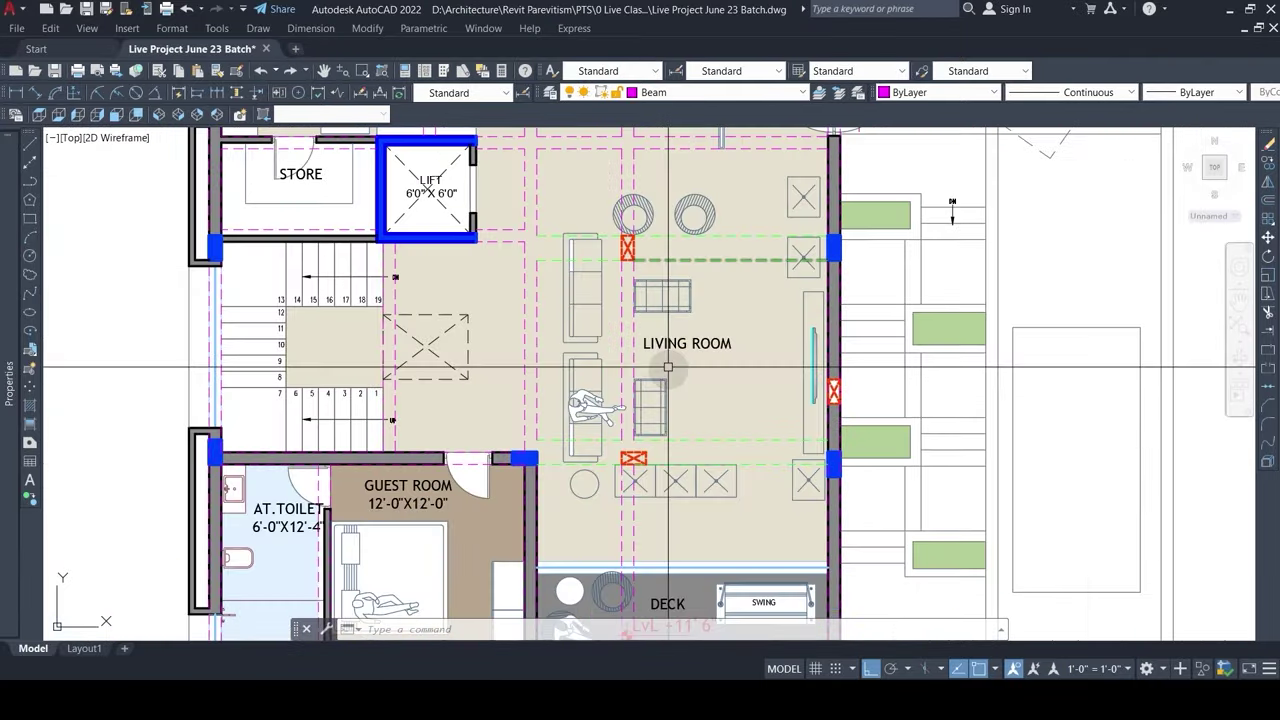
scroll(752, 480, "up", 4)
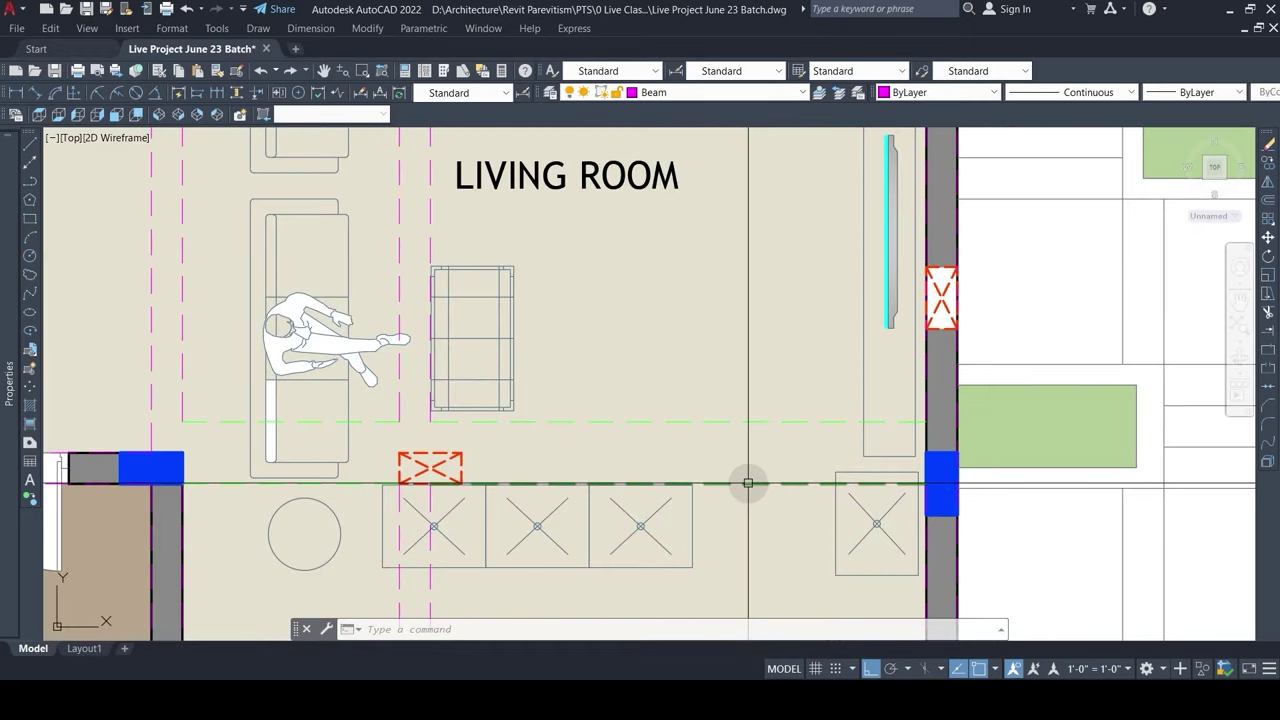
Step: Measure the beam lines' 1'-6" offset with DIMLINEAR, cancel it, and return to Revit
type("dli")
key("Return")
left_click(748, 483)
left_click(748, 421)
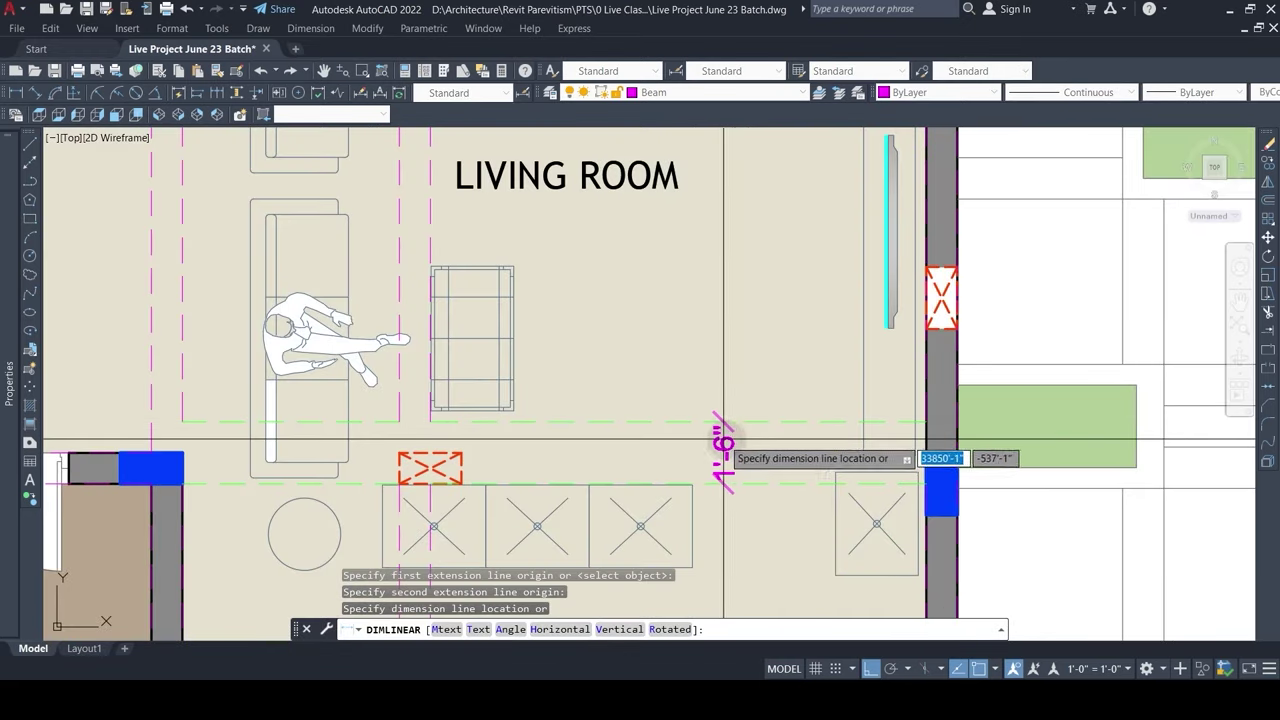
scroll(728, 441, "down", 6)
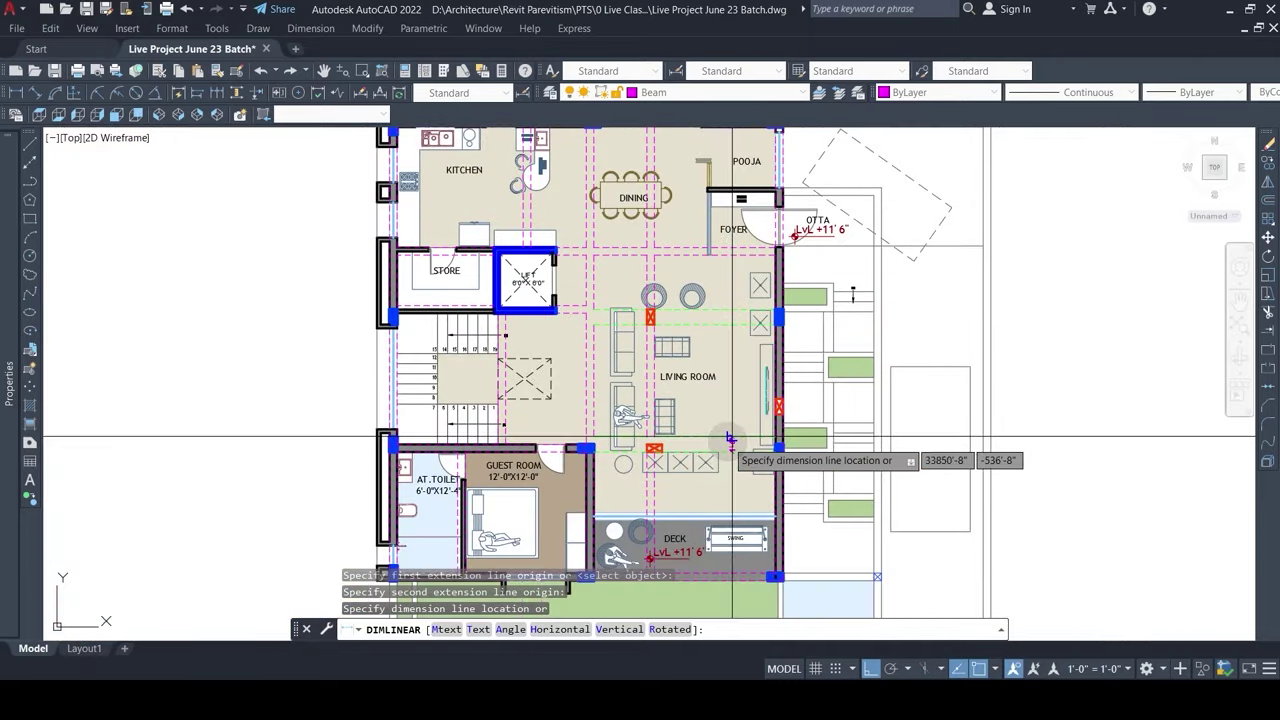
key("Escape")
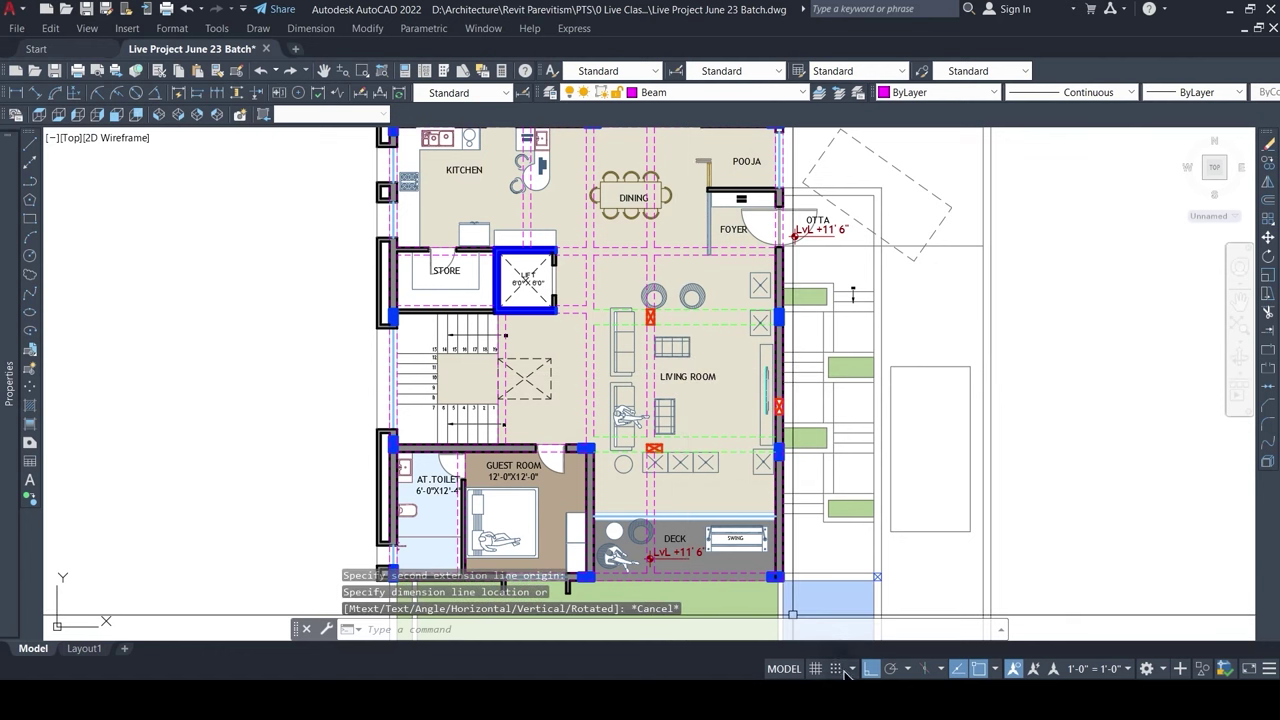
key("alt+Tab")
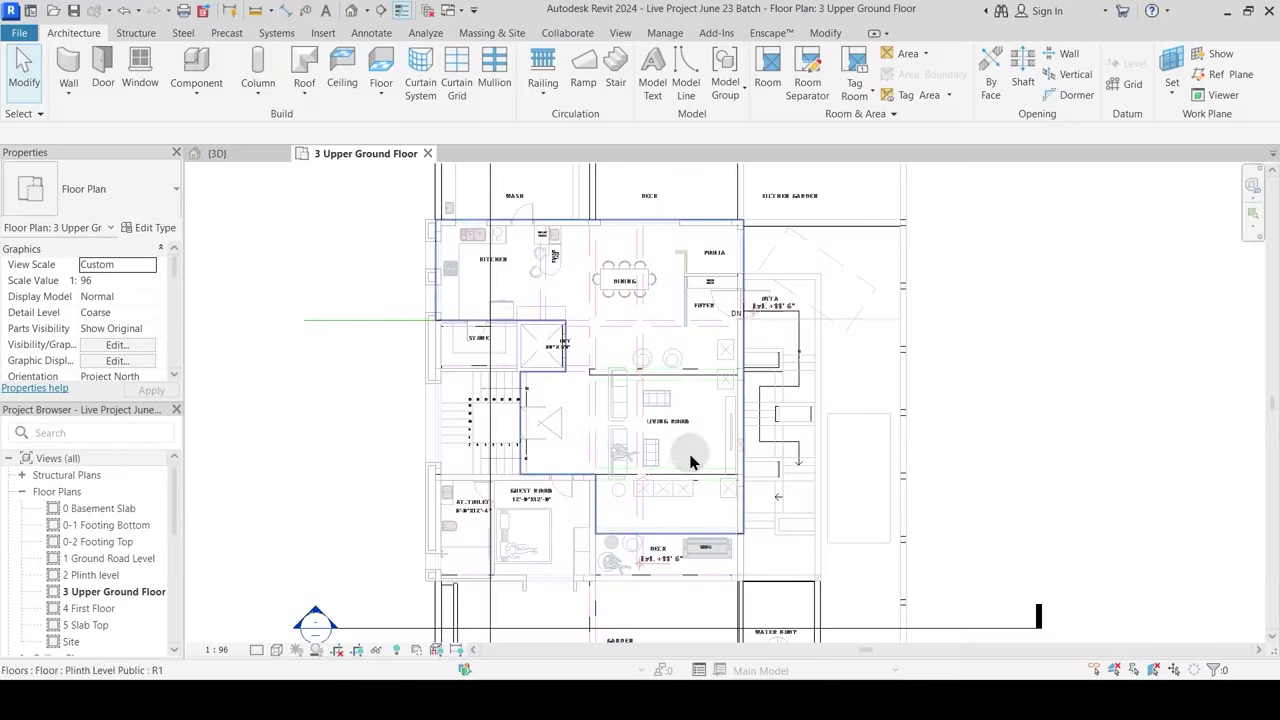
Step: In the {3D} view, box-select the whole building and filter it down to the 31 structural columns
left_click(232, 153)
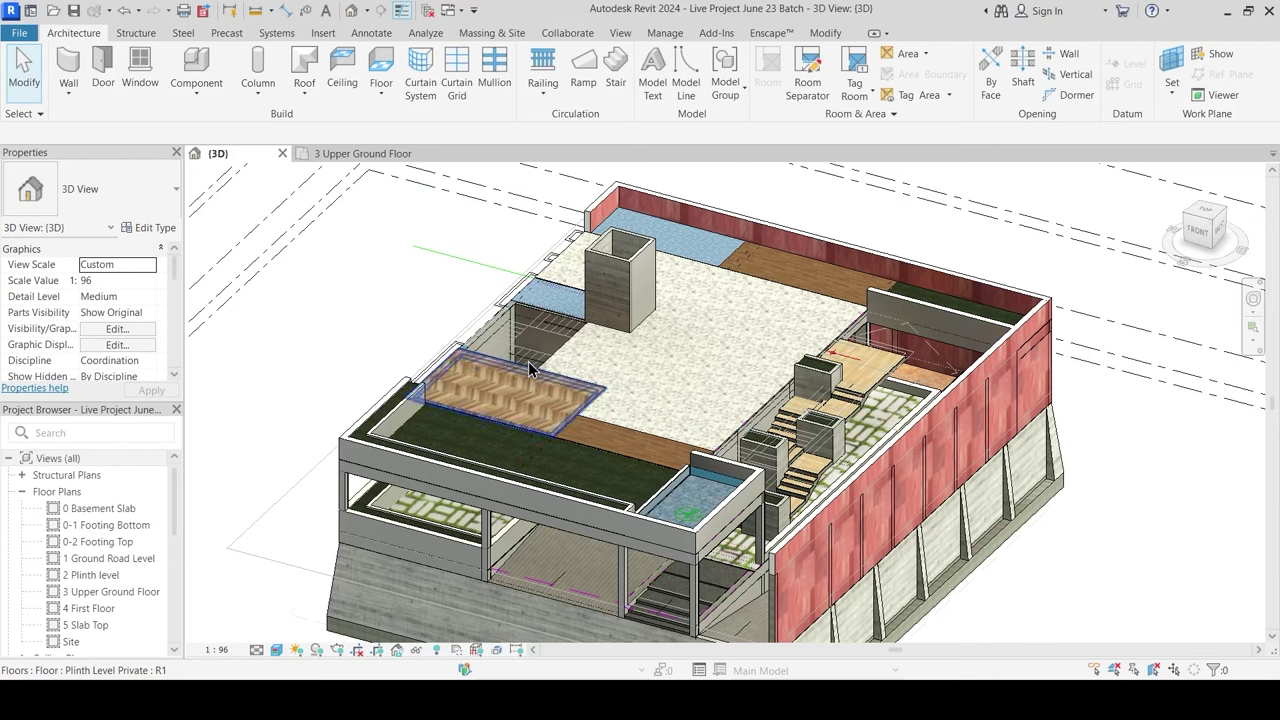
mouse_move(589, 386)
middle_mouse_down("shift")
mouse_move(600, 400)
mouse_move(556, 368)
middle_mouse_up("shift")
scroll(589, 386, "down", 1)
scroll(384, 251, "down", 1)
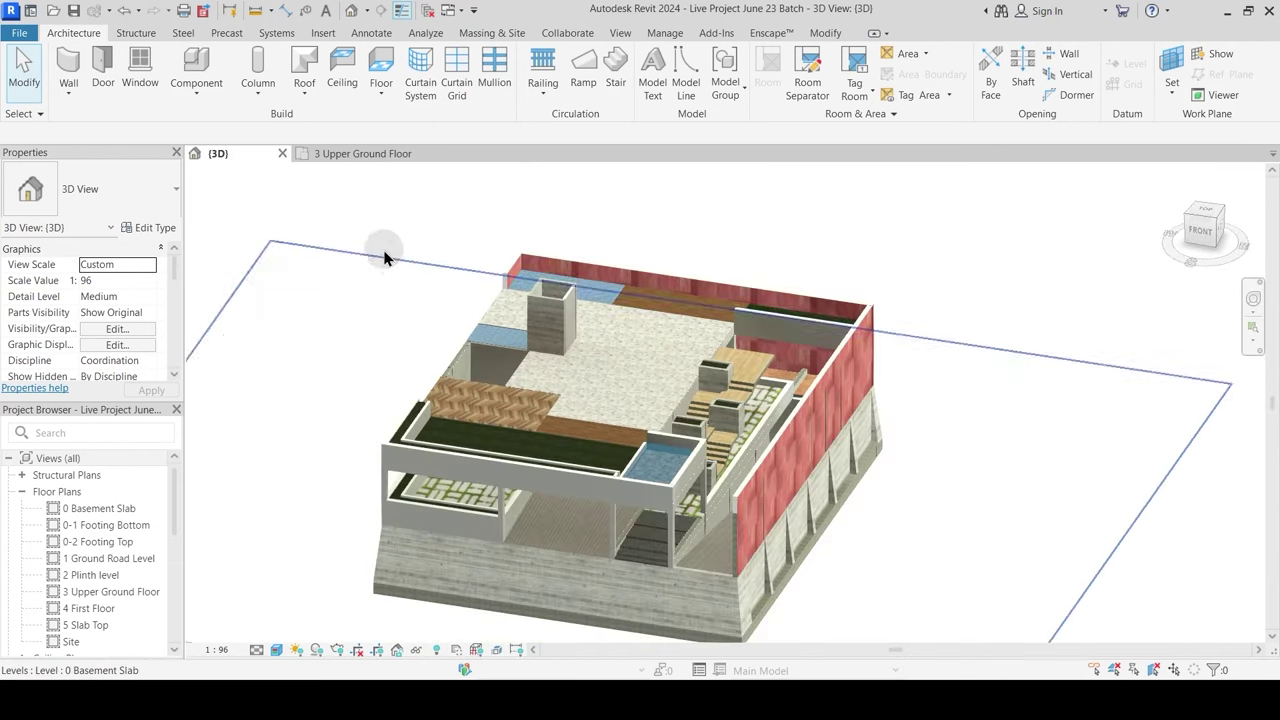
left_click_drag(360, 218, 922, 557)
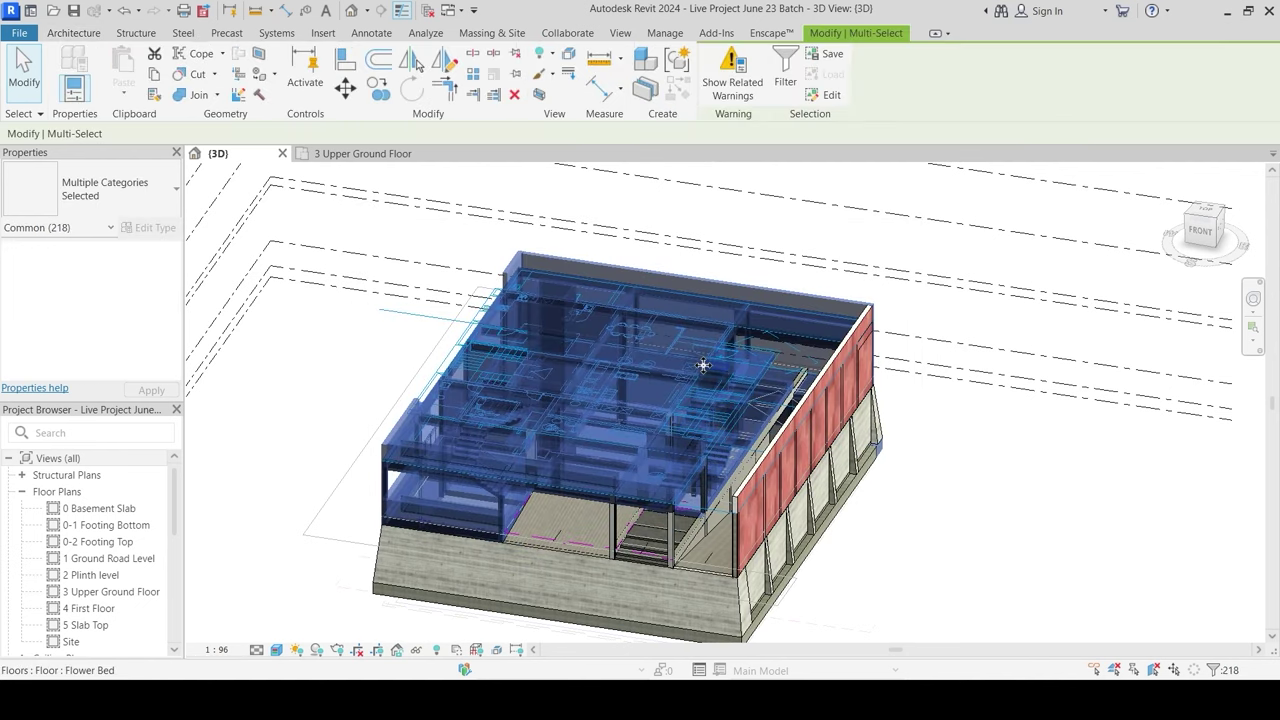
key("Escape")
middle_click_drag(651, 393, 697, 390, "shift")
left_click_drag(352, 240, 903, 609)
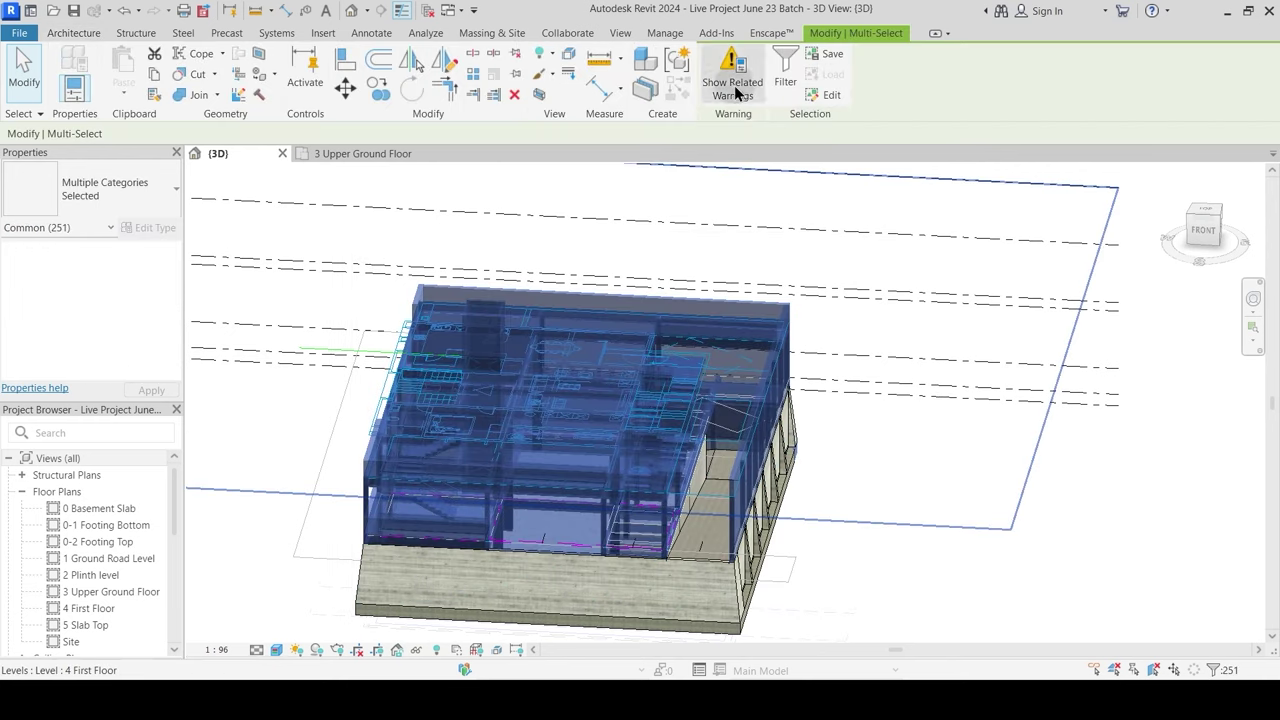
left_click(787, 64)
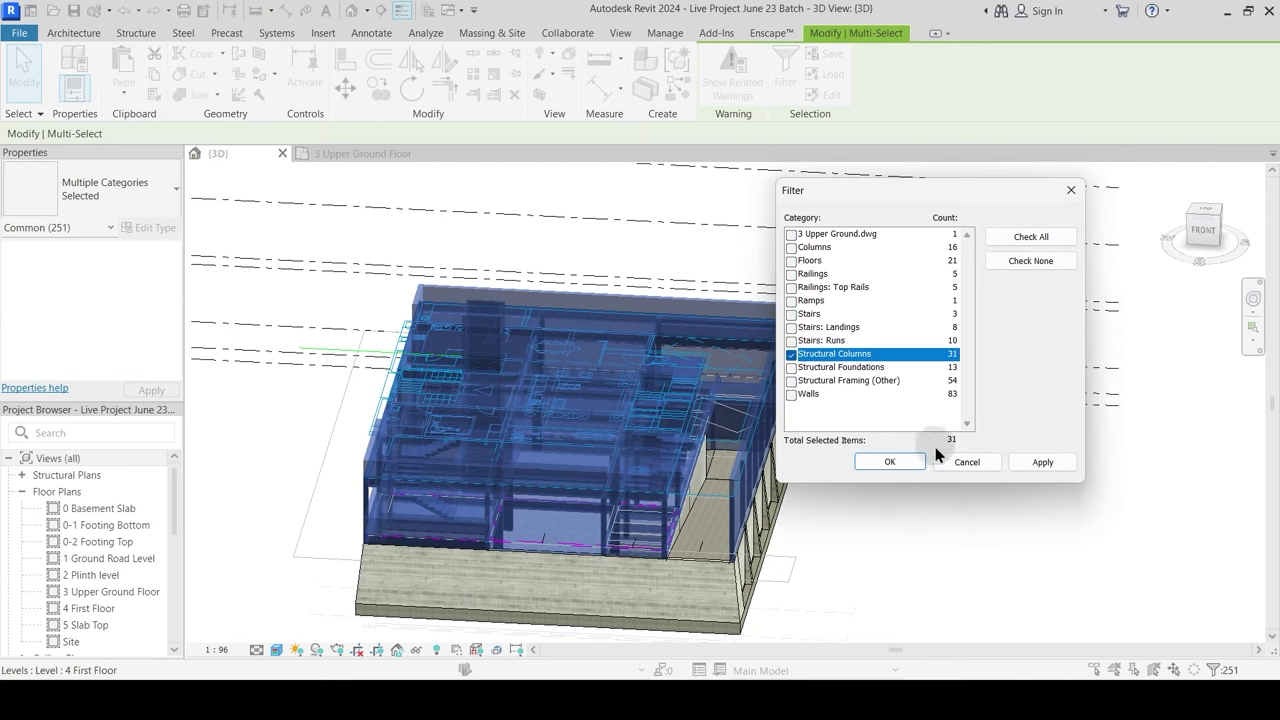
left_click(900, 466)
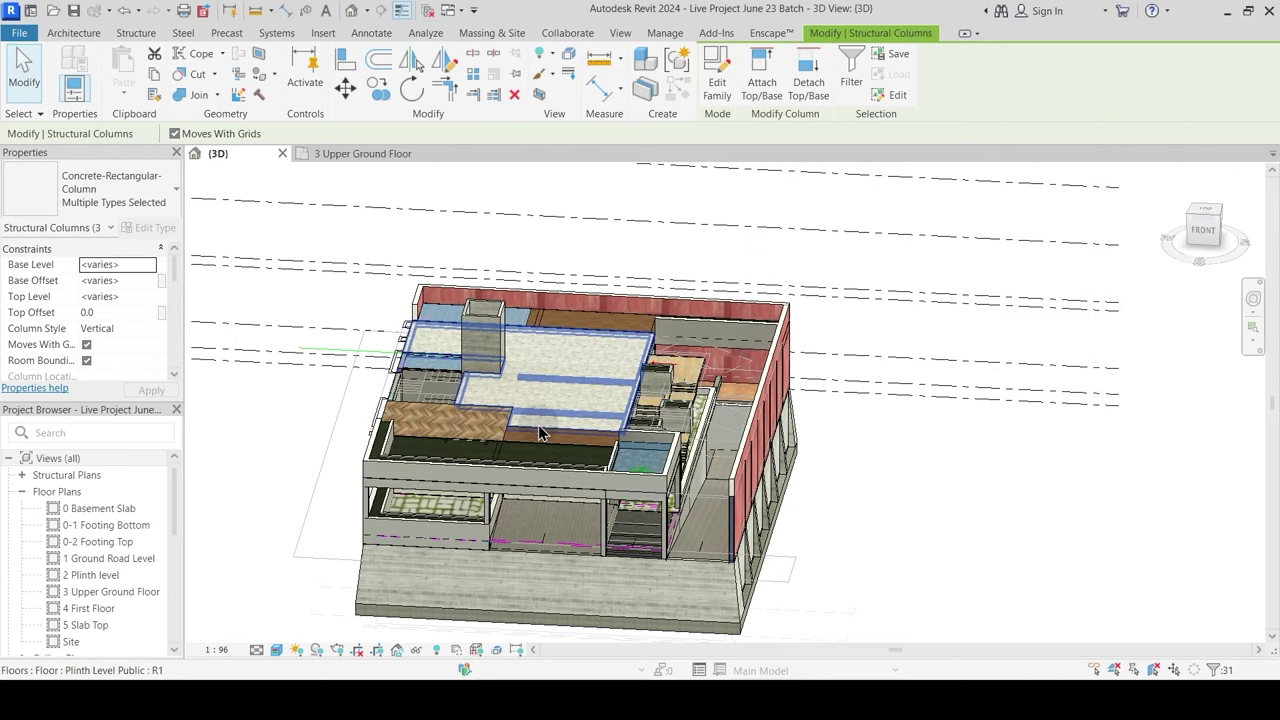
Step: Set the selected columns' Top Level to 4 First Floor, unjoining the elements that block it
left_click(150, 297)
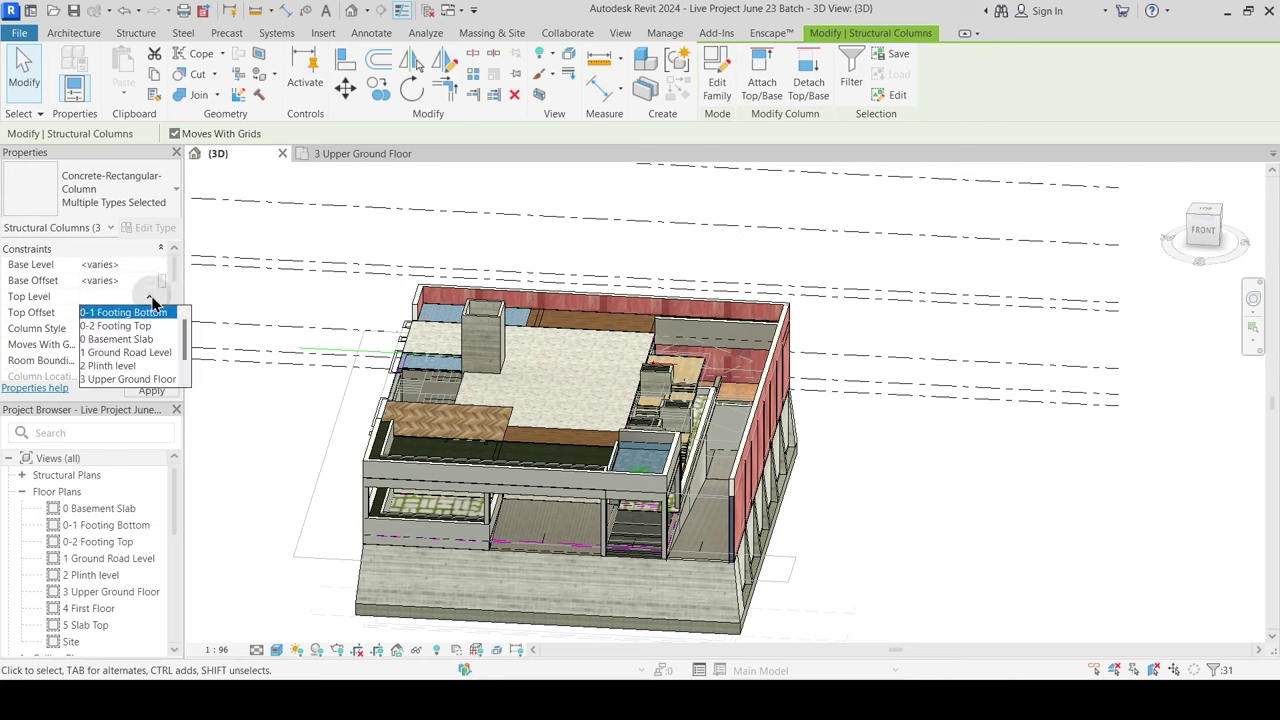
scroll(146, 352, "down", 1)
left_click(118, 369)
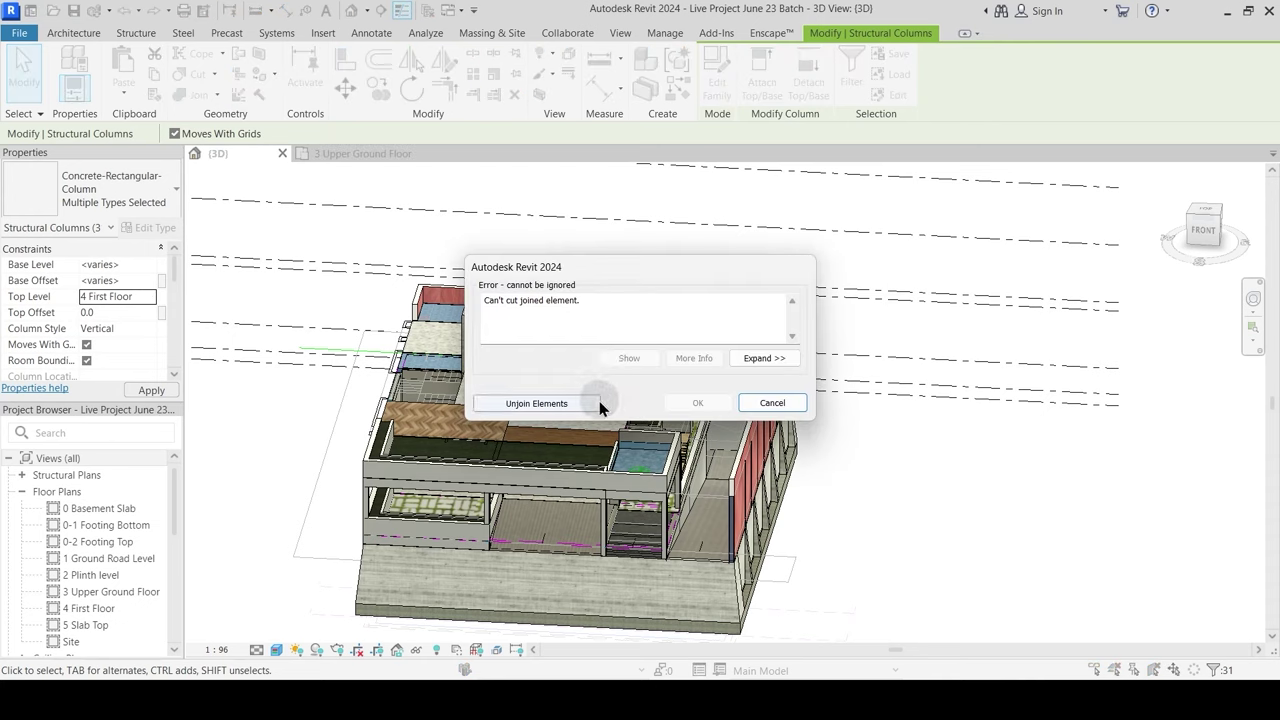
left_click(584, 406)
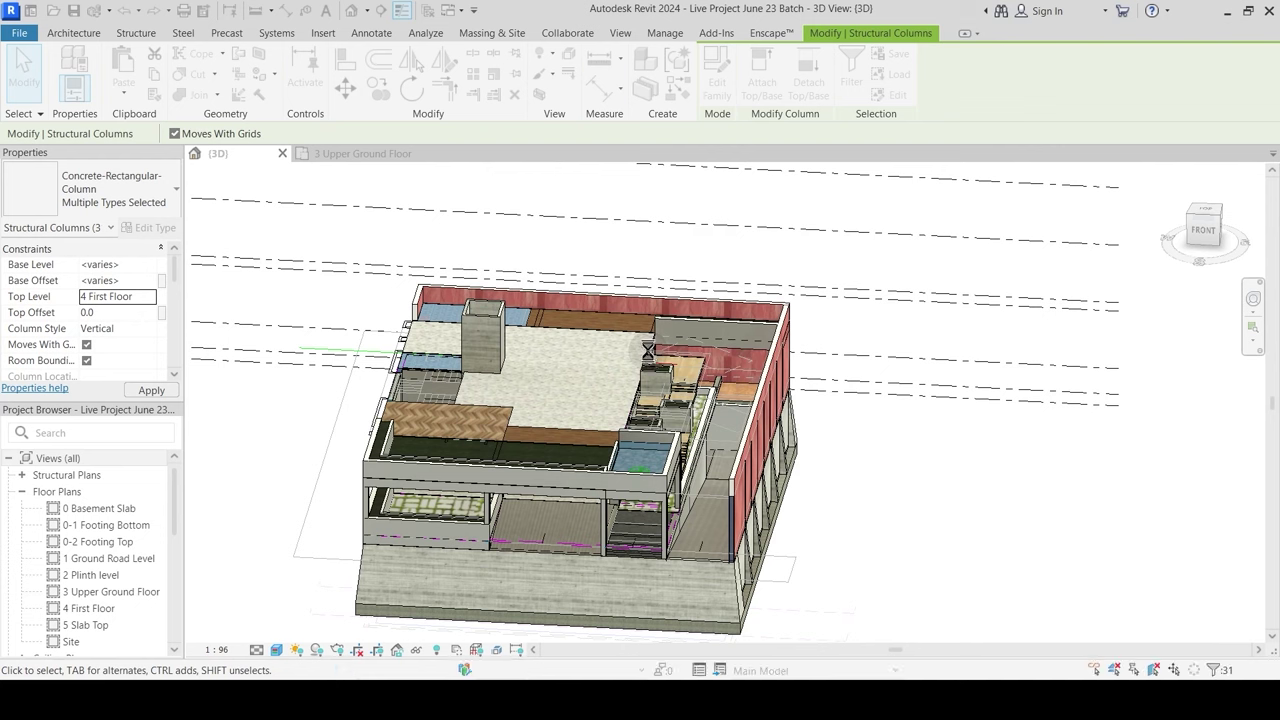
middle_click_drag(655, 414, 380, 360, "shift")
key("Escape")
Step: Lower the four left-end and five right-end columns' Top Level to 3 Upper Ground Floor
left_click_drag(375, 339, 328, 347)
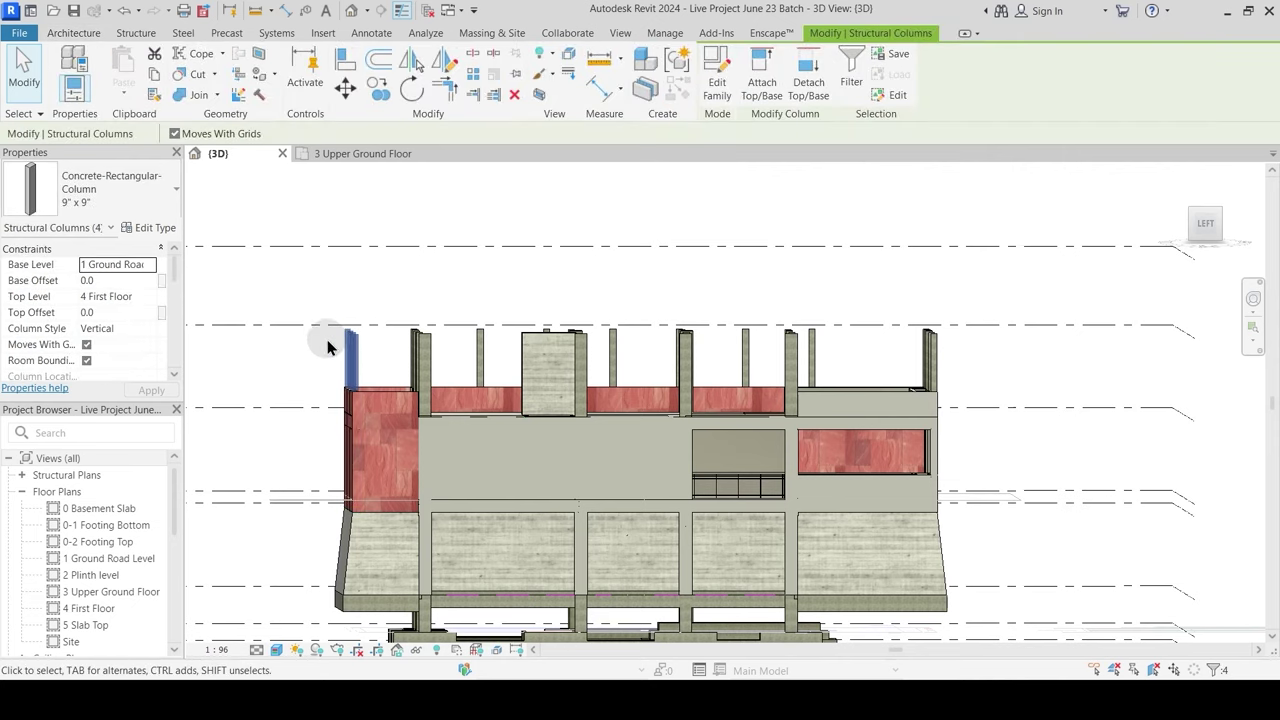
left_click(144, 298)
left_click(133, 366)
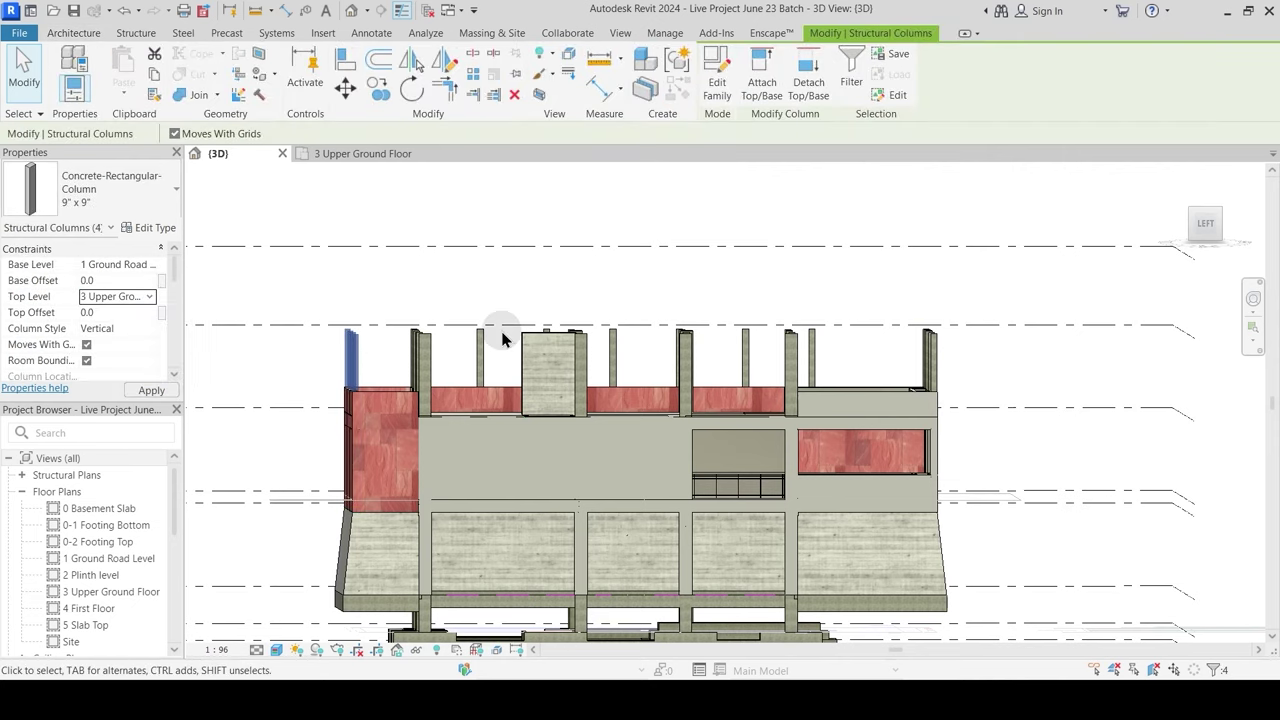
middle_click_drag(662, 357, 1000, 357, "shift")
left_click_drag(998, 349, 906, 329)
left_click(137, 296)
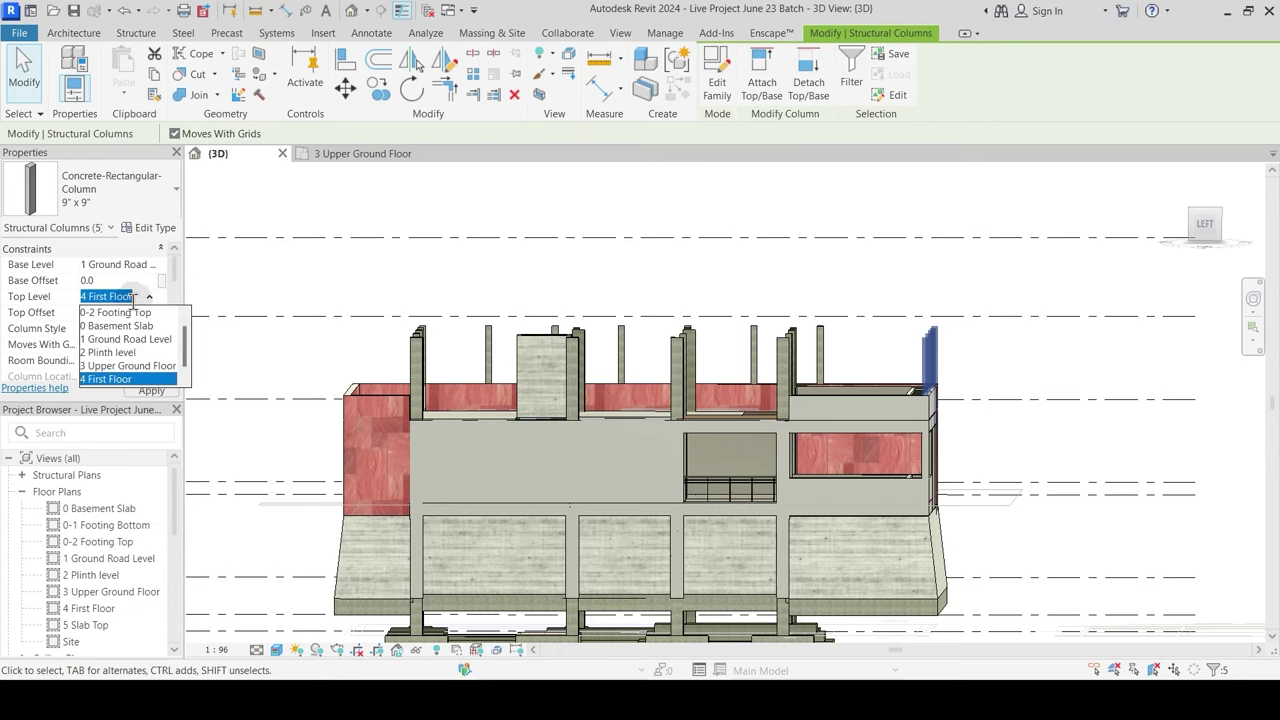
left_click(124, 365)
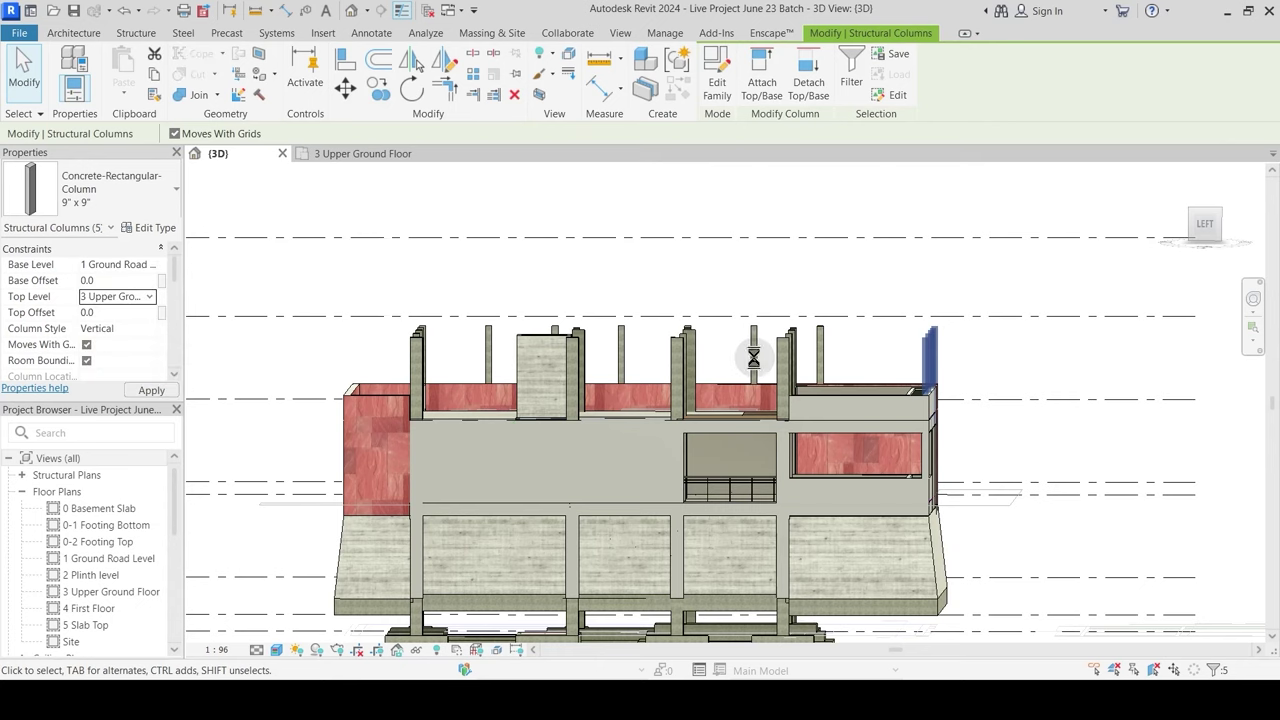
middle_click_drag(797, 387, 571, 417, "shift")
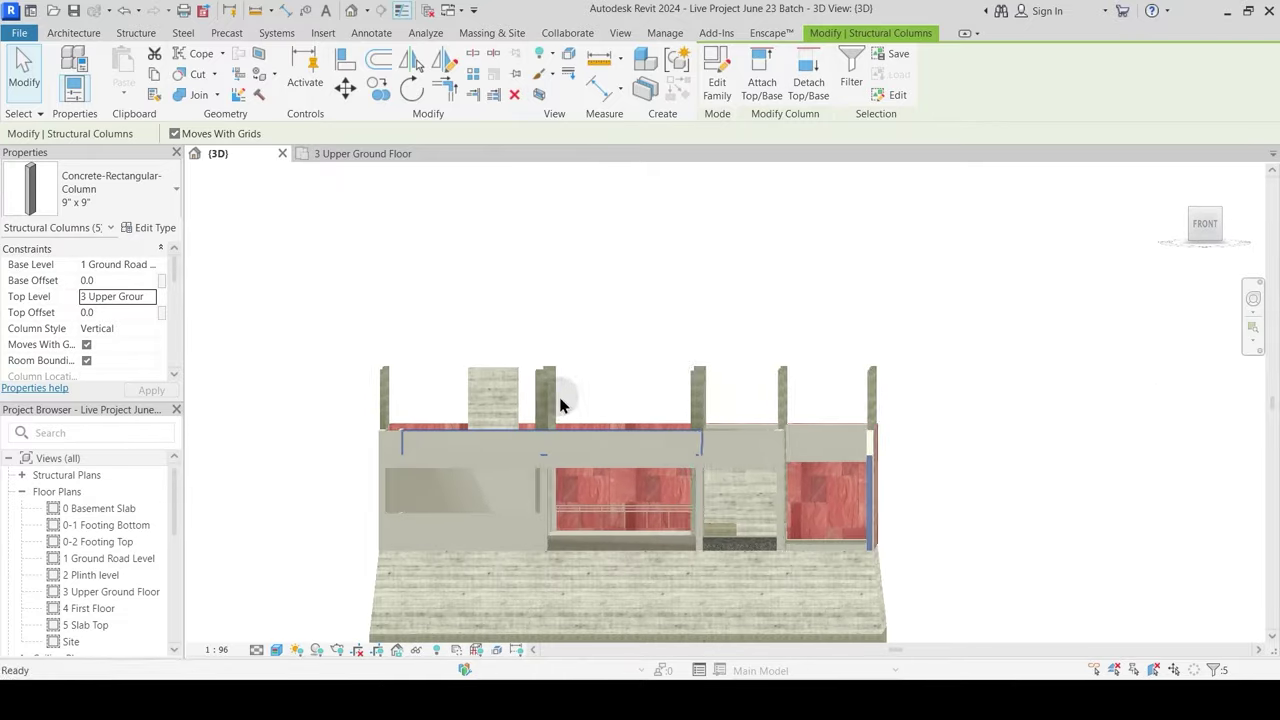
Step: Set two more right-hand columns' Top Level to 3 Upper Ground Floor
left_click(800, 390)
left_click_drag(802, 396, 760, 384)
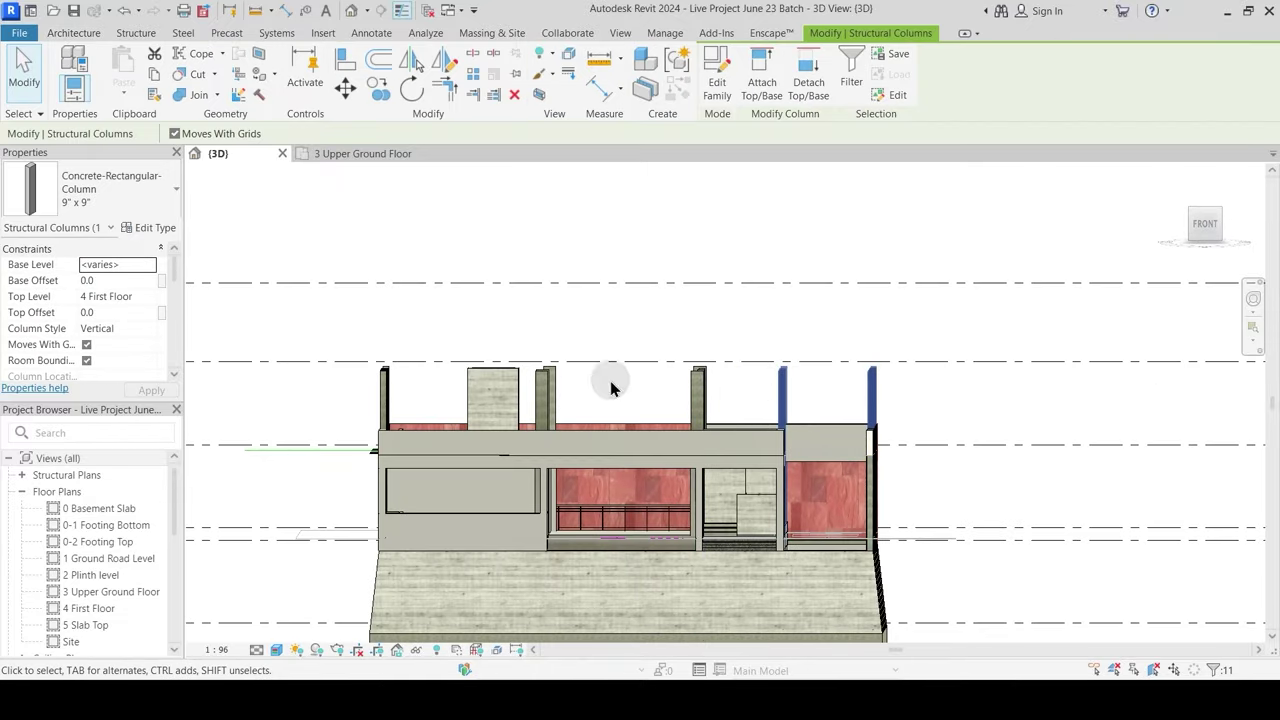
left_click(146, 297)
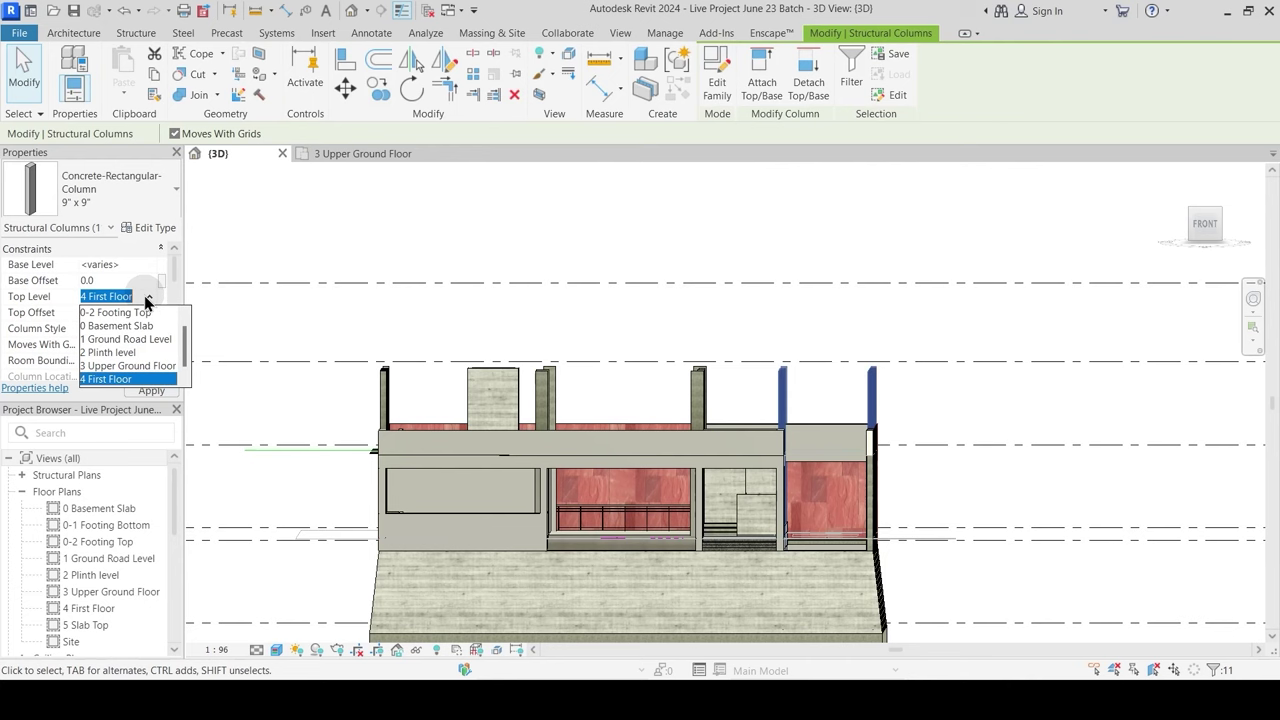
left_click(128, 366)
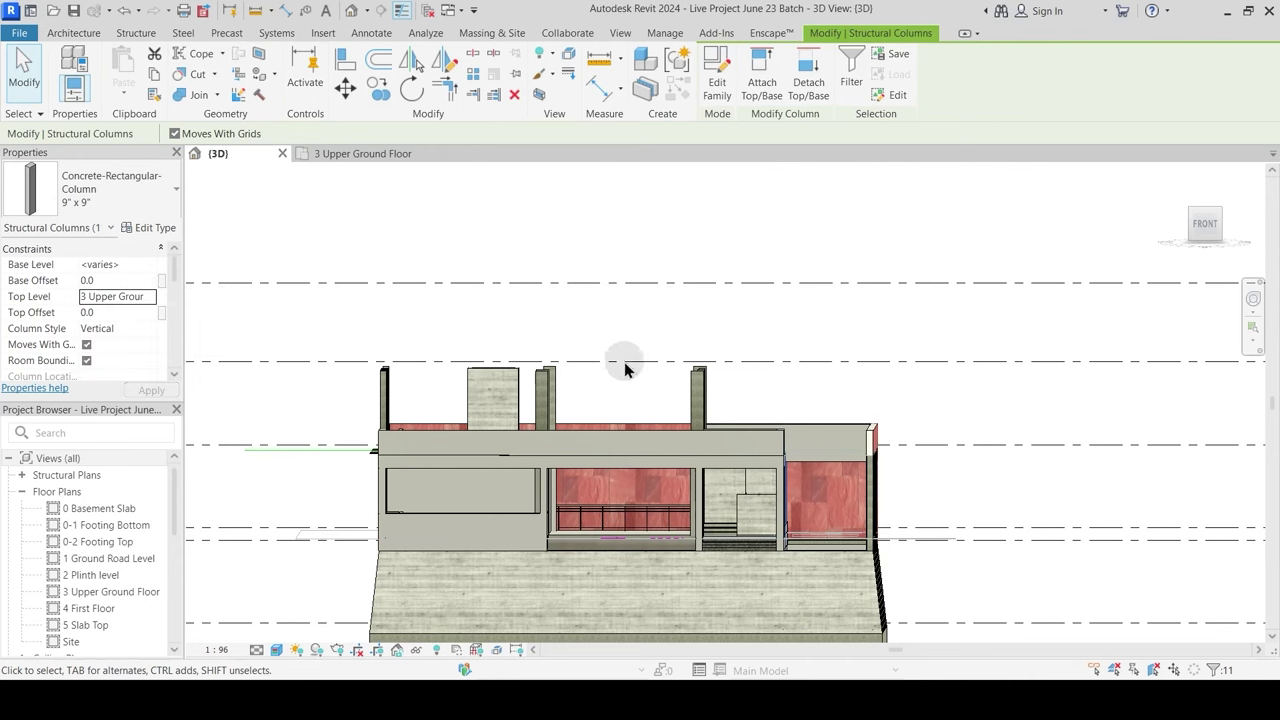
middle_click_drag(623, 363, 613, 545, "shift")
key("Escape")
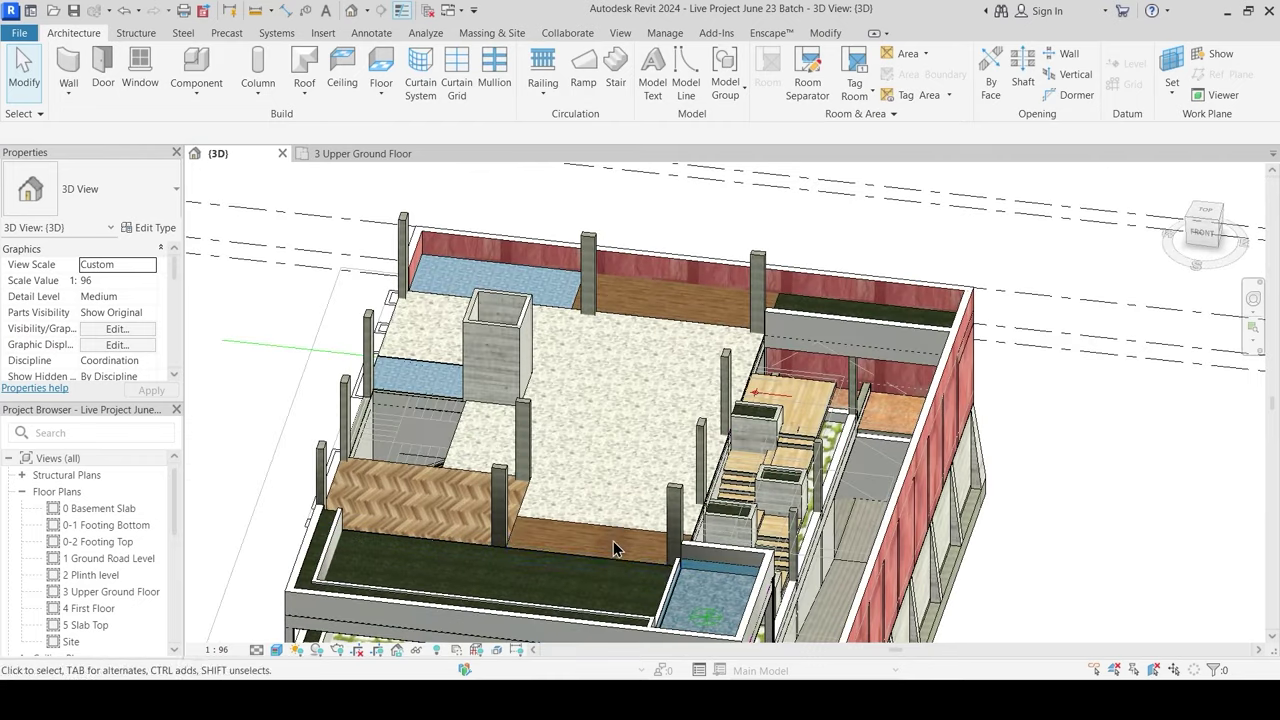
Step: Drop a crossing-selected set of columns to 1 Ground Road Level, unjoining elements on the error
middle_click_drag(657, 590, 705, 435, "shift")
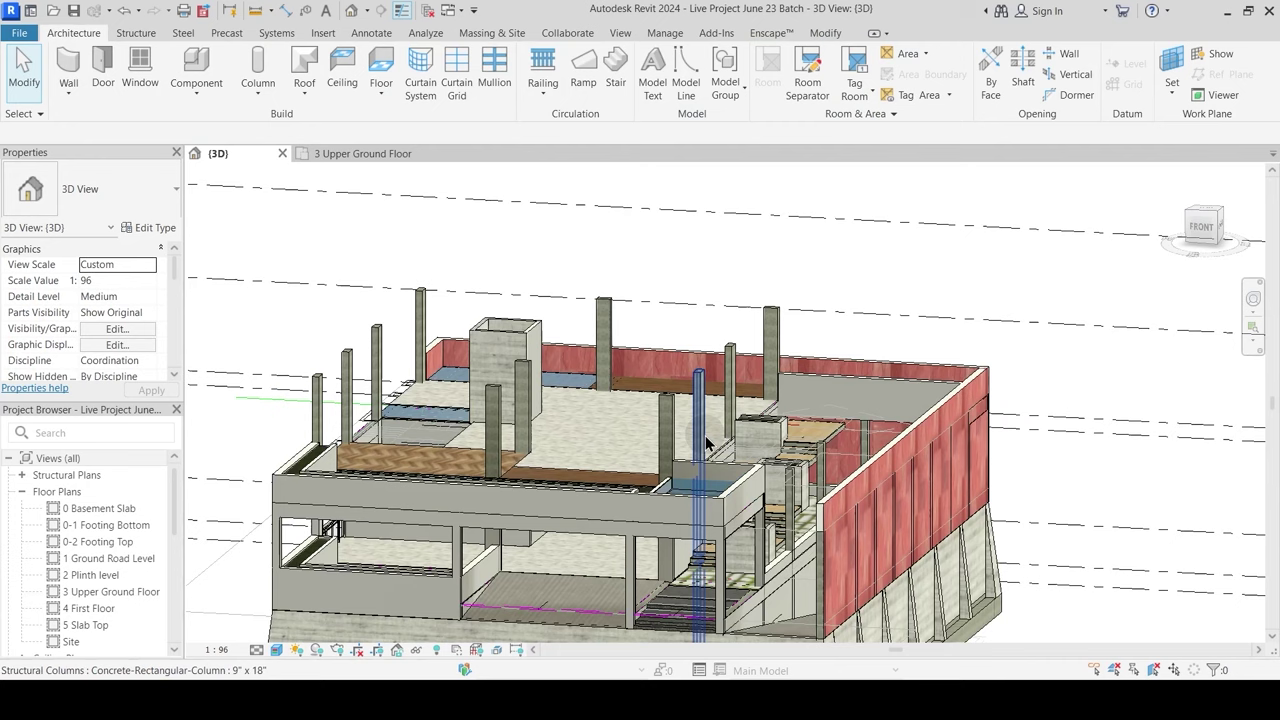
left_click(824, 487)
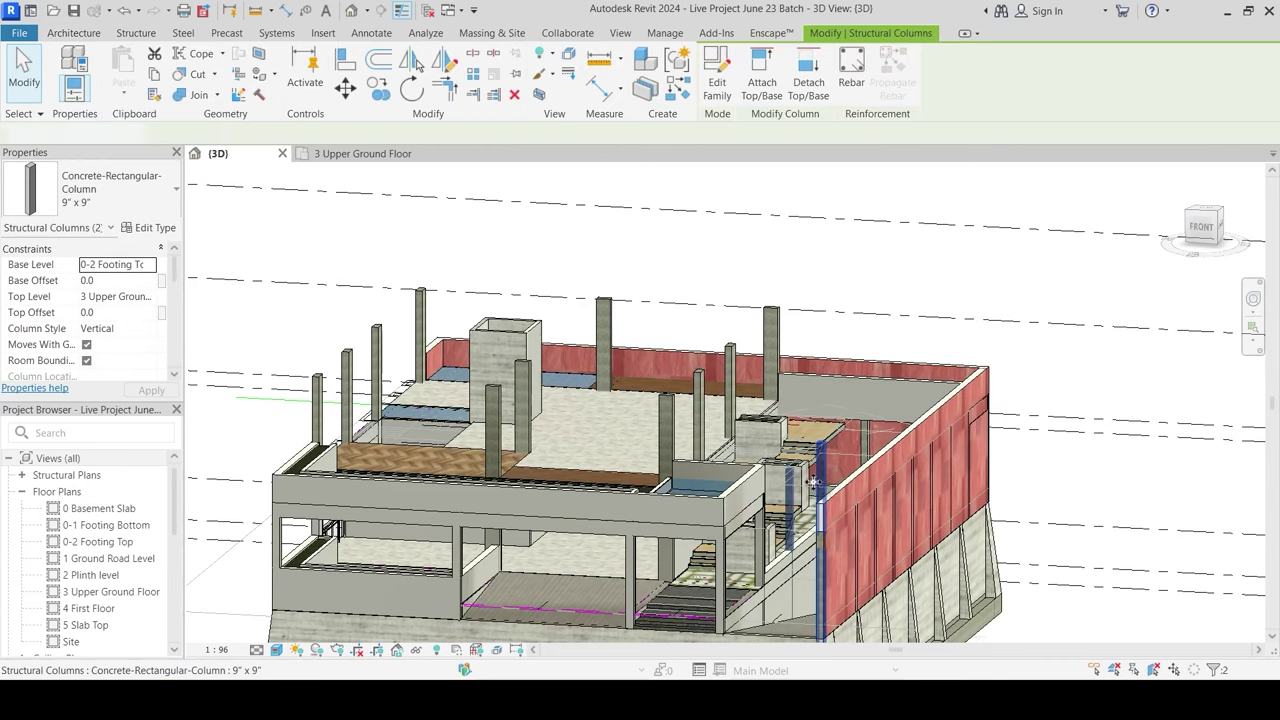
left_click(862, 455, "ctrl")
left_click(890, 442, "ctrl")
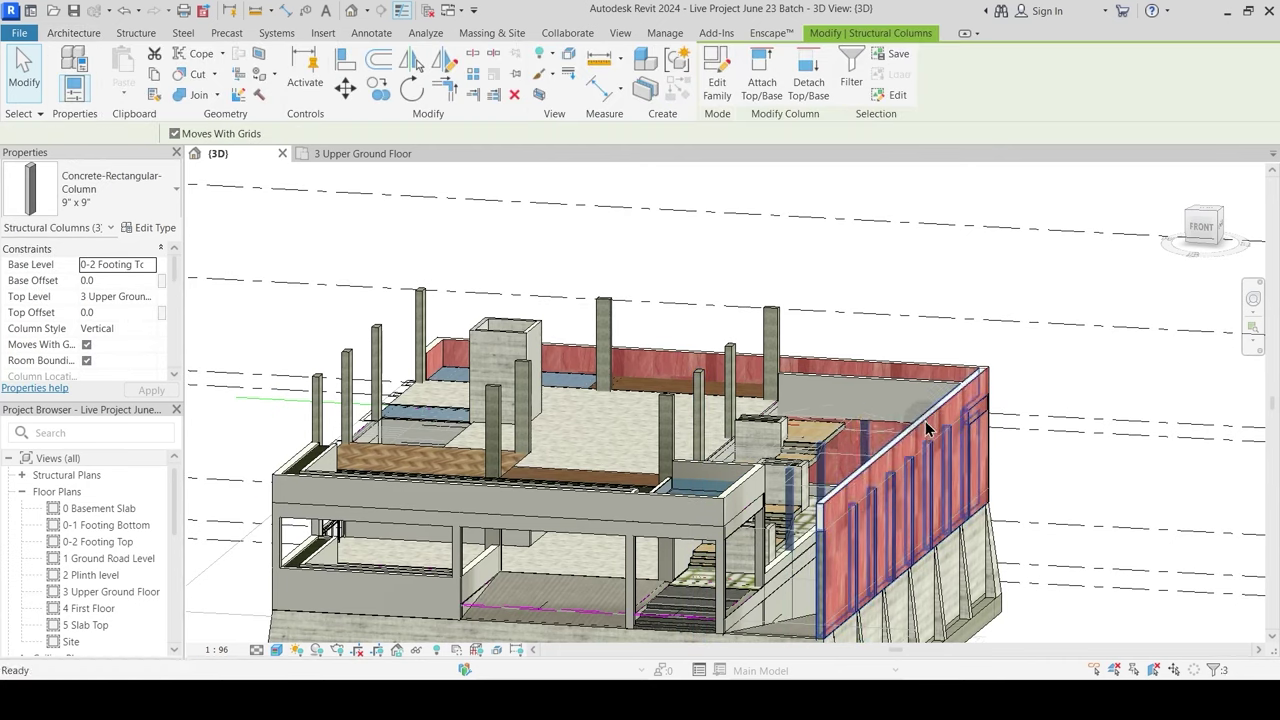
key("Escape")
middle_click_drag(920, 437, 906, 398, "shift")
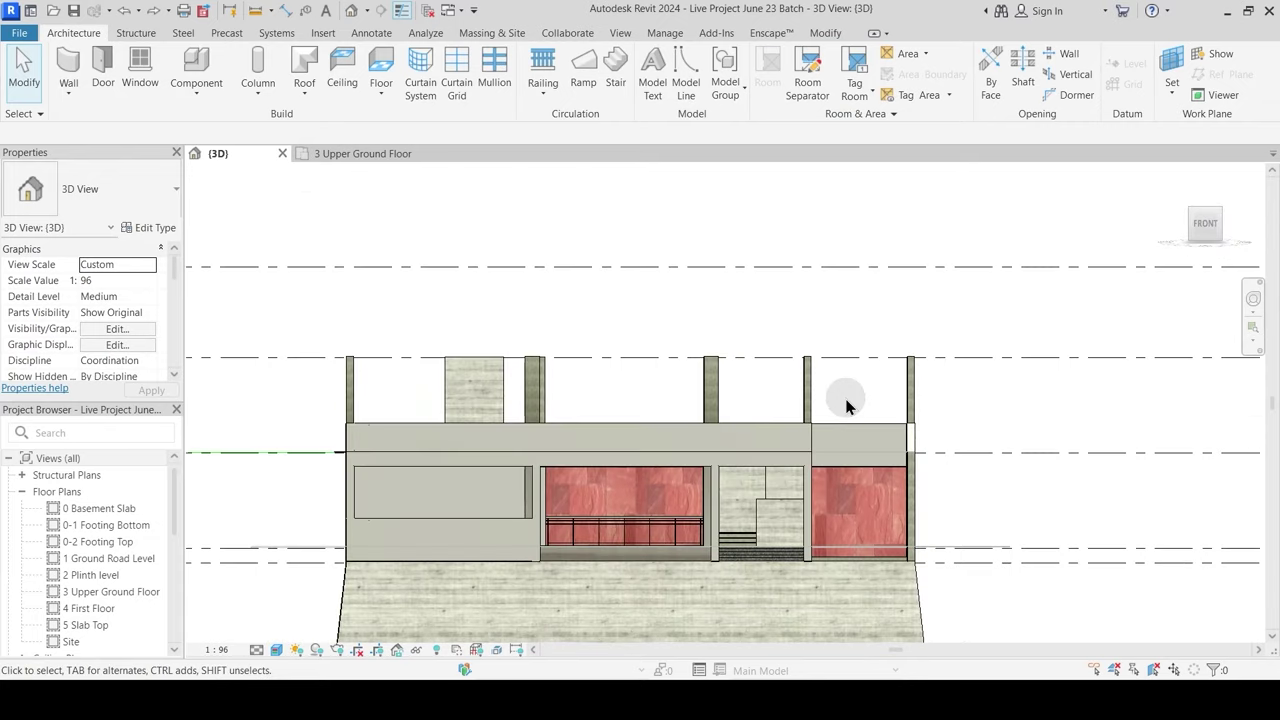
left_click_drag(790, 390, 788, 386)
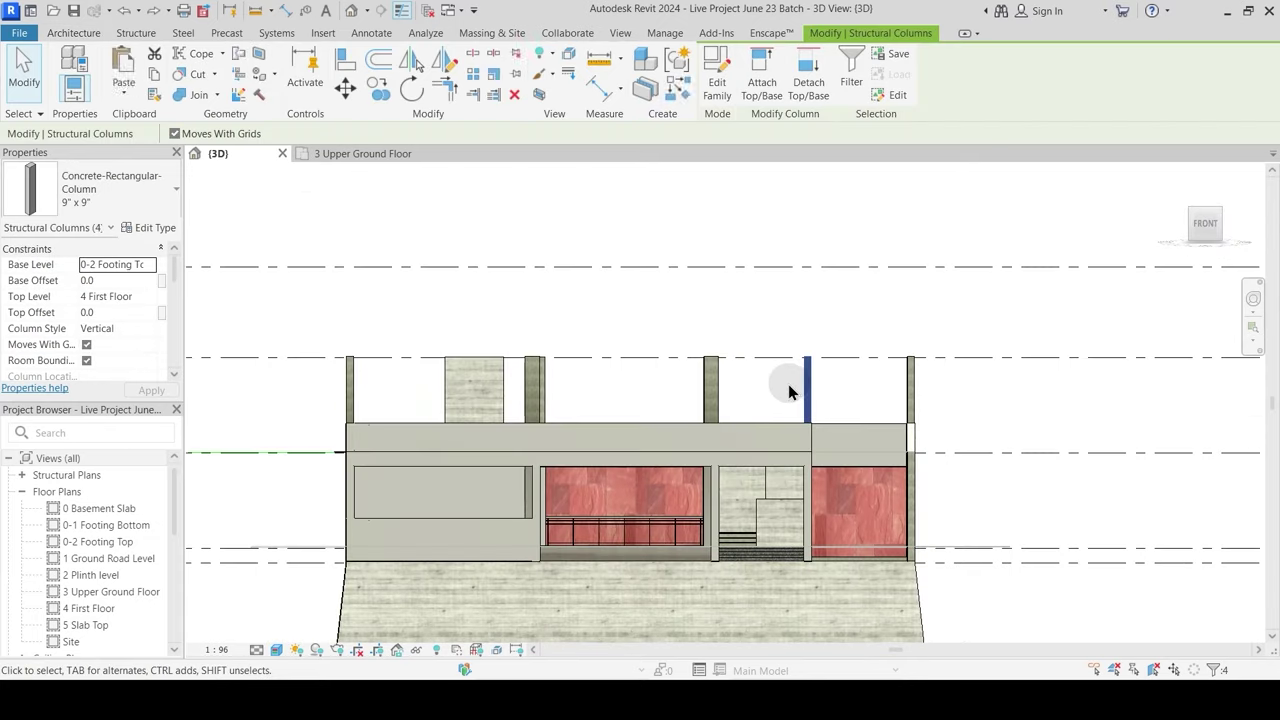
left_click(148, 305)
left_click(125, 354)
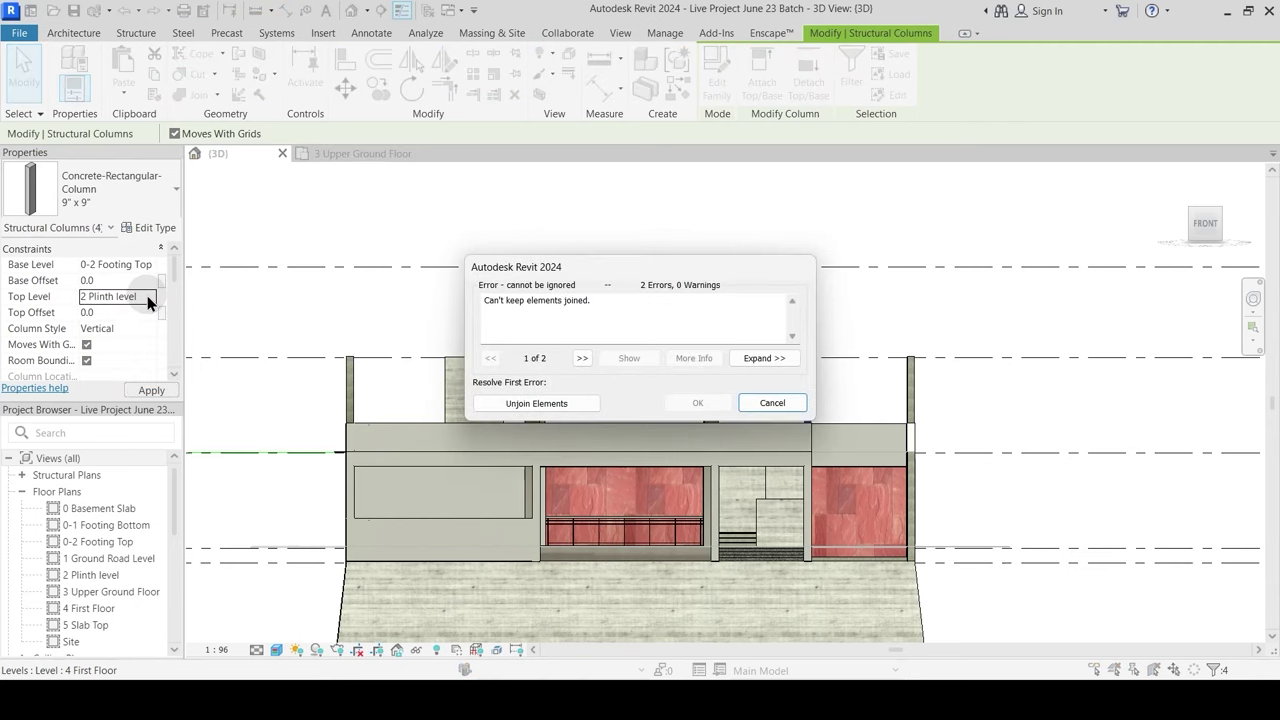
key("Escape")
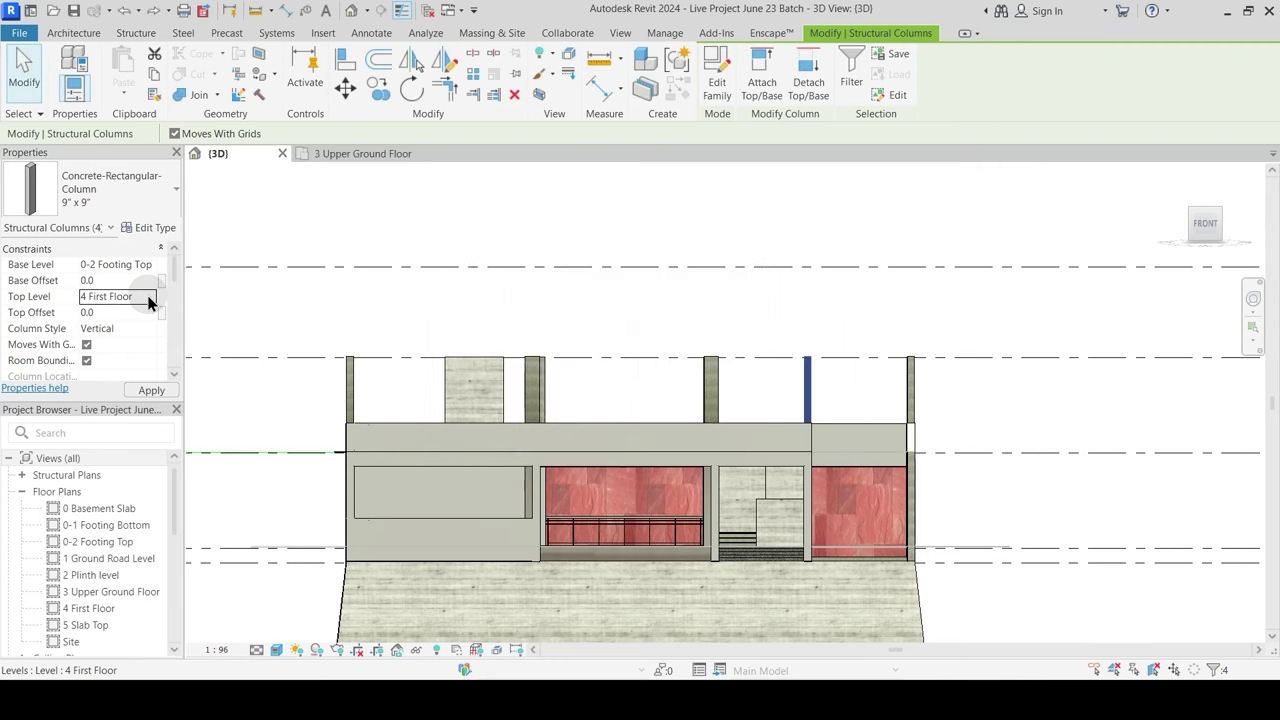
left_click(148, 302)
left_click(126, 340)
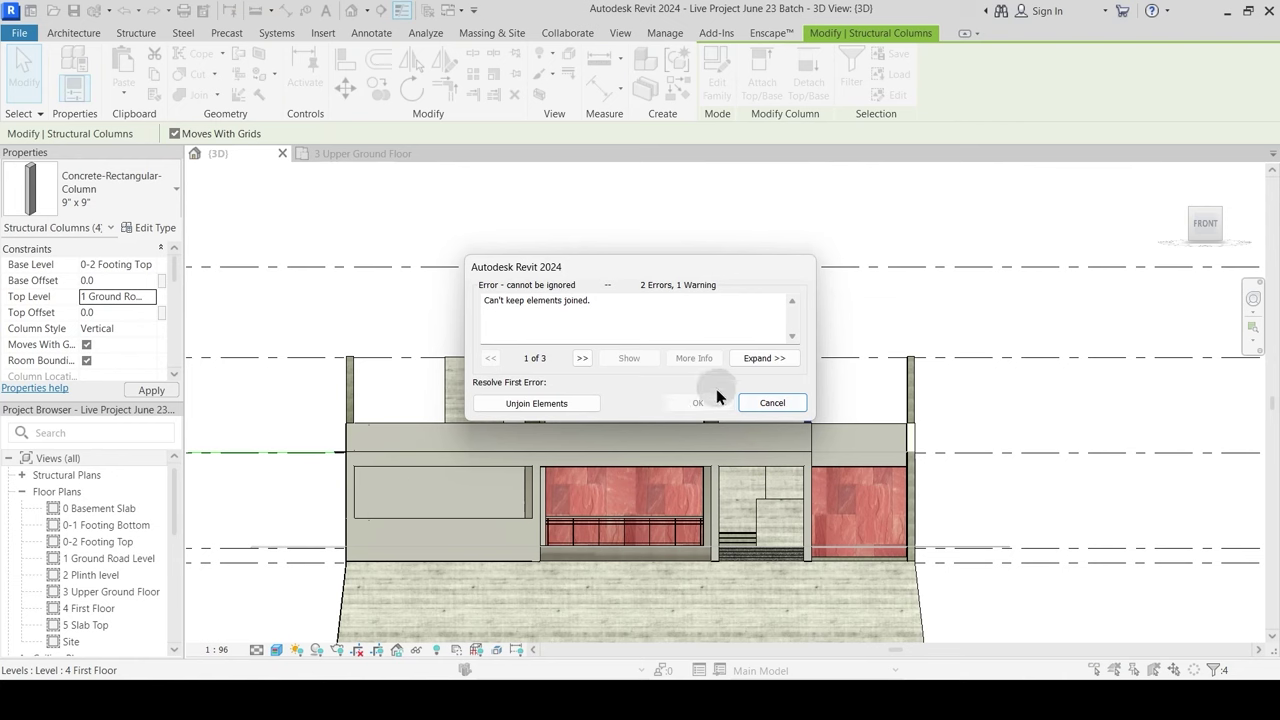
left_click(557, 406)
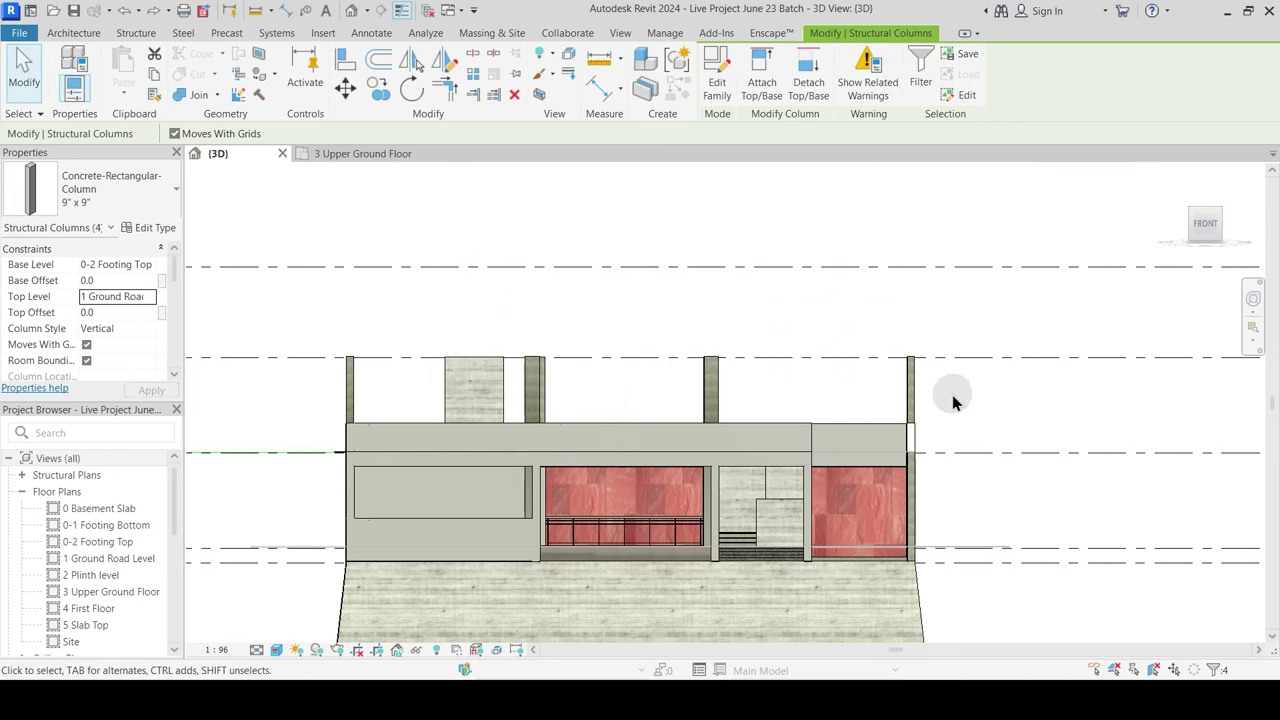
Step: Change those columns' Top Level instead to 3 Upper Ground Floor
mouse_move(950, 394)
middle_mouse_down("shift")
mouse_move(943, 465)
mouse_move(969, 426)
mouse_move(966, 391)
middle_mouse_up("shift")
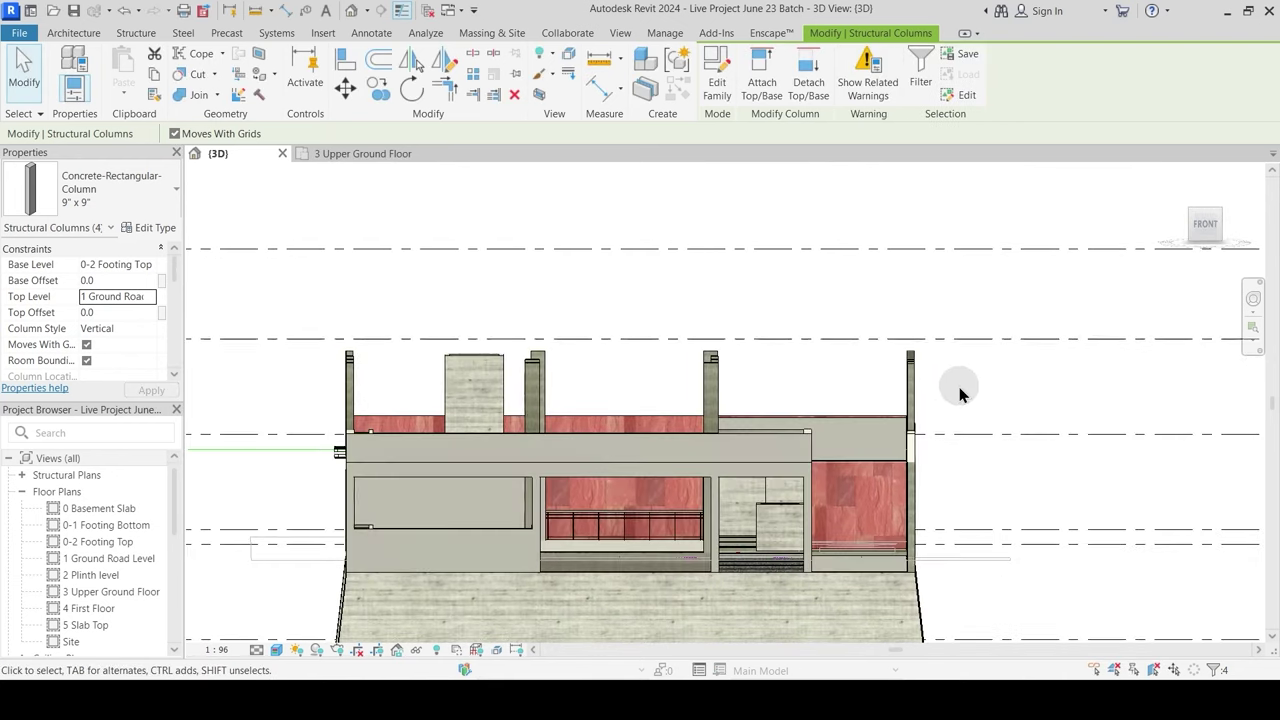
left_click_drag(958, 386, 892, 378)
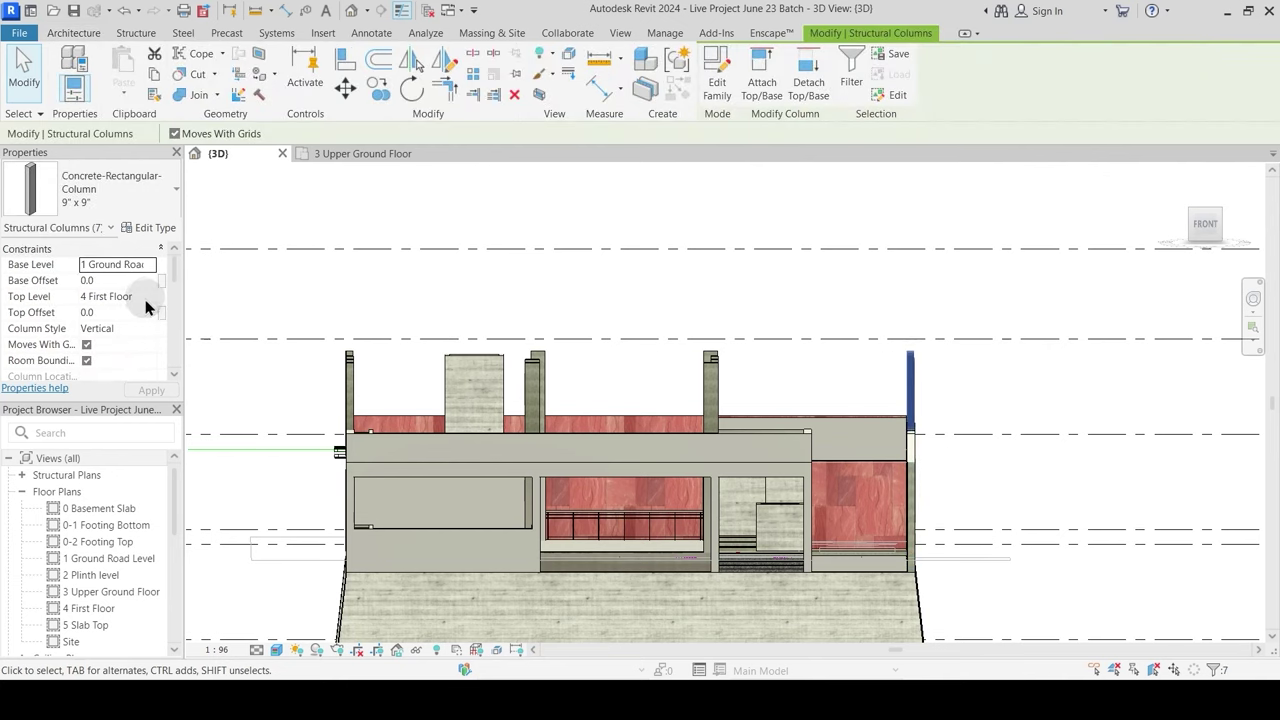
left_click(147, 298)
left_click(133, 366)
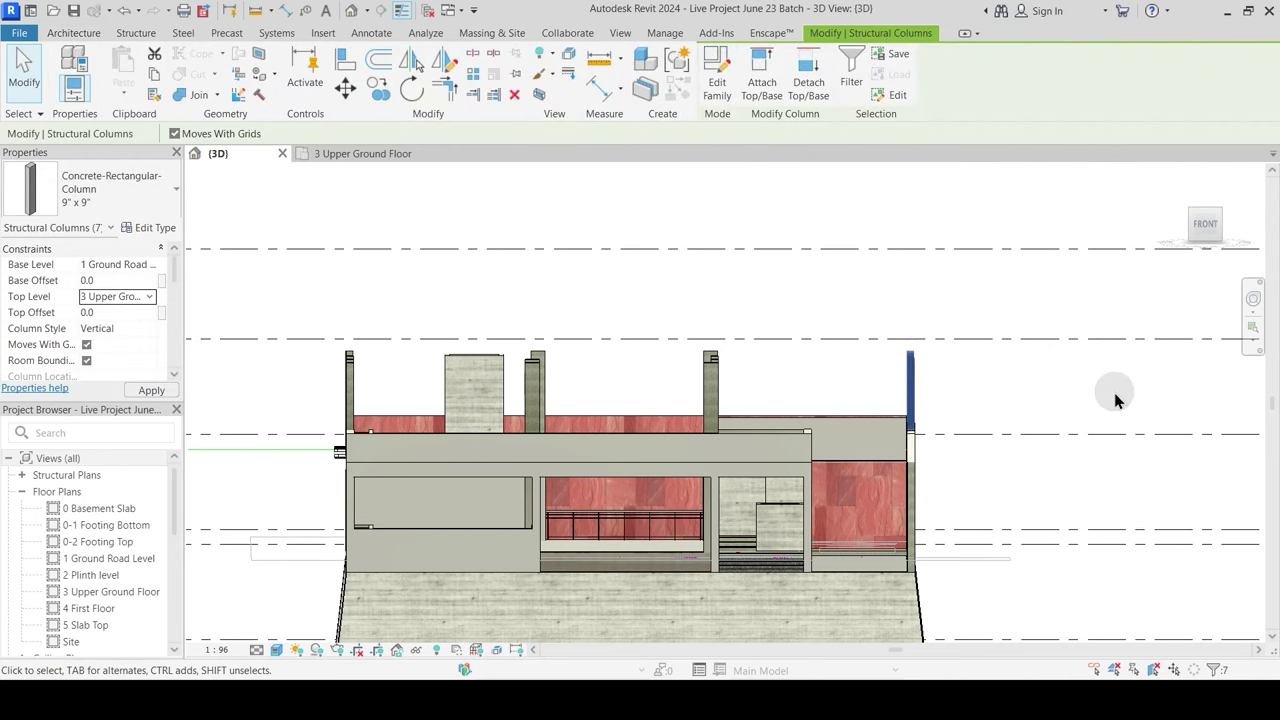
middle_click_drag(1118, 395, 383, 443, "shift")
key("Escape")
Step: Filter a box selection to Structural Framing beams and paste them aligned to 4 First Floor
left_click_drag(291, 392, 960, 502)
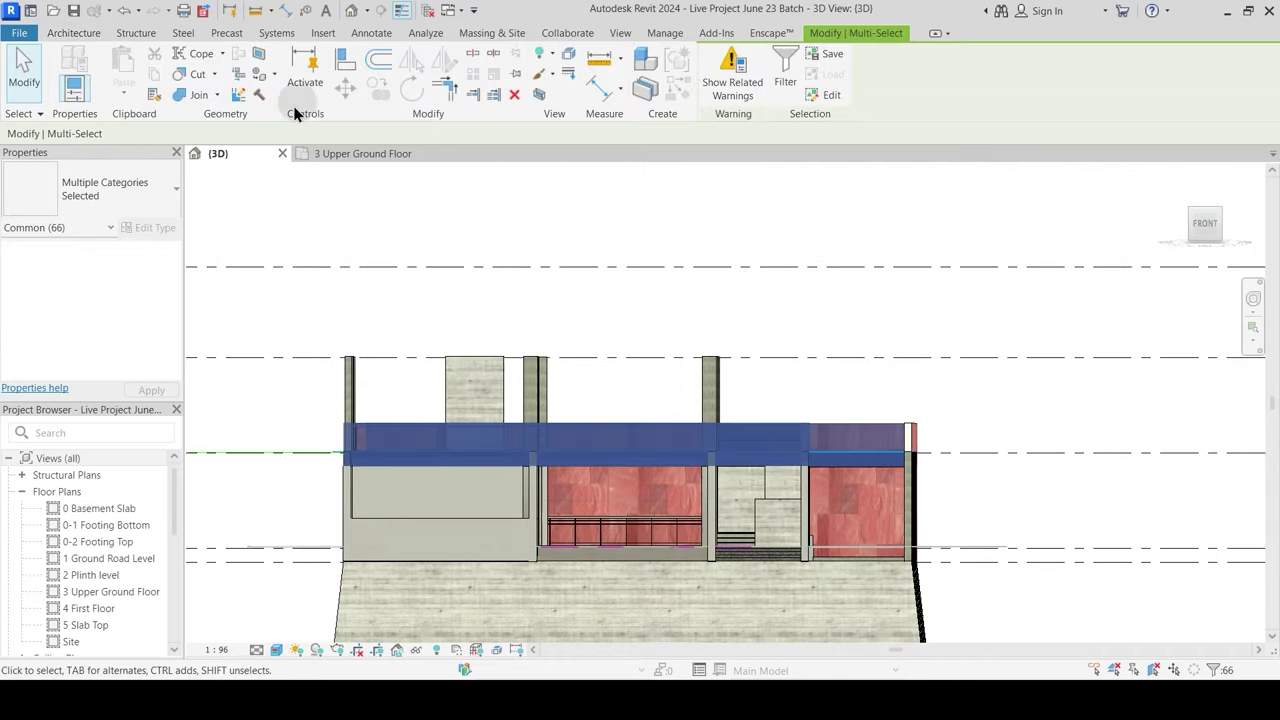
left_click(786, 70)
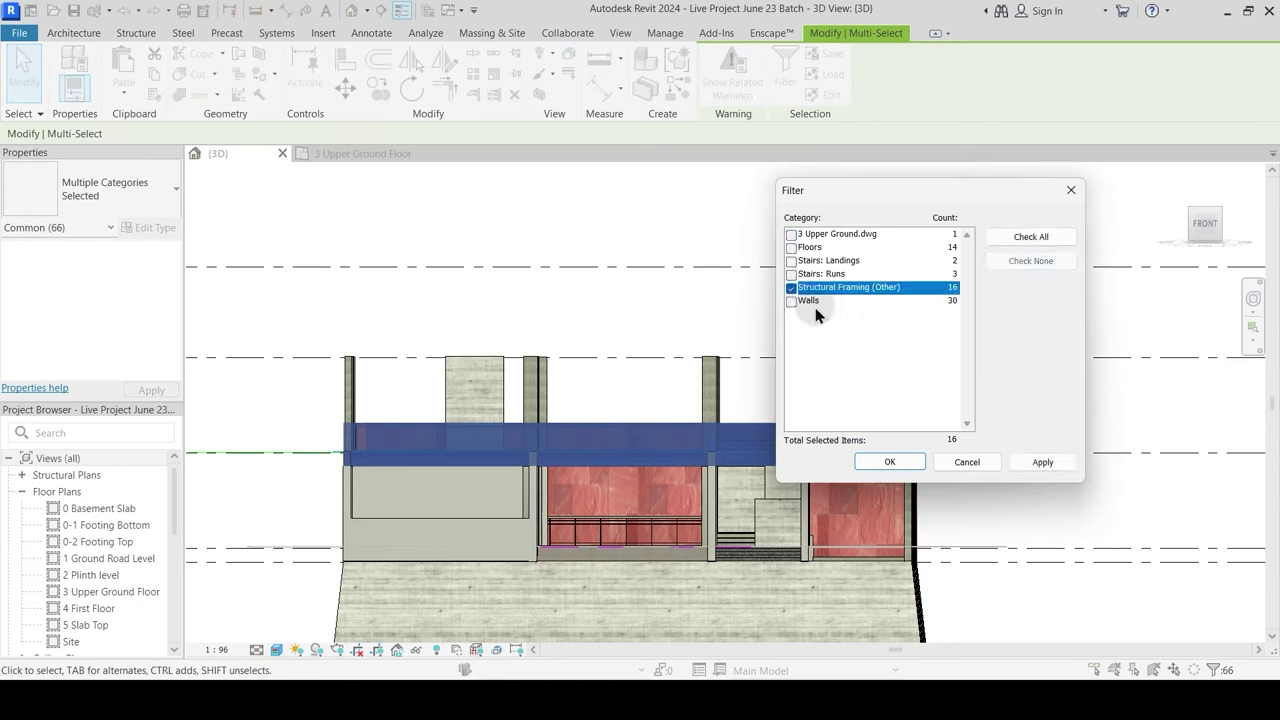
left_click(900, 462)
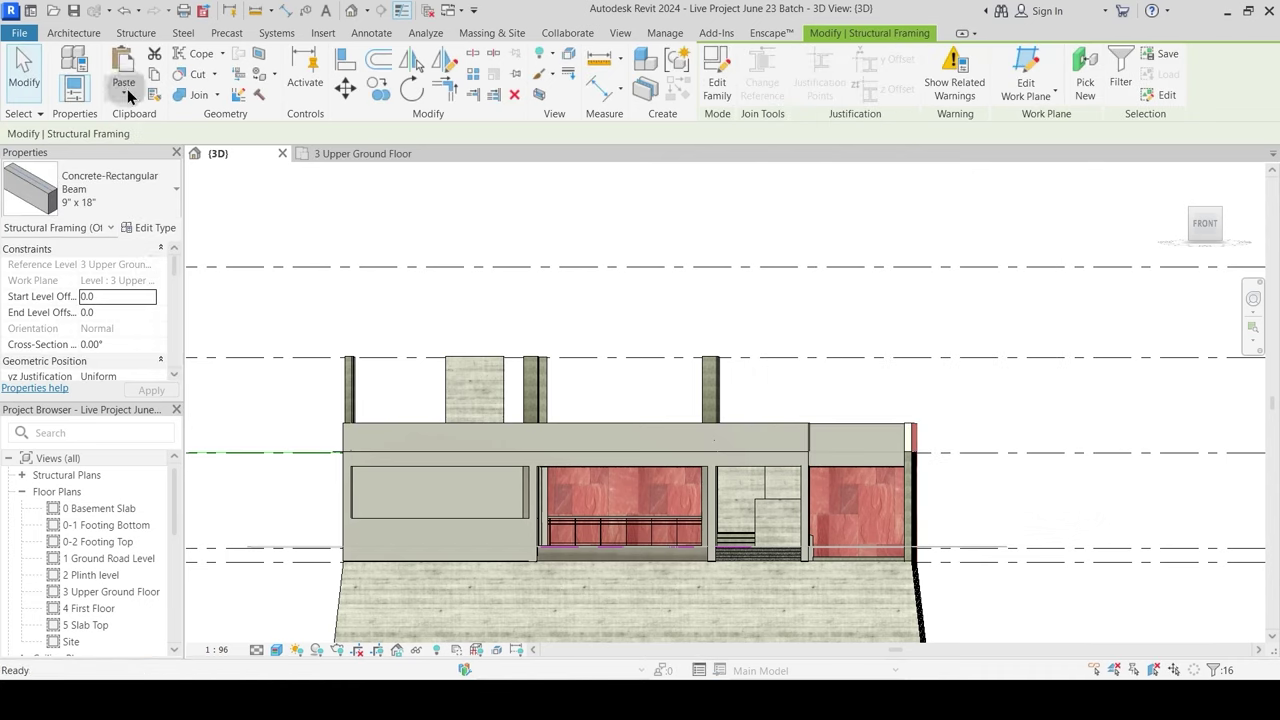
left_click(126, 95)
left_click(186, 154)
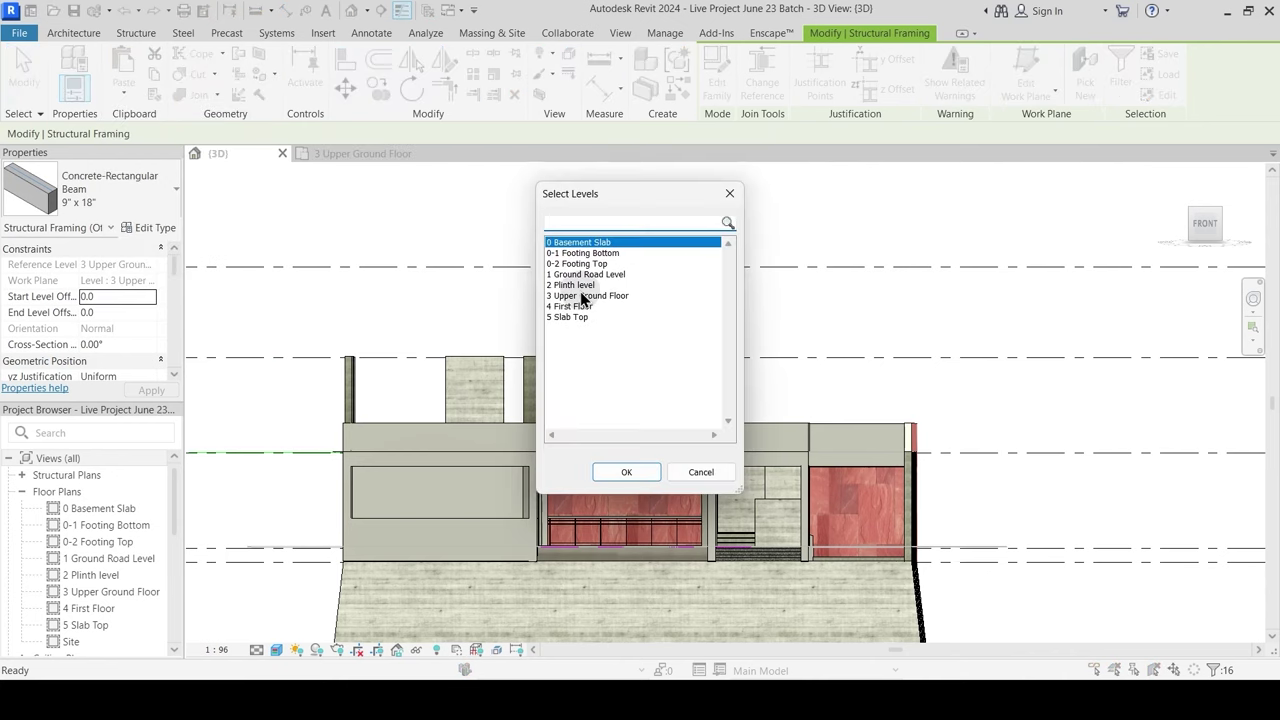
left_click(653, 469)
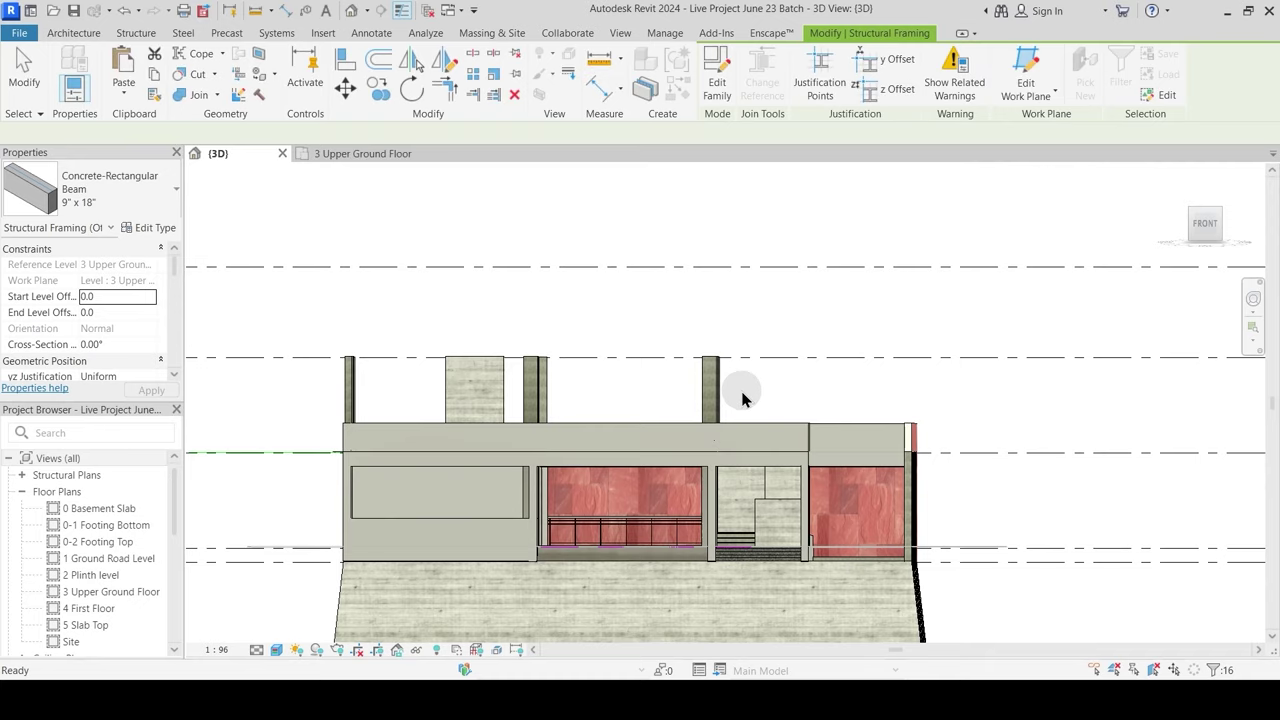
Step: Delete the short stray First Floor beam near the stairs and the long front beam
middle_click_drag(694, 409, 648, 570, "shift")
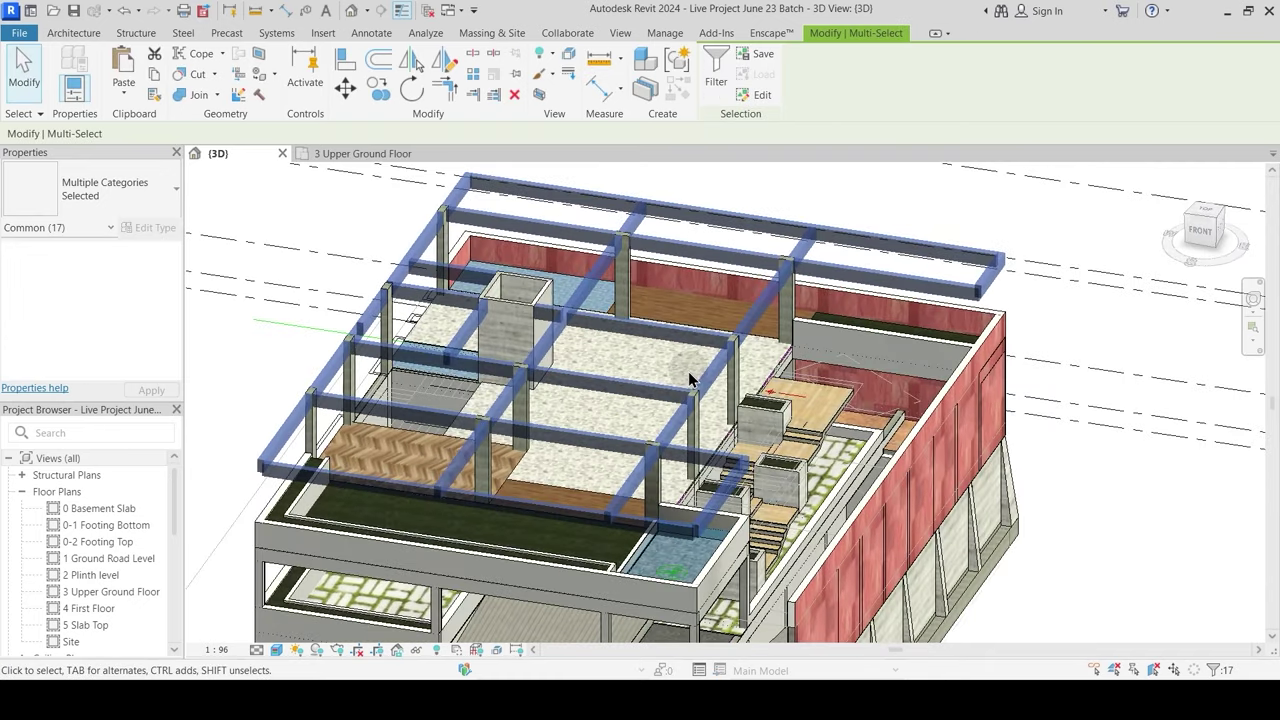
key("Escape")
middle_click_drag(611, 351, 634, 451, "shift")
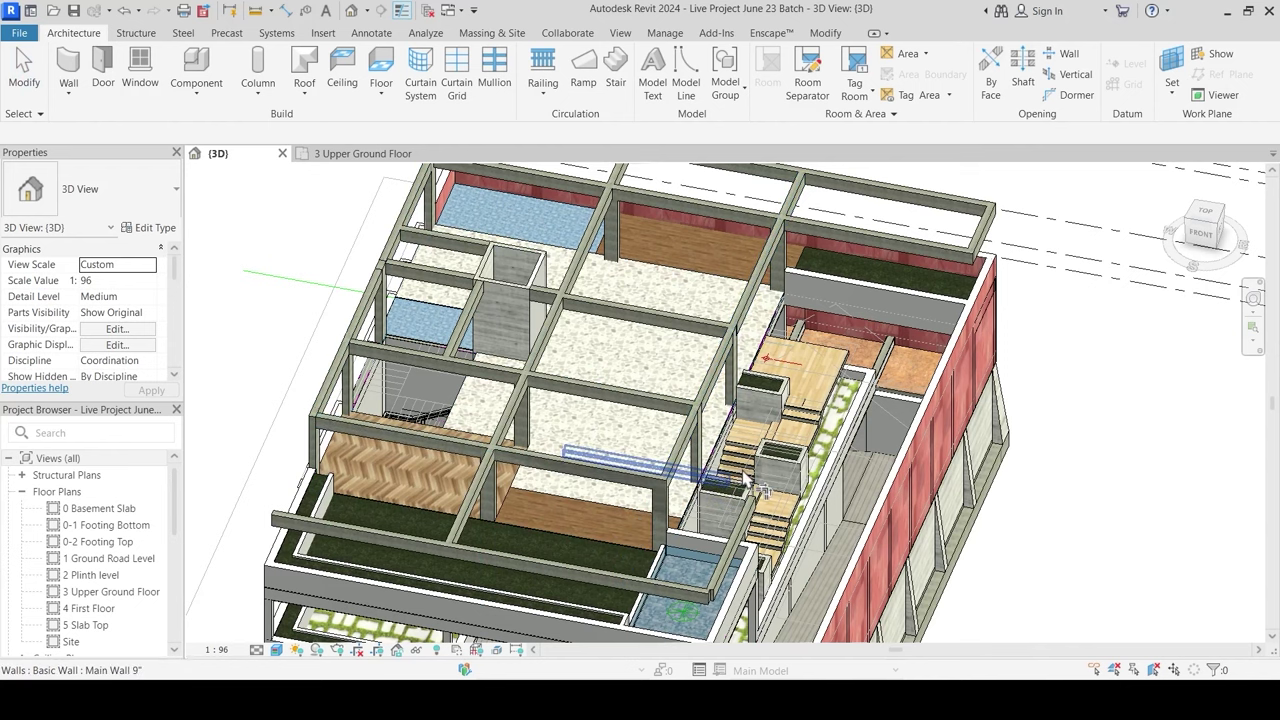
left_click(736, 544)
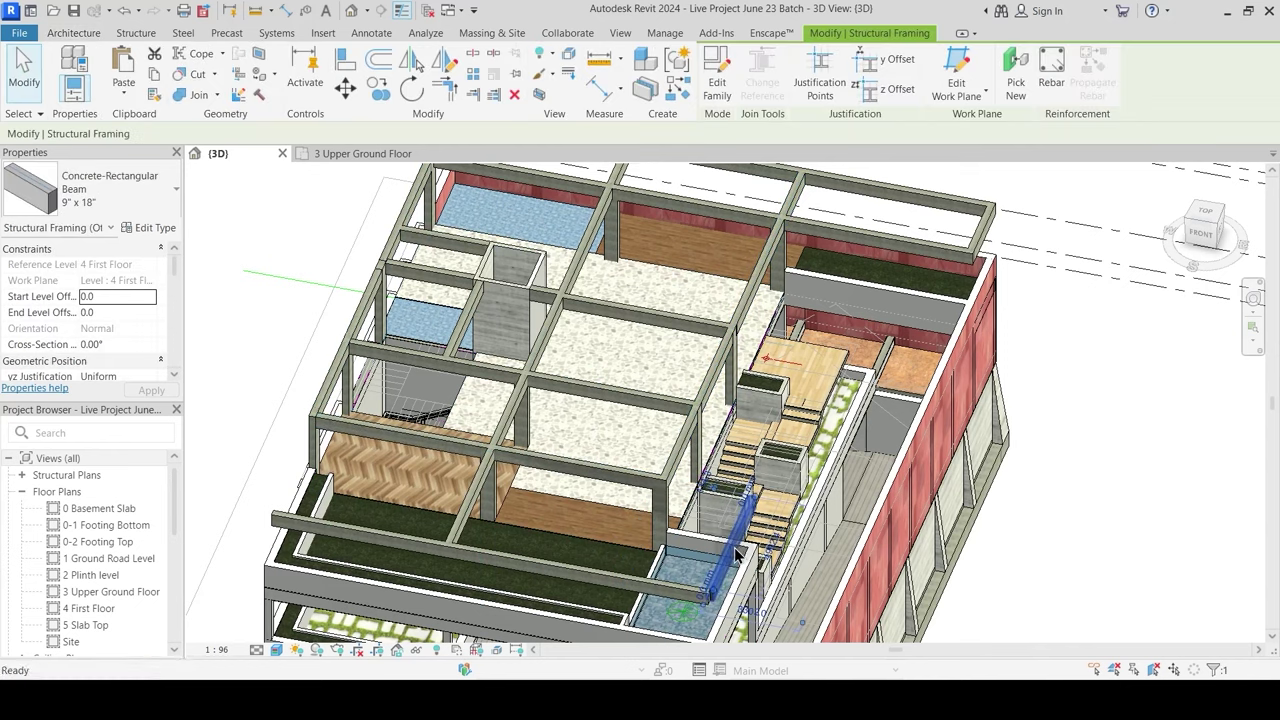
key("Delete")
left_click(673, 593)
key("Delete")
Step: Delete the outer top beam and select the long beam across the middle
middle_click_drag(888, 256, 874, 366)
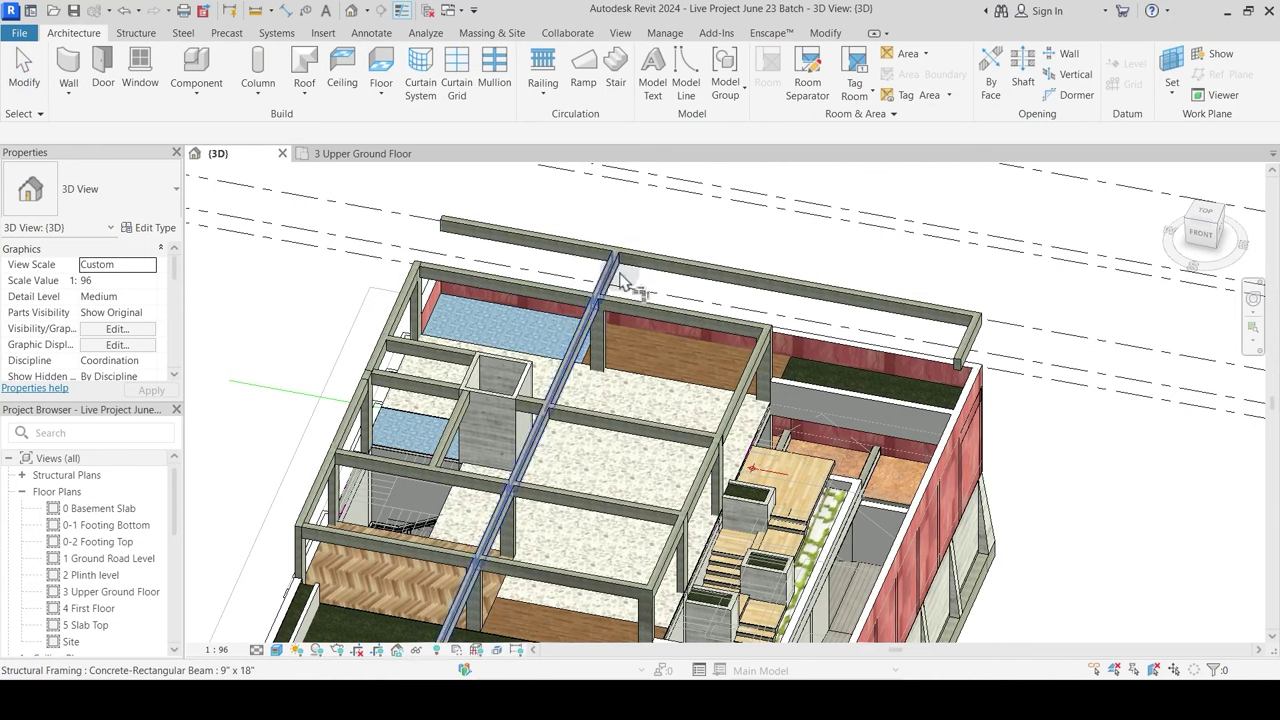
left_click(897, 312)
key("Delete")
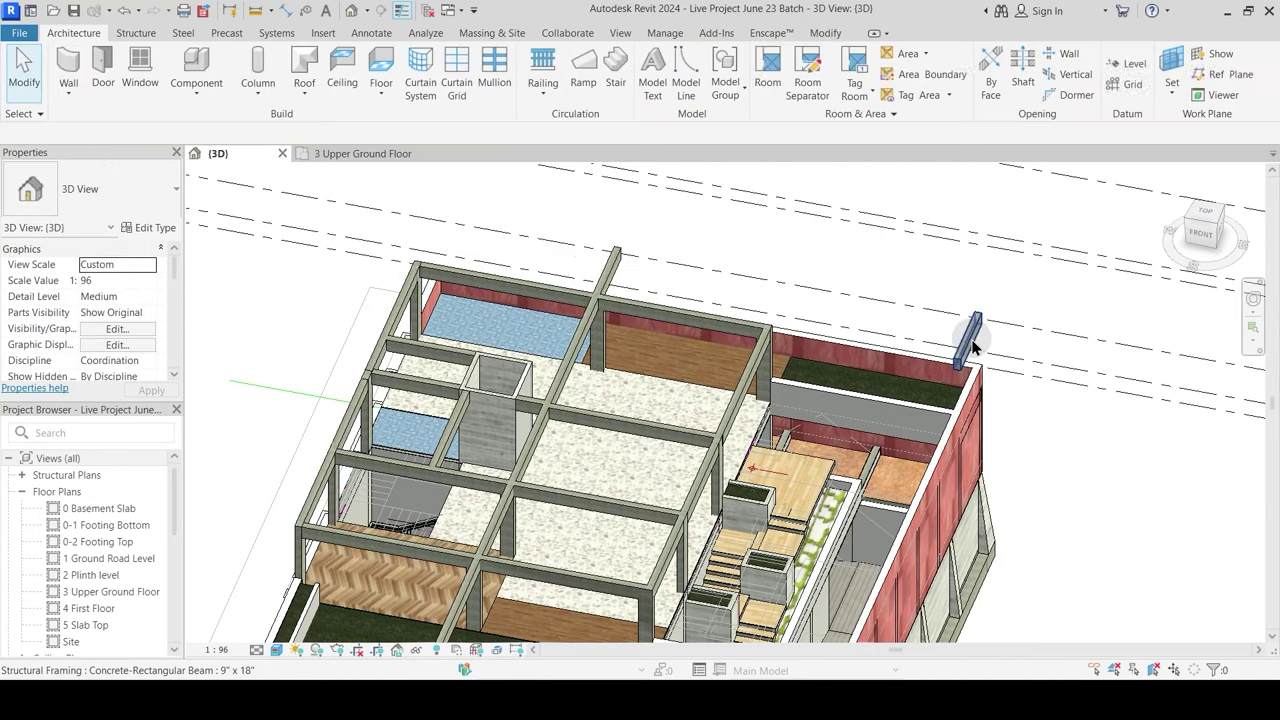
middle_click_drag(459, 612, 474, 527)
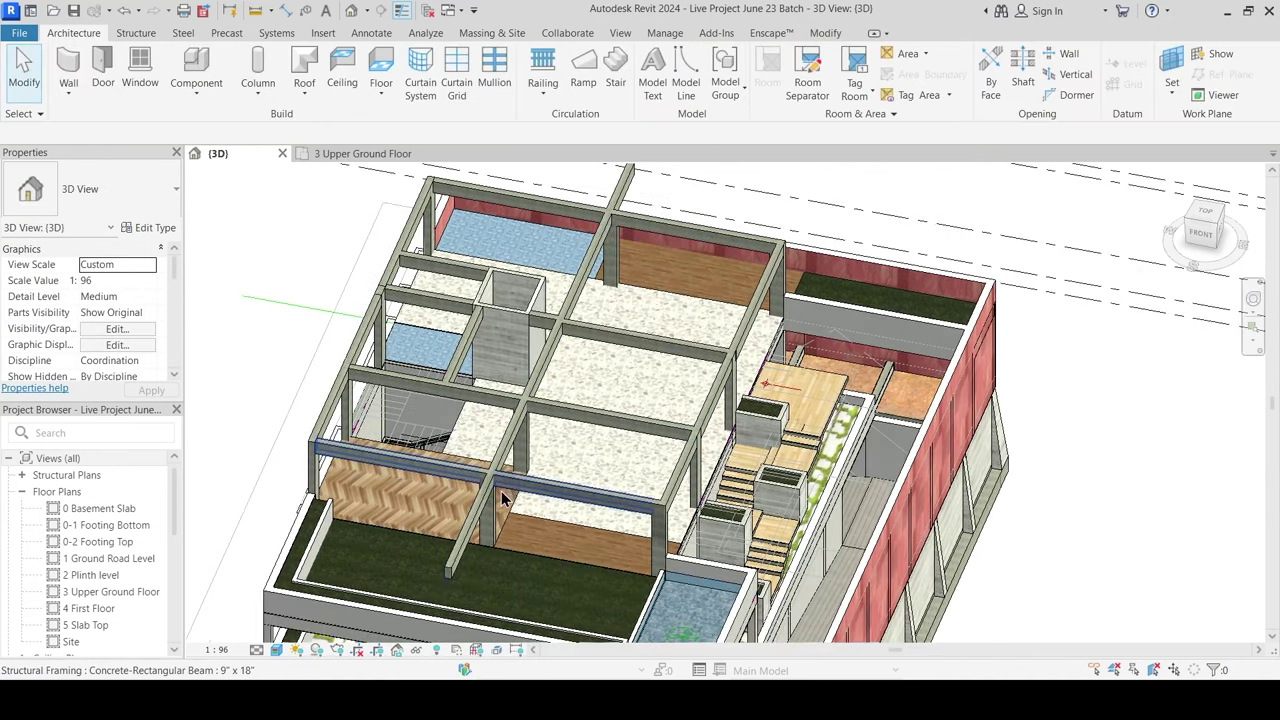
left_click(474, 527)
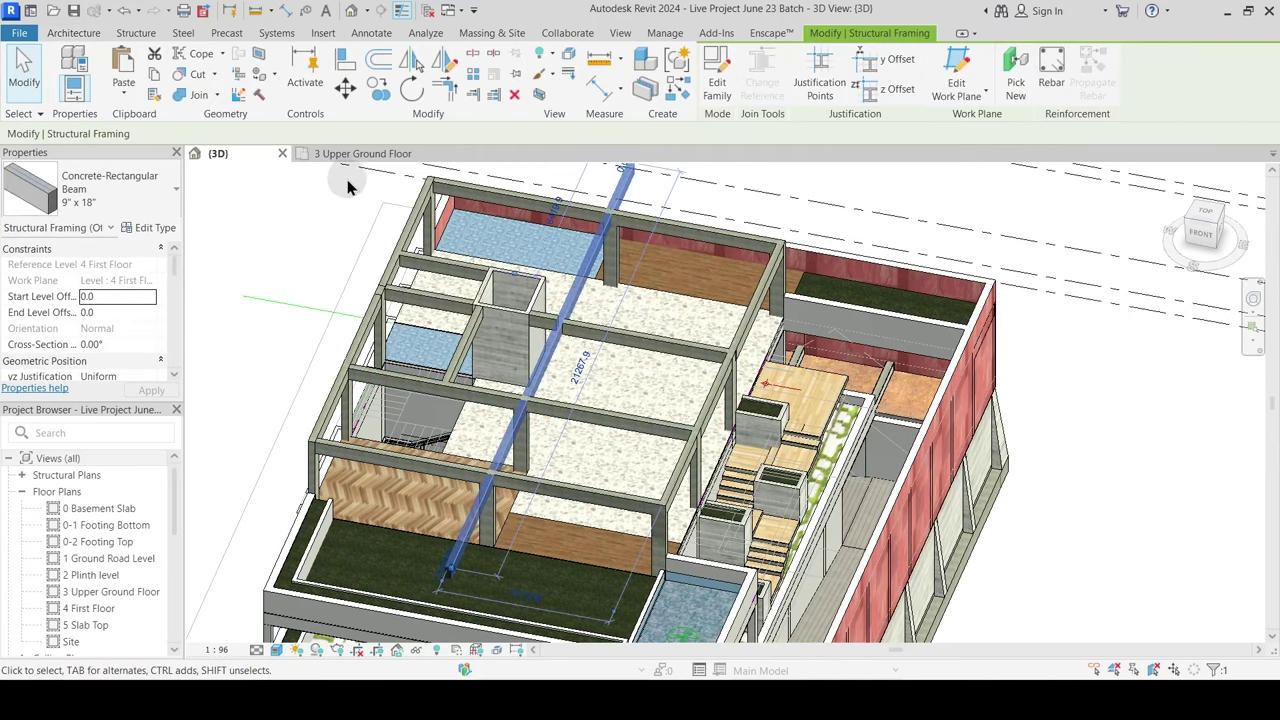
scroll(86, 528, "down", 3)
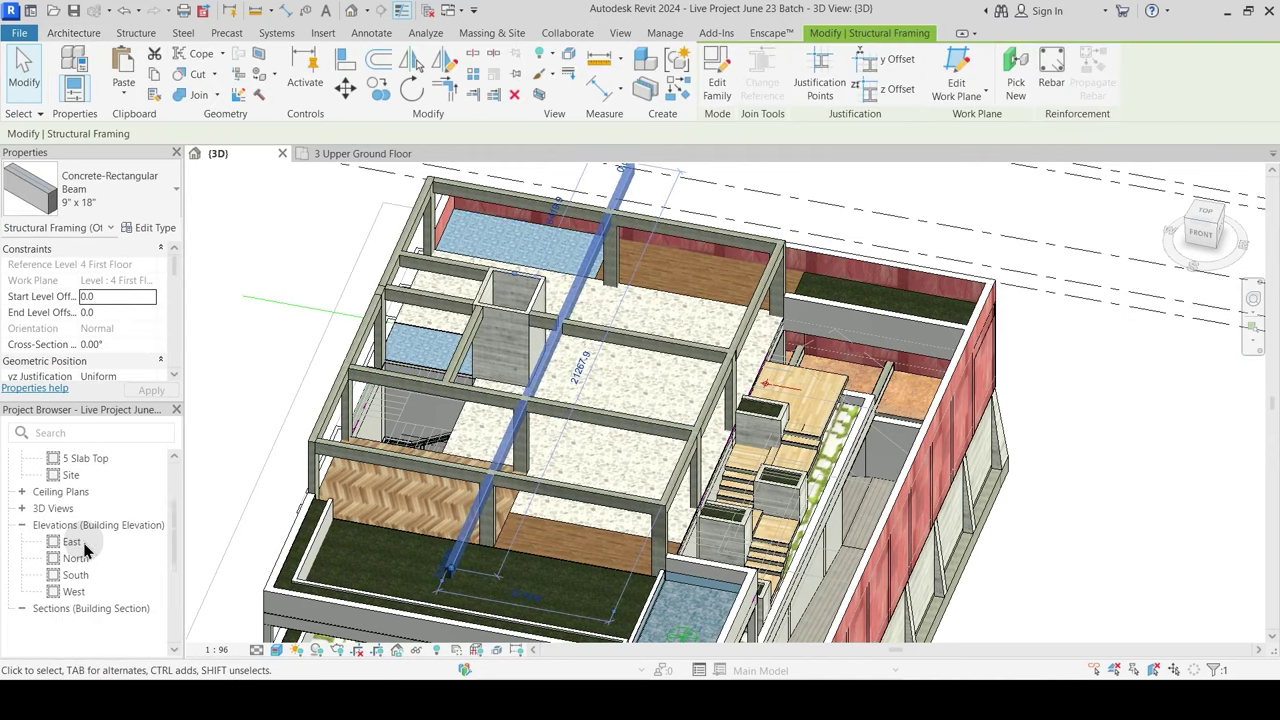
Step: Open the 3 Upper Ground Floor ceiling plan and pull the beam's top end back to the column
left_click(58, 491)
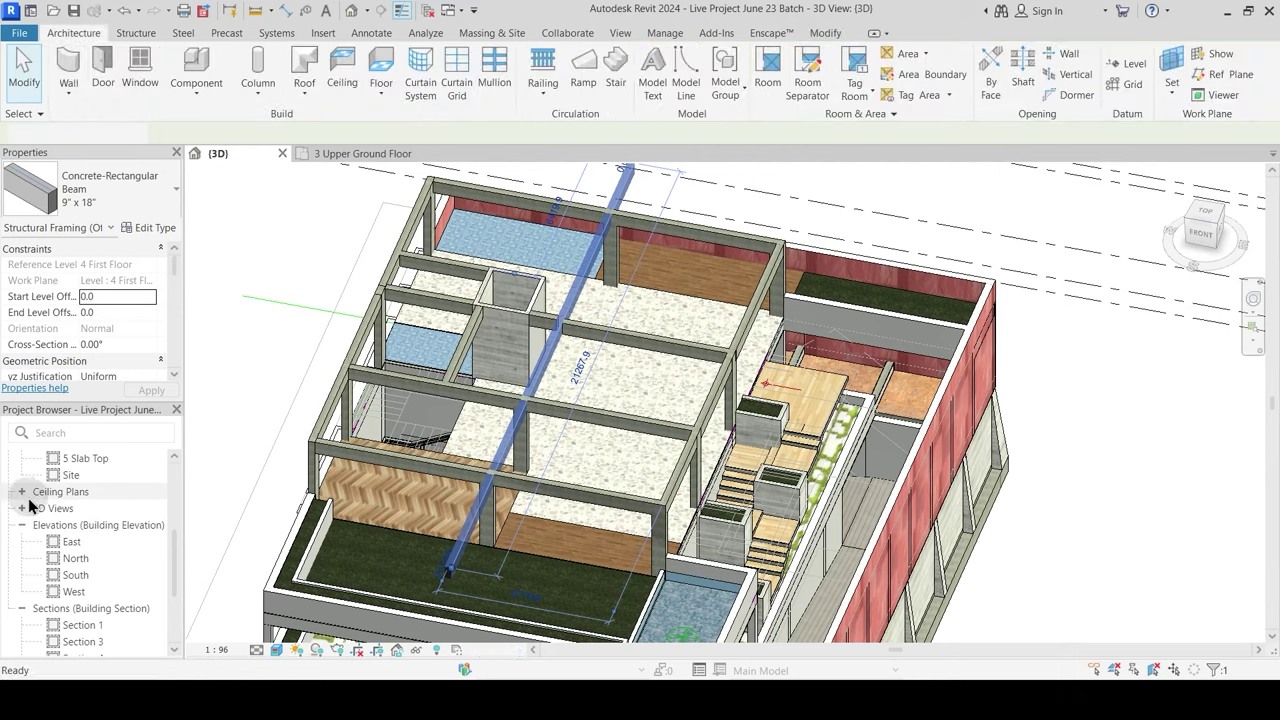
left_click(21, 491)
double_click(100, 591)
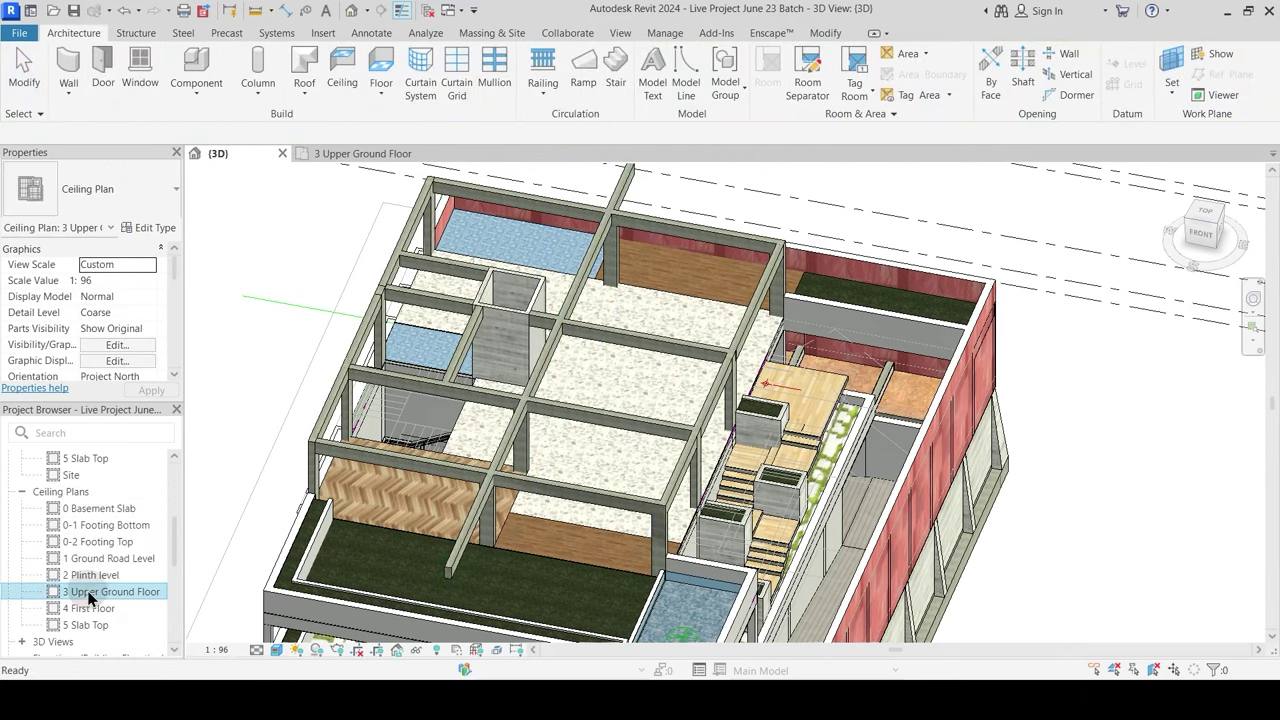
scroll(700, 329, "up", 5)
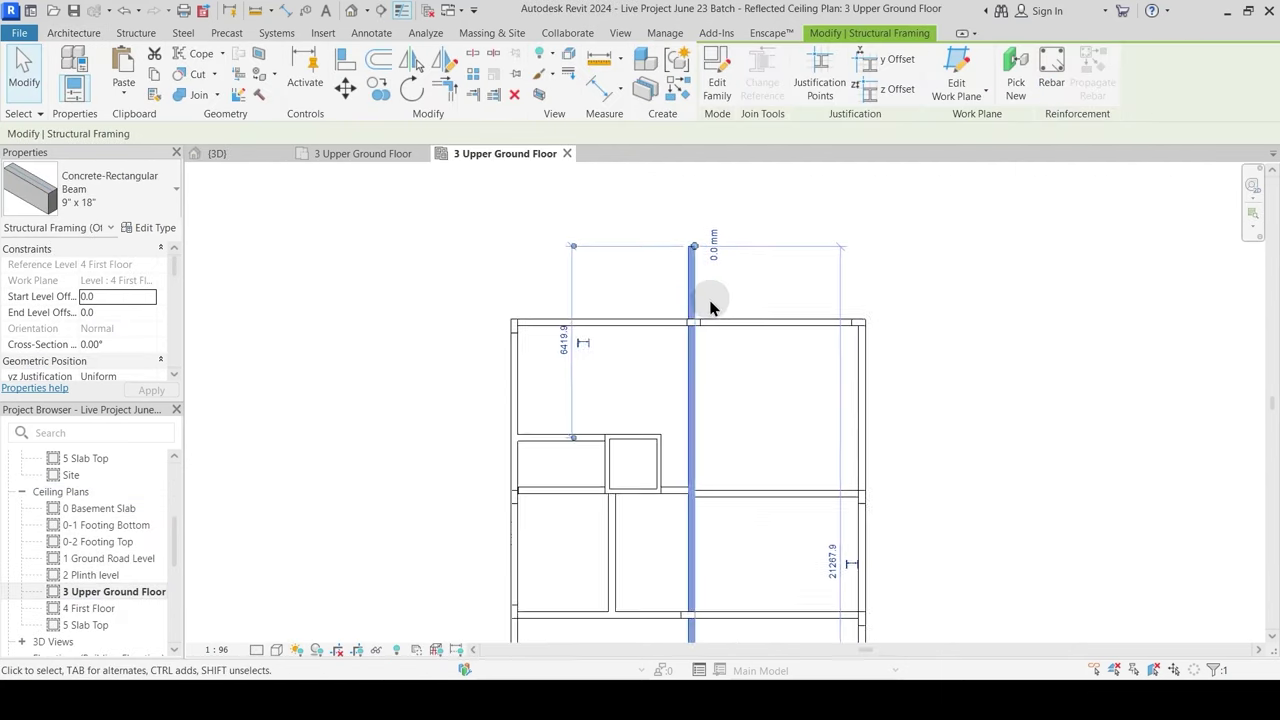
left_click_drag(693, 239, 691, 326)
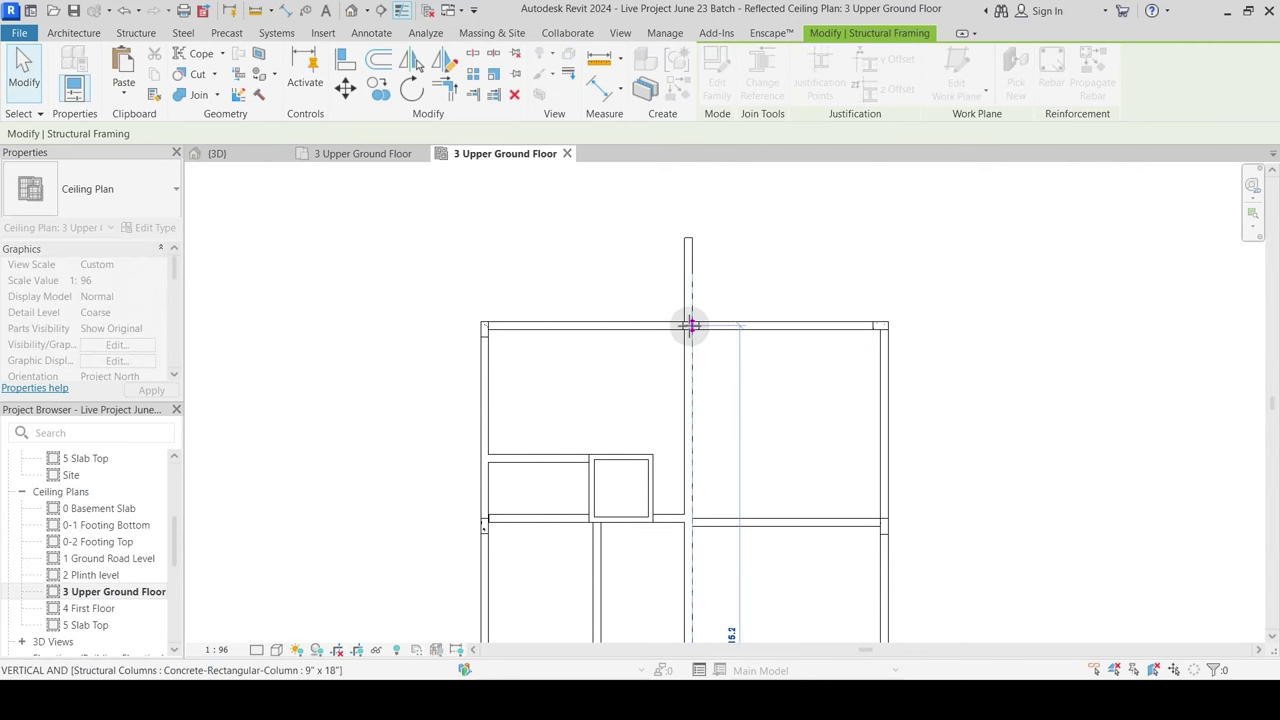
left_click(735, 498)
Step: Shorten the beam's lower end to the building edge, then switch to AutoCAD
middle_click_drag(712, 610, 689, 297)
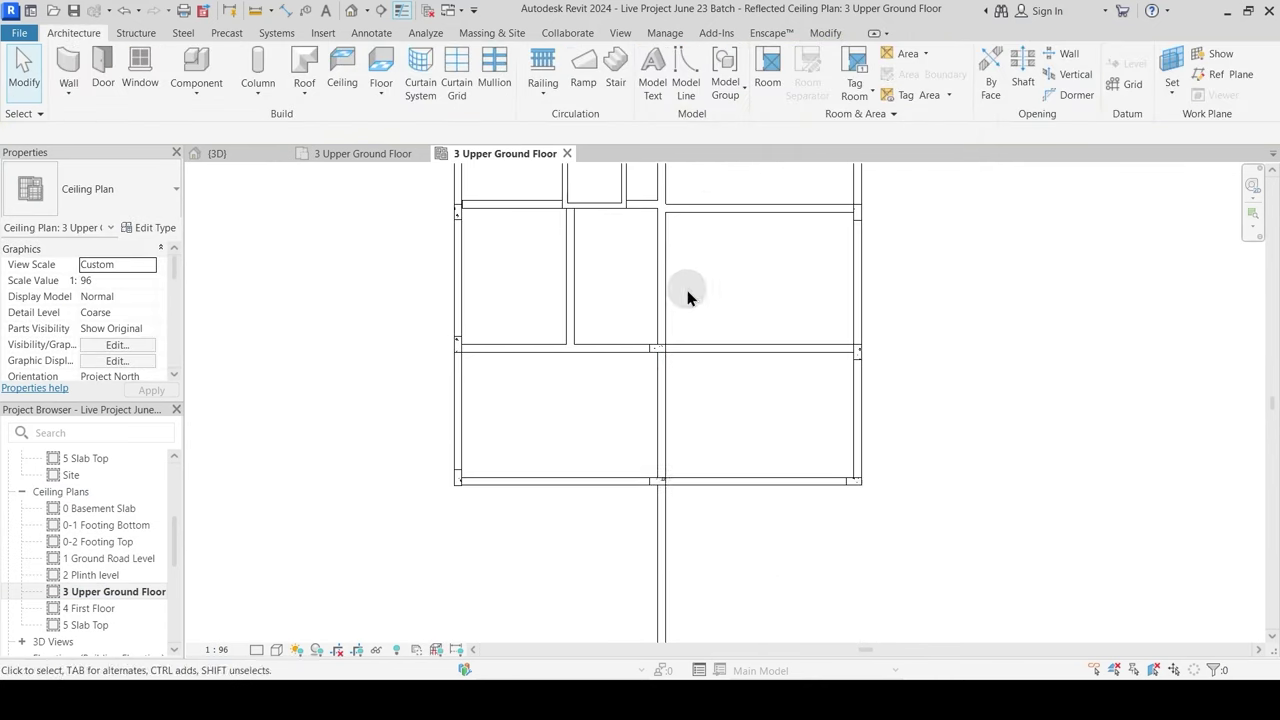
left_click(659, 563)
middle_click_drag(716, 630, 691, 466)
left_click_drag(645, 485, 648, 313)
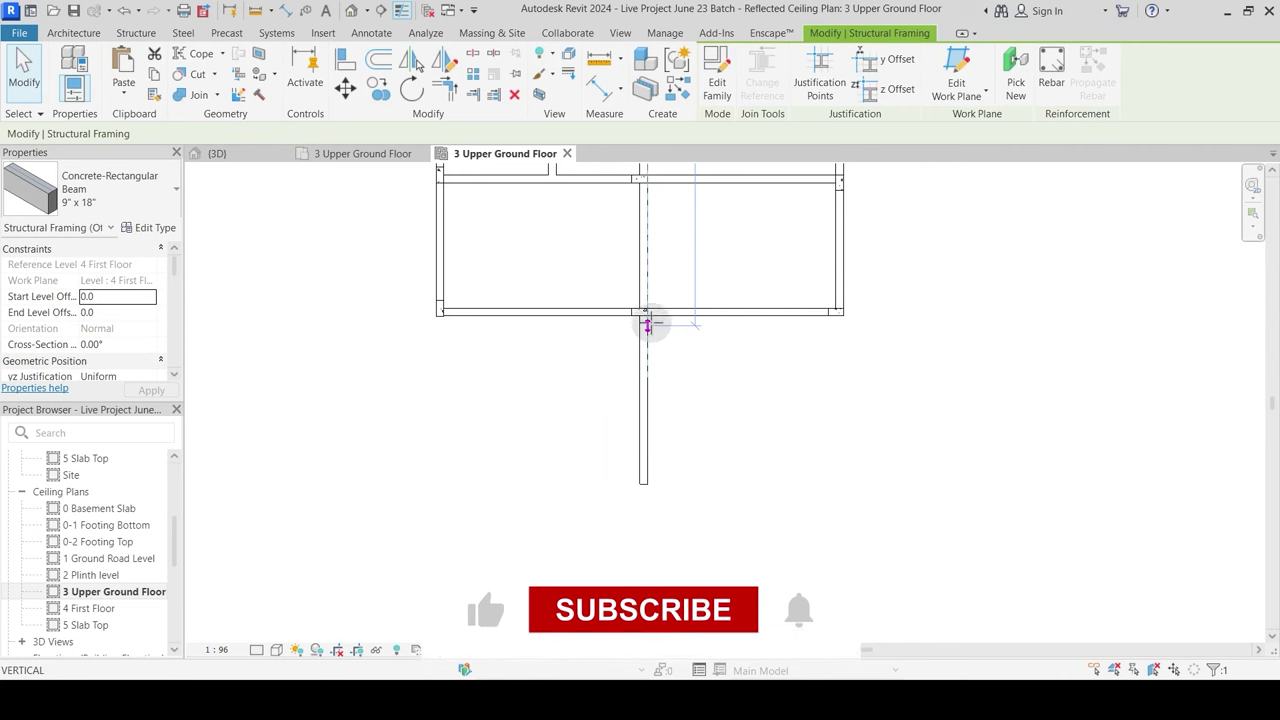
scroll(752, 282, "down", 2)
middle_click_drag(752, 282, 693, 526)
left_click(680, 441)
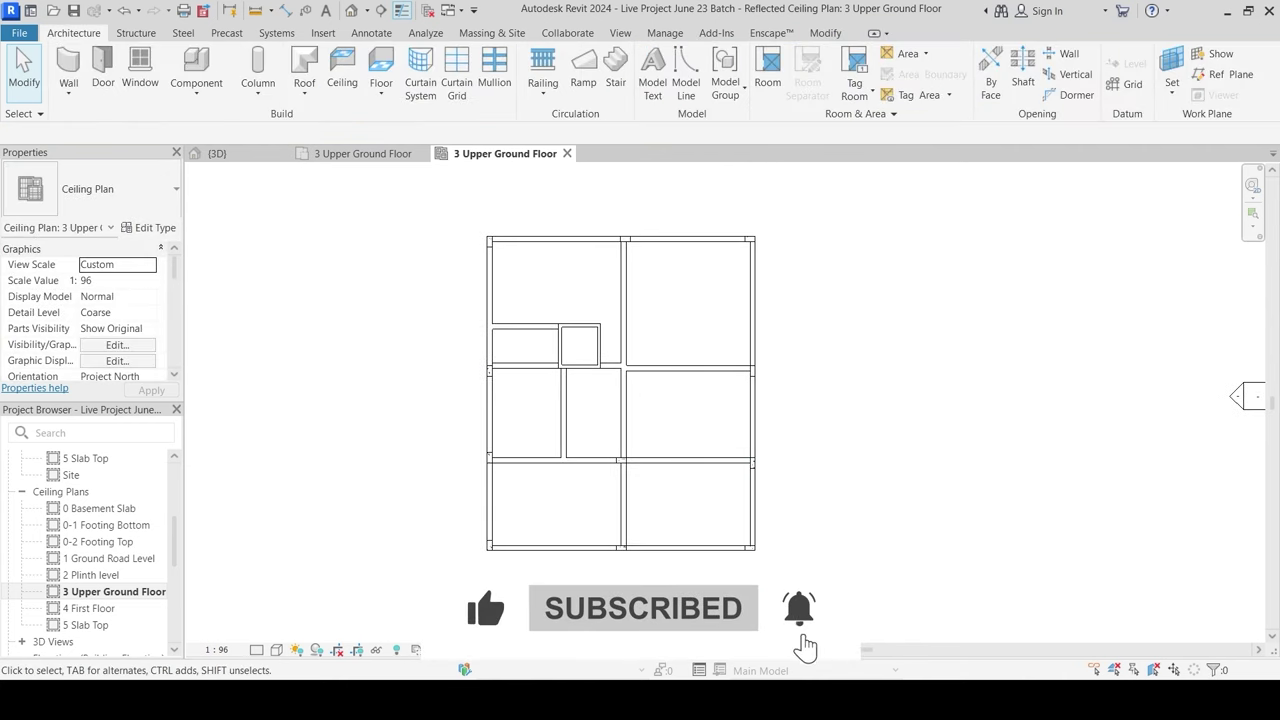
key("alt+Tab")
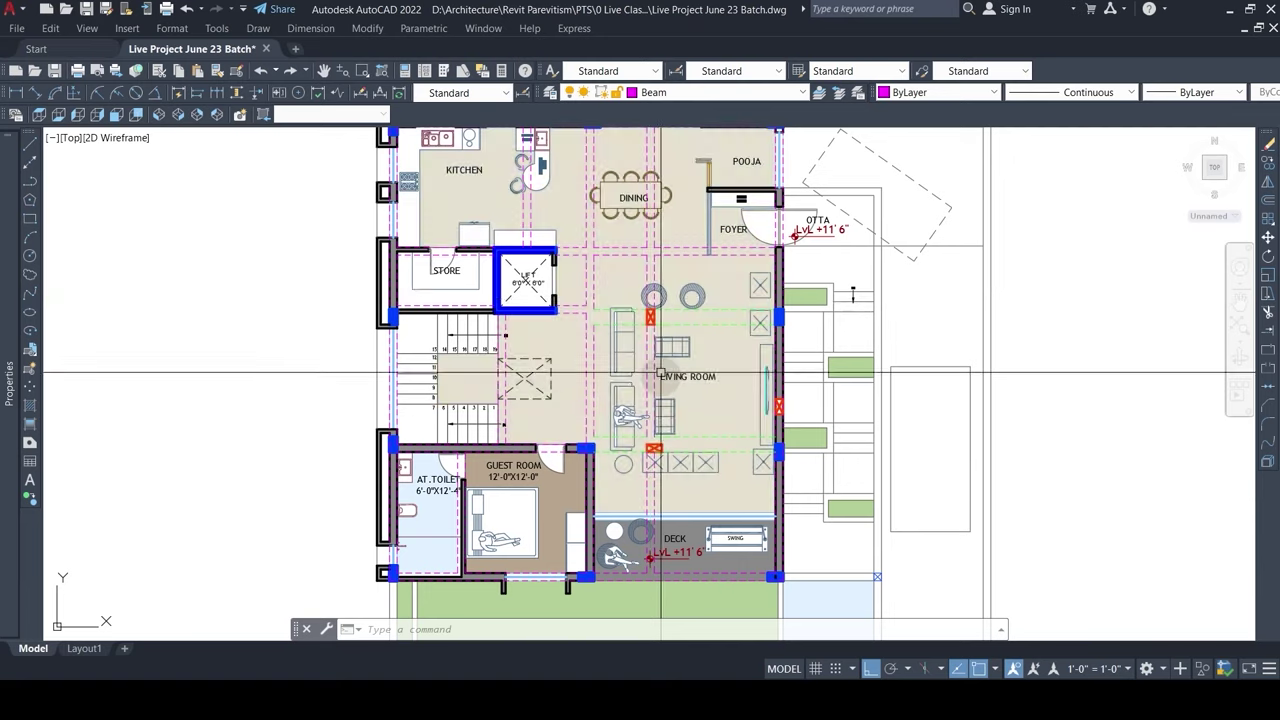
Step: Pan the AutoCAD plan to the kitchen, dining and wash areas, then return to Revit
middle_click_drag(633, 359, 622, 432)
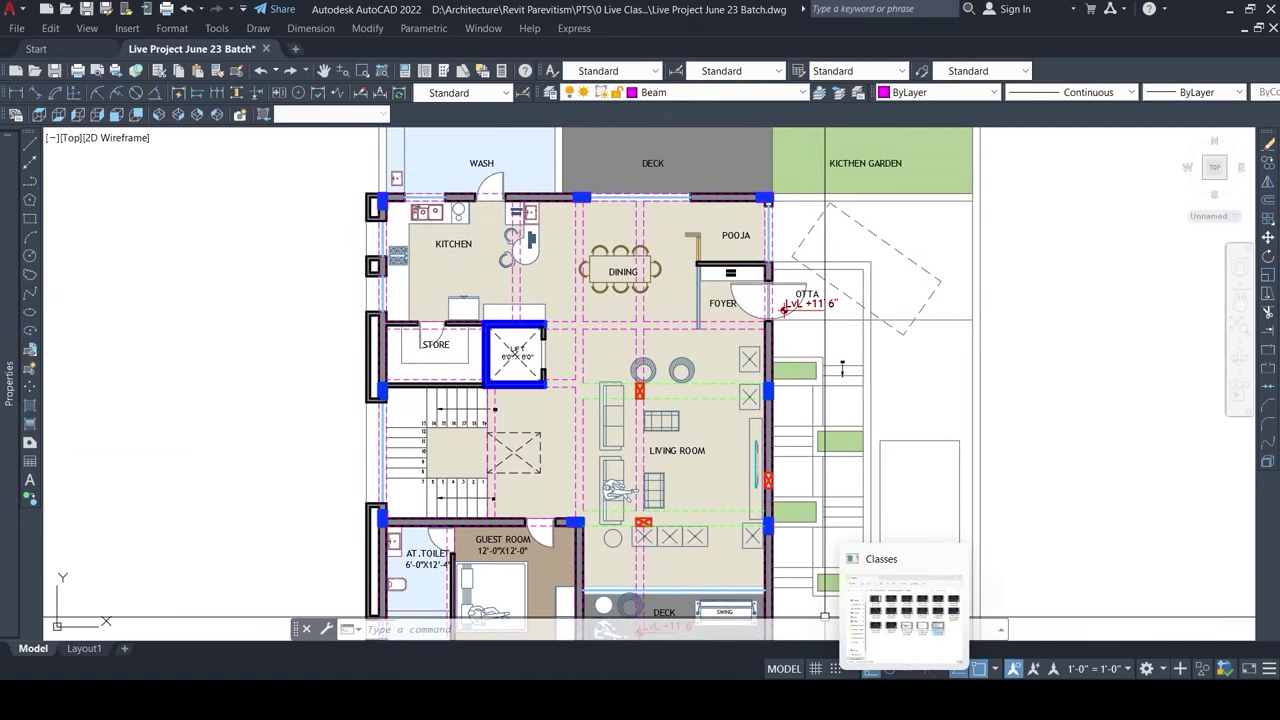
mouse_move(867, 700)
left_click(866, 628)
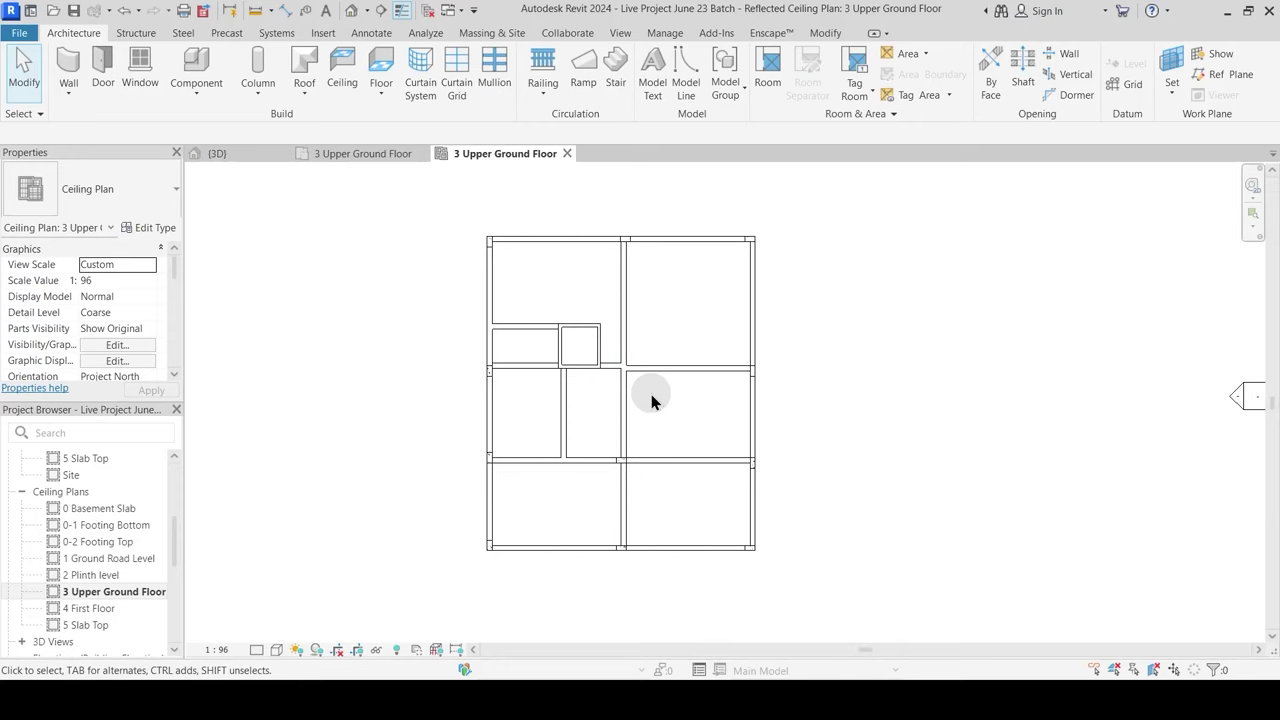
Step: Isolate the imported AutoCAD drawing with HI in the floor plan for comparison
left_click(365, 153)
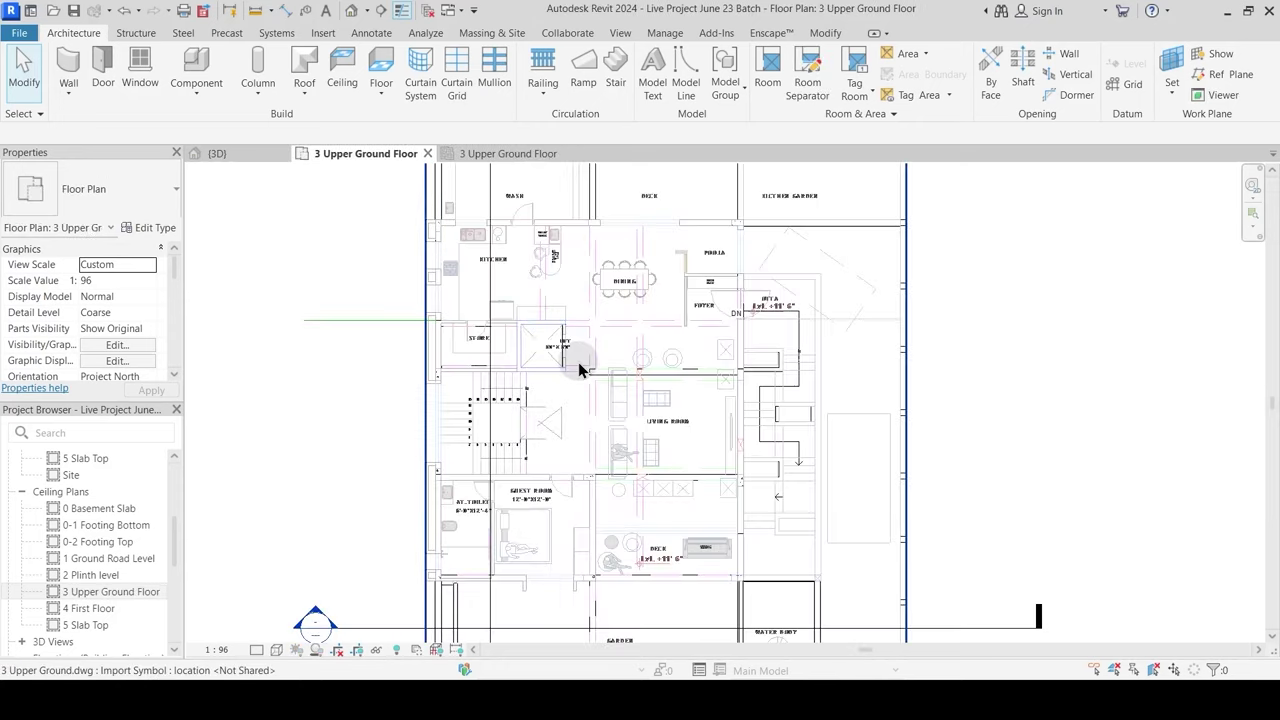
left_click(625, 326)
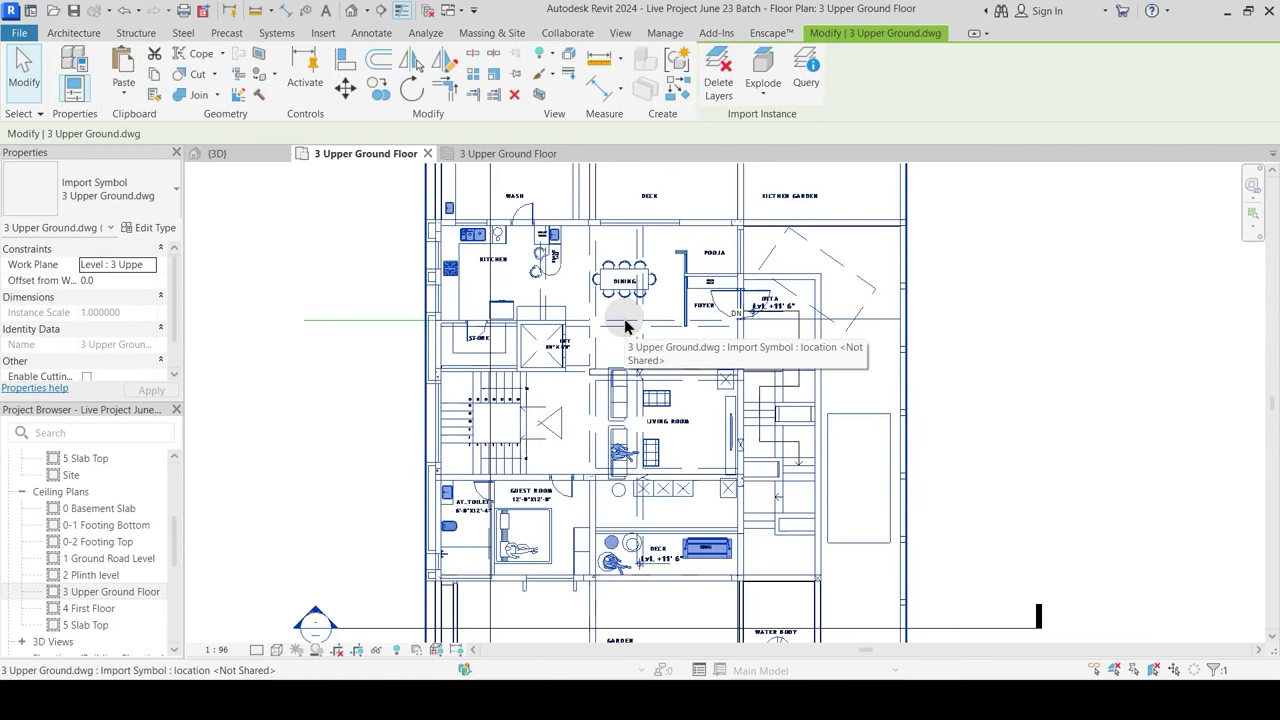
key("h")
key("i")
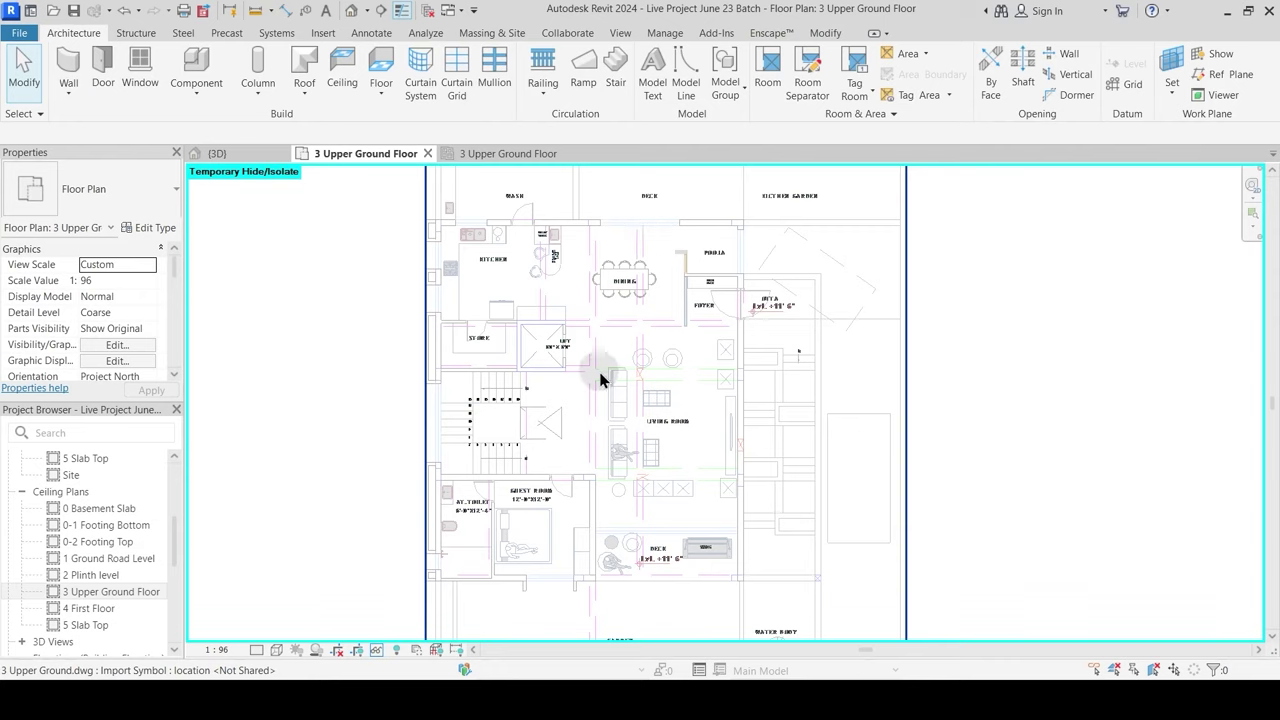
scroll(658, 397, "up", 3)
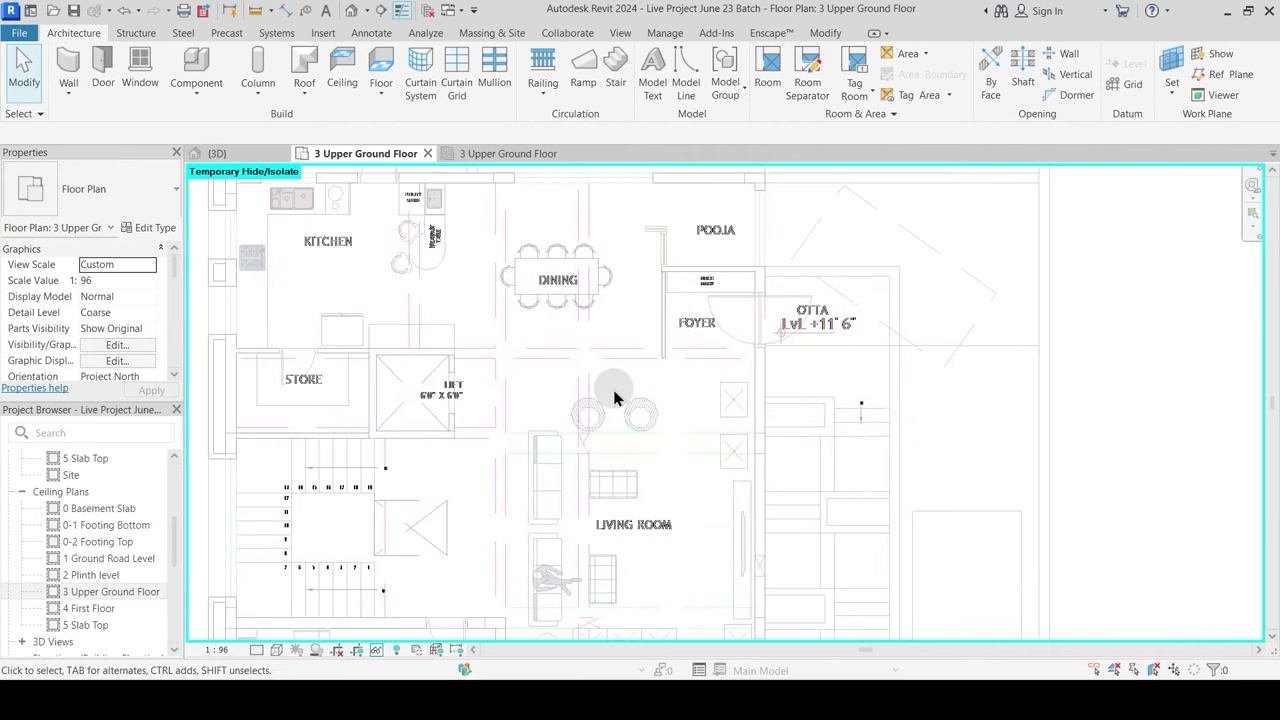
scroll(620, 393, "down", 2)
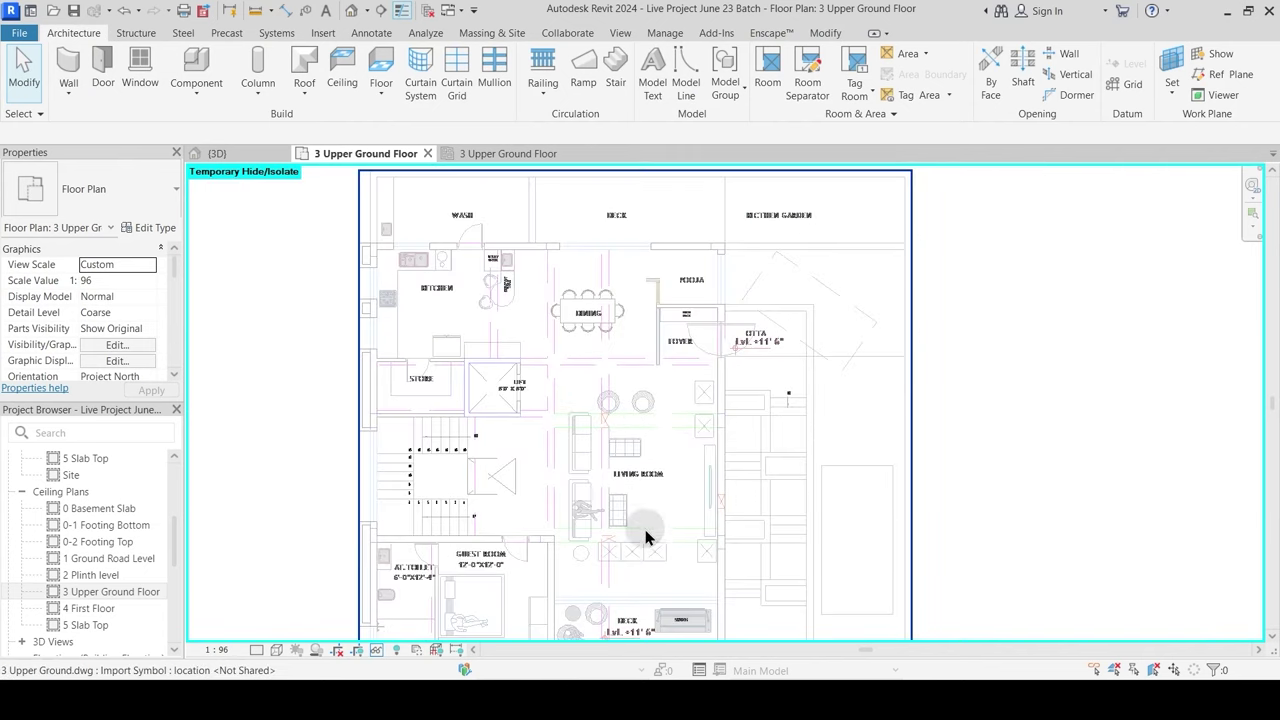
middle_click_drag(634, 468, 630, 378)
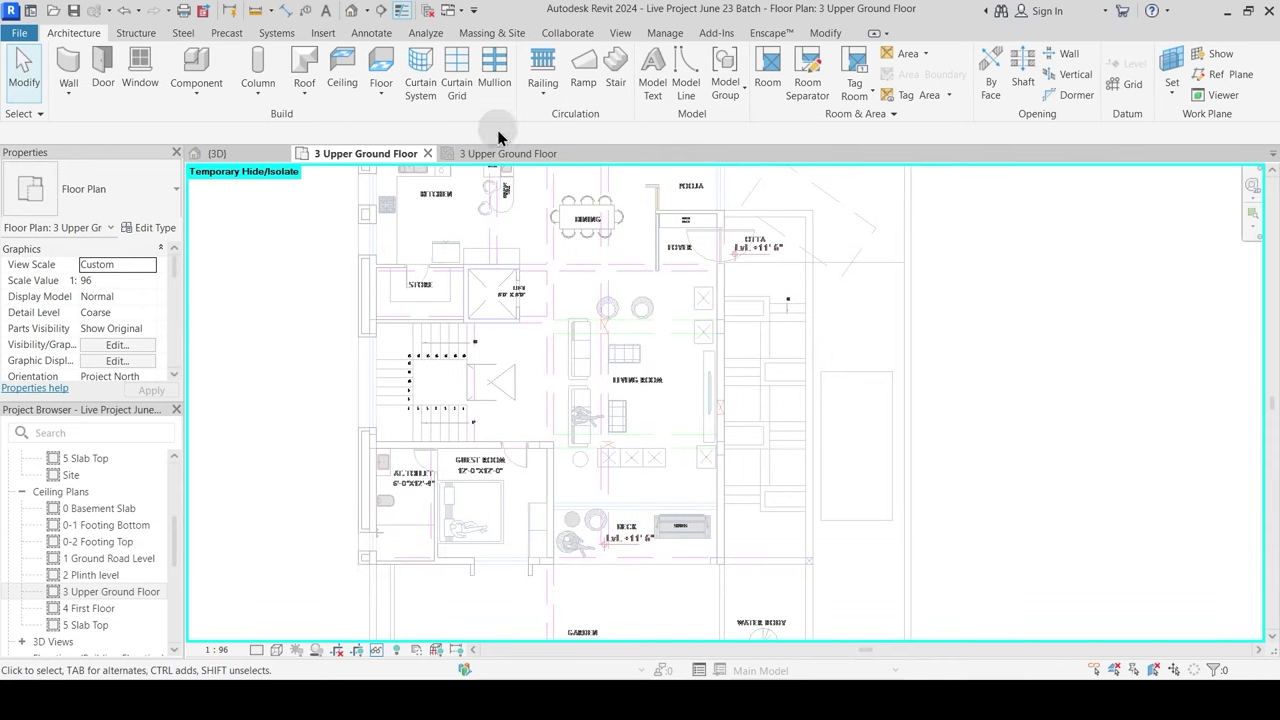
Step: In the ceiling plan, delete the right-bay beam and shorten the lower beam to the middle column
left_click(508, 155)
left_click(664, 372)
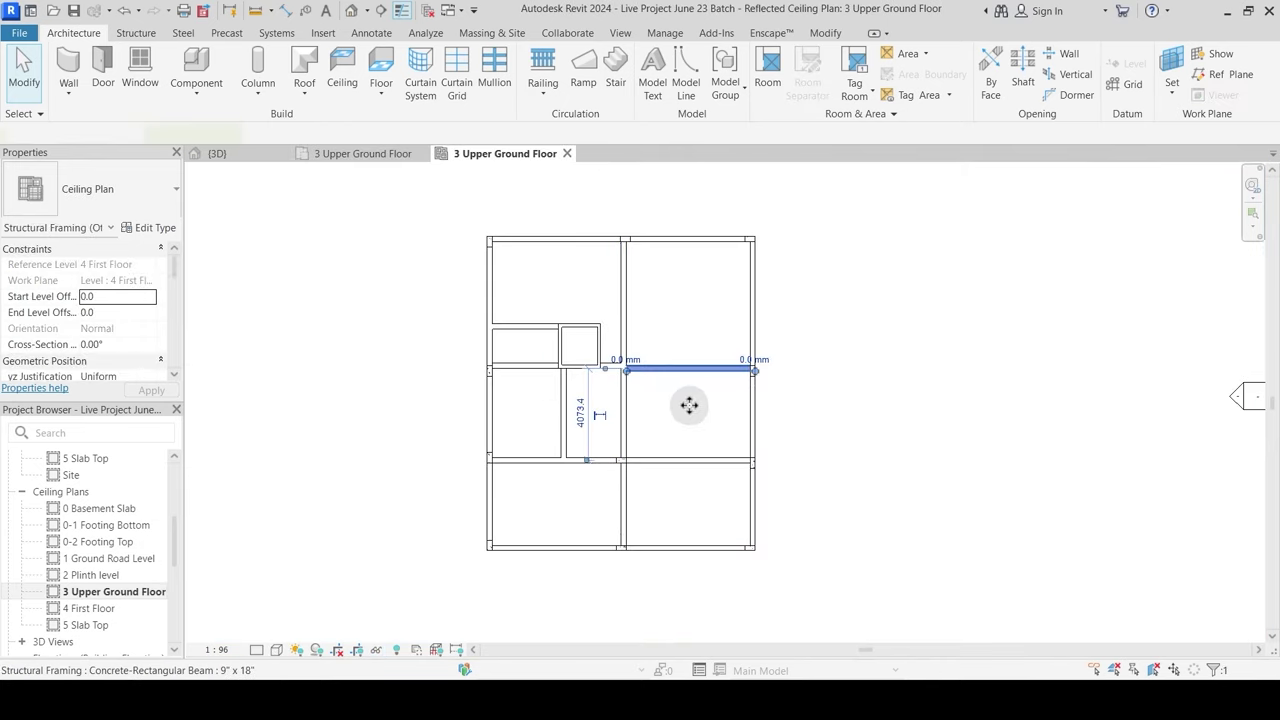
key("Delete")
left_click(671, 471)
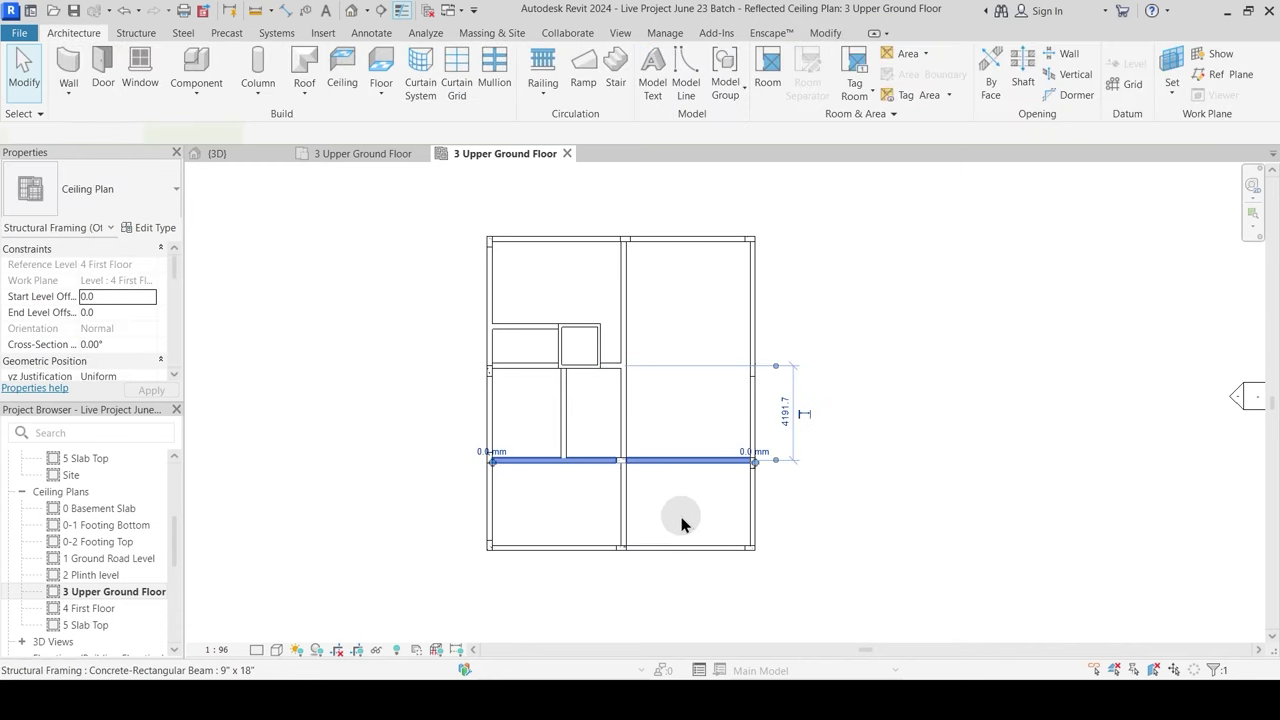
key("Delete")
key("ctrl+z")
left_click(704, 465)
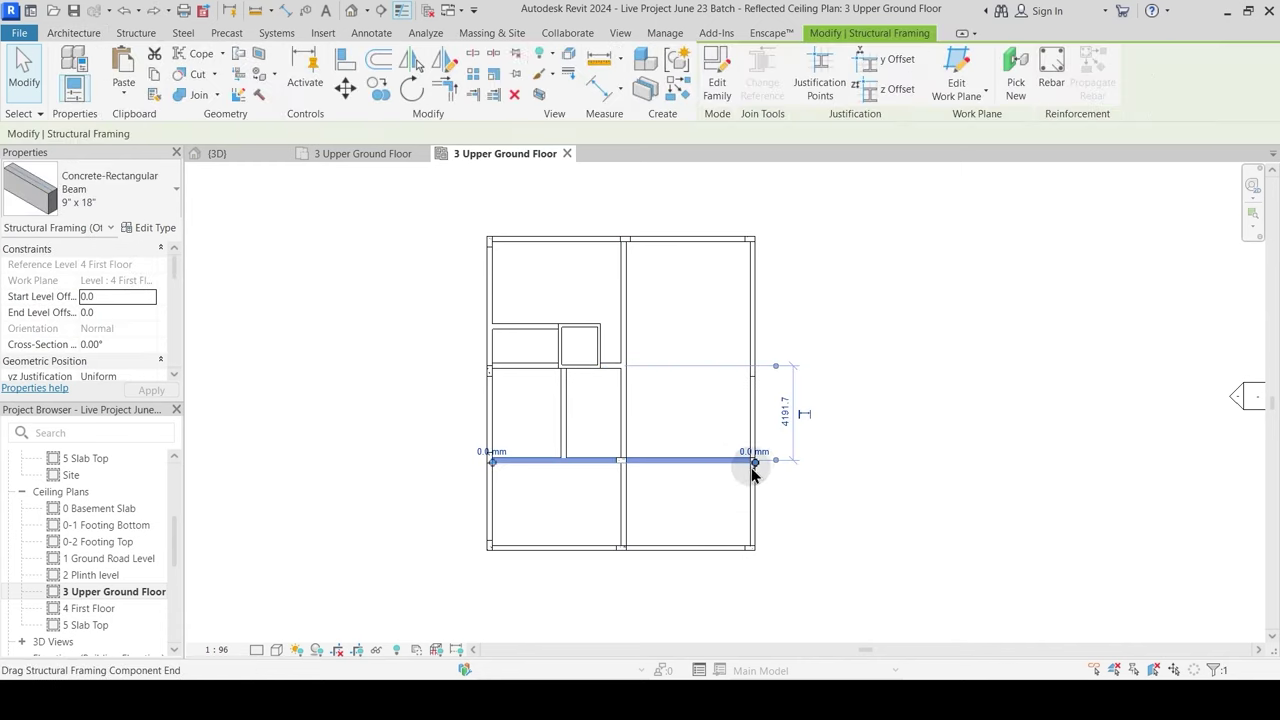
left_click_drag(753, 463, 624, 463)
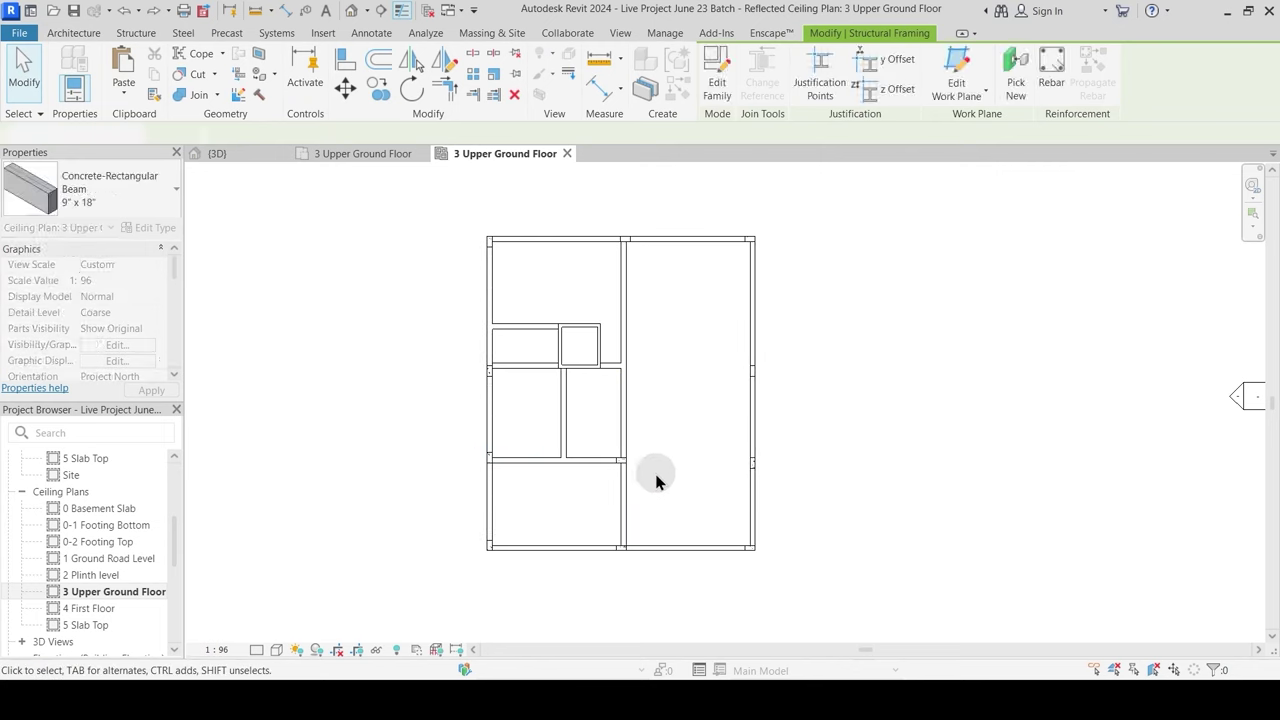
left_click(656, 482)
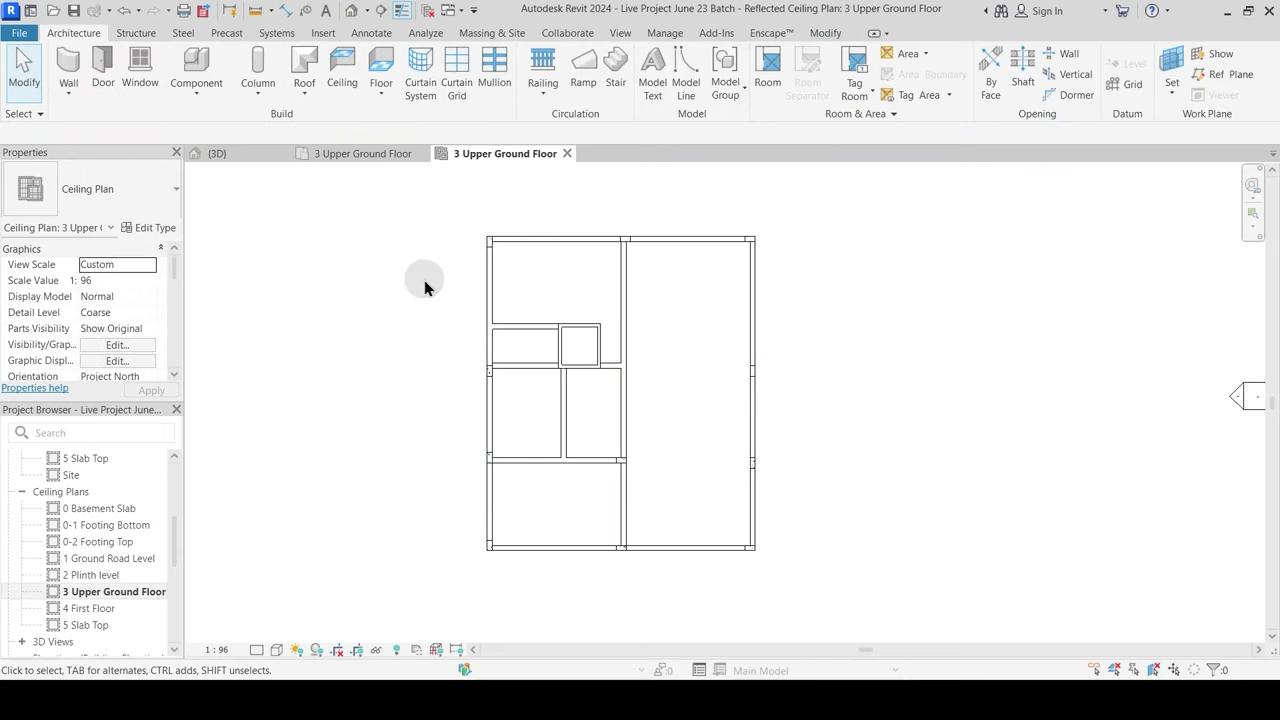
left_click(330, 154)
middle_click_drag(636, 315, 628, 373)
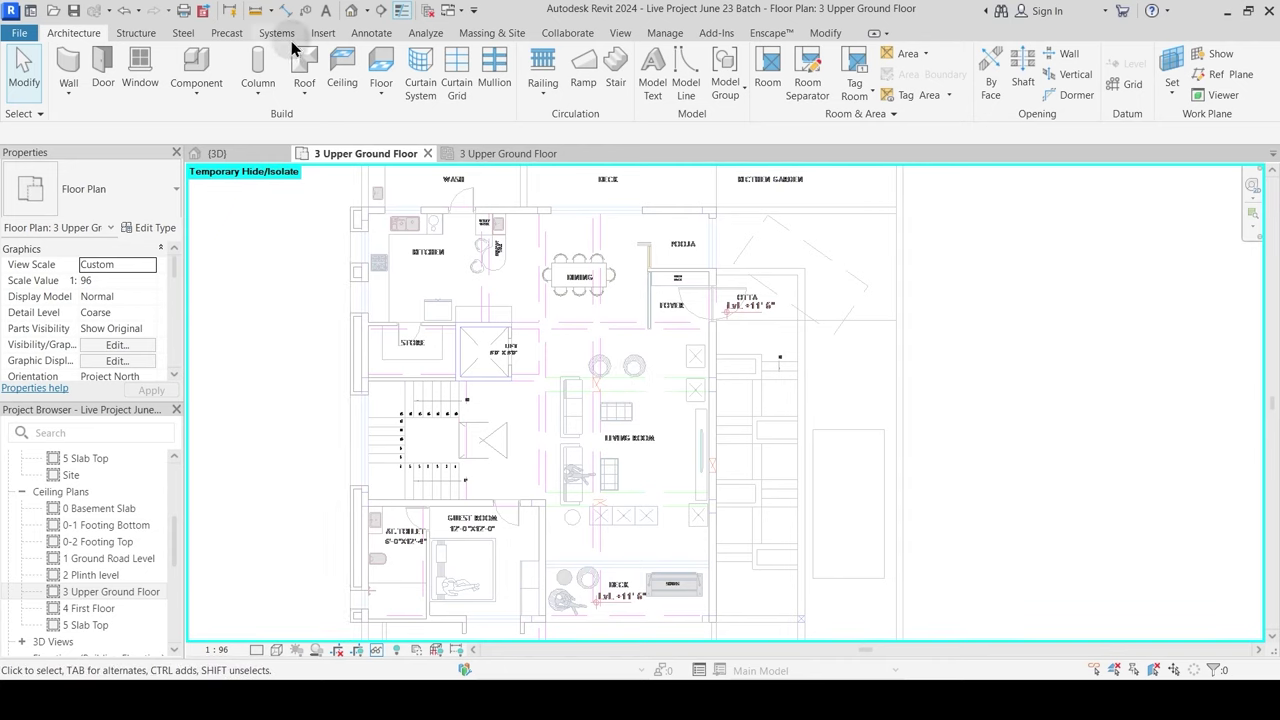
Step: Start the Structure Beam tool and confirm its z Justification is Top
left_click(137, 33)
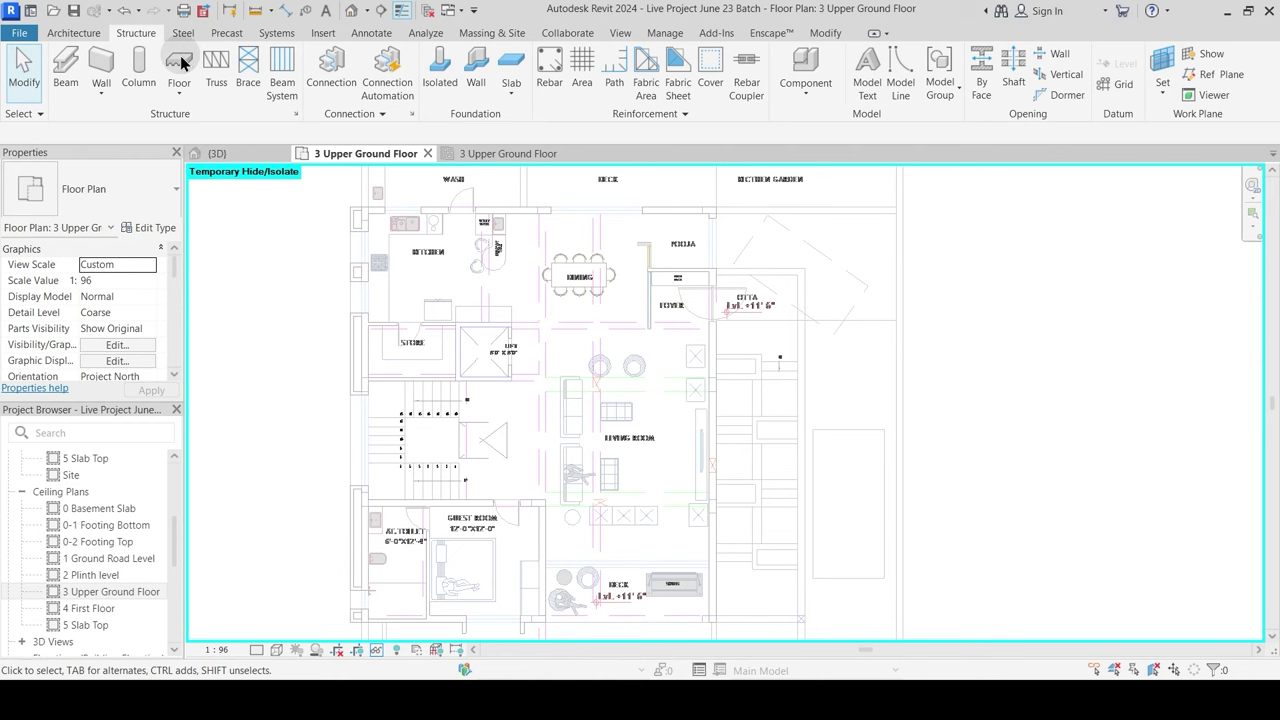
left_click(73, 70)
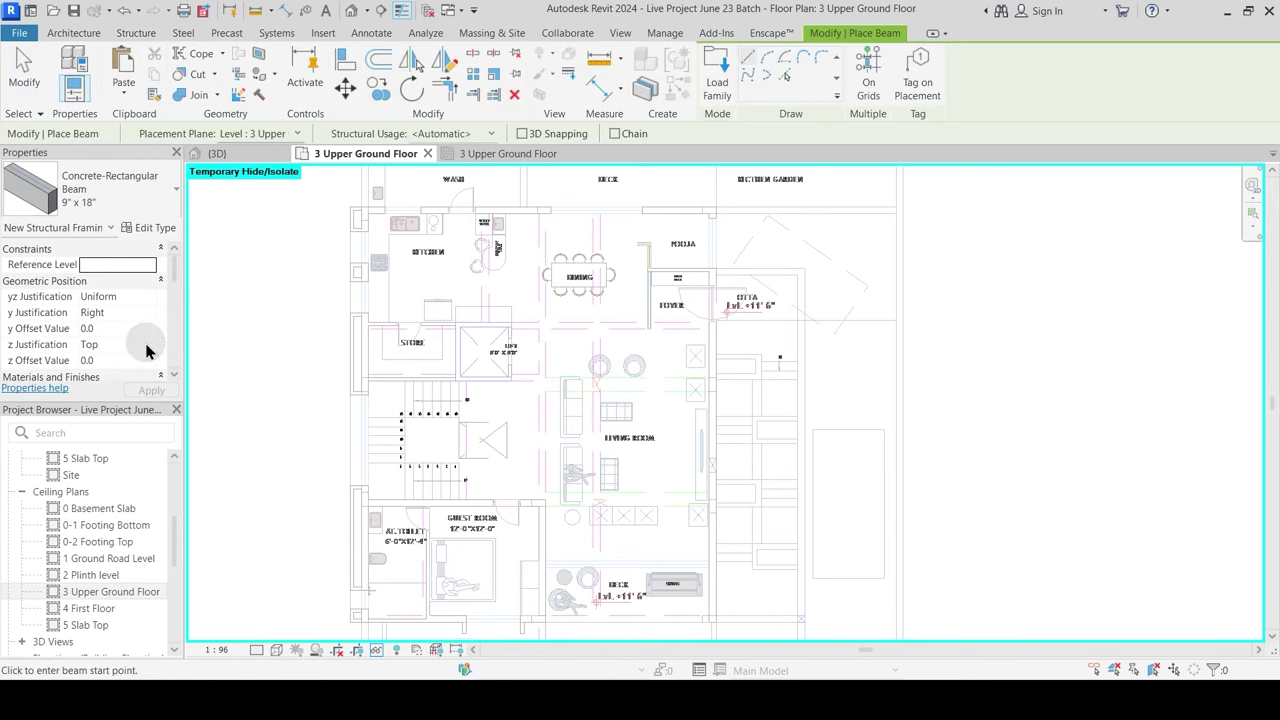
left_click(91, 343)
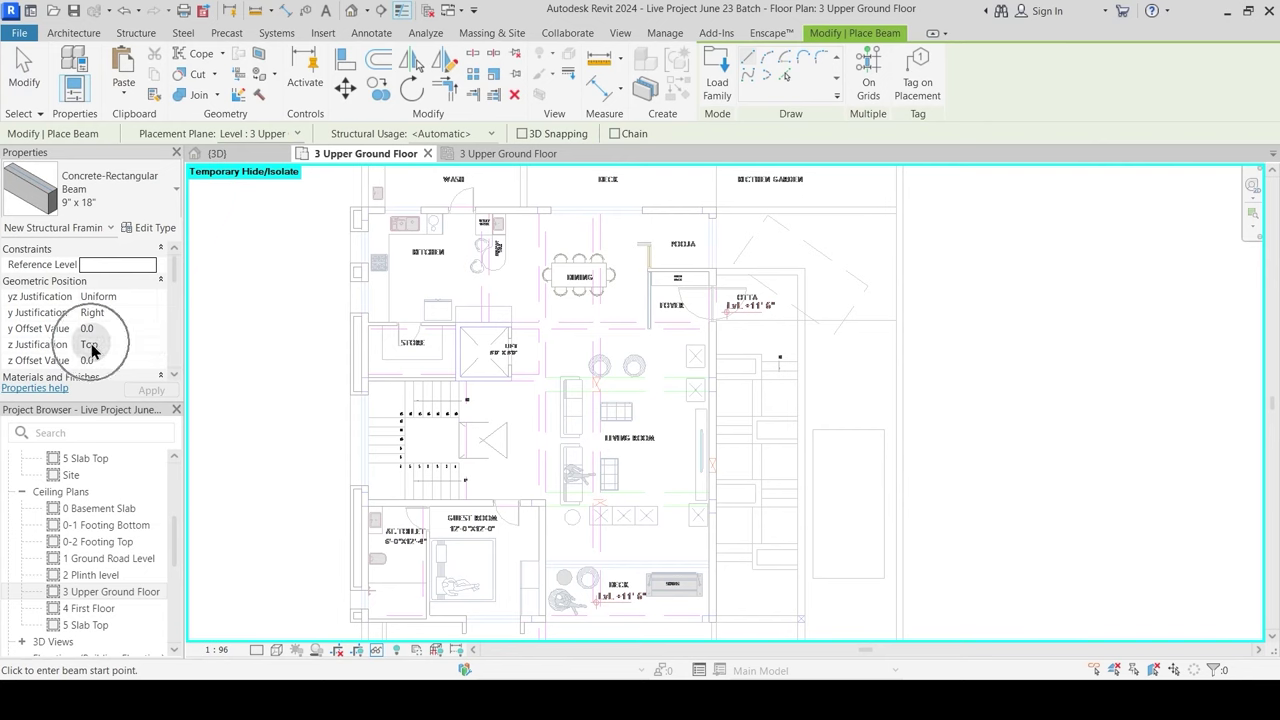
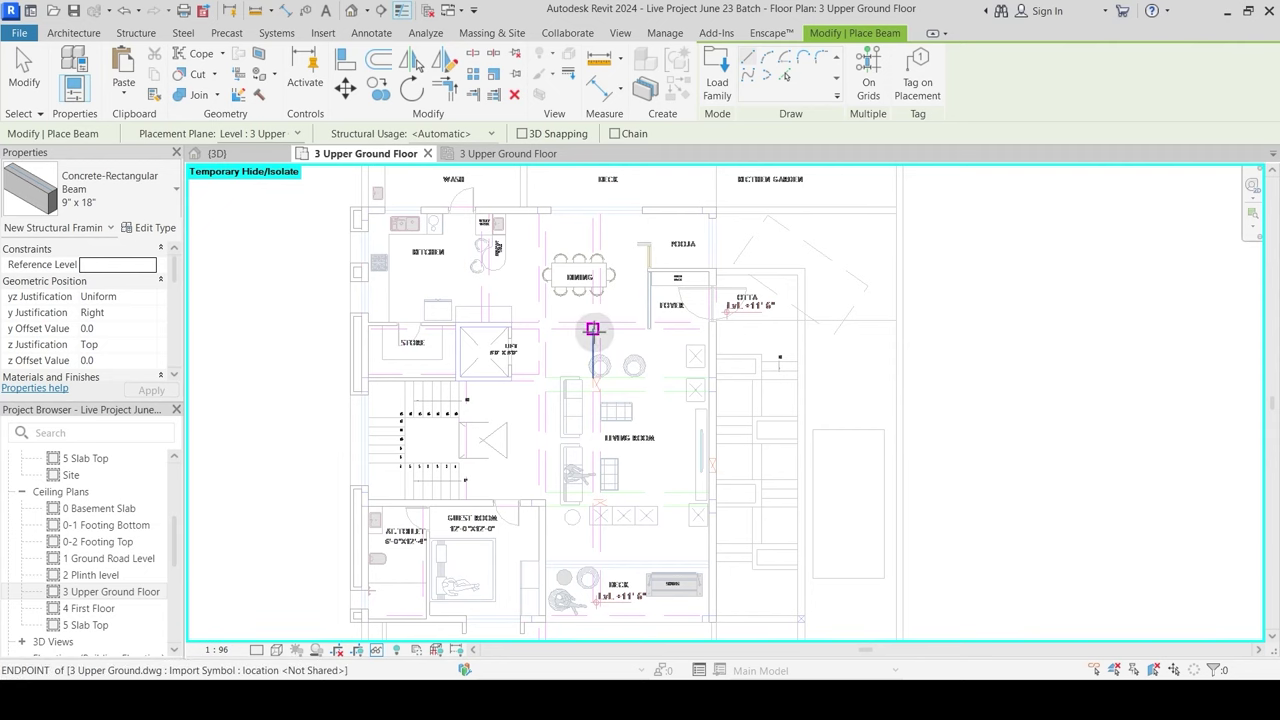
Step: Set beam z Justification to Bottom and draw a horizontal beam below the dining area to the foyer edge
left_click(154, 347)
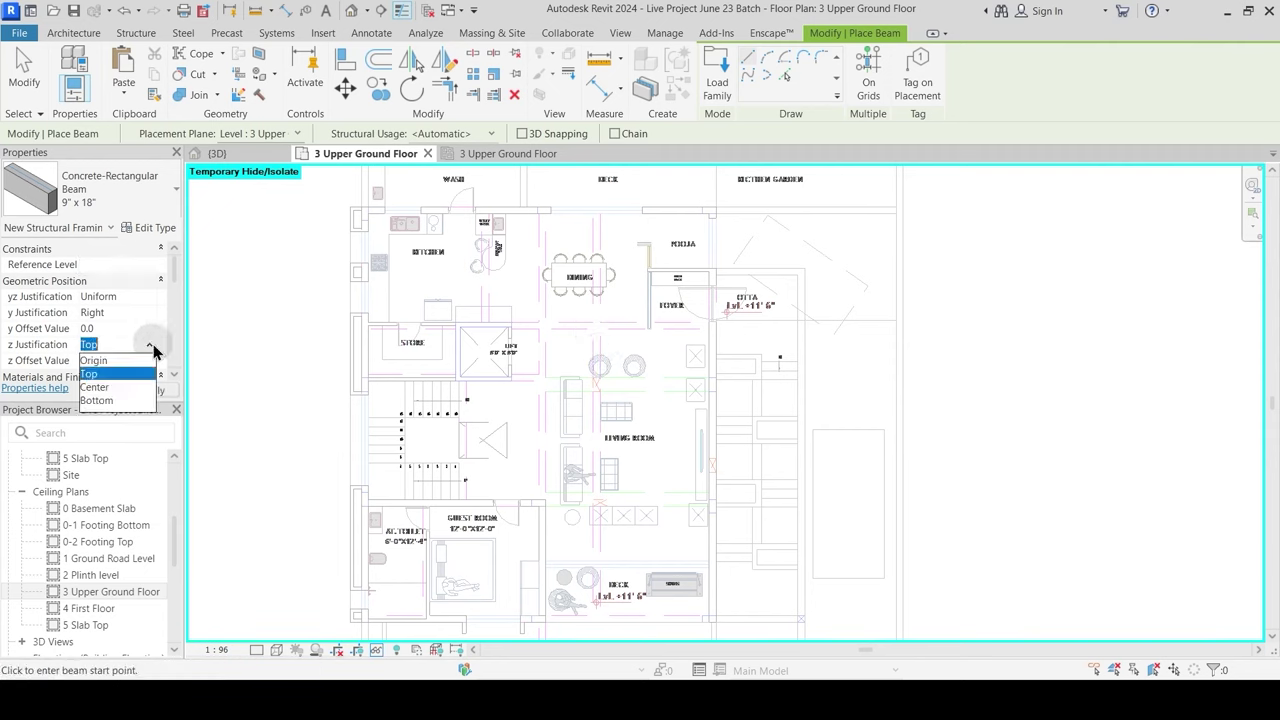
left_click(98, 400)
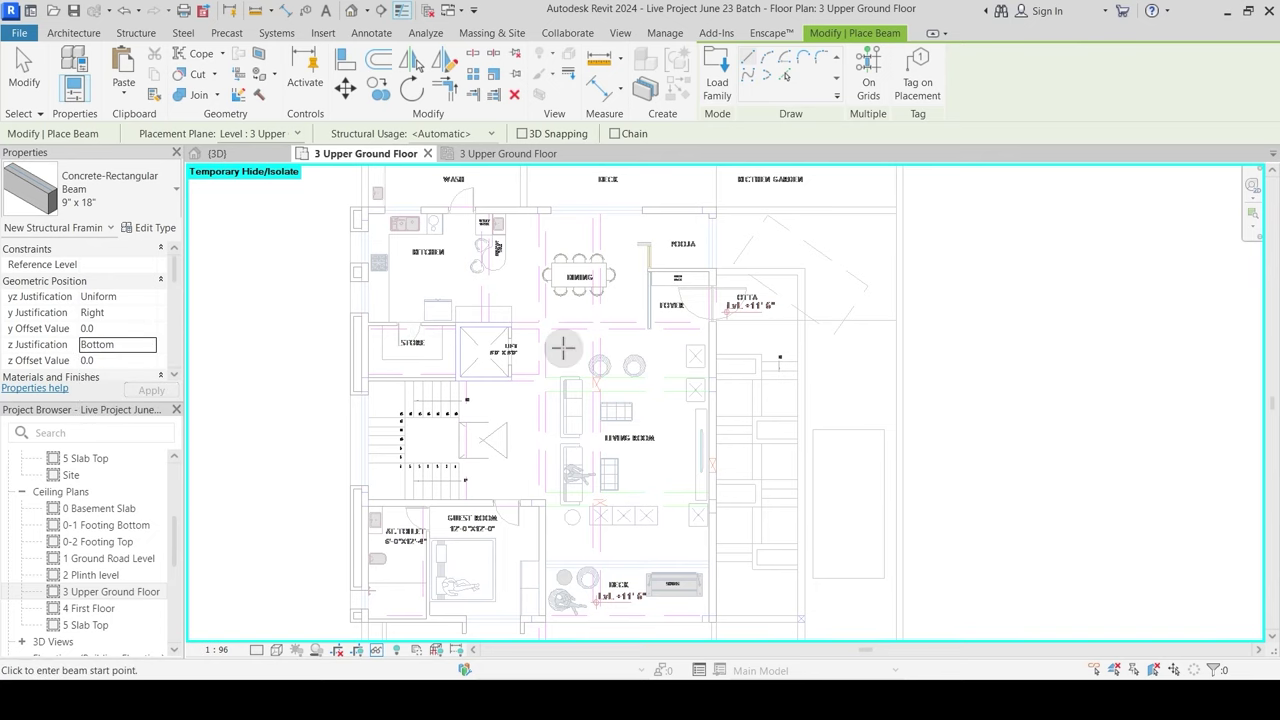
scroll(563, 335, "up", 2)
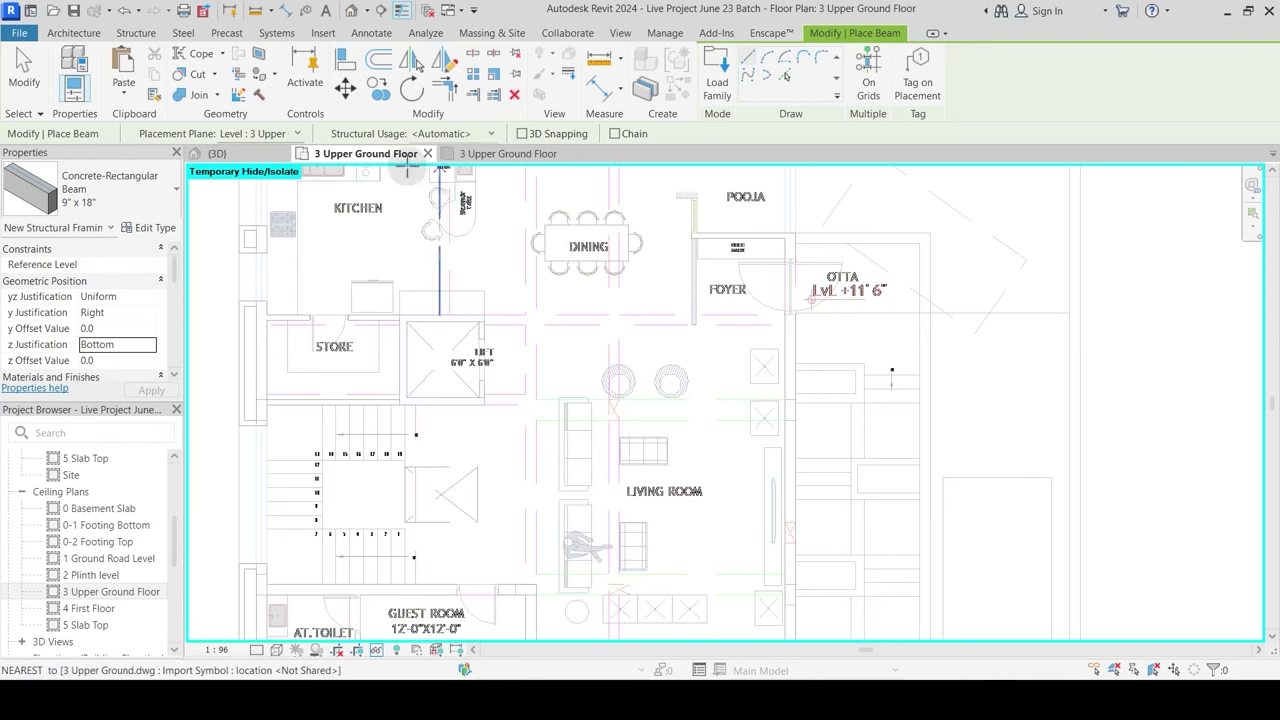
middle_click_drag(586, 362, 580, 408)
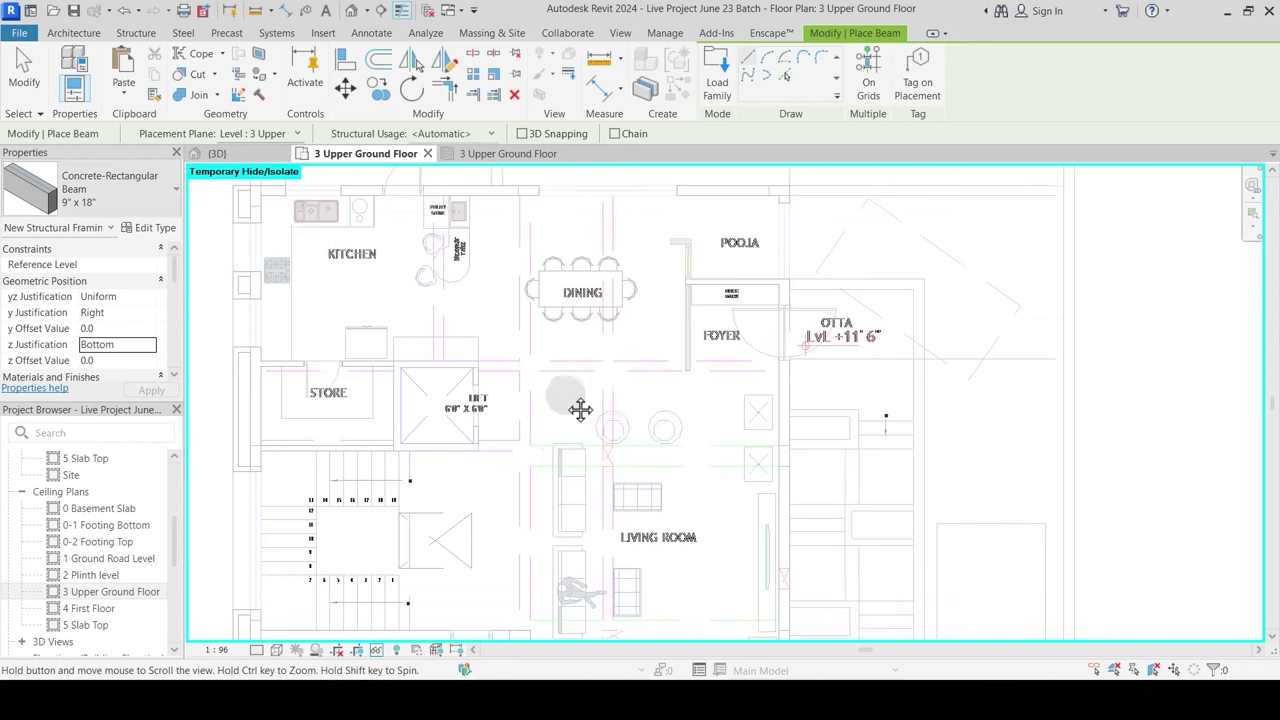
left_click(532, 368)
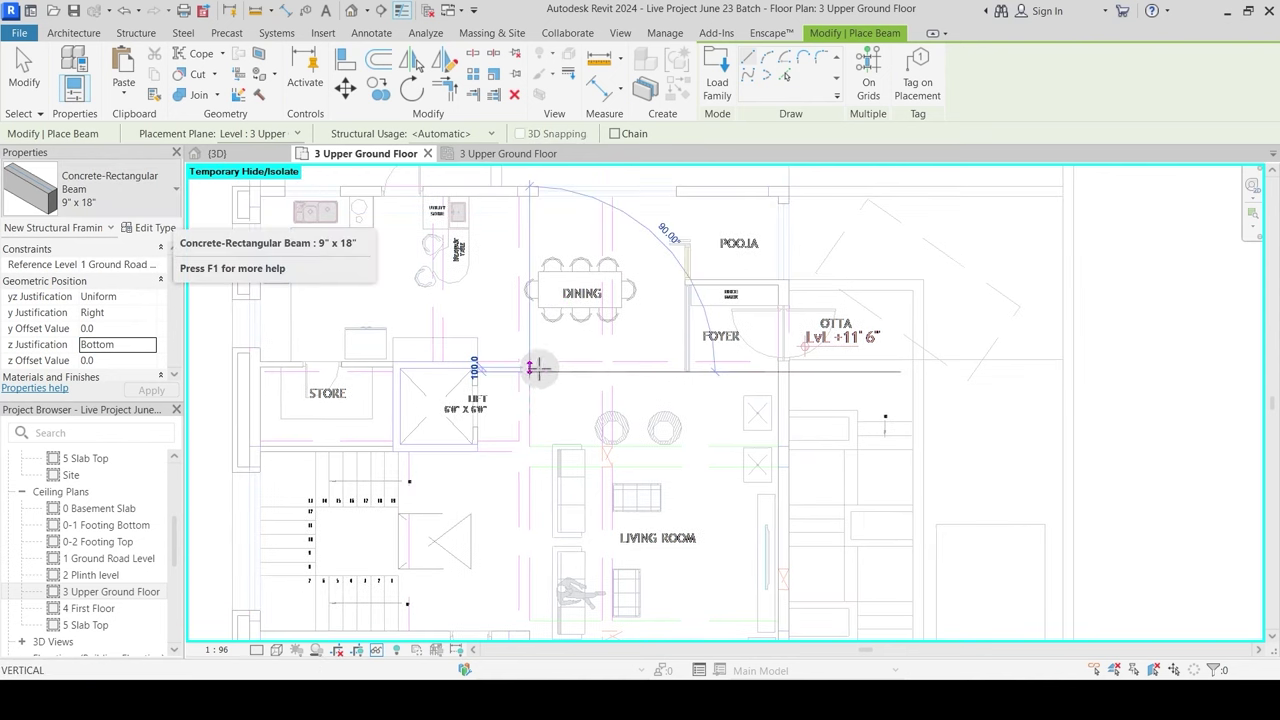
left_click(778, 370)
Step: Draw a vertical beam from below the dining area down to the deck
middle_click_drag(615, 450, 621, 279)
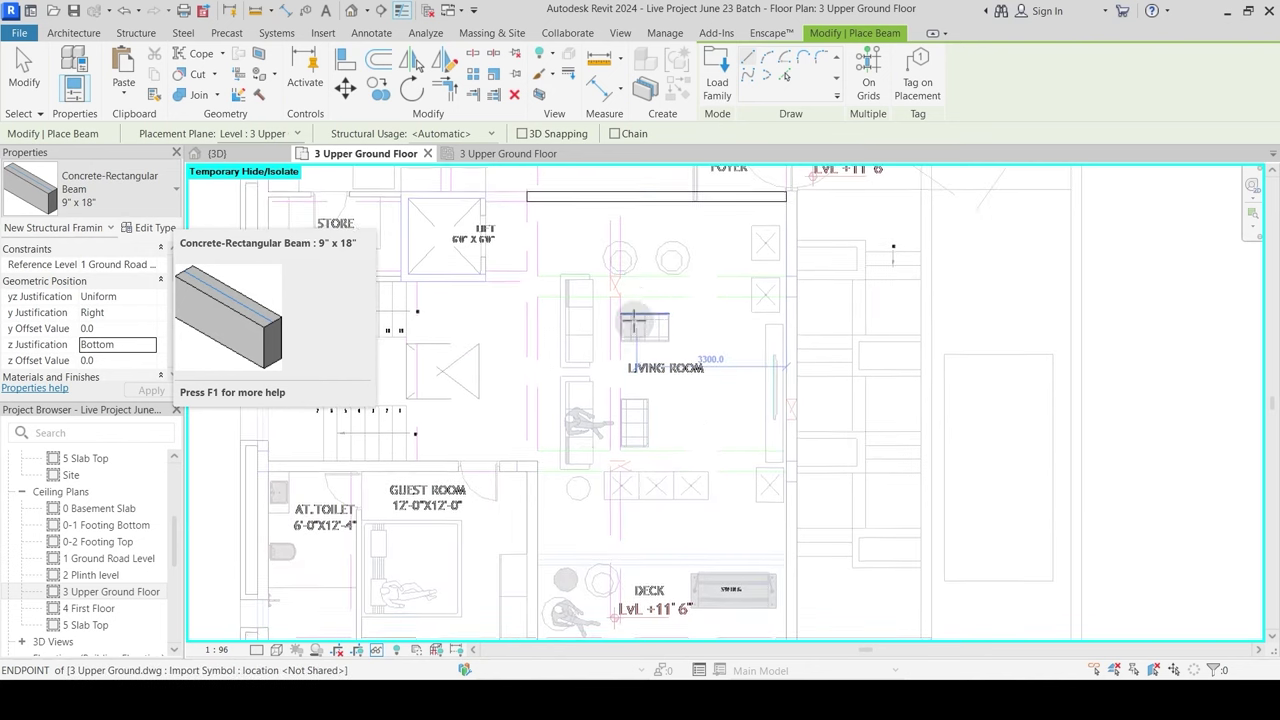
scroll(571, 471, "down", 1)
scroll(612, 462, "down", 1)
middle_click_drag(591, 395, 612, 474)
left_click(612, 228)
middle_click_drag(609, 551, 612, 432)
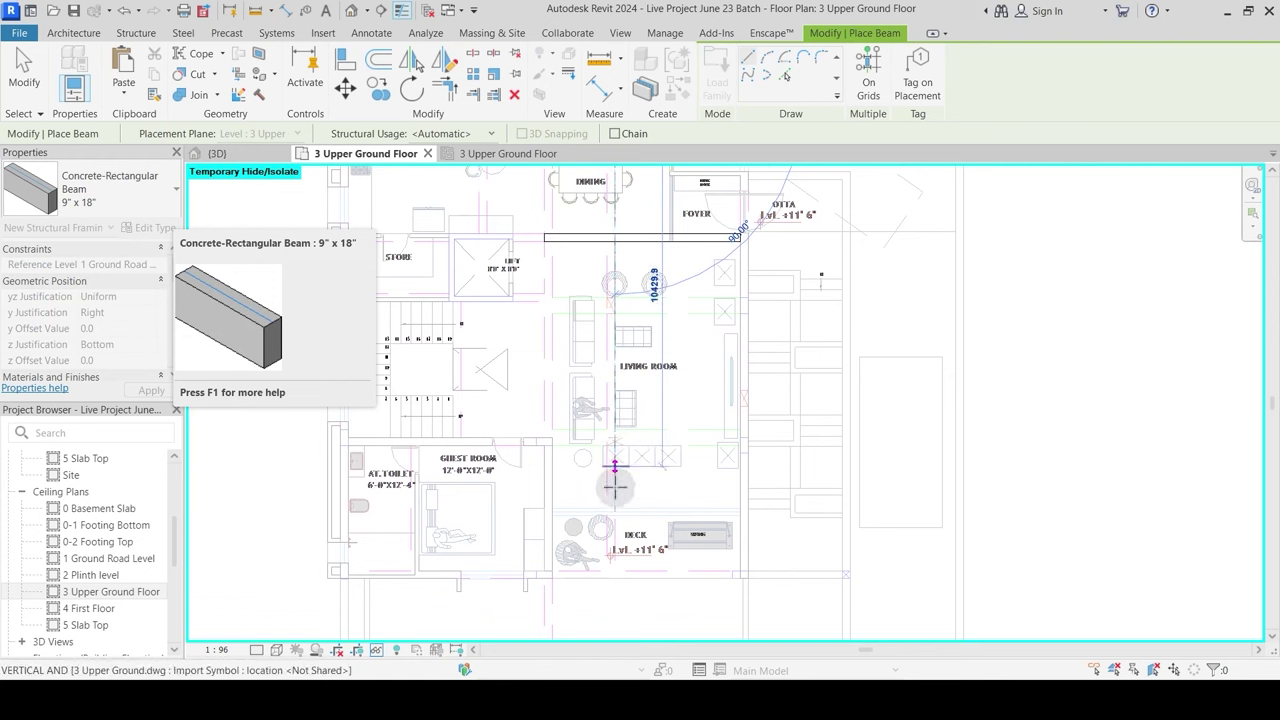
left_click(614, 571)
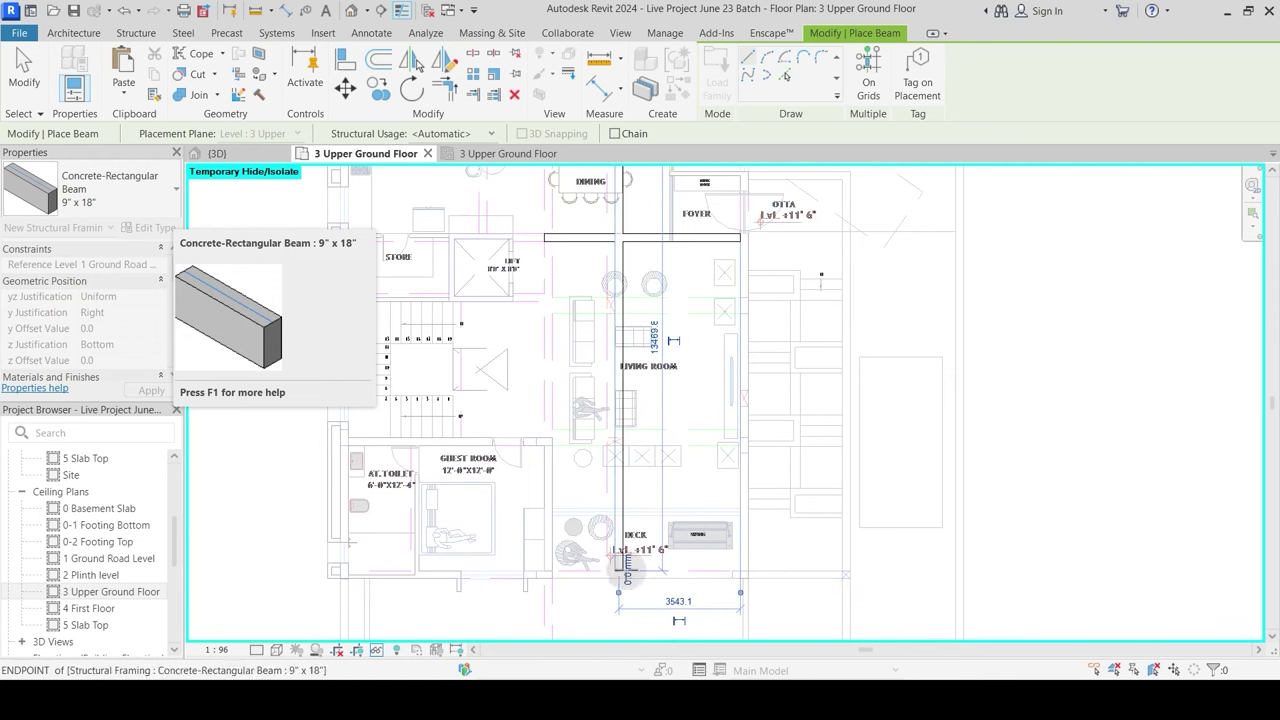
key("Escape")
key("Escape")
Step: Set the new vertical beam's y Justification to Left
left_click(617, 495)
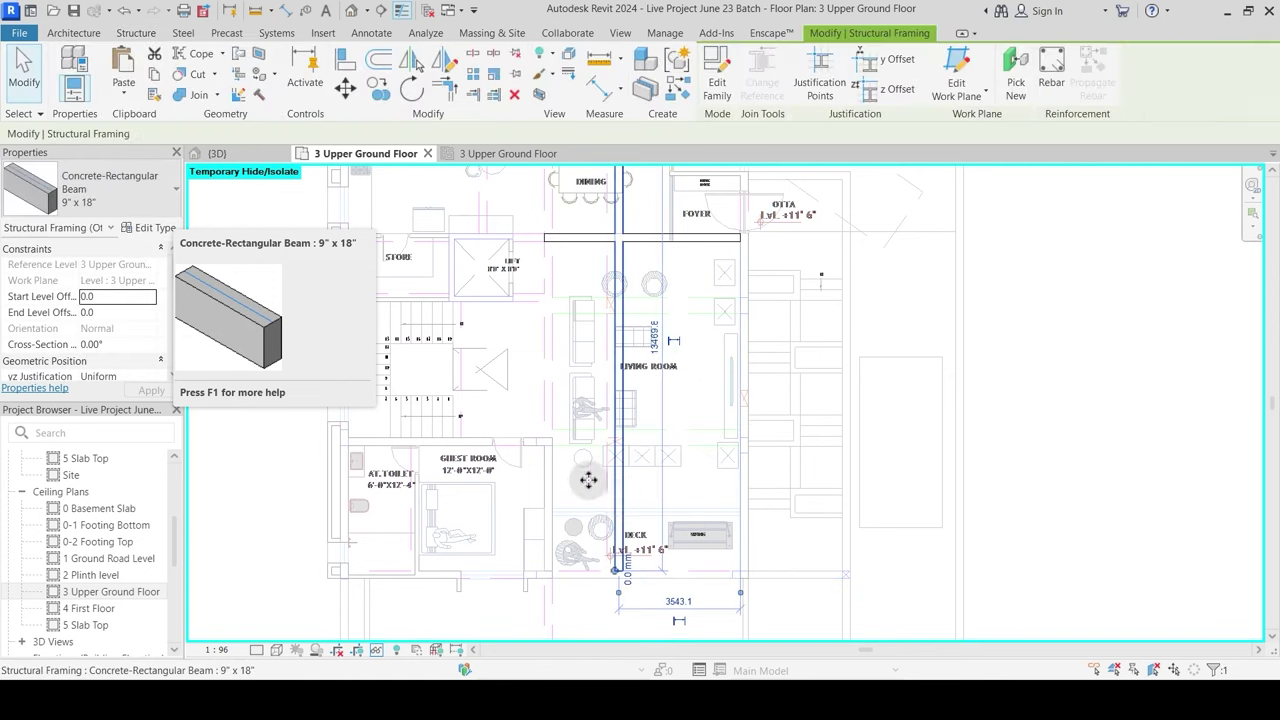
scroll(145, 378, "down", 2)
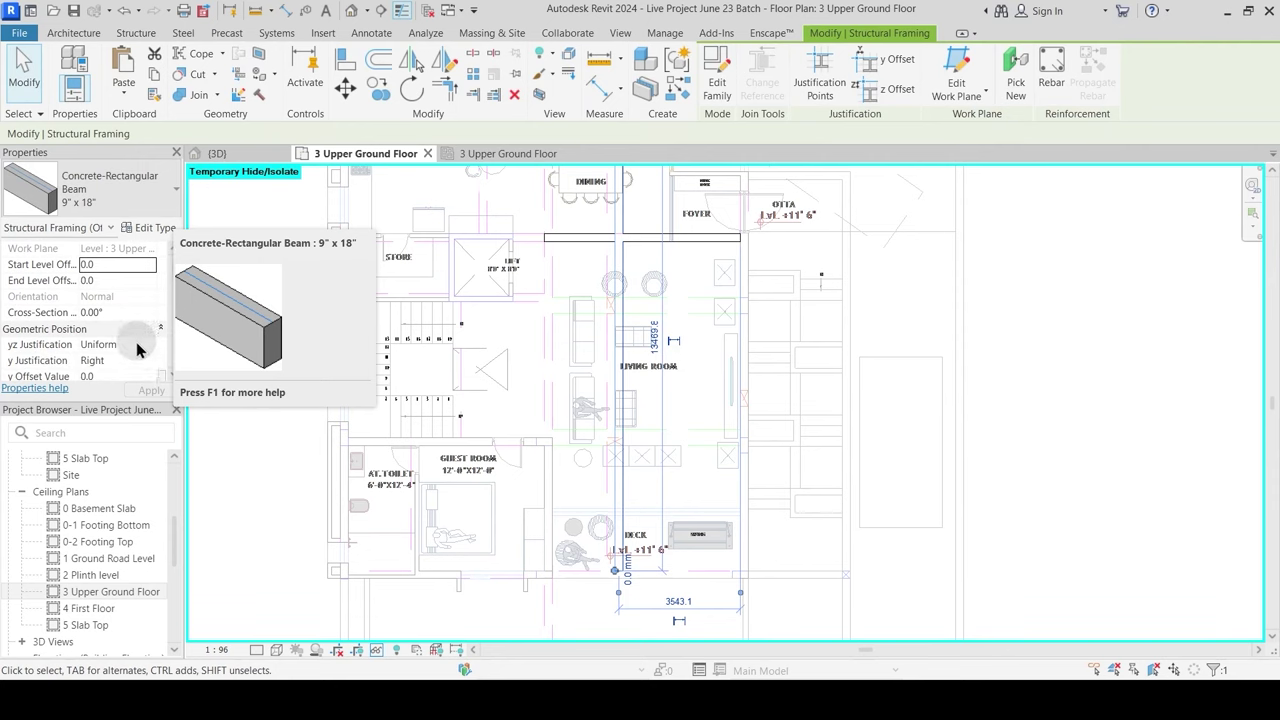
left_click(152, 364)
left_click(103, 390)
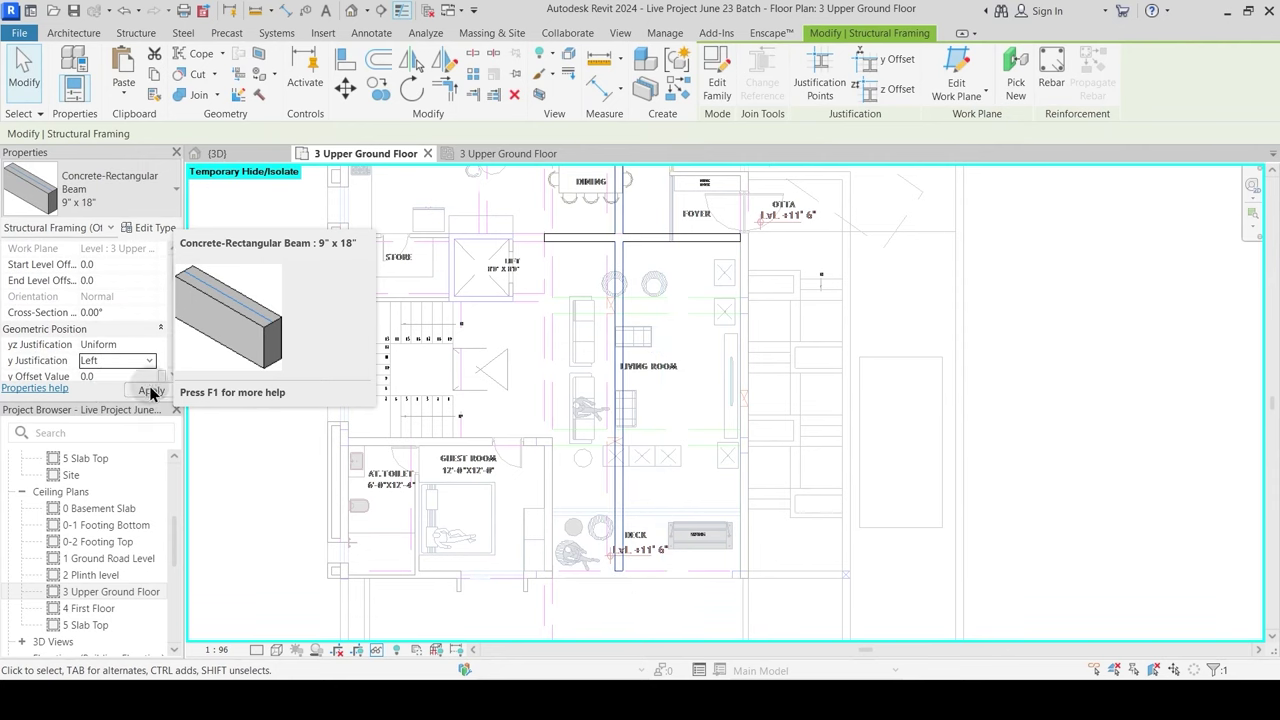
key("Escape")
middle_click_drag(657, 363, 678, 345)
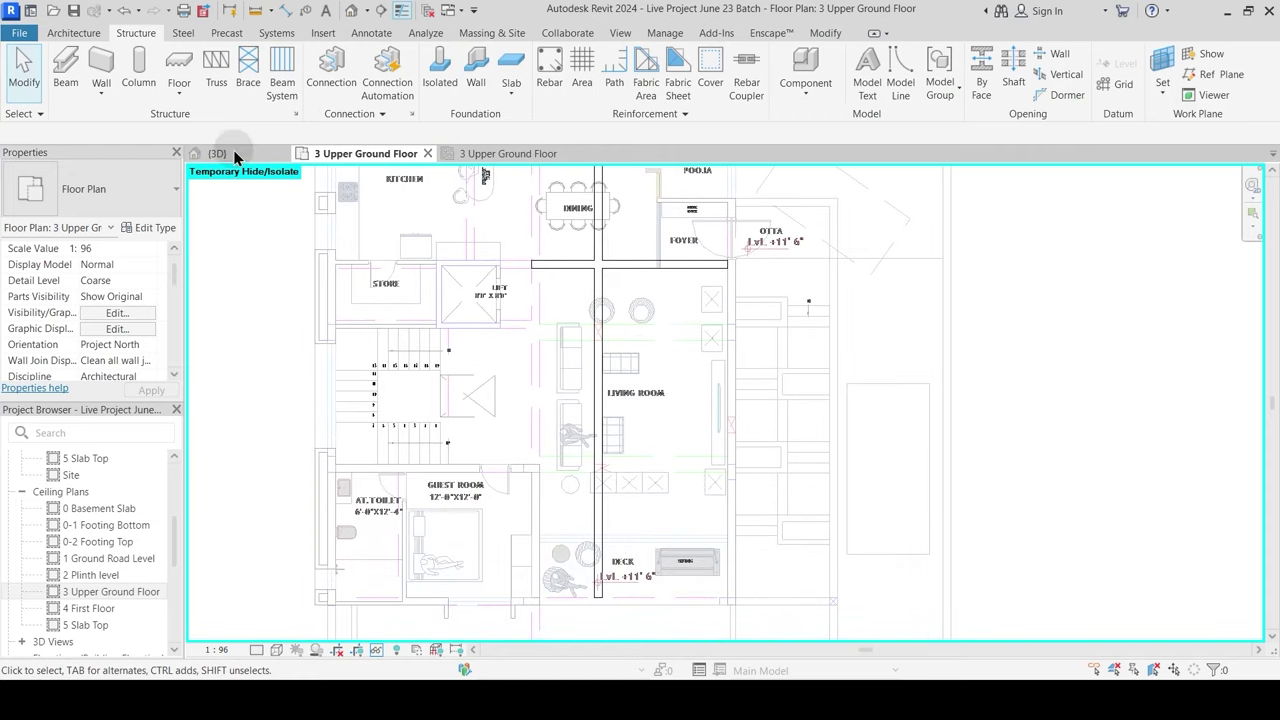
left_click(65, 68)
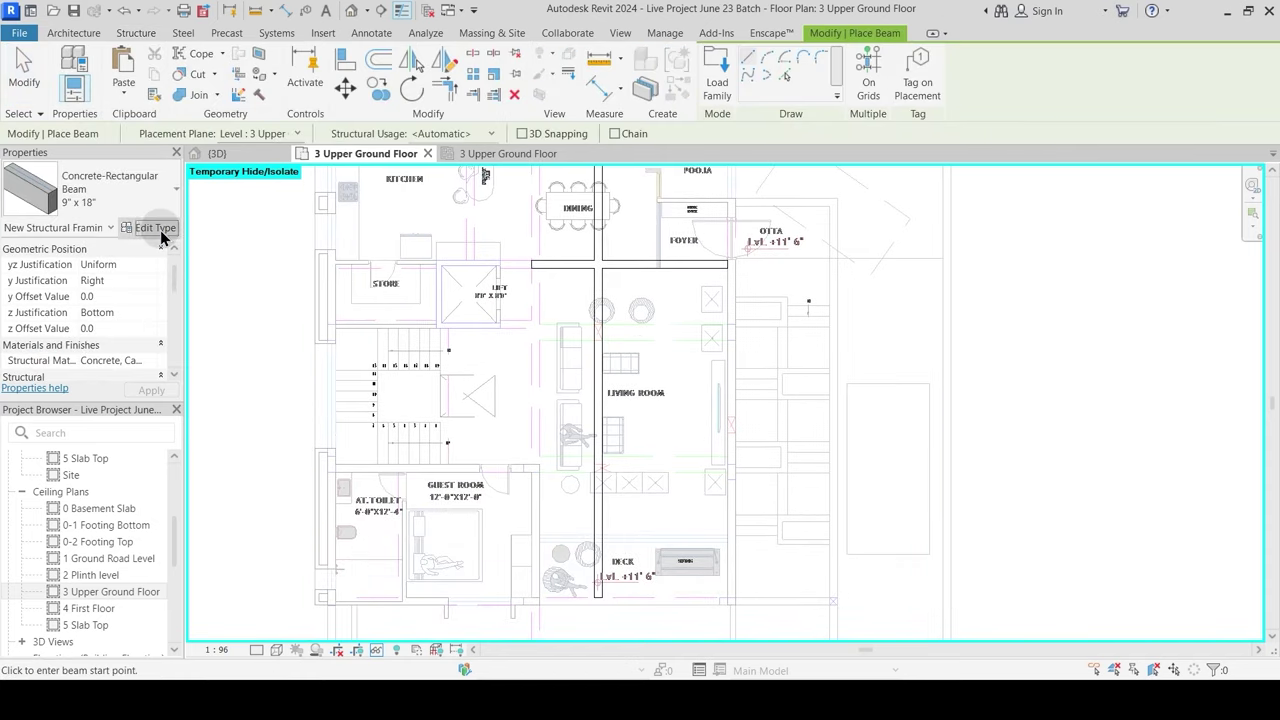
Step: Duplicate the beam type as 18" x 18" with width b = 457.2
left_click(160, 232)
left_click(912, 219)
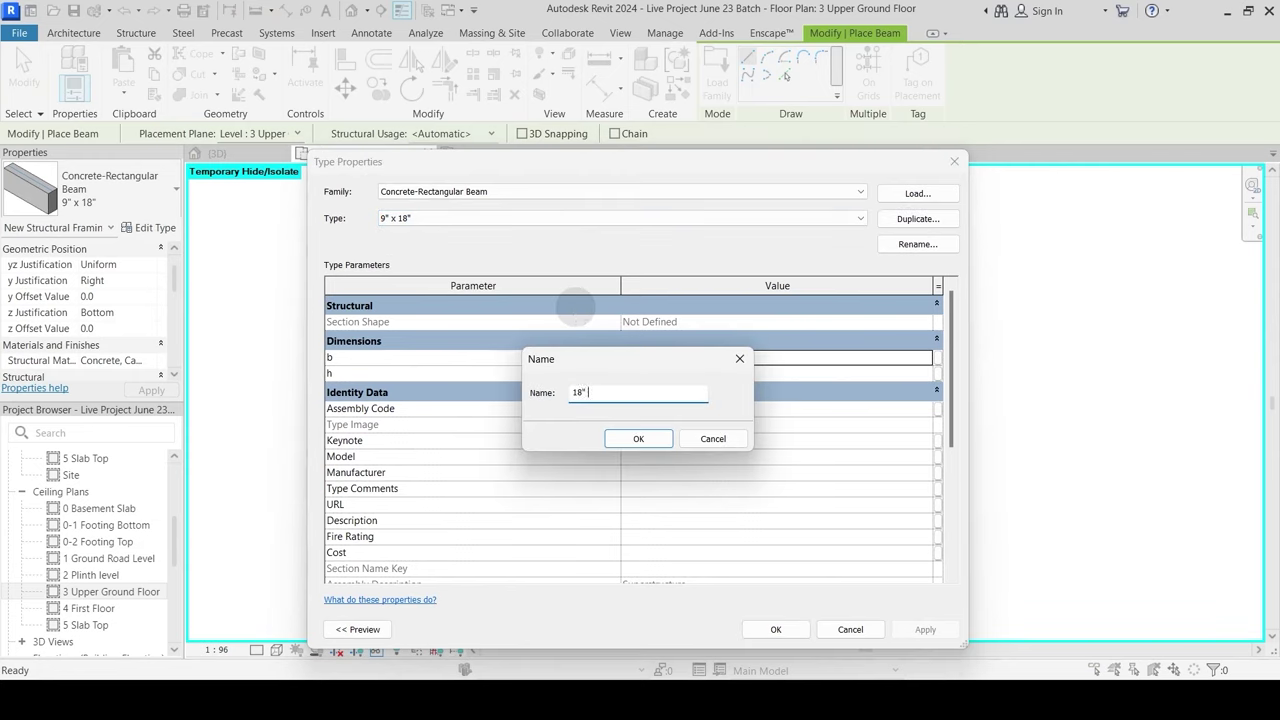
type("18\" x 18\"")
key("Return")
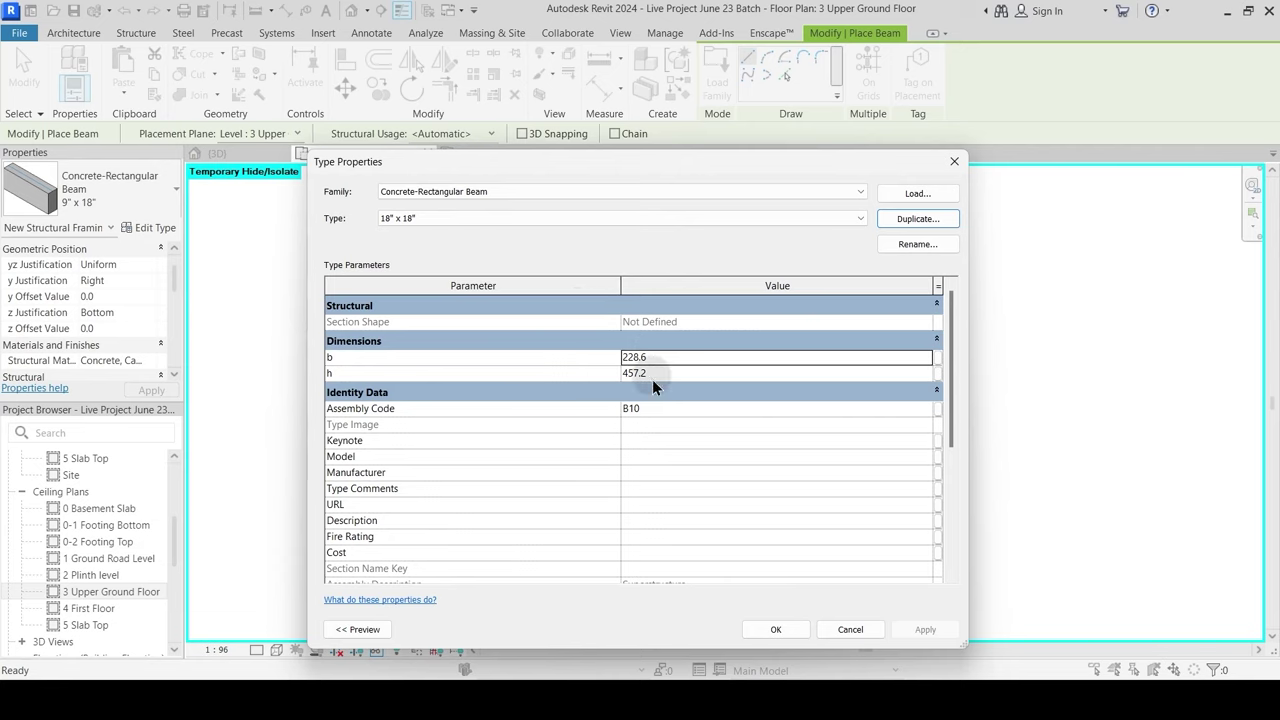
left_click_drag(659, 355, 588, 372)
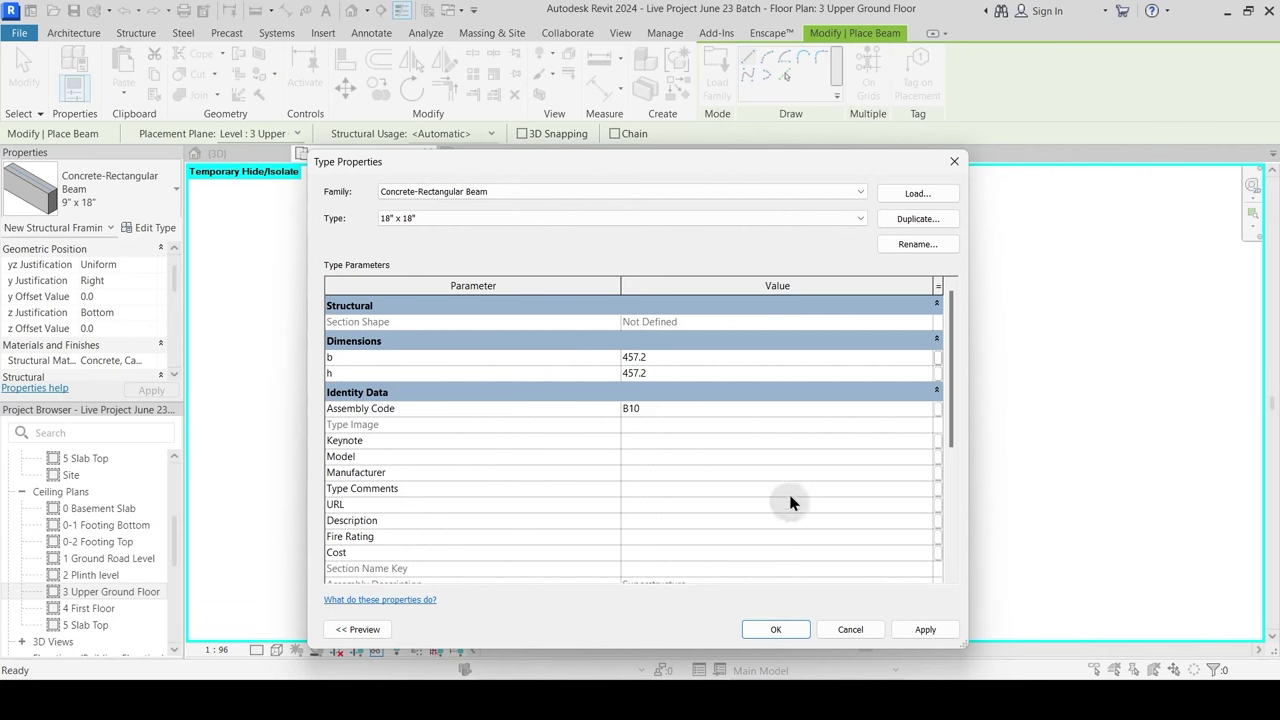
left_click(777, 626)
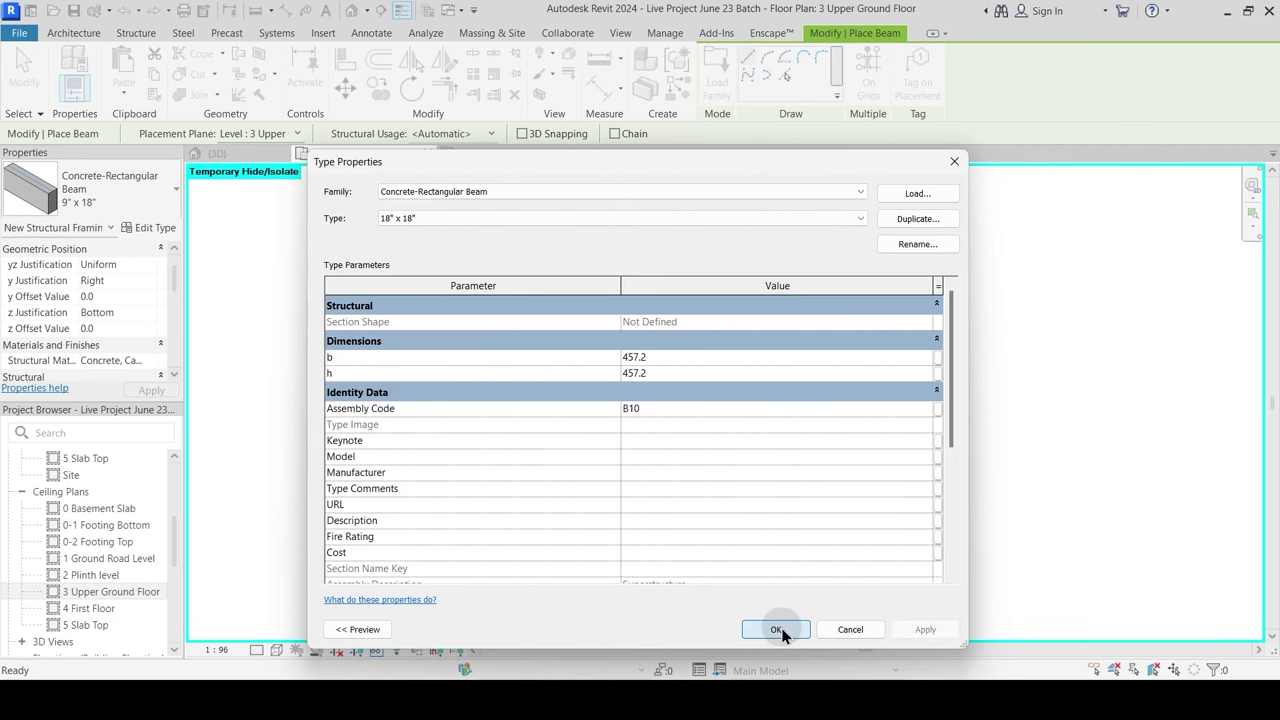
Step: Draw two horizontal 18" x 18" beams across the living room to the right wall line
scroll(530, 320, "up", 4)
left_click(525, 320)
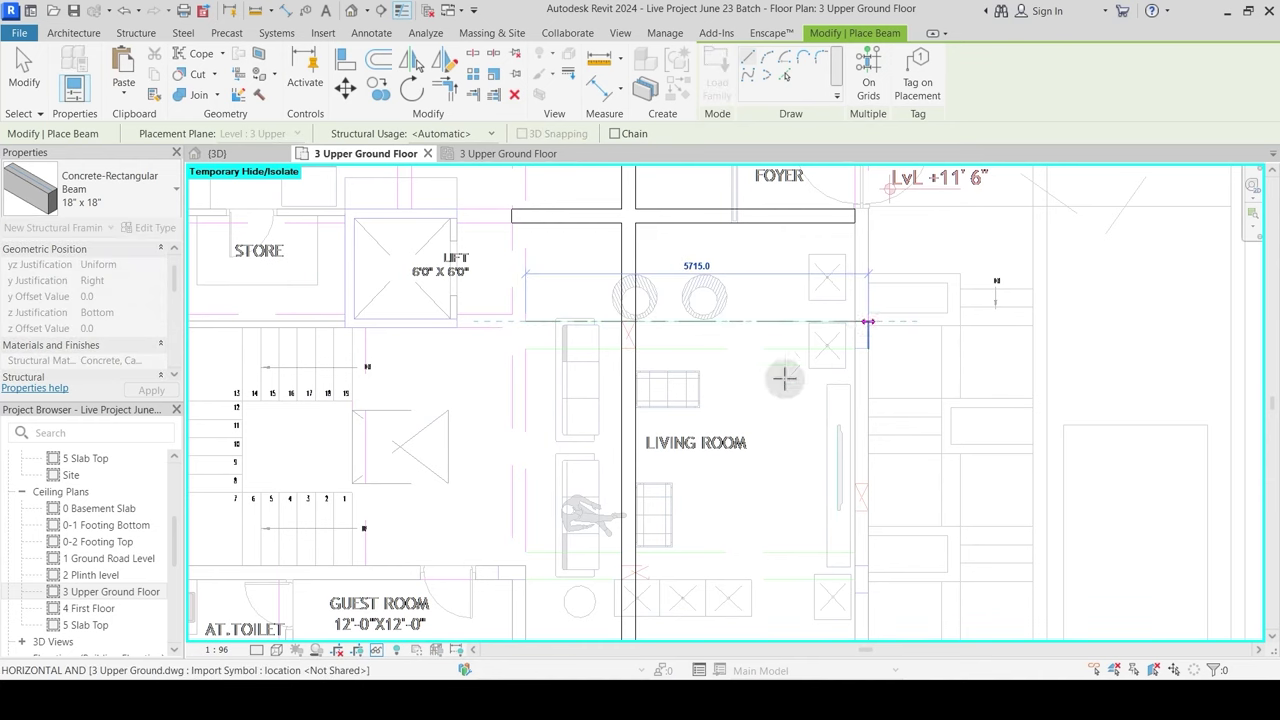
left_click(868, 321)
left_click(622, 550)
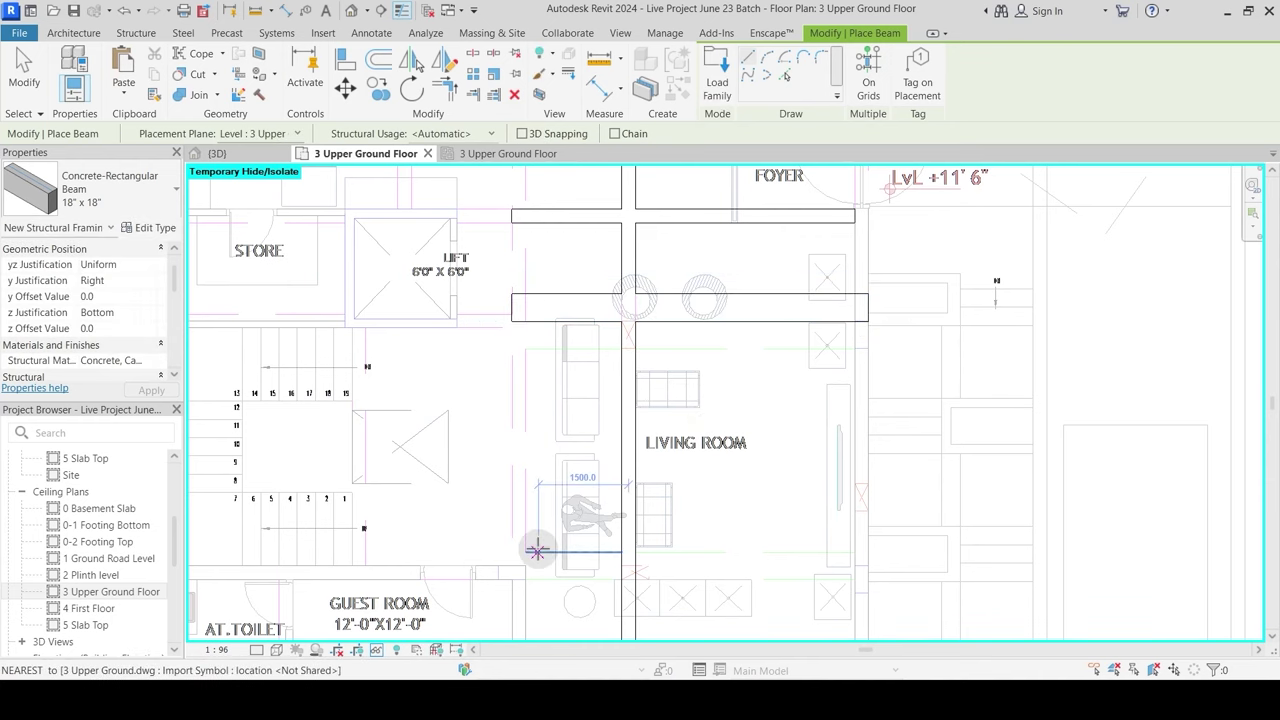
left_click(525, 550)
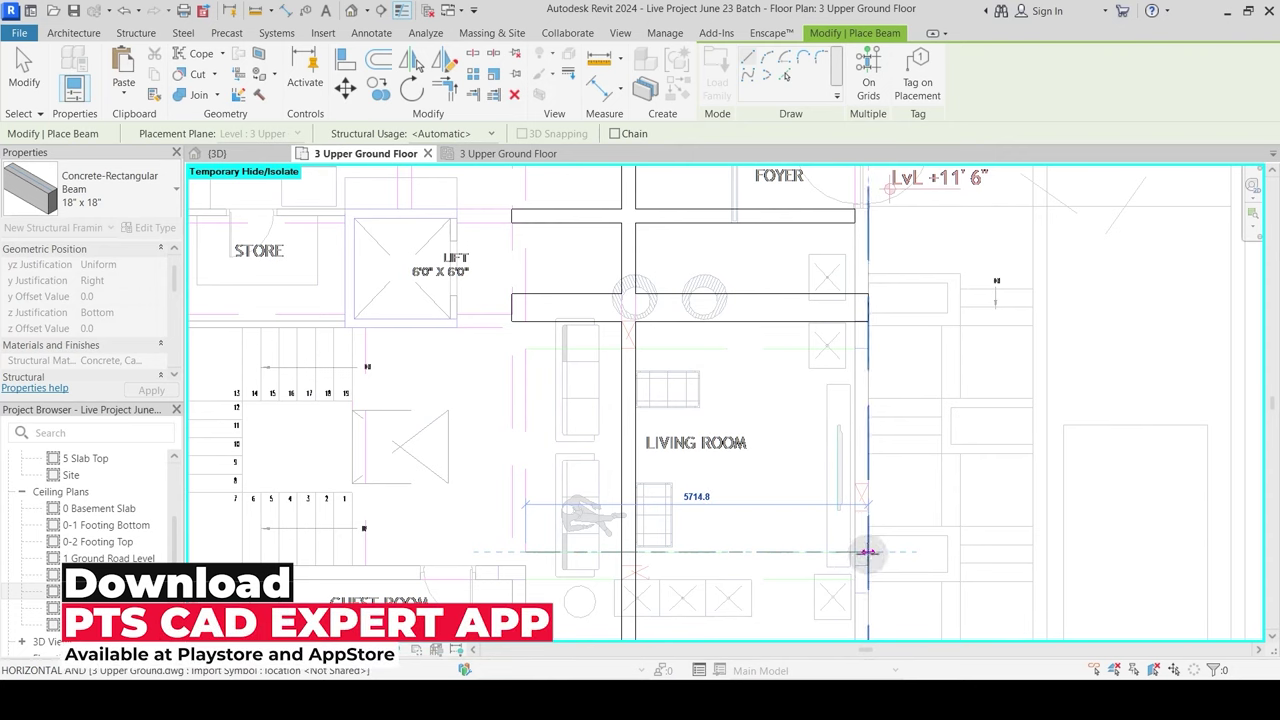
left_click(868, 551)
key("Escape")
key("Escape")
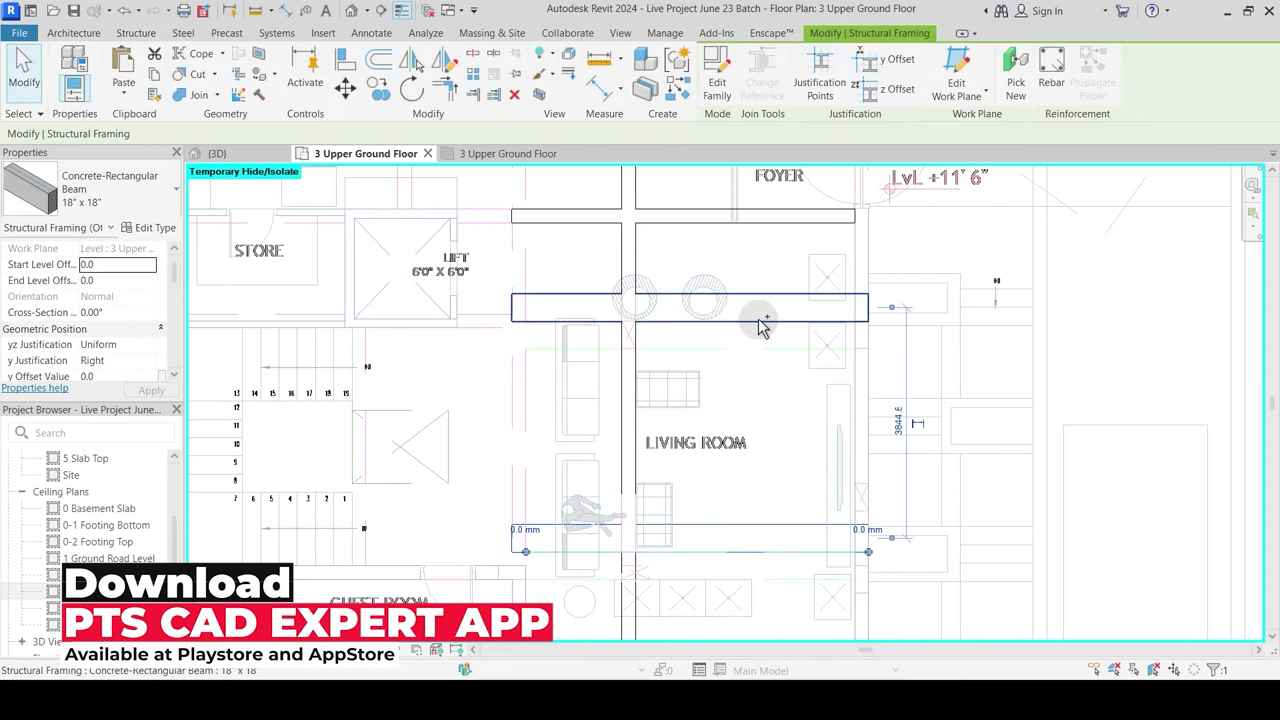
Step: Change both living-room beams to Left y Justification, then select the vertical beam
left_click(759, 321, "ctrl")
left_click(149, 362)
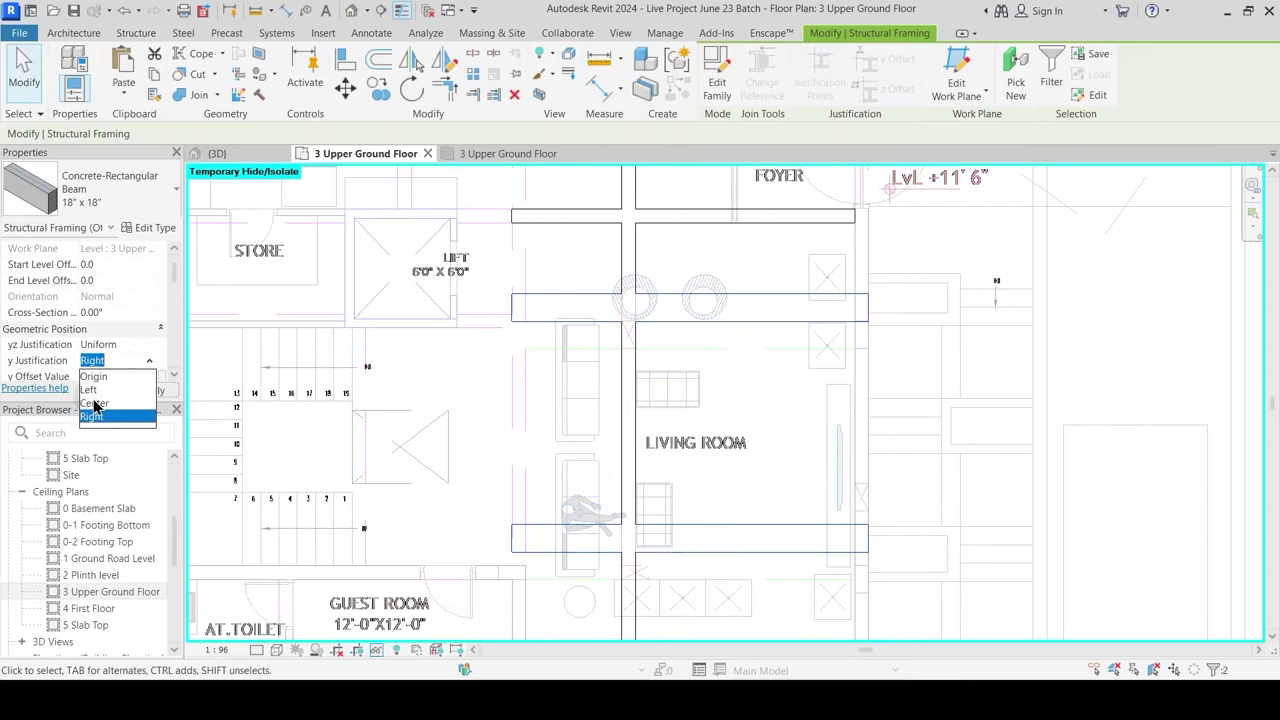
left_click(94, 402)
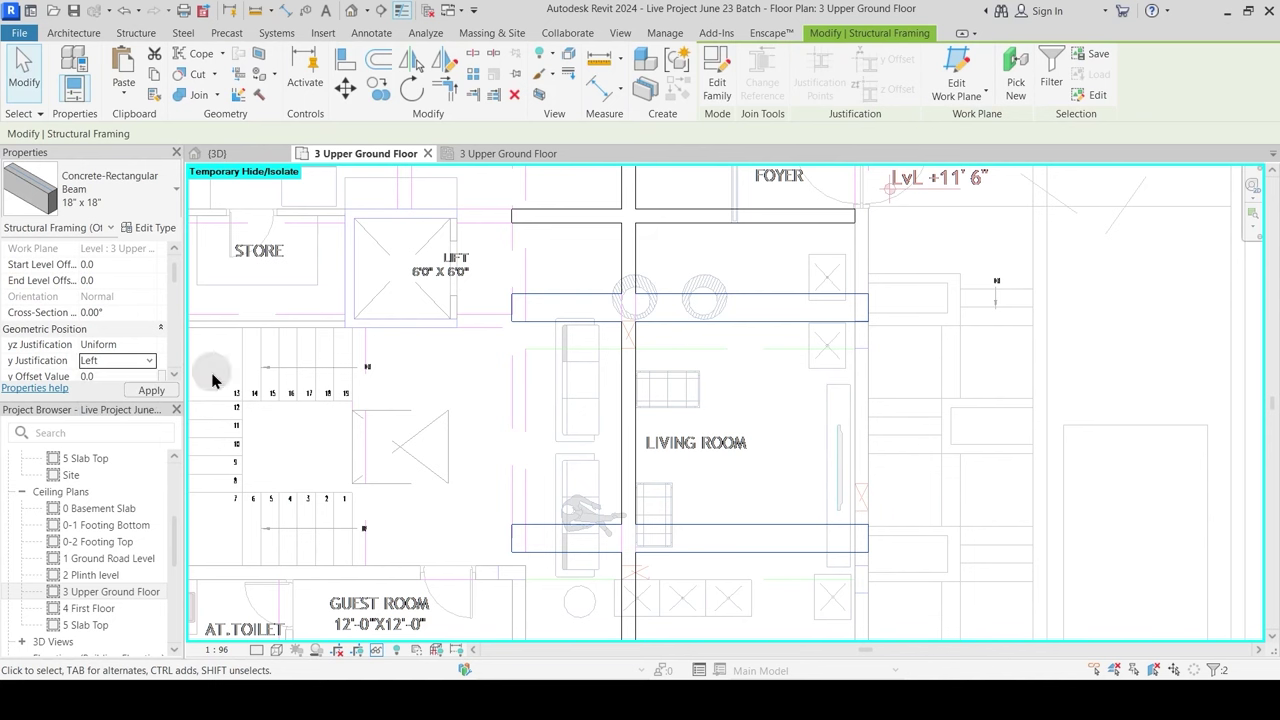
left_click(724, 424)
scroll(724, 424, "down", 1)
middle_click_drag(671, 434, 657, 470)
scroll(657, 470, "down", 1)
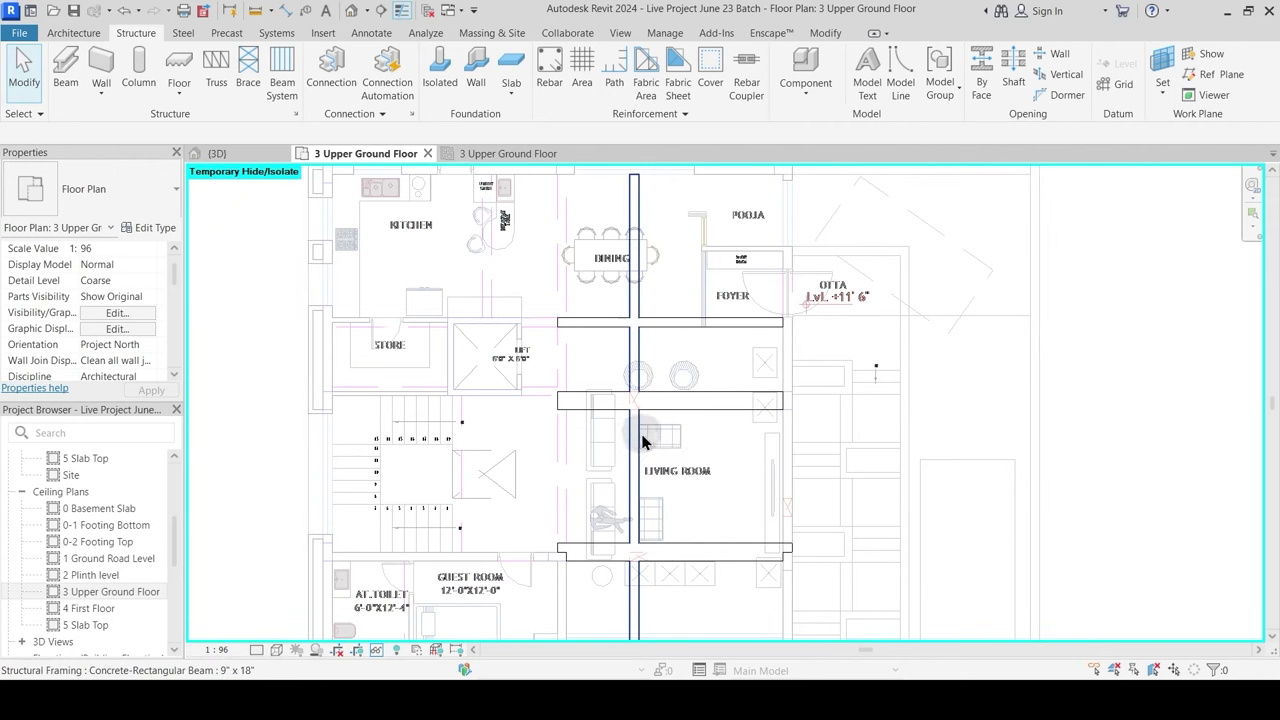
left_click(640, 436)
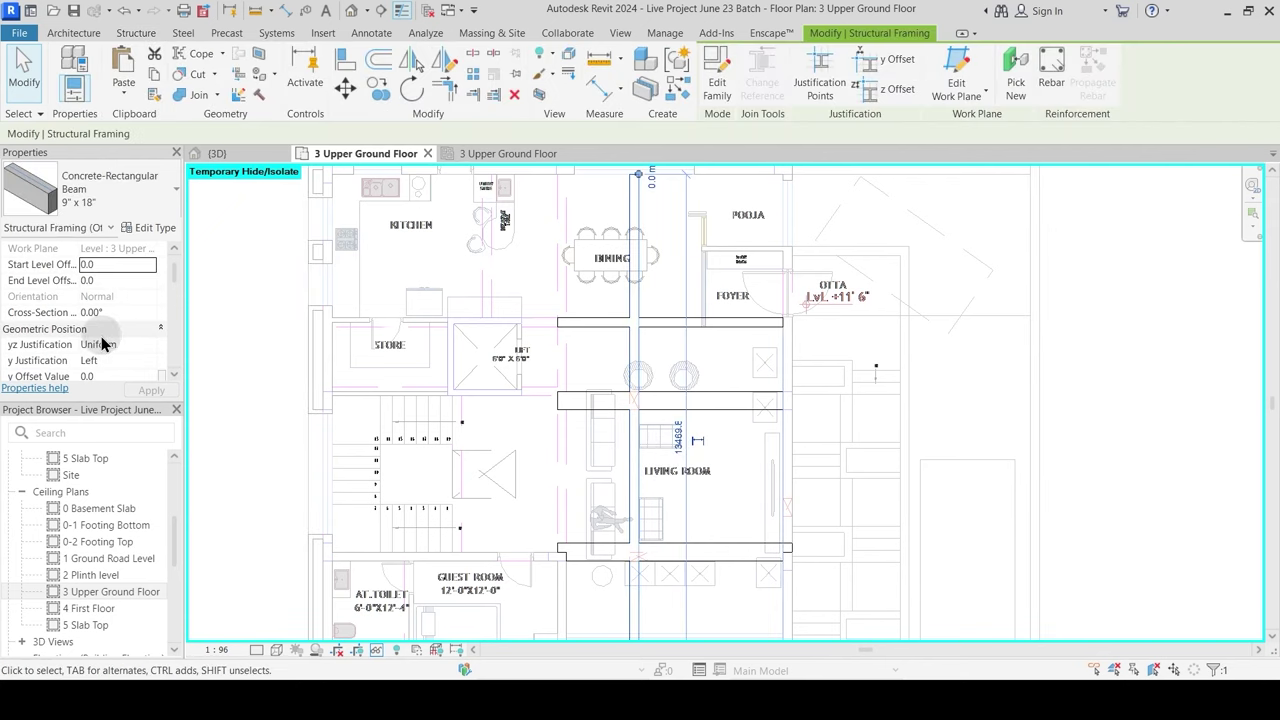
scroll(115, 360, "down", 1)
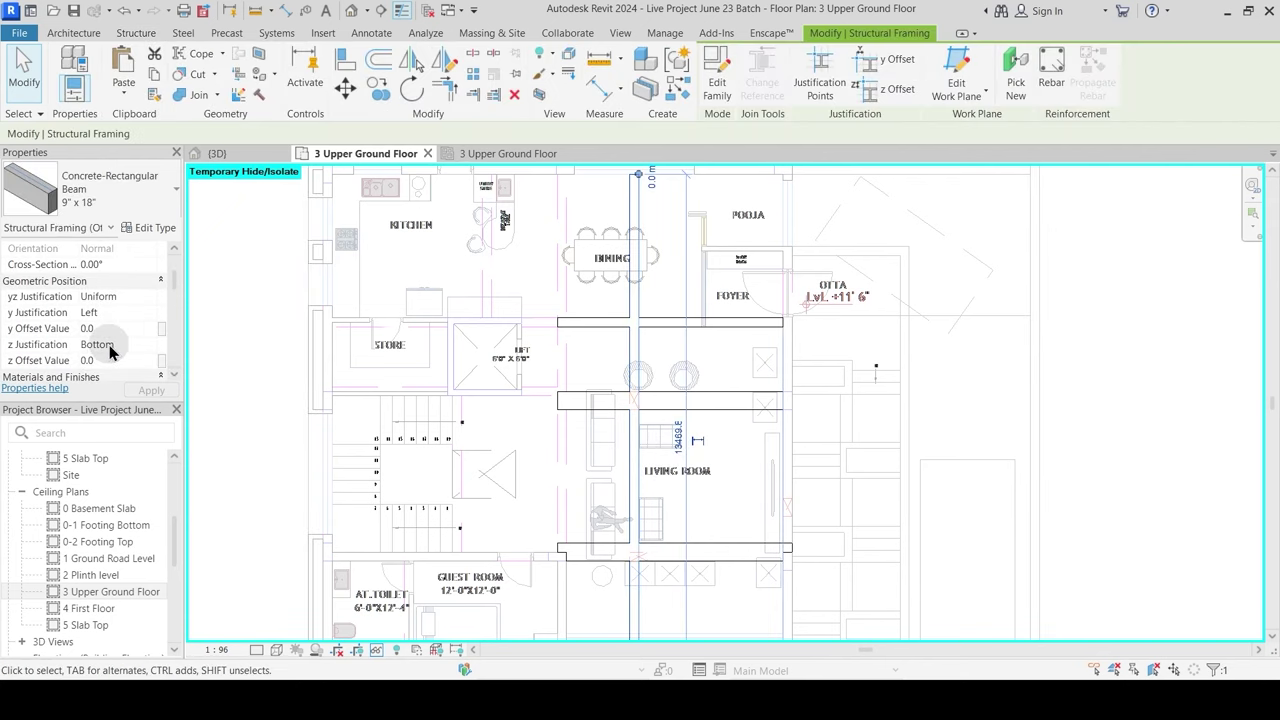
Step: In the 3D view, select the four new central cross beams
left_click(268, 154)
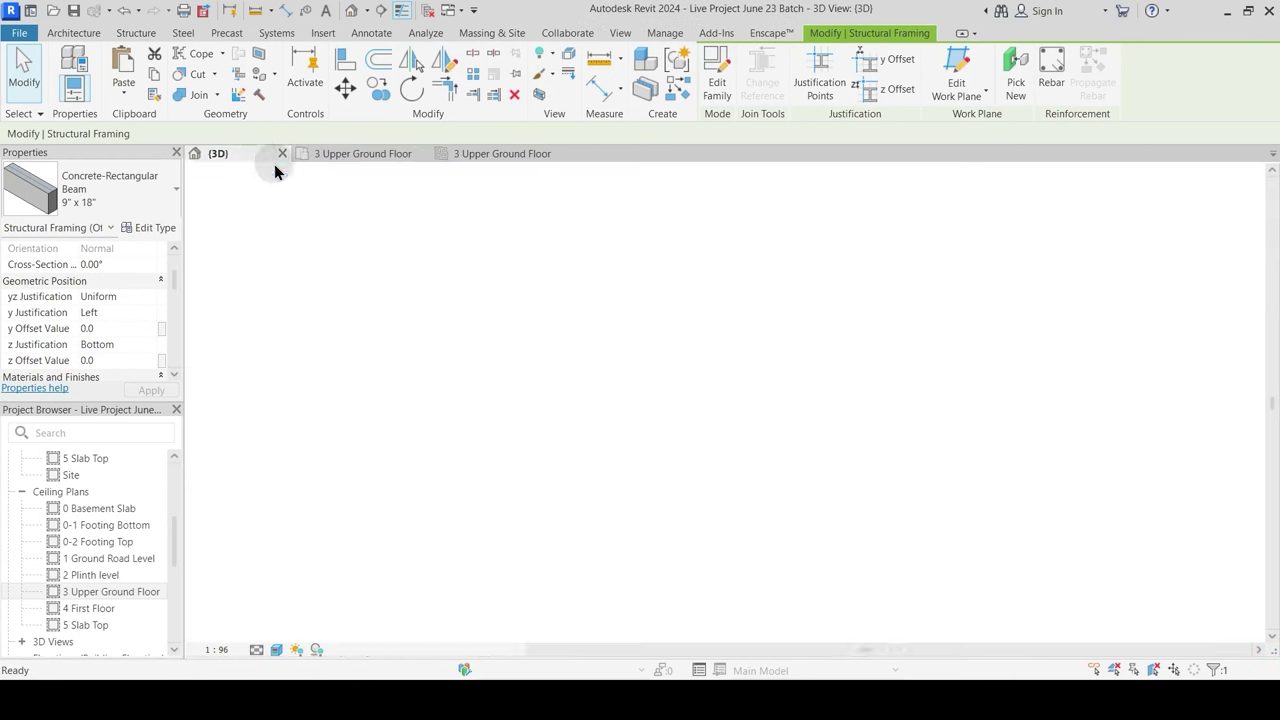
middle_click_drag(566, 406, 568, 318, "shift")
left_click(637, 418)
left_click(637, 418, "ctrl")
scroll(660, 385, "up", 3)
left_click(673, 386, "ctrl")
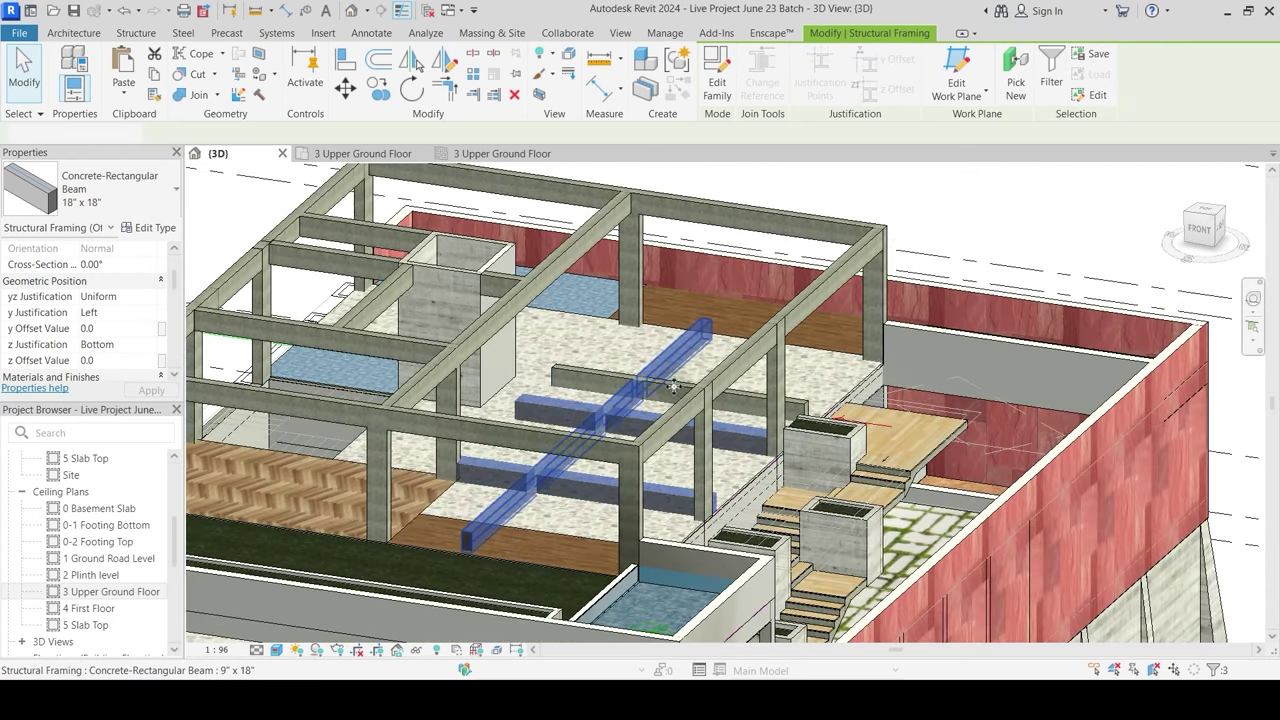
left_click(673, 386, "ctrl")
mouse_move(672, 422)
middle_mouse_down("shift")
mouse_move(677, 456)
mouse_move(672, 405)
middle_mouse_up("shift")
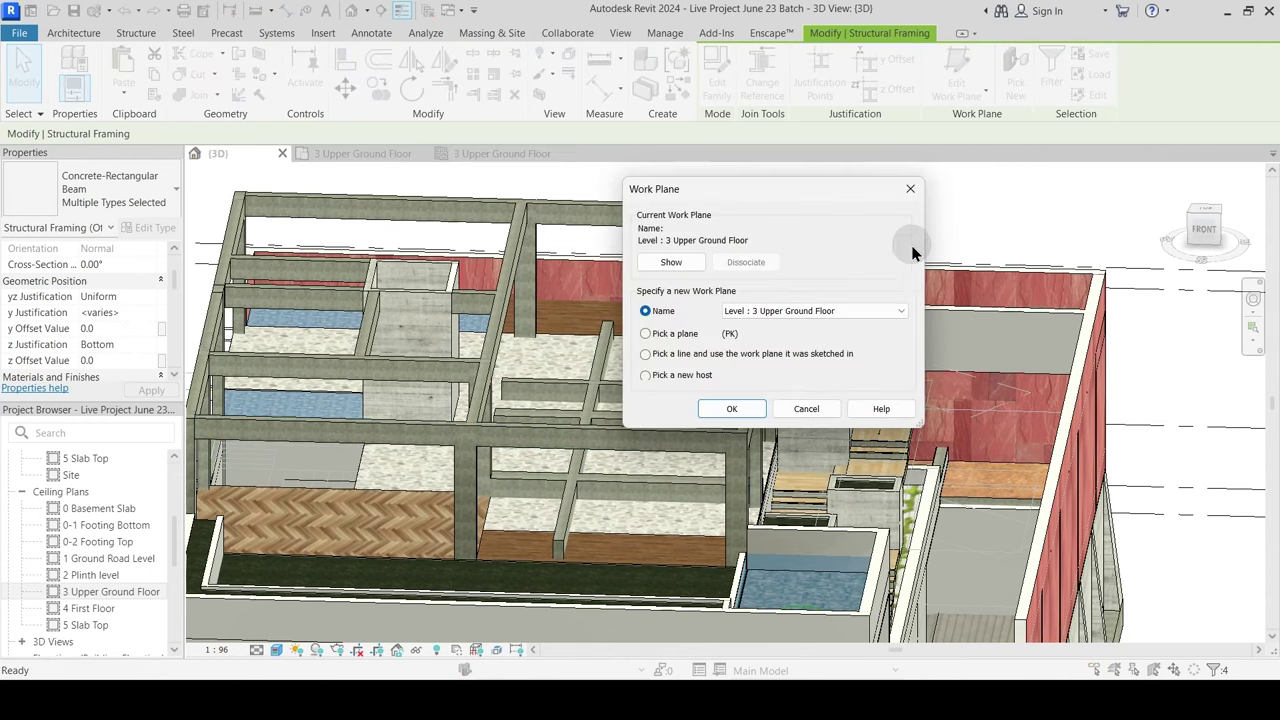
Step: Move the selected beams to the 4 First Floor work plane with Top z Justification
left_click(800, 311)
left_click(789, 389)
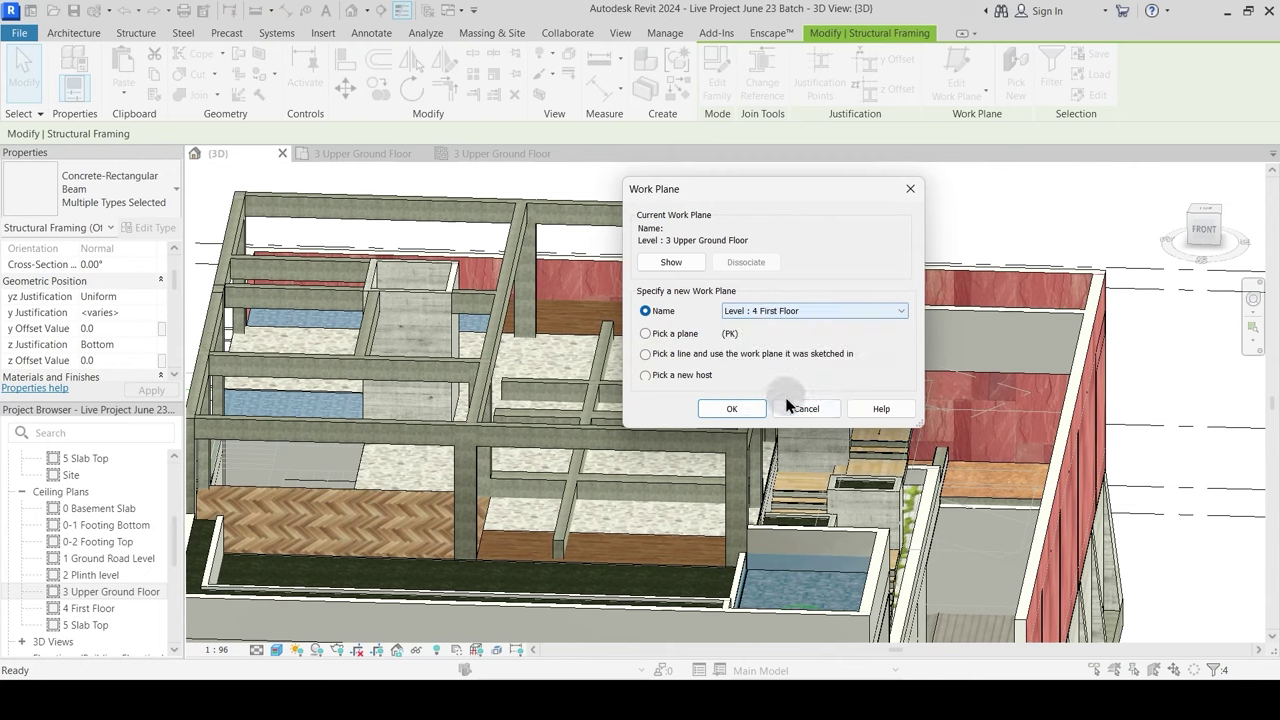
left_click(745, 407)
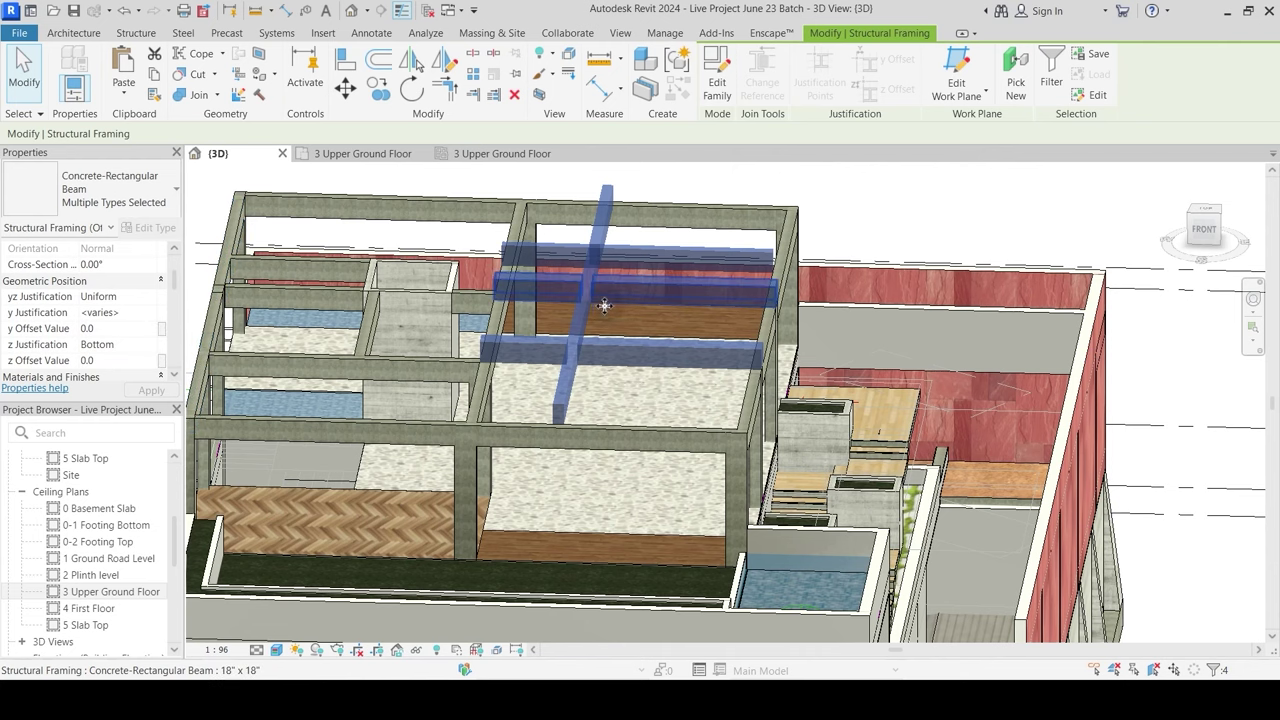
left_click(146, 345)
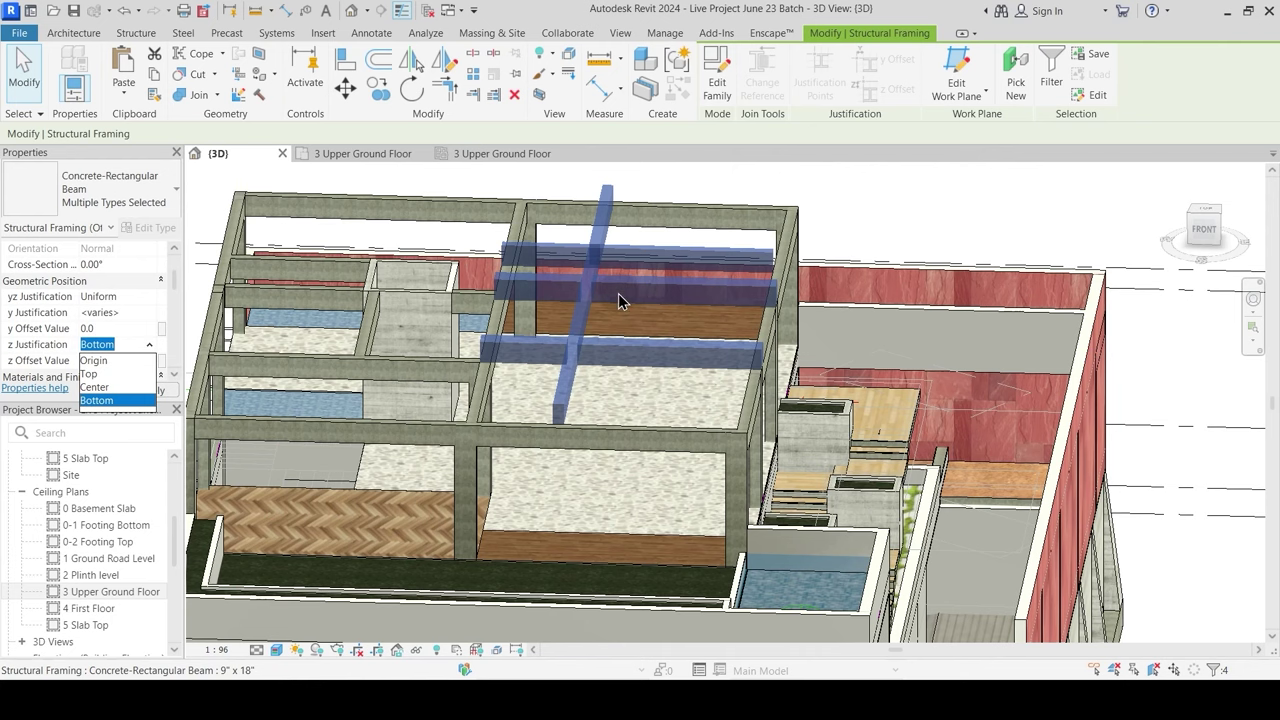
left_click(90, 374)
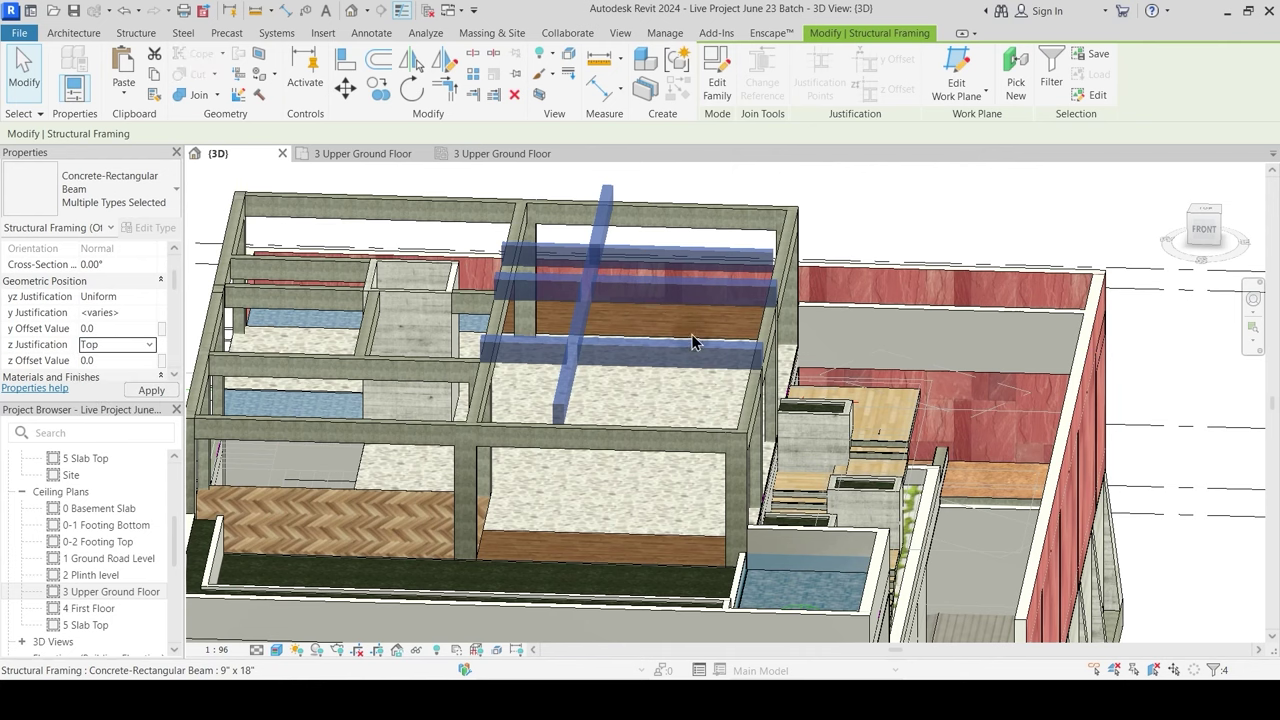
middle_click_drag(716, 327, 625, 408, "shift")
key("Escape")
middle_click_drag(645, 336, 687, 394, "shift")
scroll(669, 377, "down", 5)
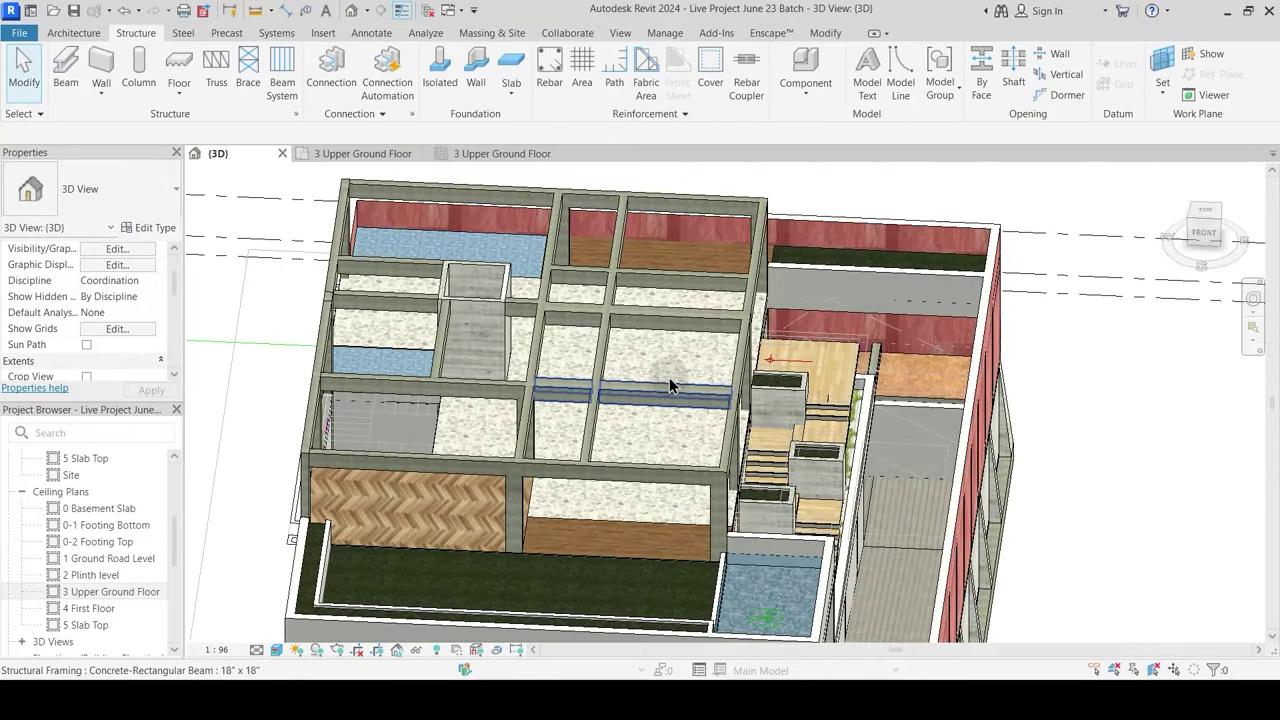
middle_click_drag(669, 377, 545, 343, "shift")
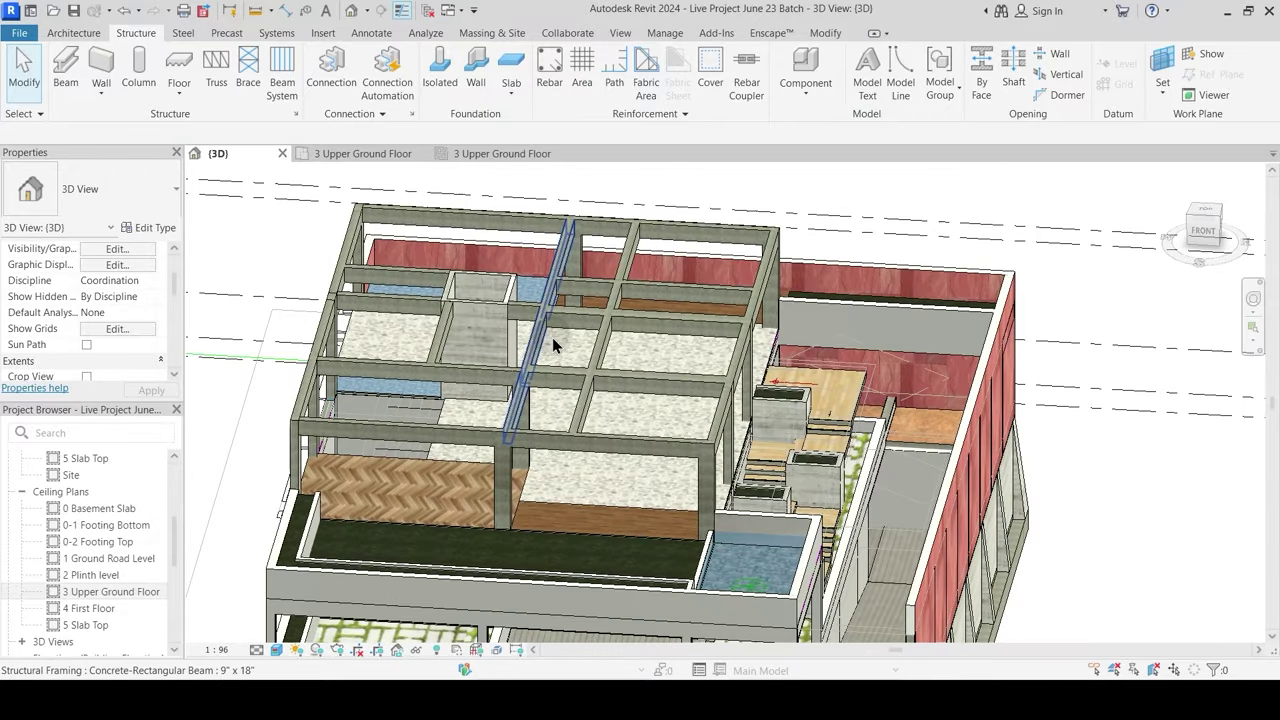
Step: Close the duplicate plan, return to 3 Upper Ground Floor, and switch to the AutoCAD drawing
left_click(565, 154)
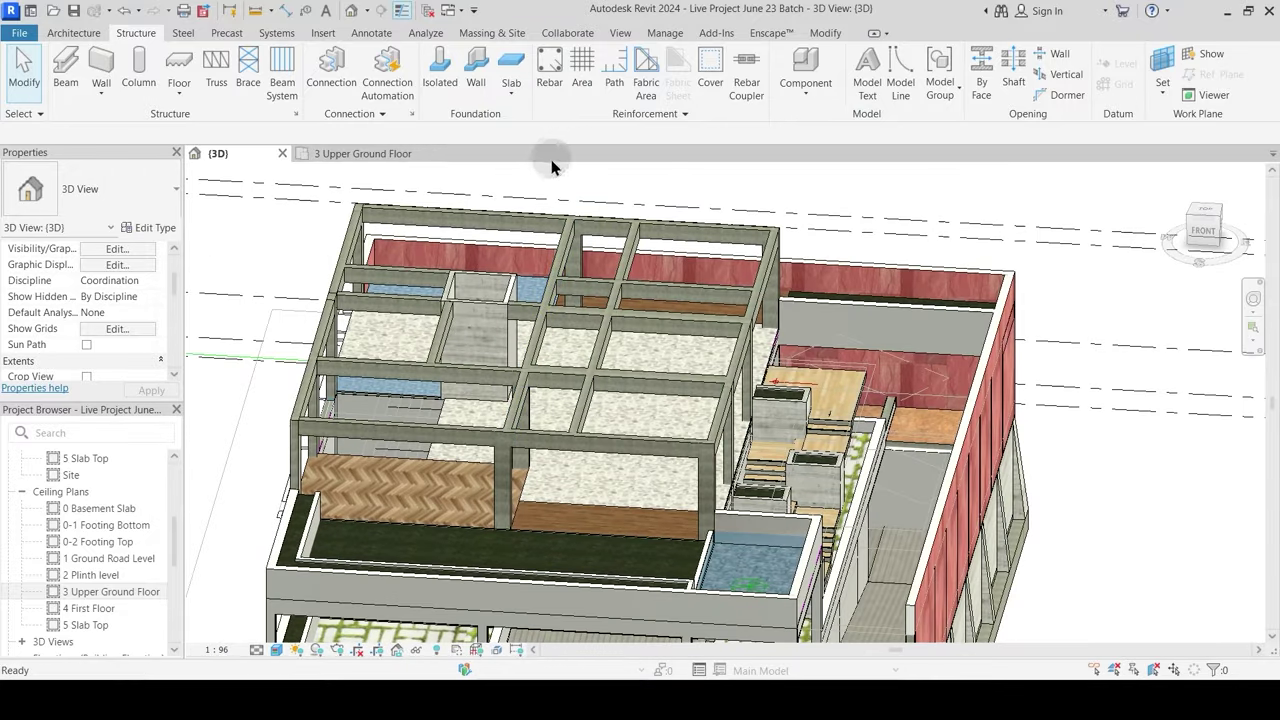
left_click(365, 154)
scroll(625, 420, "up", 2)
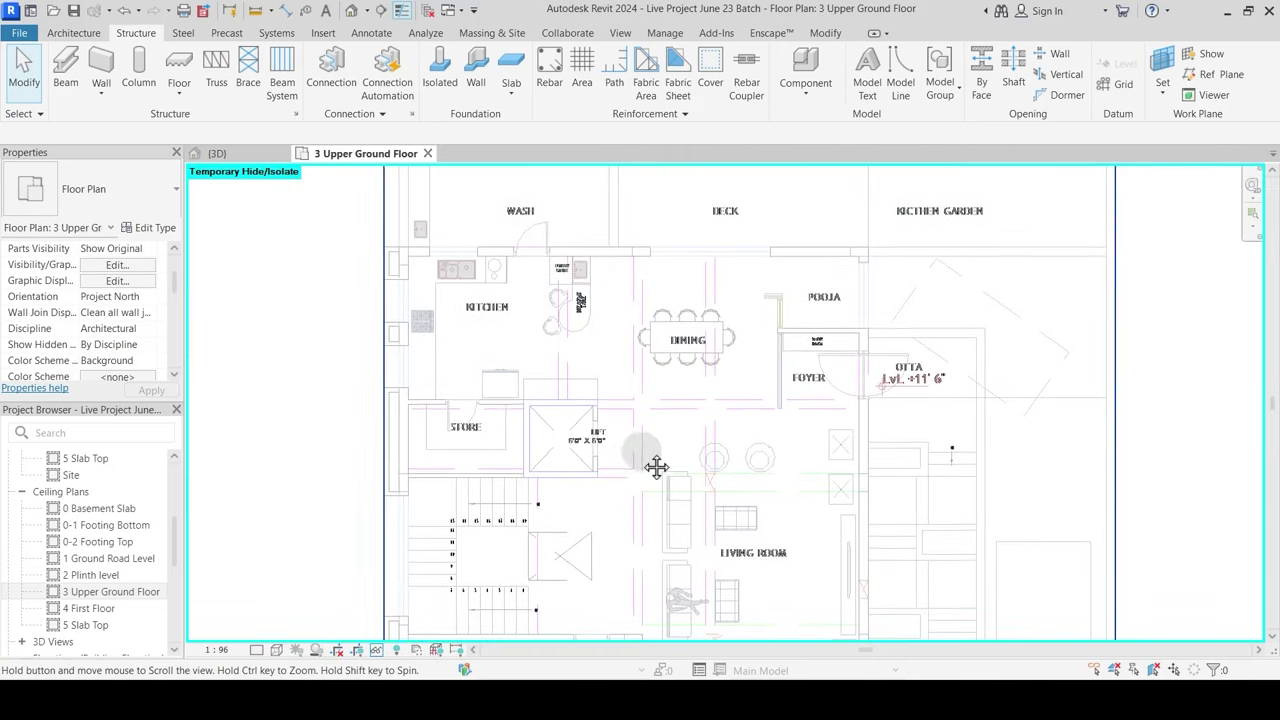
scroll(438, 288, "down", 1)
key("Escape")
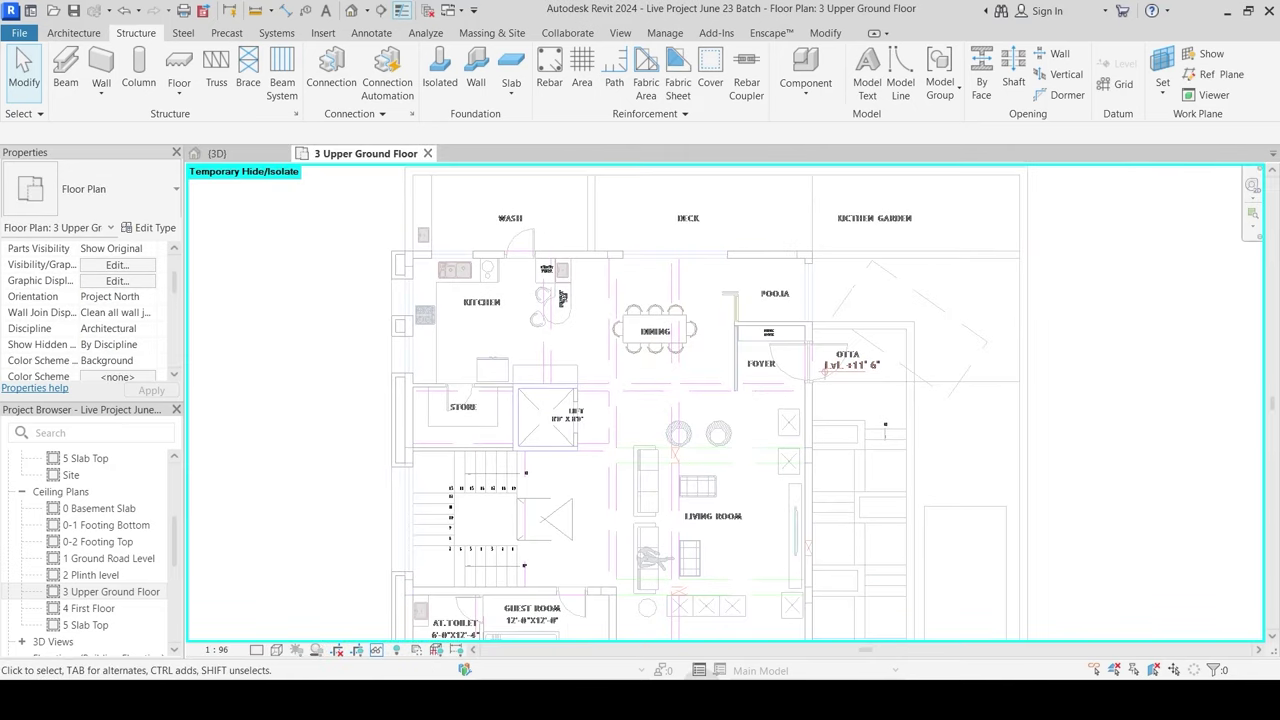
left_click(868, 700)
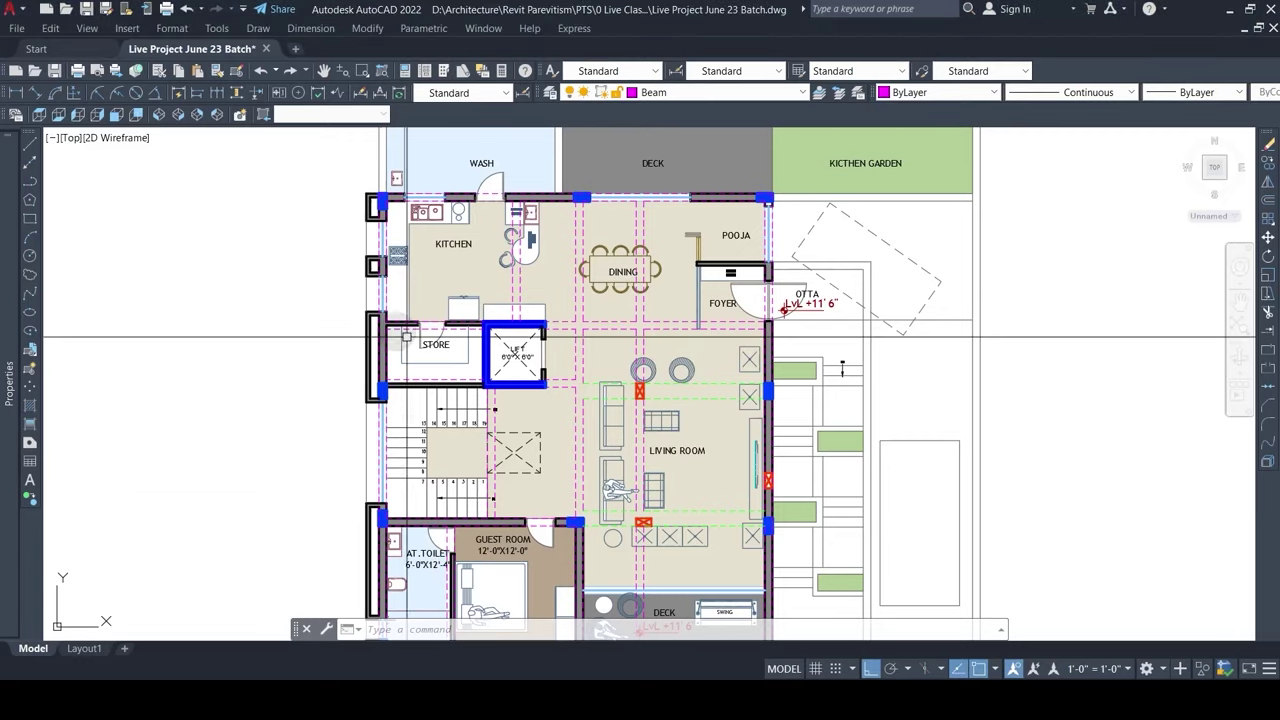
Step: Measure the Store's outer wall thickness with DLI, then cancel the dimension
scroll(359, 343, "up", 5)
middle_click_drag(363, 343, 428, 366)
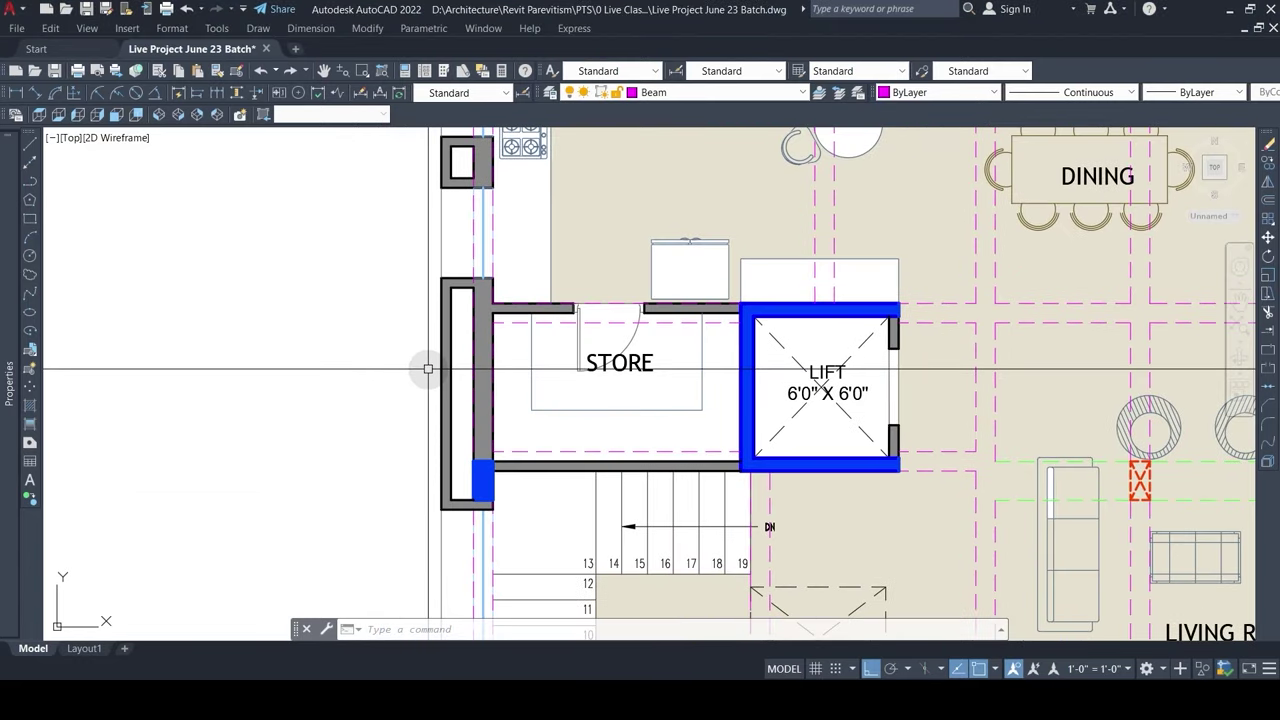
scroll(491, 368, "up", 4)
scroll(429, 368, "down", 9)
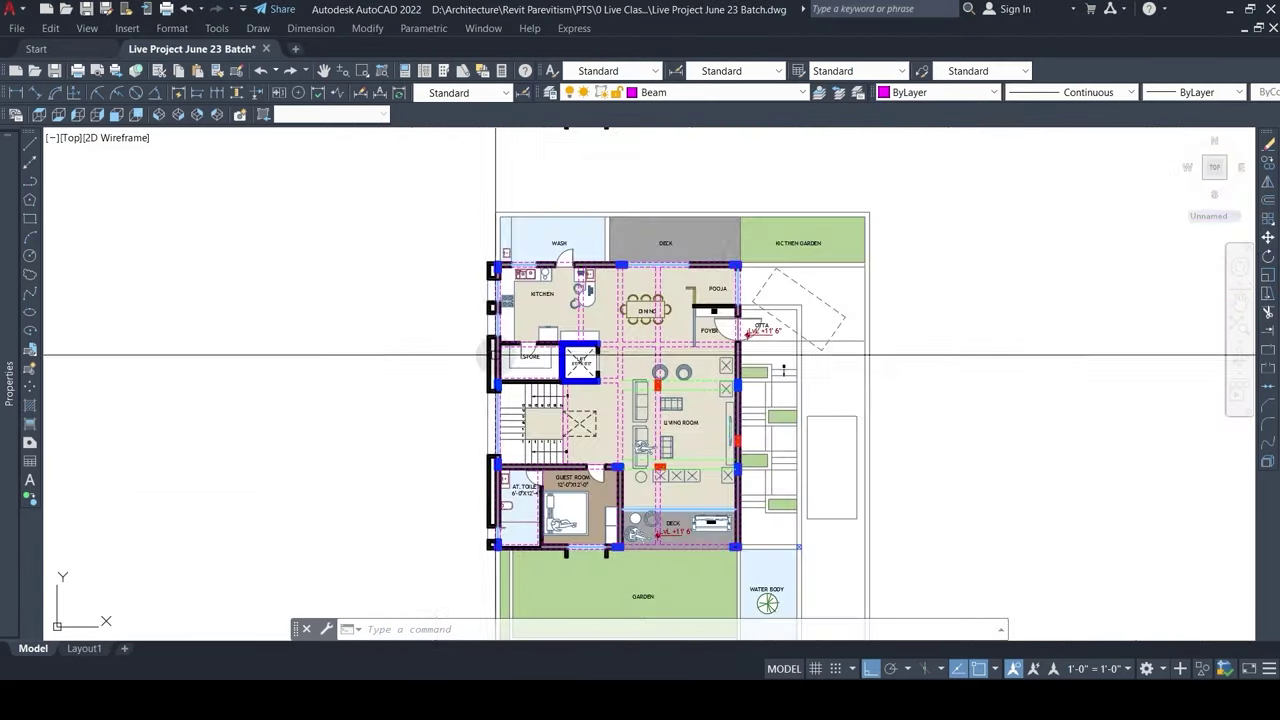
scroll(429, 368, "up", 8)
type("dli")
key("Return")
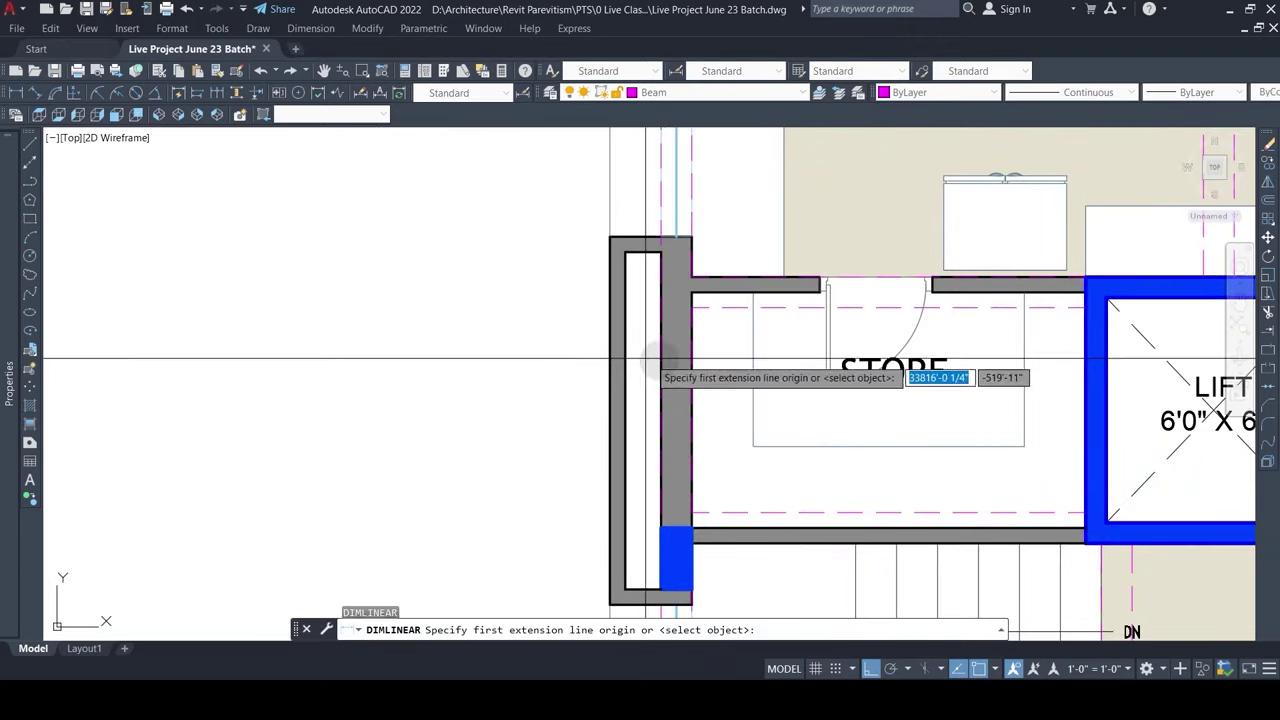
left_click(691, 354)
left_click(609, 354)
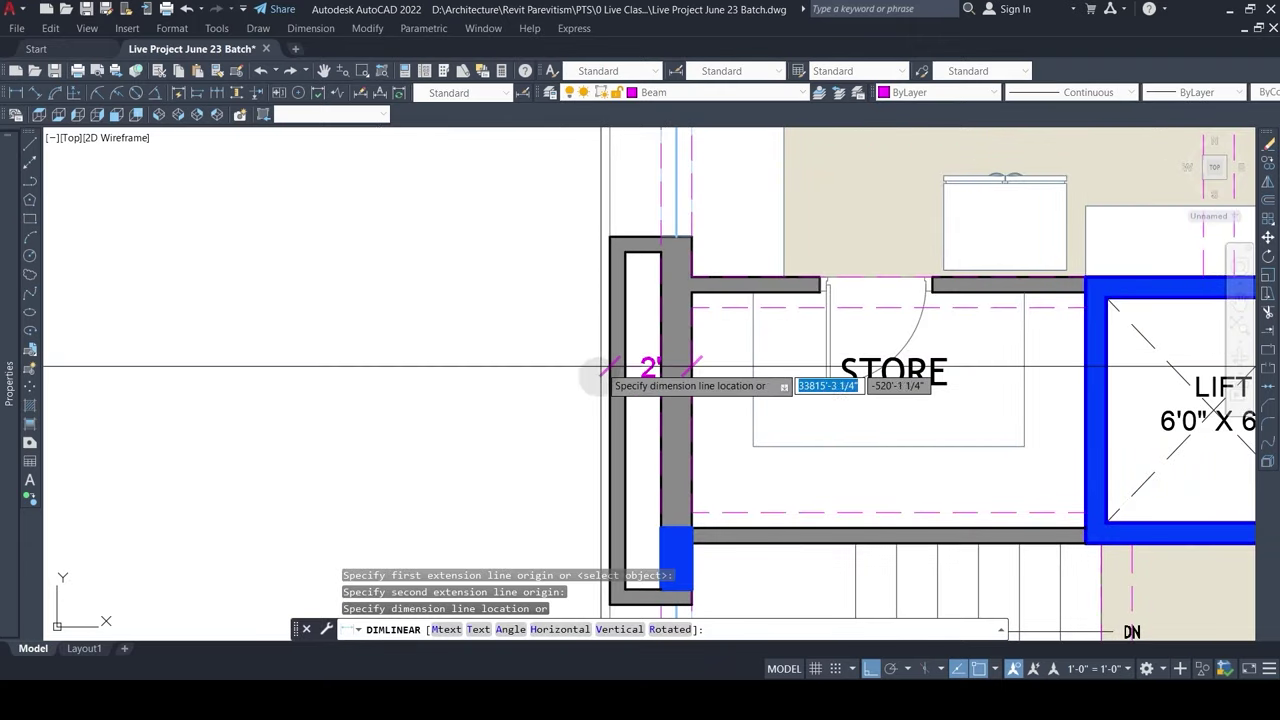
scroll(605, 352, "down", 4)
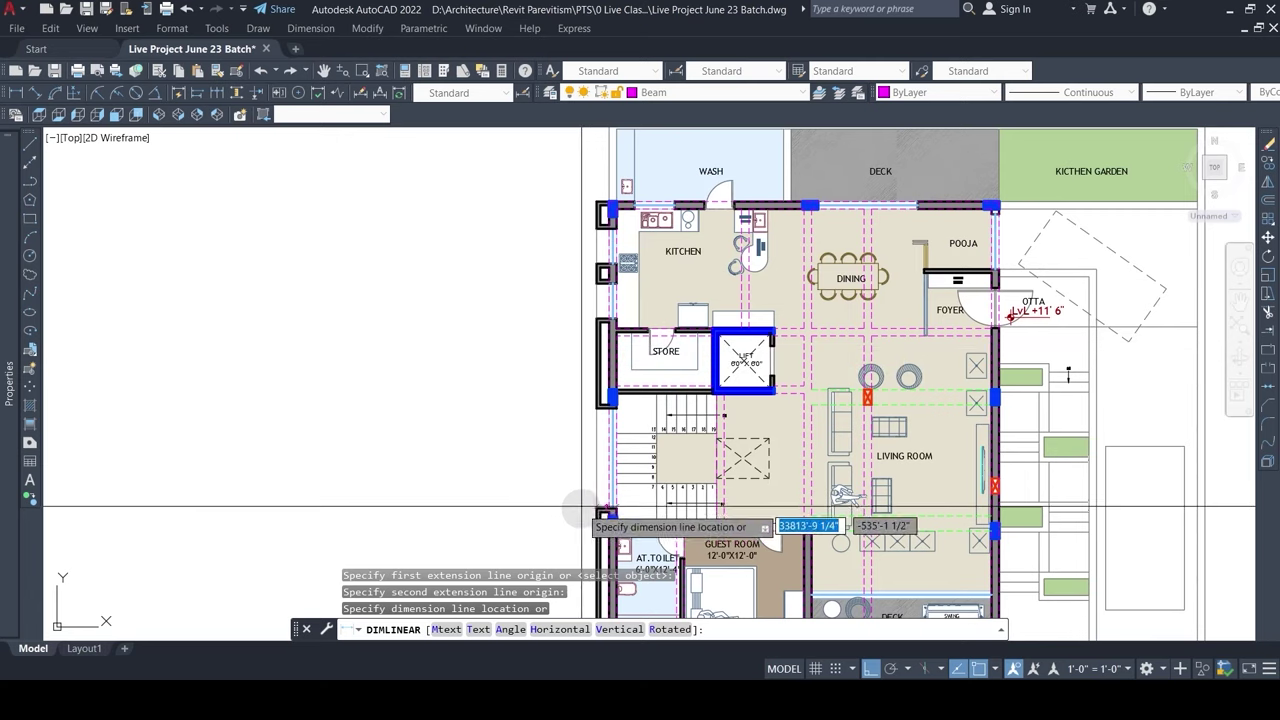
scroll(574, 445, "down", 5)
key("Escape")
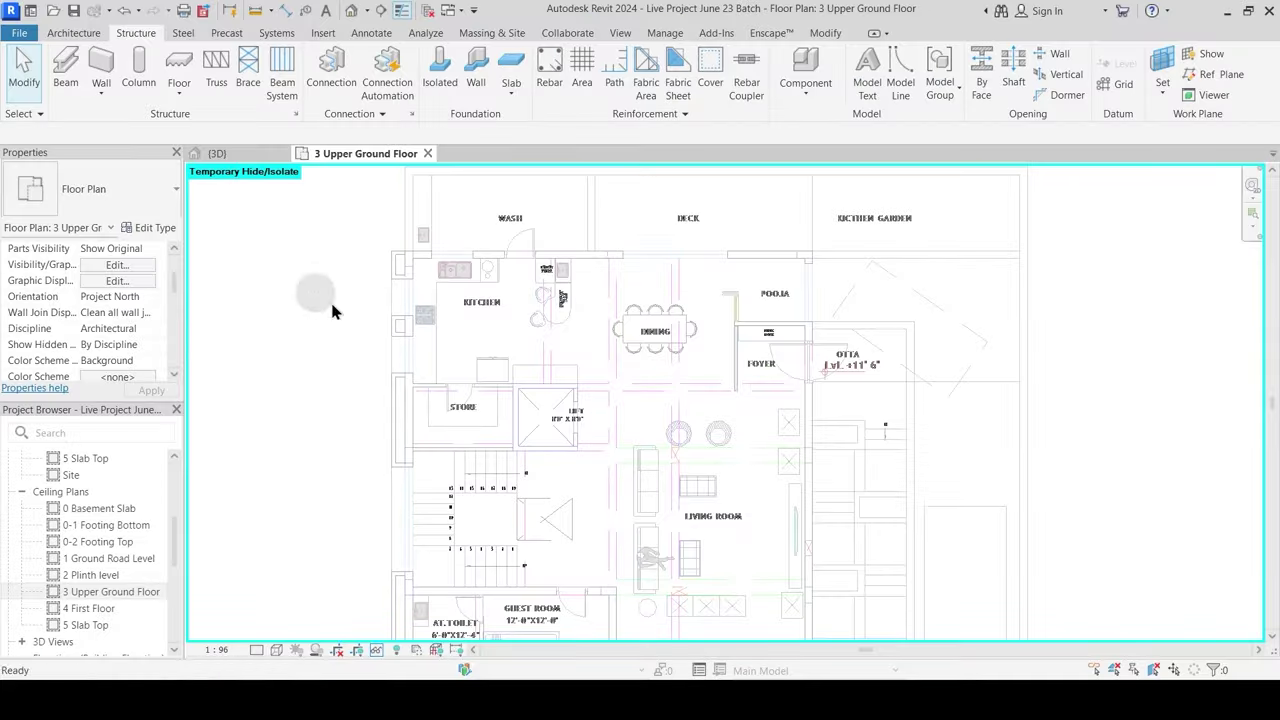
Step: Start a wall with the Main Wall 9" type, trying a Box Wall duplicate that is discarded
left_click(62, 34)
left_click(67, 66)
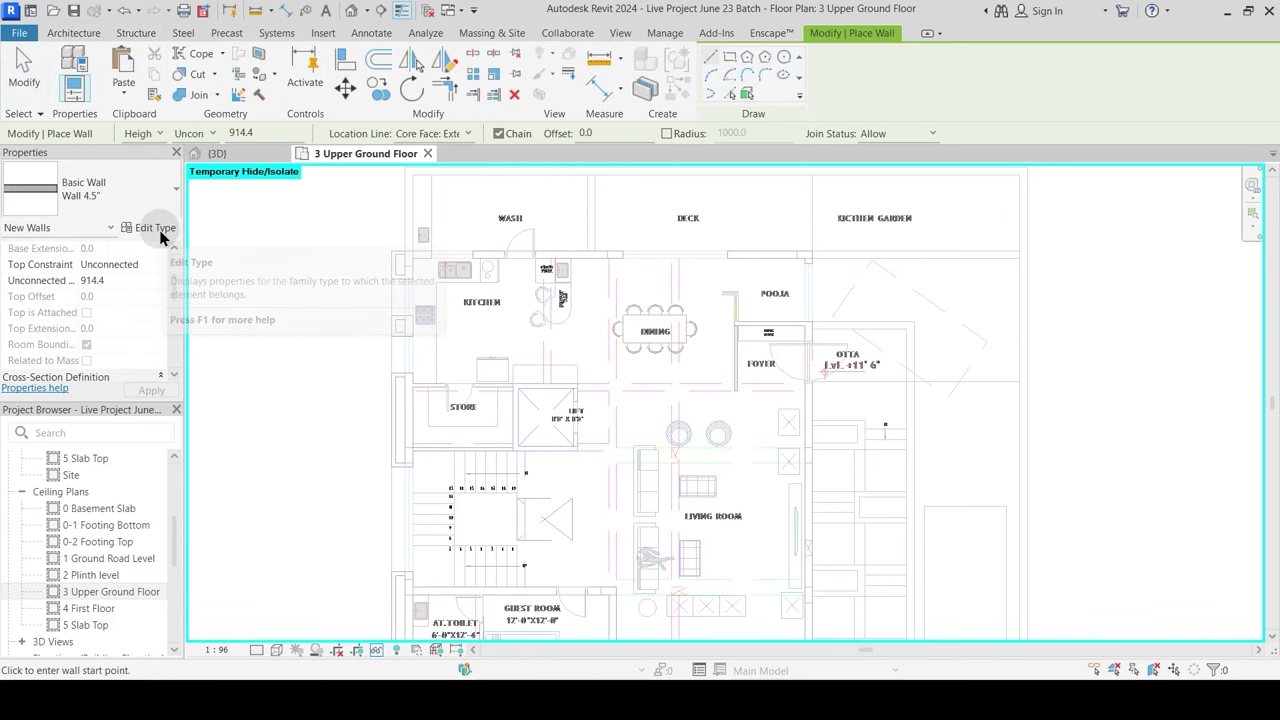
left_click(161, 198)
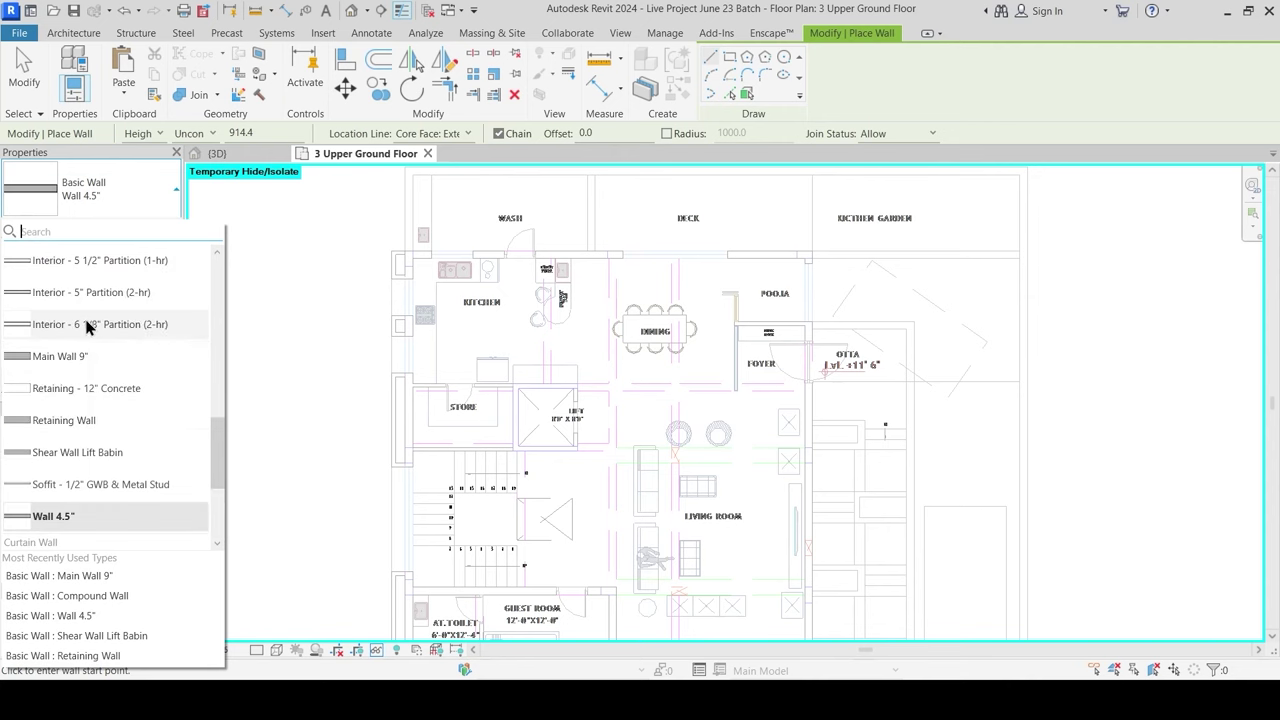
left_click(86, 358)
left_click(163, 229)
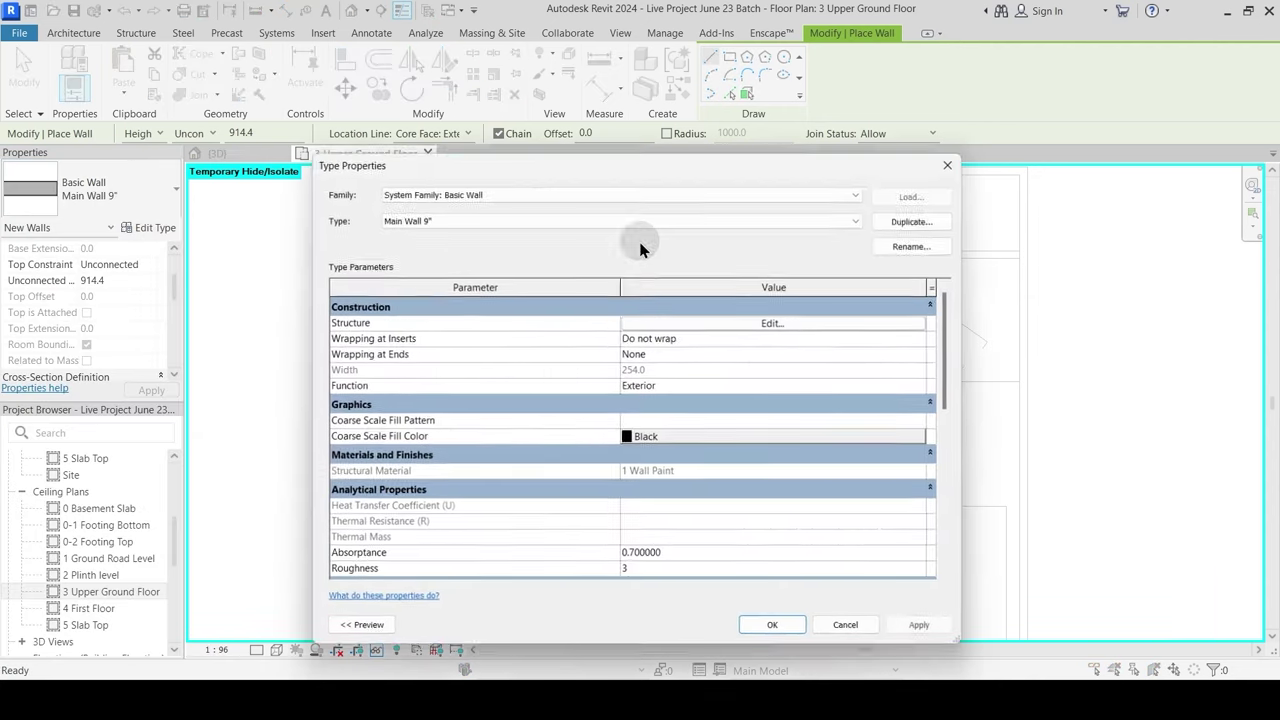
left_click(911, 221)
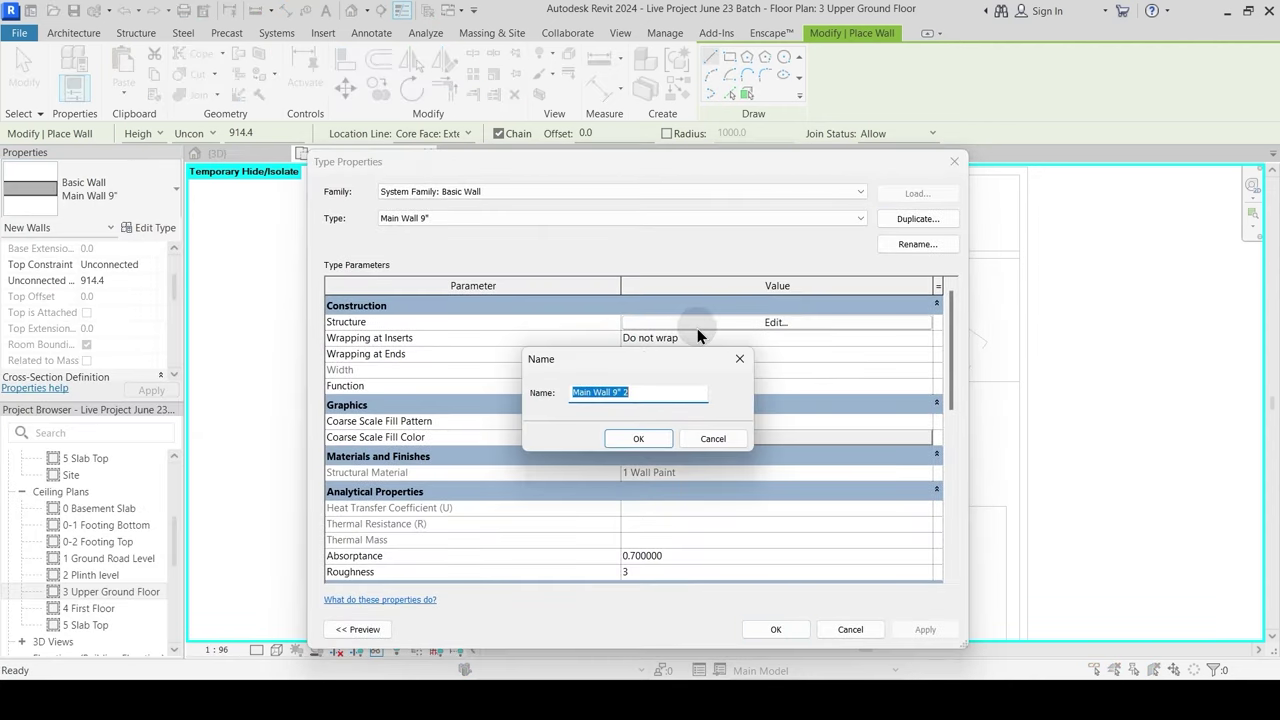
type("Box Wall")
key("Return")
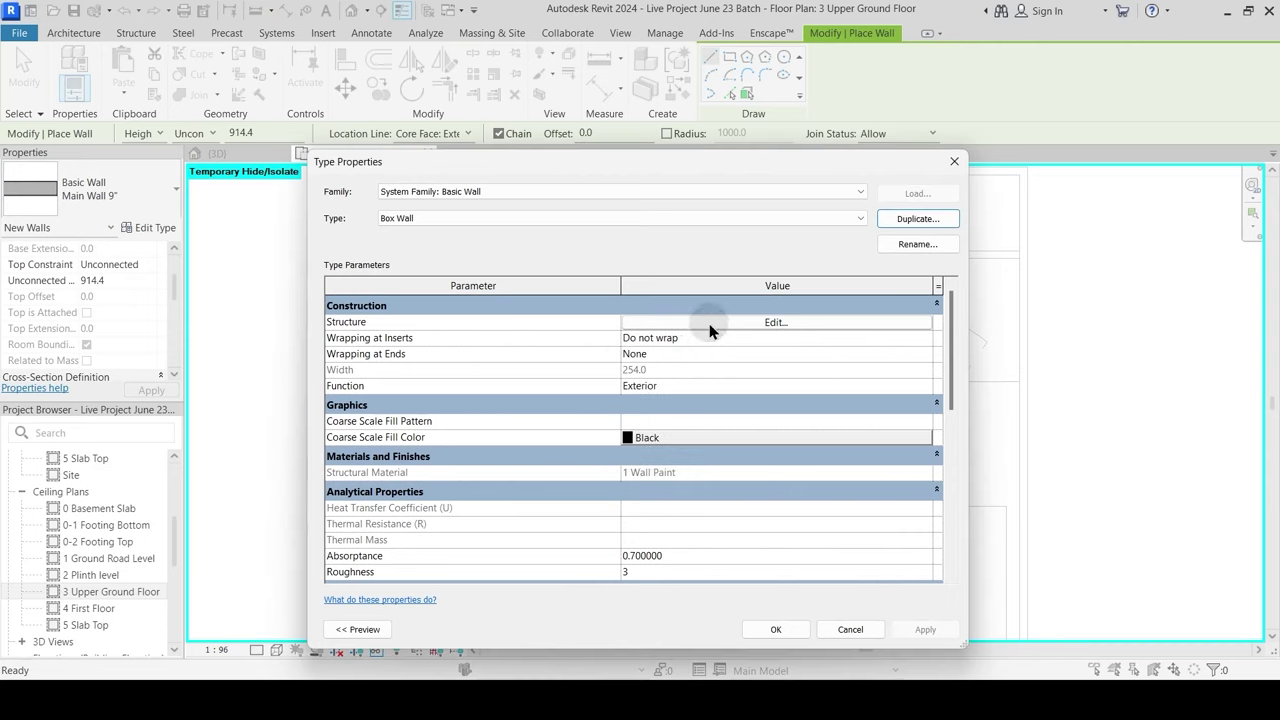
key("Return")
Step: Set project length units to feet and fractional inches with finer rounding
key("u")
key("n")
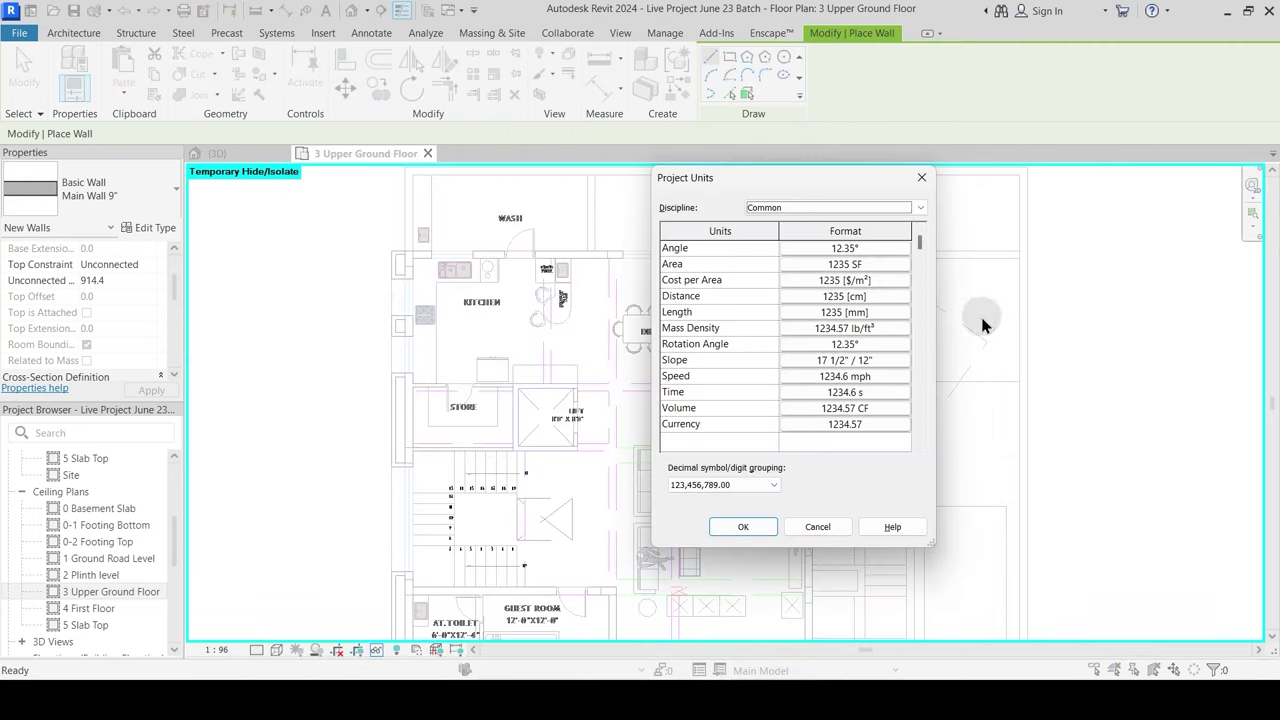
left_click(848, 312)
left_click(992, 259)
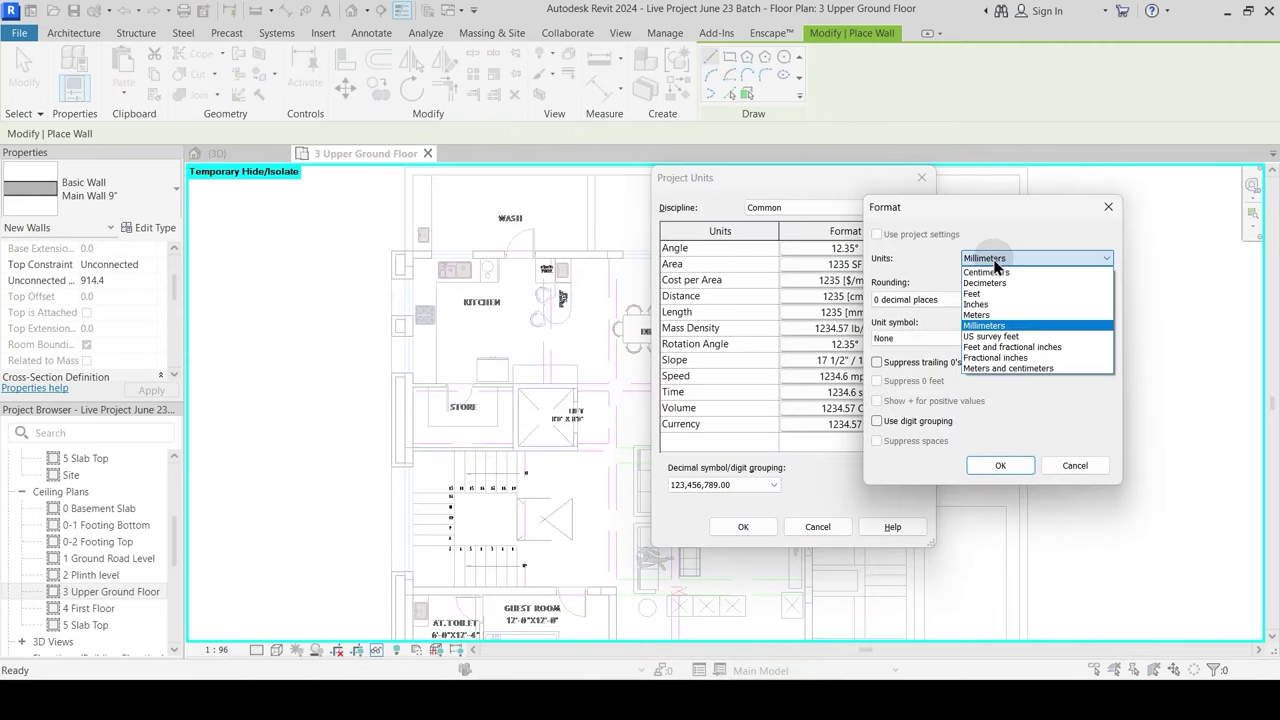
left_click(1032, 351)
left_click(926, 300)
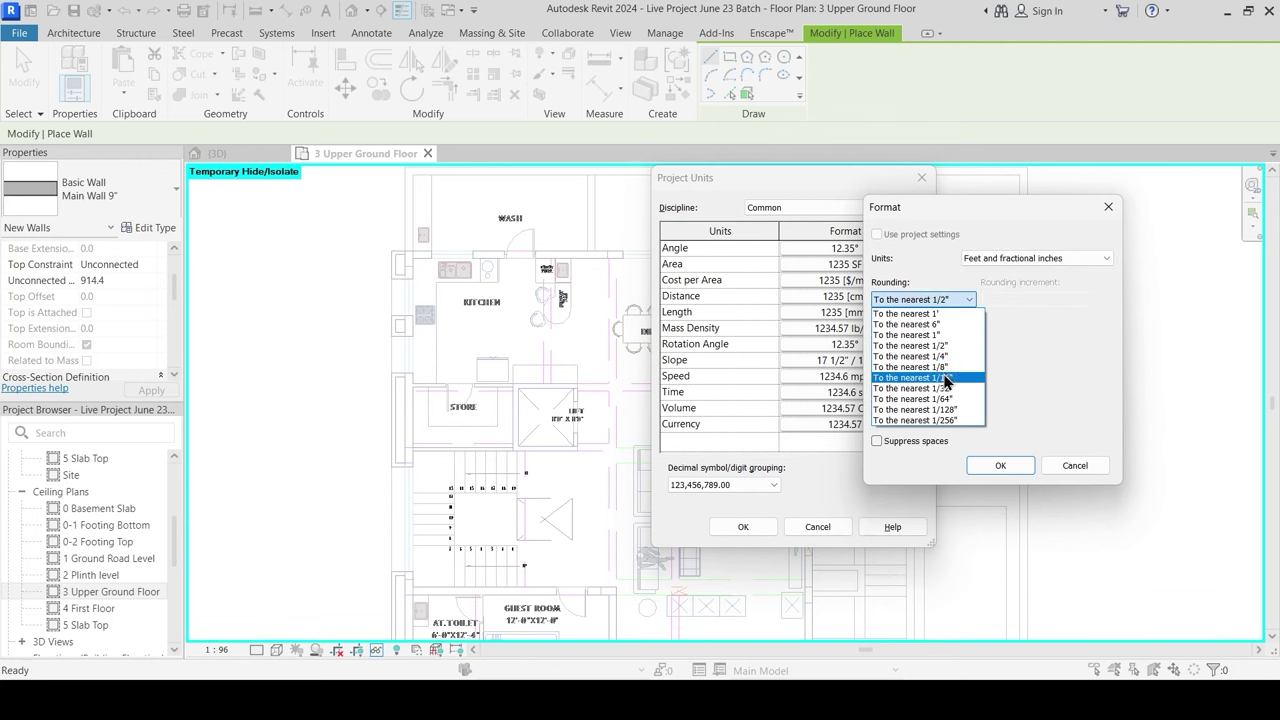
left_click(946, 352)
left_click(1026, 471)
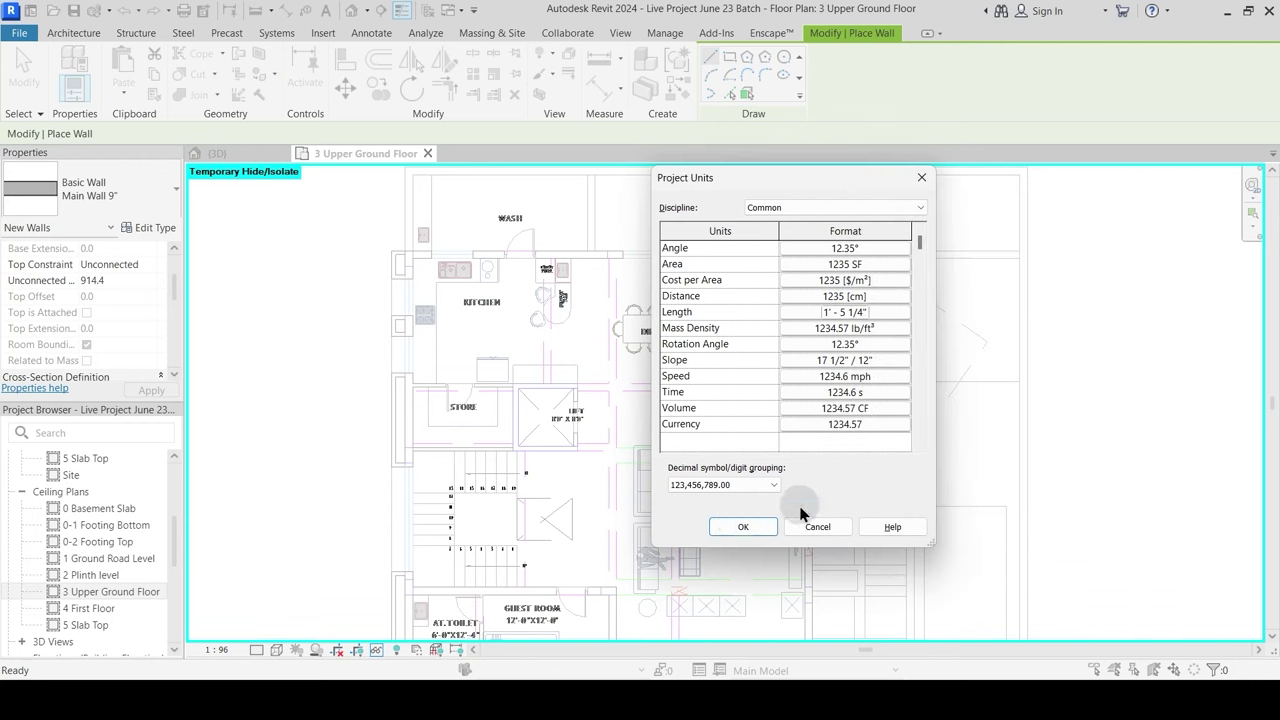
left_click(740, 527)
Step: Duplicate Main Wall 9" as Box Wall and open its layer structure
left_click(155, 227)
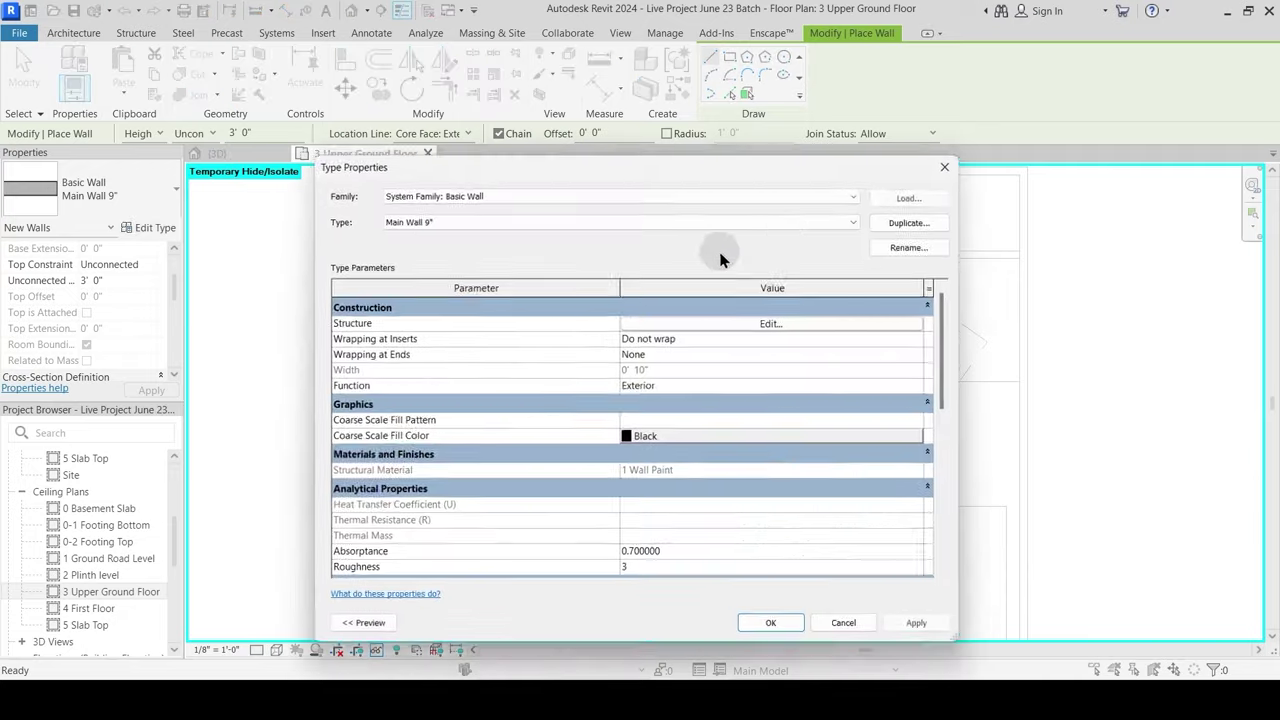
left_click(920, 219)
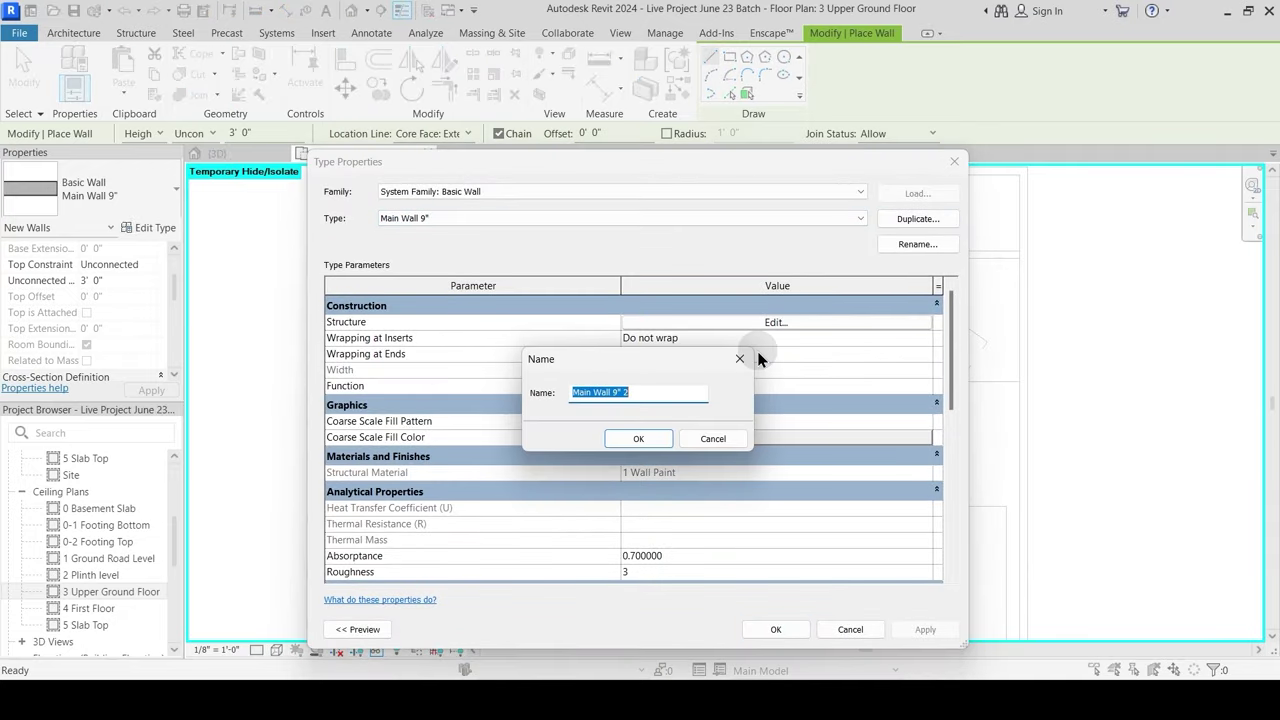
type("Box Wall")
key("Return")
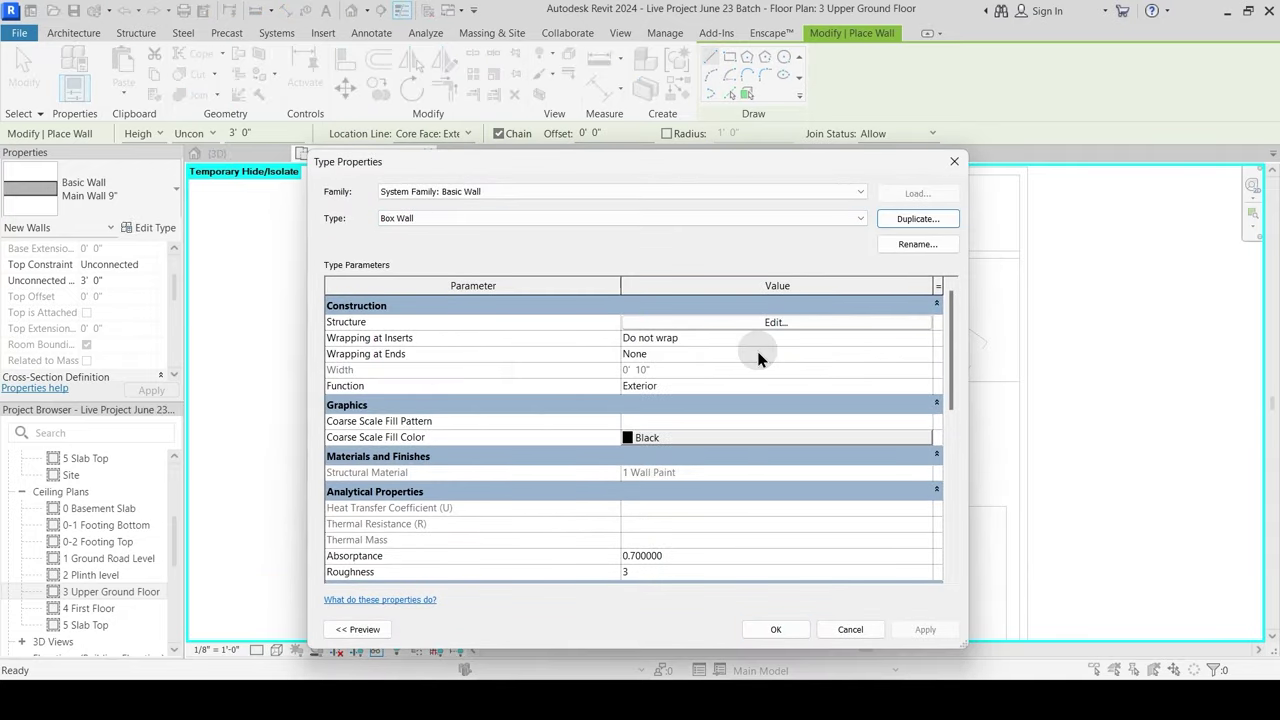
left_click(757, 323)
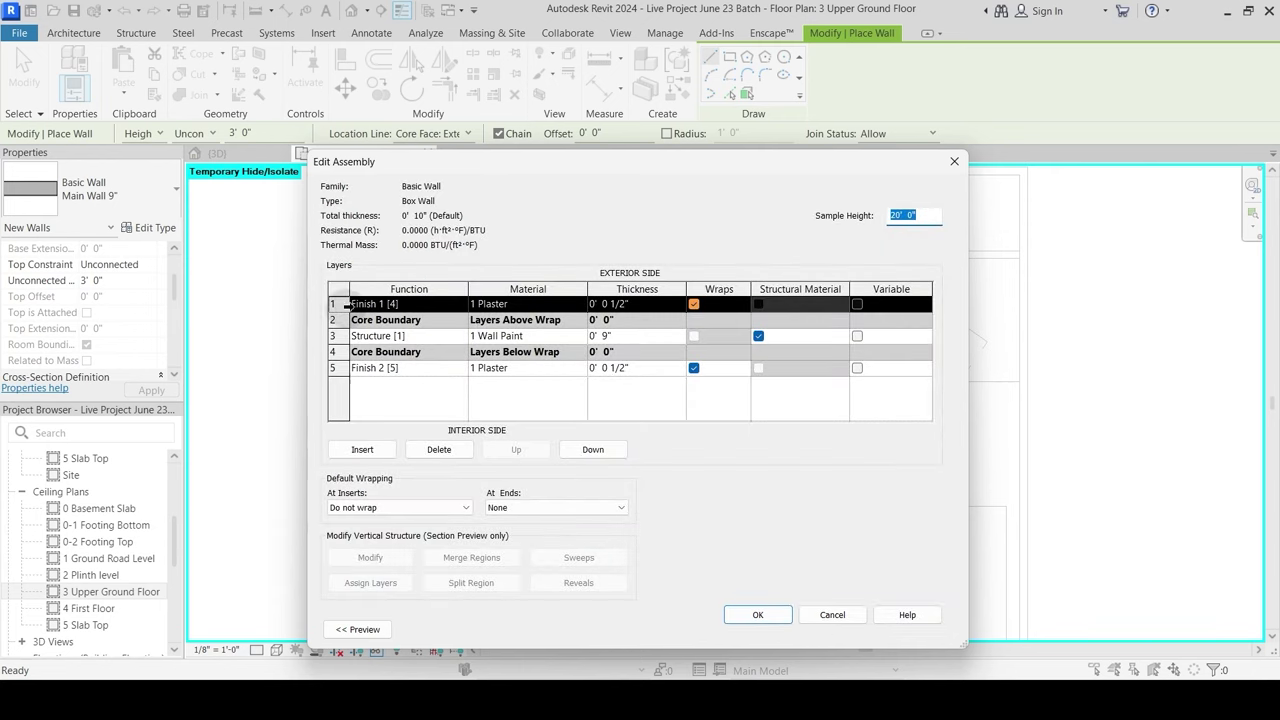
Step: Add two layers and set the first layer's function to Finish 1 [4]
left_click(366, 450)
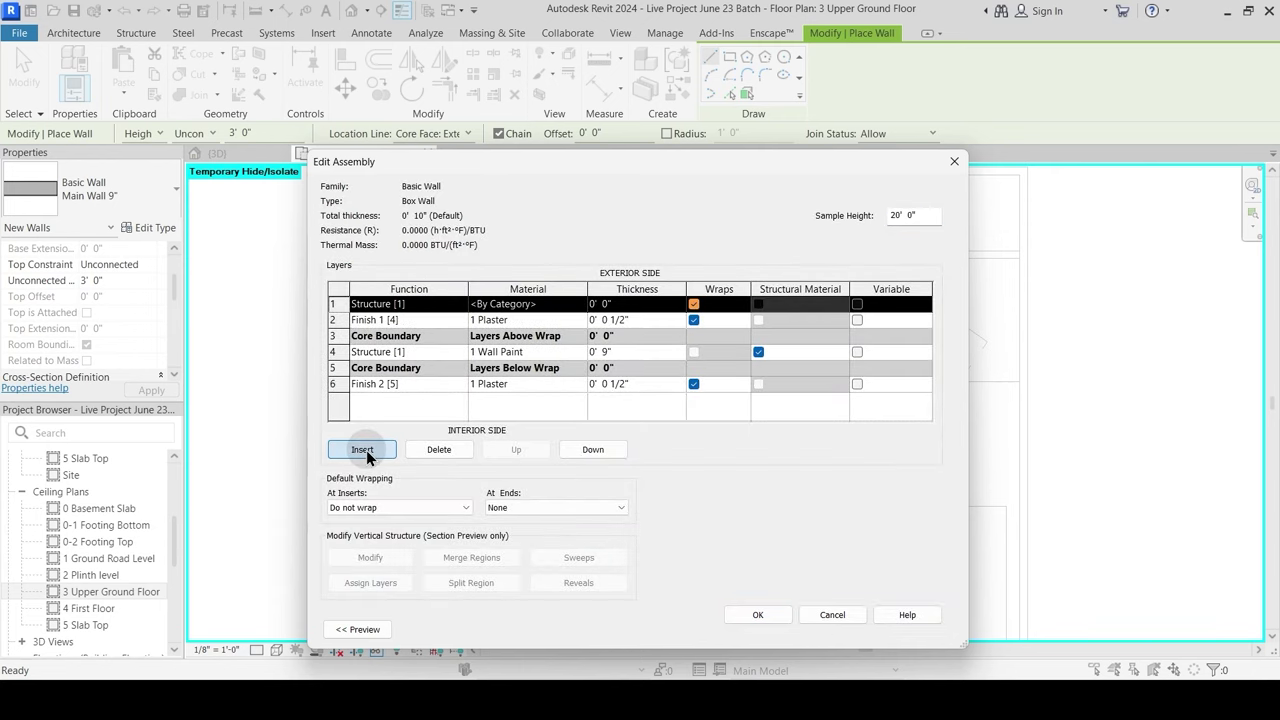
left_click(366, 450)
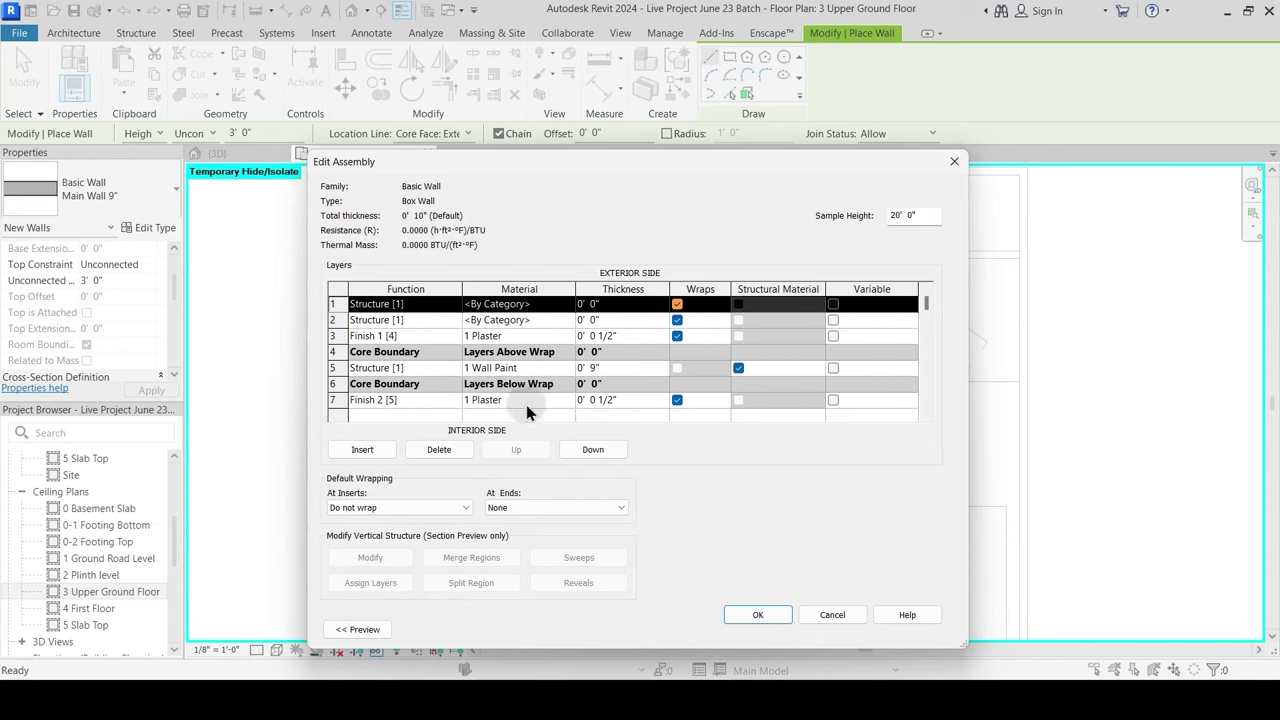
left_click(405, 304)
left_click(455, 304)
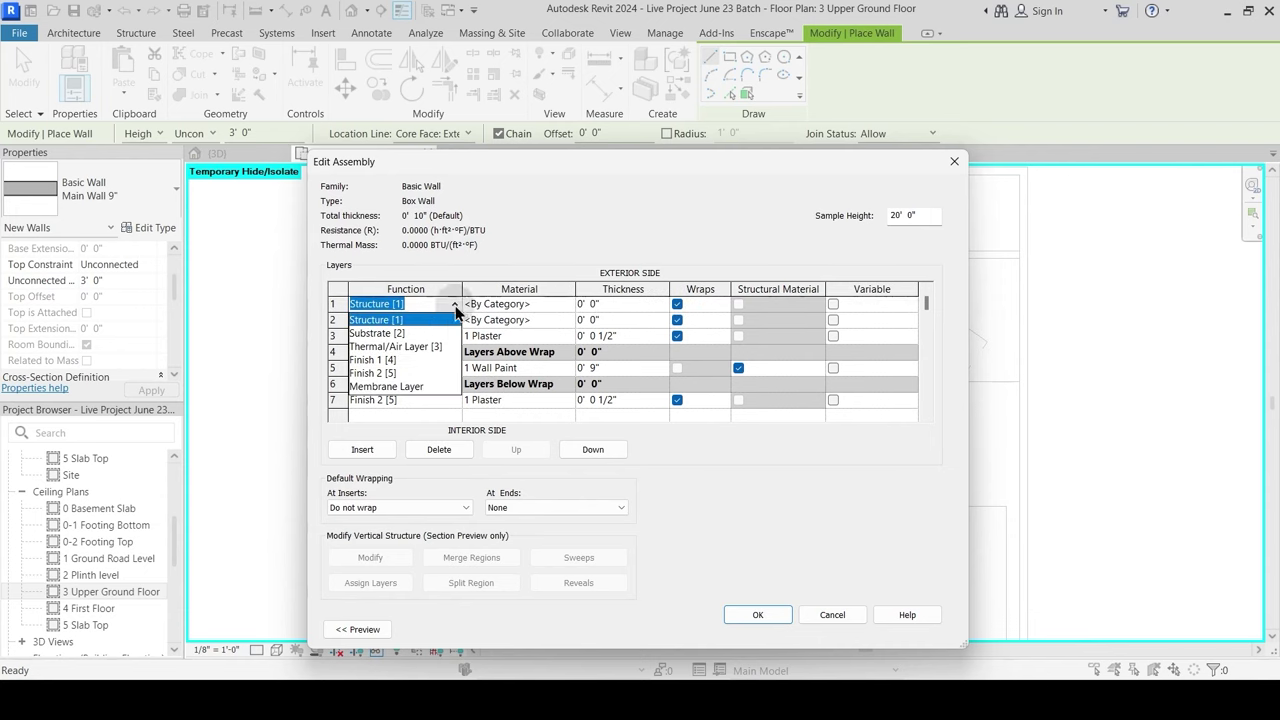
left_click(384, 361)
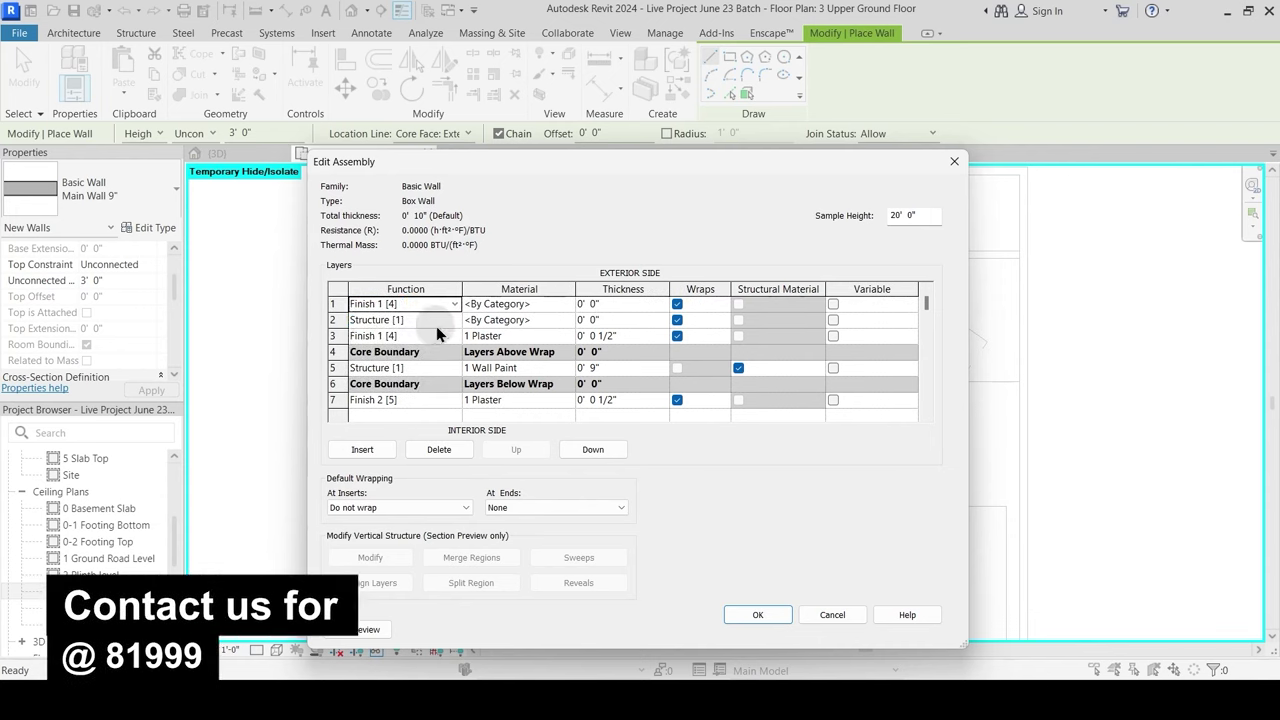
Step: Move the structure layer down and make row 3 a 10" Substrate [2] layer
left_click(333, 320)
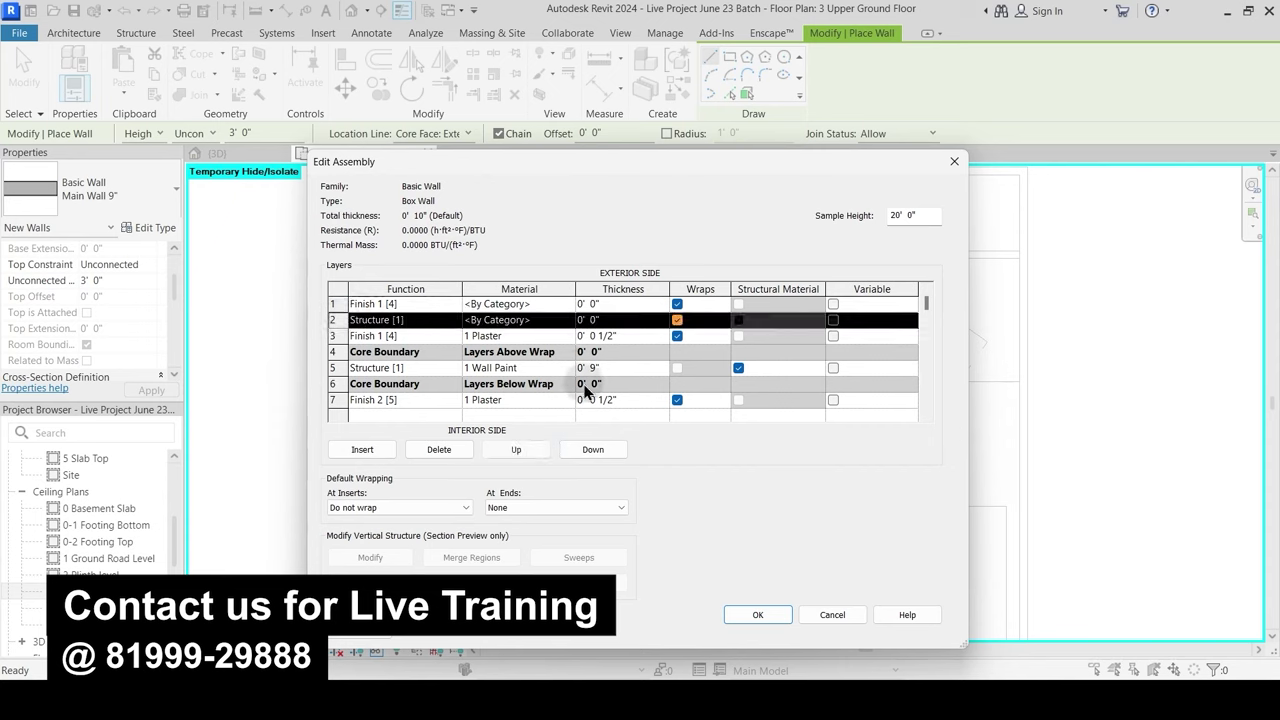
left_click(590, 450)
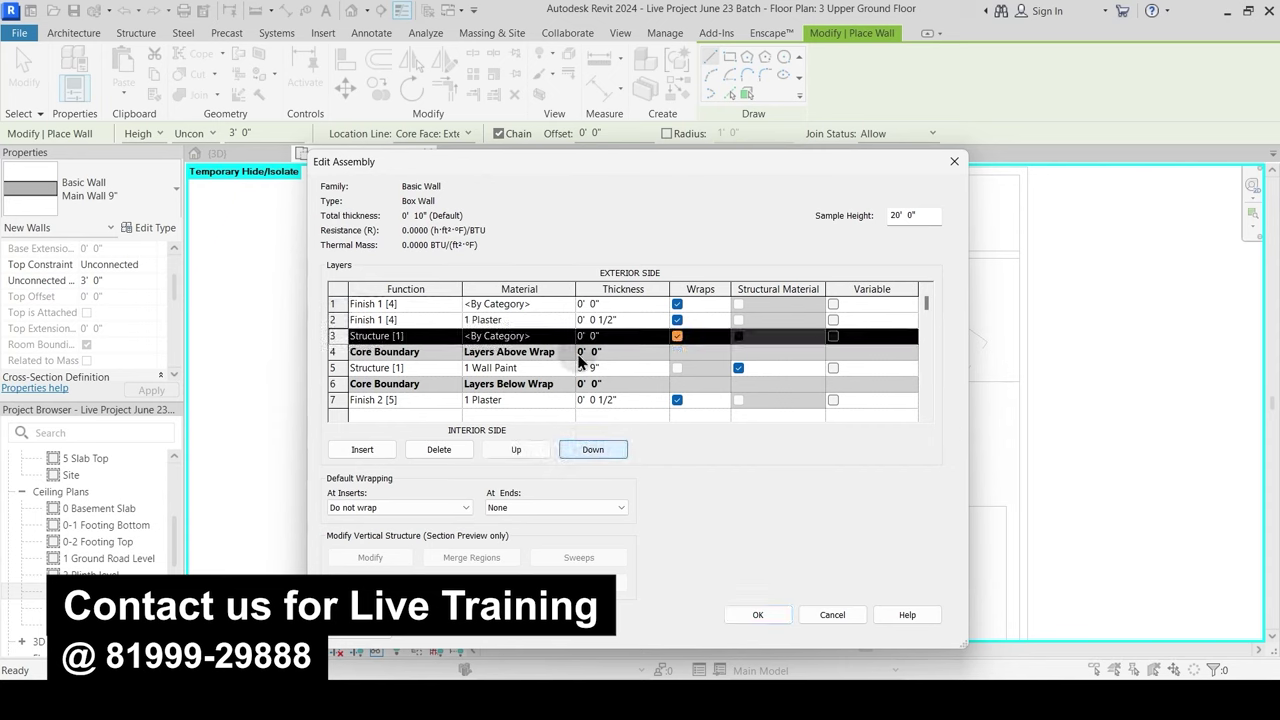
left_click(405, 336)
left_click(455, 336)
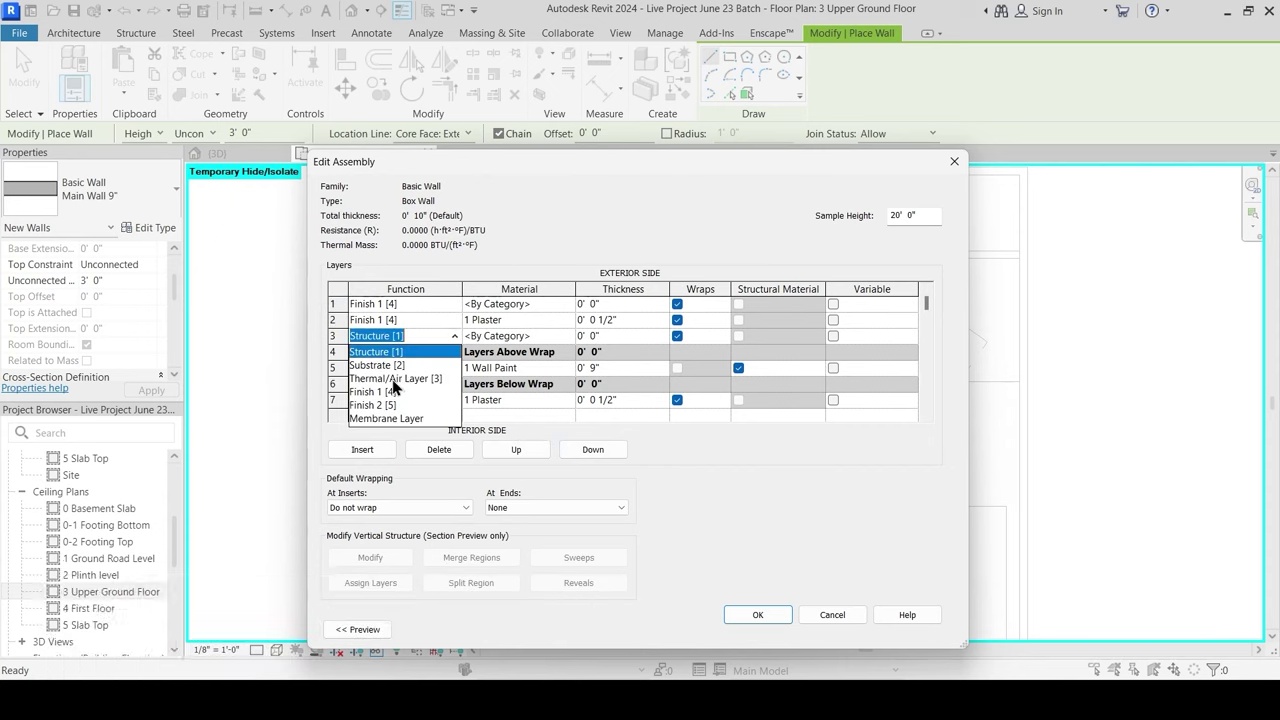
left_click(375, 365)
left_click(586, 336)
type("0 10")
key("Tab")
left_click(600, 320)
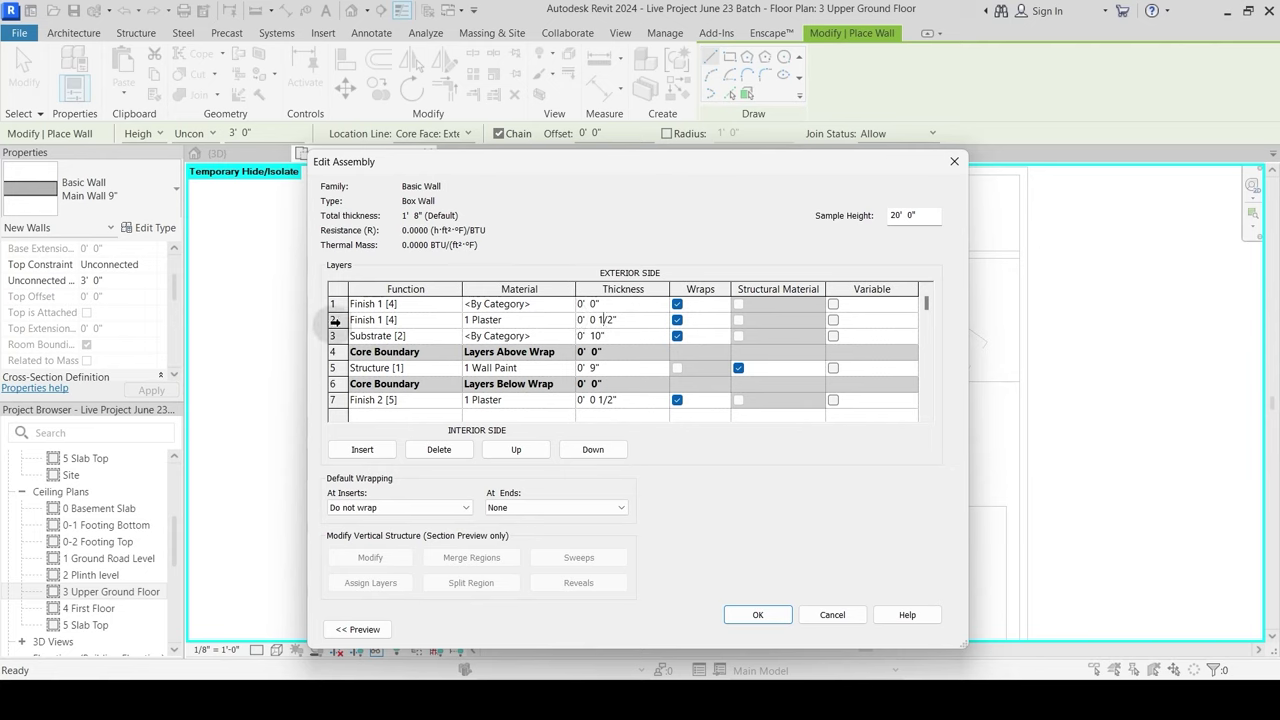
Step: Move the plaster layer outermost and set row 2's function to Substrate [2]
left_click(333, 320)
left_click(546, 450)
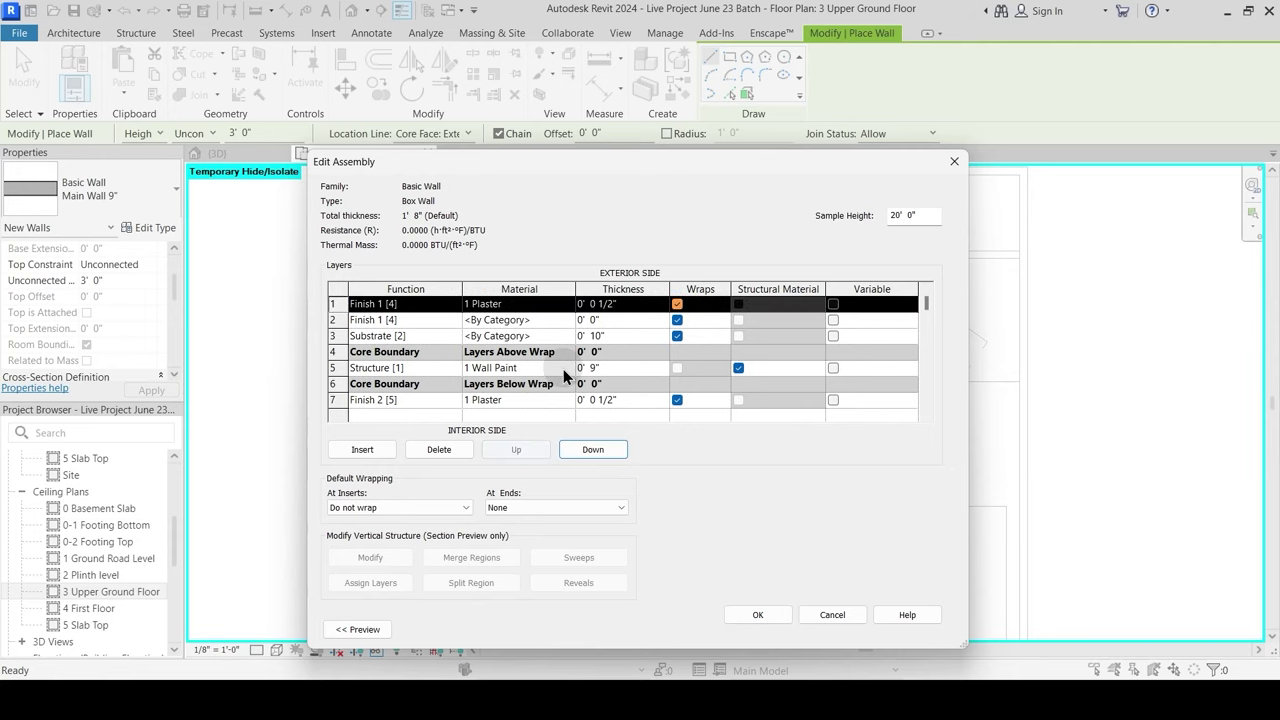
left_click(566, 322)
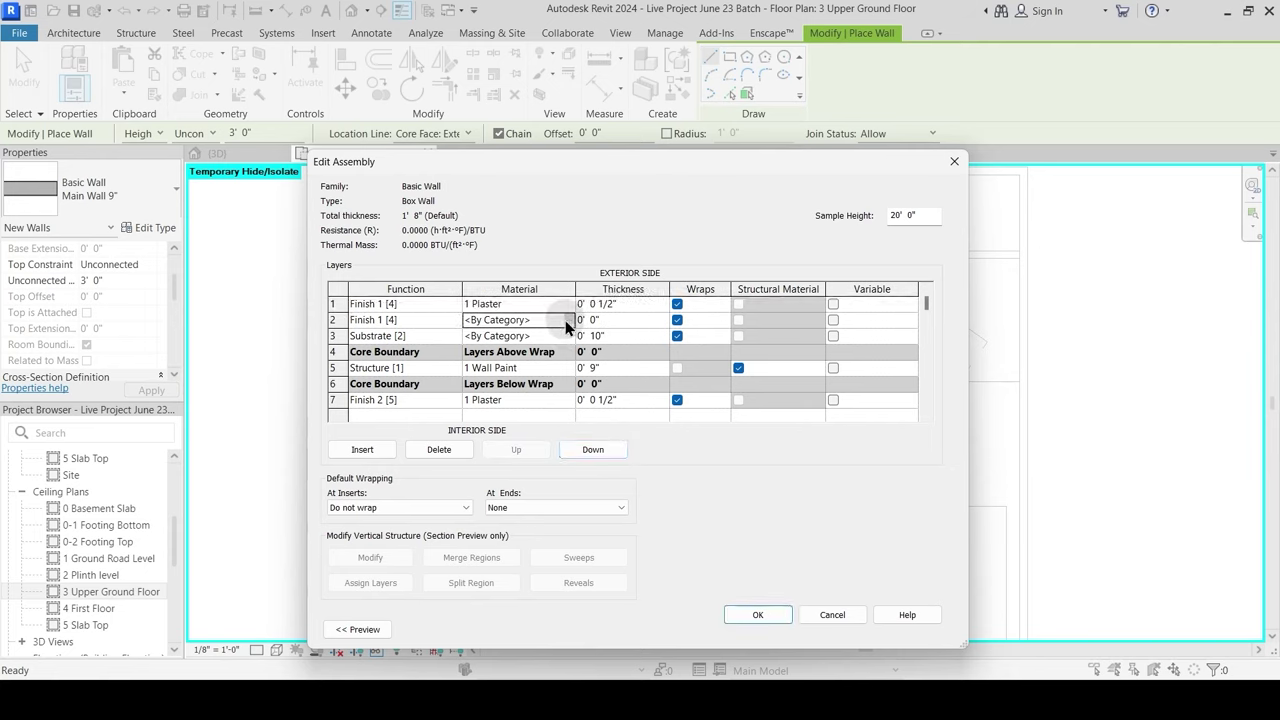
left_click(567, 320)
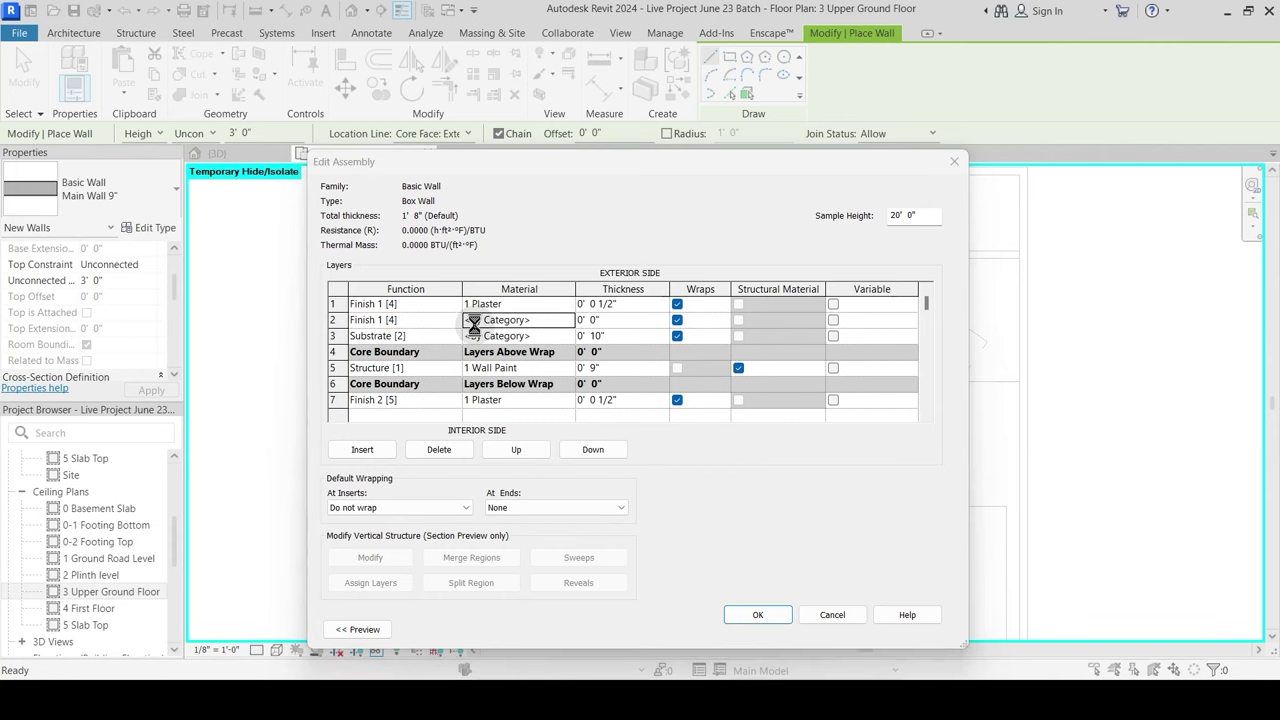
key("Escape")
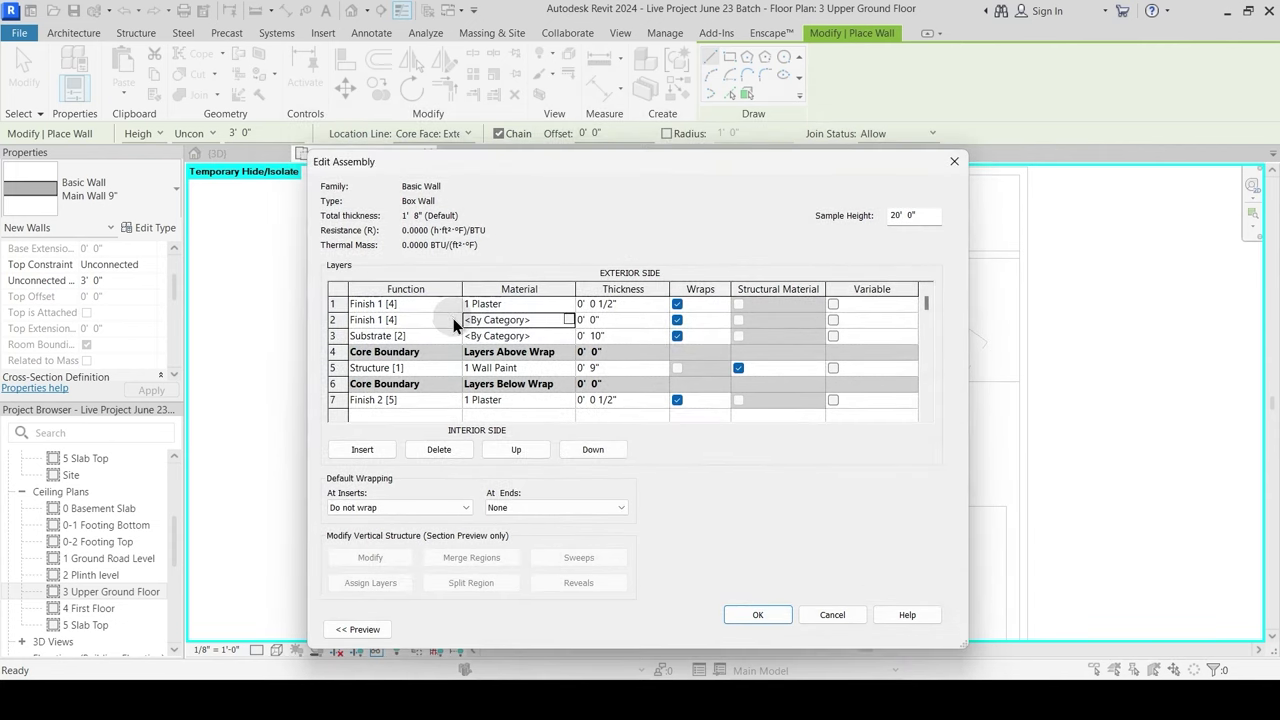
left_click(454, 320)
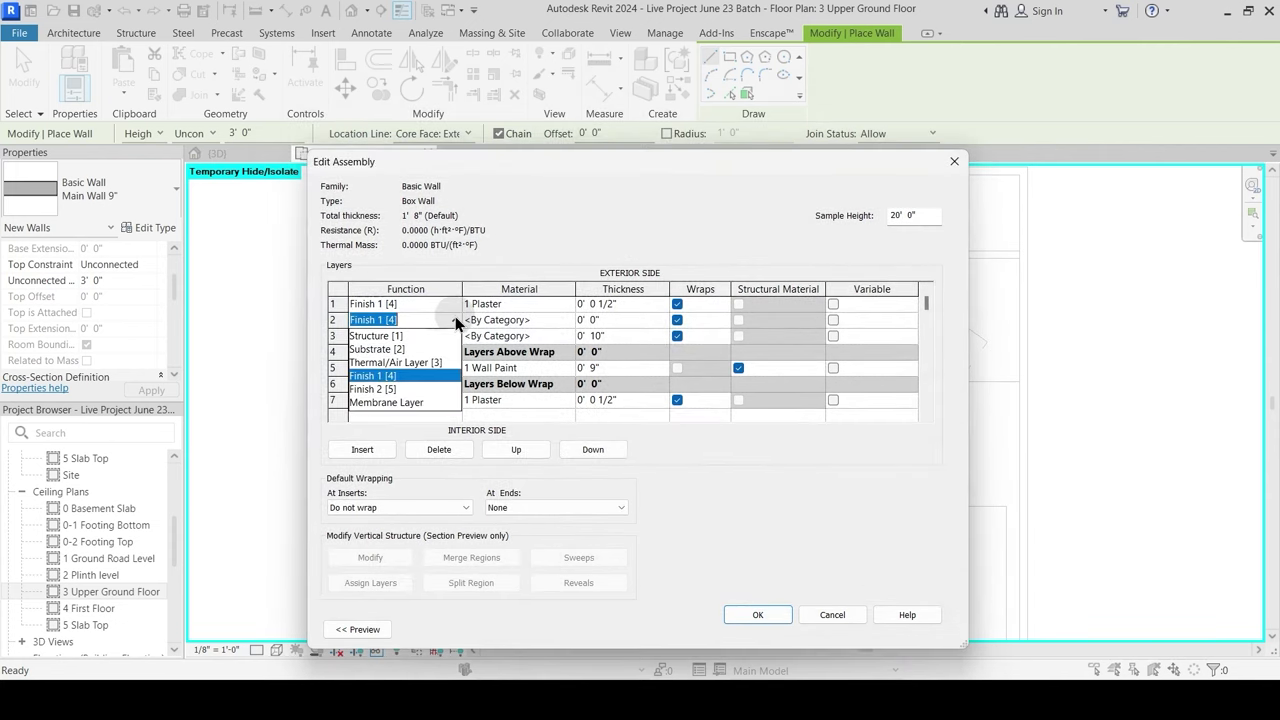
left_click(388, 349)
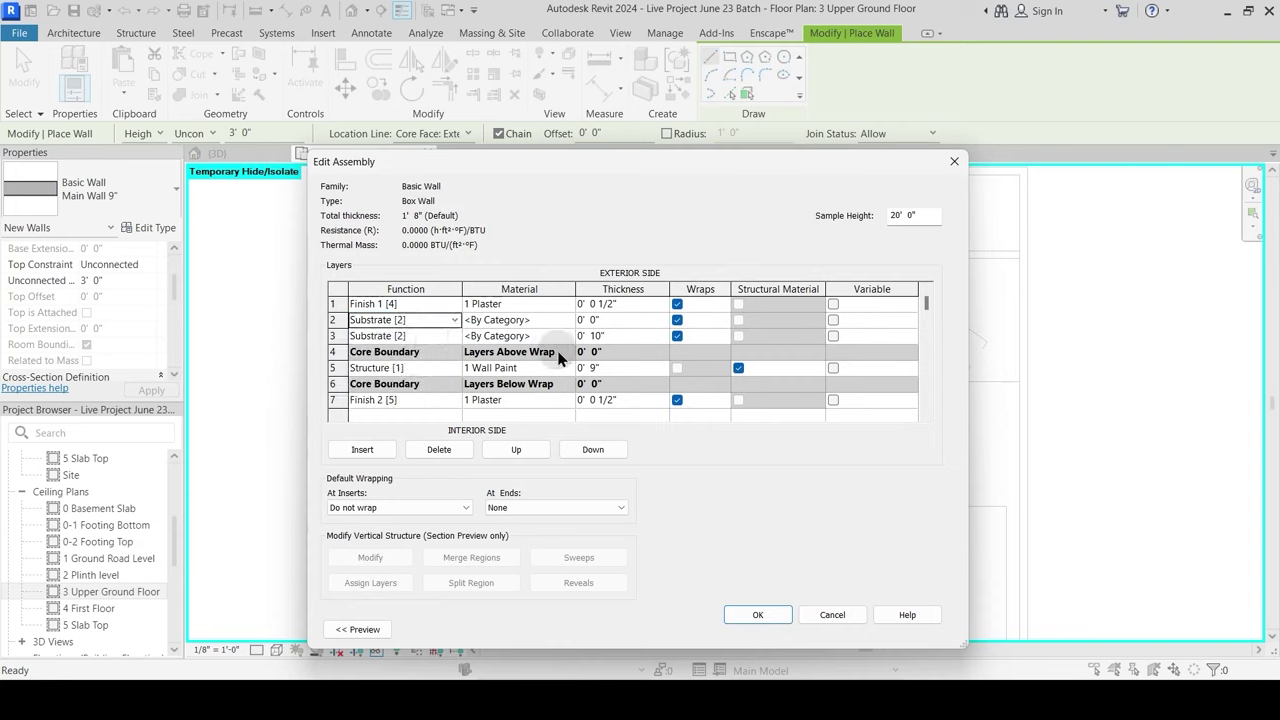
Step: Make row 2 a 4 1/2" 1 Wall Paint layer and open the outer plaster layer's material browser
left_click(572, 322)
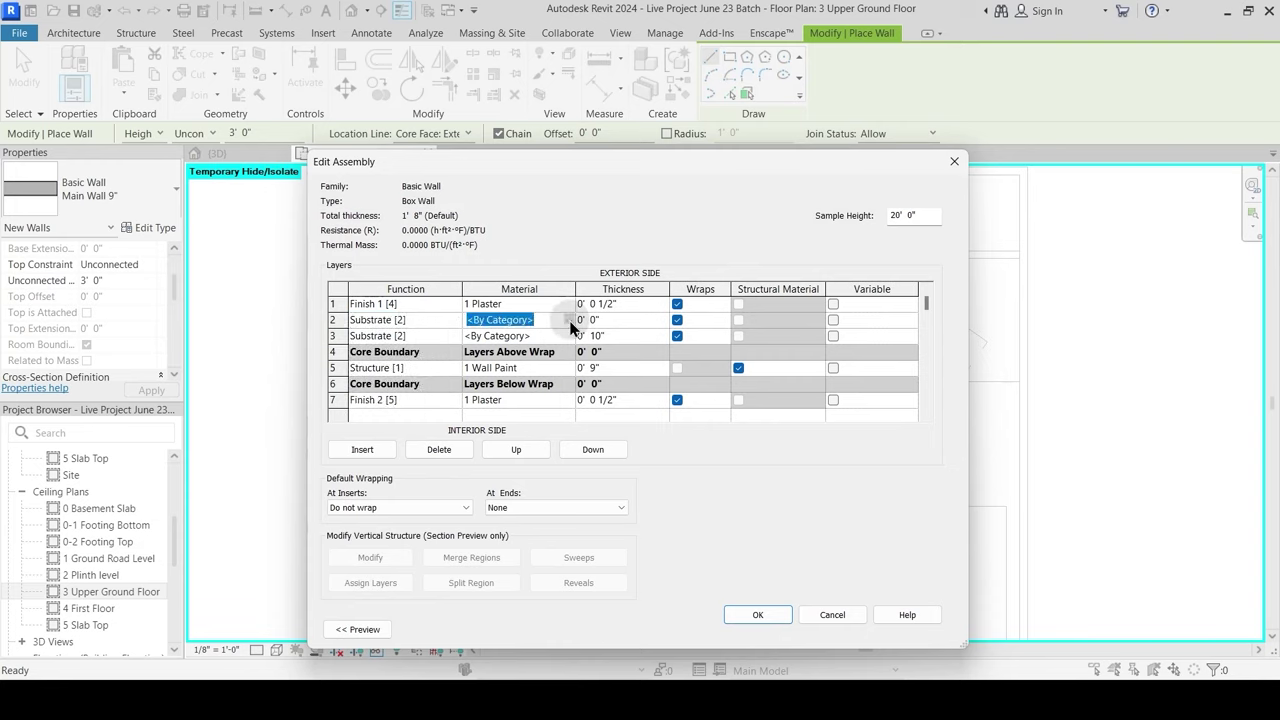
left_click(569, 320)
key("Escape")
left_click(529, 368)
left_click(533, 320)
left_click(426, 321)
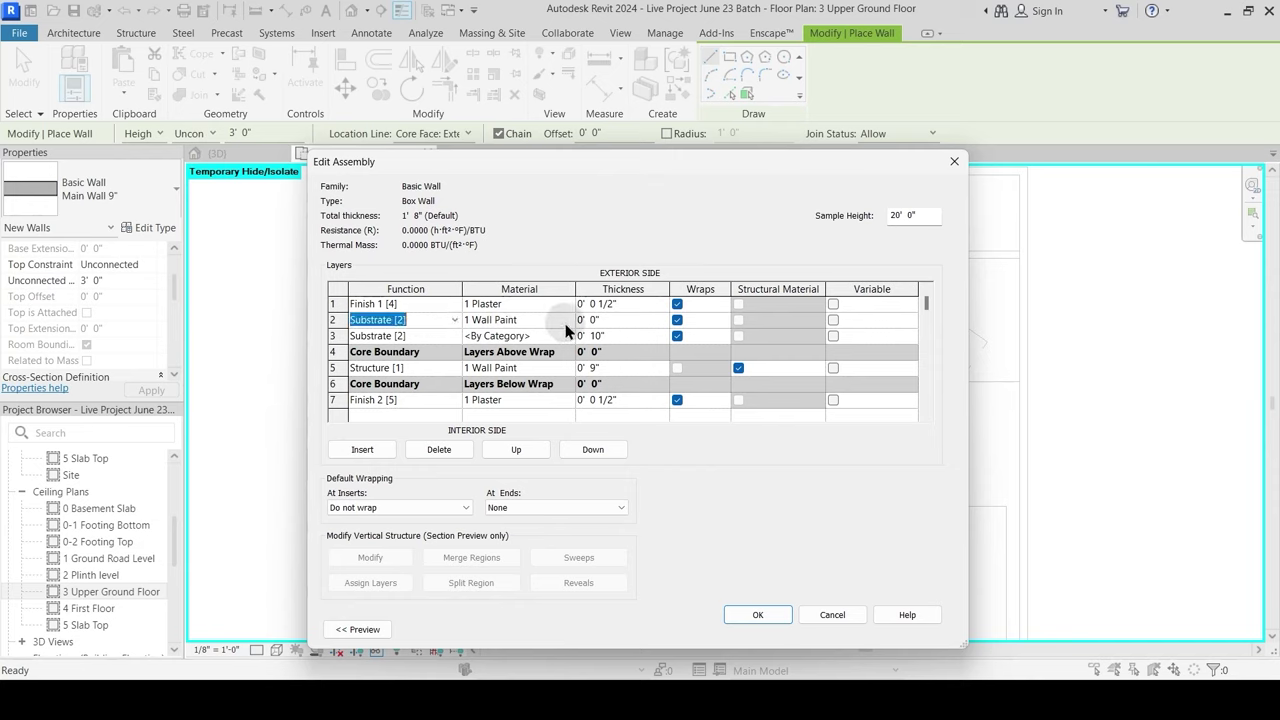
left_click(588, 319)
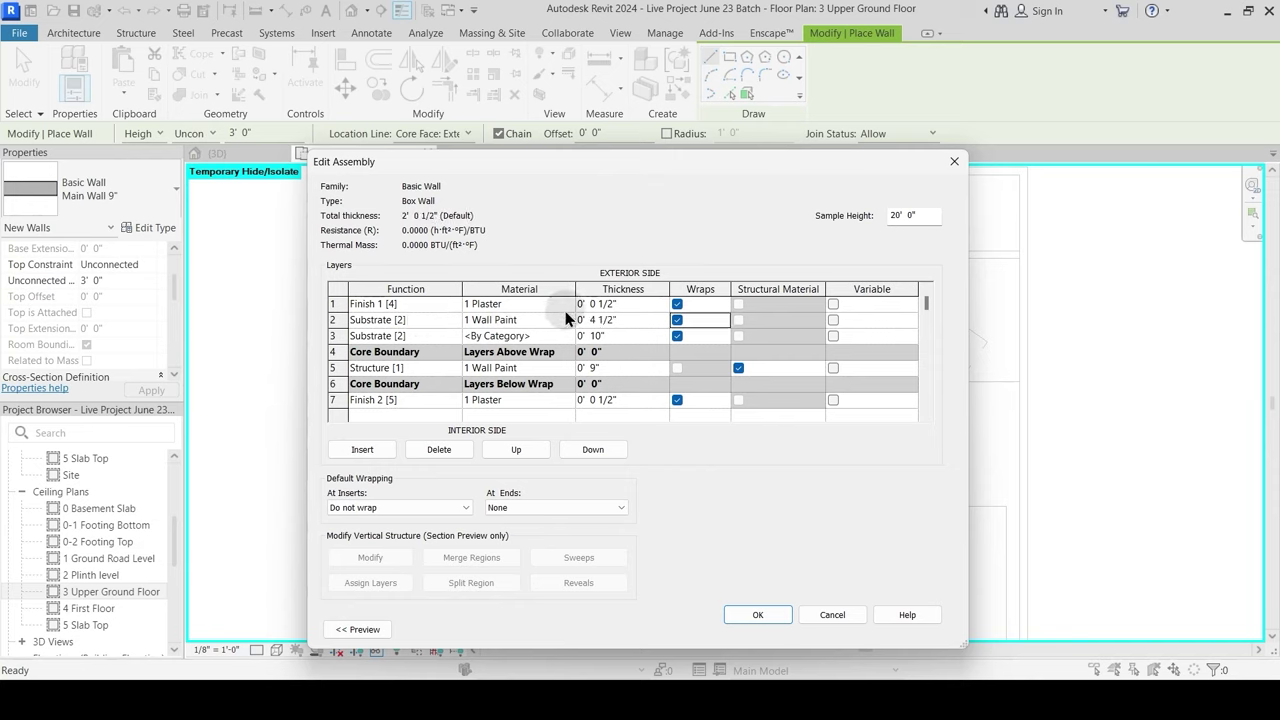
left_click(571, 301)
left_click(571, 301)
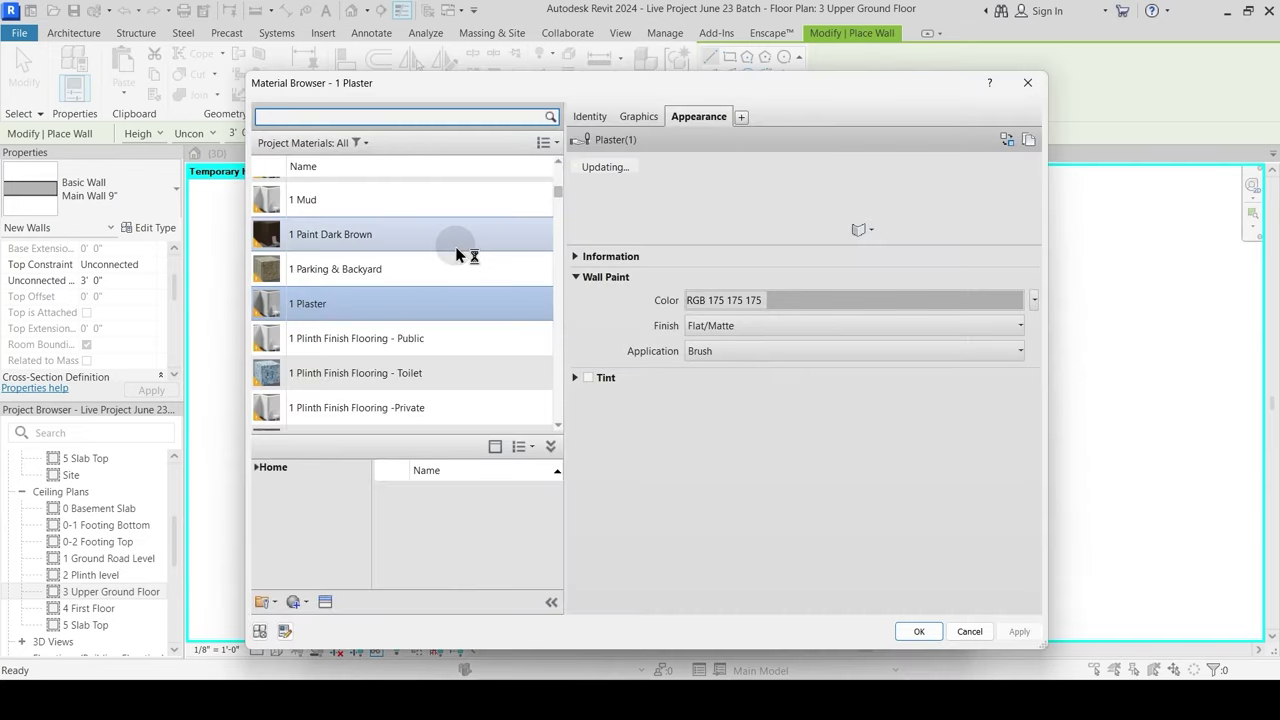
Step: Search the materials for 'South' and assign 1 South Wall to the outermost finish layer
scroll(314, 271, "up", 1)
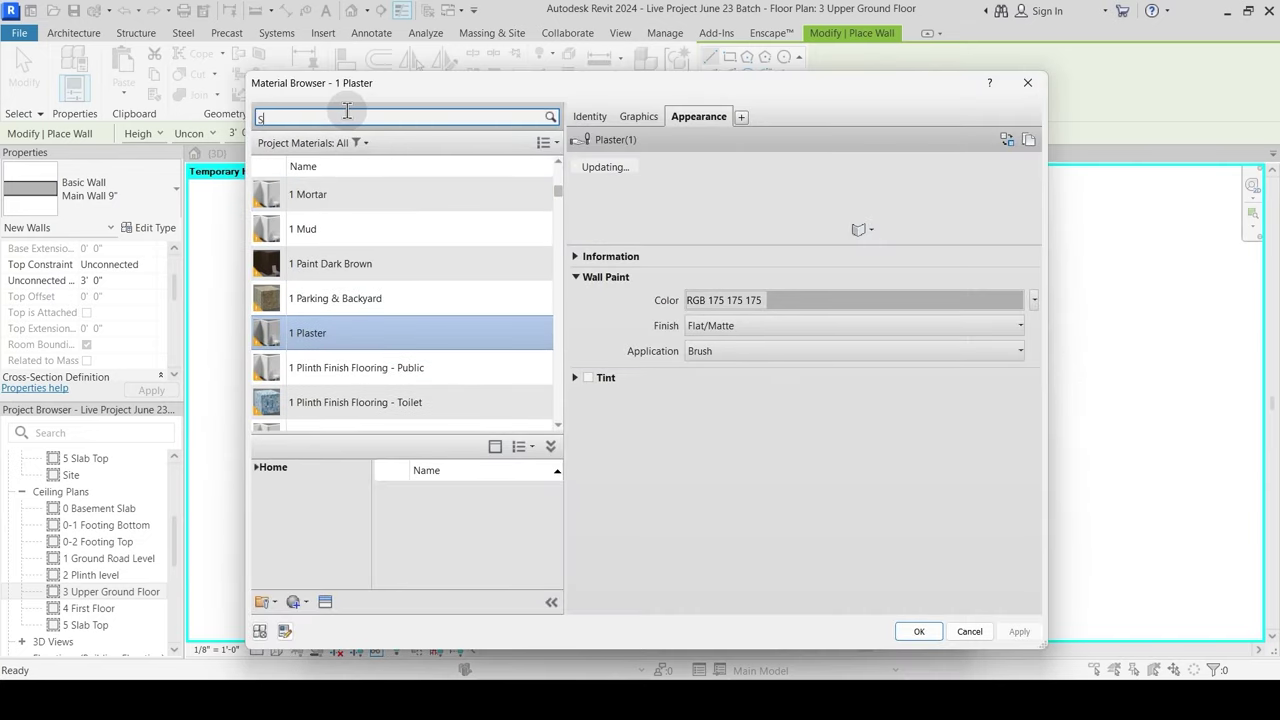
left_click(347, 112)
type("South")
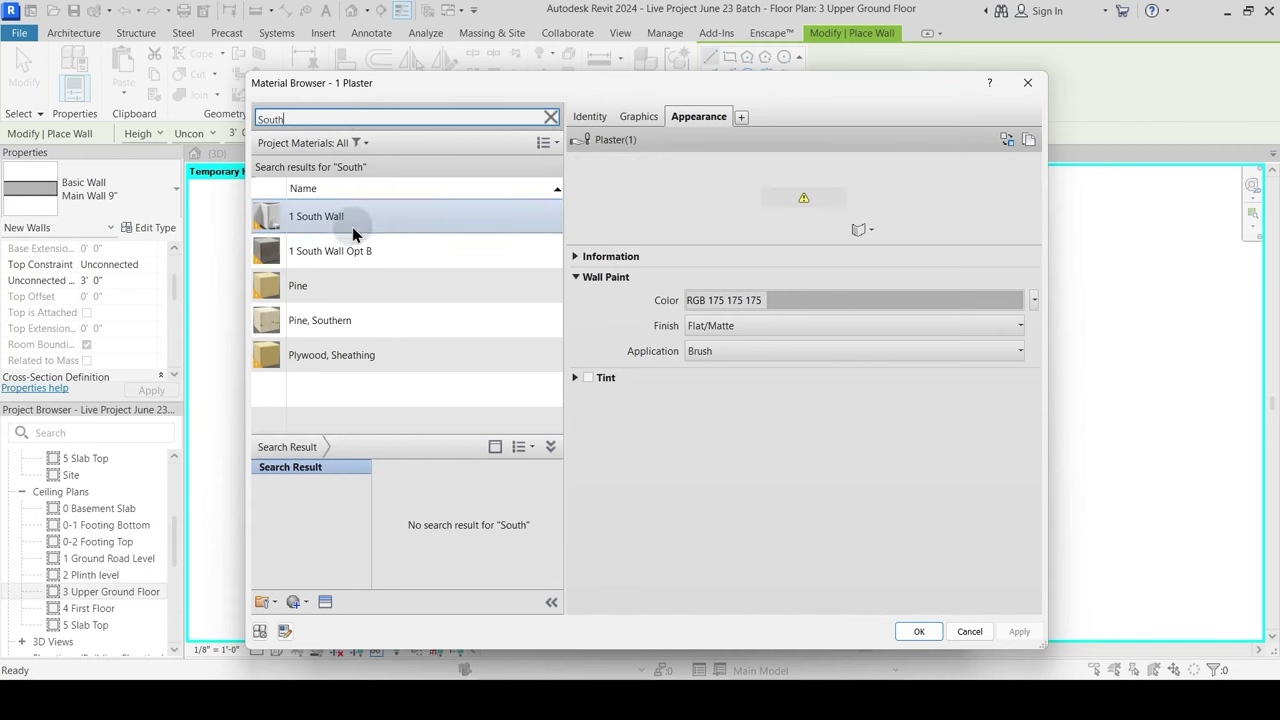
left_click(357, 226)
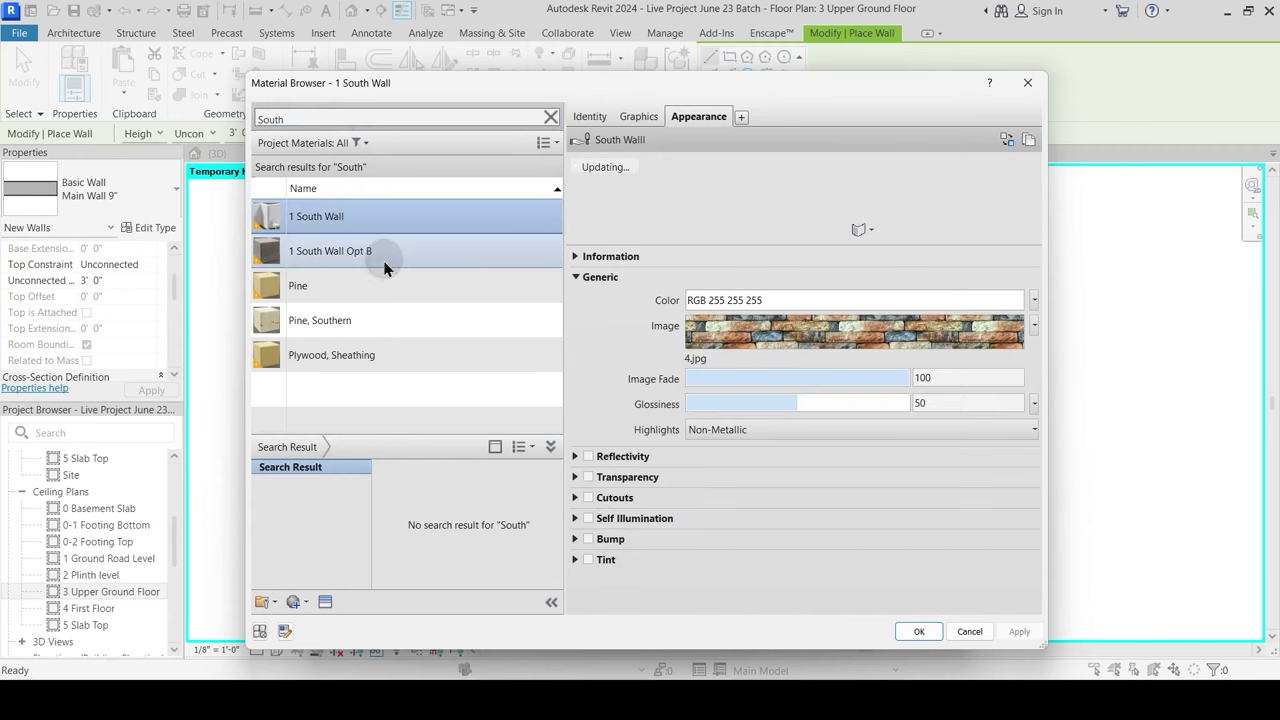
left_click(372, 252)
left_click(353, 221)
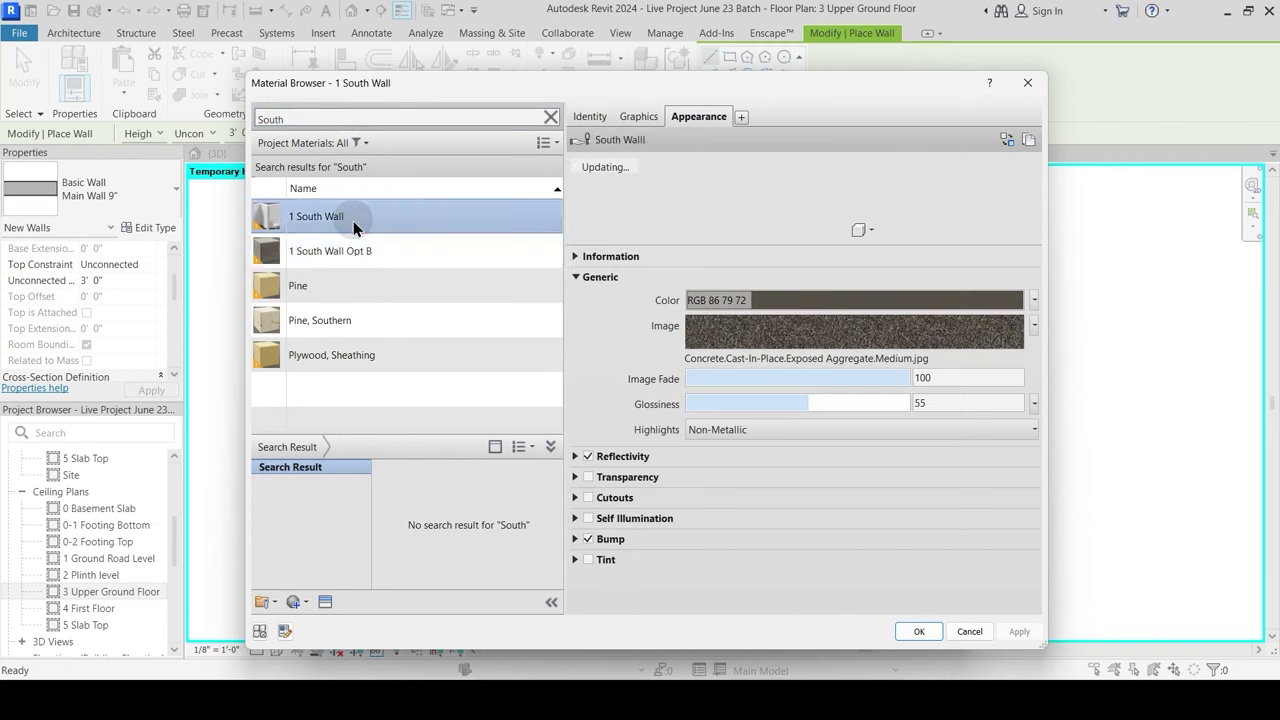
left_click(918, 631)
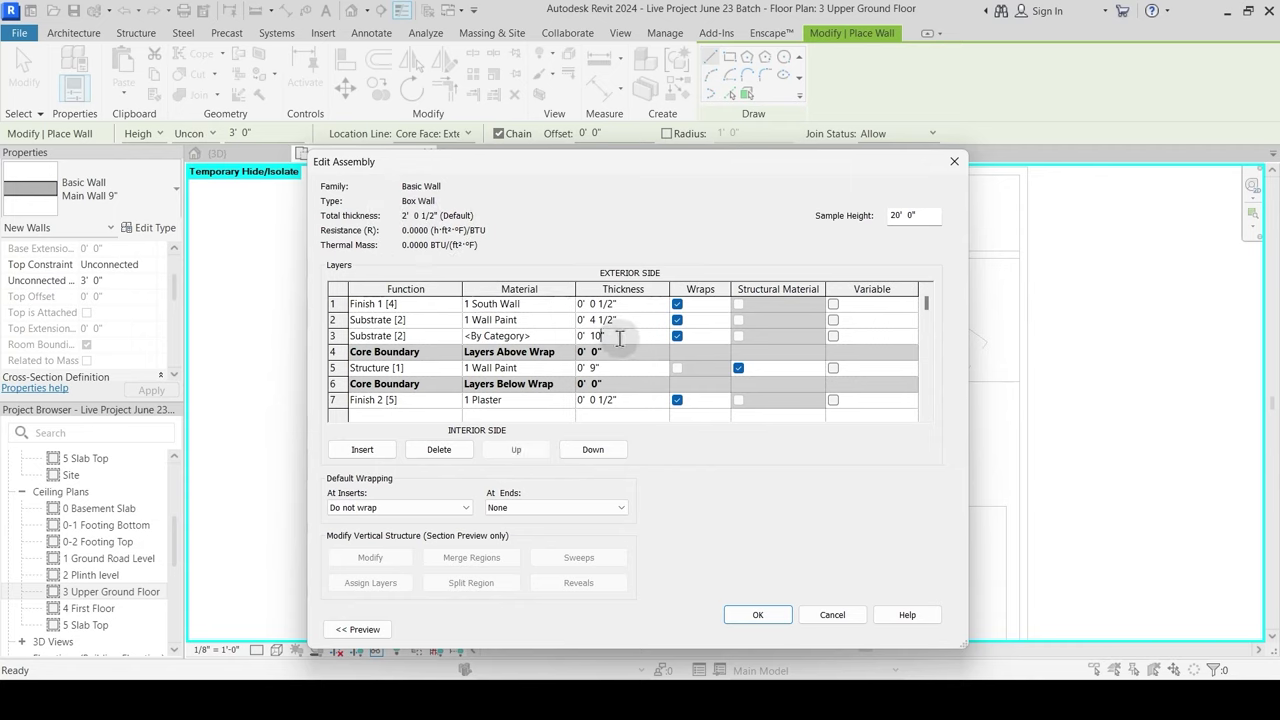
Step: Begin editing row 3's thickness, then bring up the AutoCAD plan near the STORE
left_click(556, 340)
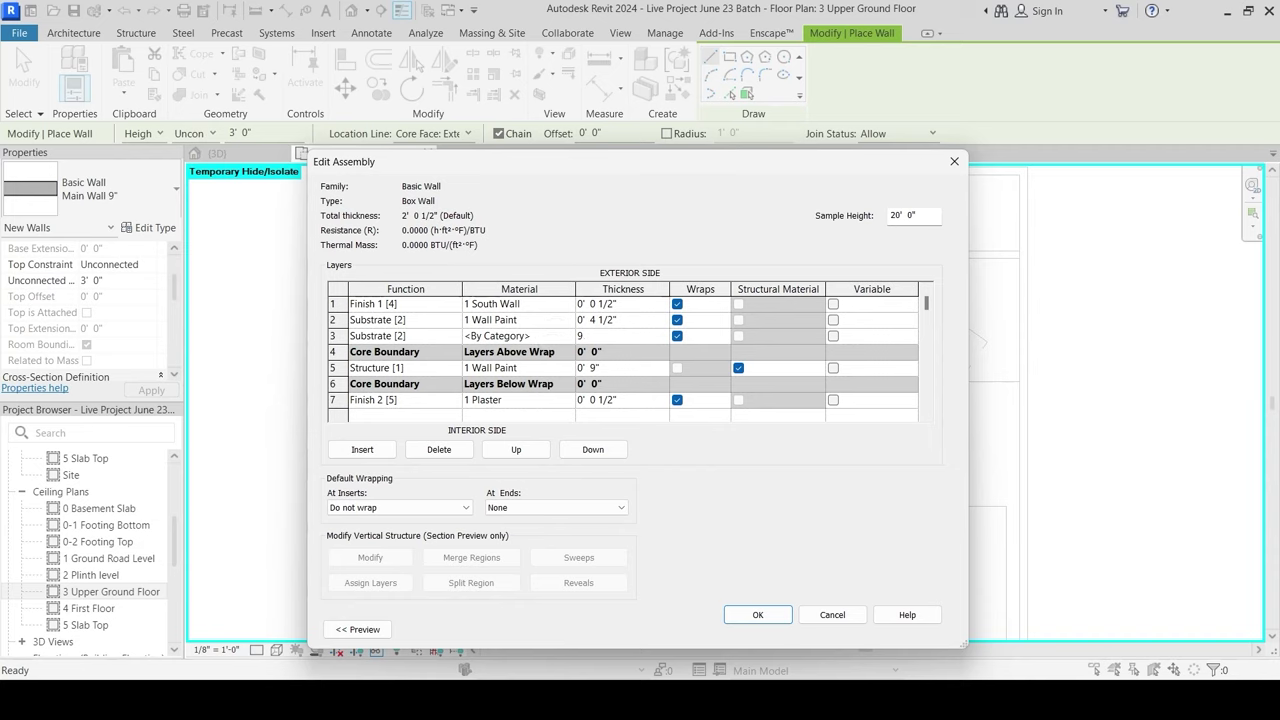
mouse_move(832, 700)
left_click(832, 620)
scroll(577, 366, "up", 7)
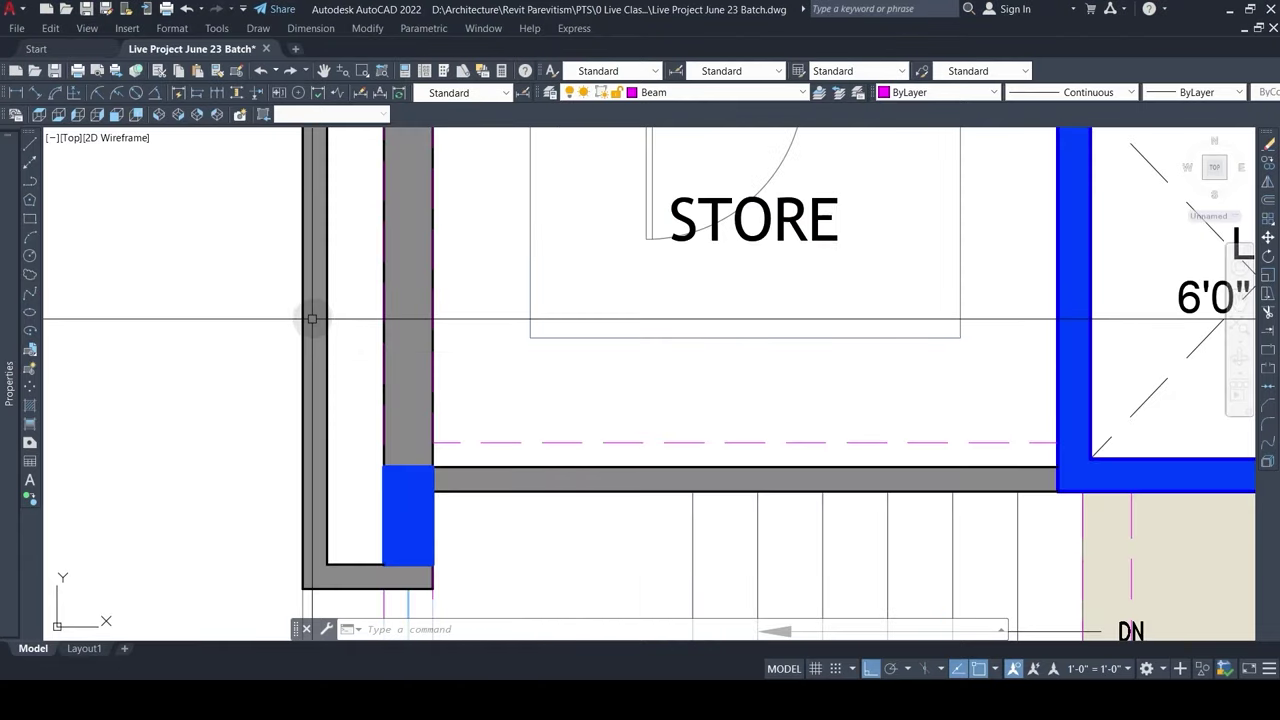
Step: Measure the outer wall beside the STORE with DLI (about 2'), then cancel without keeping it
type("dli")
key("Return")
left_click(432, 315)
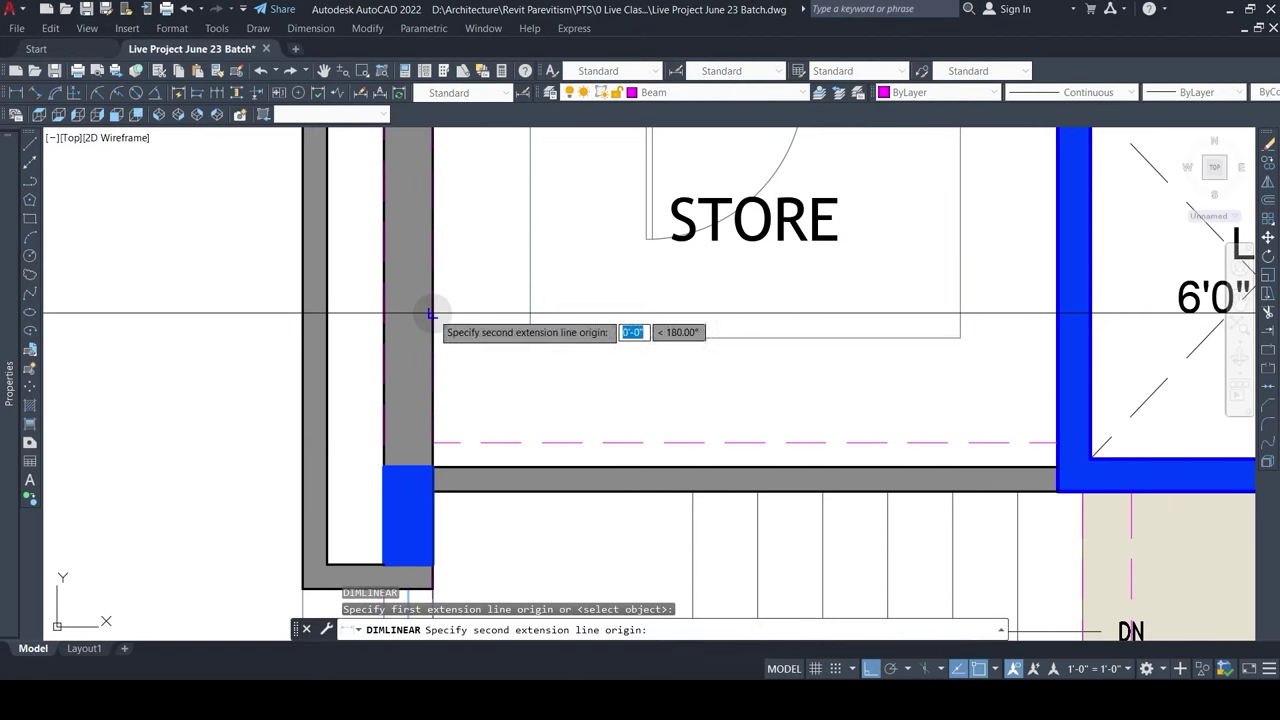
left_click(316, 322)
key("Escape")
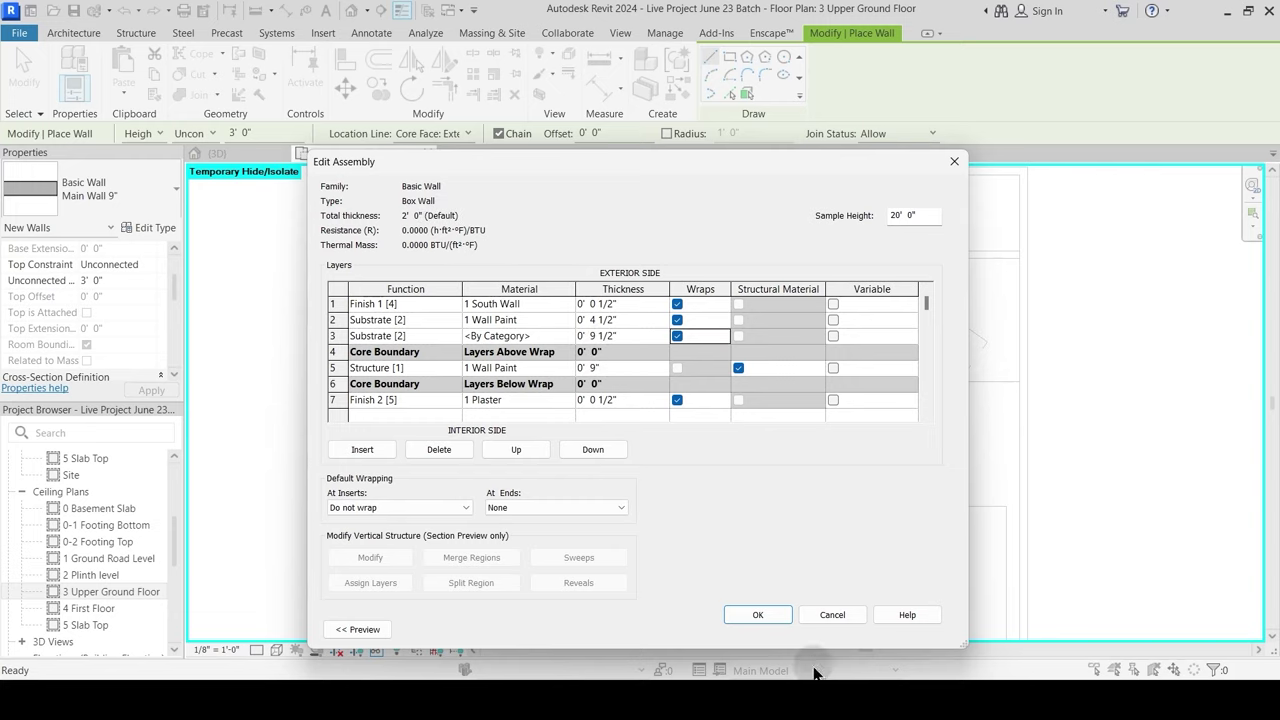
Step: Save the Box Wall type changes and set the wall's top constraint to 4 First Floor
left_click(758, 615)
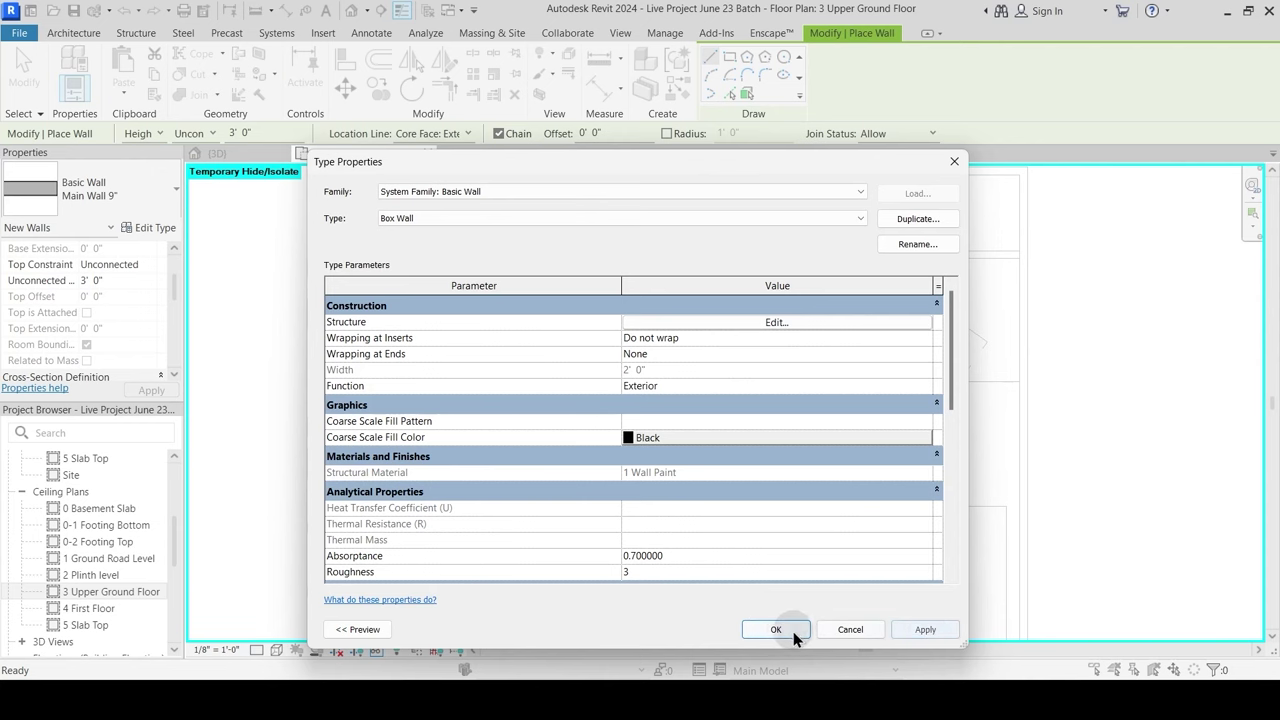
left_click(776, 629)
left_click_drag(173, 290, 180, 257)
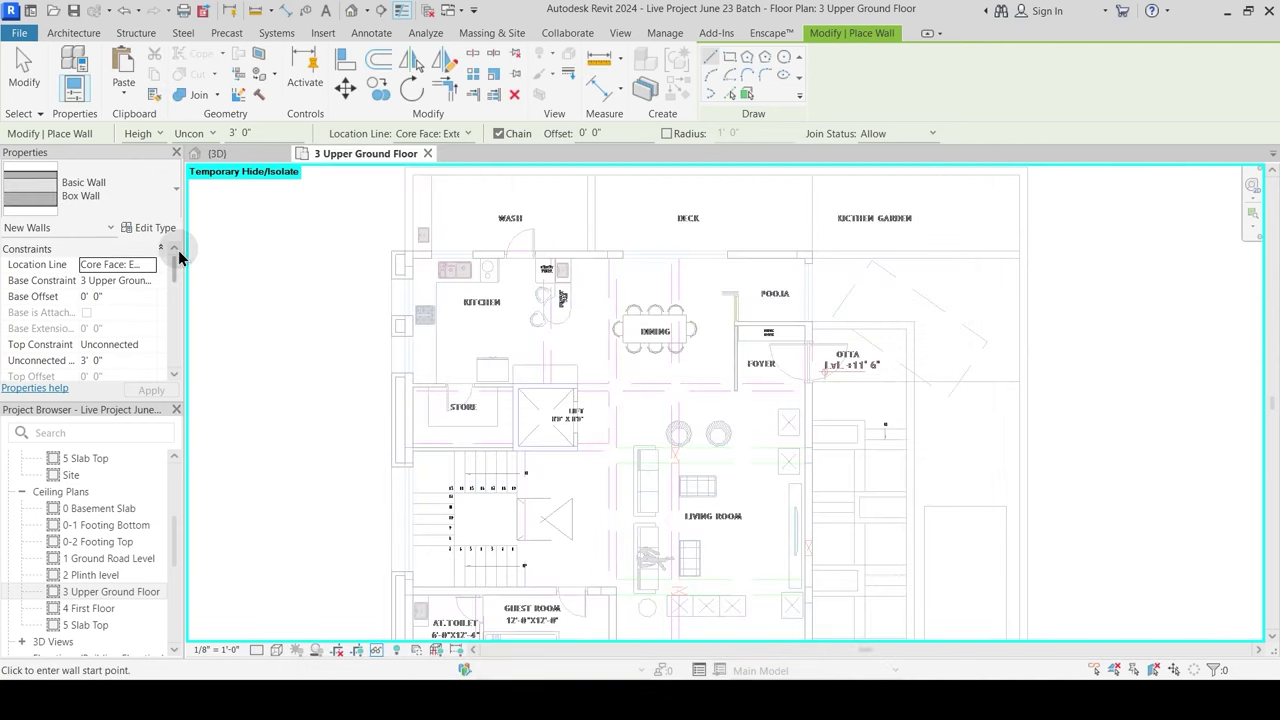
left_click(154, 346)
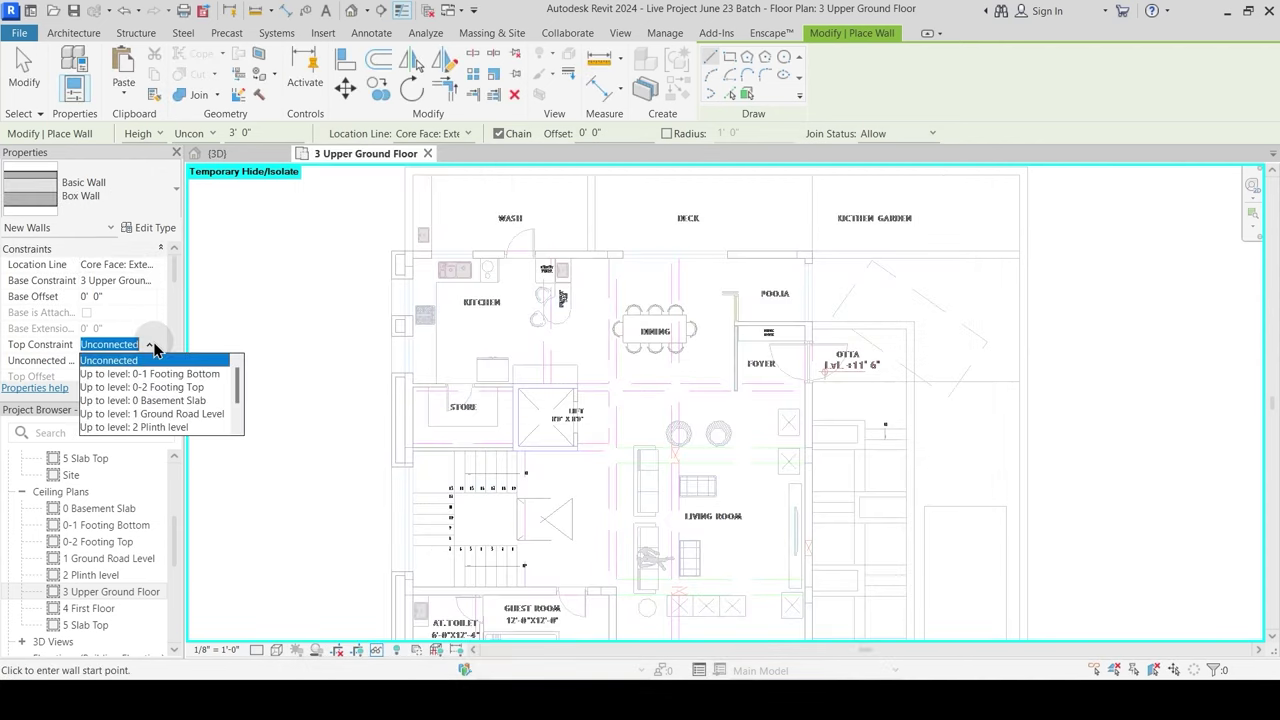
scroll(150, 400, "down", 1)
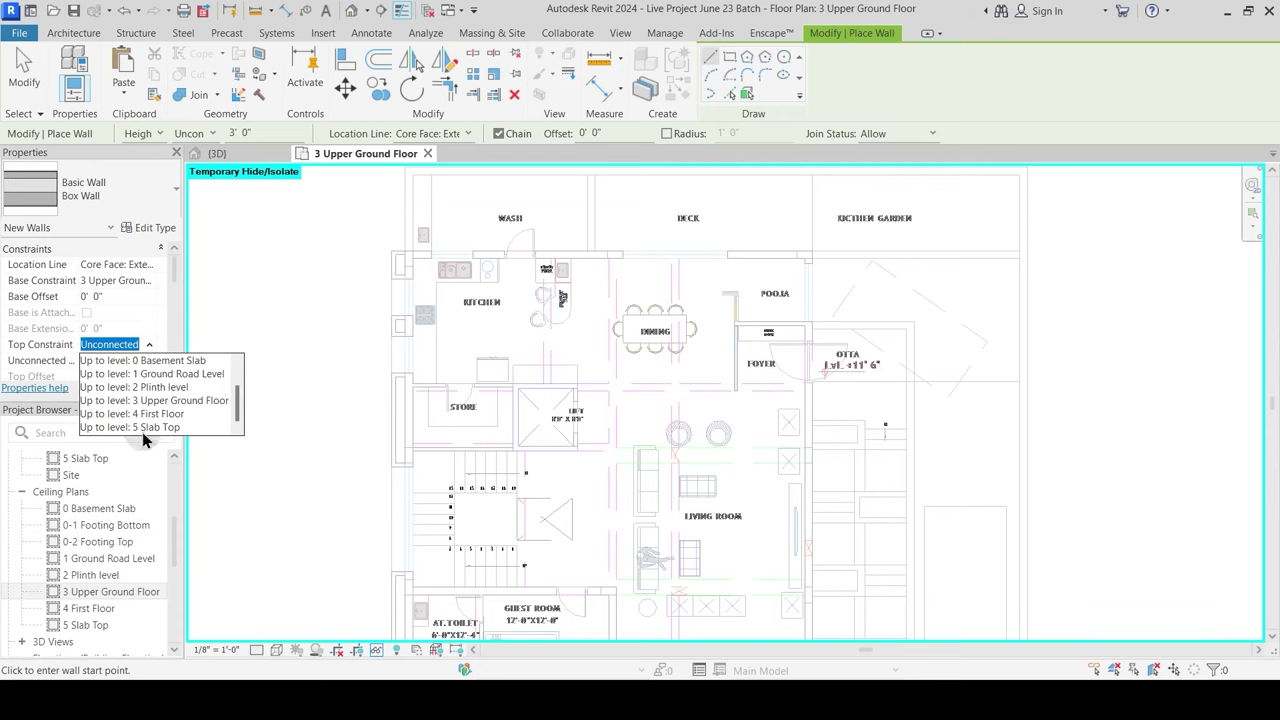
left_click(155, 427)
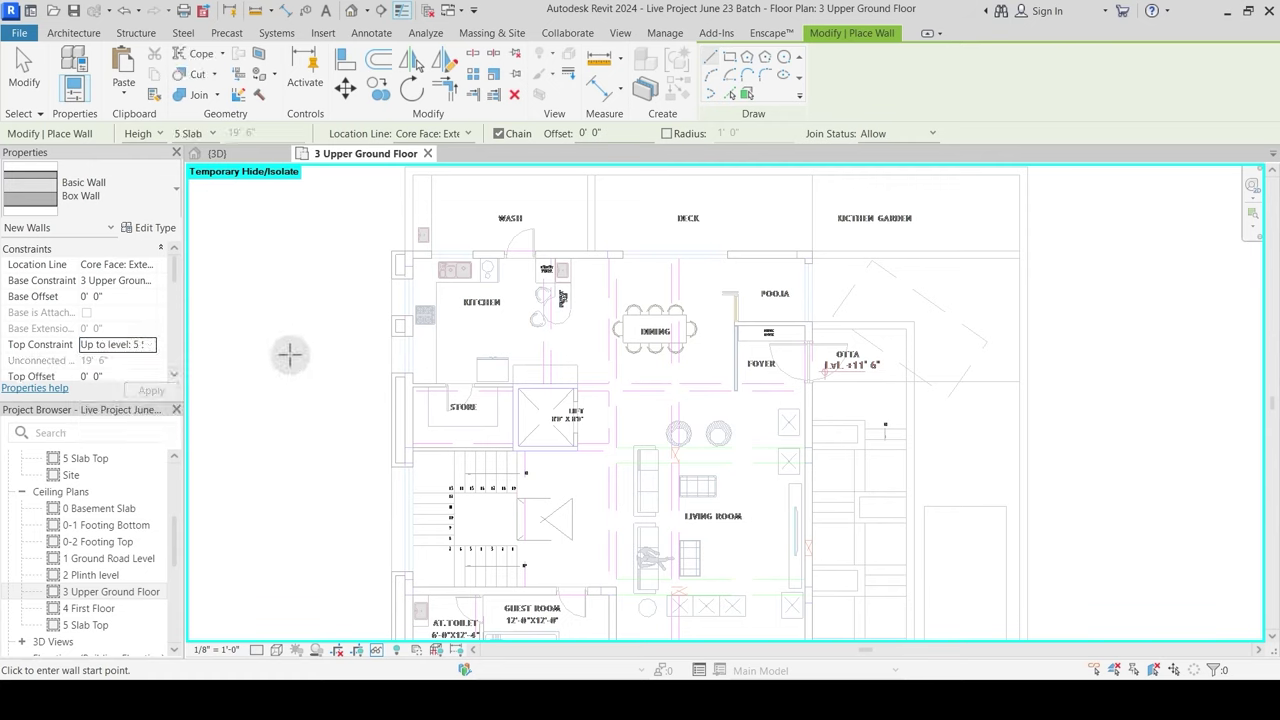
left_click(149, 344)
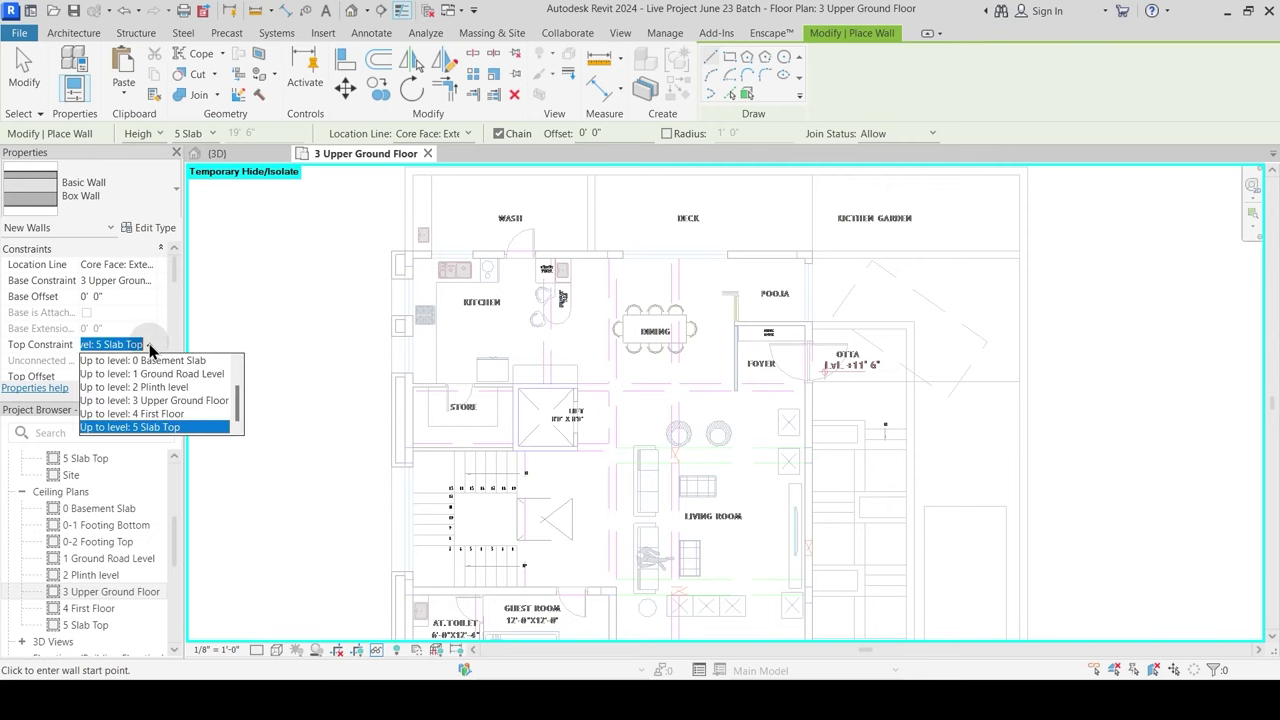
left_click(158, 414)
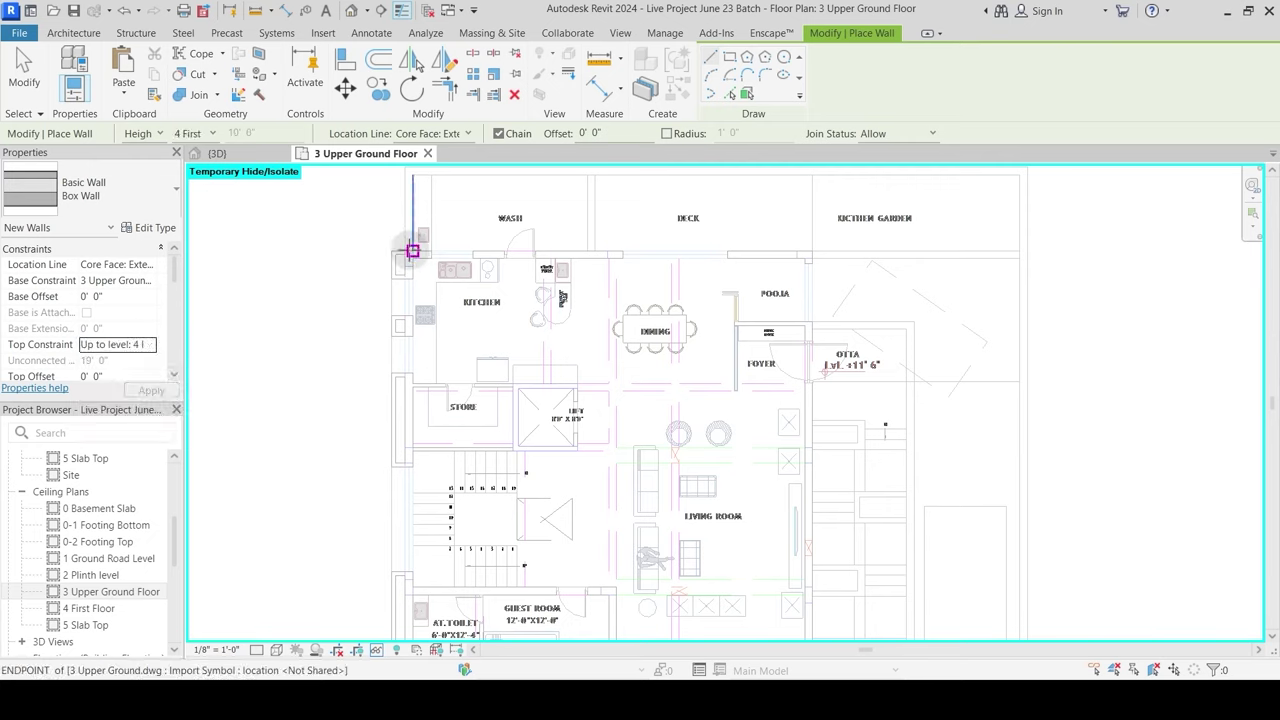
Step: Start a wall at the kitchen's outer corner with the location line set to Core Face: Interior
scroll(407, 252, "up", 1)
left_click(413, 250)
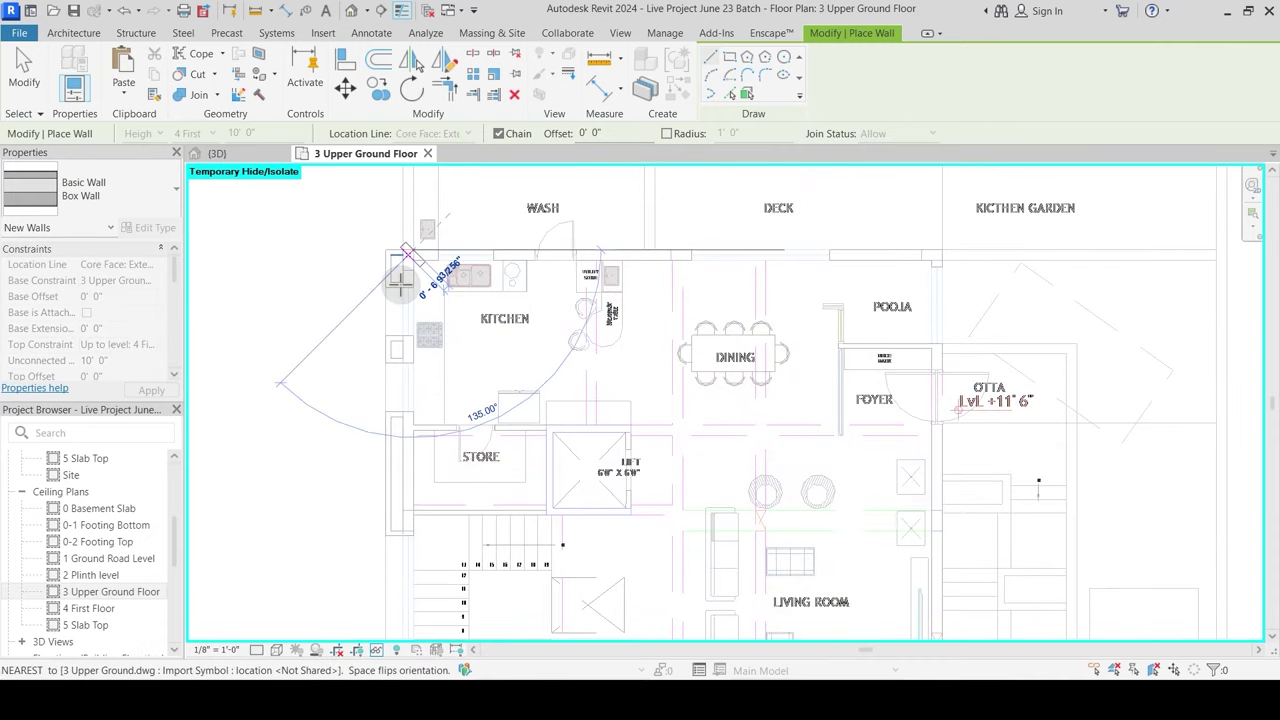
left_click(413, 362)
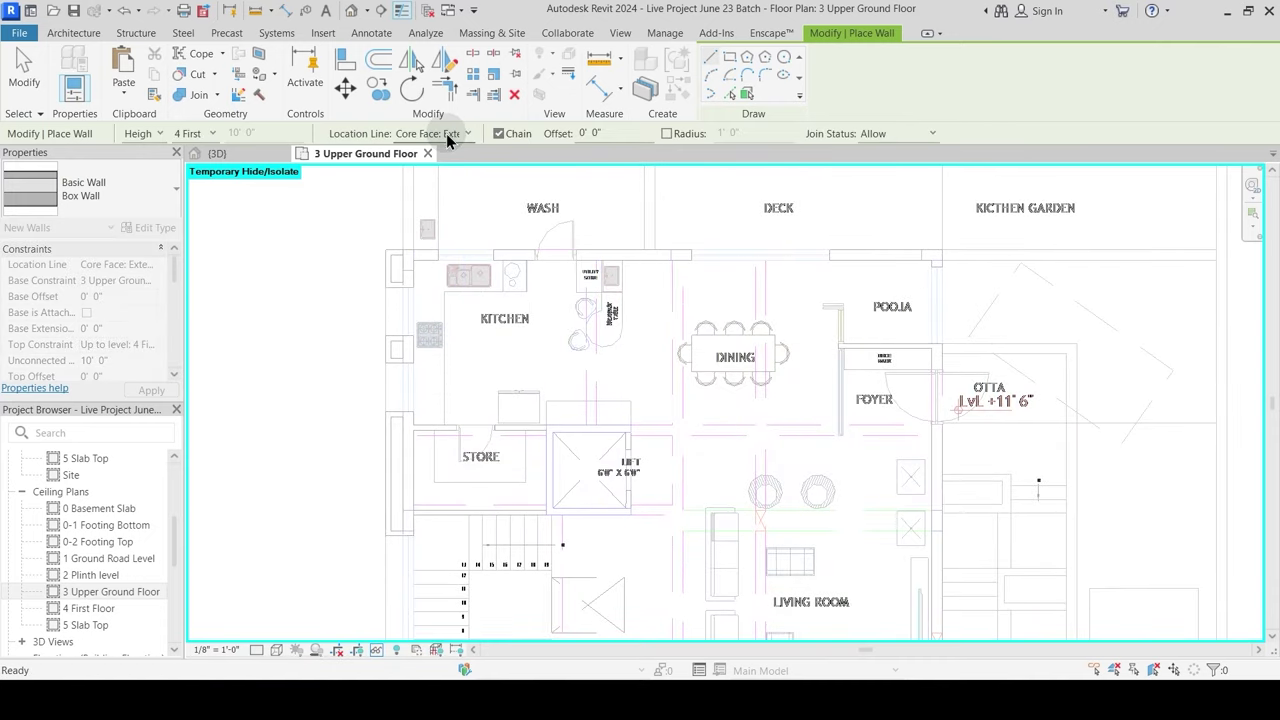
left_click(464, 133)
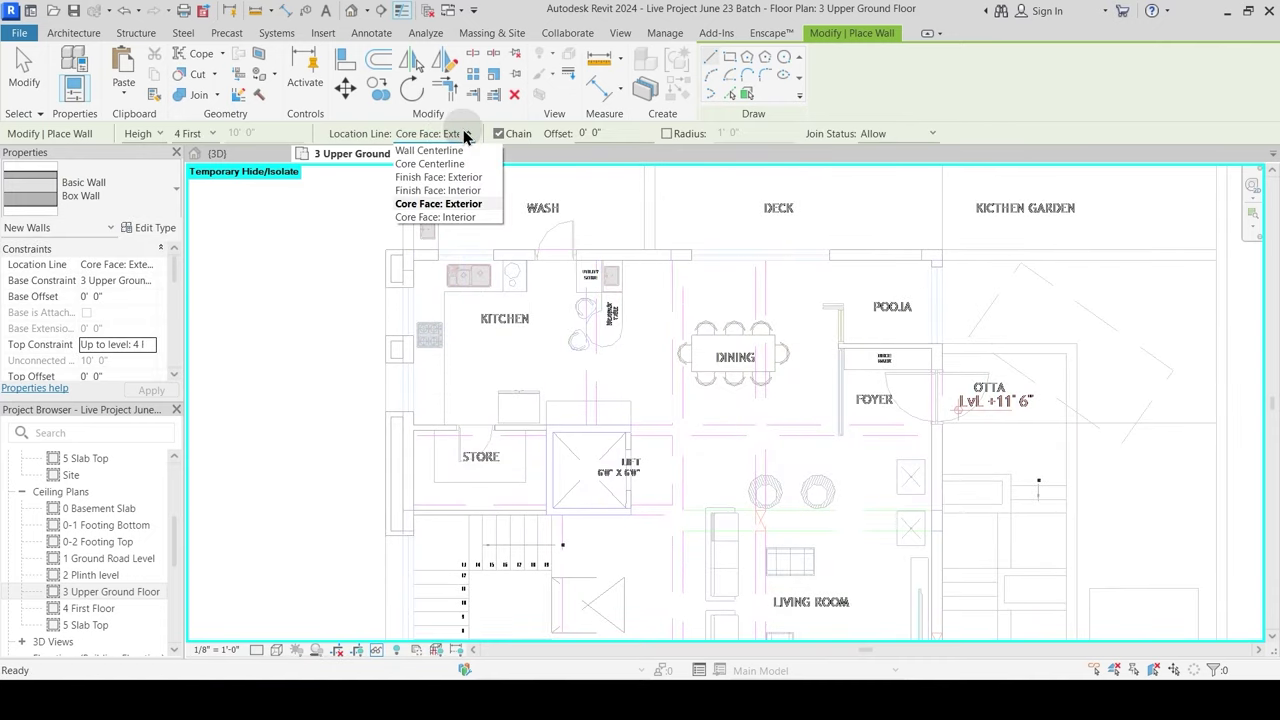
left_click(455, 217)
left_click(402, 249)
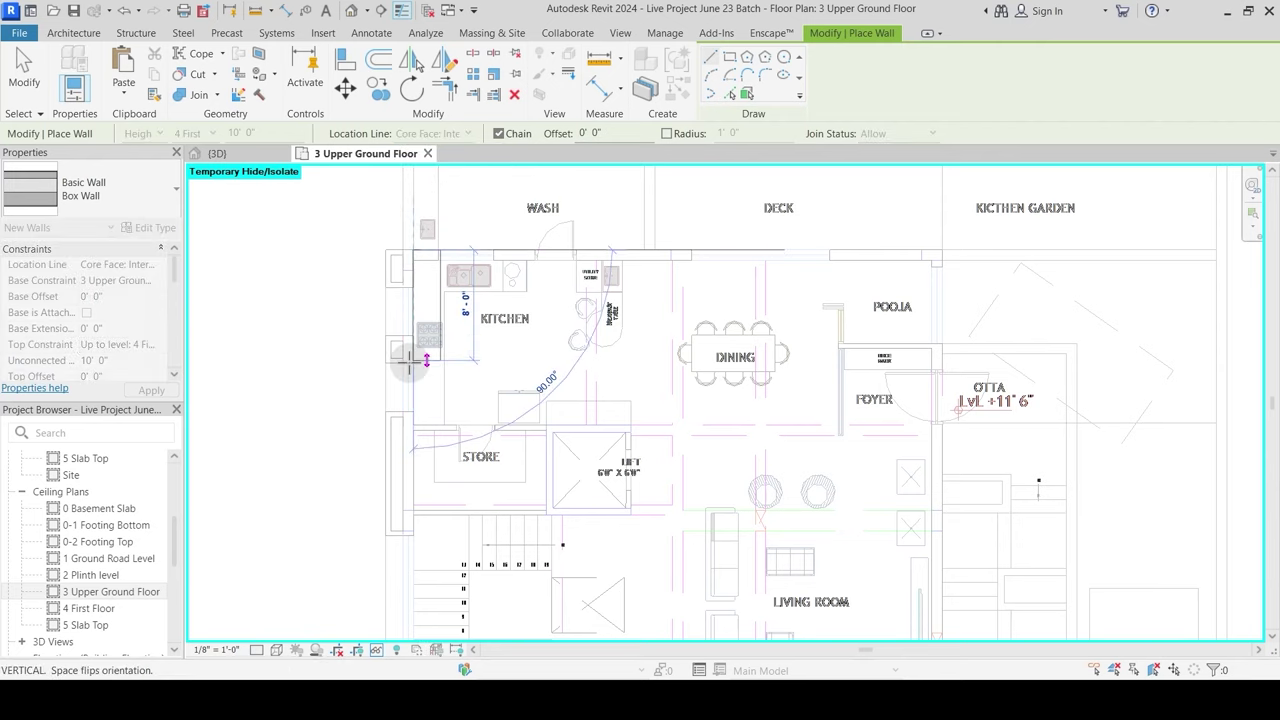
middle_click_drag(409, 566, 403, 277)
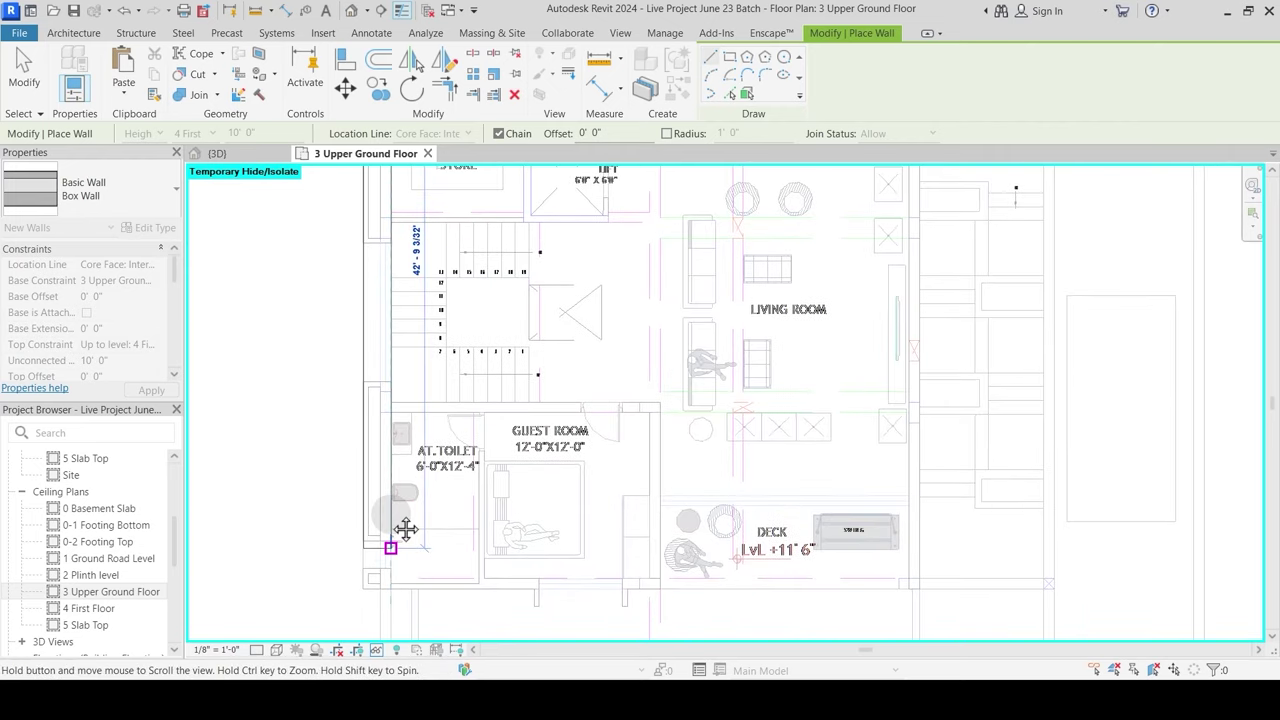
scroll(403, 528, "up", 3)
scroll(390, 495, "up", 2)
left_click(394, 464)
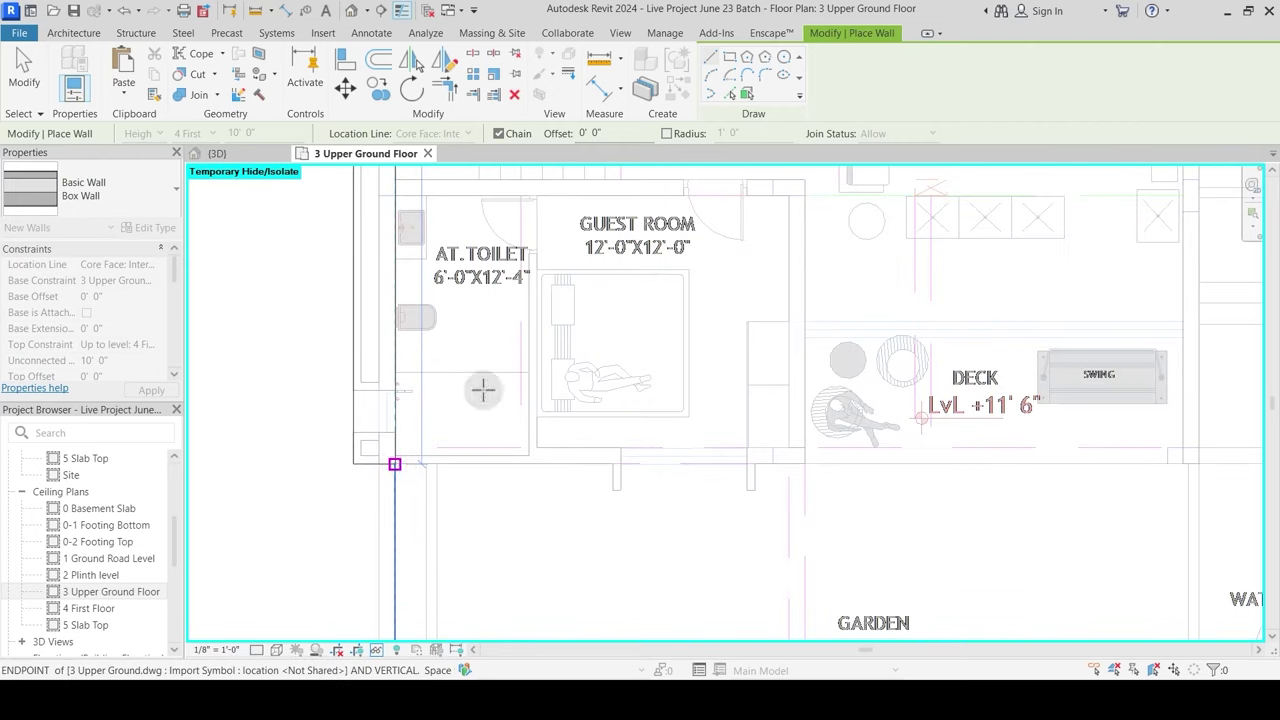
key("Escape")
key("Escape")
scroll(490, 353, "down", 4)
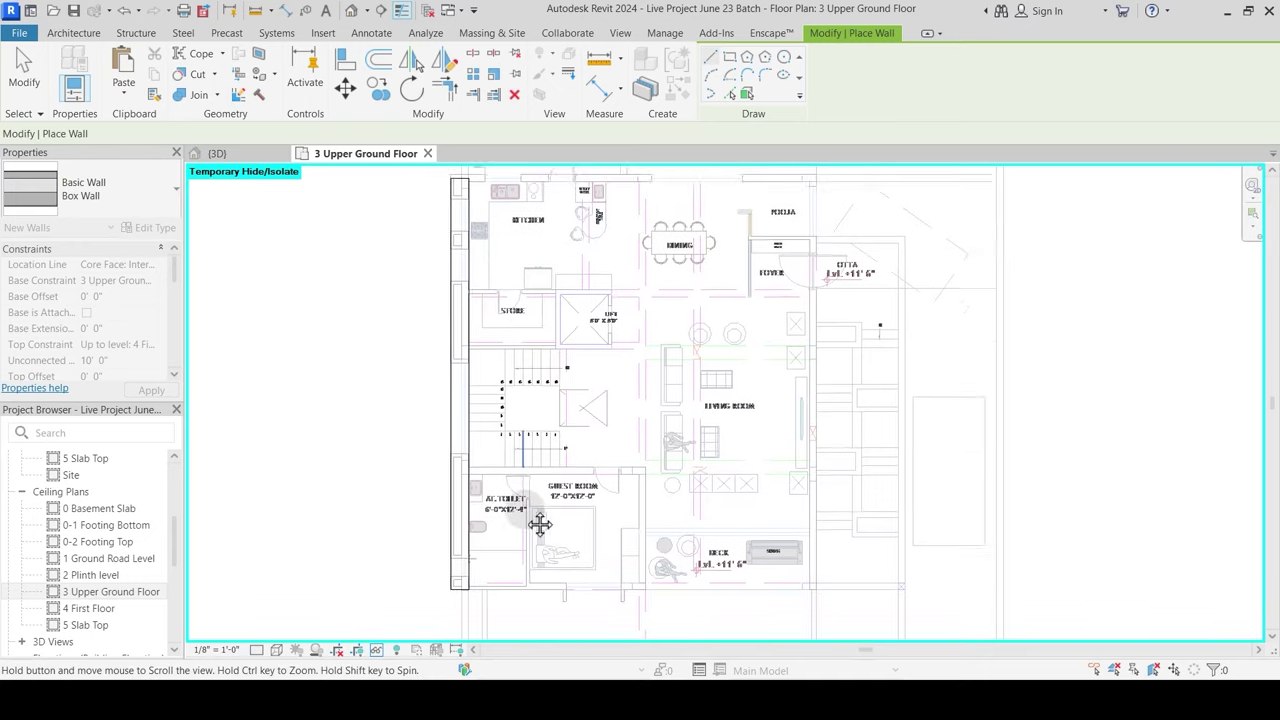
scroll(473, 303, "up", 4)
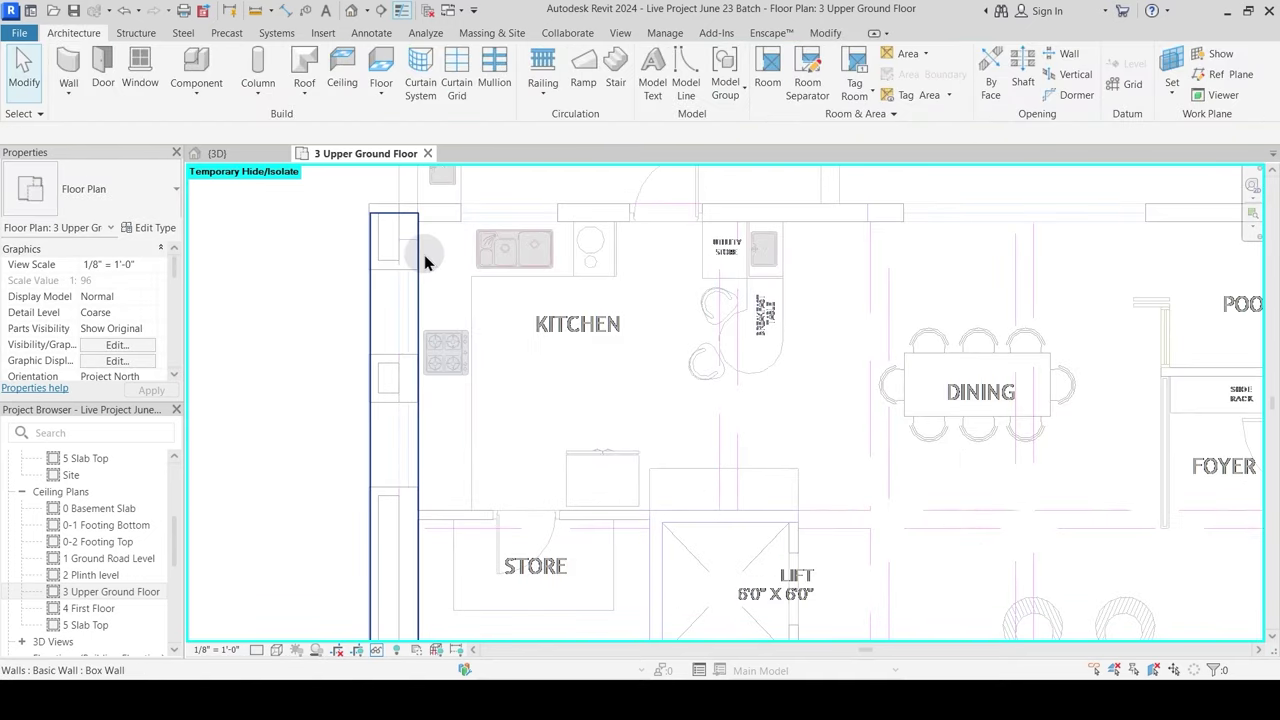
left_click(422, 260)
scroll(452, 362, "up", 3)
left_click_drag(435, 334, 455, 360)
key("Escape")
scroll(350, 340, "up", 2)
left_click(418, 340)
scroll(520, 331, "up", 3)
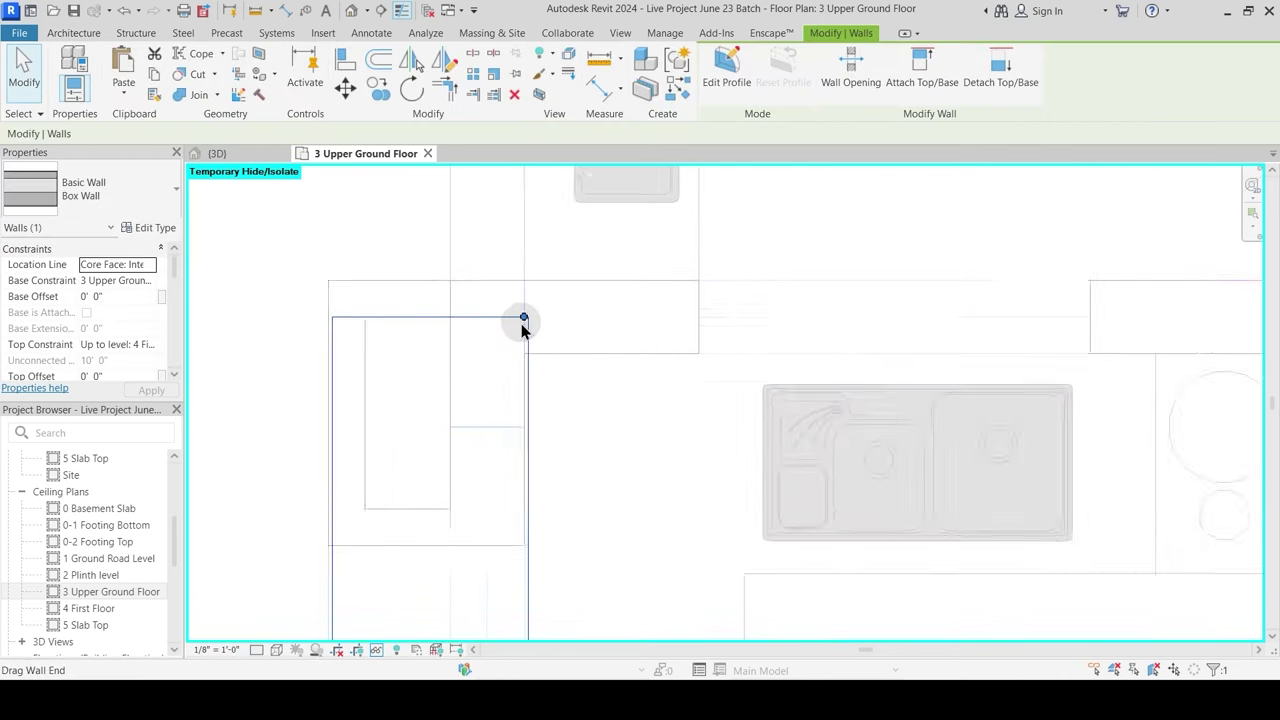
key("Escape")
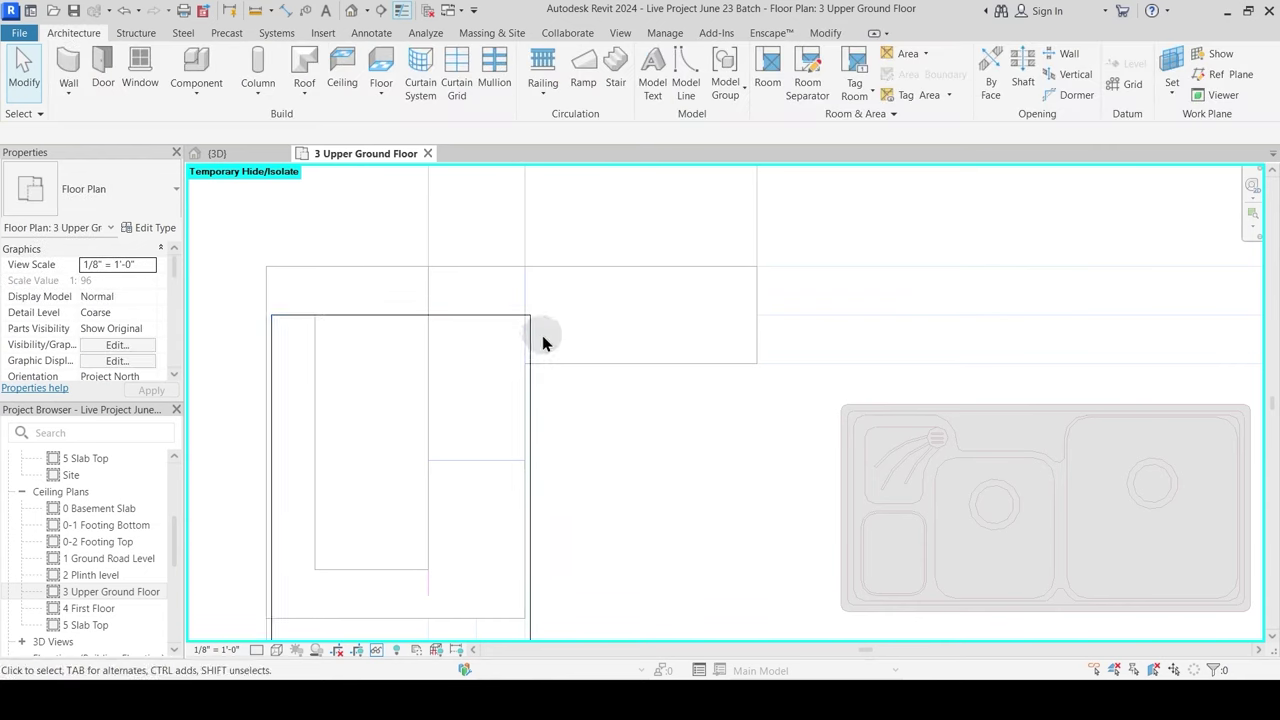
left_click(533, 338)
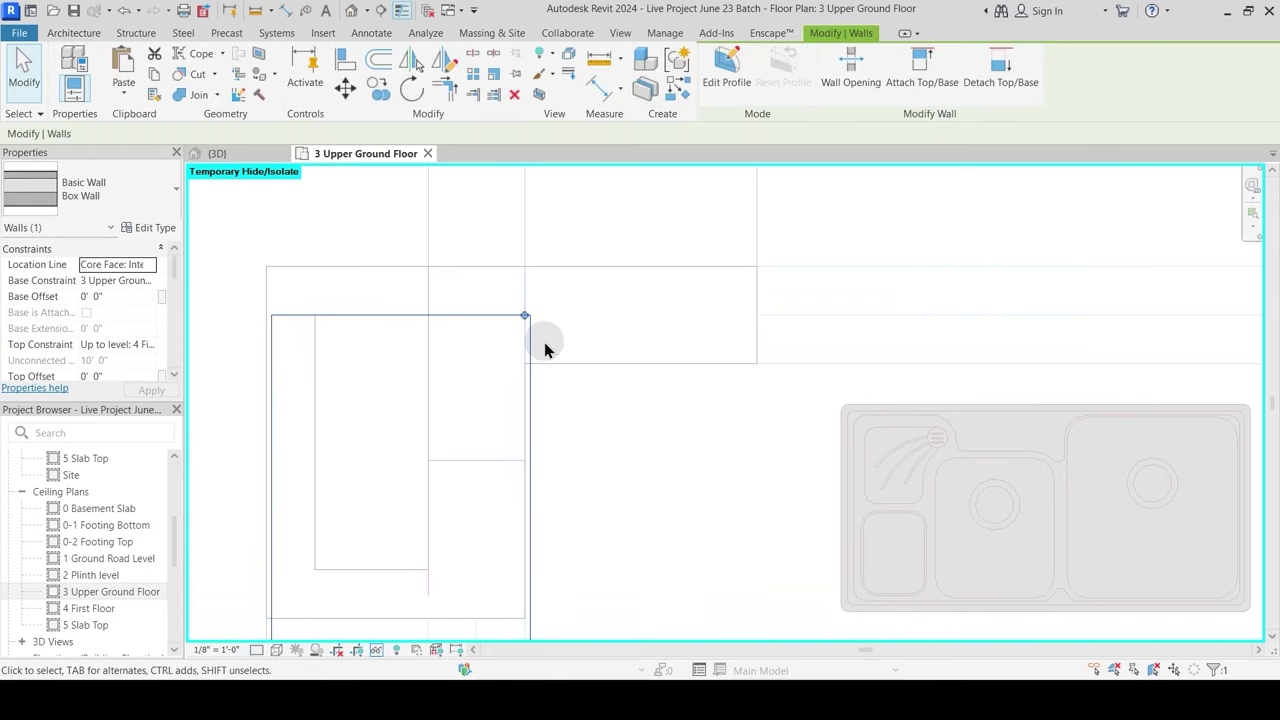
key("m")
key("v")
scroll(513, 333, "up", 2)
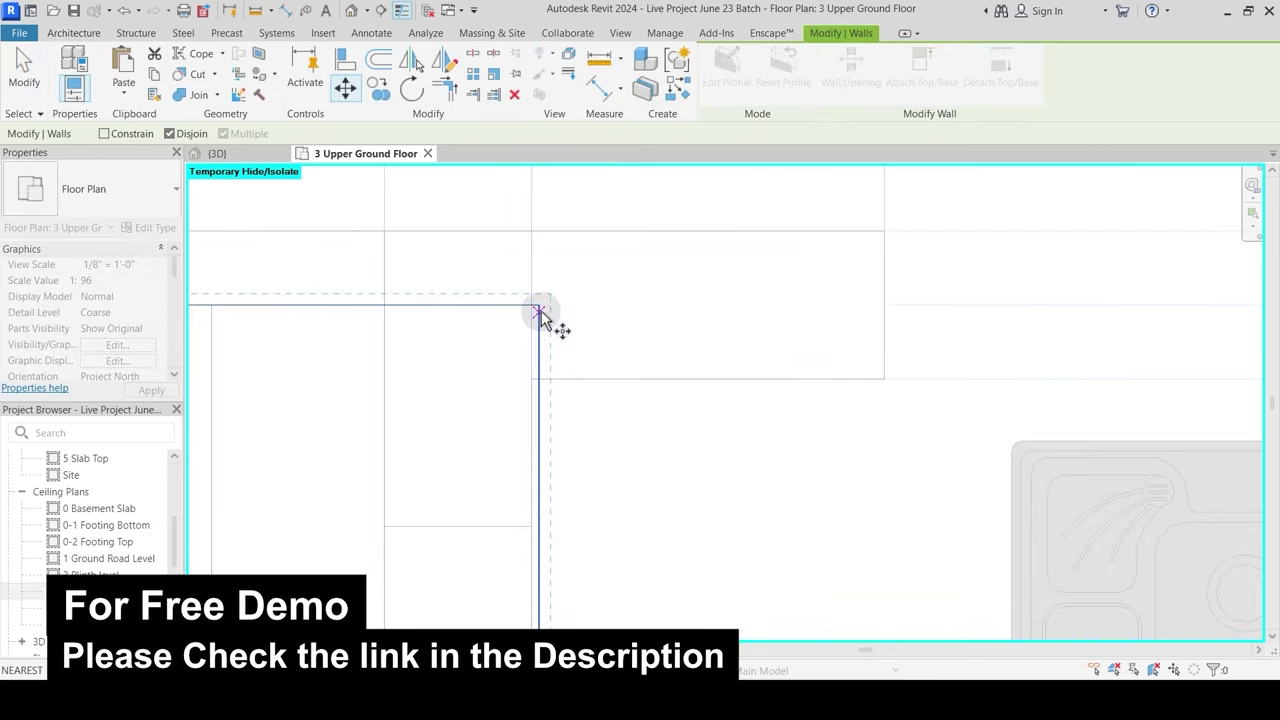
left_click(539, 306)
left_click(568, 371)
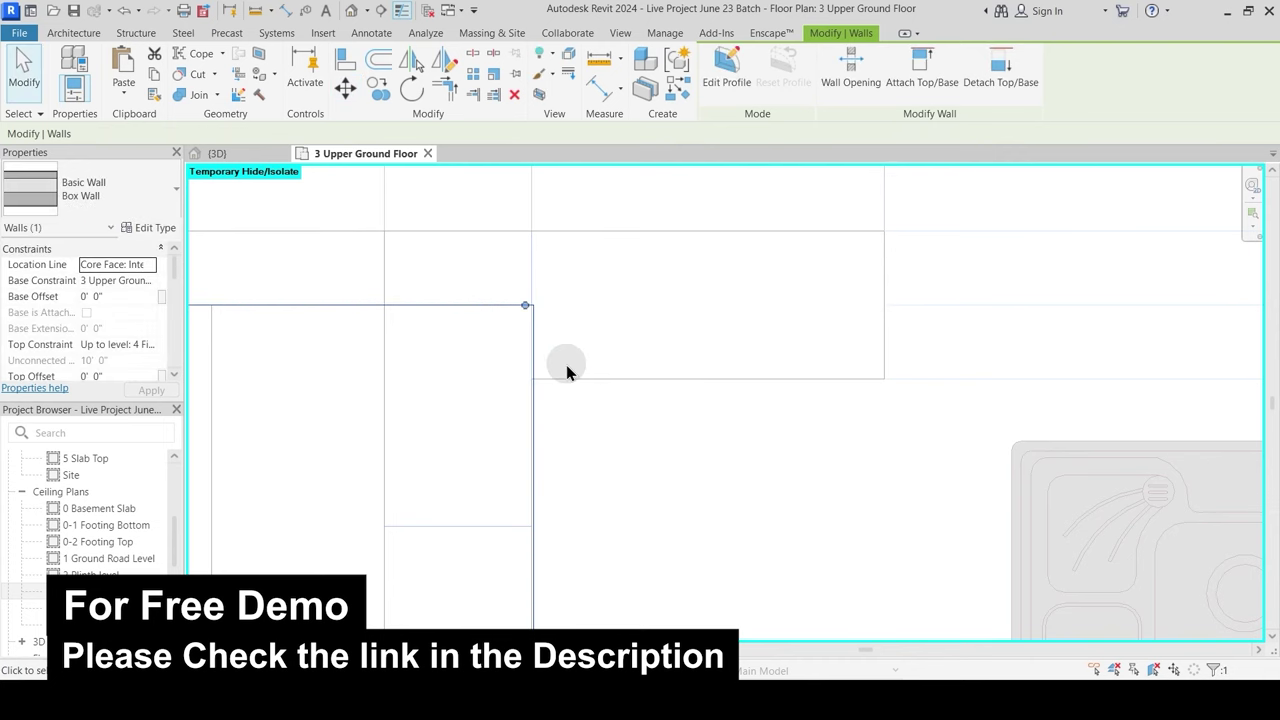
key("Escape")
scroll(566, 372, "down", 2)
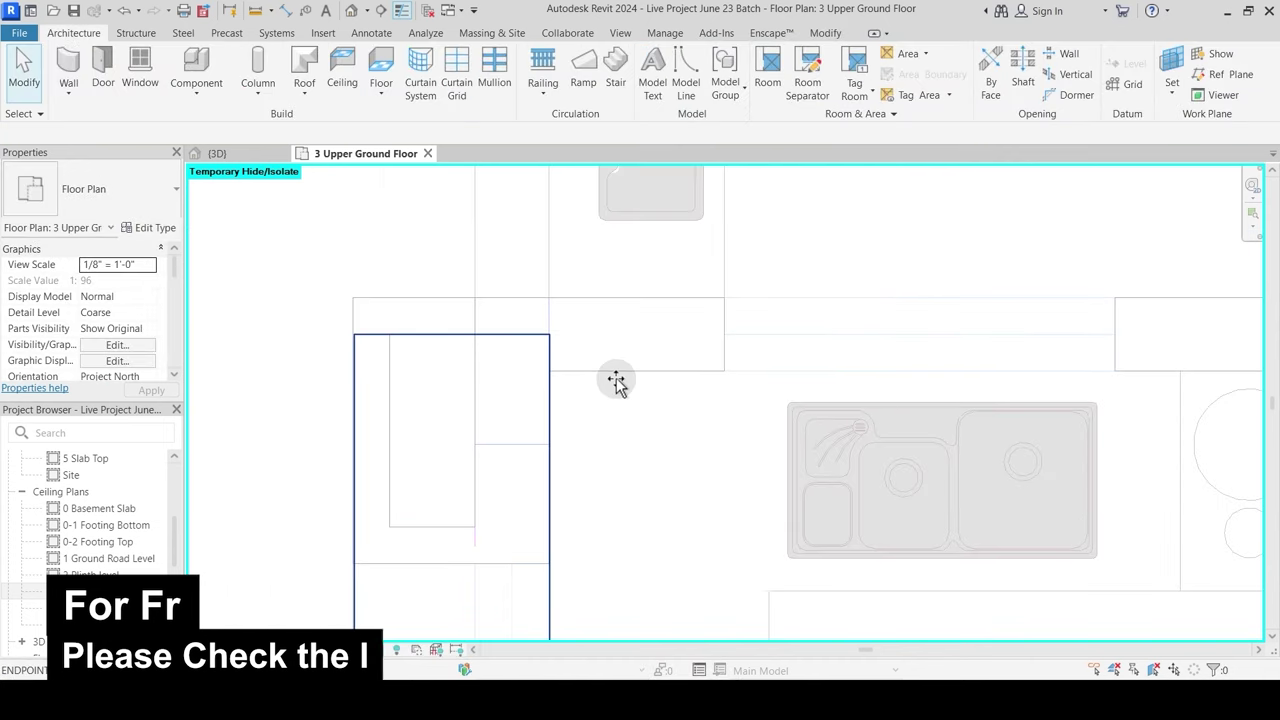
left_click_drag(611, 379, 606, 378)
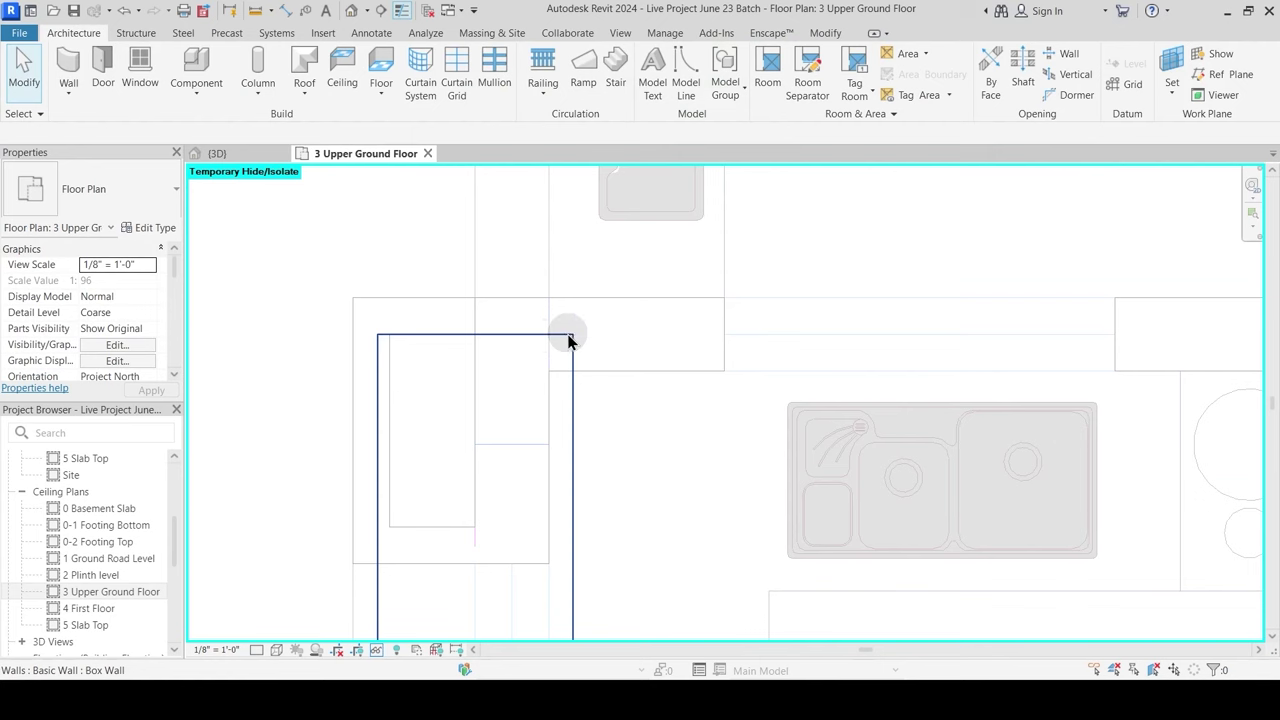
left_click(570, 338)
left_click(580, 351)
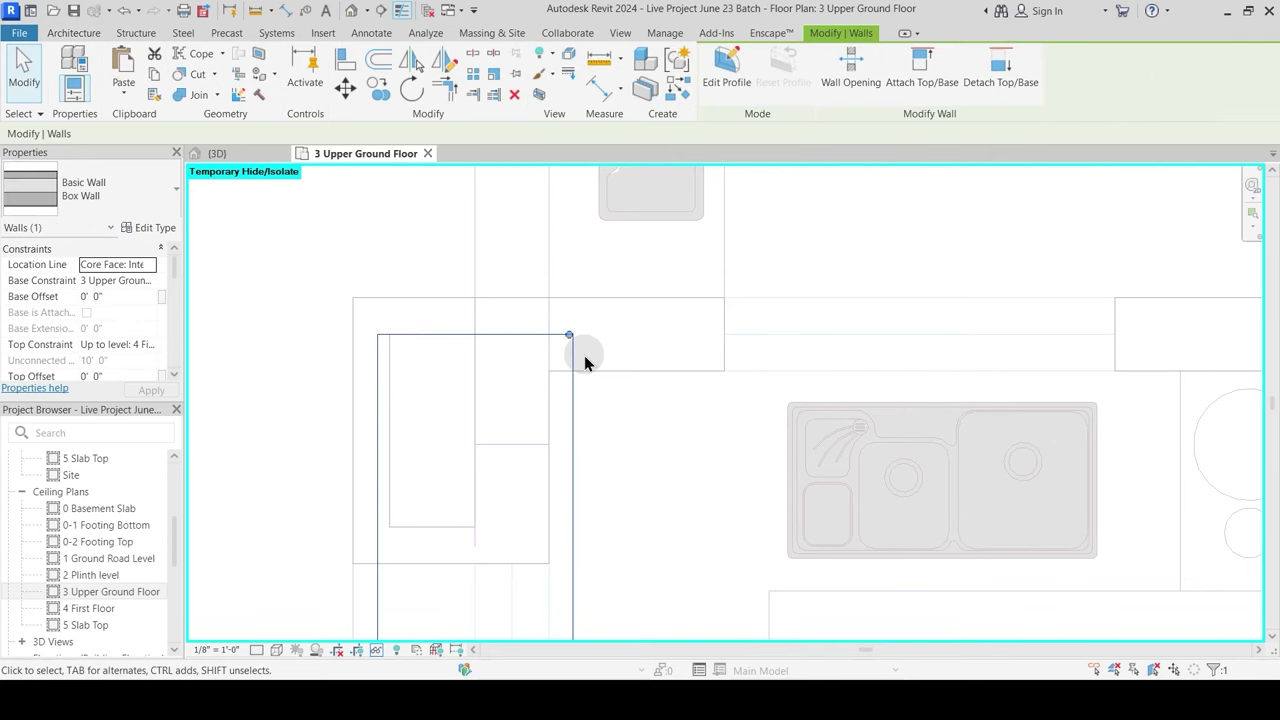
left_click(572, 336)
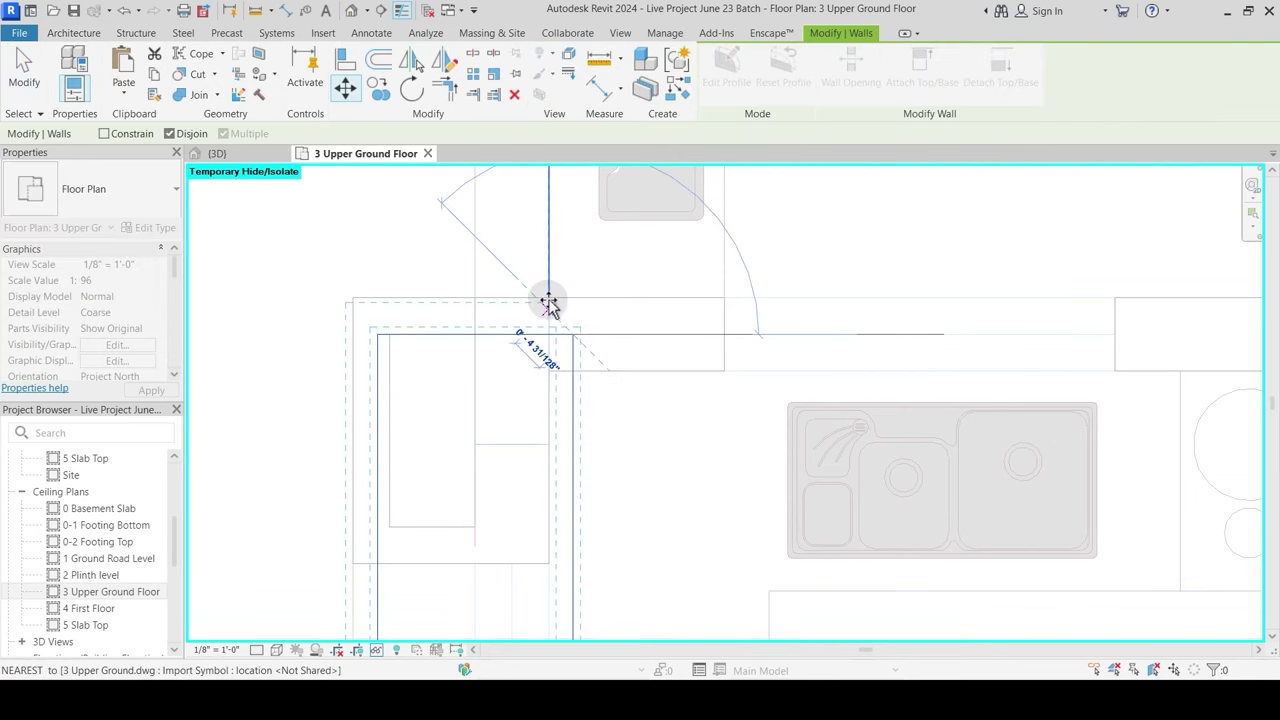
mouse_move(355, 300)
left_mouse_down()
mouse_move(371, 334)
mouse_move(348, 308)
left_mouse_up()
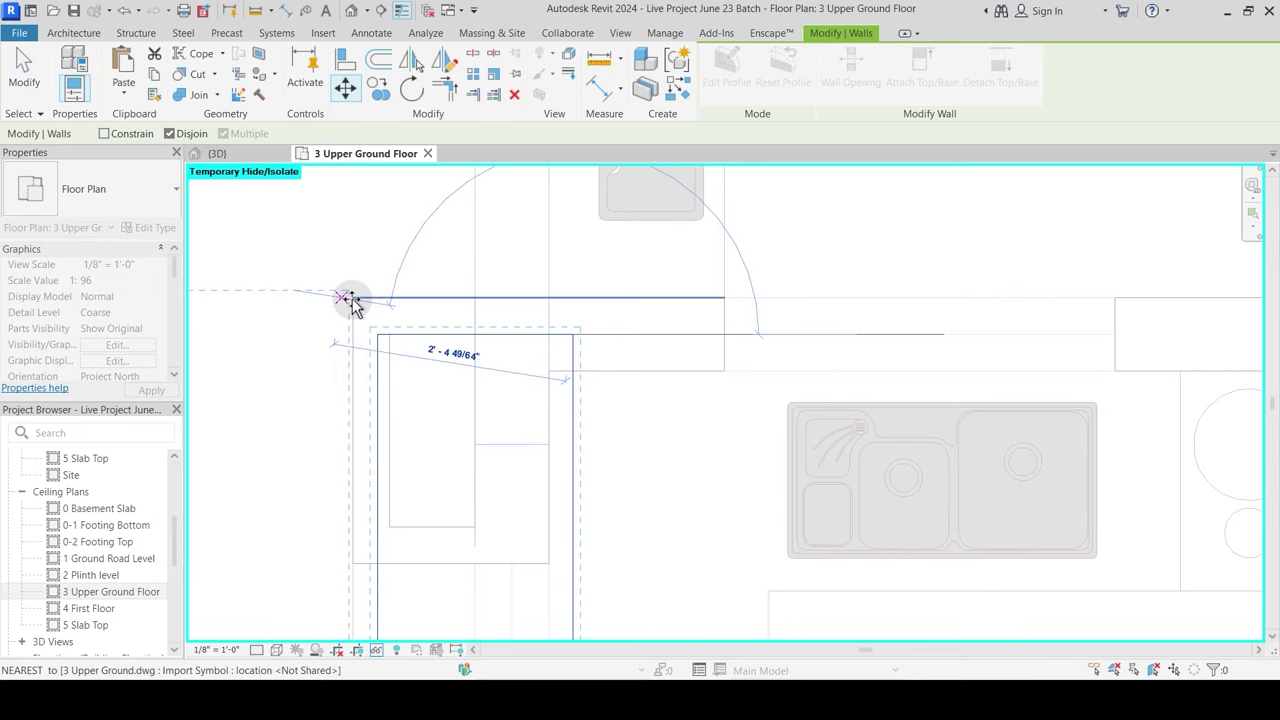
left_click(360, 300)
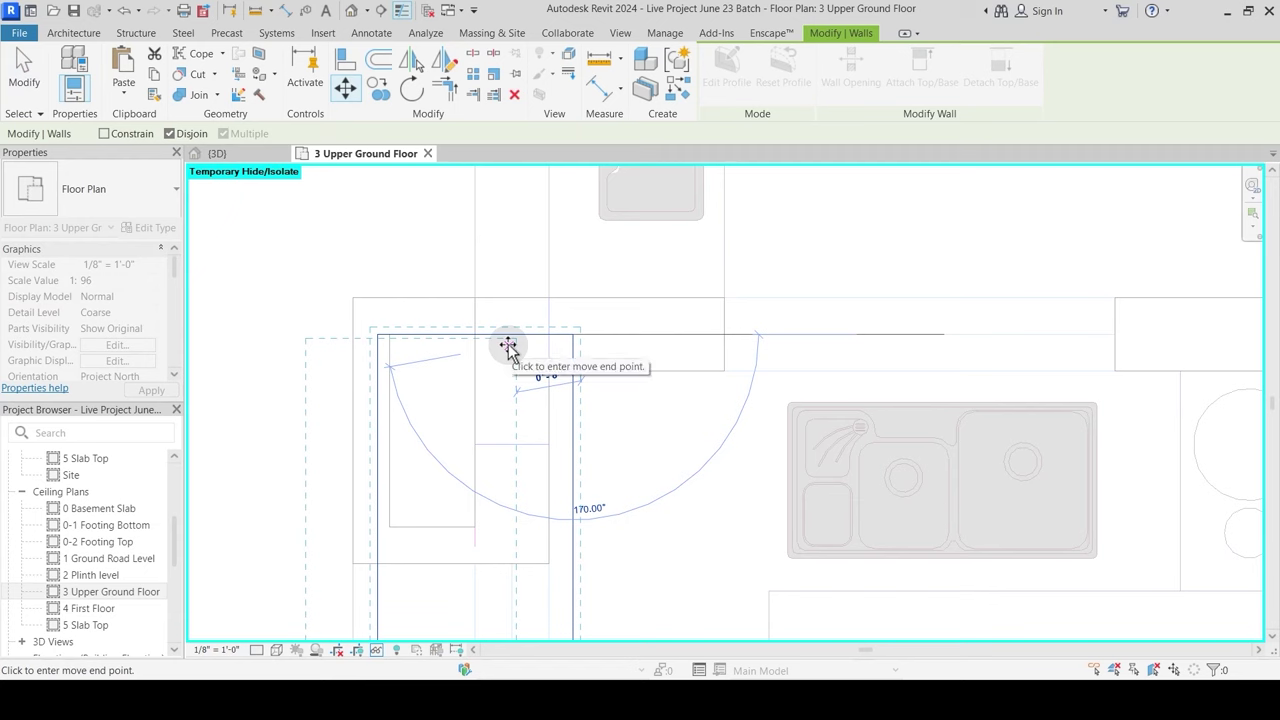
left_click(630, 411)
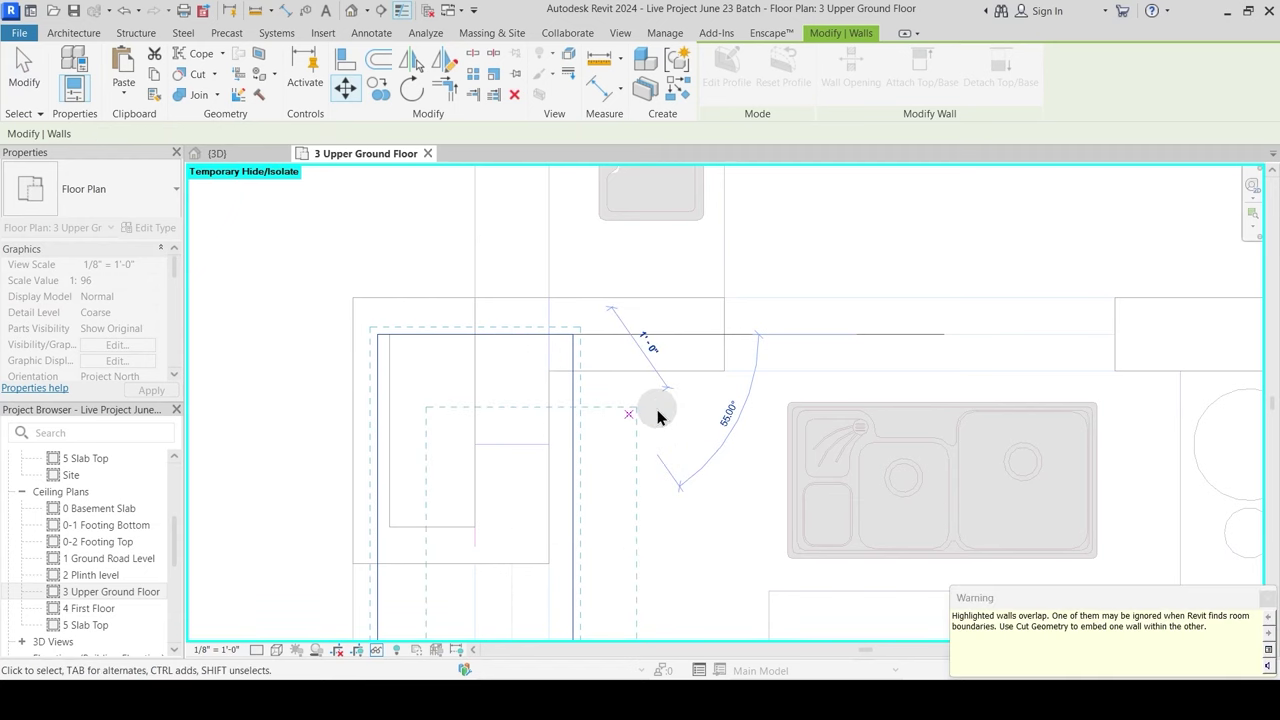
key("Escape")
left_click(636, 421)
key("Delete")
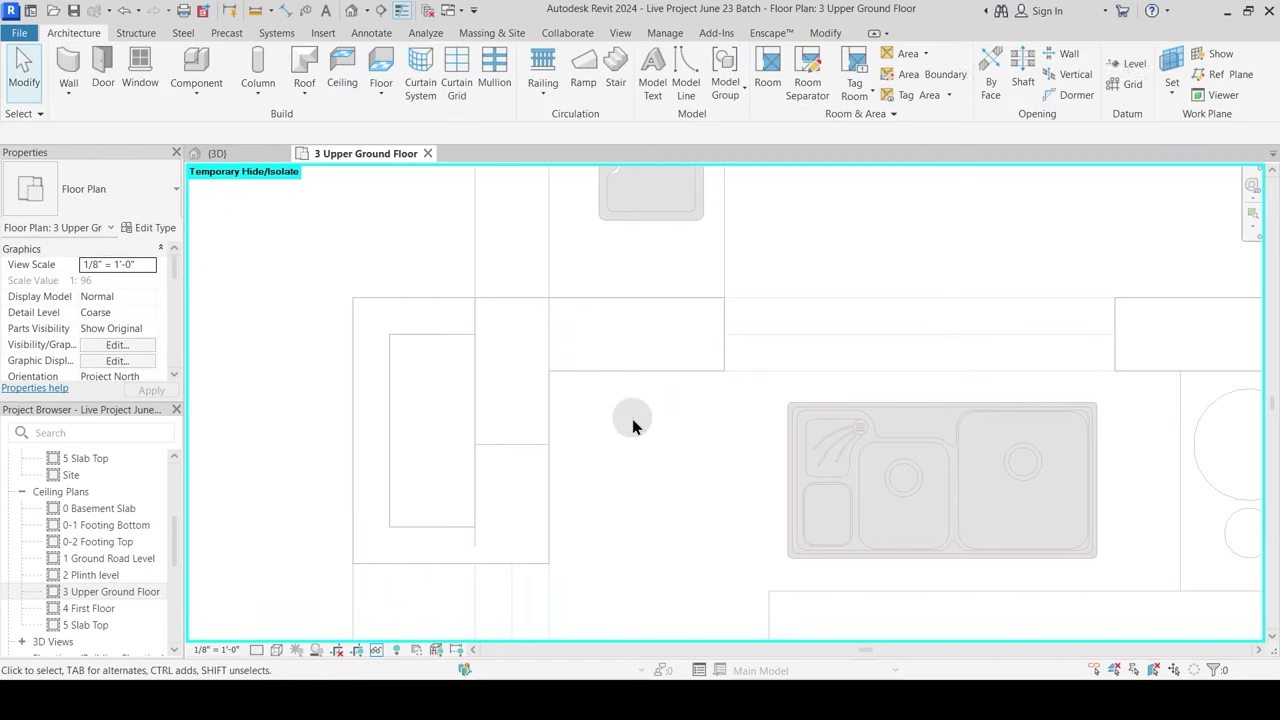
Step: Trace Box Walls from the CAD lines at the kitchen corner using WA and Pick Lines
key("w")
key("a")
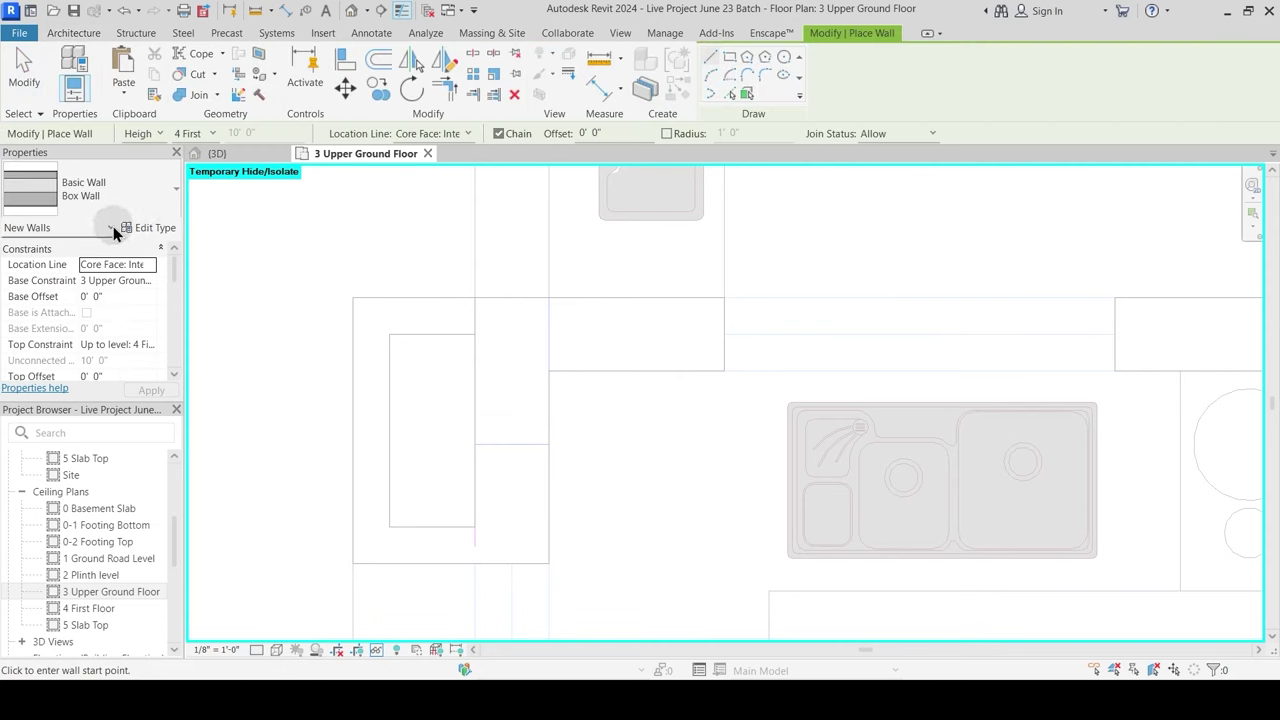
left_click(475, 297)
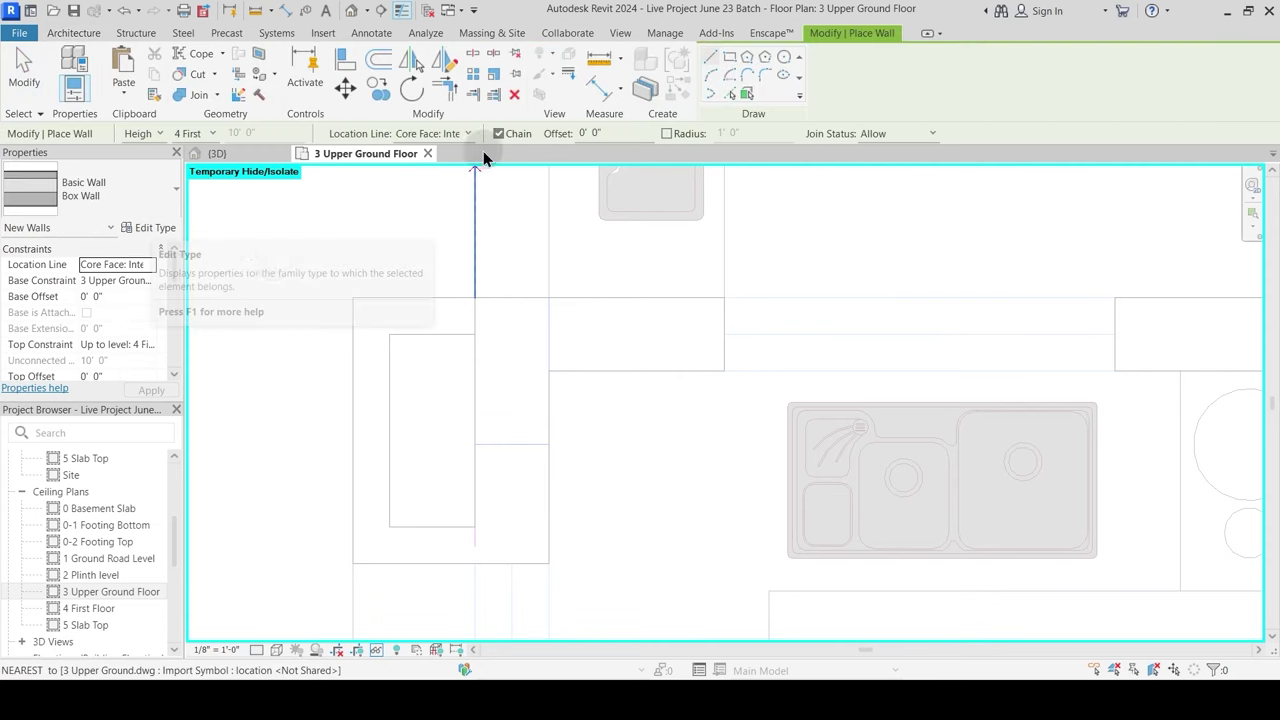
left_click(729, 94)
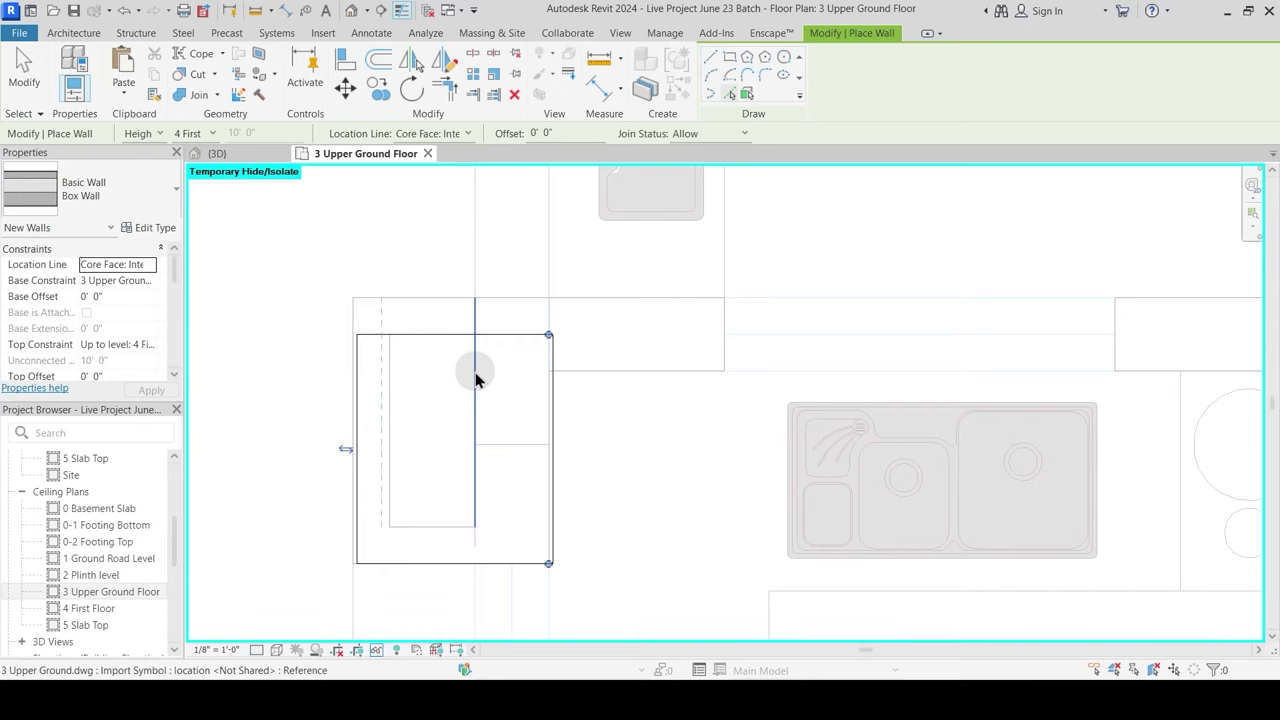
key("Escape")
key("Escape")
Step: Change the Box Wall's third substrate layer to 0' 10 1/2", giving 2' 1" total thickness
left_click(430, 333)
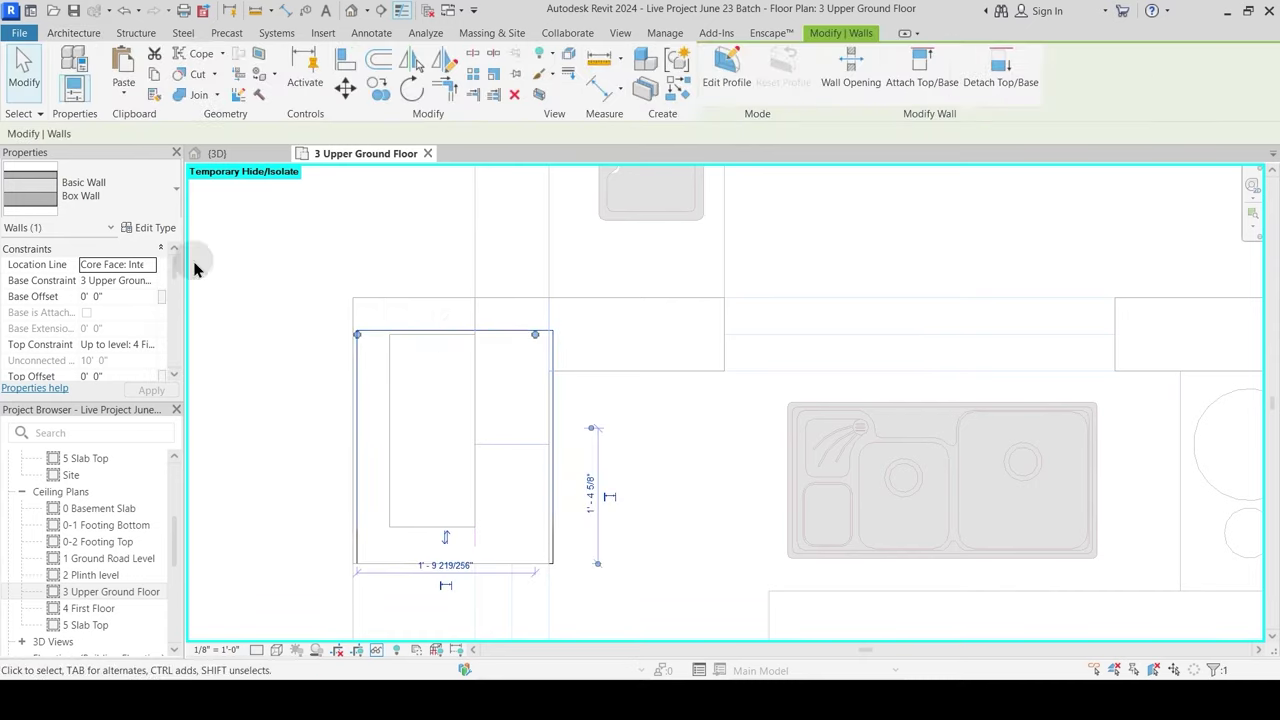
left_click(157, 228)
left_click(776, 323)
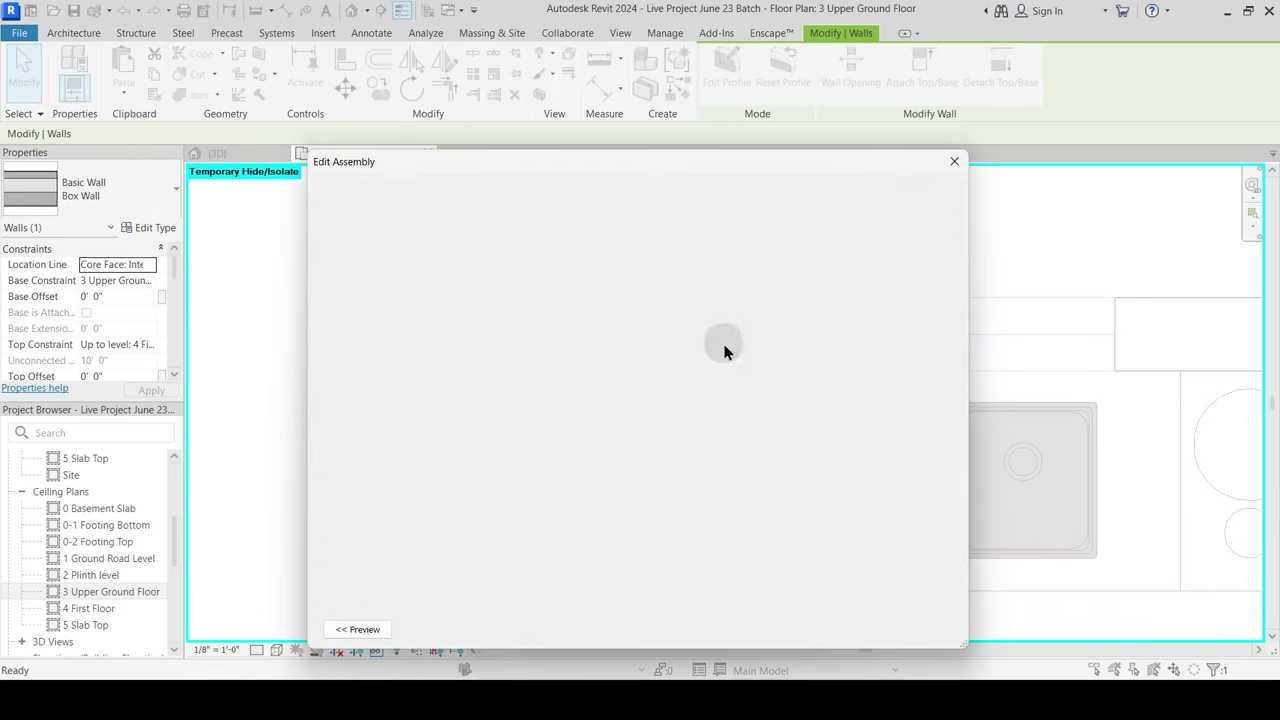
left_click(606, 367)
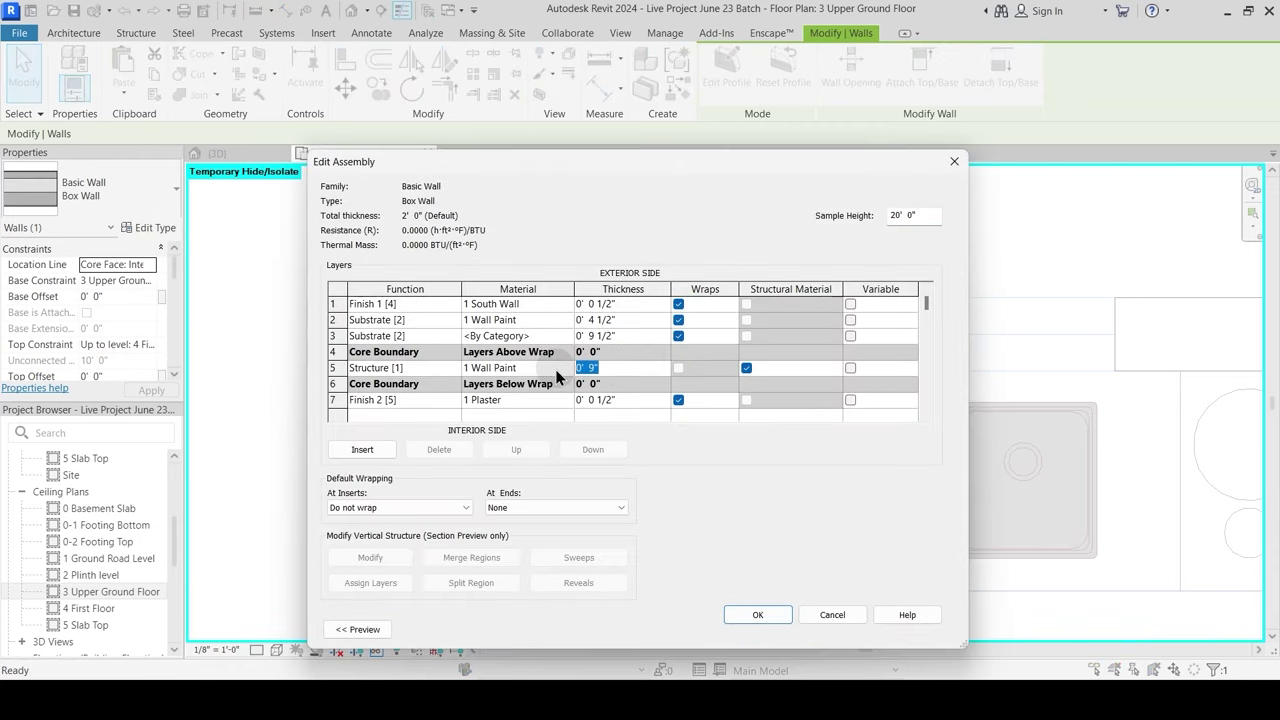
left_click(606, 338)
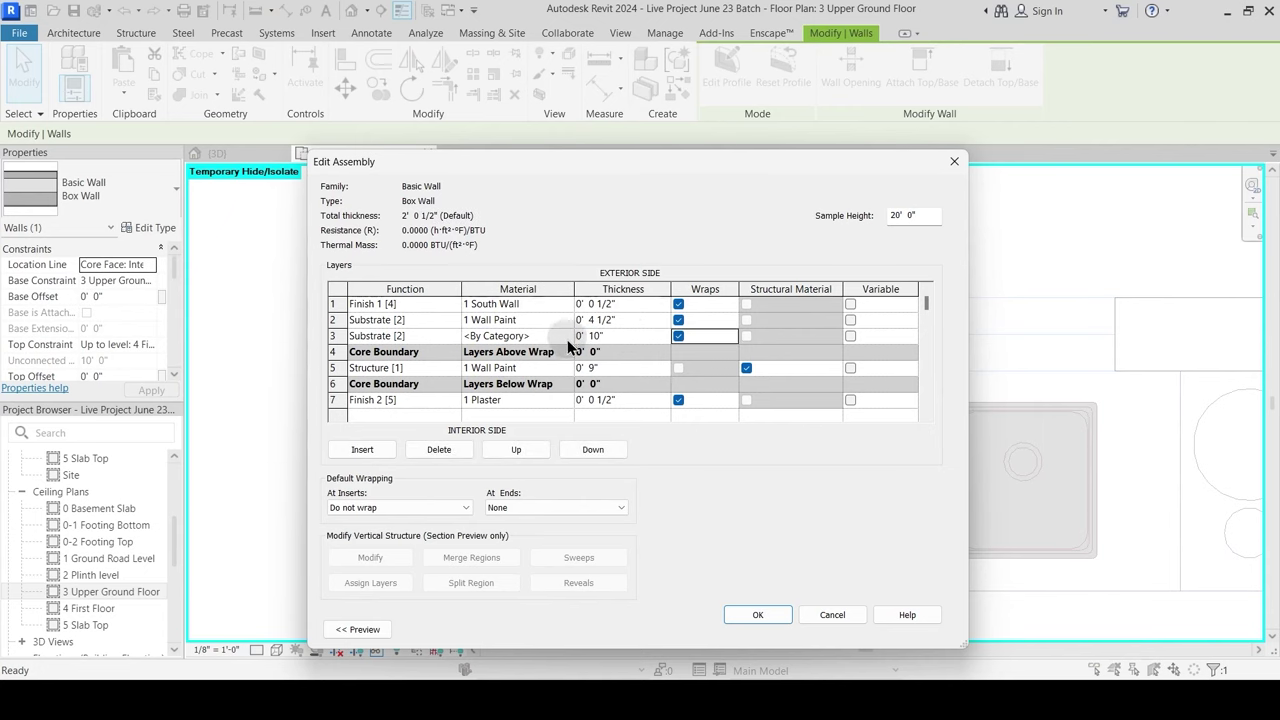
left_click_drag(596, 166, 690, 228)
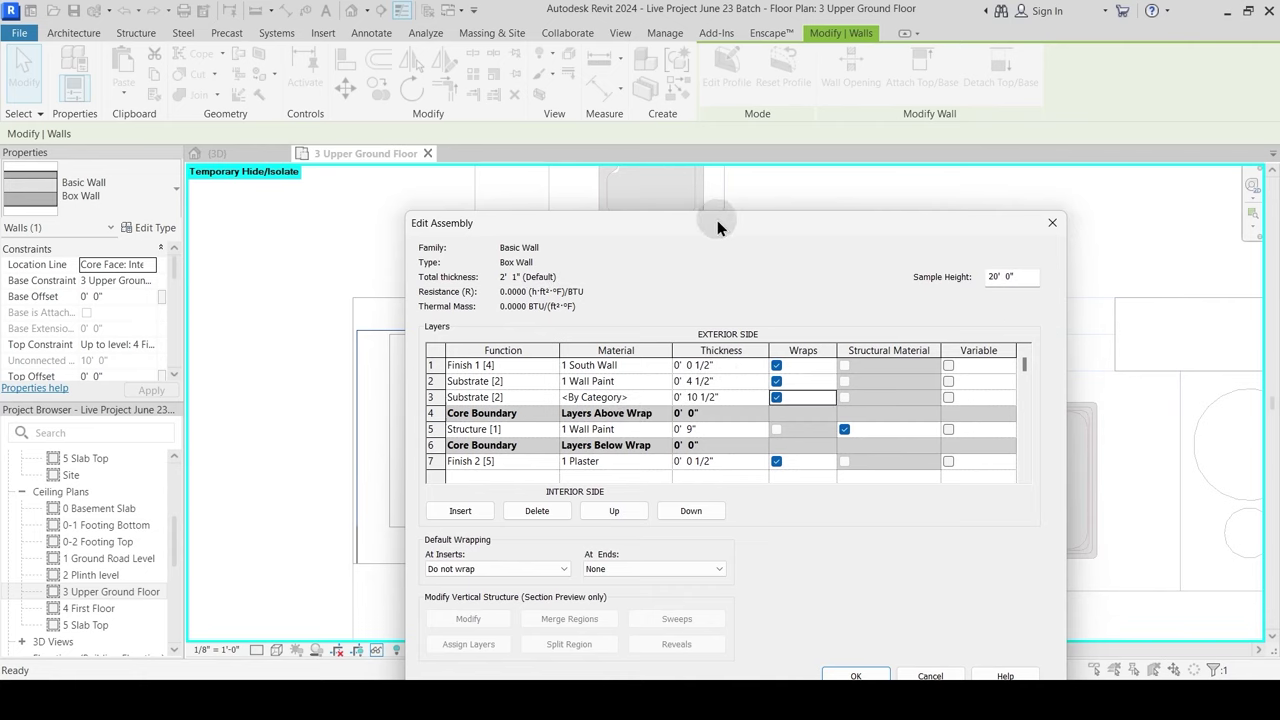
left_click_drag(717, 221, 651, 105)
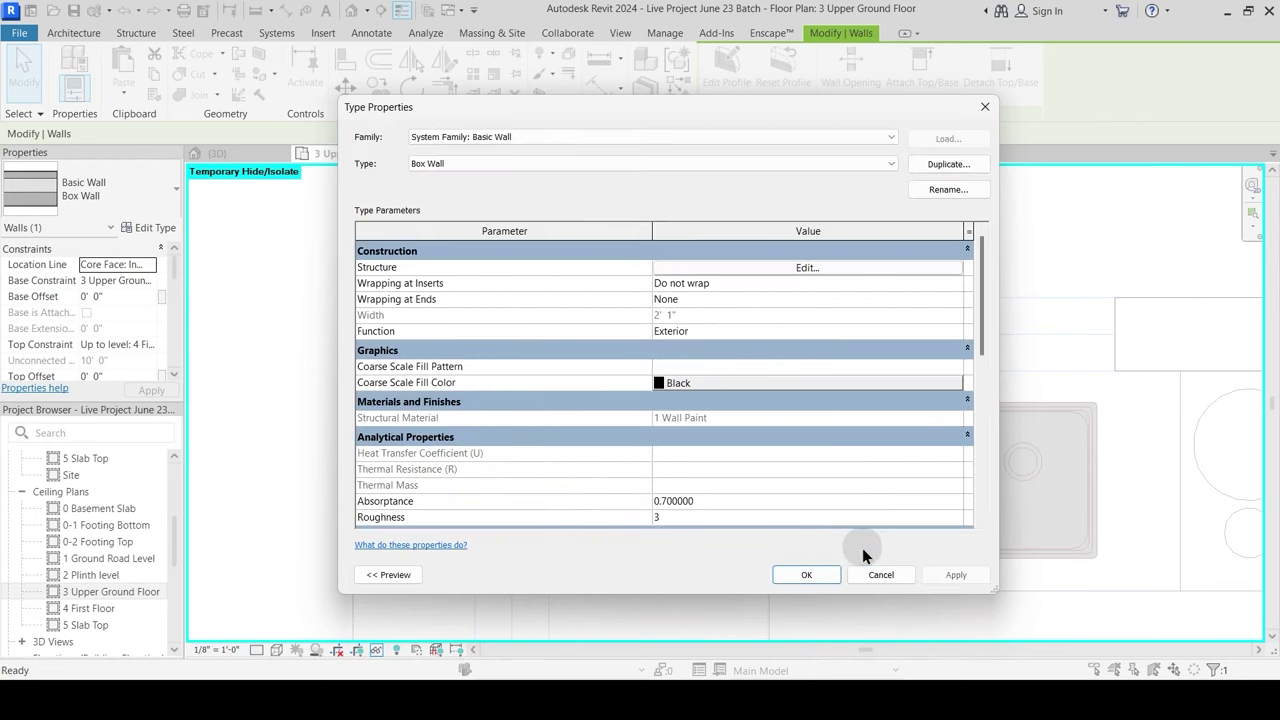
left_click(806, 575)
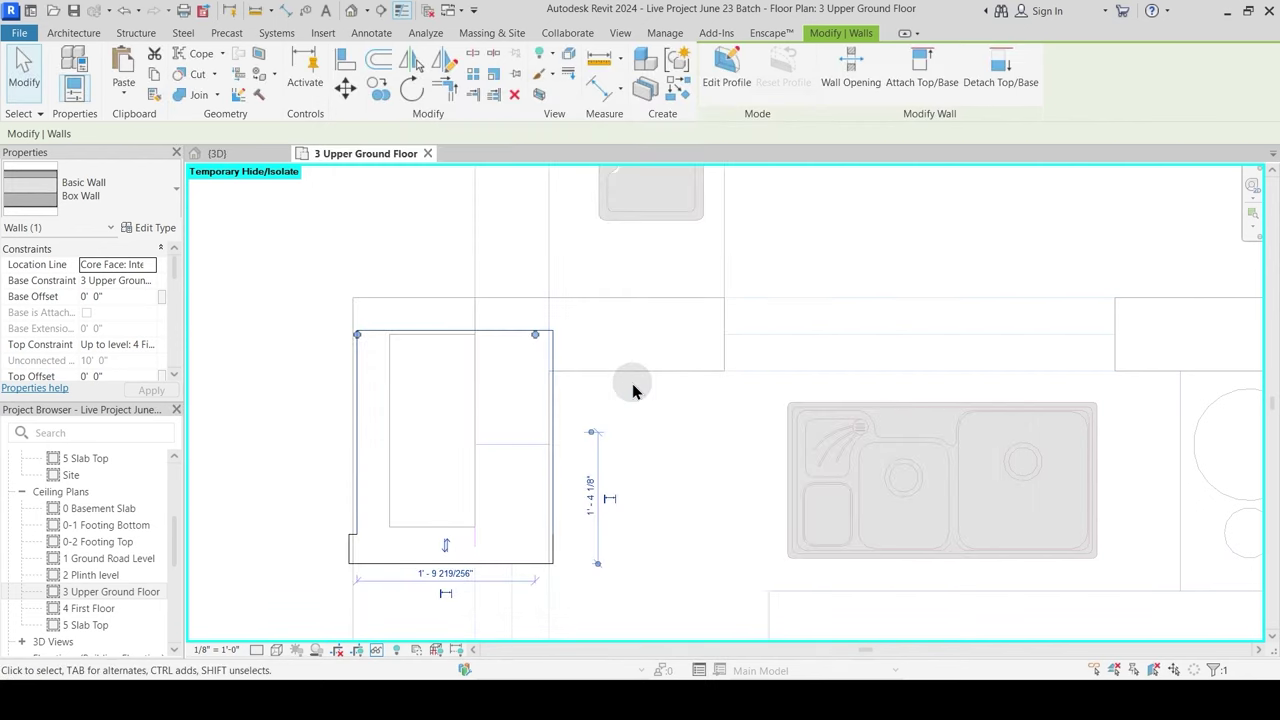
Step: Shift the small box wall to the corner just left of the kitchen sink
left_click(632, 390)
left_click(556, 433)
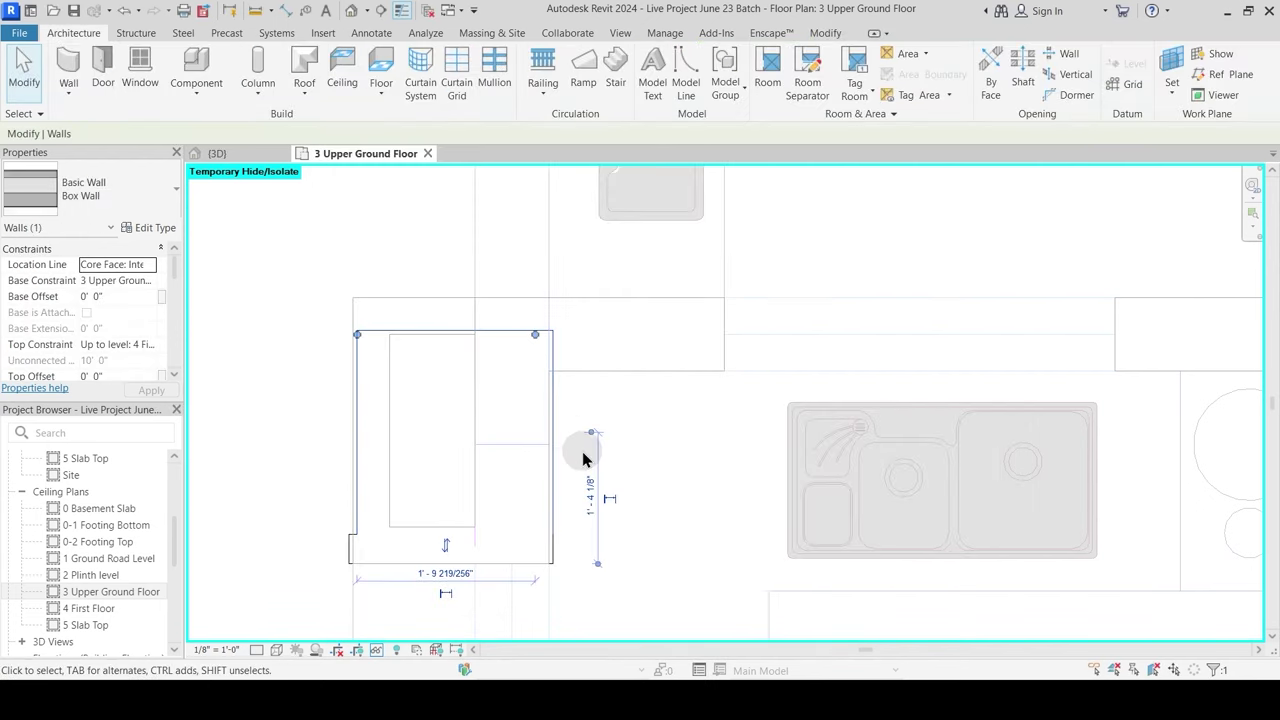
middle_click_drag(583, 457, 618, 357)
left_click(640, 334)
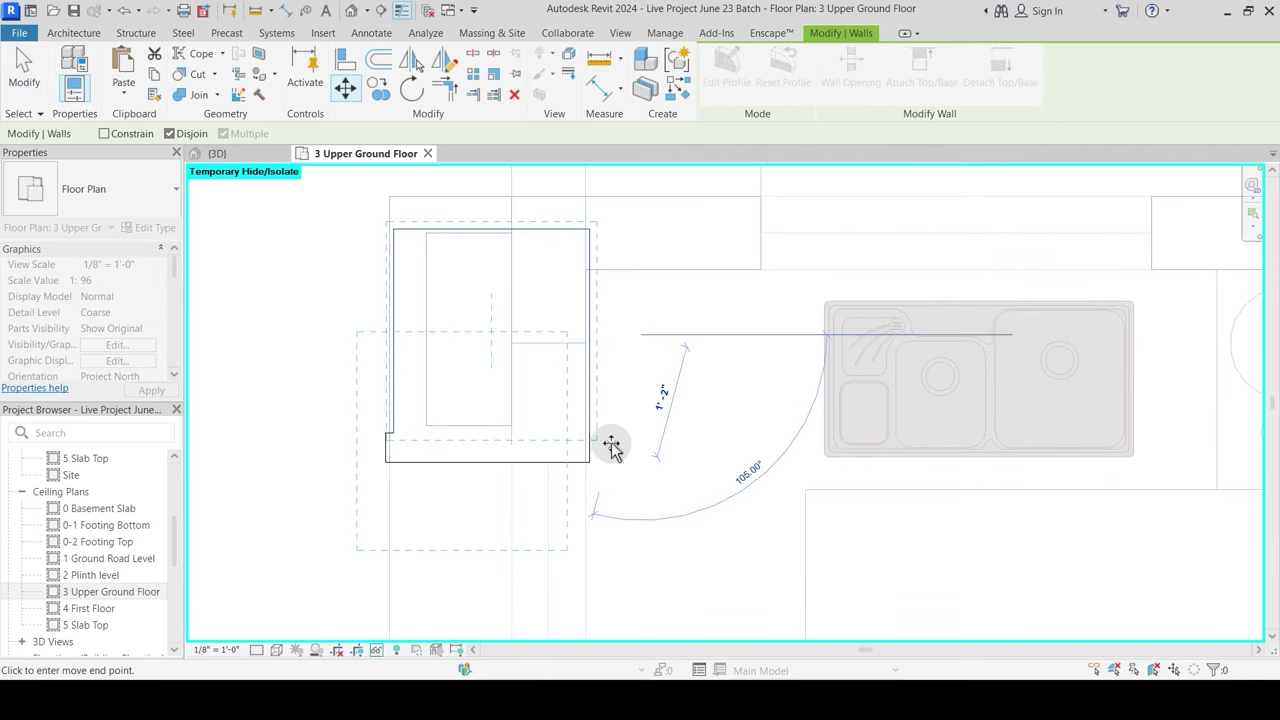
left_click(611, 447)
left_click(611, 447)
Step: Delete both segments of the small box wall
left_click(590, 451)
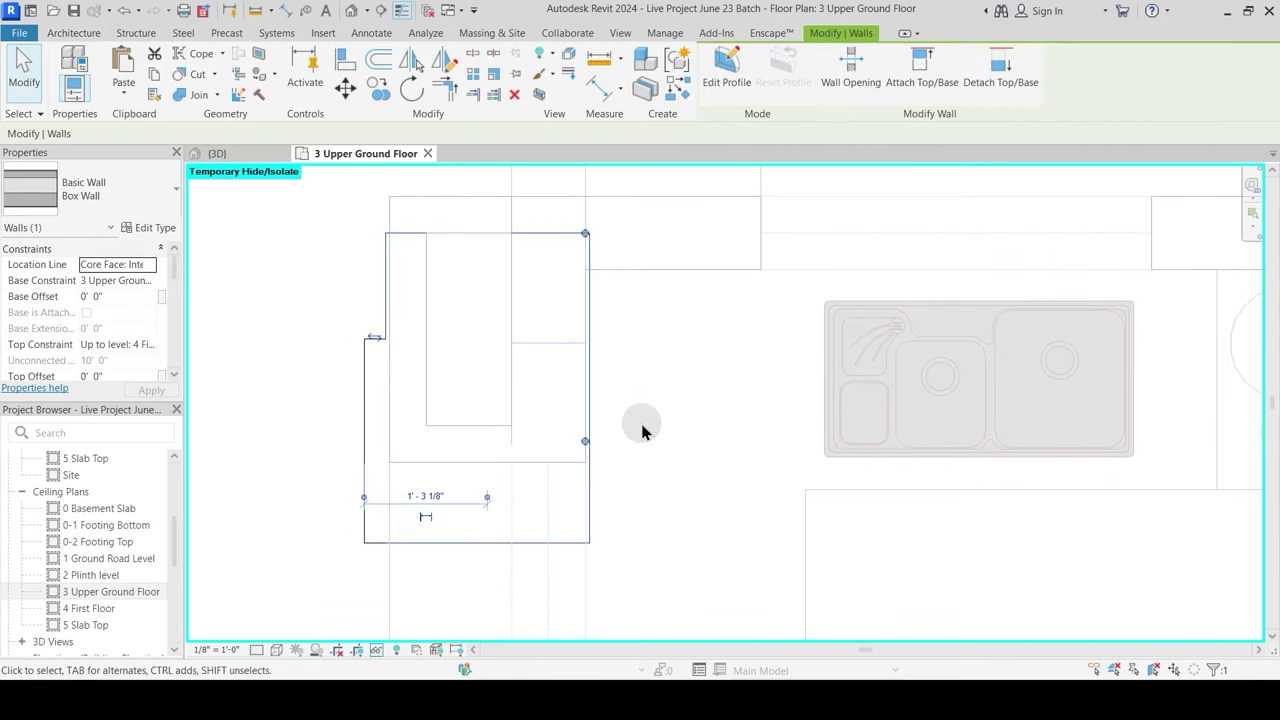
key("Delete")
left_click(487, 368)
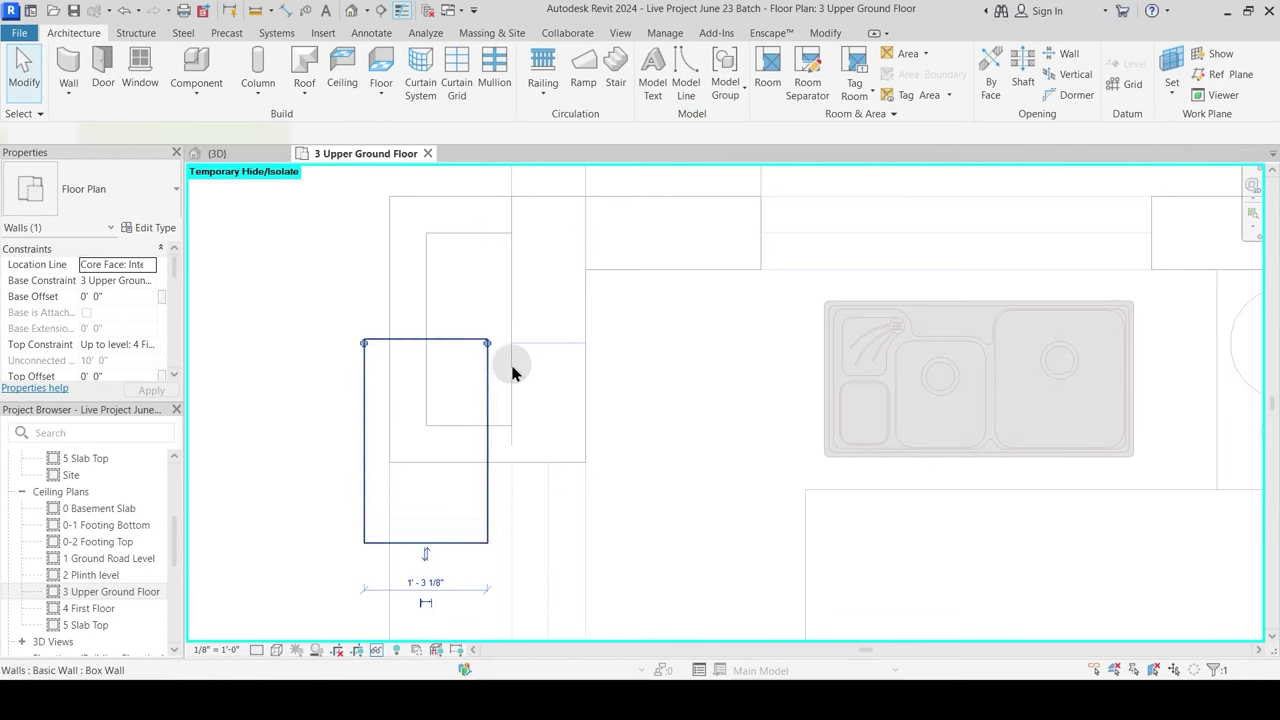
key("Delete")
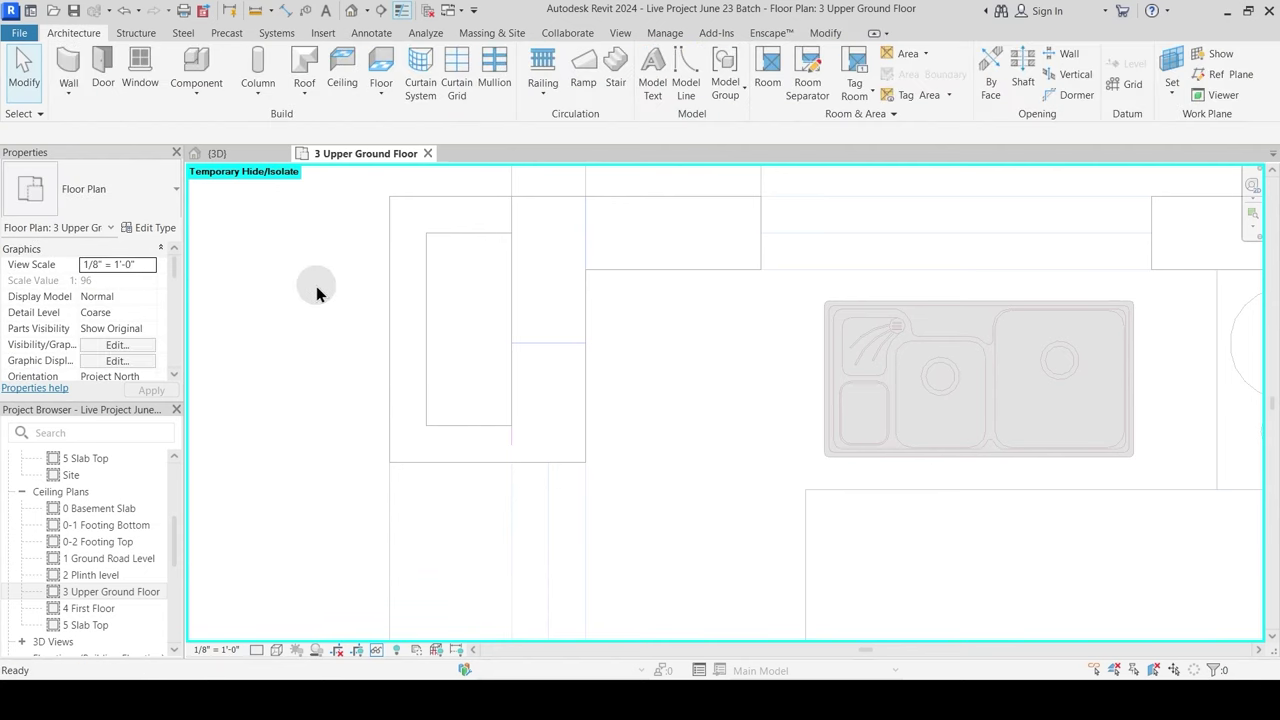
Step: Draw a Box Wall from the kitchen's top corner down to the attached toilet's lower-left corner
key("w")
key("a")
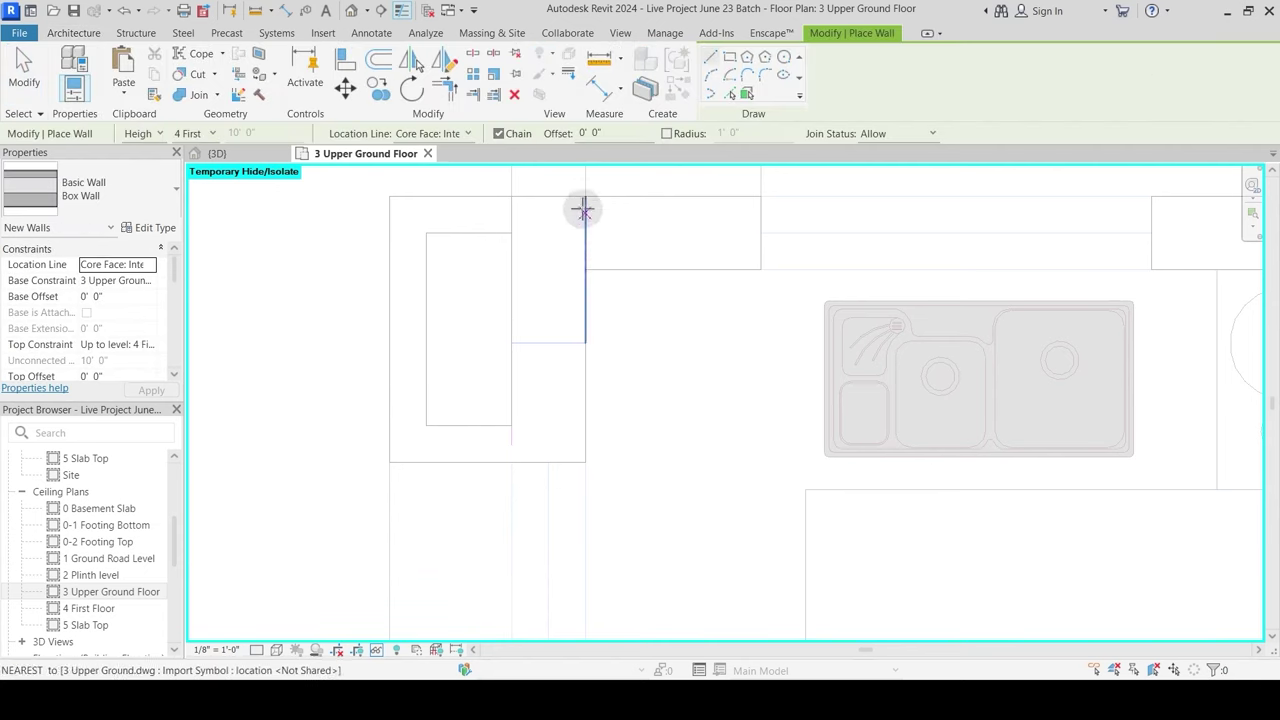
left_click(584, 199)
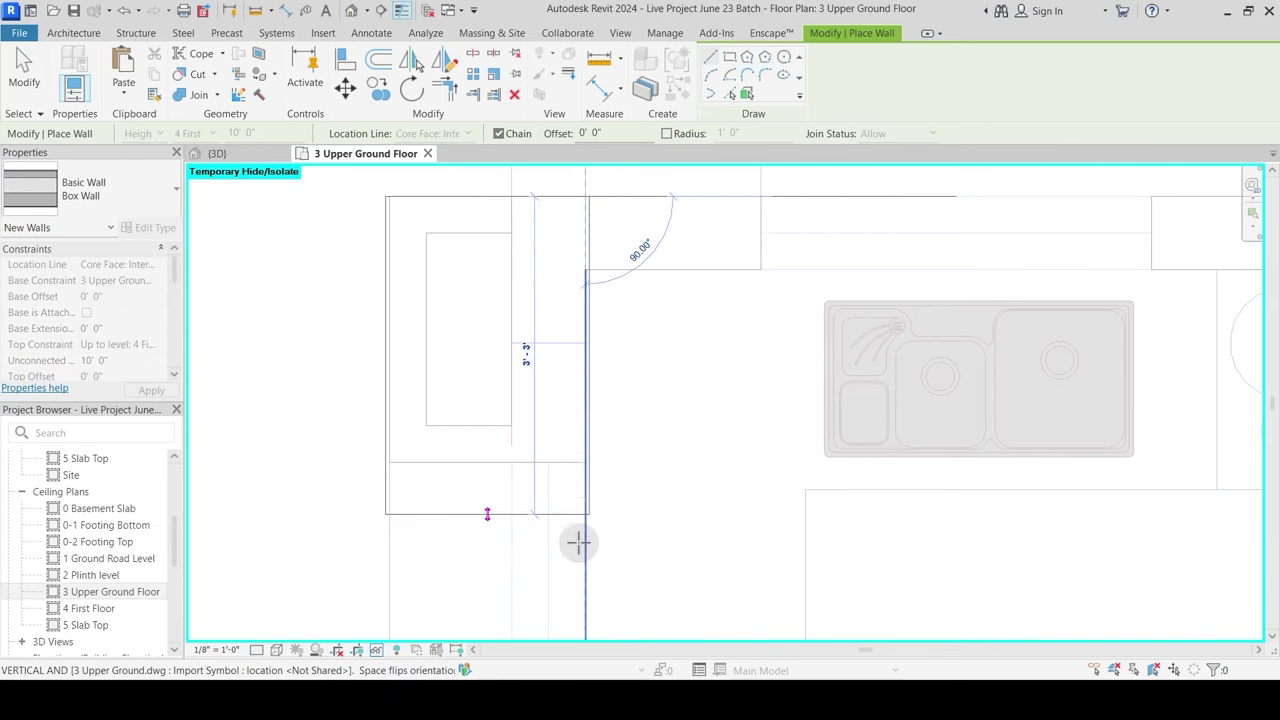
scroll(557, 394, "down", 3)
scroll(568, 590, "down", 1)
middle_click_drag(568, 596, 559, 245)
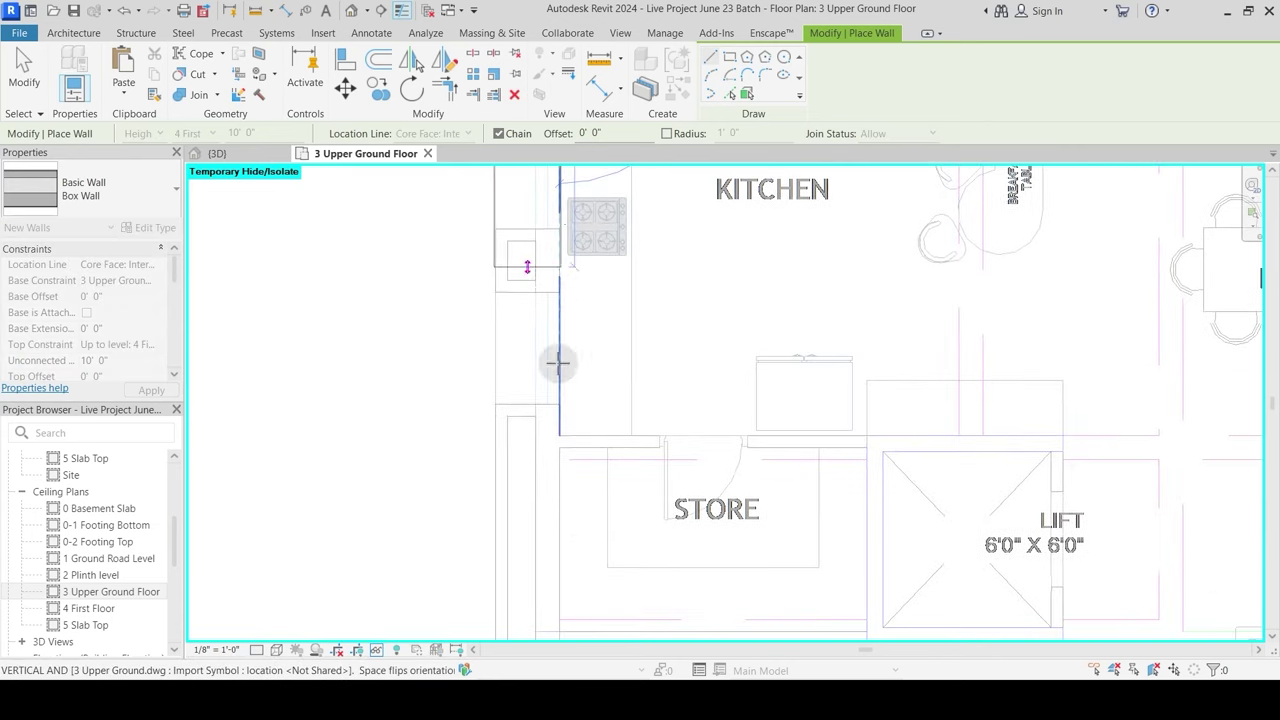
scroll(555, 616, "down", 2)
middle_click_drag(555, 616, 534, 262)
middle_click_drag(534, 539, 514, 200)
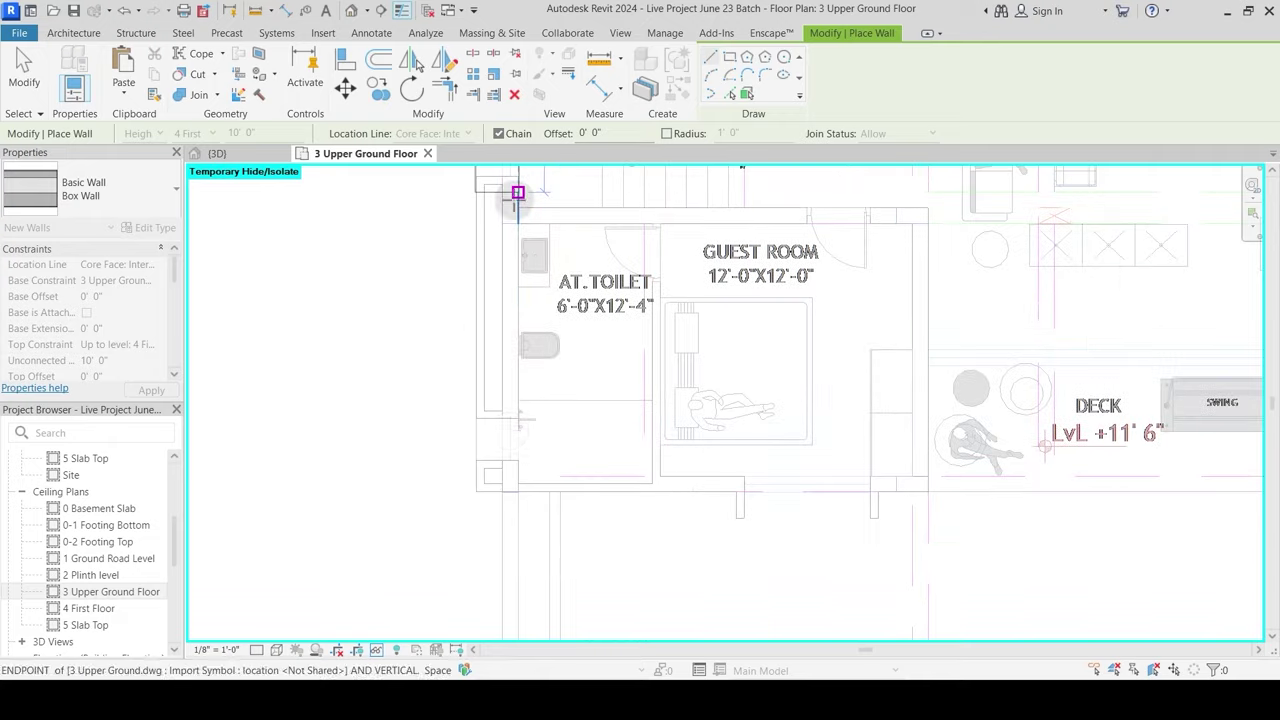
scroll(517, 520, "up", 4)
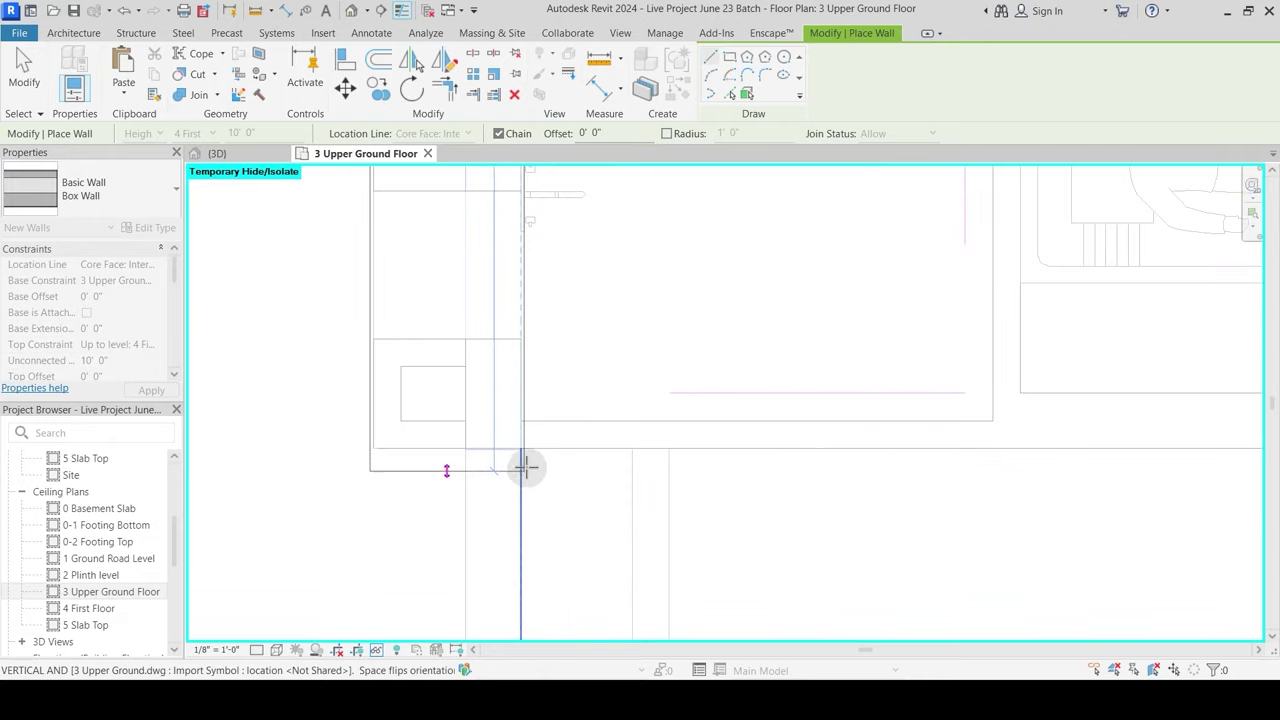
left_click(520, 449)
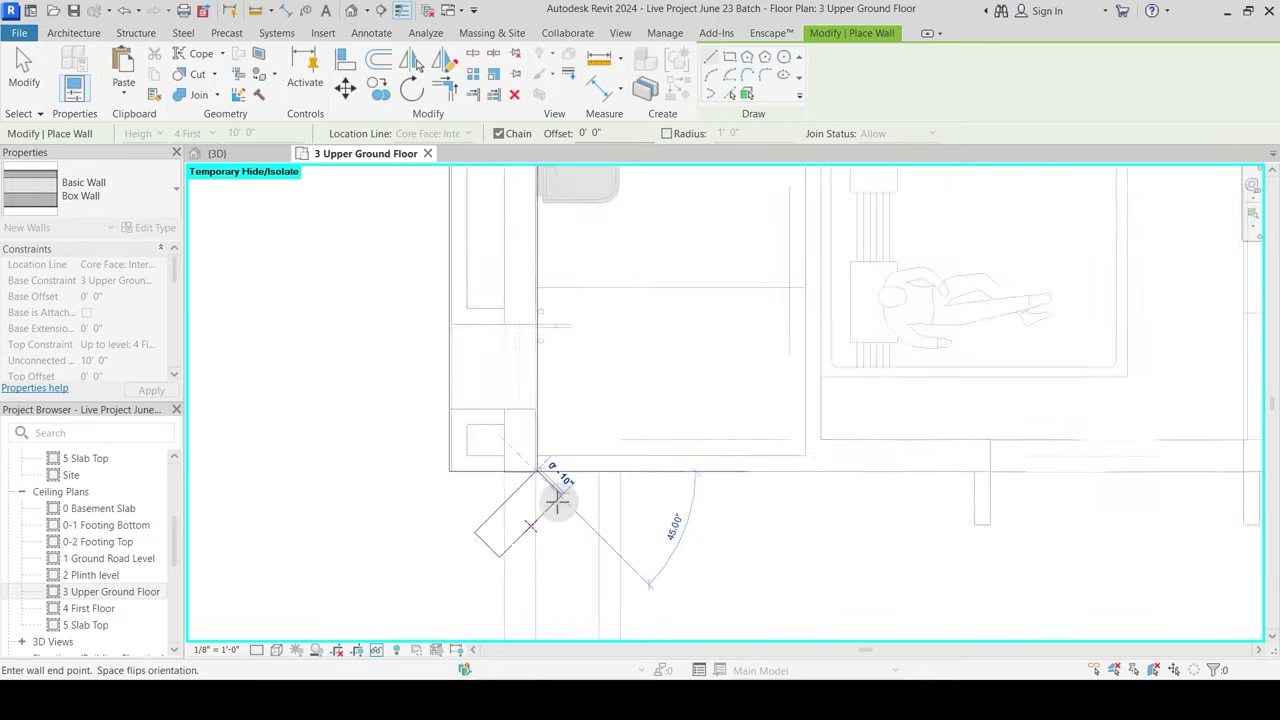
key("Escape")
key("Escape")
scroll(580, 306, "down", 3)
middle_click_drag(580, 228, 581, 457)
scroll(583, 452, "down", 5)
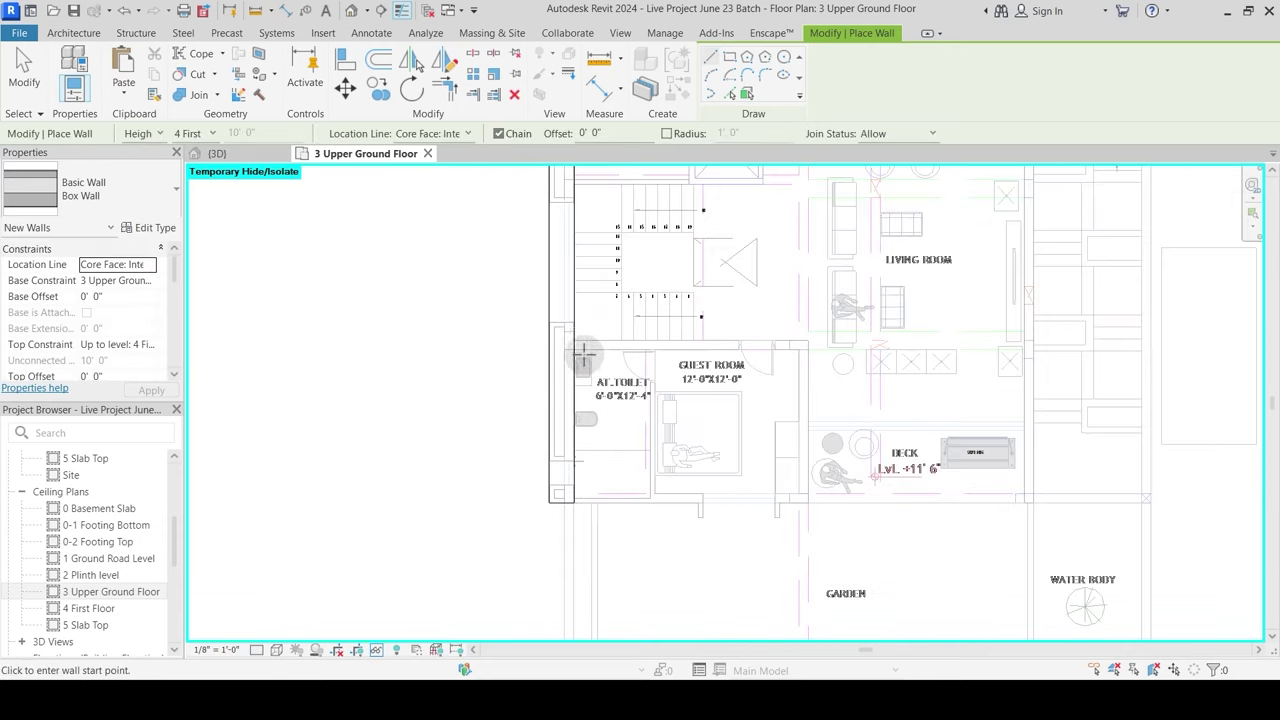
middle_click_drag(588, 242, 568, 385)
scroll(574, 250, "up", 1)
scroll(543, 292, "up", 2)
key("Escape")
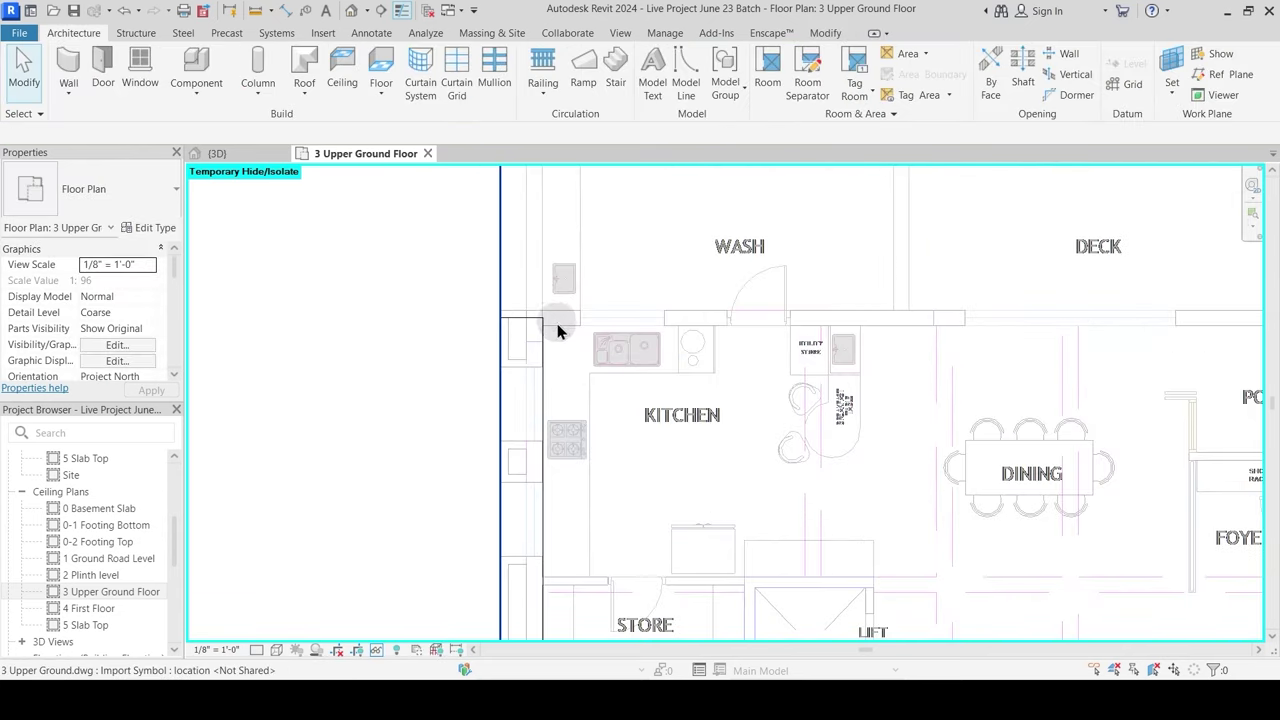
scroll(528, 273, "up", 1)
middle_click_drag(540, 285, 483, 337)
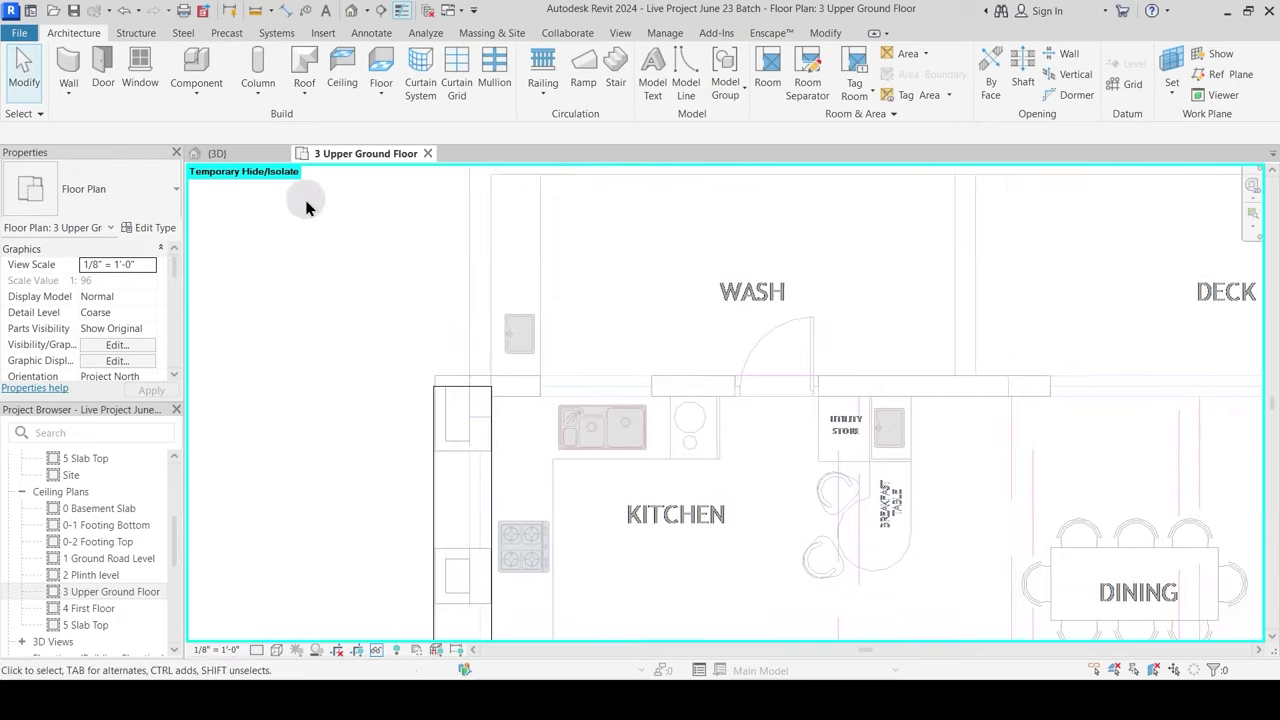
left_click(226, 153)
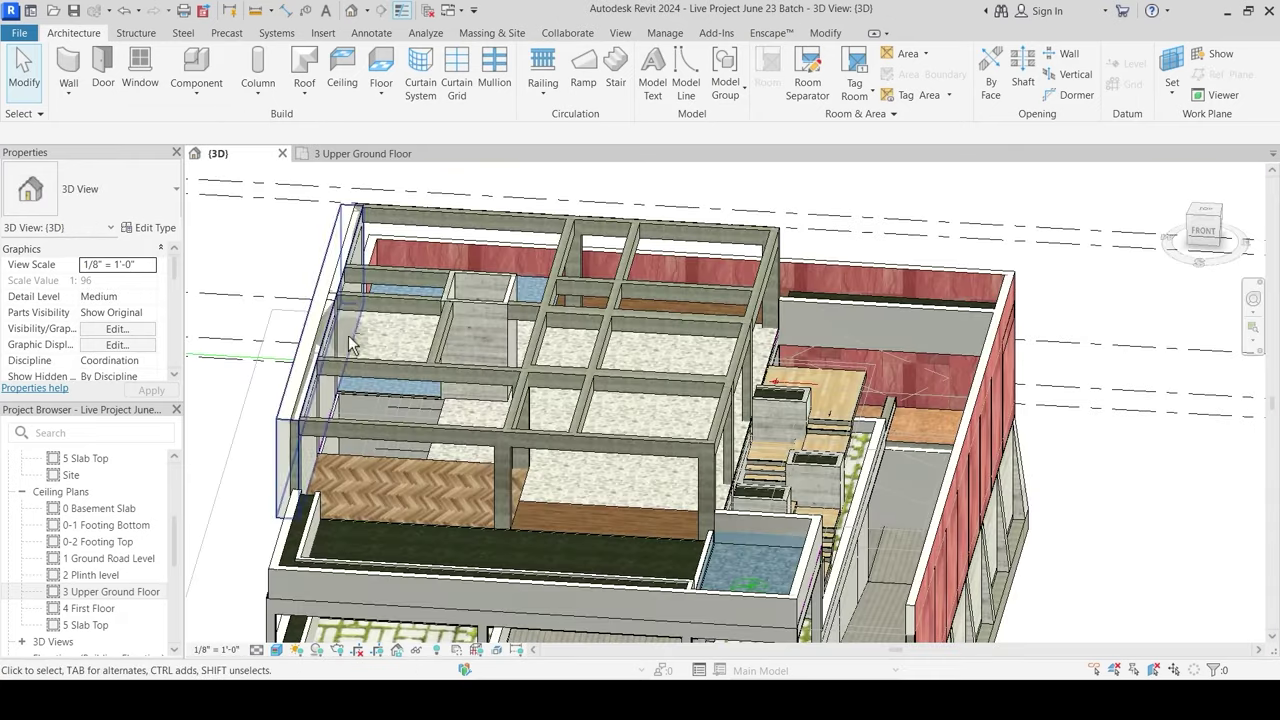
middle_click_drag(349, 336, 740, 340, "shift")
scroll(570, 588, "up", 3)
middle_click_drag(570, 587, 569, 463)
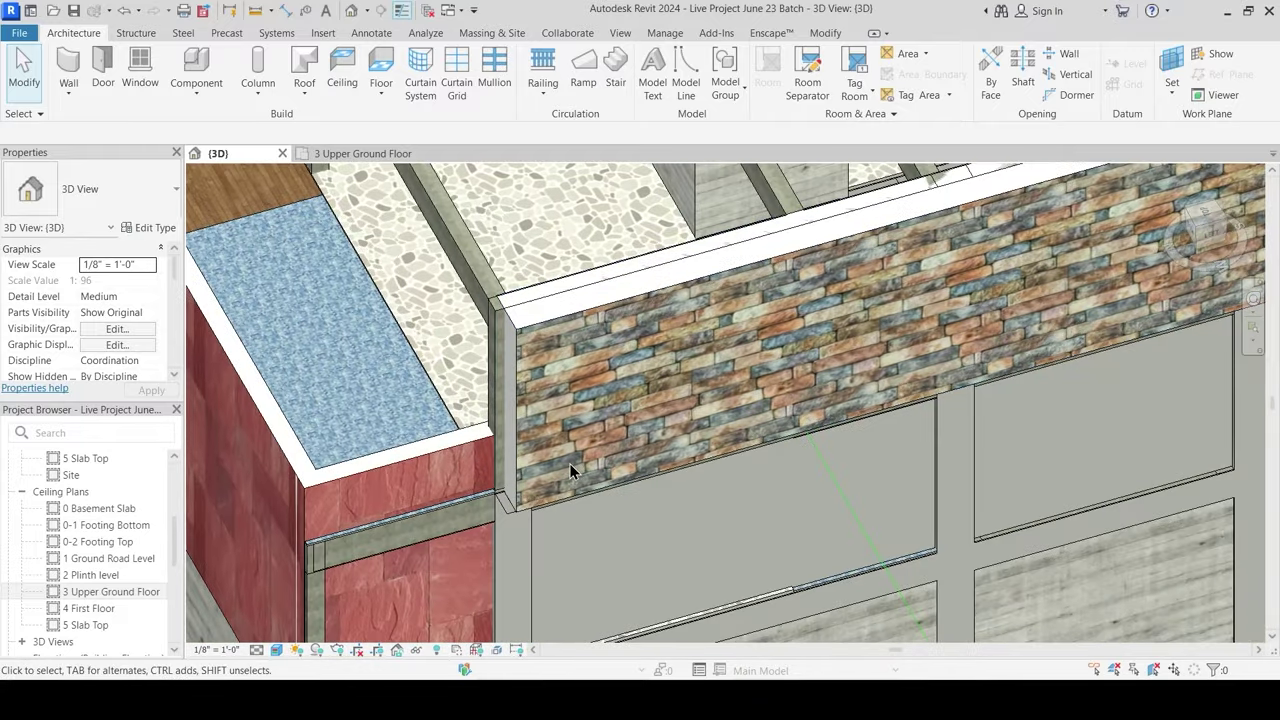
left_click(535, 515)
scroll(515, 512, "up", 4)
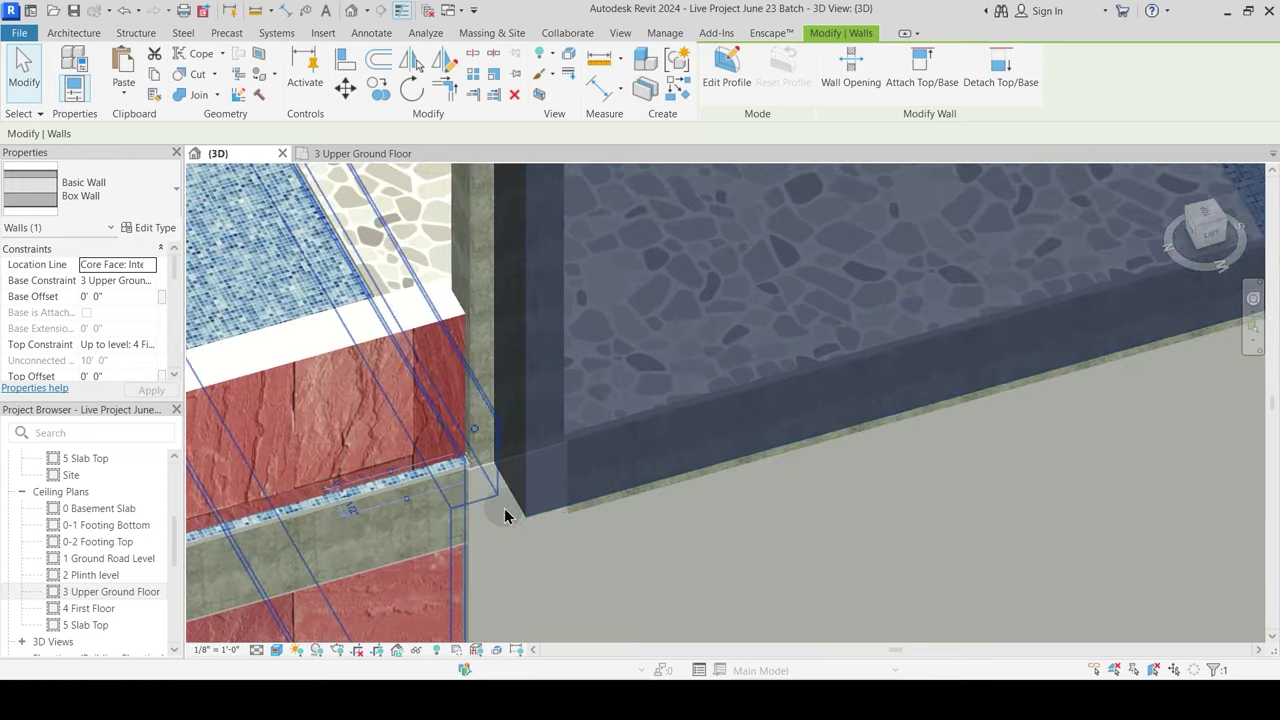
key("Escape")
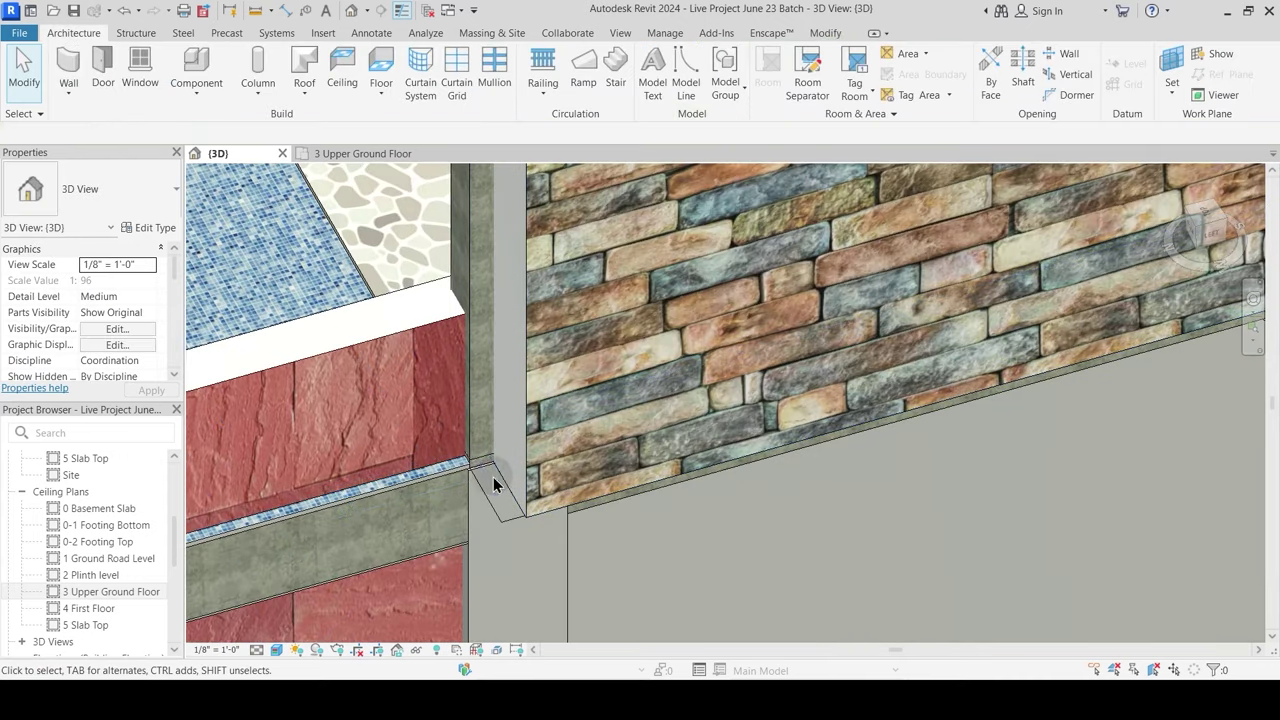
middle_click_drag(520, 490, 344, 478, "shift")
middle_click_drag(270, 440, 355, 436)
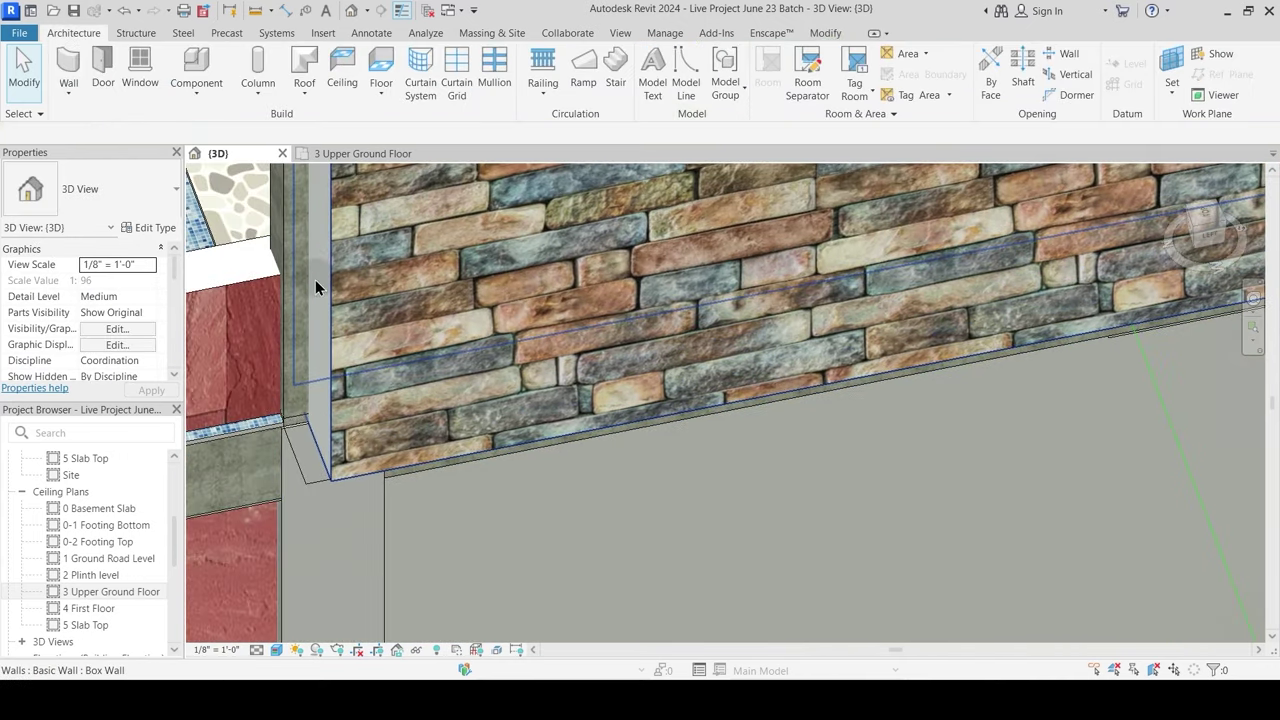
left_click(287, 249)
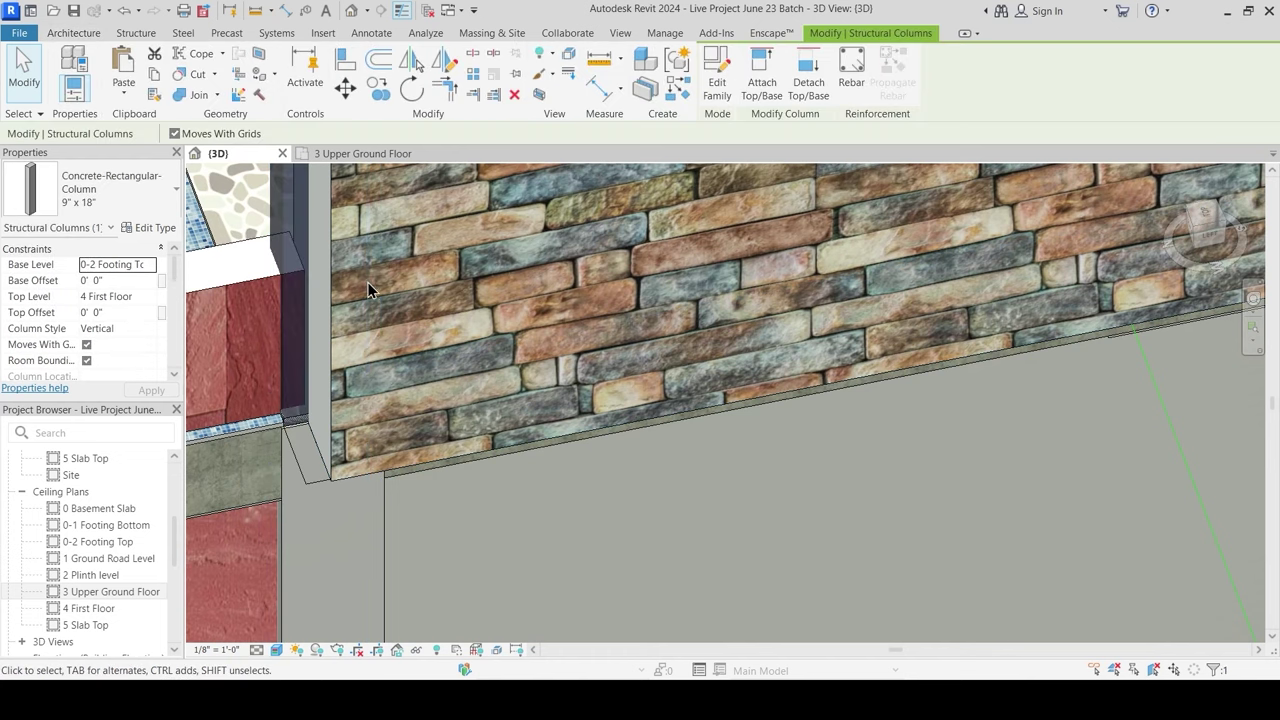
key("Escape")
left_click(336, 396)
left_click(456, 213)
left_click(365, 153)
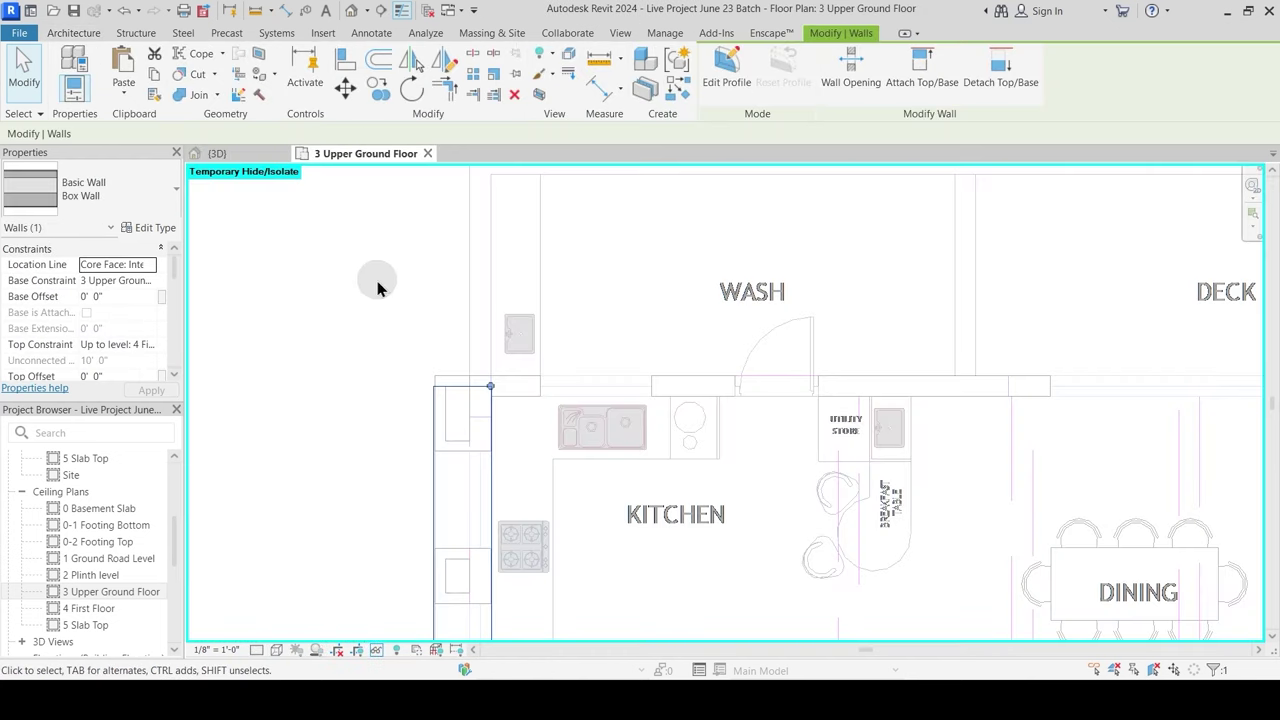
scroll(452, 370, "up", 4)
left_click_drag(530, 401, 558, 422)
key("Escape")
key("Escape")
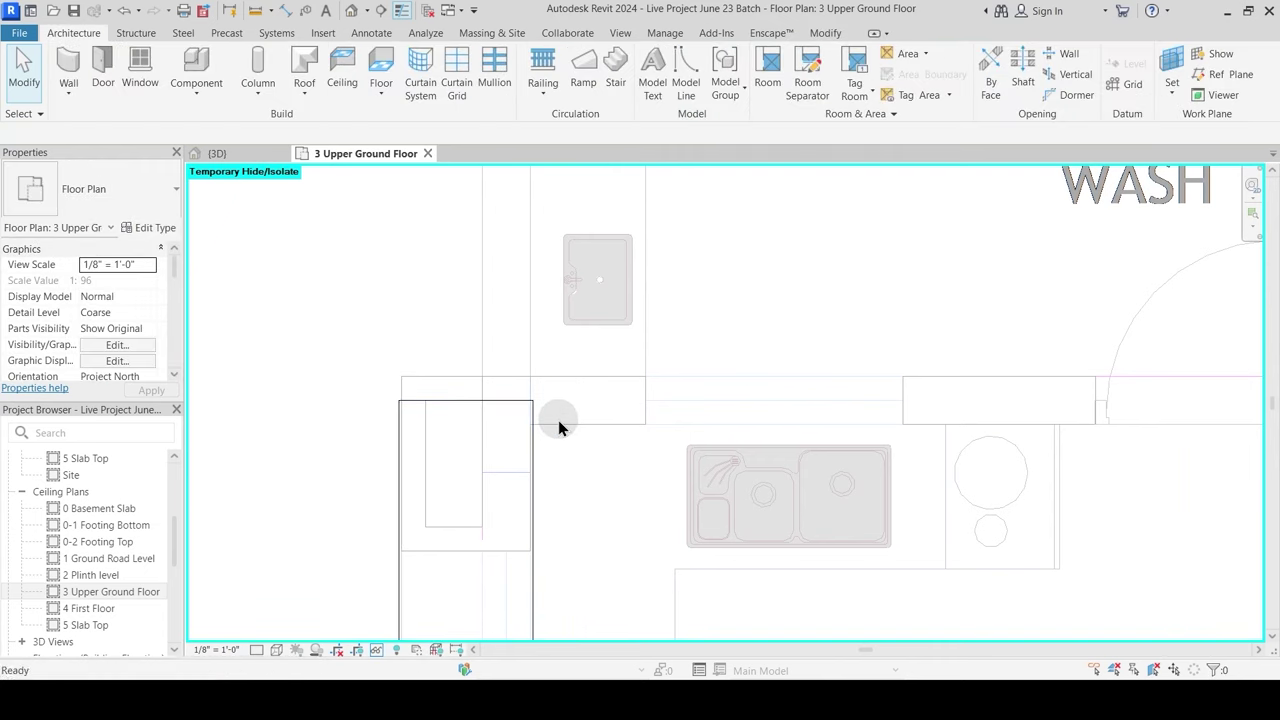
left_click(826, 33)
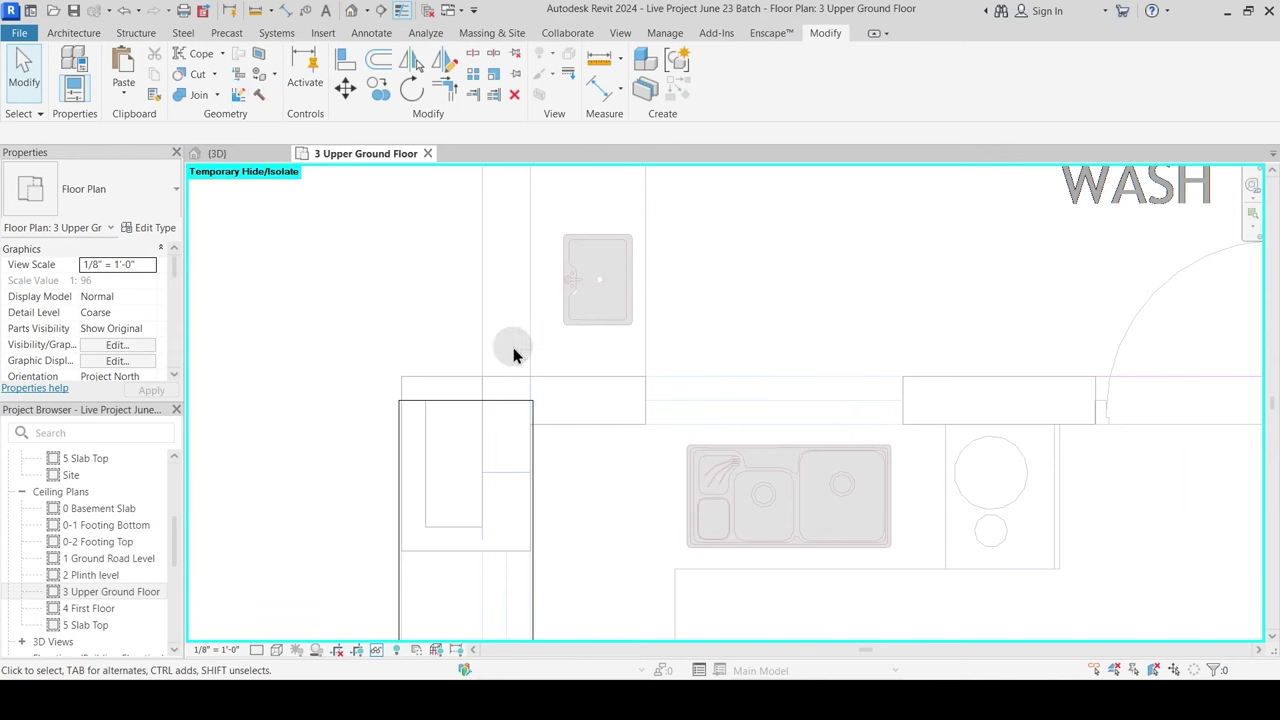
Step: Edit the wall join beside the kitchen, dismissing the join configurations message
scroll(512, 418, "down", 3)
left_click(515, 411)
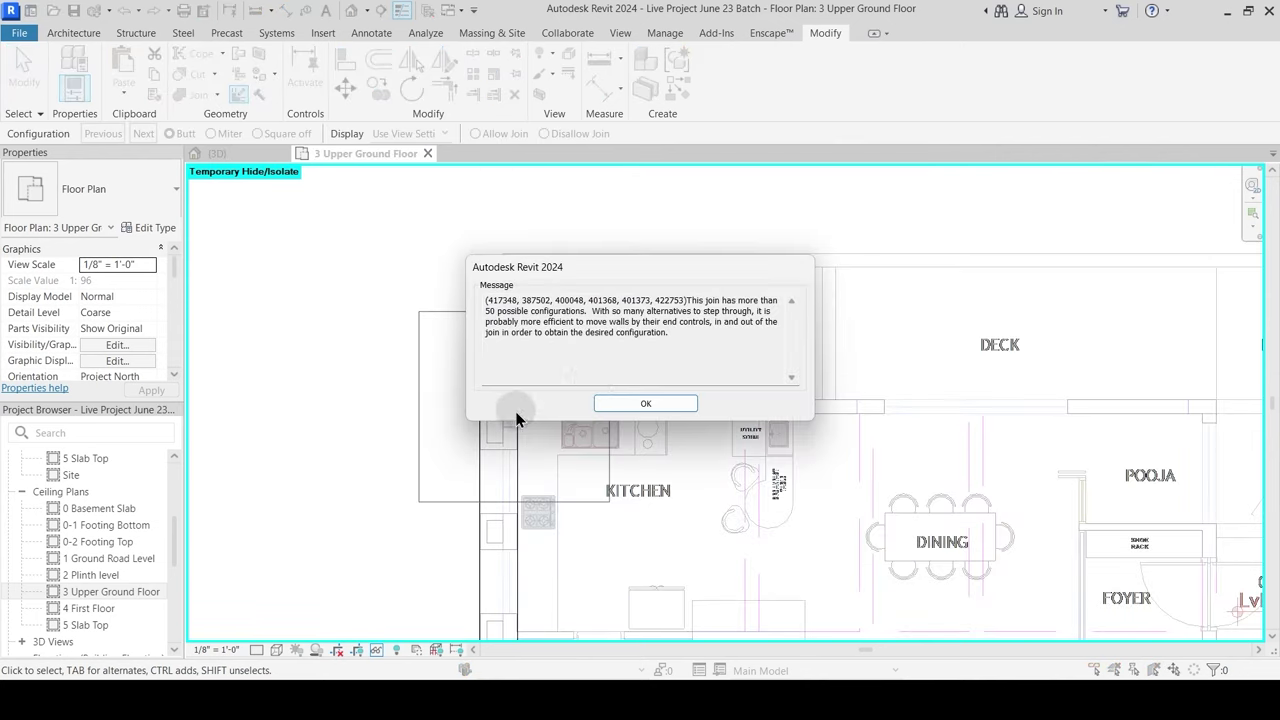
left_click(645, 404)
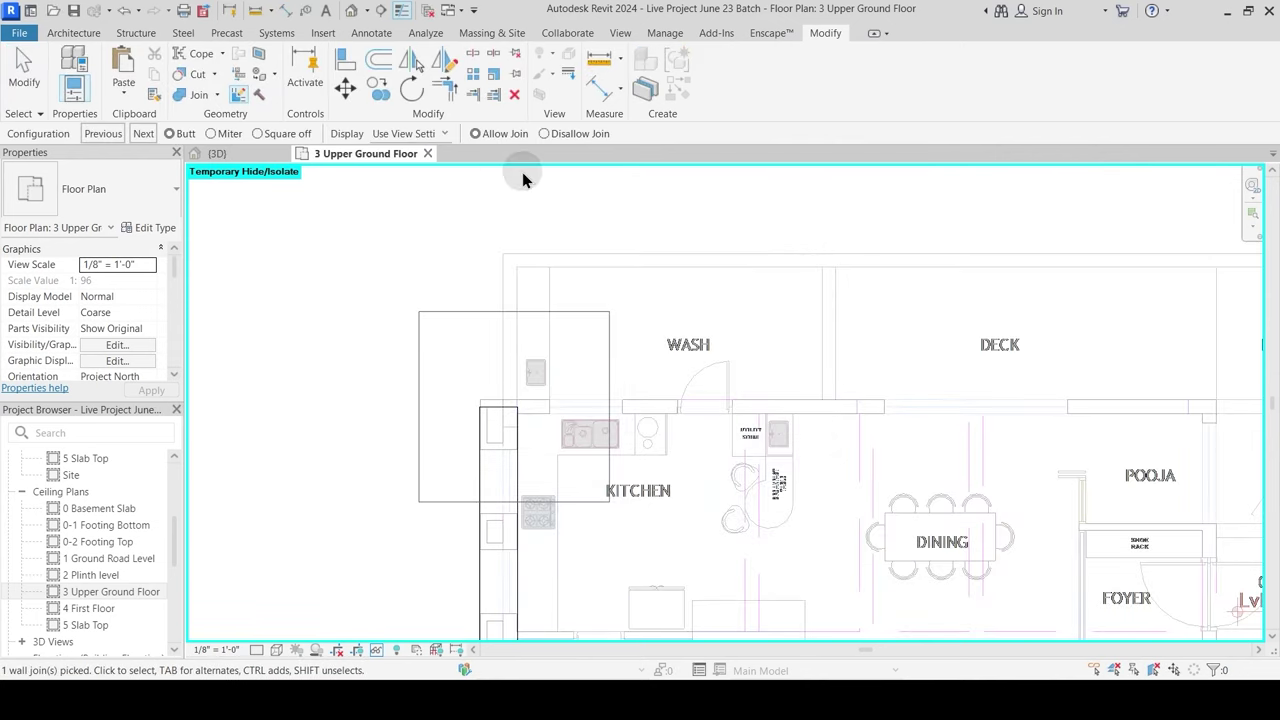
left_click(415, 355)
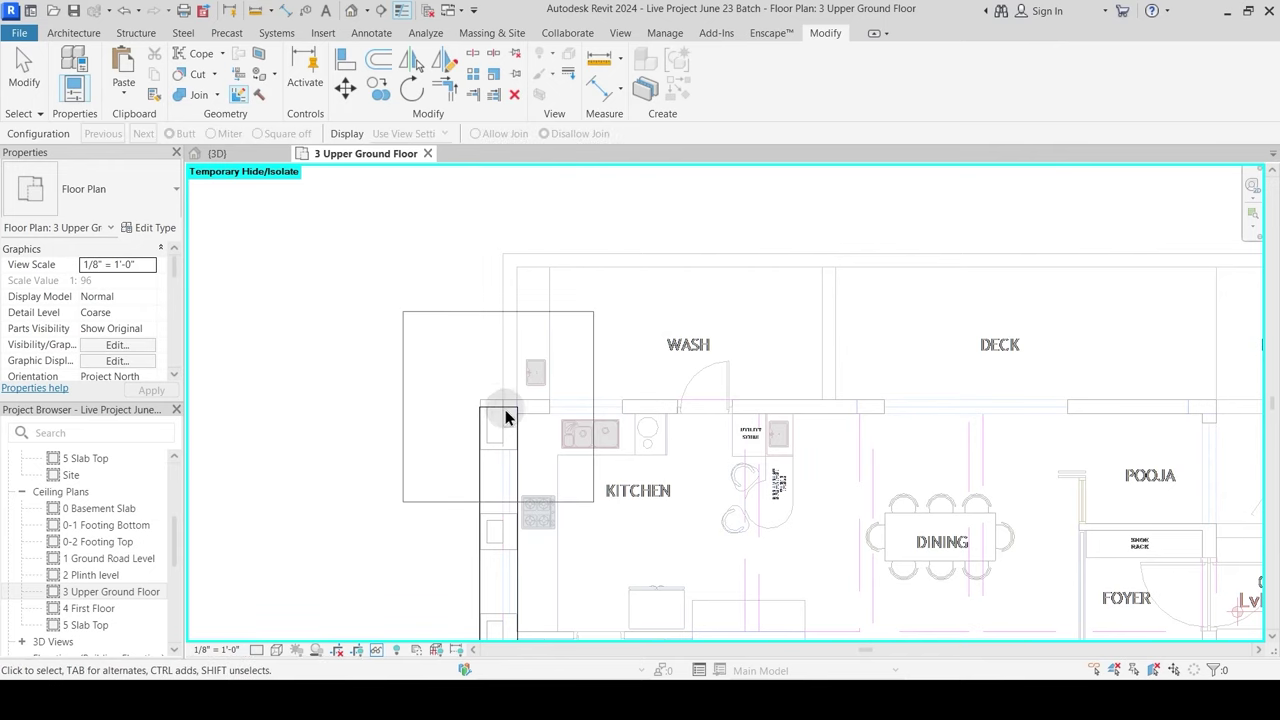
key("Escape")
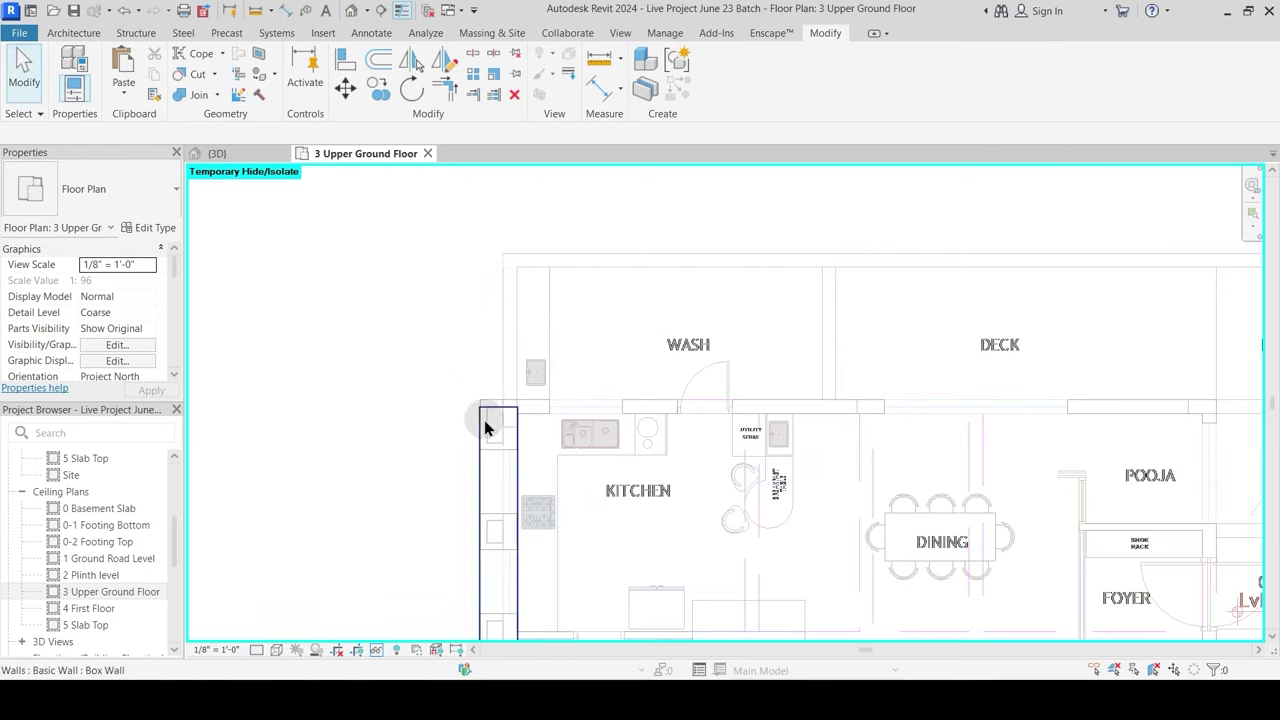
Step: Drag the west wall's top end up to the wash-area wall line
scroll(480, 423, "up", 3)
left_click(556, 400)
left_click_drag(556, 400, 550, 381)
key("Escape")
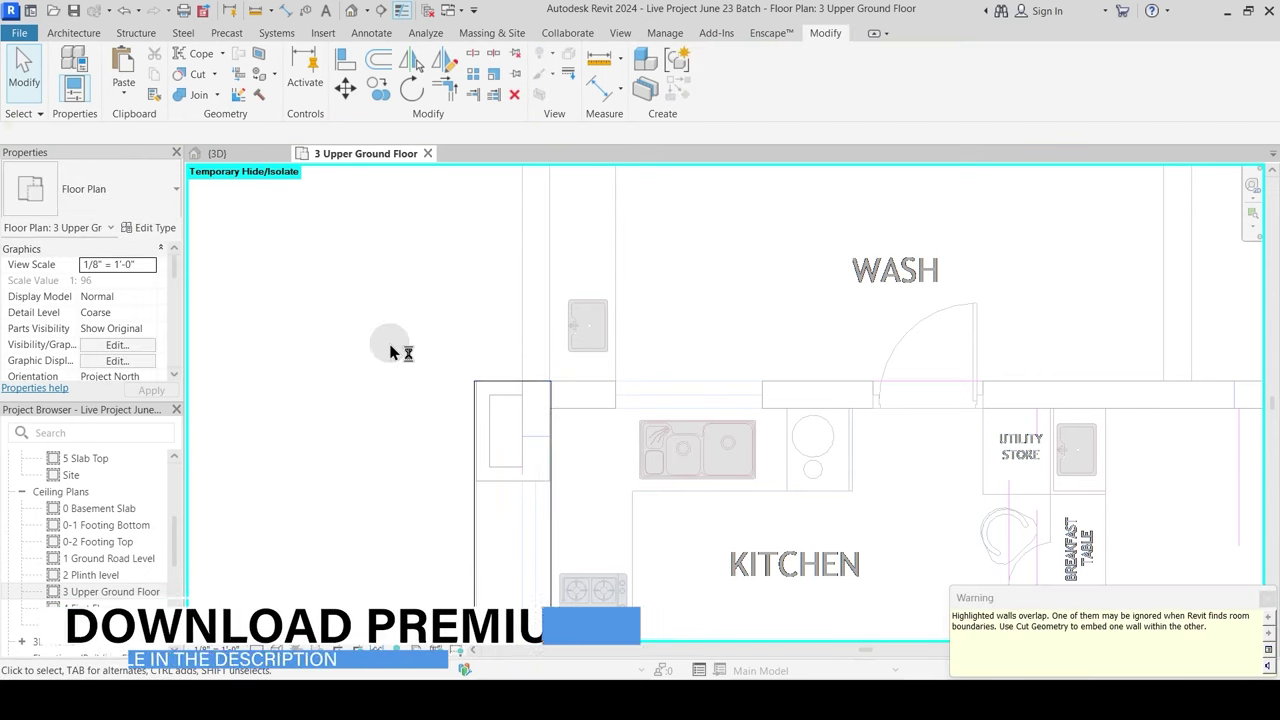
Step: Orbit the 3D view to inspect the red side wall and roof terrace
left_click(236, 153)
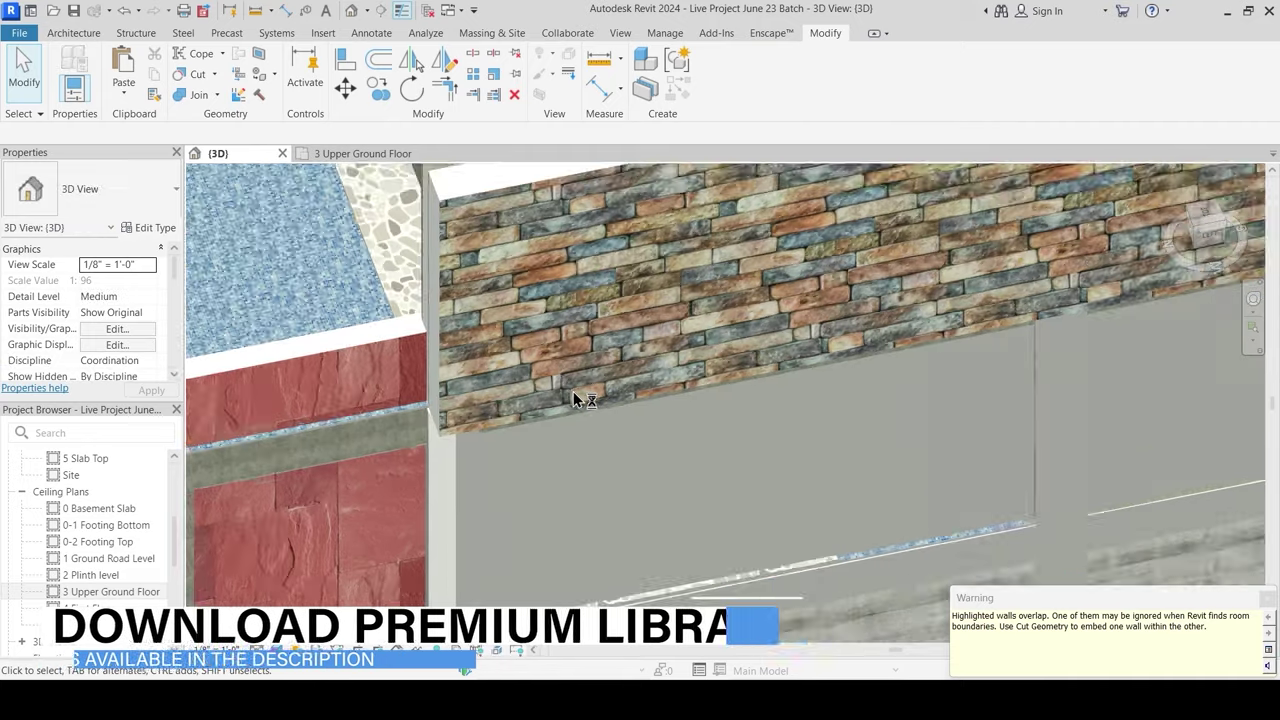
scroll(573, 392, "down", 1)
middle_click_drag(573, 392, 469, 429, "shift")
scroll(517, 388, "down", 3)
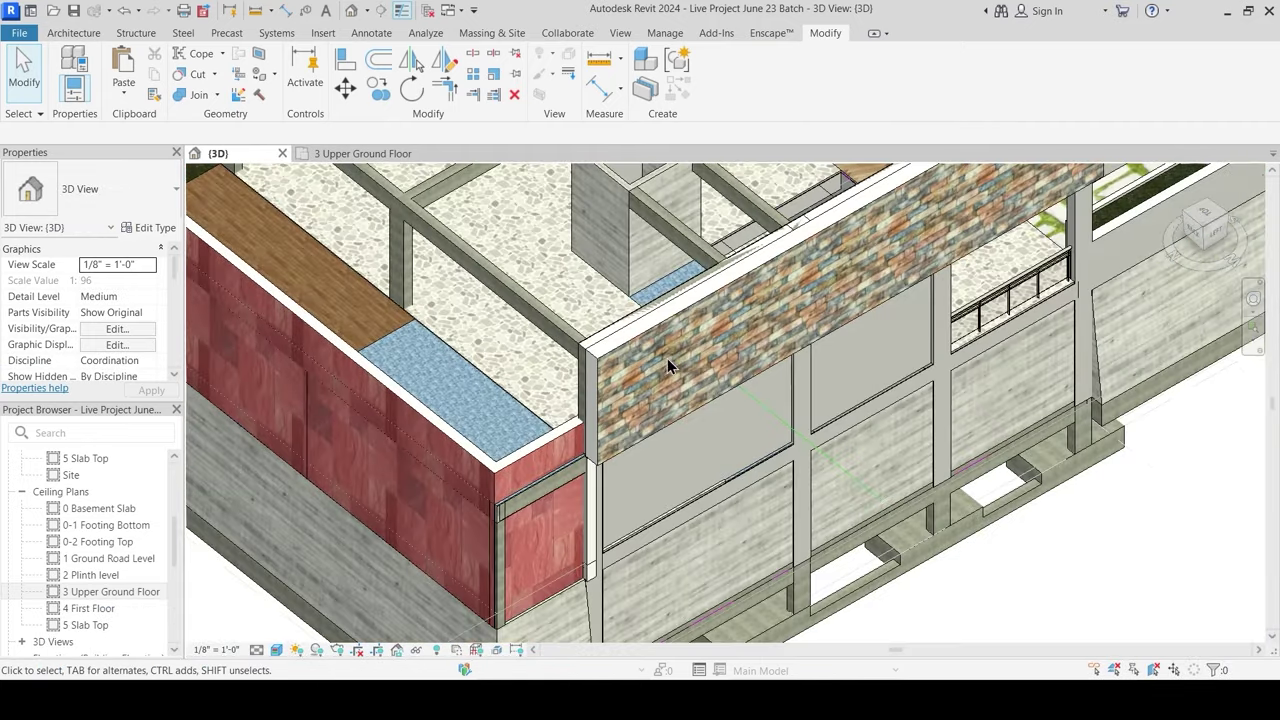
middle_click_drag(668, 366, 650, 475, "shift")
middle_click_drag(560, 417, 494, 344, "shift")
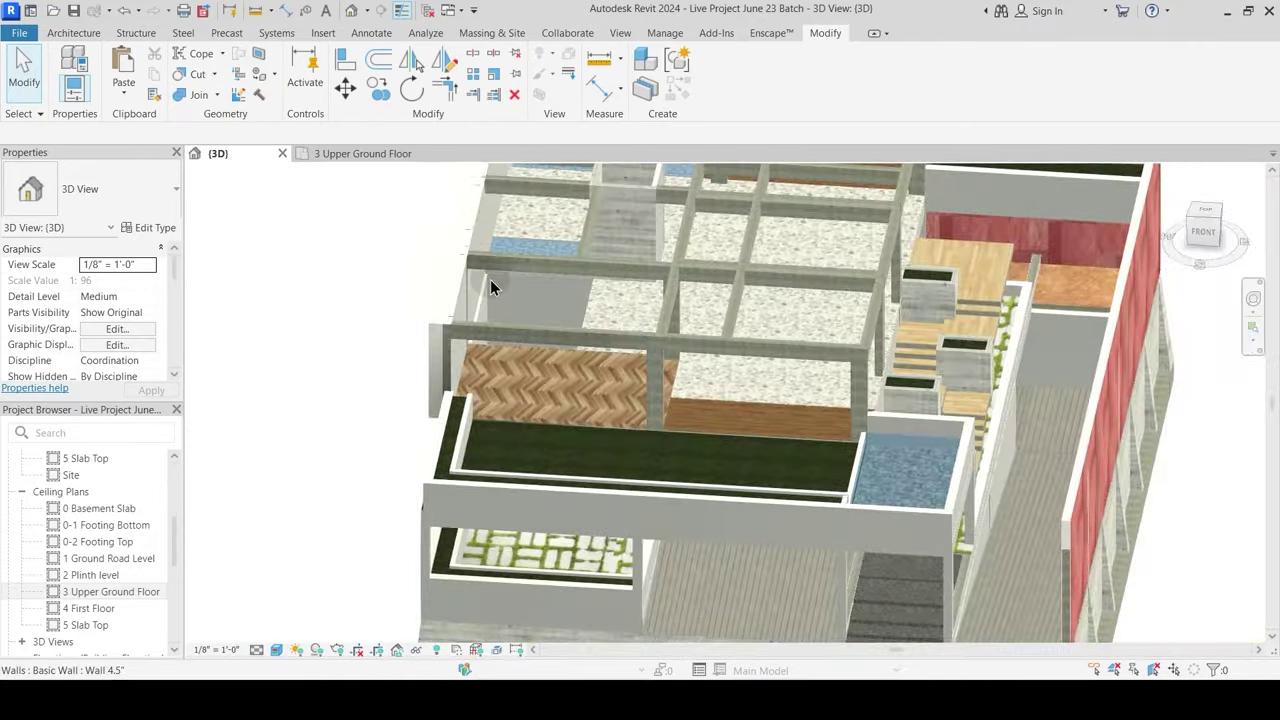
Step: Pan the Upper Ground Floor plan toward the dining and foyer, recheck 3D, then return
left_click(362, 153)
scroll(584, 320, "down", 3)
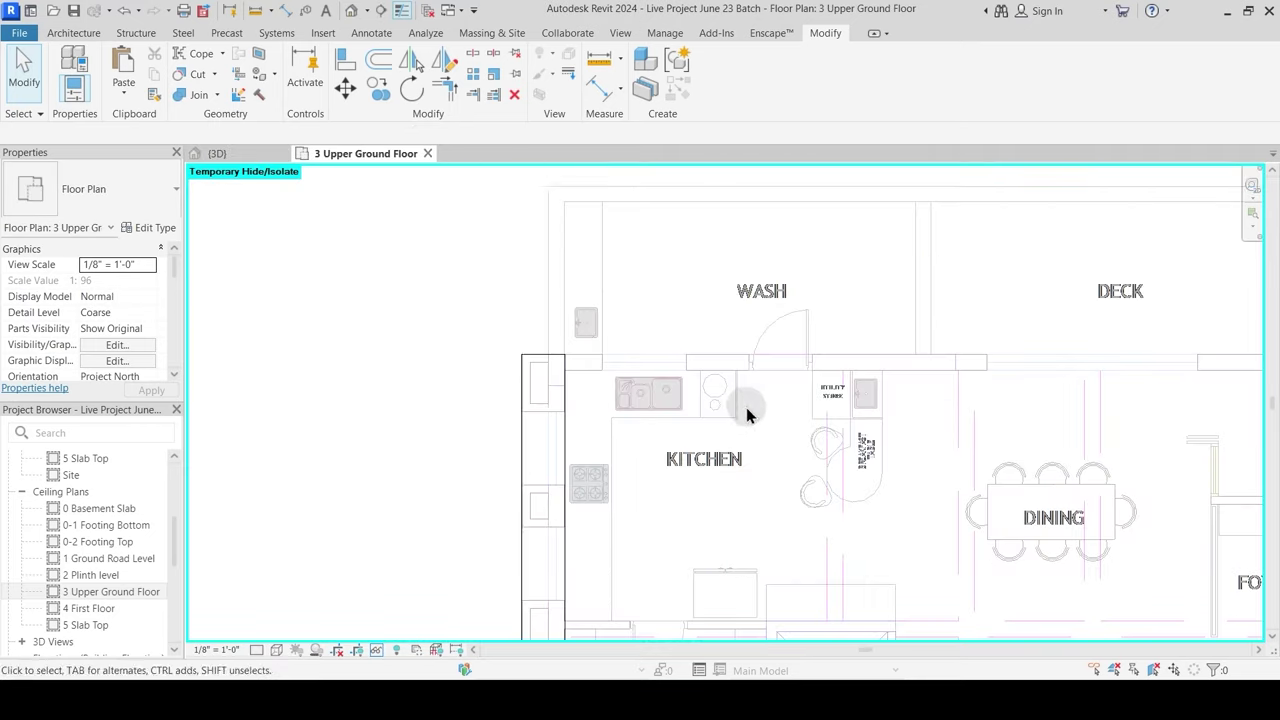
middle_click_drag(746, 407, 536, 271)
scroll(536, 280, "down", 2)
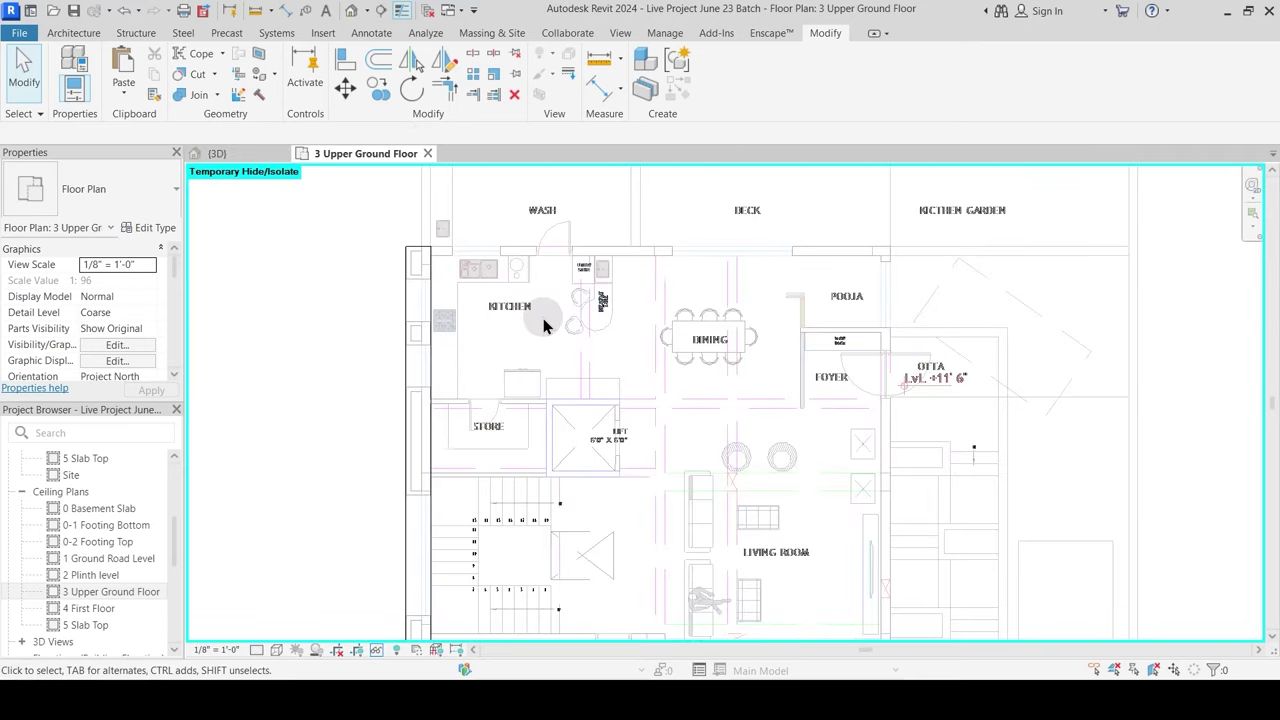
middle_click_drag(573, 334, 551, 292)
left_click(234, 157)
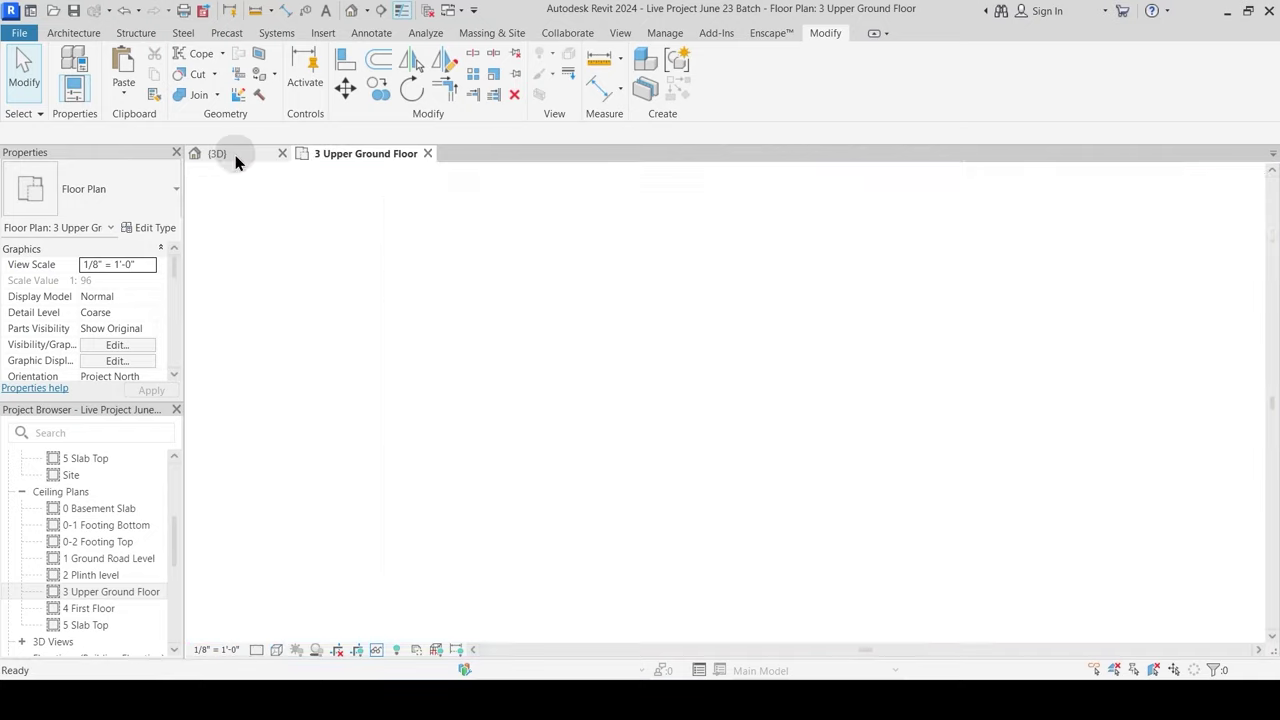
middle_click_drag(531, 337, 615, 383)
scroll(612, 300, "up", 5)
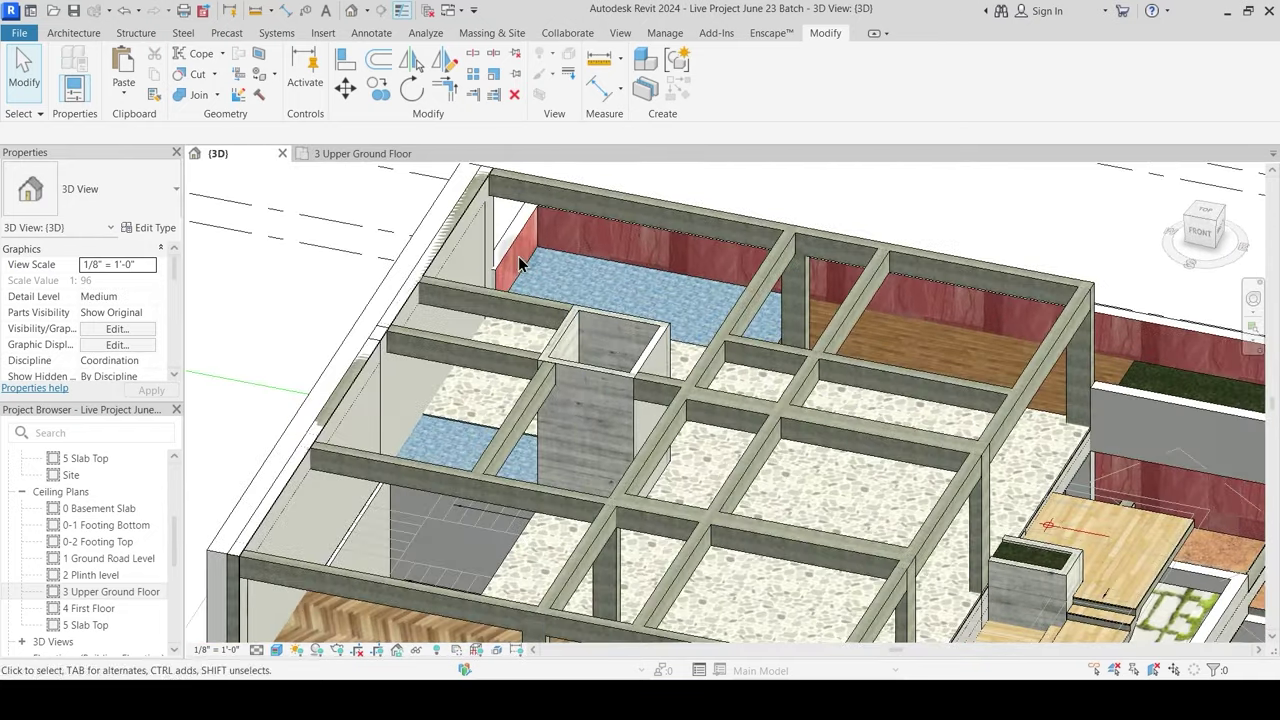
left_click(370, 153)
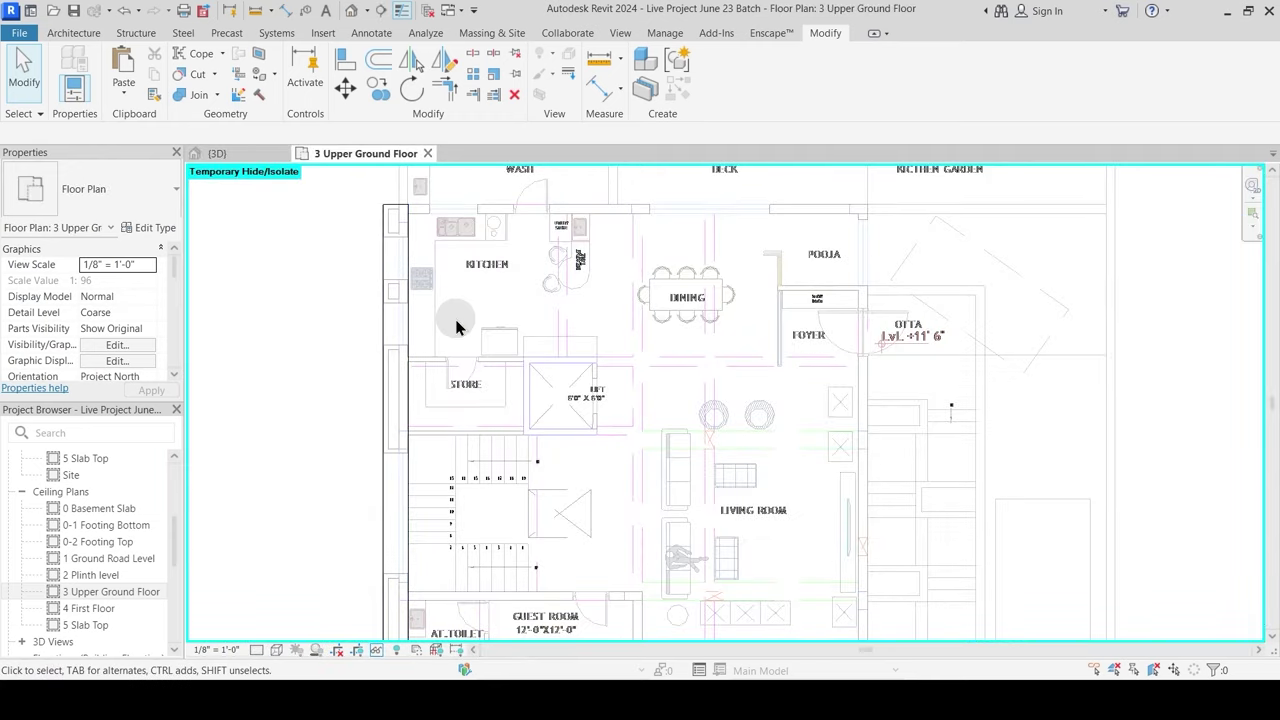
scroll(500, 258, "down", 3)
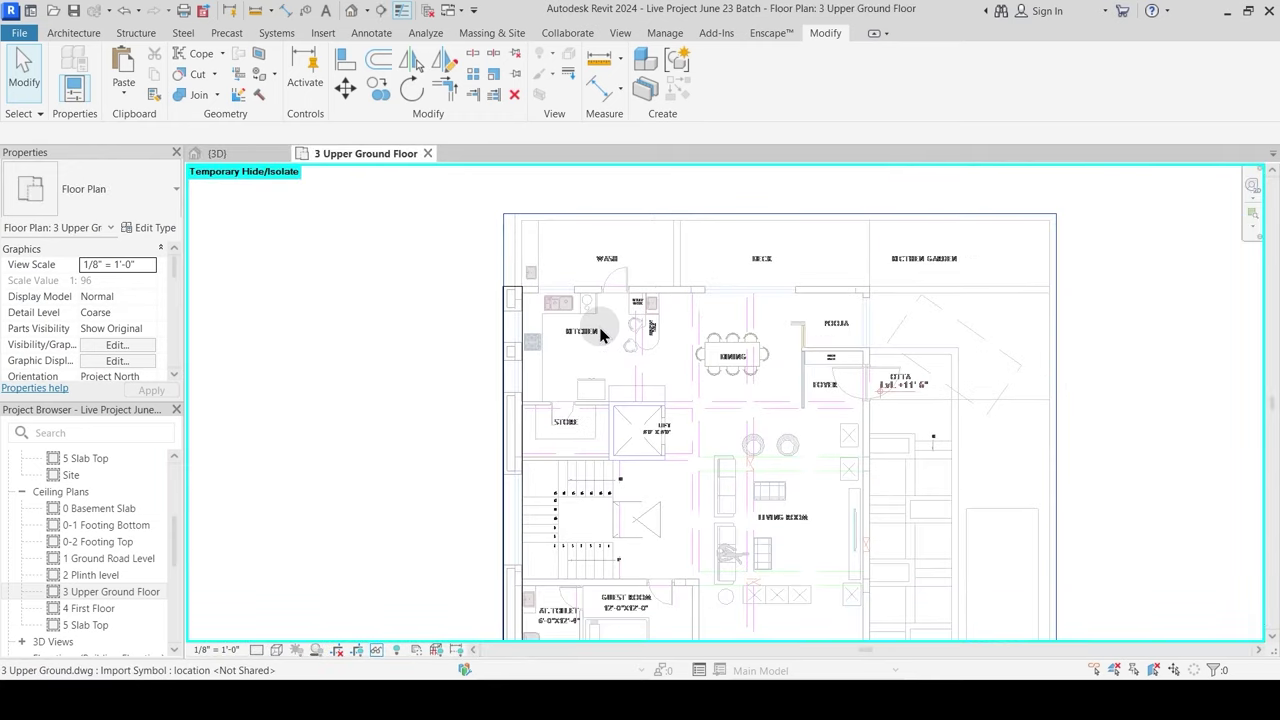
Step: Start the Wall tool with the Main Wall 9" type selected
key("w")
key("a")
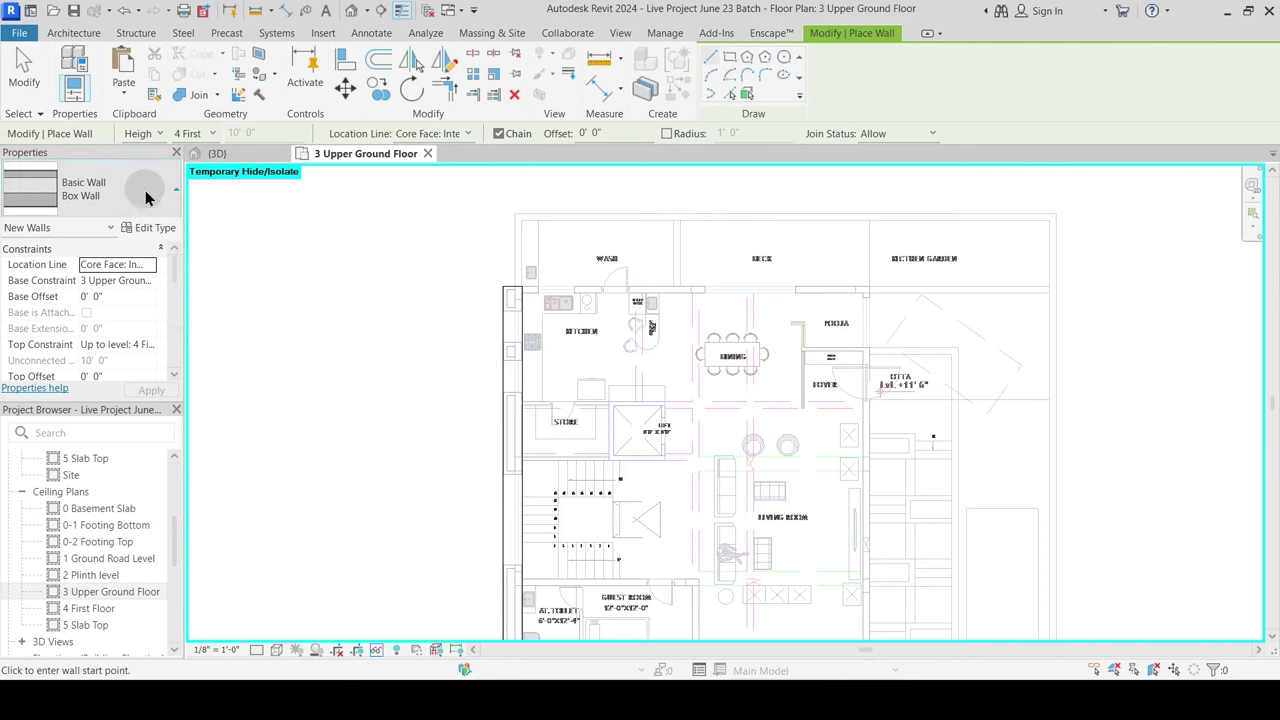
left_click(145, 190)
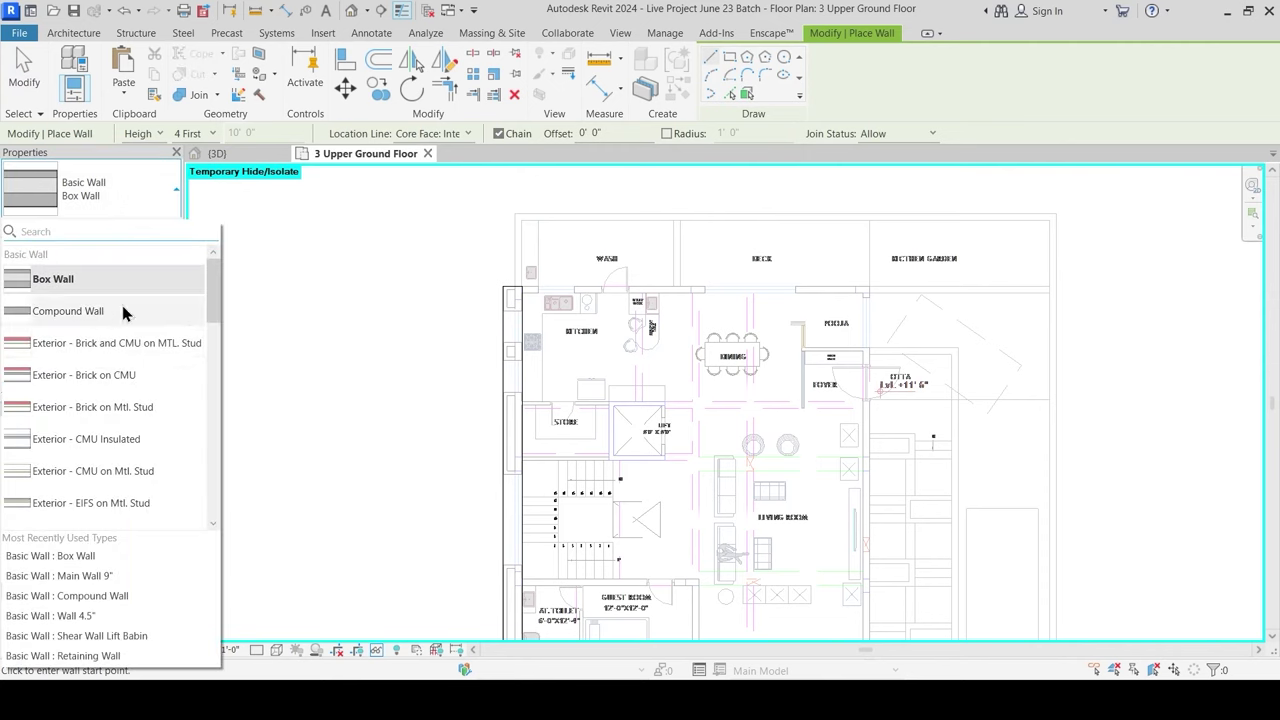
scroll(120, 360, "down", 2)
scroll(119, 412, "down", 6)
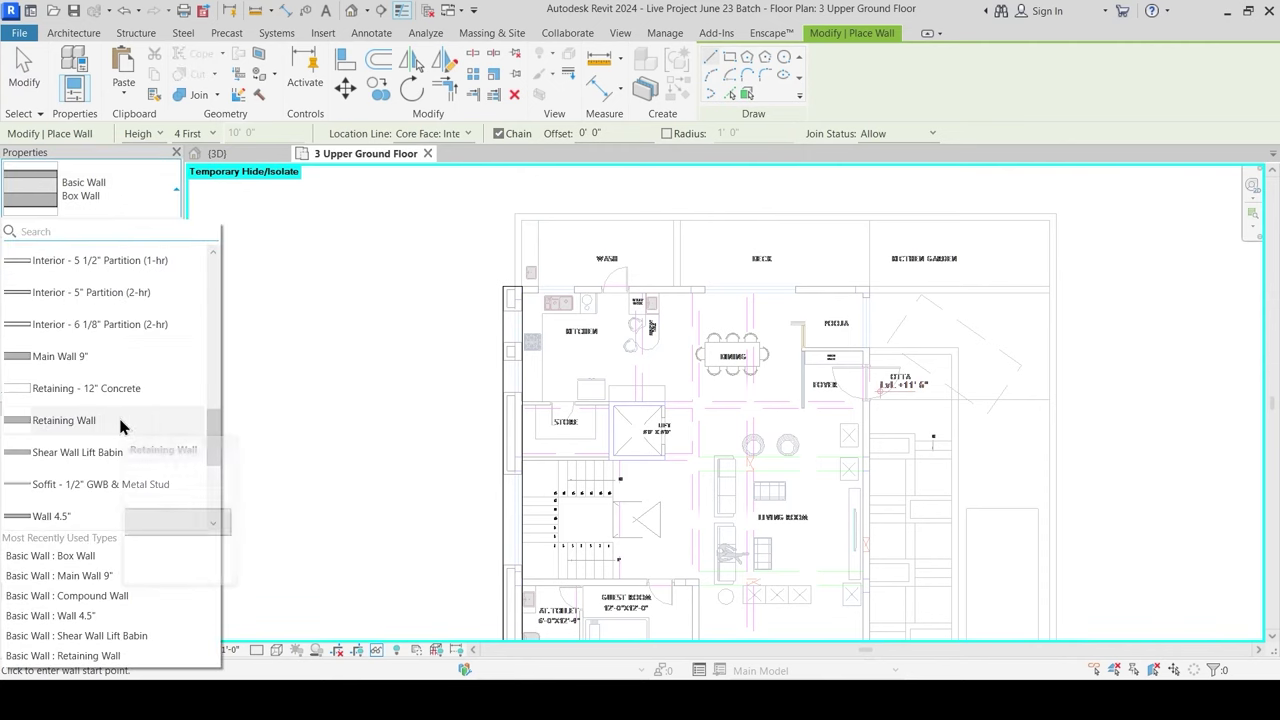
left_click(100, 356)
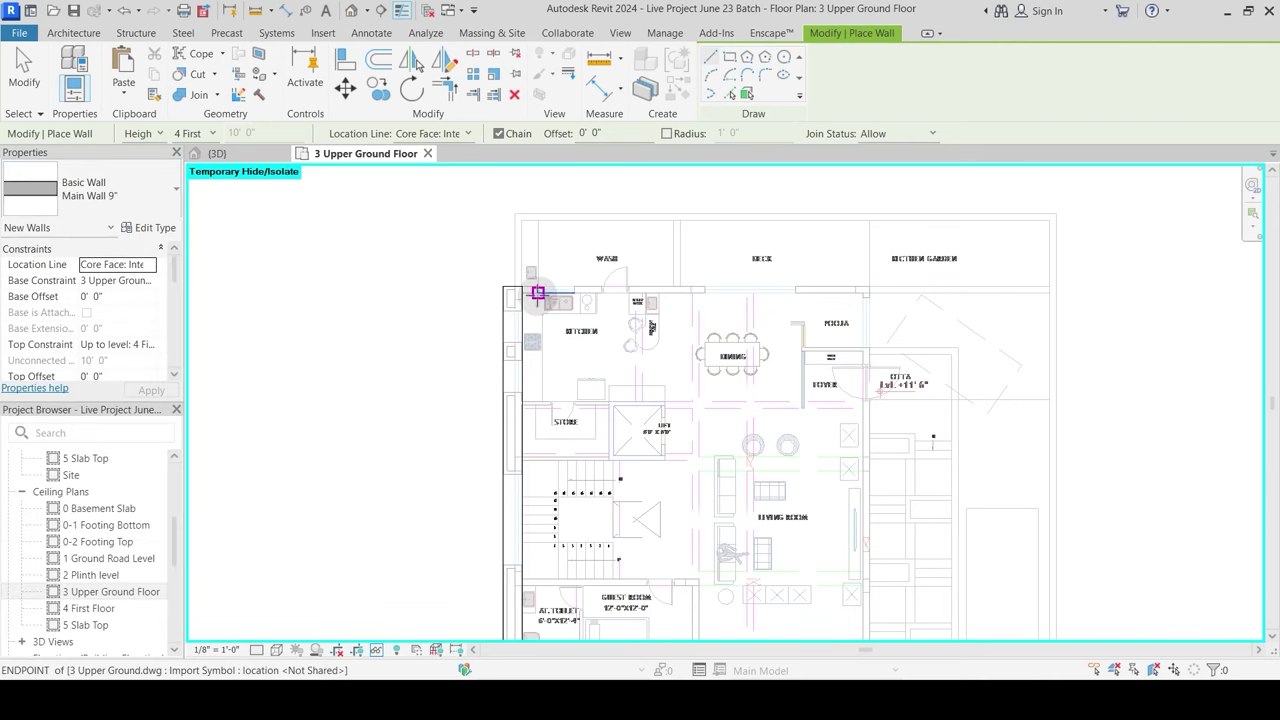
scroll(517, 291, "up", 4)
scroll(517, 291, "up", 2)
scroll(475, 260, "up", 3)
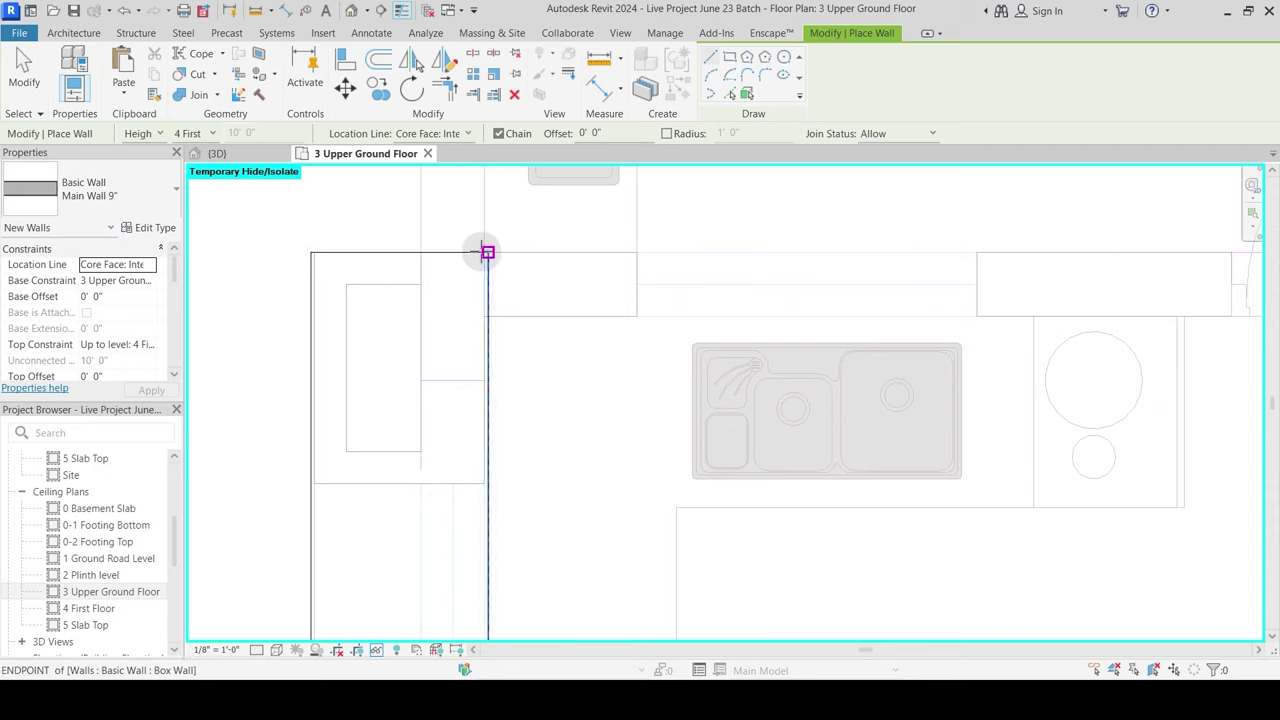
Step: Pick the rectangle's top line and the vertical line beside the foyer as walls, OKing the warning
left_click(735, 93)
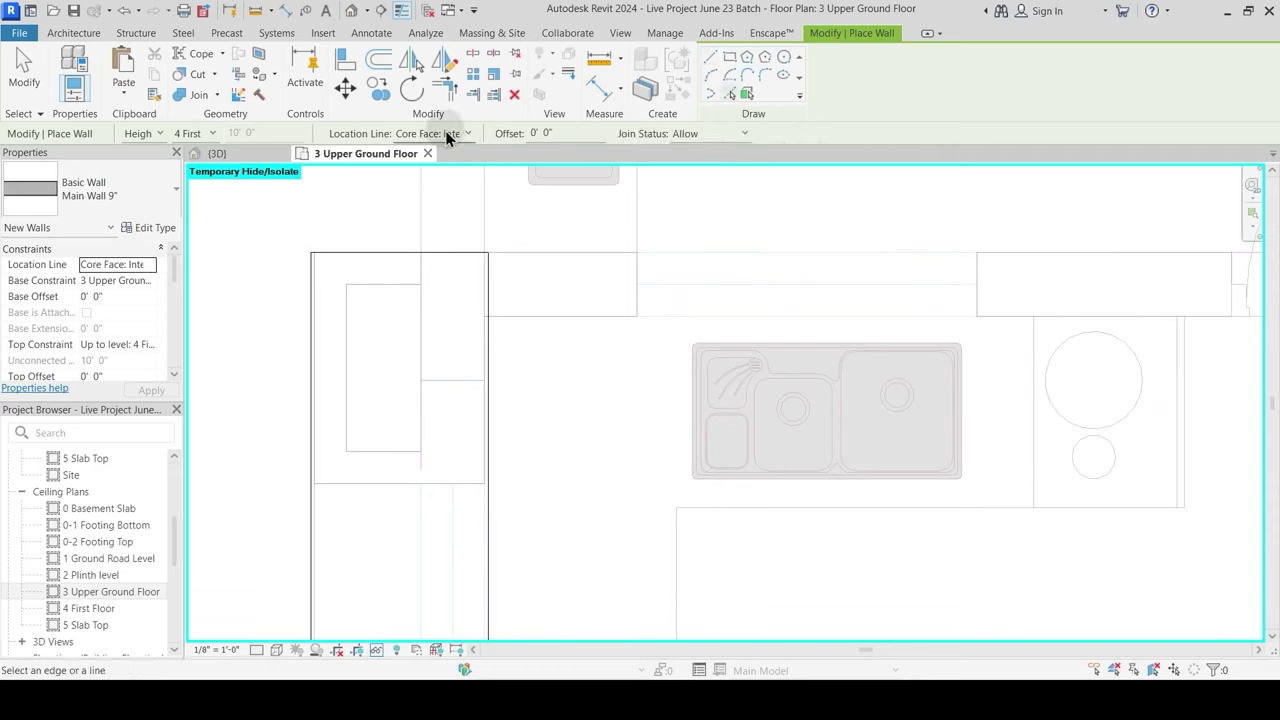
left_click(1048, 262)
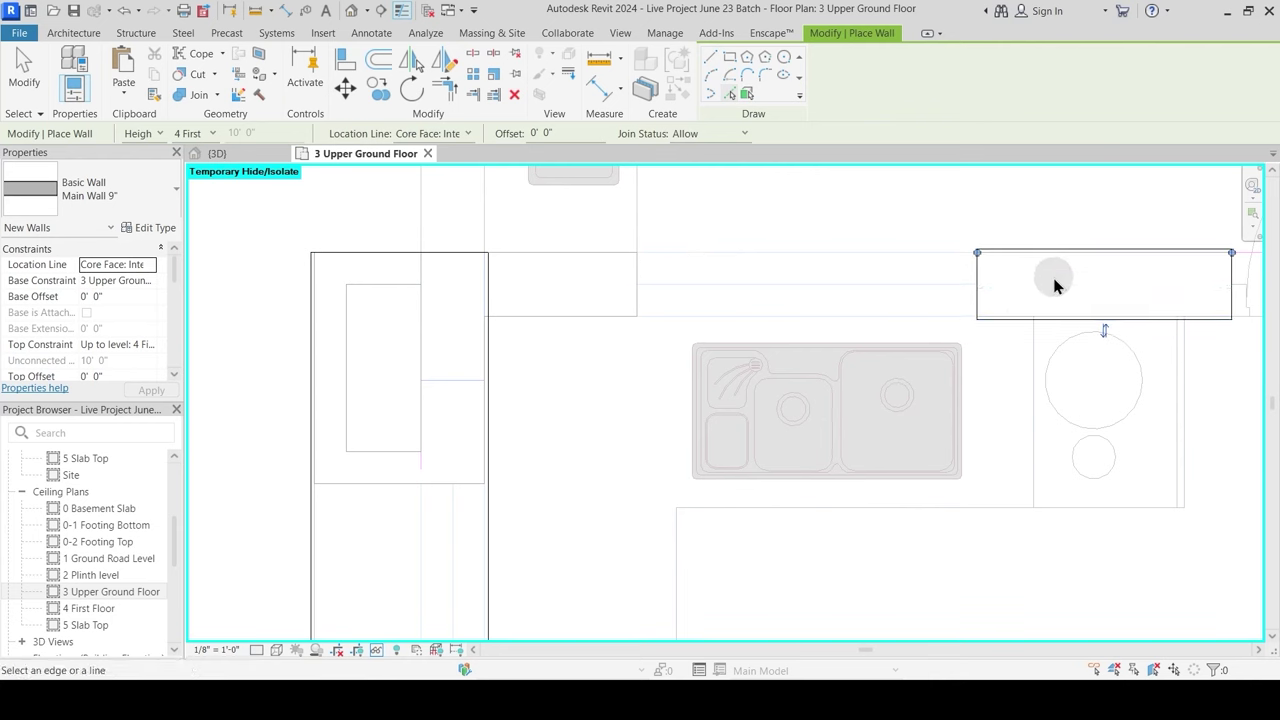
scroll(650, 299, "down", 5)
scroll(650, 298, "down", 3)
middle_click_drag(814, 380, 586, 234)
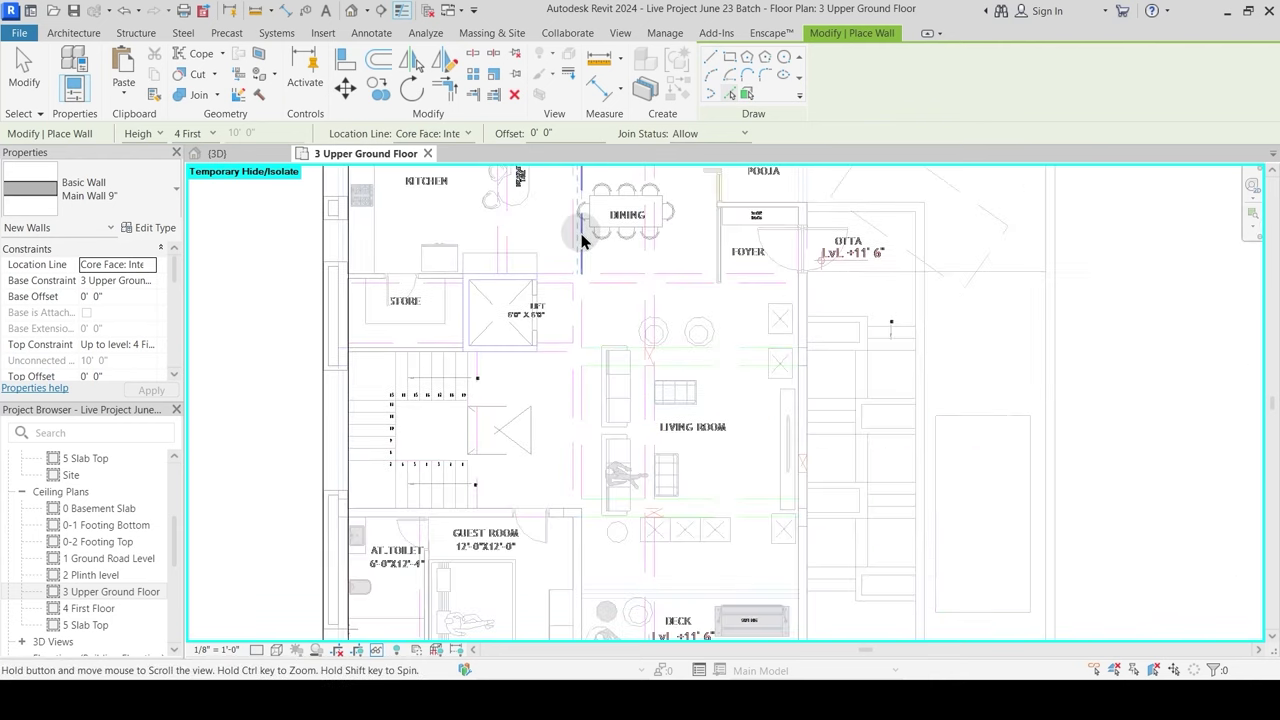
scroll(802, 312, "up", 4)
left_click(806, 302)
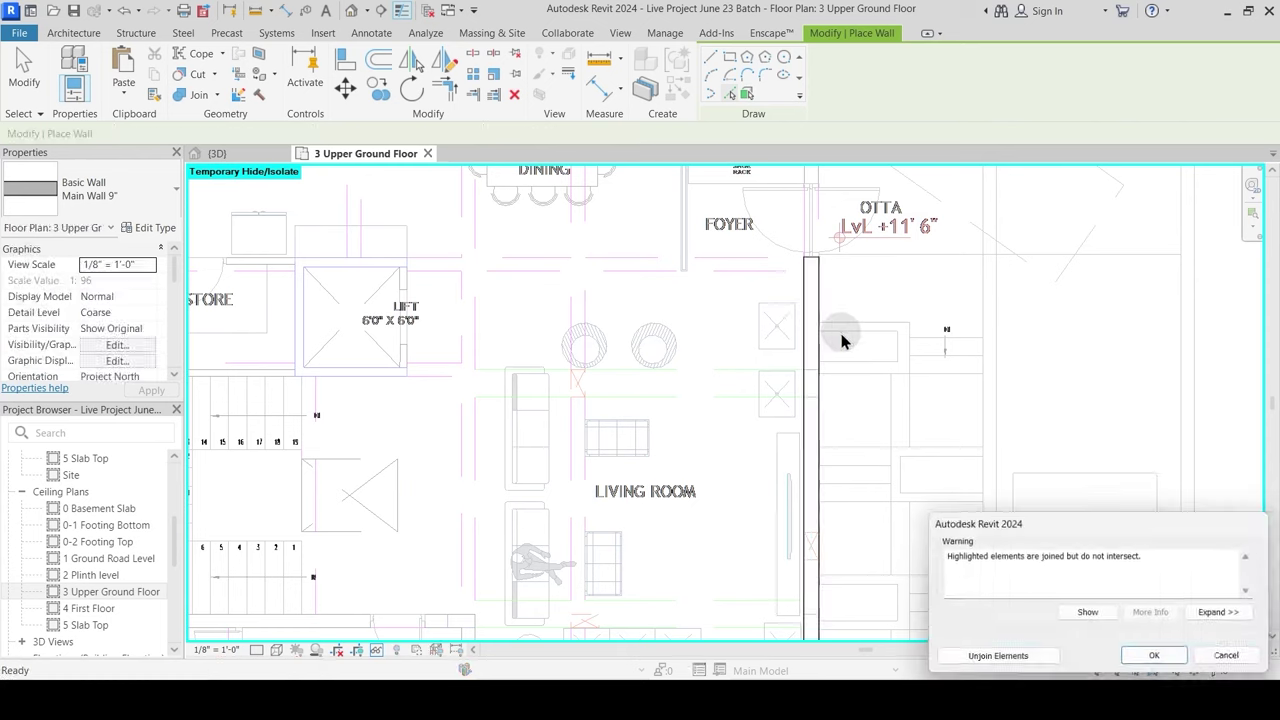
scroll(857, 352, "down", 4)
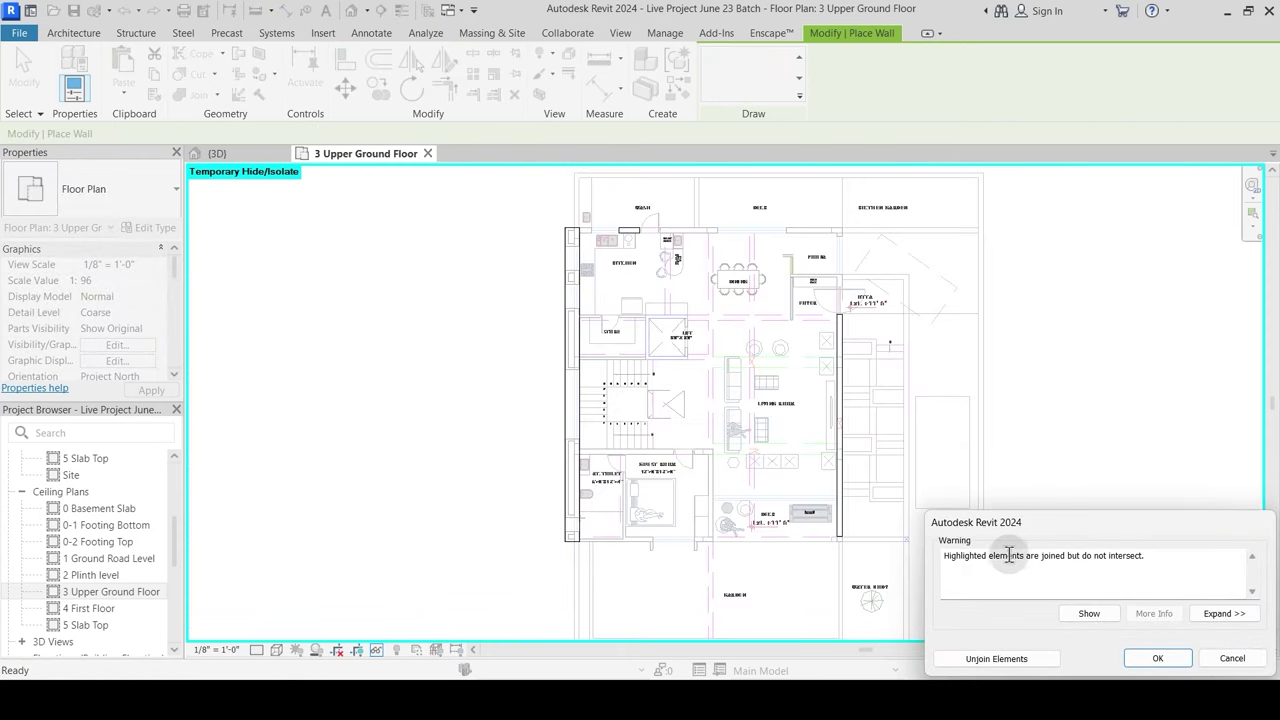
left_click(1157, 658)
key("Escape")
key("Escape")
scroll(786, 549, "up", 4)
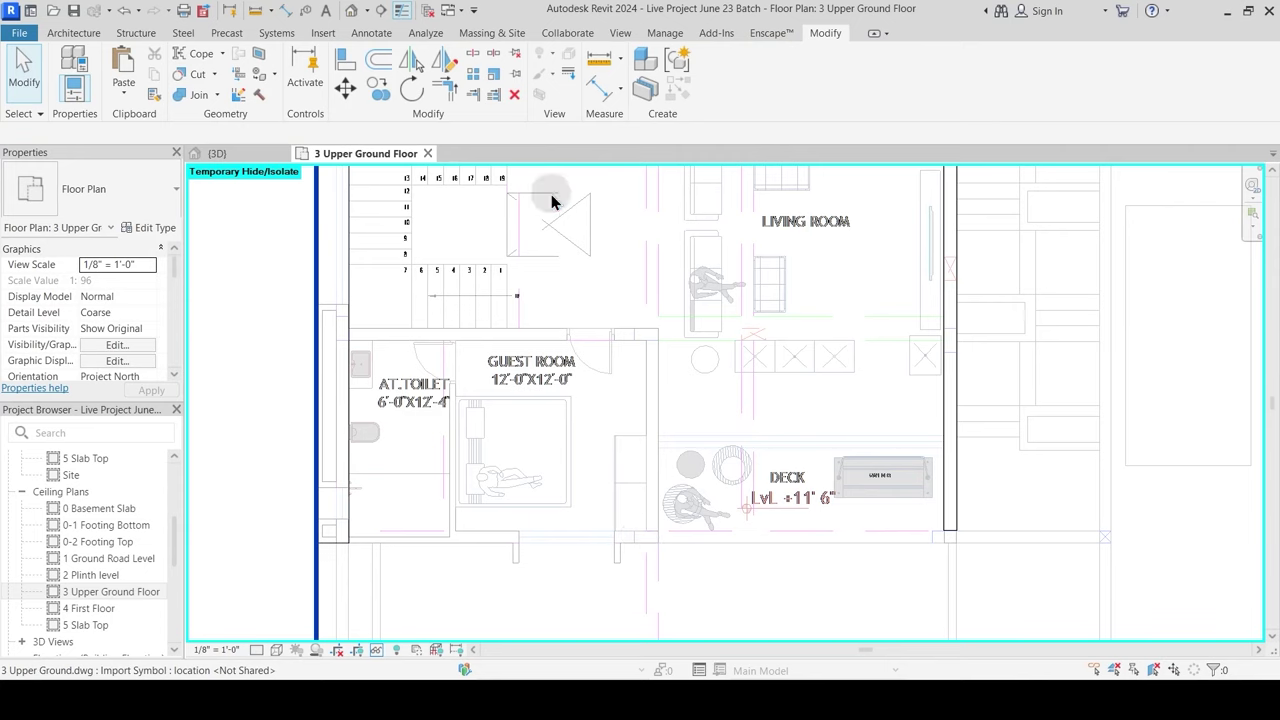
Step: Trace a Main Wall 9" wall along the line below the guest room
key("w")
key("a")
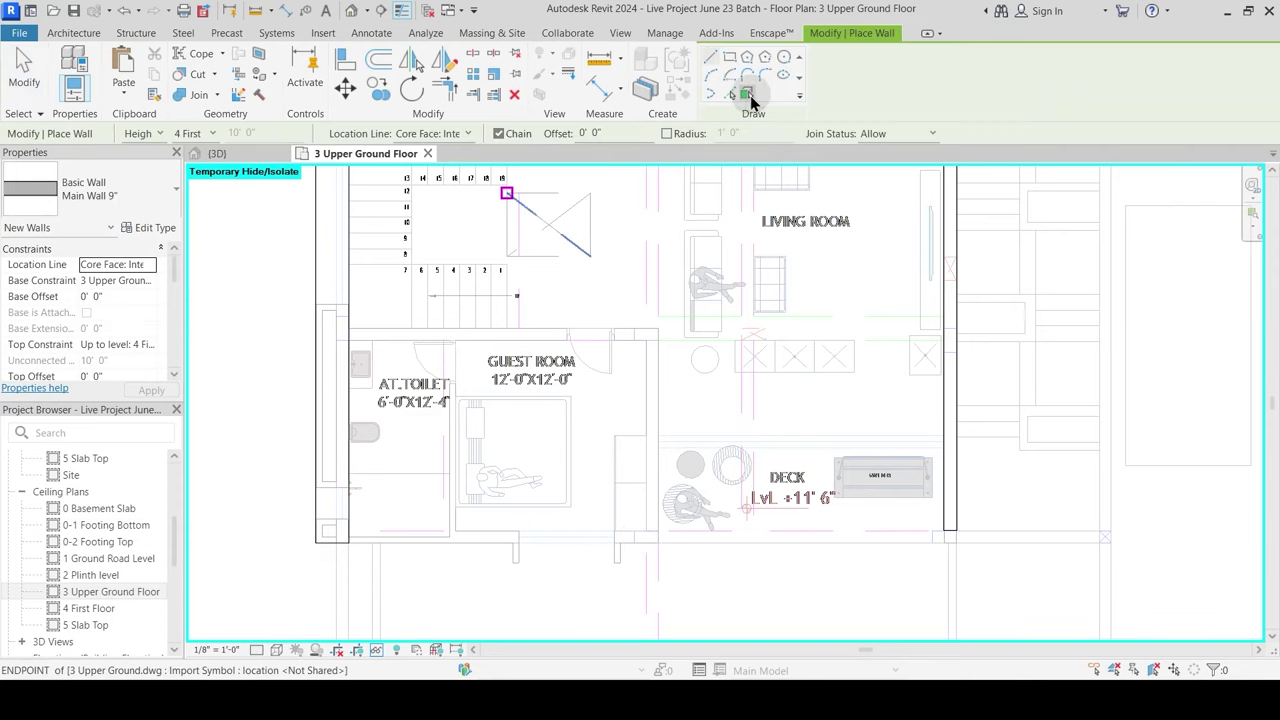
left_click(729, 94)
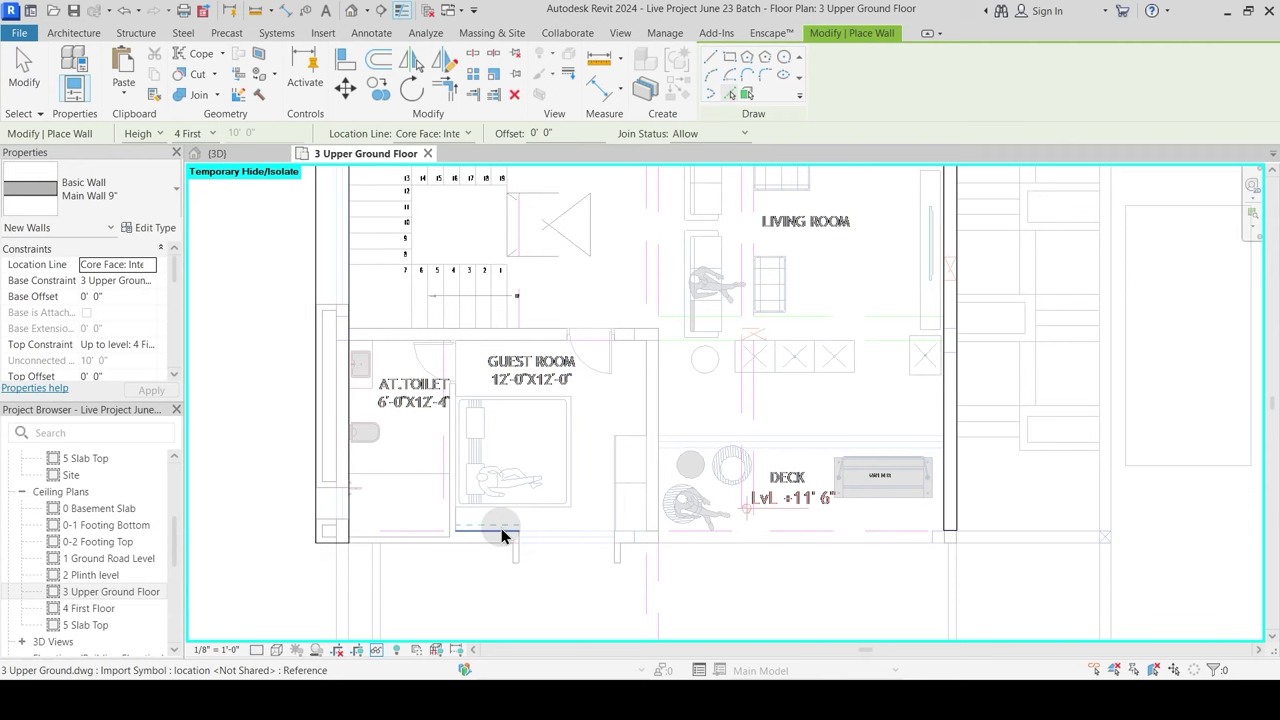
left_click(501, 530)
key("Escape")
key("Escape")
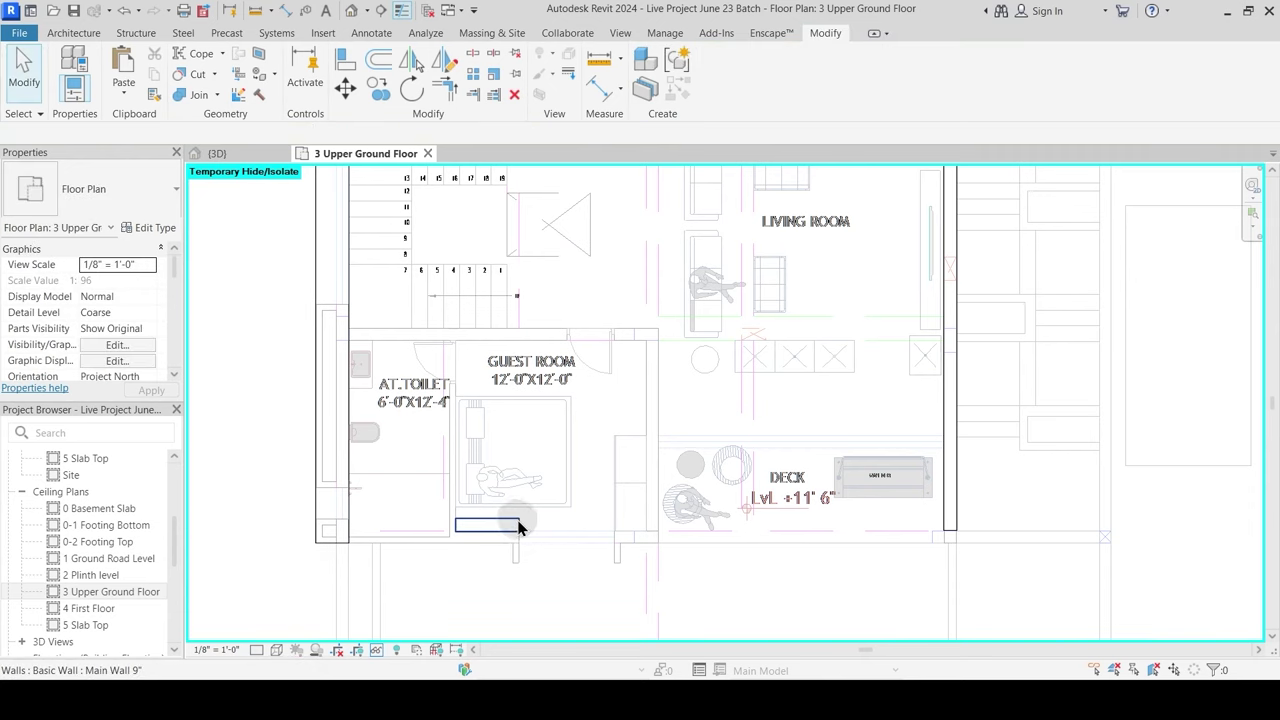
Step: Join the guest-room wall with the wall to its right using Trim/Extend to Corner
left_click(517, 525)
key("Escape")
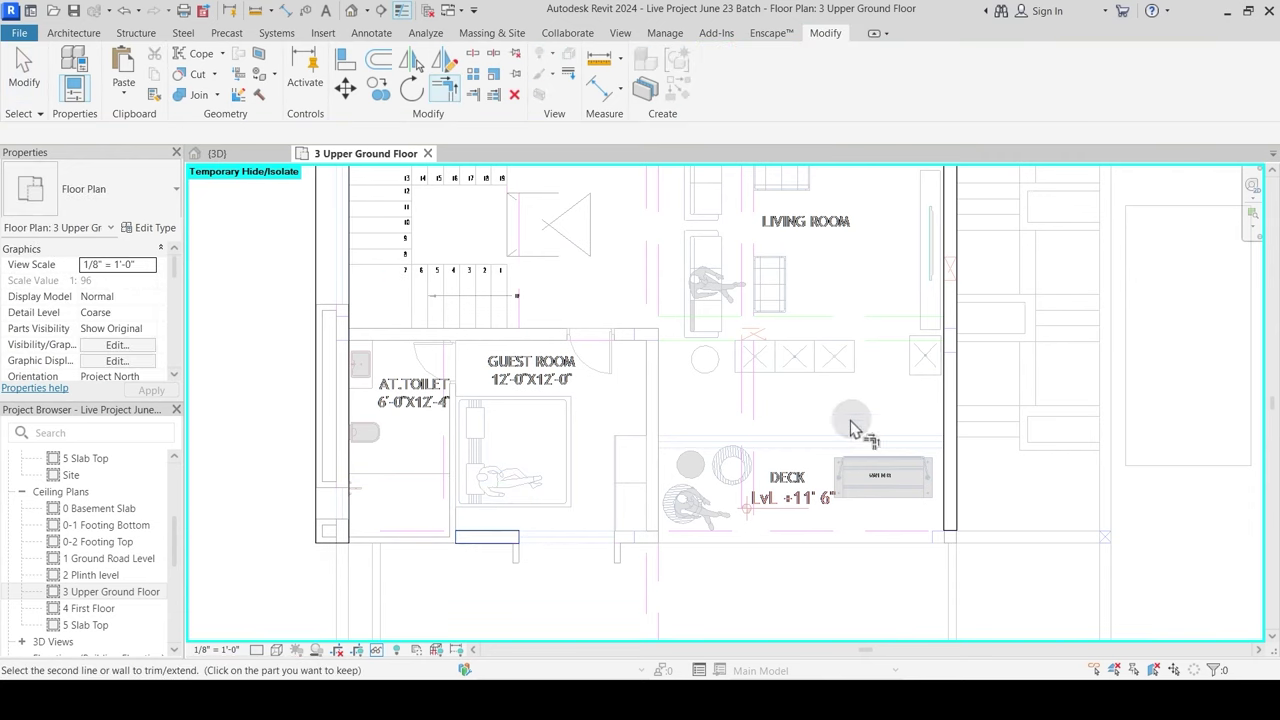
left_click(952, 425)
key("Escape")
Step: Extend the wall above the kitchen left so it meets the outer wall
middle_click_drag(794, 466, 752, 518)
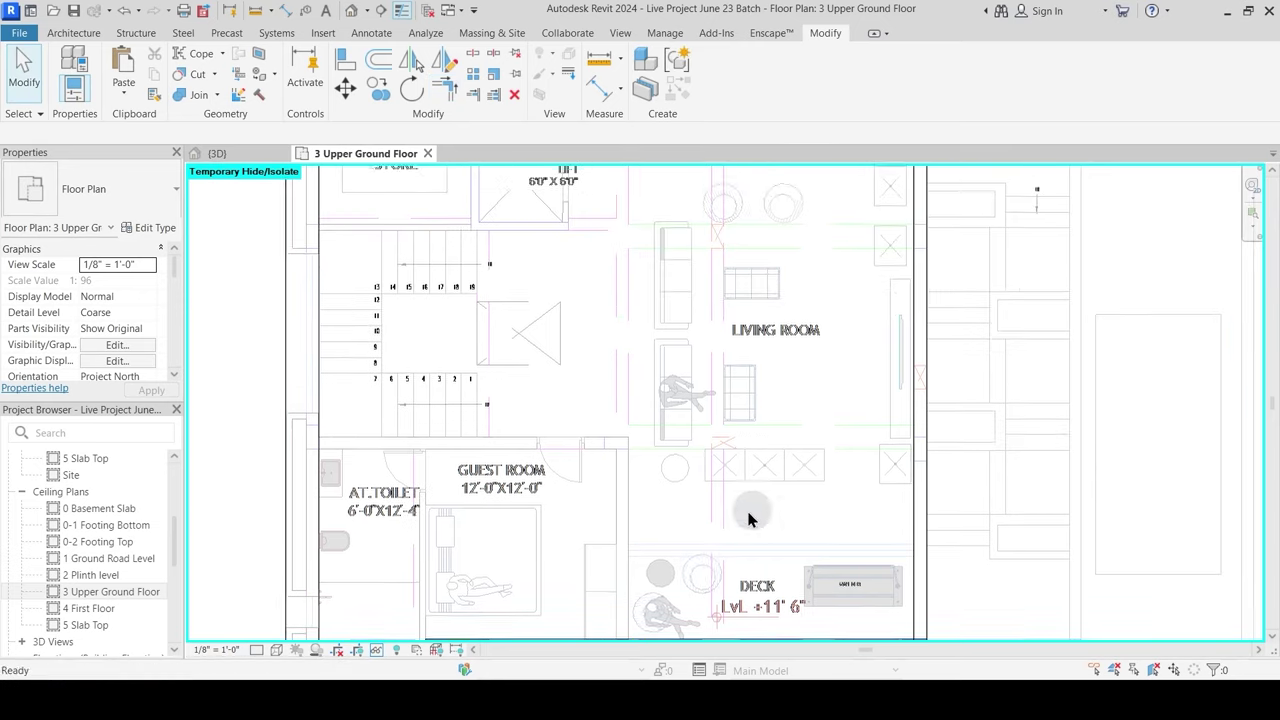
scroll(790, 400, "down", 3)
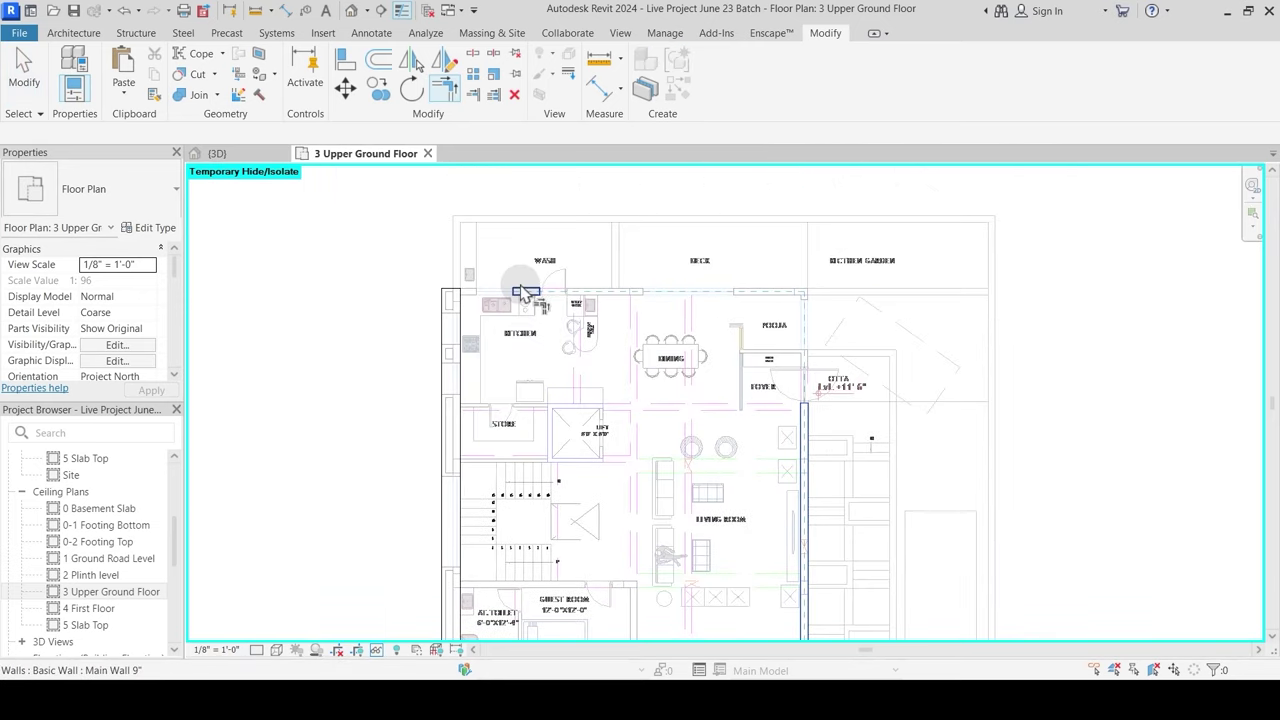
scroll(510, 304, "up", 2)
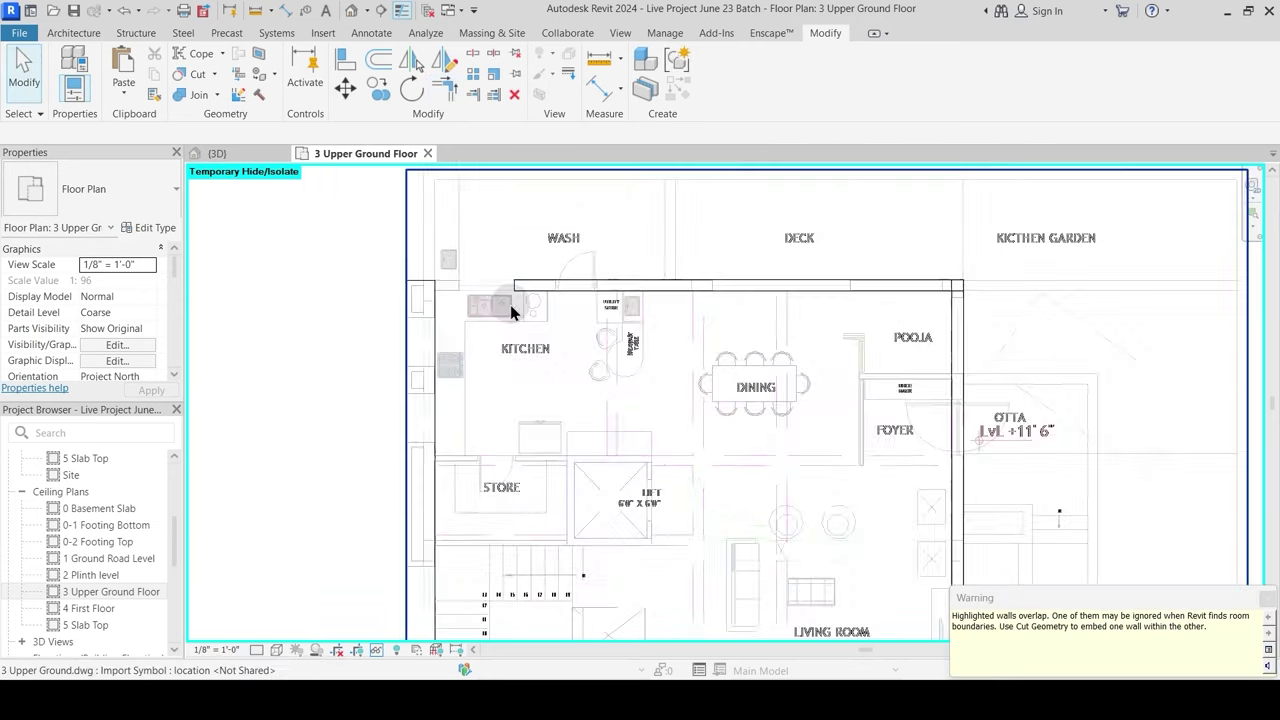
scroll(510, 304, "up", 2)
left_click(510, 281)
left_click_drag(513, 275, 371, 271)
key("Escape")
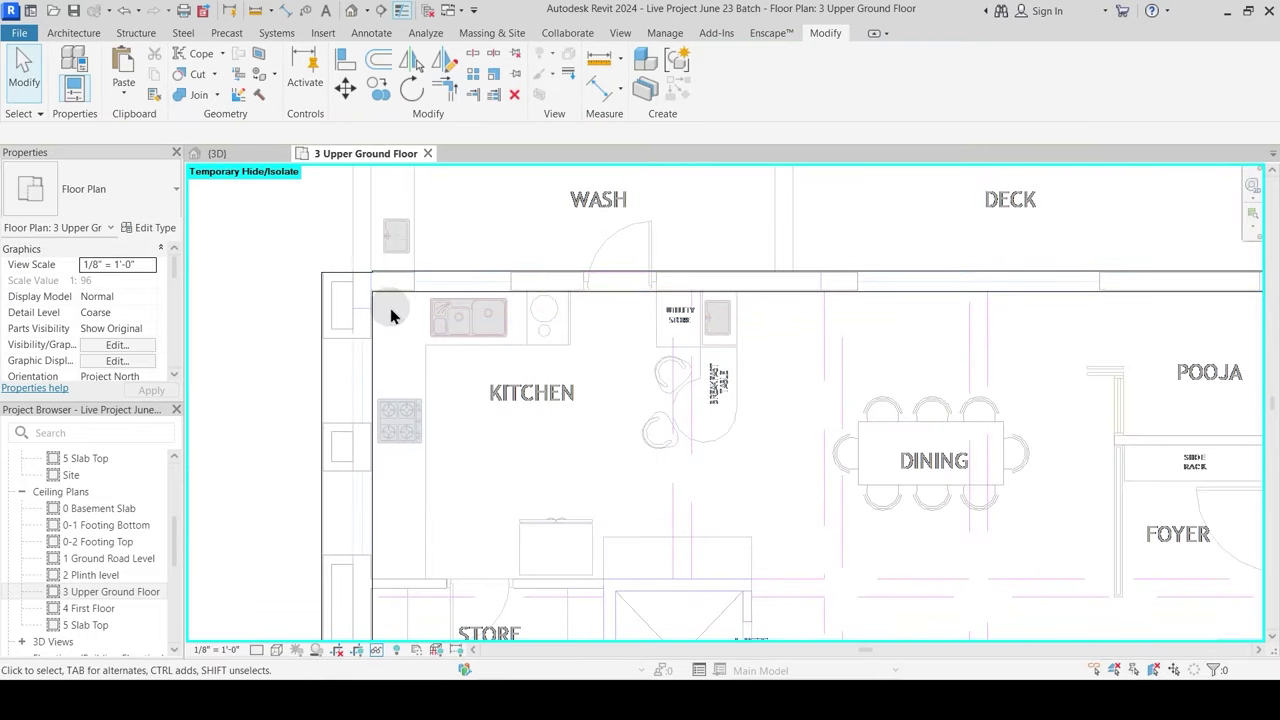
Step: Check the wall above the kitchen and the Box Wall's type
scroll(416, 318, "up", 2)
scroll(400, 283, "up", 3)
scroll(512, 308, "down", 2)
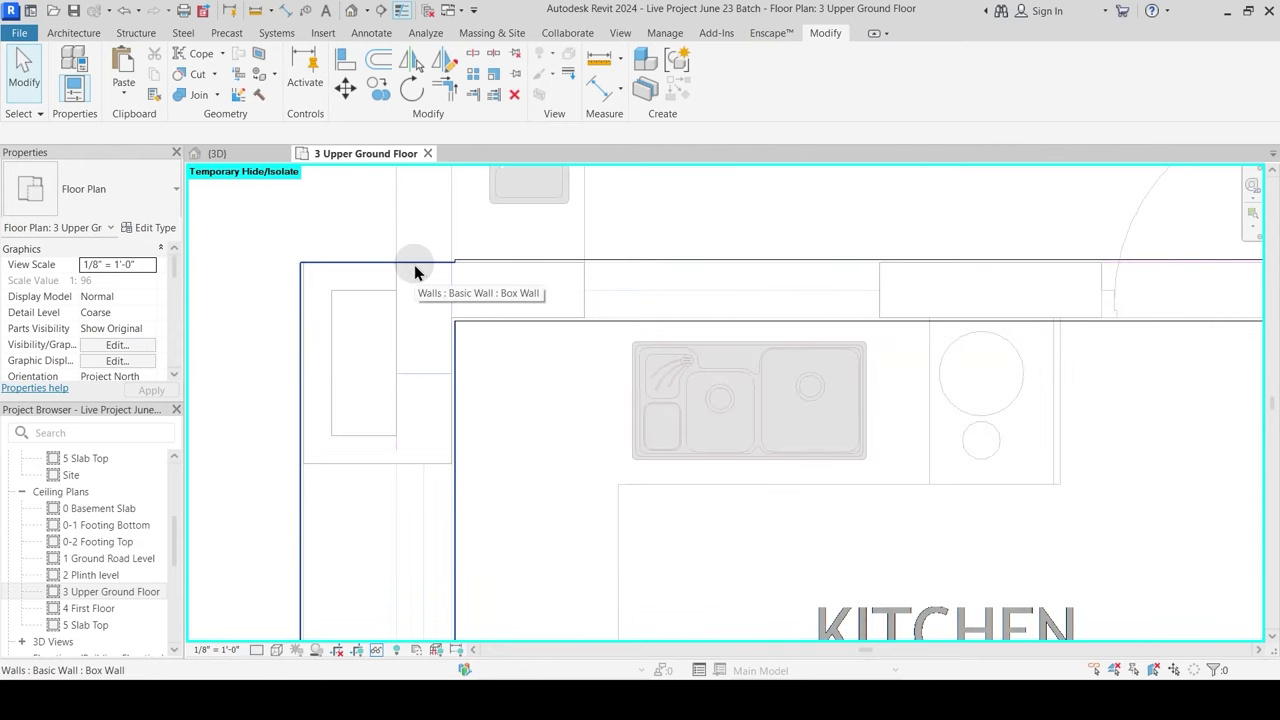
left_click(474, 264)
key("Escape")
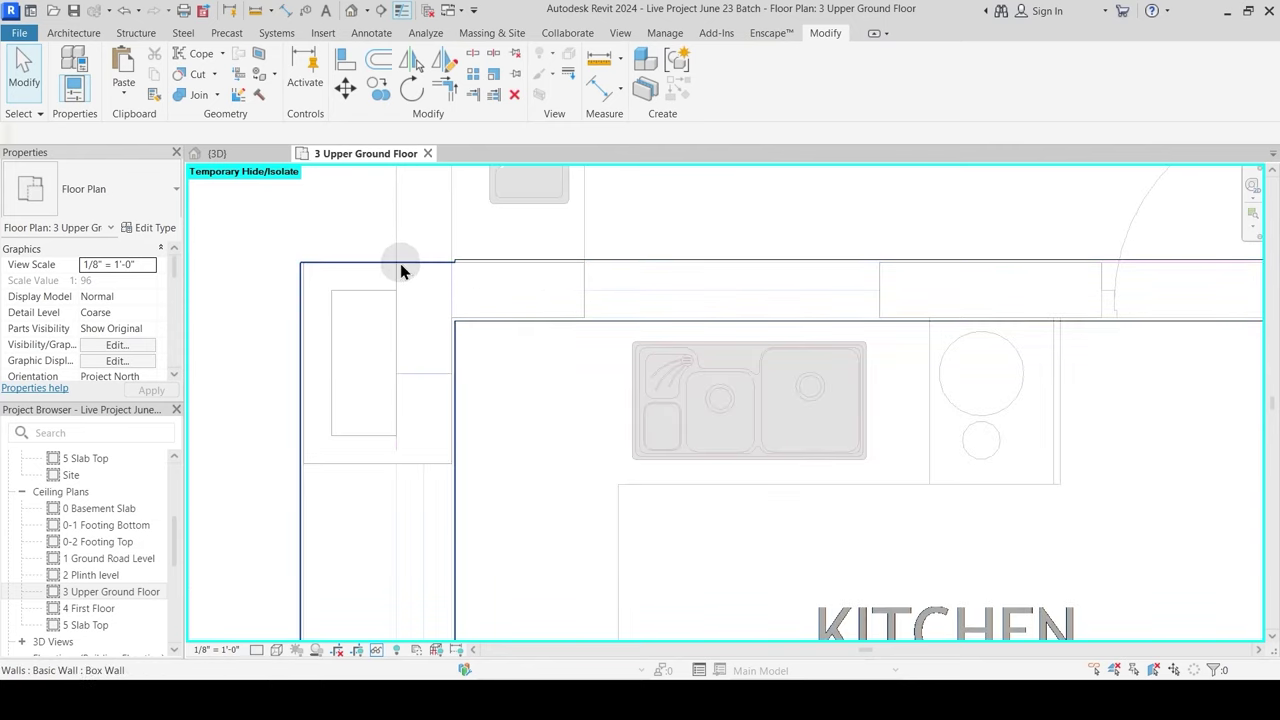
left_click(400, 263)
key("Escape")
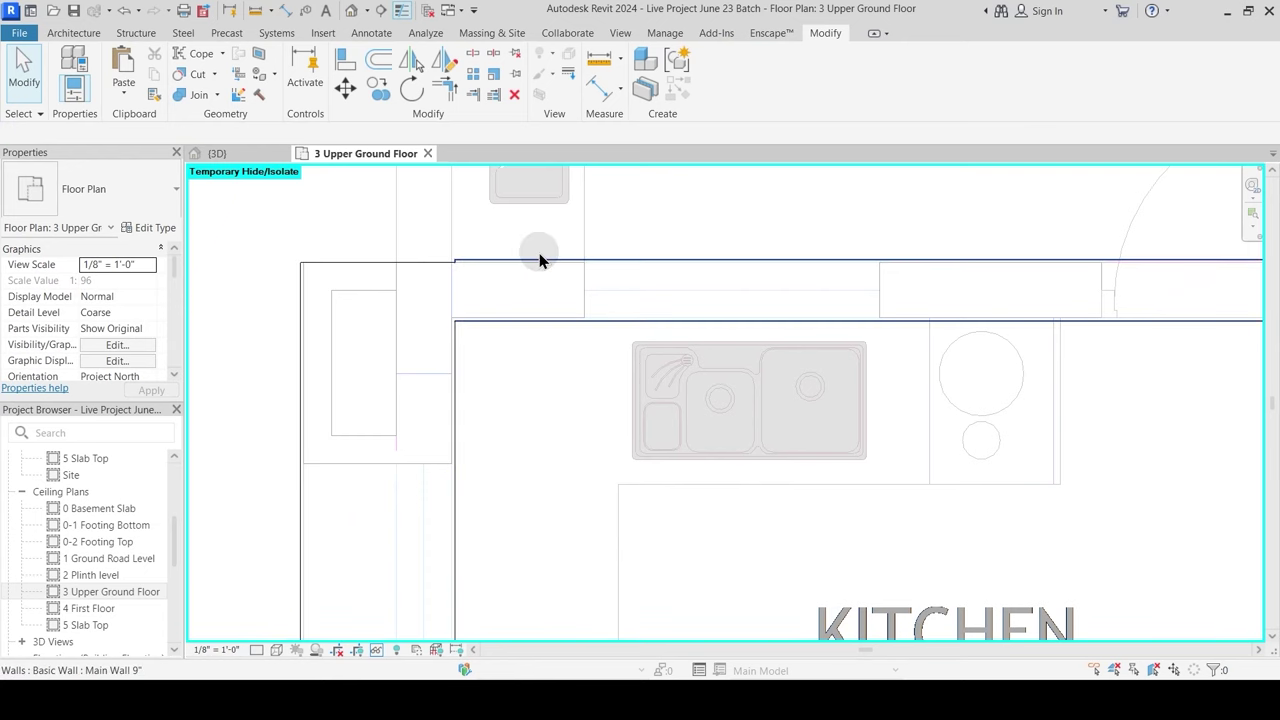
scroll(538, 260, "down", 6)
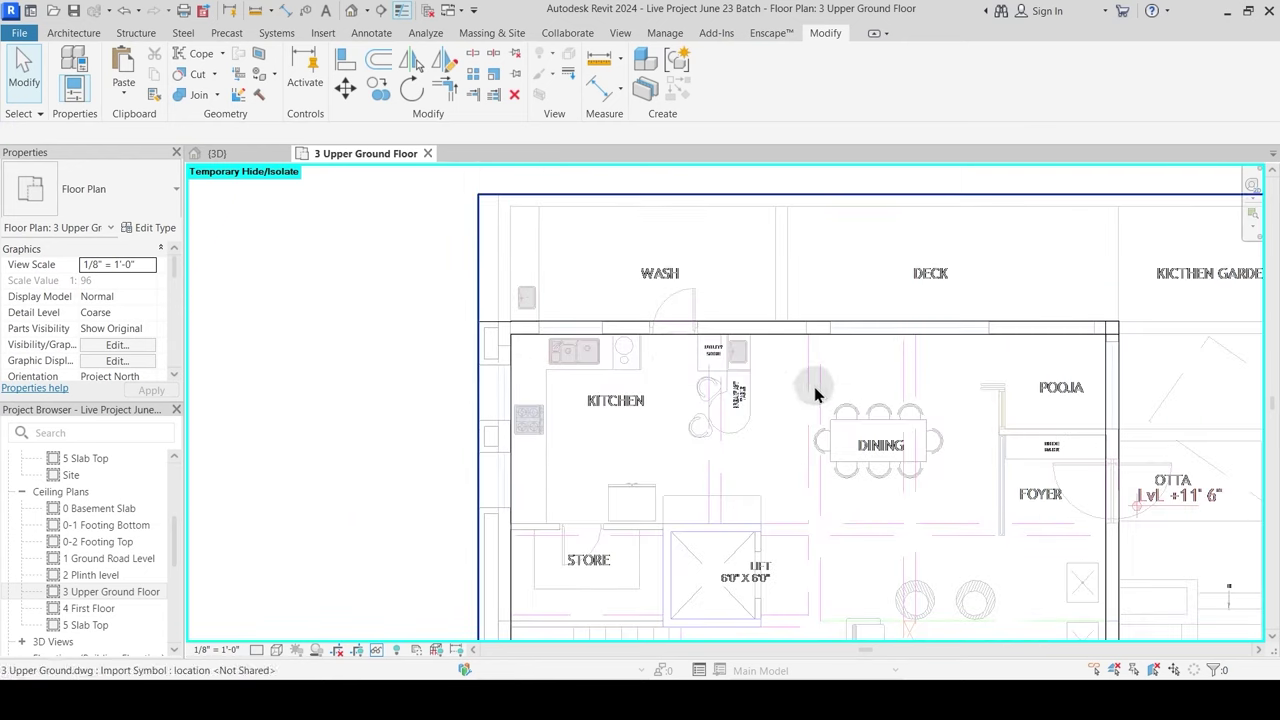
Step: Pan across the plan over the living room, deck, guest toilet, stairs, store and lift
middle_click_drag(815, 393, 598, 312)
scroll(650, 315, "down", 3)
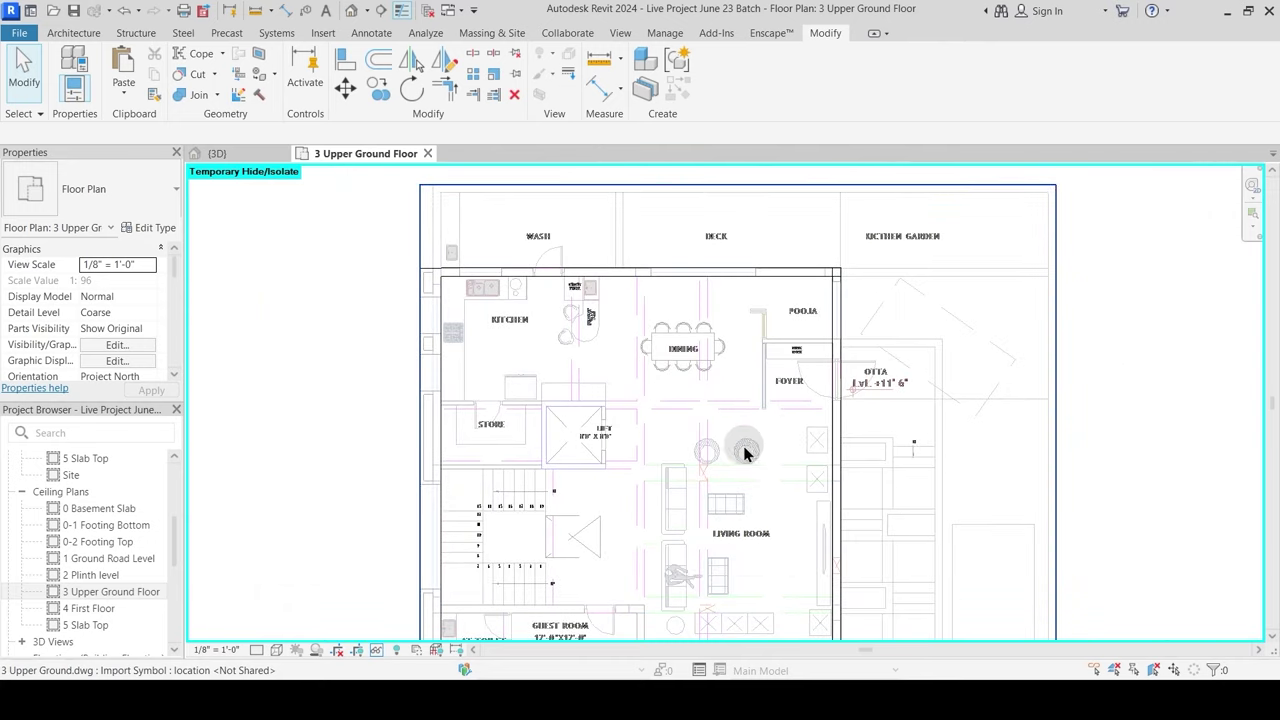
middle_click_drag(749, 443, 691, 214)
scroll(744, 386, "up", 3)
middle_click_drag(627, 416, 657, 492)
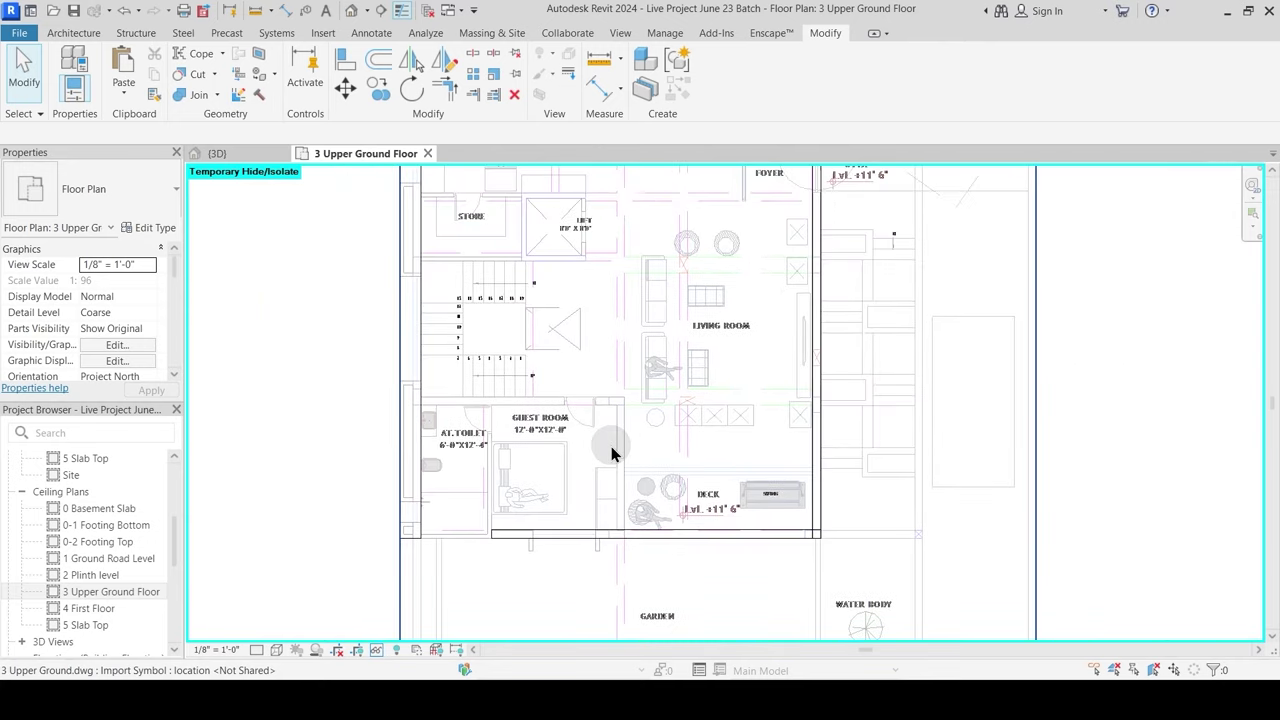
scroll(475, 539, "up", 2)
scroll(472, 548, "up", 2)
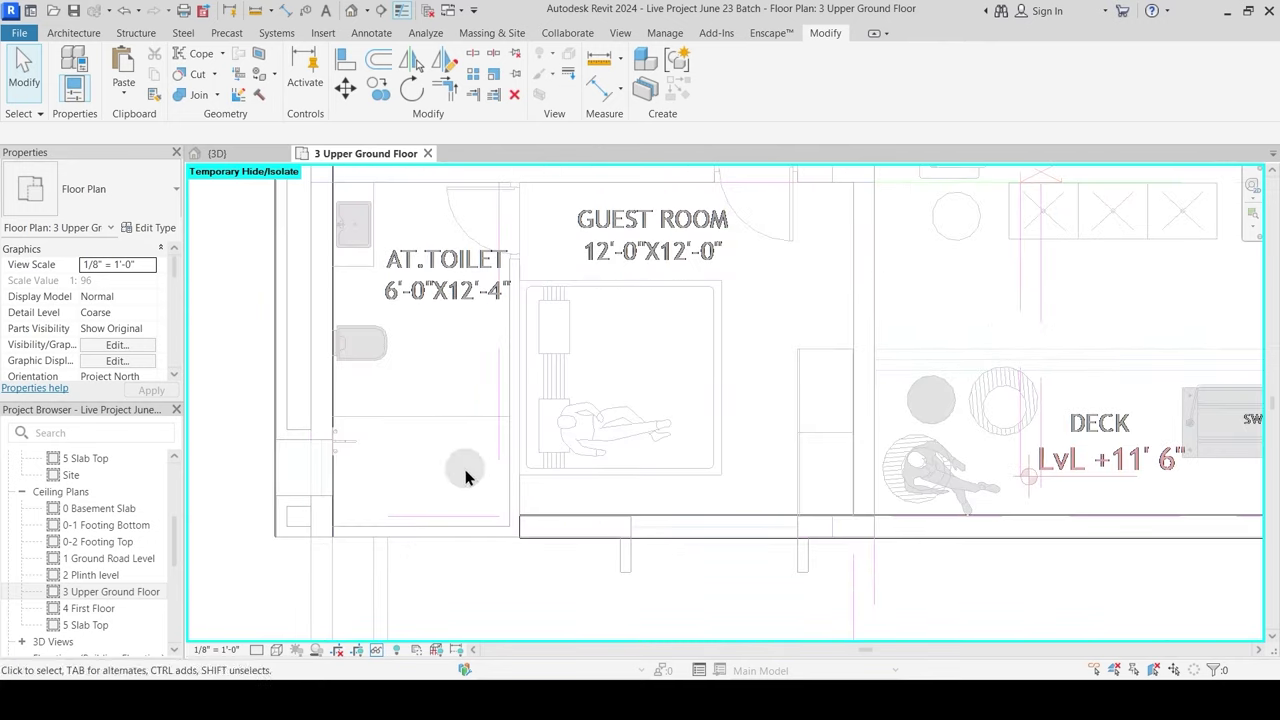
scroll(515, 402, "down", 1)
middle_click_drag(619, 285, 591, 427)
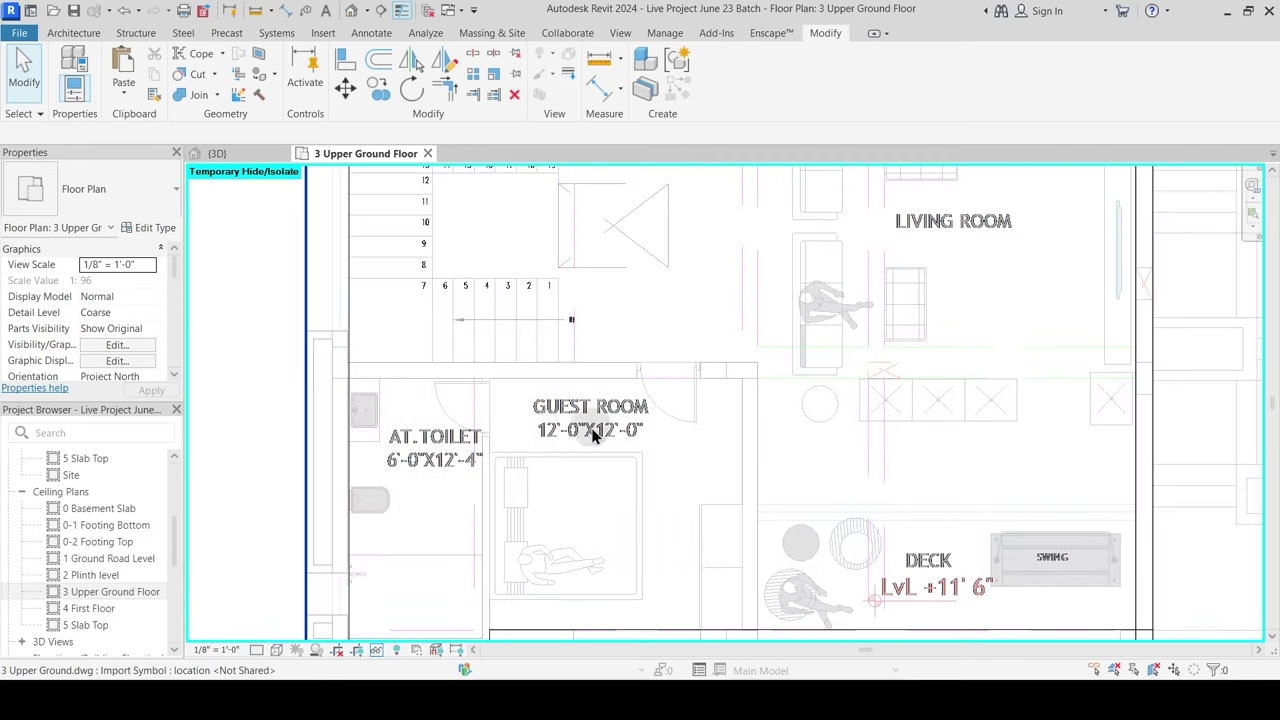
scroll(640, 390, "down", 2)
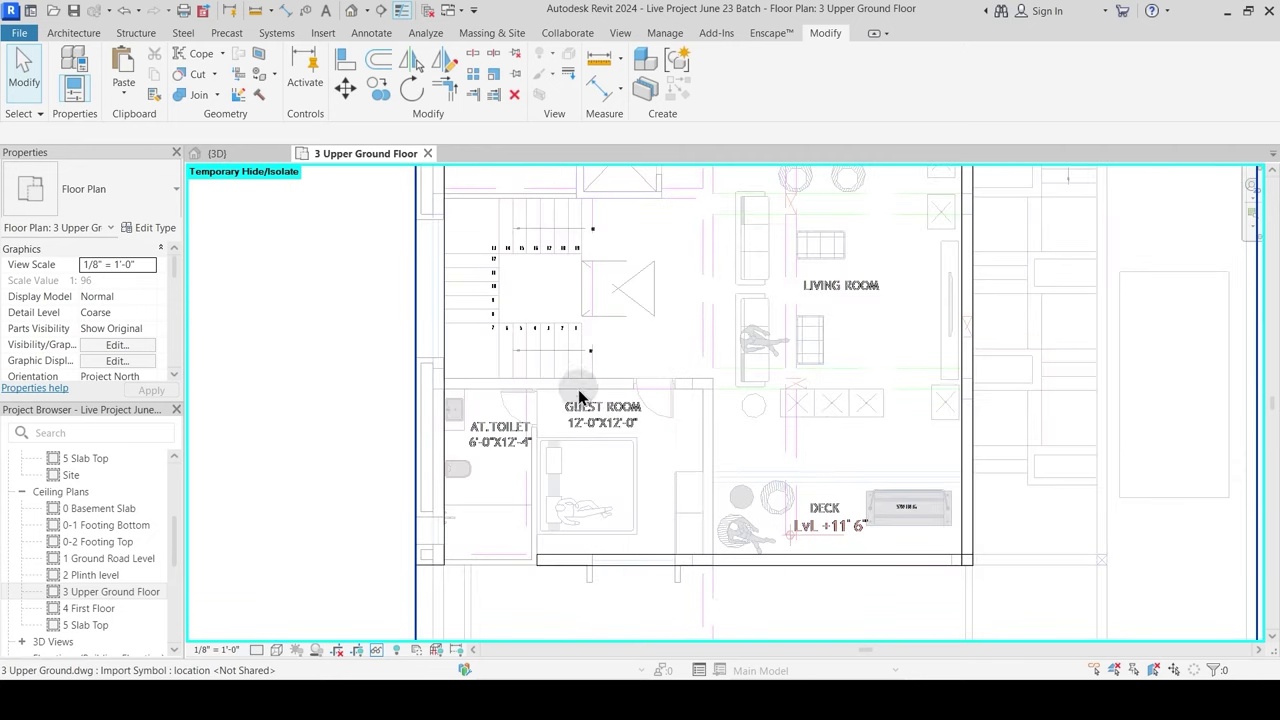
middle_click_drag(578, 389, 566, 463)
Step: In the 3D view, inspect the Main Wall 9" beside the tiled floor
left_click(244, 150)
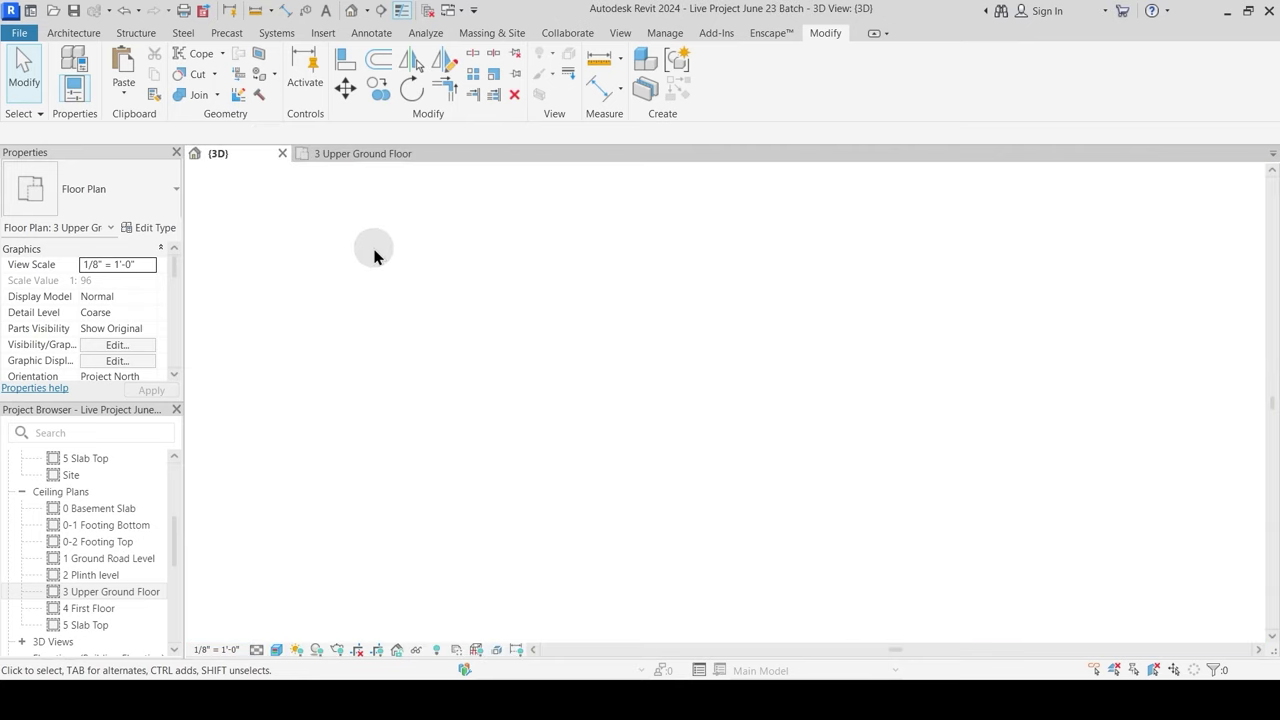
scroll(530, 400, "up", 6)
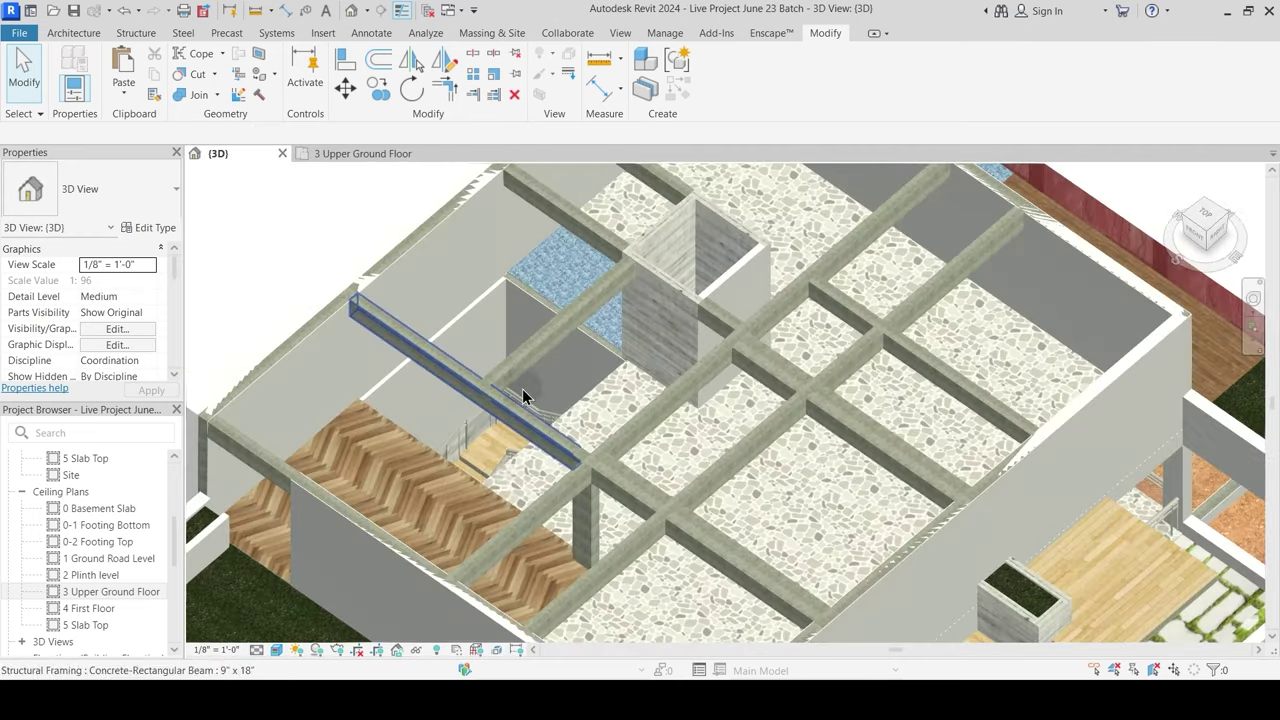
scroll(540, 326, "up", 2)
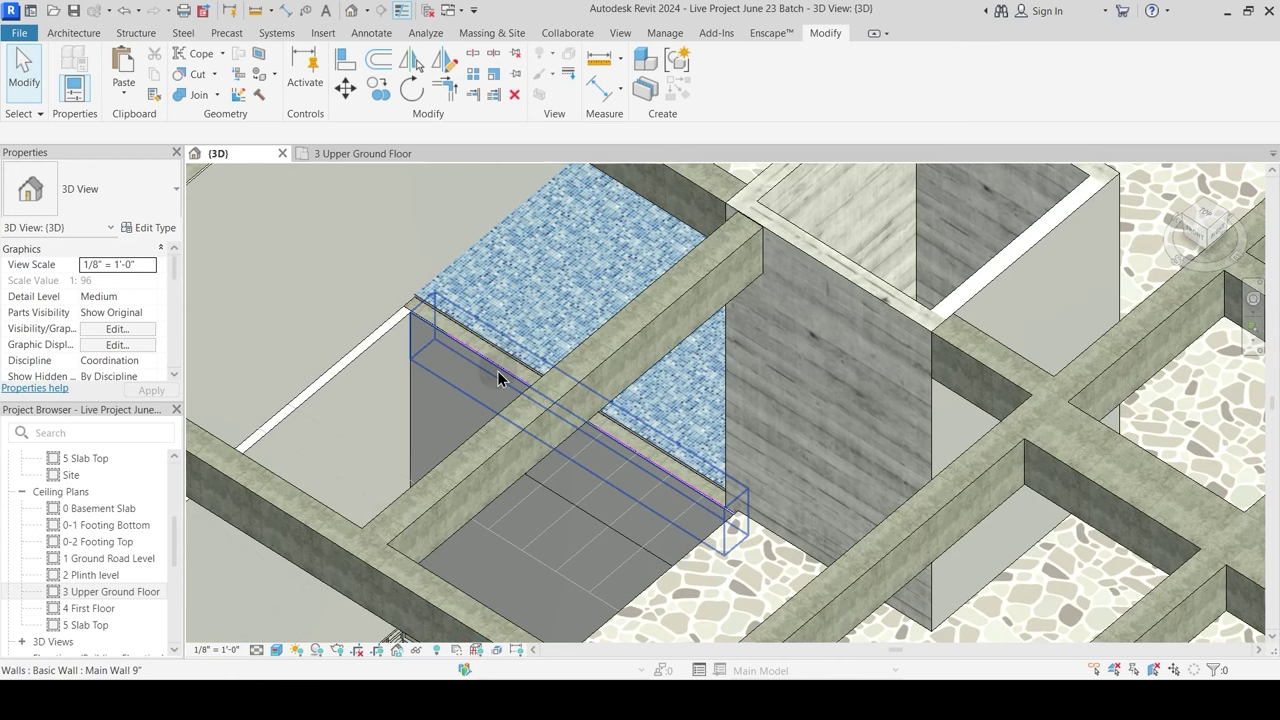
left_click(498, 378)
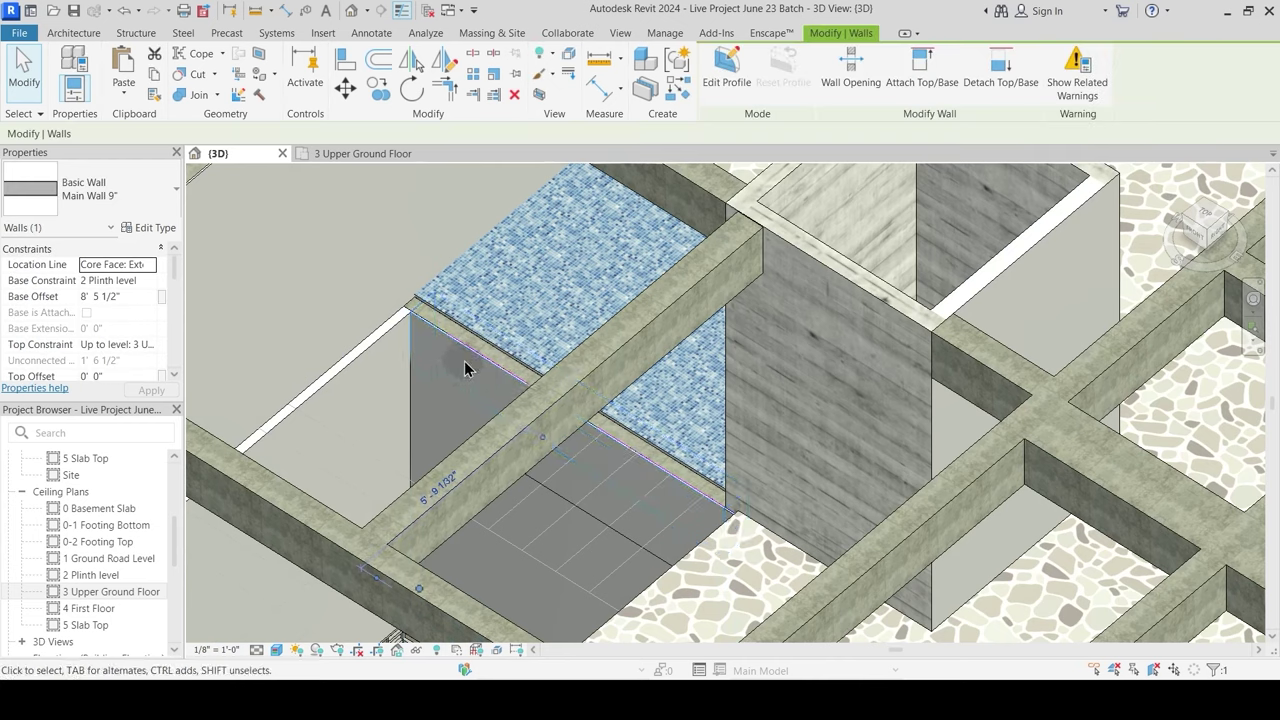
key("Escape")
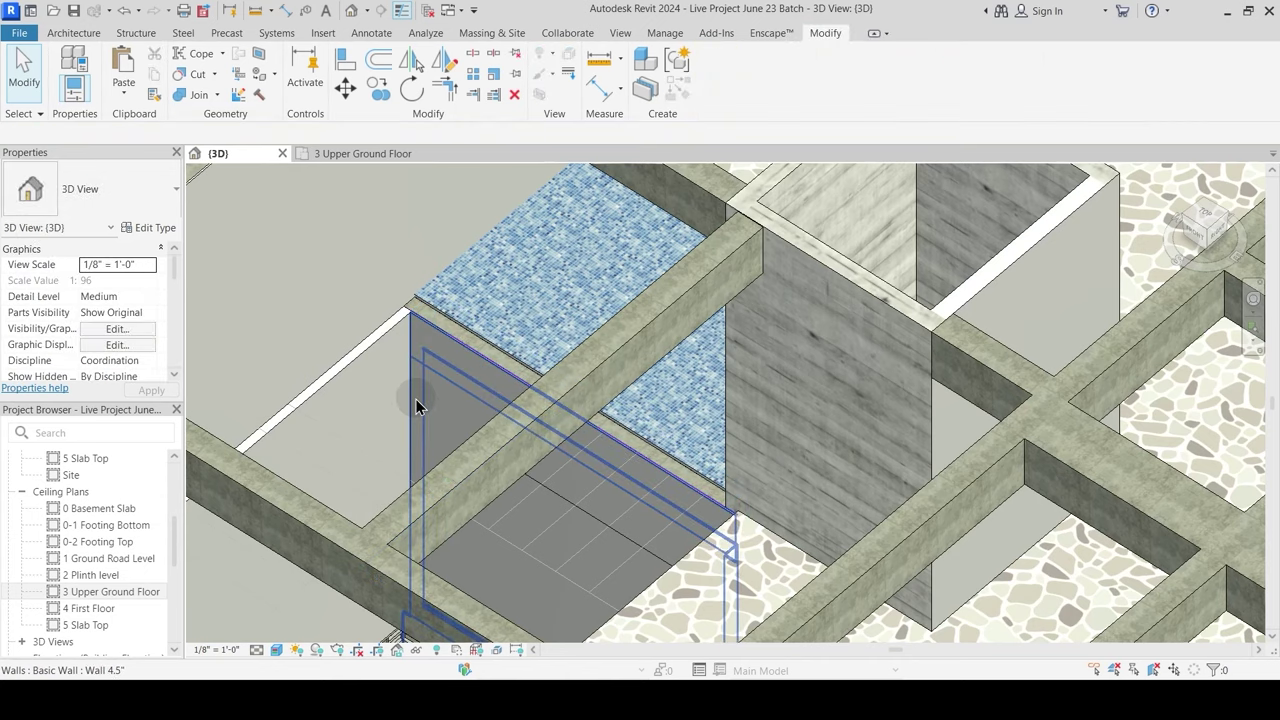
left_click(470, 402)
key("Escape")
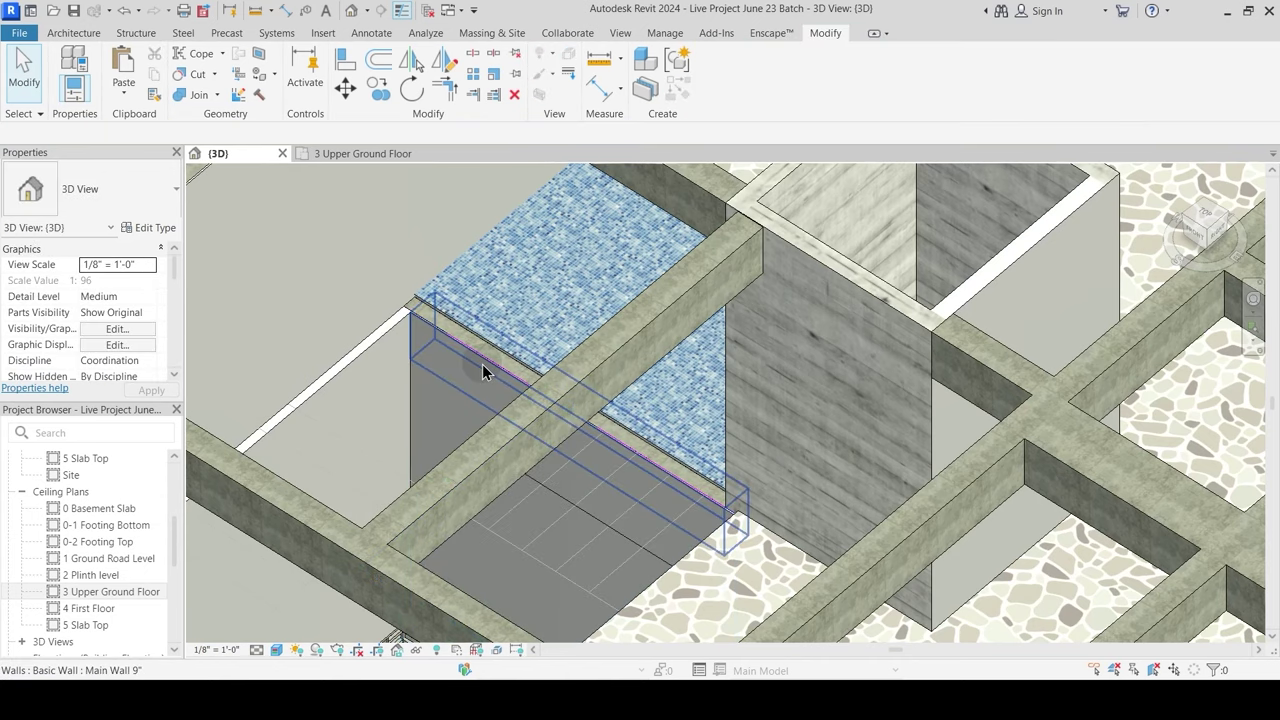
left_click(482, 366)
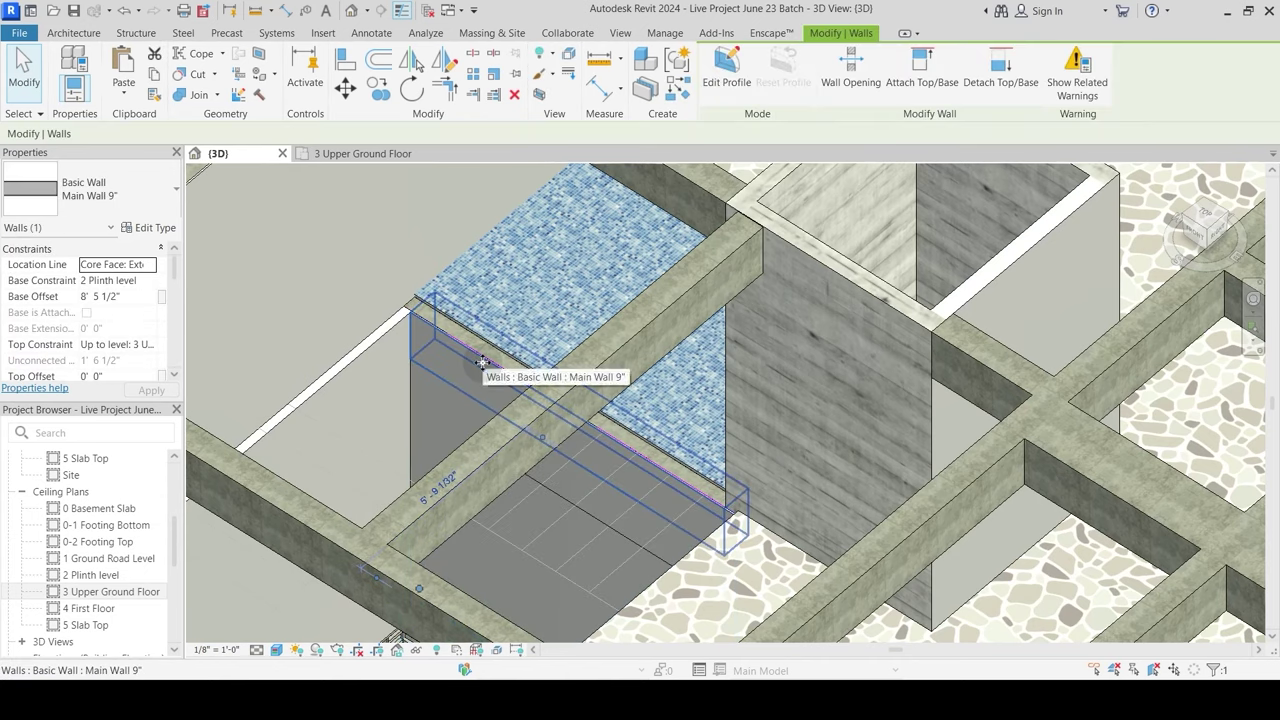
scroll(450, 395, "up", 2)
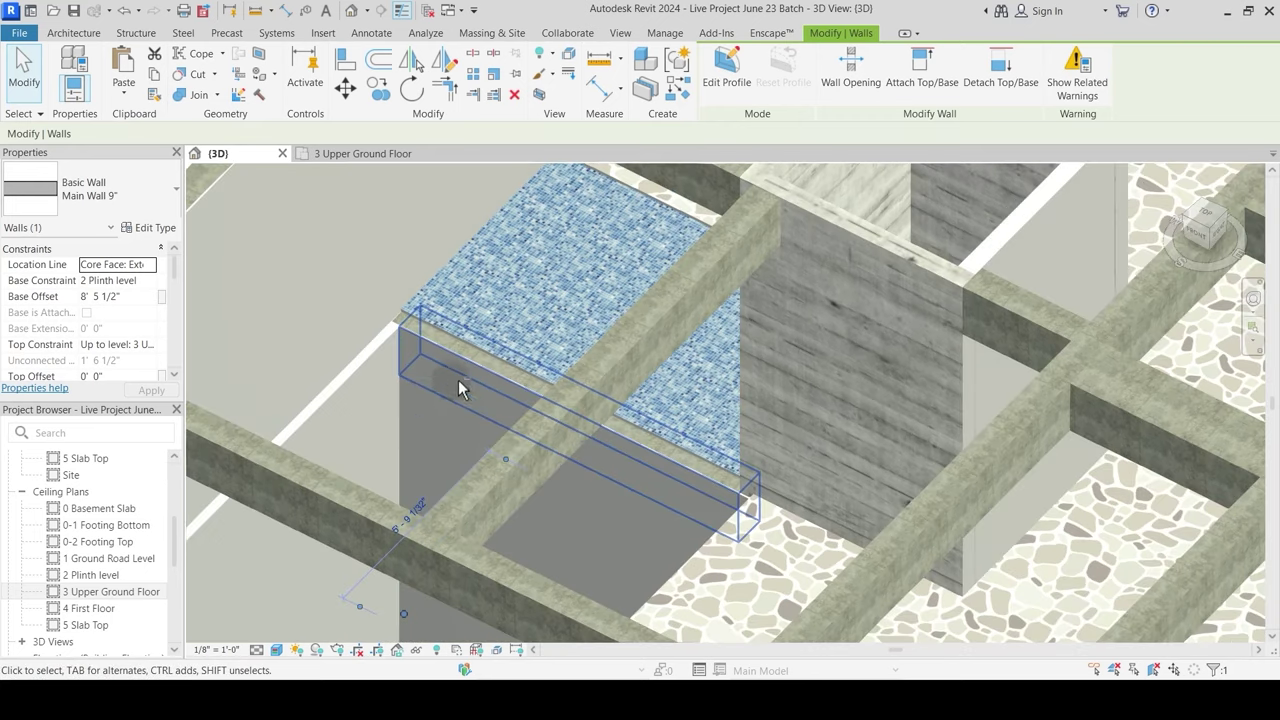
key("Escape")
Step: Raise the 4.5" wall below the tiled floor to level 4 First Floor
left_click(401, 420)
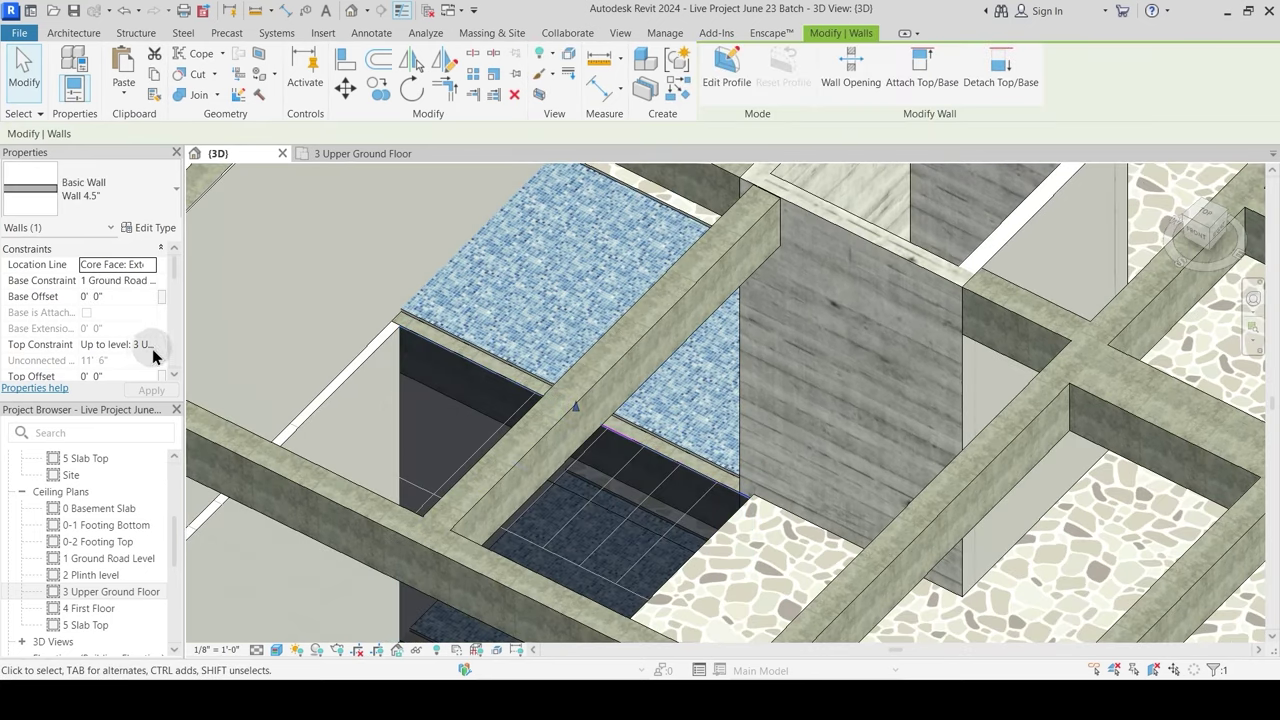
left_click(152, 348)
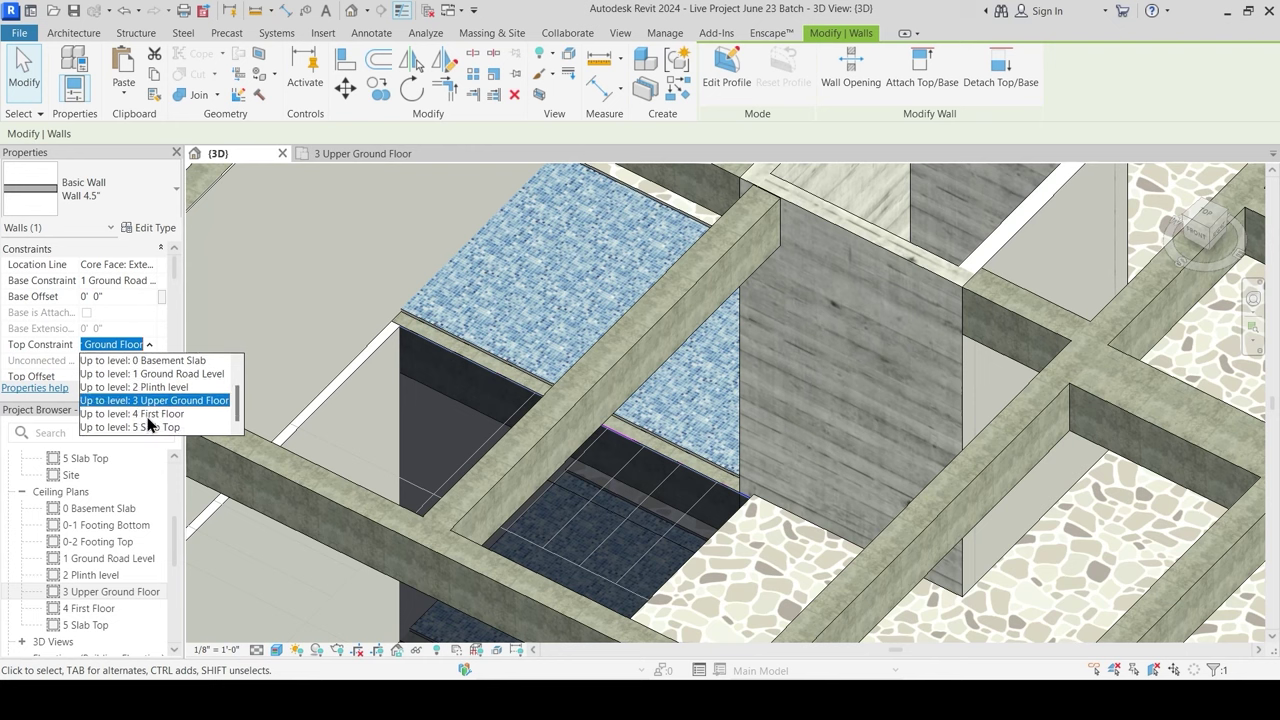
left_click(150, 421)
middle_click_drag(543, 334, 484, 345, "shift")
key("Escape")
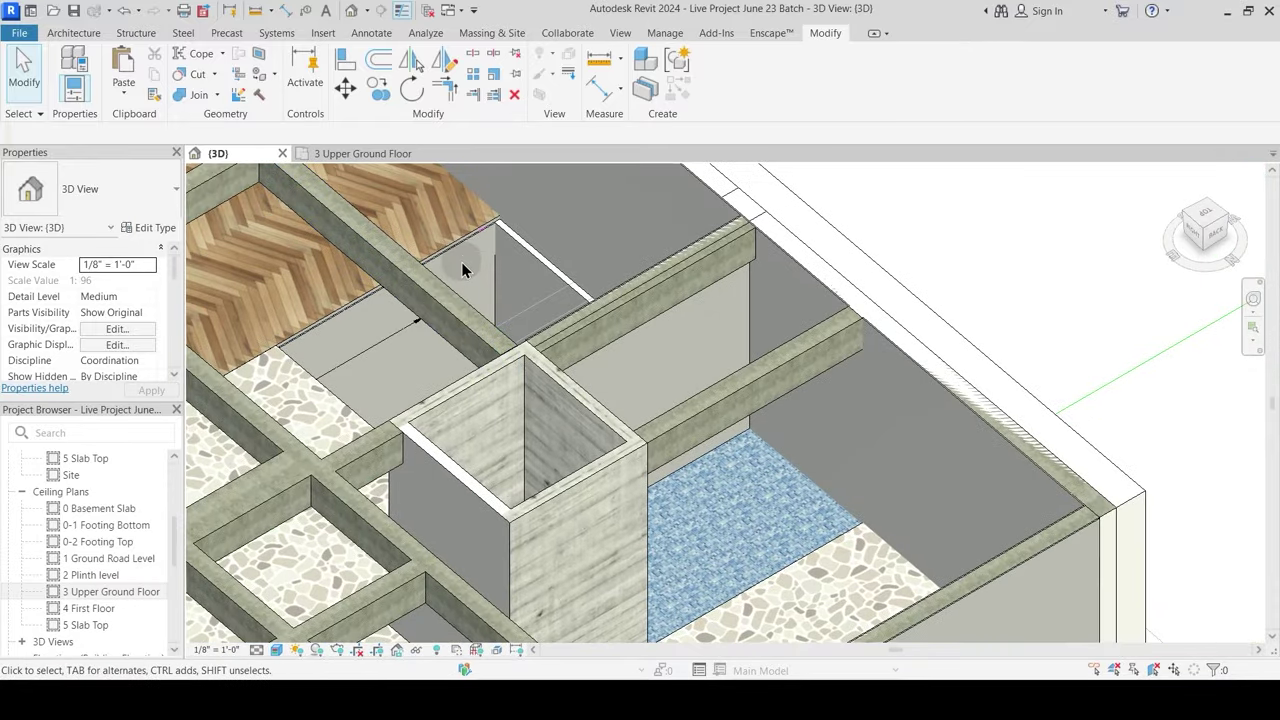
Step: Raise the 9" main wall near the stairs to level 4 First Floor, accepting the join warning
left_click(463, 255)
middle_click_drag(525, 286, 843, 247)
middle_click_drag(634, 291, 662, 340, "shift")
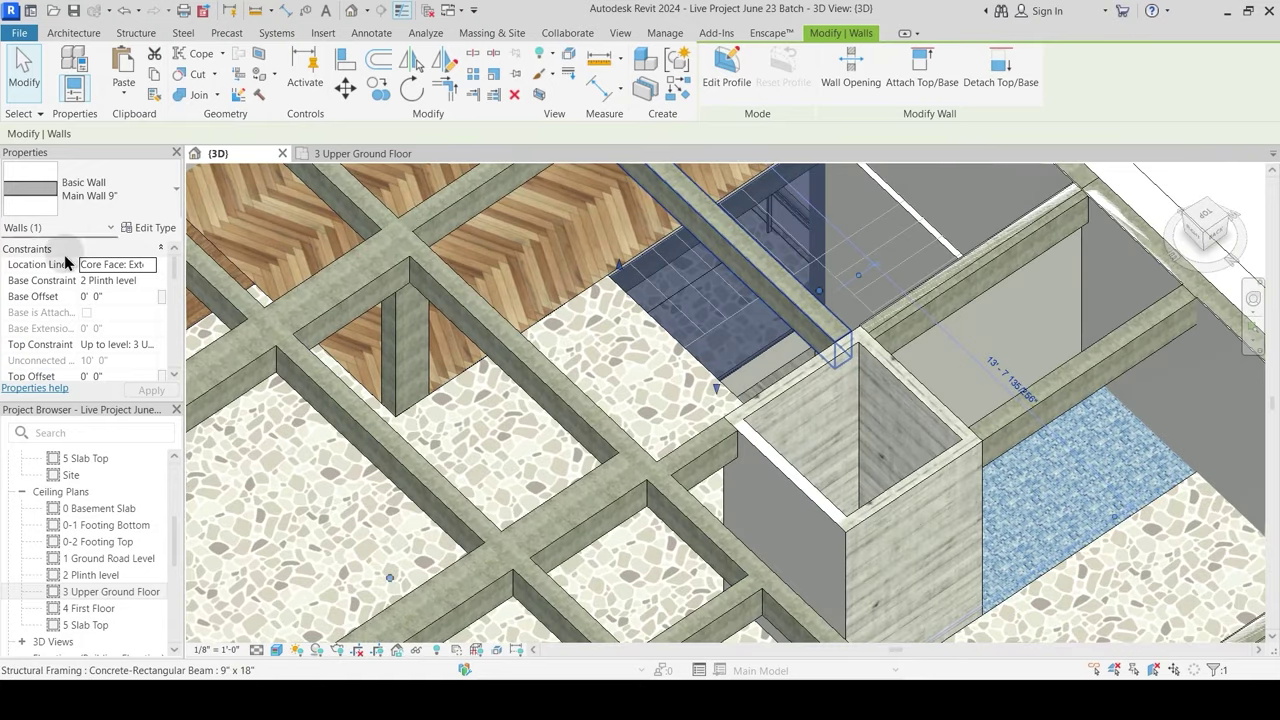
left_click(149, 344)
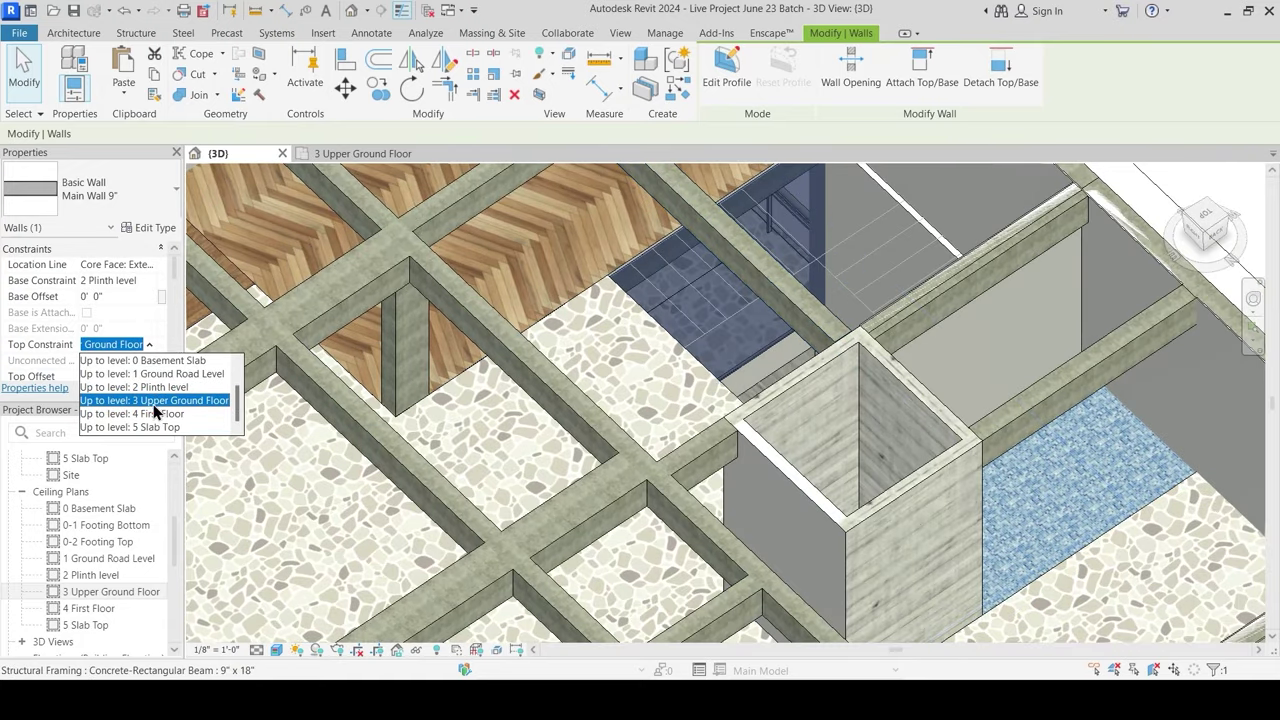
left_click(150, 406)
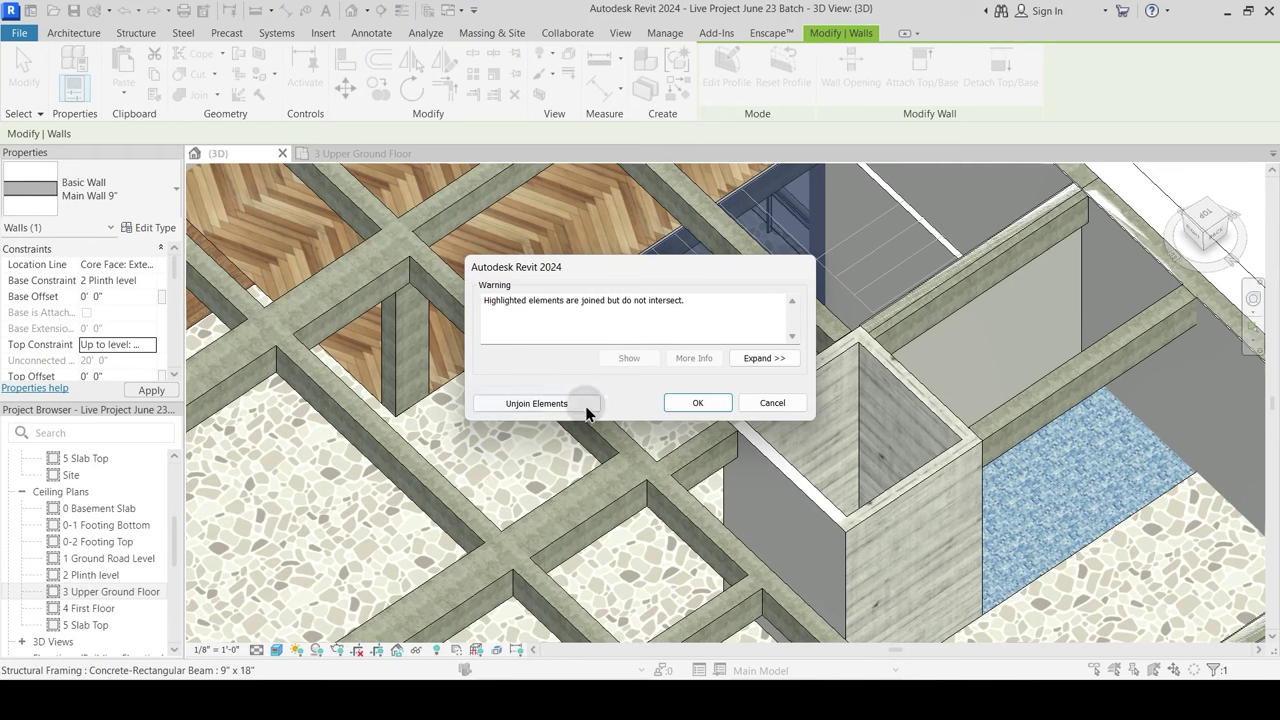
left_click(699, 403)
middle_click_drag(616, 386, 846, 408, "shift")
left_click(350, 154)
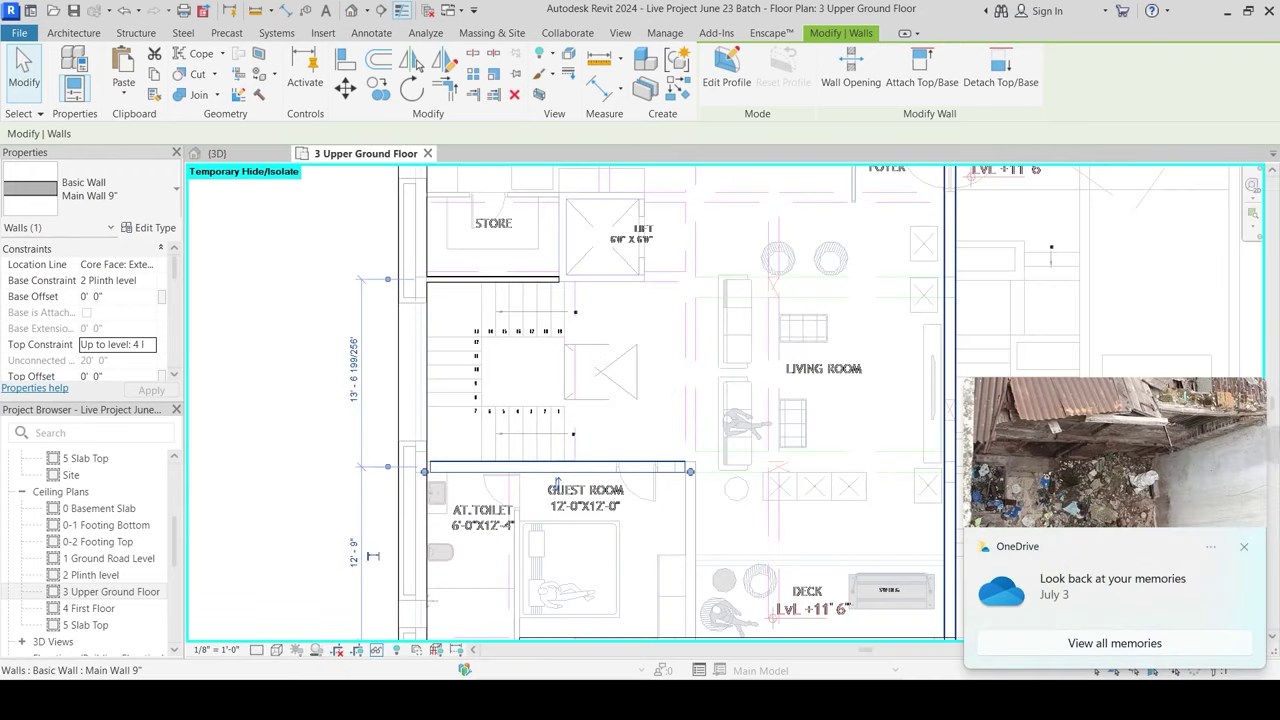
key("super+n")
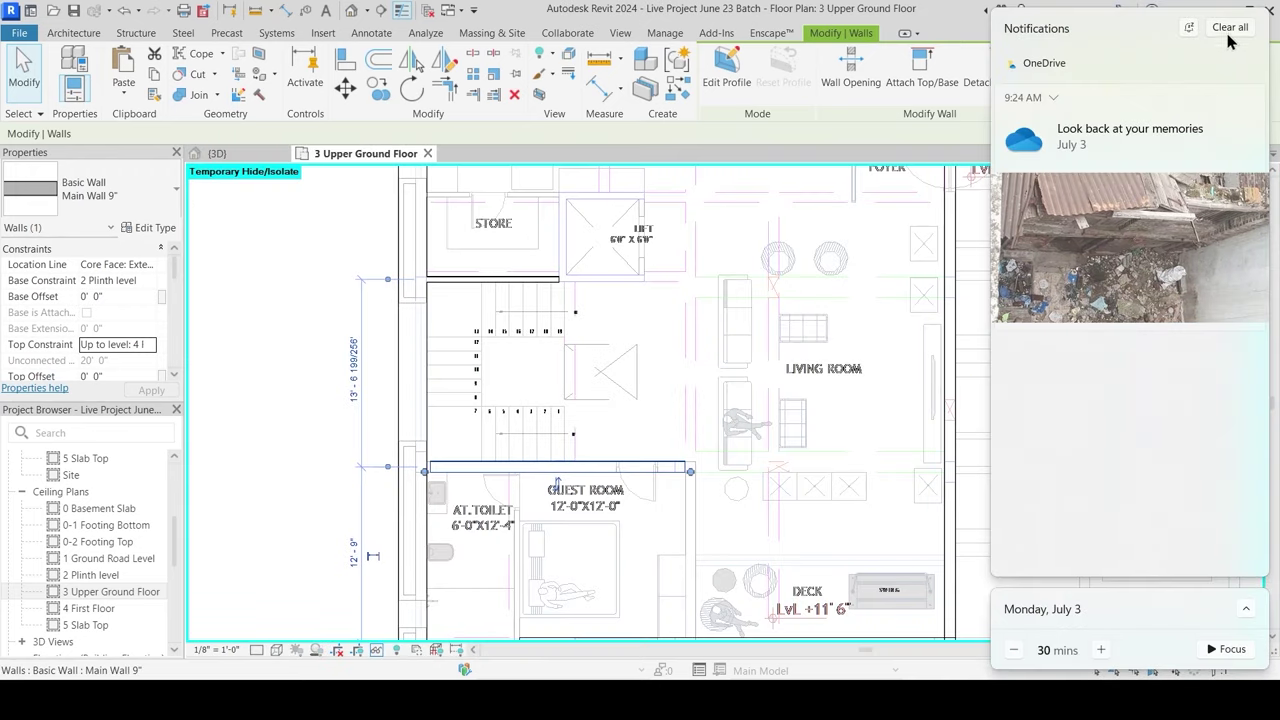
left_click(1228, 35)
scroll(680, 516, "up", 1)
left_click(652, 398)
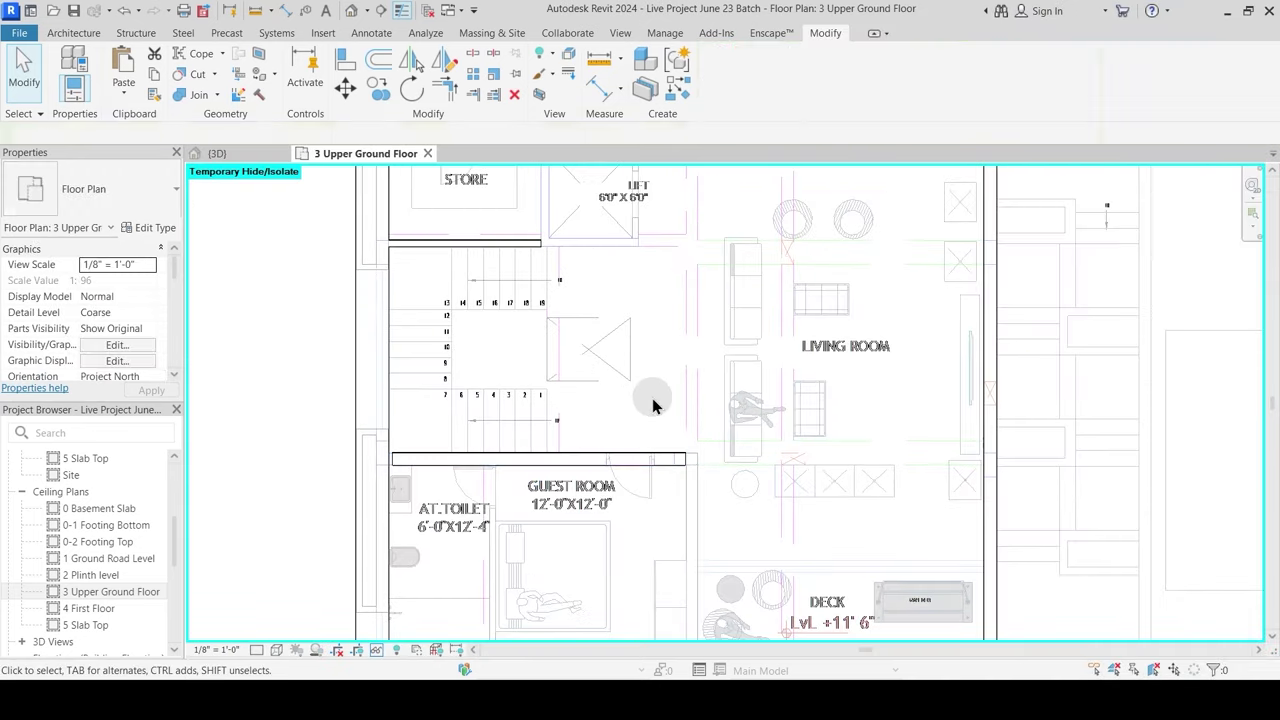
middle_click_drag(652, 398, 604, 309)
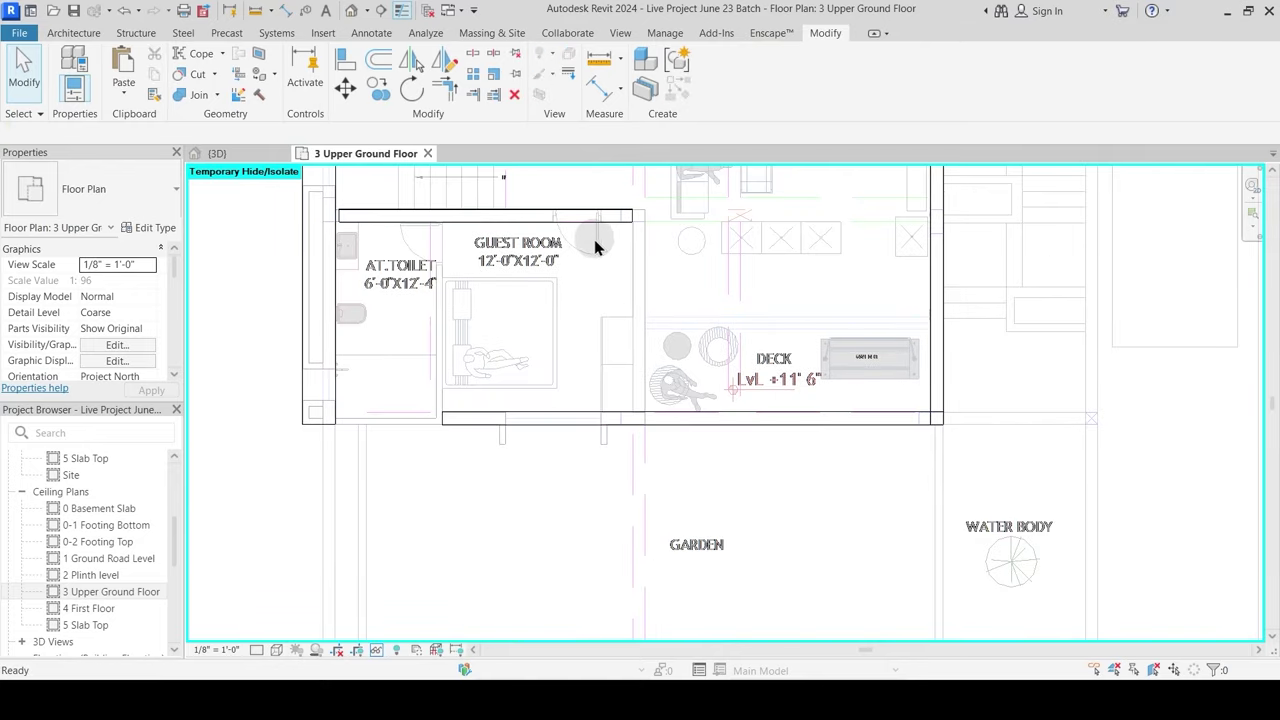
key("w")
key("a")
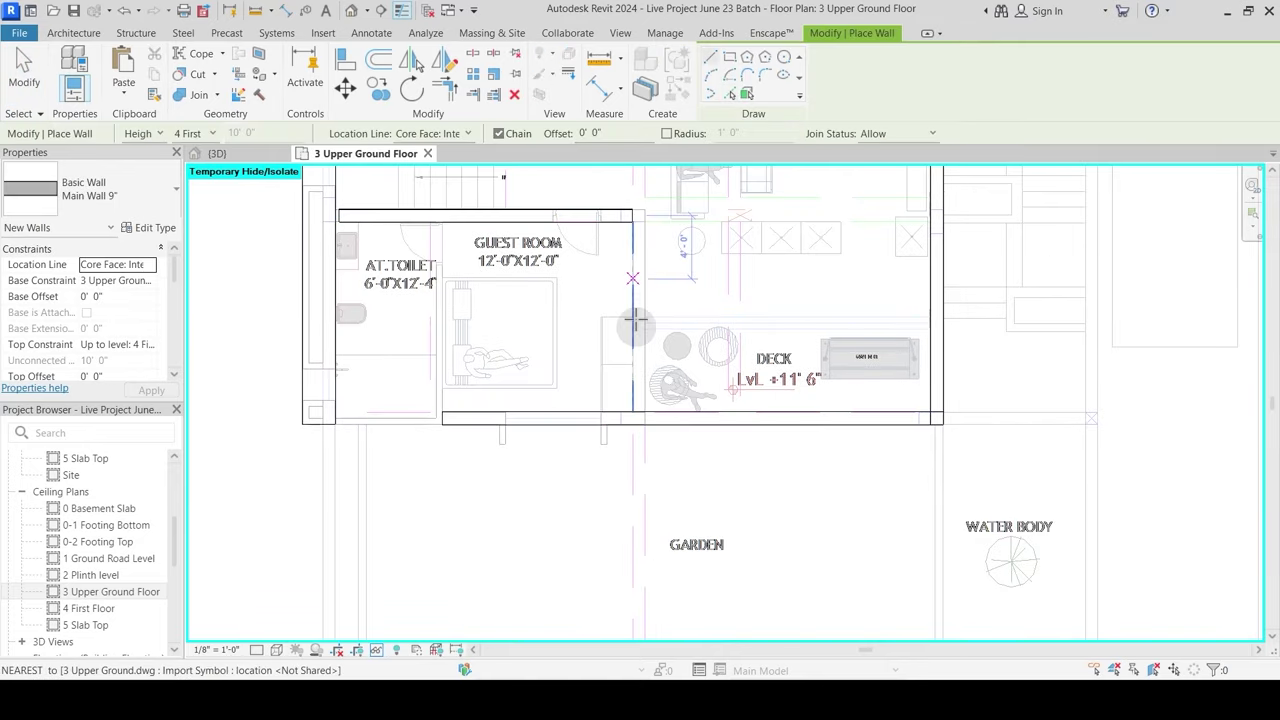
left_click(644, 412)
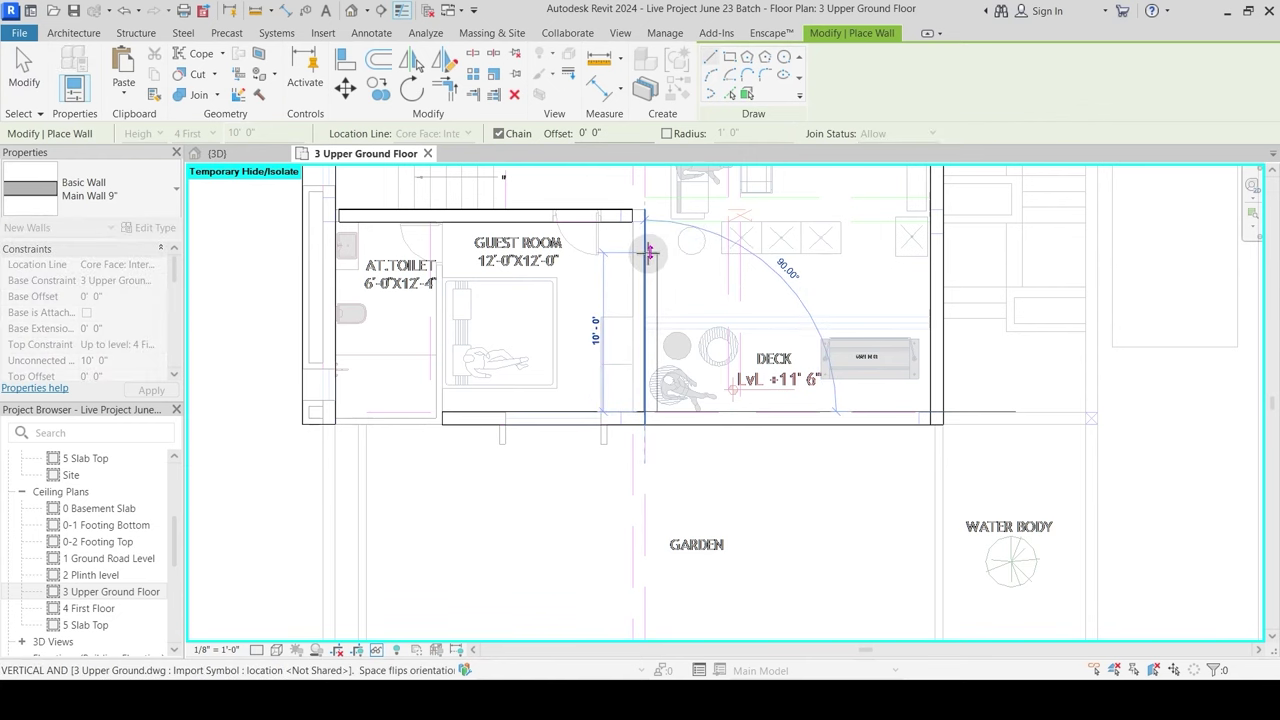
left_click(640, 253)
key("Escape")
key("Escape")
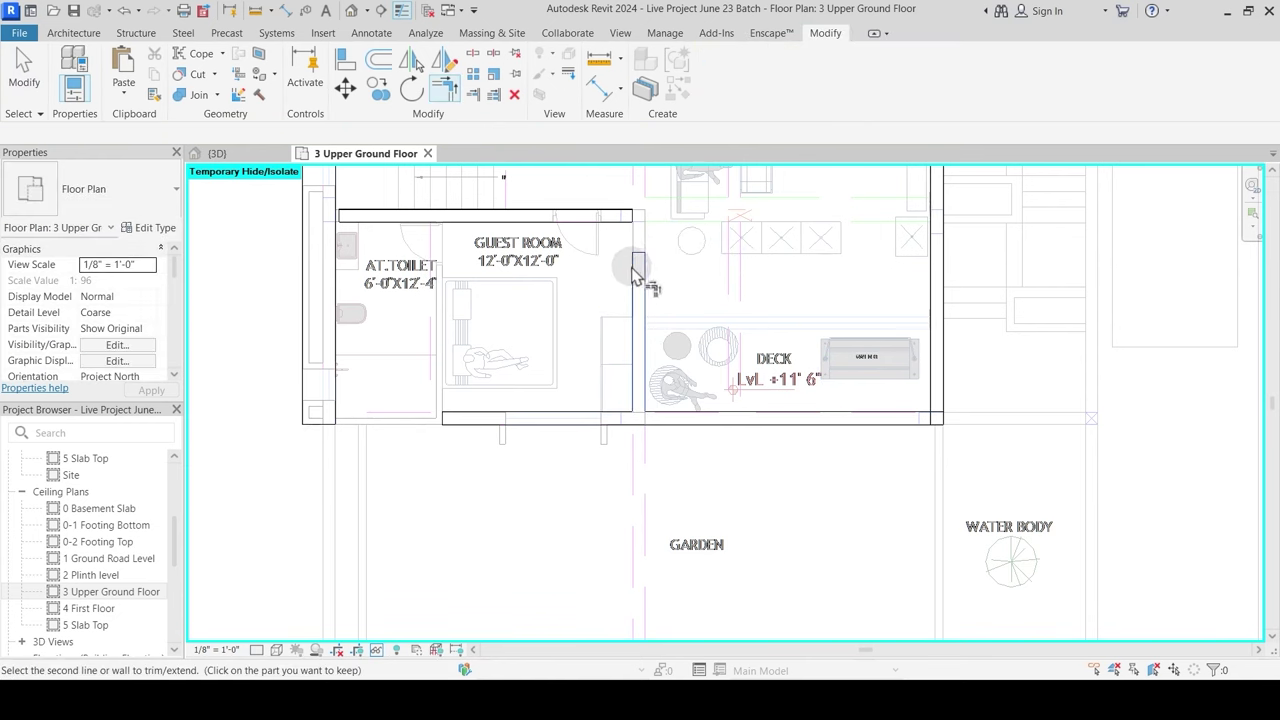
scroll(615, 258, "up", 5)
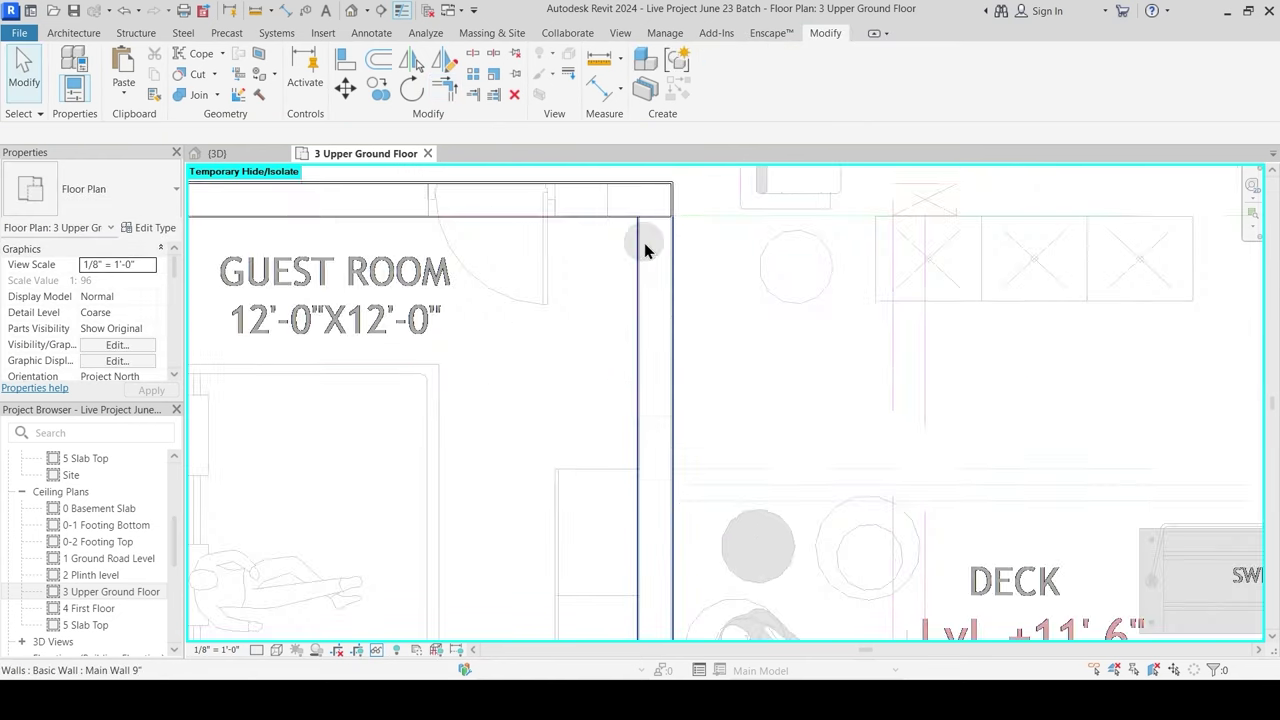
scroll(540, 360, "down", 3)
scroll(650, 255, "up", 5)
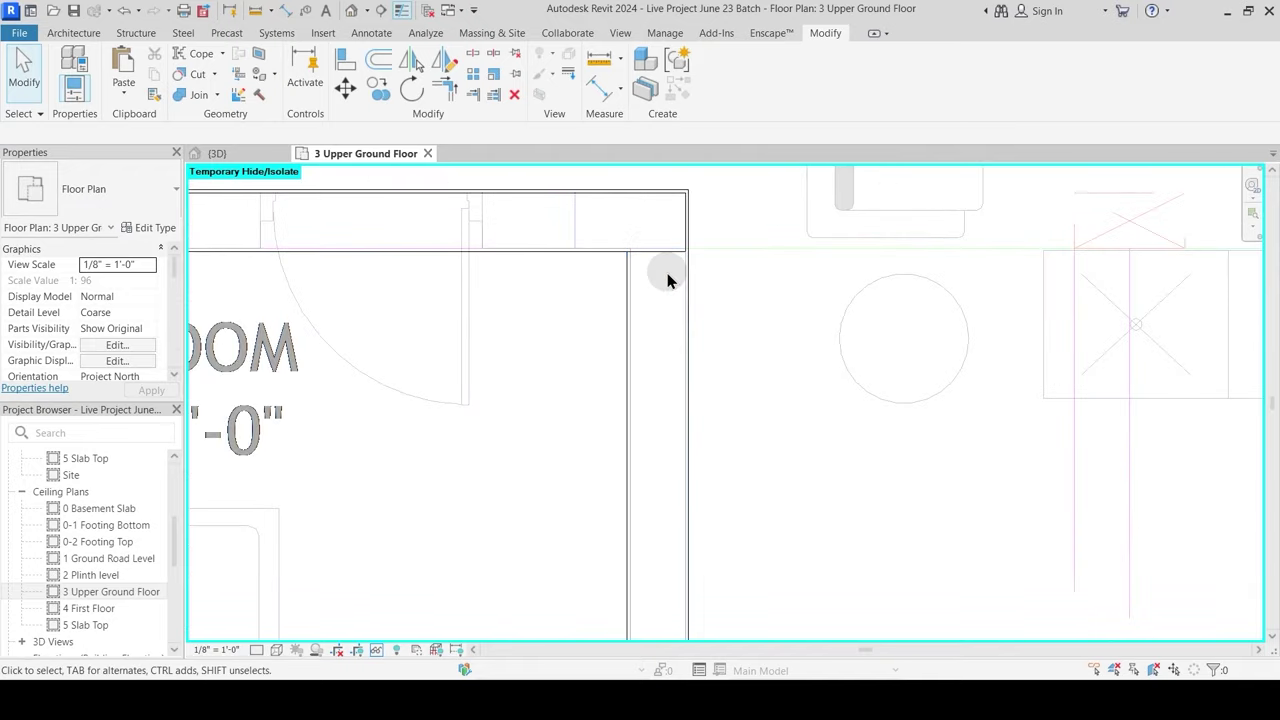
scroll(686, 264, "up", 3)
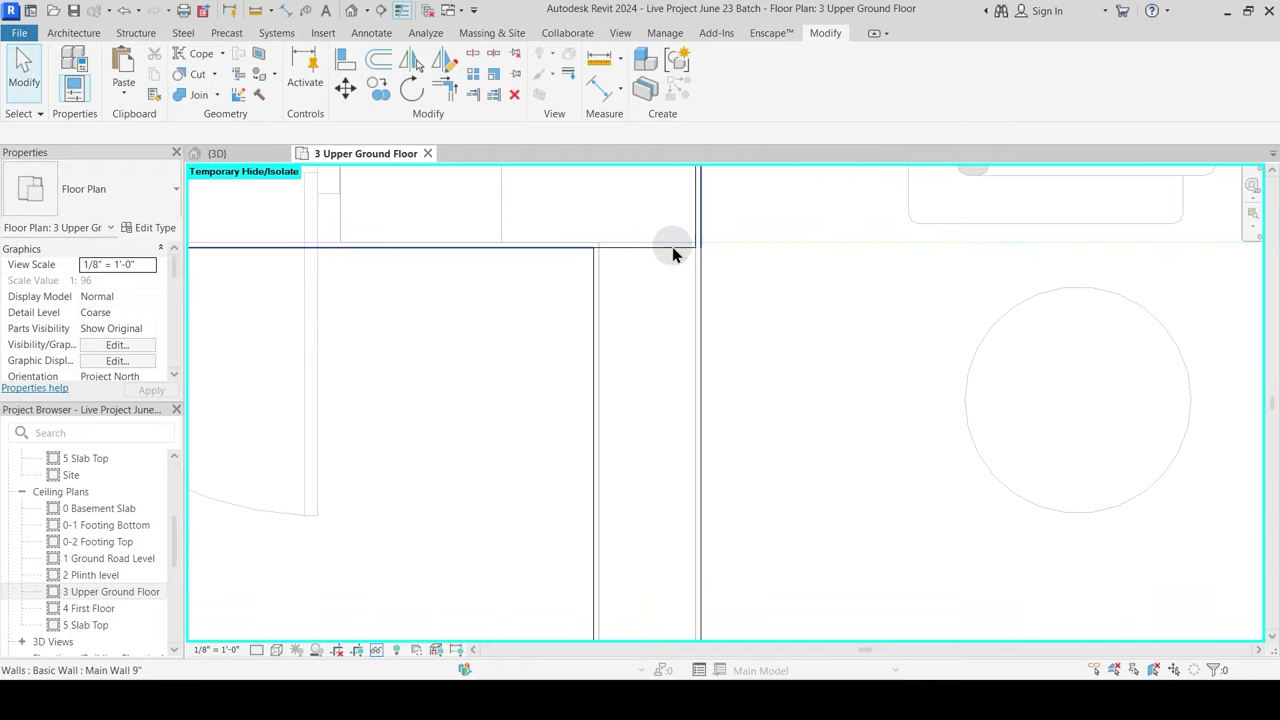
scroll(645, 320, "down", 3)
scroll(593, 360, "down", 2)
scroll(535, 364, "down", 3)
middle_click_drag(550, 374, 661, 214)
middle_click_drag(449, 396, 569, 443)
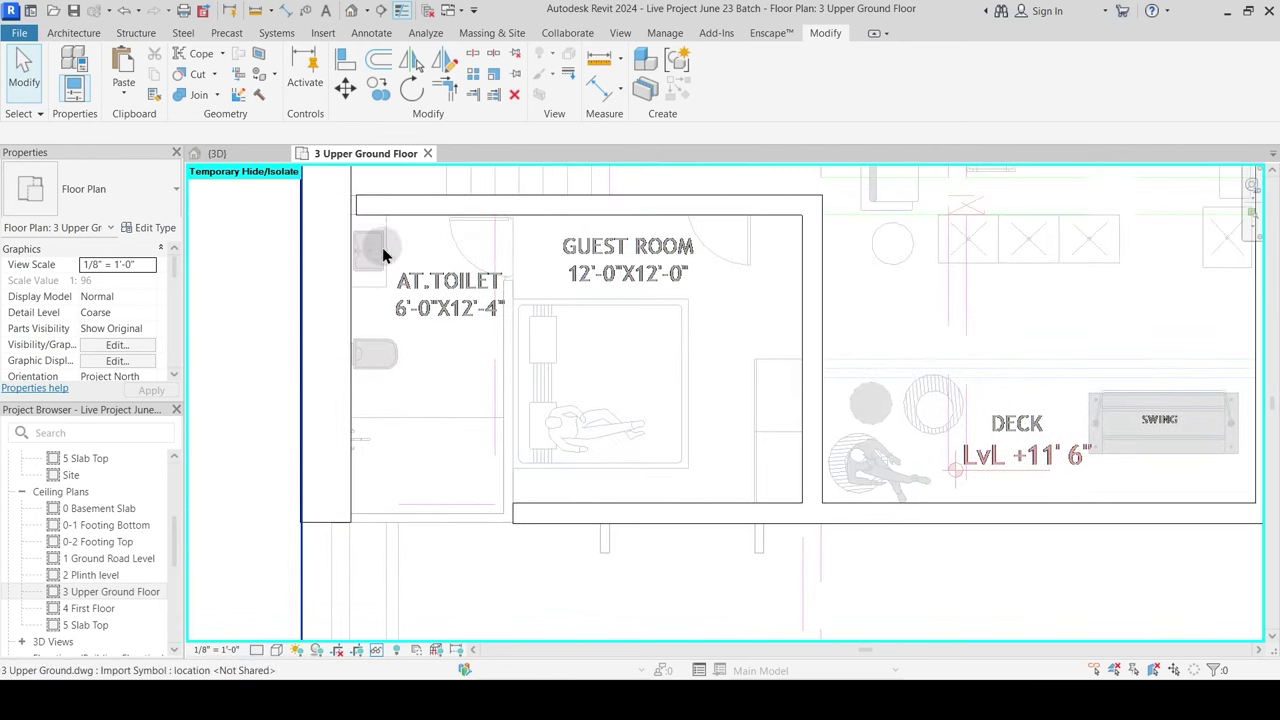
left_click(366, 205)
scroll(360, 215, "up", 2)
left_click_drag(344, 232, 398, 258)
key("Escape")
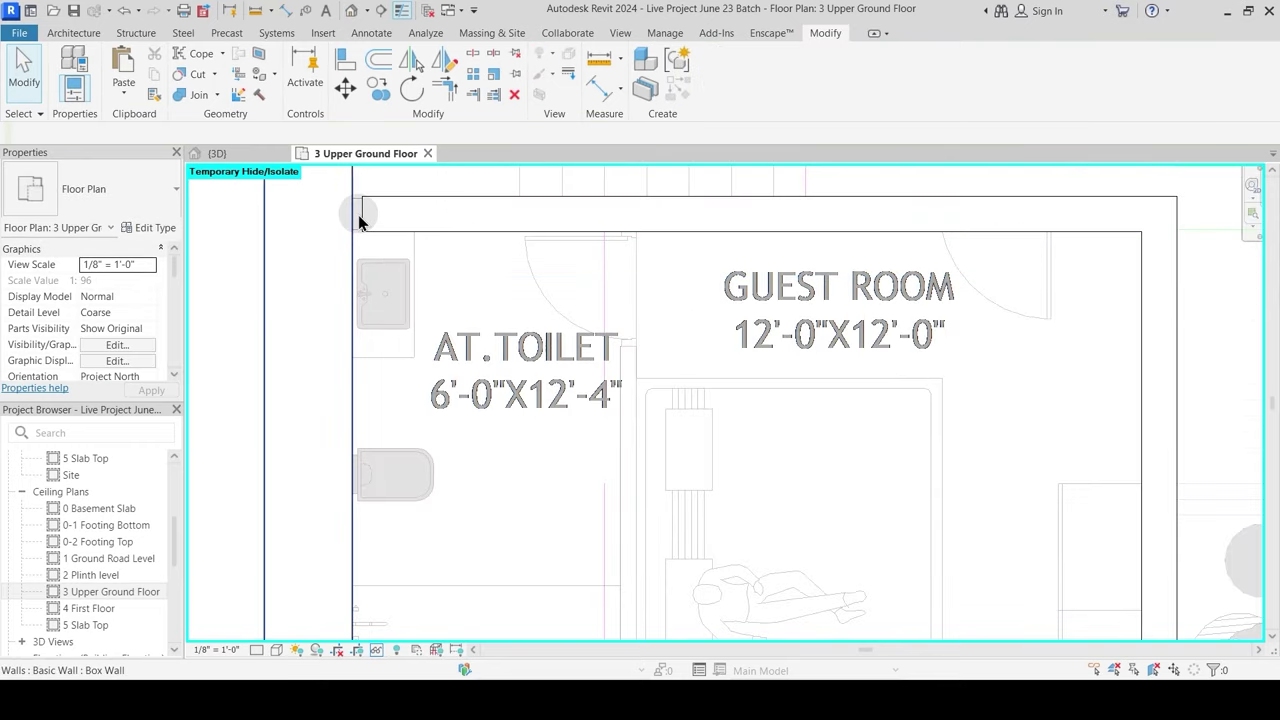
left_click(240, 96)
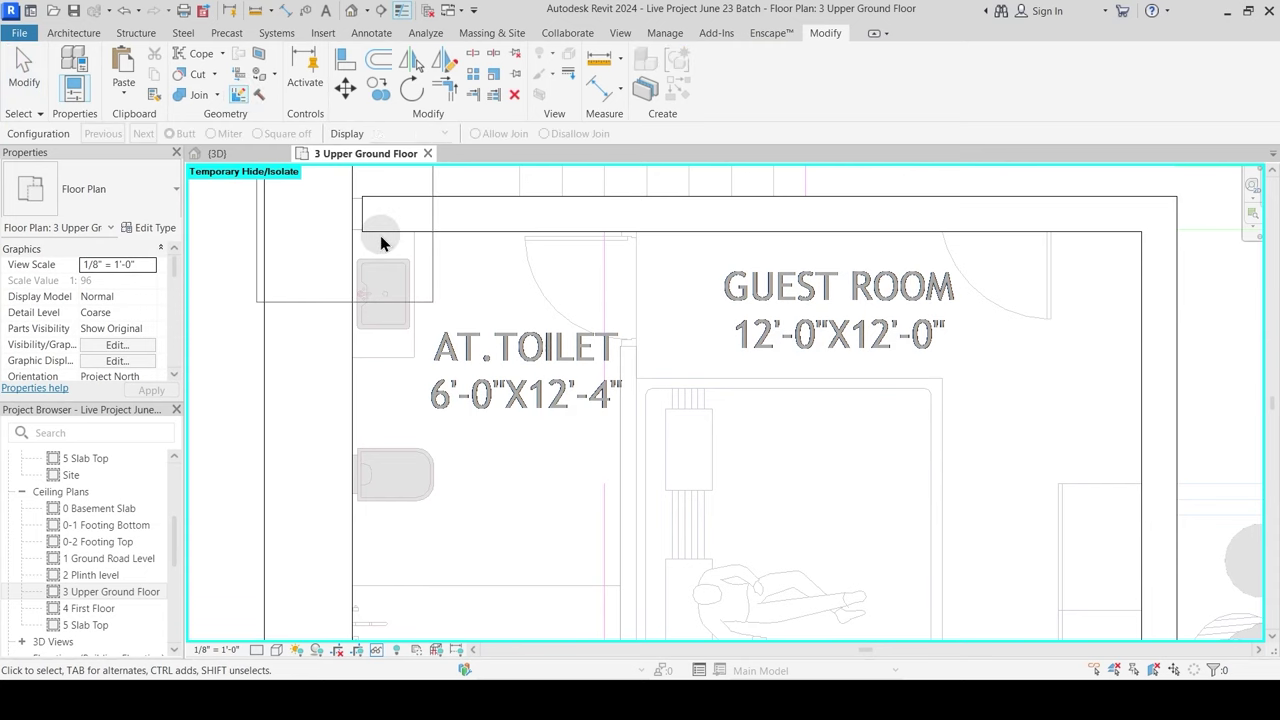
left_click(380, 235)
key("Escape")
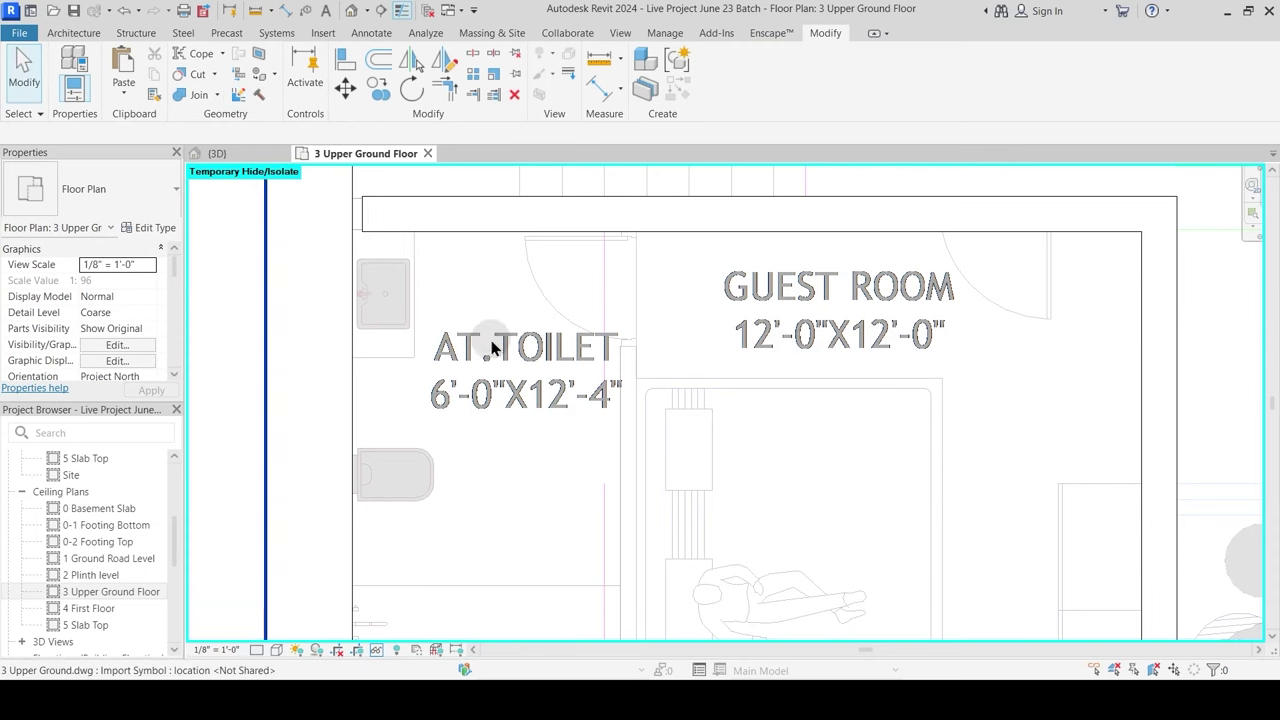
scroll(491, 334, "down", 5)
left_click(263, 155)
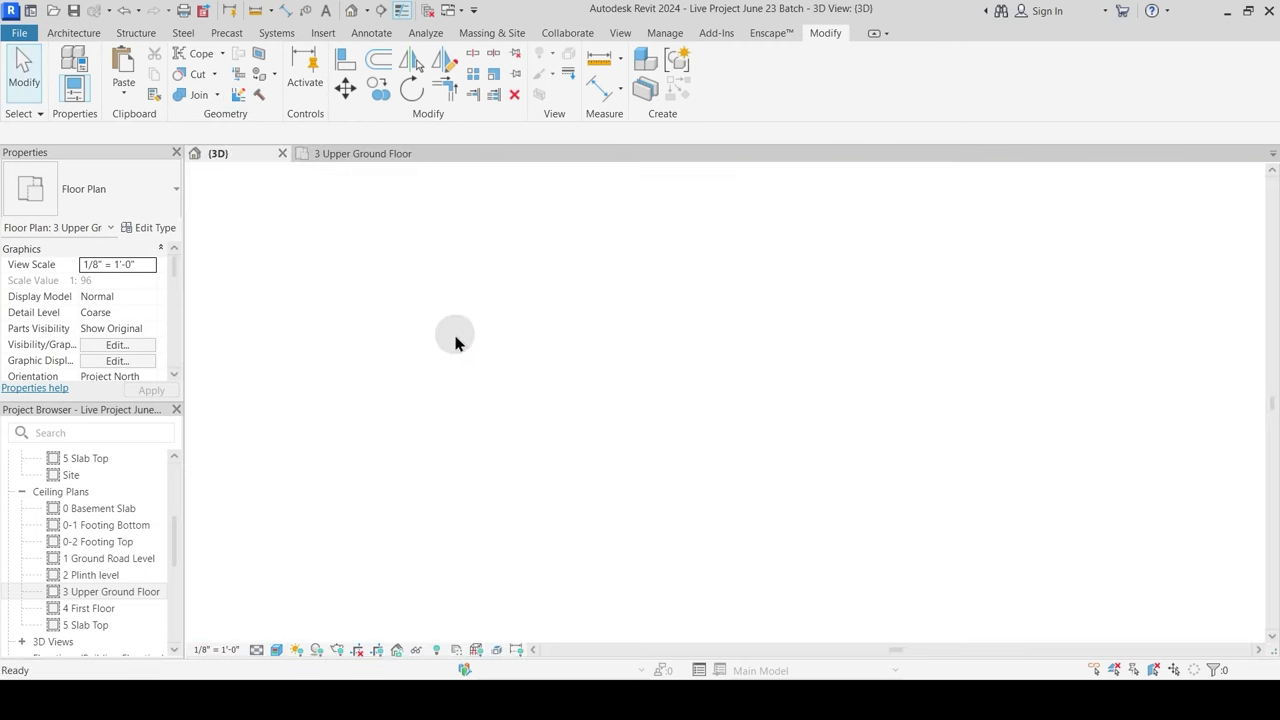
middle_click_drag(513, 402, 503, 422, "shift")
scroll(505, 422, "down", 2)
middle_click_drag(513, 309, 566, 380, "shift")
scroll(464, 228, "up", 5)
left_click(491, 272)
key("Escape")
left_click(345, 153)
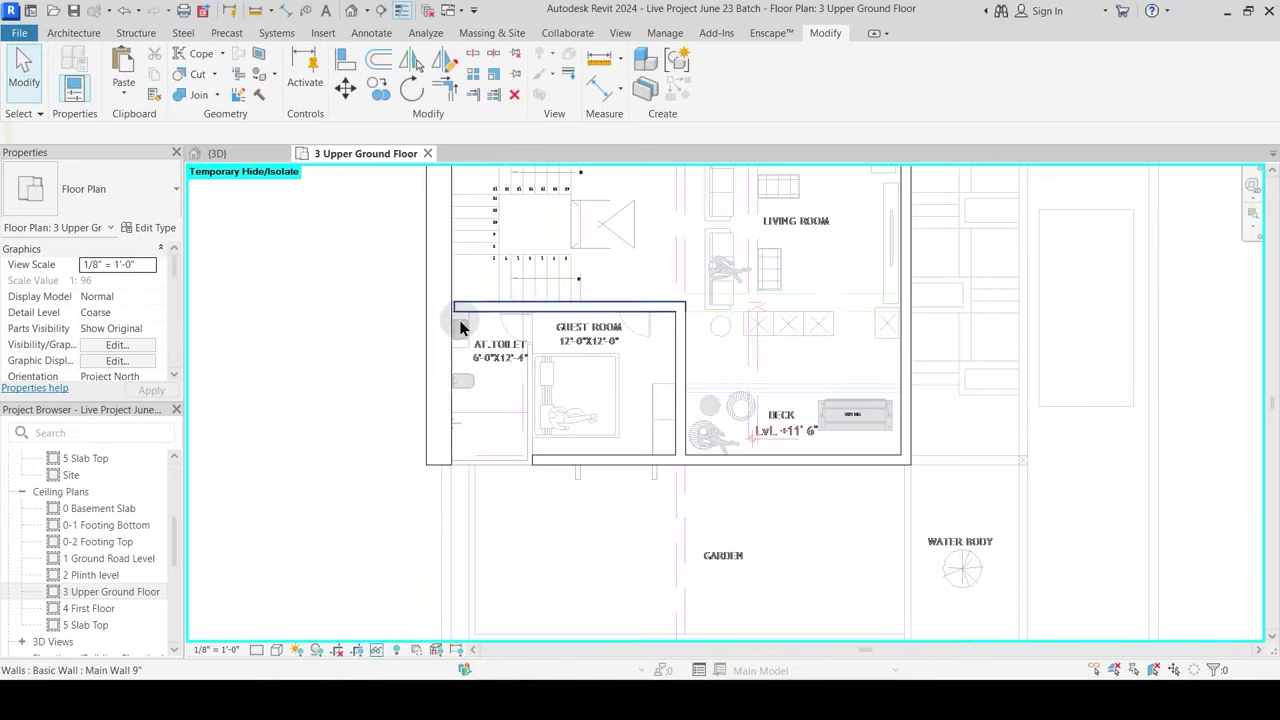
Step: Extend the wall above the guest room left to the outer wall
scroll(468, 290, "up", 3)
left_click(468, 292)
scroll(405, 288, "up", 3)
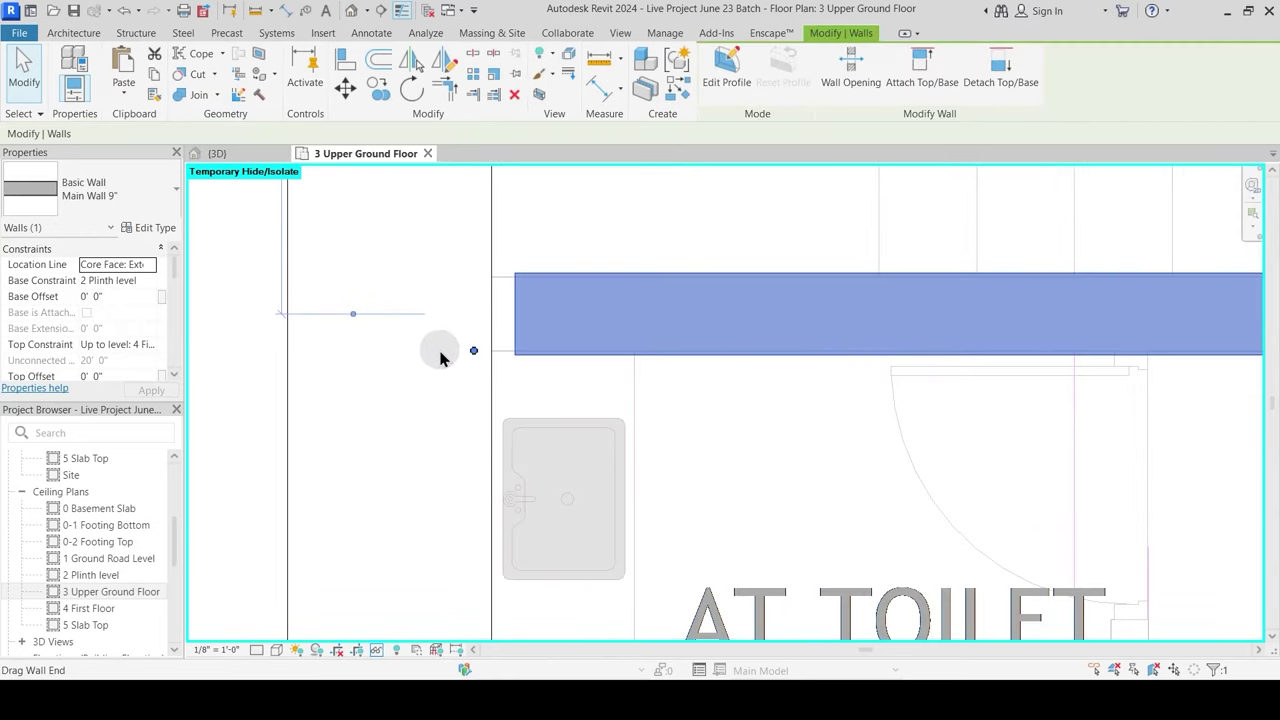
left_click_drag(440, 358, 287, 349)
left_click(372, 388)
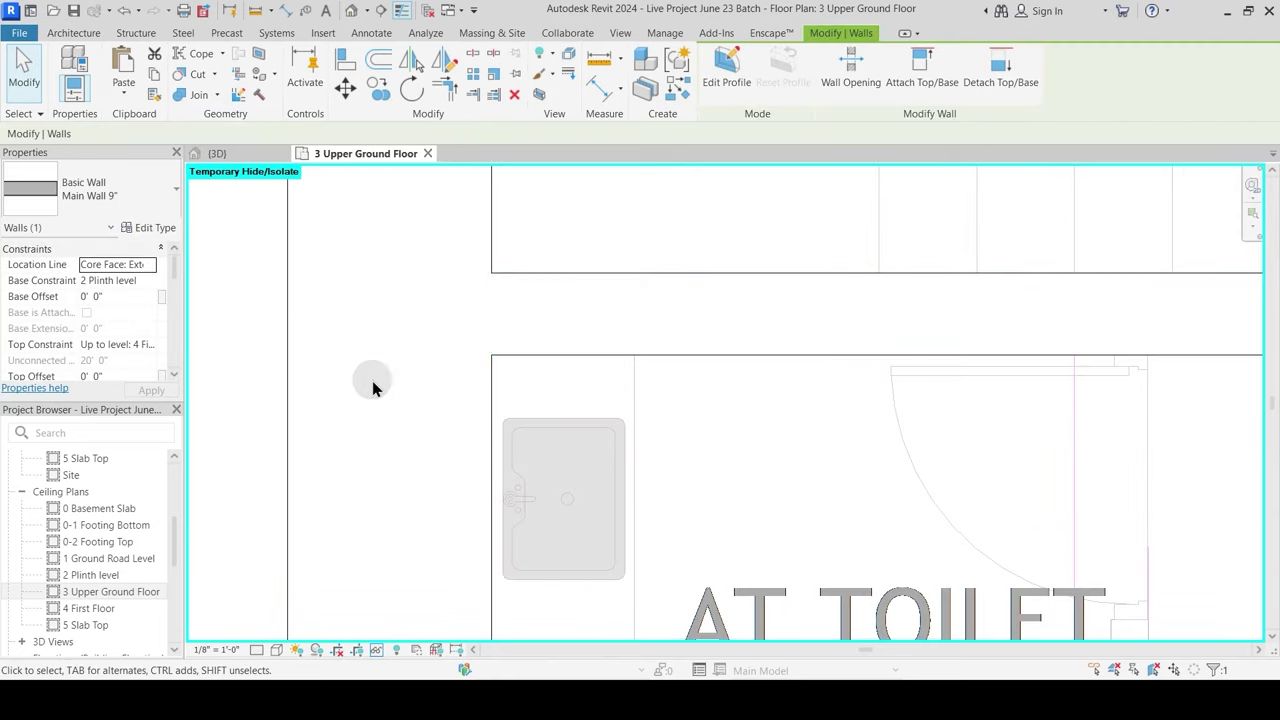
key("Escape")
scroll(420, 314, "down", 6)
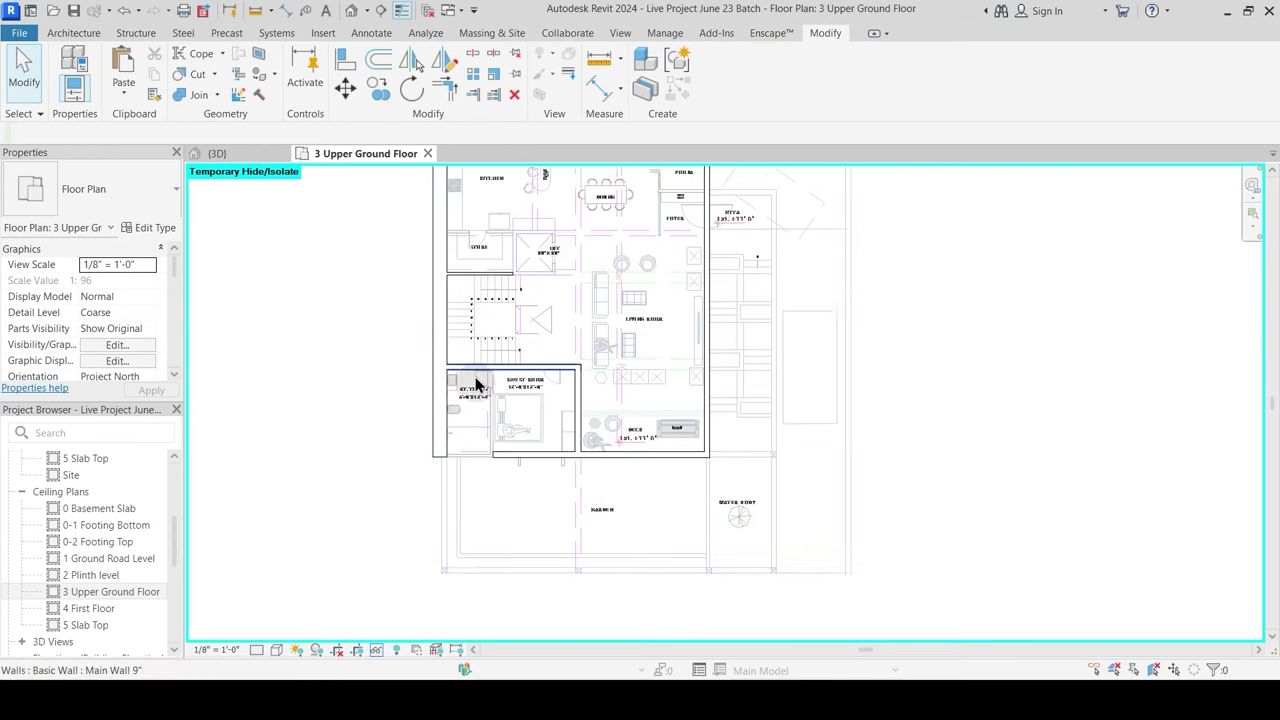
Step: Draw a chained 4.5" wall from the toilet's bottom corner up to the guest room's top wall
left_click(482, 280)
scroll(482, 318, "up", 2)
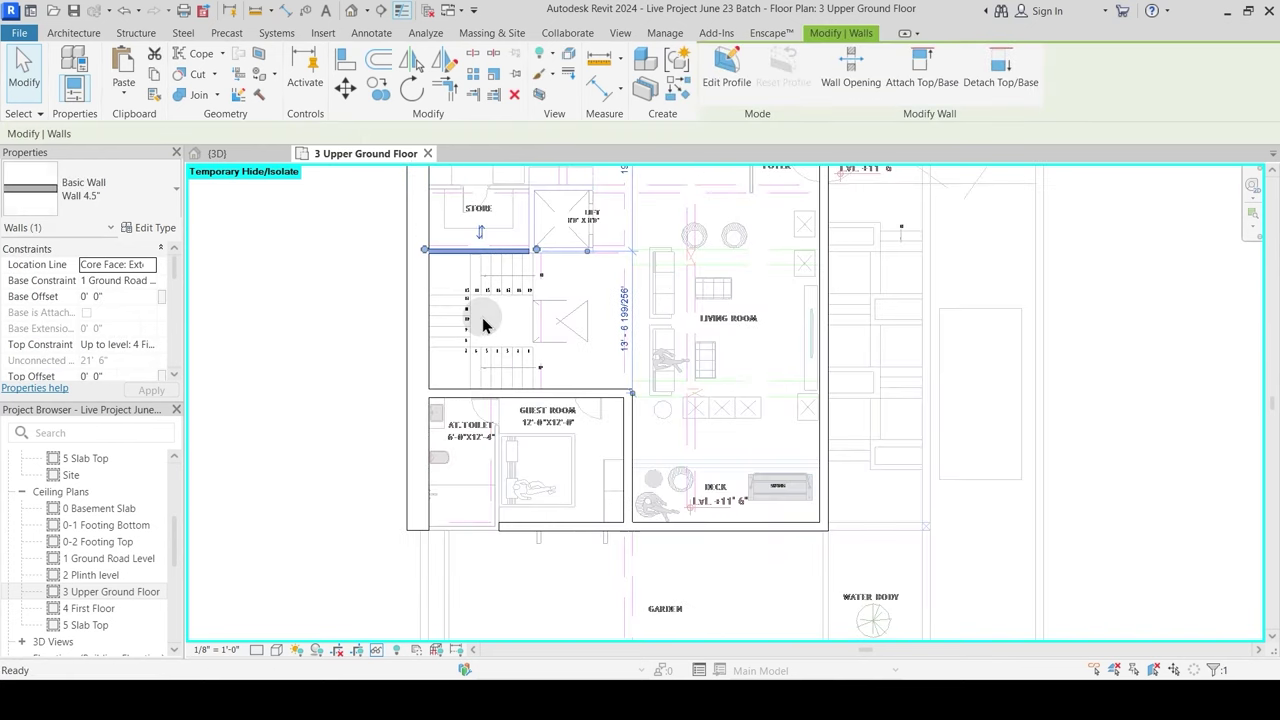
key("w")
key("a")
scroll(455, 525, "up", 4)
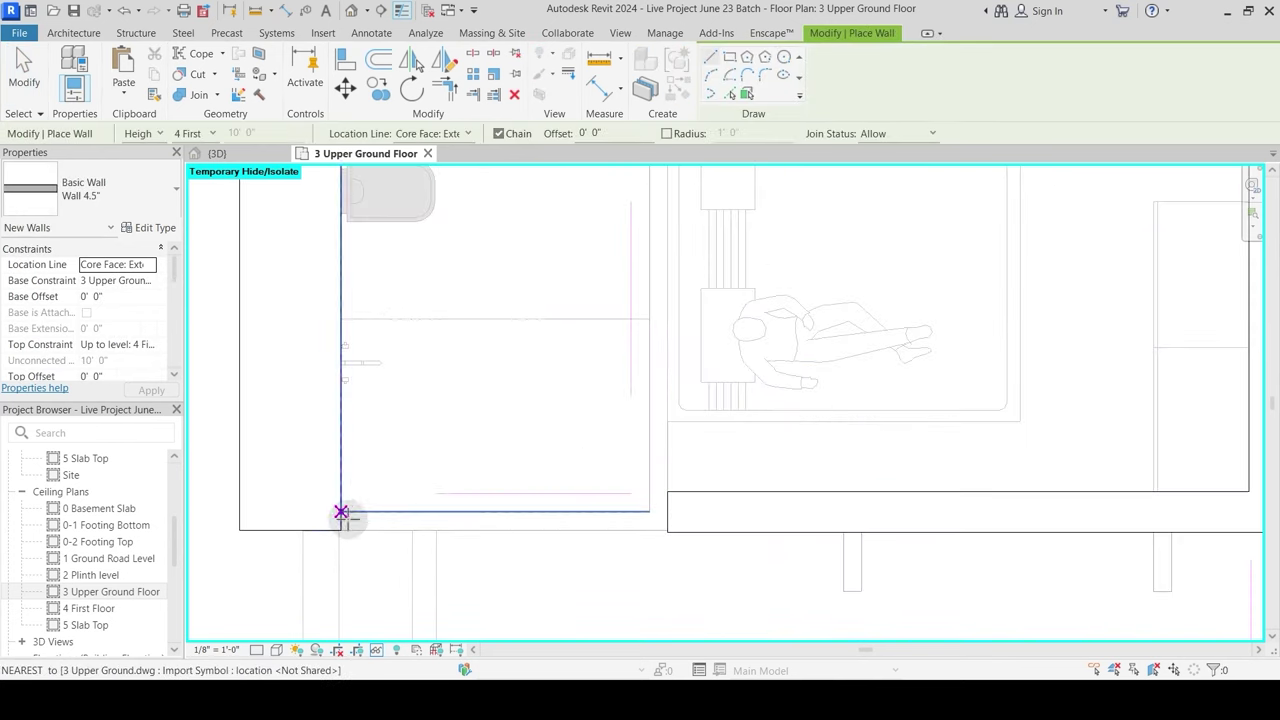
left_click(340, 530)
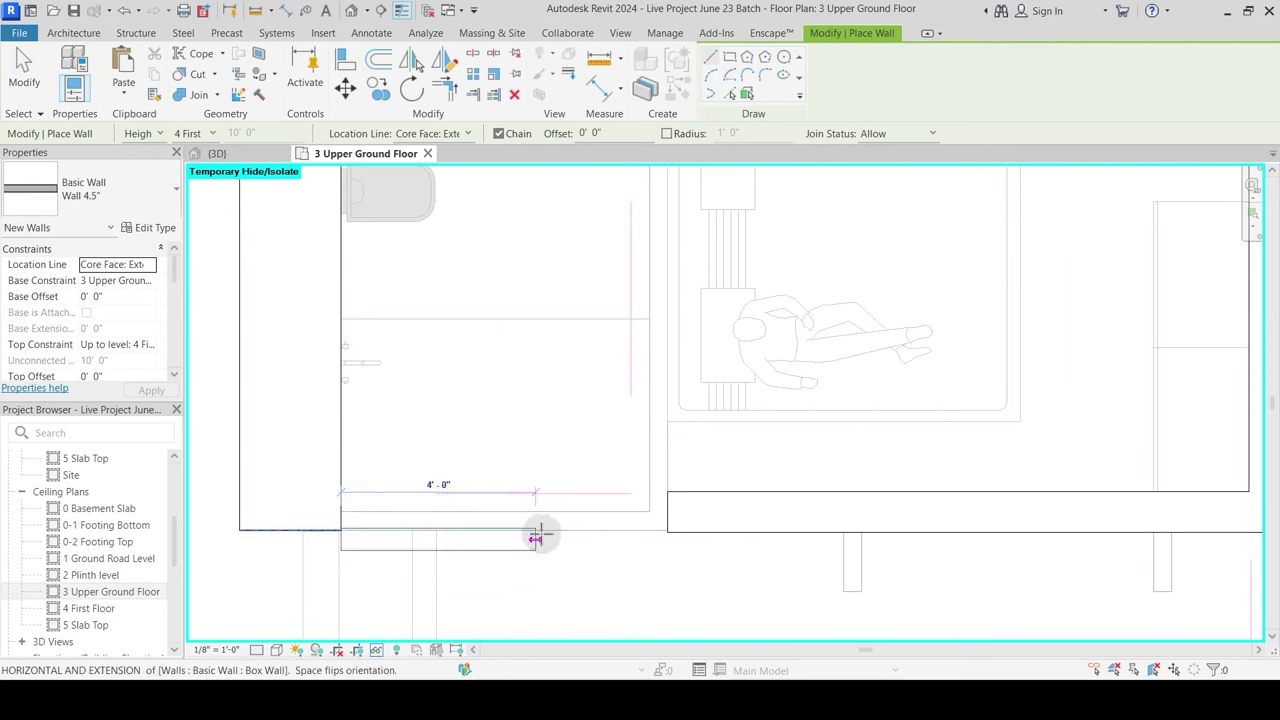
left_click(663, 518)
scroll(666, 420, "down", 3)
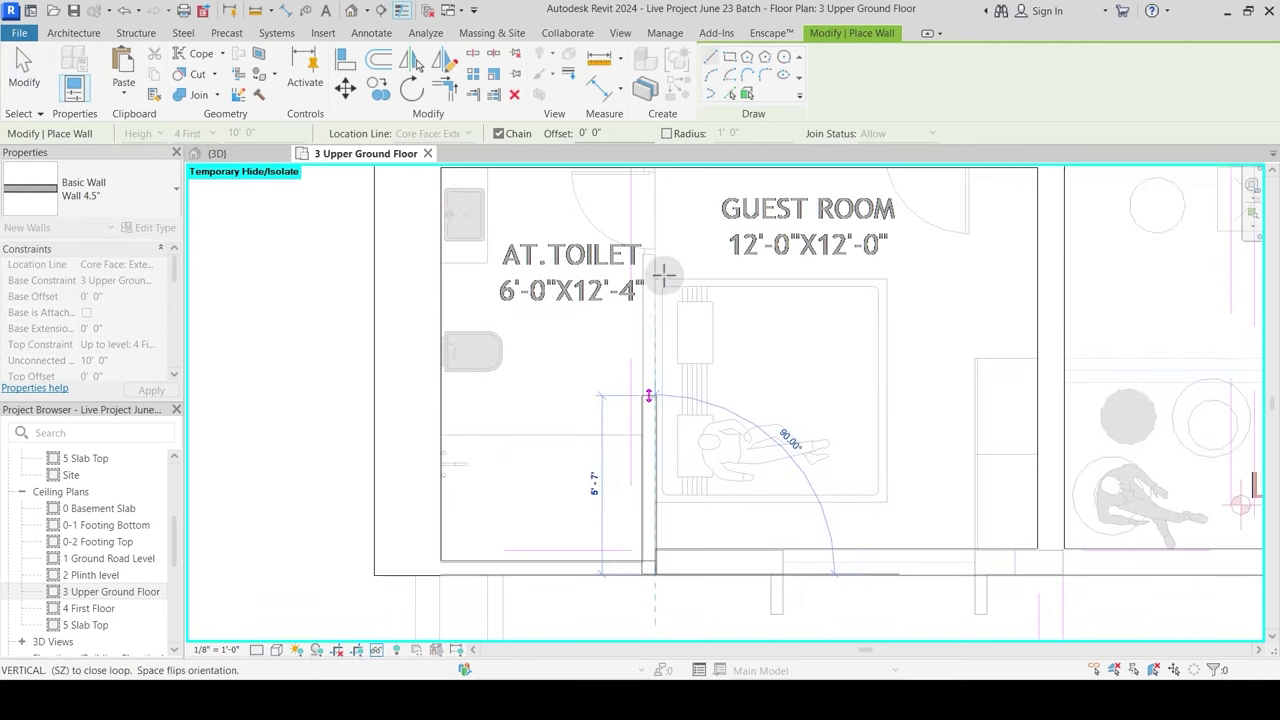
middle_click_drag(661, 238, 641, 339)
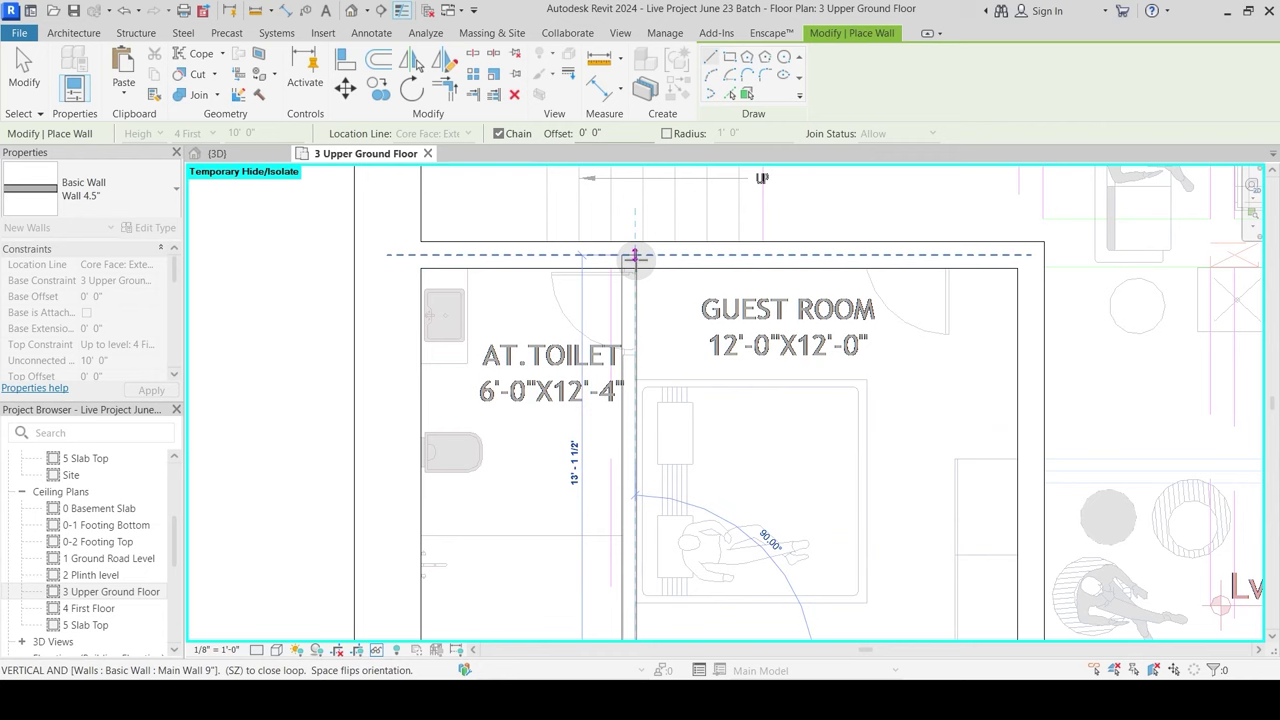
left_click(658, 272)
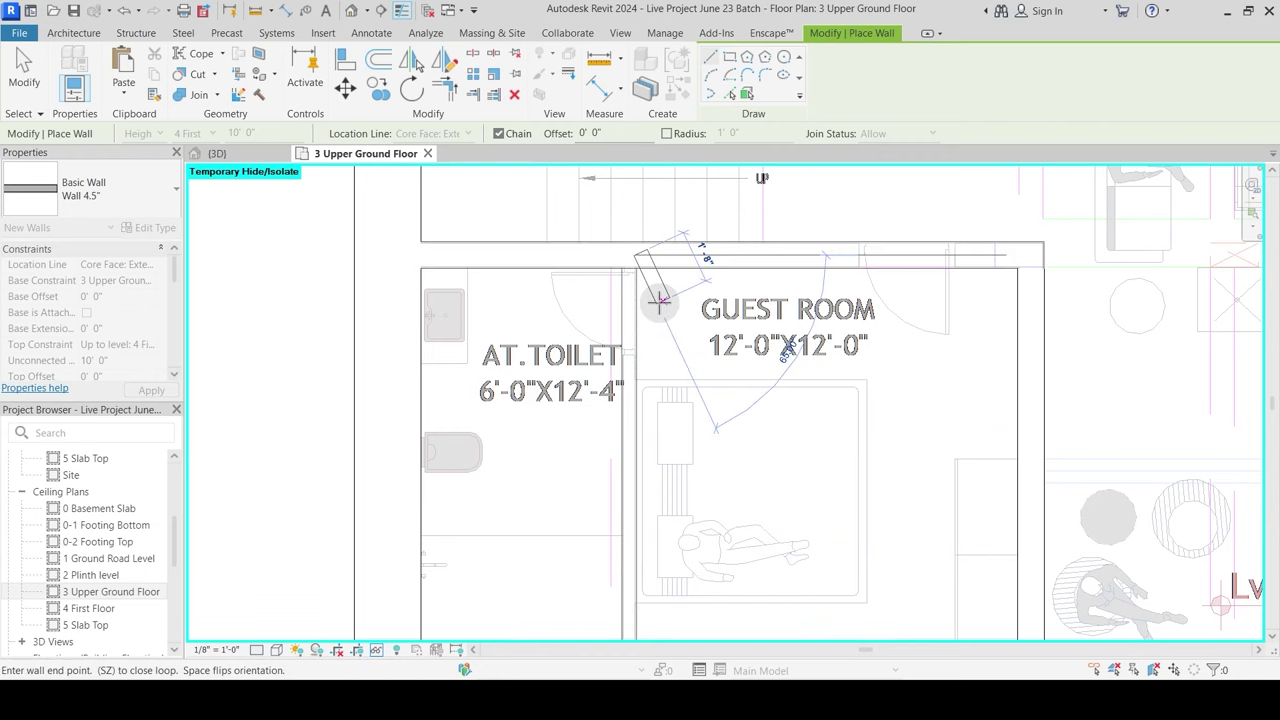
key("Escape")
key("Escape")
Step: Review the guest room, toilet, kitchen and foyer area, starting then cancelling a wall
middle_click_drag(636, 502, 614, 231)
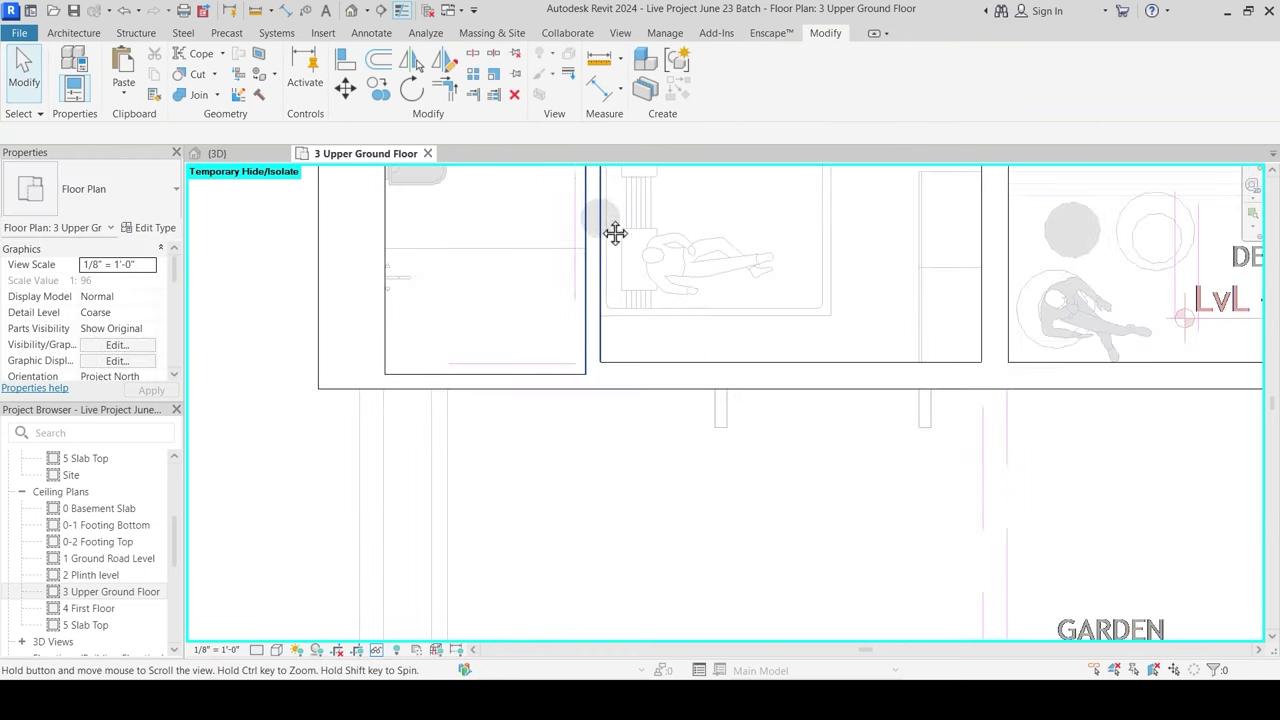
scroll(422, 373, "down", 4)
scroll(409, 423, "down", 2)
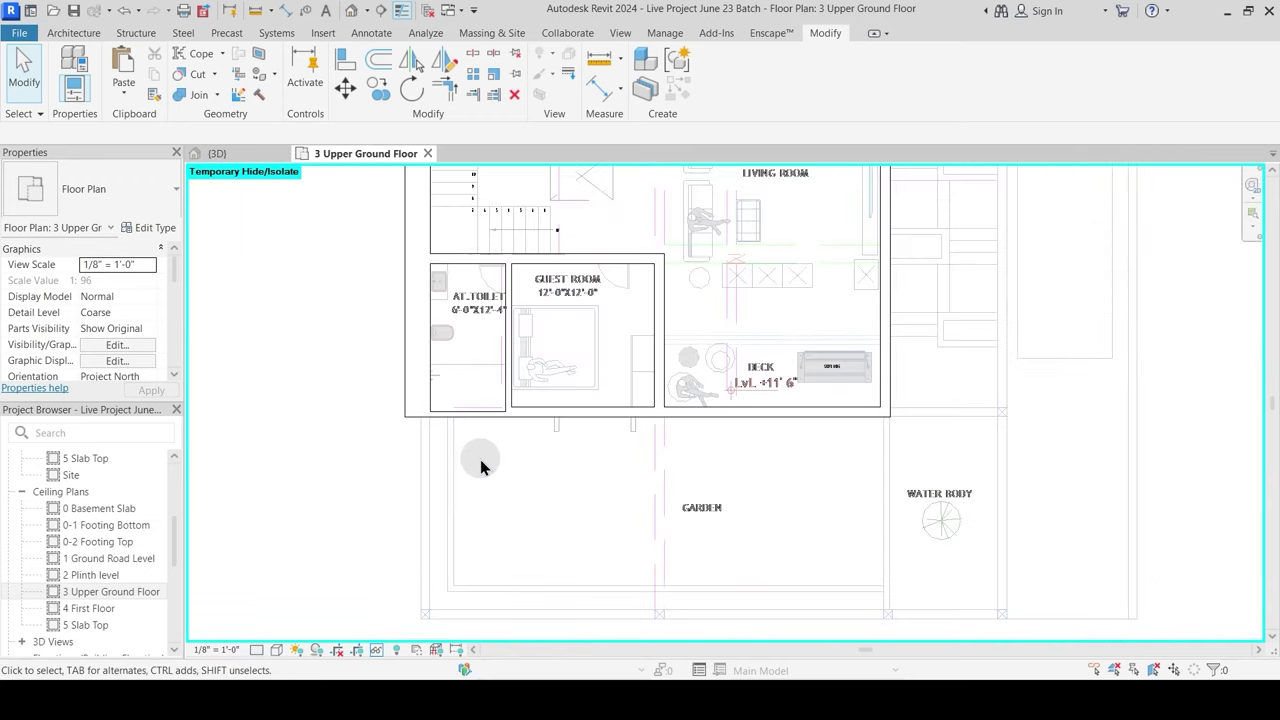
middle_click_drag(680, 395, 546, 463)
middle_click_drag(549, 338, 588, 502)
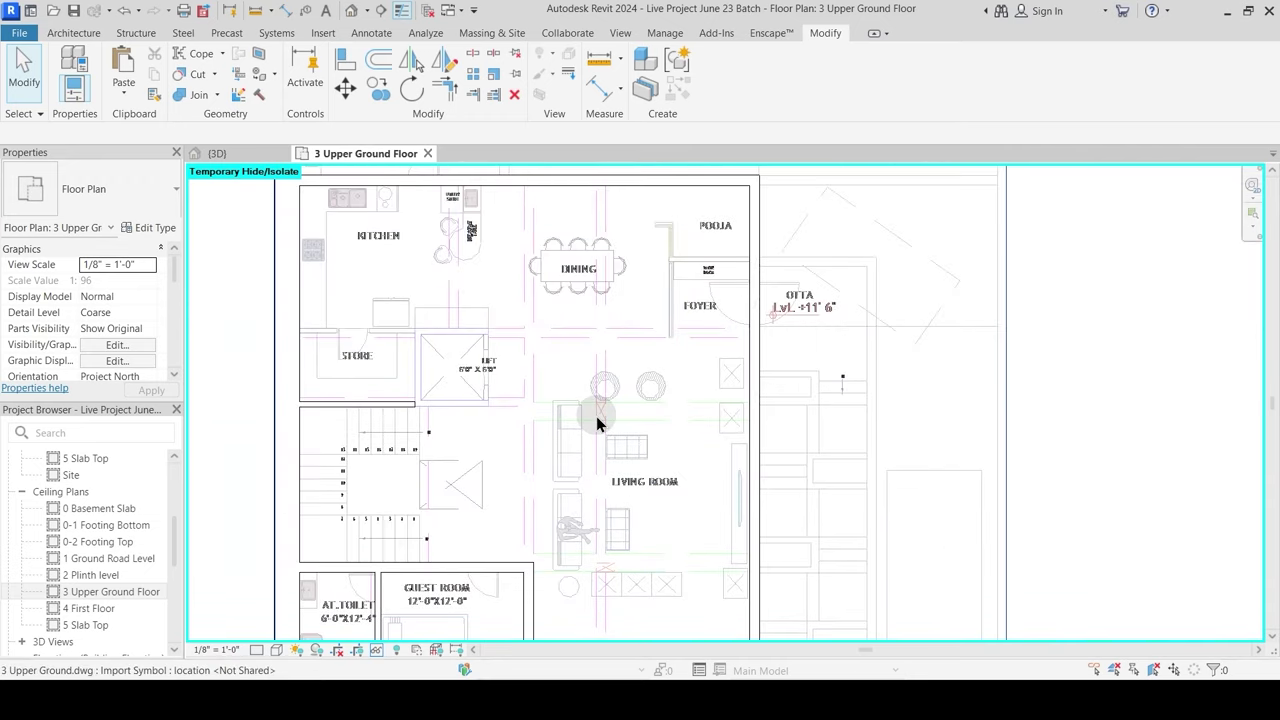
scroll(704, 265, "up", 5)
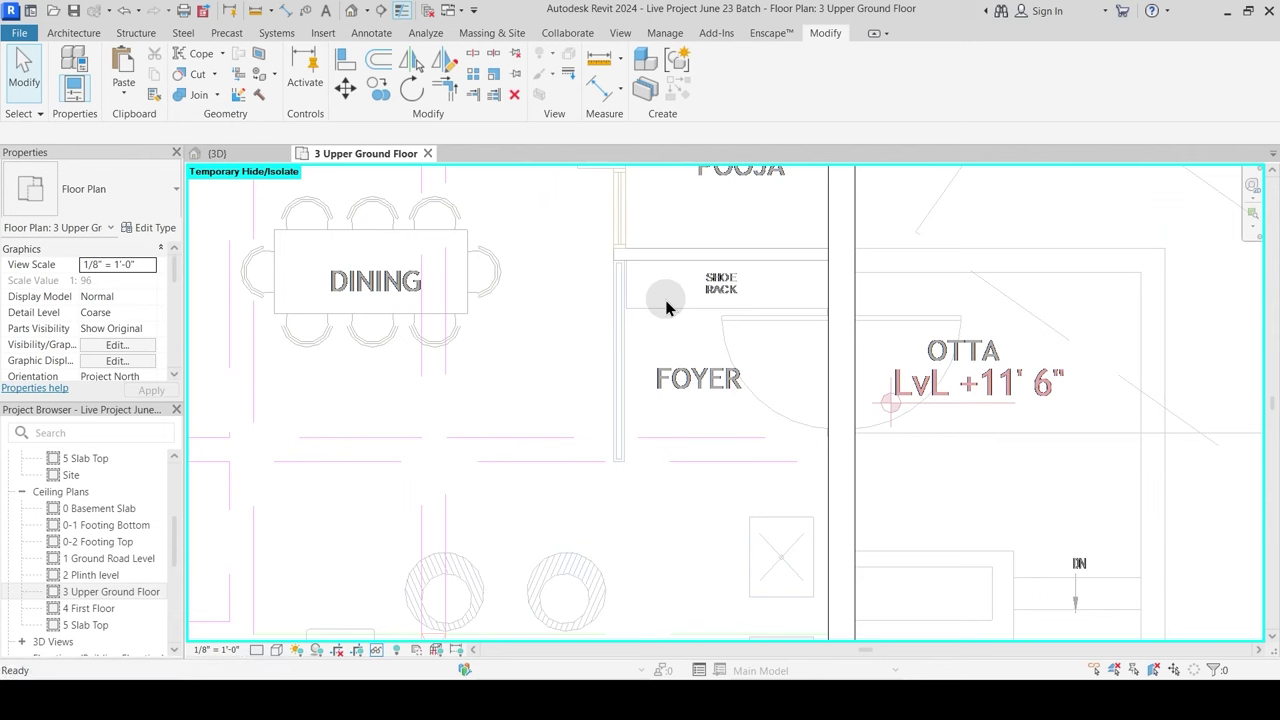
key("w")
key("a")
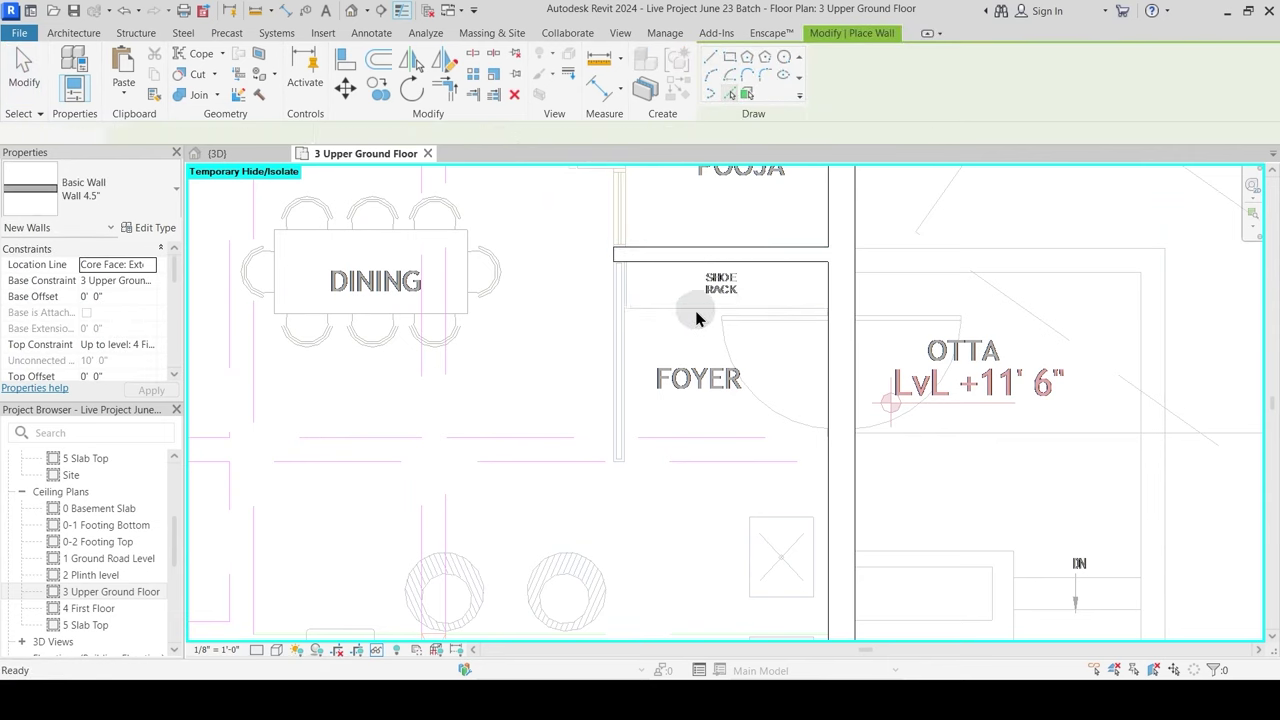
key("Escape")
Step: Look over the living room, deck and foyer, then switch to the 3D view
scroll(675, 332, "down", 6)
middle_click_drag(627, 524, 586, 297)
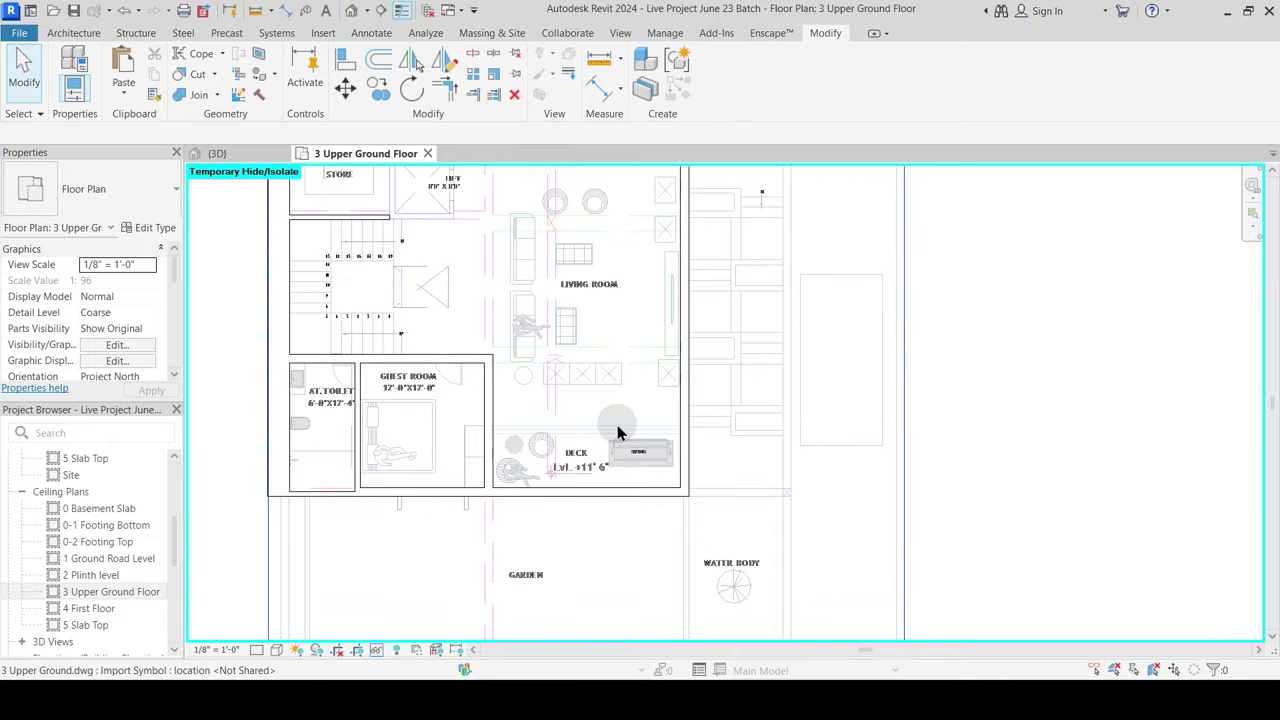
middle_click_drag(457, 197, 467, 285)
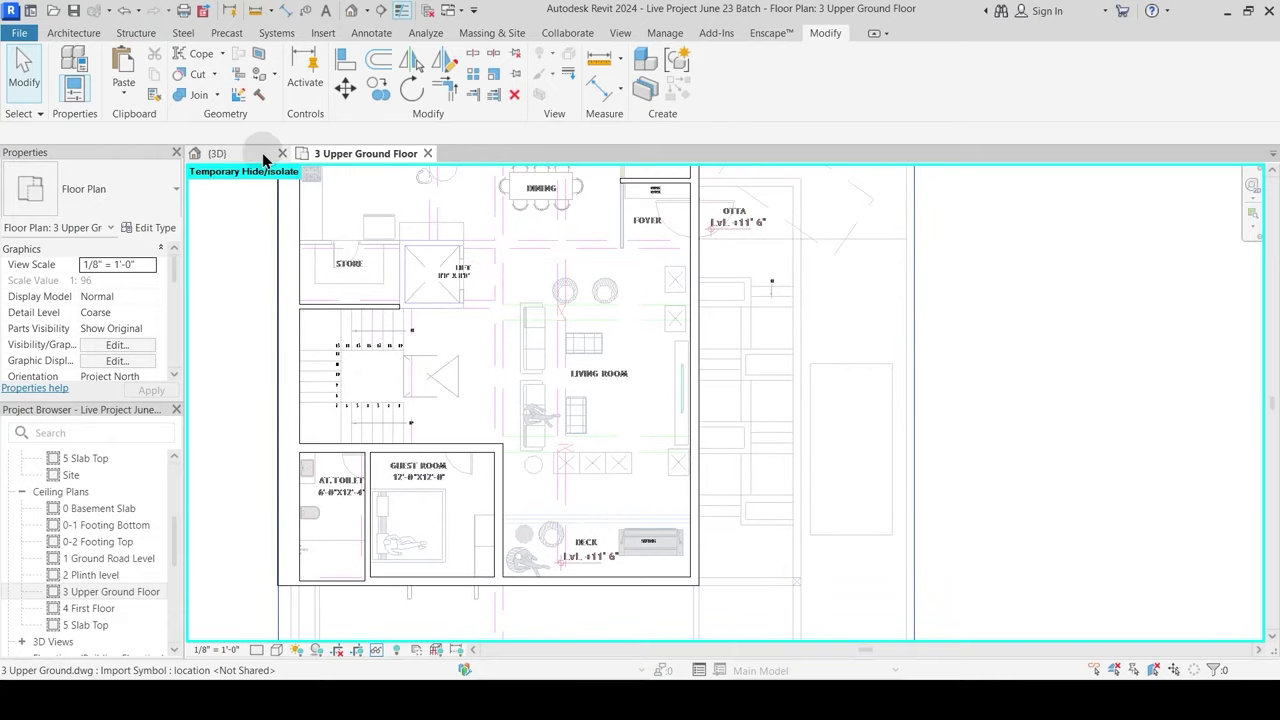
left_click(241, 154)
scroll(535, 367, "down", 3)
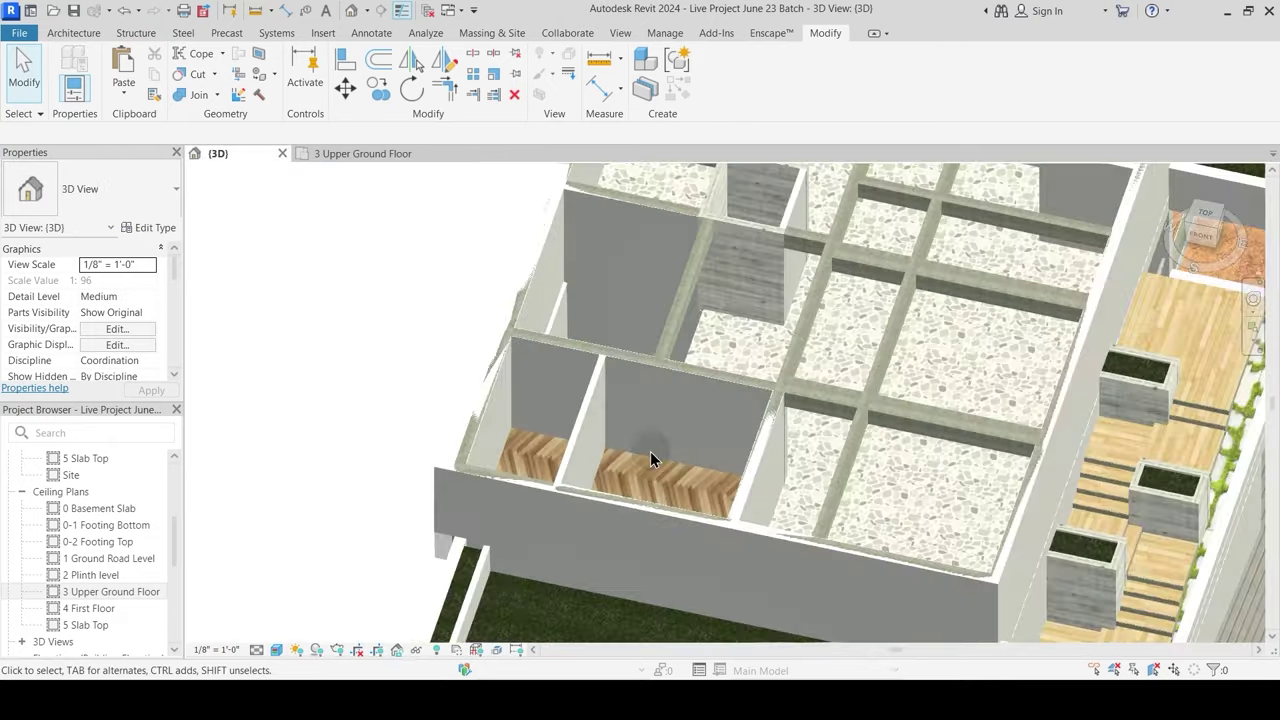
Step: Orbit the 3D model around the new partitions, then go back to the 3 Upper Ground Floor plan
middle_click_drag(651, 453, 662, 372, "shift")
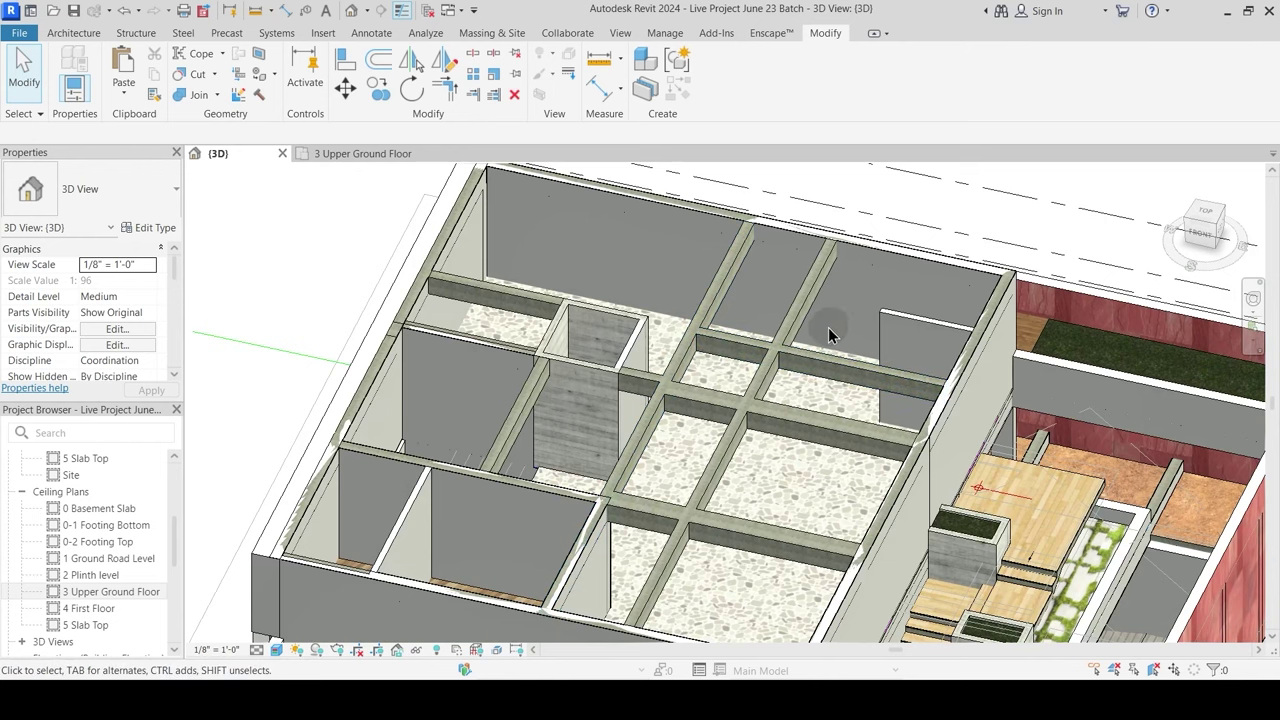
middle_click_drag(783, 473, 559, 257, "shift")
middle_click_drag(560, 360, 500, 452, "shift")
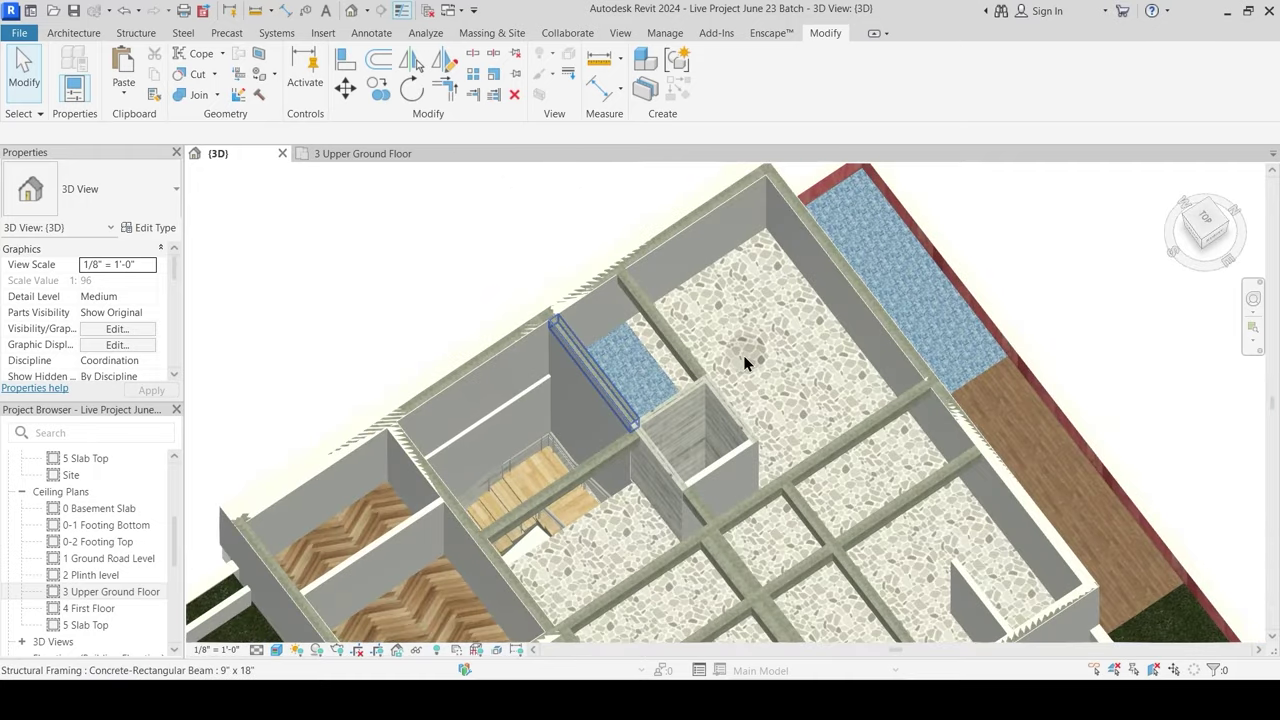
left_click(433, 235)
left_click(352, 155)
Step: Draw a 4.5" wall along the store's top line and stretch its end to the lift's corner
scroll(480, 372, "up", 5)
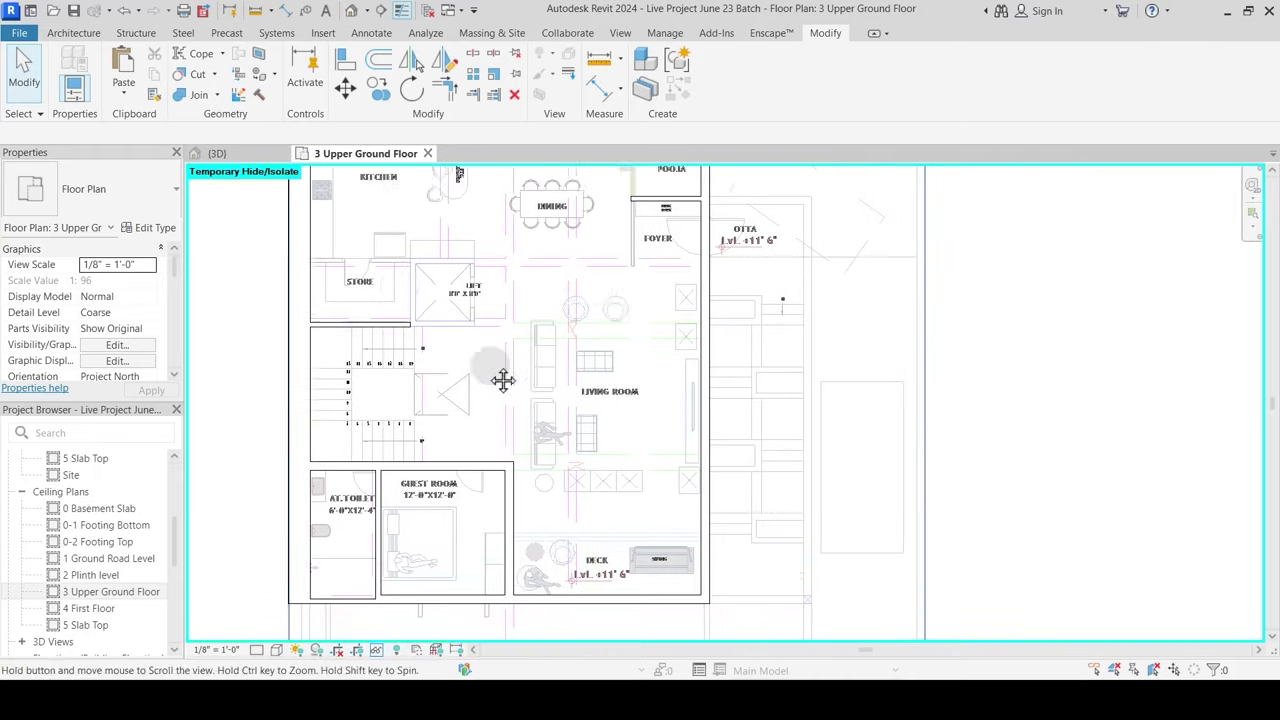
middle_click_drag(401, 380, 517, 476)
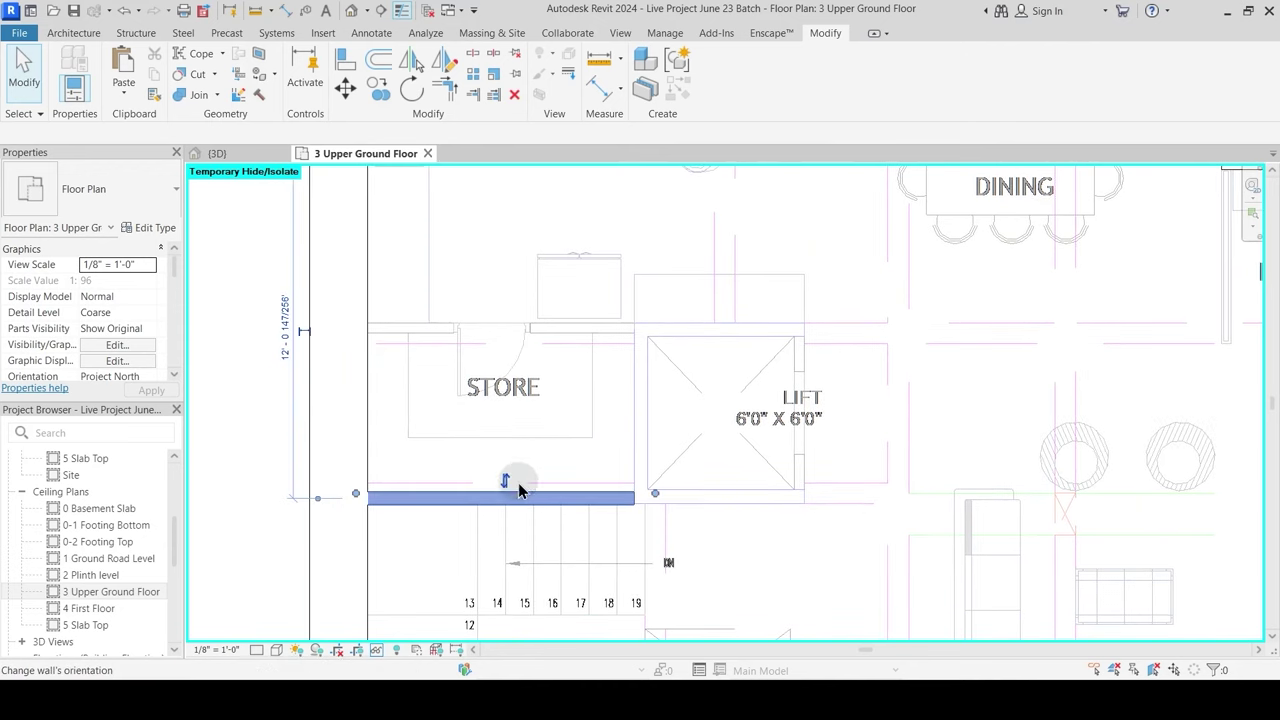
left_click(510, 497)
key("w")
key("a")
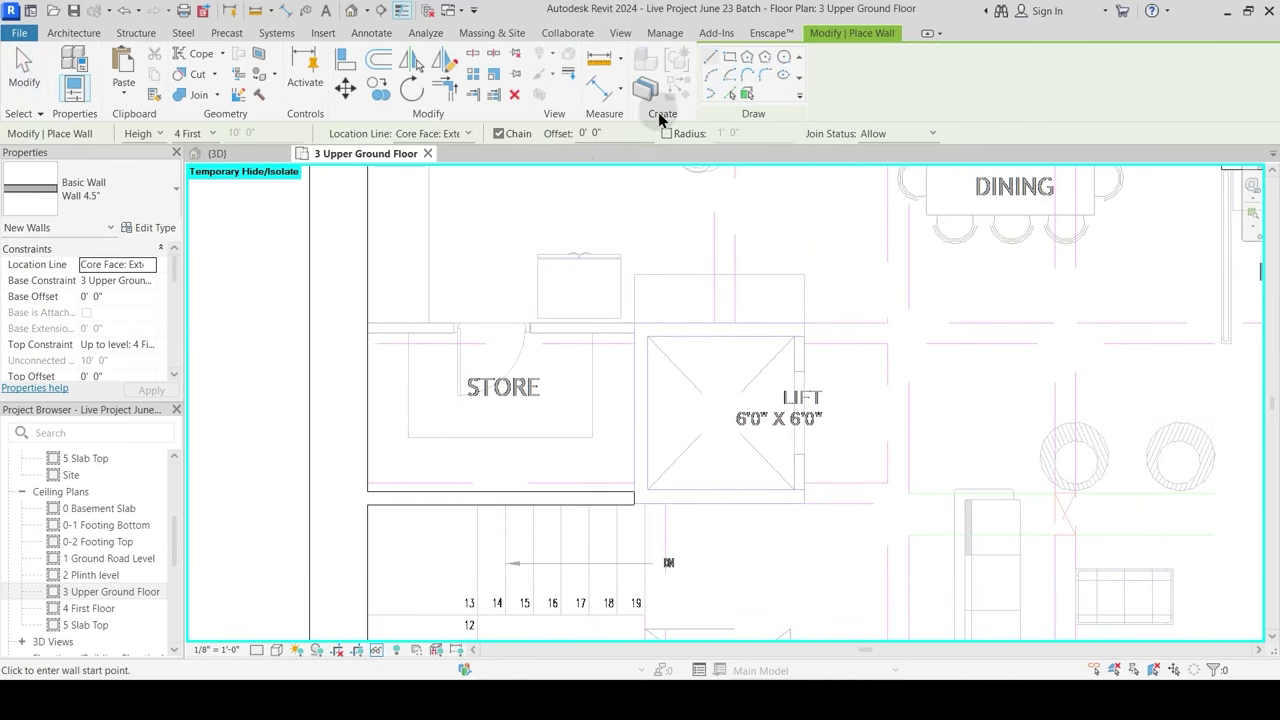
left_click(431, 326)
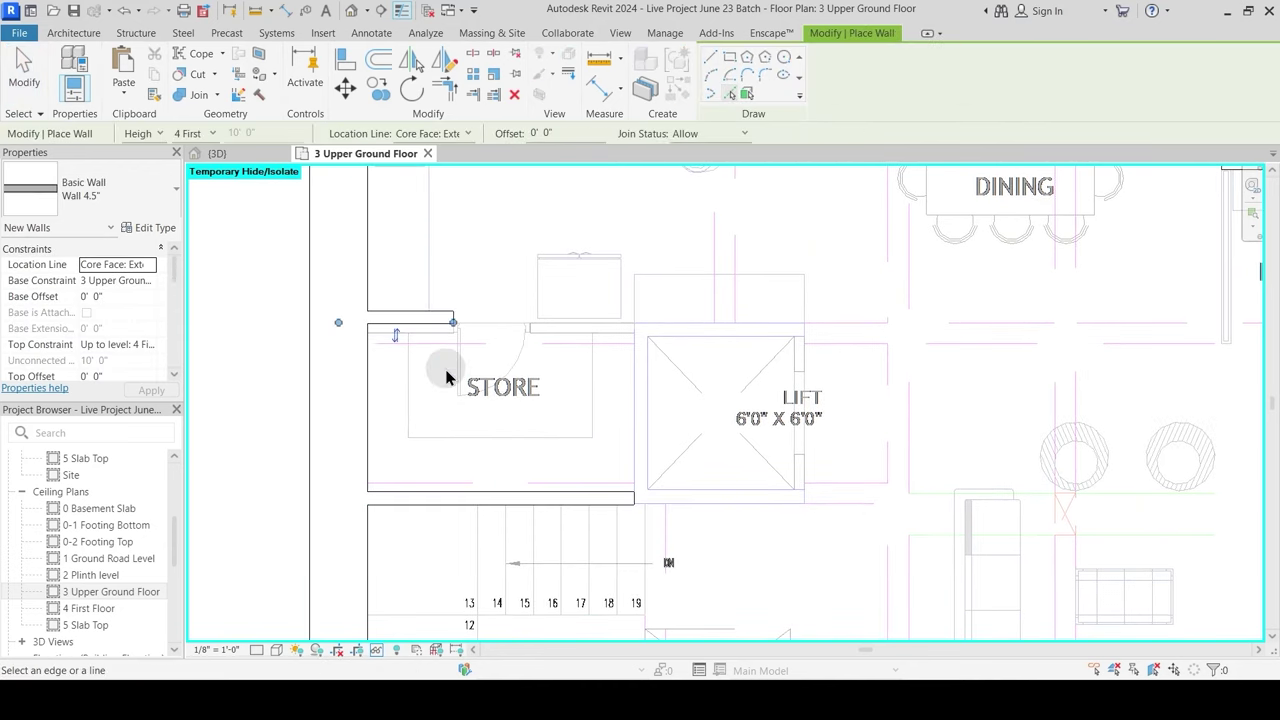
key("Escape")
left_click(449, 318)
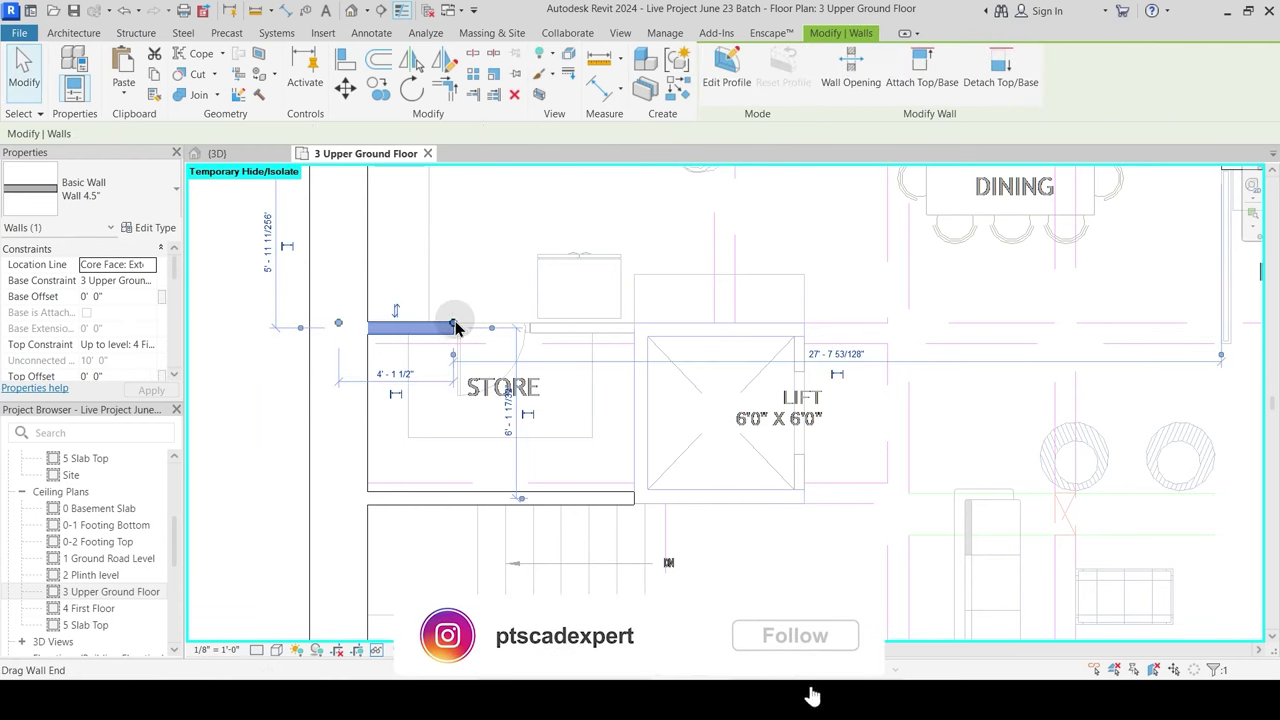
left_click_drag(552, 322, 634, 323)
left_click(611, 414)
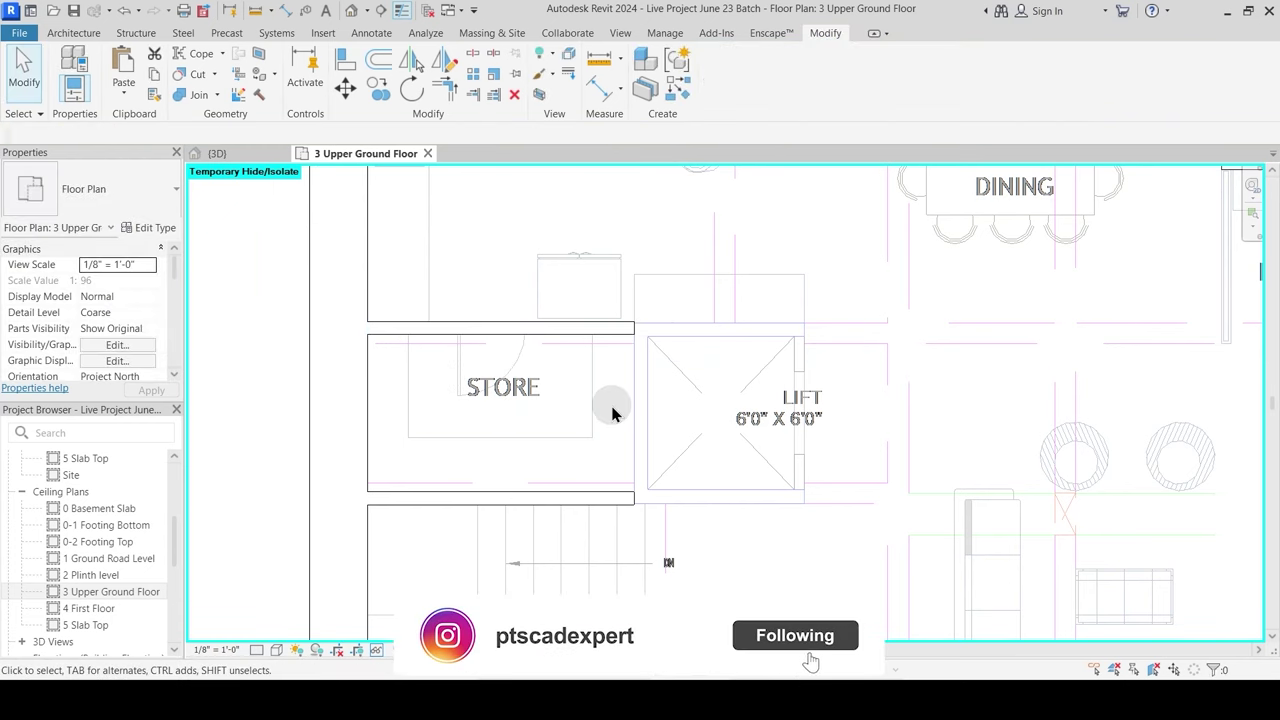
Step: Inspect the new store wall in 3D and start the Join Geometry tool
scroll(540, 360, "down", 5)
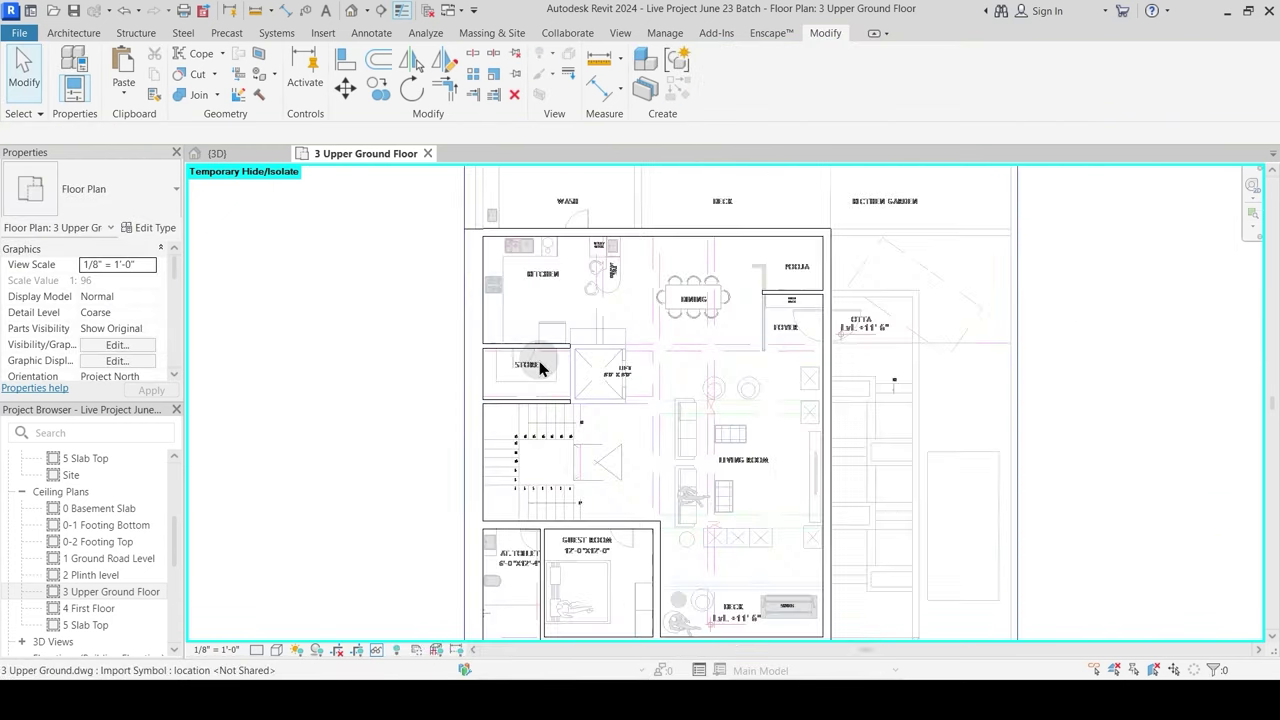
left_click(251, 154)
middle_click_drag(629, 397, 729, 320, "shift")
scroll(706, 400, "down", 2)
mouse_move(697, 404)
middle_mouse_down("shift")
mouse_move(718, 441)
mouse_move(706, 426)
middle_mouse_up("shift")
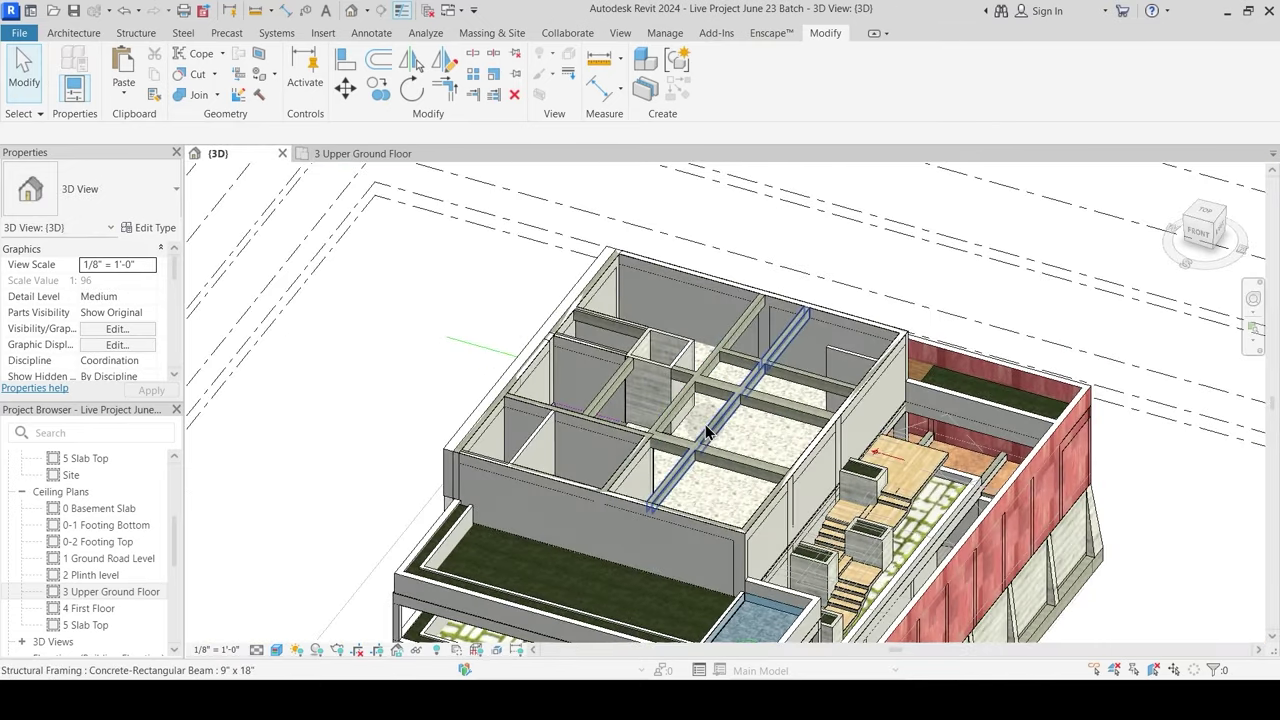
scroll(515, 440, "up", 3)
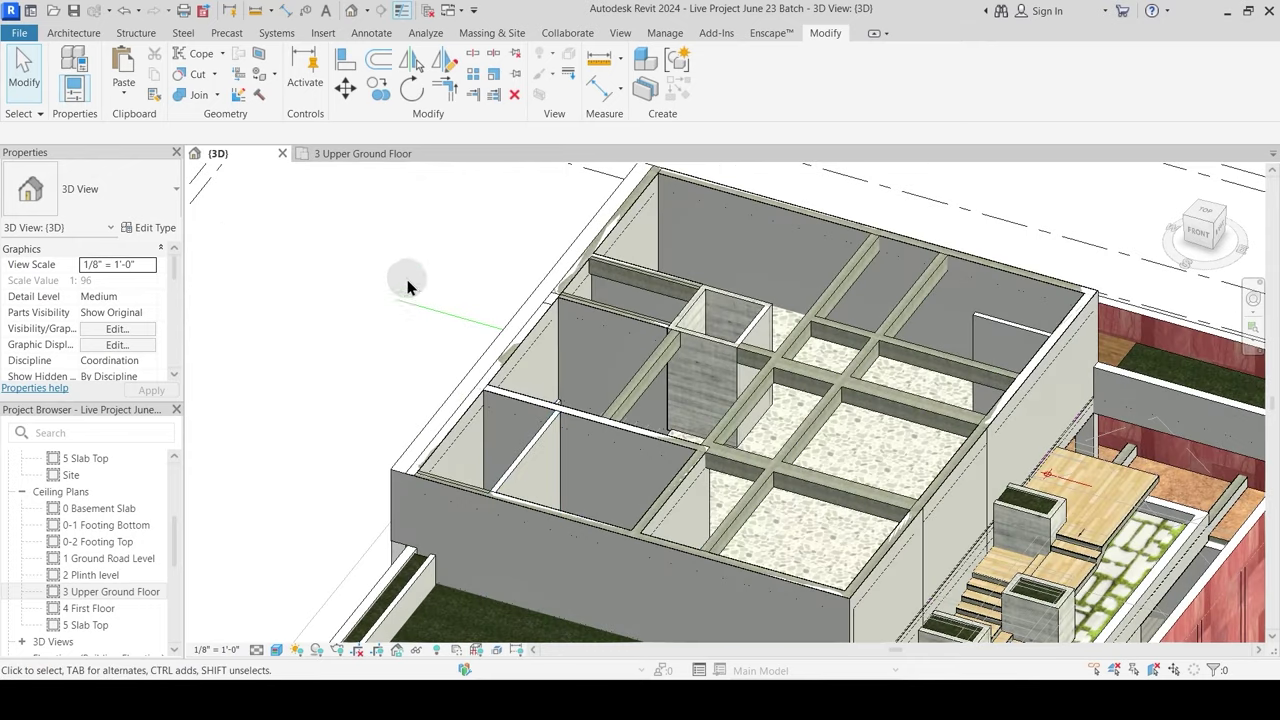
left_click(186, 100)
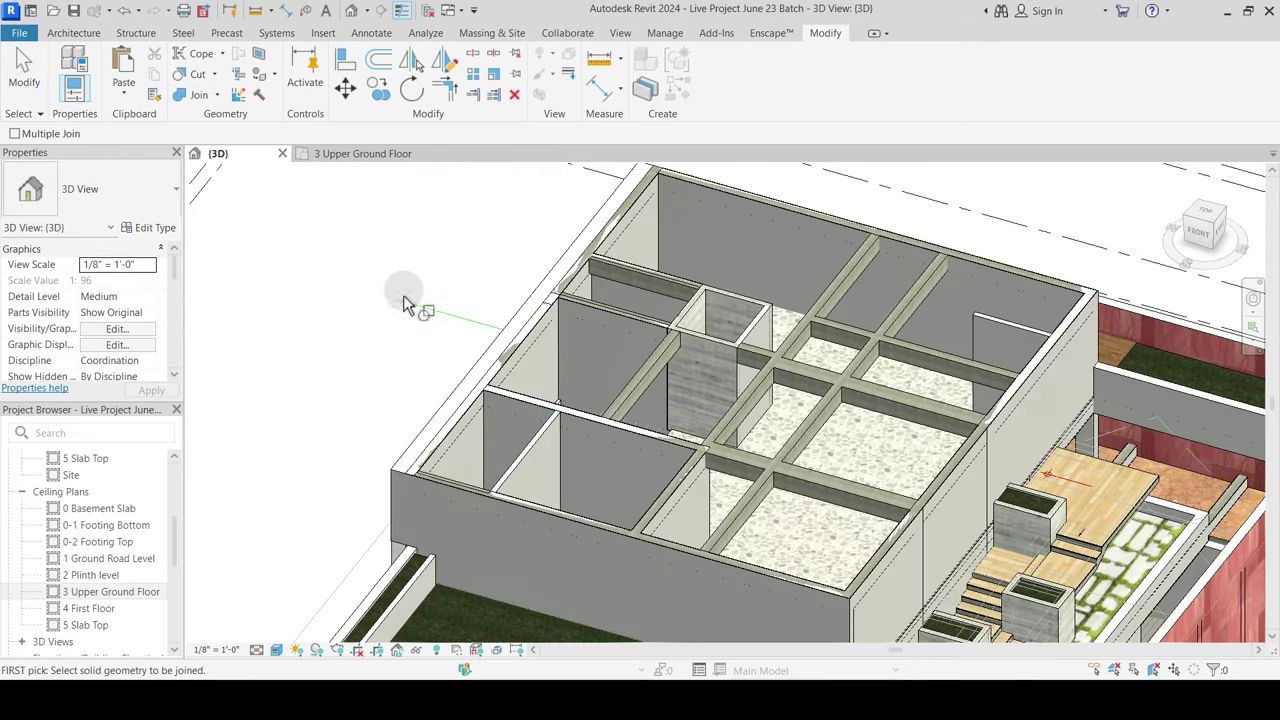
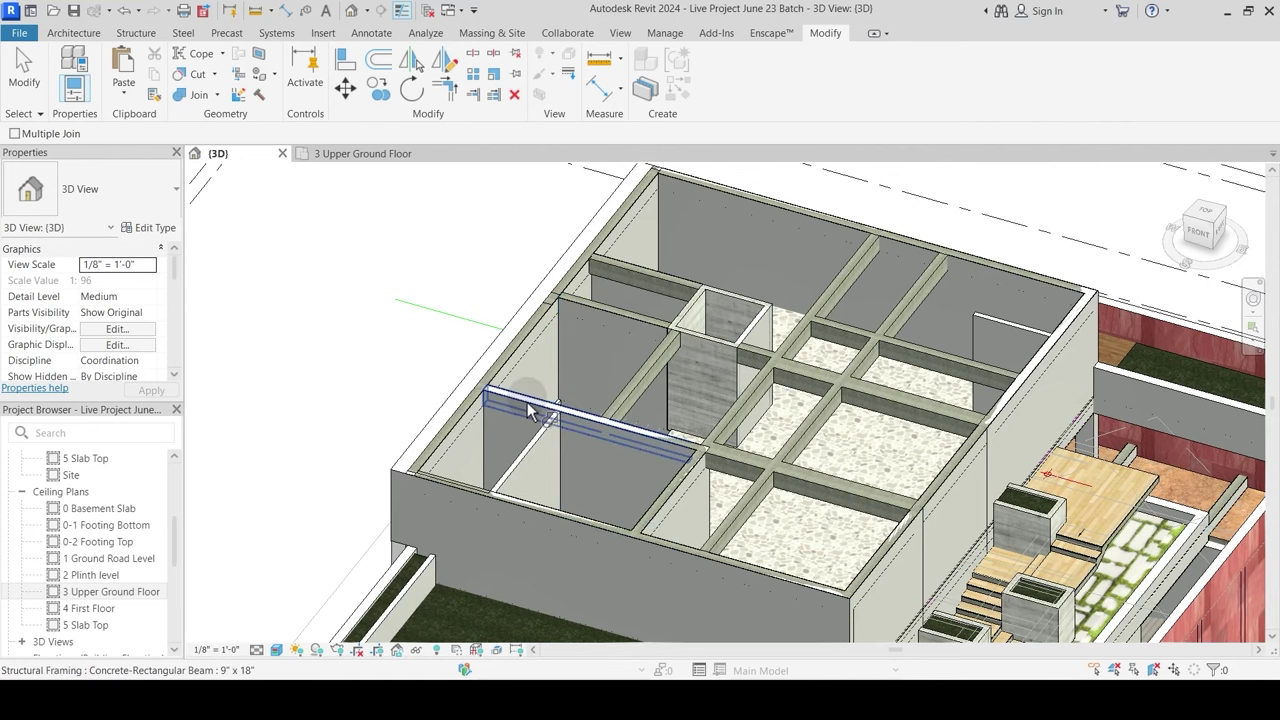
Step: Join the upper-floor beam with the adjoining inner wall at the beam-wall junction
middle_click_drag(589, 472, 582, 368)
left_click(555, 421)
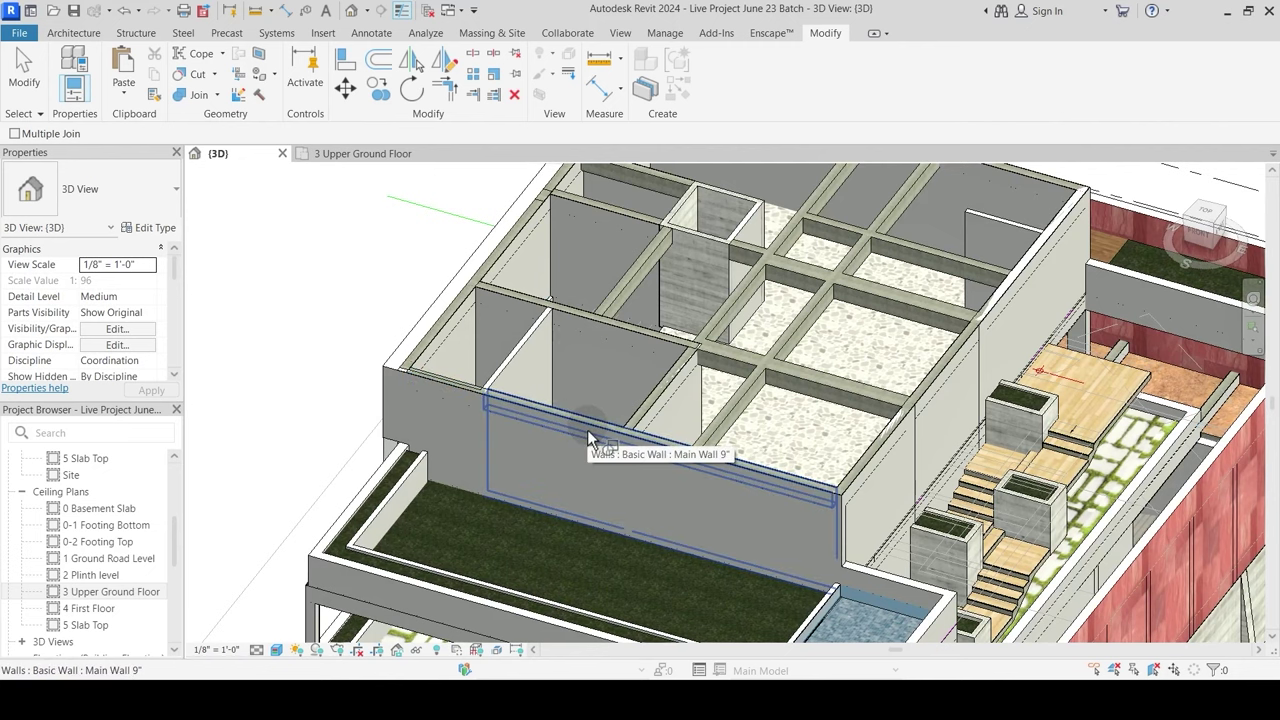
middle_click_drag(569, 446, 709, 512, "shift")
left_click(678, 308)
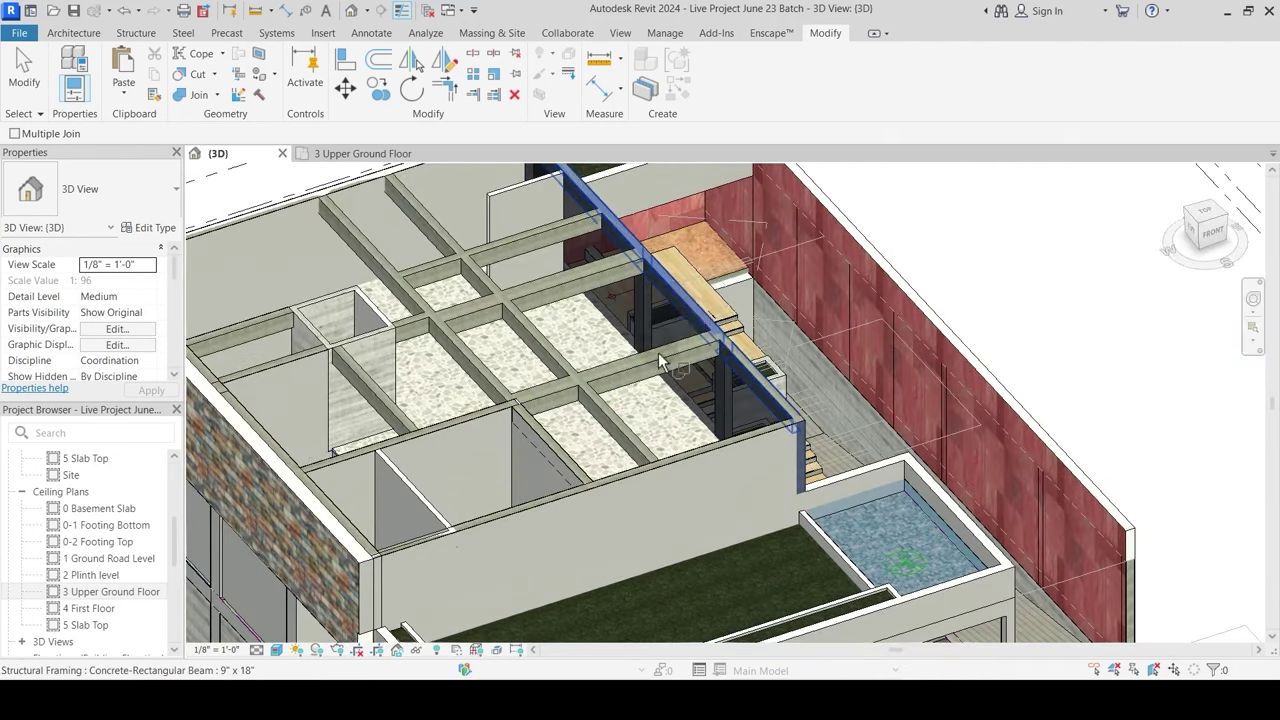
middle_click_drag(660, 375, 447, 404, "shift")
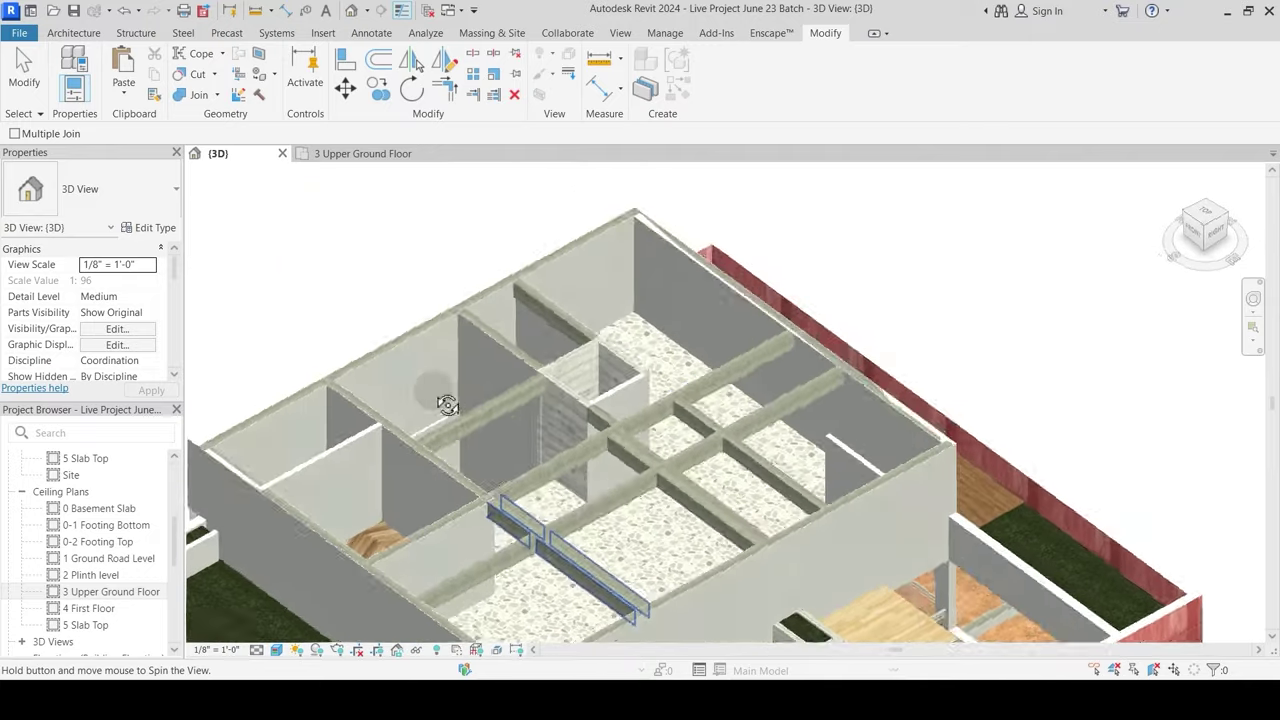
left_click(812, 355)
middle_click_drag(810, 368, 714, 394, "shift")
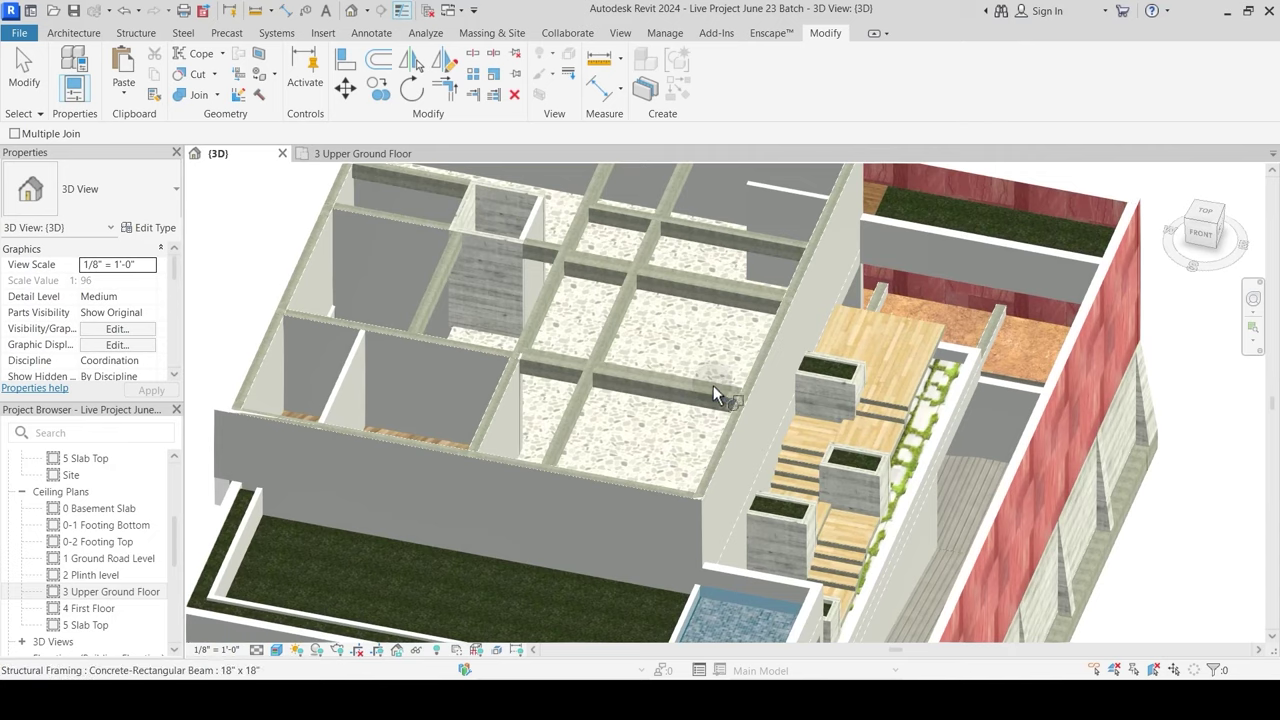
scroll(697, 500, "up", 5)
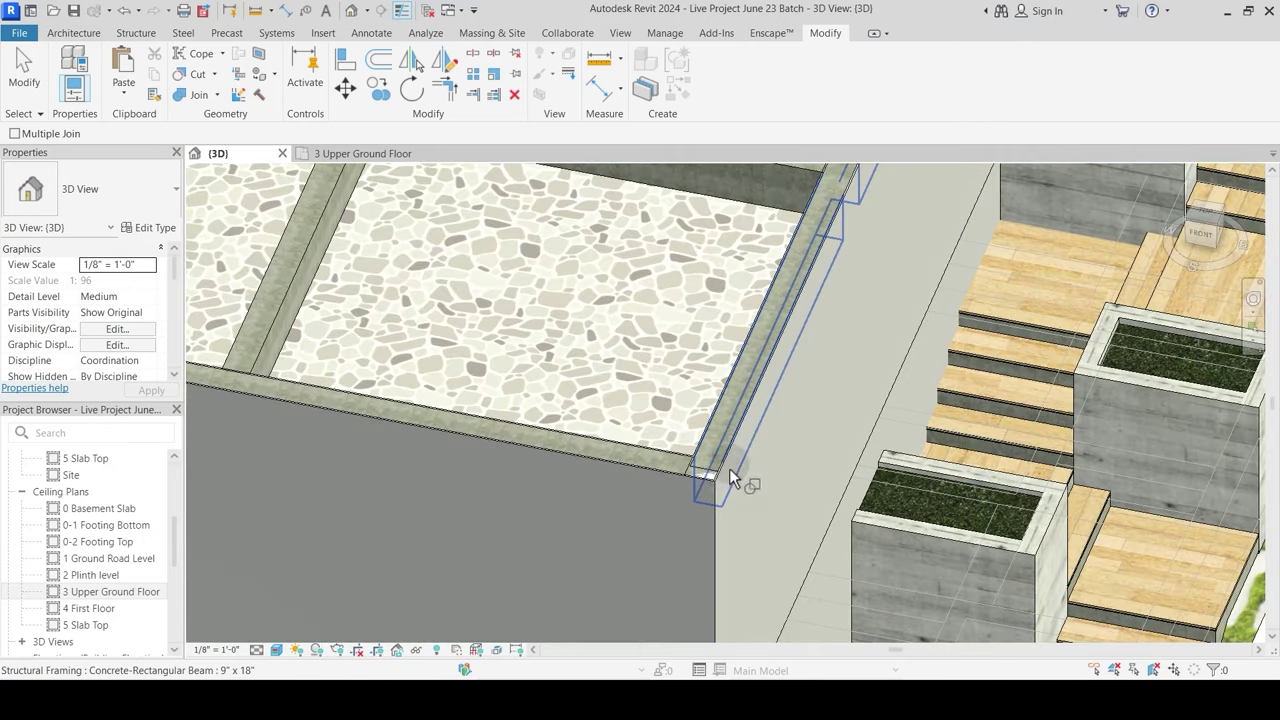
Step: Join the floor beams with the wall, and the wall with the corner column at the slab corner
left_click(722, 468)
left_click(721, 470)
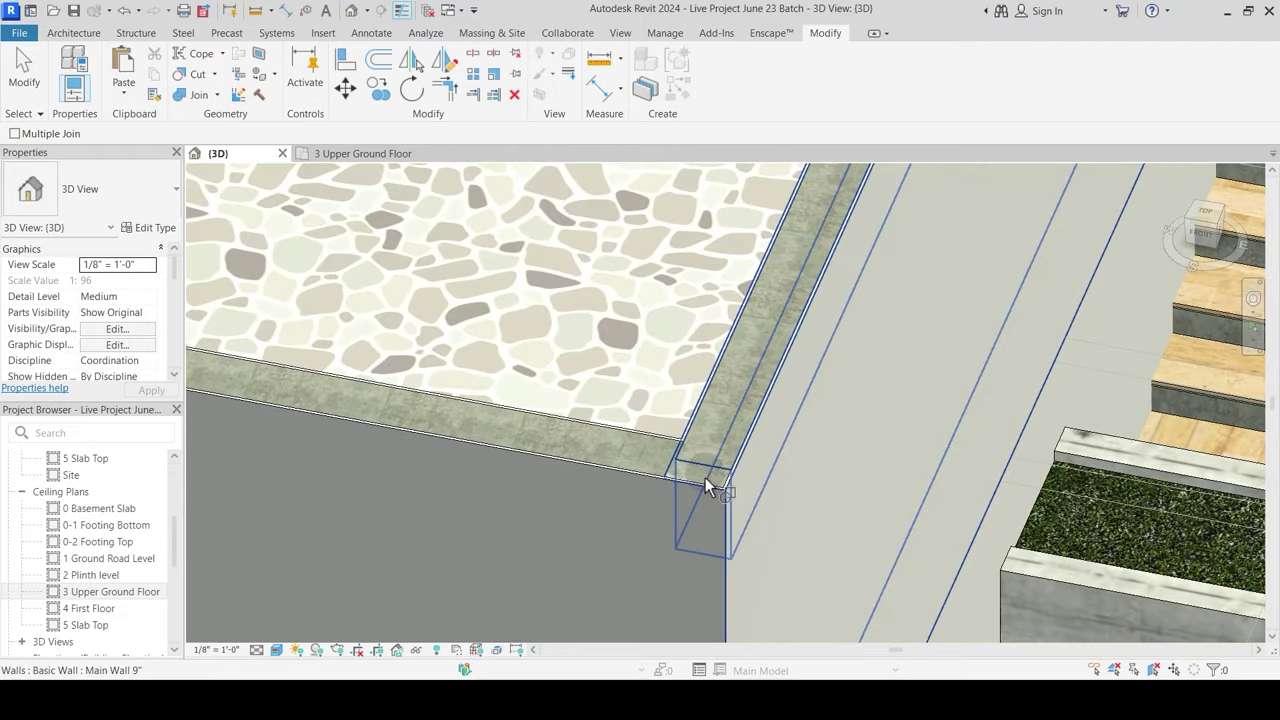
left_click(703, 478)
left_click(693, 482)
left_click(691, 479)
Step: Join the 9" x 12" concrete beam with the floor slab, which raises a non-intersecting warning
scroll(737, 445, "down", 5)
middle_click_drag(603, 374, 554, 562, "shift")
scroll(554, 562, "up", 5)
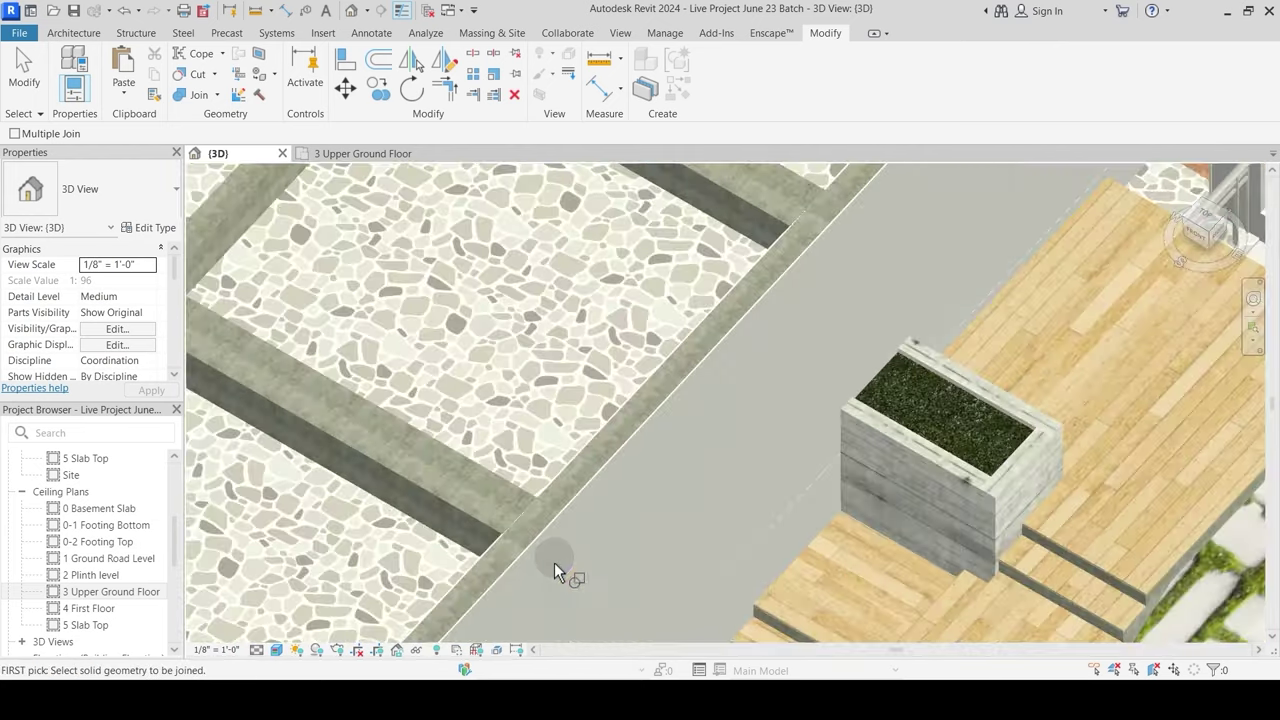
scroll(535, 500, "up", 2)
left_click(533, 508)
left_click(532, 510)
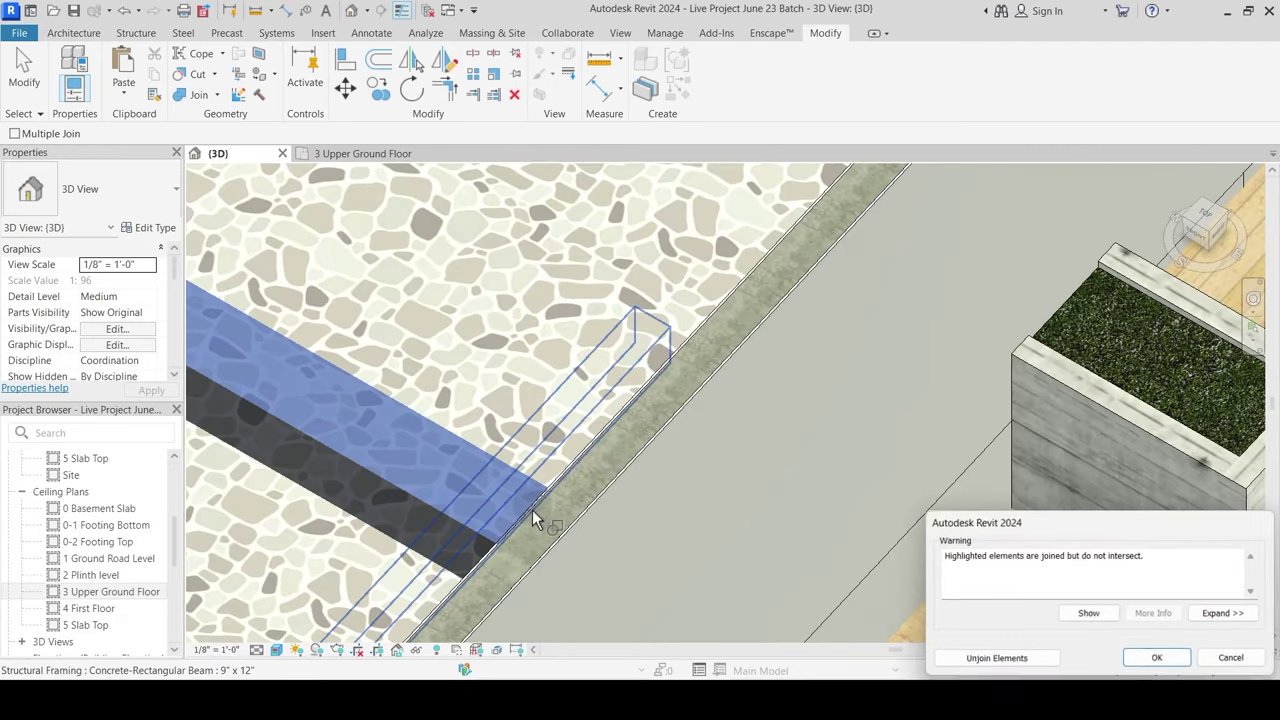
Step: Dismiss the warning and join the second beam and adjoining walls to the first beam
key("Escape")
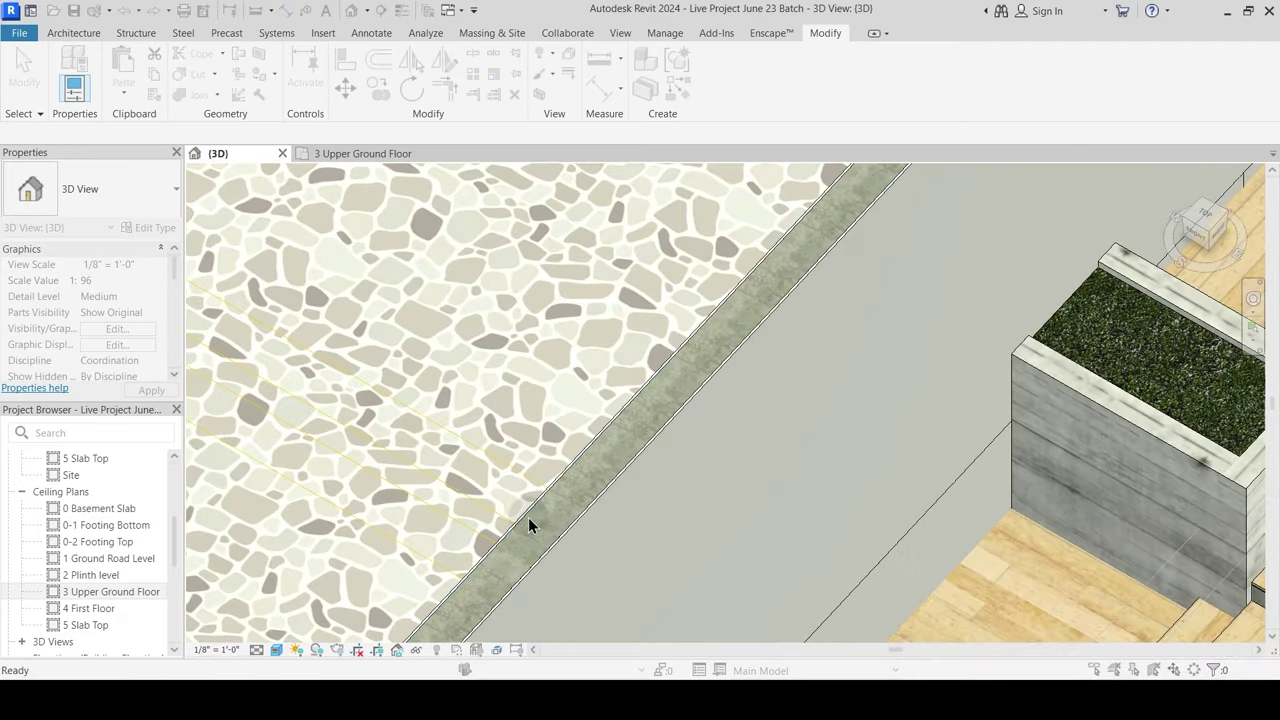
scroll(527, 519, "up", 4)
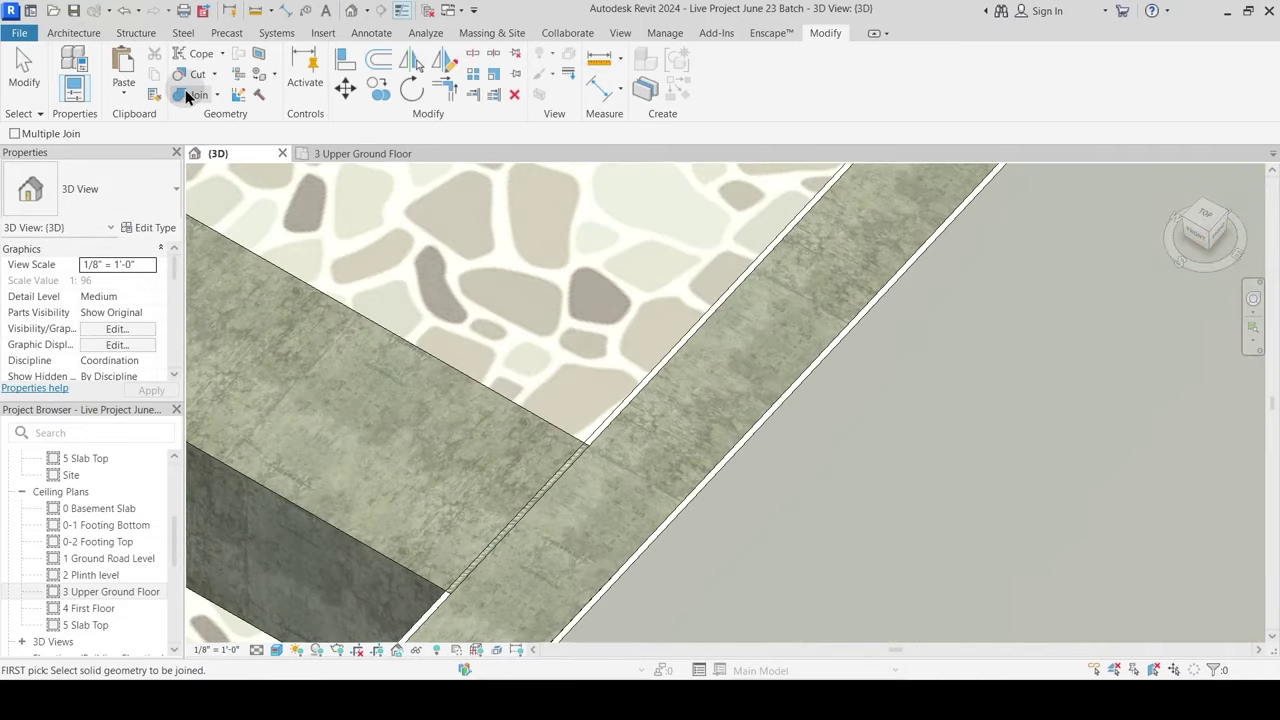
left_click(647, 402)
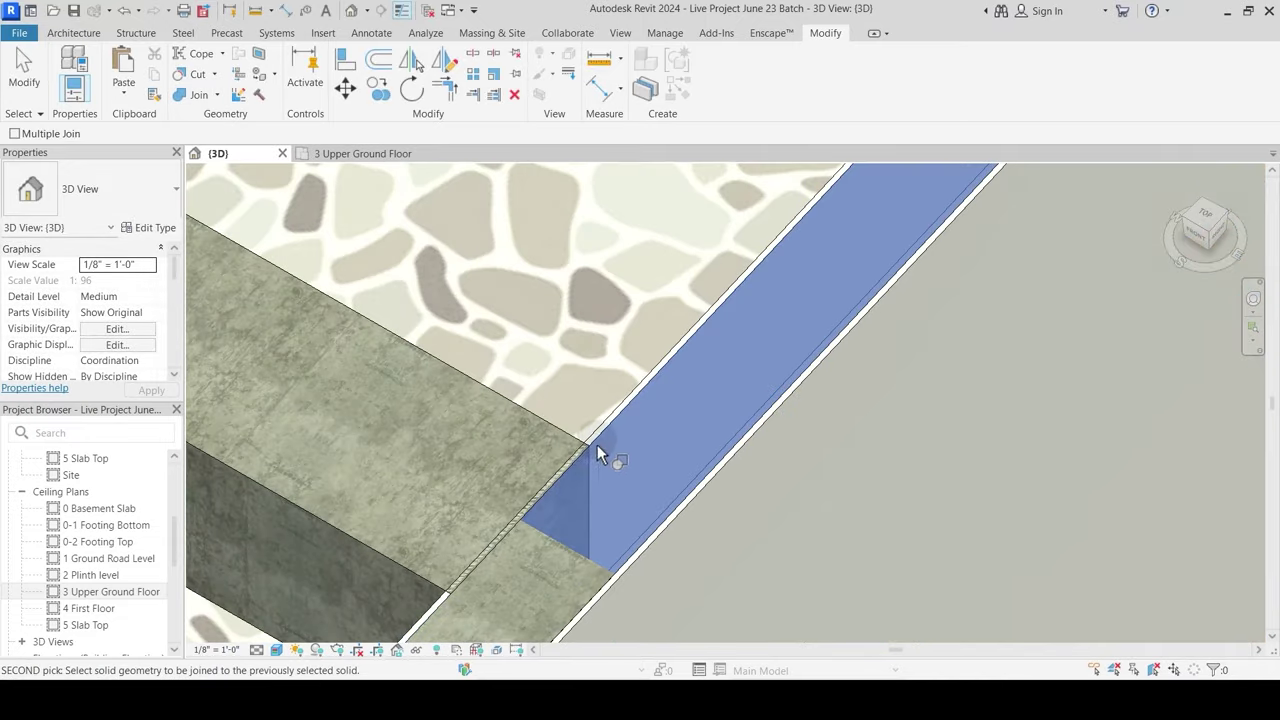
left_click(579, 459)
left_click(602, 430)
left_click(573, 463)
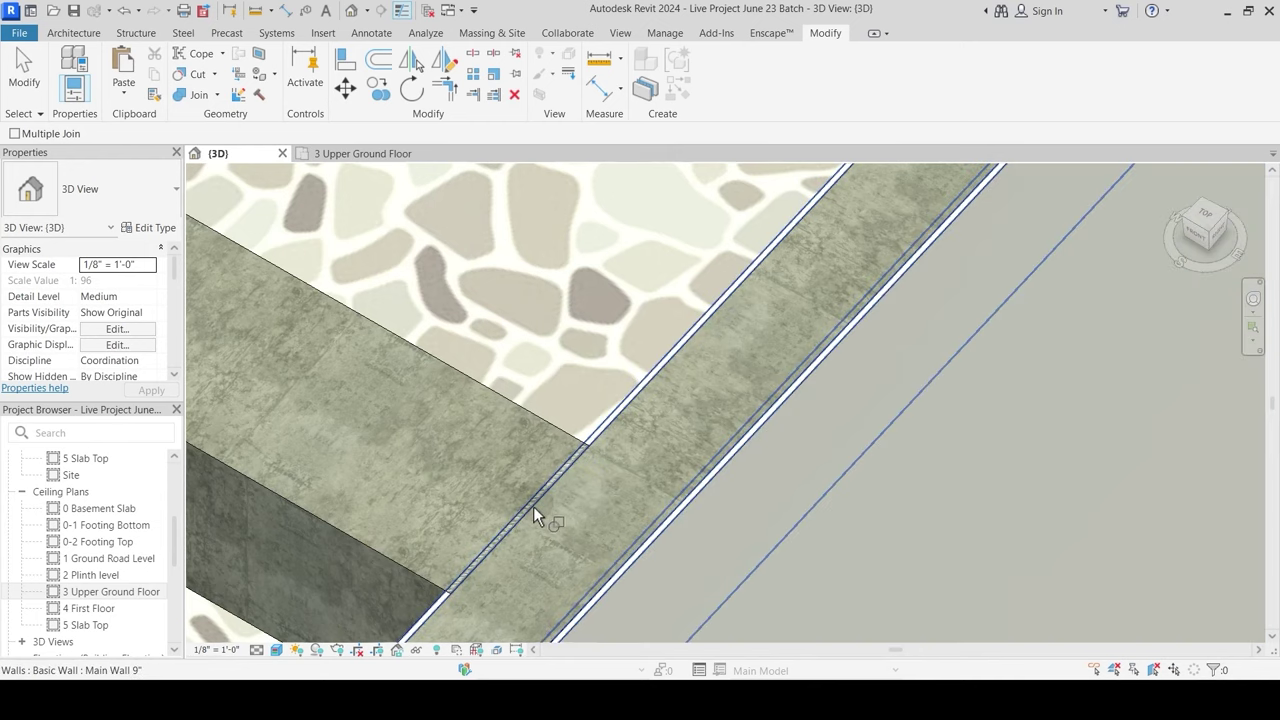
left_click(533, 507)
left_click(532, 504)
middle_click_drag(565, 523, 572, 429)
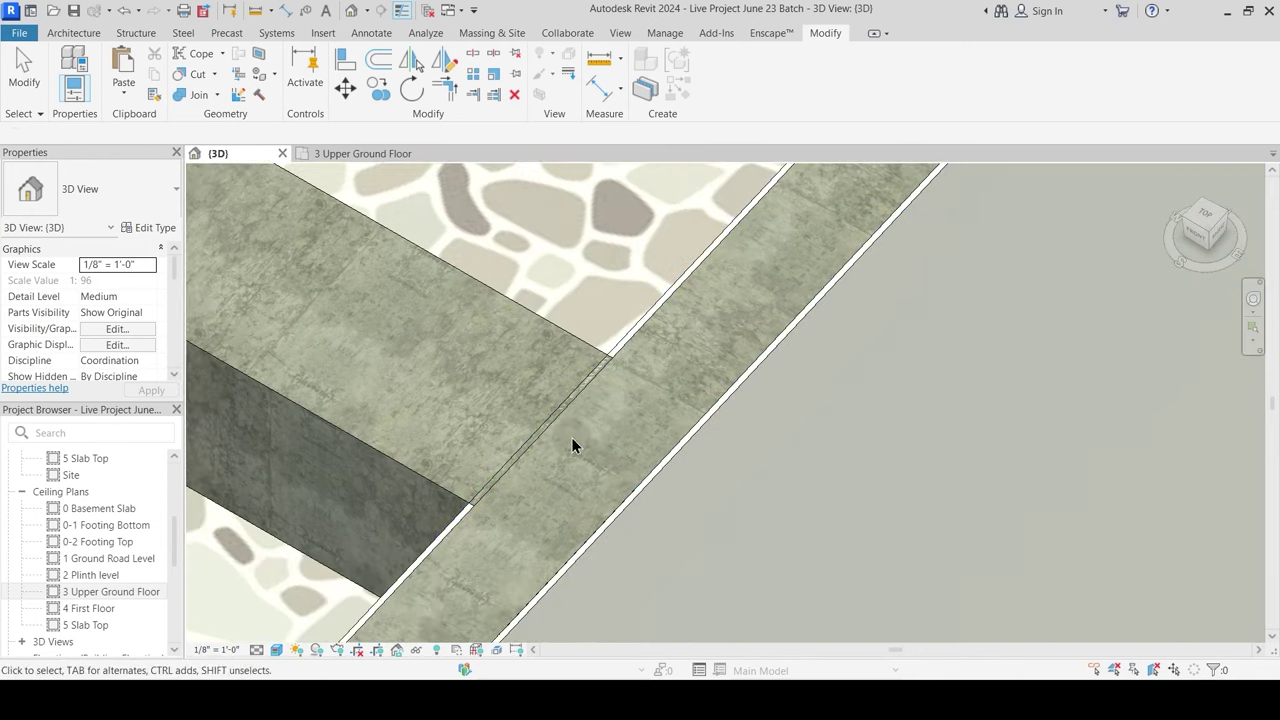
key("Escape")
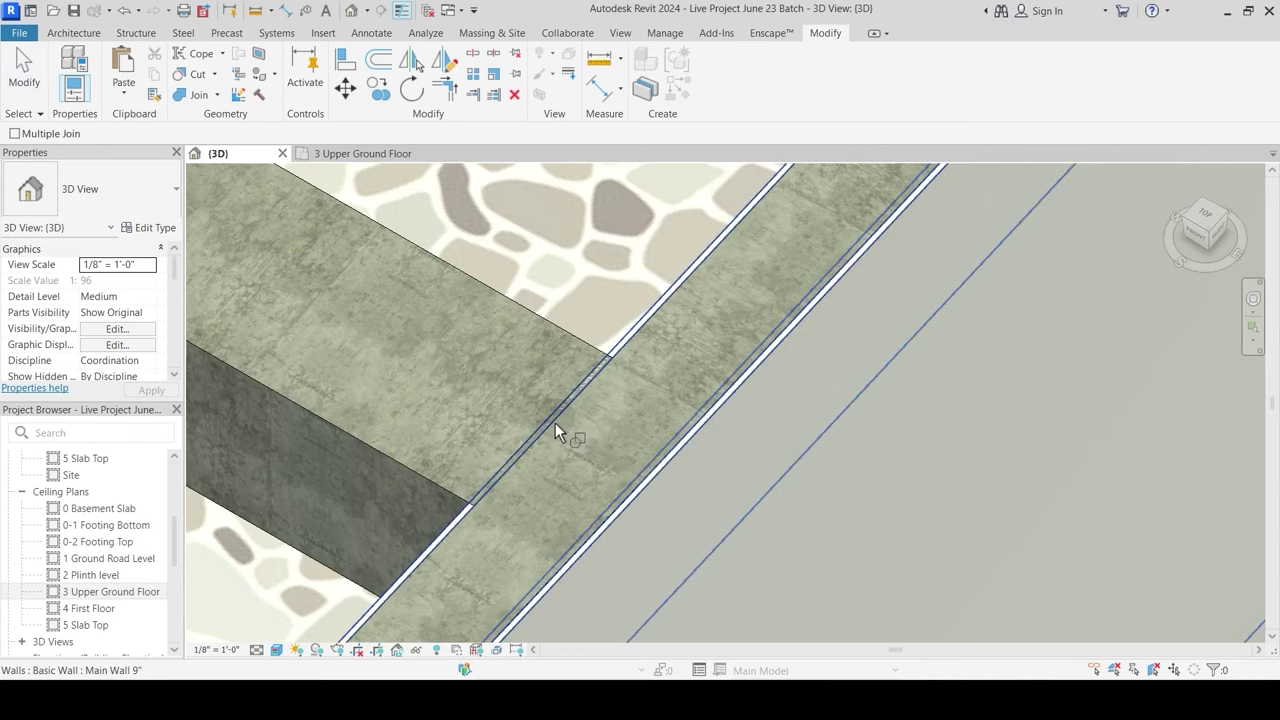
Step: Join the wall so its seam lines disappear, then inspect the right-hand wall and meeting beam
left_click(555, 418)
left_click(553, 430)
key("Escape")
left_click(560, 422)
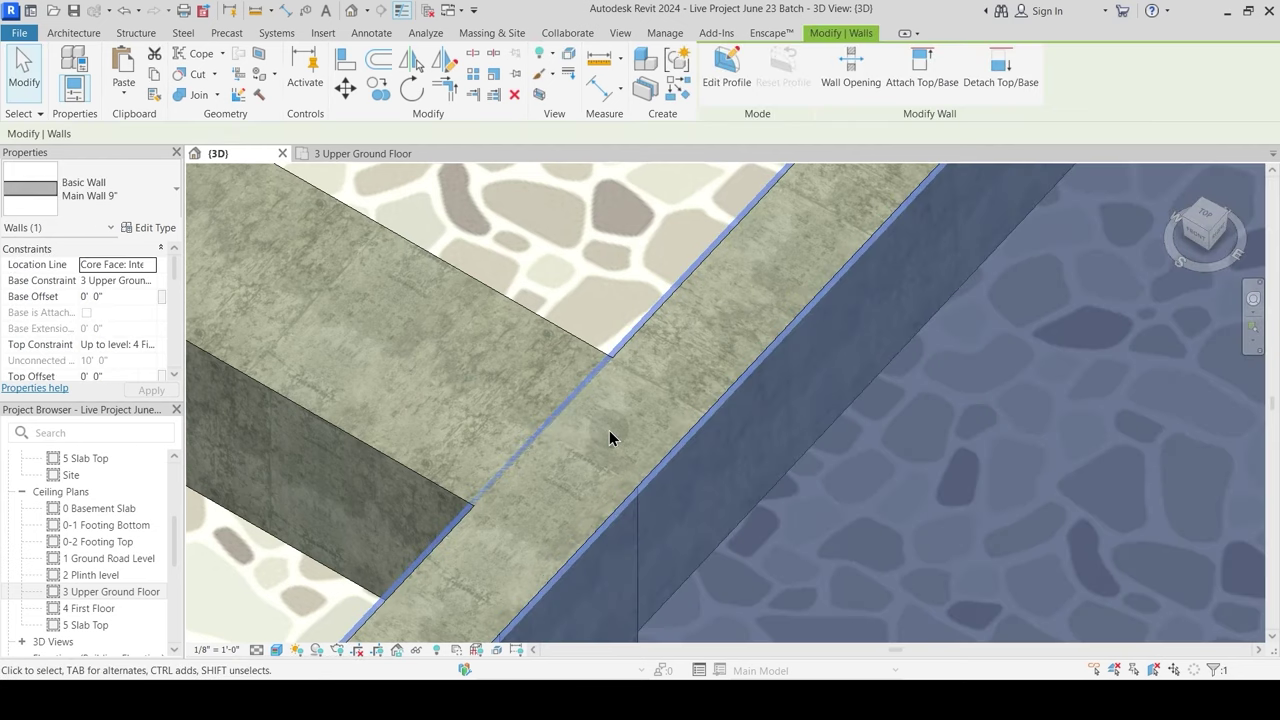
left_click(546, 423)
middle_click_drag(546, 423, 649, 551)
scroll(649, 551, "down", 2)
scroll(626, 431, "down", 1)
middle_click_drag(626, 431, 610, 610)
scroll(631, 346, "up", 2)
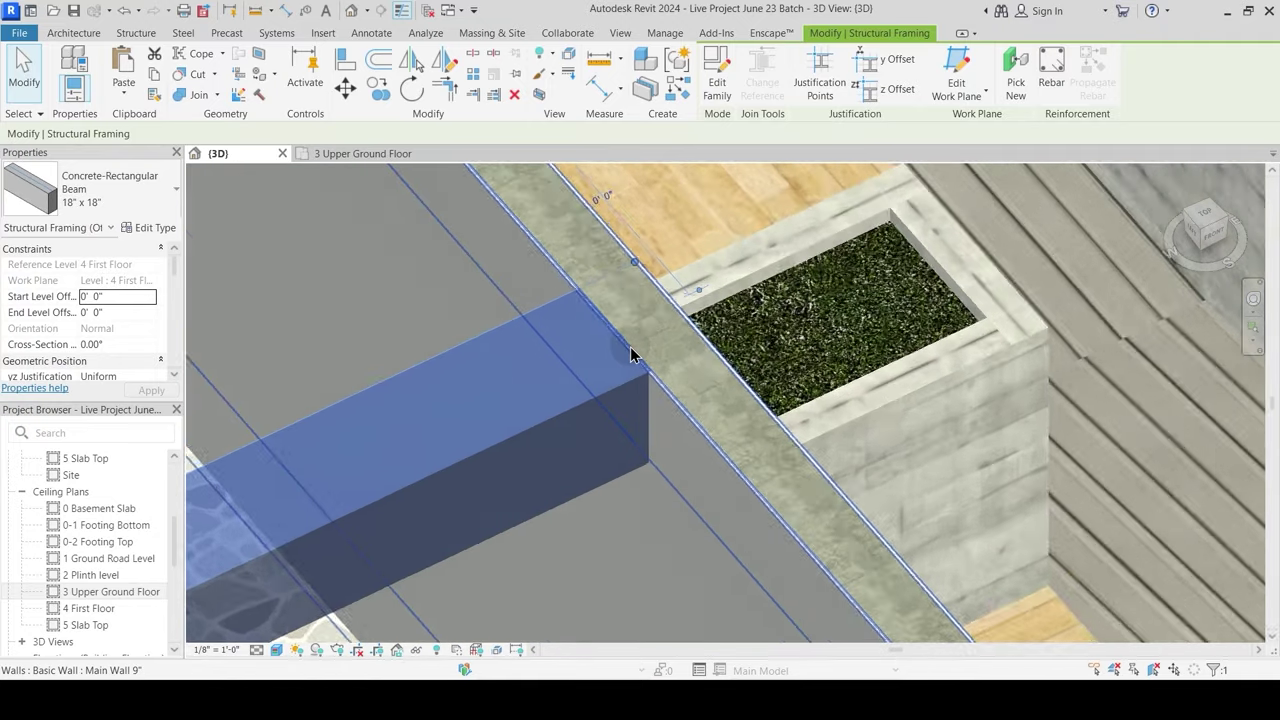
Step: Join two more beams with the walls they meet, including the red wall
left_click(193, 95)
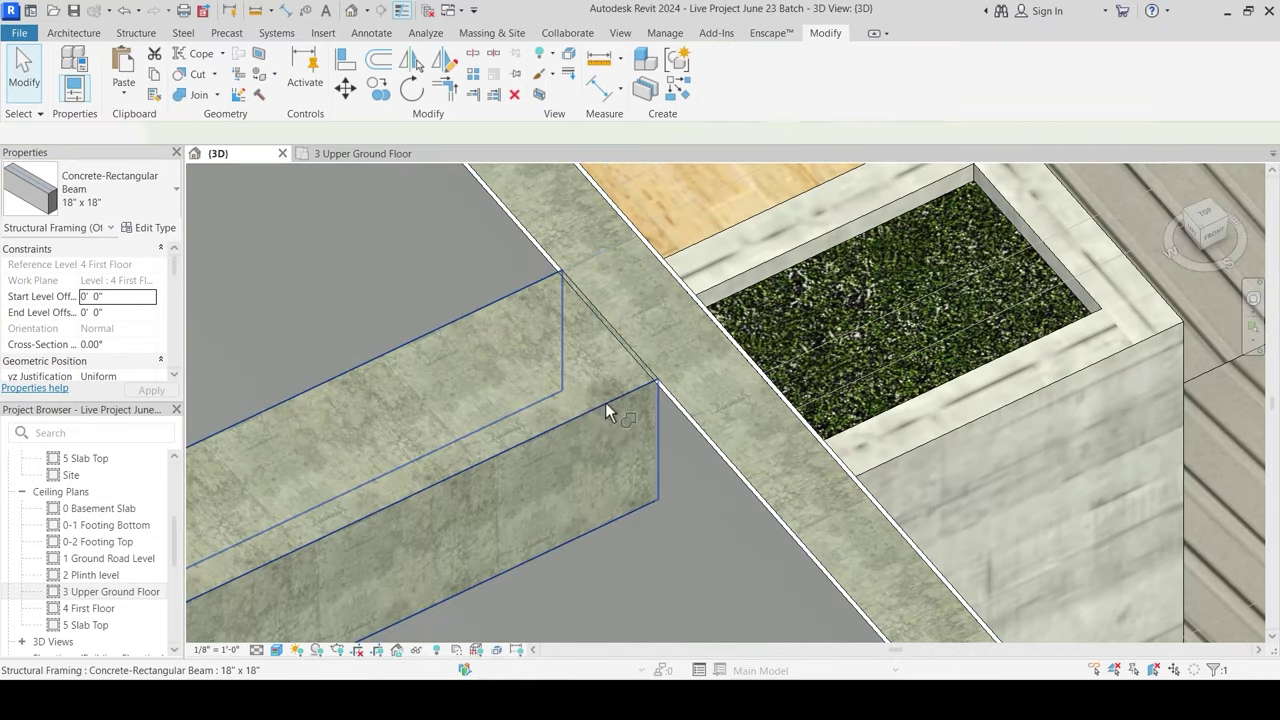
left_click(619, 409)
left_click(630, 362)
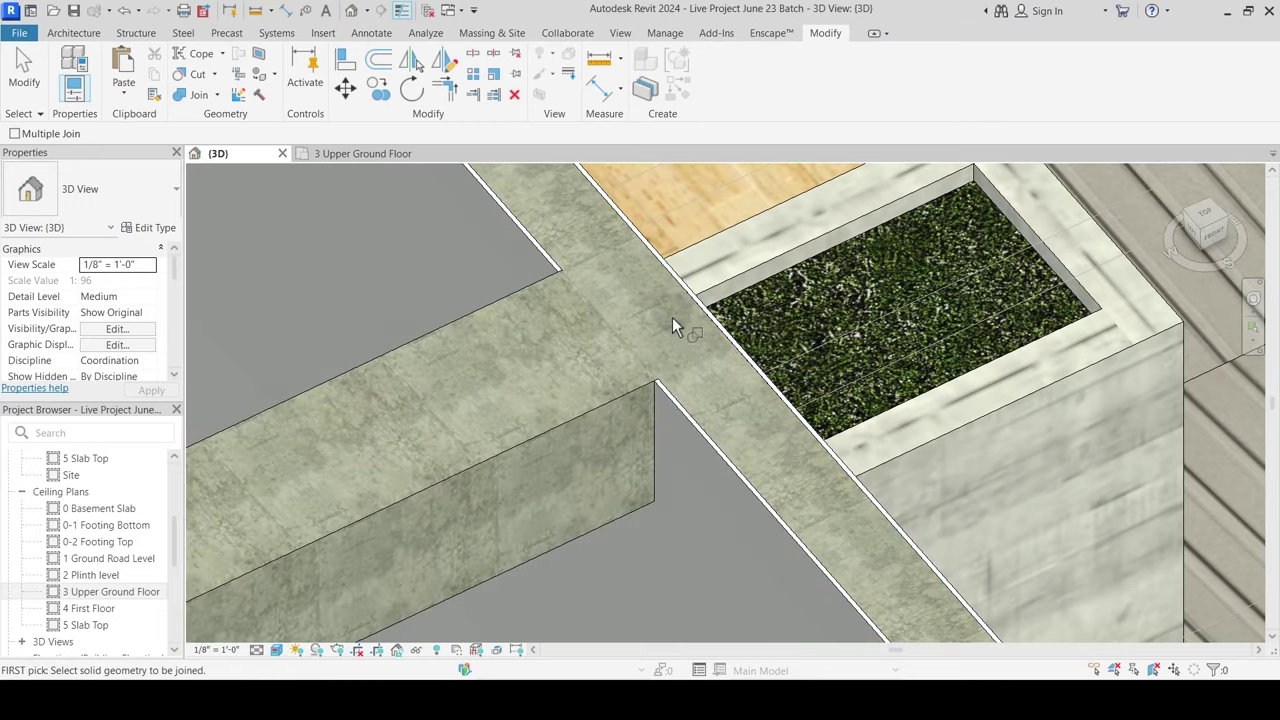
scroll(686, 371, "down", 5)
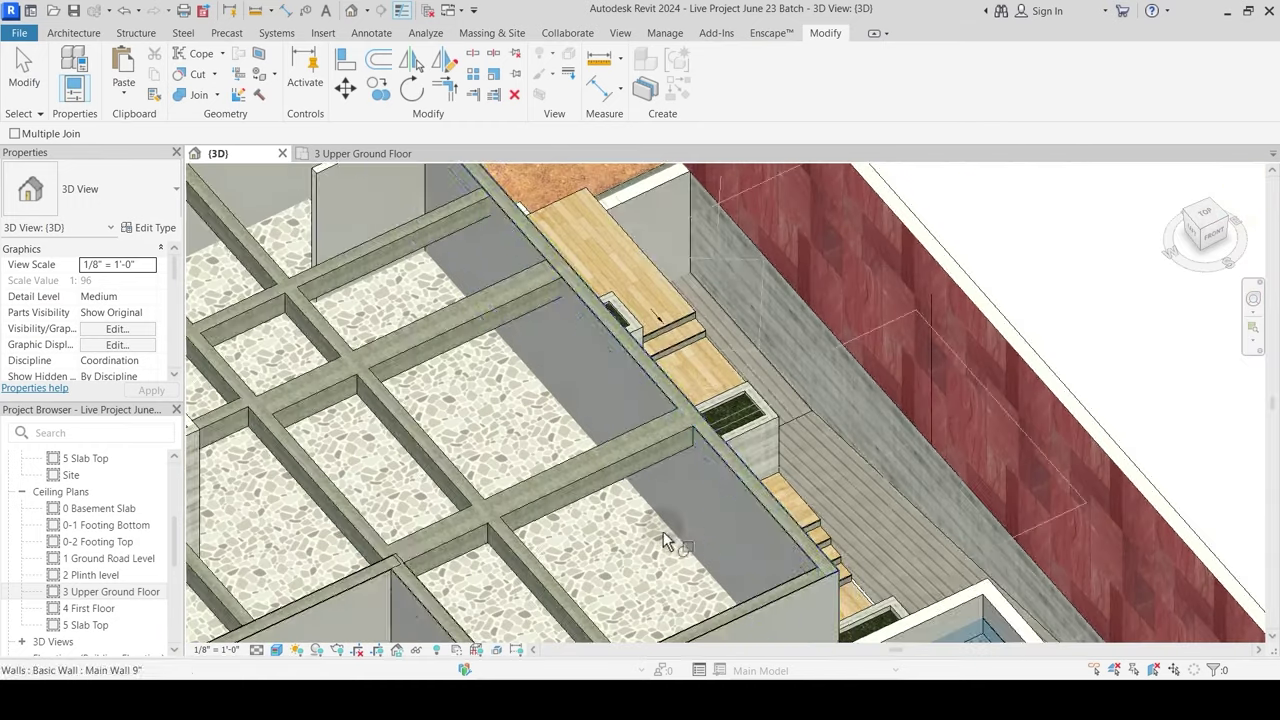
middle_click_drag(663, 532, 706, 460, "shift")
scroll(683, 450, "up", 3)
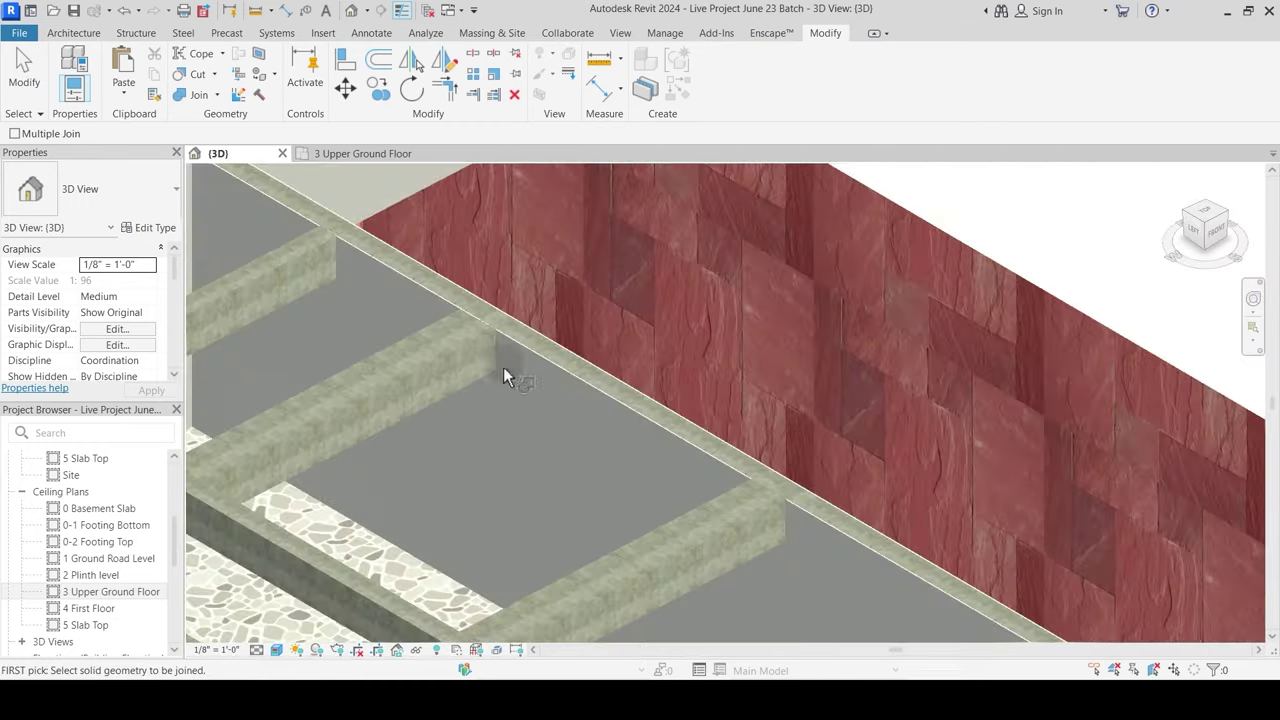
left_click(473, 324)
middle_click_drag(433, 332, 357, 363, "shift")
left_click(408, 368)
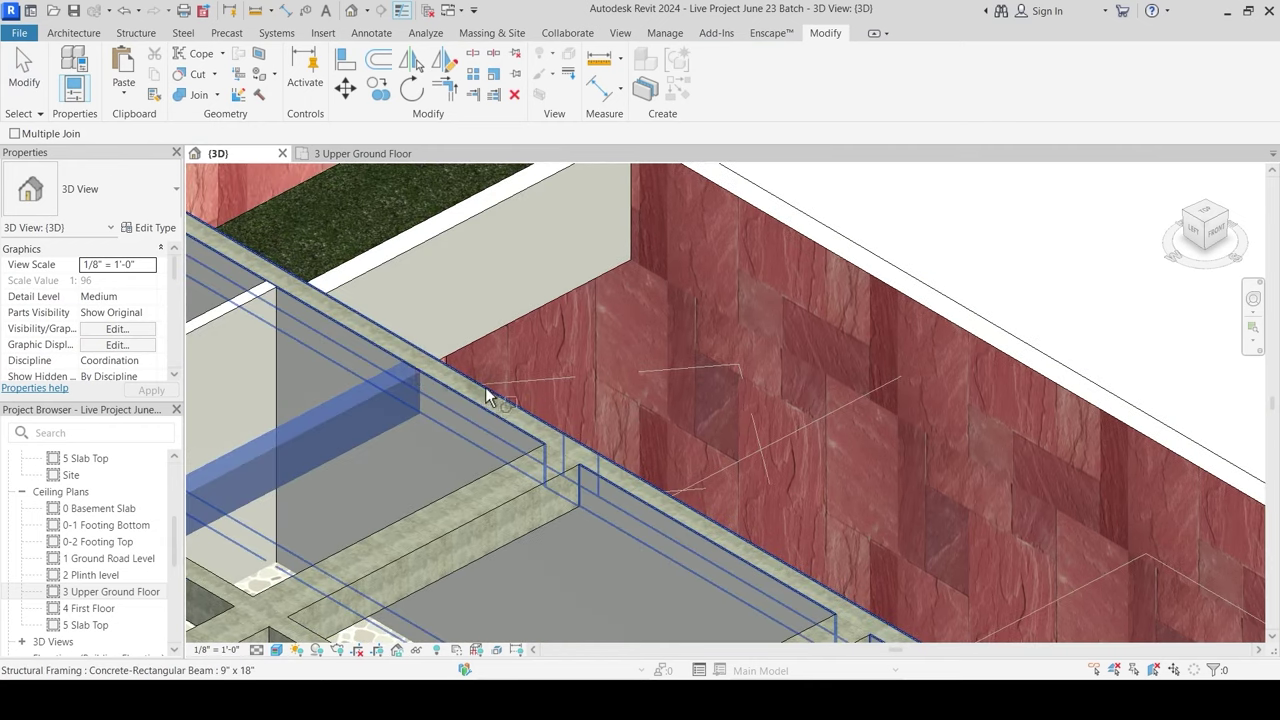
middle_click_drag(486, 390, 557, 335, "shift")
scroll(557, 328, "up", 4)
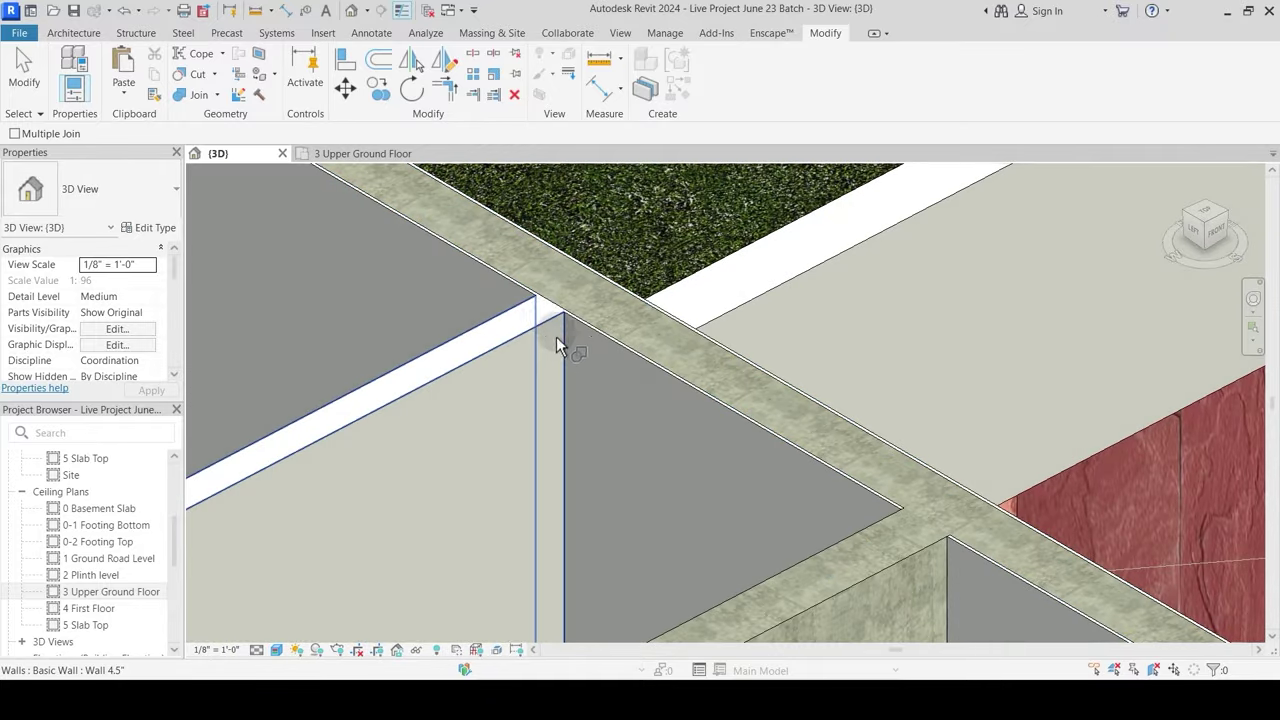
scroll(557, 334, "down", 4)
scroll(448, 290, "up", 4)
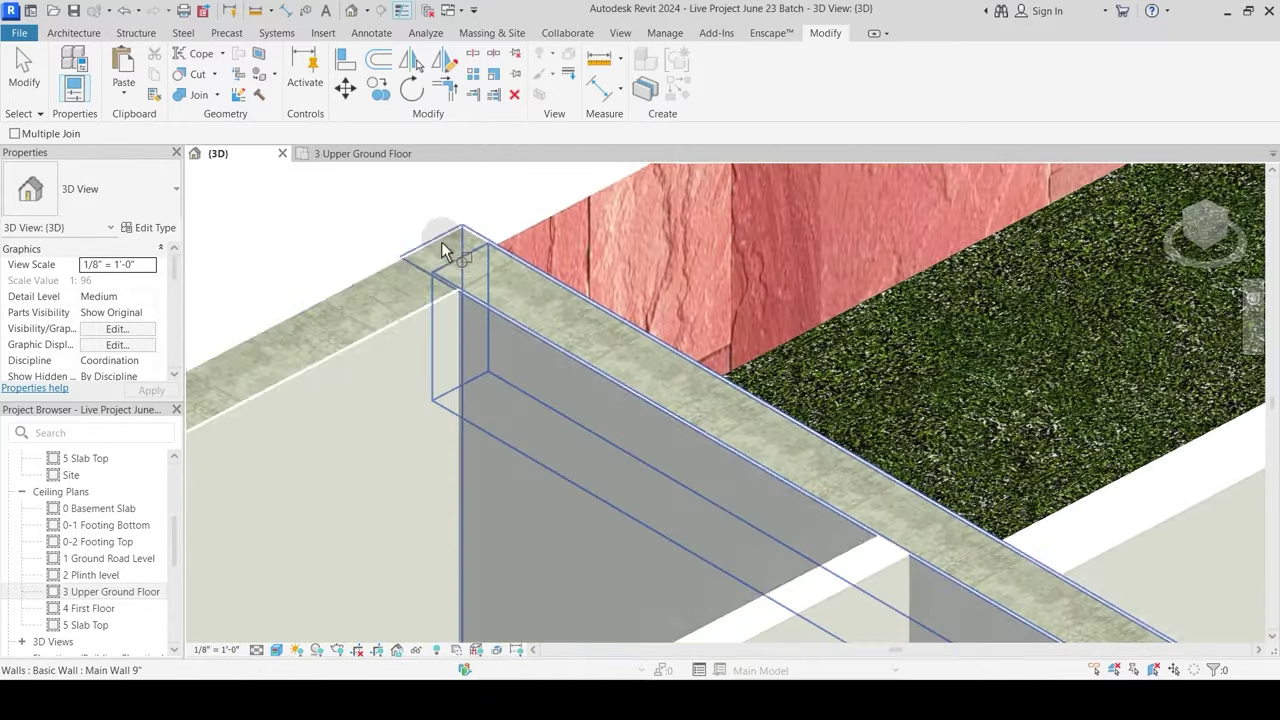
Step: Join the corner column with the wall and re-join the elements at that junction
left_click(448, 246)
left_click(456, 269)
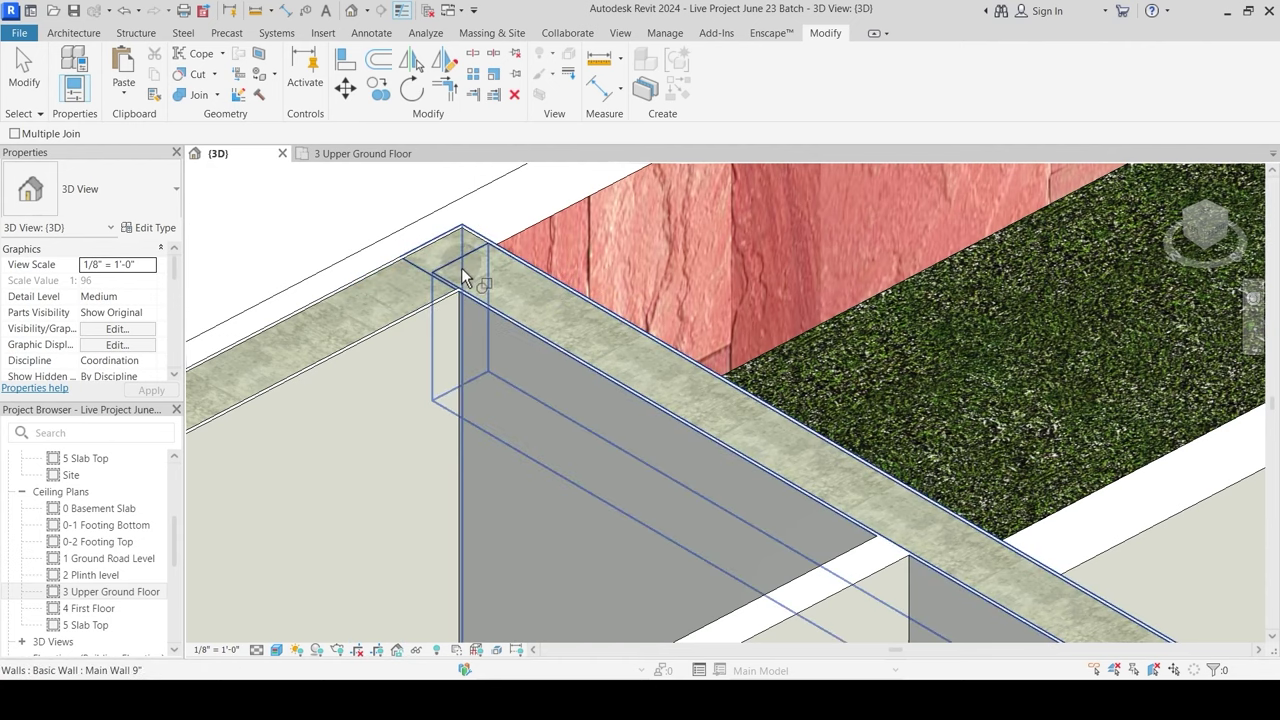
left_click(463, 278)
left_click(453, 282)
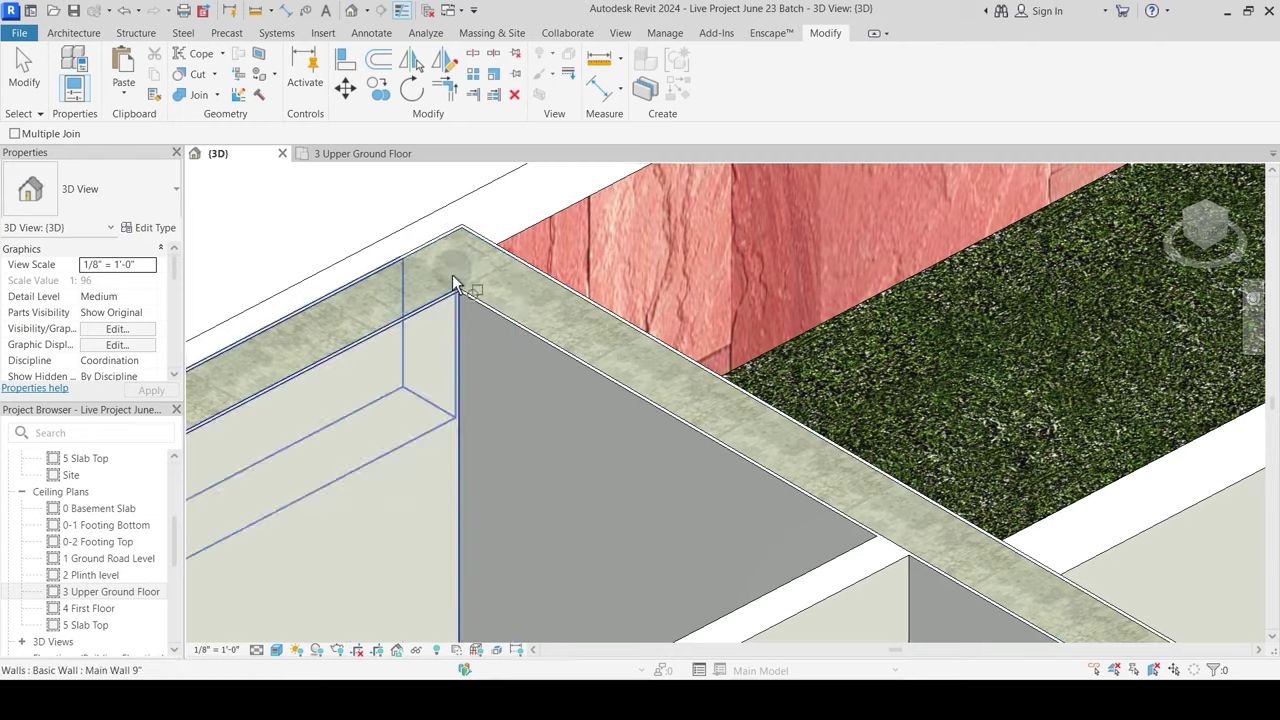
scroll(515, 383, "down", 6)
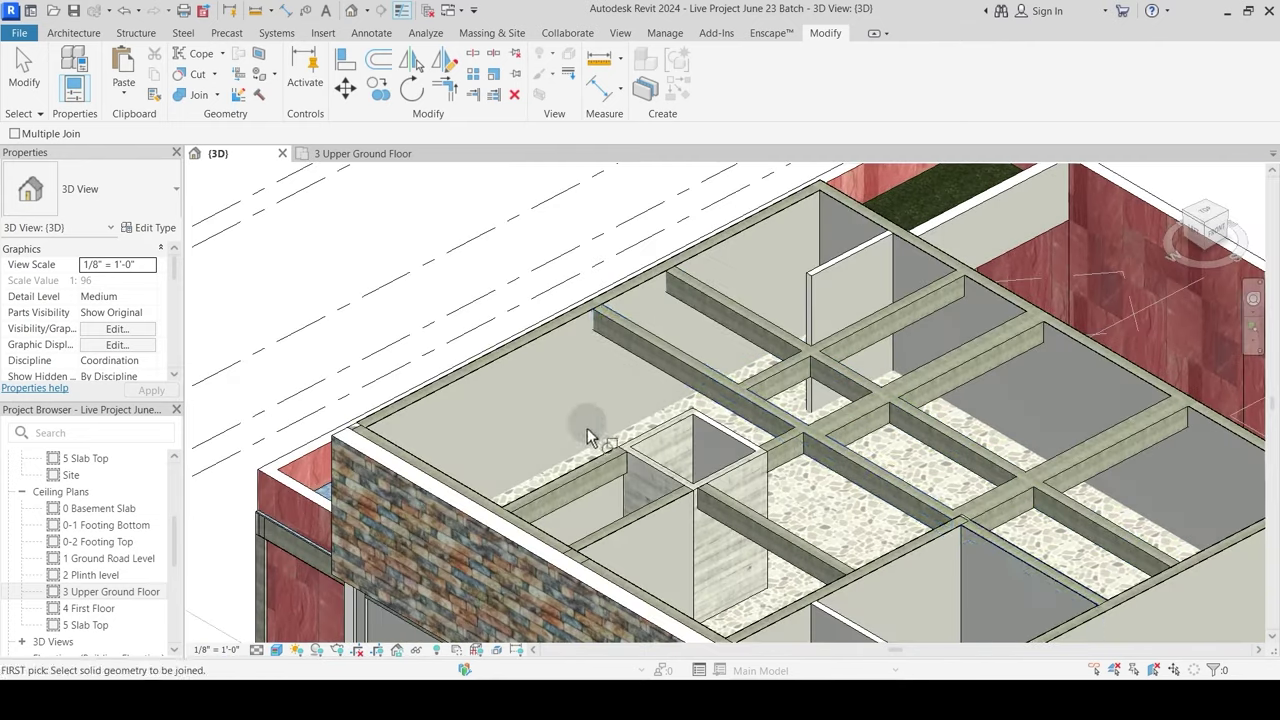
scroll(587, 428, "up", 10)
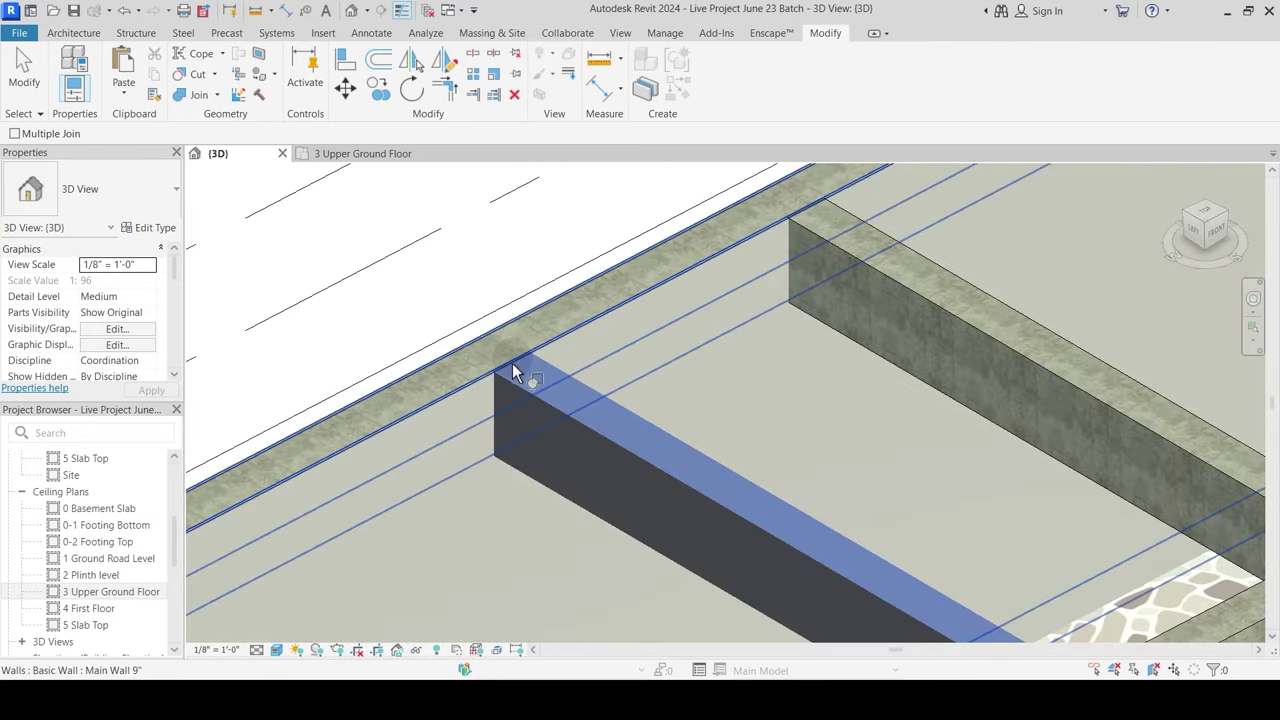
scroll(512, 370, "down", 5)
scroll(691, 370, "up", 5)
scroll(668, 310, "down", 6)
scroll(352, 440, "up", 5)
scroll(352, 440, "up", 1)
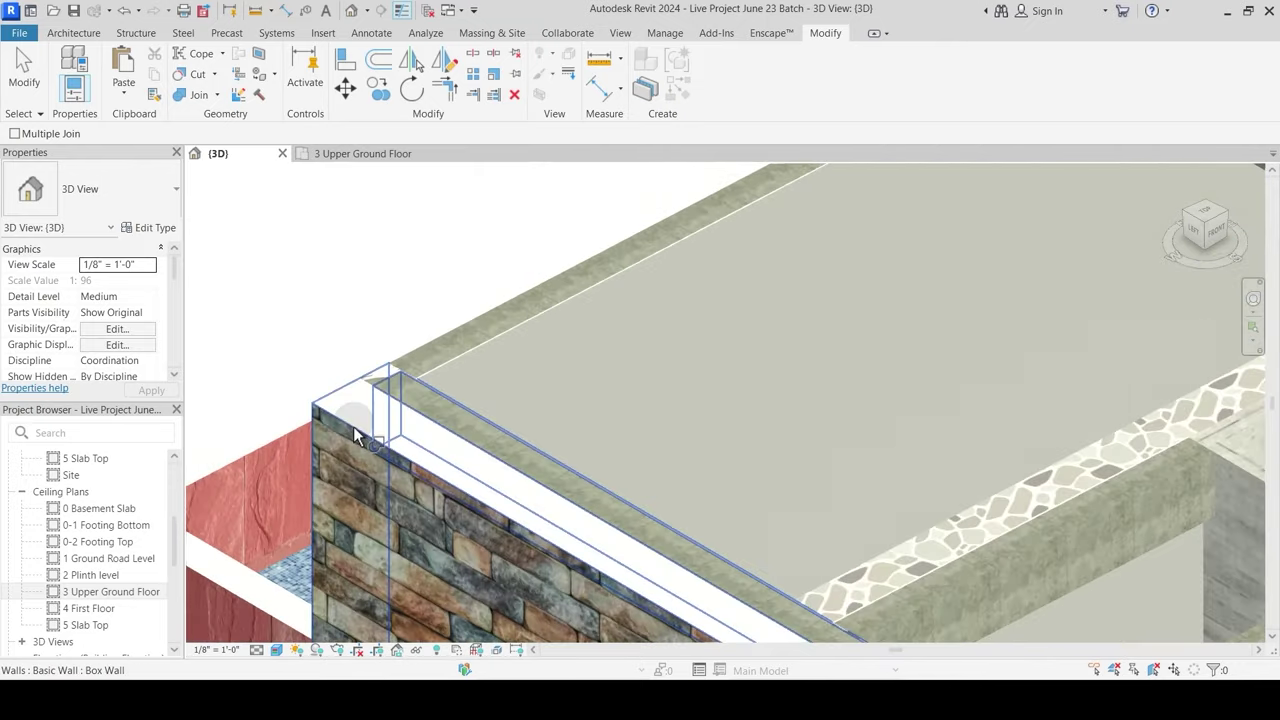
Step: Join the Box Wall with the adjacent wall and the 9" x 18" concrete beam
left_click(386, 380)
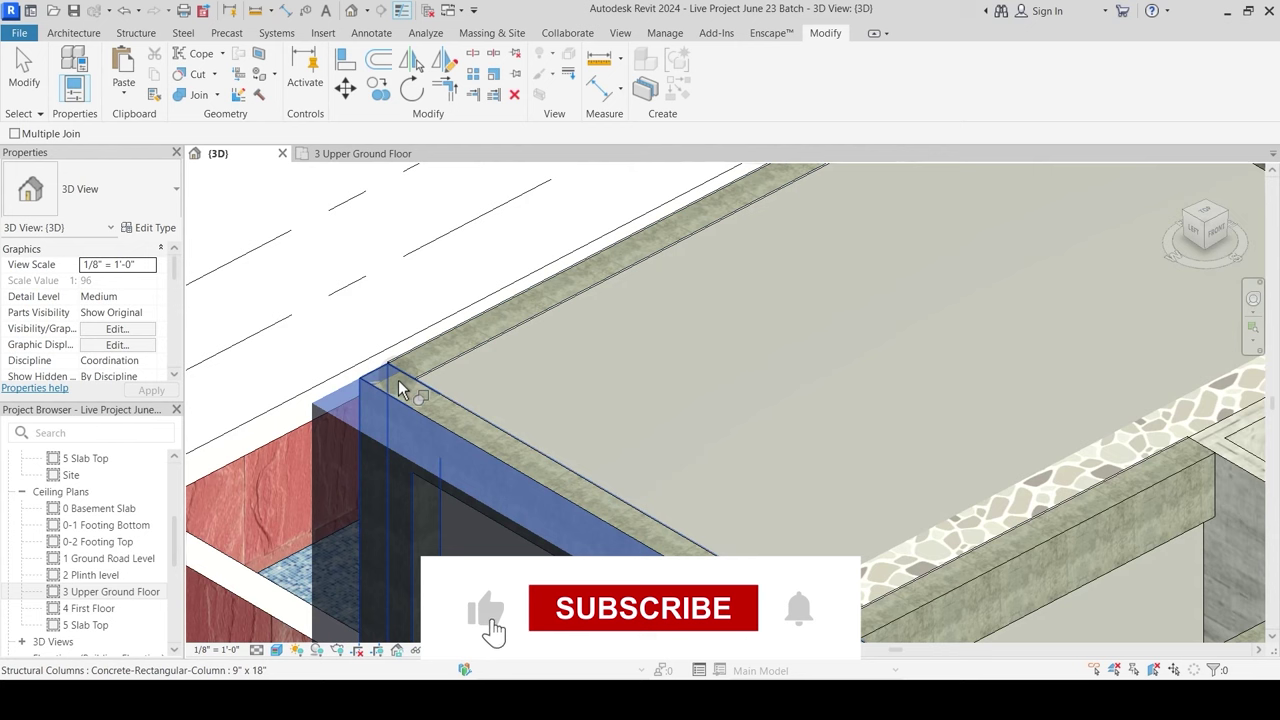
scroll(405, 382, "up", 3)
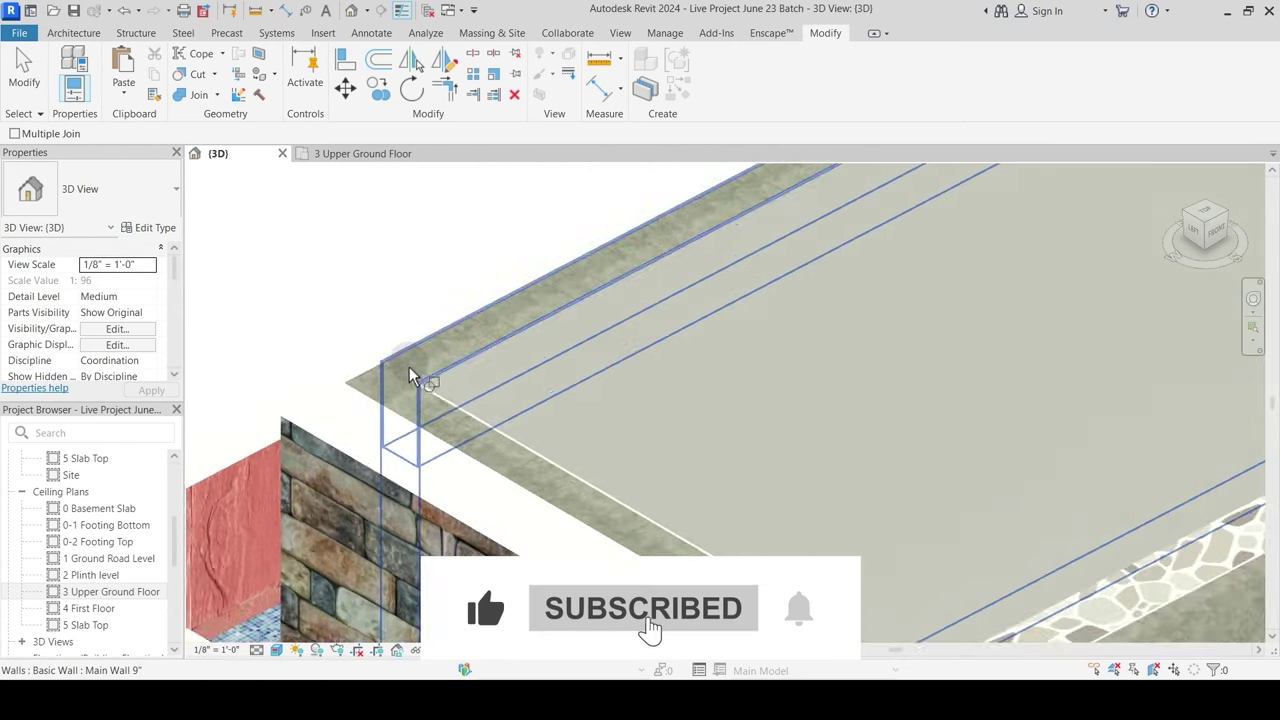
left_click(409, 367)
left_click(395, 371)
left_click(404, 376)
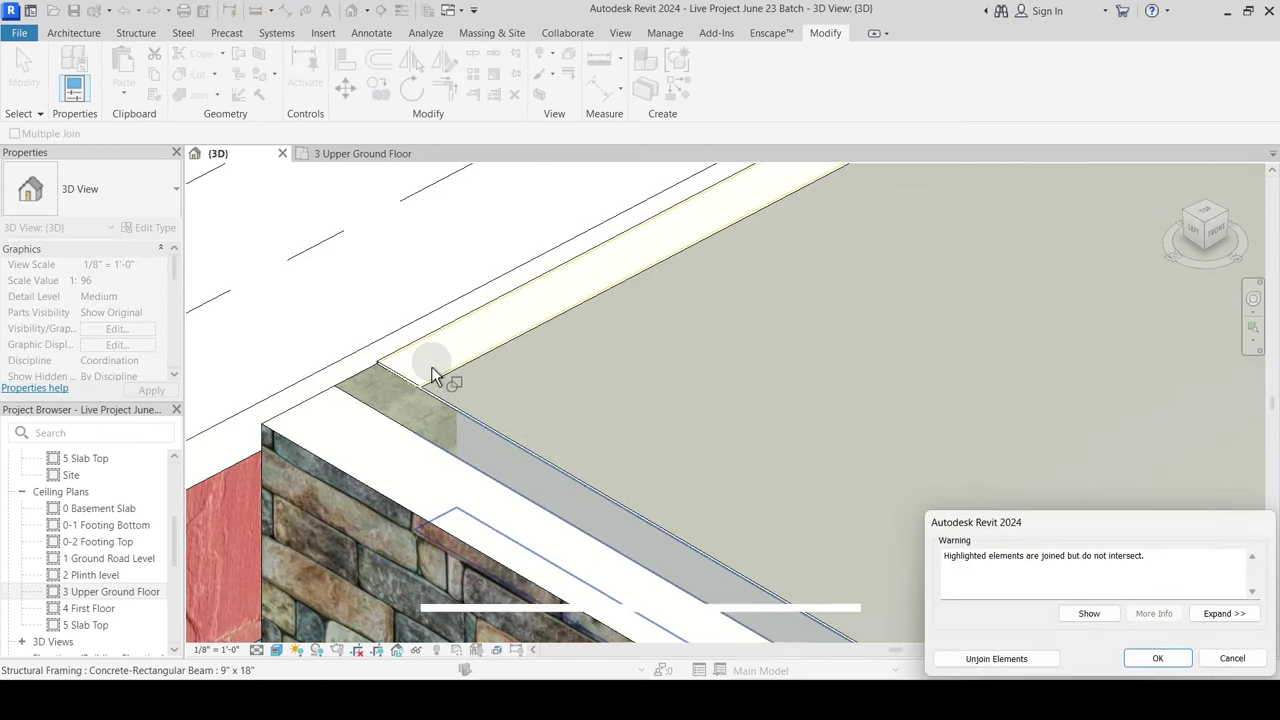
Step: Dismiss the warning and join the wall top with the beam
key("Escape")
scroll(428, 396, "up", 3)
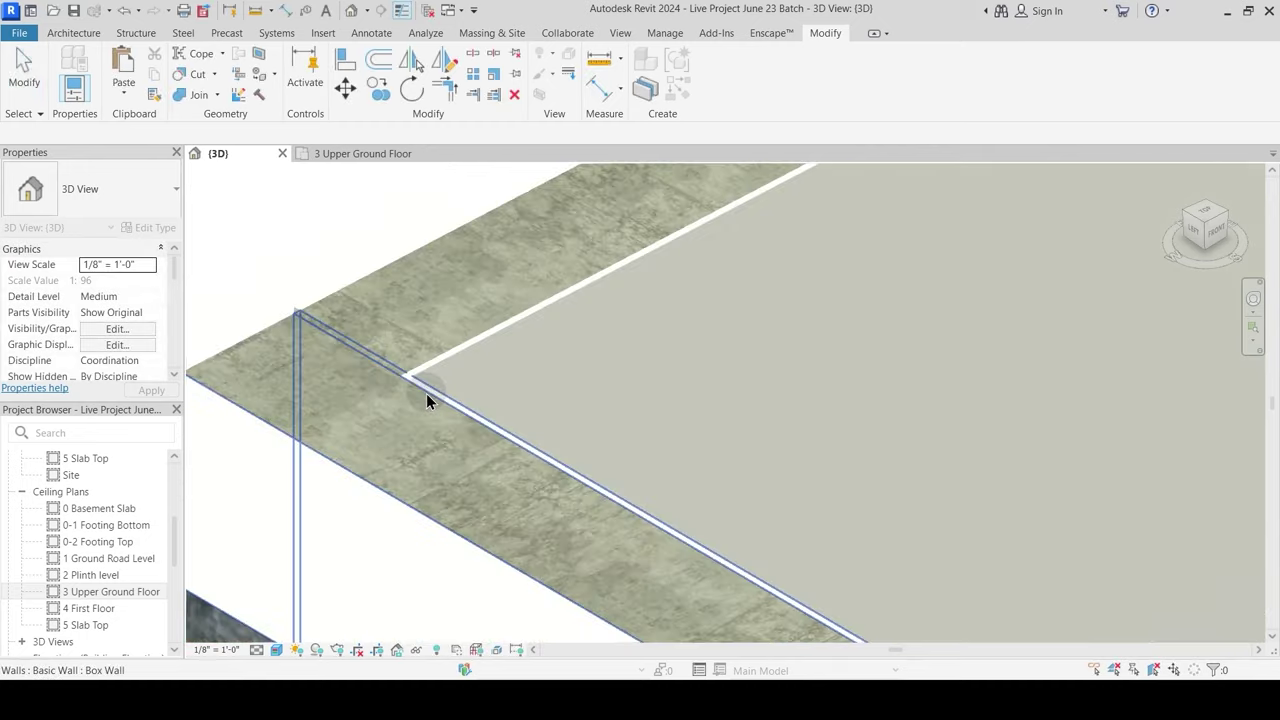
left_click(193, 97)
left_click(333, 331)
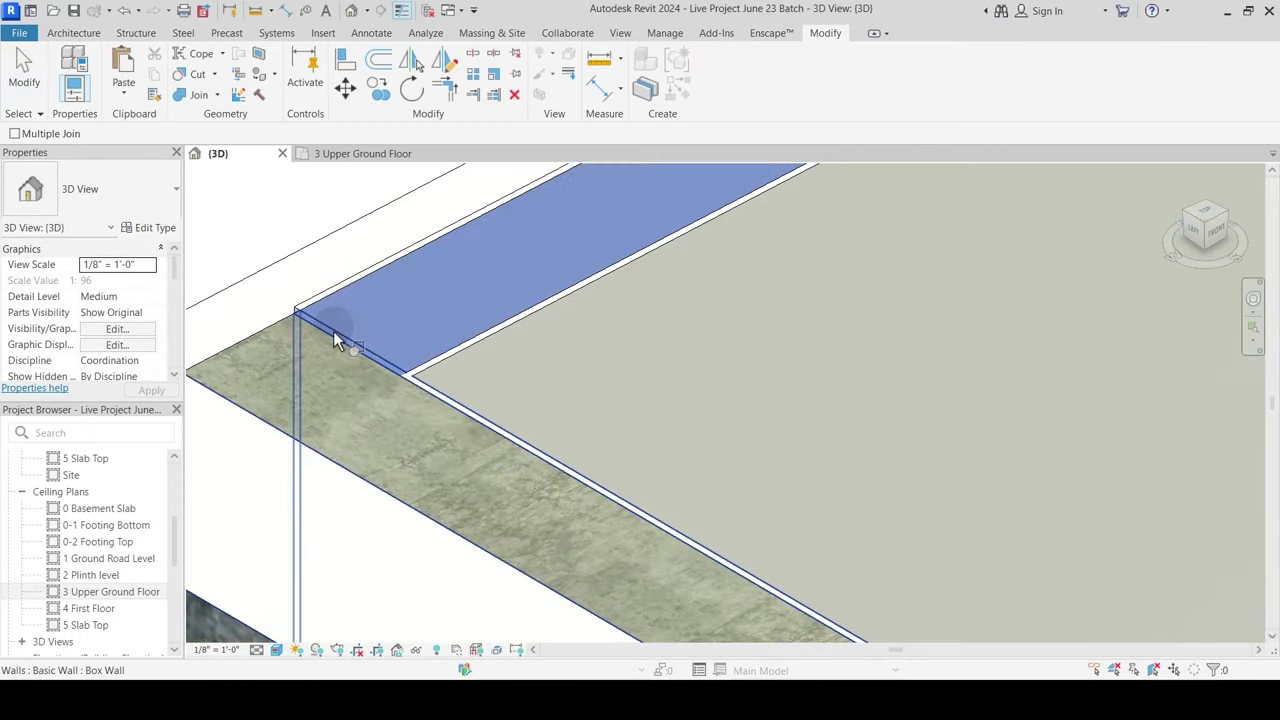
left_click(392, 316)
scroll(414, 334, "down", 3)
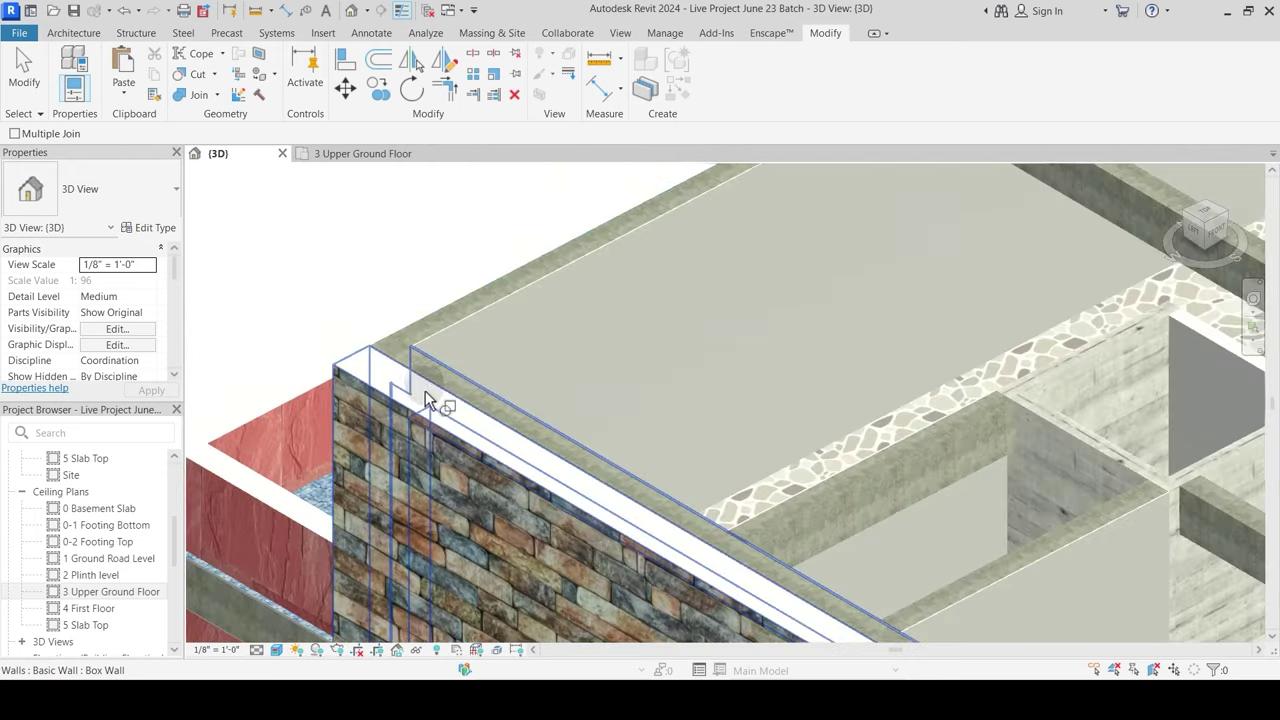
scroll(425, 398, "down", 3)
middle_click_drag(598, 496, 222, 231)
scroll(545, 428, "up", 3)
scroll(566, 436, "up", 2)
Step: Join the edge beams with the wall top, and the Box Wall and Wall 4.5" with their neighbours
left_click(633, 388)
left_click(627, 407)
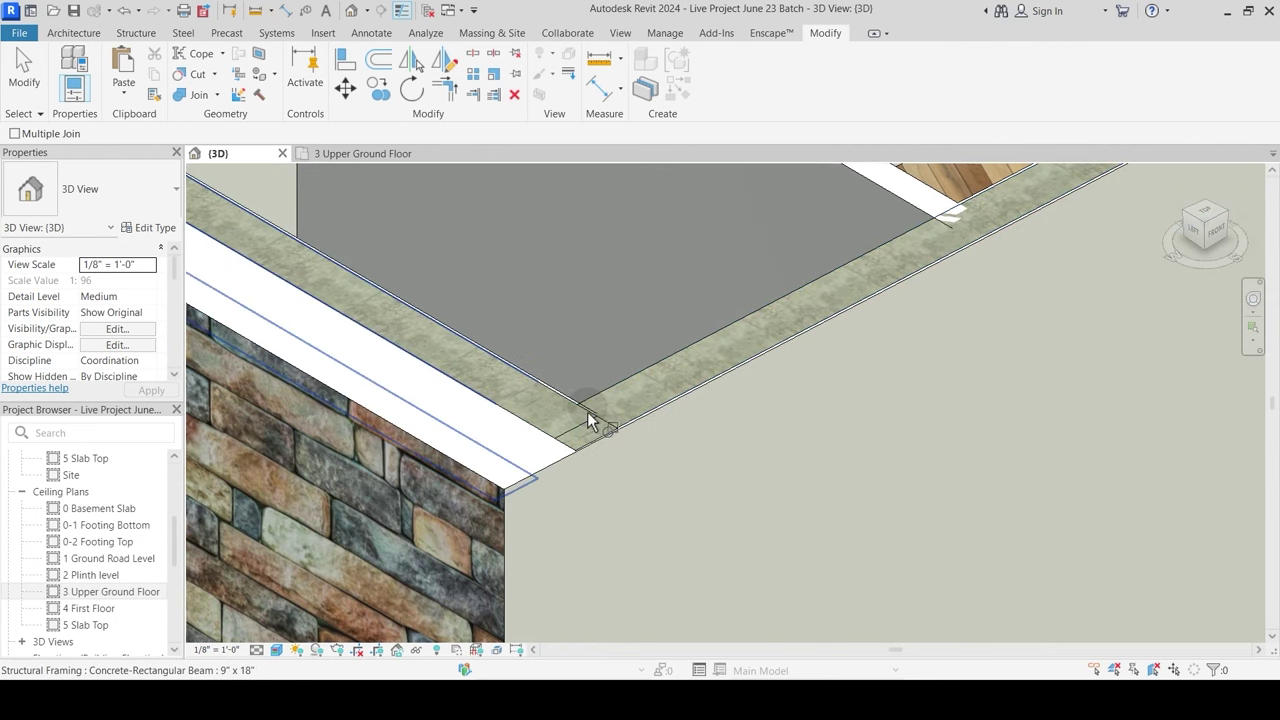
left_click(591, 401)
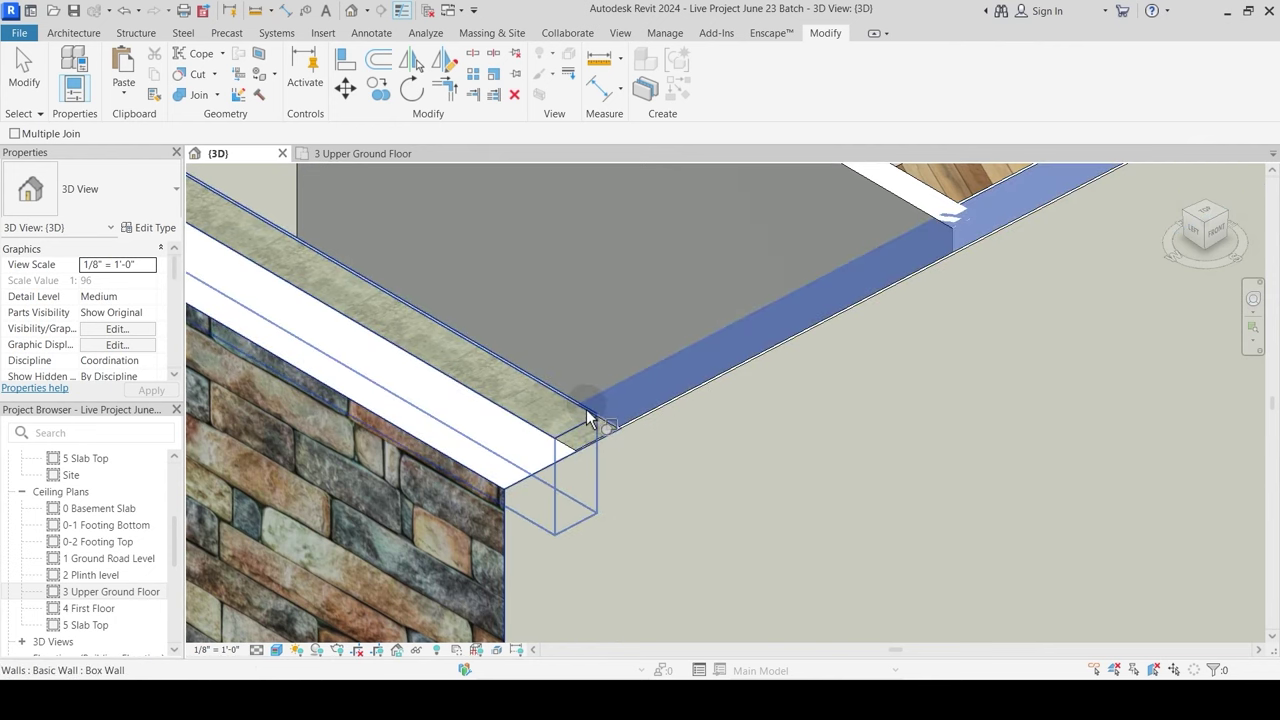
left_click(604, 416)
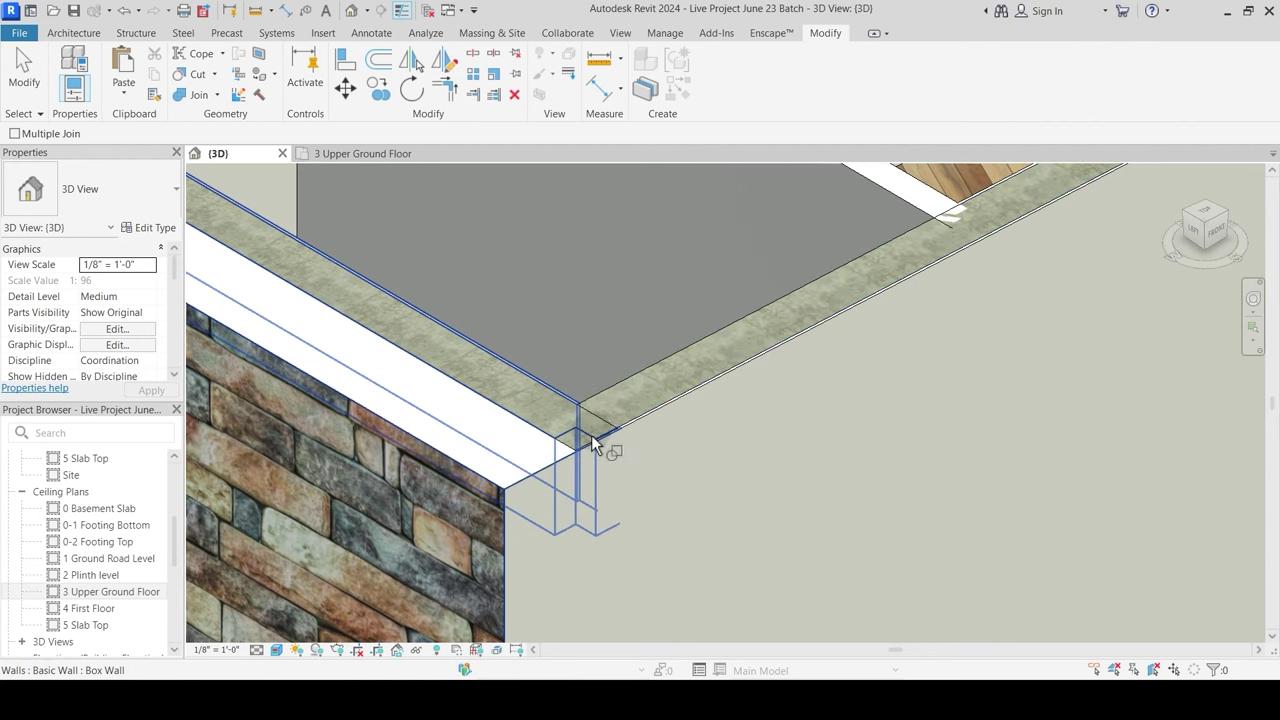
left_click(593, 435)
left_click(582, 443)
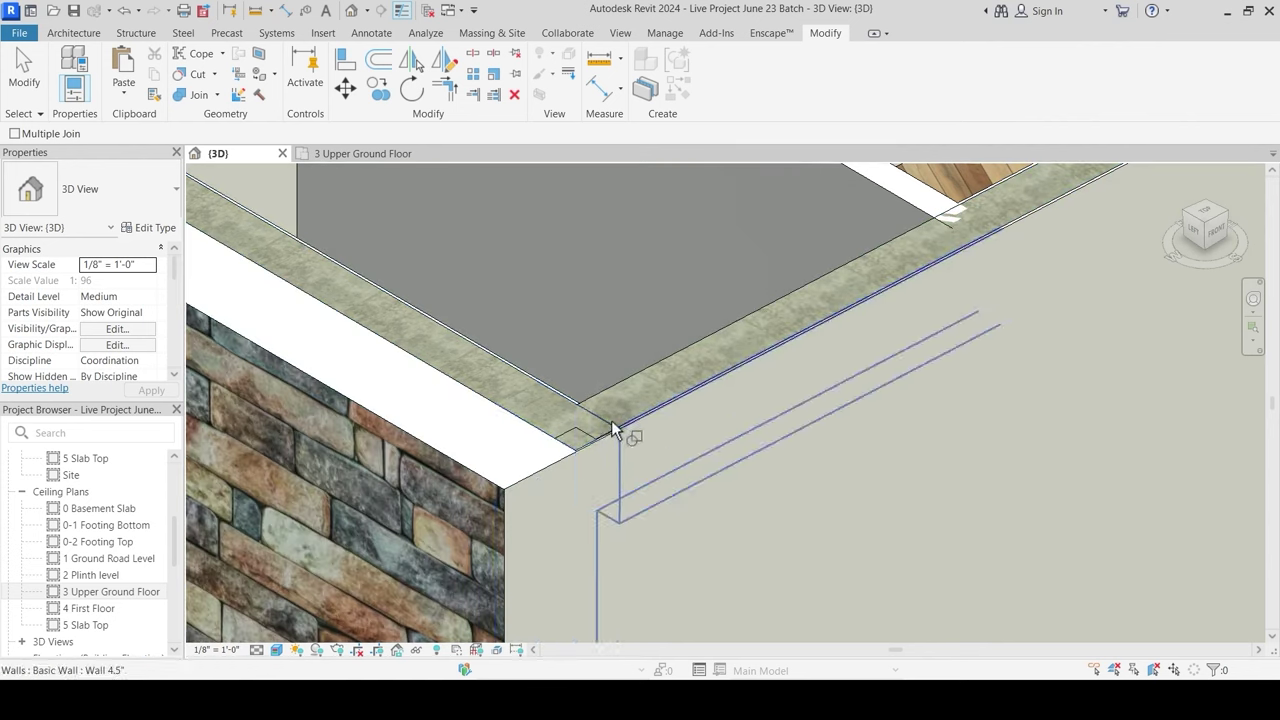
left_click(574, 446)
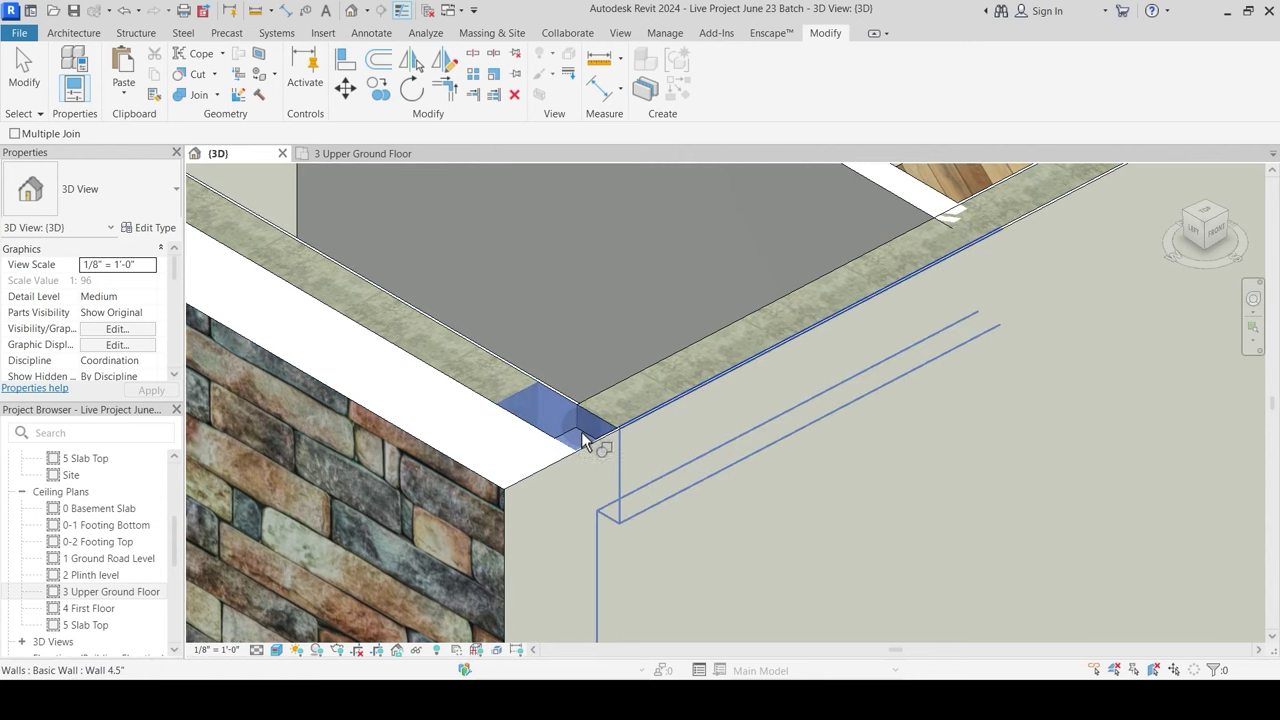
left_click(589, 429)
key("Escape")
key("Escape")
Step: Switch the 3D view to Hidden Line and join the corner column with the Box Wall
key("h")
key("l")
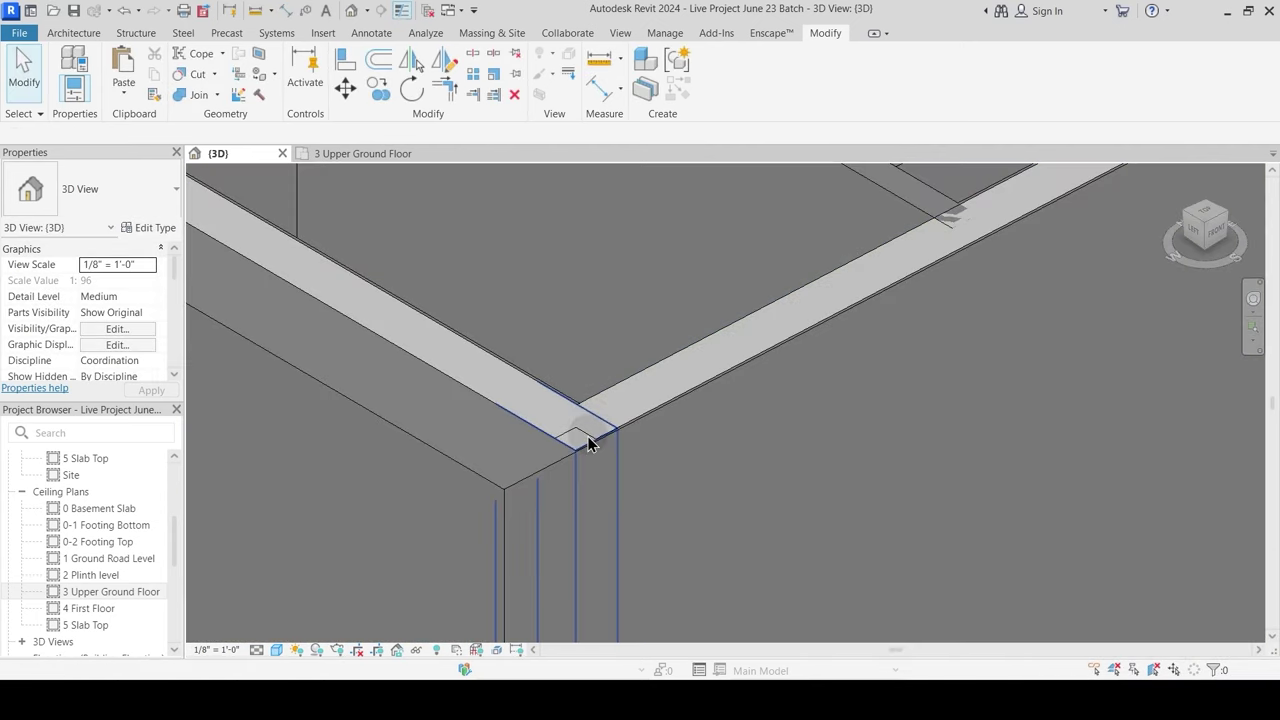
scroll(588, 436, "up", 3)
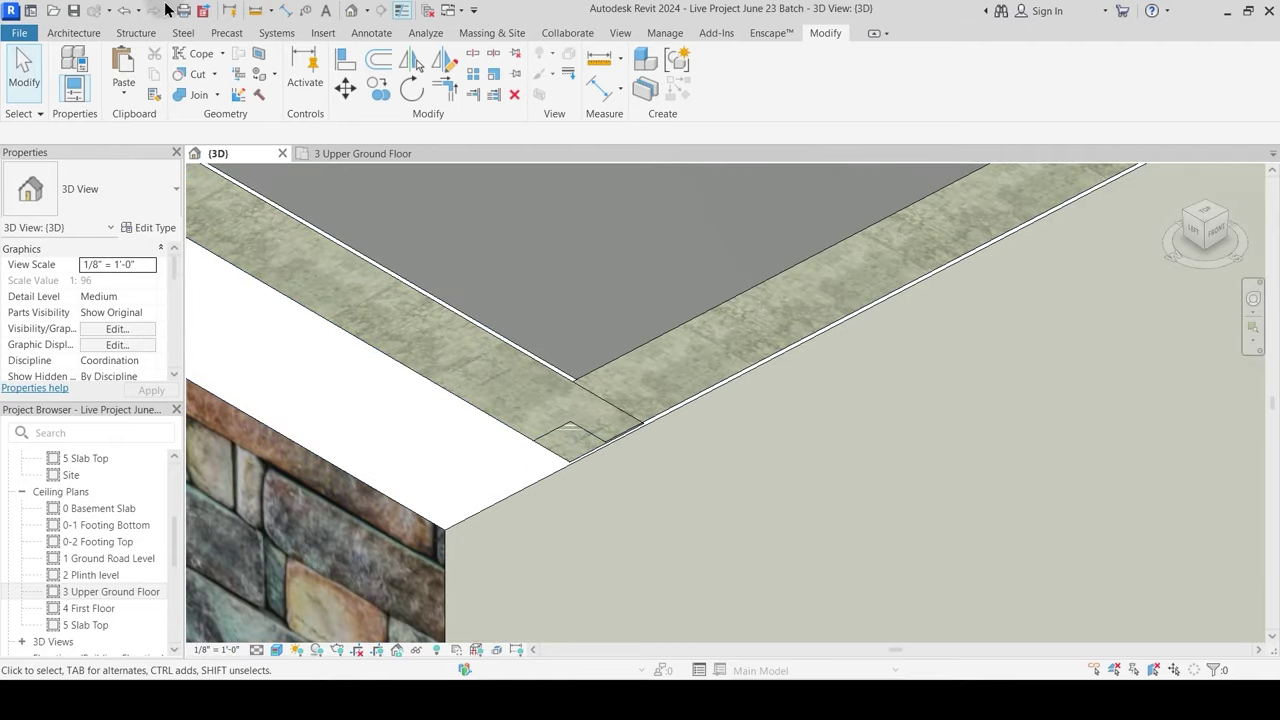
left_click(192, 98)
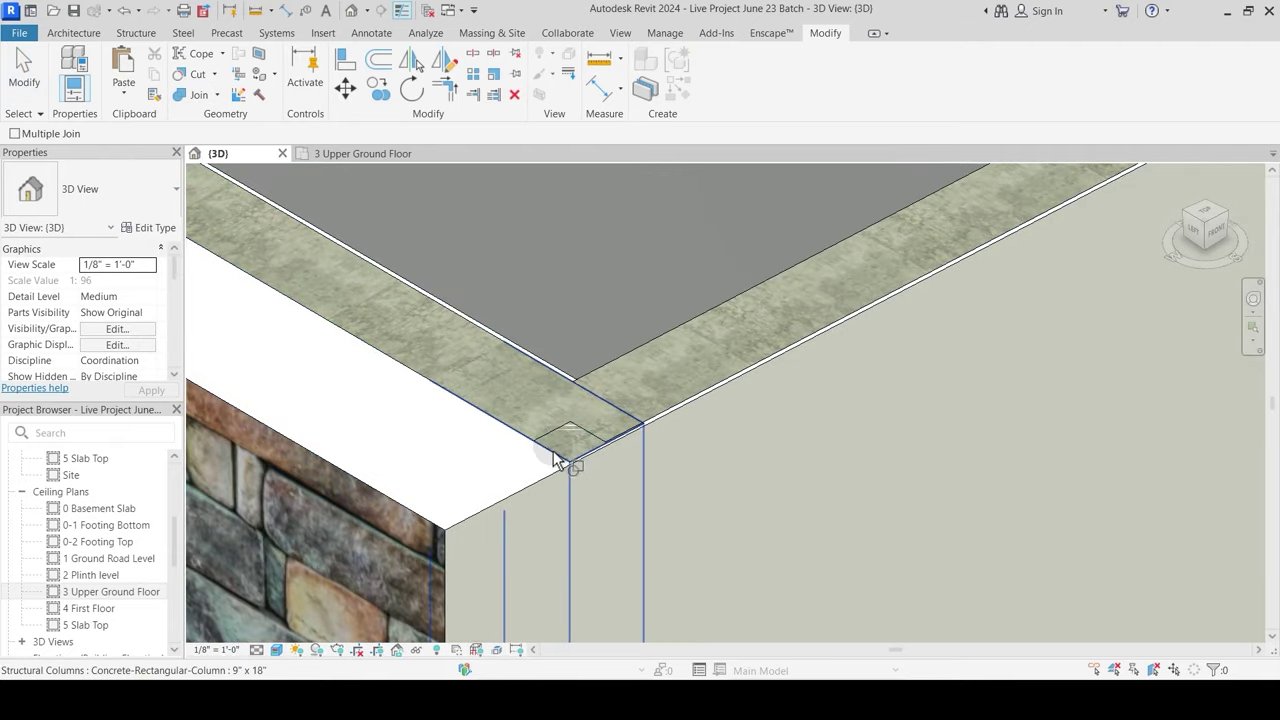
left_click(557, 460)
left_click(582, 436)
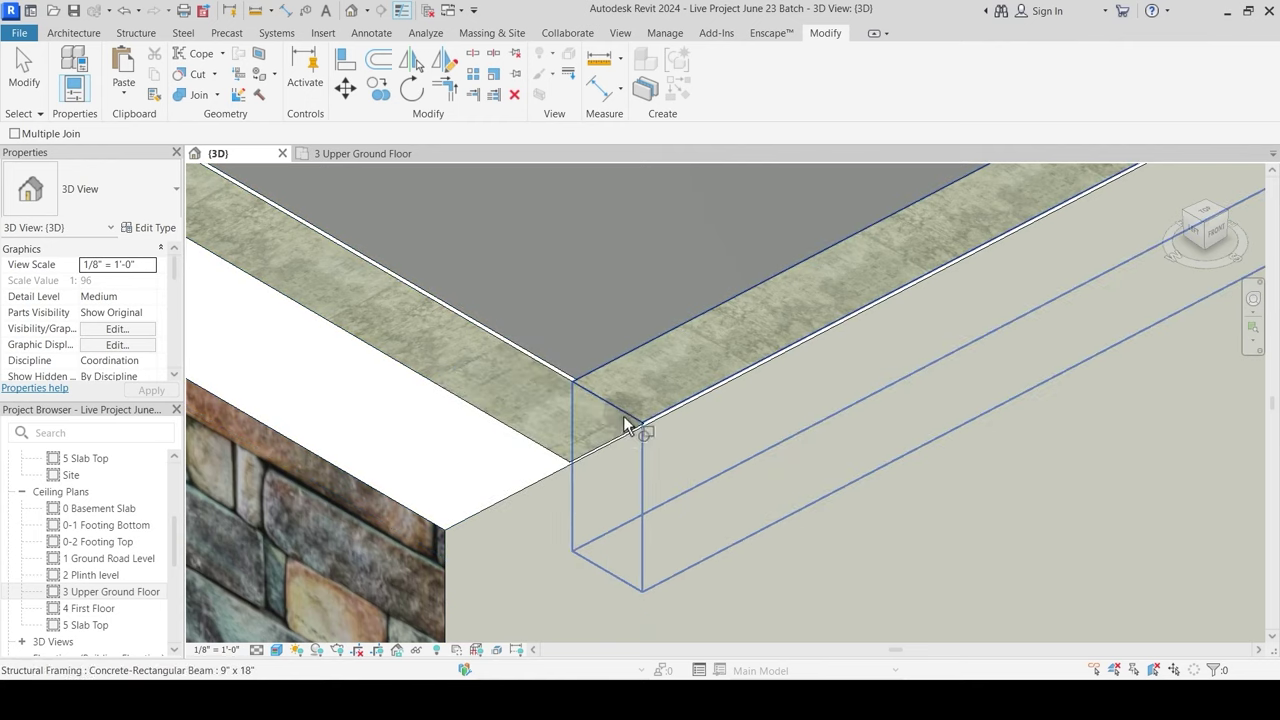
Step: Join another 9" x 18" beam to the 9" main wall along the upper-floor edge
scroll(628, 412, "down", 3)
middle_click_drag(776, 412, 532, 529)
scroll(623, 405, "up", 4)
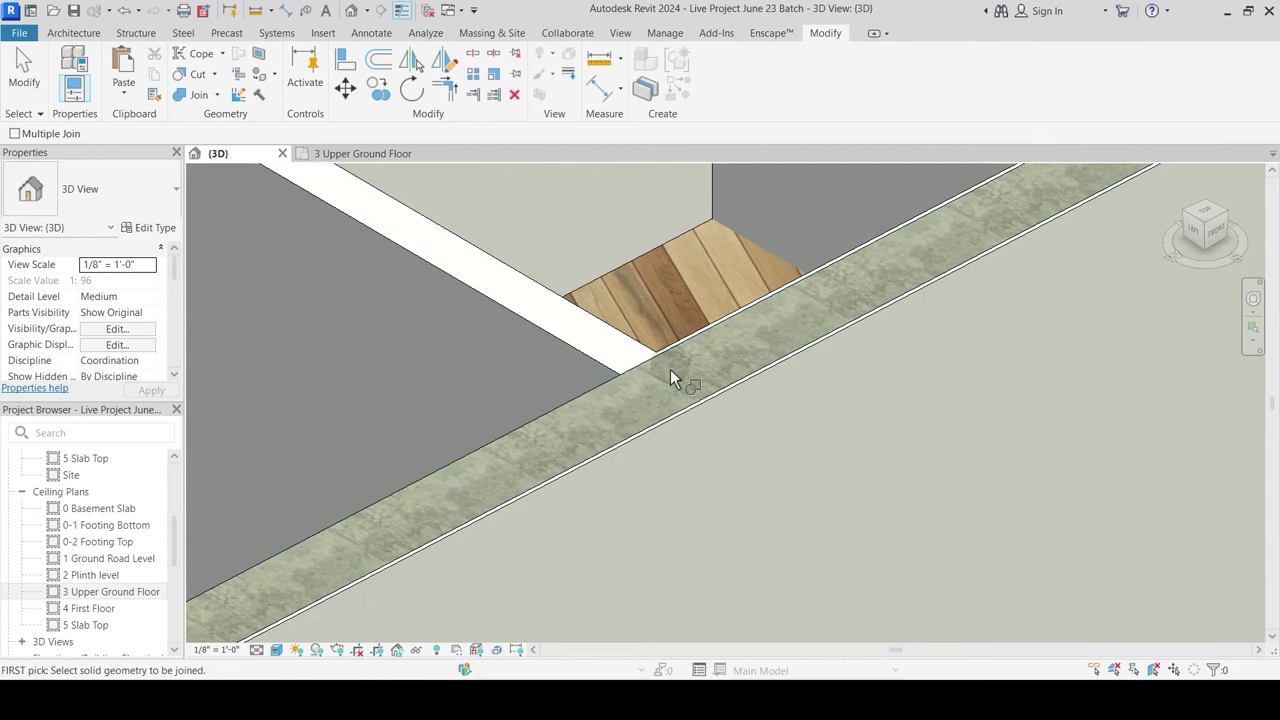
scroll(613, 425, "down", 5)
scroll(790, 420, "up", 4)
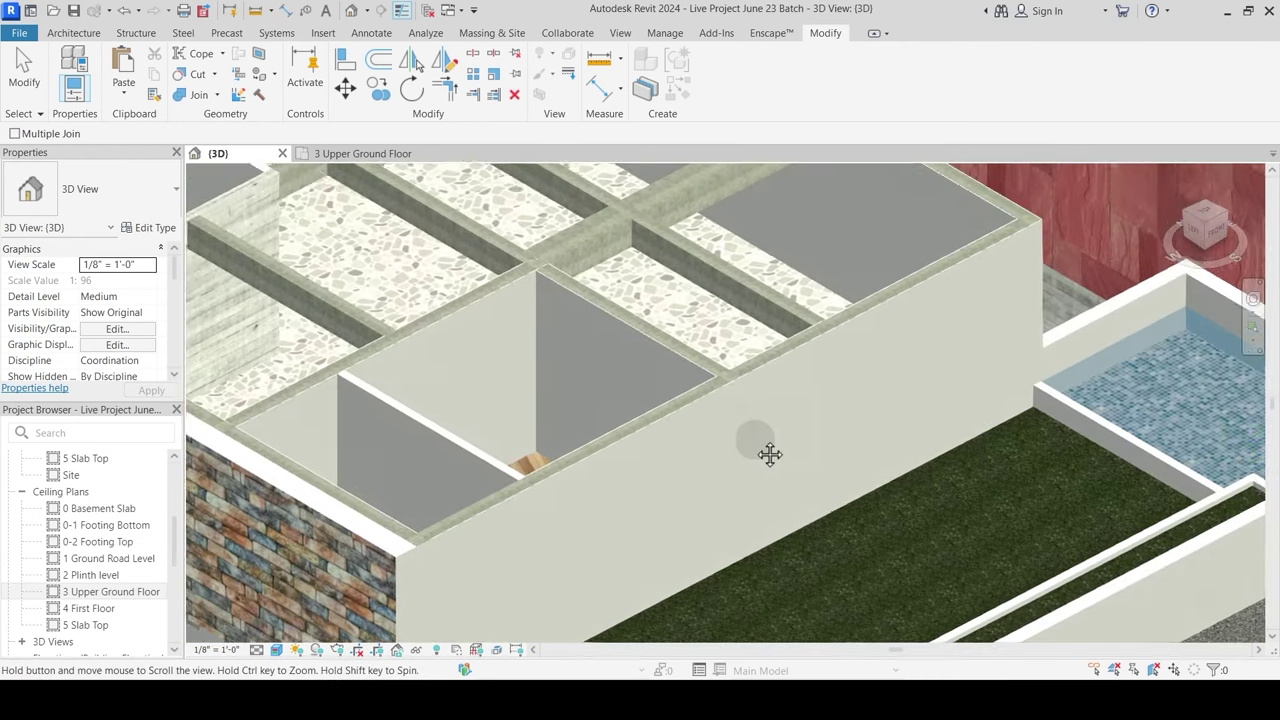
scroll(727, 400, "up", 3)
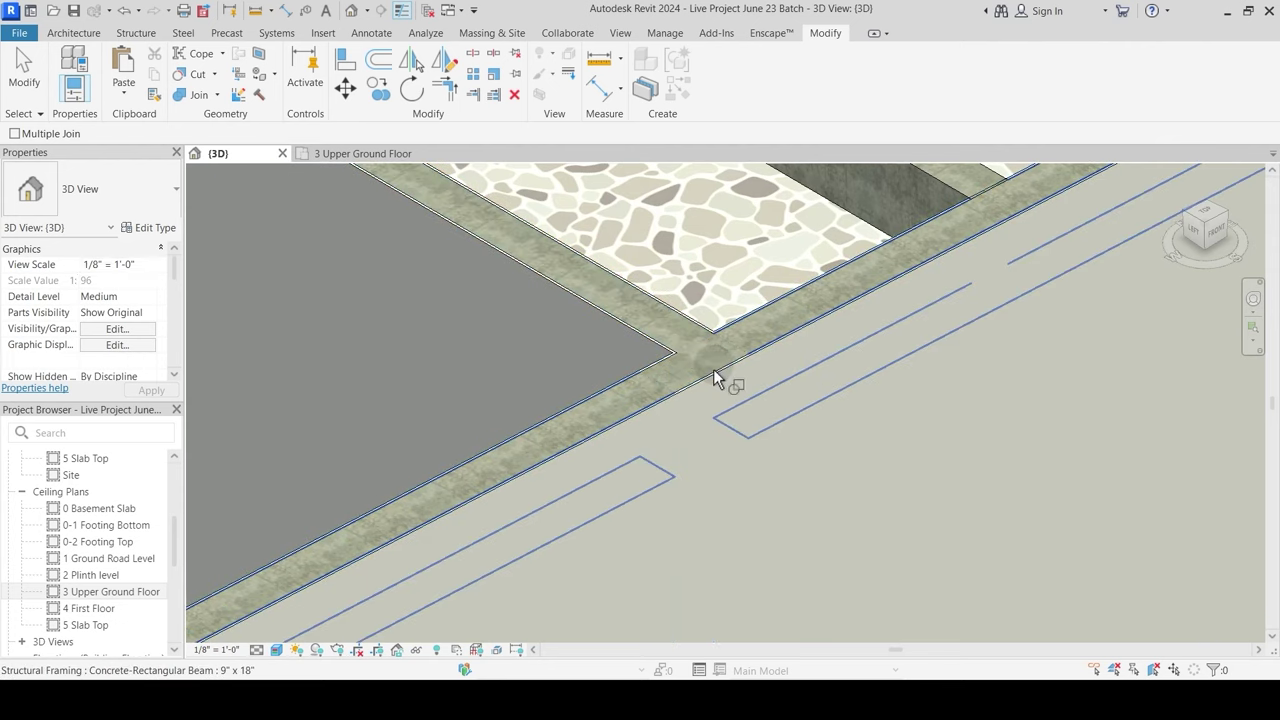
middle_click_drag(713, 369, 559, 635)
left_click(771, 360)
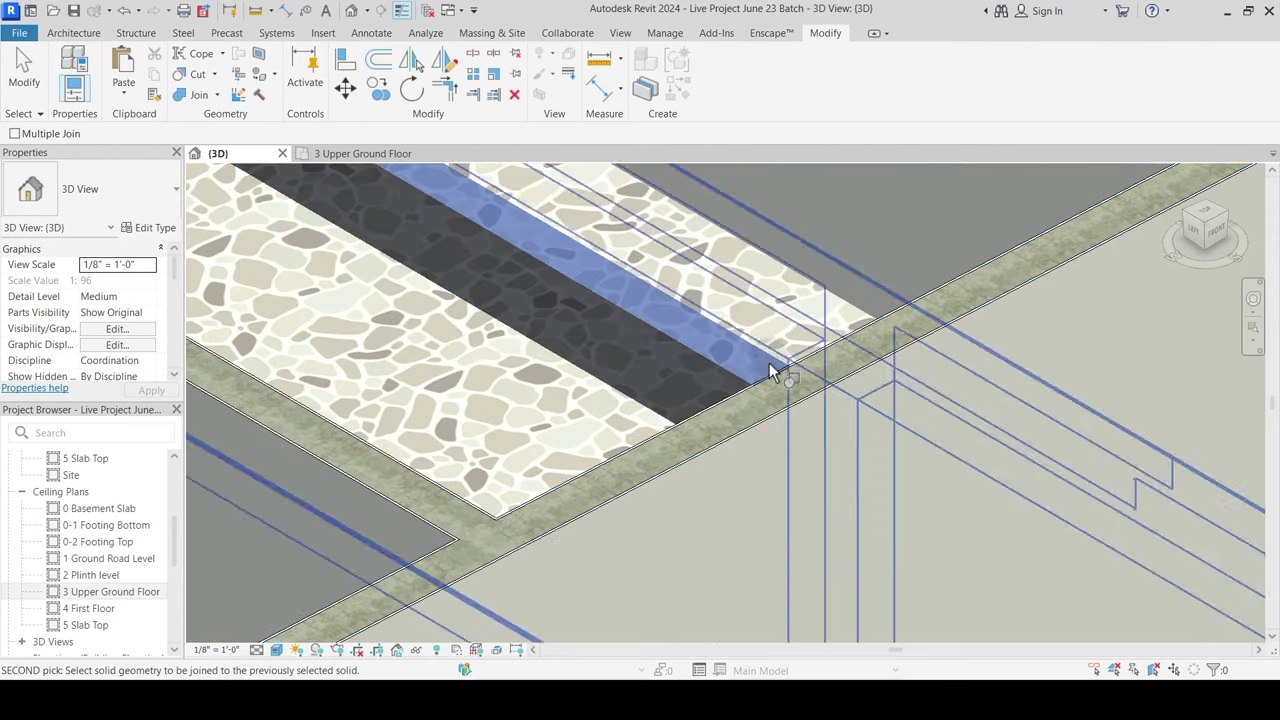
left_click(774, 374)
scroll(695, 433, "down", 3)
middle_click_drag(973, 358, 827, 515)
scroll(897, 411, "up", 3)
scroll(799, 416, "down", 3)
scroll(797, 419, "down", 3)
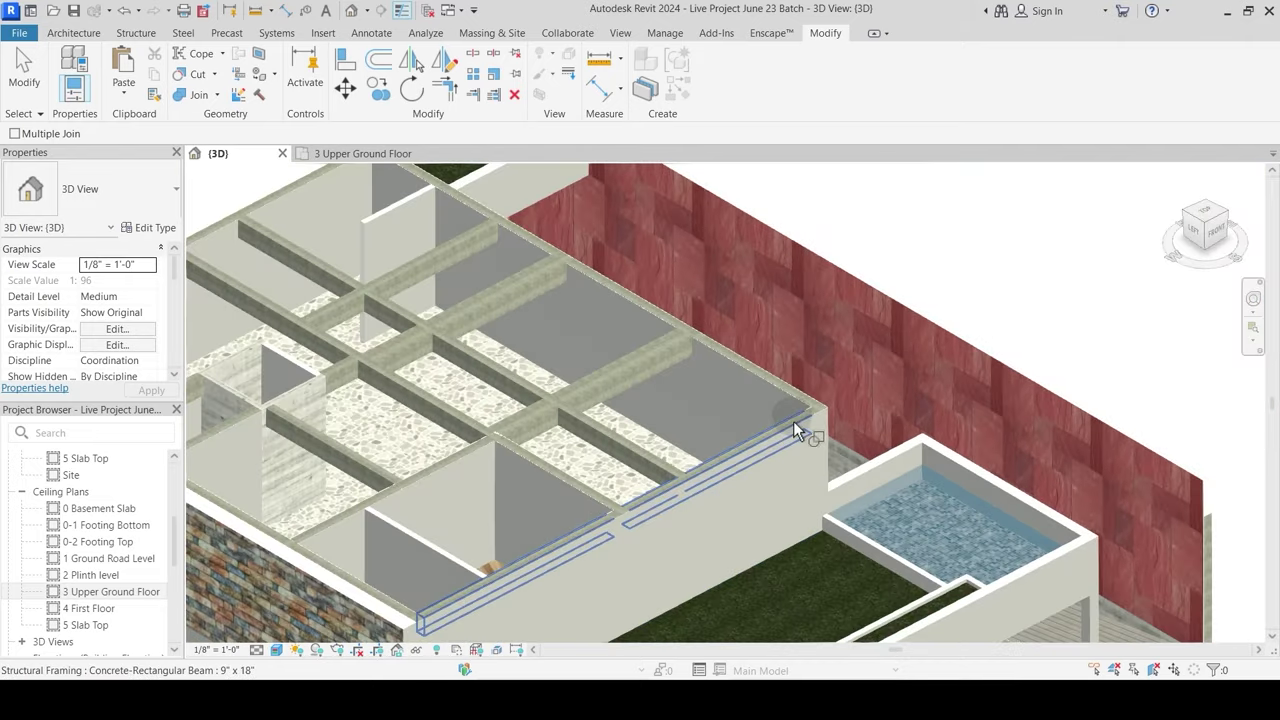
middle_click_drag(650, 530, 585, 540, "shift")
Step: Exit the join tool and open the 3 Upper Ground Floor ceiling plan
left_click(588, 545)
key("Escape")
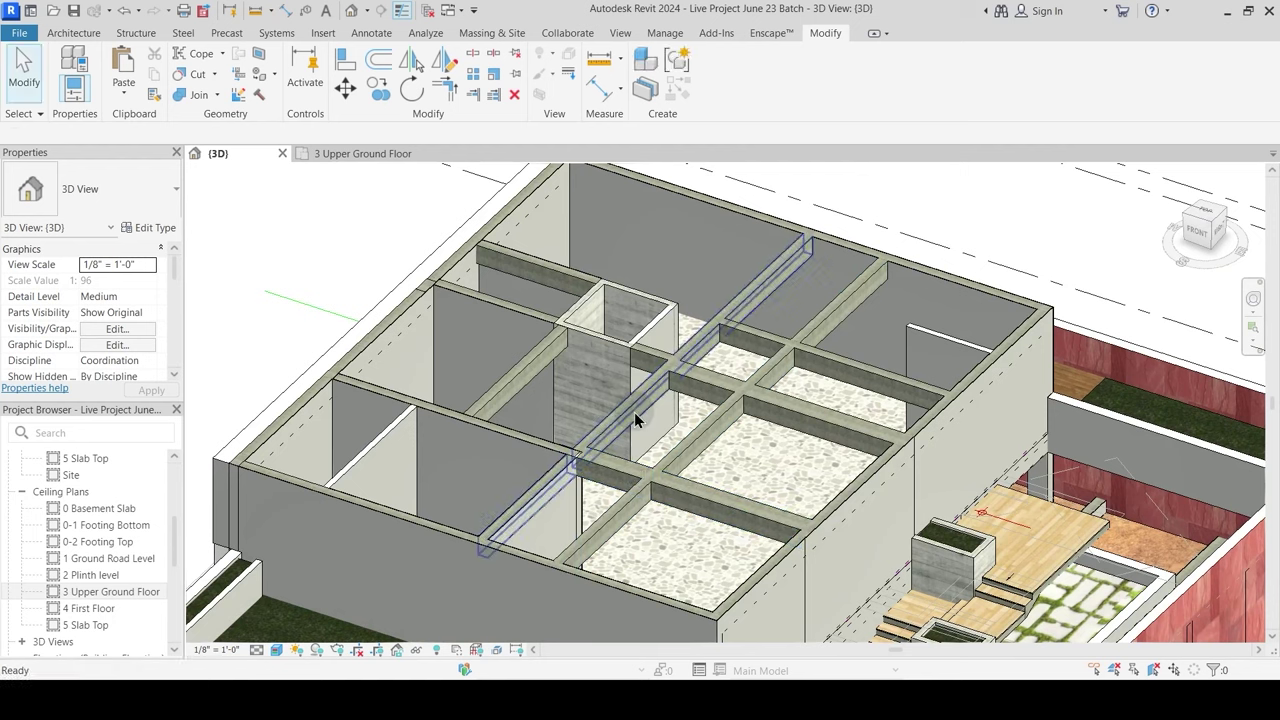
middle_click_drag(606, 325, 628, 444, "shift")
scroll(628, 444, "up", 2)
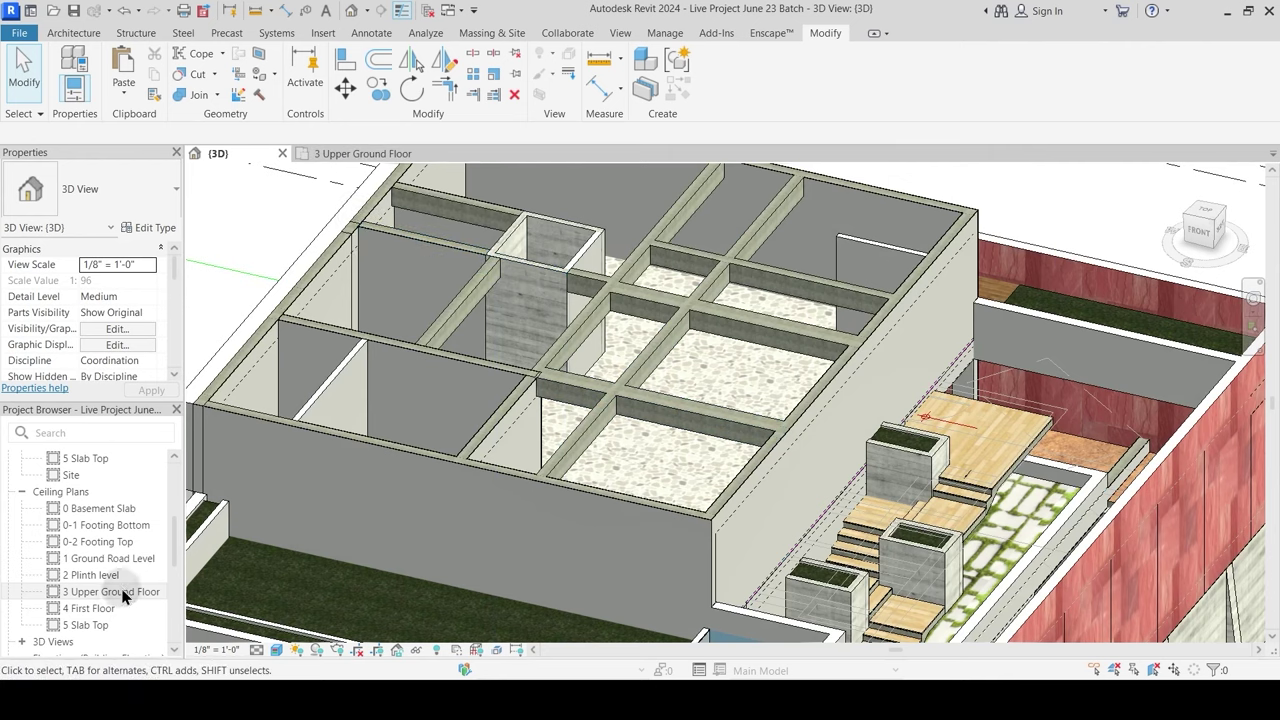
double_click(95, 591)
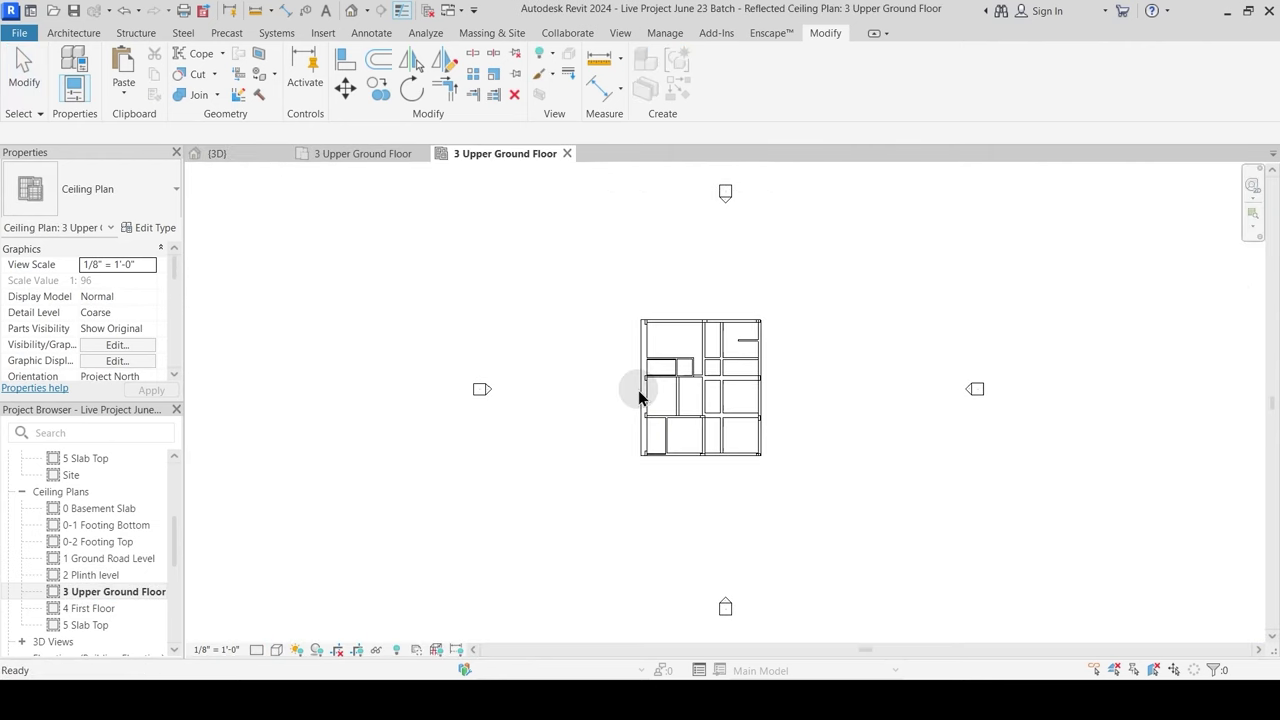
scroll(672, 398, "up", 5)
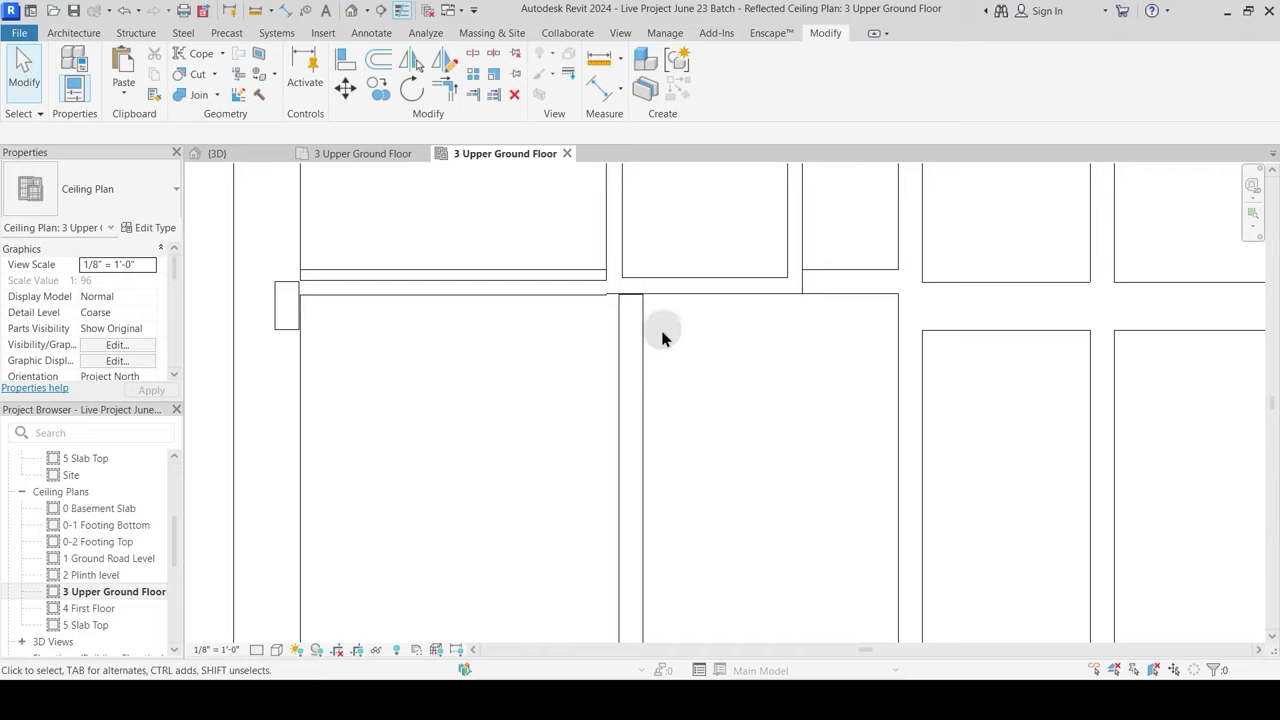
middle_click_drag(662, 338, 614, 423)
scroll(549, 397, "up", 2)
Step: Inspect a horizontal wall and a beam in the ceiling plan
left_click(553, 378)
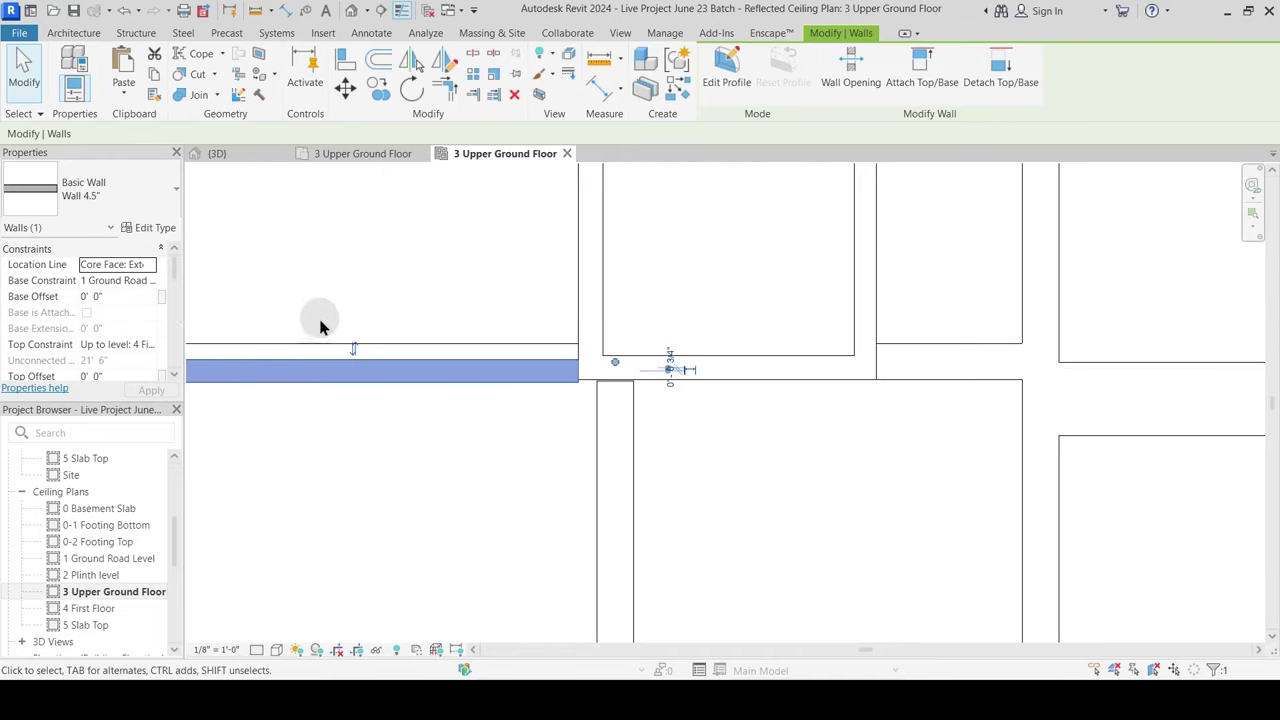
key("Escape")
scroll(598, 417, "down", 2)
middle_click_drag(470, 338, 494, 380)
scroll(604, 349, "down", 2)
middle_click_drag(740, 356, 585, 450)
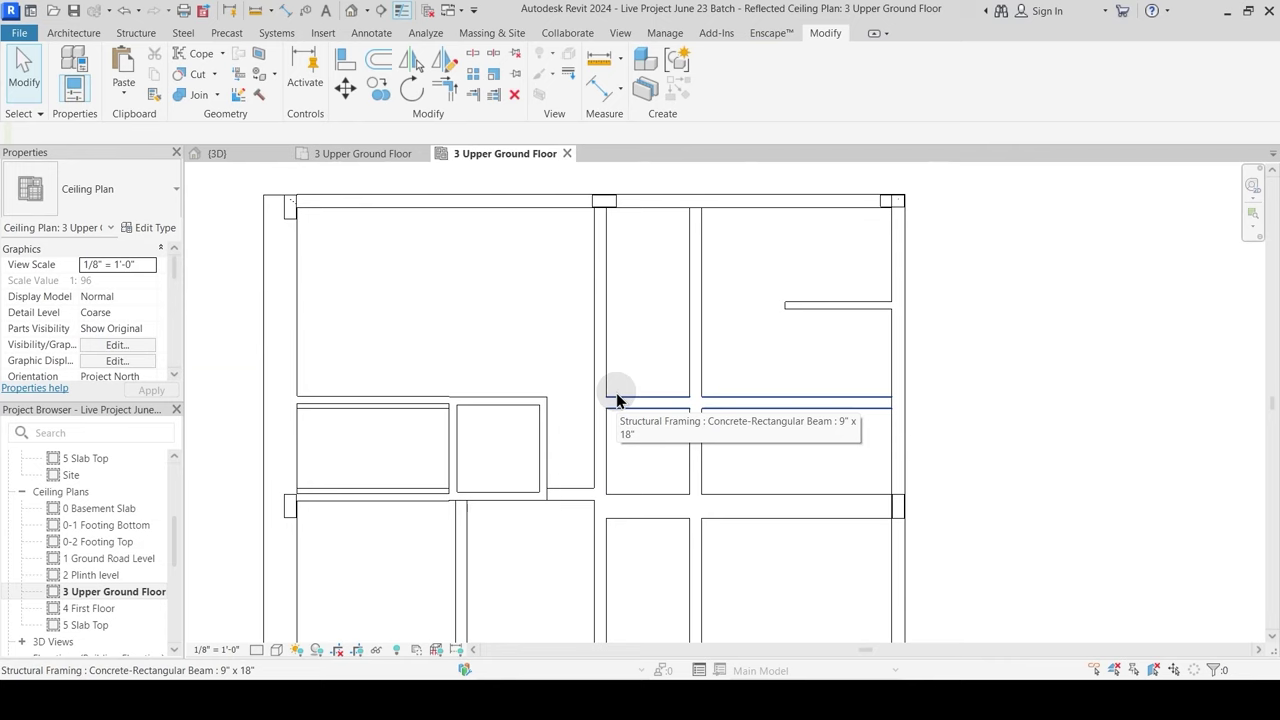
left_click(844, 506)
scroll(914, 537, "up", 4)
key("Escape")
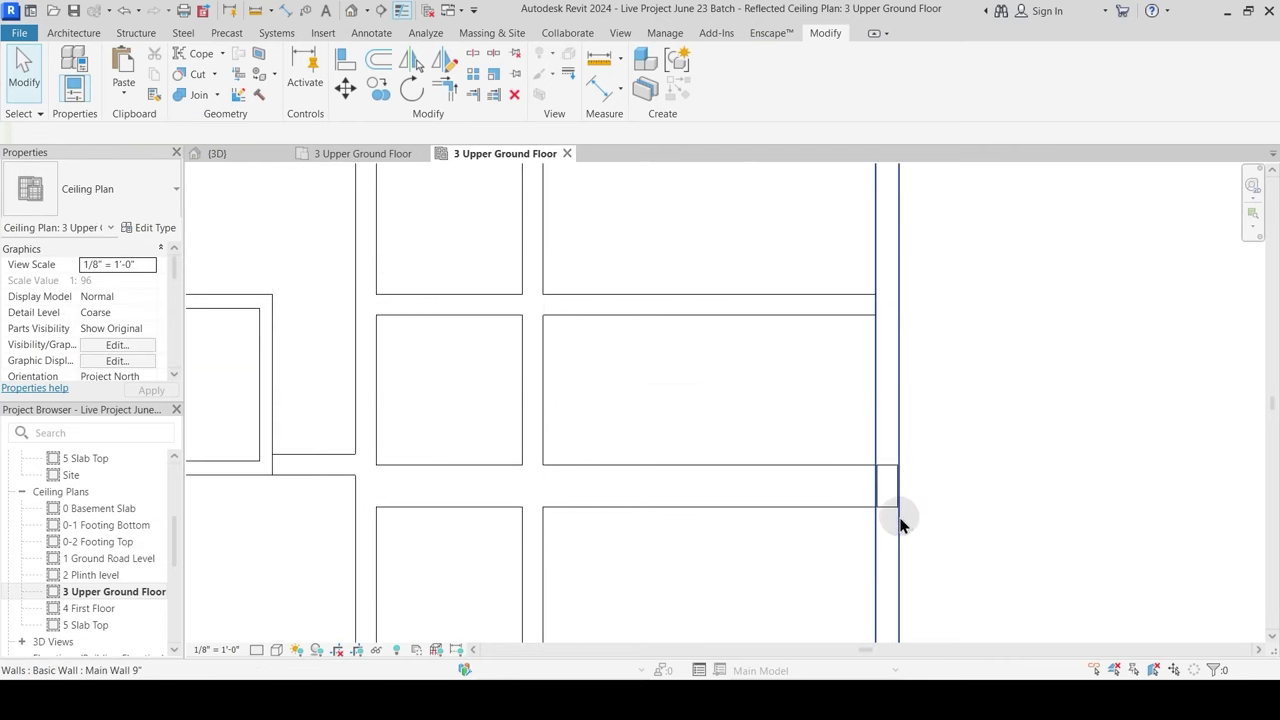
scroll(675, 424, "down", 4)
middle_click_drag(589, 432, 692, 434)
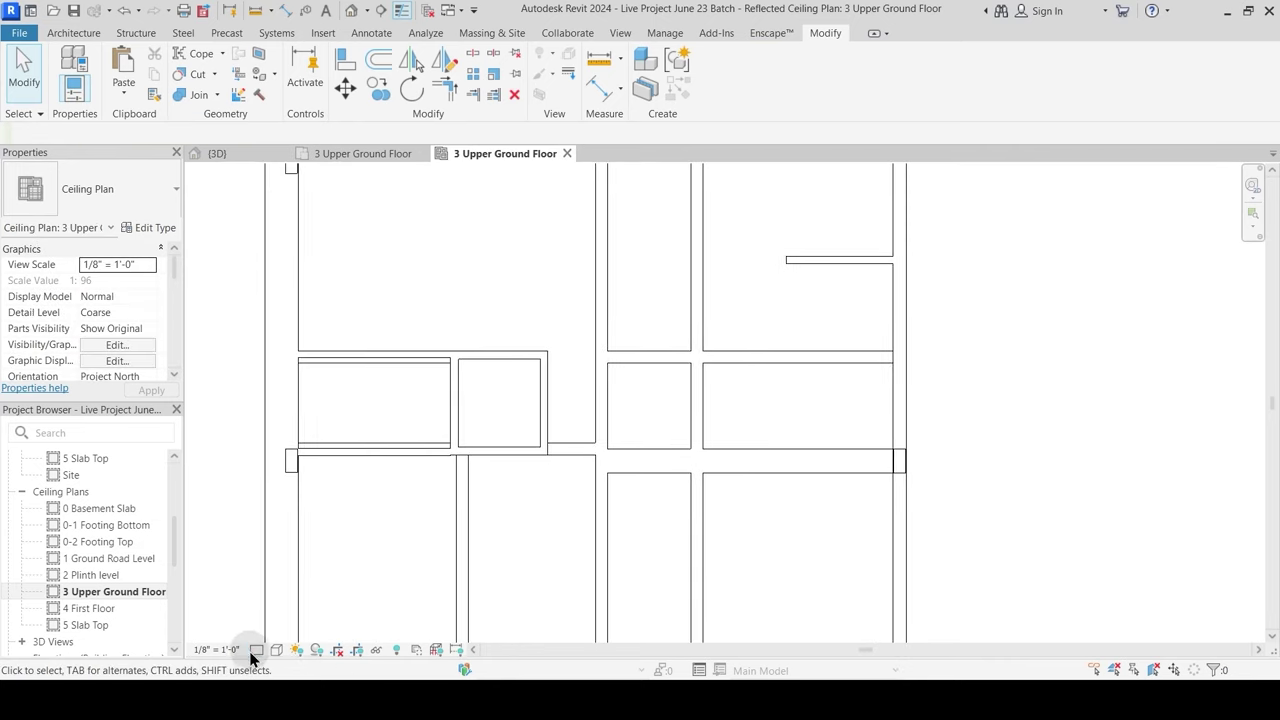
Step: Set the plan's detail level to Fine and select the top Main Wall 9"
left_click(300, 632)
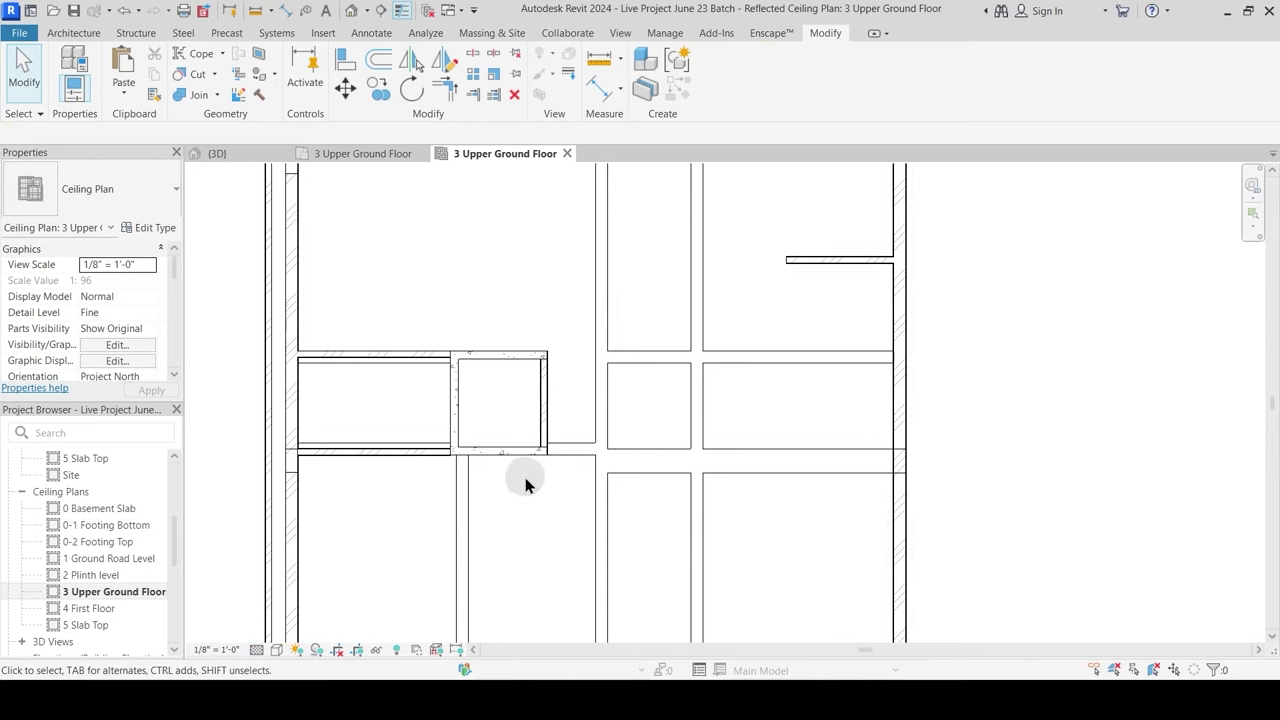
middle_click_drag(598, 411, 554, 537)
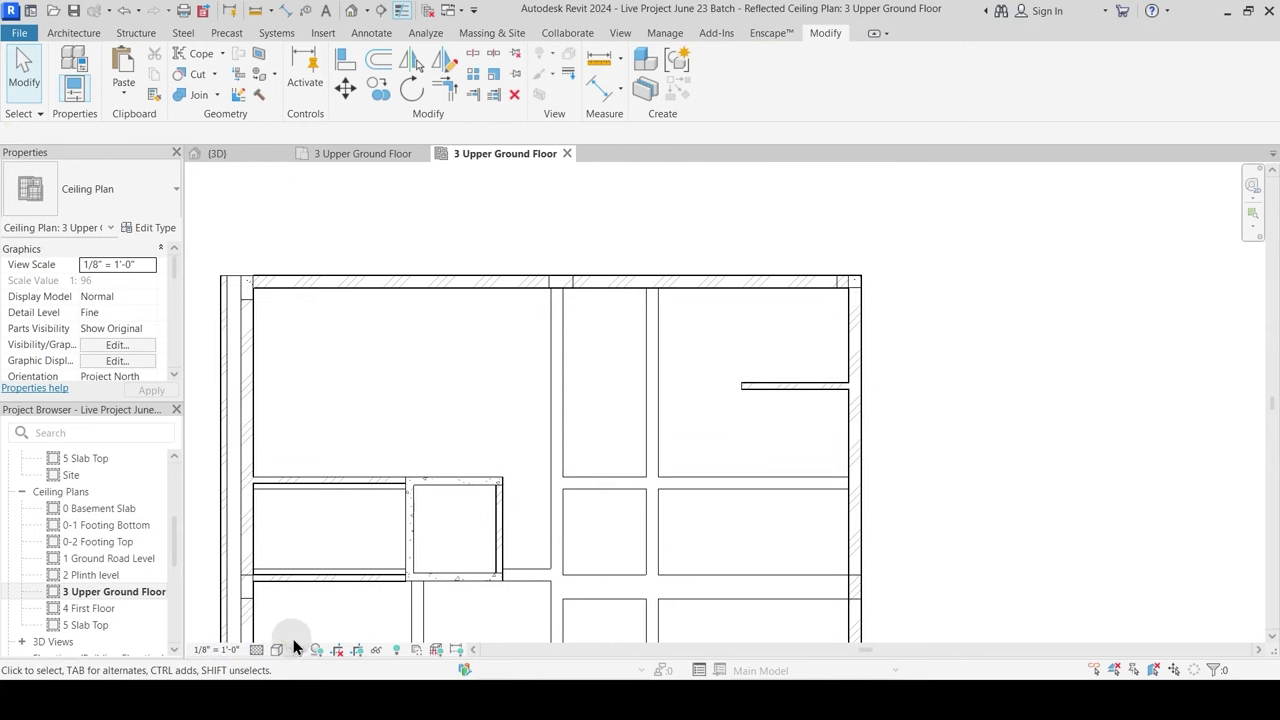
middle_click_drag(593, 449, 591, 389)
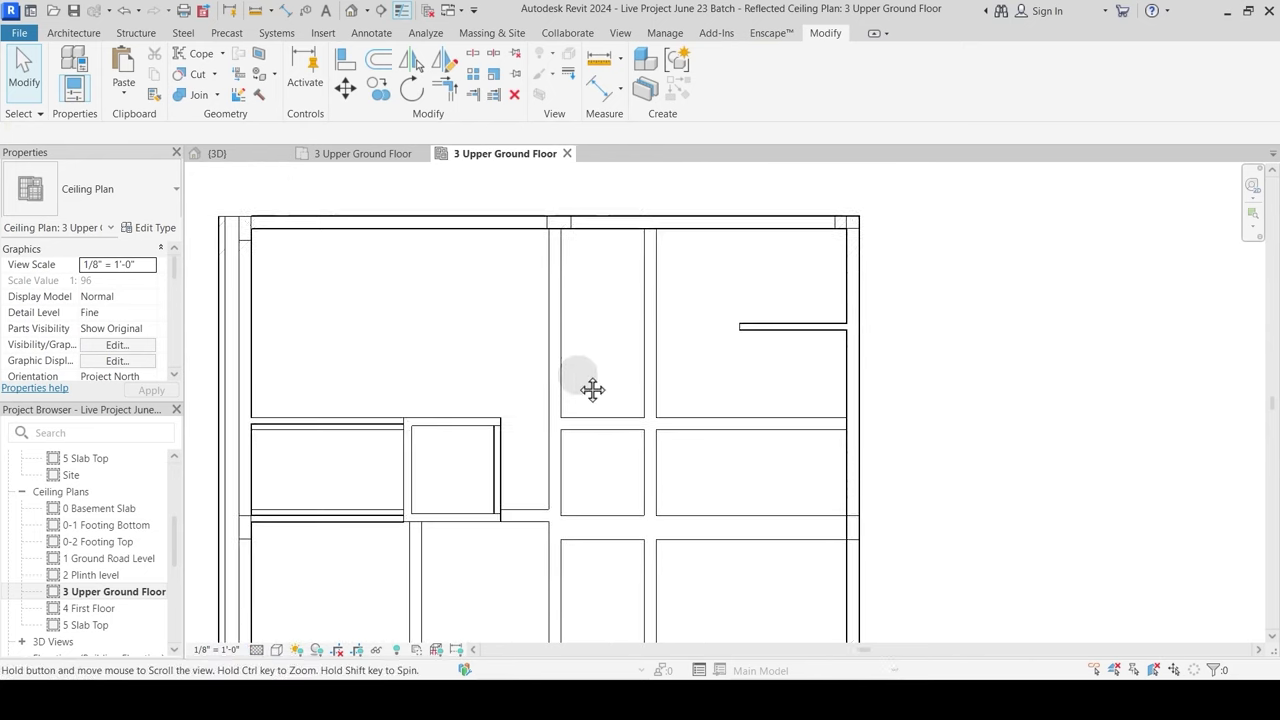
left_click(498, 225)
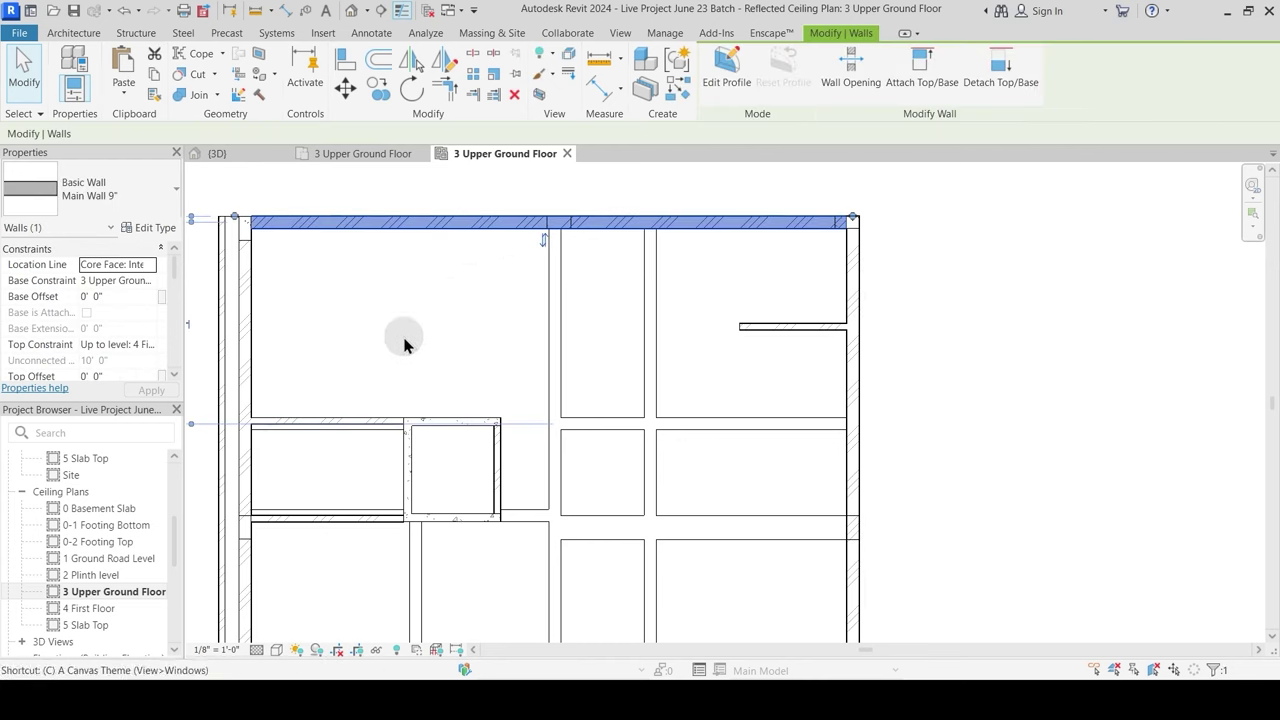
Step: Draw a Main Wall 9" wall from the top wall down to the beam junction
key("w")
key("a")
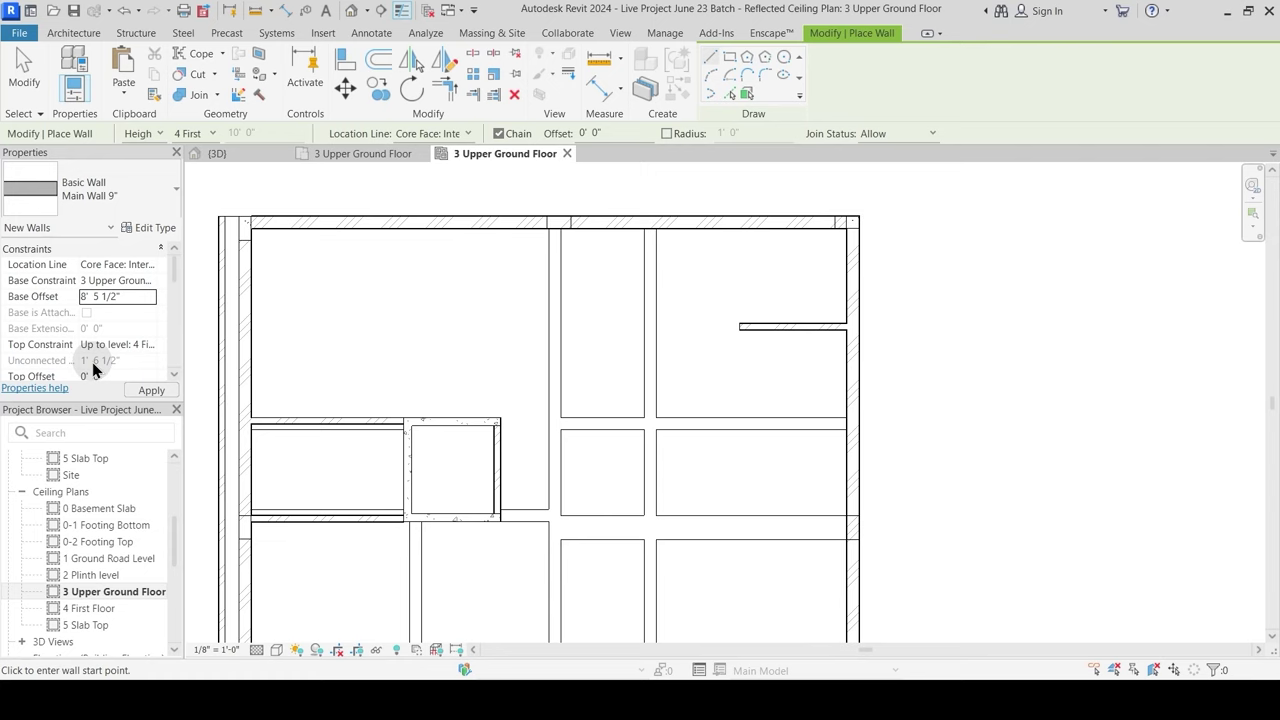
scroll(560, 263, "up", 2)
left_click(553, 205)
scroll(553, 501, "down", 2)
middle_click_drag(583, 460, 617, 54)
scroll(580, 398, "up", 3)
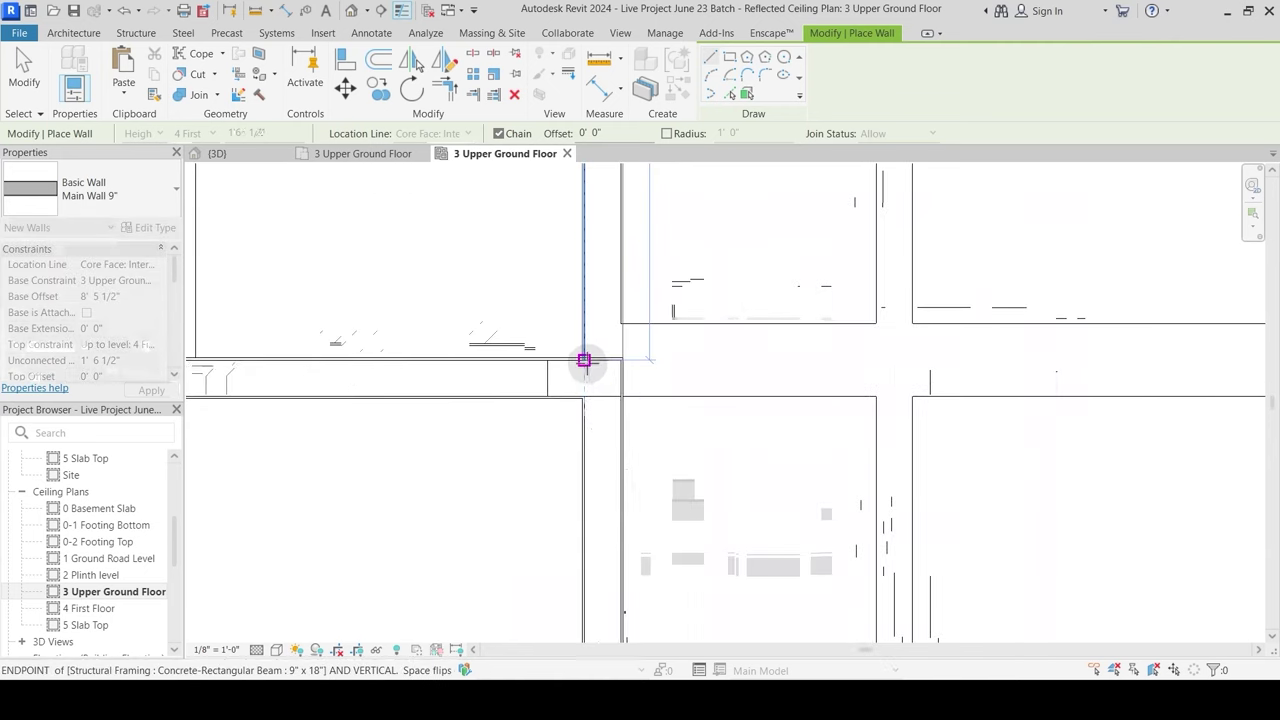
left_click(584, 360)
scroll(617, 437, "down", 2)
key("Escape")
Step: Dismiss the save reminder and try a wall leftward along the beam line, then cancel it
scroll(628, 376, "up", 2)
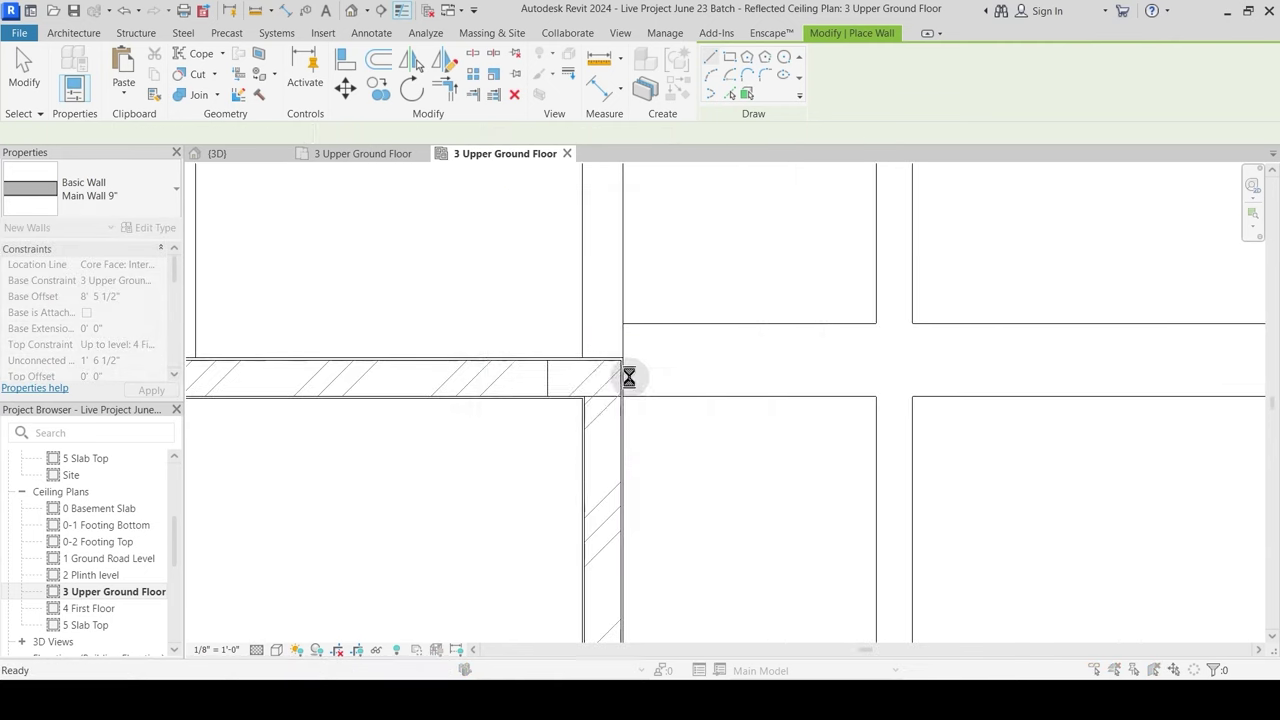
left_click(627, 341)
left_click(622, 322)
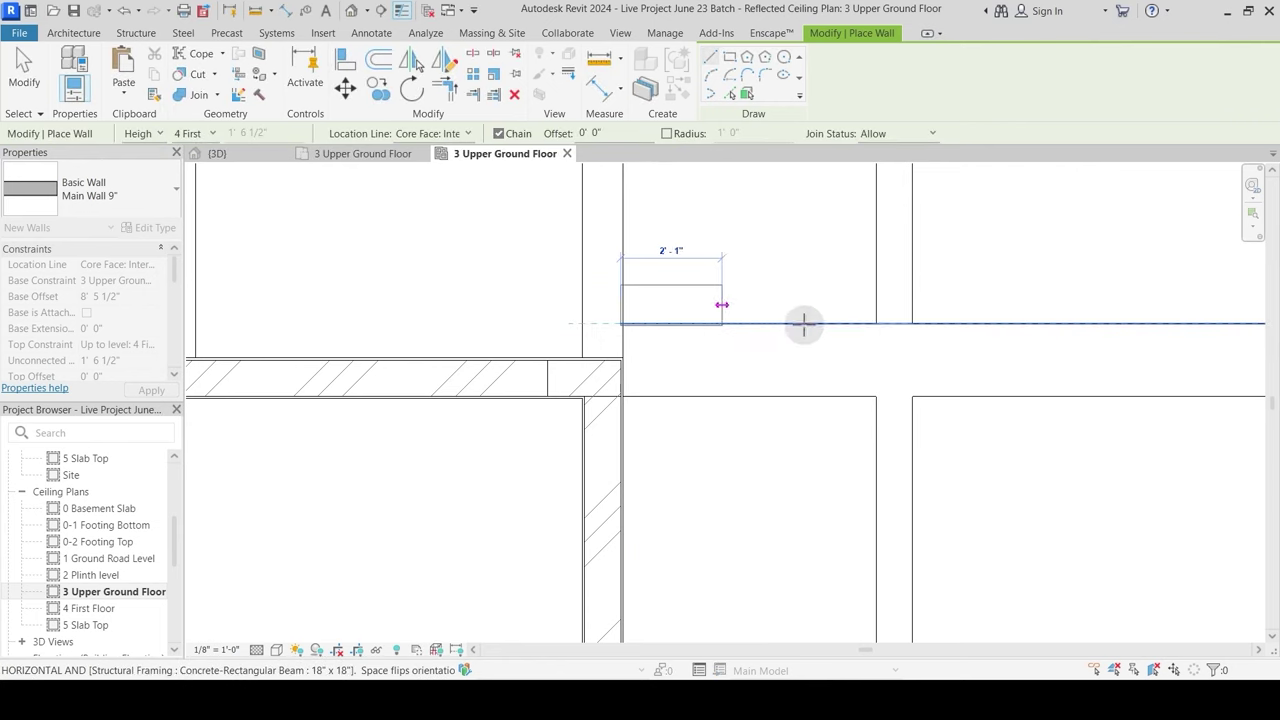
scroll(835, 315, "down", 1)
middle_click_drag(1074, 327, 607, 386)
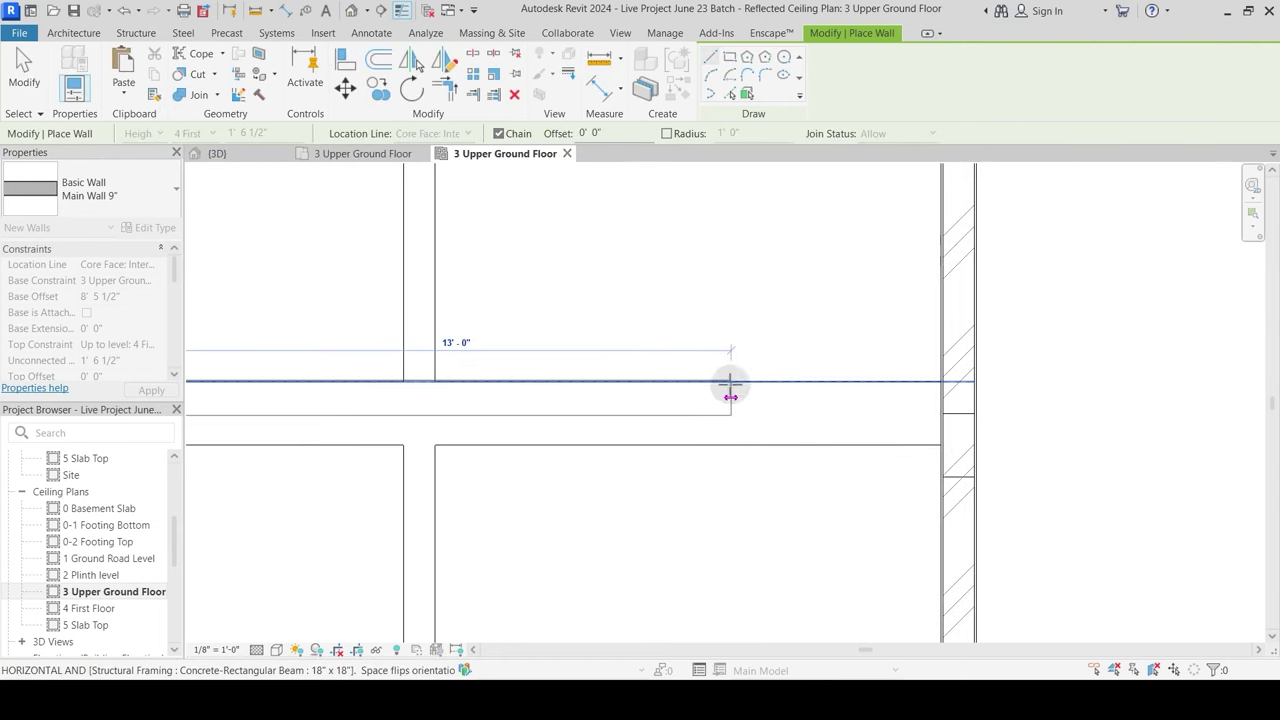
scroll(729, 385, "down", 2)
key("Escape")
Step: Start walls at the top wall and at the next wall intersection, cancelling the unfinished one
scroll(529, 383, "down", 2)
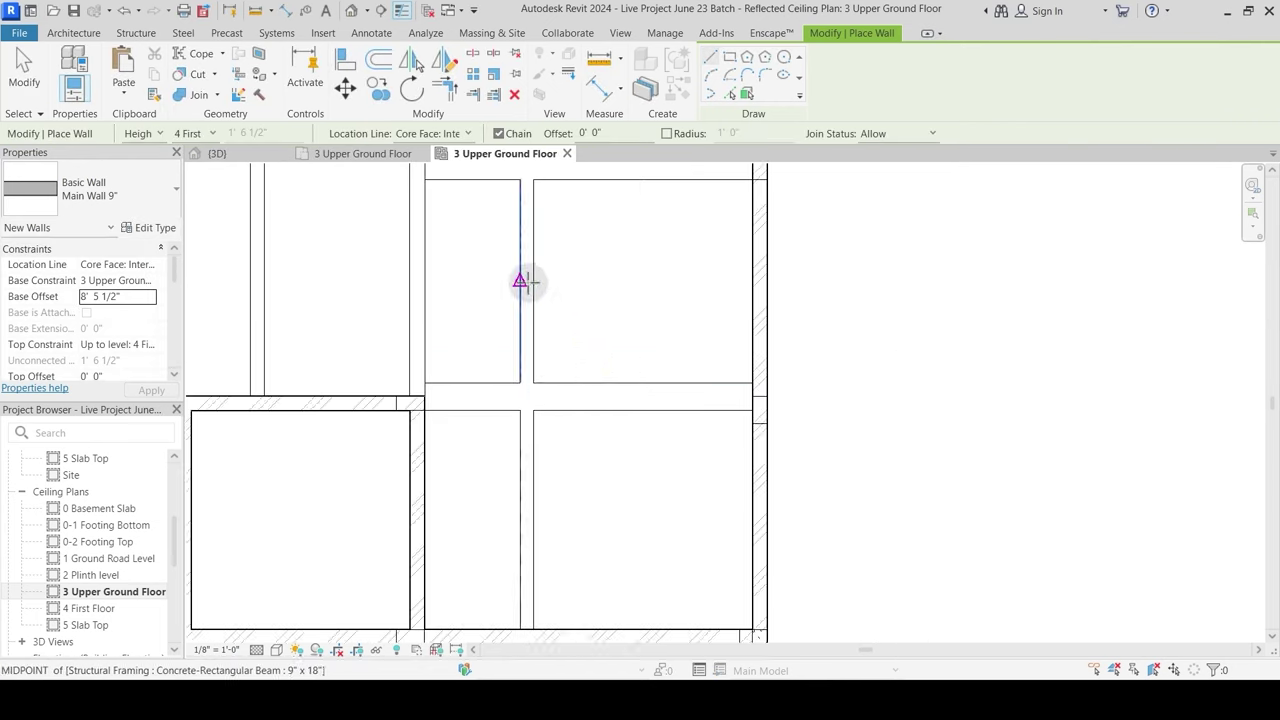
middle_click_drag(520, 283, 525, 446)
middle_click_drag(515, 220, 521, 493)
left_click(529, 258)
middle_click_drag(525, 595, 543, 126)
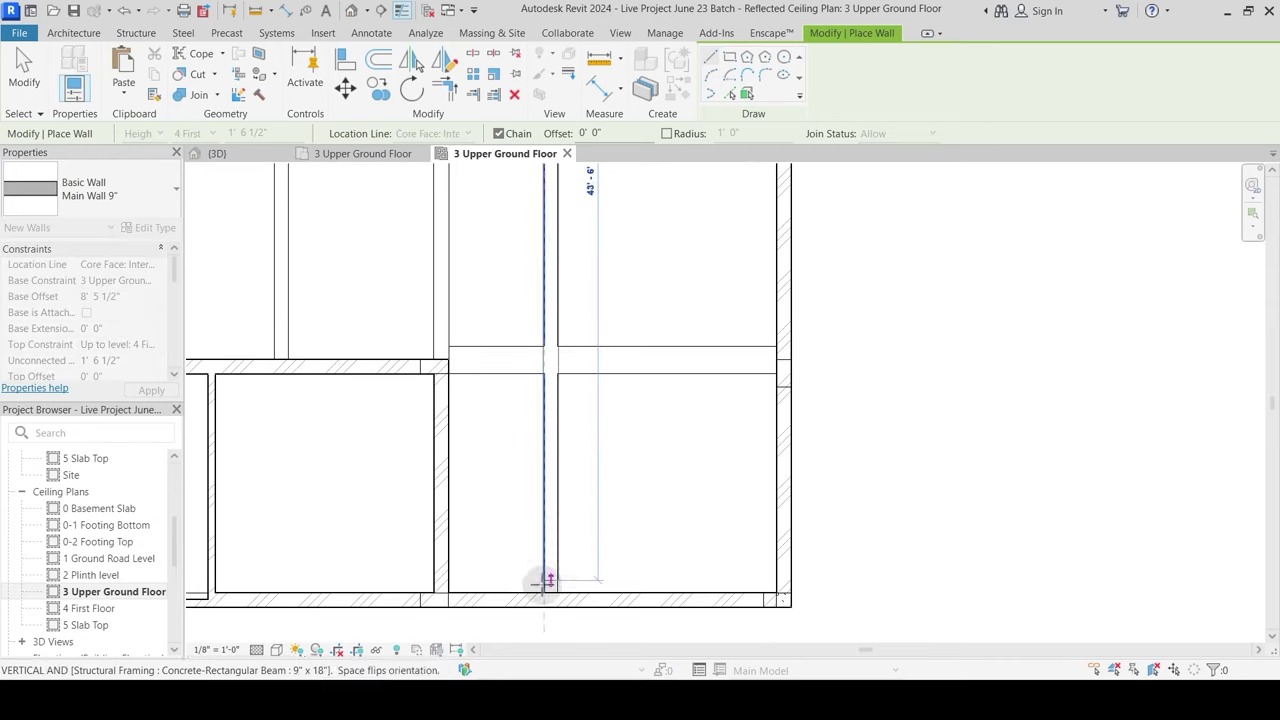
key("Escape")
key("Escape")
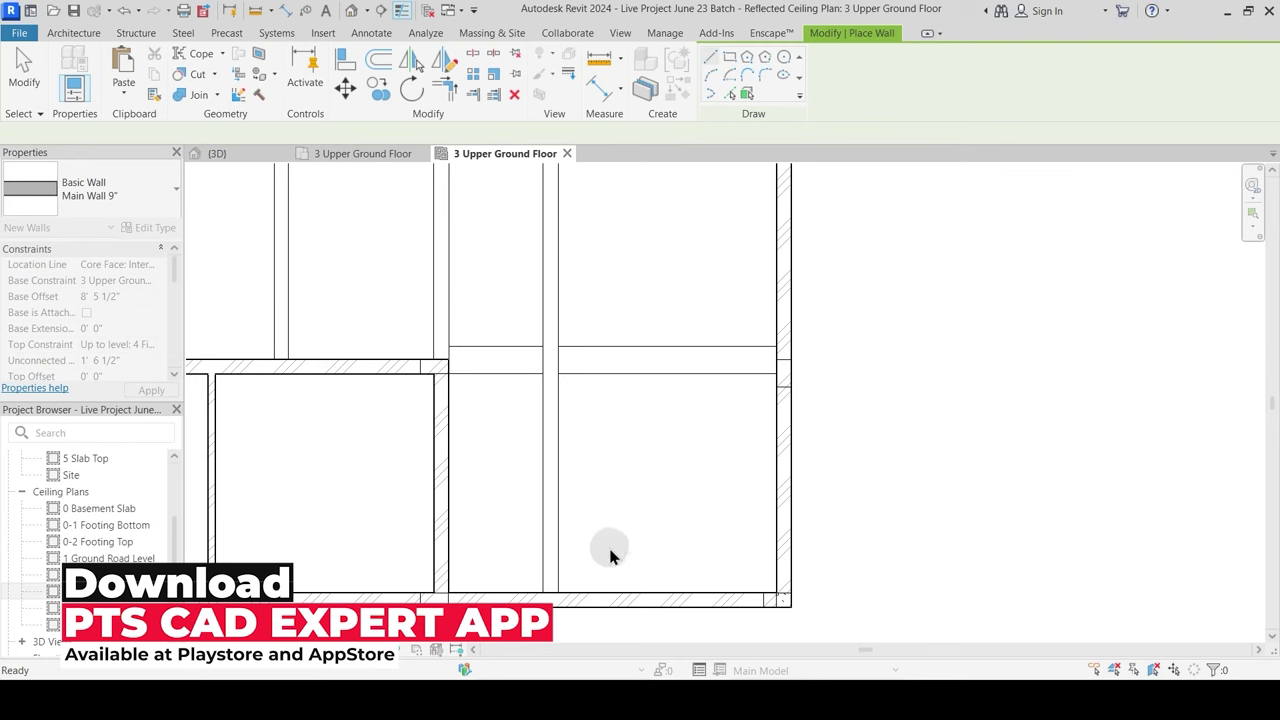
middle_click_drag(612, 556, 471, 386)
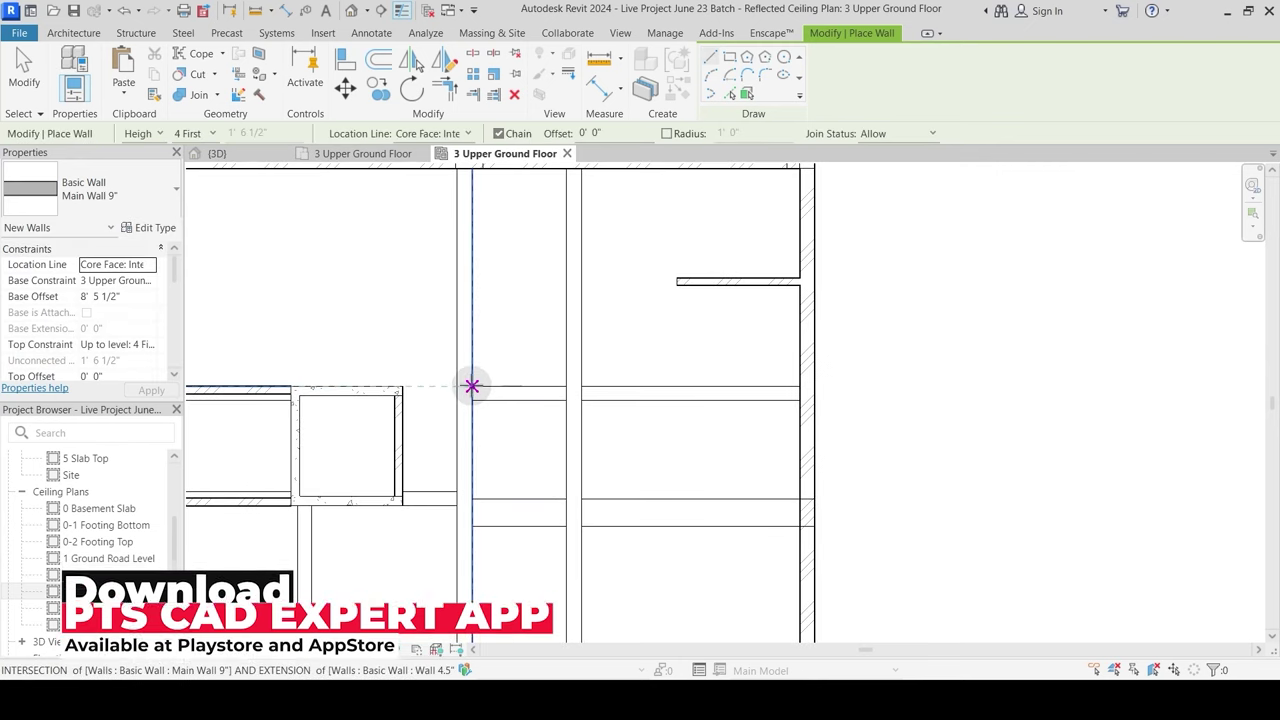
left_click(472, 386)
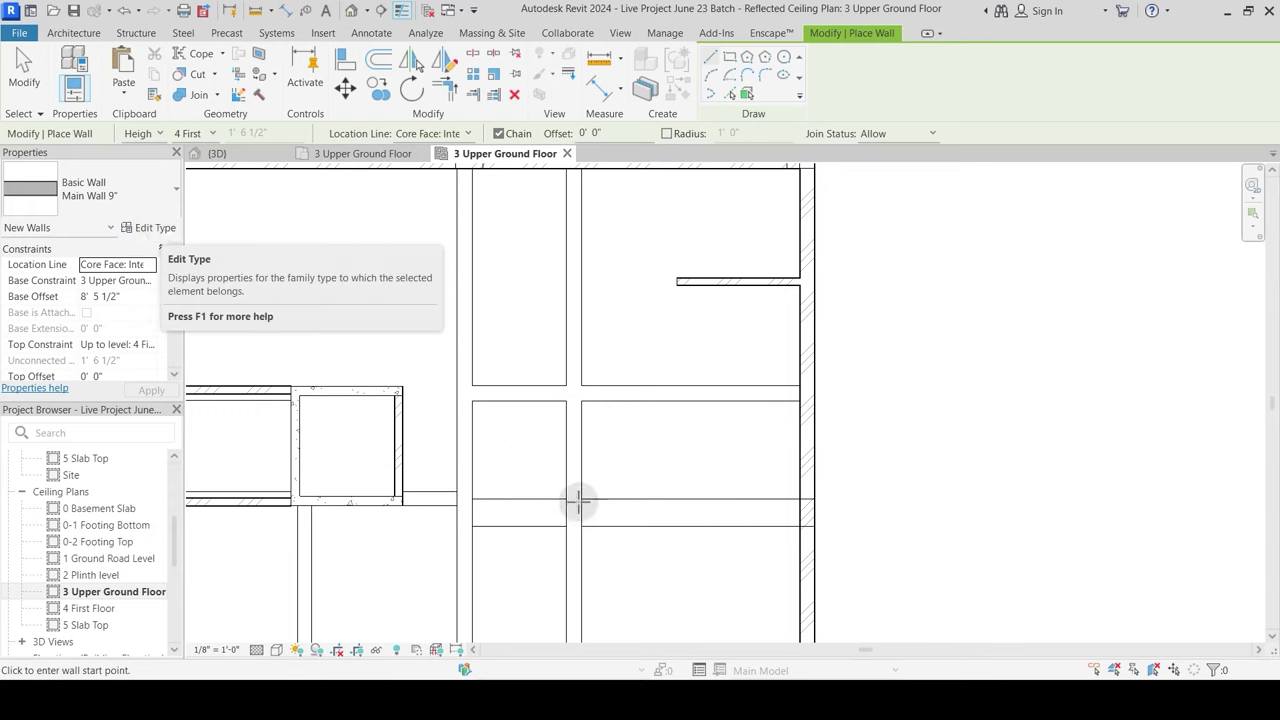
Step: Duplicate Main Wall 9" as 'Beam Wall' with a 1'-6" structure layer, 1'-7" thick overall
left_click(148, 227)
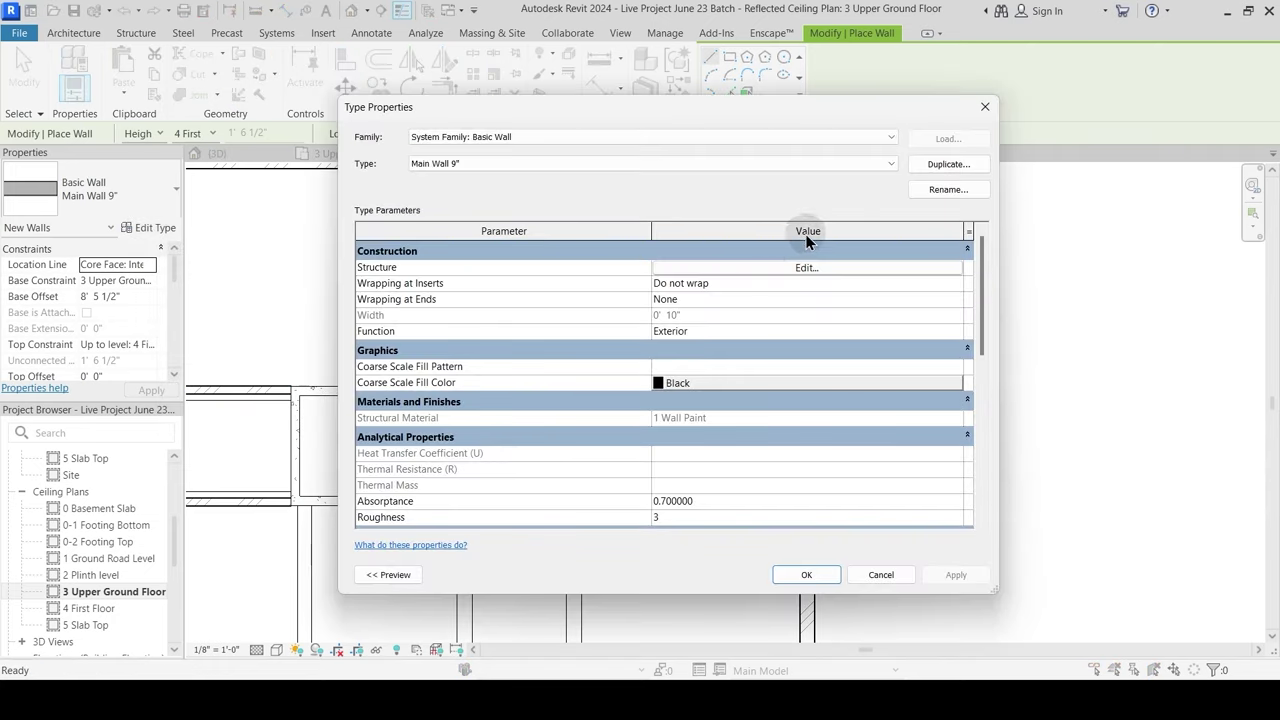
left_click(948, 165)
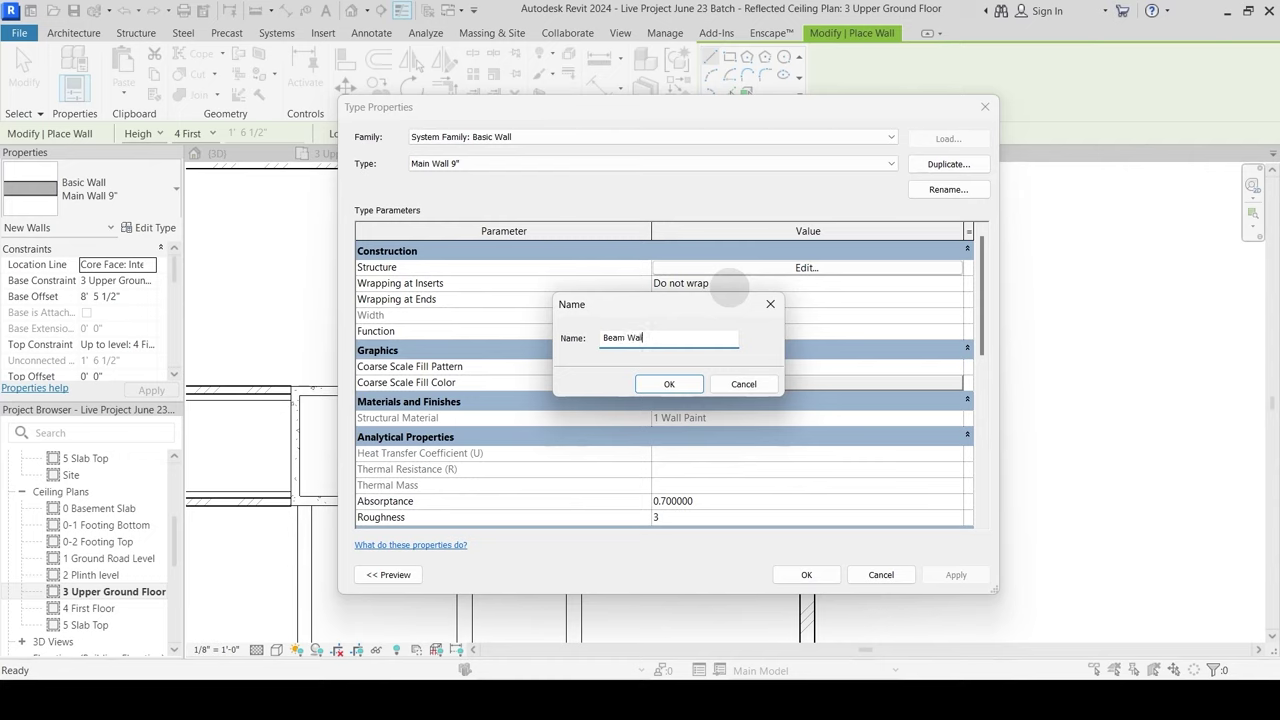
type("Beam Wall")
key("Return")
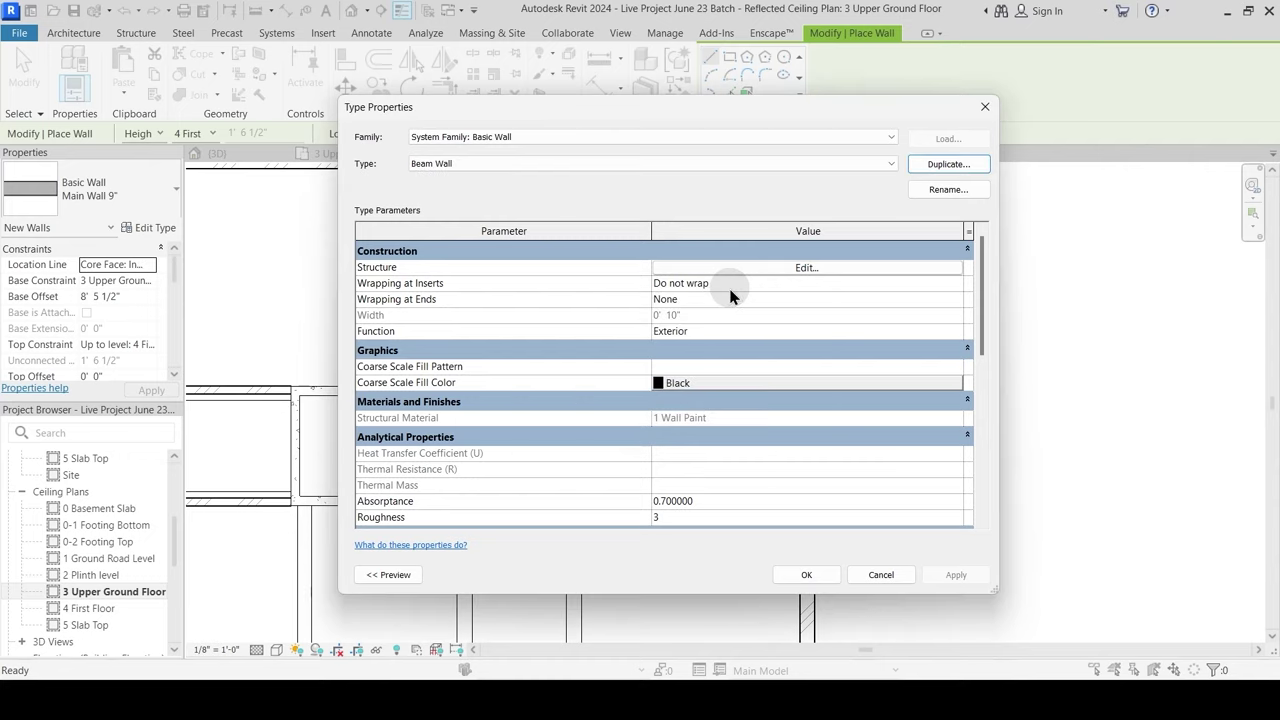
left_click(762, 268)
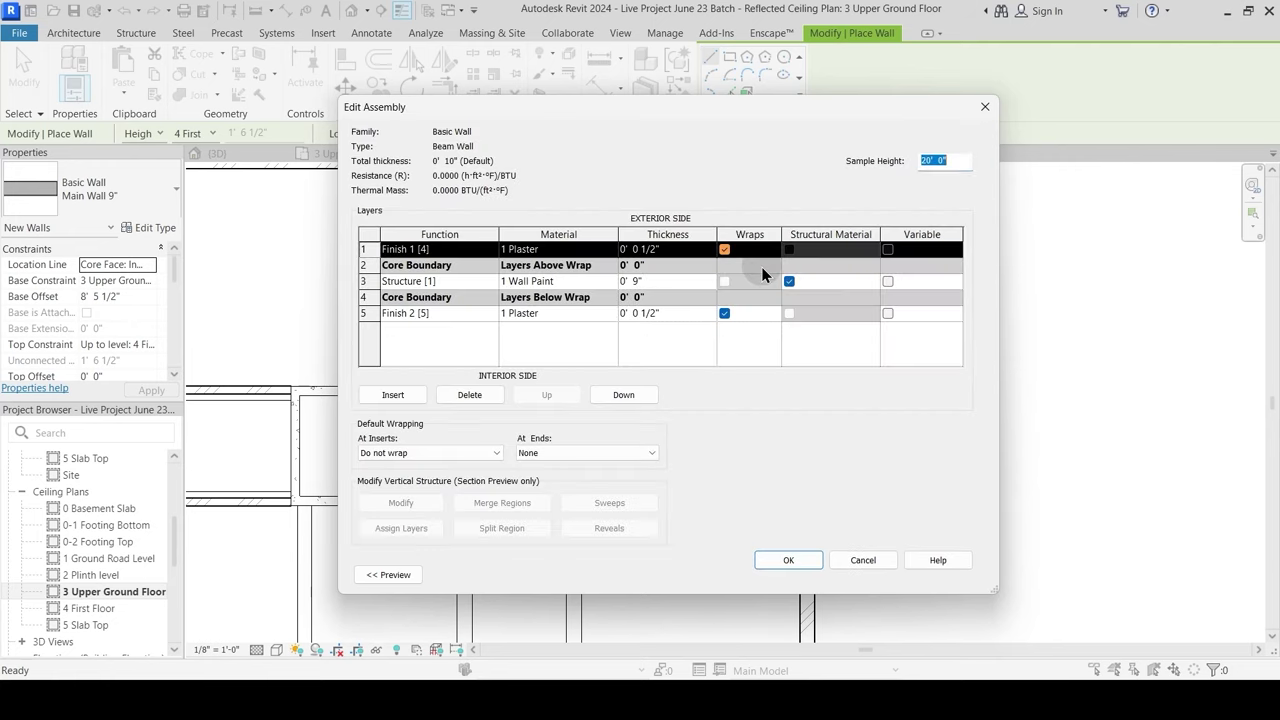
left_click(642, 281)
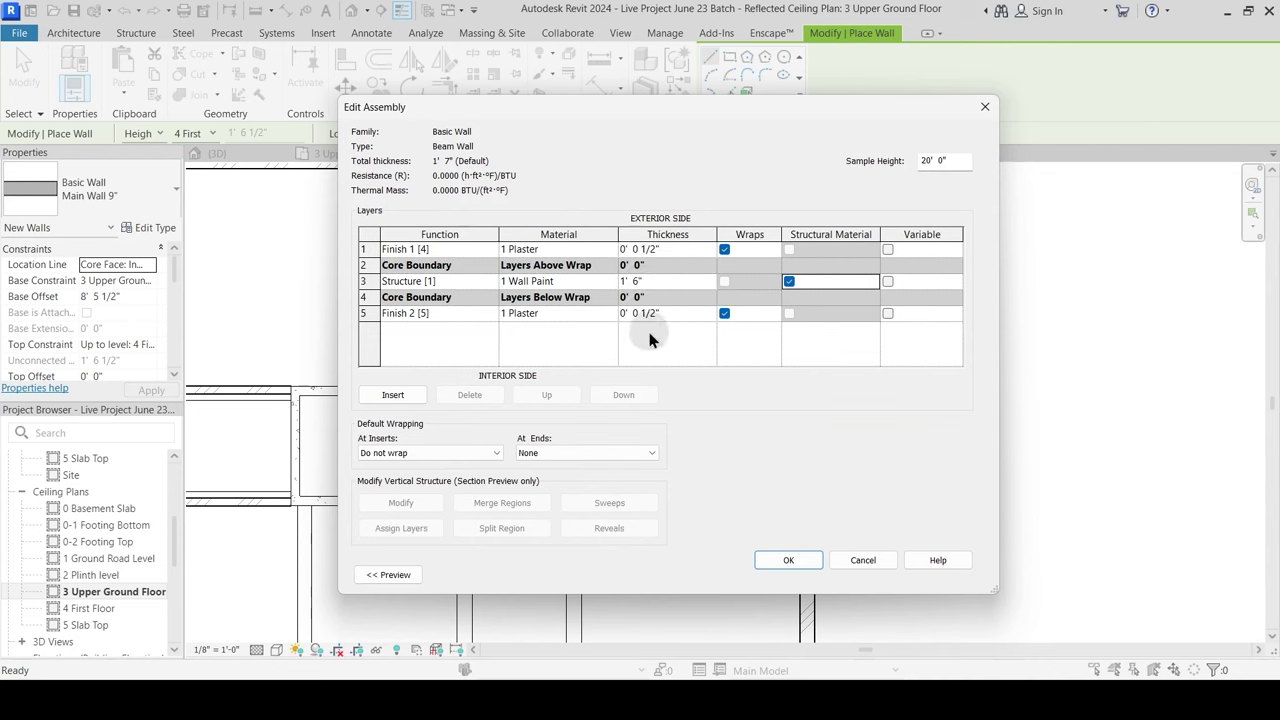
left_click(792, 561)
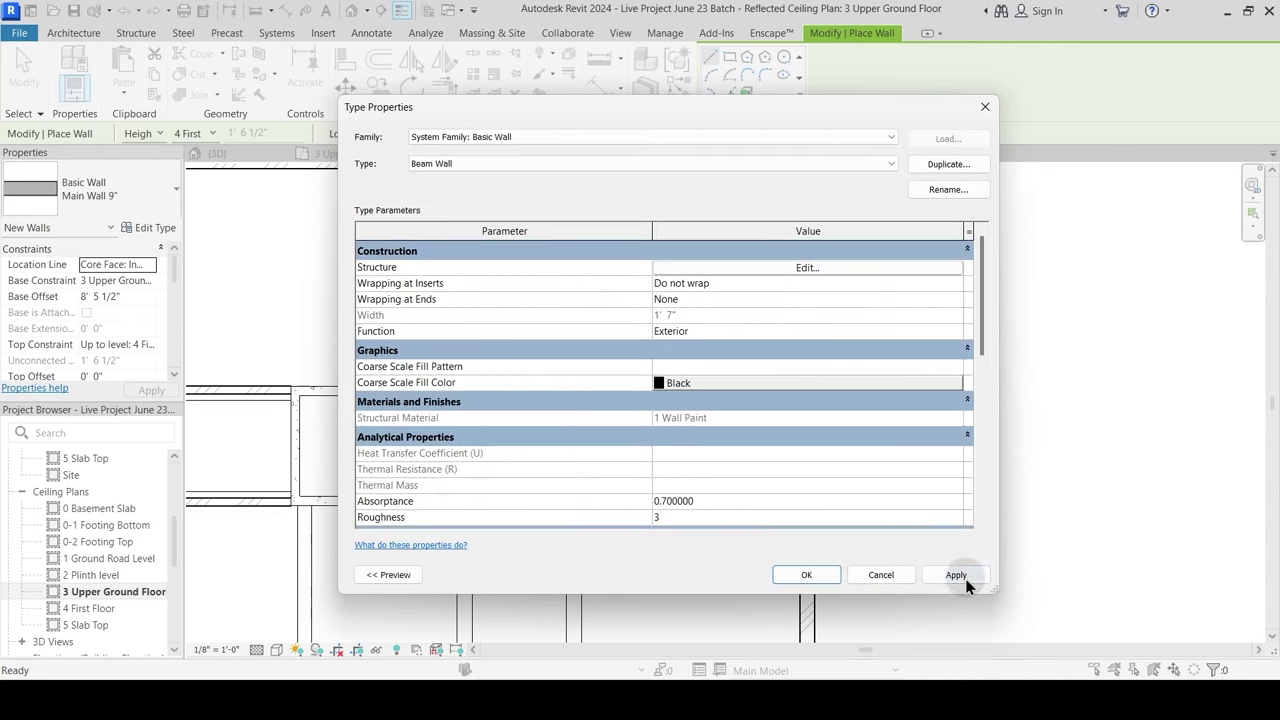
left_click(965, 578)
left_click(788, 574)
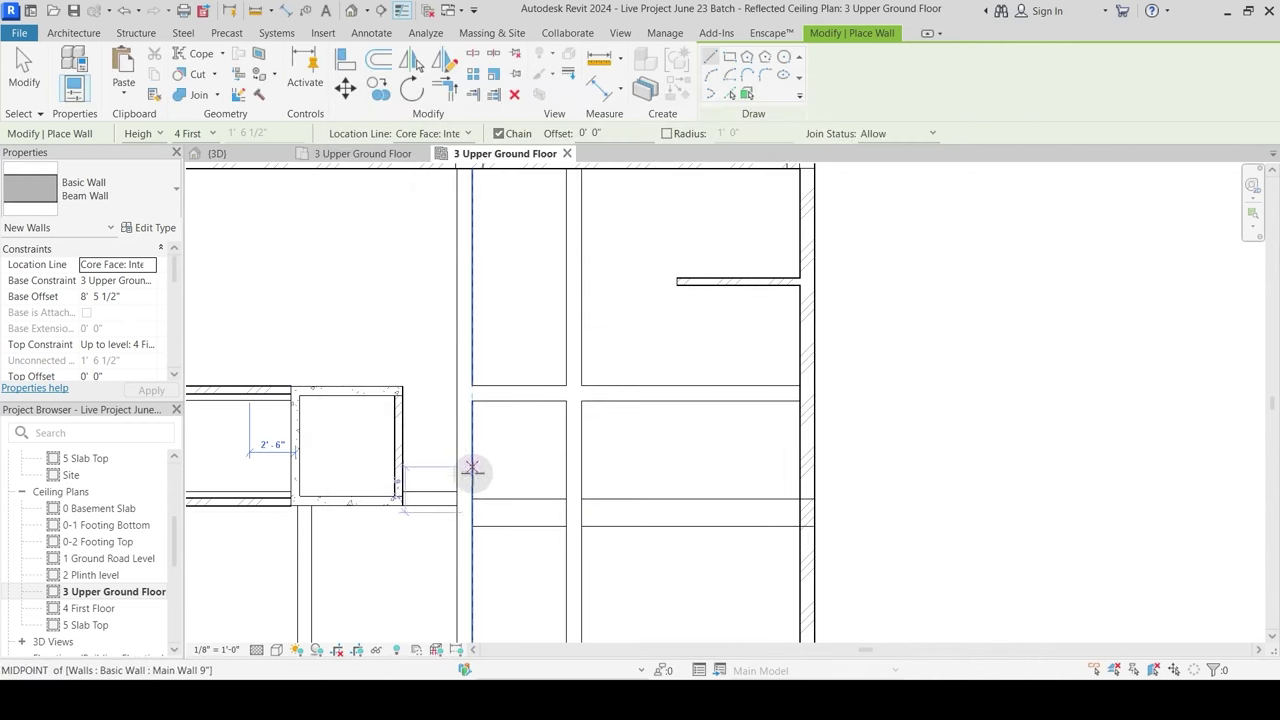
Step: Place a Beam Wall along the beam line using Pick Lines
left_click(472, 496)
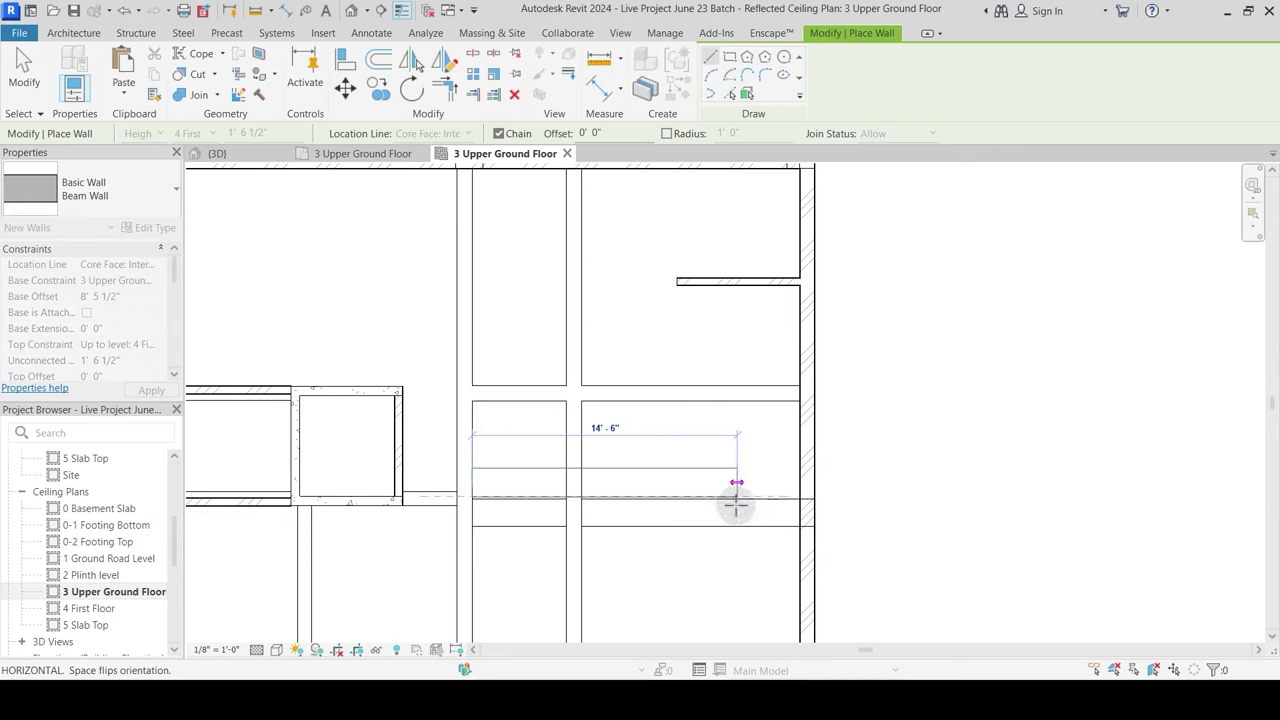
middle_click_drag(736, 505, 762, 386)
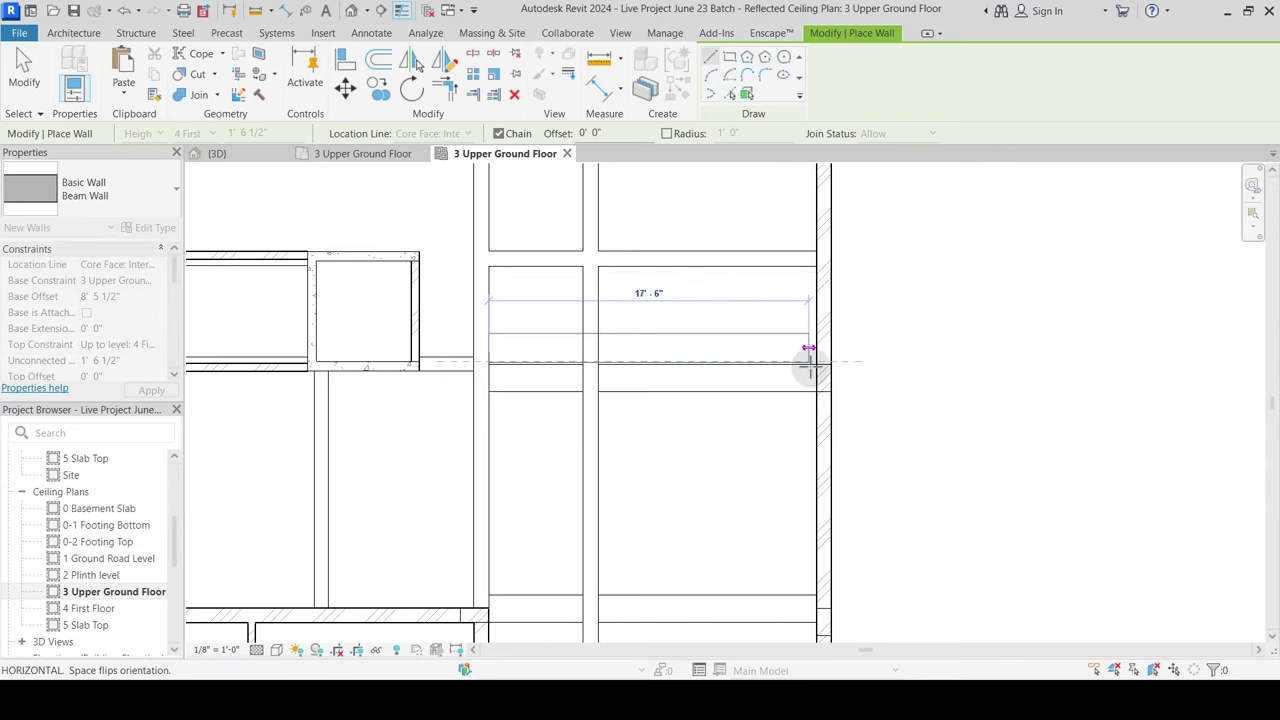
key("Escape")
left_click(728, 92)
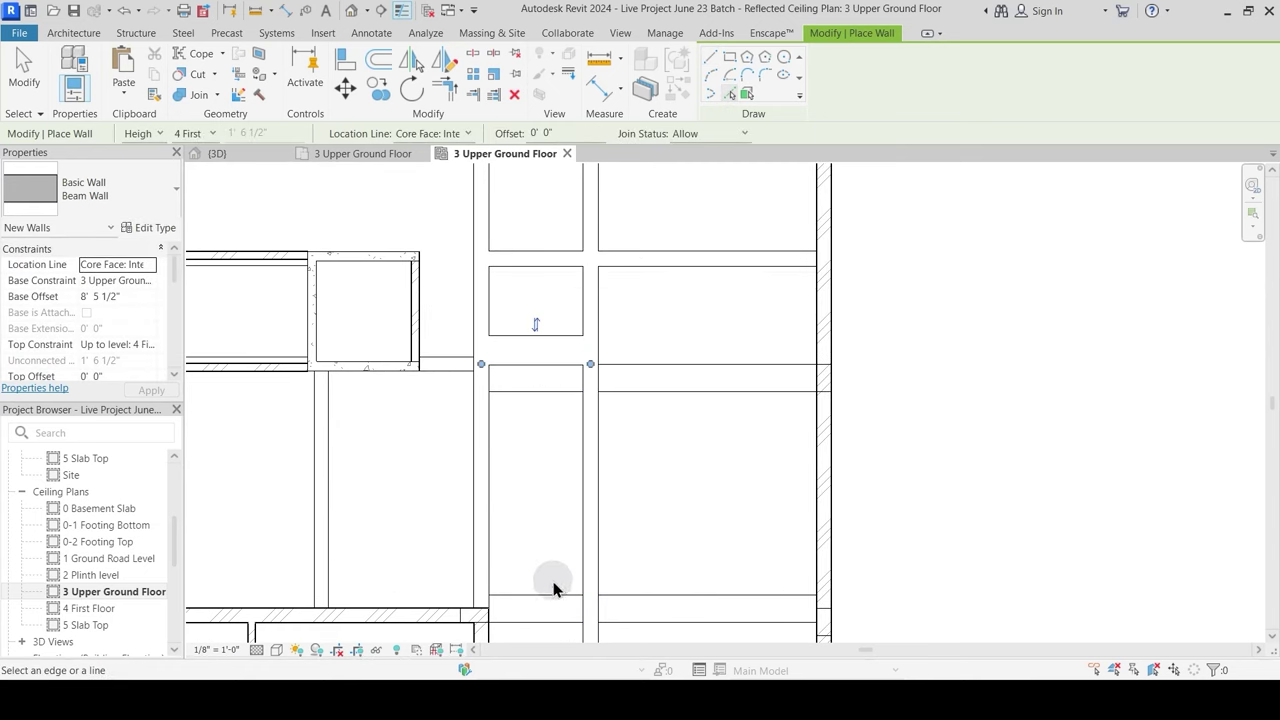
left_click(555, 606)
key("Escape")
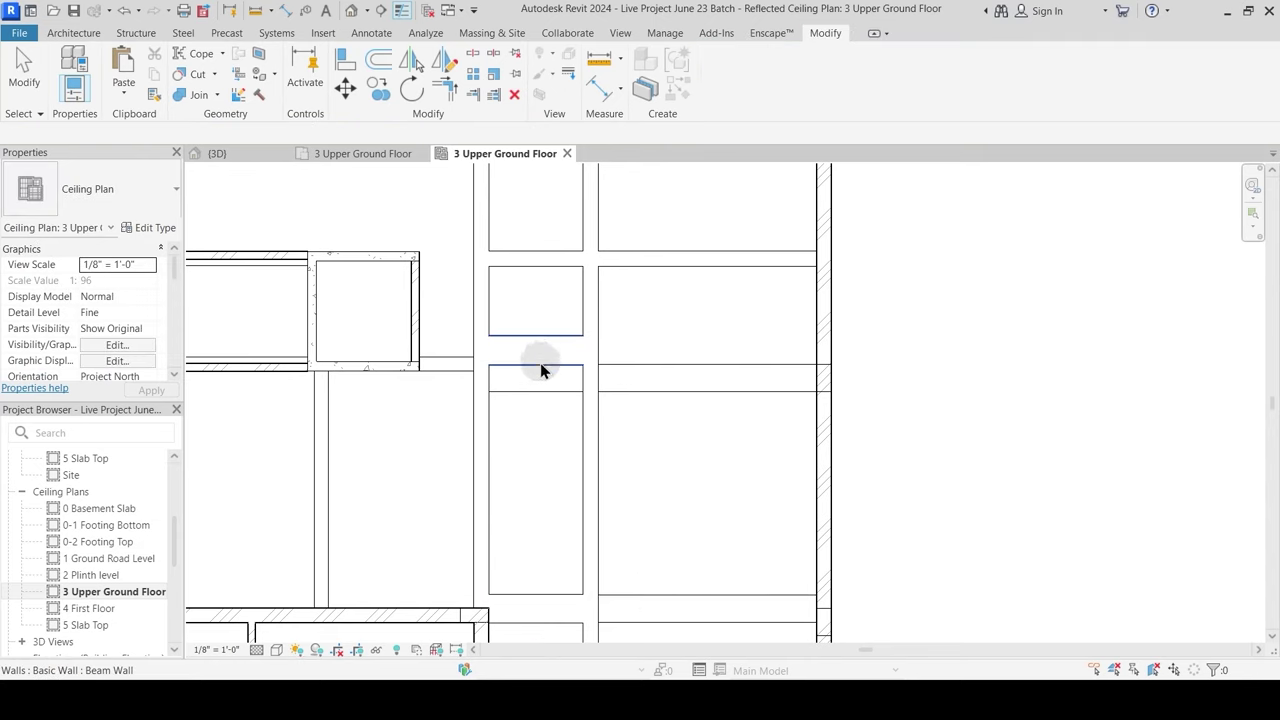
Step: Stretch the Beam Wall's end across both bays to the right beam line, then view 3D
left_click_drag(545, 348, 823, 595)
key("ctrl+z")
key("ctrl+z")
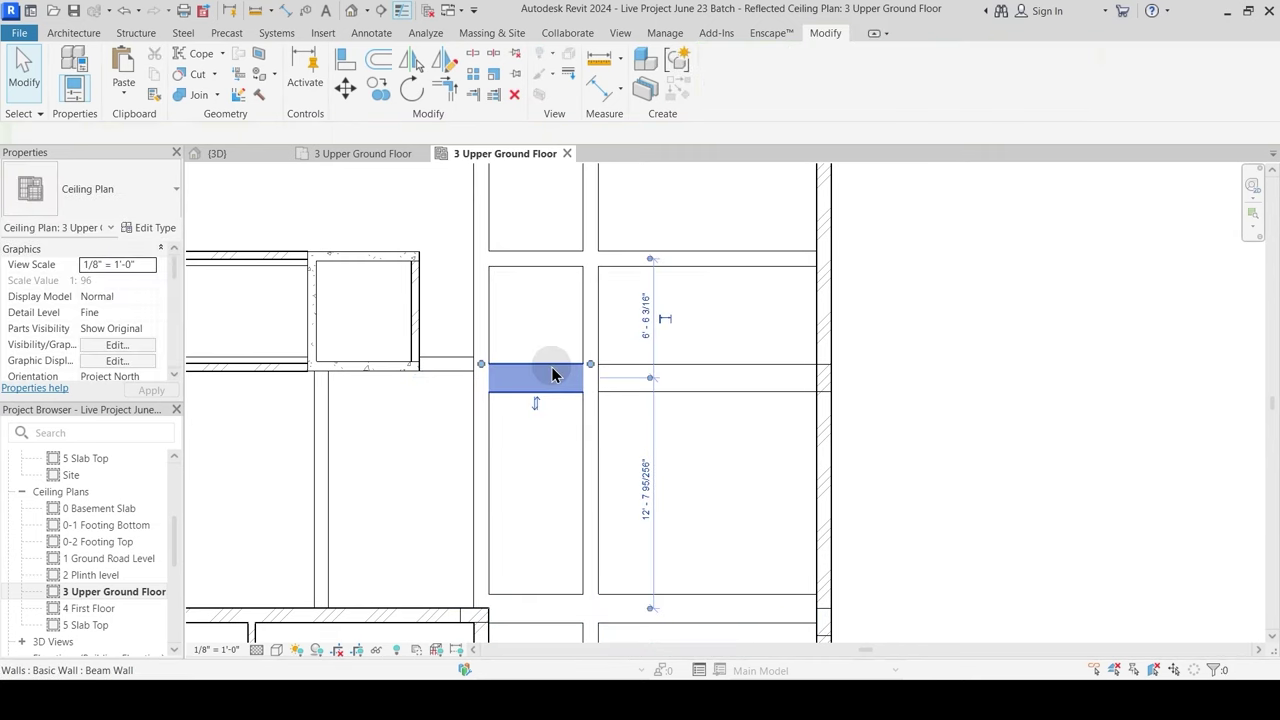
left_click(551, 374)
left_click_drag(724, 374, 823, 363)
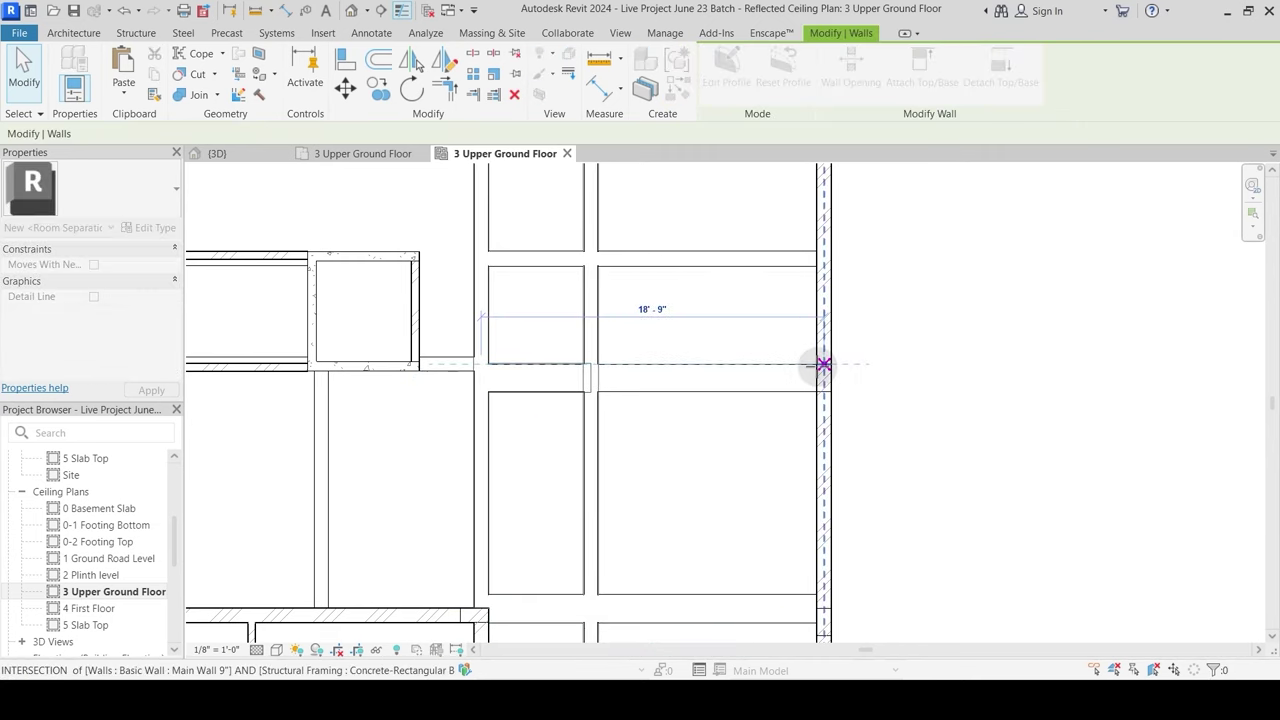
left_click(692, 400)
scroll(810, 406, "up", 2)
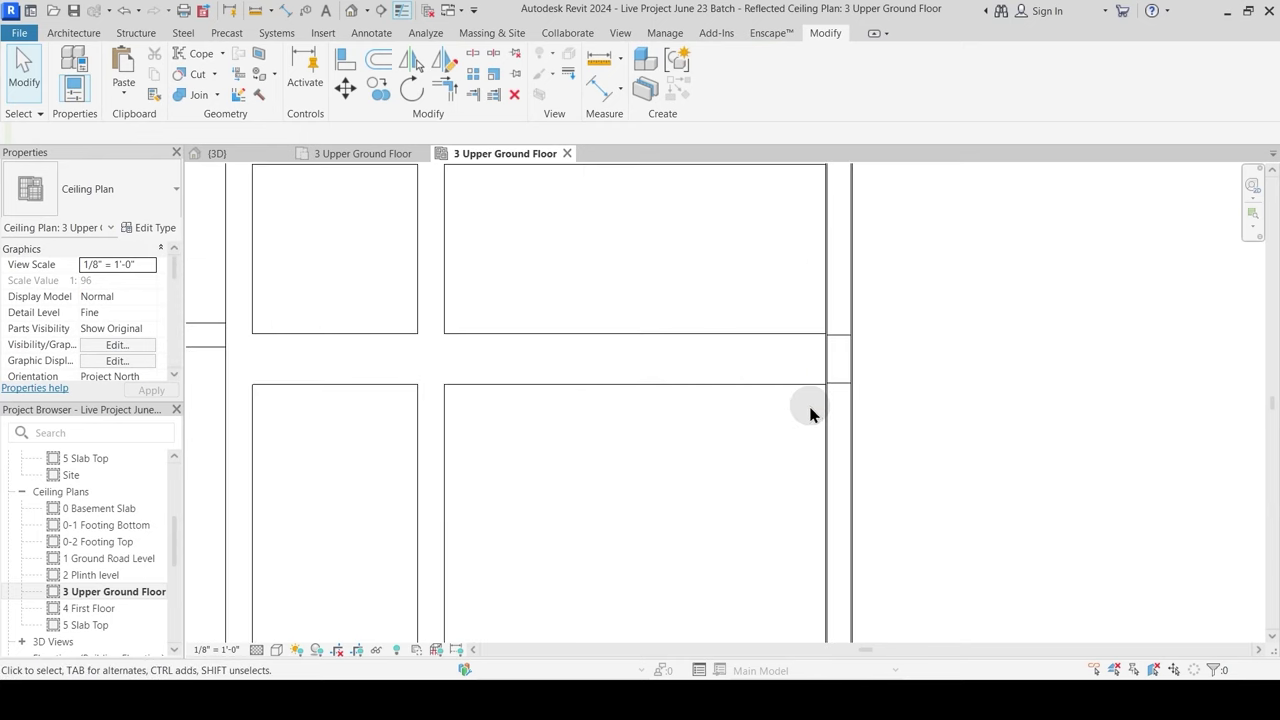
scroll(700, 405, "down", 3)
scroll(682, 418, "down", 1)
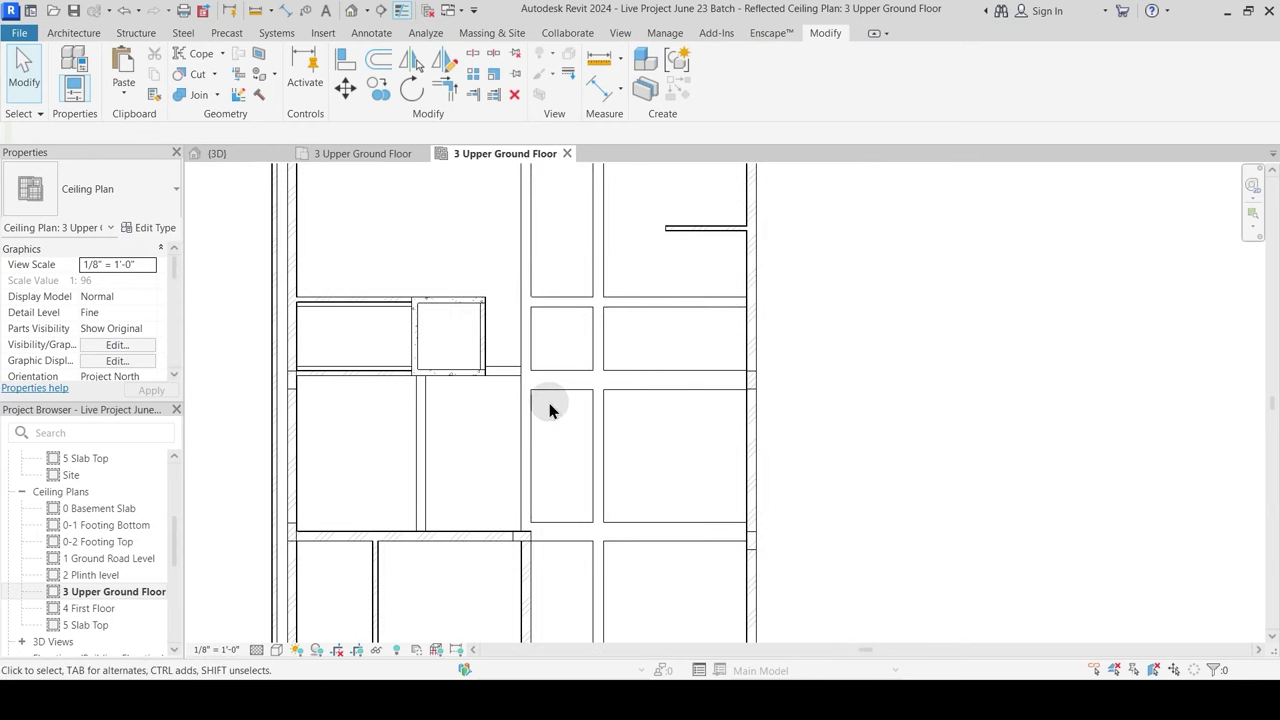
left_click(240, 156)
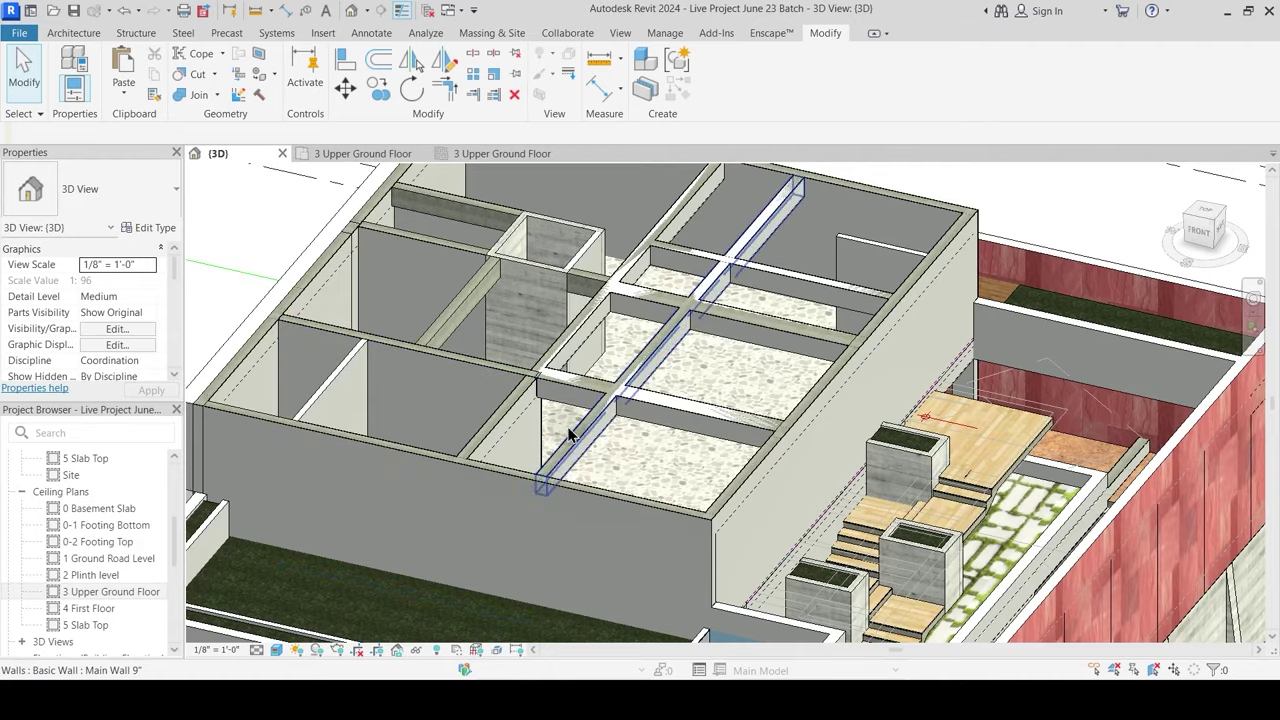
Step: Delete the 9" x 18" concrete beam beside the box wall and return to 3 Upper Ground Floor
middle_click_drag(568, 433, 574, 346, "shift")
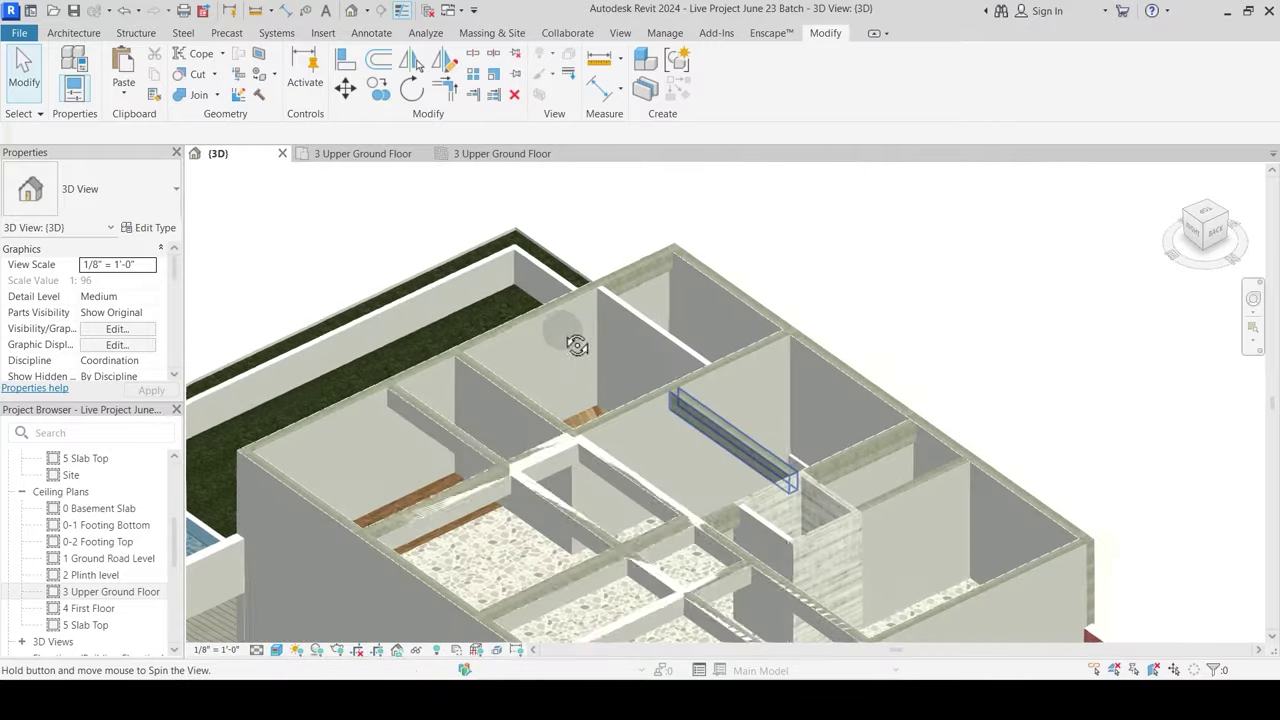
scroll(857, 466, "up", 5)
scroll(887, 461, "up", 3)
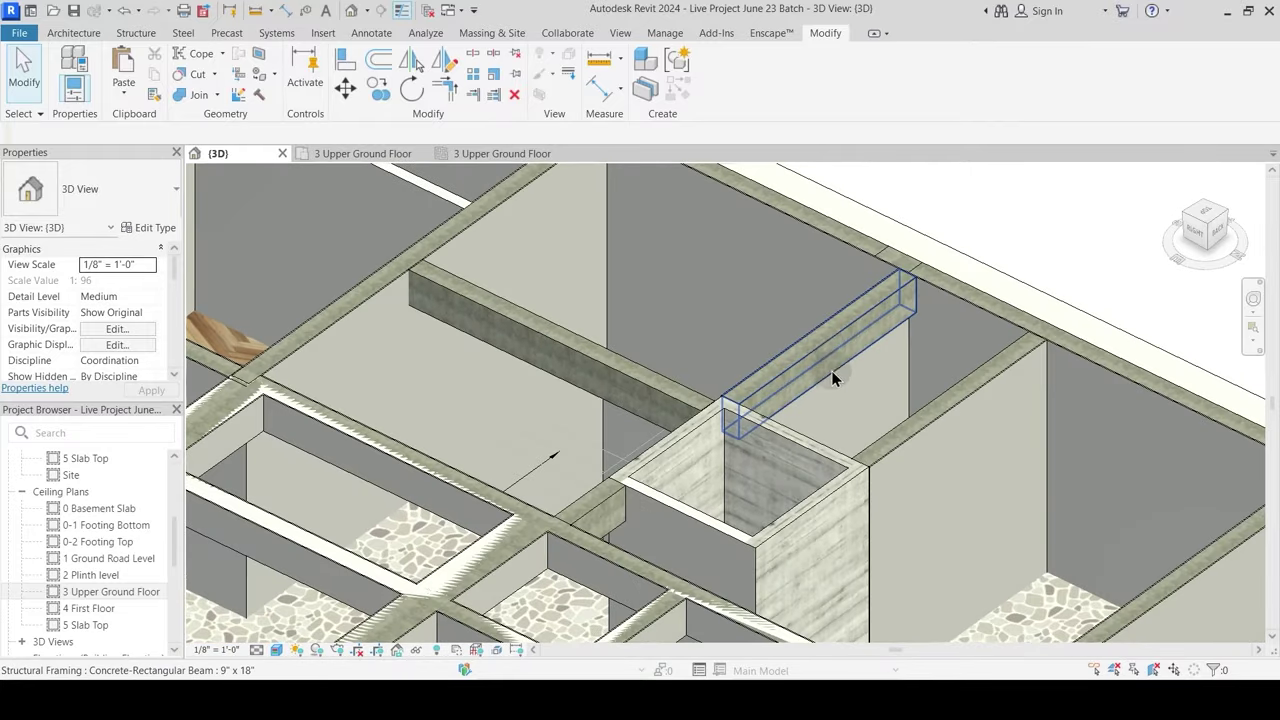
left_click(825, 346)
key("Delete")
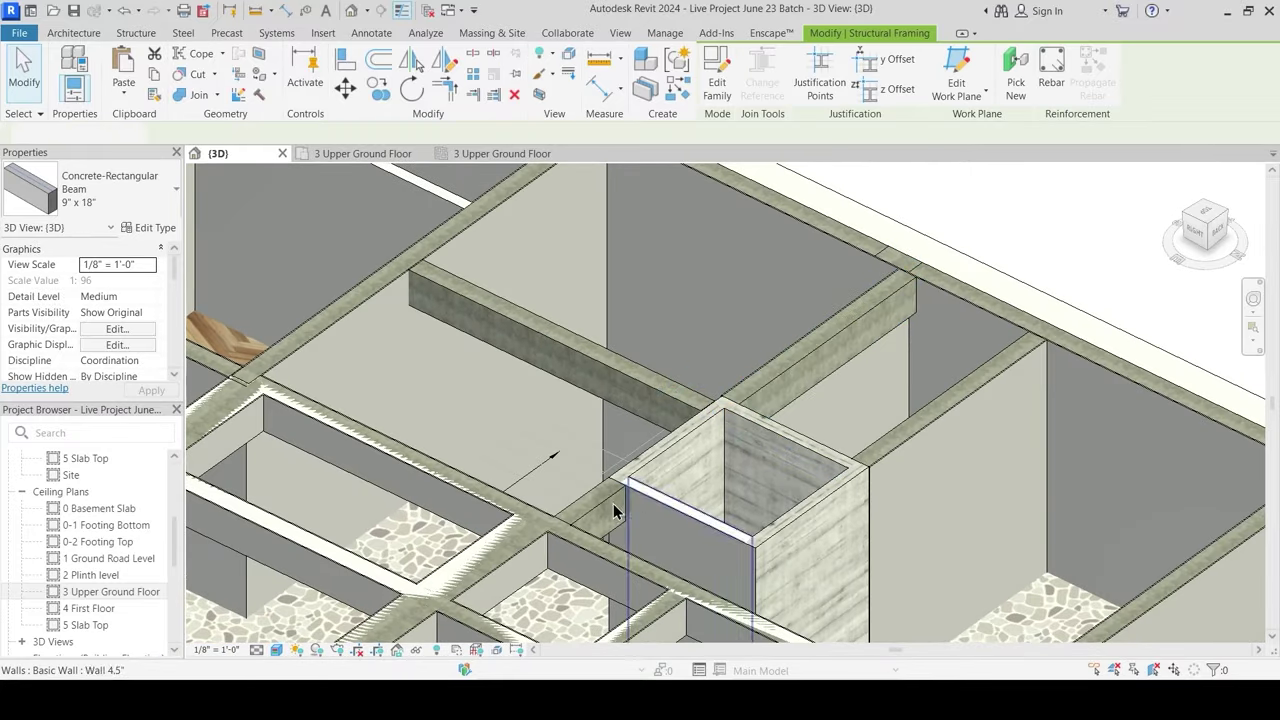
middle_click_drag(614, 526, 627, 464)
left_click(611, 444)
key("Escape")
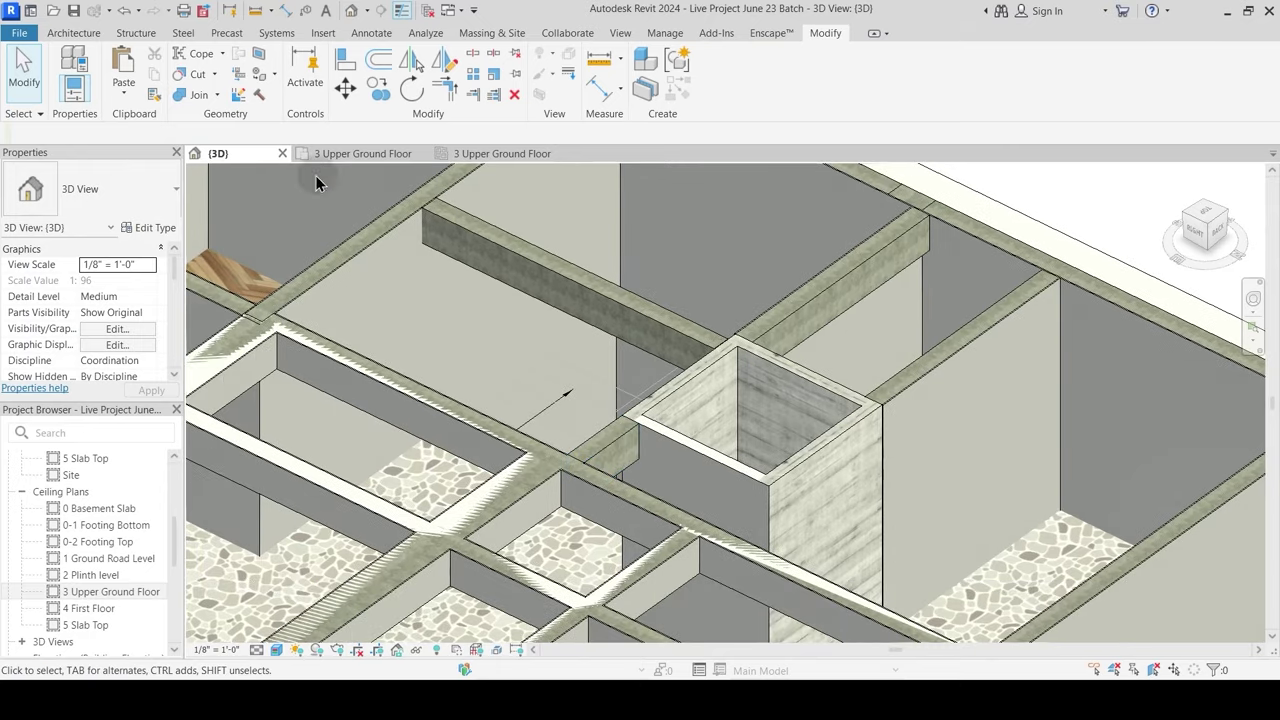
left_click(475, 153)
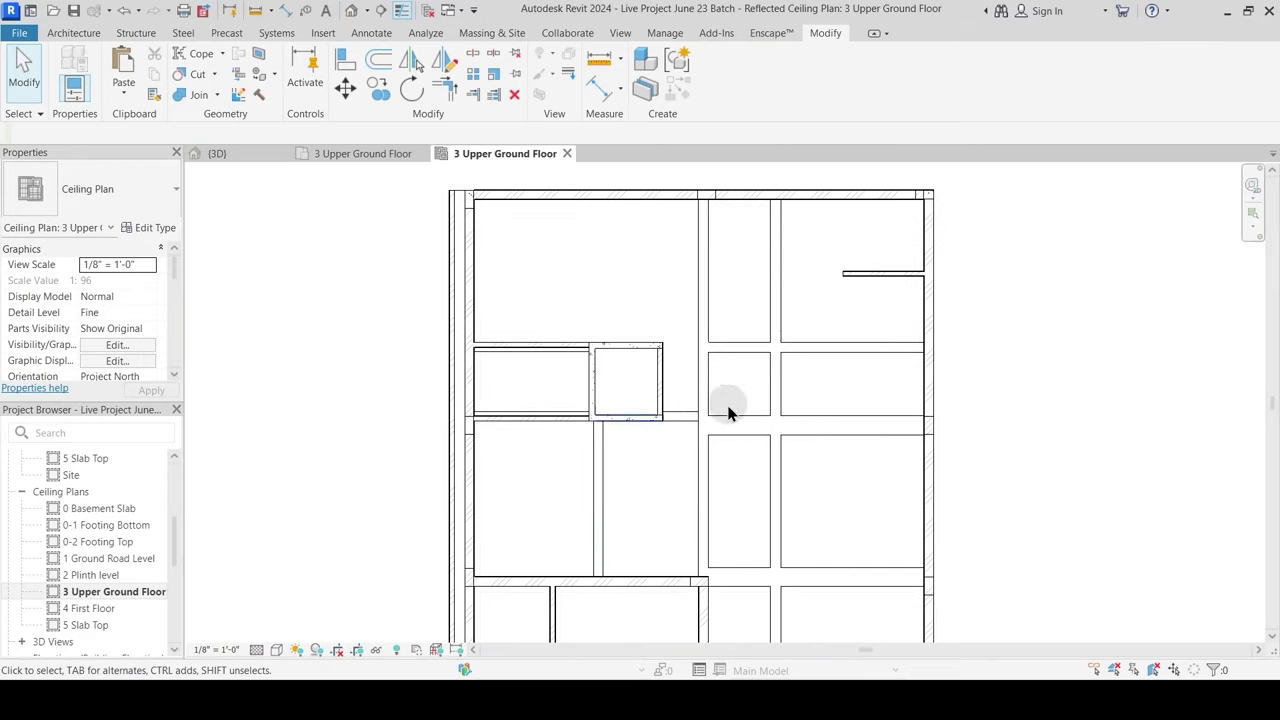
Step: Switch the wall tool to Main Wall 9" and draw a wall leftward from the beam endpoint
key("w")
key("a")
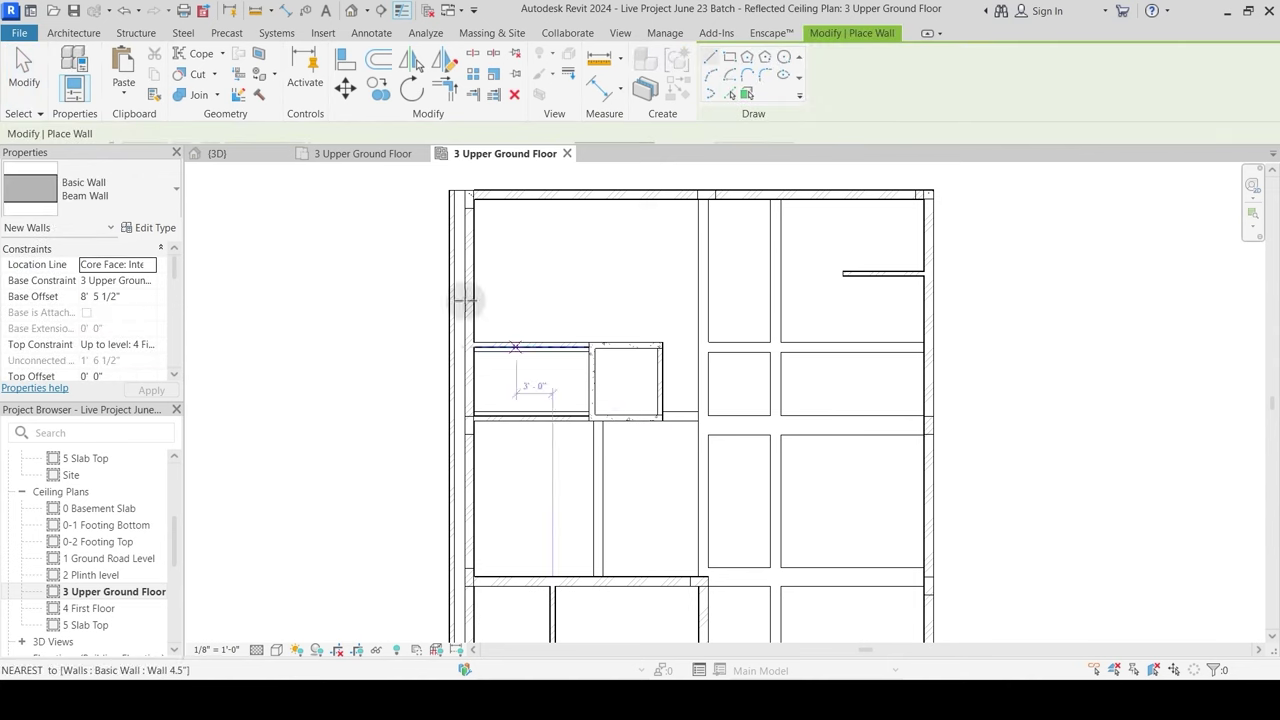
scroll(571, 406, "up", 5)
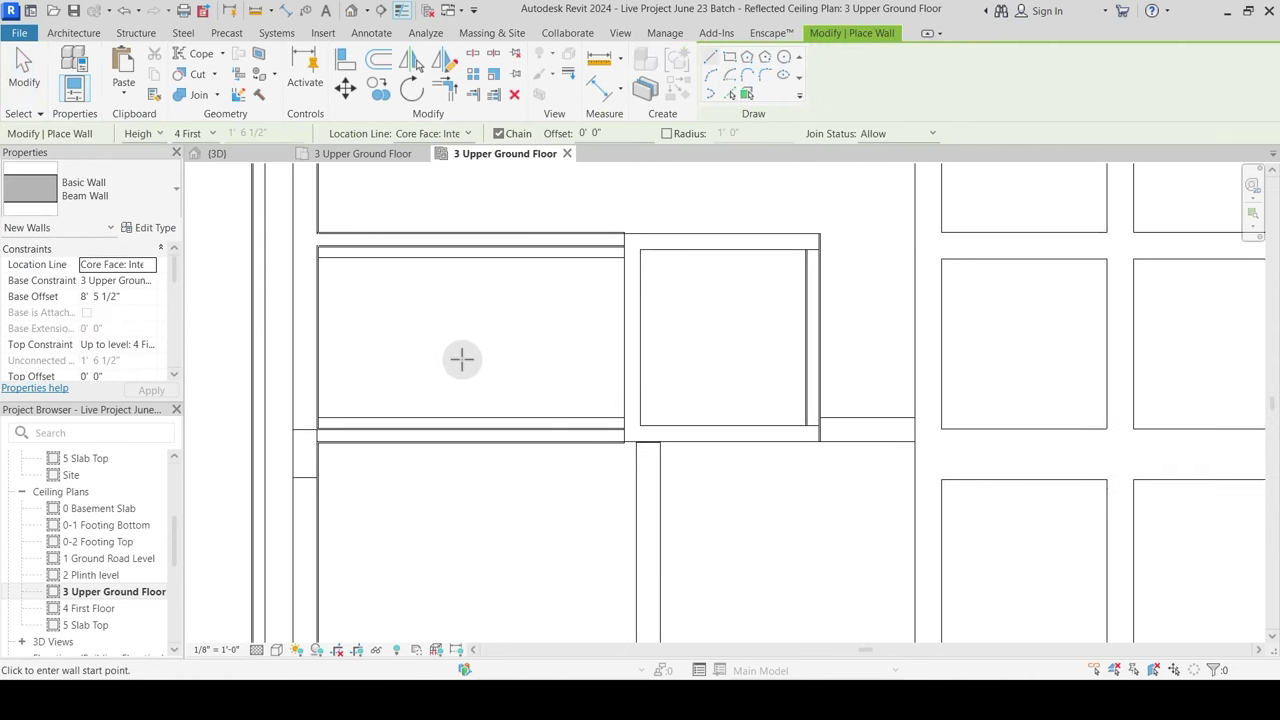
left_click(119, 203)
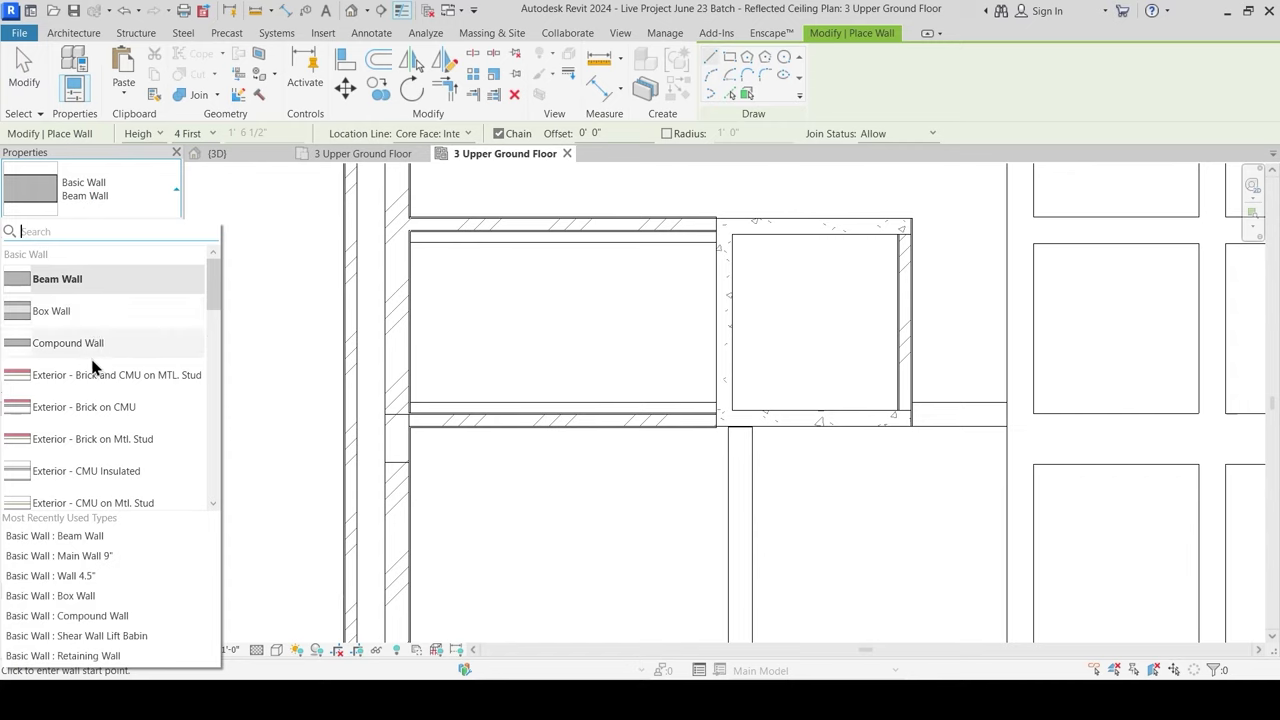
scroll(92, 367, "down", 1)
scroll(92, 367, "up", 1)
scroll(95, 362, "down", 5)
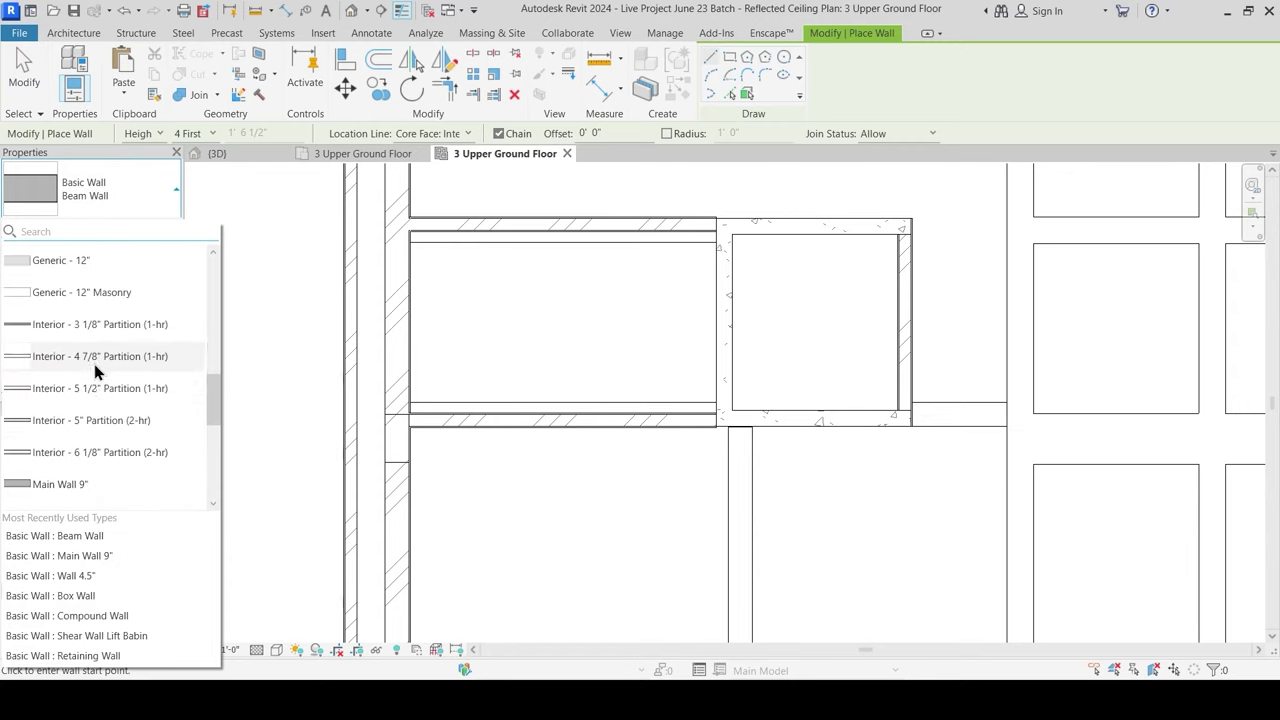
scroll(95, 380, "down", 2)
left_click(94, 291)
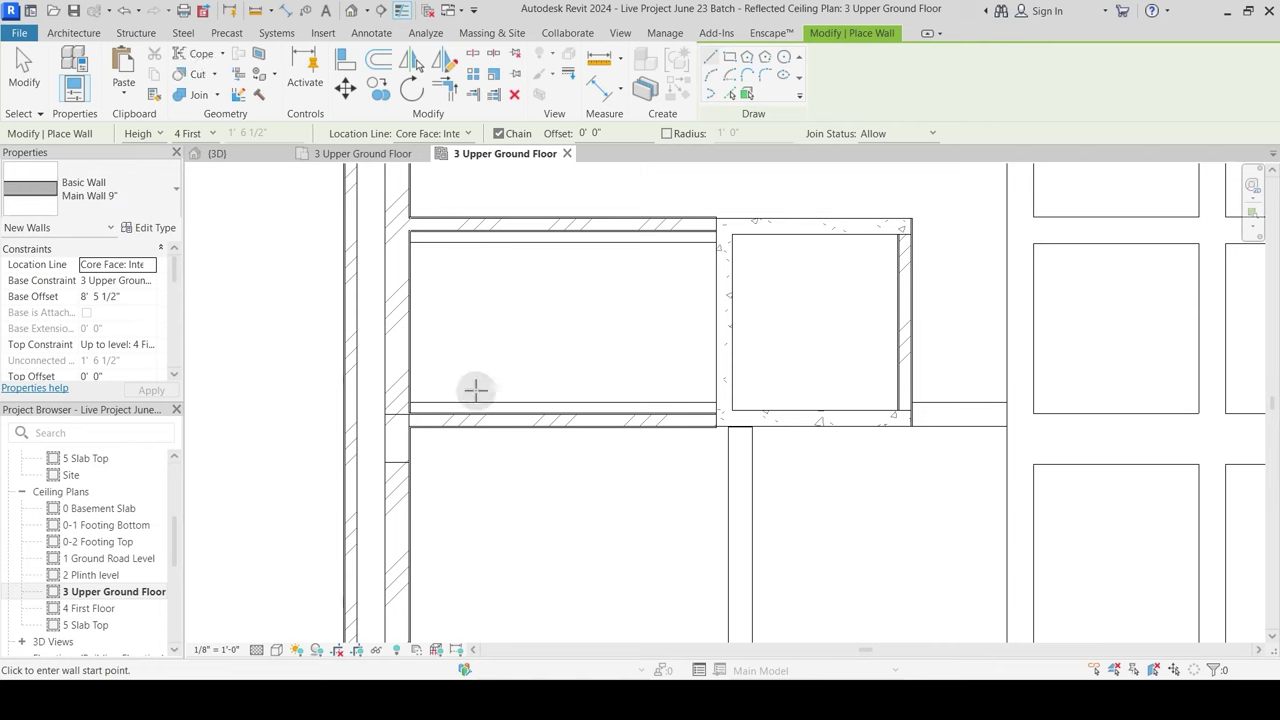
left_click(716, 402)
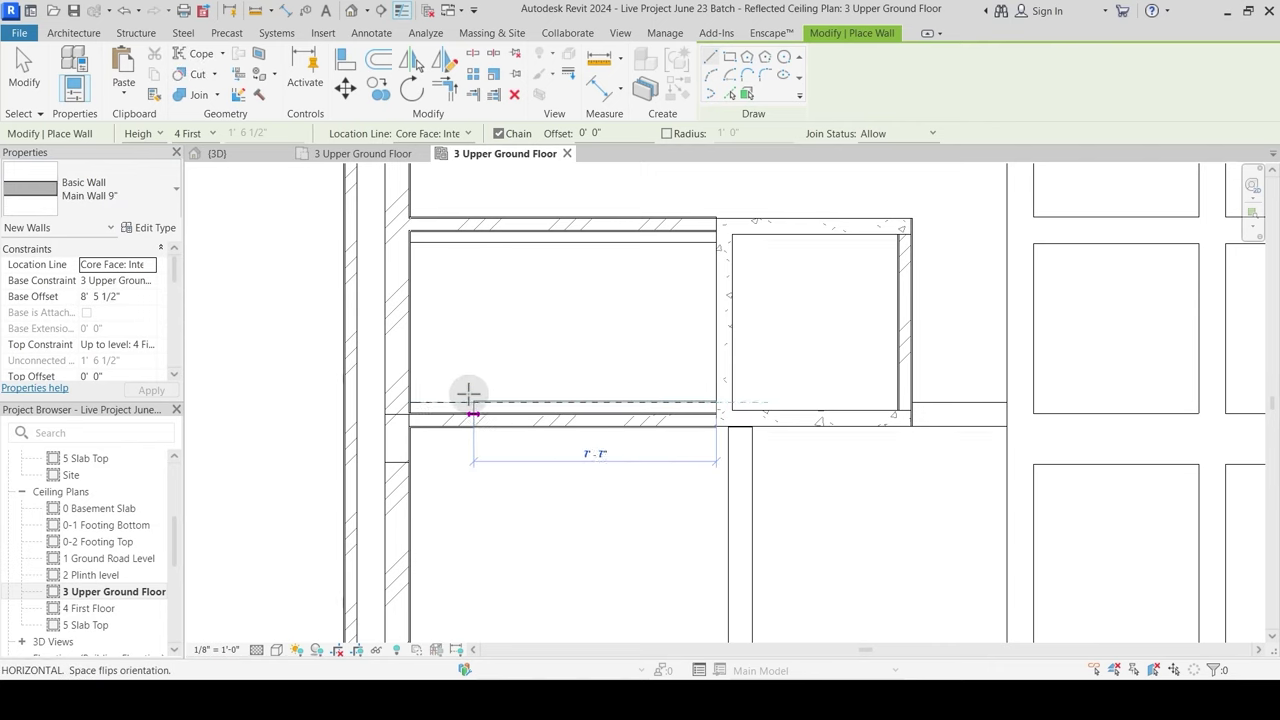
left_click(410, 401)
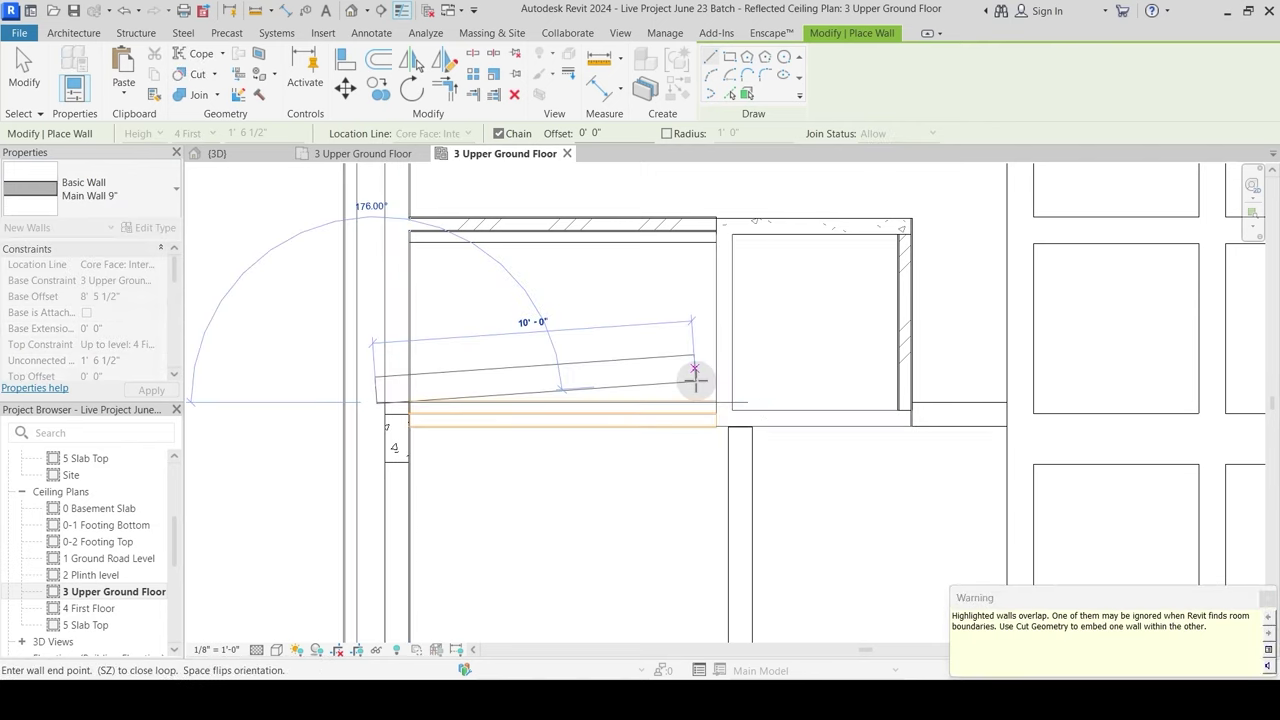
key("Escape")
Step: After a 3D check, draw a Main Wall 9" from the next beam endpoint down to the lower beam
middle_click_drag(894, 351, 451, 480)
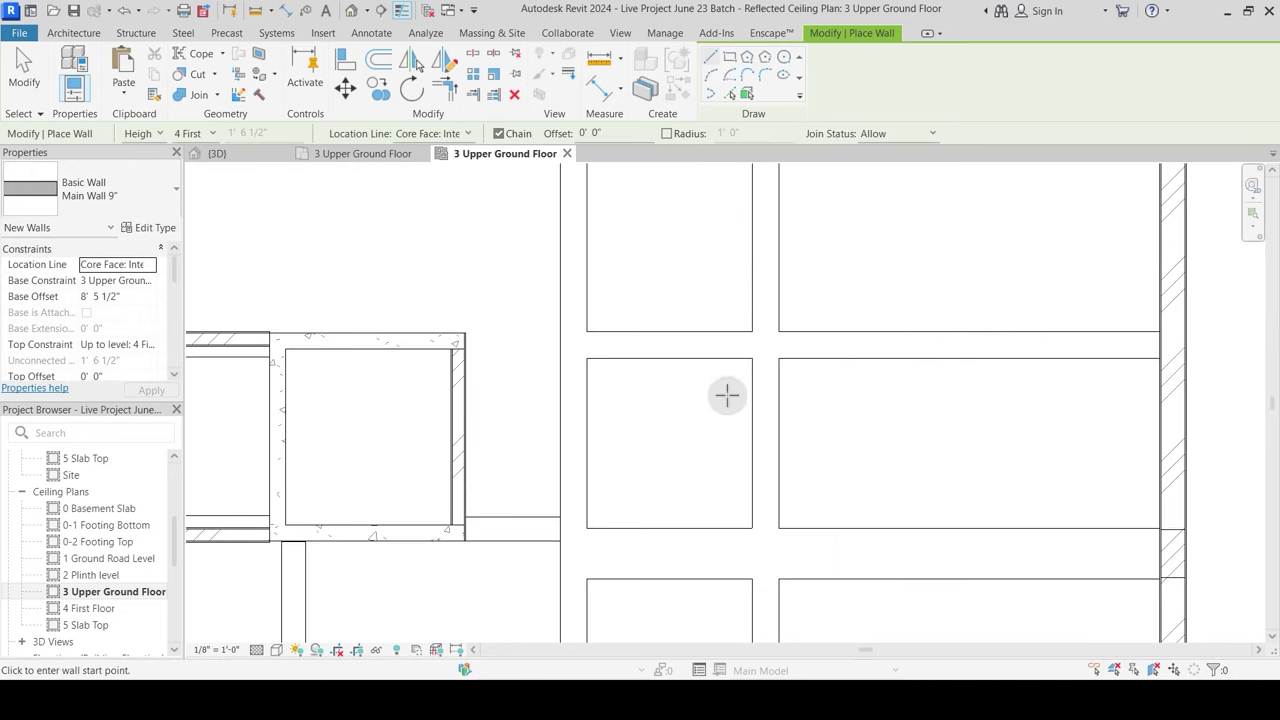
left_click(465, 517)
key("Escape")
key("Escape")
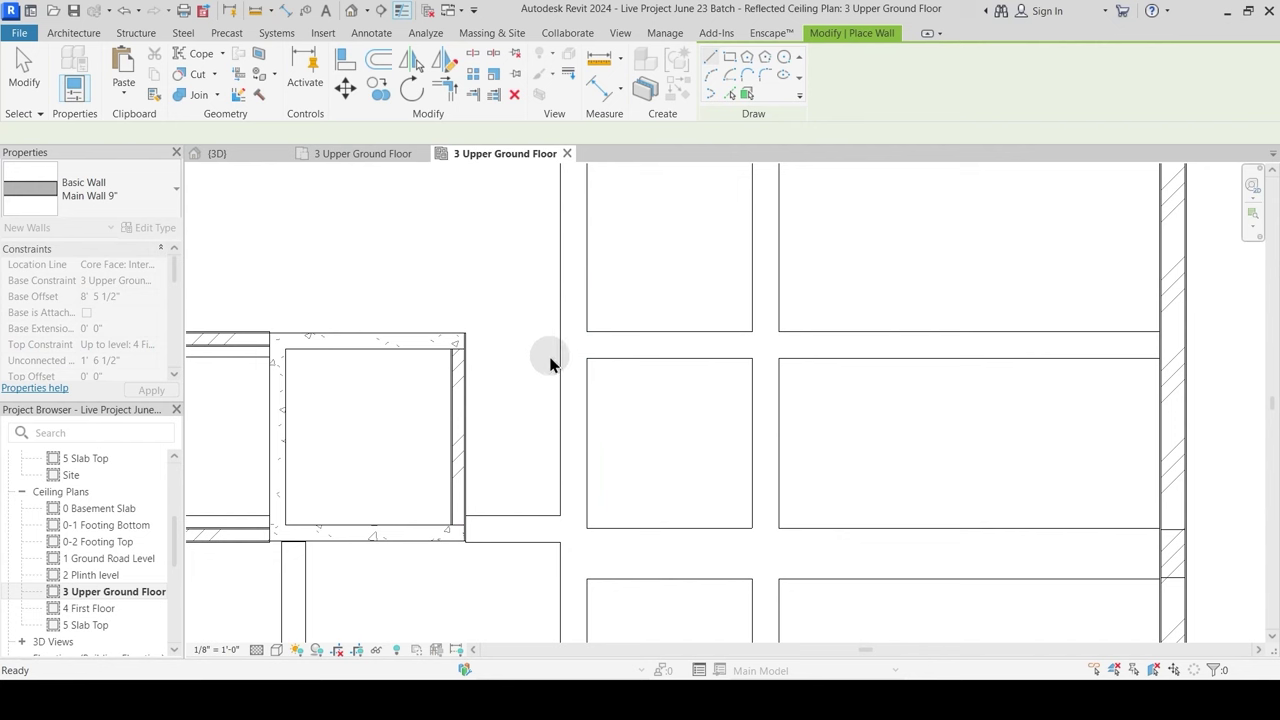
left_click(216, 153)
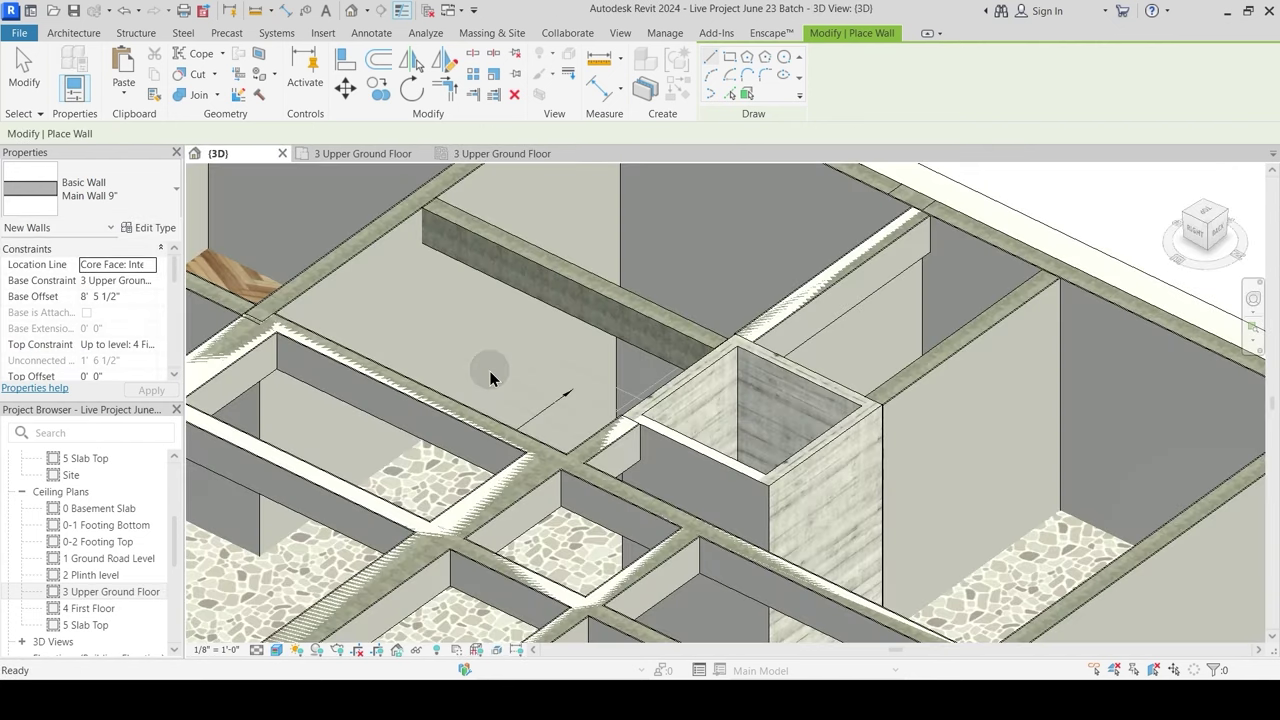
middle_click_drag(489, 370, 835, 393, "shift")
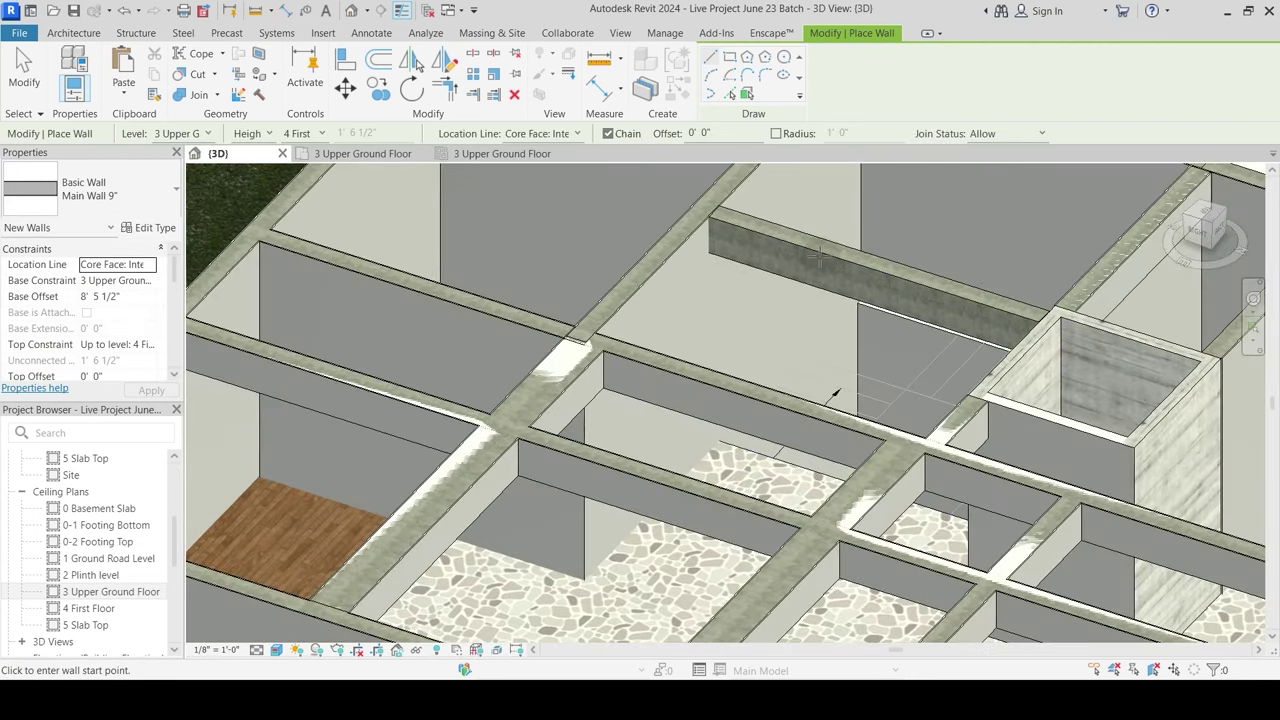
left_click(500, 153)
scroll(522, 560, "down", 2)
middle_click_drag(522, 560, 696, 207)
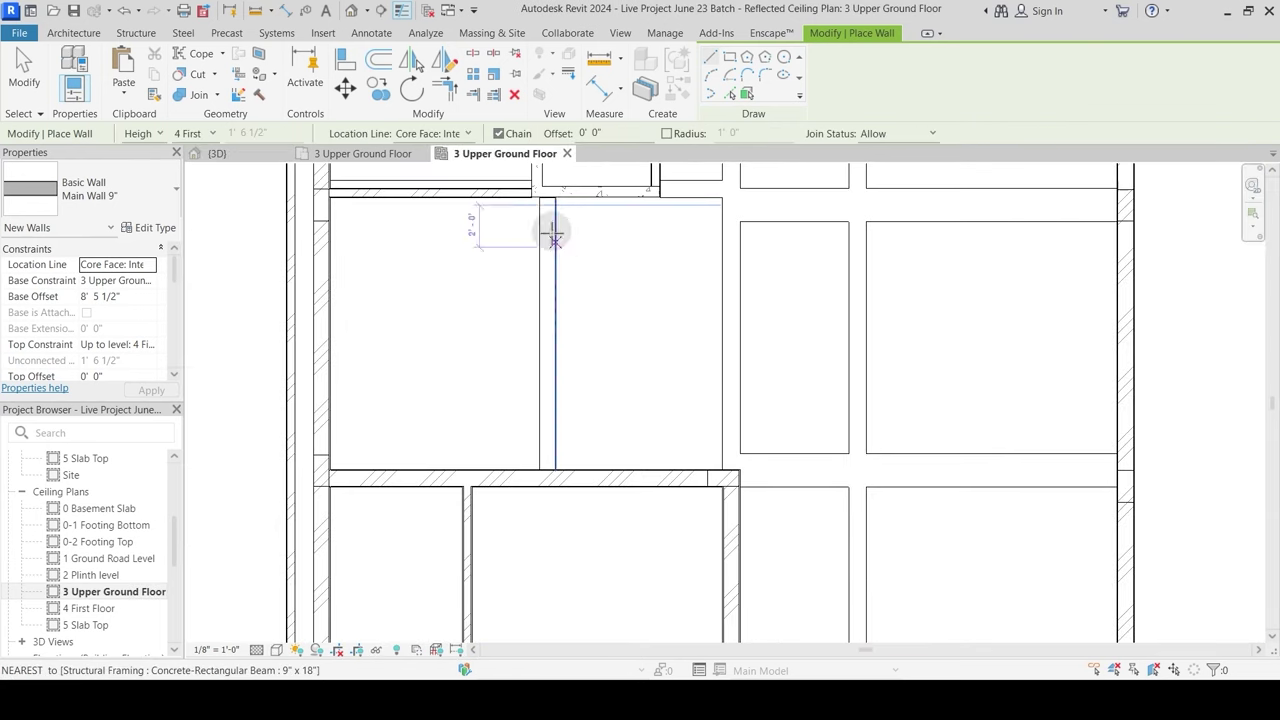
left_click(555, 197)
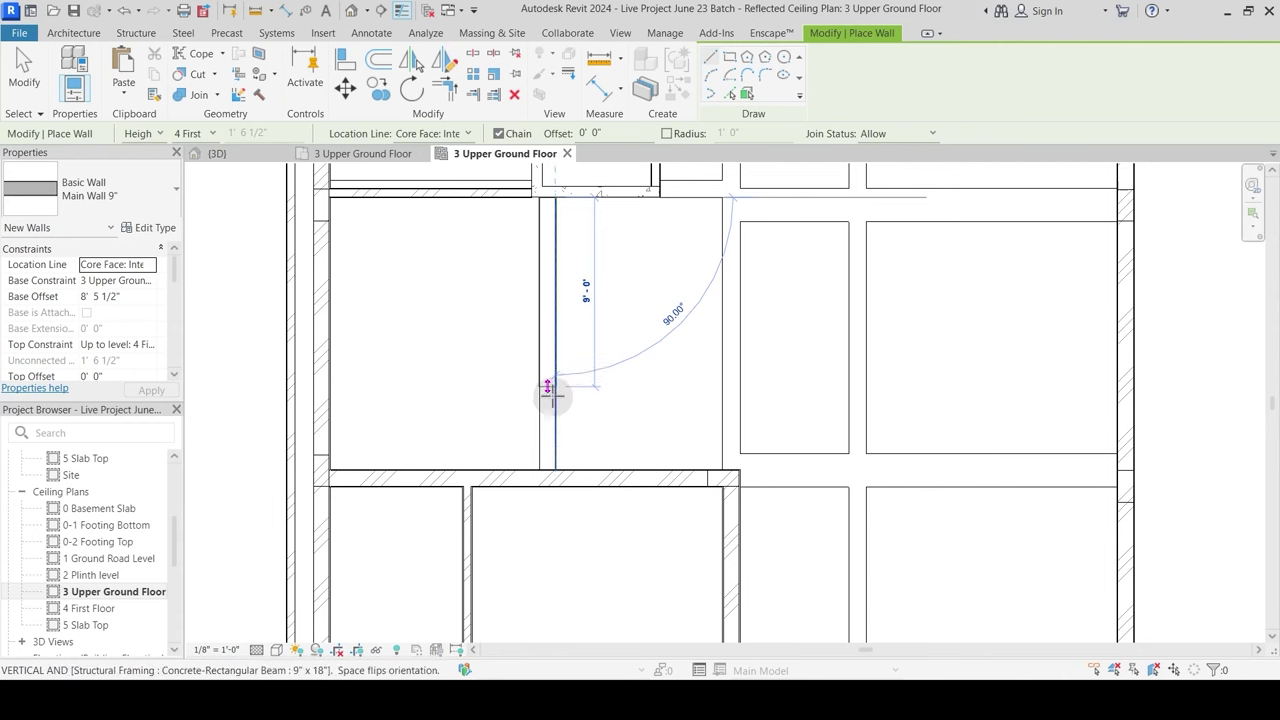
left_click(554, 466)
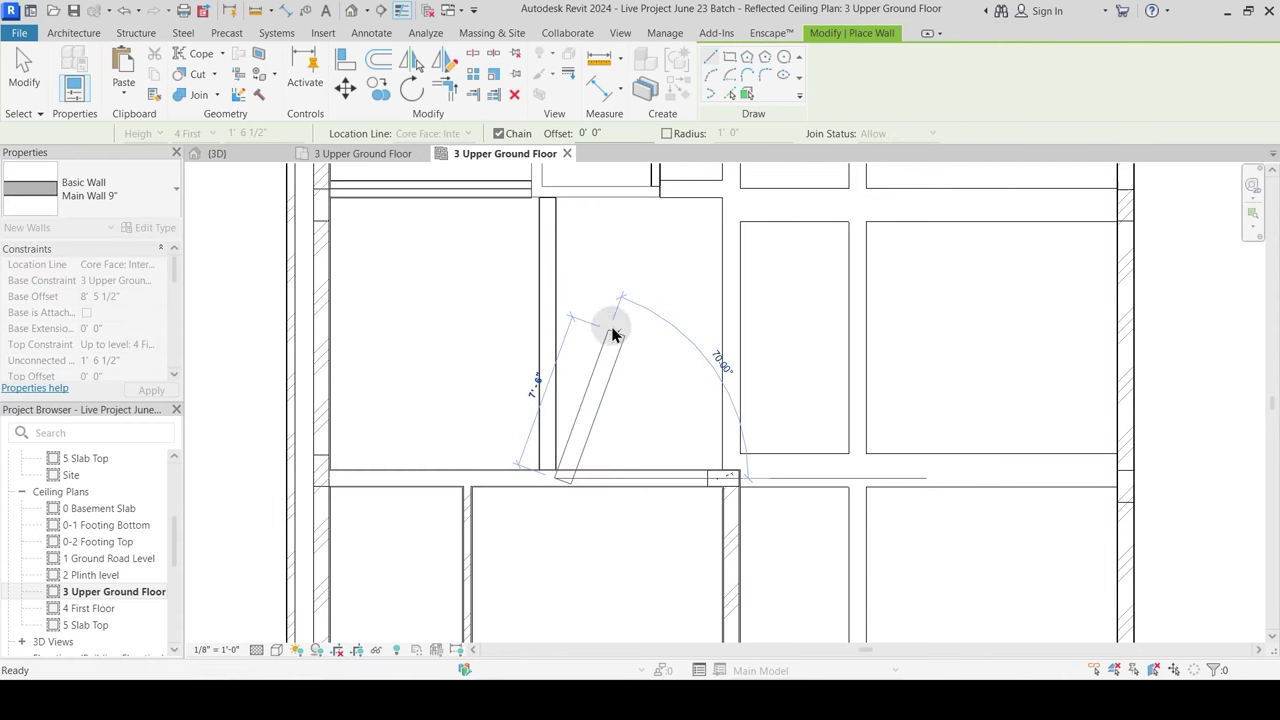
key("Escape")
key("Escape")
Step: Orbit the 3D view to review the new walls beneath the beams and exit the wall tool
left_click(241, 150)
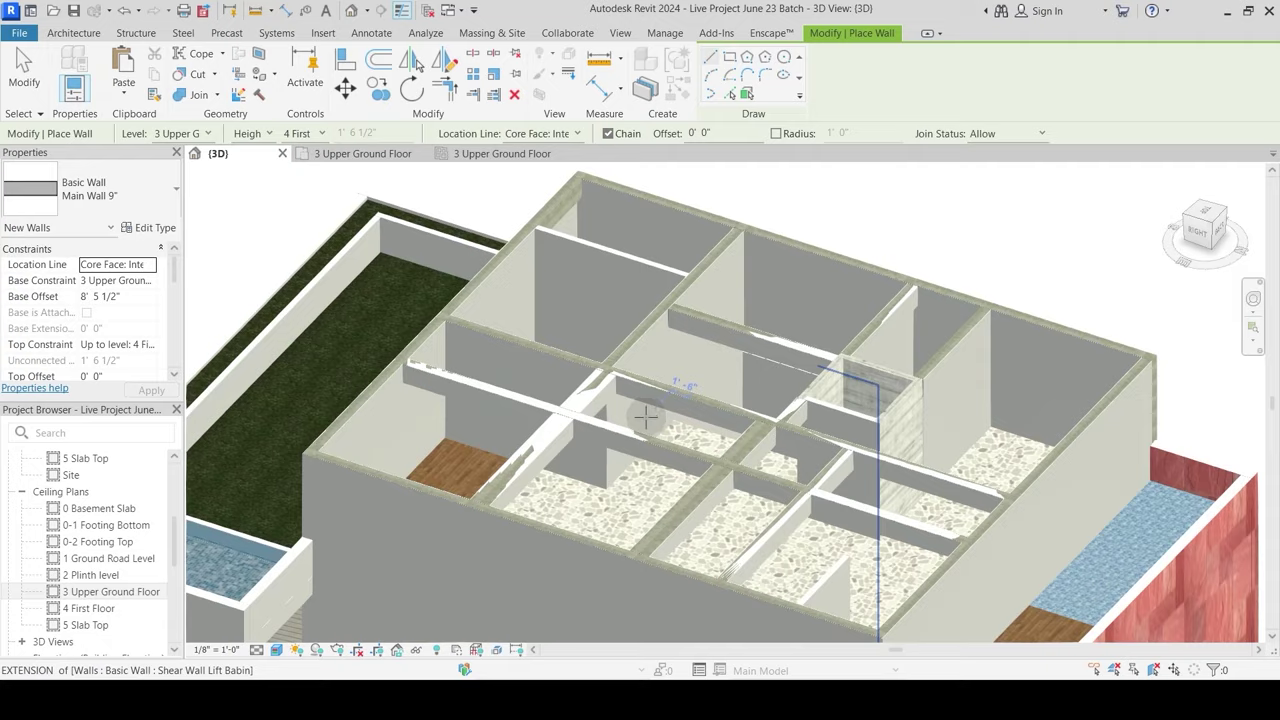
middle_click_drag(645, 417, 792, 546, "shift")
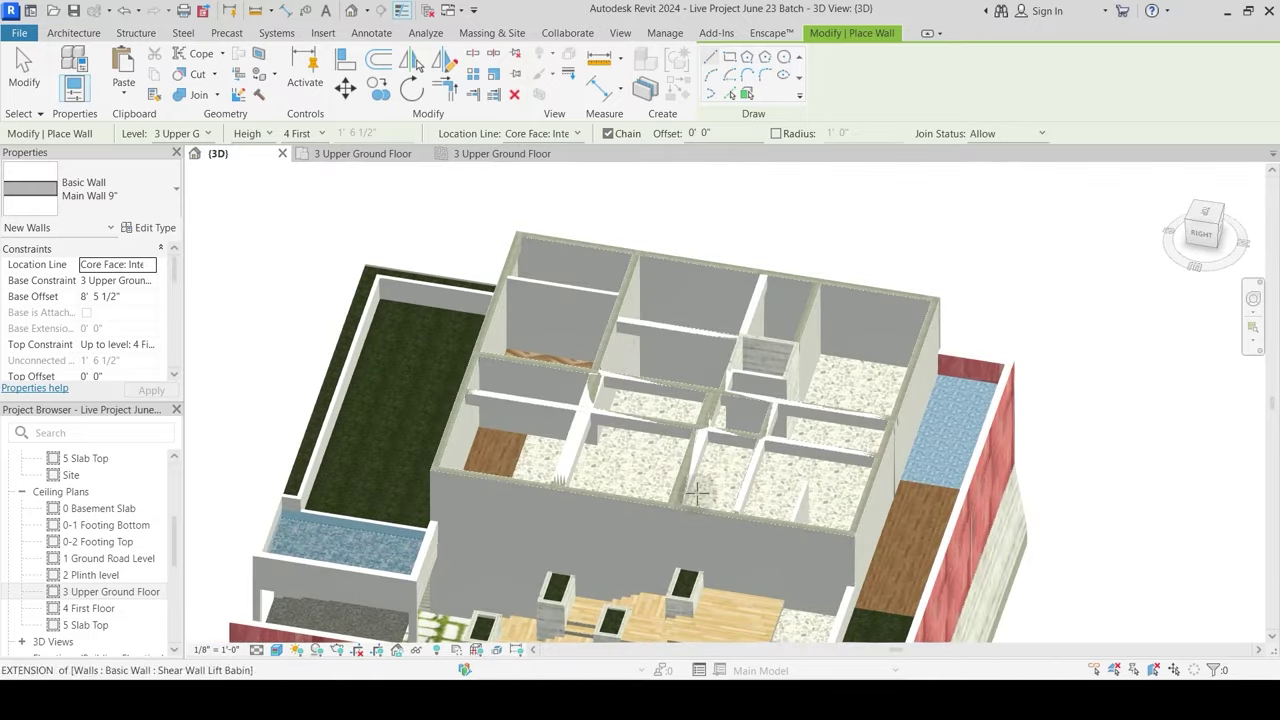
scroll(612, 405, "up", 2)
middle_click_drag(600, 420, 683, 525, "shift")
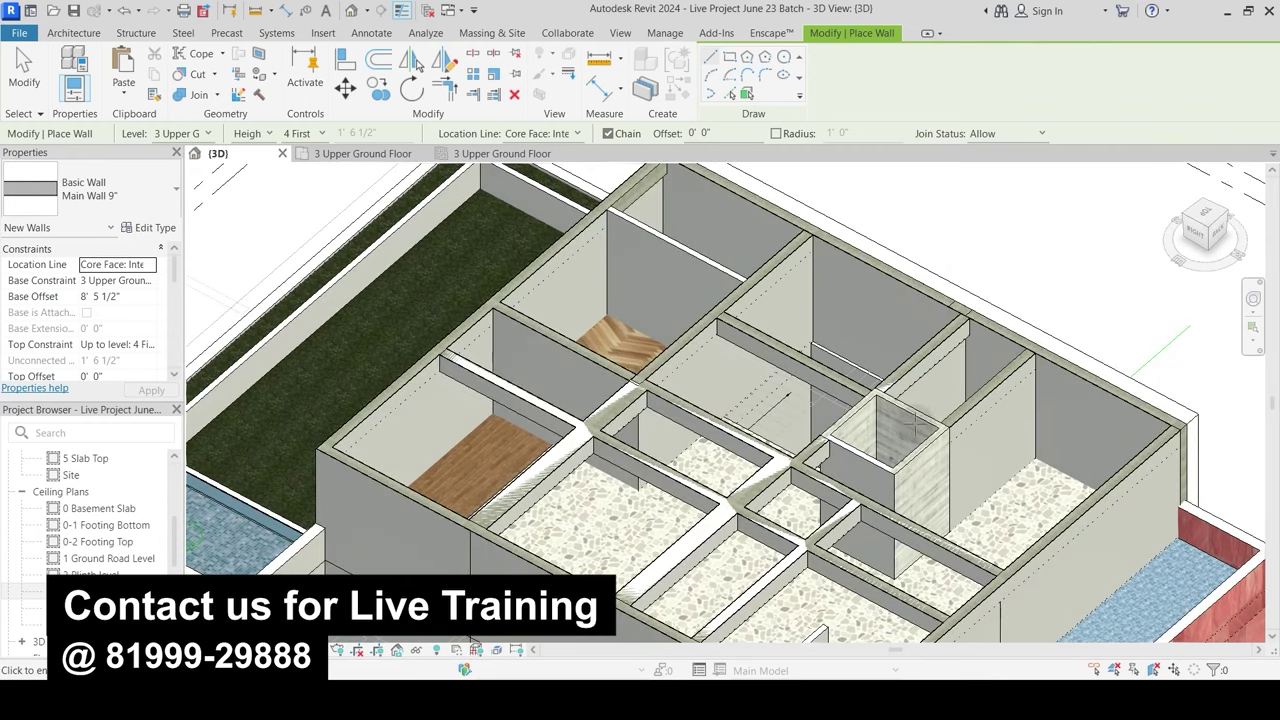
key("Escape")
key("Escape")
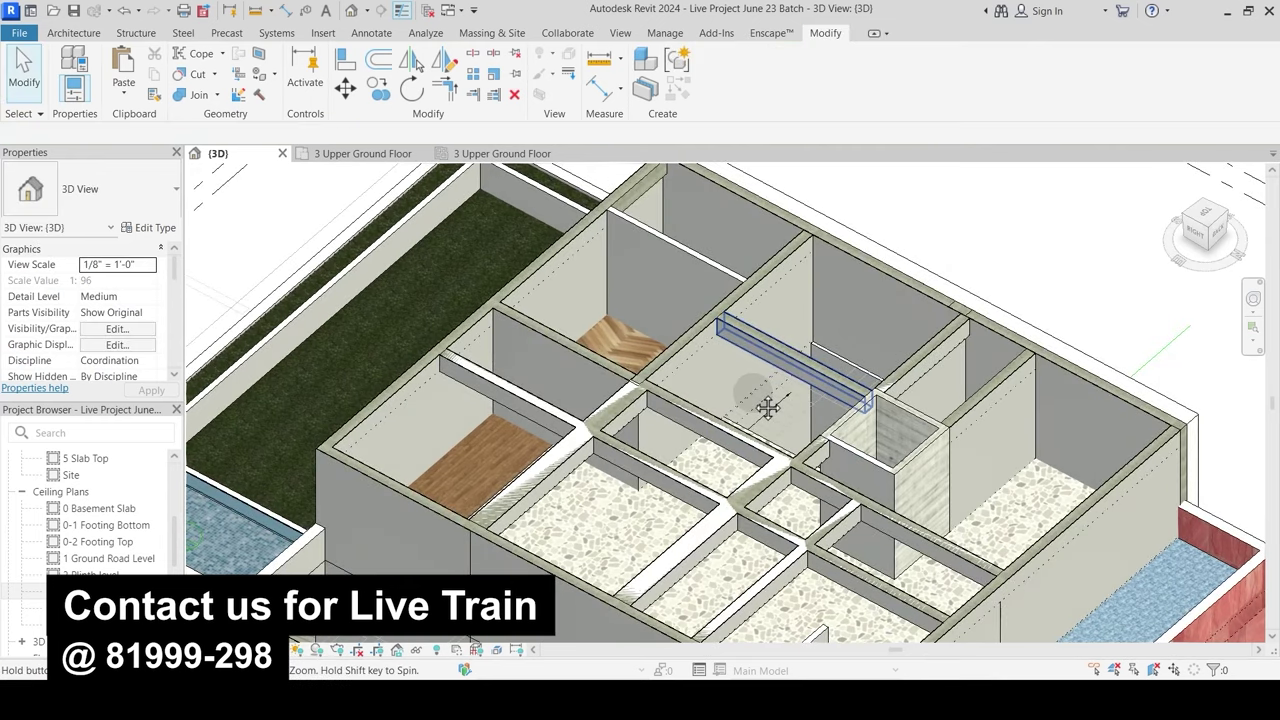
scroll(767, 406, "up", 3)
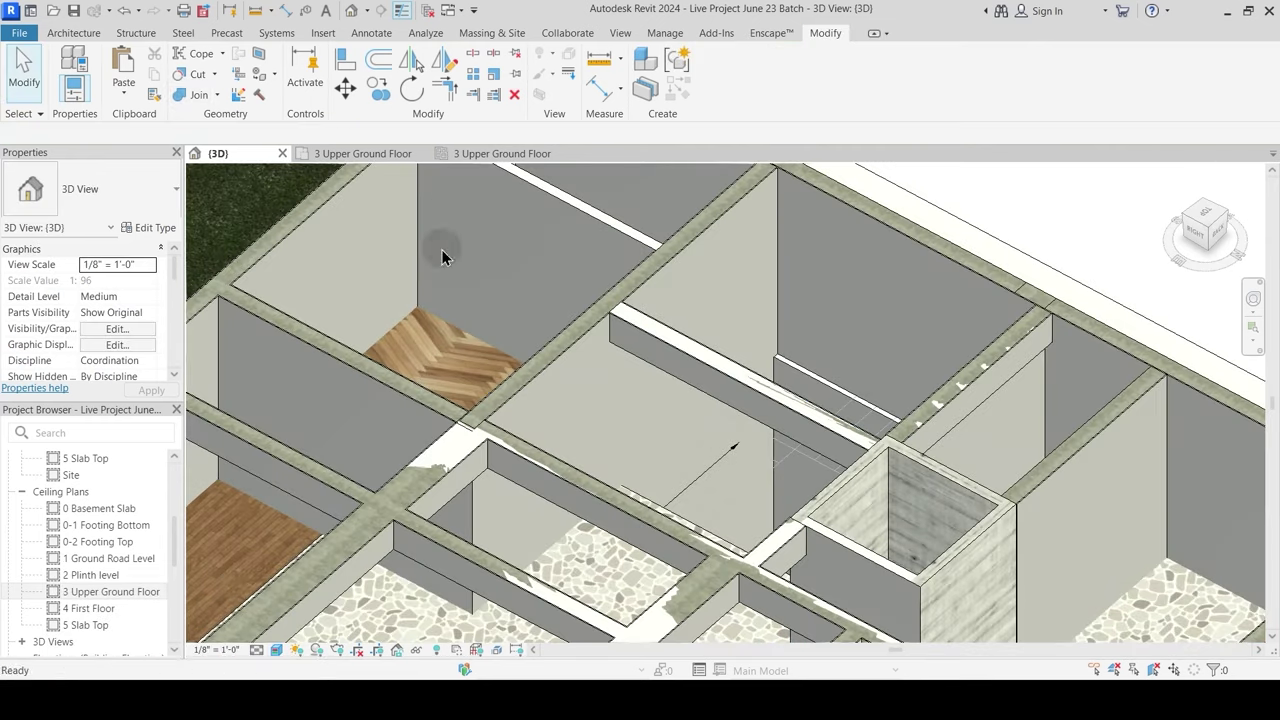
key("j")
key("g")
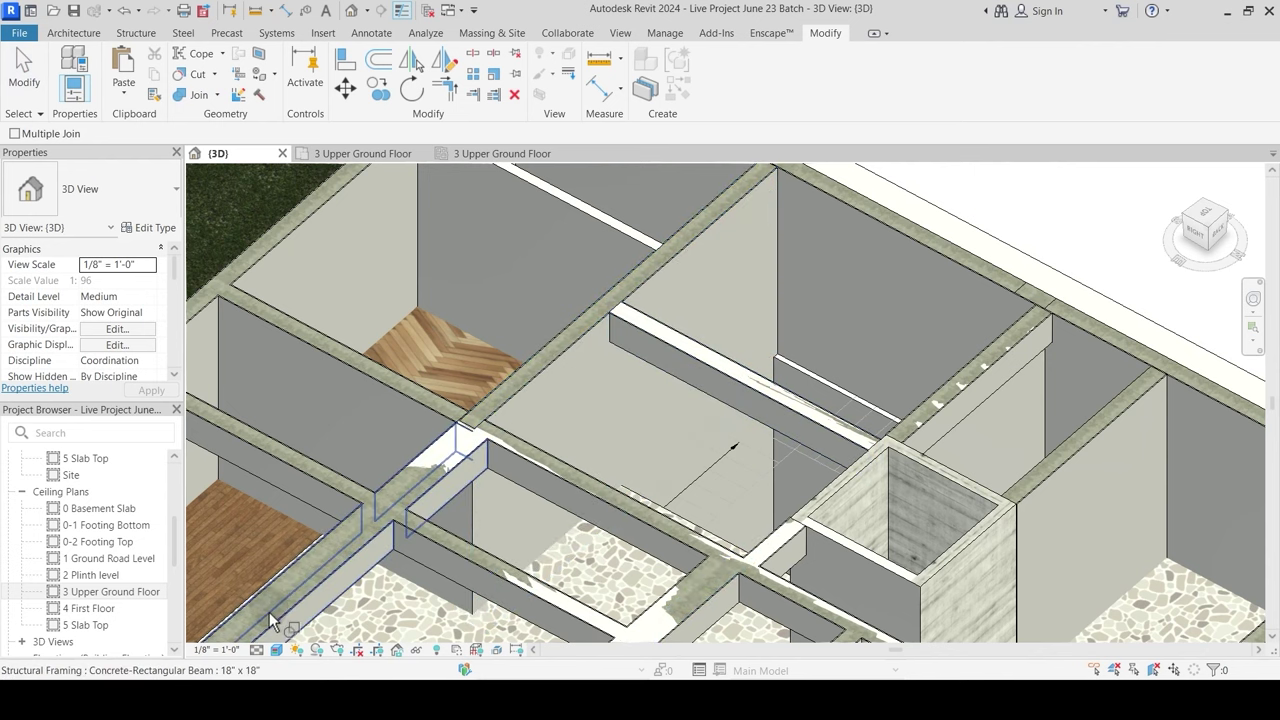
left_click(722, 376)
left_click(738, 428)
middle_click_drag(836, 417, 757, 380)
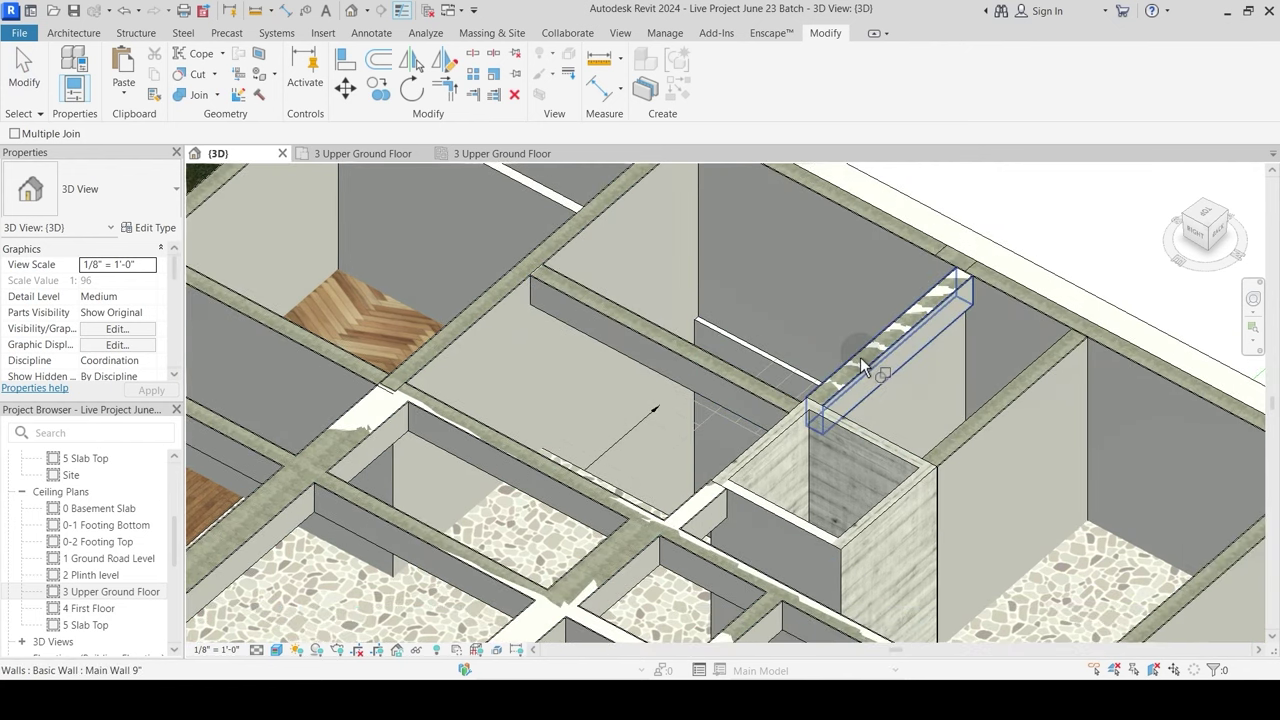
middle_click_drag(848, 412, 866, 374, "shift")
middle_click_drag(562, 367, 882, 562)
scroll(882, 562, "up", 1)
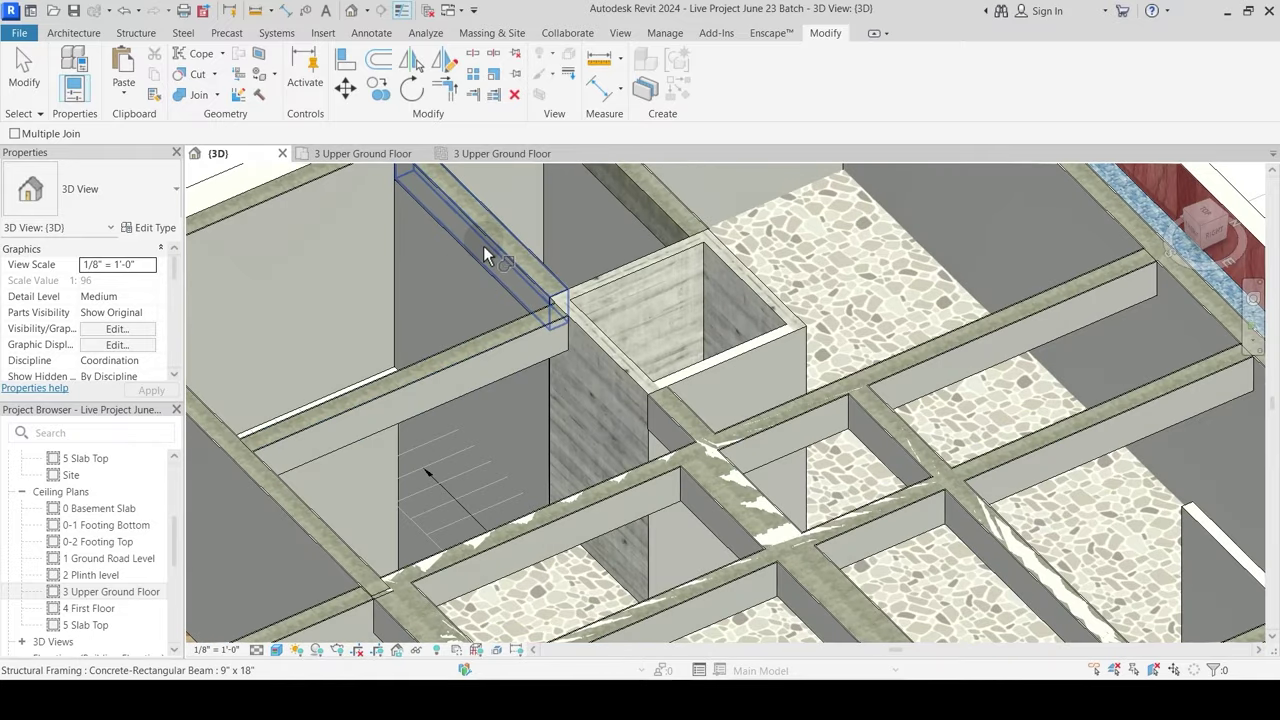
left_click(458, 270)
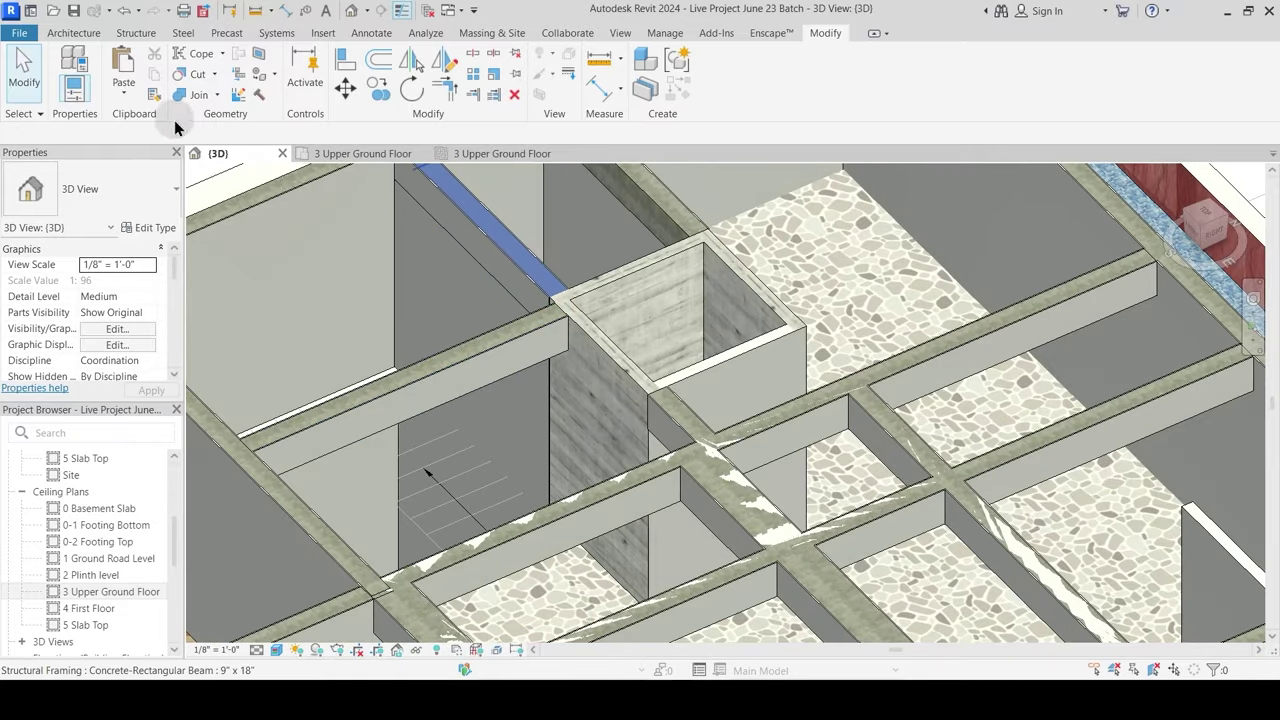
left_click(195, 94)
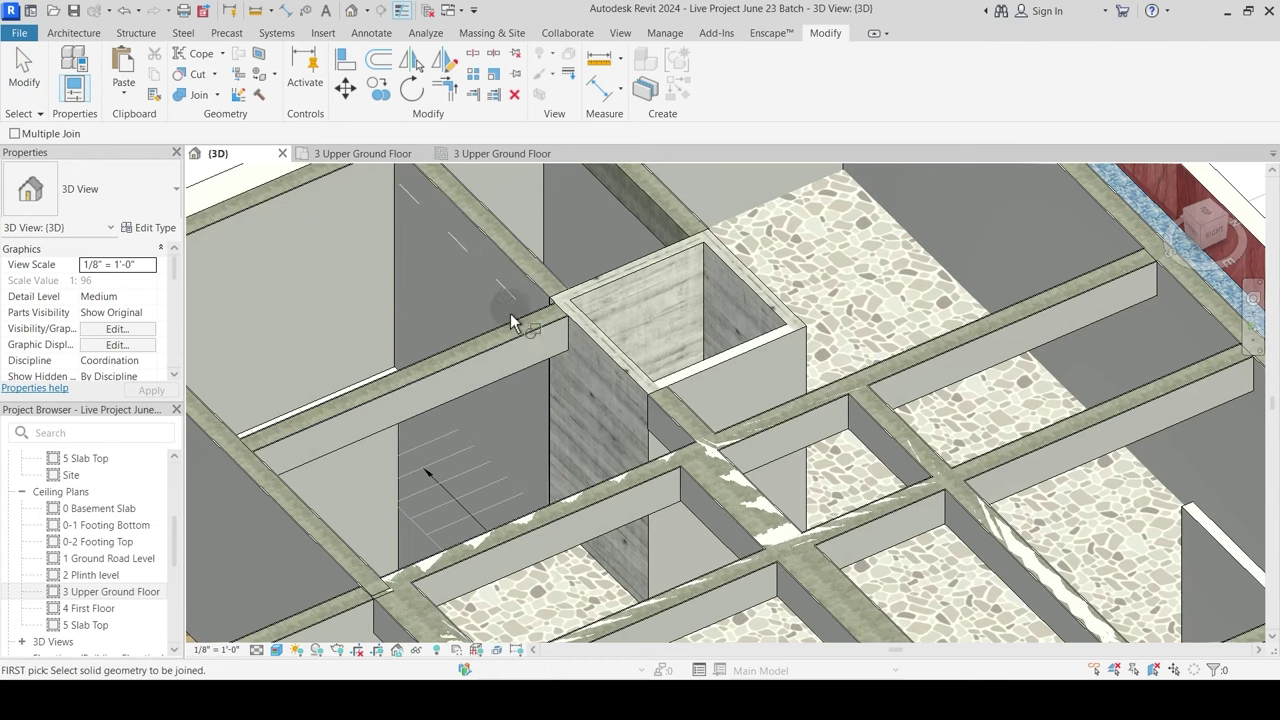
middle_click_drag(511, 322, 672, 402, "shift")
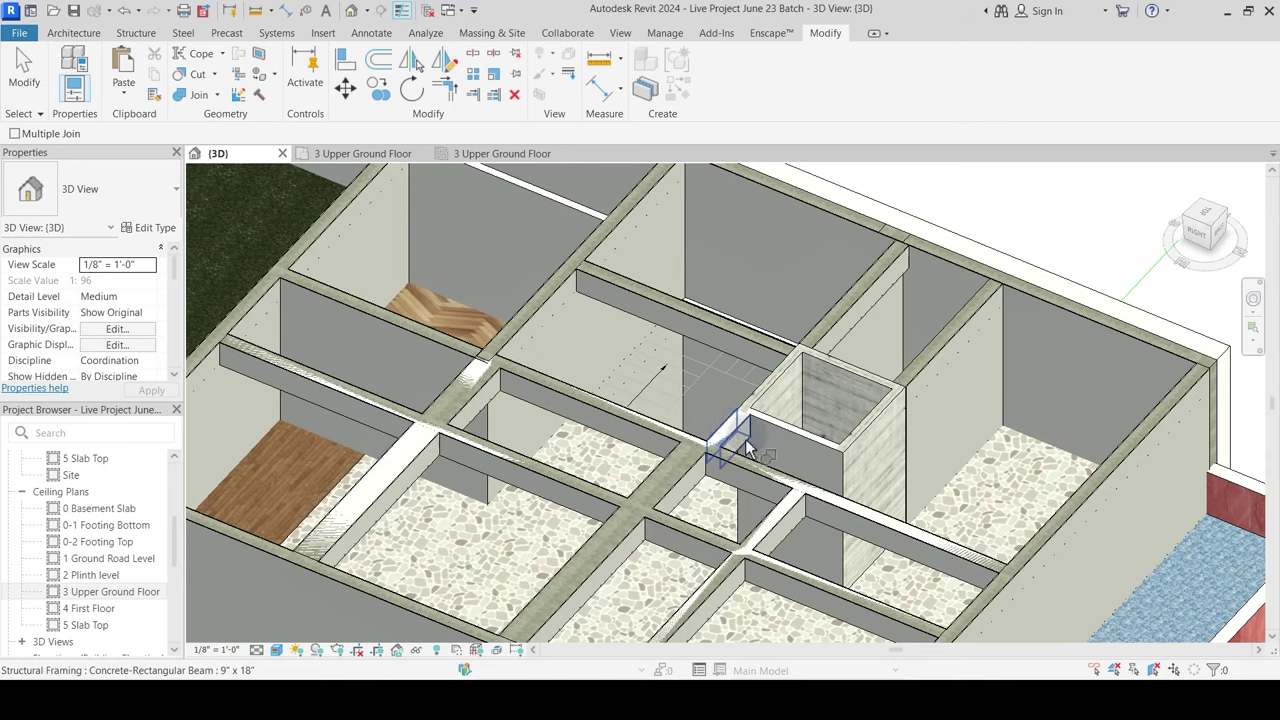
middle_click_drag(808, 457, 818, 390)
left_click(668, 373)
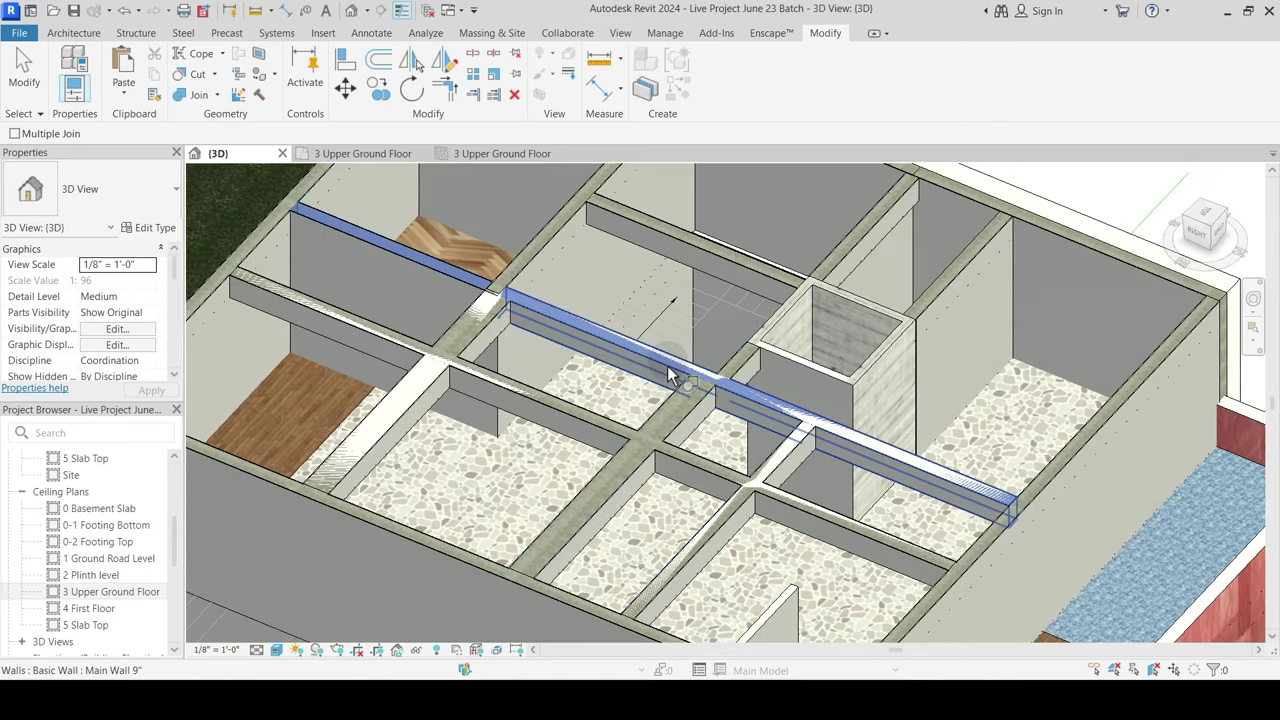
left_click(668, 373)
middle_click_drag(668, 373, 672, 400, "shift")
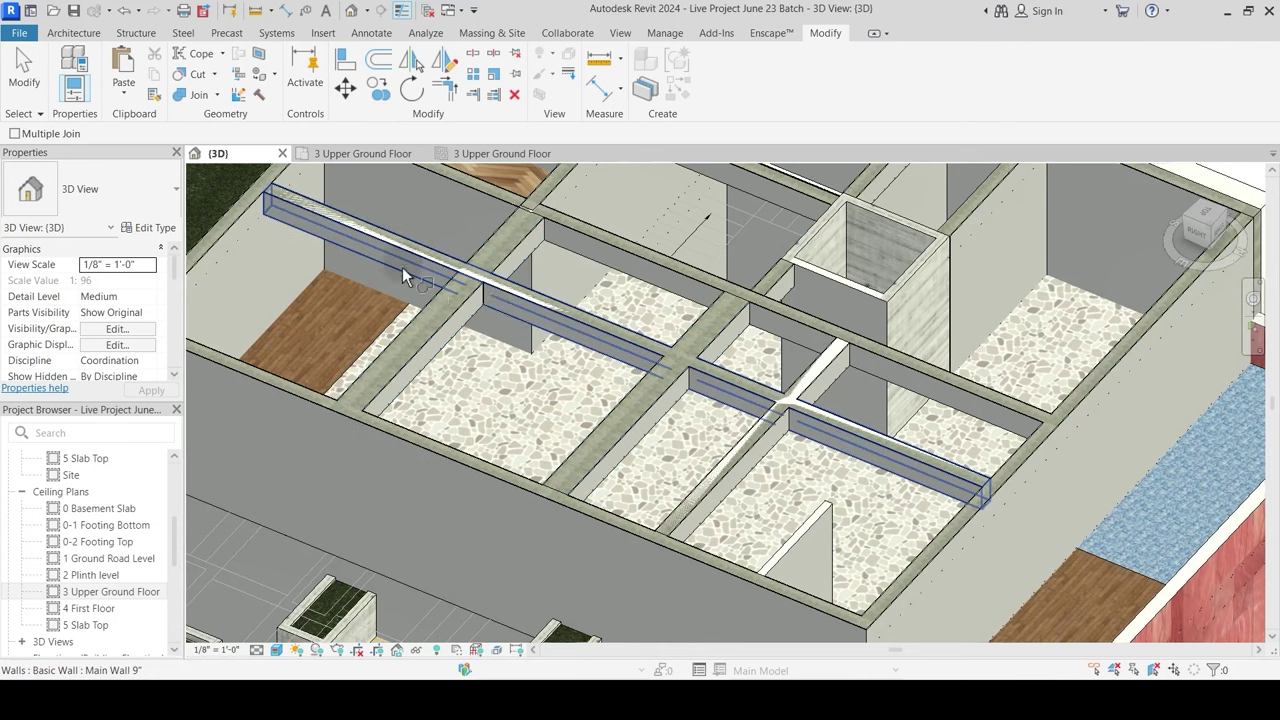
left_click(394, 260)
left_click(469, 345)
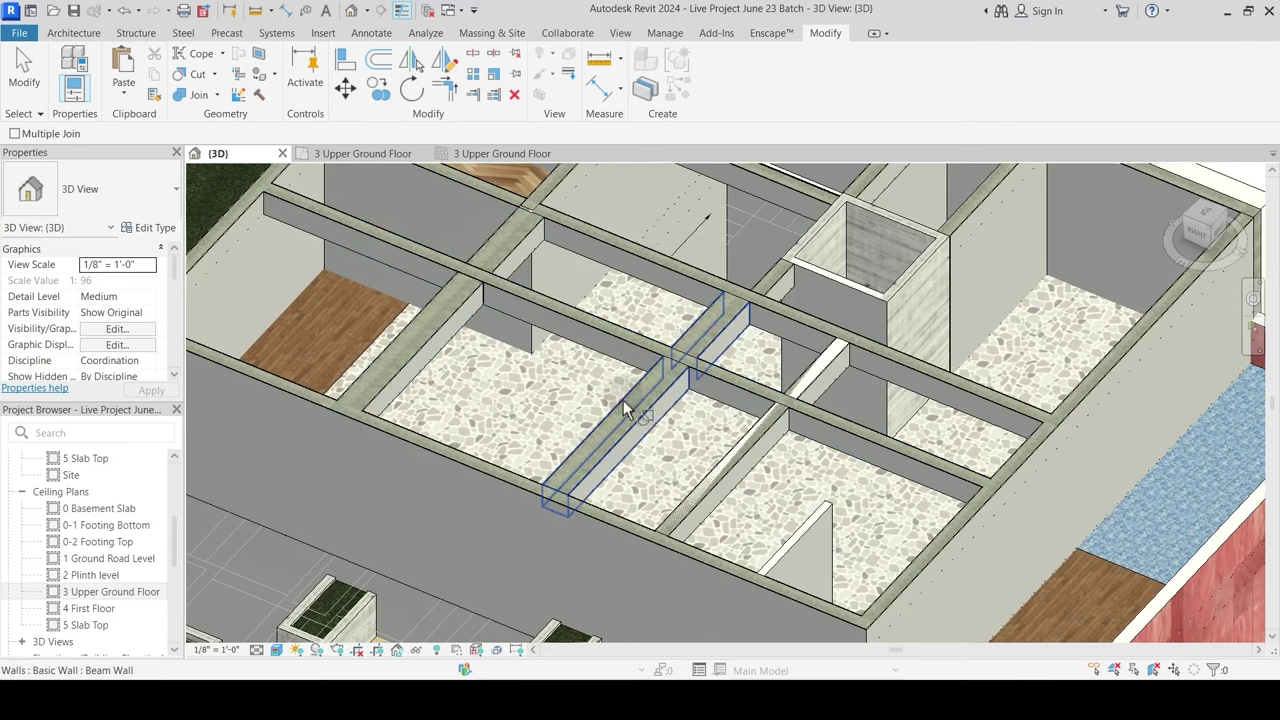
left_click(749, 456)
key("Escape")
middle_click_drag(676, 424, 527, 379, "shift")
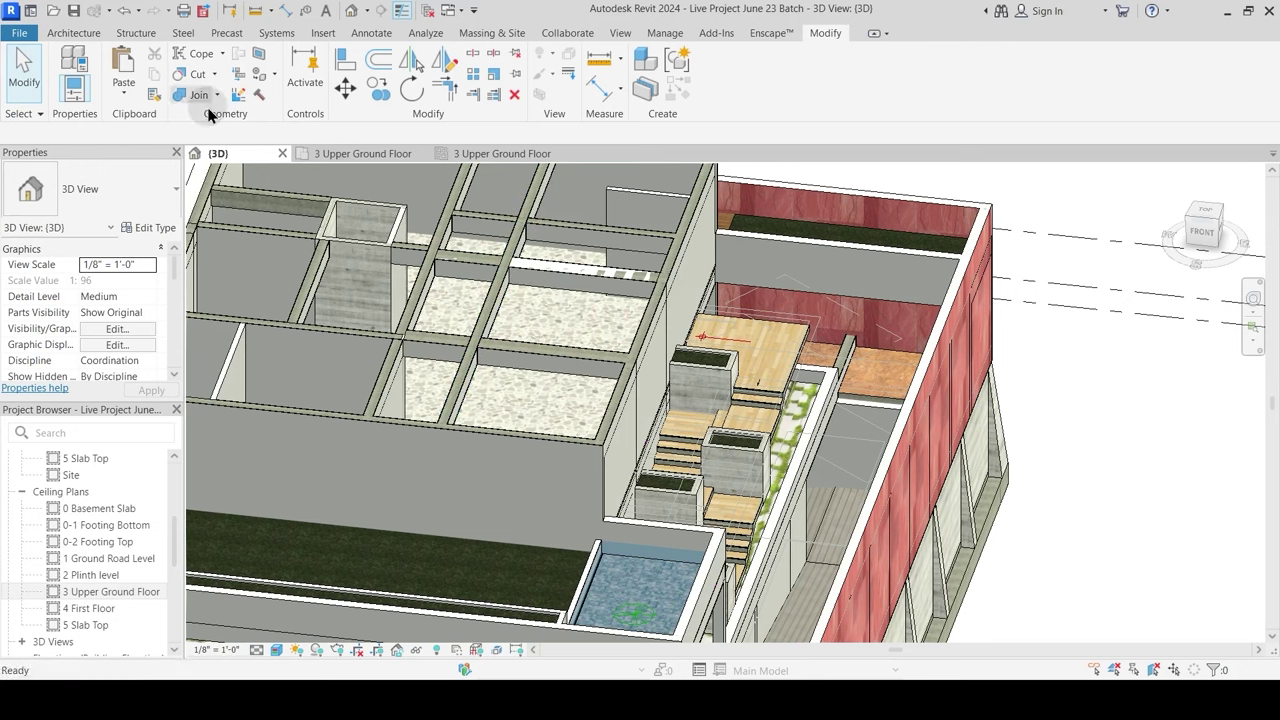
left_click(204, 98)
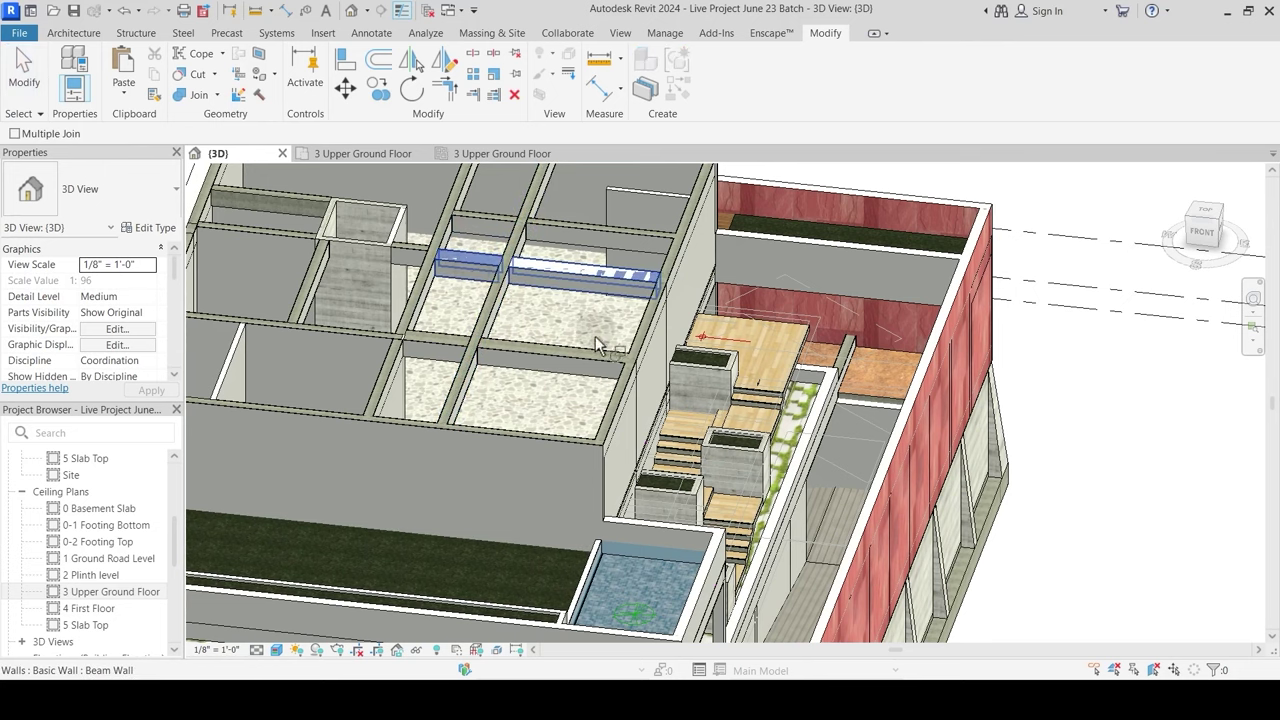
middle_click_drag(534, 357, 557, 566, "shift")
scroll(555, 523, "up", 2)
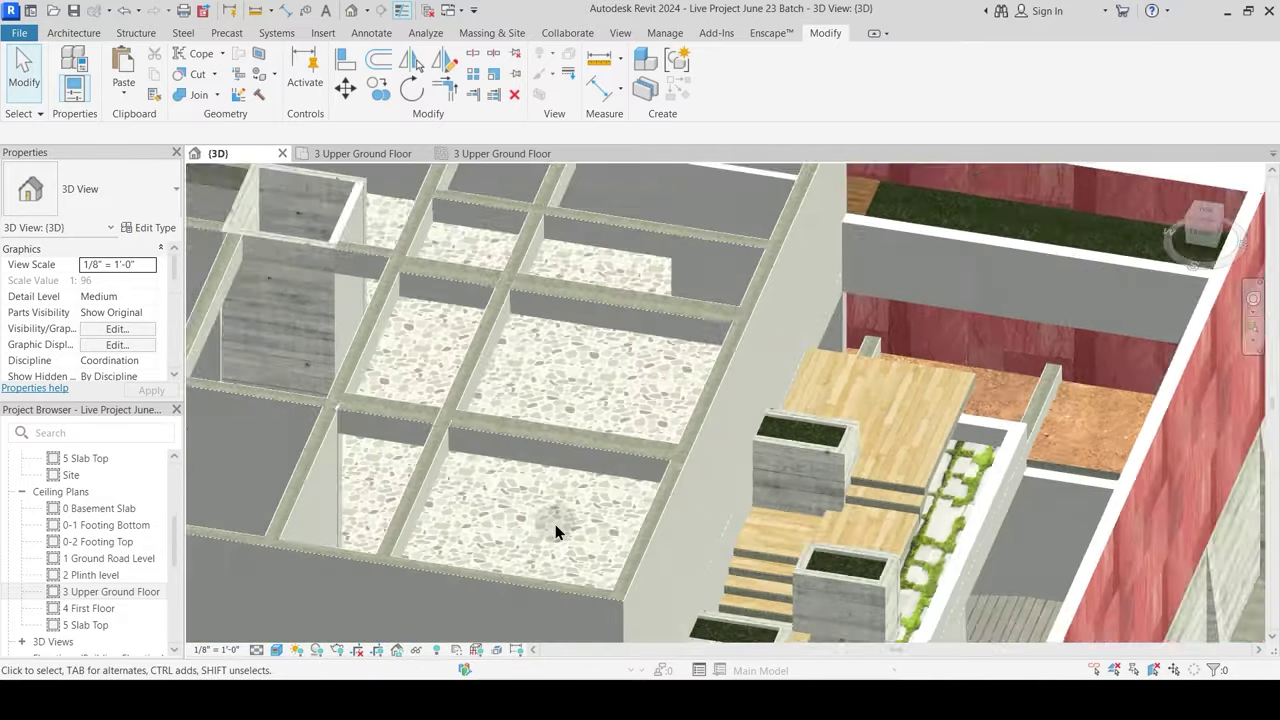
scroll(523, 442, "down", 1)
middle_click_drag(470, 436, 360, 201, "shift")
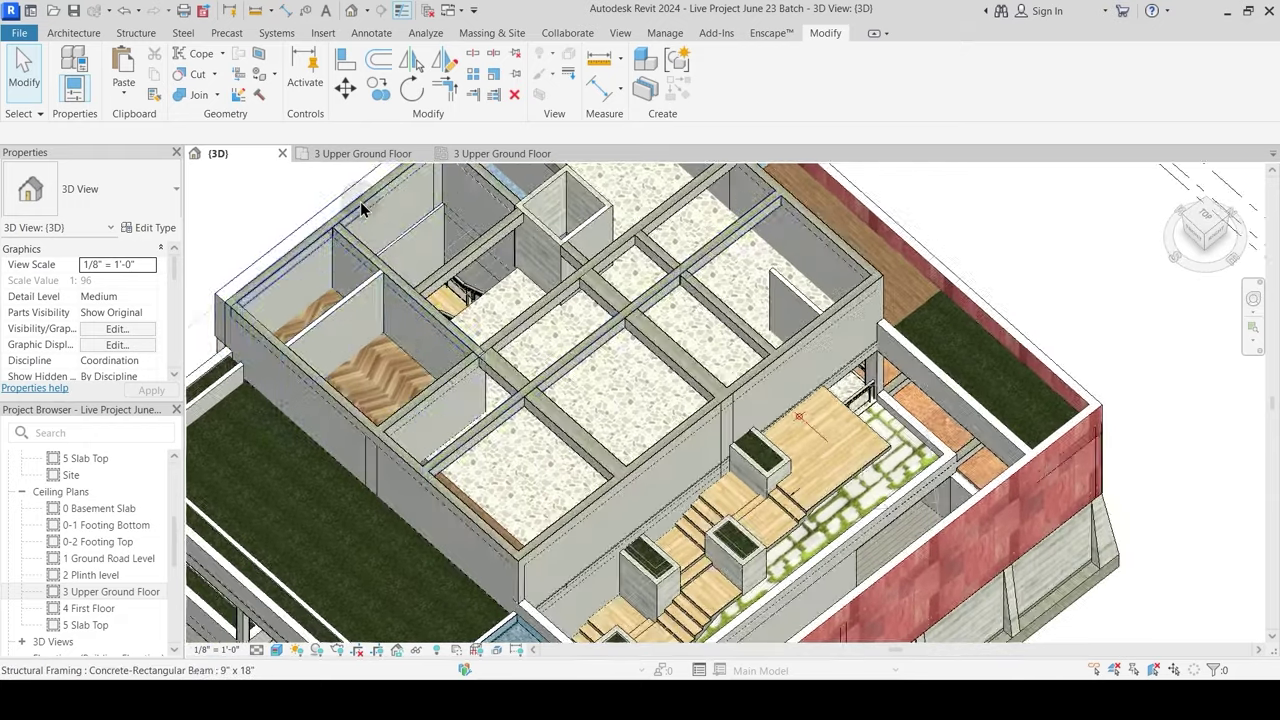
scroll(362, 198, "up", 3)
Step: Orbit toward the stairwell and inspect the Main Wall 9" and beam along its edge
left_click(445, 273)
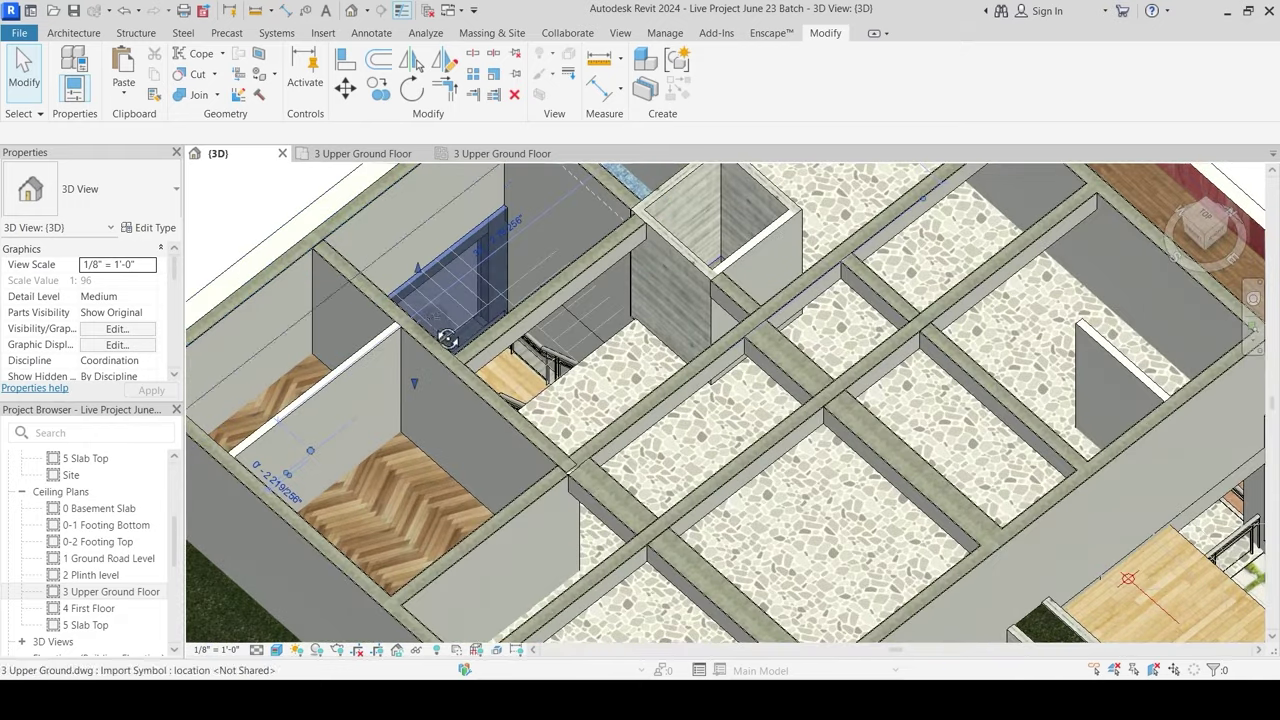
middle_click_drag(445, 273, 430, 390, "shift")
scroll(345, 251, "up", 3)
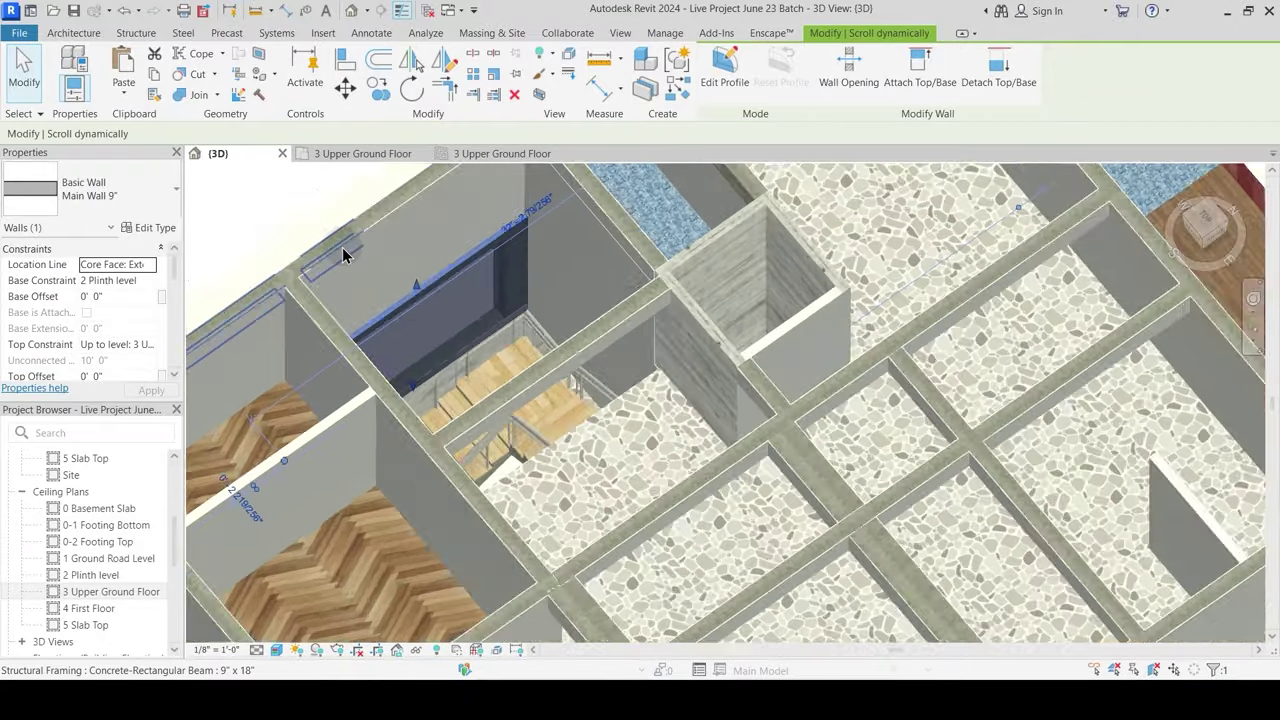
key("Escape")
left_click(459, 303)
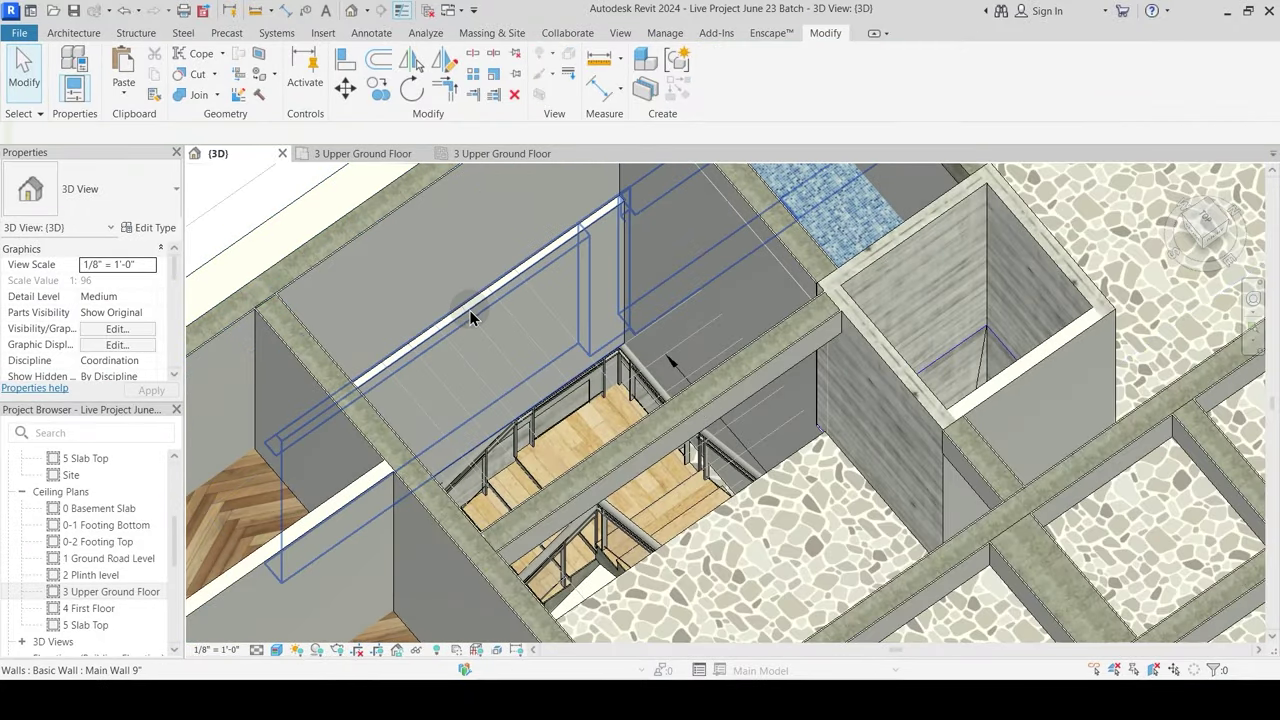
left_click(469, 310)
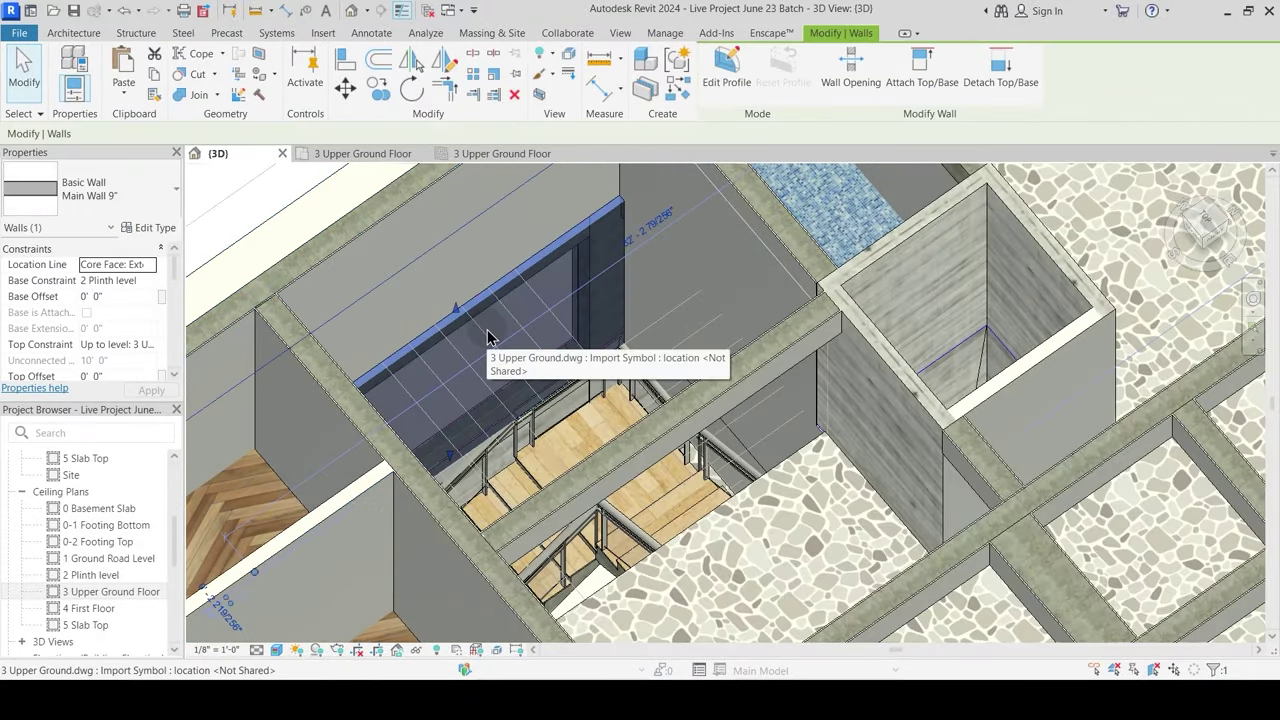
middle_click_drag(469, 351, 482, 464, "shift")
key("Escape")
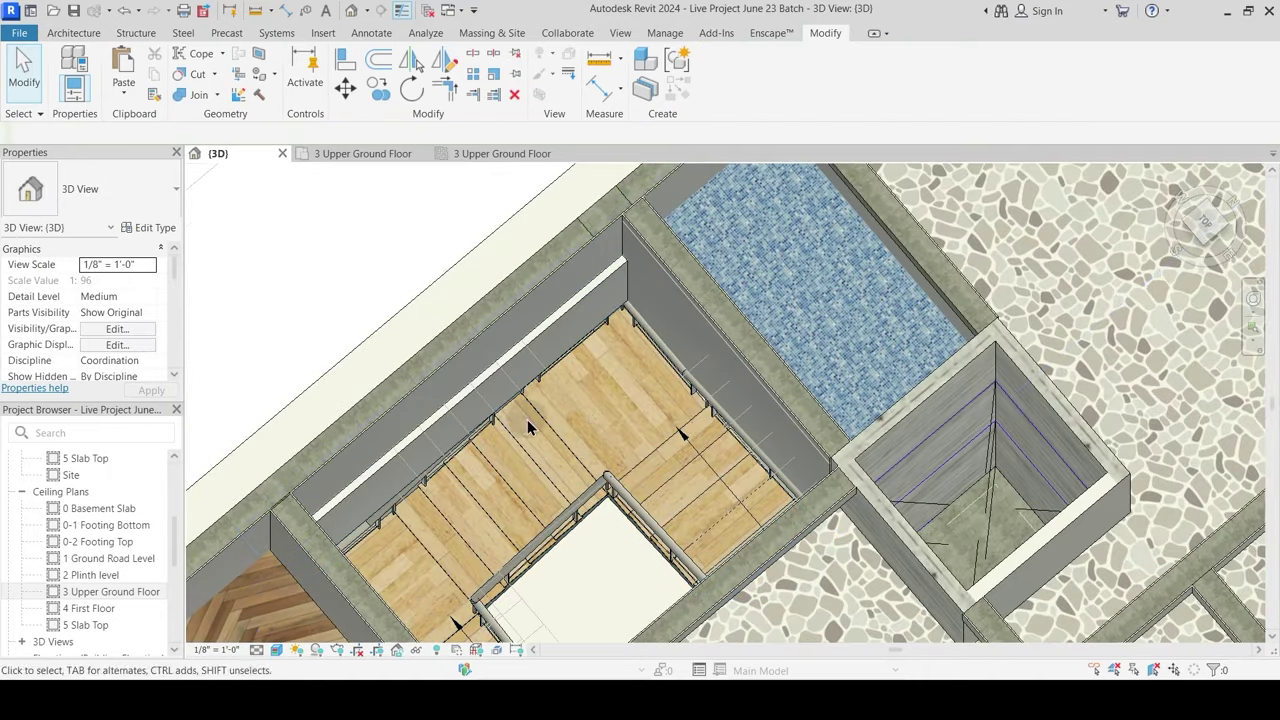
left_click(469, 350)
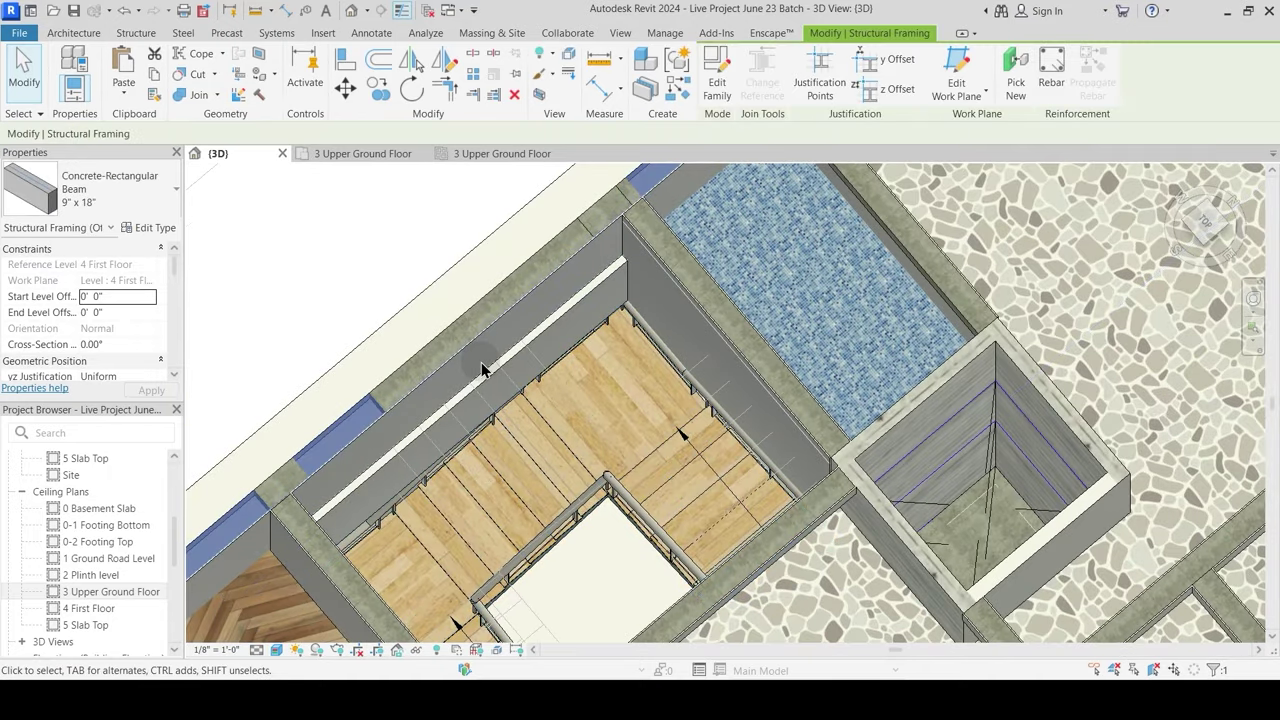
key("Escape")
middle_click_drag(392, 514, 421, 403, "shift")
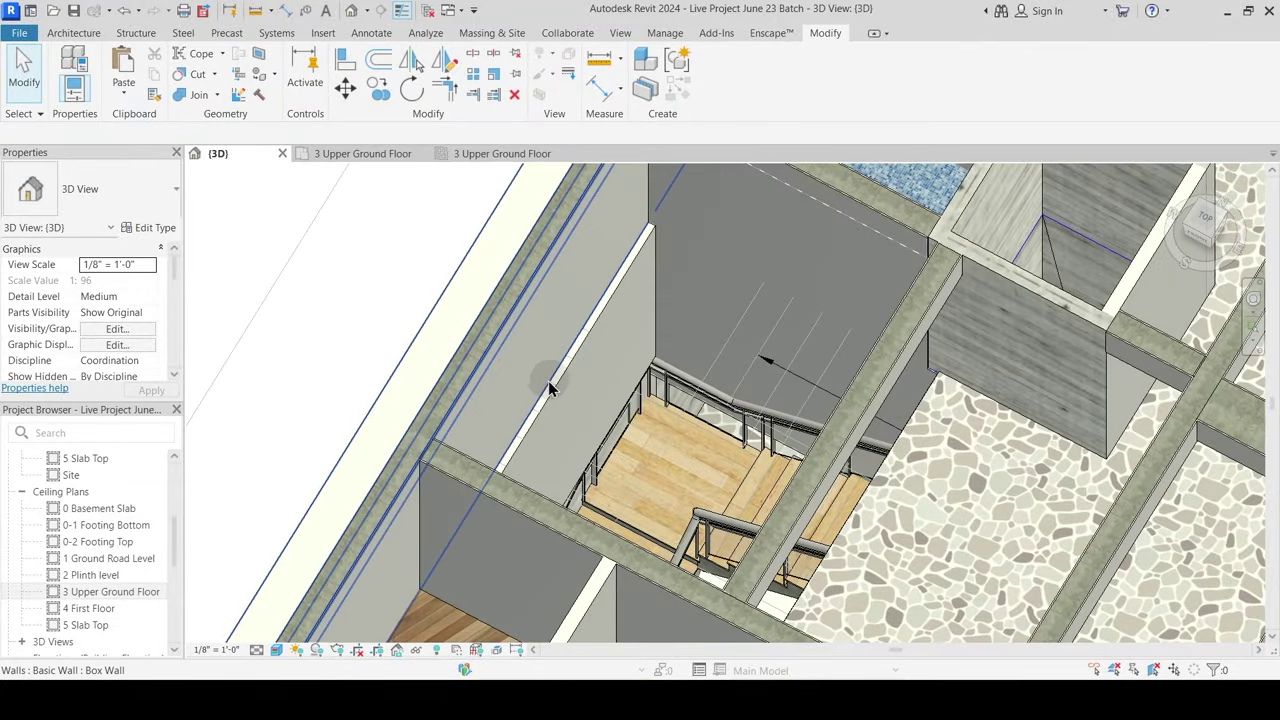
Step: Inspect the Box Wall beside the stair and the surrounding concrete beams from above
left_click(637, 374)
middle_click_drag(637, 374, 639, 328, "shift")
key("Escape")
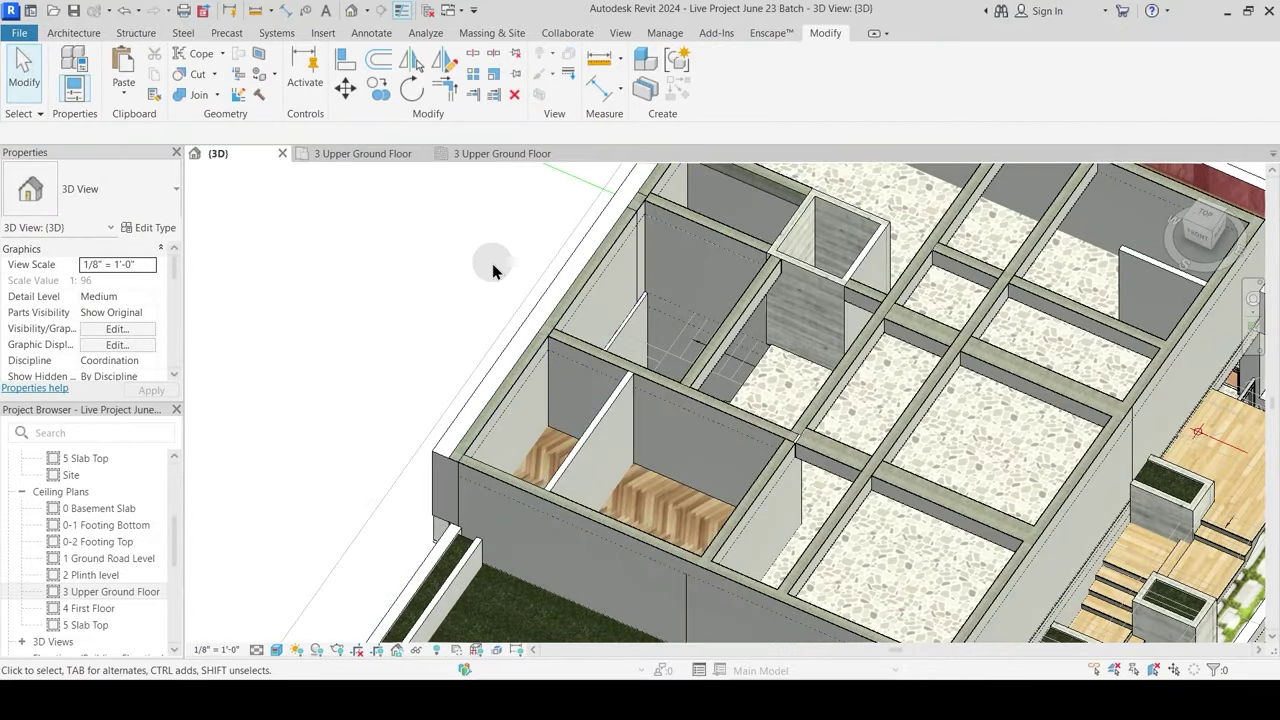
scroll(610, 320, "up", 2)
left_click(583, 240)
key("Escape")
left_click(602, 190)
key("Escape")
left_click(431, 565)
key("Escape")
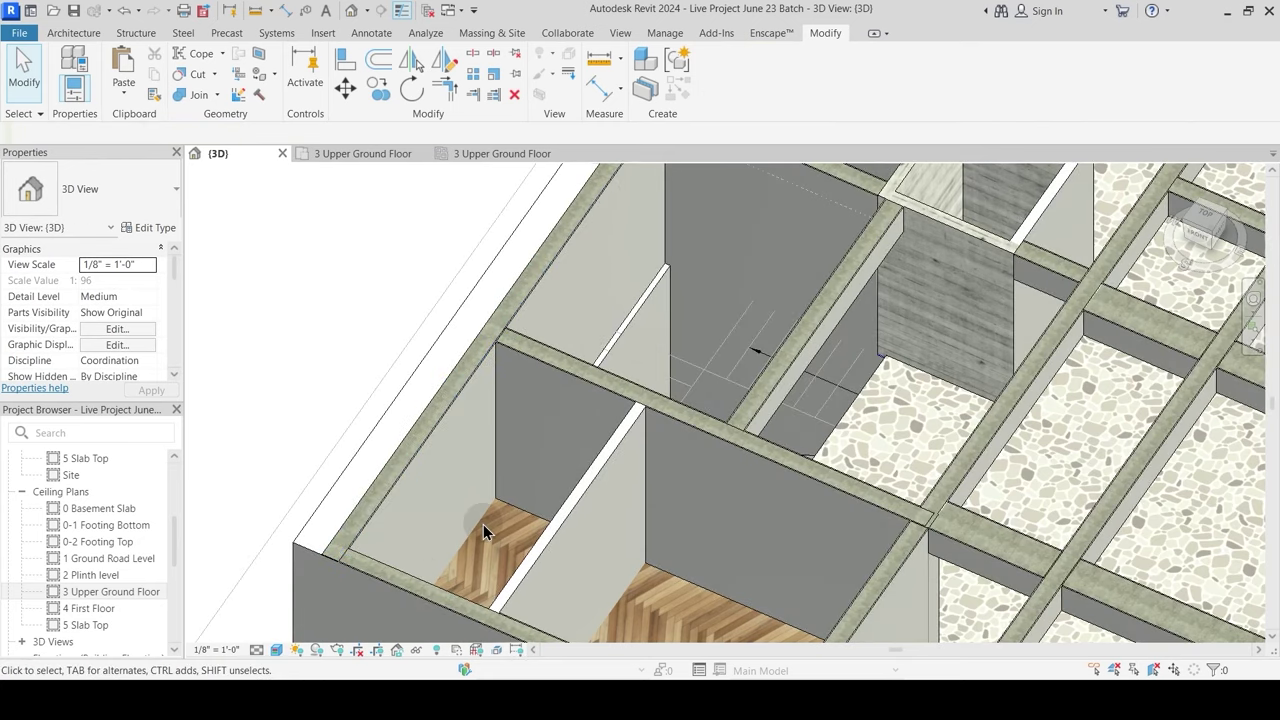
Step: Temporarily hide the Box Wall at the room corner and check the concrete beam behind it
left_click(505, 499)
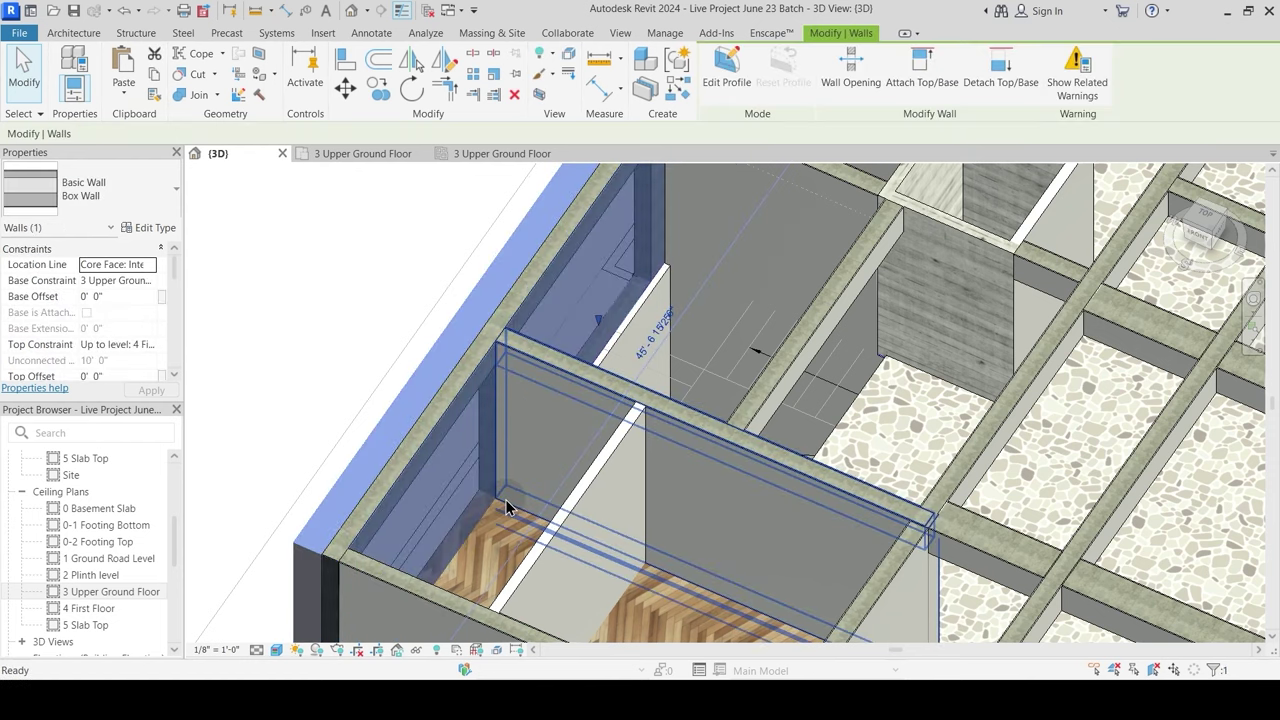
key("h")
key("h")
middle_click_drag(505, 499, 829, 329, "shift")
left_click(833, 320)
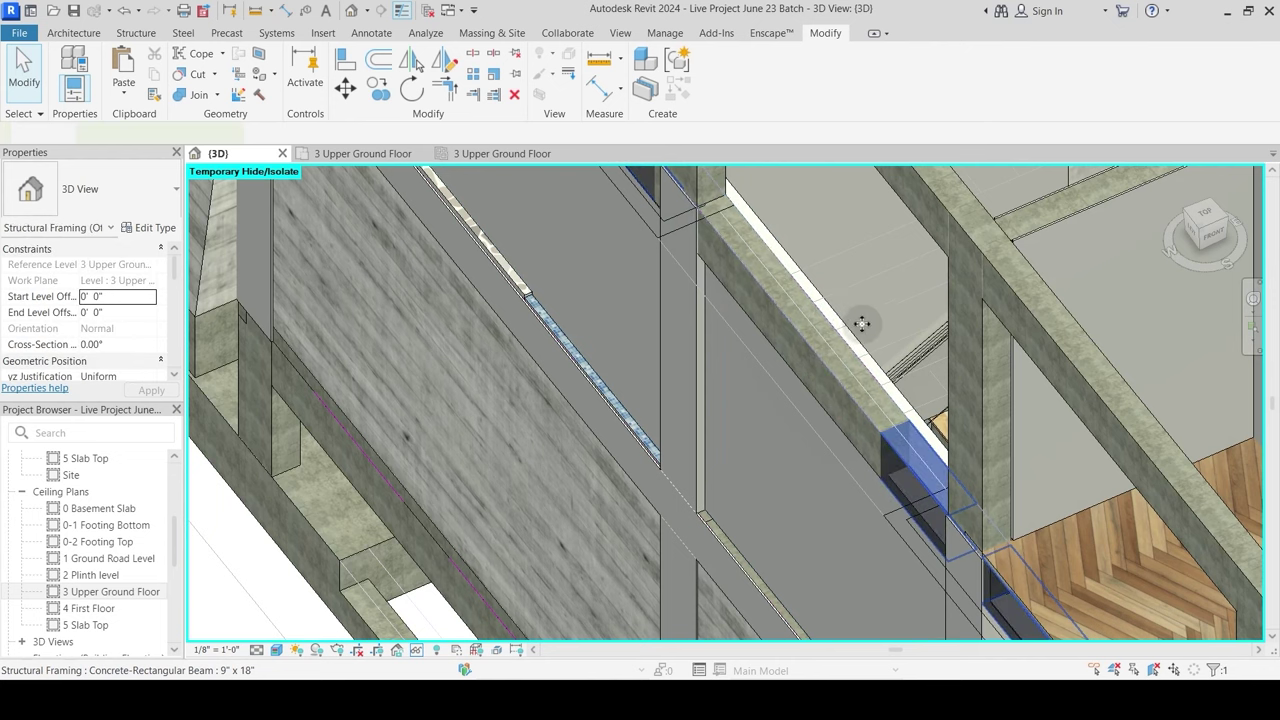
key("Escape")
Step: Inspect the Main Wall 9" walls under the beam and their join warning
scroll(740, 440, "down", 1)
middle_click_drag(737, 440, 729, 400, "shift")
left_click(730, 384)
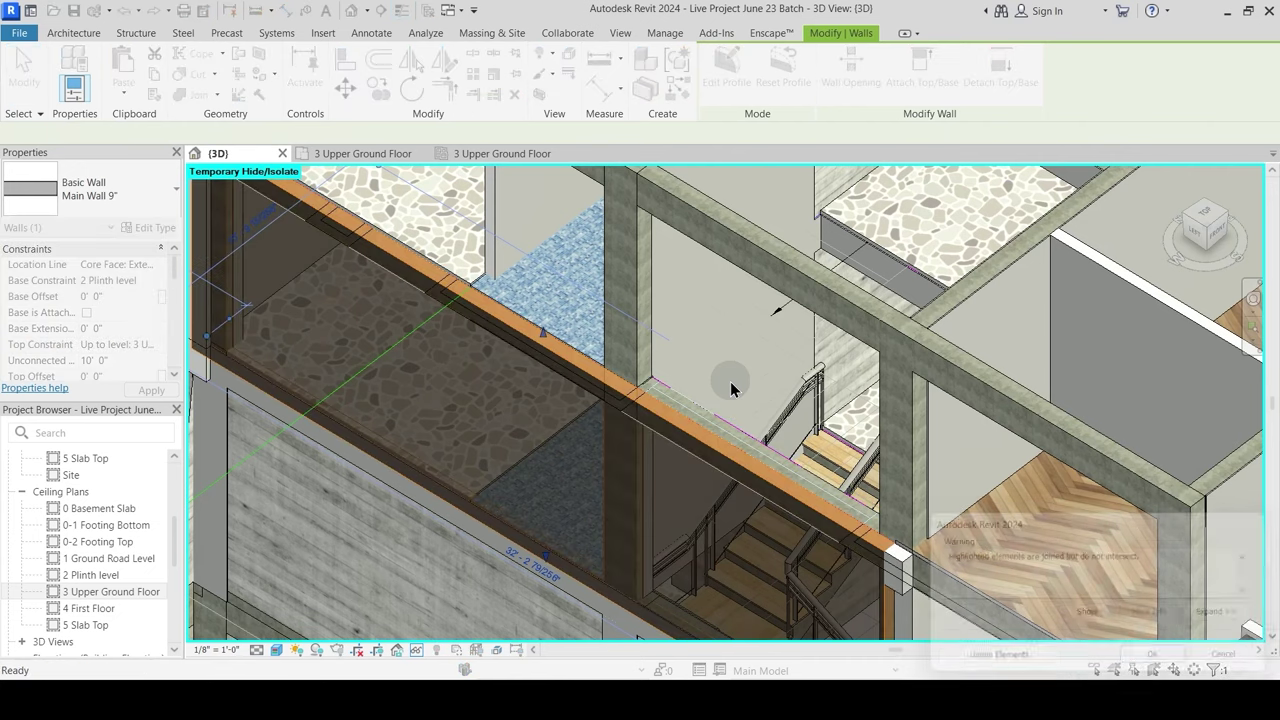
key("Escape")
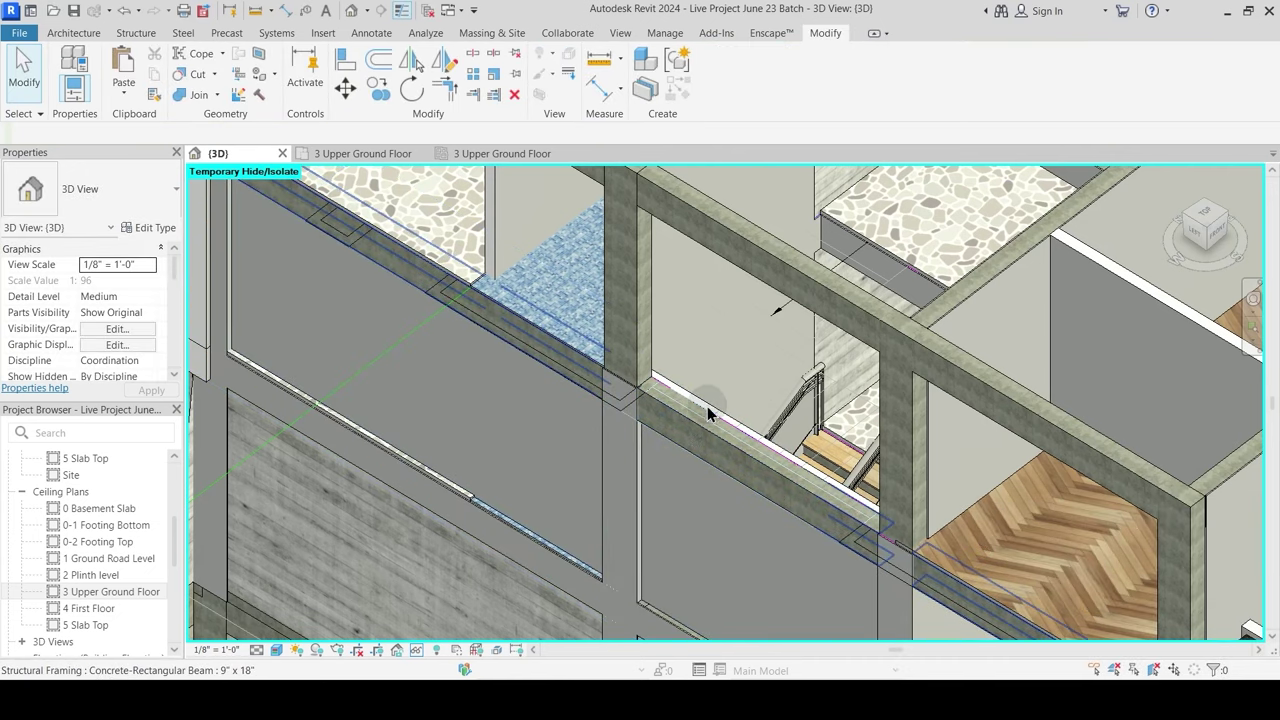
left_click(530, 370)
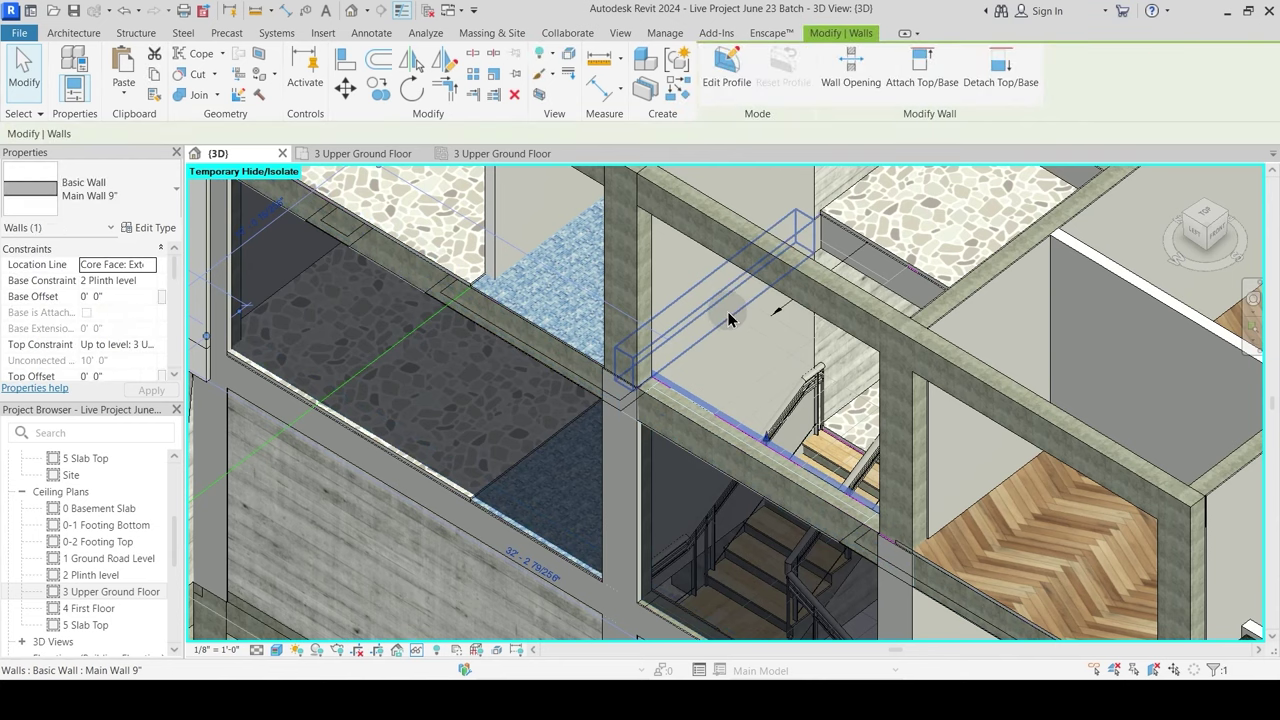
key("Escape")
scroll(530, 370, "down", 3)
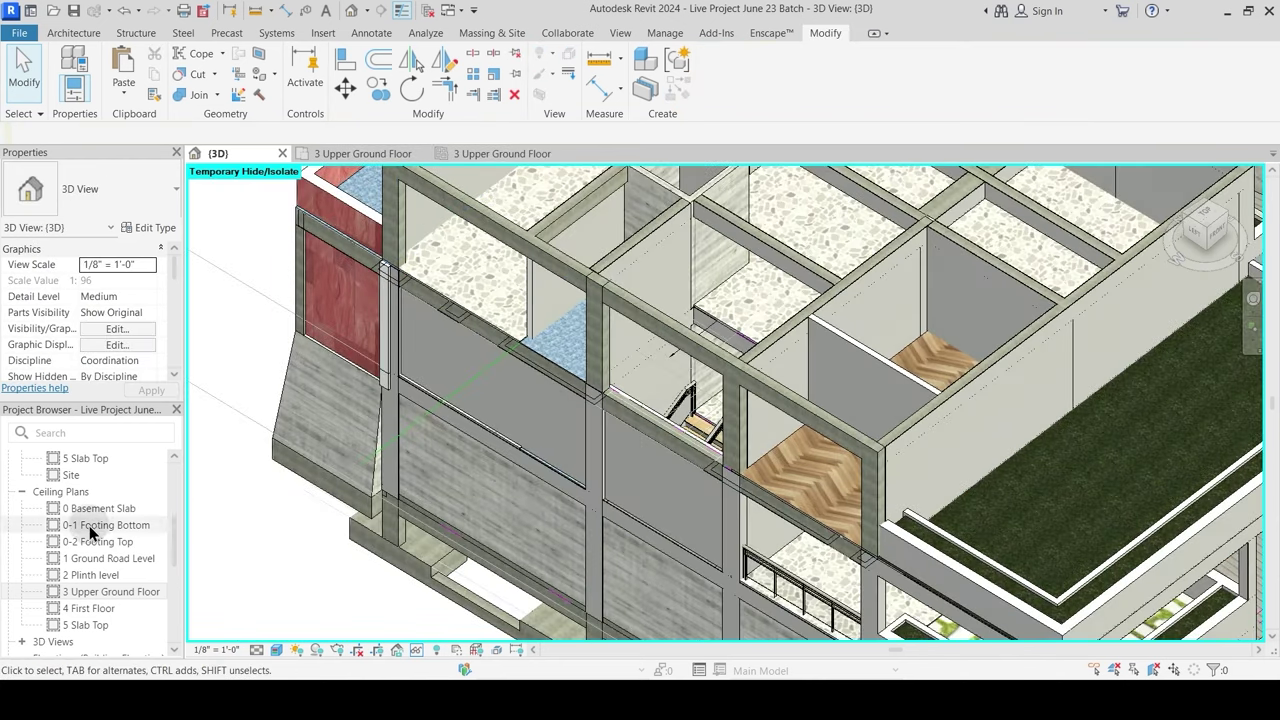
scroll(88, 517, "up", 3)
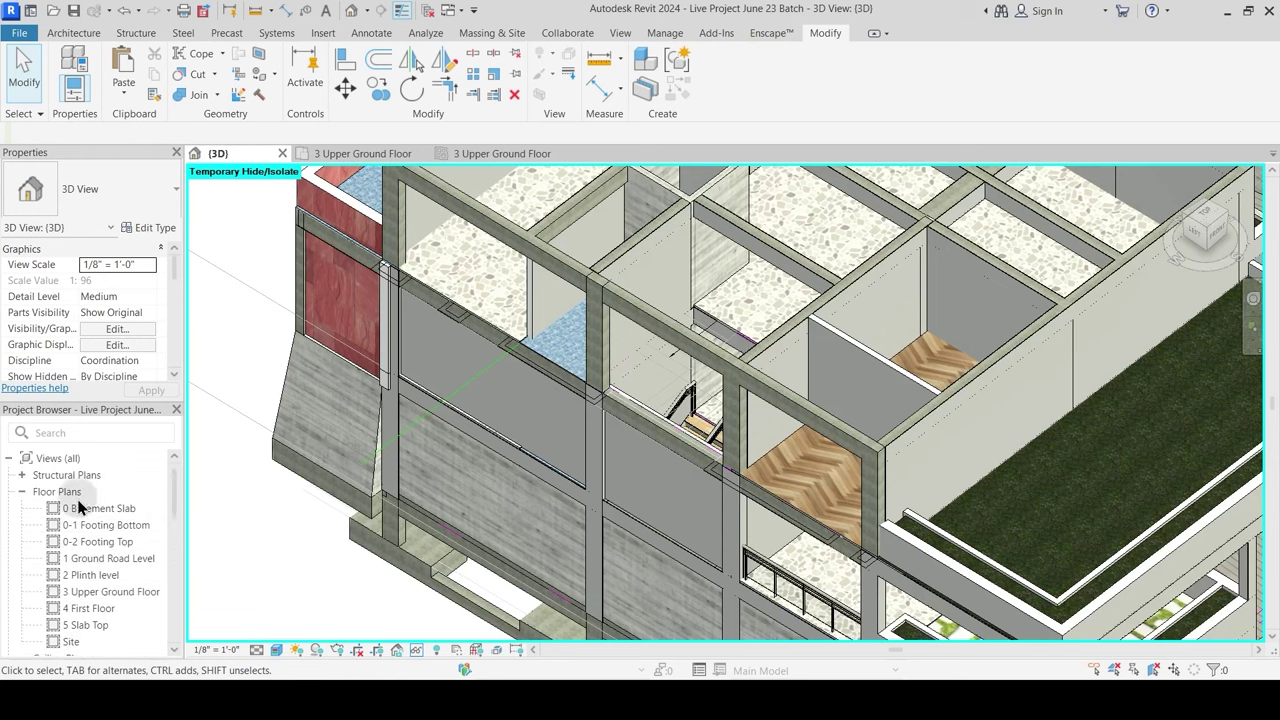
Step: In the 2 Plinth level plan, move the concrete beam end flush with the column
double_click(97, 577)
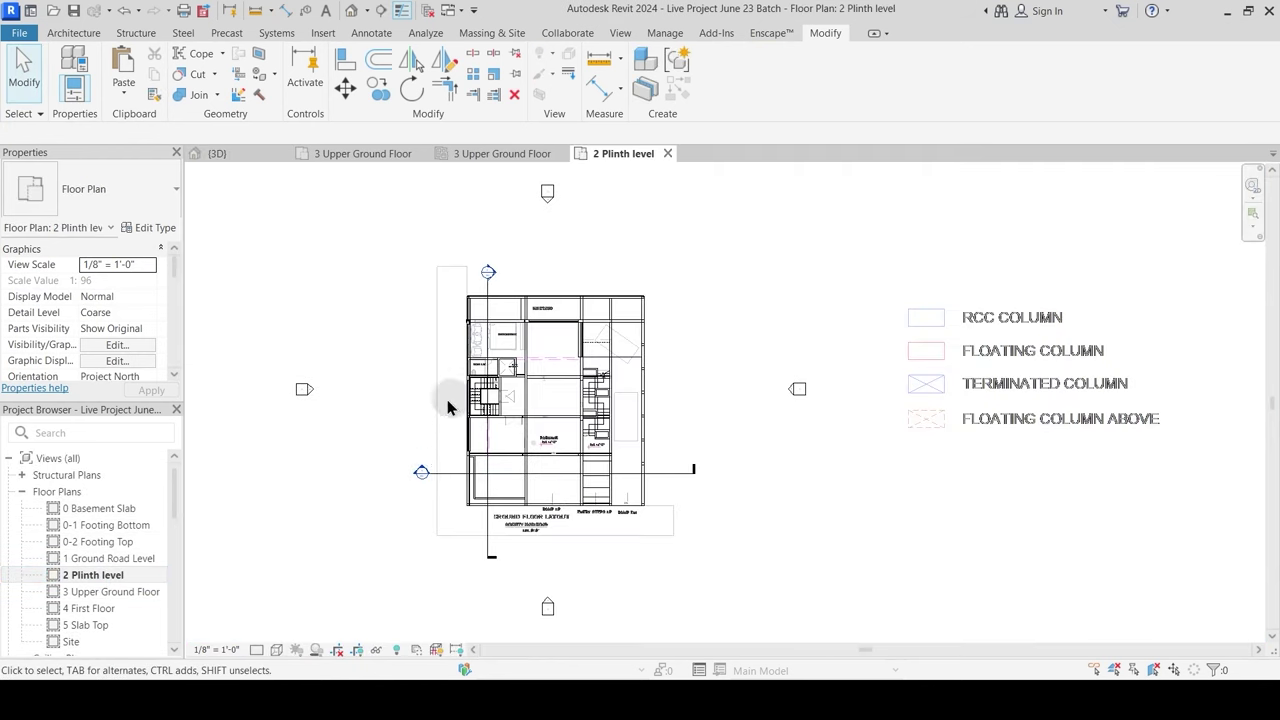
scroll(448, 402, "up", 5)
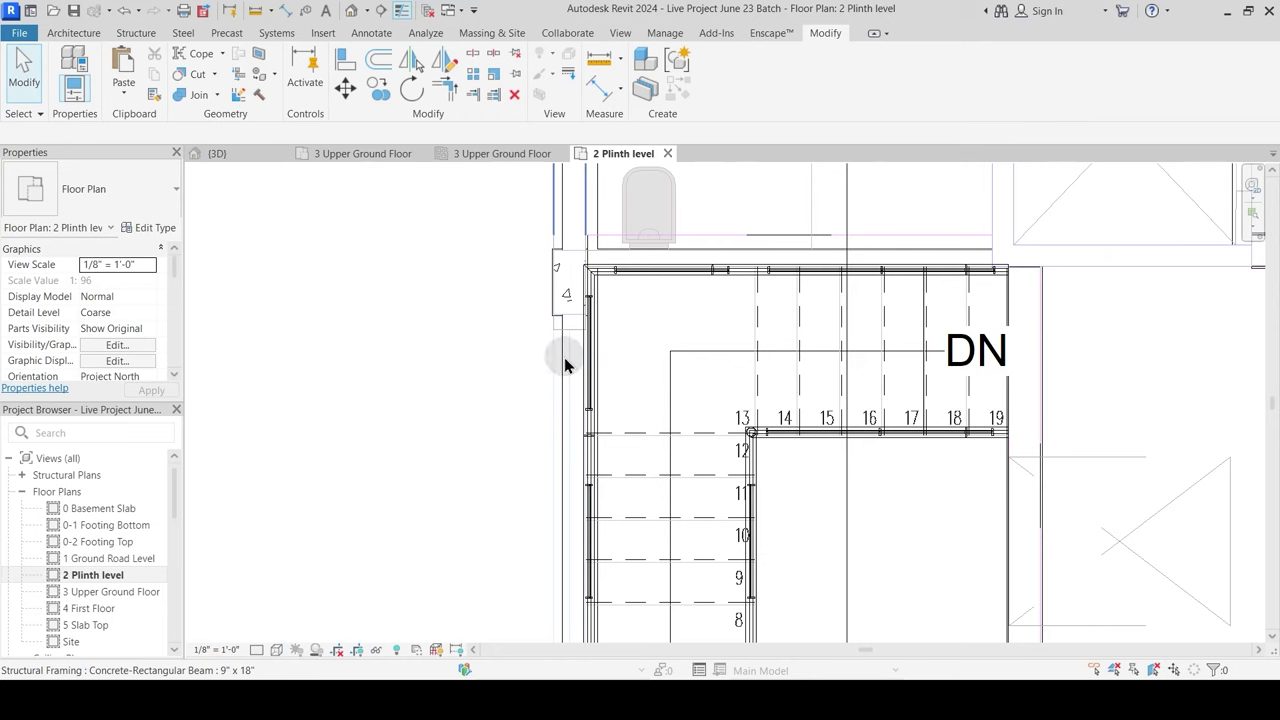
left_click(561, 358)
scroll(534, 331, "up", 4)
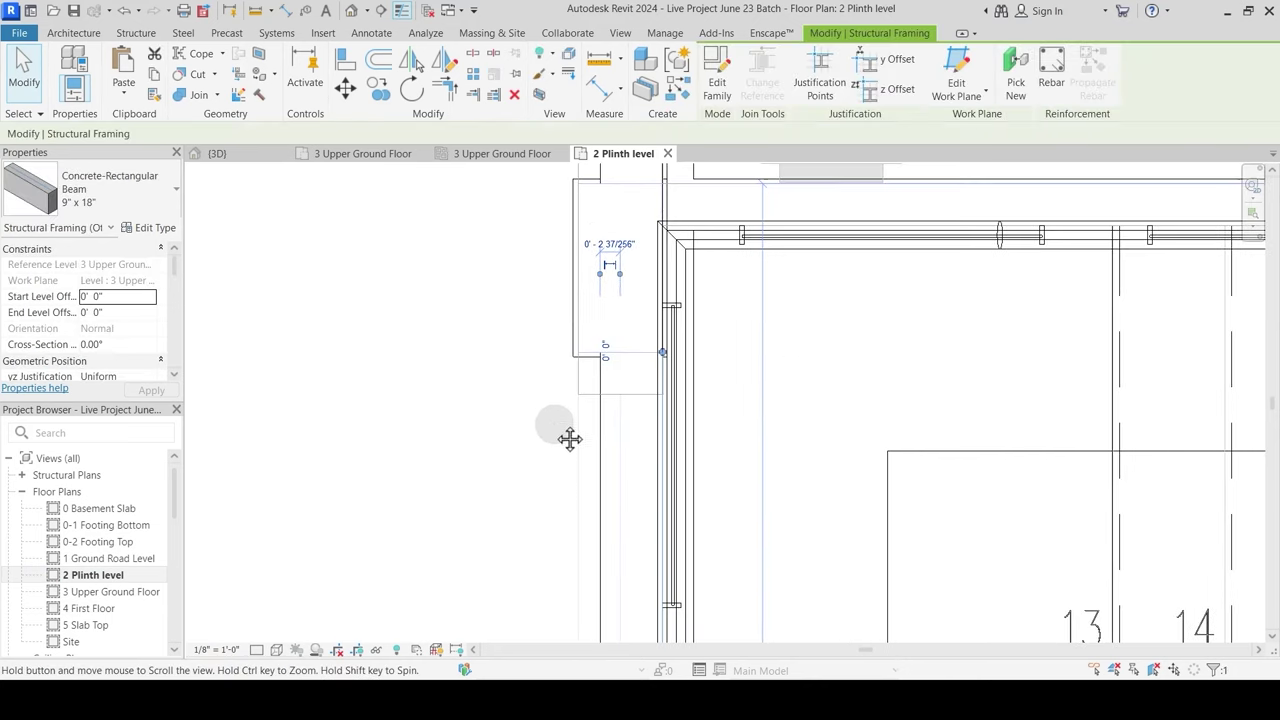
scroll(577, 405, "up", 2)
key("m")
key("v")
left_click(612, 326)
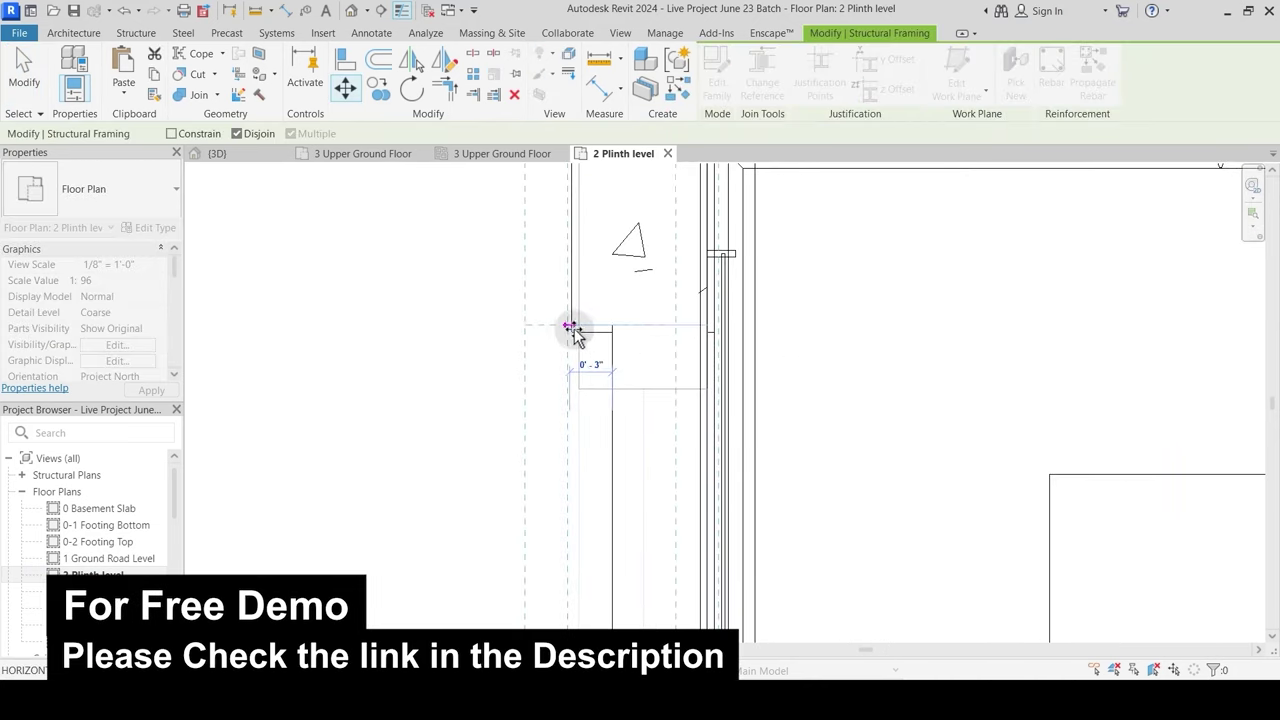
left_click(585, 390)
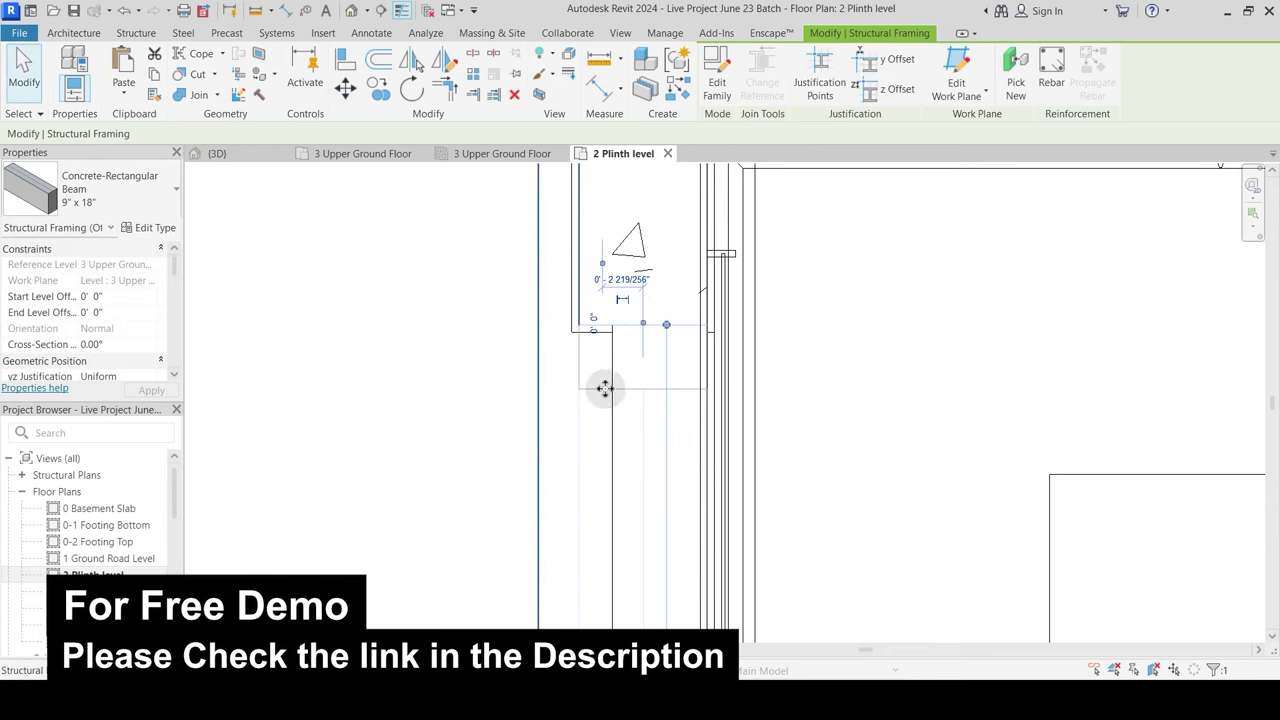
key("Escape")
Step: Move the Main Wall 9" at the corner into alignment with the beam
left_click(661, 372)
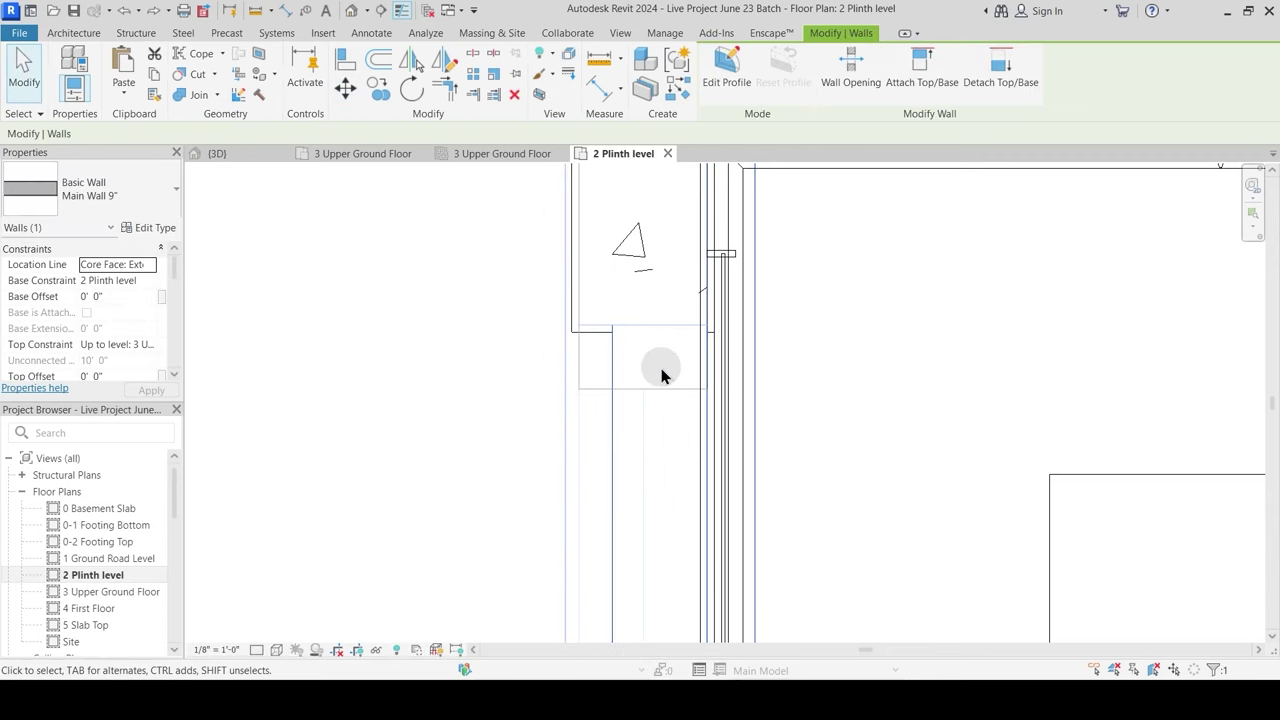
key("v")
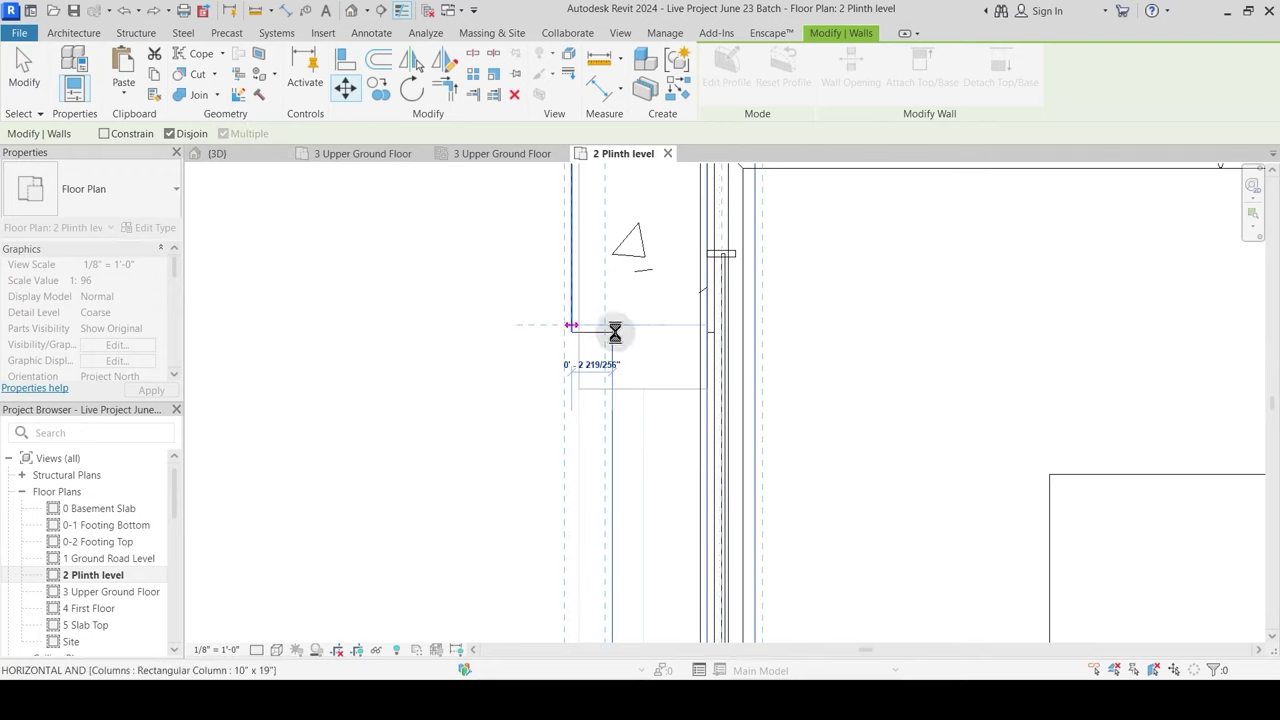
key("Escape")
scroll(616, 389, "down", 2)
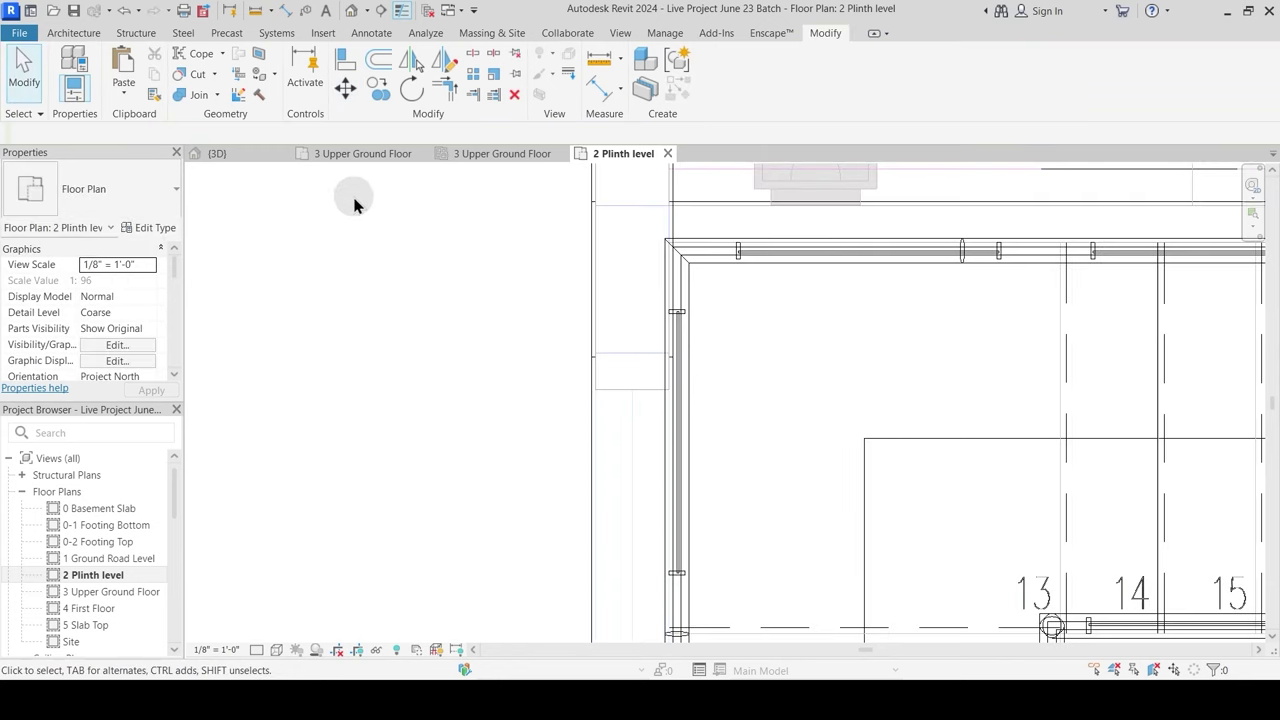
Step: Back in the 3D view, cancel the Join Geometry command without joining anything
left_click(248, 156)
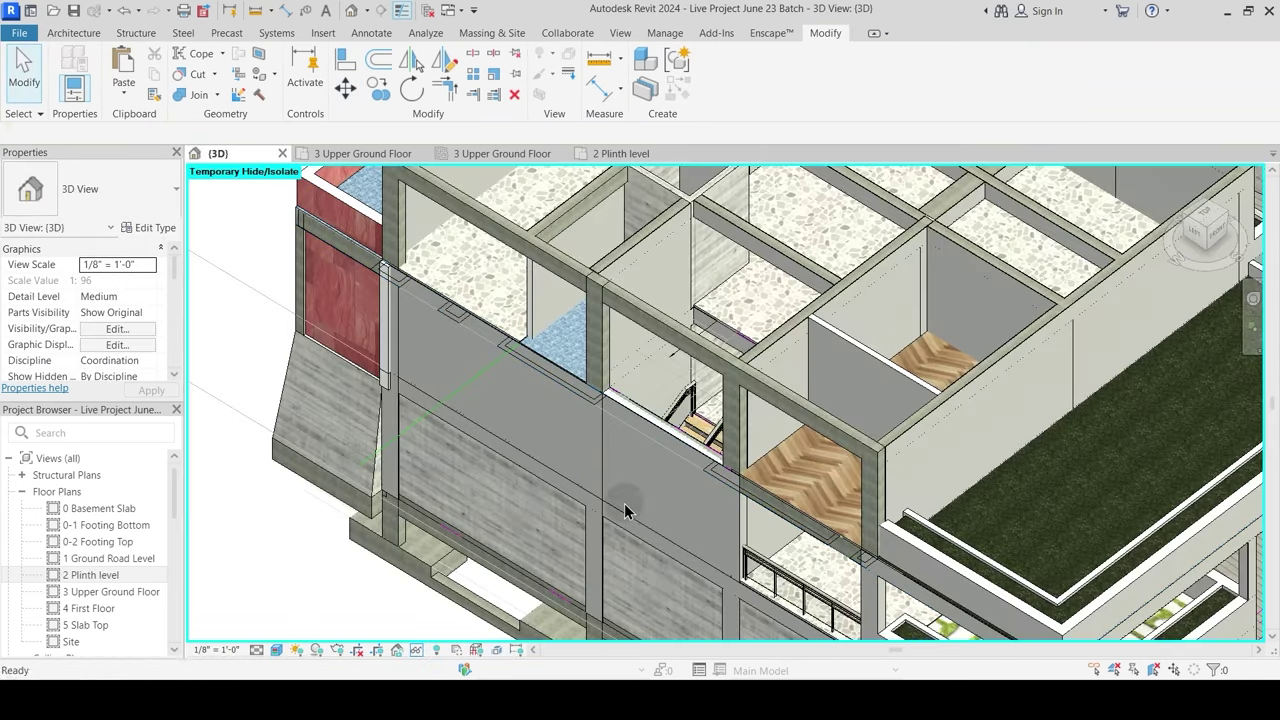
scroll(627, 506, "up", 3)
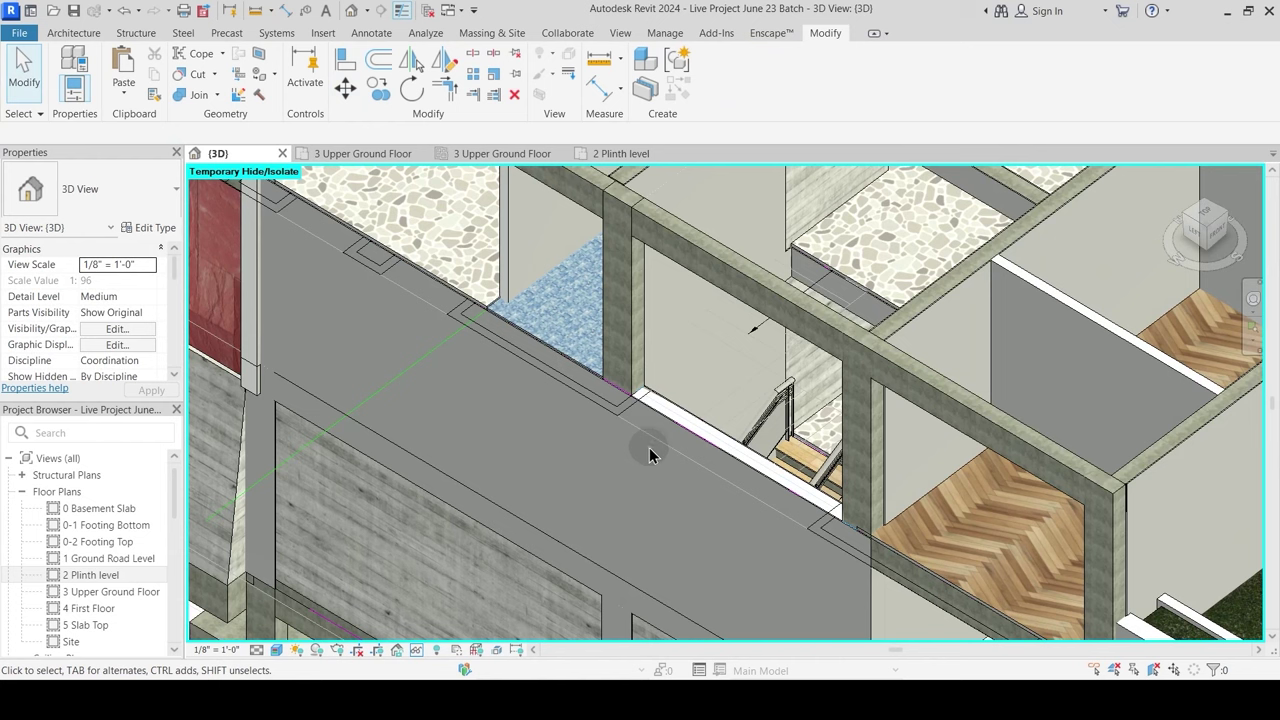
left_click(655, 446)
key("Escape")
scroll(708, 441, "down", 4)
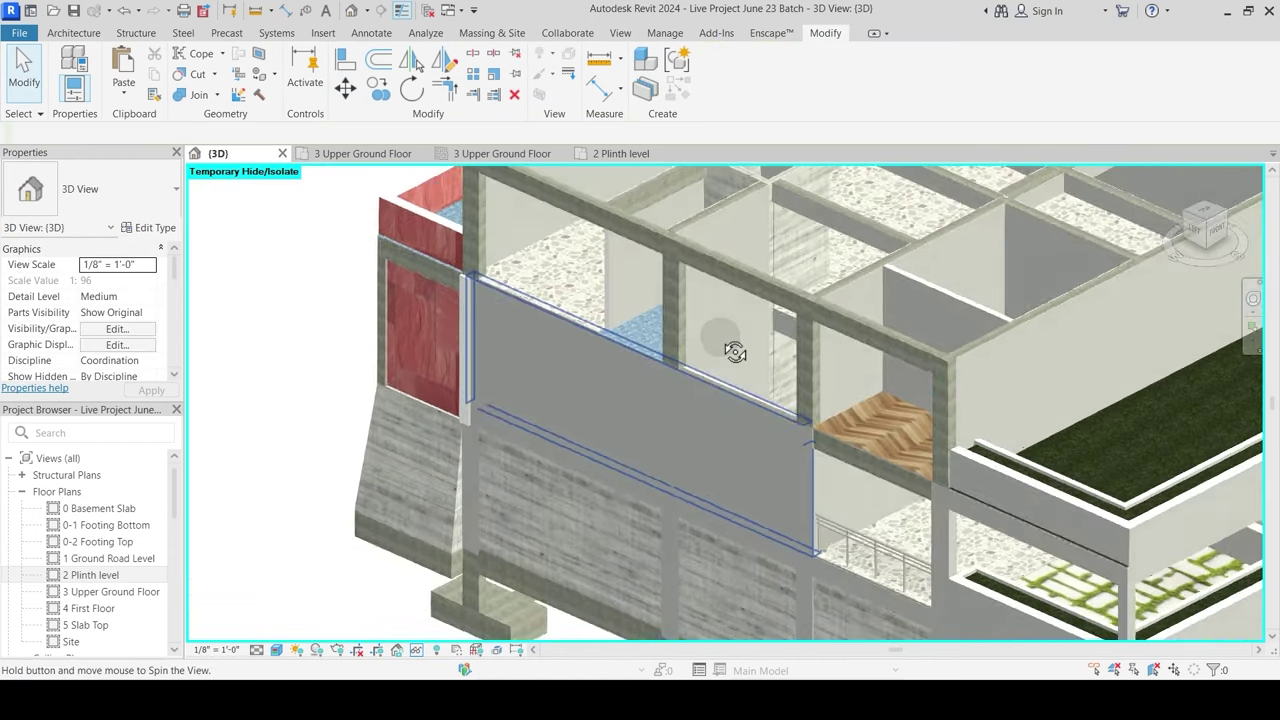
left_click(196, 97)
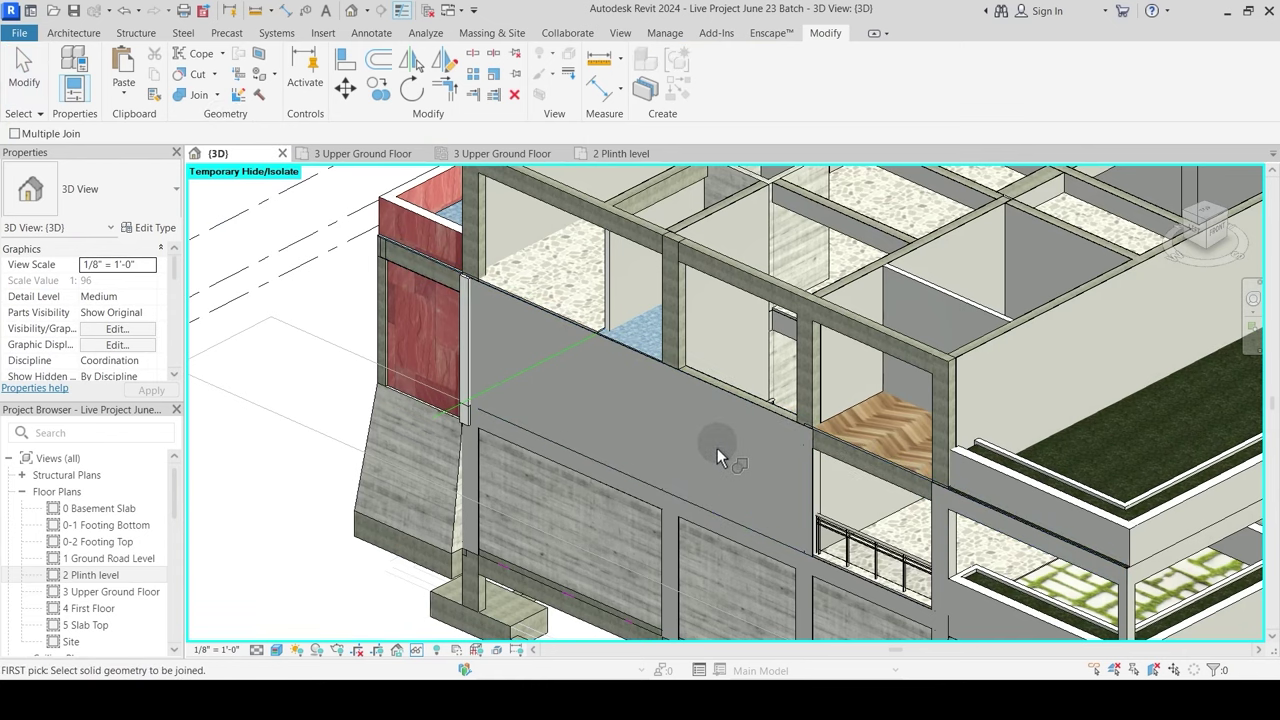
key("Escape")
Step: Reset Temporary Hide/Isolate (HR) and orbit to the 9-inch main wall above the balcony
middle_click_drag(700, 440, 681, 503)
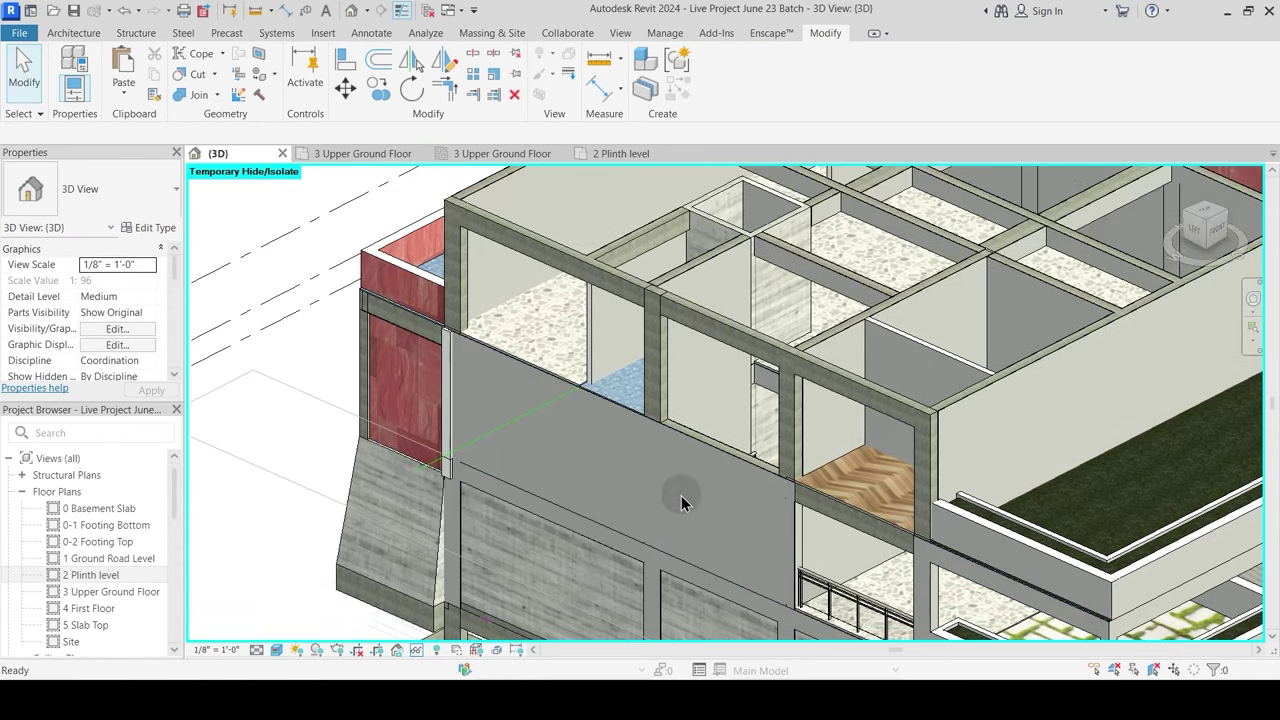
key("h")
key("r")
middle_click_drag(687, 532, 645, 360, "shift")
scroll(891, 429, "up", 3)
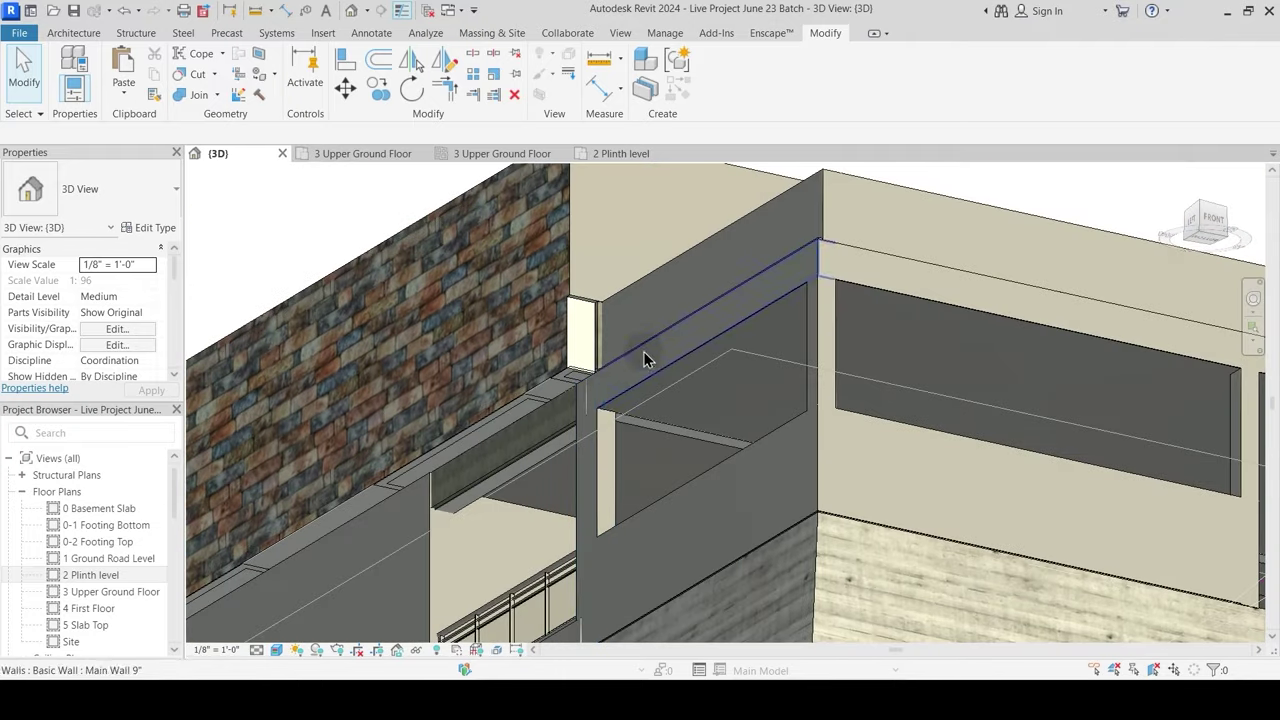
left_click(605, 405)
middle_click_drag(605, 405, 599, 253, "shift")
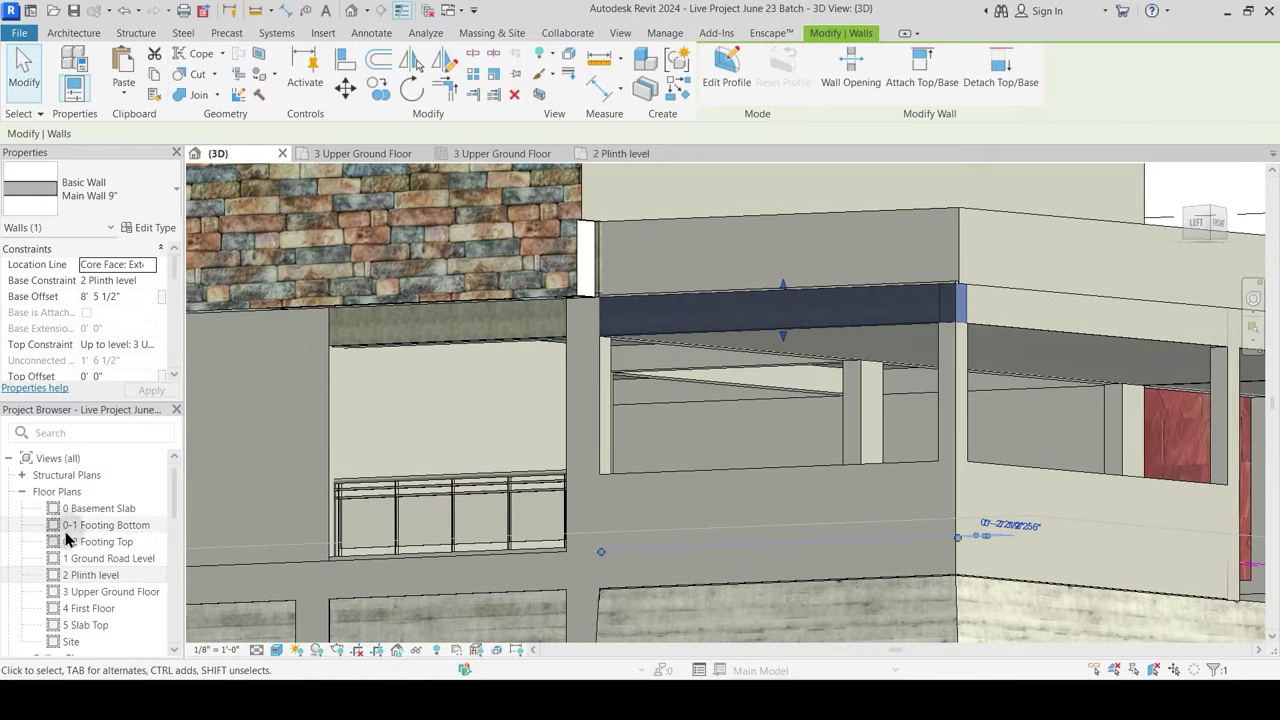
scroll(68, 550, "down", 2)
scroll(68, 566, "down", 2)
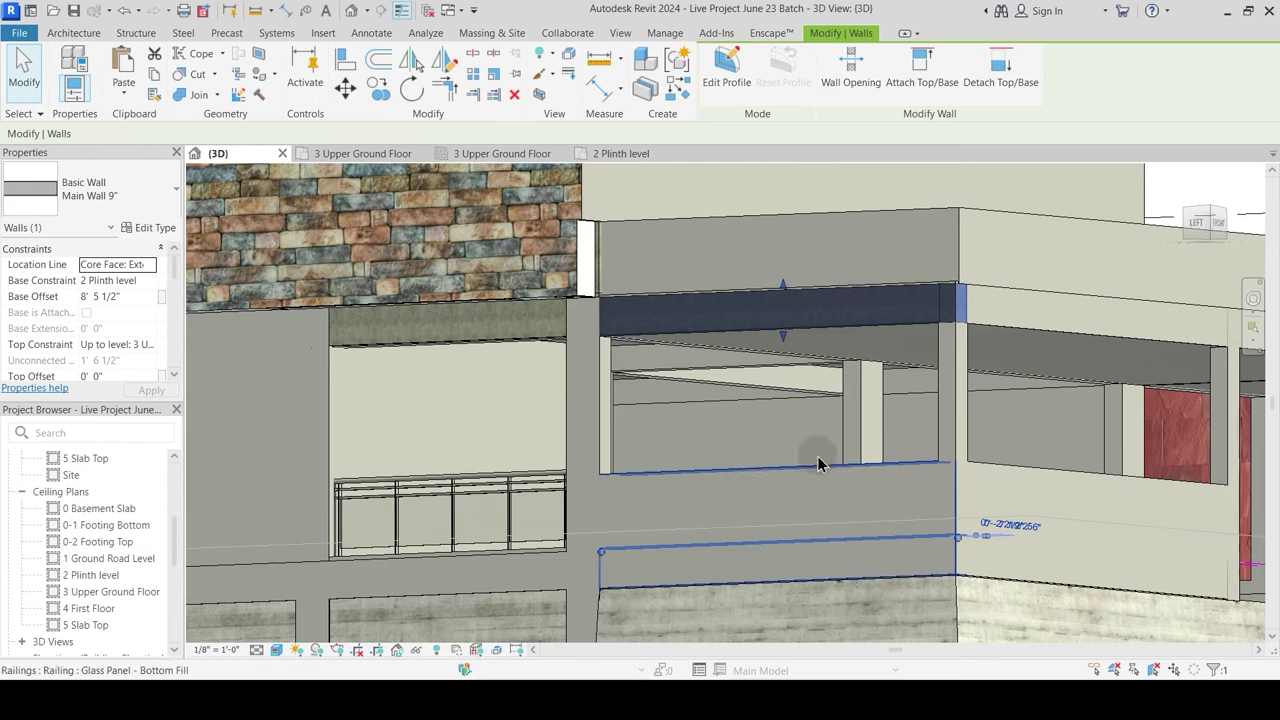
Step: In the 2 Plinth level ceiling plan, extend the Main Wall 9" end to the horizontal wall, accepting the warning
double_click(100, 576)
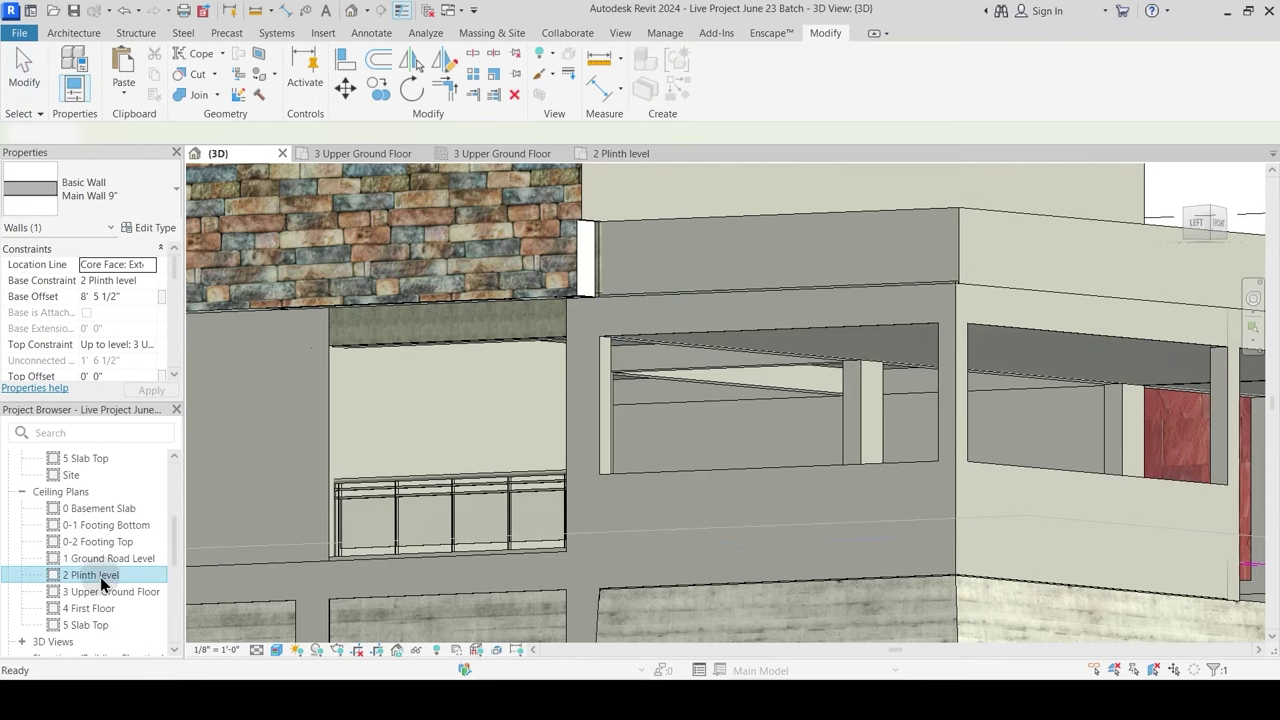
scroll(637, 452, "up", 4)
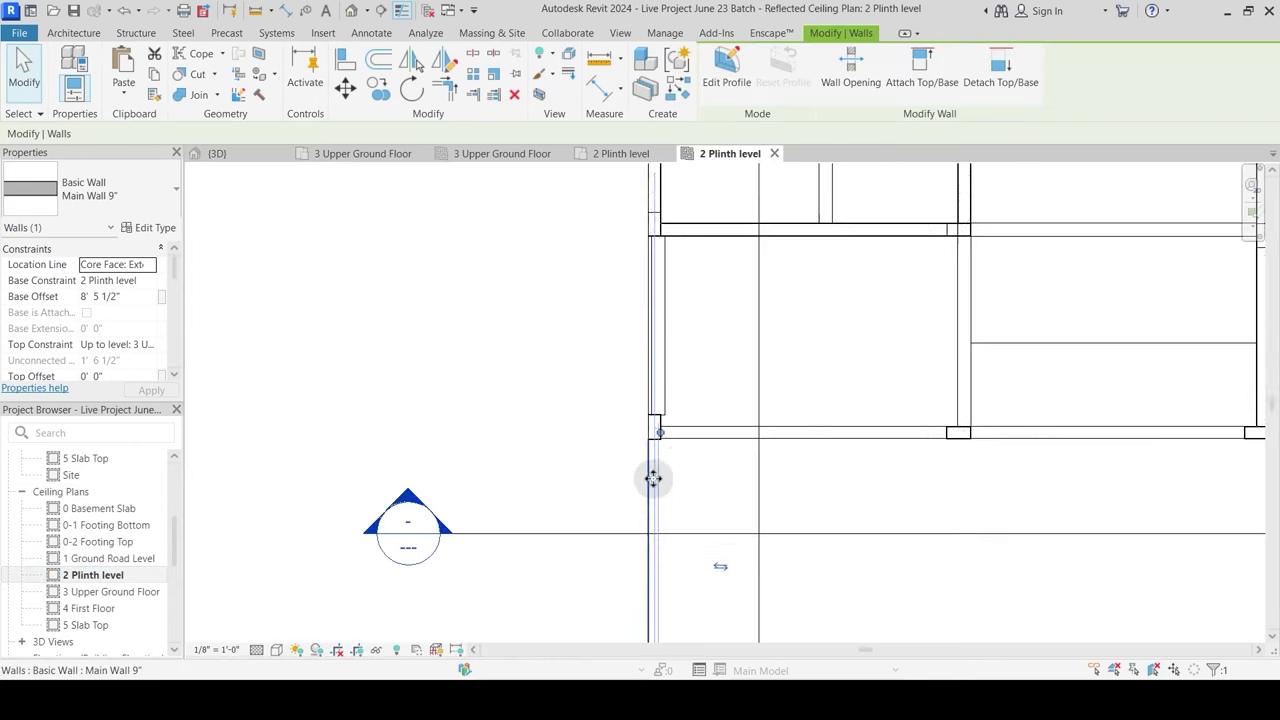
middle_click_drag(651, 477, 681, 557)
left_click_drag(648, 510, 649, 316)
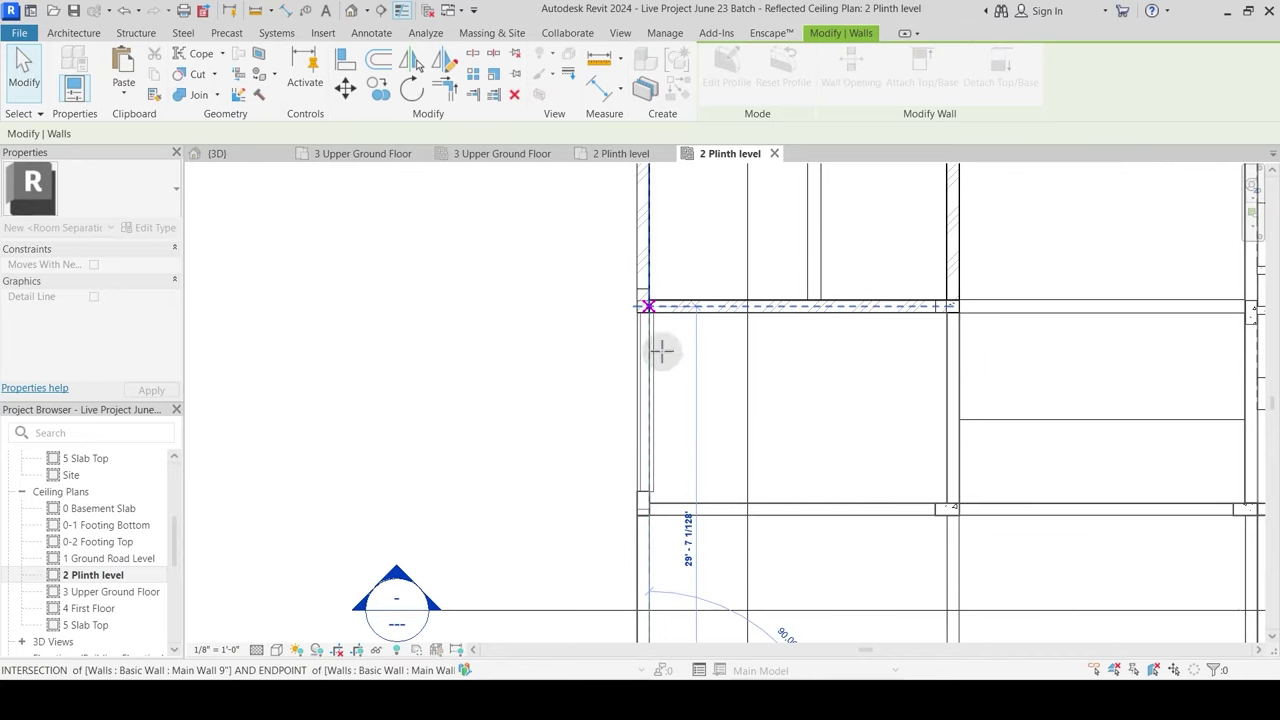
left_click(681, 383)
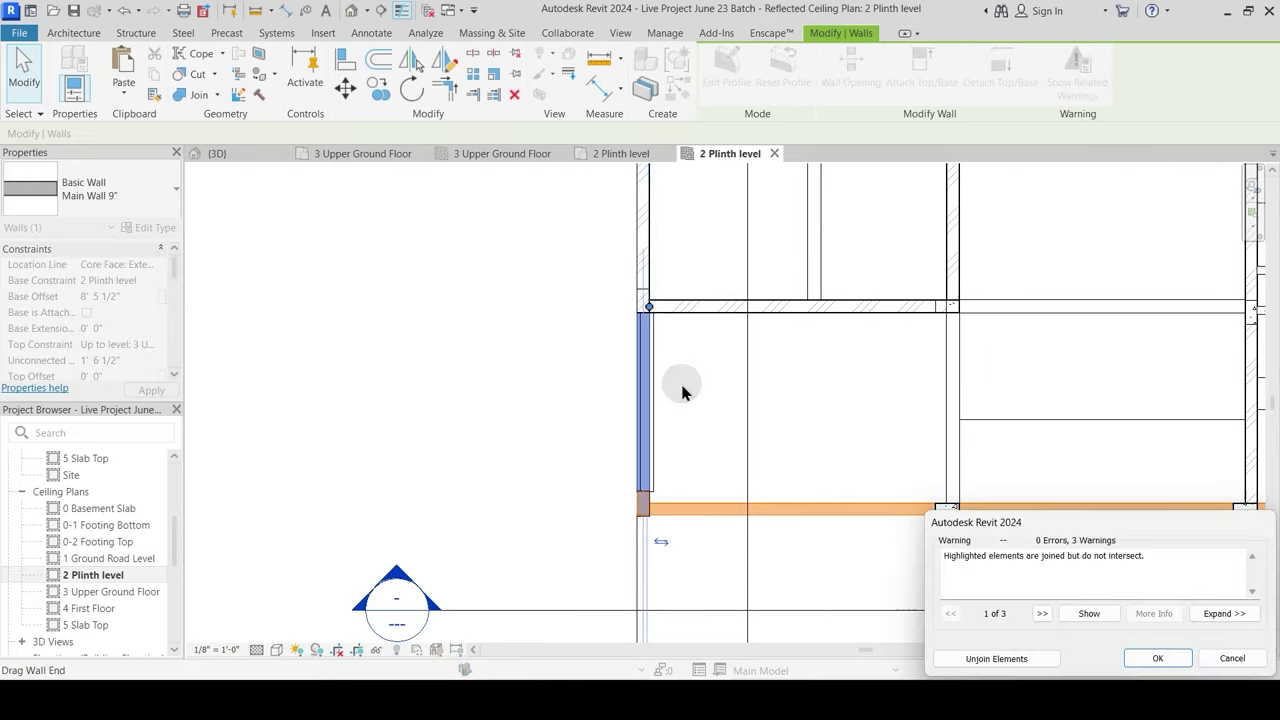
left_click(1150, 657)
left_click(571, 358)
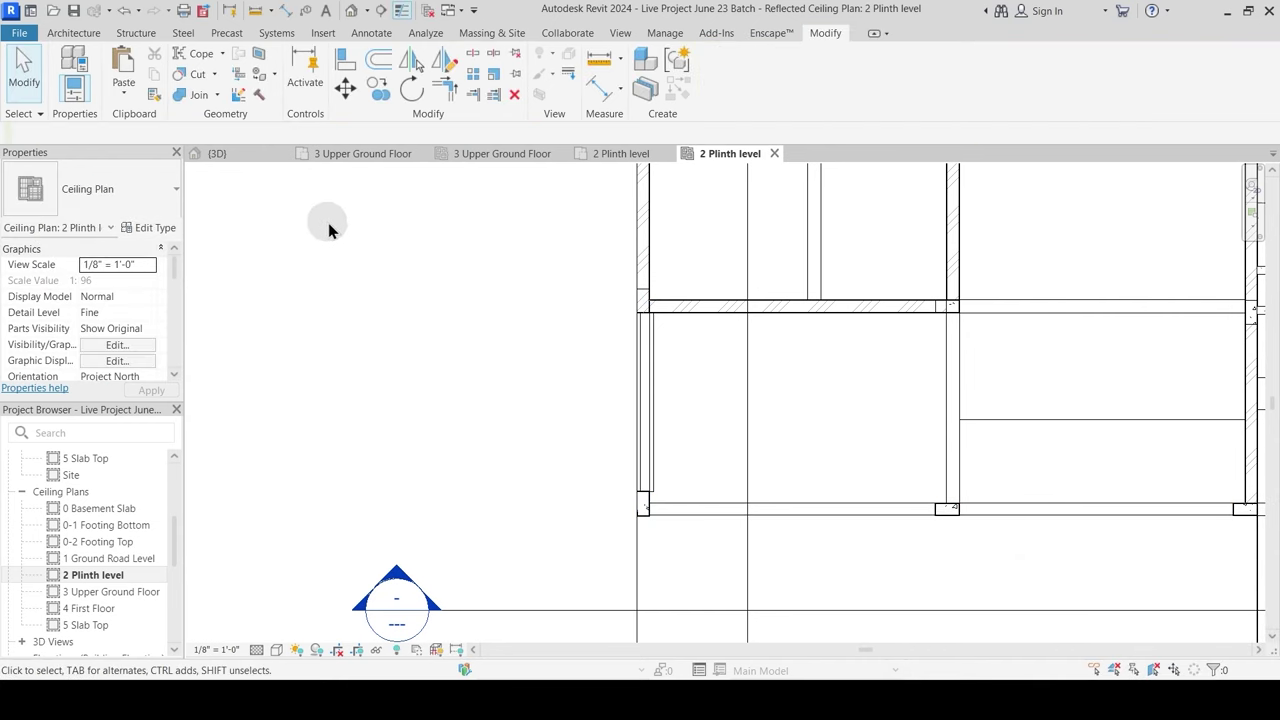
left_click(250, 155)
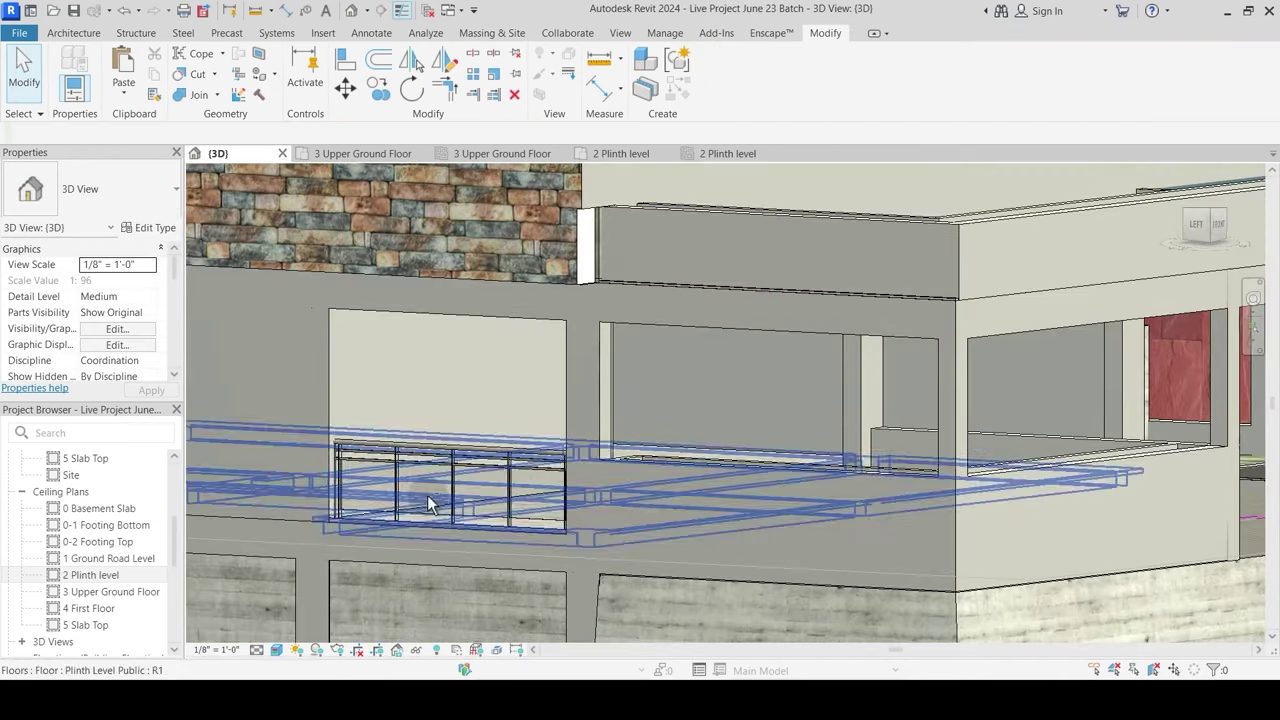
Step: Inspect the box wall corner in 3D, then view the kitchen corner in the 3 Upper Ground Floor plan
middle_click_drag(430, 503, 599, 518, "shift")
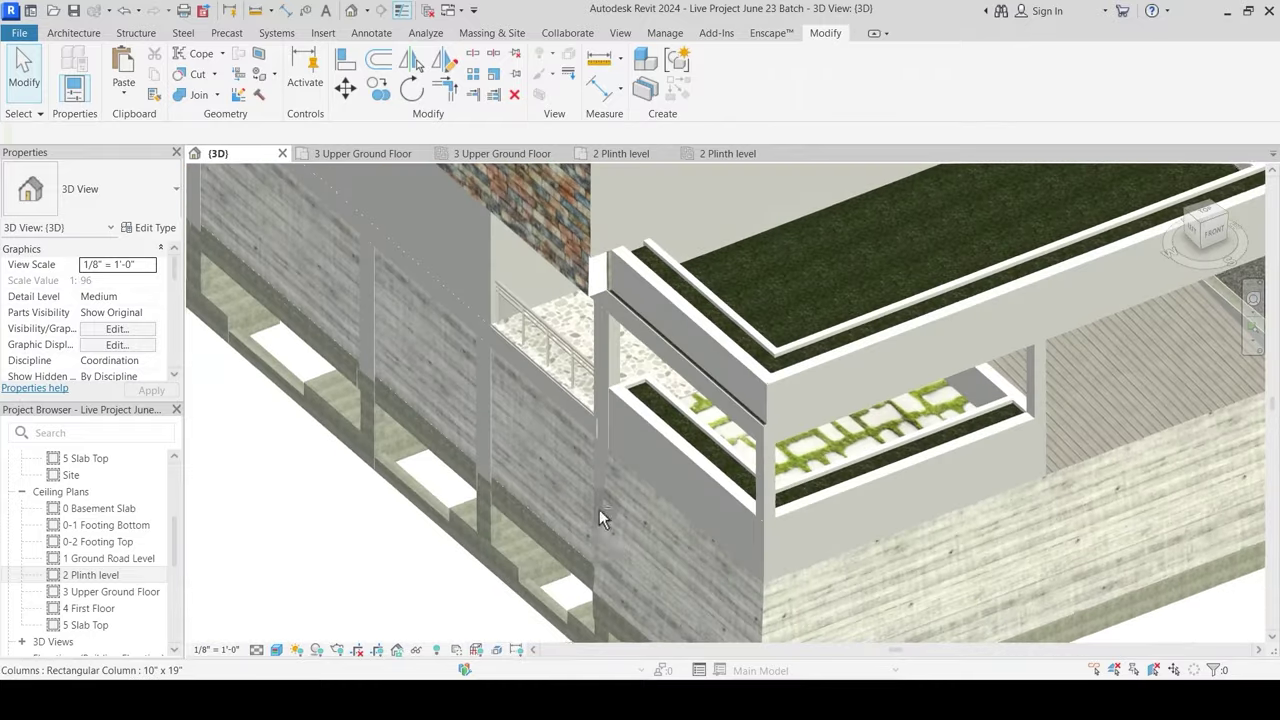
scroll(599, 518, "up", 8)
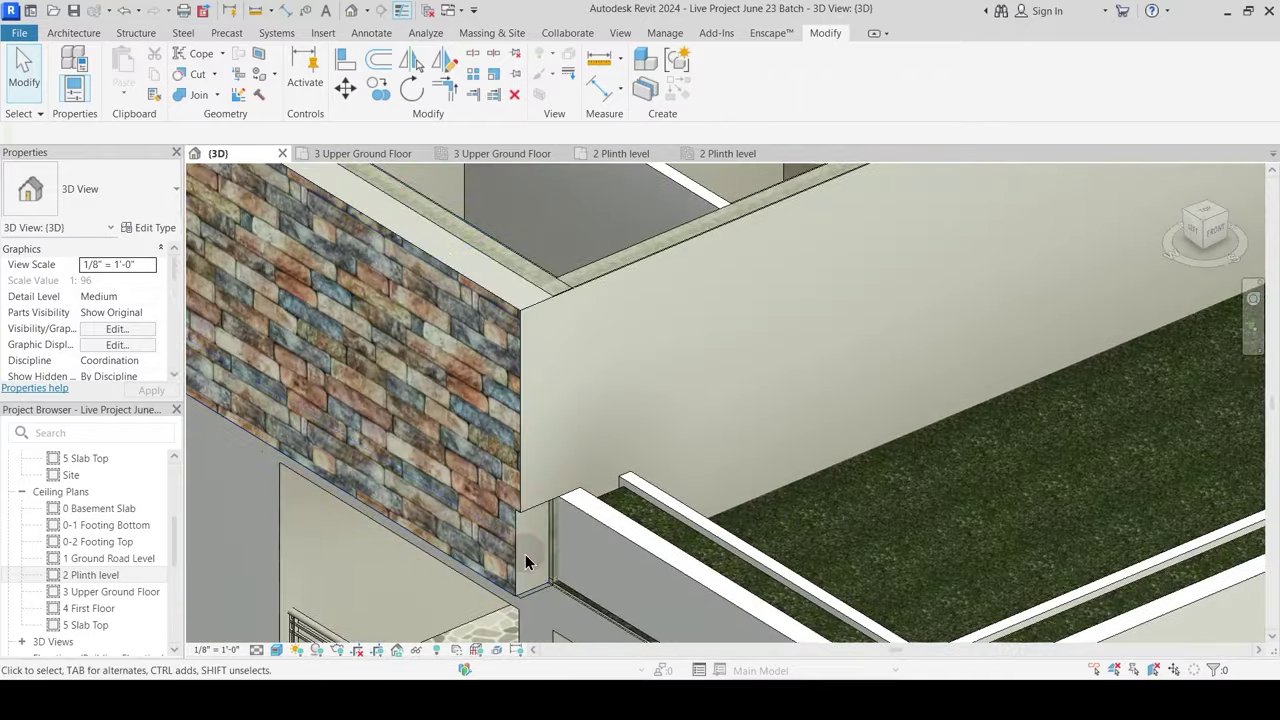
scroll(535, 559, "up", 2)
left_click(545, 525)
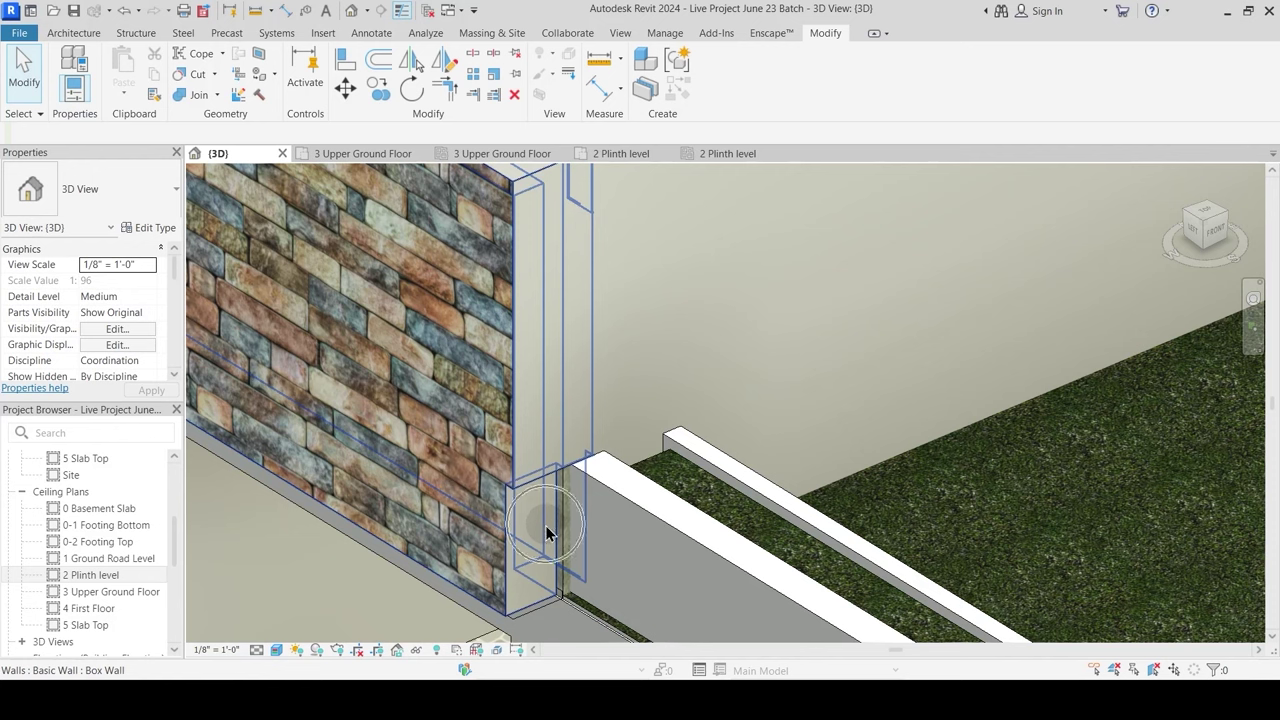
scroll(546, 506, "down", 2)
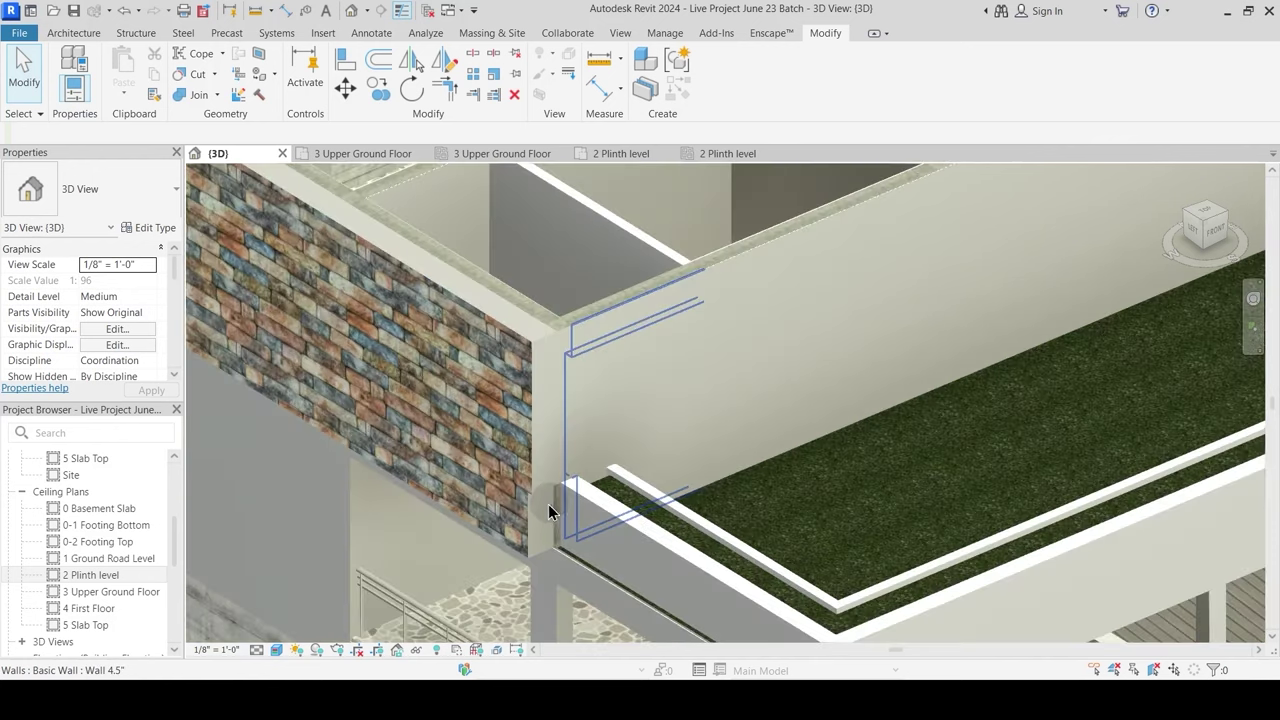
scroll(548, 504, "down", 5)
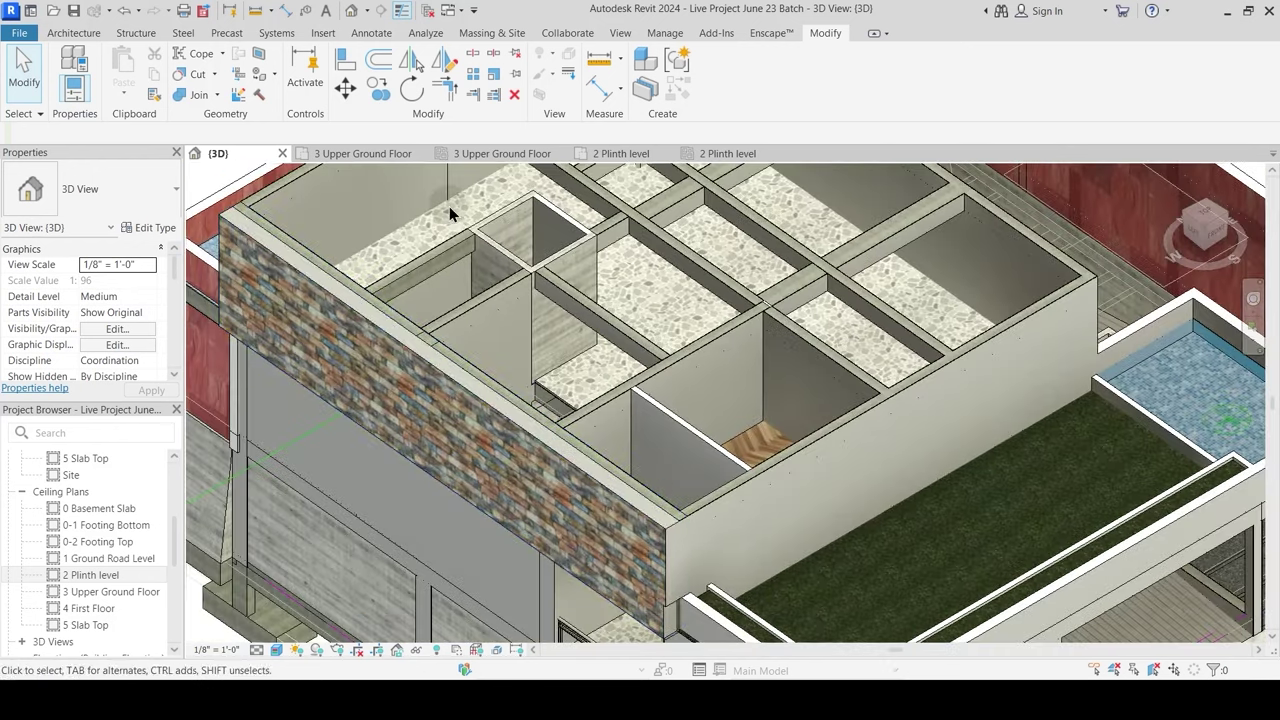
left_click(351, 154)
scroll(599, 347, "up", 6)
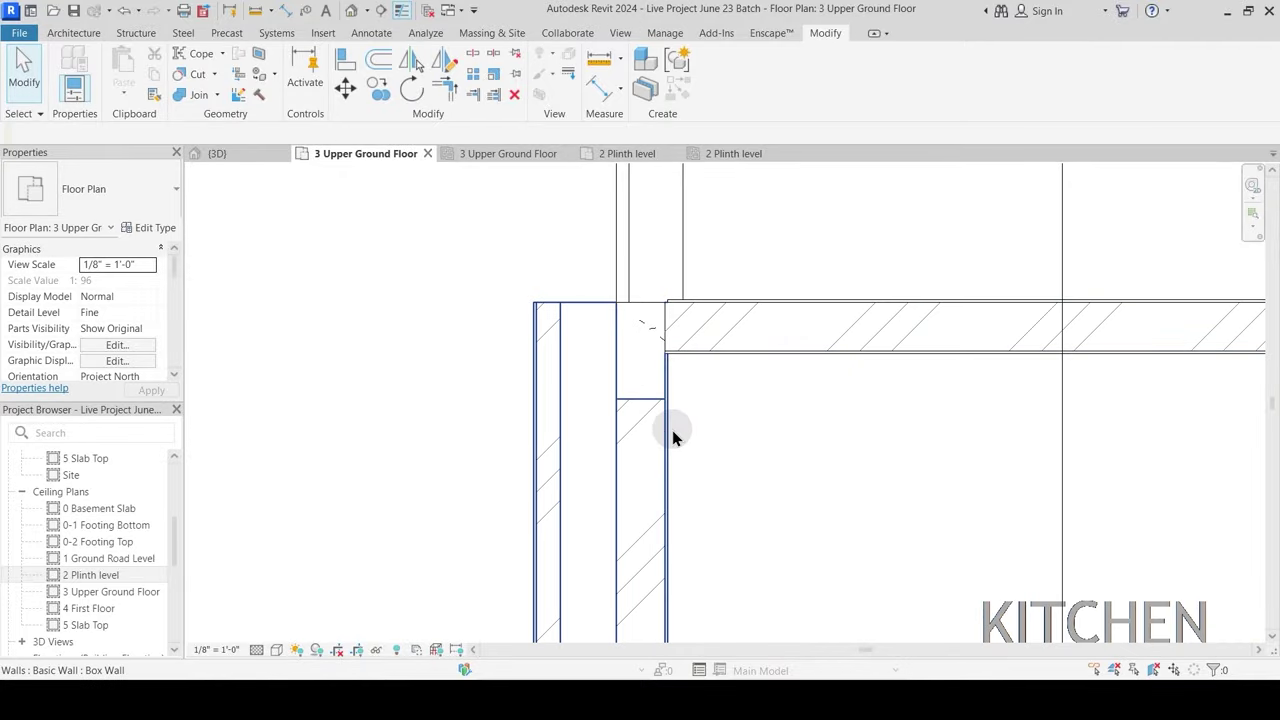
Step: Draw a temporary vertical Box Wall test segment beside the kitchen using WA
left_click(606, 417)
scroll(606, 417, "down", 4)
key("Escape")
middle_click_drag(548, 438, 713, 372)
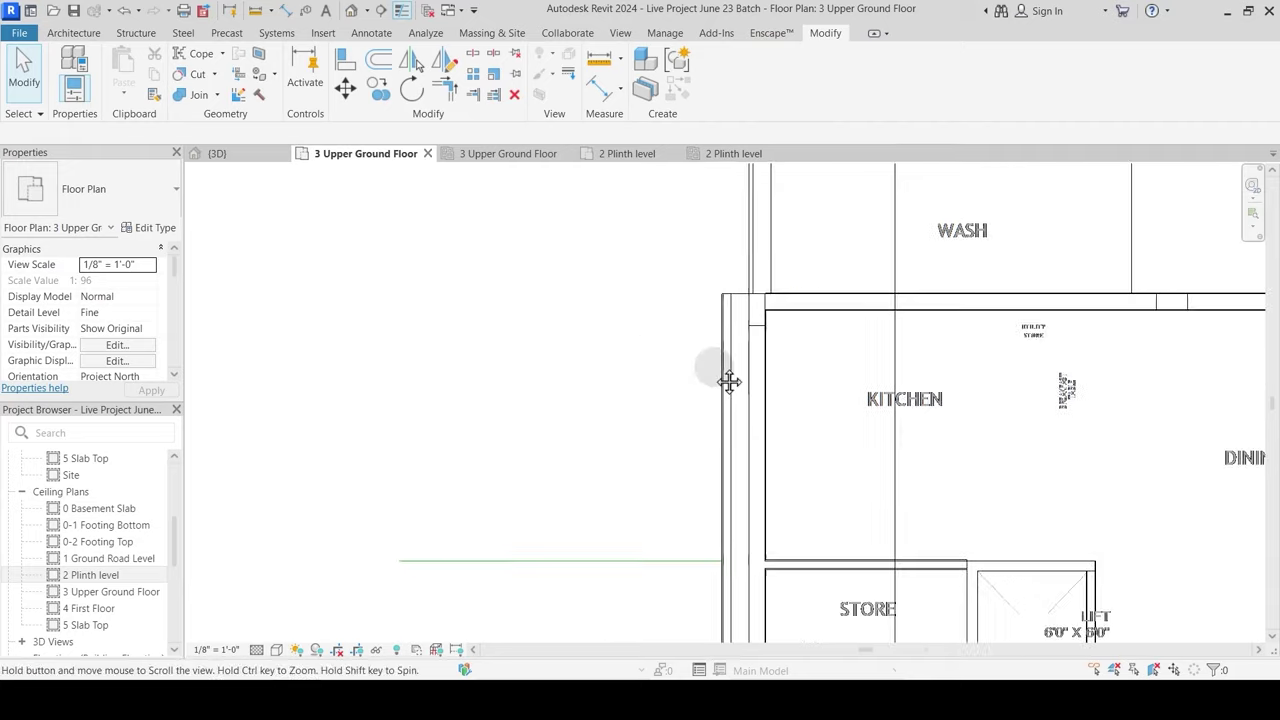
left_click(725, 375)
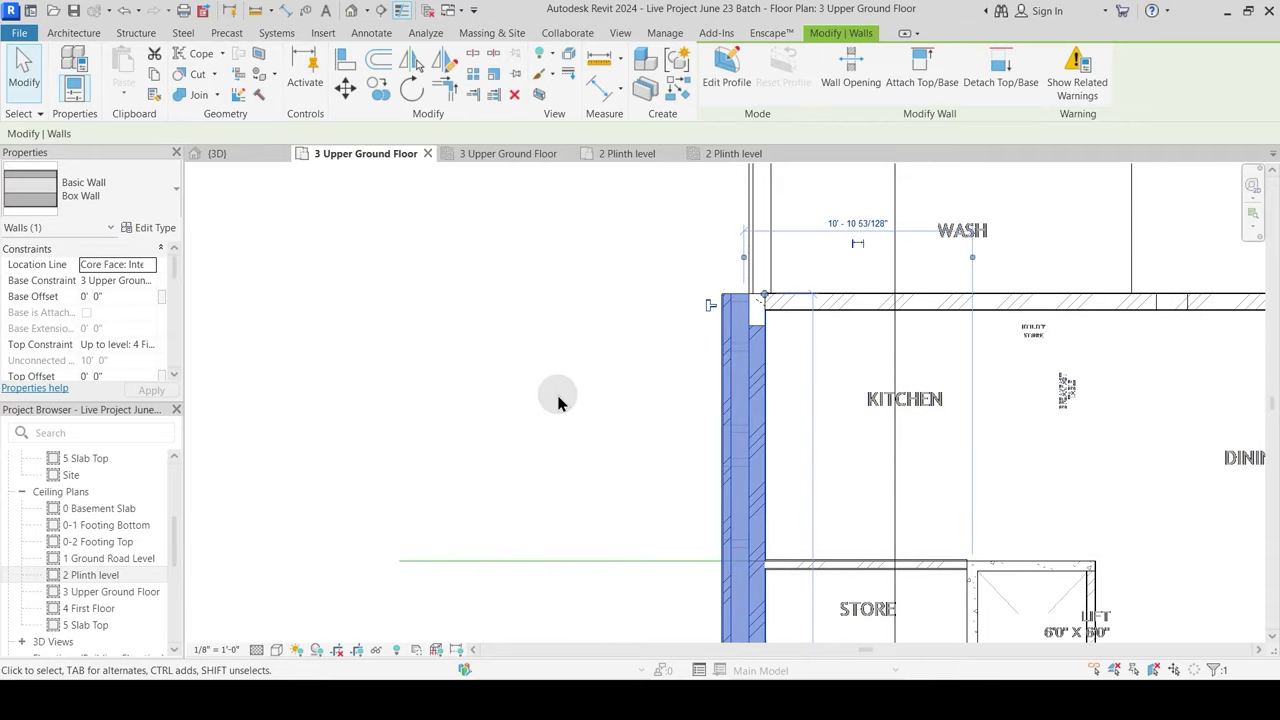
key("w")
key("a")
left_click(479, 320)
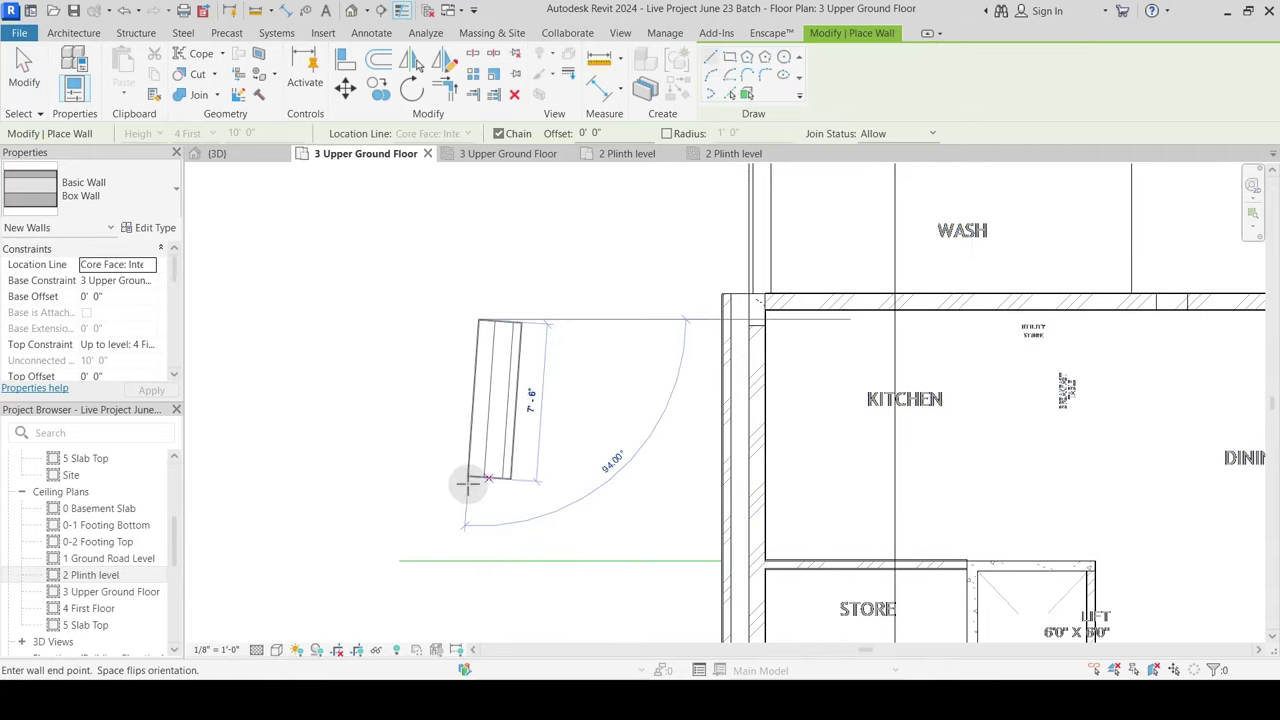
left_click(479, 528)
key("Escape")
key("Escape")
Step: Set the Box Wall type's layer wrapping At Ends to Exterior
left_click(515, 400)
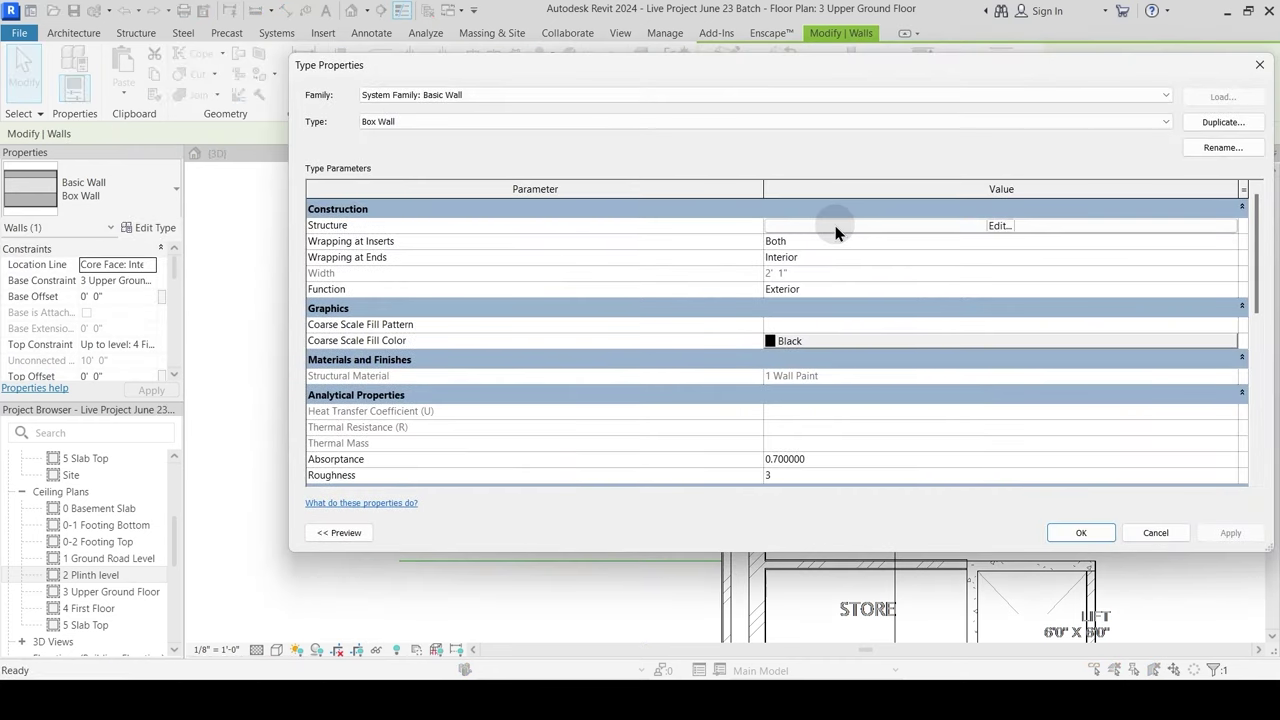
left_click(836, 228)
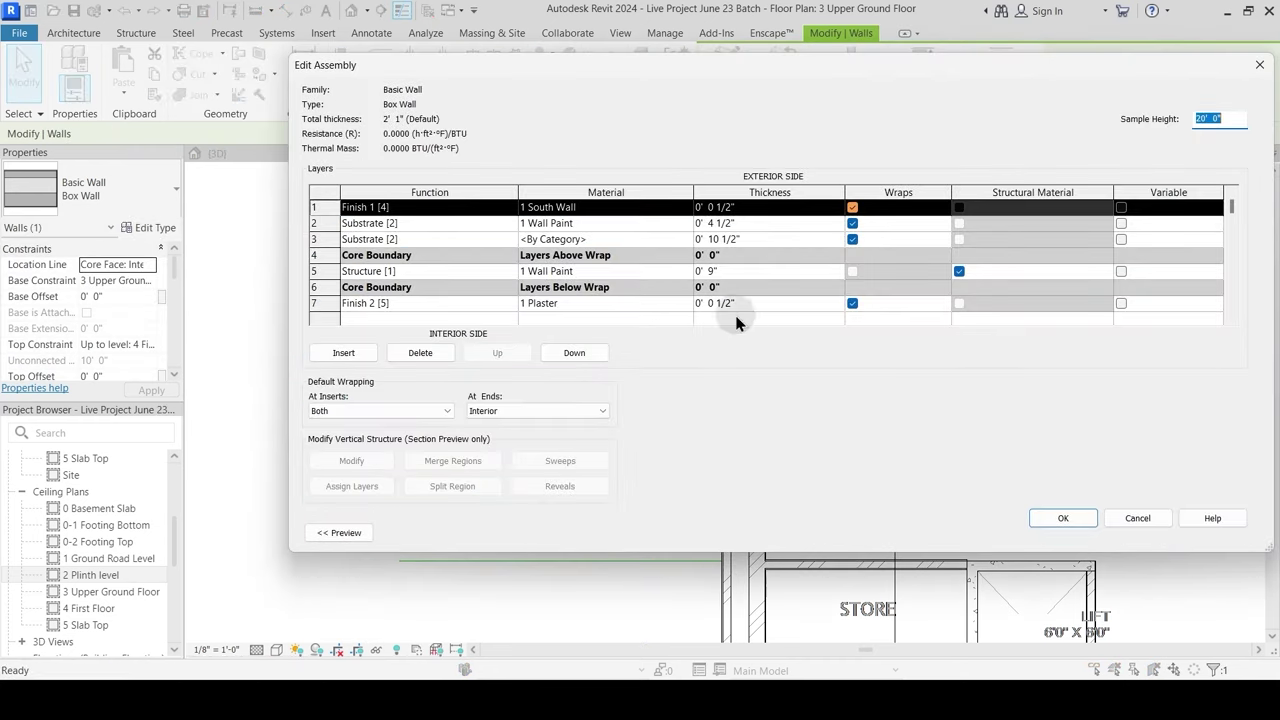
left_click(538, 408)
left_click(1055, 520)
left_click(1081, 533)
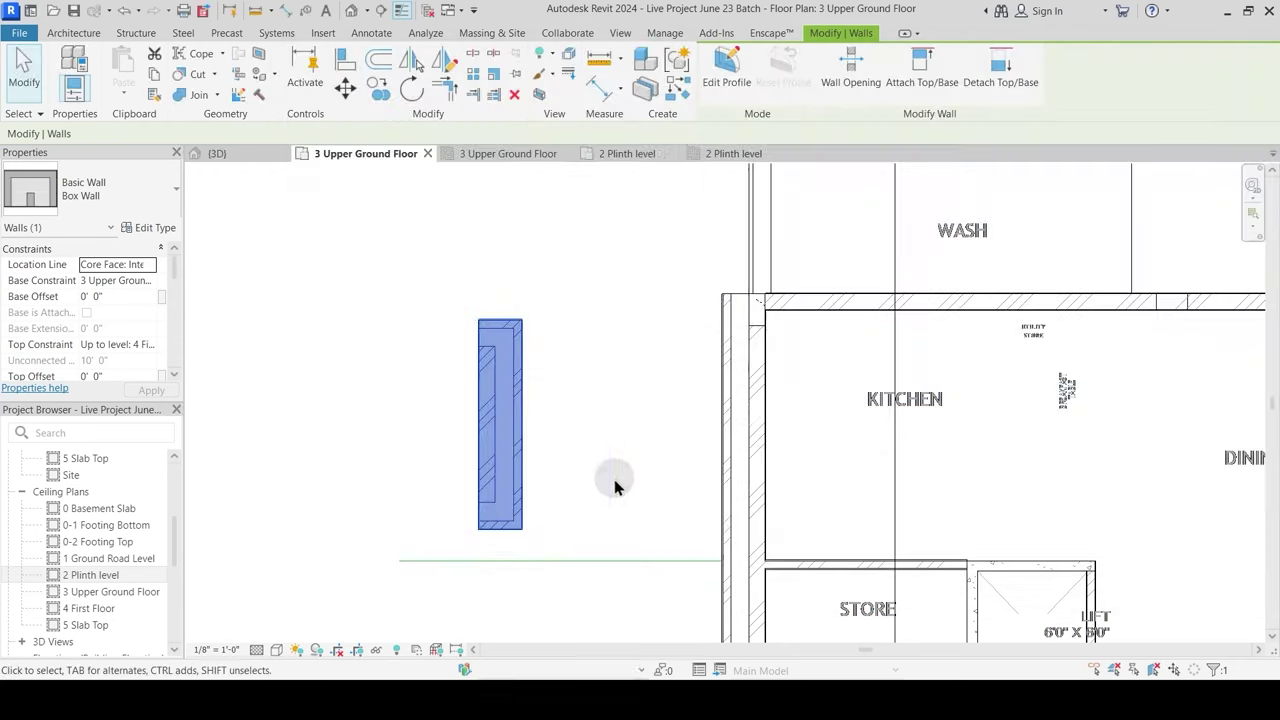
Step: Check the test wall's end wrapping, flip it, and reselect it for removal
scroll(505, 362, "down", 2)
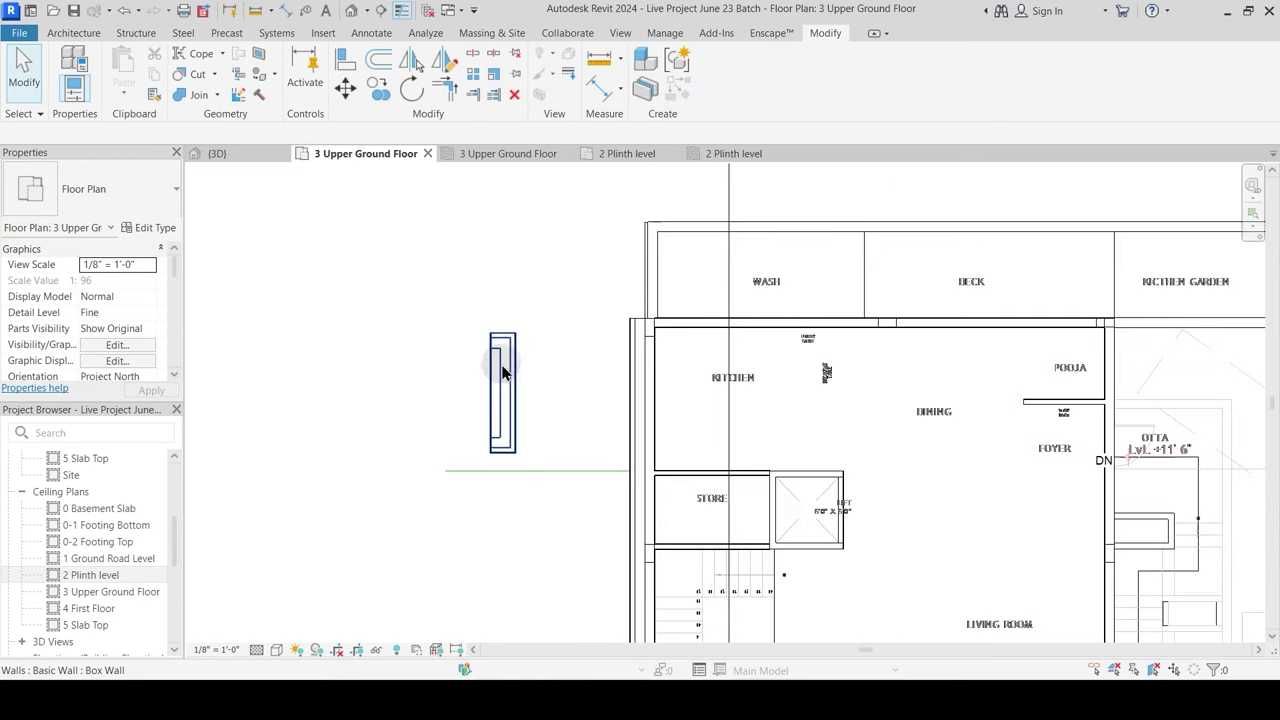
left_click(502, 390)
left_click(486, 523)
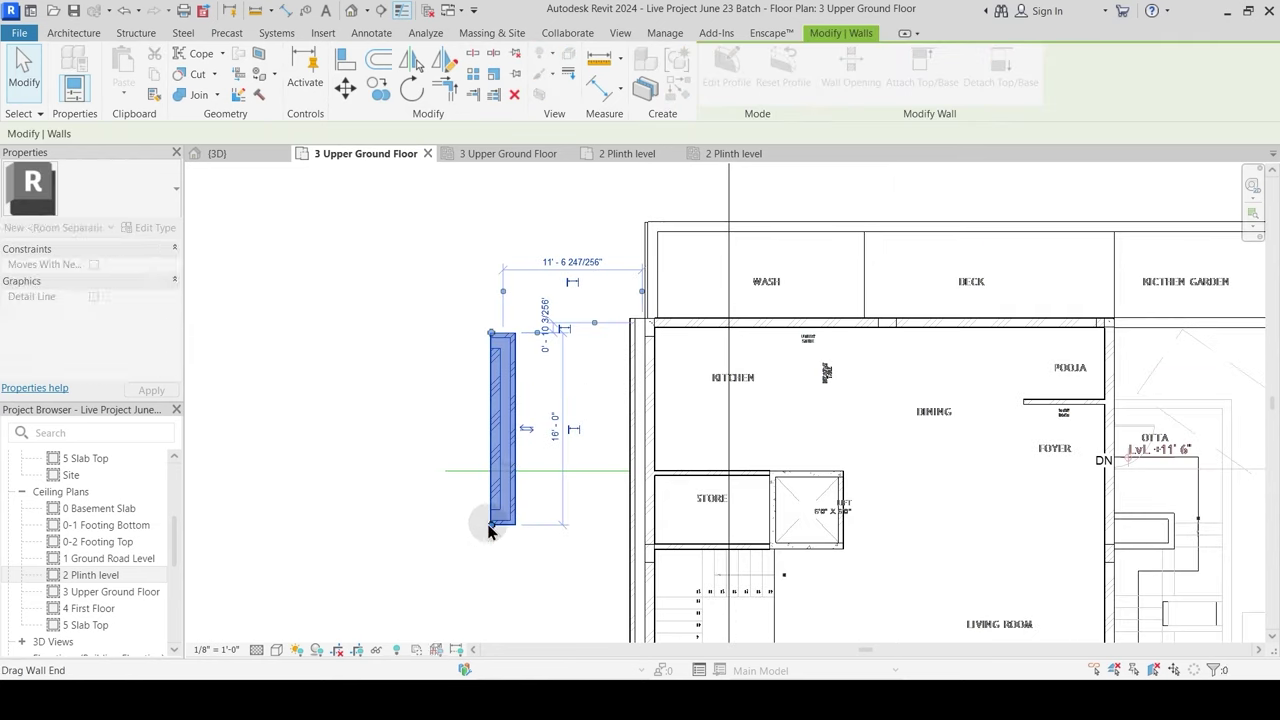
scroll(522, 345, "up", 2)
left_click(512, 358)
key("space")
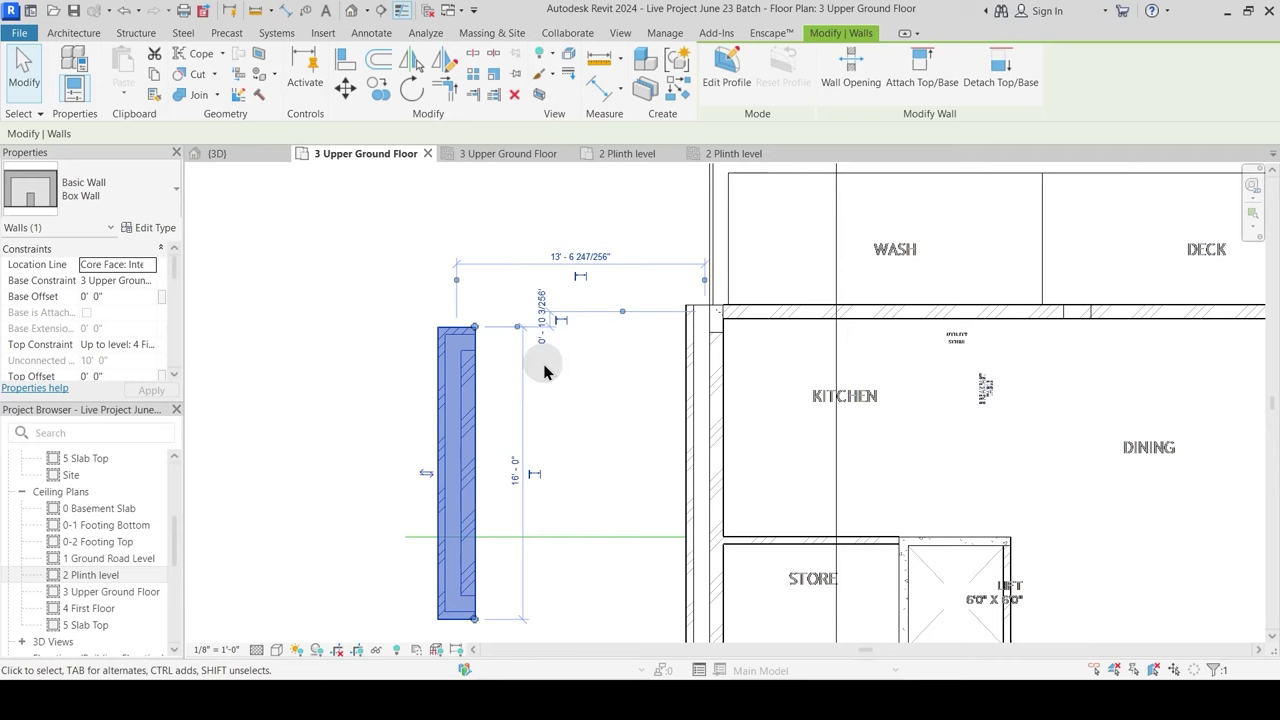
left_click(543, 366)
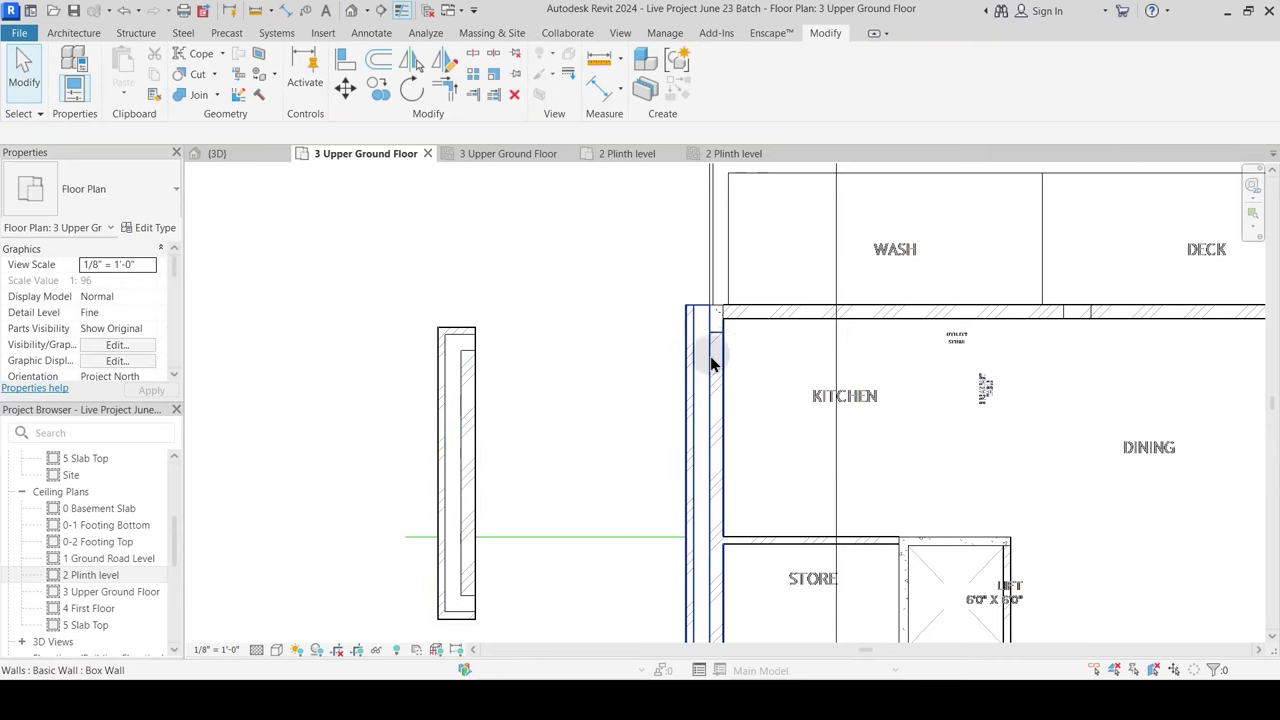
left_click(458, 390)
Step: Delete the test wall and drag the kitchen Box Wall end down, unjoining the walls
key("Delete")
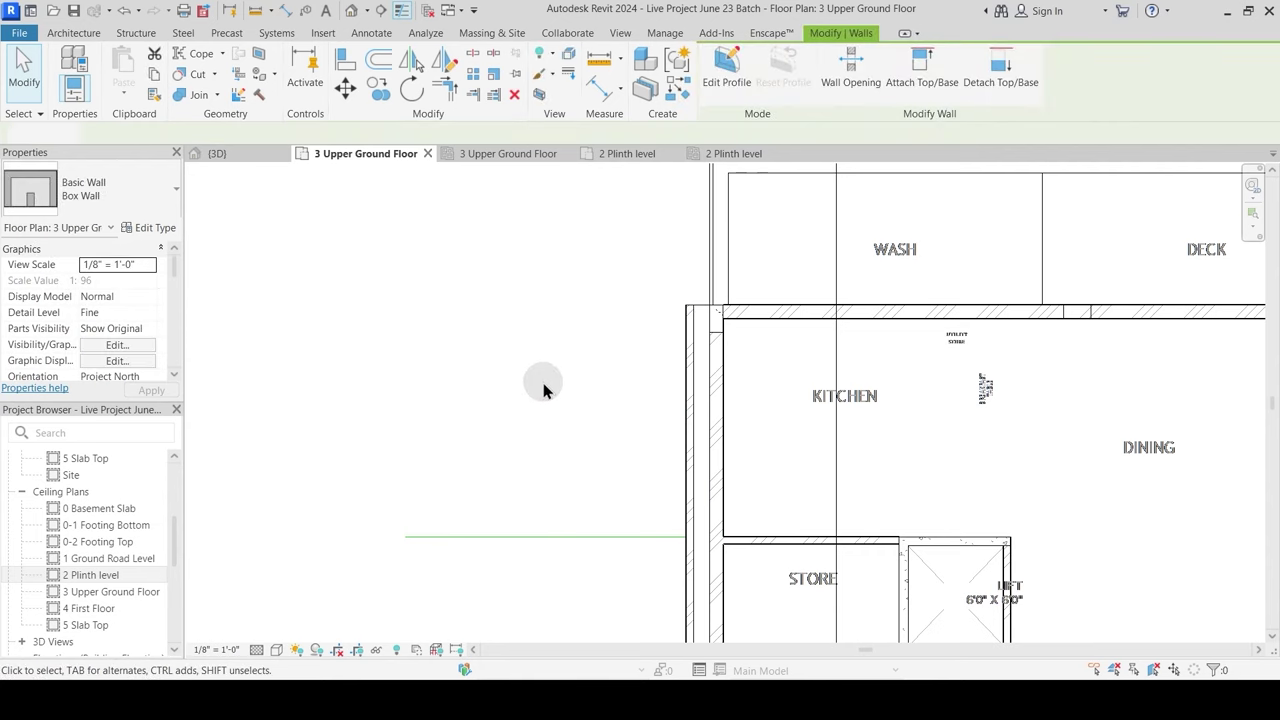
left_click(724, 358)
scroll(736, 329, "up", 4)
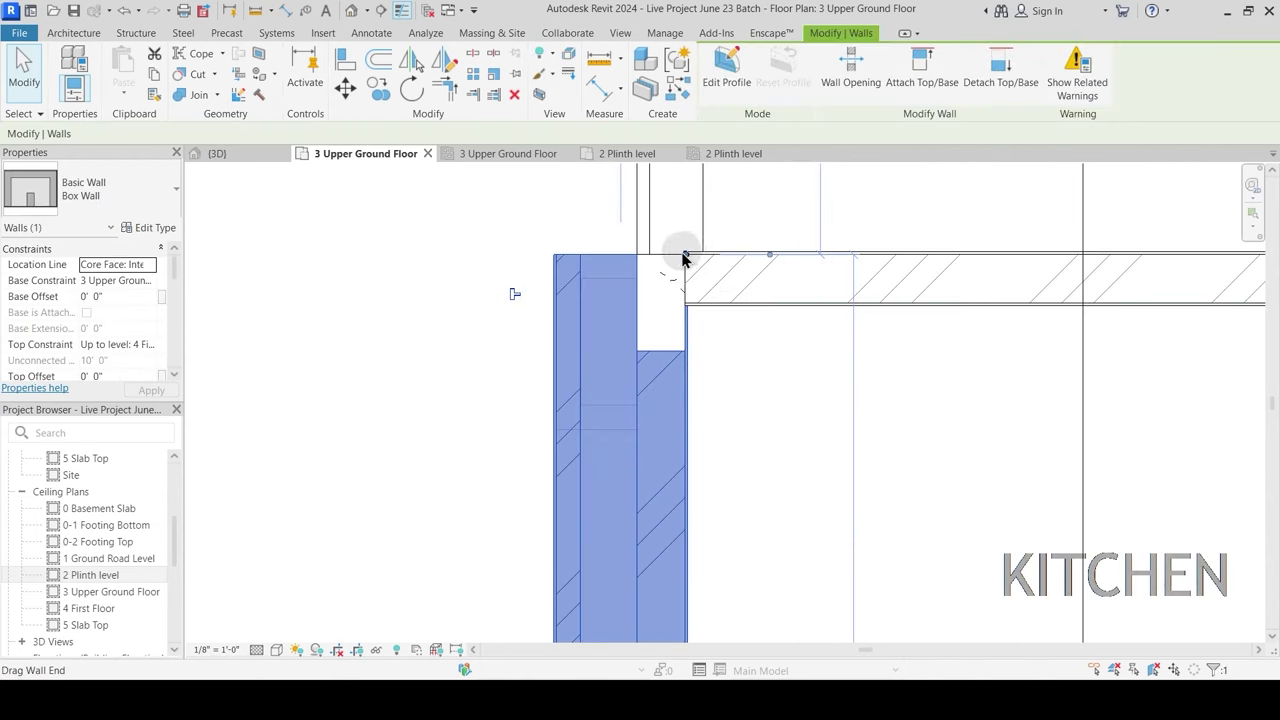
left_click_drag(690, 323, 720, 403)
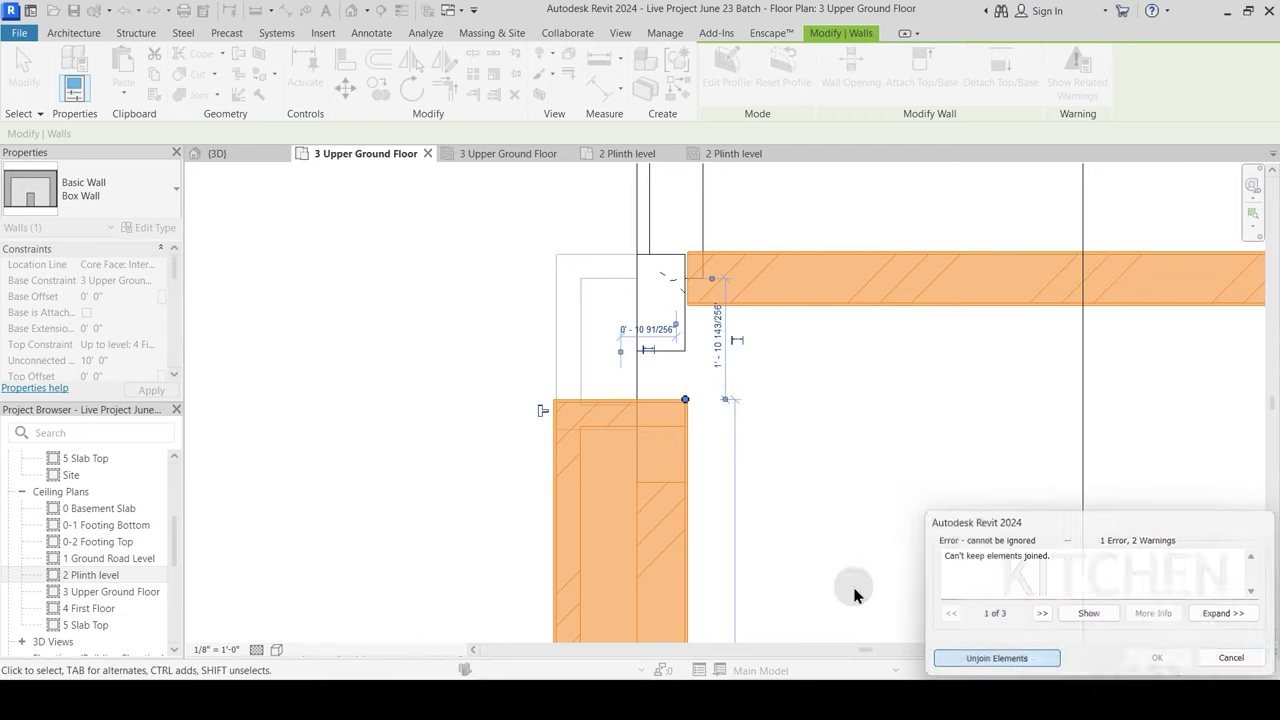
left_click(948, 657)
Step: Shorten the horizontal Main Wall 9" end back to the right
left_click(779, 476)
left_click(705, 442)
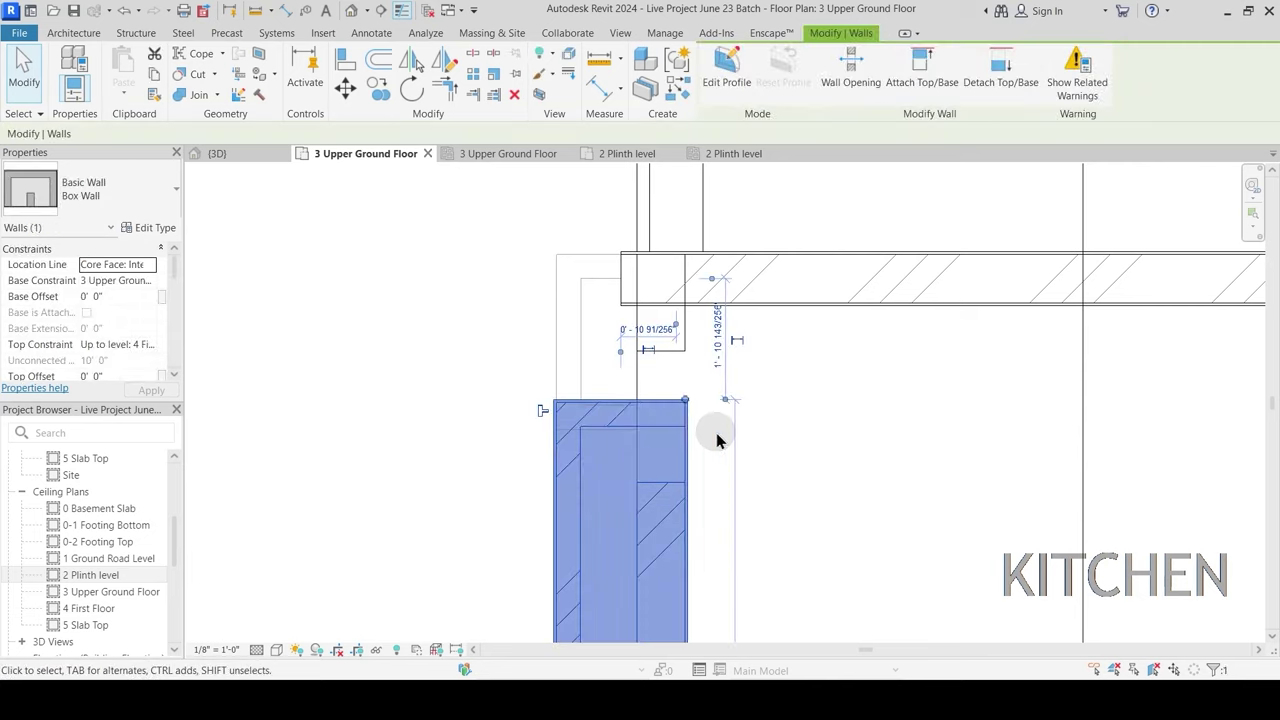
left_click(717, 440)
left_click(739, 300)
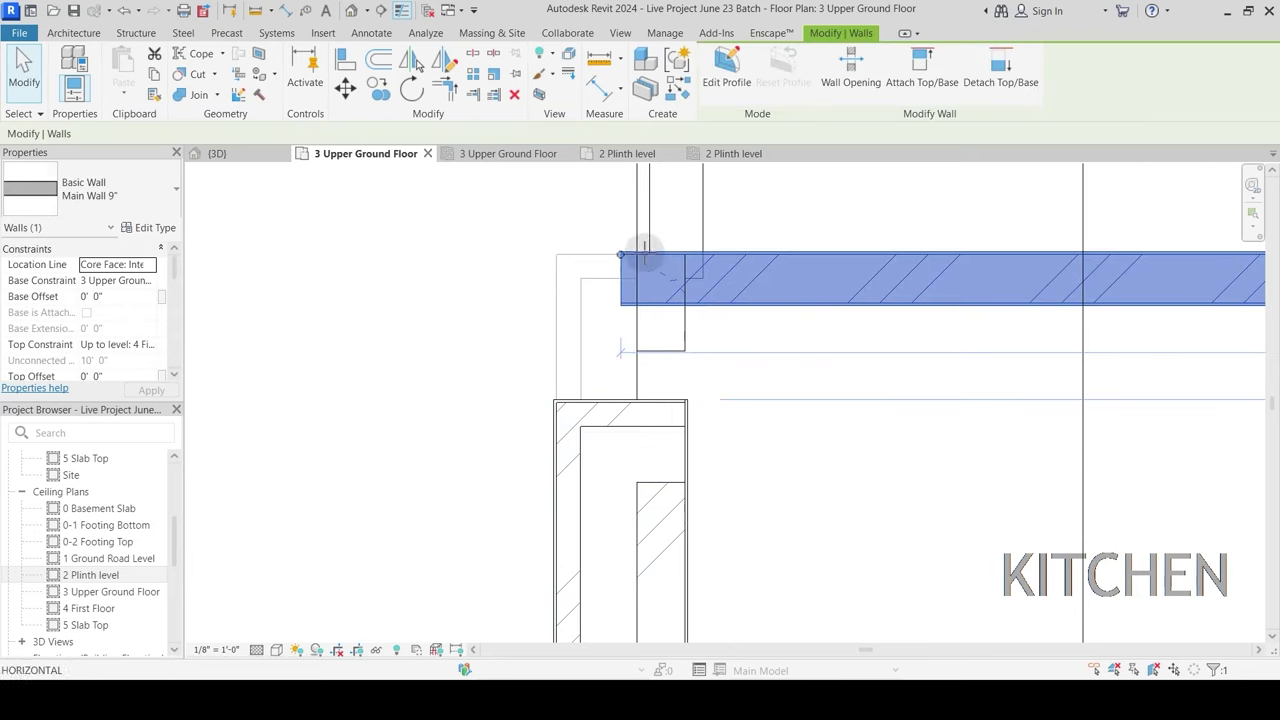
left_click_drag(645, 253, 695, 255)
left_click_drag(738, 336, 739, 343)
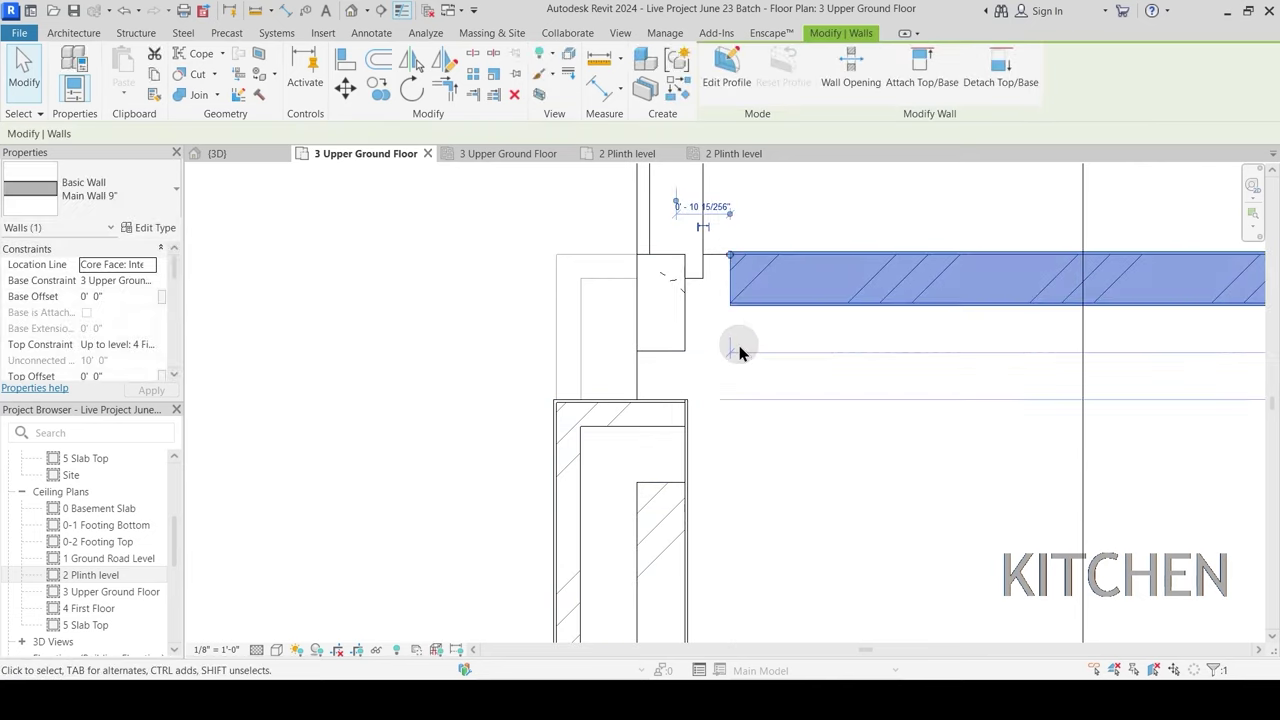
left_click(739, 352)
Step: Pull the vertical compound wall's end up to the corner
left_click(699, 242)
middle_click_drag(700, 302, 697, 366)
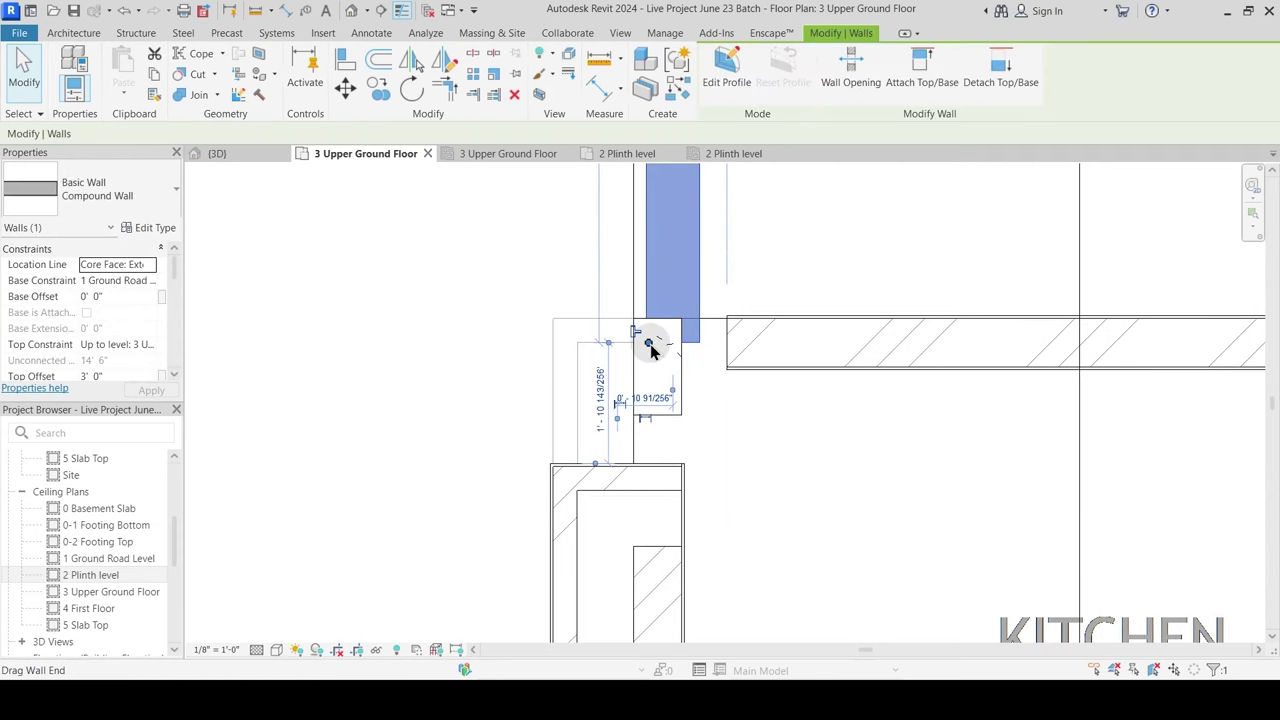
left_click_drag(649, 343, 657, 266)
left_click(692, 322)
Step: Stretch the vertical Box Wall's top up to the slab corner
middle_click_drag(744, 503, 702, 573)
left_click(684, 446)
scroll(686, 432, "up", 2)
scroll(702, 573, "up", 1)
left_click_drag(682, 514, 682, 259)
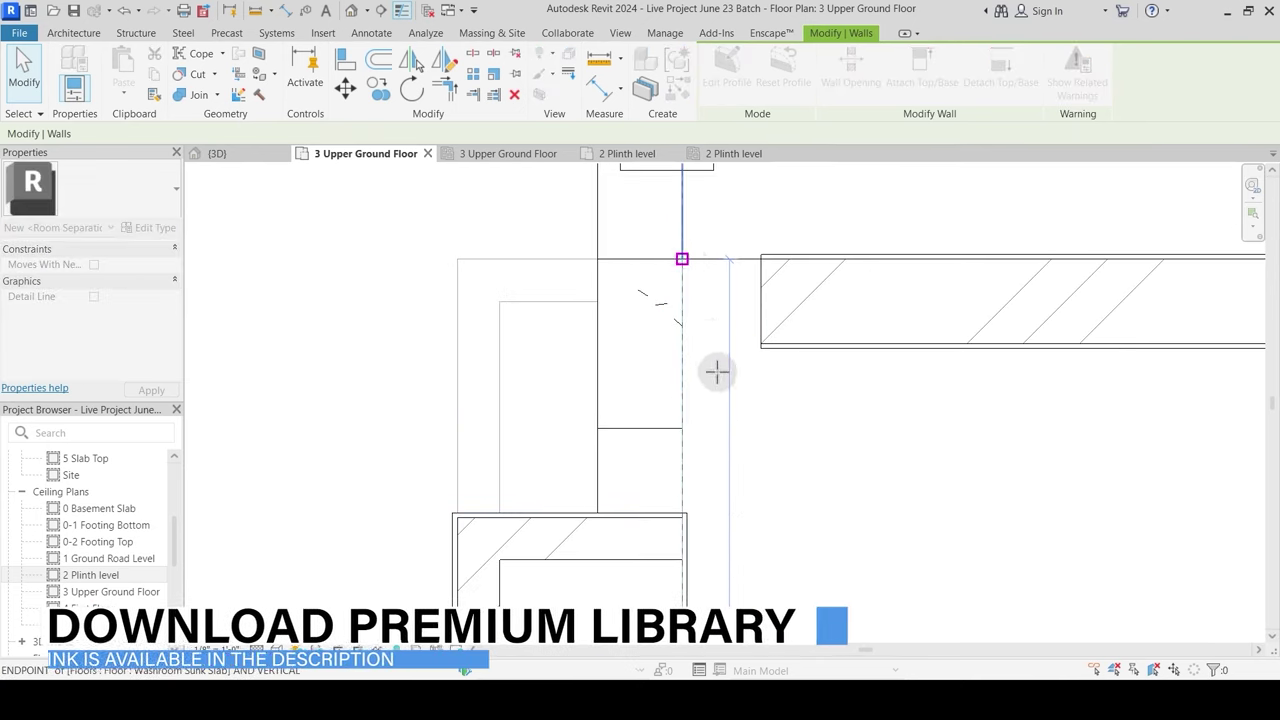
left_click(723, 398)
scroll(728, 418, "down", 2)
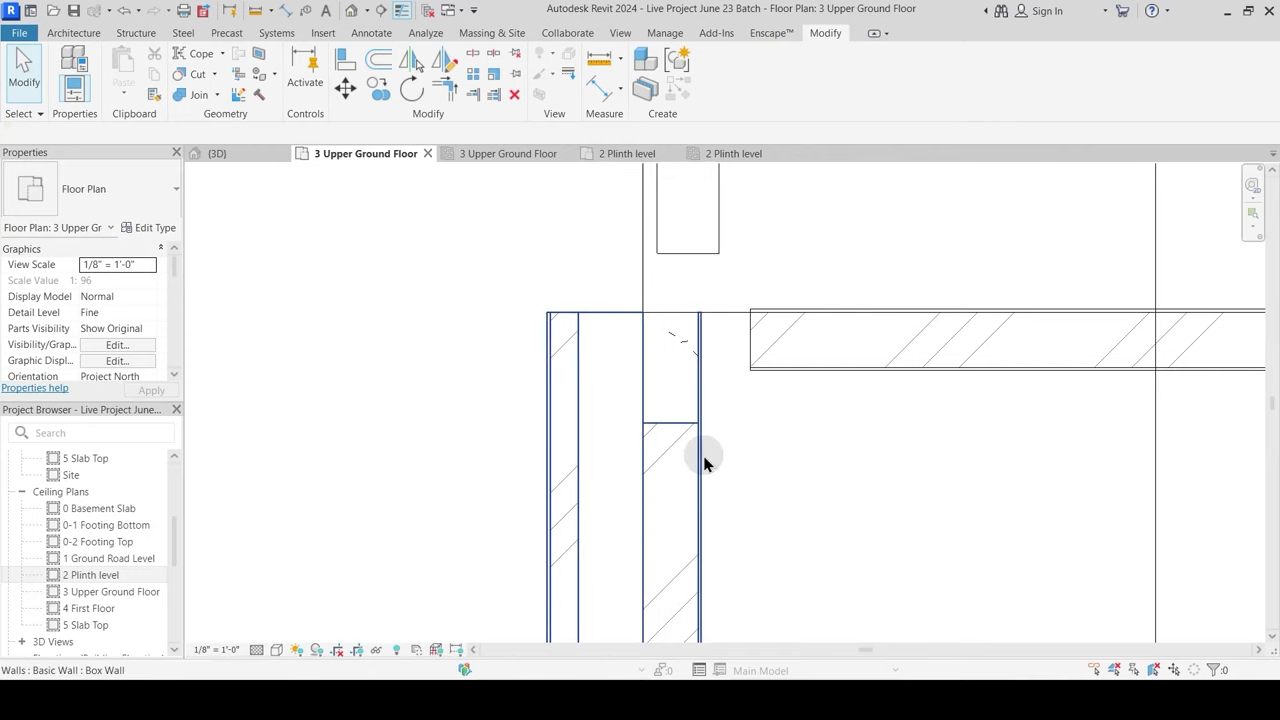
Step: Disallow the wall join at the kitchen corner
left_click(646, 396)
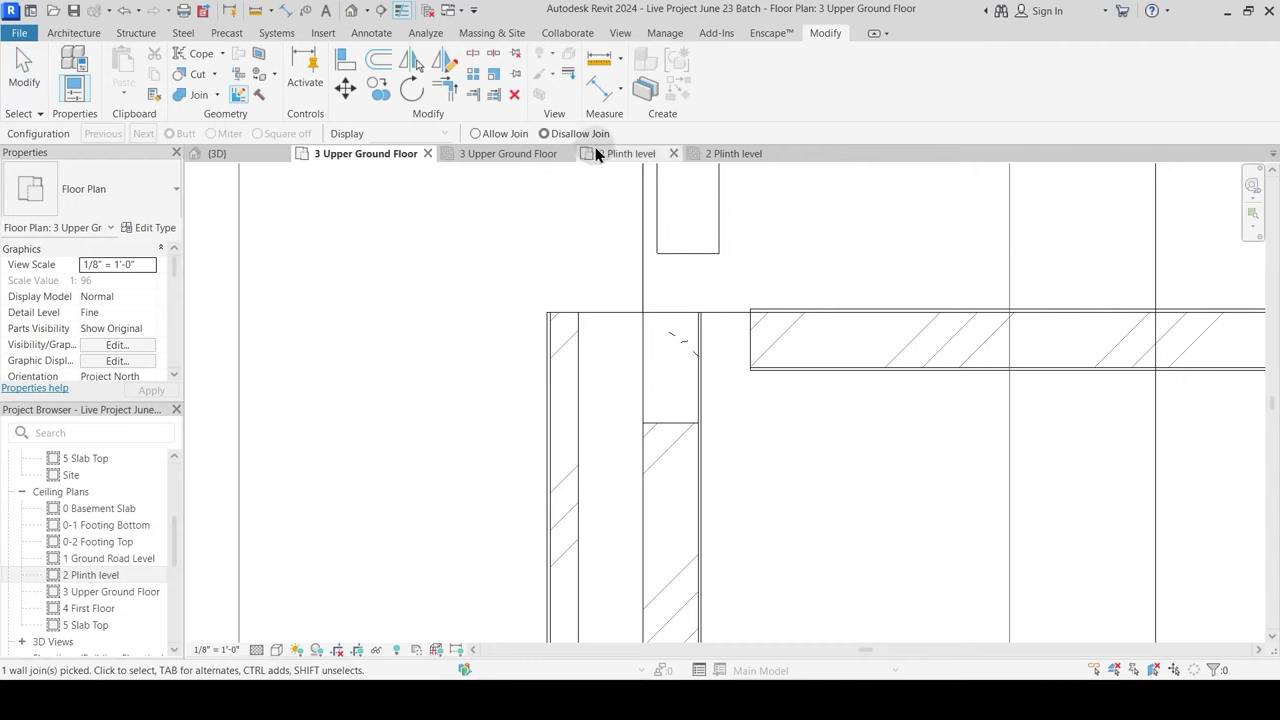
left_click(545, 133)
scroll(657, 367, "down", 2)
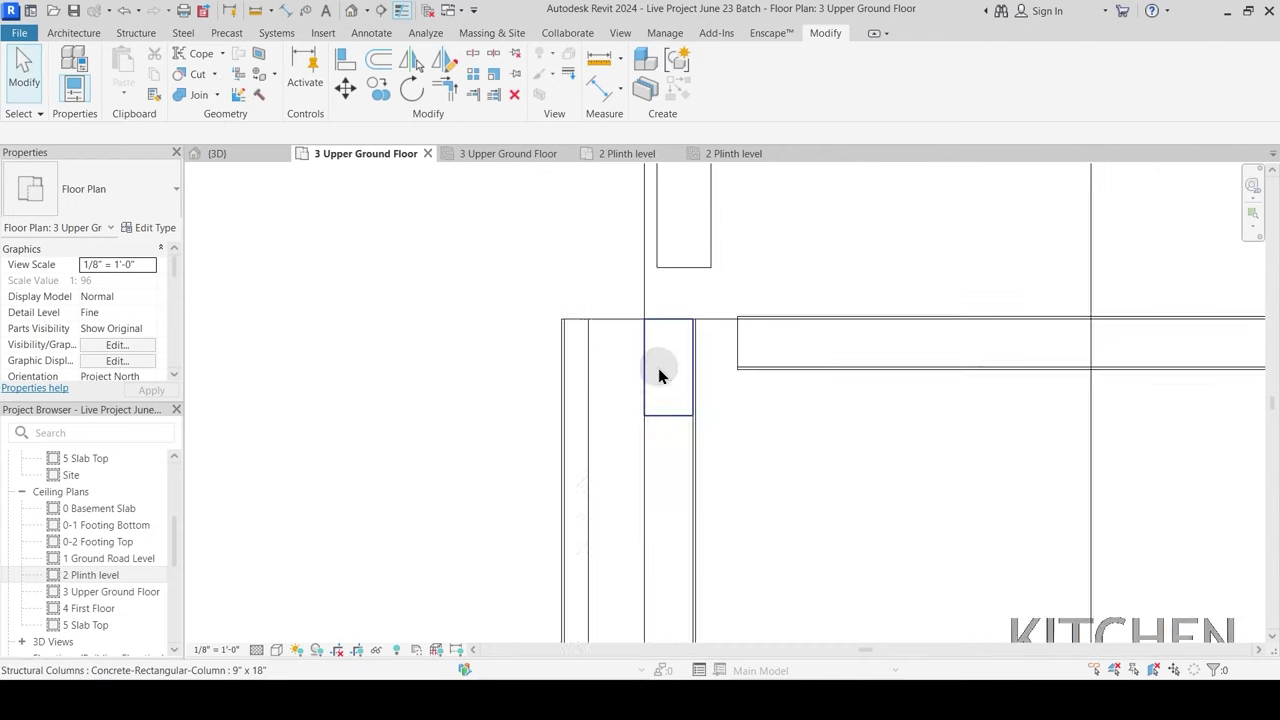
Step: Pull the Box Wall end down, unjoin it, then extend it up to the column top
left_click(686, 430)
left_click_drag(682, 340, 690, 429)
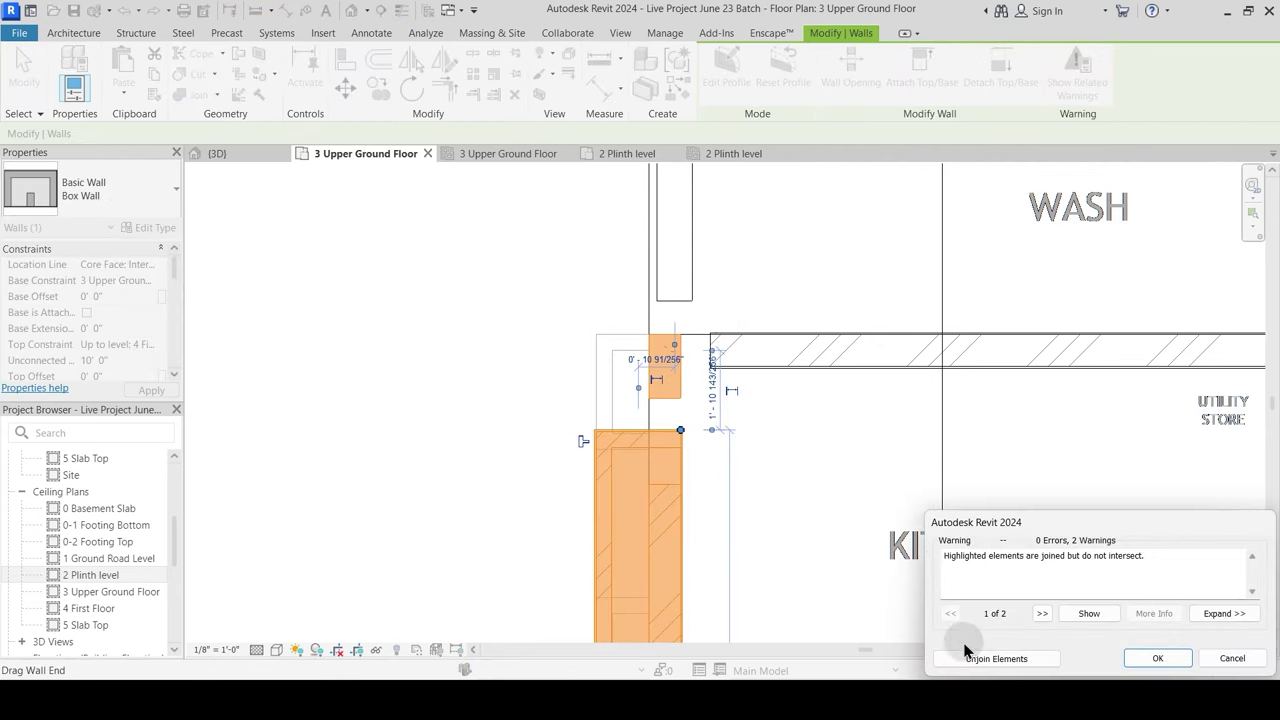
left_click(995, 658)
left_click(736, 461)
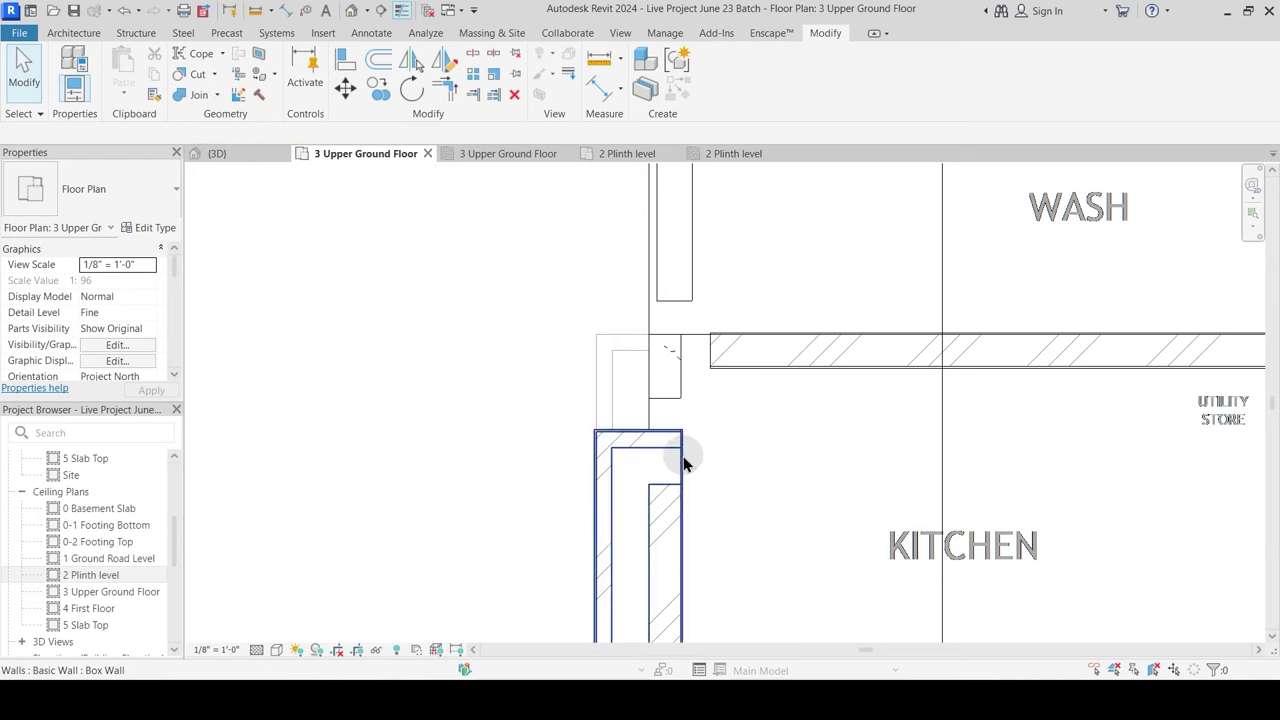
left_click(683, 456)
scroll(685, 432, "up", 2)
left_click_drag(675, 320, 677, 263)
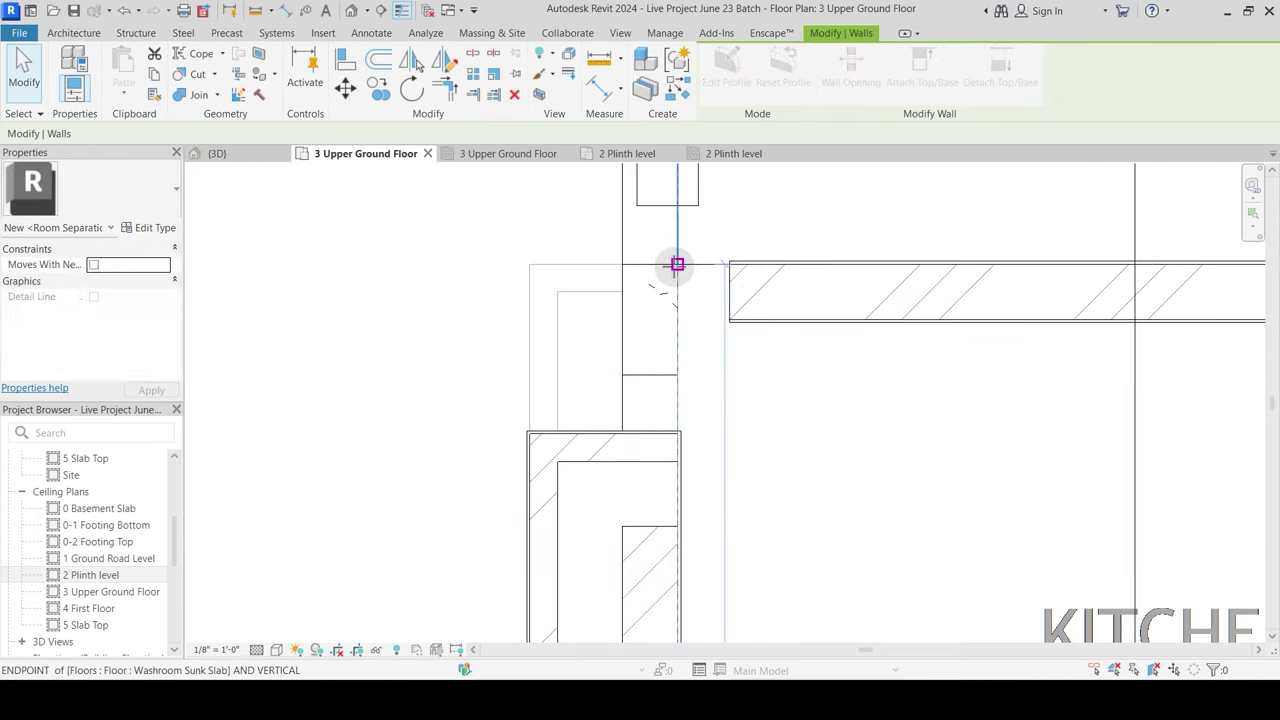
left_click(677, 330)
left_click(713, 420)
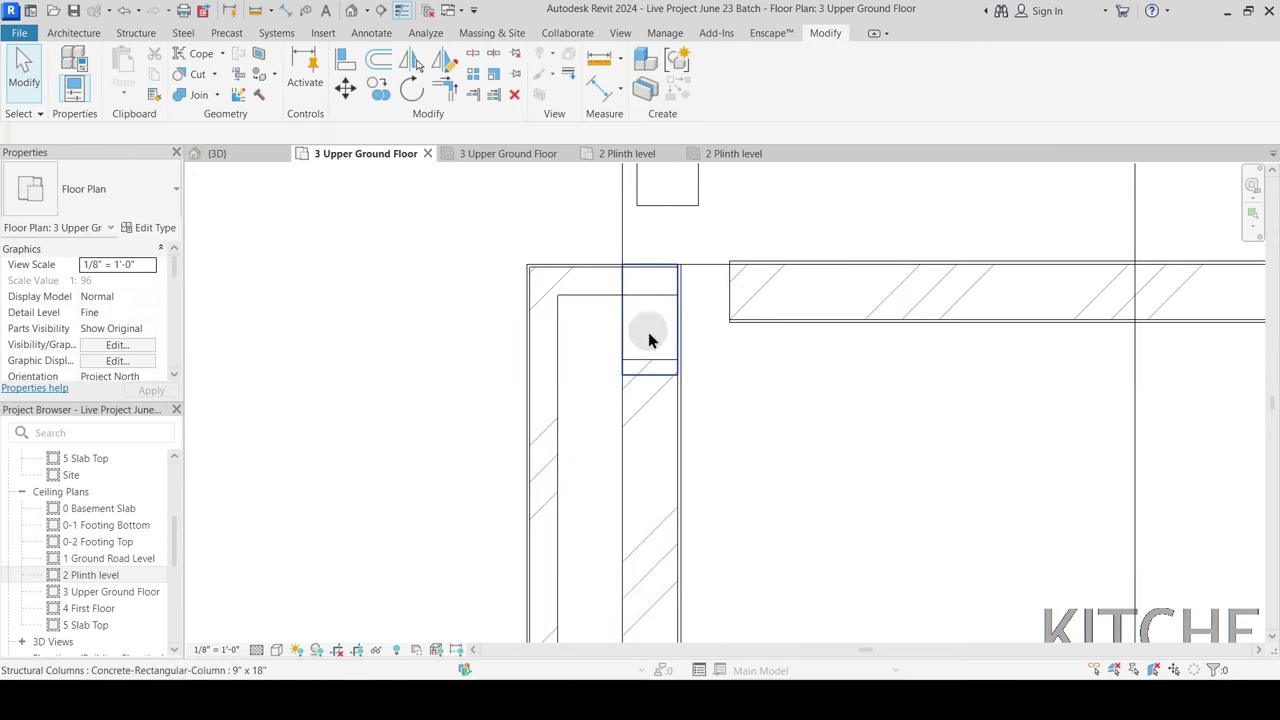
Step: Extend the horizontal Main Wall 9" left to meet the Box Wall
scroll(640, 365, "down", 3)
scroll(686, 337, "up", 2)
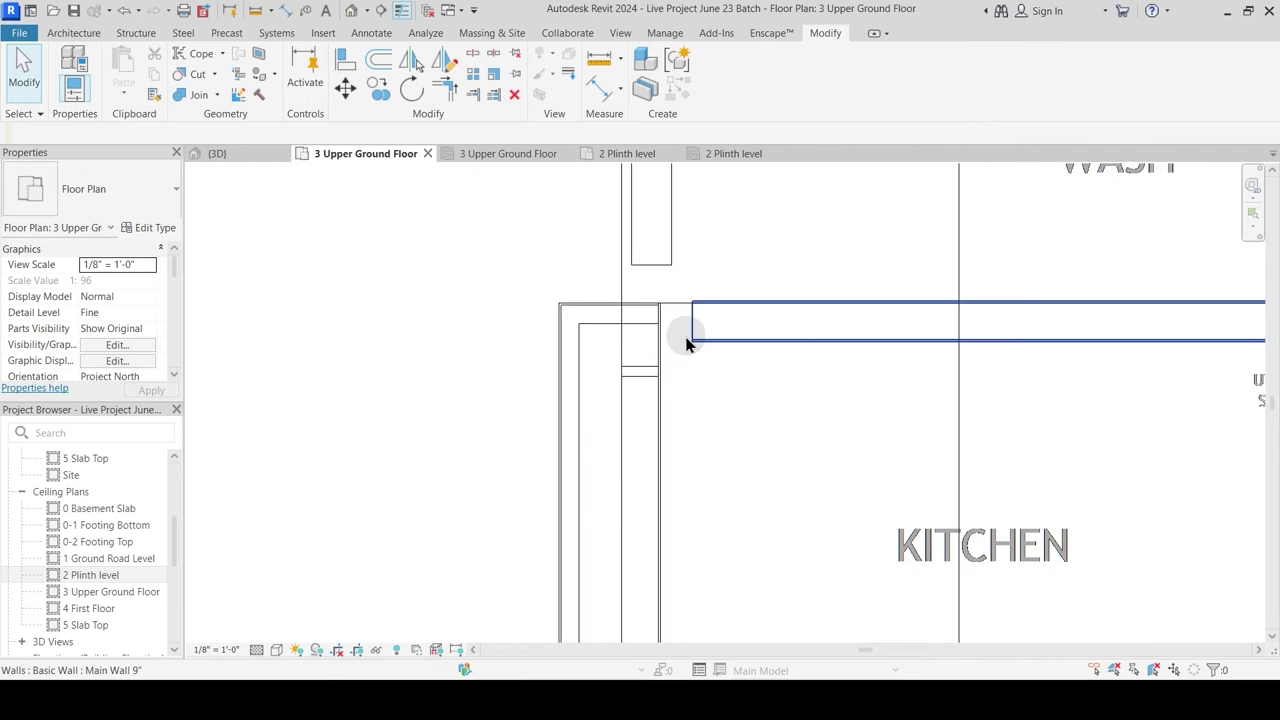
left_click(692, 323)
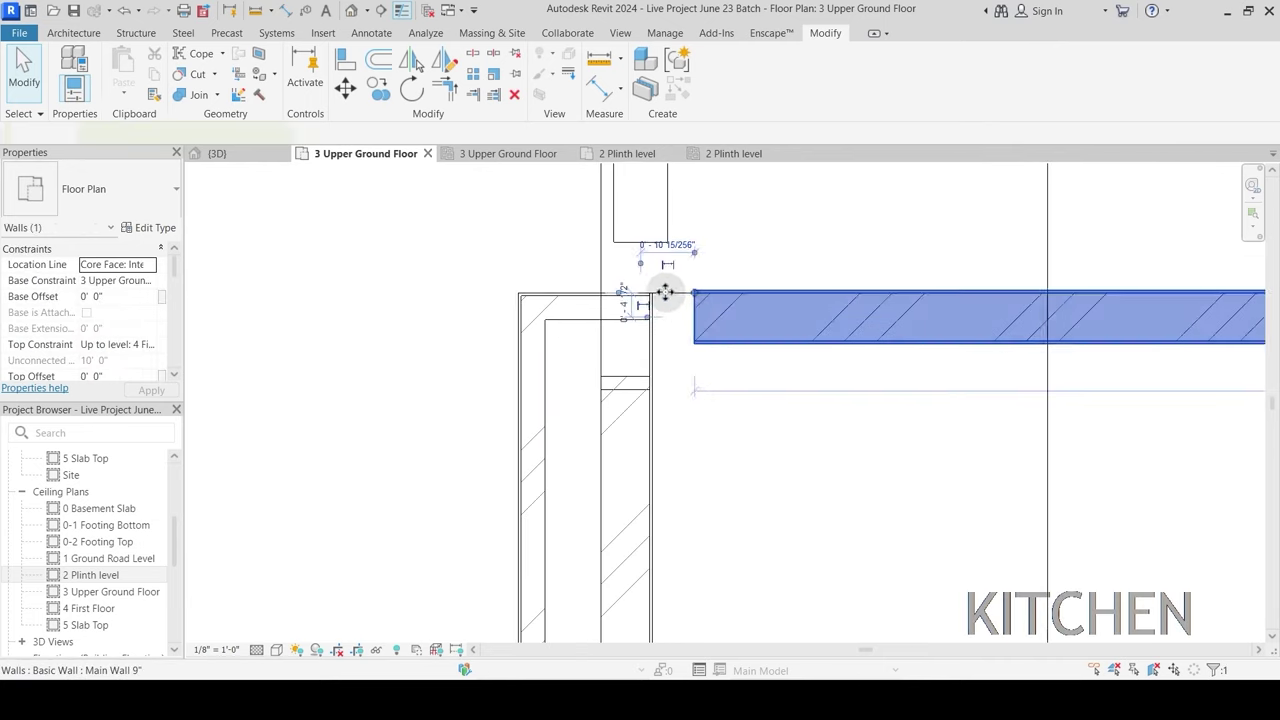
scroll(705, 310, "up", 2)
left_click_drag(714, 298, 642, 293)
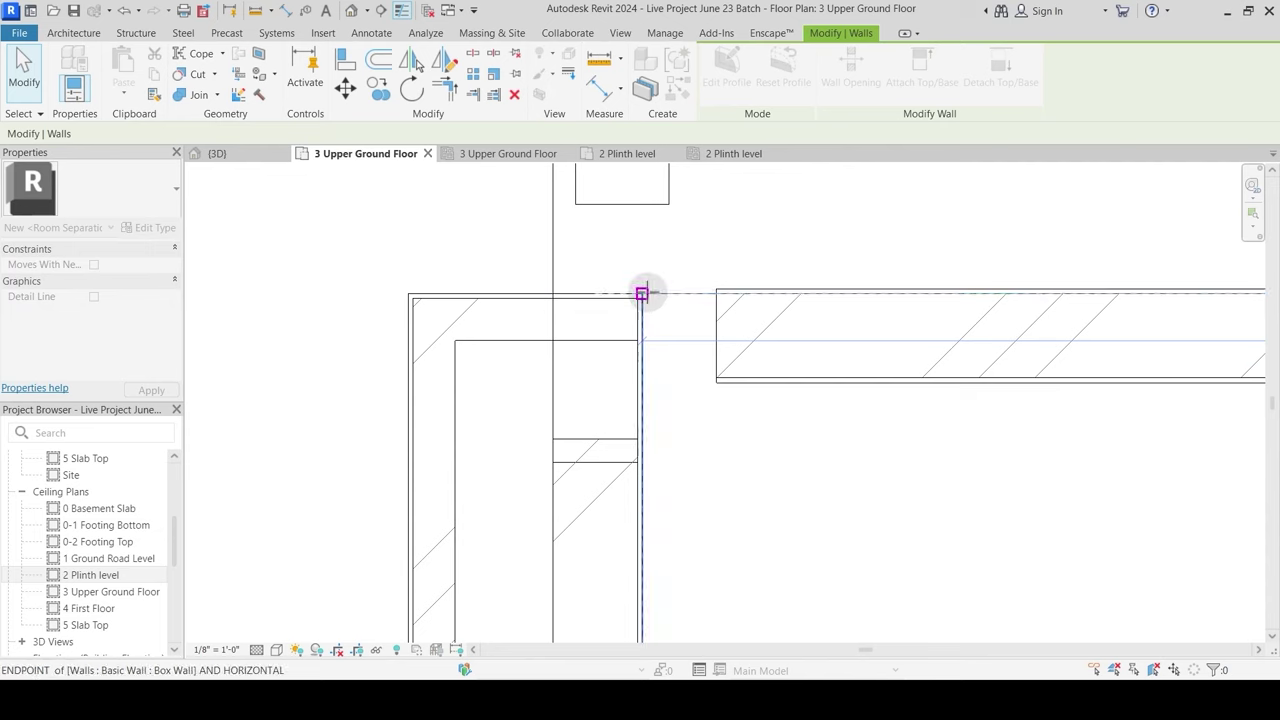
left_click(712, 419)
scroll(719, 418, "down", 2)
Step: Lower the compound wall above so its end sits on the Main Wall 9"
middle_click_drag(699, 304, 691, 374)
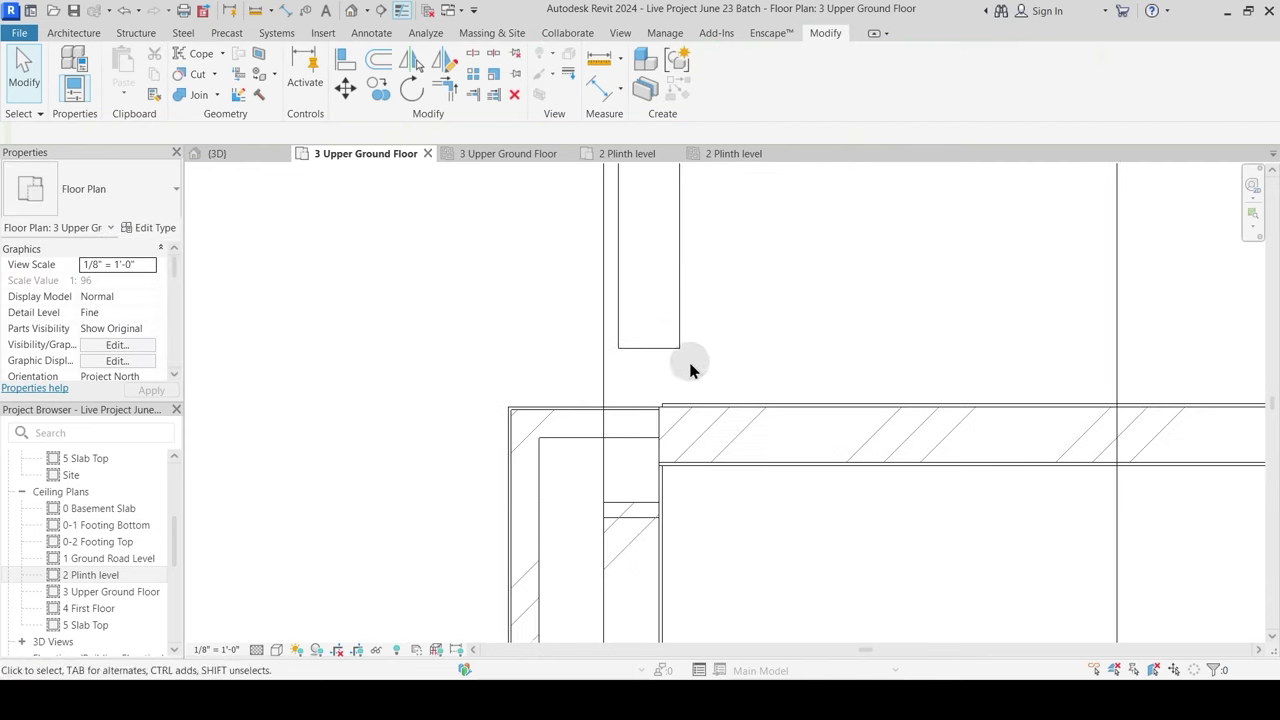
left_click(660, 330)
left_click_drag(622, 350, 620, 406)
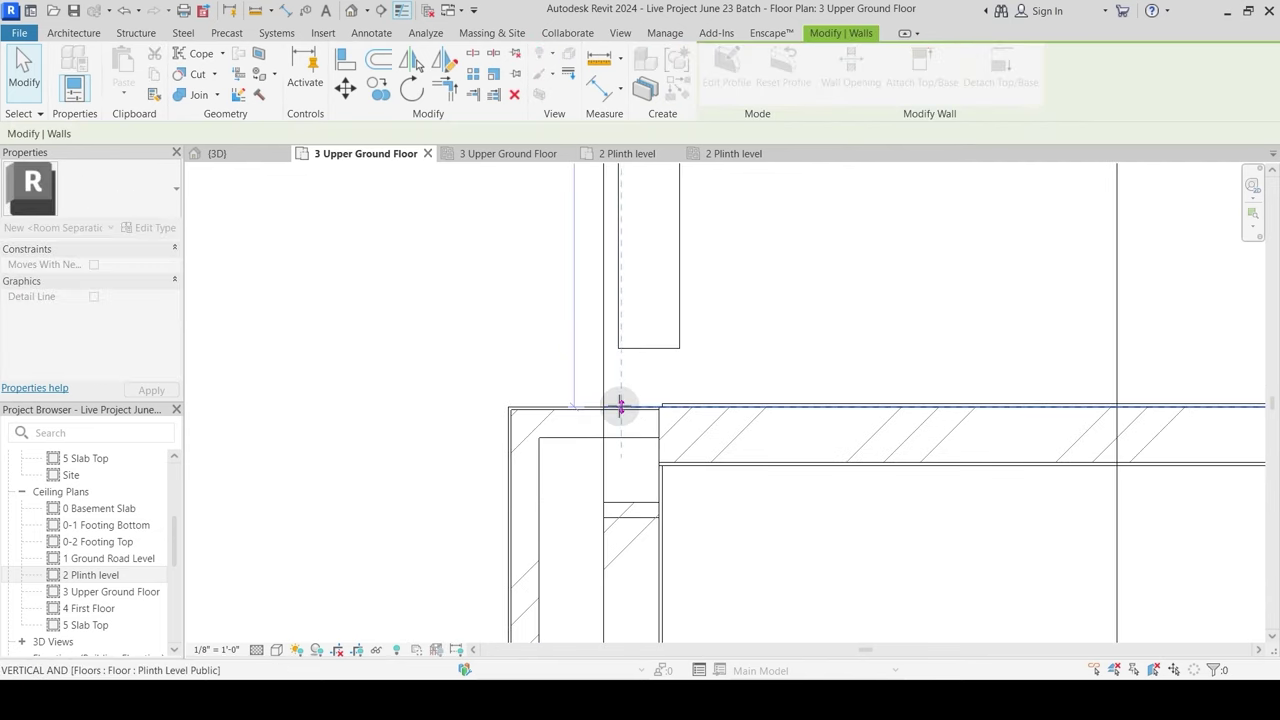
key("Escape")
scroll(724, 408, "down", 1)
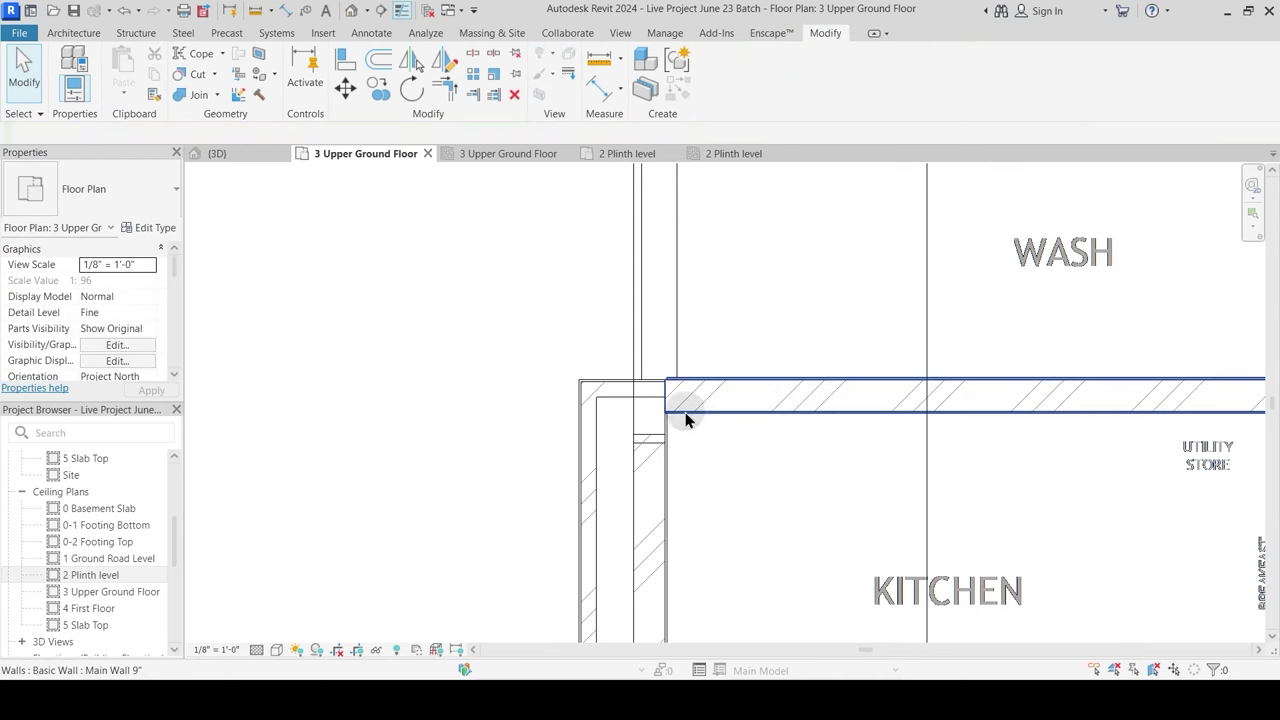
left_click(234, 154)
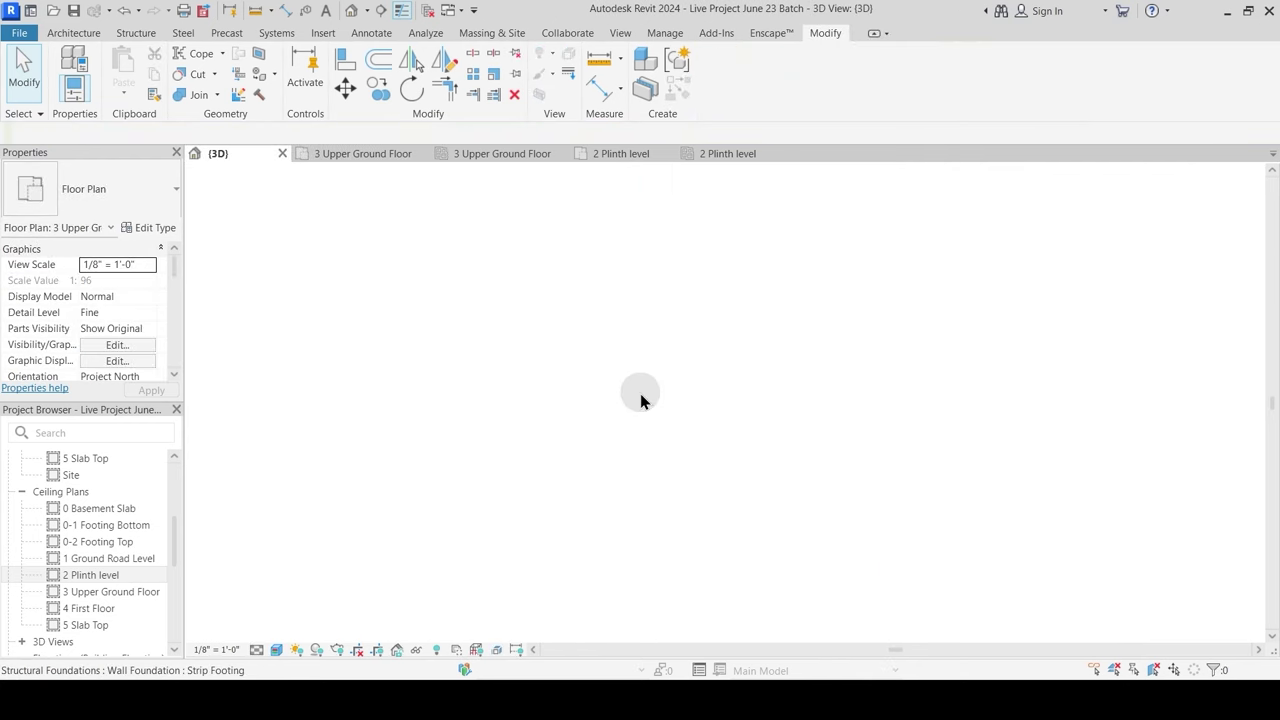
middle_click_drag(640, 400, 509, 434, "shift")
left_click(396, 452)
middle_click_drag(396, 452, 538, 429, "shift")
scroll(440, 566, "up", 5)
key("Escape")
scroll(420, 470, "up", 6)
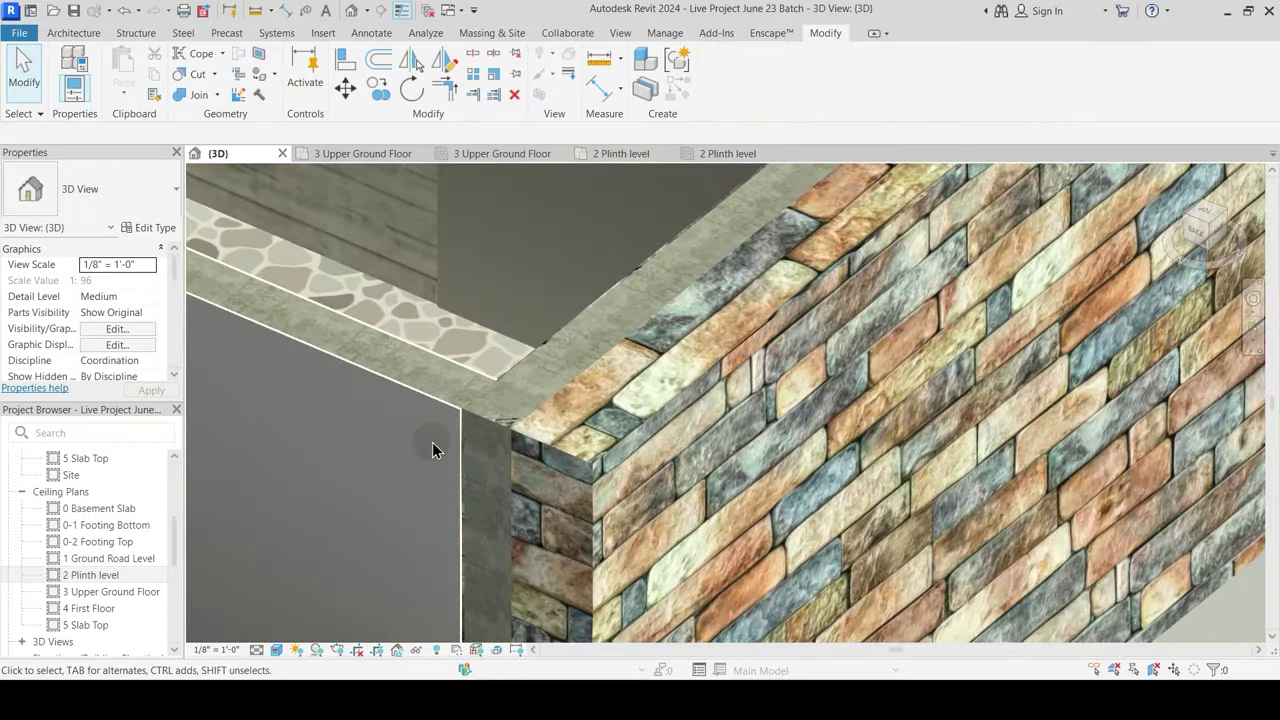
middle_click_drag(634, 424, 630, 380)
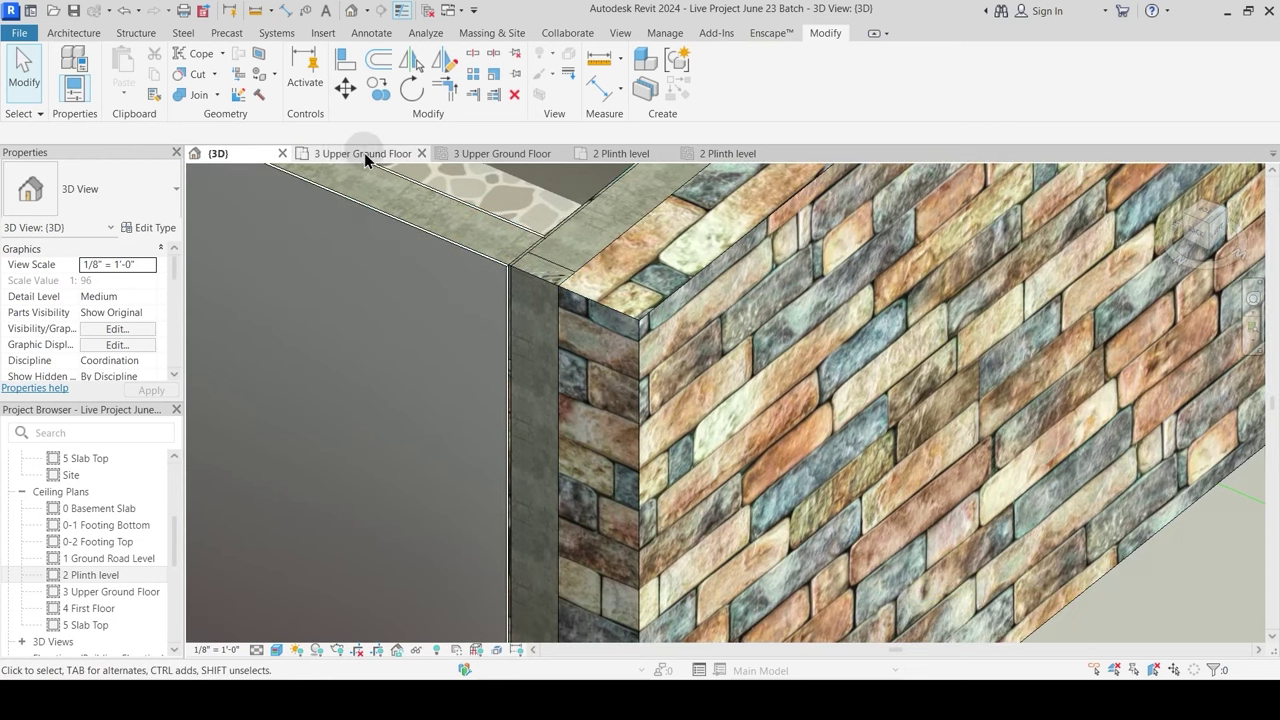
left_click(526, 153)
Step: In the 3 Upper Ground Floor plan, extend the corner Box Wall's end slightly upward
left_click(400, 155)
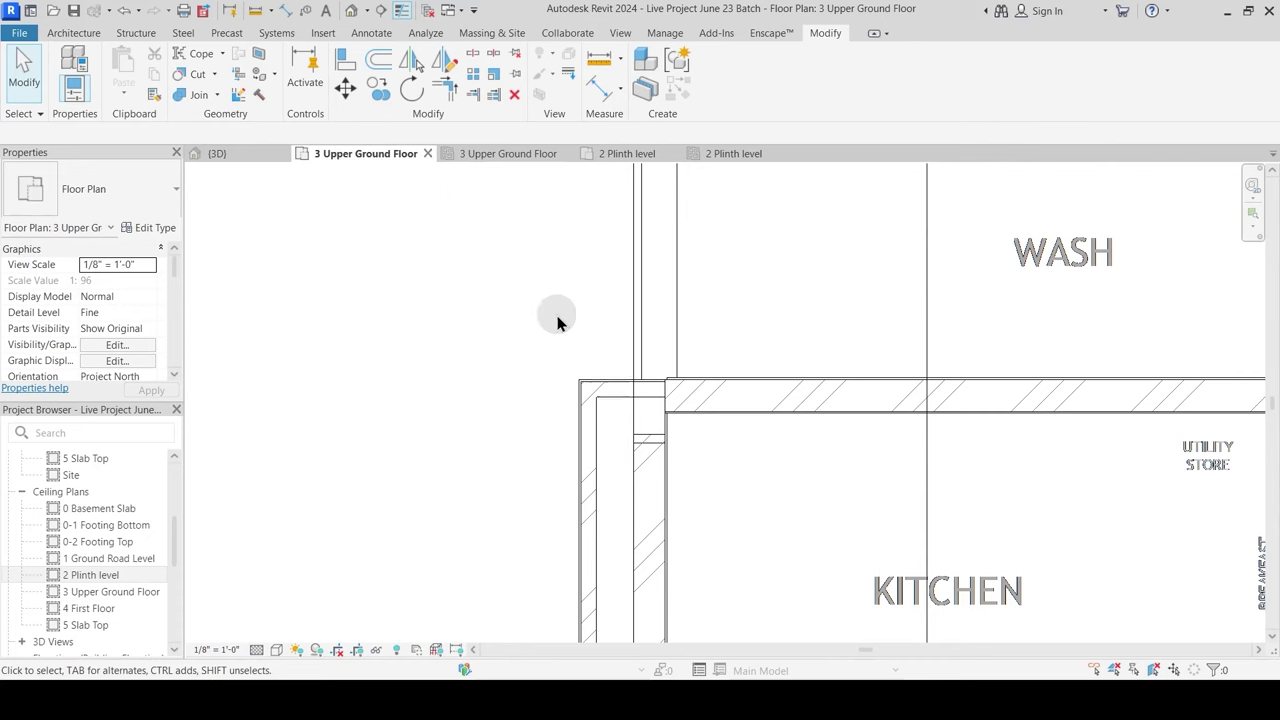
scroll(600, 380, "up", 5)
left_click(661, 344)
scroll(690, 345, "up", 3)
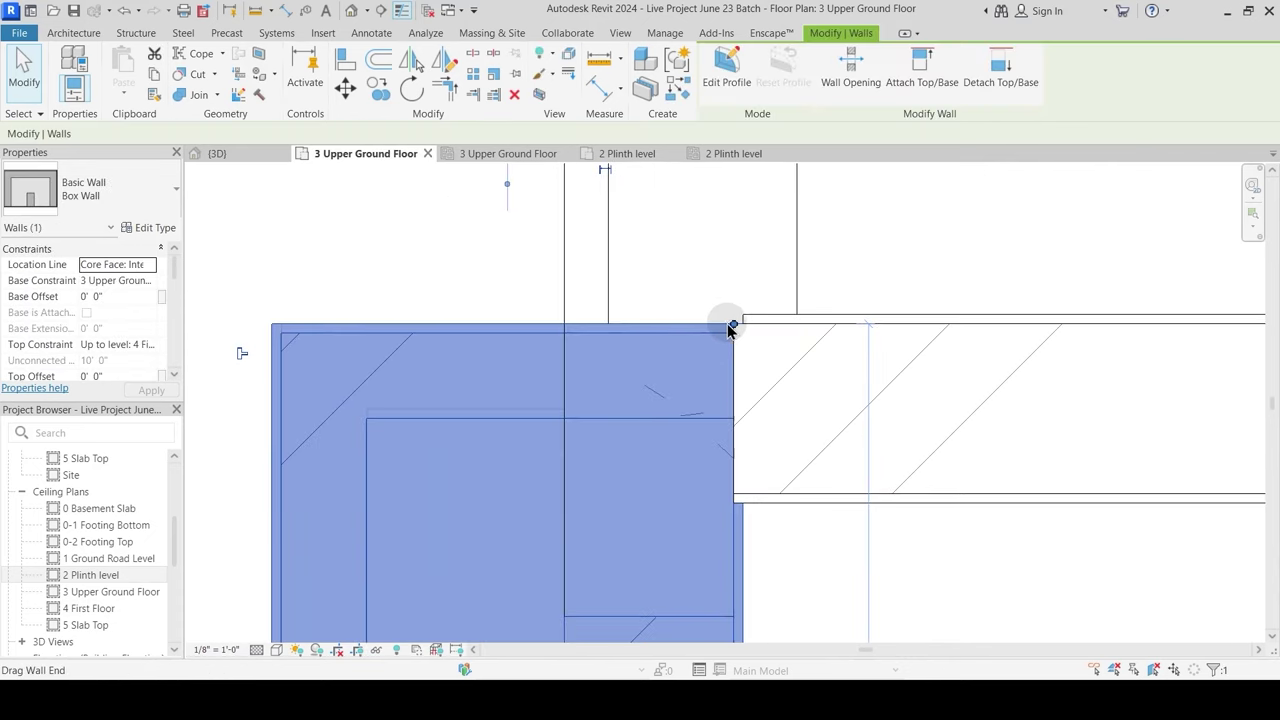
left_click_drag(733, 325, 733, 311)
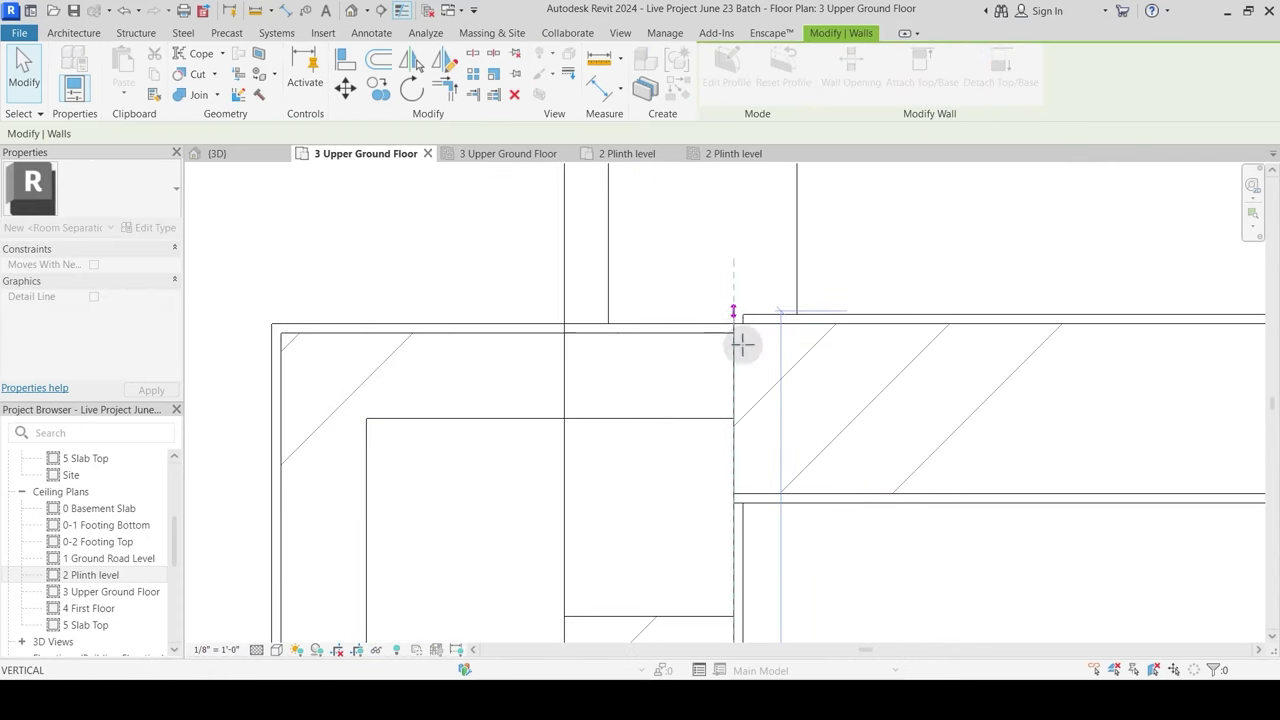
key("Escape")
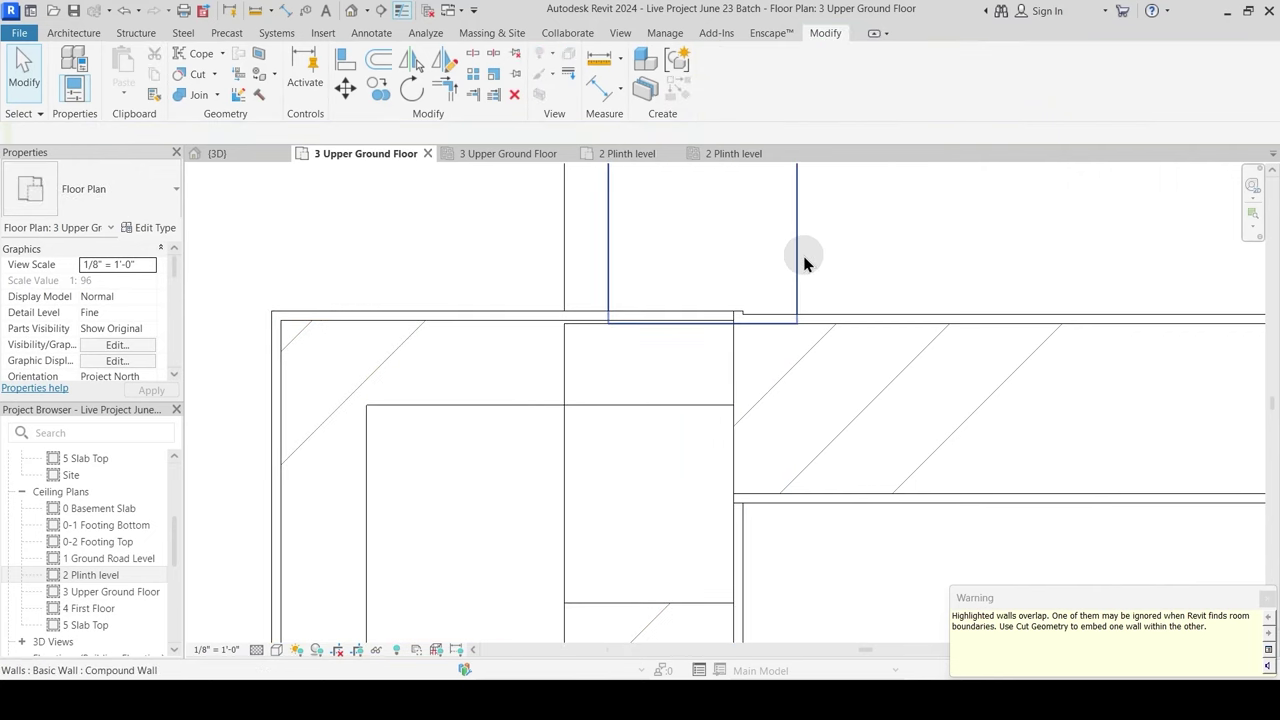
Step: Edit the wall join where the compound wall meets the corner
left_click(805, 262)
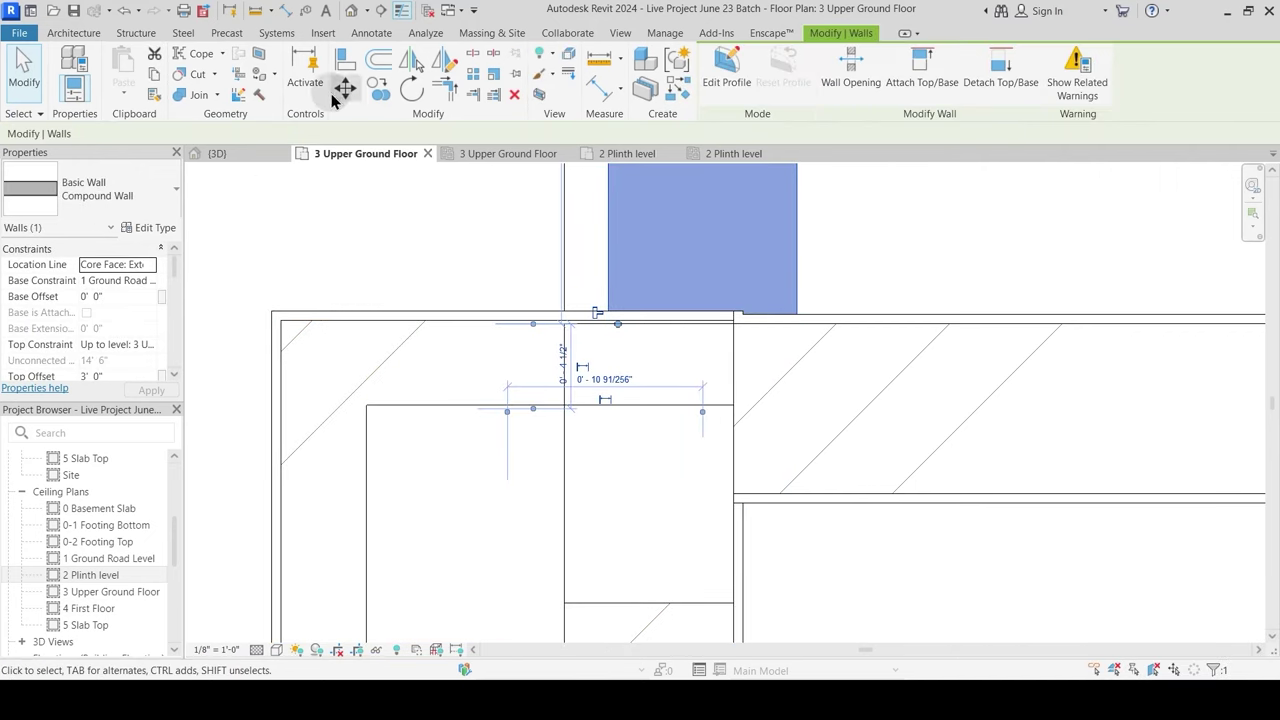
left_click(237, 95)
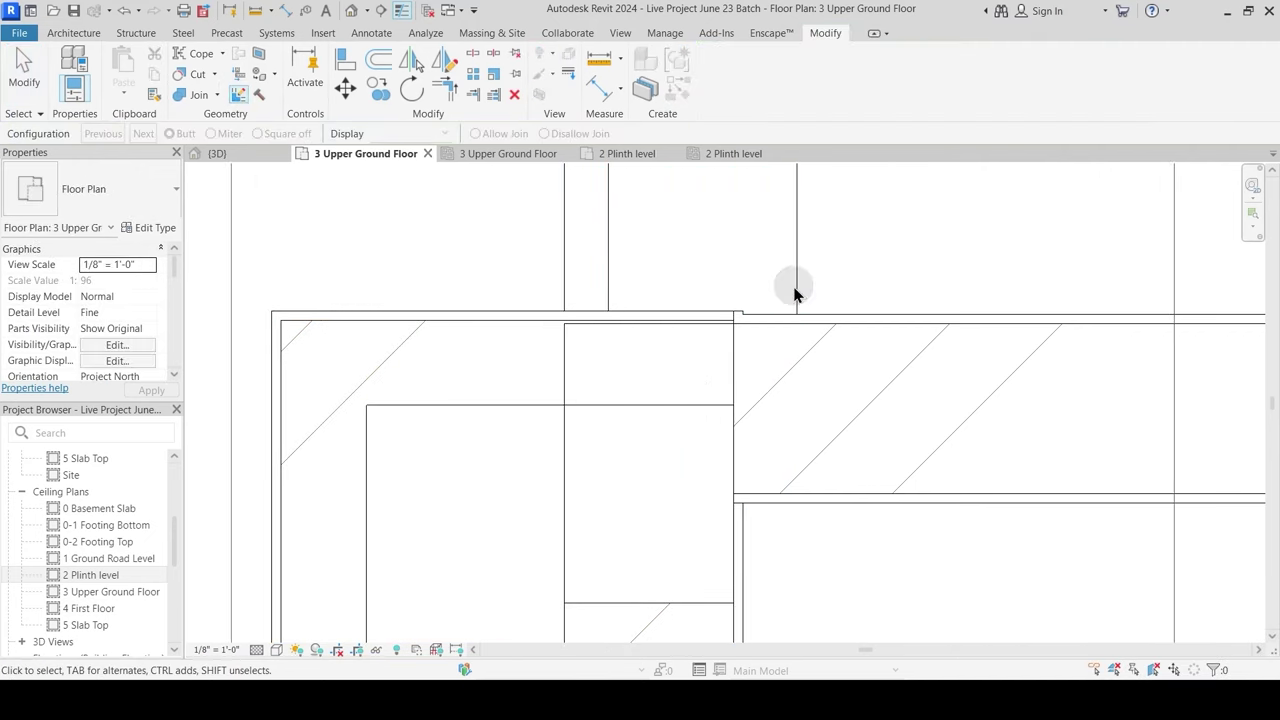
scroll(780, 310, "down", 3)
left_click(772, 318)
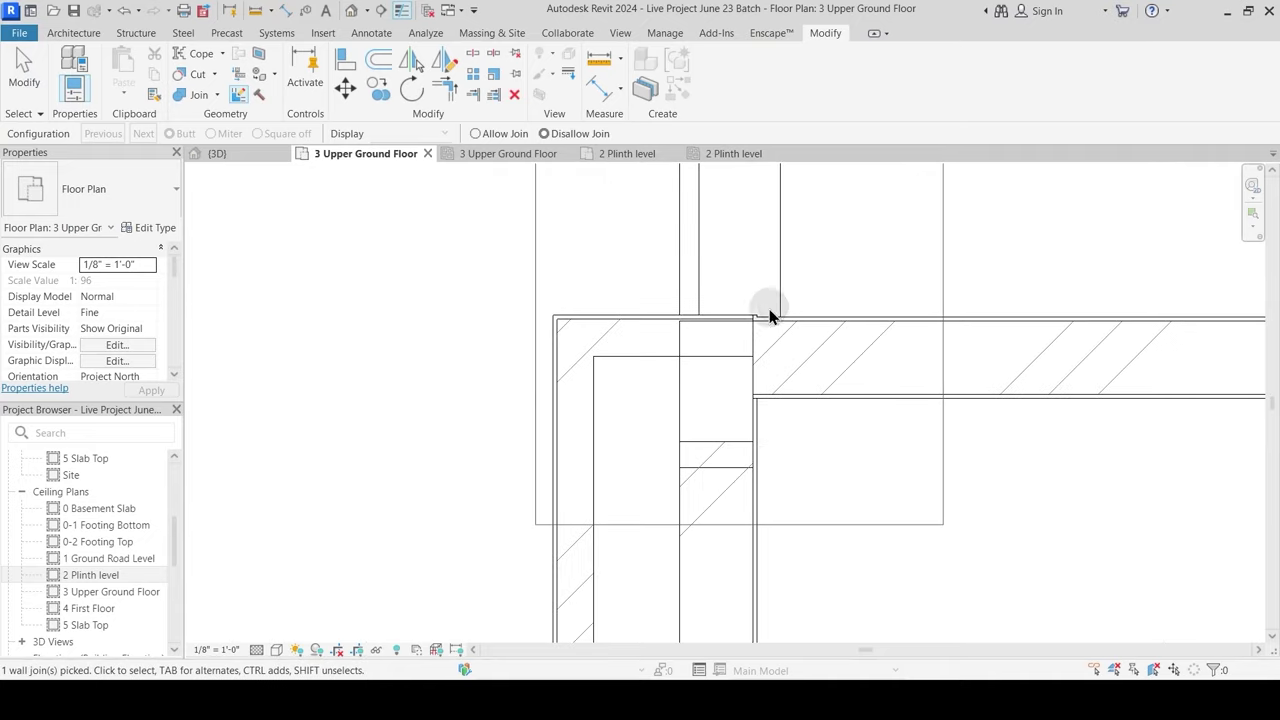
key("Escape")
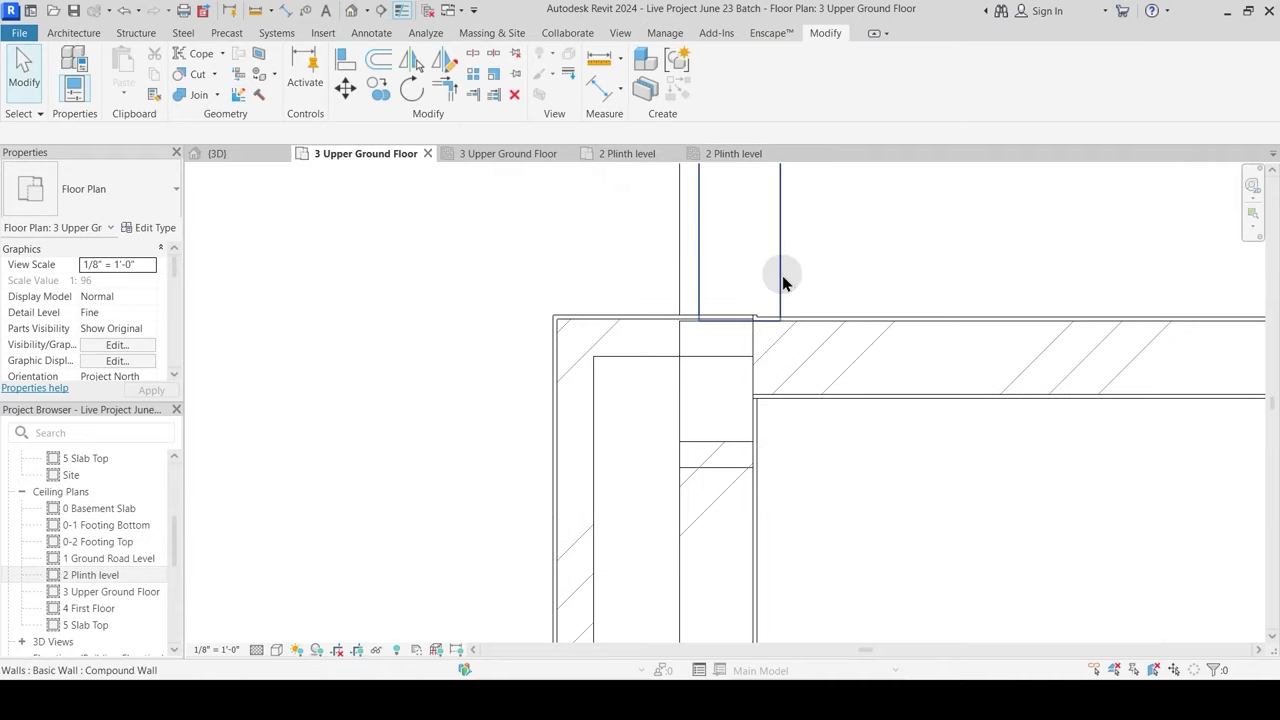
Step: Shorten the vertical compound wall by pulling its end up
left_click(777, 279)
left_click_drag(709, 322, 703, 282)
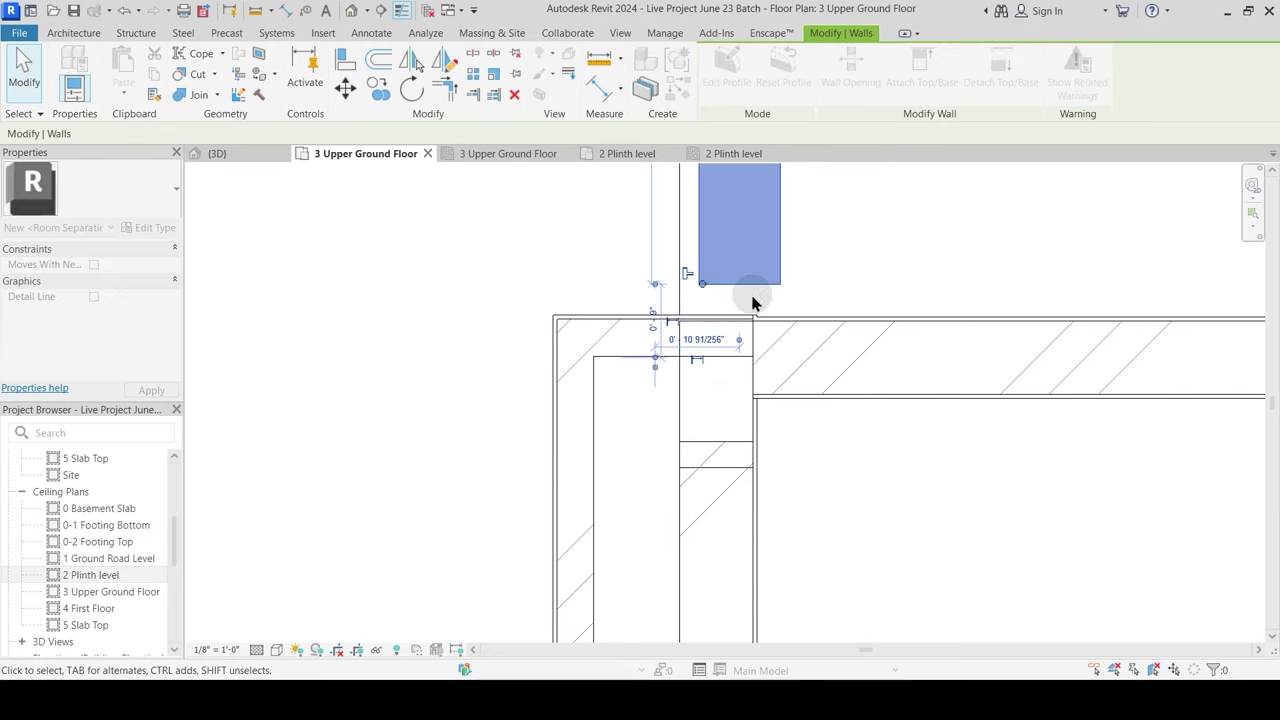
key("Escape")
left_click(777, 318)
key("Escape")
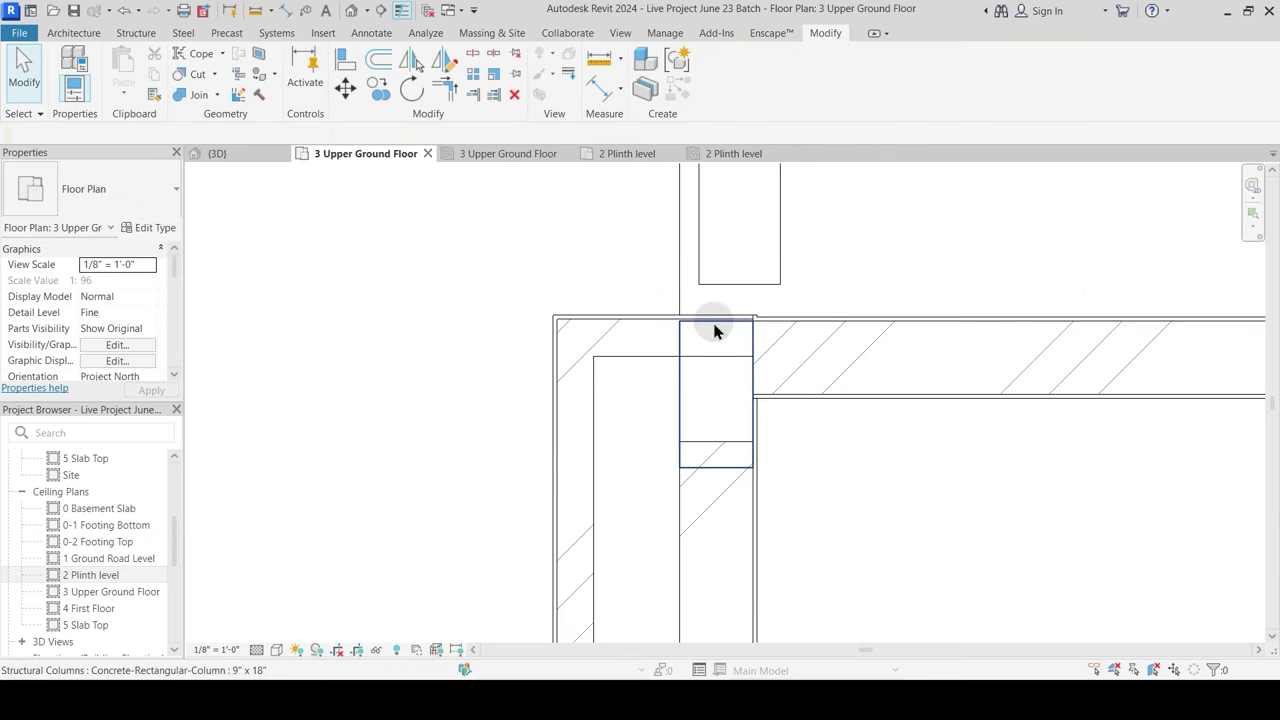
Step: Move the corner Box Wall's end onto the adjoining wall line and align it vertically
left_click(640, 331)
scroll(729, 343, "up", 5)
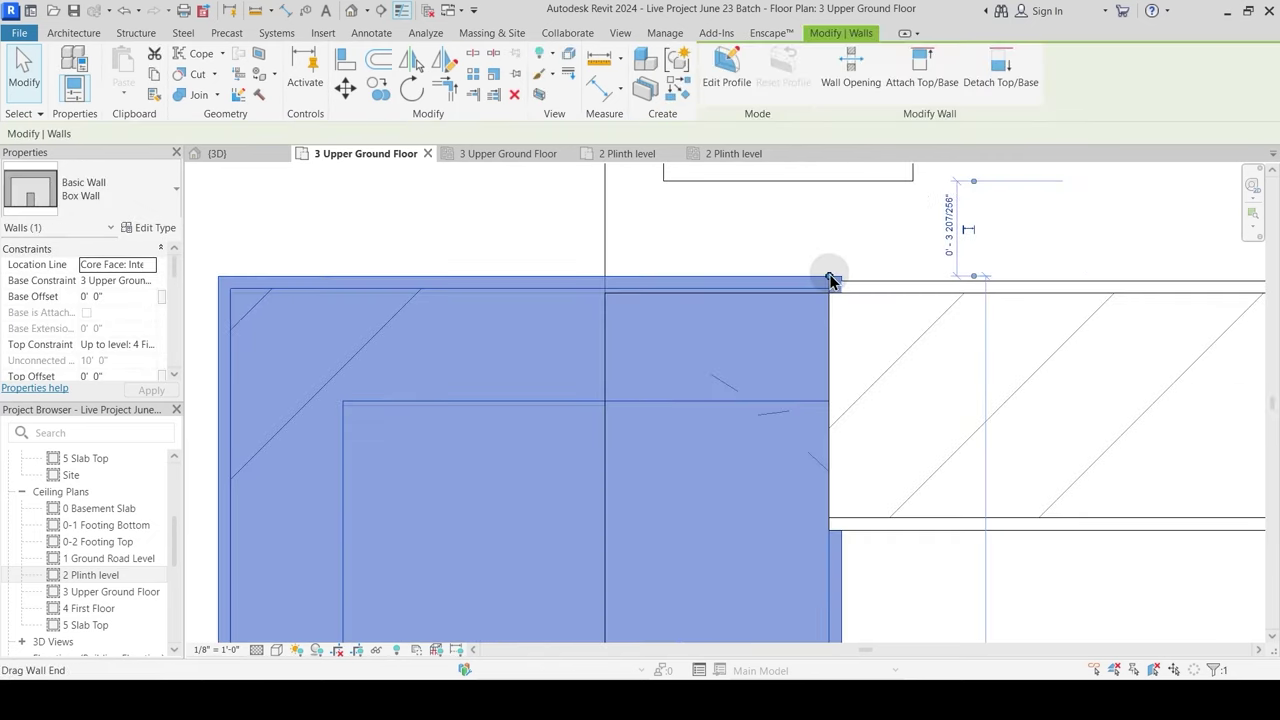
left_click_drag(829, 276, 829, 282)
key("Escape")
scroll(816, 300, "up", 1)
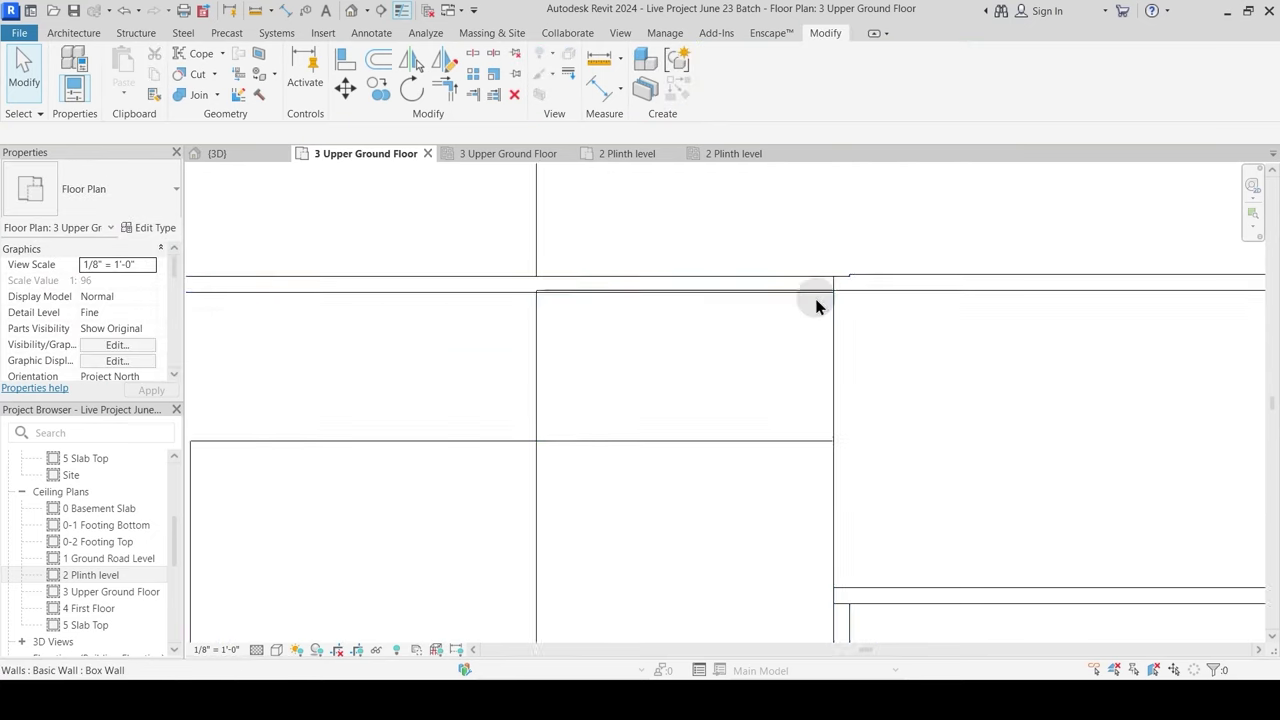
scroll(845, 285, "up", 4)
left_click(831, 266)
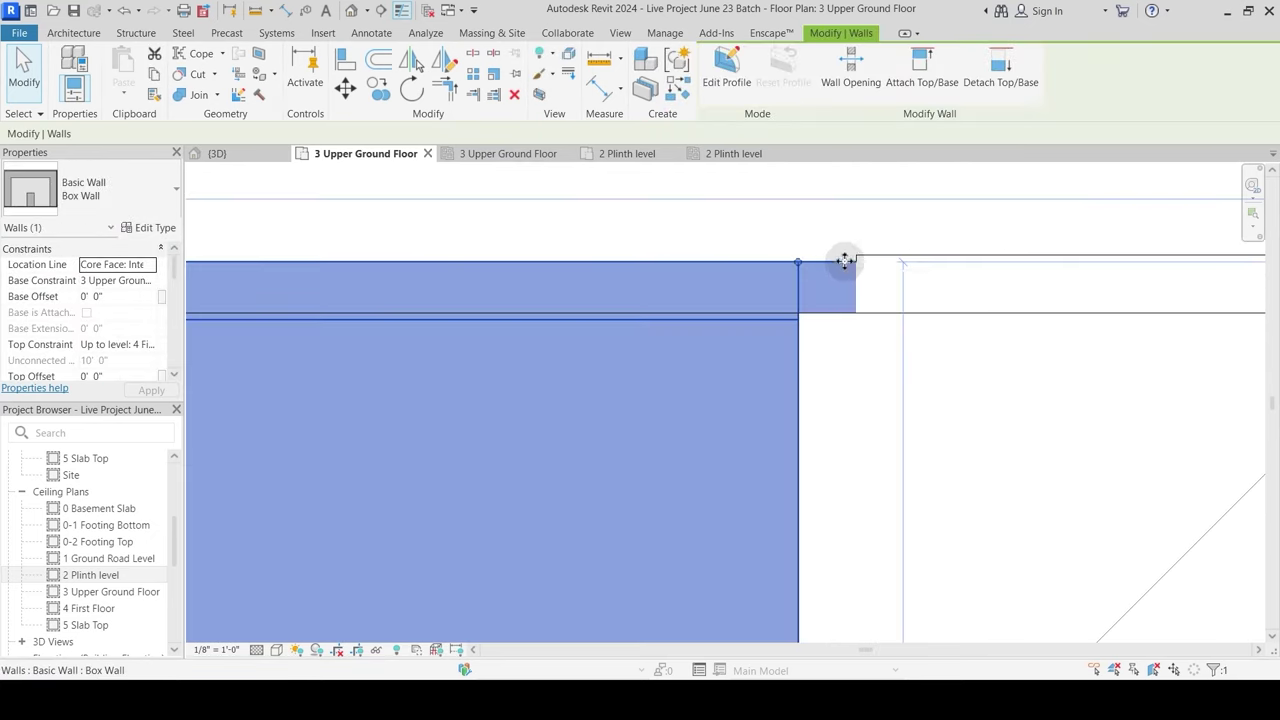
left_click_drag(845, 261, 800, 271)
key("Escape")
Step: Pan toward the corner and return to the 3D view
scroll(726, 302, "down", 3)
scroll(668, 408, "down", 3)
middle_click_drag(607, 493, 582, 396)
left_click(203, 154)
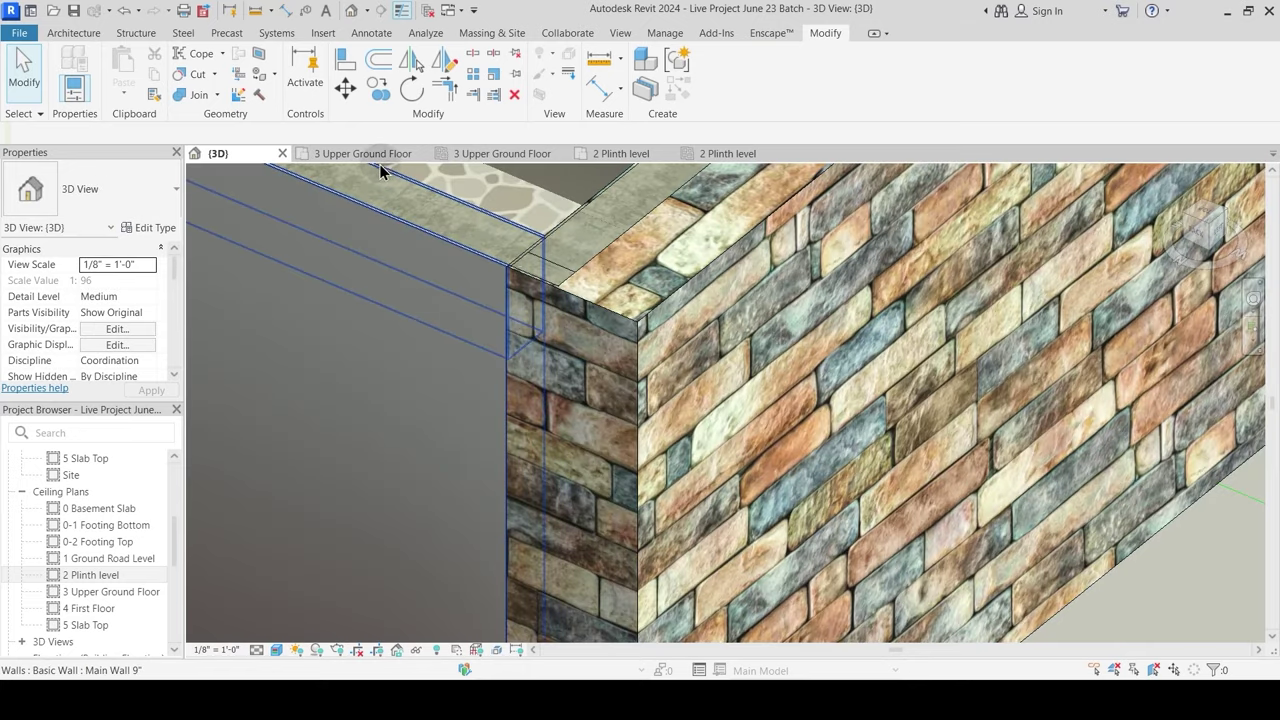
Step: Join the Box Wall with the concrete column and beam at the corner using Join Geometry
left_click(172, 95)
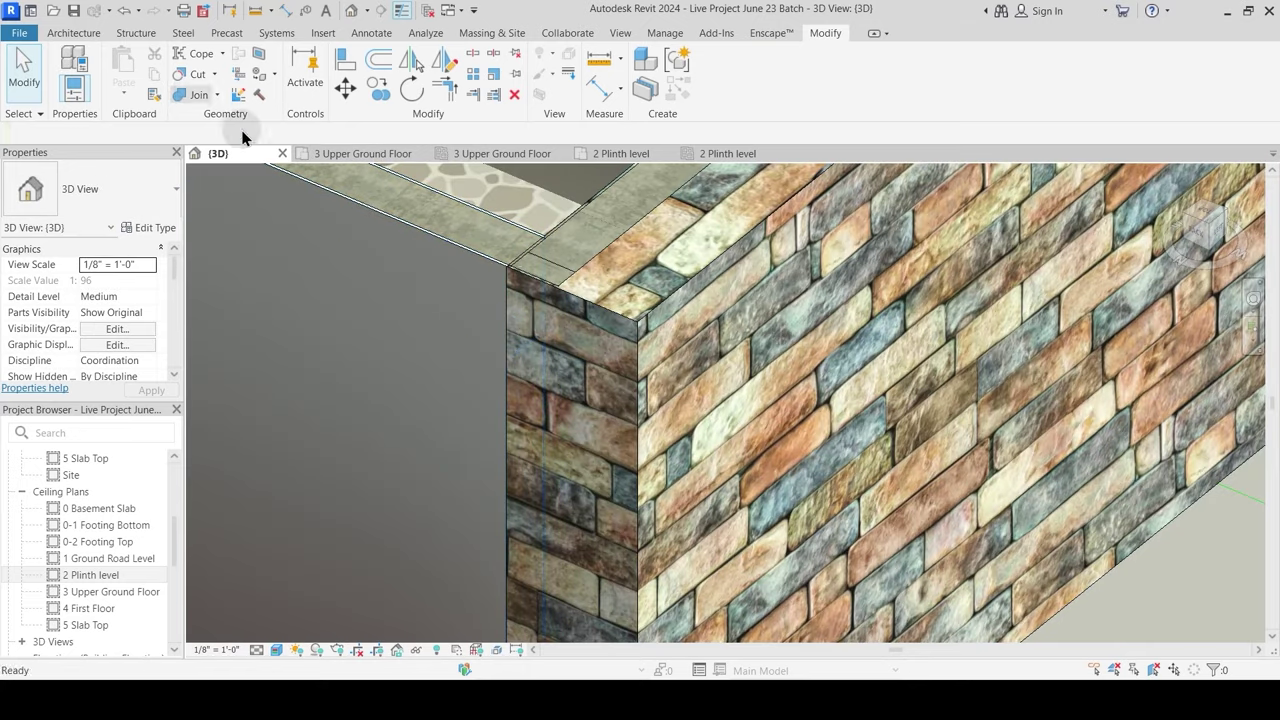
left_click(556, 234)
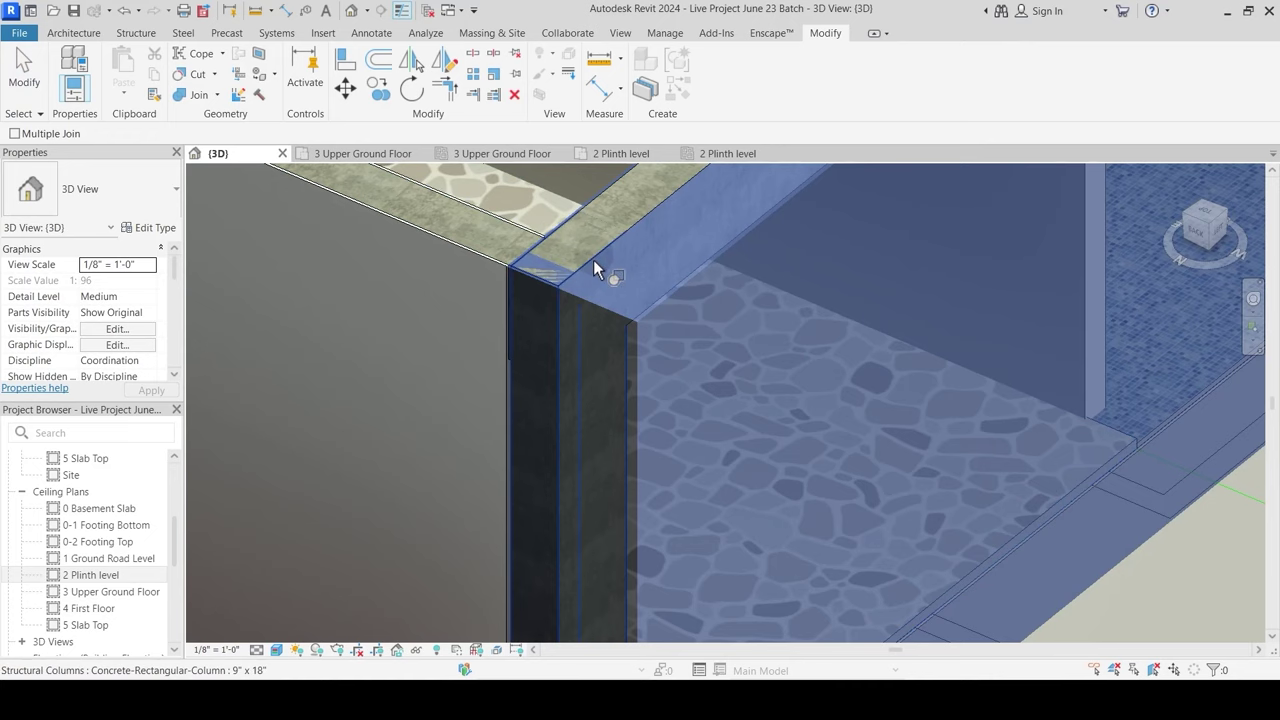
left_click(594, 260)
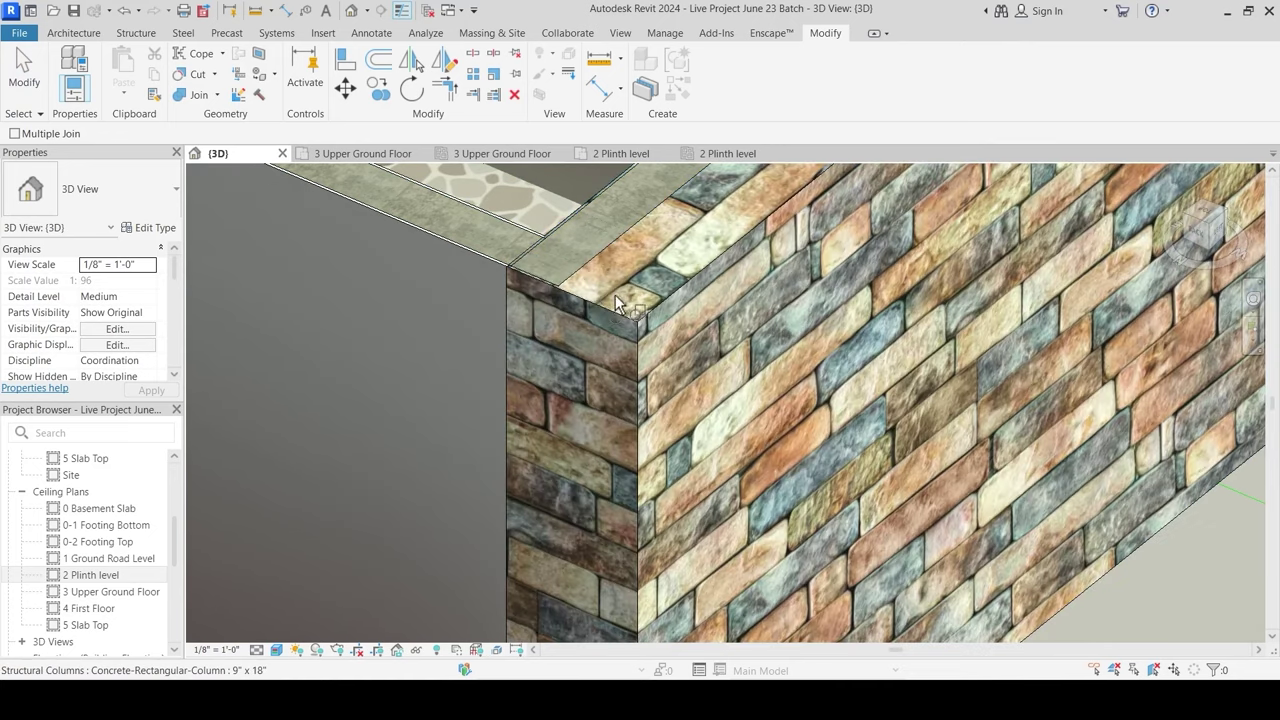
left_click(525, 270)
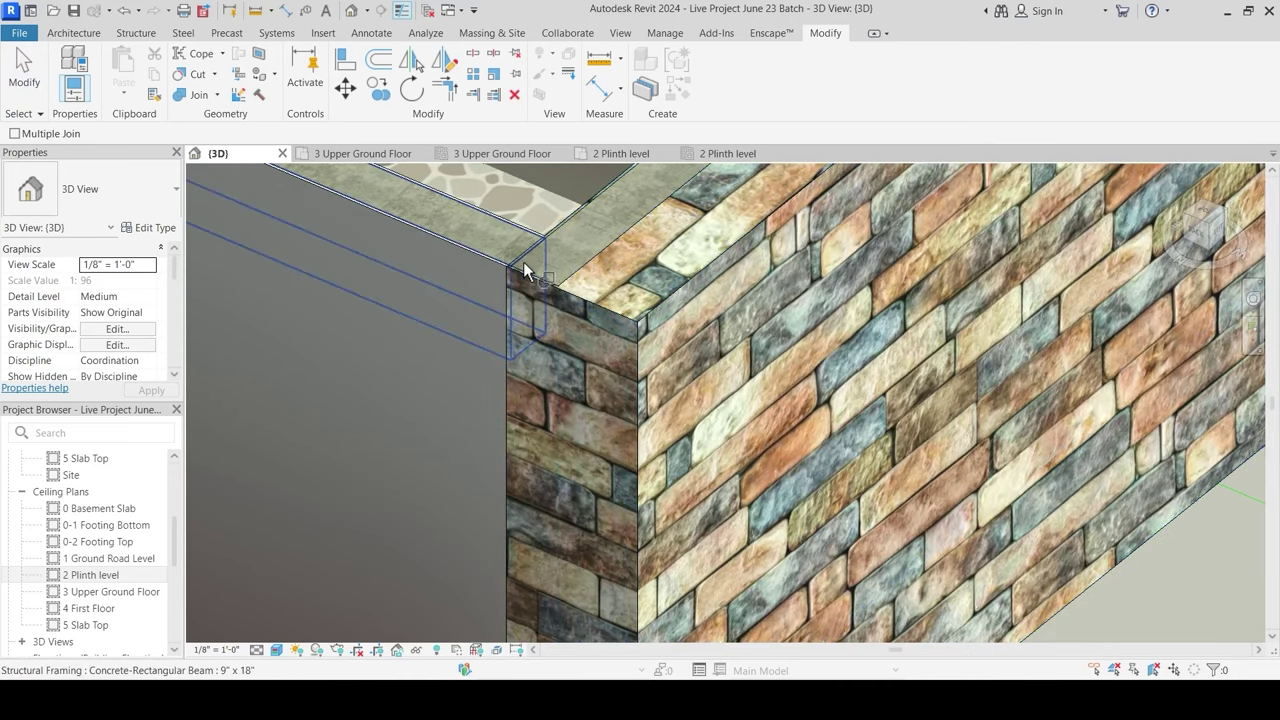
Step: Join the column under the beam with the washroom sunk slab, then return to the 3 Upper Ground Floor plan
key("Tab")
left_click(523, 262)
left_click(536, 258)
left_click(586, 298)
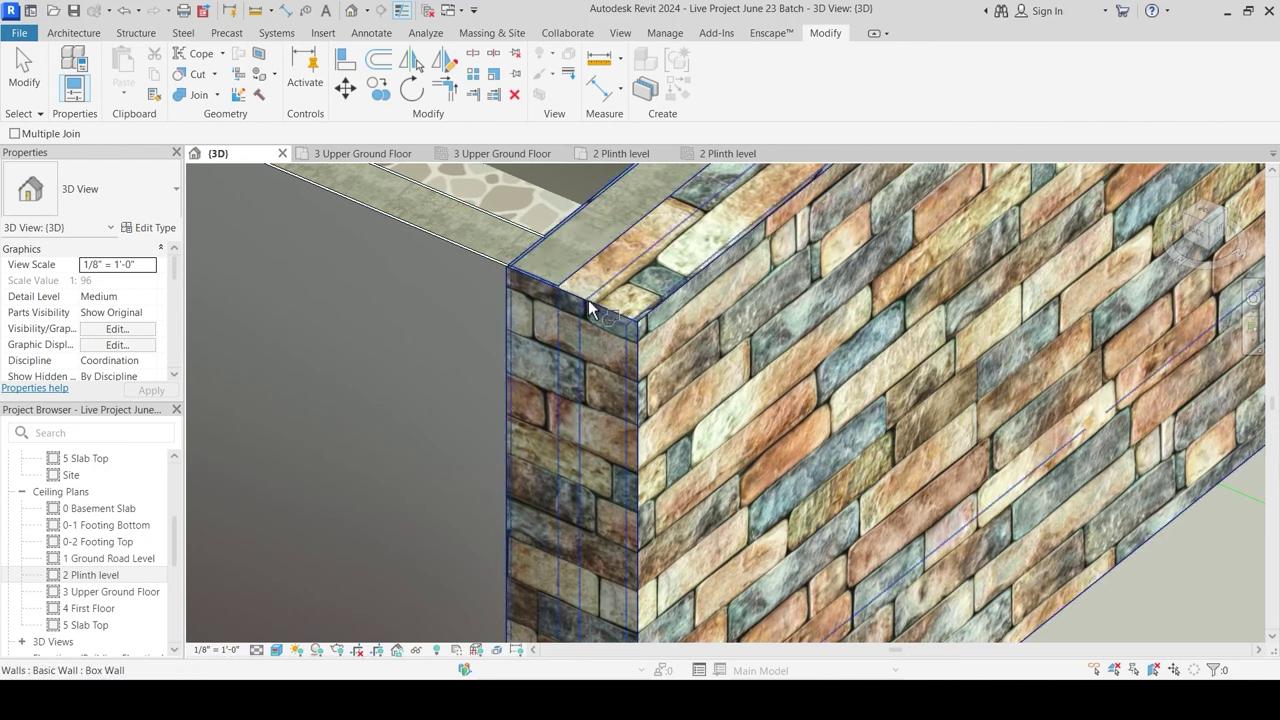
key("Escape")
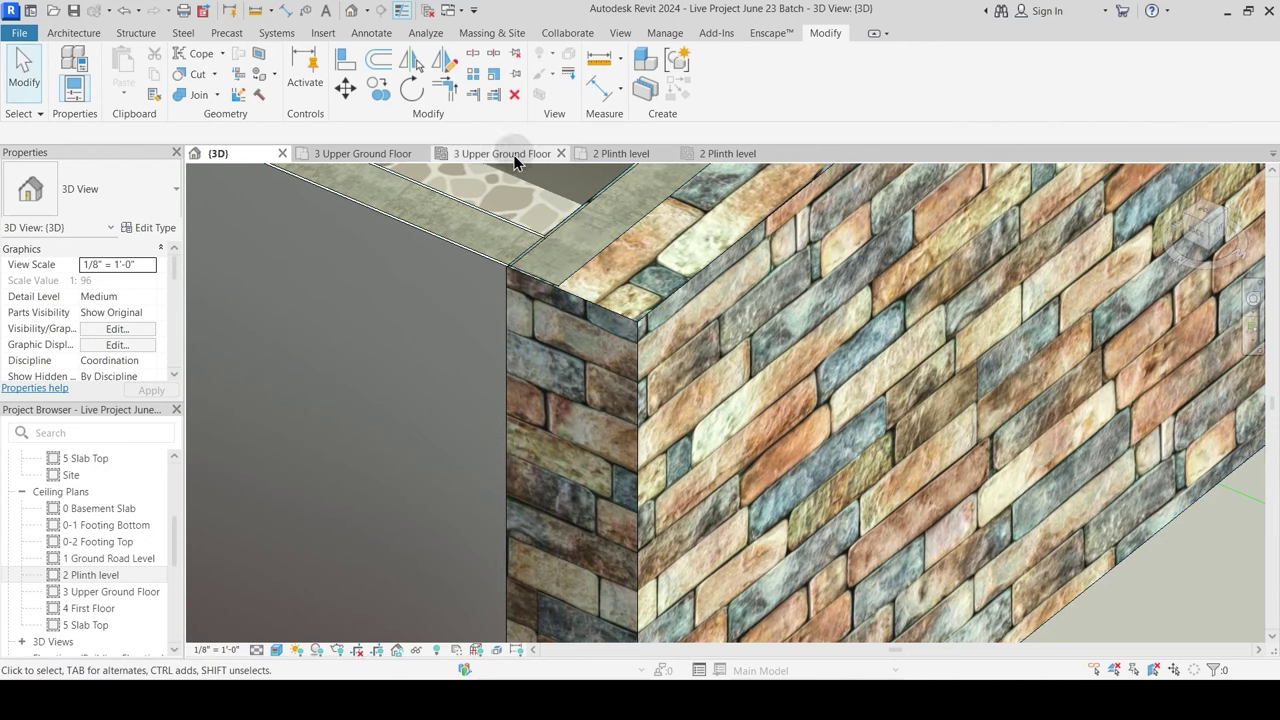
left_click(388, 153)
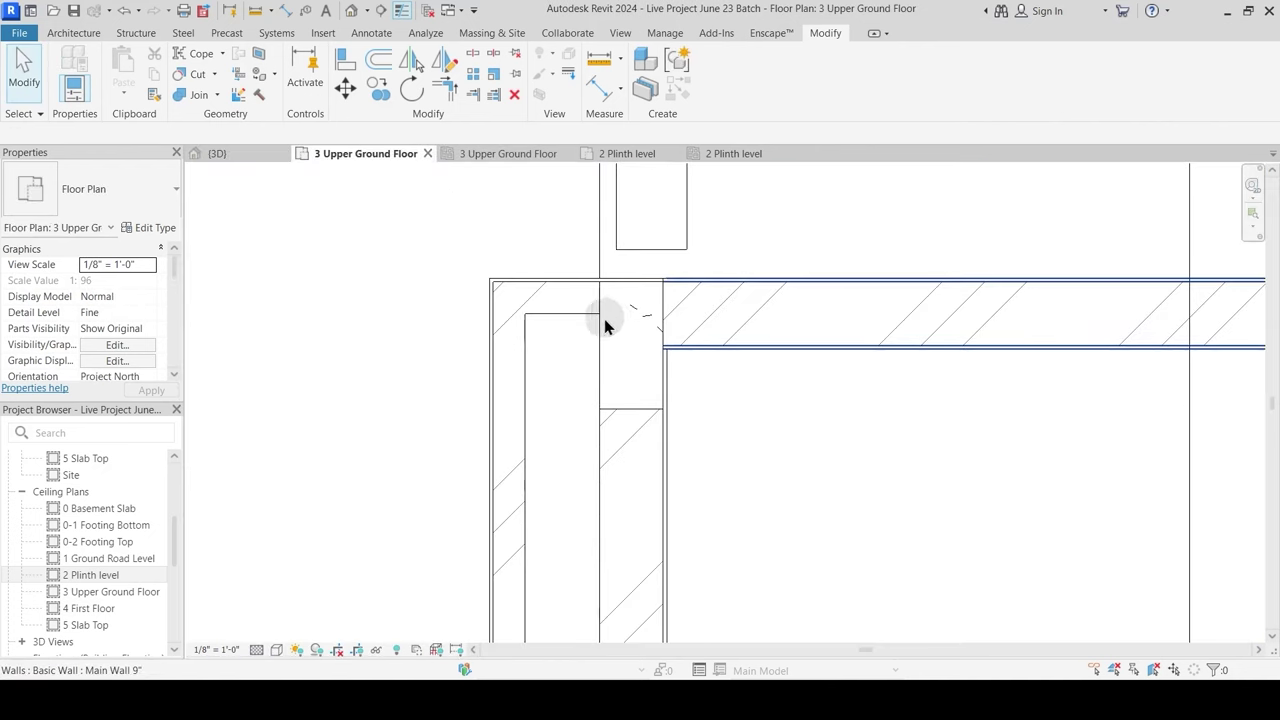
Step: Extend the compound wall above the kitchen corner down to the horizontal wall
scroll(605, 320, "down", 1)
scroll(652, 366, "down", 1)
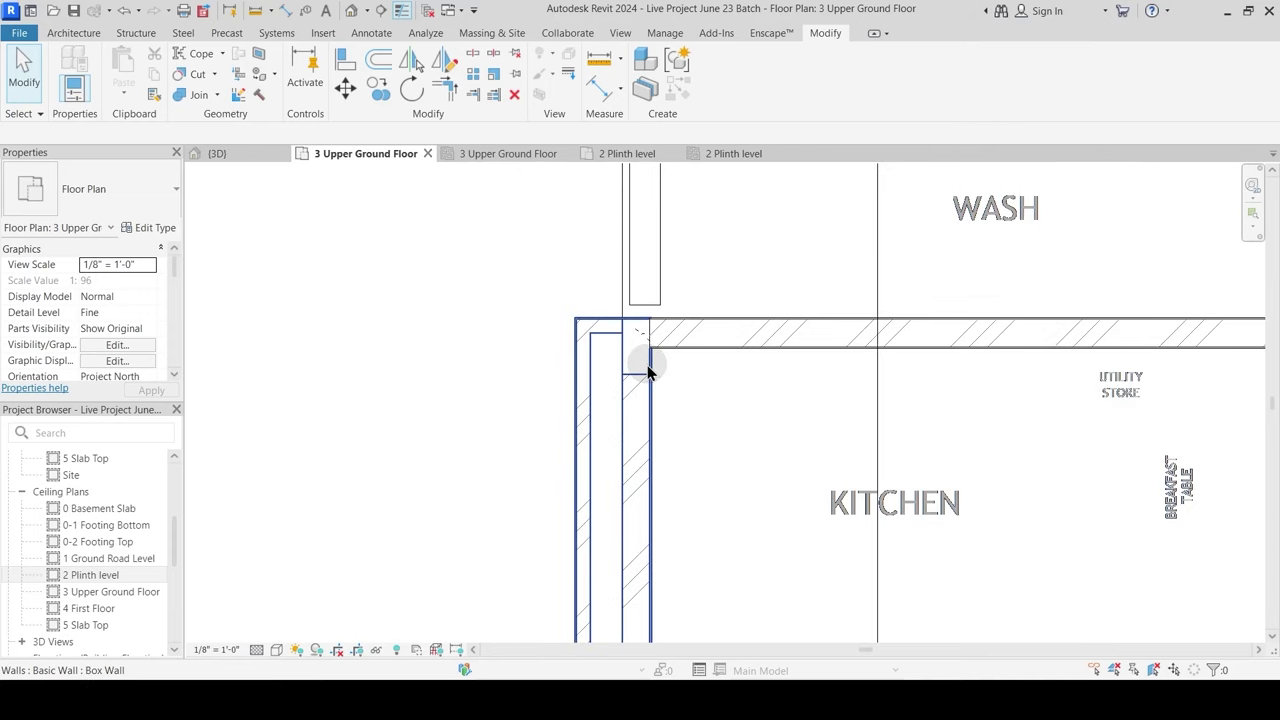
scroll(656, 320, "up", 2)
left_click(664, 284)
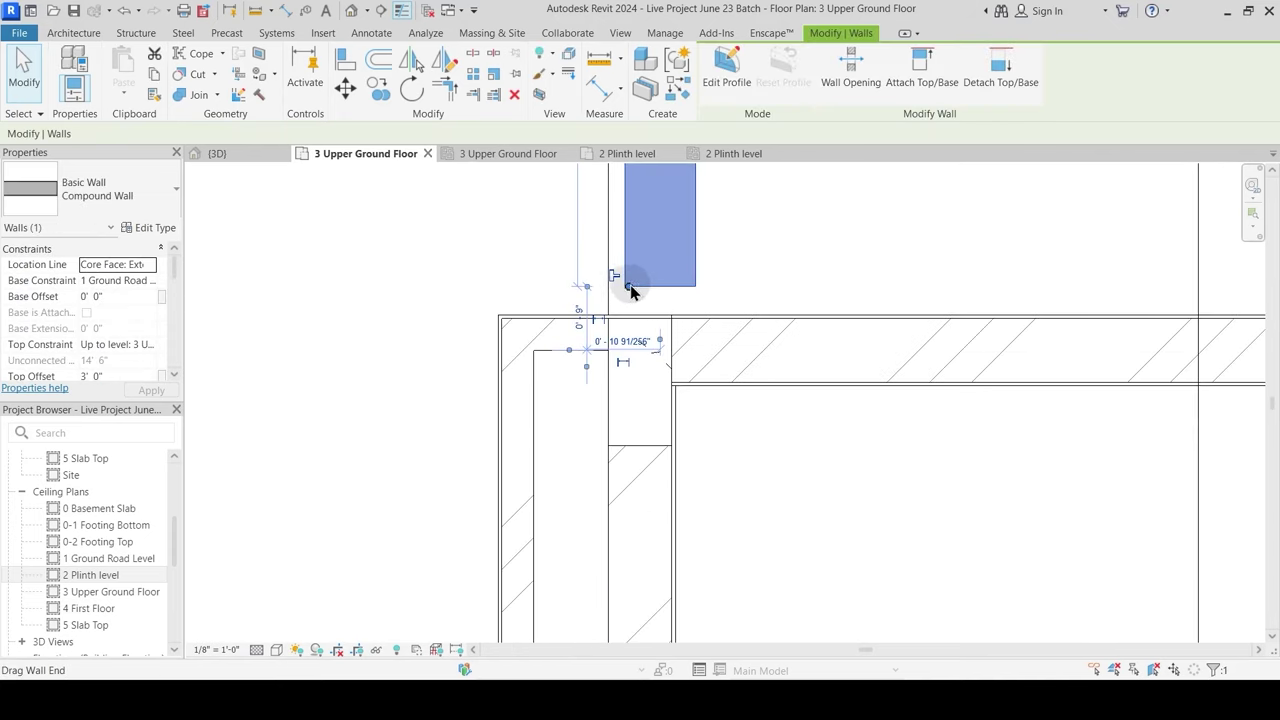
left_click_drag(629, 287, 629, 314)
key("Escape")
scroll(662, 309, "down", 3)
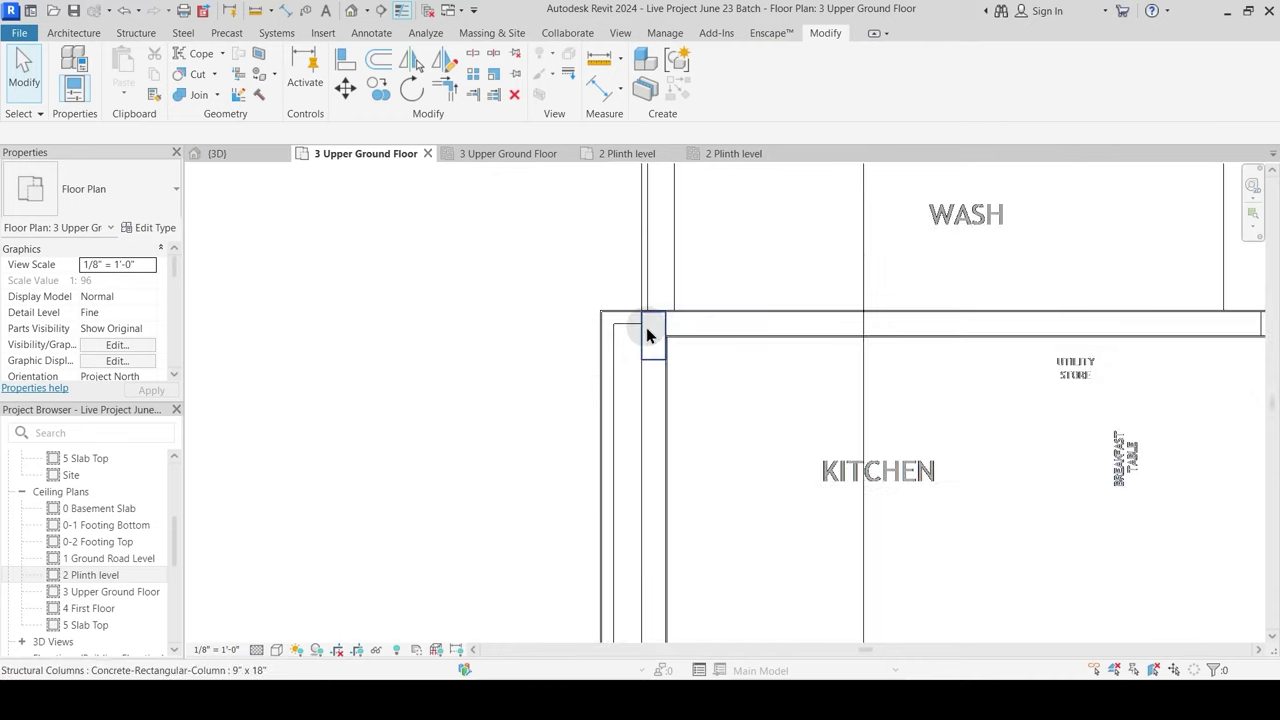
scroll(653, 330, "down", 3)
scroll(640, 340, "up", 2)
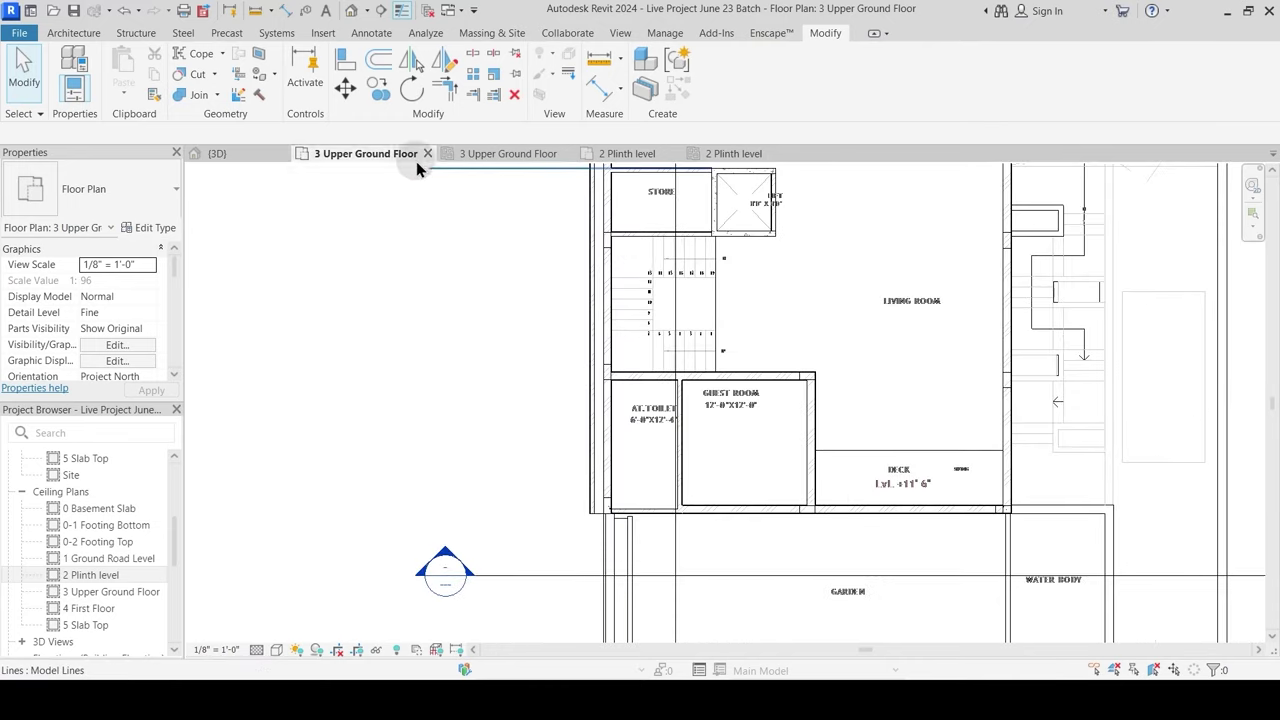
Step: Shorten the guest-room corner Box Wall up to the column, unjoining elements that no longer intersect
scroll(612, 322, "up", 4)
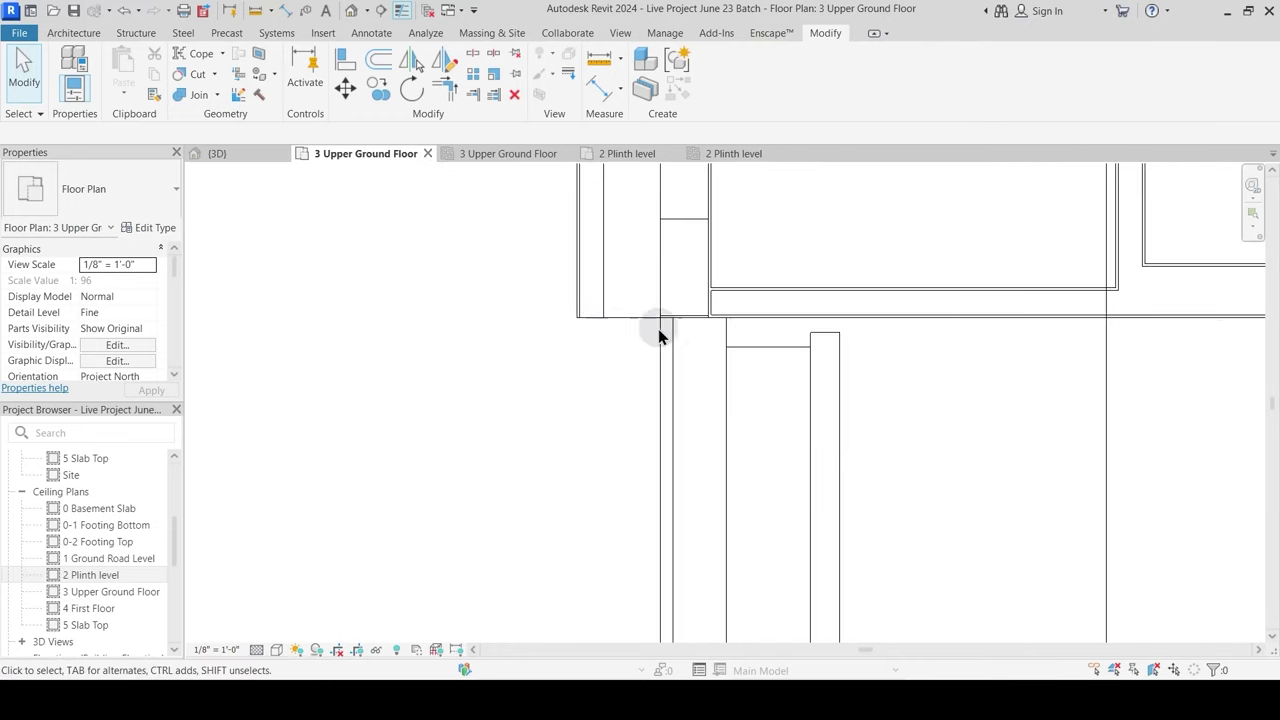
middle_click_drag(620, 343, 654, 466)
left_click(652, 458)
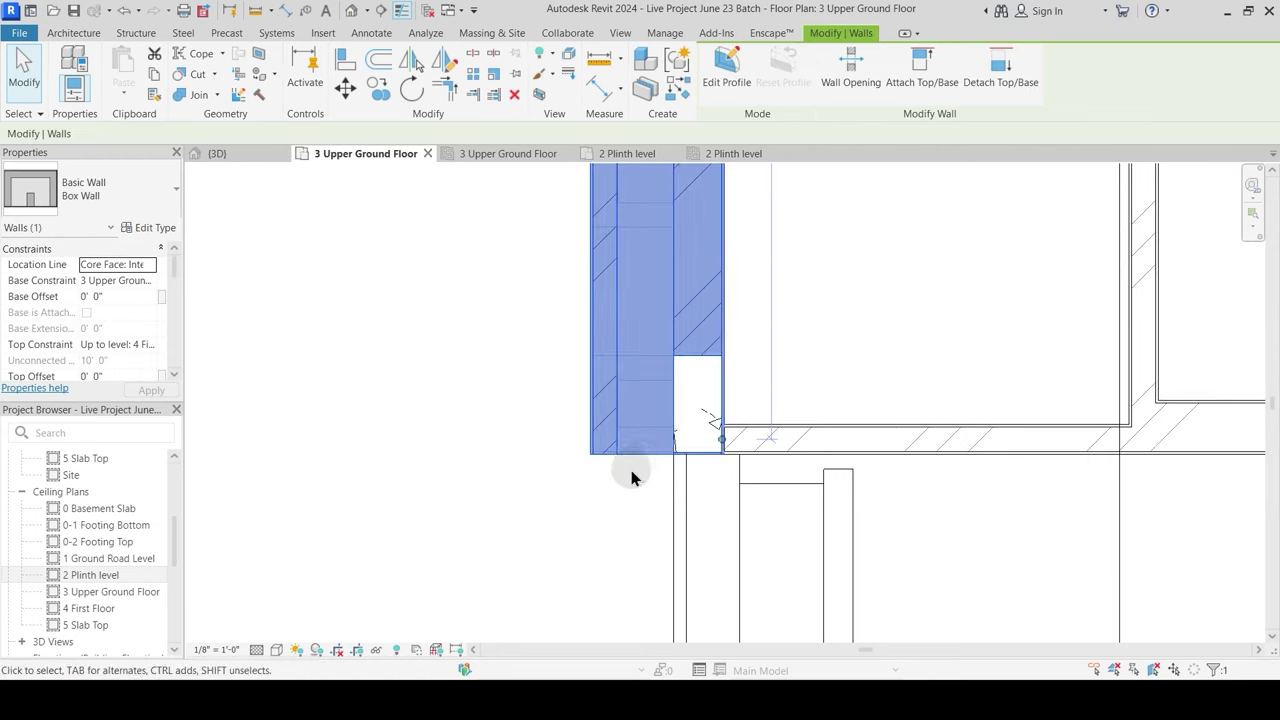
left_click_drag(720, 436, 722, 301)
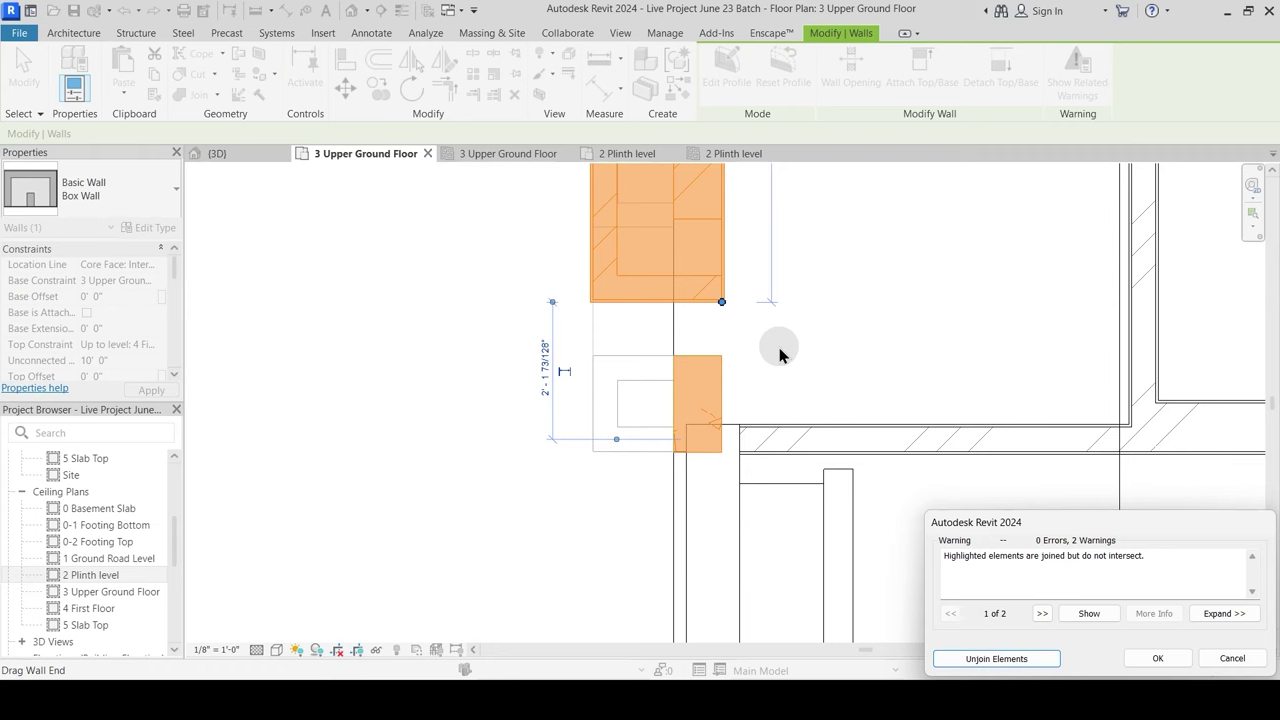
left_click(990, 659)
key("Escape")
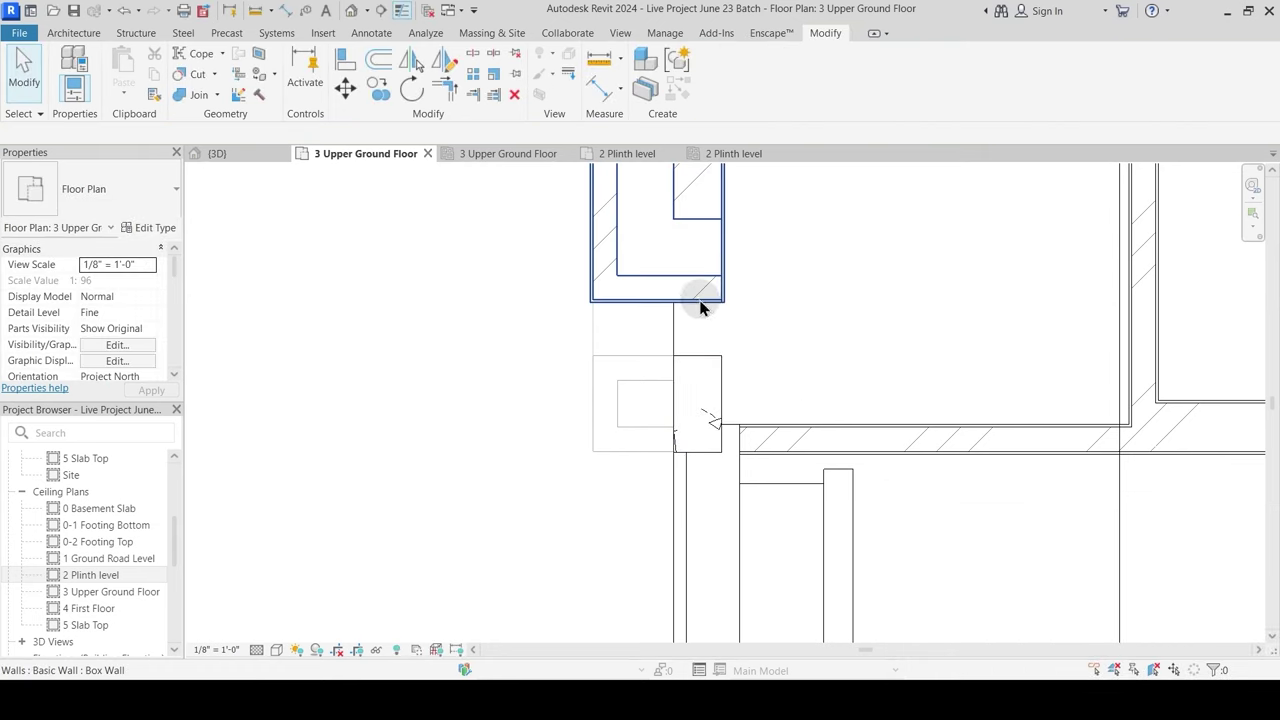
Step: Snap the top wall's end down to the column endpoint and pull the vertical wall's bottom end up
left_click(700, 303)
left_click_drag(723, 302, 721, 452)
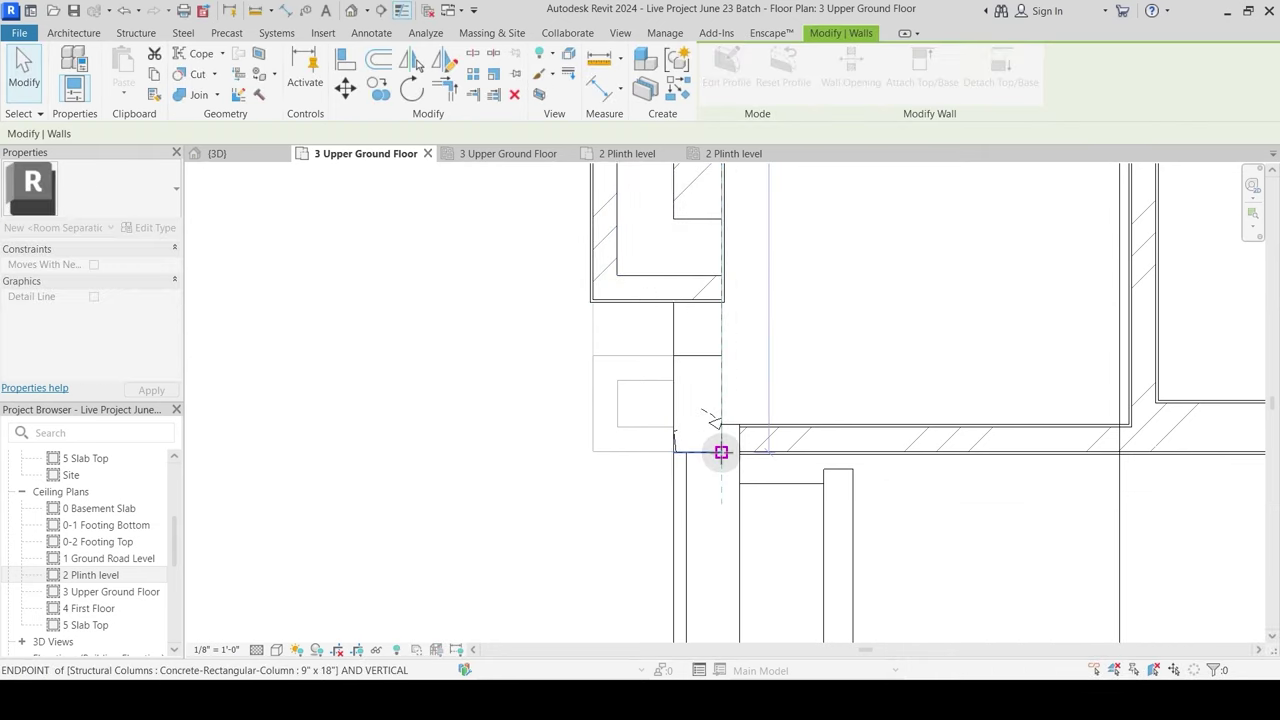
left_click_drag(720, 517, 722, 520)
key("Escape")
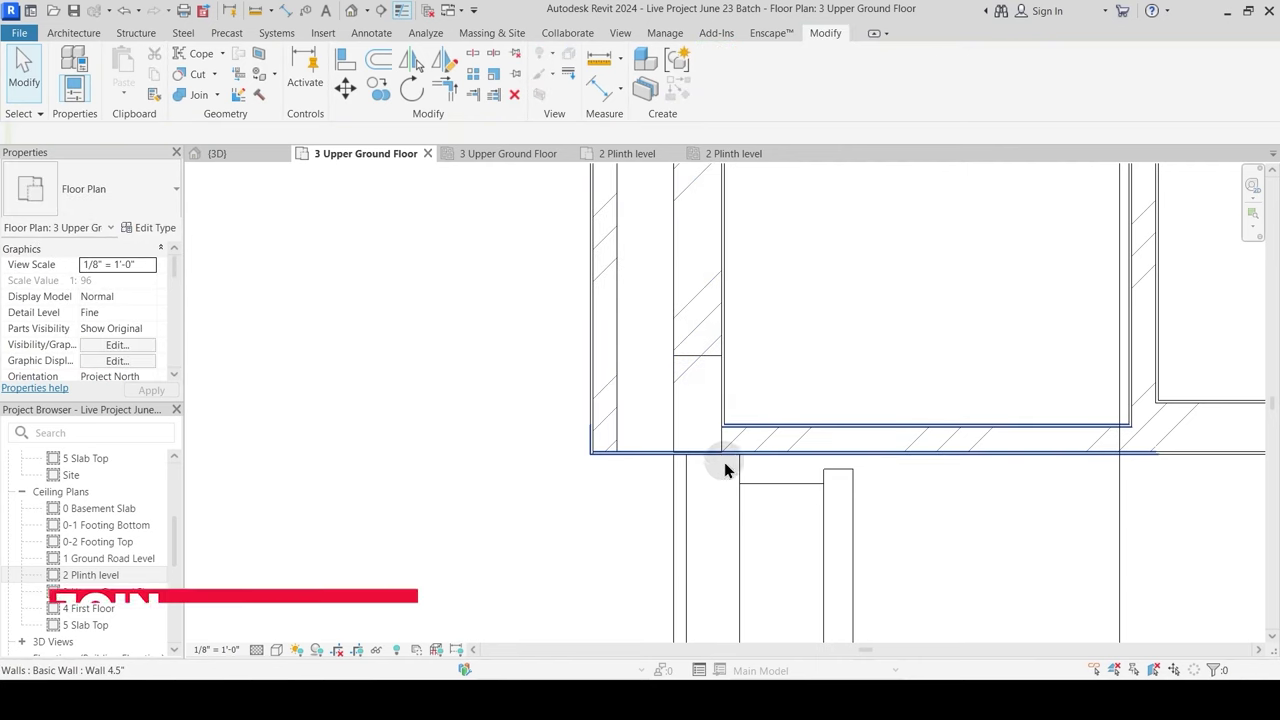
left_click(723, 340)
left_click_drag(722, 442, 722, 336)
key("Escape")
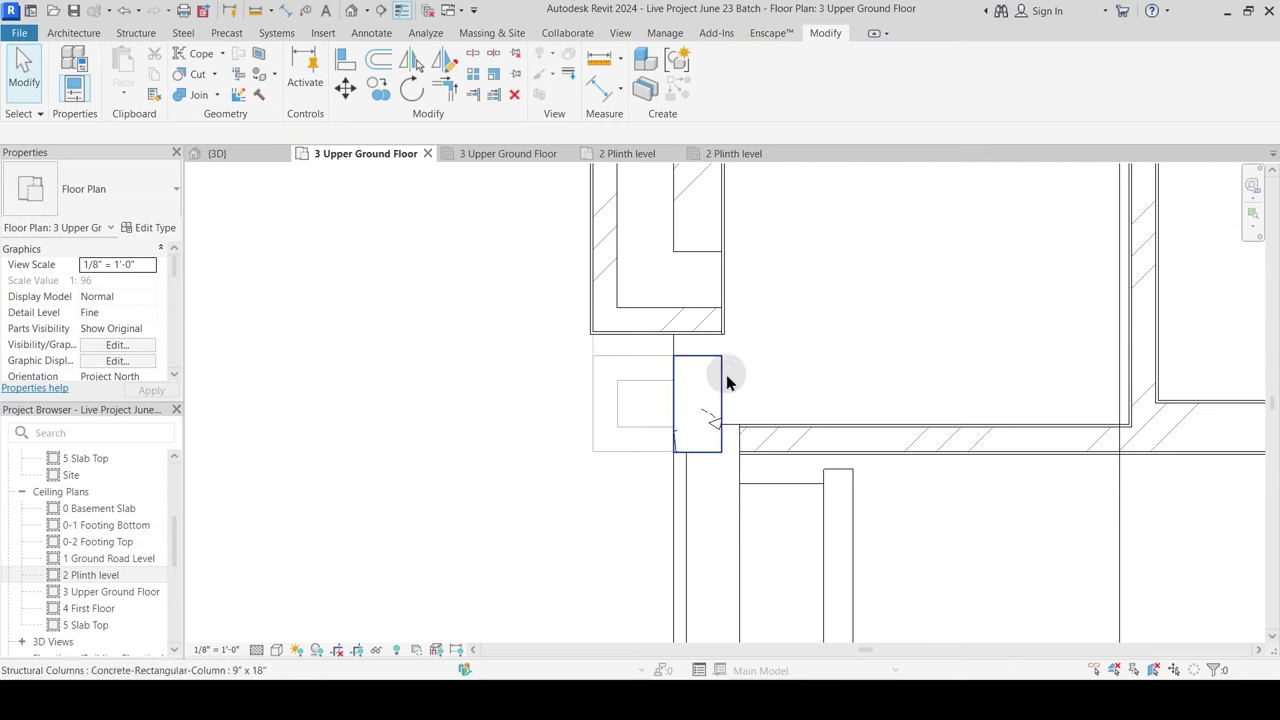
Step: Extend the wall beside the column down to the column's corner endpoint
left_click(714, 343)
left_click_drag(720, 418, 721, 452)
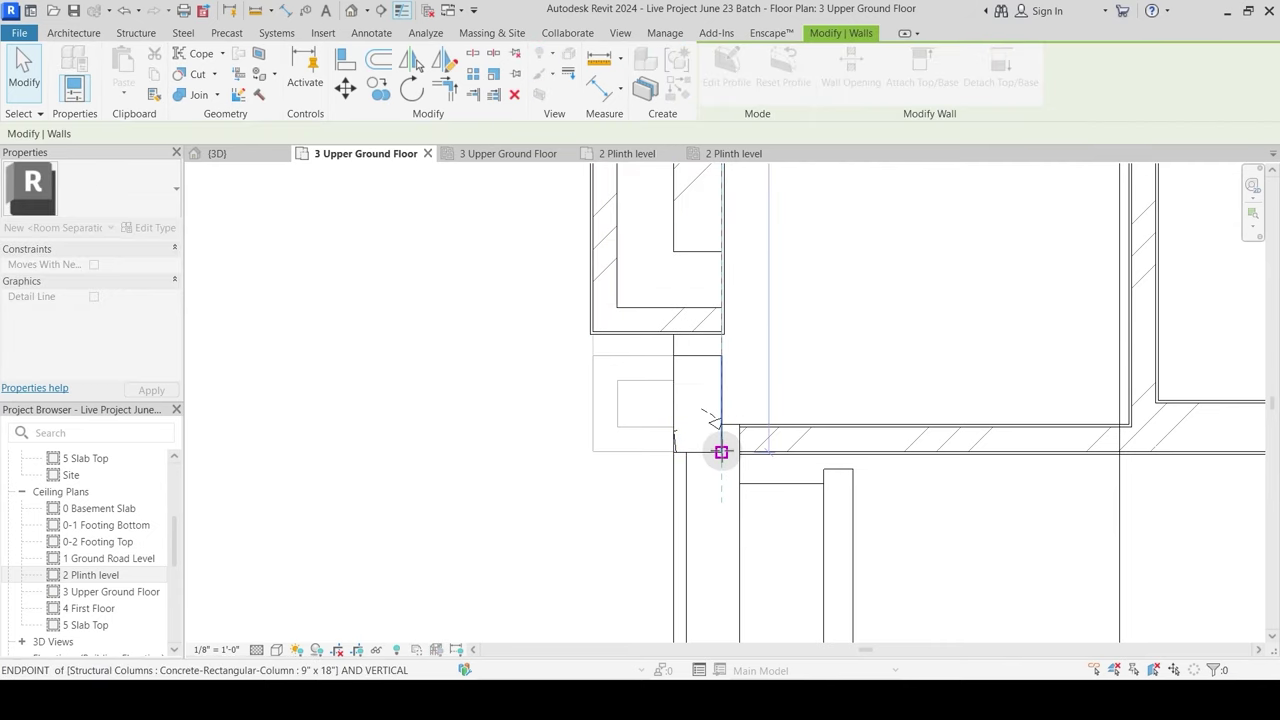
left_click_drag(727, 503, 729, 509)
key("Escape")
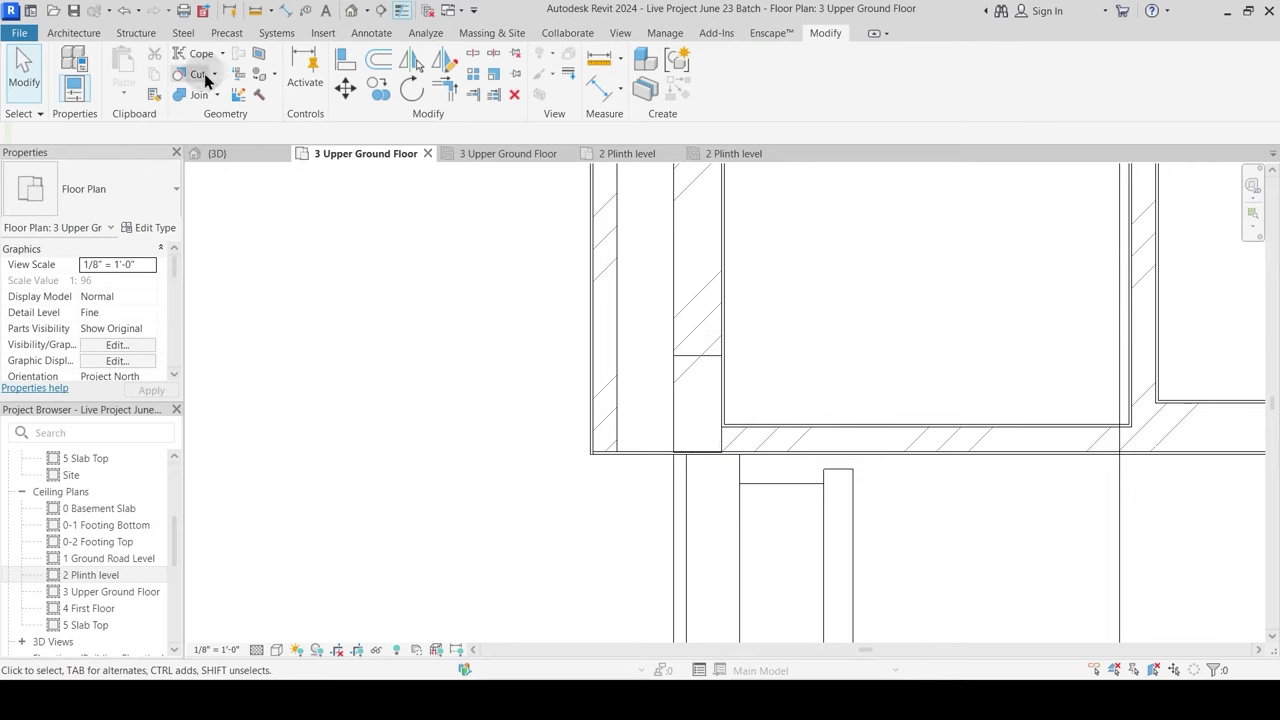
Step: Unjoin the 9" x 18" kitchen-corner column from the wall above it with Unjoin Geometry
left_click(218, 96)
left_click(229, 164)
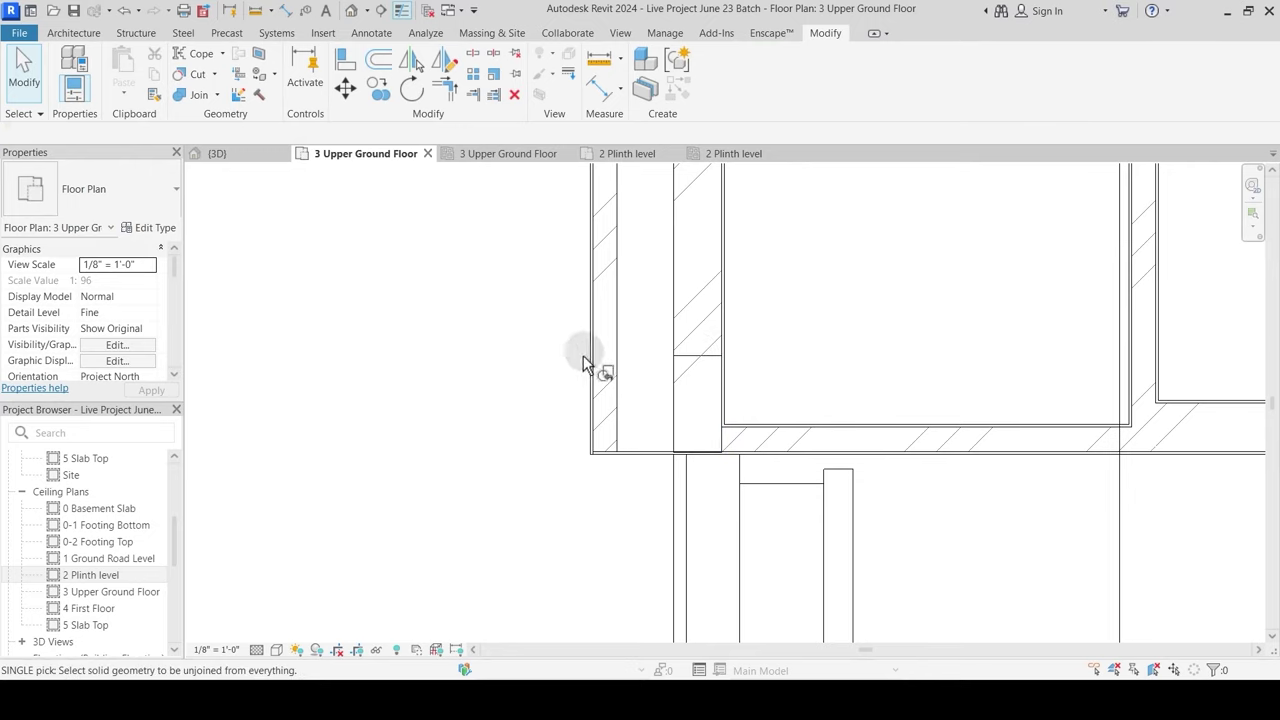
left_click(671, 403)
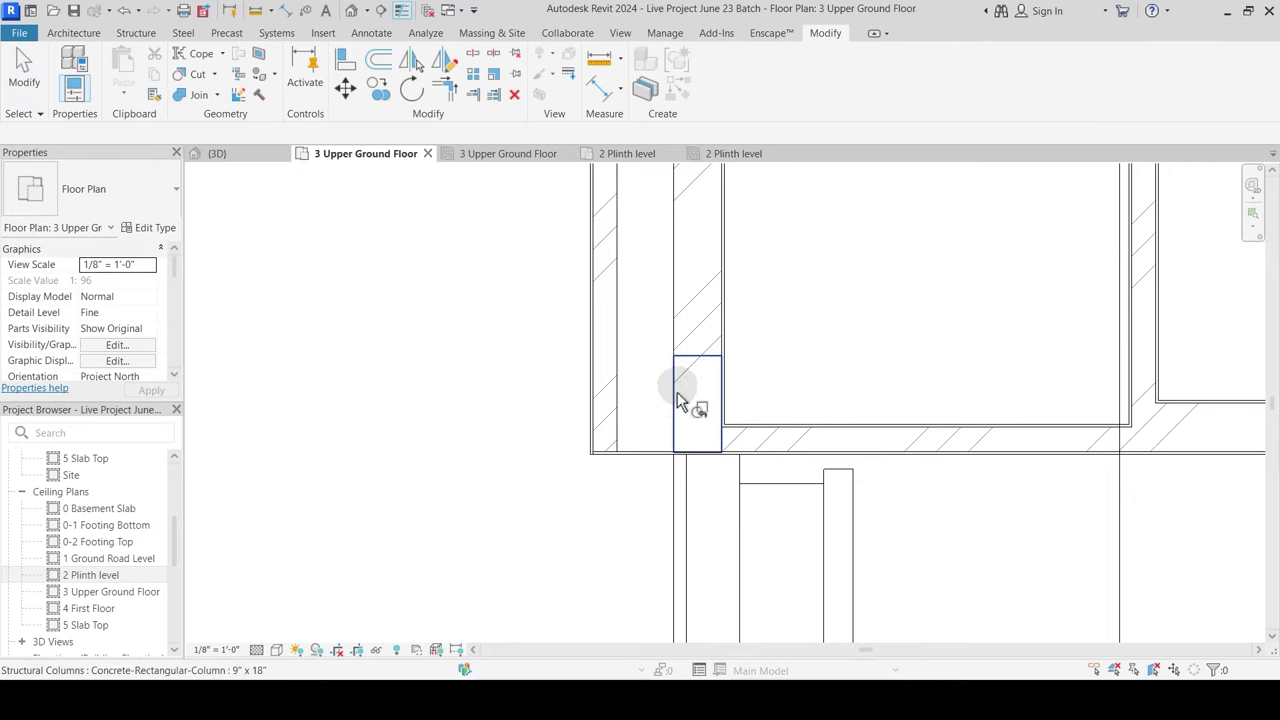
left_click(680, 325)
key("Escape")
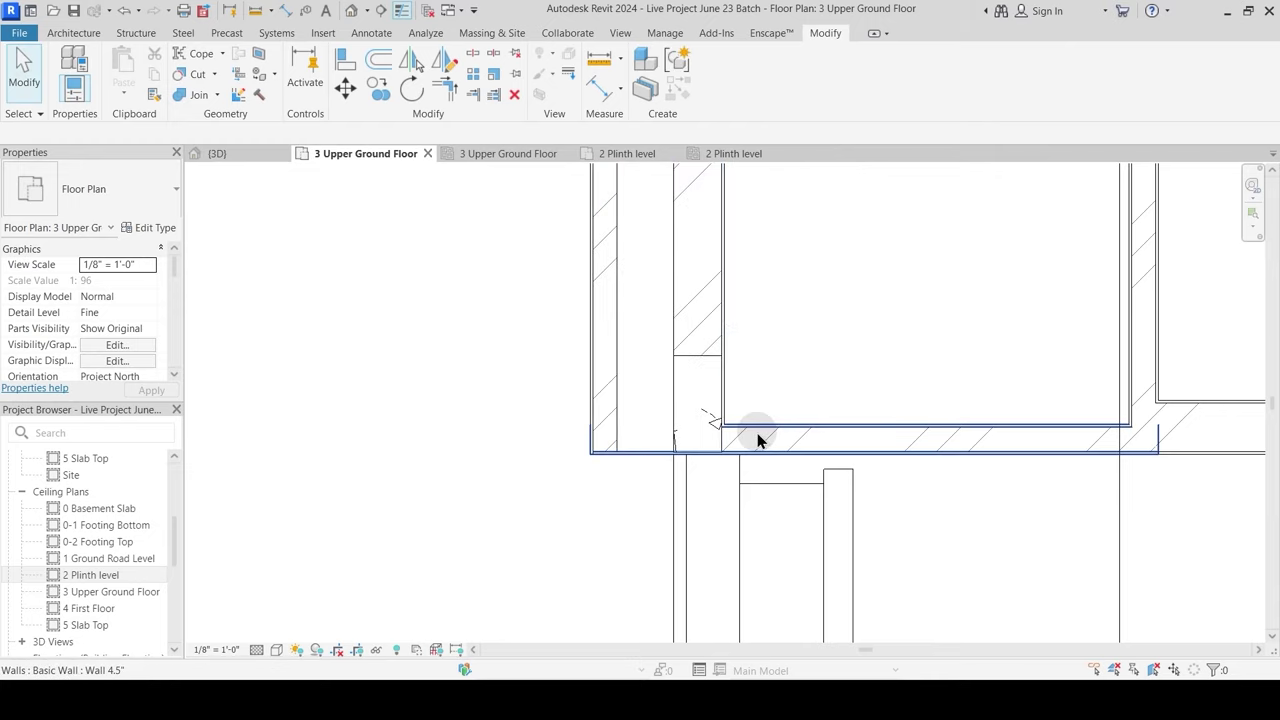
Step: Shorten the bottom Wall 4.5" so its left end starts further right
left_click(720, 317)
key("Escape")
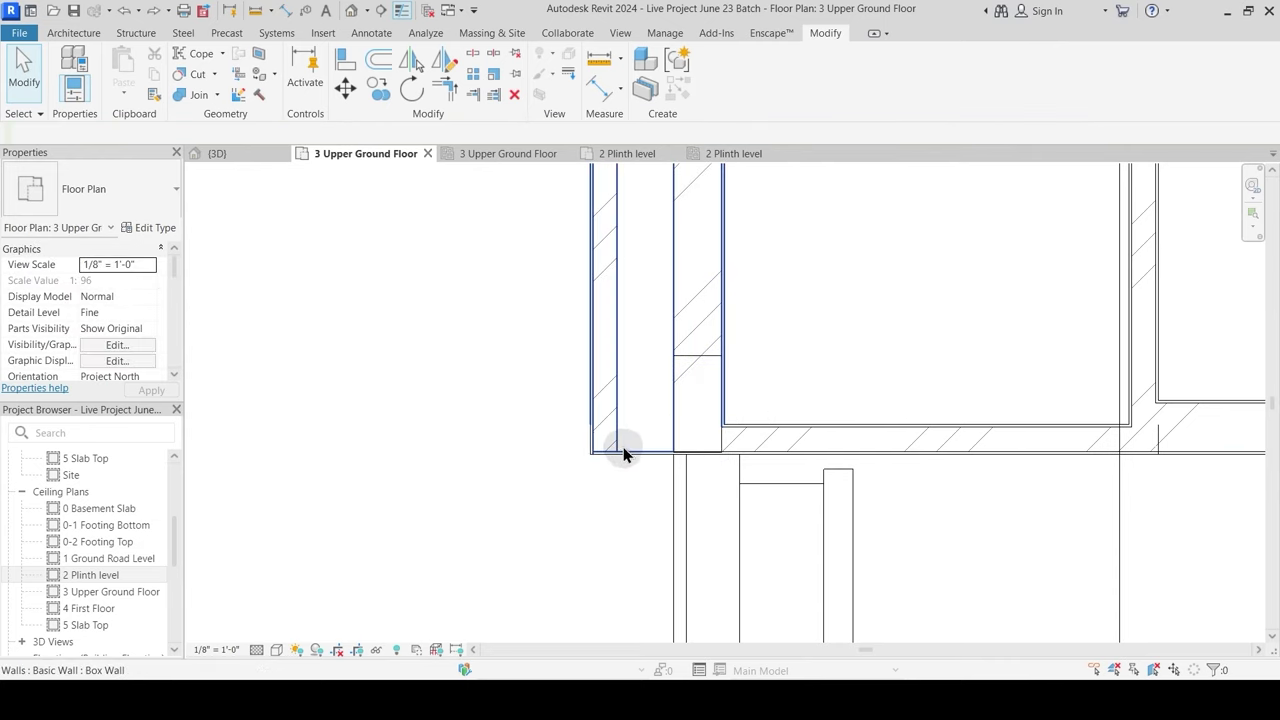
left_click(623, 449)
key("Escape")
left_click(697, 457)
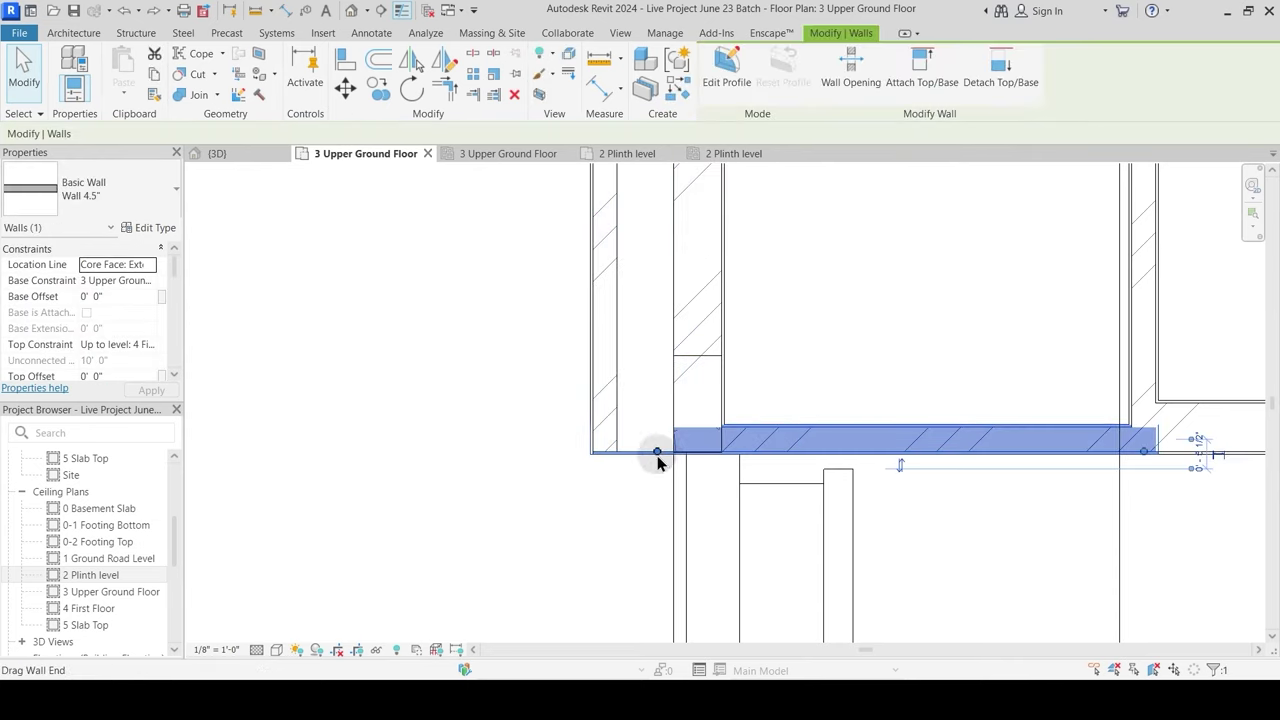
left_click_drag(655, 457, 785, 451)
key("Escape")
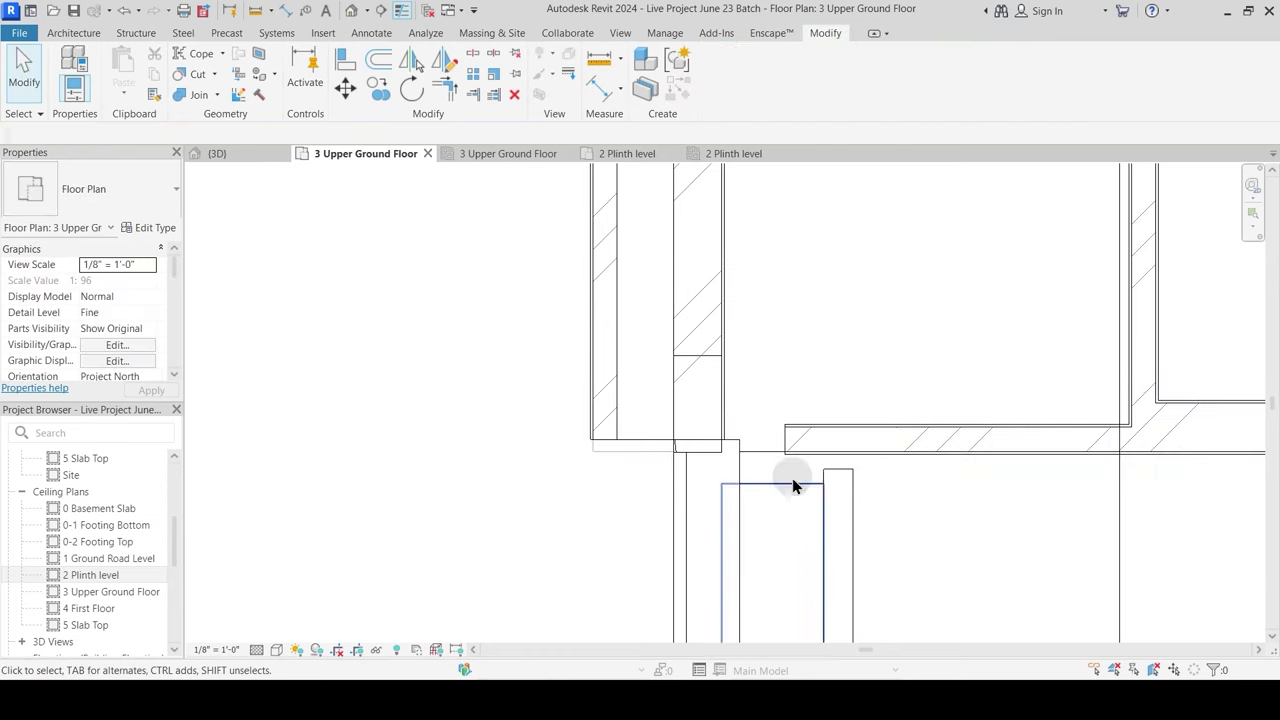
Step: Shorten the Box Wall by pulling its lower end upward
left_click(720, 360)
left_click_drag(720, 443, 746, 329)
key("Escape")
middle_click_drag(751, 346, 750, 410)
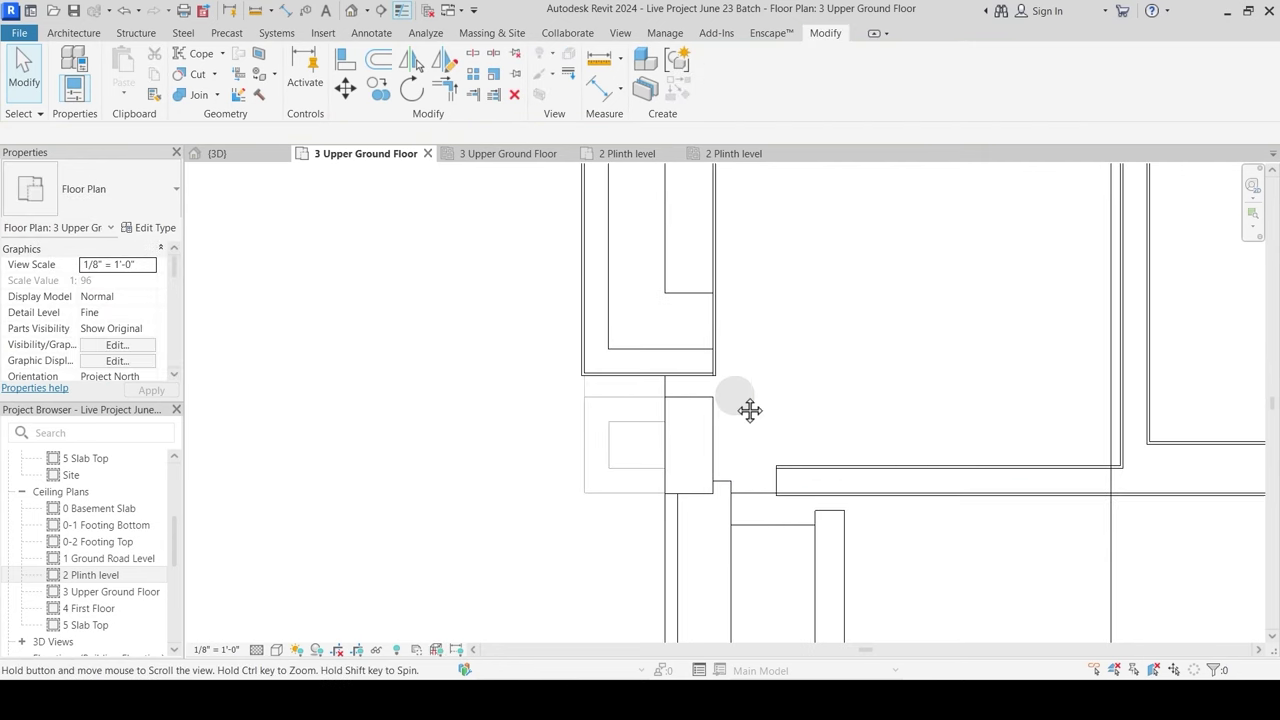
Step: Extend the upper vertical Box Wall down to the lower wall
left_click(651, 372)
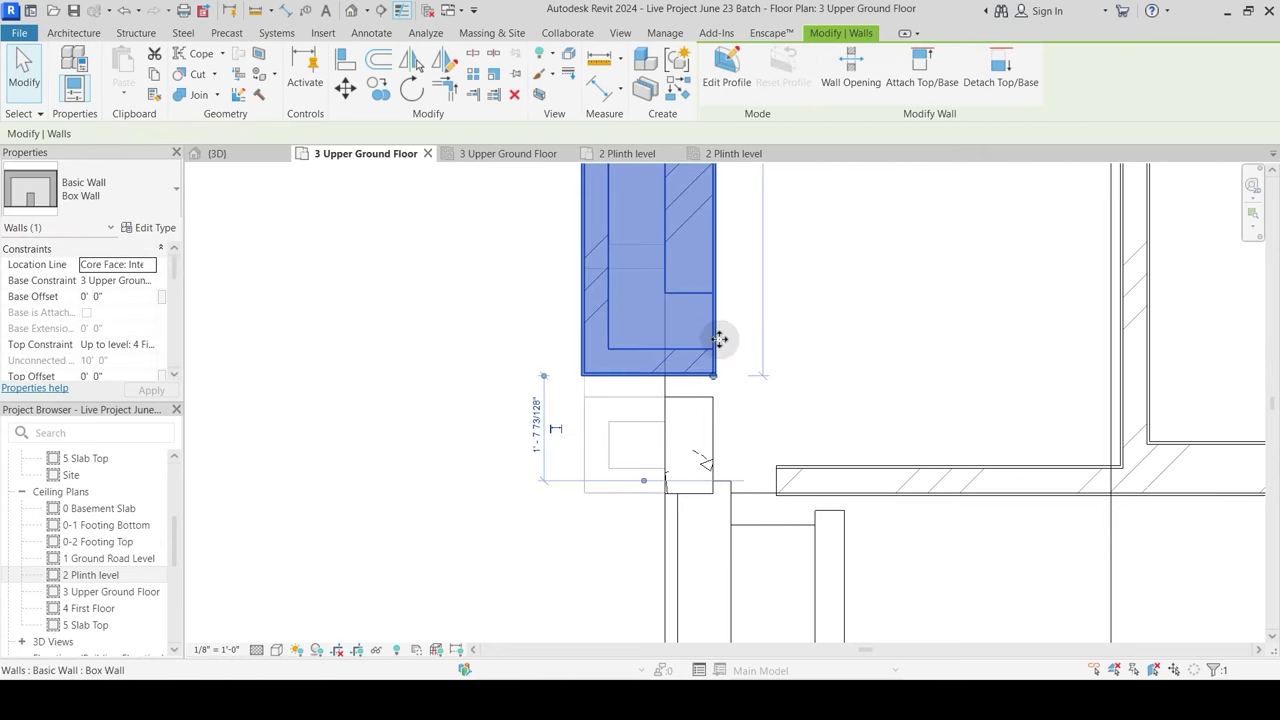
key("r")
key("s")
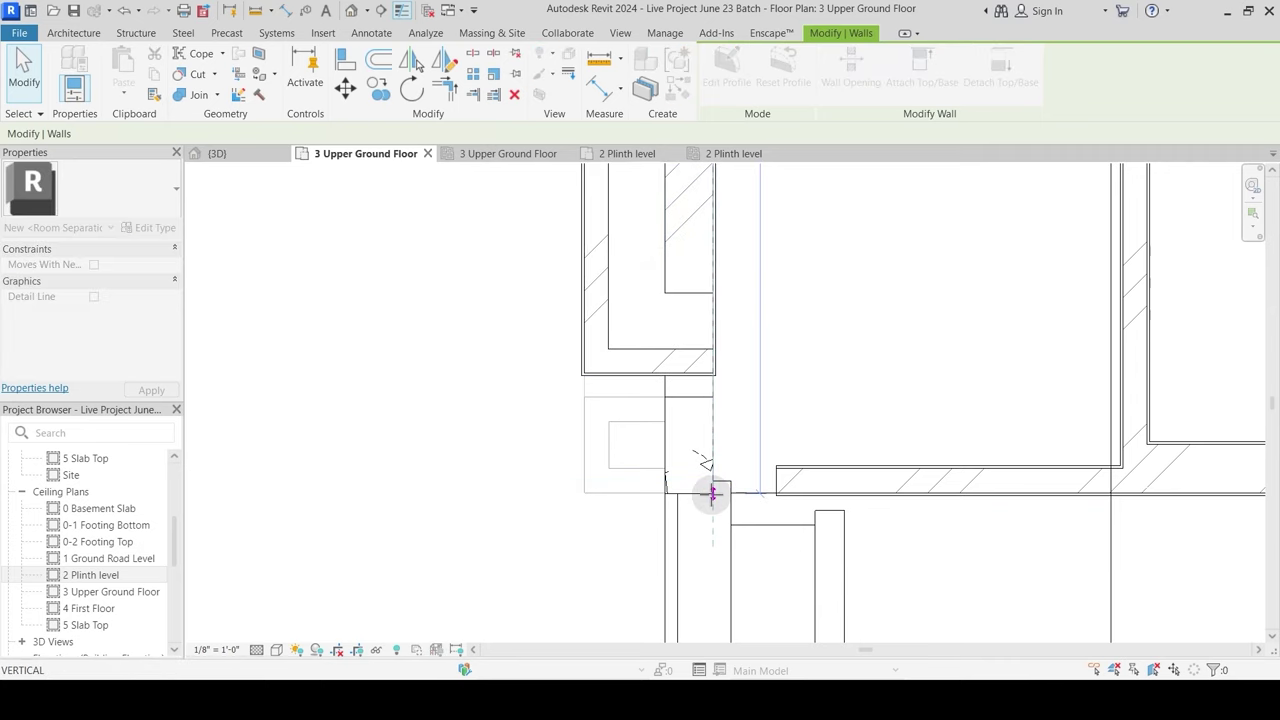
left_click_drag(712, 493, 712, 493)
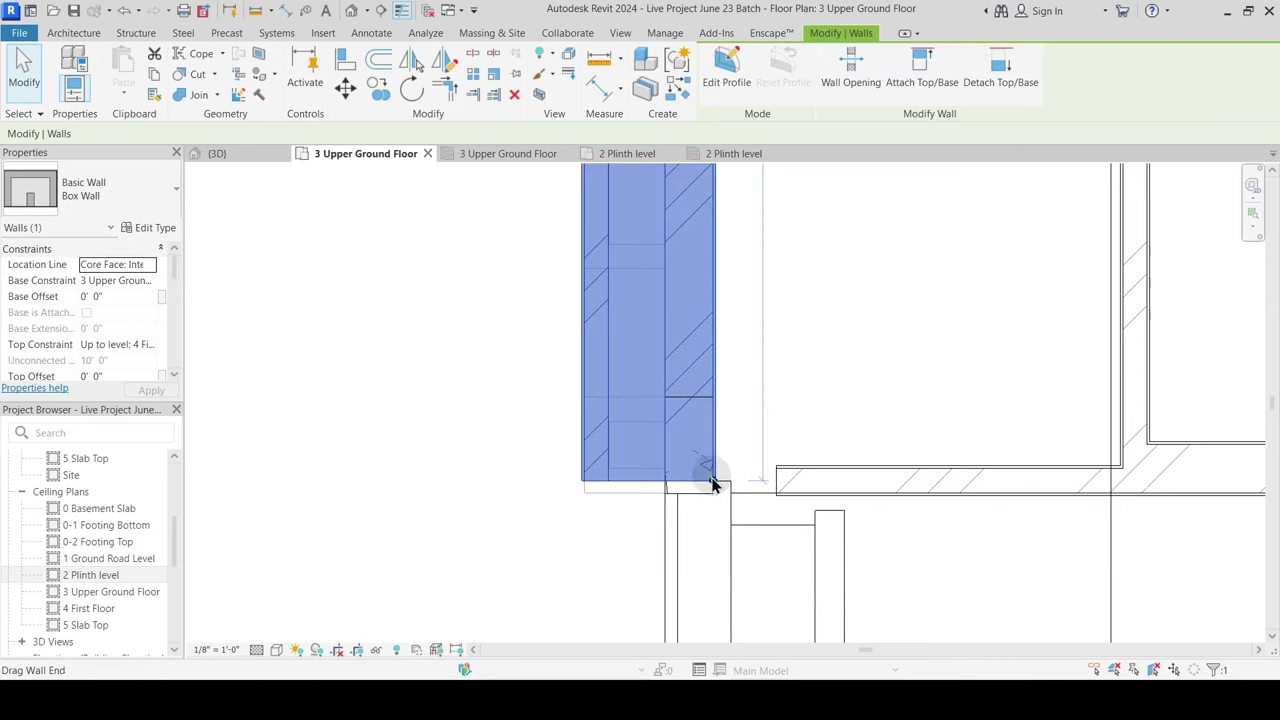
key("r")
key("s")
key("Escape")
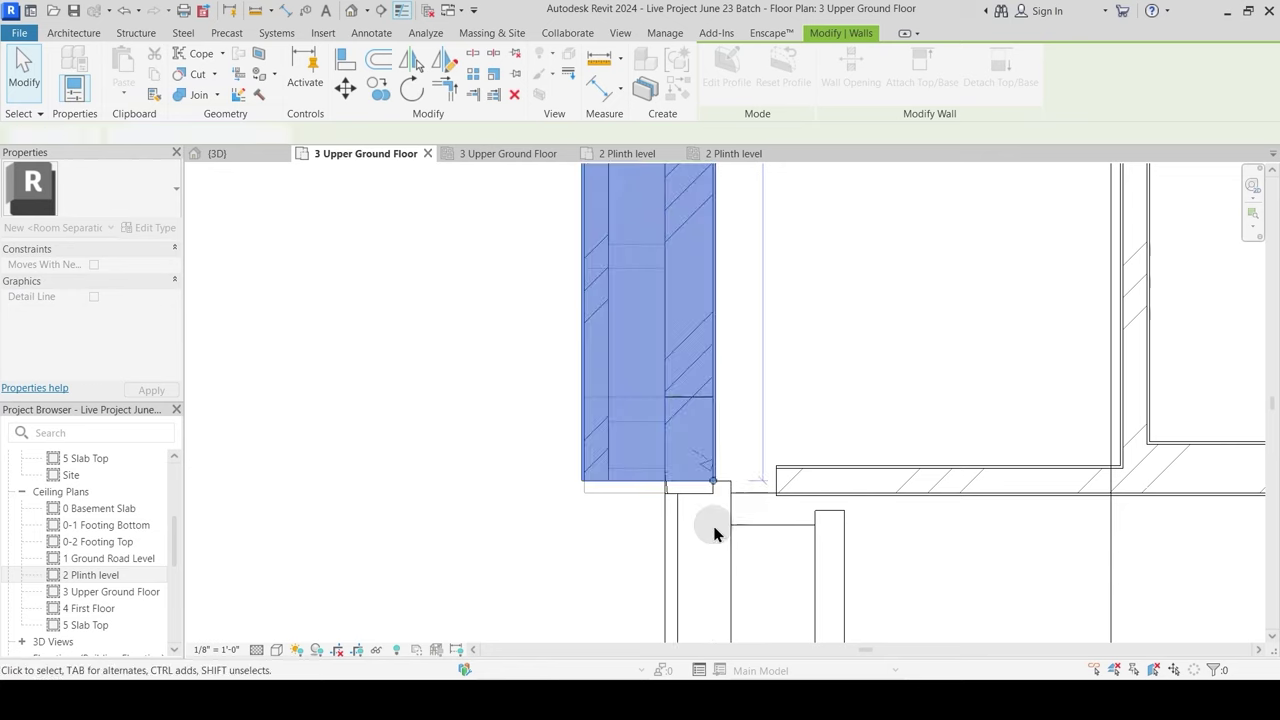
left_click_drag(713, 482, 720, 540)
key("Escape")
Step: Extend the vertical wall below the junction further down
middle_click_drag(734, 560, 711, 434)
left_click(657, 346)
left_click_drag(659, 331, 660, 398)
key("Escape")
Step: Try extending the wall left of the junction downward, then undo the change
middle_click_drag(657, 350, 656, 410)
left_click(627, 393)
scroll(650, 400, "up", 2)
left_click_drag(711, 390, 706, 443)
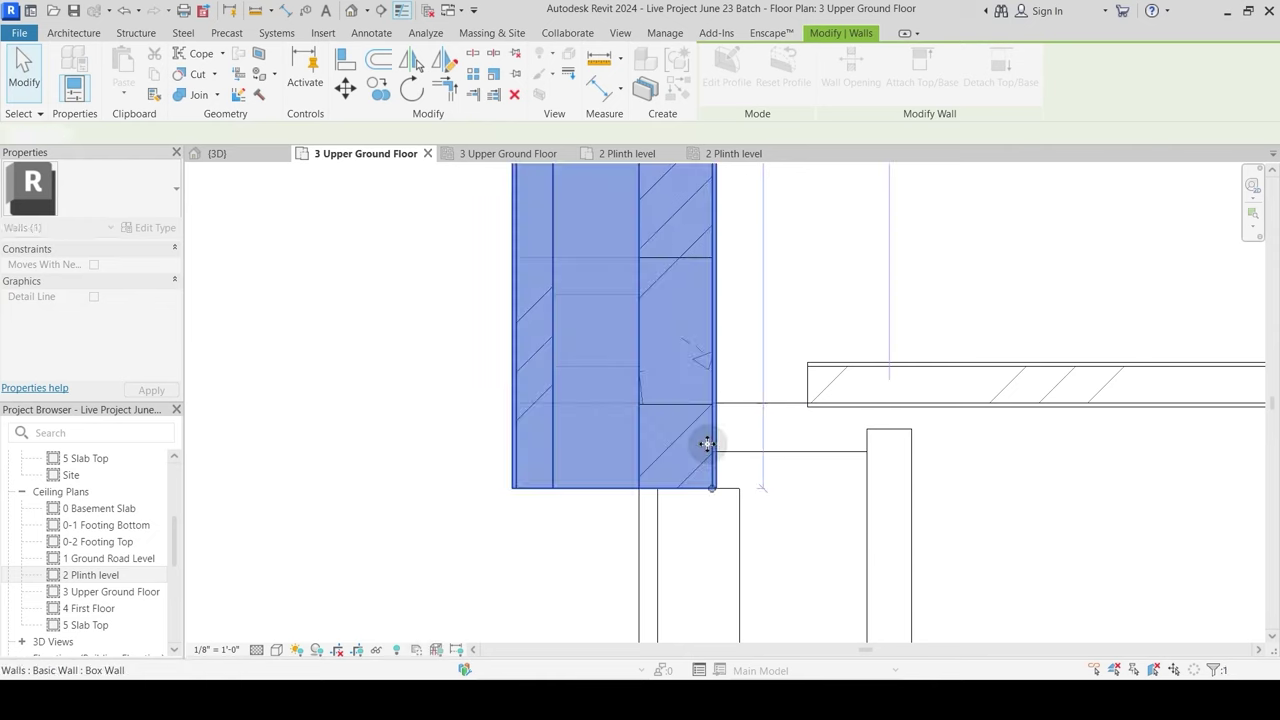
left_click_drag(713, 489, 714, 405)
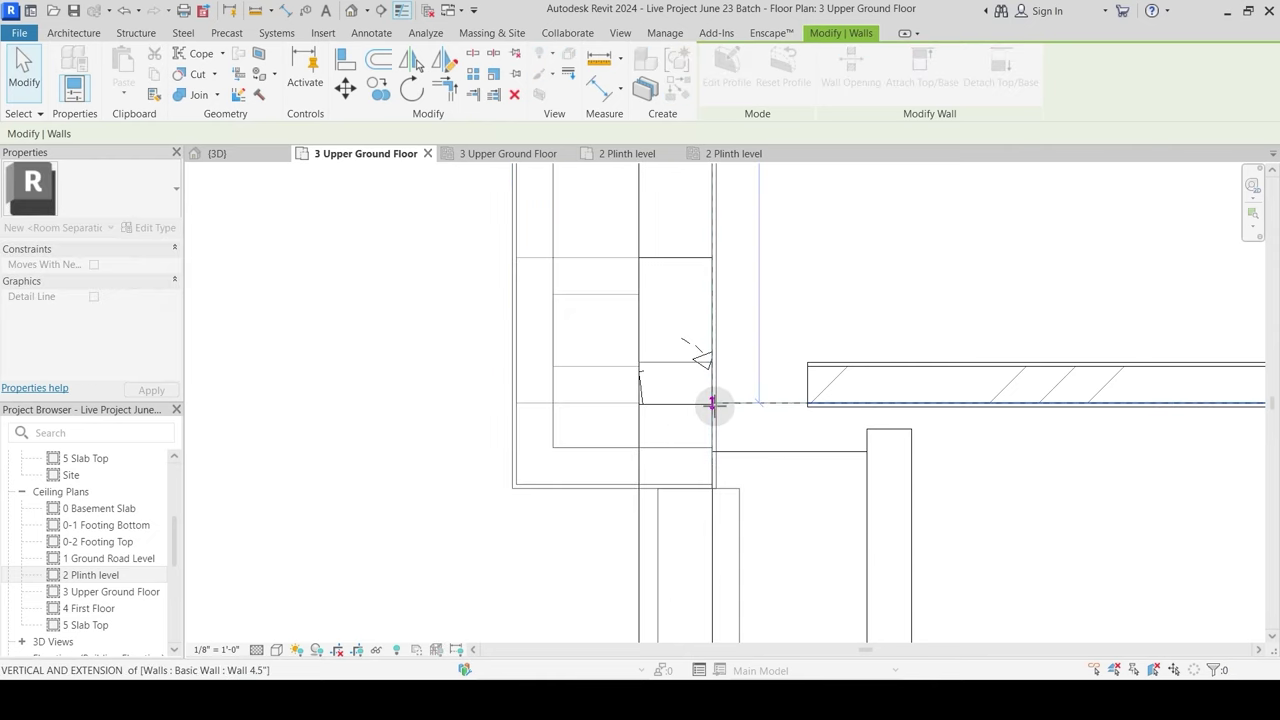
key("Escape")
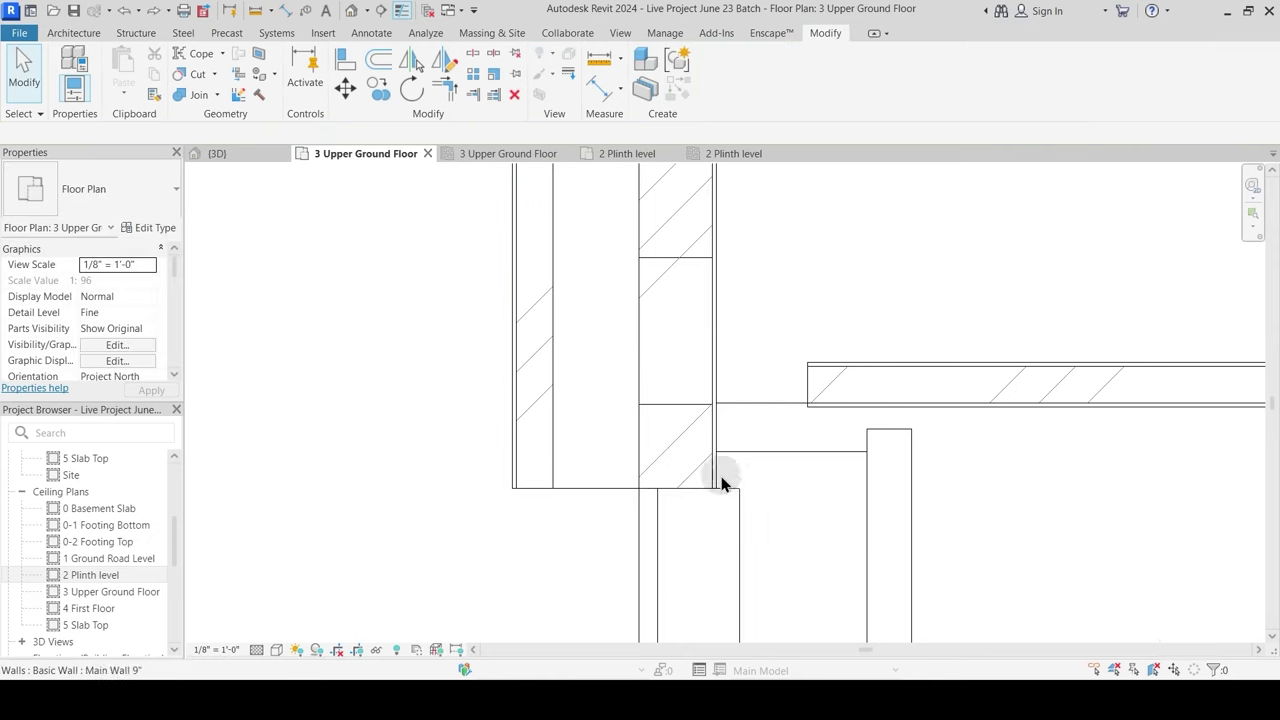
key("ctrl+z")
Step: Nudge the end of the wall below slightly downward
left_click(738, 508)
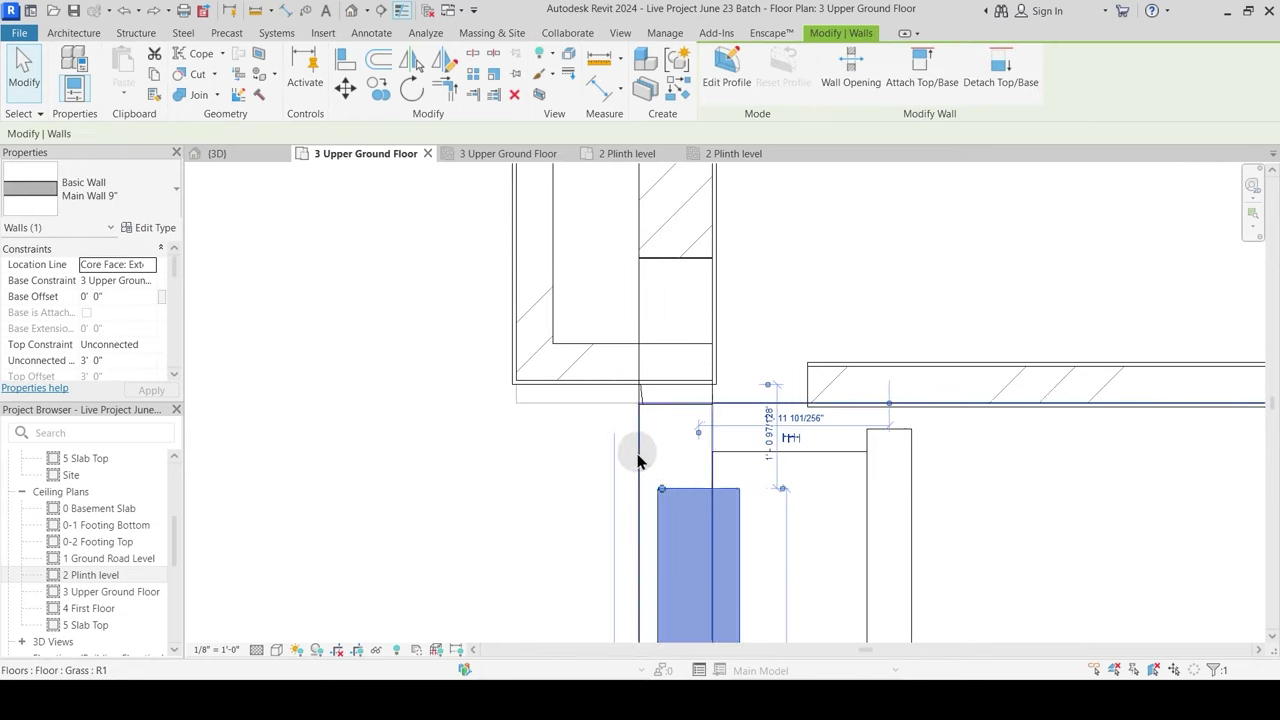
scroll(637, 454, "down", 2)
left_click_drag(651, 473, 649, 509)
key("Escape")
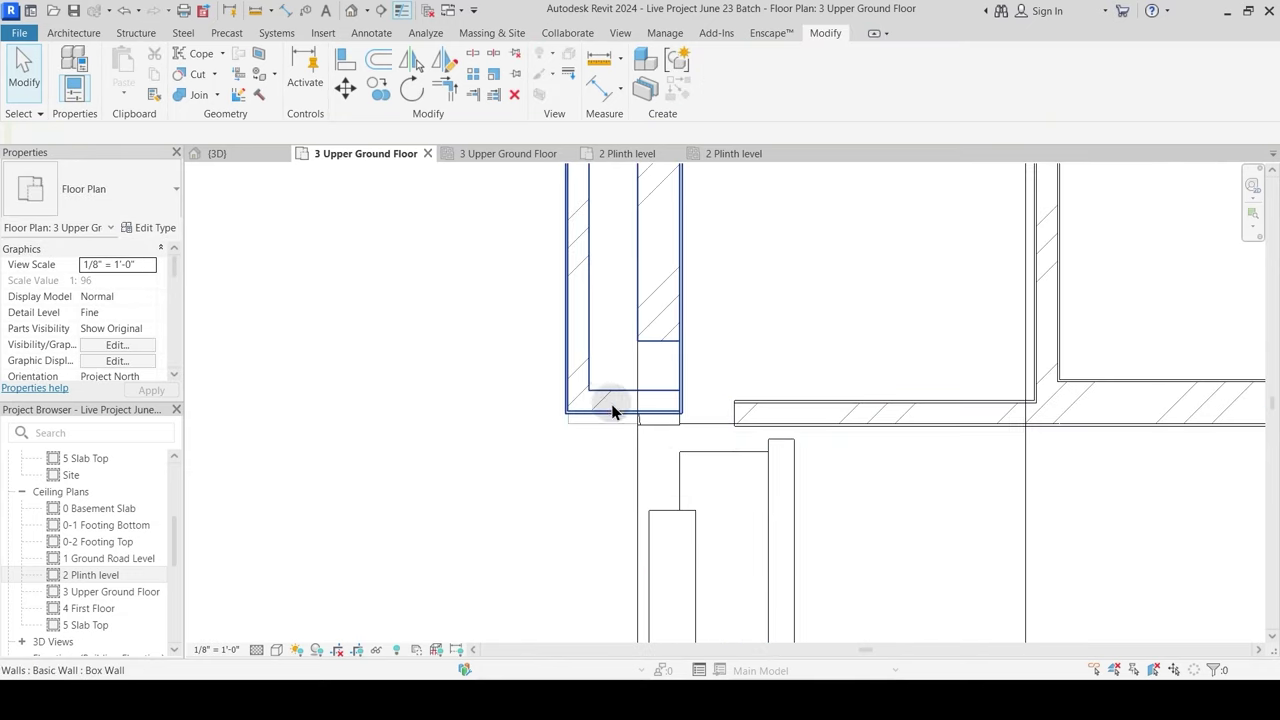
Step: Extend the Box Wall down and snap its end to the column corner
left_click(604, 416)
scroll(604, 416, "up", 4)
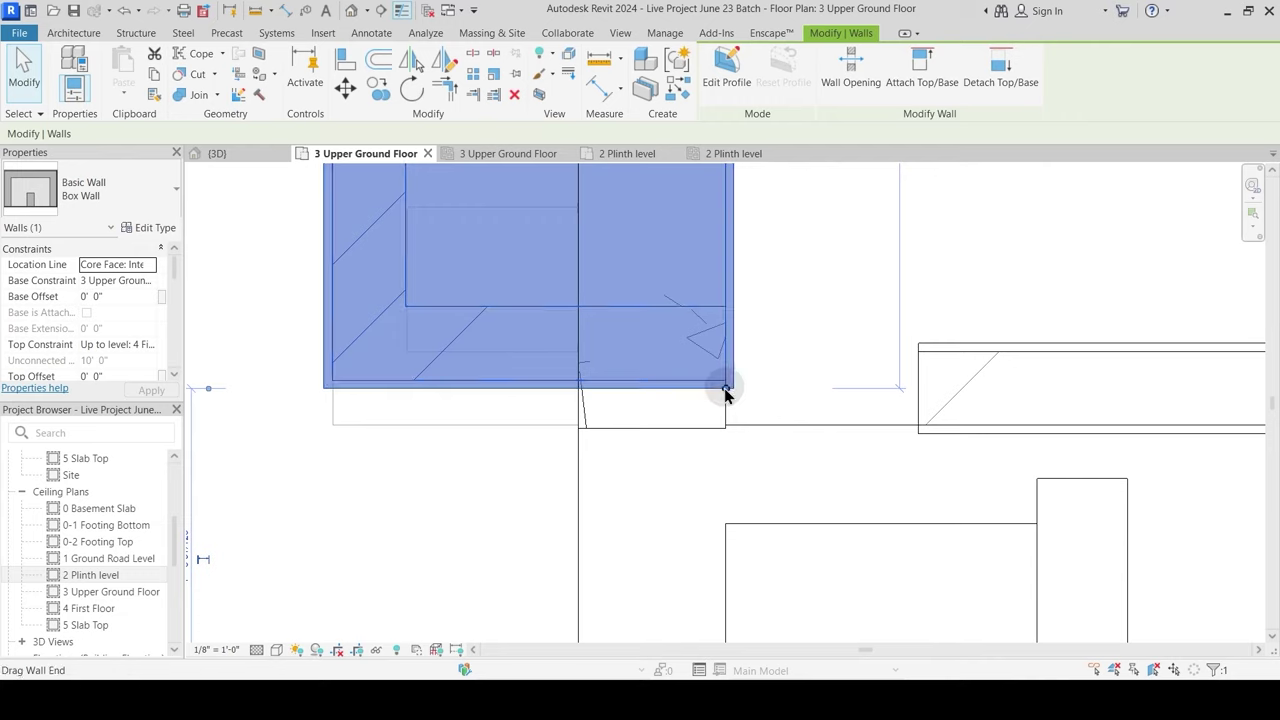
left_click_drag(726, 392, 724, 427)
left_click(728, 477)
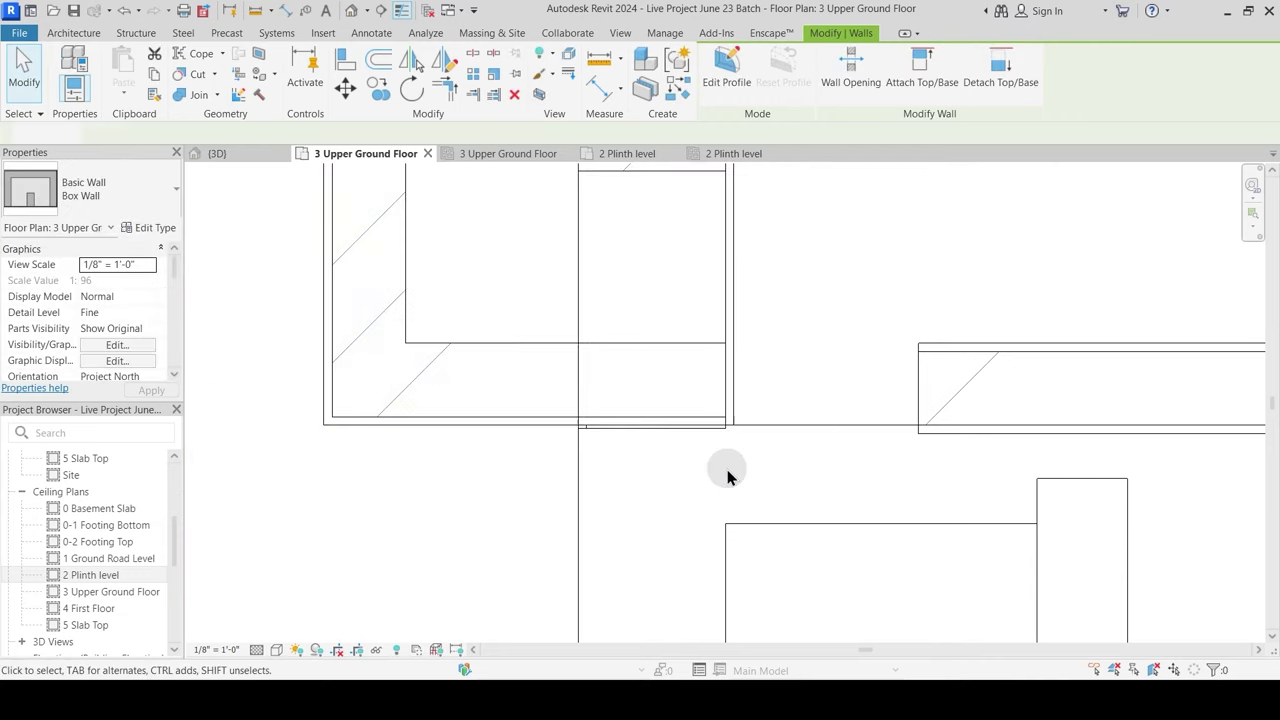
scroll(719, 381, "down", 2)
left_click(728, 334)
scroll(719, 418, "up", 4)
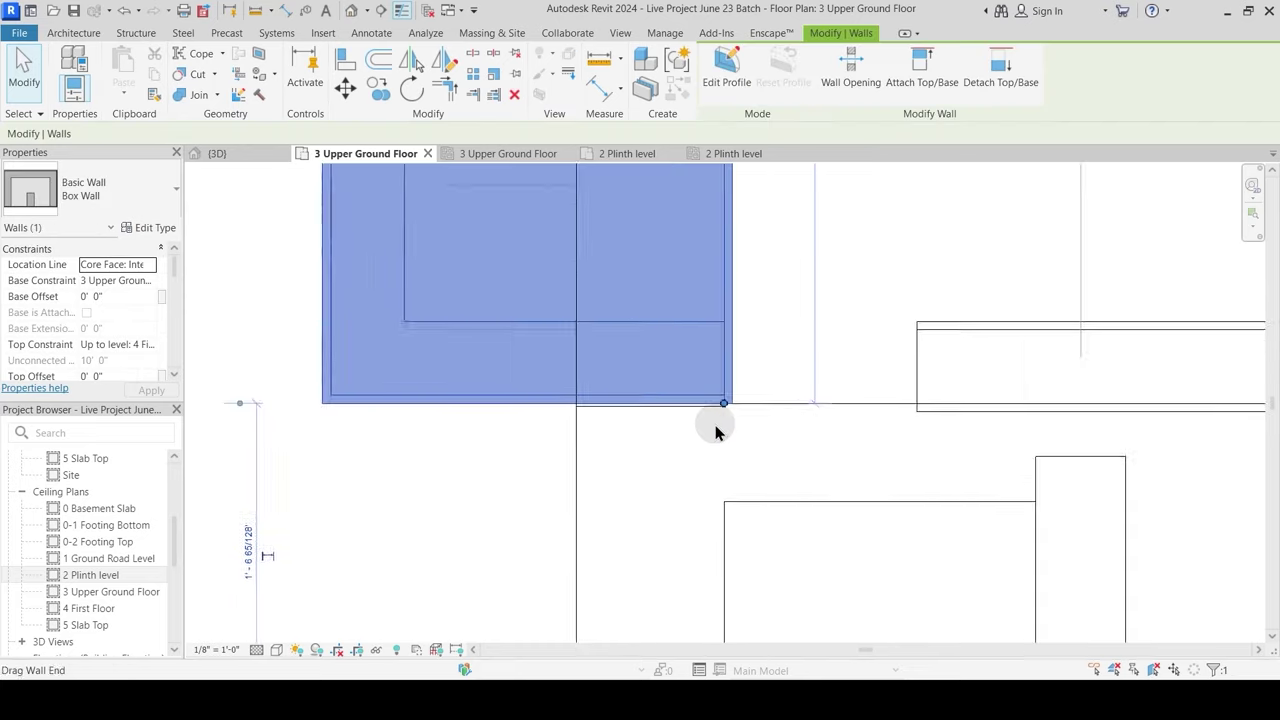
left_click_drag(731, 388, 724, 414)
left_click(723, 437)
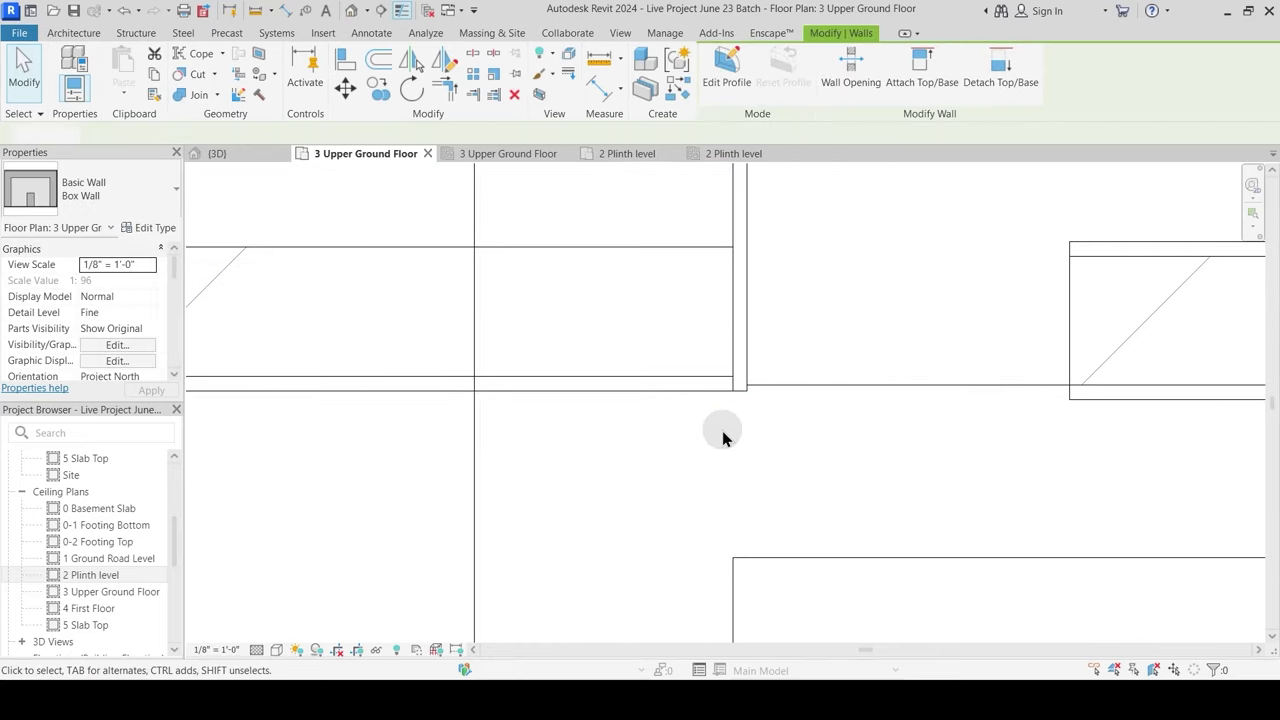
scroll(723, 446, "down", 4)
Step: Extend the bottom Wall 4.5" left to the column face and the Box Wall corner
left_click(790, 428)
scroll(785, 440, "up", 2)
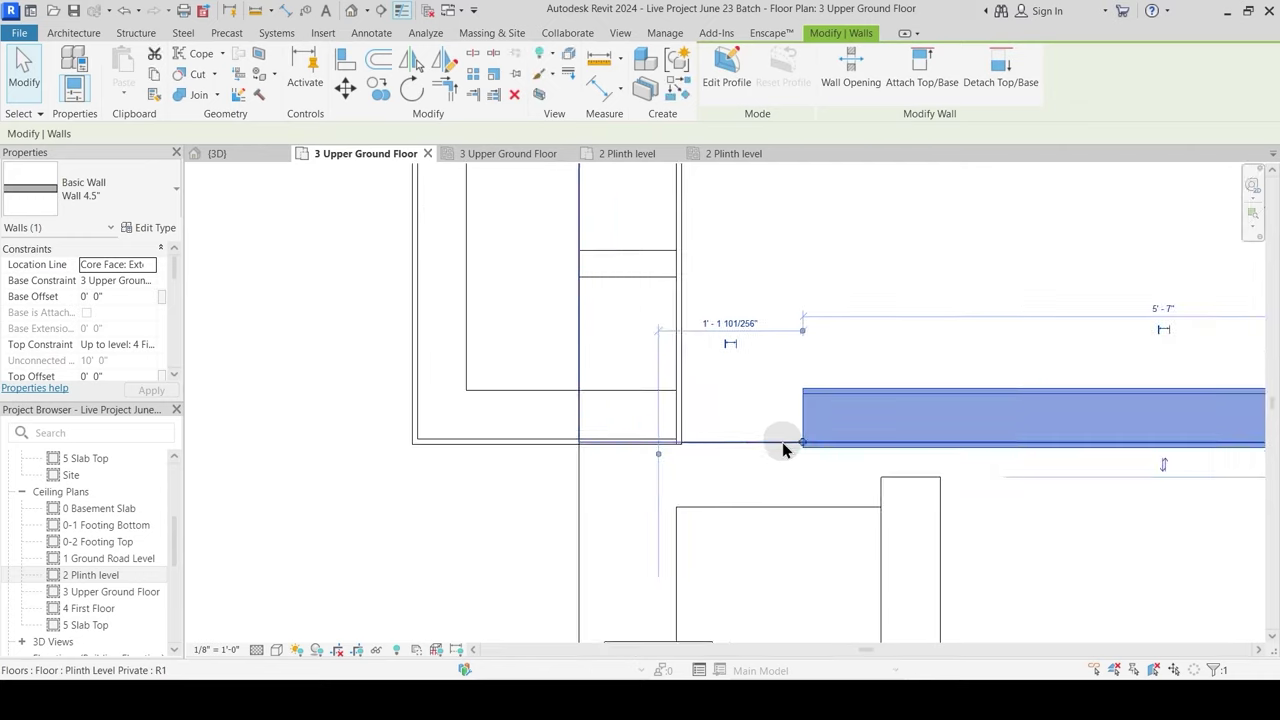
left_click_drag(789, 443, 683, 443)
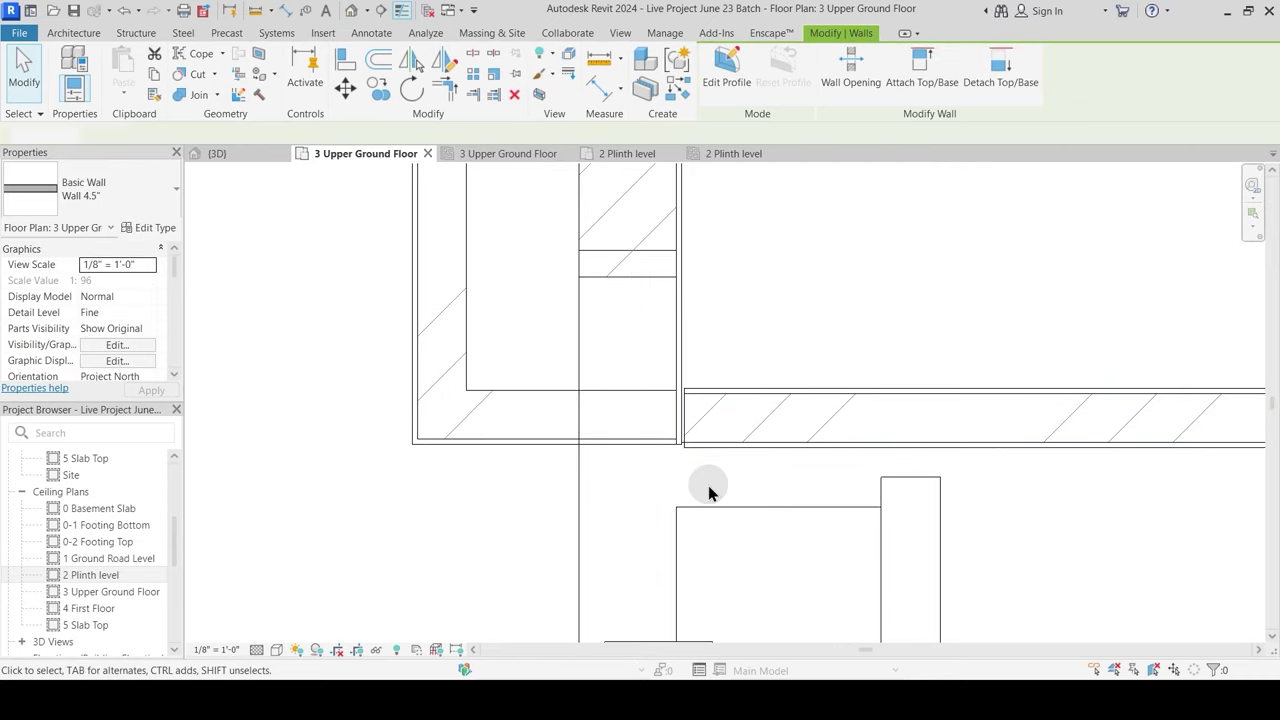
left_click(708, 485)
scroll(686, 425, "up", 2)
left_click(686, 421)
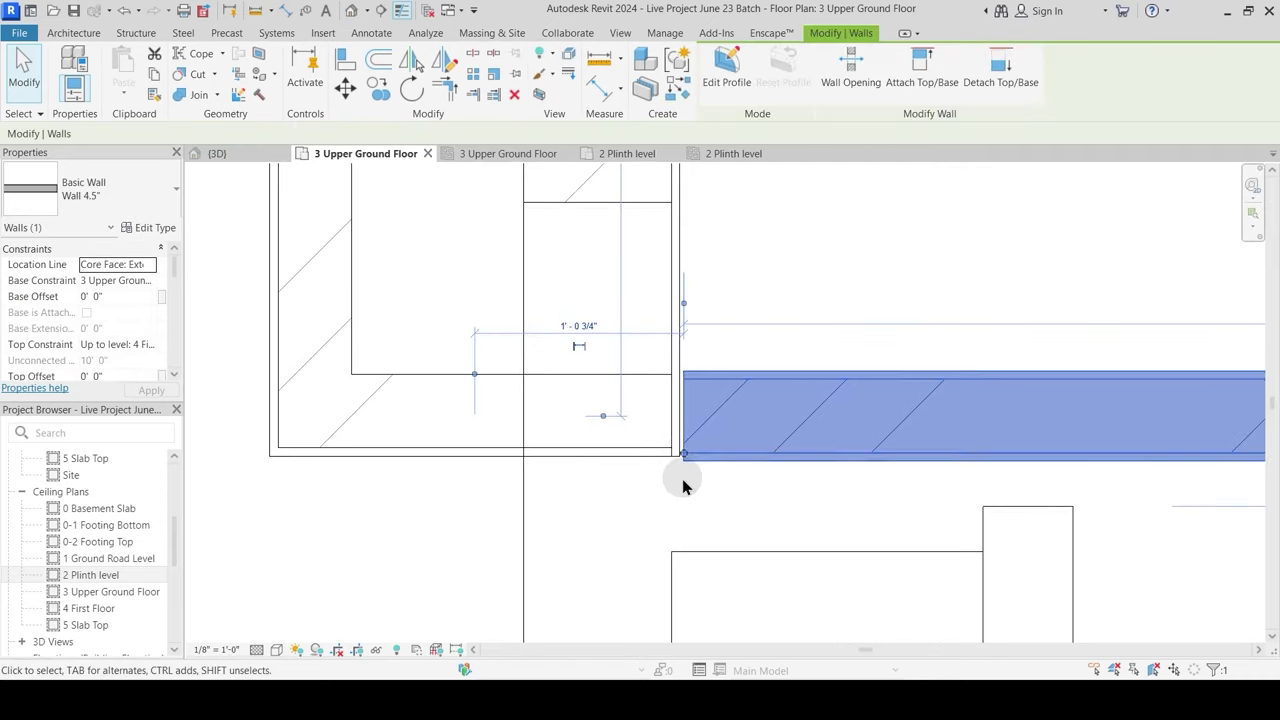
scroll(686, 443, "up", 2)
left_click_drag(686, 443, 677, 440)
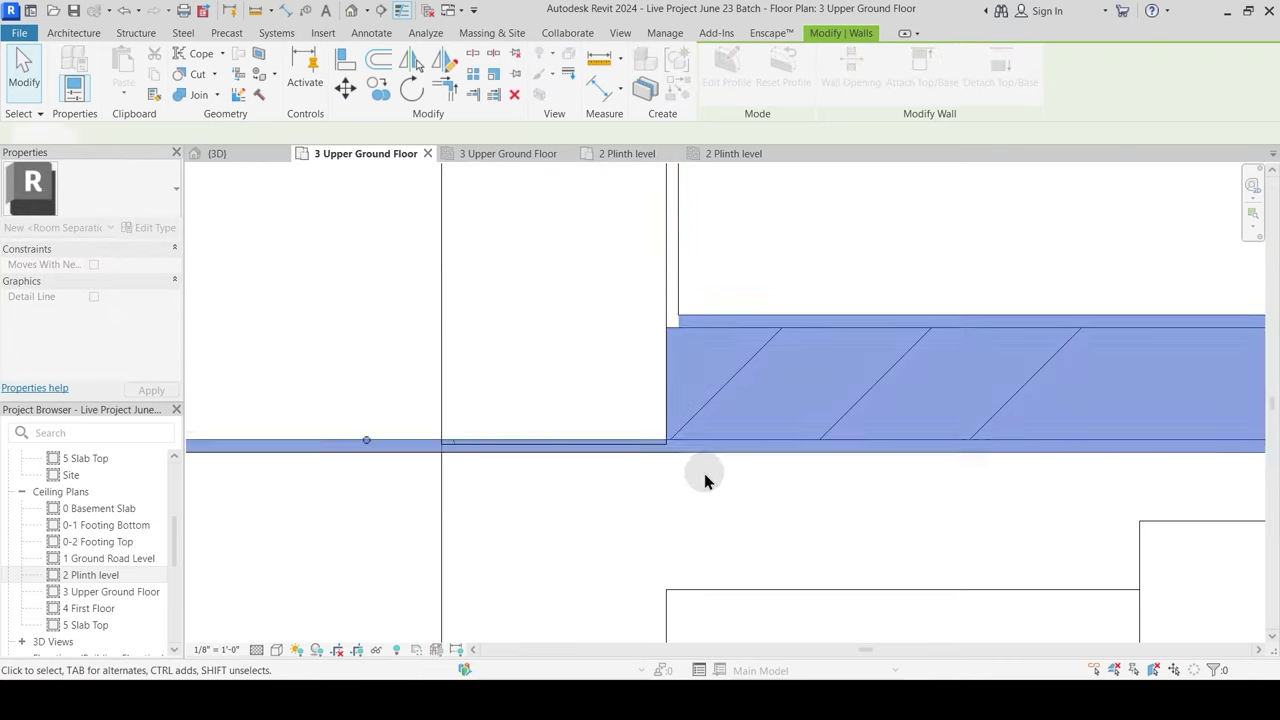
left_click(706, 474)
Step: Extend the short Main Wall 9" below the column up to the wall above
scroll(713, 480, "down", 2)
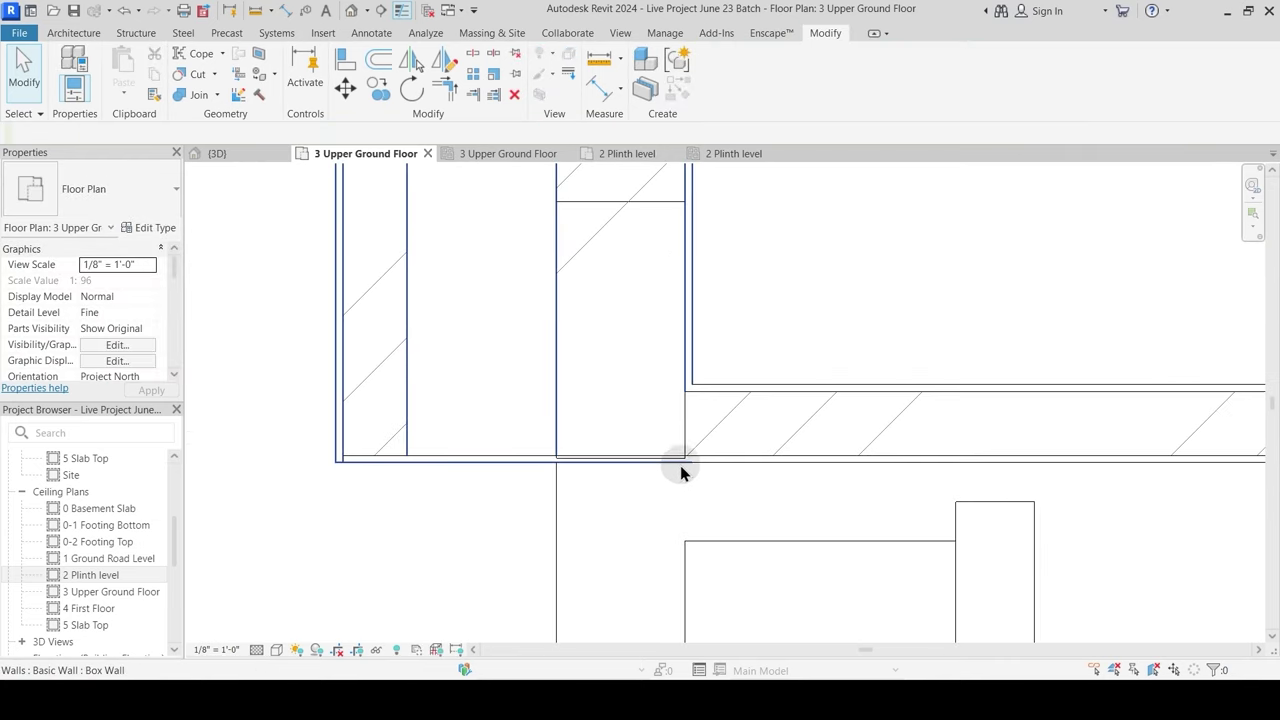
scroll(678, 465, "up", 2)
scroll(708, 449, "down", 3)
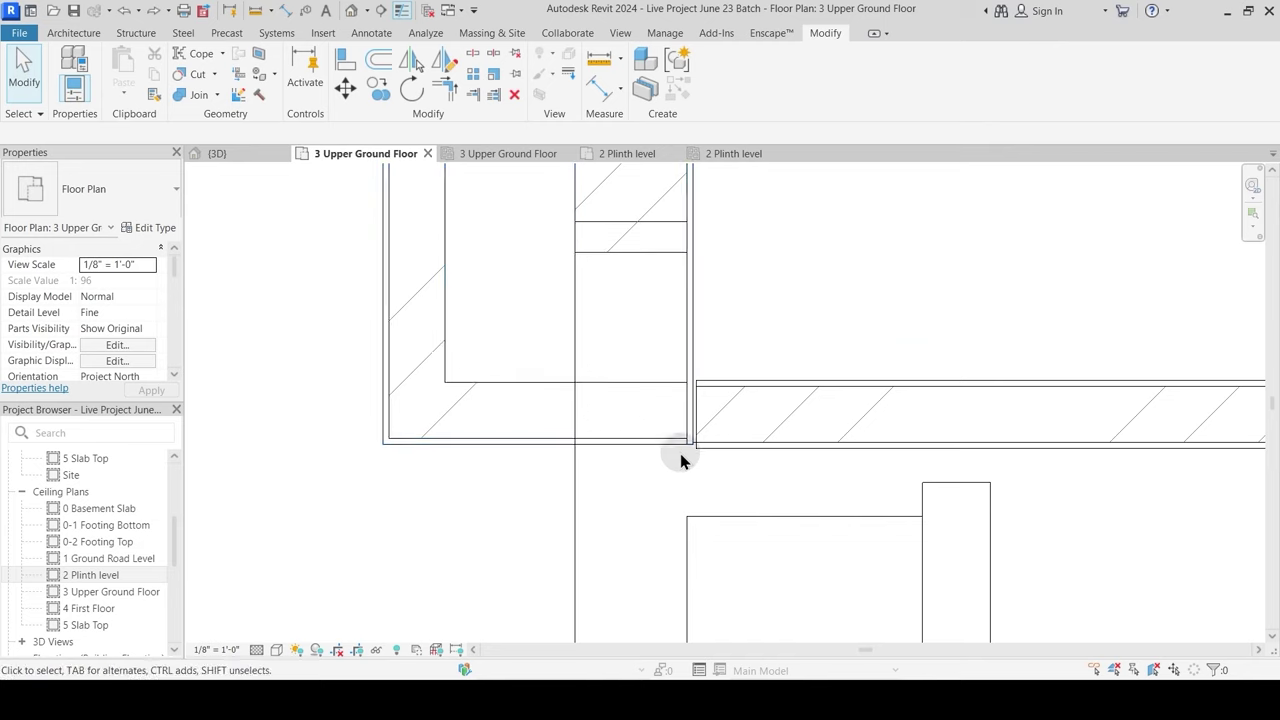
scroll(609, 394, "down", 4)
middle_click_drag(583, 335, 588, 387)
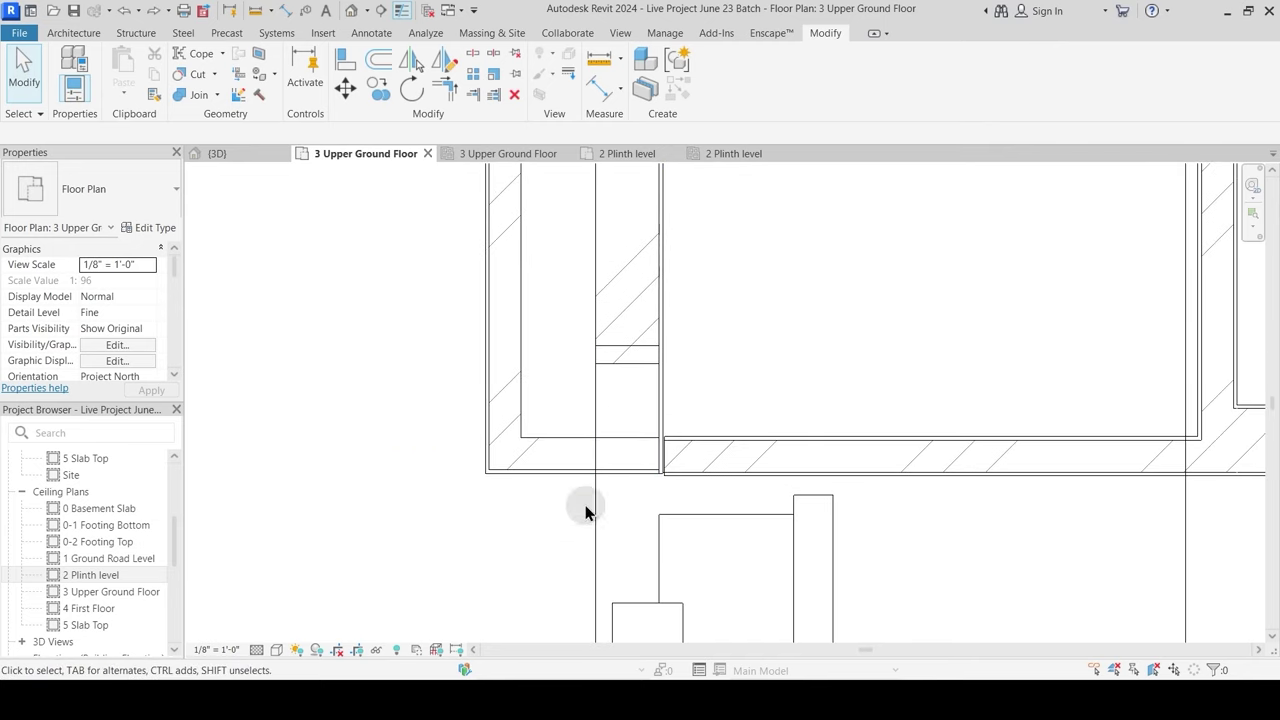
left_click(620, 606)
left_click_drag(617, 608, 615, 476)
Step: Commit the short wall's extension and check the wall join at the corner
left_click(220, 153)
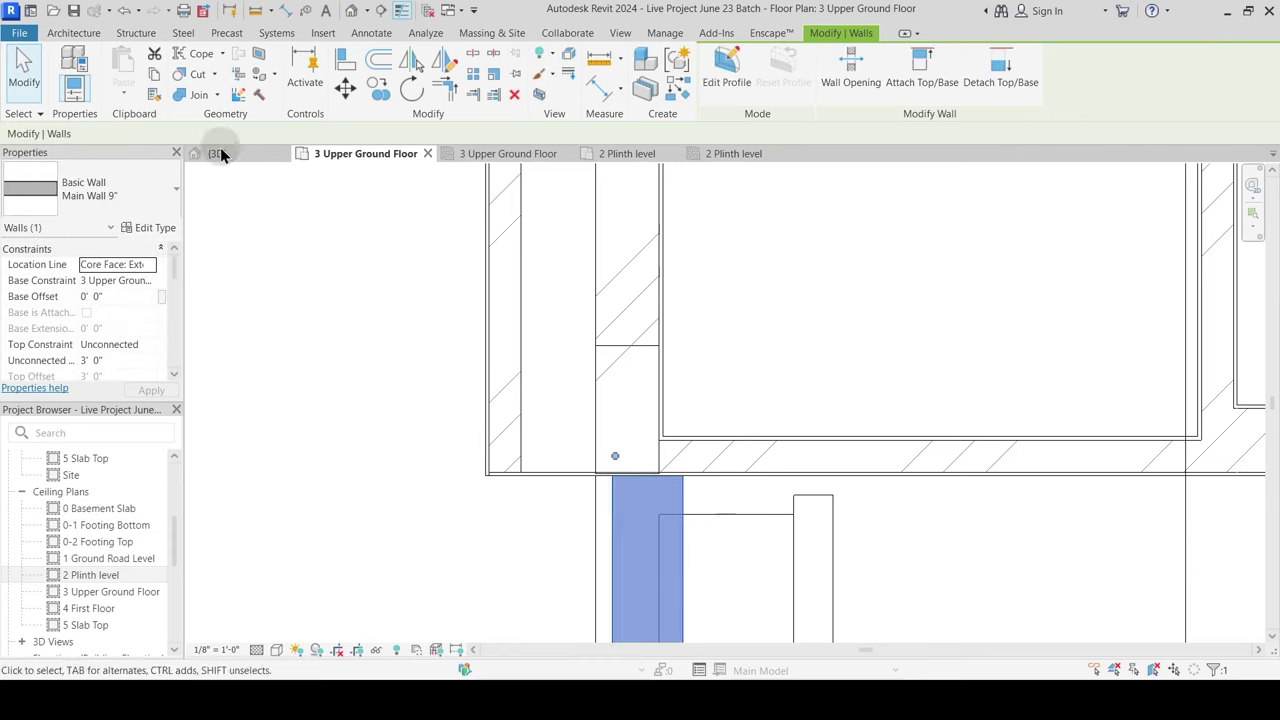
left_click(670, 481)
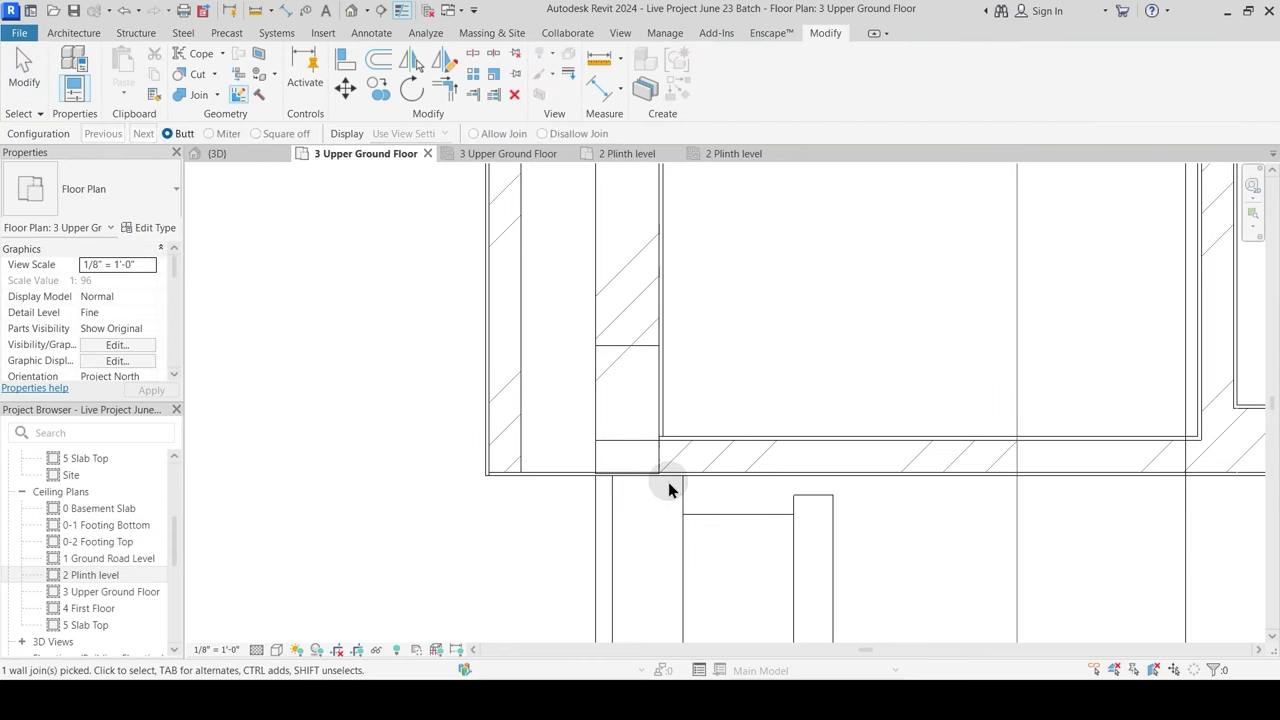
left_click(668, 482)
key("Escape")
key("Escape")
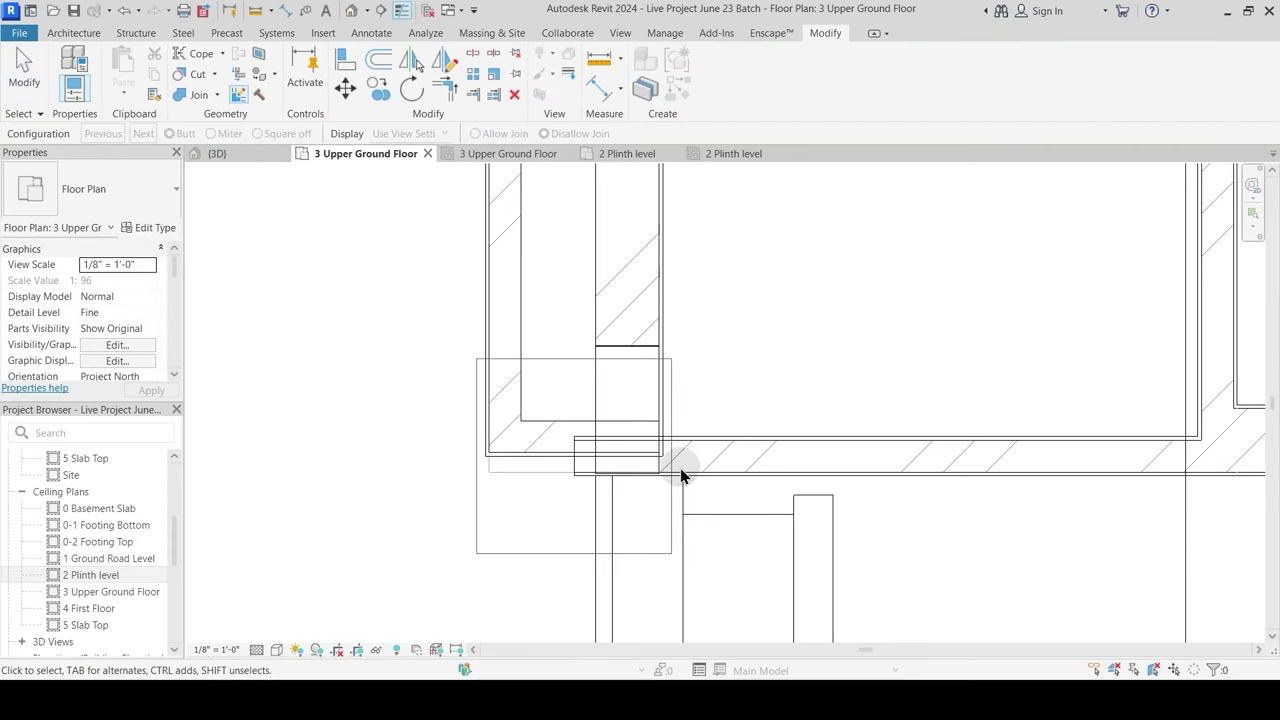
Step: Move the horizontal wall's end left and extend the vertical wall down to the column edge
left_click(703, 452)
scroll(620, 474, "up", 2)
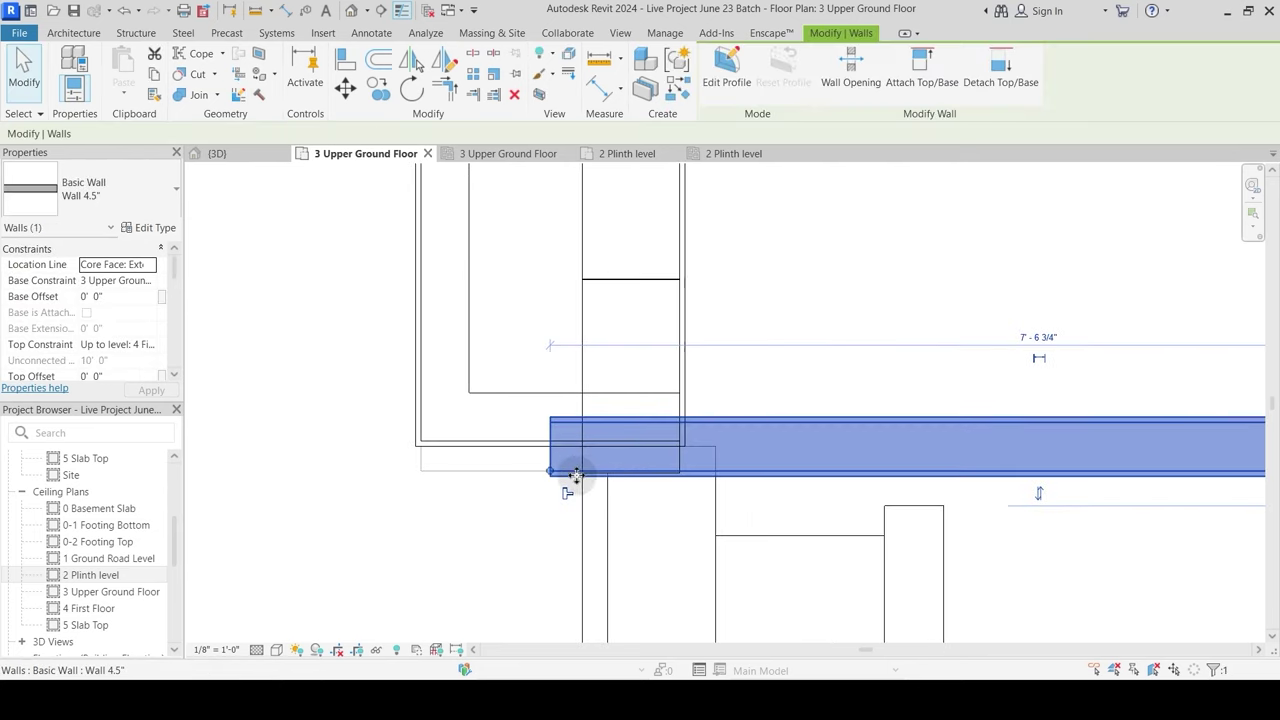
left_click_drag(627, 470, 687, 470)
left_click(723, 520)
left_click(680, 495)
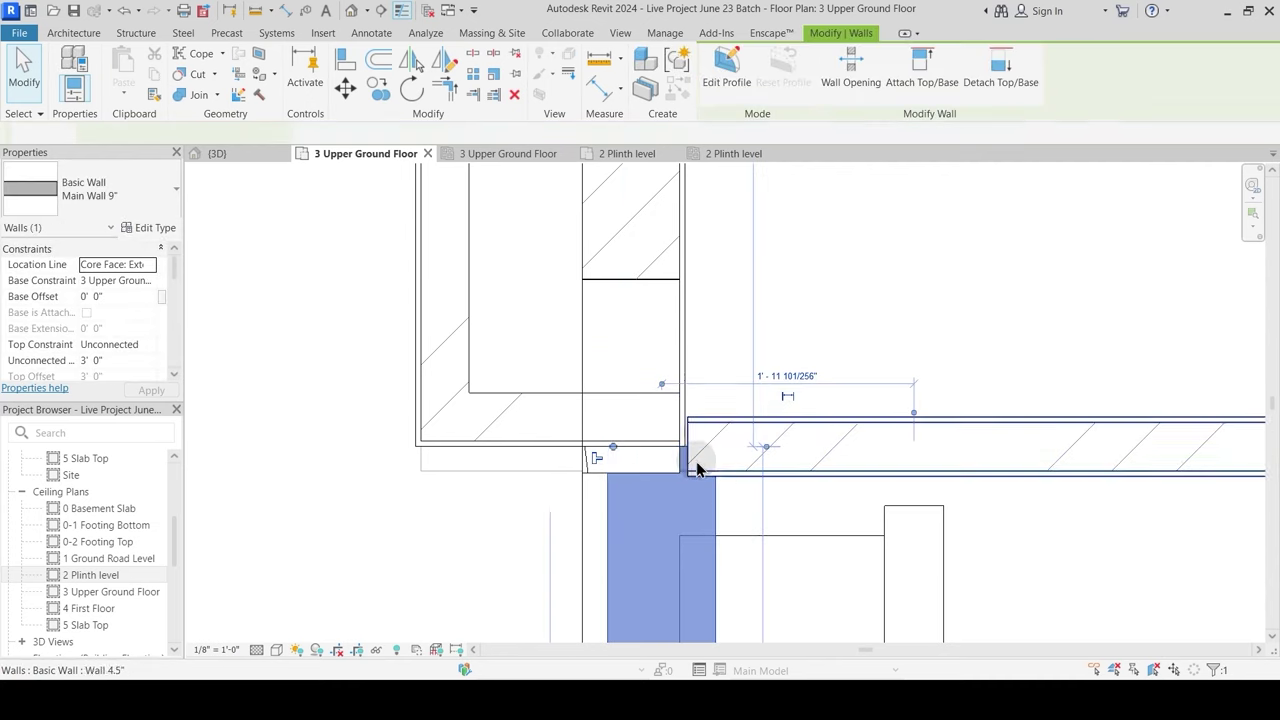
left_click_drag(610, 447, 708, 458)
left_click(651, 528)
Step: Extend the right-hand Wall 4.5" end to the corner
left_click(679, 455)
scroll(650, 497, "up", 1)
scroll(650, 490, "up", 1)
left_click(697, 495)
left_click(737, 465)
left_click(717, 509)
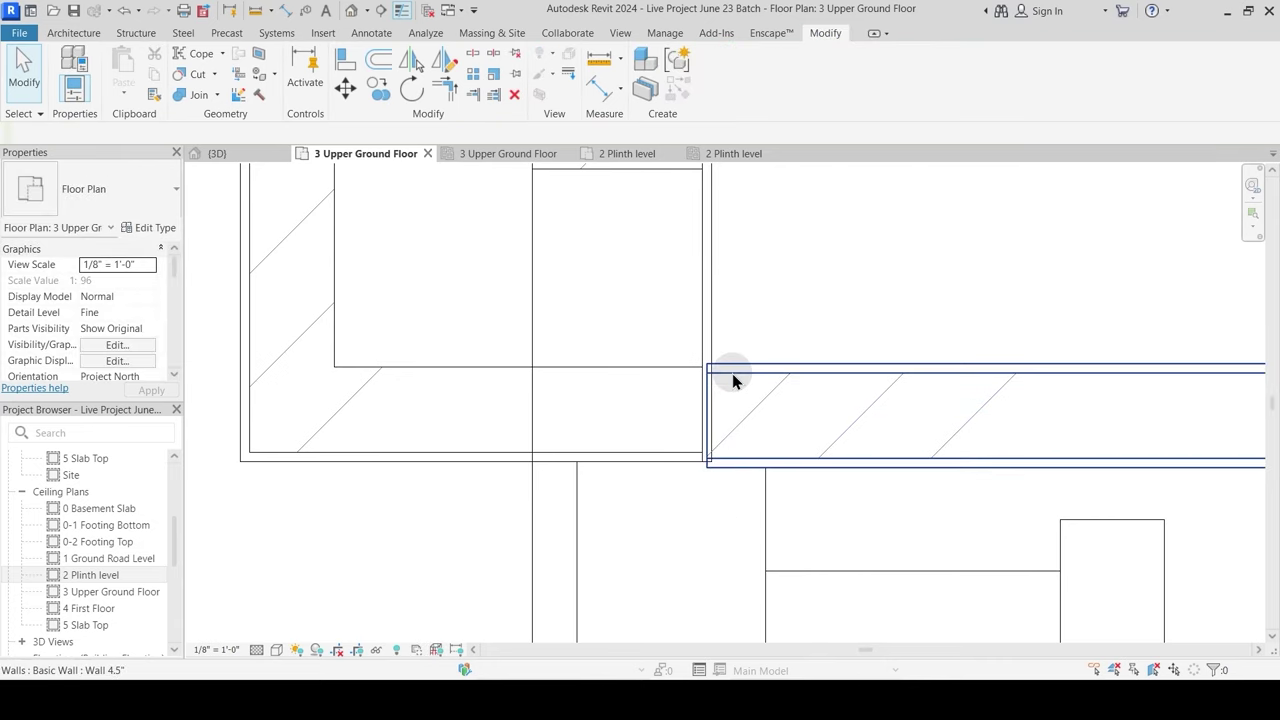
scroll(622, 422, "down", 5)
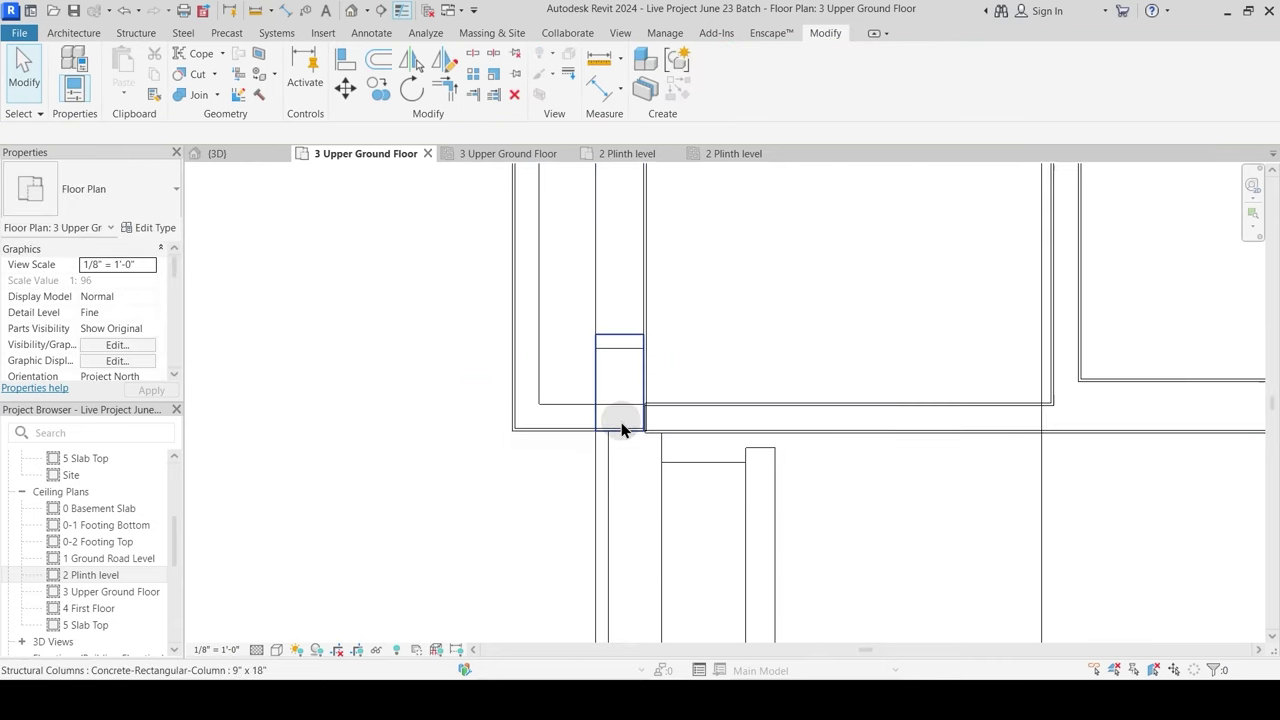
Step: Join the wall's geometry to the column with Join Geometry
left_click(190, 97)
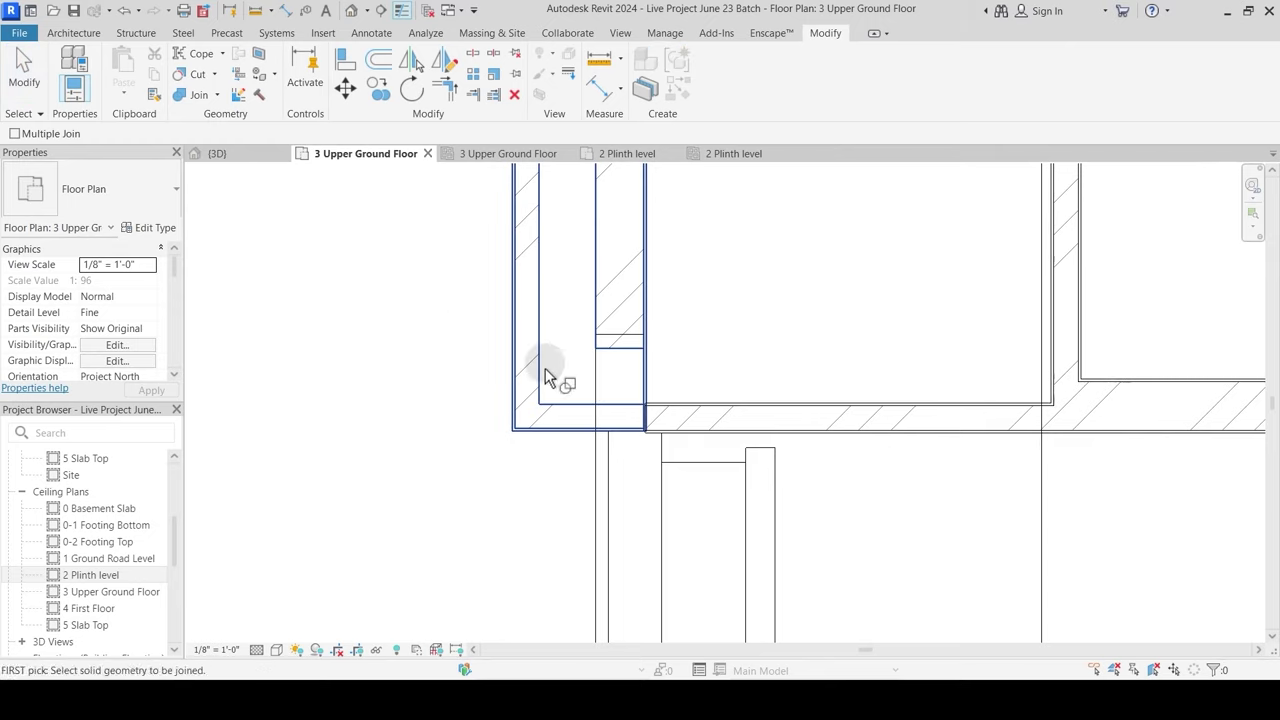
left_click(639, 300)
key("Escape")
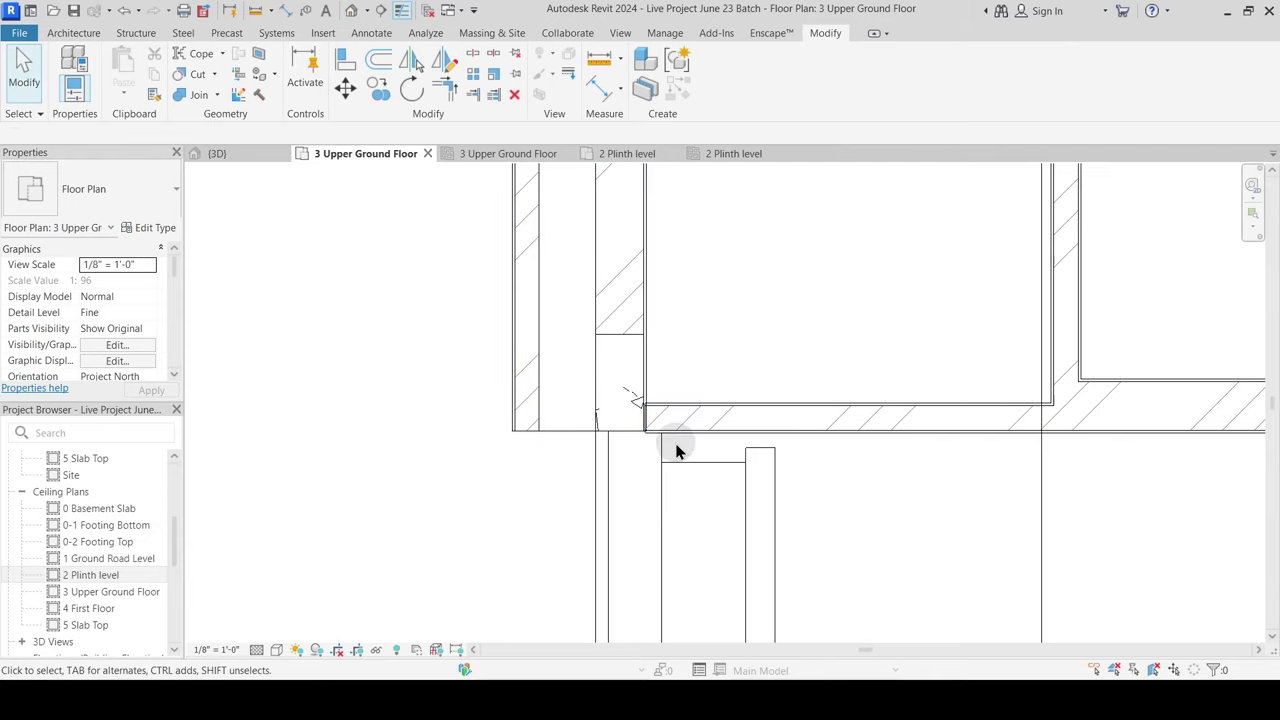
Step: Pull the lower wall's top end down and shorten the 4.5-inch wall's left end
left_click(636, 425)
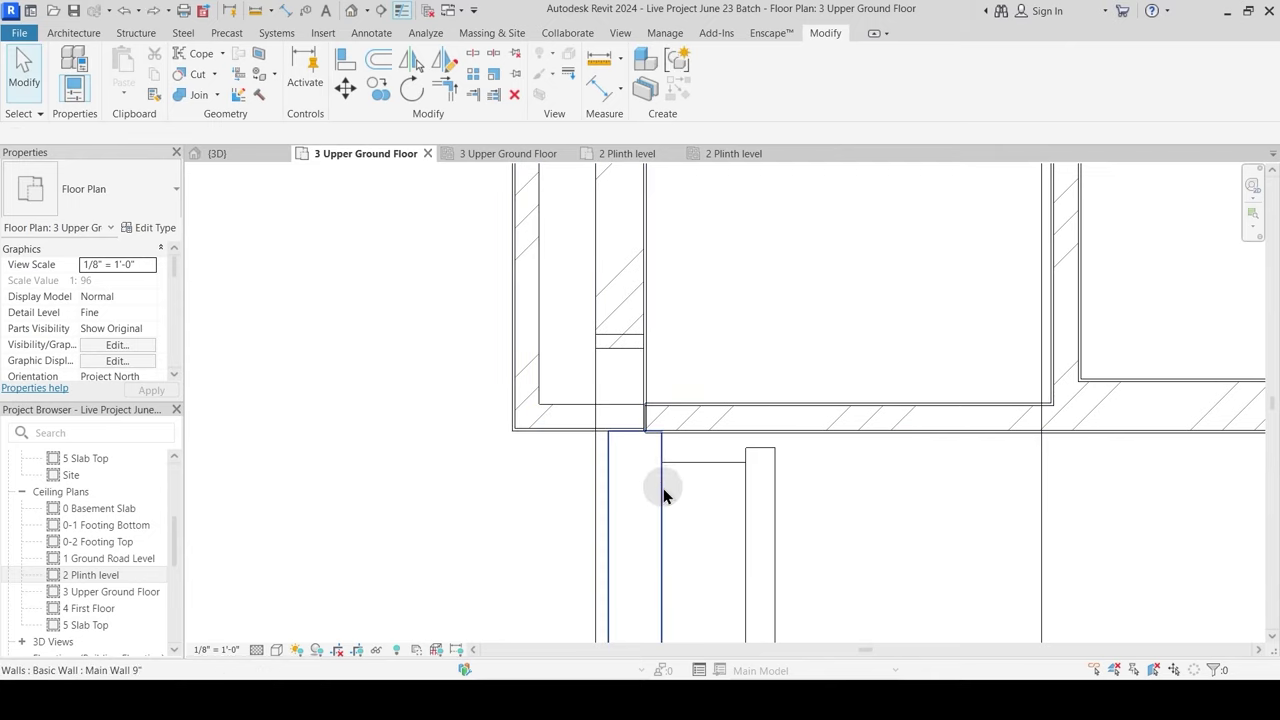
left_click(663, 489)
left_click_drag(609, 433, 609, 475)
key("Escape")
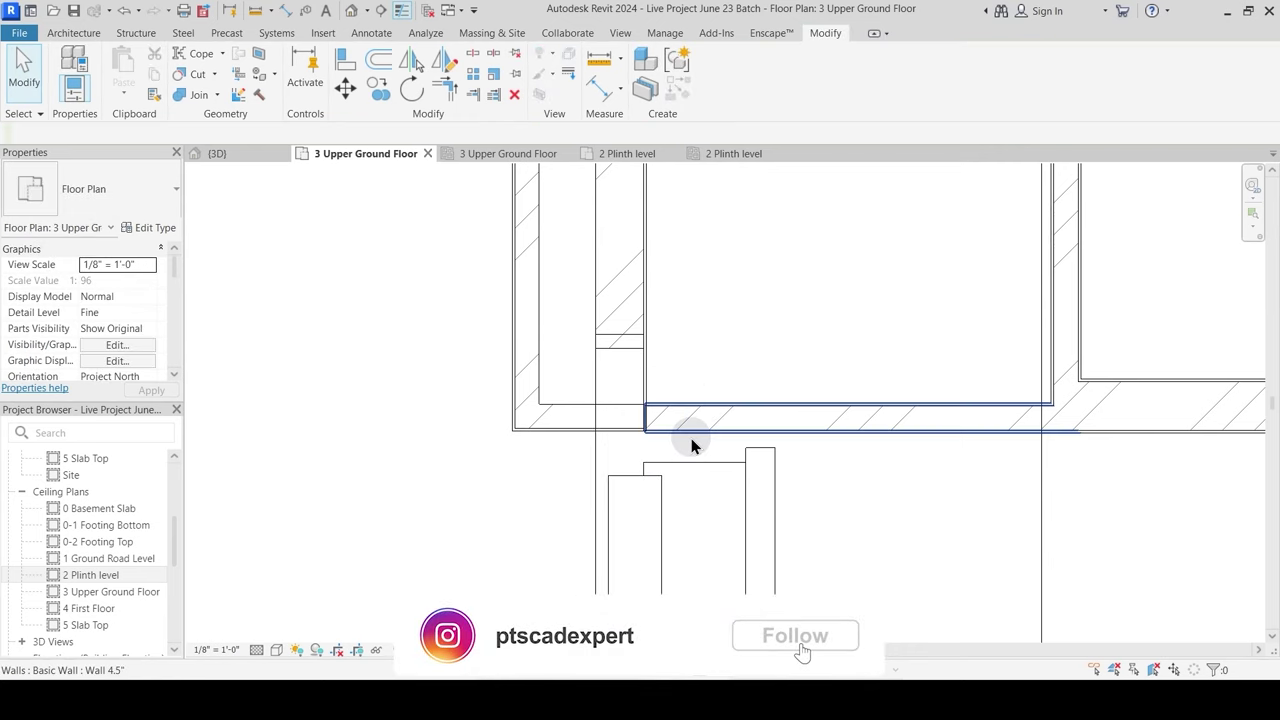
left_click(691, 438)
left_click_drag(646, 429, 700, 424)
key("Escape")
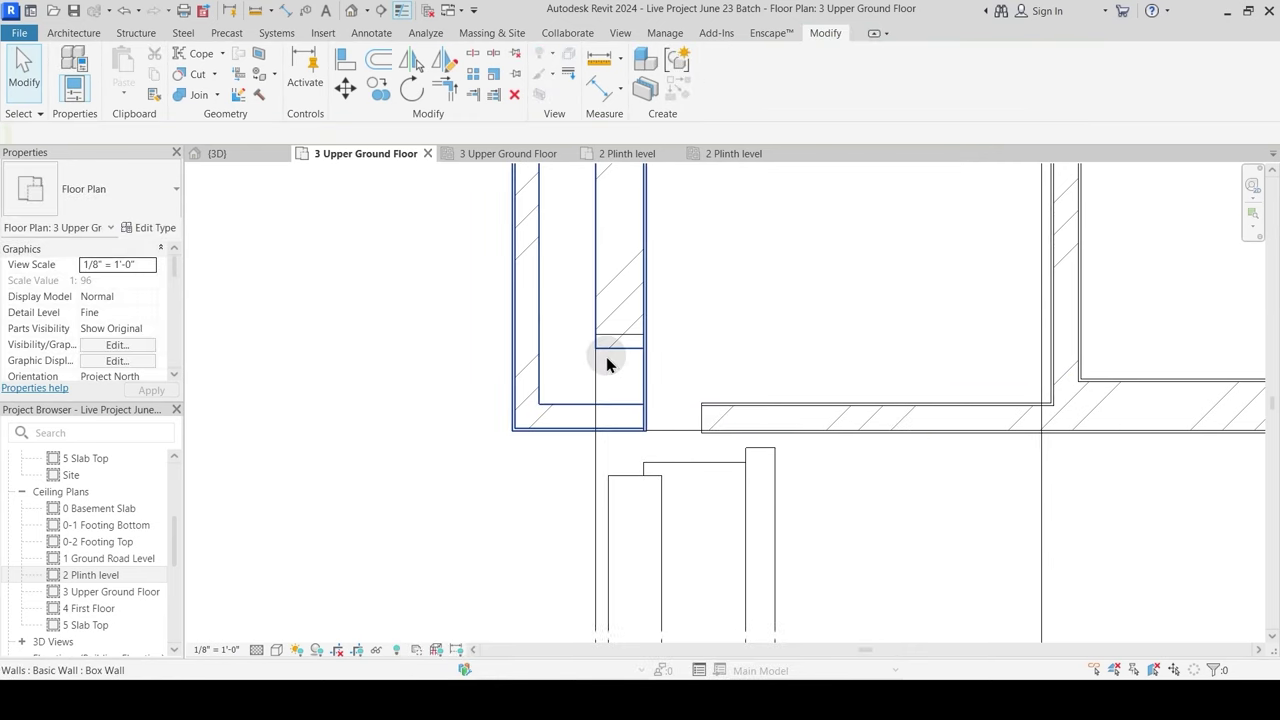
Step: Join the Box Wall to the column, picking the column first
left_click(214, 97)
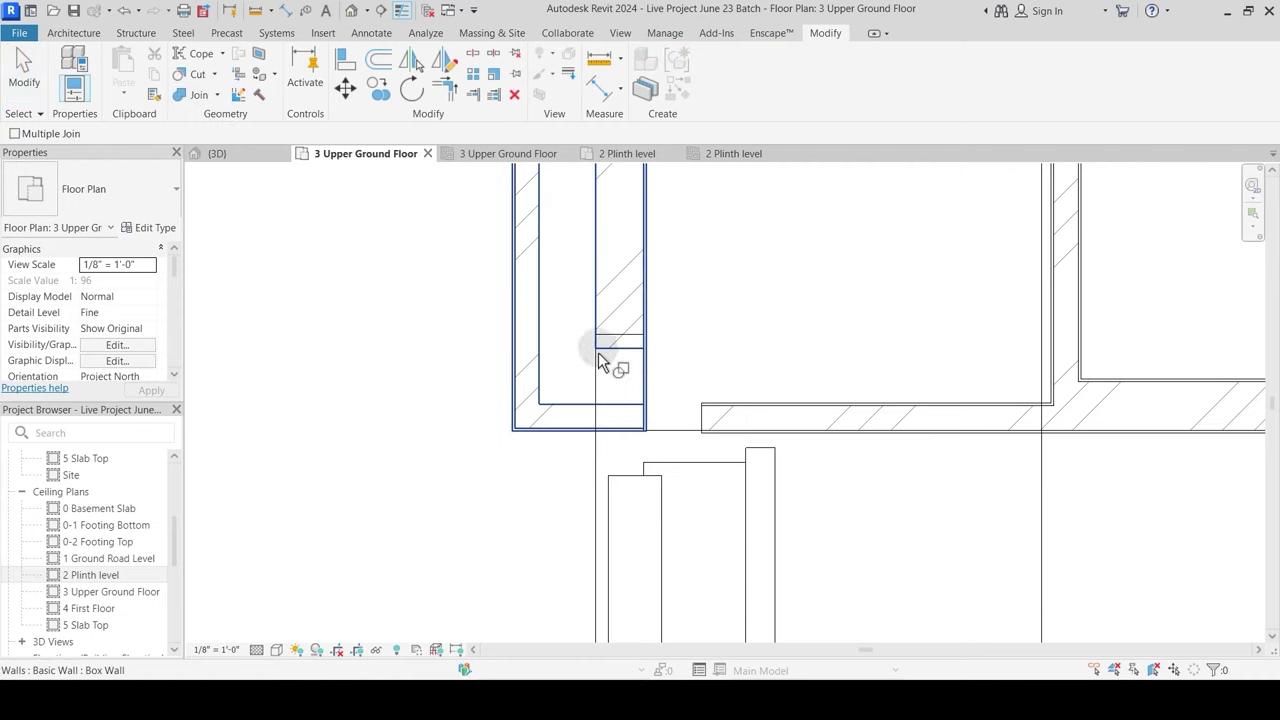
key("Escape")
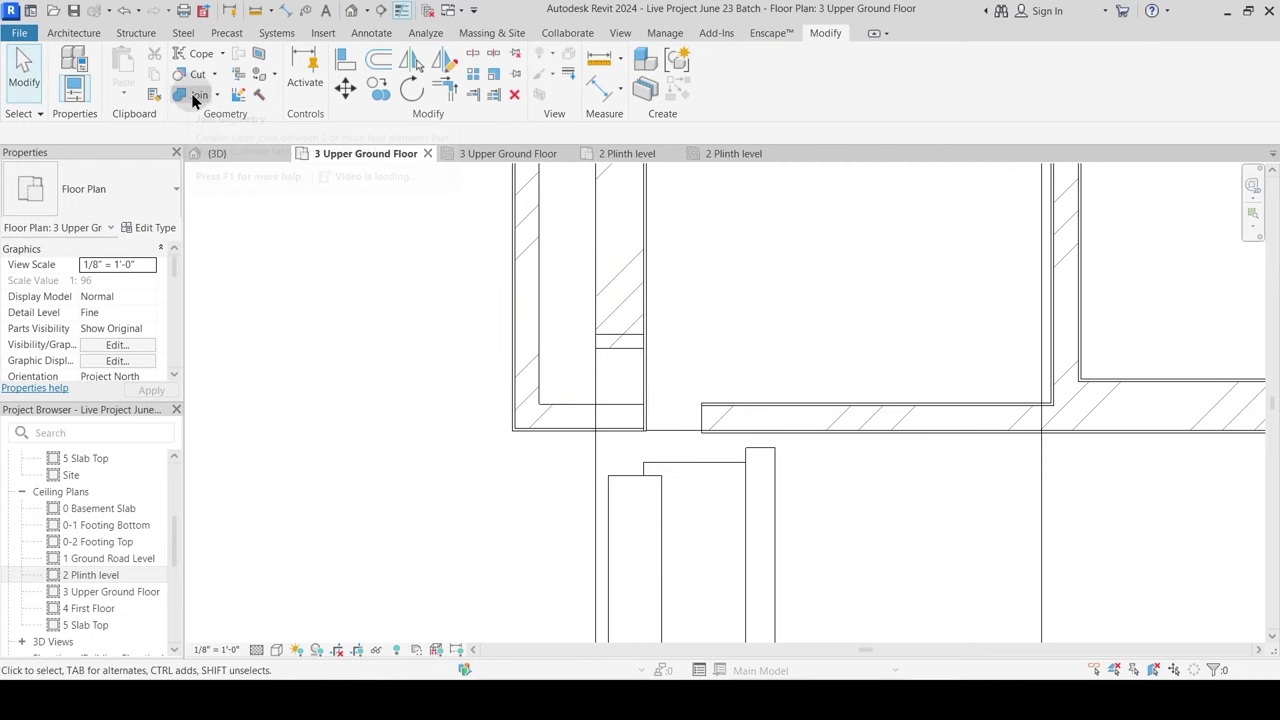
left_click(195, 97)
left_click(603, 376)
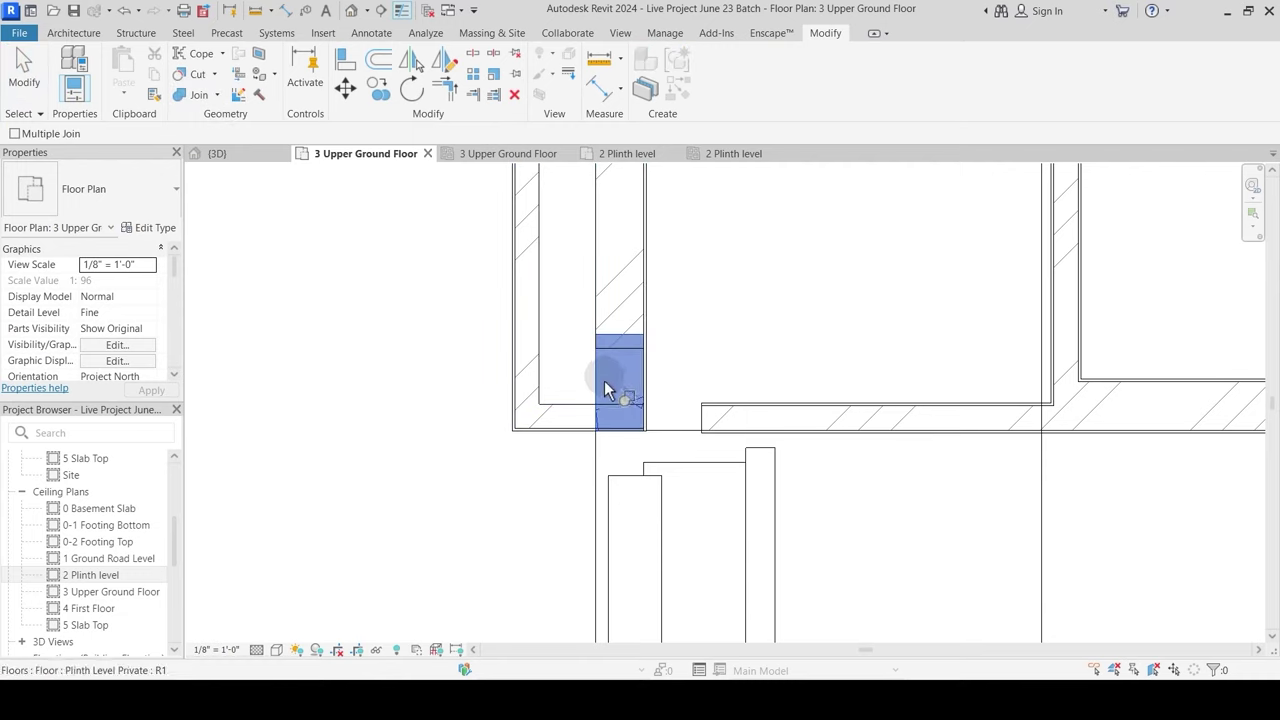
left_click(645, 312)
key("Escape")
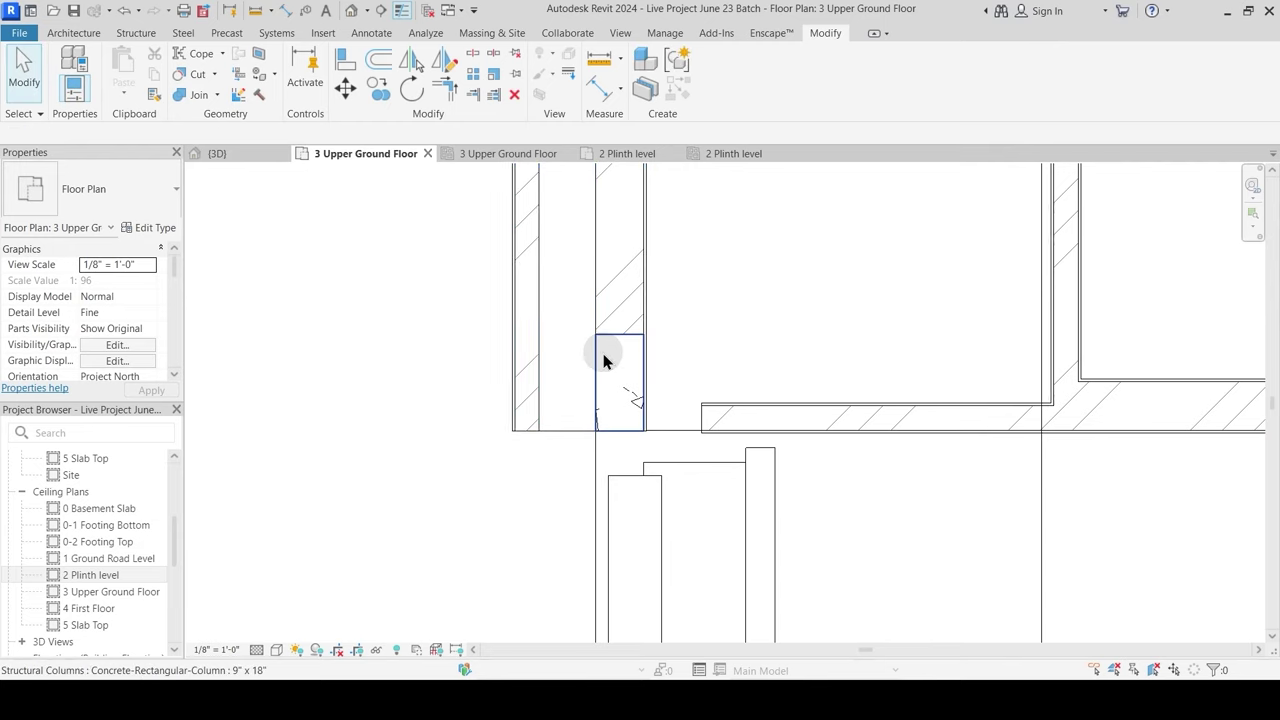
Step: Adjust the Box Wall's end past the floor edge, then back up to the corner
left_click(646, 305)
mouse_move(645, 432)
left_mouse_down()
mouse_move(646, 470)
mouse_move(644, 448)
left_mouse_up()
key("Escape")
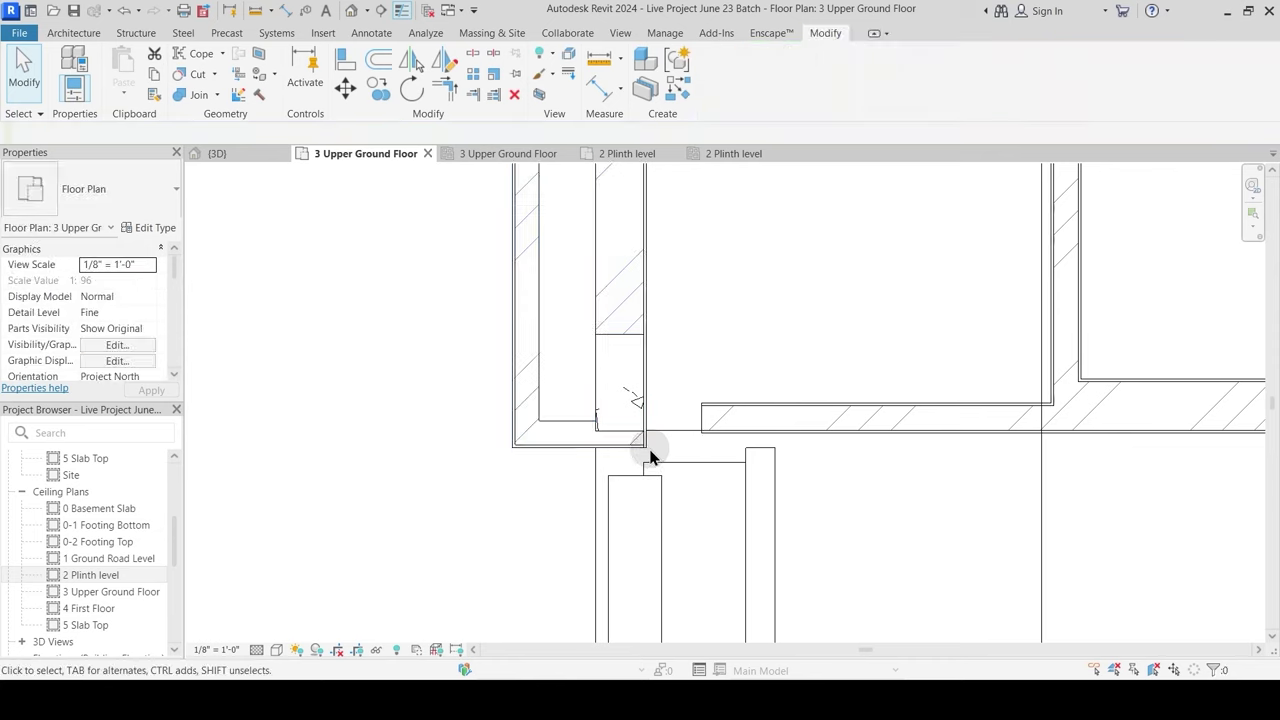
scroll(651, 458, "up", 2)
left_click(634, 441)
scroll(665, 450, "up", 2)
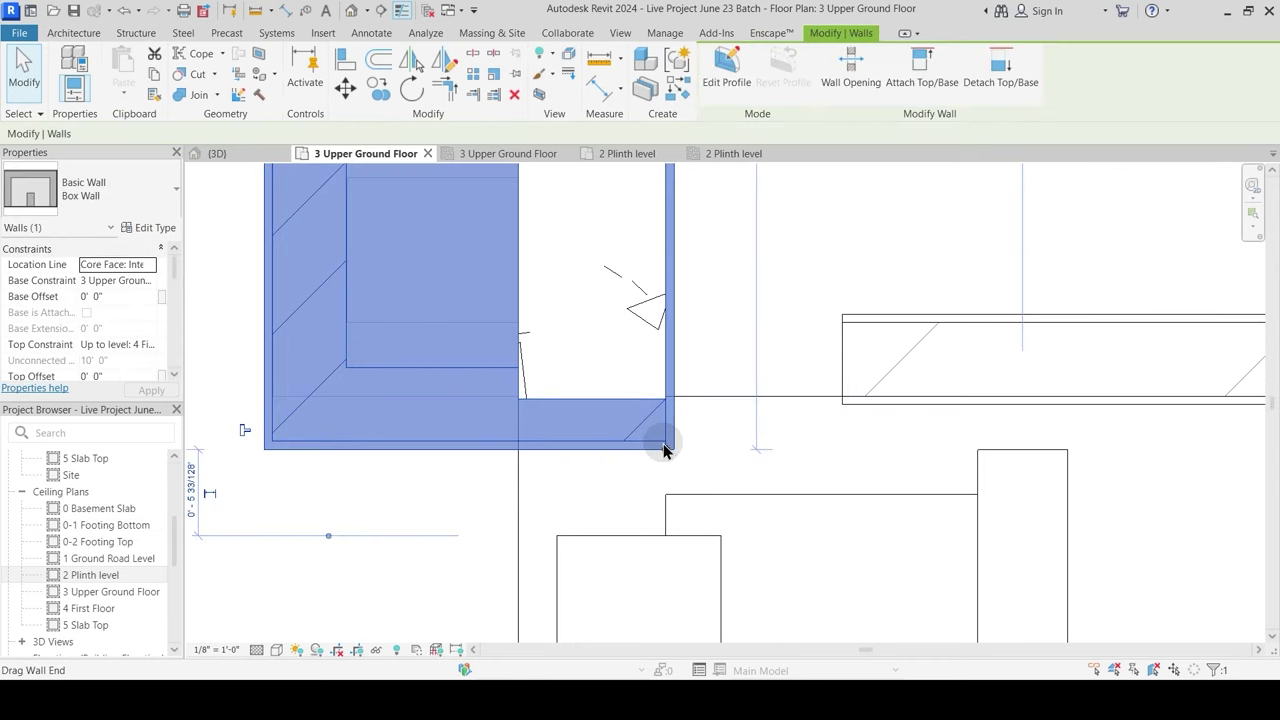
scroll(664, 450, "up", 2)
left_click_drag(665, 450, 664, 386)
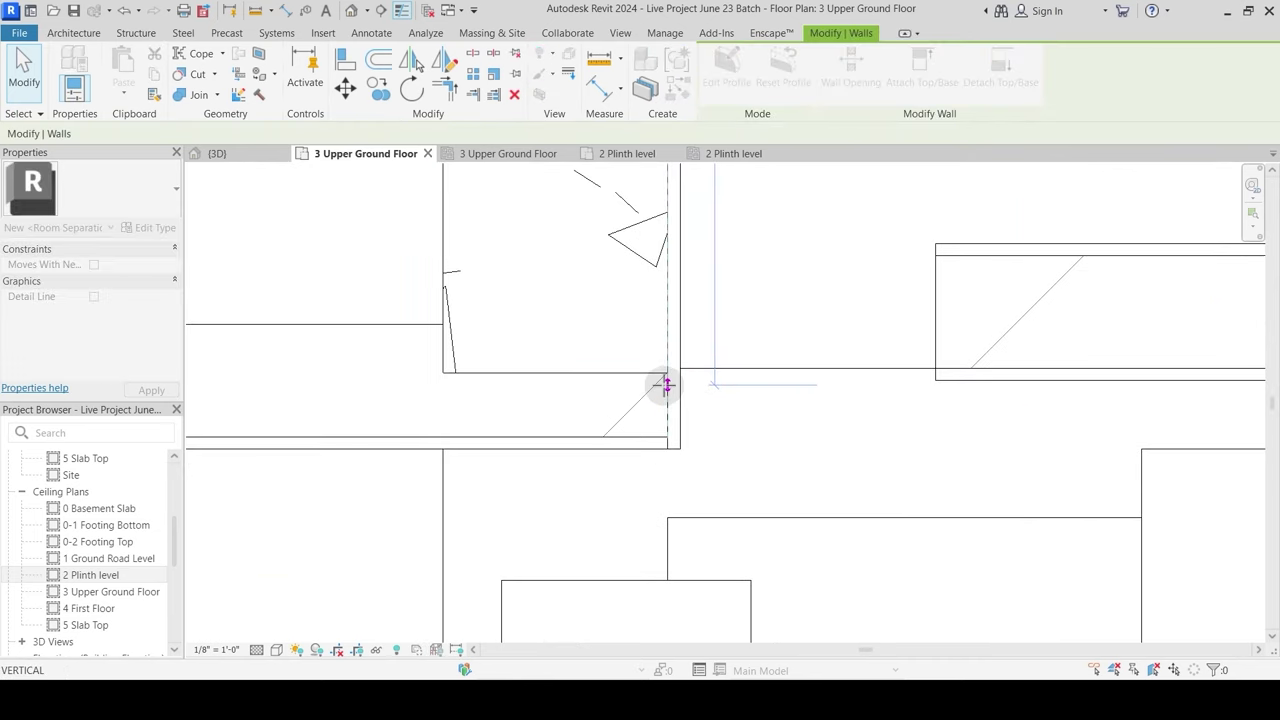
key("Escape")
key("Escape")
scroll(668, 430, "down", 3)
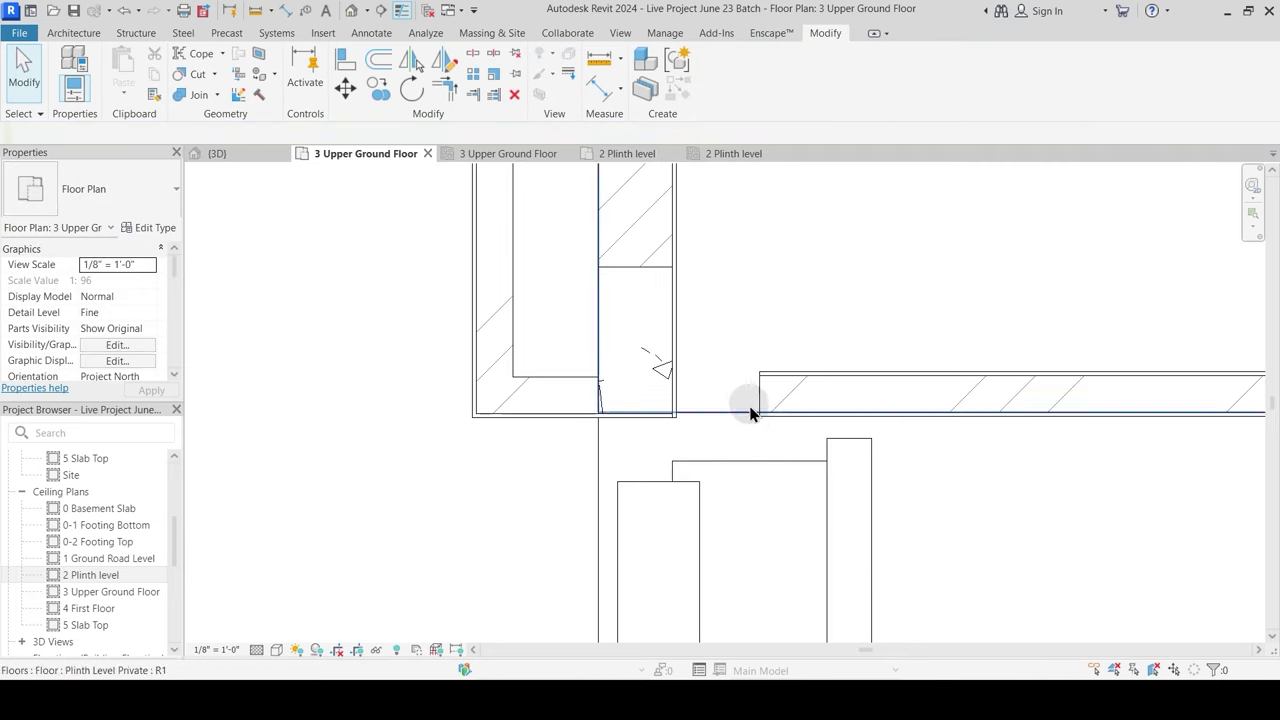
scroll(733, 428, "up", 1)
Step: Extend the horizontal 4.5-inch wall's end left to meet the Box Wall
left_click(766, 380)
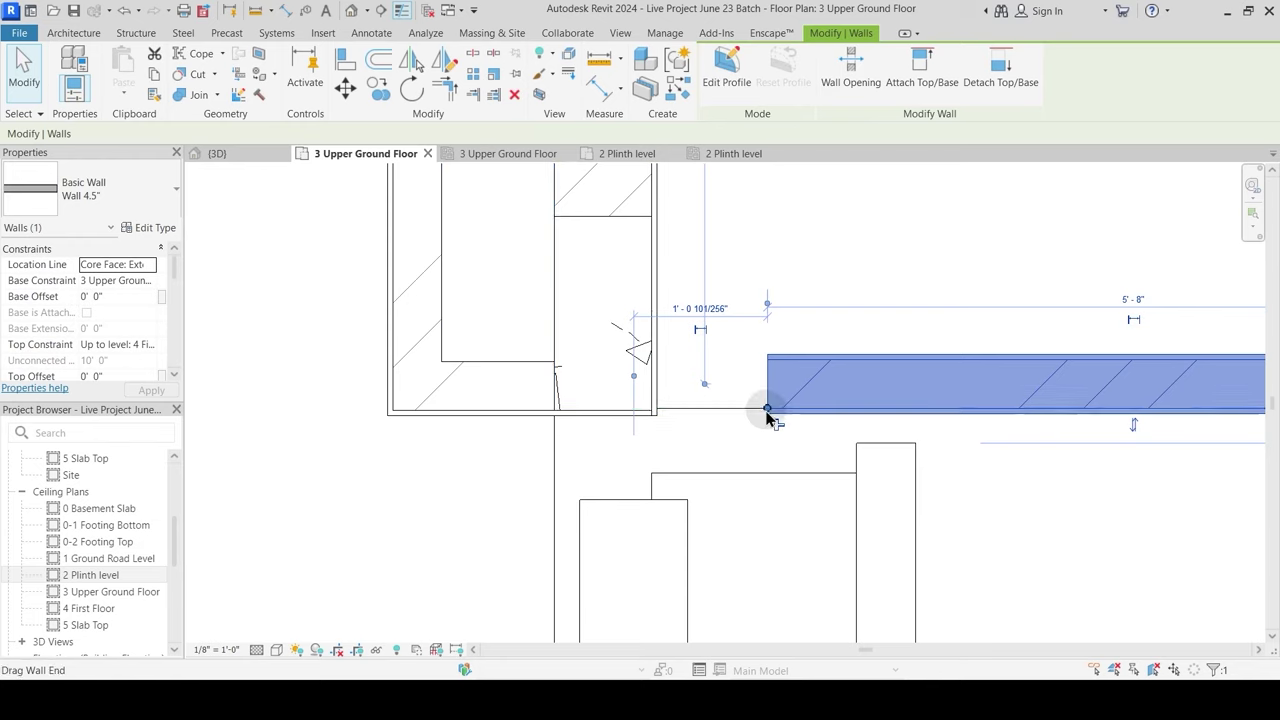
left_click_drag(767, 410, 651, 408)
key("Escape")
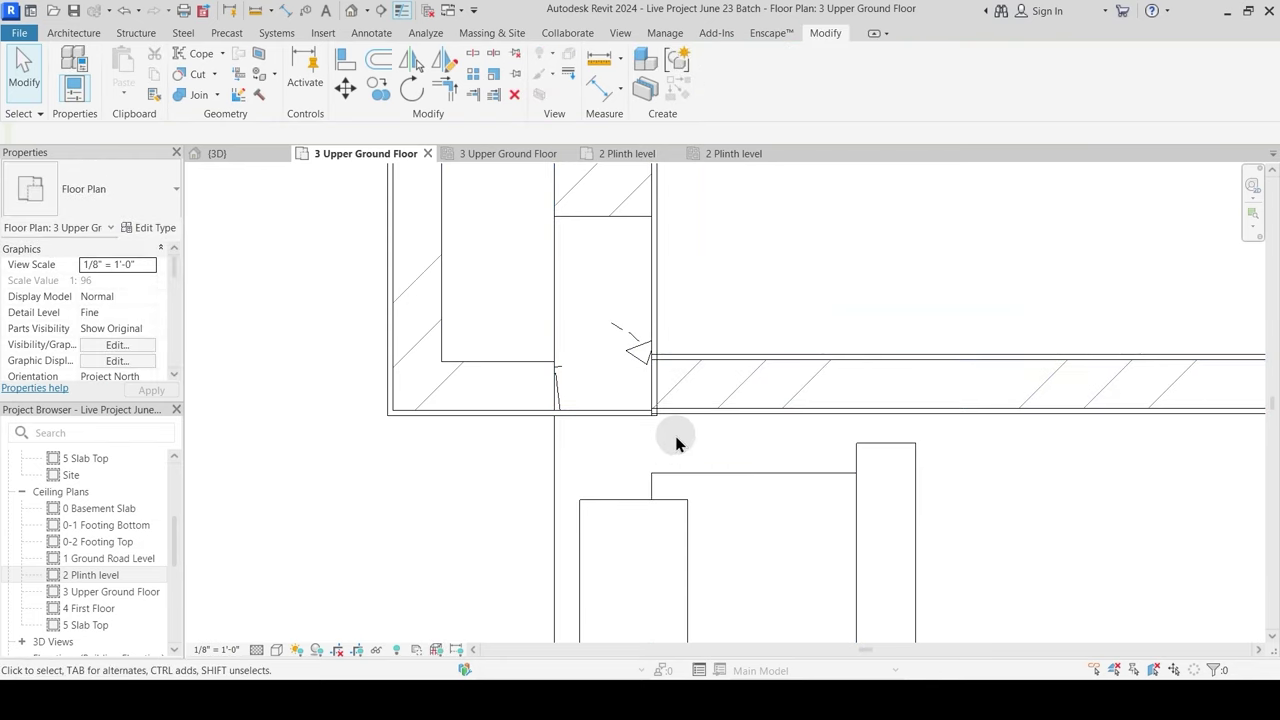
scroll(676, 443, "up", 2)
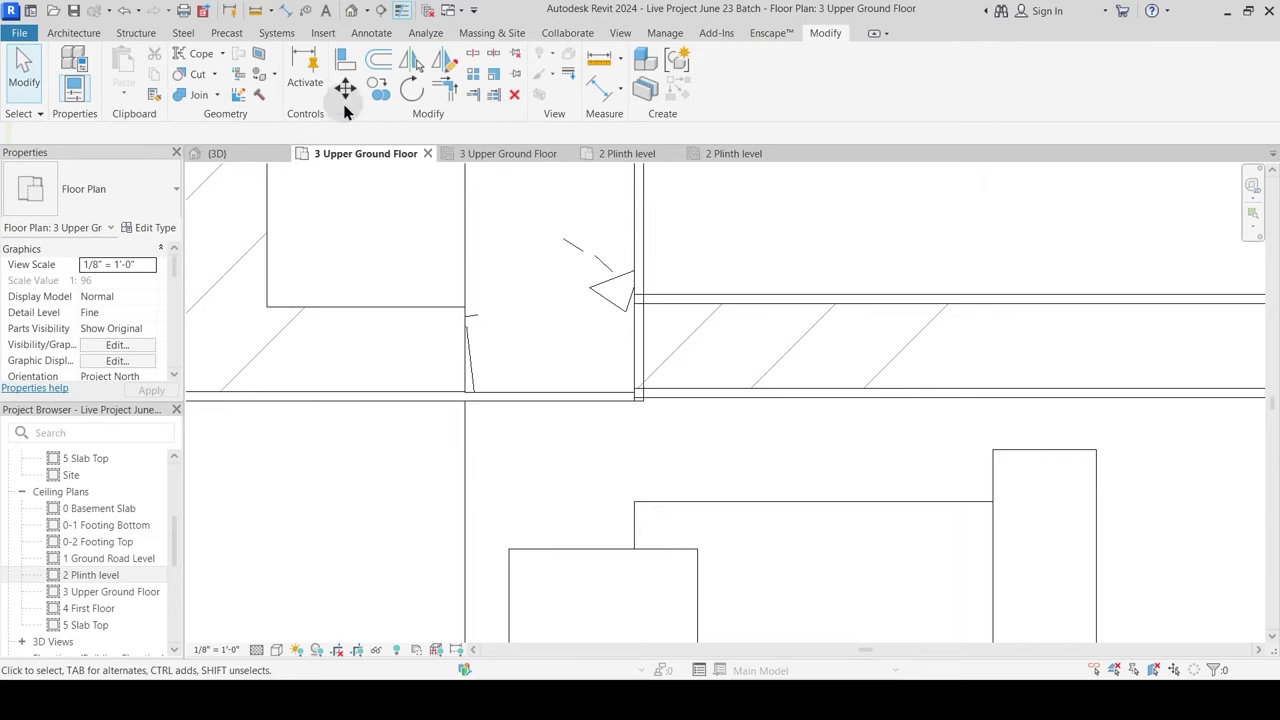
Step: Extend the wall below the corner up to the upper wall
left_click(199, 95)
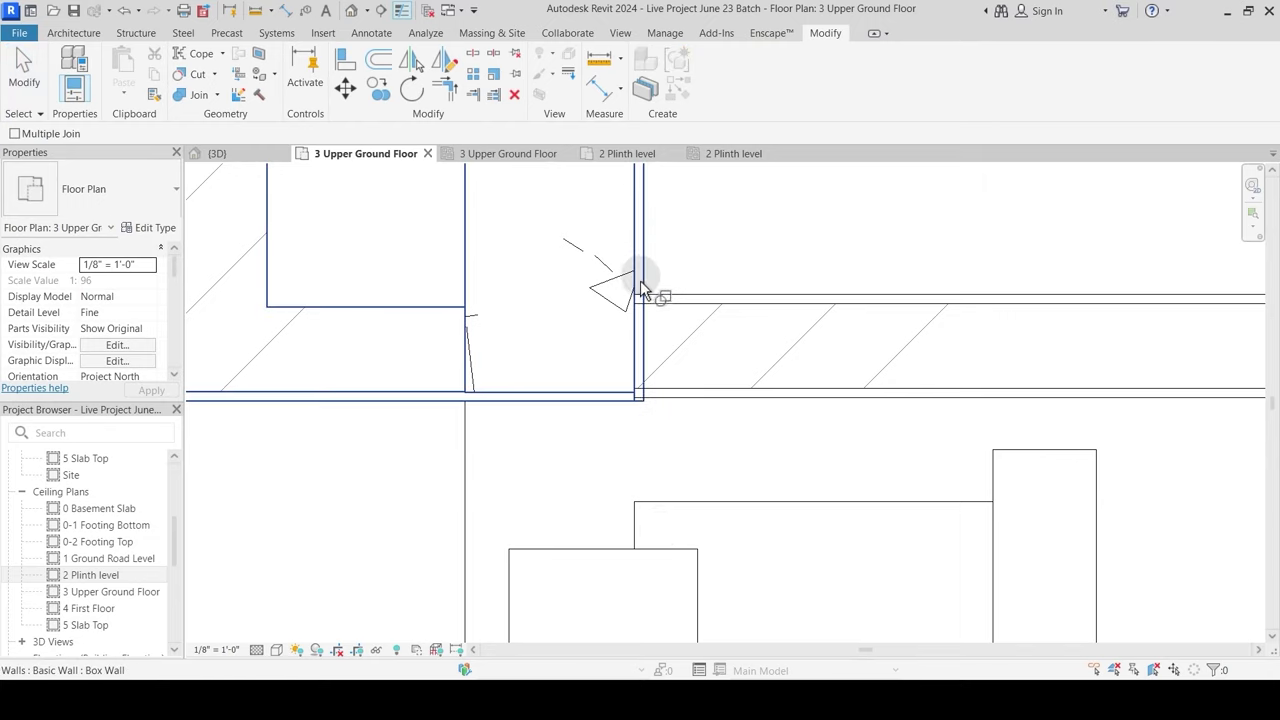
key("Escape")
scroll(601, 418, "down", 3)
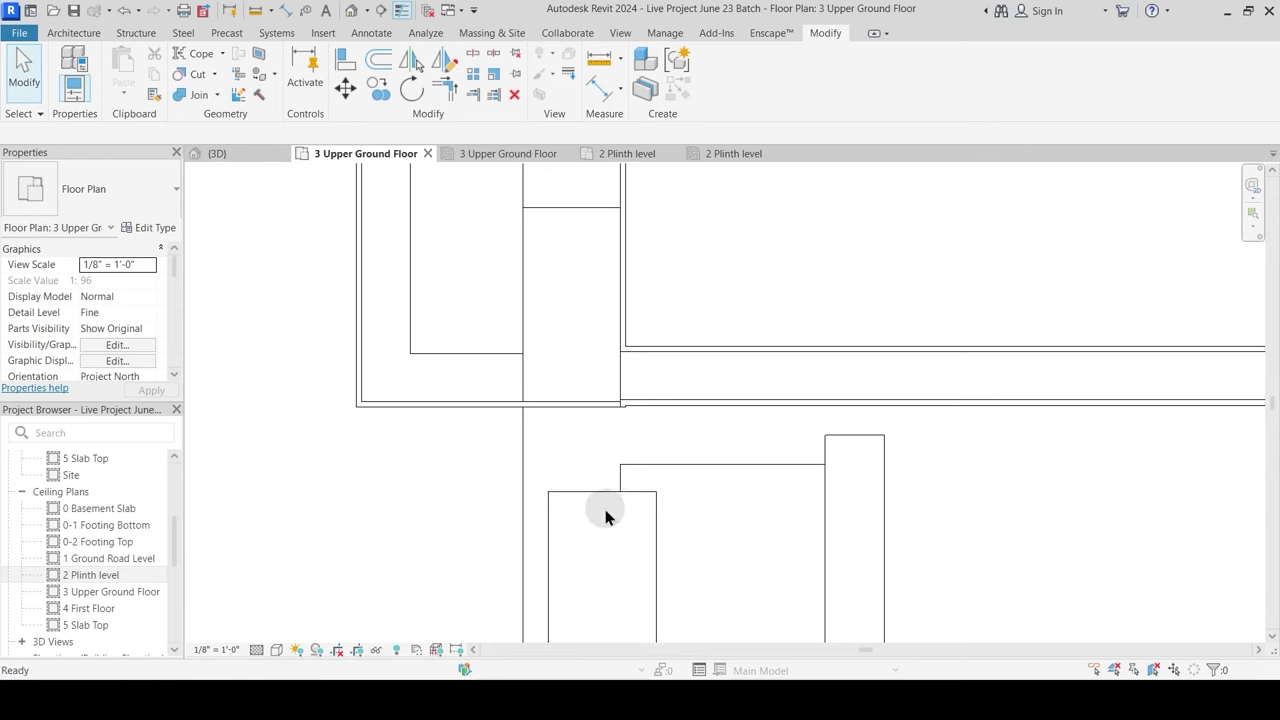
left_click(601, 494)
left_click_drag(553, 499, 551, 405)
key("Escape")
scroll(594, 452, "down", 4)
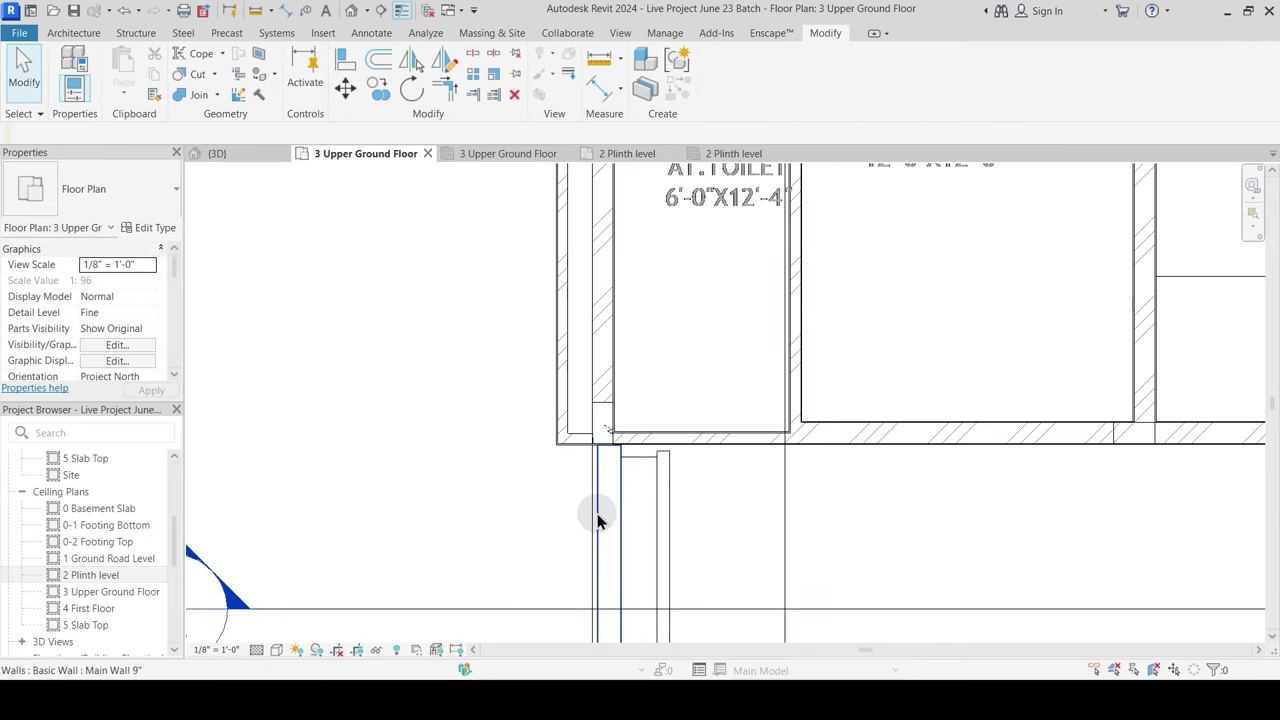
Step: Orbit the 3D view to the front, showing the grass terrace and railing
left_click(236, 158)
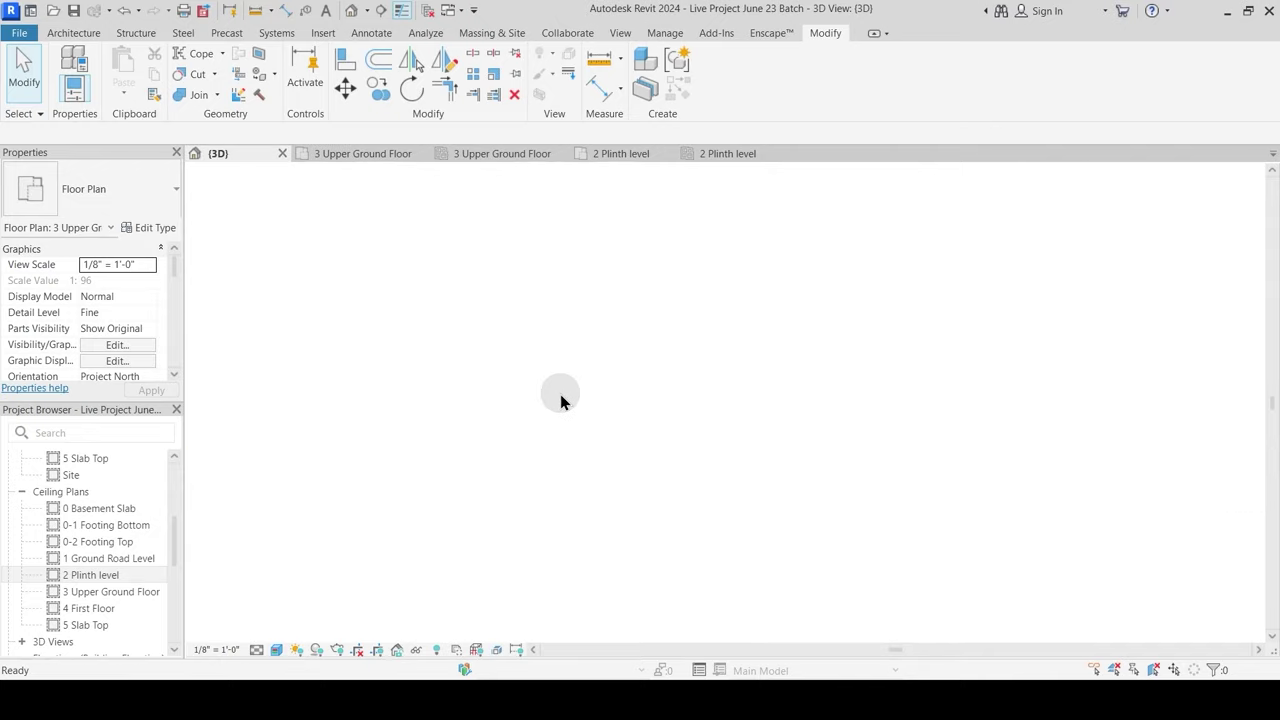
scroll(593, 397, "down", 3)
middle_click_drag(646, 444, 1138, 492, "shift")
scroll(935, 503, "up", 3)
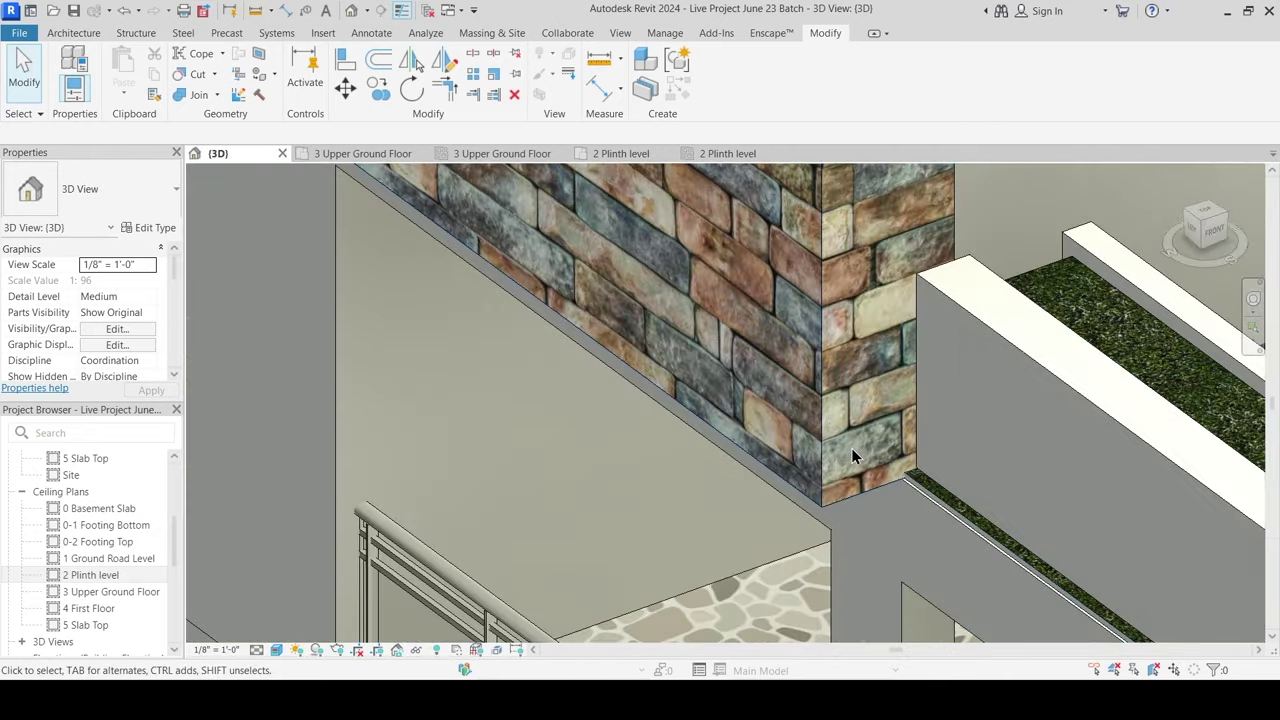
scroll(854, 455, "down", 3)
middle_click_drag(915, 448, 699, 368)
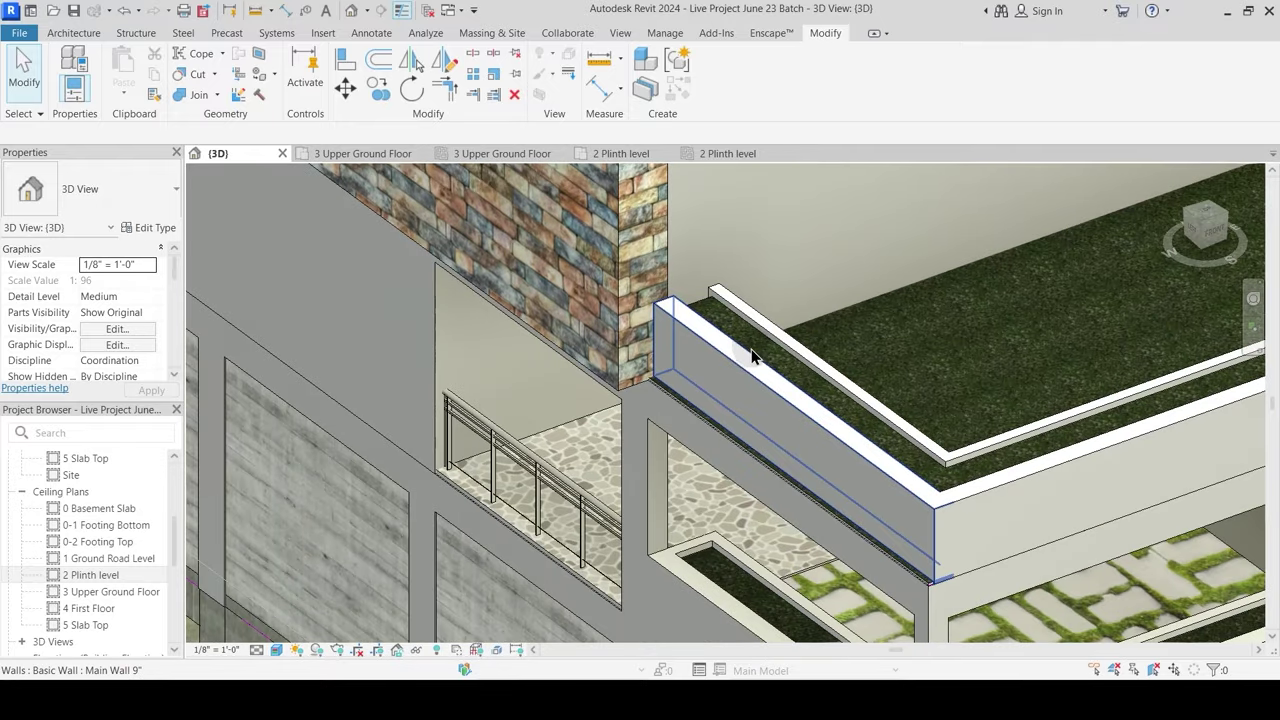
scroll(745, 352, "down", 2)
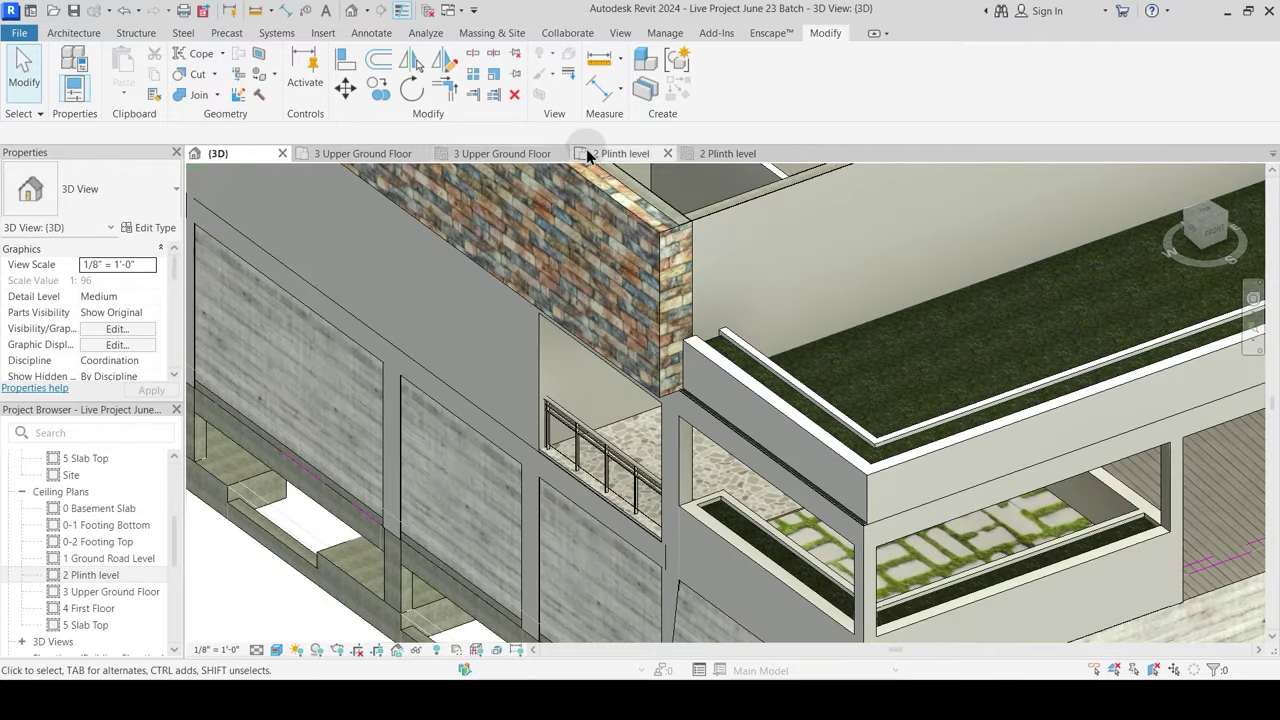
Step: Back on the 3 Upper Ground Floor plan, move the 9-inch wall below the corner left
left_click(360, 153)
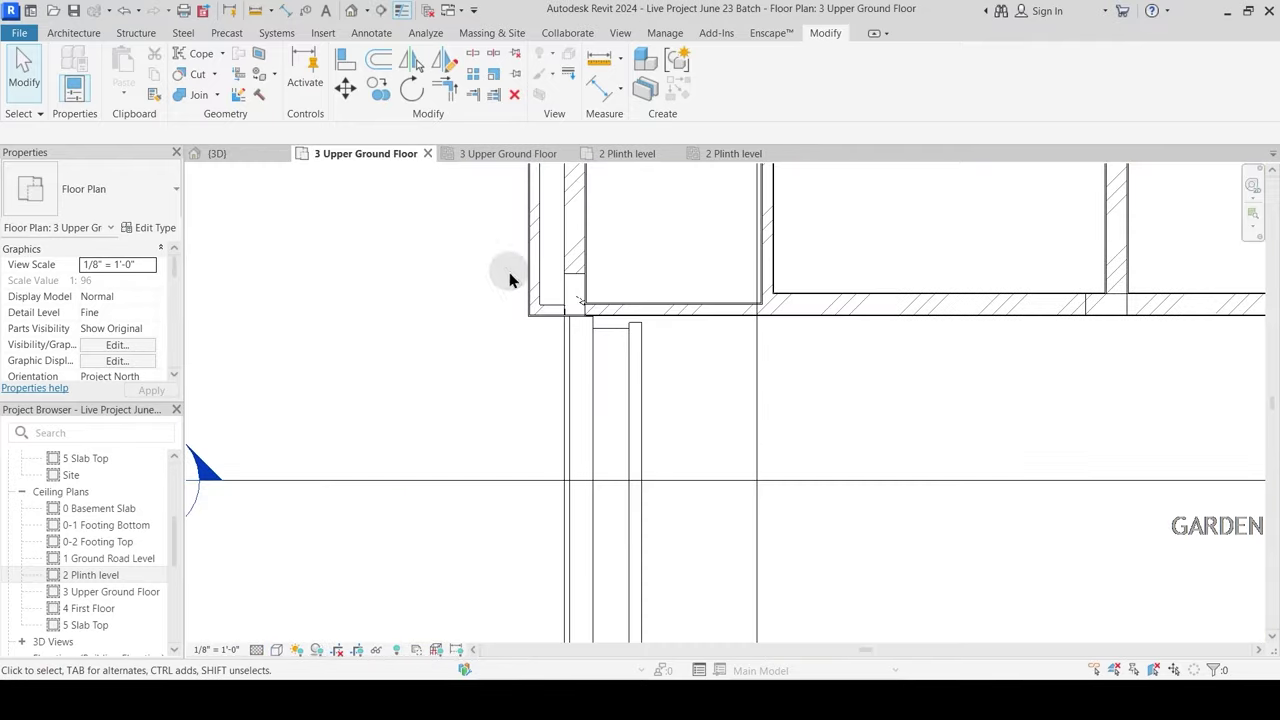
left_click(588, 341)
scroll(585, 335, "up", 4)
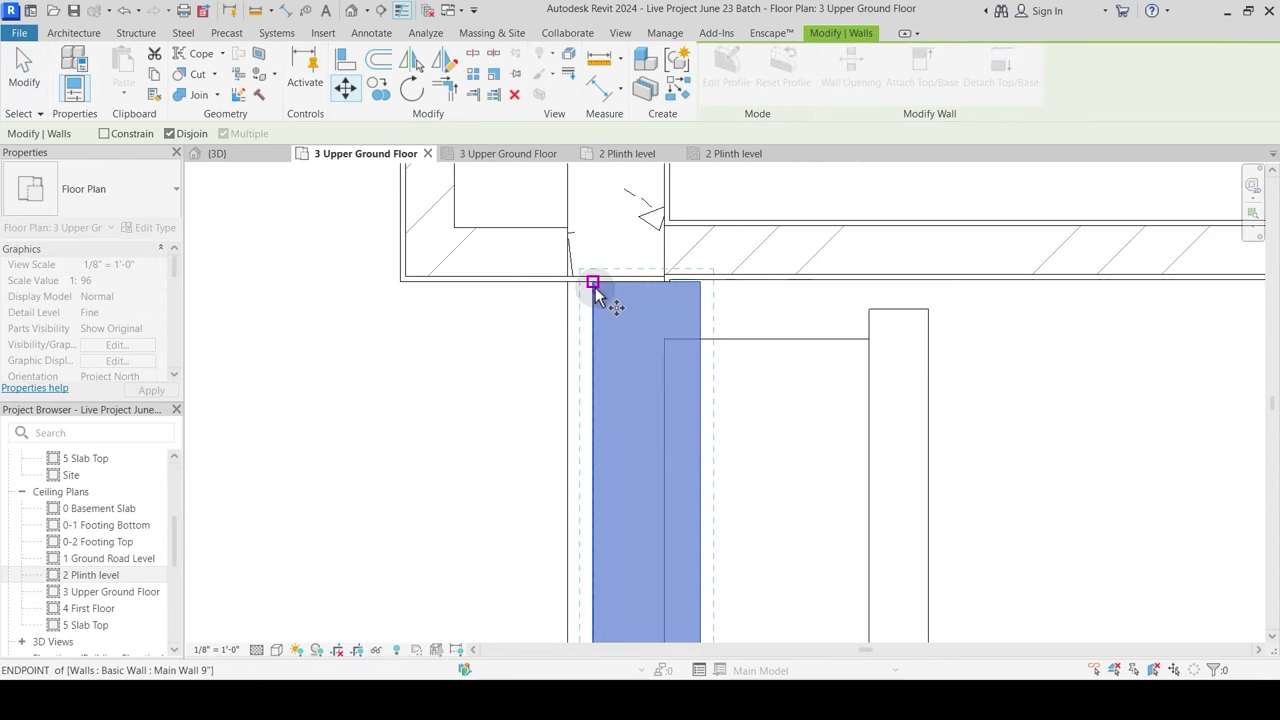
left_click(593, 283)
left_click(563, 283)
key("Escape")
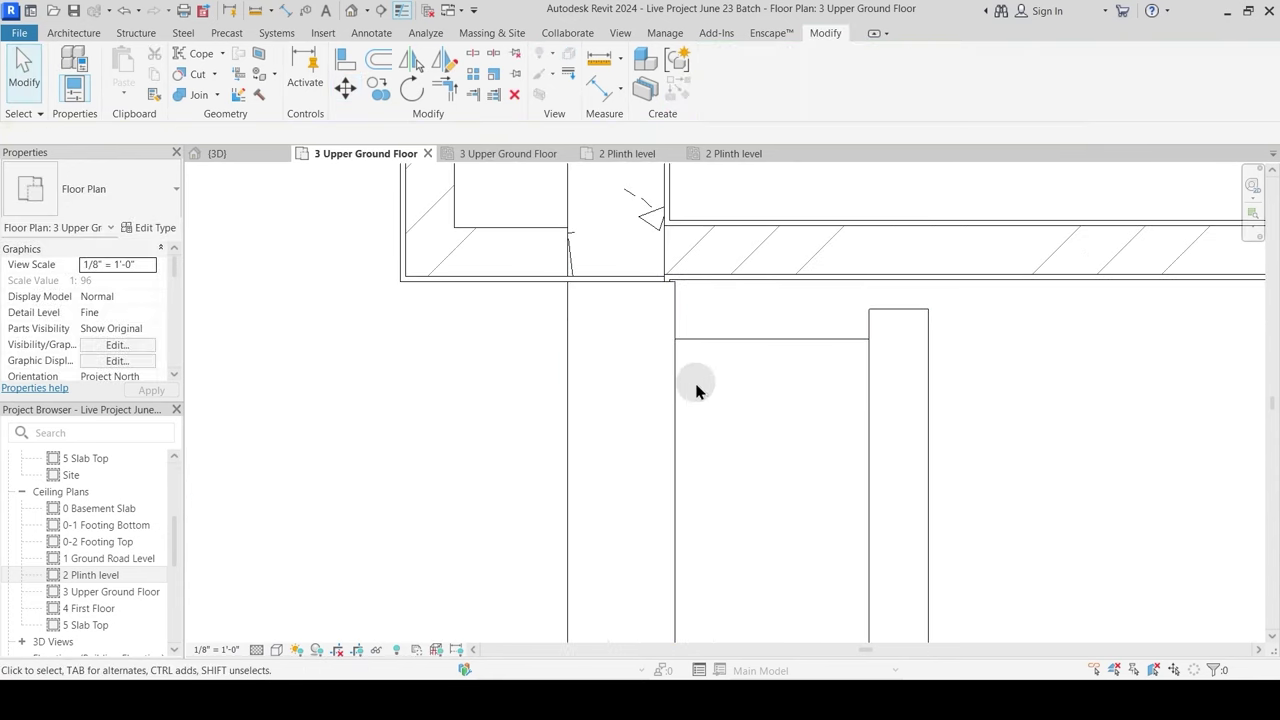
scroll(694, 385, "down", 3)
scroll(695, 363, "up", 5)
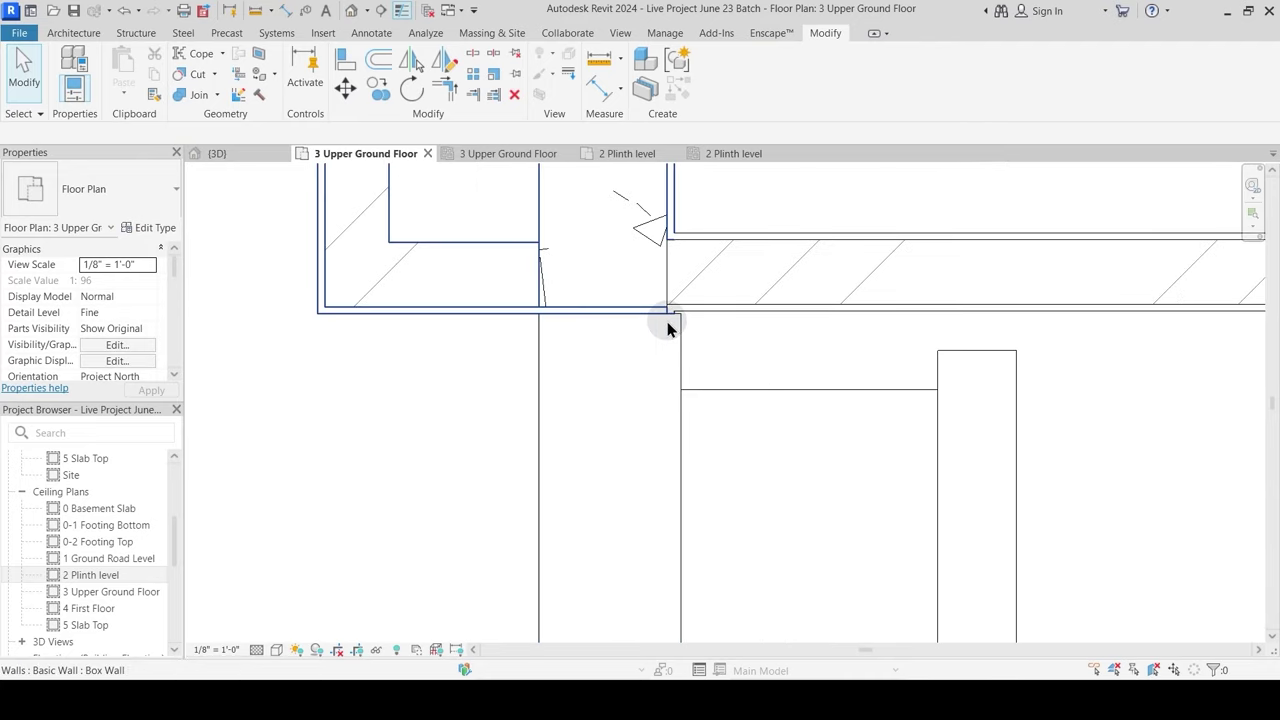
Step: Select and inspect the horizontal Box Wall at the corner junction
left_click(693, 312)
middle_click_drag(723, 362, 689, 451)
key("Escape")
scroll(663, 424, "up", 3)
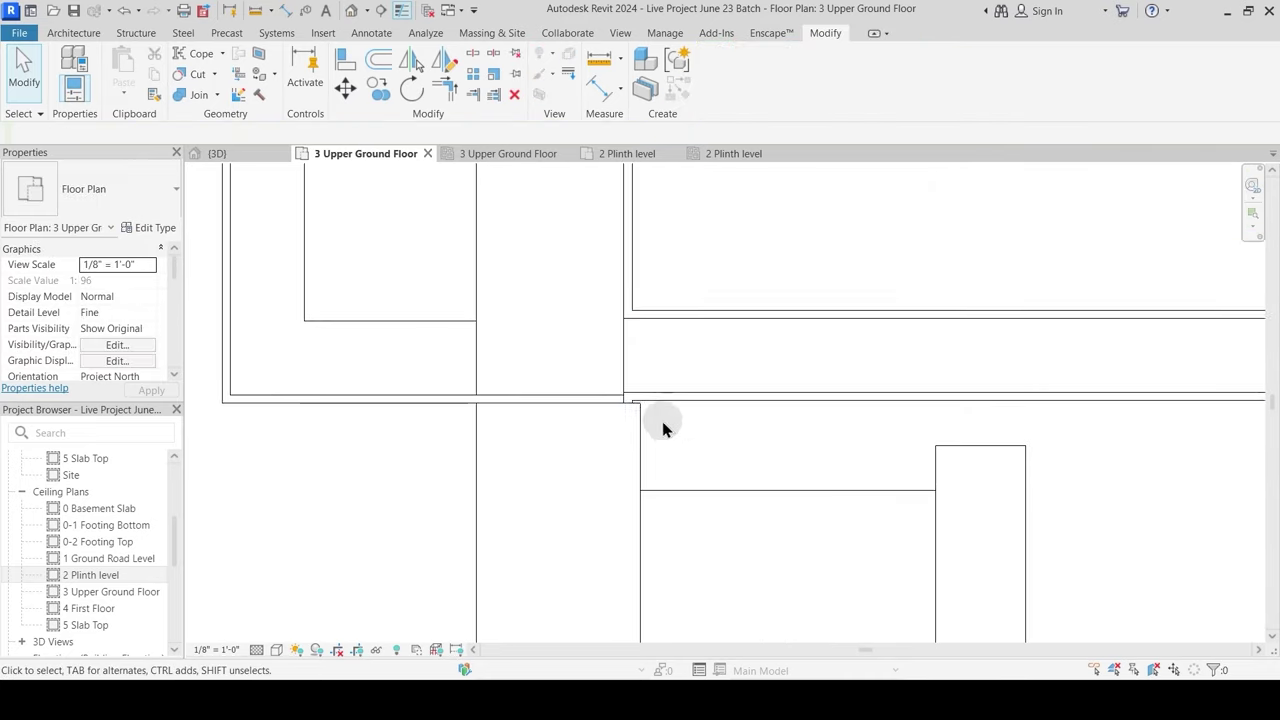
left_click(661, 393)
left_click(619, 424)
scroll(621, 420, "down", 5)
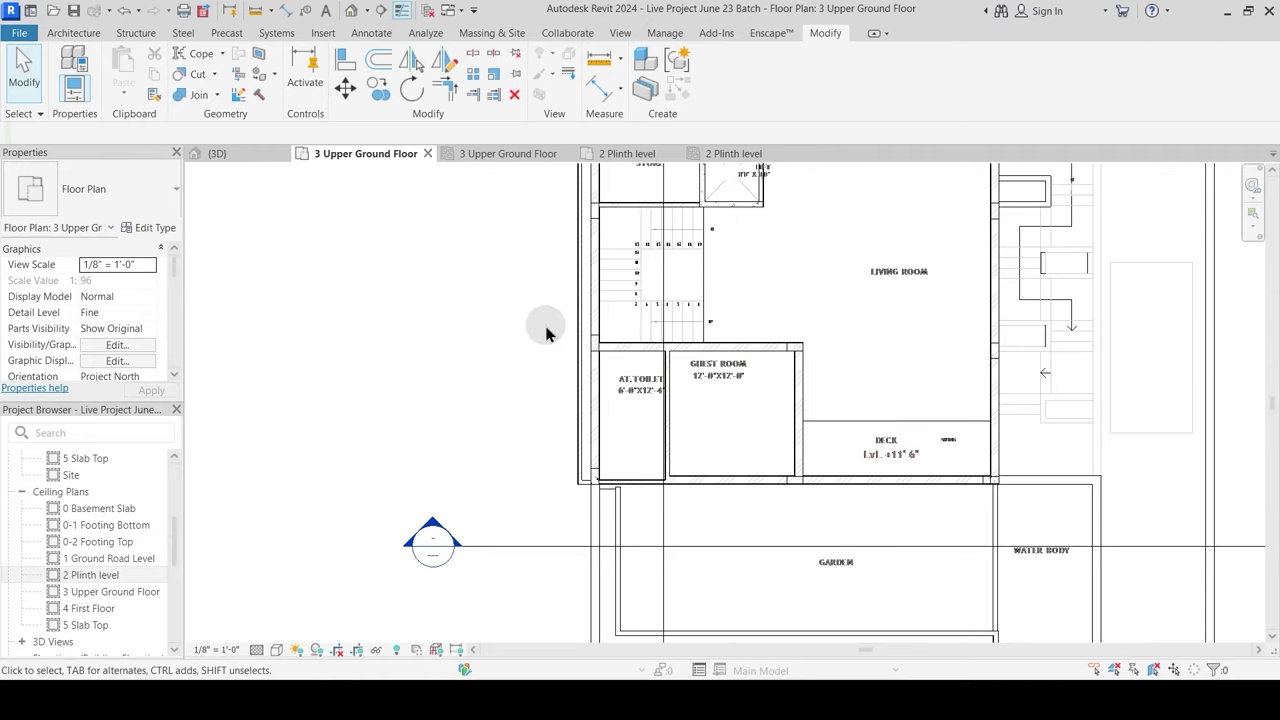
scroll(543, 308, "up", 1)
Step: Orbit the 3D view to inspect the slabs and beams, then return to the 3 Upper Ground Floor plan
left_click(250, 153)
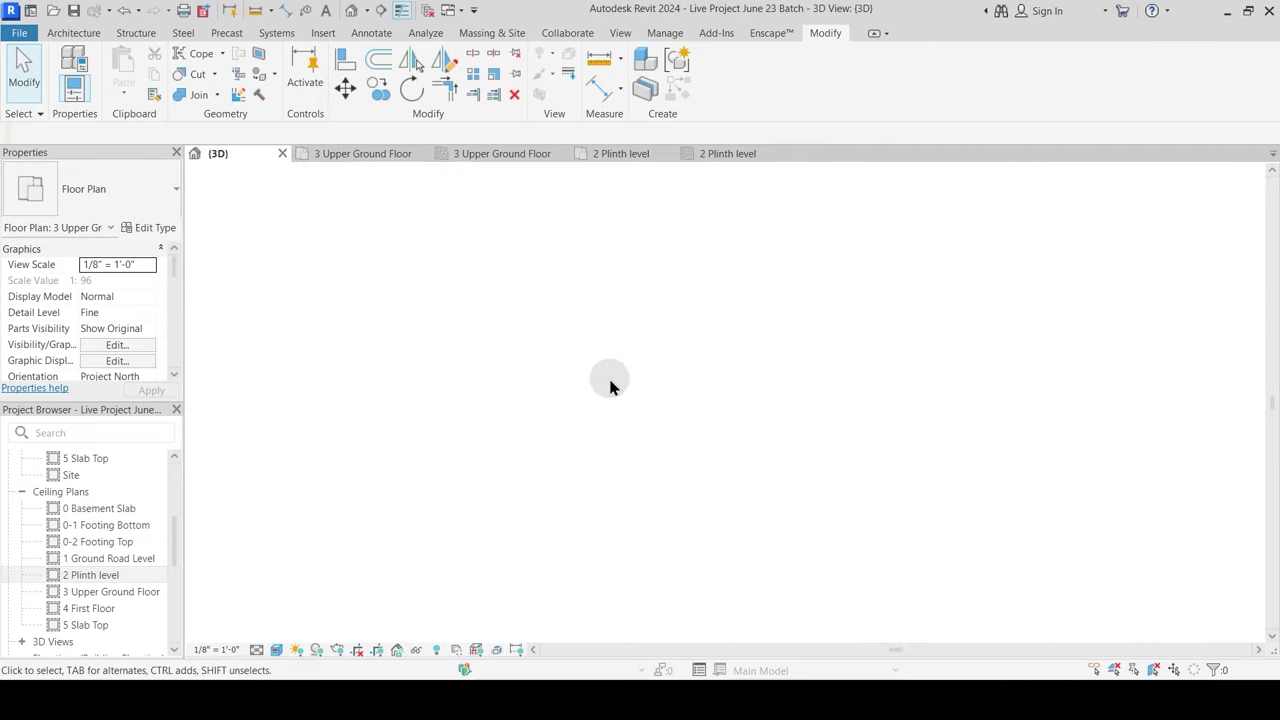
scroll(617, 379, "up", 4)
scroll(653, 428, "up", 1)
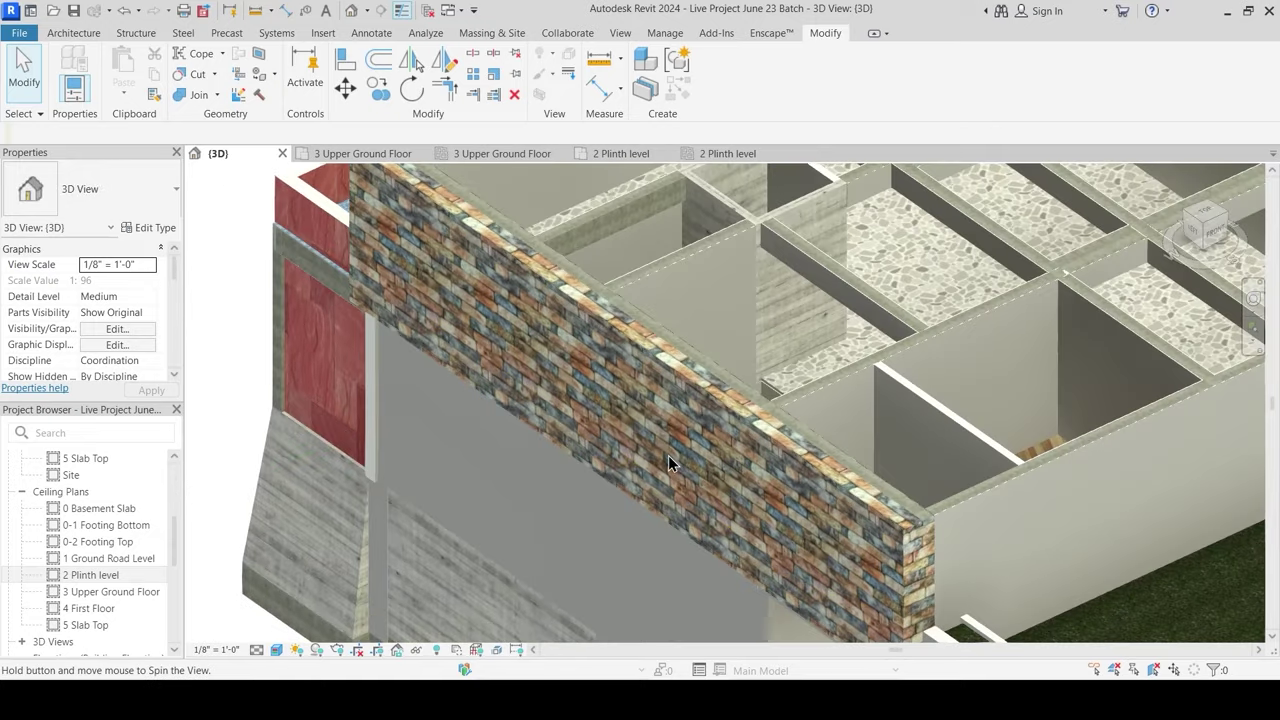
middle_click_drag(720, 479, 617, 418, "shift")
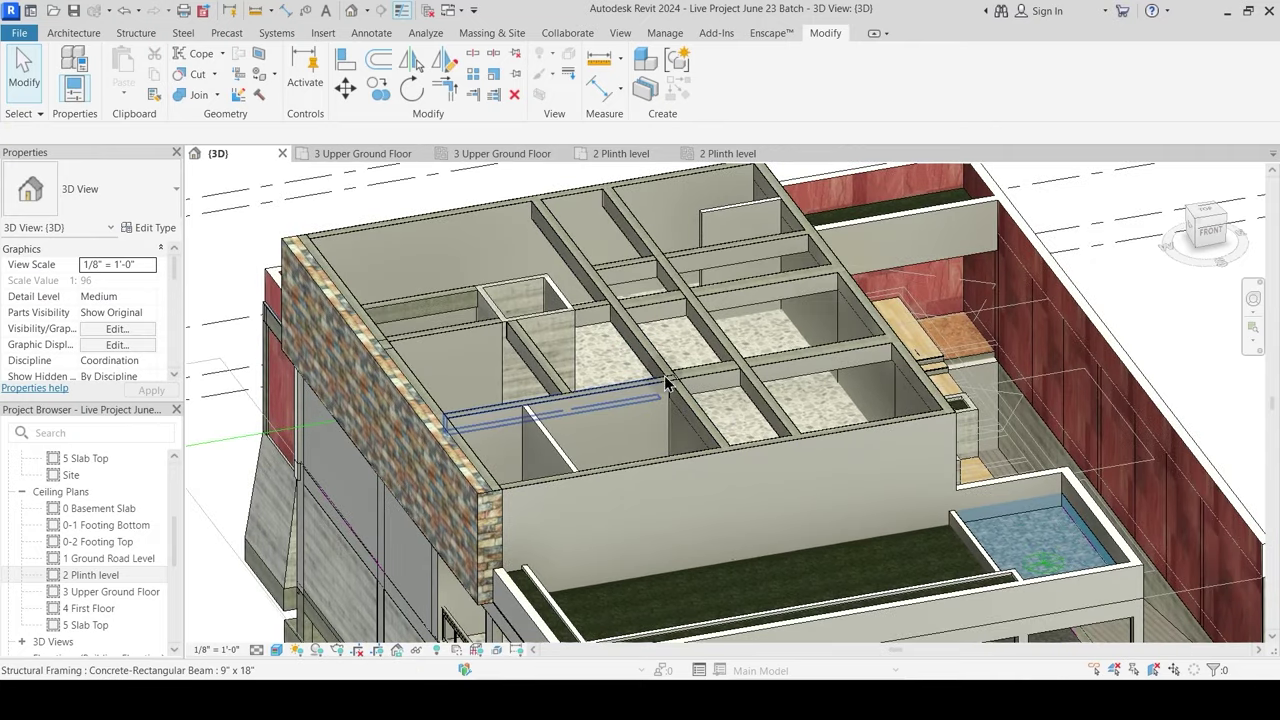
middle_click_drag(666, 383, 682, 432, "shift")
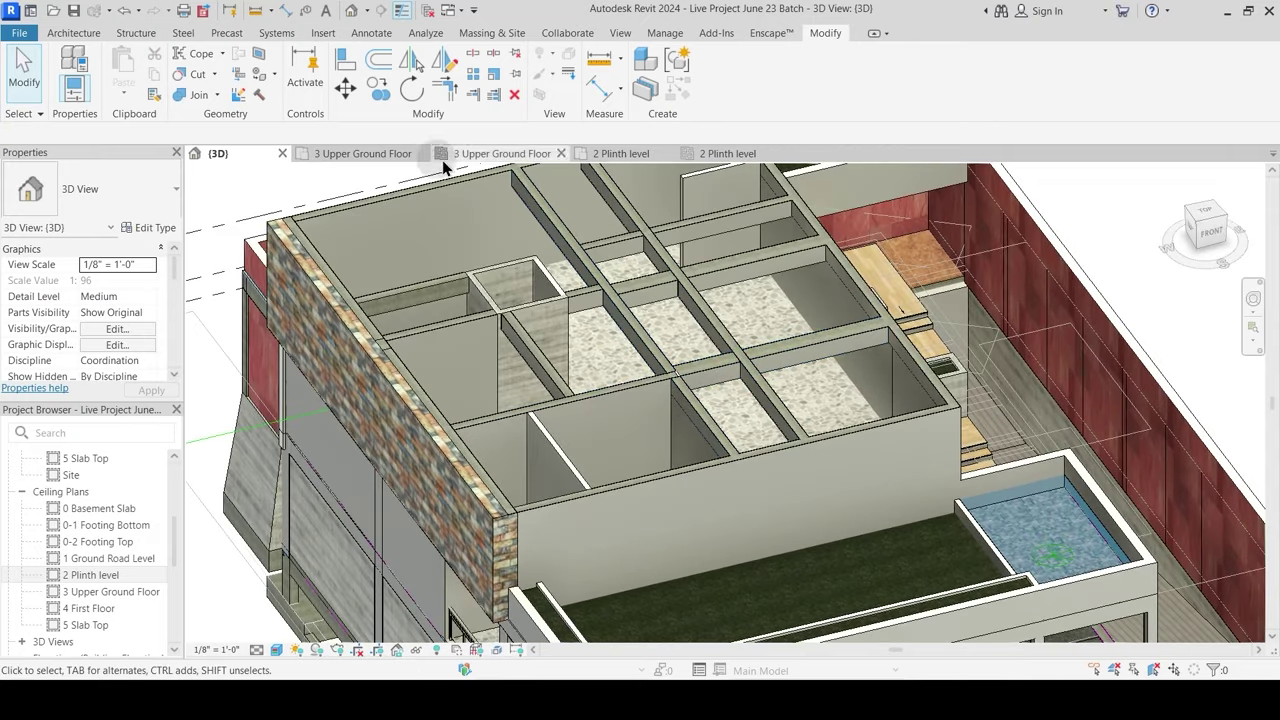
left_click(368, 154)
scroll(600, 340, "down", 2)
Step: Shift the Section 3 line up across the main house and open the Section 3 view
scroll(714, 491, "up", 1)
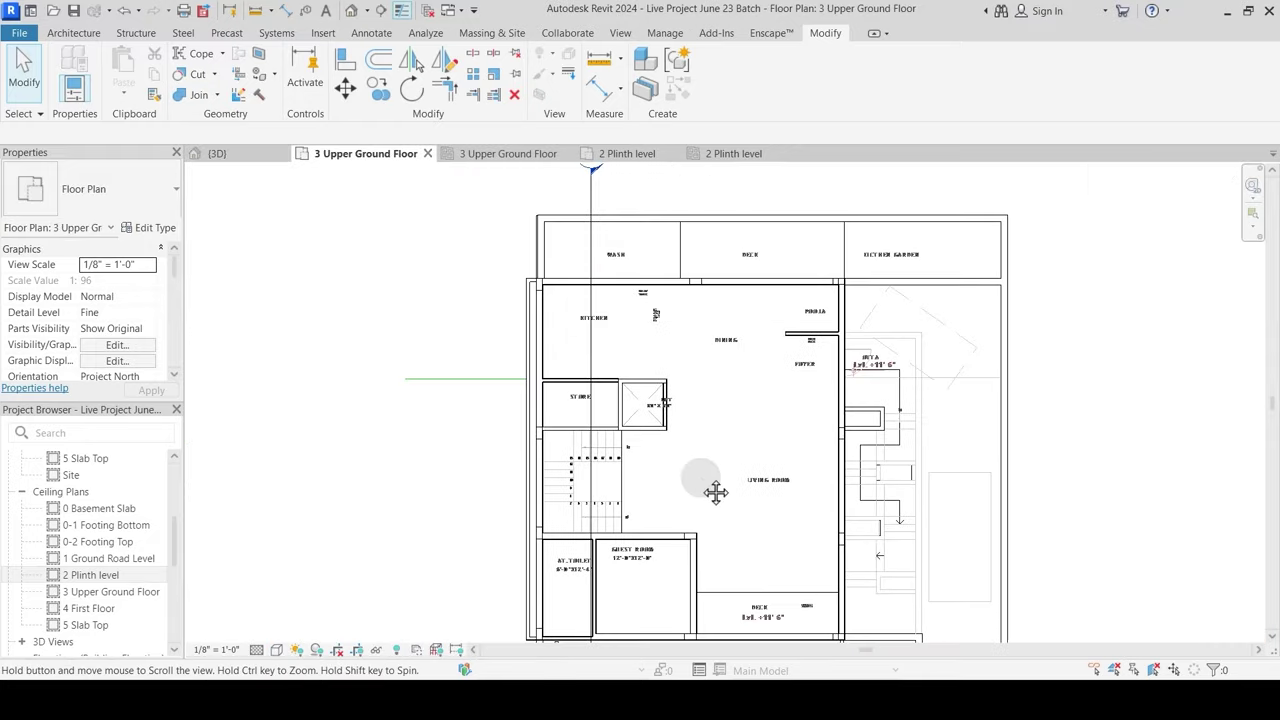
middle_click_drag(594, 219, 594, 278)
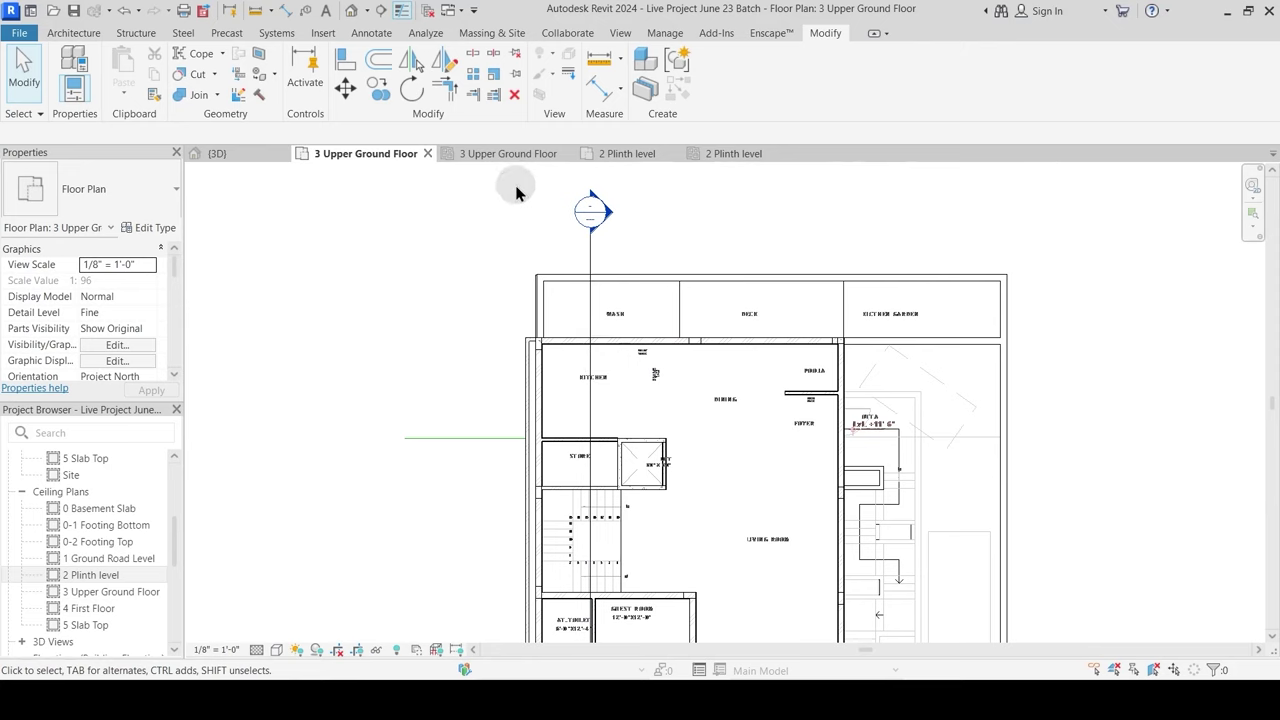
scroll(539, 311, "down", 2)
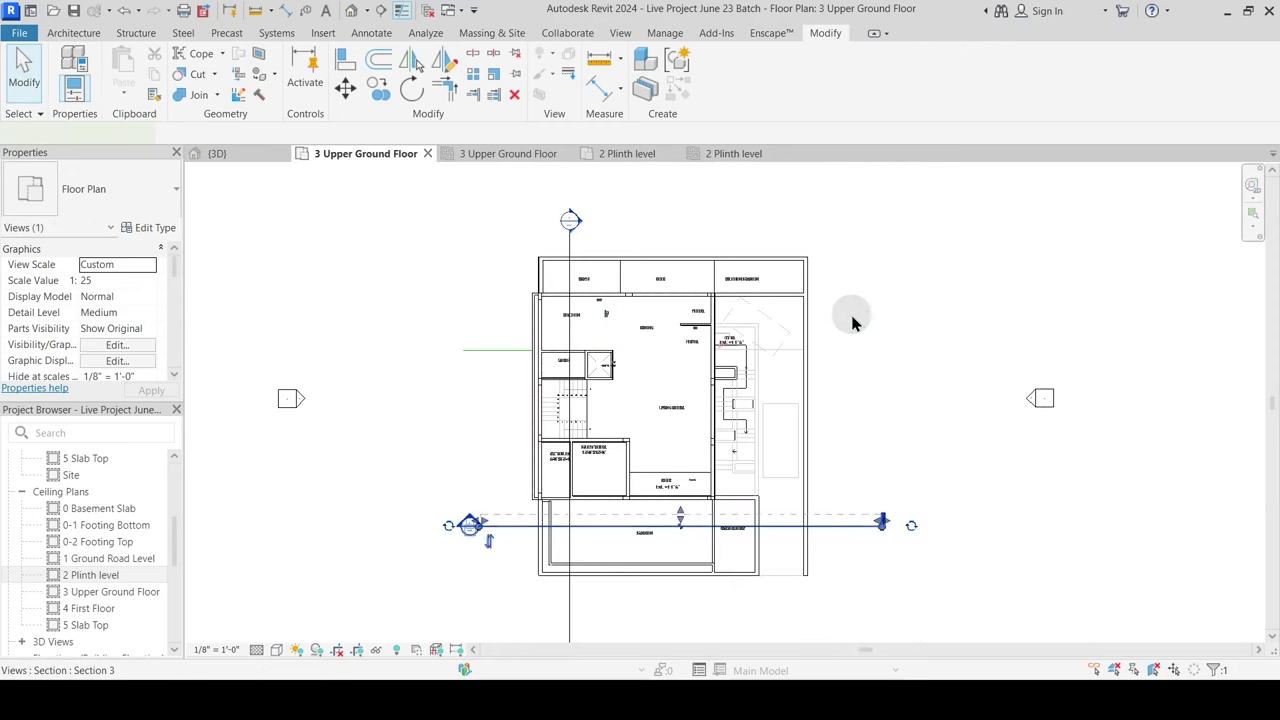
mouse_move(852, 322)
left_mouse_down()
mouse_move(849, 289)
mouse_move(846, 319)
left_mouse_up()
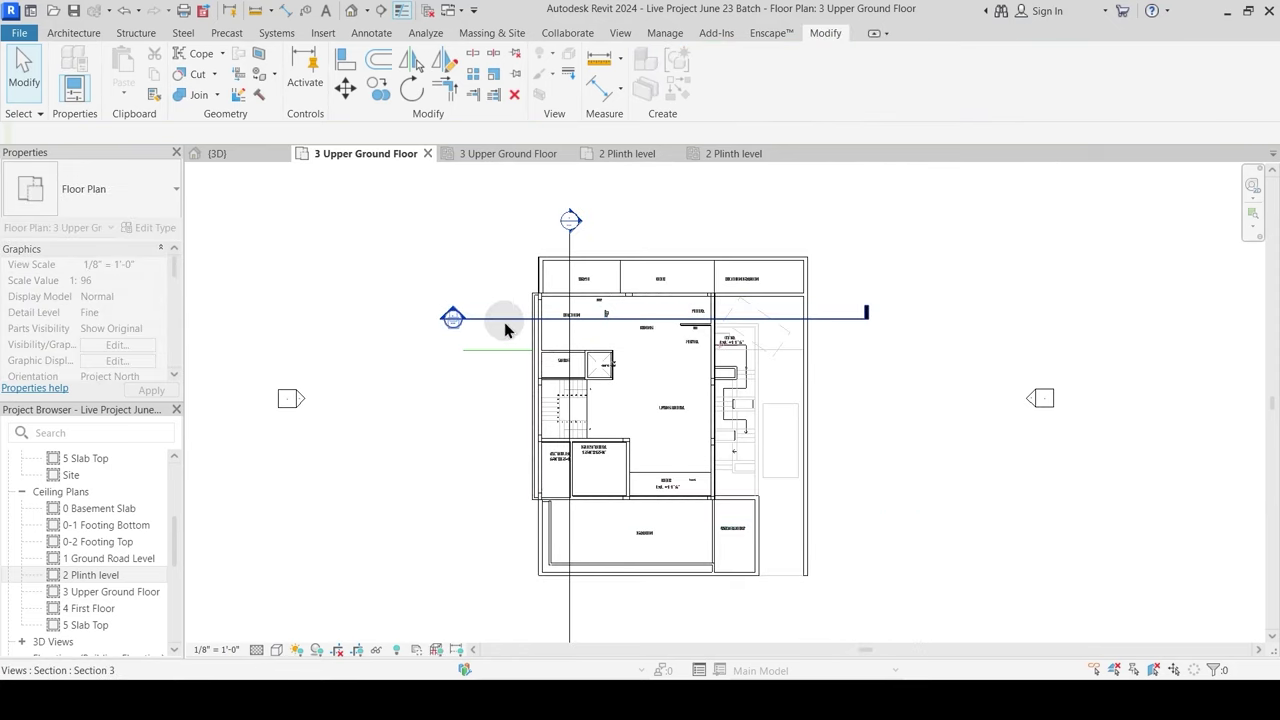
double_click(445, 318)
Step: Raise the top edge of Section 3's crop region to show the upper floors
scroll(404, 330, "up", 4)
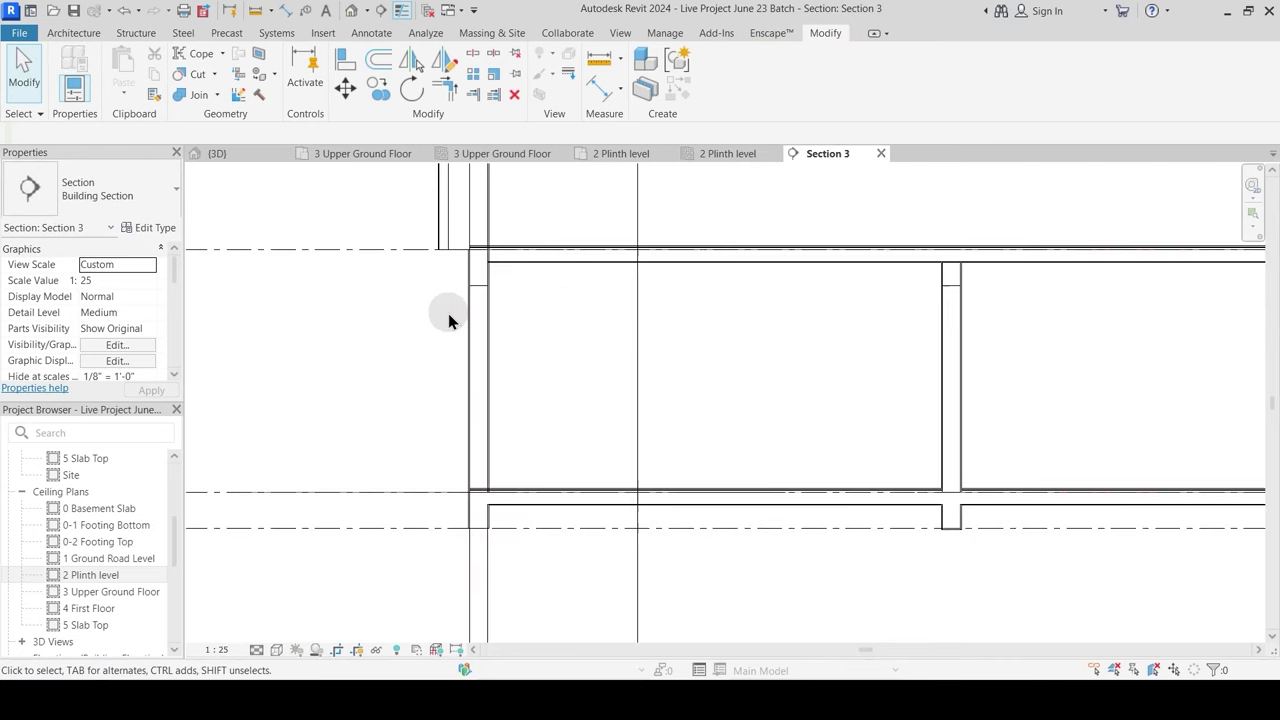
middle_click_drag(480, 372, 450, 499)
scroll(522, 274, "down", 3)
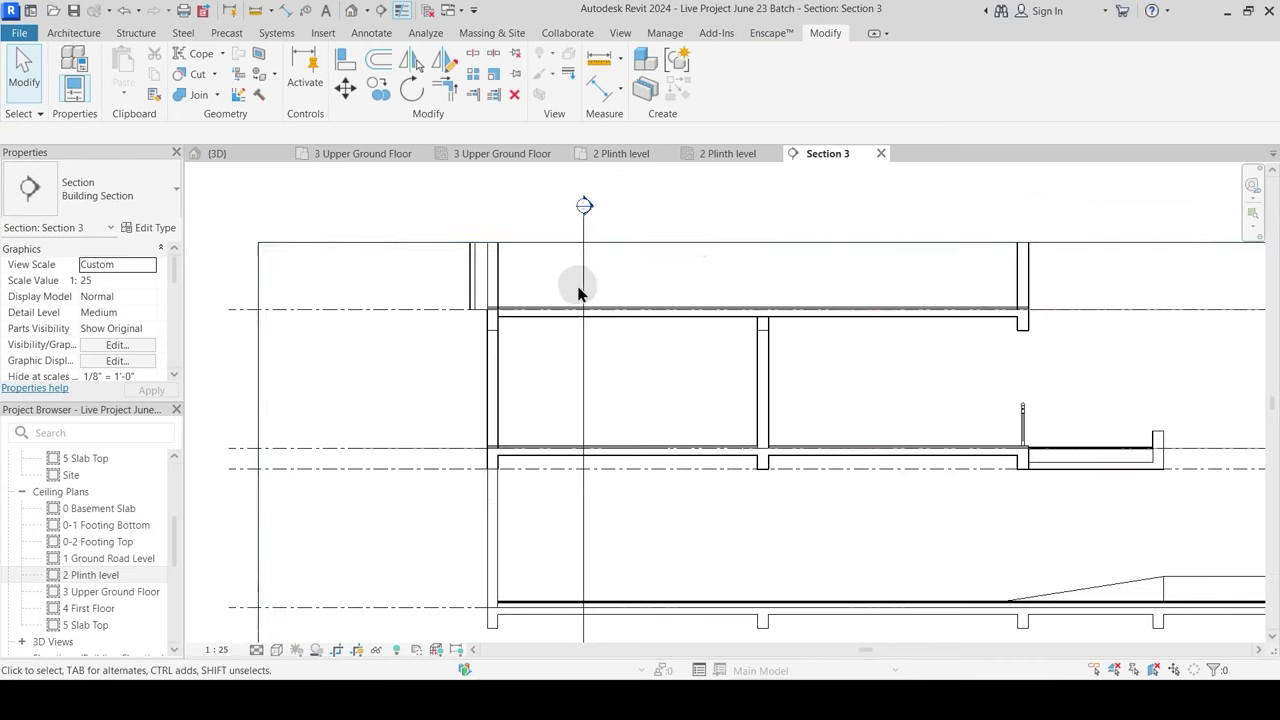
left_click(696, 242)
middle_click_drag(770, 284, 648, 474)
left_click_drag(749, 430, 750, 199)
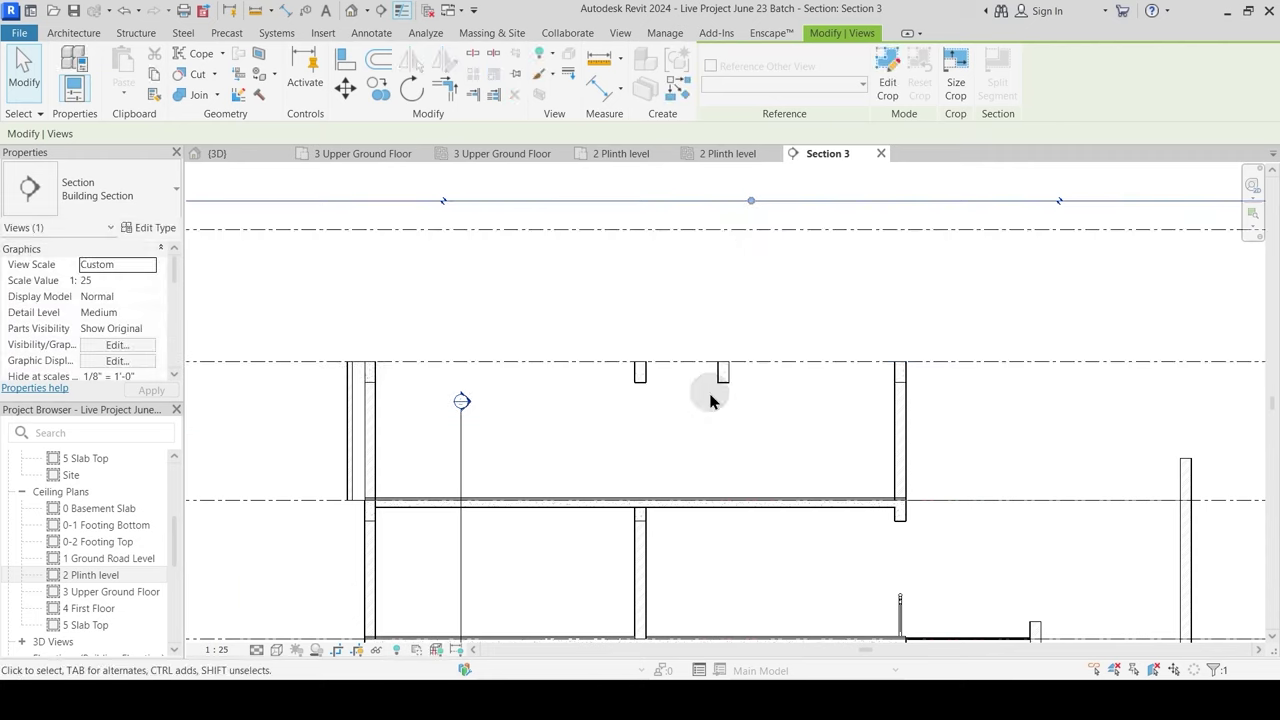
left_click(491, 443)
Step: Join the Plinth Level Public slab with the 9-inch main wall
scroll(423, 405, "up", 4)
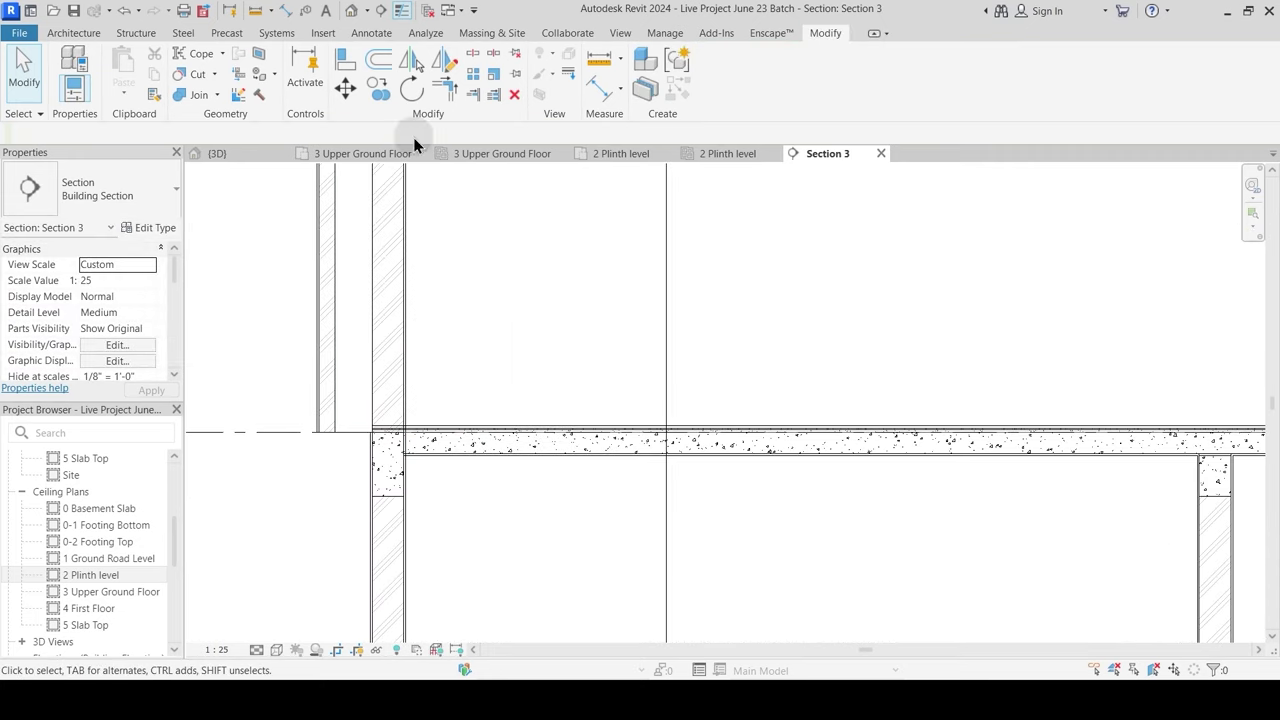
left_click(195, 95)
scroll(410, 410, "up", 2)
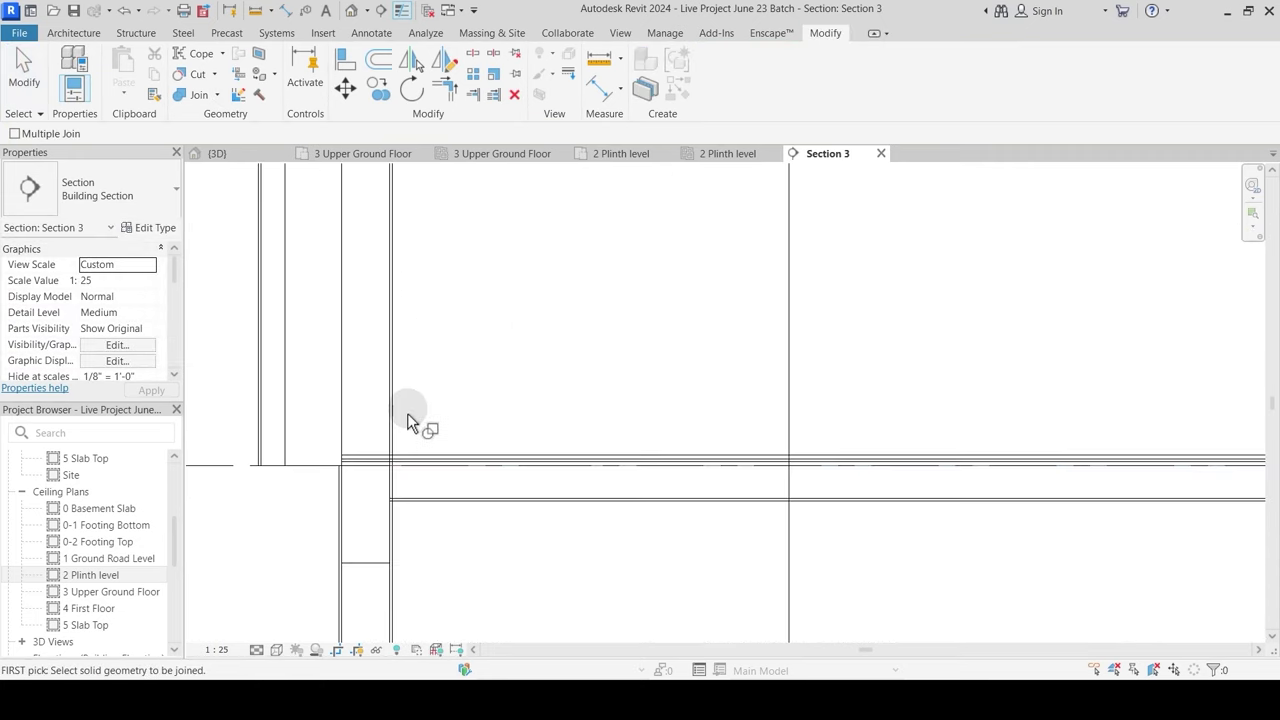
scroll(450, 400, "down", 4)
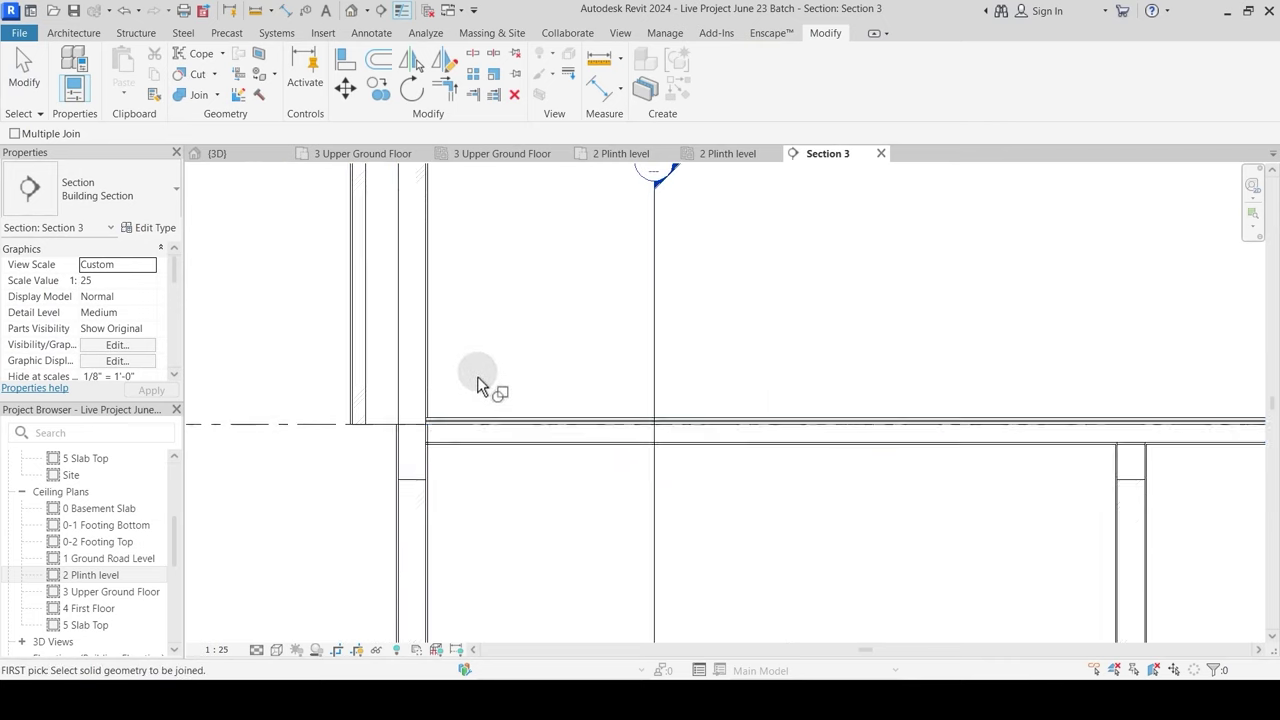
left_click(705, 437)
scroll(705, 437, "up", 5)
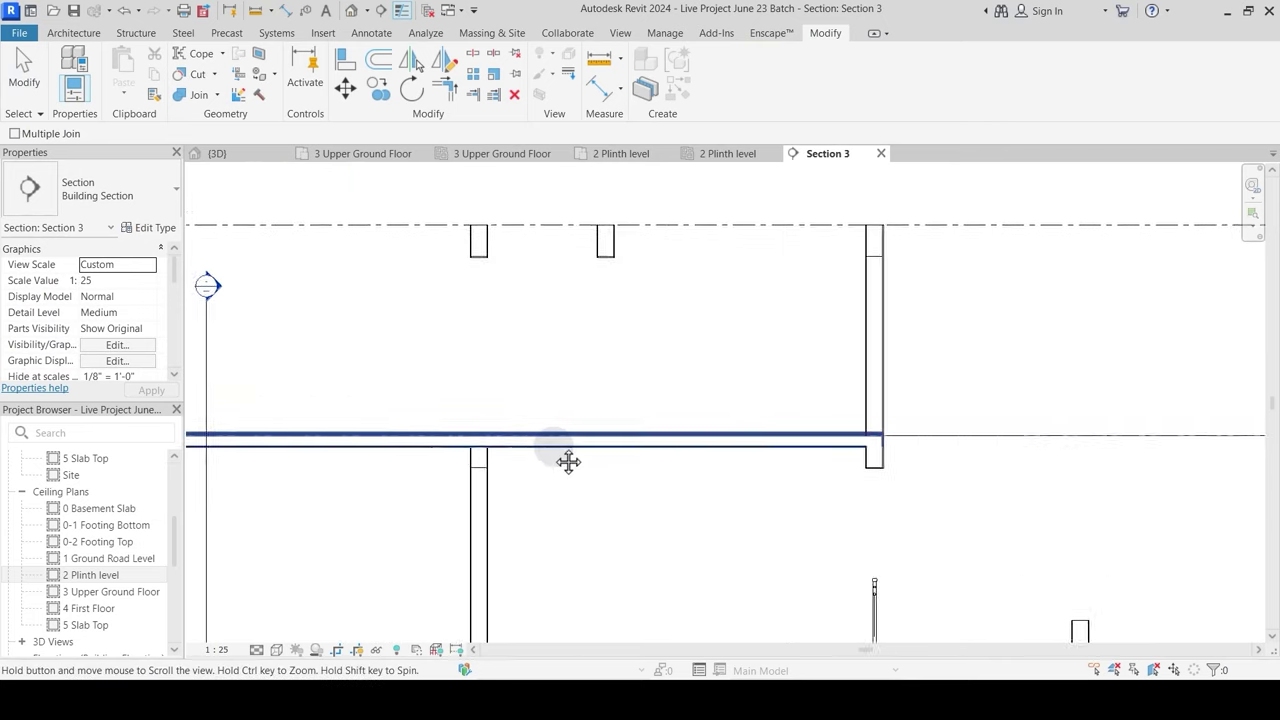
left_click(868, 433)
scroll(829, 338, "down", 3)
Step: Join the left wall with its slab and pan across the remaining slabs
middle_click_drag(246, 496, 709, 433)
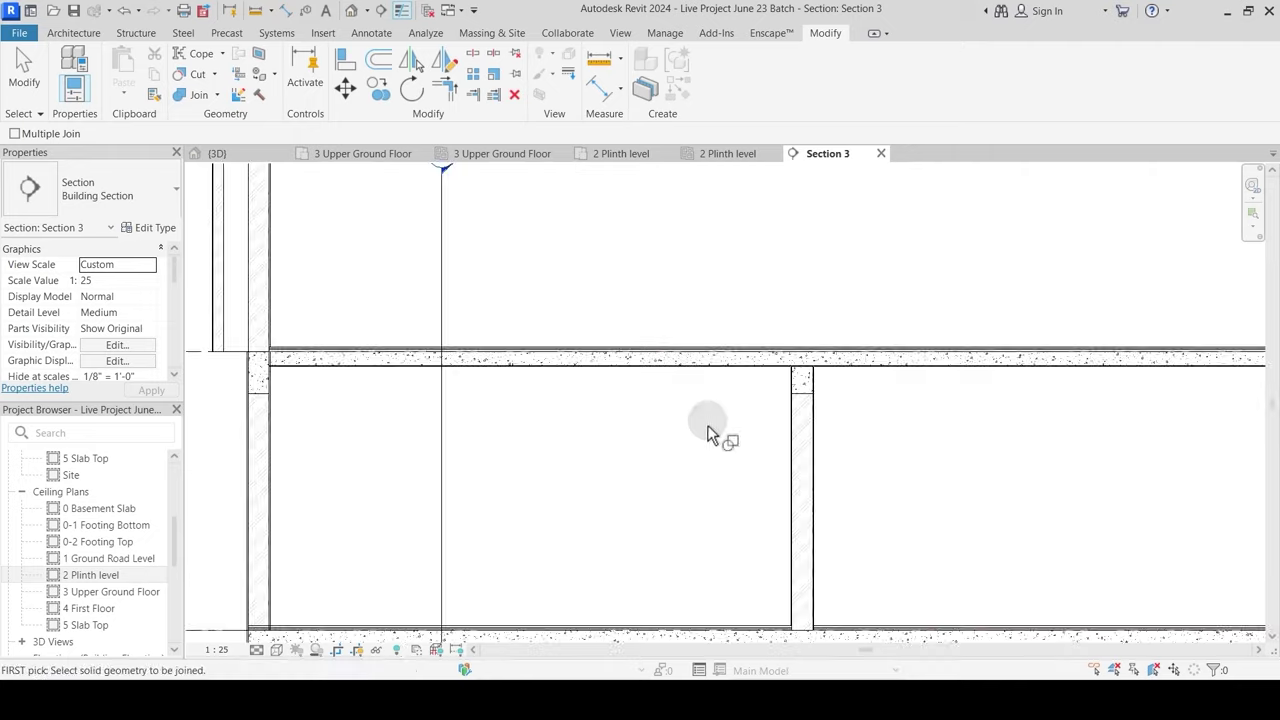
scroll(267, 376, "up", 3)
scroll(286, 349, "down", 4)
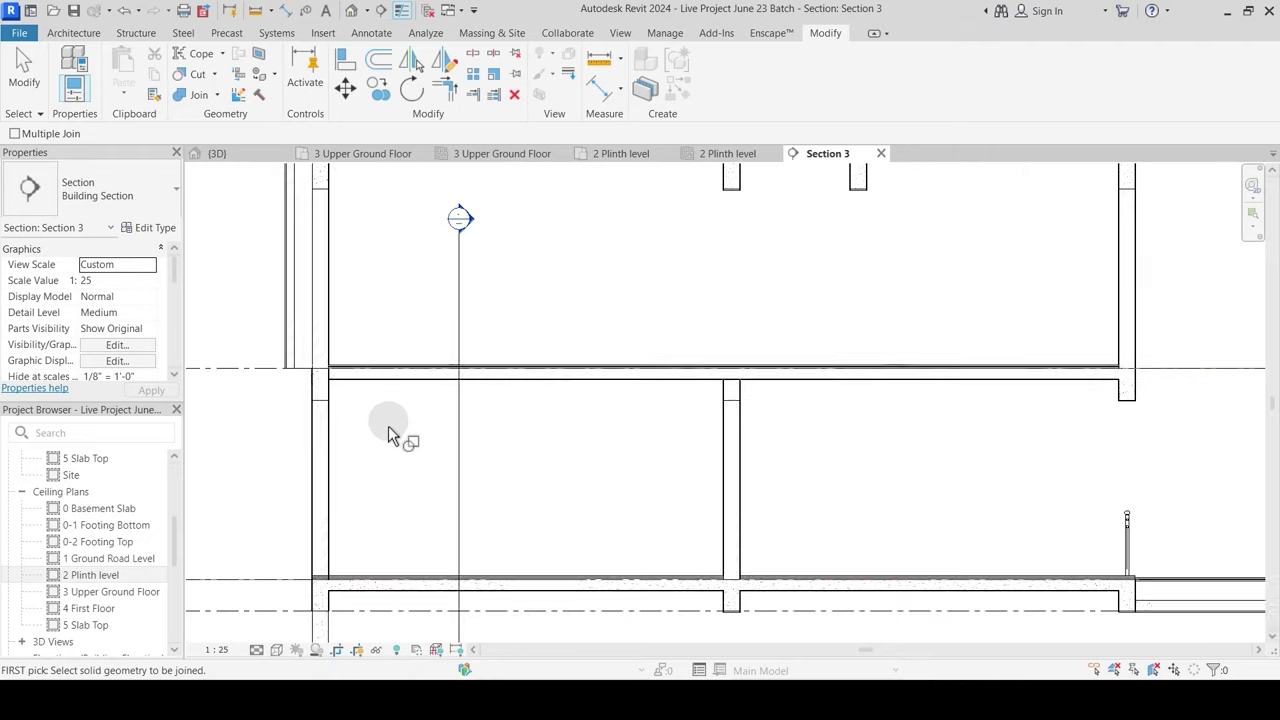
middle_click_drag(394, 434, 460, 450)
scroll(571, 429, "up", 5)
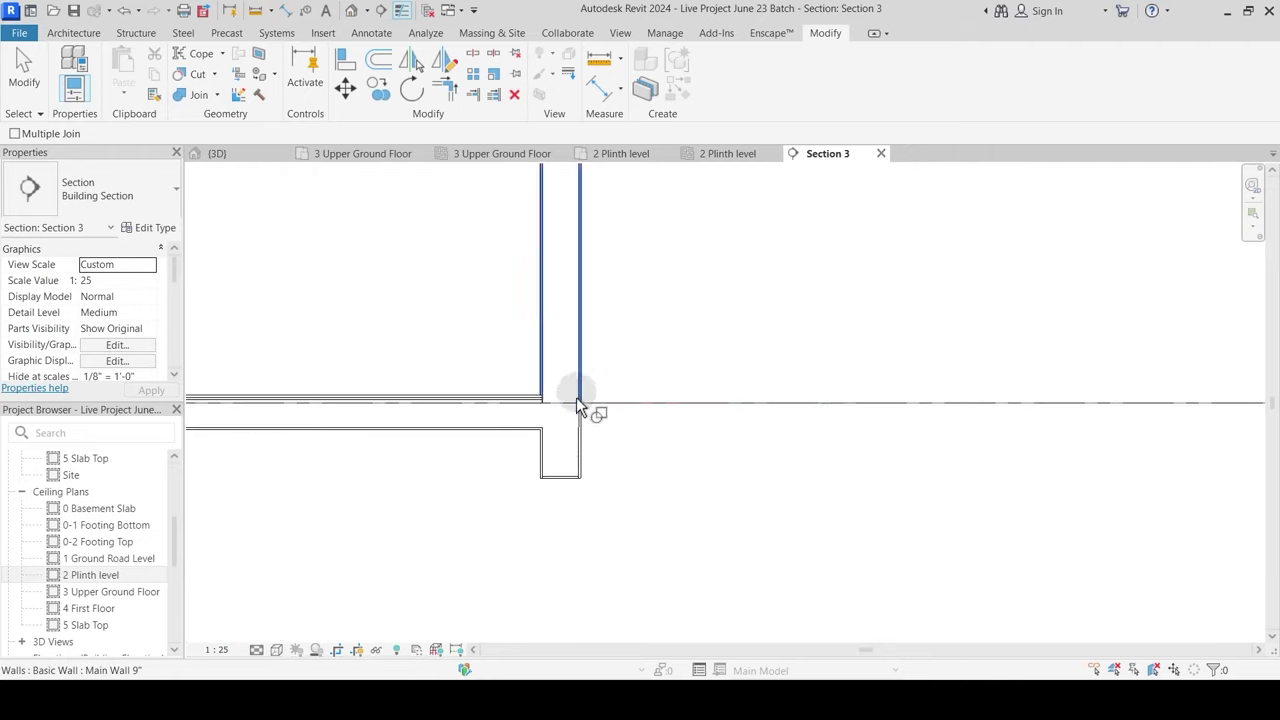
scroll(588, 418, "down", 5)
scroll(506, 414, "up", 4)
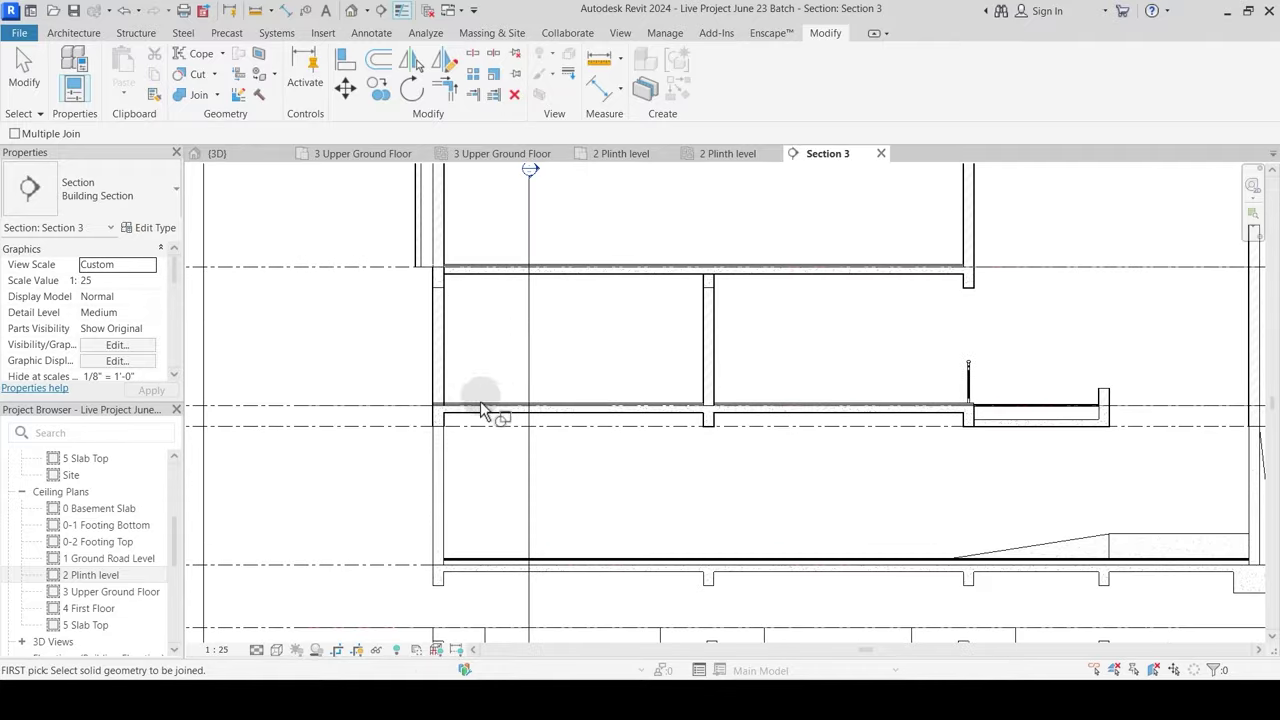
left_click(422, 415)
left_click(443, 422)
scroll(486, 386, "down", 2)
middle_click_drag(825, 390, 643, 509)
middle_click_drag(843, 506, 560, 503)
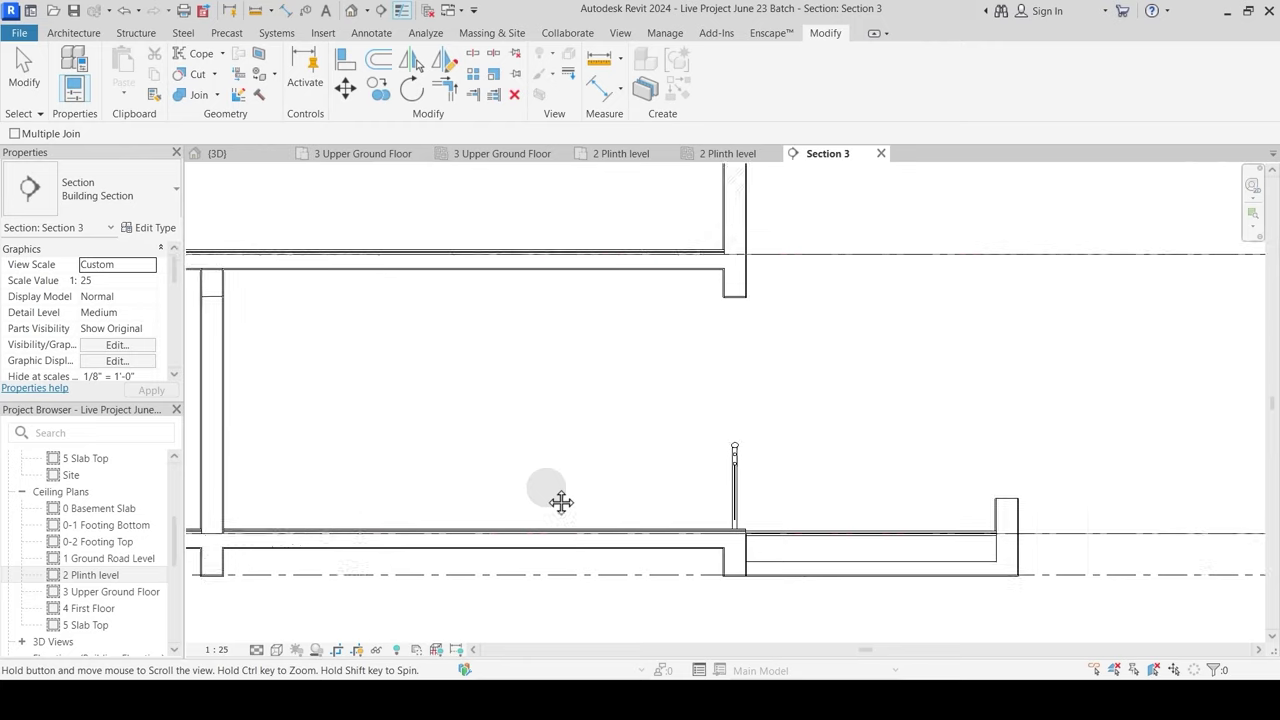
scroll(930, 467, "down", 3)
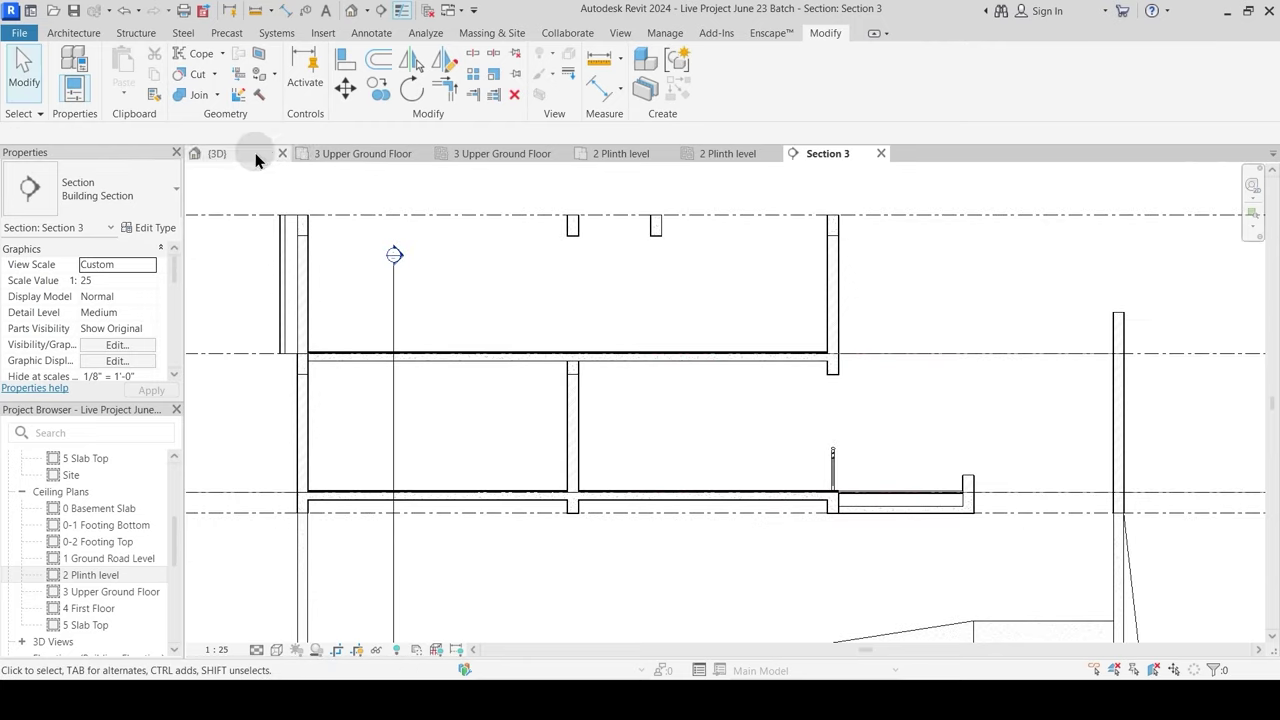
Step: Shift Section 3 further down the Upper Ground Floor plan and reopen the section
left_click(350, 153)
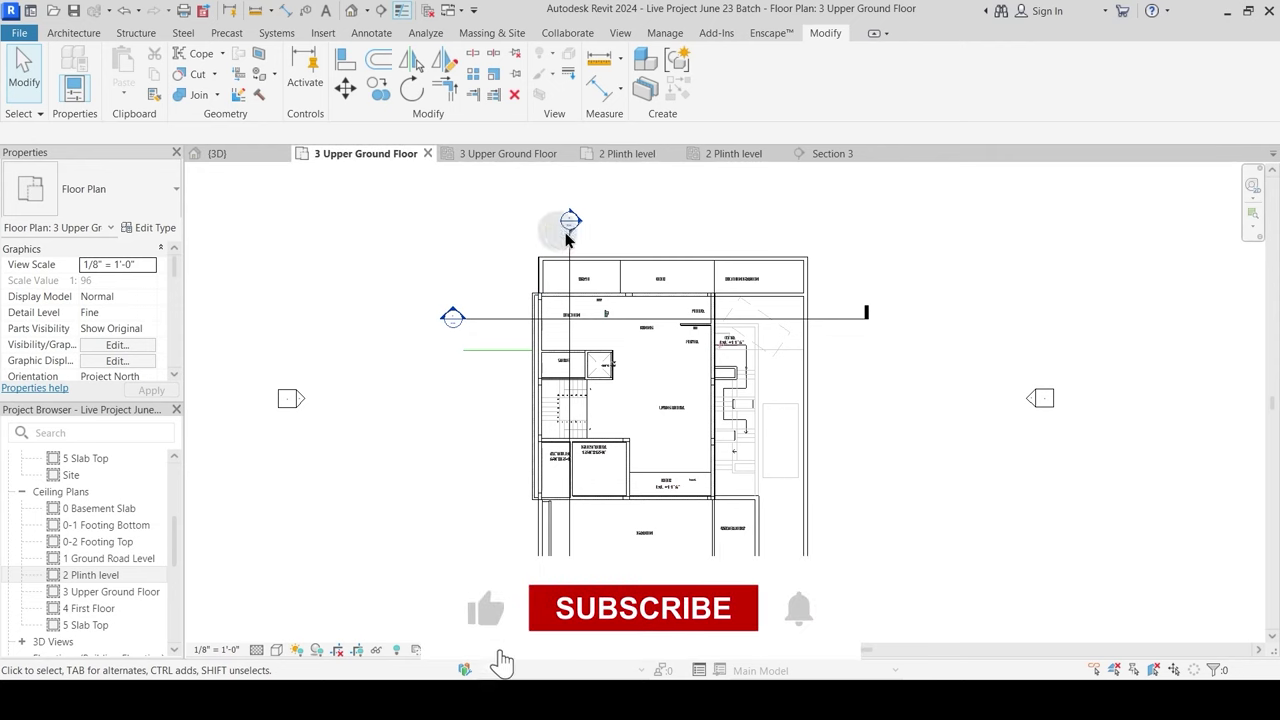
left_click_drag(506, 320, 457, 369)
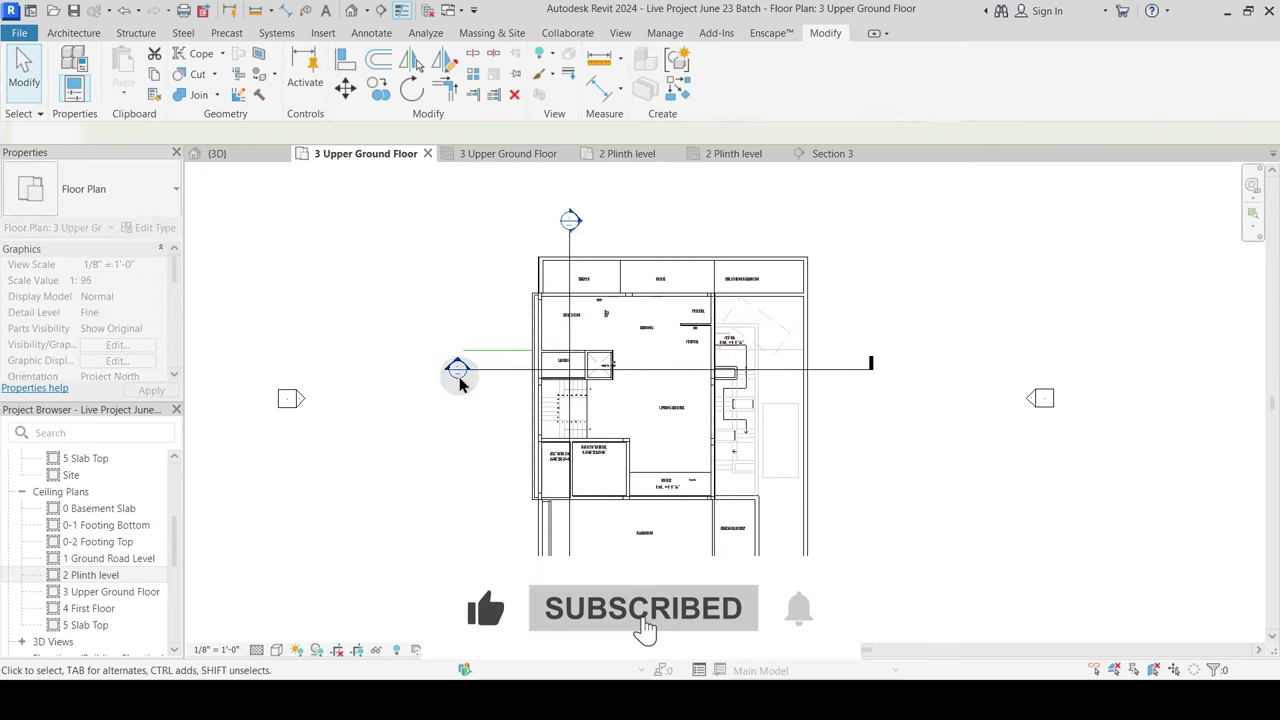
double_click(455, 368)
scroll(503, 363, "up", 5)
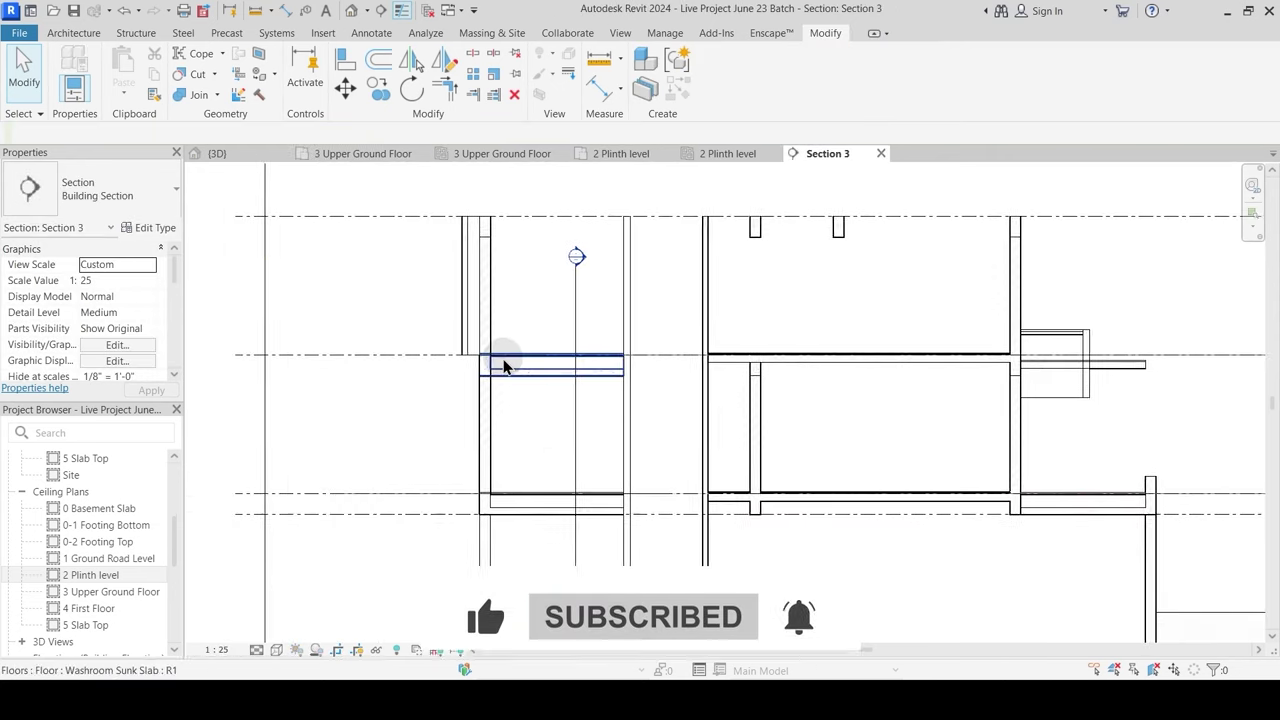
left_click(196, 103)
Step: Join the Washroom Sunk Slab to the box wall
scroll(500, 350, "up", 2)
left_click(480, 324)
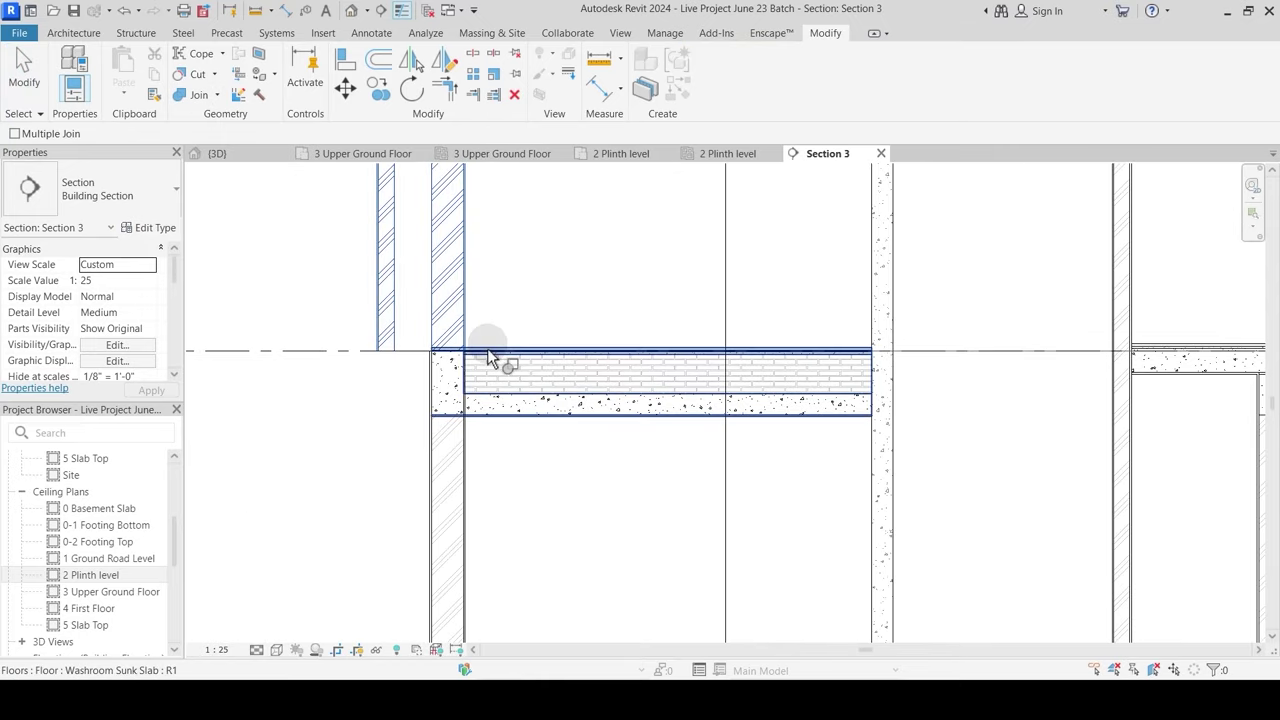
left_click(487, 349)
scroll(604, 336, "down", 1)
Step: Join the slab to the 4.5-inch wall and try the slab beside the main wall
middle_click_drag(787, 440, 383, 449)
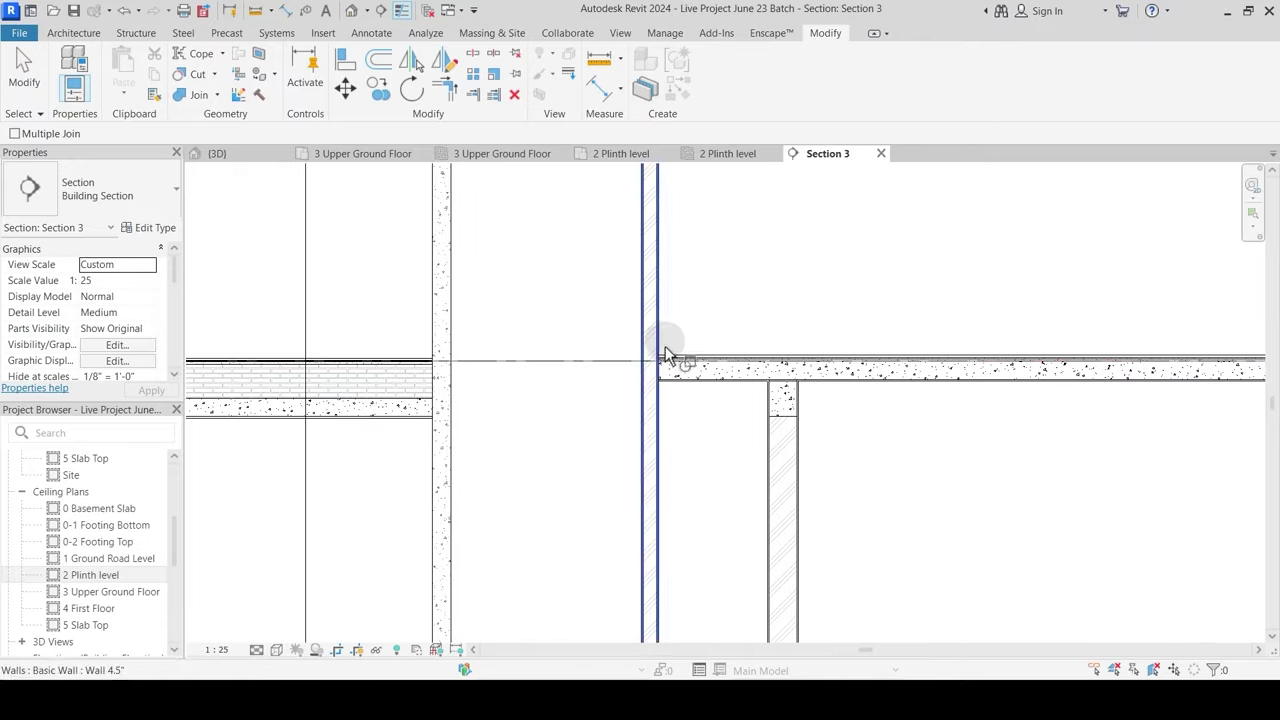
middle_click_drag(672, 341, 534, 377)
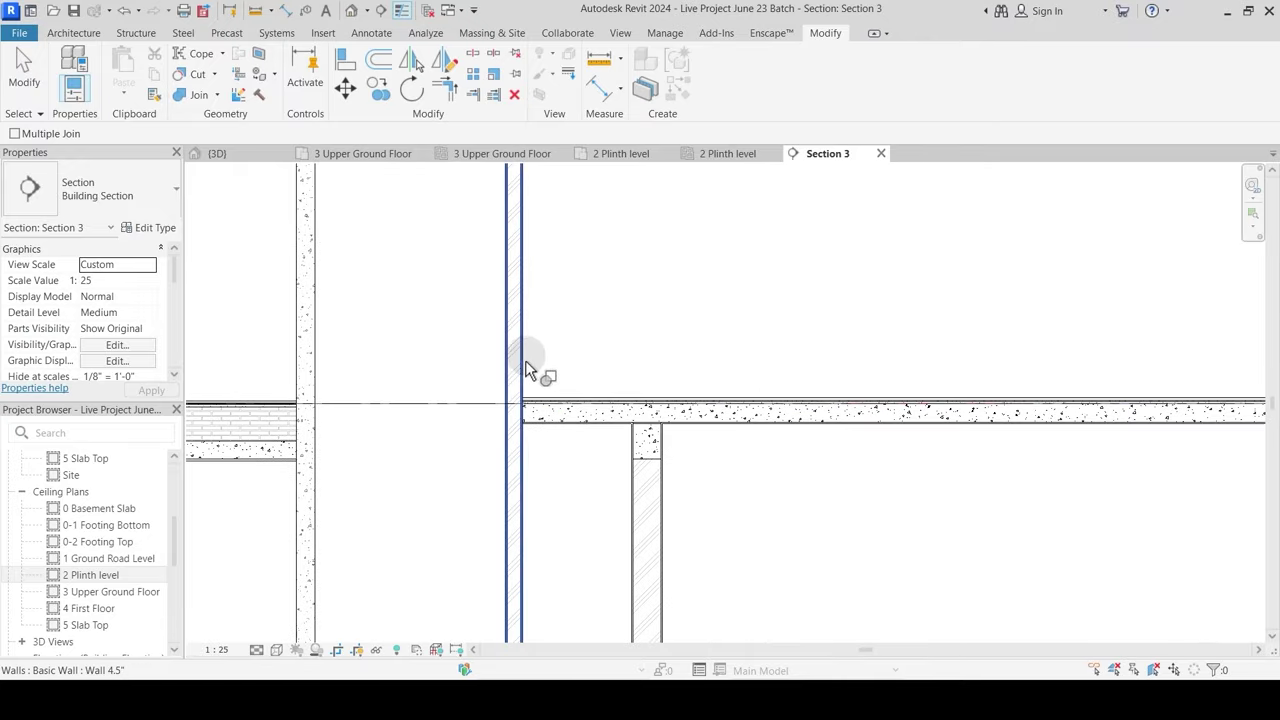
left_click(525, 362)
left_click(540, 412)
middle_click_drag(651, 403, 771, 429)
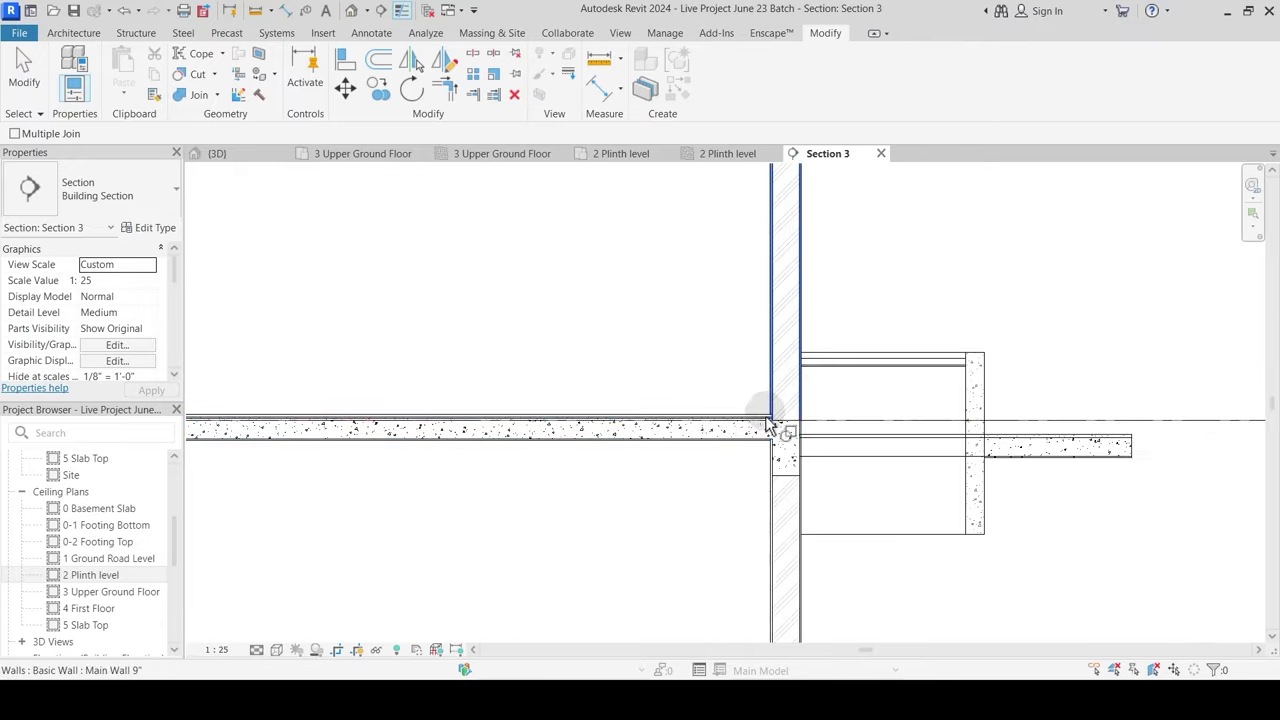
left_click(758, 415)
key("Escape")
scroll(834, 329, "down", 4)
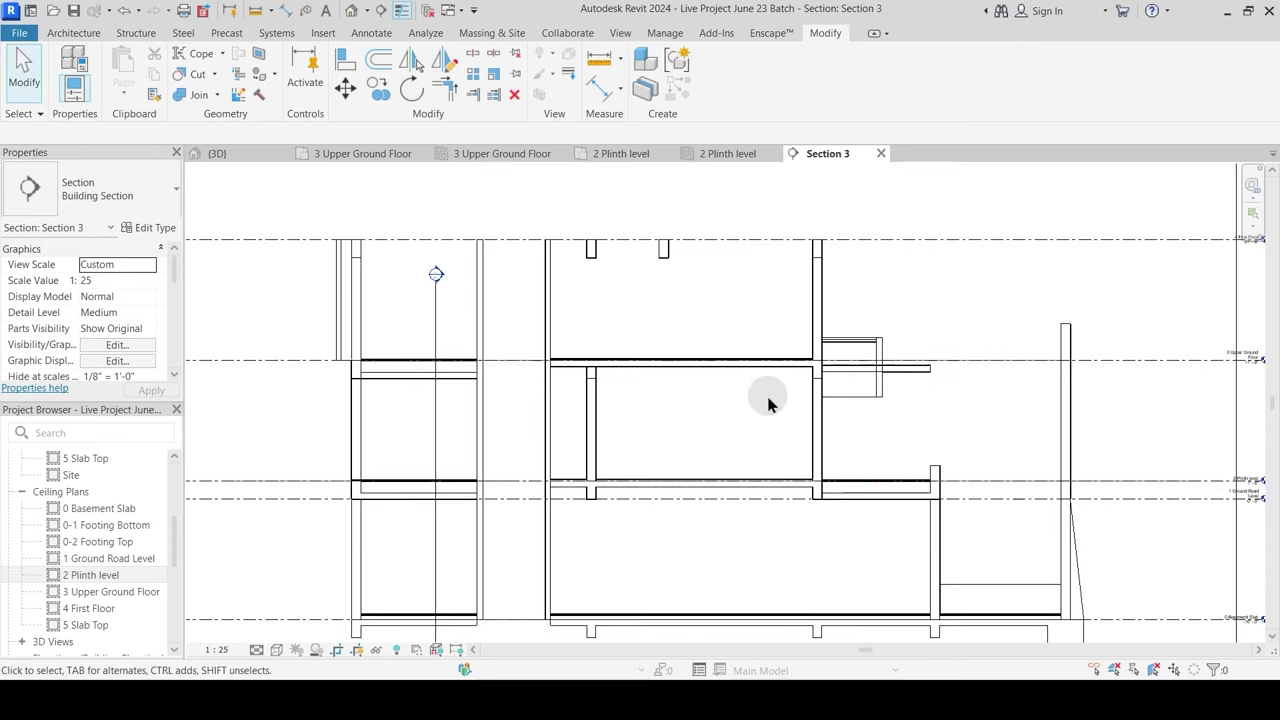
scroll(452, 498, "up", 5)
Step: Join the adjoining wall with the sunk slab using Join Geometry
middle_click_drag(411, 483, 623, 446)
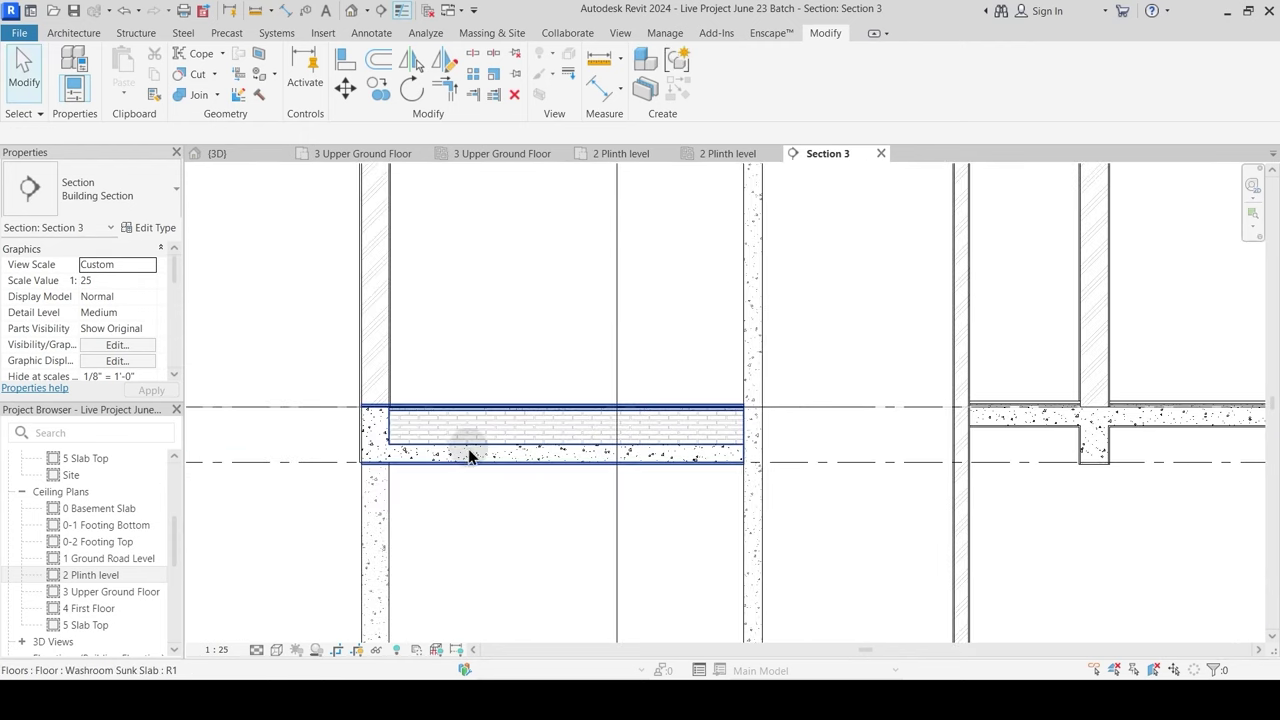
left_click(200, 95)
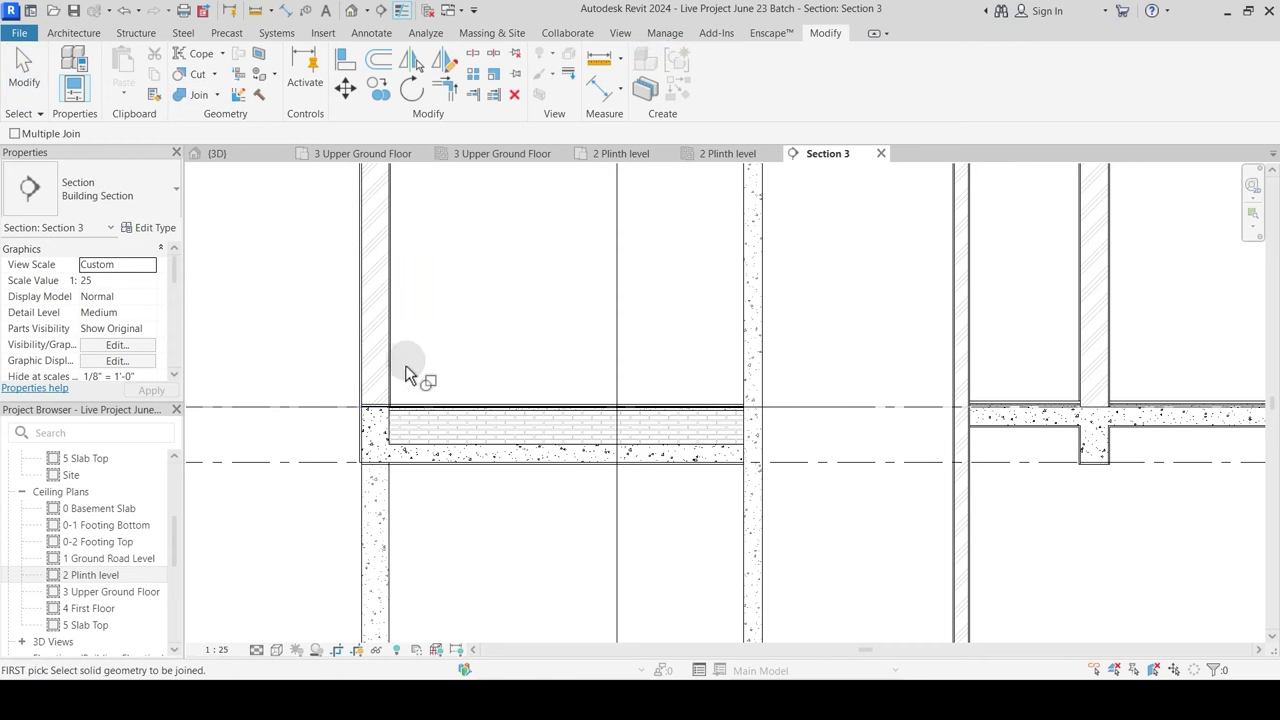
left_click(400, 372)
left_click(512, 414)
middle_click_drag(657, 457, 643, 434)
Step: Pan and zoom to check the column and right-hand slab junctions, then return to the plan
scroll(410, 440, "up", 3)
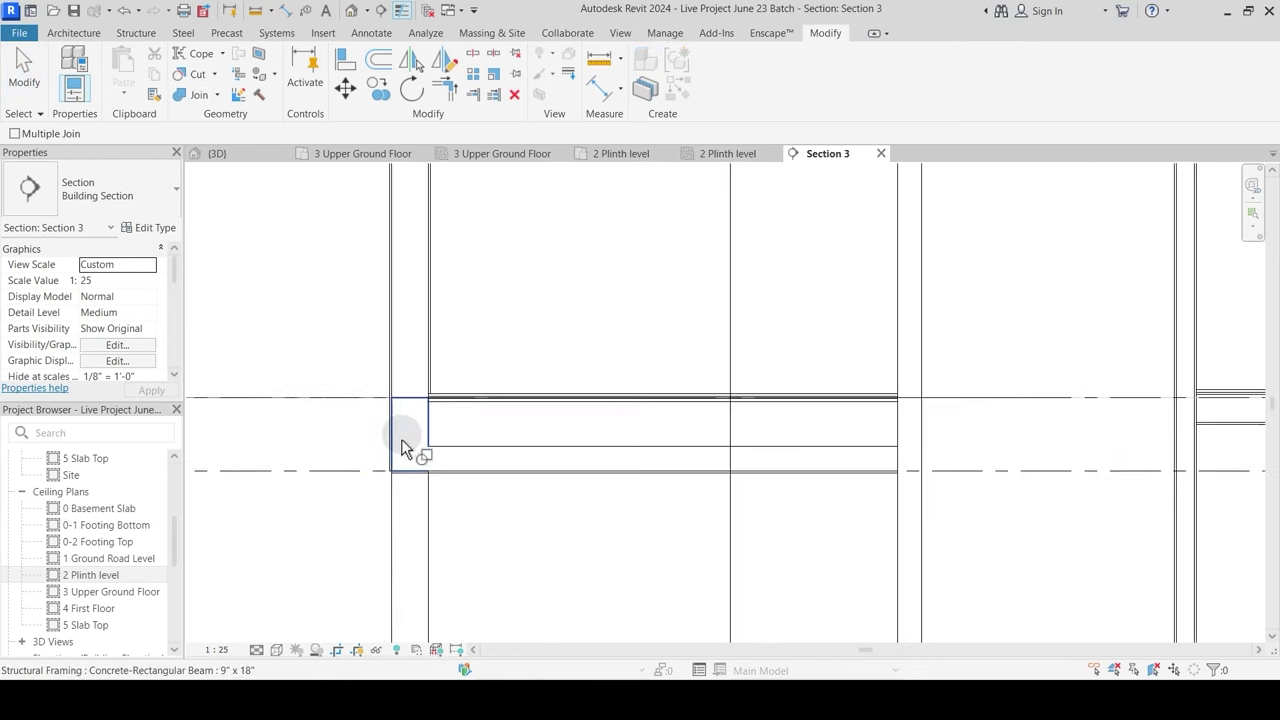
scroll(424, 414, "down", 4)
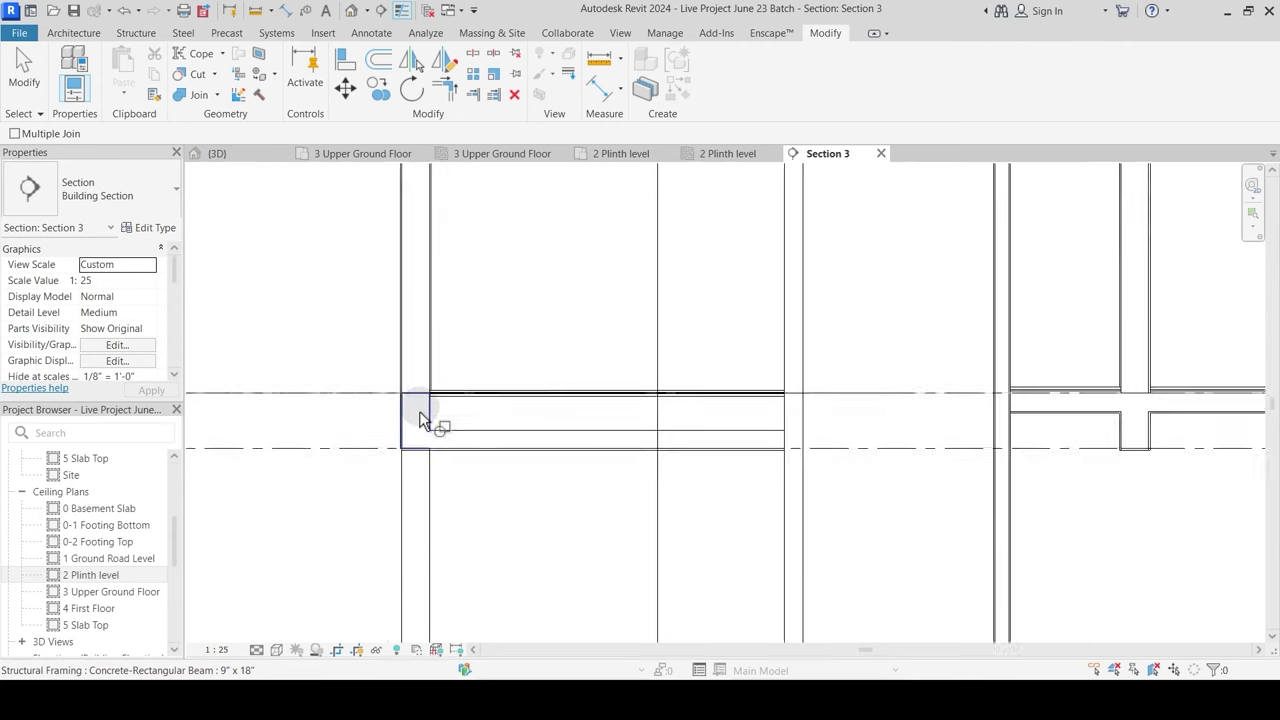
middle_click_drag(923, 464, 631, 481)
scroll(537, 400, "up", 3)
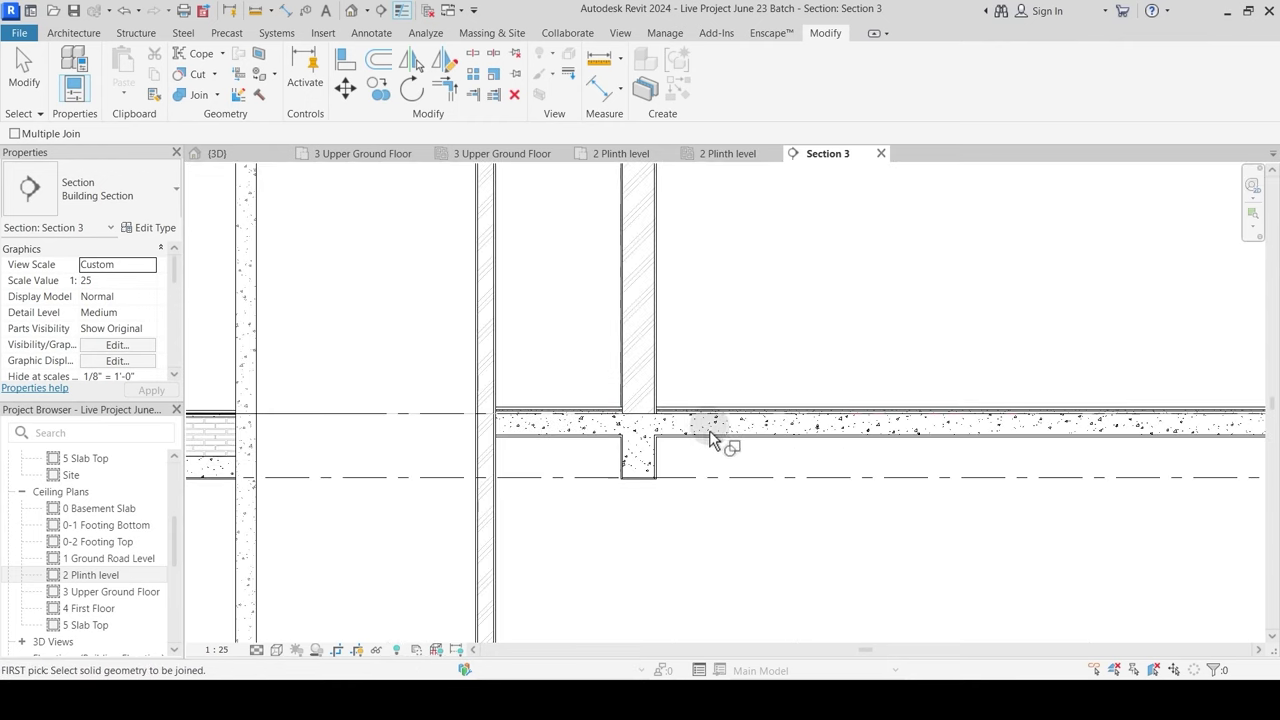
middle_click_drag(709, 430, 642, 450)
scroll(700, 420, "down", 2)
middle_click_drag(963, 426, 523, 457)
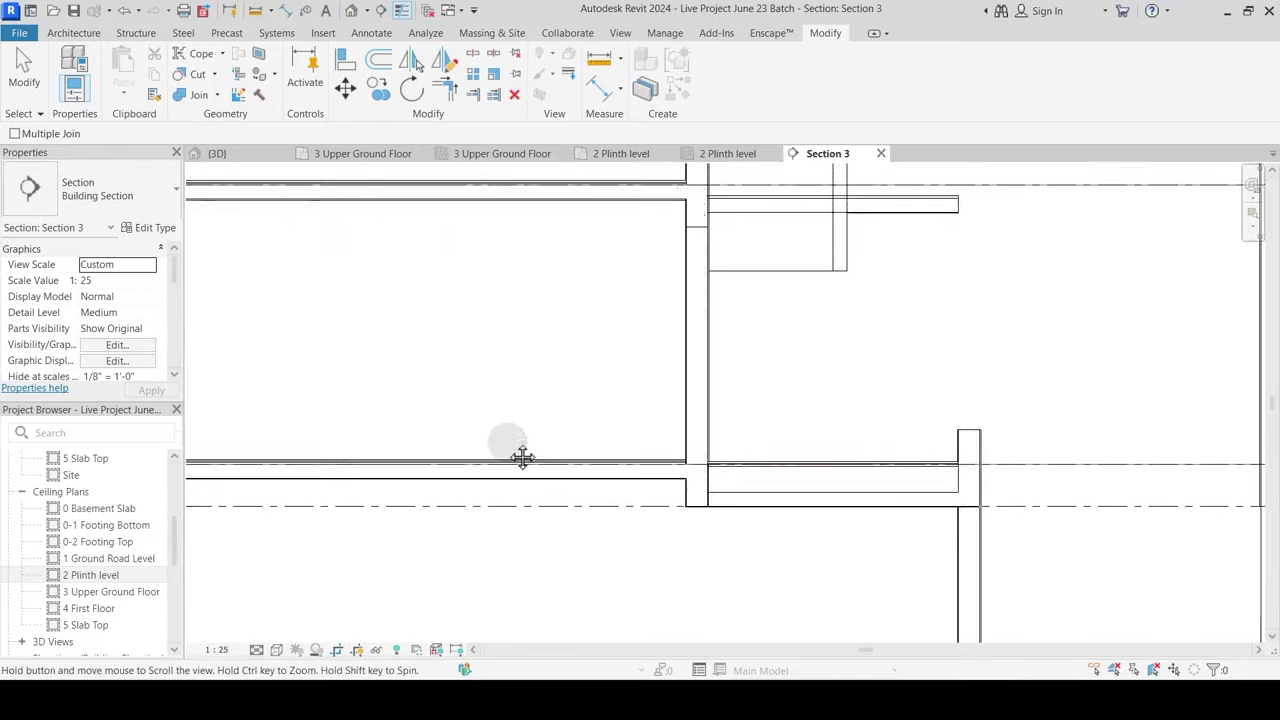
scroll(655, 436, "up", 2)
scroll(776, 434, "down", 2)
scroll(776, 433, "down", 2)
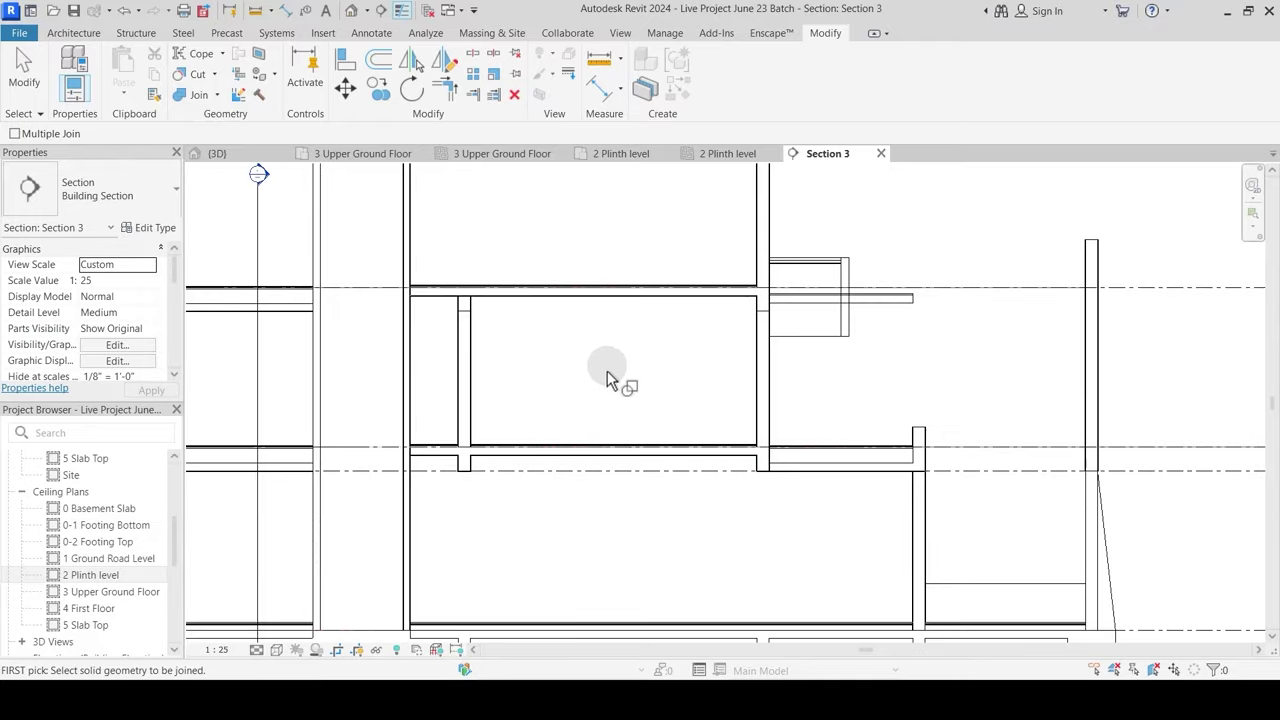
scroll(620, 368, "down", 1)
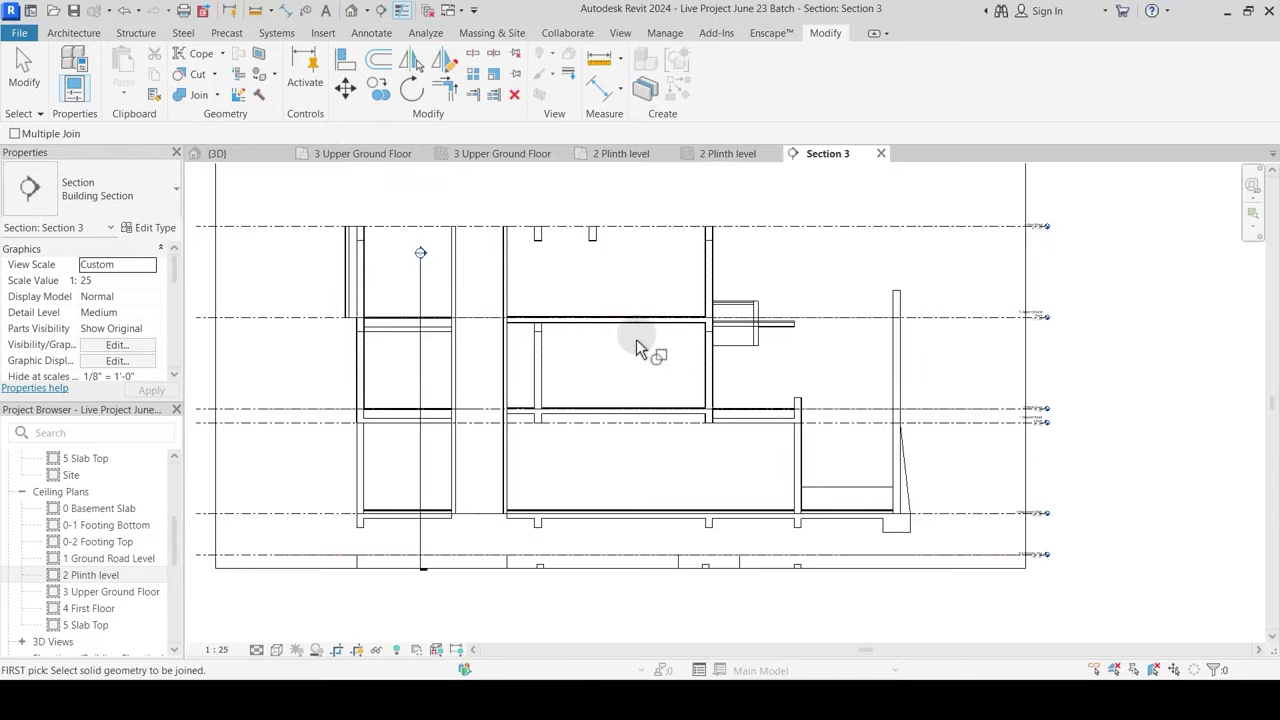
scroll(749, 386, "up", 1)
scroll(843, 323, "up", 2)
scroll(877, 449, "up", 1)
scroll(790, 487, "down", 4)
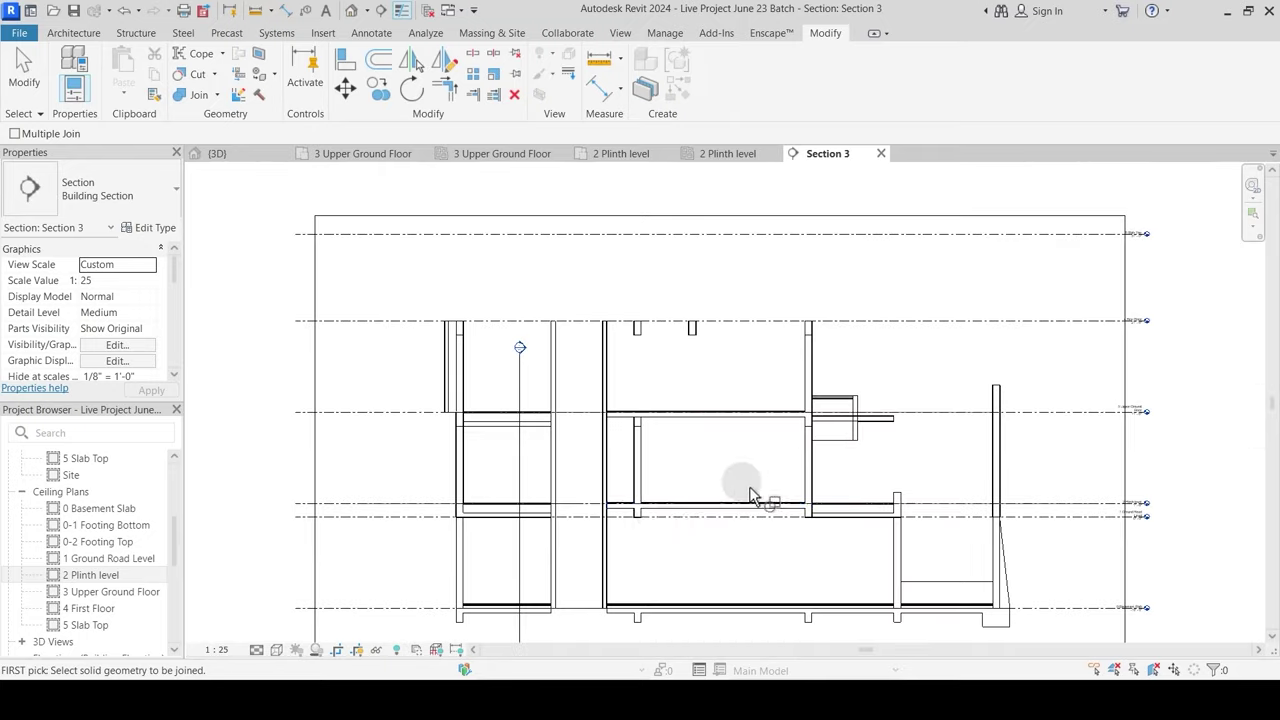
left_click(360, 148)
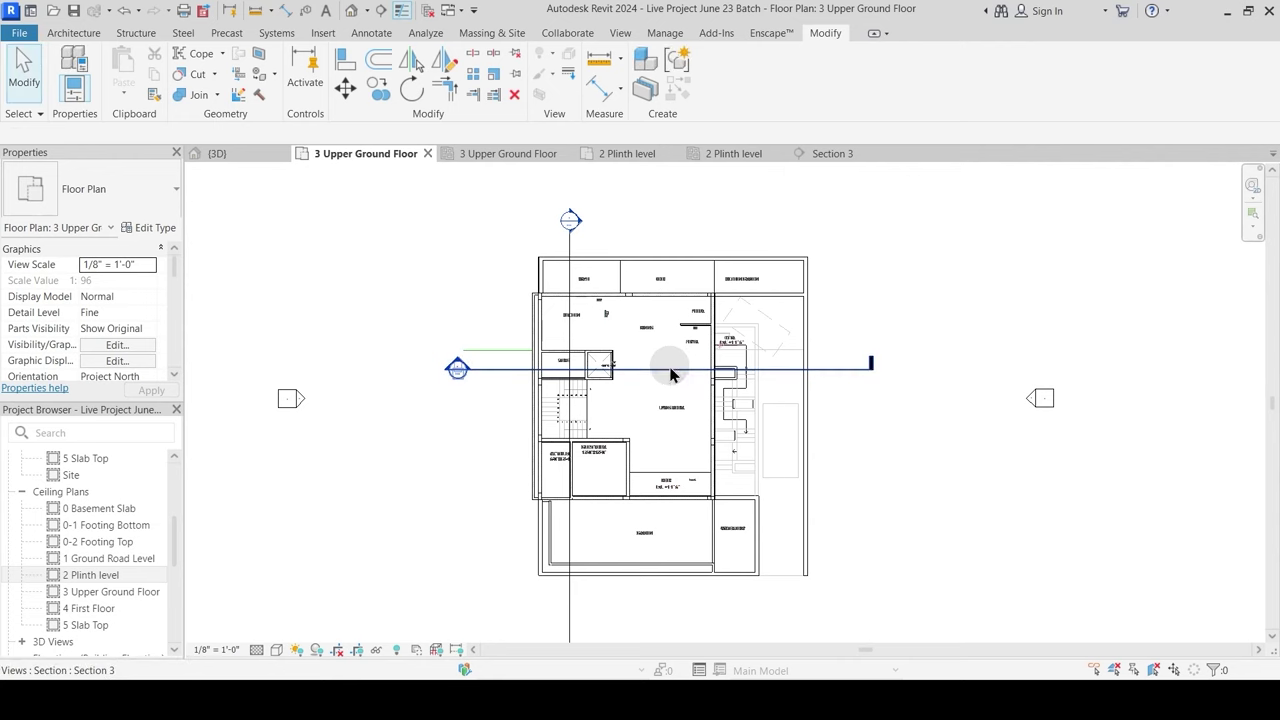
Step: Drag the Section 3 line down and open the section to view the lower slab
left_click_drag(670, 368, 675, 427)
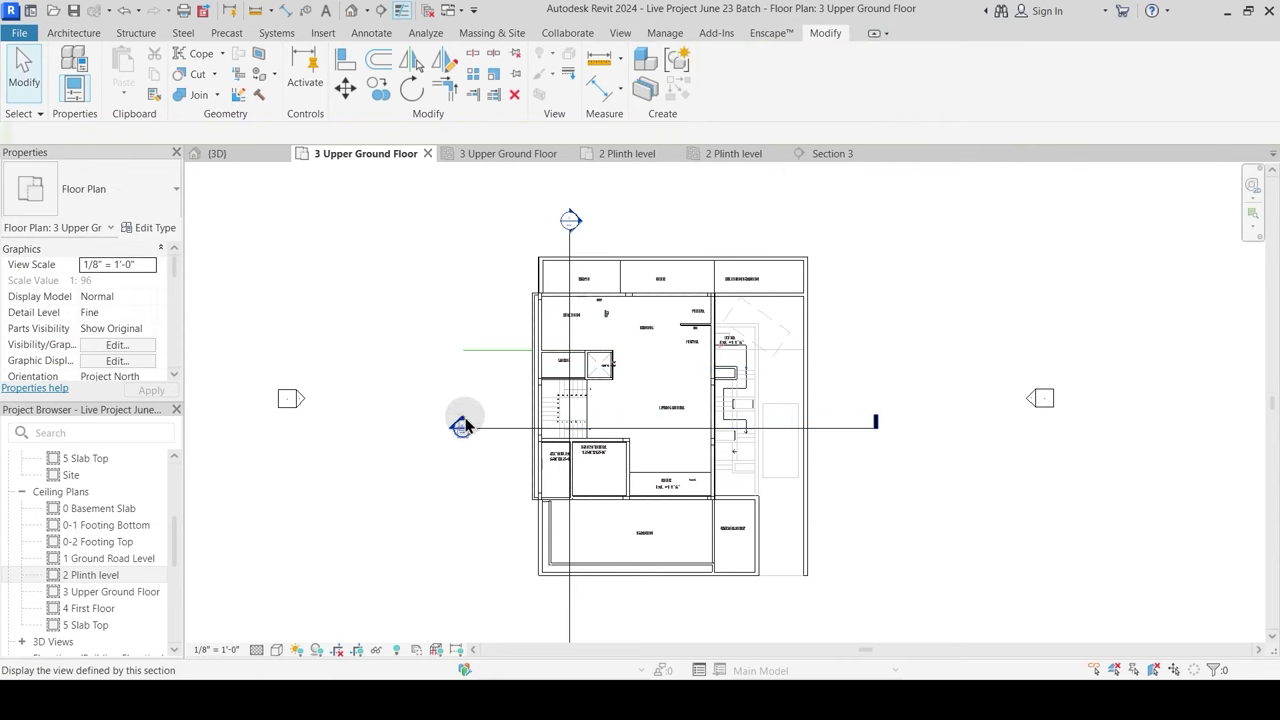
double_click(461, 419)
scroll(420, 390, "up", 3)
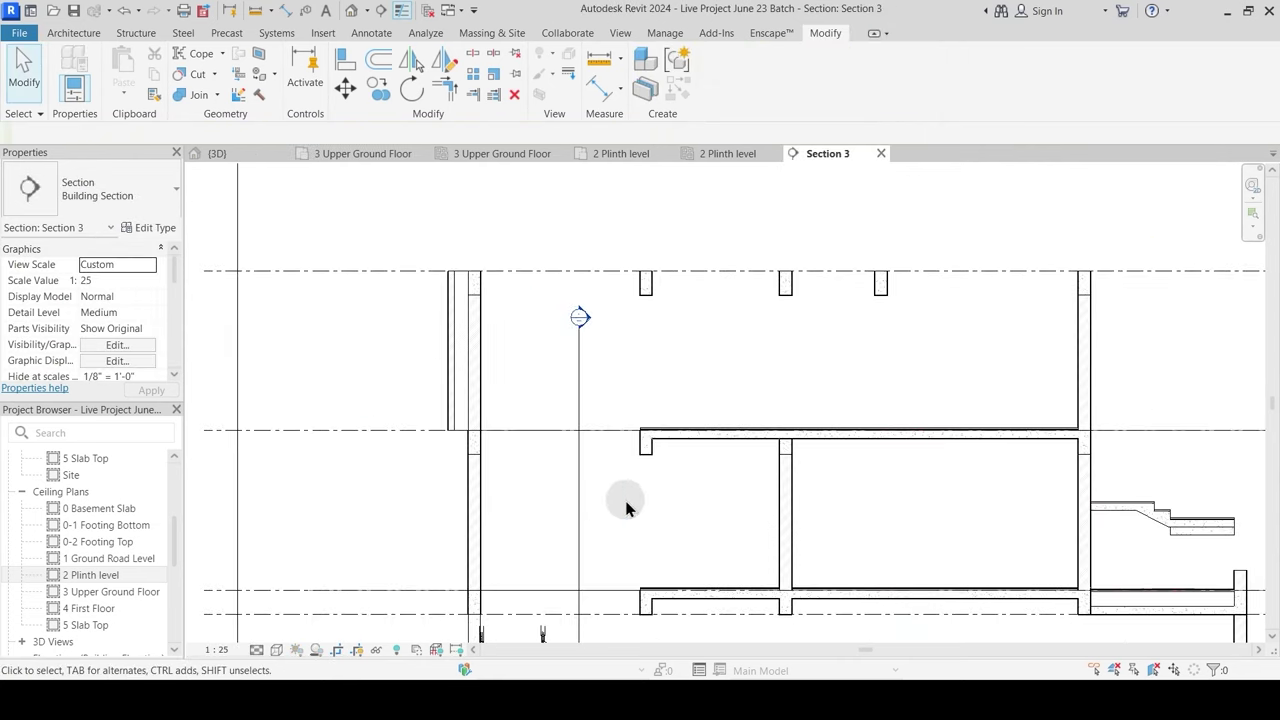
scroll(1086, 434, "up", 2)
middle_click_drag(817, 503, 838, 250)
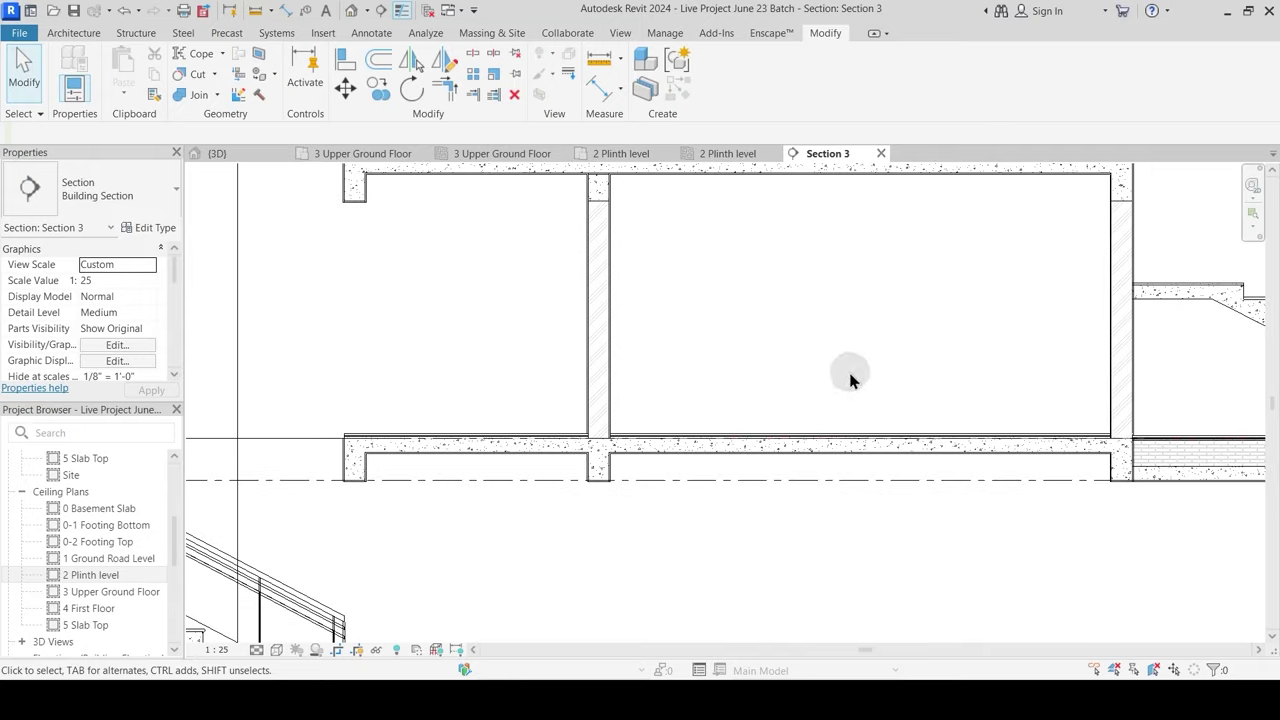
scroll(658, 485, "down", 2)
scroll(551, 314, "up", 2)
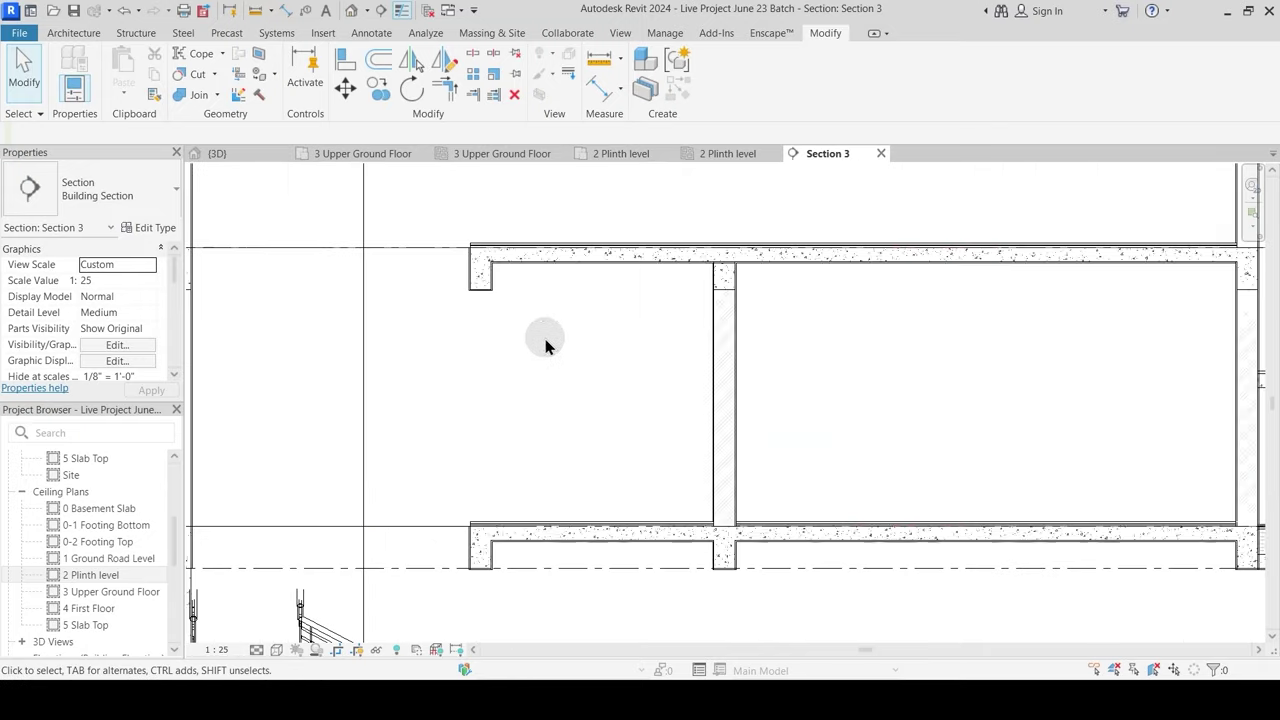
scroll(546, 343, "down", 1)
Step: Move the Section 3 line lower again from the plan and reopen the updated section
left_click(338, 158)
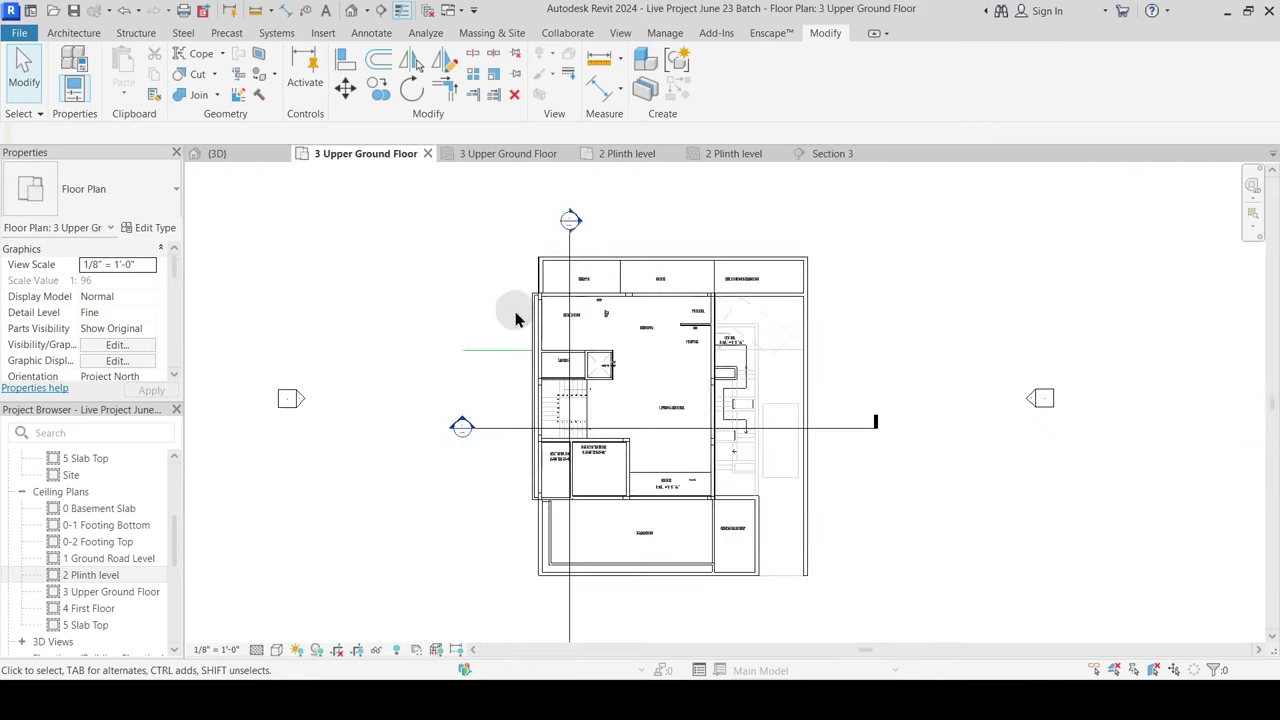
left_click_drag(684, 432, 676, 468)
key("Escape")
double_click(454, 474)
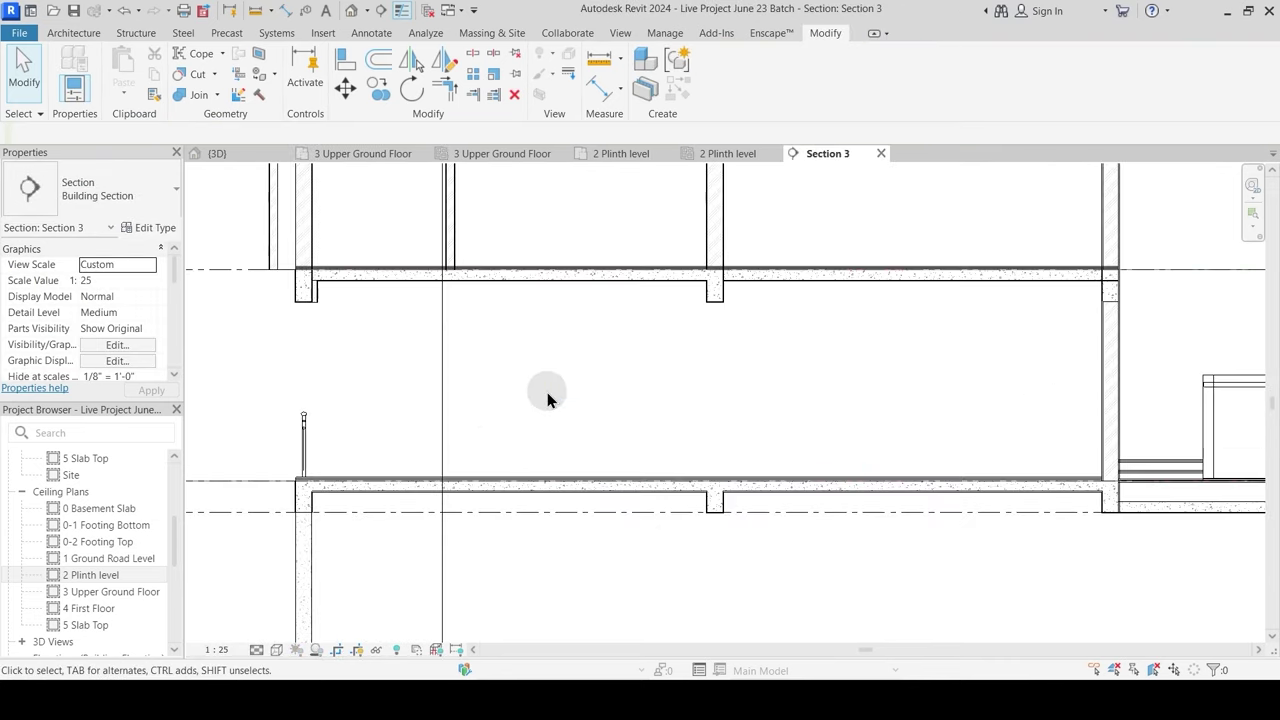
middle_click_drag(383, 338, 451, 503)
scroll(380, 408, "up", 3)
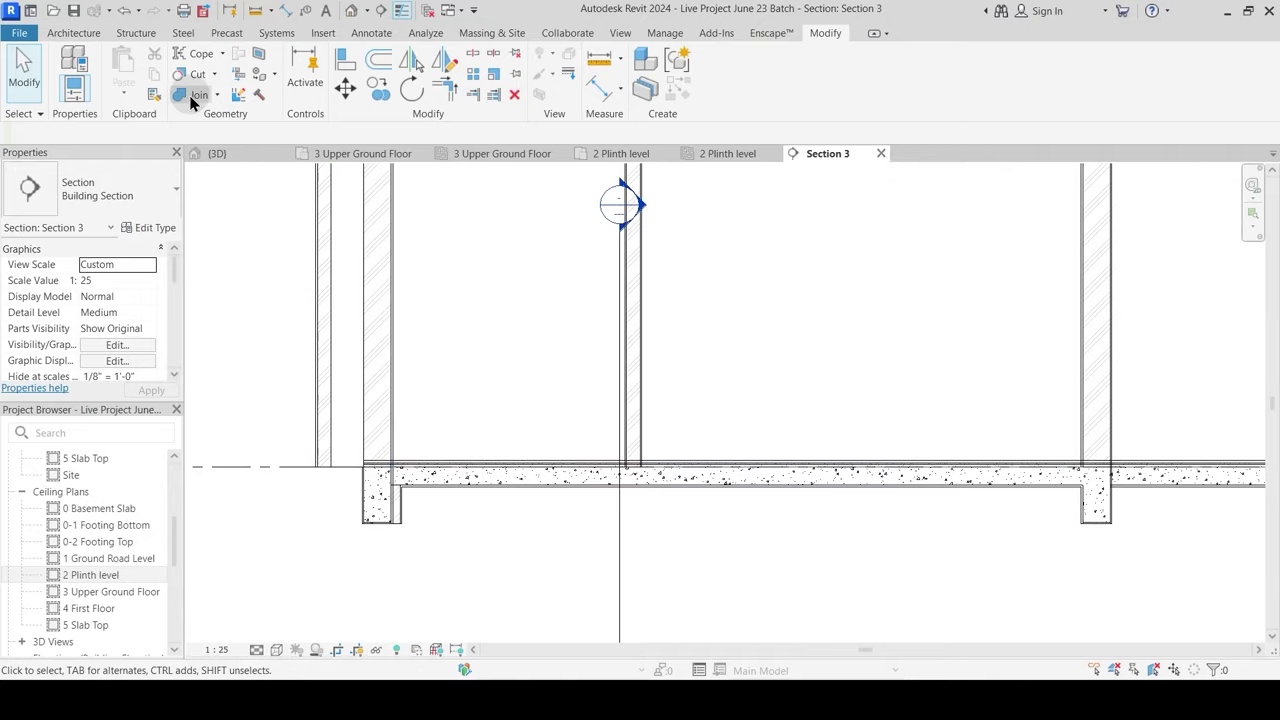
Step: Join the floor slab with the left wall
left_click(190, 95)
left_click(393, 392)
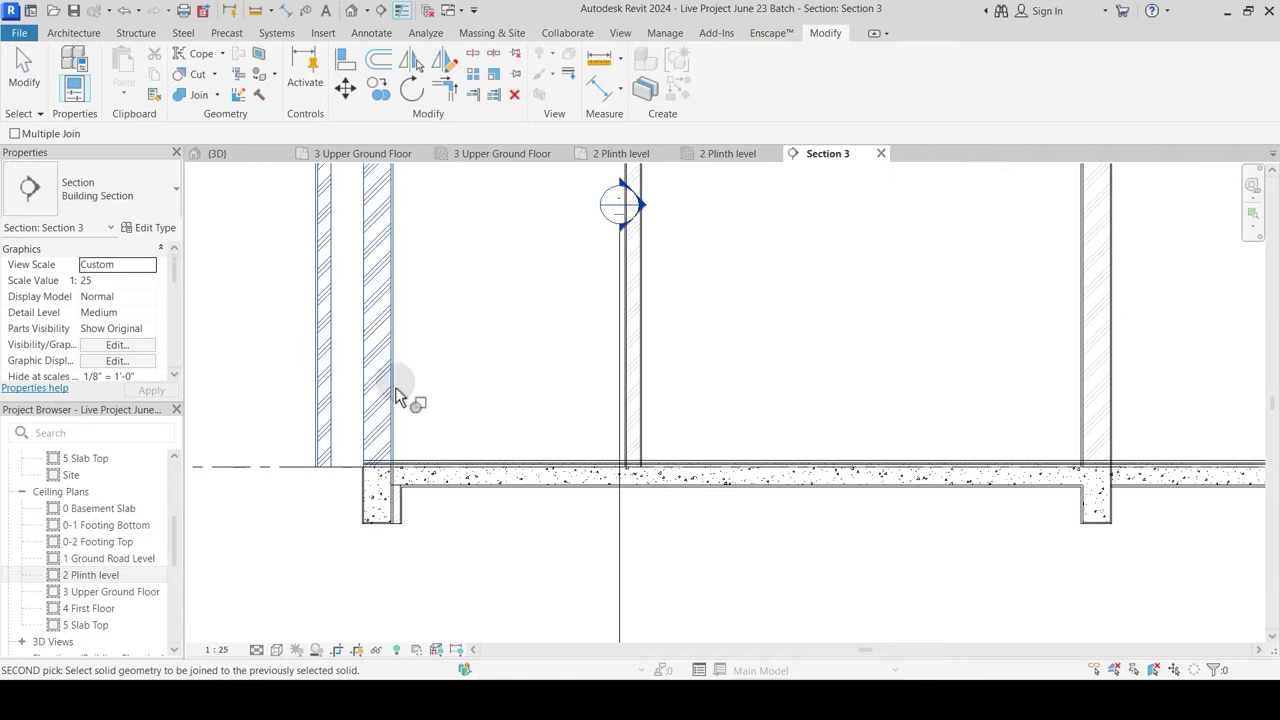
left_click(425, 468)
scroll(390, 520, "up", 2)
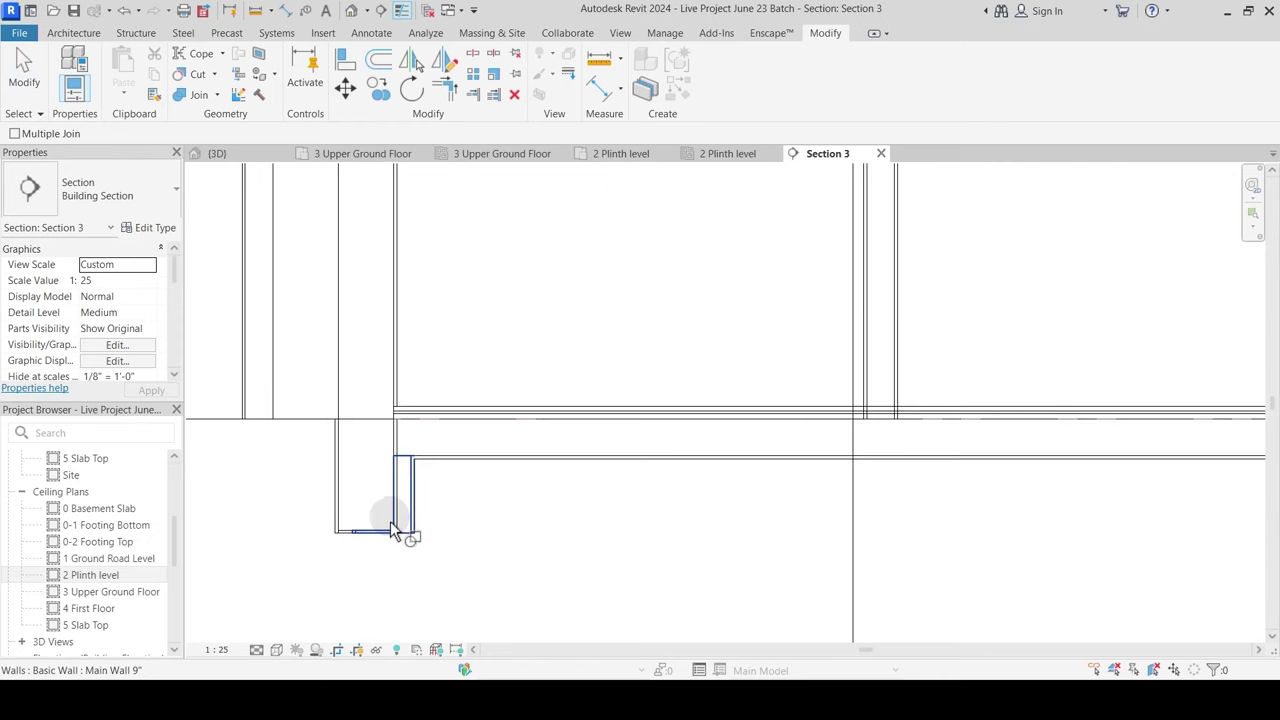
scroll(443, 526, "up", 2)
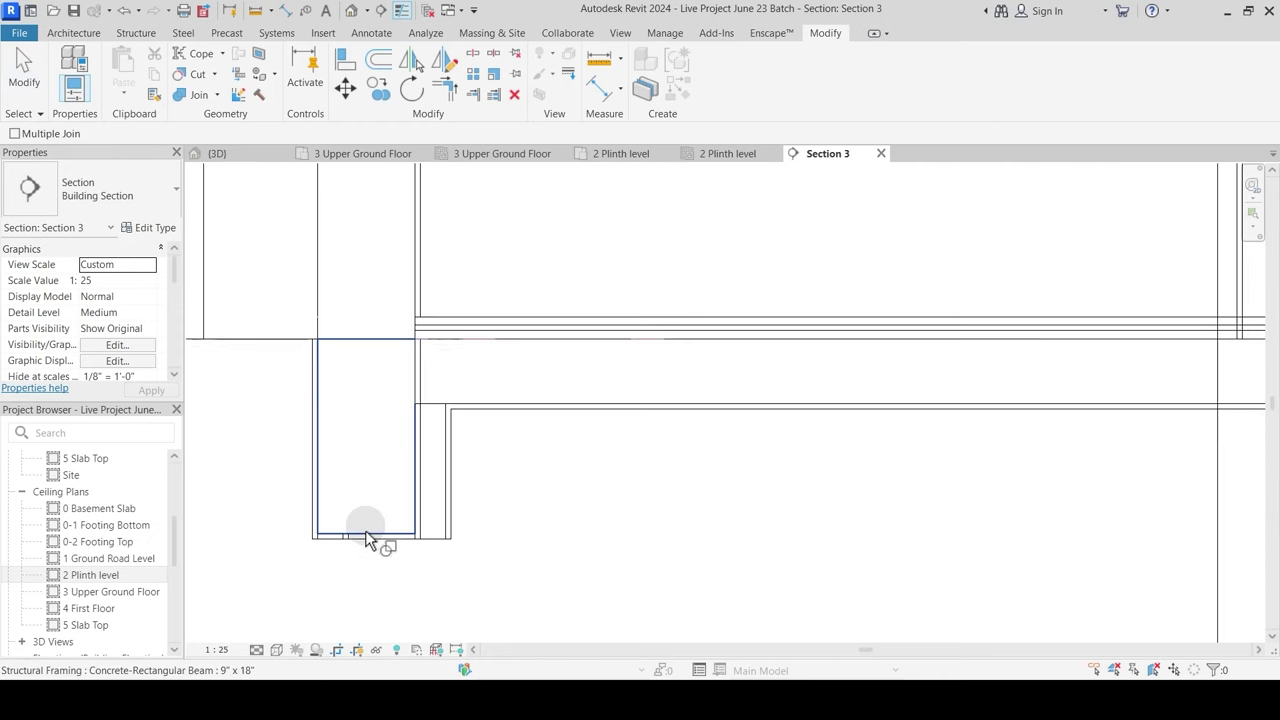
key("Escape")
Step: Inspect the footing wall and thin wall, and toggle thin-line display on and off
left_click(452, 438)
key("Escape")
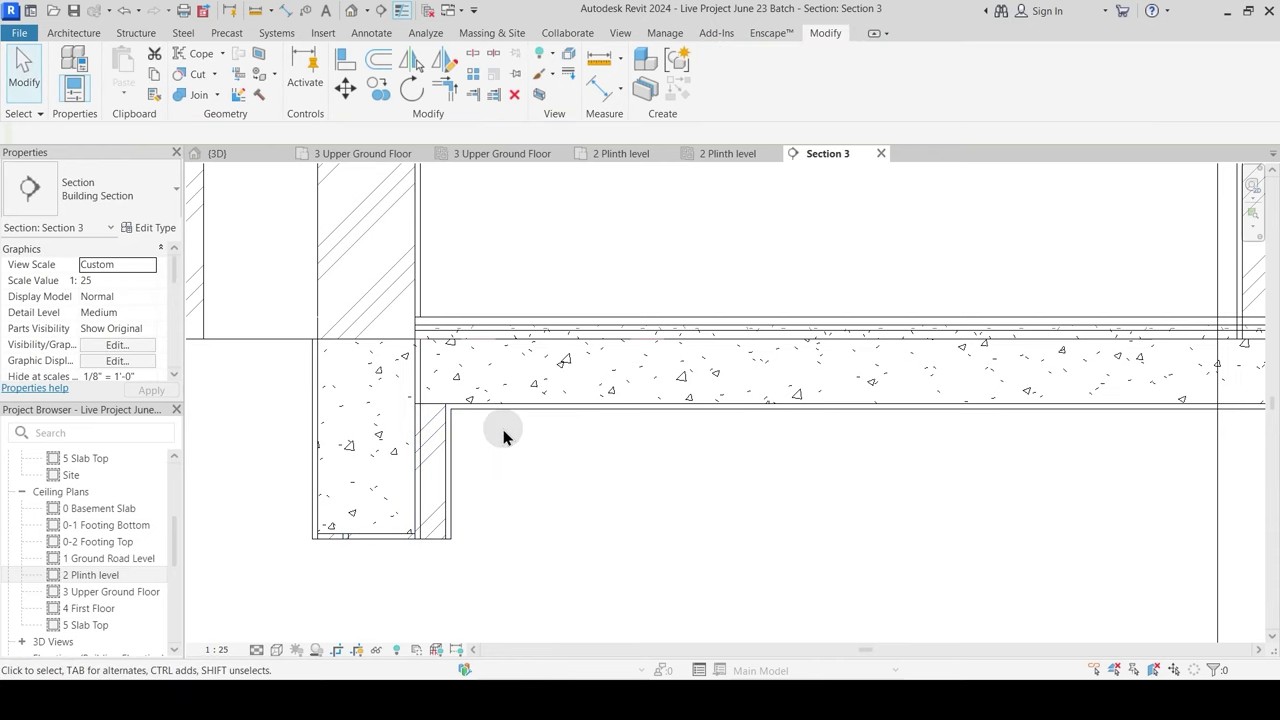
left_click(449, 454)
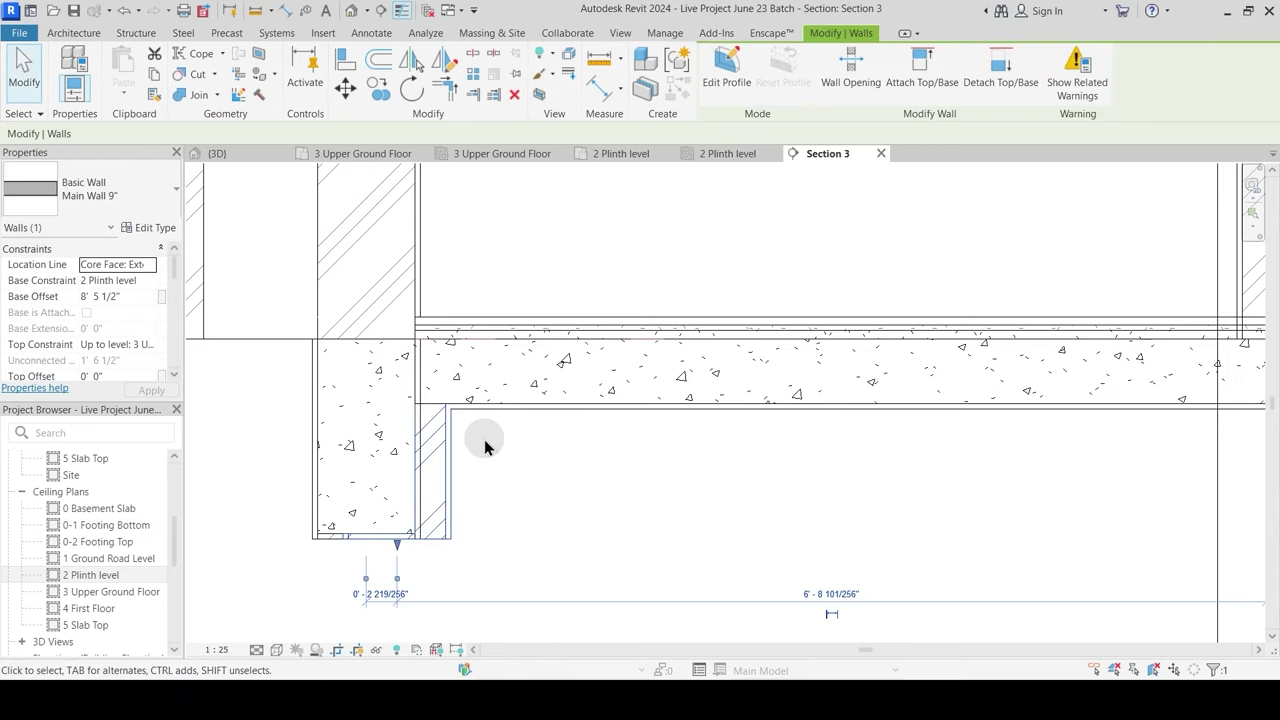
left_click(484, 439)
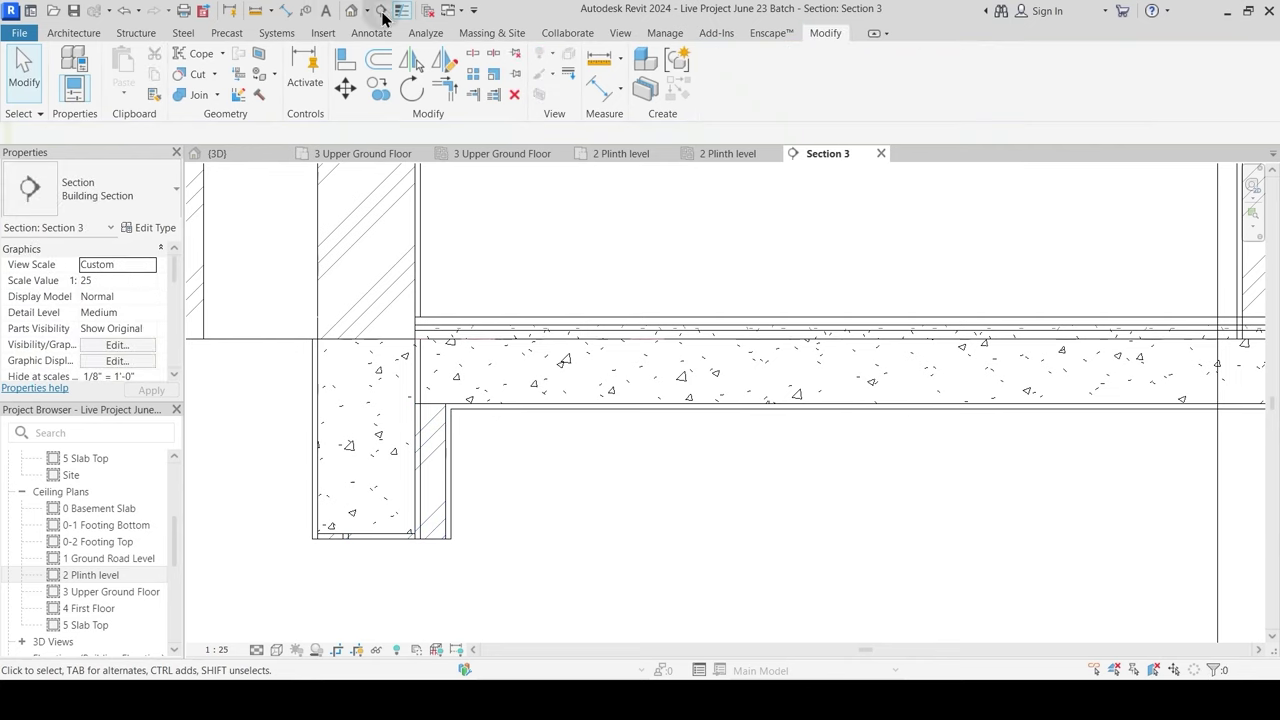
left_click(401, 12)
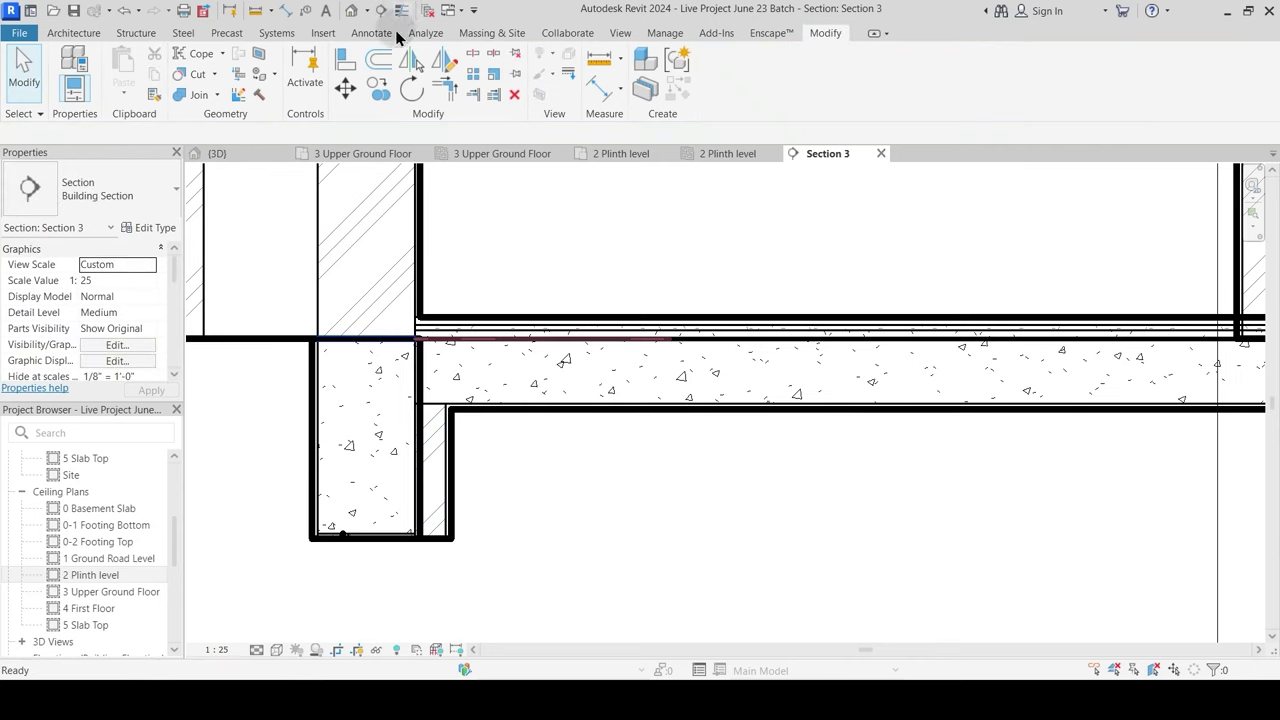
left_click(401, 12)
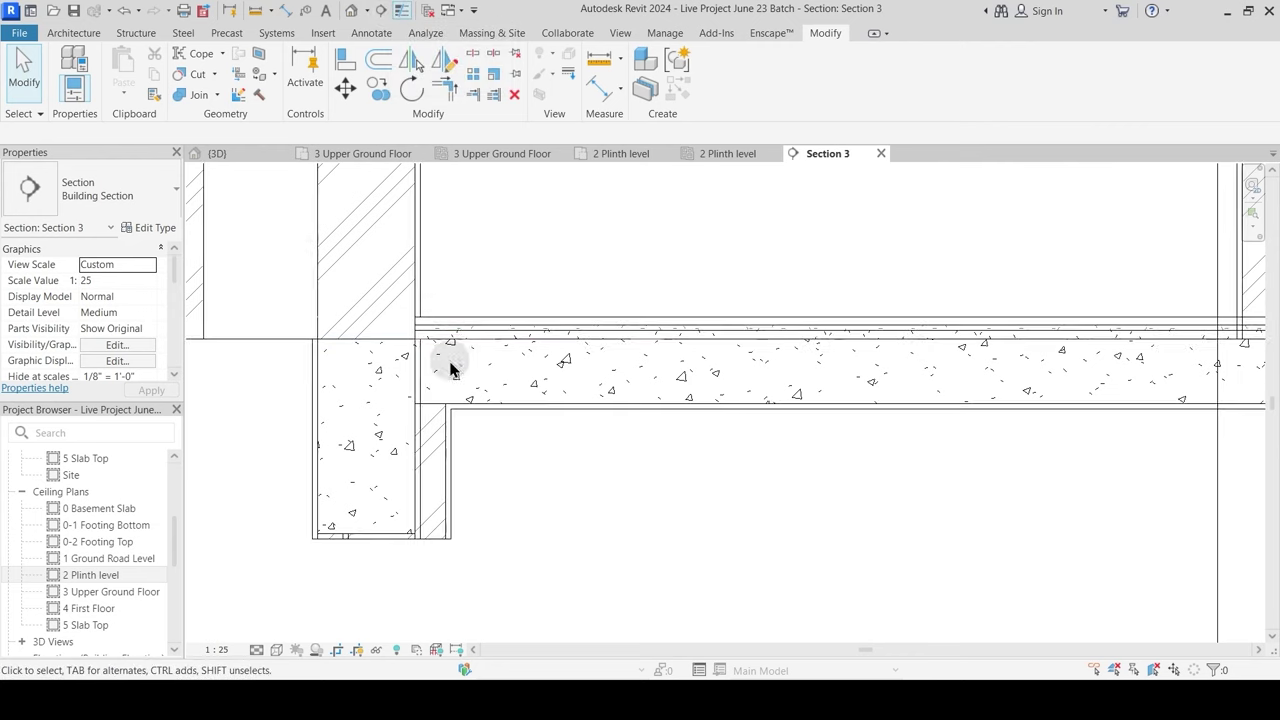
scroll(443, 363, "down", 5)
Step: Join the slab to the next wall and pan to the right-hand junction
middle_click_drag(795, 378, 690, 408)
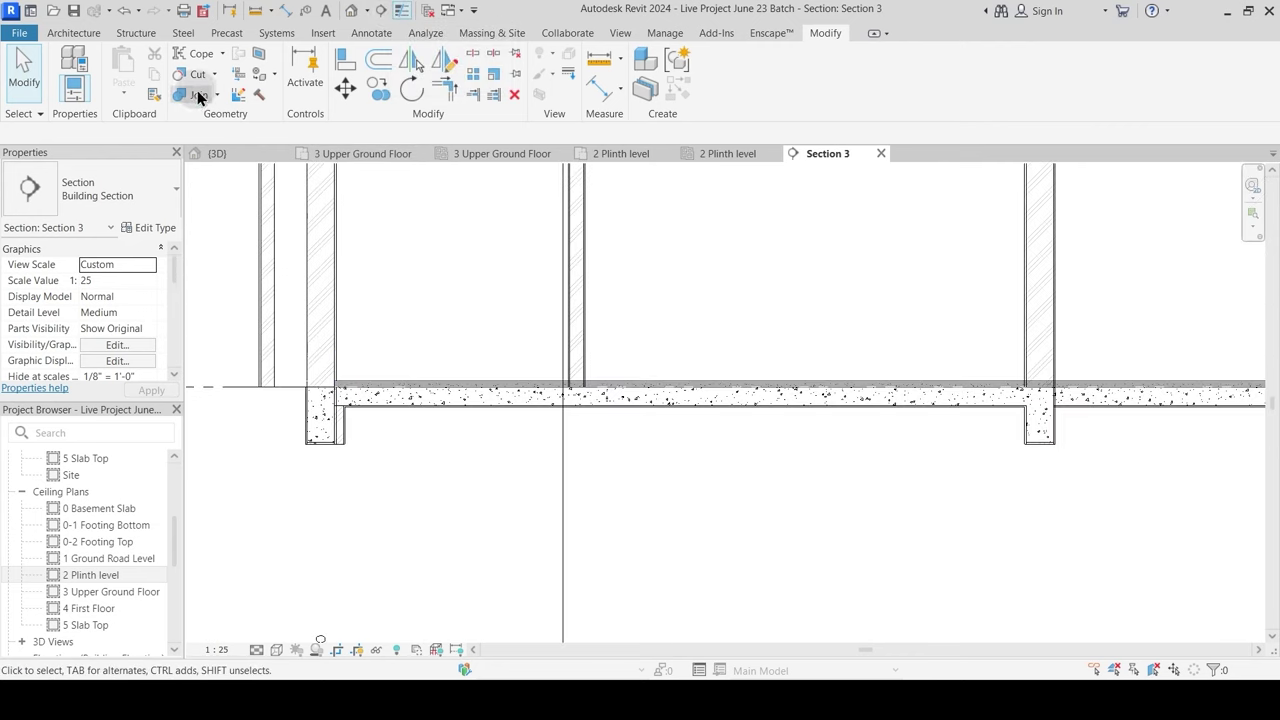
left_click(592, 335)
left_click(600, 384)
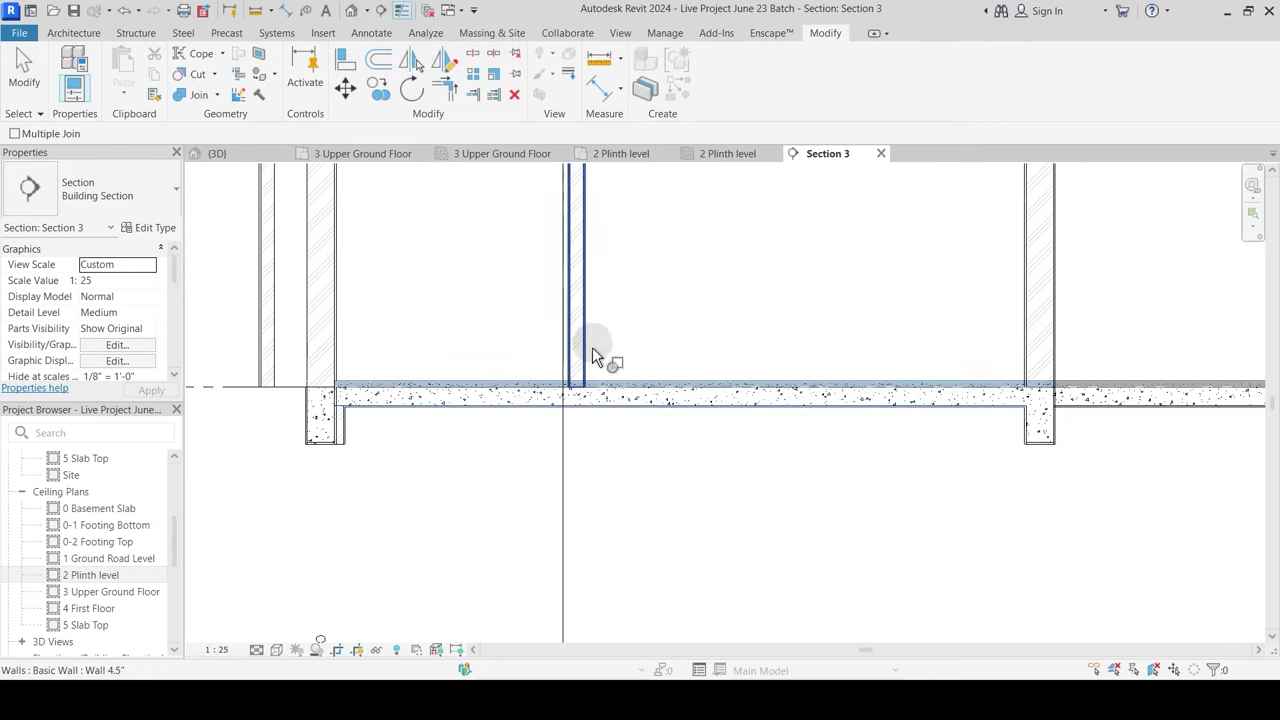
middle_click_drag(840, 376, 657, 434)
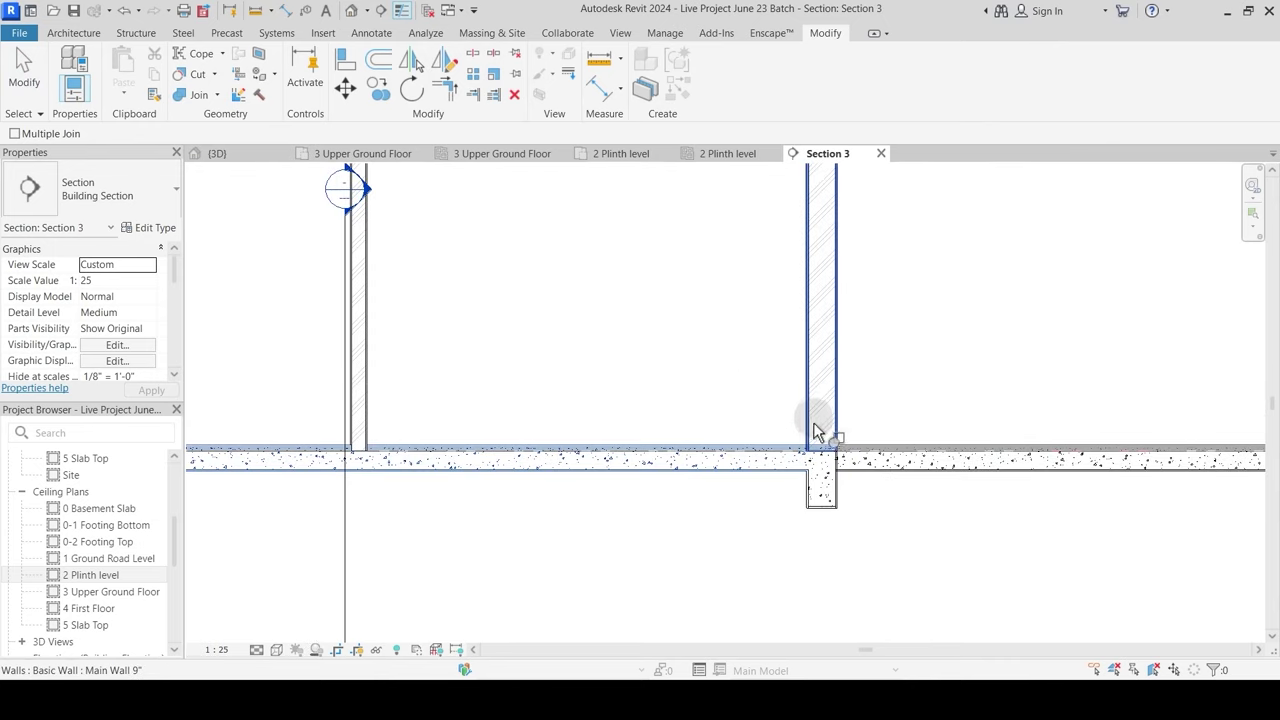
middle_click_drag(1100, 408, 505, 466)
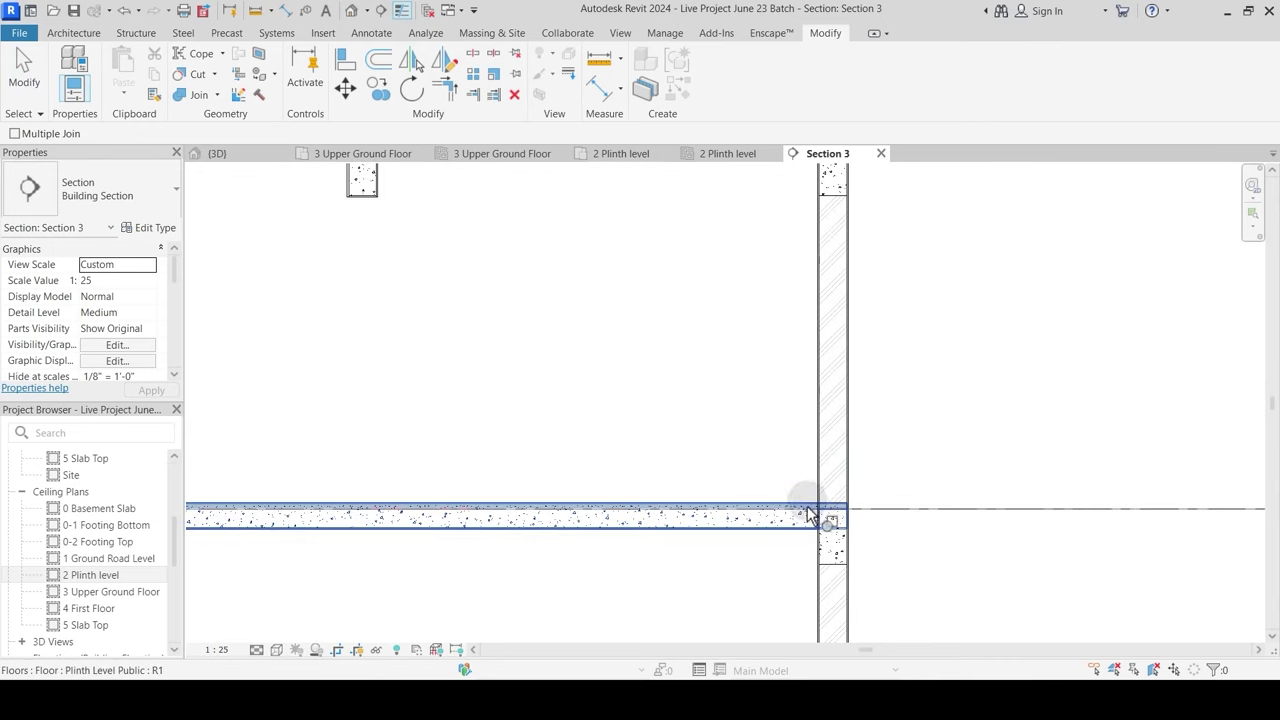
scroll(853, 532, "up", 4)
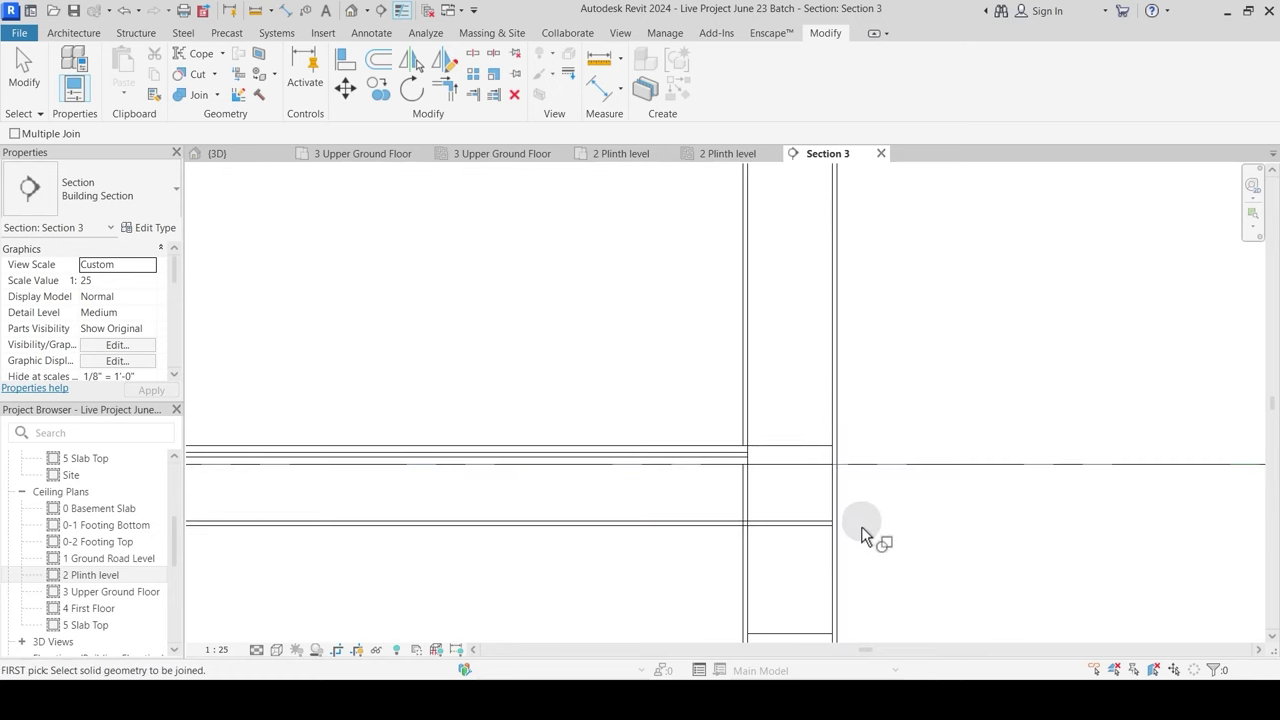
key("Escape")
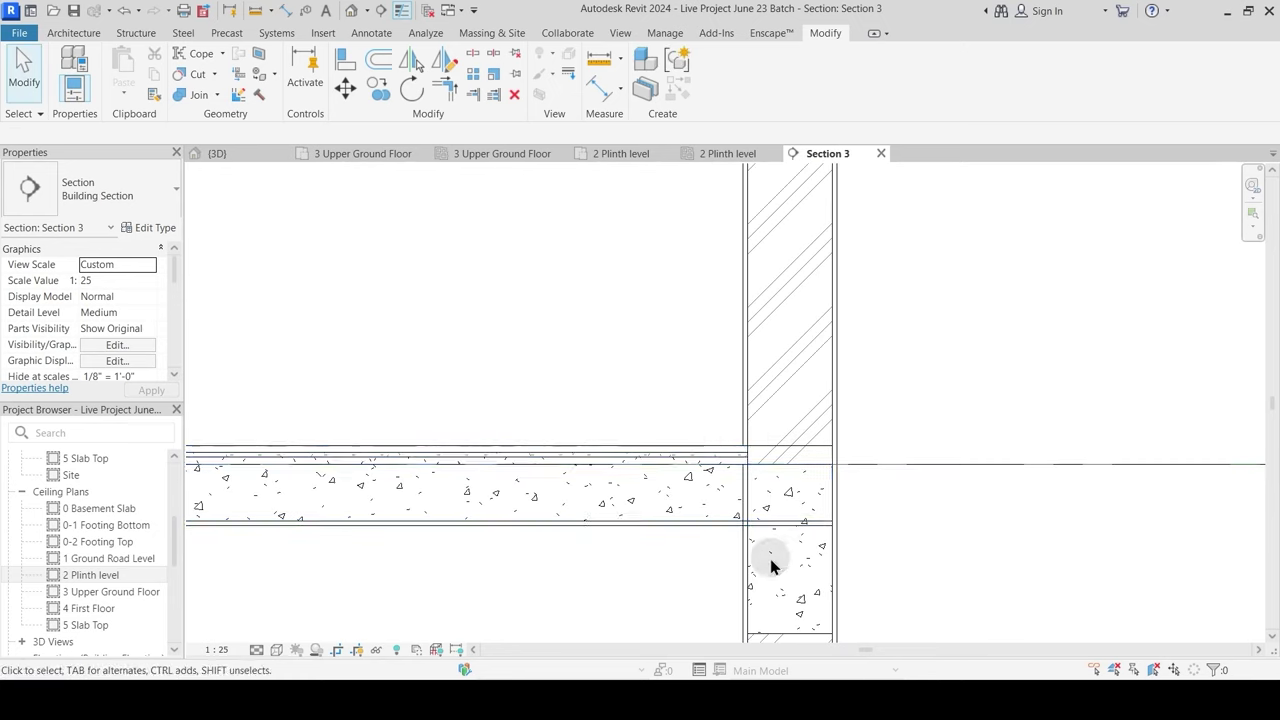
Step: Join the right-hand wall to the floor slab with the JG shortcut
middle_click_drag(770, 566, 596, 226)
key("j")
key("g")
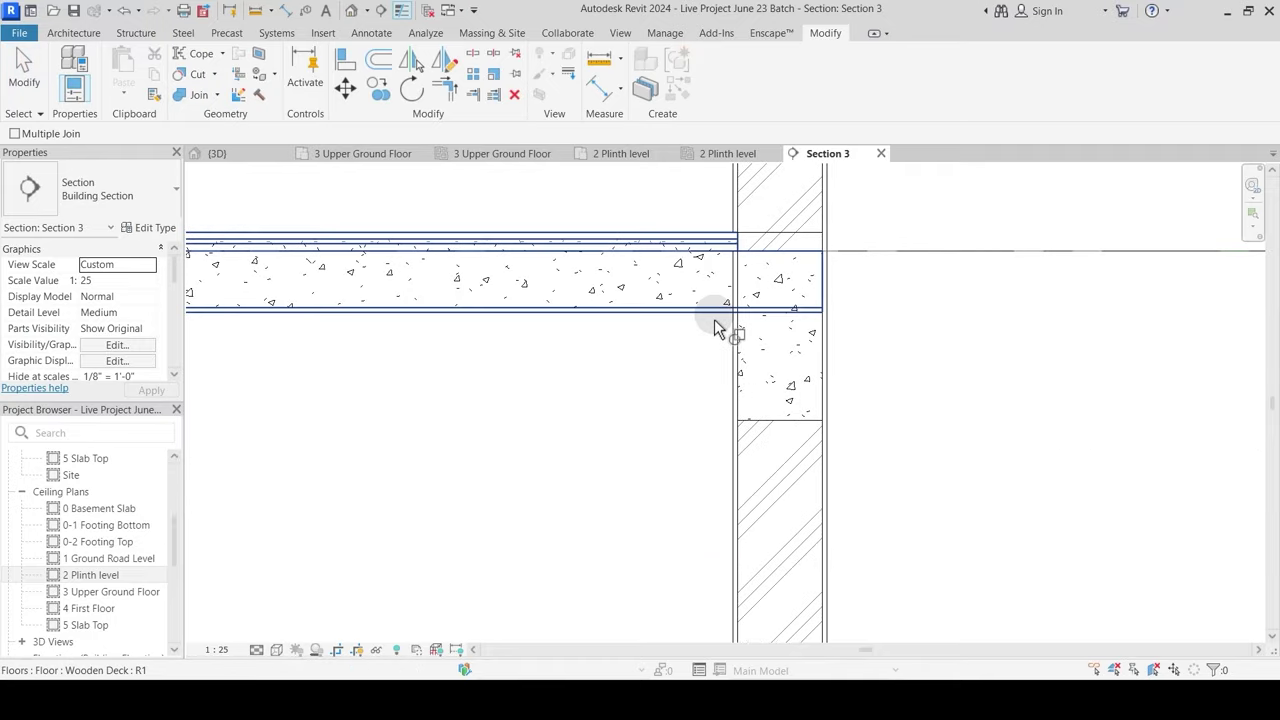
left_click(714, 318)
left_click(740, 362)
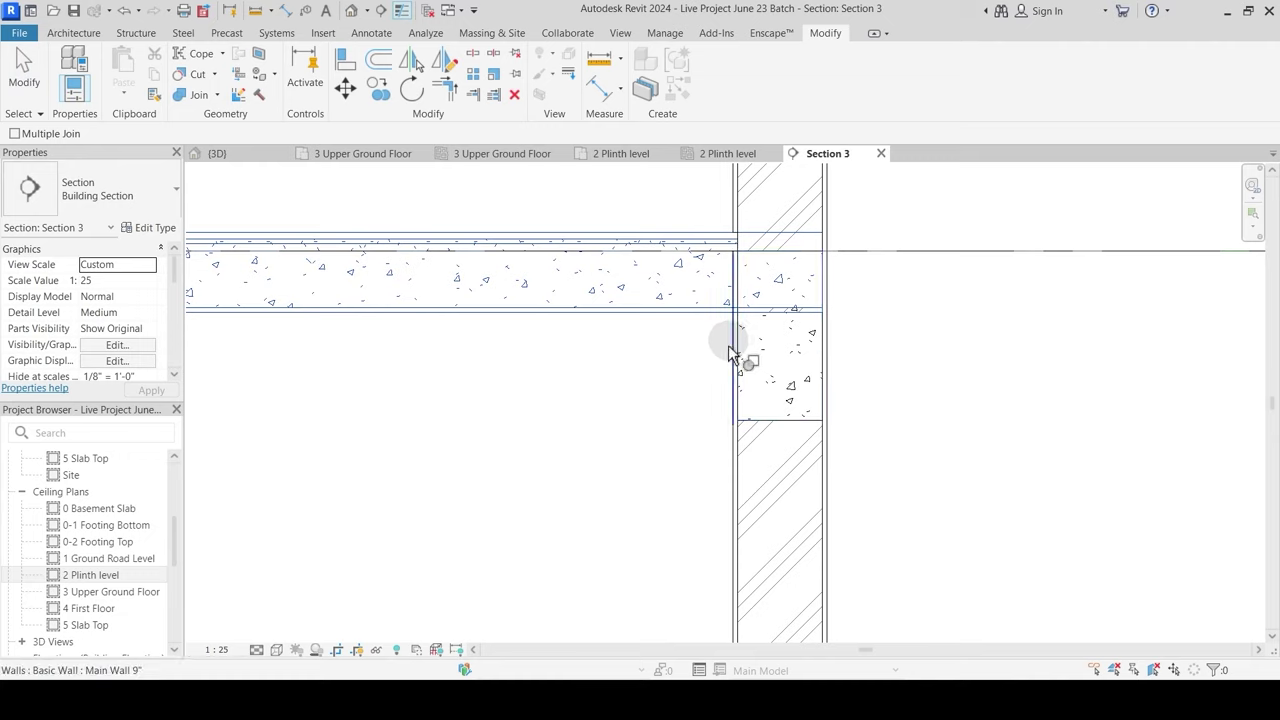
key("Escape")
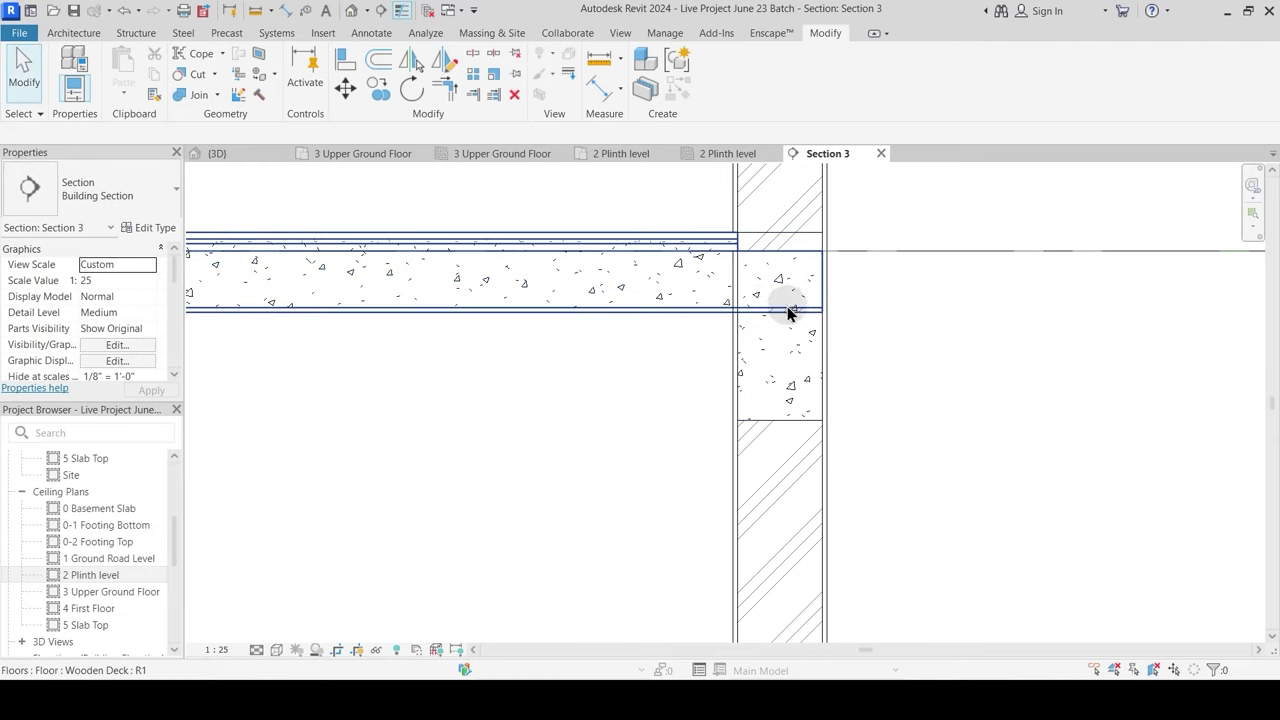
Step: Join the 9" x 18" concrete beam to the floor slab
key("Return")
left_click(720, 320)
left_click(765, 352)
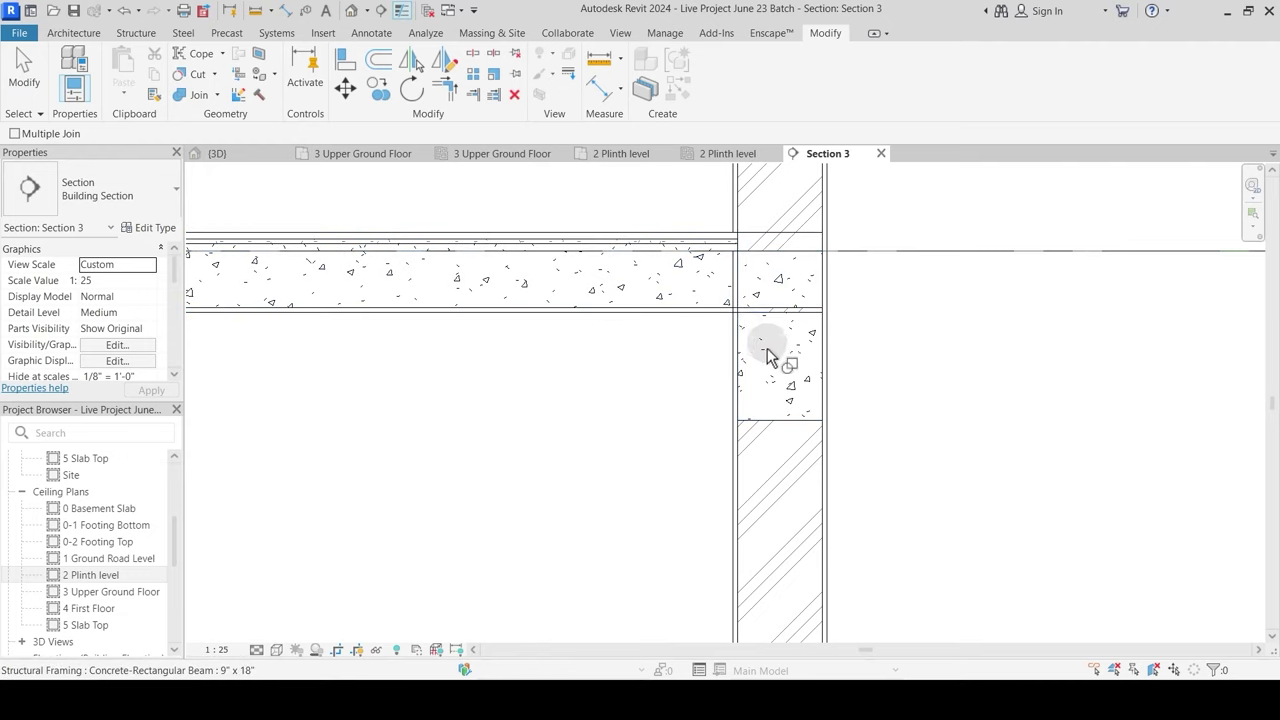
key("Escape")
Step: Switch the join order so the beam cuts through the slab
left_click(216, 95)
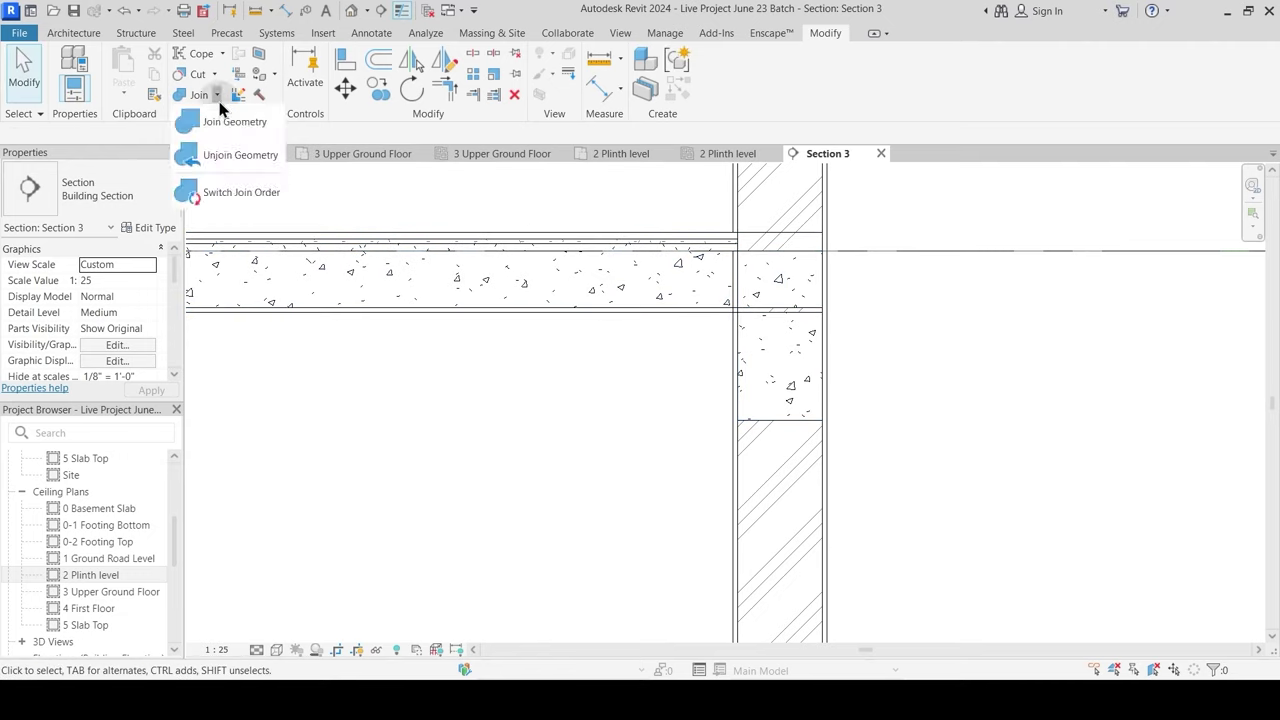
left_click(226, 192)
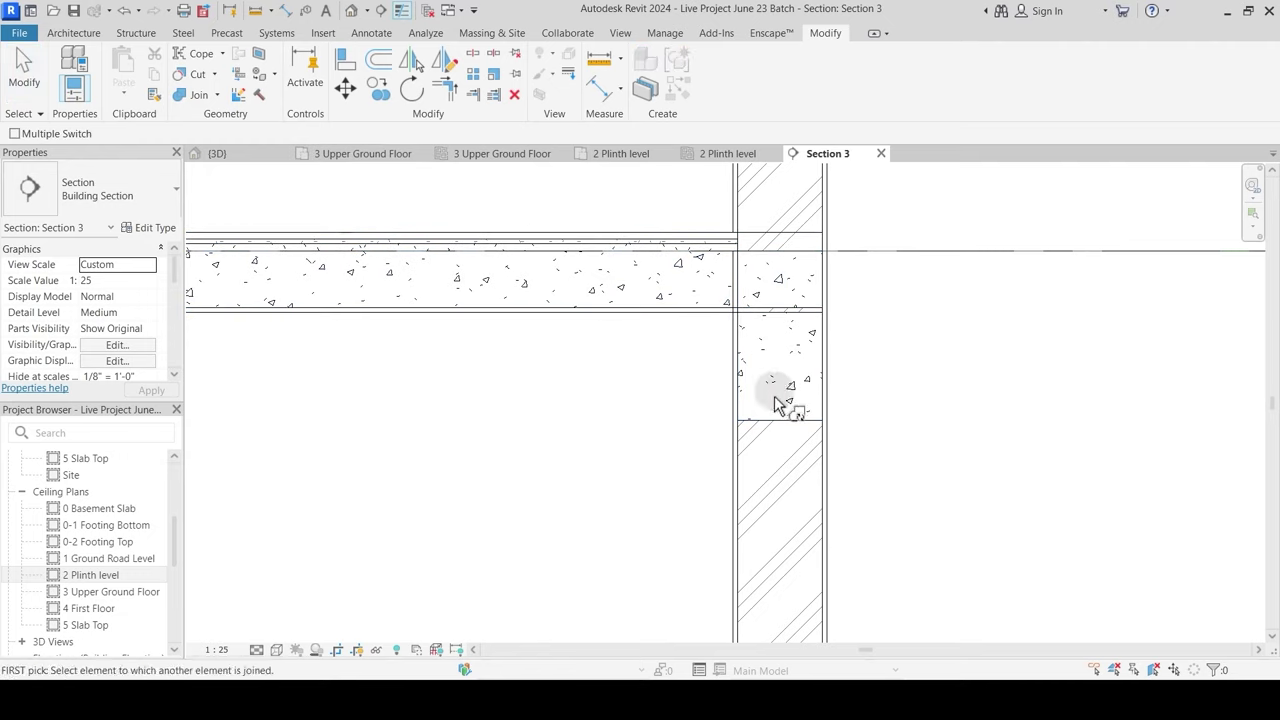
left_click(775, 295)
left_click(752, 340)
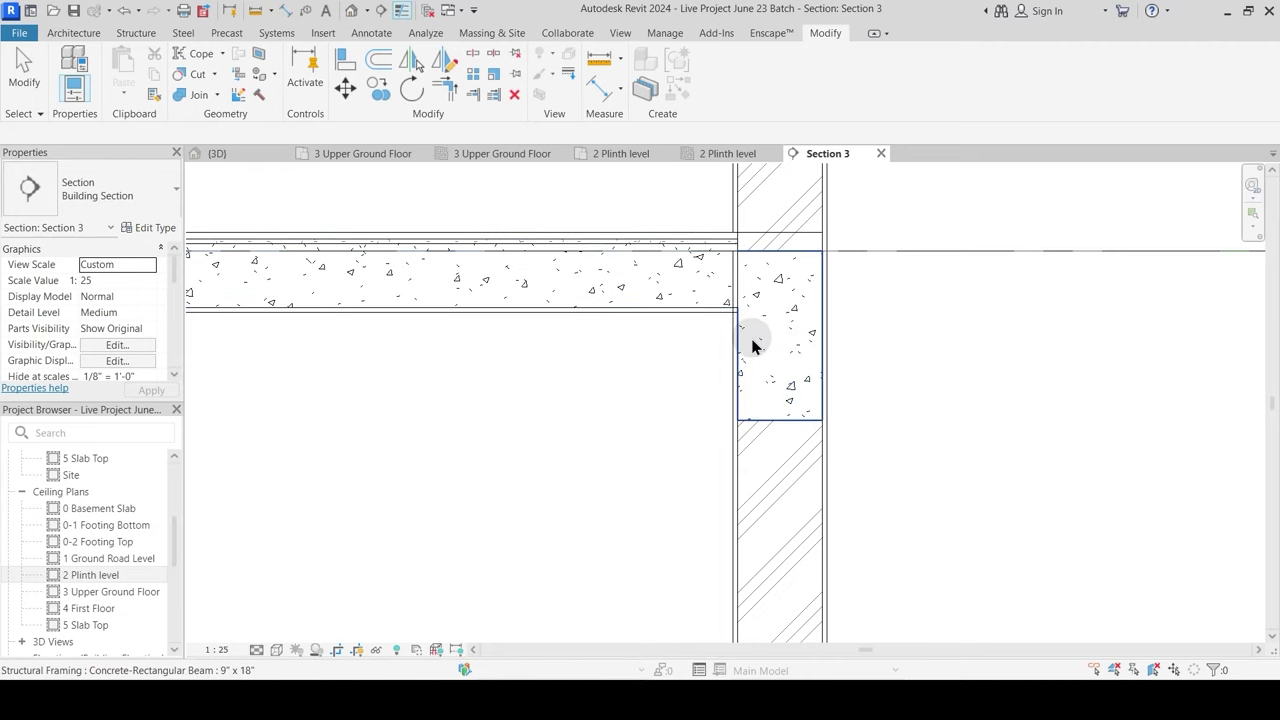
key("Escape")
Step: Rejoin the wall to the Wooden Deck slab and check the junction
left_click(199, 97)
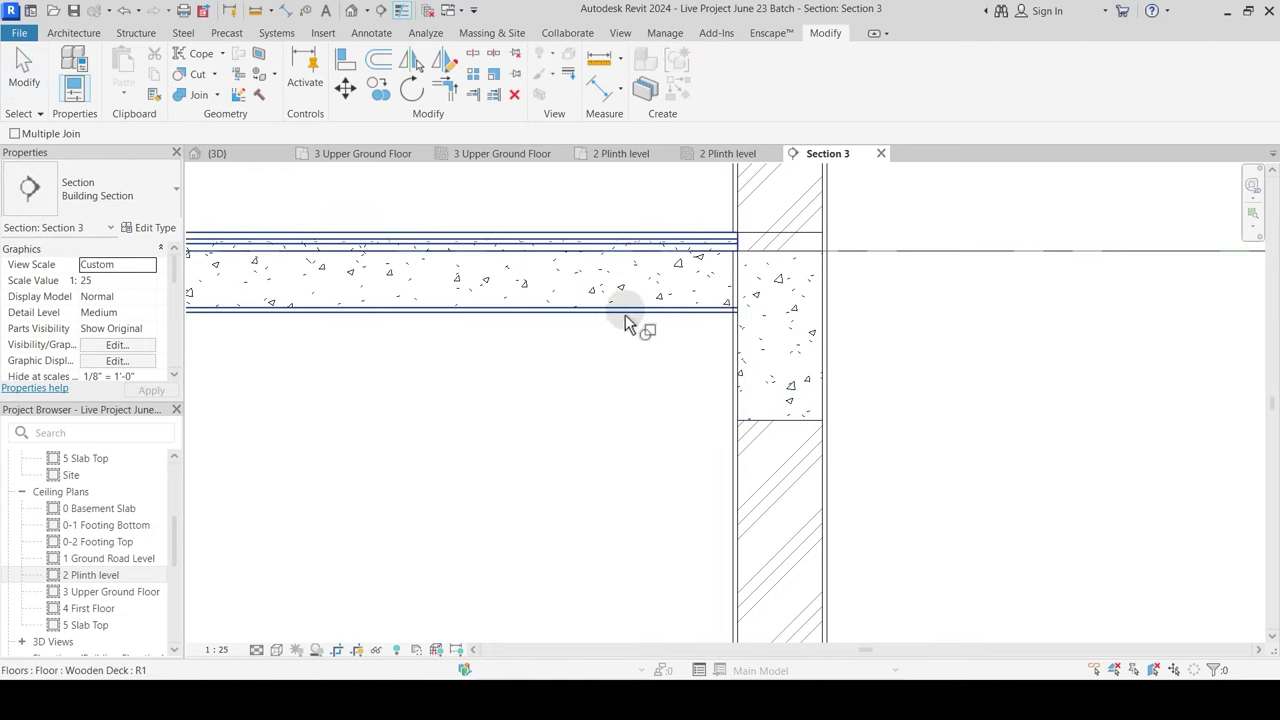
left_click(695, 315)
left_click(735, 338)
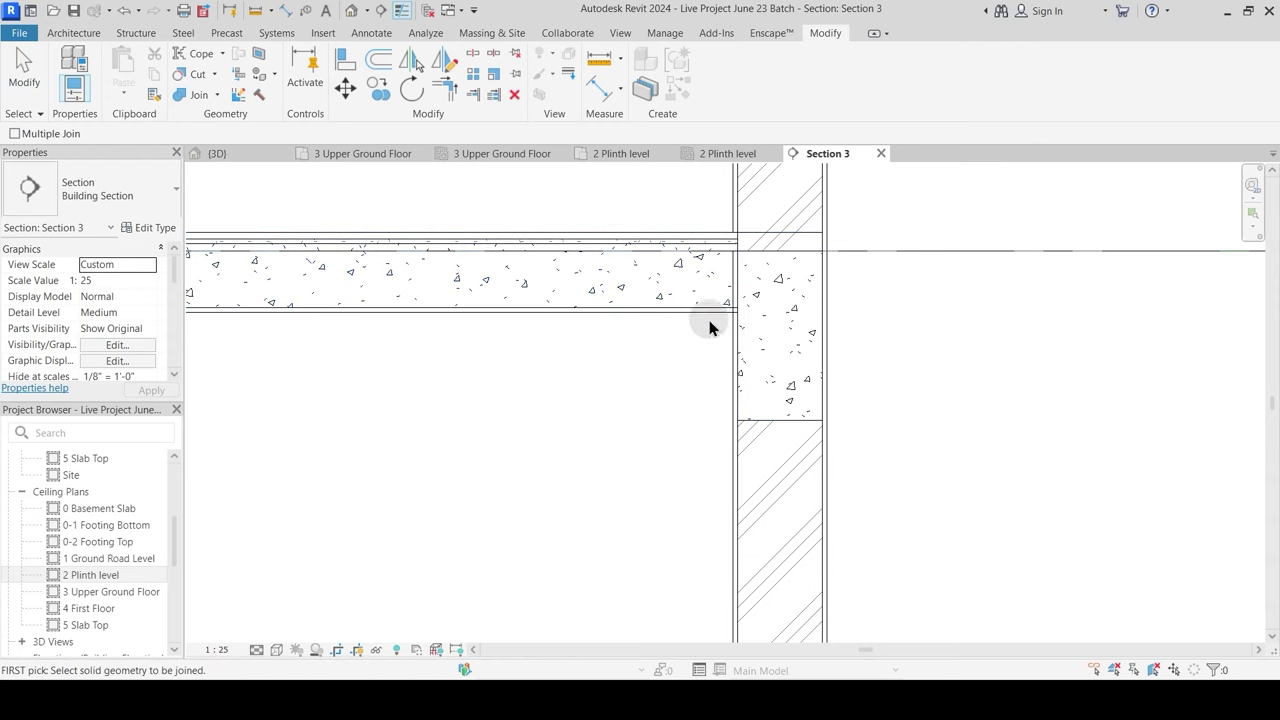
key("Escape")
left_click(737, 334)
scroll(720, 289, "up", 2)
key("Escape")
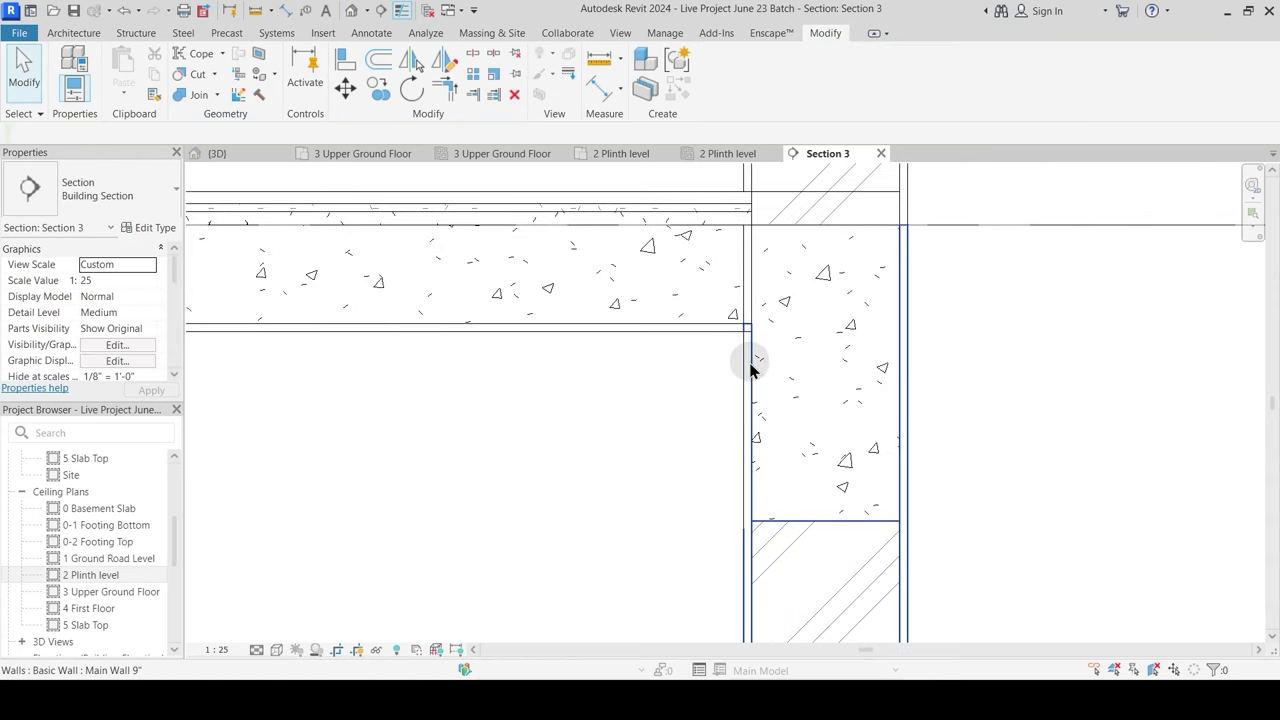
left_click(751, 365)
key("Escape")
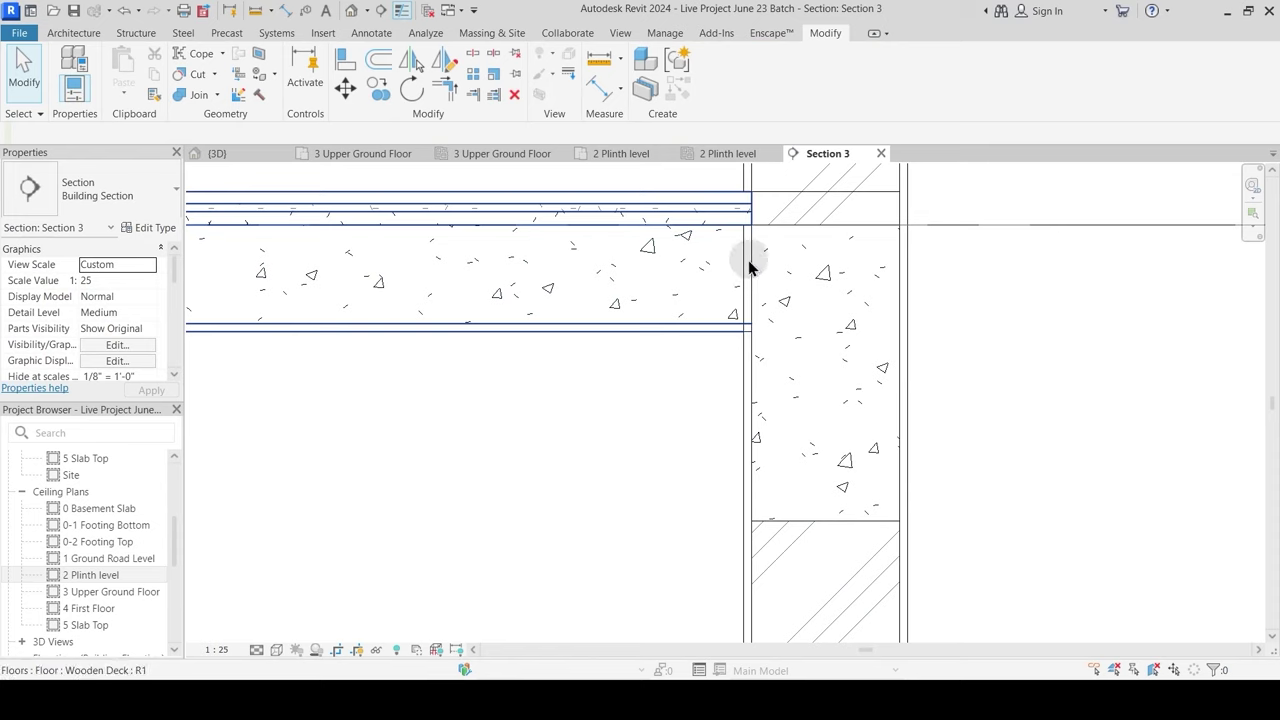
Step: Lower the wall's top grip to the slab underside in Section 3 and check the junction
left_click(738, 260)
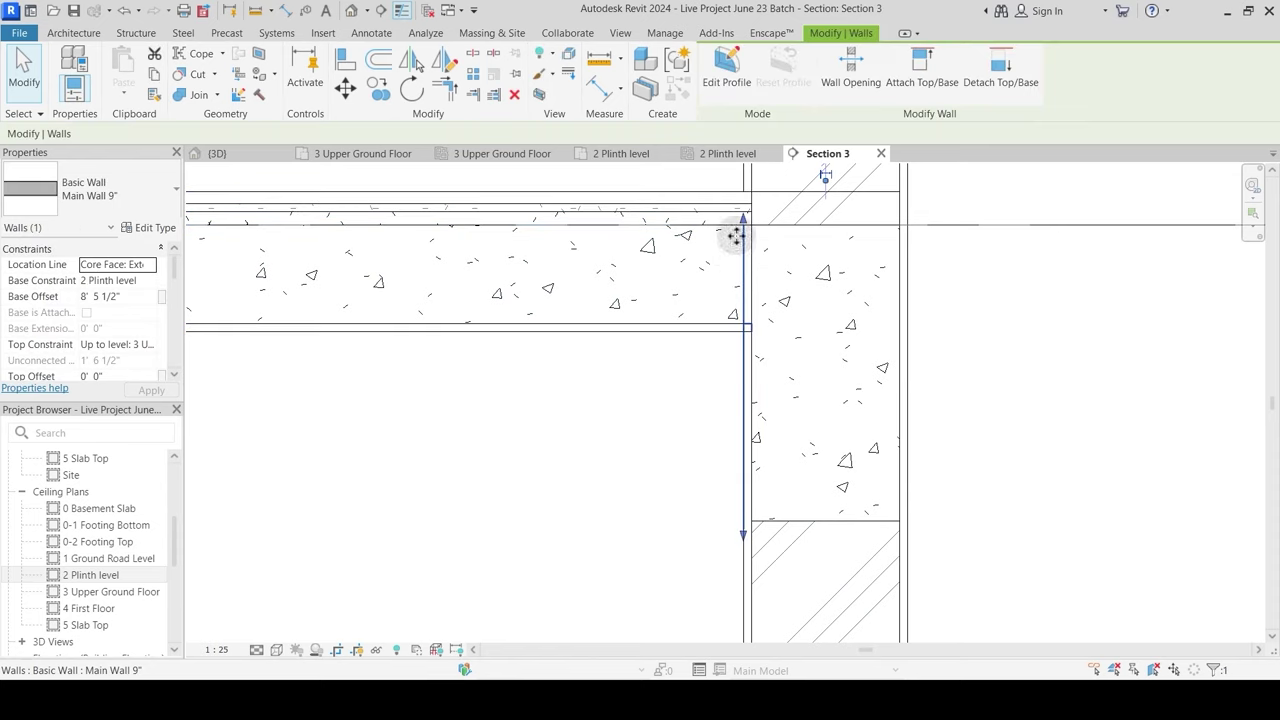
left_click_drag(741, 320, 741, 328)
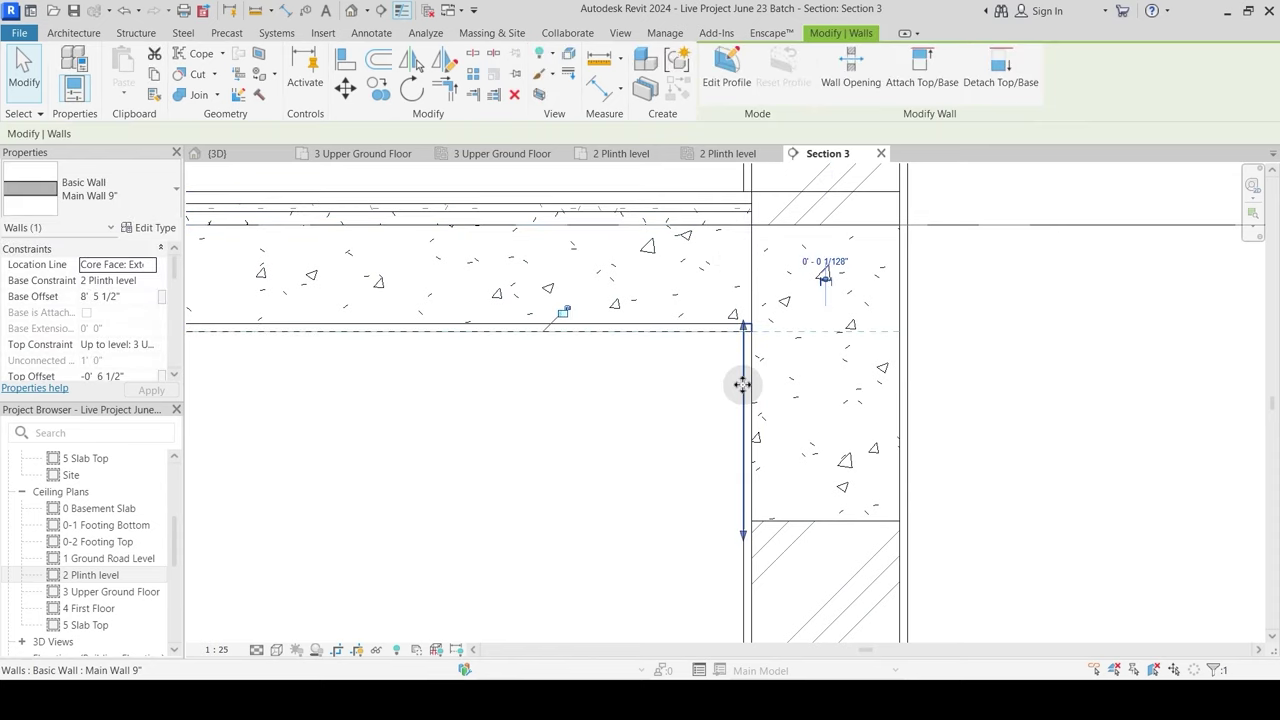
key("Escape")
scroll(728, 370, "down", 3)
middle_click_drag(554, 423, 597, 397)
Step: Review both floor slabs along Section 3, select the wall by the beam corner, then go to {3D}
scroll(786, 296, "up", 3)
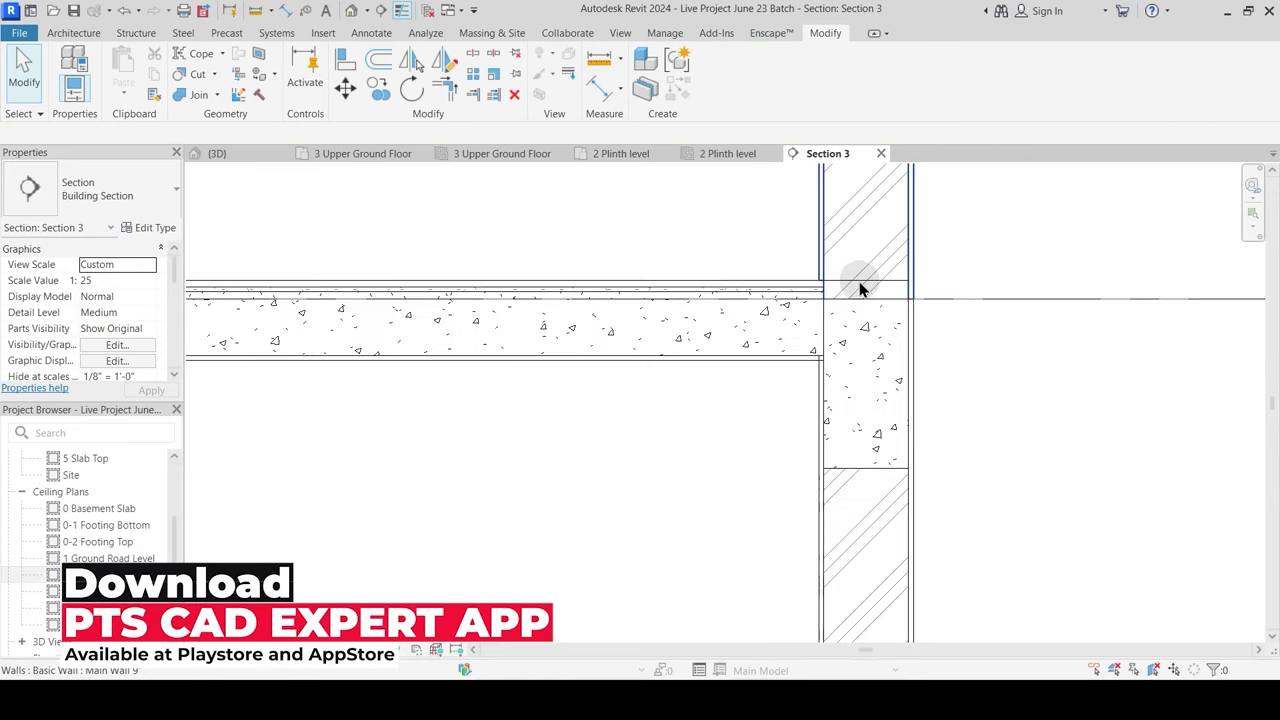
scroll(754, 339, "down", 3)
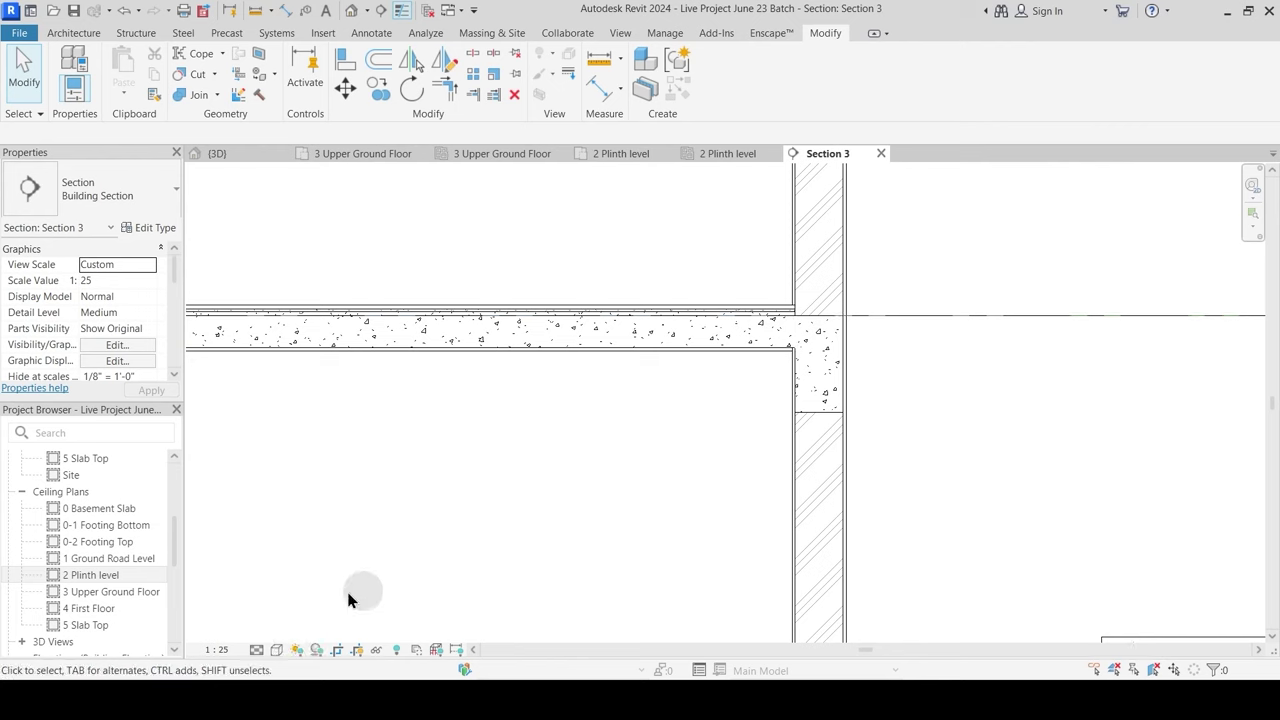
scroll(660, 360, "down", 2)
middle_click_drag(431, 469, 813, 292)
scroll(813, 295, "down", 2)
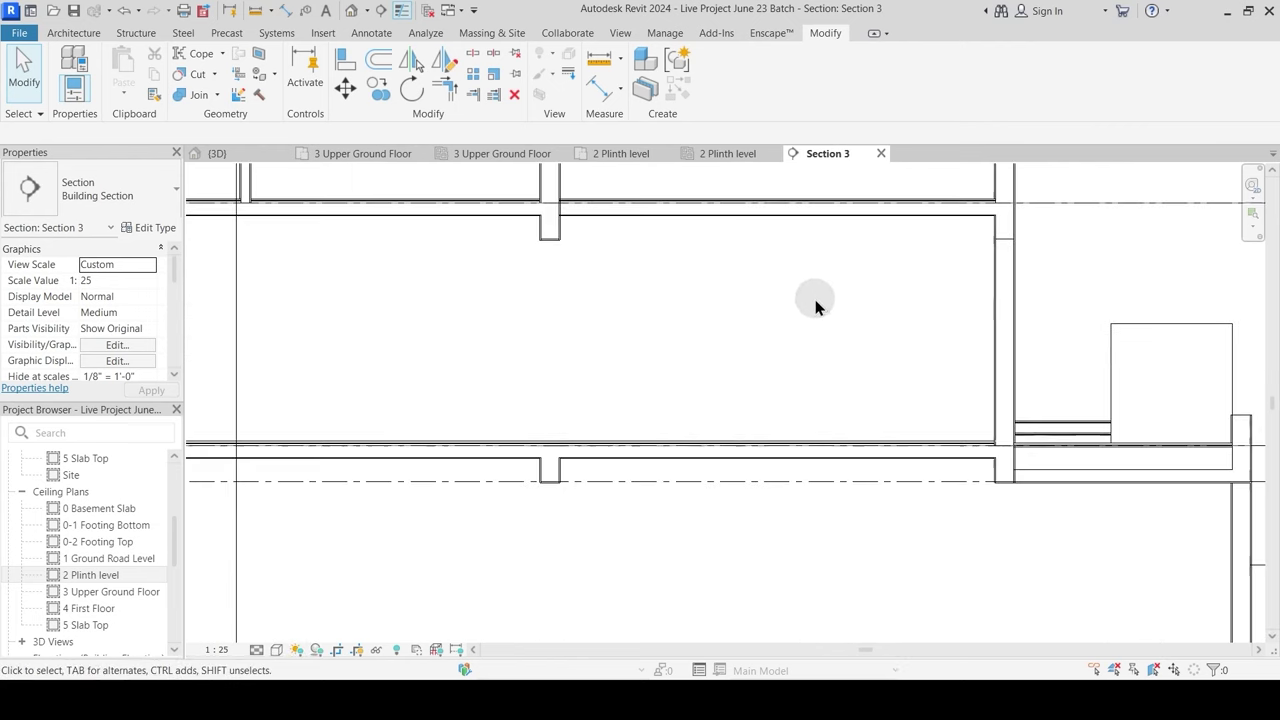
middle_click_drag(640, 360, 936, 377)
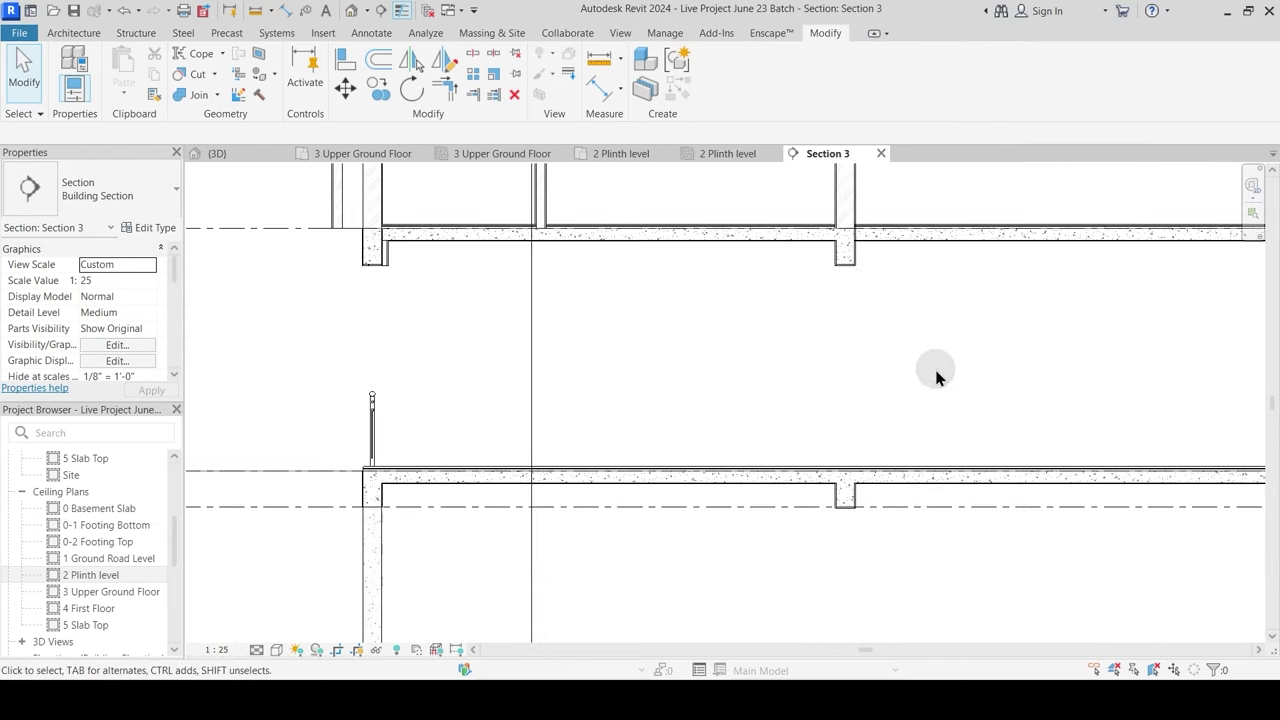
middle_click_drag(403, 461, 427, 327)
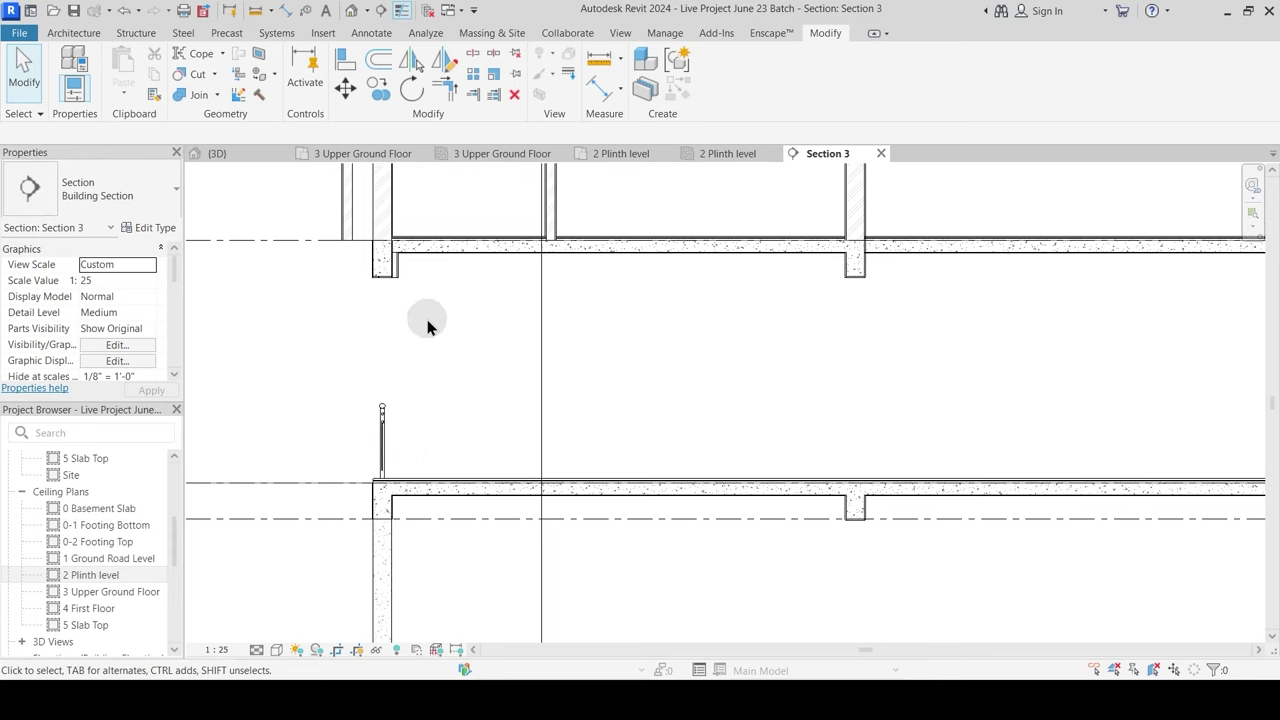
scroll(420, 320, "up", 8)
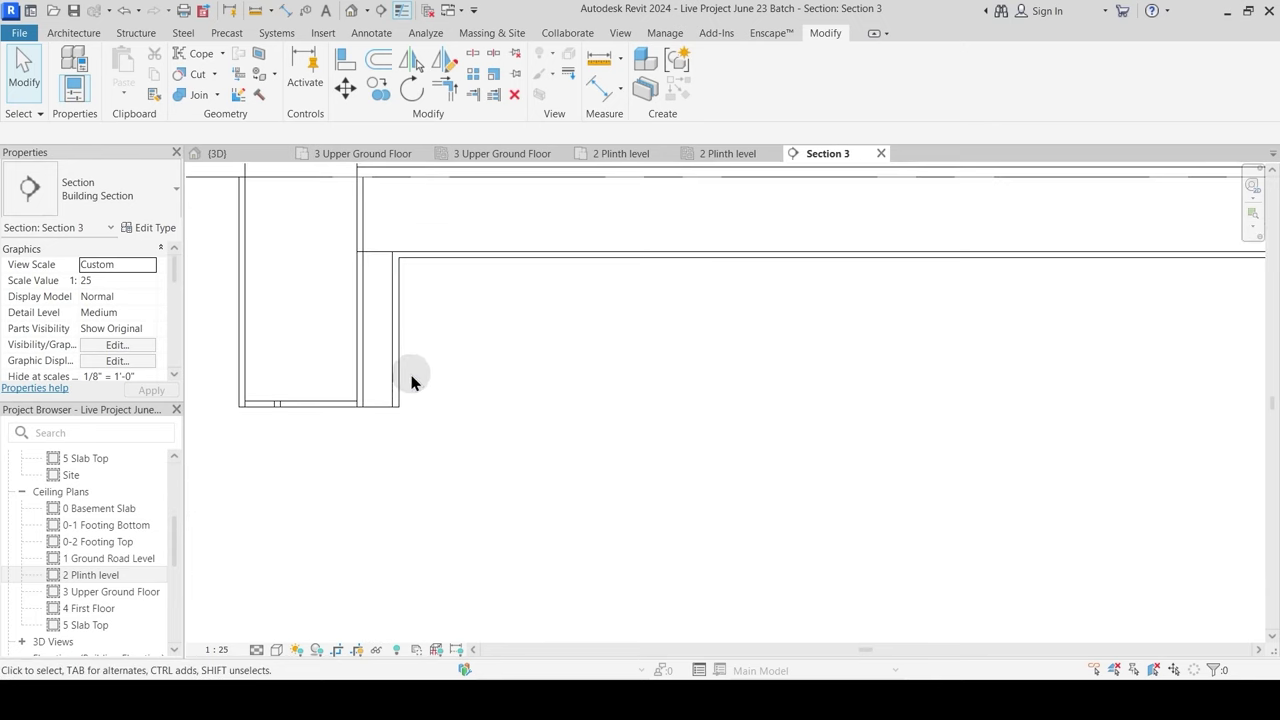
left_click(394, 398)
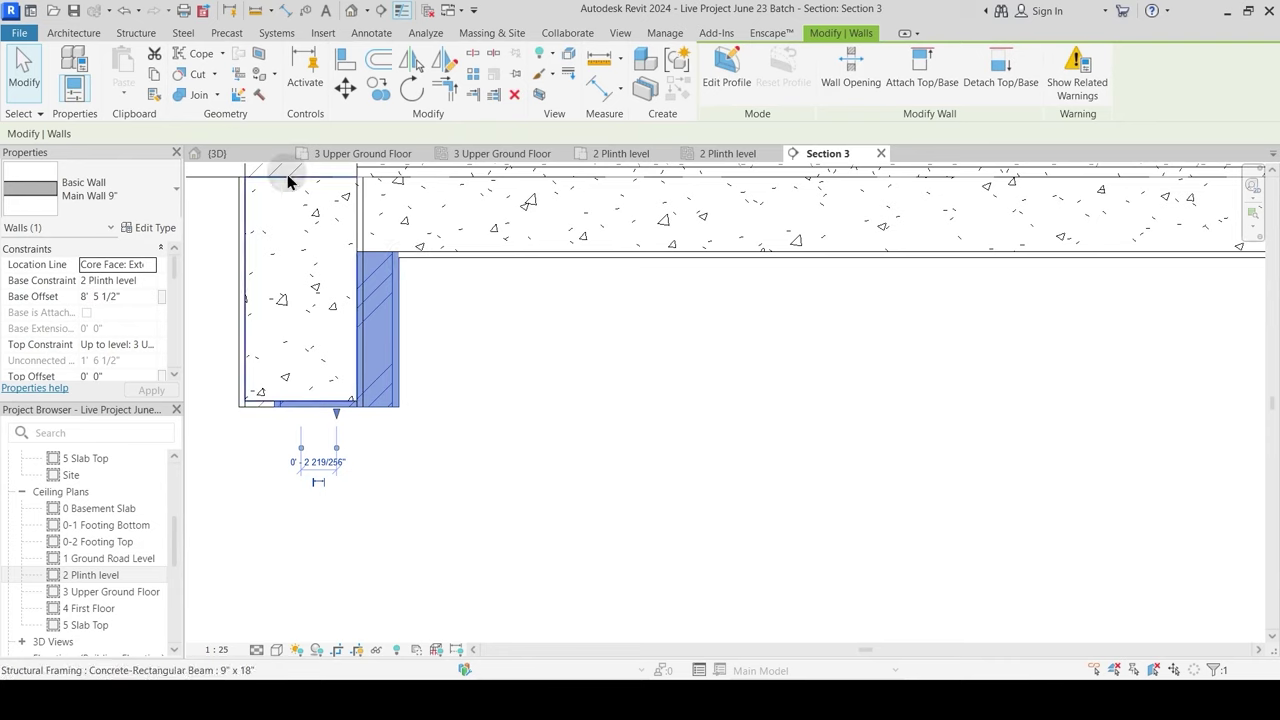
left_click(245, 162)
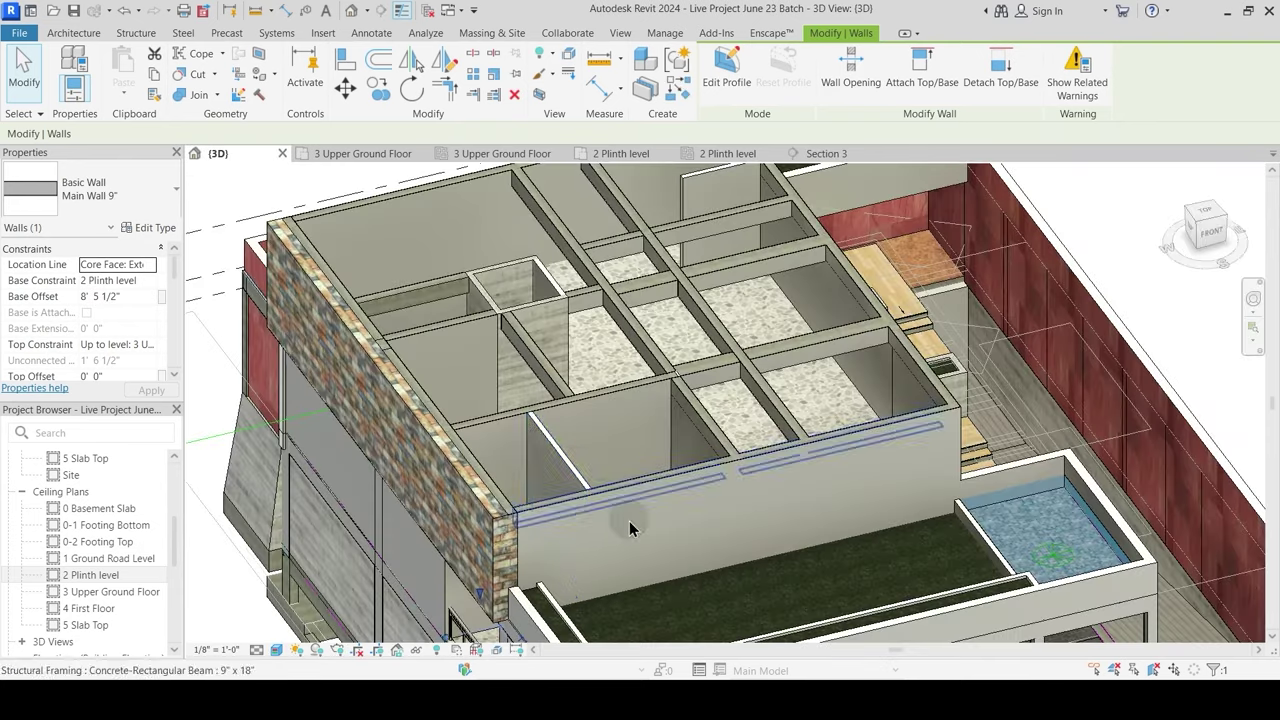
Step: Orbit and zoom the 3D model in close to the wall openings and the beam beneath
middle_click_drag(629, 521, 688, 291, "shift")
middle_click_drag(564, 524, 620, 381)
scroll(515, 467, "up", 4)
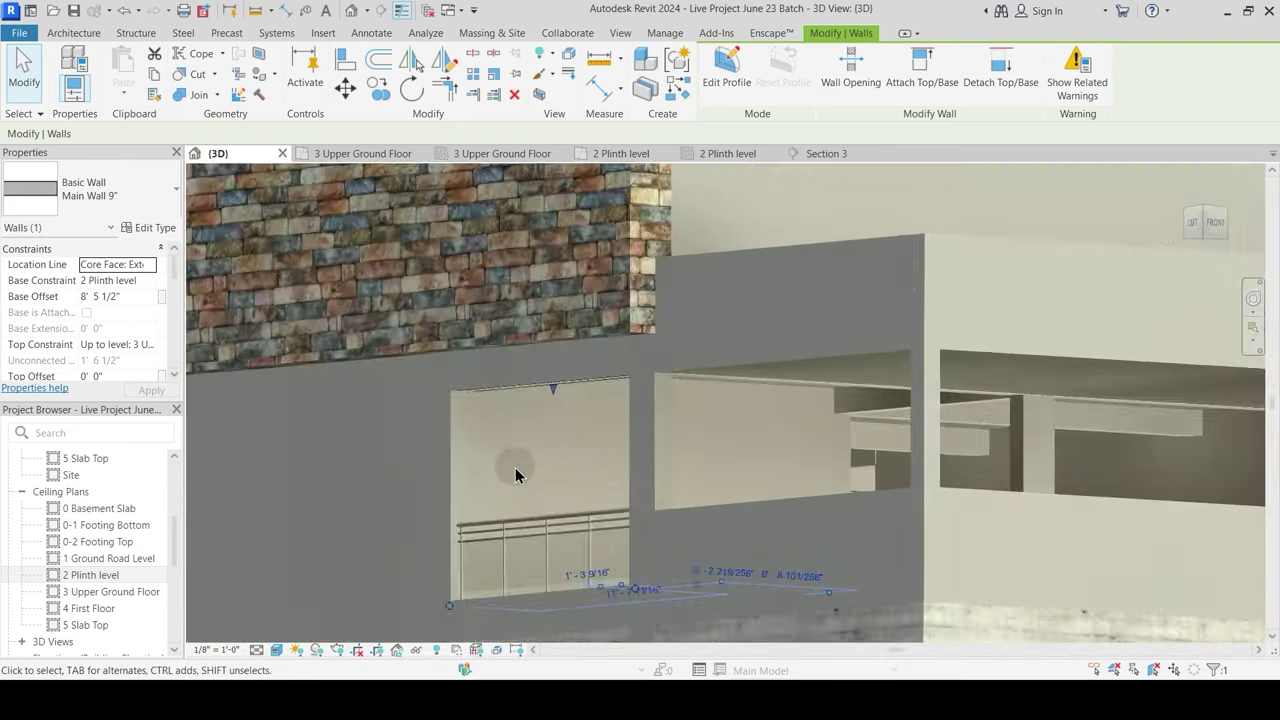
middle_click_drag(550, 430, 537, 385, "shift")
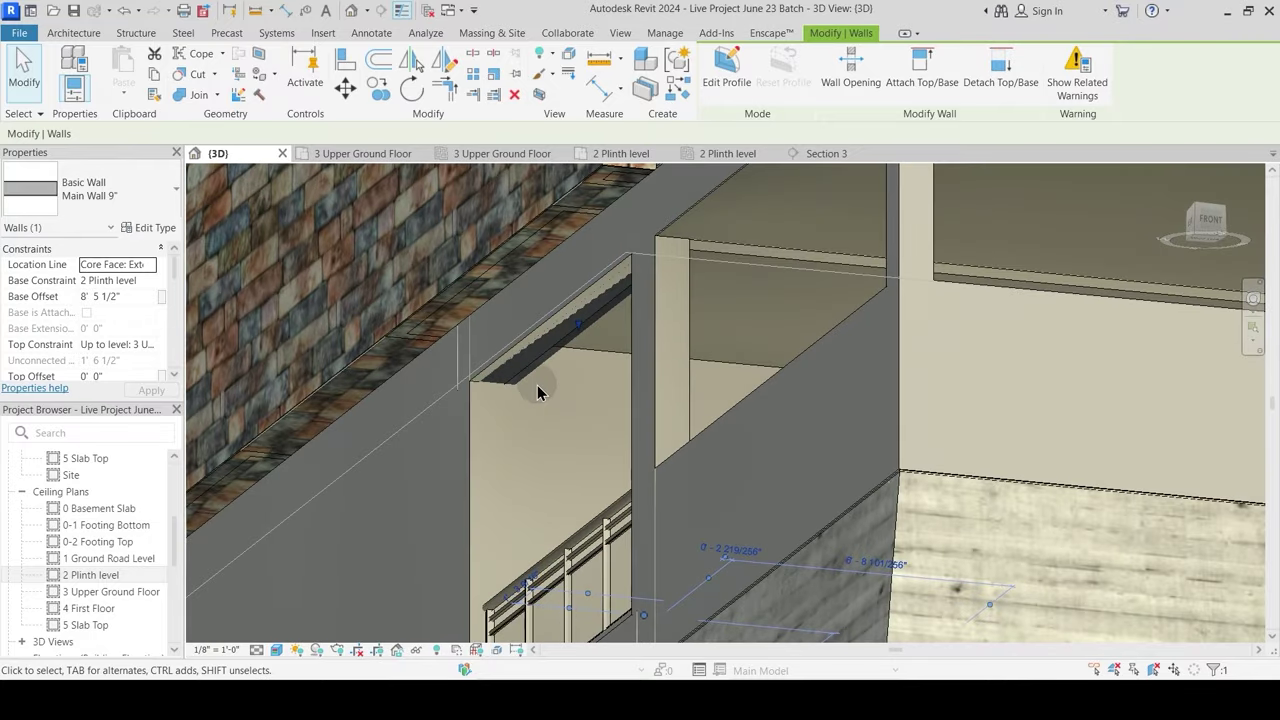
scroll(574, 324, "up", 3)
scroll(574, 324, "up", 1)
middle_click_drag(592, 423, 626, 417, "shift")
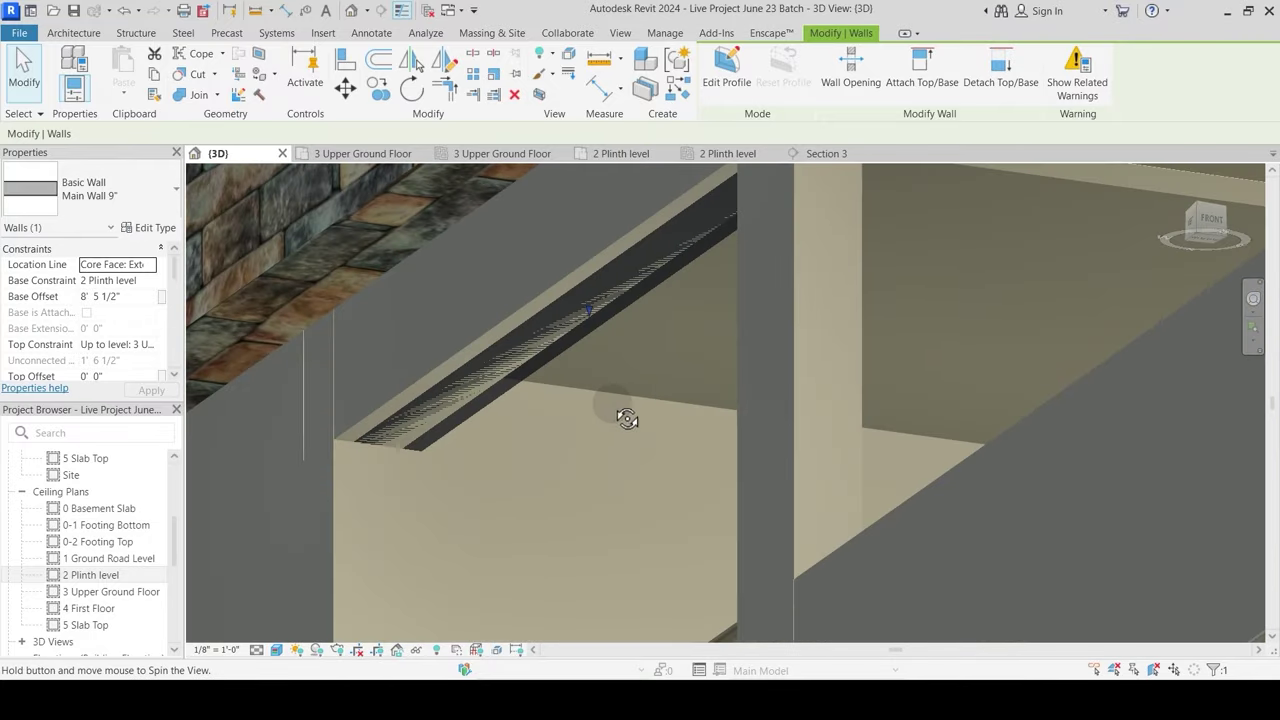
Step: Select the beam wall to inspect its underside, then return to Section 3
key("Escape")
left_click(609, 321)
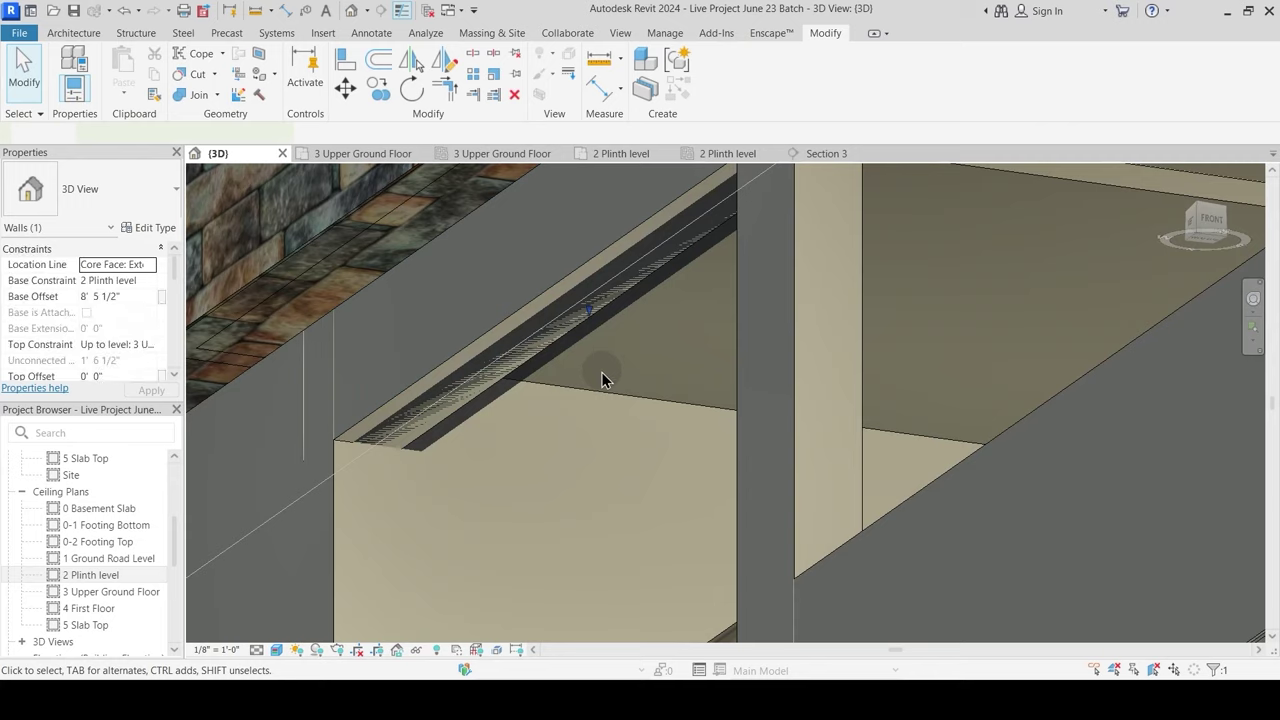
middle_click_drag(610, 378, 602, 432)
key("Escape")
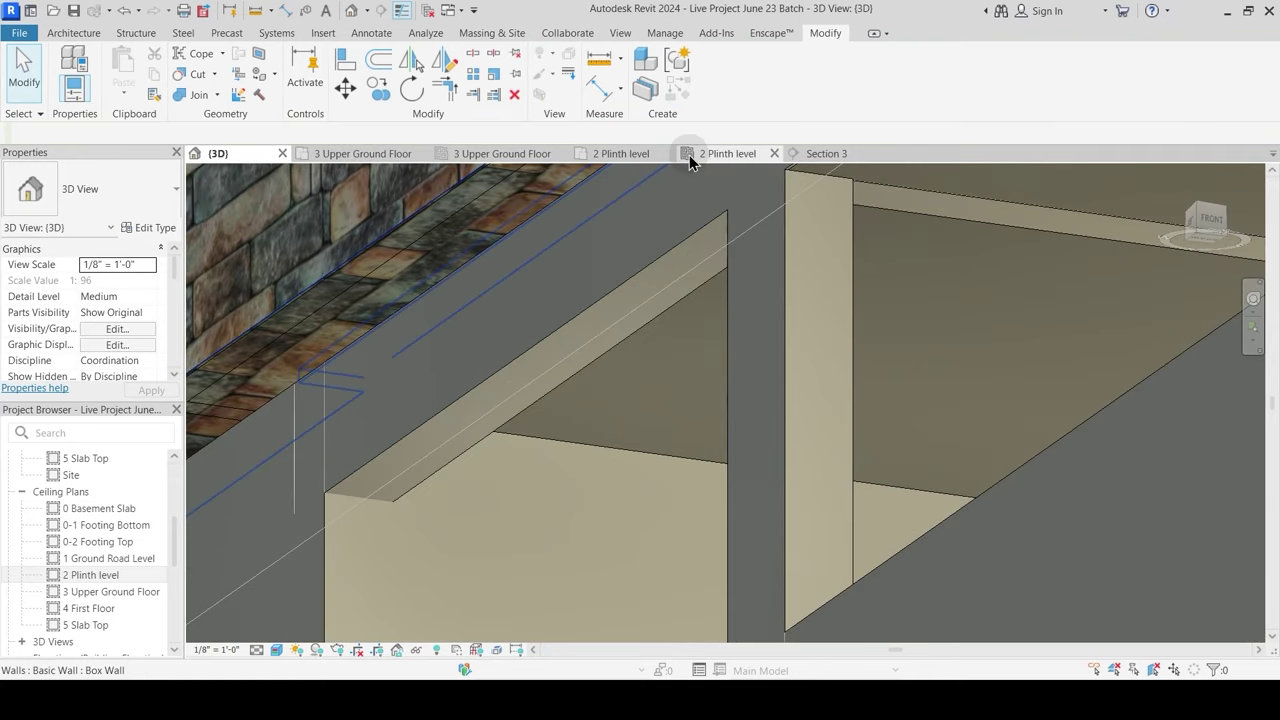
left_click(807, 154)
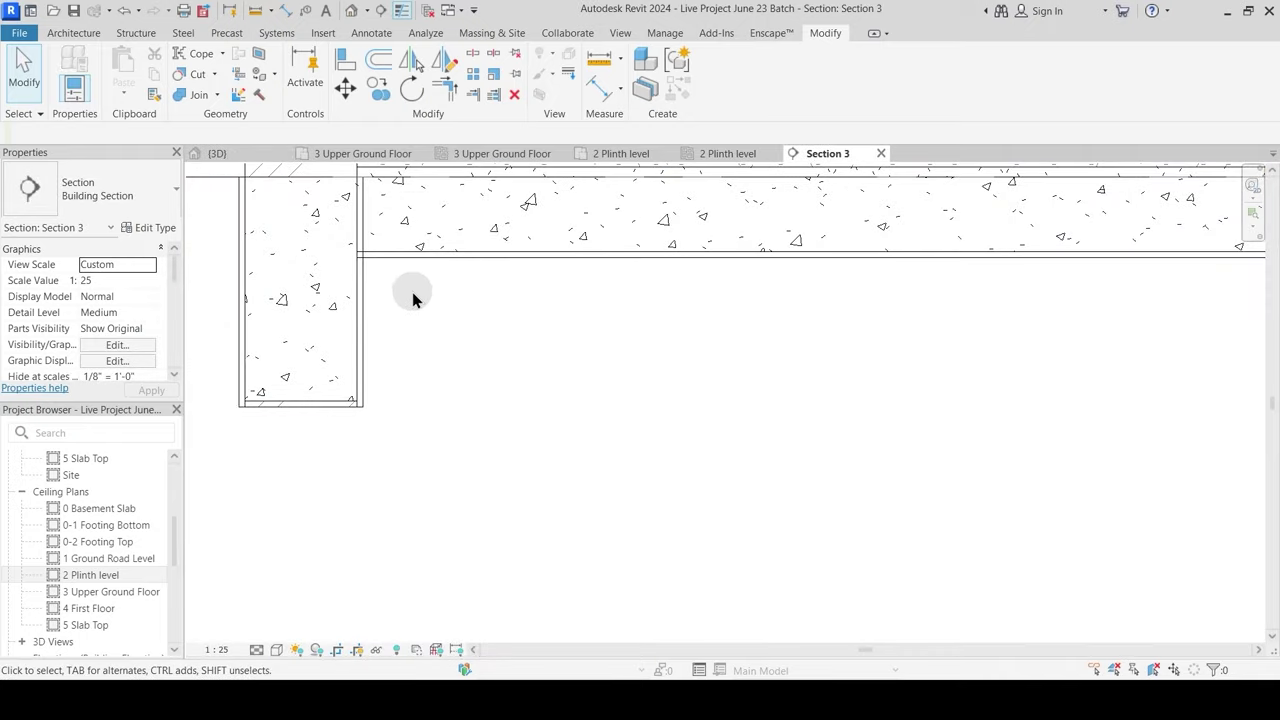
Step: Start and then cancel Join Geometry in Section 3, zooming out
scroll(440, 305, "down", 1)
left_click(199, 96)
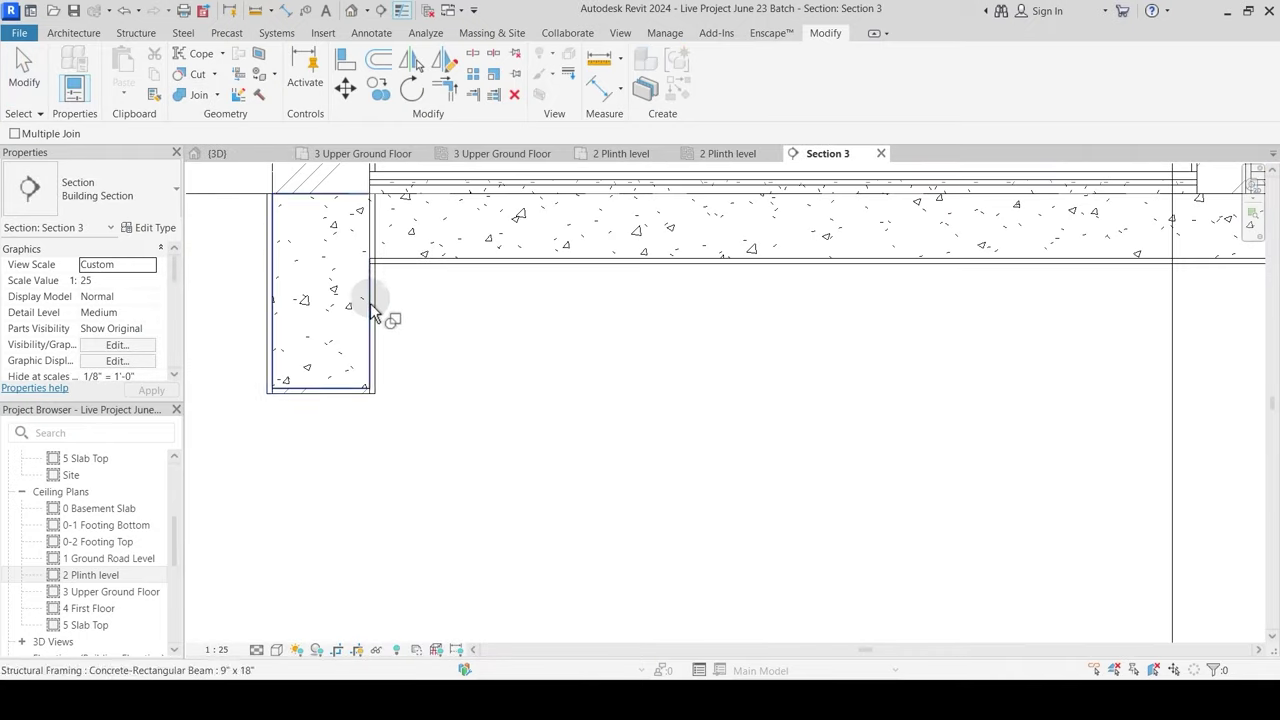
key("Escape")
scroll(506, 354, "down", 5)
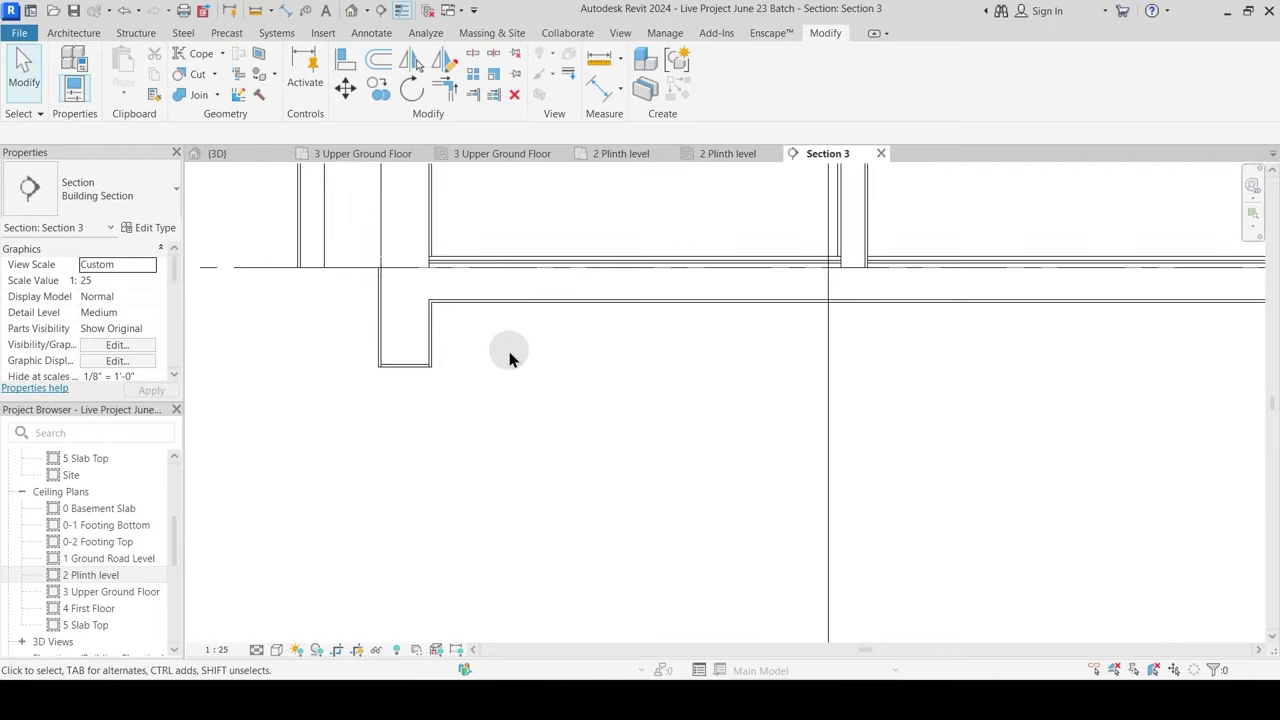
scroll(563, 450, "down", 5)
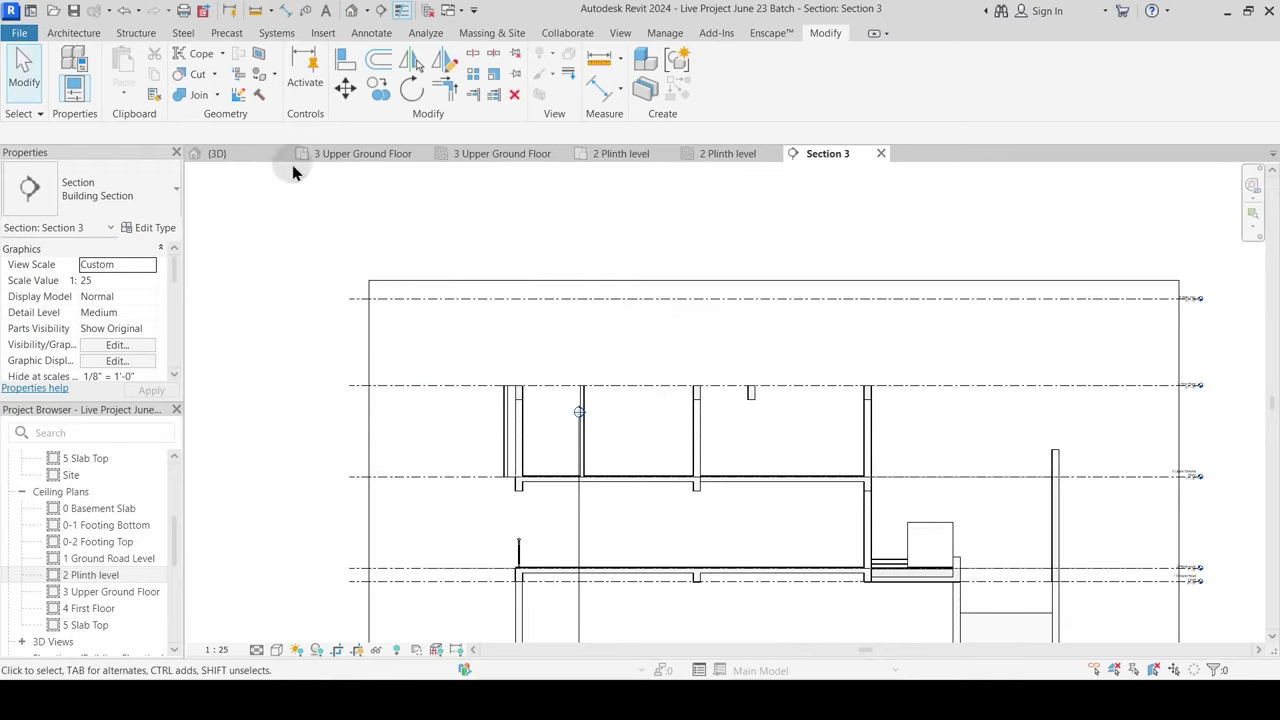
Step: Zoom out over the {3D} model, then bring up the 3 Upper Ground Floor plan
left_click(213, 153)
scroll(585, 372, "down", 8)
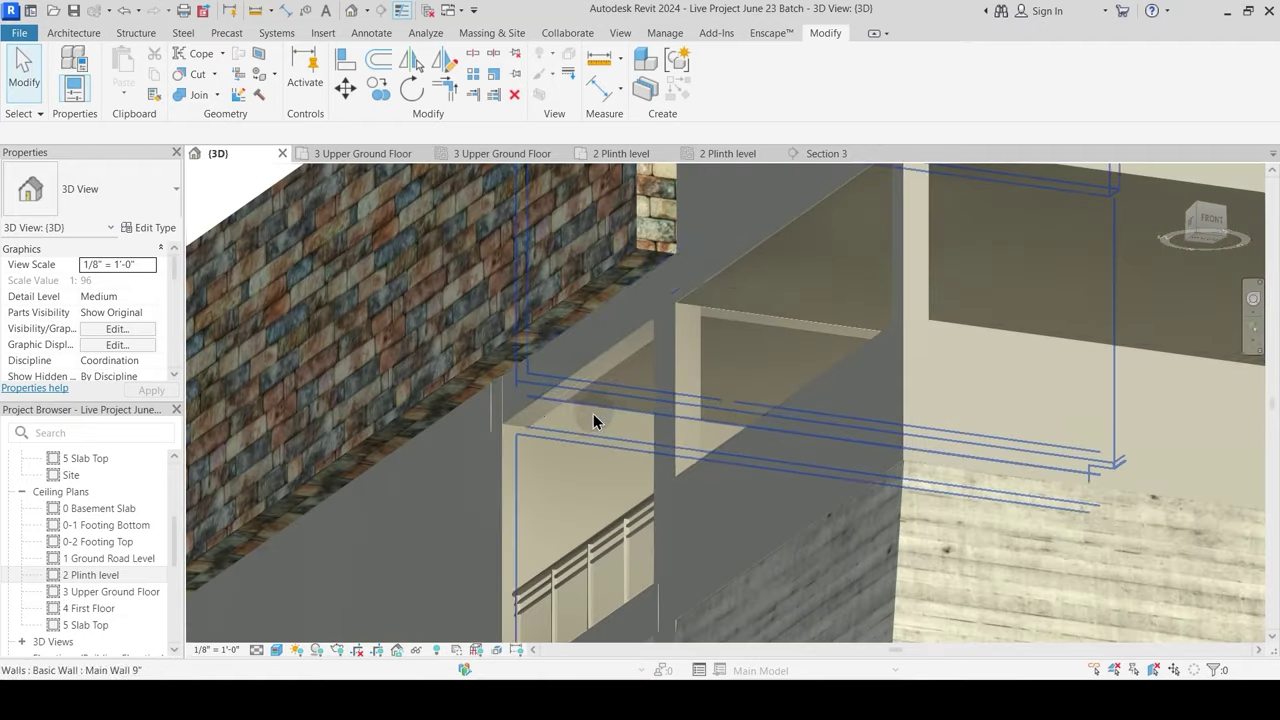
scroll(630, 577, "down", 5)
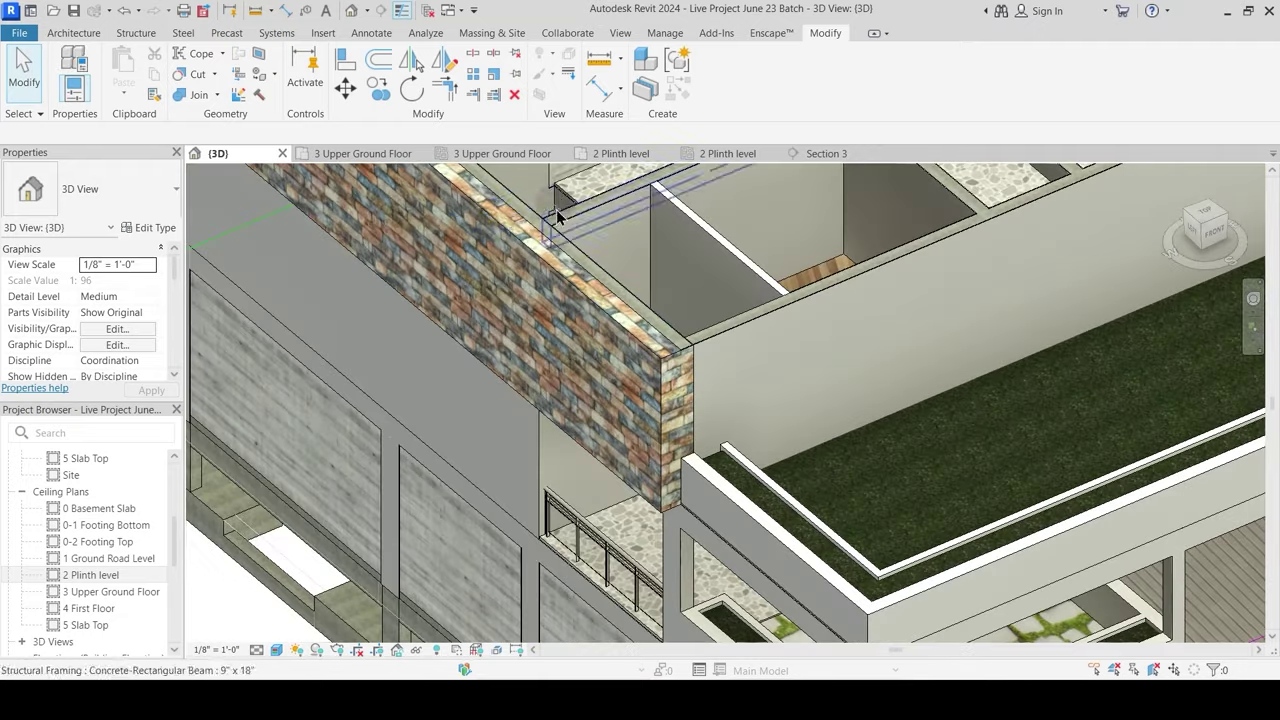
left_click(400, 153)
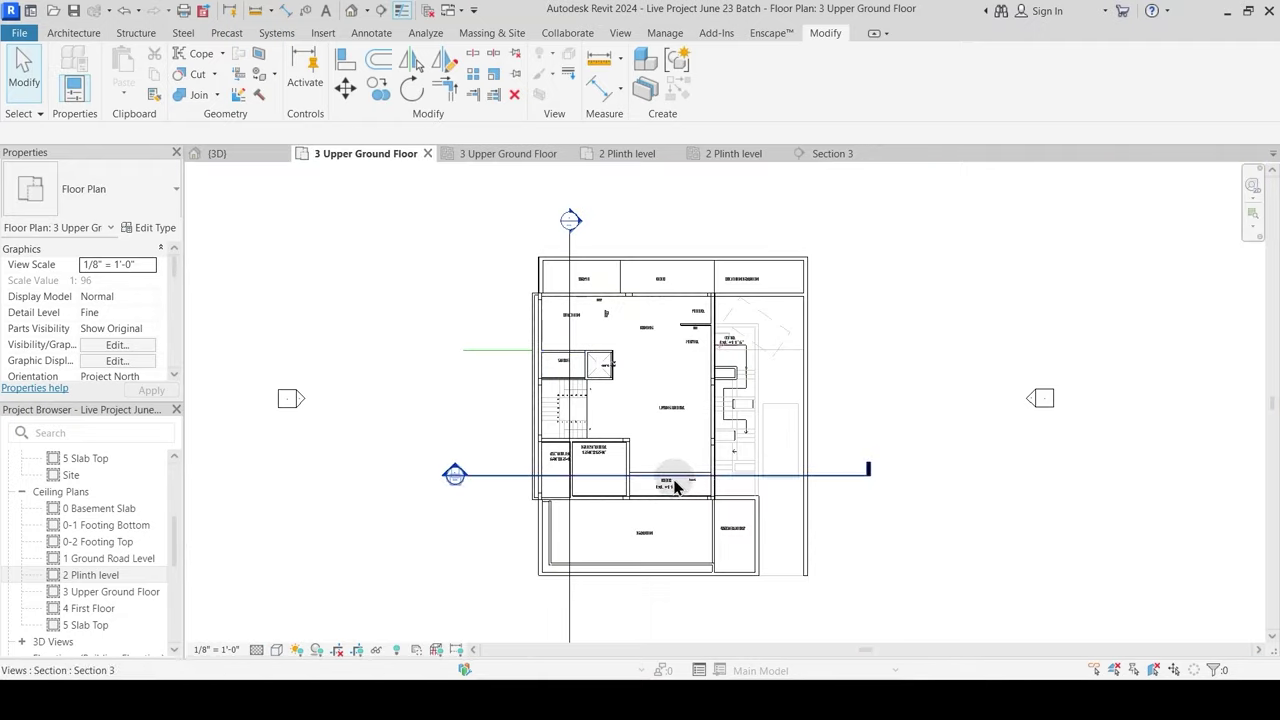
Step: Drag the horizontal section line lower on the plan and open Section 4
left_click_drag(845, 479, 846, 520)
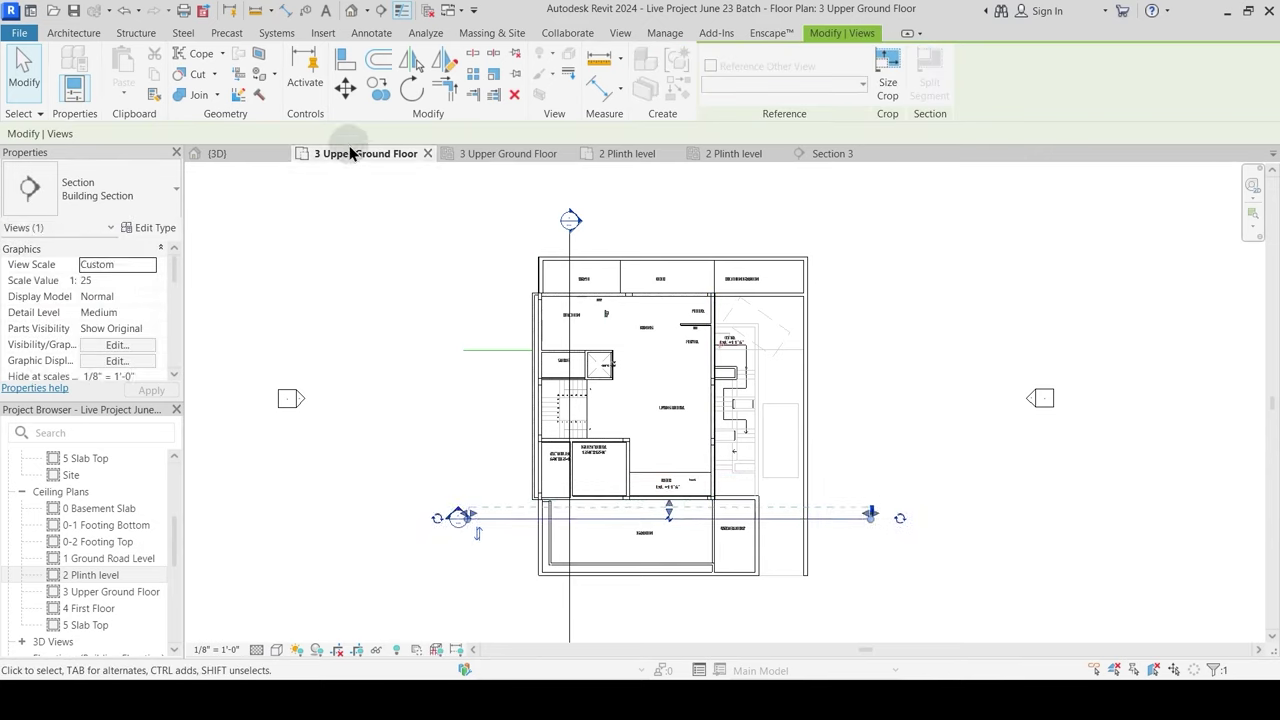
key("Escape")
double_click(571, 221)
scroll(335, 295, "up", 5)
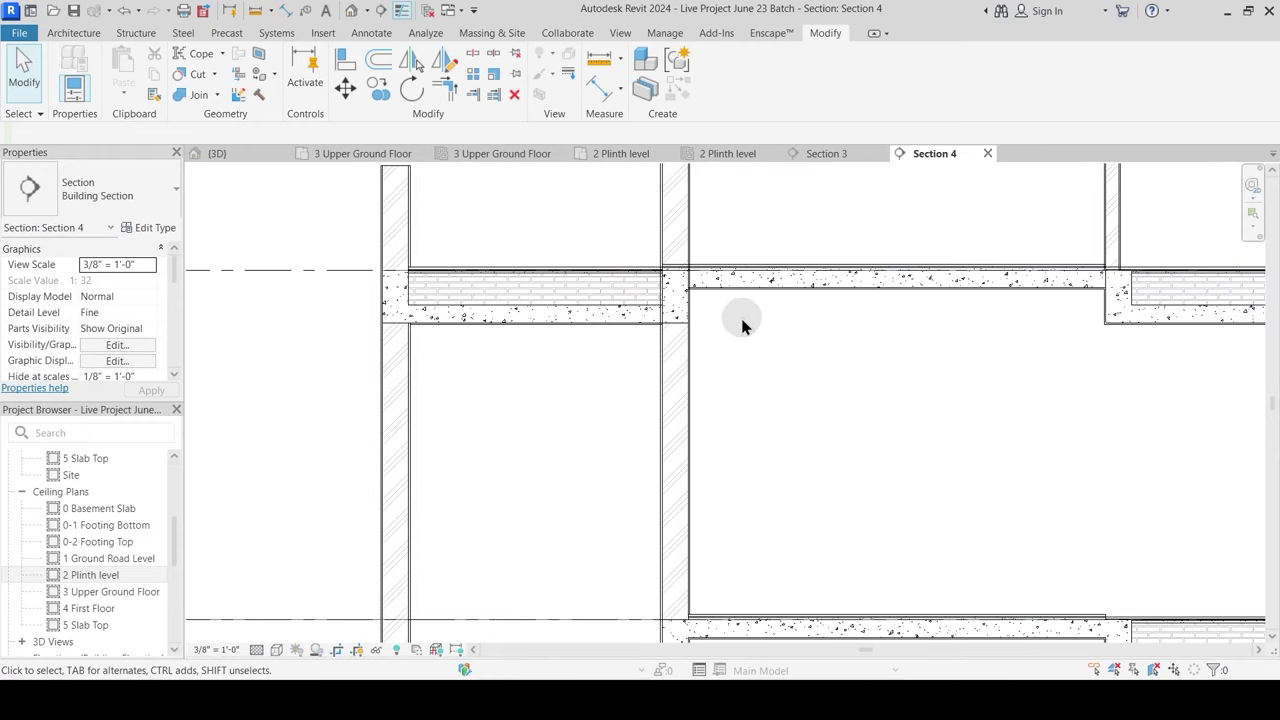
Step: Activate Join Geometry and pan Section 4 across to the slab with parapets
left_click(179, 93)
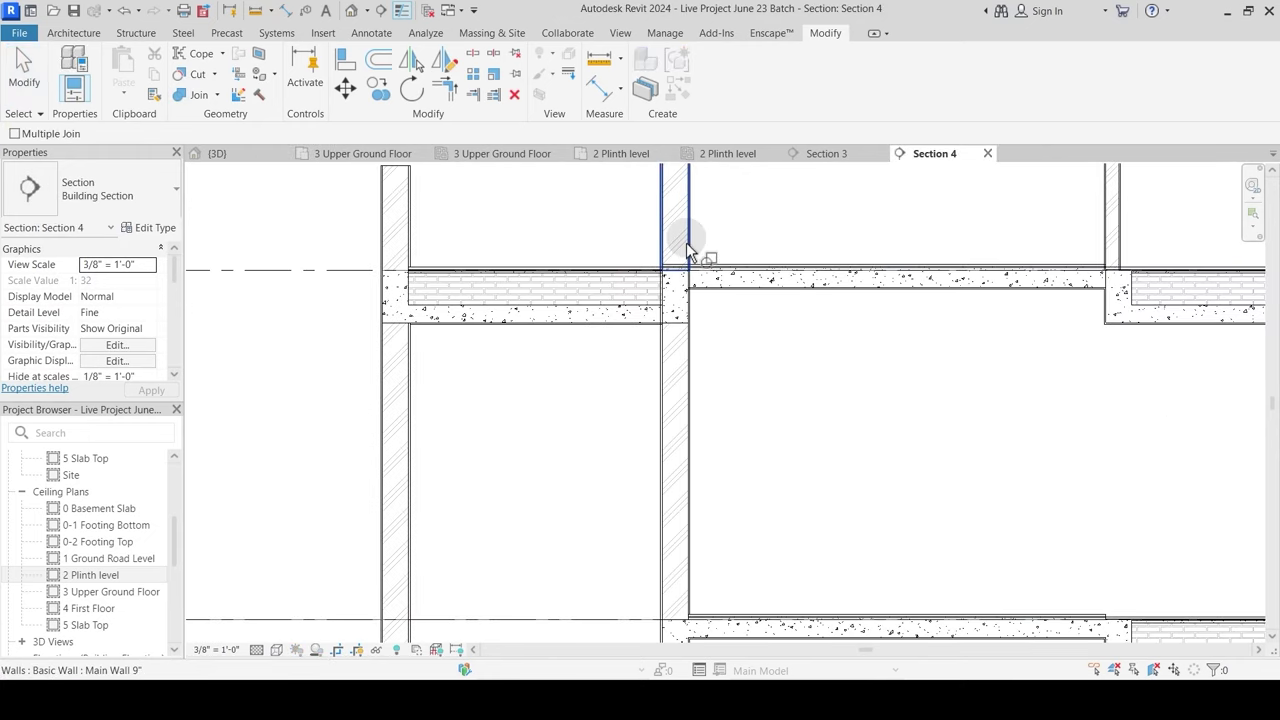
middle_click_drag(900, 327, 553, 439)
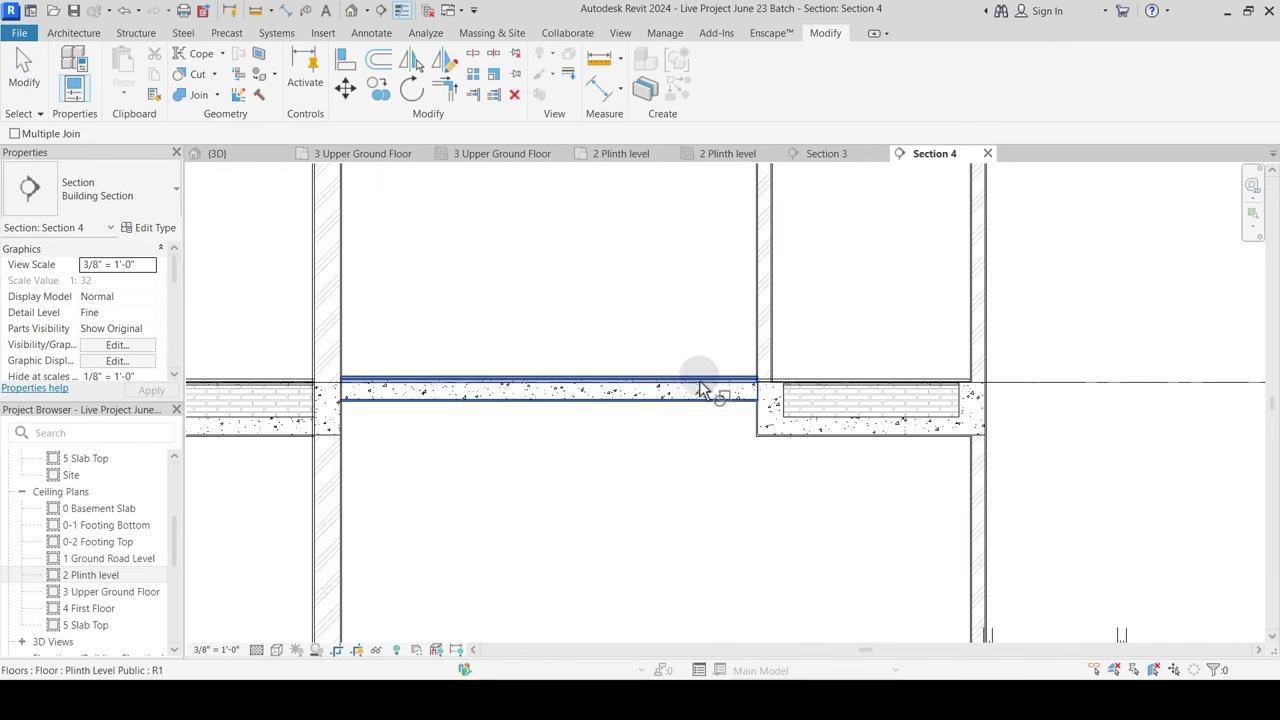
scroll(824, 429, "down", 1)
middle_click_drag(822, 525, 200, 360)
middle_click_drag(886, 367, 575, 521)
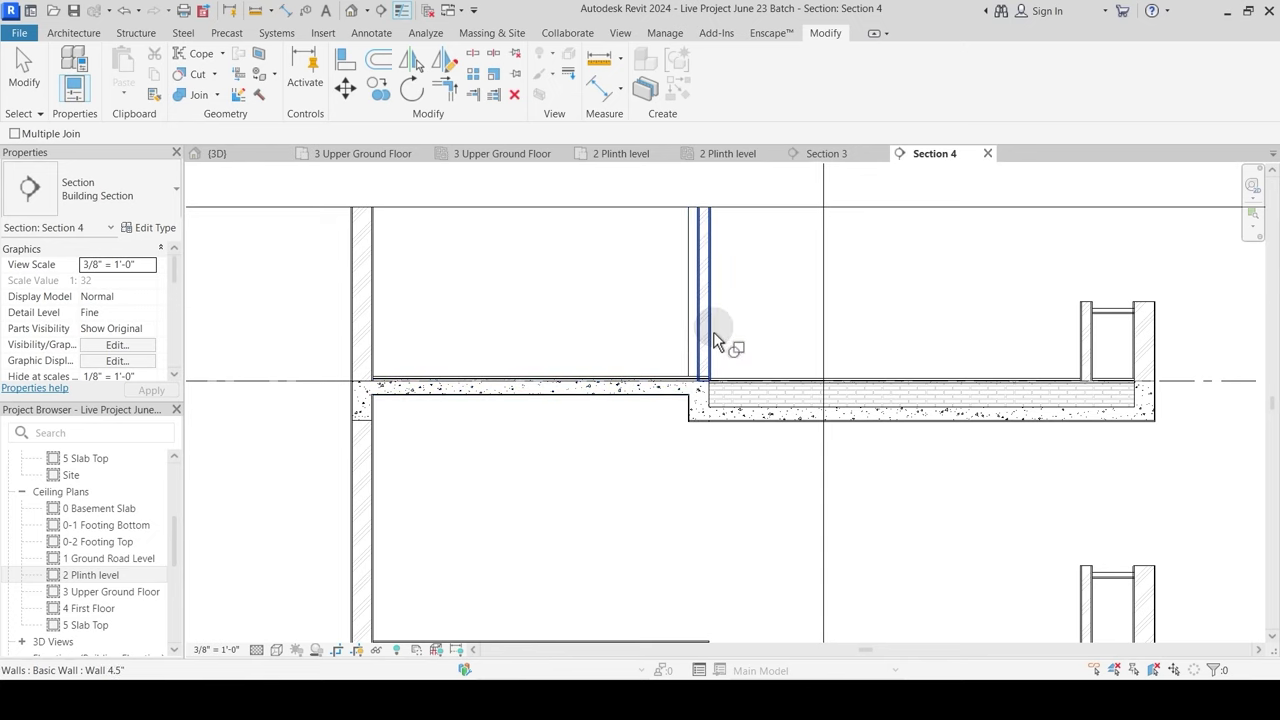
Step: Zoom and pan Section 4 over to the left slab junction
scroll(688, 372, "up", 3)
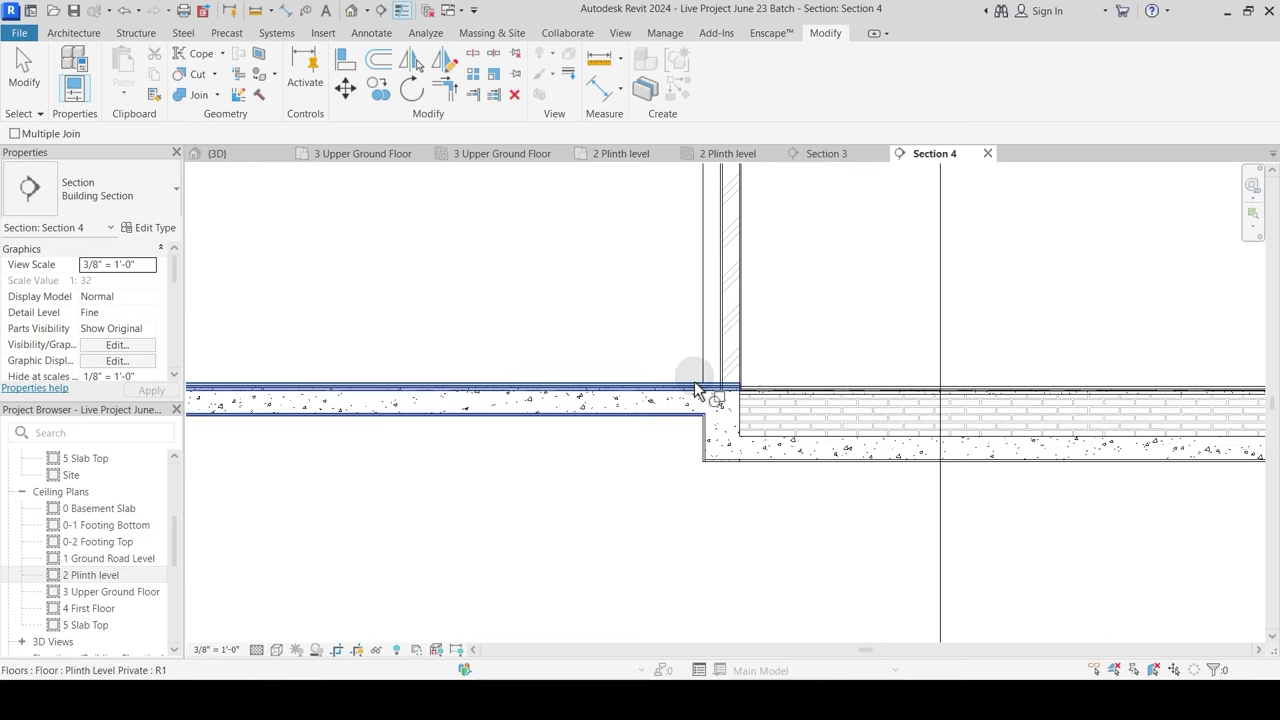
scroll(837, 307, "down", 3)
middle_click_drag(937, 437, 617, 497)
scroll(371, 417, "up", 3)
scroll(371, 417, "up", 3)
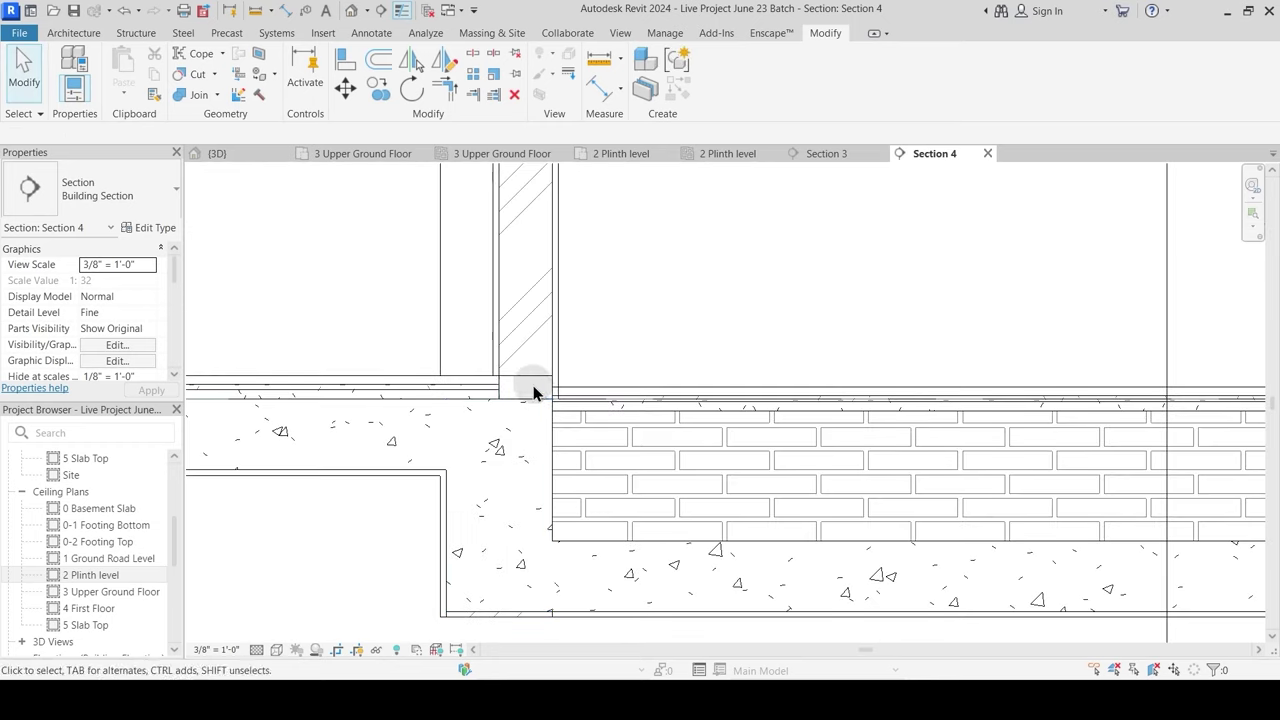
scroll(560, 400, "up", 2)
scroll(640, 437, "down", 4)
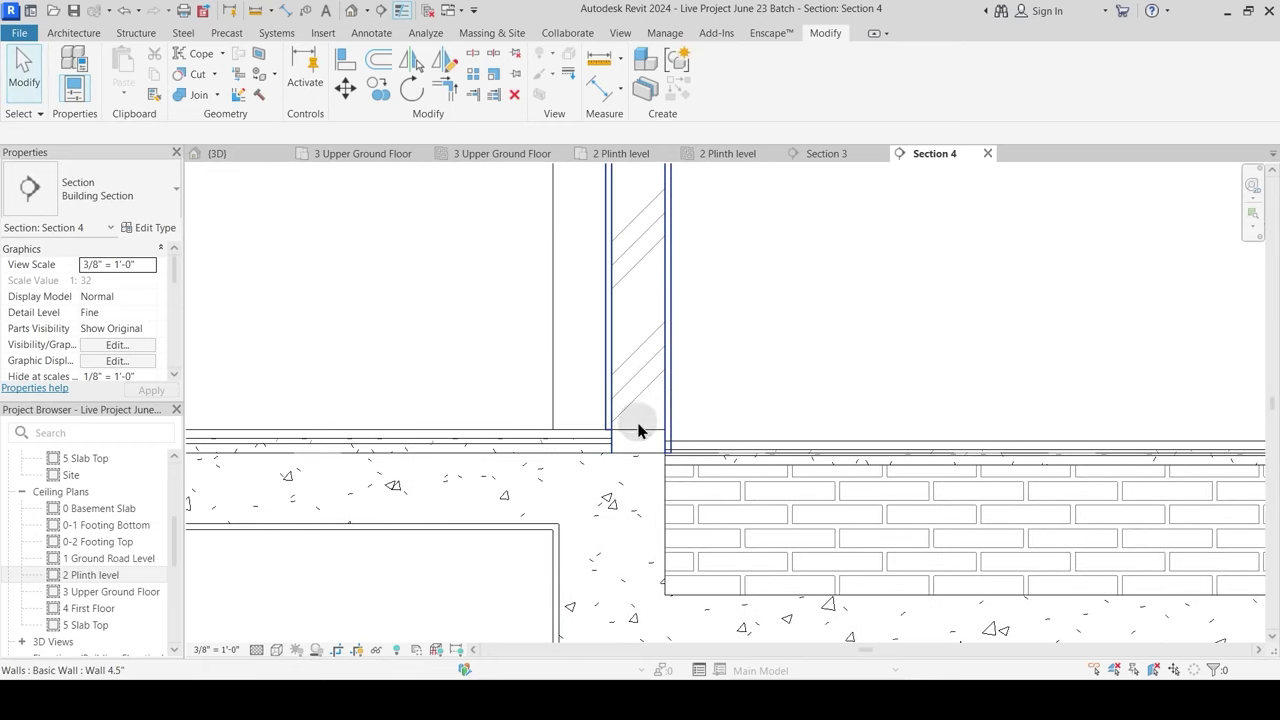
scroll(640, 405, "up", 4)
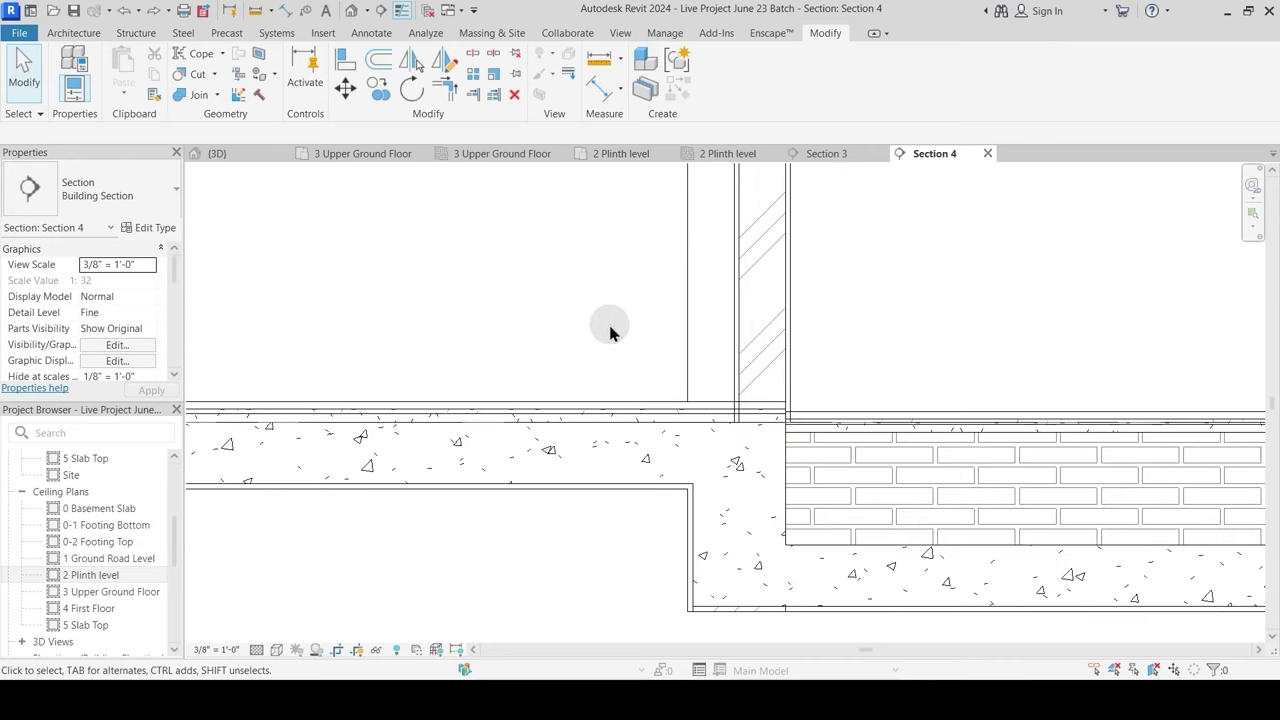
scroll(590, 318, "down", 3)
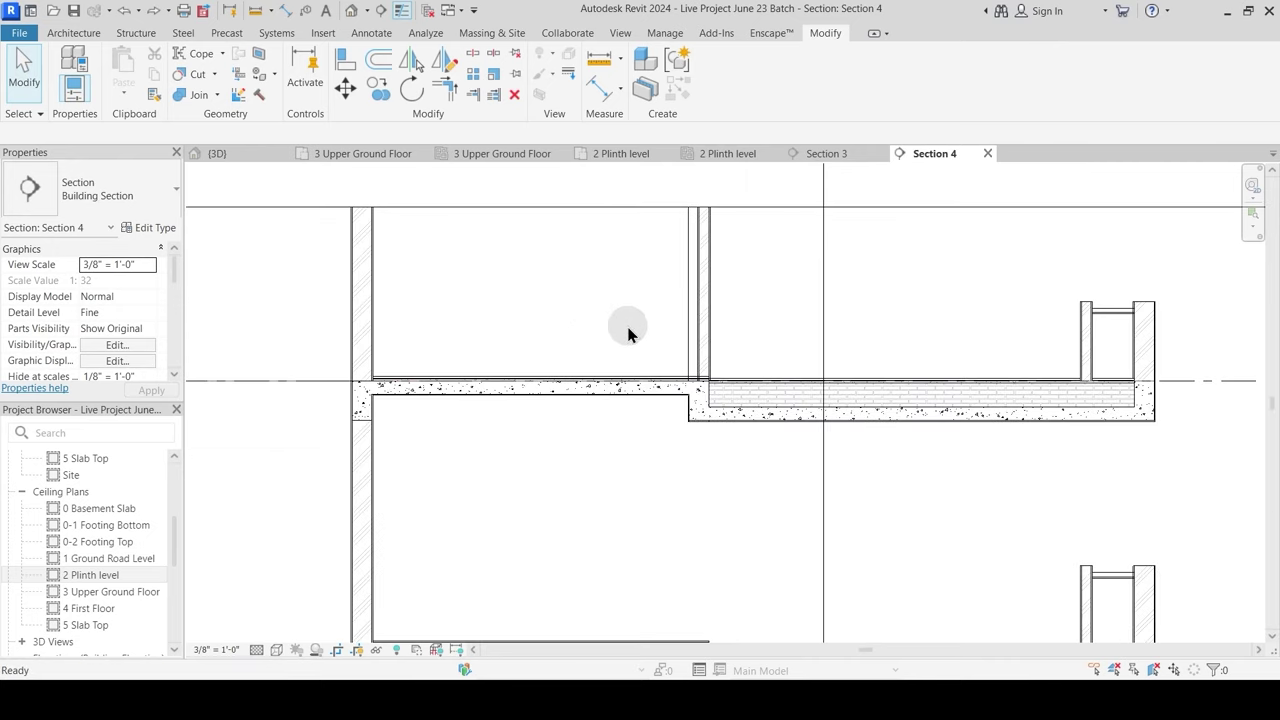
scroll(628, 331, "up", 2)
scroll(628, 331, "down", 3)
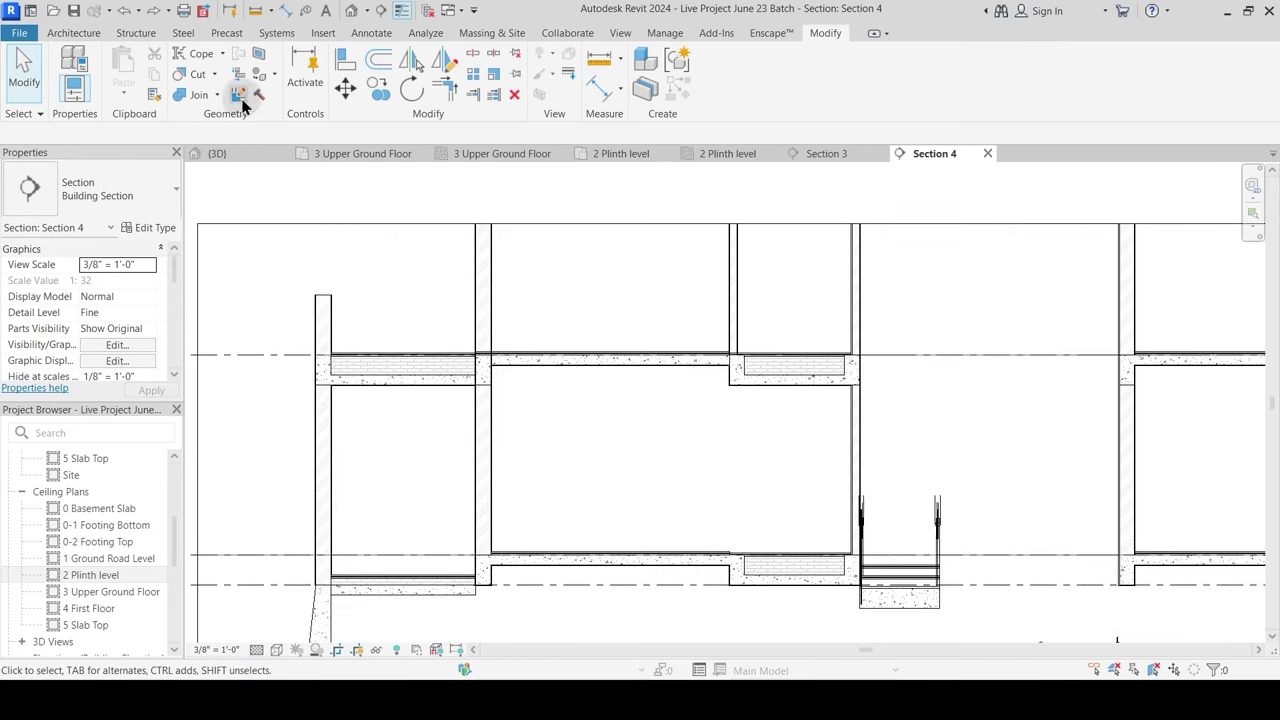
Step: Join the wall to the first floor slab and to the Plinth Level Private slab
left_click(190, 95)
scroll(400, 366, "up", 4)
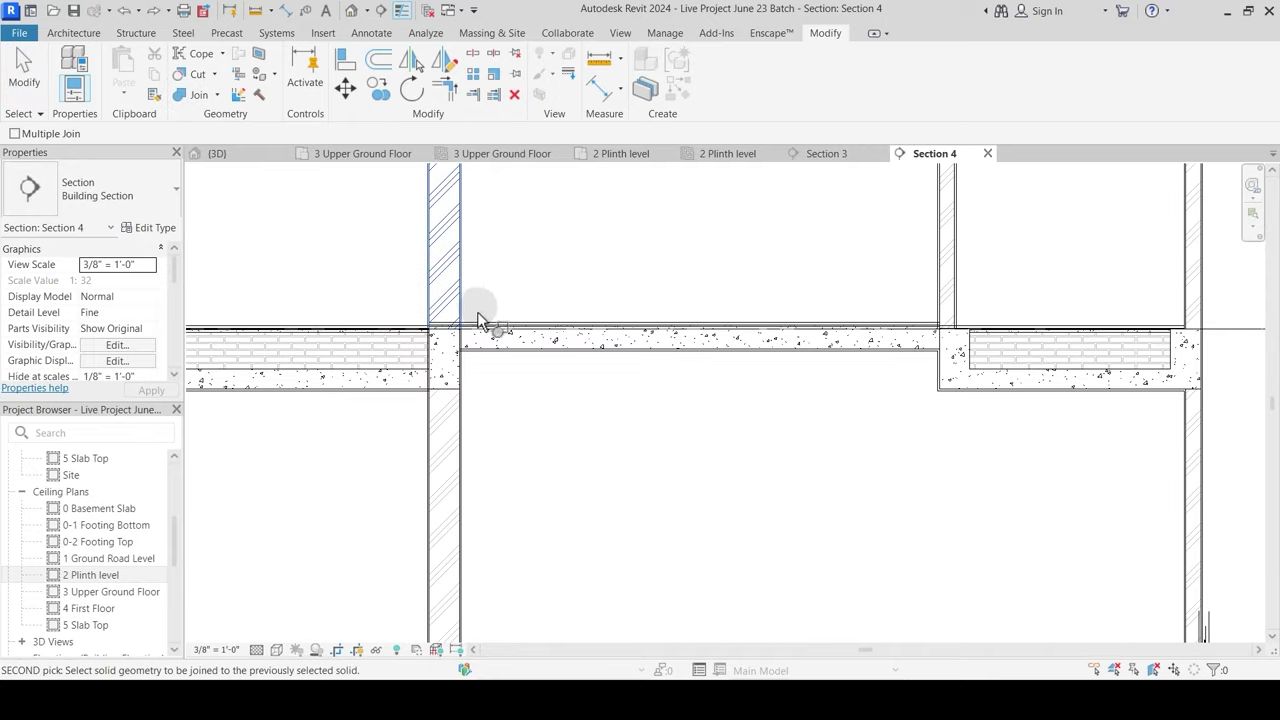
left_click(479, 327)
middle_click_drag(849, 398, 251, 516)
scroll(397, 402, "down", 2)
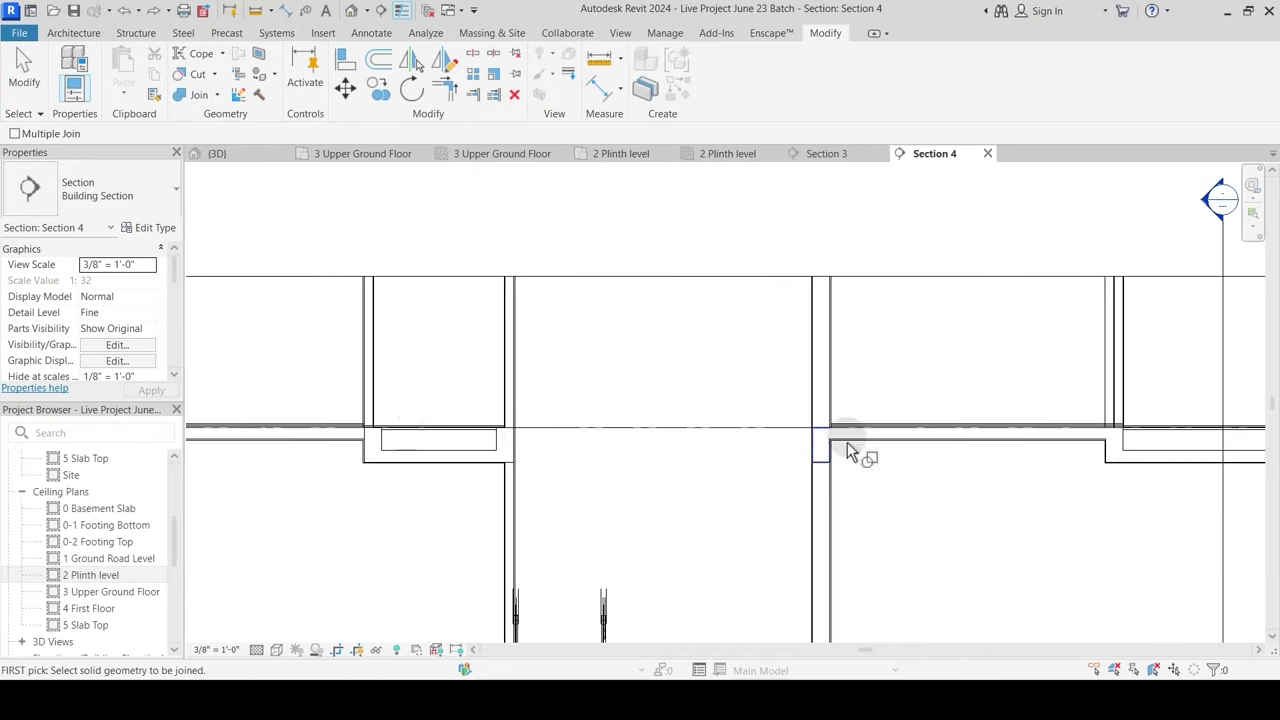
scroll(808, 434, "up", 4)
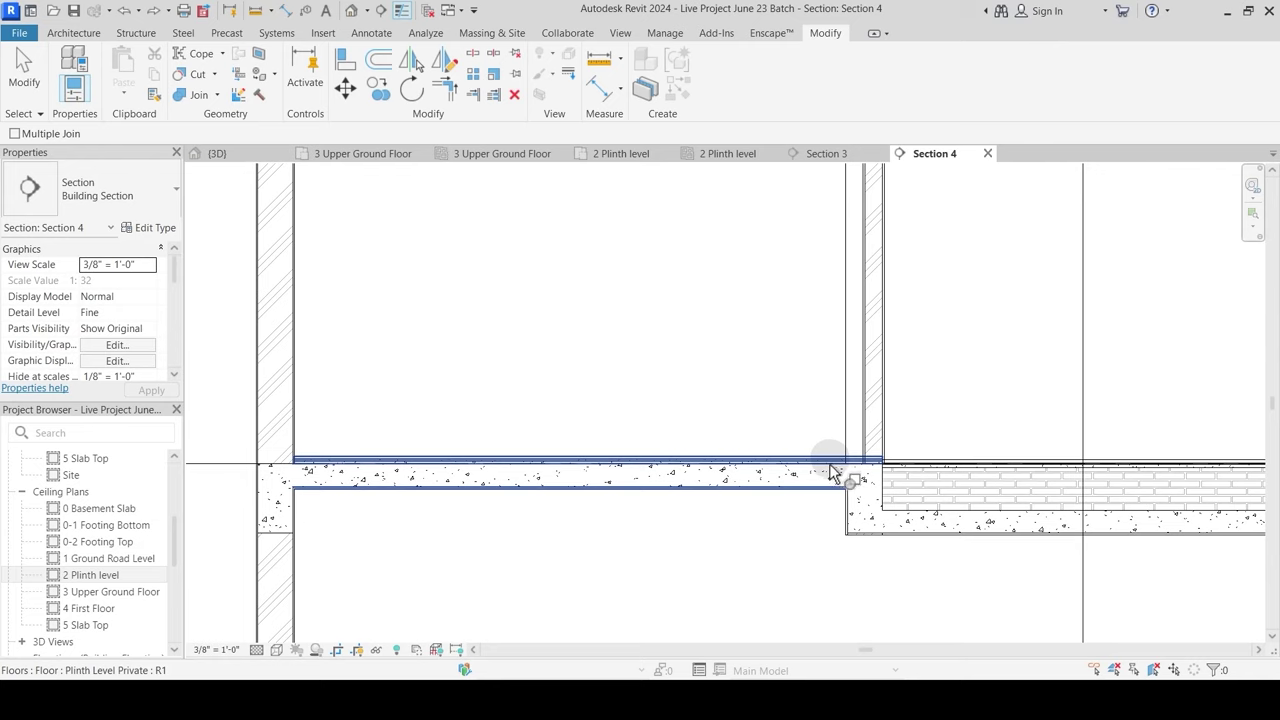
left_click(833, 472)
left_click(870, 445)
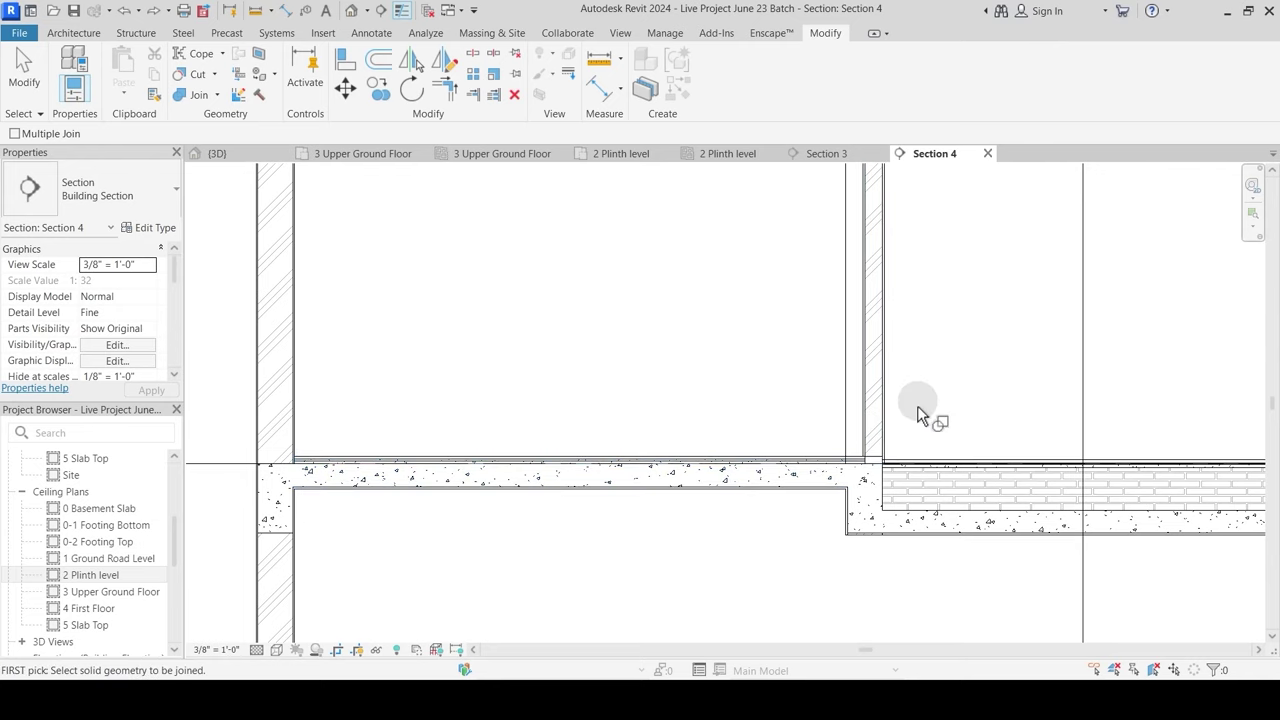
key("Escape")
Step: Inspect the wall chain, the Main Wall 9" and the Wall 4.5" at the junction
scroll(866, 460, "up", 4)
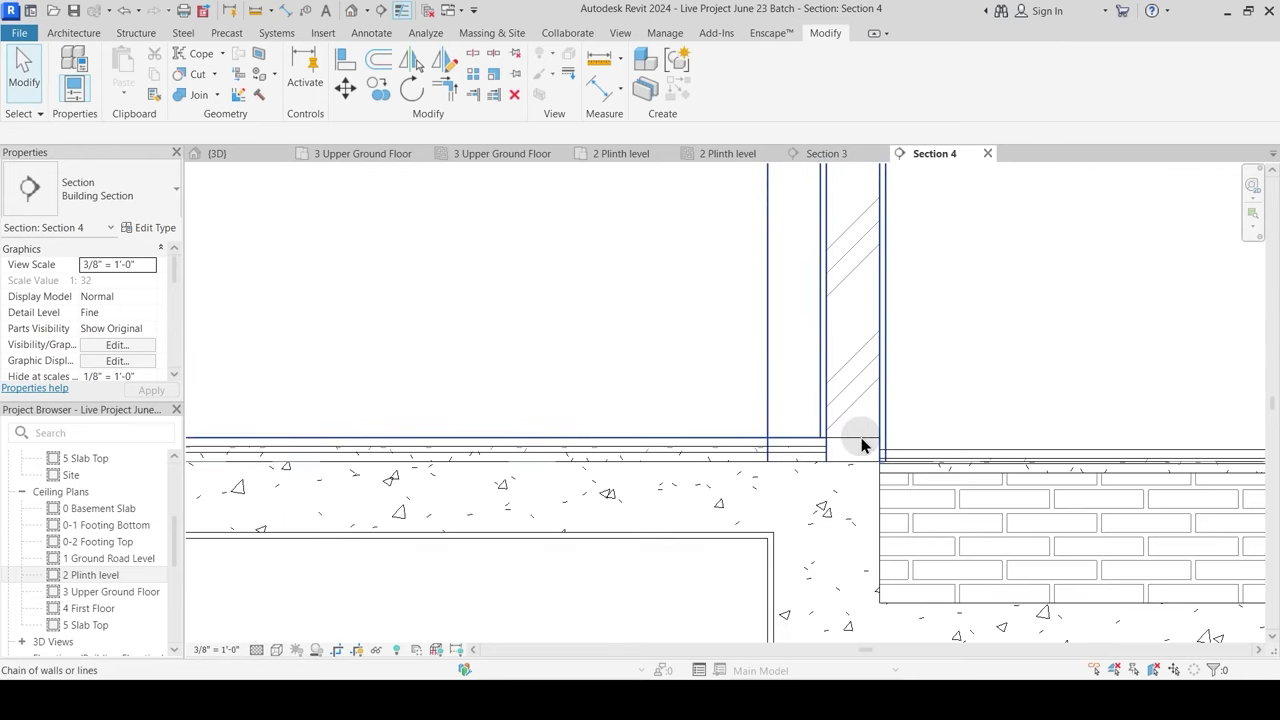
left_click(857, 440)
key("Escape")
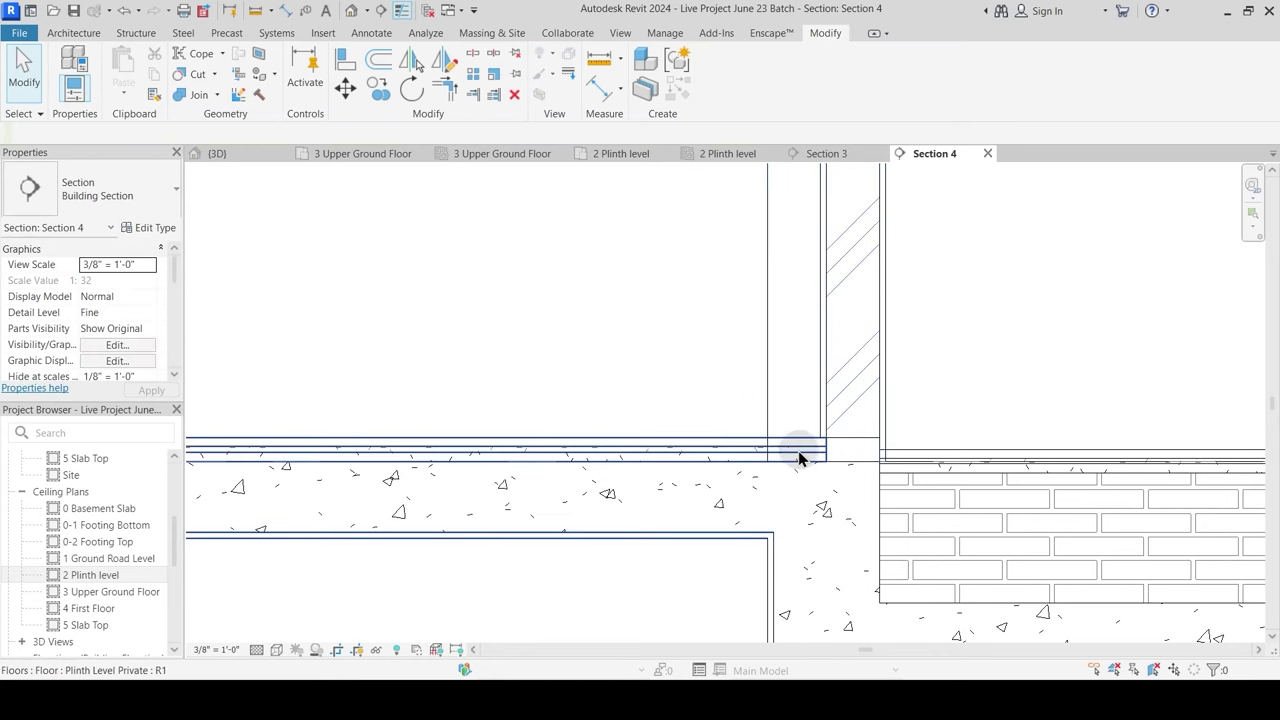
left_click(766, 382)
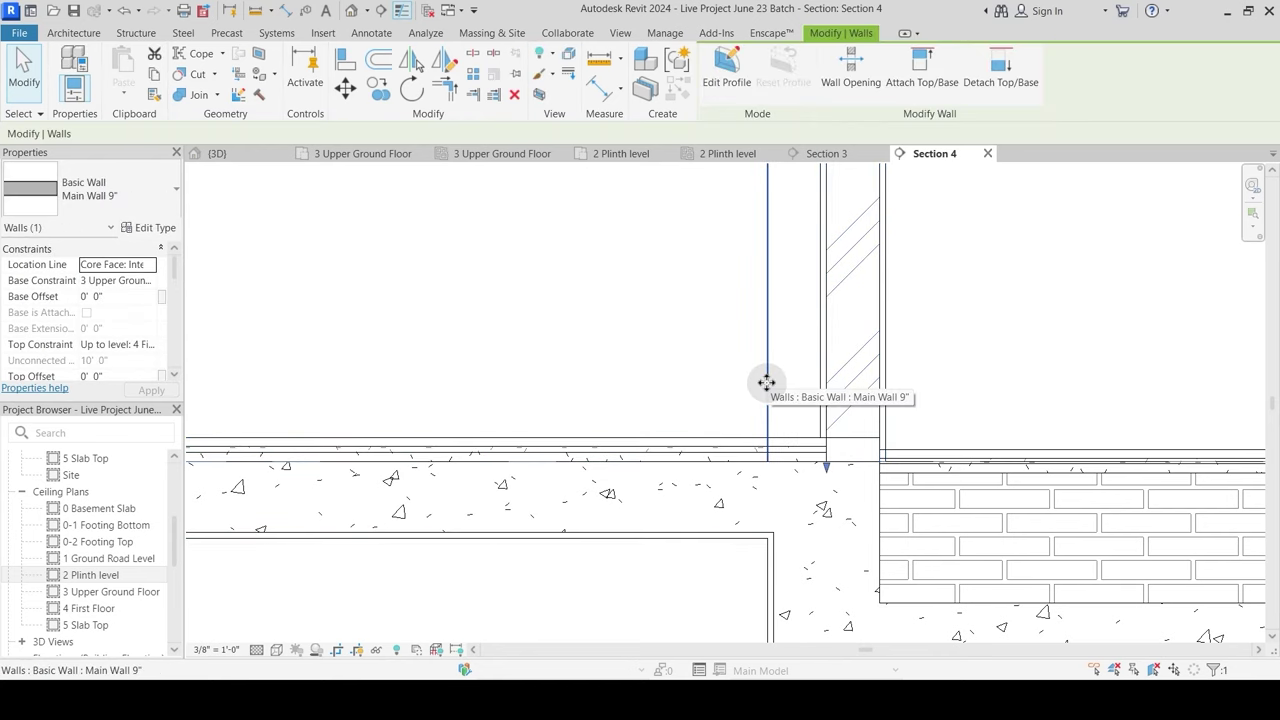
key("Escape")
scroll(766, 382, "down", 2)
left_click(823, 383)
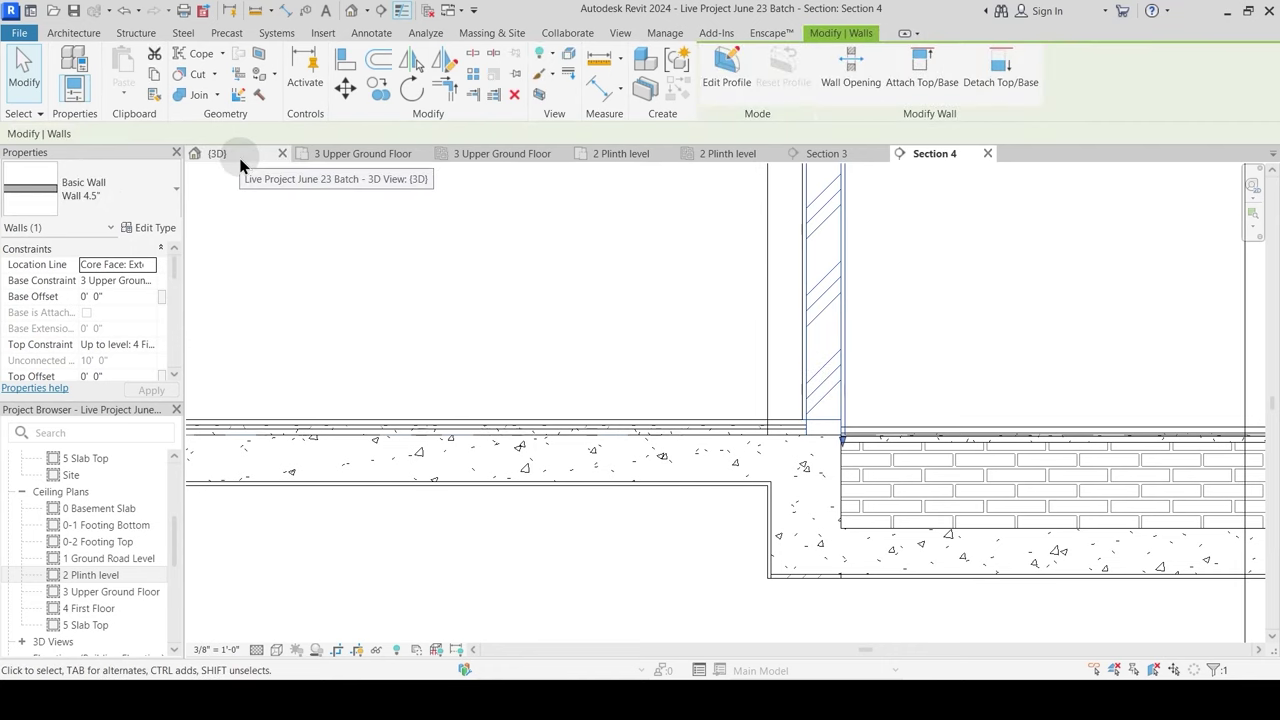
key("Escape")
Step: Check the Grass floor beside the wall and zoom around the junction
scroll(750, 434, "down", 3)
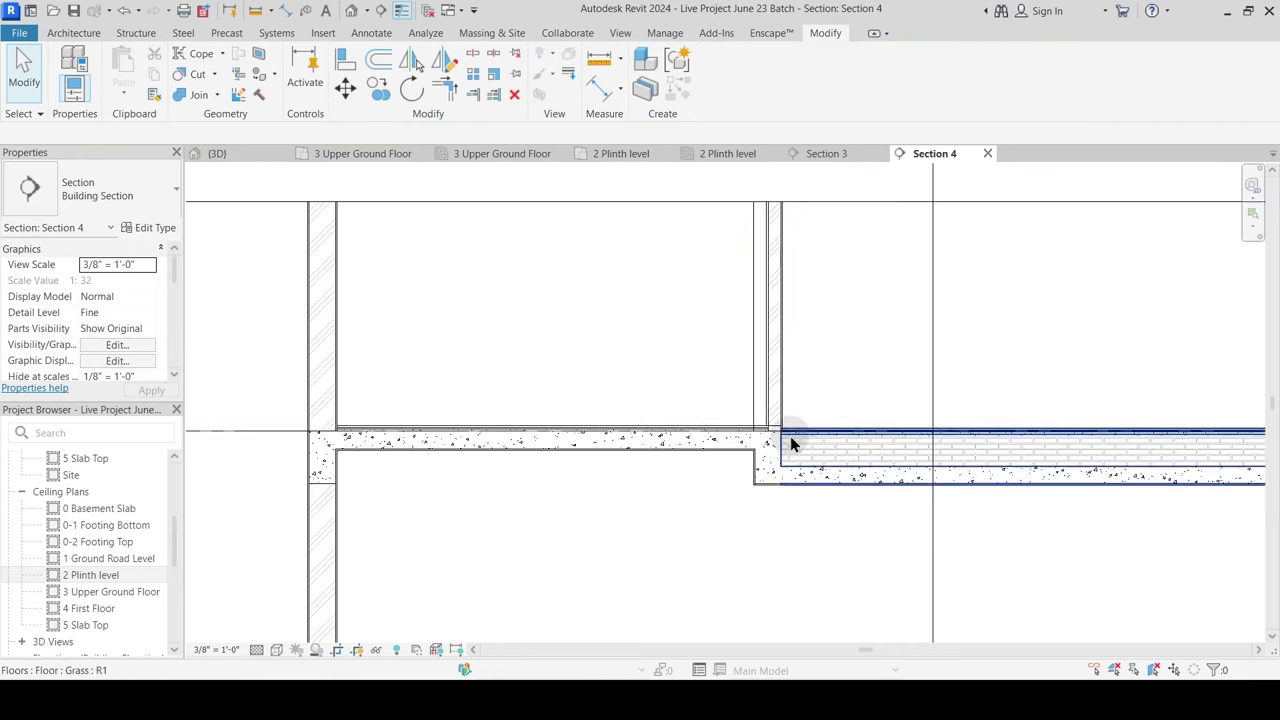
scroll(790, 443, "down", 3)
left_click(880, 437)
key("Escape")
scroll(763, 400, "up", 5)
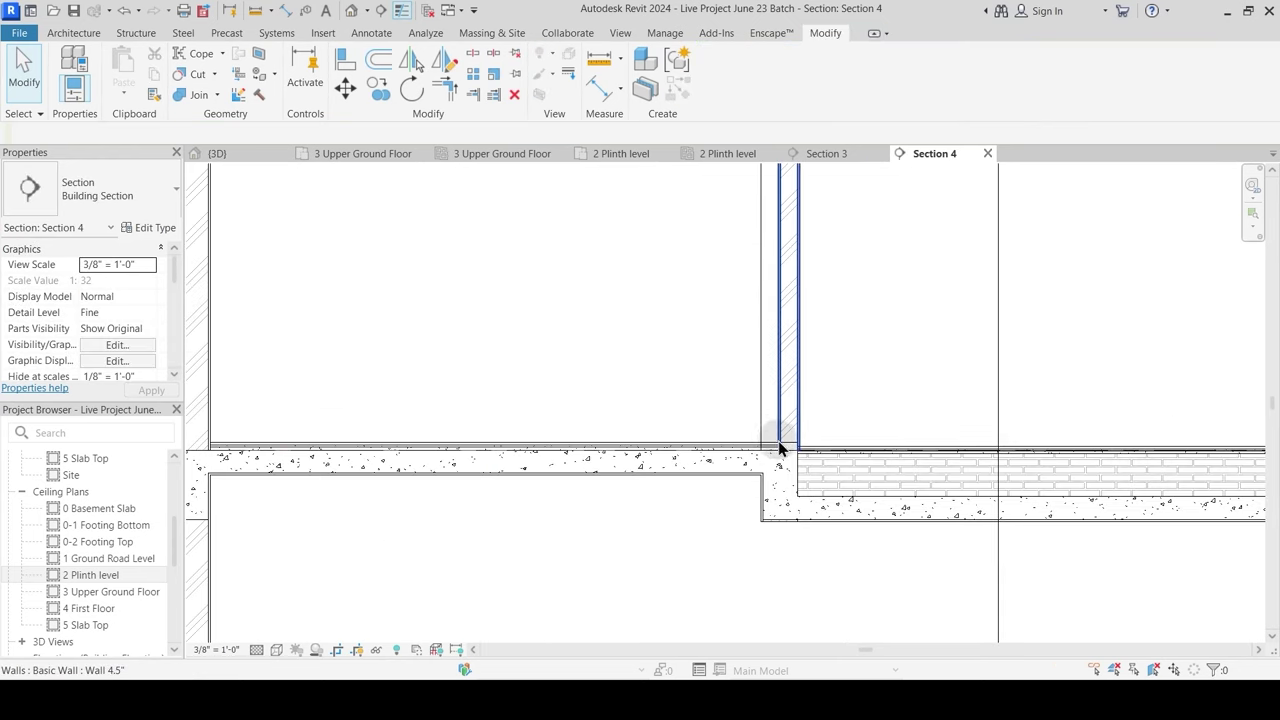
scroll(756, 398, "up", 2)
key("Escape")
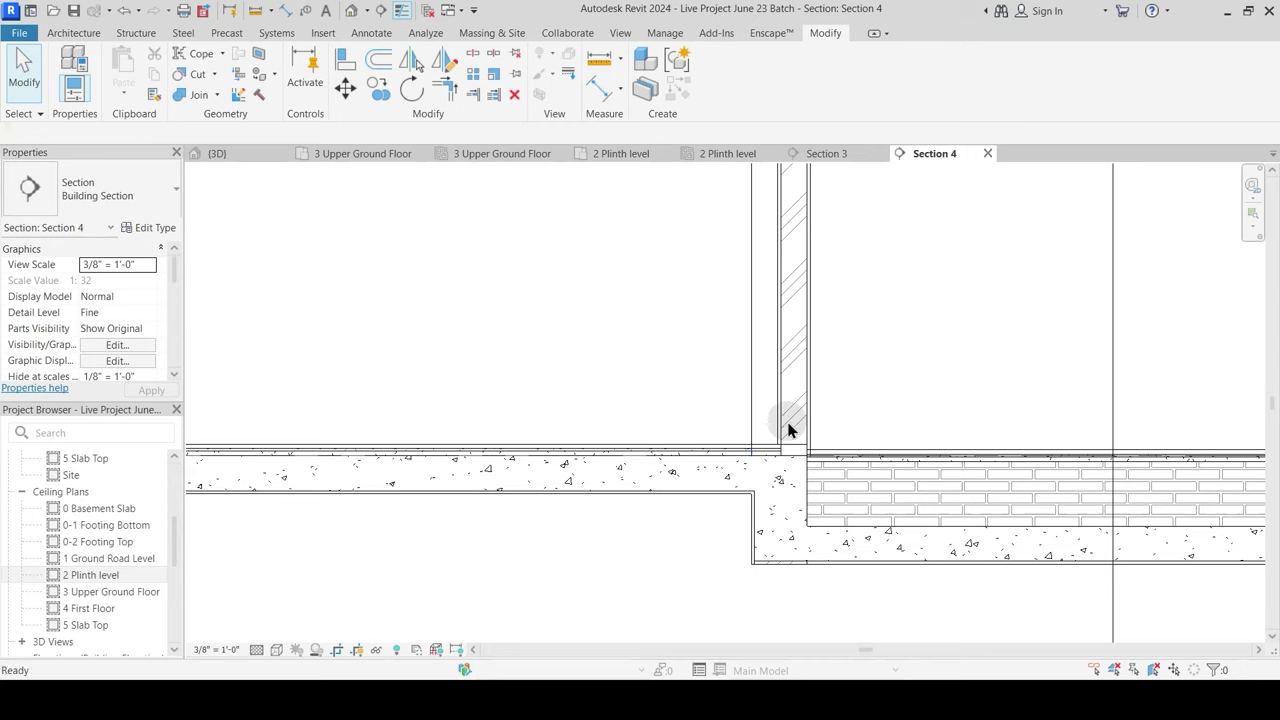
scroll(760, 420, "down", 5)
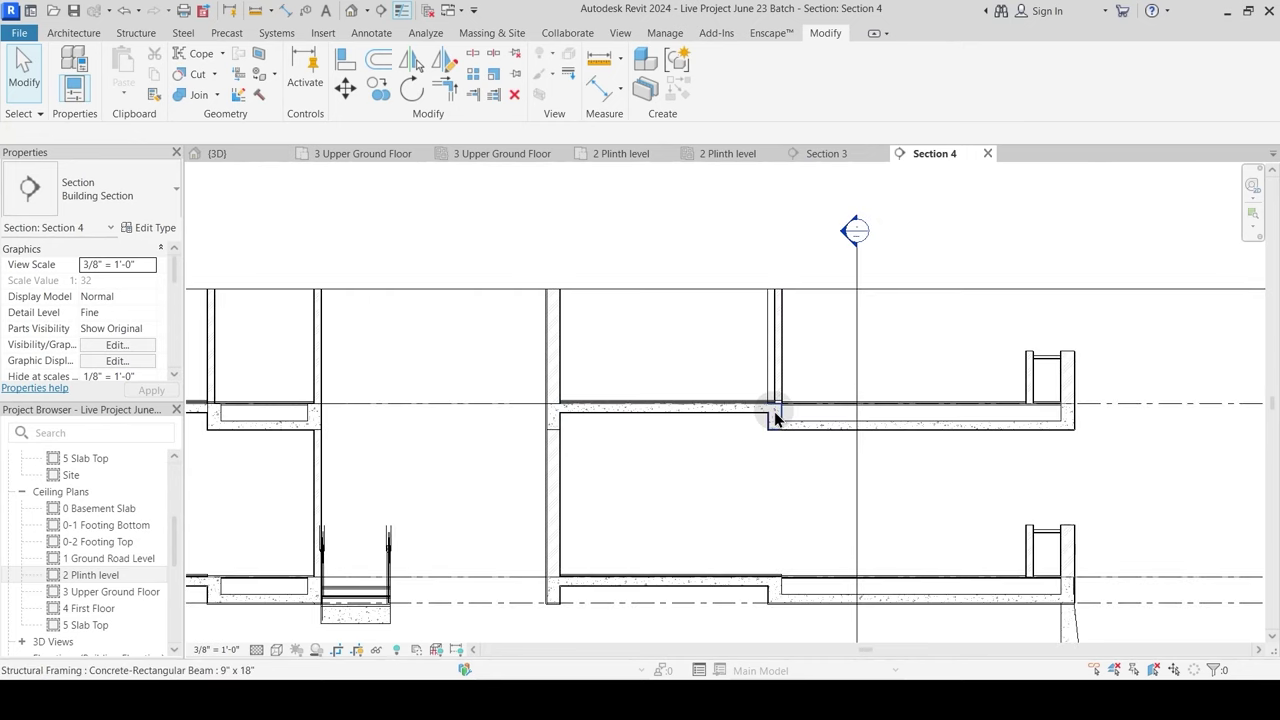
scroll(790, 395, "up", 5)
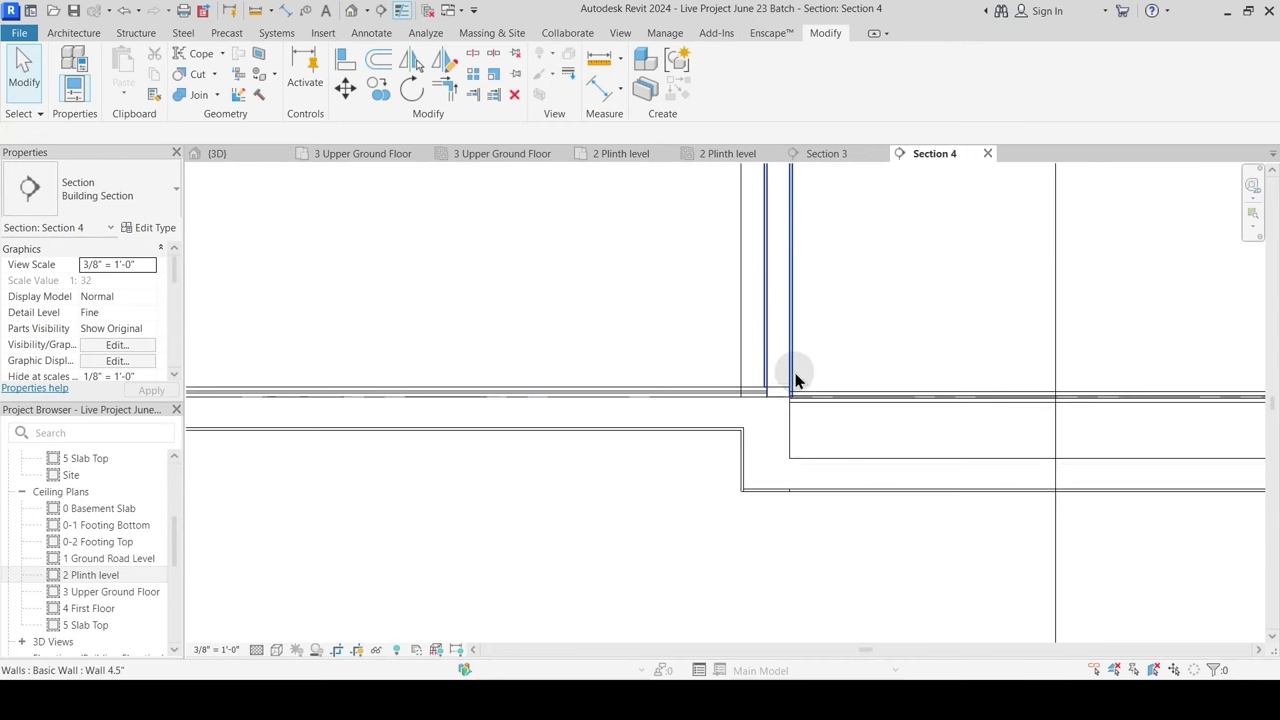
Step: Switch the join order so the Wall 4.5" stops at the Plinth Level Private slab top
left_click(217, 95)
left_click(222, 193)
scroll(681, 400, "up", 2)
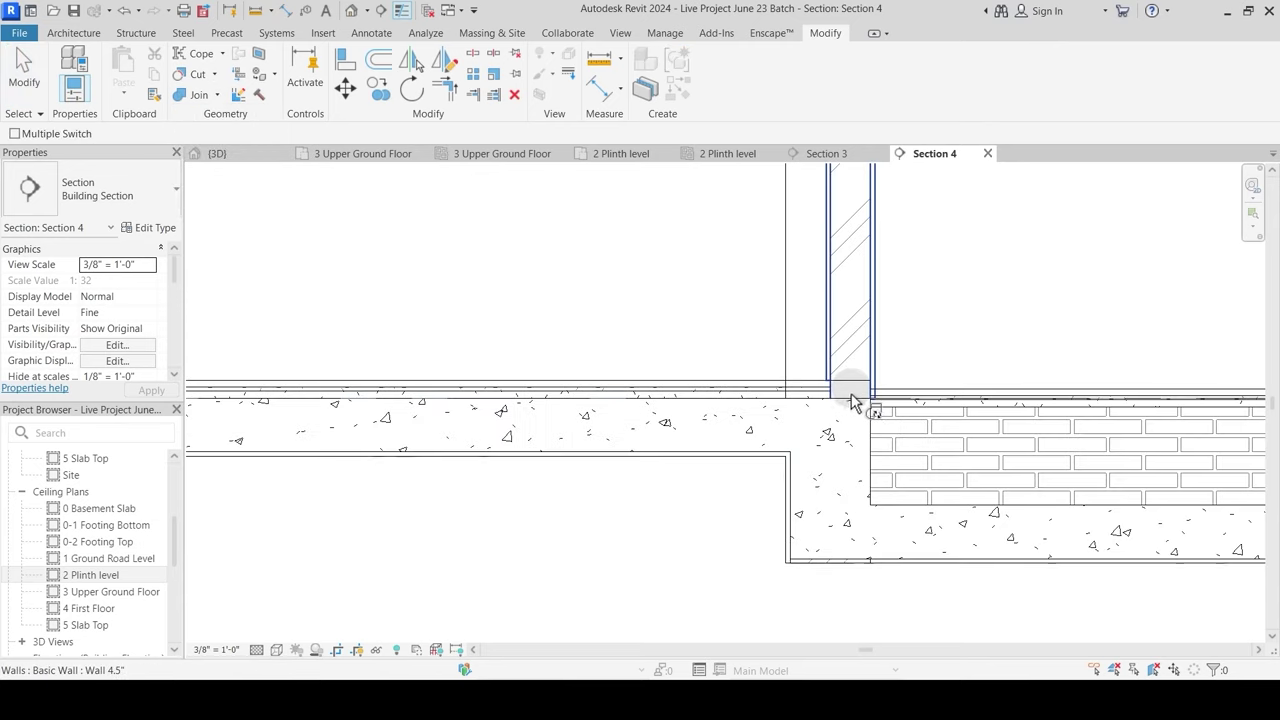
left_click(843, 360)
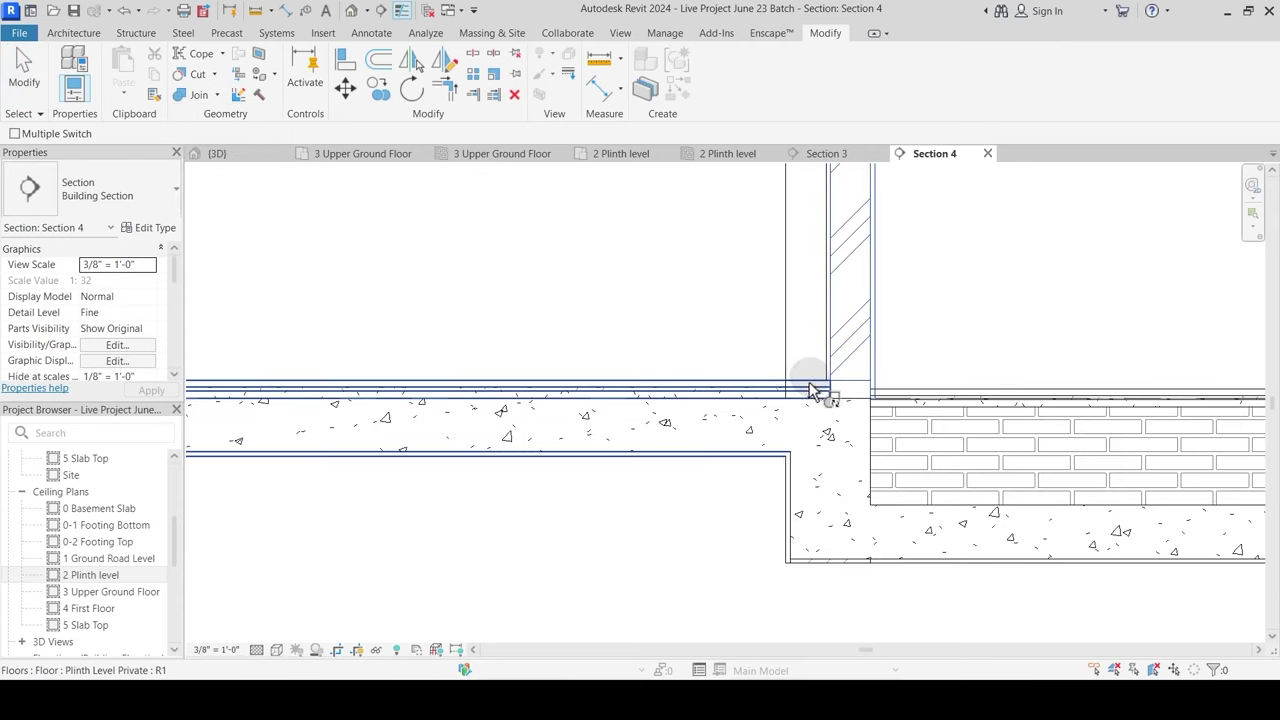
left_click(838, 390)
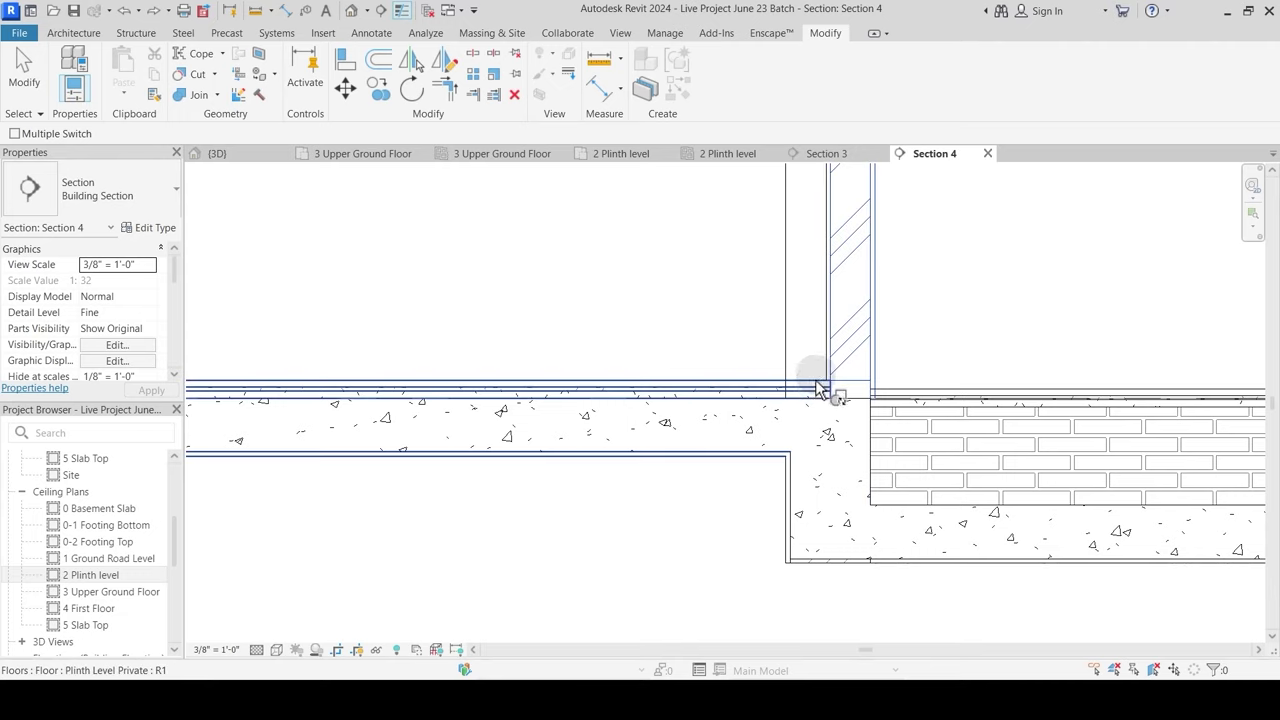
key("Escape")
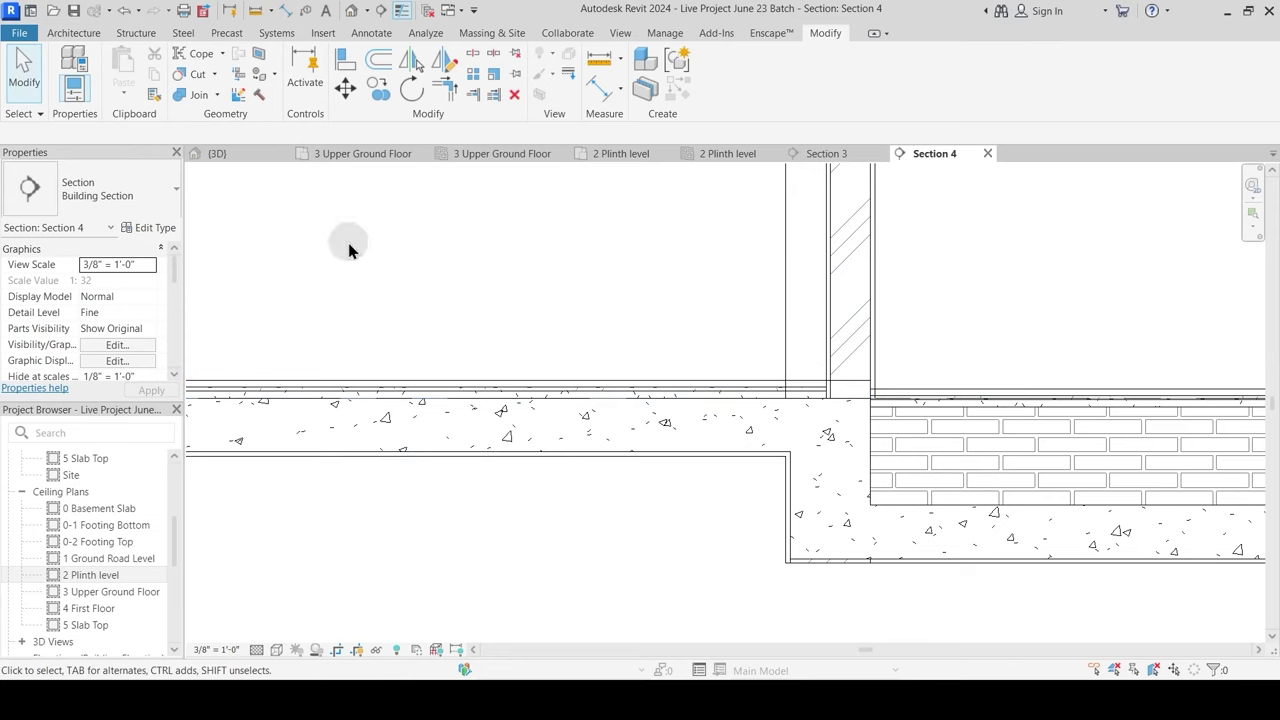
scroll(838, 358, "up", 3)
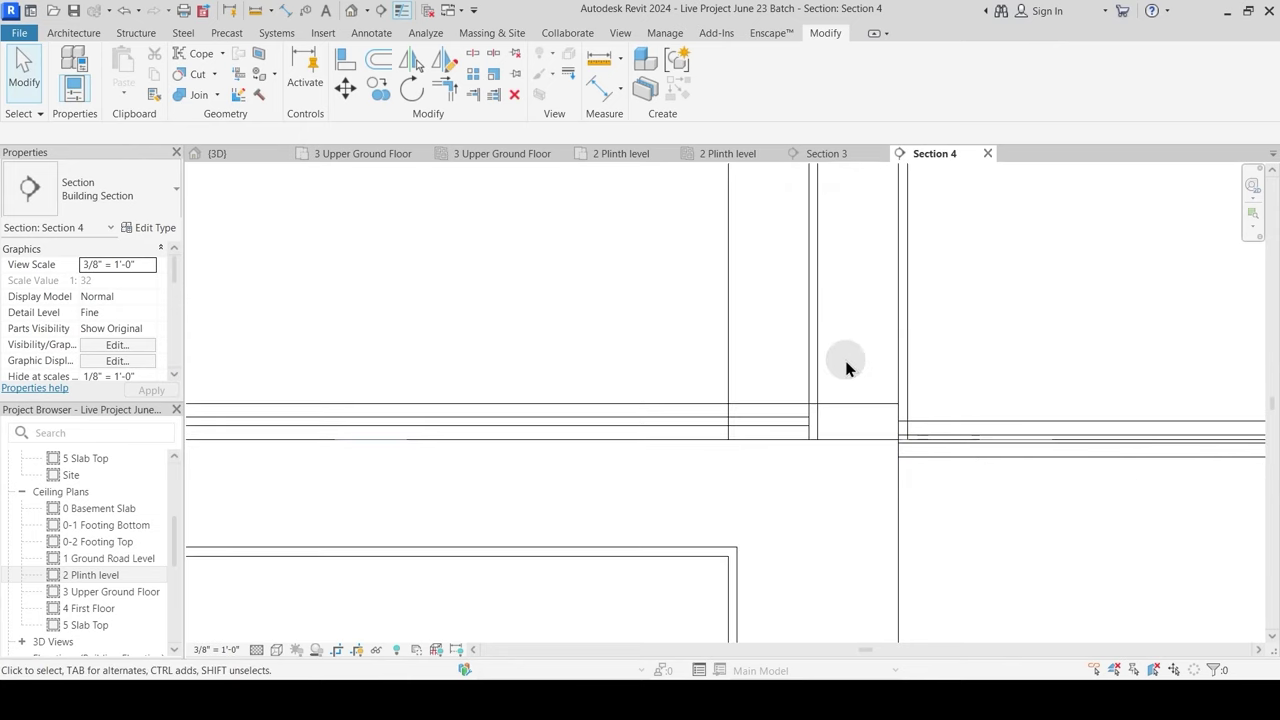
left_click(185, 94)
Step: Join the Plinth Level floor slab to the wall and briefly toggle thick lines
left_click(783, 412)
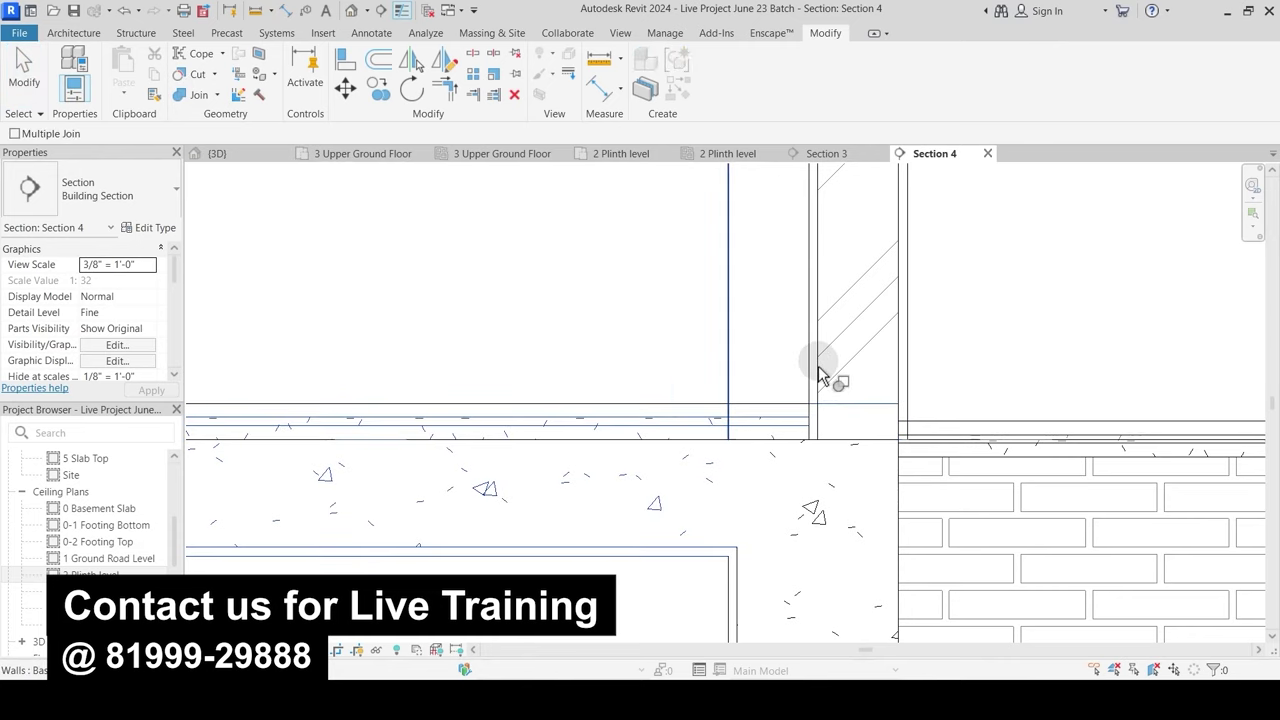
left_click(818, 374)
key("Escape")
left_click(398, 11)
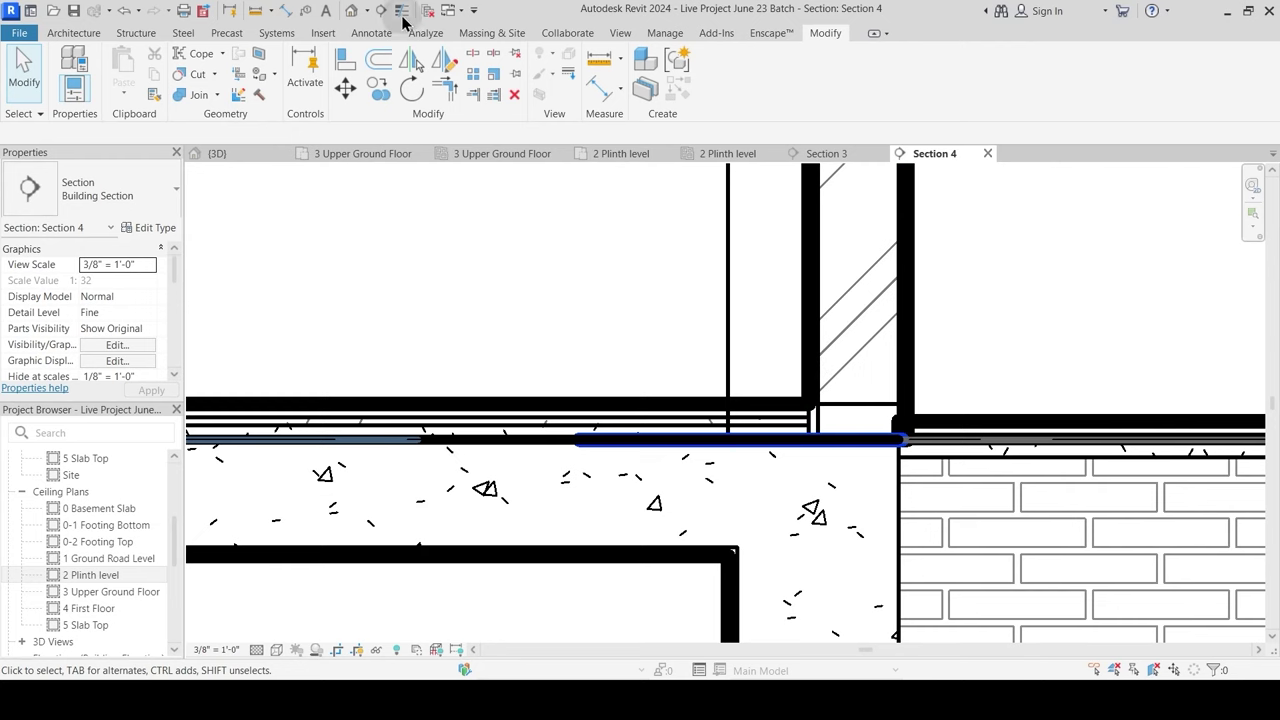
left_click(401, 11)
Step: Inspect the 4.5" wall and floor slab, then join the floor to the main wall
left_click(866, 436)
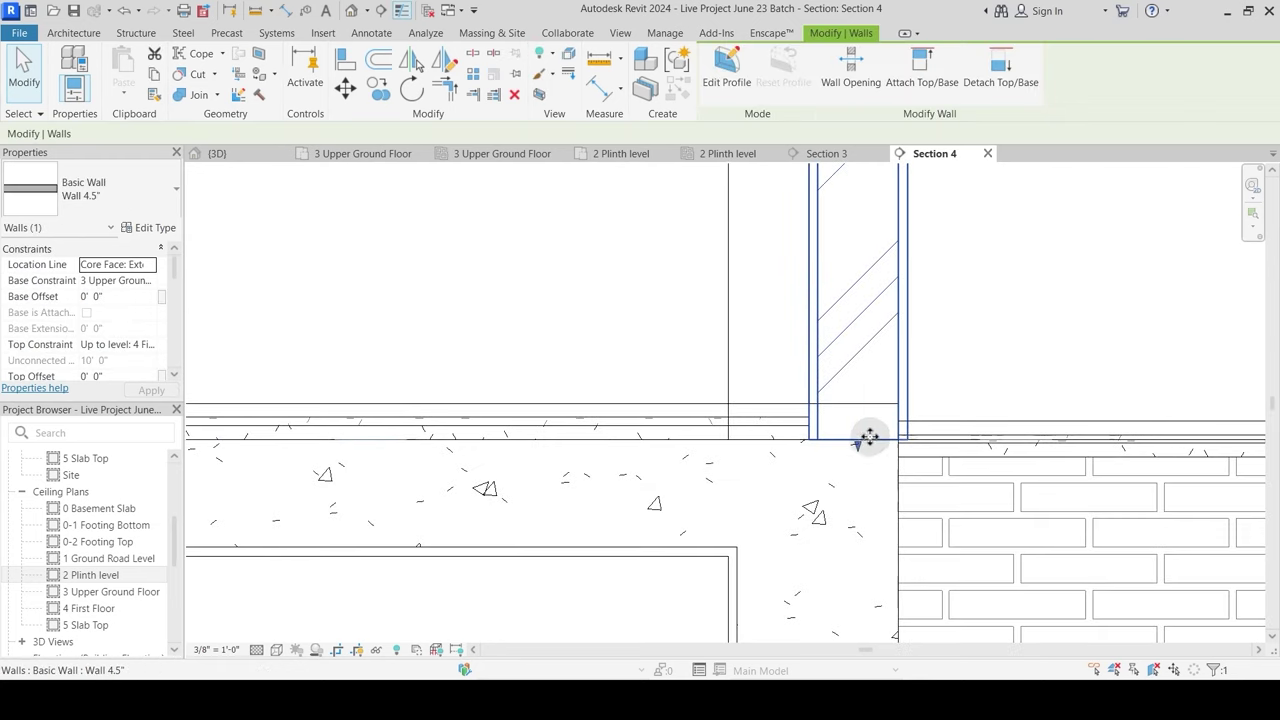
key("Escape")
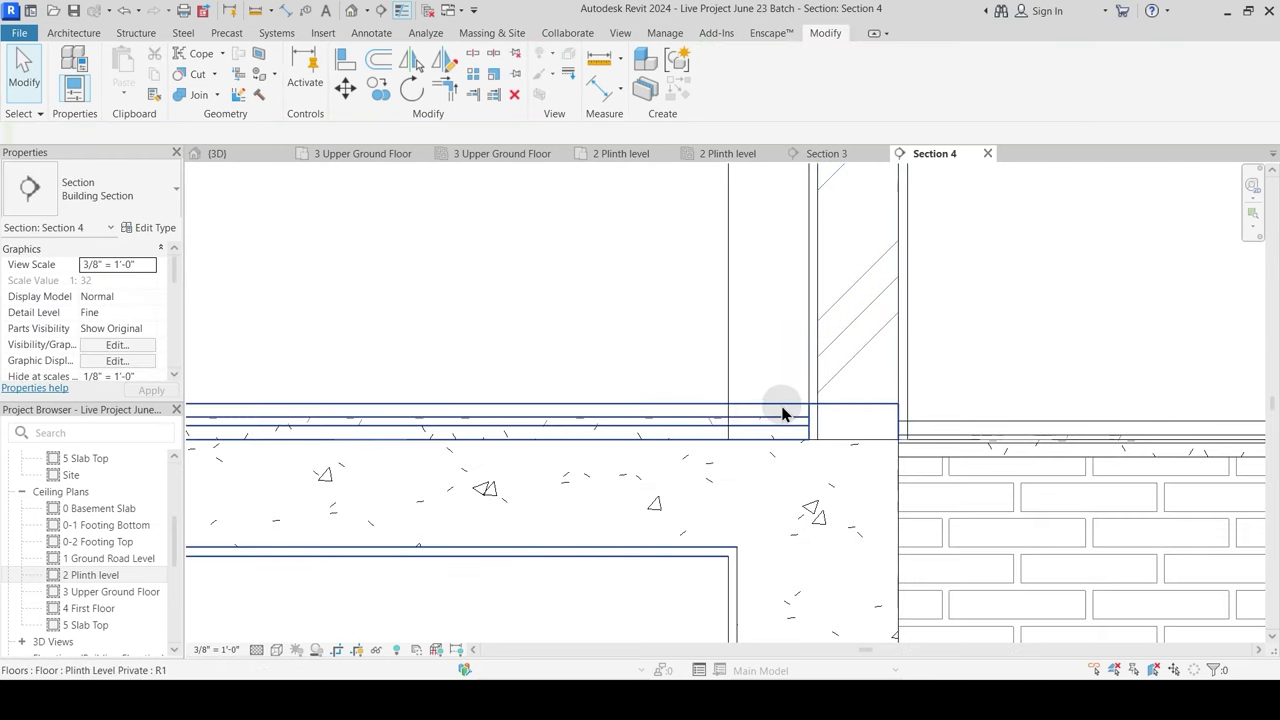
left_click(783, 414)
key("Escape")
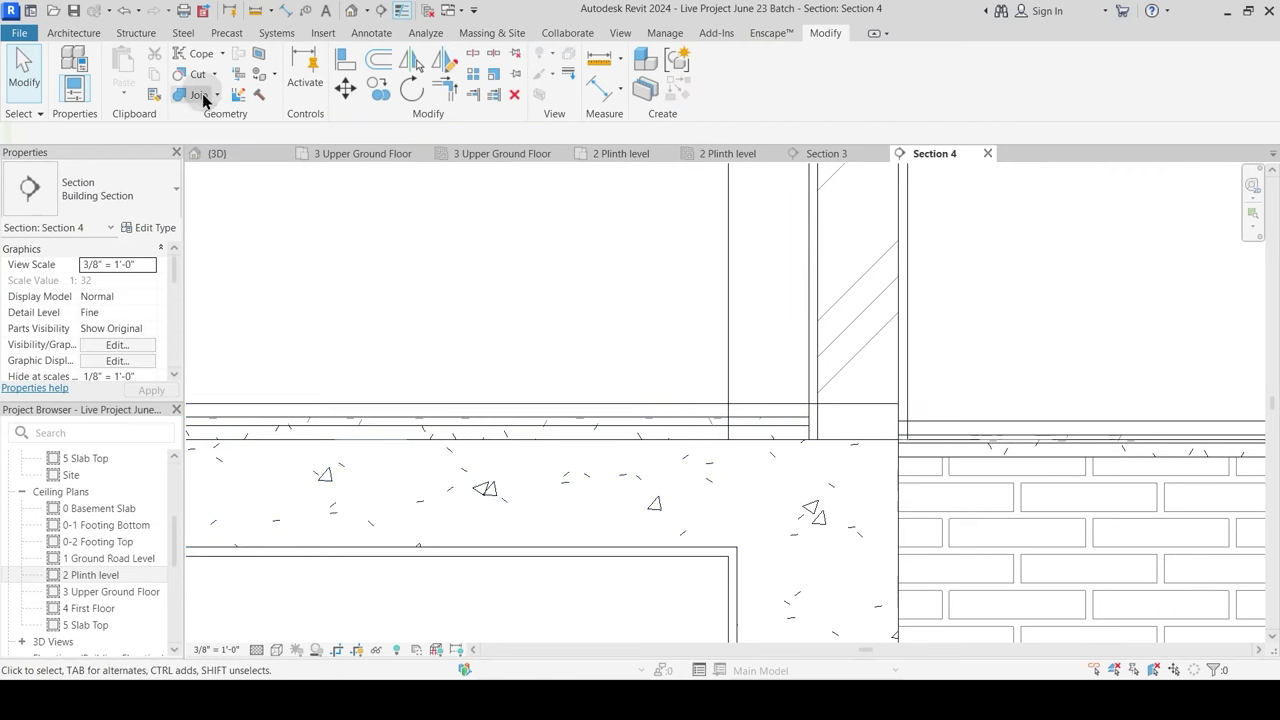
left_click(204, 100)
left_click(727, 416)
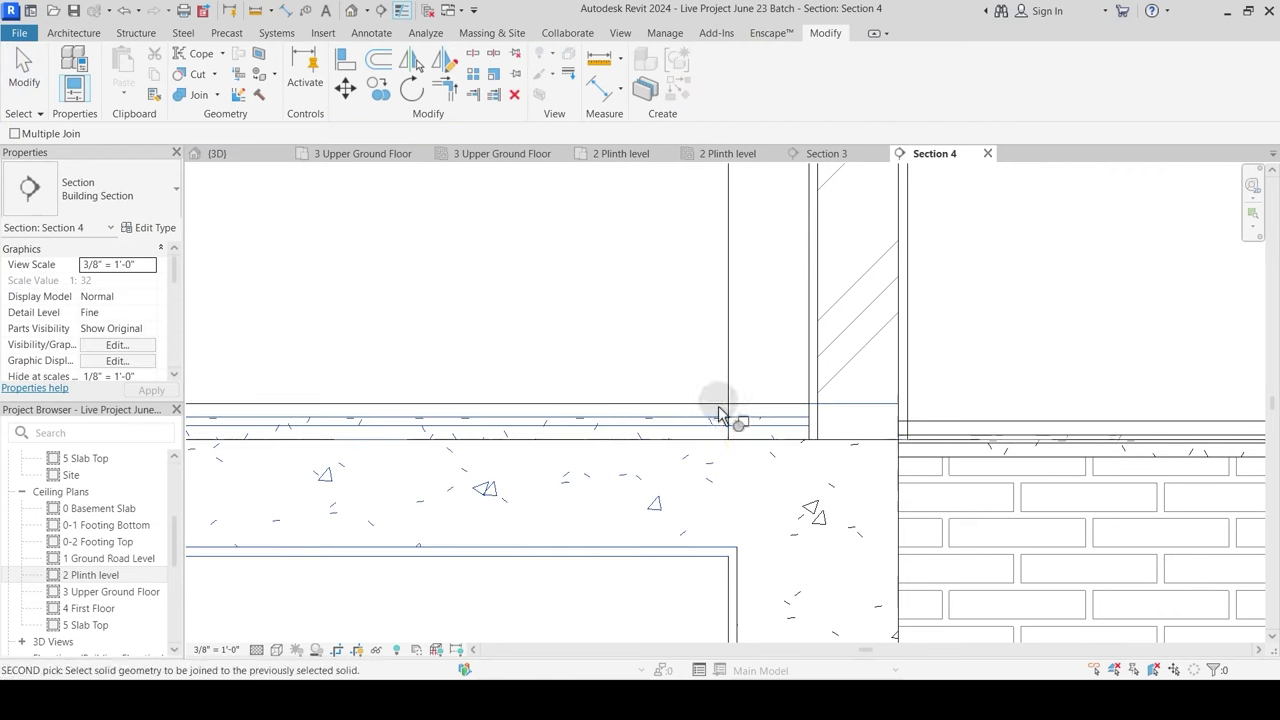
left_click(822, 372)
key("Escape")
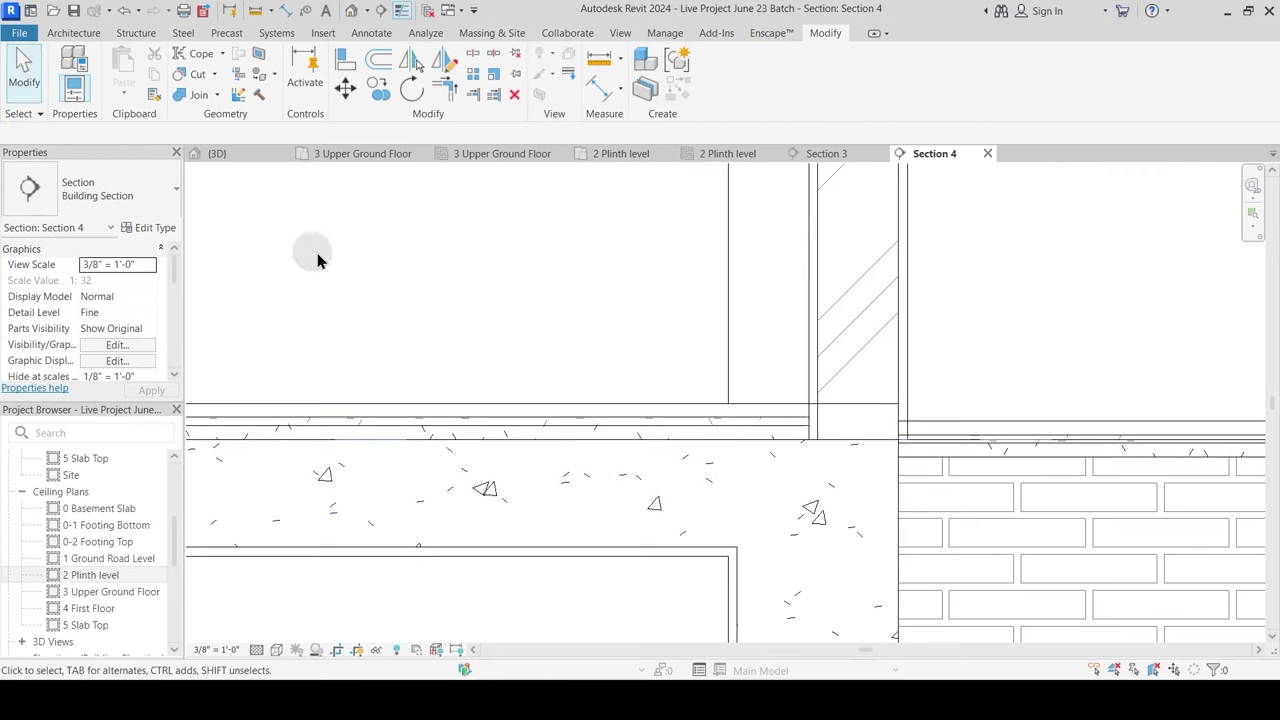
Step: Switch the join order between the floor and the main wall, then pan the section
left_click(215, 95)
left_click(230, 192)
left_click(766, 420)
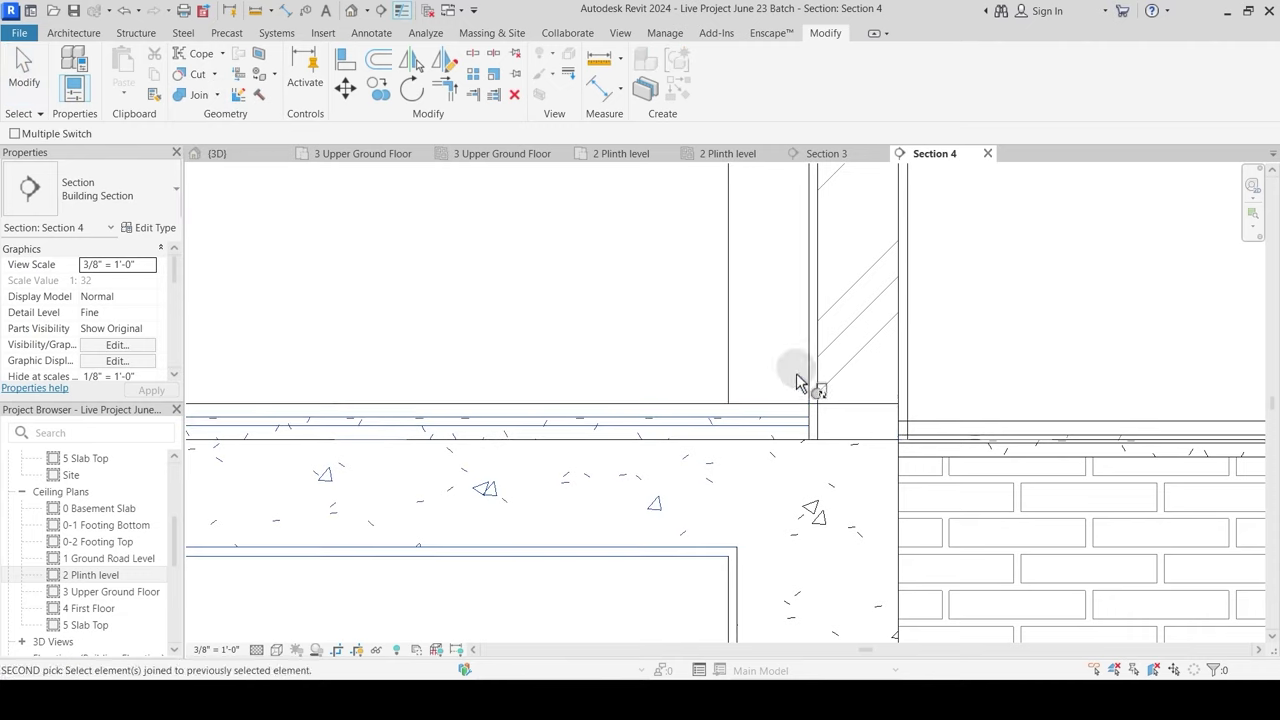
left_click(816, 364)
key("Escape")
scroll(873, 397, "down", 3)
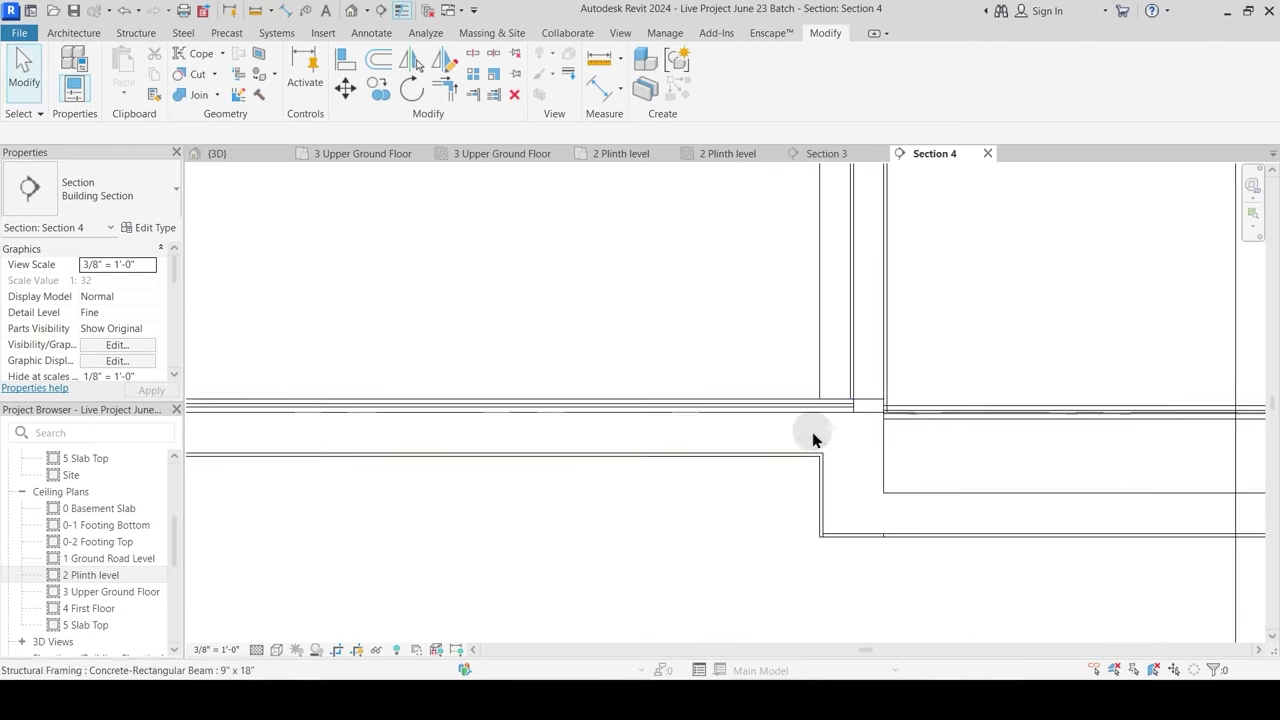
scroll(881, 418, "down", 4)
middle_click_drag(595, 398, 859, 320)
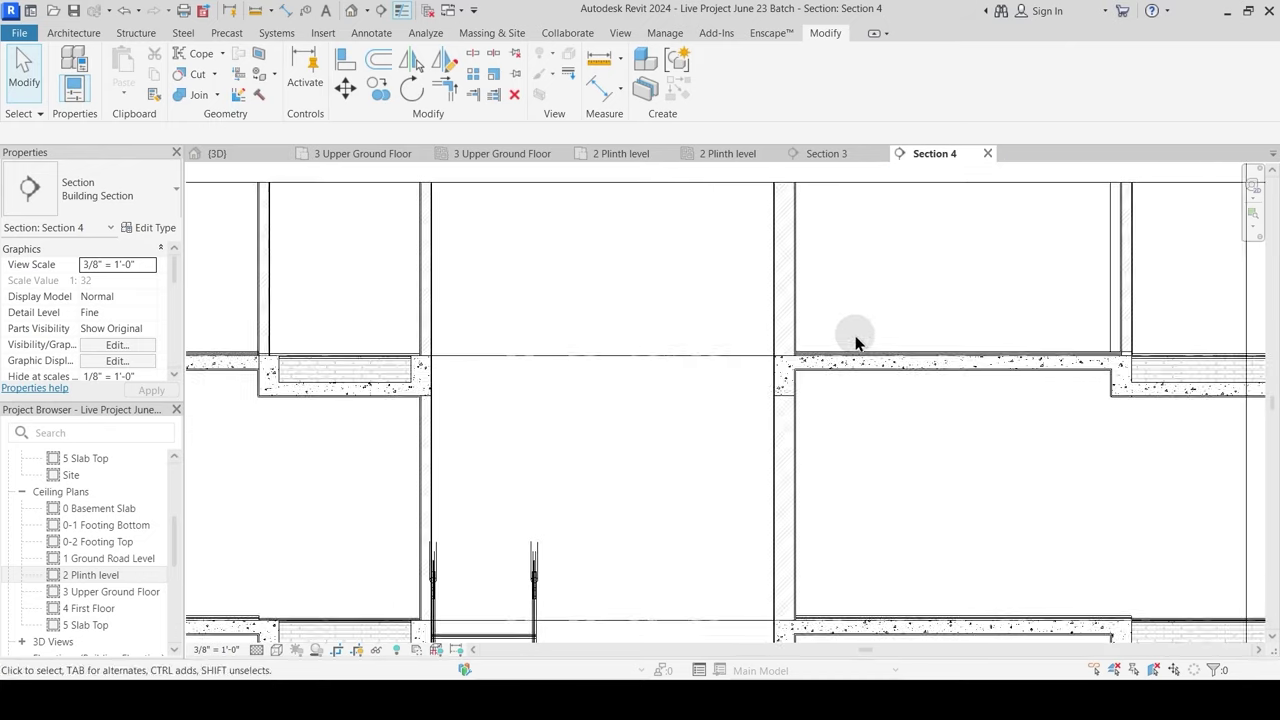
scroll(543, 406, "down", 4)
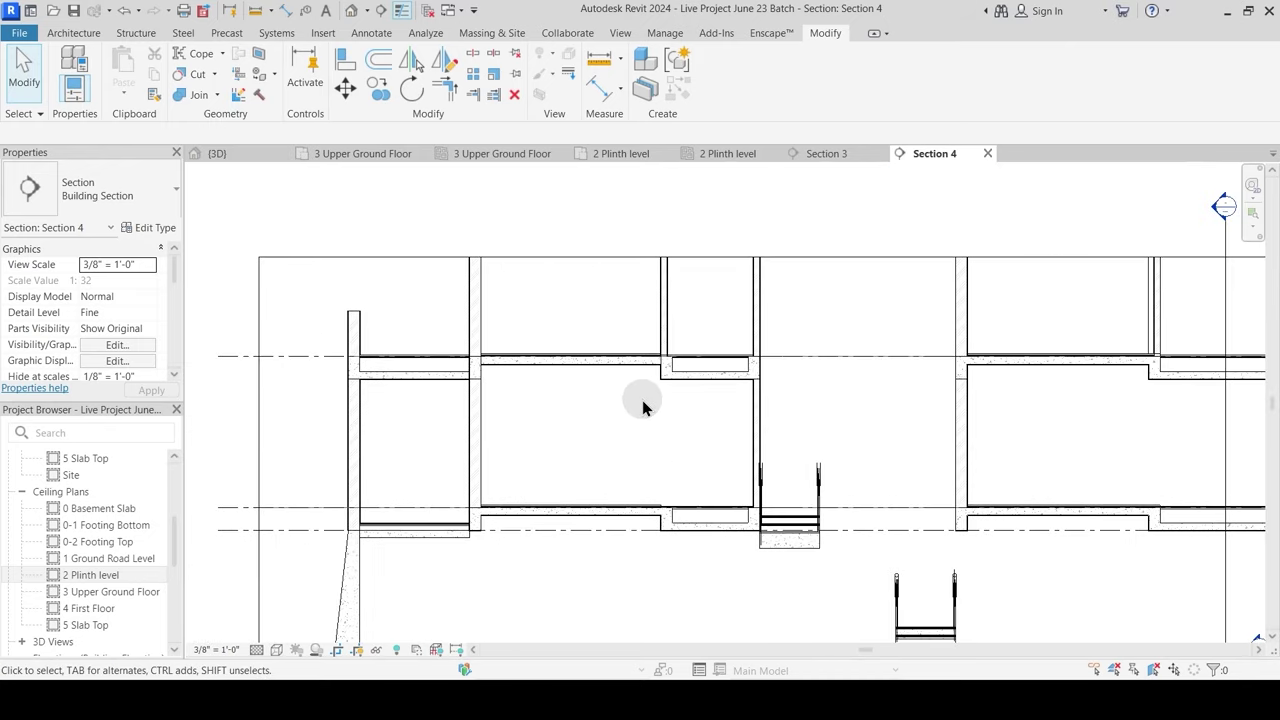
Step: Shift the Section 4 cut line on the plan and reopen Section 4 to view the right slab and parapet
left_click(362, 154)
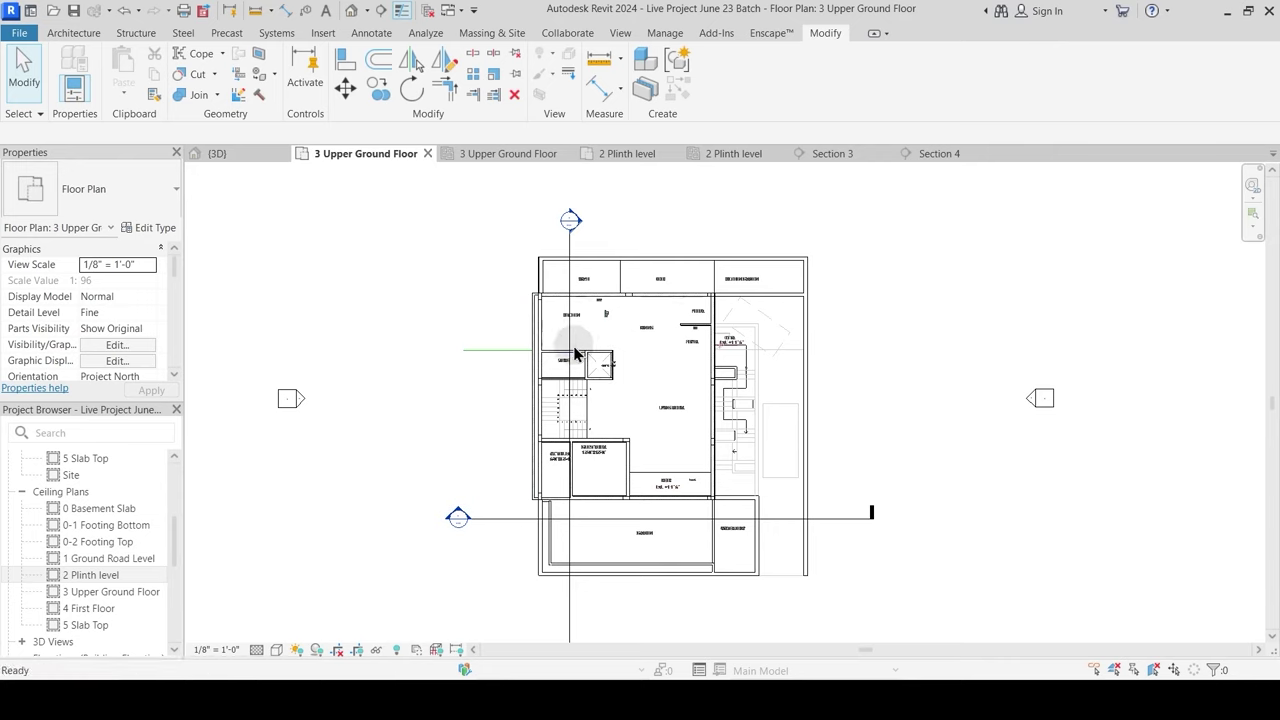
left_click_drag(593, 332, 626, 332)
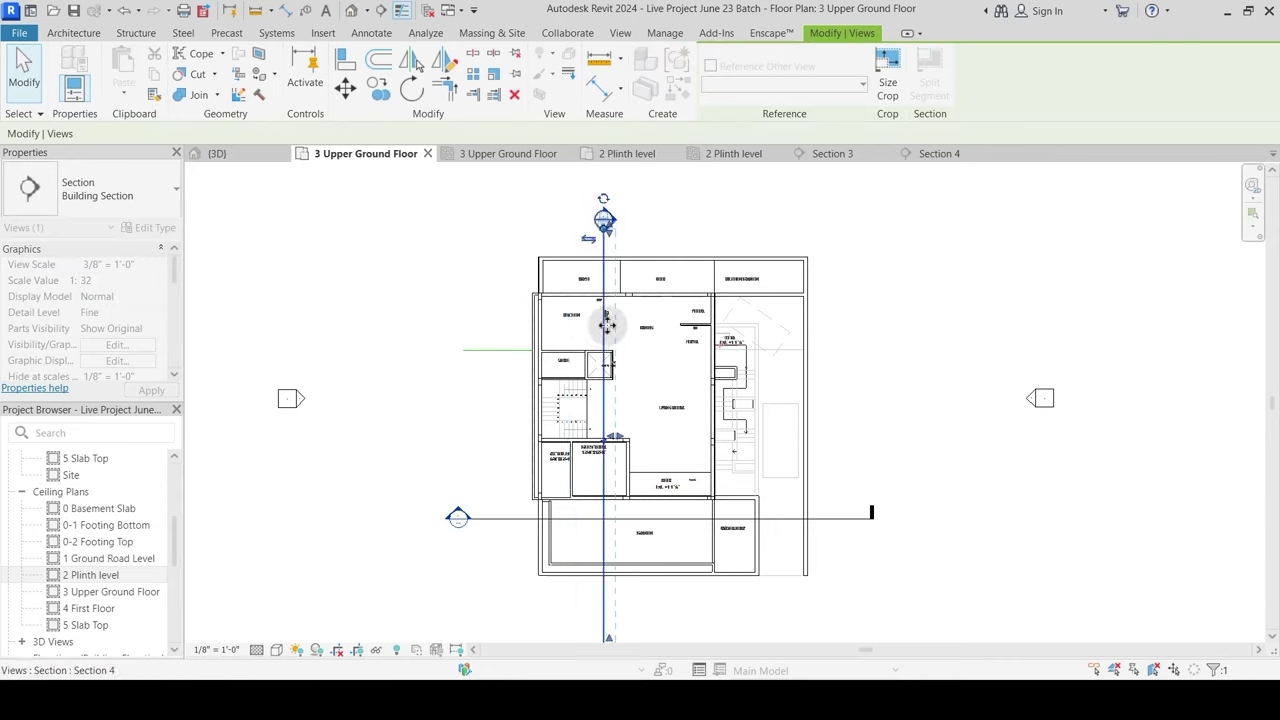
key("Escape")
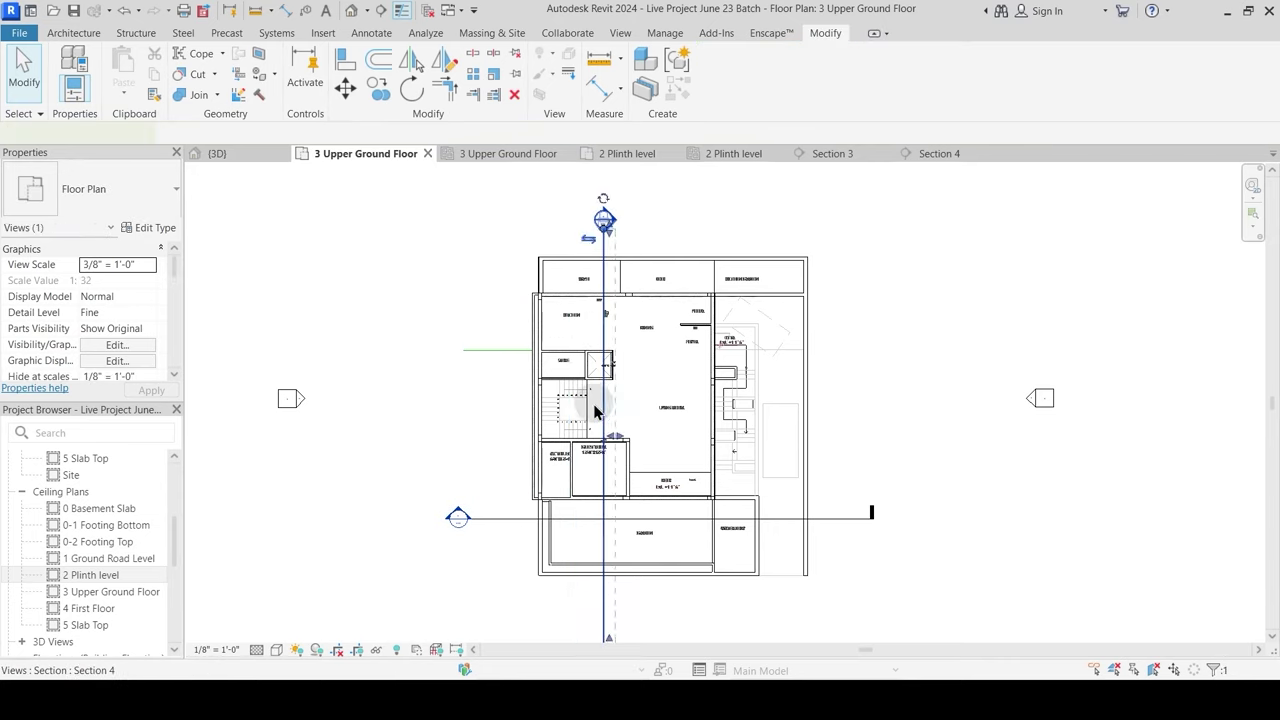
left_click_drag(594, 410, 559, 400)
key("Escape")
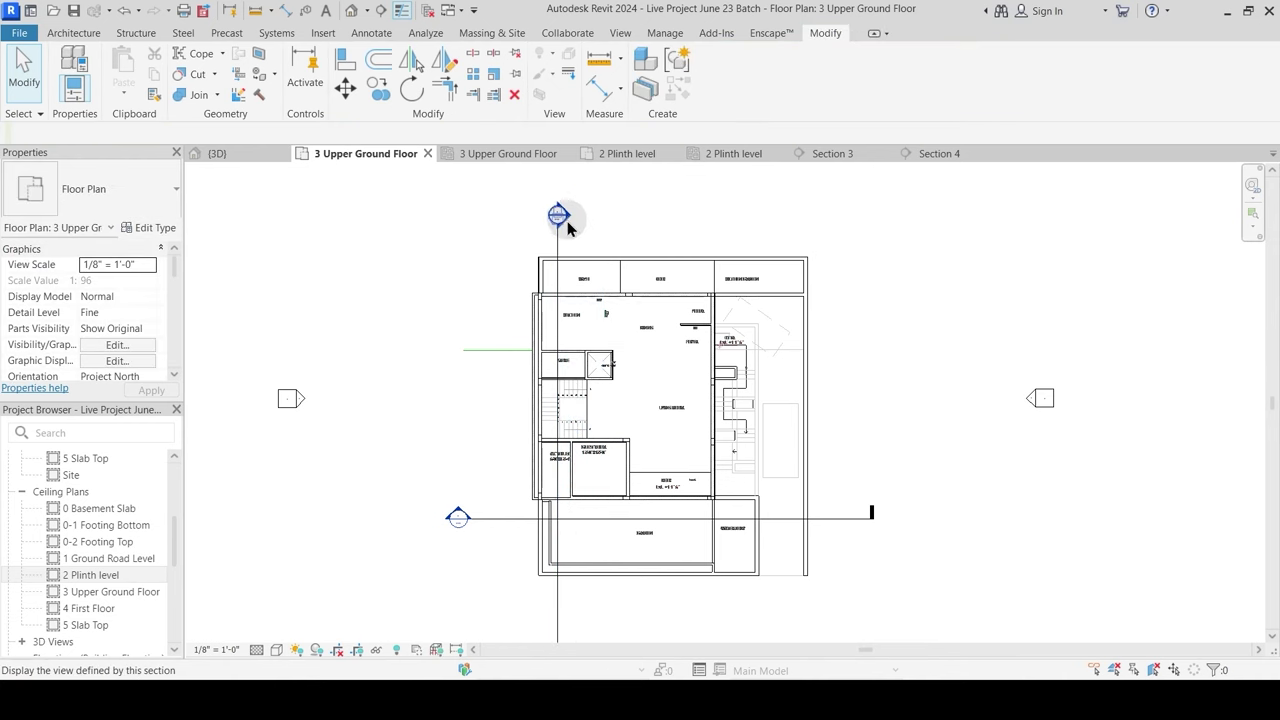
double_click(564, 219)
scroll(463, 371, "up", 3)
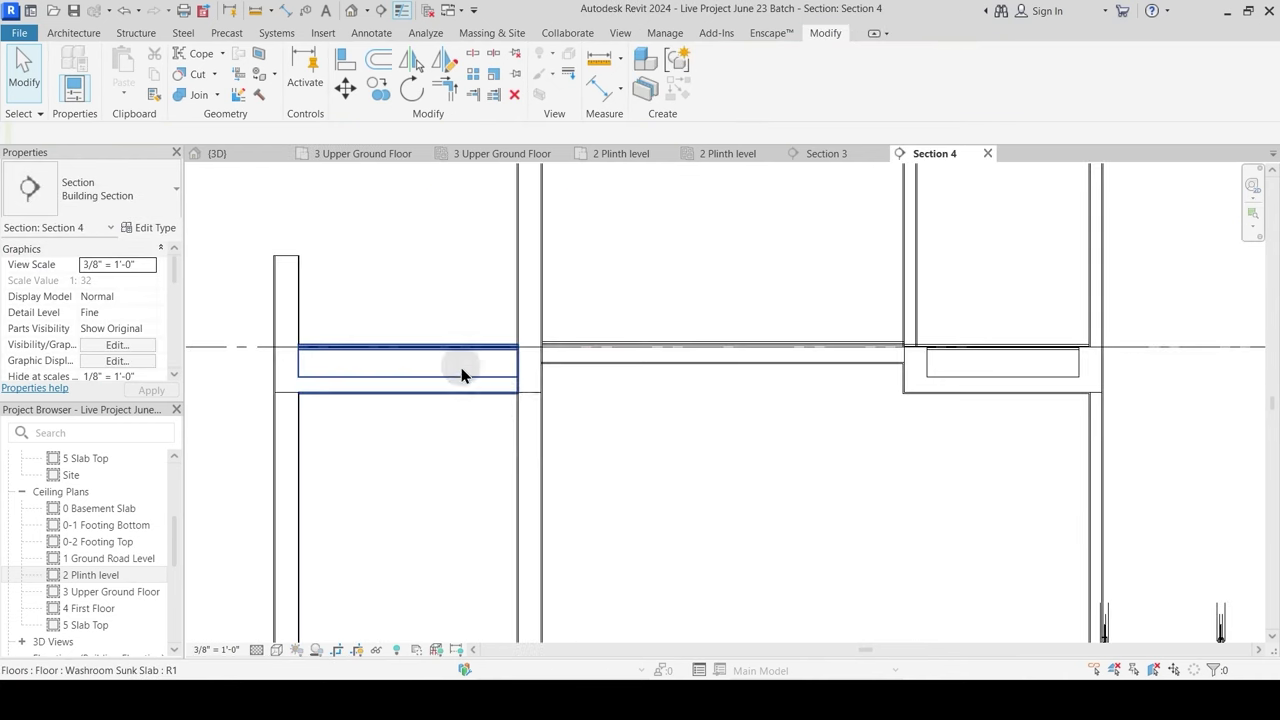
middle_click_drag(946, 475, 372, 481)
middle_click_drag(1120, 445, 458, 460)
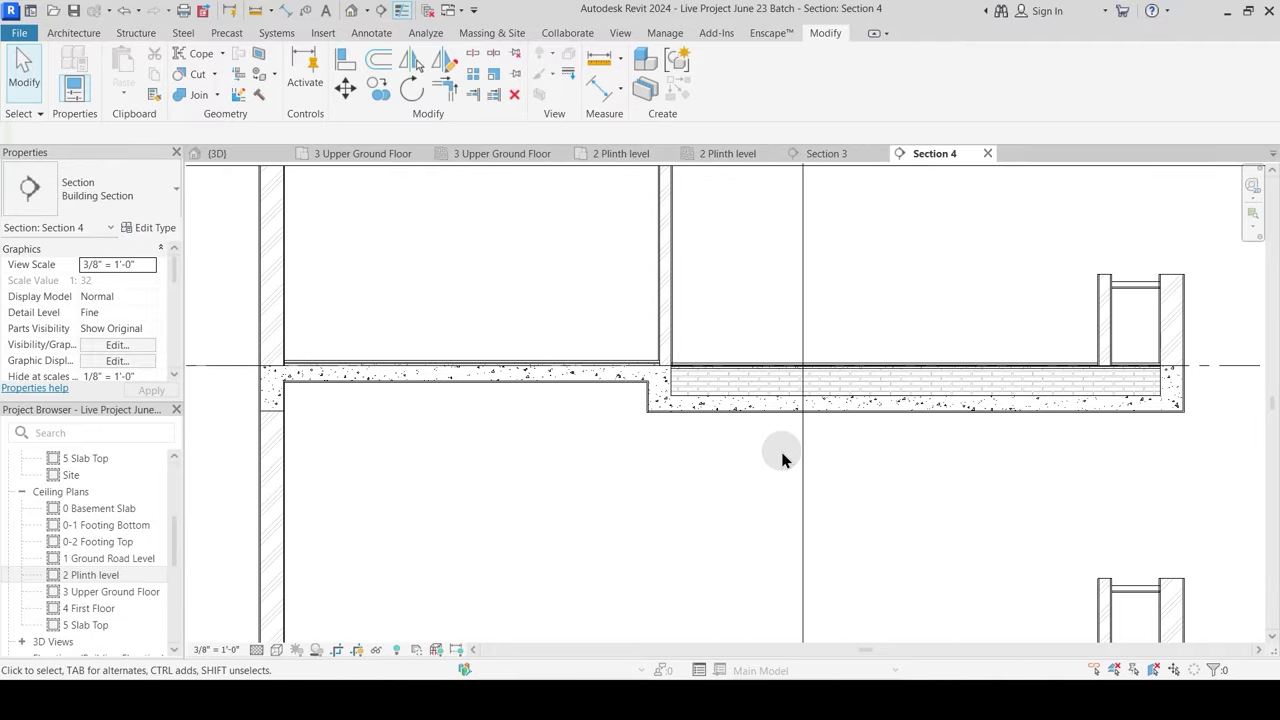
scroll(782, 459, "down", 3)
Step: Nudge the Section 4 cut line right and reopen the section to pan across it
left_click(360, 154)
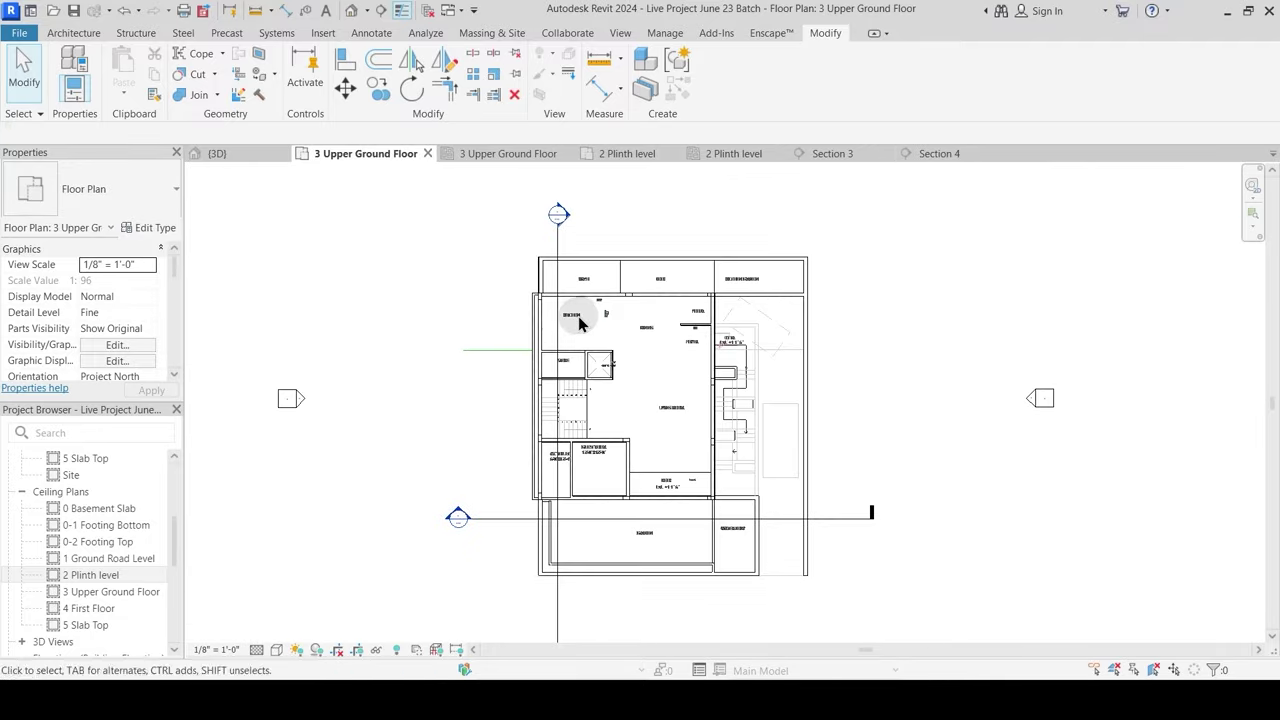
left_click_drag(590, 325, 591, 318)
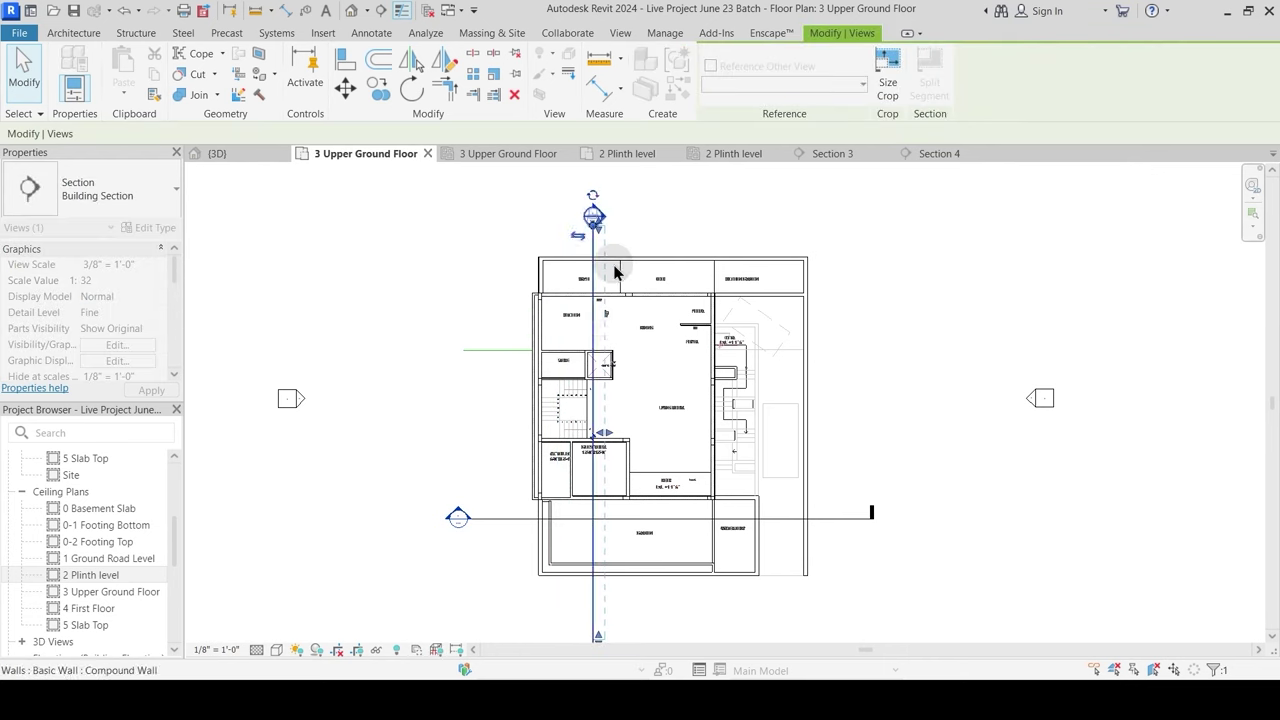
left_click(615, 243)
double_click(600, 222)
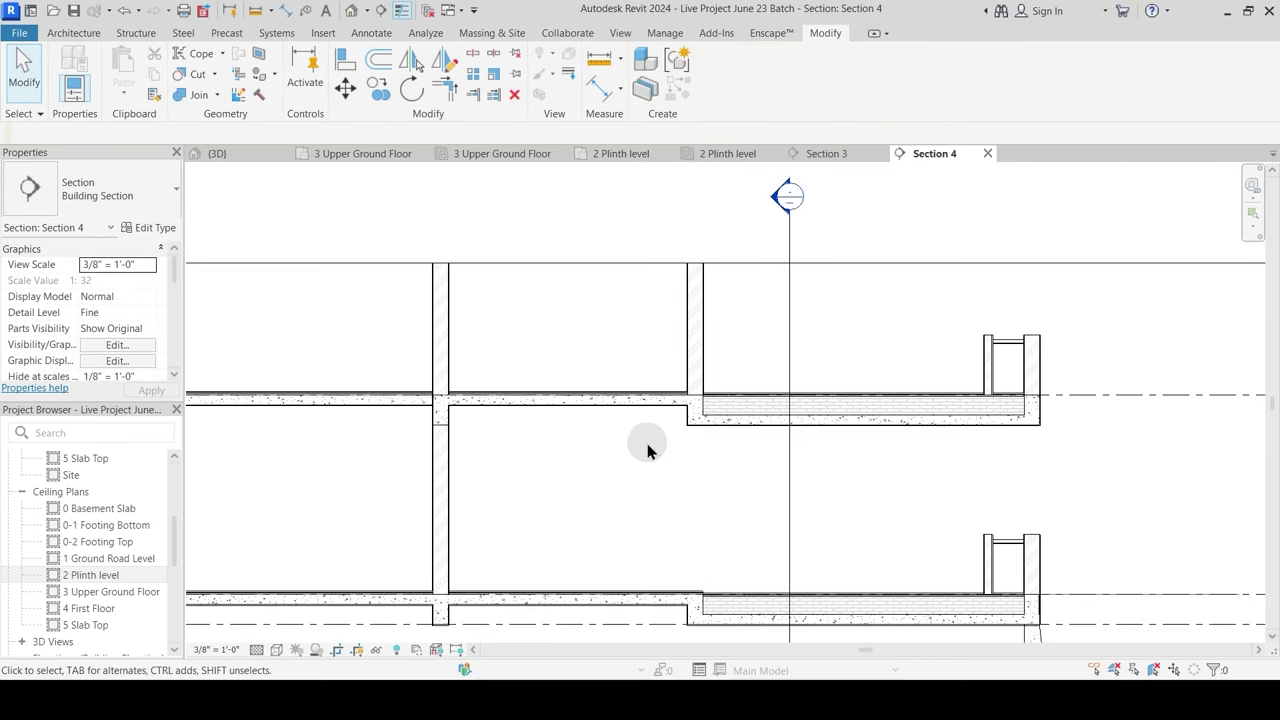
middle_click_drag(383, 426, 577, 347)
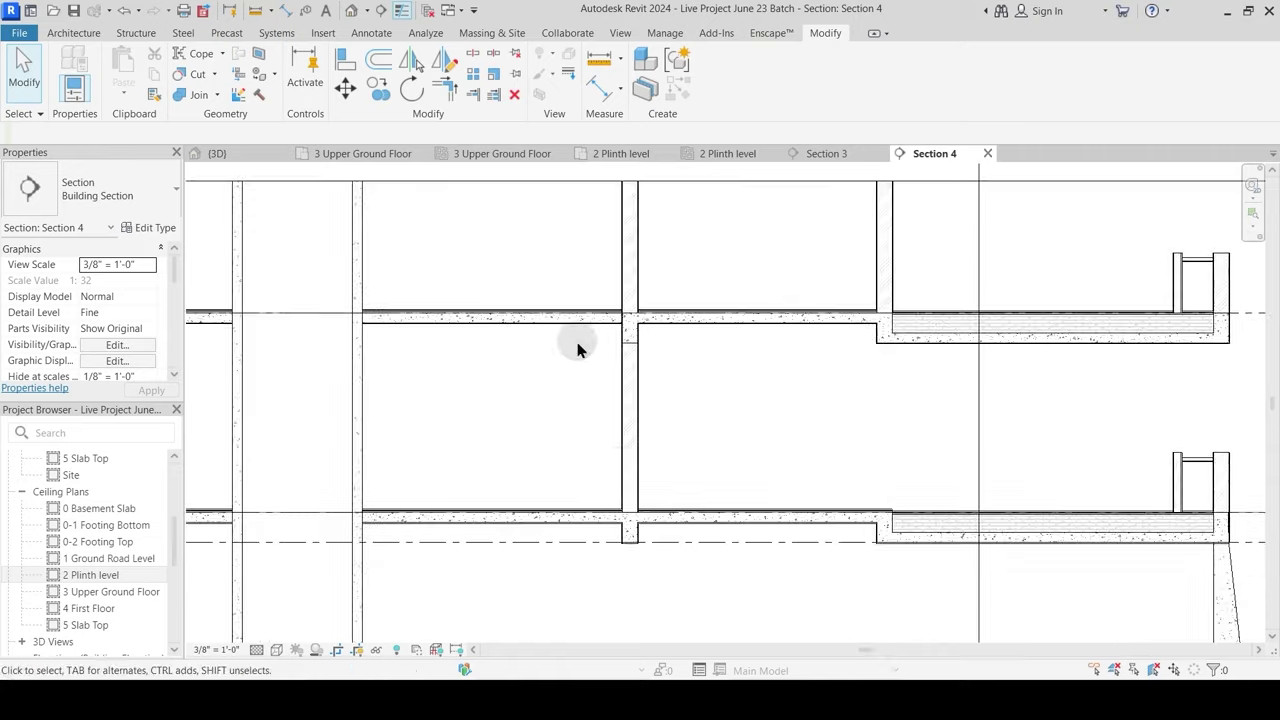
middle_click_drag(441, 382, 613, 392)
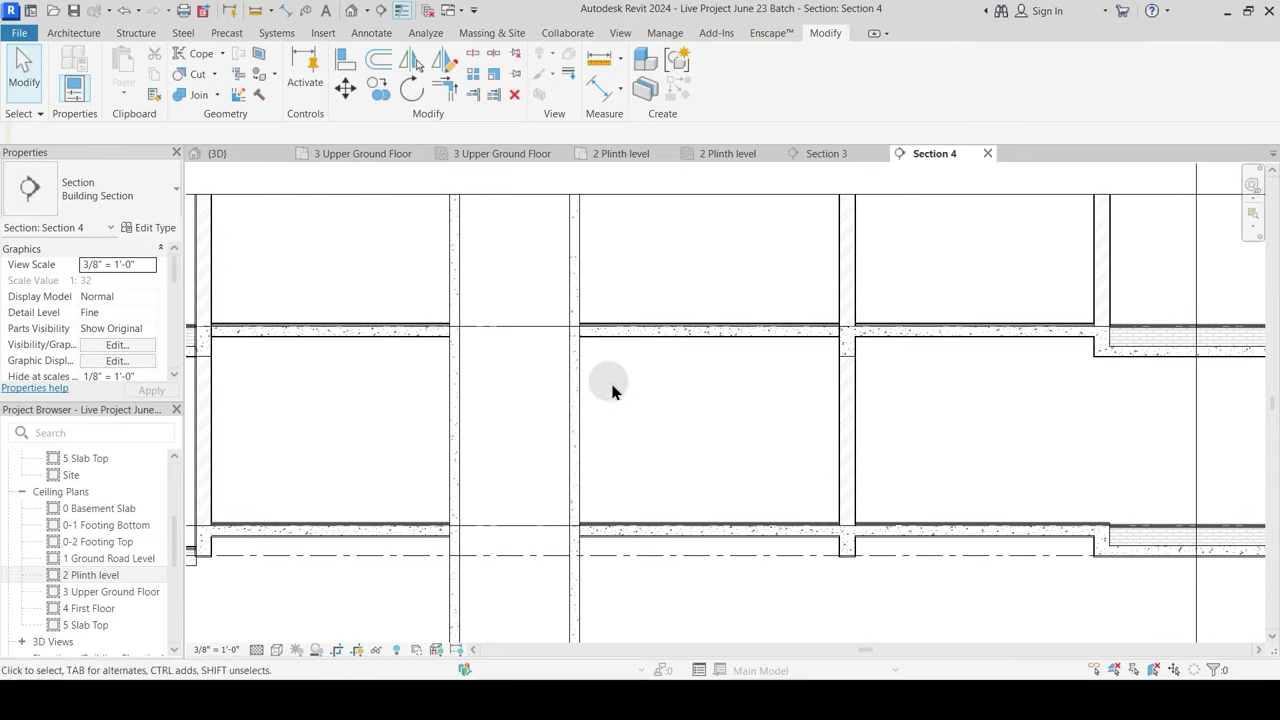
Step: Move the Section 4 cut line further right and reopen it to see the right wall and slab step
left_click(350, 156)
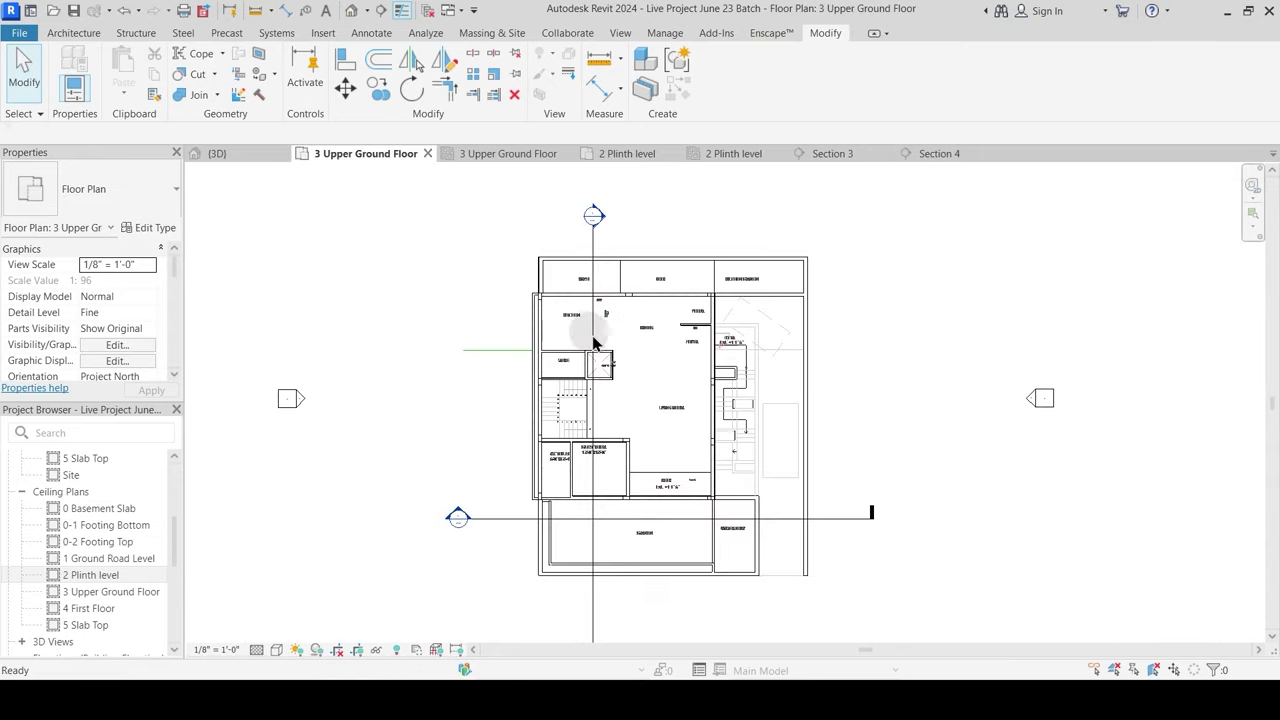
left_click_drag(596, 335, 640, 323)
key("Escape")
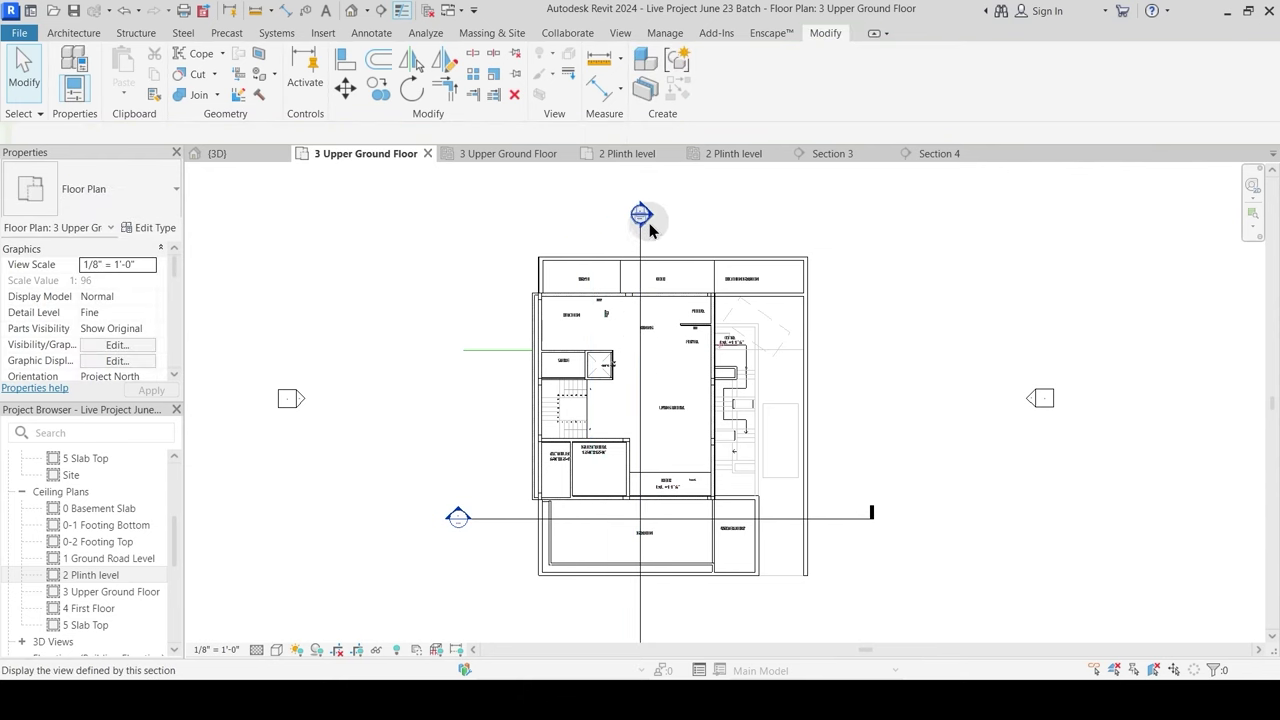
double_click(648, 219)
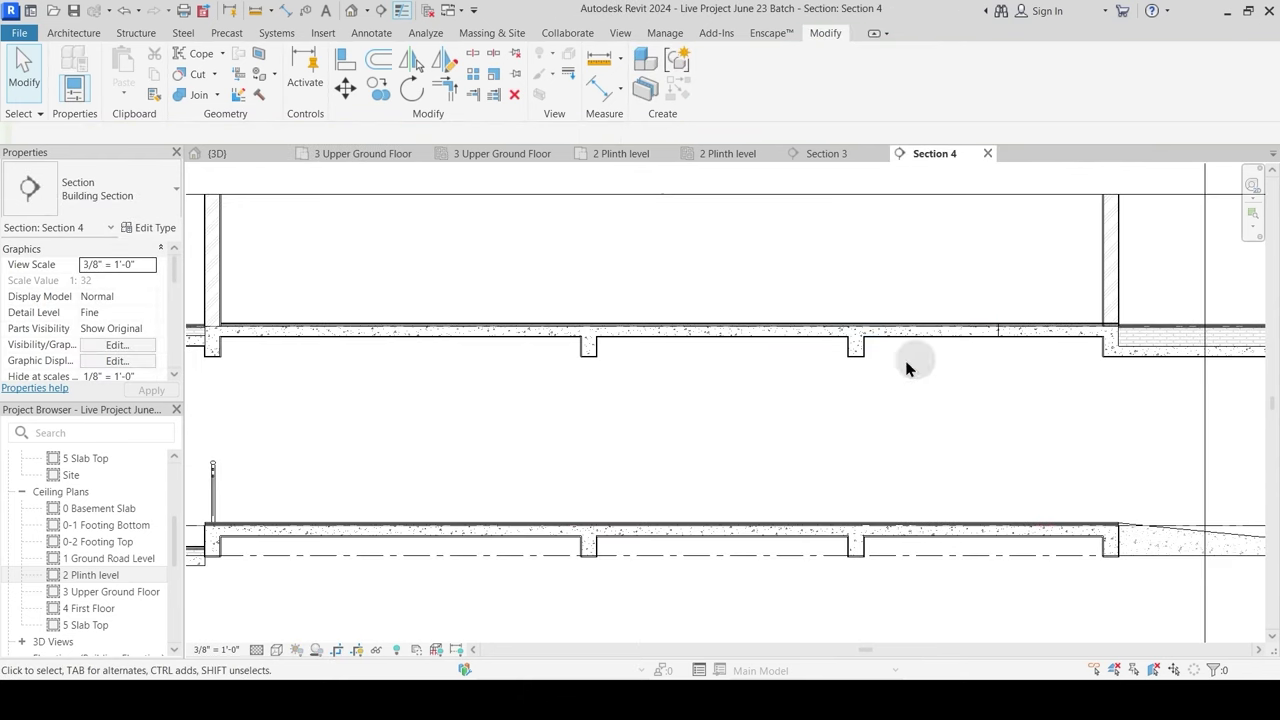
middle_click_drag(861, 259, 476, 275)
Step: Frame the left walls and both slabs in the section, then leave the Join tool
left_click(200, 98)
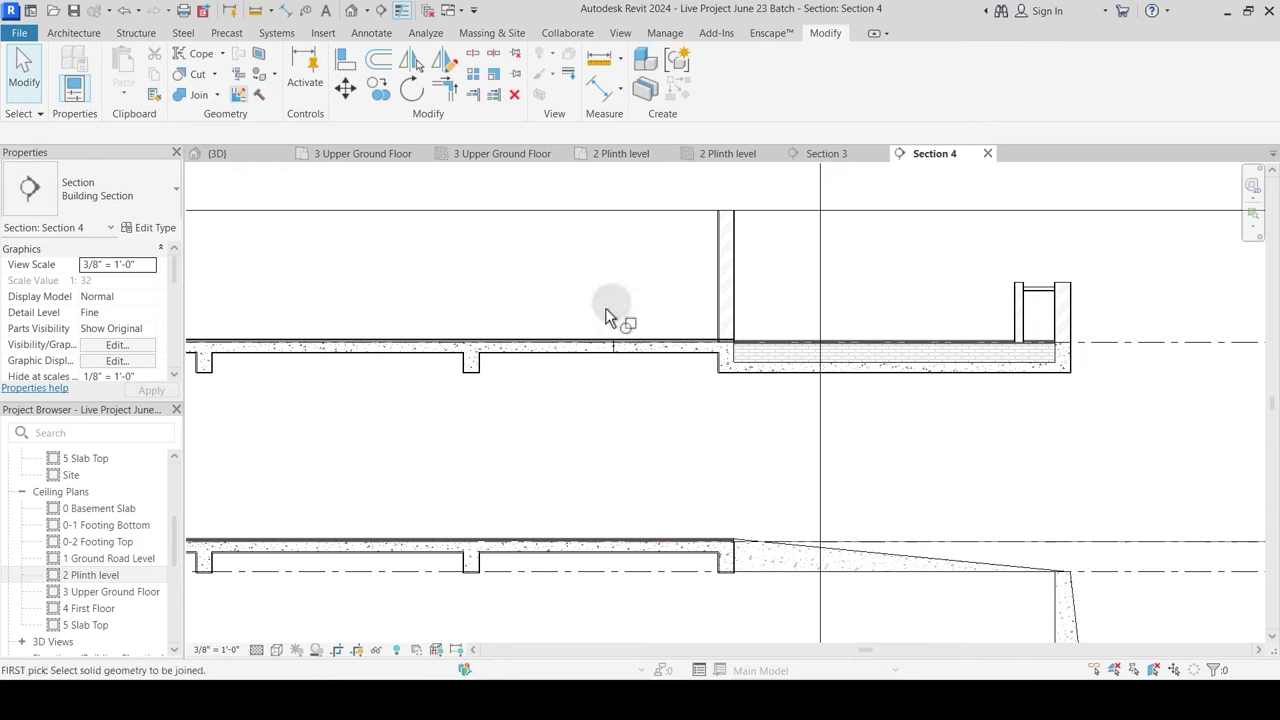
scroll(706, 344, "up", 2)
scroll(800, 268, "down", 2)
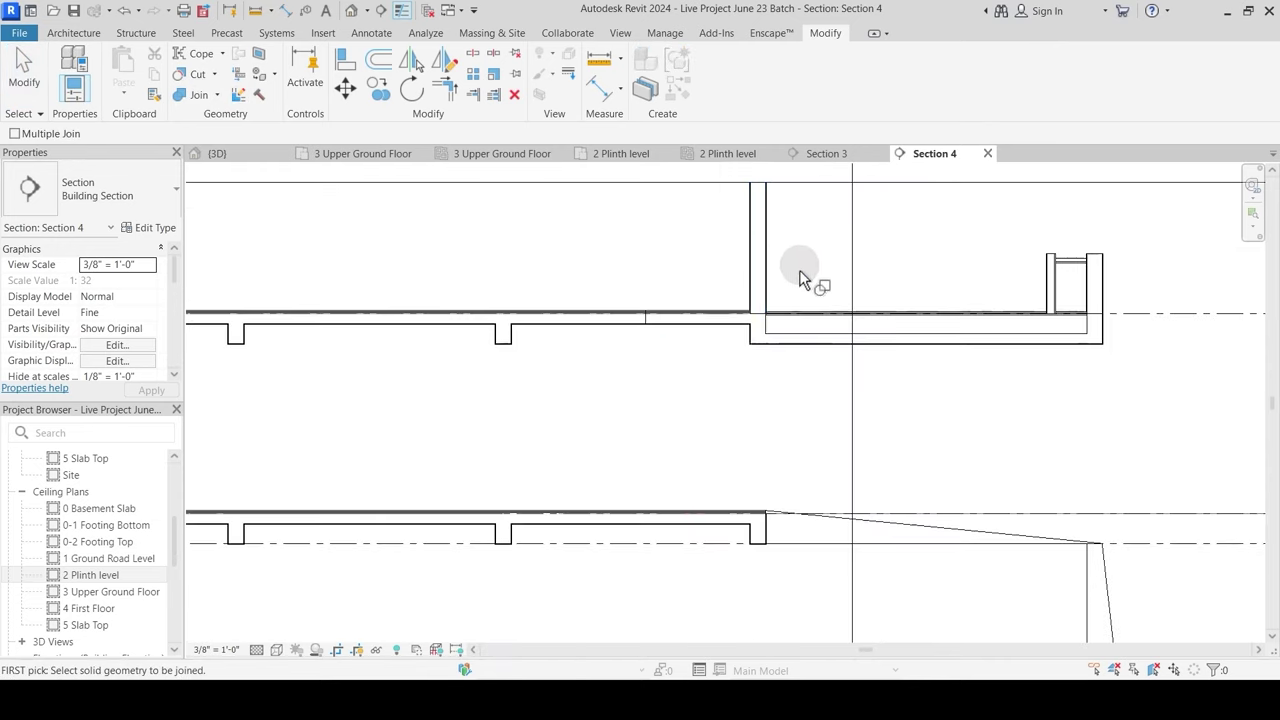
middle_click_drag(462, 365, 905, 383)
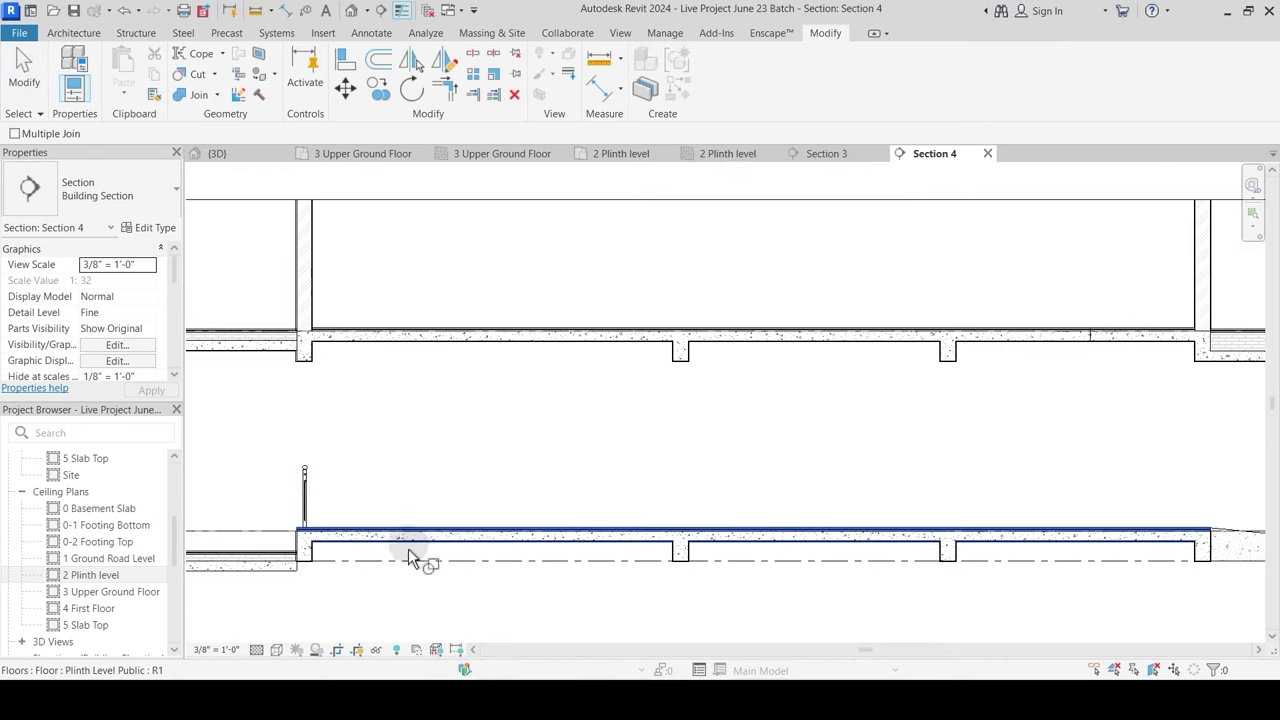
key("Escape")
key("Escape")
Step: On the 3 Upper Ground Floor plan, move the Section 4 cut line further right and open Section 4
left_click(365, 154)
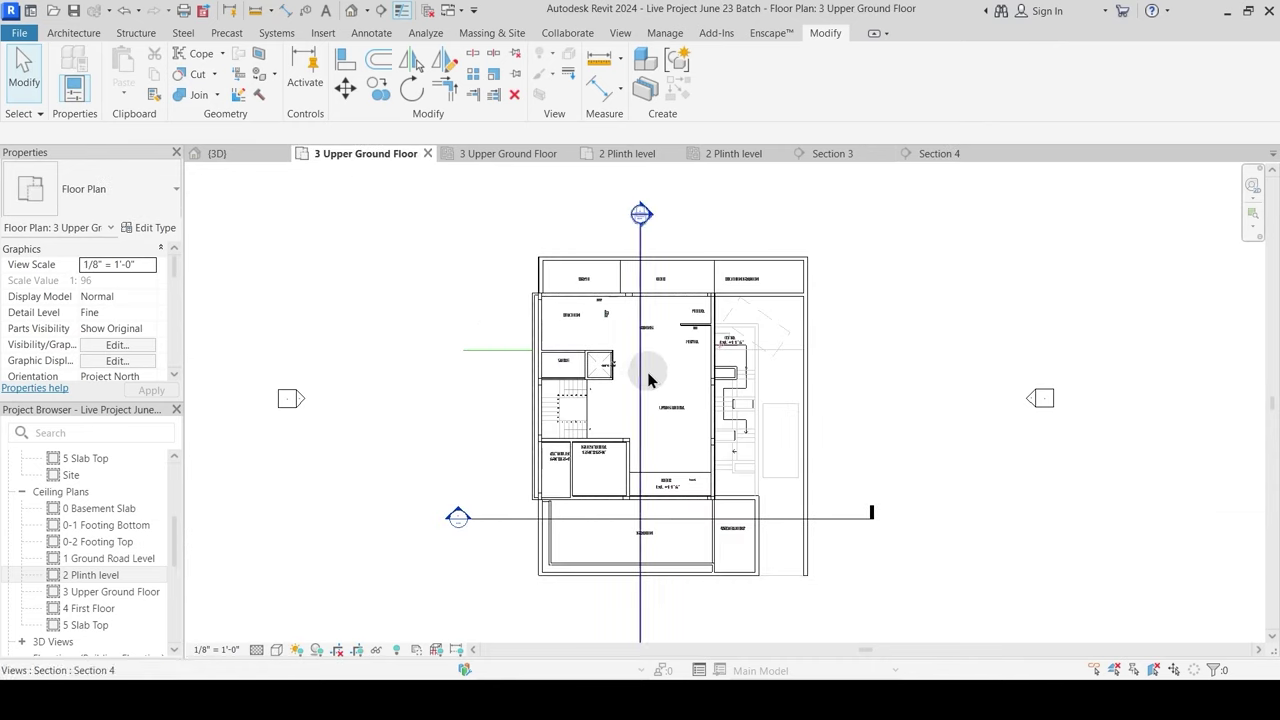
left_click_drag(644, 395, 700, 384)
double_click(699, 212)
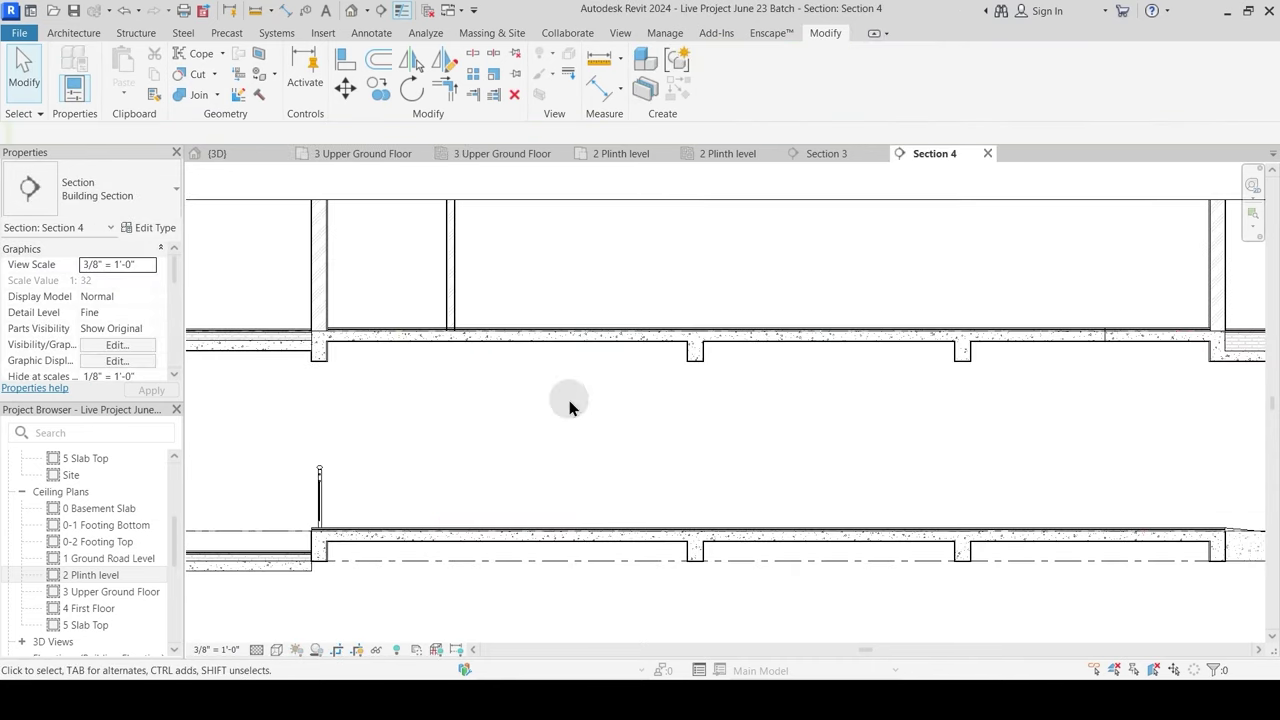
Step: Inspect the wall-slab junctions across Section 4 with the Join tool, then exit it
middle_click_drag(455, 428, 627, 420)
left_click(188, 99)
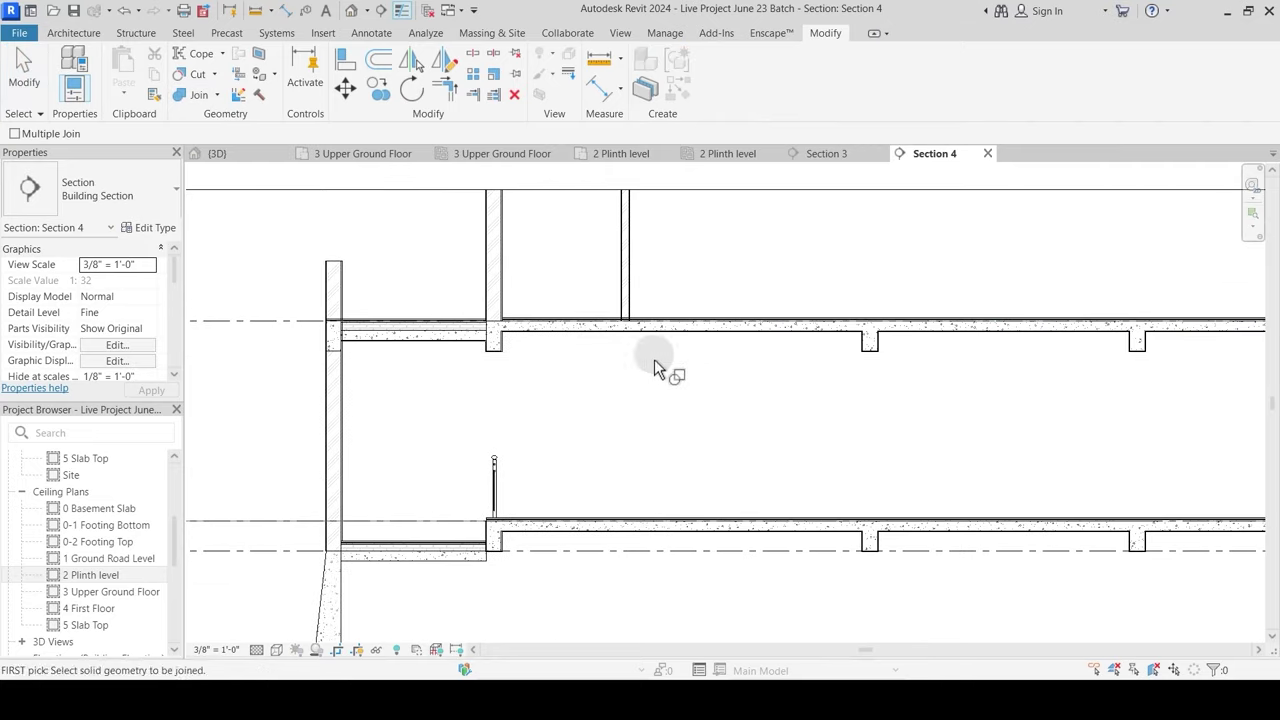
scroll(640, 332, "up", 5)
scroll(655, 327, "down", 4)
middle_click_drag(1214, 505, 584, 486)
scroll(751, 392, "down", 5)
key("Escape")
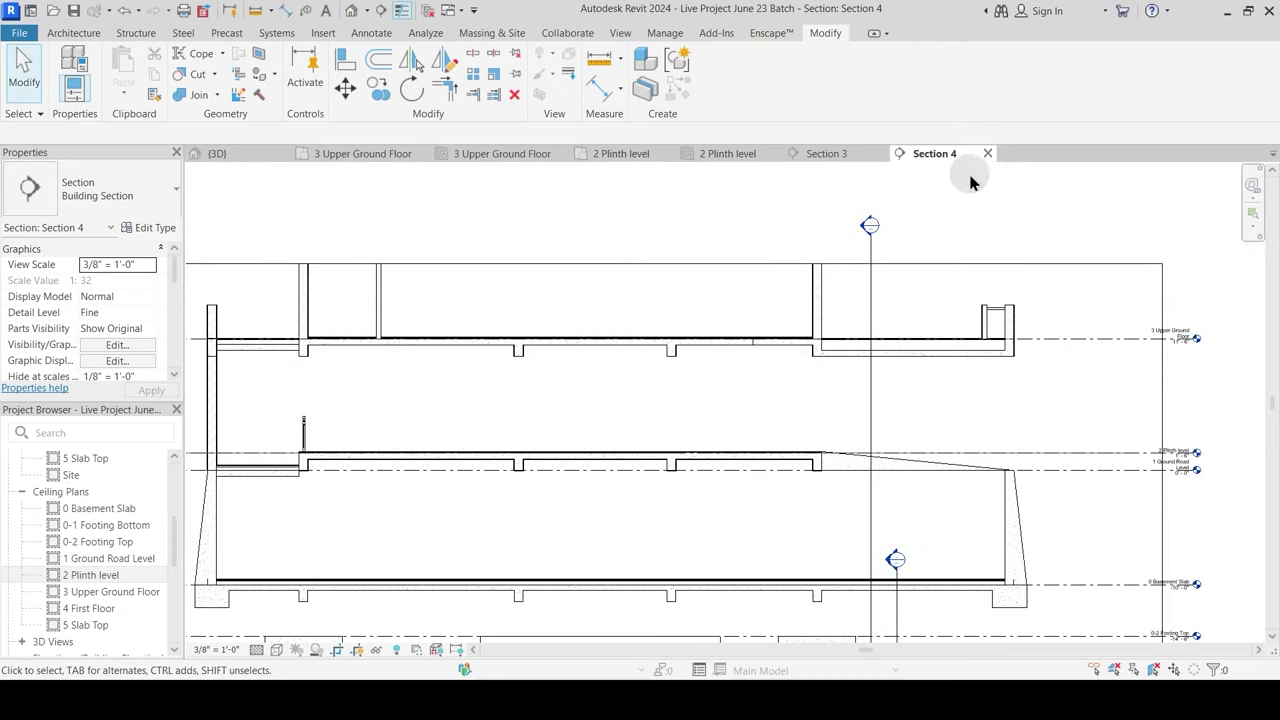
Step: Close the Section 4, Section 3, 2 Plinth and 3 Upper Ground Floor tabs, keeping only {3D}
left_click(988, 153)
left_click(889, 153)
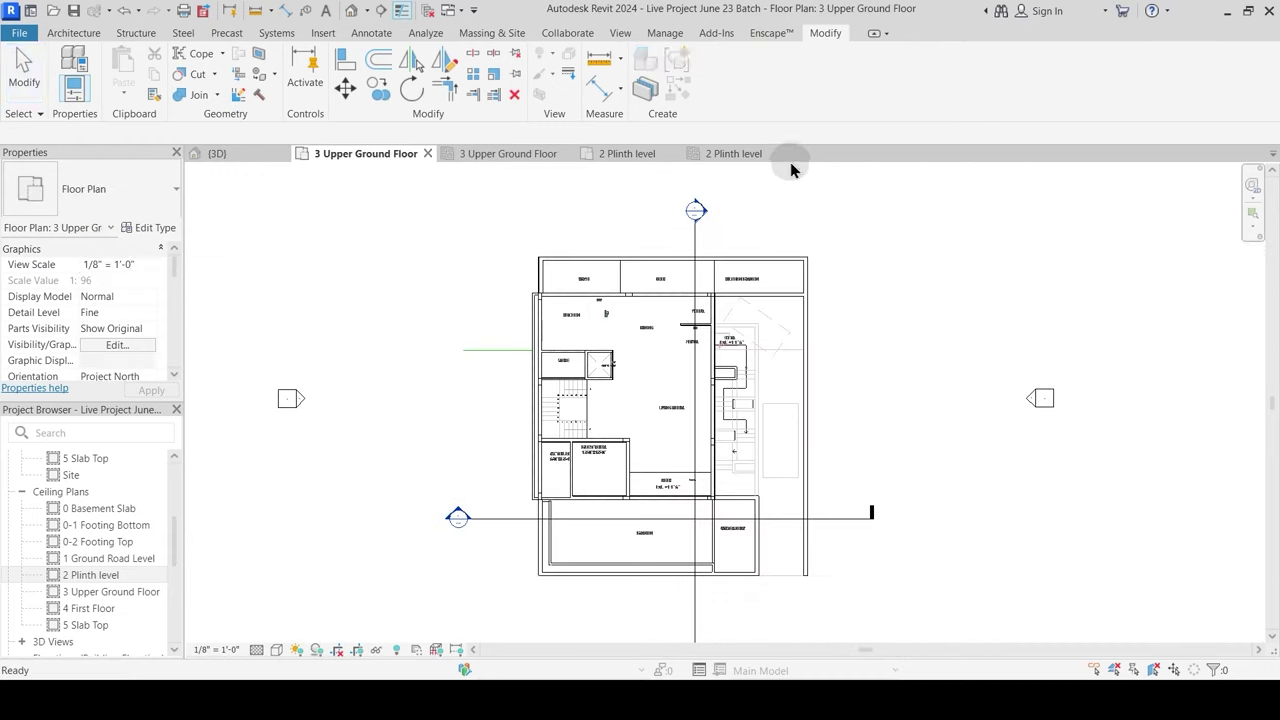
left_click(781, 153)
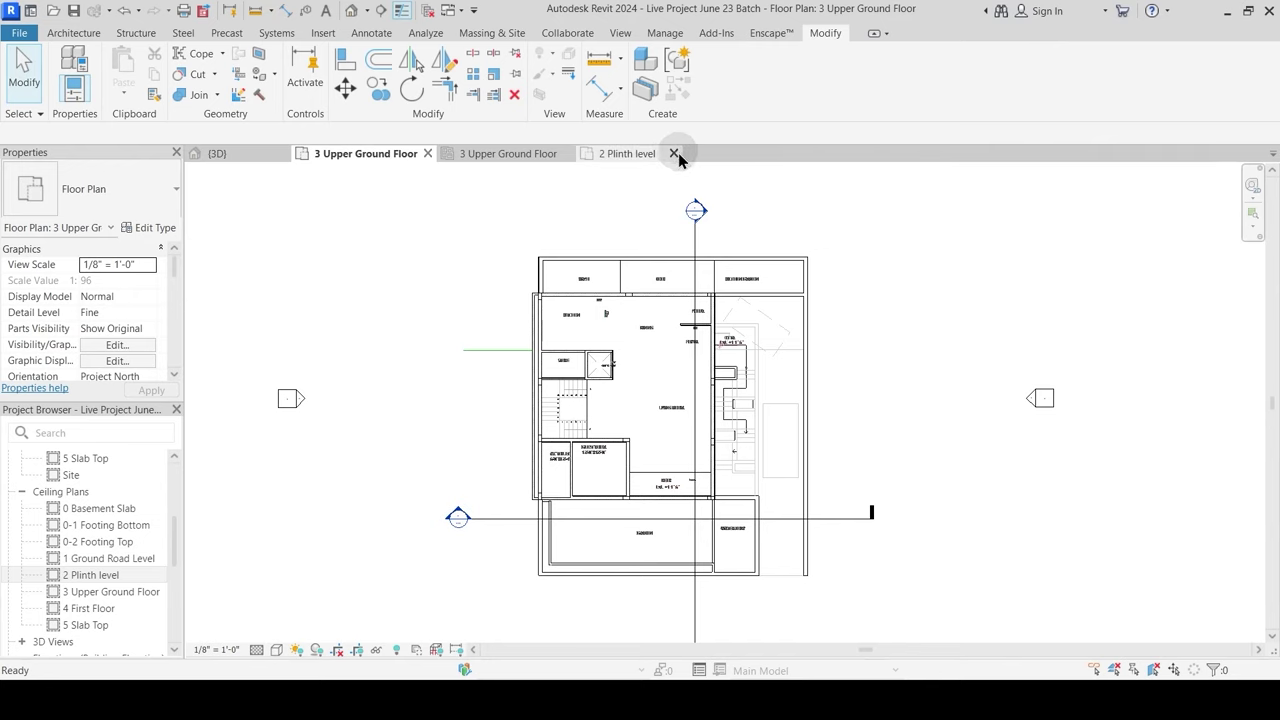
left_click(552, 153)
left_click(560, 154)
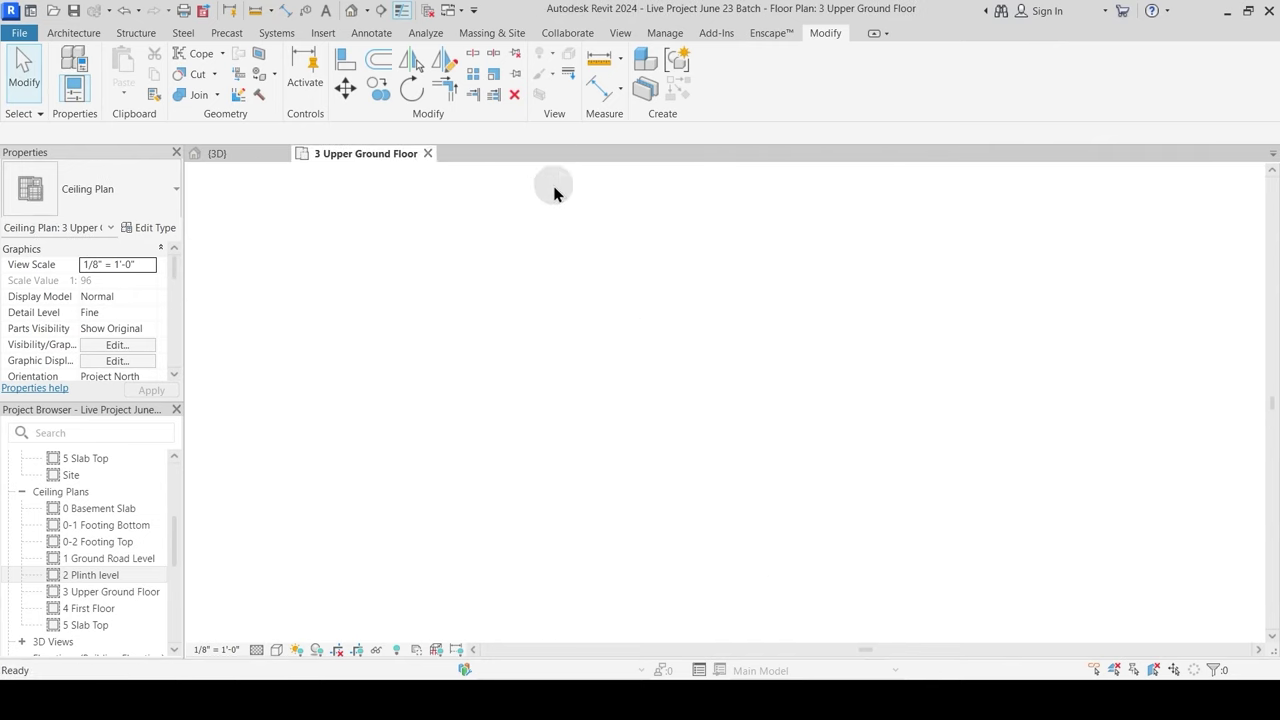
left_click(428, 154)
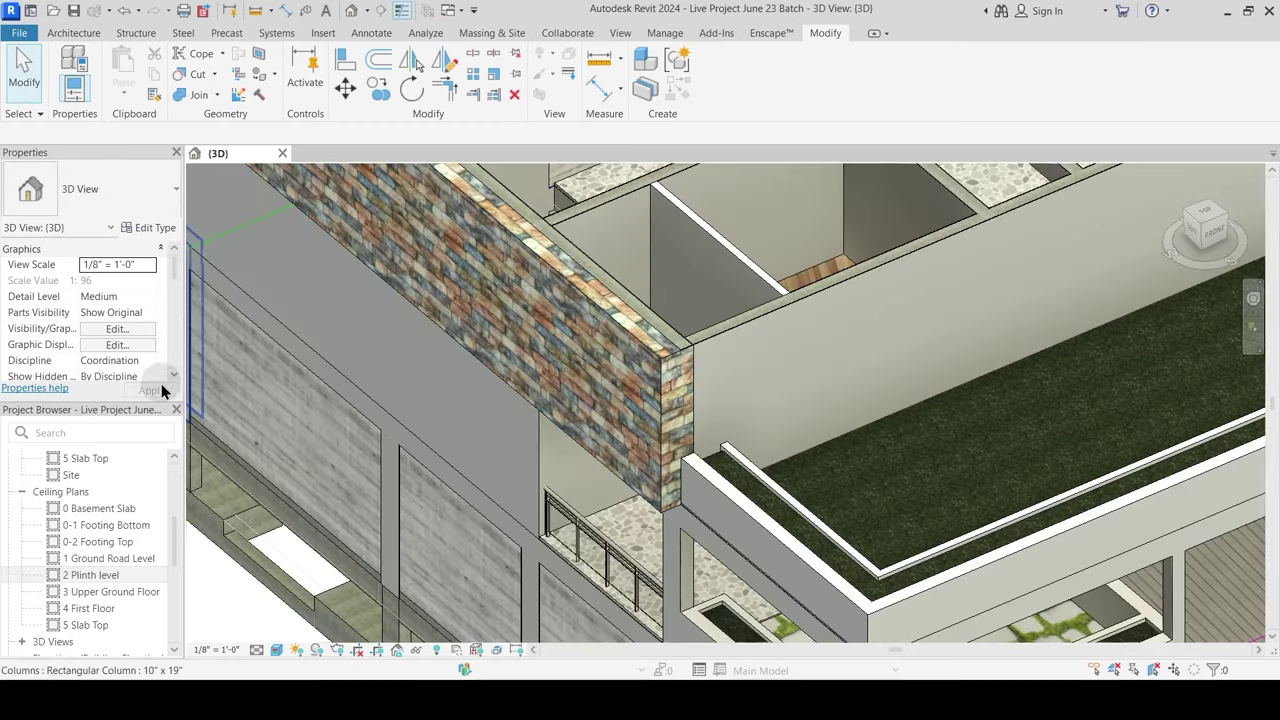
Step: Orbit the 3D view to the lift shaft and select its four walls as a chain
scroll(94, 554, "up", 4)
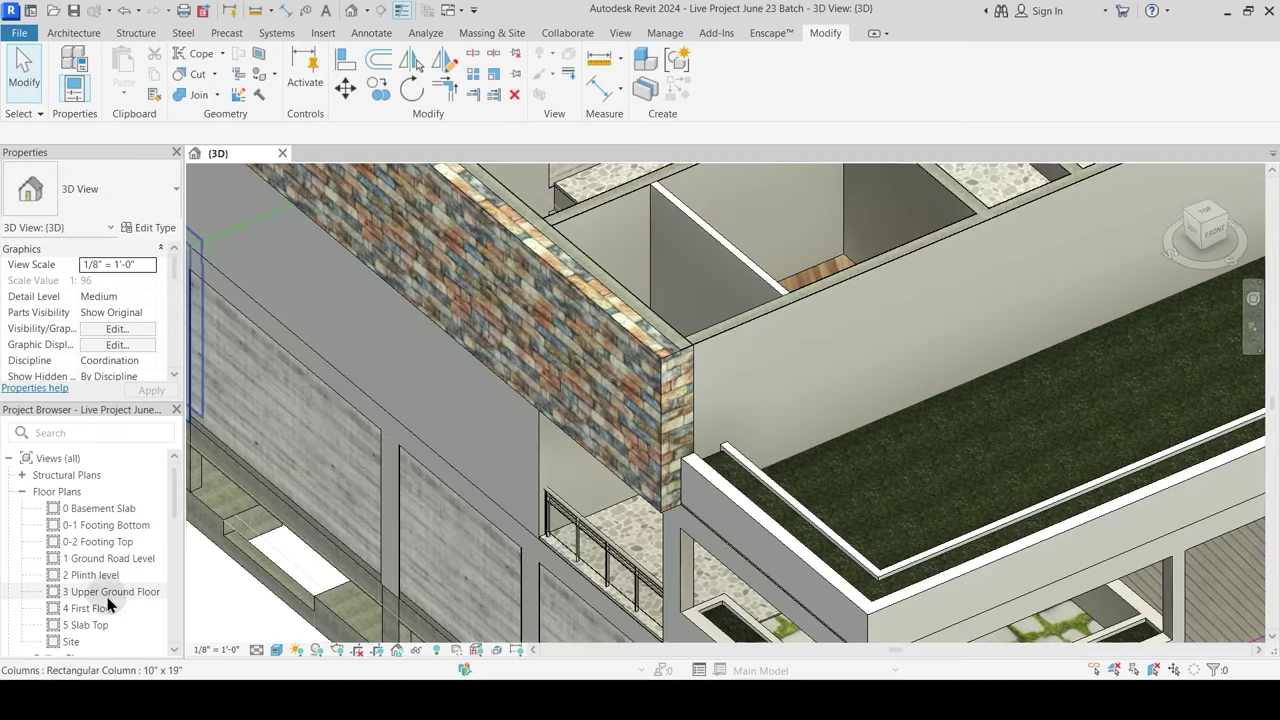
scroll(885, 420, "down", 8)
scroll(845, 262, "up", 6)
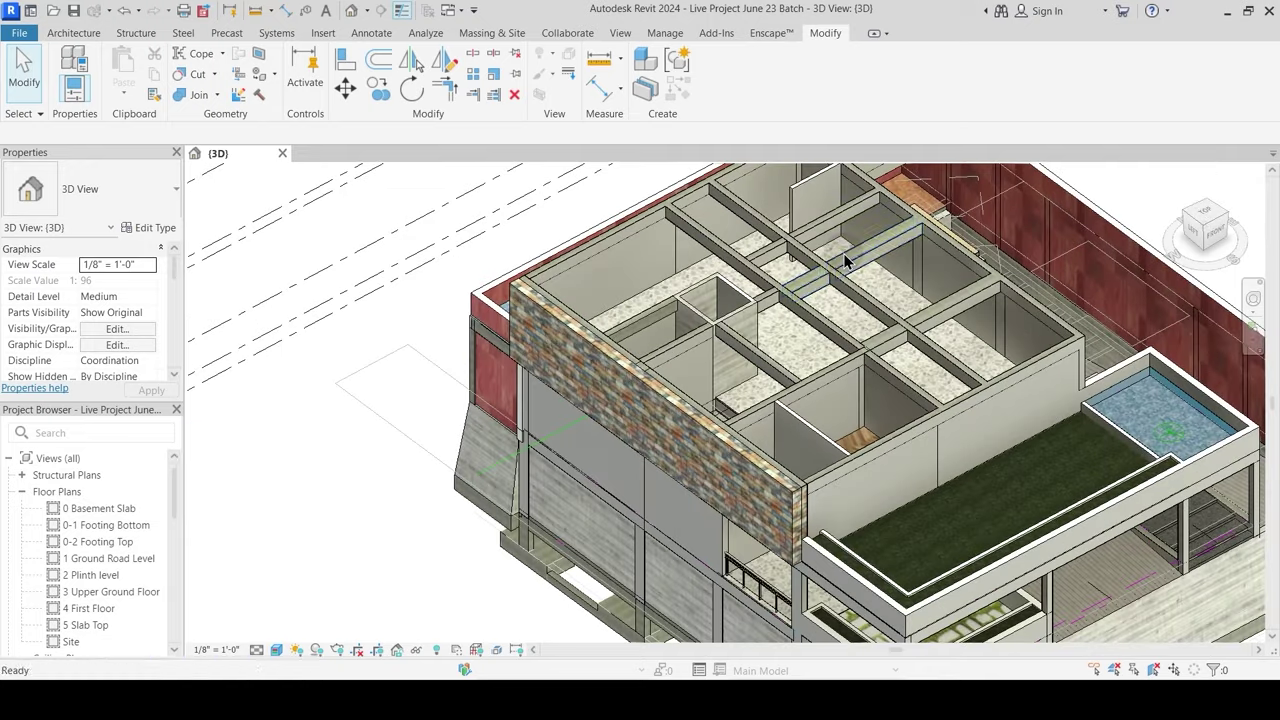
middle_click_drag(875, 363, 793, 273, "shift")
key("Tab")
left_click(790, 270)
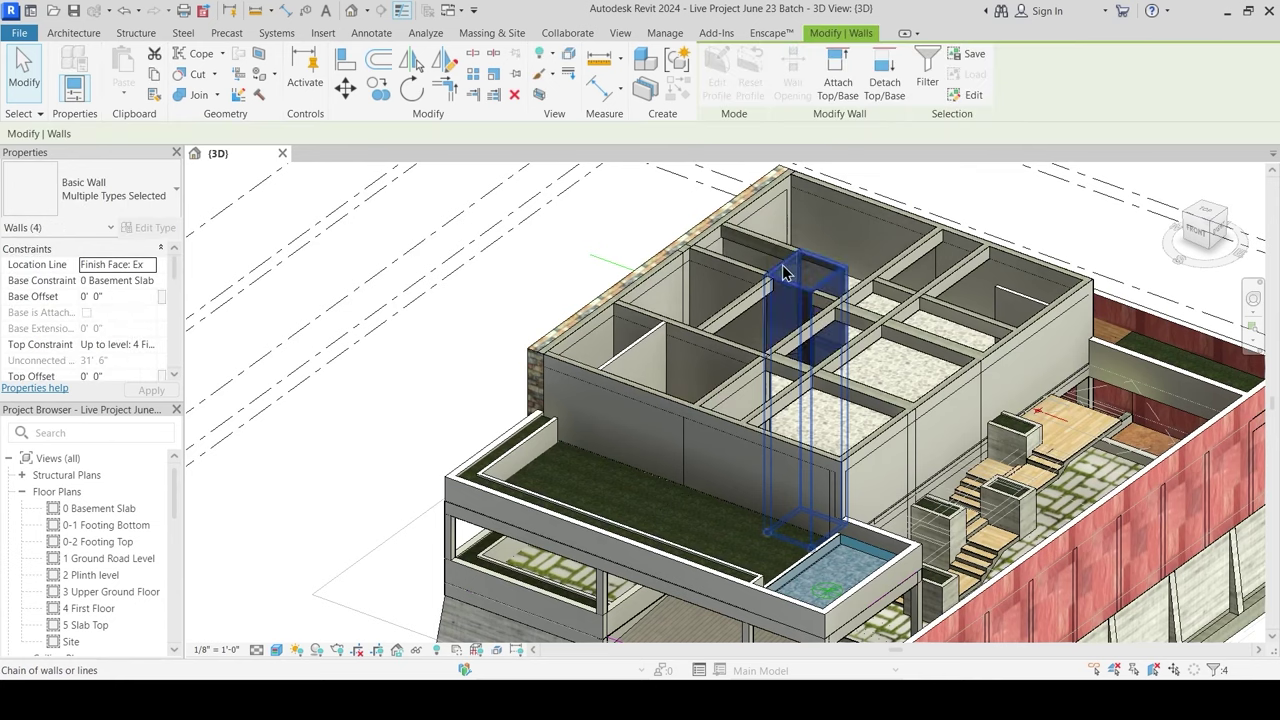
Step: Set the shaft walls' Top Constraint to Up to level: 5 Slab Top and check the taller shaft
left_click(148, 345)
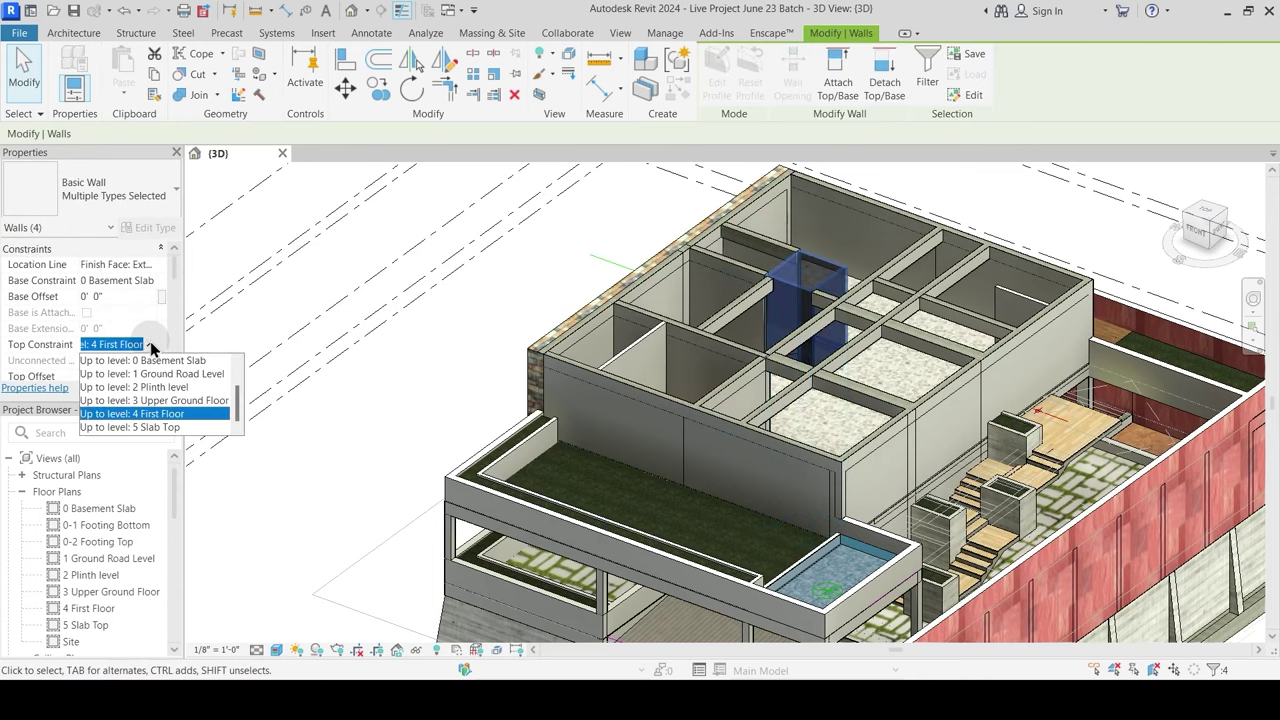
left_click(149, 428)
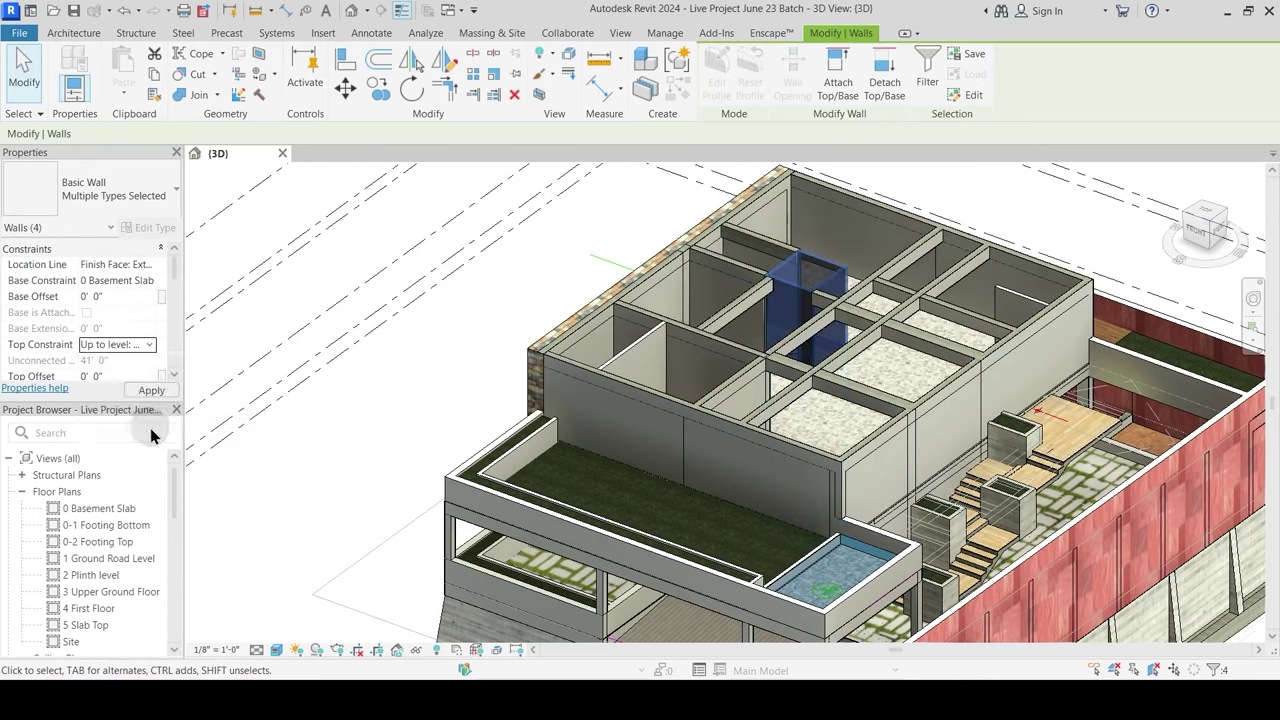
middle_click_drag(627, 318, 672, 322, "shift")
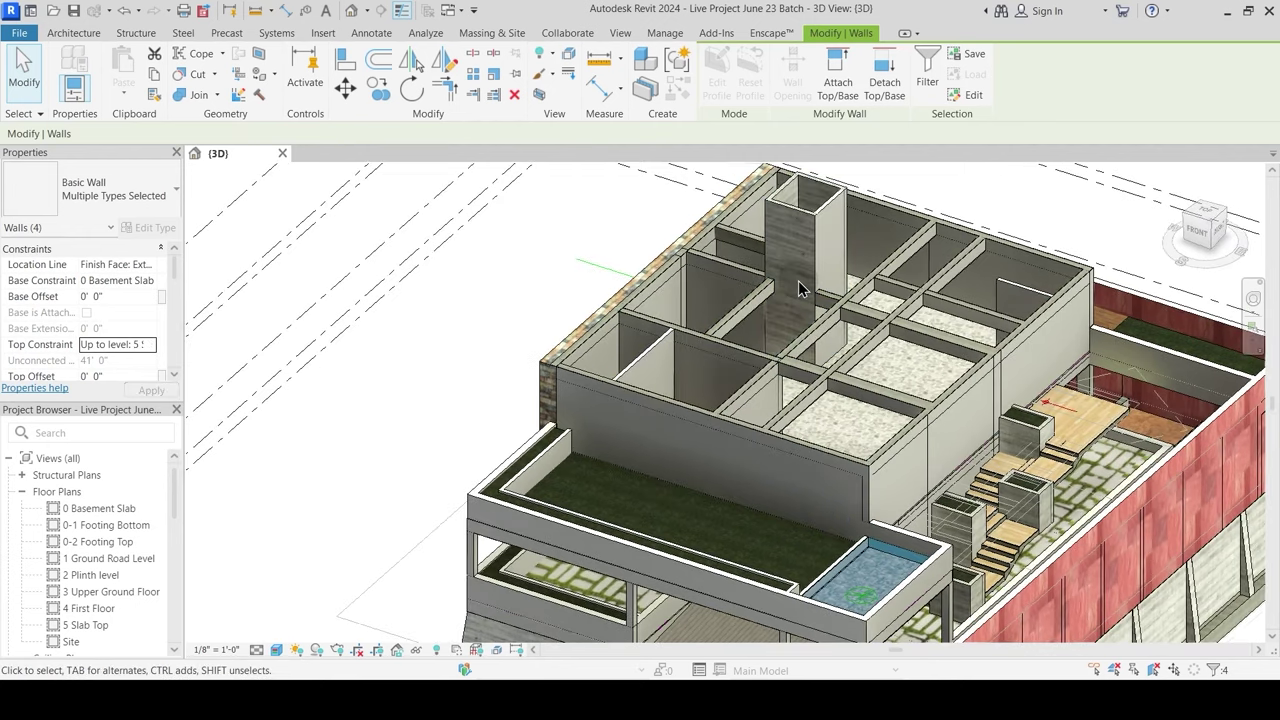
key("Escape")
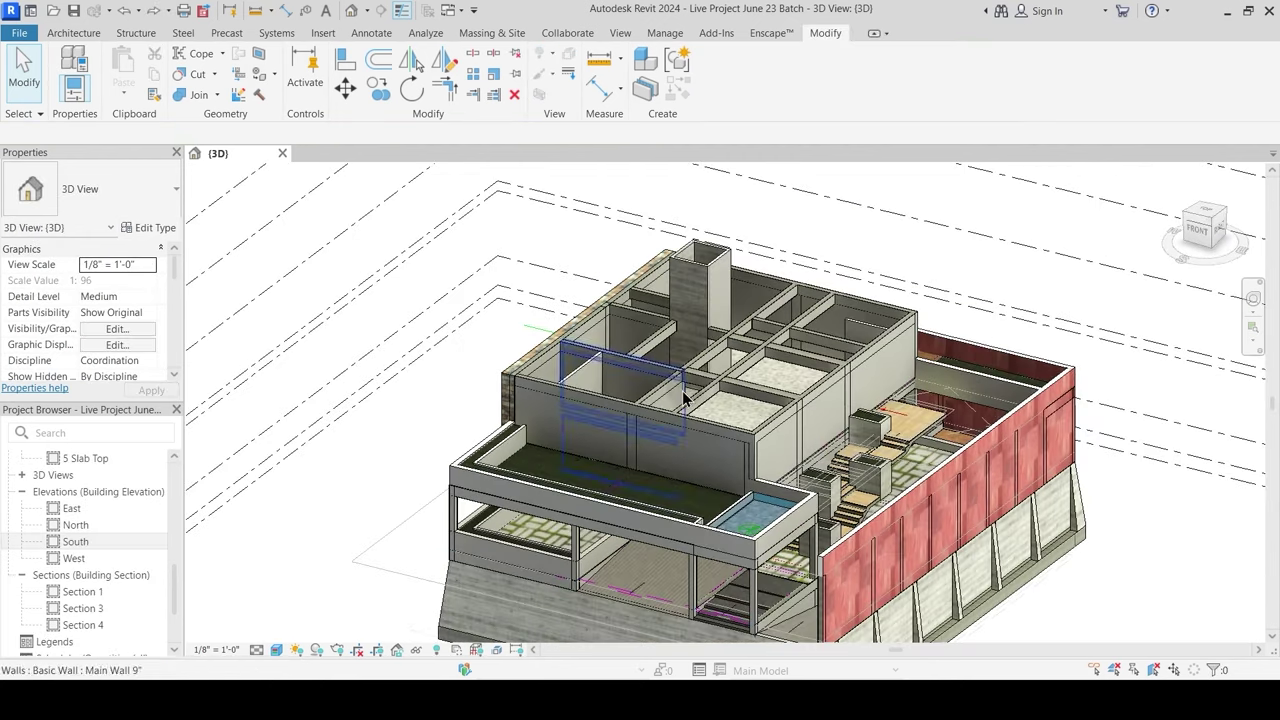
middle_click_drag(777, 383, 711, 375)
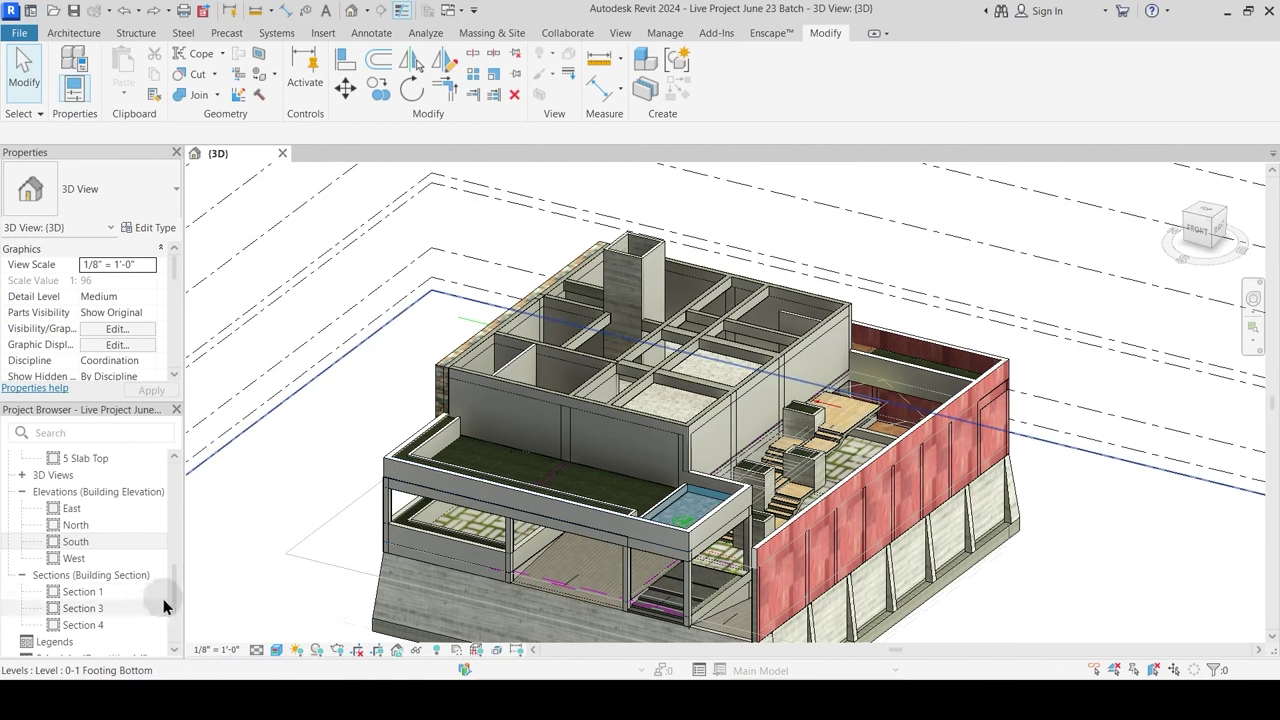
left_click_drag(176, 591, 179, 505)
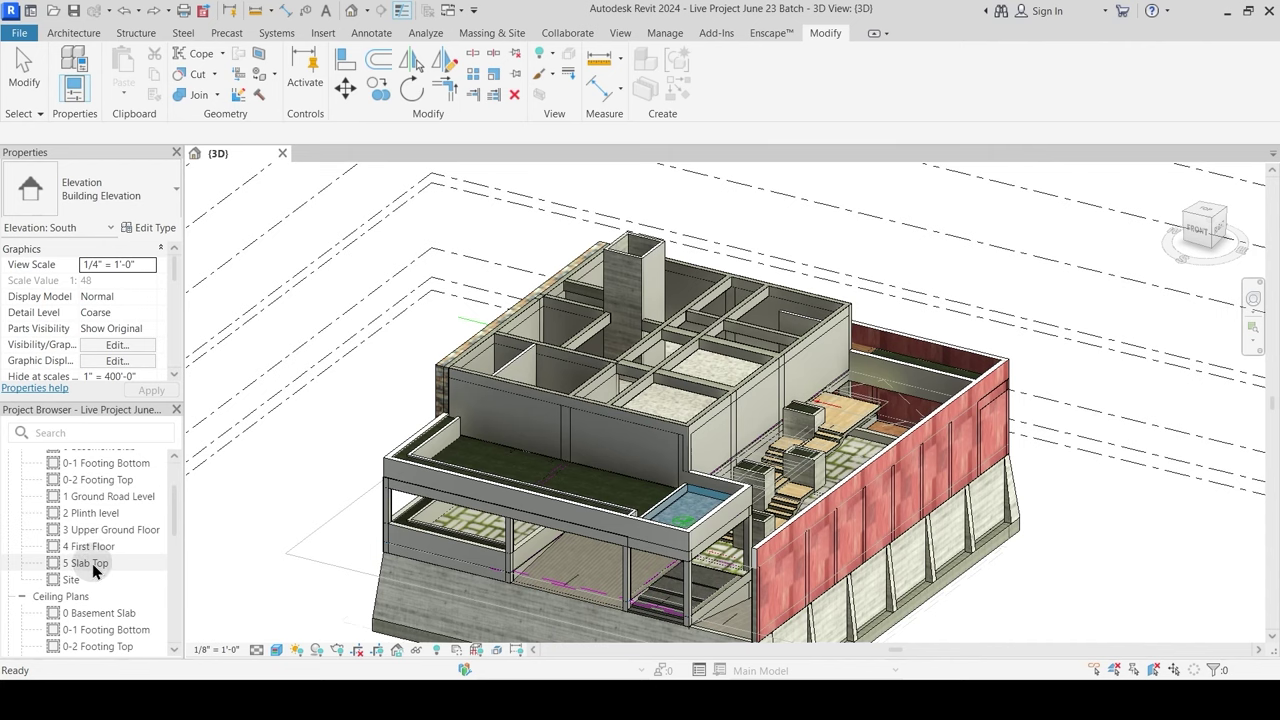
scroll(94, 567, "down", 3)
scroll(97, 571, "down", 2)
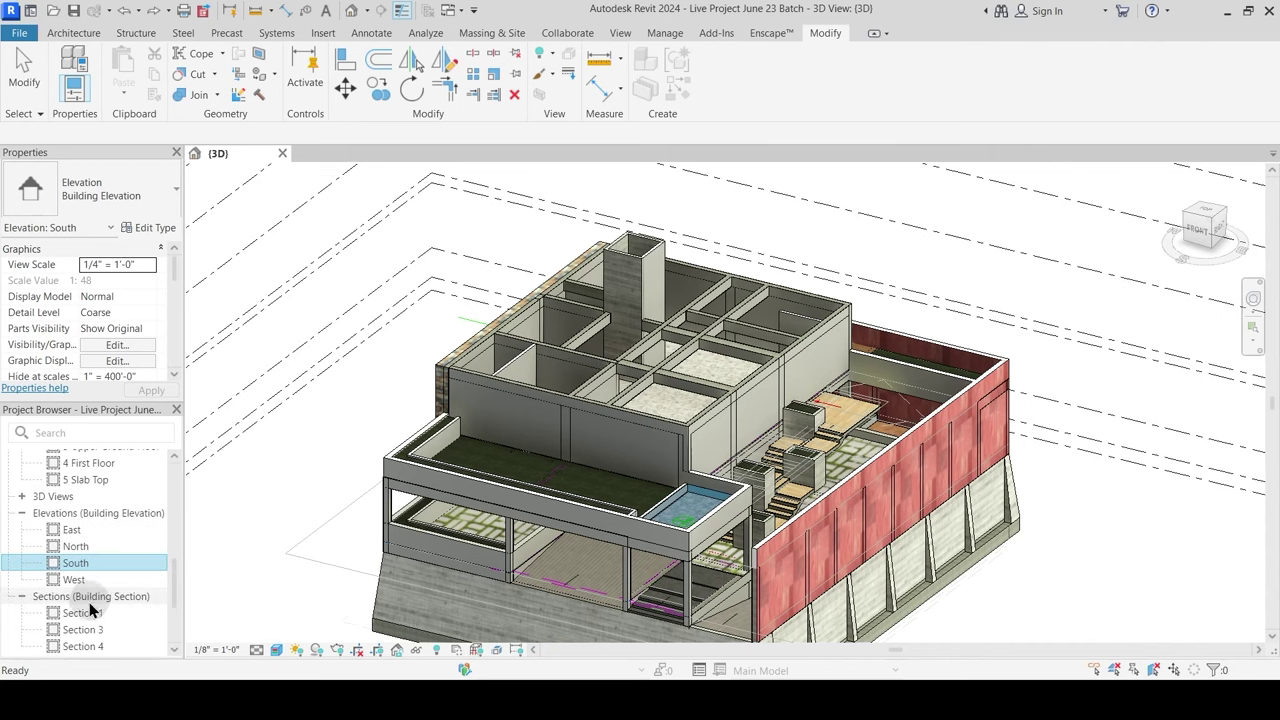
Step: Open the South elevation with the top level heads in view
double_click(78, 563)
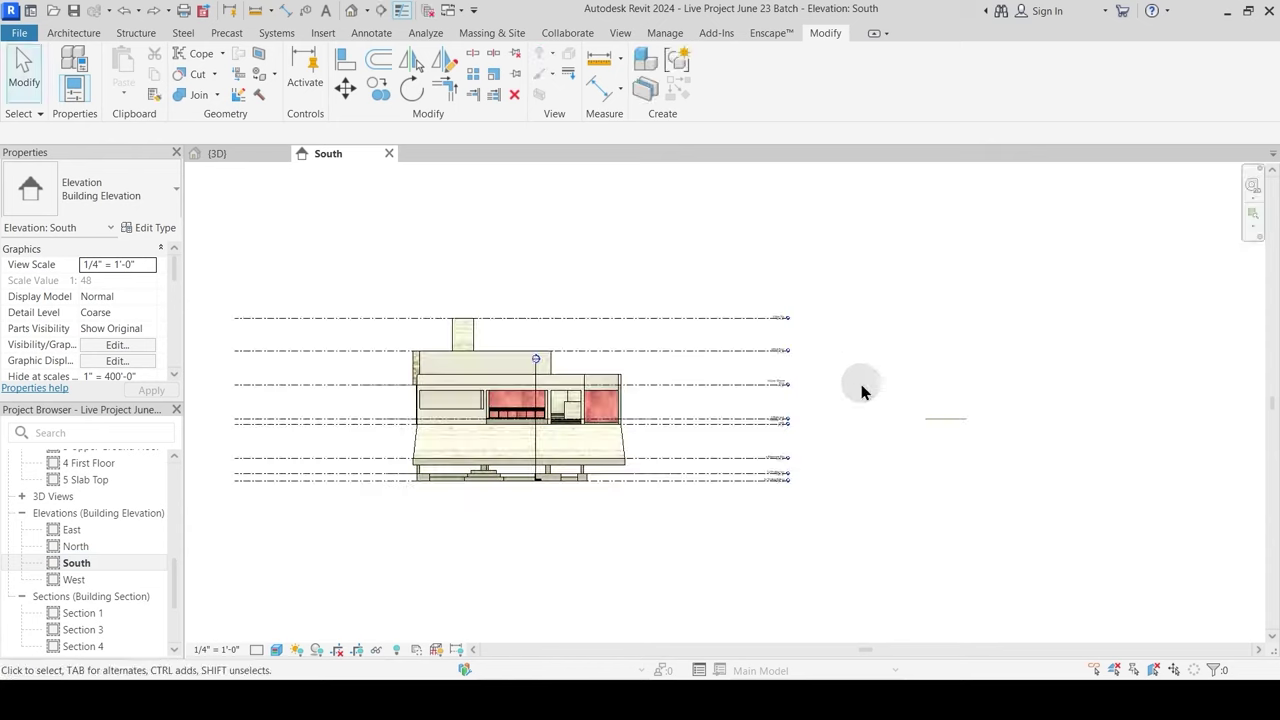
scroll(785, 340, "up", 6)
middle_click_drag(751, 443, 726, 510)
scroll(726, 424, "up", 1)
scroll(727, 430, "up", 4)
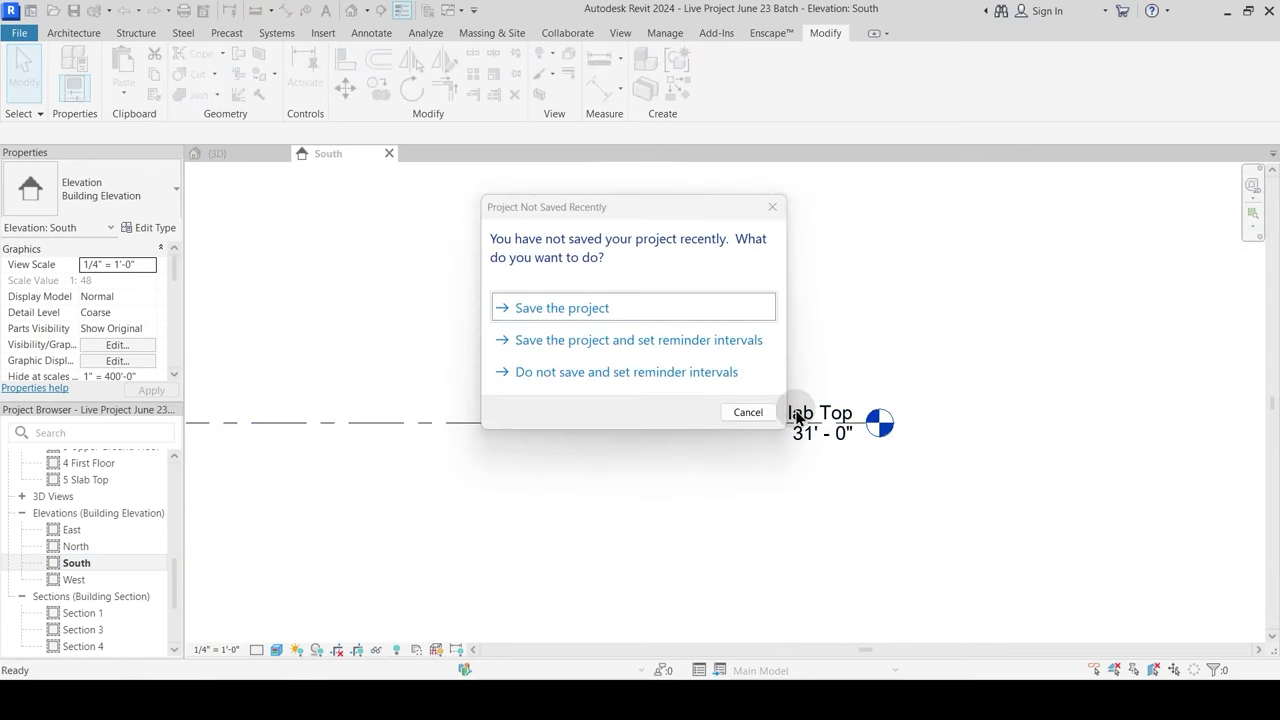
key("Escape")
Step: Rename level 5 Slab Top to 5 Terrace Level, renaming its matching views too
left_click(797, 416)
left_click(796, 412)
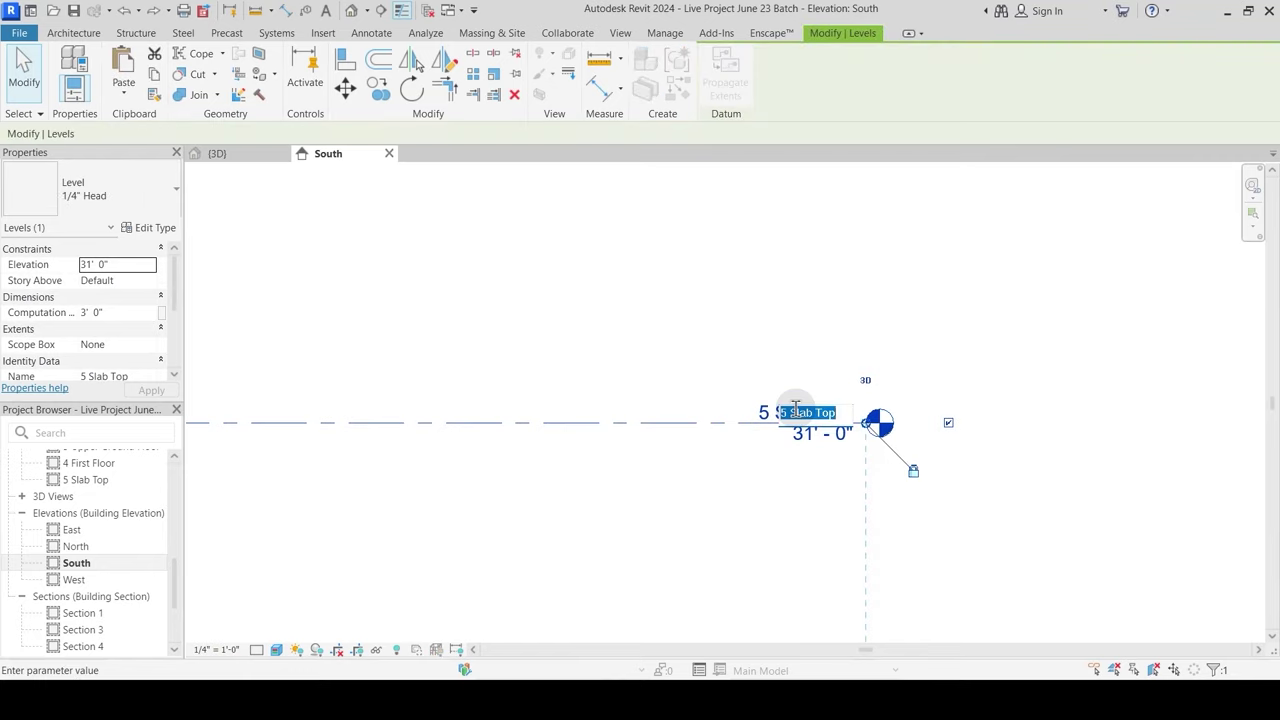
type("5 Terrace Level")
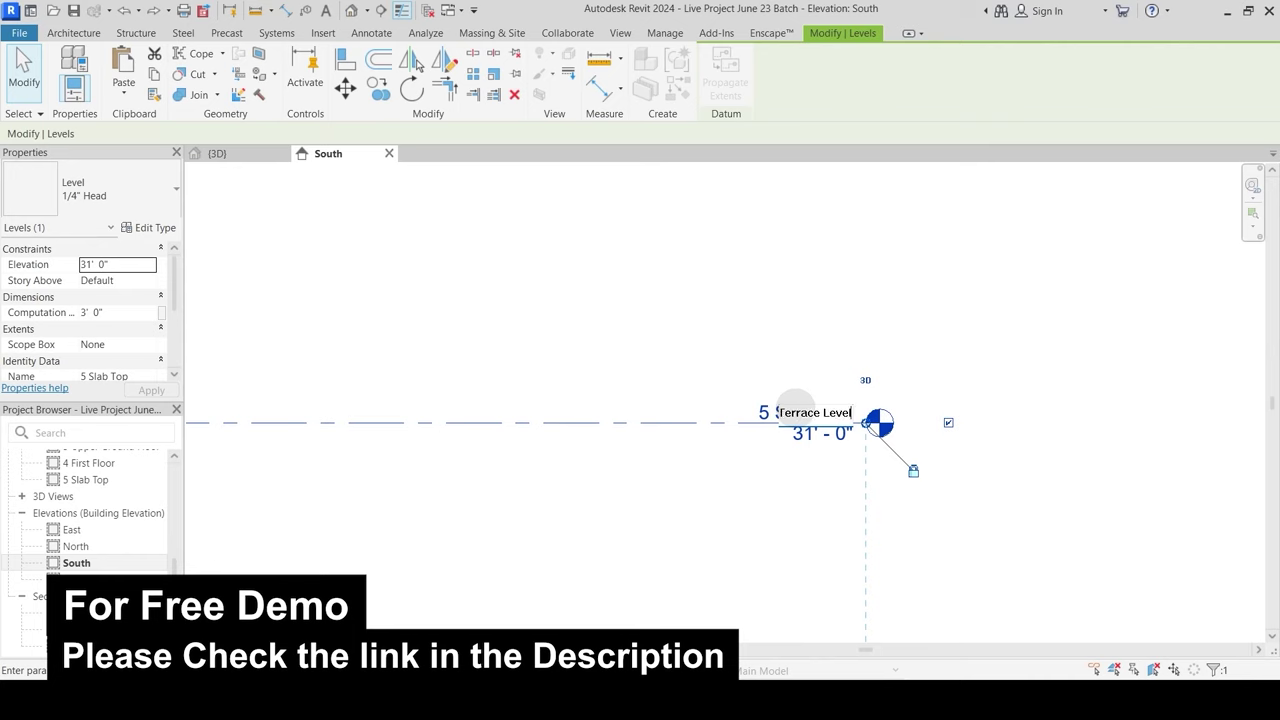
key("Return")
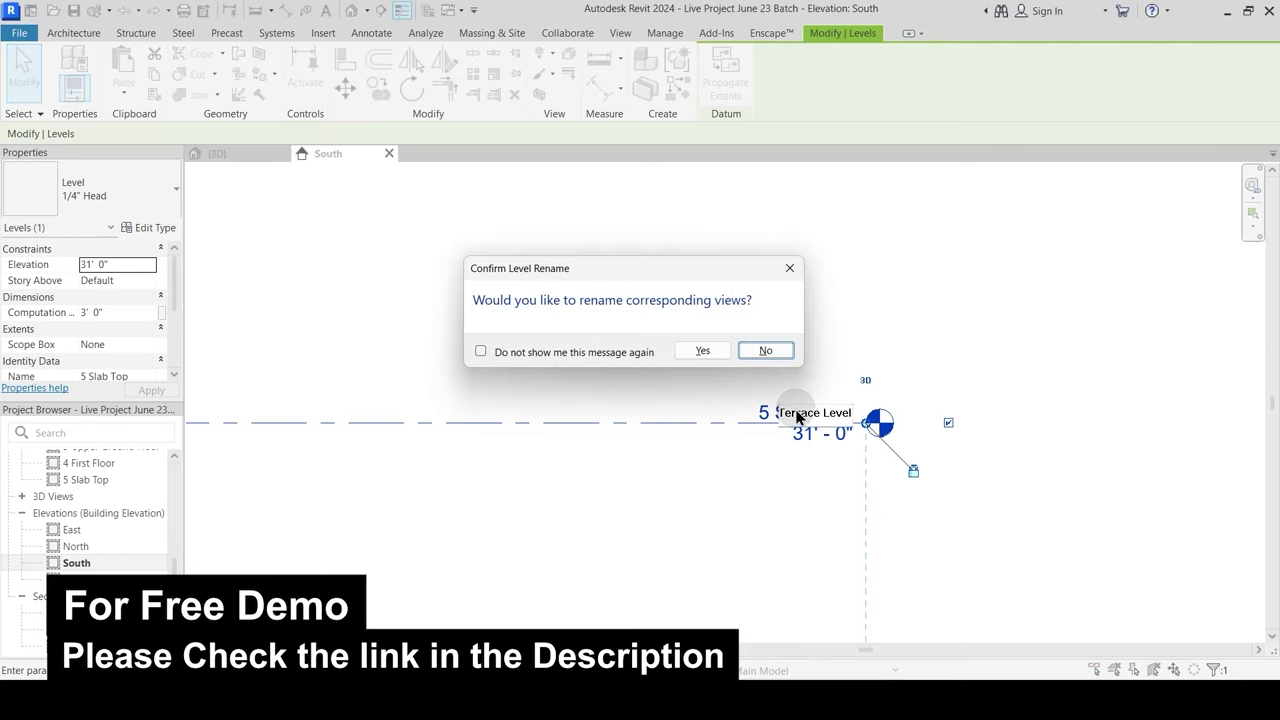
left_click(705, 349)
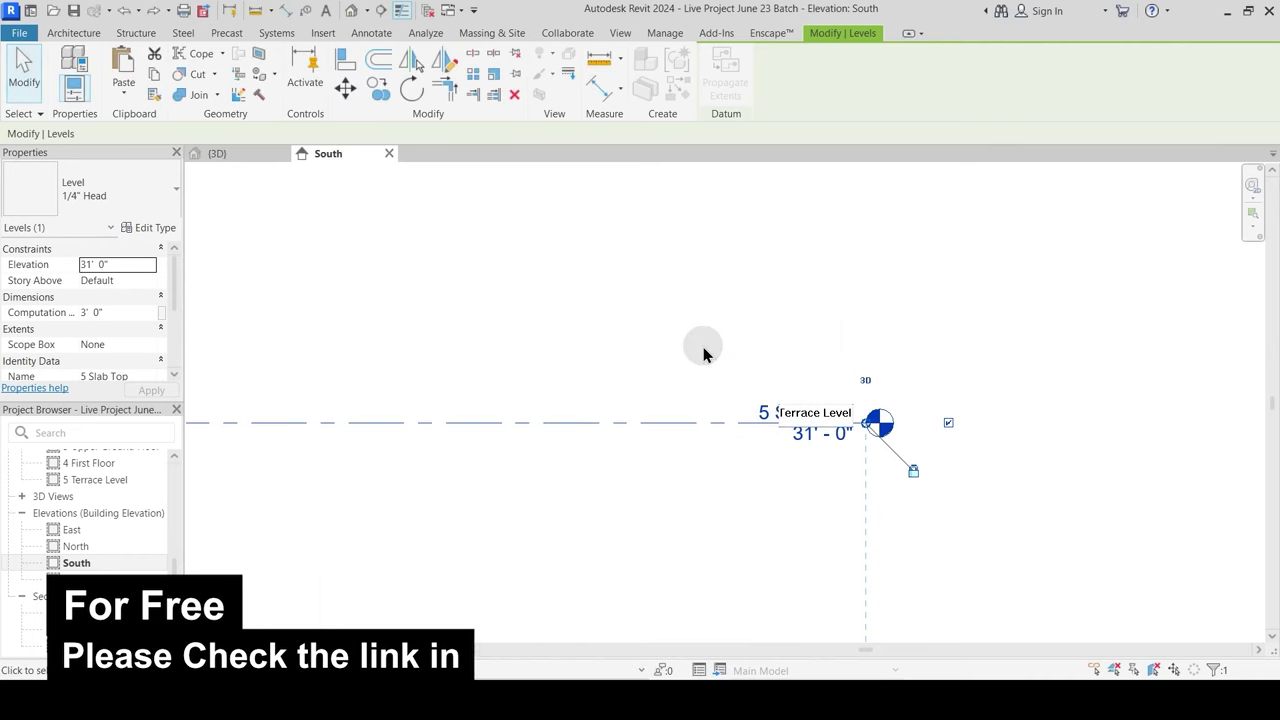
Step: Raise 5 Terrace Level to an elevation of 31' 6"
left_click(812, 433)
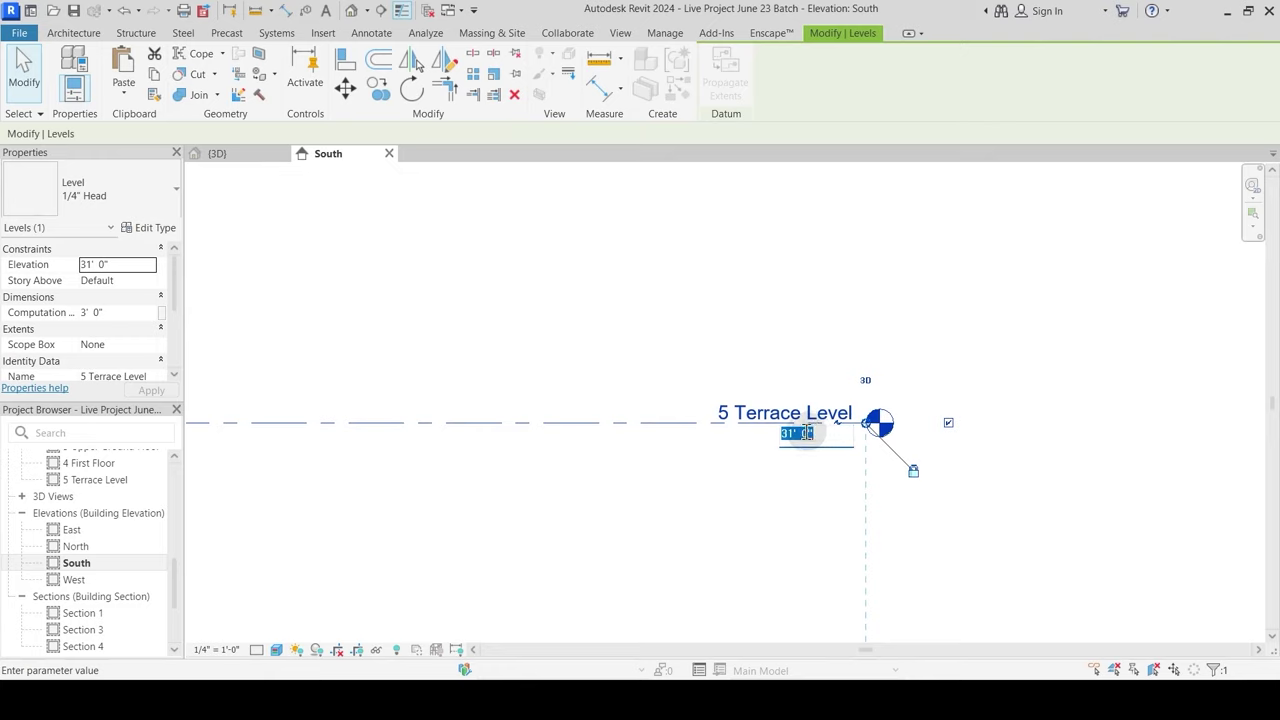
type("31' 6\"")
left_click(810, 490)
scroll(840, 335, "down", 3)
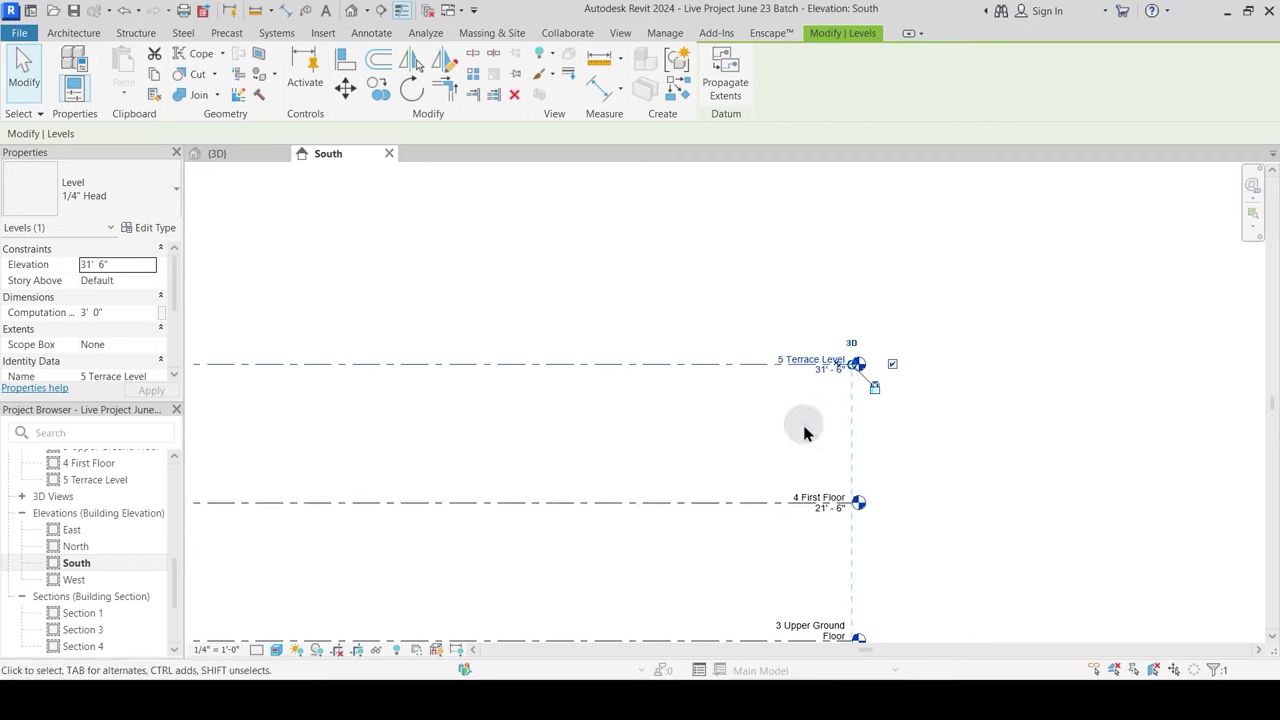
middle_click_drag(808, 431, 818, 521)
left_click(773, 431)
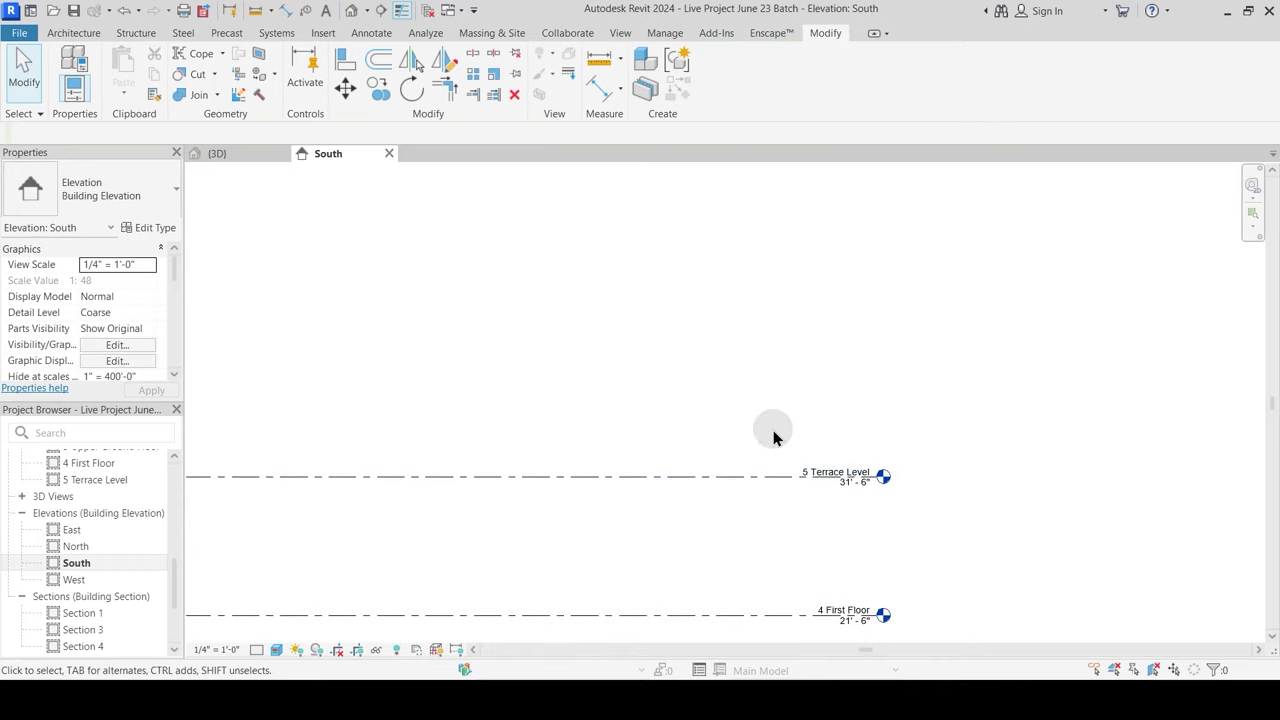
Step: Draw Level 9 at 41' 6", 10' above 5 Terrace Level, and begin editing its name
key("l")
key("l")
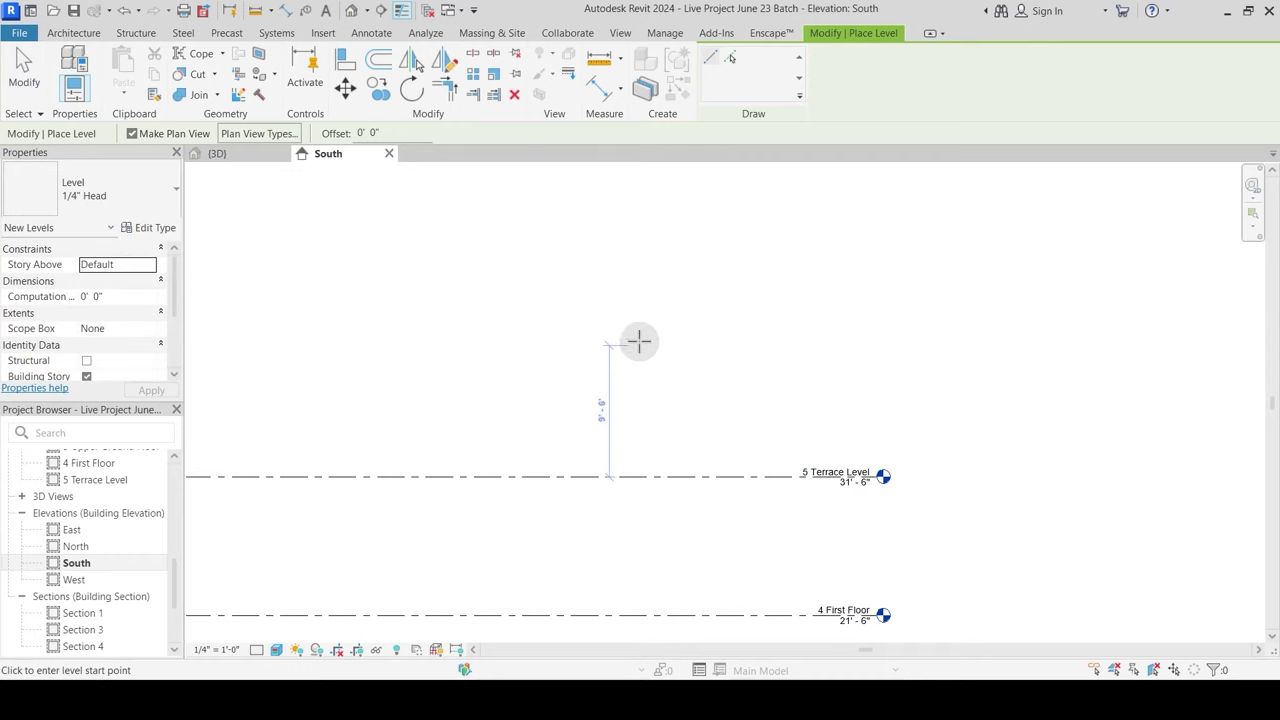
left_click(639, 338)
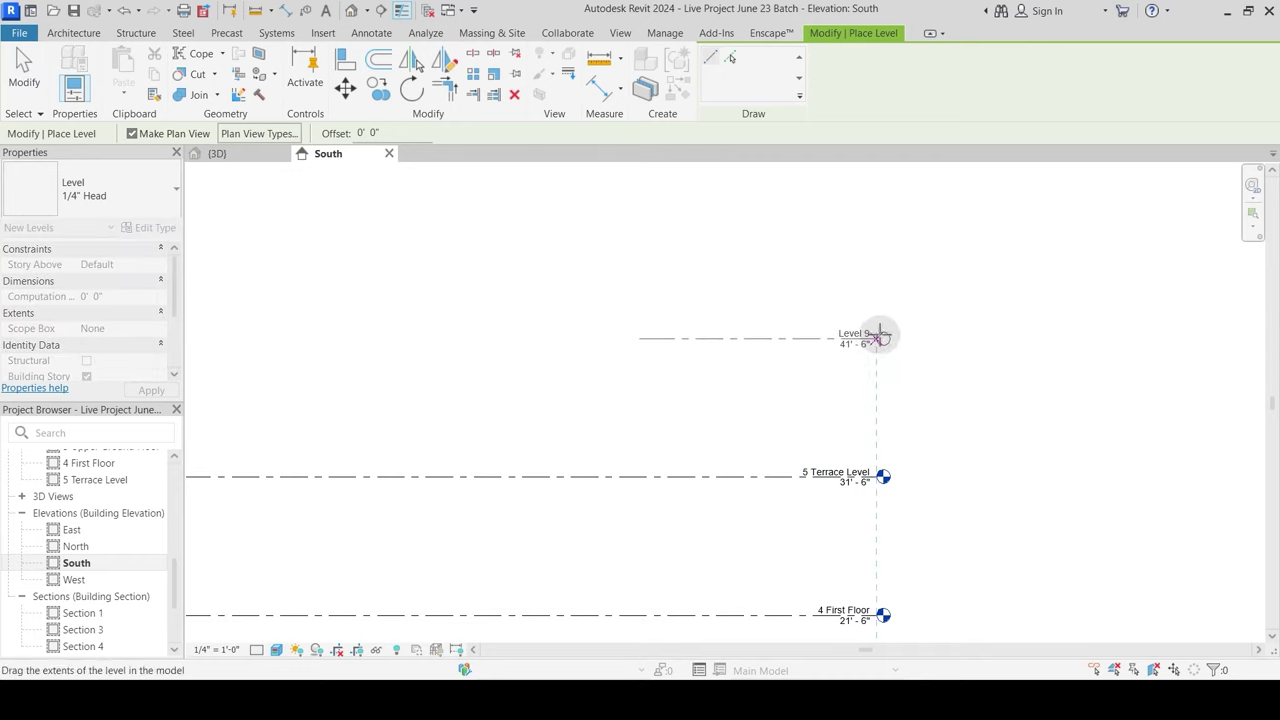
left_click(878, 336)
key("Escape")
key("Escape")
scroll(837, 324, "up", 2)
double_click(861, 342)
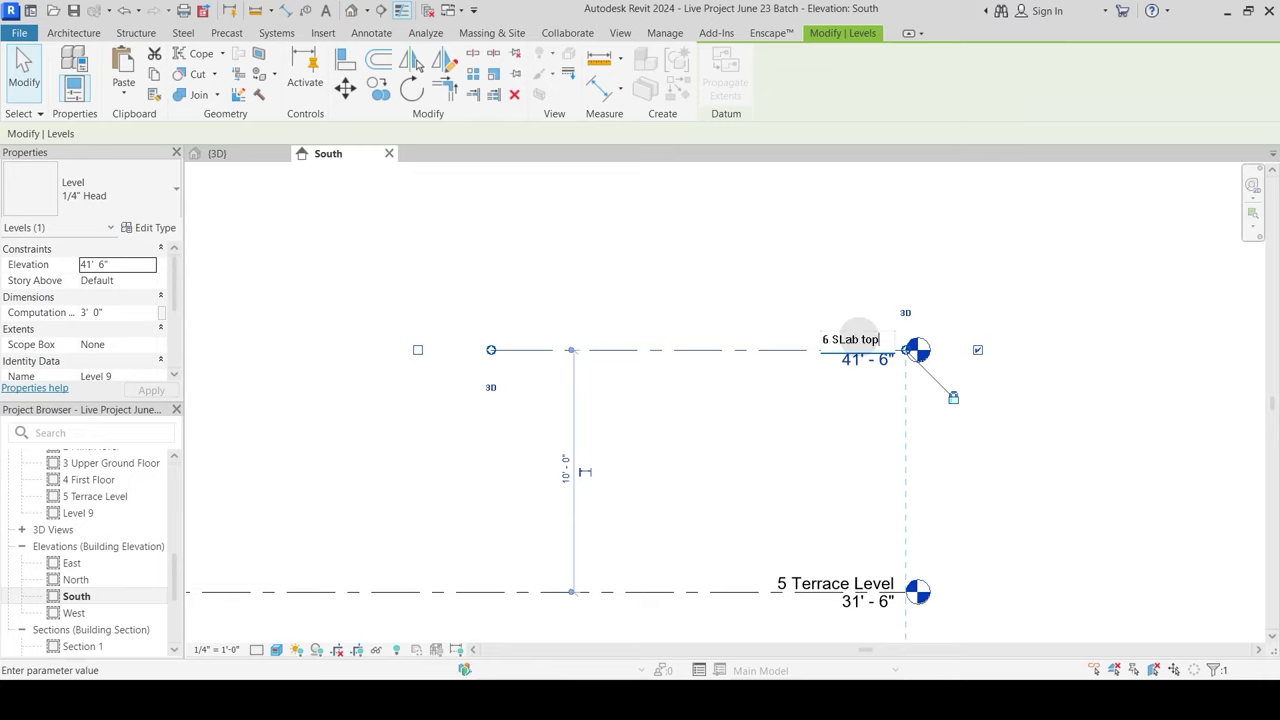
Step: Name the 41' 6" level '6 SLab Top', rename its plan view too, and stretch its left end
key("Return")
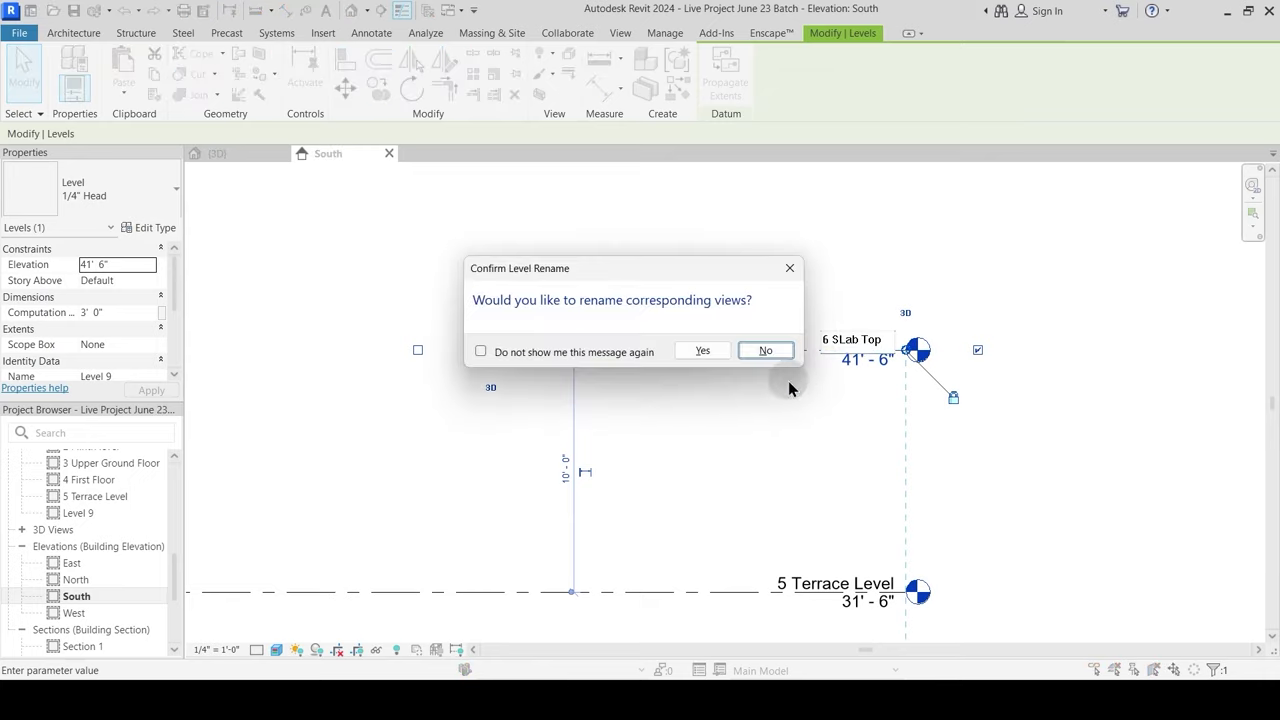
left_click(715, 355)
scroll(720, 372, "down", 3)
middle_click_drag(628, 403, 948, 385)
key("Escape")
scroll(935, 345, "down", 2)
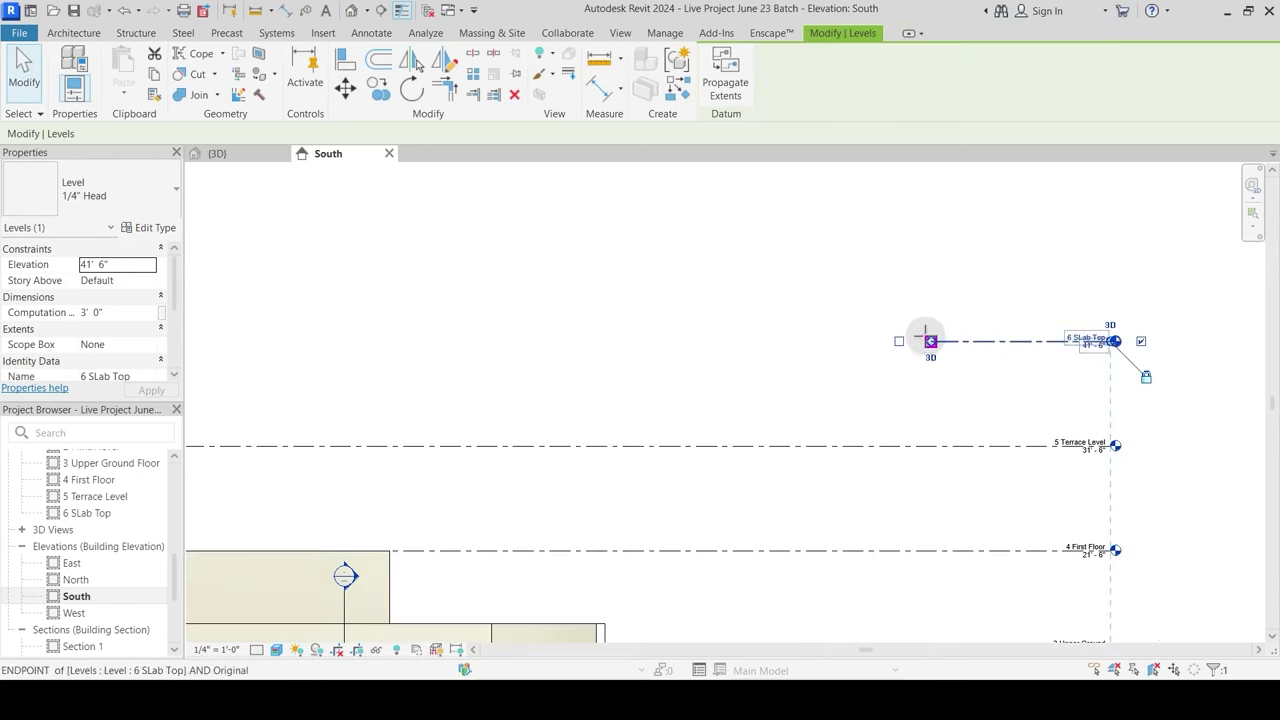
scroll(875, 348, "down", 8)
left_click_drag(875, 348, 389, 351)
left_click(554, 323)
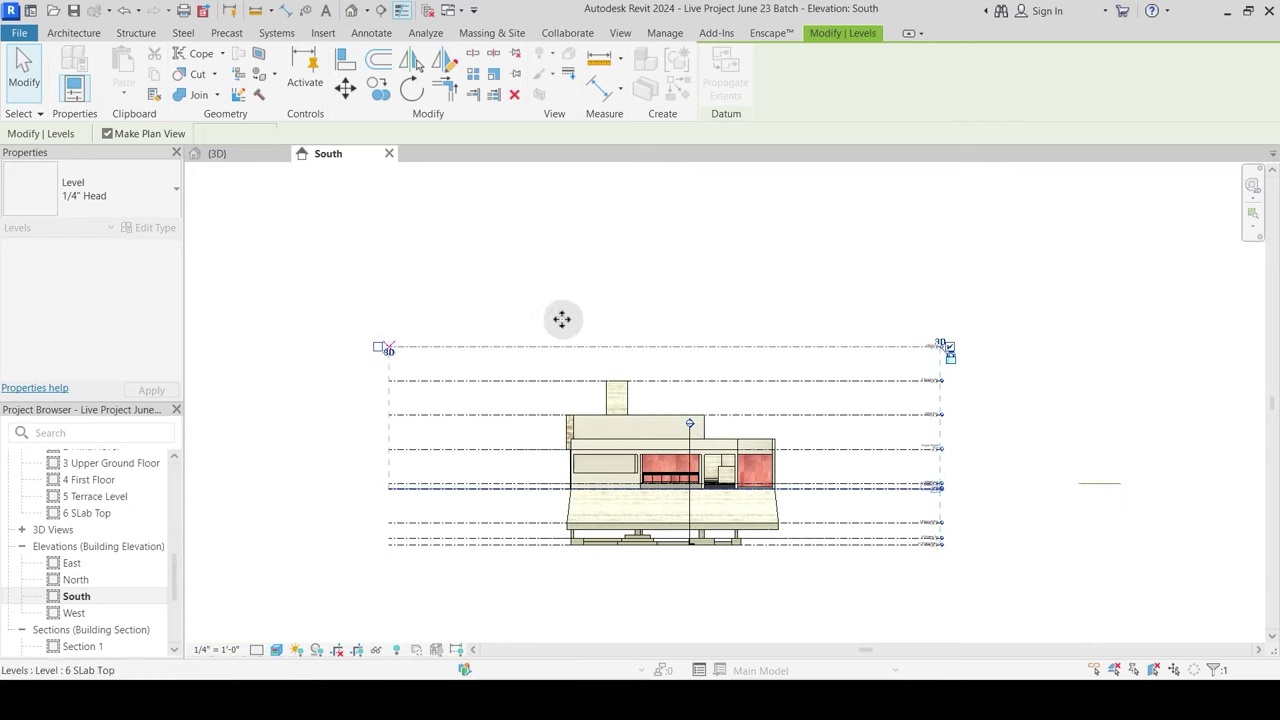
Step: Close the South elevation and select an upper-storey floor slab and a wall in 3D
left_click(389, 153)
middle_click_drag(619, 446, 622, 510, "shift")
scroll(675, 400, "up", 3)
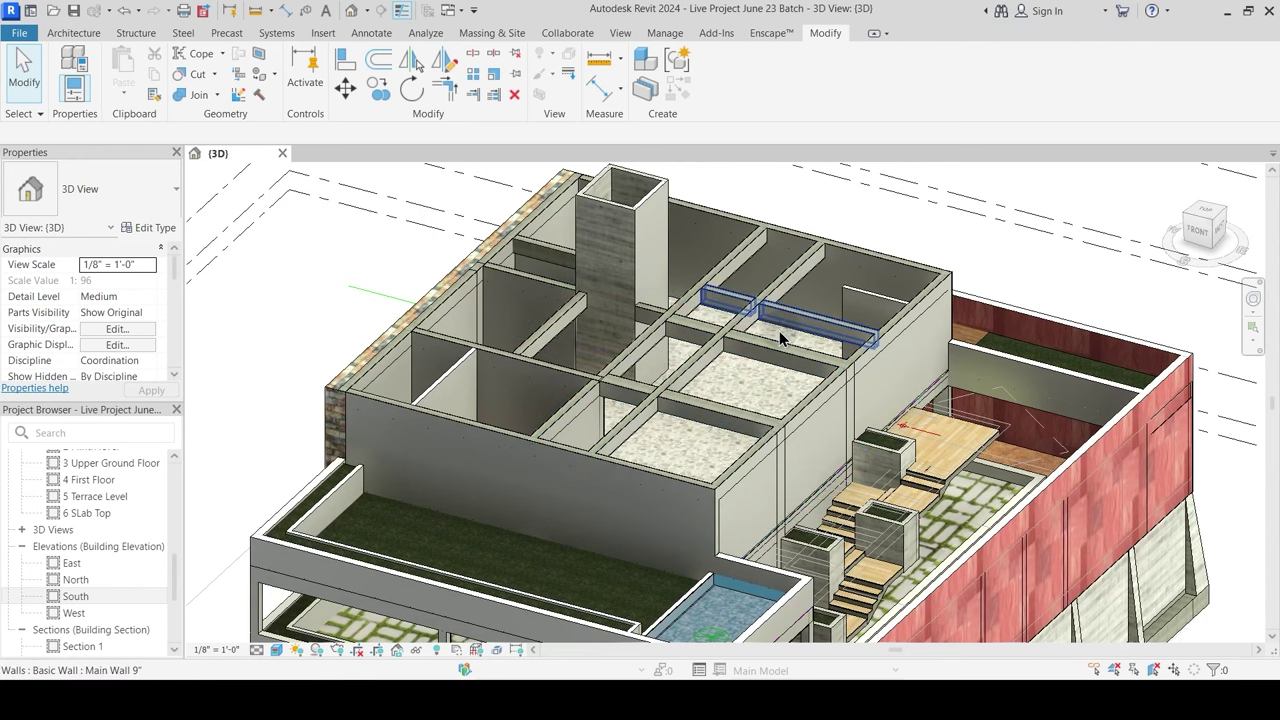
left_click(785, 340)
middle_click_drag(785, 340, 510, 505, "shift")
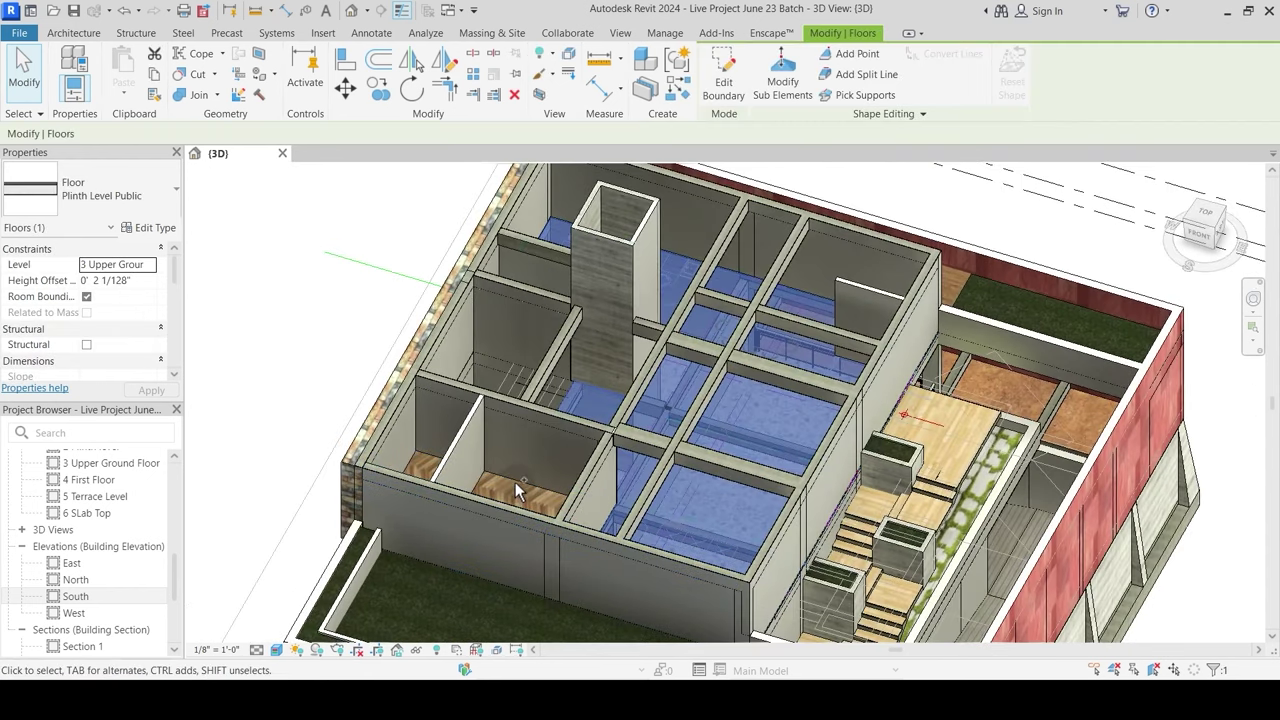
left_click(487, 492, "ctrl")
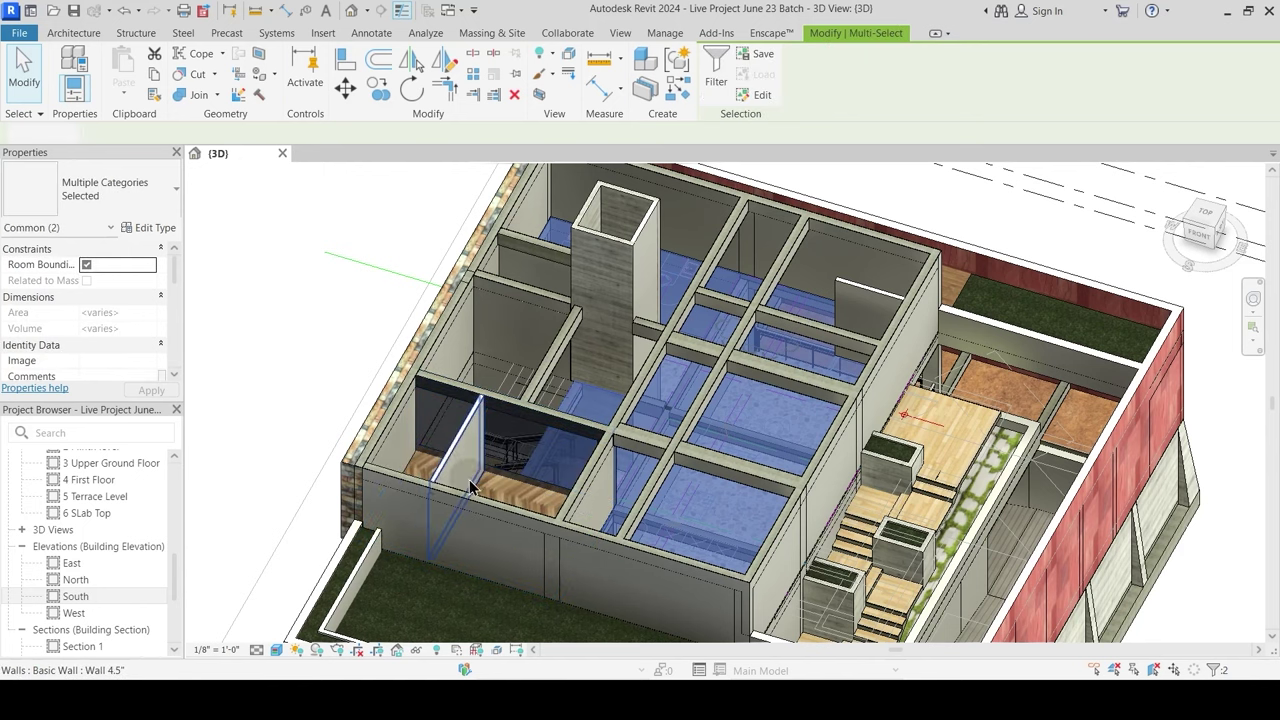
scroll(487, 492, "up", 3)
key("Escape")
Step: Inspect a single wall and a beam's length, then window-select elements across the model's front
left_click(412, 452)
key("Escape")
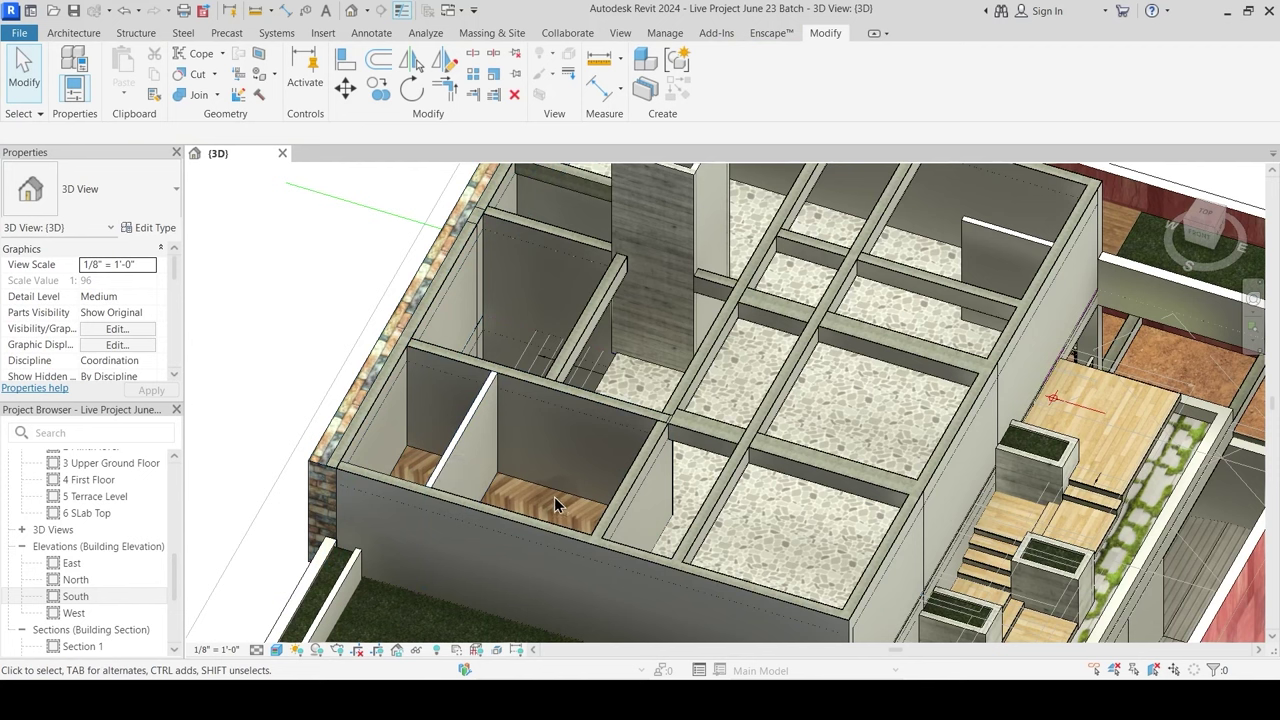
left_click(648, 486)
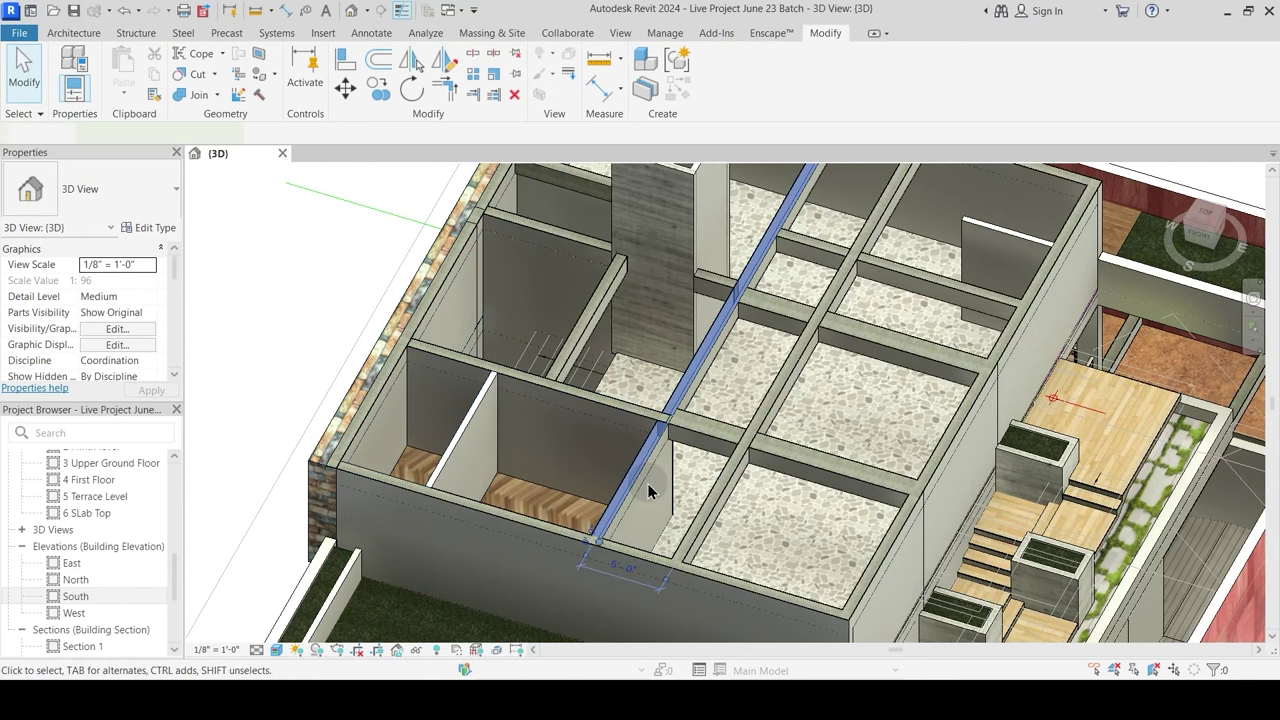
key("Escape")
middle_click_drag(647, 484, 623, 234, "shift")
left_click_drag(359, 326, 1158, 416)
Step: Select a horizontal wall and Tab-cycle to its connected wall chain, then view the slabs from above
middle_click_drag(789, 398, 866, 250, "shift")
left_click(862, 255)
key("Escape")
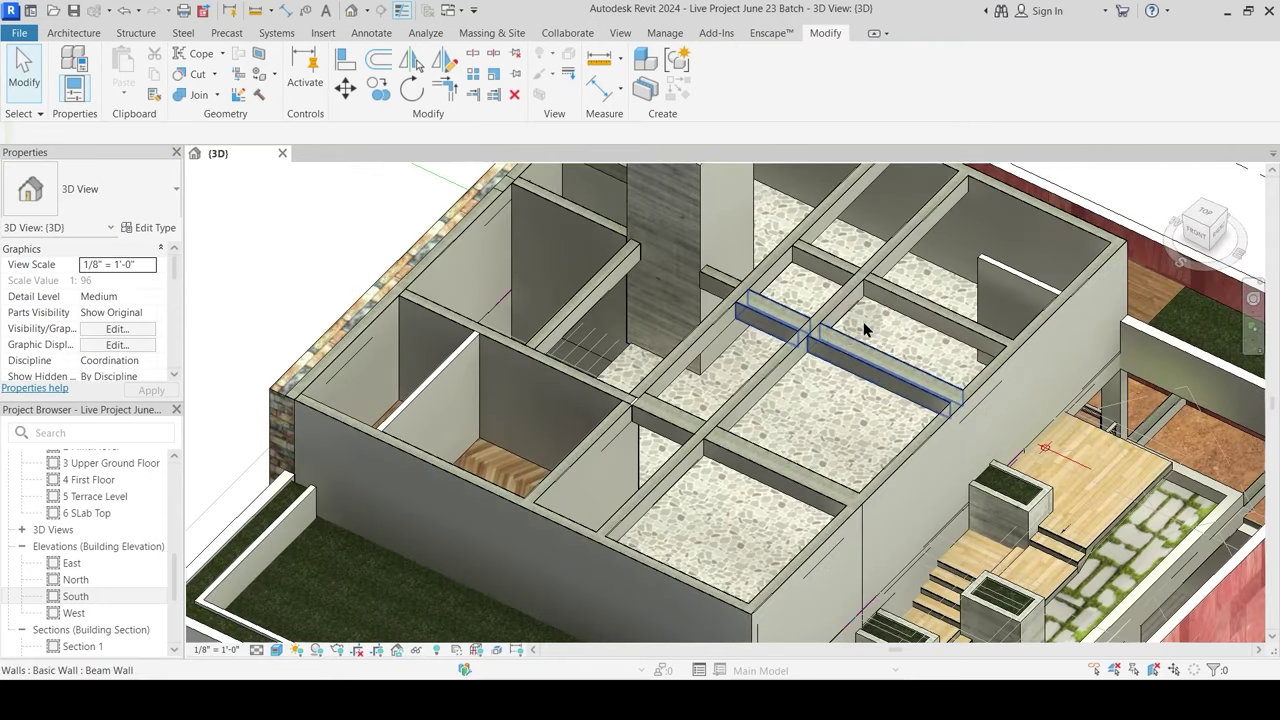
key("Tab")
left_click(865, 243)
key("Escape")
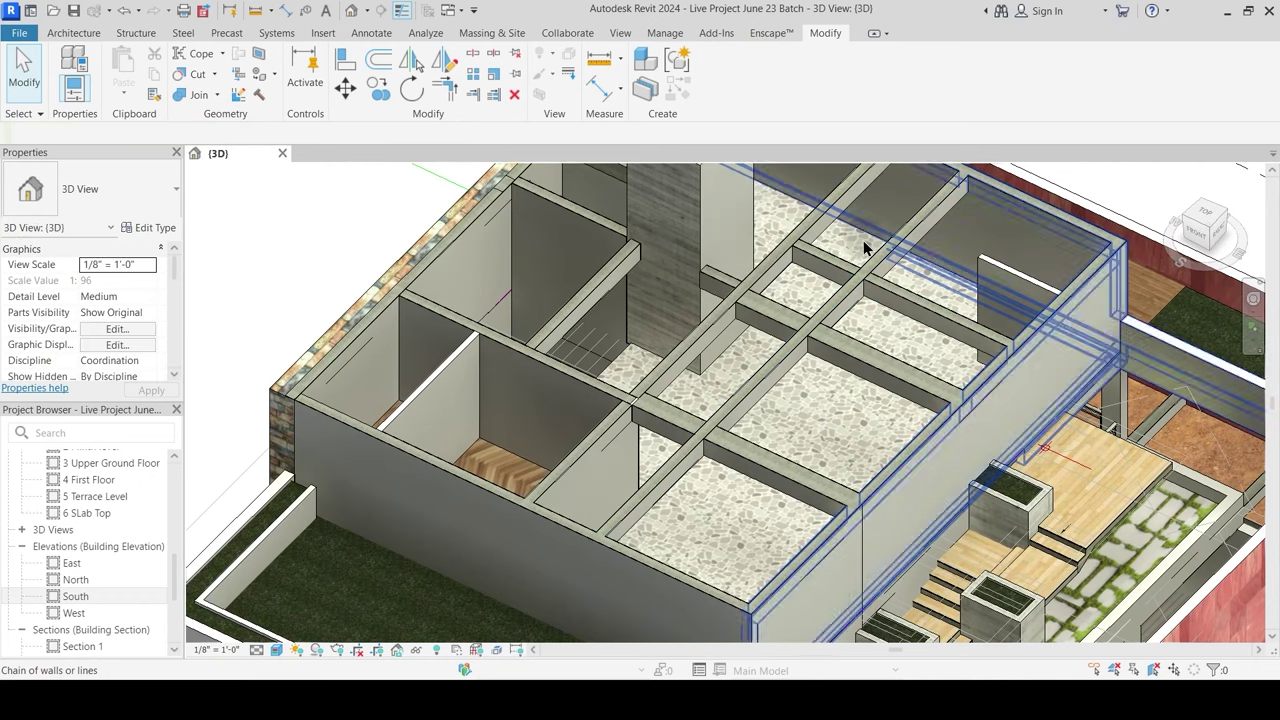
key("Tab")
key("Tab")
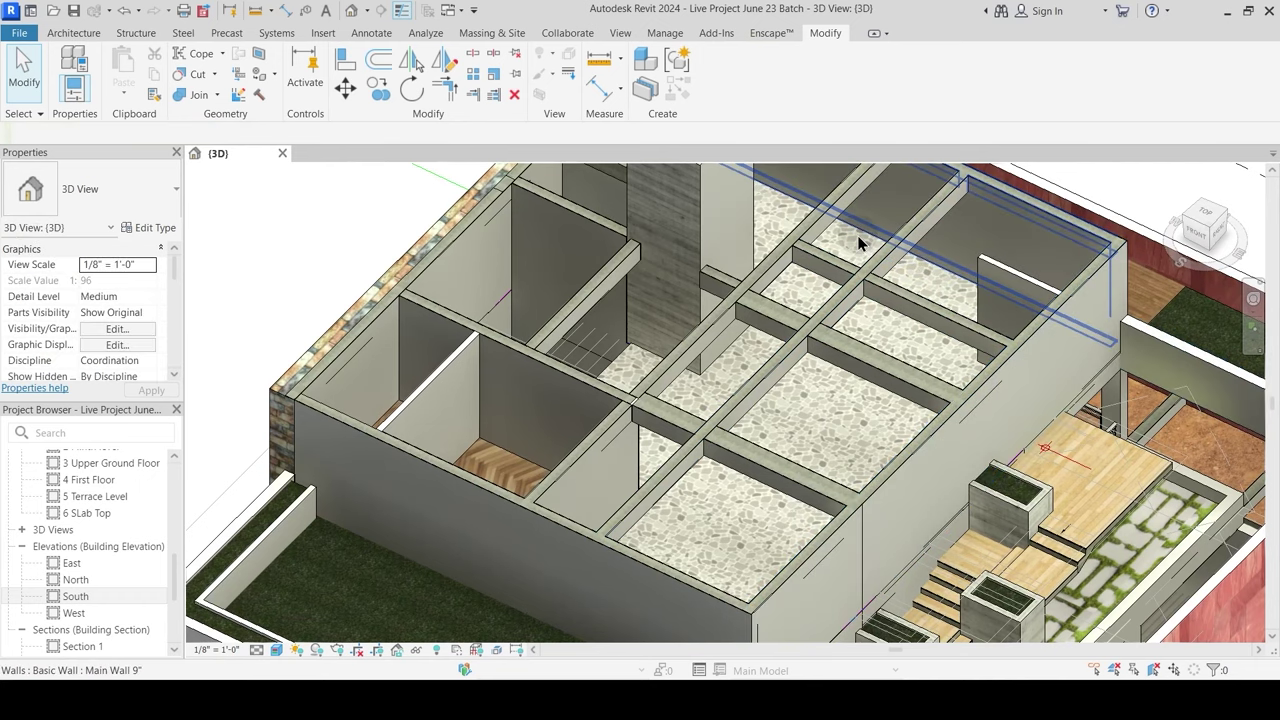
middle_click_drag(853, 230, 697, 525, "shift")
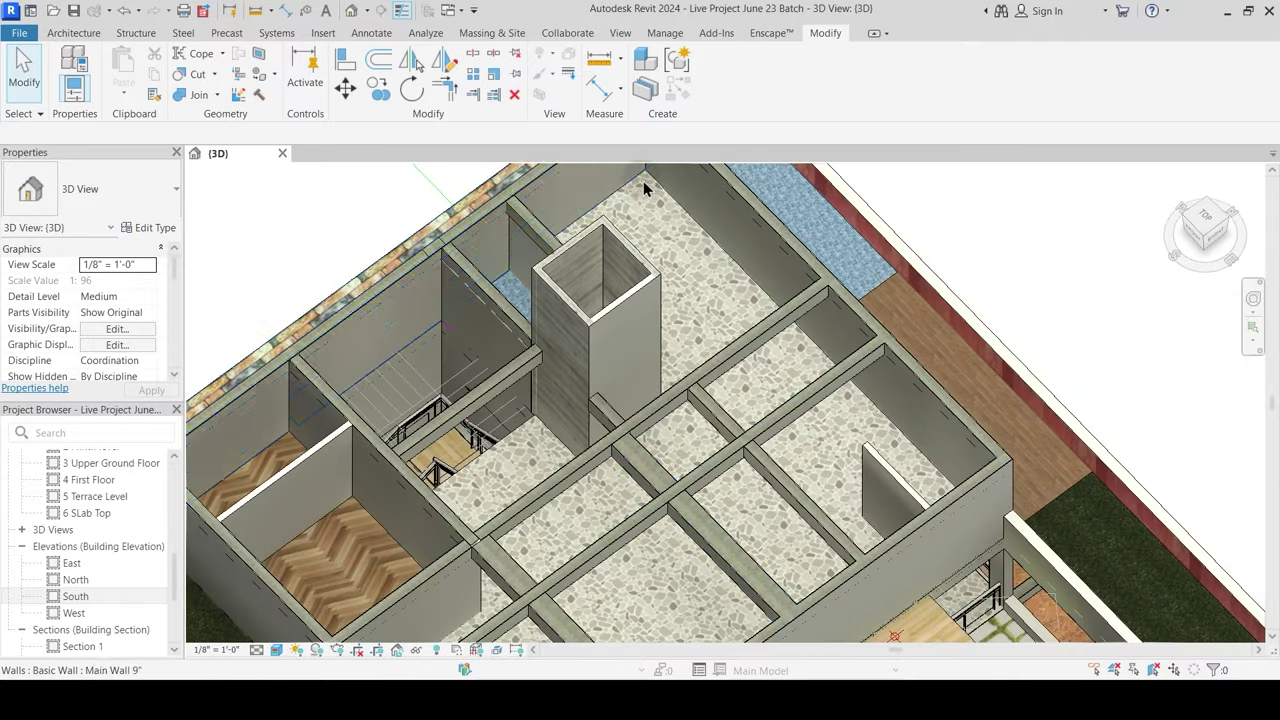
middle_click_drag(628, 228, 630, 295, "shift")
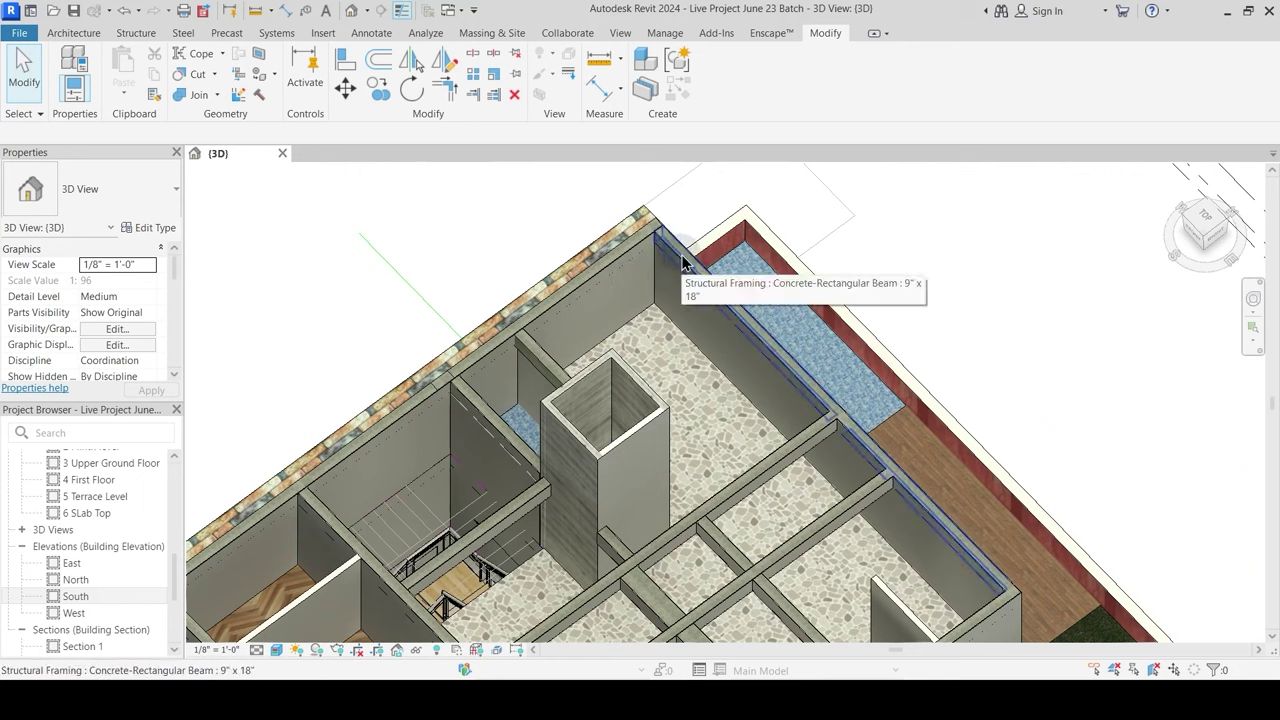
scroll(110, 540, "down", 3)
Step: Open Section 3 and pan to its section head
double_click(92, 533)
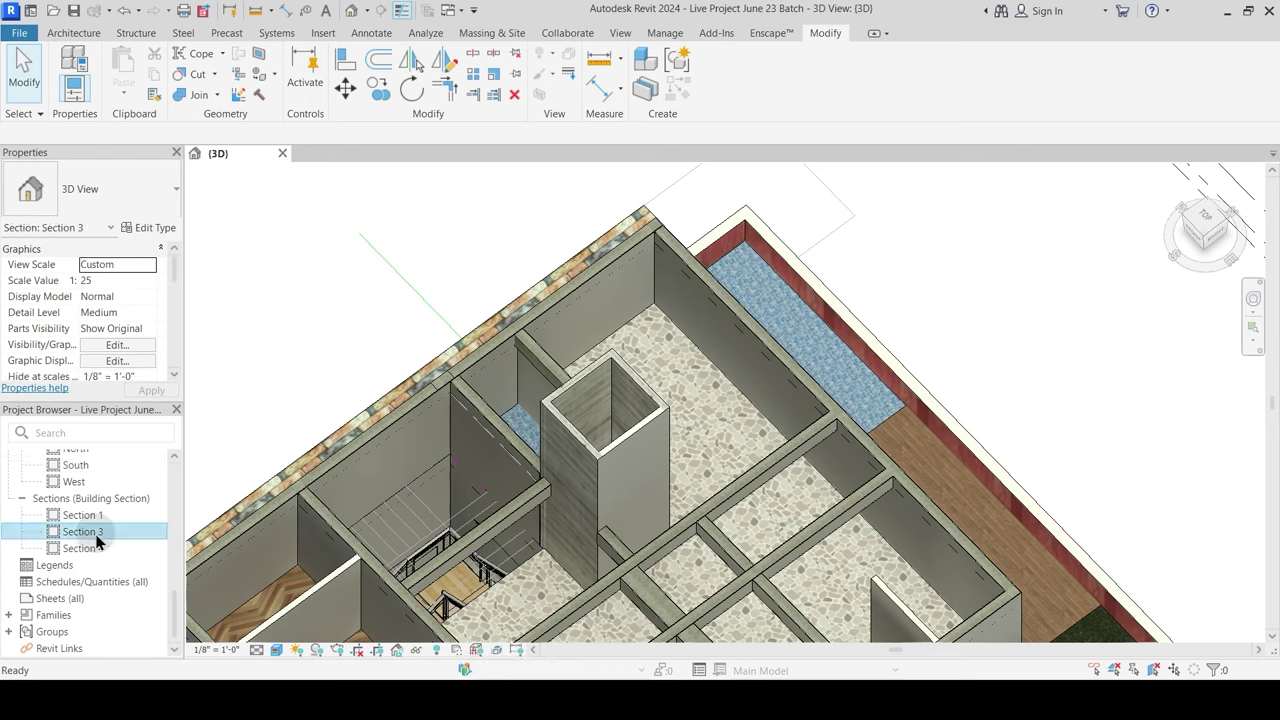
scroll(511, 441, "up", 3)
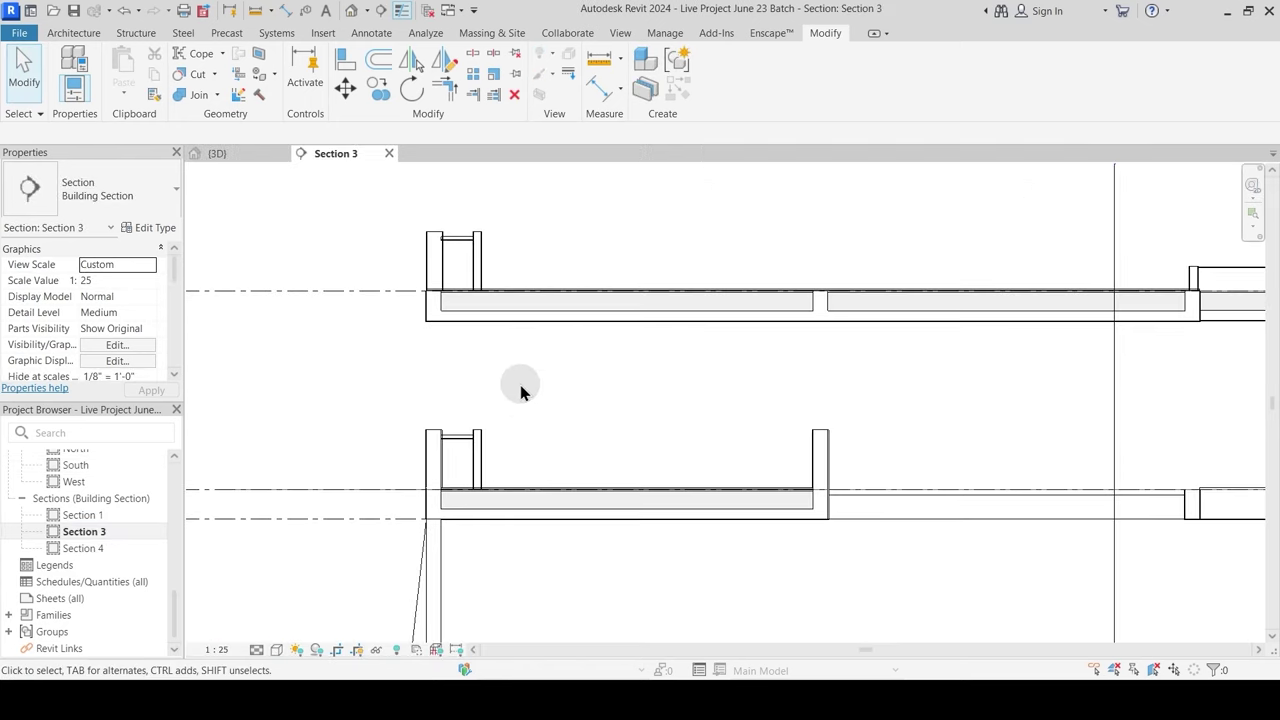
middle_click_drag(727, 410, 477, 457)
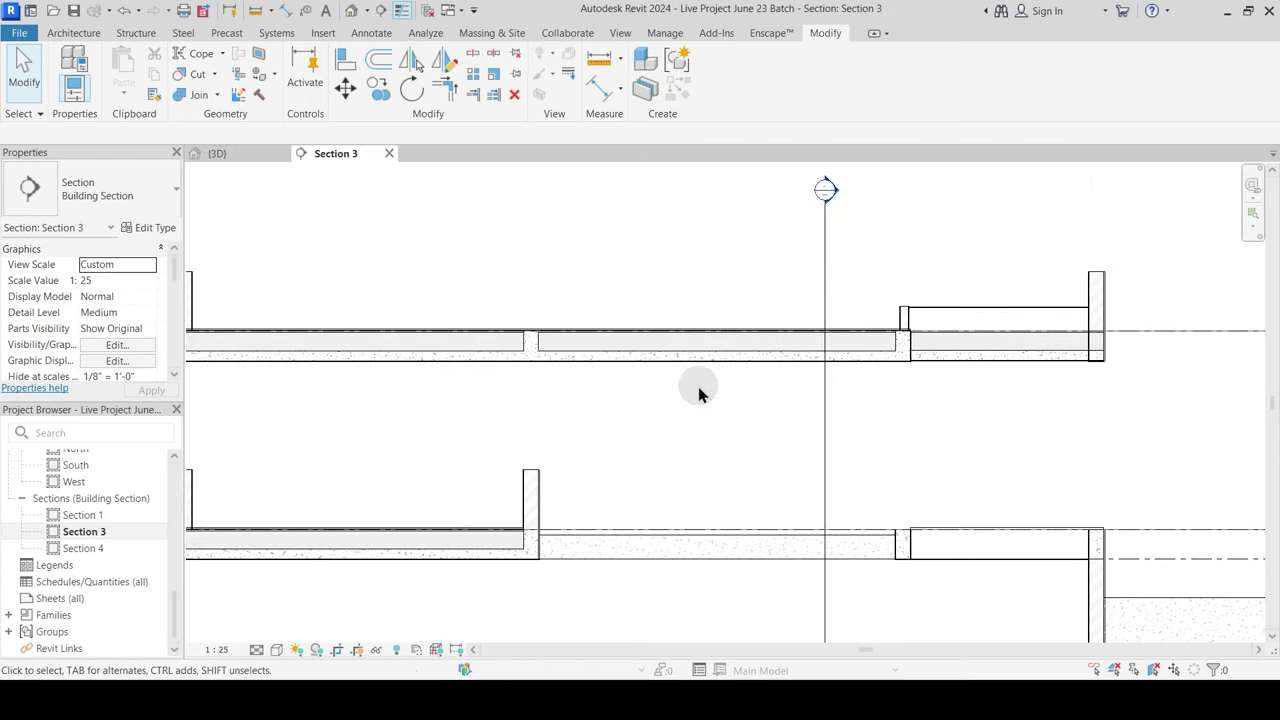
scroll(706, 394, "down", 2)
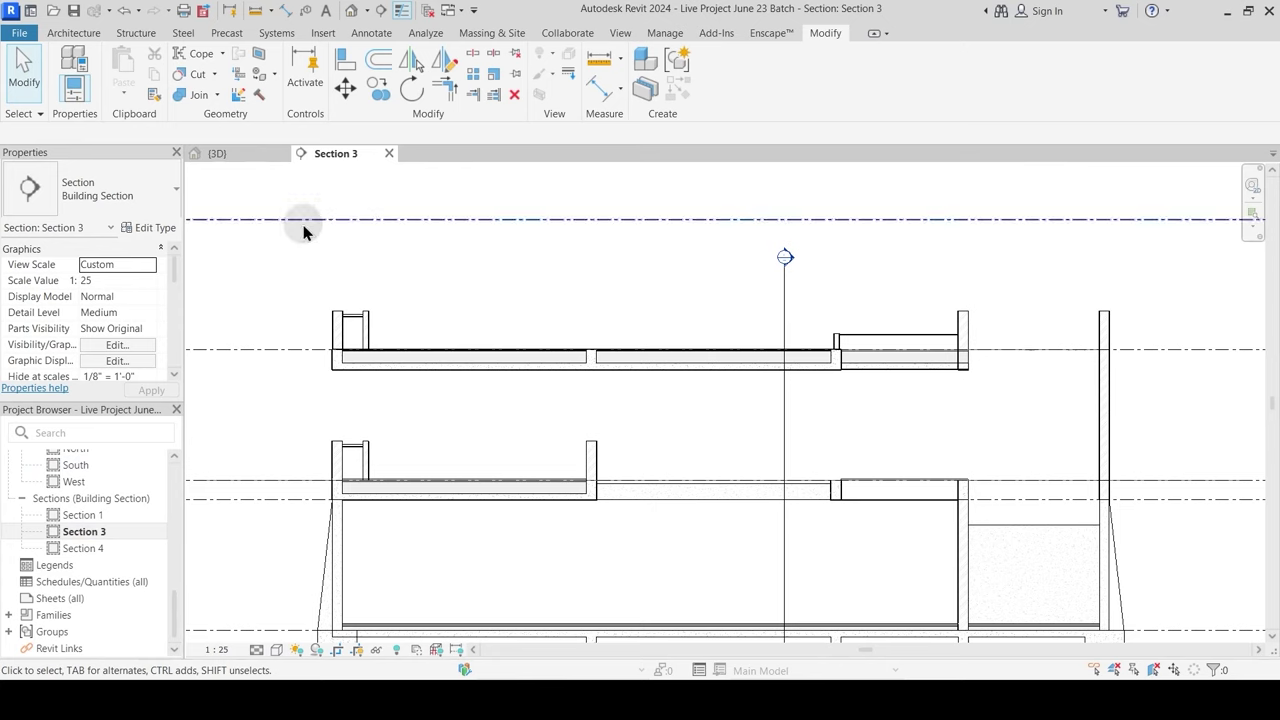
Step: Open Section 4, check the upper floor slab's ends, then return to the 3D view
double_click(90, 549)
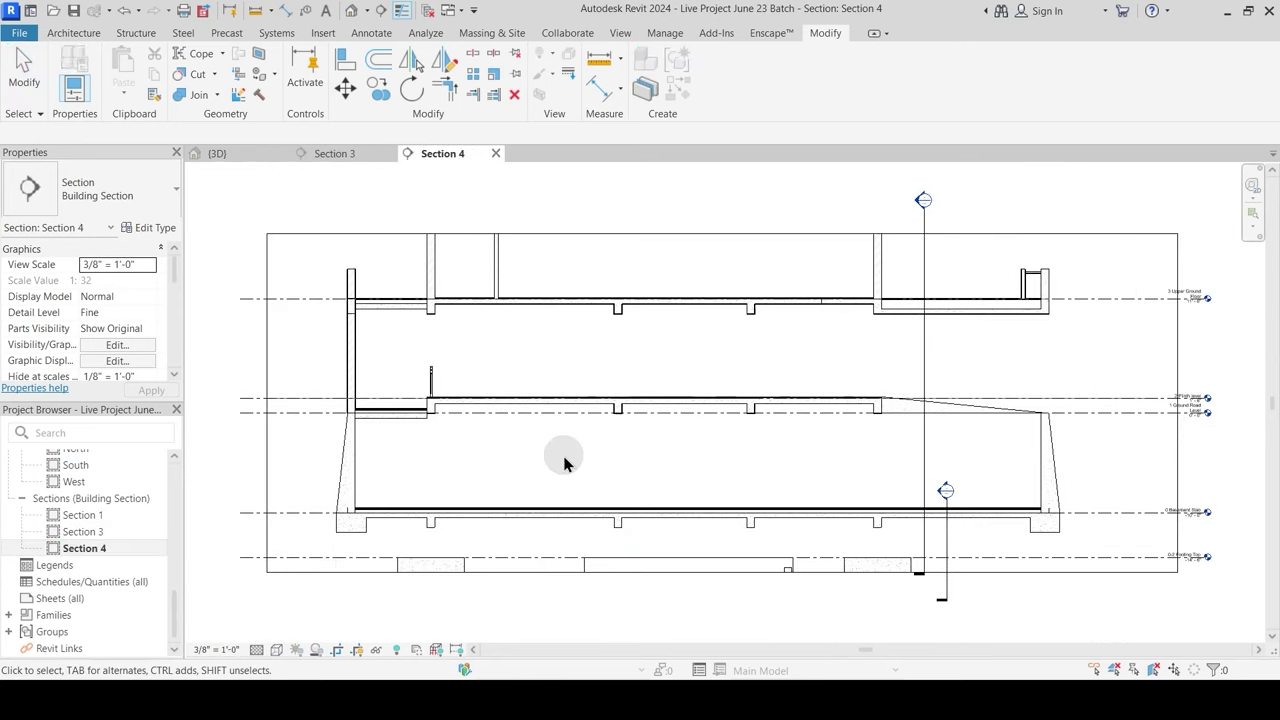
scroll(917, 320, "up", 2)
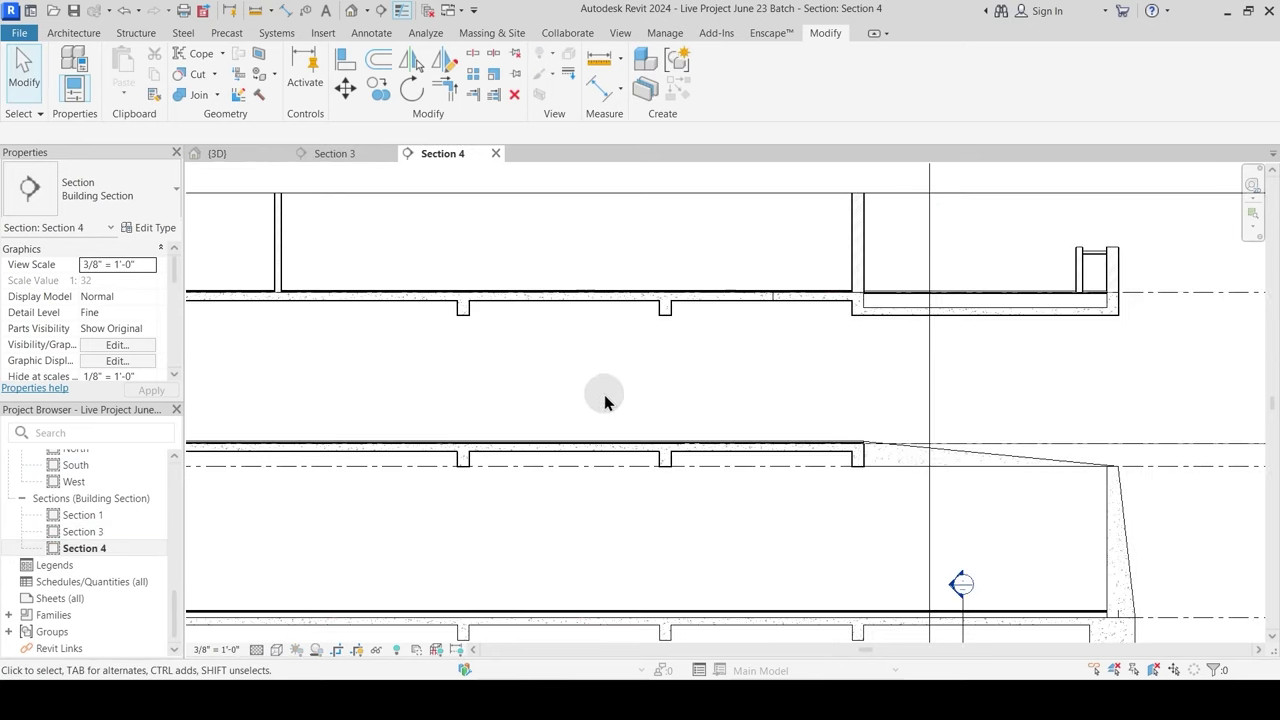
middle_click_drag(606, 400, 832, 452)
left_click(624, 349)
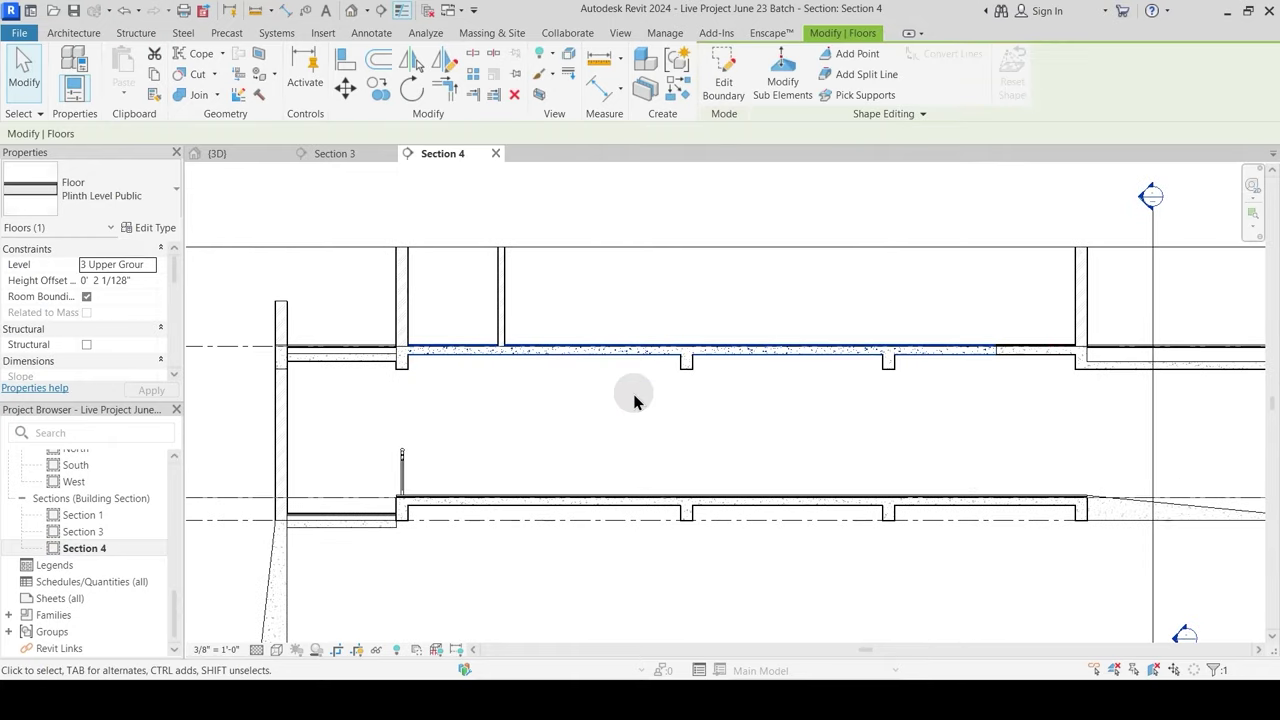
middle_click_drag(829, 420, 577, 455)
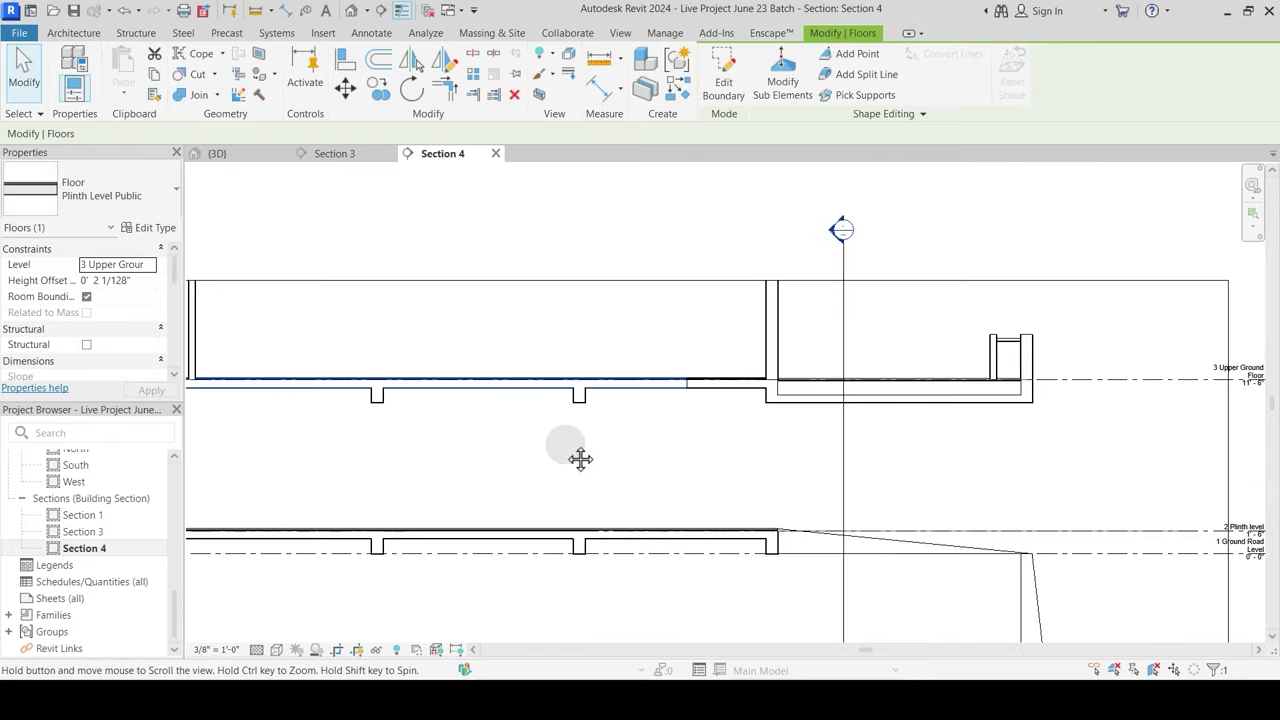
middle_click_drag(497, 437, 700, 377)
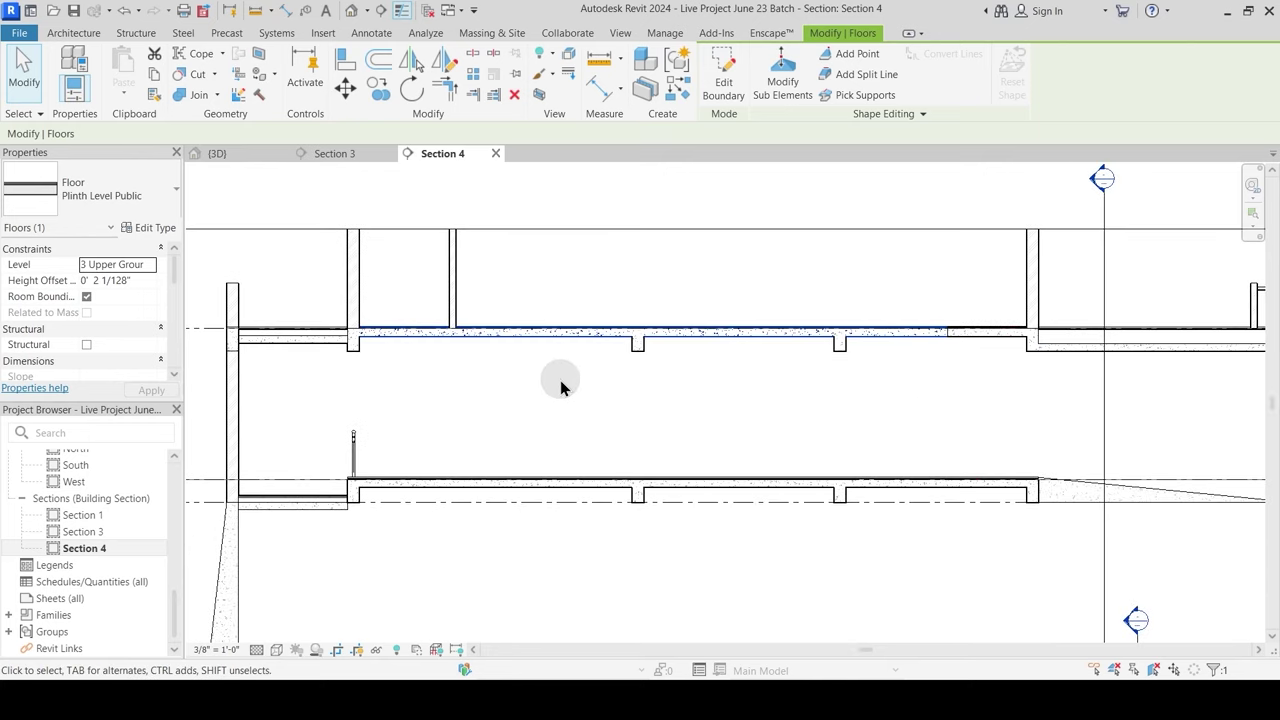
left_click(230, 155)
Step: Window-select the whole model and filter the selection down to Floors only
scroll(600, 290, "down", 3)
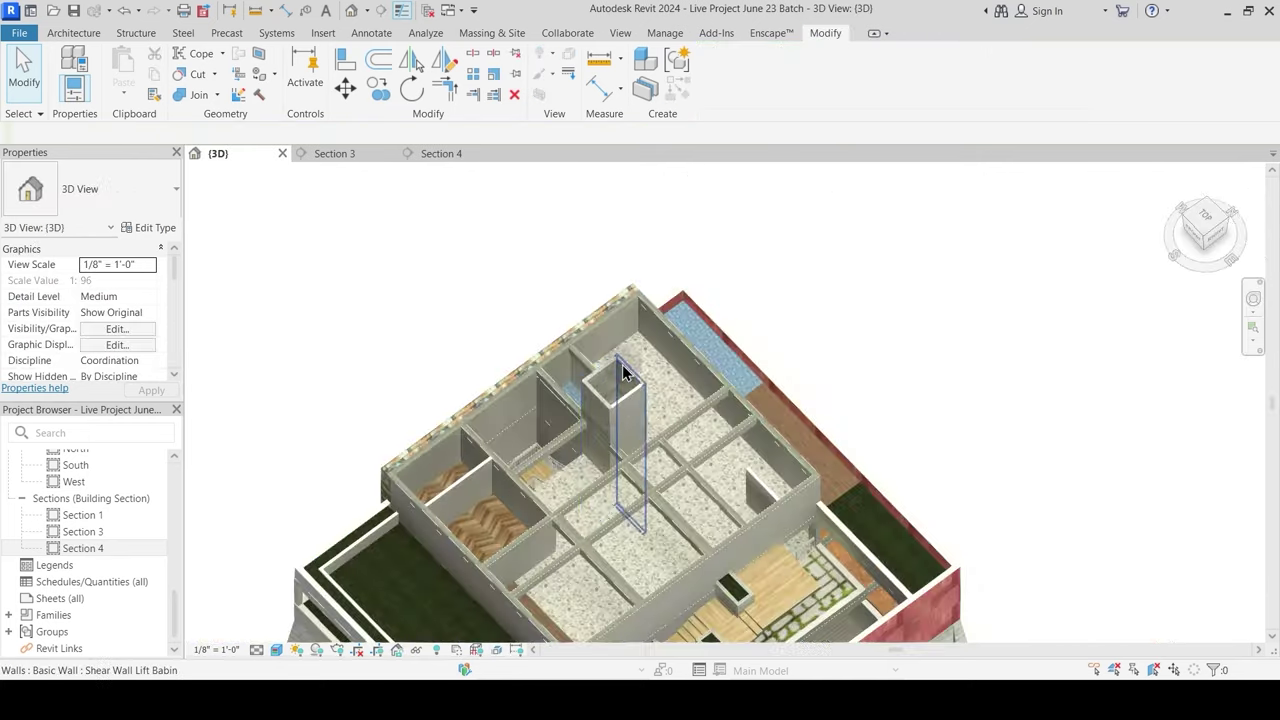
middle_click_drag(620, 290, 652, 294, "shift")
scroll(630, 297, "down", 5)
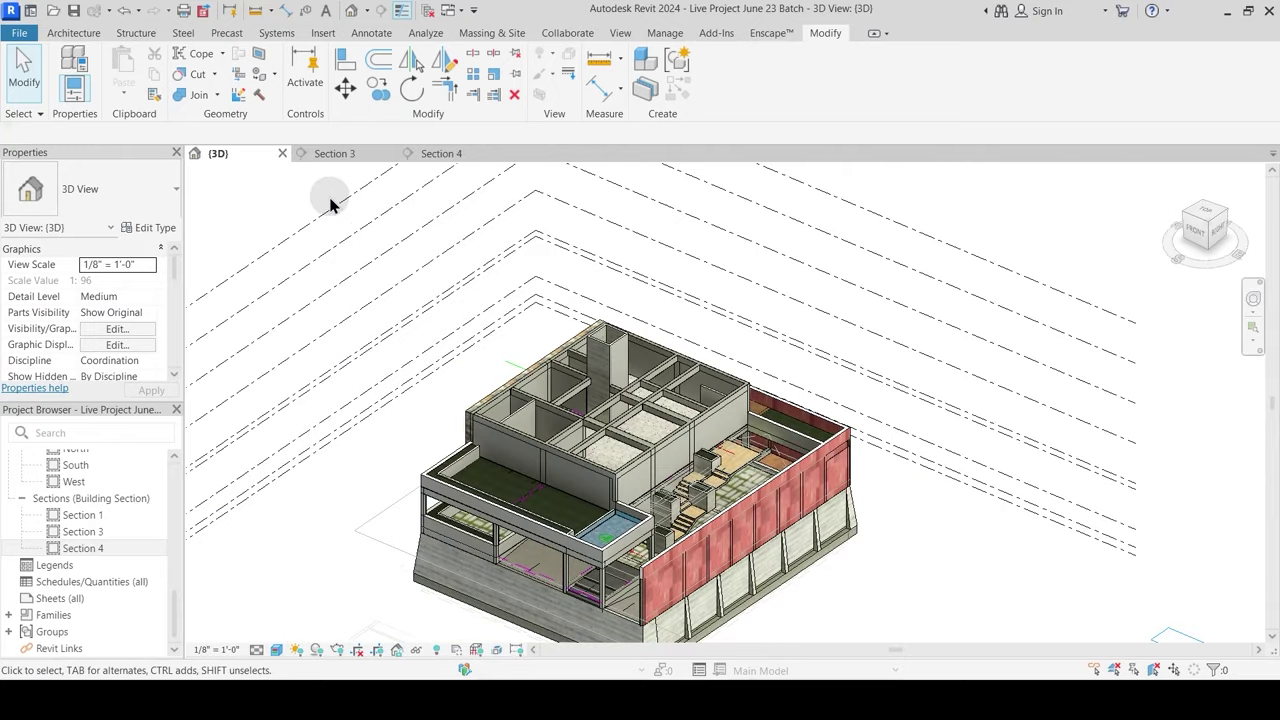
left_click_drag(436, 337, 894, 623)
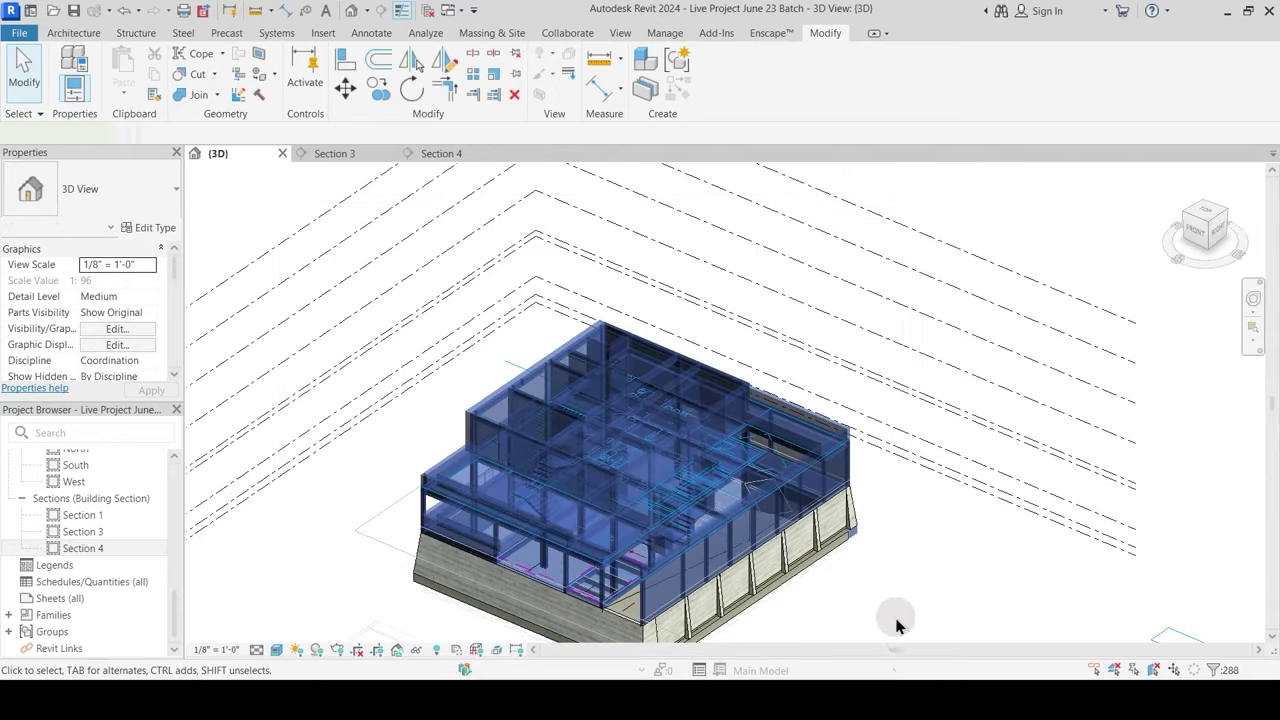
left_click(785, 65)
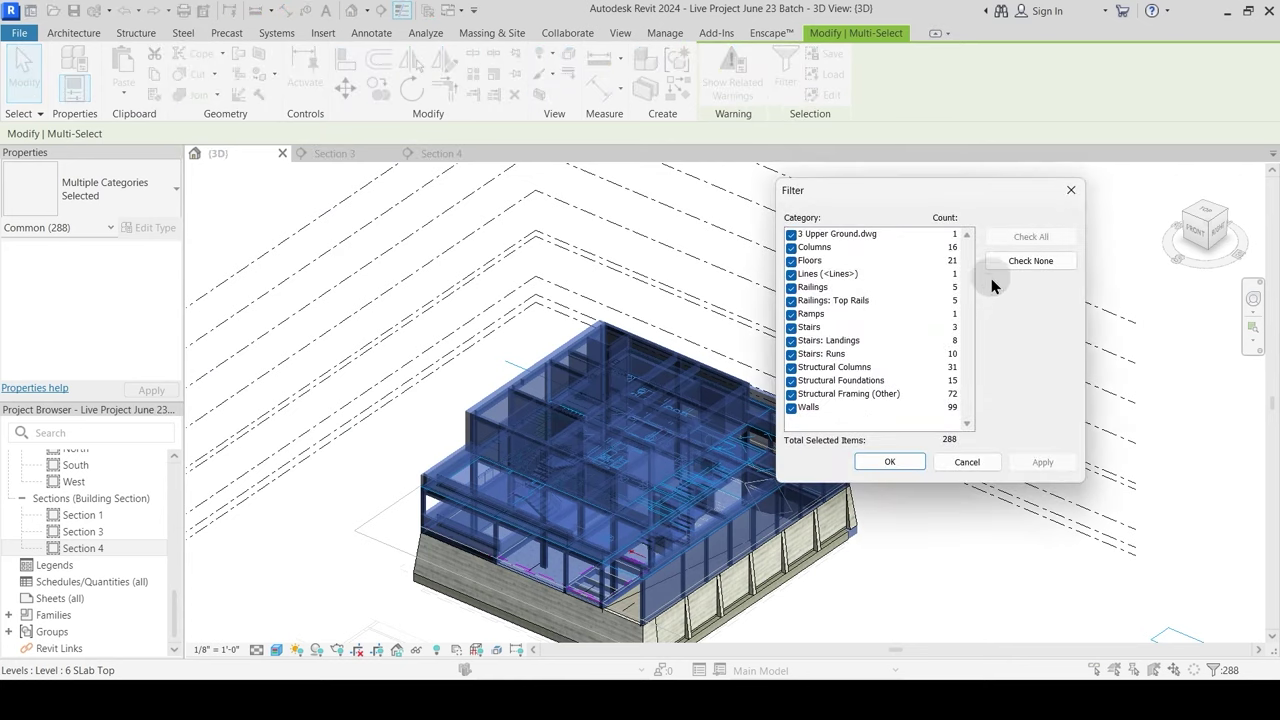
left_click(1027, 264)
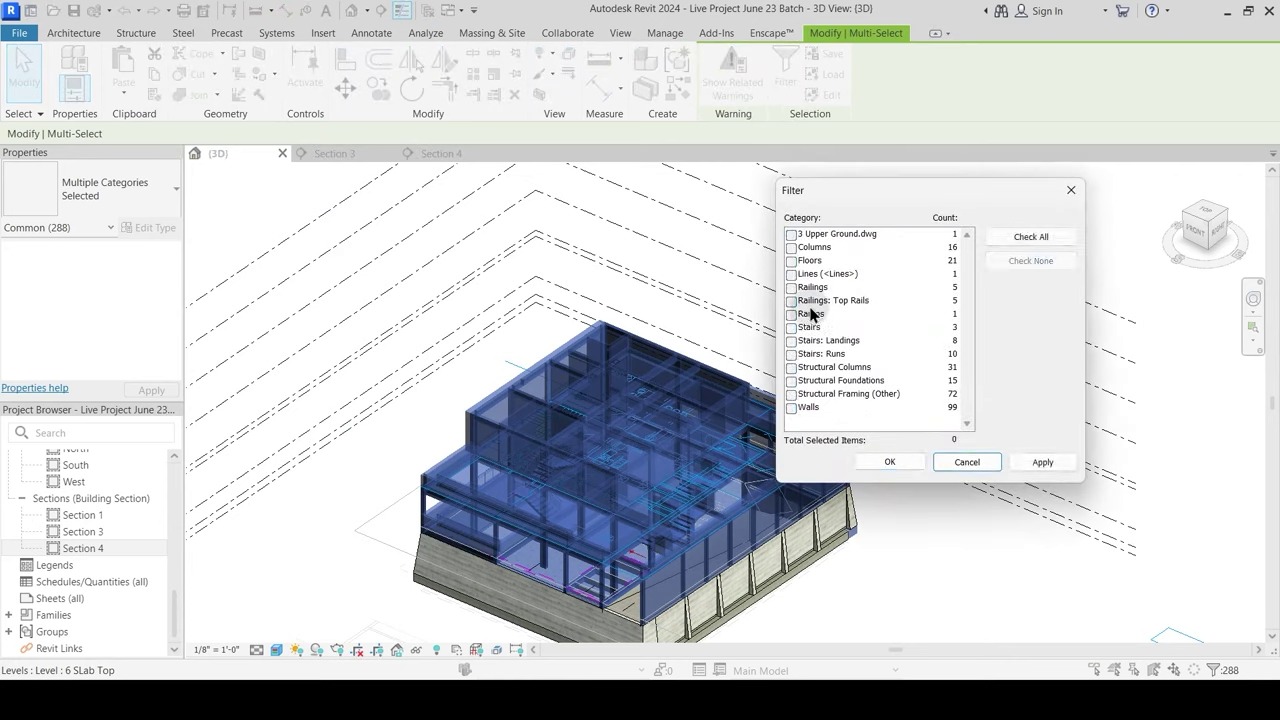
left_click(791, 260)
left_click(1040, 461)
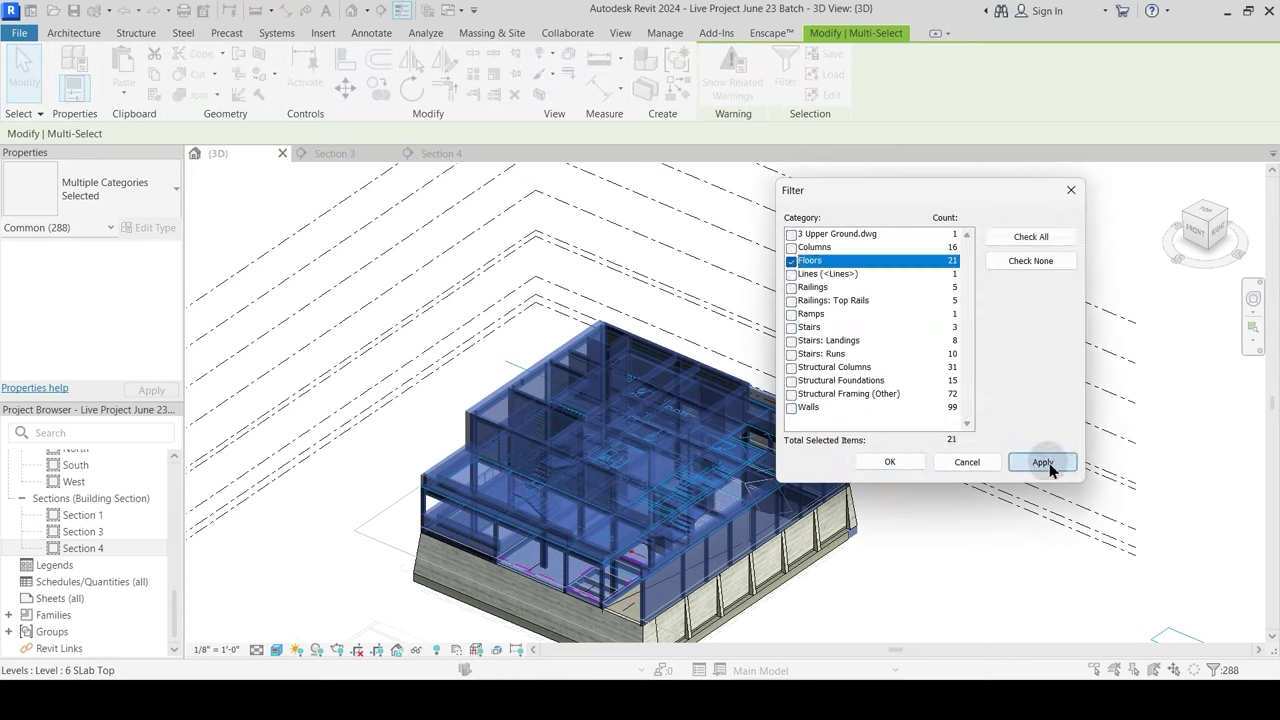
left_click(889, 461)
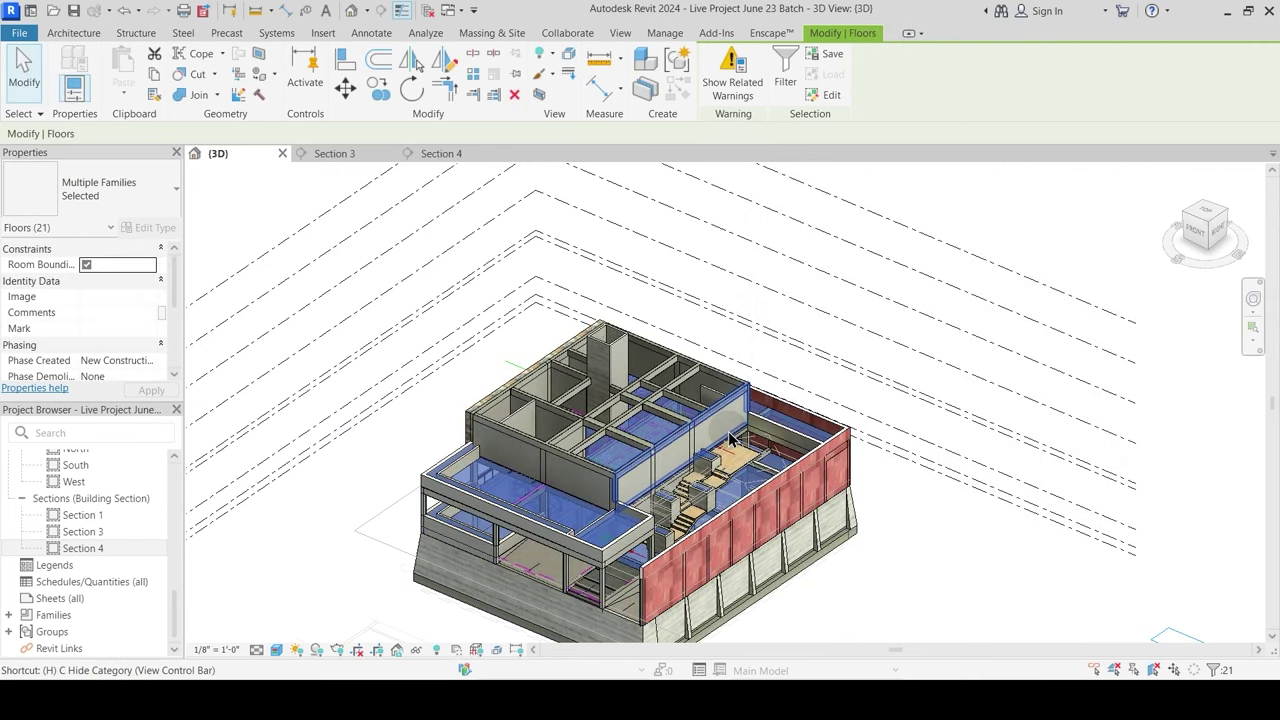
Step: Isolate the floors and select the Washroom Sunk Slab, large floor and herringbone wood floor
key("h")
key("i")
key("Escape")
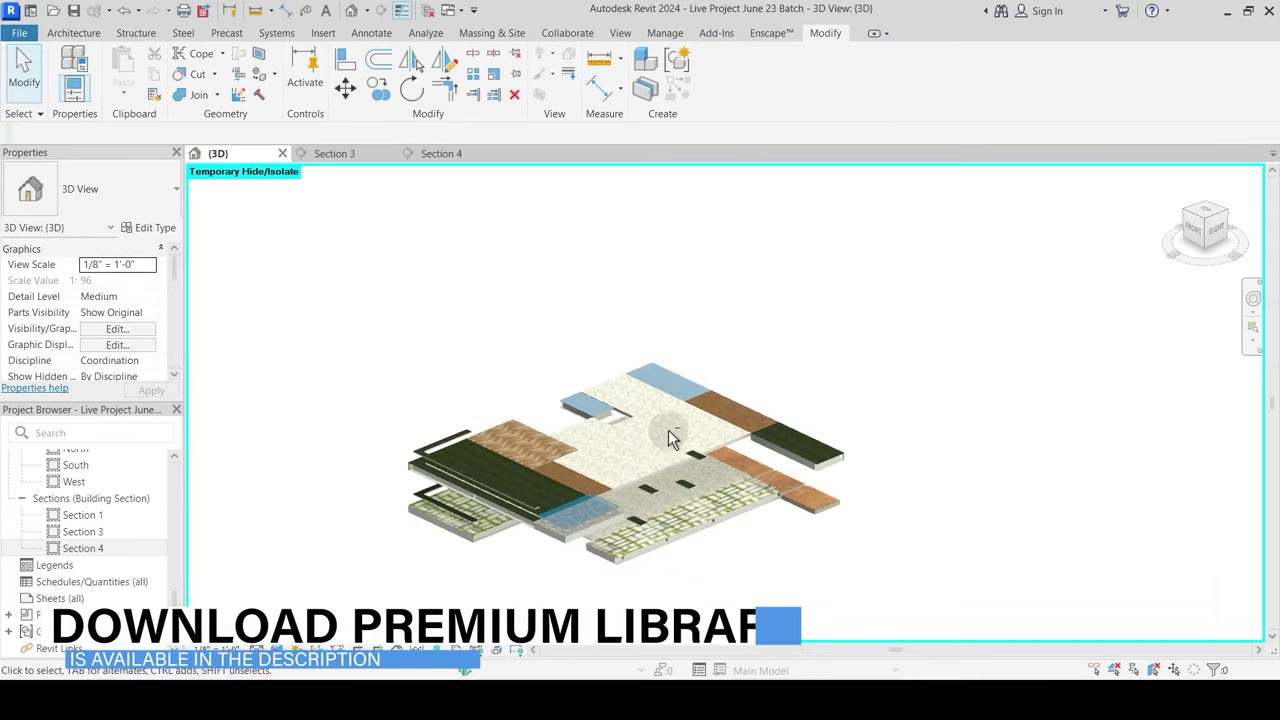
scroll(610, 416, "up", 2)
left_click(550, 428)
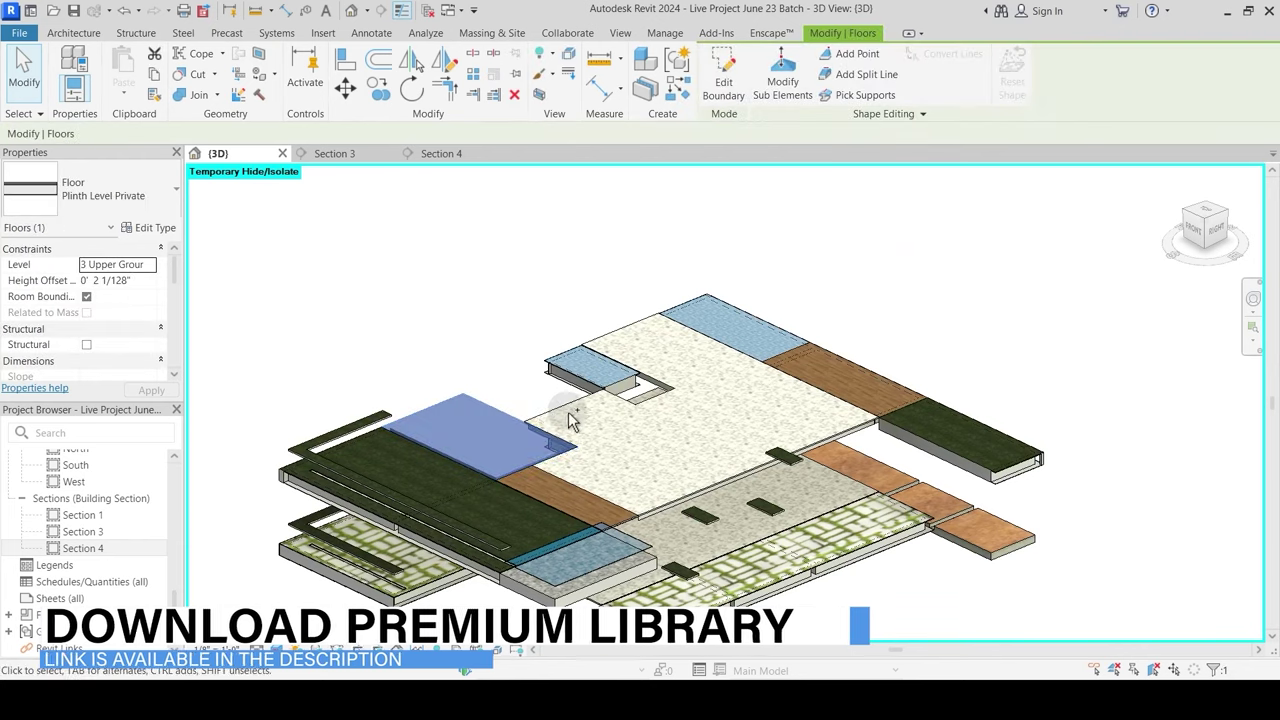
left_click(722, 408, "ctrl")
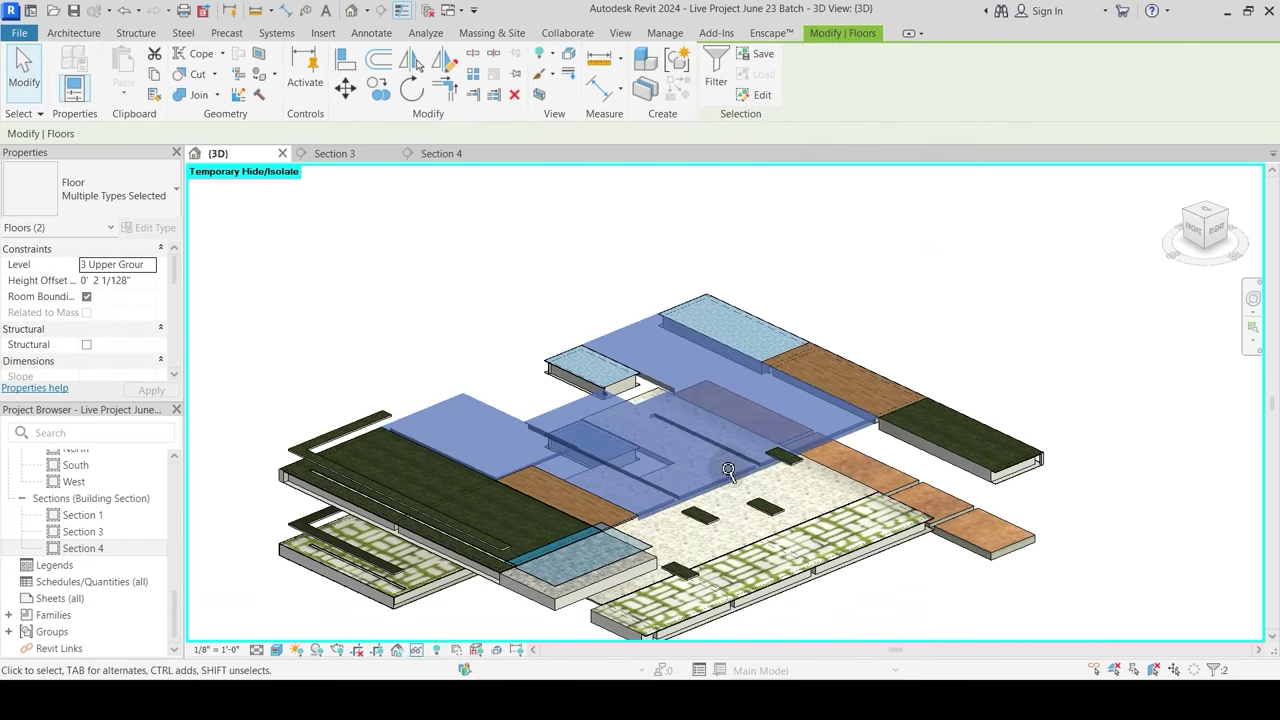
scroll(728, 470, "up", 2)
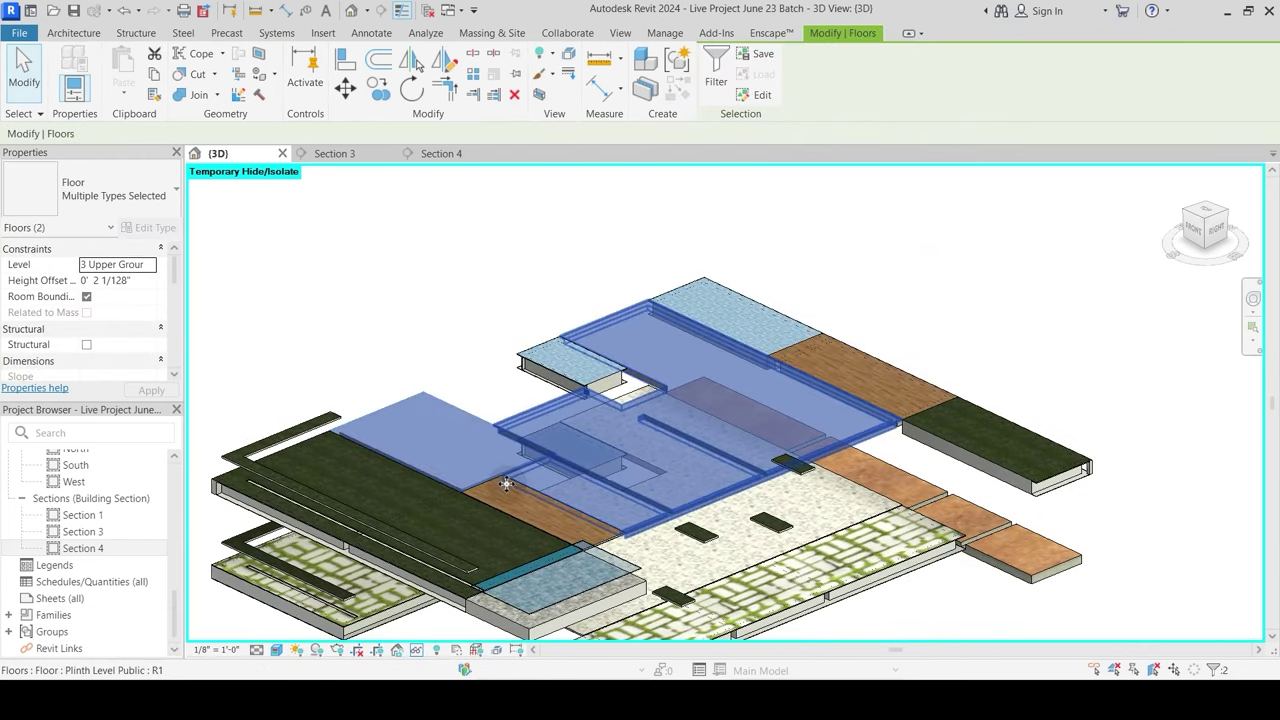
left_click(707, 402)
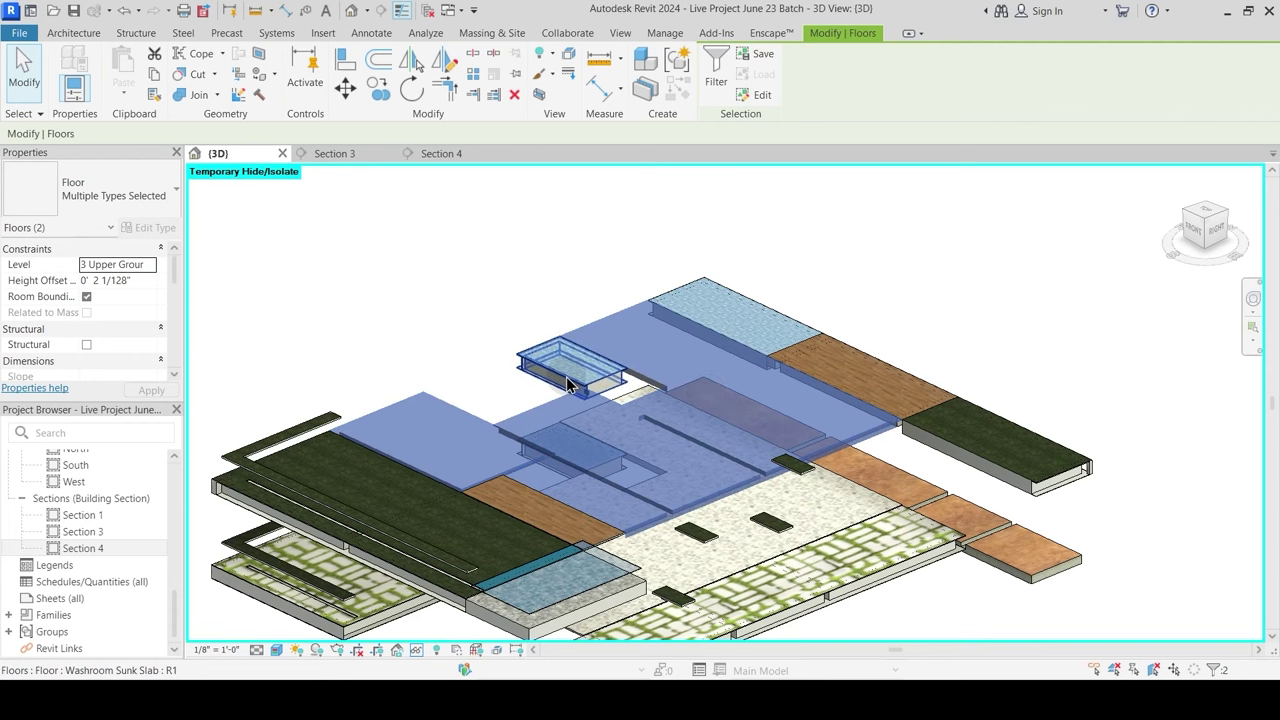
left_click(621, 412, "shift")
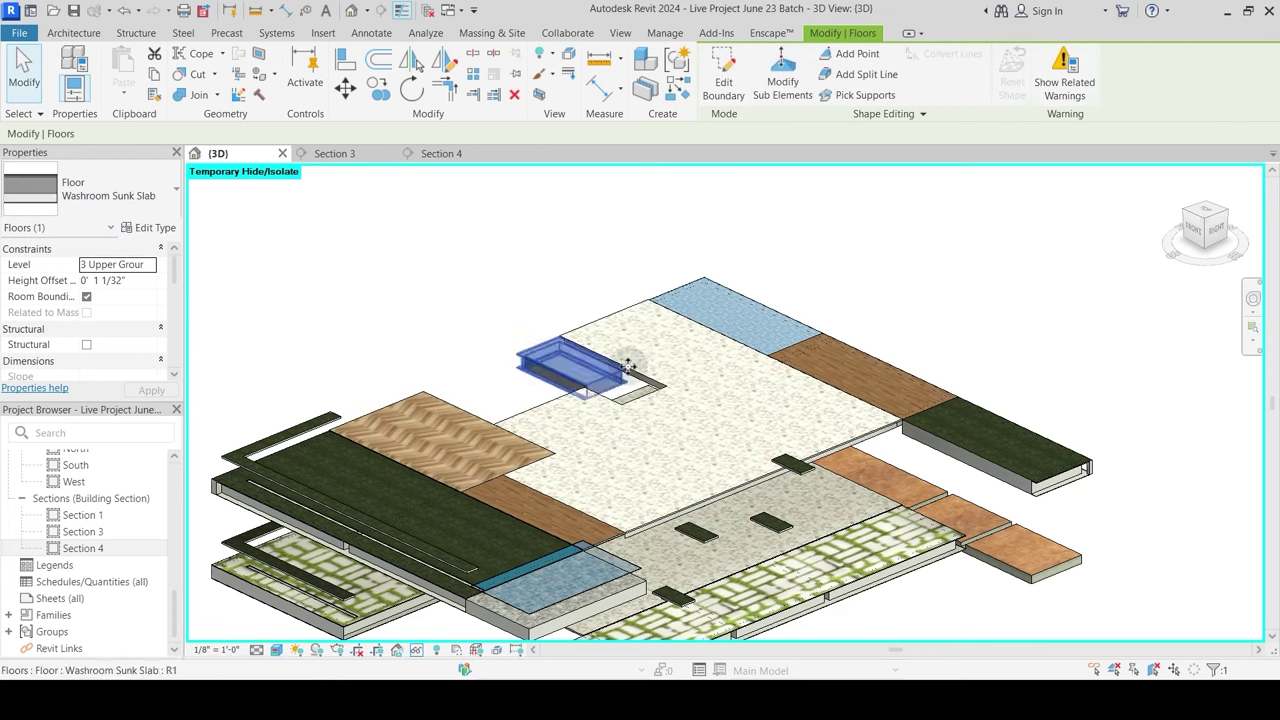
left_click(648, 390, "ctrl")
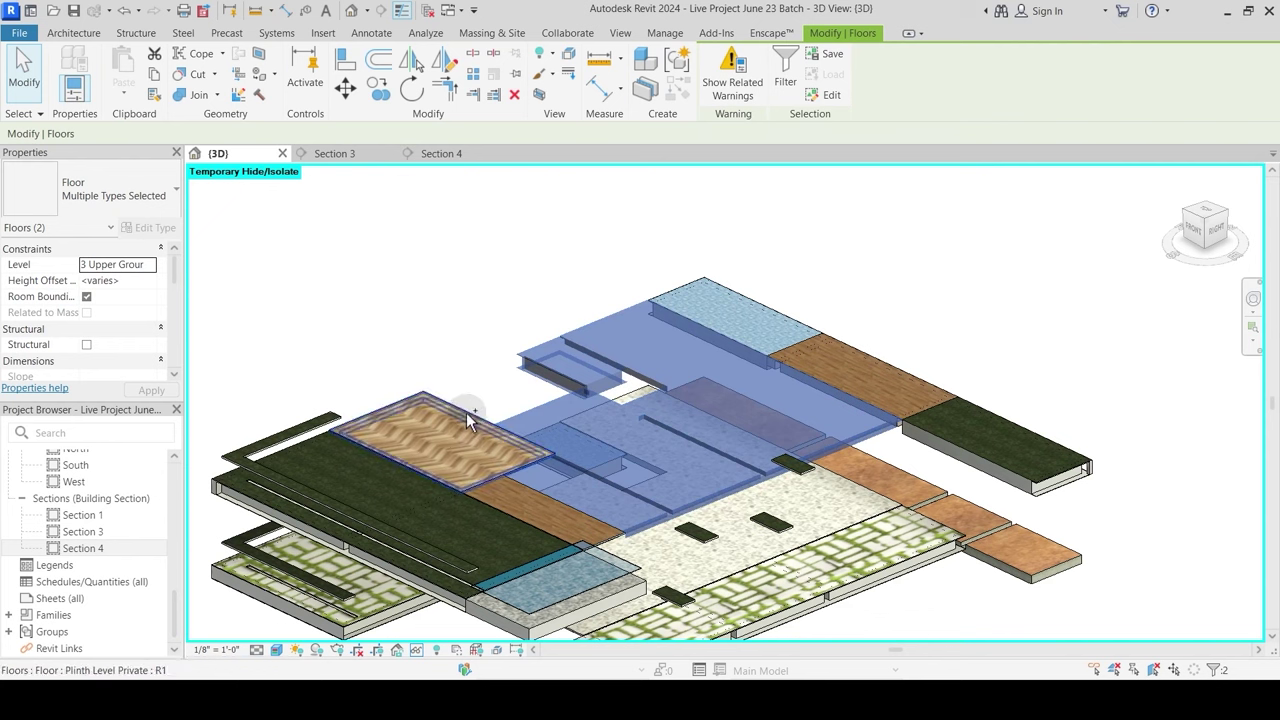
left_click(466, 412, "ctrl")
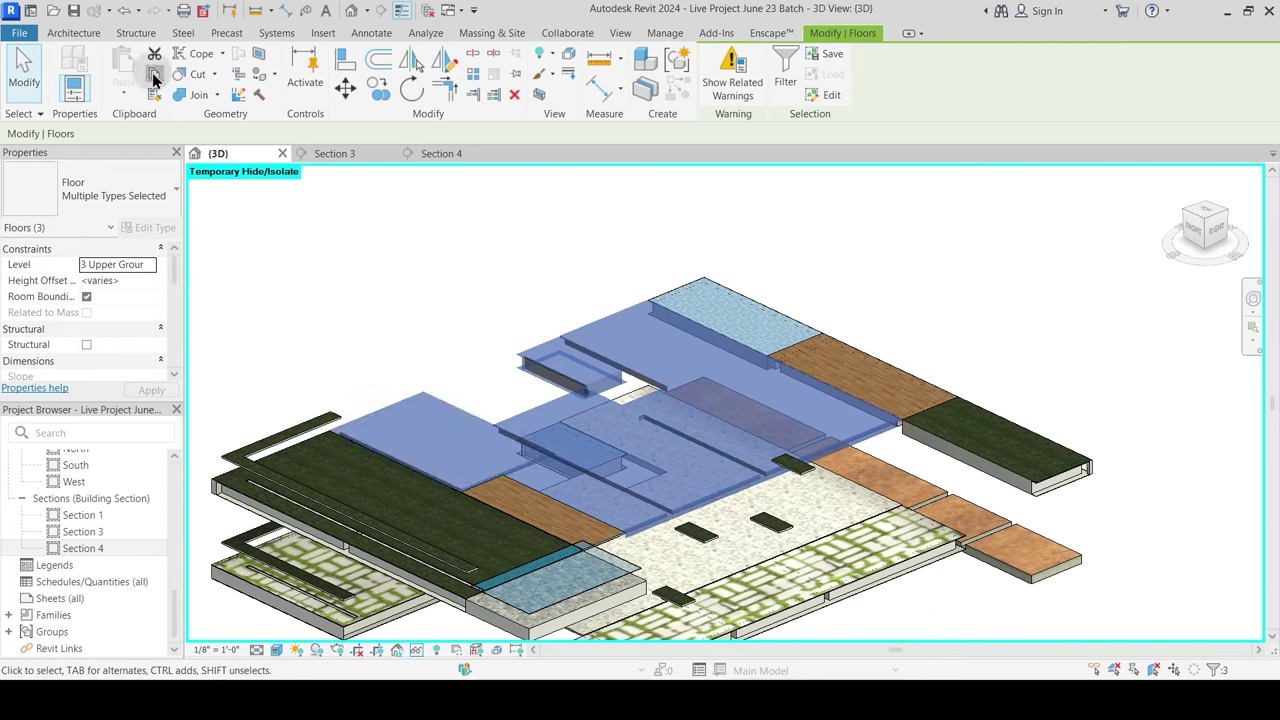
Step: Copy the three floors and paste them aligned to 5 Terrace Level
left_click(154, 75)
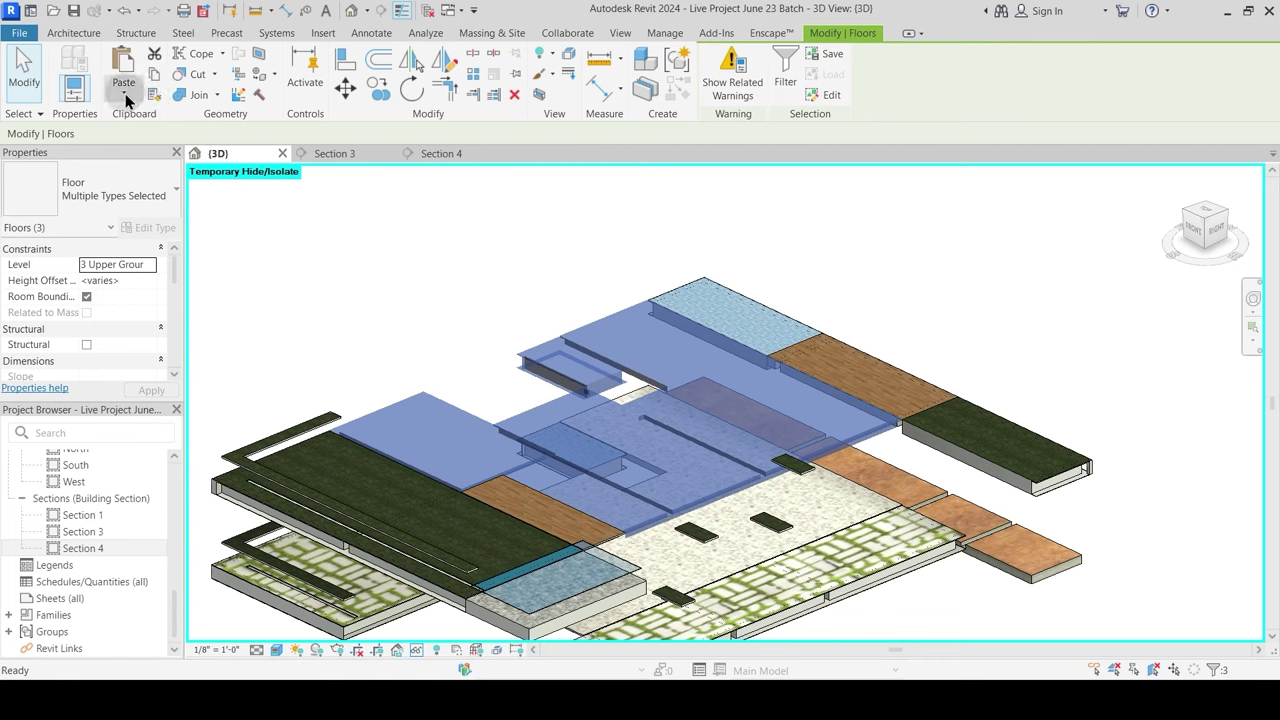
left_click(125, 93)
left_click(118, 151)
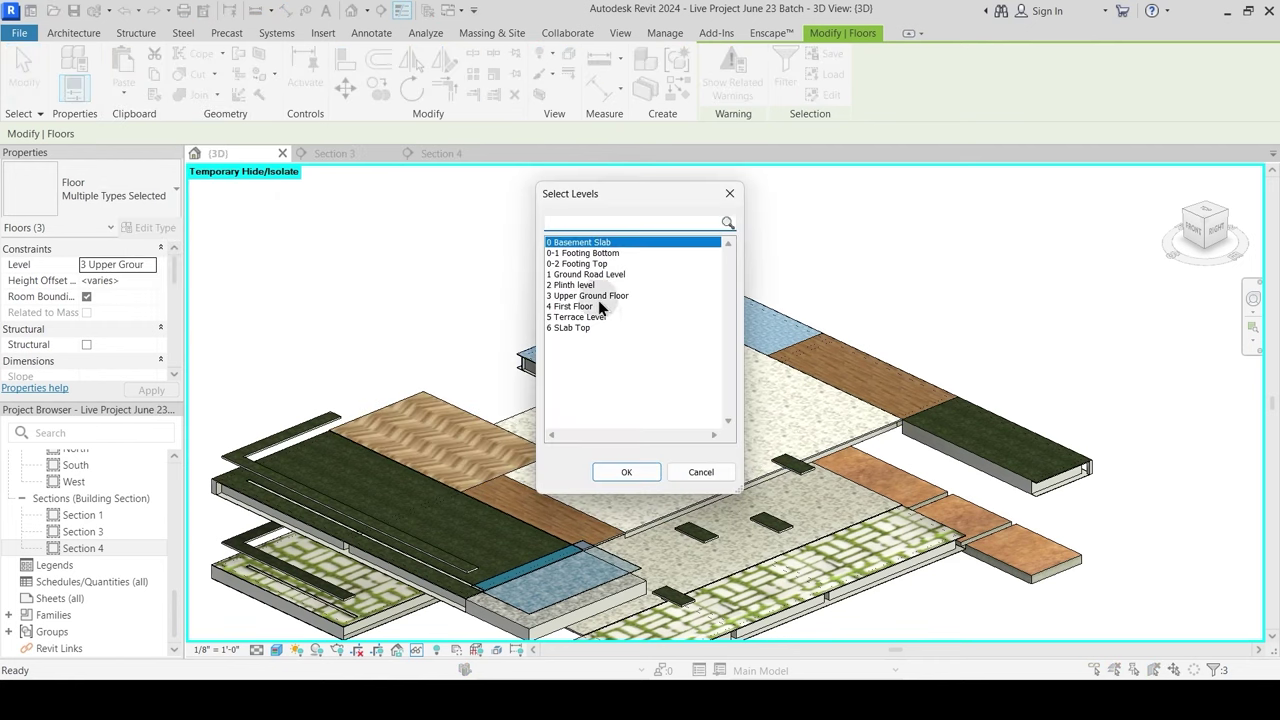
left_click(580, 317)
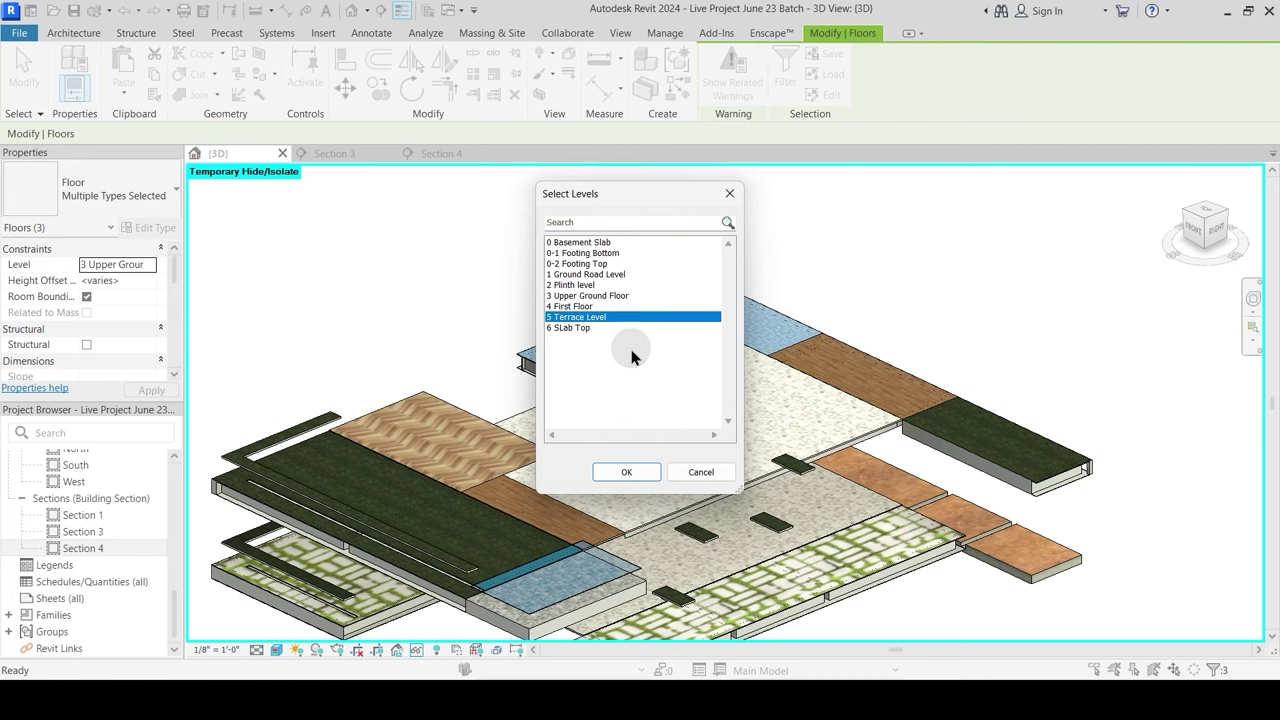
left_click(627, 472)
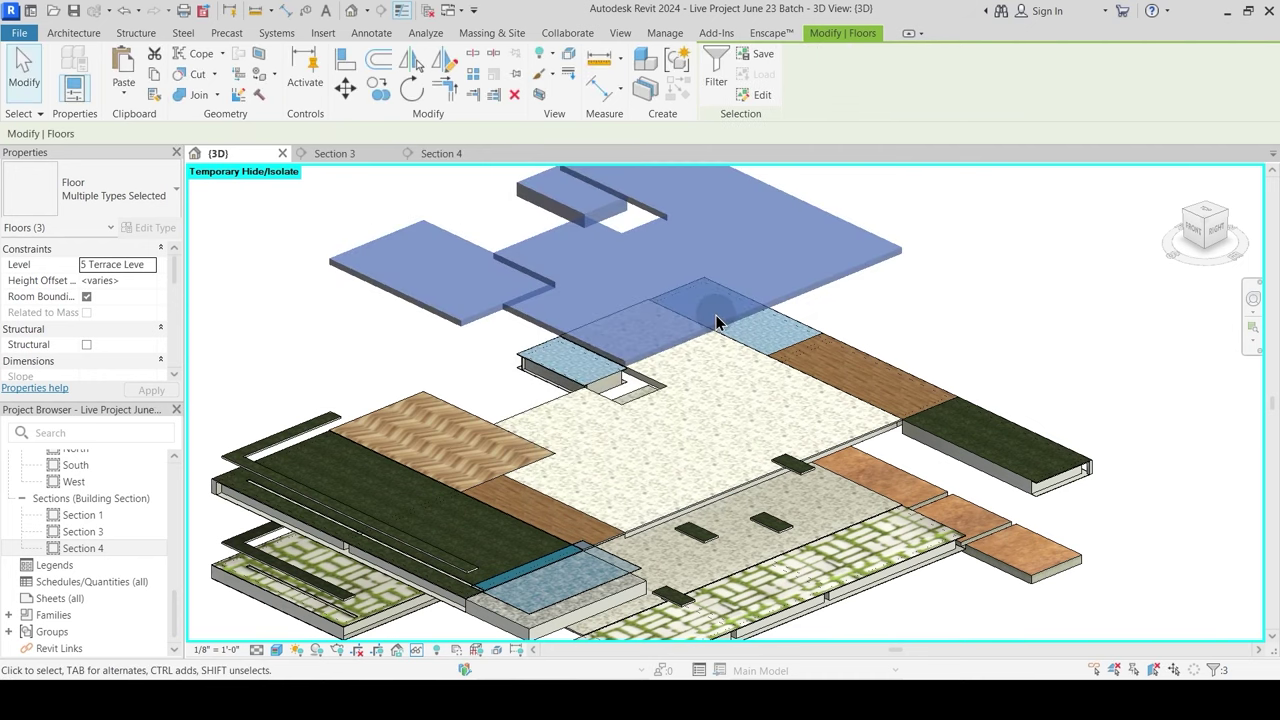
Step: Close Section 4 and reset the temporary isolation with HR to show the whole model
key("Escape")
middle_click_drag(645, 419, 703, 400, "shift")
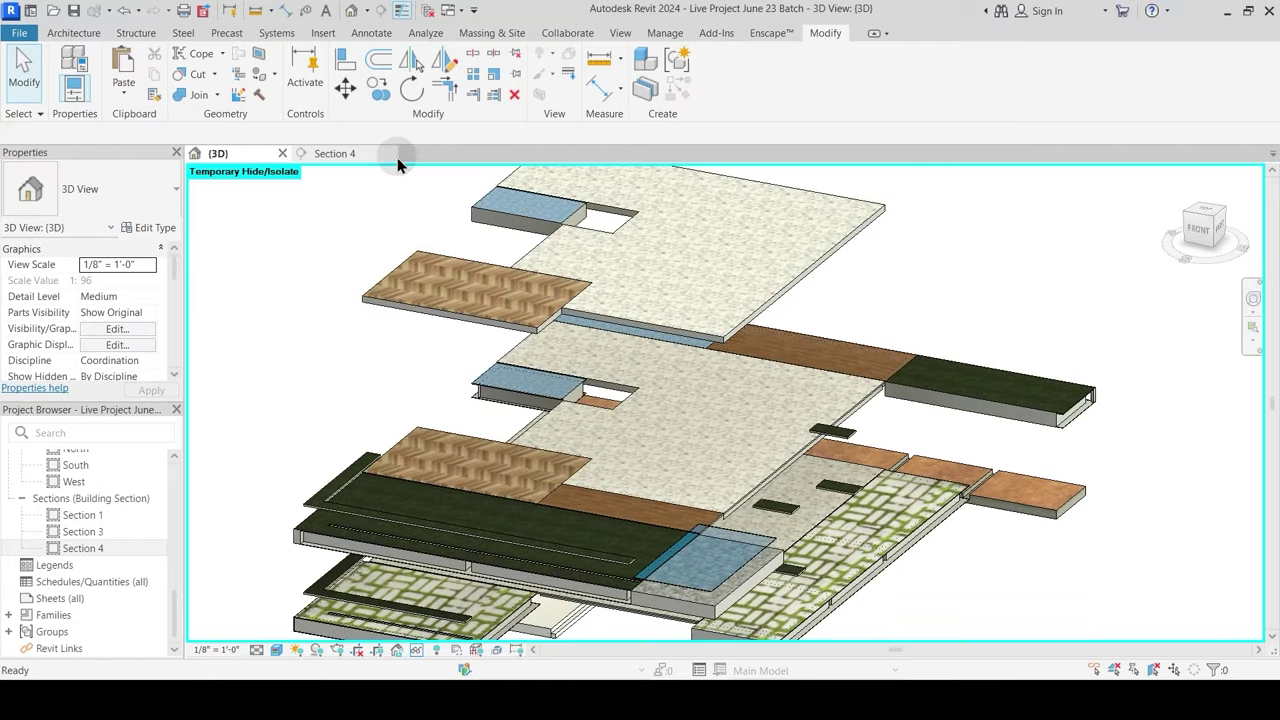
left_click(393, 154)
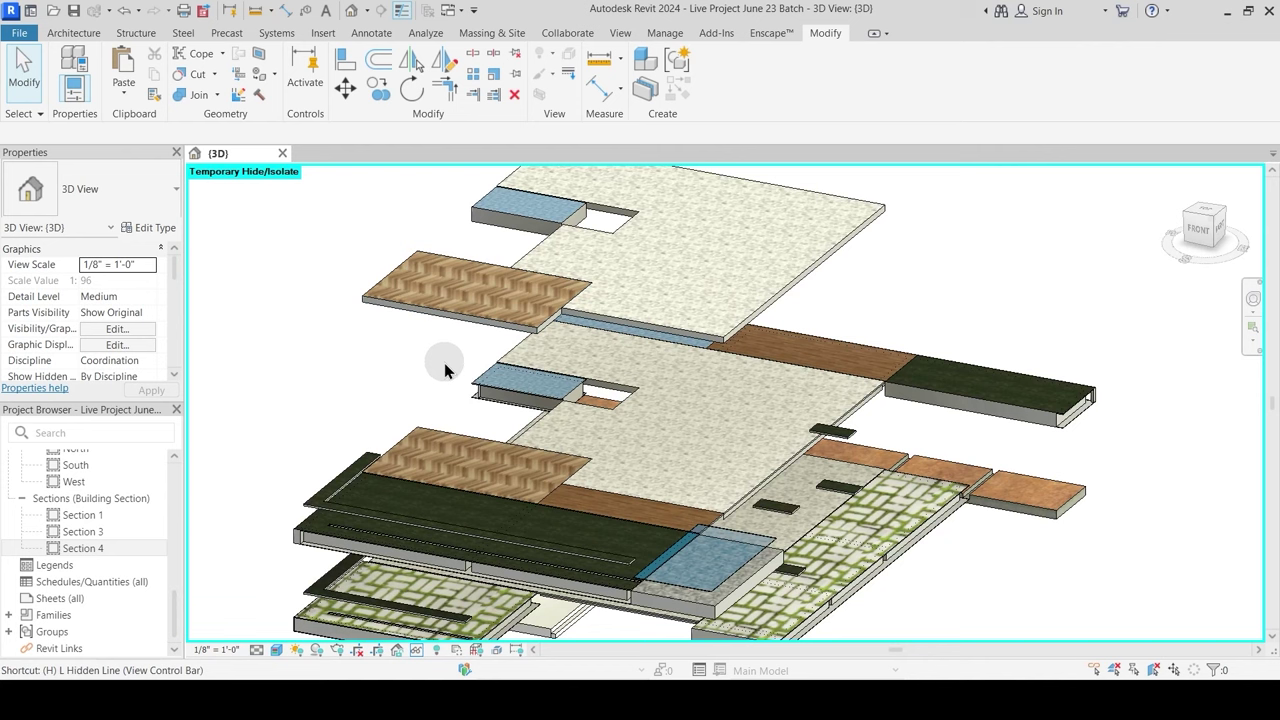
key("h")
key("r")
middle_click_drag(429, 383, 556, 446, "shift")
Step: Change the model line's work plane to Level 4 First Floor
left_click(364, 464)
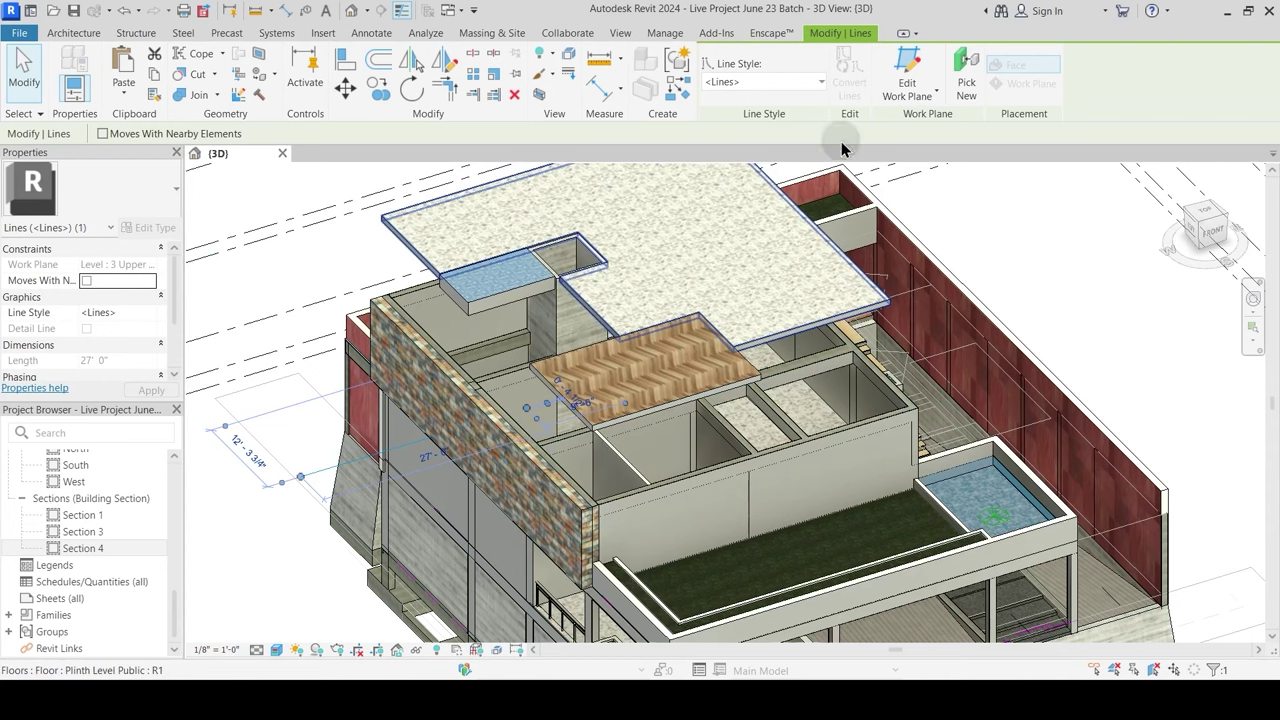
left_click(934, 92)
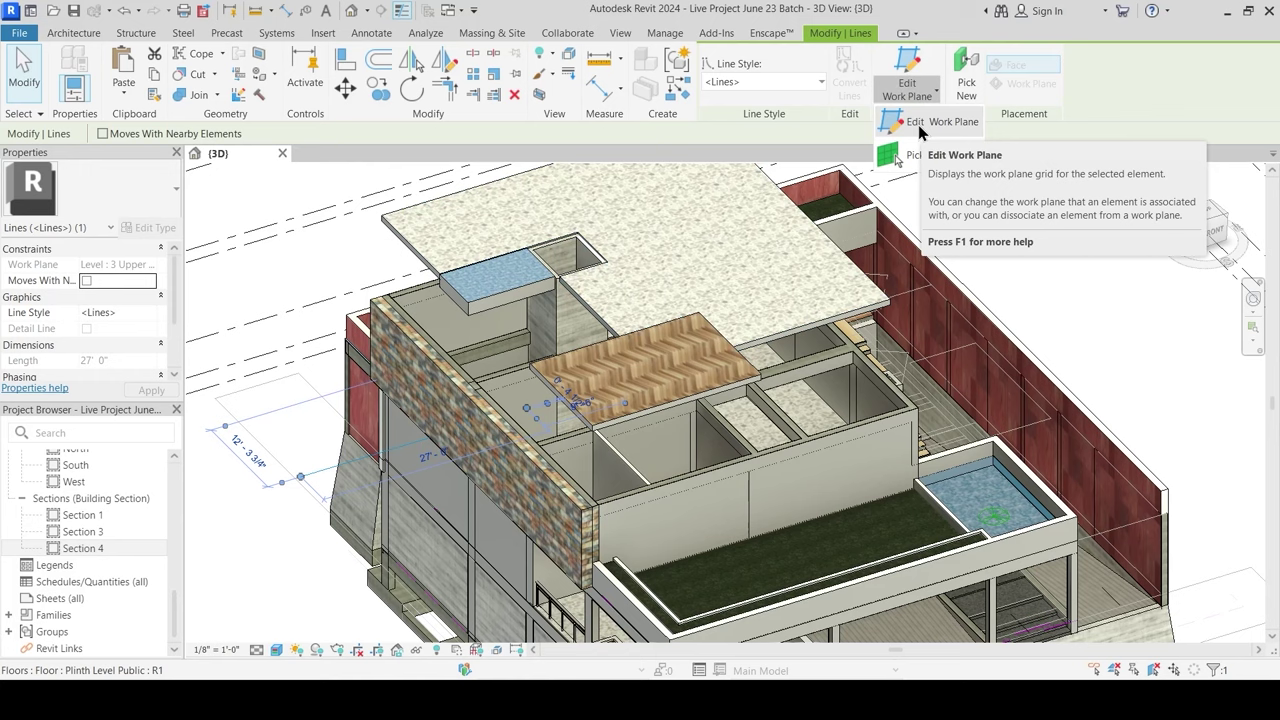
left_click(919, 127)
left_click(799, 309)
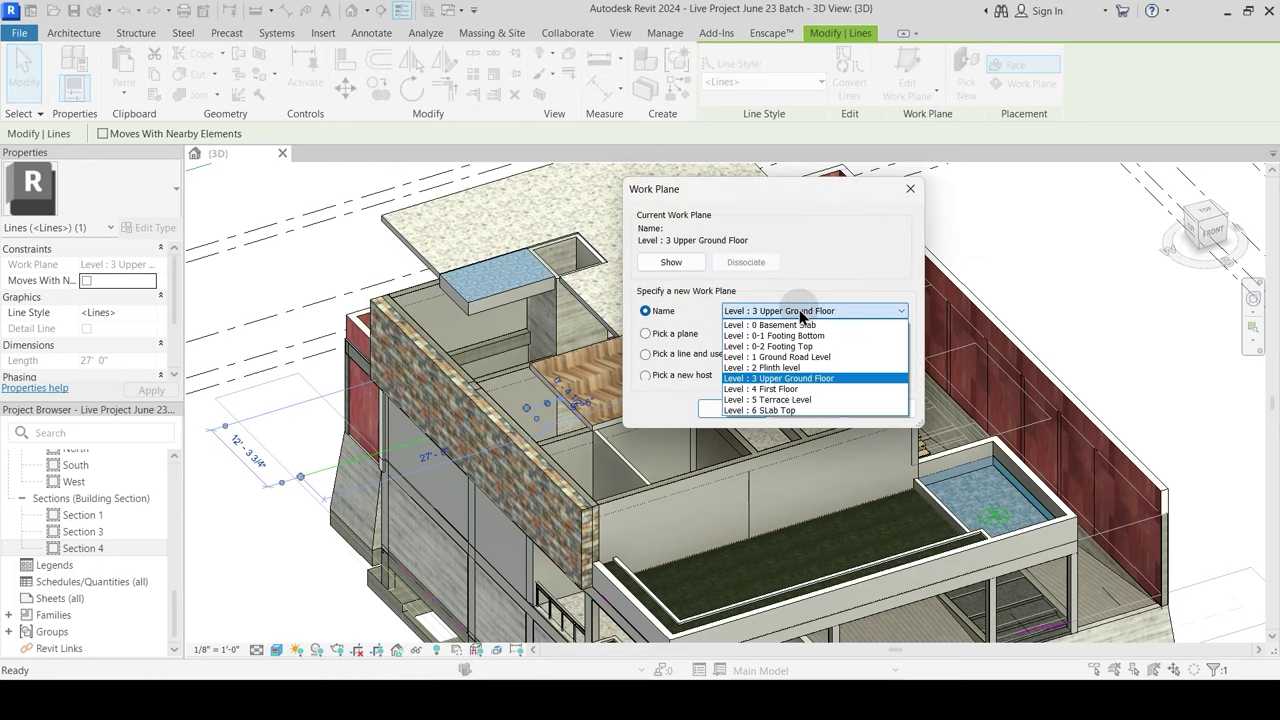
left_click(790, 376)
left_click(733, 409)
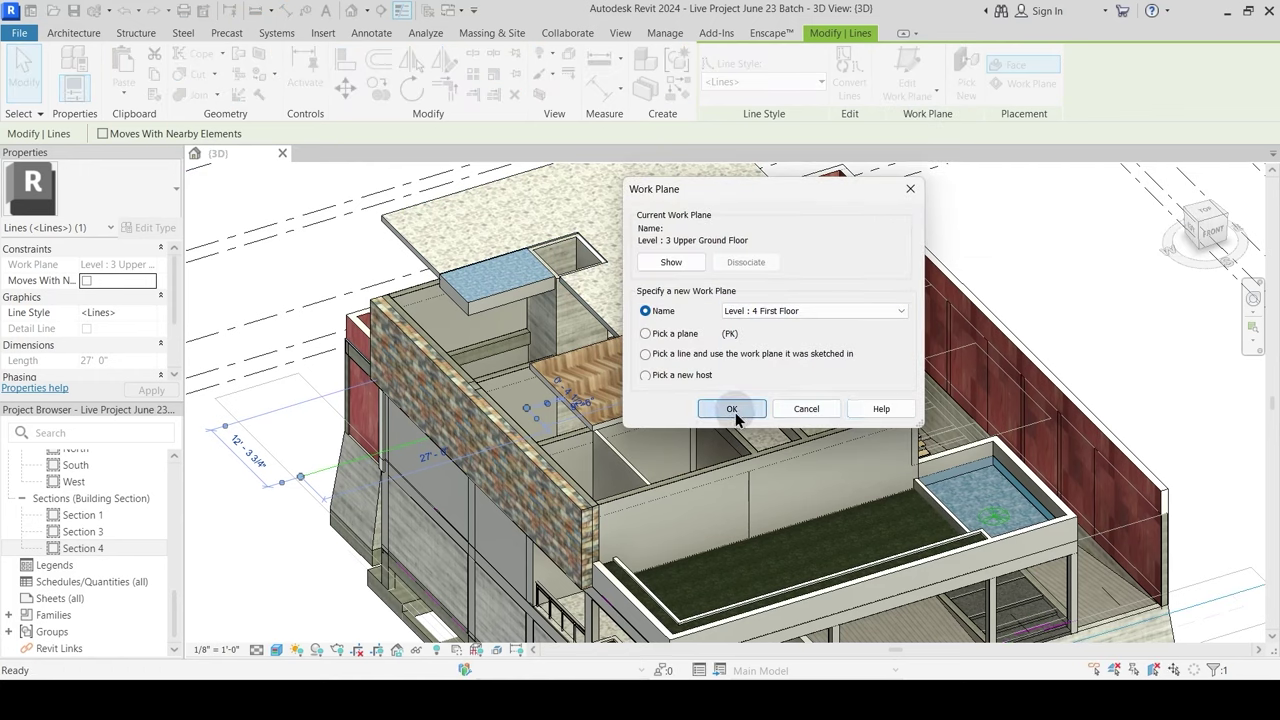
key("Escape")
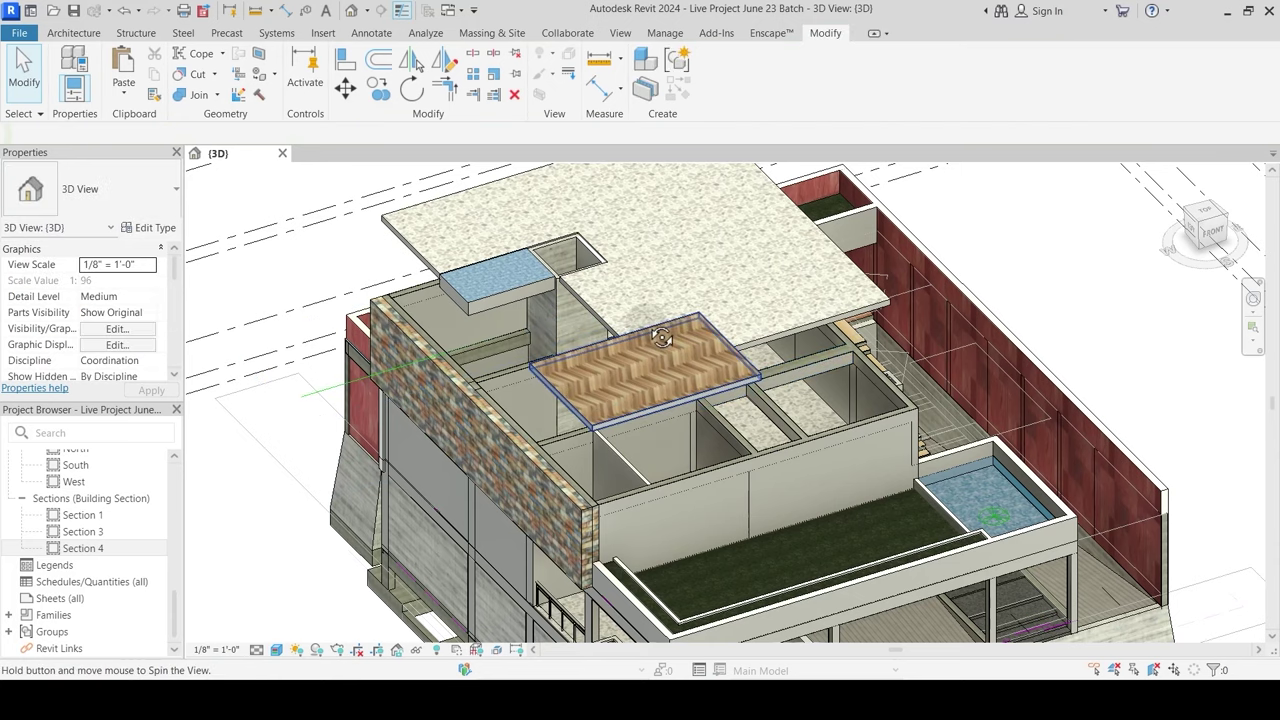
Step: Select the upper slab, large slab and waterbody slab and paste them aligned to 4 First Floor
middle_click_drag(712, 368, 700, 316, "shift")
left_click(603, 258)
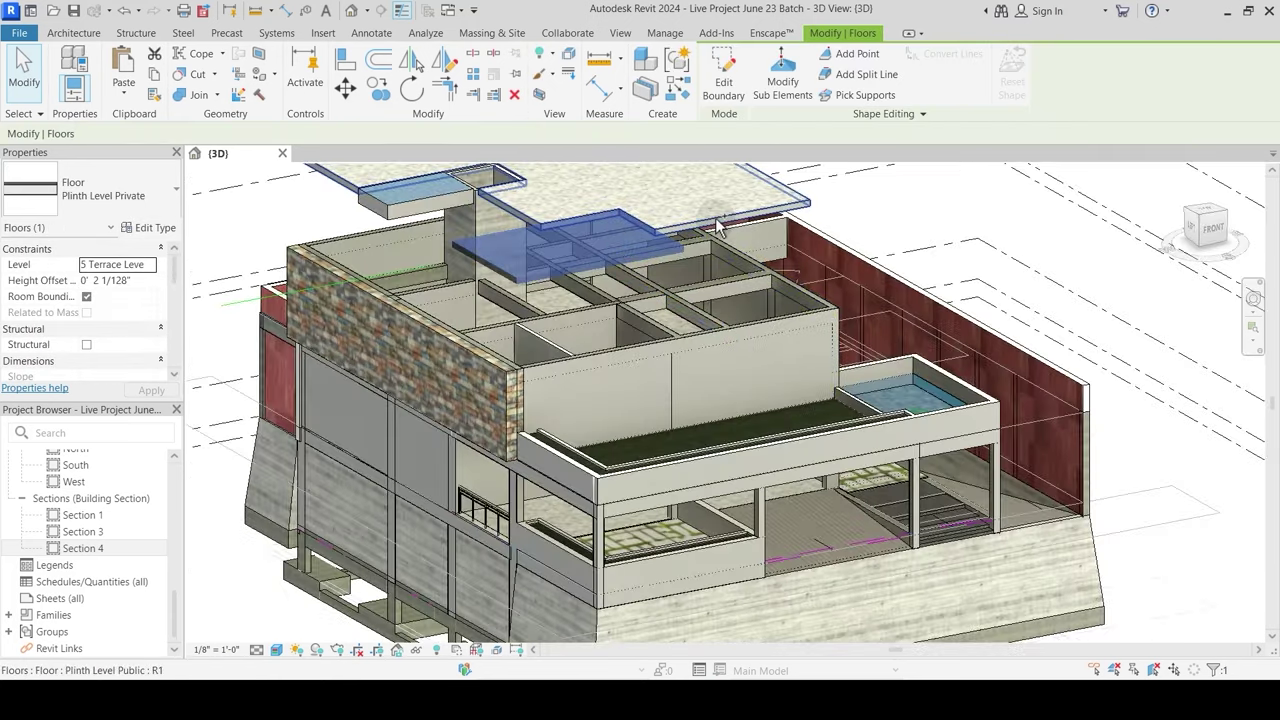
left_click(656, 208, "ctrl")
left_click(434, 208, "ctrl")
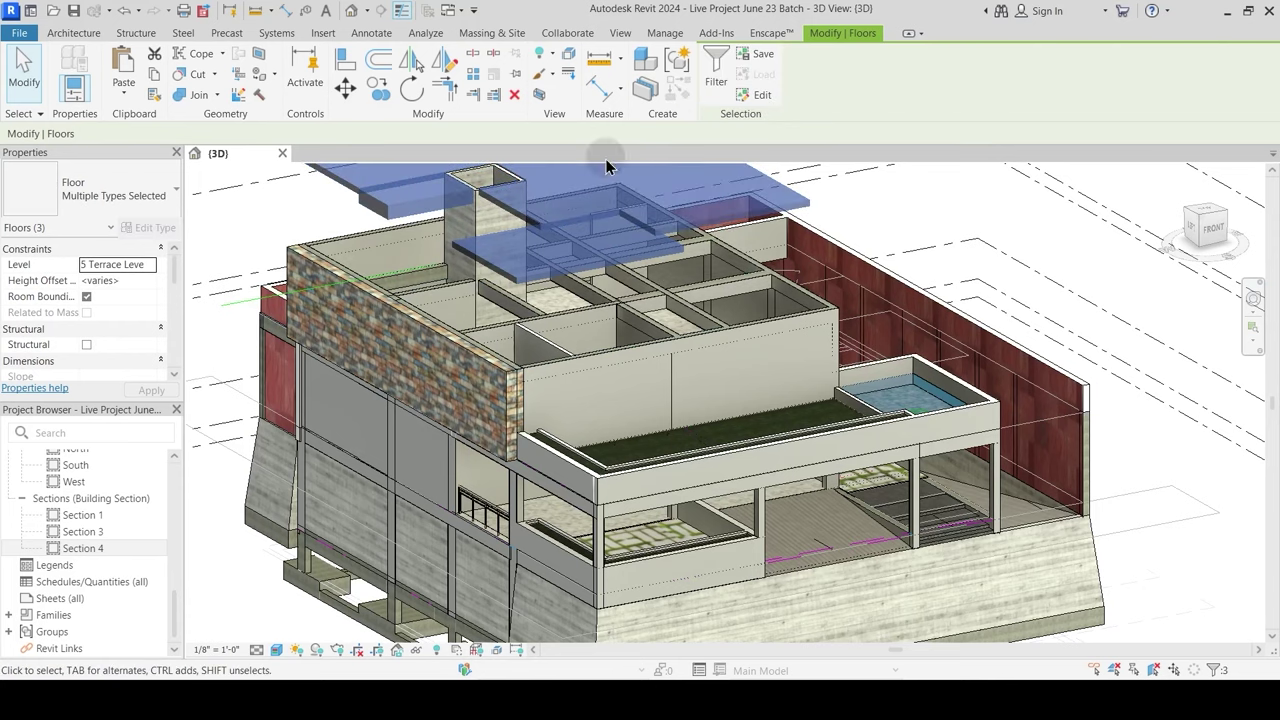
left_click(132, 92)
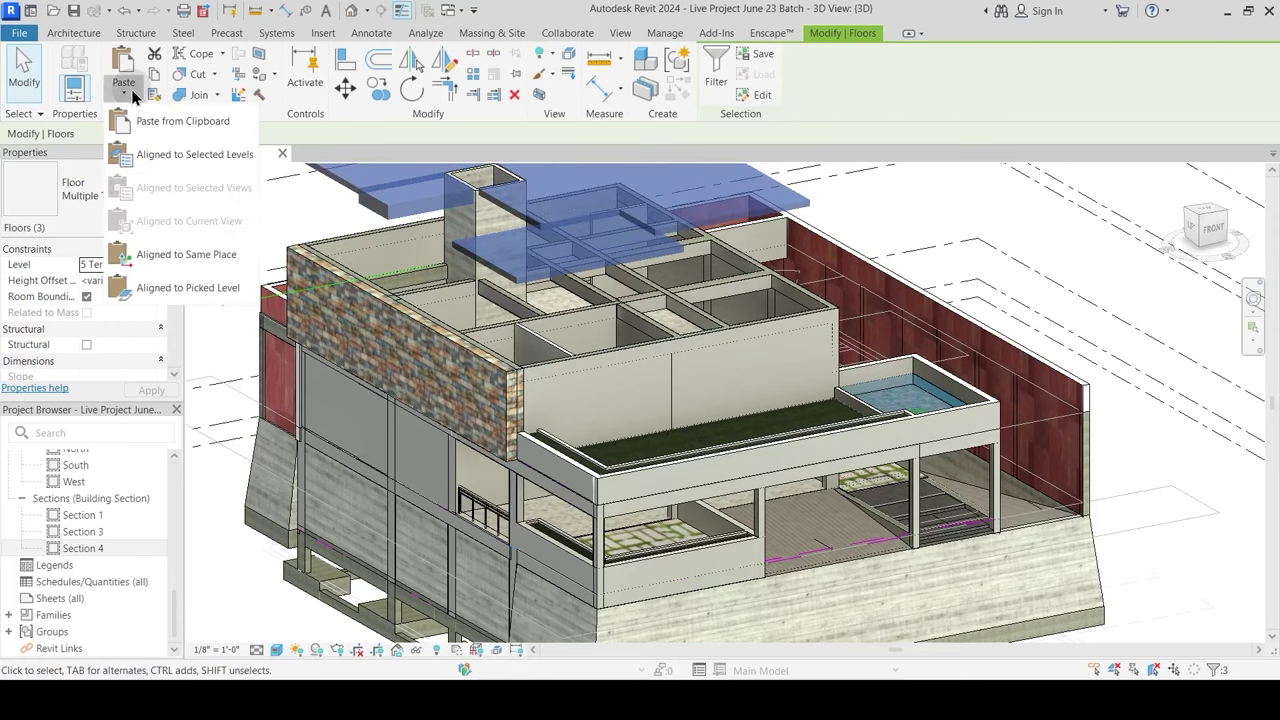
left_click(165, 155)
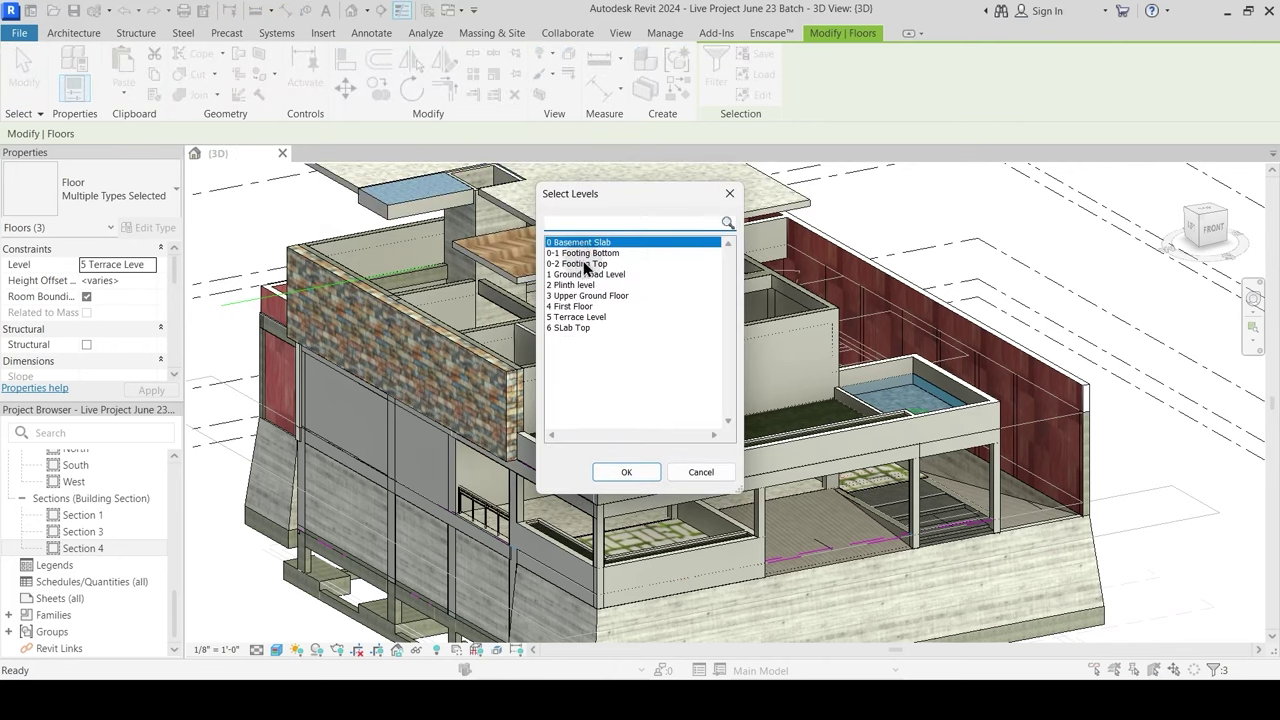
left_click(586, 306)
left_click(627, 472)
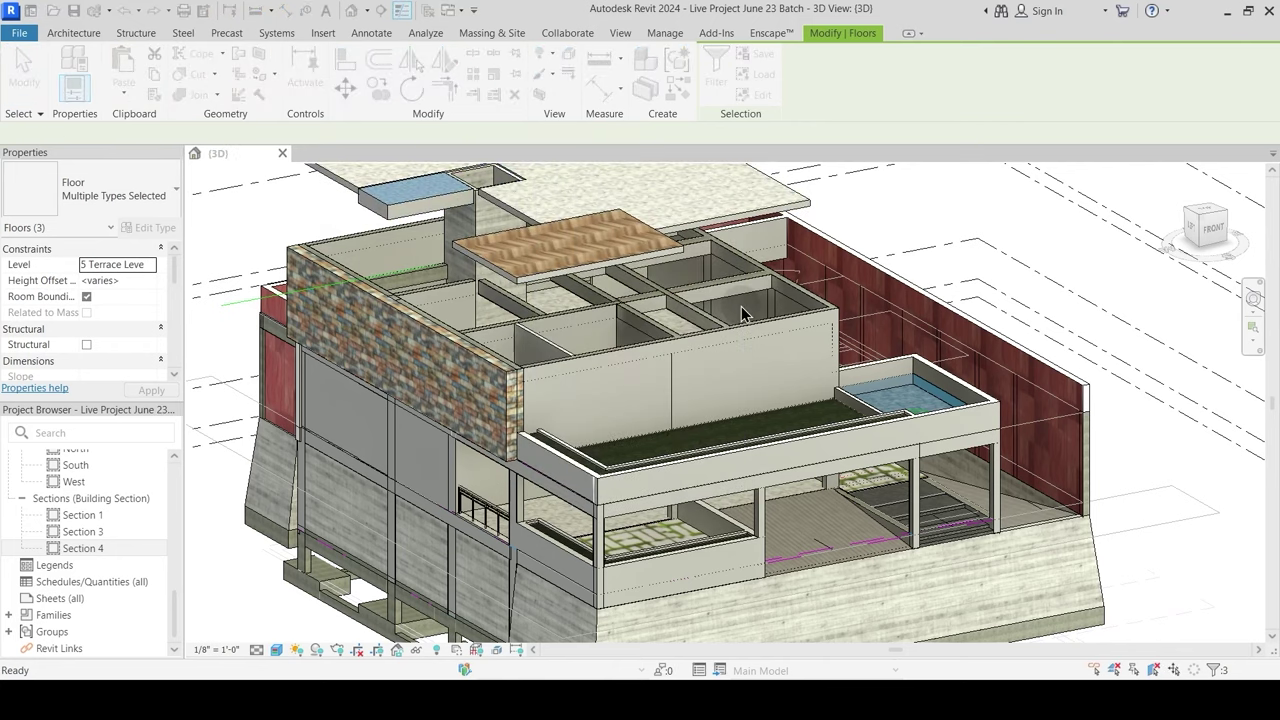
middle_click_drag(706, 384, 591, 206, "shift")
key("Escape")
Step: Delete the stray top slab above the lift shaft and the thin leftover slab piece
left_click(530, 196)
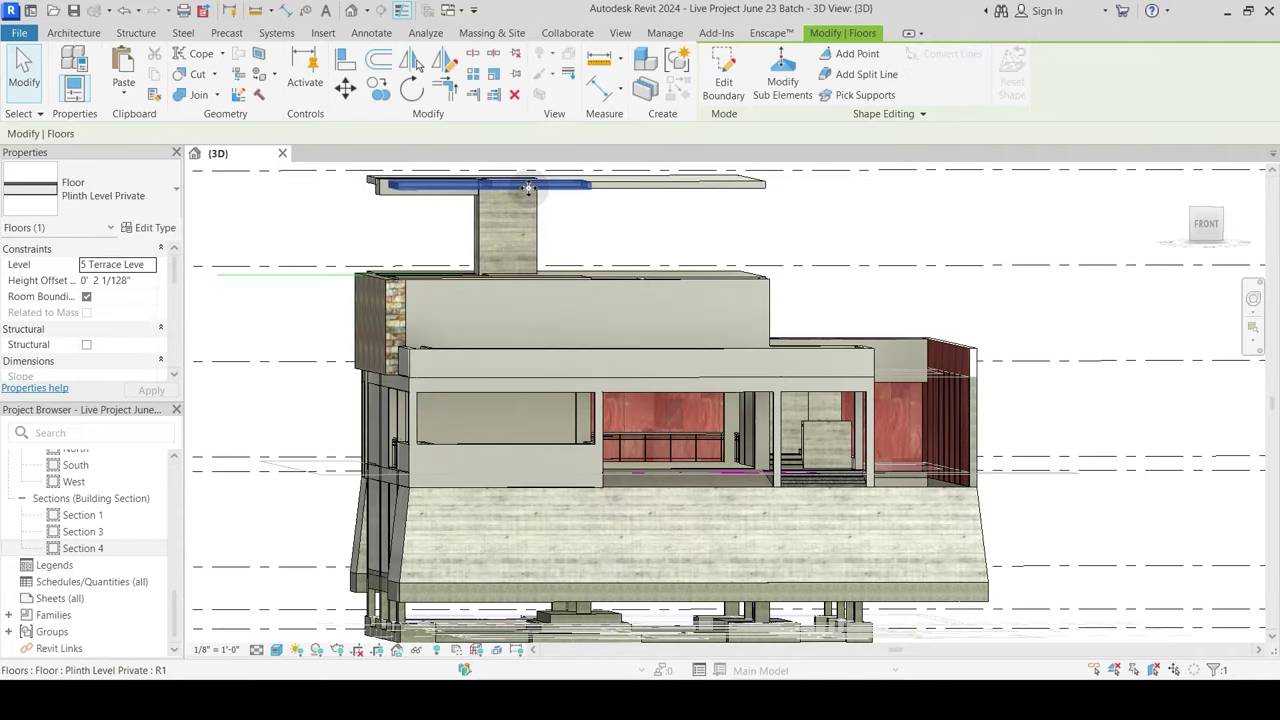
key("Escape")
left_click(622, 197)
key("Delete")
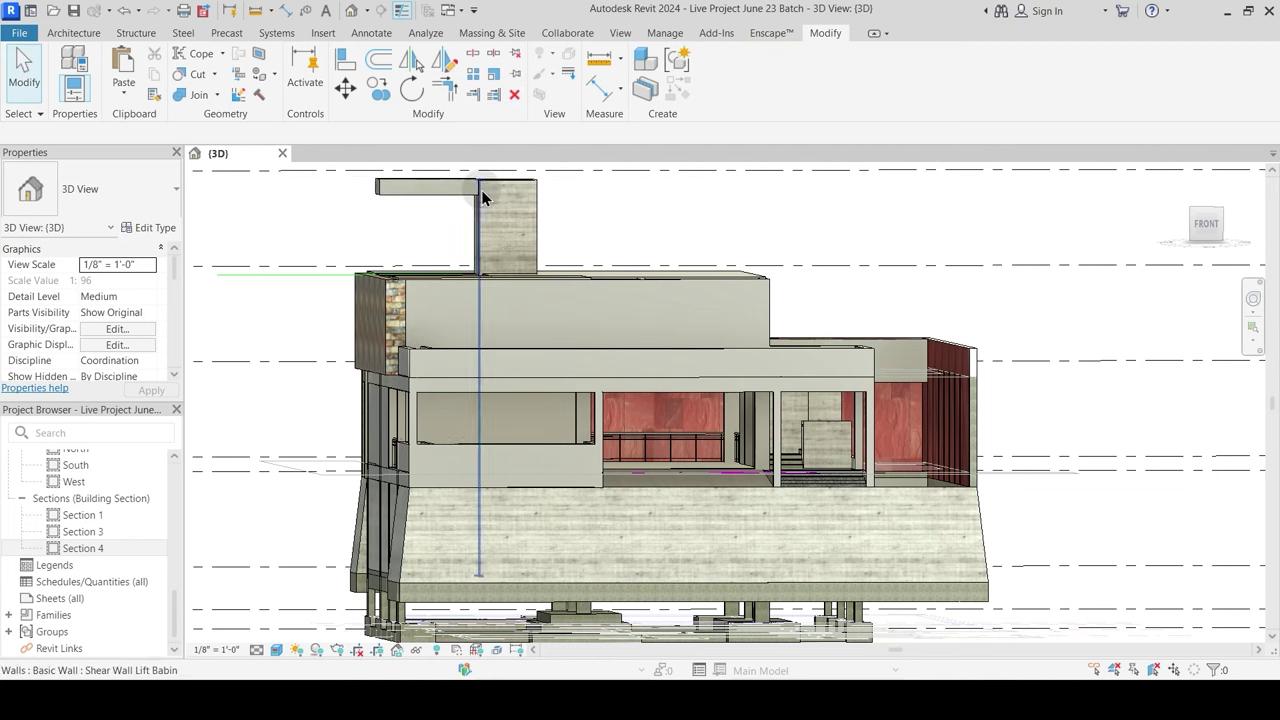
left_click(447, 190)
key("Delete")
middle_click_drag(451, 214, 484, 392, "shift")
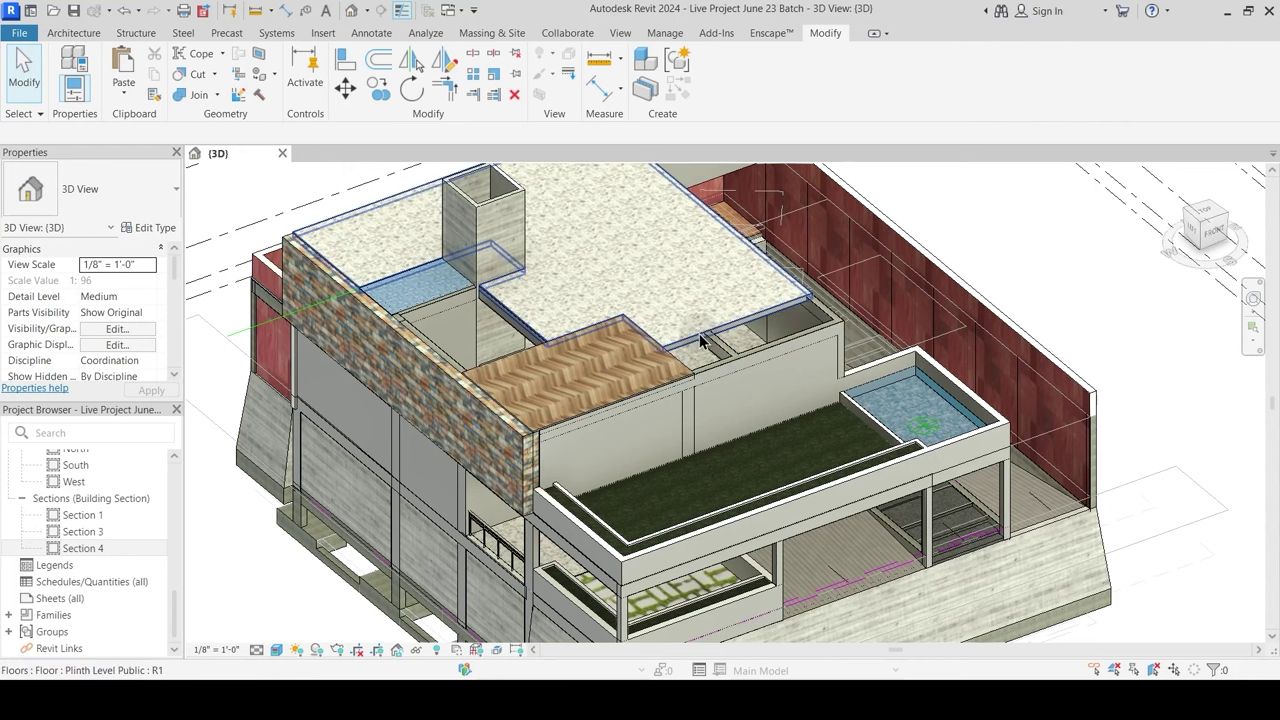
middle_click_drag(699, 341, 704, 436, "shift")
middle_click_drag(634, 281, 640, 352, "shift")
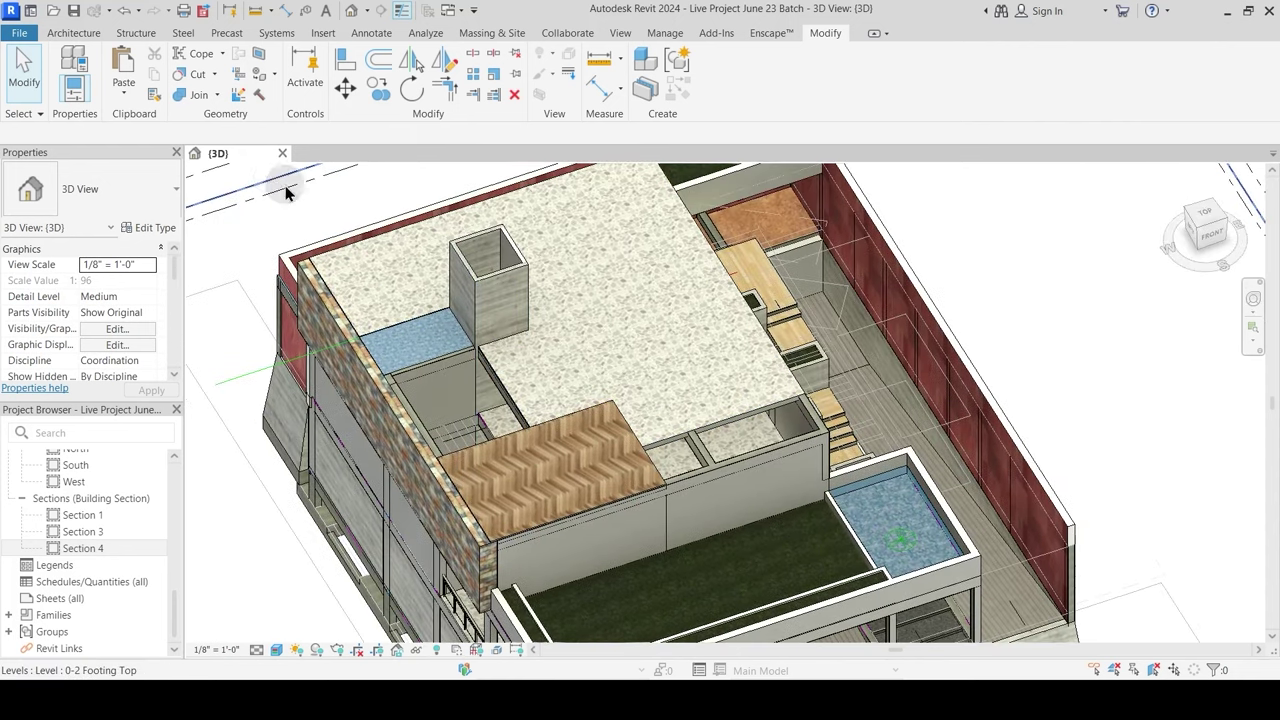
Step: Close the 4 First Floor ceiling plan and open the 4 First Floor floor plan instead
scroll(88, 546, "up", 3)
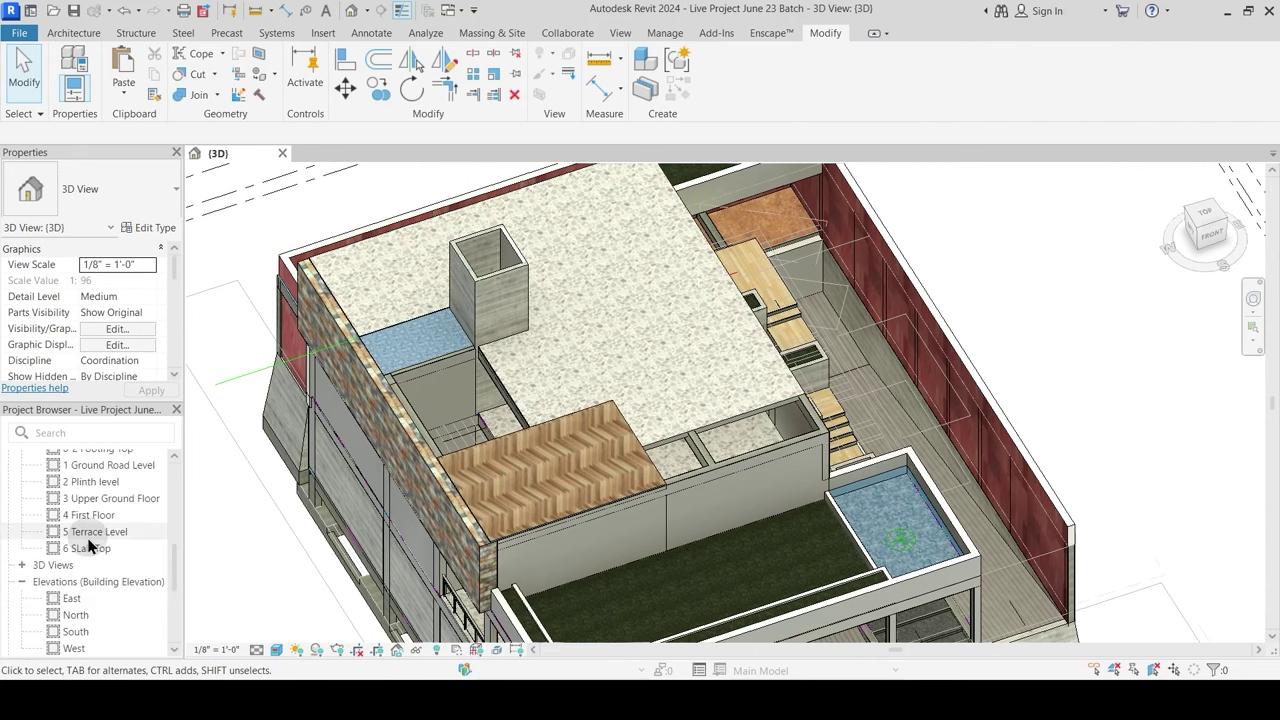
double_click(93, 517)
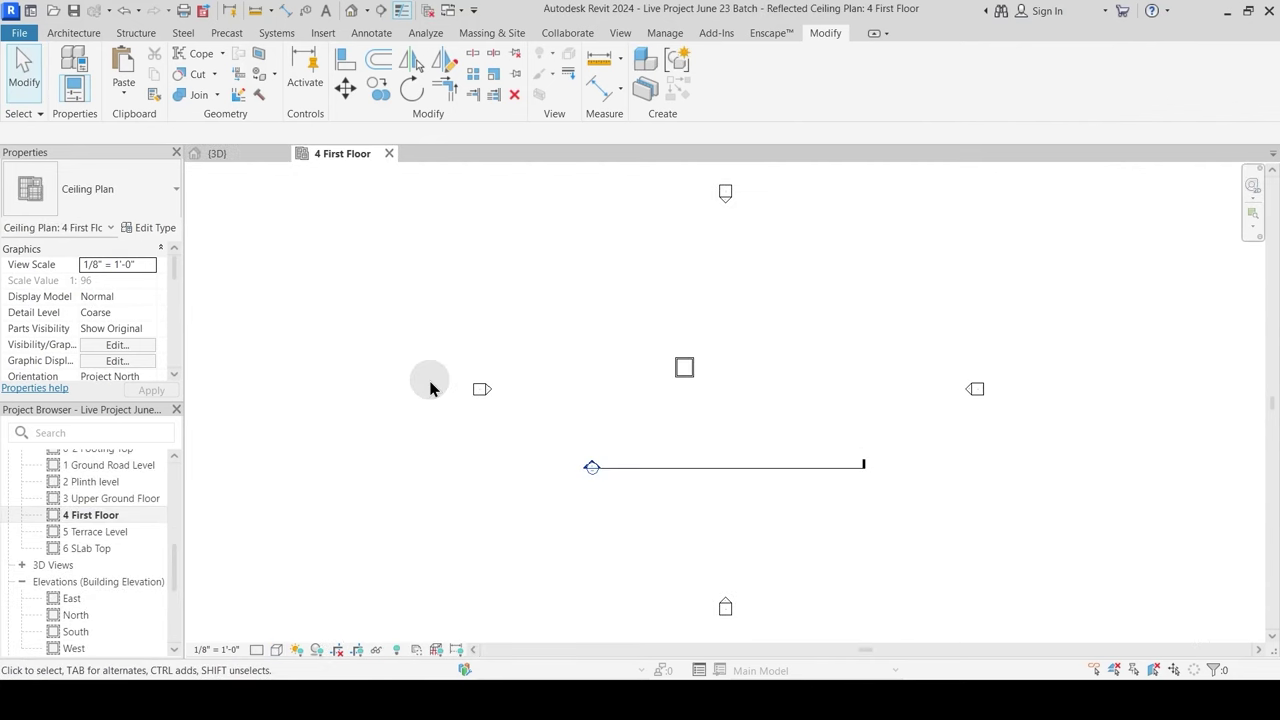
scroll(642, 378, "up", 2)
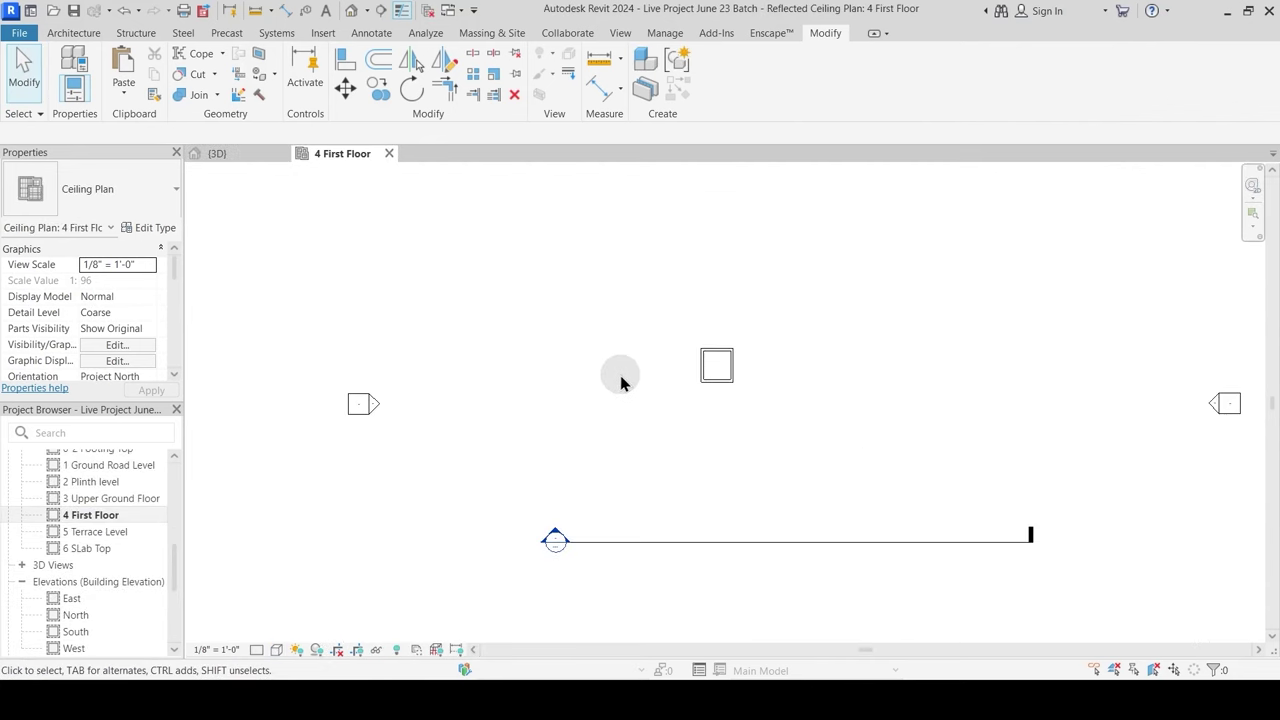
left_click(389, 153)
scroll(100, 540, "up", 4)
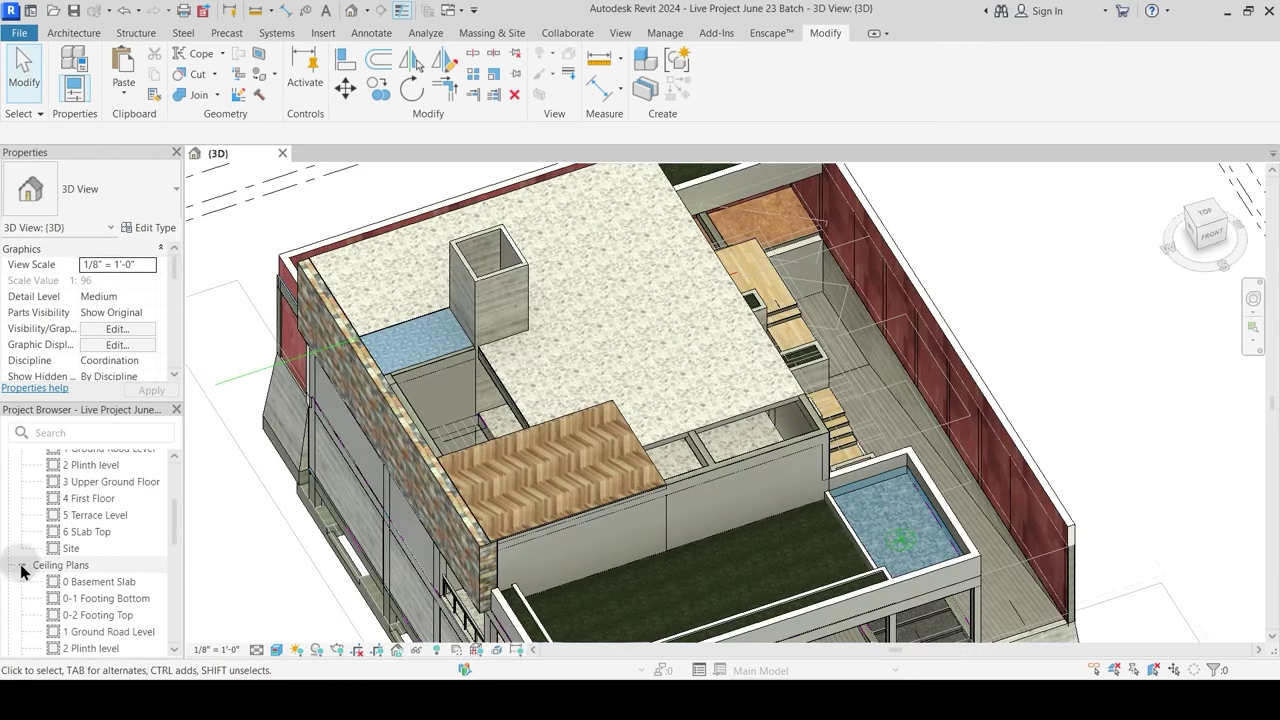
left_click(22, 566)
double_click(83, 498)
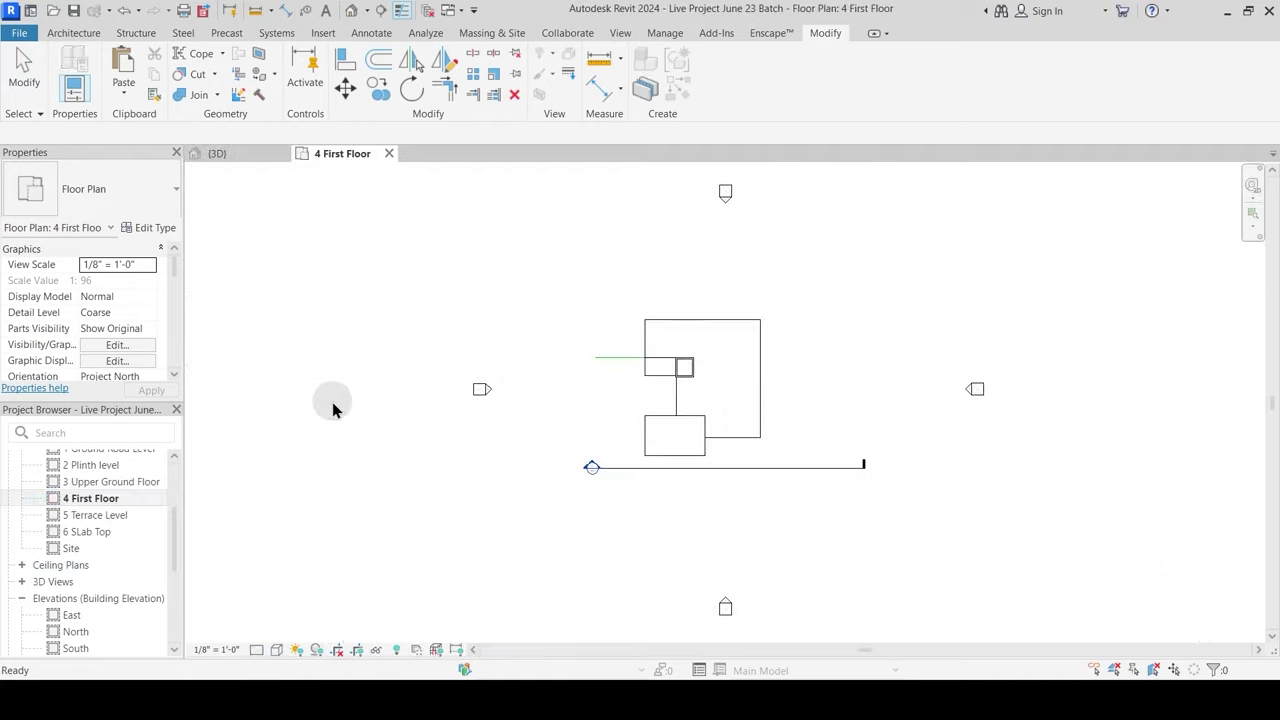
scroll(600, 370, "up", 2)
left_click(590, 373)
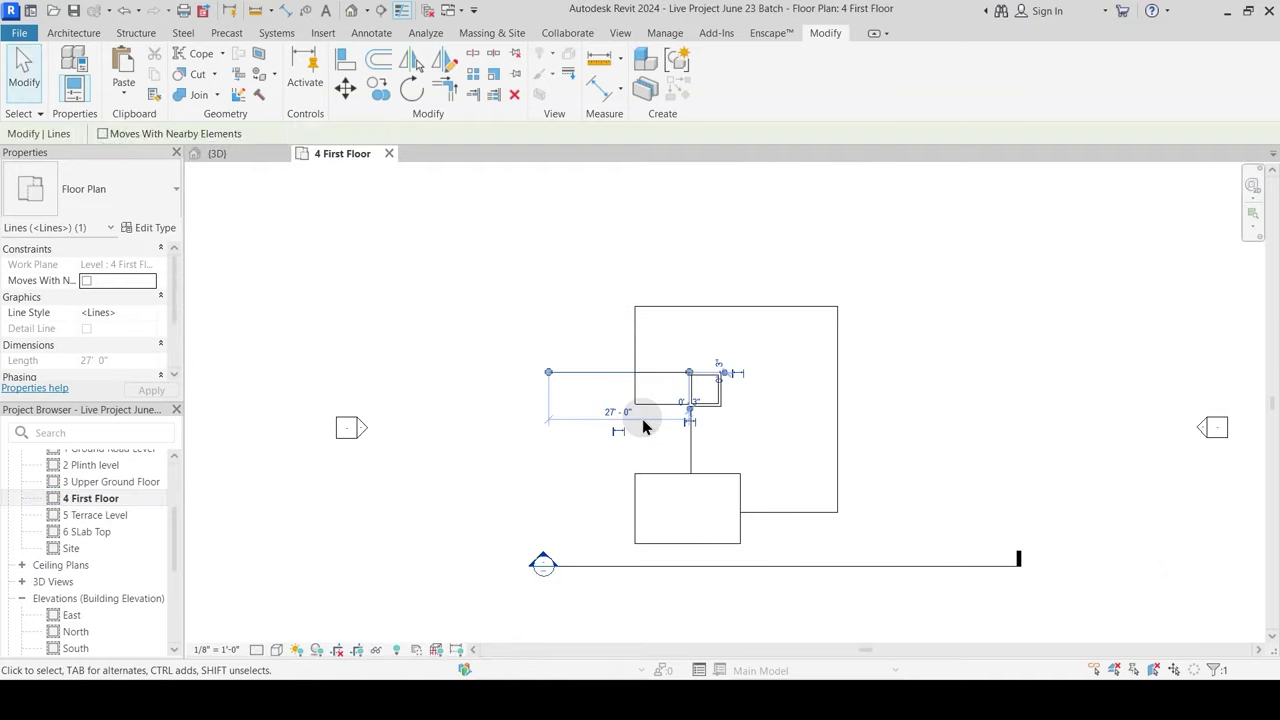
left_click(643, 420)
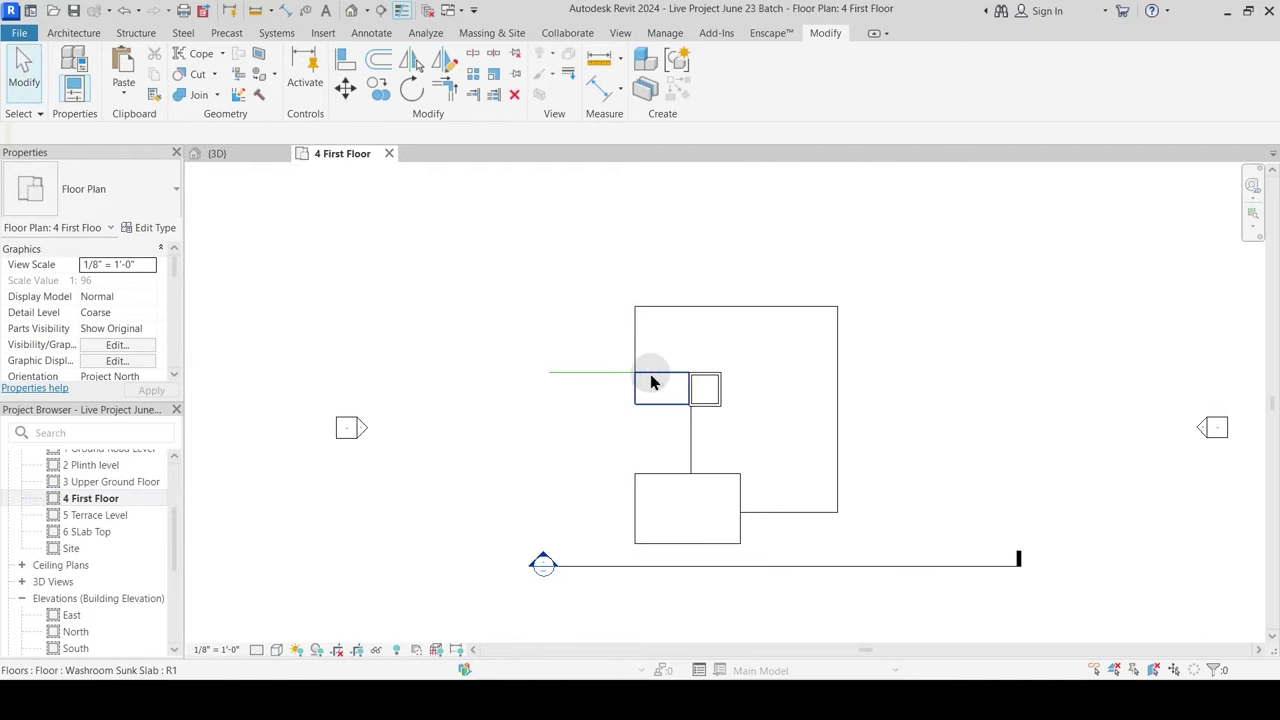
Step: Start Import CAD and pick 4 First Floor.dwg from Desktop\0 Live Classes\4 Batch June-July 2023\Phase 1 - Basics
left_click(329, 37)
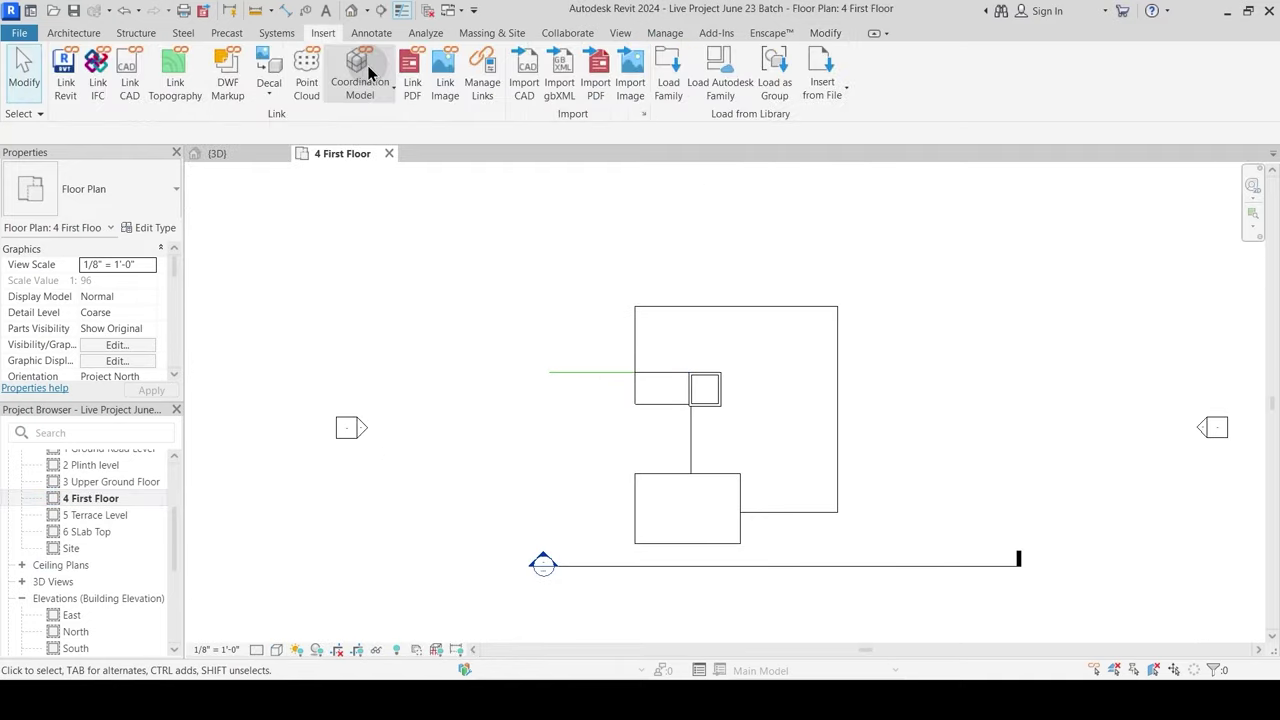
left_click(528, 92)
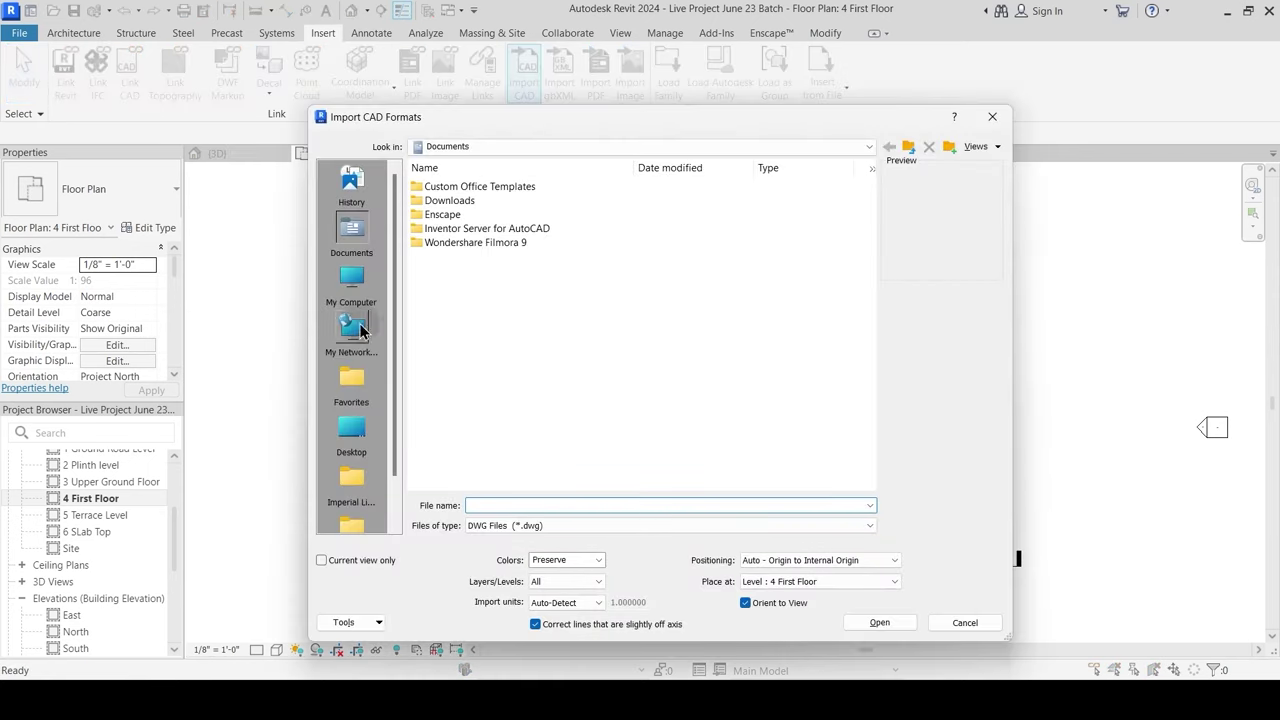
left_click(352, 428)
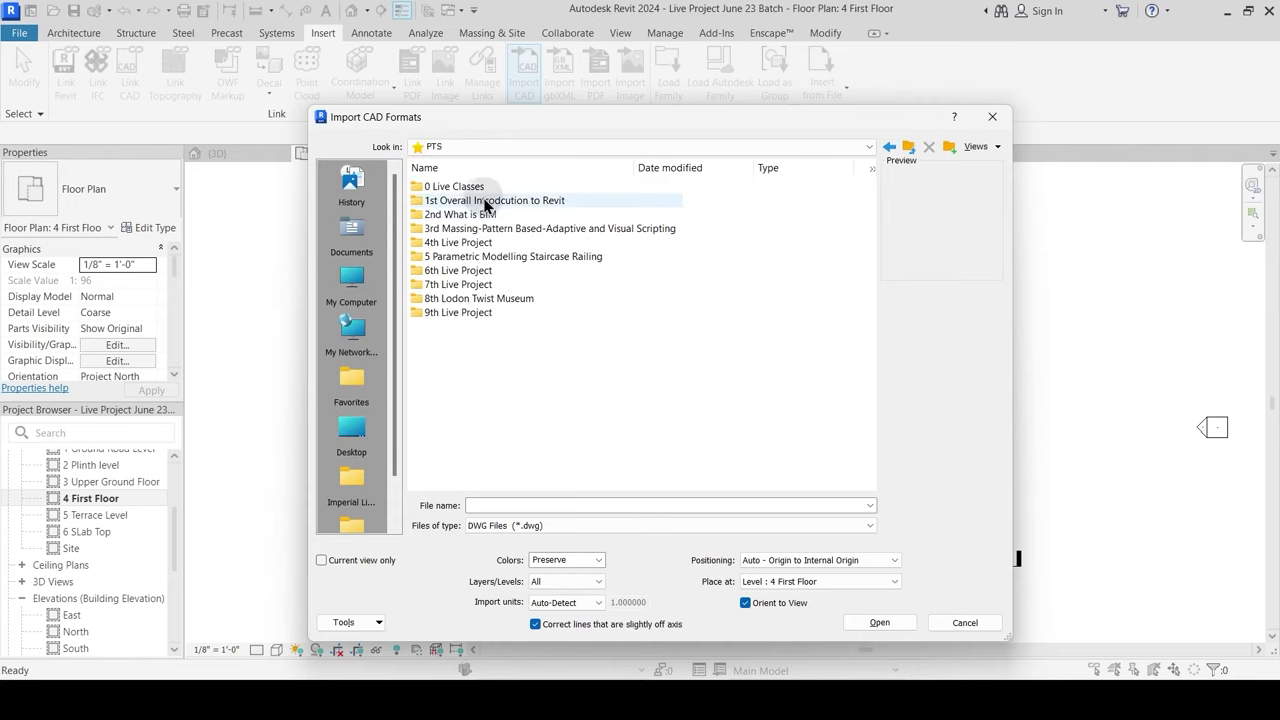
double_click(471, 188)
double_click(471, 224)
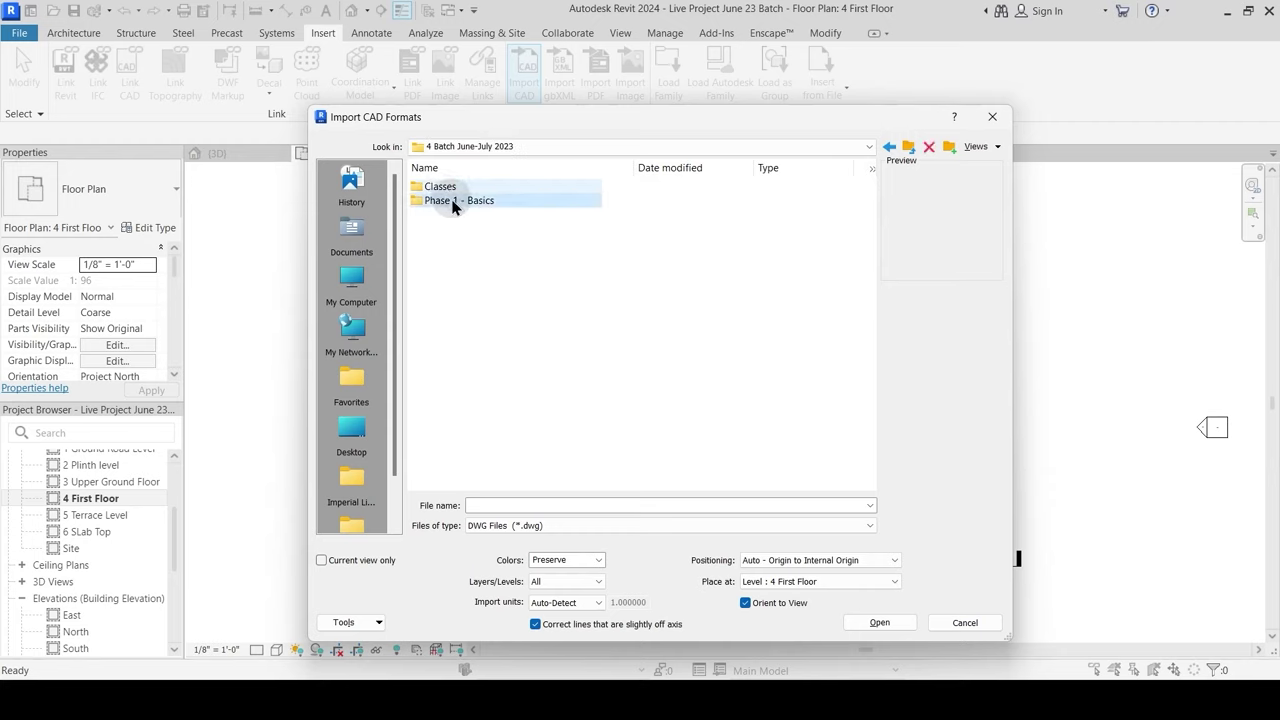
double_click(453, 202)
left_click(455, 242)
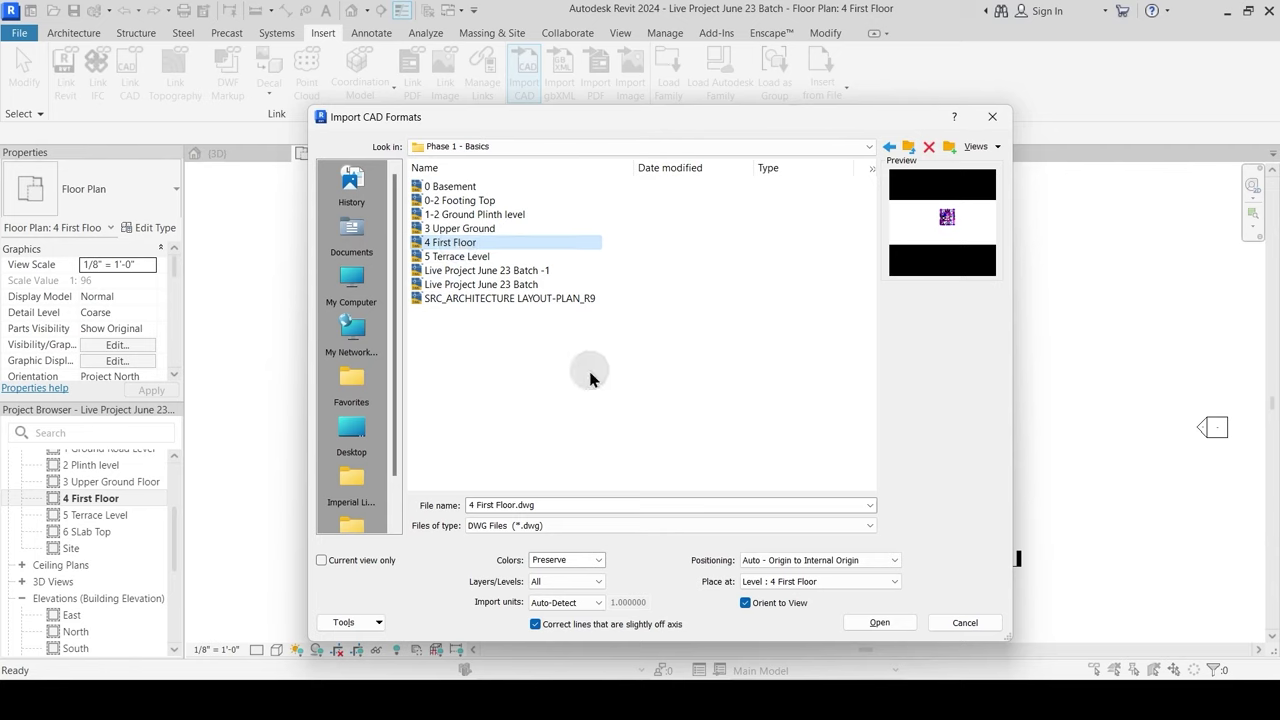
Step: Import the drawing with units set to inch and positioning Manual - Center
left_click(577, 601)
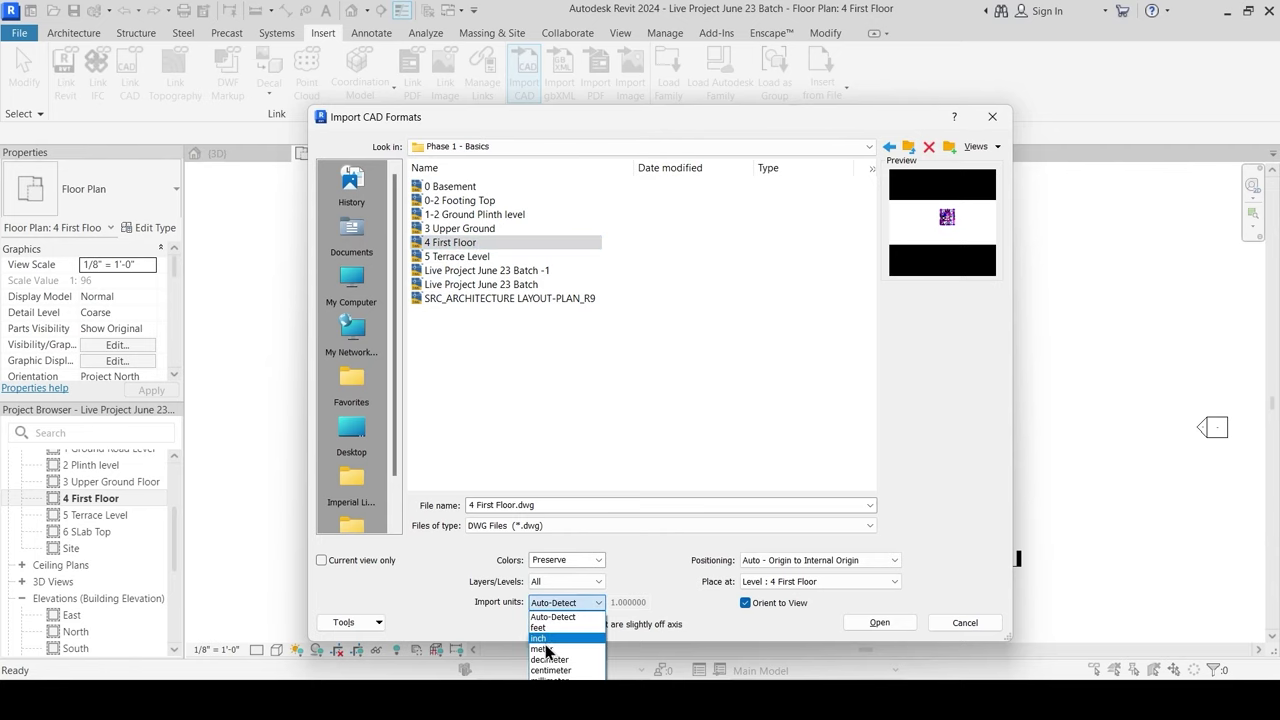
left_click(540, 638)
left_click(766, 560)
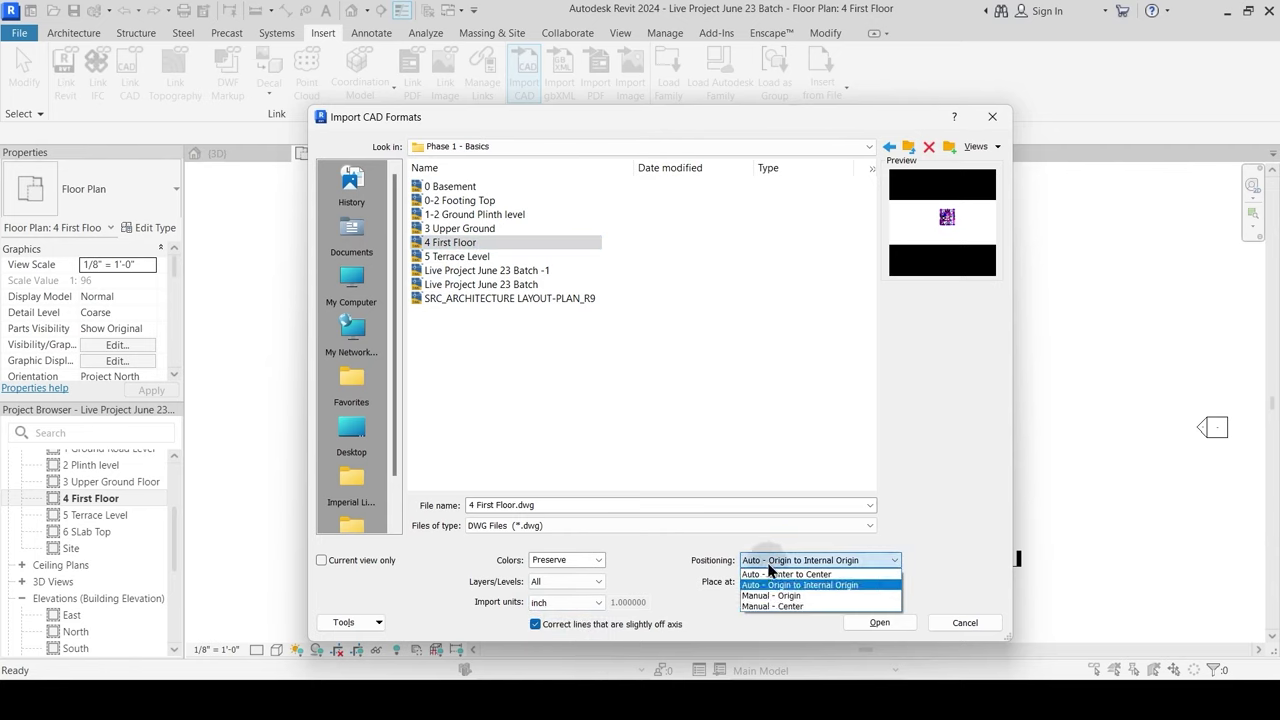
left_click(771, 606)
left_click(880, 623)
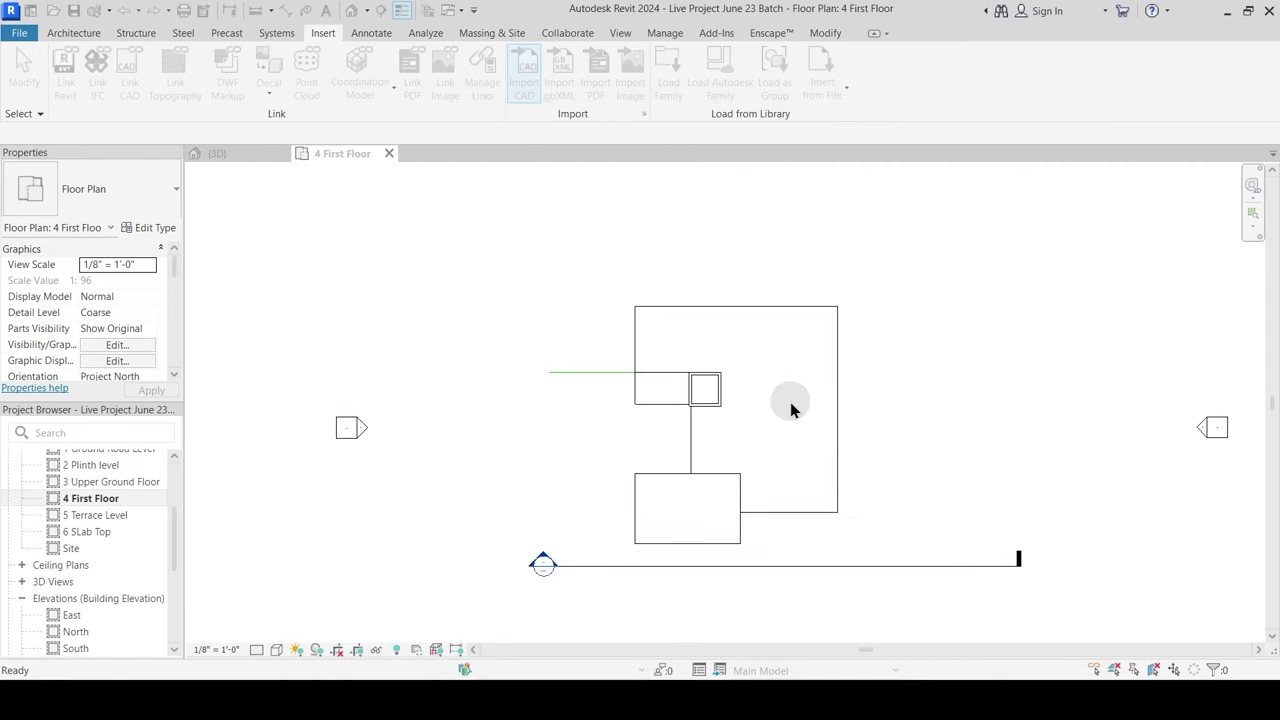
Step: Place the imported CAD plan beside the model and show 4 First Floor.dwg in halftone
left_click(945, 323)
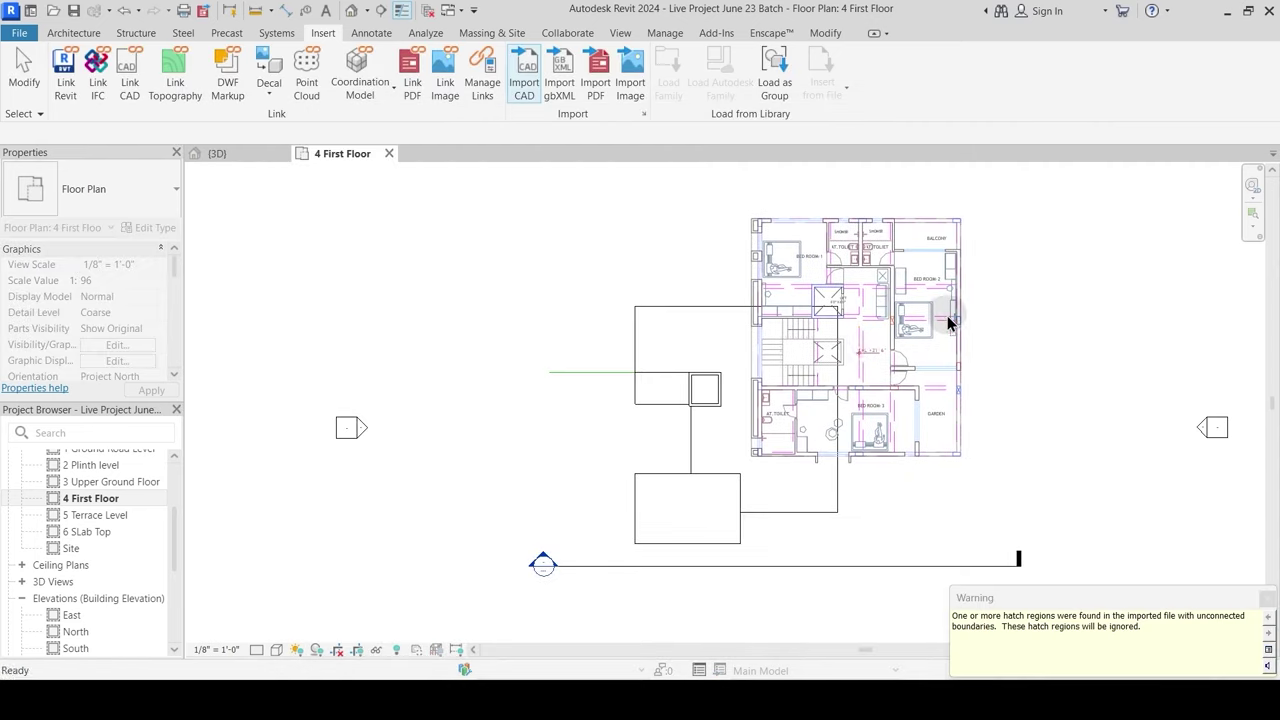
key("Escape")
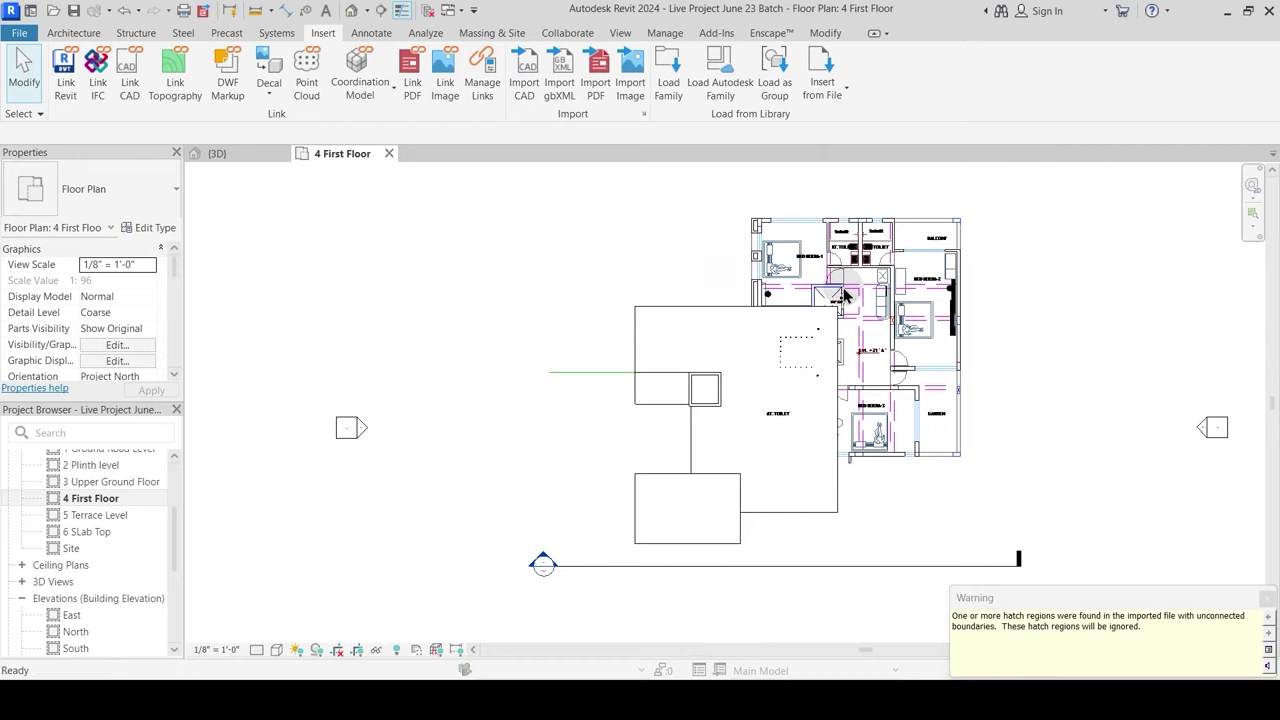
key("v")
key("g")
left_click(622, 143)
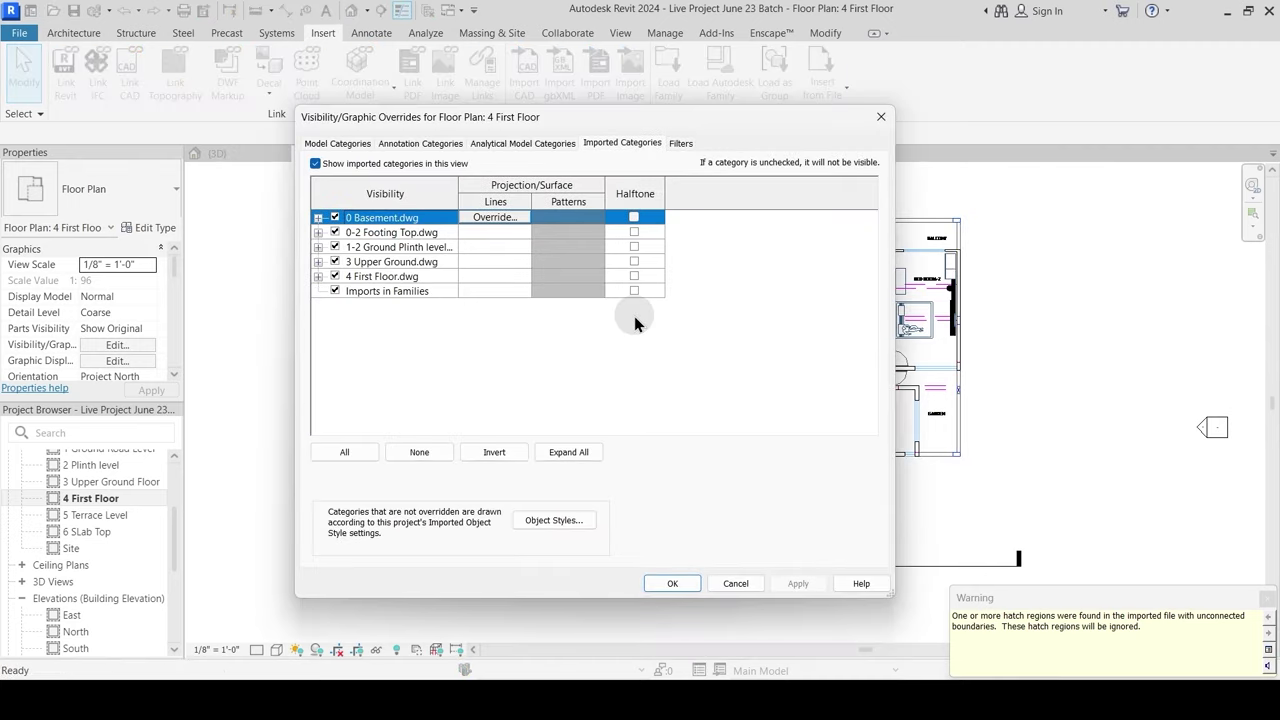
left_click(634, 276)
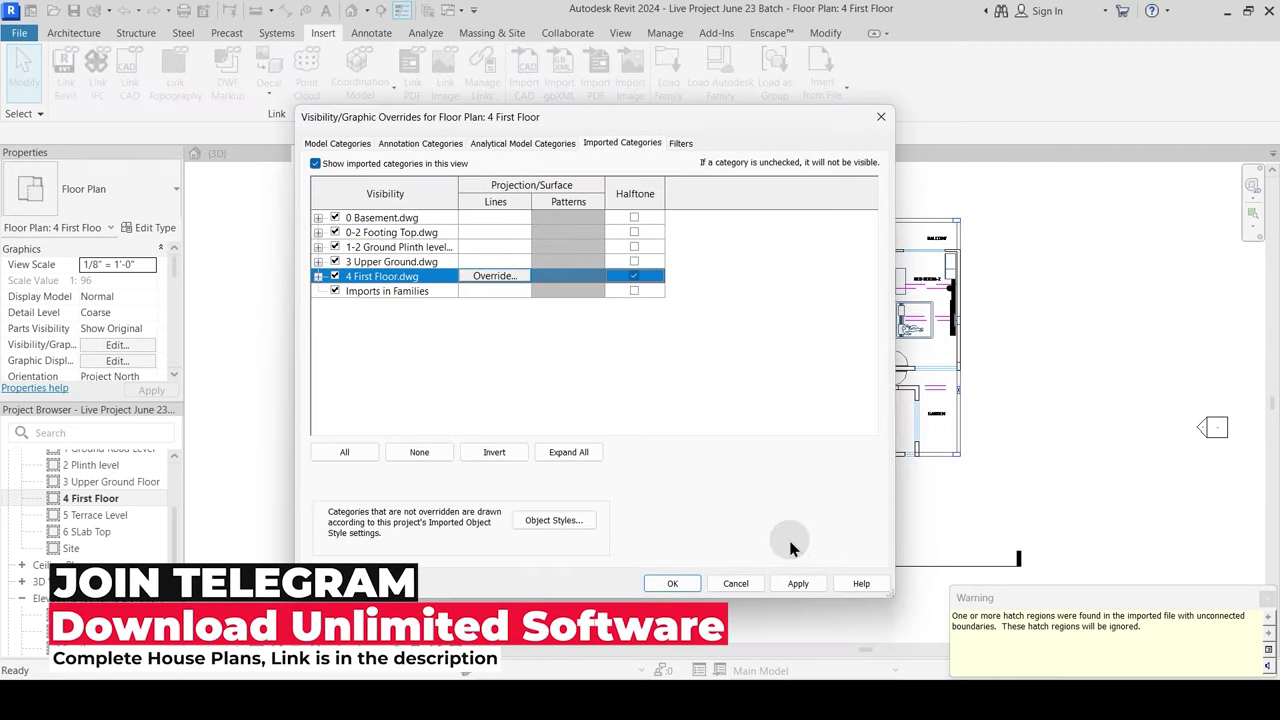
left_click(797, 584)
left_click(672, 583)
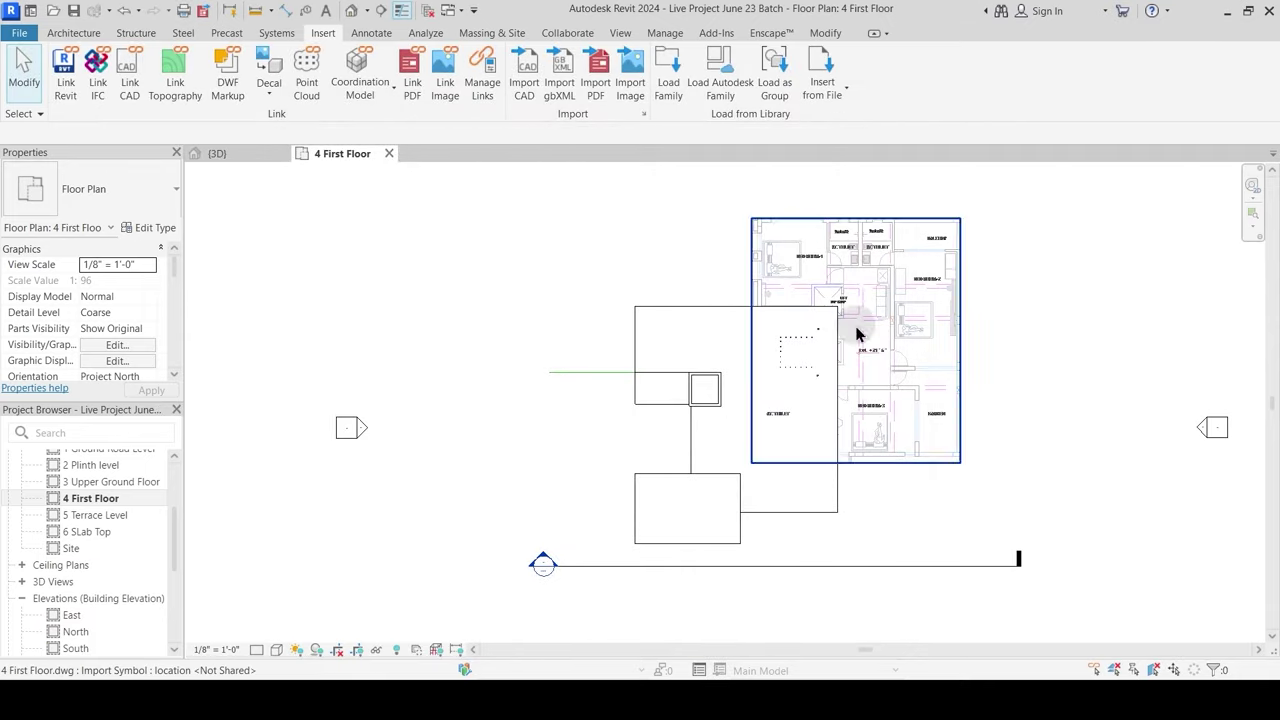
Step: Temporarily hide the walls around the lift and the floor slab
scroll(760, 318, "up", 2)
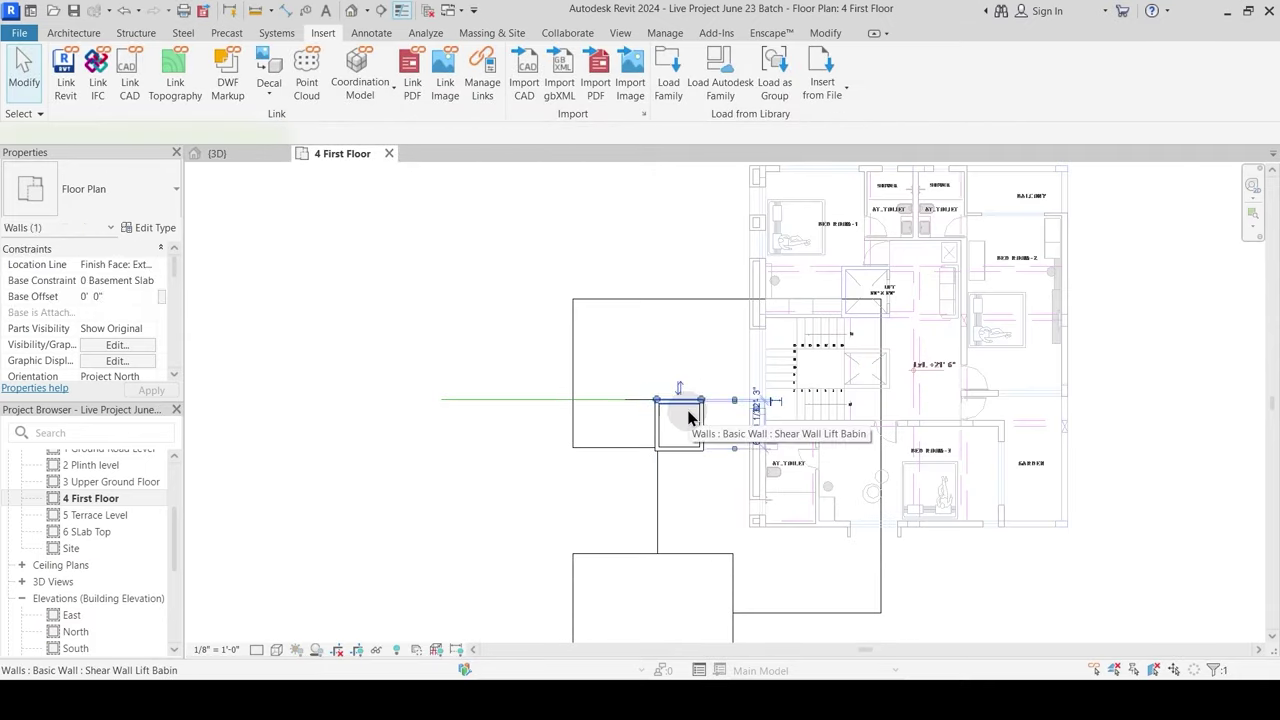
left_click(682, 425)
left_click(519, 250)
left_click_drag(519, 250, 752, 485)
key("h")
key("h")
left_click(674, 302)
key("h")
key("h")
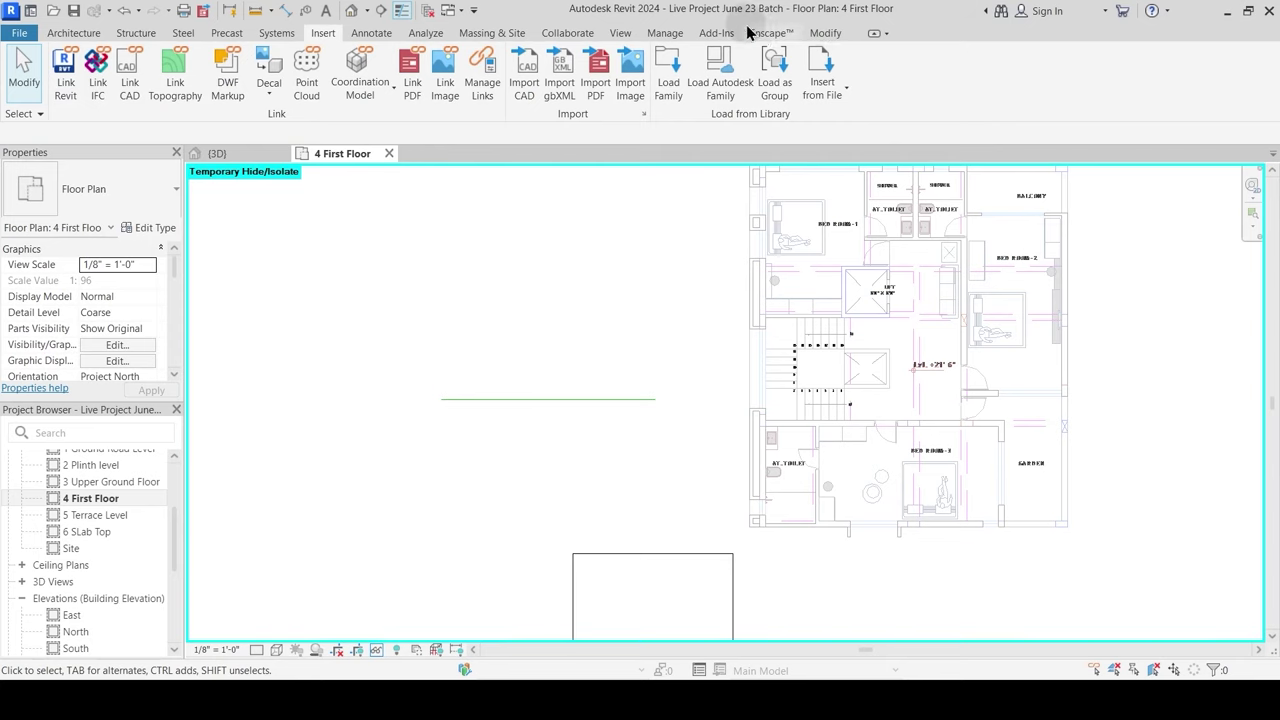
Step: Align the CAD plan's wall to the green model line and its lift edge to the line's end
left_click(814, 35)
left_click(341, 60)
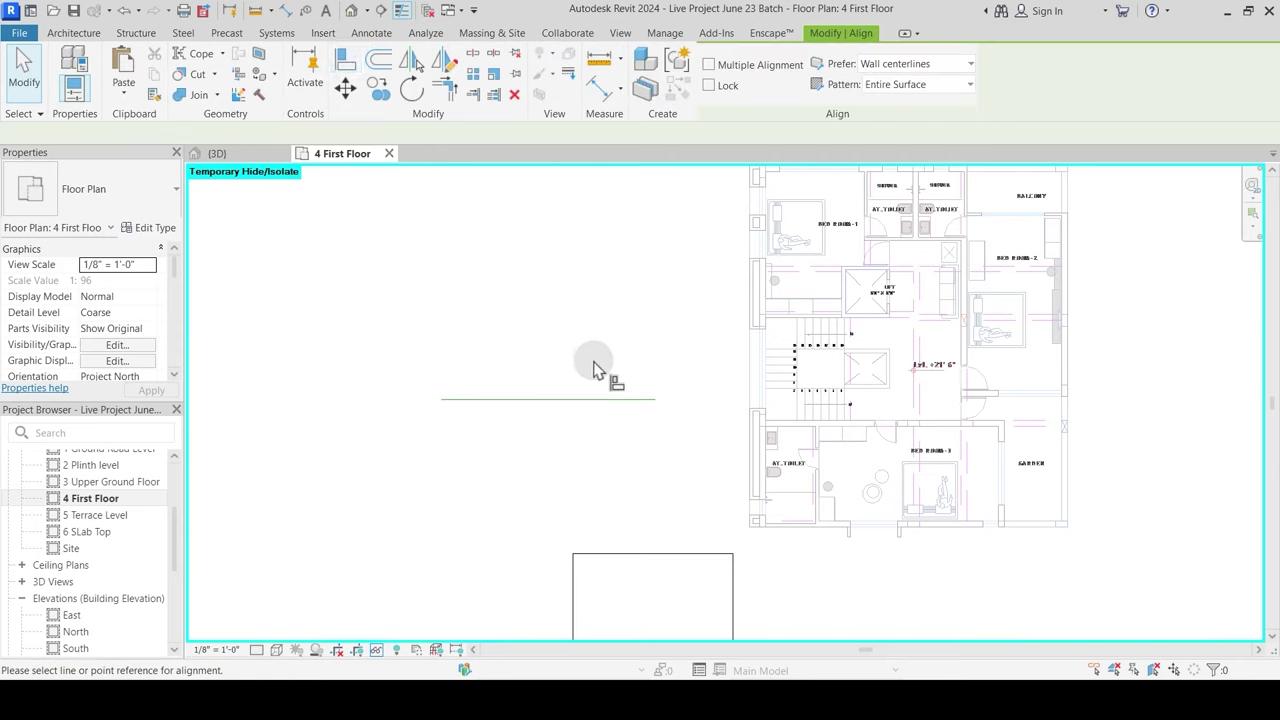
scroll(852, 280, "up", 5)
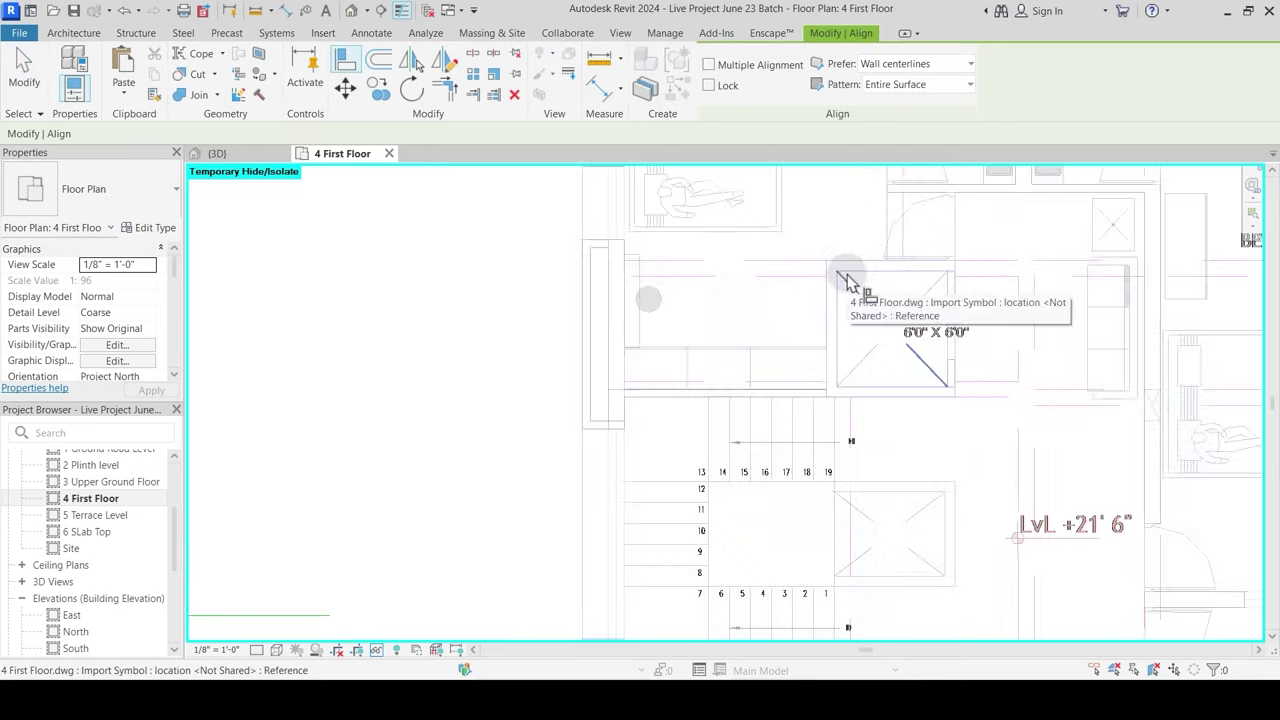
left_click(837, 262)
scroll(727, 350, "down", 4)
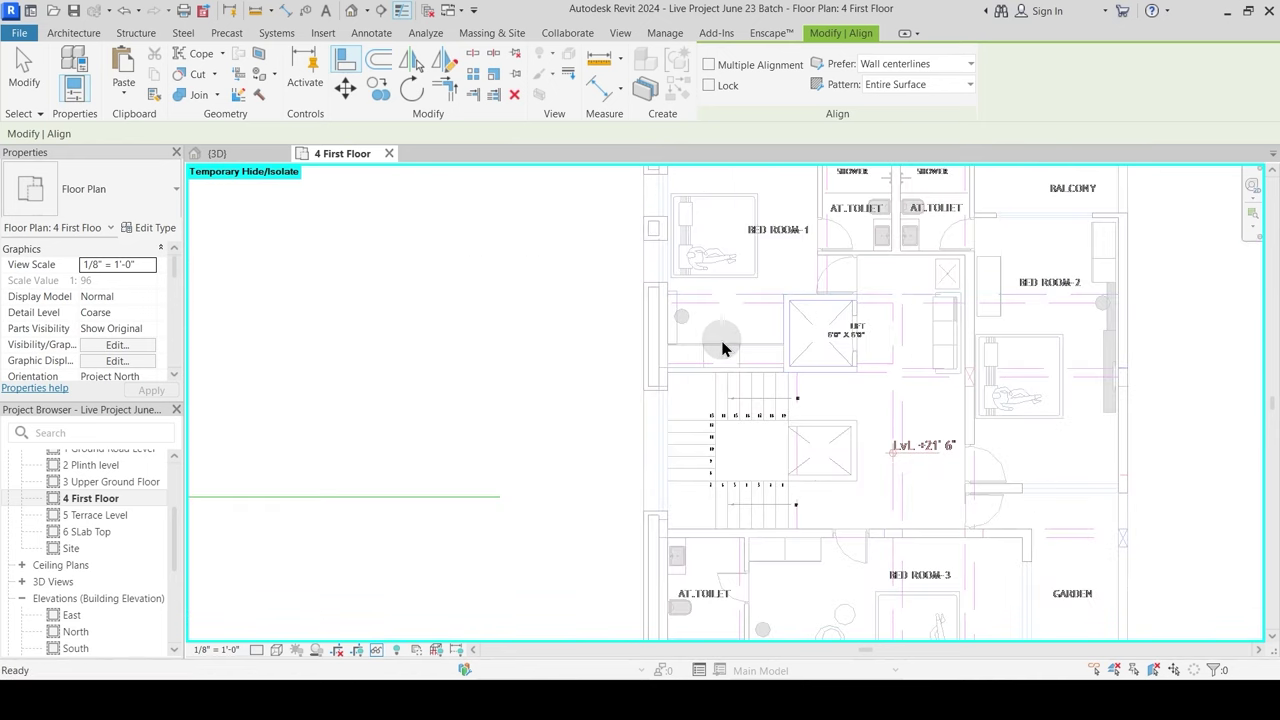
key("Escape")
key("Escape")
left_click(341, 60)
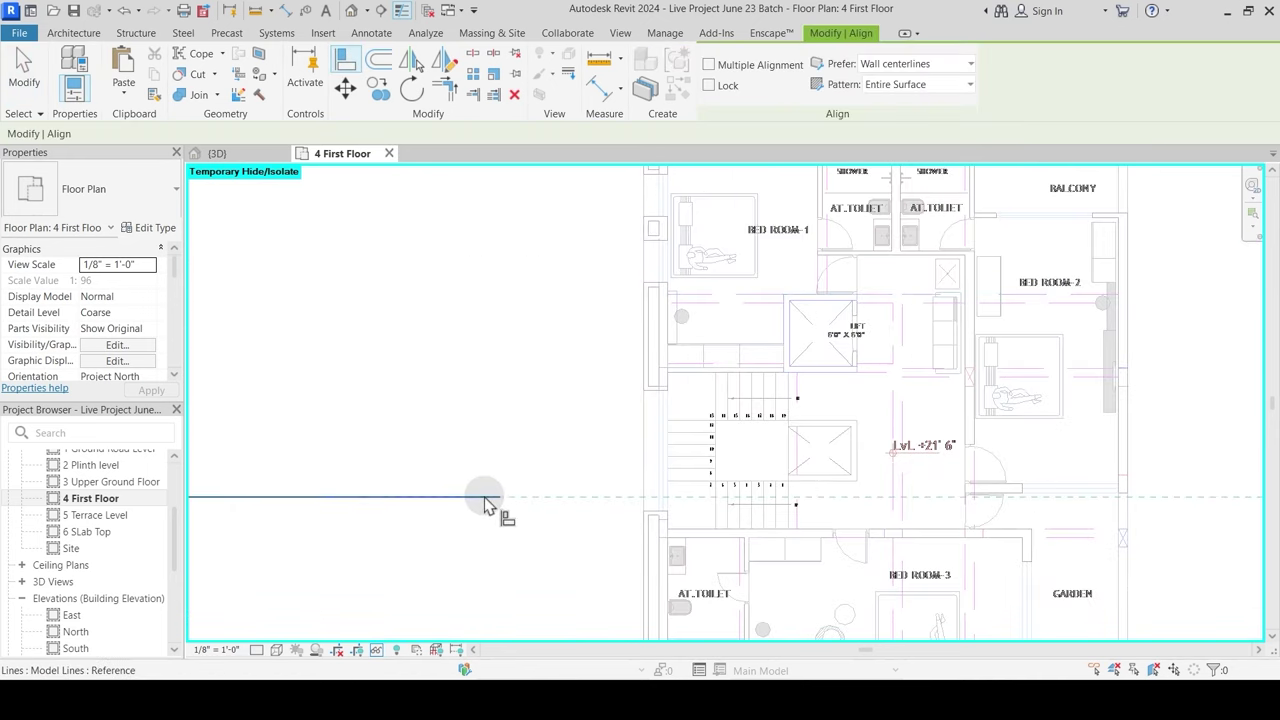
left_click(487, 499)
left_click(800, 296)
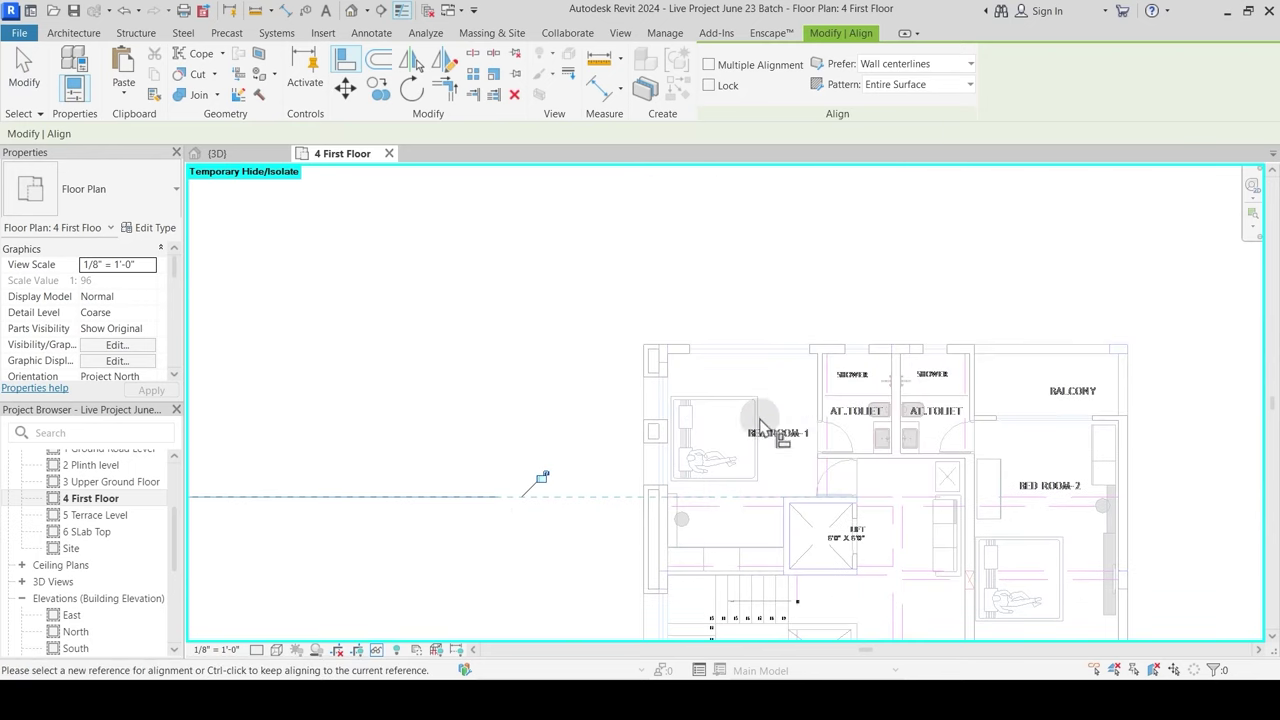
left_click(504, 499)
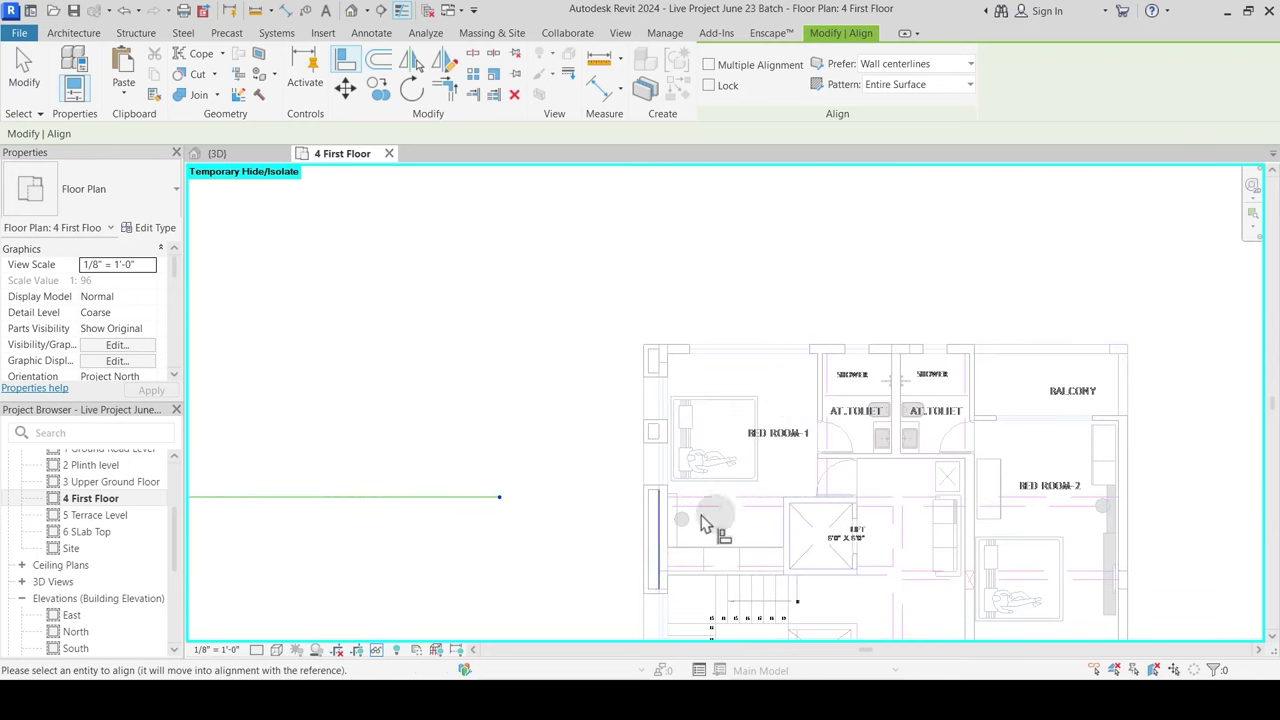
left_click(783, 518)
key("Escape")
key("Escape")
Step: Restore the hidden walls and floor, switch to hidden-line display, and select the first-floor slab
scroll(554, 320, "down", 2)
middle_click_drag(546, 331, 624, 202)
middle_click_drag(656, 381, 660, 448)
key("h")
key("r")
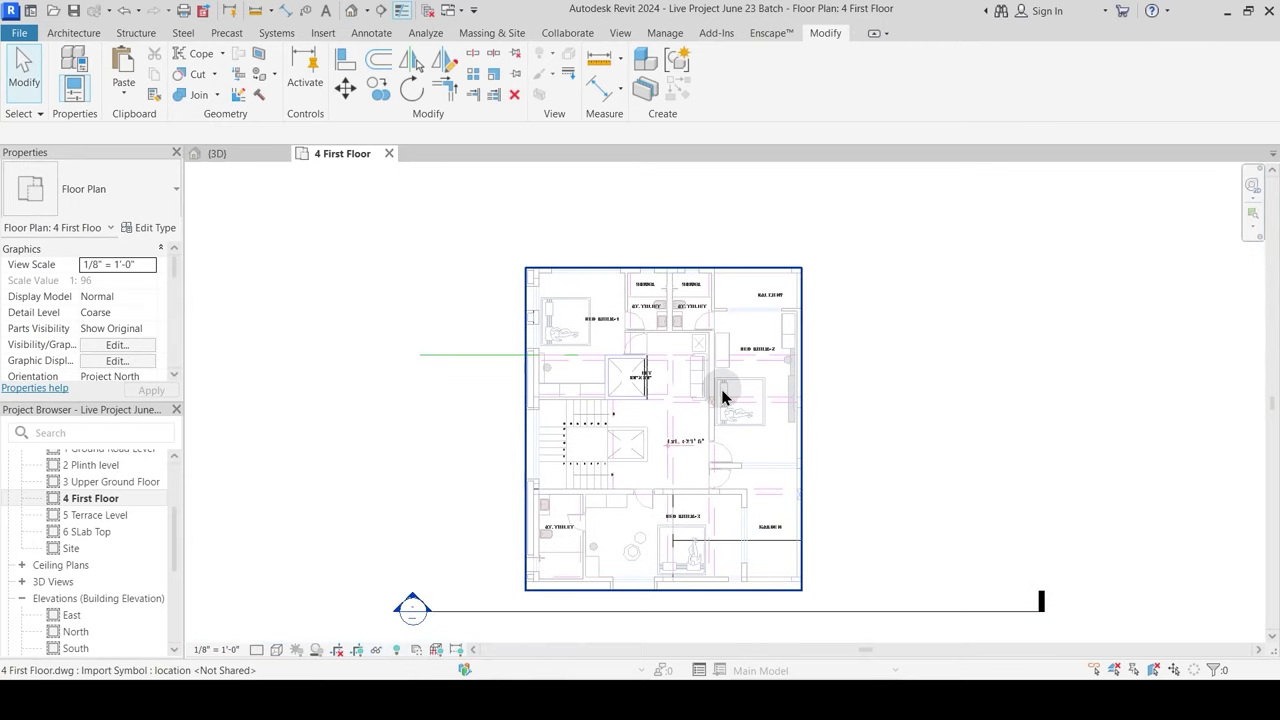
key("h")
key("l")
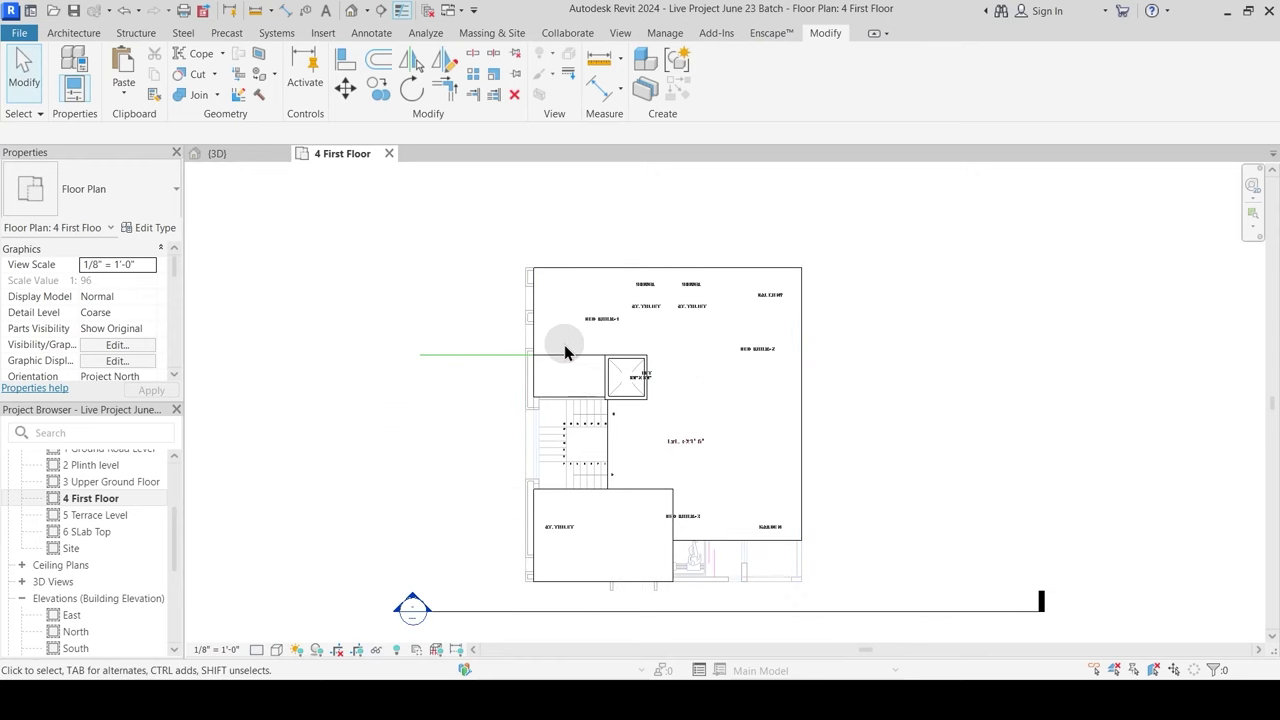
left_click(598, 272)
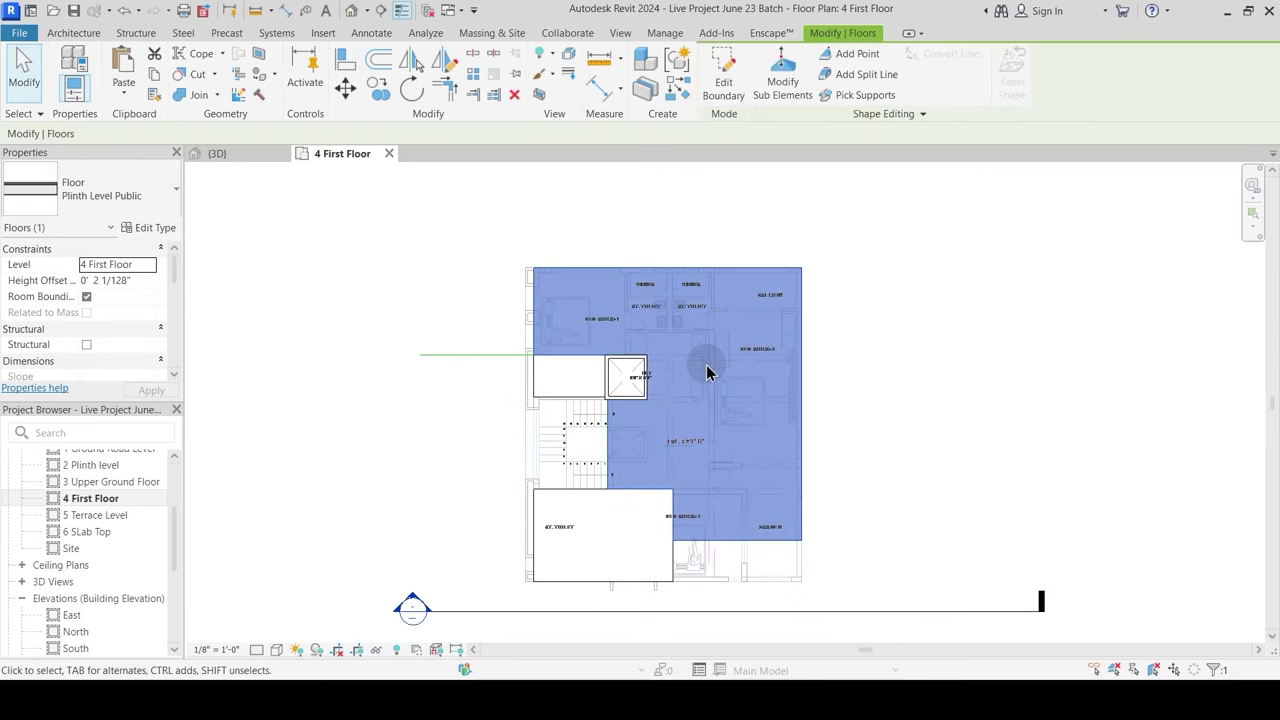
Step: Edit the slab boundary and move its top edge down toward the lift
scroll(706, 370, "up", 2)
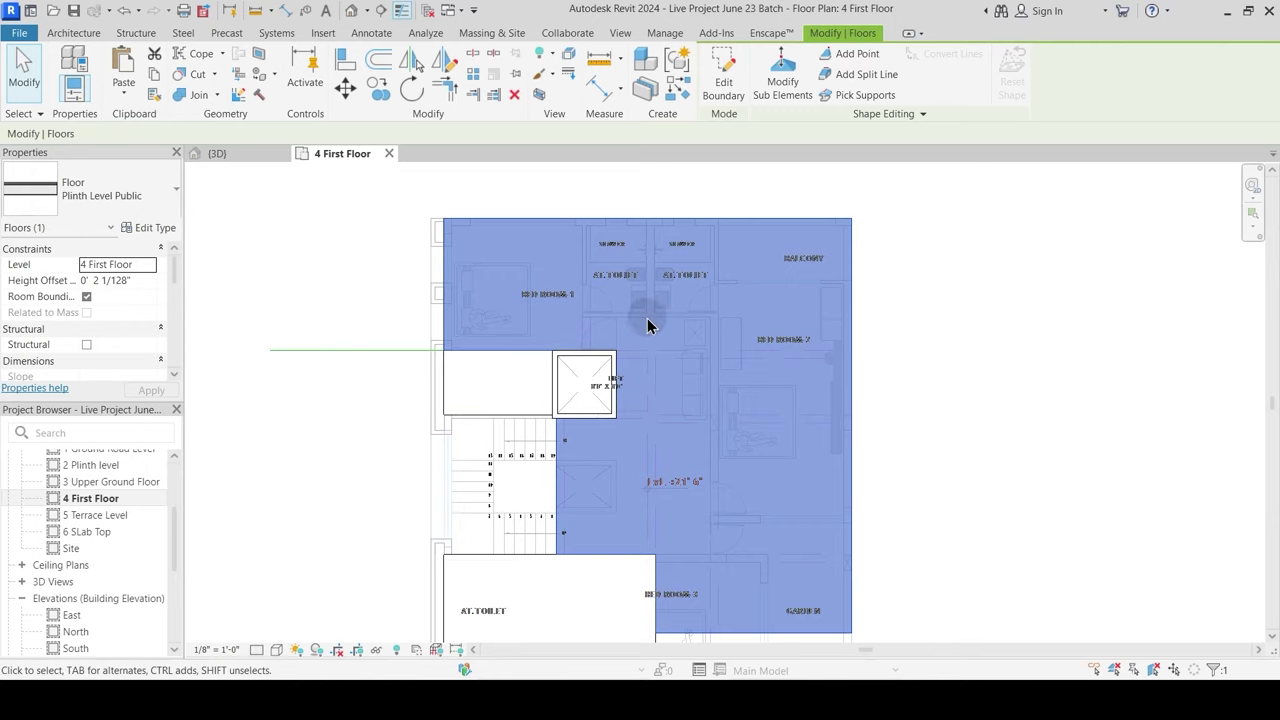
middle_click_drag(691, 449, 701, 338)
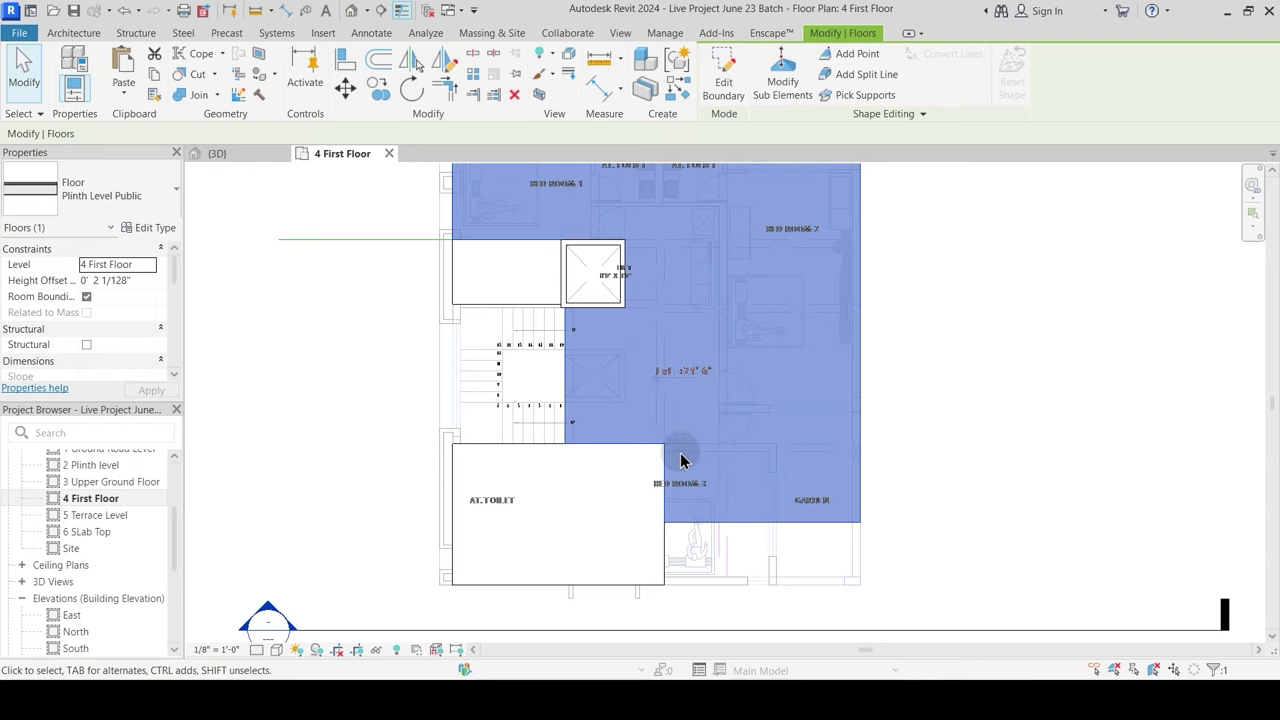
left_click(723, 75)
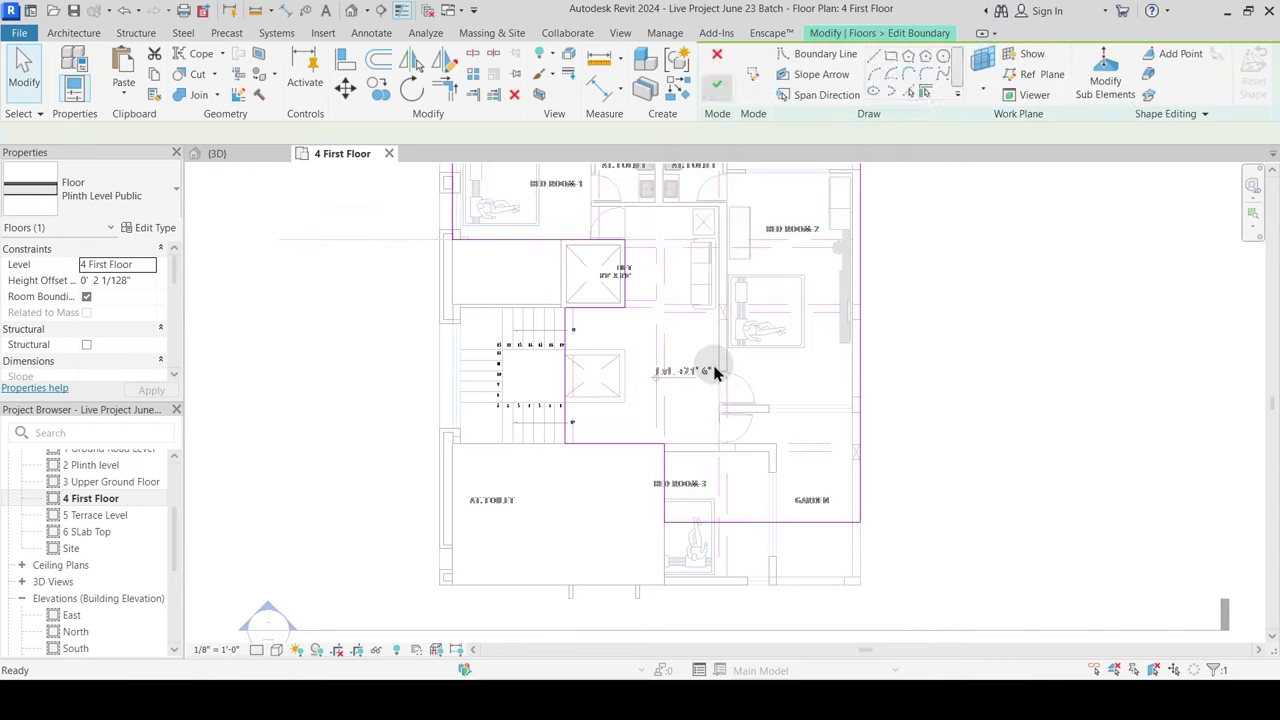
middle_click_drag(714, 366, 734, 465)
scroll(636, 355, "up", 2)
middle_click_drag(634, 357, 650, 458)
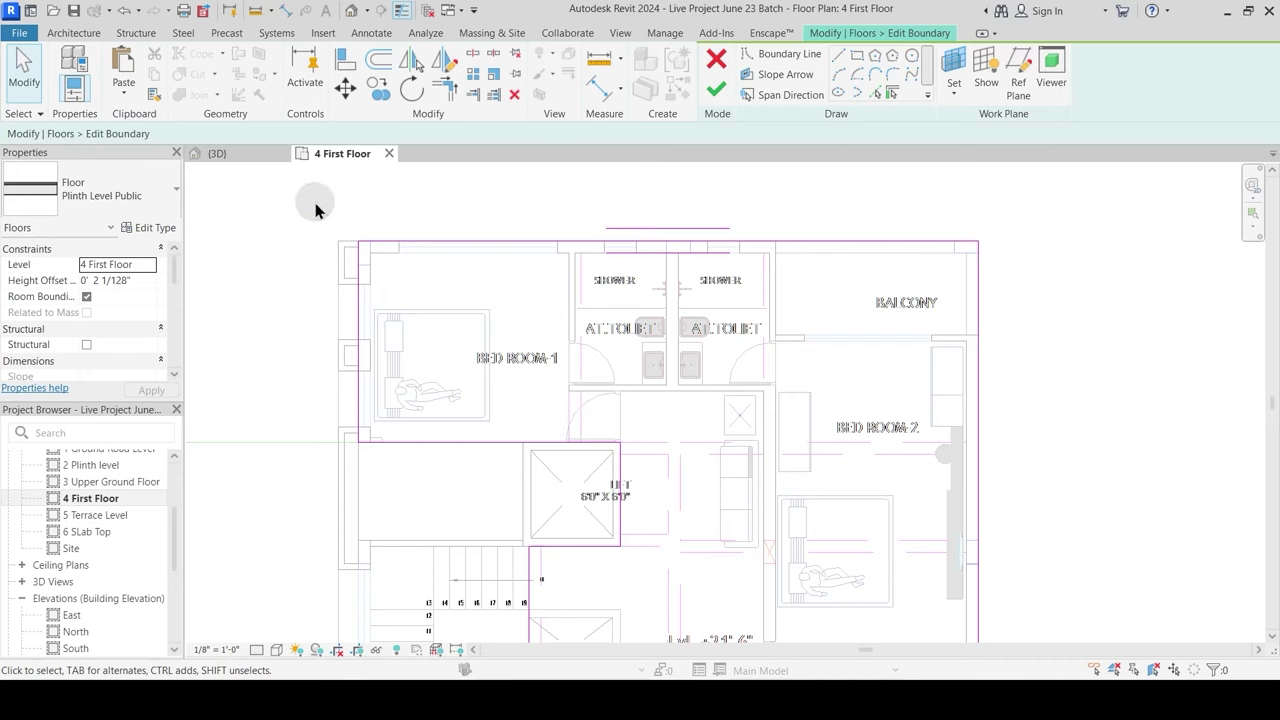
left_click_drag(754, 246, 755, 391)
Step: Shift the left slab edge right to the passage and delete the extra vertical line
scroll(624, 420, "up", 3)
left_click(628, 431)
middle_click_drag(663, 437, 786, 333)
mouse_move(285, 314)
left_mouse_down()
mouse_move(731, 331)
mouse_move(689, 334)
left_mouse_up()
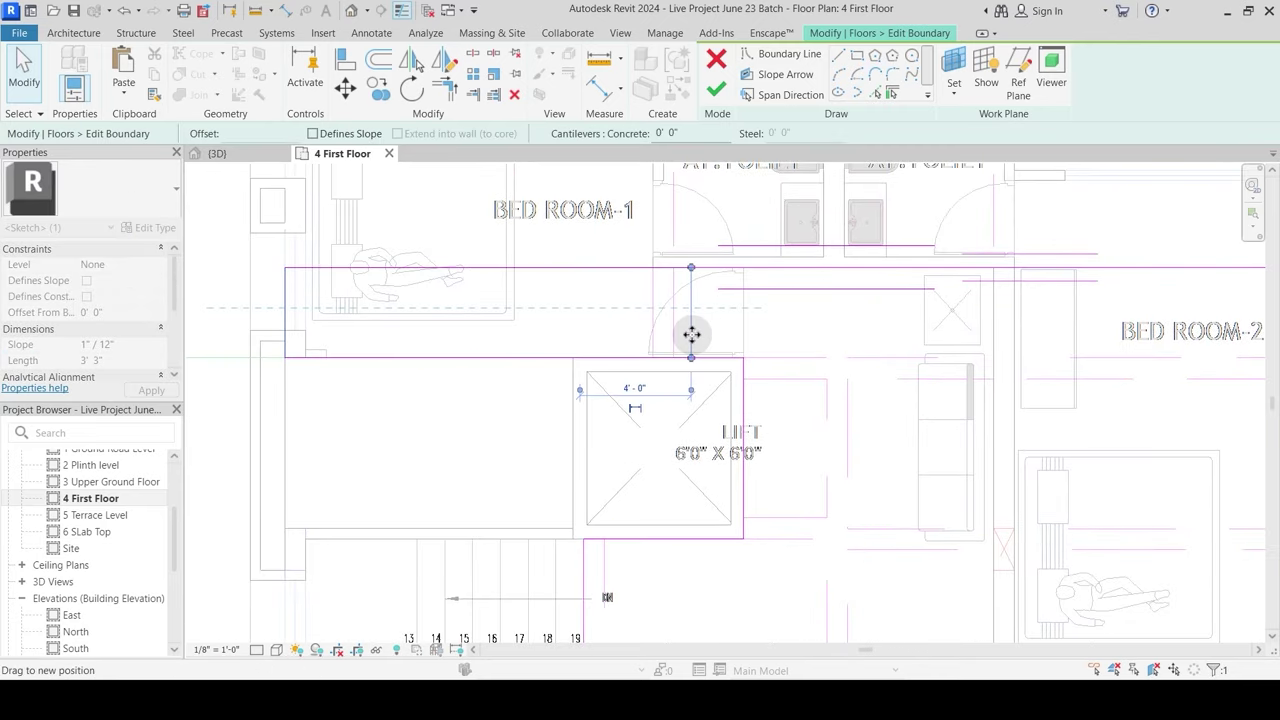
left_click(687, 321)
key("Delete")
Step: Join the vertical edge beside the lift to the horizontal boundary line as a corner
middle_click_drag(772, 398, 693, 445)
left_click(687, 432)
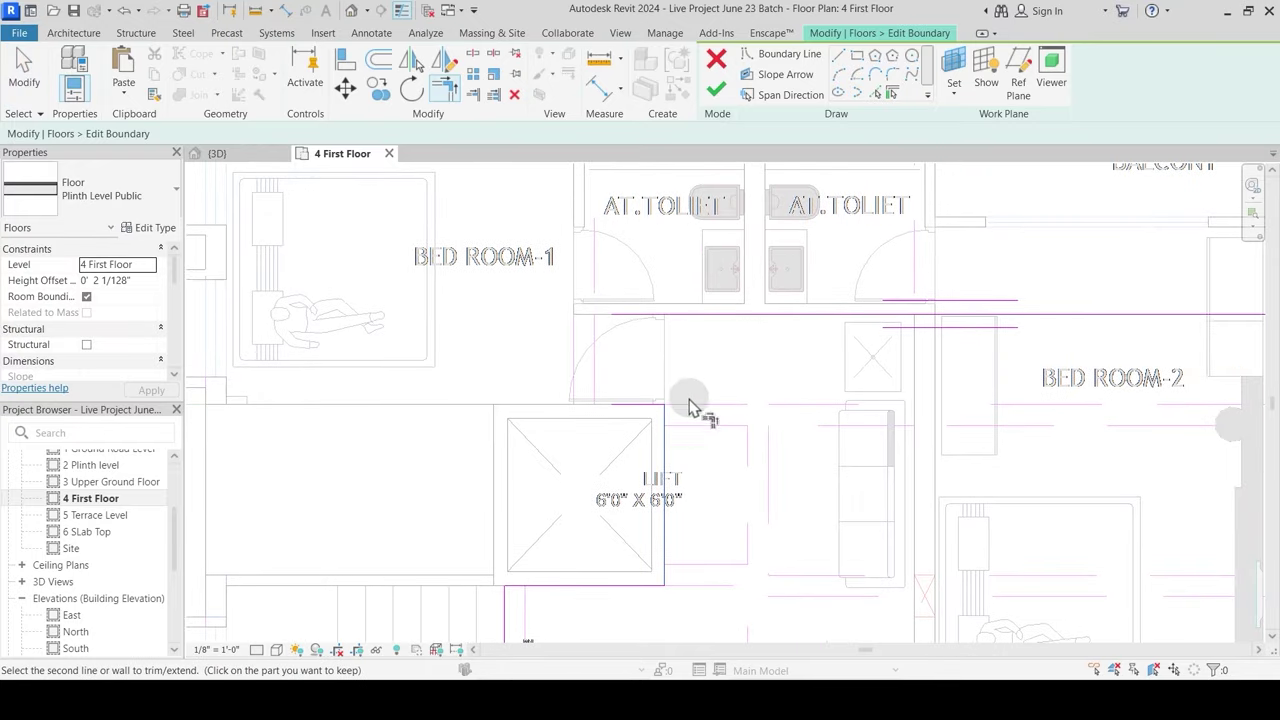
left_click(718, 325)
left_click(893, 335)
key("Escape")
key("Escape")
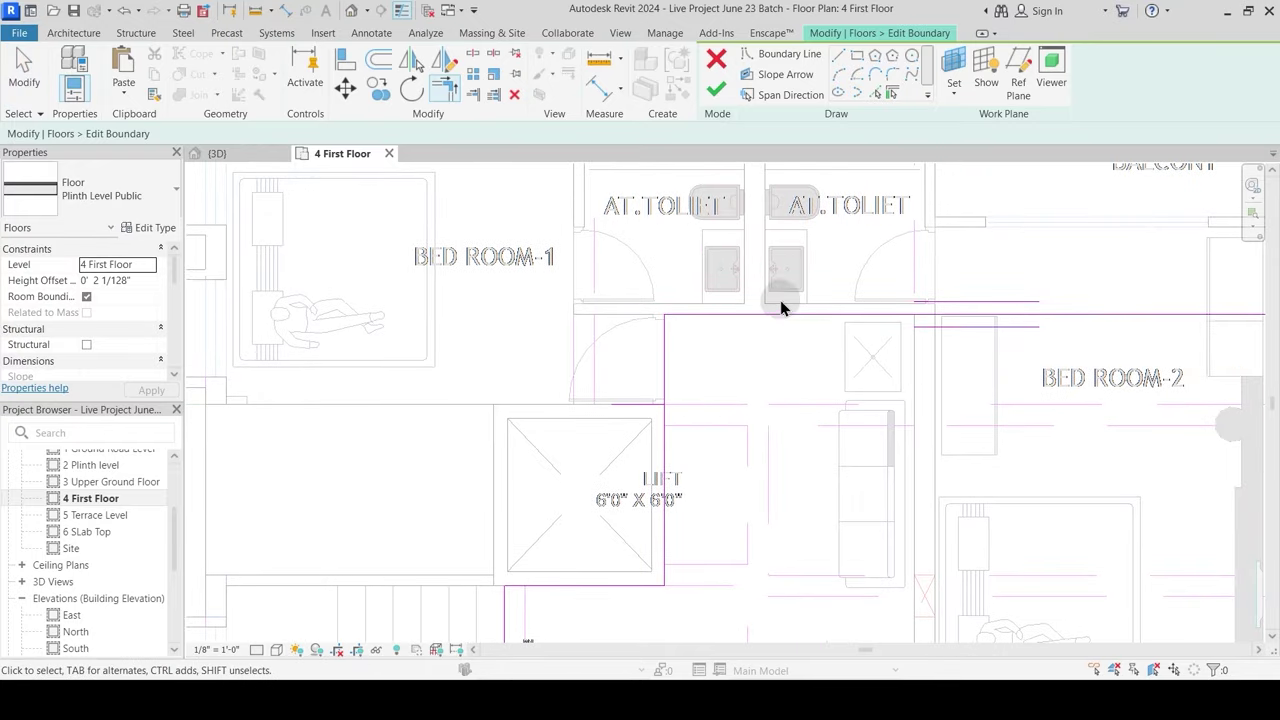
Step: Trim the lower horizontal boundary line and the right vertical edge to a corner
scroll(780, 300, "down", 3)
middle_click_drag(886, 428, 808, 327)
scroll(812, 414, "down", 1)
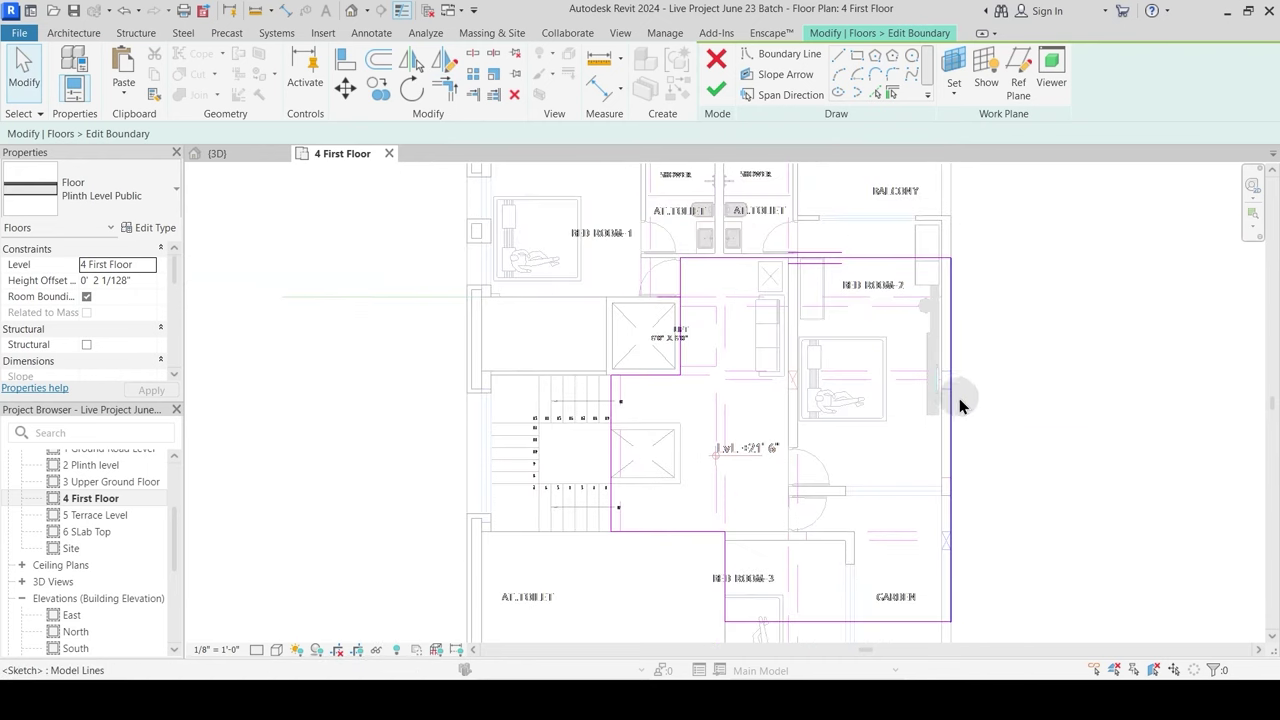
left_click(786, 409)
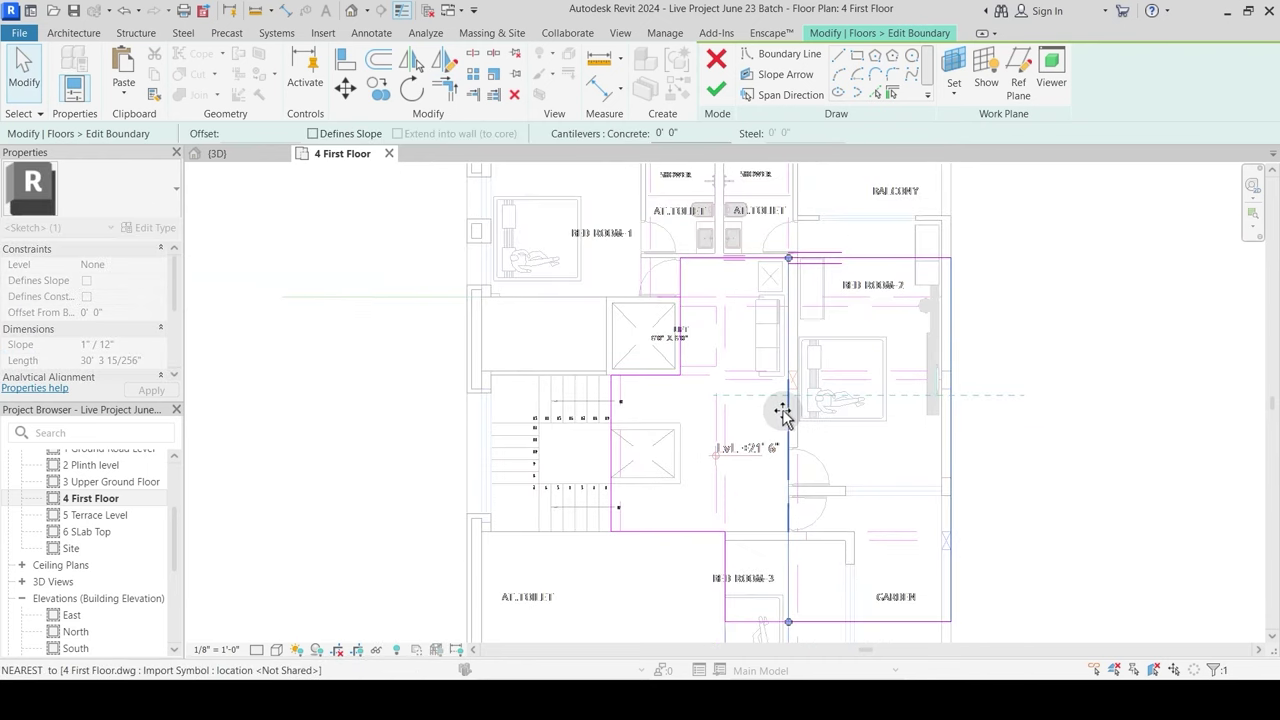
scroll(790, 320, "up", 2)
key("Escape")
scroll(711, 509, "down", 2)
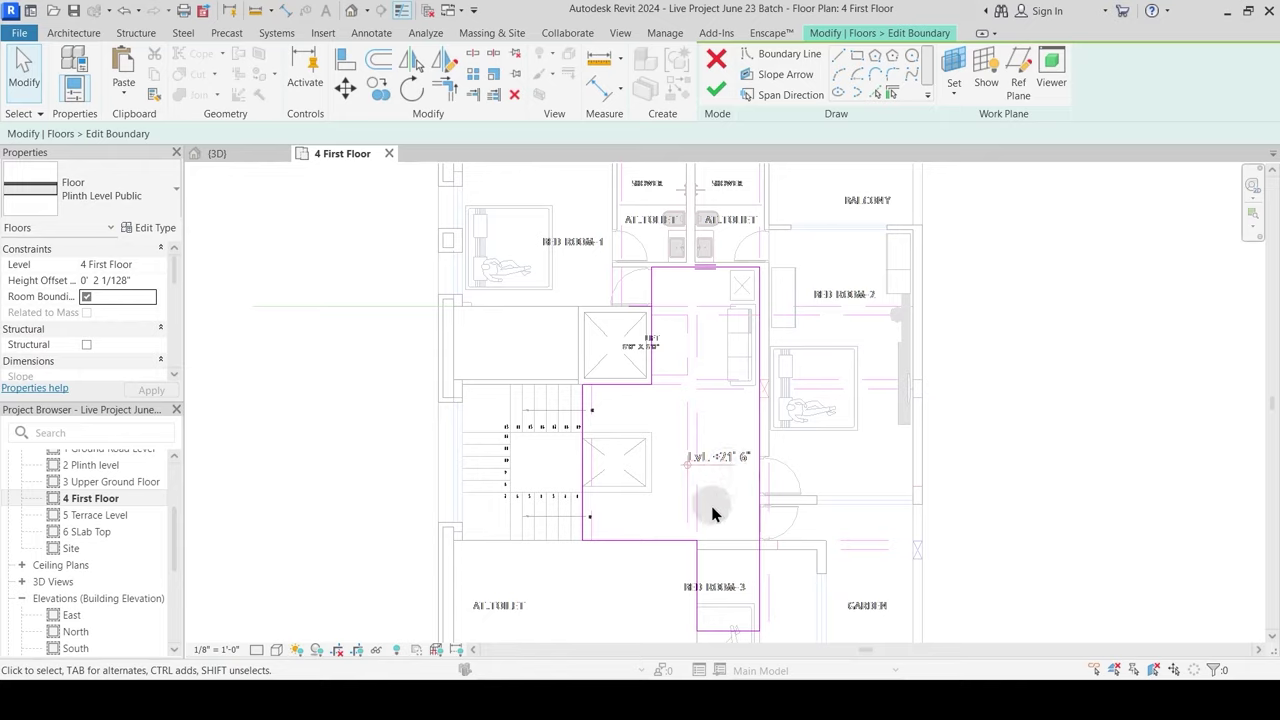
middle_click_drag(711, 509, 716, 320)
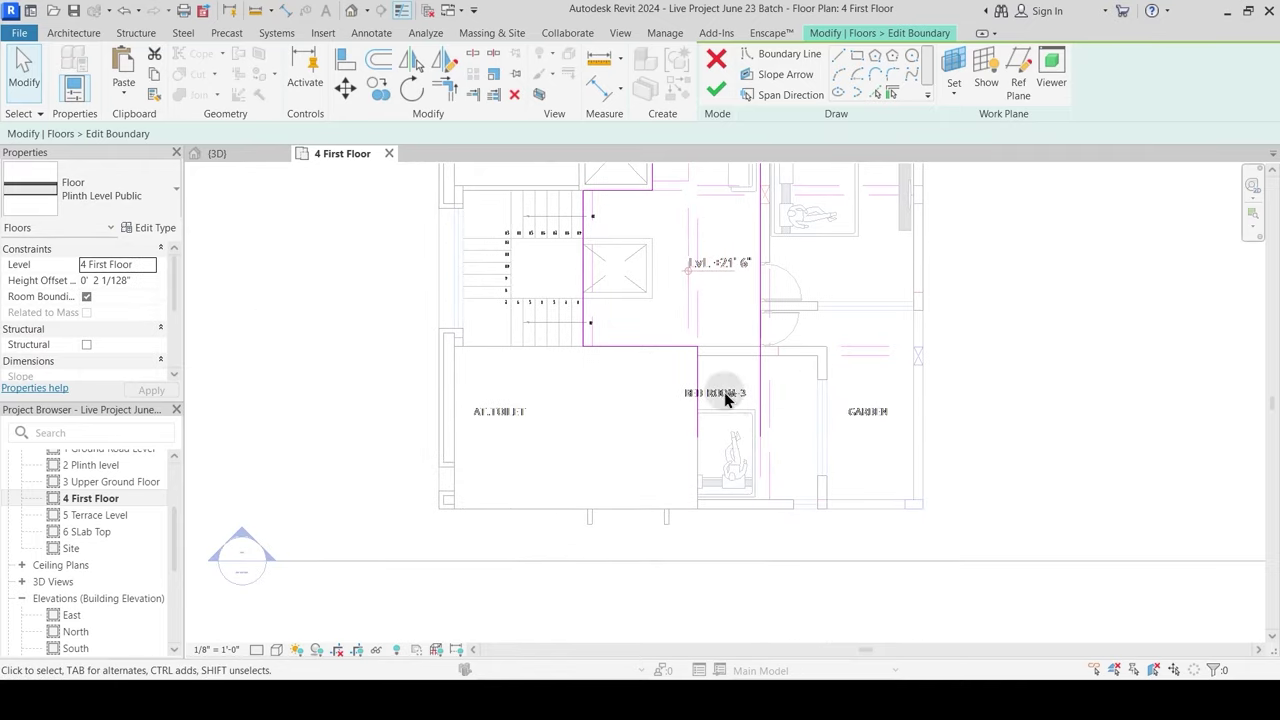
key("t")
key("r")
left_click(685, 349)
left_click(759, 325)
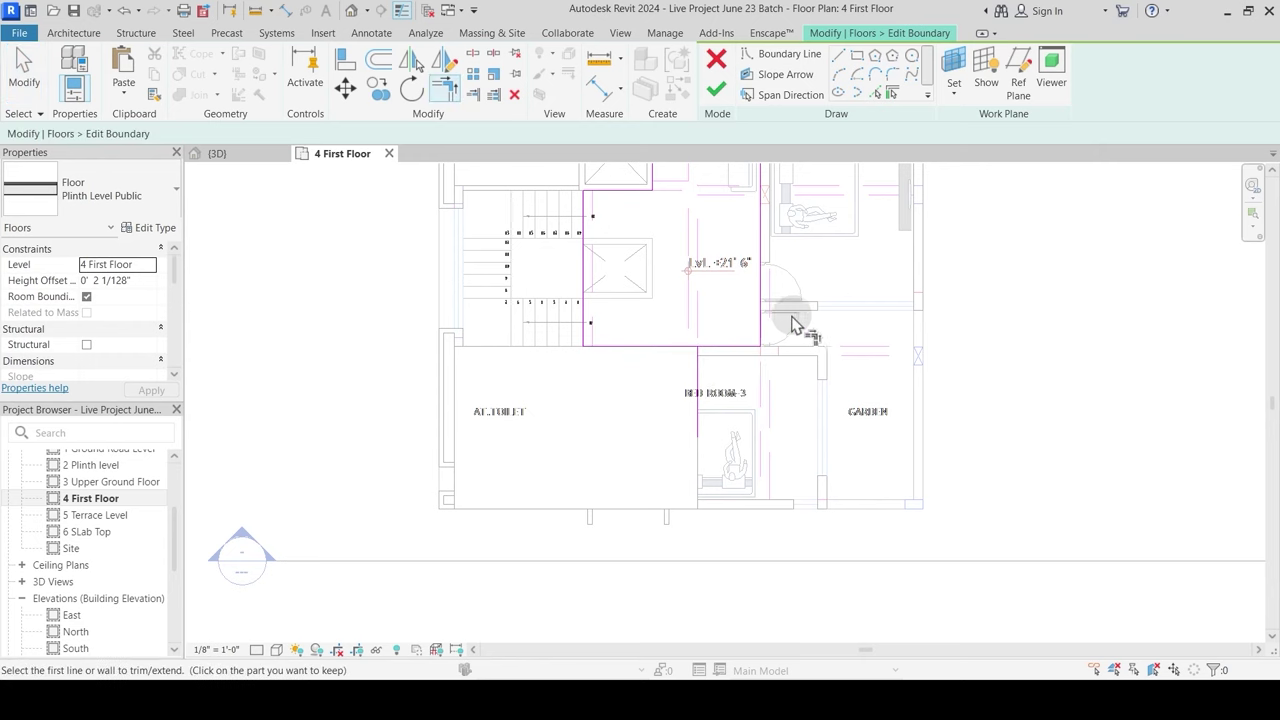
key("Escape")
Step: Delete the stray vertical boundary line below the slab
scroll(825, 375, "down", 2)
middle_click_drag(826, 385, 789, 531)
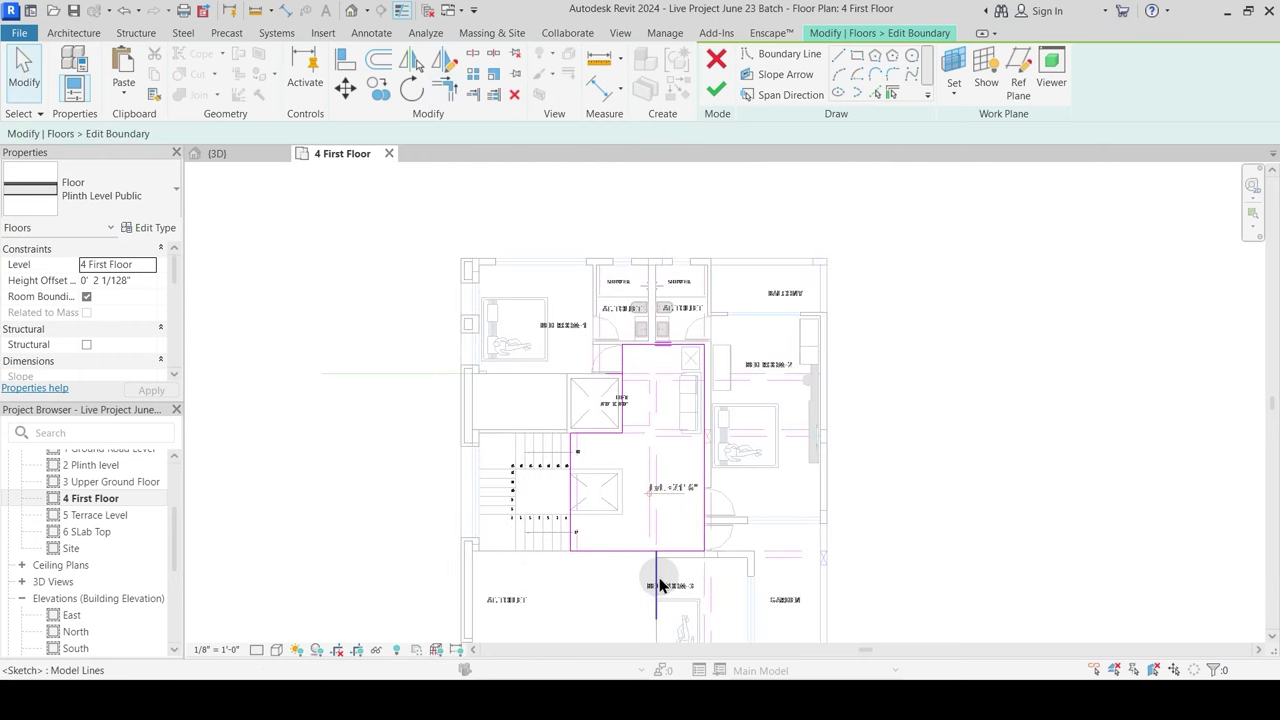
left_click(658, 586)
key("Delete")
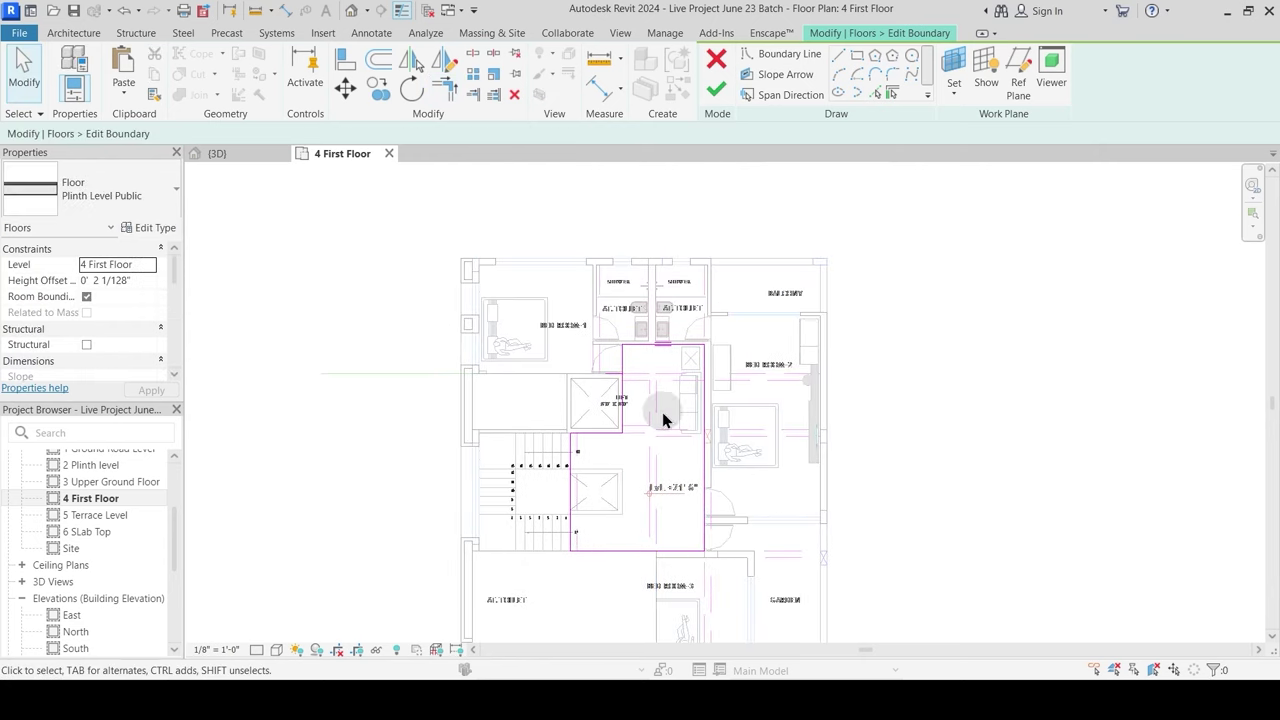
scroll(618, 510, "up", 5)
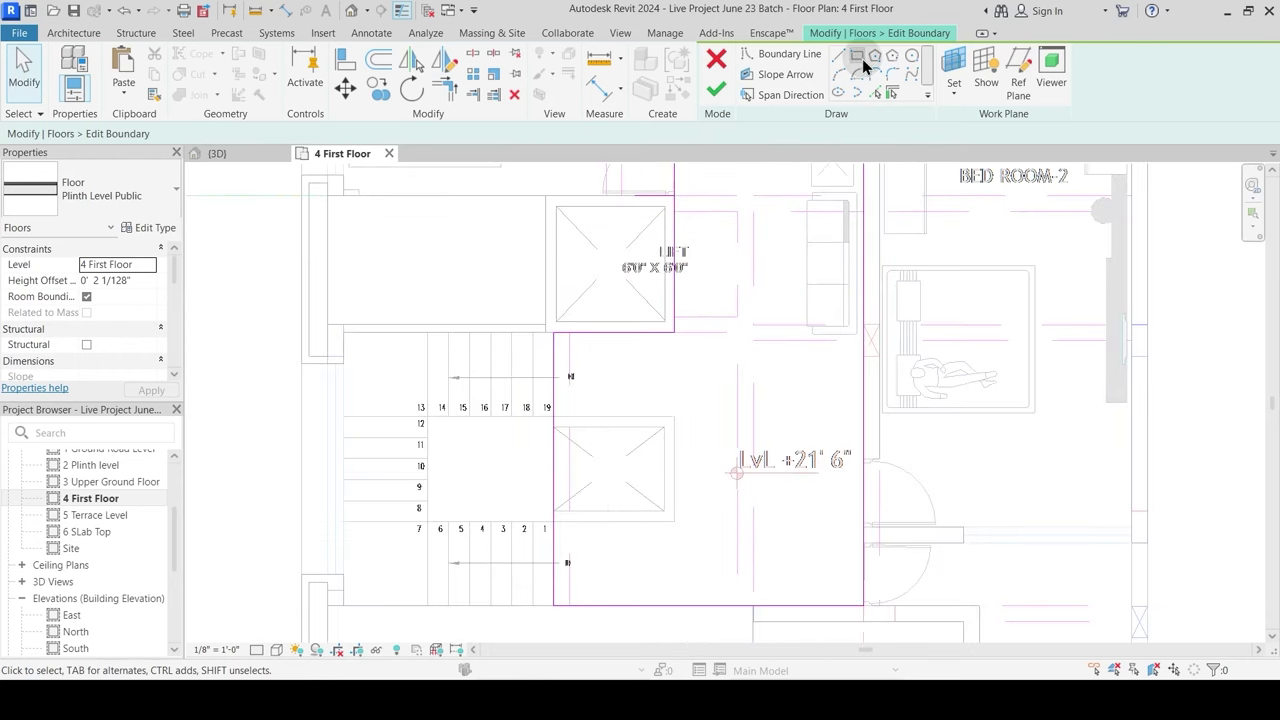
Step: Draw a rectangle boundary around the lower lift box
left_click(555, 417)
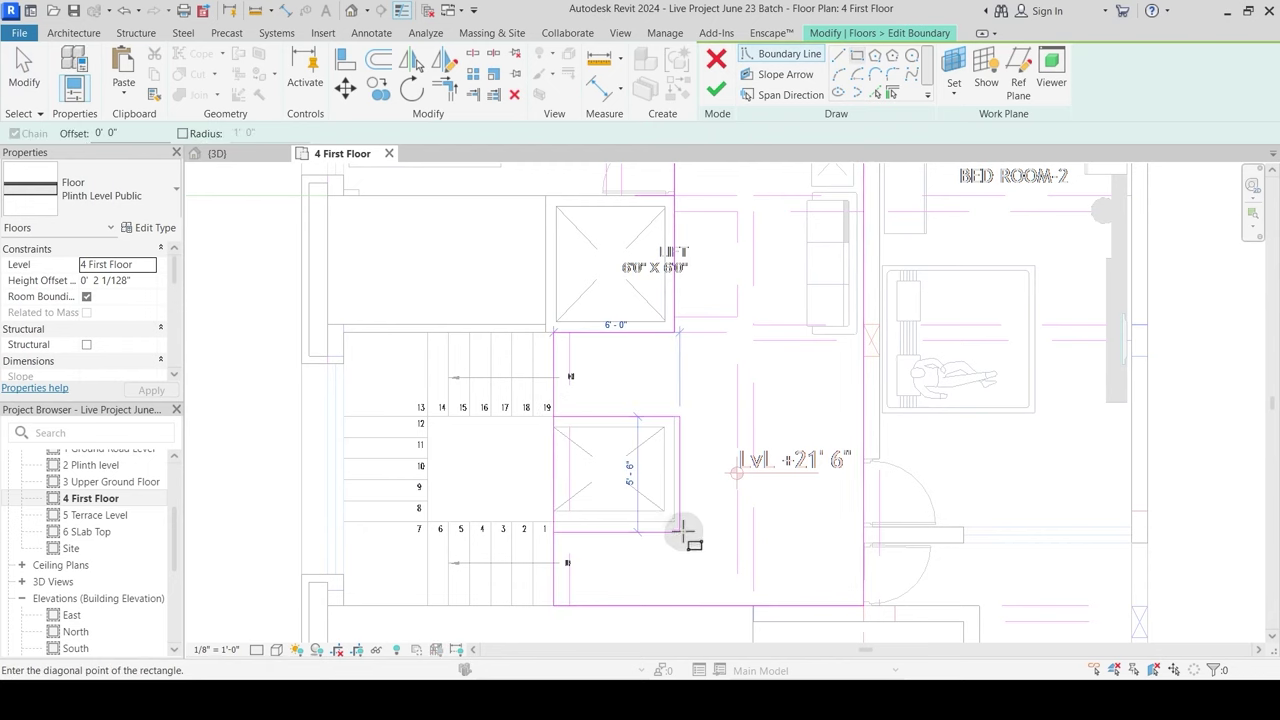
left_click(674, 521)
key("Escape")
key("Escape")
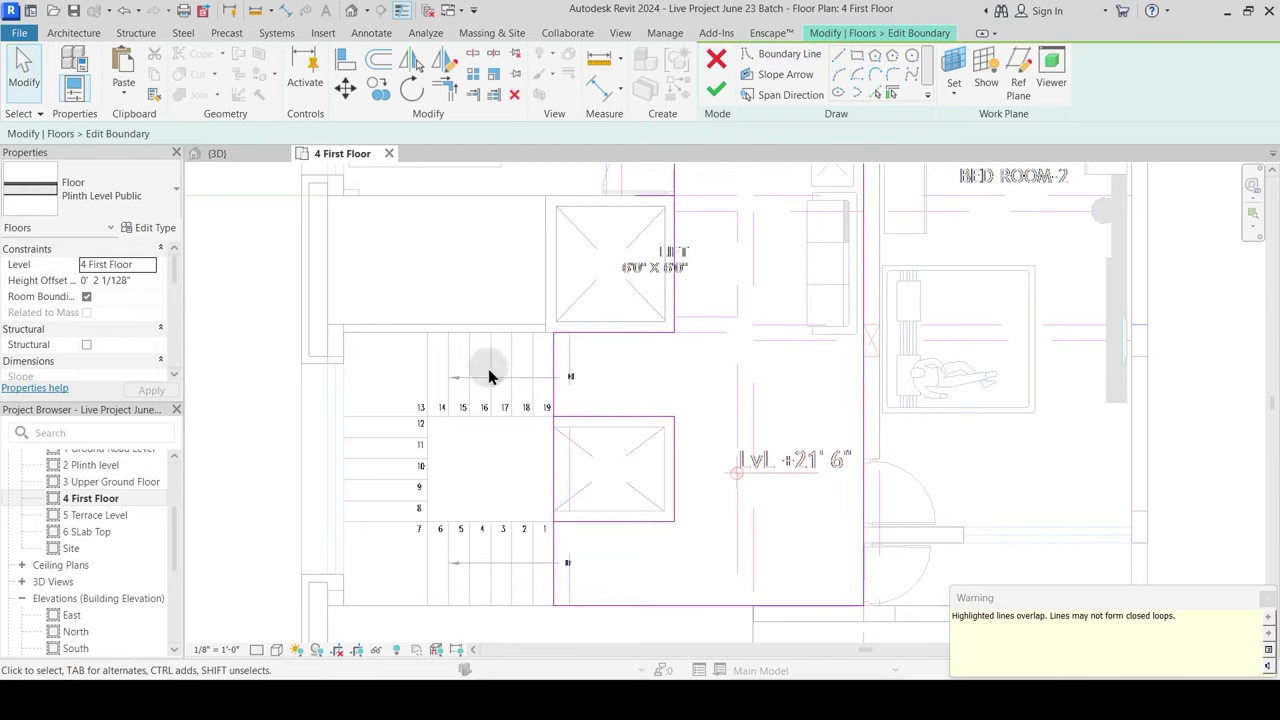
left_click_drag(397, 385, 517, 464)
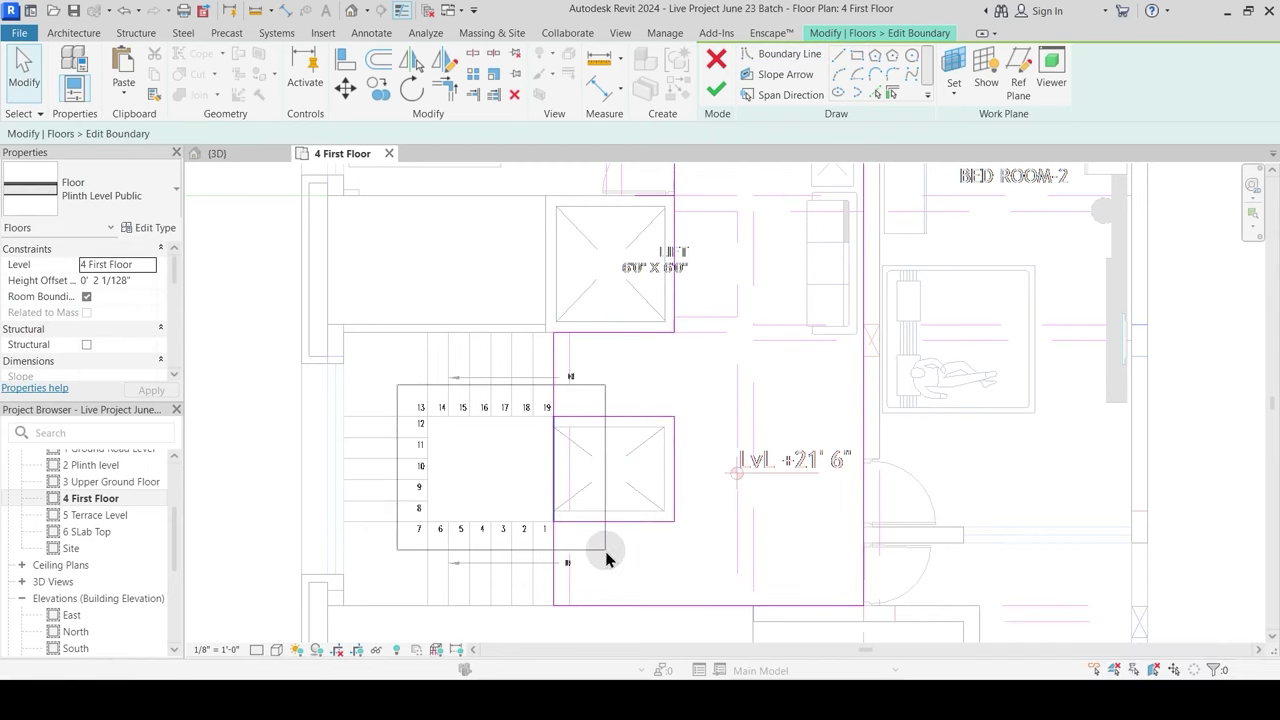
left_click_drag(606, 556, 608, 552)
key("Escape")
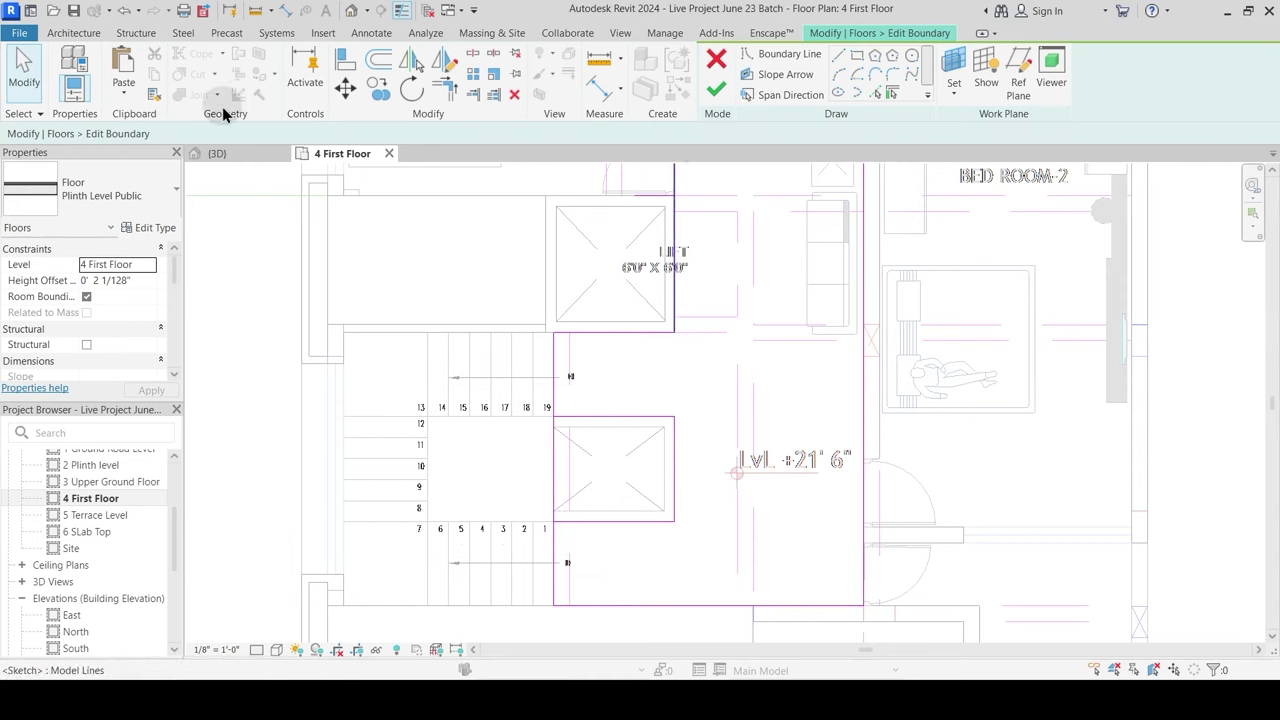
Step: Attempt to finish the boundary edit, dismissing the intersecting-lines errors twice
left_click(474, 60)
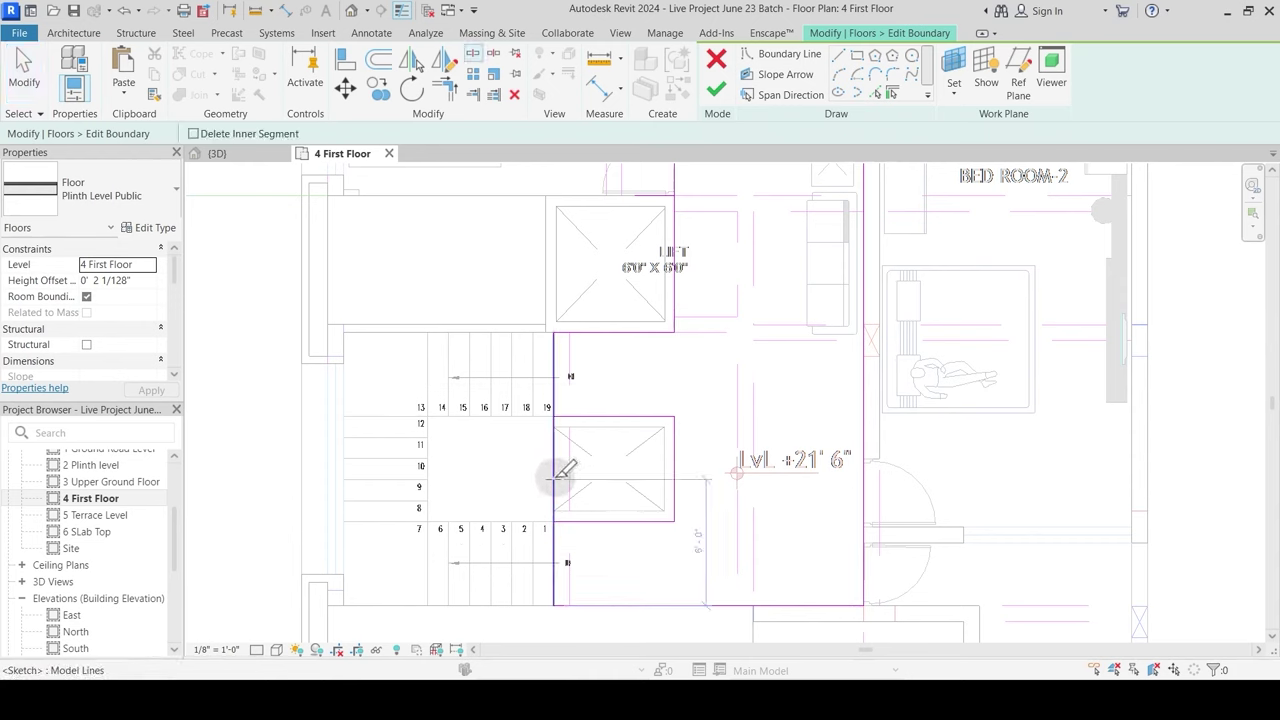
key("t")
key("r")
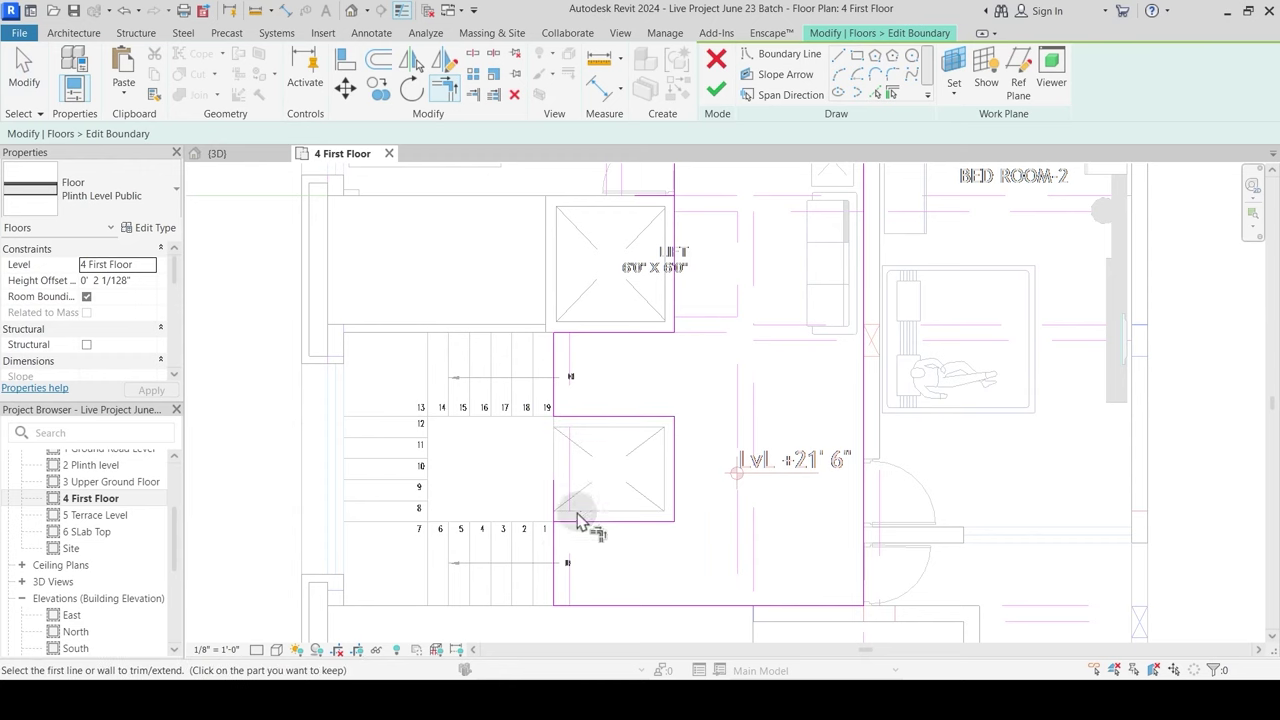
key("Escape")
scroll(652, 392, "down", 2)
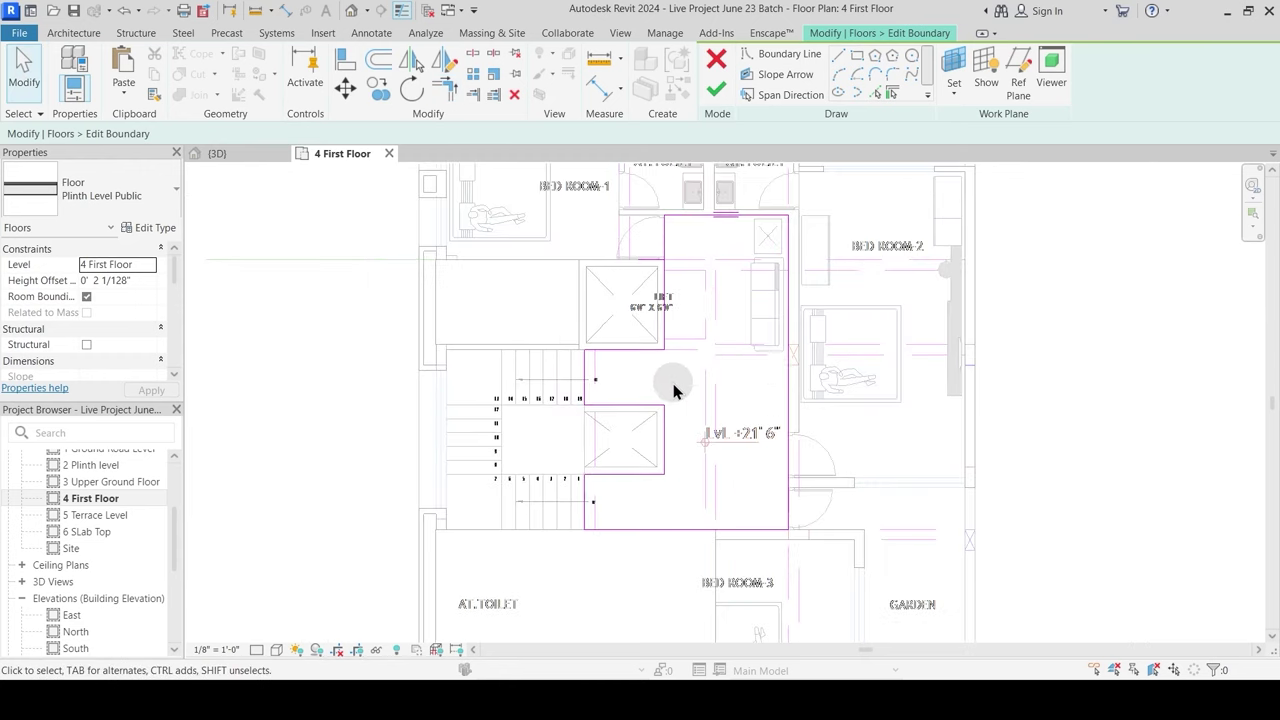
left_click(714, 92)
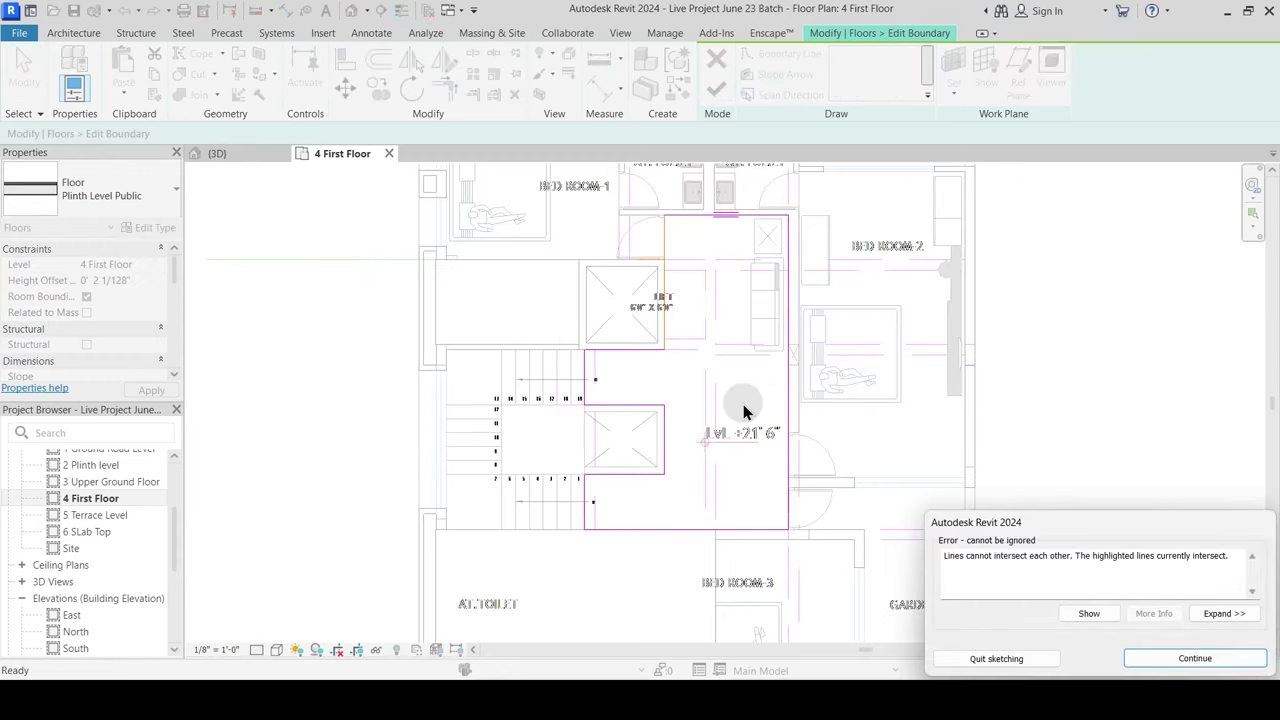
key("Escape")
middle_click_drag(680, 268, 686, 330)
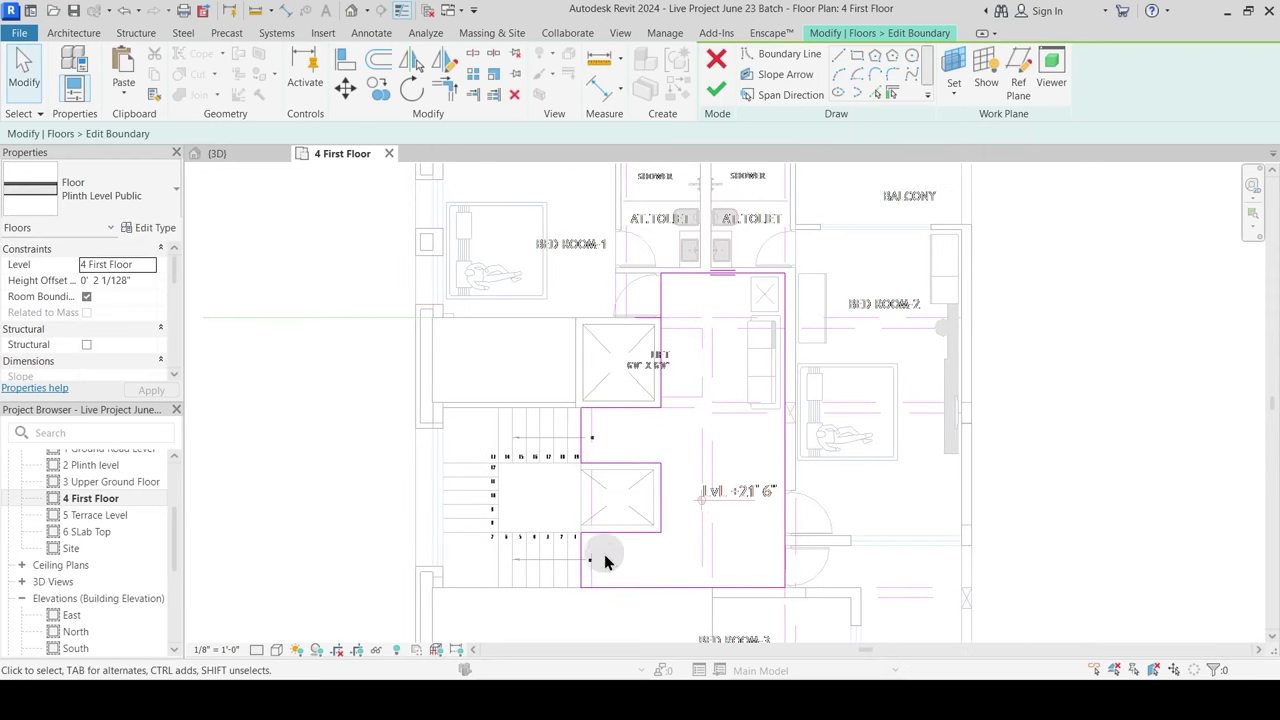
scroll(622, 446, "down", 2)
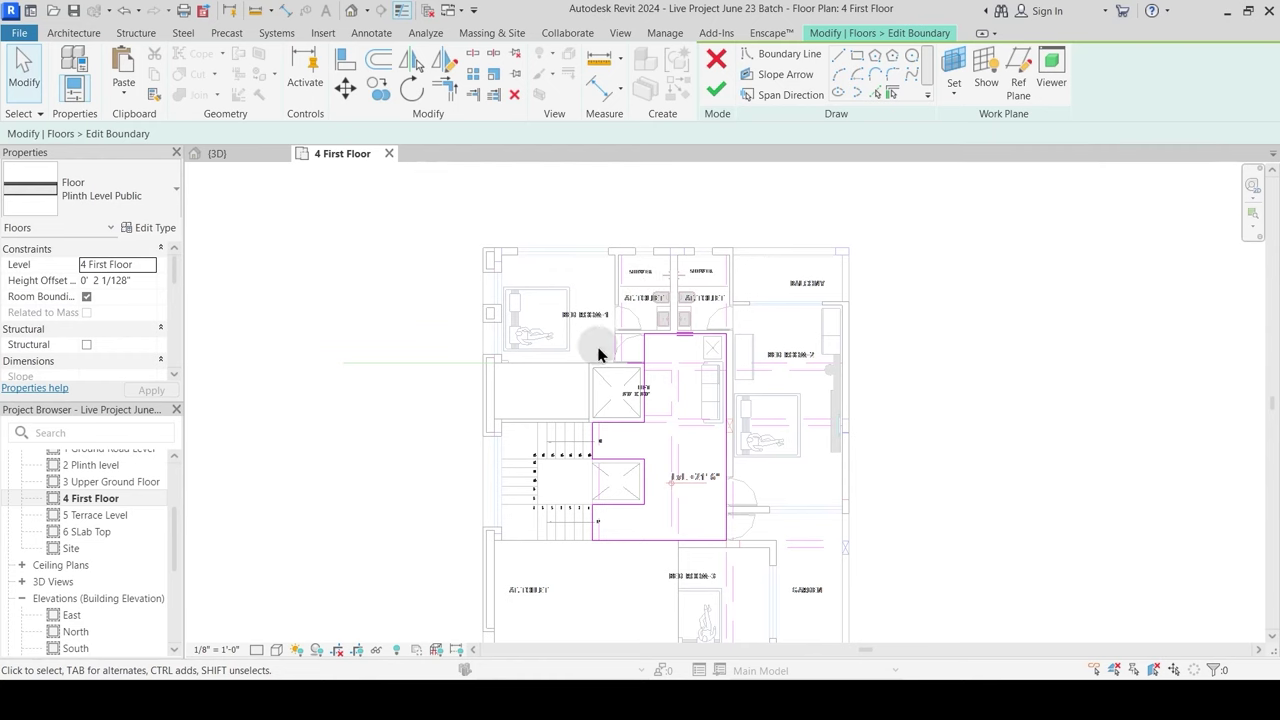
middle_click_drag(740, 574, 726, 443)
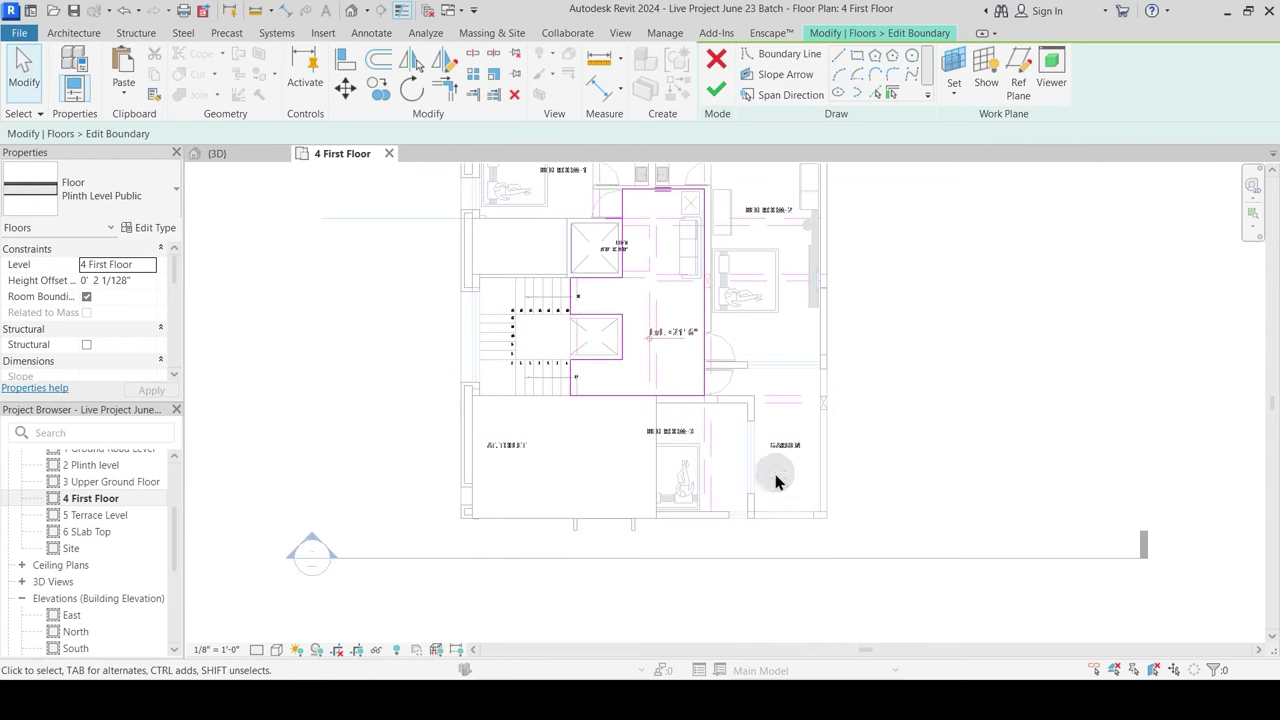
middle_click_drag(778, 481, 753, 538)
left_click(716, 89)
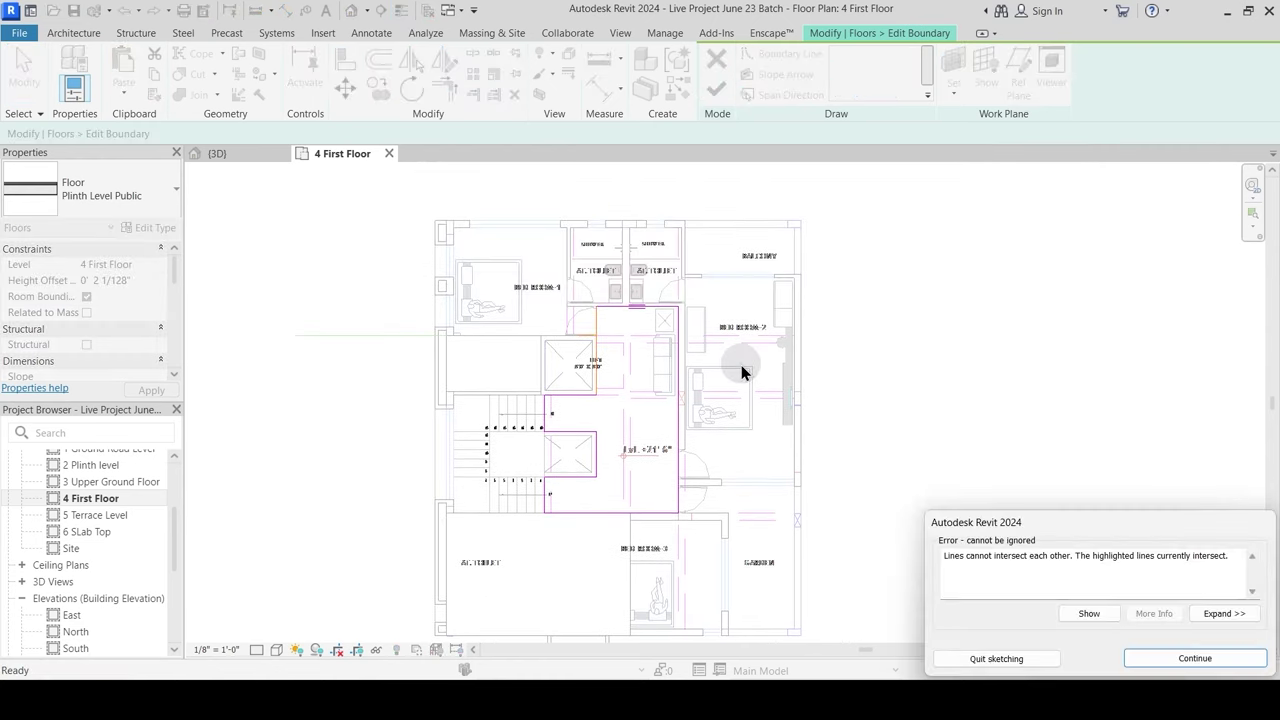
key("Return")
Step: Trim the boundary line beside the upper lift and finish the slab edit
scroll(630, 340, "up", 4)
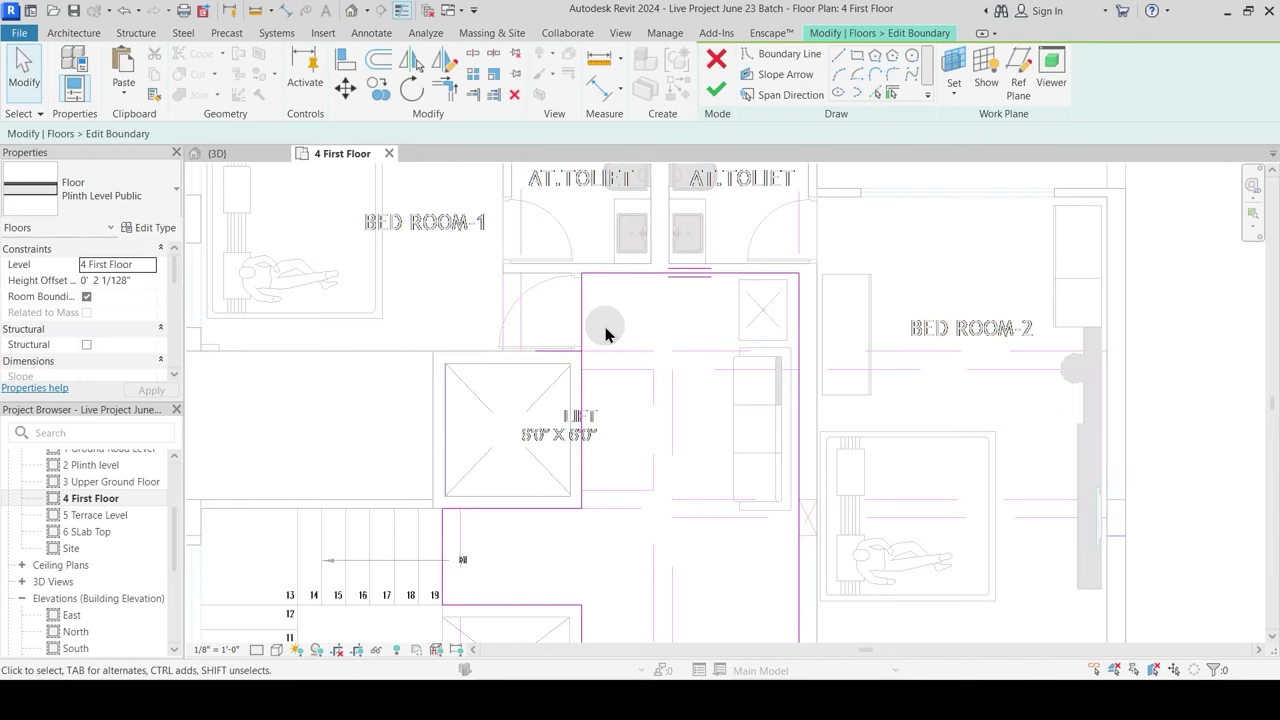
key("t")
key("r")
left_click(583, 315)
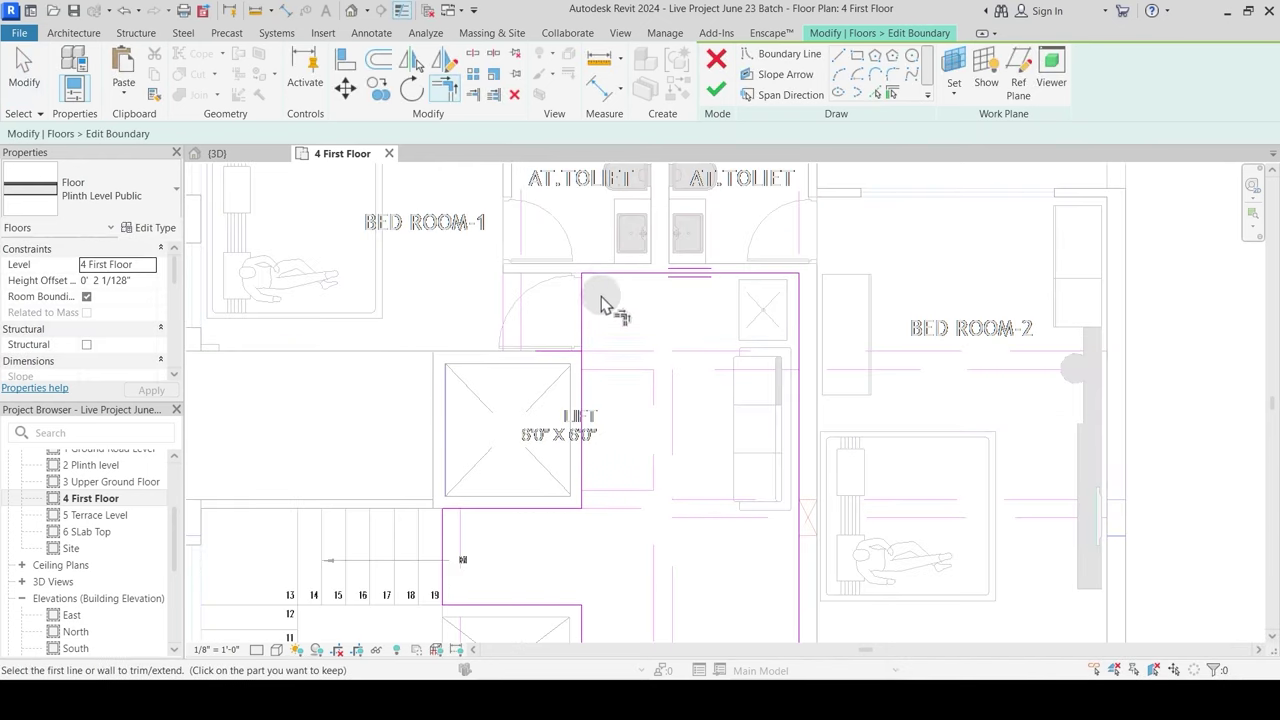
key("Escape")
key("Escape")
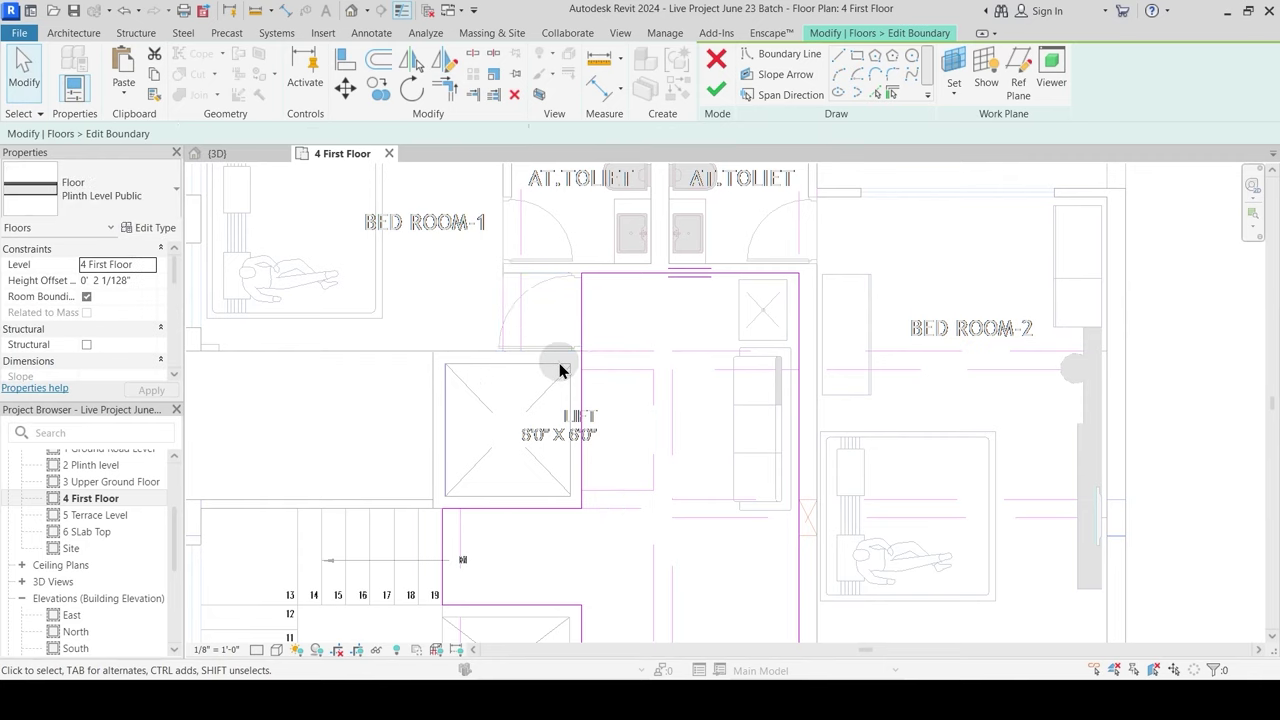
scroll(583, 380, "down", 3)
middle_click_drag(634, 451, 664, 264)
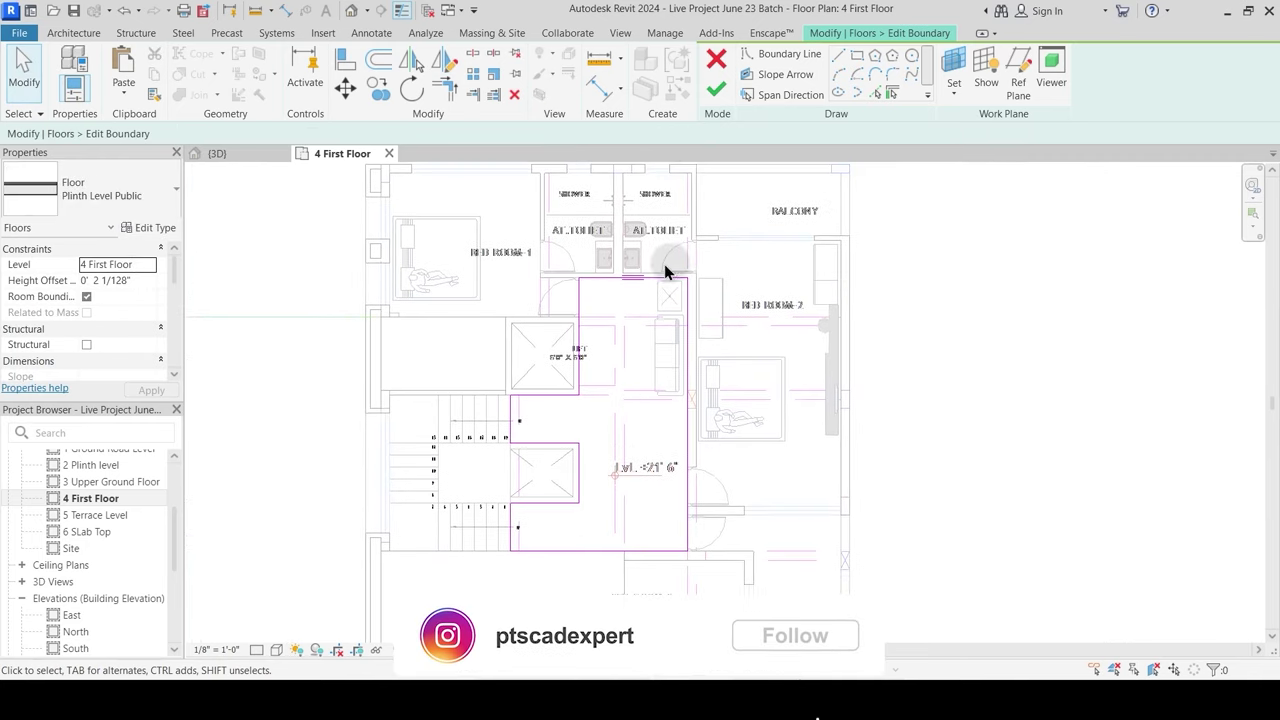
left_click(712, 93)
Step: Copy the Washroom Sunk Slab to empty space above the plan
left_click(740, 362)
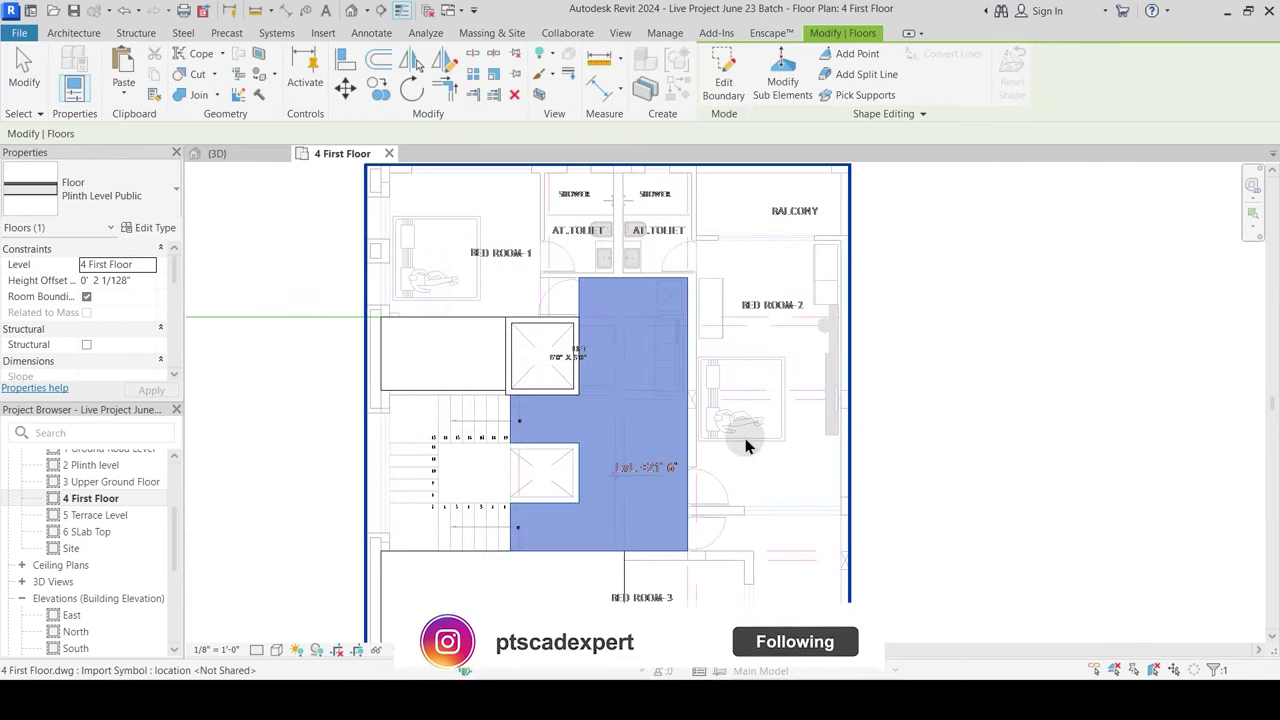
key("Escape")
left_click(441, 383)
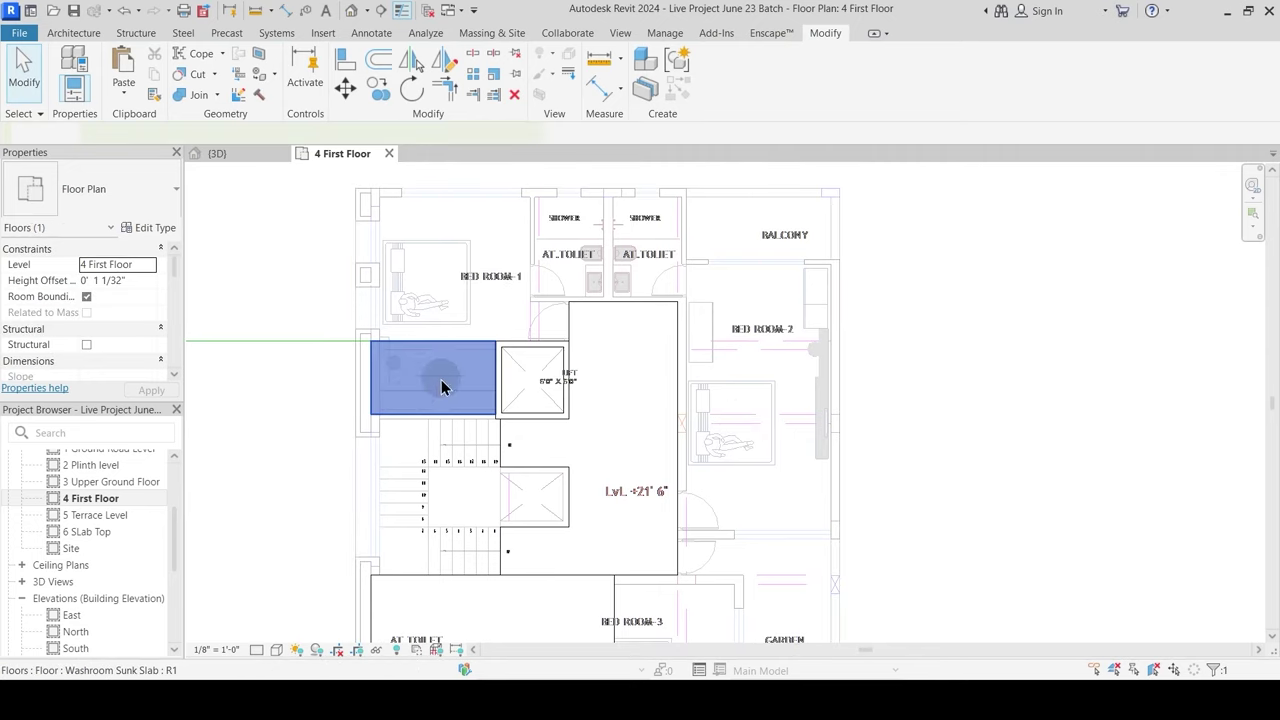
middle_click_drag(403, 410, 456, 500)
key("c")
key("c")
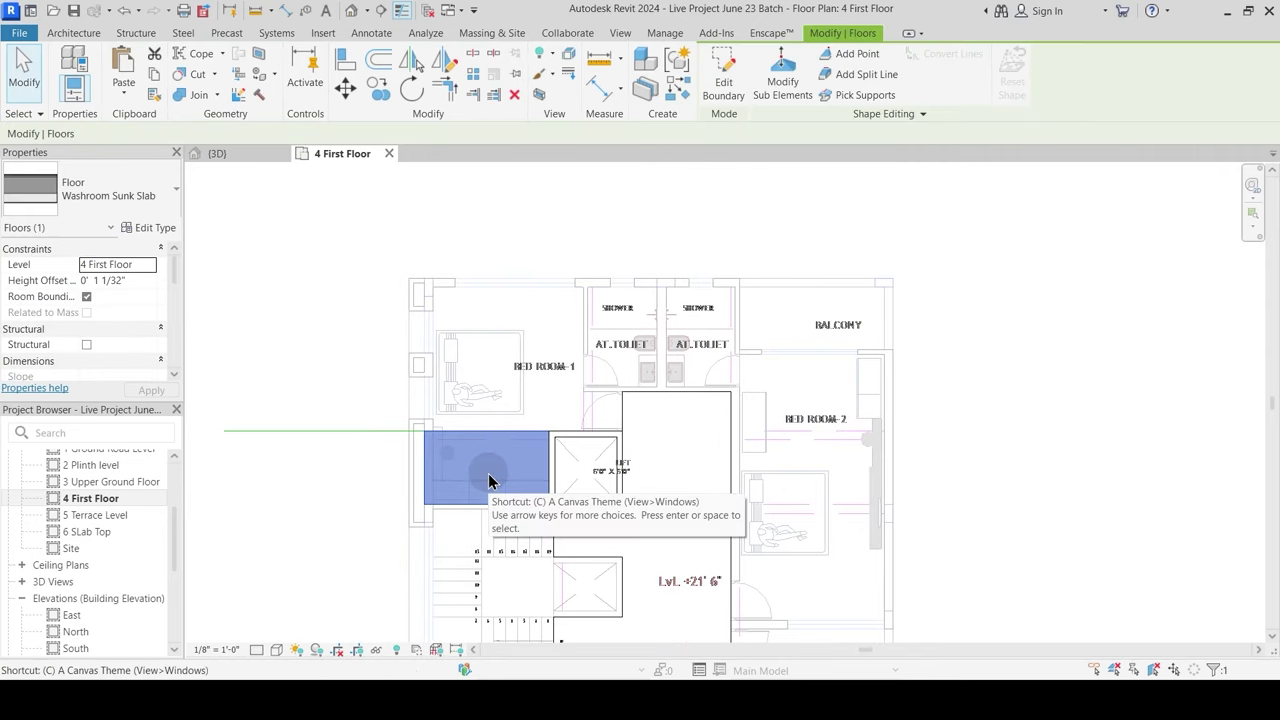
left_click(489, 478)
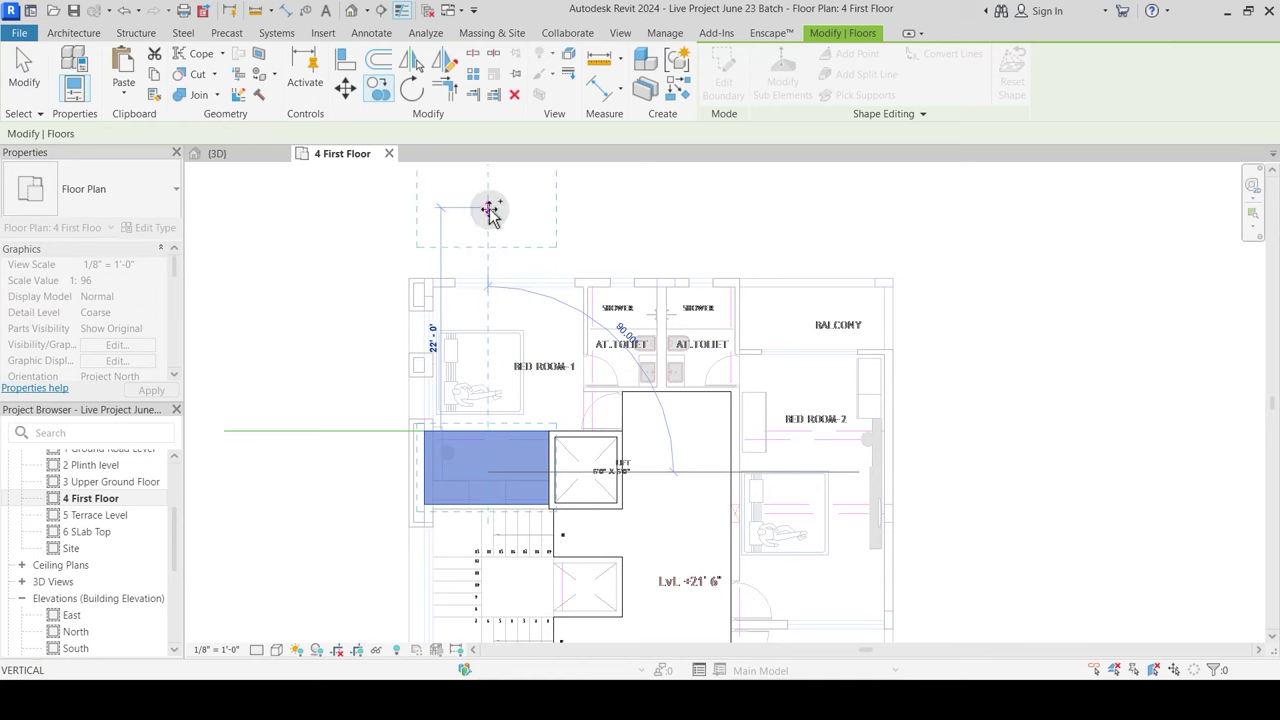
left_click(489, 210)
Step: Rotate the slab copy 90 degrees upright
middle_click_drag(506, 220, 509, 351)
key("Escape")
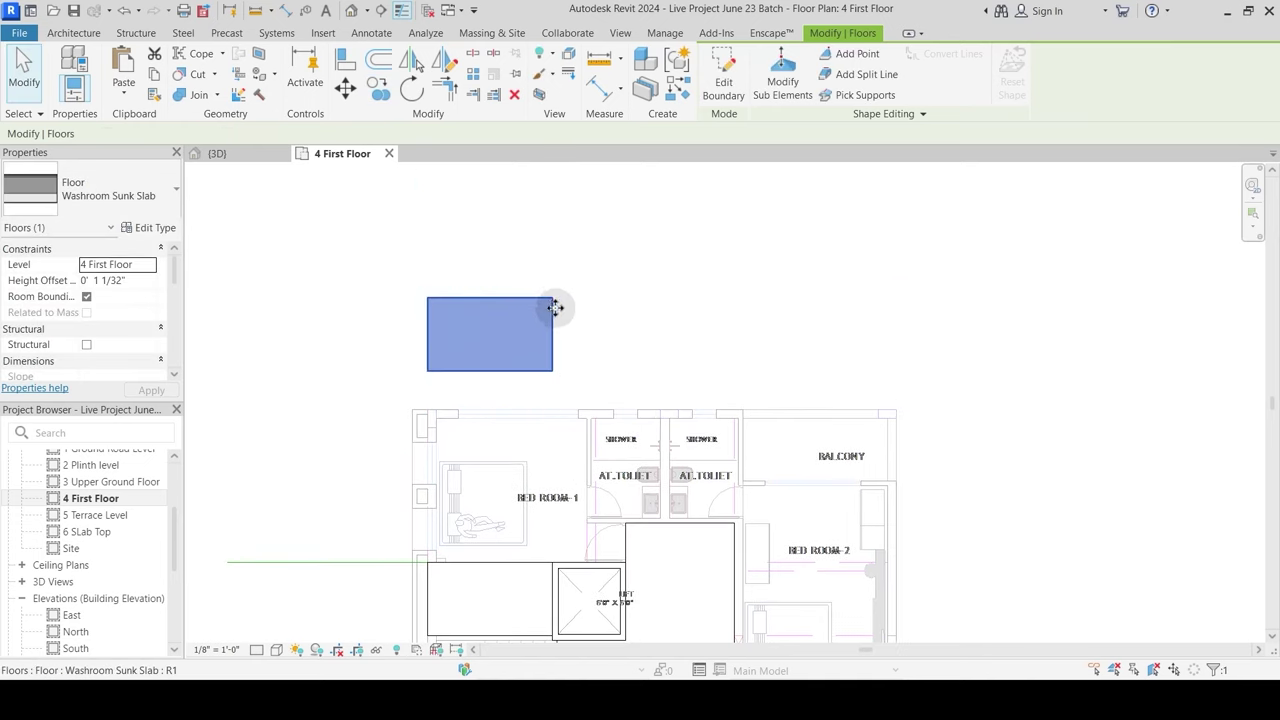
left_click(640, 338)
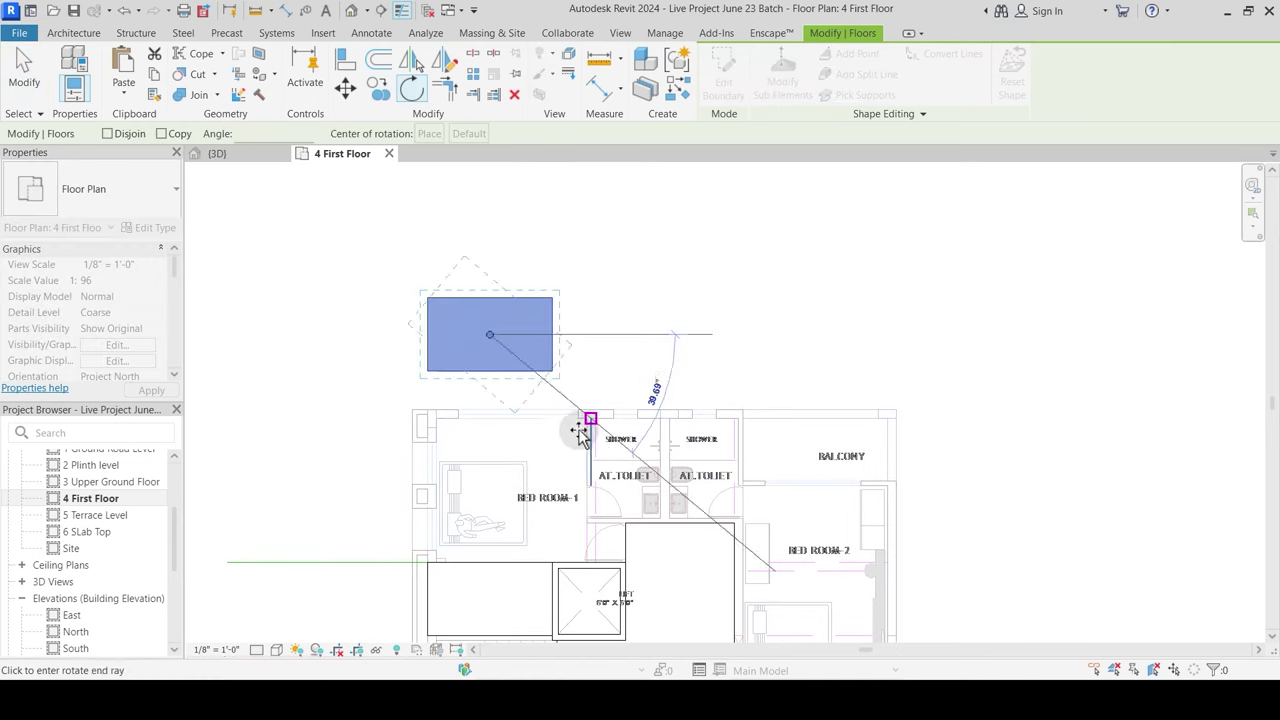
left_click(489, 492)
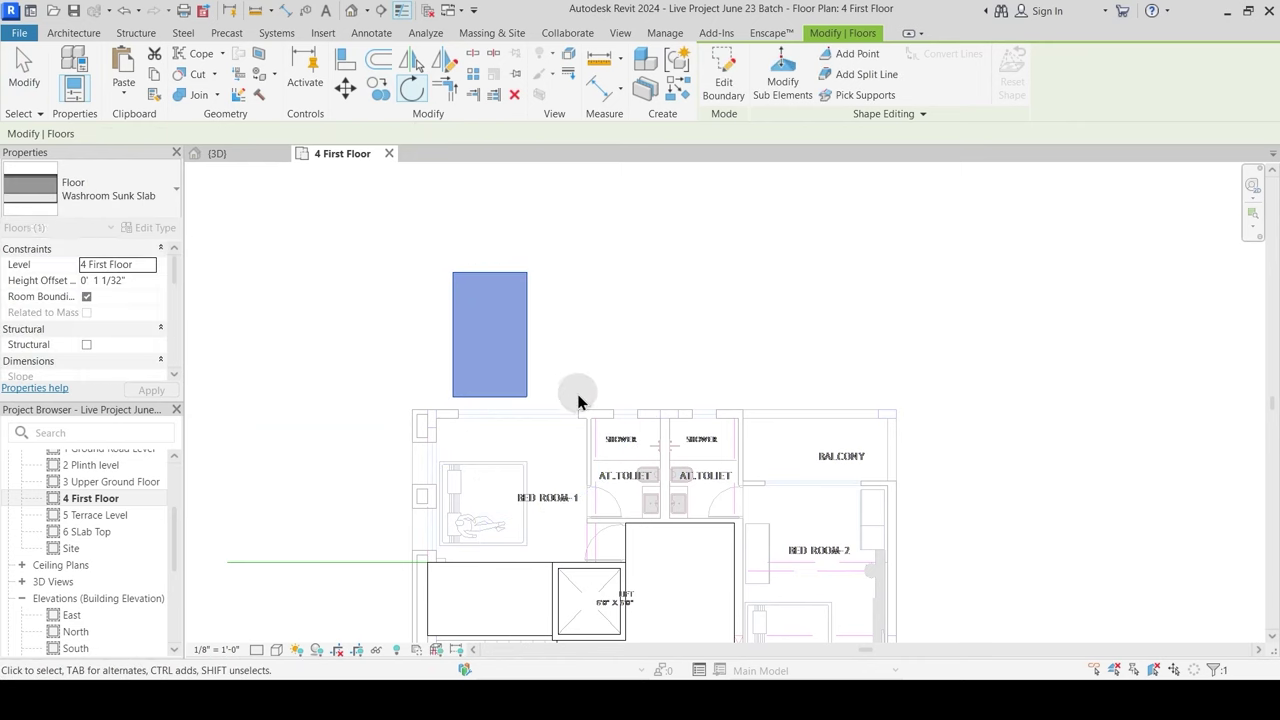
Step: Move the upright slab onto the left shower area
key("v")
left_click(452, 273)
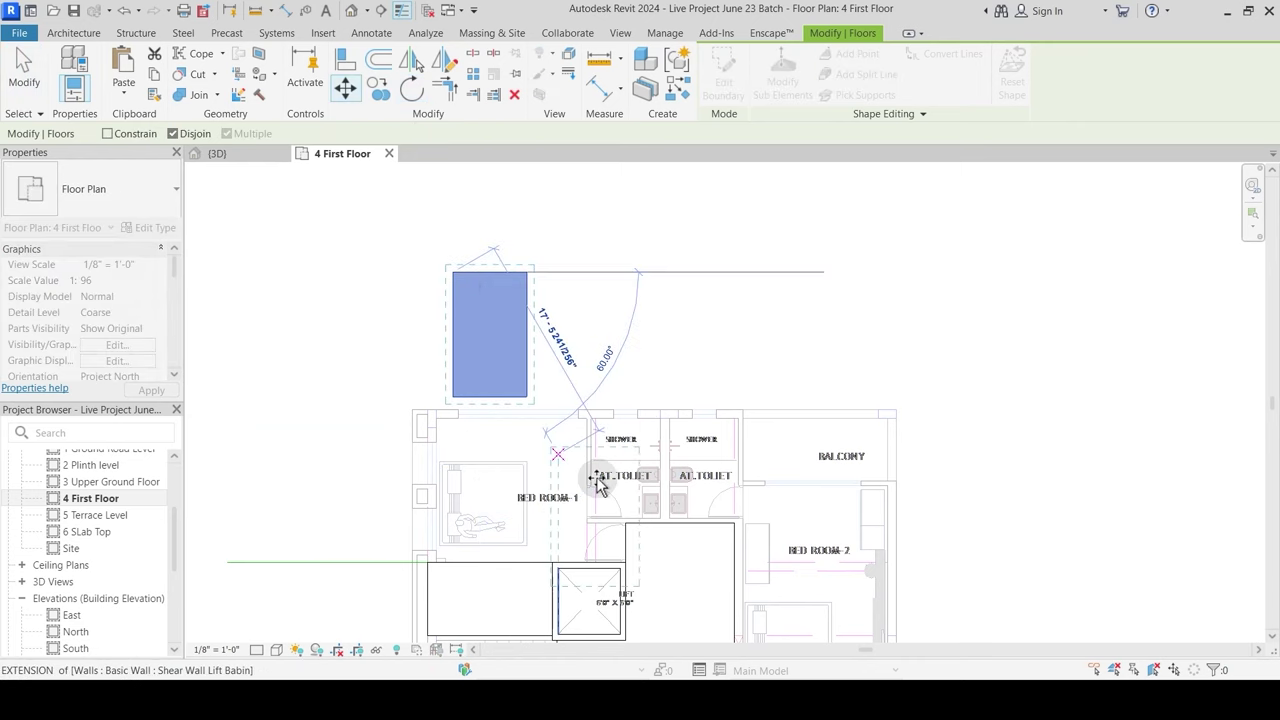
scroll(594, 440, "up", 4)
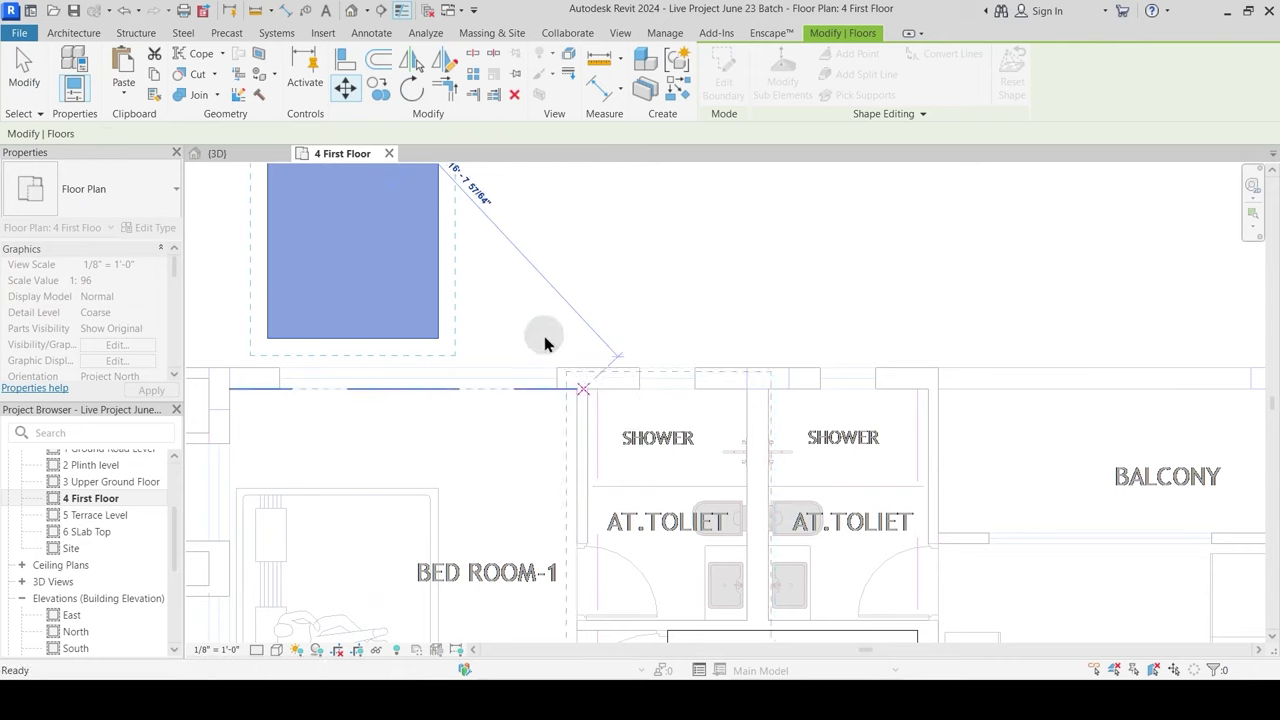
key("Escape")
scroll(514, 260, "down", 4)
key("m")
key("v")
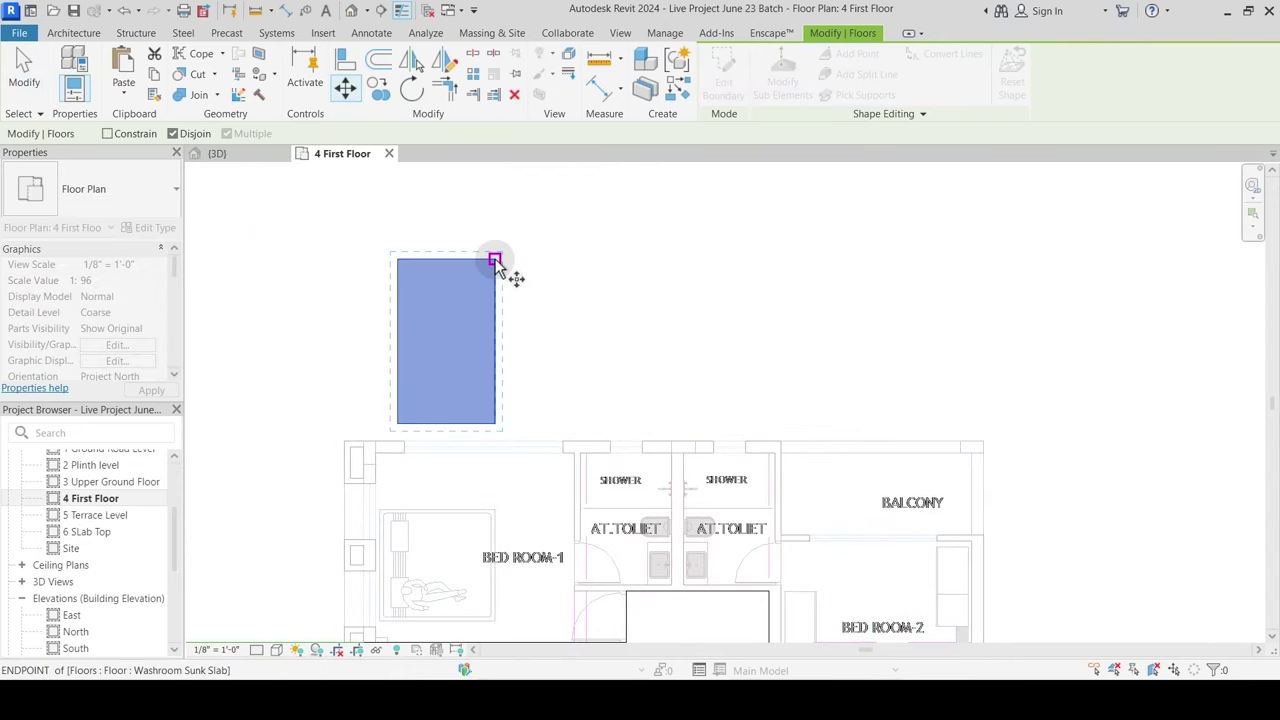
left_click(495, 259)
scroll(686, 449, "up", 3)
left_click(695, 422)
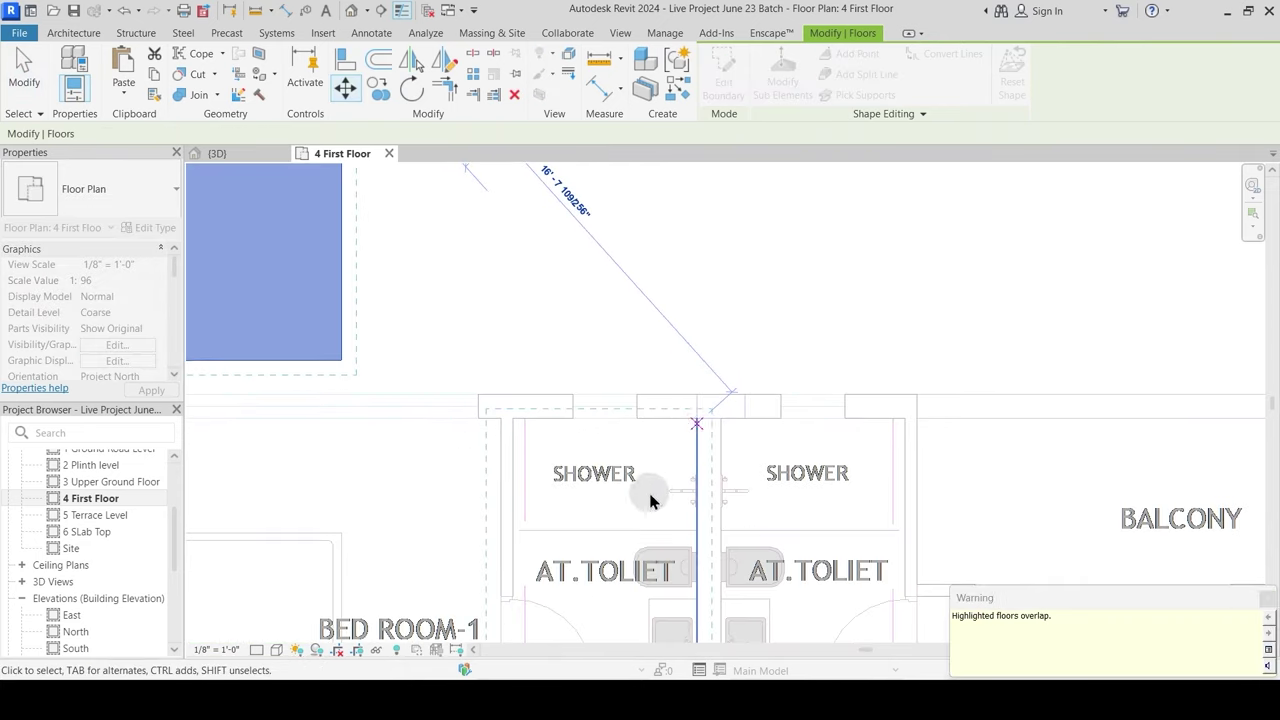
Step: Align the slab's top-right corner with the wall corner of the shower and toilet room
scroll(655, 485, "up", 3)
key("m")
key("v")
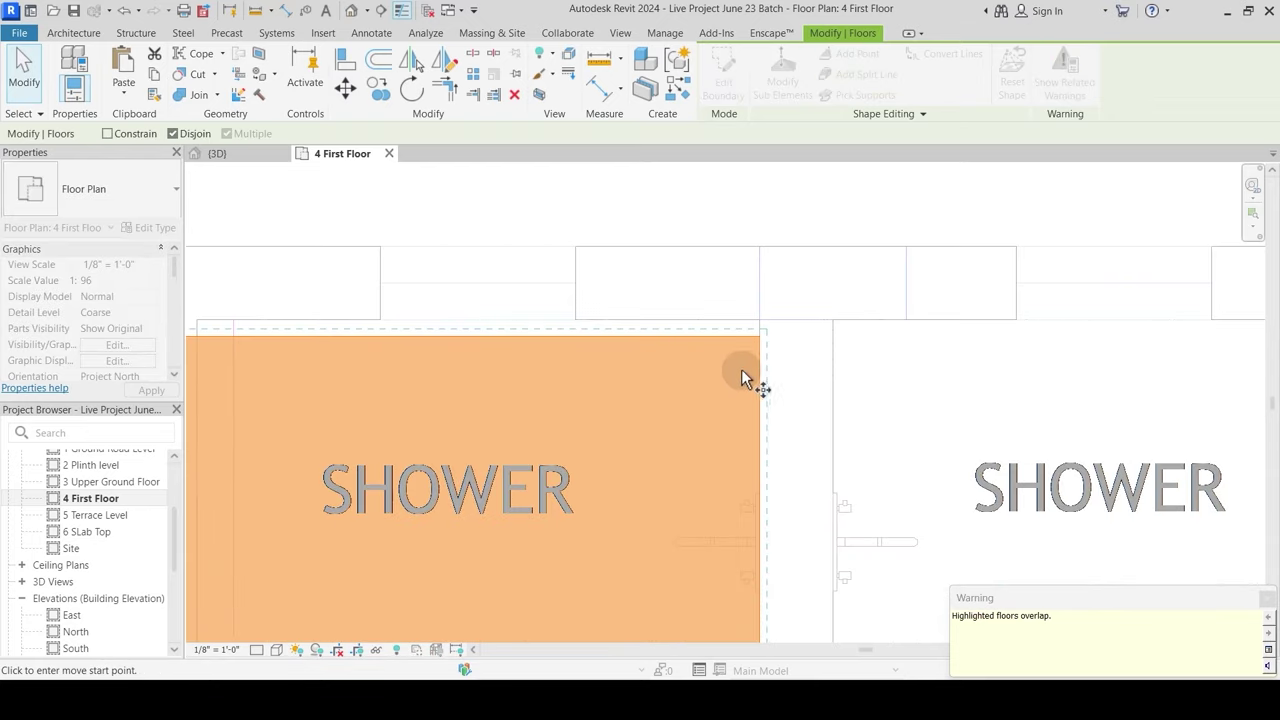
left_click(759, 321)
left_click(759, 320)
scroll(631, 277, "down", 4)
Step: Drag the left washroom sunk slab's bottom sketch line down to the toilet's wall face
key("Escape")
left_click(660, 473)
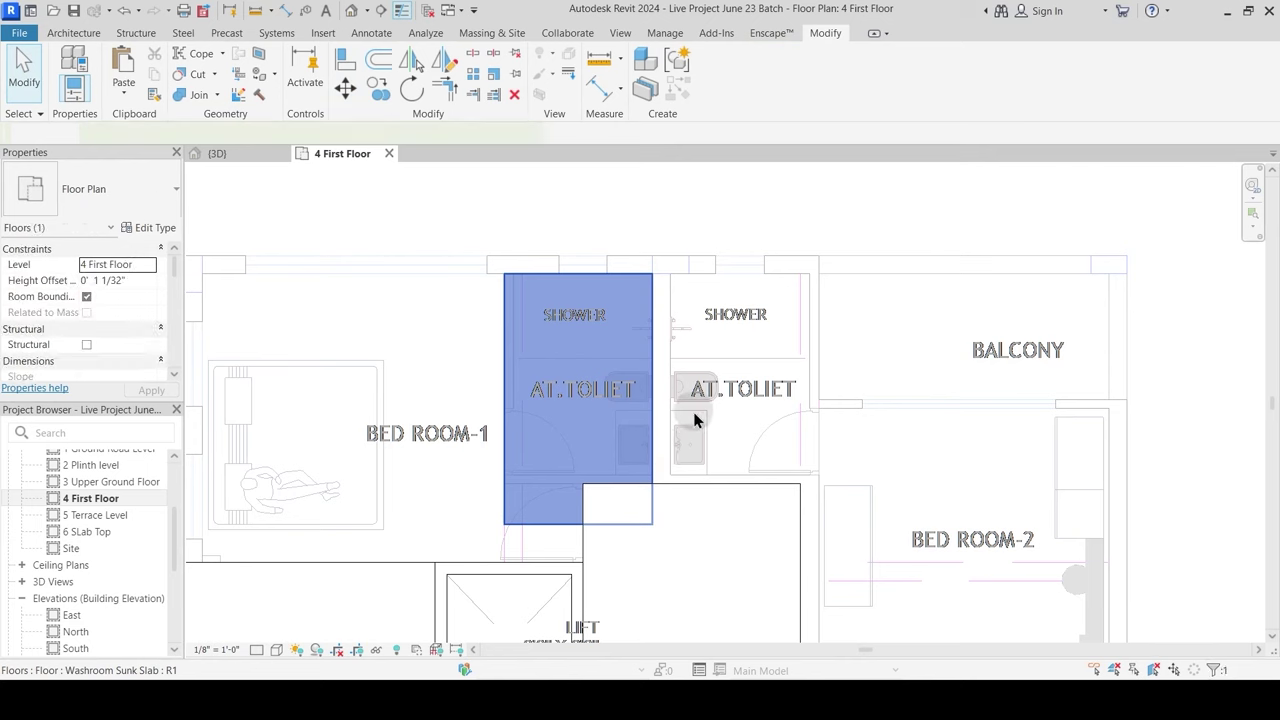
double_click(638, 471)
scroll(582, 505, "up", 2)
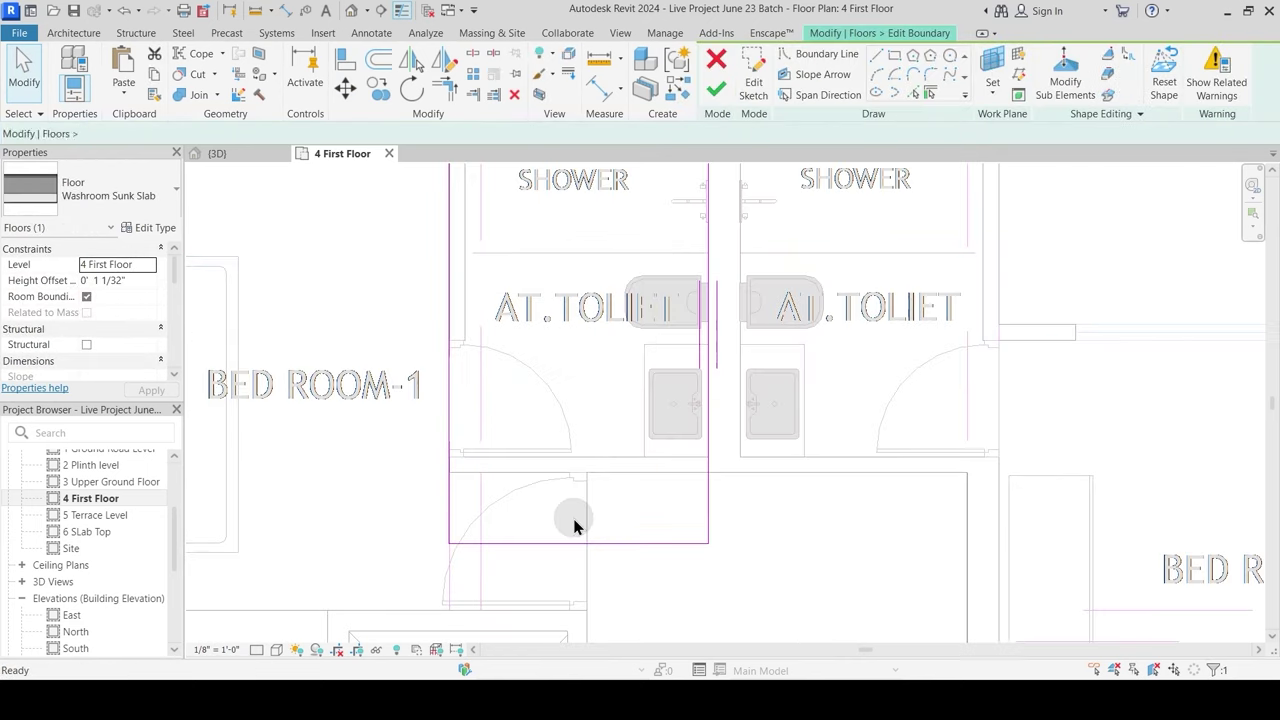
left_click(586, 457)
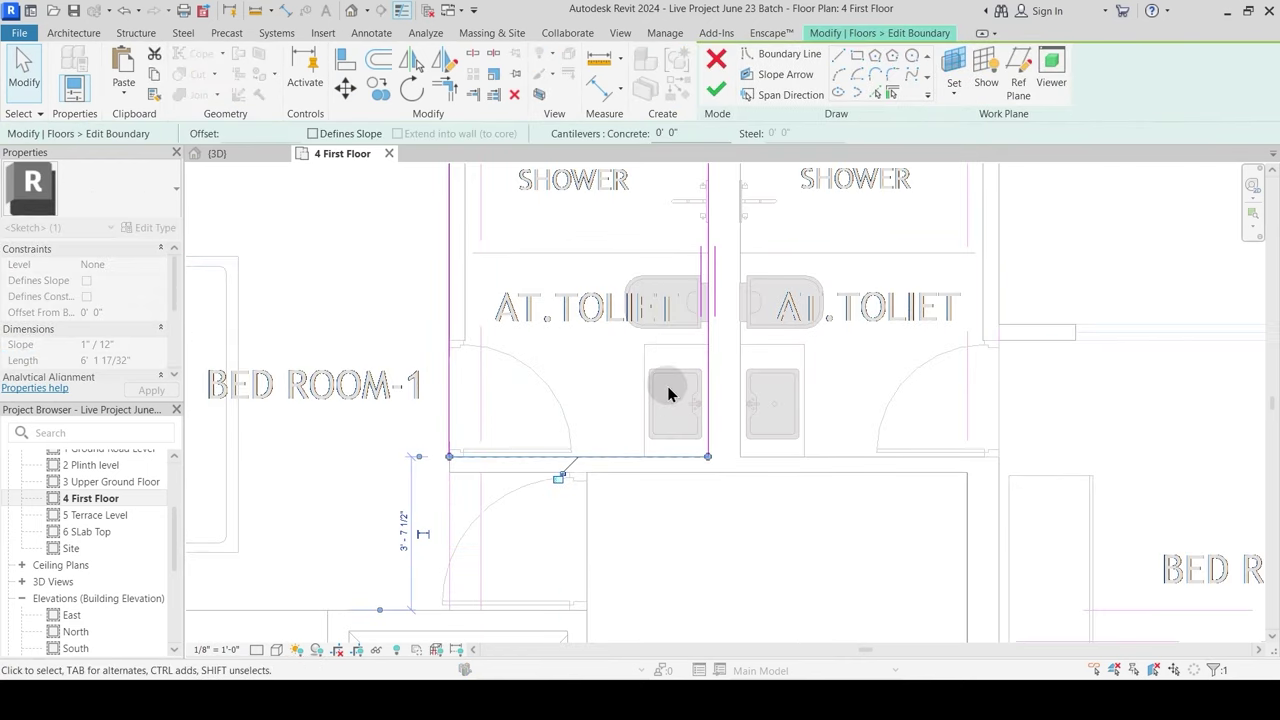
scroll(669, 395, "down", 3)
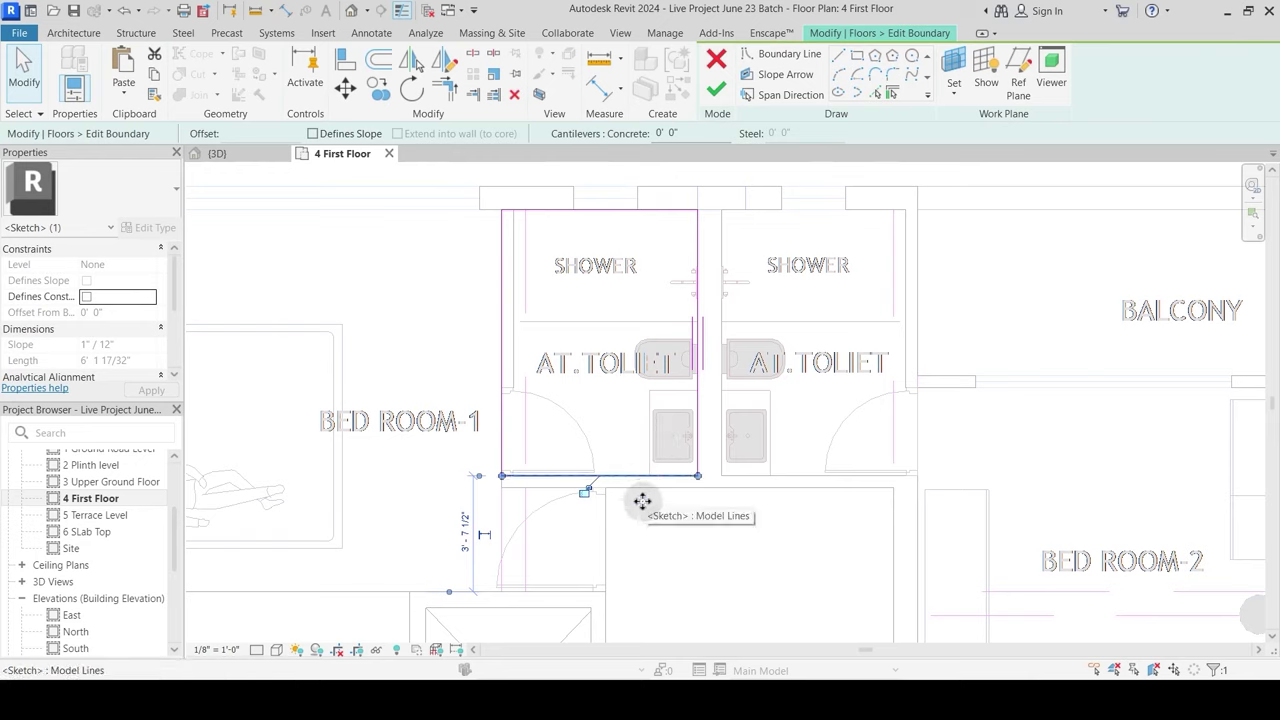
mouse_move(642, 501)
left_mouse_down()
mouse_move(646, 517)
mouse_move(651, 491)
left_mouse_up()
left_click(657, 415)
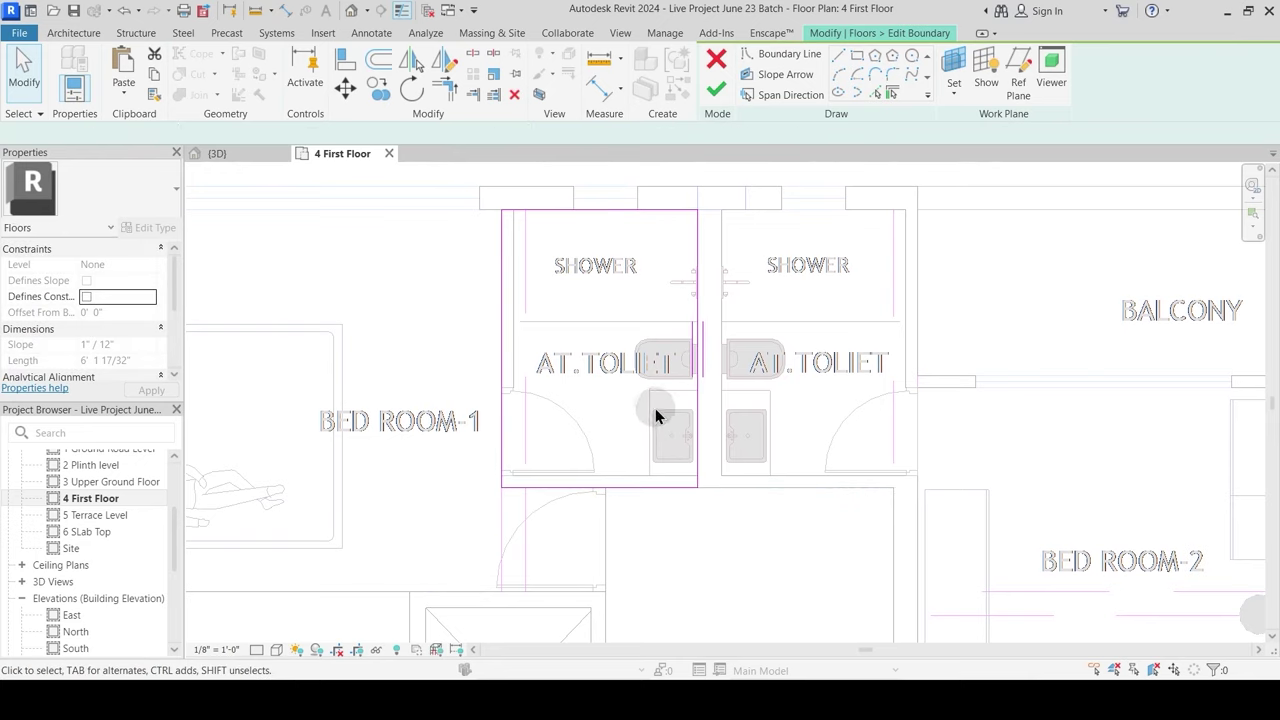
Step: Finish the slab boundary edit with walls left unattached, then reselect the left washroom slab
left_click(716, 92)
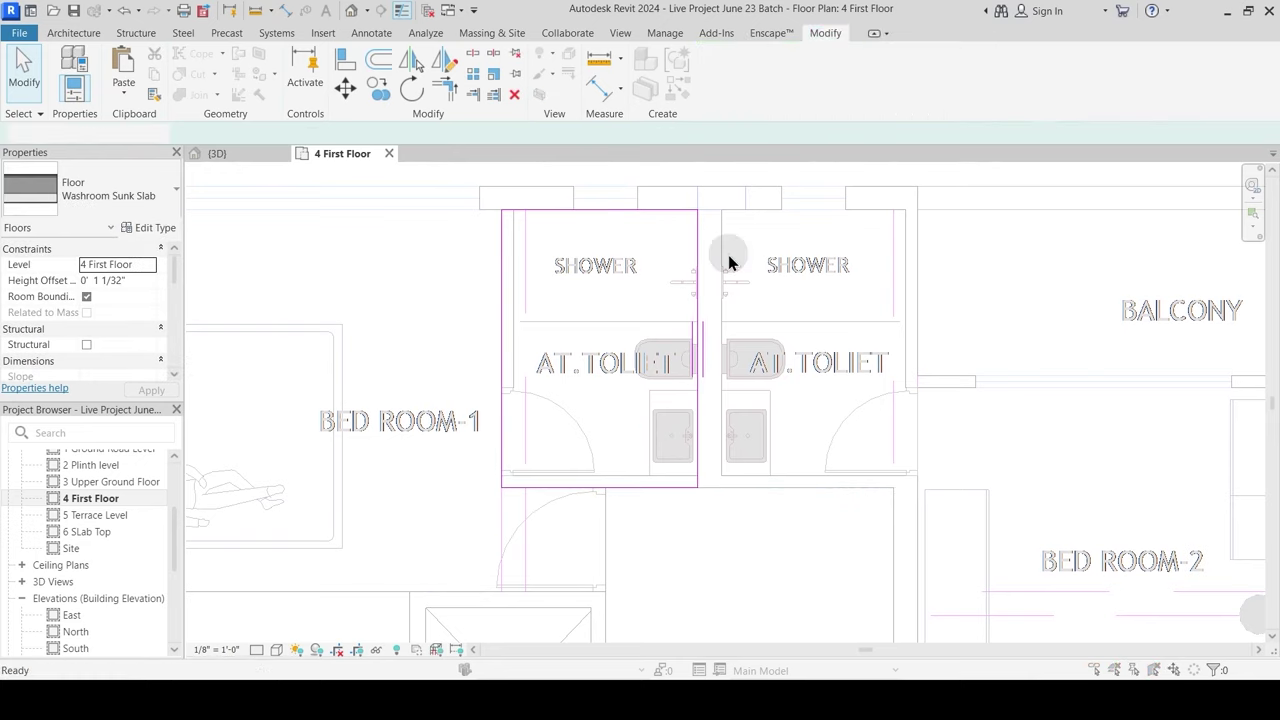
left_click(765, 359)
left_click(723, 92)
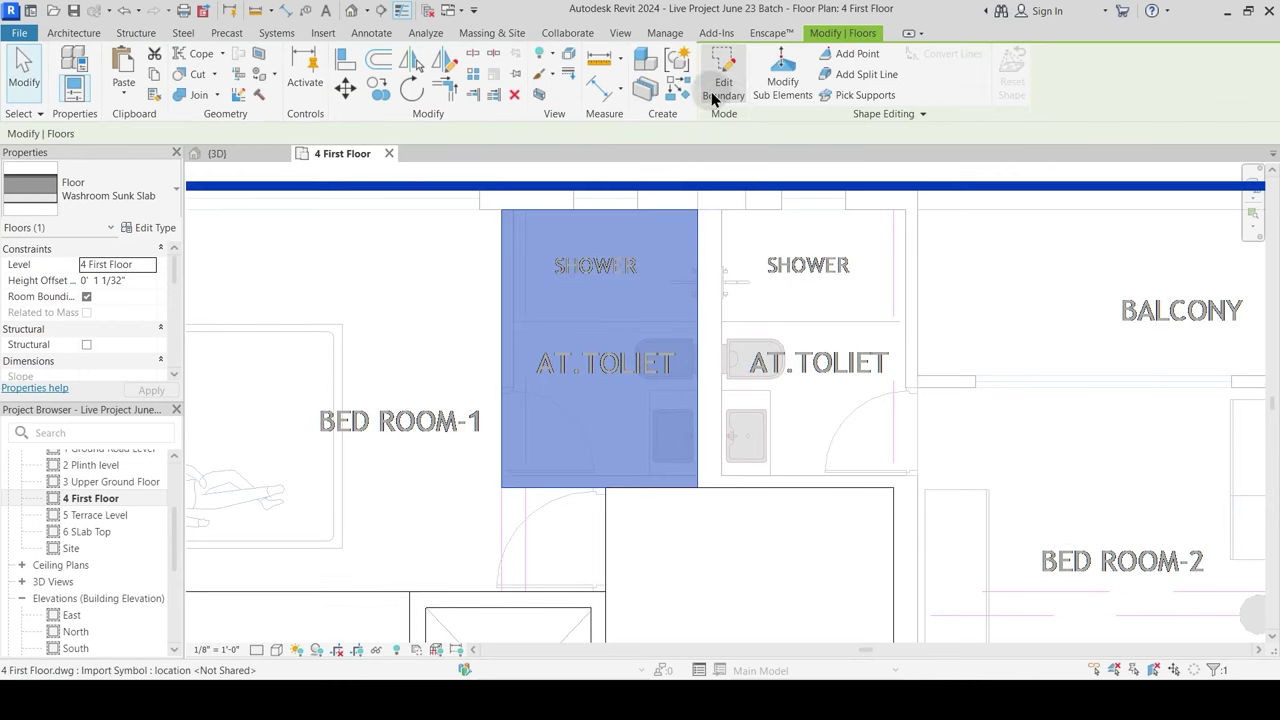
left_click(720, 92)
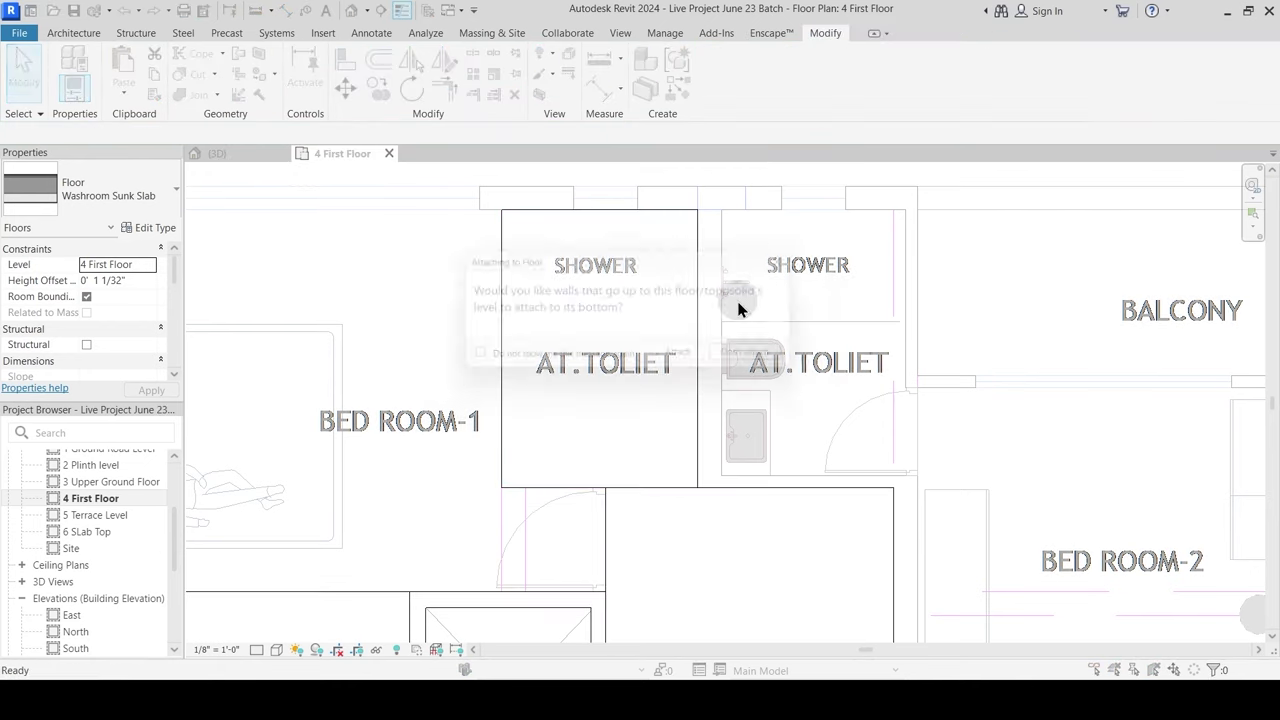
left_click(764, 358)
key("Escape")
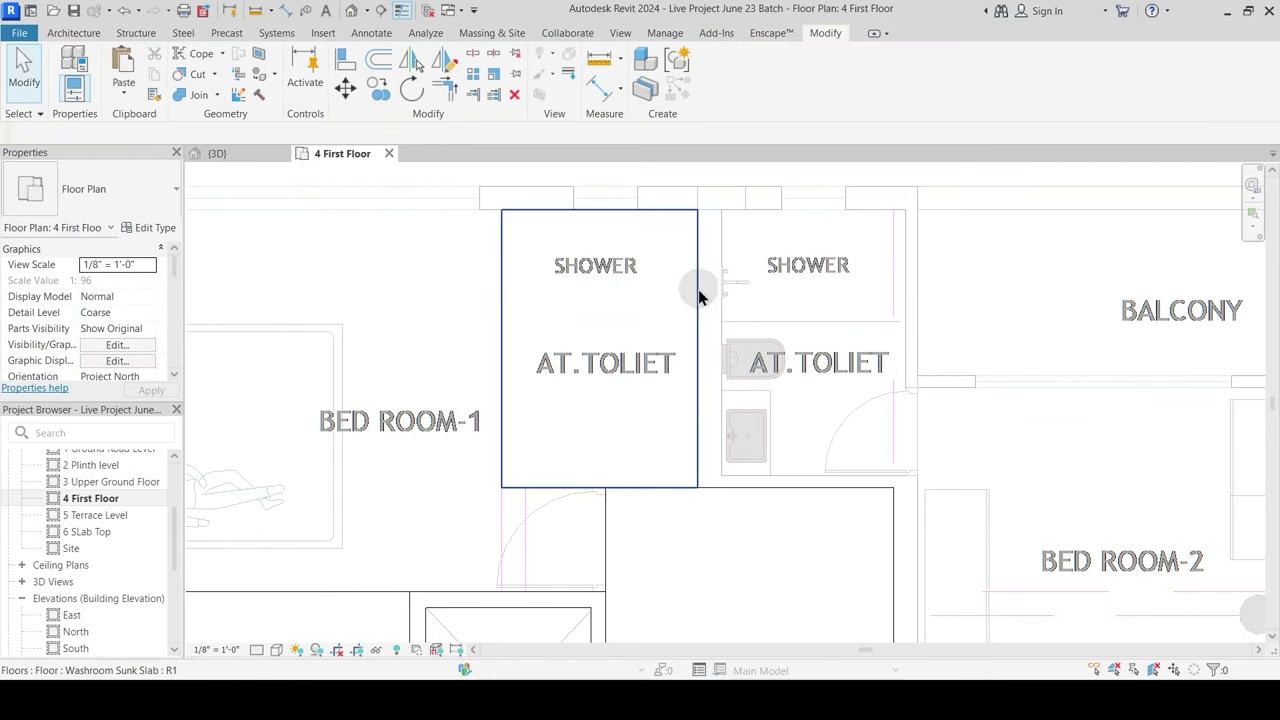
left_click(698, 291)
middle_click_drag(710, 346, 614, 422)
Step: Copy the washroom sunk slab (CO) from its top-left corner onto the right washroom
key("c")
key("o")
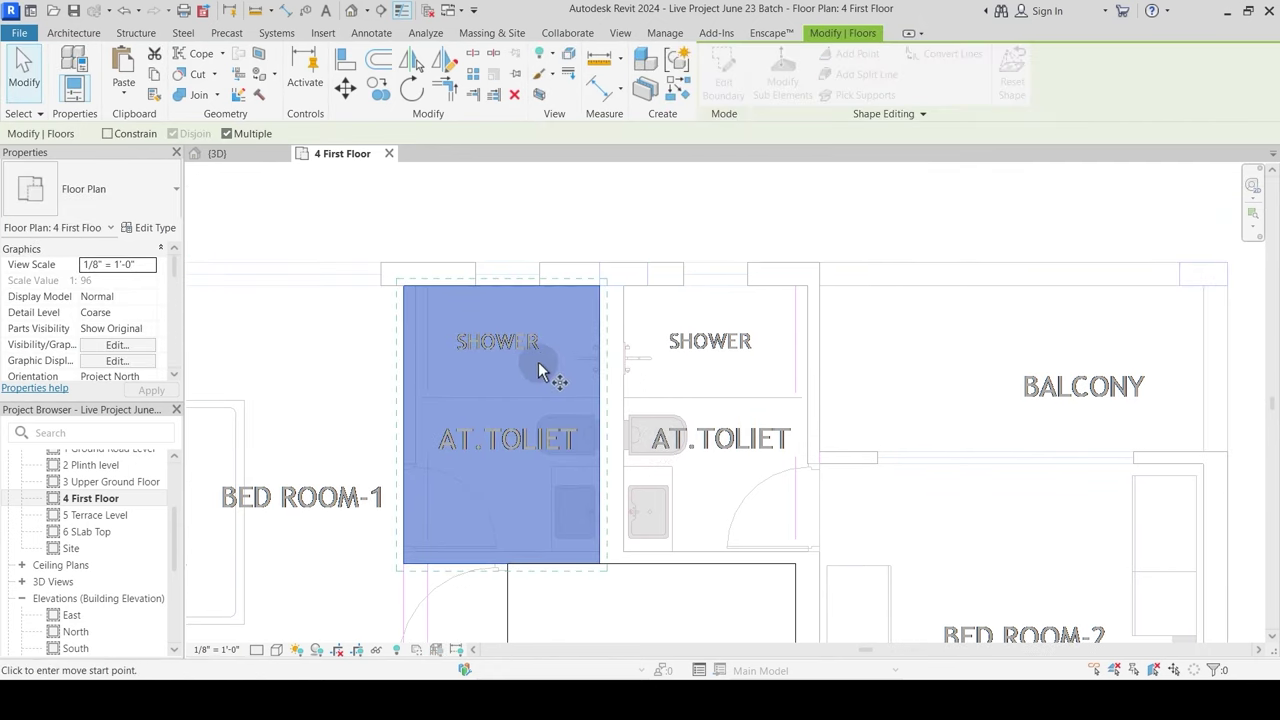
left_click(403, 287)
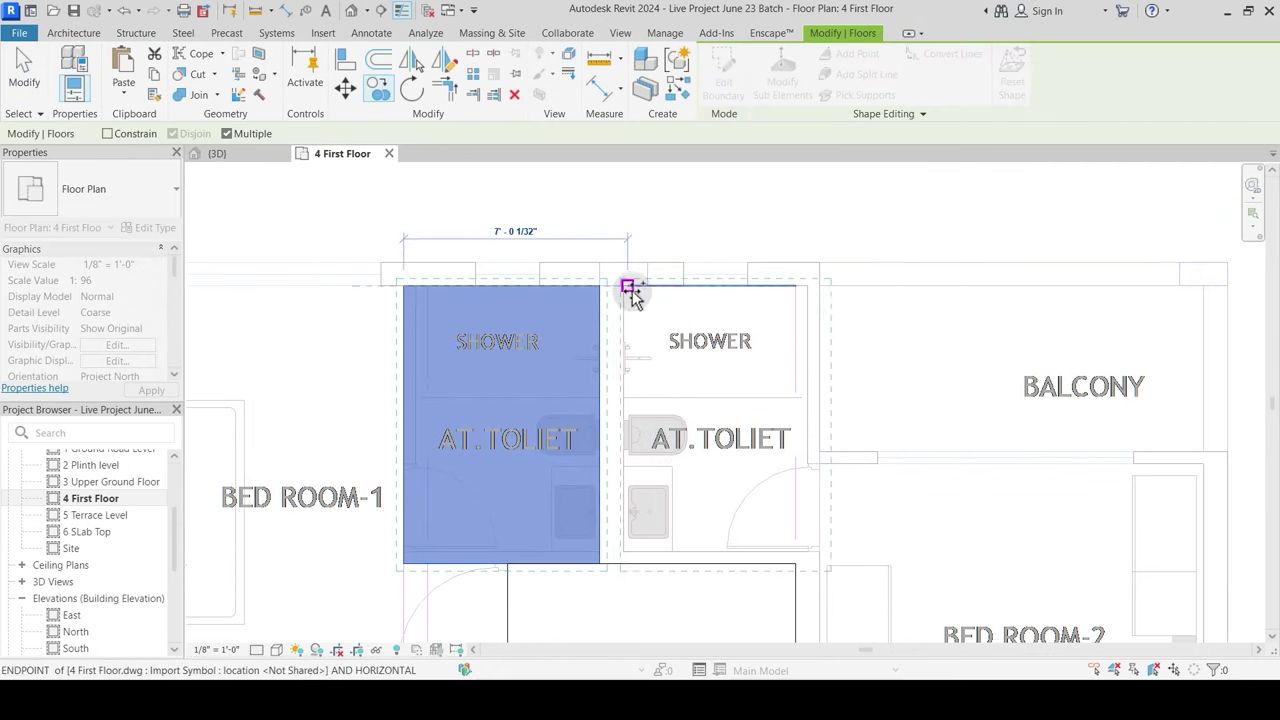
scroll(627, 289, "up", 5)
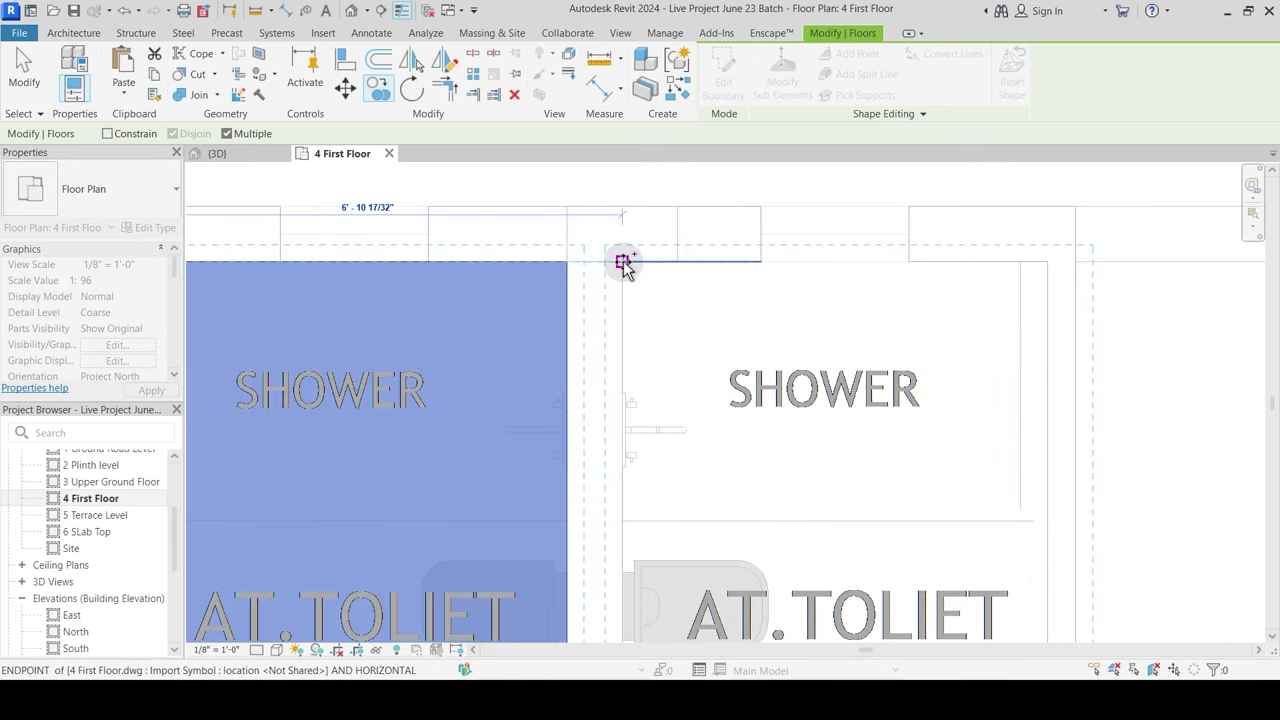
left_click(548, 254)
scroll(548, 254, "down", 3)
key("Escape")
key("Escape")
Step: In the left washroom slab's boundary sketch, pull the right edge back to the partition wall
scroll(838, 410, "down", 2)
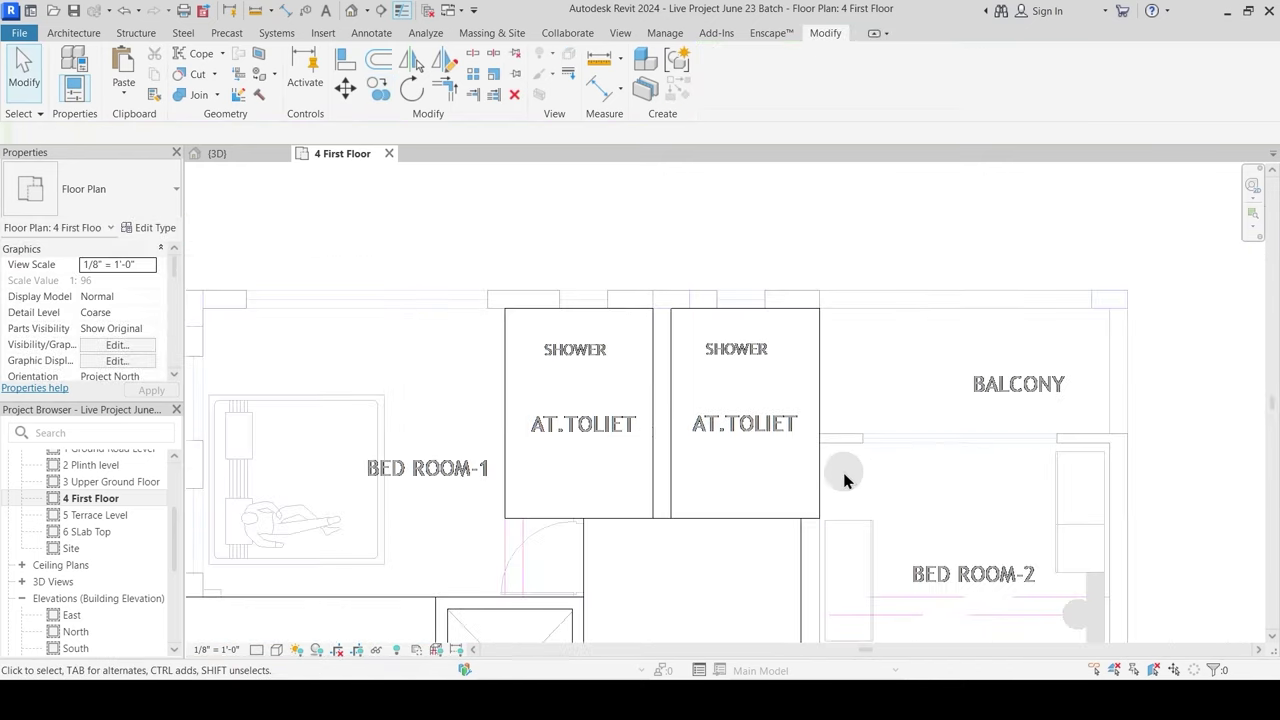
middle_click_drag(728, 510, 663, 372)
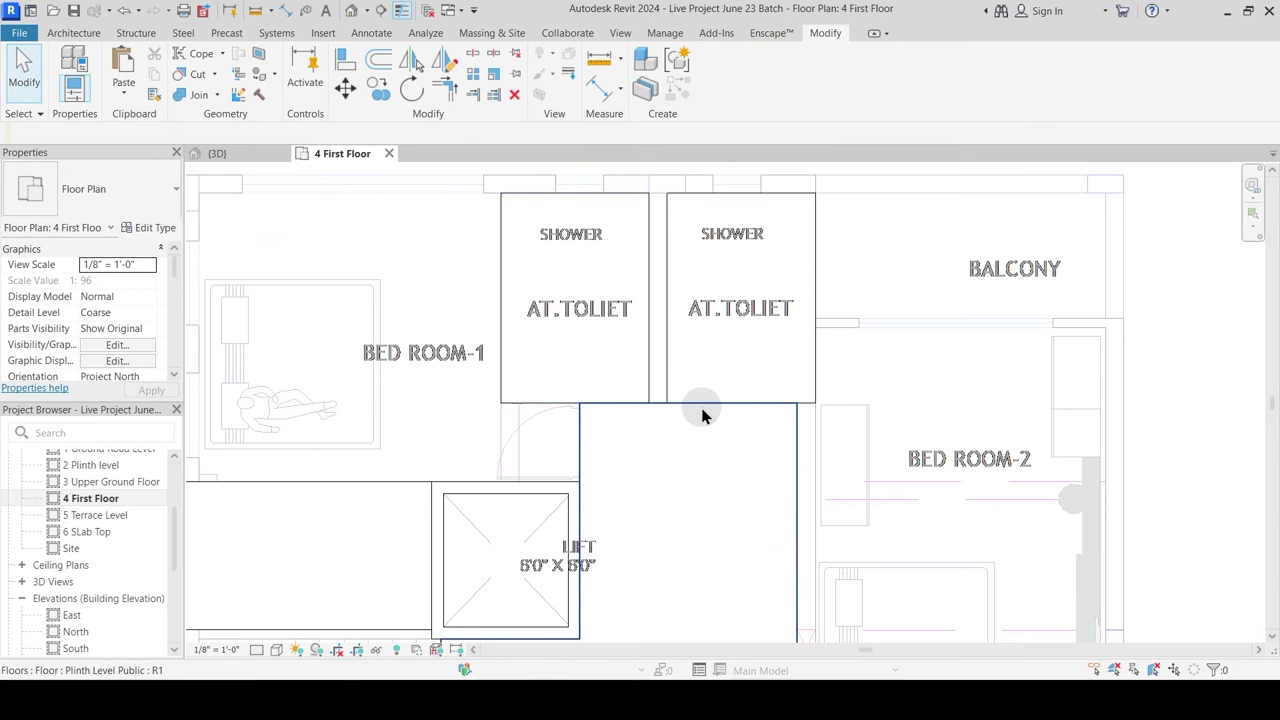
scroll(704, 440, "down", 2)
middle_click_drag(746, 516, 689, 466)
left_click(654, 294)
scroll(662, 294, "up", 3)
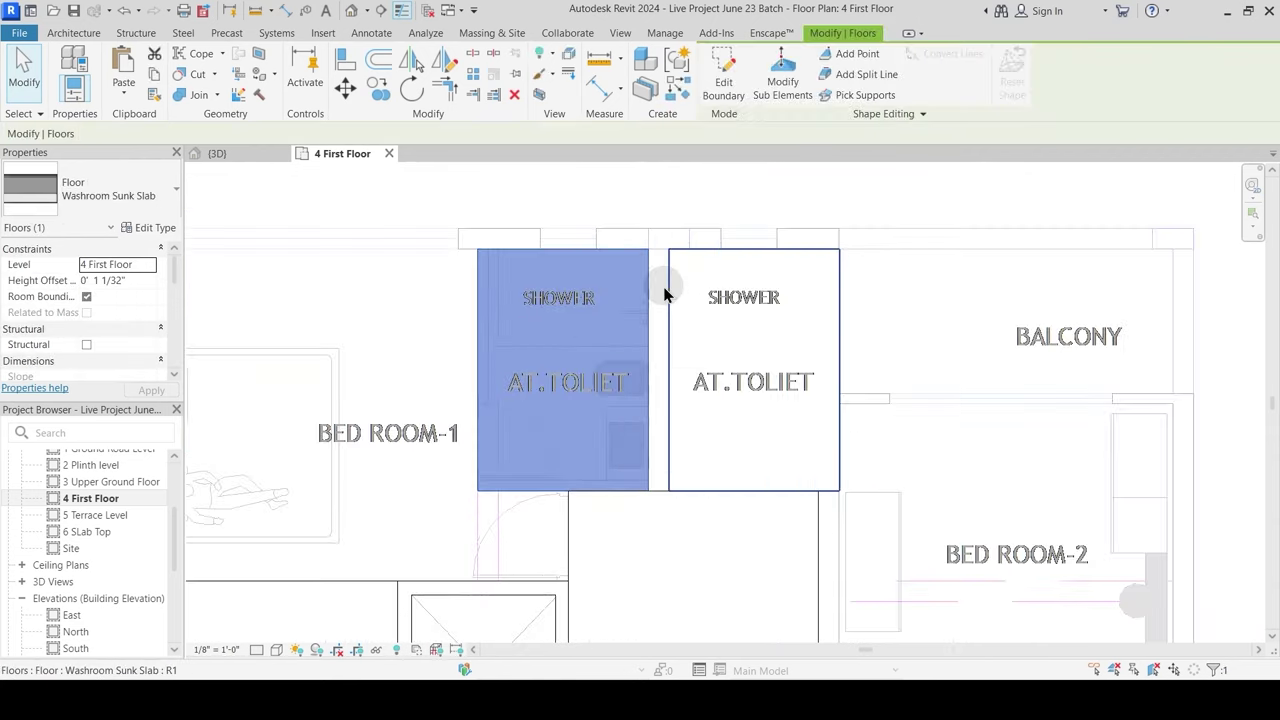
key("Escape")
left_click(668, 298)
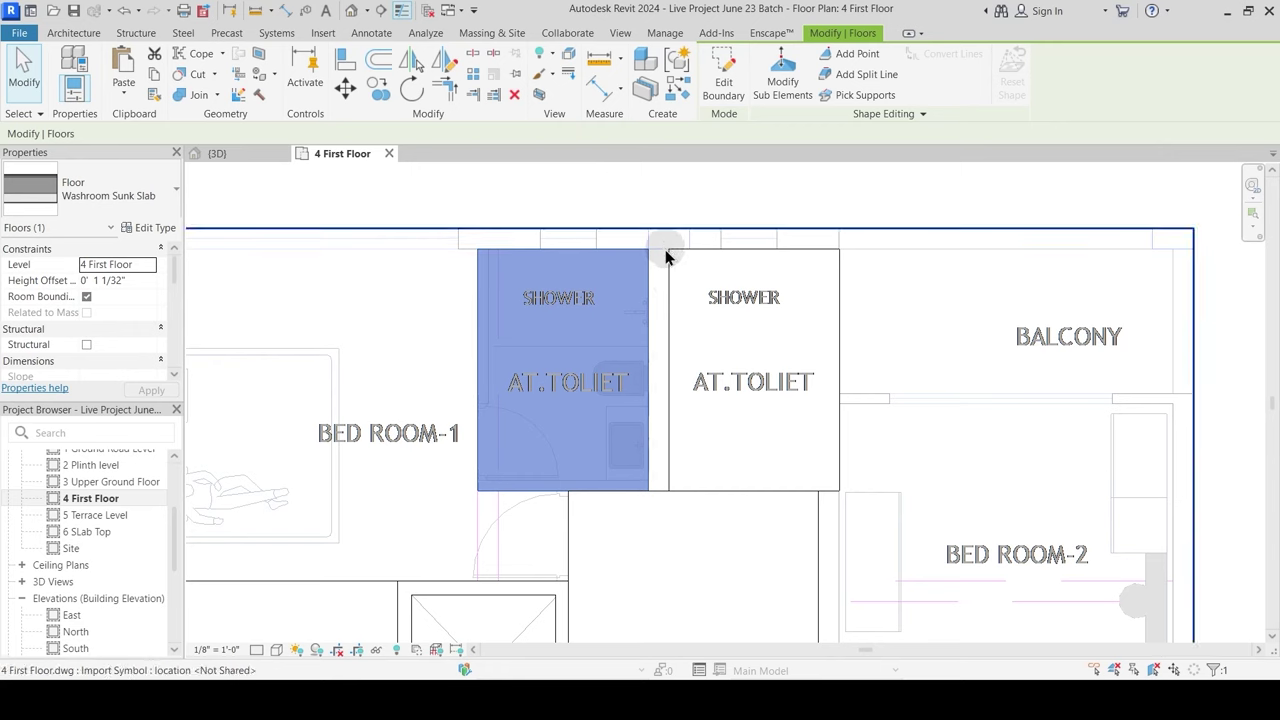
double_click(658, 315)
scroll(656, 308, "up", 2)
left_click_drag(645, 310, 675, 306)
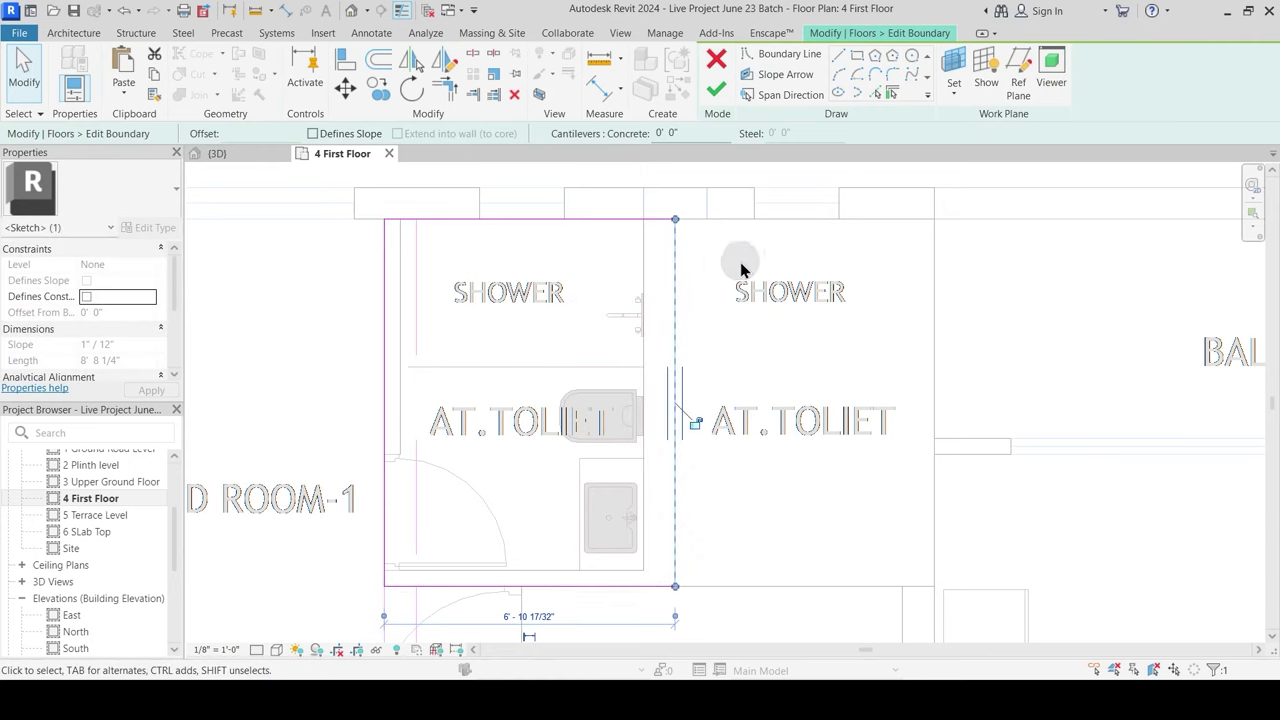
left_click_drag(661, 246, 645, 245)
left_click(666, 247)
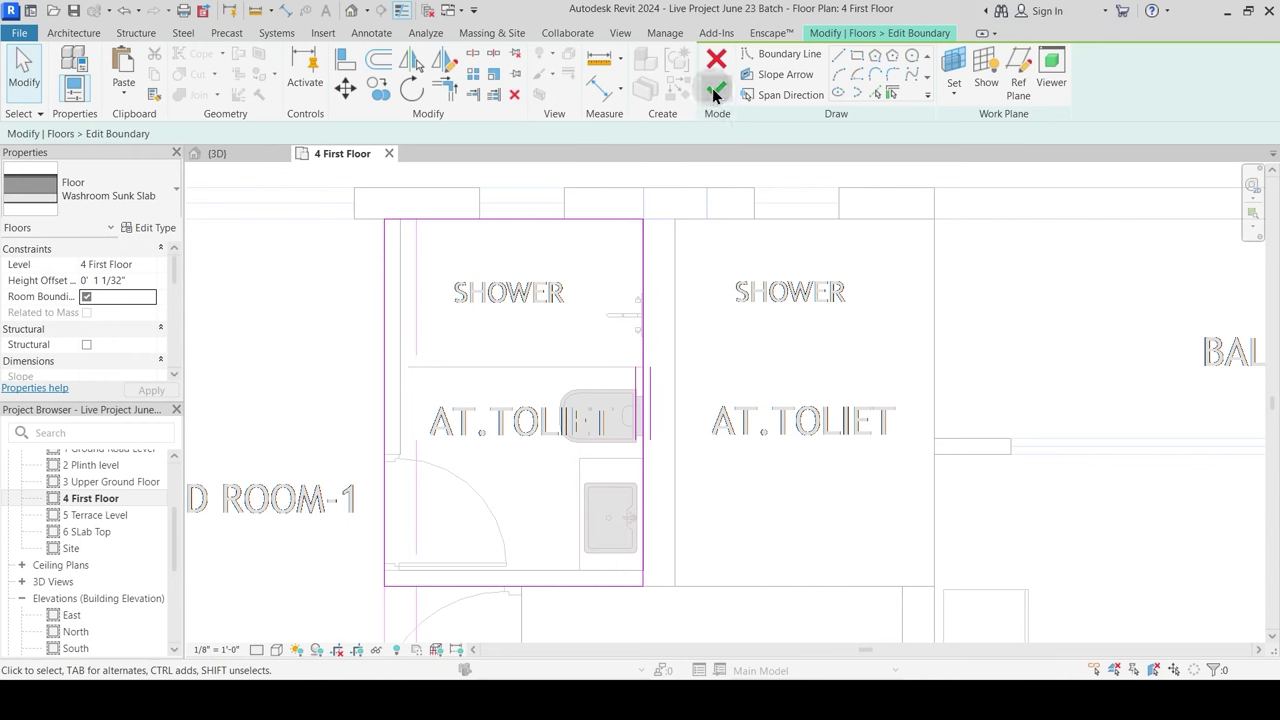
Step: Finish the washroom slab edit with Don't attach and deselect the floor
left_click(715, 93)
left_click(763, 359)
scroll(735, 370, "down", 2)
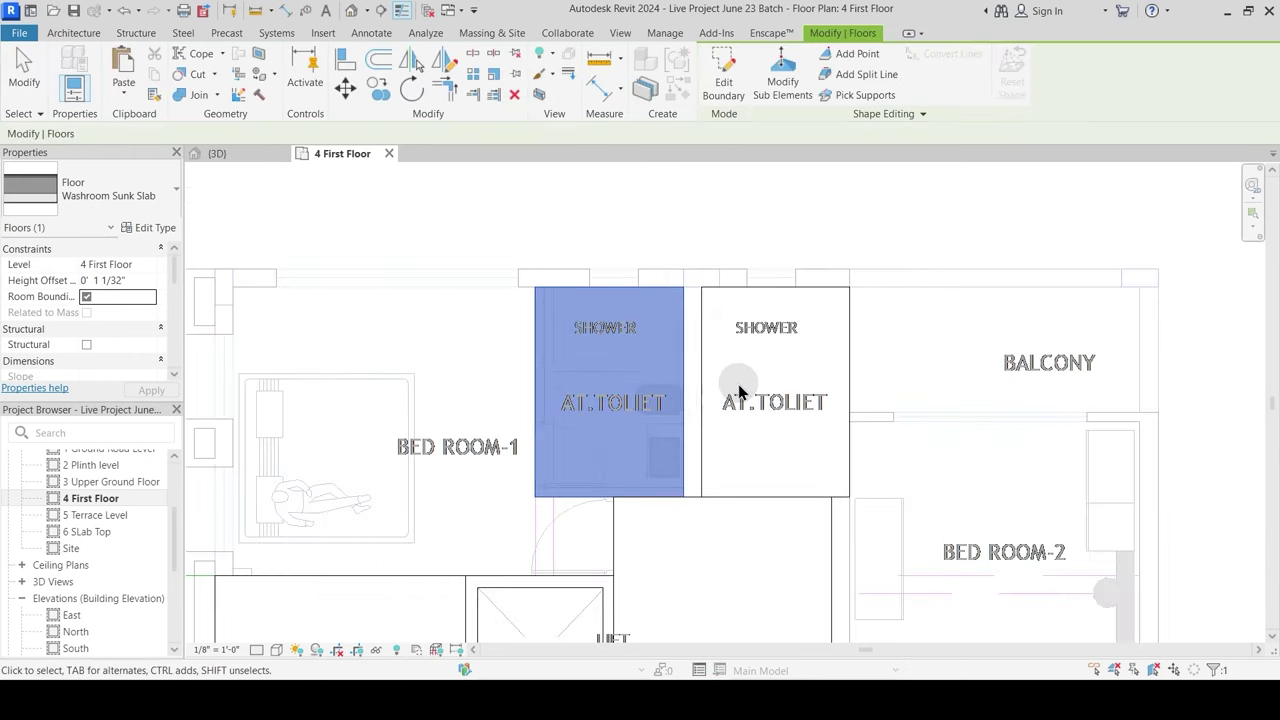
key("Escape")
scroll(738, 384, "down", 4)
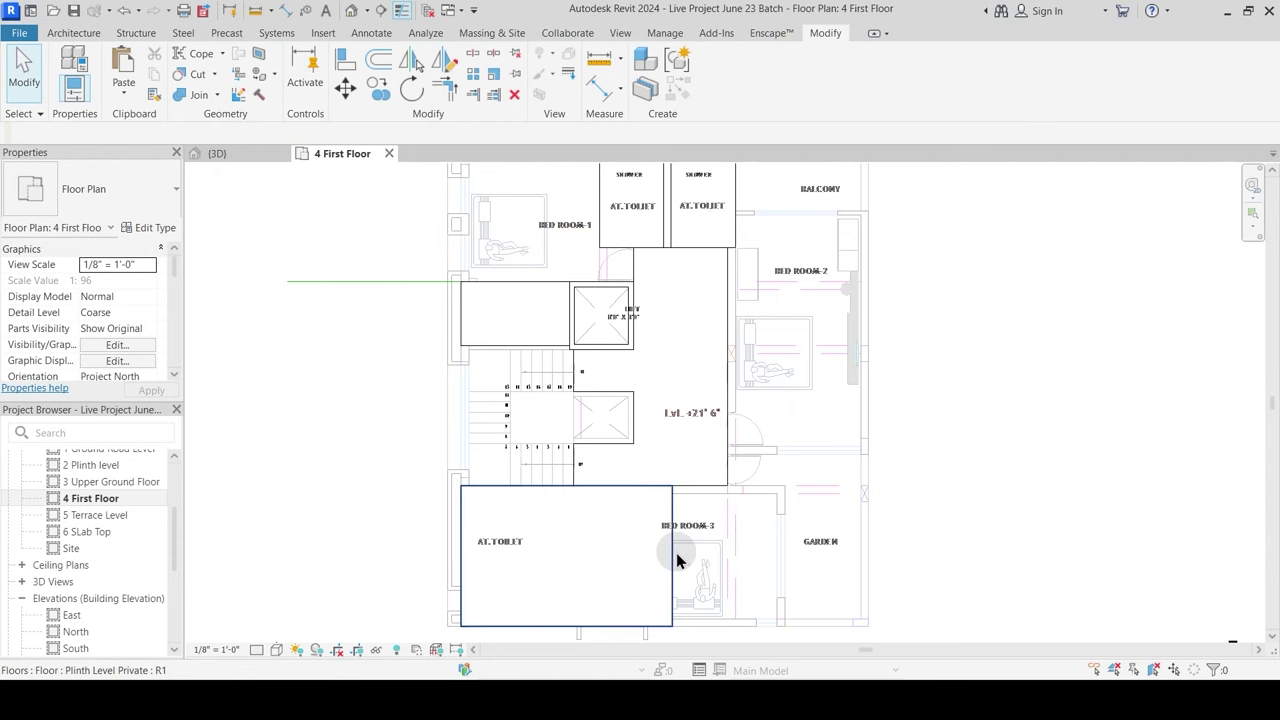
Step: Stretch the Bed Room-3 floor's right edge to the garden wall and left edge to the toilet's inner wall
left_click(676, 559)
middle_click_drag(711, 554, 713, 384)
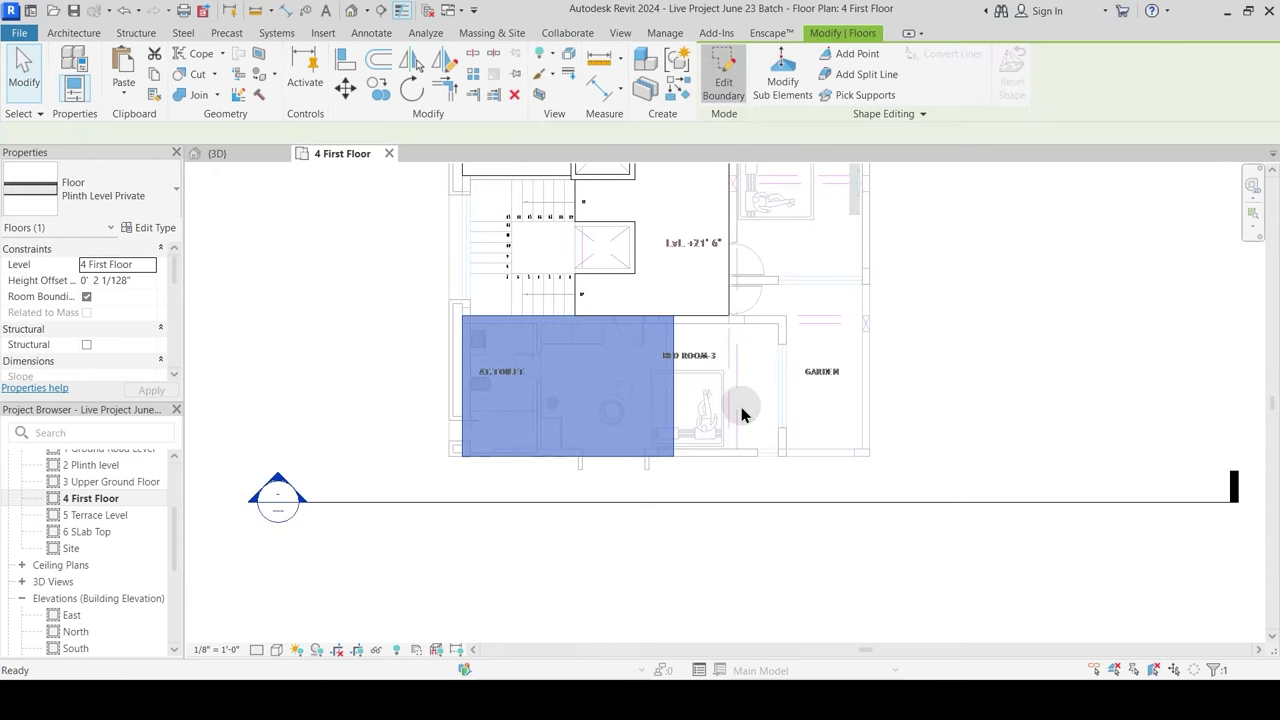
double_click(678, 444)
left_click_drag(687, 416, 786, 414)
left_click(838, 423)
middle_click_drag(544, 425, 541, 478)
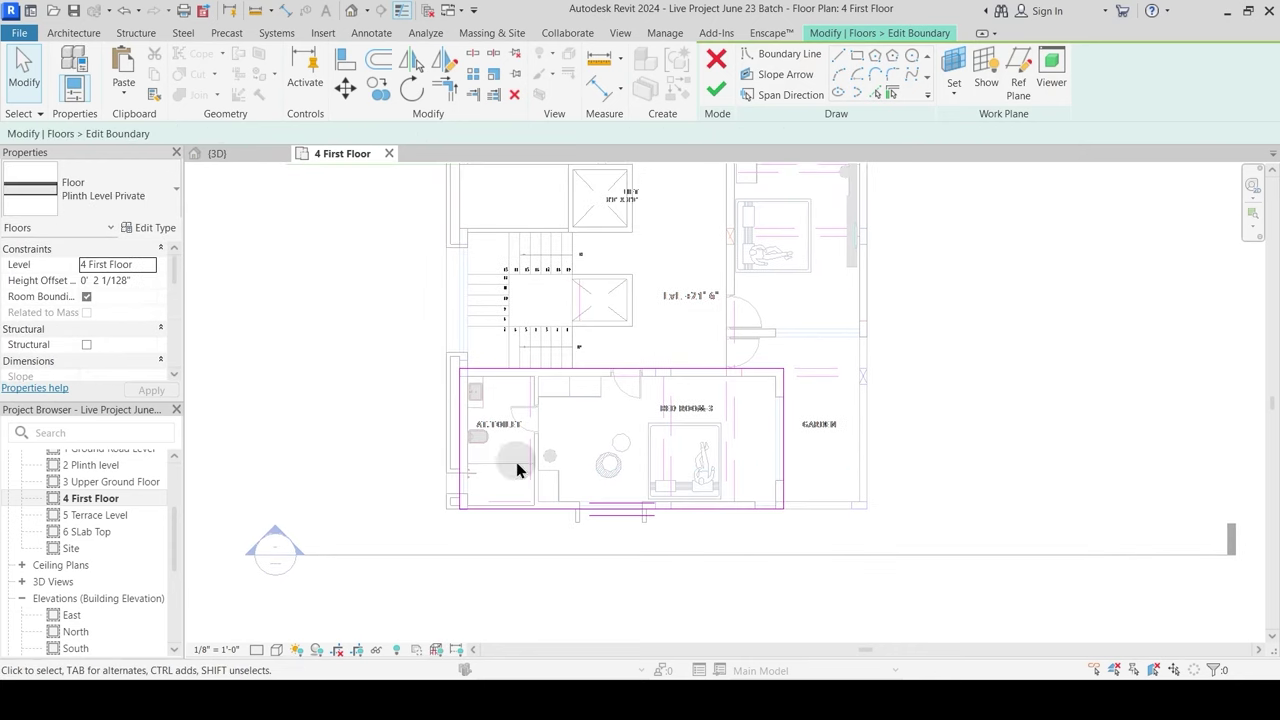
left_click_drag(497, 433, 560, 423)
scroll(560, 423, "up", 3)
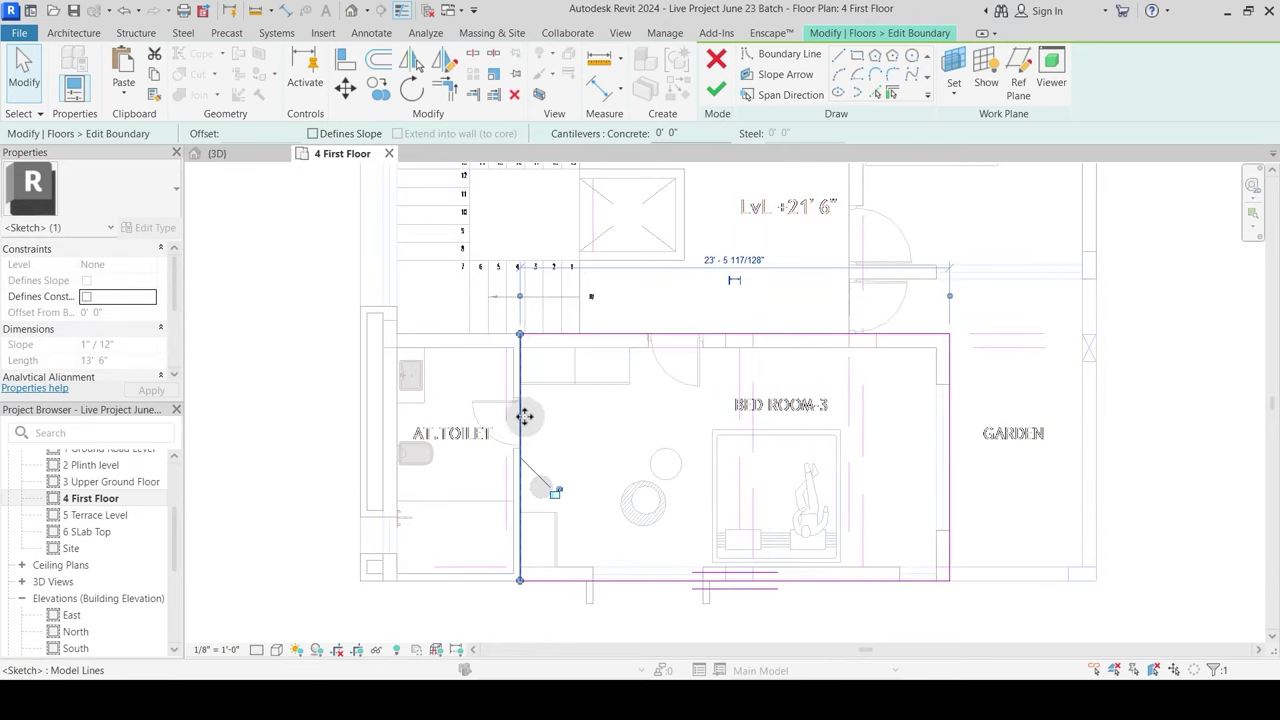
scroll(594, 432, "down", 3)
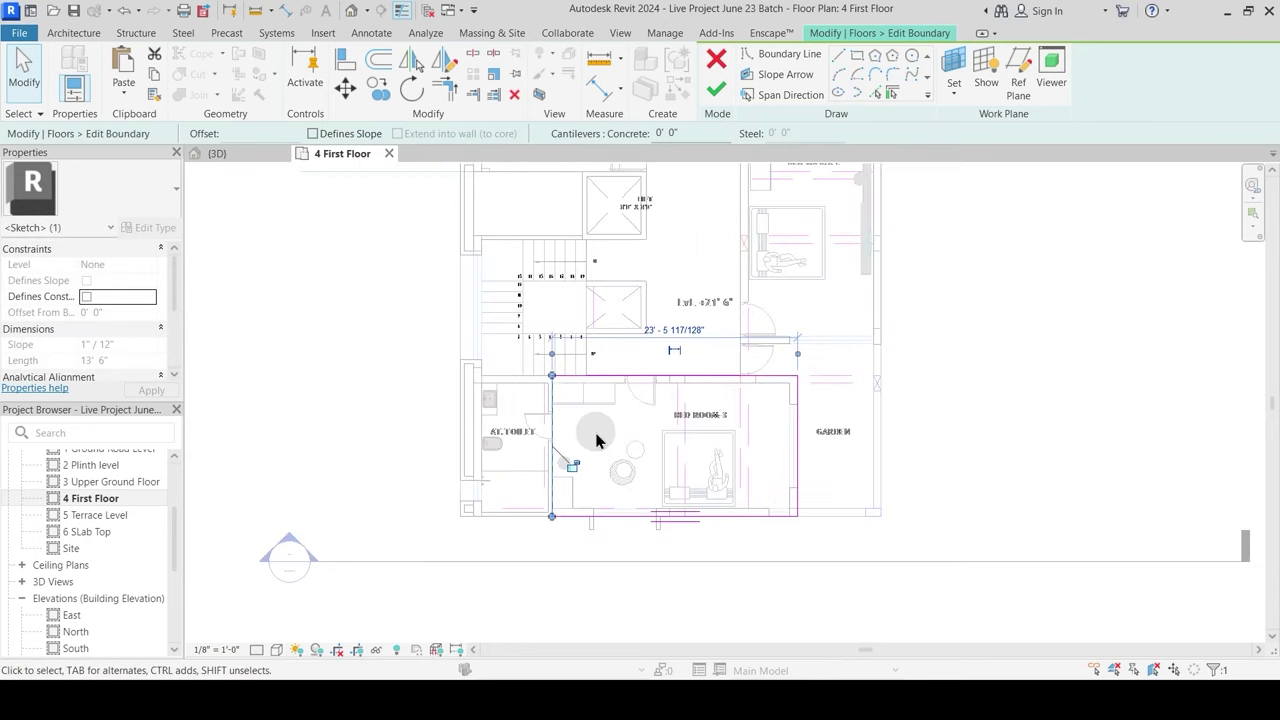
middle_click_drag(691, 466, 603, 615)
key("Escape")
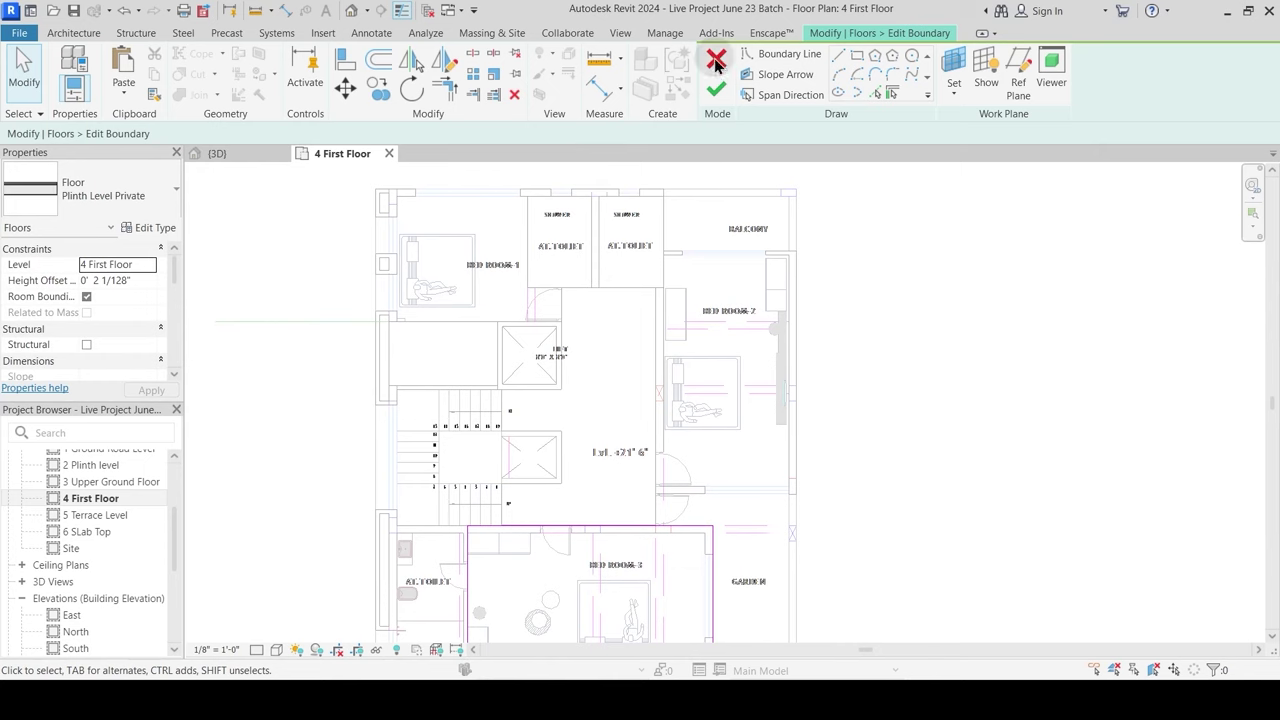
Step: Sketch a rectangle over Bed Room-2 from its top-right corner to the door wall
left_click(857, 56)
scroll(765, 280, "up", 3)
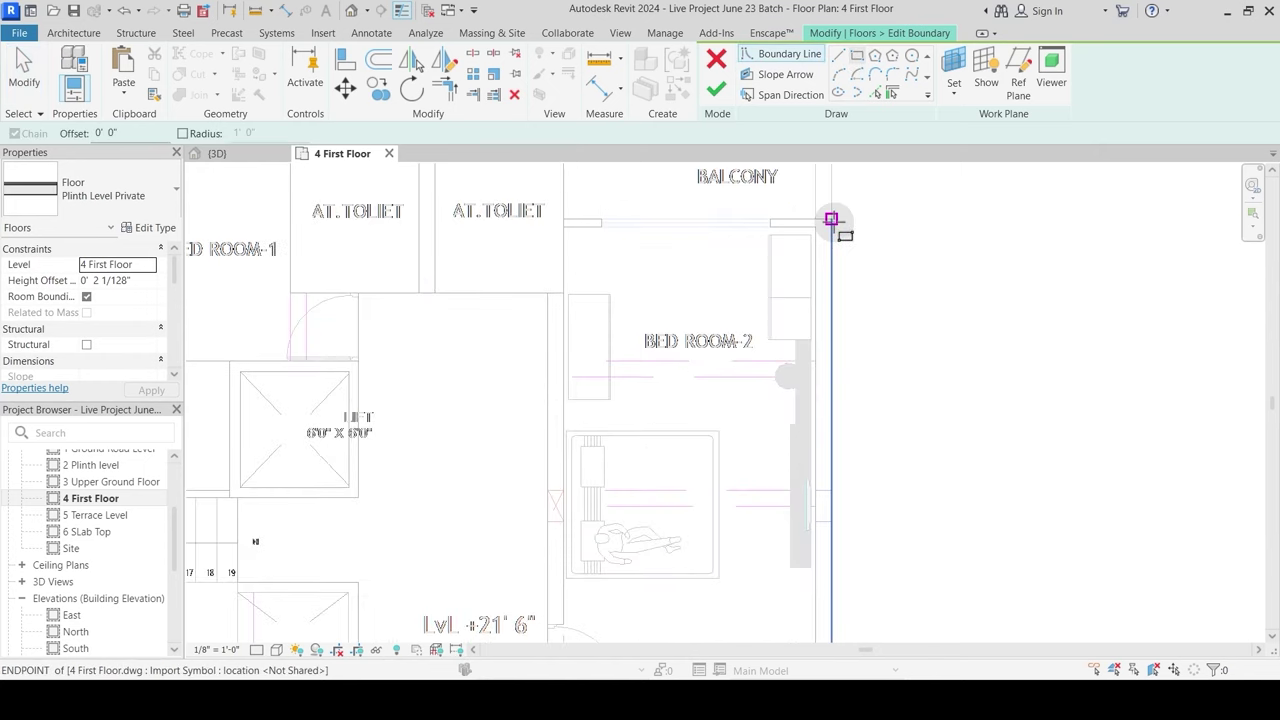
left_click(831, 219)
middle_click_drag(610, 512, 601, 300)
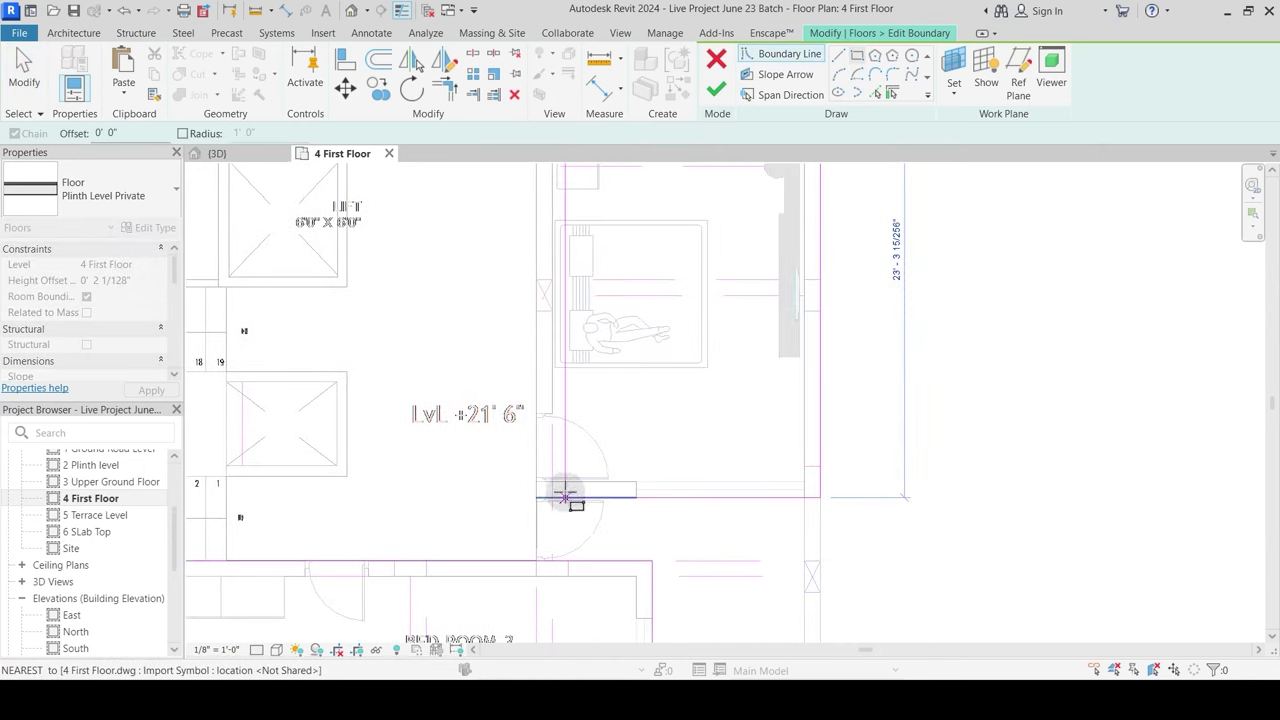
scroll(568, 489, "up", 1)
scroll(530, 510, "up", 2)
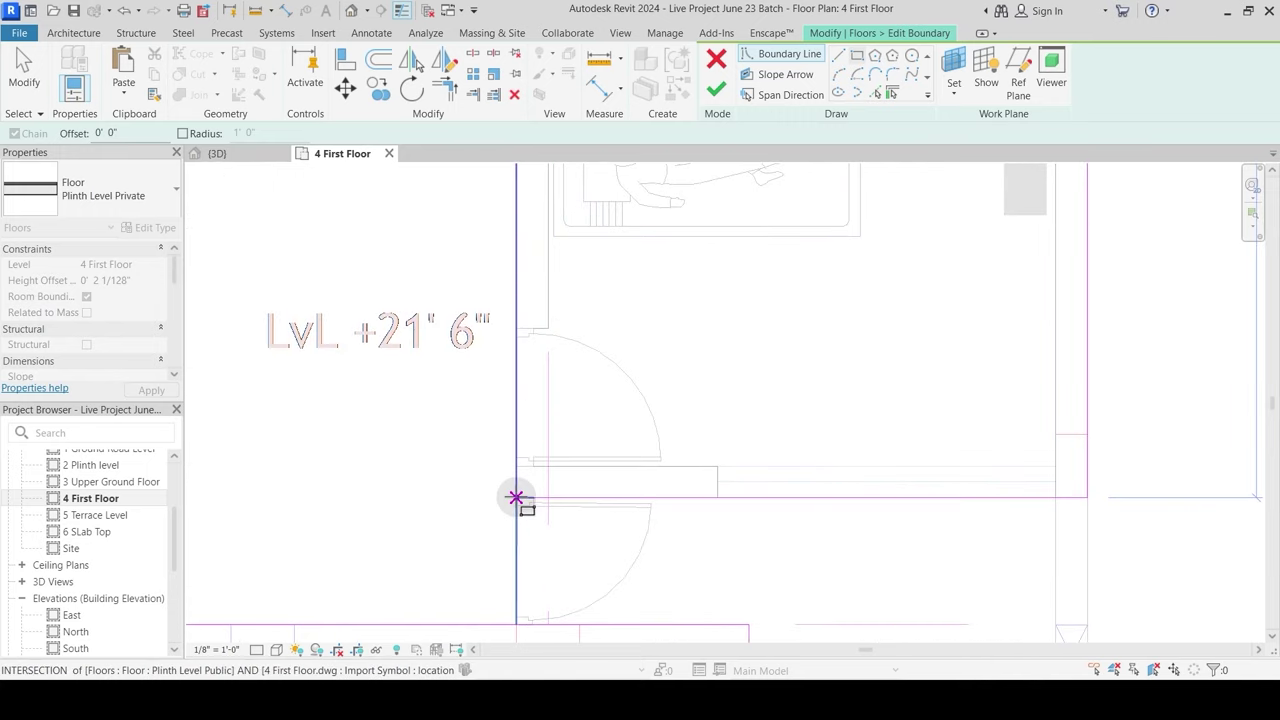
left_click(517, 497)
scroll(625, 350, "down", 5)
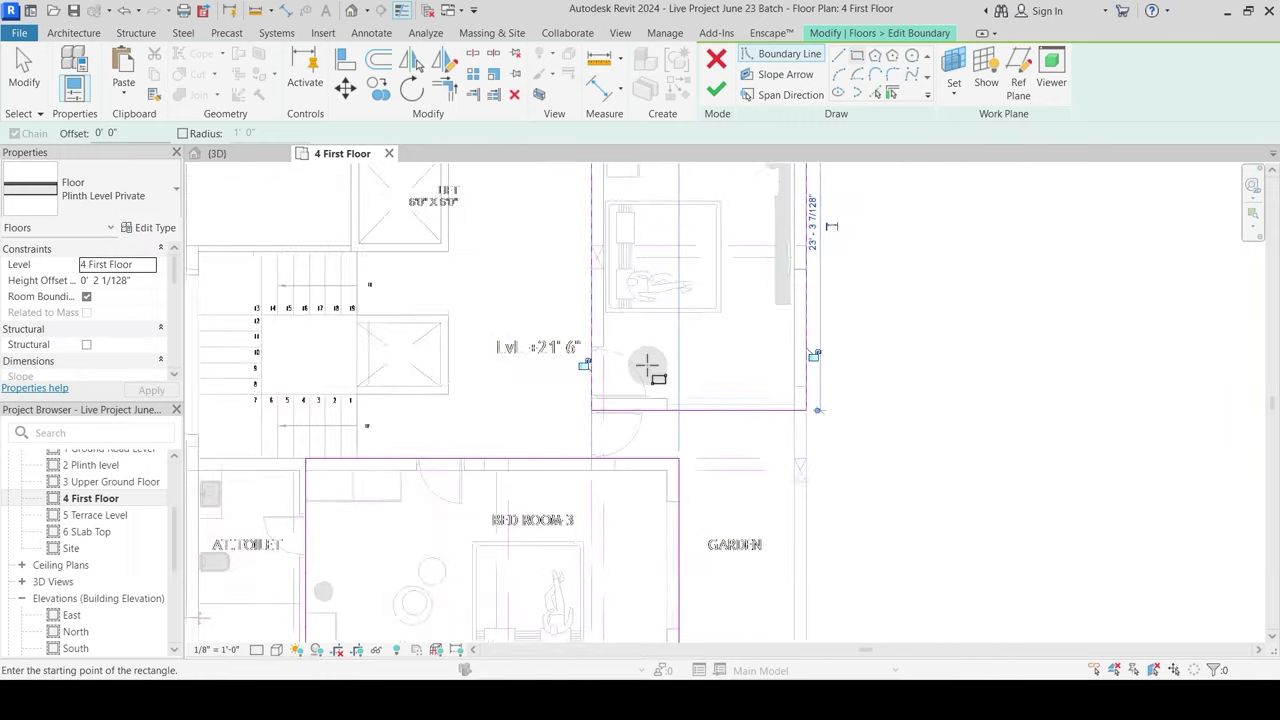
Step: Finish the Plinth Level Private floor edit without attaching walls, then select the left toilet sunk slab
left_click(719, 91)
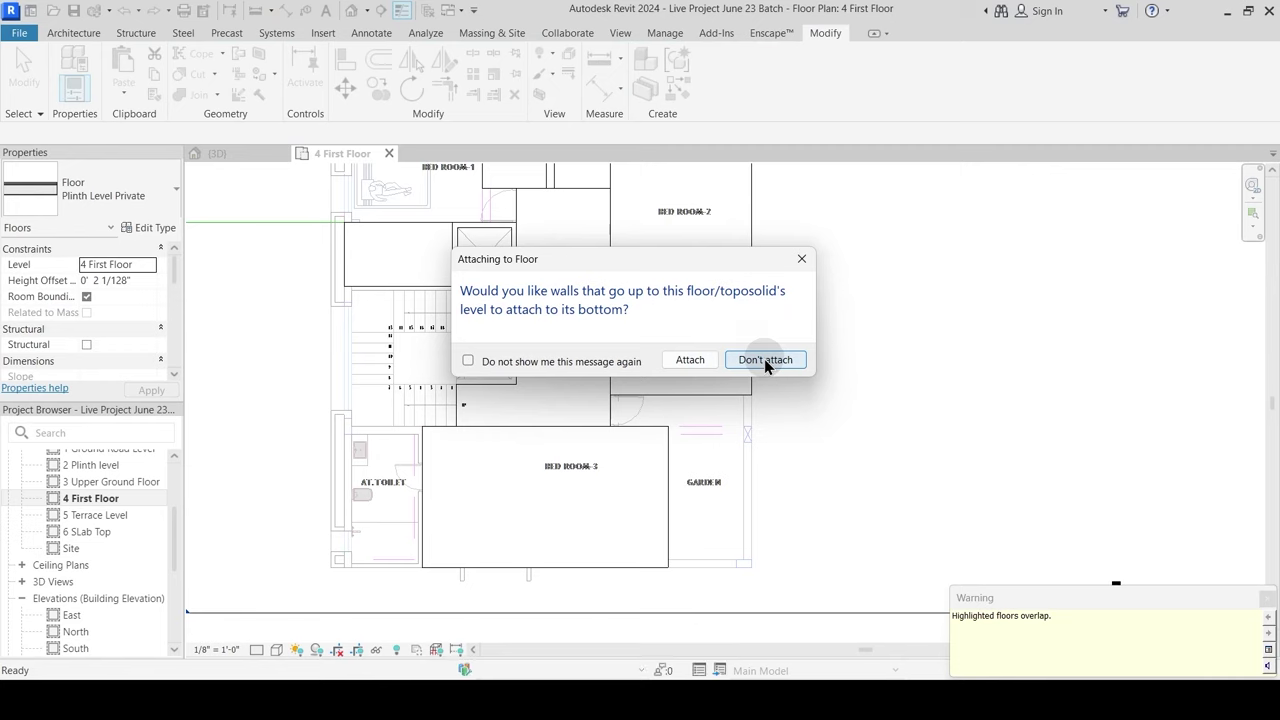
left_click(764, 360)
scroll(695, 409, "down", 2)
key("Escape")
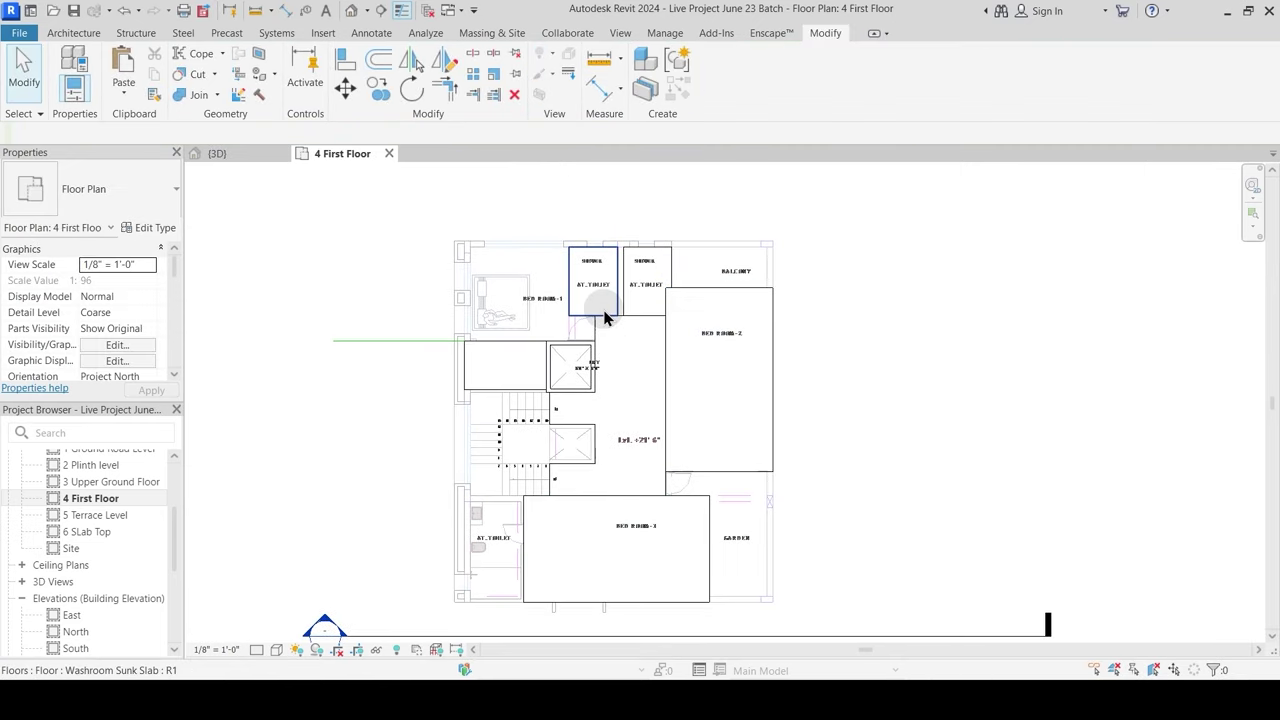
left_click(604, 316)
Step: Delete the left and right toilet sunk slabs
left_click(580, 328)
left_click(594, 316)
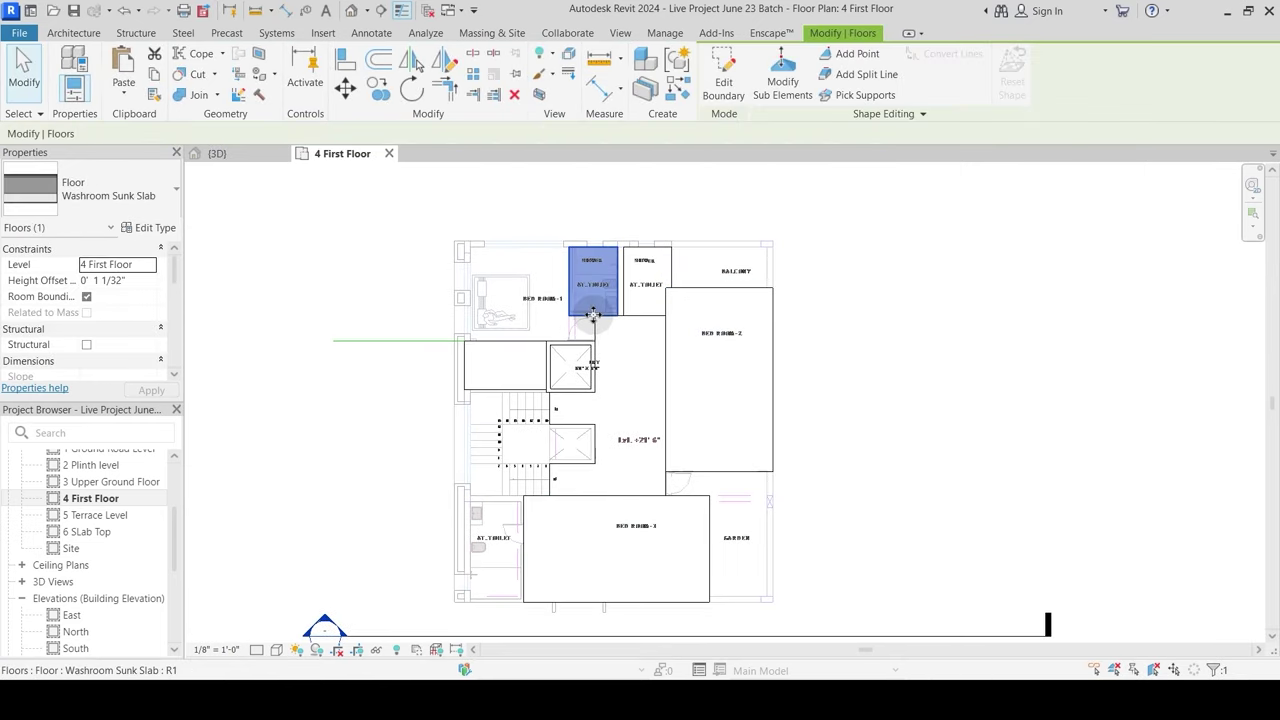
key("Delete")
left_click(633, 314)
key("Delete")
Step: Edit the washroom slab beside the lift (EB) and sketch a rectangle beside the left toilet
left_click(522, 346)
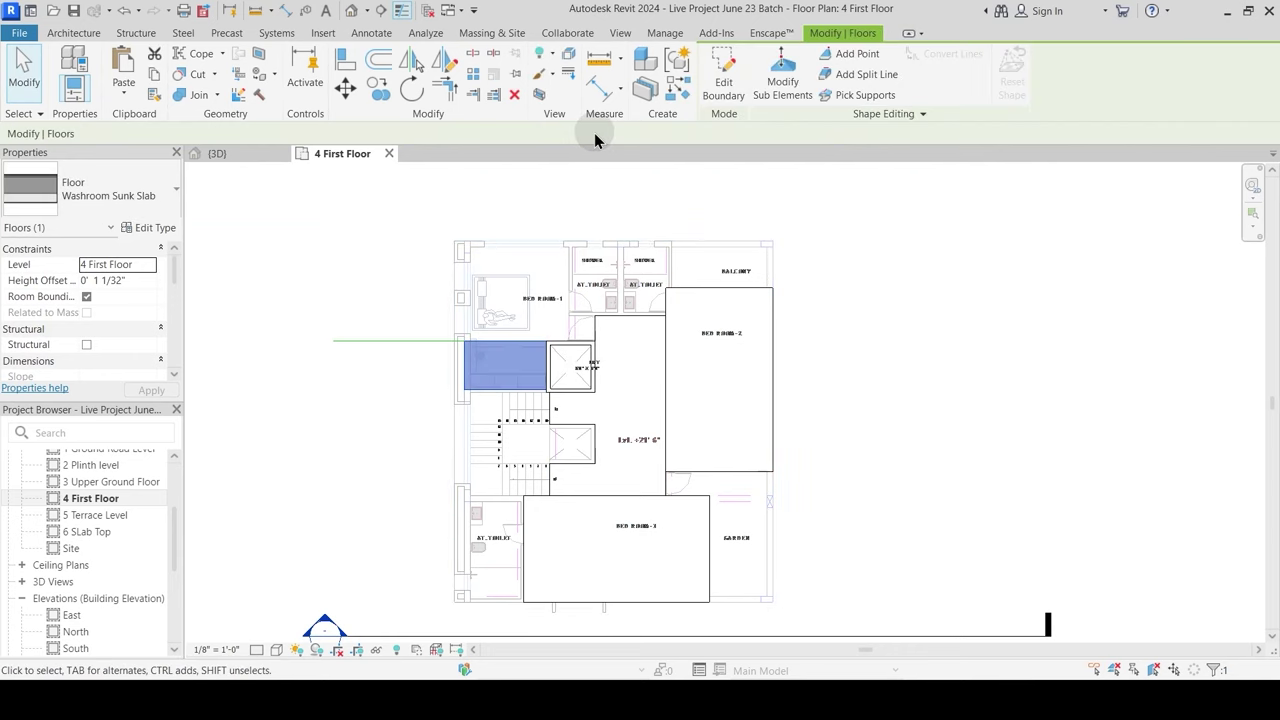
key("e")
key("b")
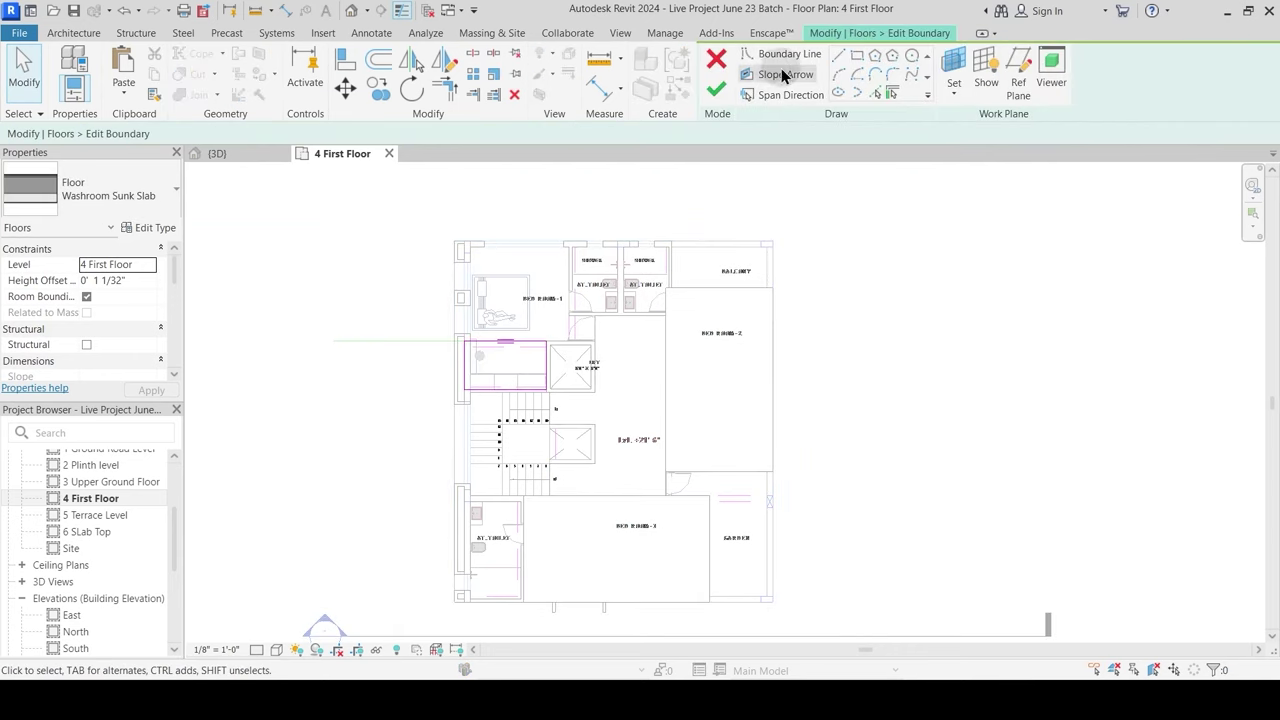
left_click(858, 57)
scroll(597, 229, "up", 4)
left_click(481, 283)
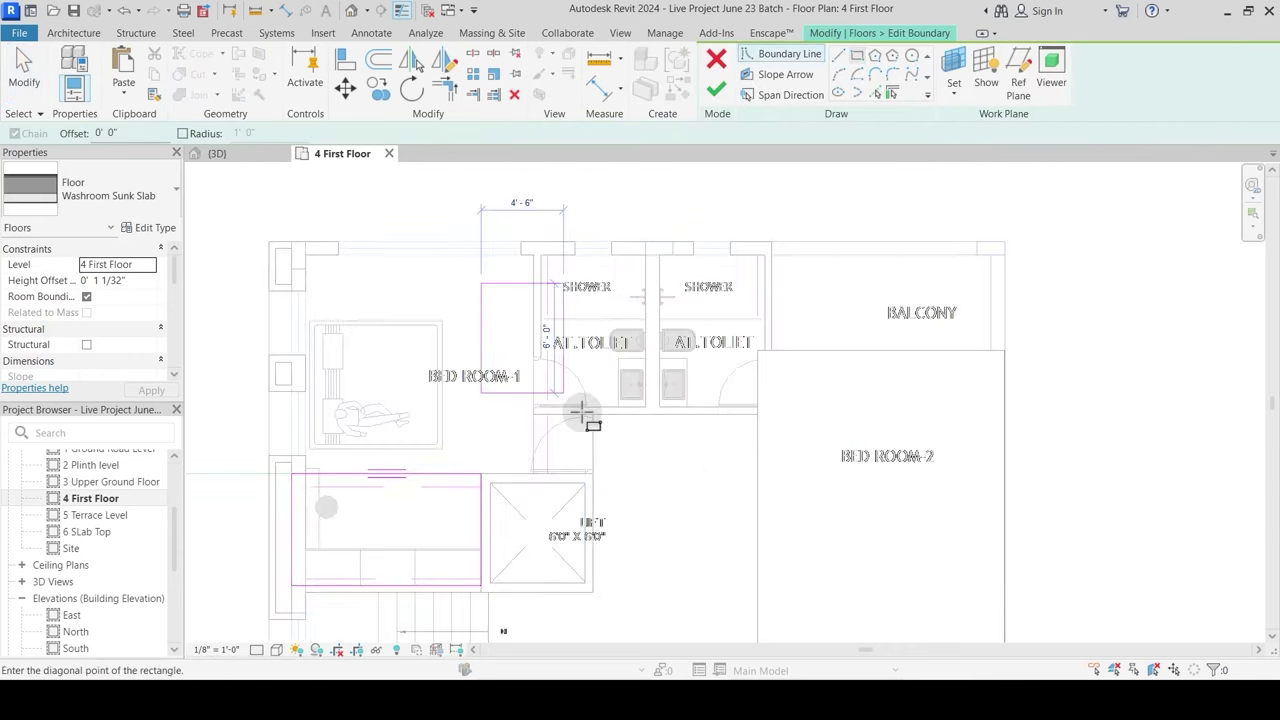
left_click(622, 412)
left_click(718, 87)
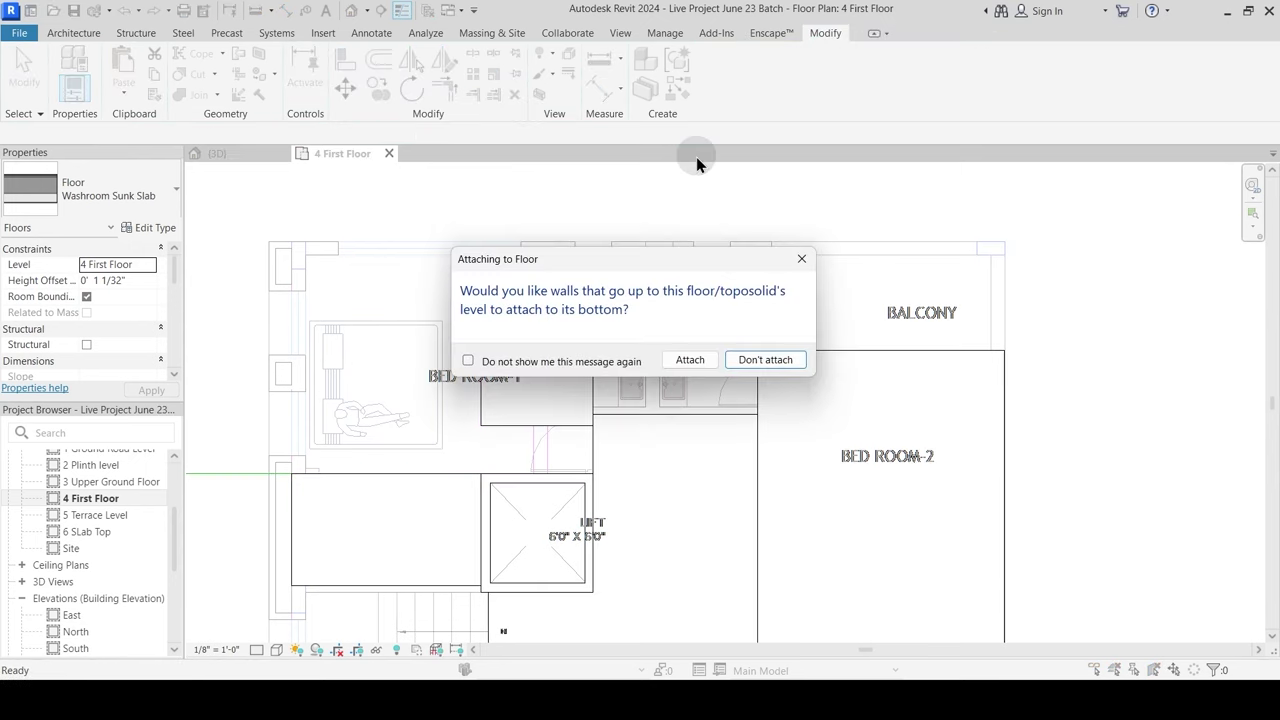
key("Return")
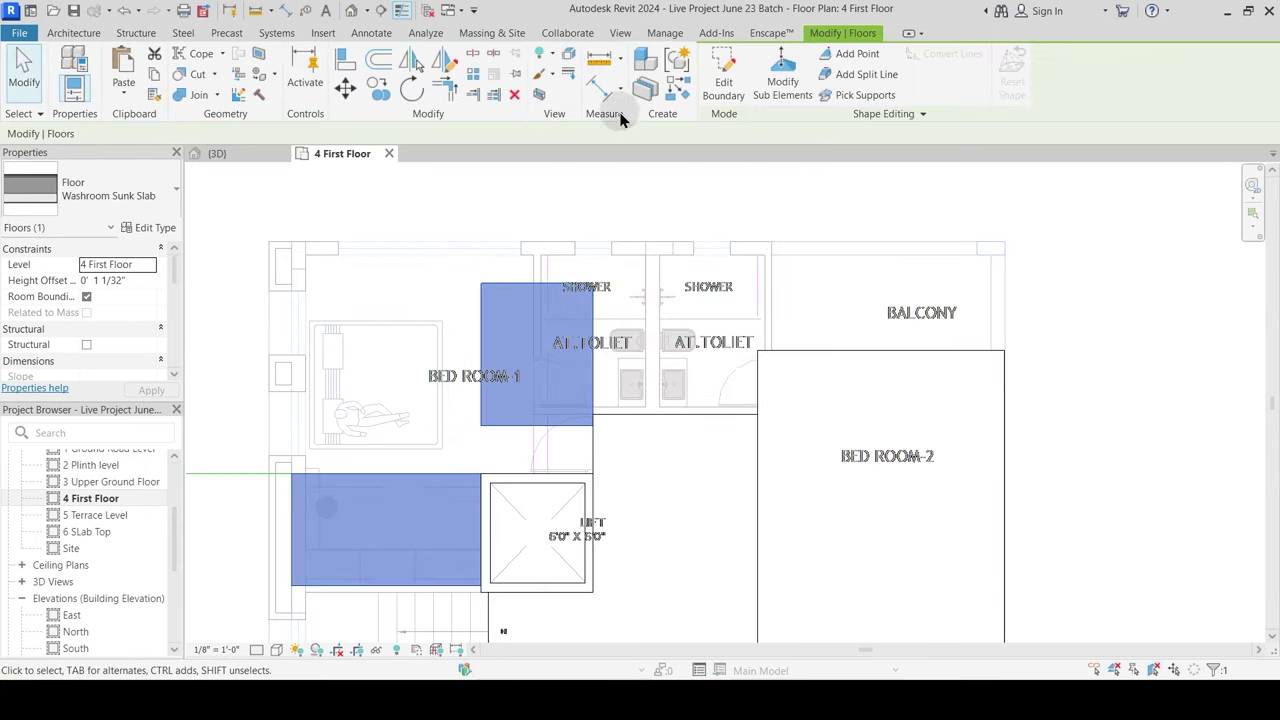
Step: Replace the misplaced rectangle with boundary rectangles for the left and right upper toilets
left_click_drag(459, 273, 620, 441)
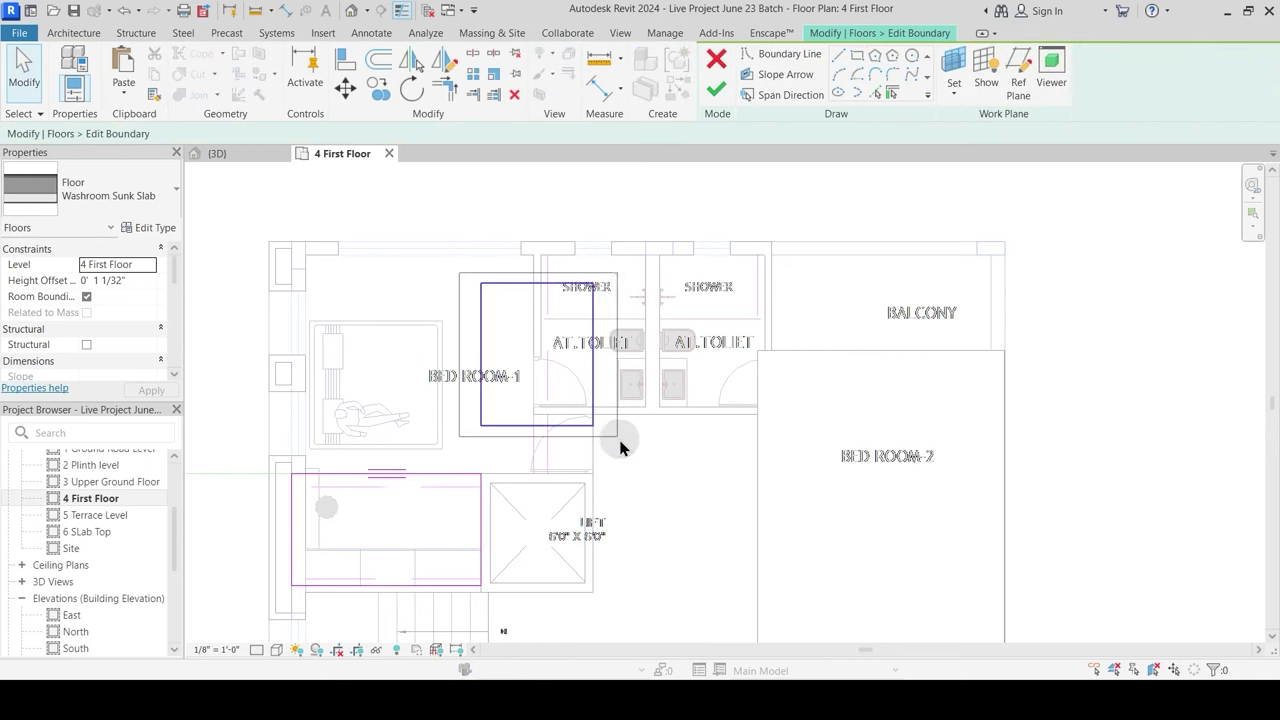
key("Delete")
left_click(789, 54)
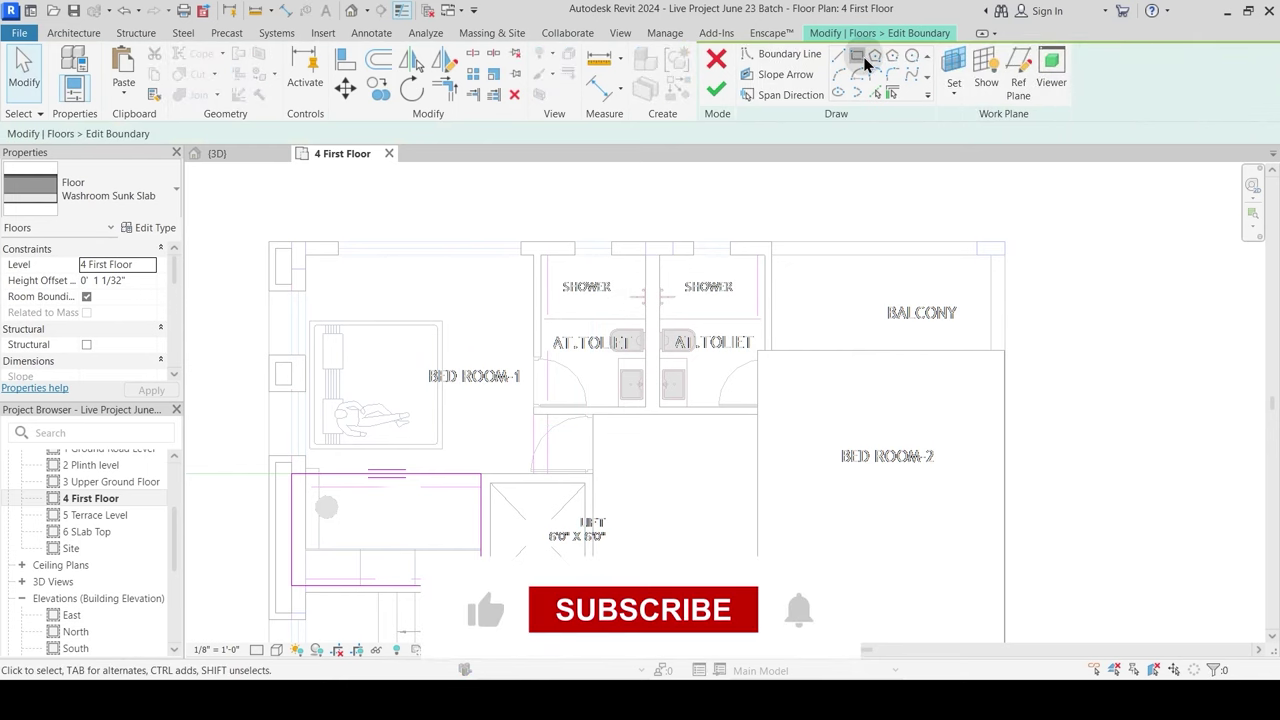
scroll(651, 306, "up", 2)
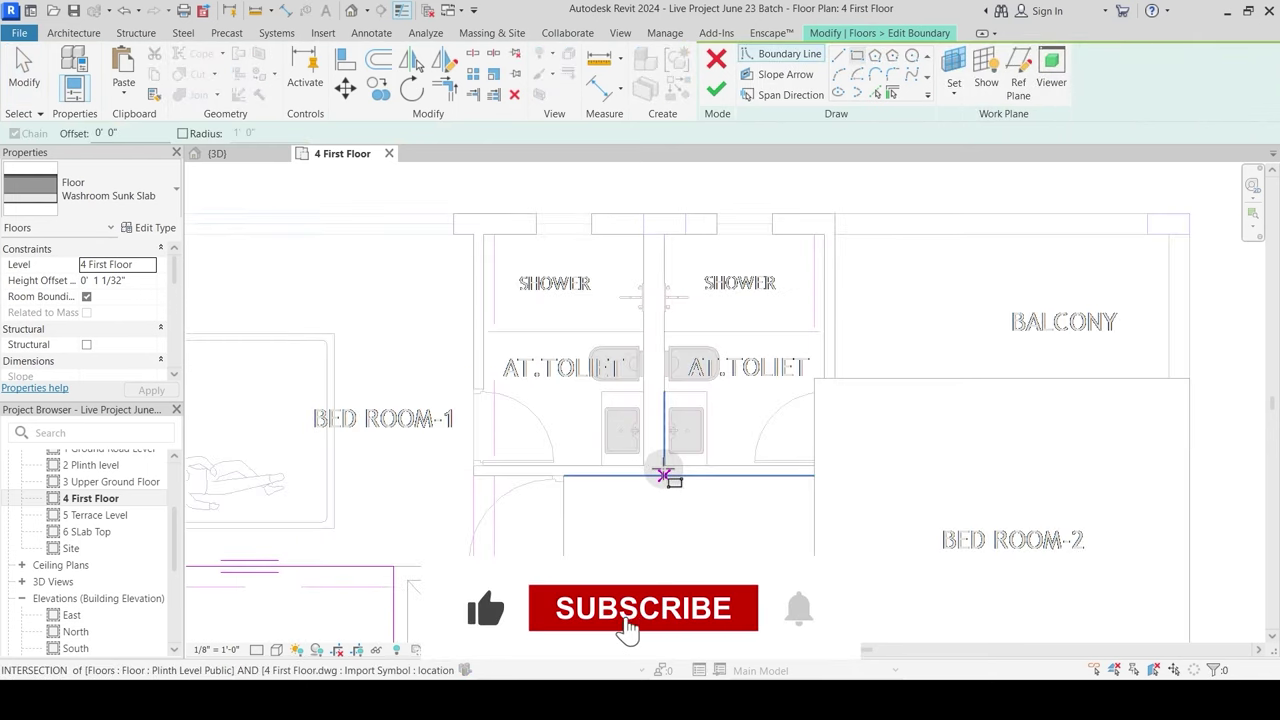
left_click(645, 466)
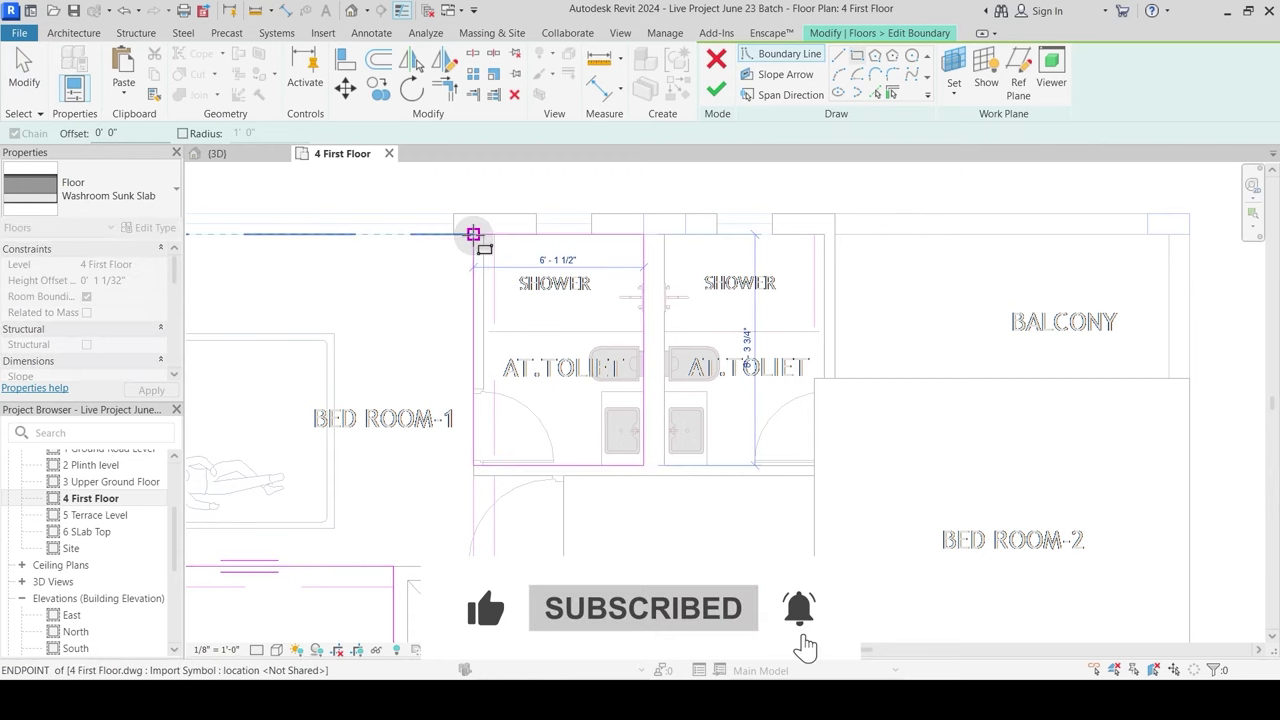
left_click(473, 234)
left_click(664, 466)
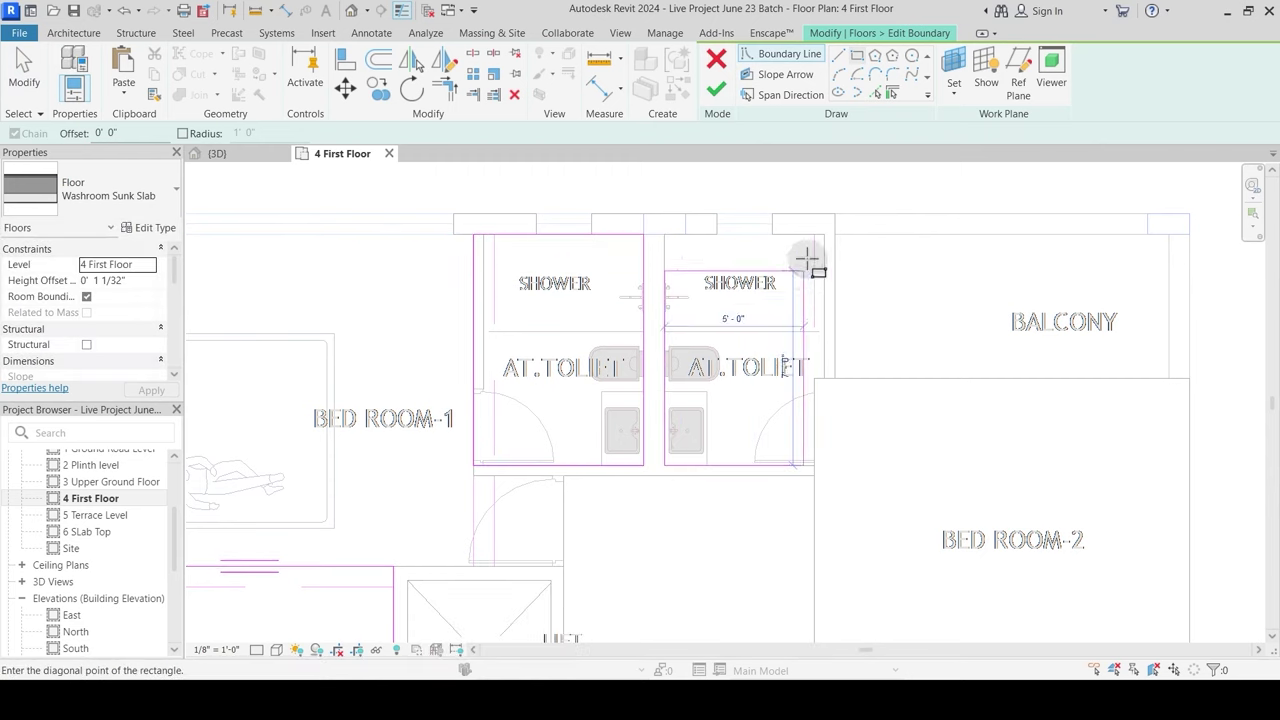
left_click(823, 234)
scroll(660, 320, "down", 3)
Step: Add a rectangle for the toilet beside Bed Room-3 and finish the slab with Don't attach
middle_click_drag(646, 363, 641, 200)
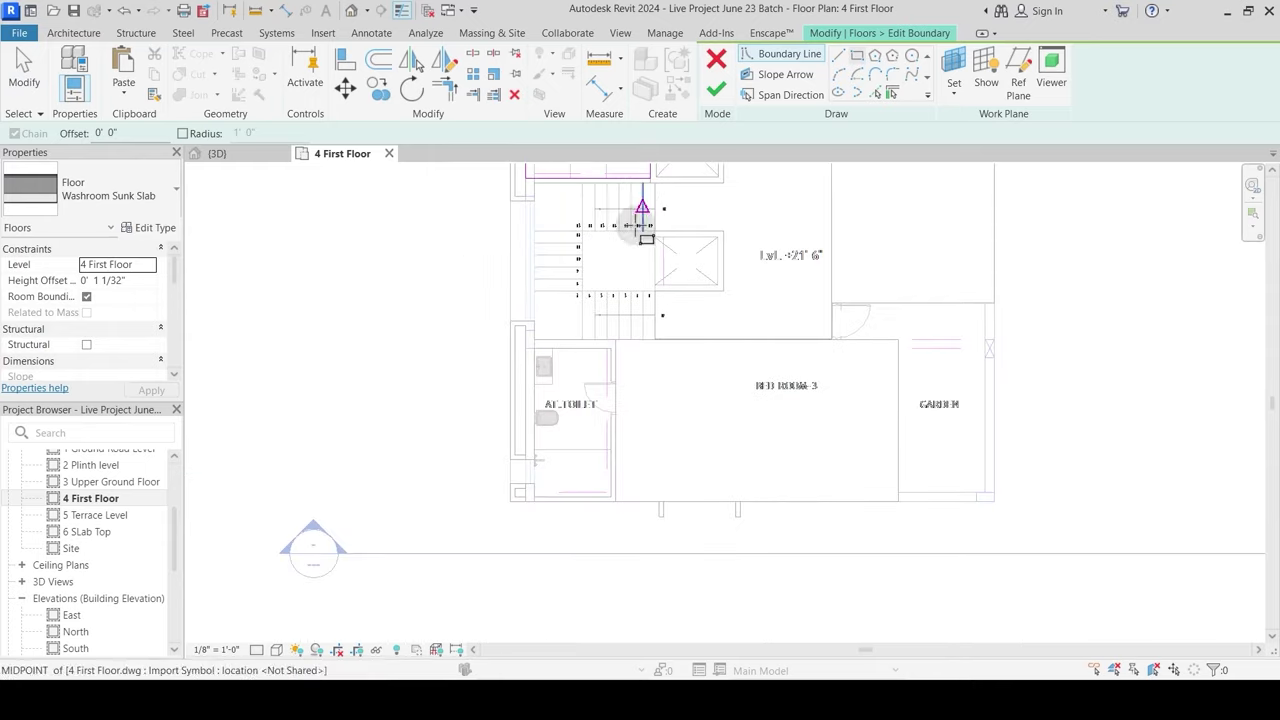
scroll(600, 374, "up", 2)
left_click(626, 314)
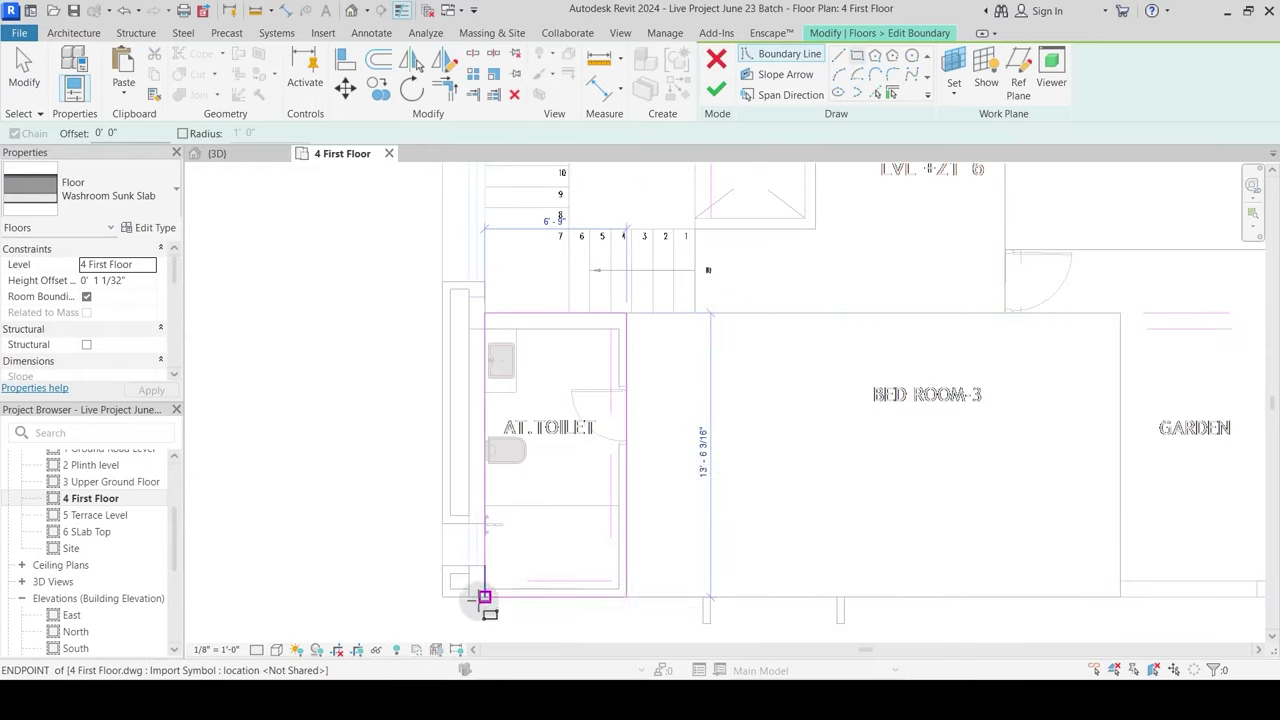
left_click(484, 597)
scroll(631, 408, "down", 5)
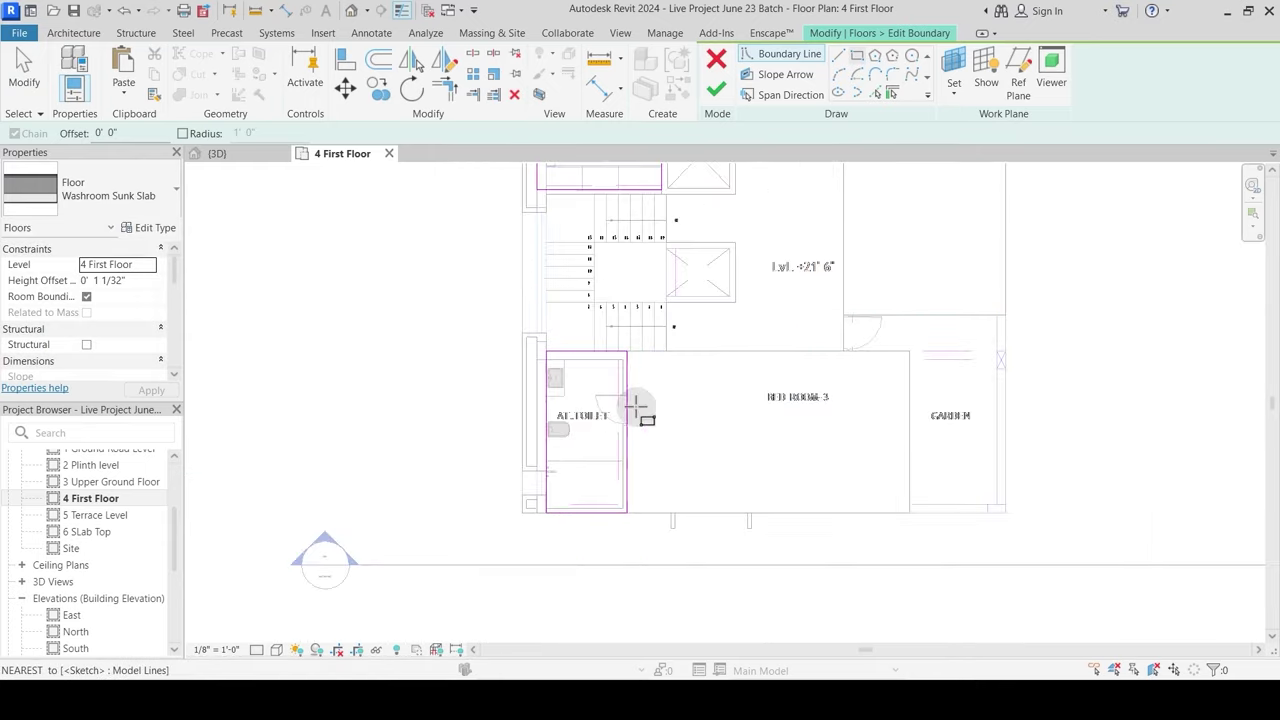
scroll(694, 437, "up", 2)
left_click(716, 96)
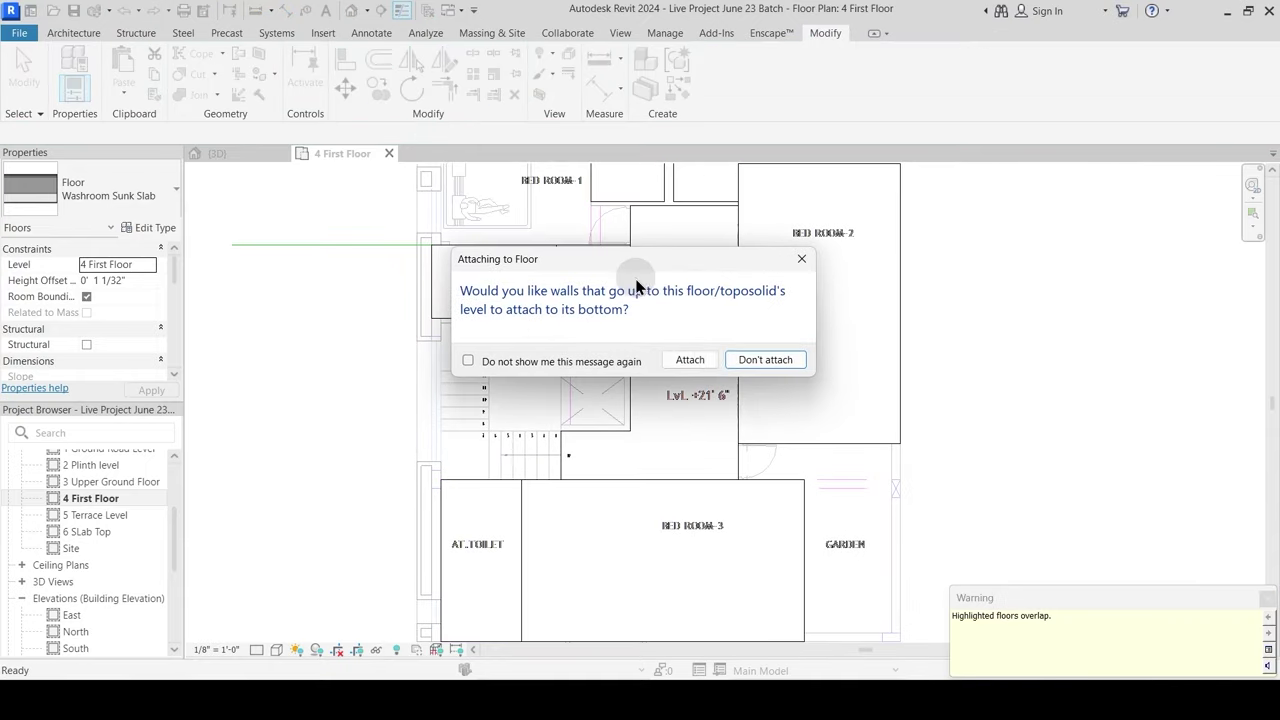
left_click(768, 360)
key("Escape")
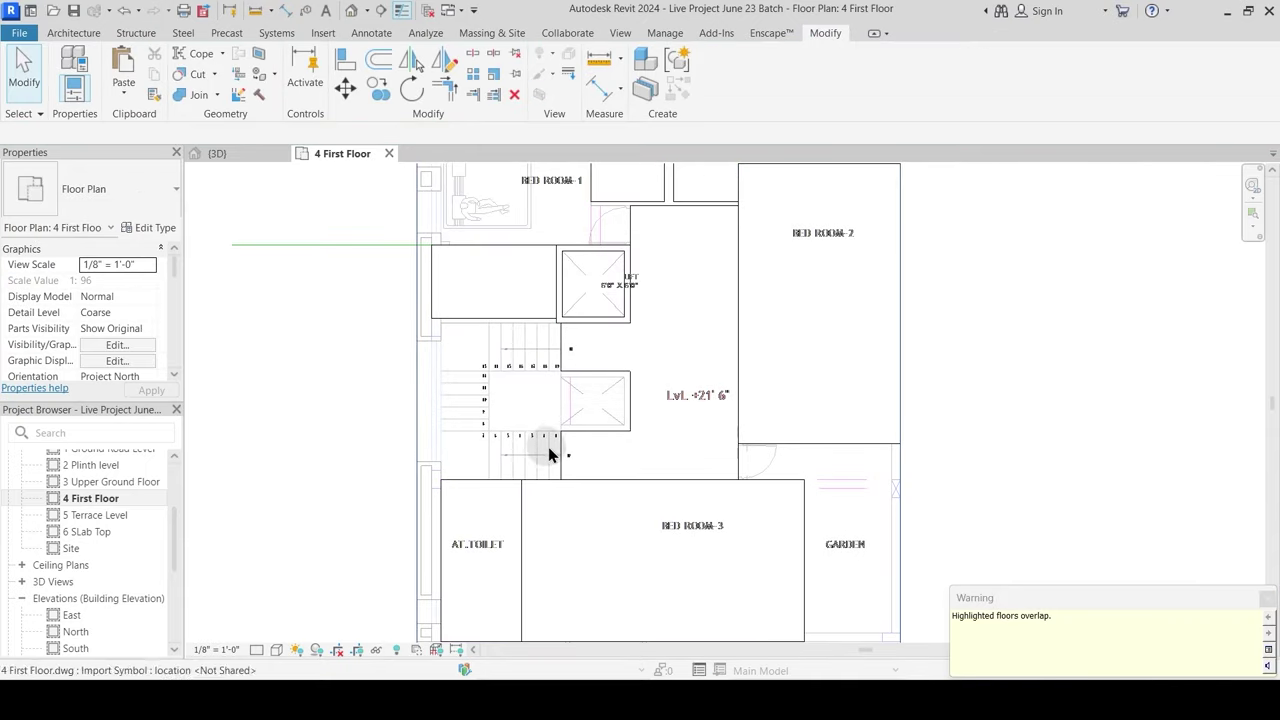
Step: Edit the Bed Room-2 floor outline, picking the toilet wall as its edge and trimming the corner
left_click(604, 198)
scroll(684, 295, "up", 3)
key("Escape")
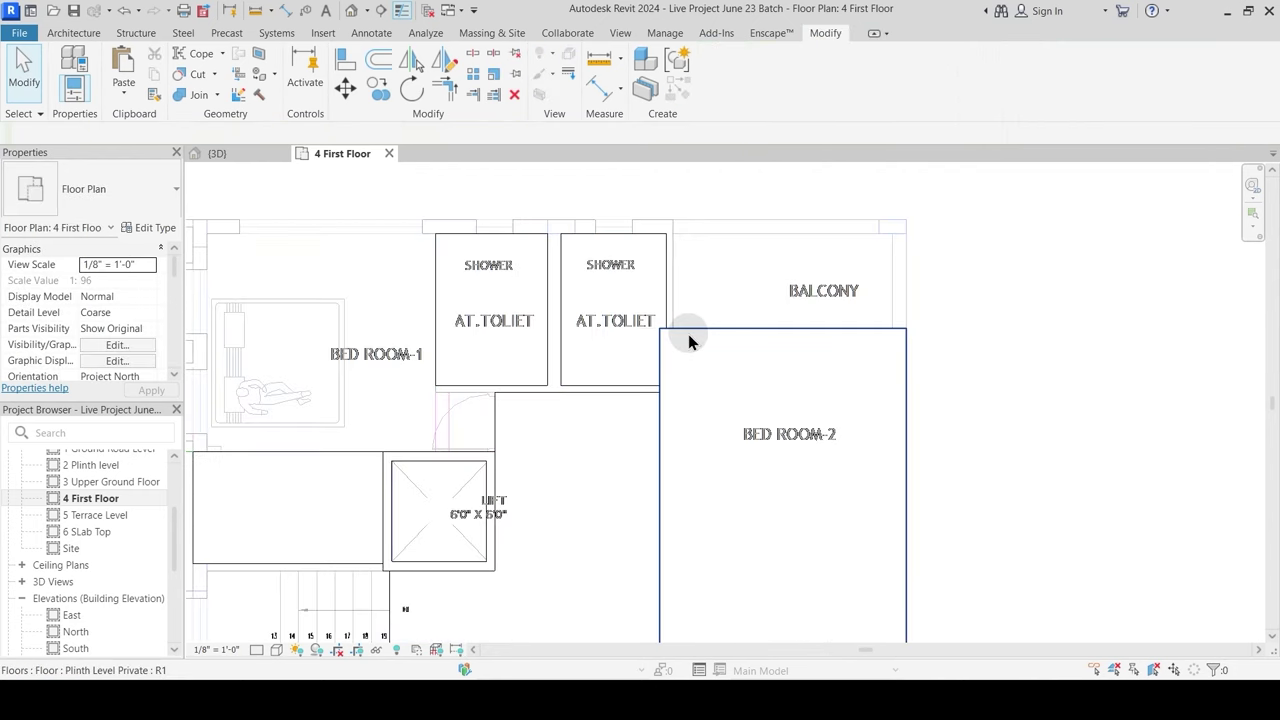
left_click(700, 342)
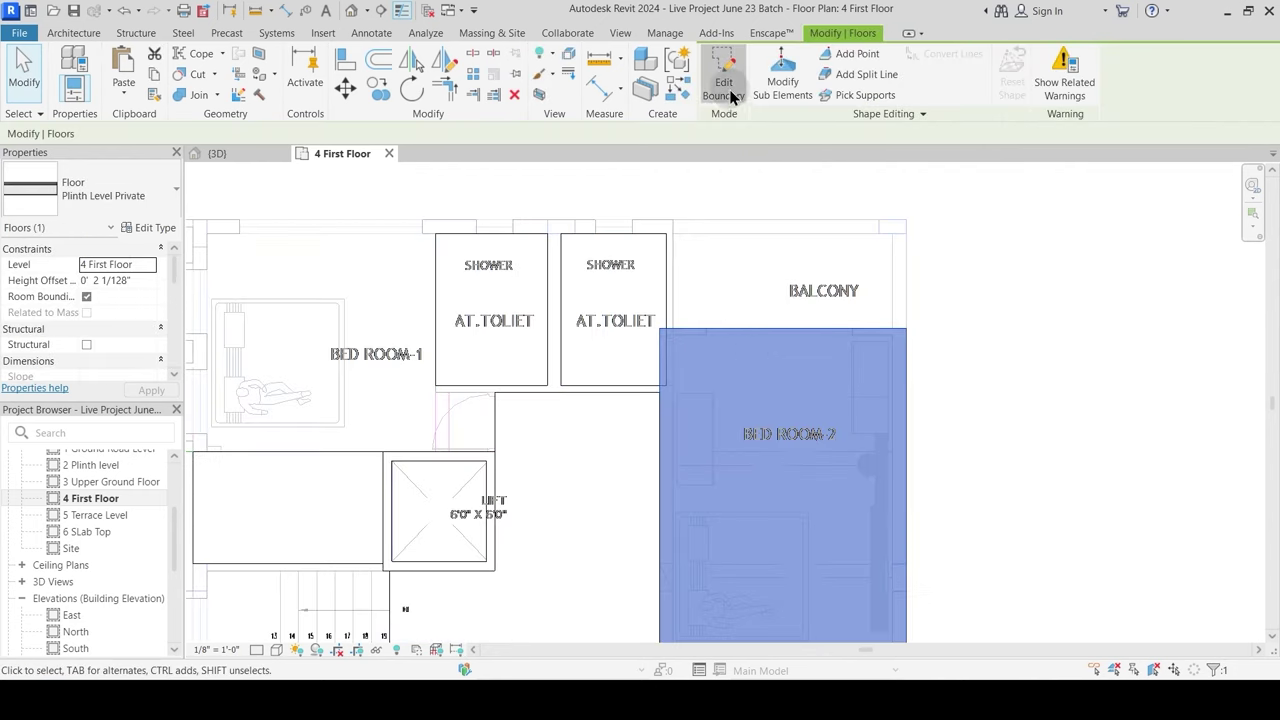
double_click(725, 360)
scroll(697, 400, "up", 2)
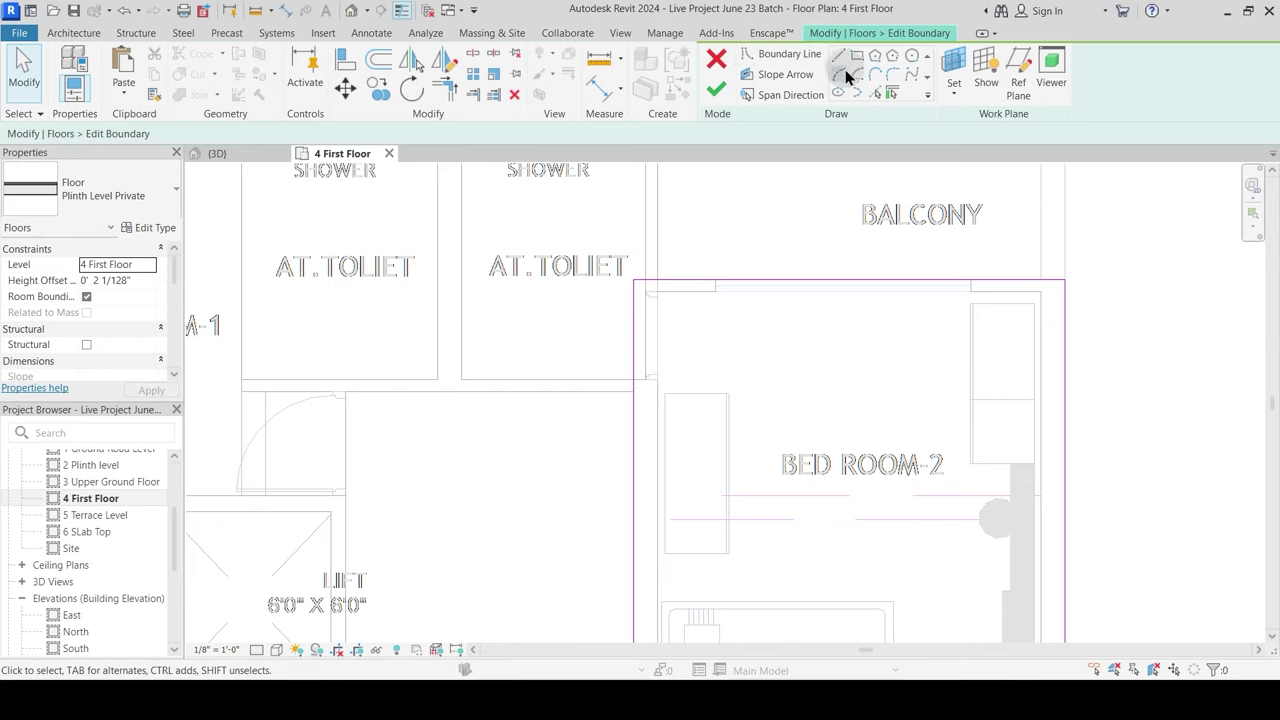
left_click(875, 91)
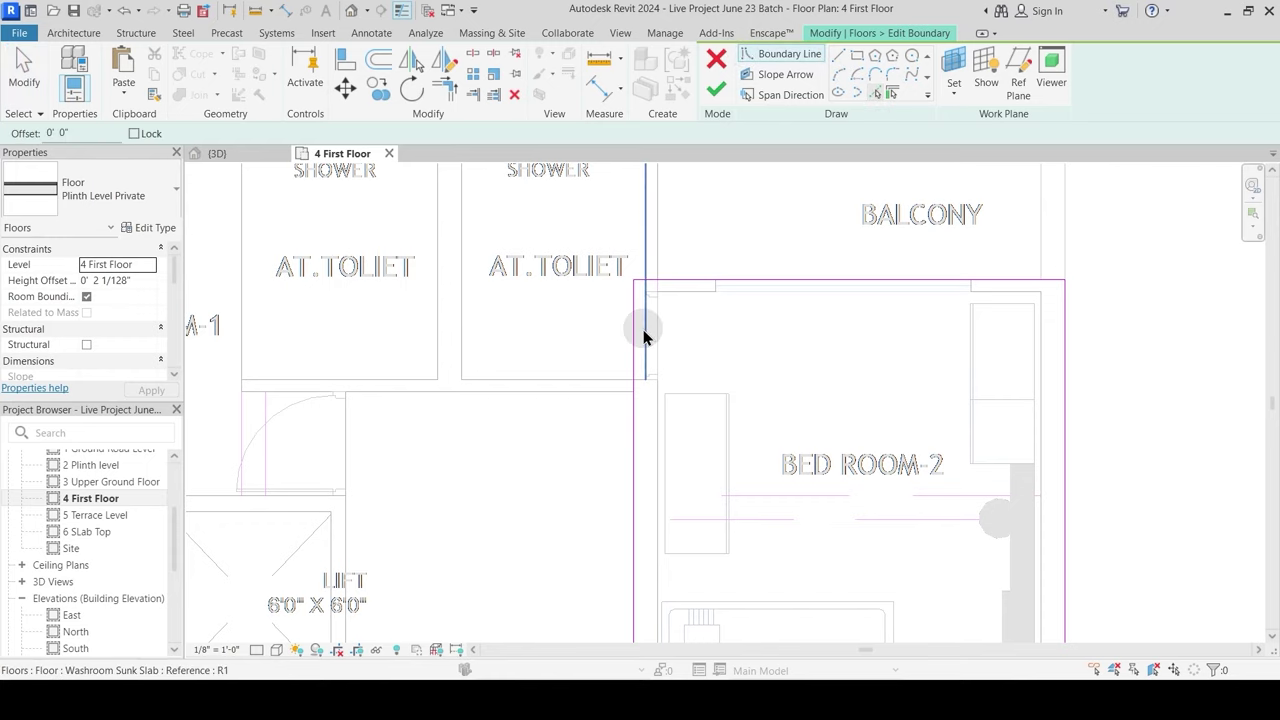
left_click(612, 379)
scroll(634, 394, "up", 2)
key("Escape")
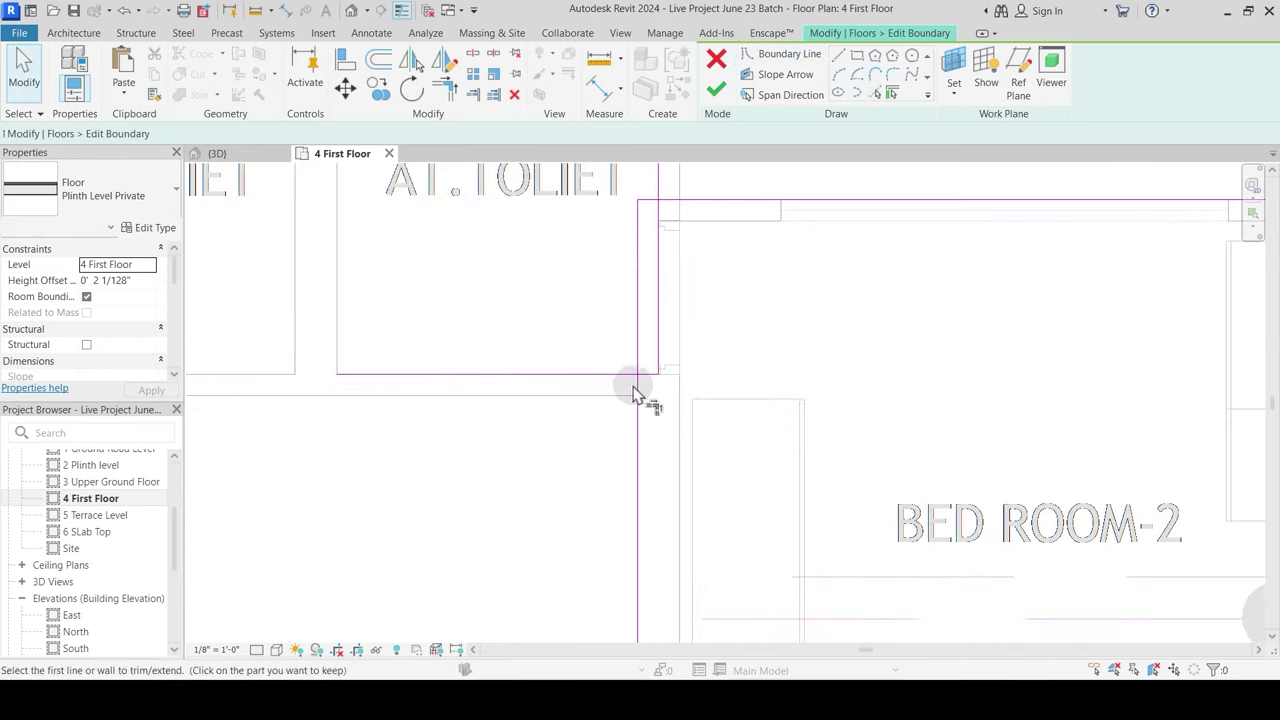
left_click(672, 199)
left_click(664, 246)
scroll(722, 266, "down", 3)
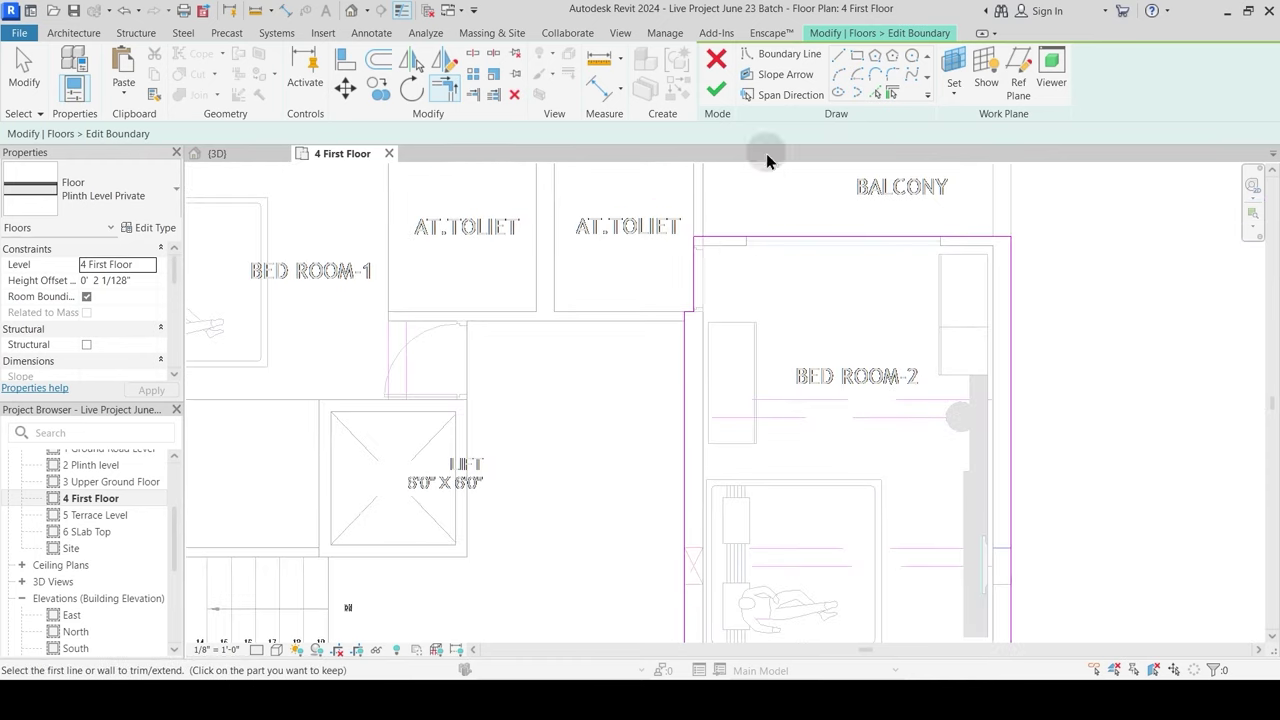
Step: Finish the floor edit with walls unattached and switch to the {3D} view
left_click(718, 92)
left_click(770, 362)
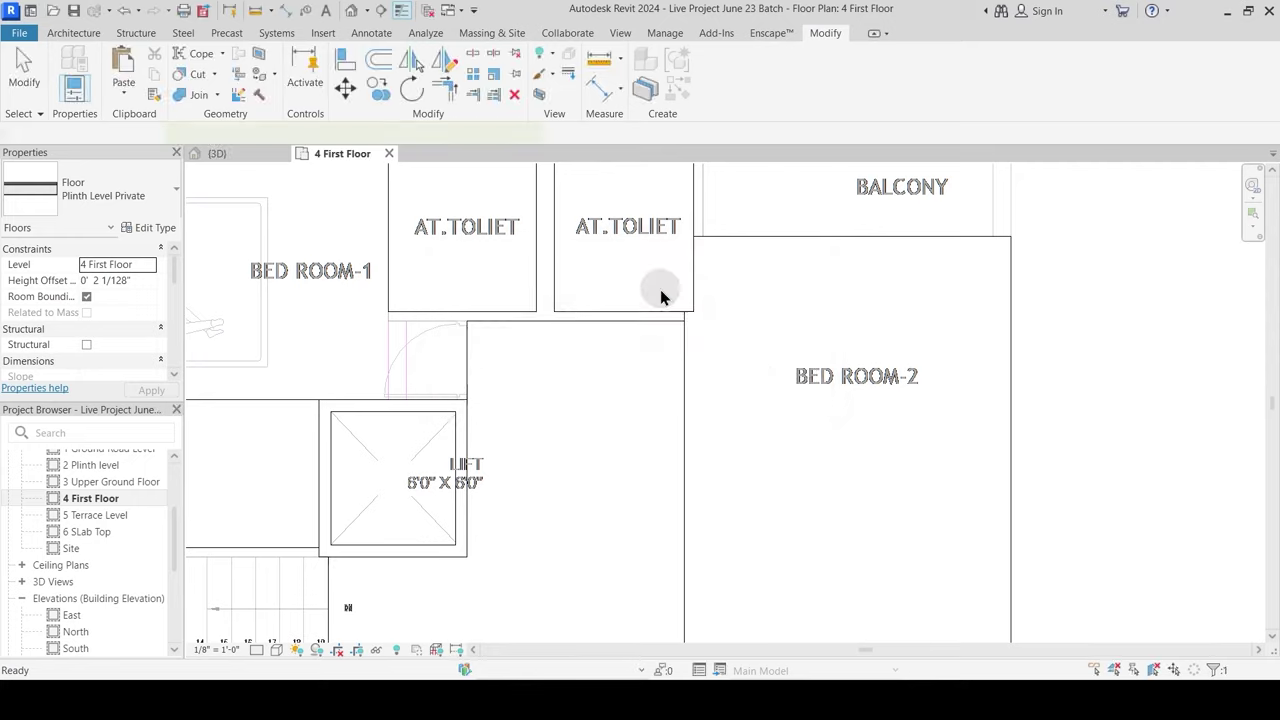
scroll(665, 295, "down", 3)
scroll(668, 297, "down", 2)
middle_click_drag(682, 403, 688, 456)
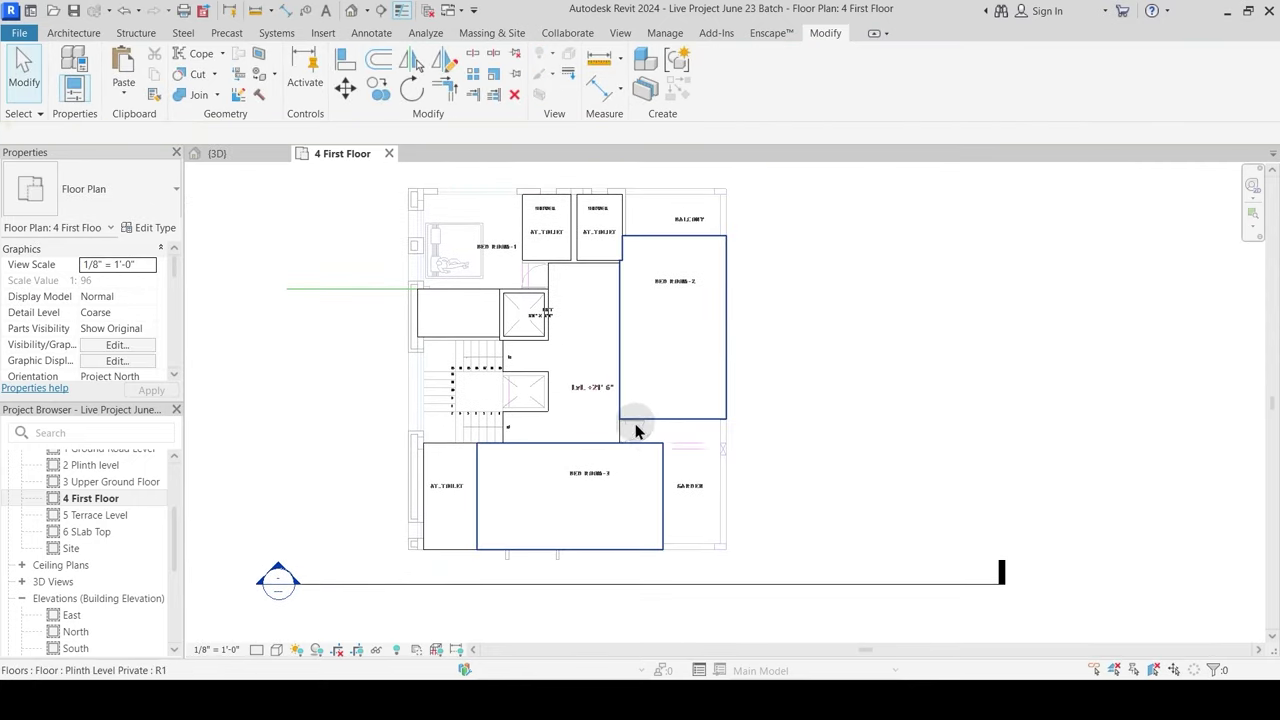
scroll(650, 452, "up", 3)
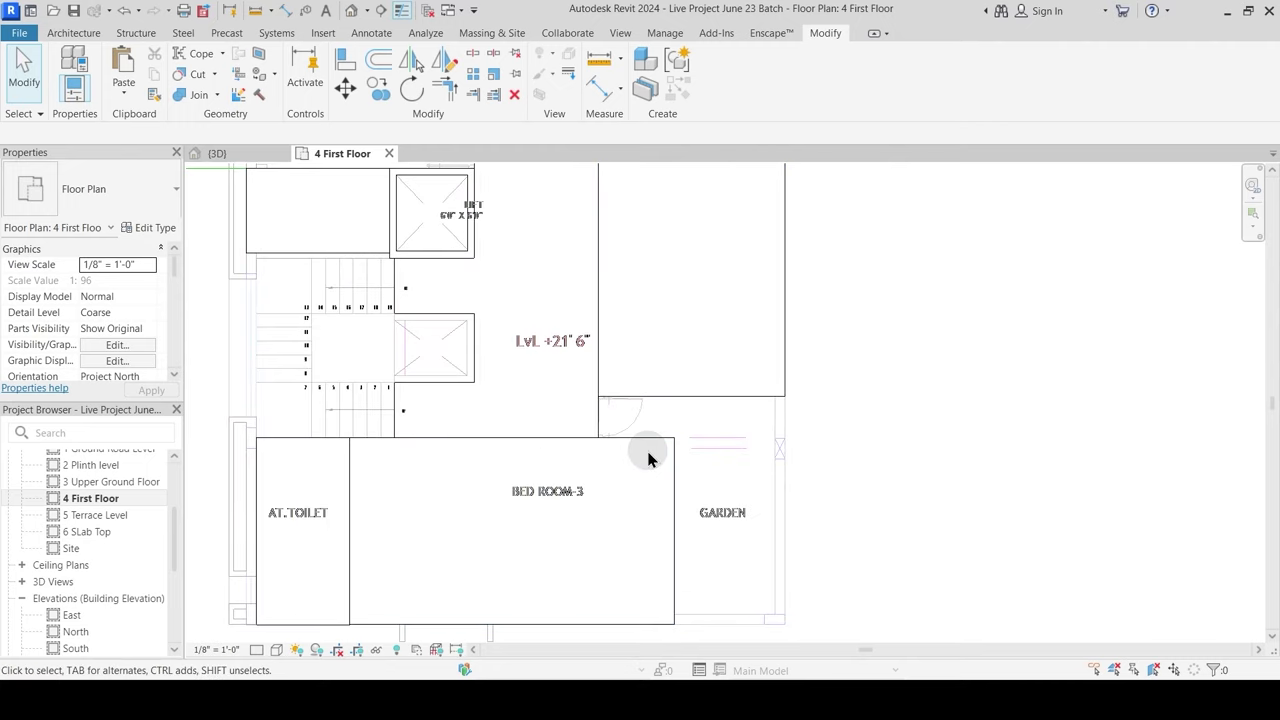
scroll(690, 366, "down", 3)
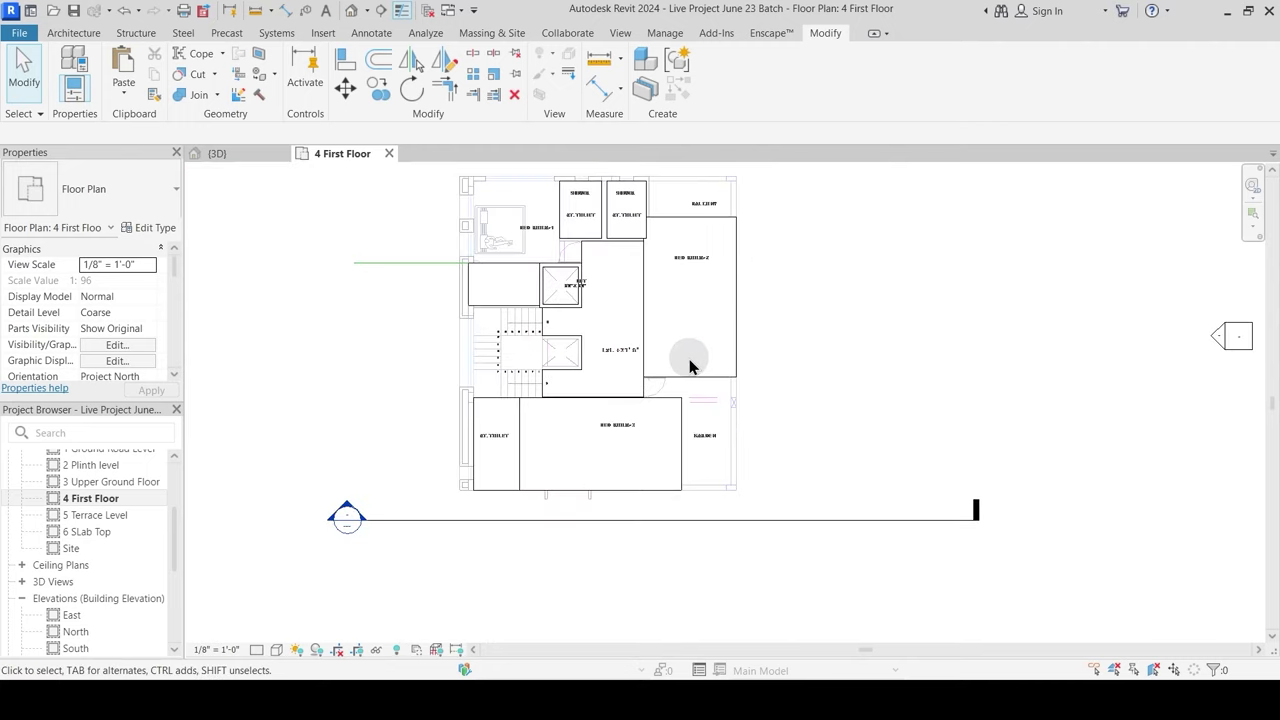
left_click(252, 157)
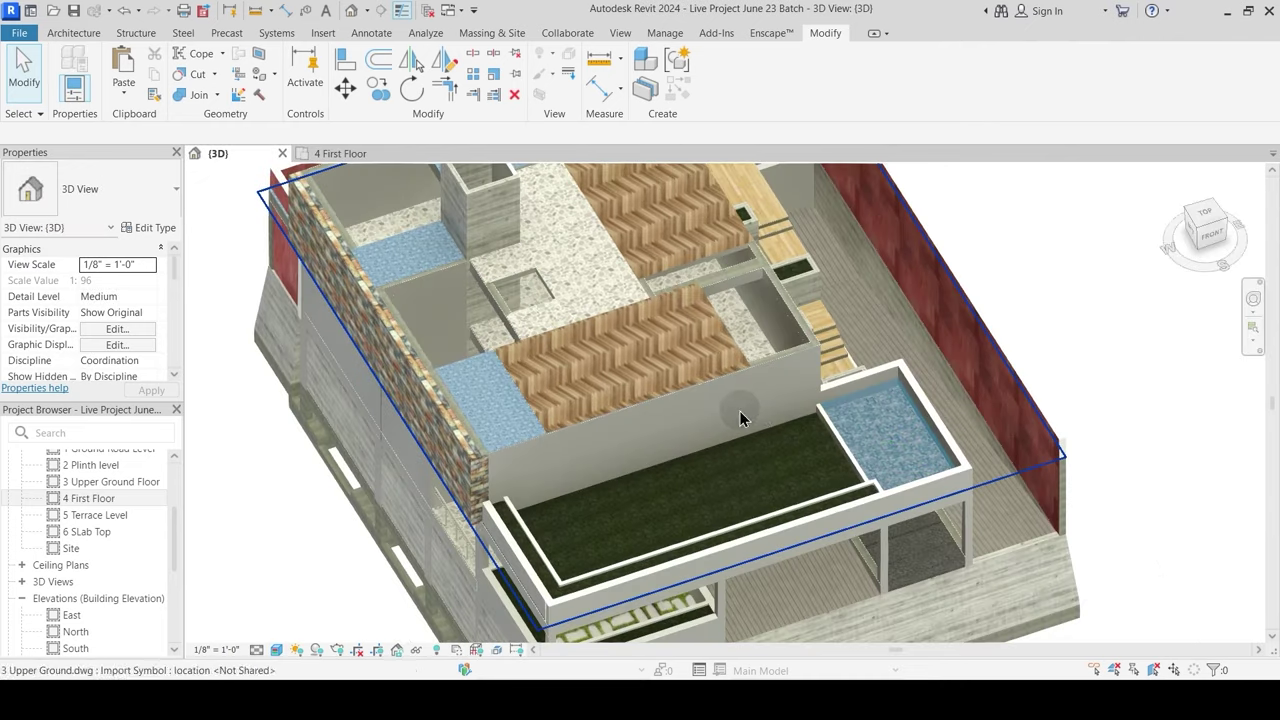
Step: Temporarily hide the Main Wall 9" wall that blocks the Wooden Deck floor in 3D
middle_click_drag(620, 425, 706, 423, "shift")
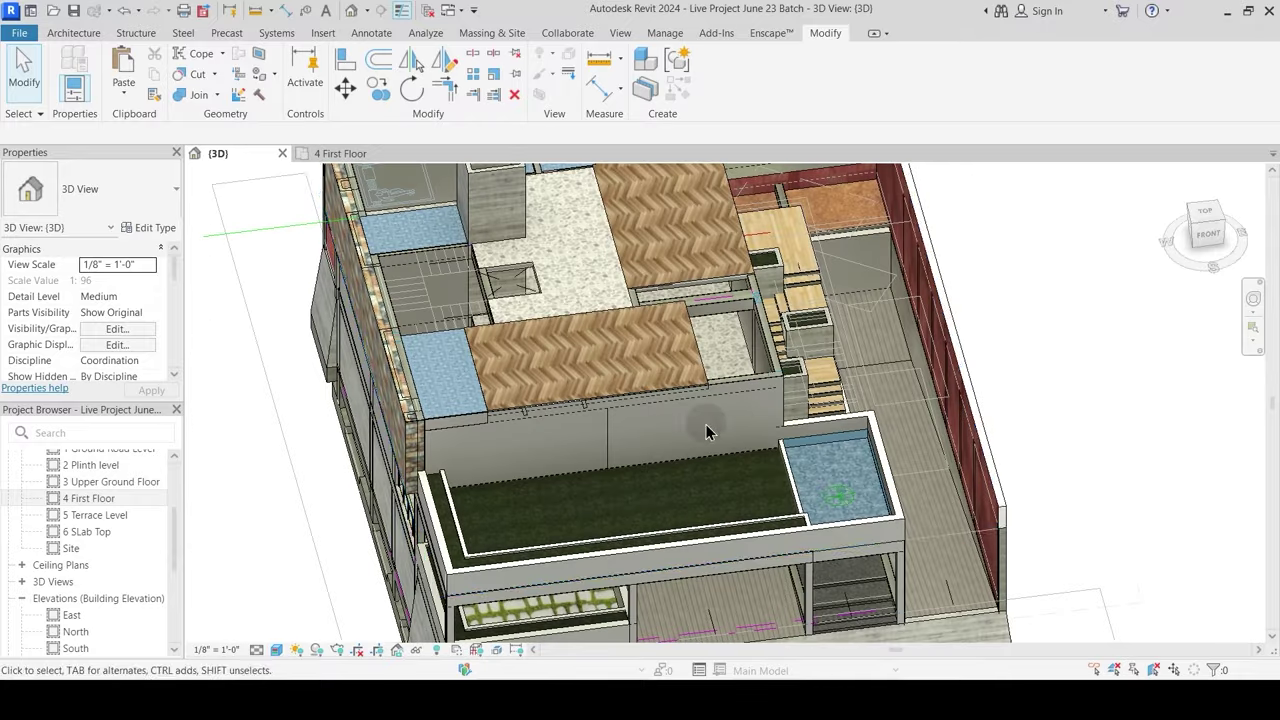
left_click(750, 396)
scroll(752, 400, "up", 3)
key("Escape")
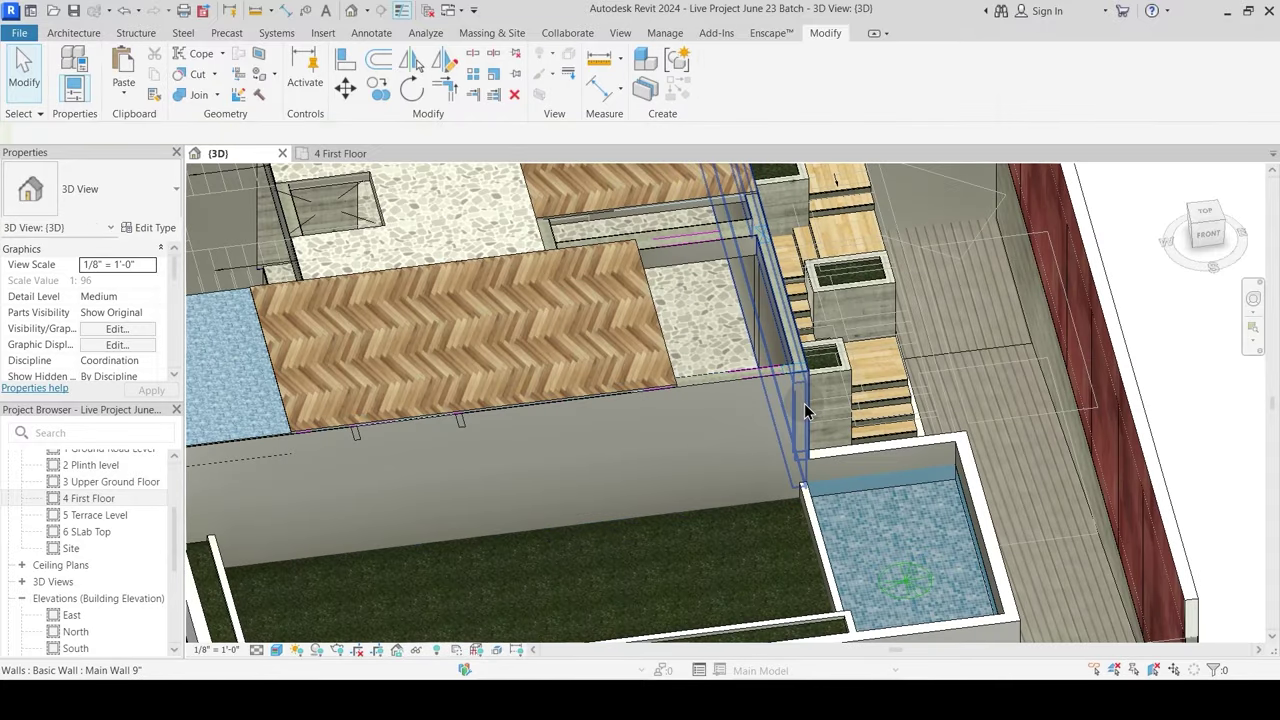
left_click(737, 512)
key("Escape")
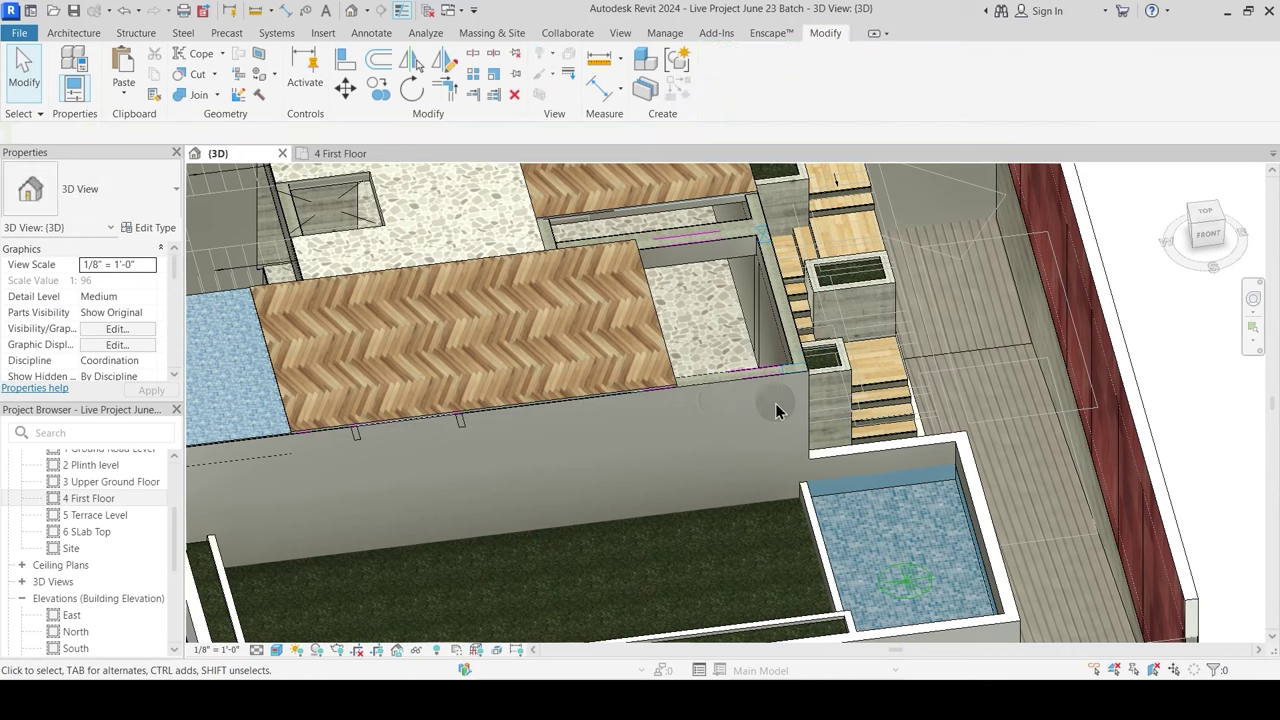
left_click(743, 388)
key("Escape")
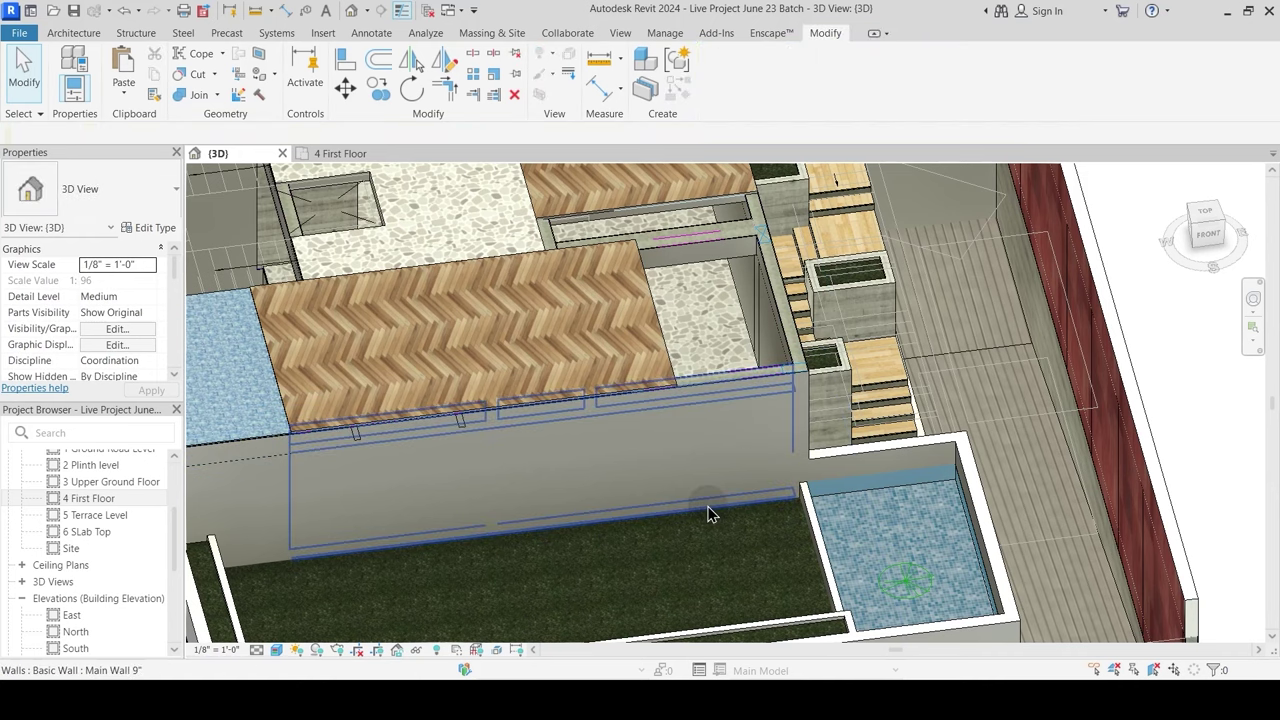
left_click(708, 514)
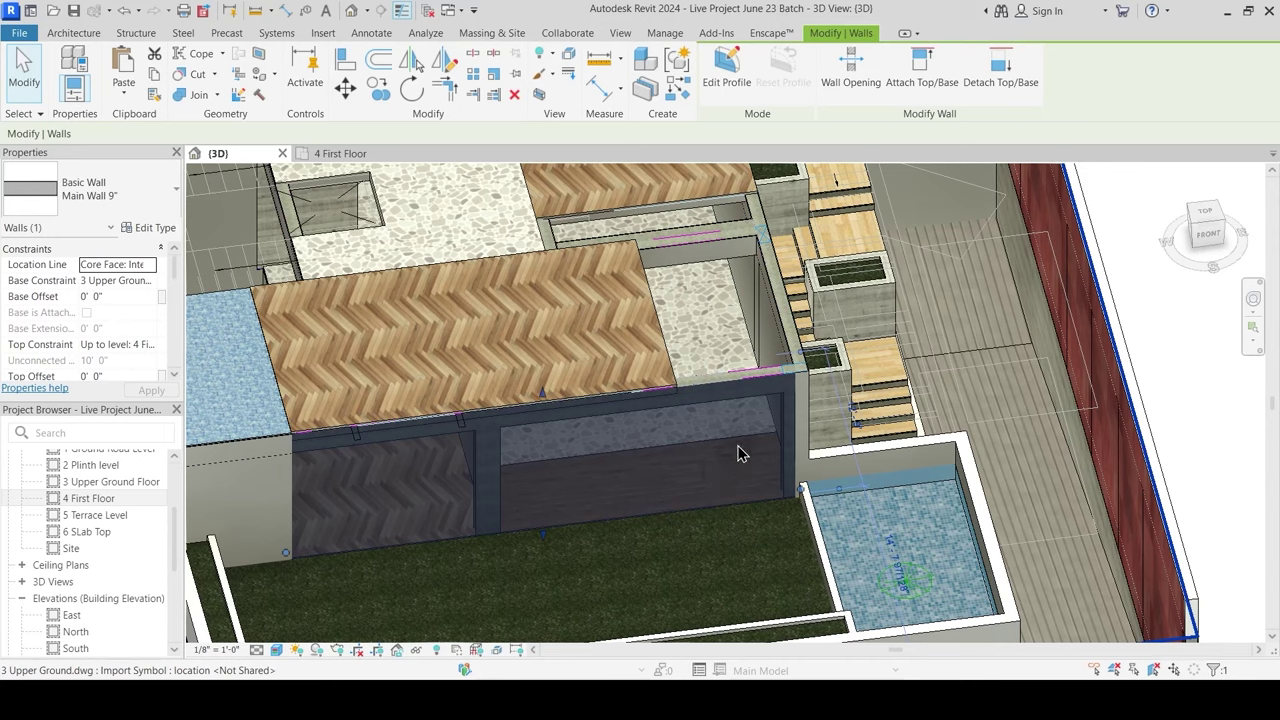
key("h")
key("h")
Step: Paste the Wooden Deck floor aligned onto the 4 First Floor level
left_click(737, 453)
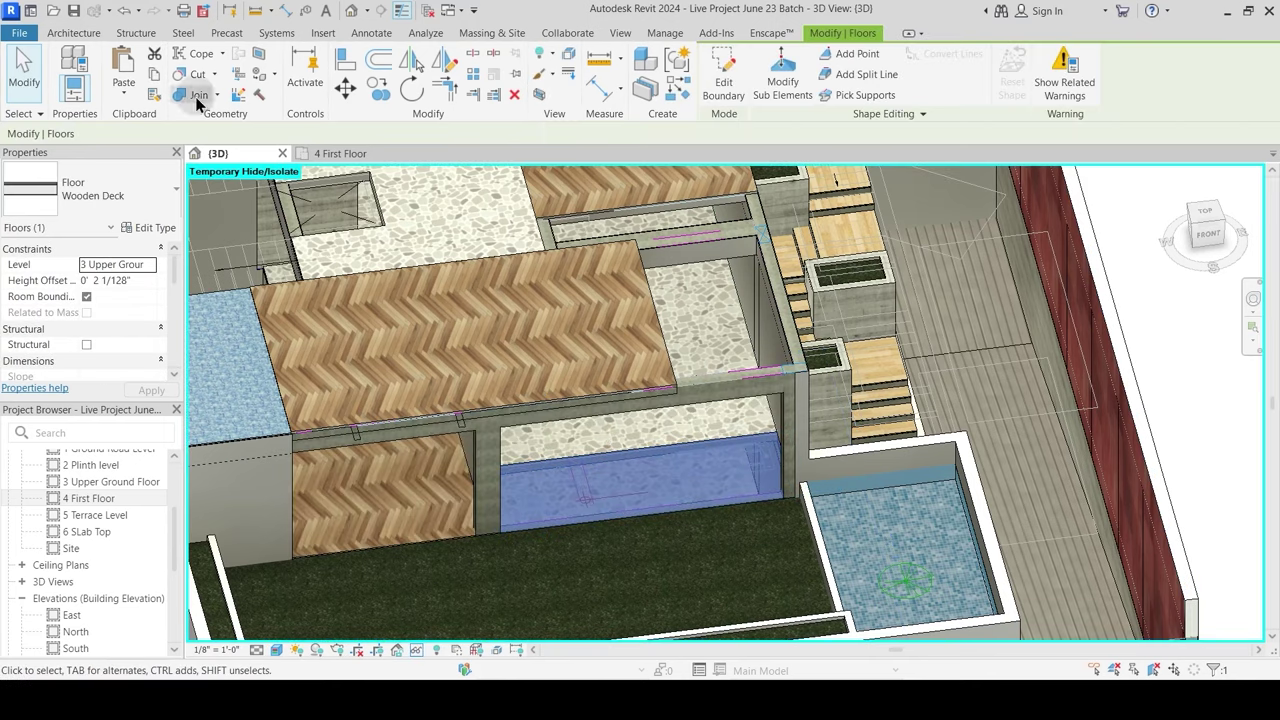
left_click(123, 93)
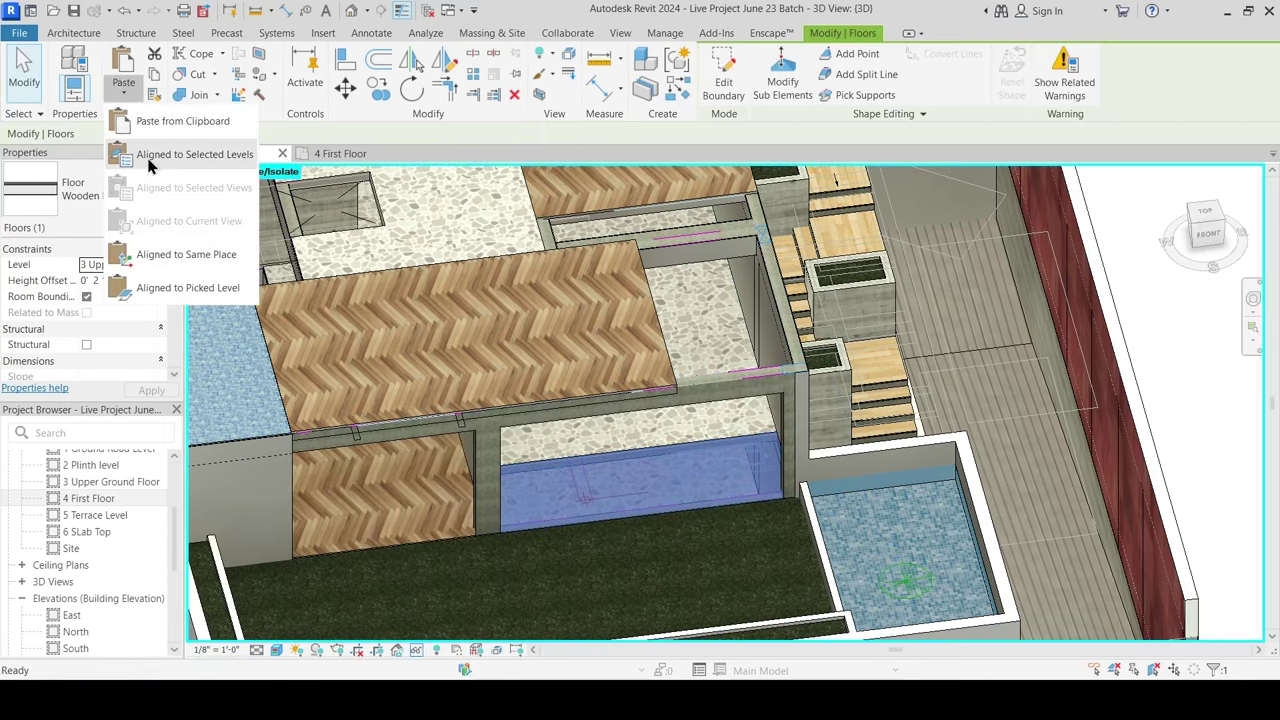
left_click(180, 154)
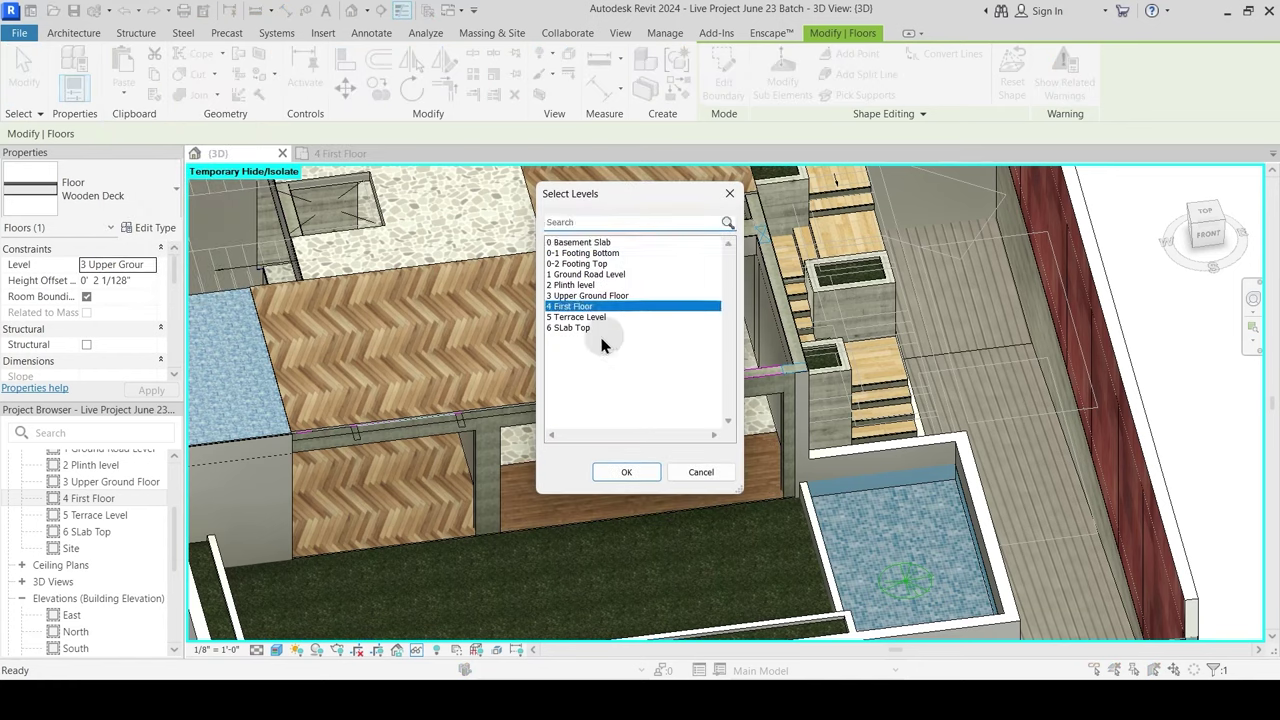
left_click(626, 472)
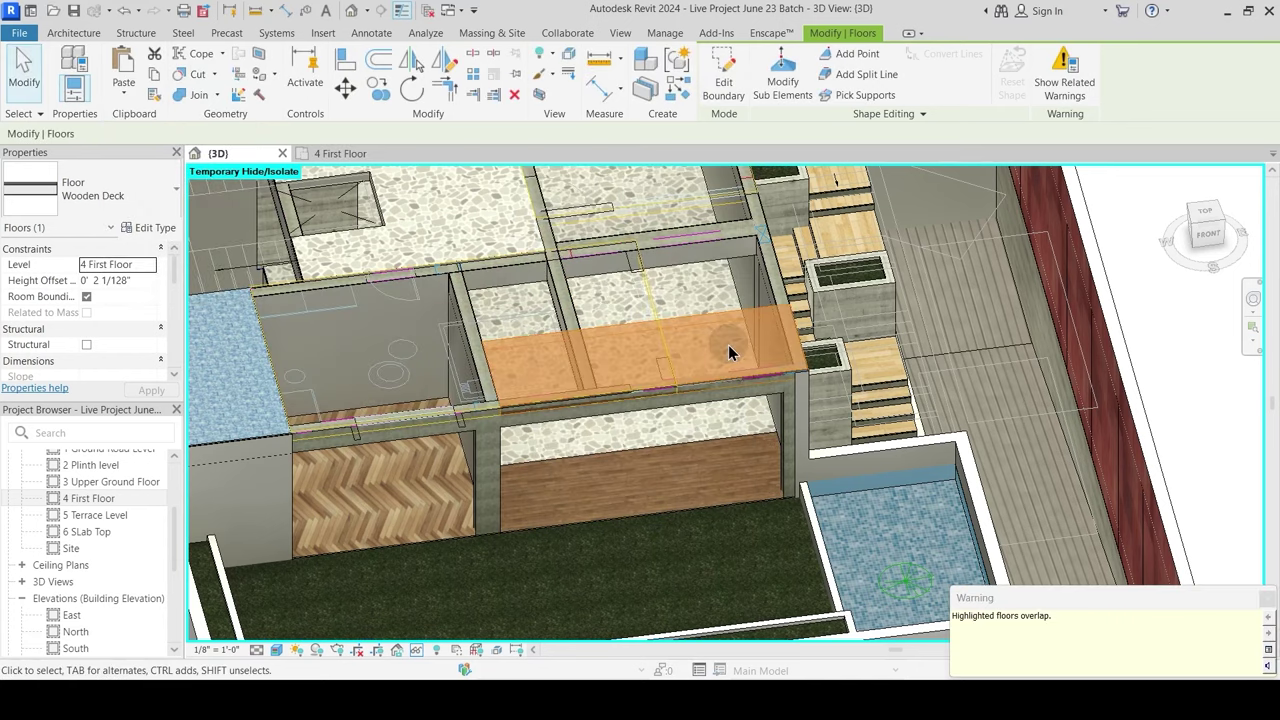
key("Escape")
left_click(725, 318)
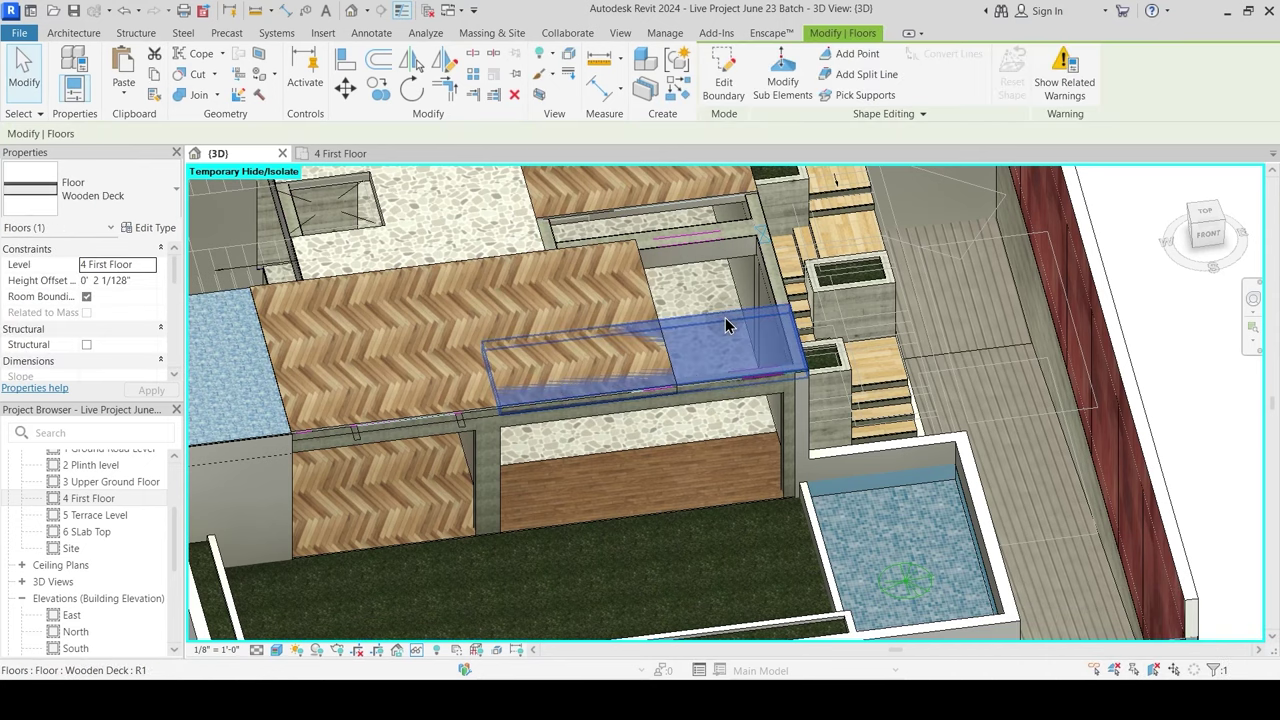
middle_click_drag(725, 318, 628, 443)
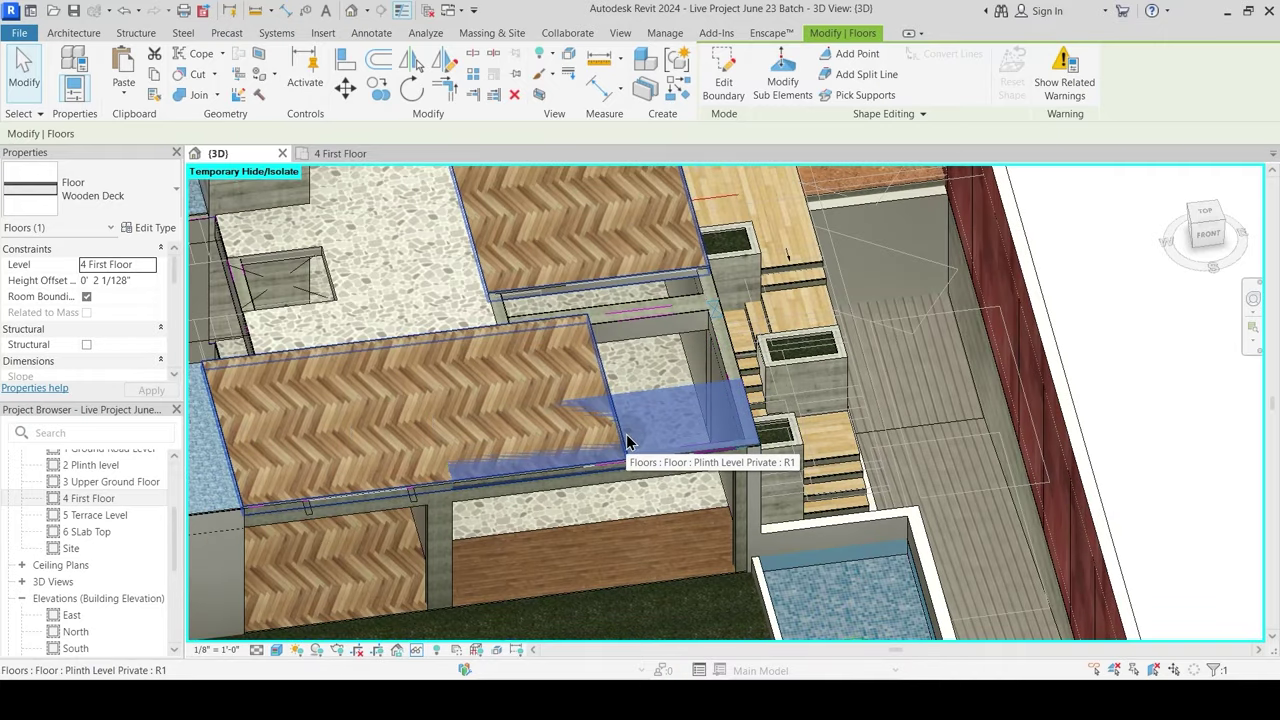
scroll(625, 430, "down", 3)
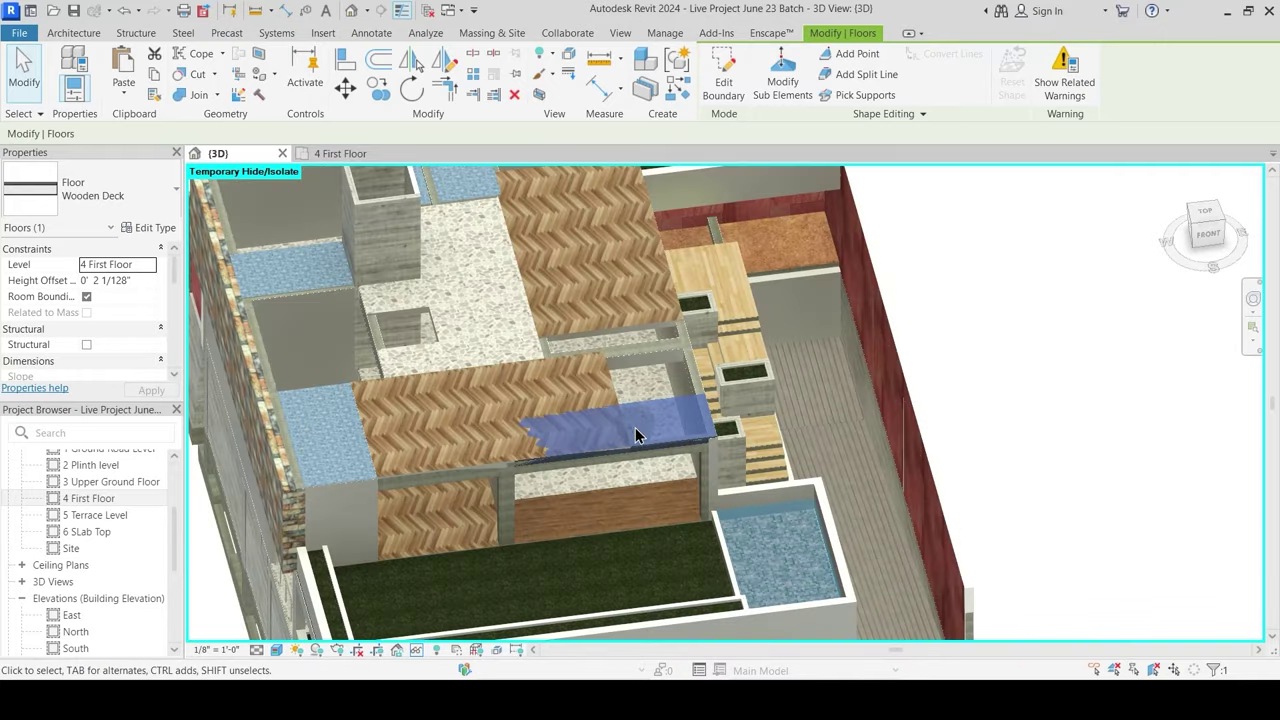
key("Escape")
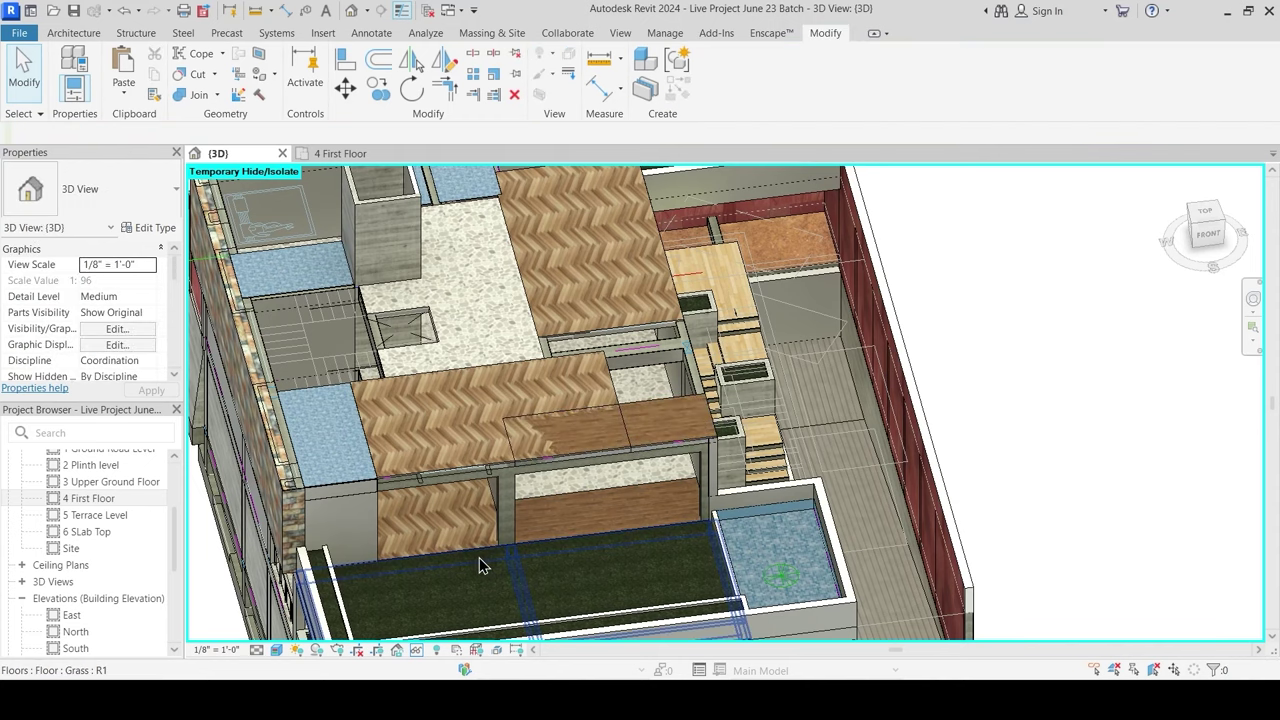
Step: Paste the Grass floor aligned onto the 4 First Floor level
middle_click_drag(563, 580, 583, 514)
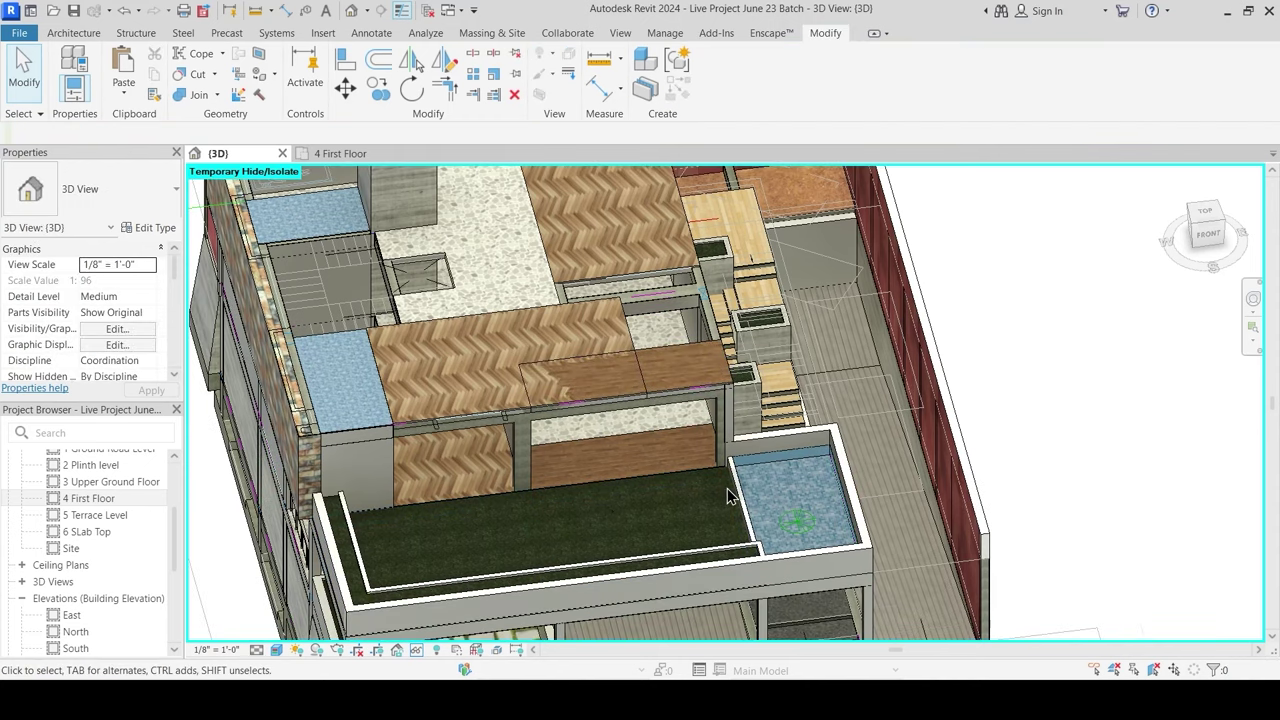
left_click(669, 489)
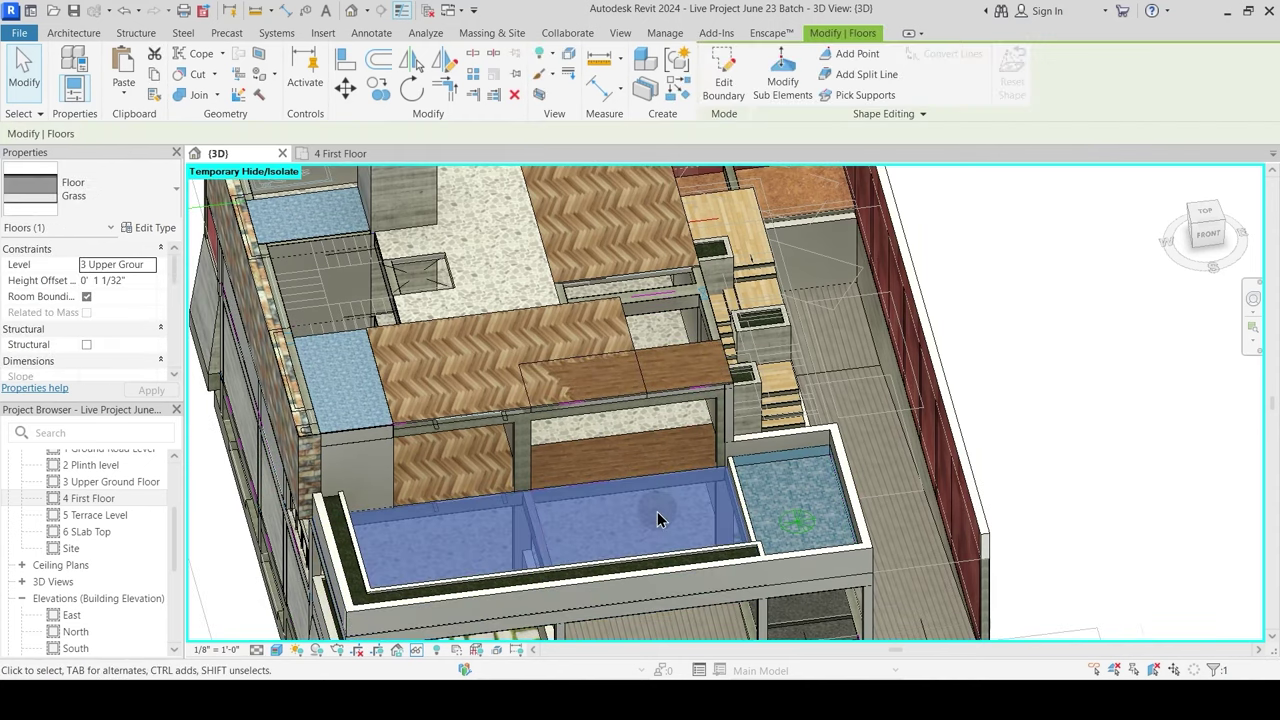
left_click(125, 93)
left_click(185, 151)
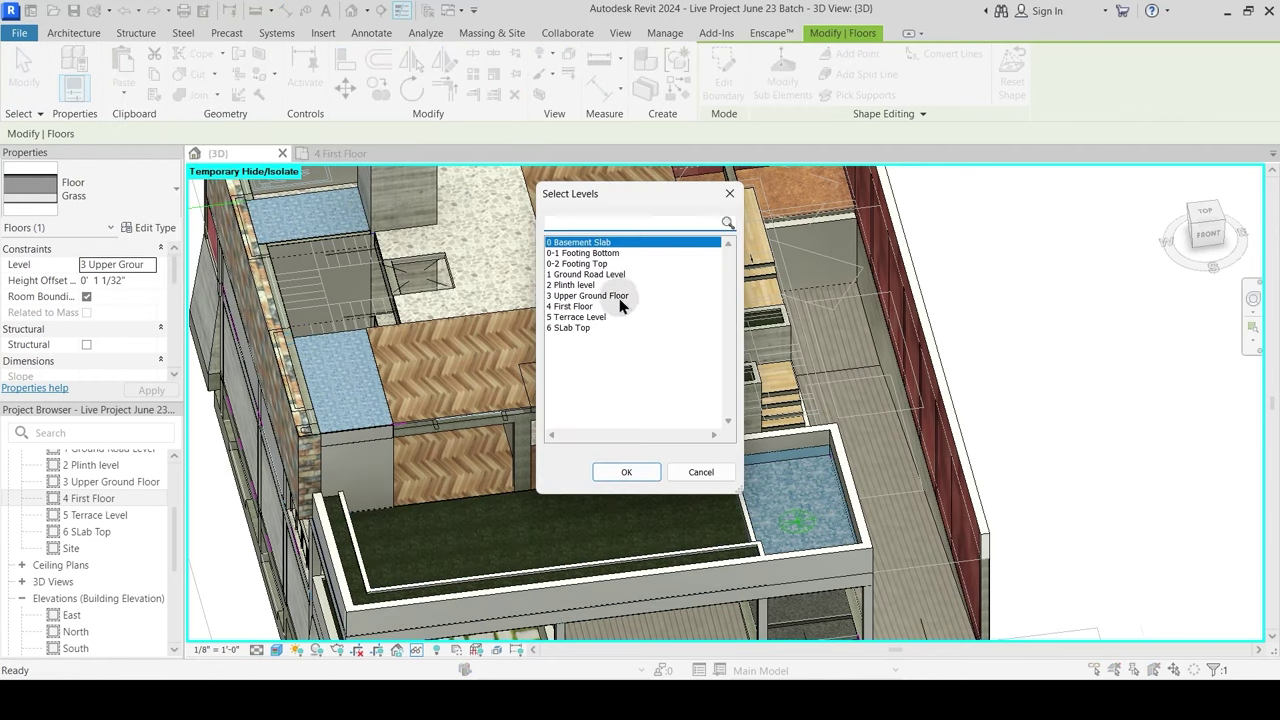
left_click(620, 472)
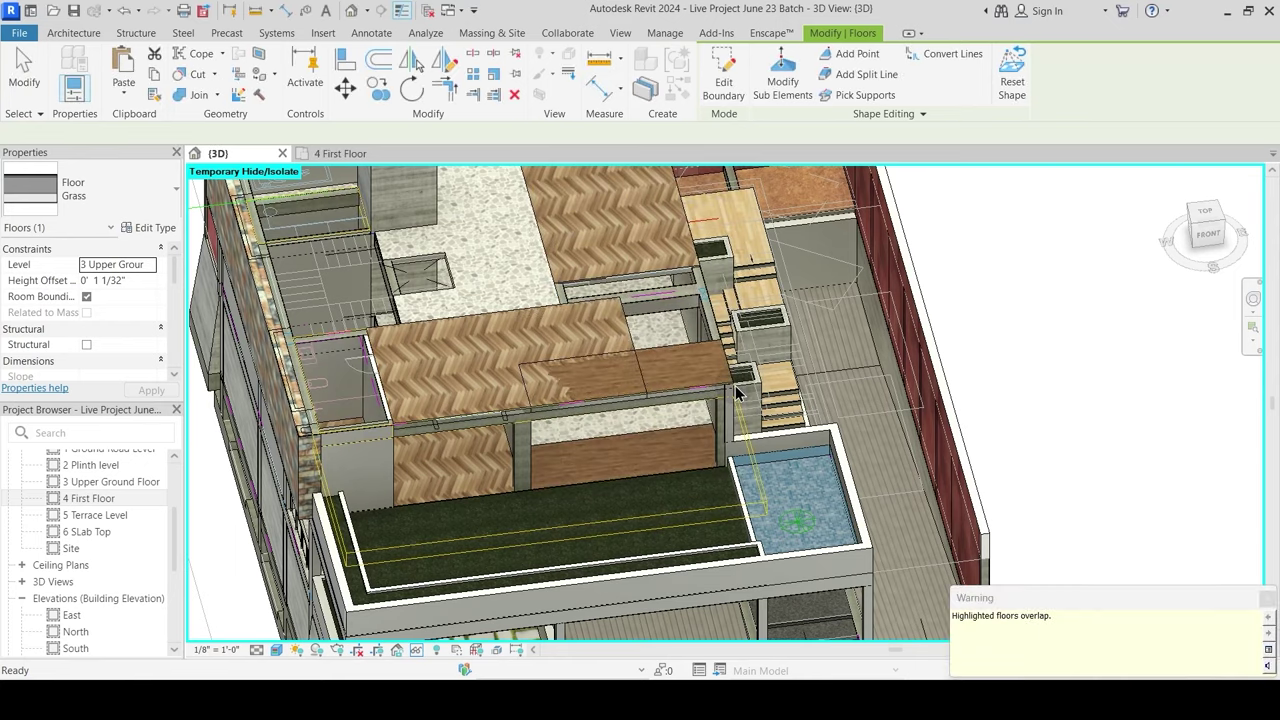
key("Escape")
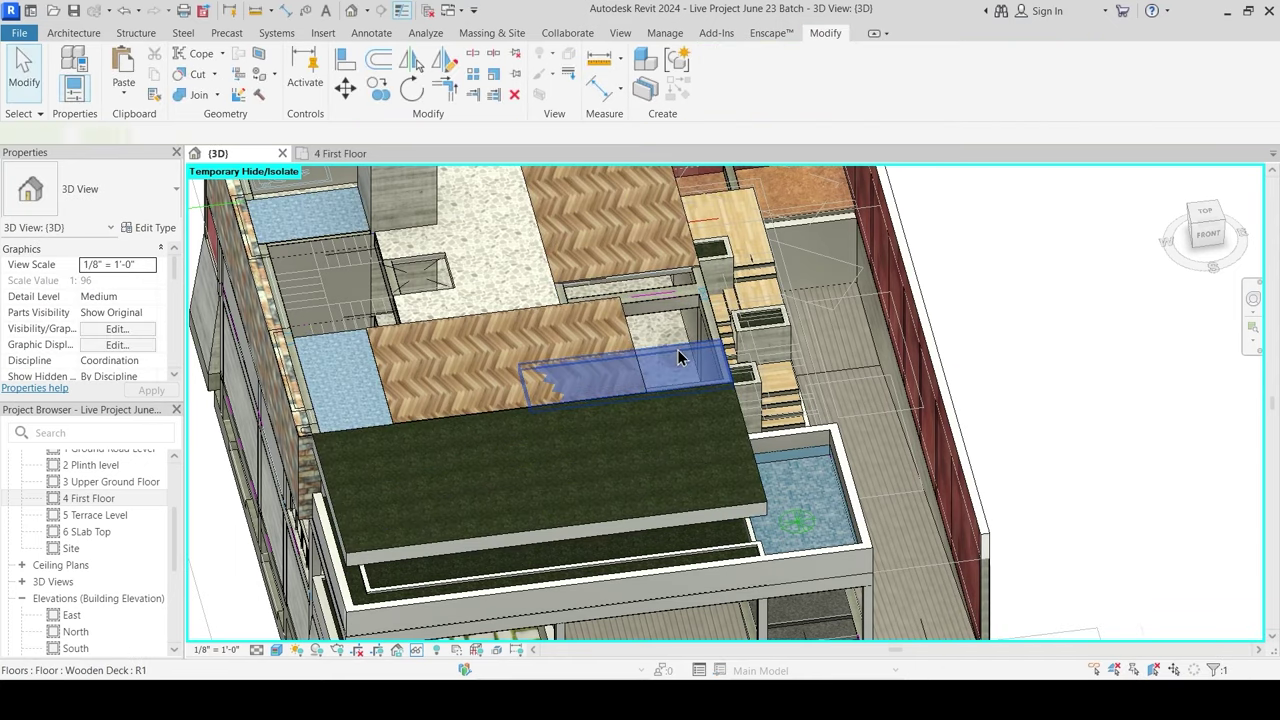
left_click(677, 349)
Step: Shrink the Wooden Deck boundary on 4 First Floor by moving its top, left and bottom edges, without attaching walls
left_click(344, 153)
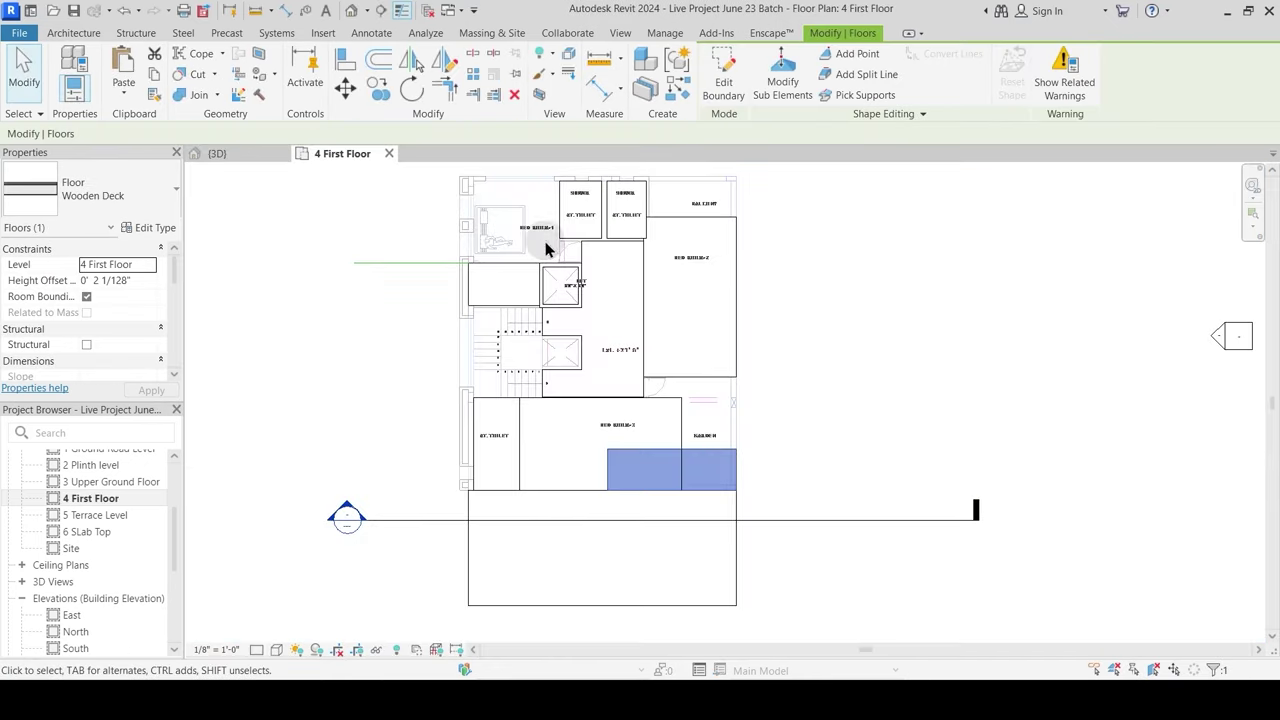
left_click(722, 90)
scroll(702, 433, "up", 3)
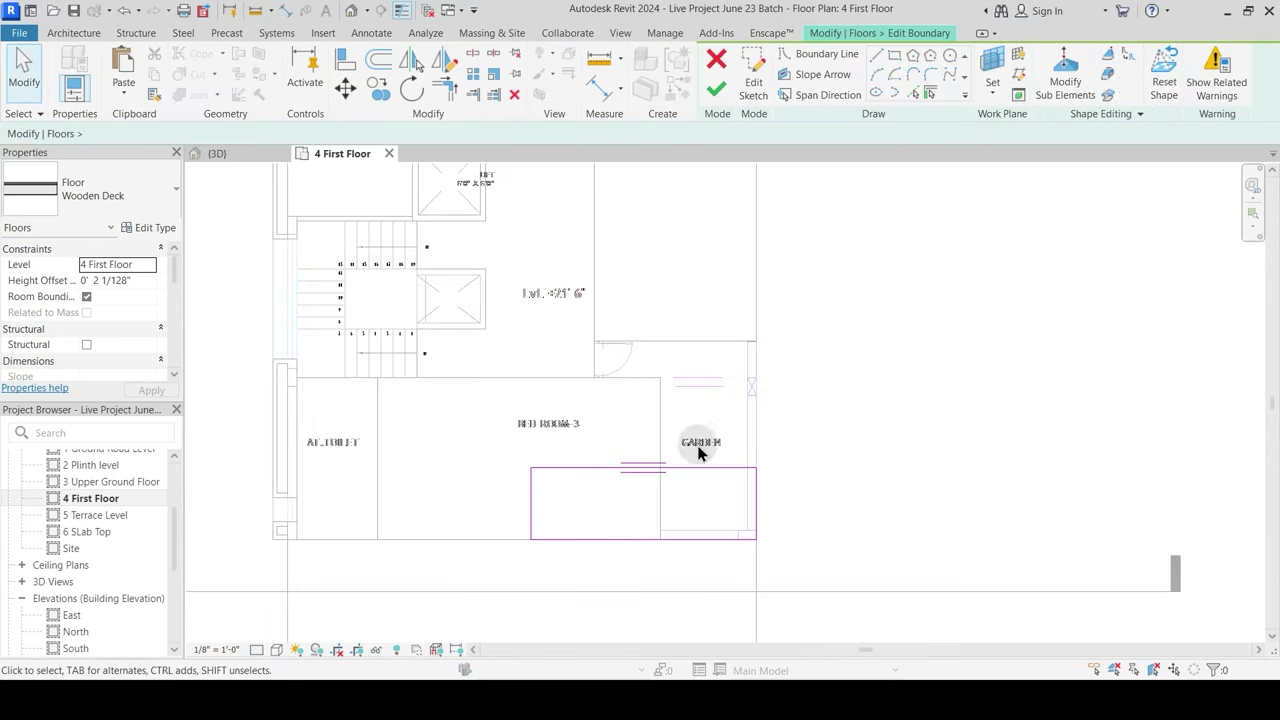
left_click_drag(694, 465, 692, 344)
scroll(551, 408, "up", 3)
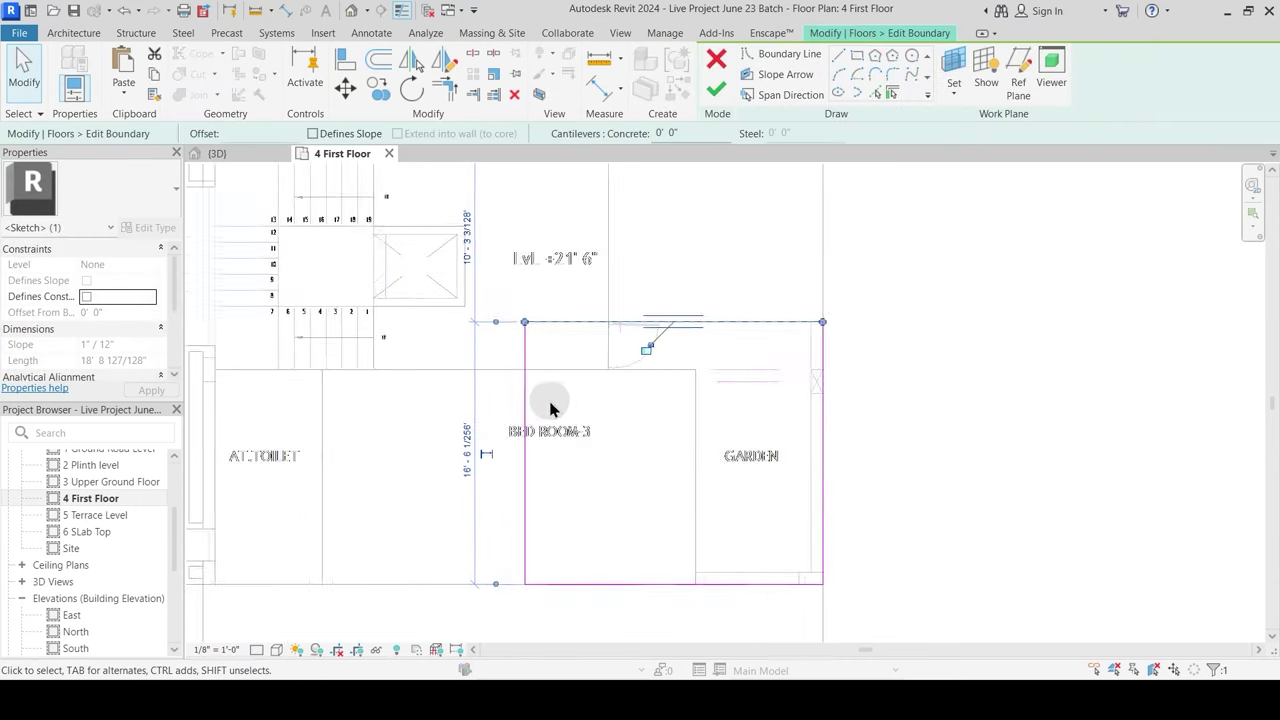
key("Escape")
left_click_drag(523, 413, 616, 407)
left_click_drag(759, 615, 760, 364)
key("Escape")
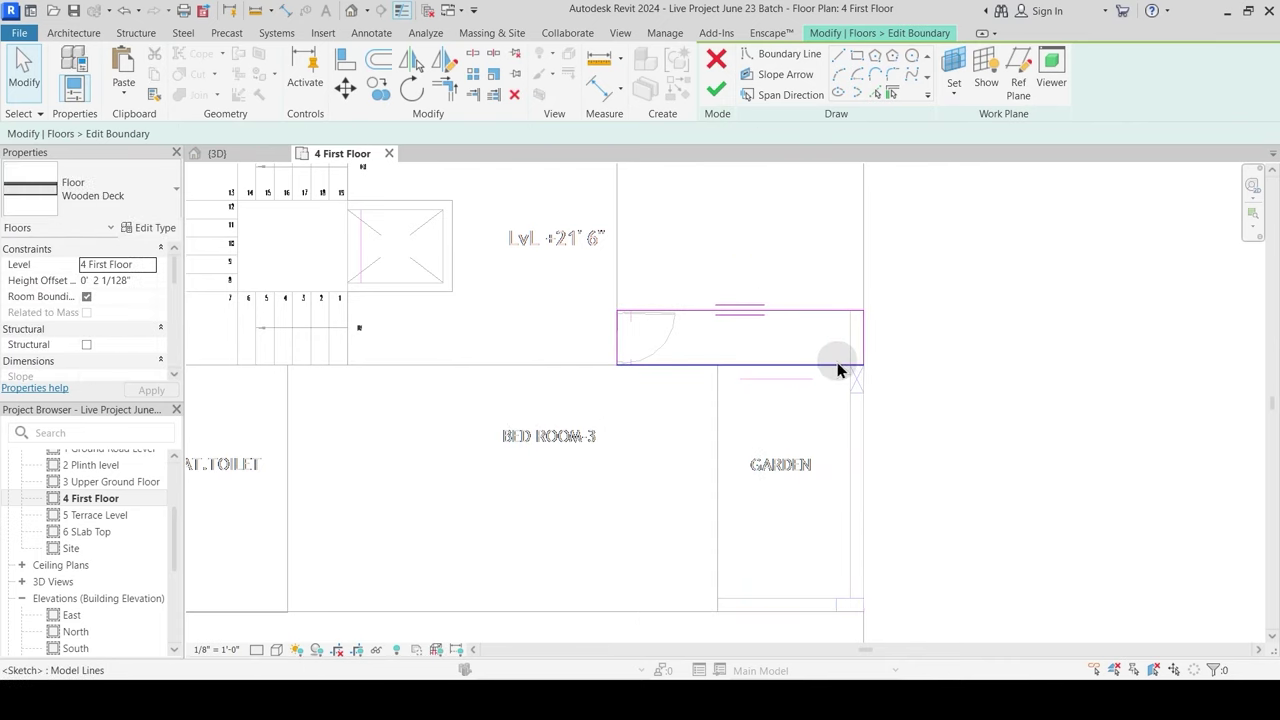
middle_click_drag(835, 421, 714, 394)
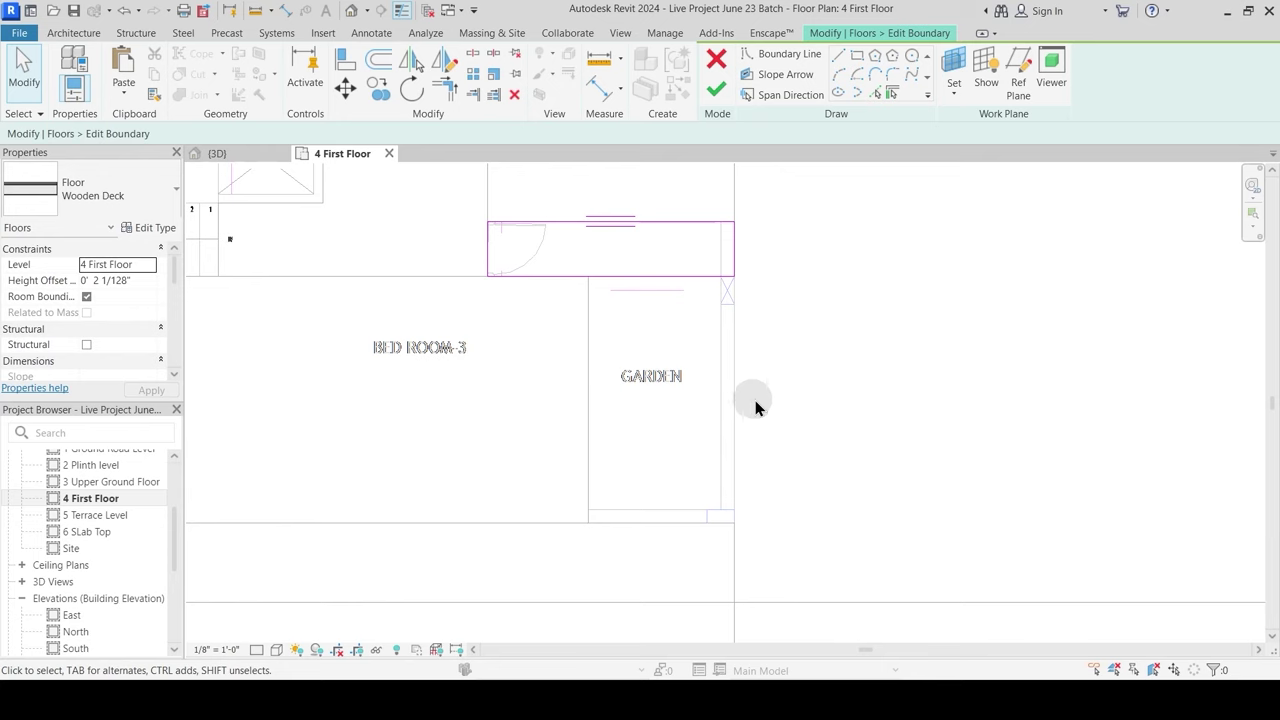
left_click(714, 92)
left_click(757, 360)
left_click(590, 479)
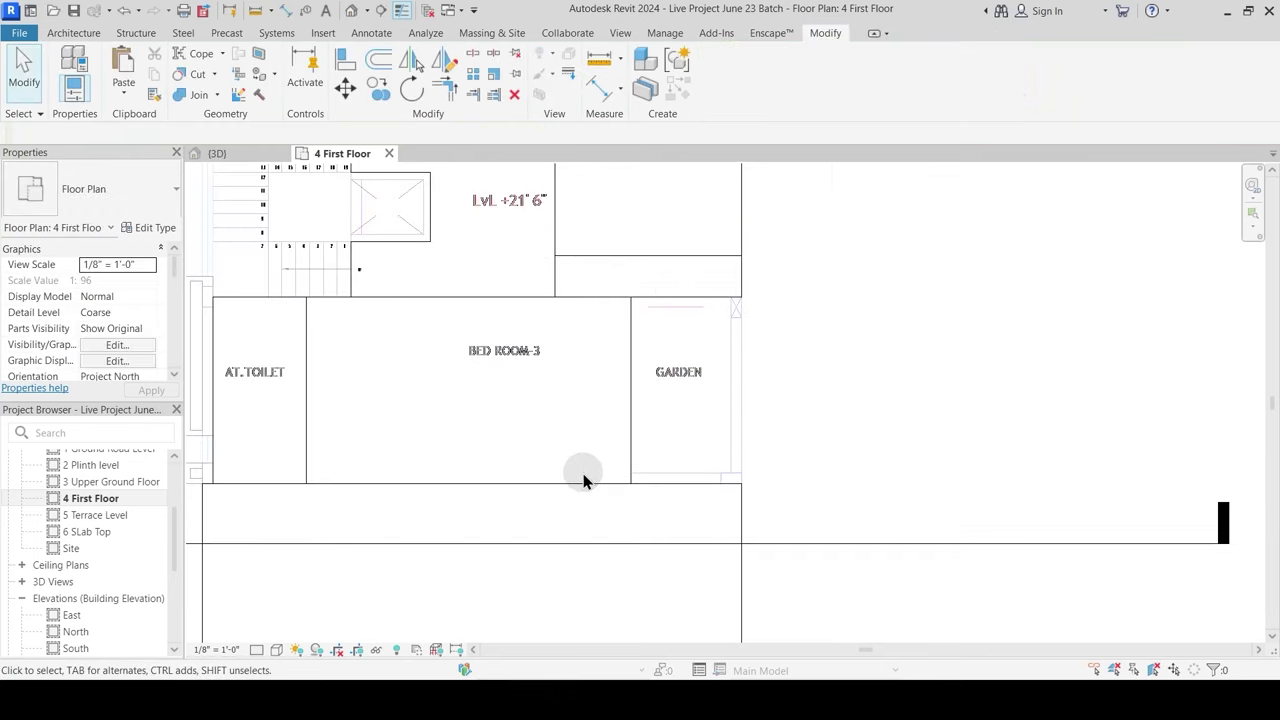
Step: Pull the Grass slab's bottom and left sketch edges onto the garden wall lines
left_click(543, 517)
middle_click_drag(543, 517, 604, 289)
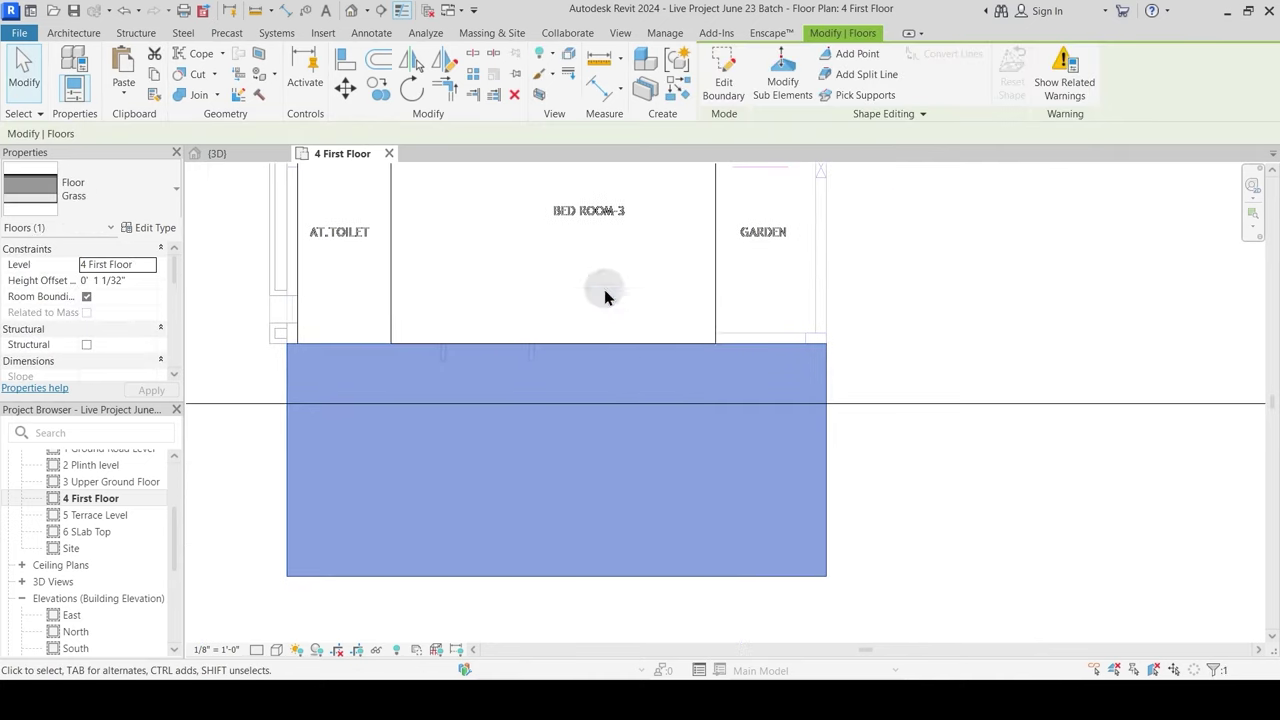
left_click(724, 87)
mouse_move(760, 257)
middle_mouse_down()
mouse_move(680, 371)
mouse_move(642, 470)
middle_mouse_up()
left_click_drag(642, 472, 646, 287)
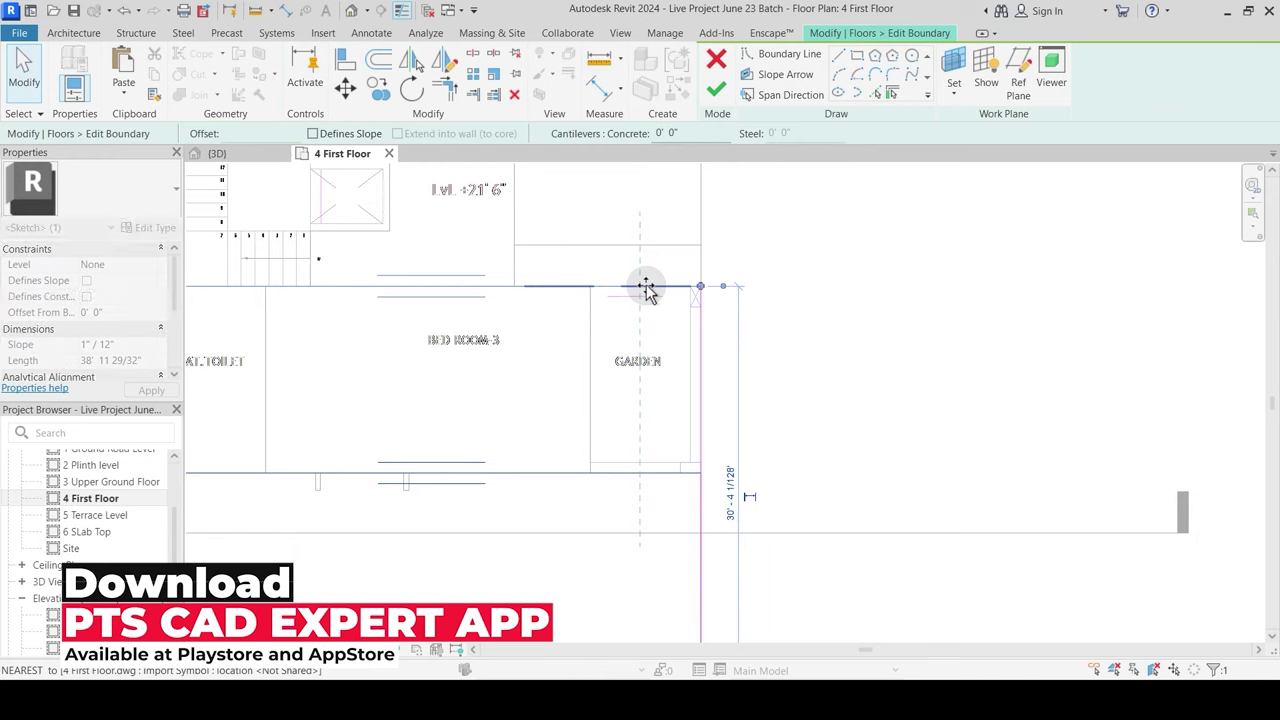
middle_click_drag(553, 373, 708, 336)
scroll(708, 336, "up", 1)
left_click_drag(260, 335, 756, 338)
middle_click_drag(808, 494, 712, 335)
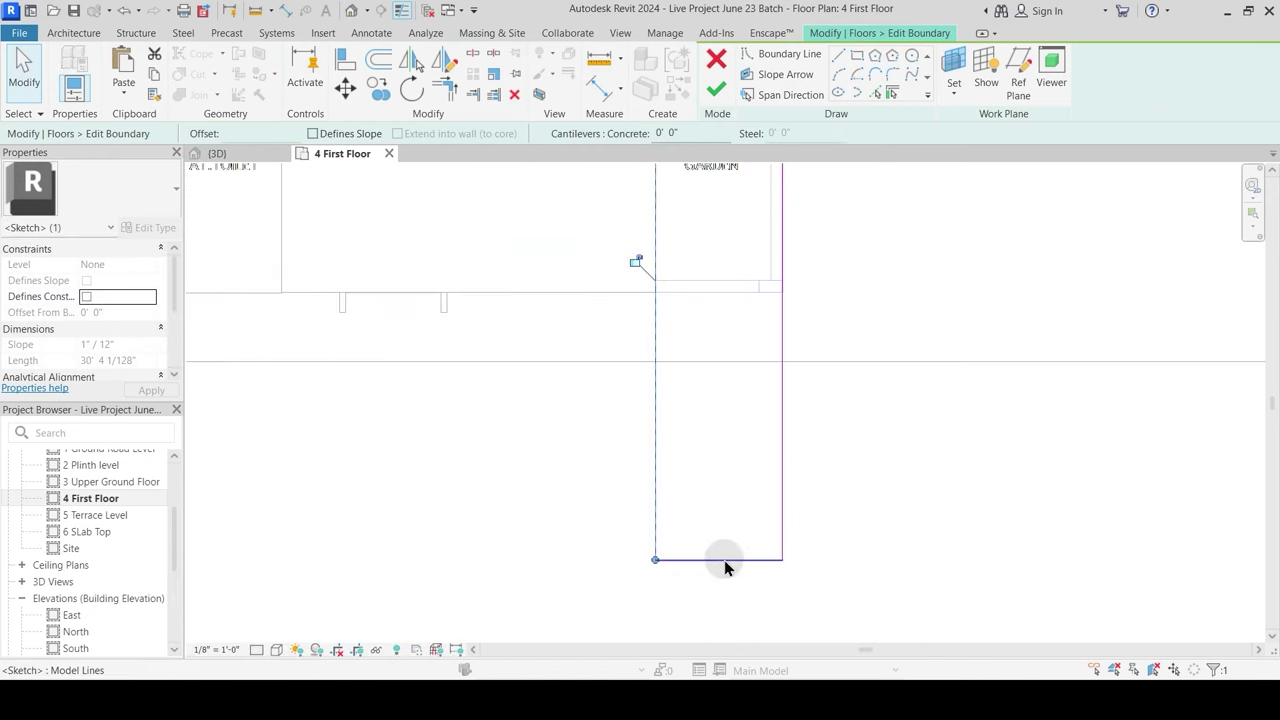
mouse_move(725, 561)
left_mouse_down()
mouse_move(737, 280)
mouse_move(736, 292)
left_mouse_up()
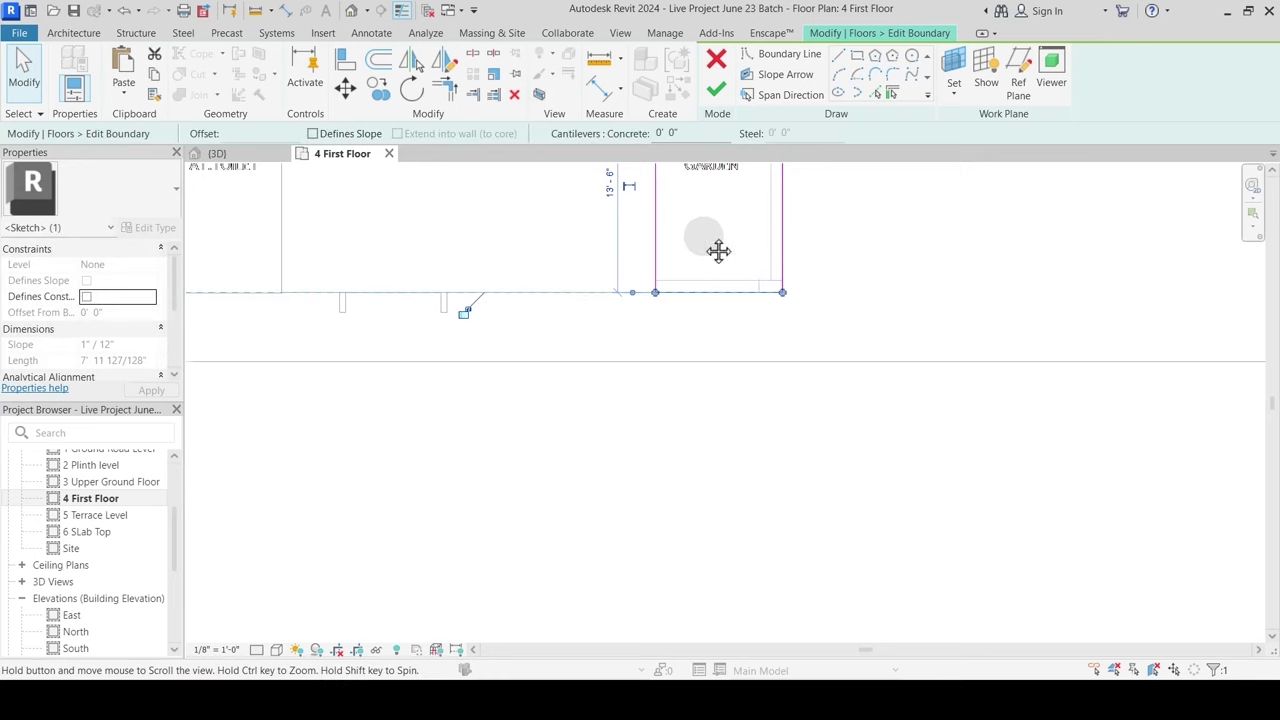
scroll(718, 250, "down", 4)
left_click(703, 361)
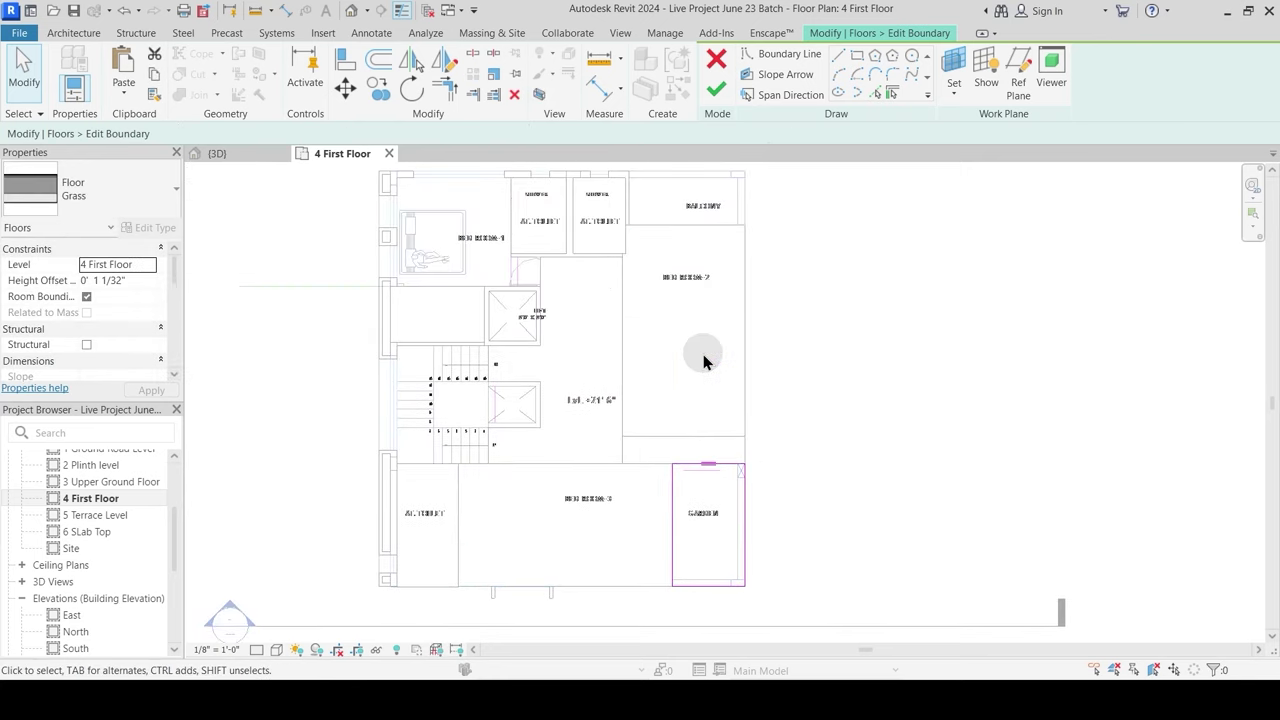
Step: Draw a rectangle around the balcony in the Grass slab sketch
middle_click_drag(694, 244, 678, 371)
scroll(661, 315, "up", 2)
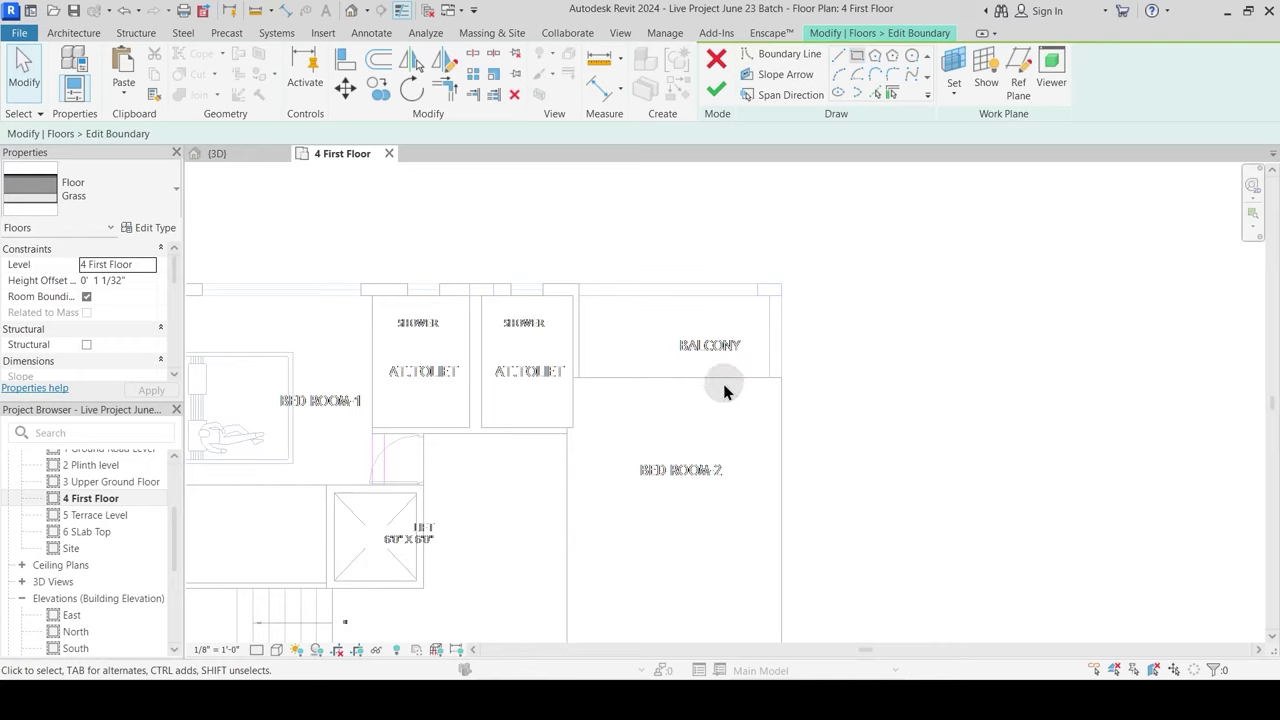
scroll(725, 391, "down", 3)
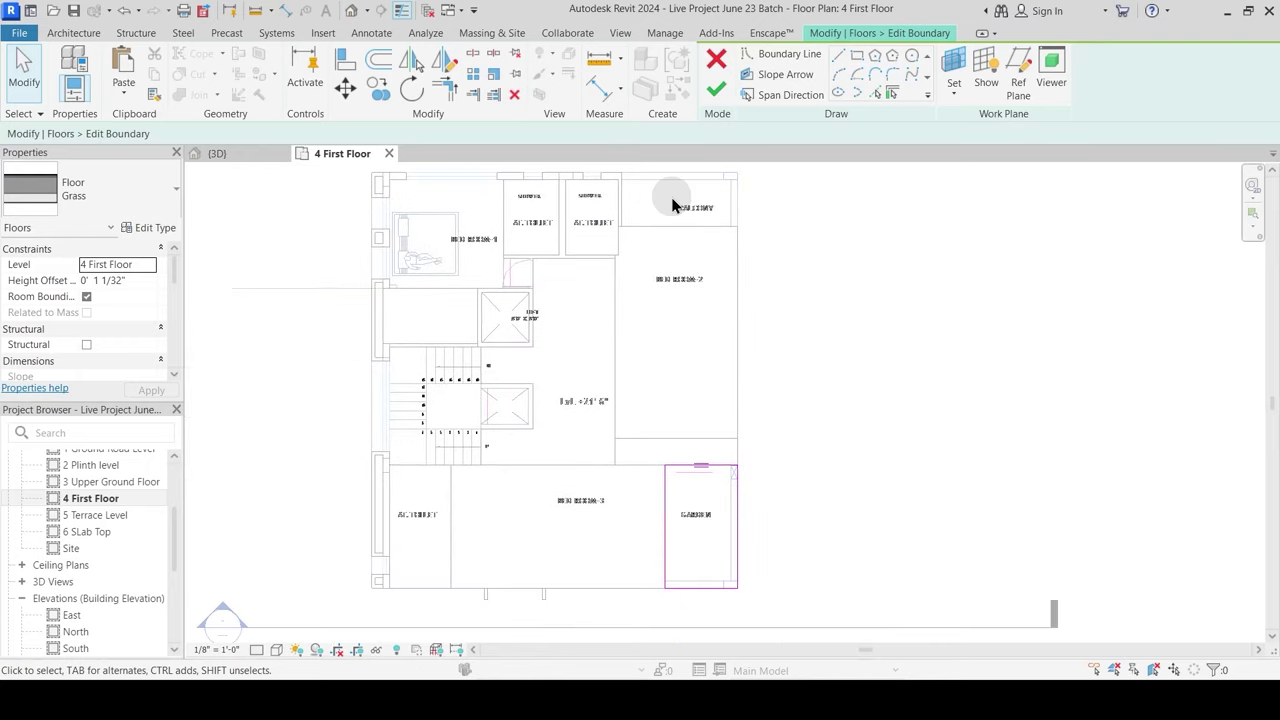
scroll(688, 505, "up", 2)
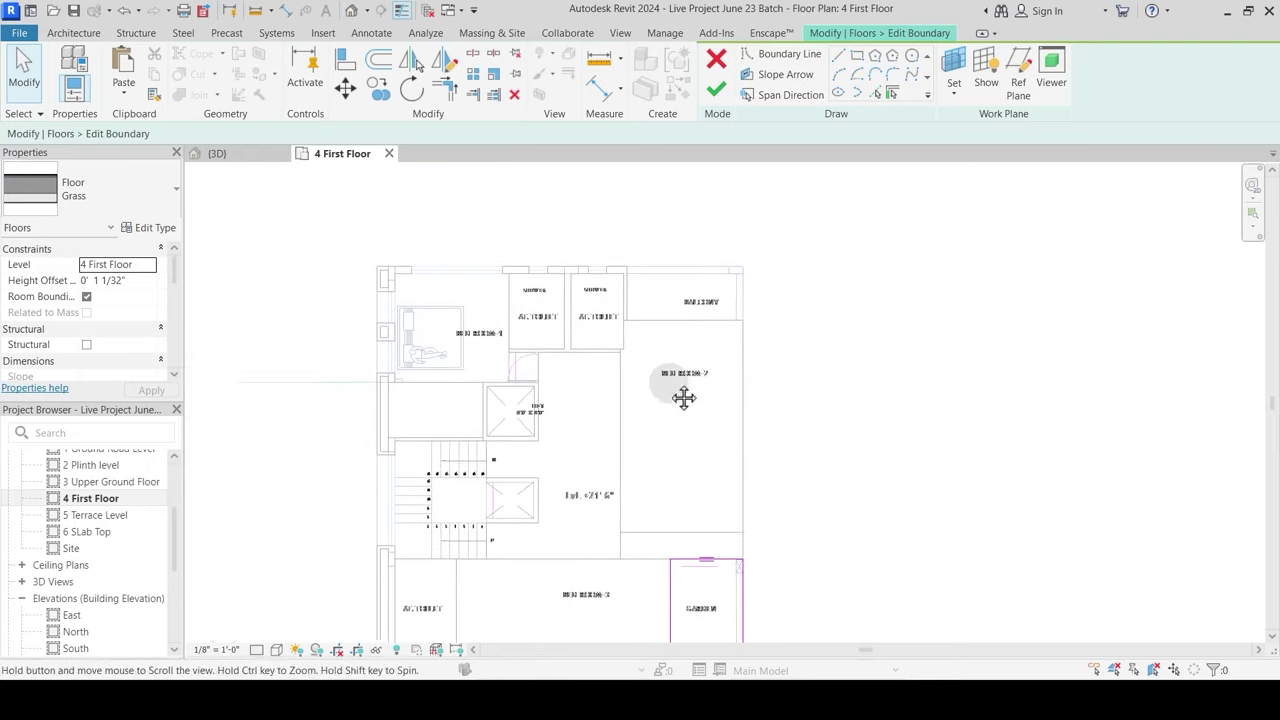
left_click(857, 55)
scroll(727, 297, "up", 2)
left_click(762, 253)
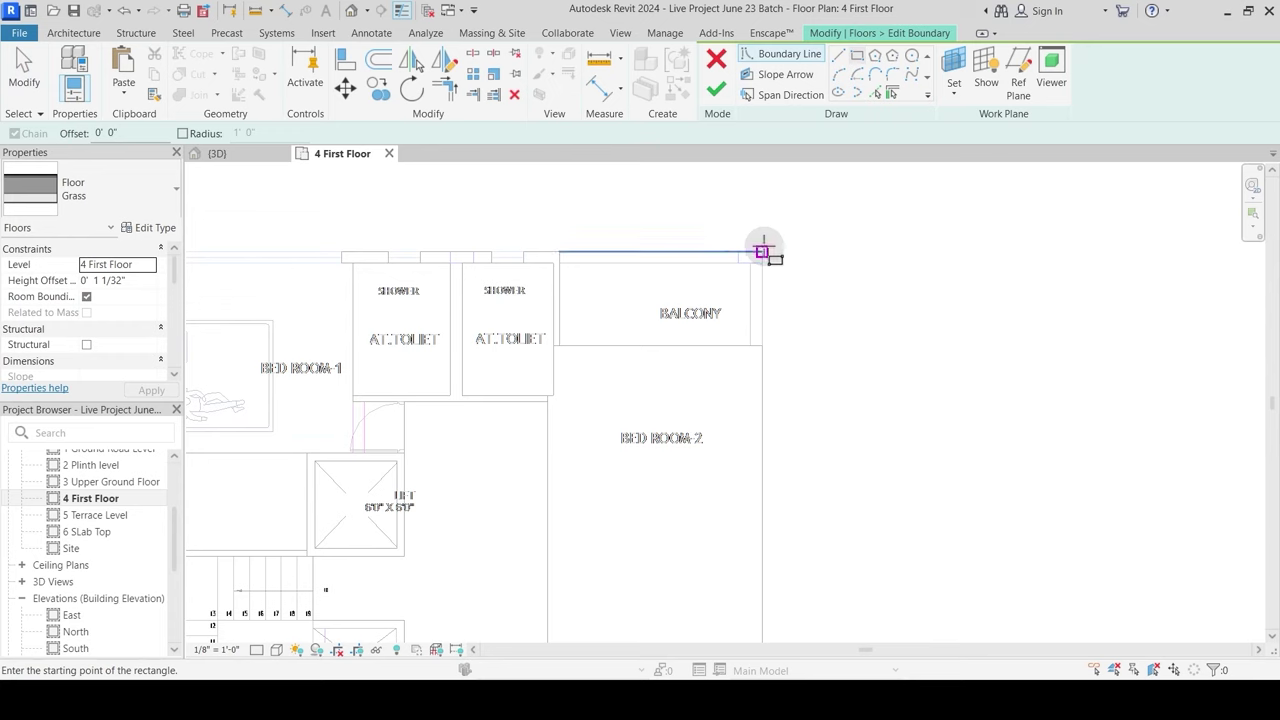
left_click(559, 345)
scroll(670, 268, "down", 2)
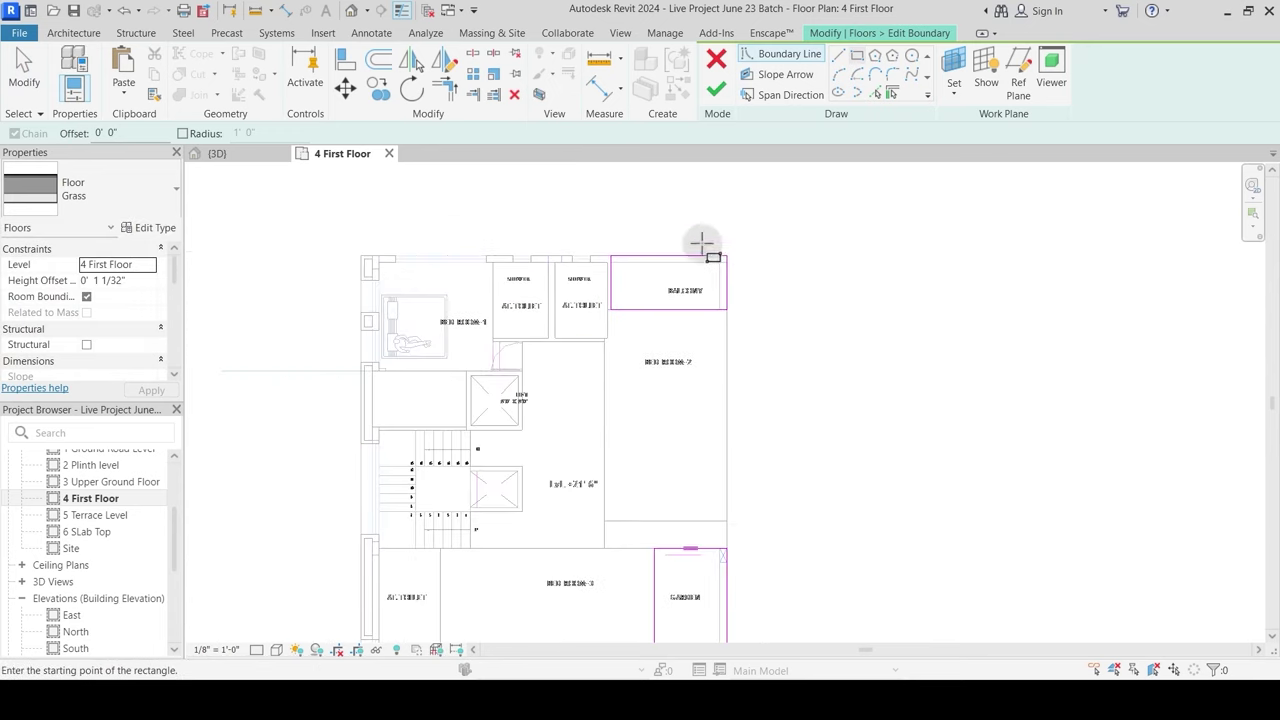
middle_click_drag(682, 375, 682, 250)
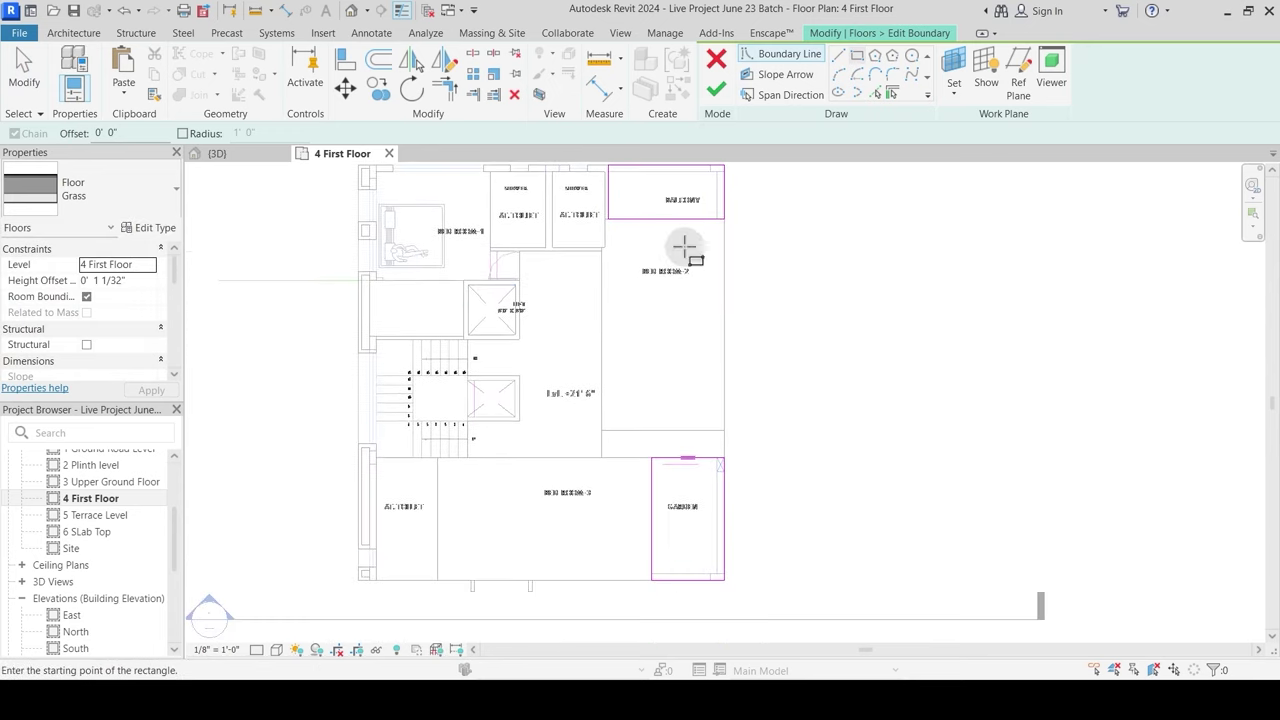
Step: Finish the Grass slab boundary without attaching walls
left_click(718, 90)
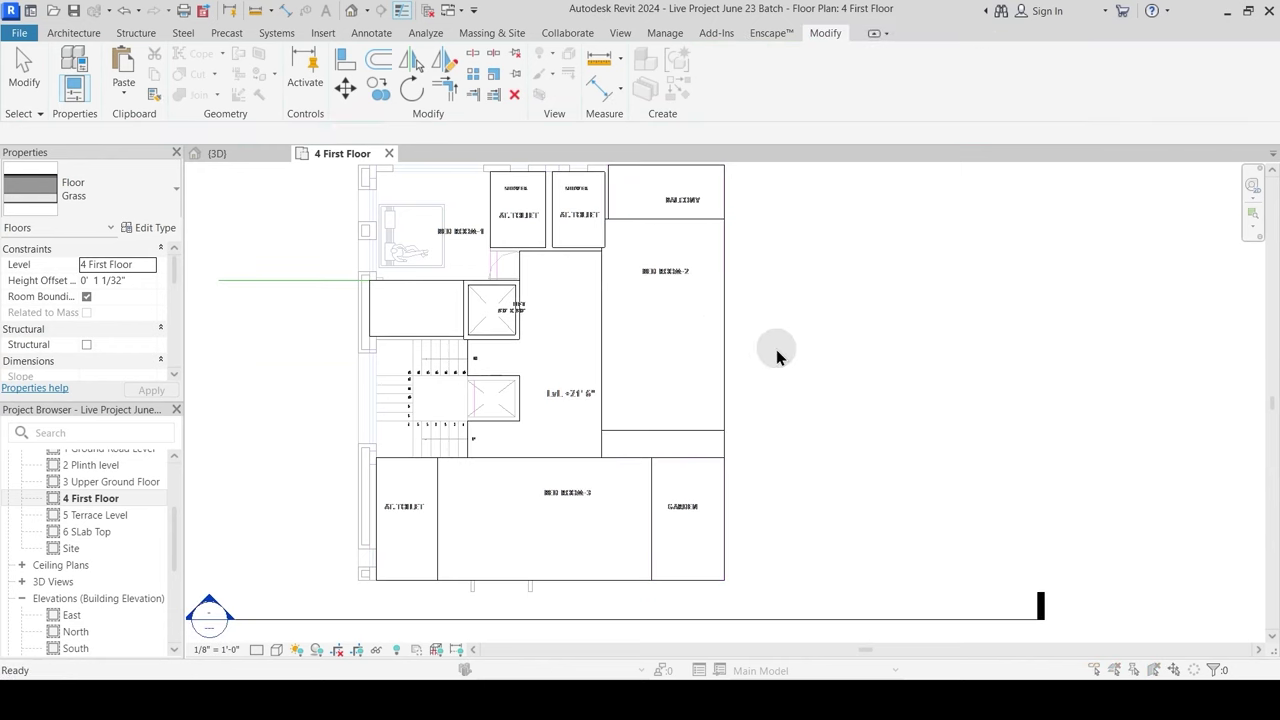
left_click(772, 362)
left_click(774, 367)
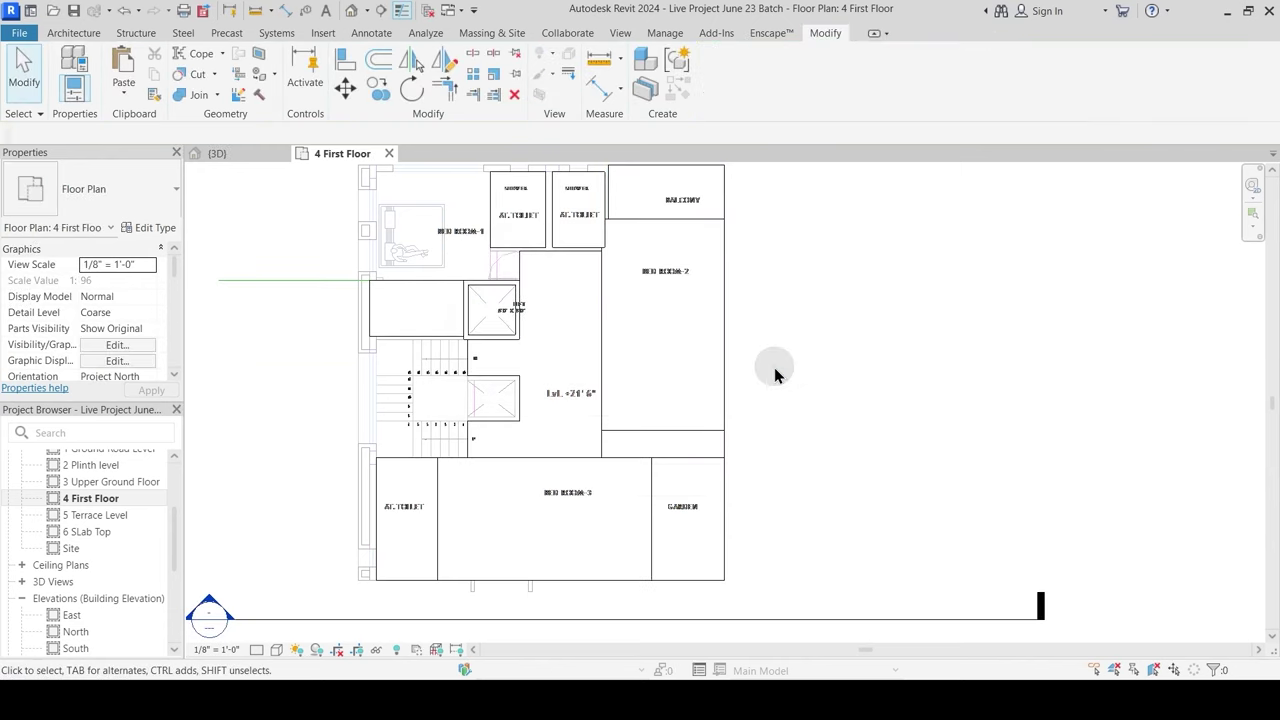
middle_click_drag(521, 294, 635, 359)
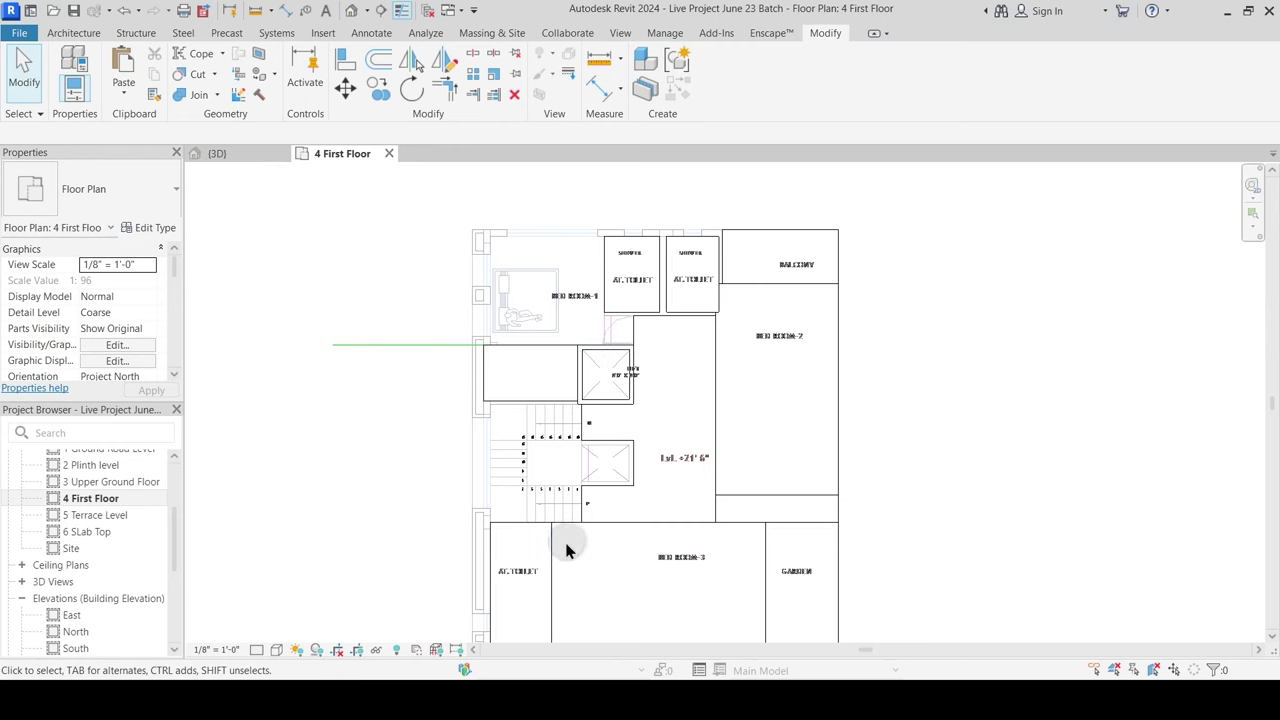
left_click(597, 528)
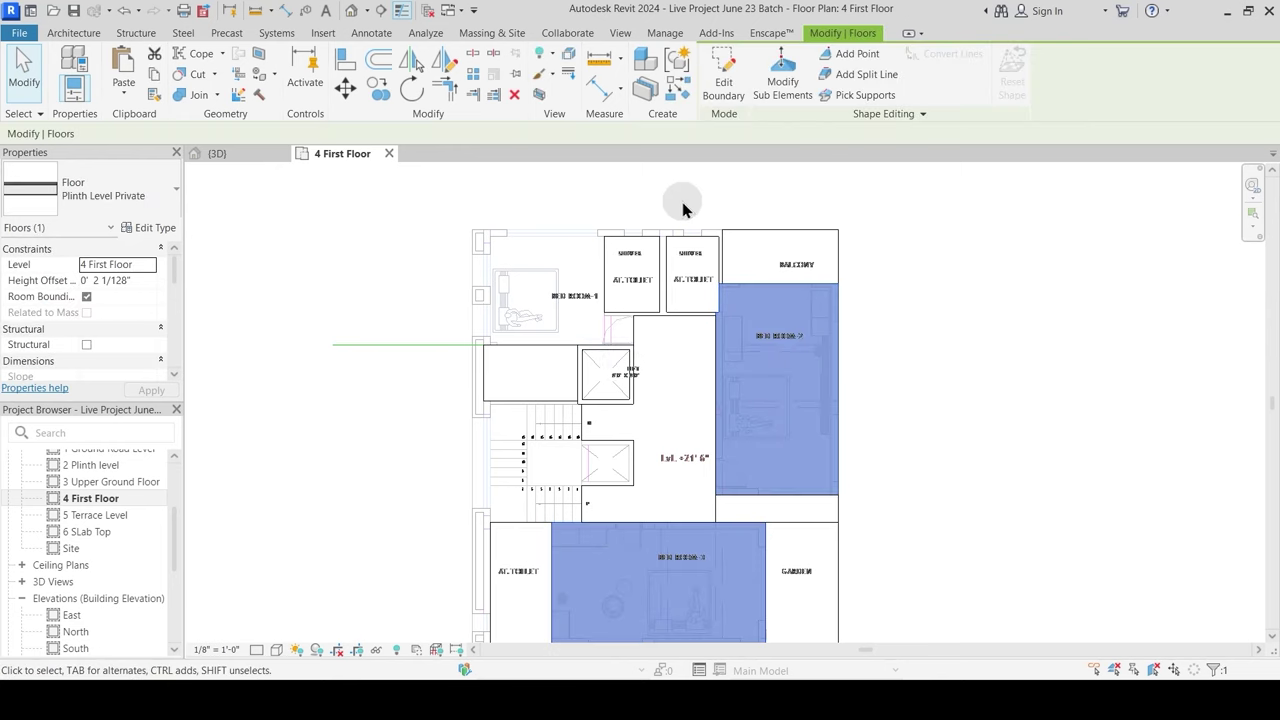
Step: Add a Bed Room-1 rectangle to the Plinth Level Private slab sketch and finish without attaching walls
left_click(724, 88)
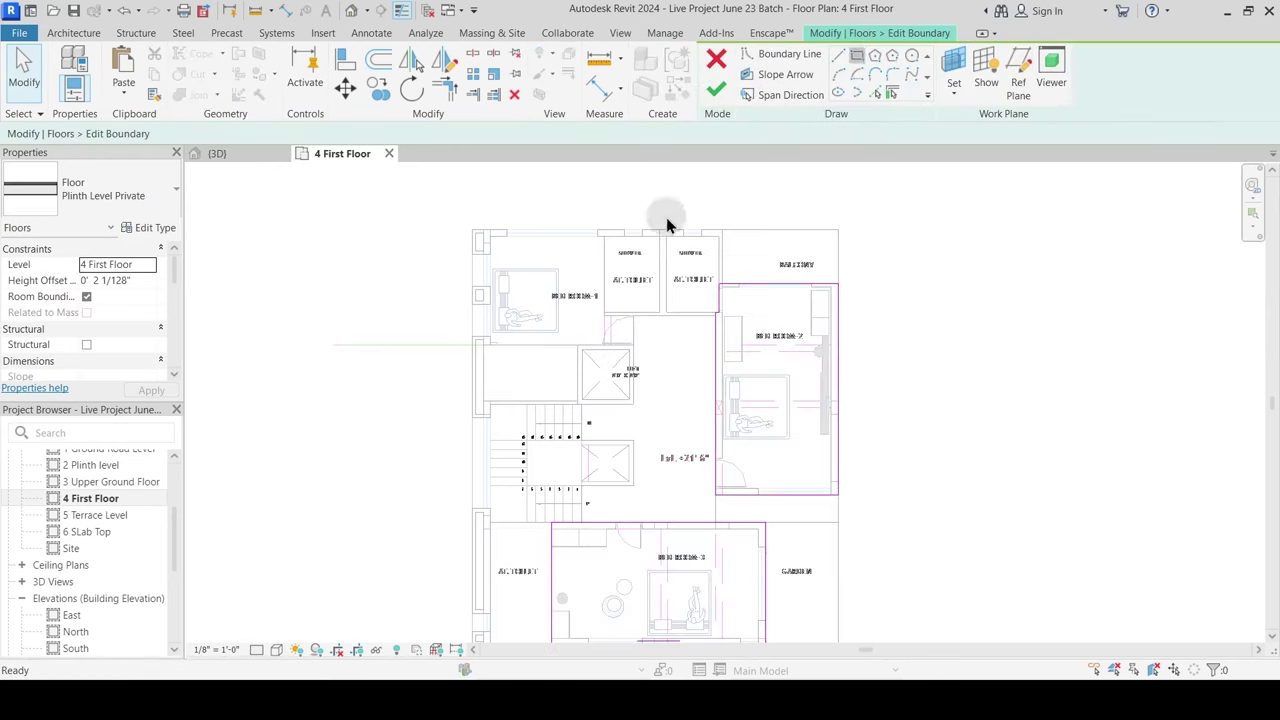
scroll(612, 240, "up", 4)
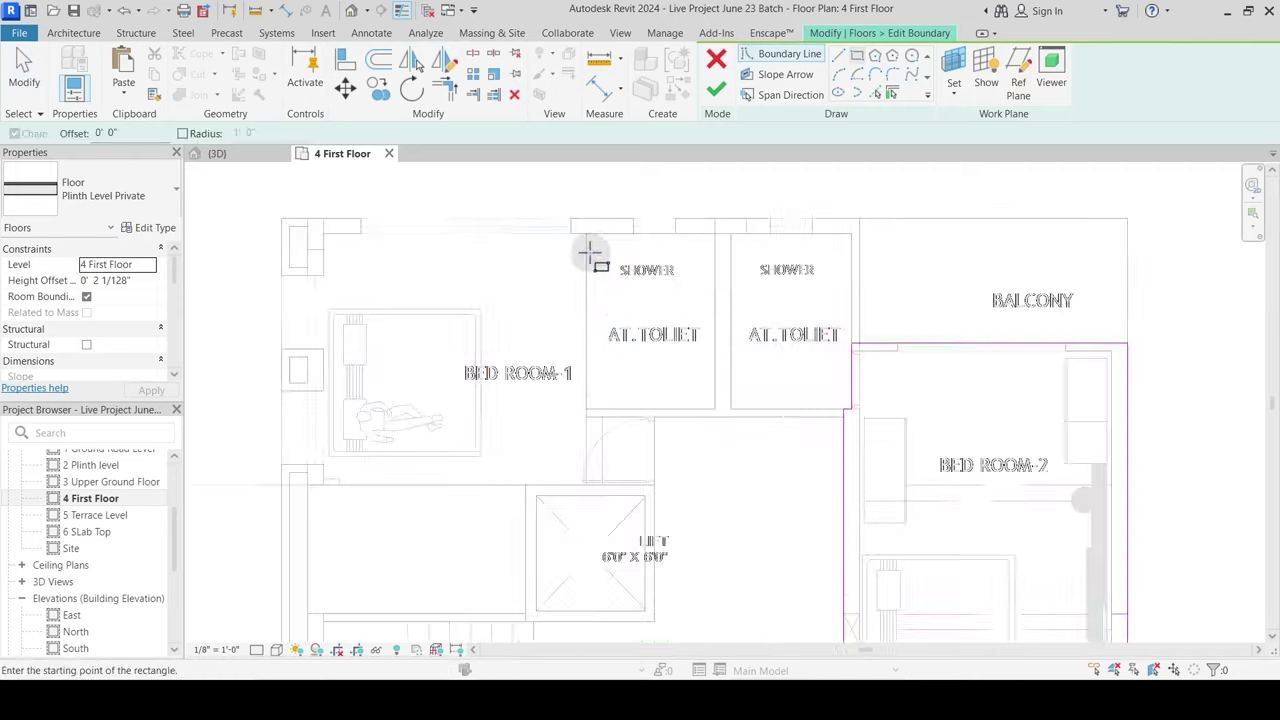
left_click(307, 485)
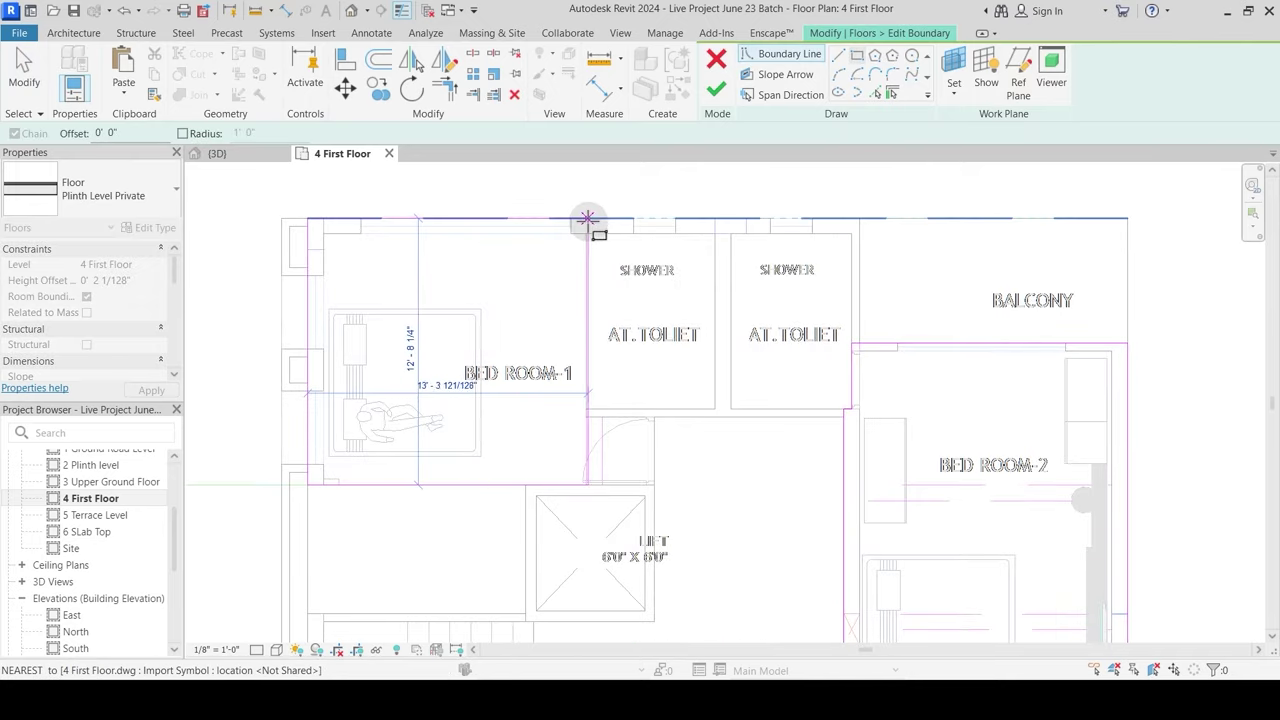
left_click(586, 234)
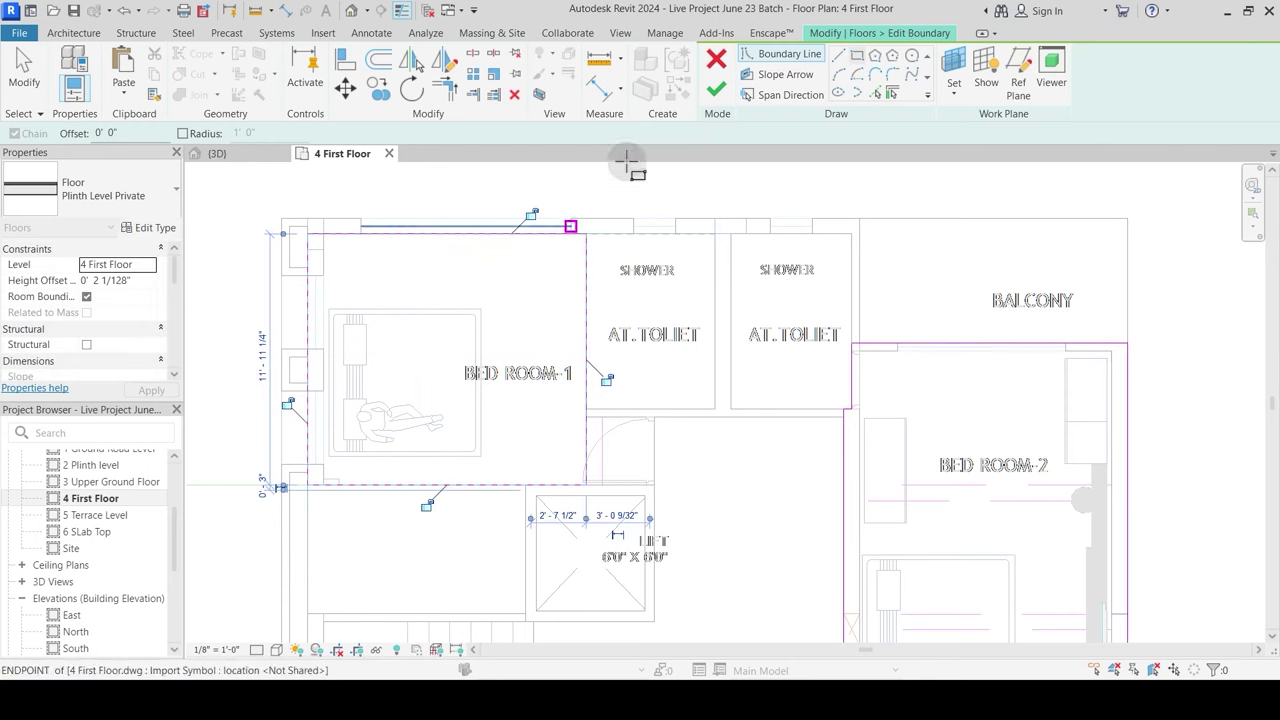
key("Escape")
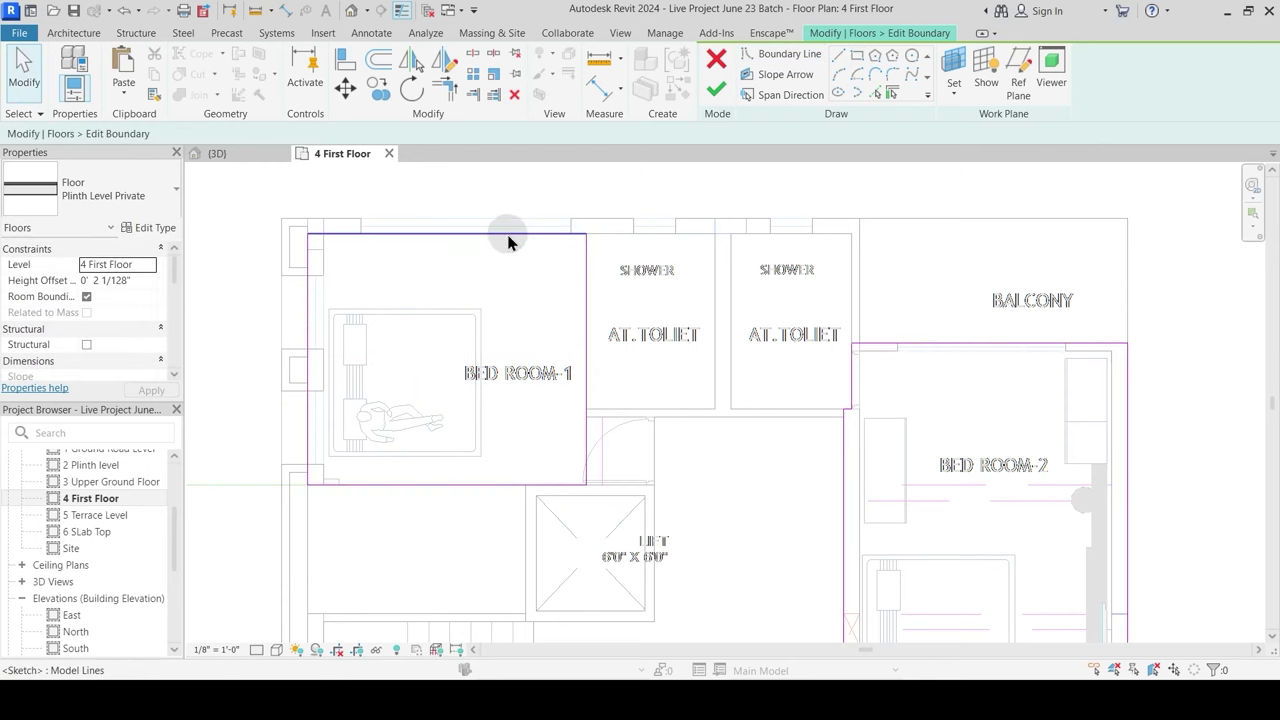
left_click(513, 212)
key("Escape")
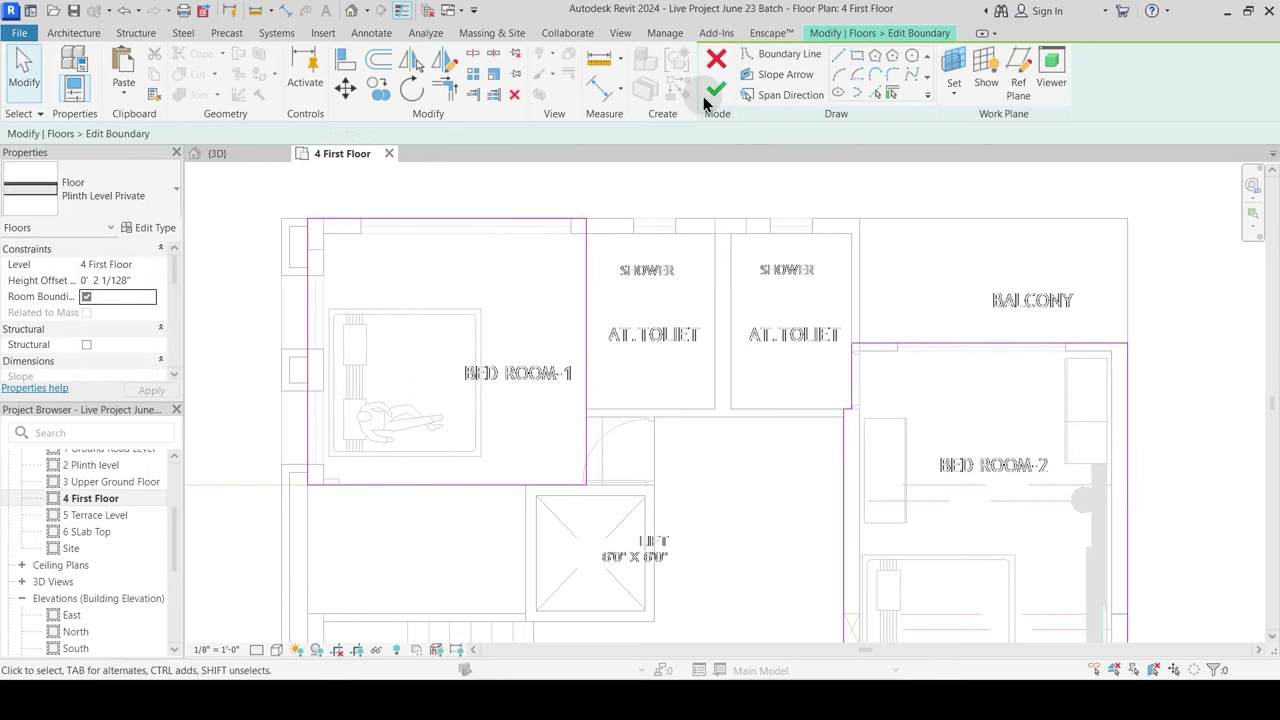
left_click(714, 92)
left_click(752, 359)
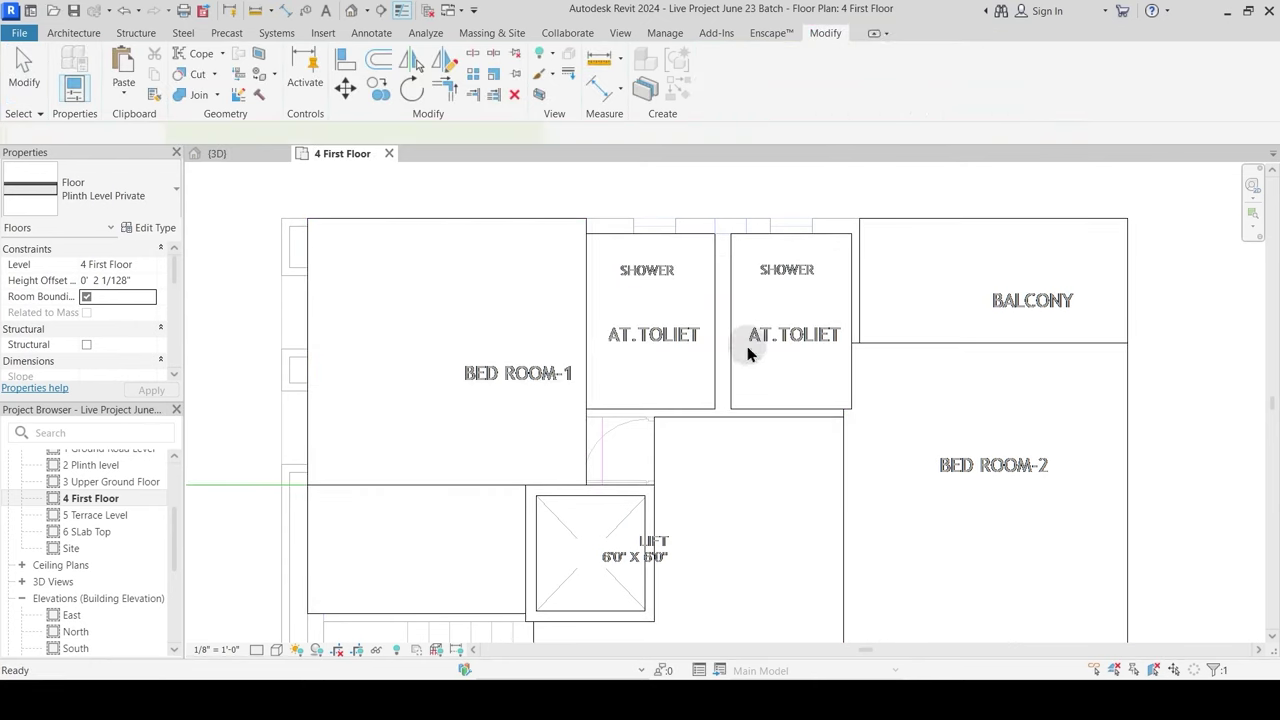
left_click(701, 245)
Step: Extend both toilet slab outlines to the outer wall and lower their bottom edges
left_click(723, 86)
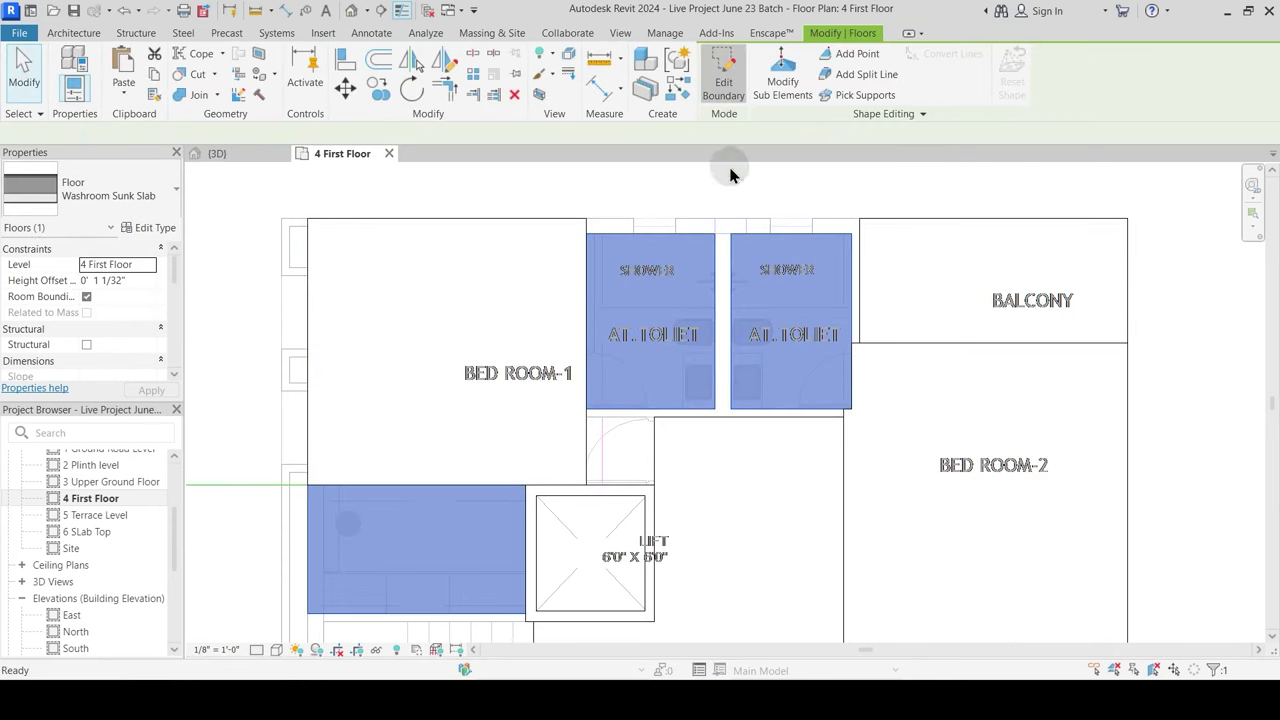
mouse_move(688, 235)
left_mouse_down()
mouse_move(689, 209)
mouse_move(770, 218)
left_mouse_up()
left_click(749, 285)
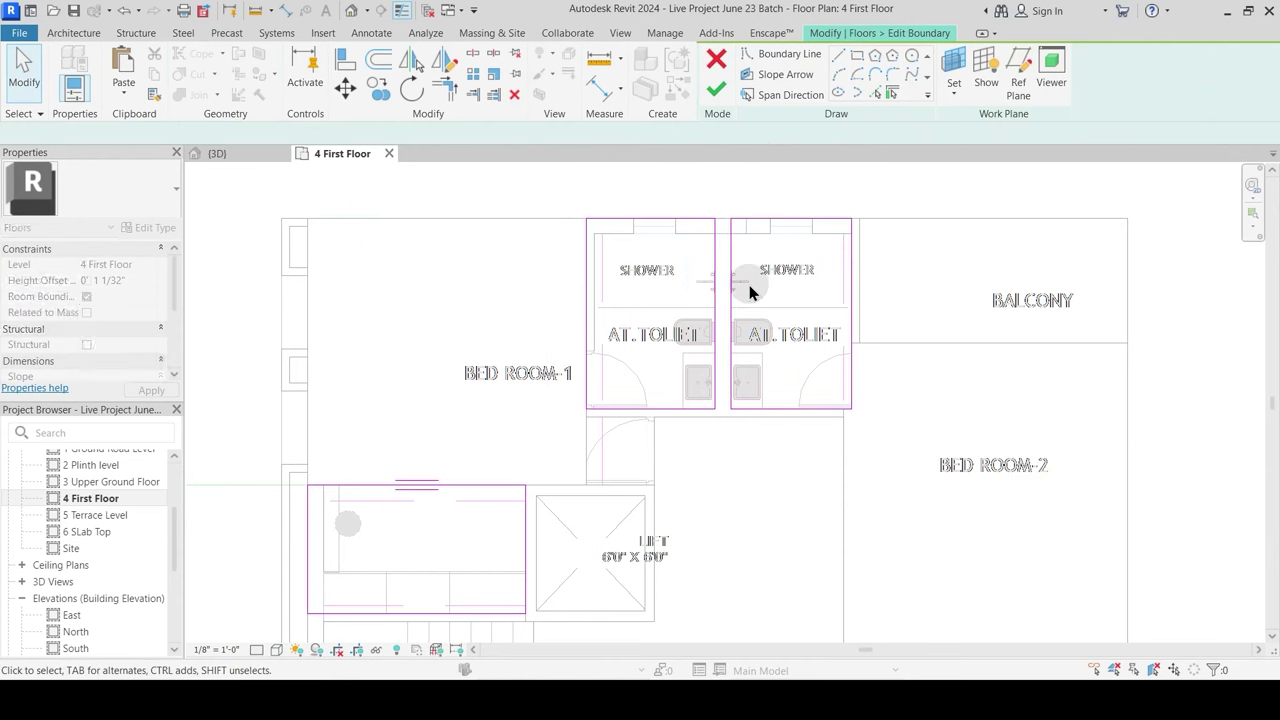
scroll(703, 254, "up", 2)
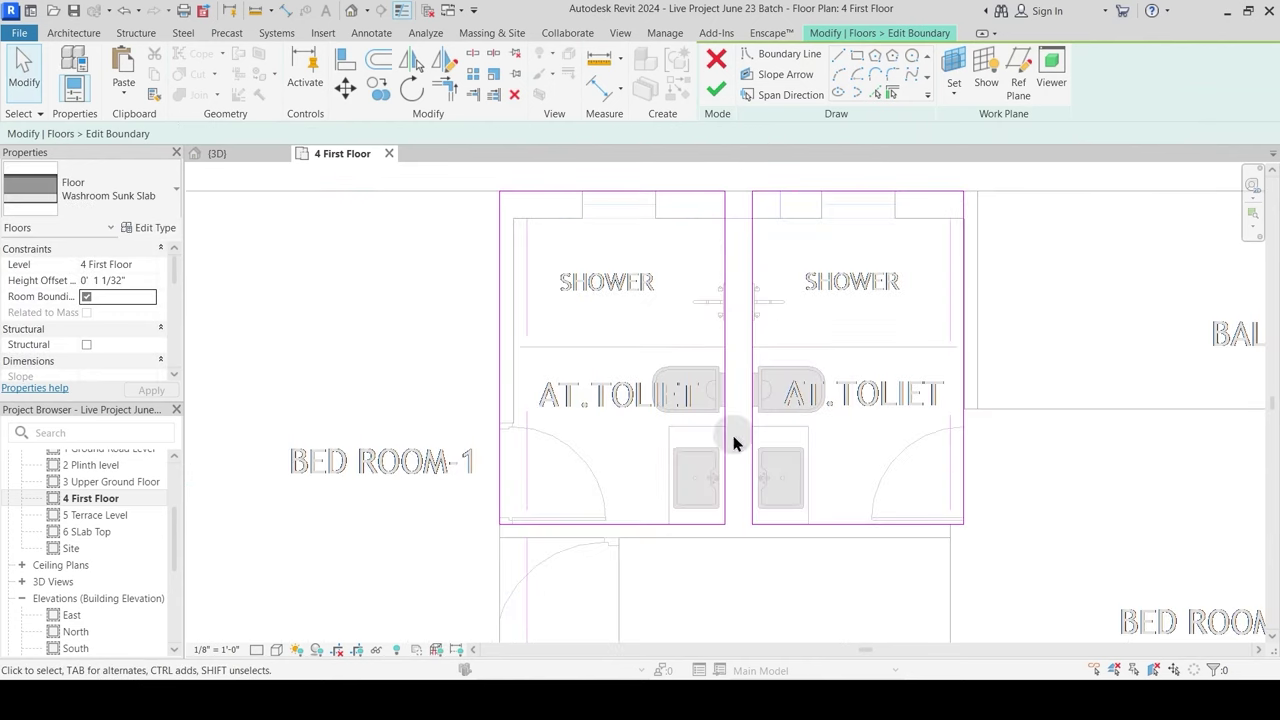
left_click_drag(693, 524, 697, 537)
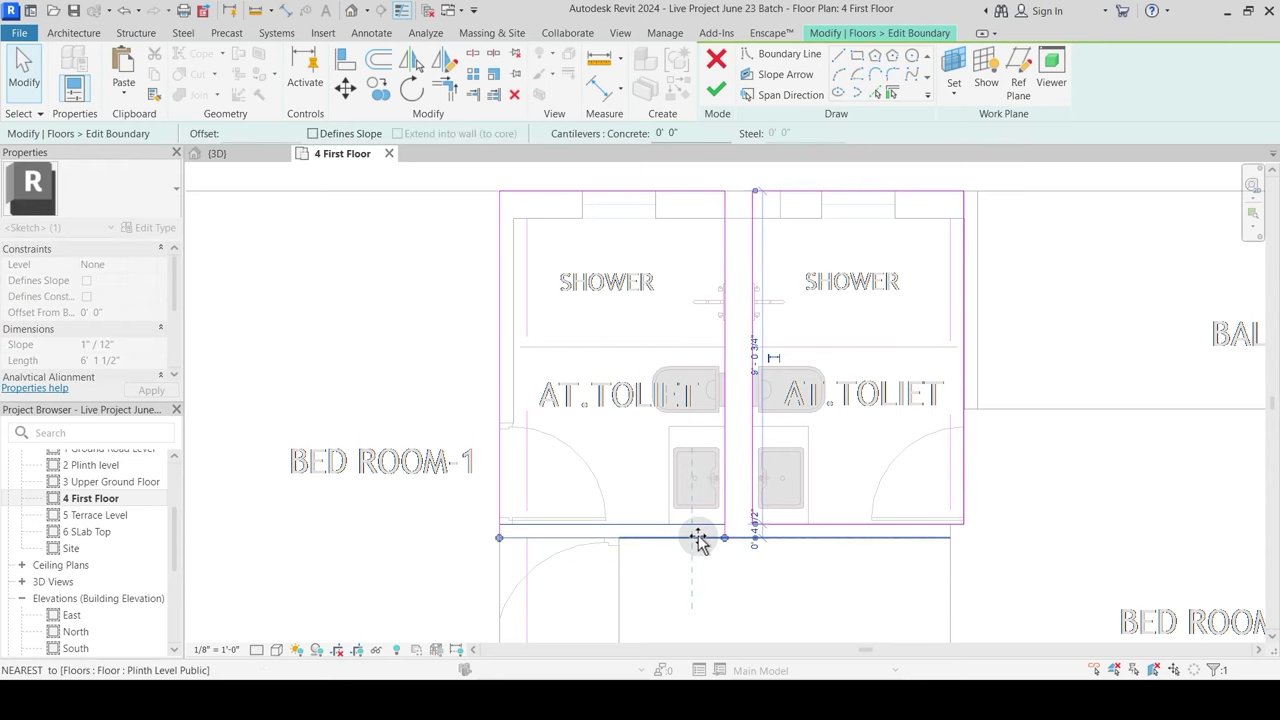
mouse_move(805, 524)
left_mouse_down()
mouse_move(803, 556)
mouse_move(806, 538)
left_mouse_up()
scroll(731, 299, "down", 3)
left_click(834, 410)
scroll(834, 410, "up", 3)
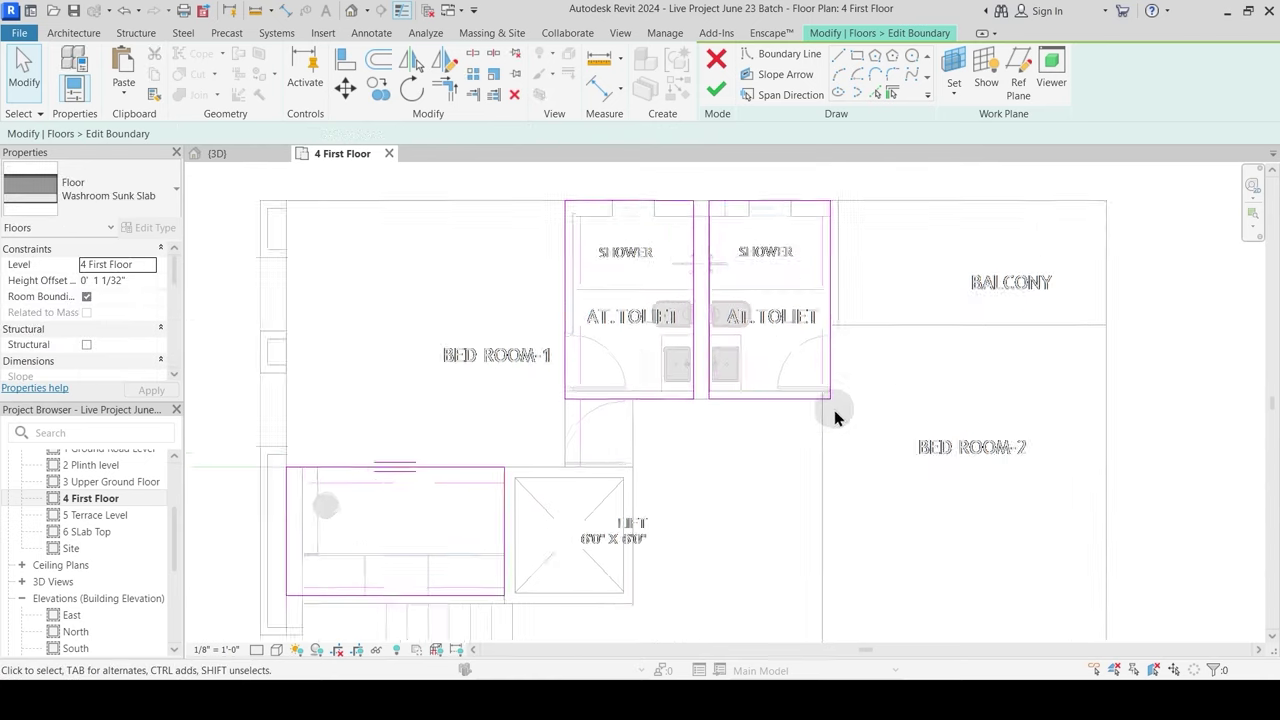
Step: Finish the Washroom Sunk Slab boundary without attaching walls
left_click(710, 98)
left_click(771, 360)
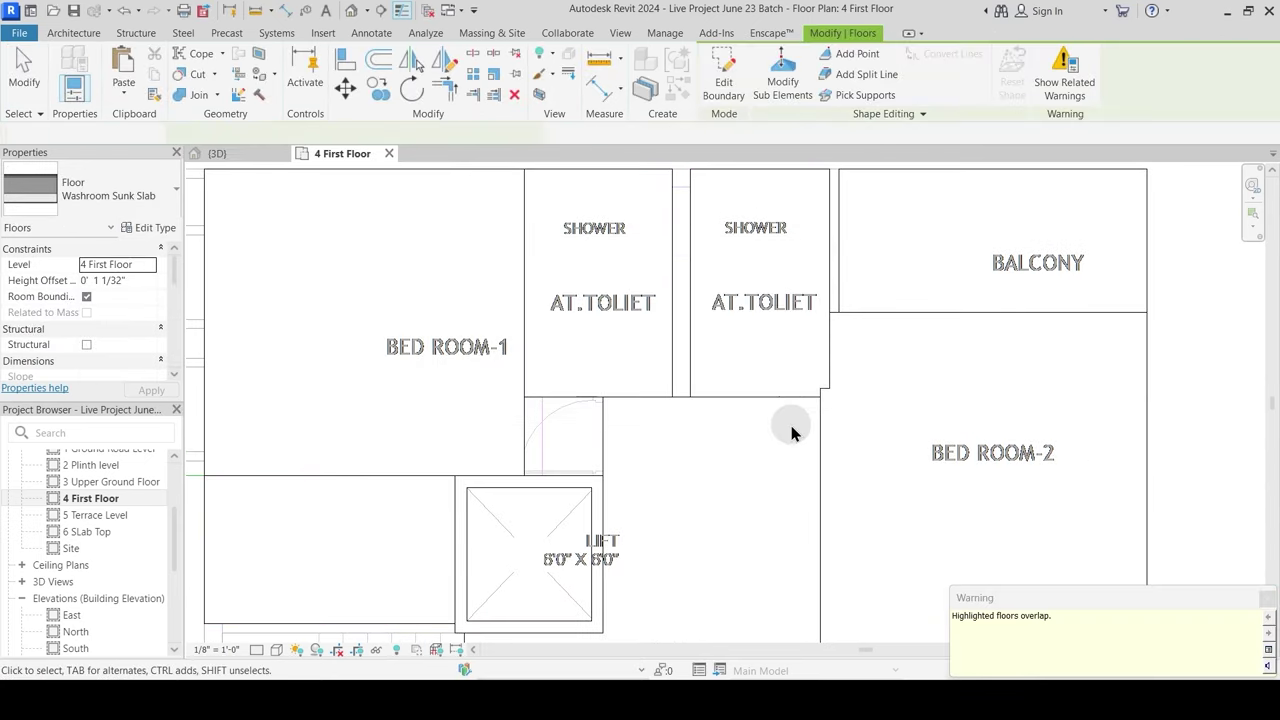
left_click(811, 431)
left_click(823, 423)
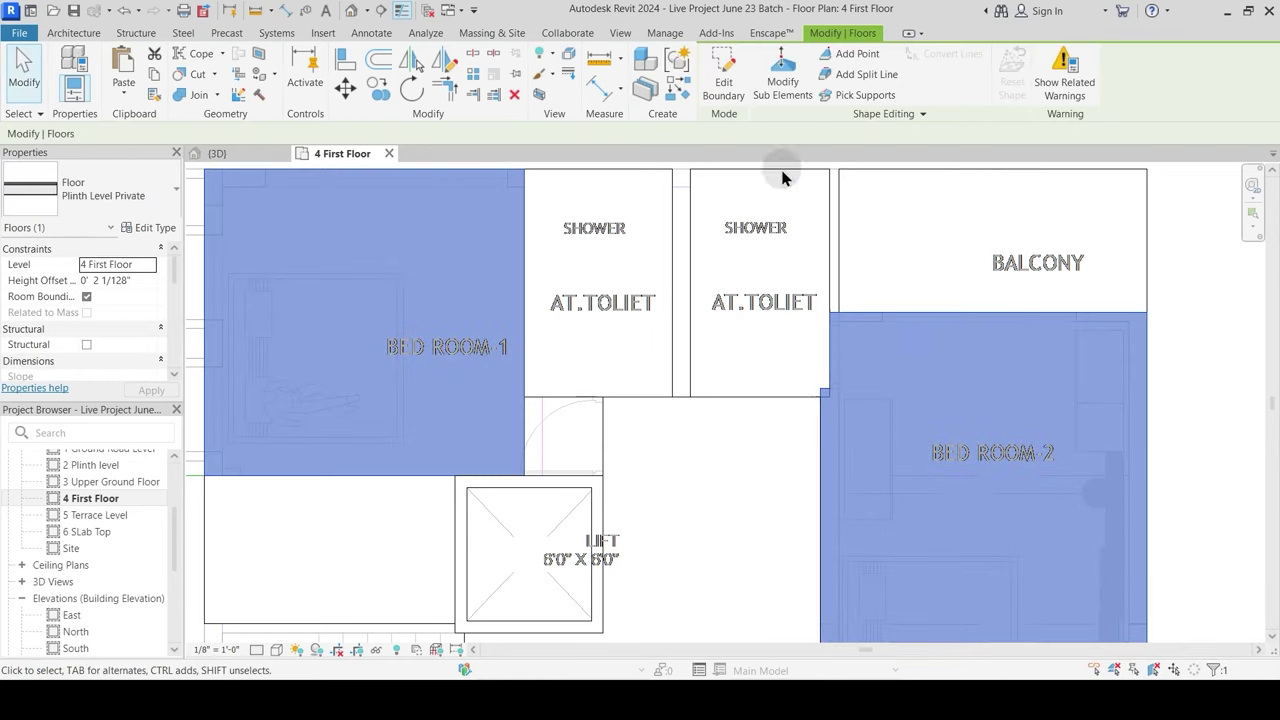
Step: Move the Plinth Level Private floor's short boundary segment onto the wall line and finish the edit
left_click(723, 70)
scroll(828, 415, "up", 5)
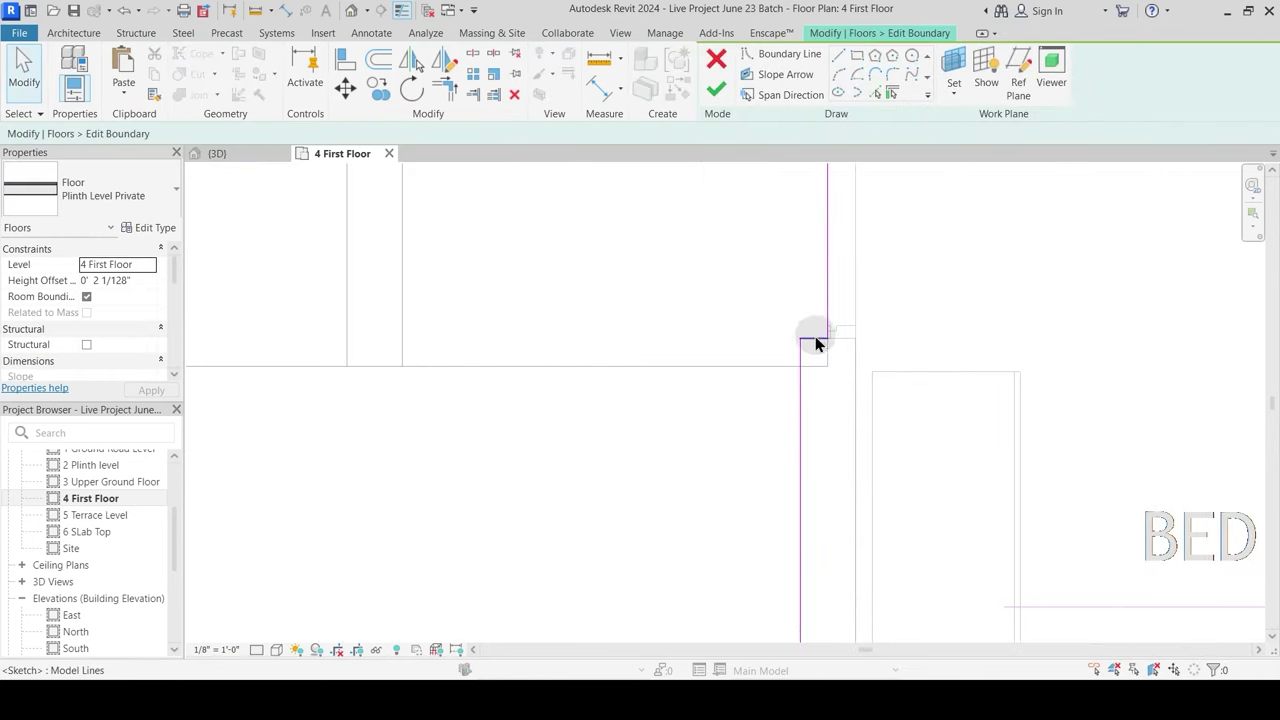
left_click_drag(815, 338, 820, 366)
left_click(653, 324)
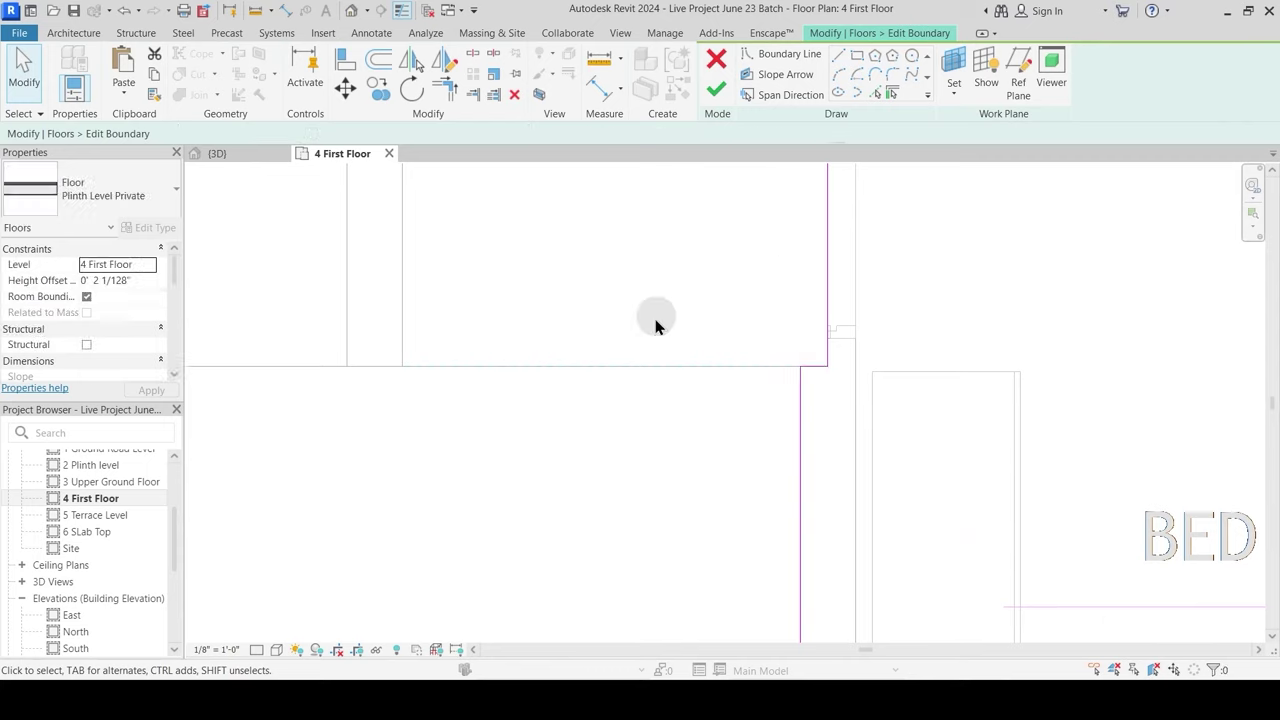
scroll(655, 330, "down", 4)
left_click(716, 89)
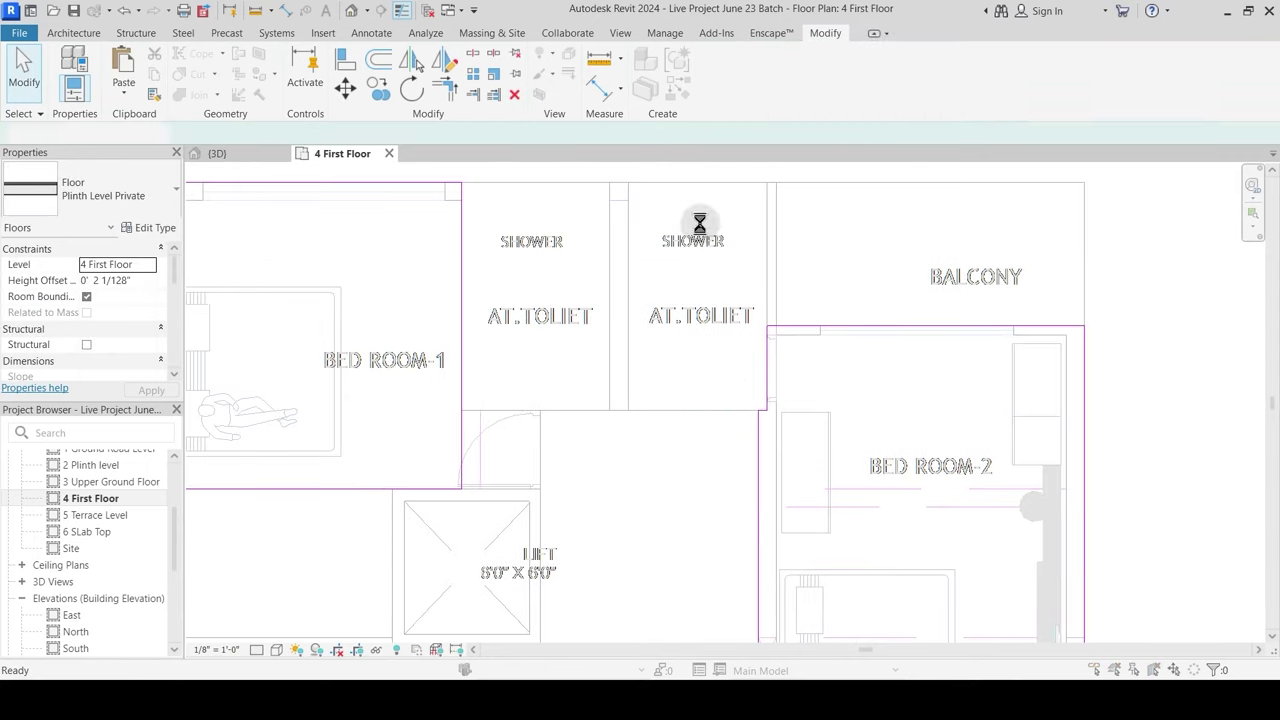
left_click(763, 360)
left_click(690, 320)
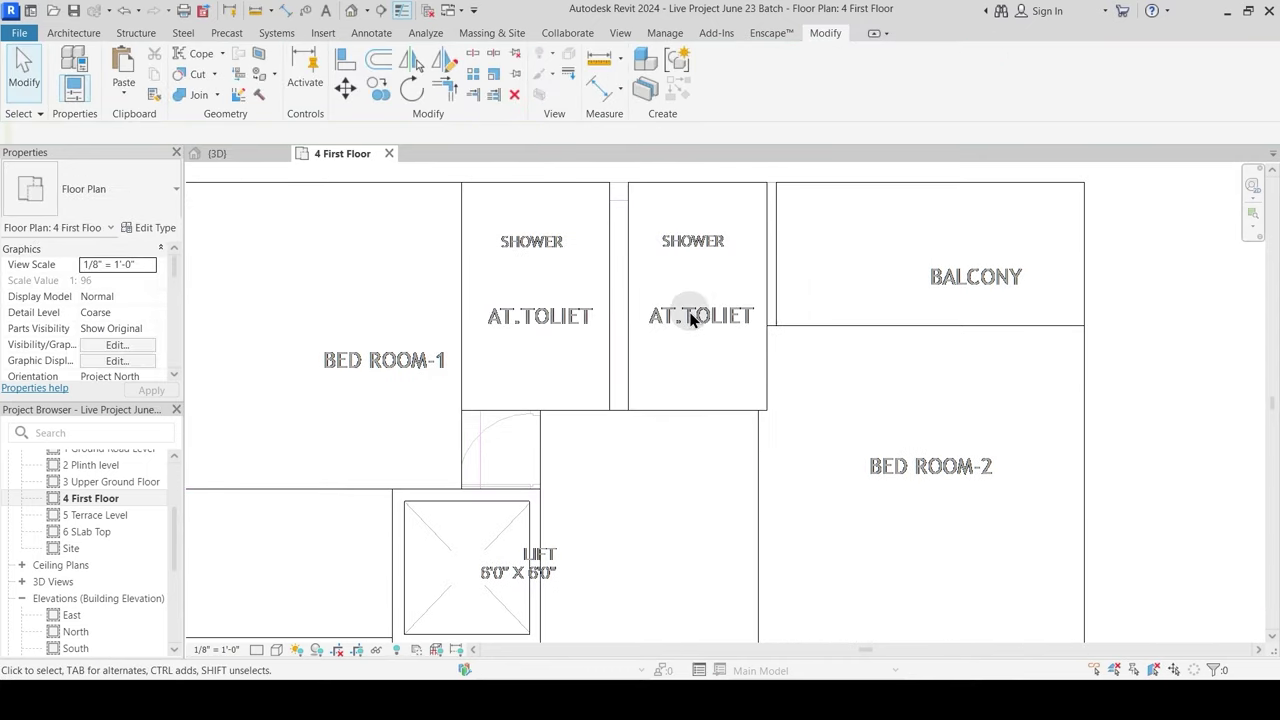
Step: Open the 3 Upper Ground Floor plan from the Project Browser
scroll(690, 320, "down", 3)
middle_click_drag(663, 391, 669, 337)
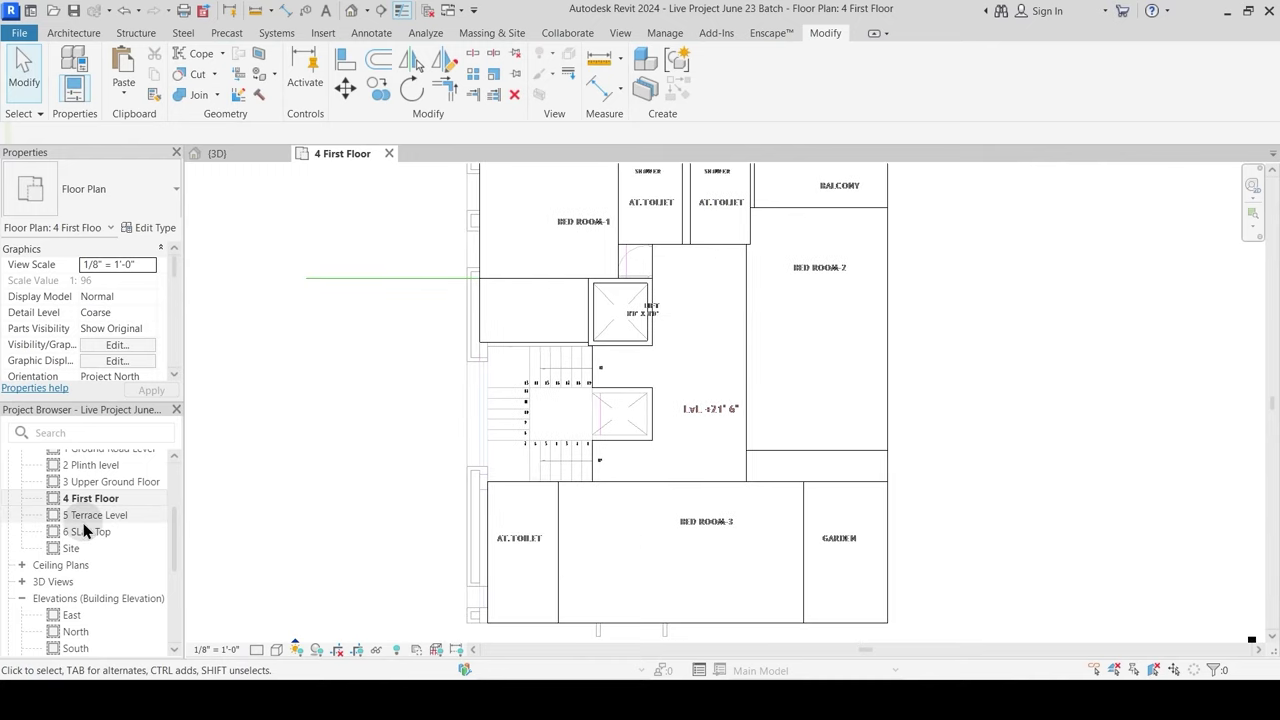
double_click(104, 483)
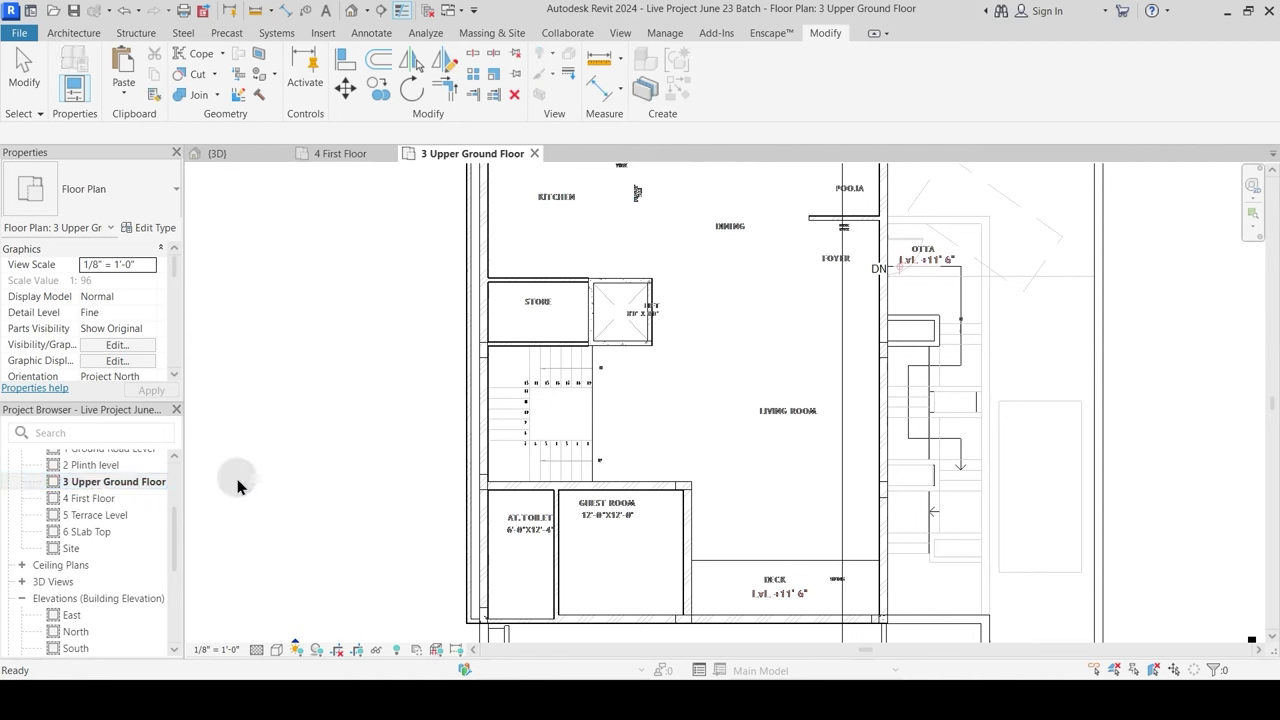
Step: Pick the square opening's edge as a new line in the Plinth Level Public floor boundary
left_click(629, 375)
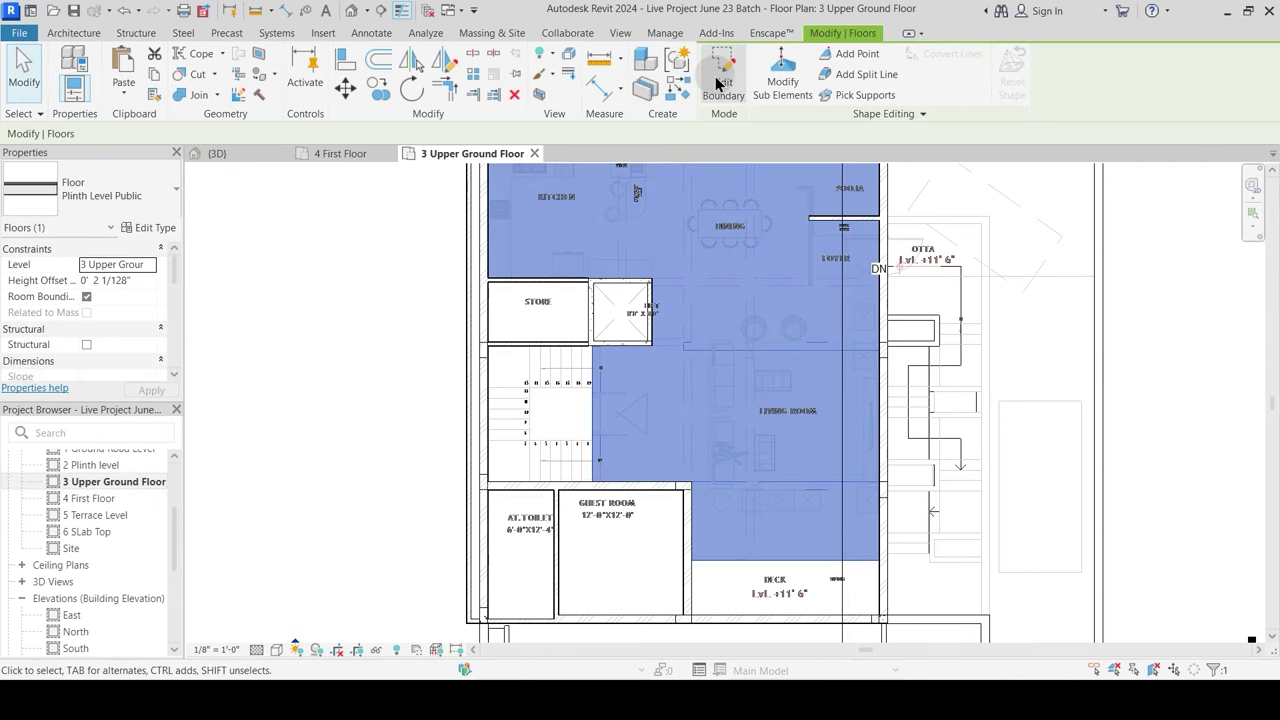
double_click(622, 440)
scroll(623, 425, "up", 5)
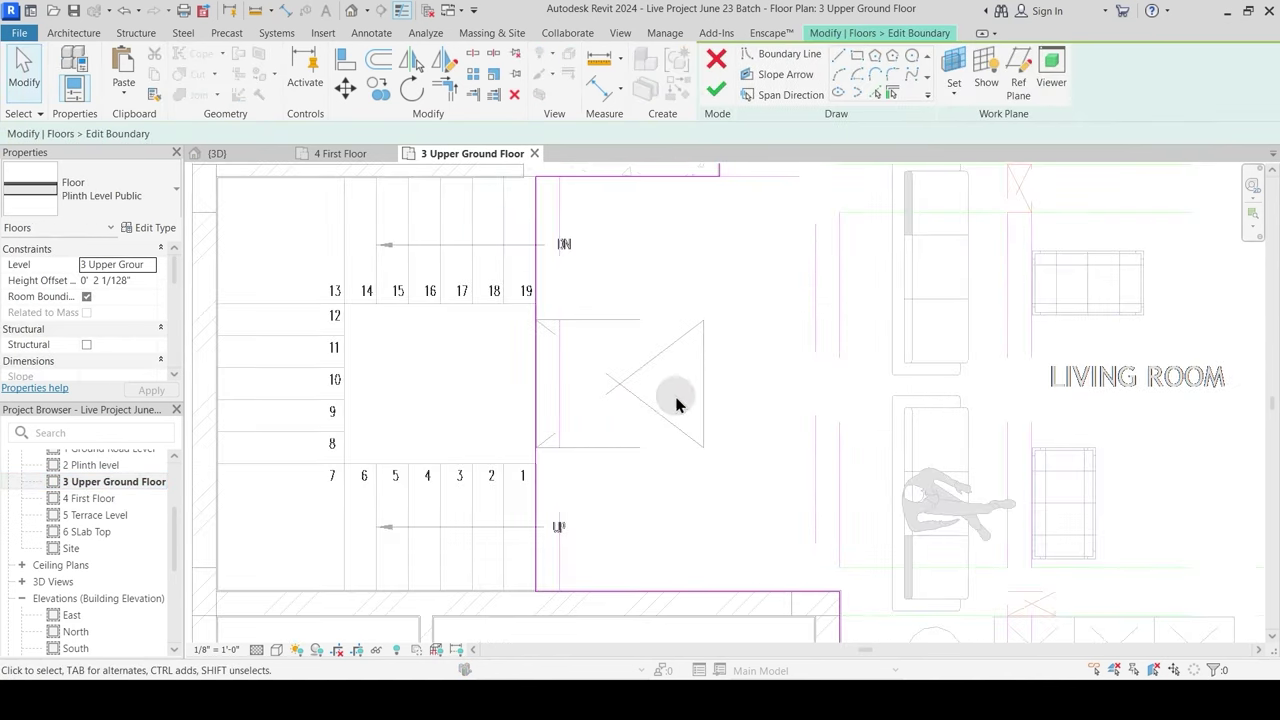
left_click(841, 52)
left_click(625, 317)
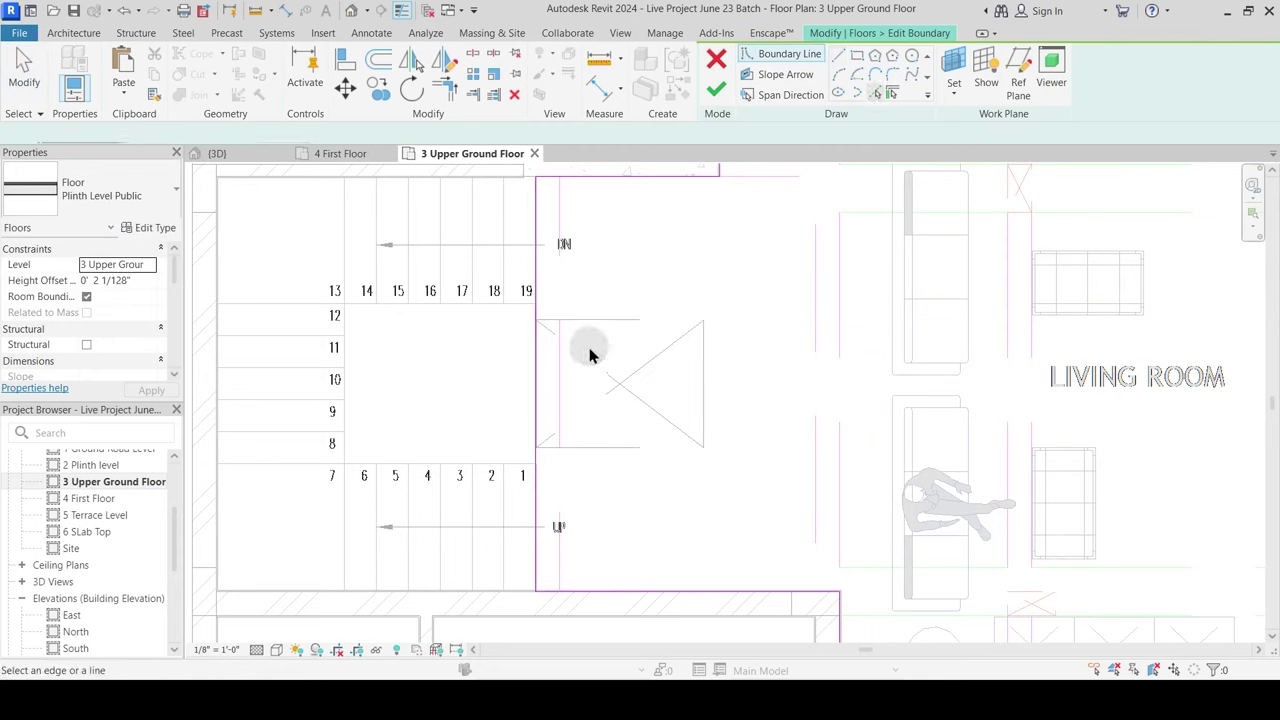
left_click(609, 326)
key("Escape")
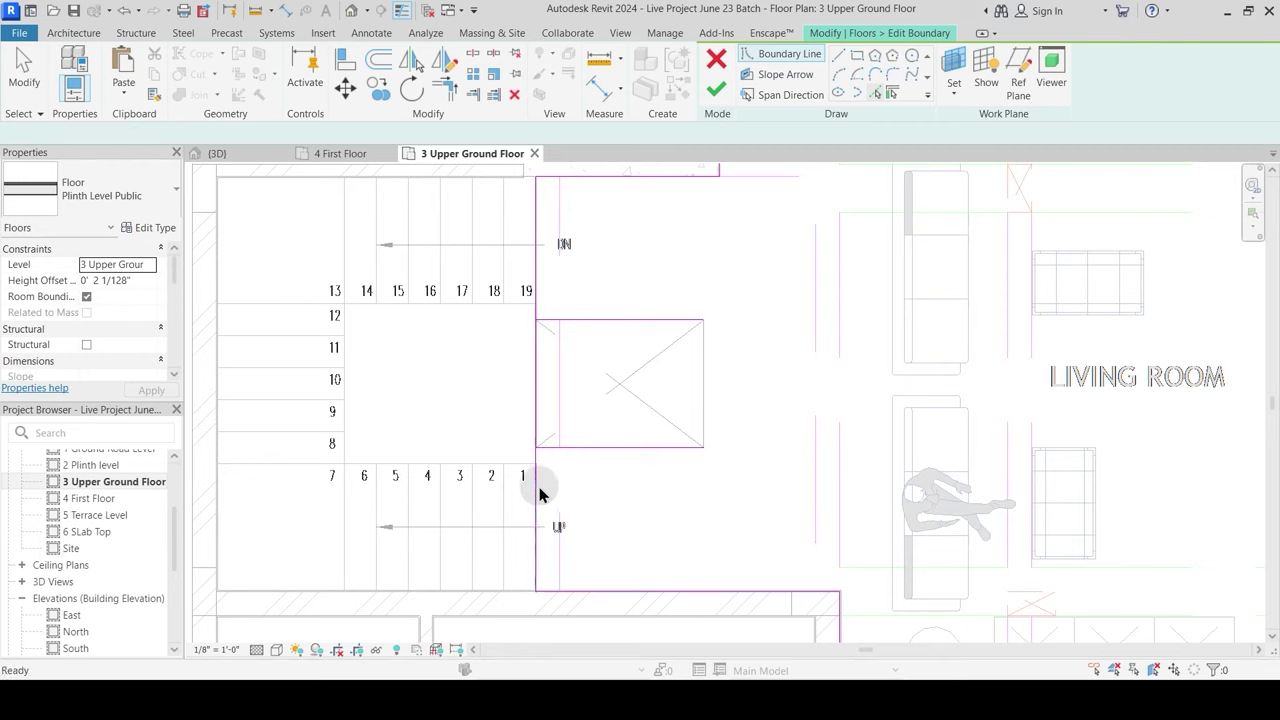
Step: Split and trim the vertical boundary line to the opening corners, then finish without attaching walls
left_click(472, 55)
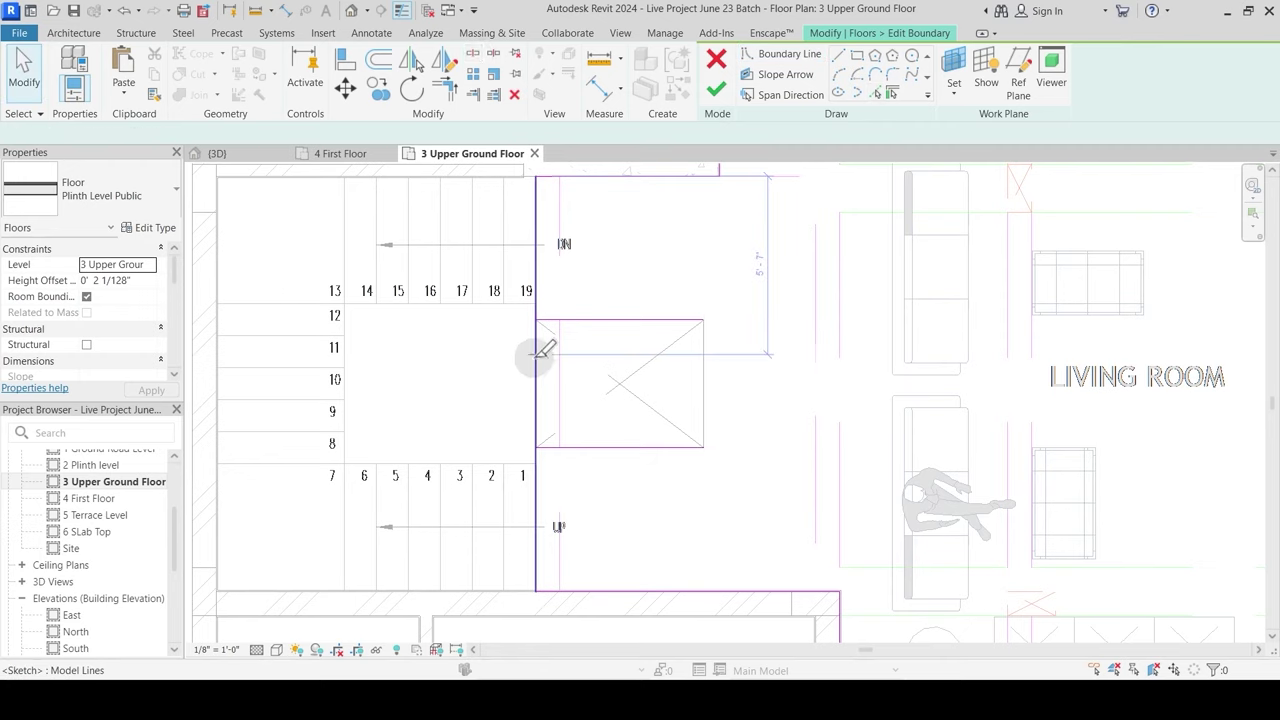
left_click(536, 368)
key("t")
key("r")
left_click(569, 320)
left_click(536, 310)
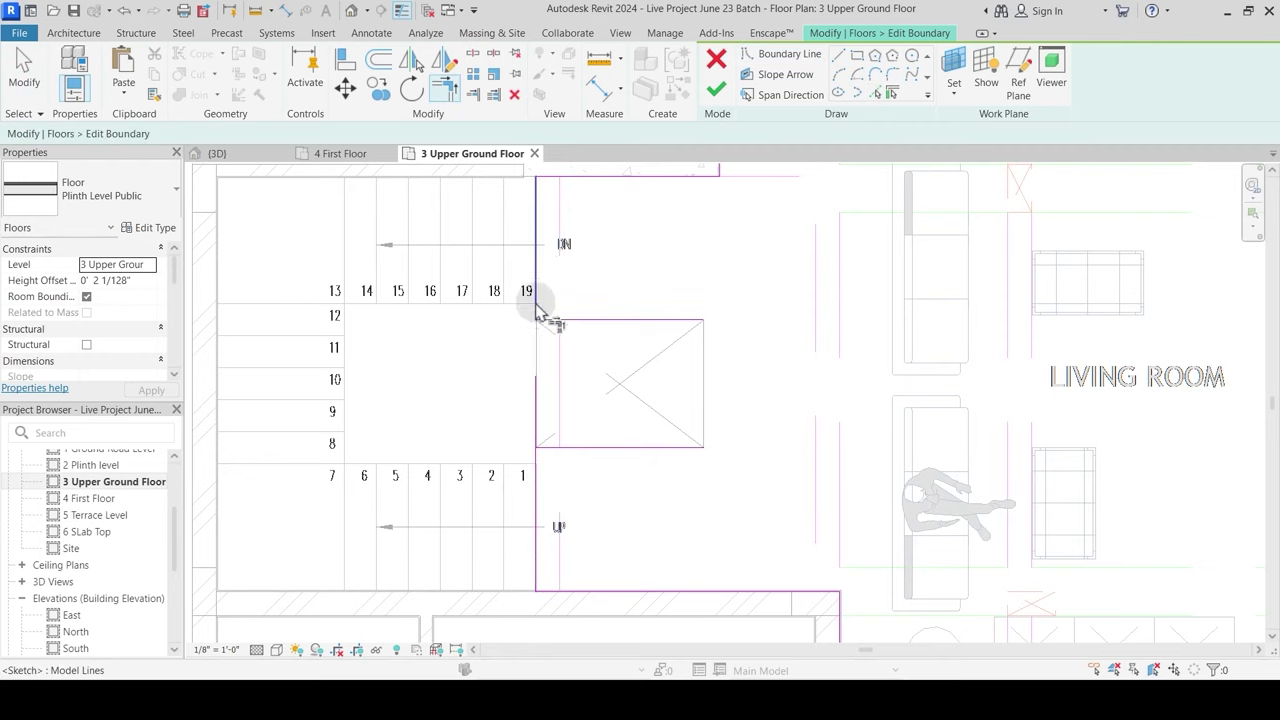
left_click(538, 474)
left_click(553, 447)
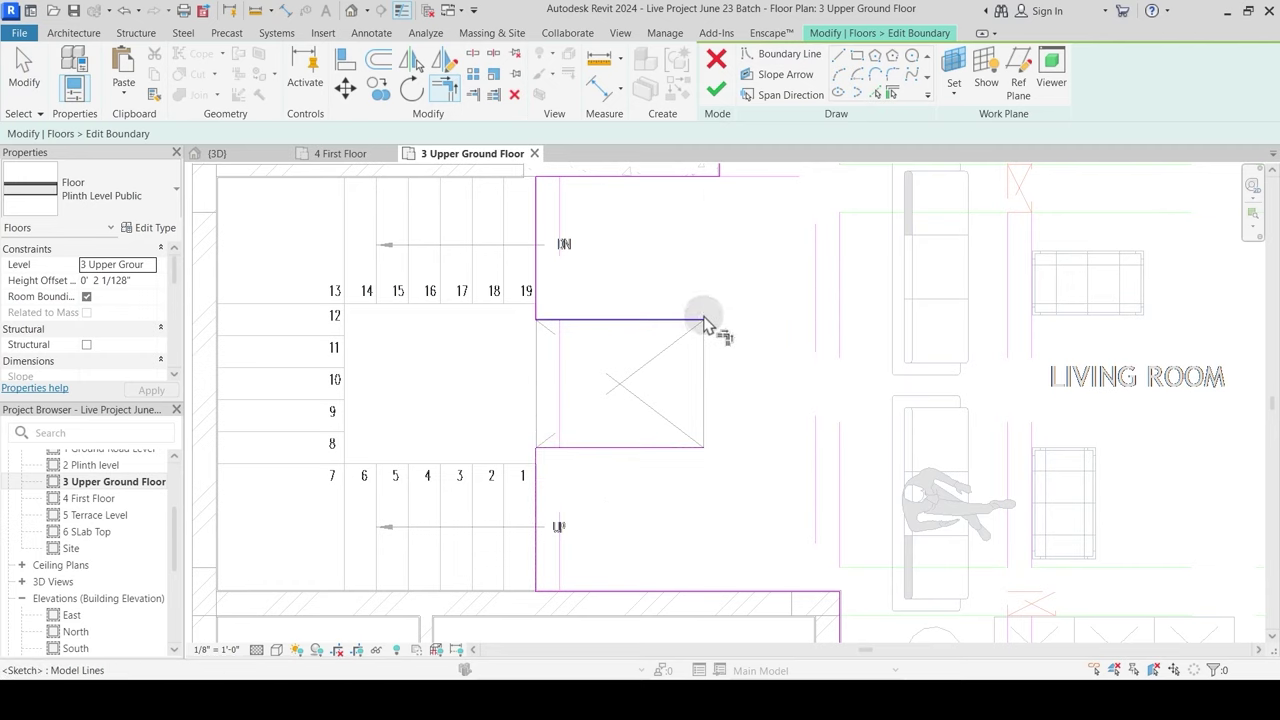
left_click(879, 90)
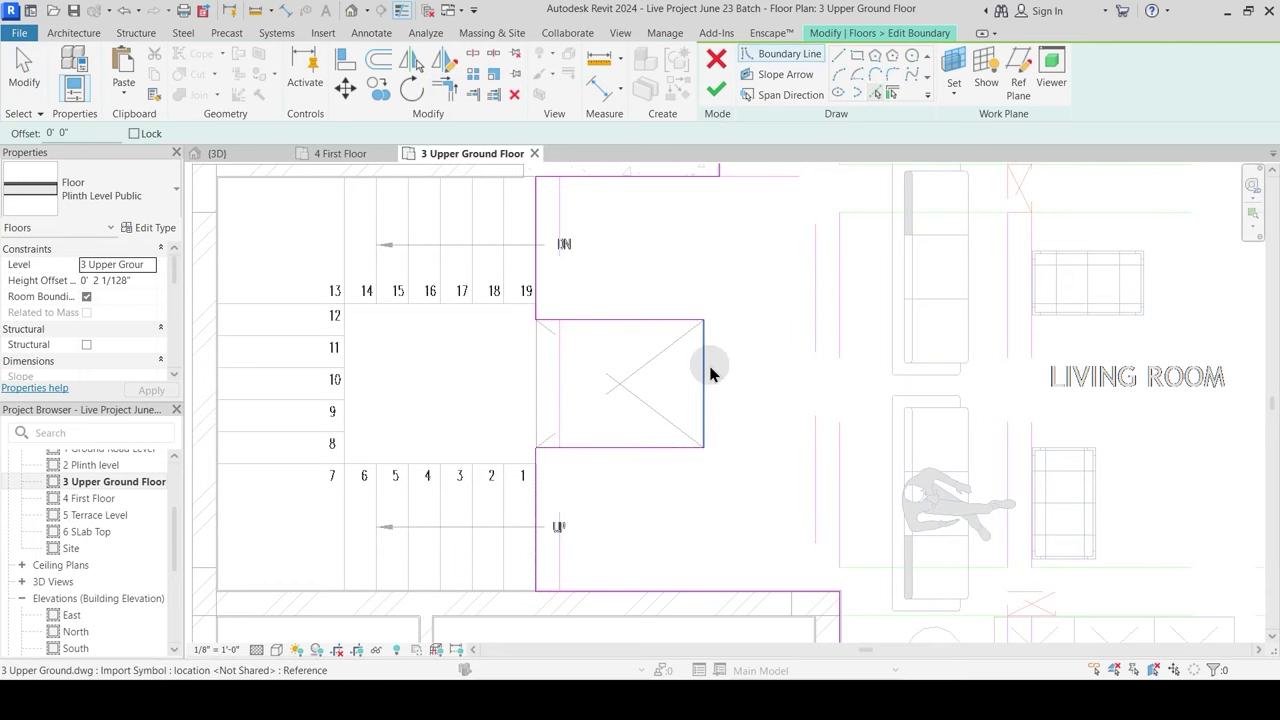
left_click(718, 92)
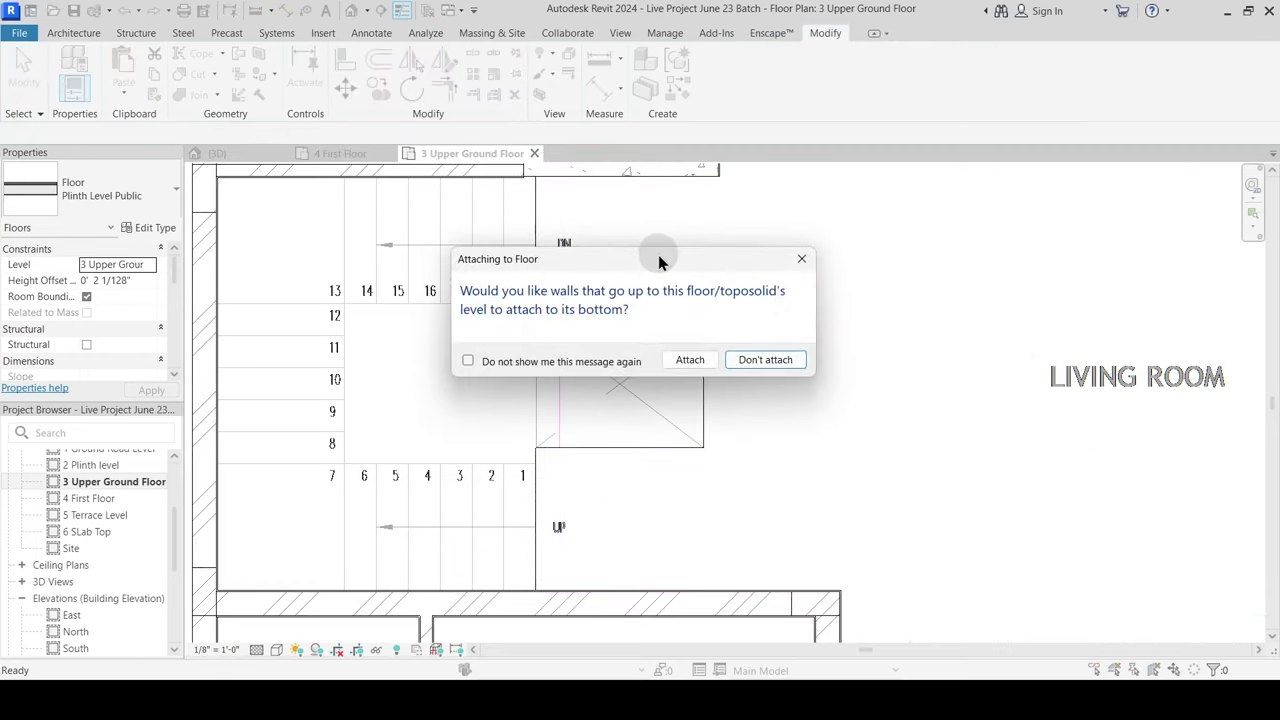
left_click(752, 358)
key("Escape")
scroll(642, 364, "down", 5)
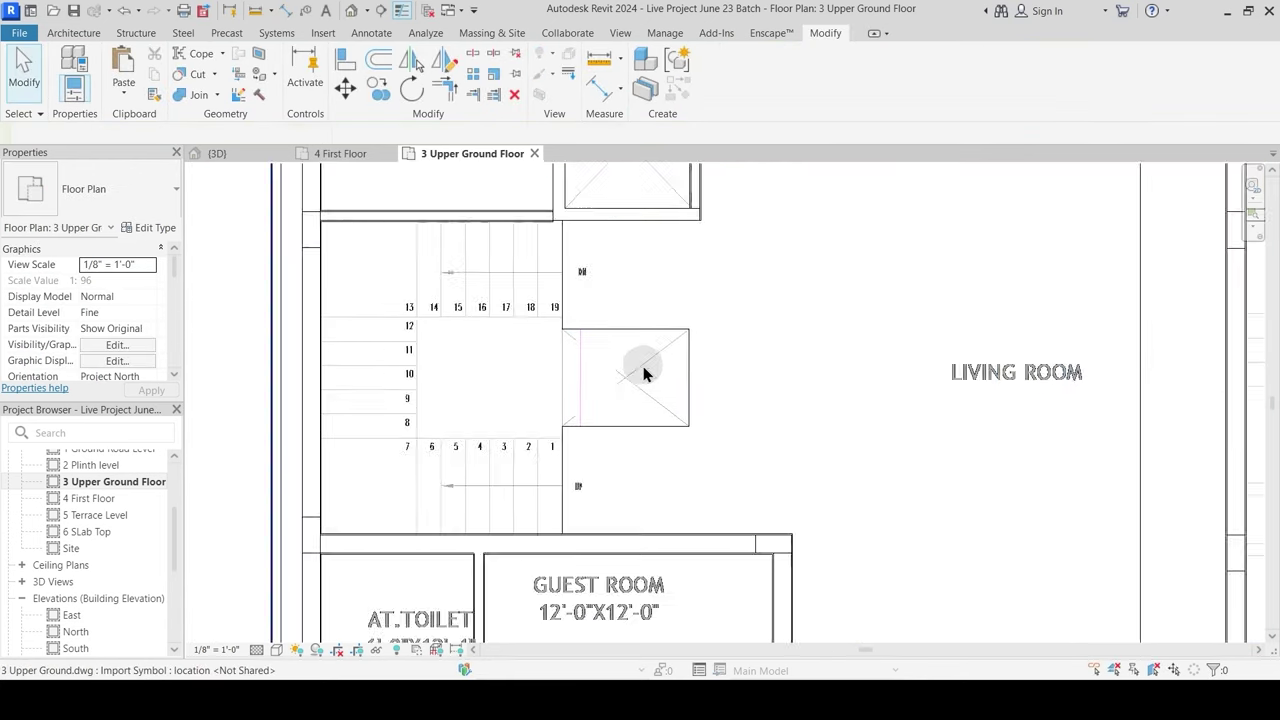
Step: Close the 3 Upper Ground Floor plan and orbit the {3D} view to inspect the slabs
left_click(535, 153)
left_click(250, 154)
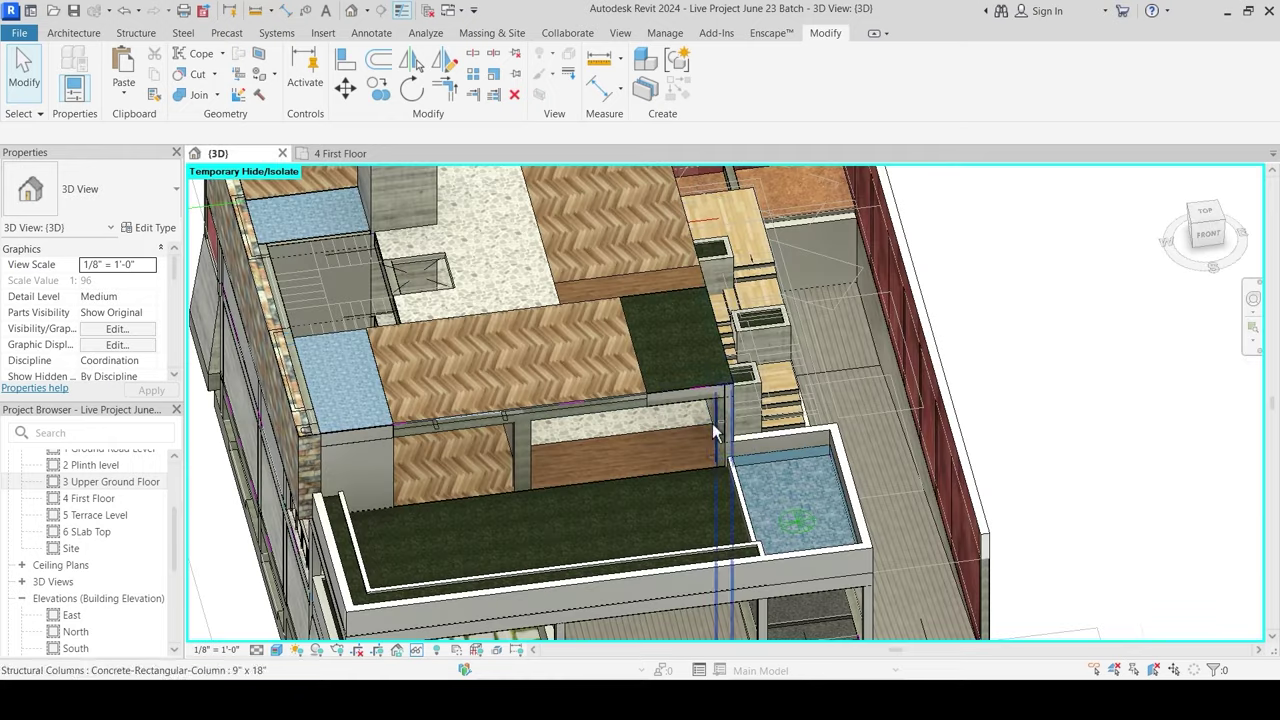
middle_click_drag(712, 423, 601, 353, "shift")
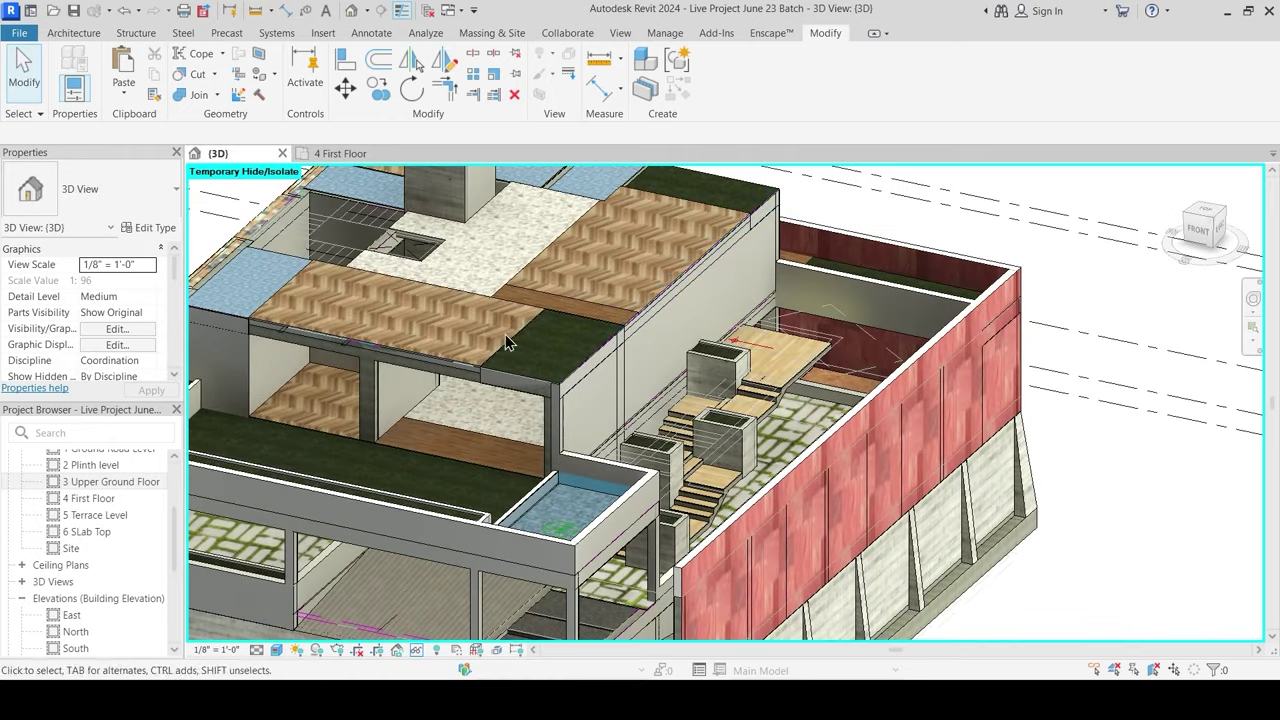
middle_click_drag(477, 332, 600, 396)
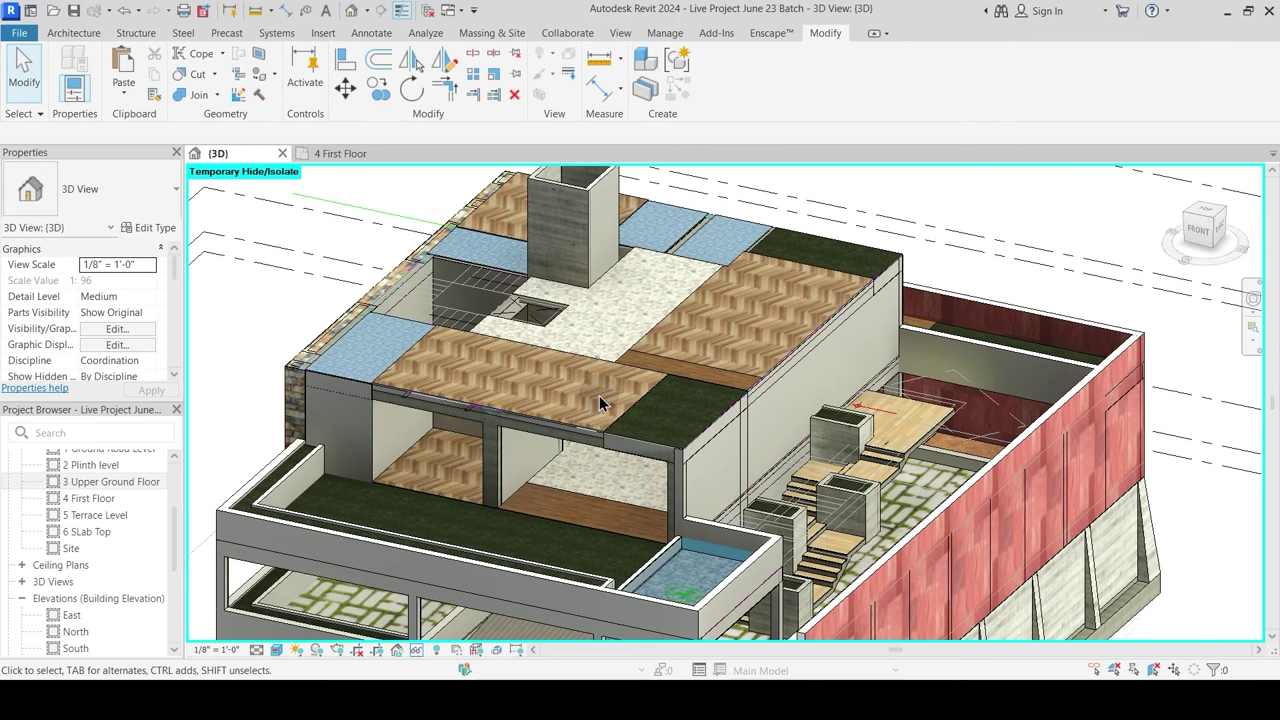
Step: Reset Temporary Hide/Isolate with HR so the full 3D model shows again
middle_click_drag(610, 400, 660, 416)
middle_click_drag(618, 388, 631, 321)
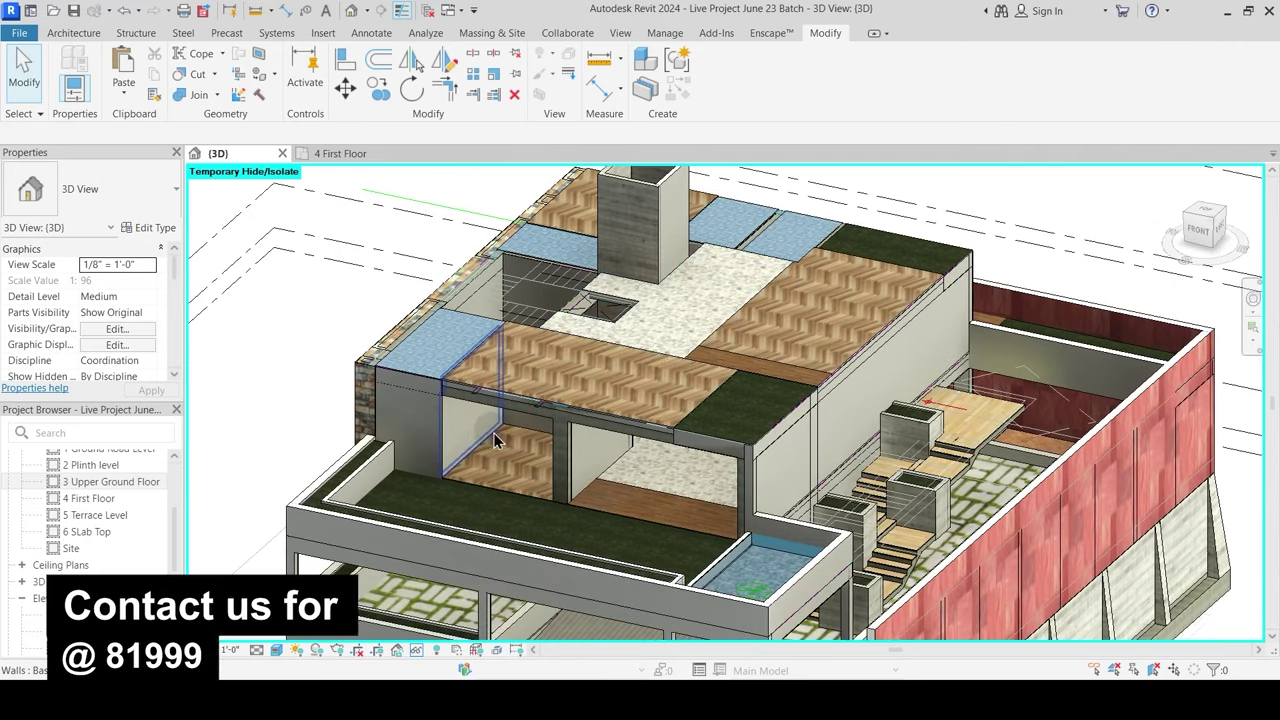
middle_click_drag(556, 476, 586, 543, "shift")
scroll(500, 510, "up", 5)
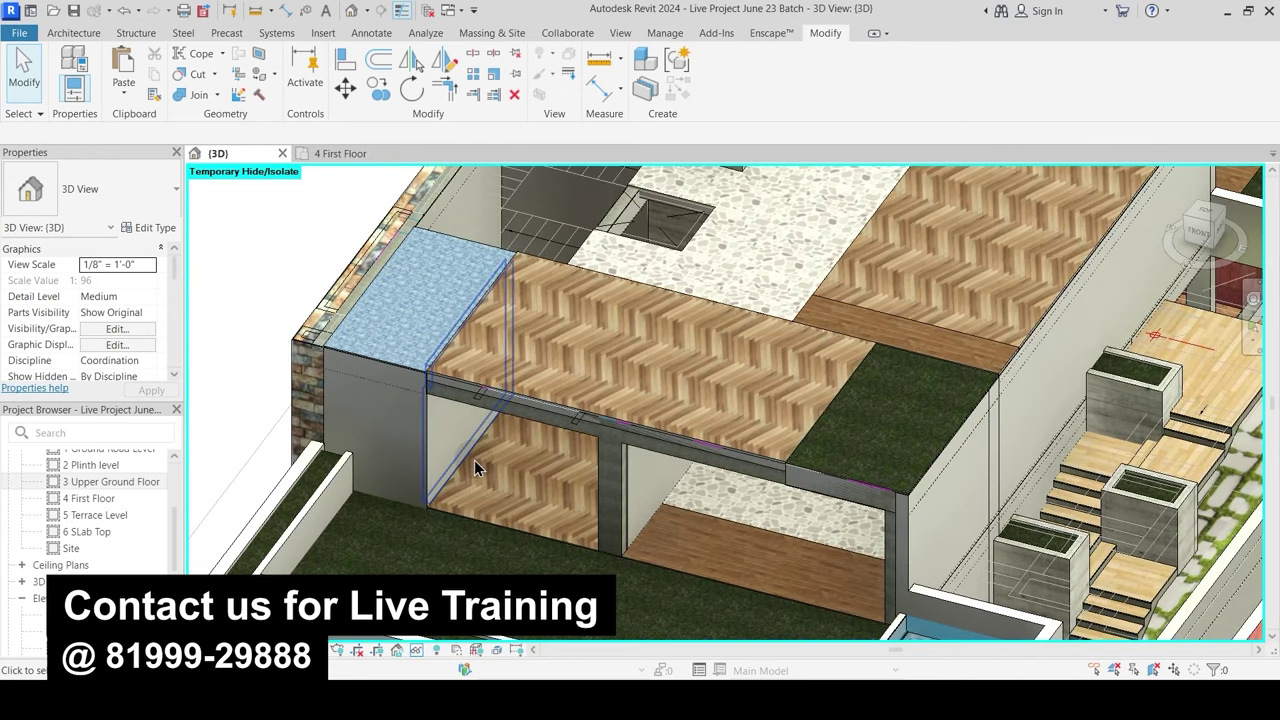
scroll(537, 510, "down", 4)
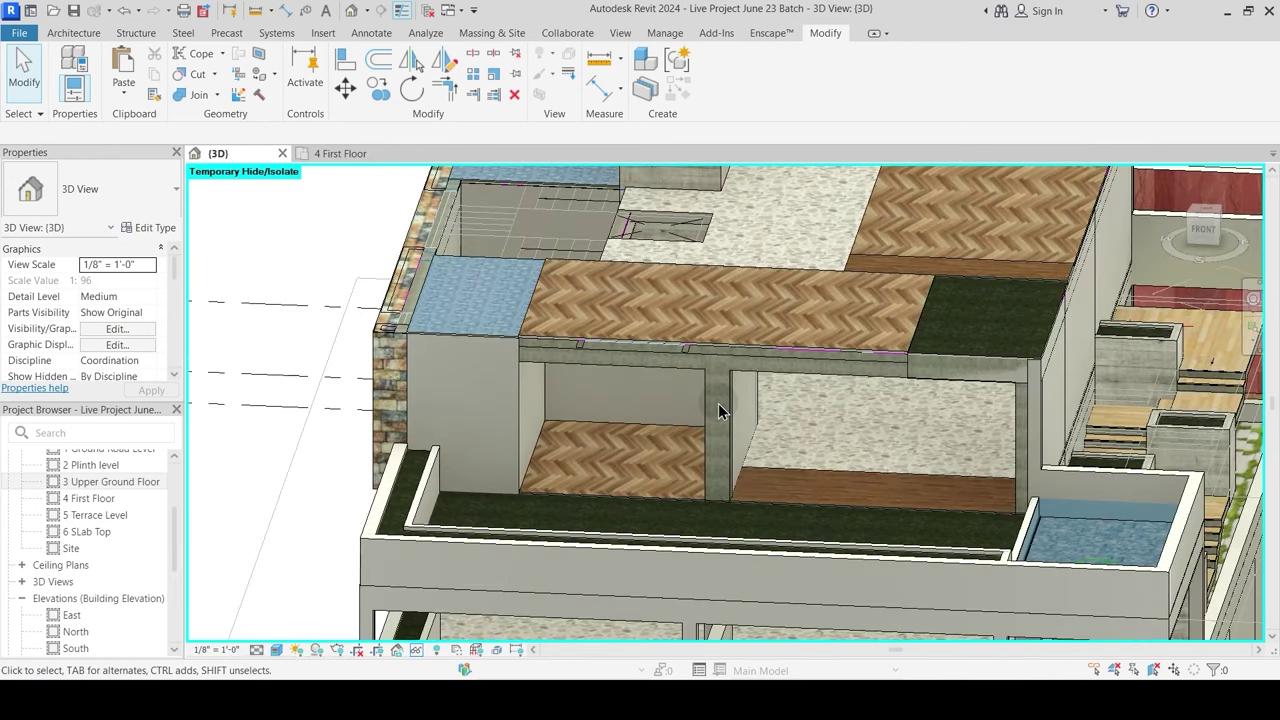
scroll(718, 403, "down", 4)
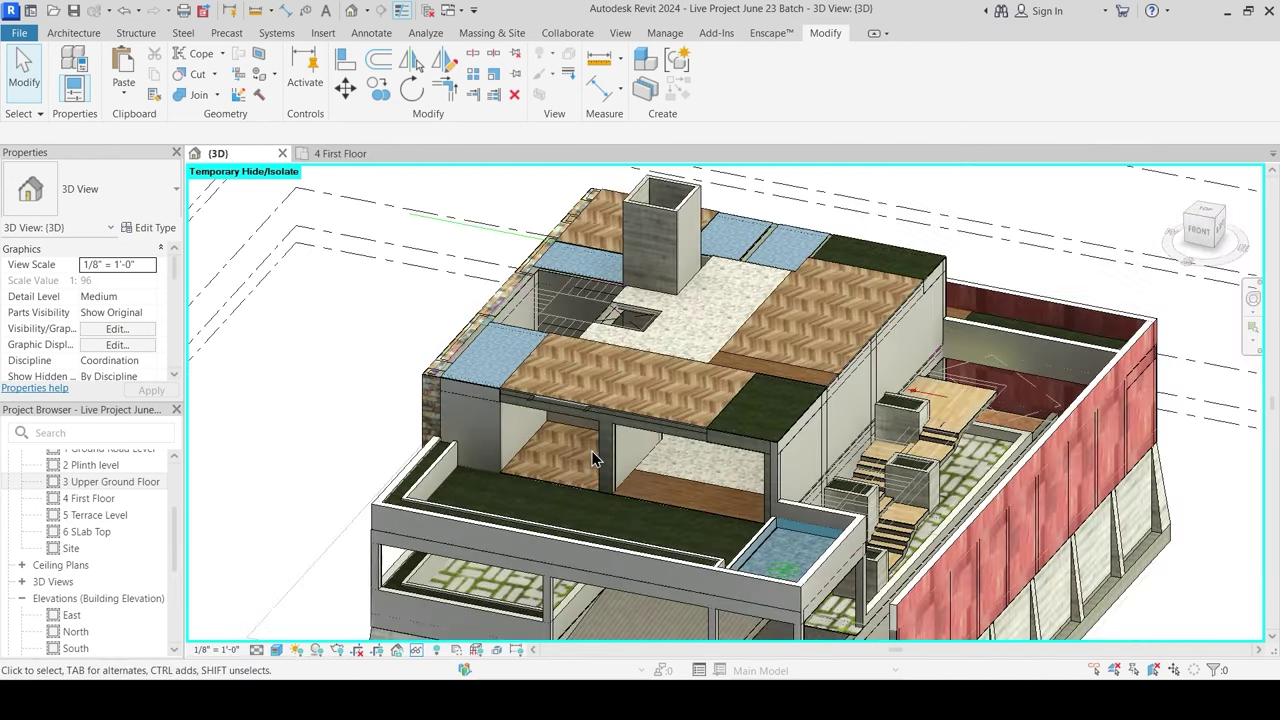
key("h")
key("r")
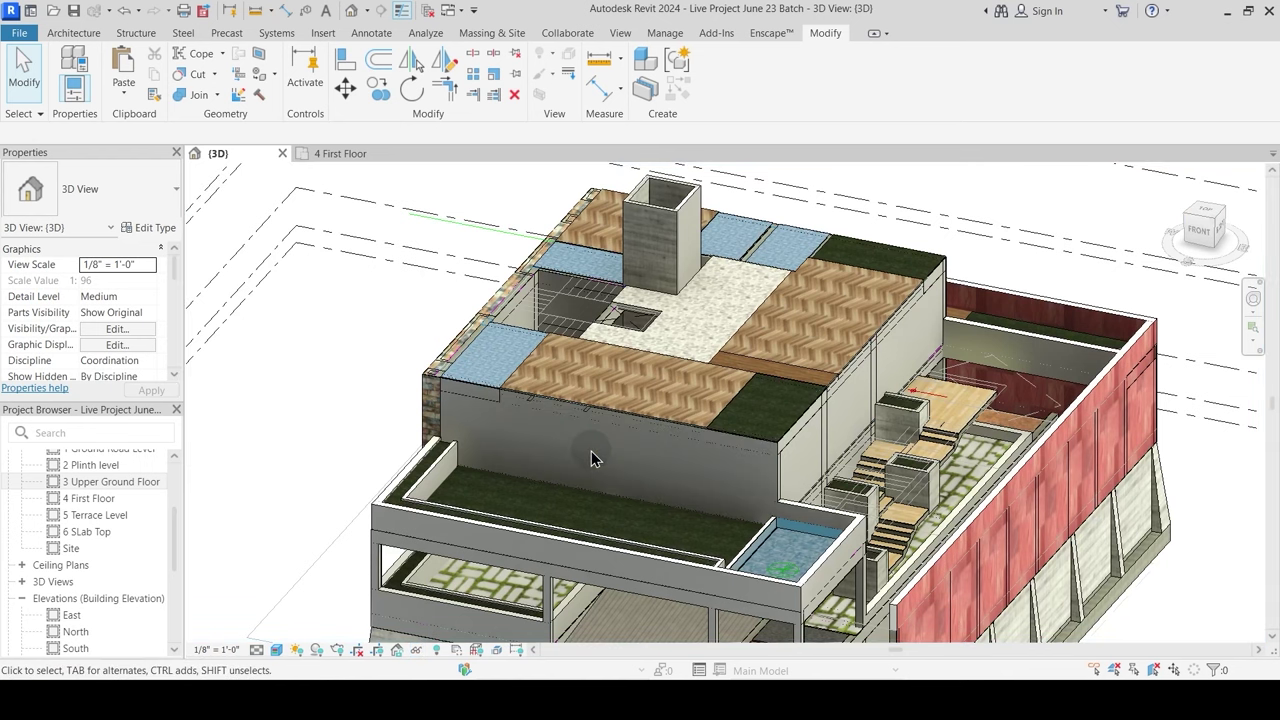
Step: Select the Main Wall 9" beneath the herringbone slab
scroll(522, 468, "up", 4)
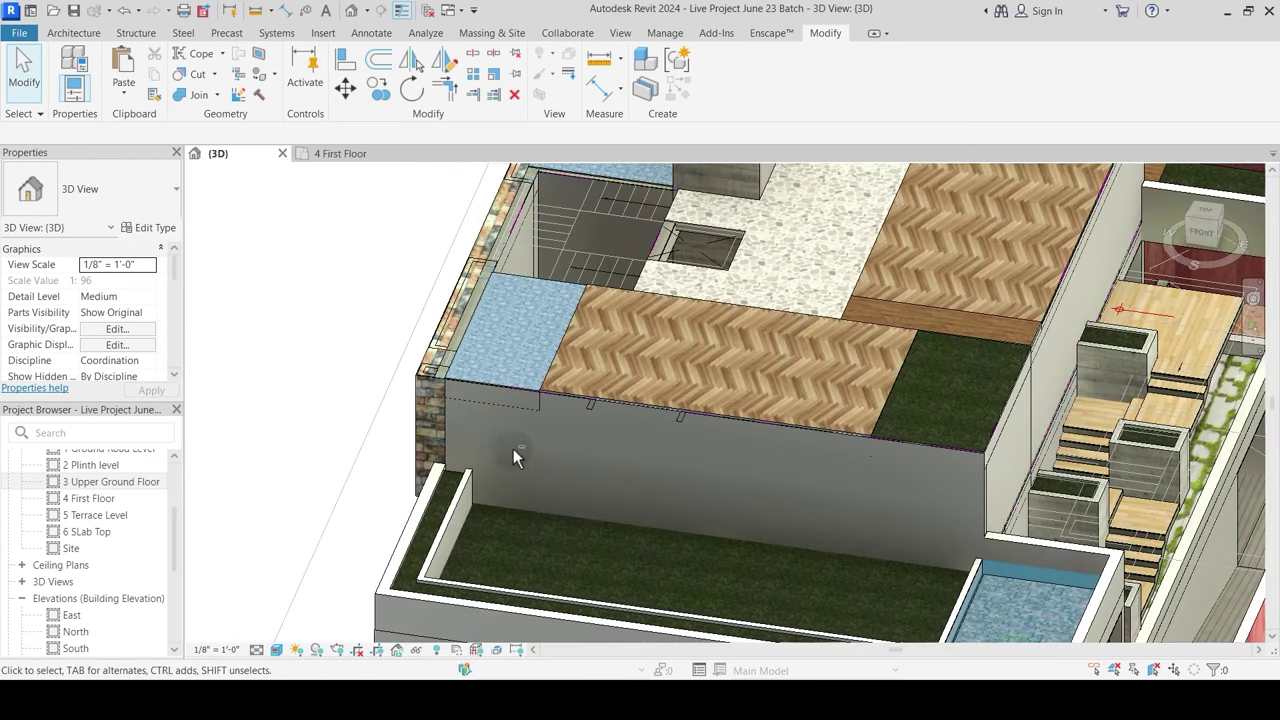
middle_click_drag(614, 466, 677, 431, "shift")
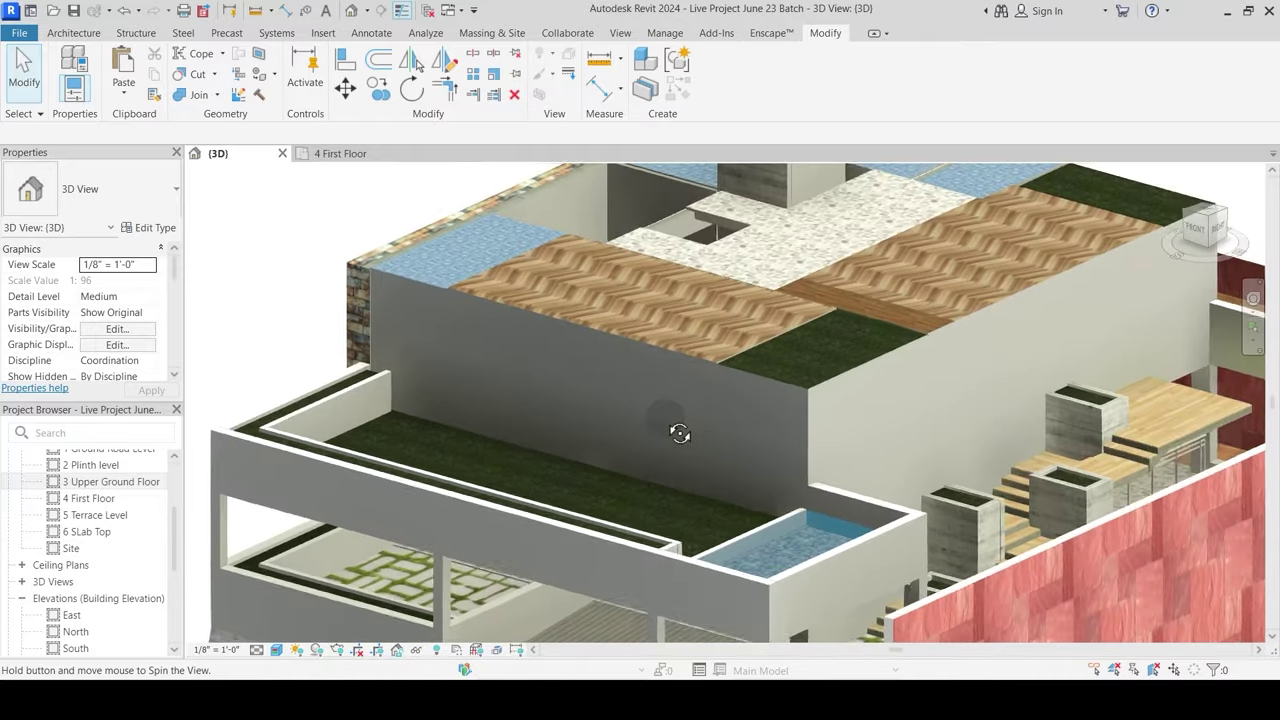
scroll(677, 440, "down", 2)
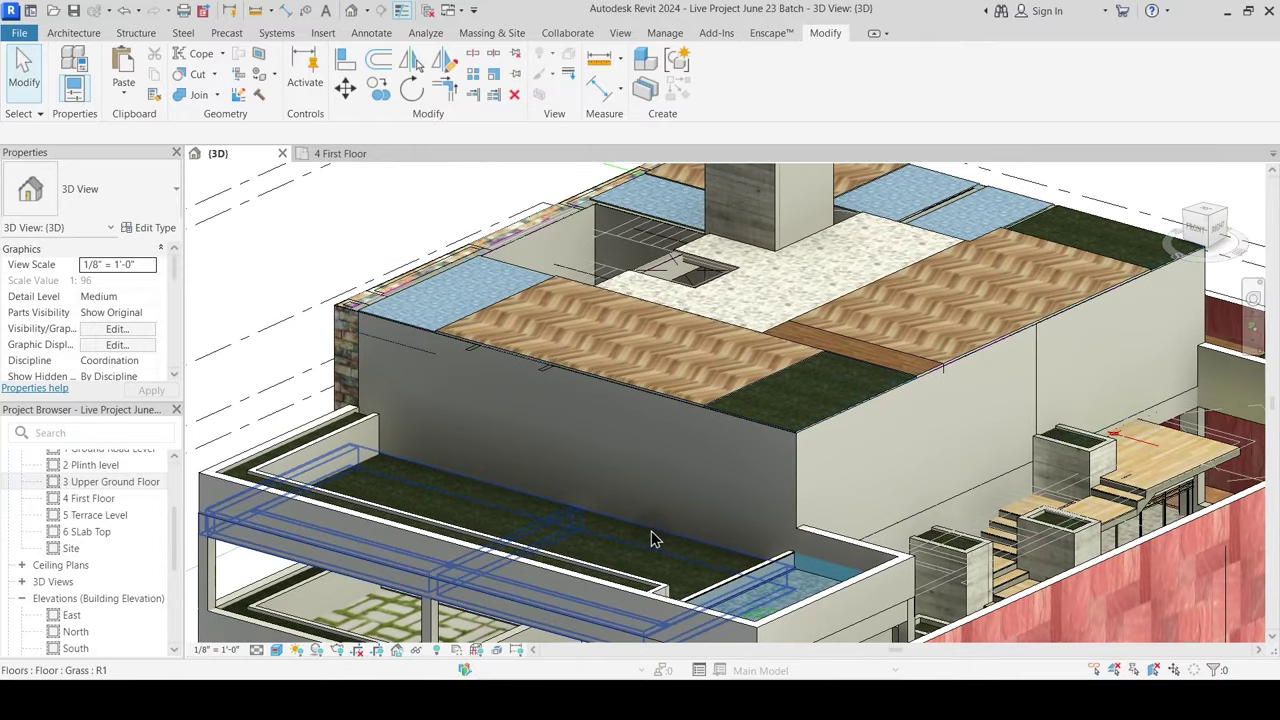
left_click(583, 528)
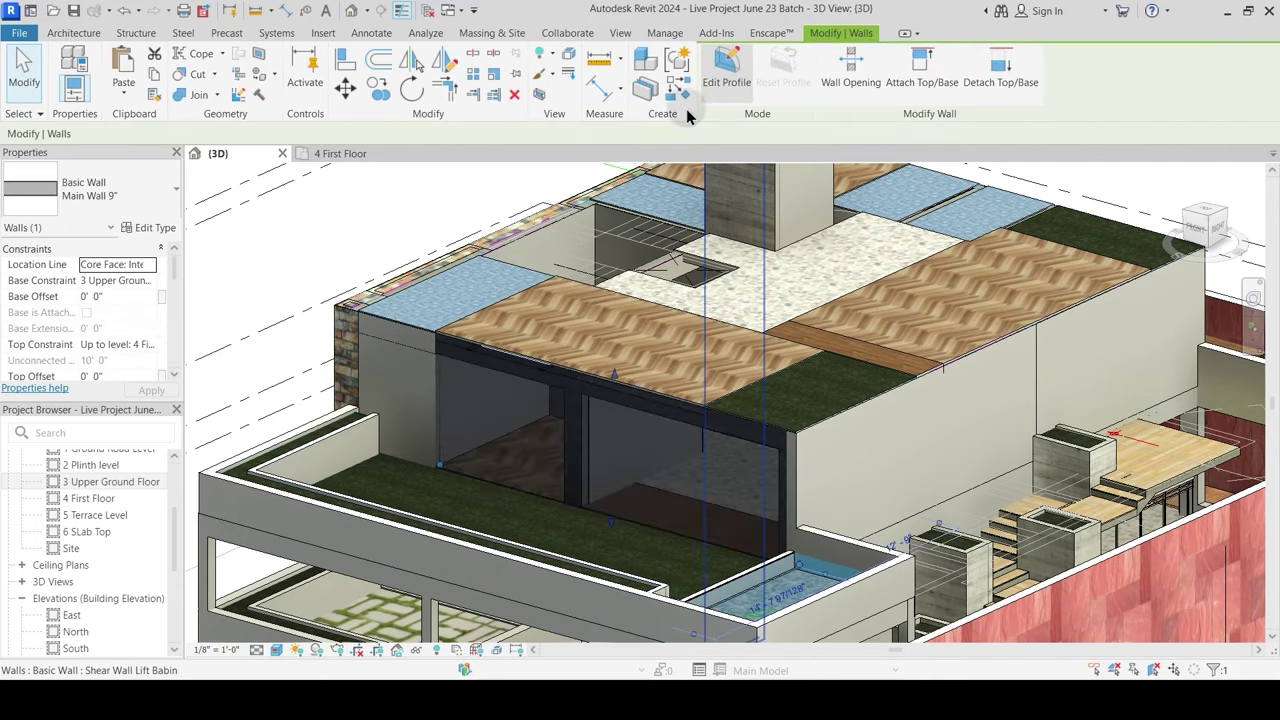
Step: In 3 Upper Ground Floor, trim the deck's lower wall to the guest-room wall and unjoin the elements
double_click(104, 484)
scroll(730, 460, "up", 3)
scroll(766, 458, "up", 5)
scroll(740, 465, "down", 5)
middle_click_drag(753, 483, 914, 494)
scroll(817, 469, "up", 2)
key("Escape")
type("tr")
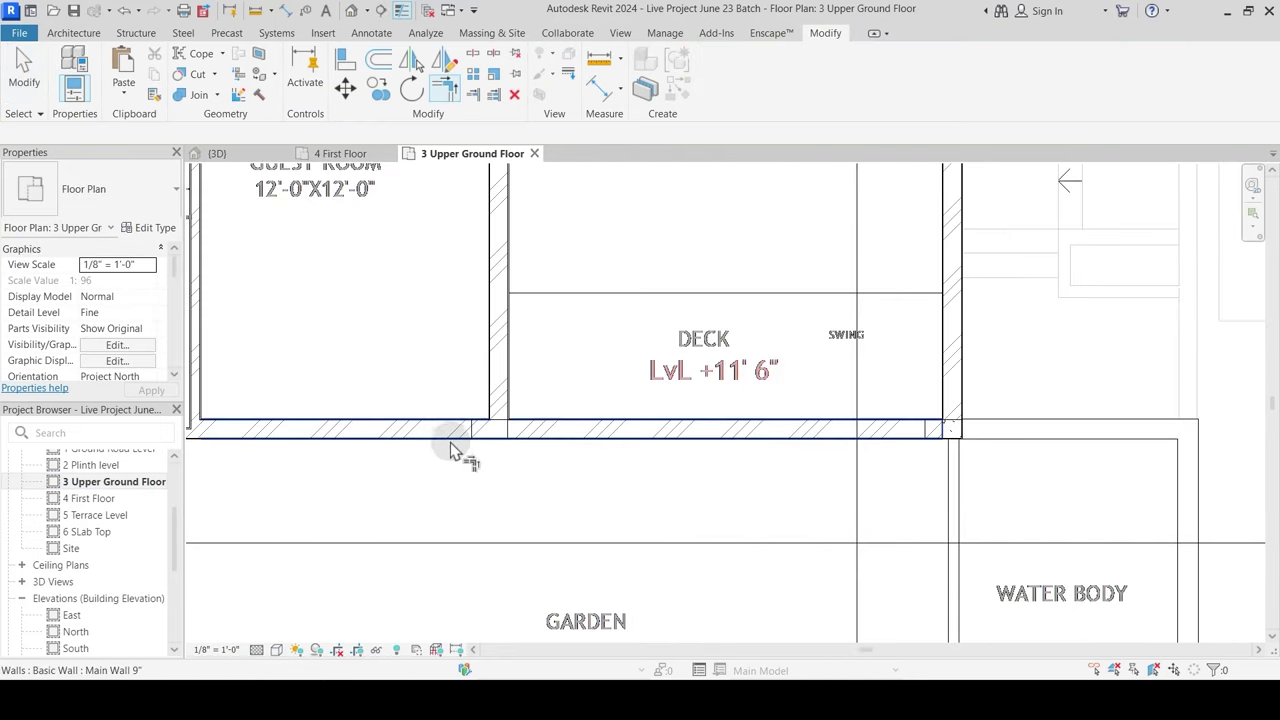
left_click(450, 436)
left_click(511, 378)
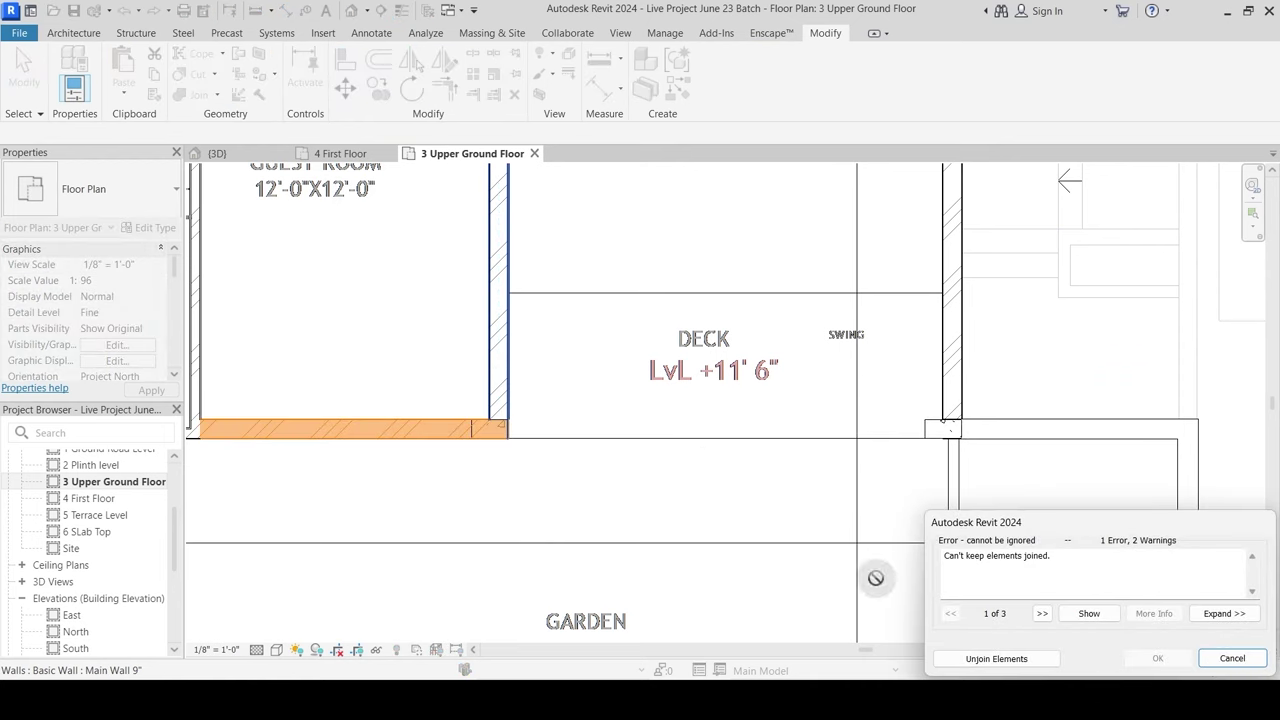
left_click(996, 658)
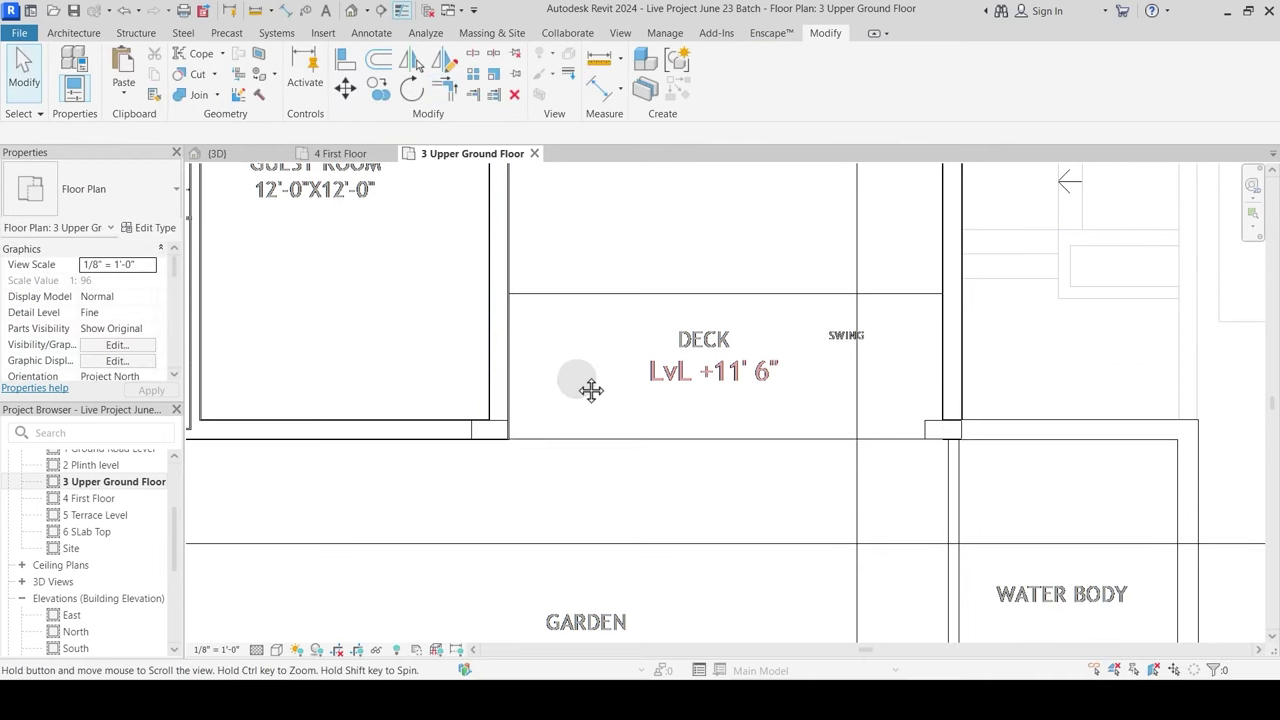
Step: Start a Wall 4.5" wall at the guest room, then cancel it
middle_click_drag(586, 386, 547, 425)
scroll(601, 379, "down", 1)
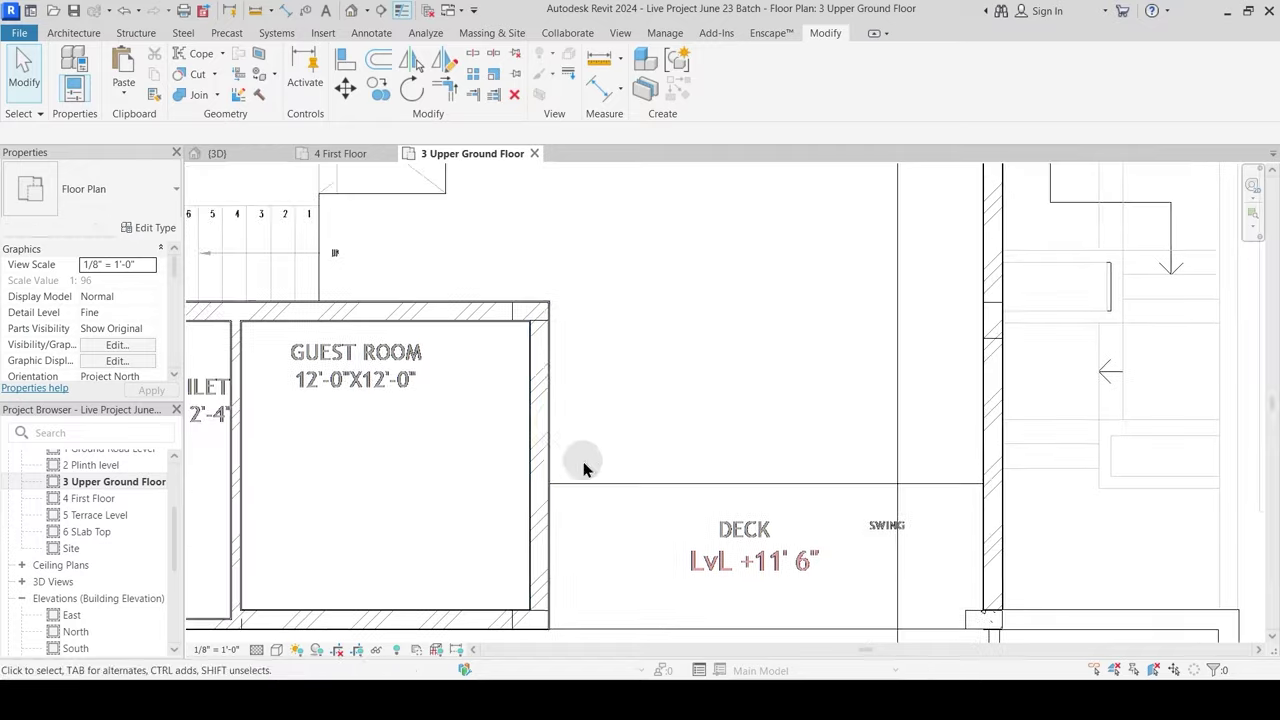
scroll(597, 414, "down", 2)
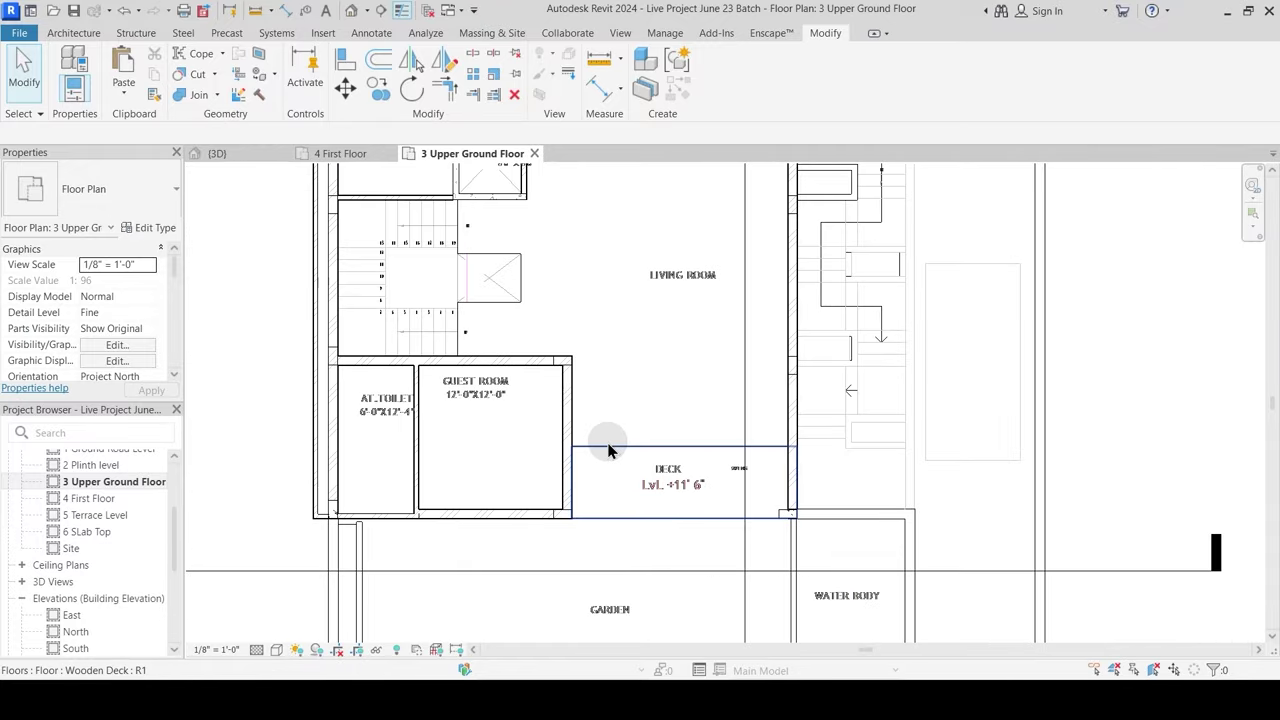
key("w")
key("a")
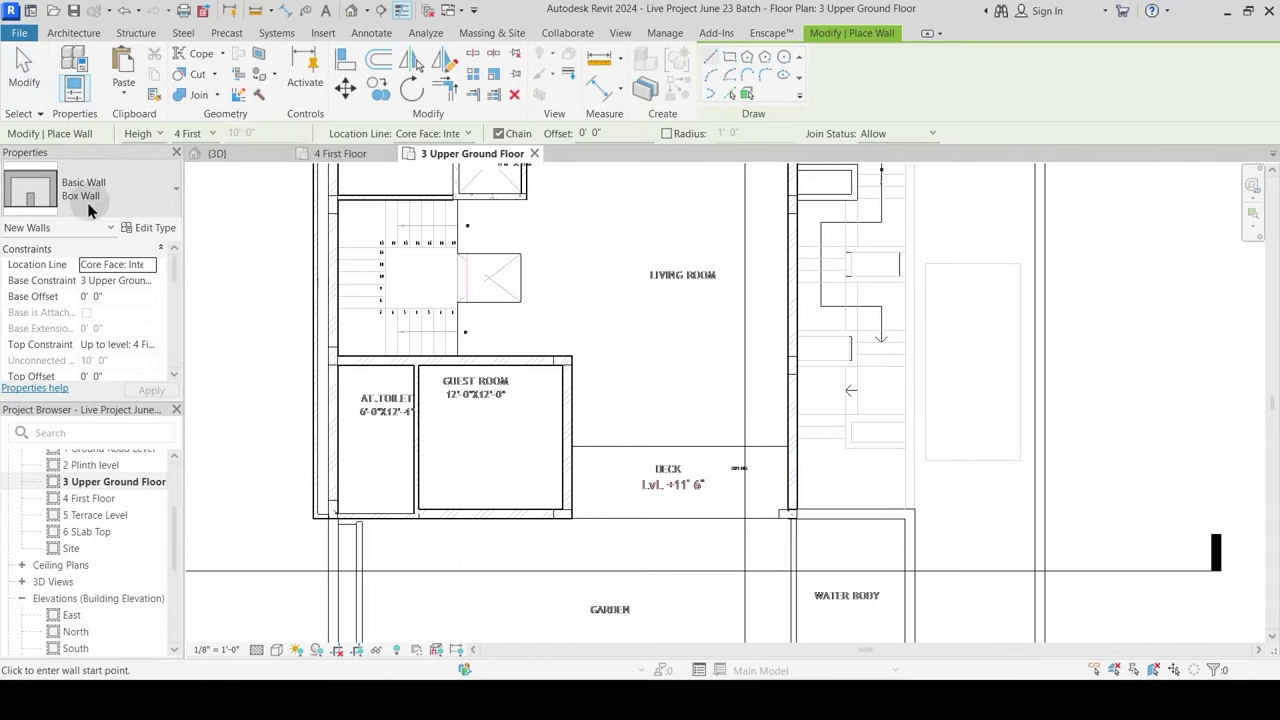
left_click(112, 198)
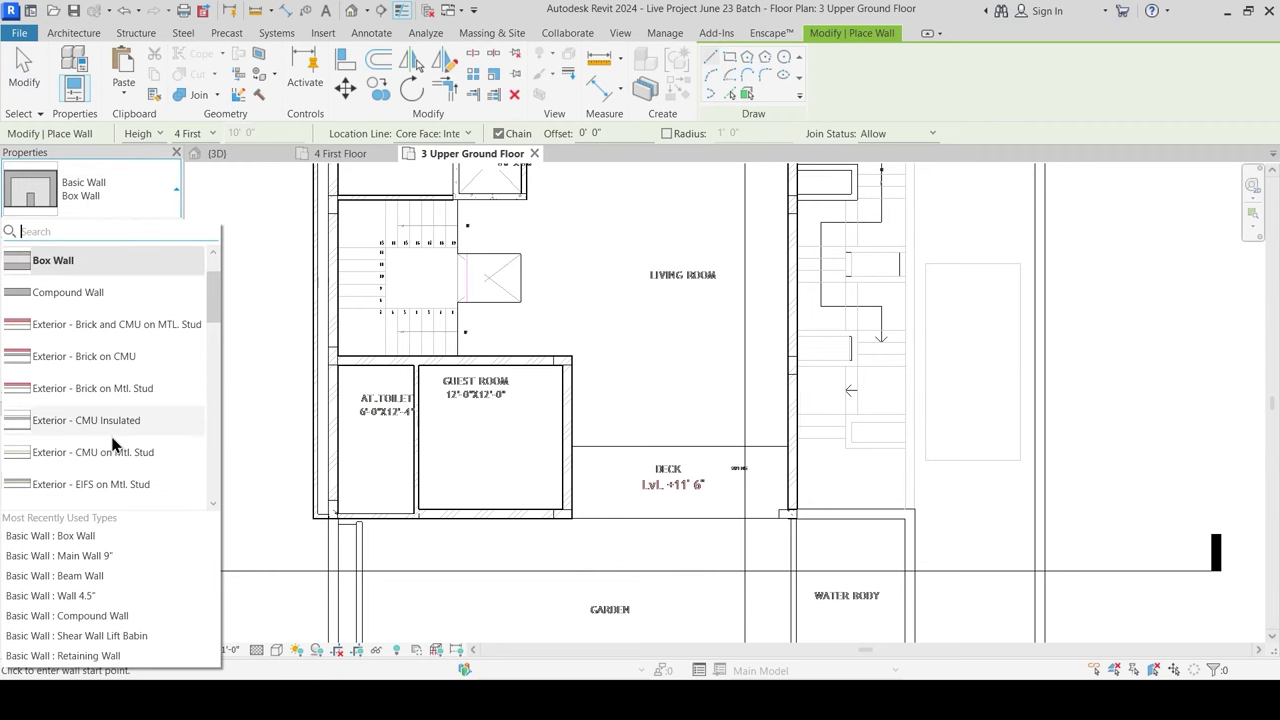
left_click(86, 595)
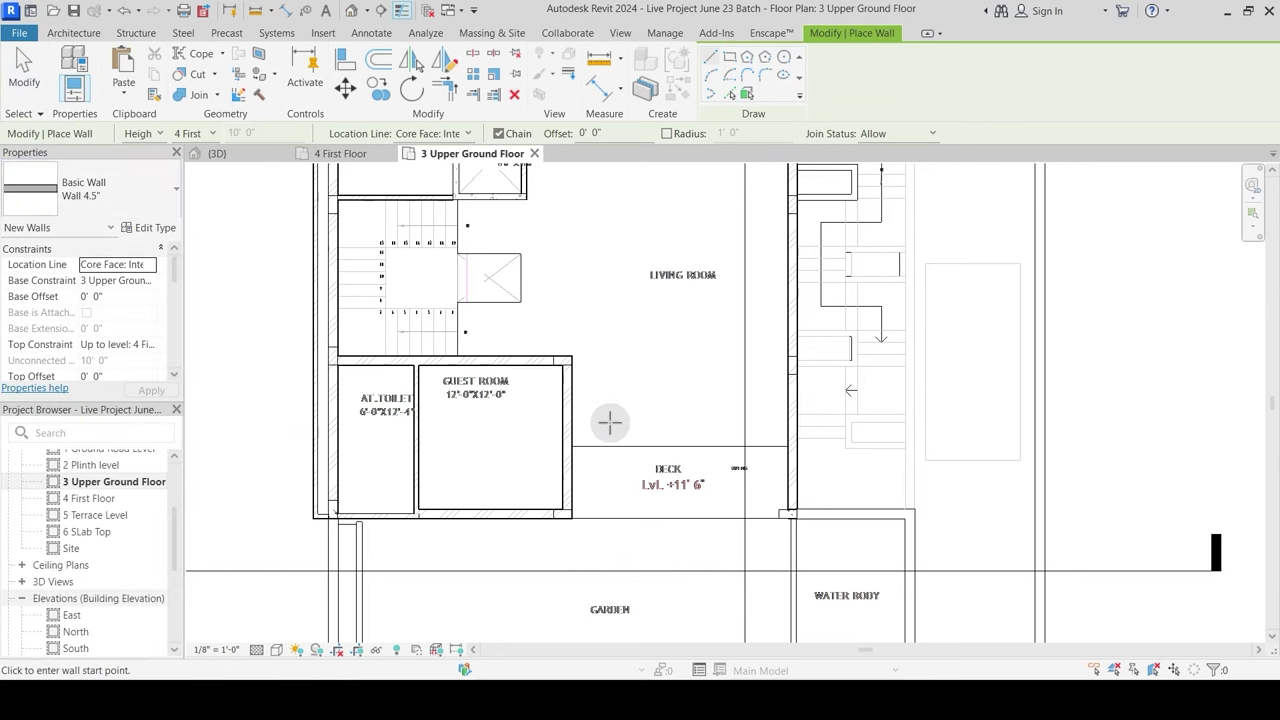
scroll(608, 423, "up", 1)
left_click(560, 452)
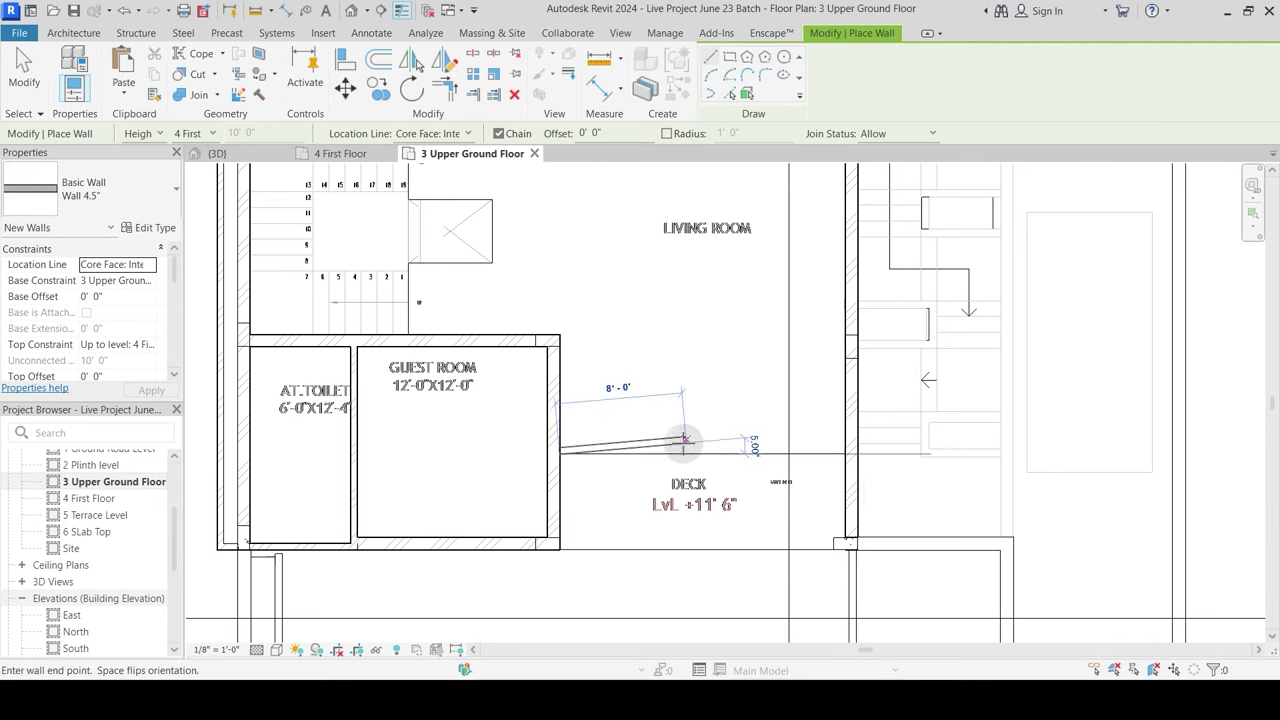
key("Escape")
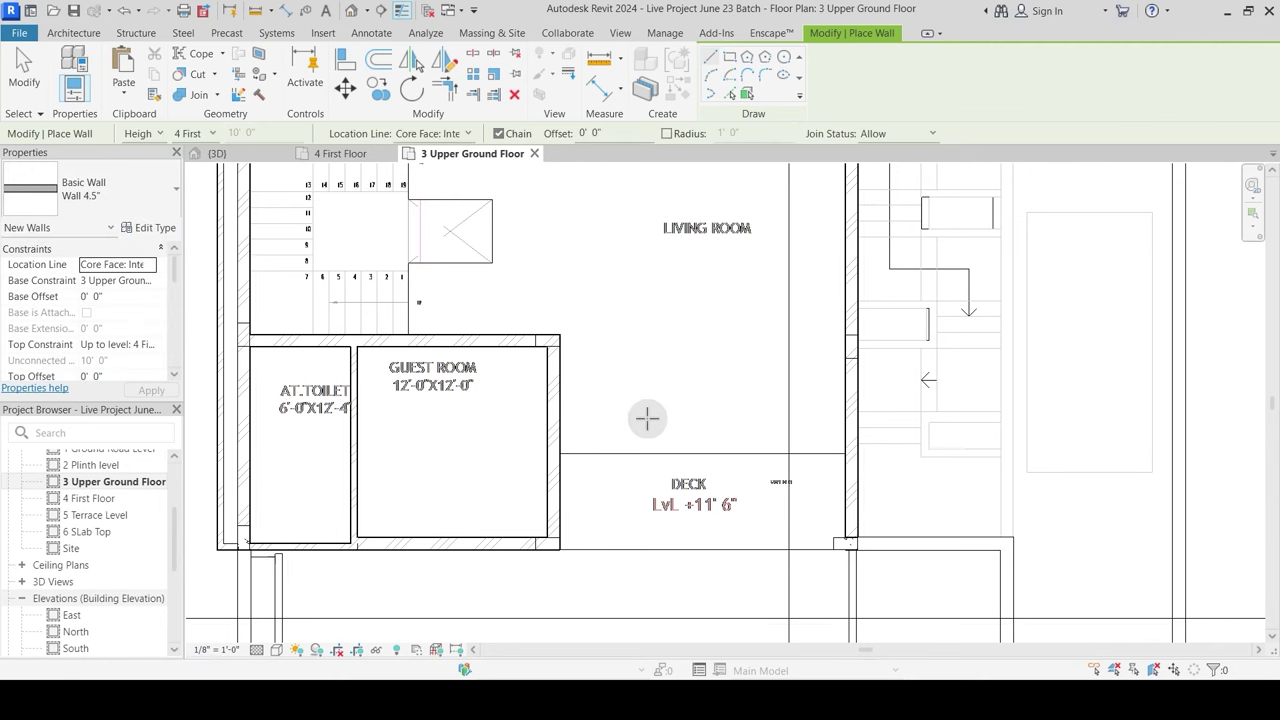
scroll(560, 453, "up", 3)
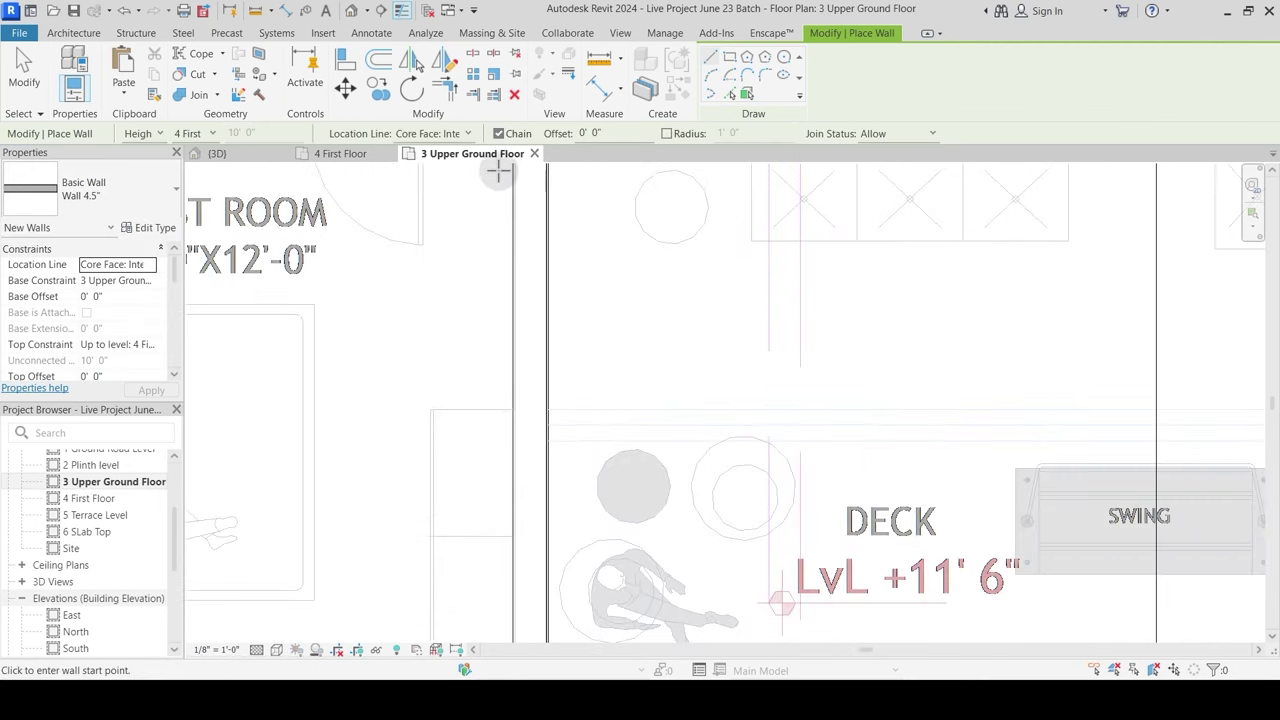
key("Escape")
Step: Use Create Similar on the 9" wall to draw an 18'-0" wall across the deck
left_click(551, 364)
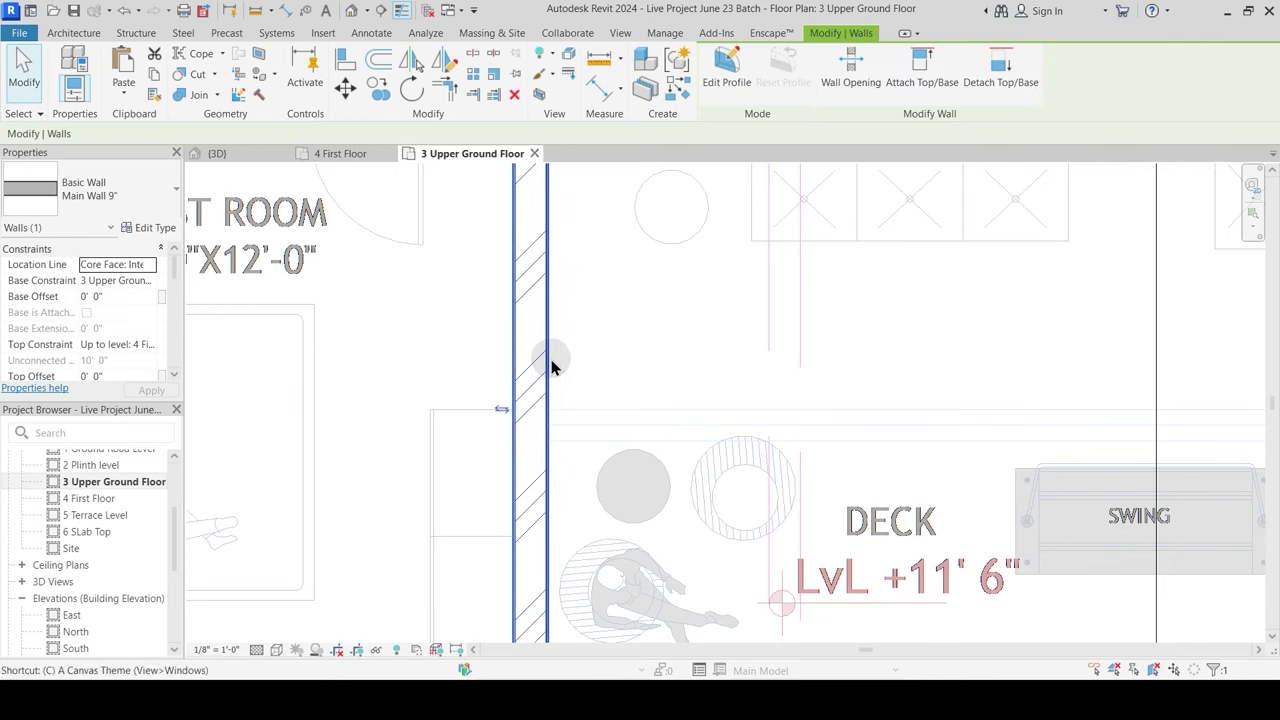
key("c")
key("s")
left_click(546, 440)
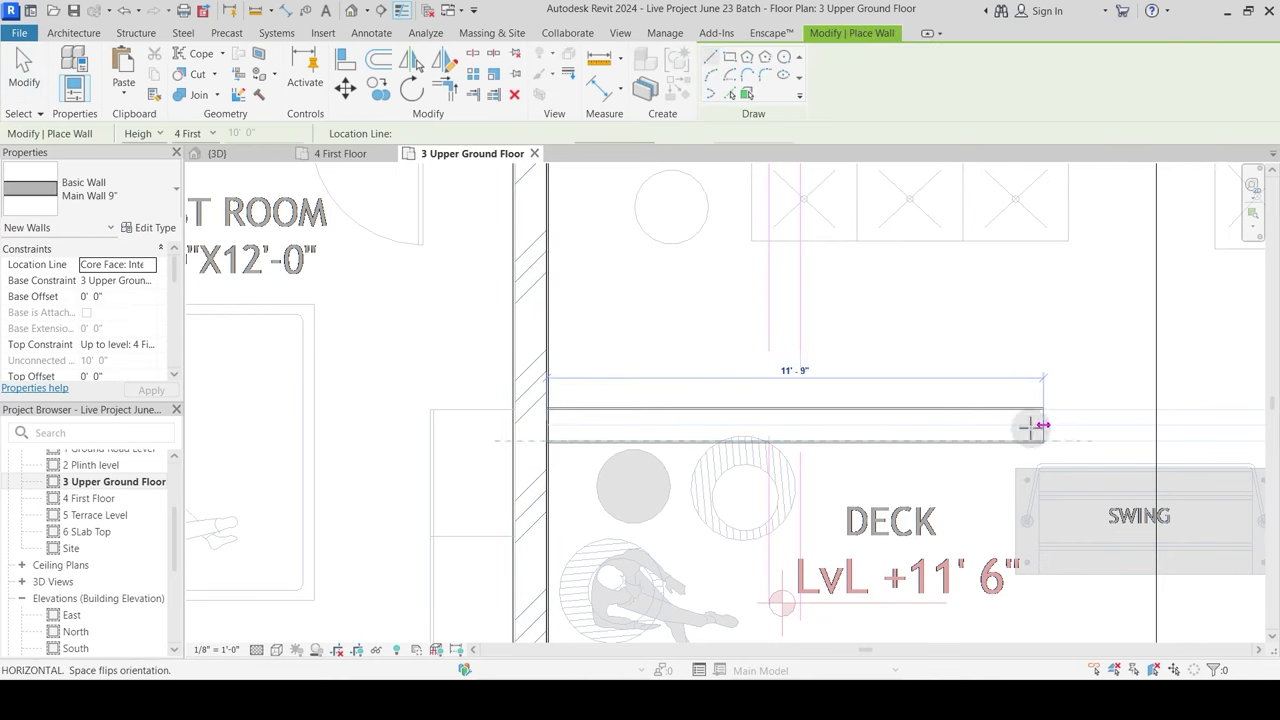
middle_click_drag(1024, 408, 574, 405)
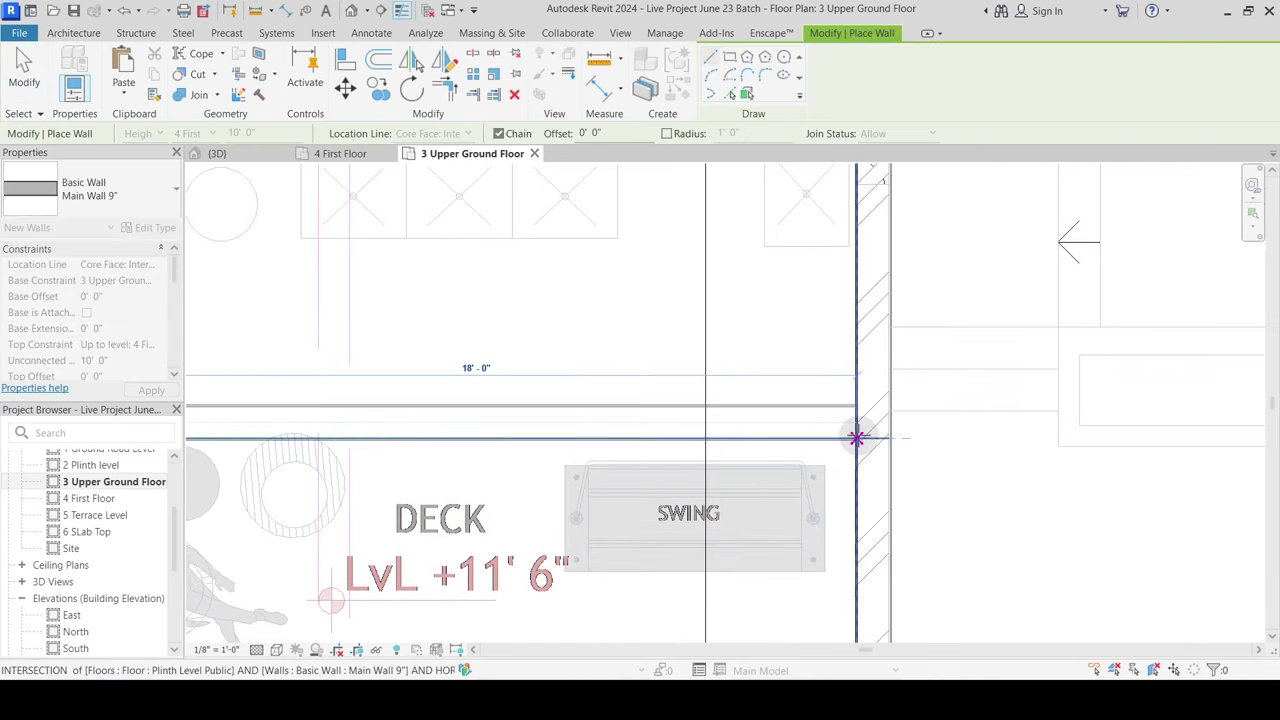
left_click(866, 426)
key("Escape")
key("Escape")
scroll(730, 456, "down", 6)
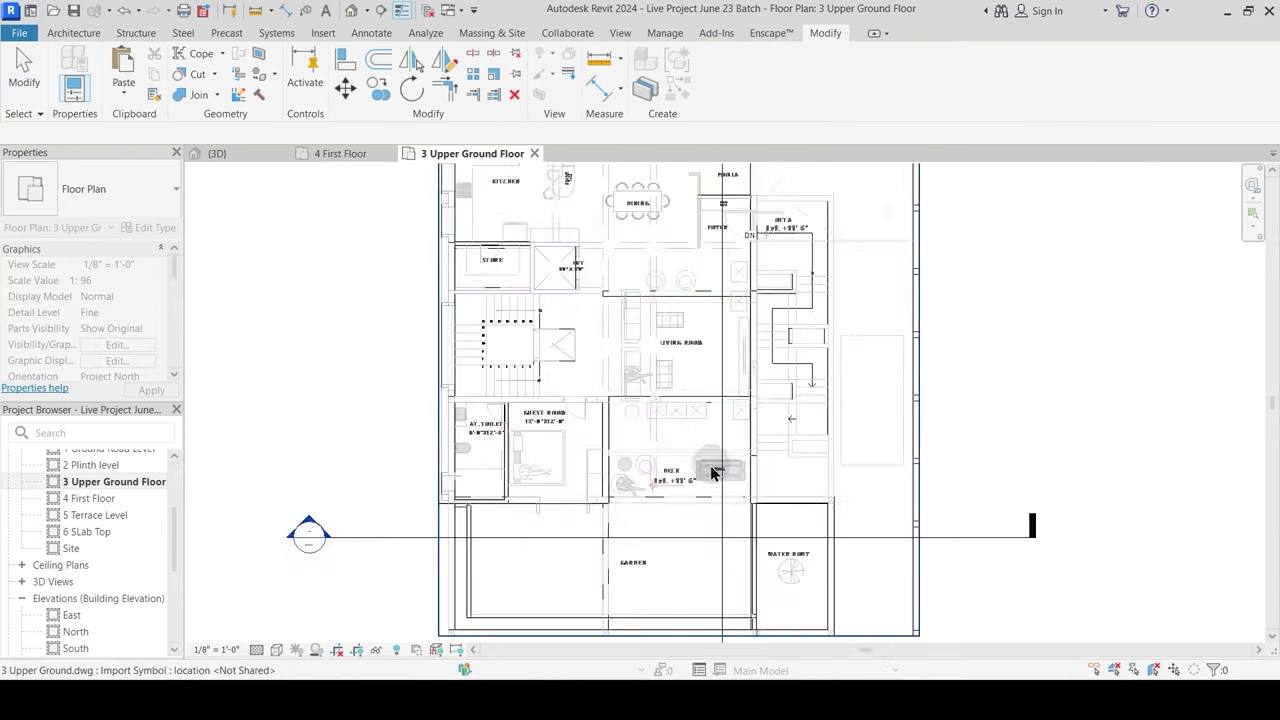
Step: Open Section 4 and begin a Join Geometry, then cancel it
double_click(719, 200)
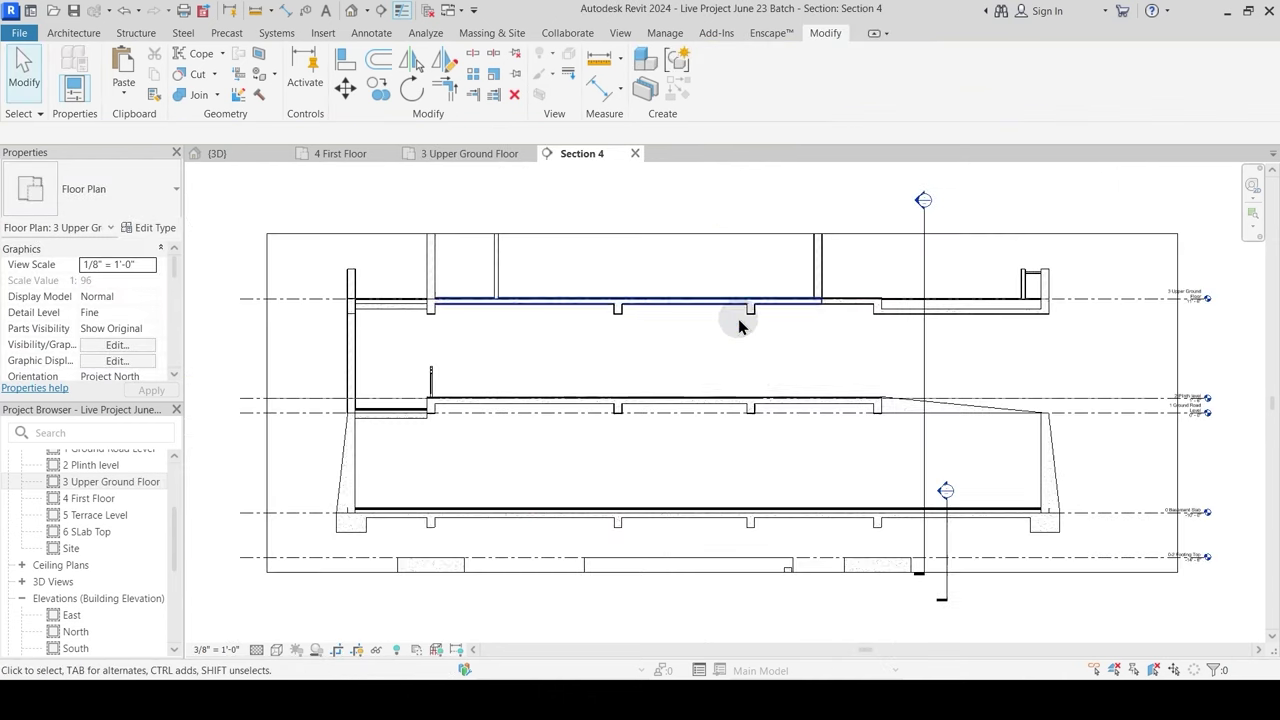
scroll(871, 414, "up", 5)
scroll(740, 333, "up", 2)
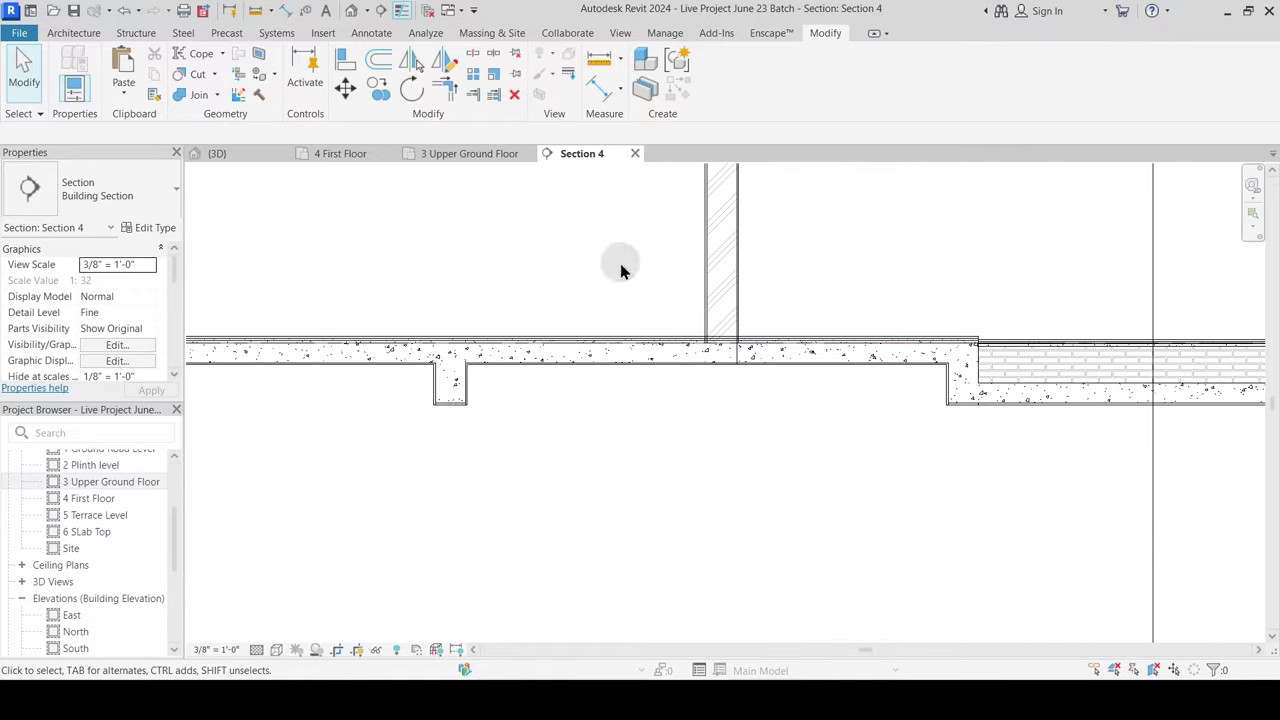
left_click(183, 97)
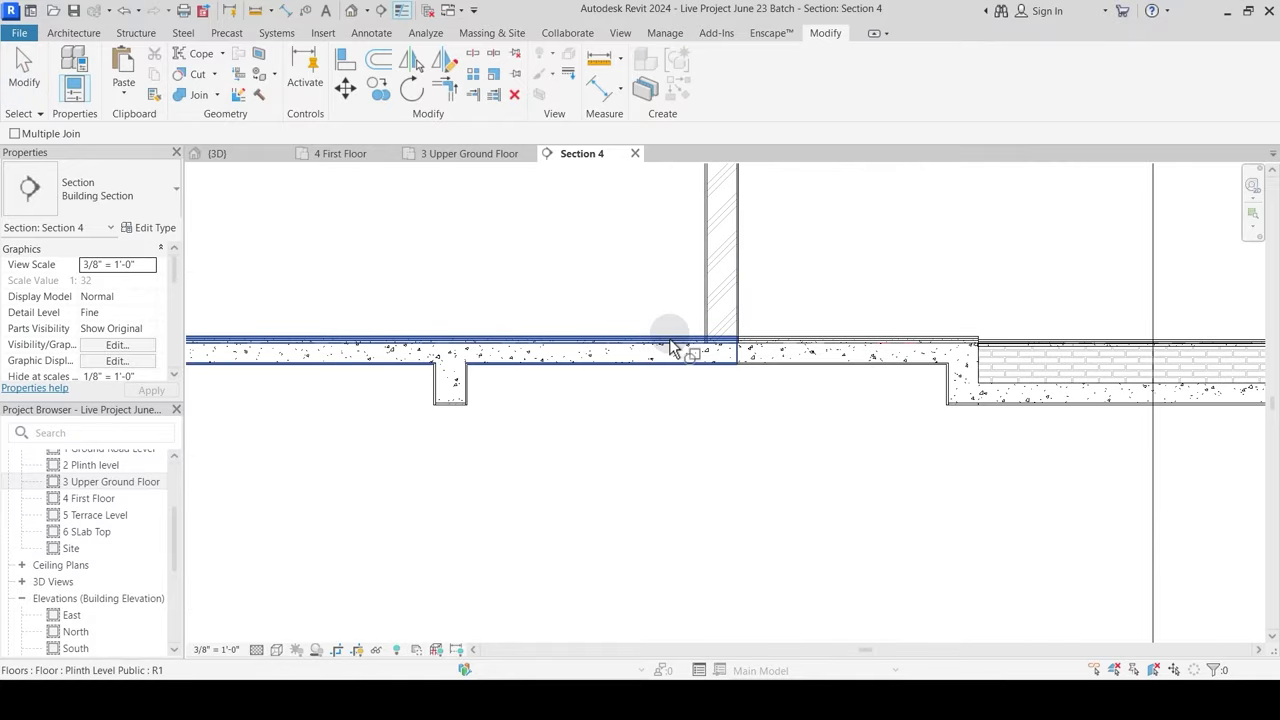
key("Escape")
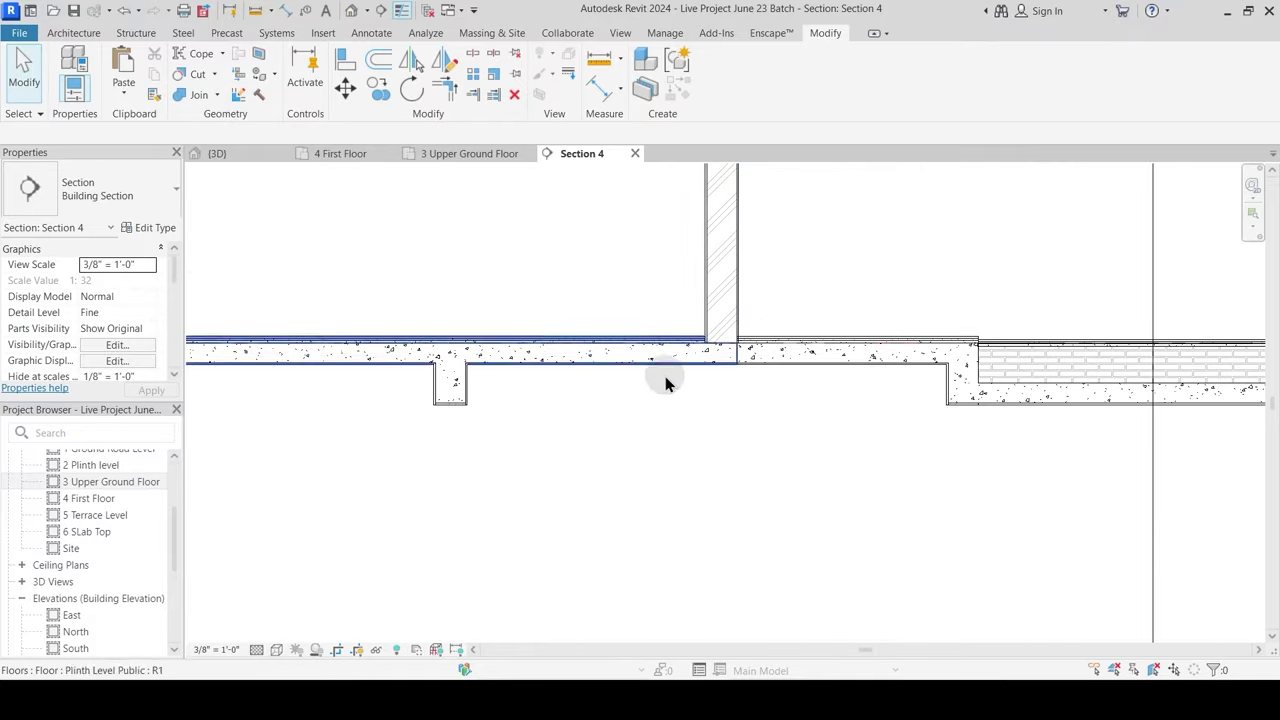
scroll(593, 477, "down", 3)
Step: Return to the 3D view and orbit to see the upper slabs and deck walls
left_click(217, 153)
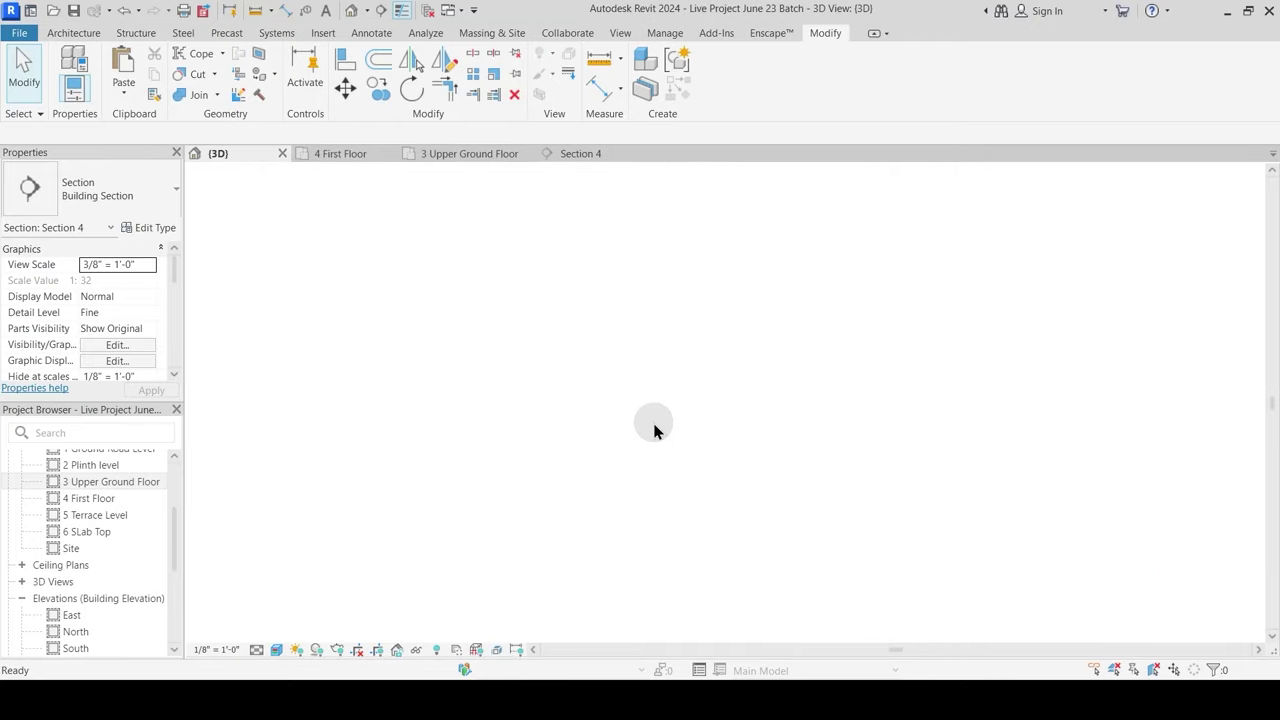
middle_click_drag(693, 506, 791, 497, "shift")
scroll(762, 466, "down", 2)
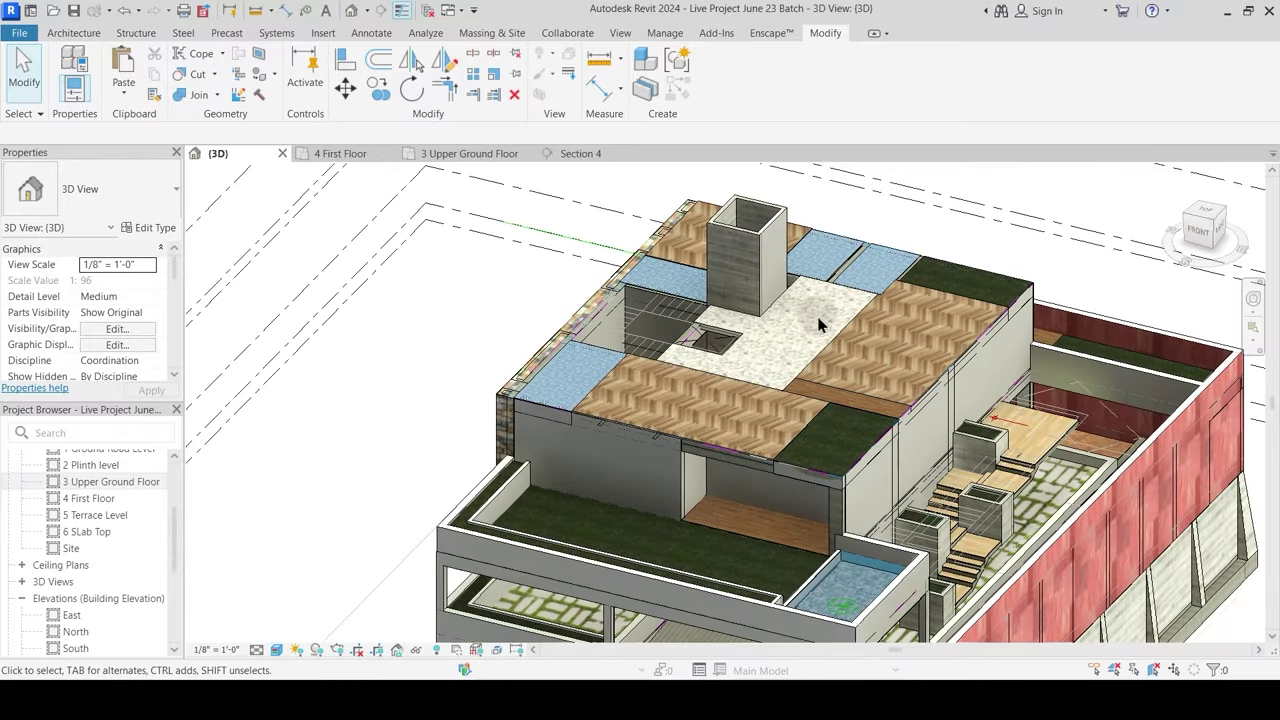
middle_click_drag(857, 455, 830, 457, "shift")
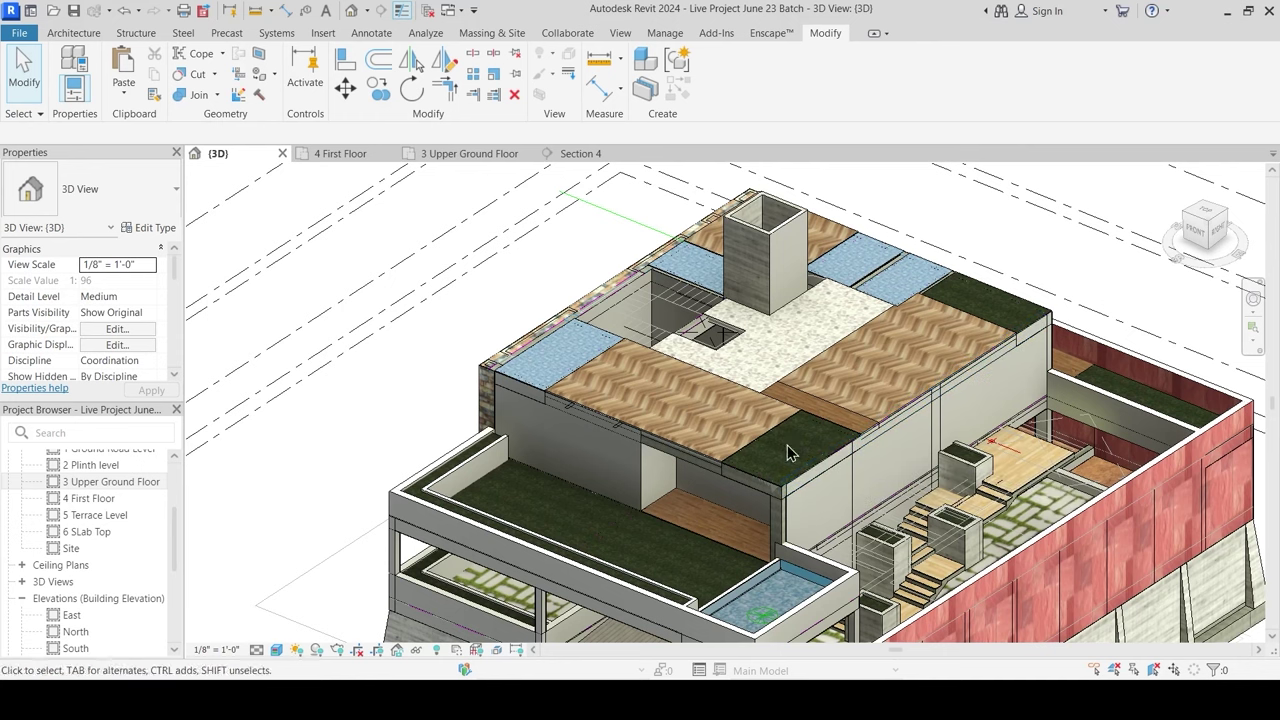
middle_click_drag(788, 449, 795, 416)
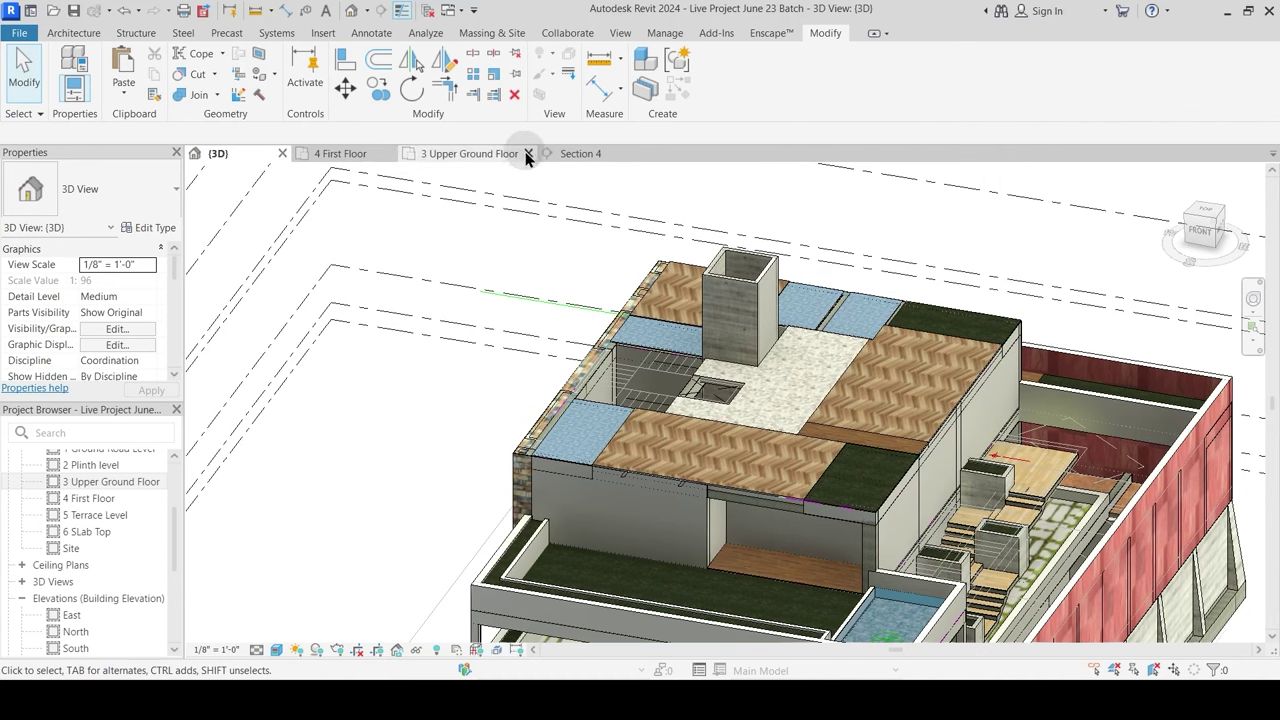
Step: Close Section 4 and move Section 3's cut line up through the First Floor washrooms
left_click(495, 153)
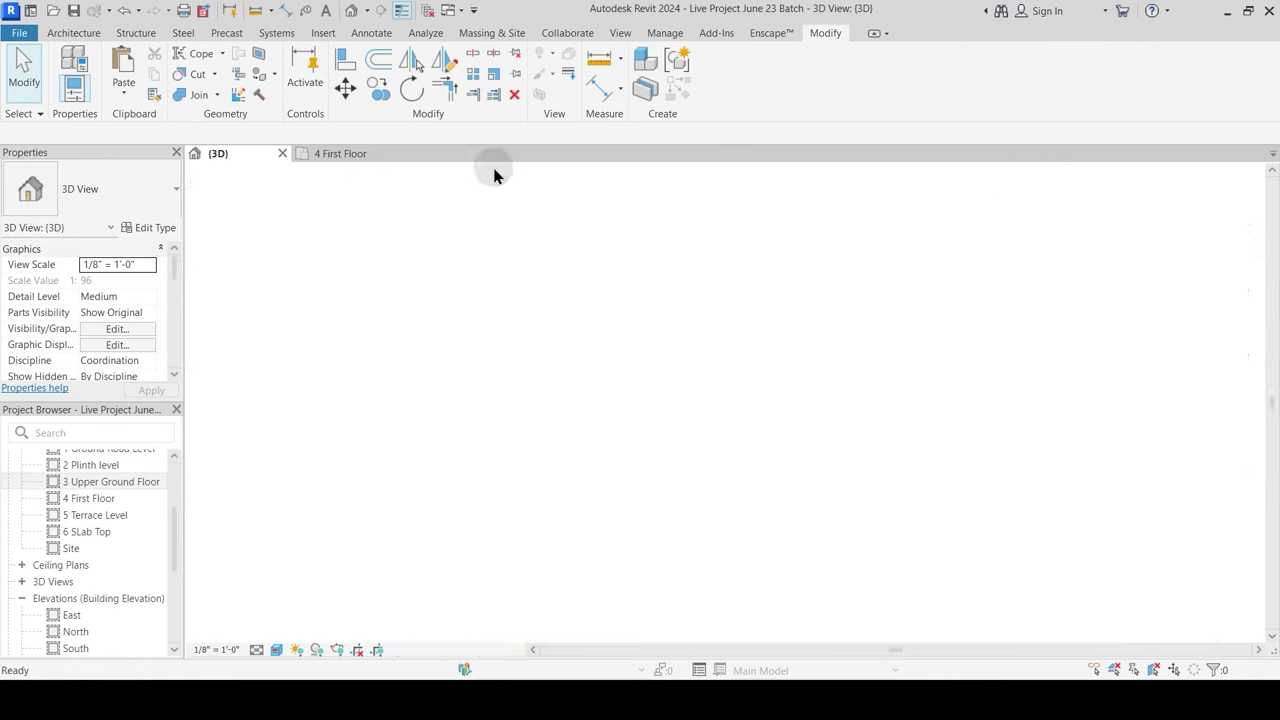
left_click(345, 154)
middle_click_drag(576, 349, 581, 407)
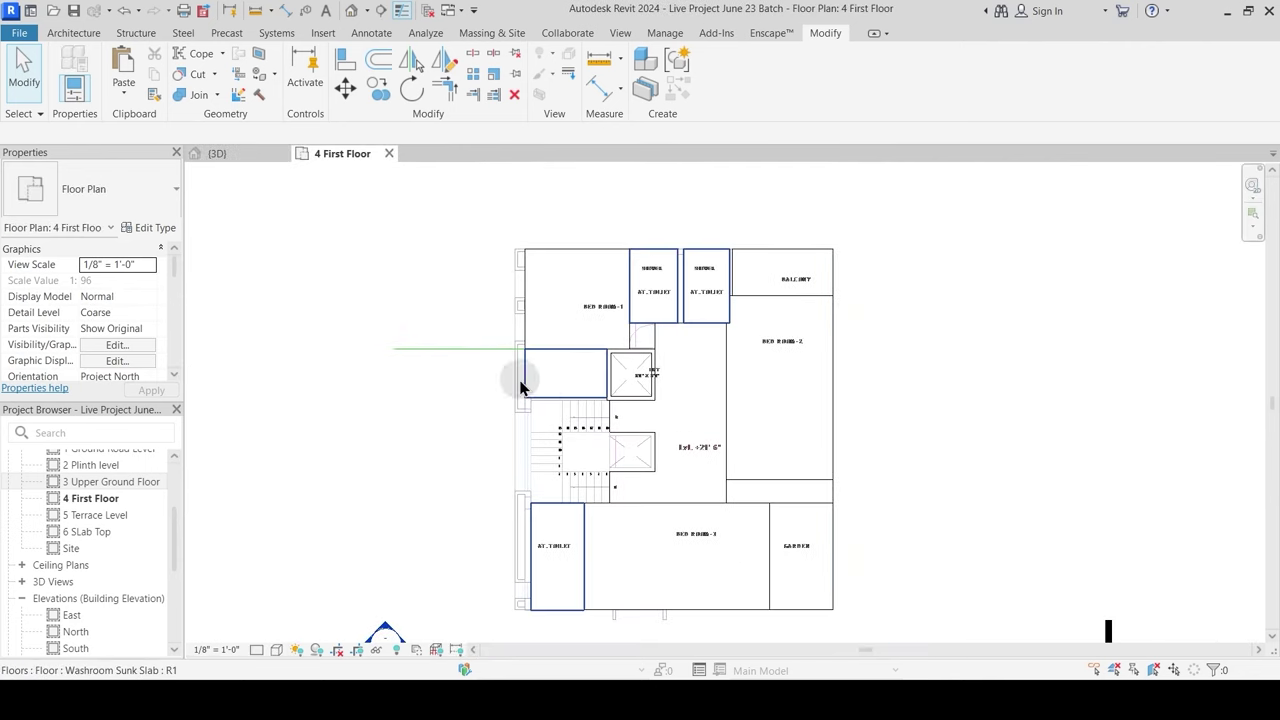
middle_click_drag(500, 457, 520, 389)
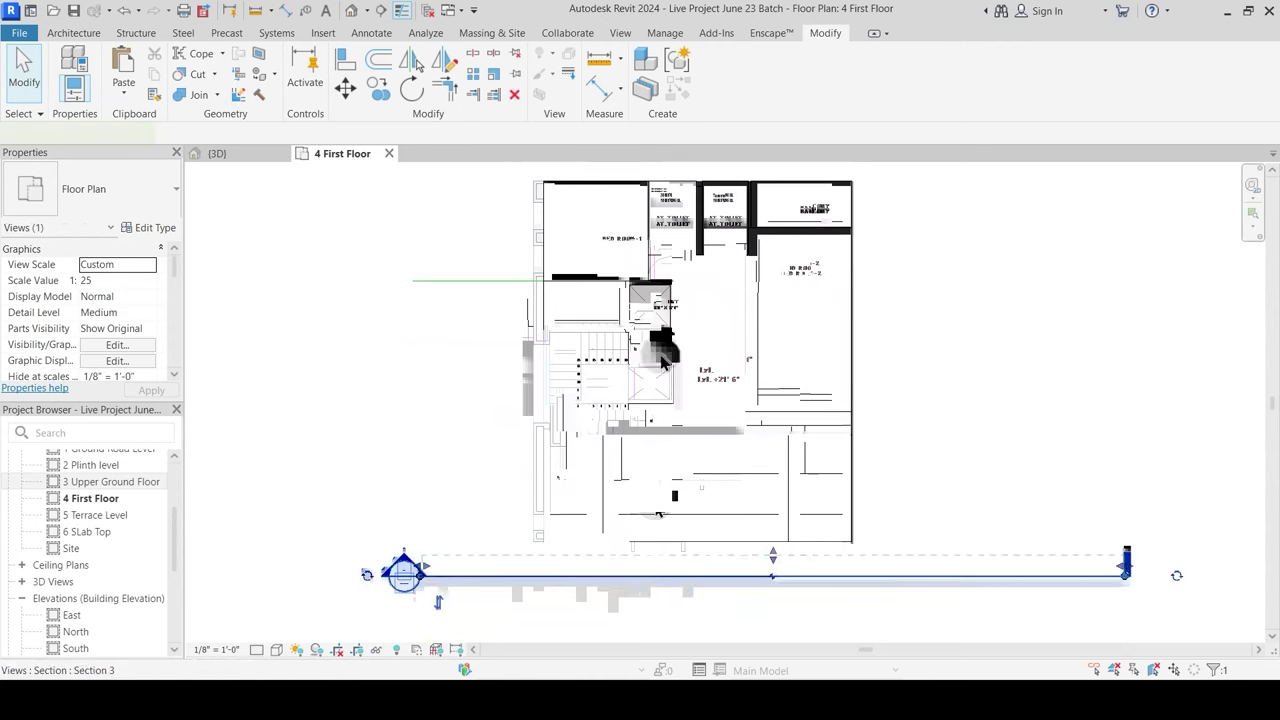
left_click_drag(642, 580, 654, 223)
key("Escape")
middle_click_drag(645, 289, 634, 386)
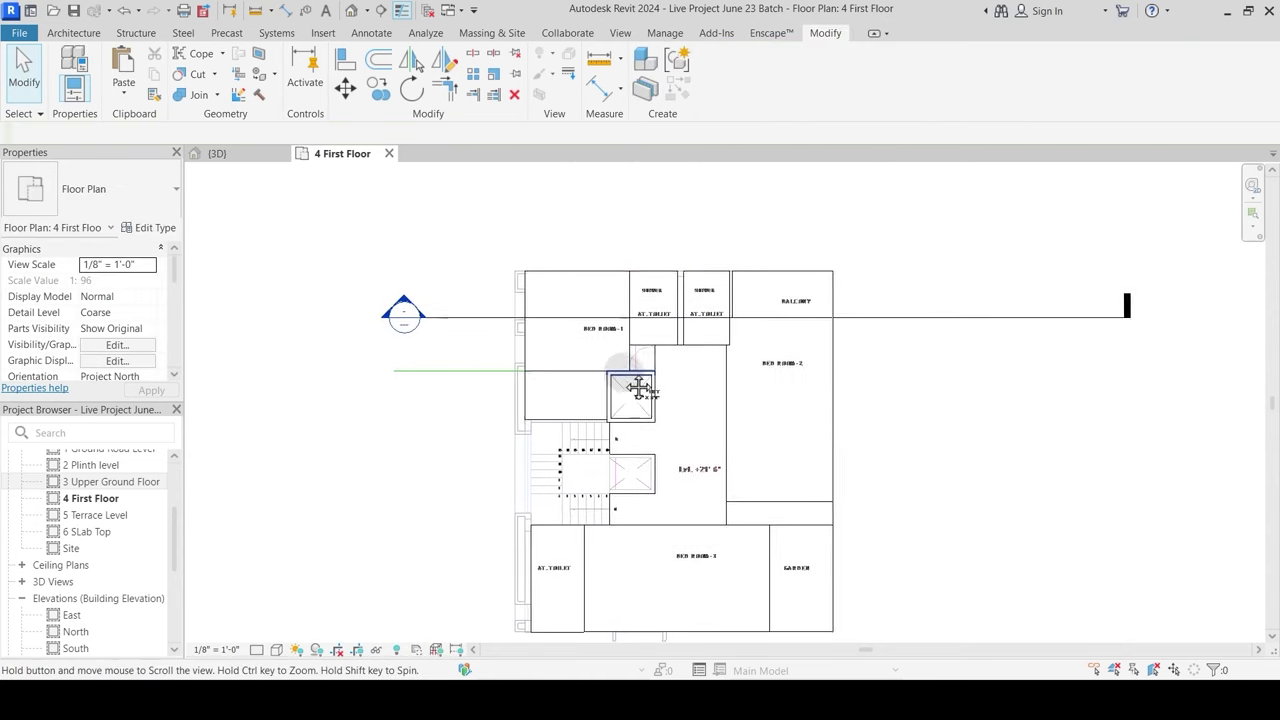
Step: Open Section 3 and try joining the First Floor slab with the beam below
double_click(406, 308)
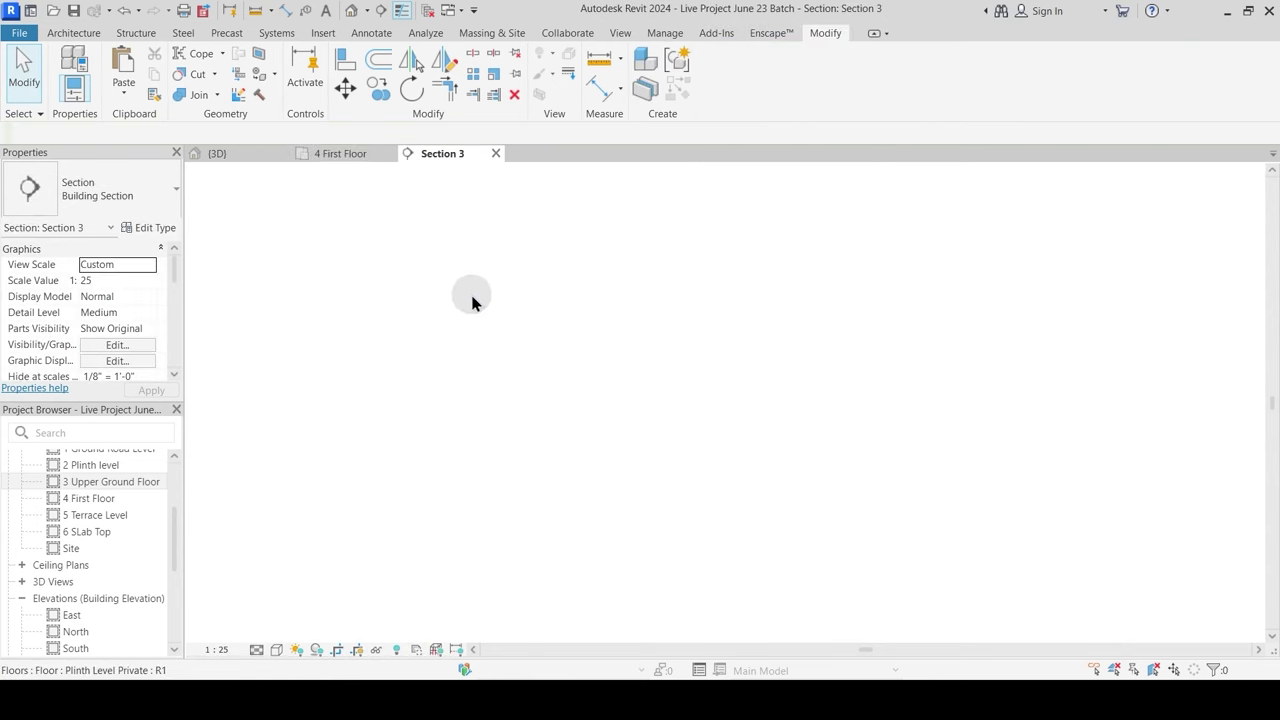
scroll(455, 290, "up", 4)
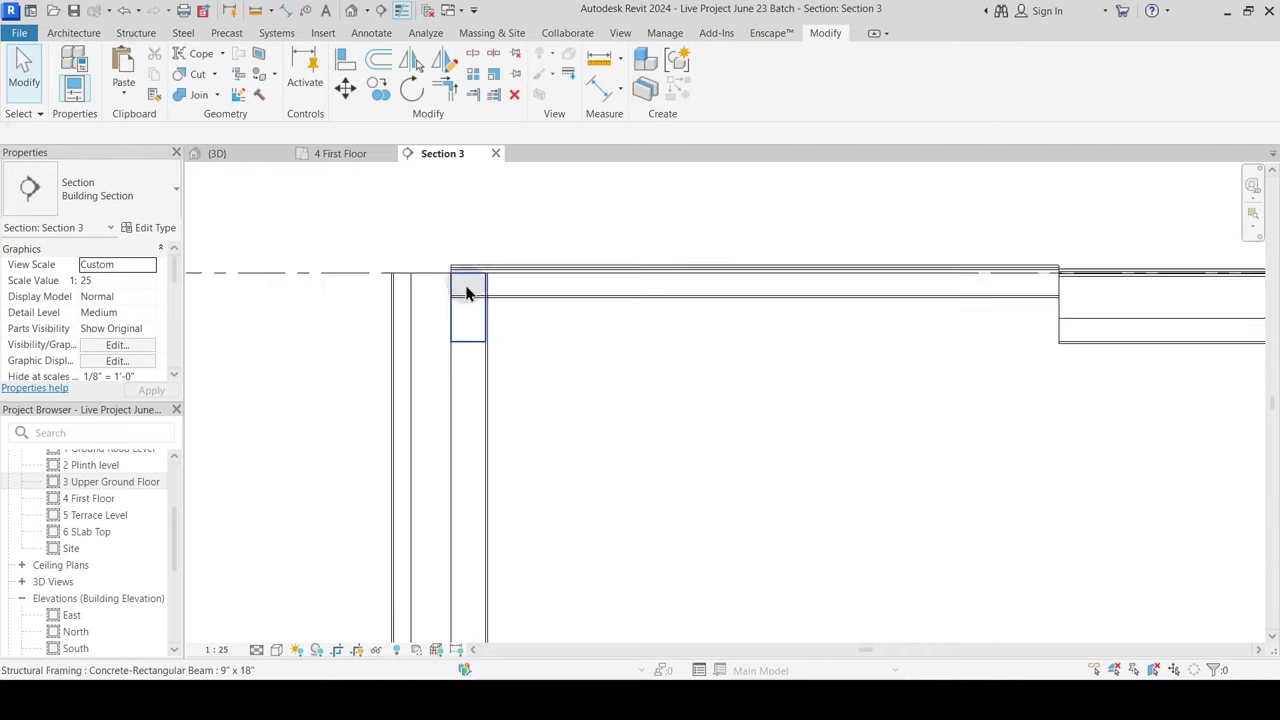
left_click(532, 296)
middle_click_drag(614, 352, 597, 397)
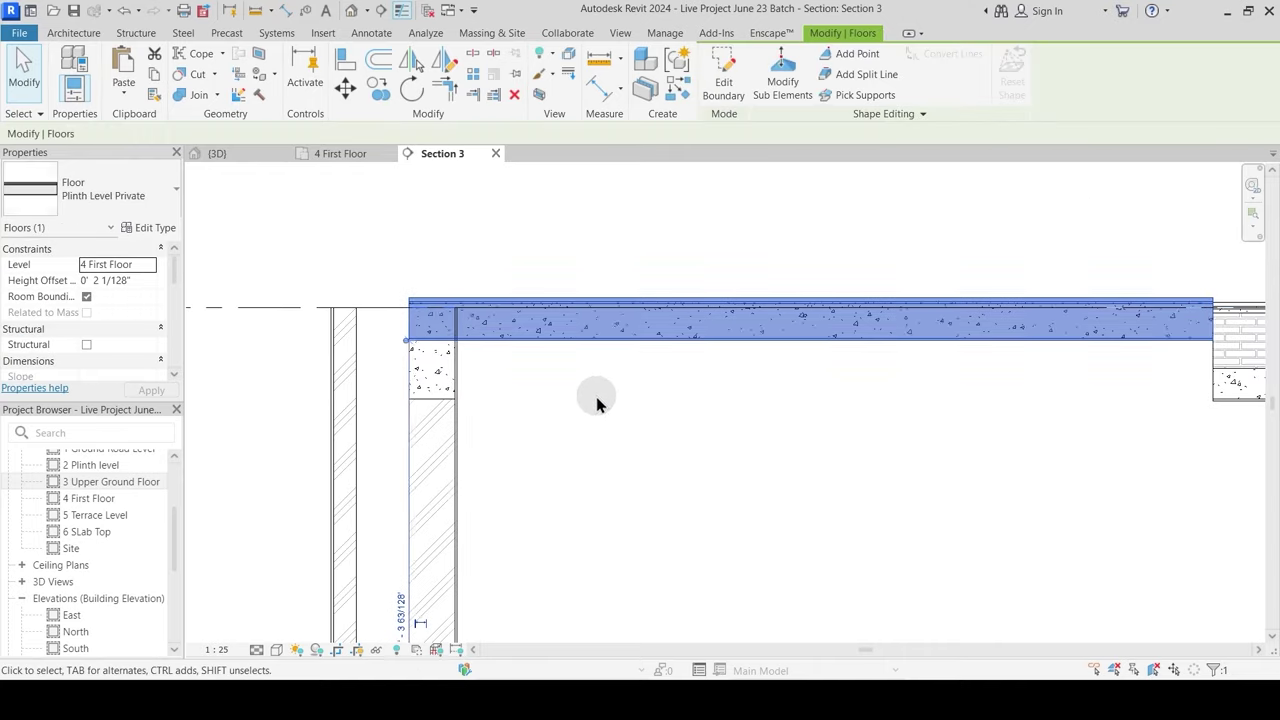
left_click(596, 395)
left_click(195, 98)
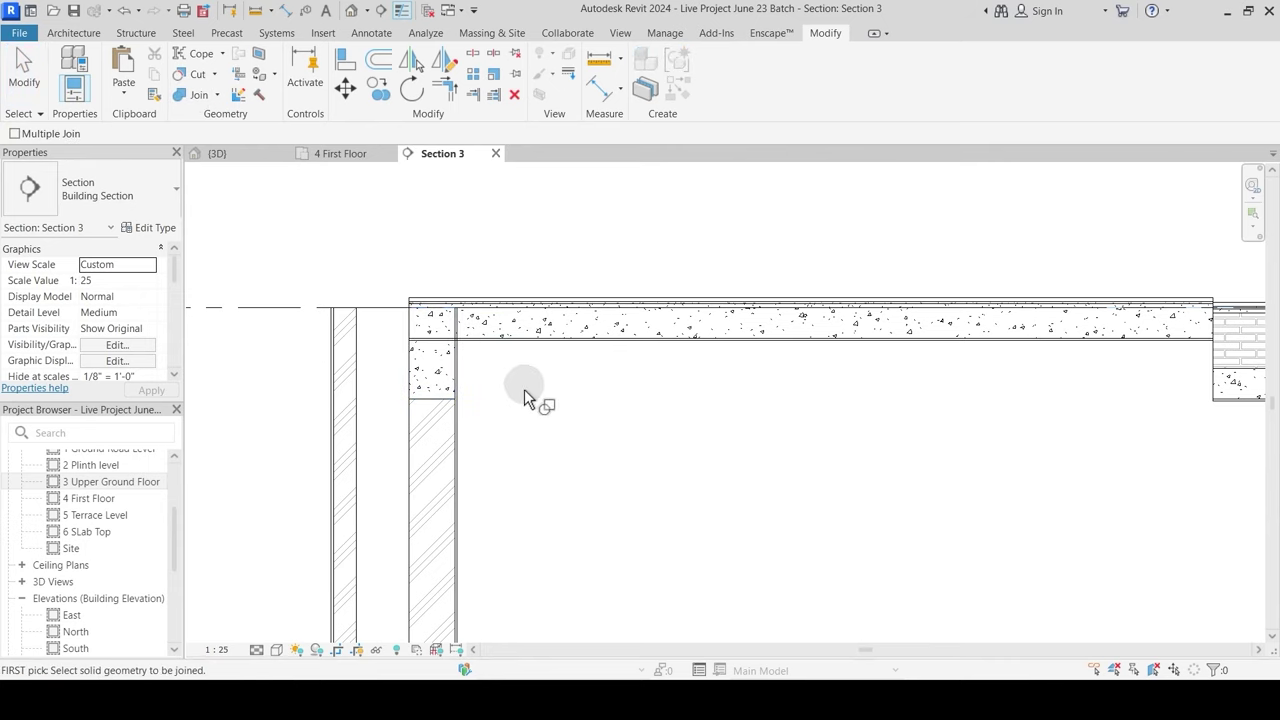
left_click(462, 352)
key("Escape")
Step: Switch the join order between the beam and floor slab, then join the beam again
scroll(435, 342, "up", 4)
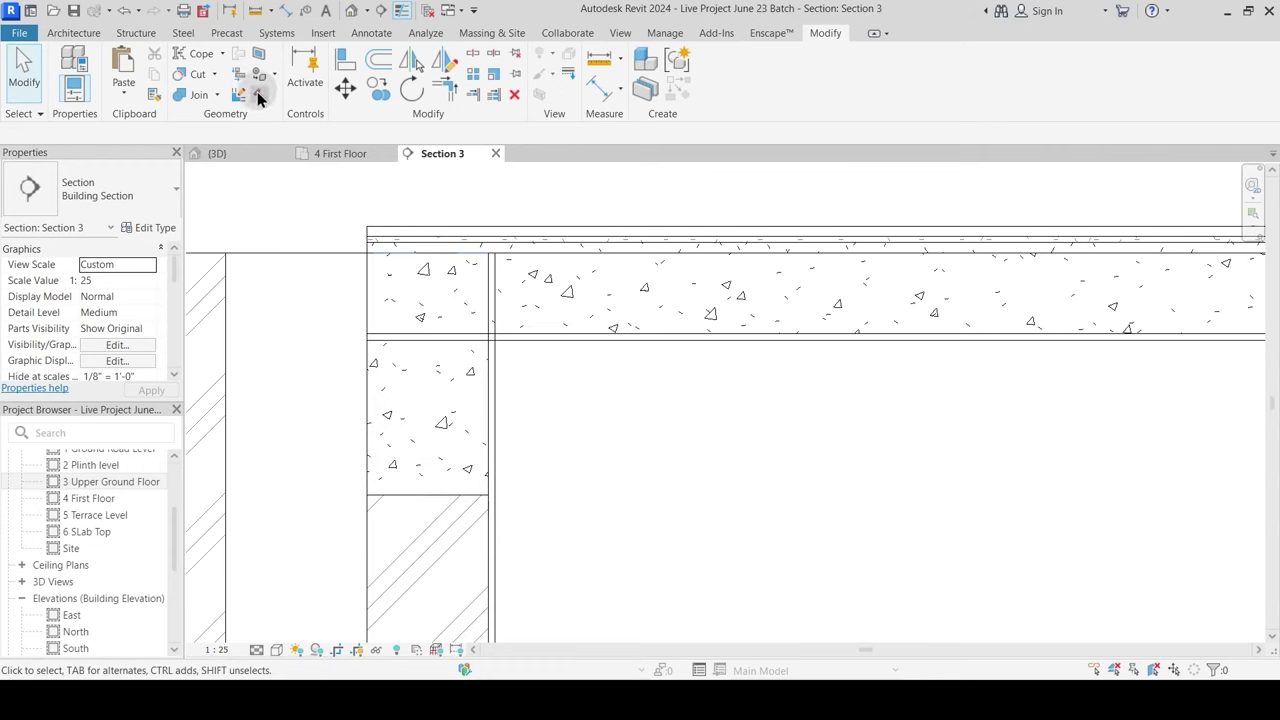
left_click(236, 193)
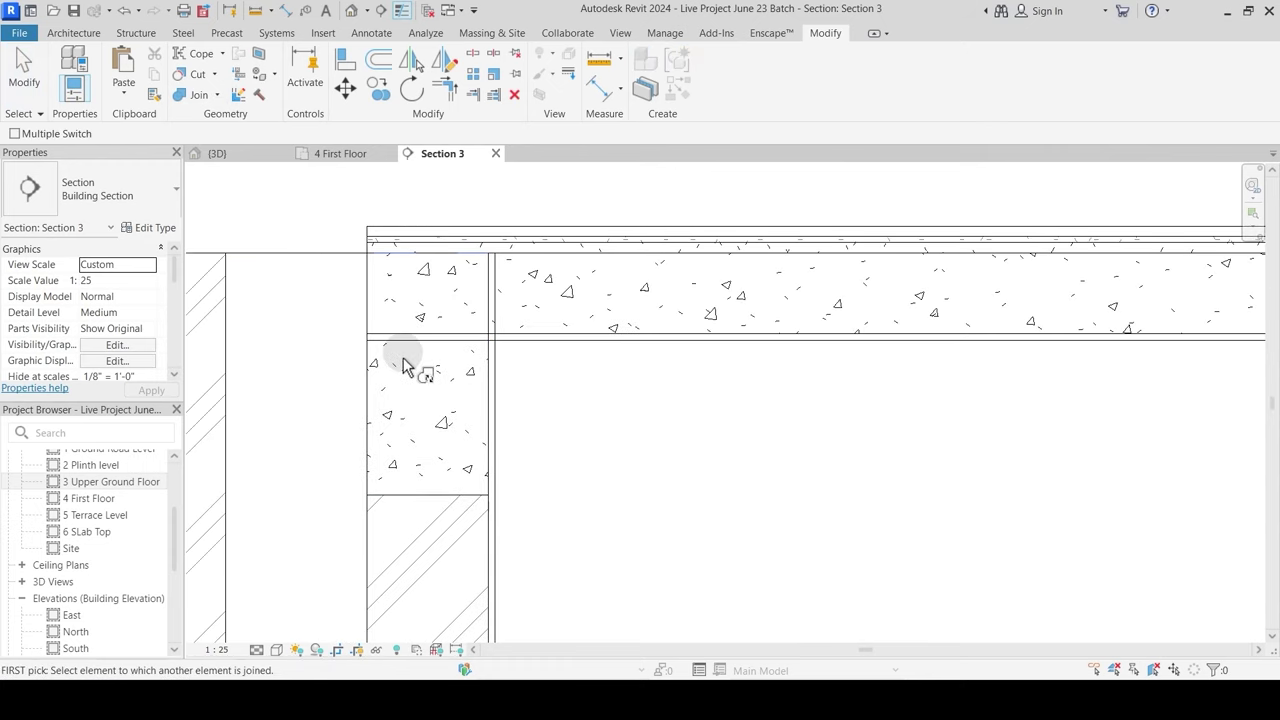
left_click(404, 362)
left_click(420, 266)
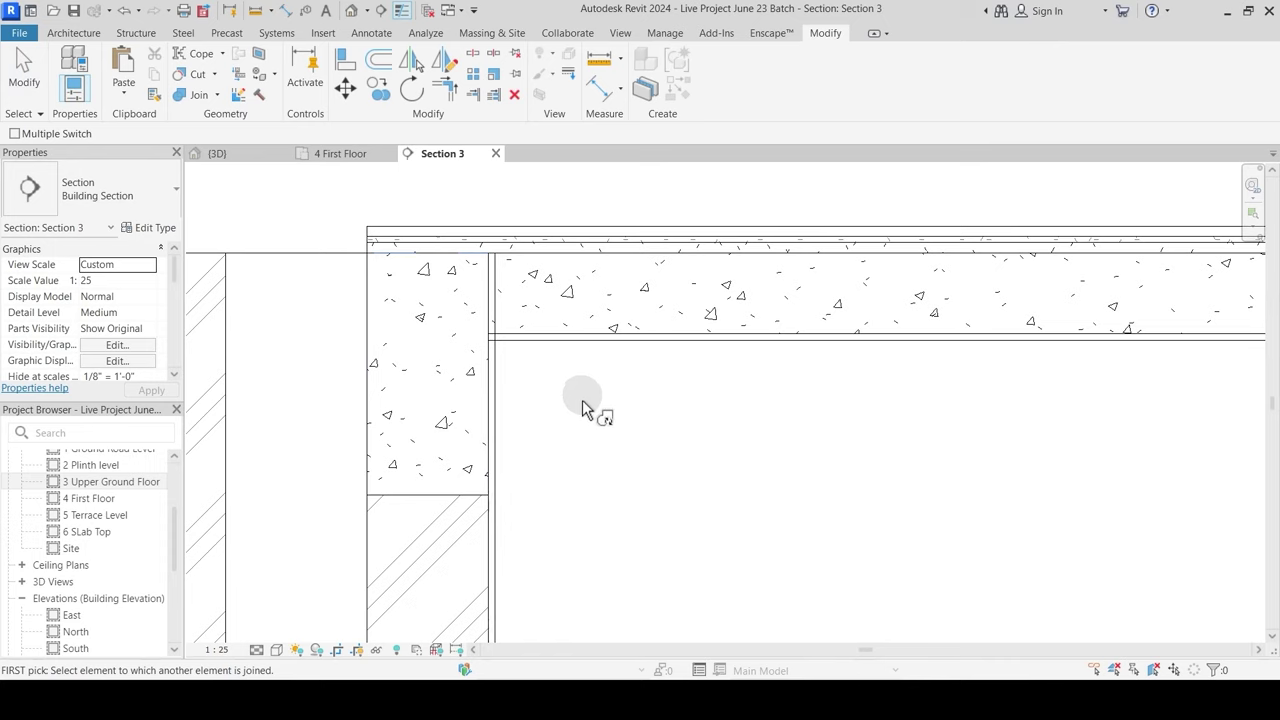
left_click(186, 96)
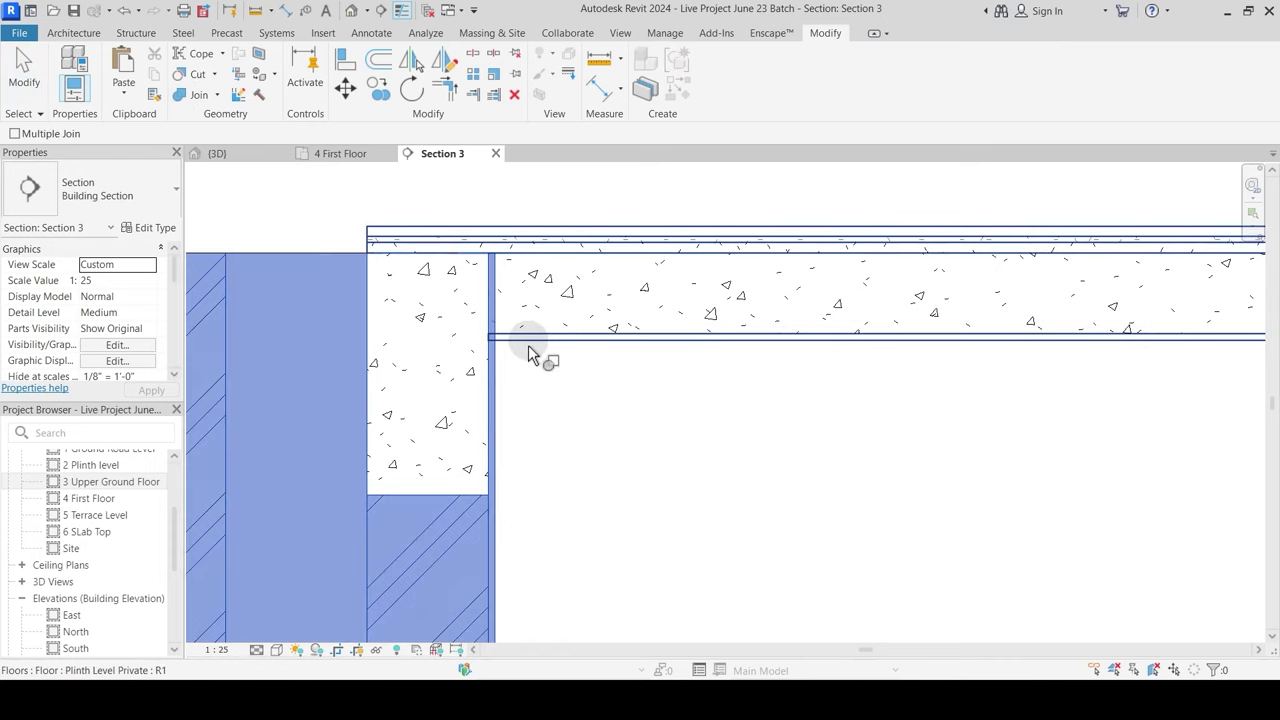
left_click(396, 380)
scroll(373, 371, "down", 2)
Step: Inspect the brick-filled sunk slabs in Section 3 and check the Washroom Sunk Slab
middle_click_drag(879, 448, 163, 394)
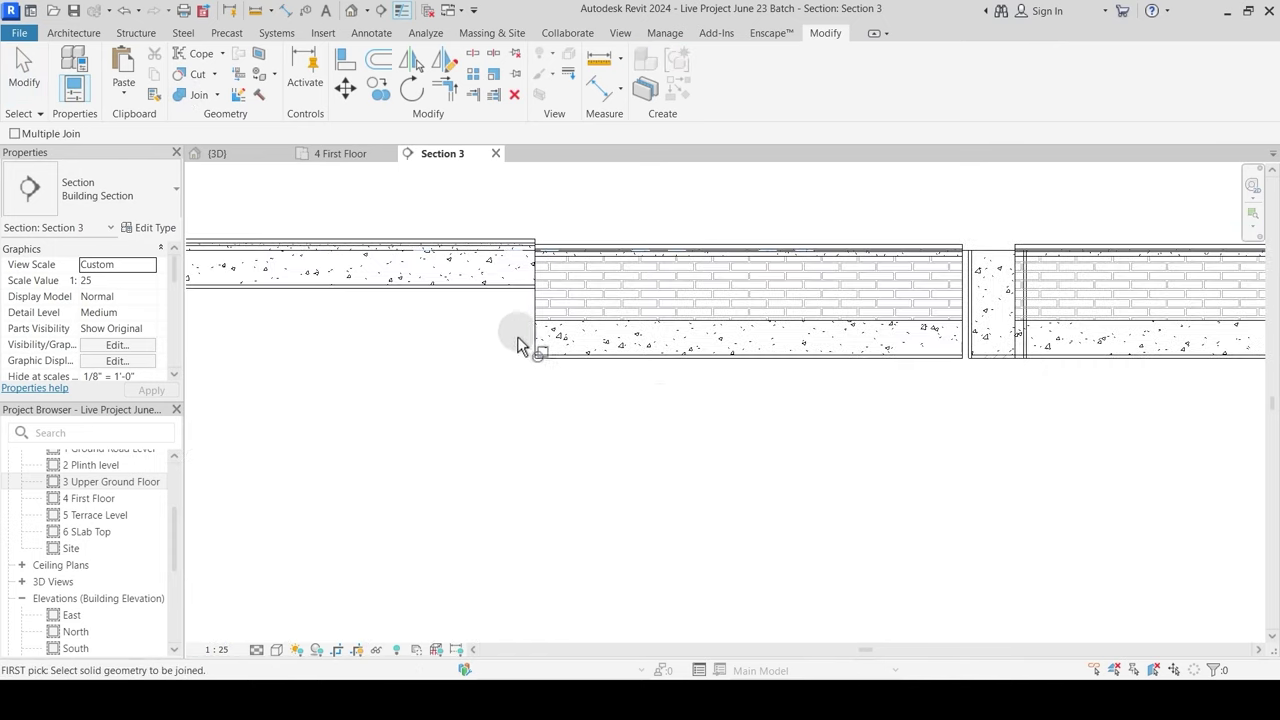
scroll(517, 334, "up", 1)
scroll(519, 331, "down", 2)
middle_click_drag(963, 404, 554, 437)
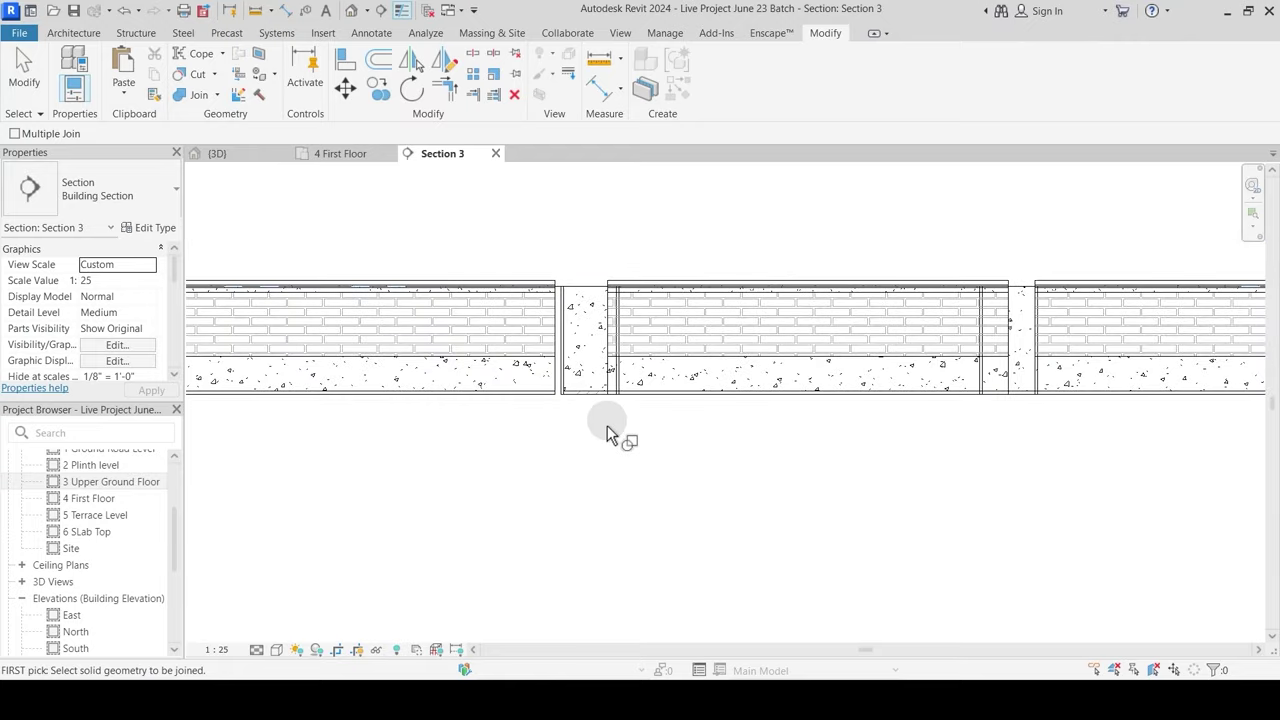
key("Escape")
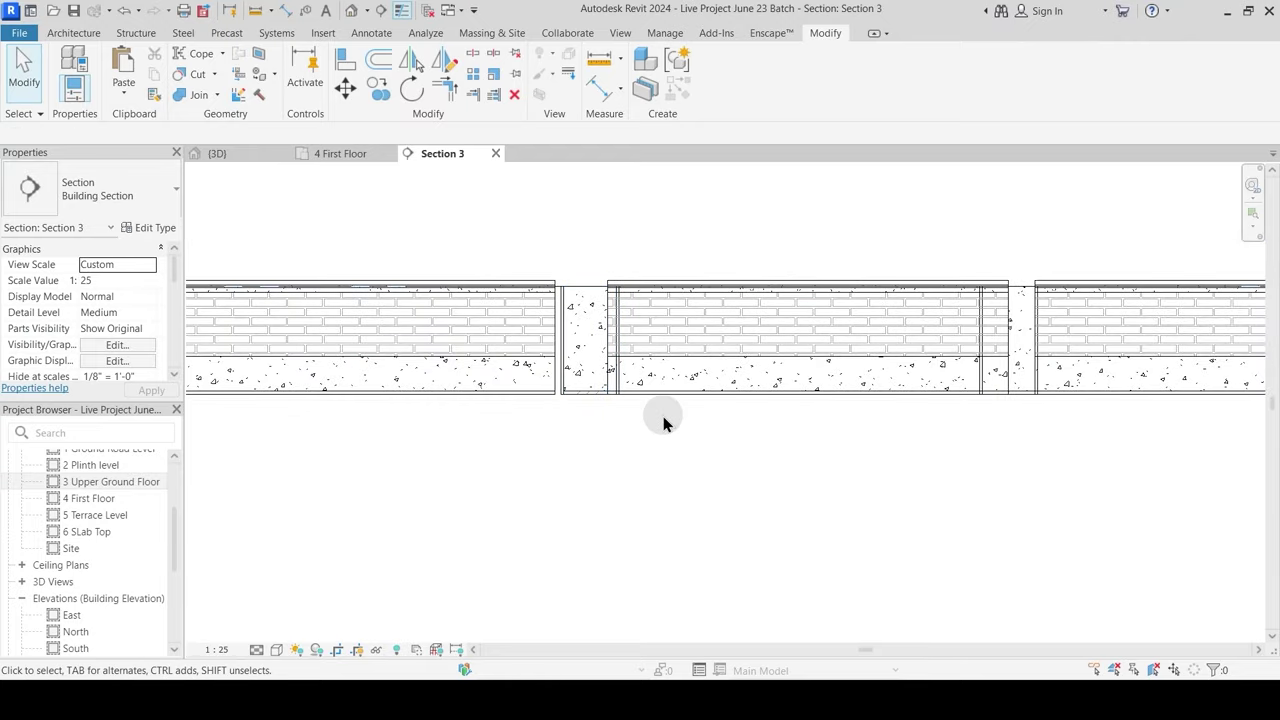
left_click(695, 408)
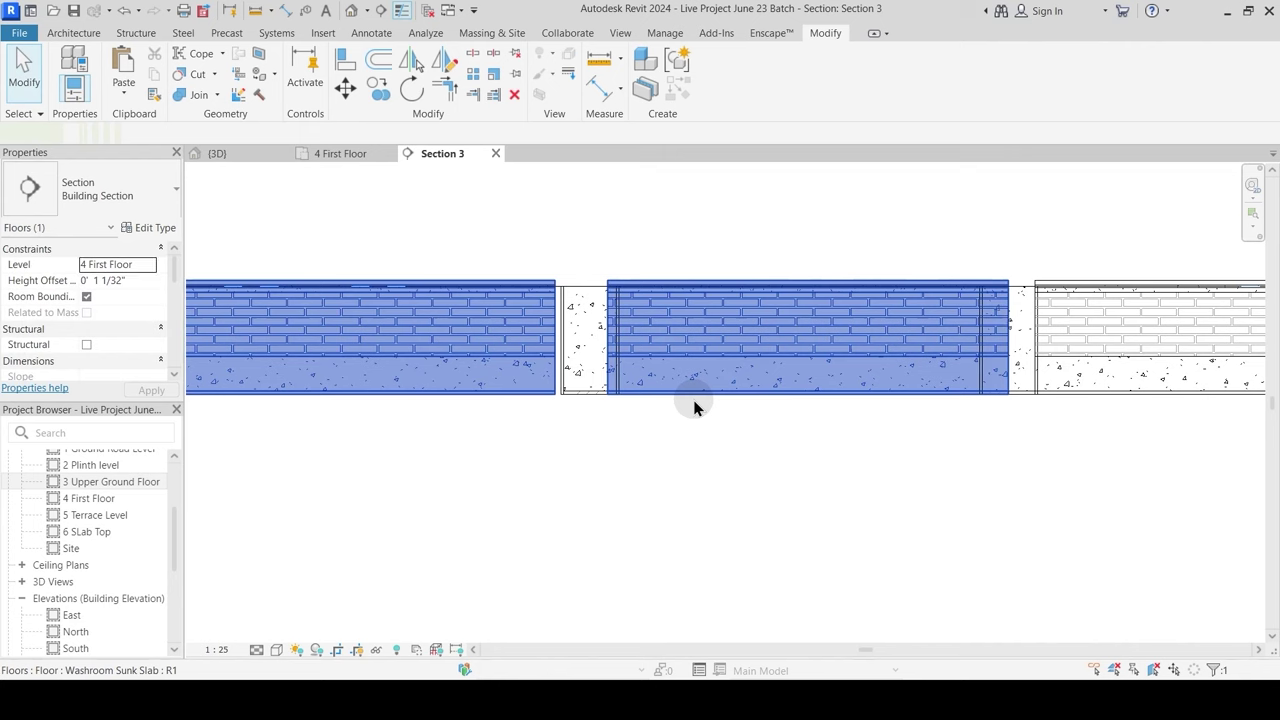
key("Escape")
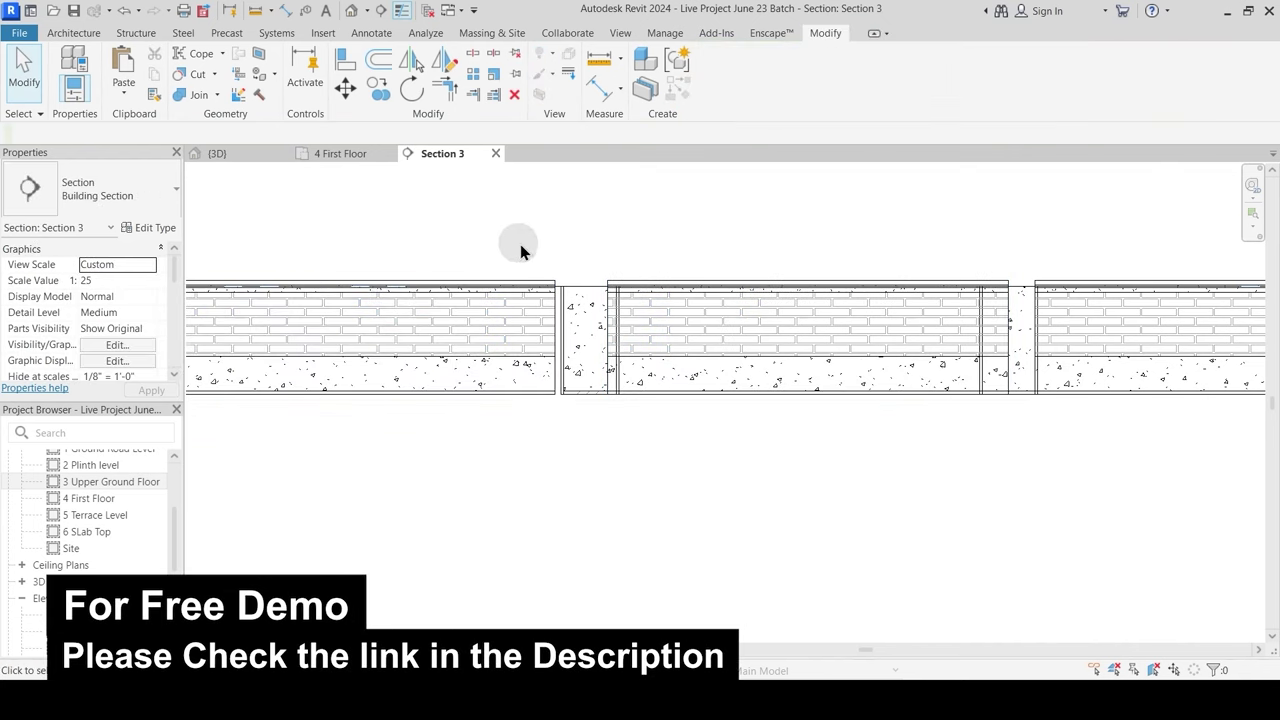
Step: Reopen Section 3 from the First Floor plan and select the Washroom Sunk Slab
left_click(341, 155)
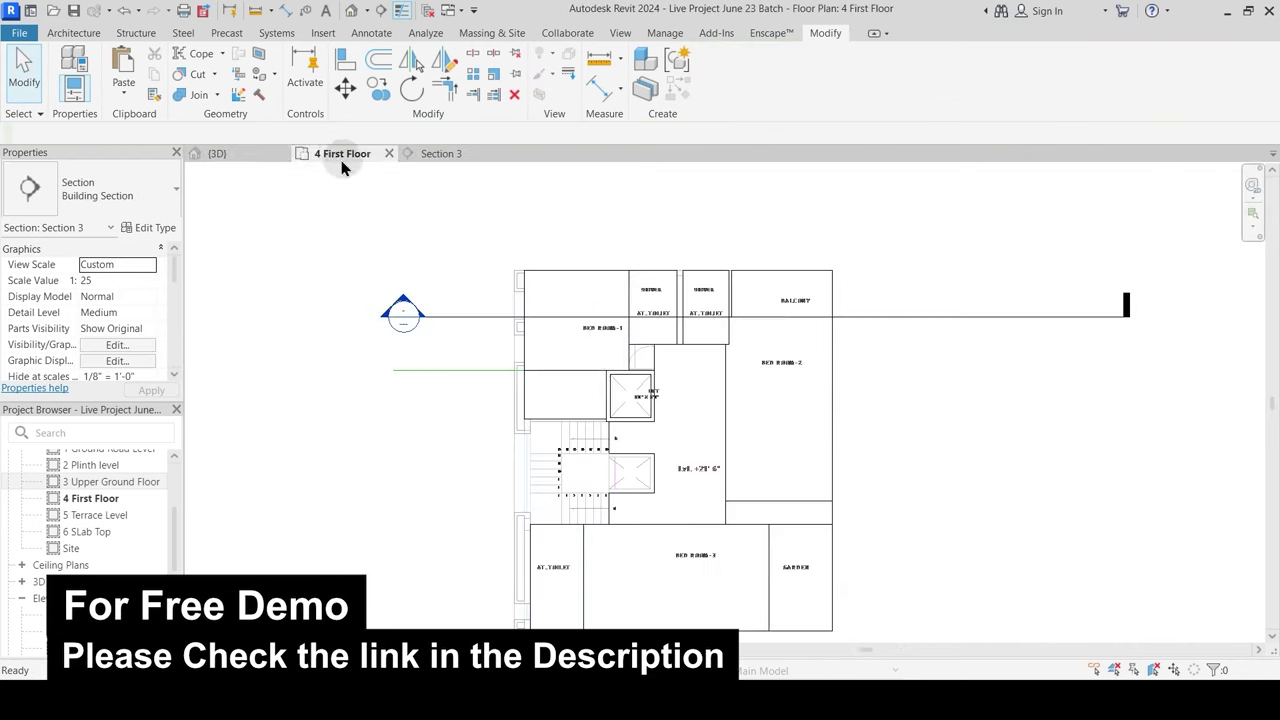
scroll(693, 322, "up", 3)
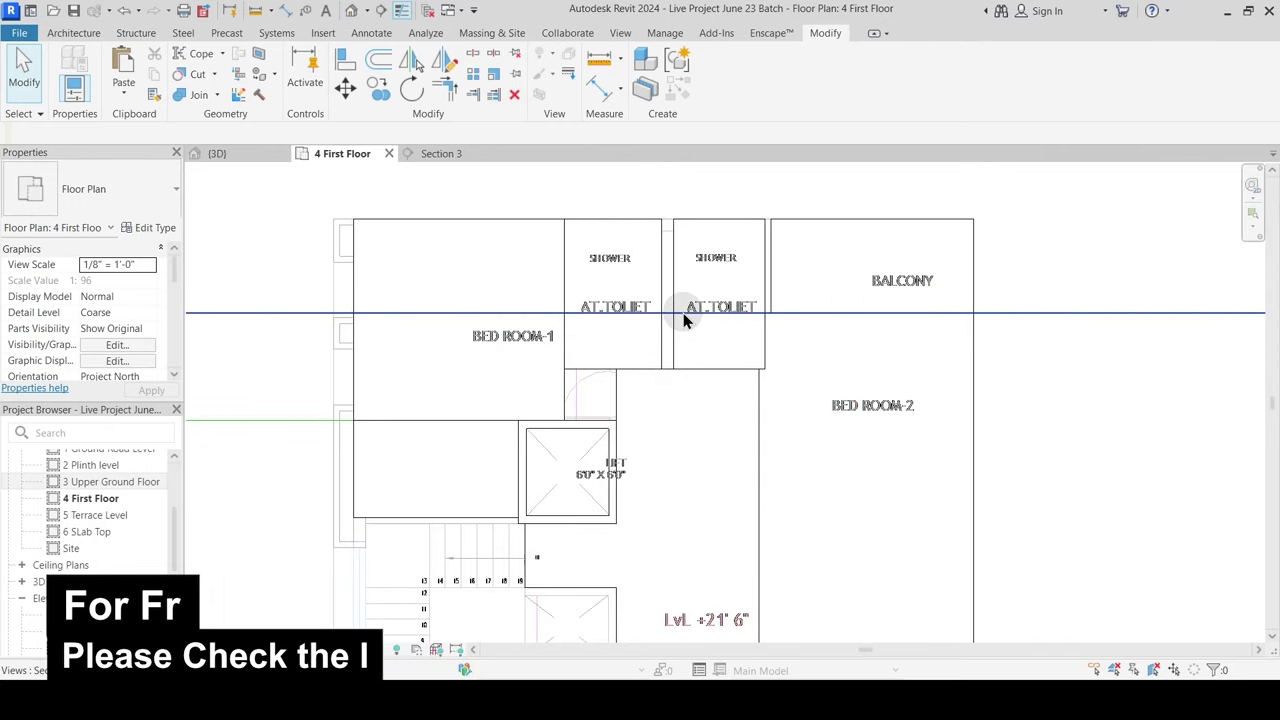
scroll(603, 329, "down", 2)
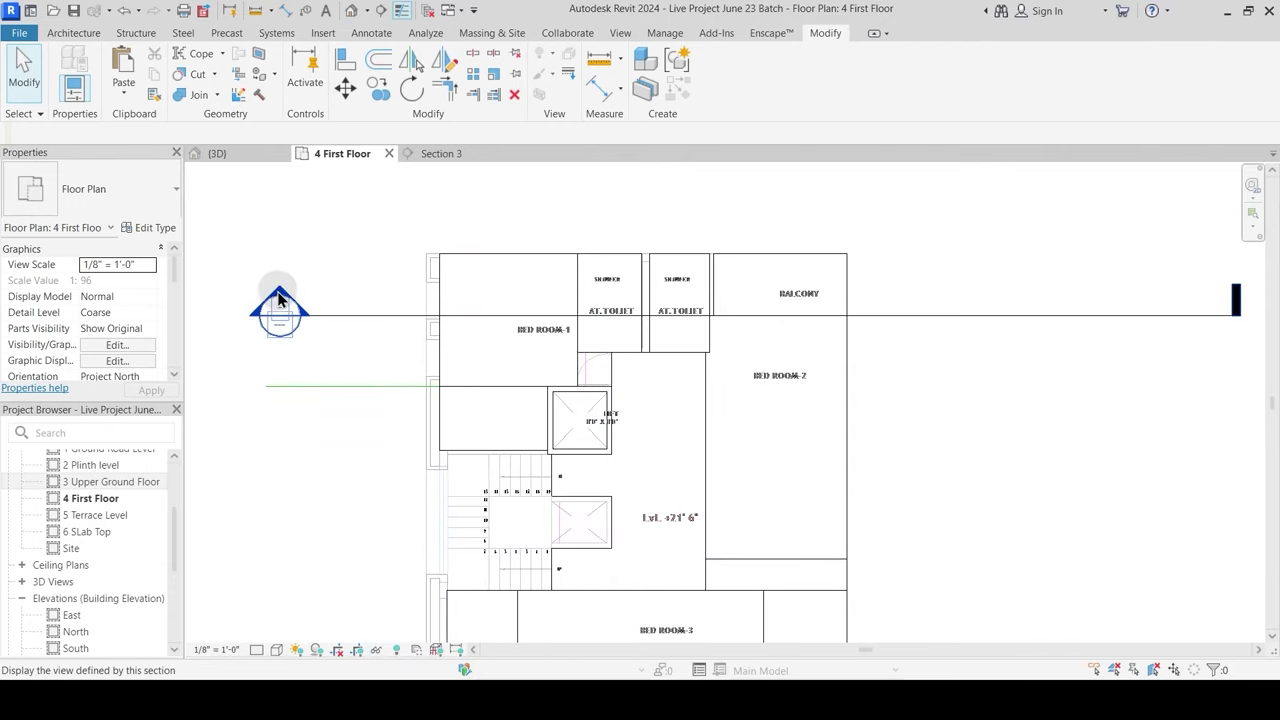
double_click(280, 298)
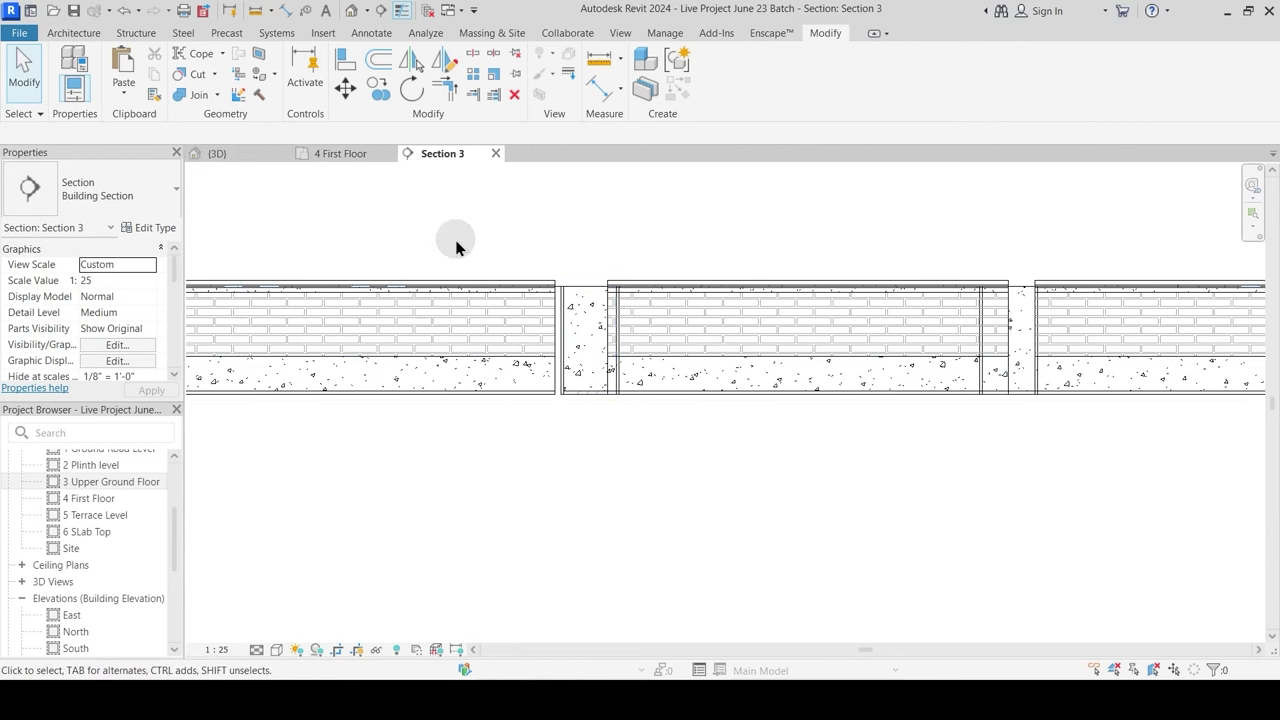
middle_click_drag(536, 318, 560, 360)
left_click(578, 360)
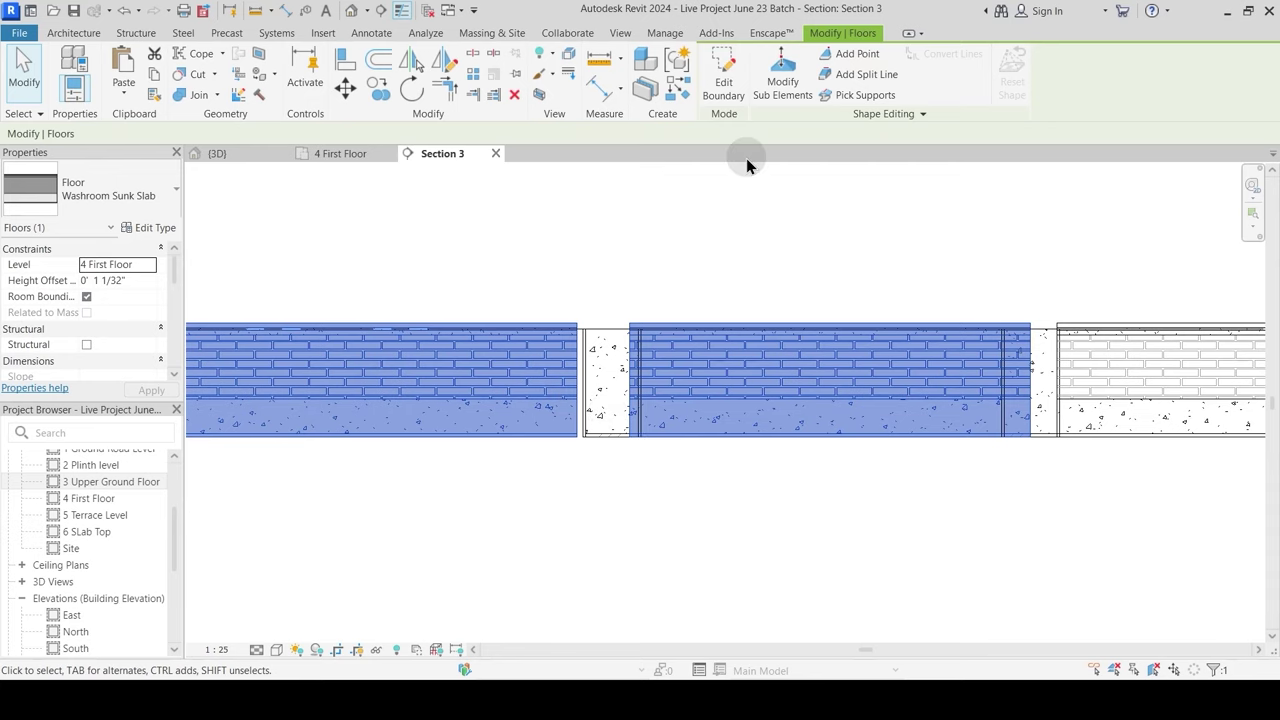
Step: Review the selected sunk slabs in the First Floor plan's washroom area
left_click(345, 155)
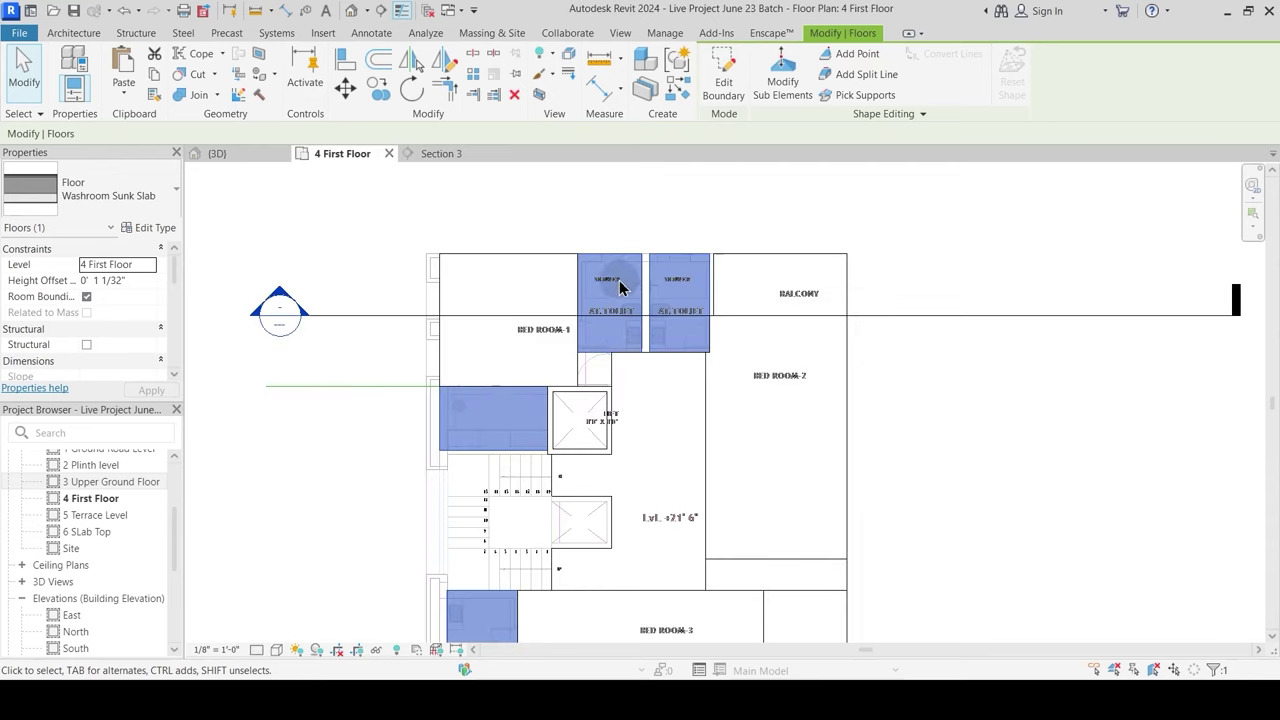
scroll(620, 288, "up", 4)
left_click(714, 563)
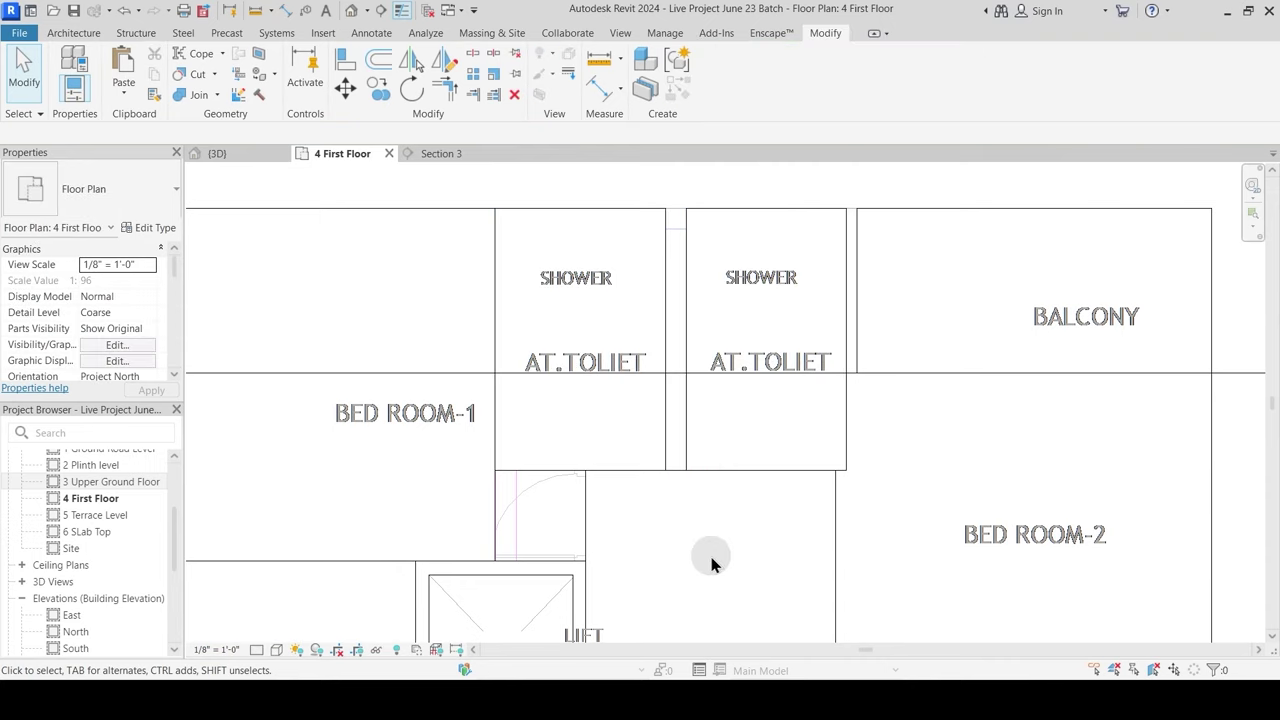
middle_click_drag(714, 563, 677, 383)
scroll(659, 324, "down", 2)
scroll(664, 324, "down", 1)
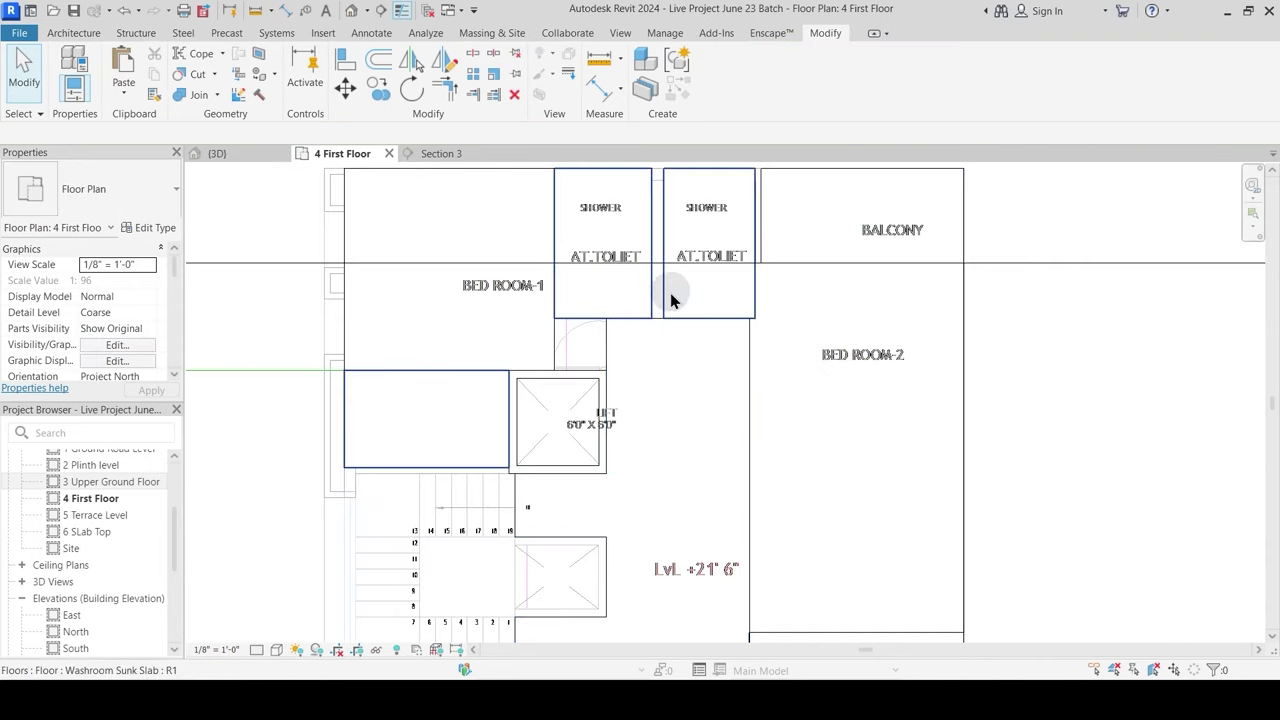
Step: Orbit the 3D model to examine the concrete beam between the washroom slabs
left_click(242, 155)
middle_click_drag(565, 404, 267, 402, "shift")
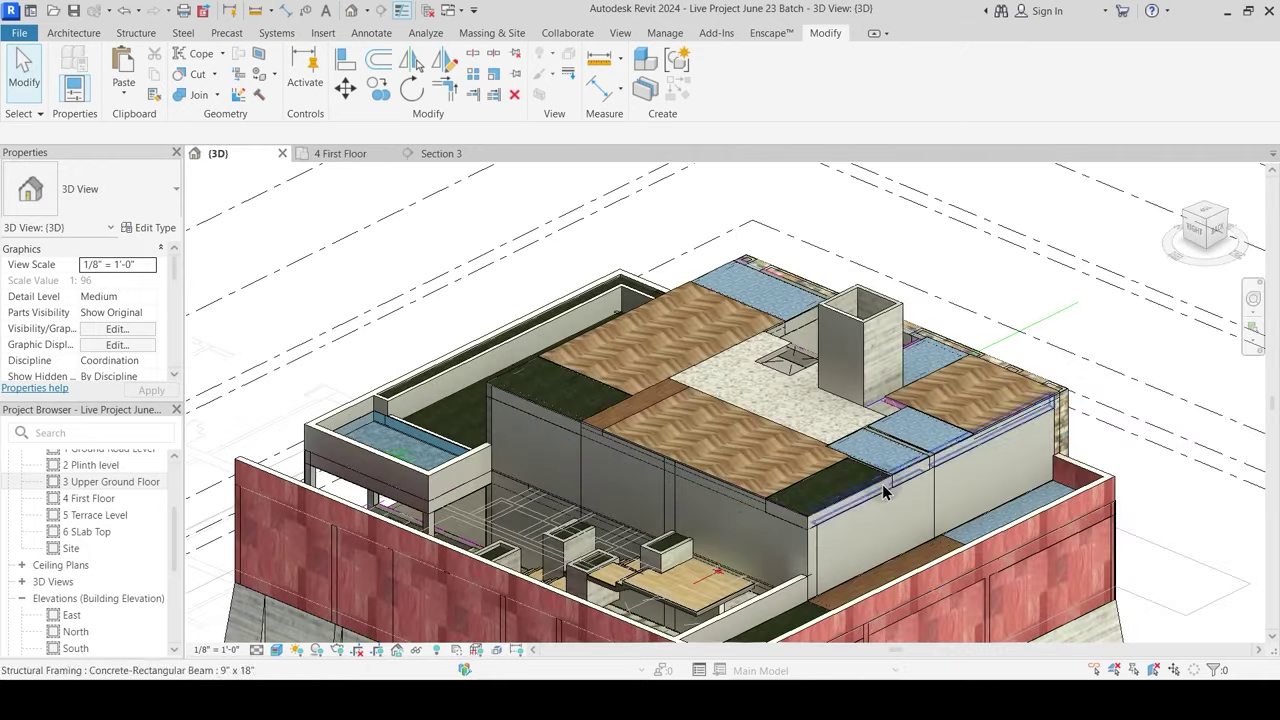
scroll(941, 470, "up", 3)
middle_click_drag(941, 470, 629, 591, "shift")
scroll(602, 422, "up", 5)
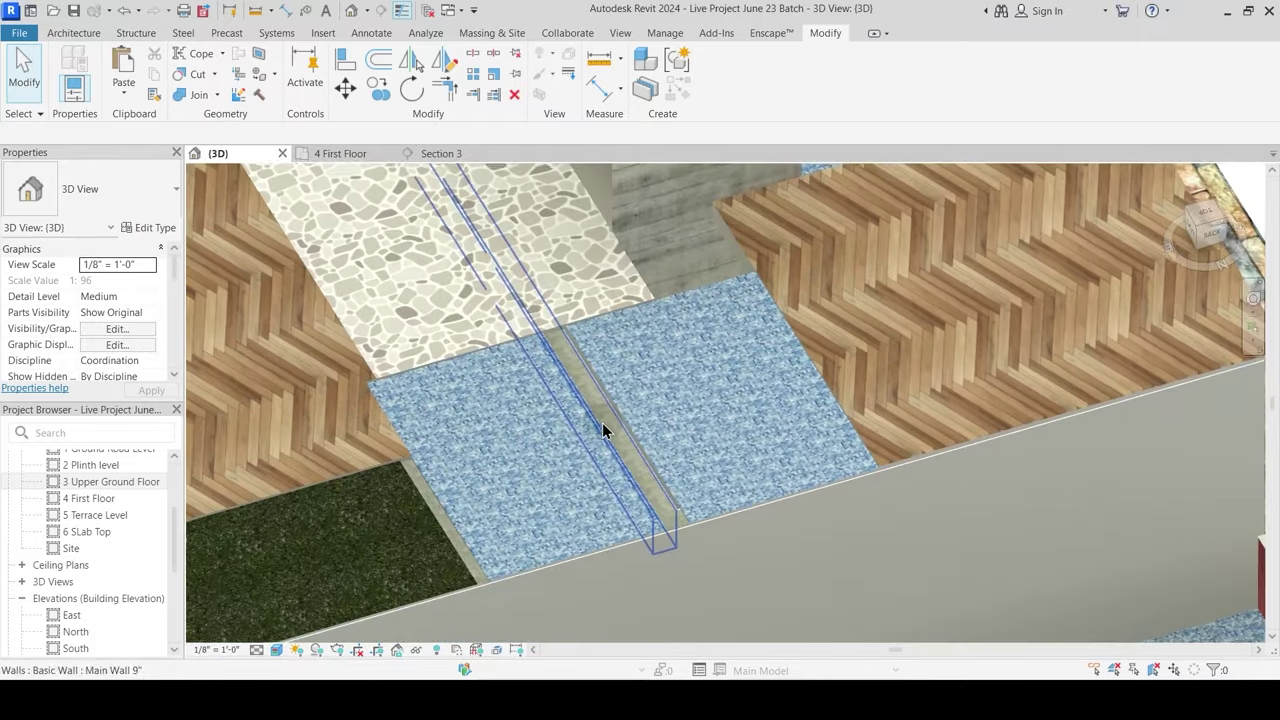
left_click(635, 415)
middle_click_drag(635, 415, 699, 459, "shift")
scroll(657, 446, "down", 3)
middle_click_drag(600, 449, 680, 556)
key("Escape")
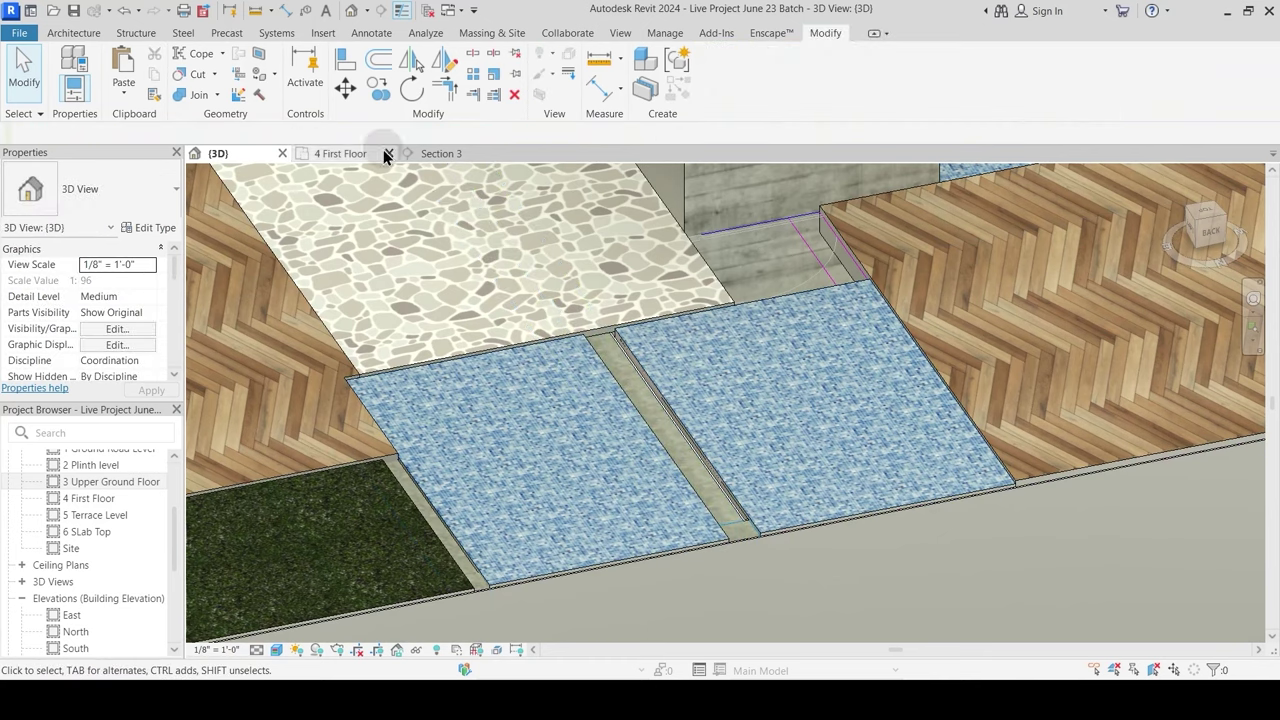
Step: In Section 3, set the 9" x 18" beam's z Justification to Bottom
left_click(438, 153)
left_click(607, 400)
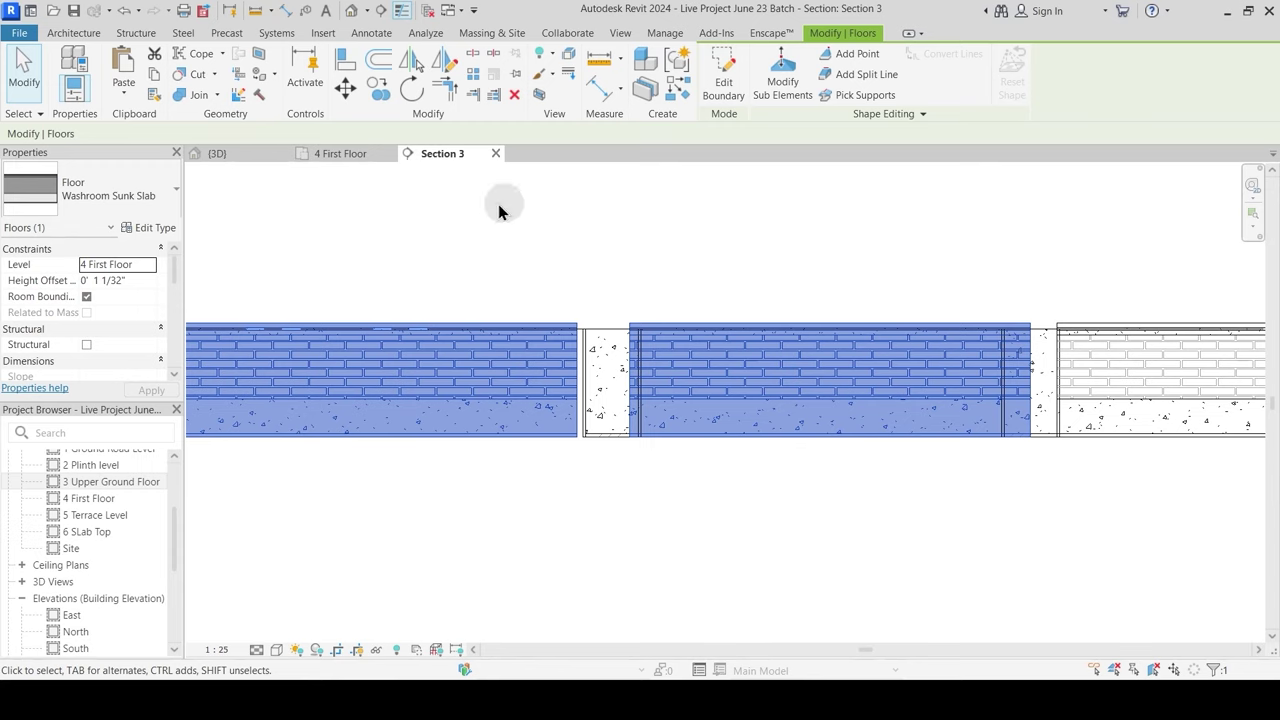
scroll(601, 404, "up", 4)
left_click(575, 366)
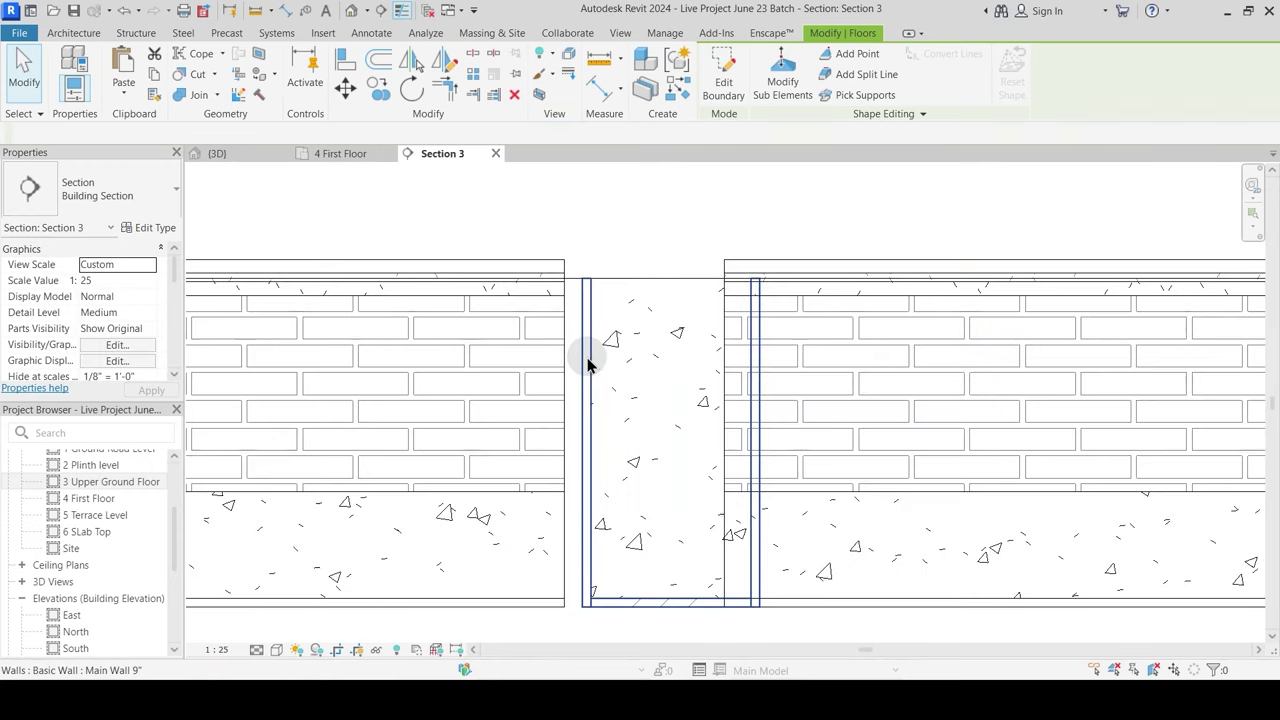
left_click(640, 362)
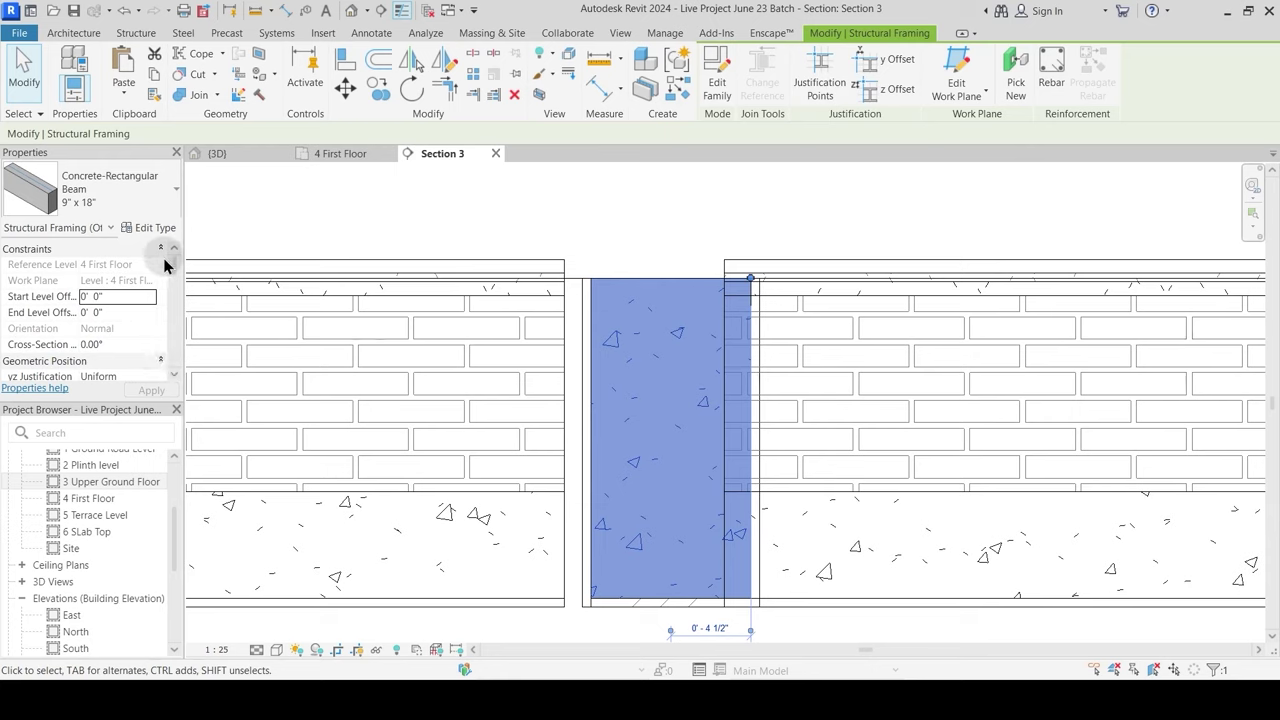
left_click_drag(176, 270, 181, 290)
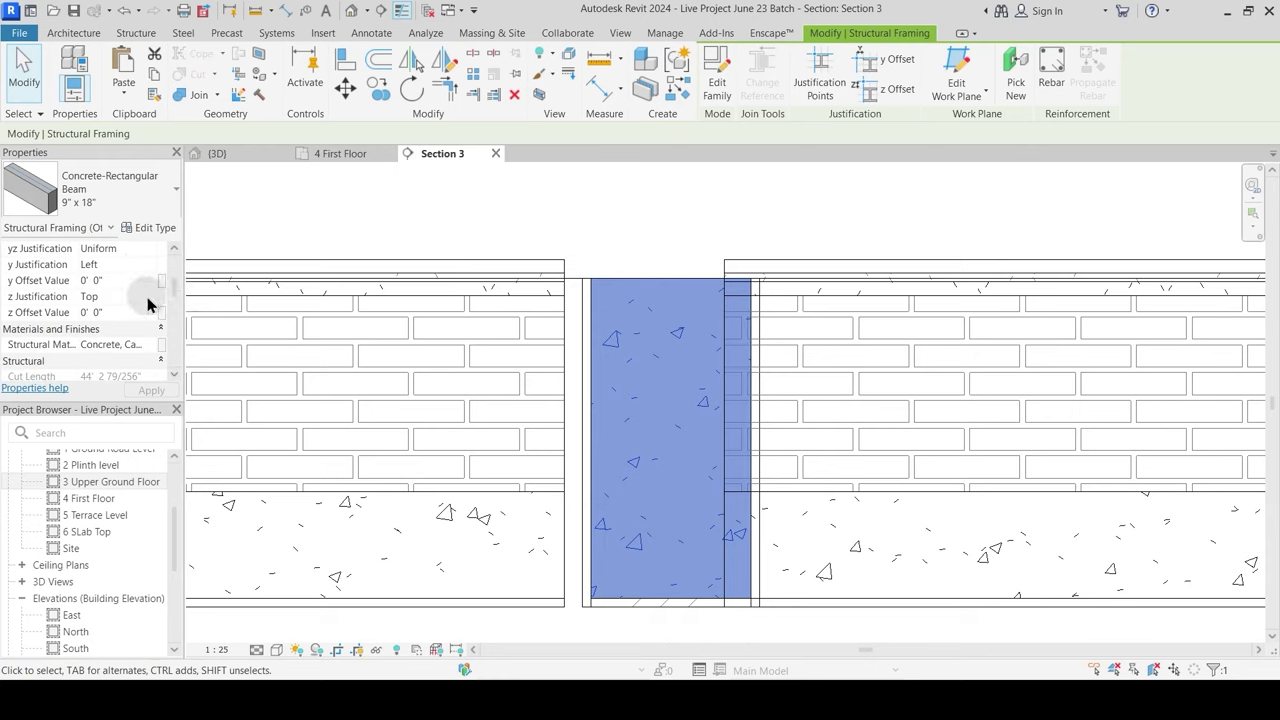
left_click(151, 298)
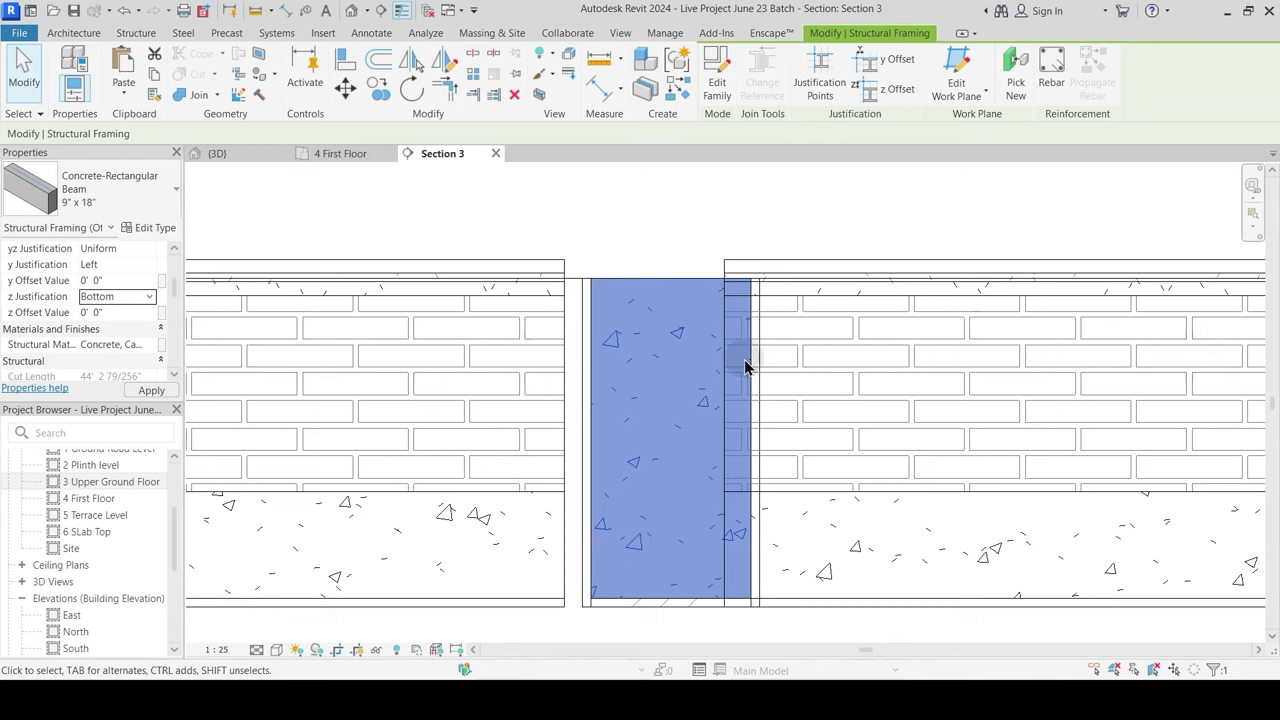
key("Escape")
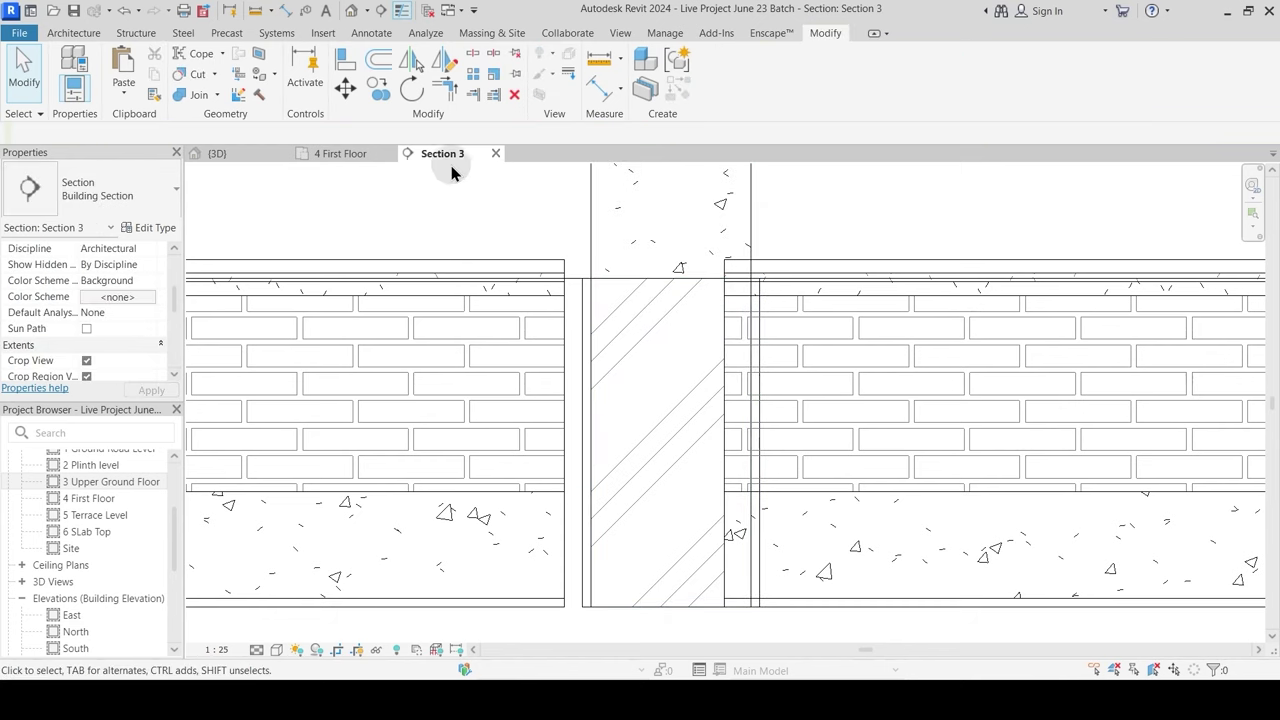
Step: On the First Floor plan, open the Washroom Sunk Slab's boundary sketch for editing
left_click(346, 153)
middle_click_drag(640, 291, 651, 380)
scroll(651, 380, "up", 1)
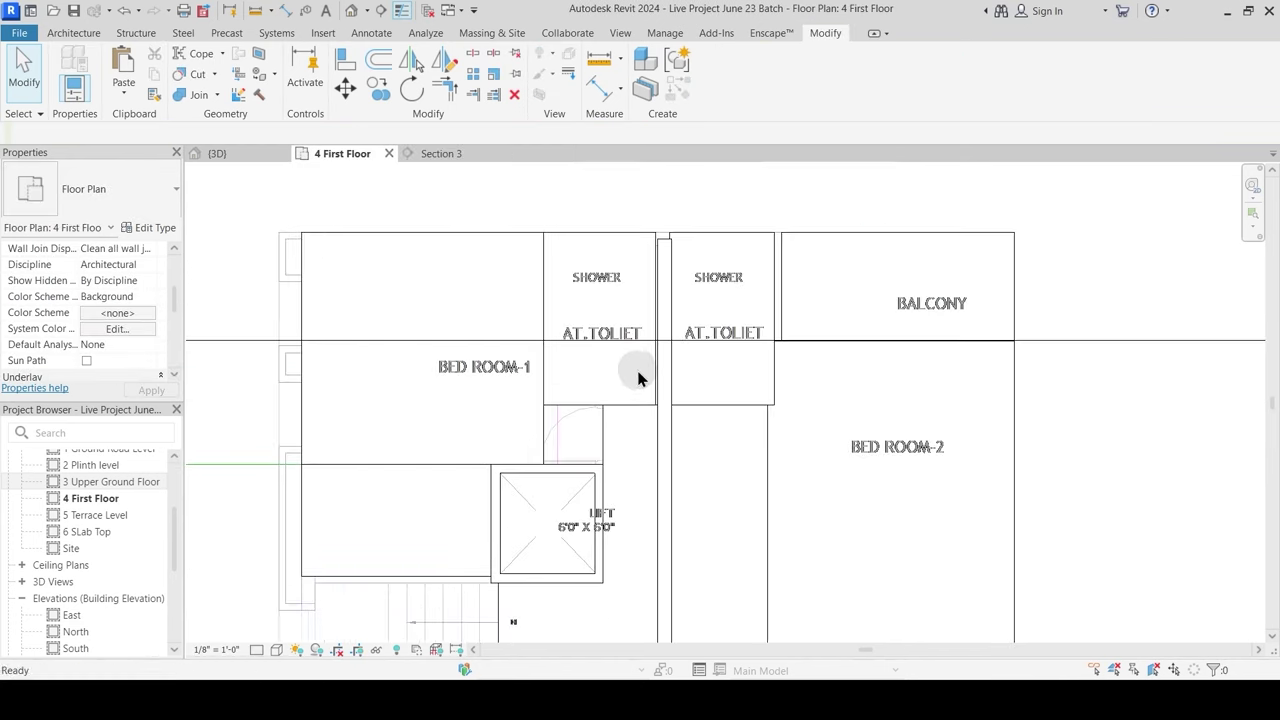
left_click(640, 410)
left_click(622, 234)
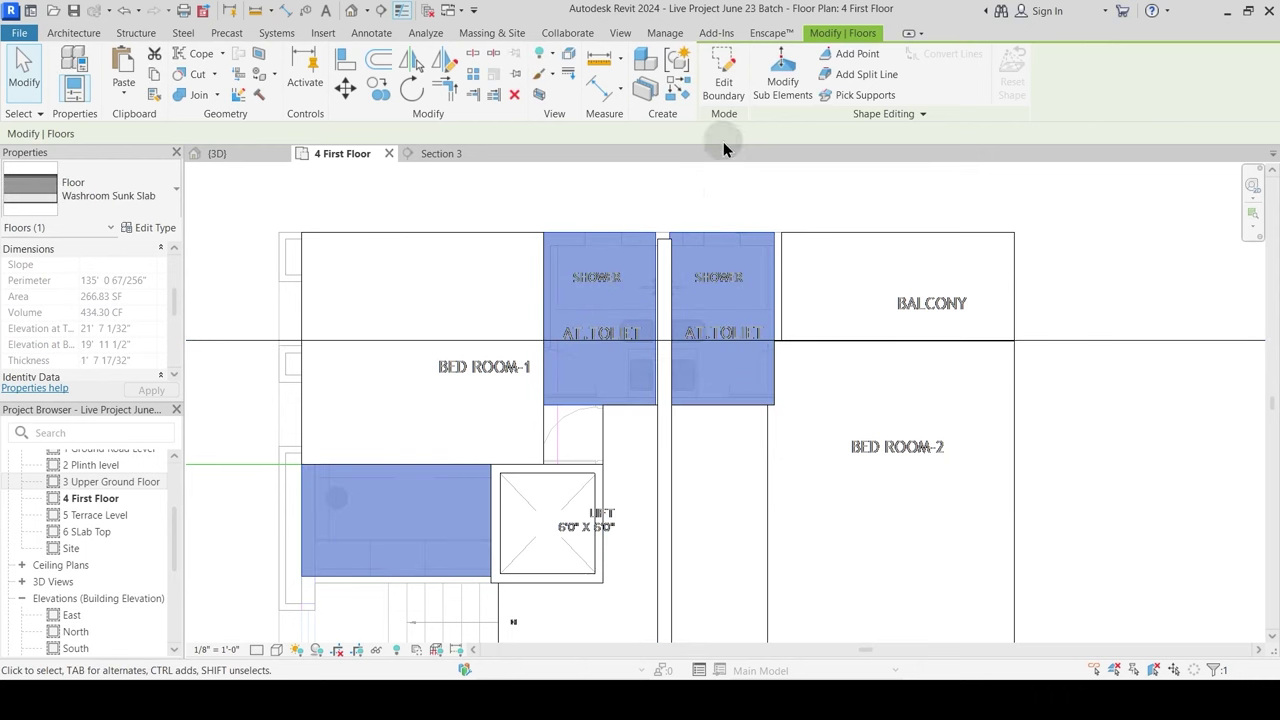
double_click(687, 289)
Step: Shift the boundary lines between the two toilets to reshape the sketch
scroll(654, 337, "up", 5)
left_click(673, 333)
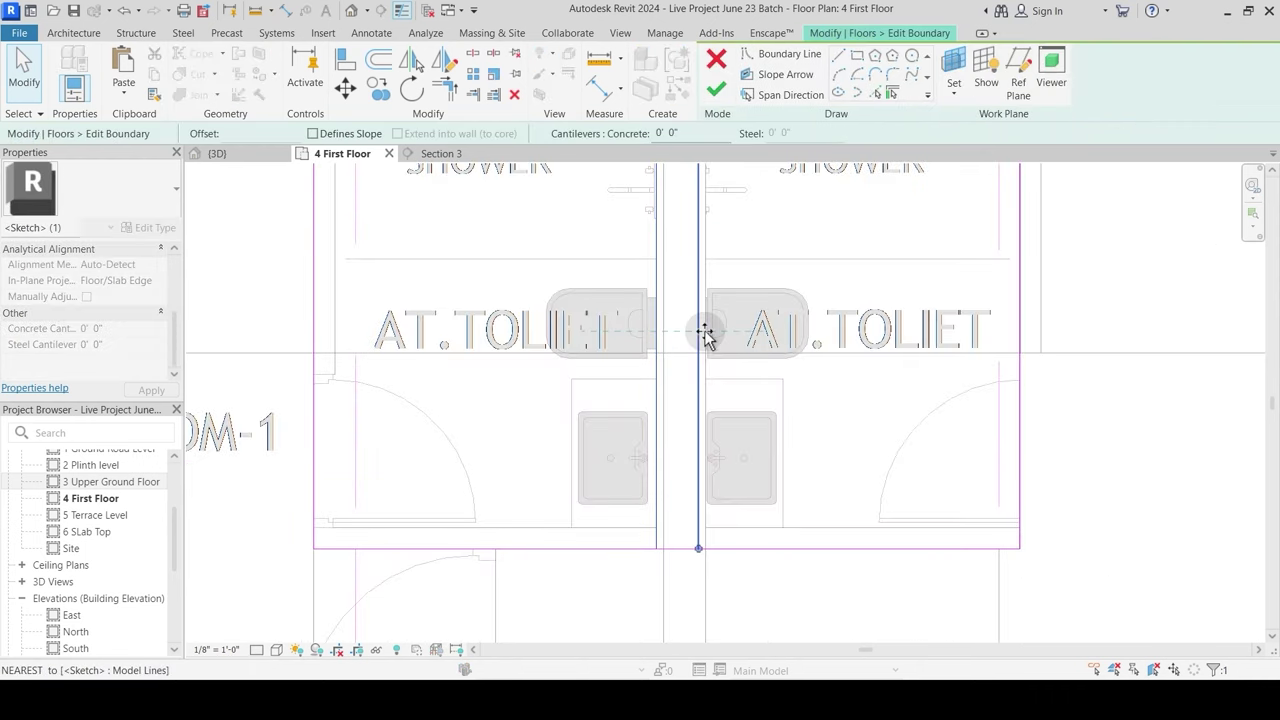
left_click_drag(673, 333, 663, 330)
left_click(756, 480)
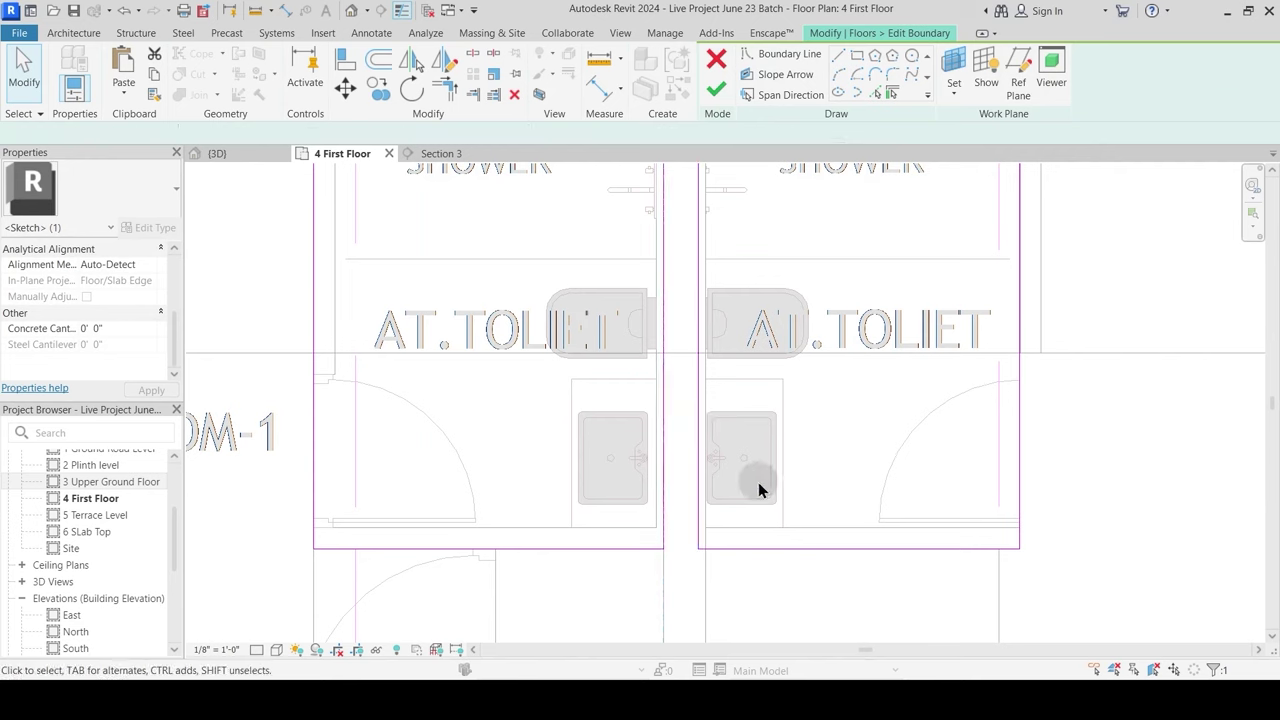
mouse_move(699, 482)
left_mouse_down()
mouse_move(677, 486)
mouse_move(706, 477)
left_mouse_up()
left_click(789, 412)
middle_click_drag(789, 411, 866, 514)
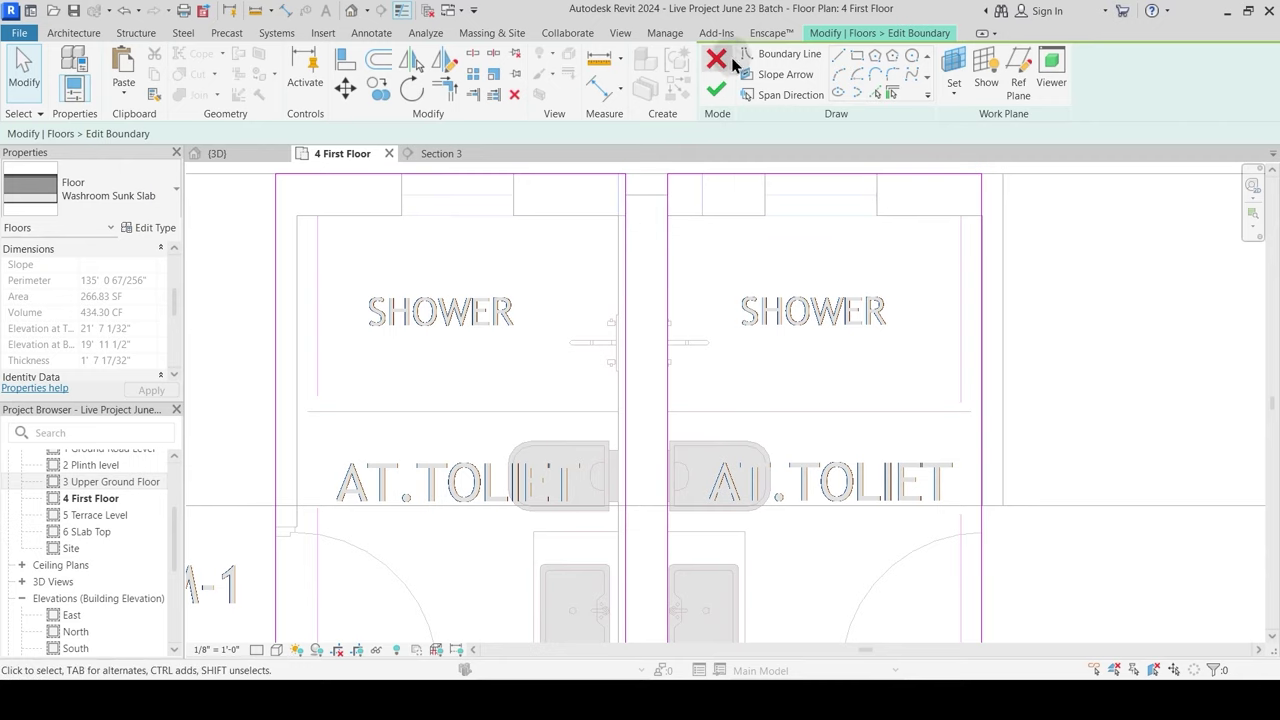
Step: Delete the right-hand boundary line and finish the 273.91 SF slab without attaching walls
scroll(758, 296, "down", 2)
left_click(711, 285)
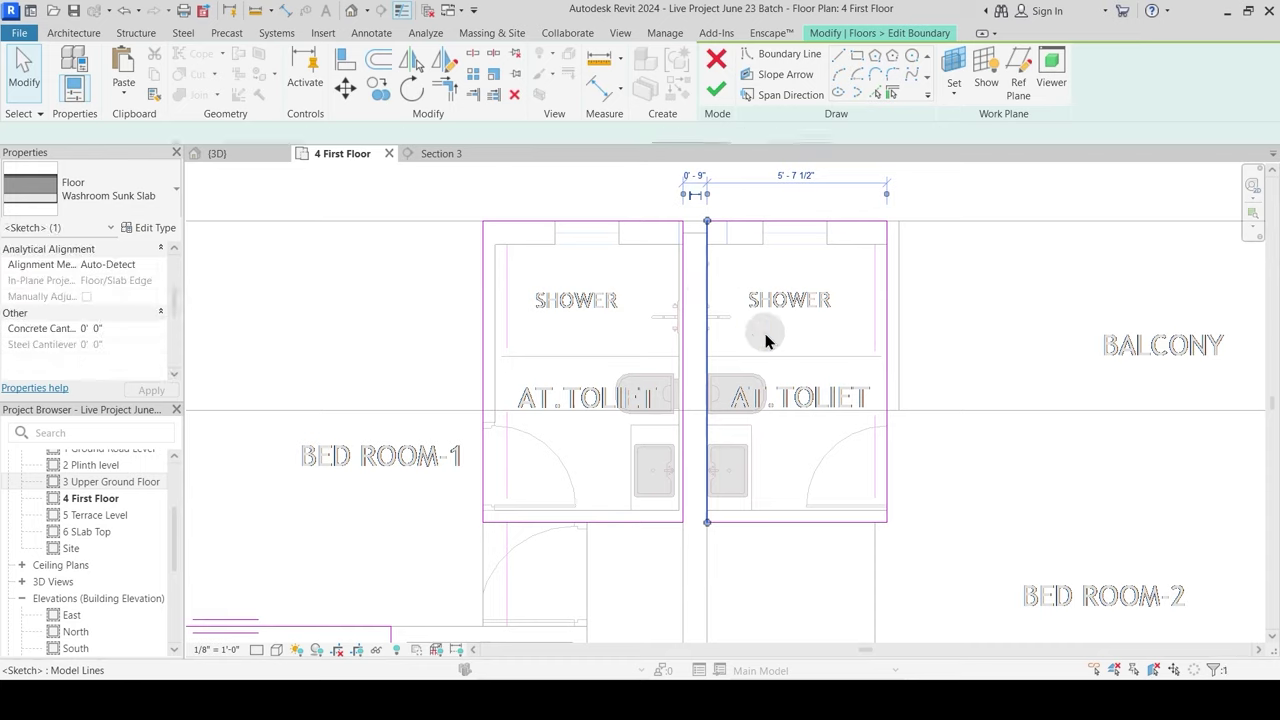
middle_click_drag(774, 358, 766, 322)
key("Delete")
key("Escape")
scroll(709, 322, "down", 2)
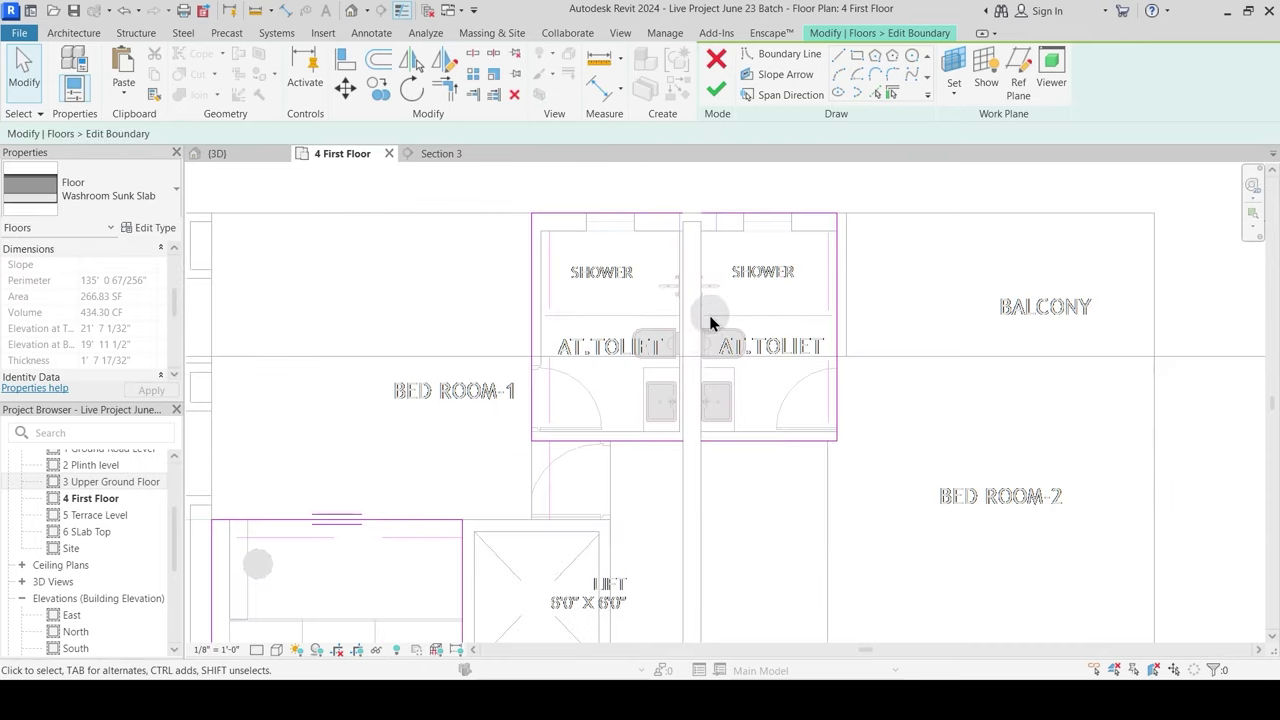
left_click(747, 214)
key("Escape")
left_click(732, 442)
key("Escape")
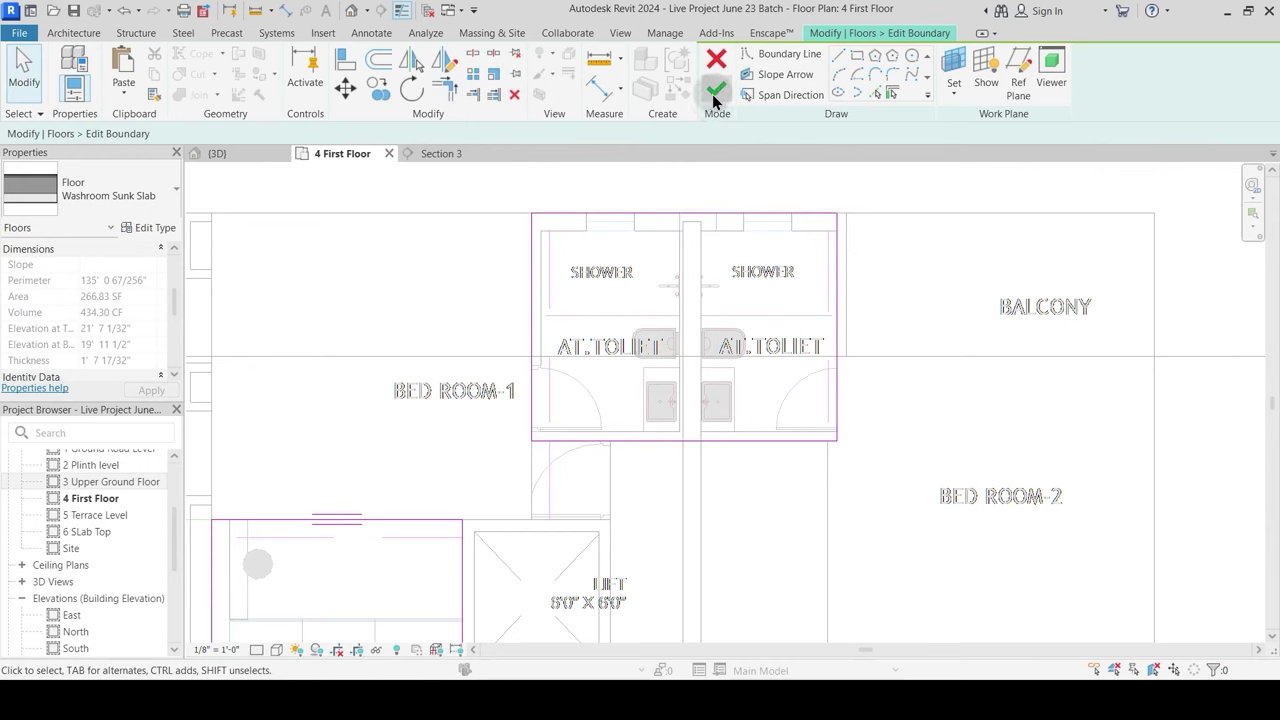
left_click(716, 88)
left_click(779, 360)
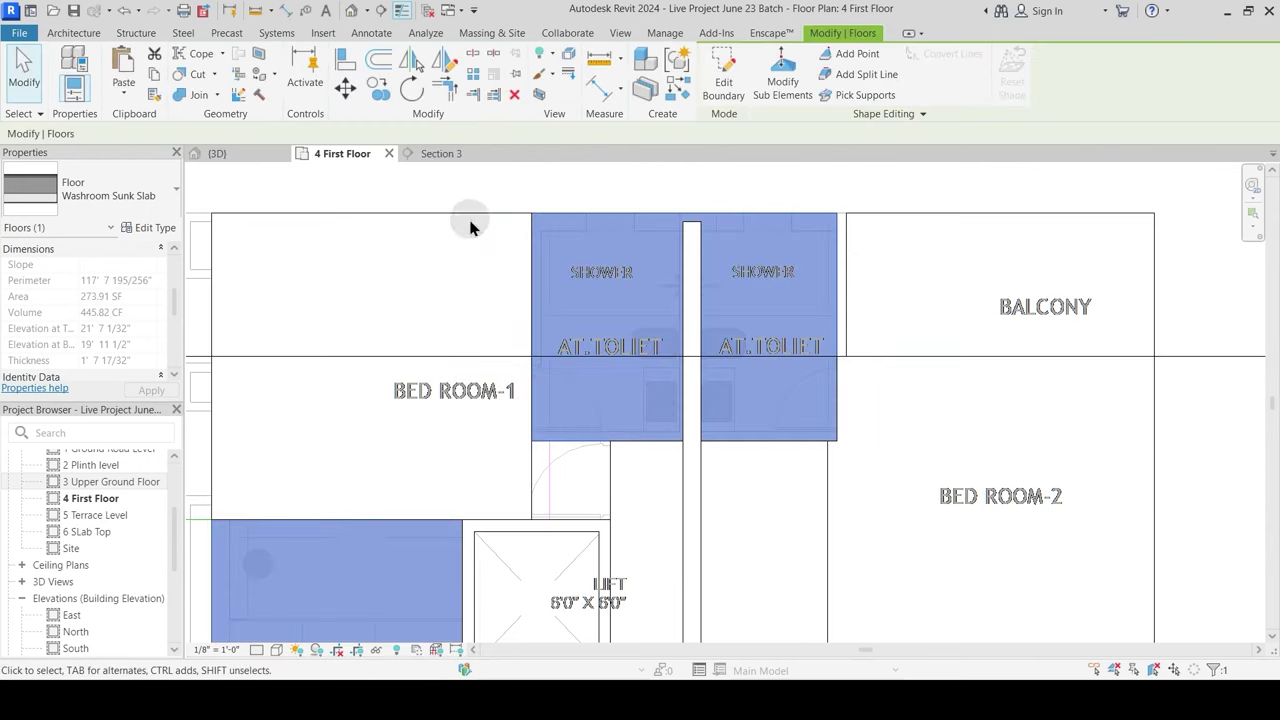
Step: In Section 3, set the concrete beam's z Justification to Top
left_click(430, 155)
scroll(661, 346, "down", 3)
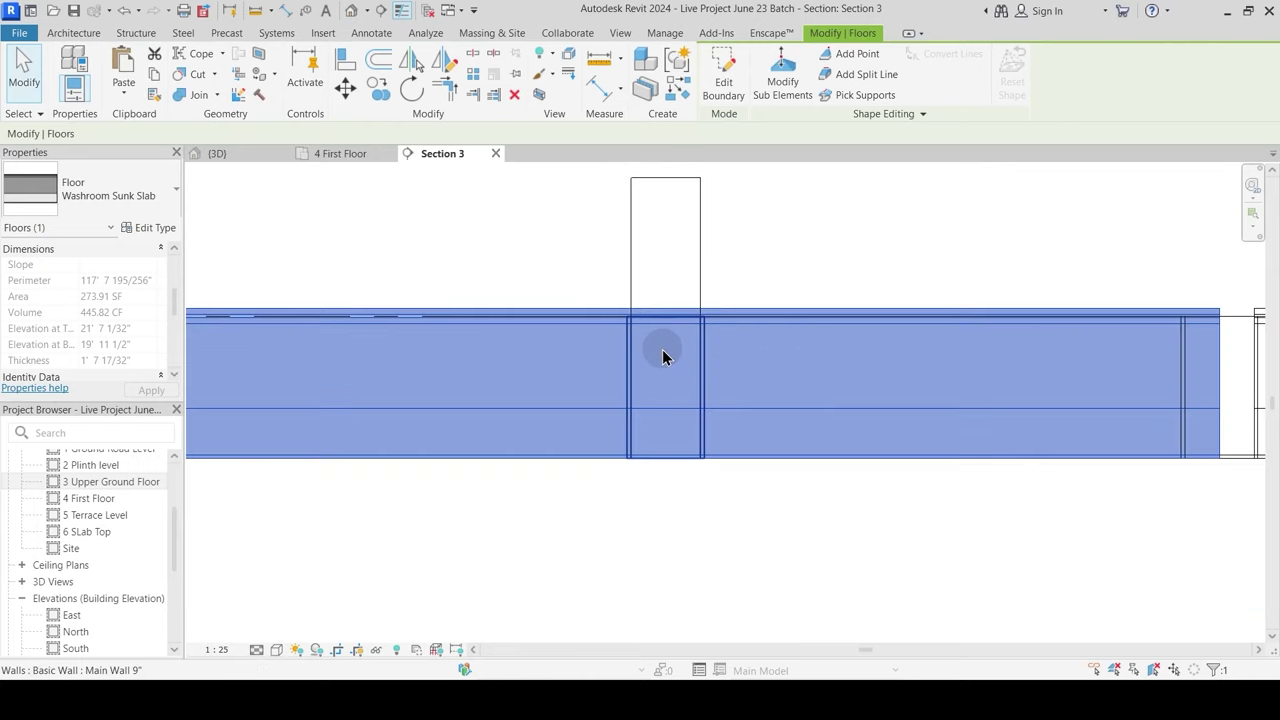
key("Escape")
left_click(692, 258)
middle_click_drag(743, 241, 728, 268)
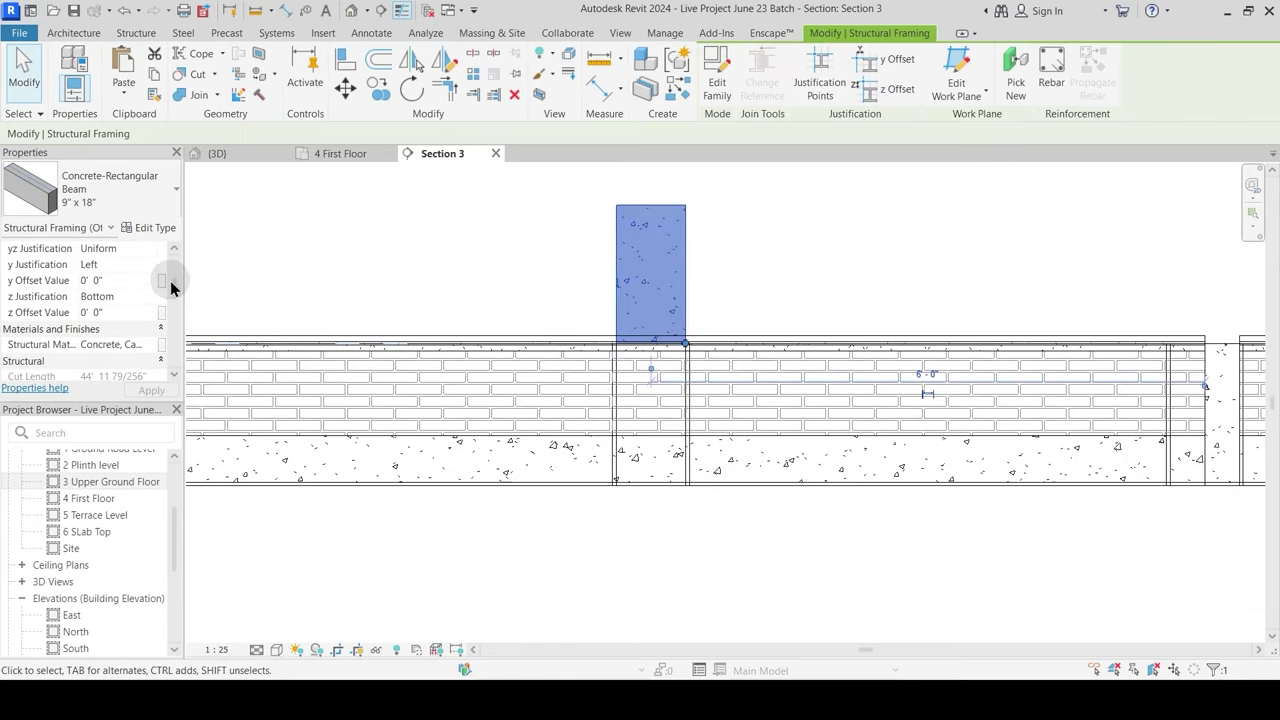
left_click(120, 297)
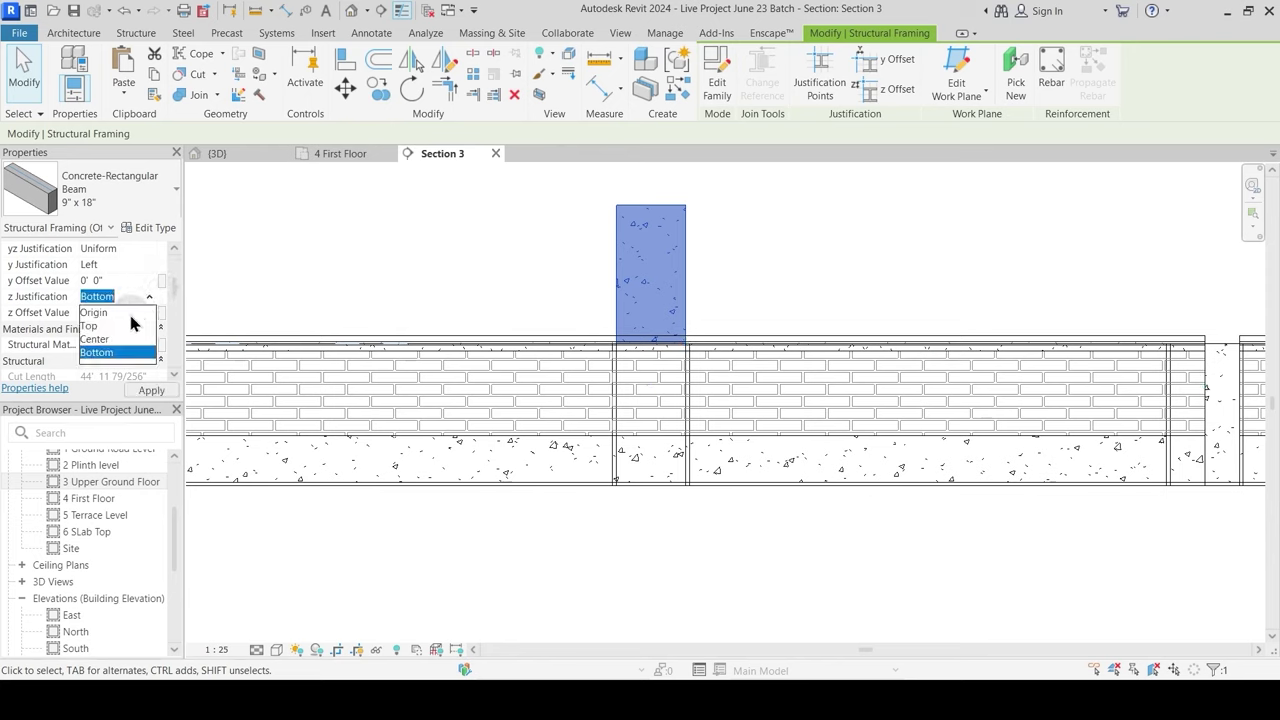
left_click(92, 326)
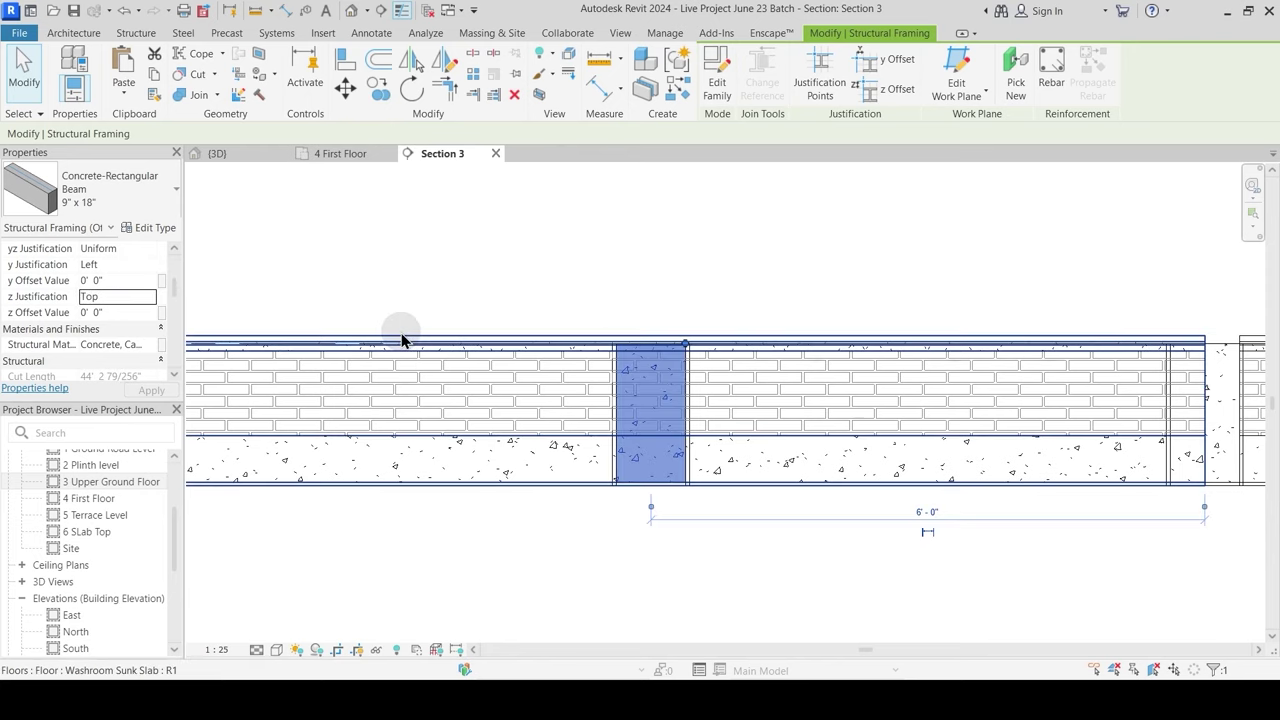
key("Escape")
Step: Temporarily hide the Washroom Sunk Slab to check the beams, then restore it
left_click(521, 355)
key("h")
key("h")
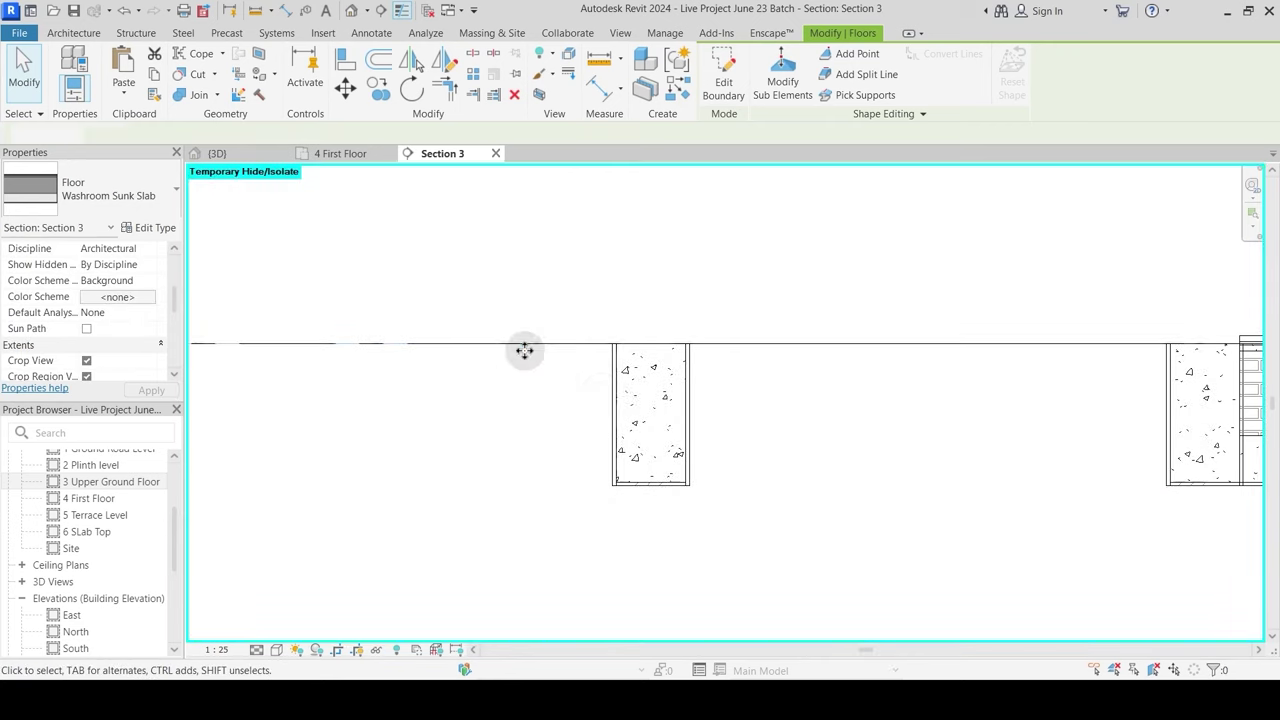
middle_click_drag(659, 399, 586, 443)
scroll(610, 430, "down", 2)
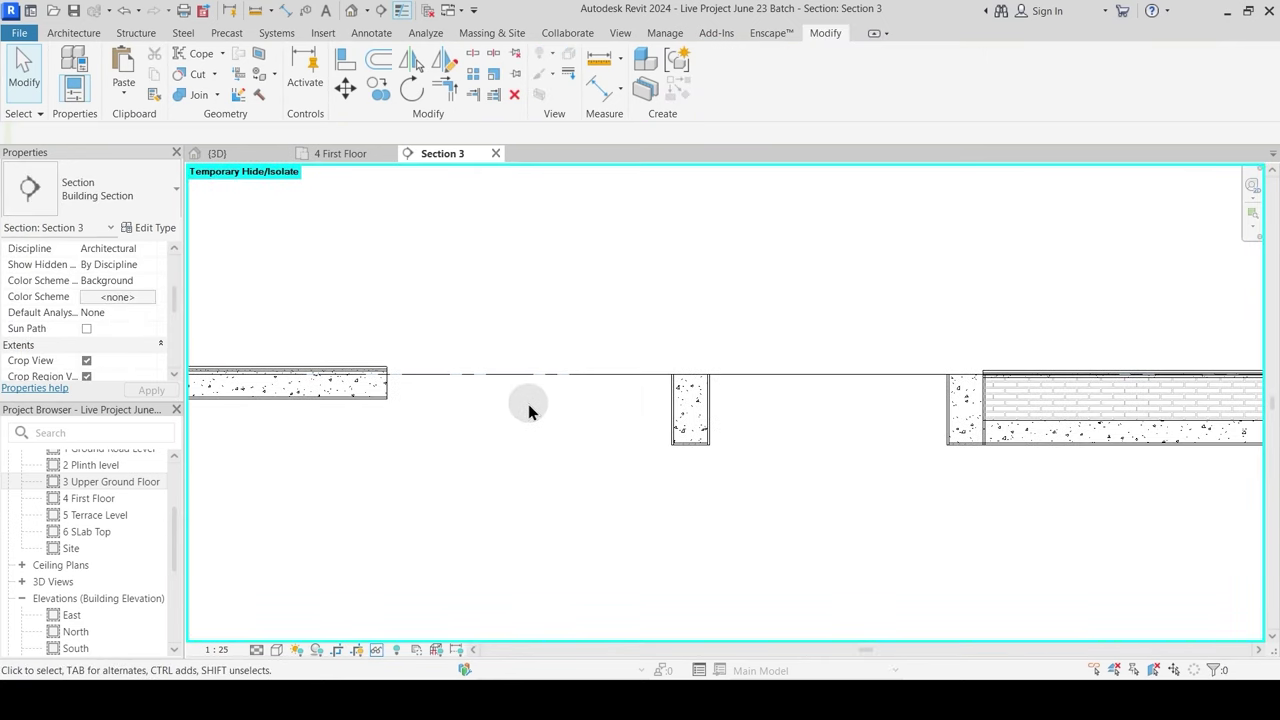
key("r")
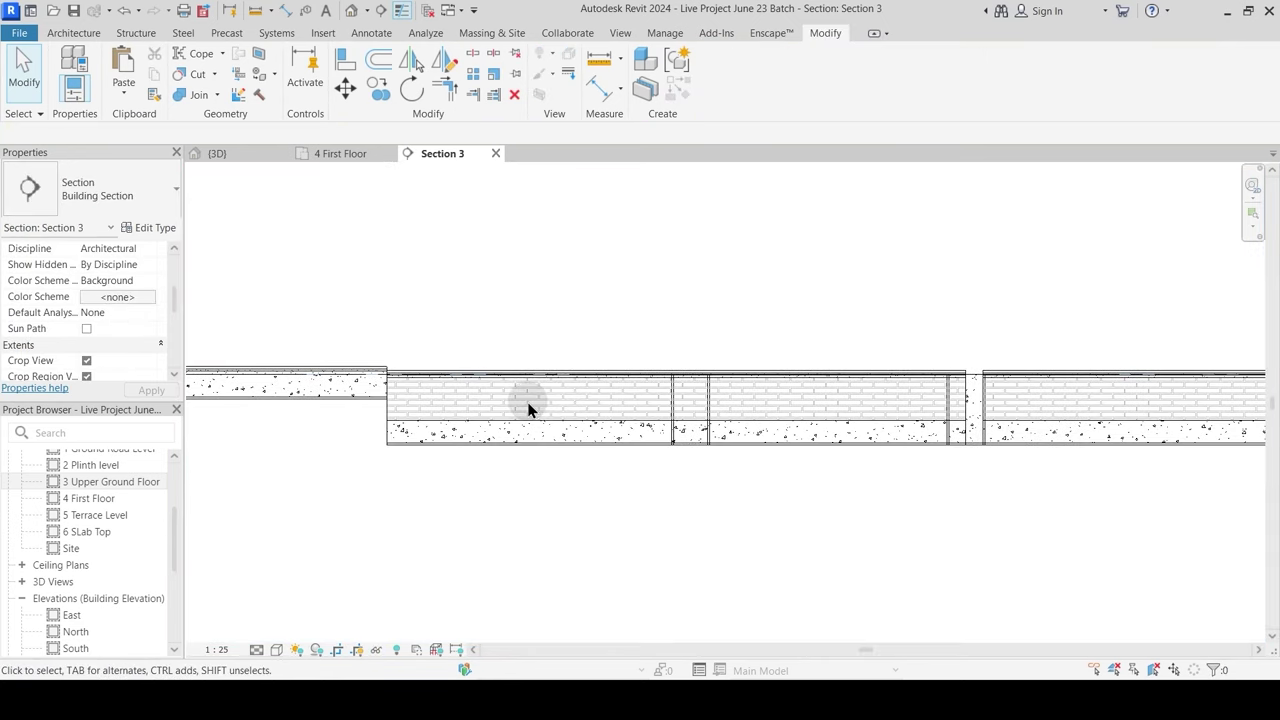
left_click(394, 428)
left_click(690, 336)
Step: In the First Floor plan, temporarily hide the 4 First Floor.dwg import, then restore it
left_click(364, 155)
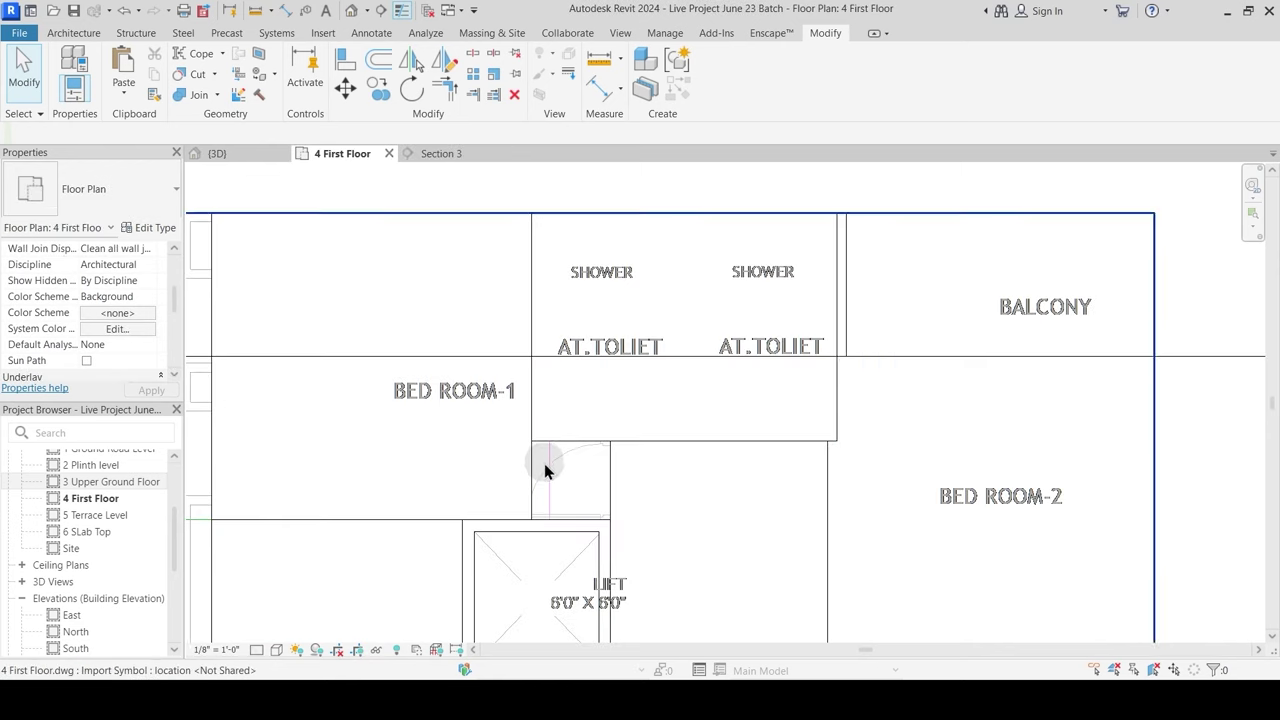
scroll(544, 463, "up", 2)
scroll(557, 494, "down", 3)
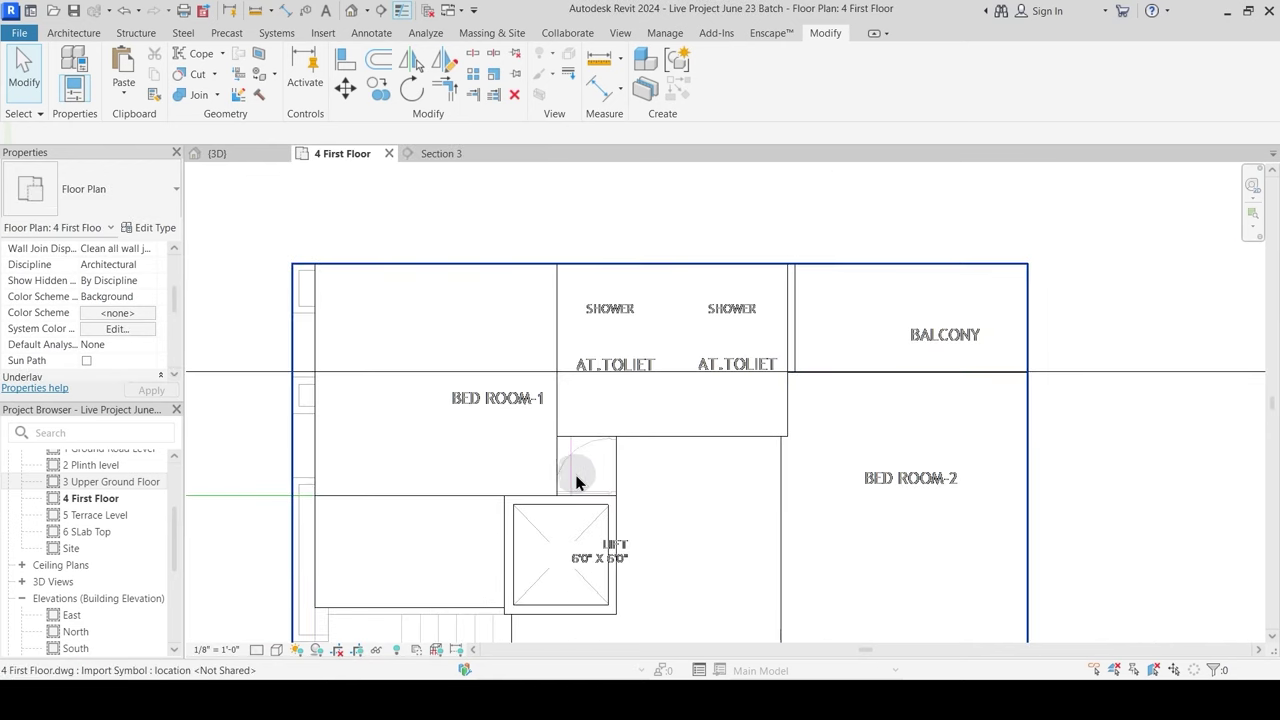
left_click(605, 480)
middle_click_drag(611, 486, 599, 458)
key("h")
key("h")
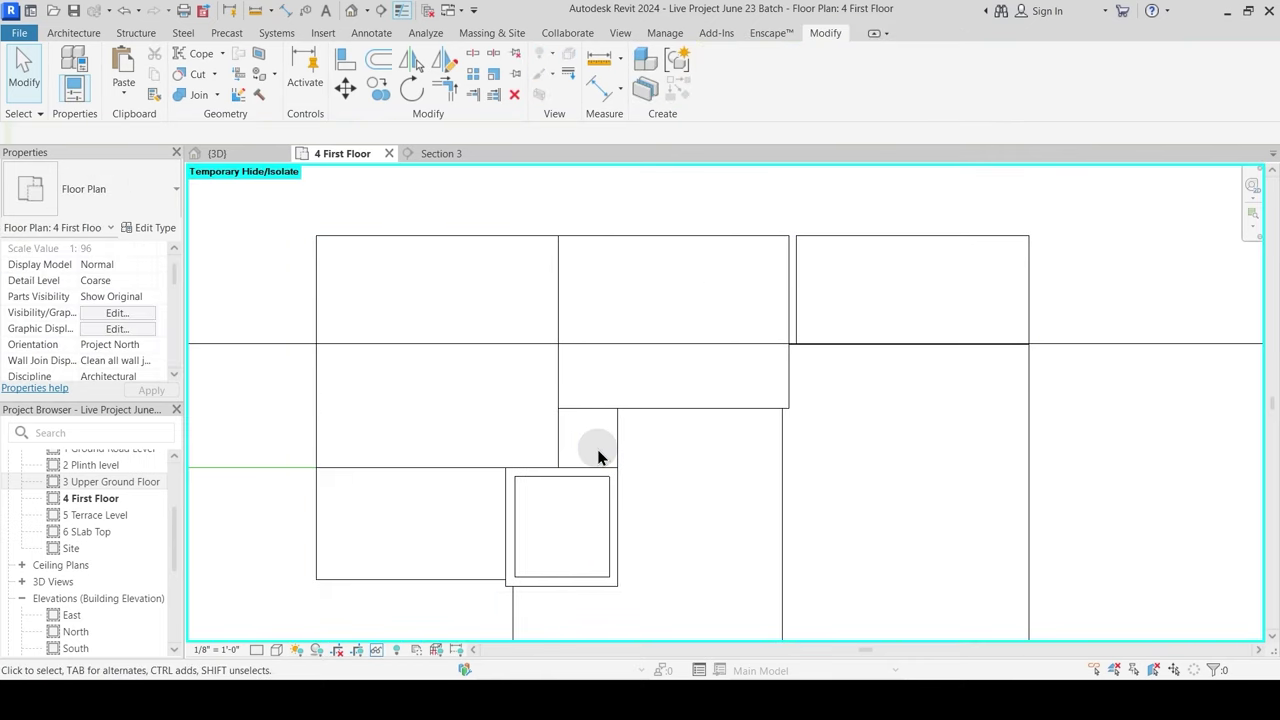
key("h")
key("r")
Step: Reselect the DWG import and temporarily hide its whole category
left_click(571, 446)
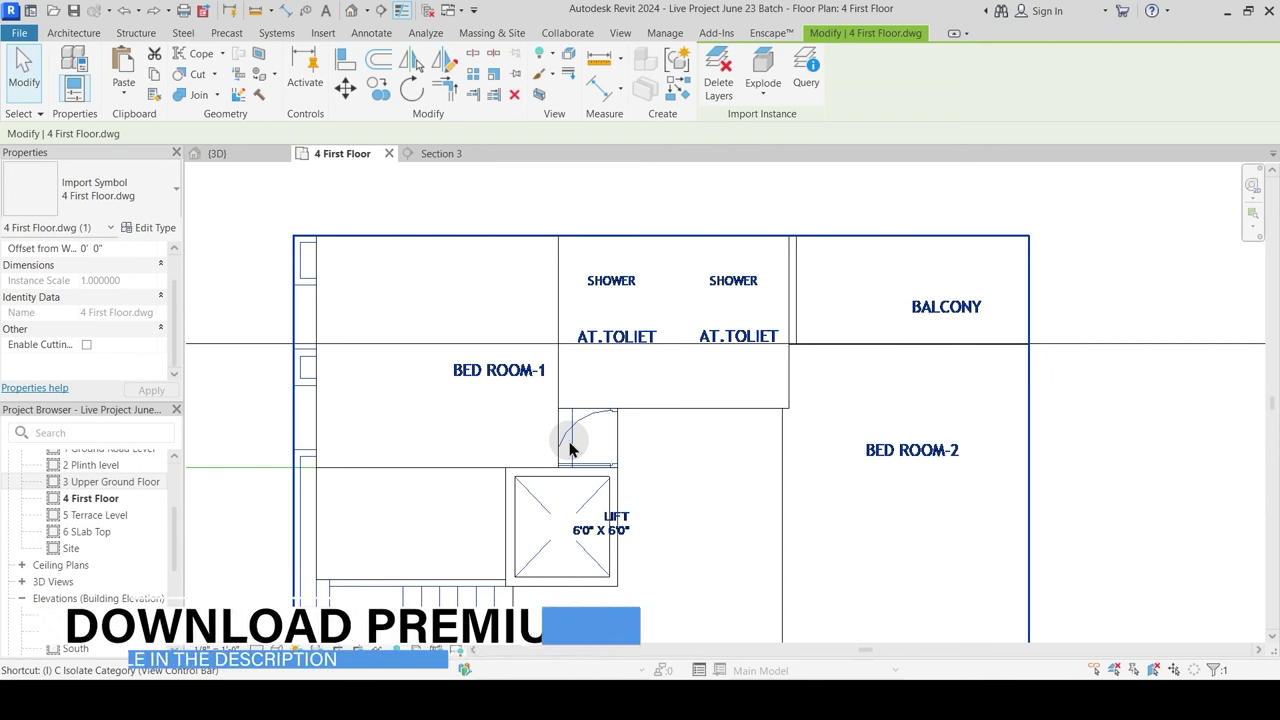
key("Escape")
left_click(573, 452)
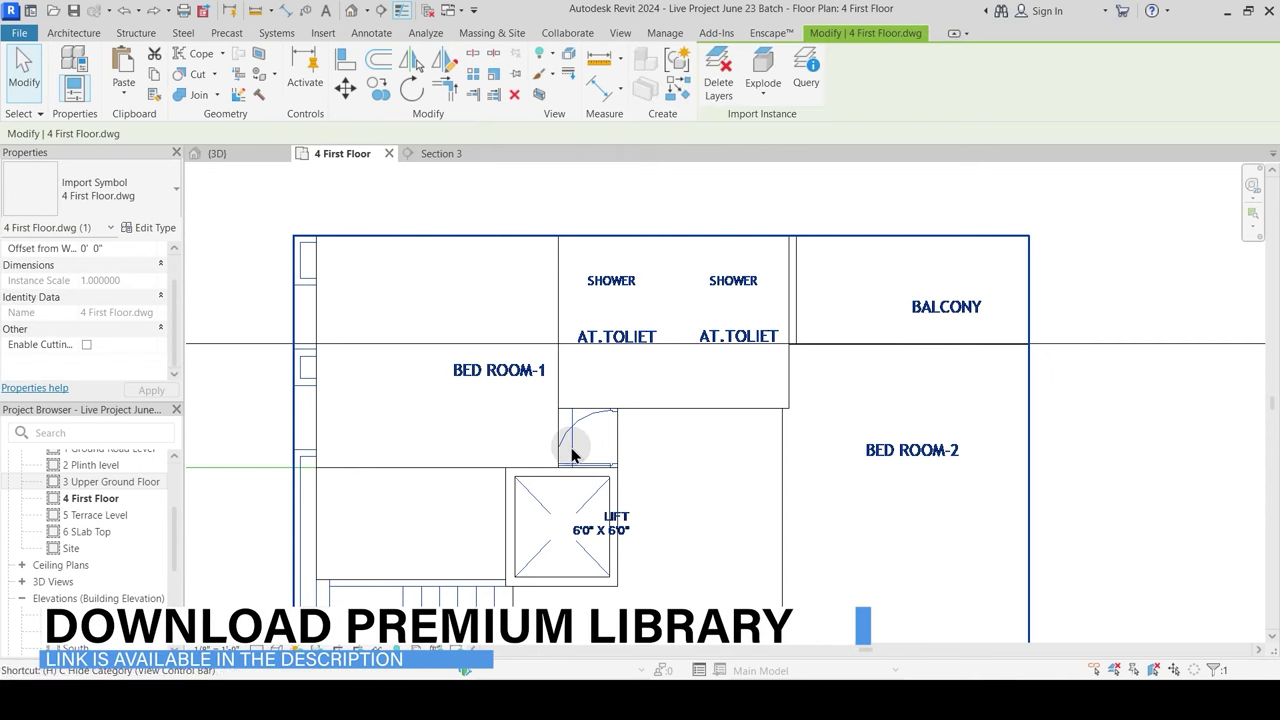
key("h")
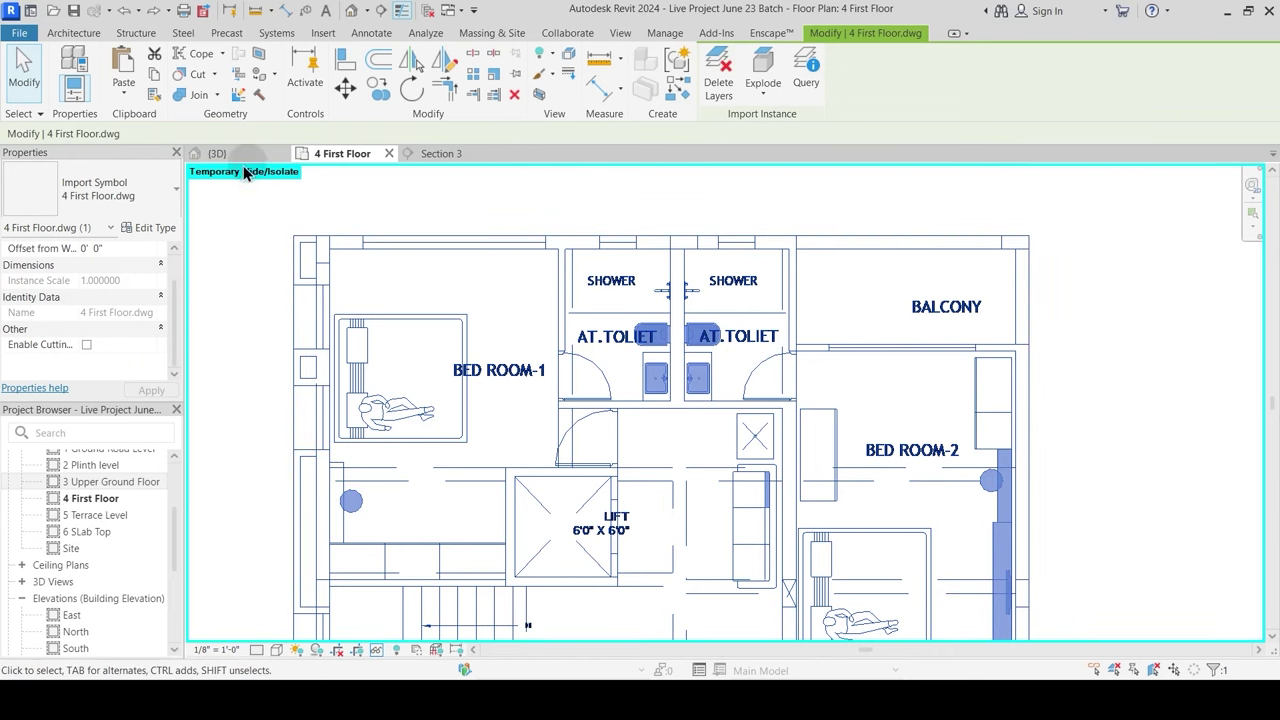
scroll(565, 360, "down", 3)
key("Escape")
Step: Start a structural beam and choose the 9" x 18" concrete beam type
middle_click_drag(531, 493, 590, 317)
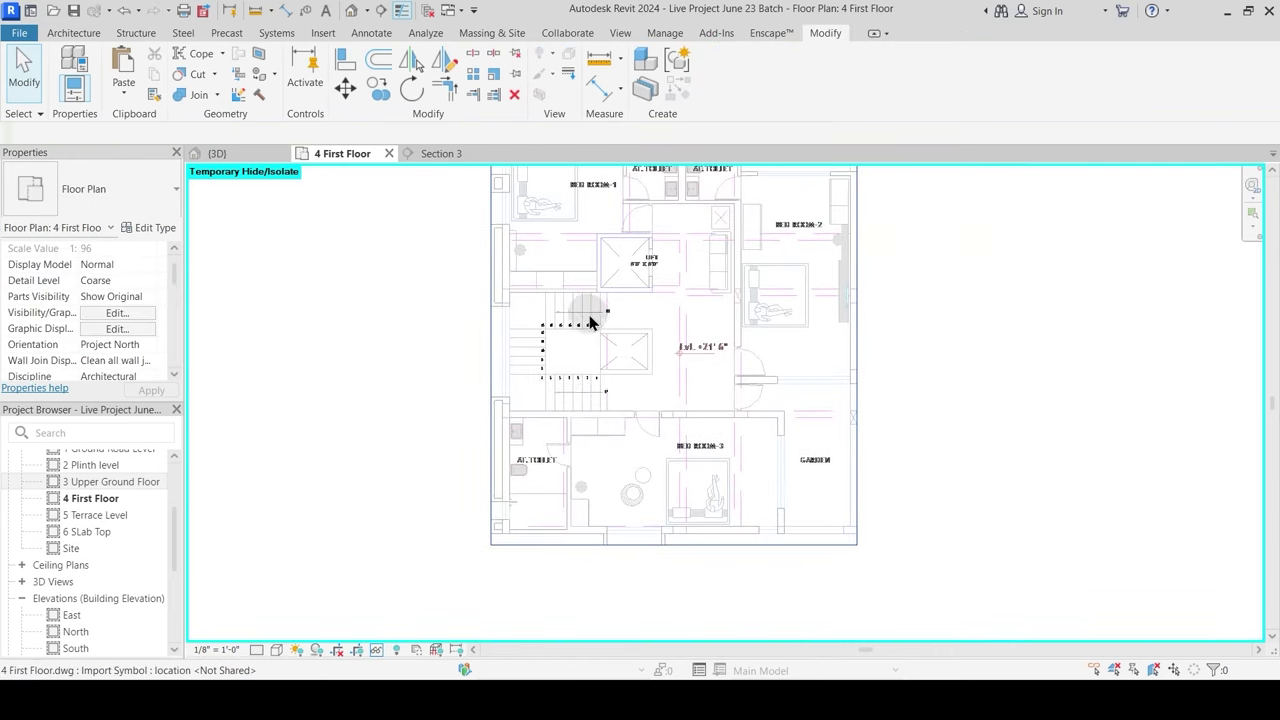
scroll(590, 322, "up", 6)
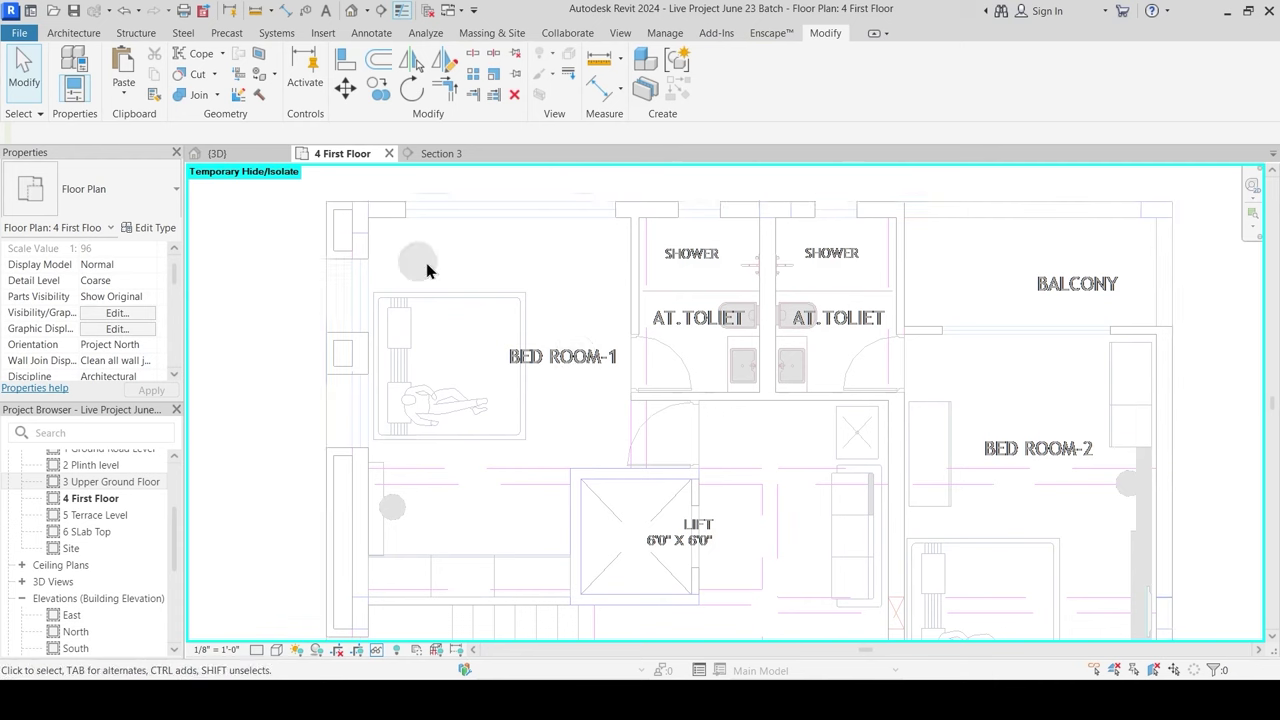
left_click(78, 33)
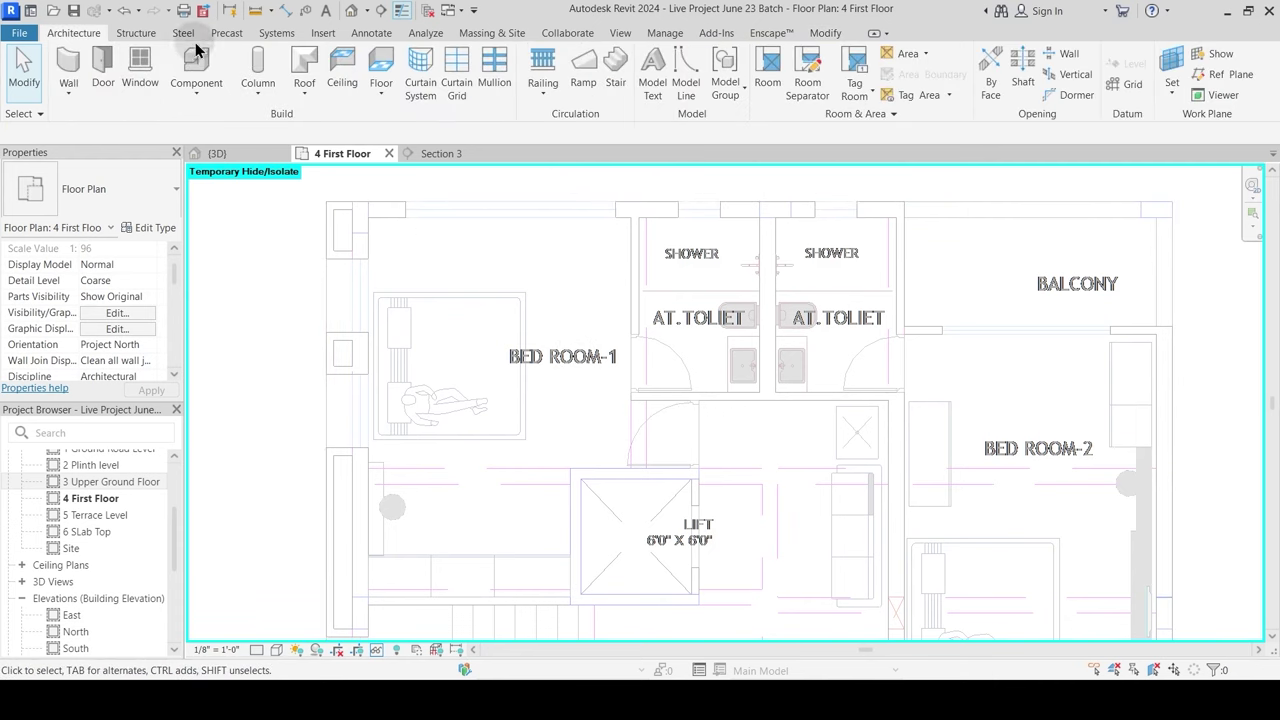
left_click(136, 33)
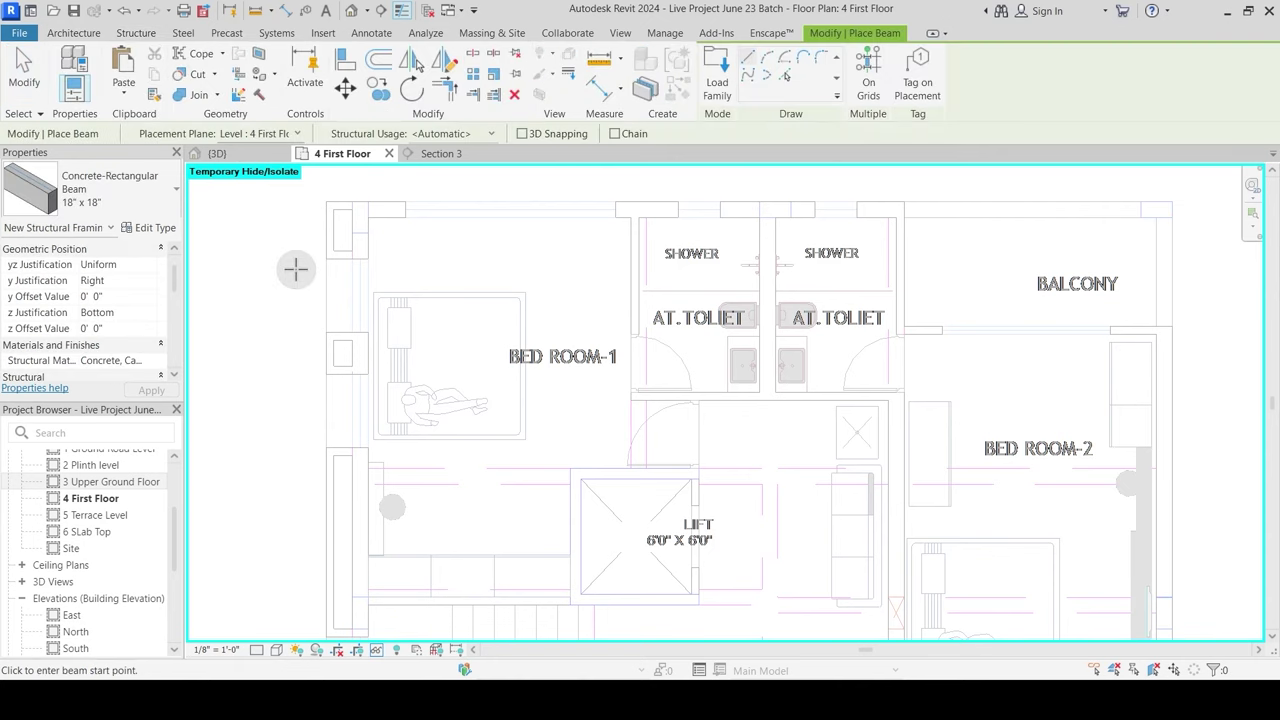
left_click(105, 203)
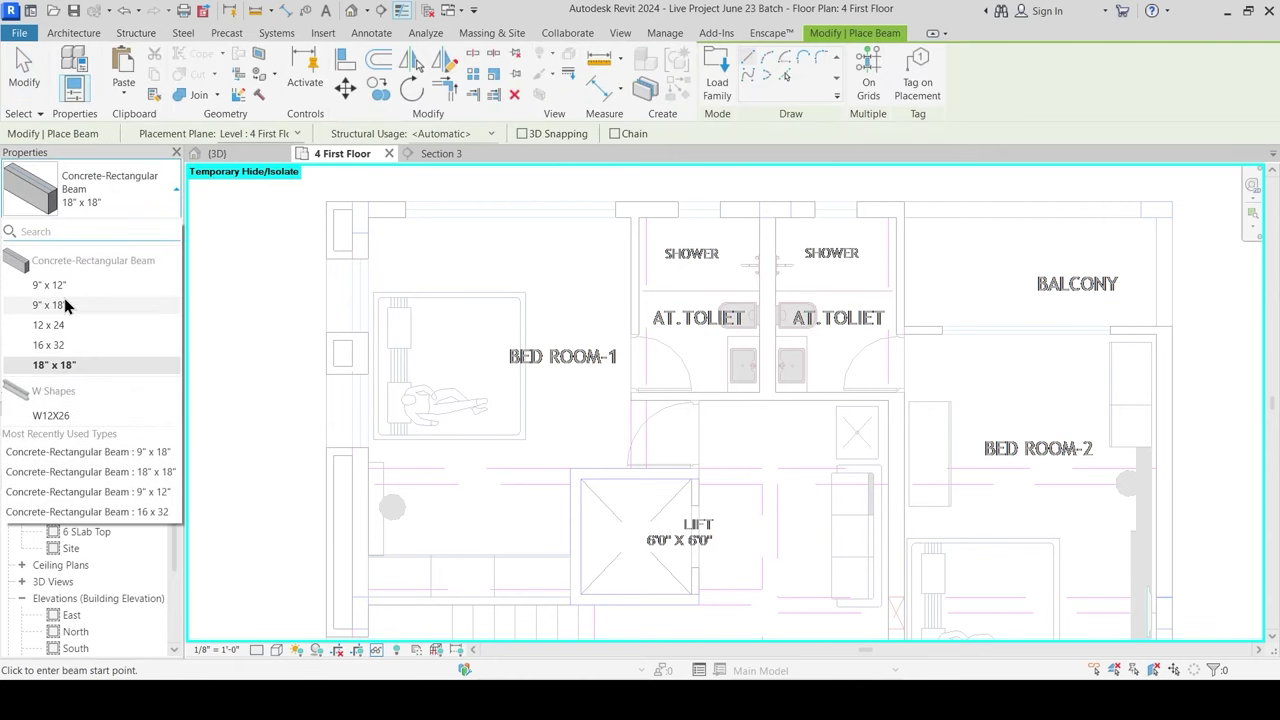
left_click(171, 282)
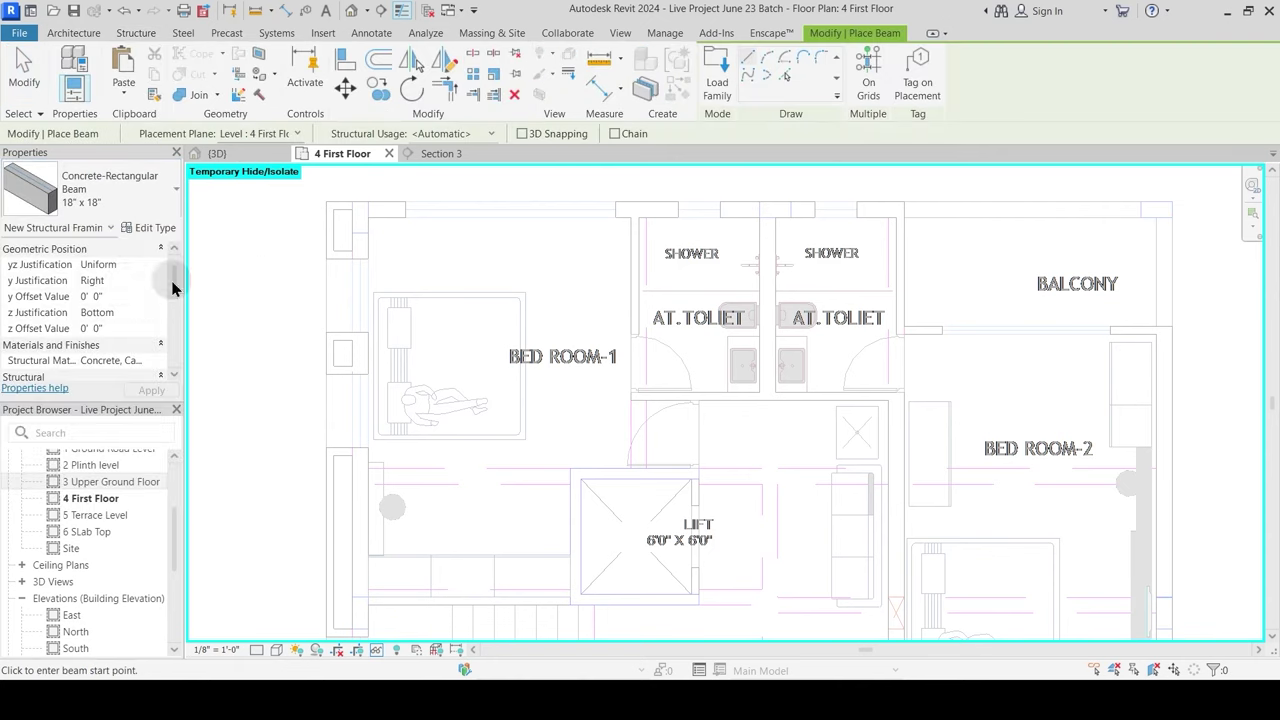
left_click(130, 205)
left_click(115, 306)
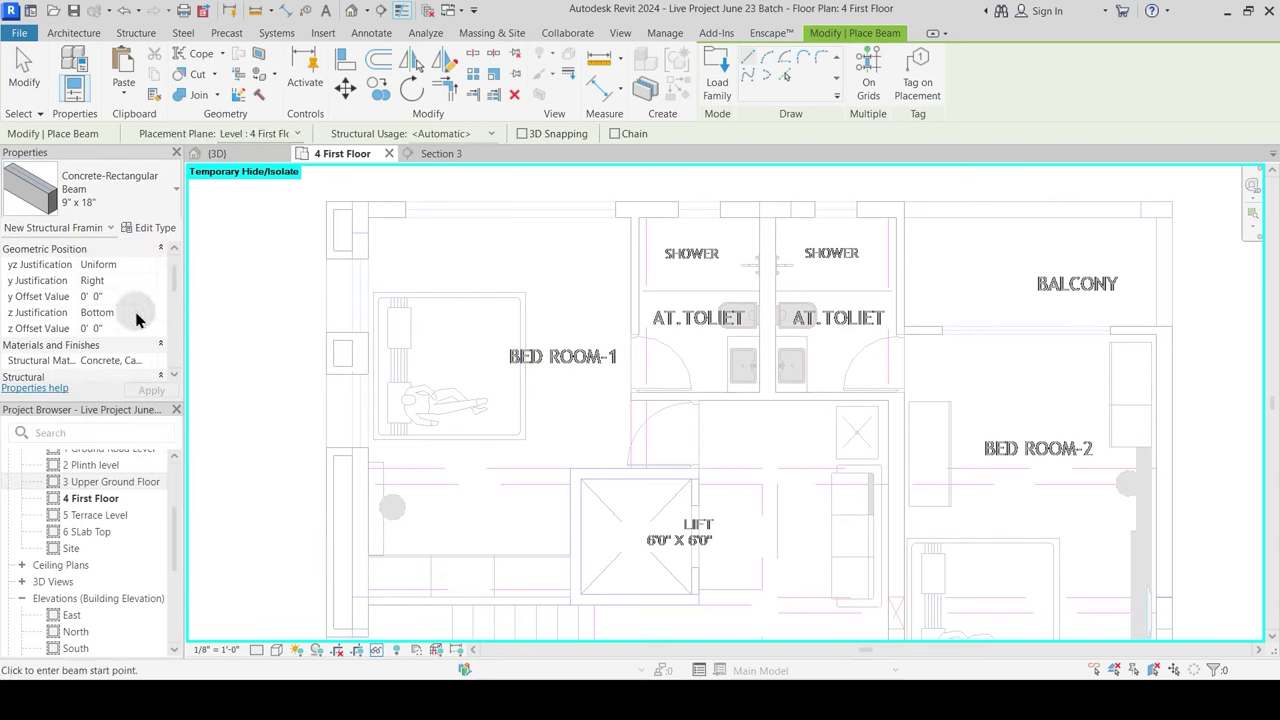
Step: Set z Justification to Top and draw the beam along the toilet wall
left_click(153, 314)
left_click(90, 341)
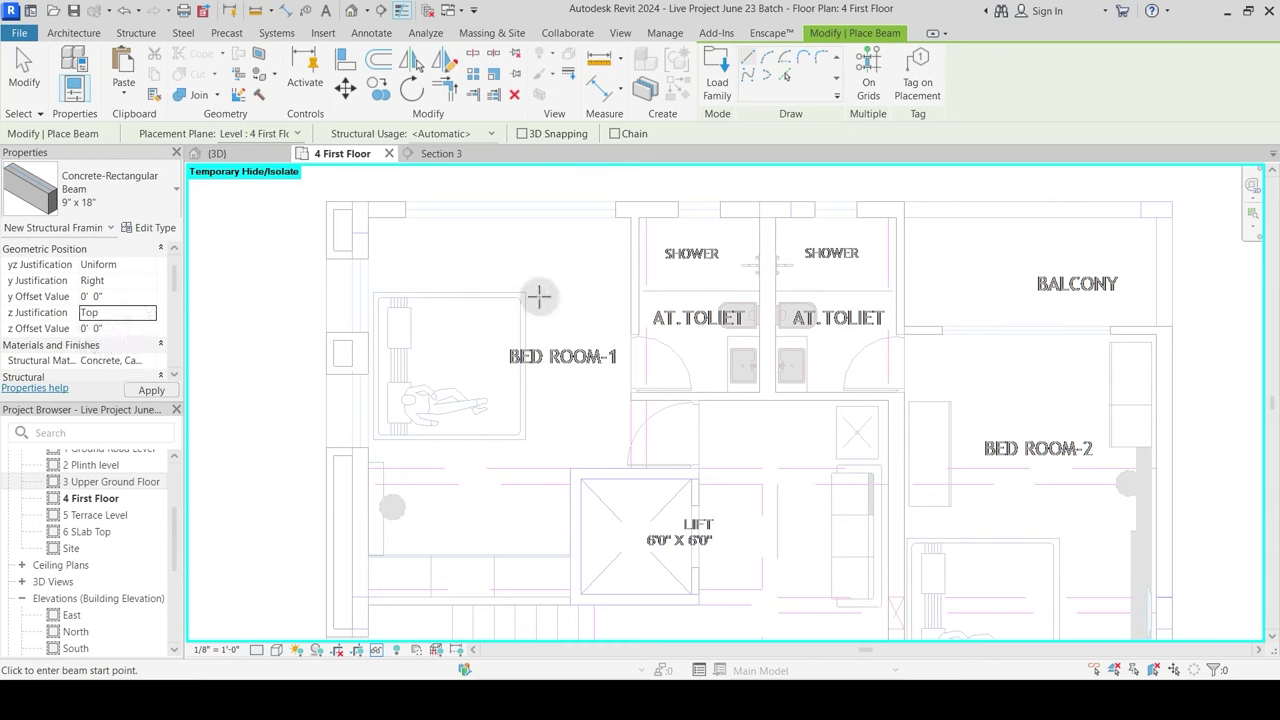
left_click(646, 217)
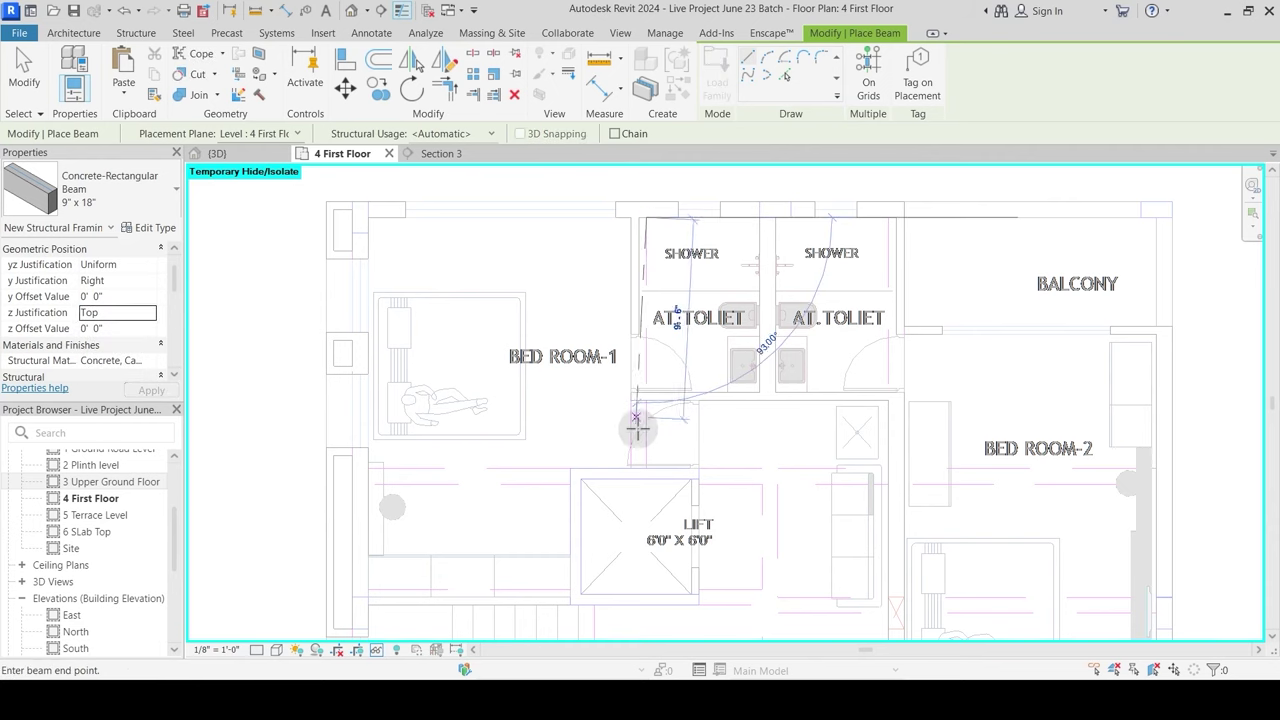
left_click(646, 466)
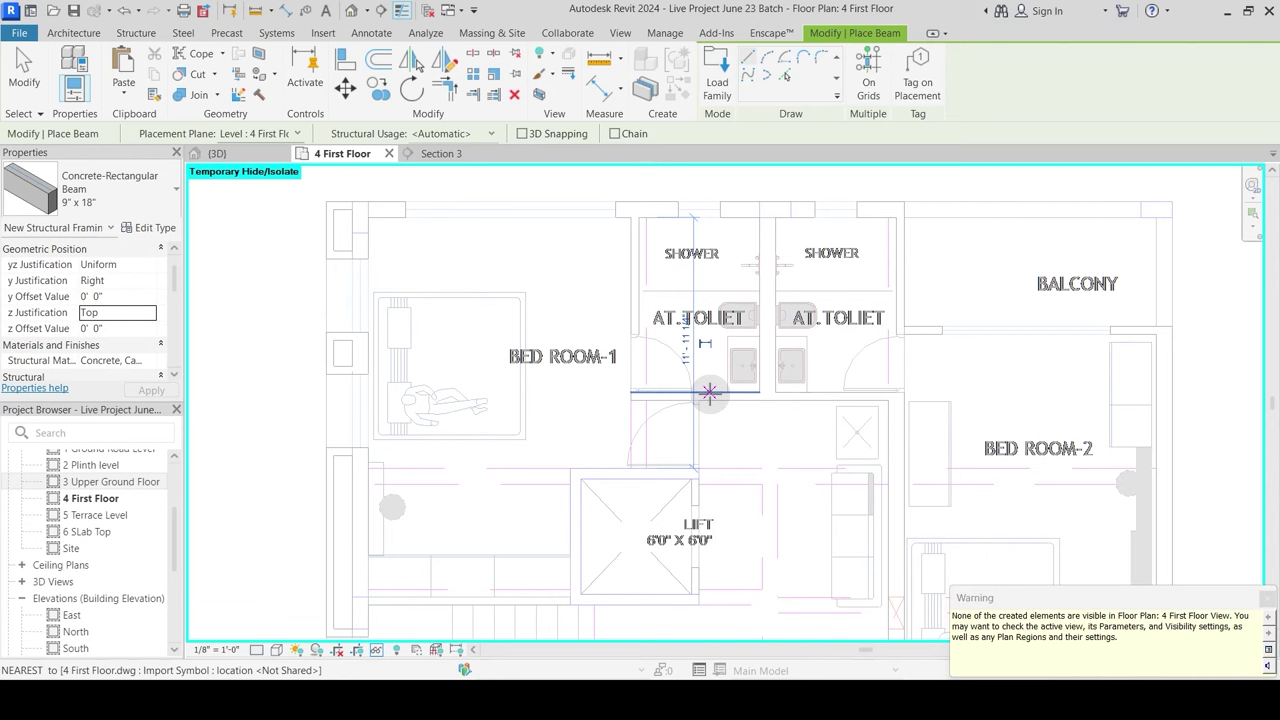
key("Escape")
key("Escape")
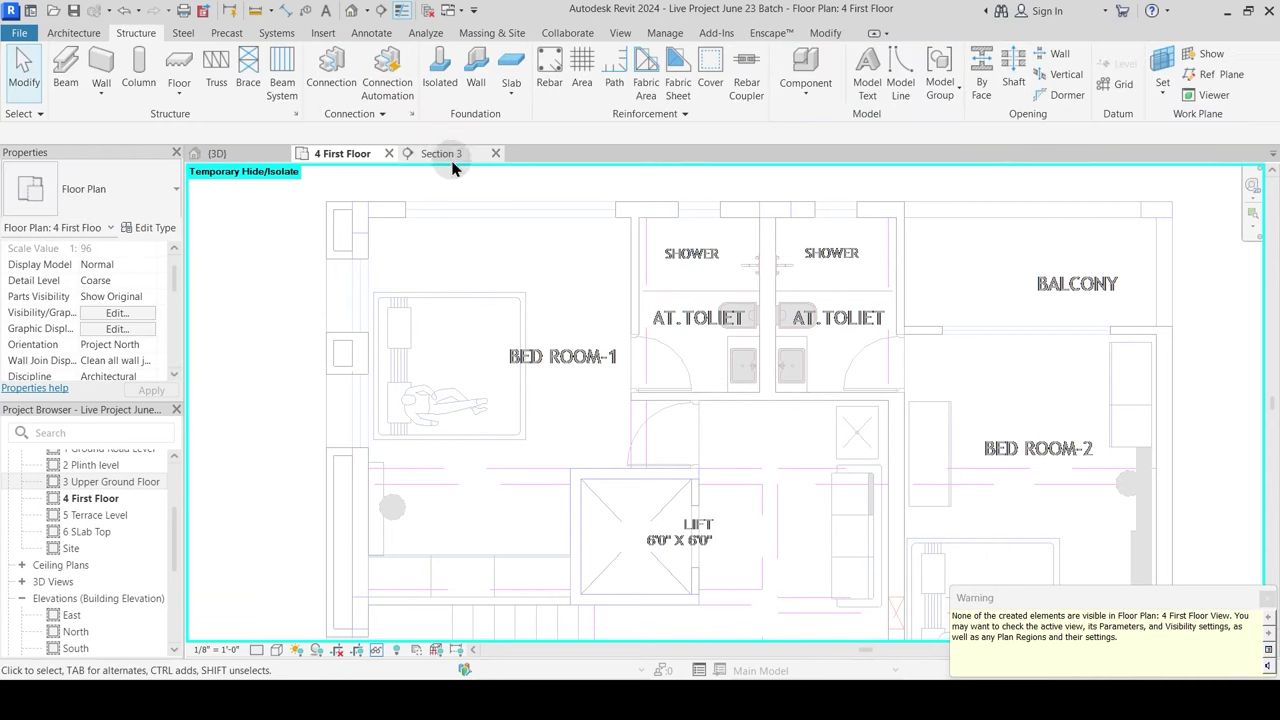
left_click(441, 153)
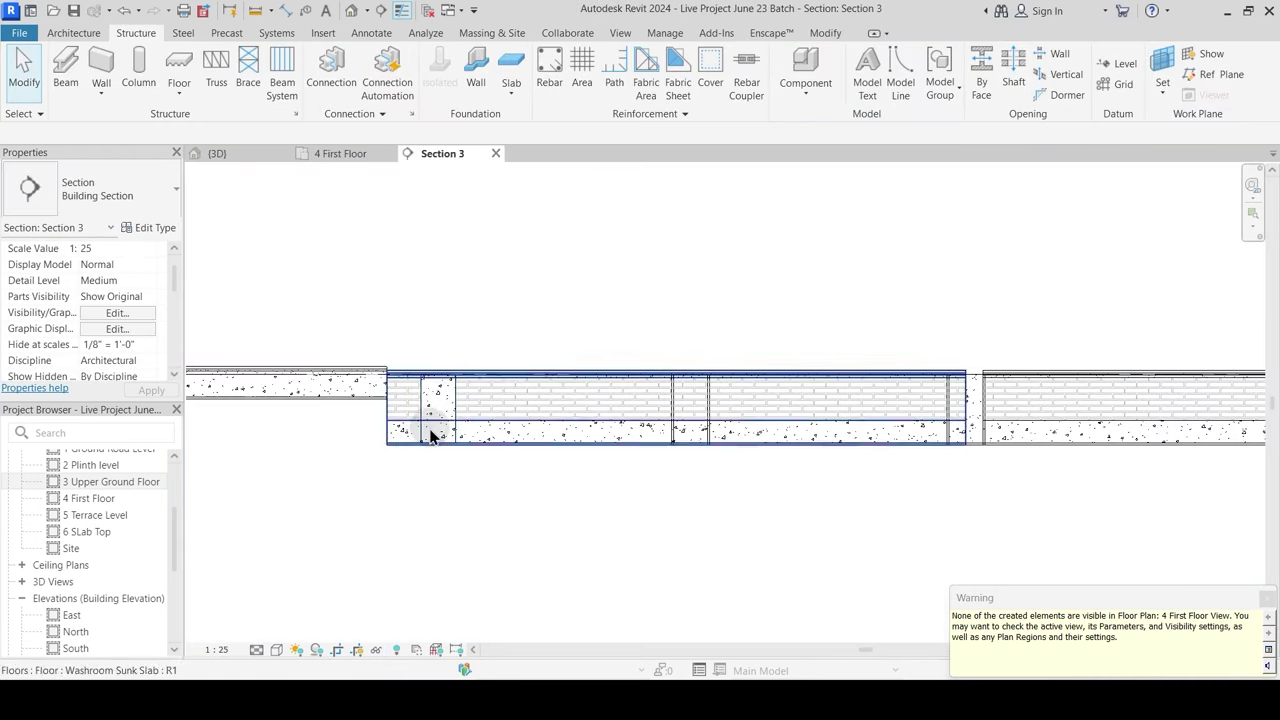
Step: Check the new beam across views and set its z Justification to Bottom in Section 3
middle_click_drag(447, 445, 492, 435)
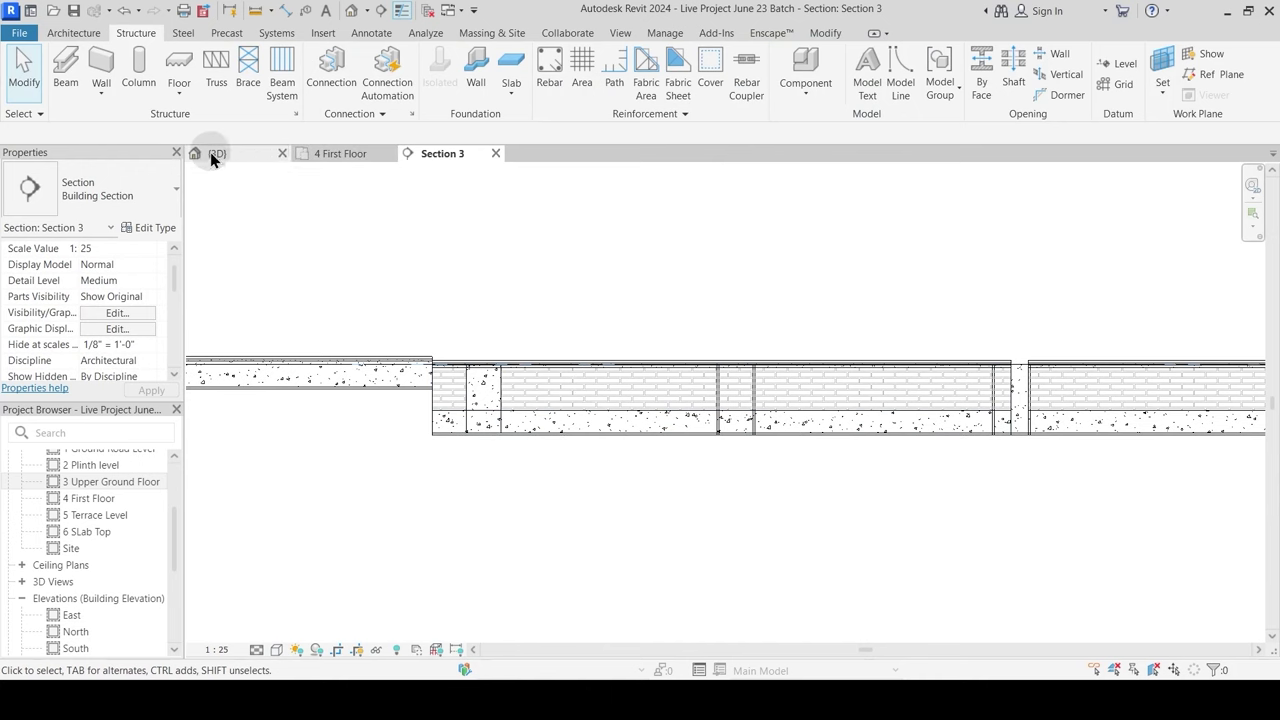
left_click(338, 155)
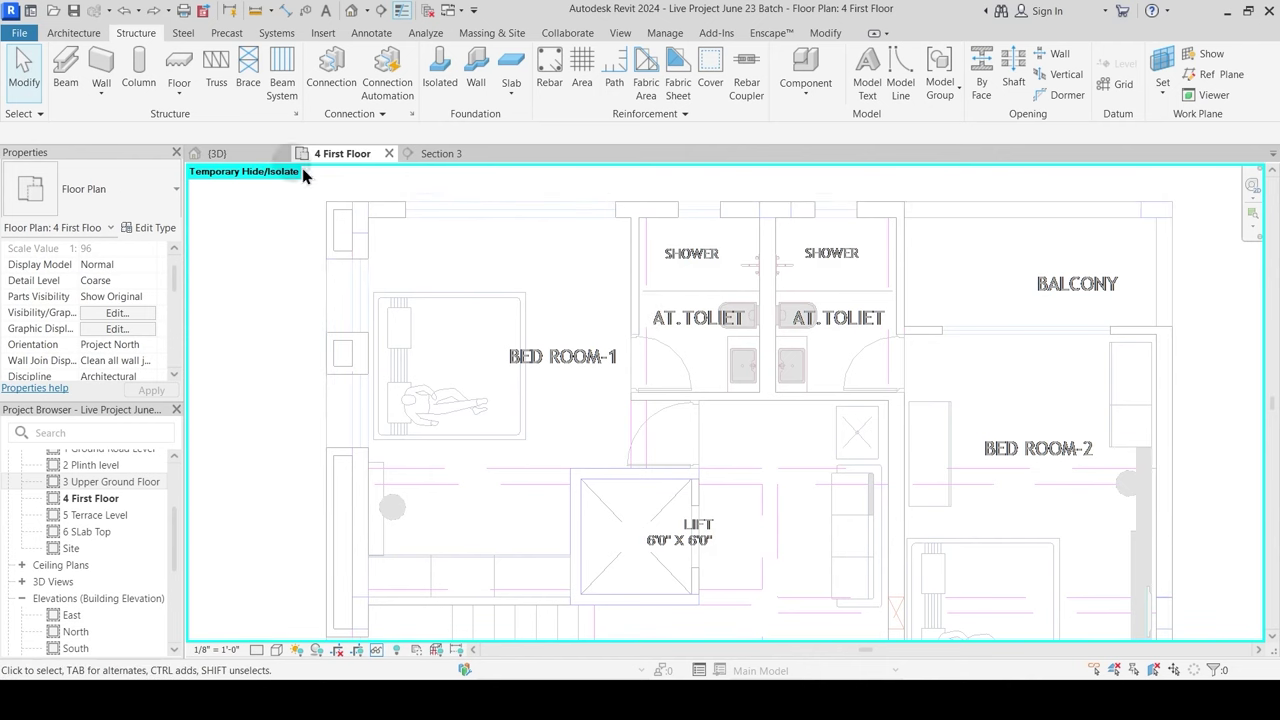
left_click(236, 158)
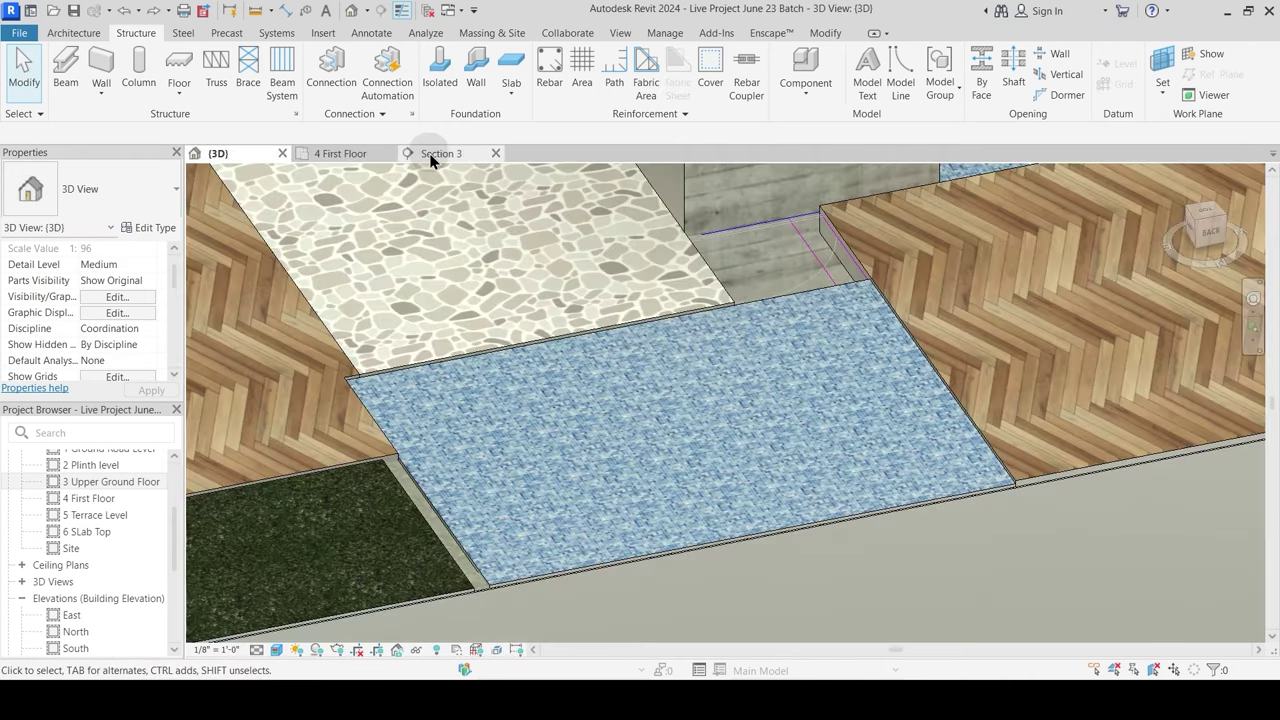
left_click(430, 154)
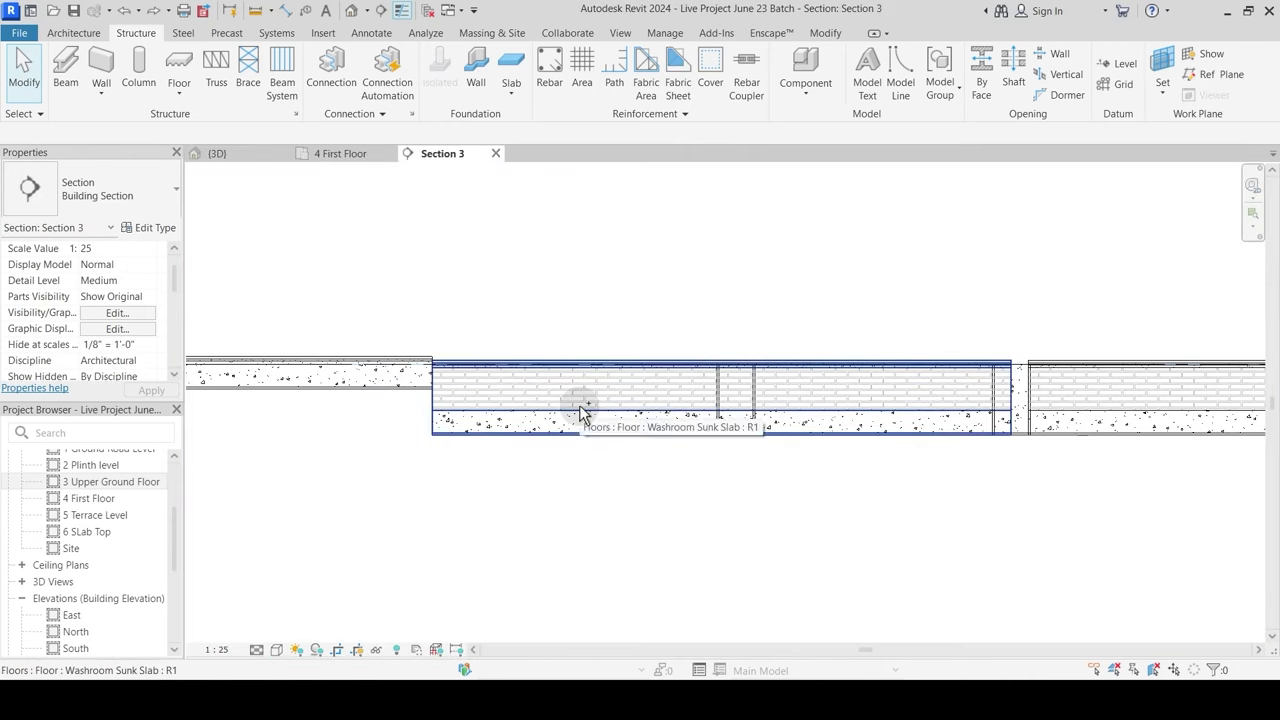
left_click(490, 405)
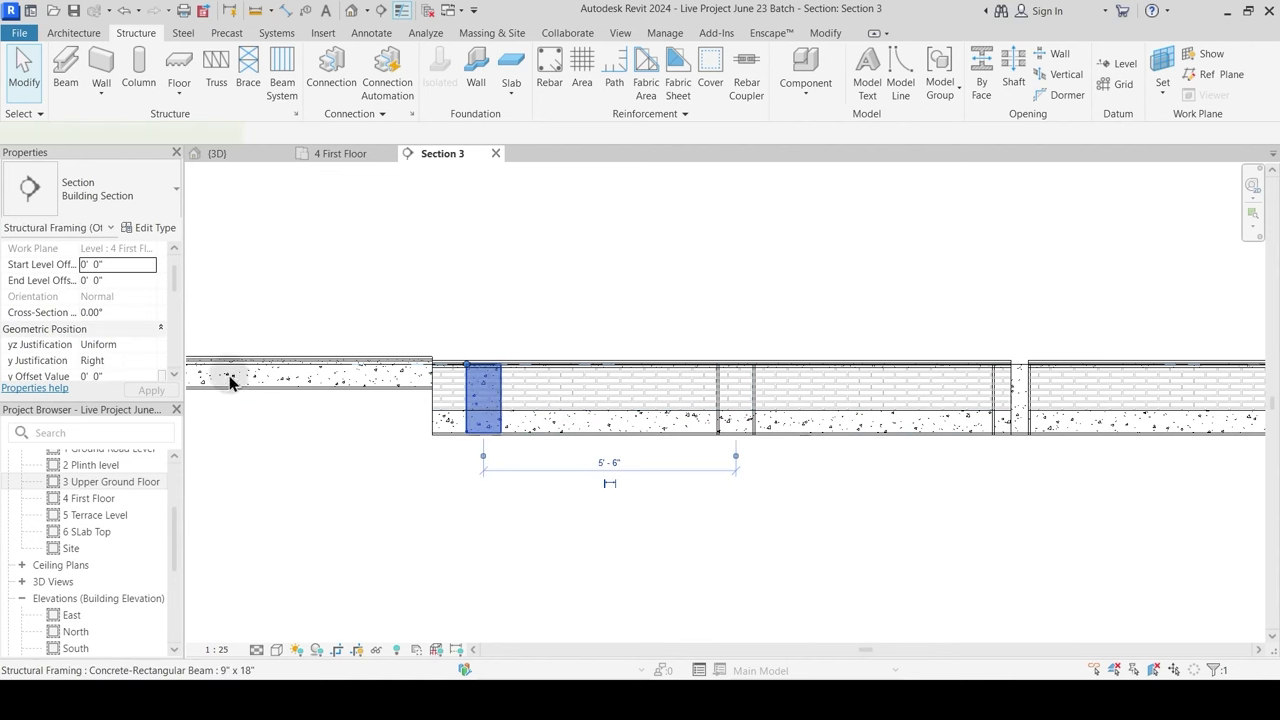
scroll(137, 368, "down", 1)
left_click(135, 345)
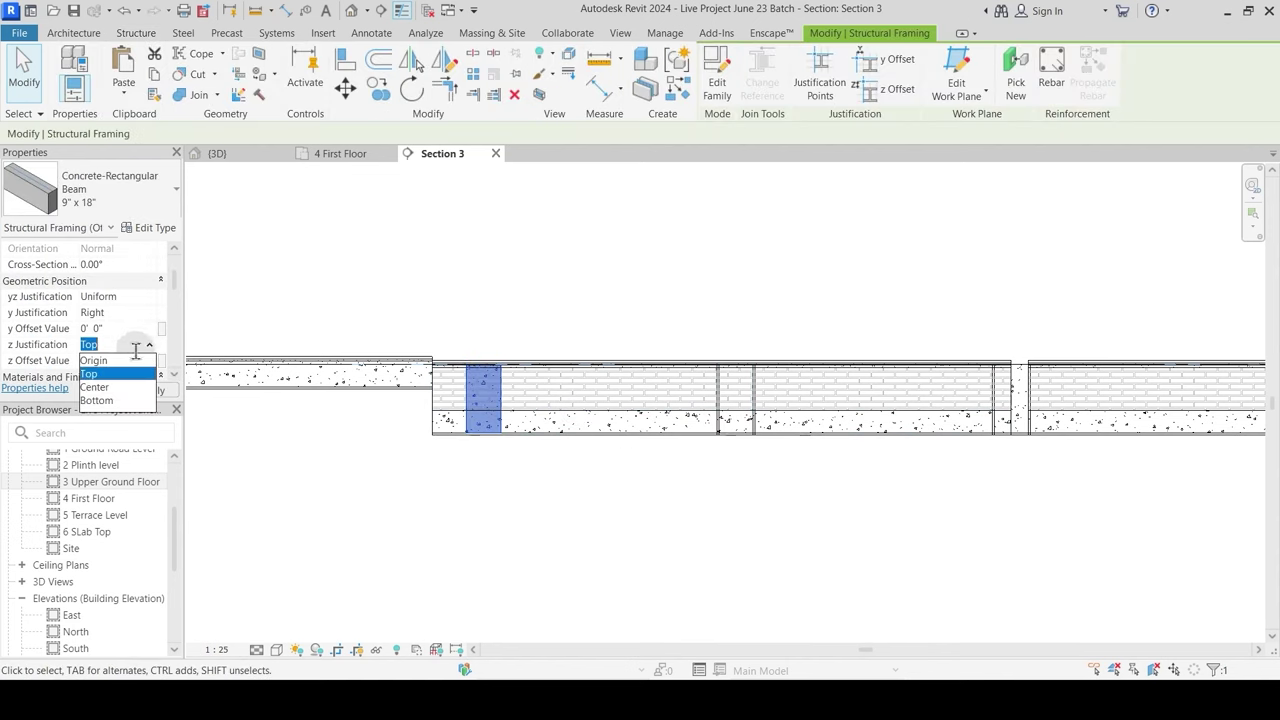
left_click(97, 400)
left_click(574, 337)
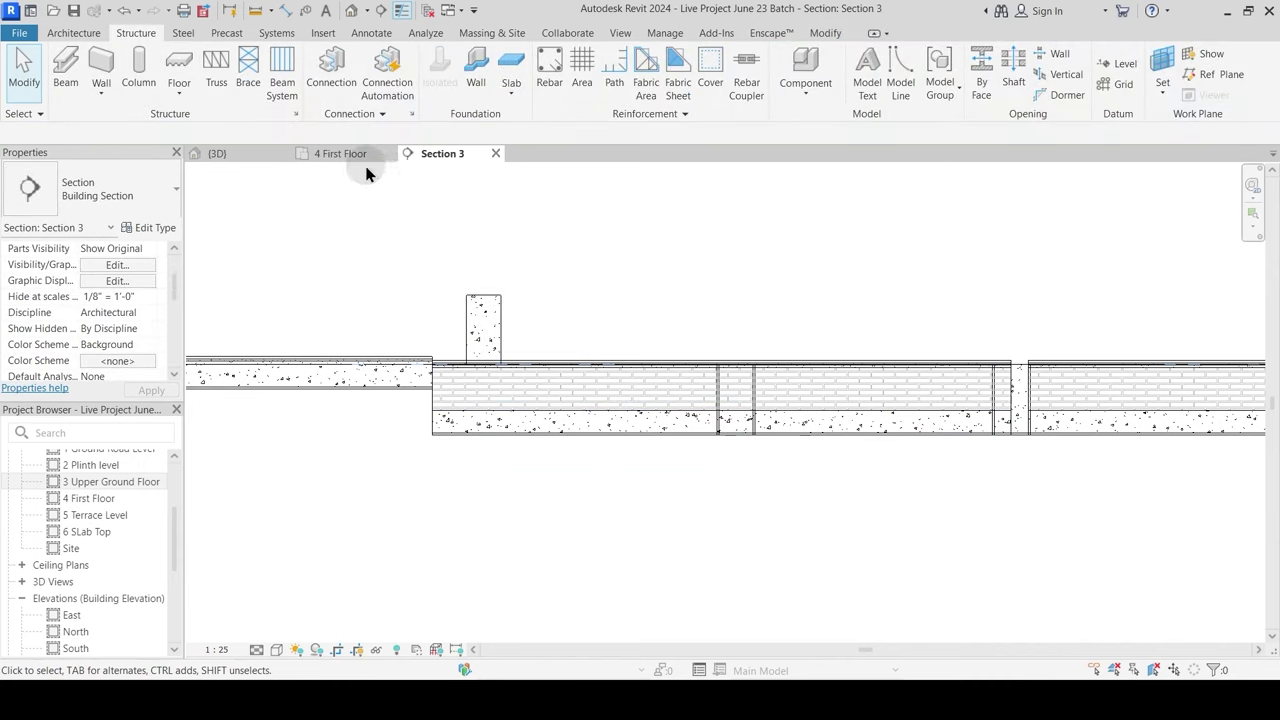
Step: In the First Floor plan, drag the beam left onto the wall line
left_click(340, 153)
scroll(662, 263, "up", 3)
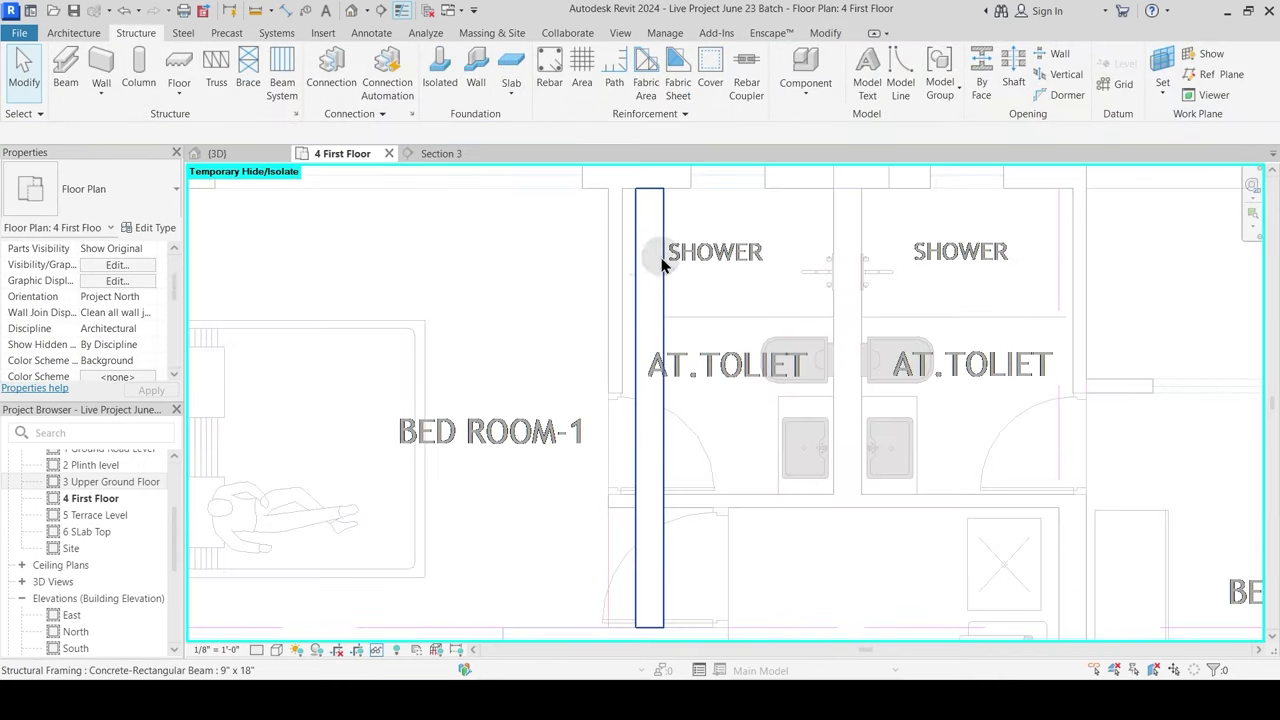
left_click(637, 286)
scroll(636, 258, "up", 4)
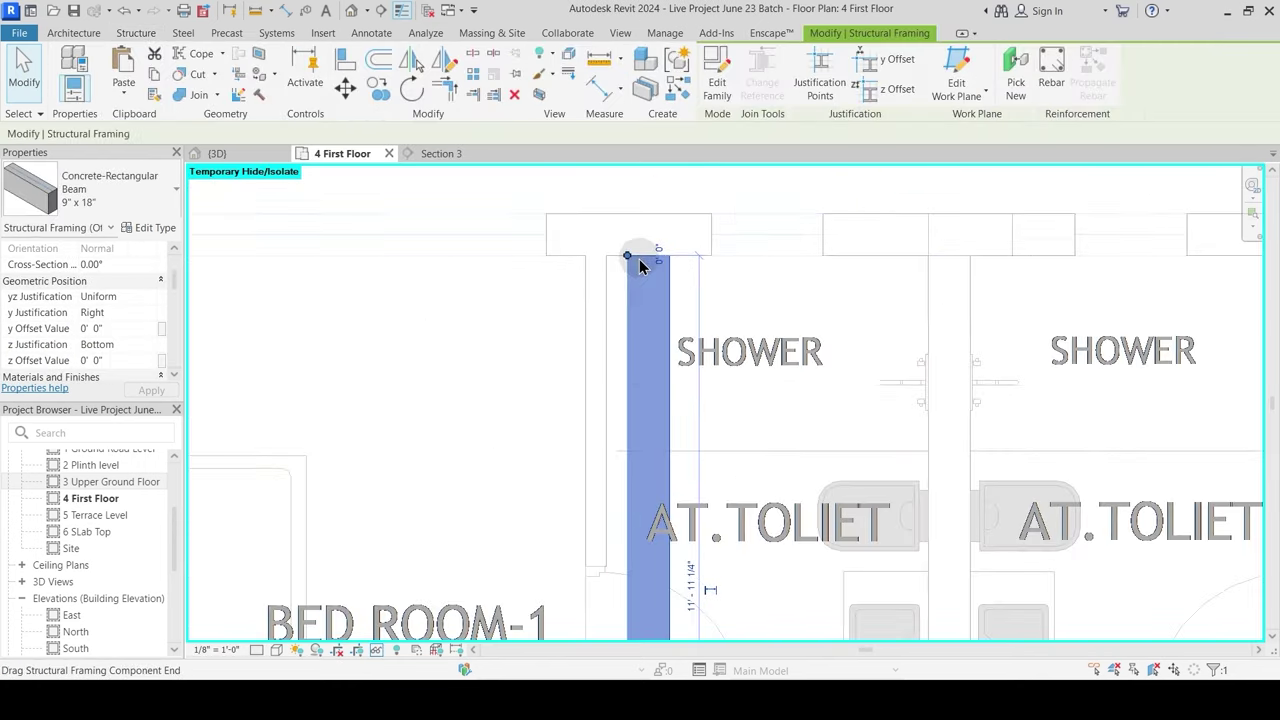
left_click_drag(625, 258, 582, 253)
scroll(646, 263, "down", 3)
key("Escape")
middle_click_drag(673, 468, 673, 395)
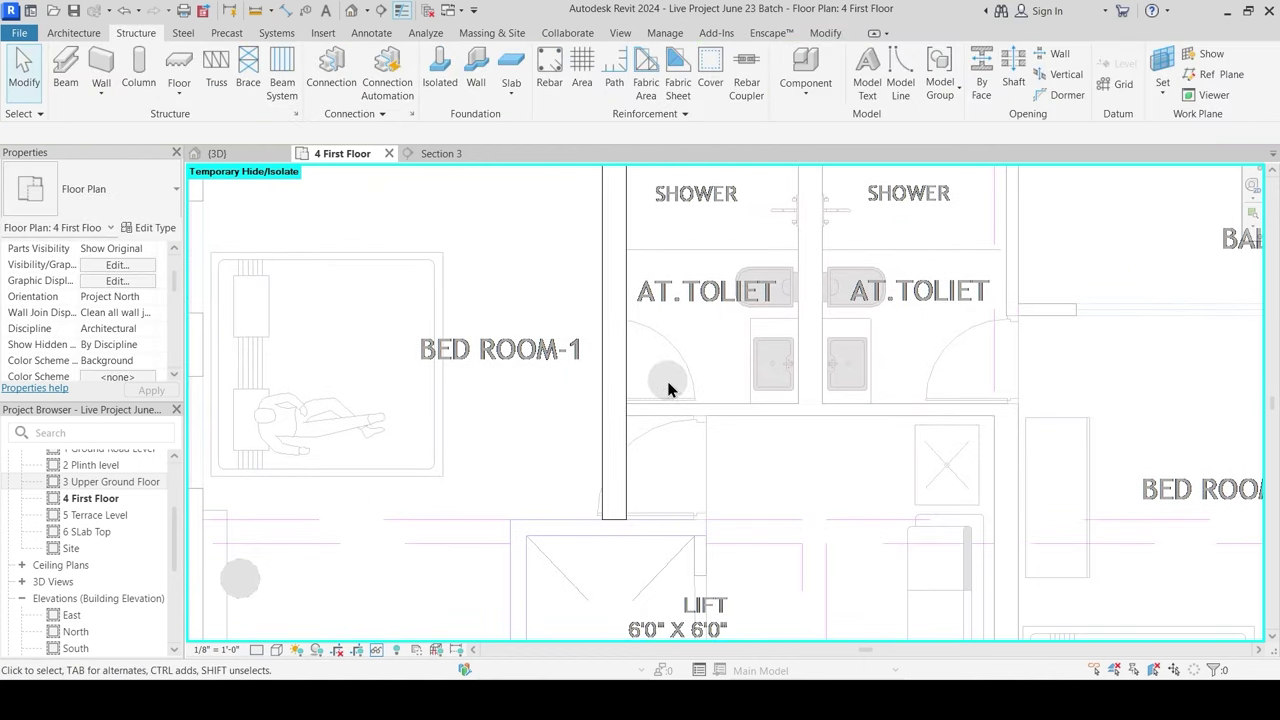
Step: Back in Section 3, set the beam's z Justification to Top
left_click(447, 153)
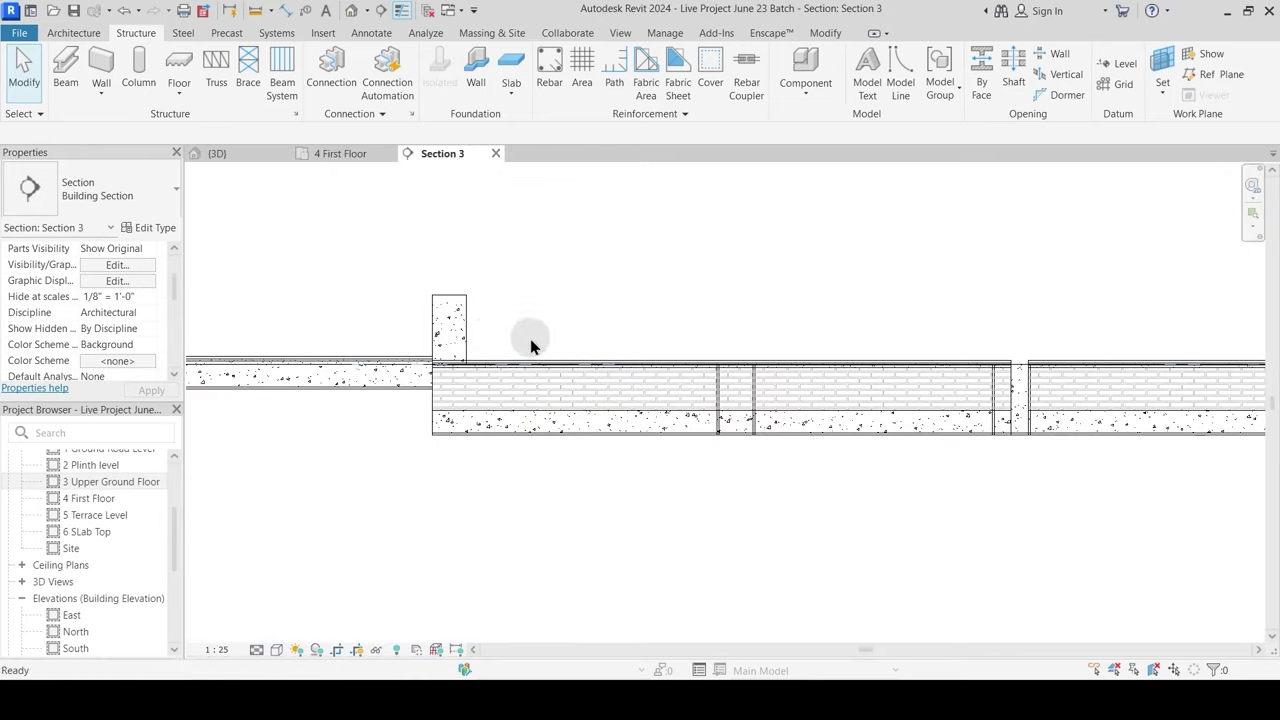
left_click(471, 333)
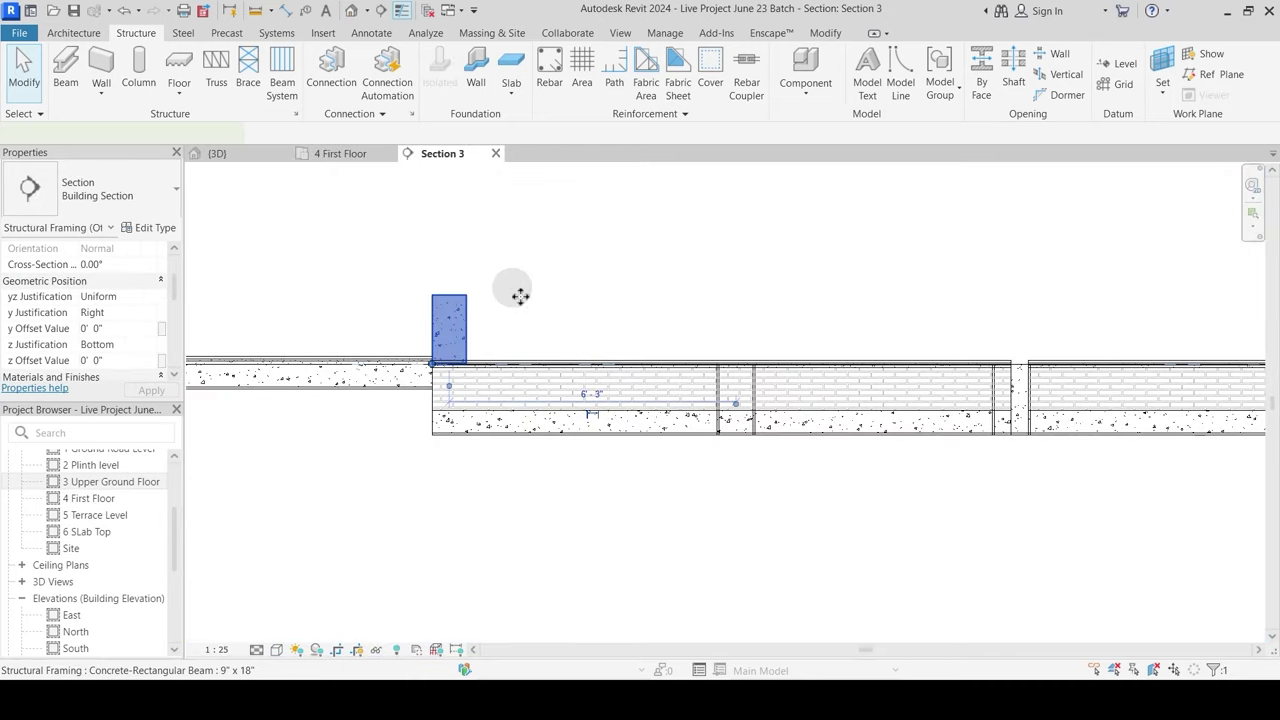
left_click(150, 346)
left_click(96, 374)
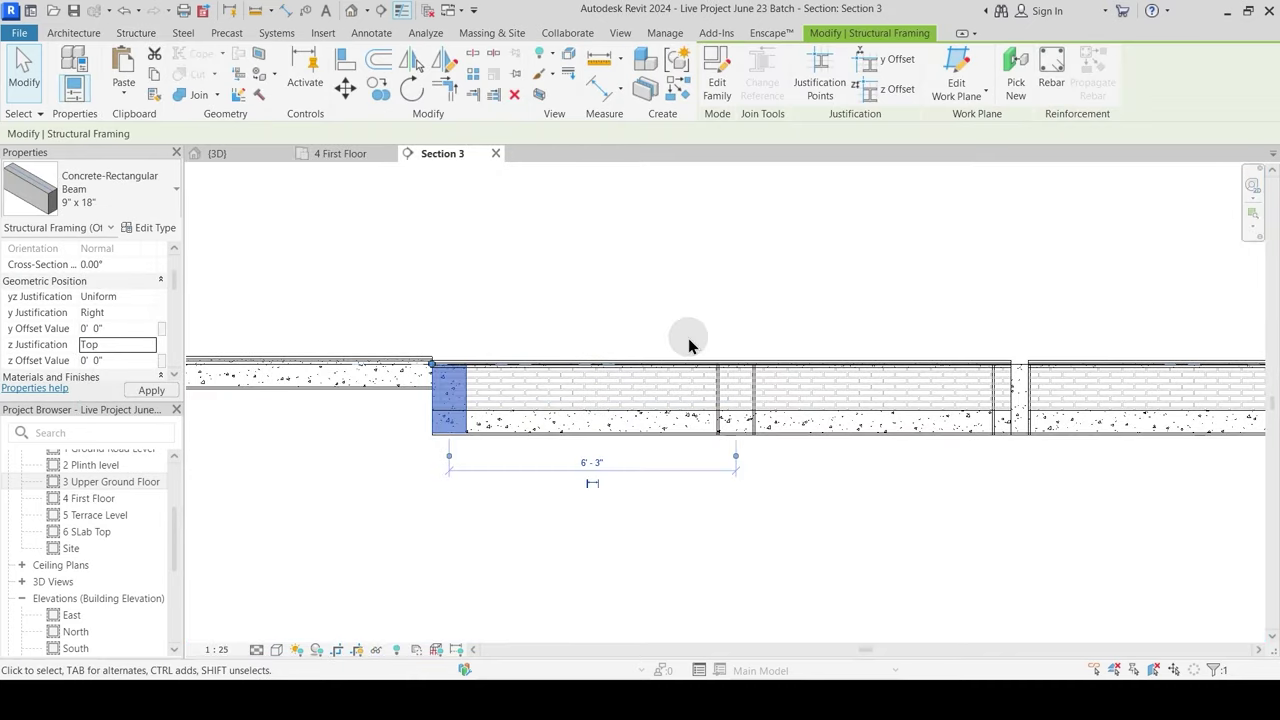
left_click(671, 379)
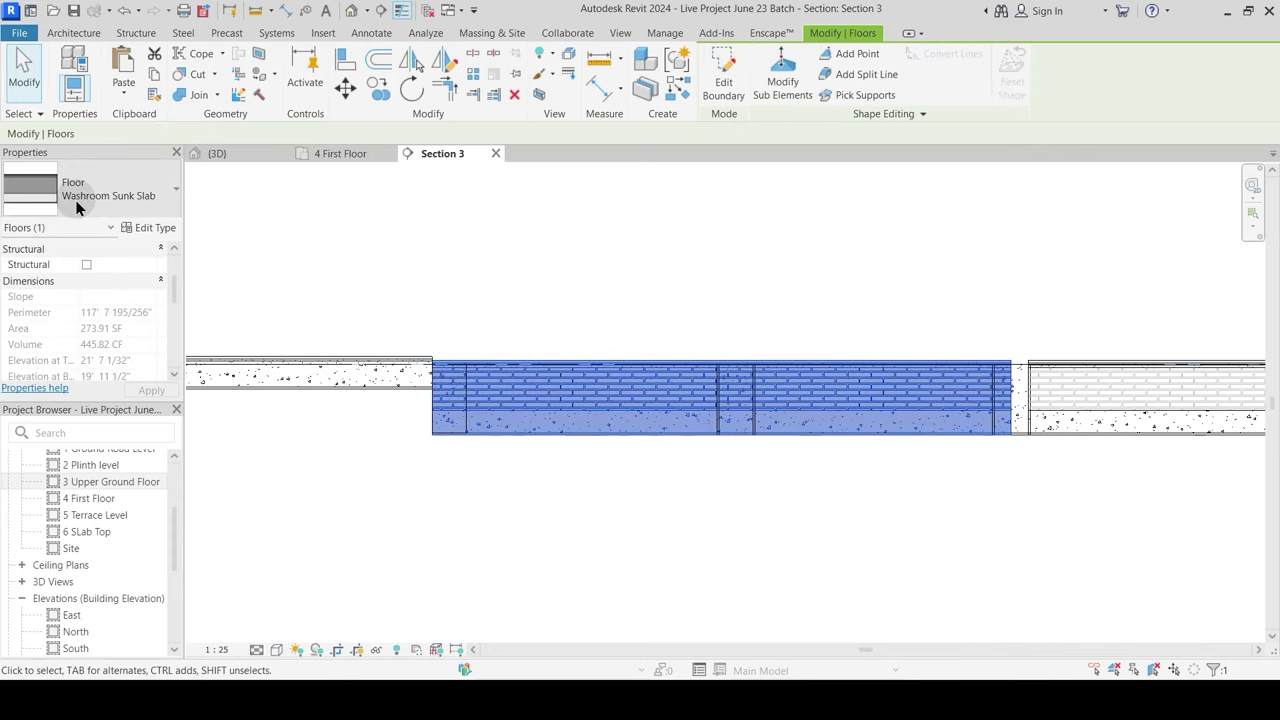
Step: Change the Washroom Sunk Slab type's Brick Bets layer thickness to 100mm and apply
left_click(152, 229)
left_click(839, 226)
left_click(757, 257)
left_click_drag(766, 255, 649, 260)
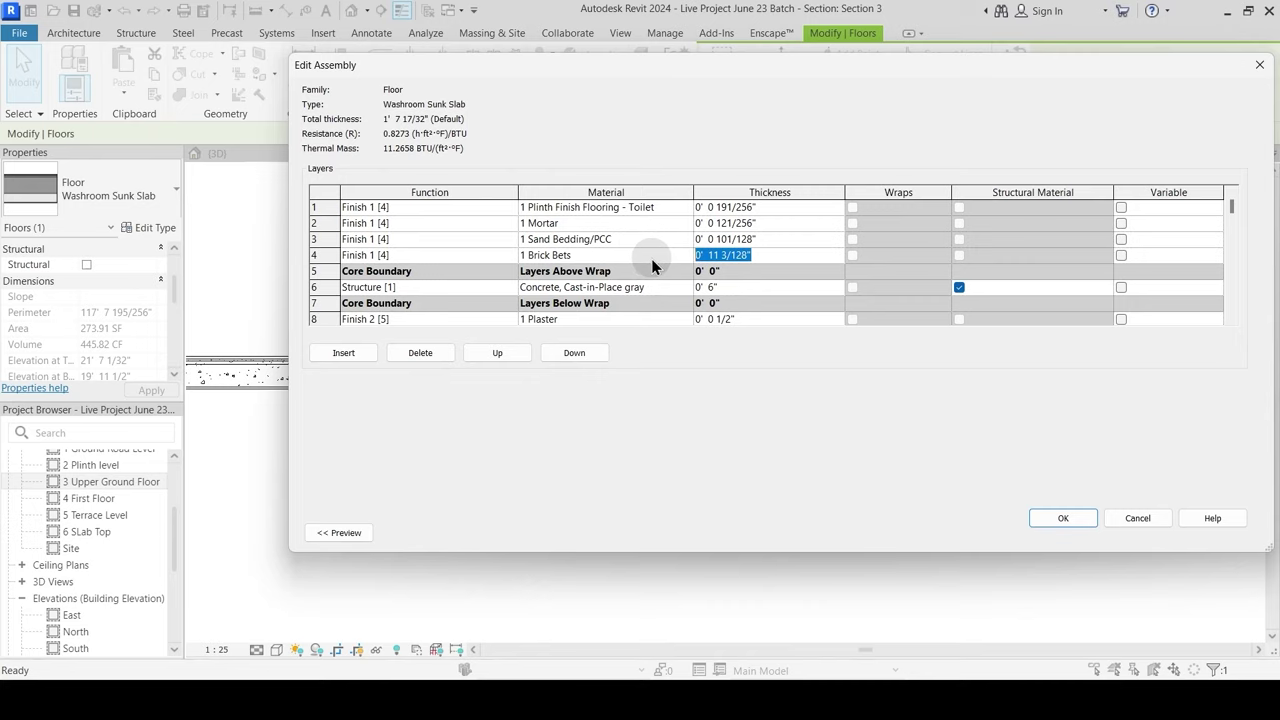
type("100")
key("Tab")
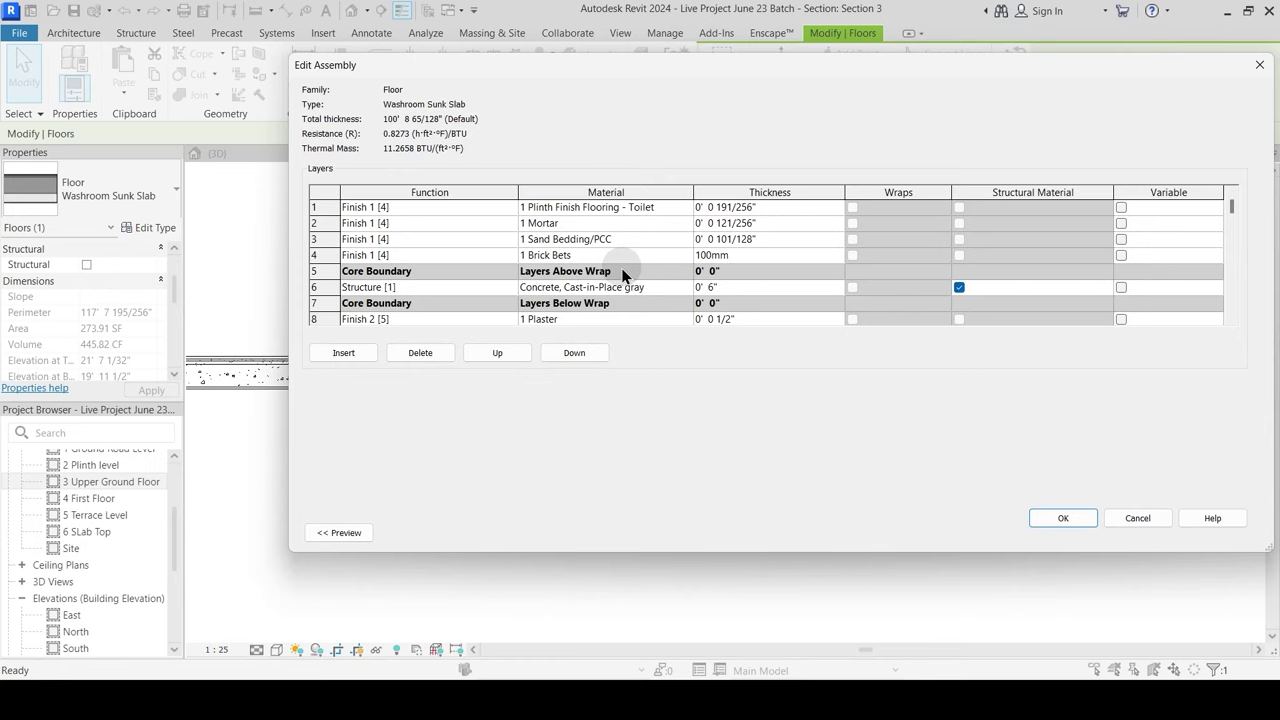
key("Tab")
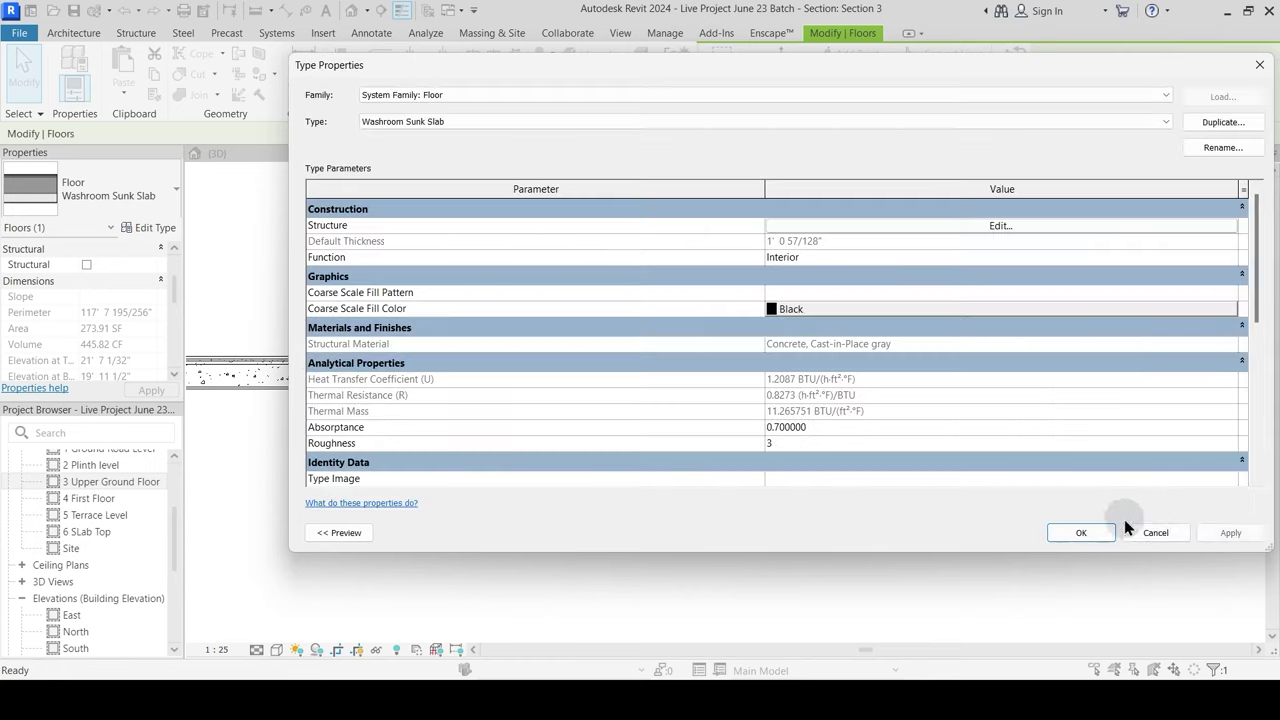
left_click(1084, 533)
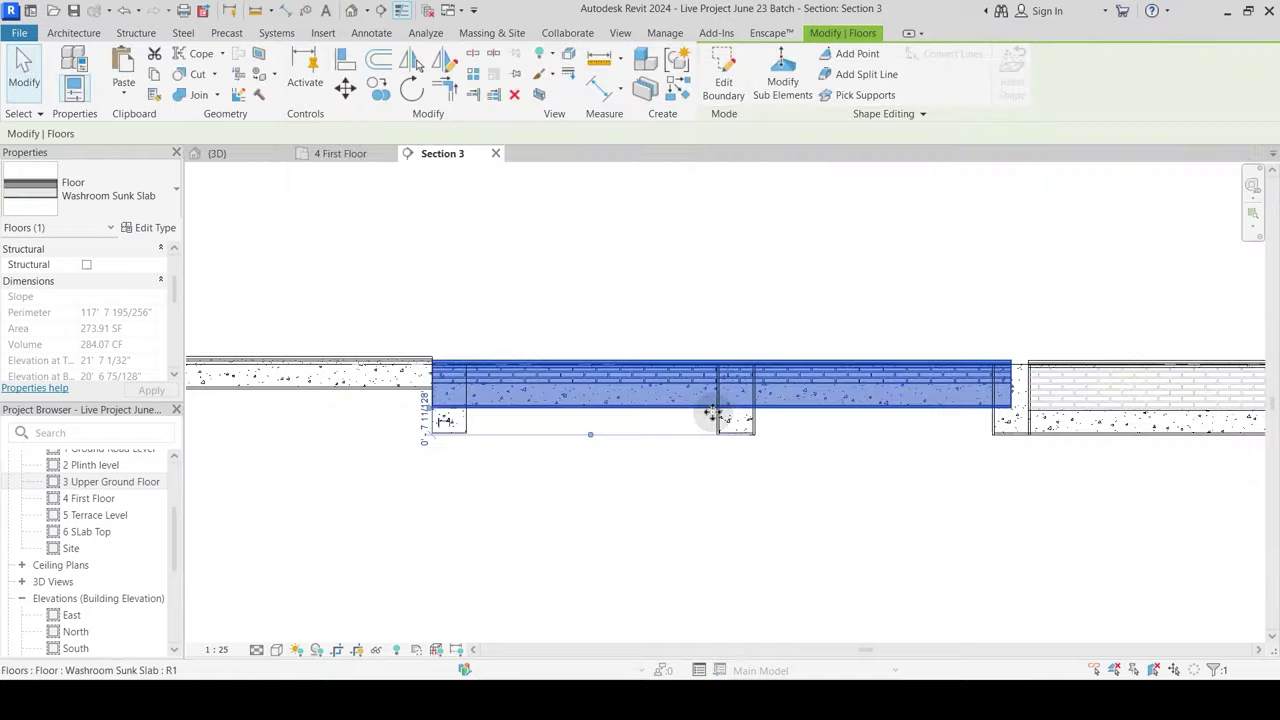
left_click(565, 435)
Step: Align the sunk slab layers down to a reference line in Section 3
left_click(825, 33)
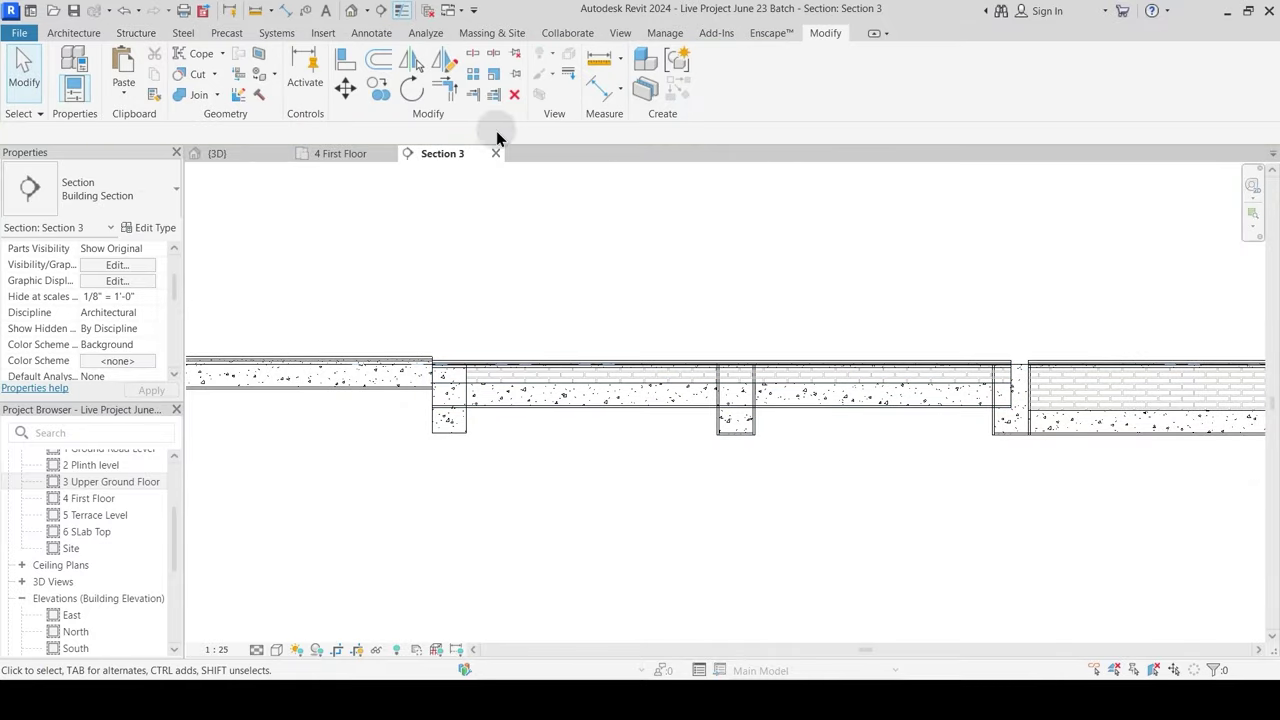
left_click(340, 66)
scroll(491, 433, "up", 2)
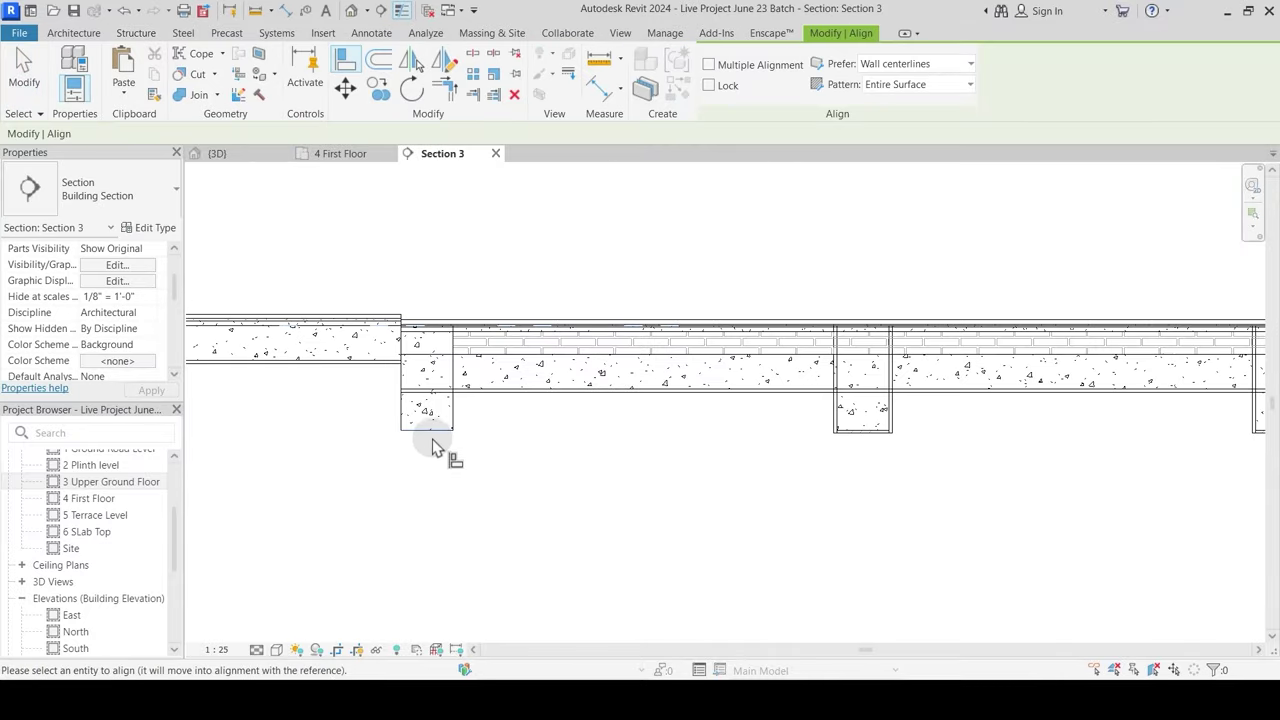
scroll(467, 395, "up", 2)
left_click(471, 385)
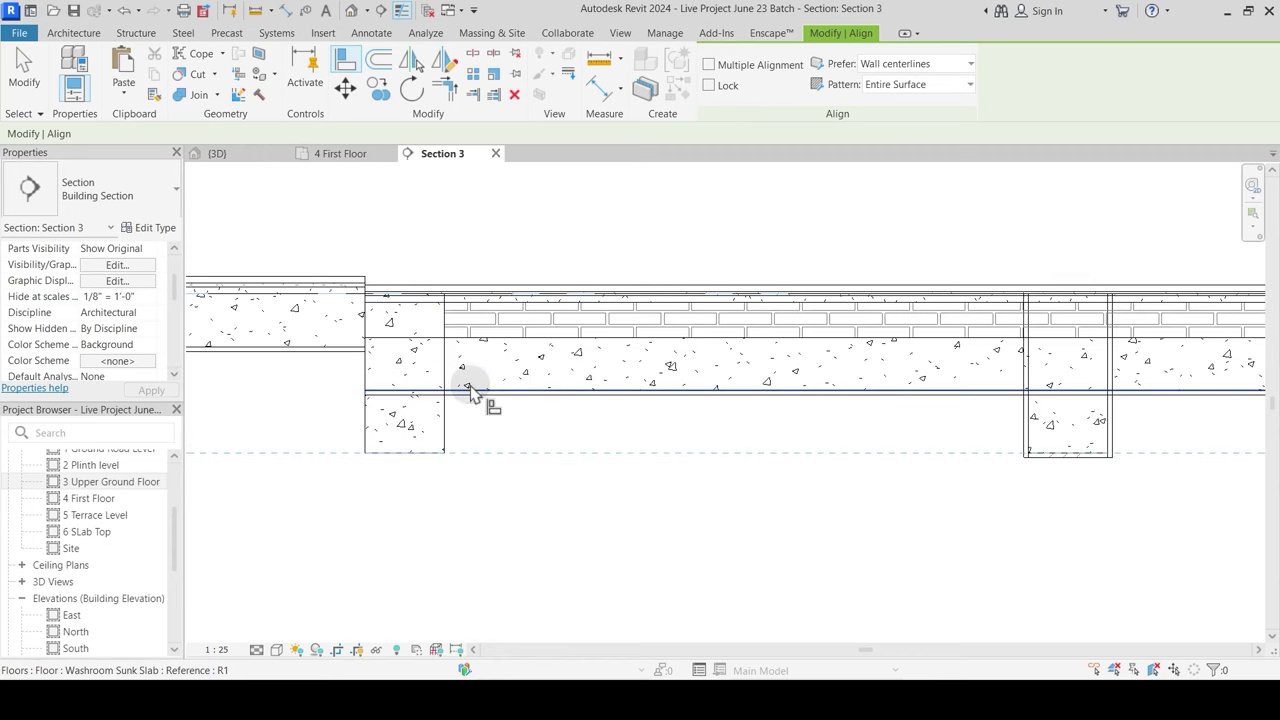
left_click(480, 391)
key("Escape")
key("Escape")
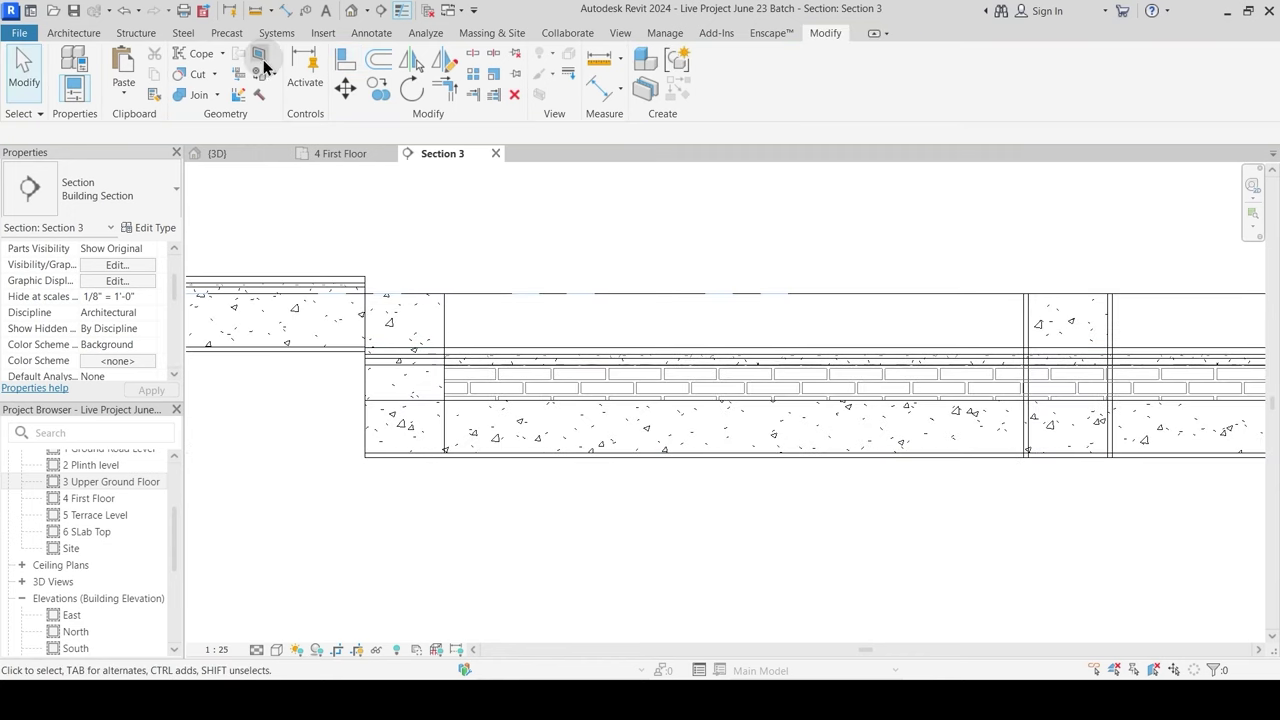
Step: Join three beams with the Washroom Sunk Slab using Join Geometry
left_click(218, 99)
left_click(414, 310)
left_click(490, 402)
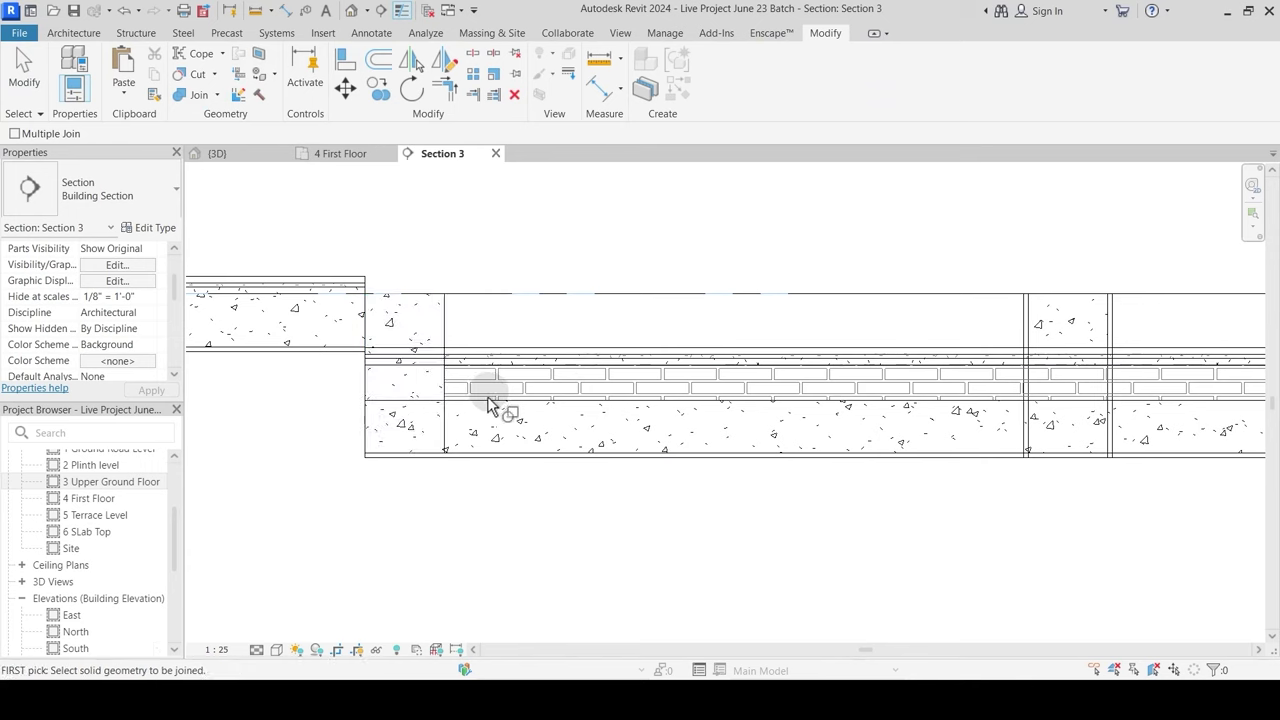
middle_click_drag(751, 394, 365, 394)
left_click(664, 302)
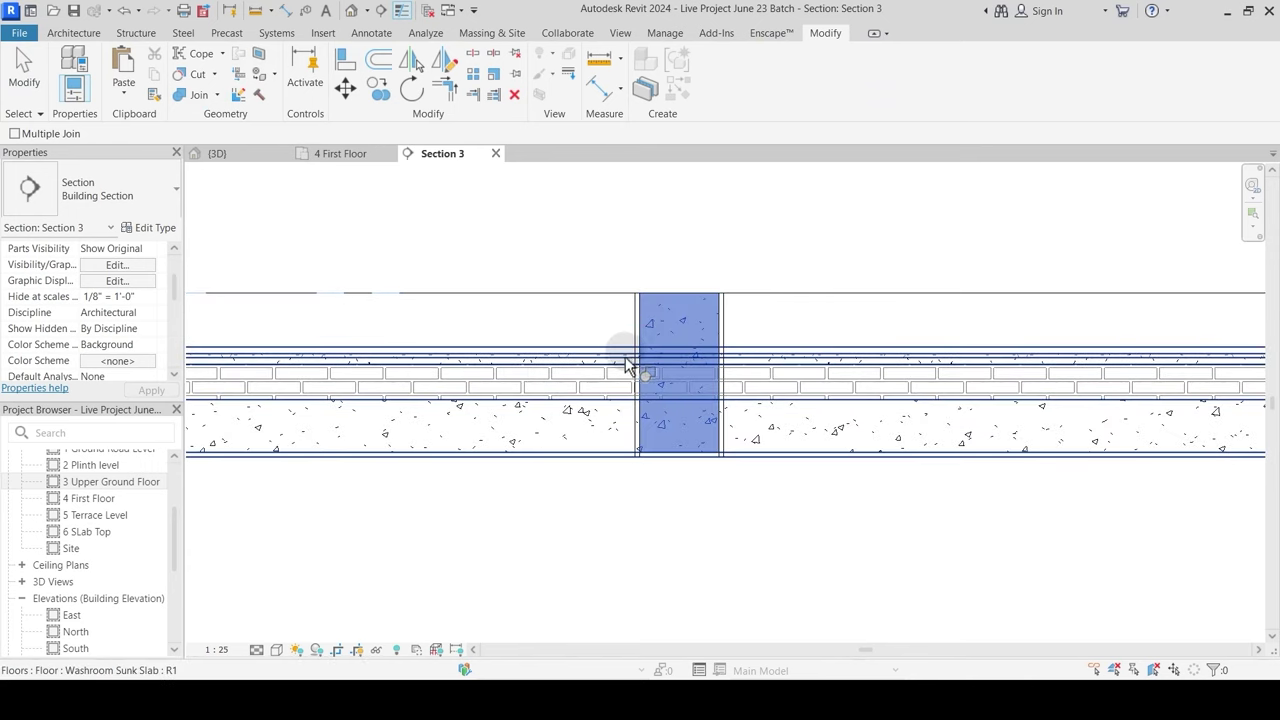
left_click(625, 357)
middle_click_drag(878, 366, 410, 374)
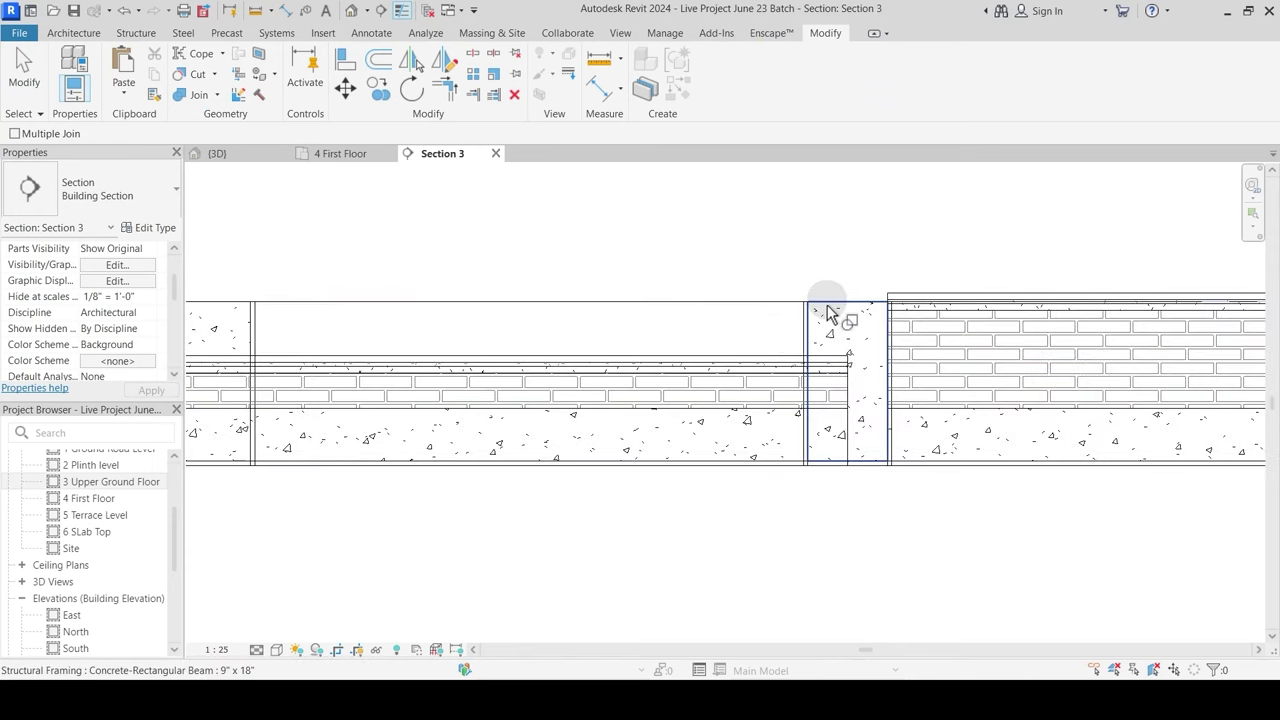
left_click(828, 314)
left_click(786, 371)
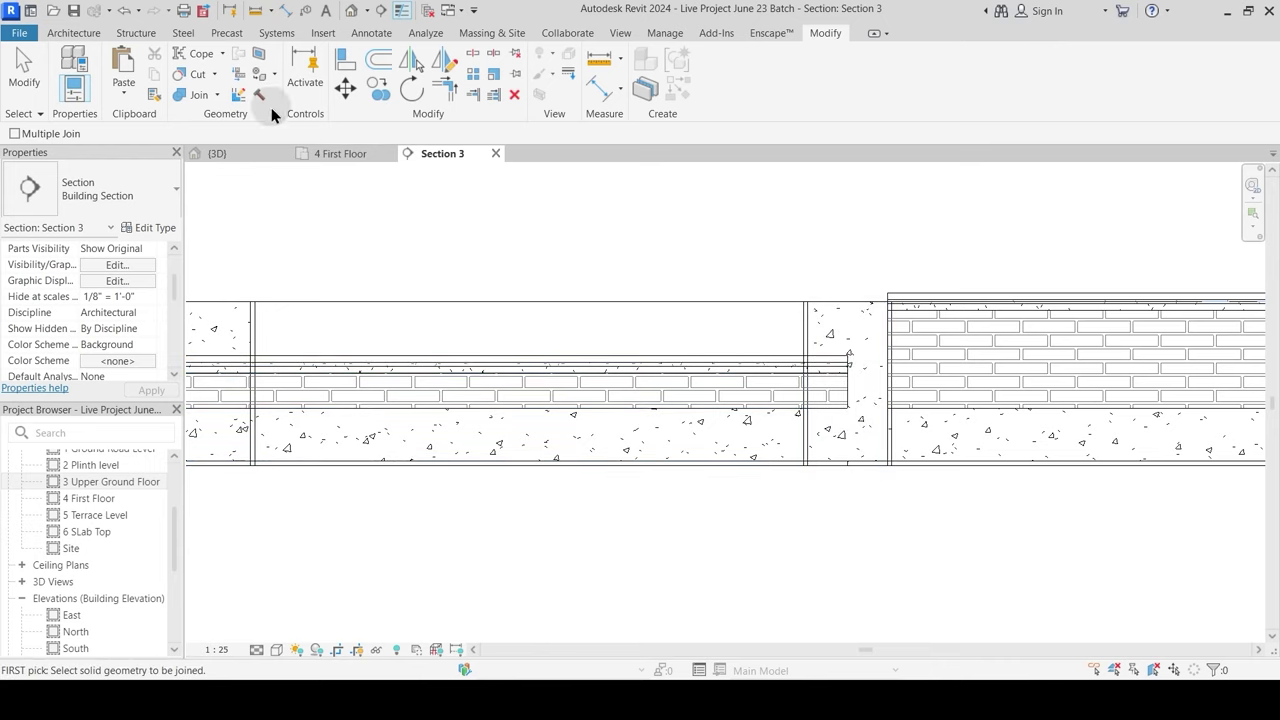
Step: Switch the join order between the beams and the sunk slab
left_click(217, 95)
left_click(235, 191)
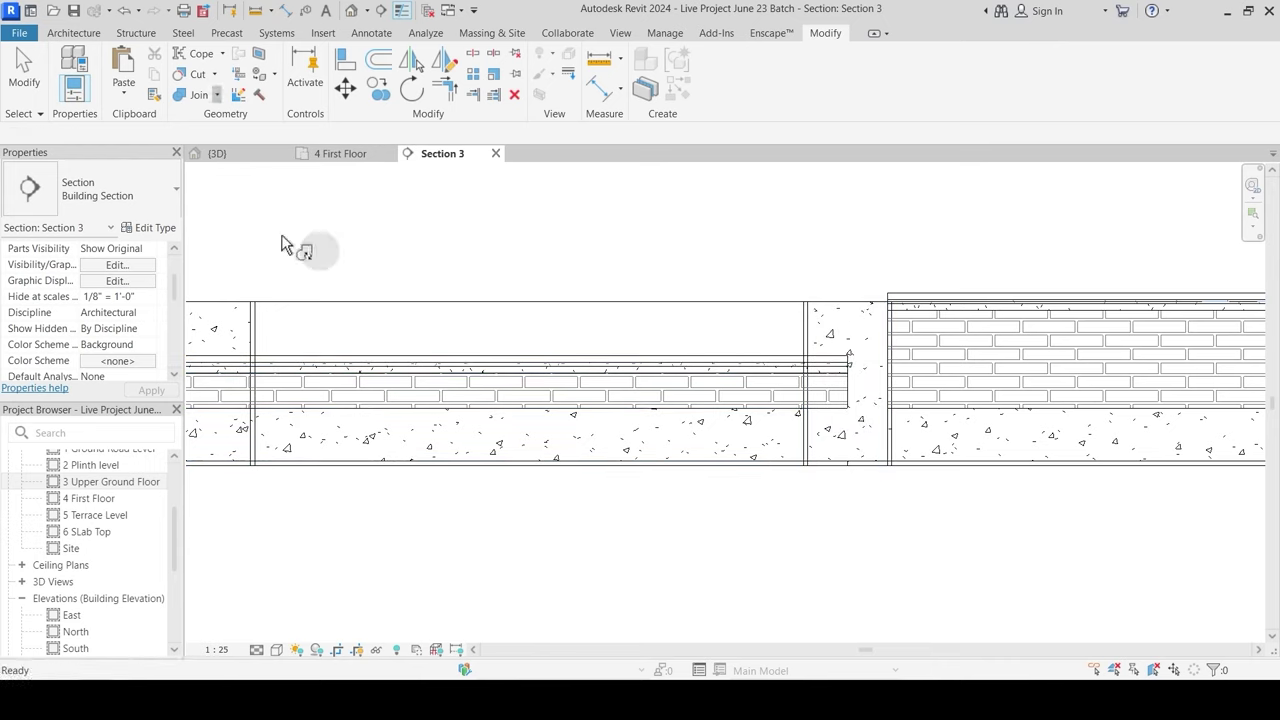
left_click(843, 360)
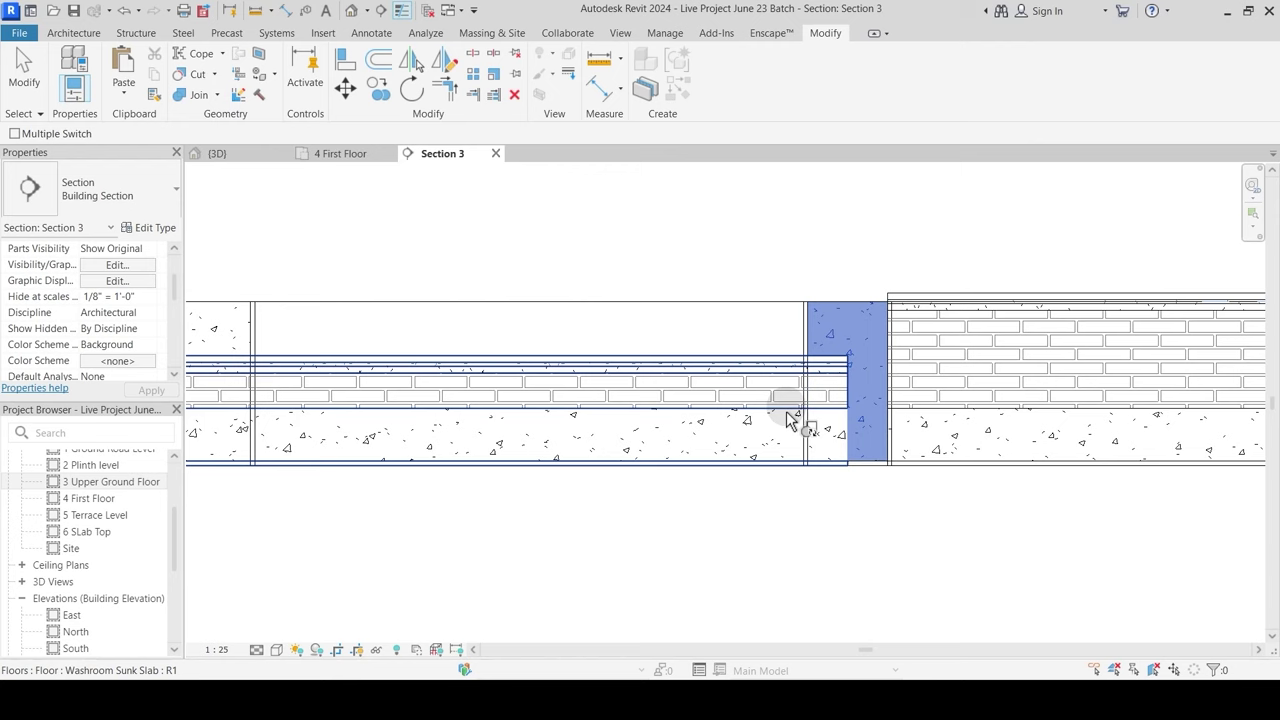
left_click(800, 423)
middle_click_drag(529, 414, 960, 363)
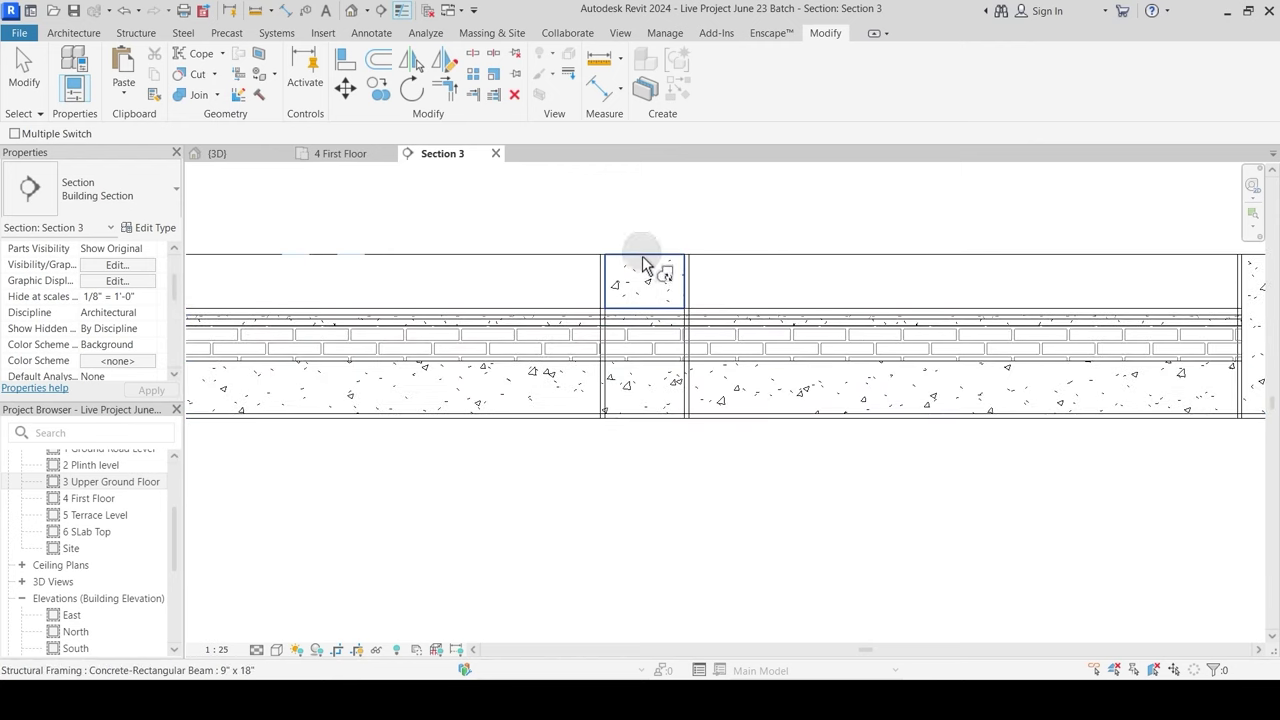
left_click(643, 265)
left_click(646, 366)
middle_click_drag(551, 420, 1012, 355)
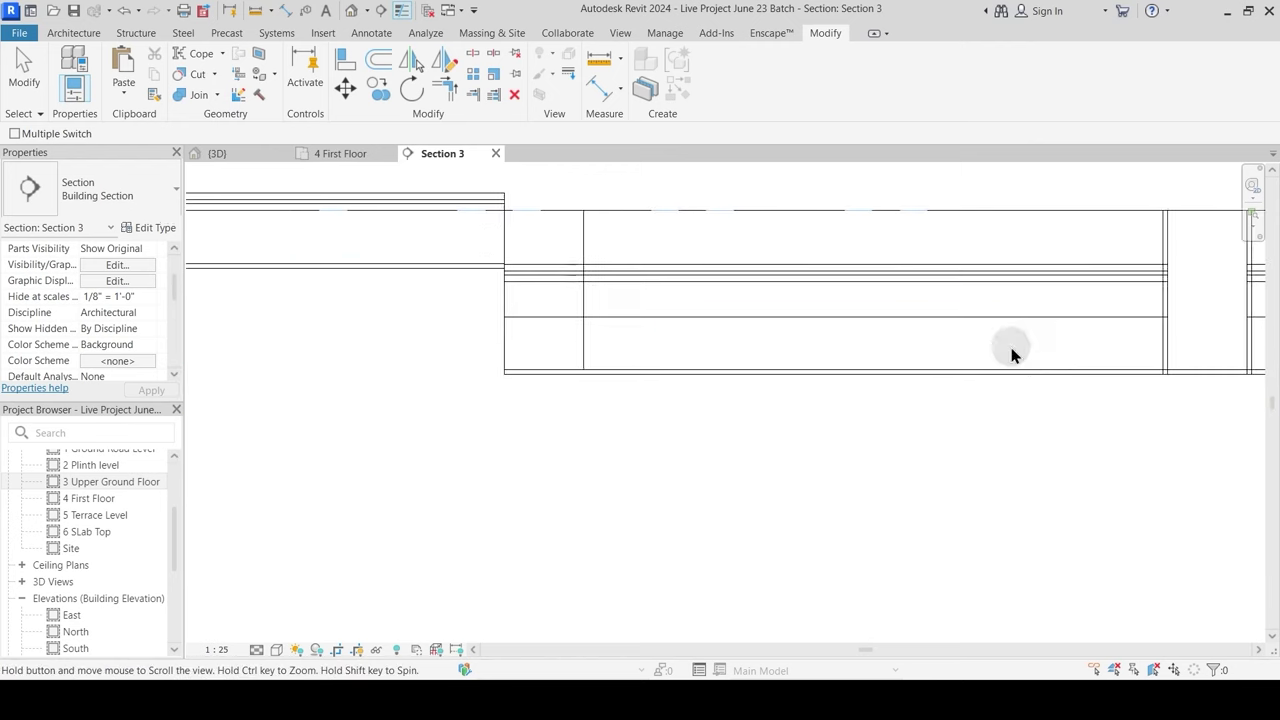
left_click(549, 278)
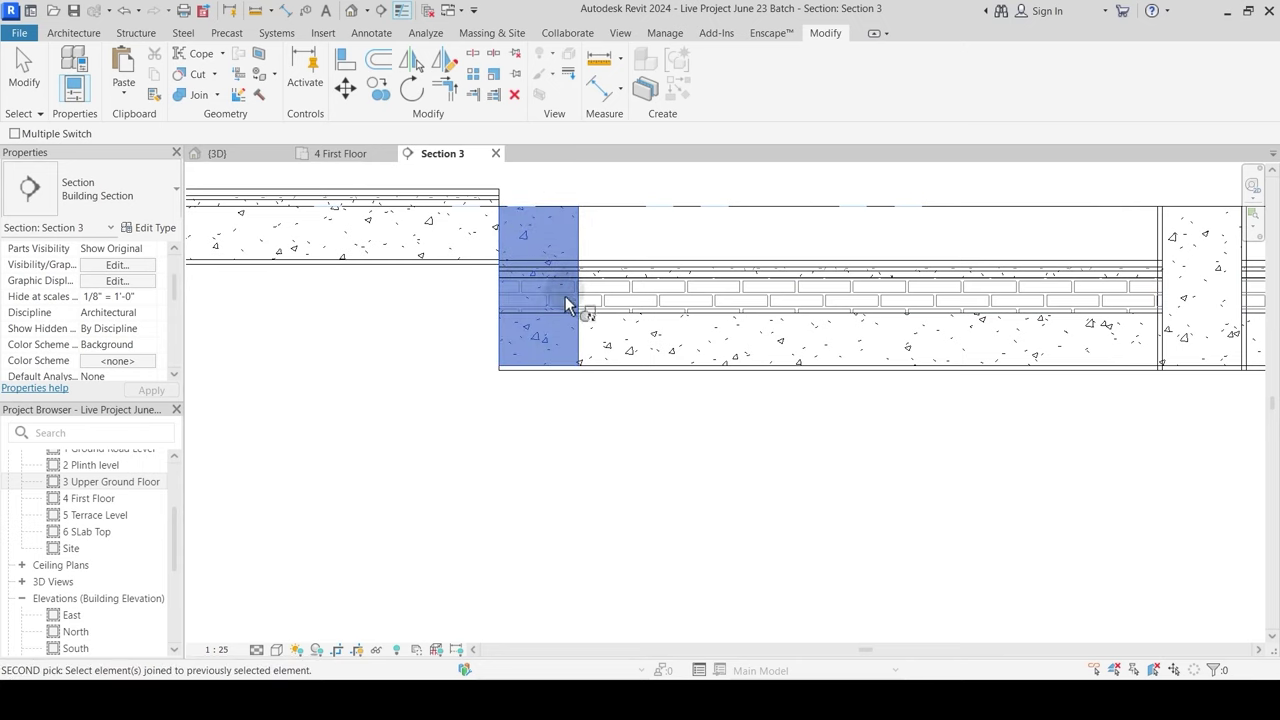
key("Escape")
Step: Join the column with the floor and reverse another beam–slab join order
middle_click_drag(544, 274, 523, 345)
scroll(523, 347, "up", 1)
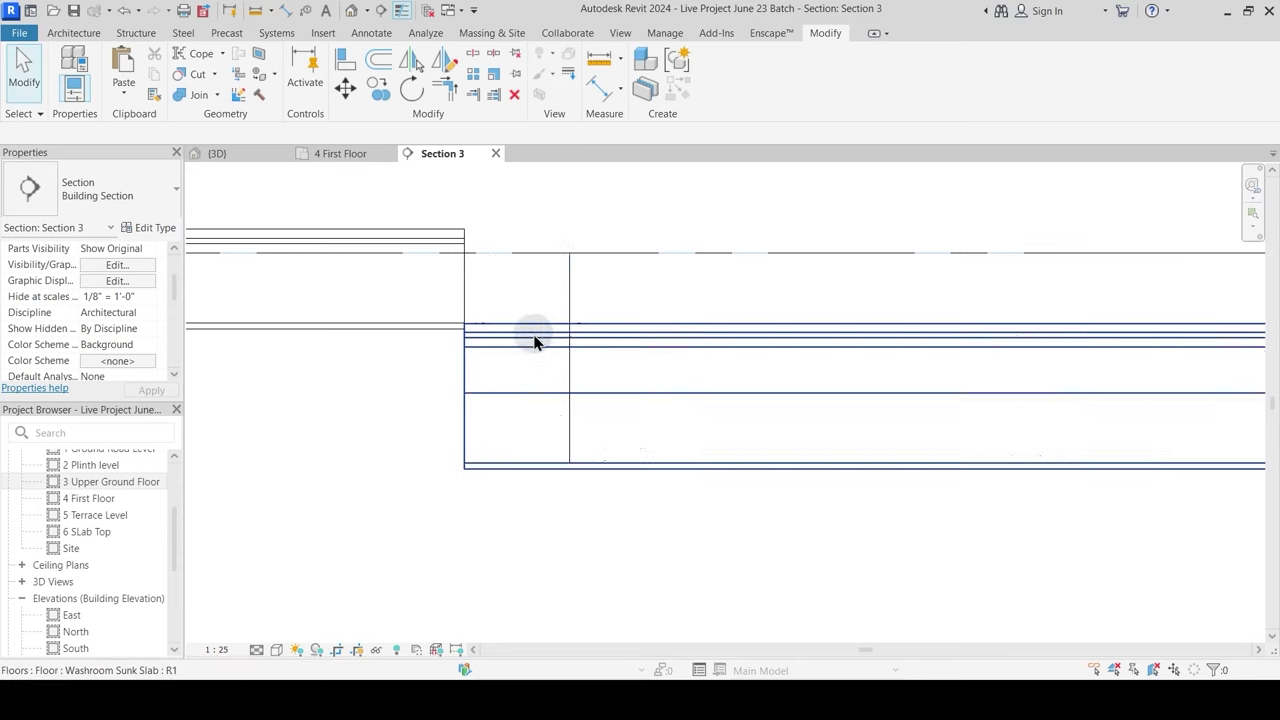
left_click(193, 97)
left_click(564, 288)
left_click(614, 364)
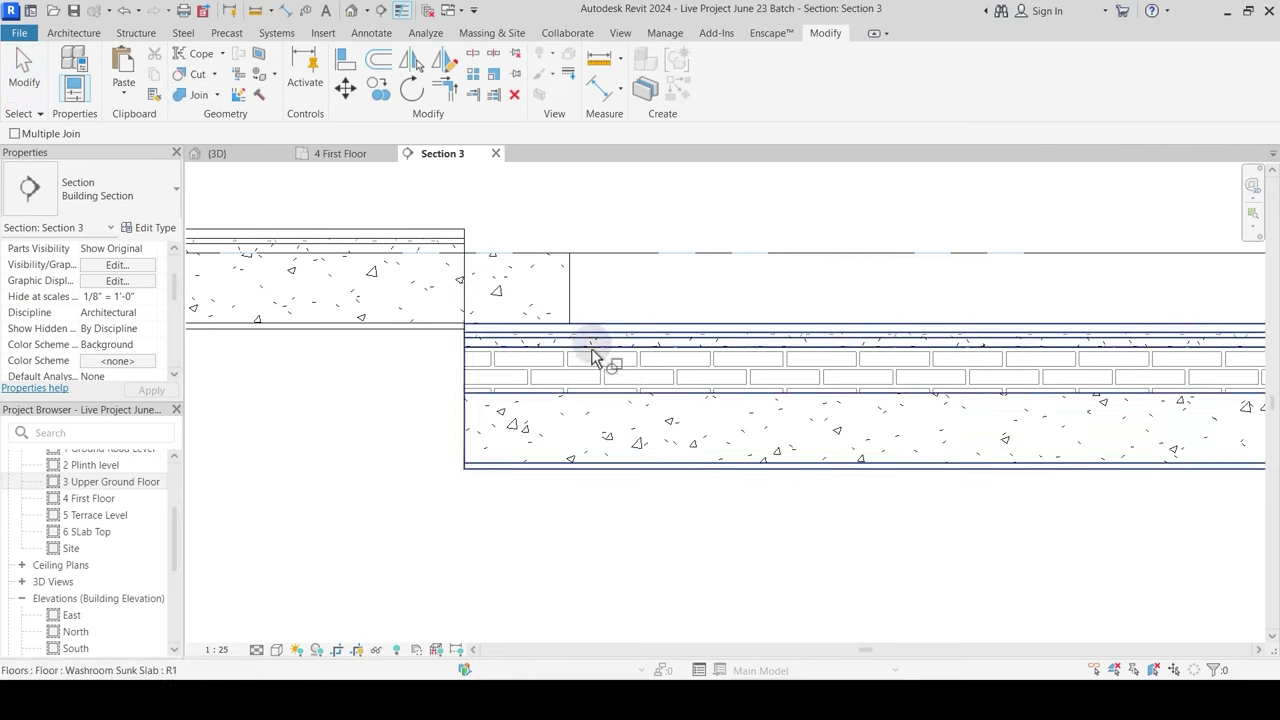
left_click(218, 97)
left_click(217, 194)
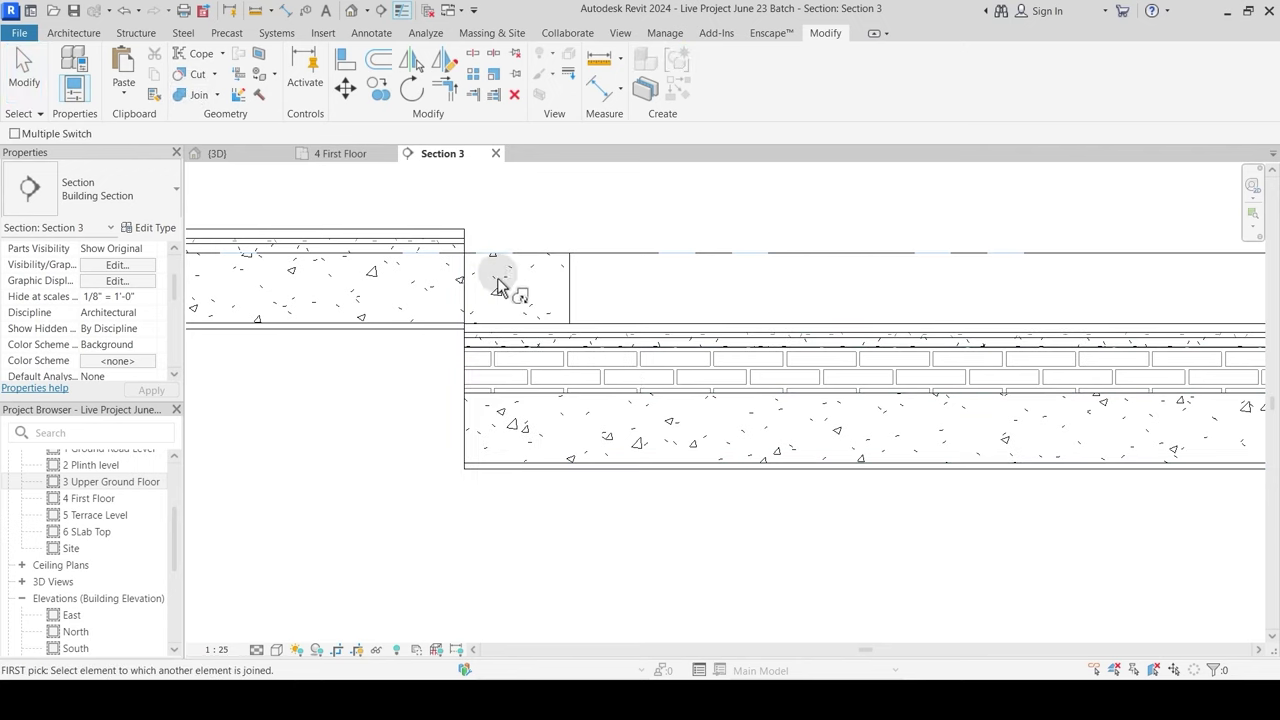
left_click(505, 270)
left_click(601, 344)
key("Escape")
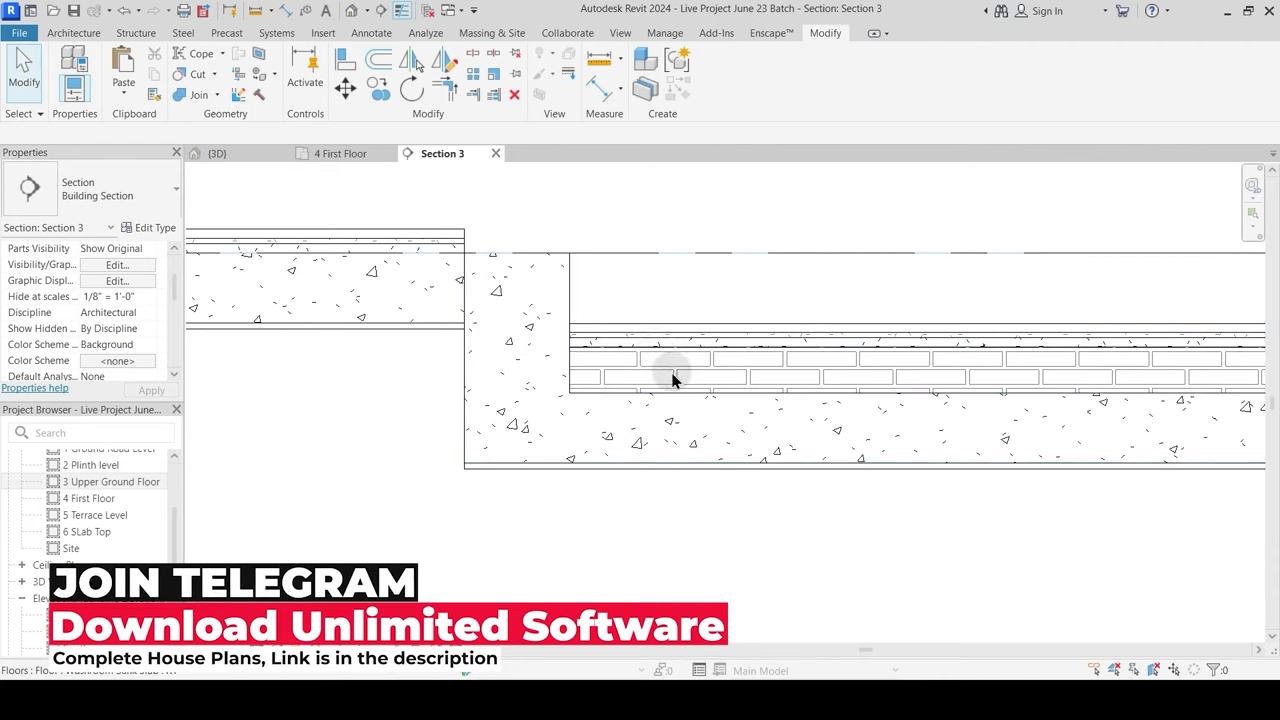
Step: Join two walls with their floor slabs at the remaining junctions
scroll(670, 376, "down", 2)
middle_click_drag(915, 505, 542, 513)
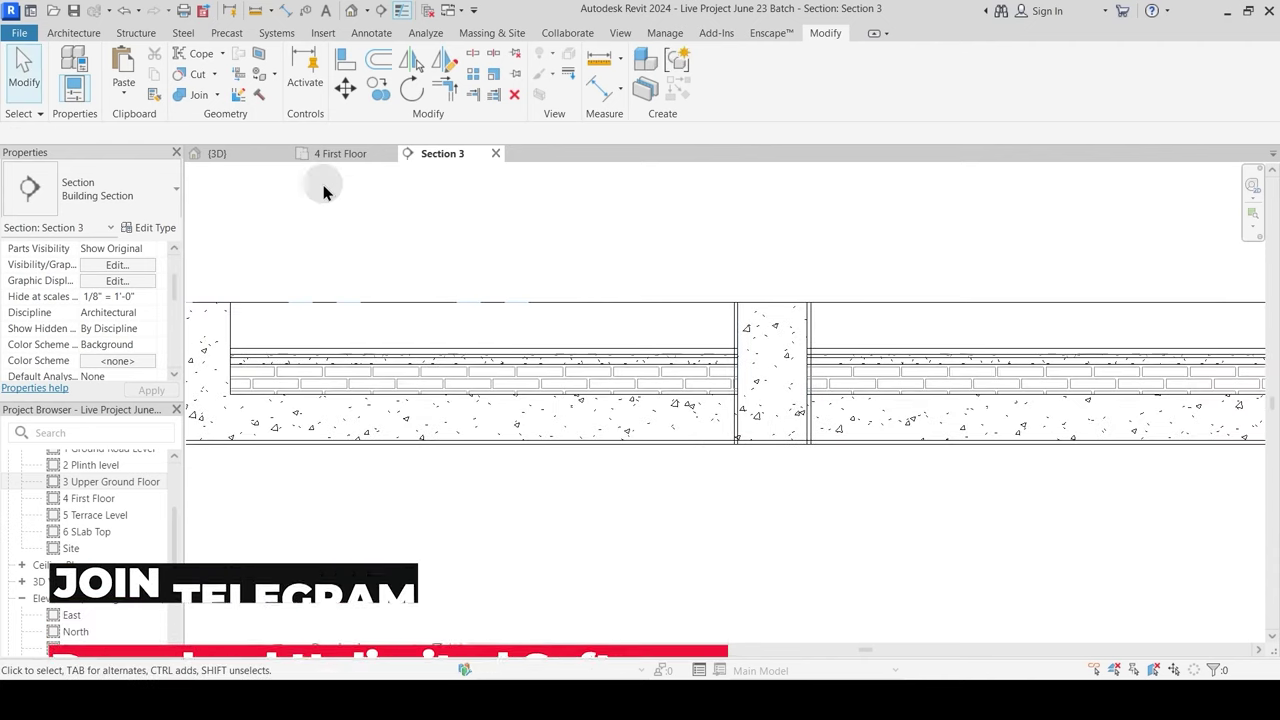
left_click(195, 95)
left_click(678, 366)
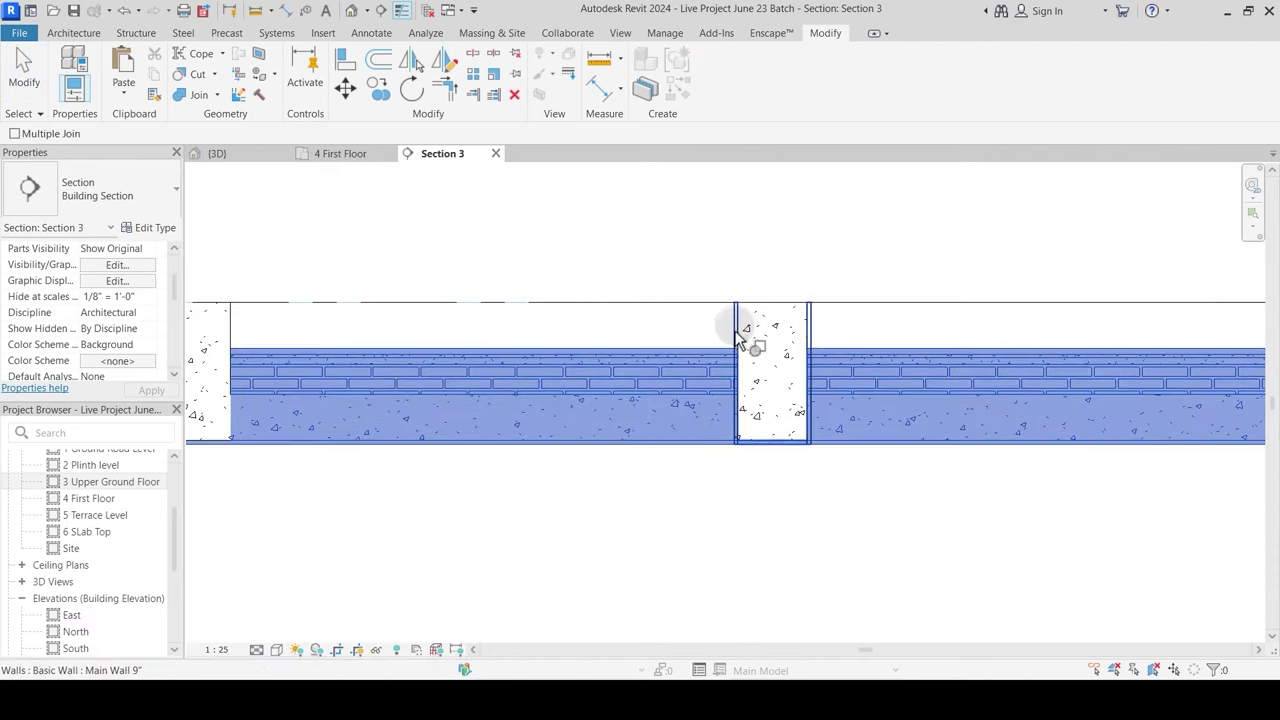
left_click(742, 336)
middle_click_drag(1040, 389, 782, 395)
key("Escape")
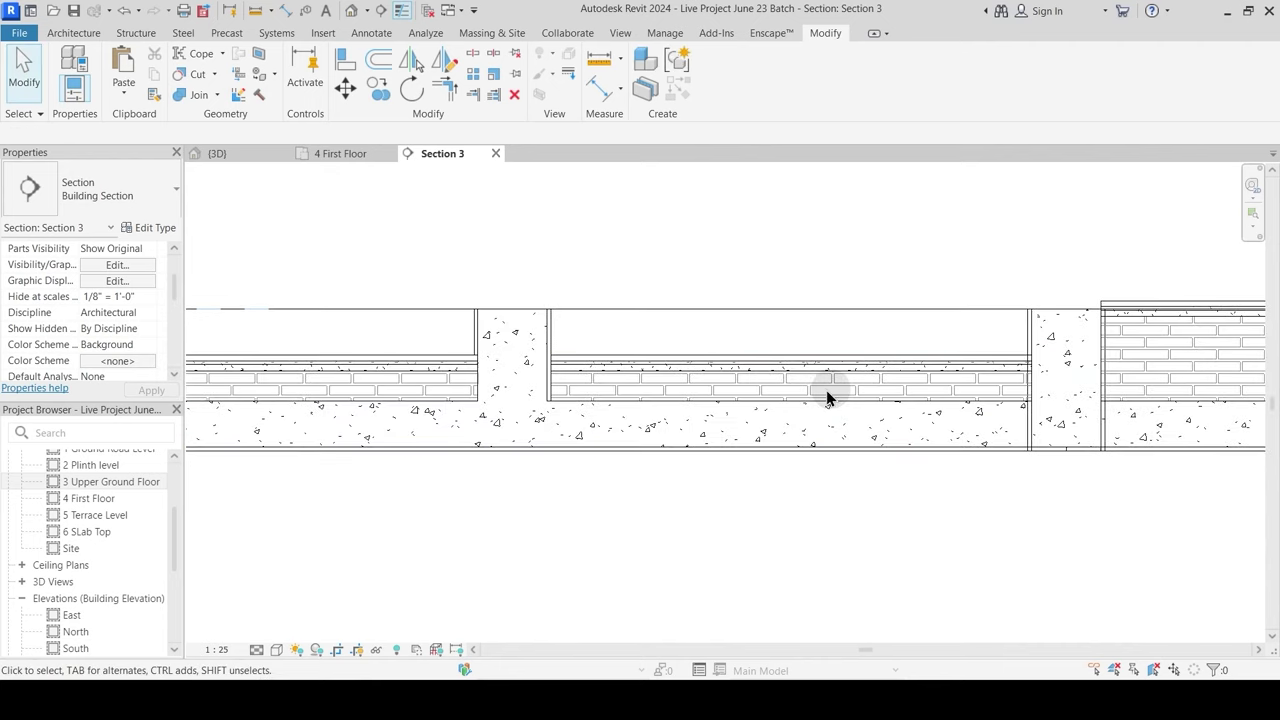
left_click(200, 96)
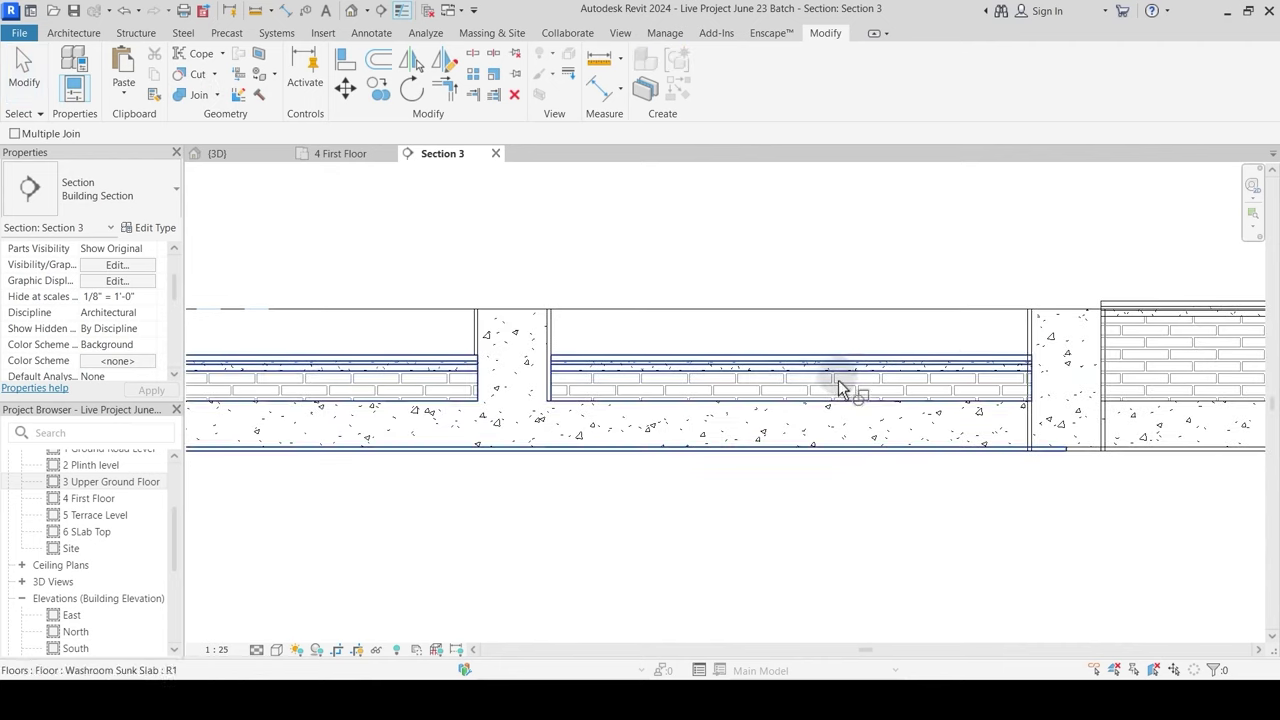
left_click(837, 386)
left_click(1034, 343)
key("Escape")
Step: Set the Washroom Sunk Slab type's brick bats layer thickness to 280 mm
left_click(863, 374)
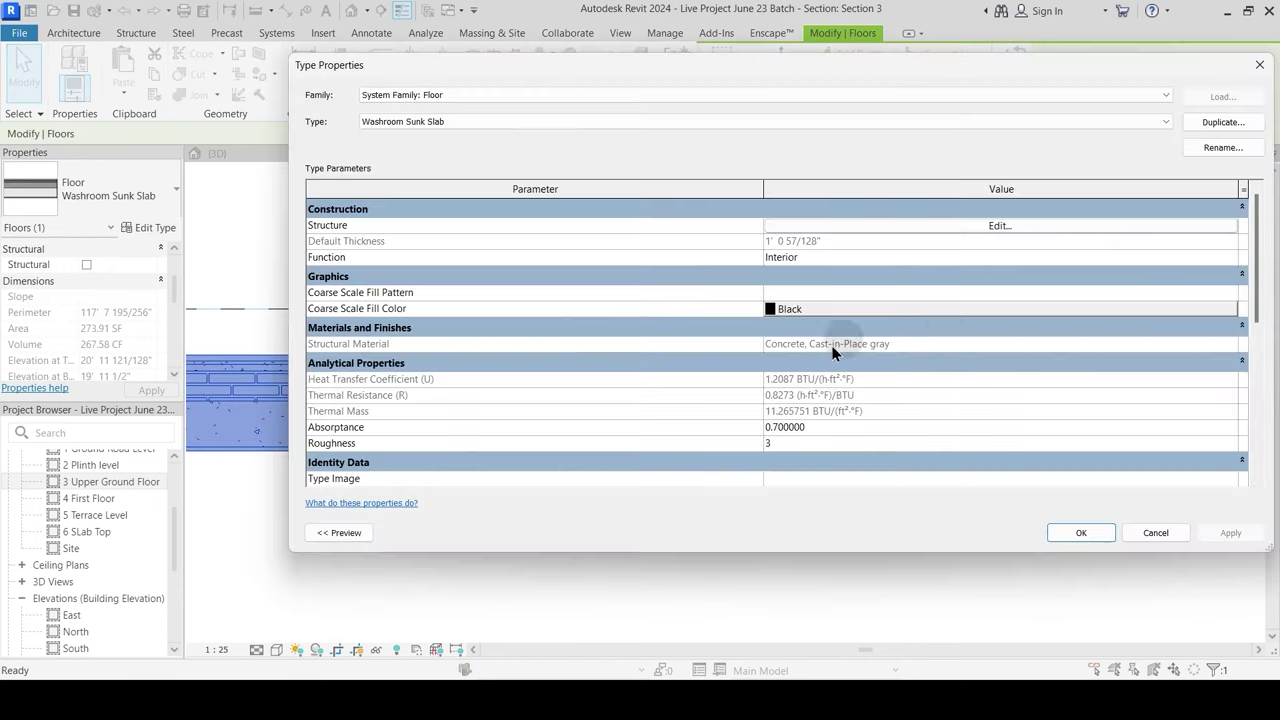
left_click(995, 223)
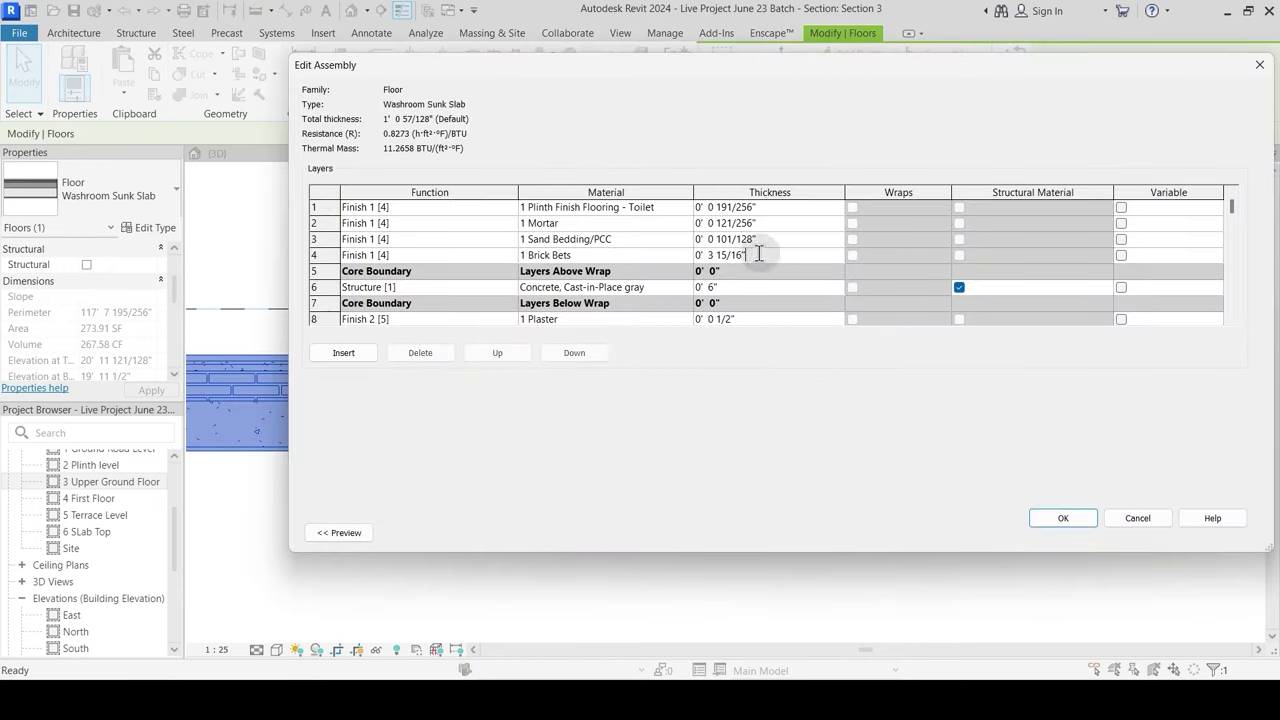
left_click_drag(753, 255, 653, 255)
type("280mm")
key("Tab")
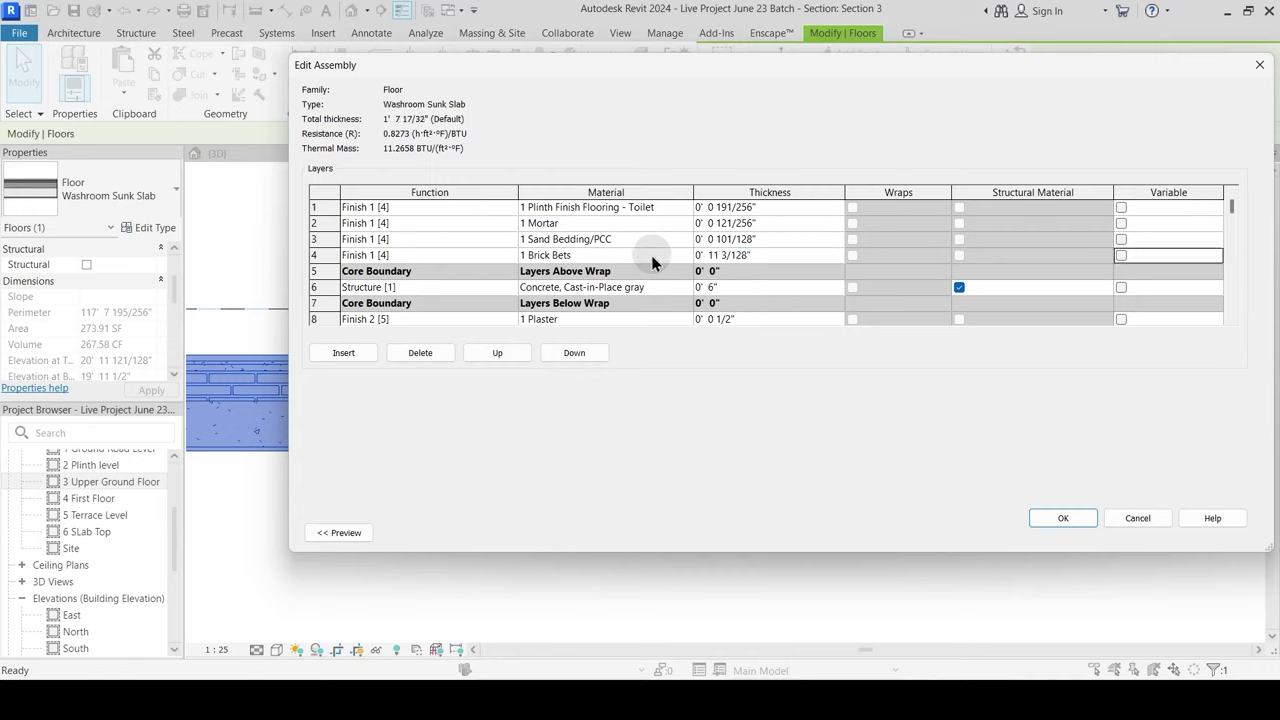
left_click(1063, 520)
left_click(836, 368)
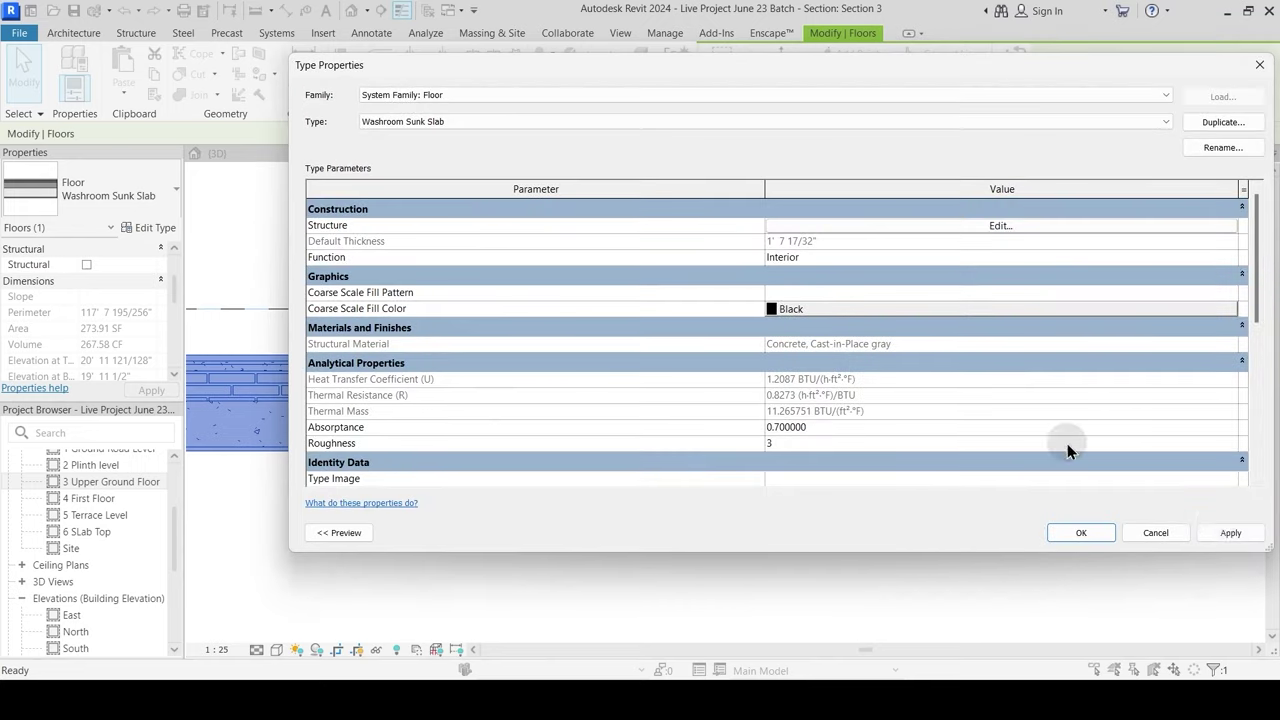
left_click(1231, 533)
left_click(1071, 532)
Step: Align the sunk slab's bottom to the slab-top reference line
scroll(600, 490, "up", 2)
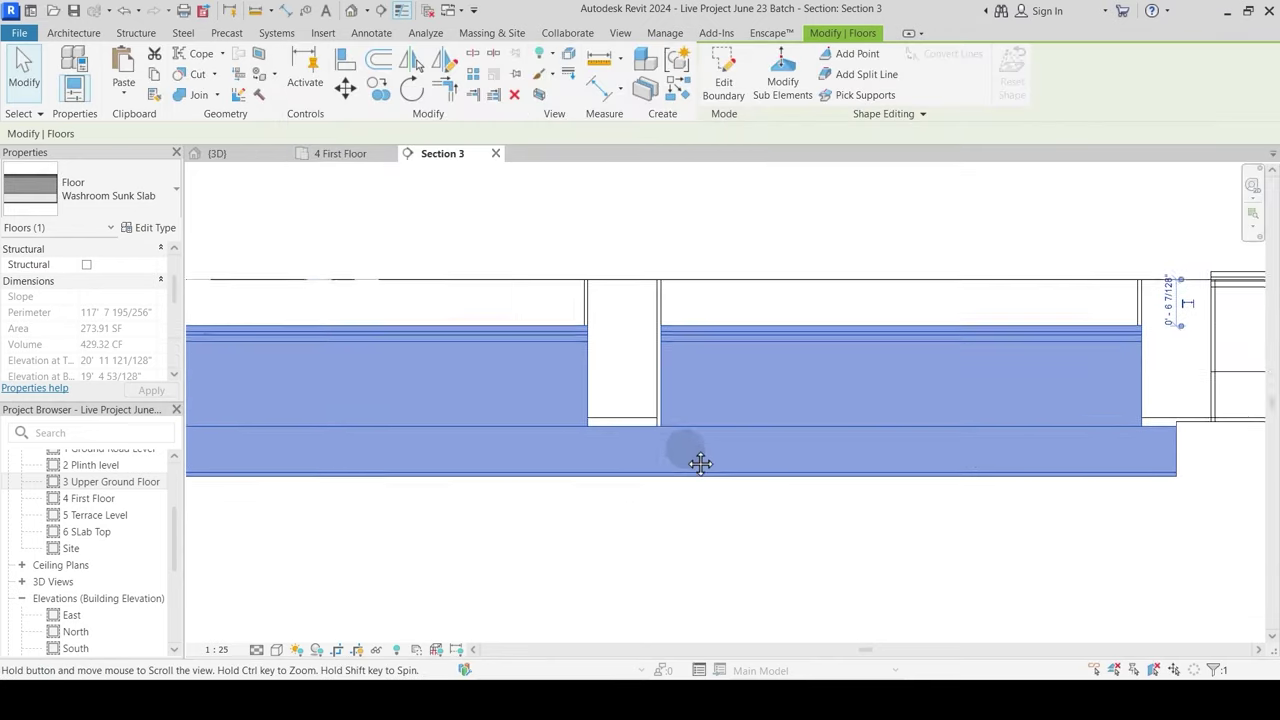
left_click(740, 490)
middle_click_drag(740, 490, 731, 471)
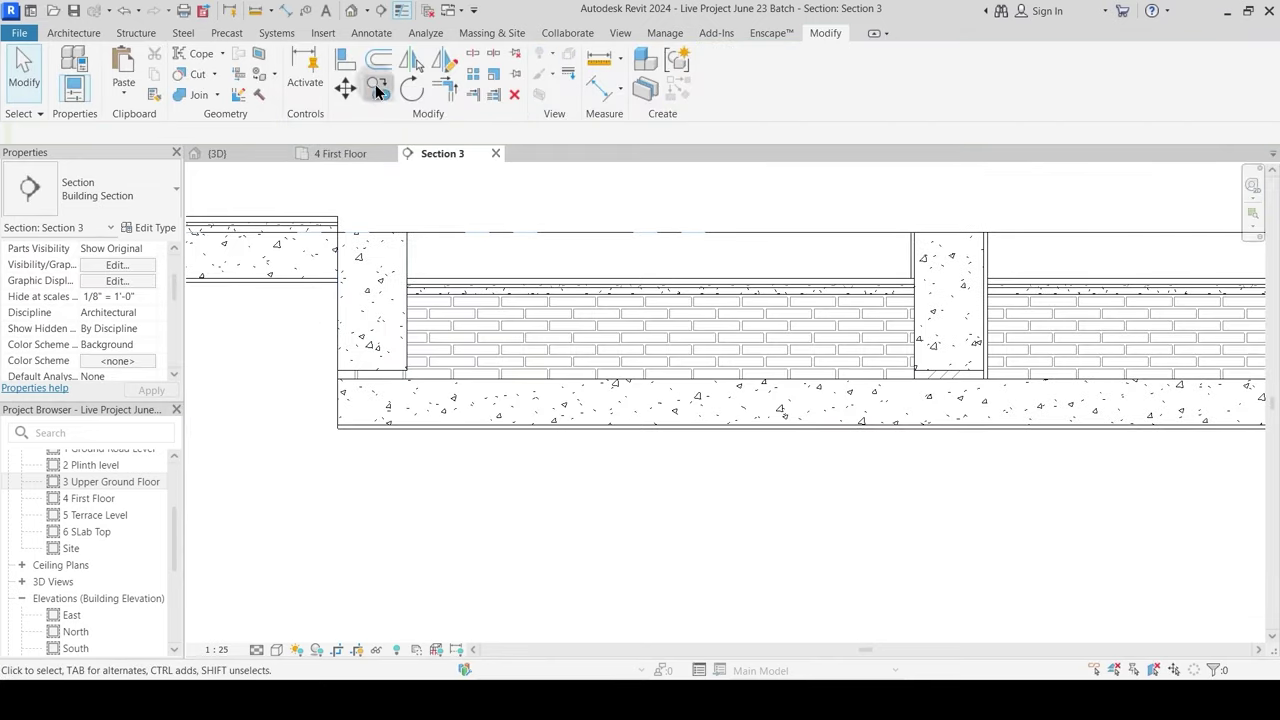
left_click(345, 63)
left_click(383, 371)
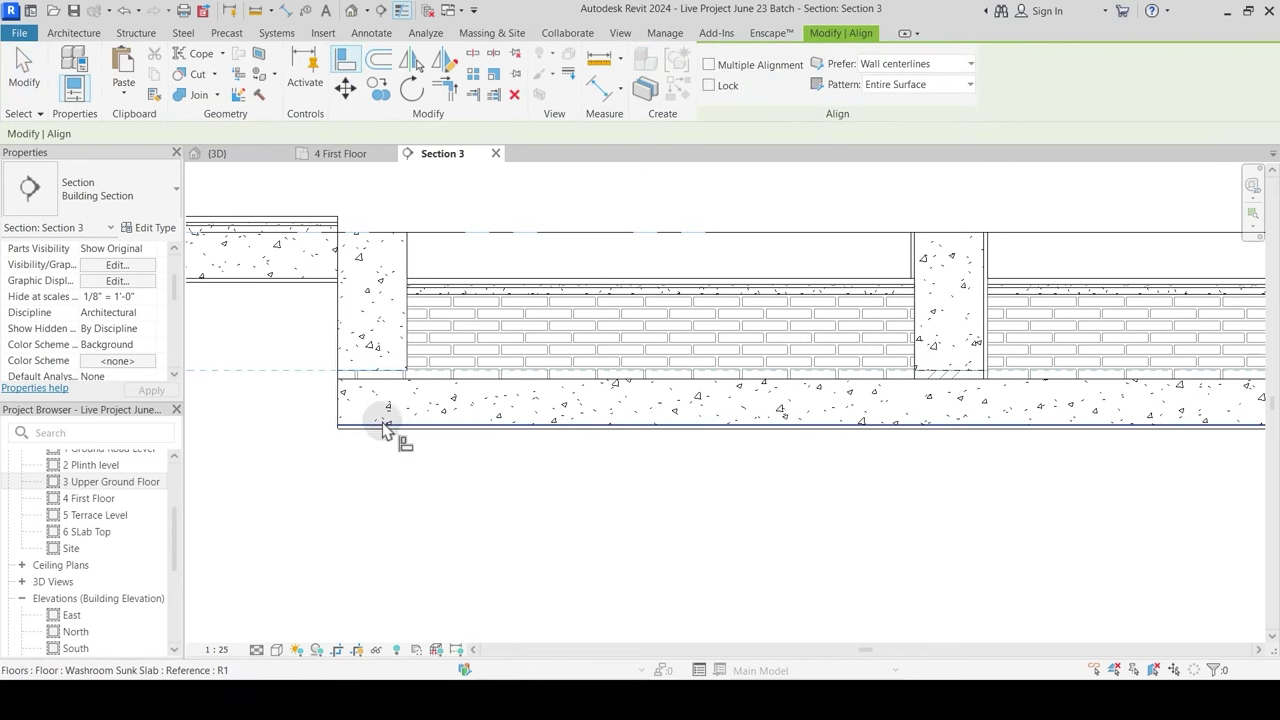
left_click(384, 427)
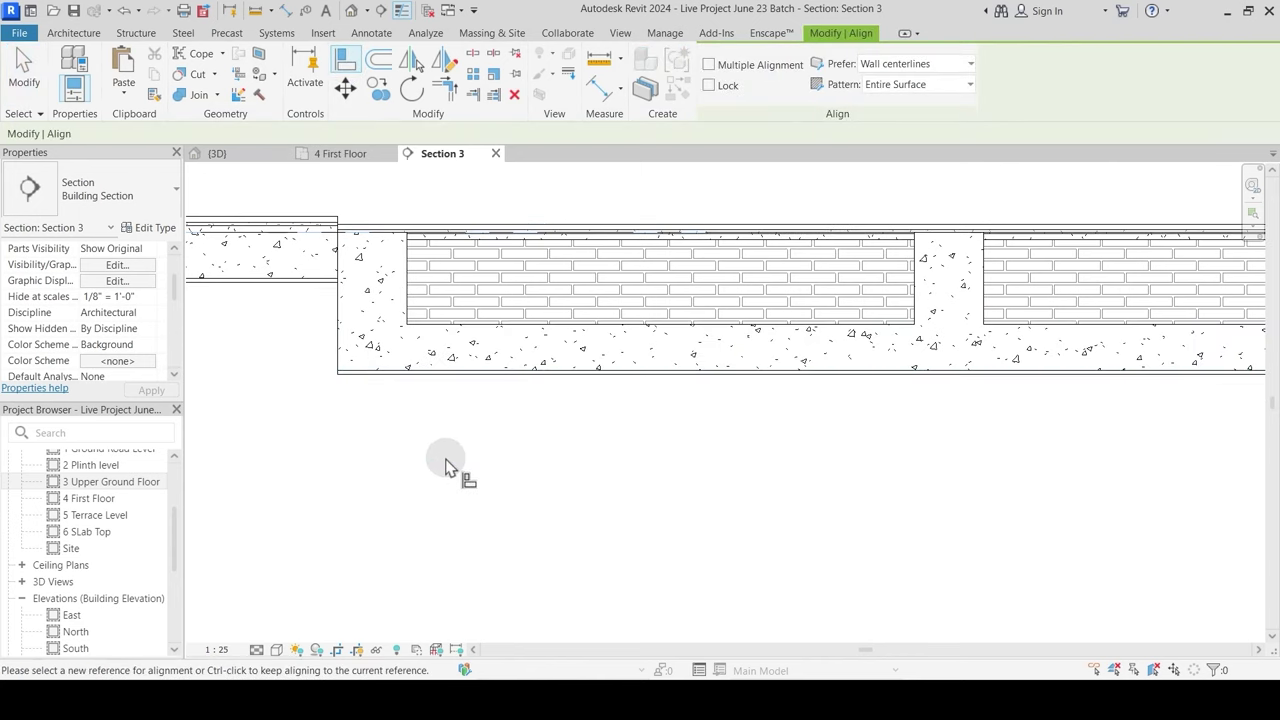
scroll(711, 277, "down", 3)
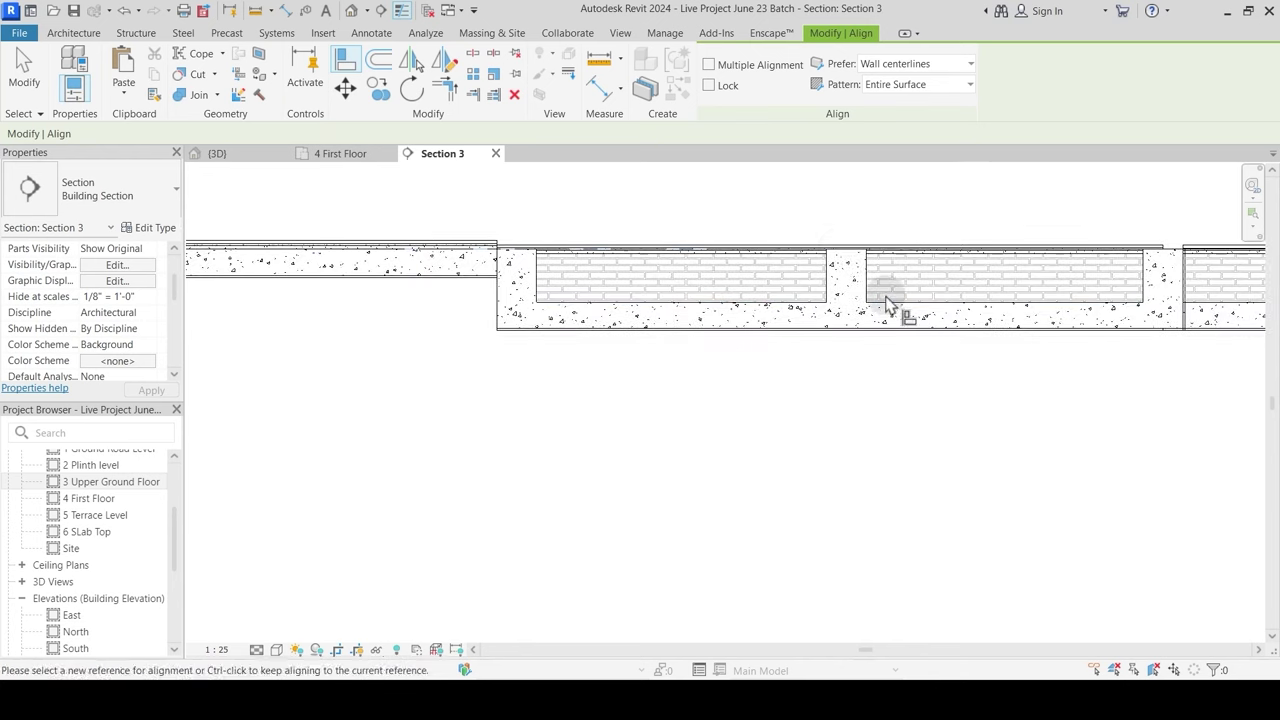
key("Escape")
key("Escape")
Step: Join the left floor slab's geometry with the beam
scroll(490, 276, "up", 2)
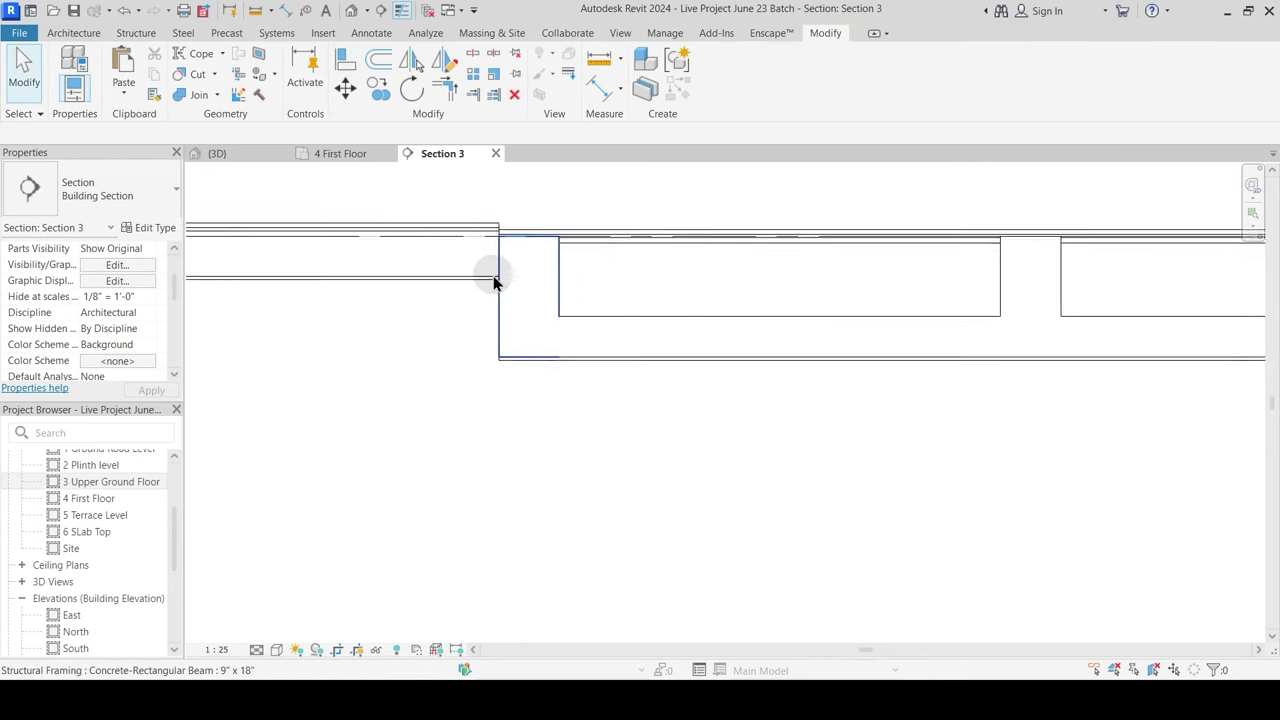
scroll(493, 281, "up", 1)
left_click(199, 97)
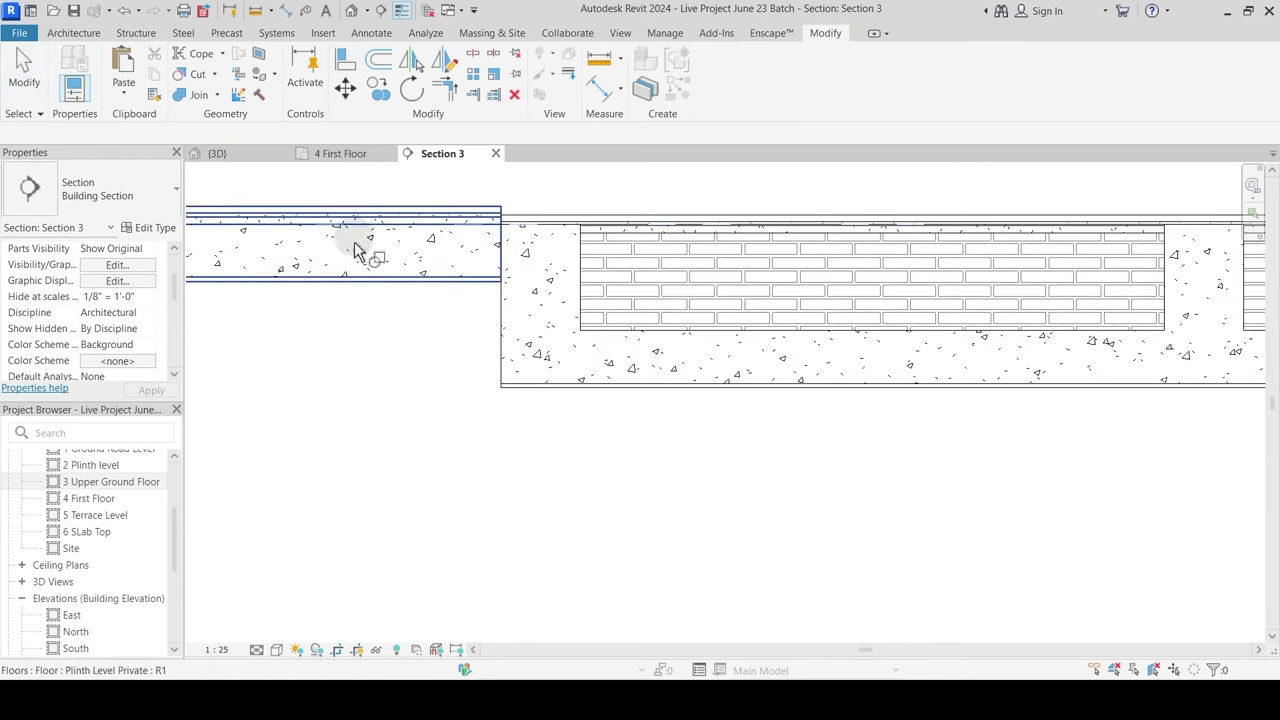
left_click(491, 232)
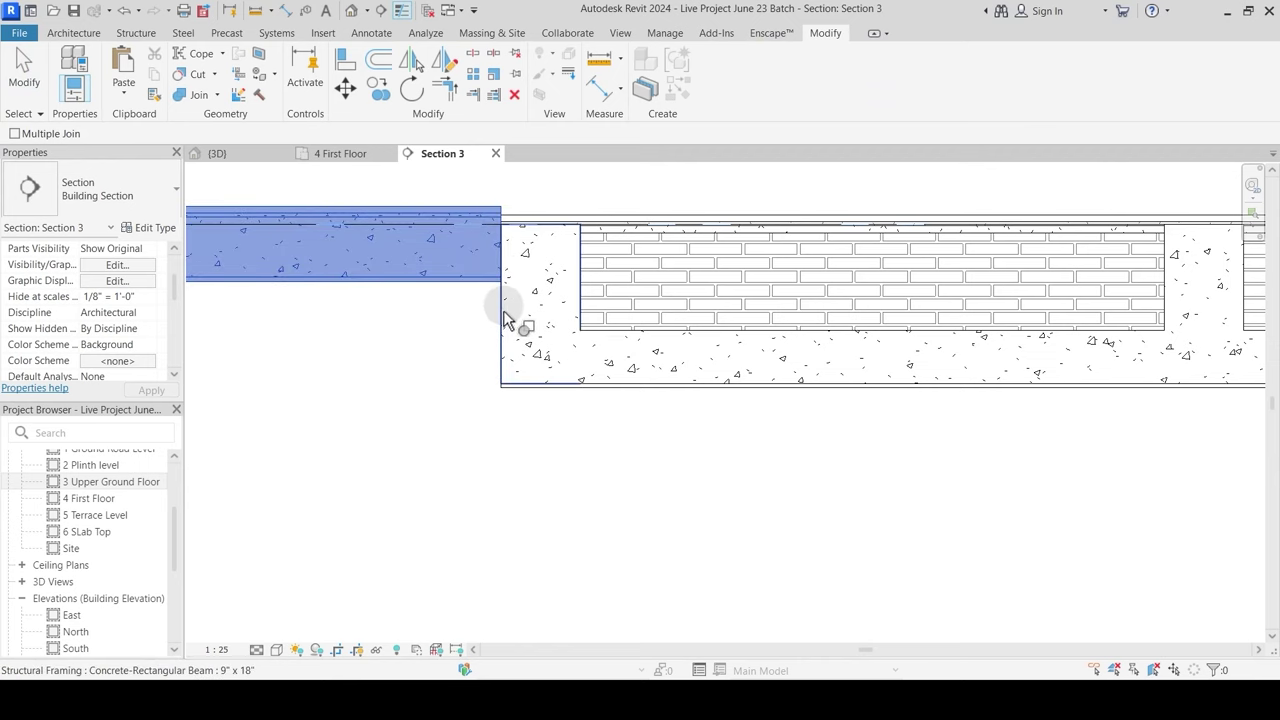
left_click(511, 310)
key("Escape")
Step: Select the Grass floor at the section's right end
scroll(566, 326, "down", 2)
middle_click_drag(920, 416, 295, 464)
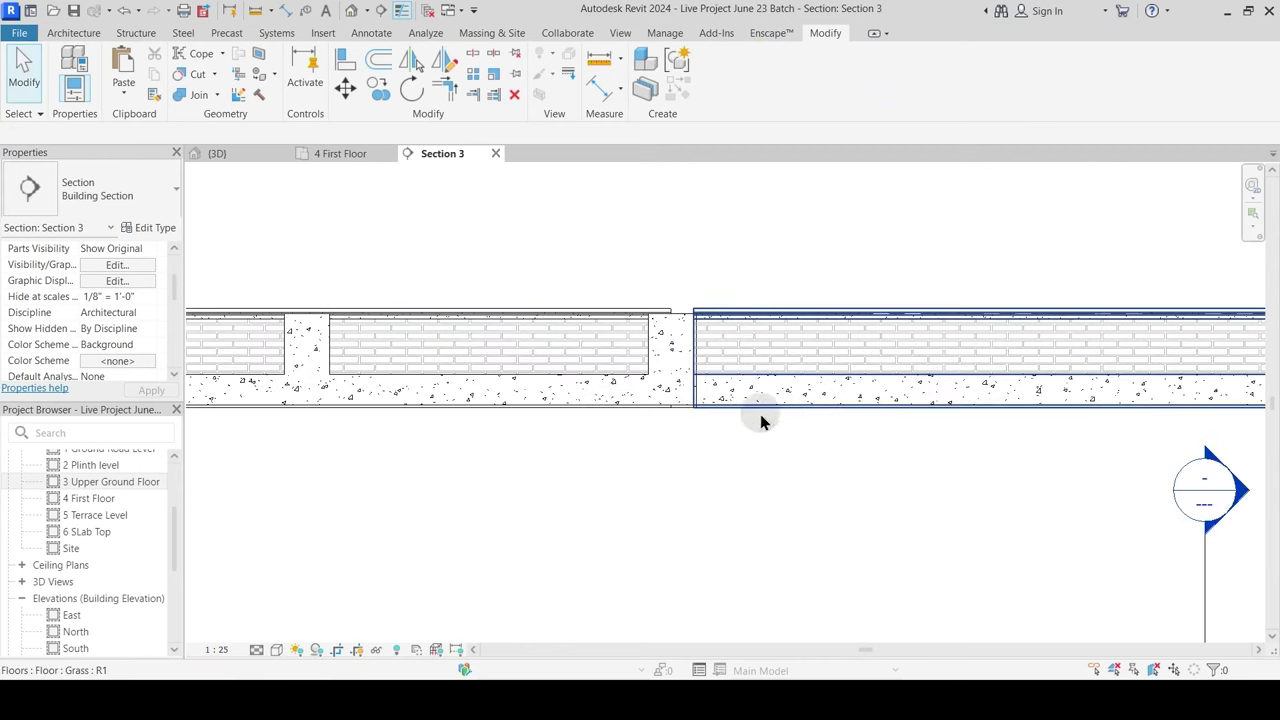
middle_click_drag(1131, 374, 765, 327)
scroll(766, 325, "down", 2)
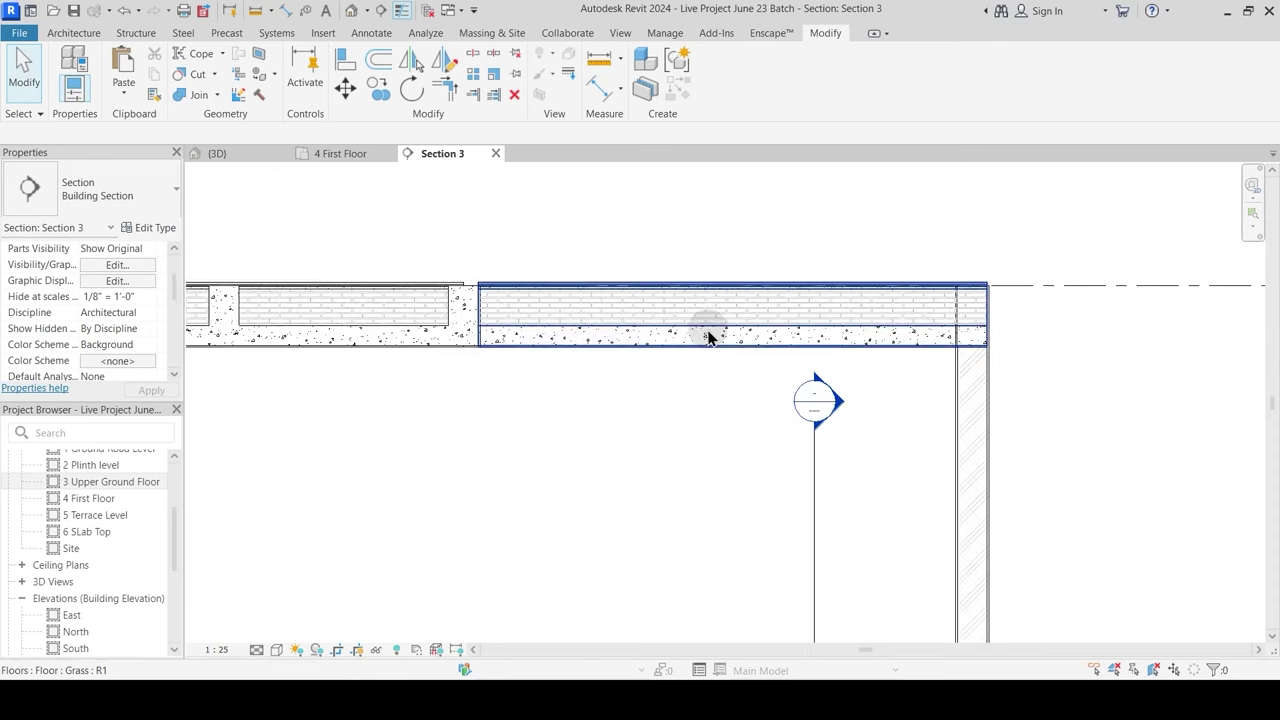
left_click(702, 335)
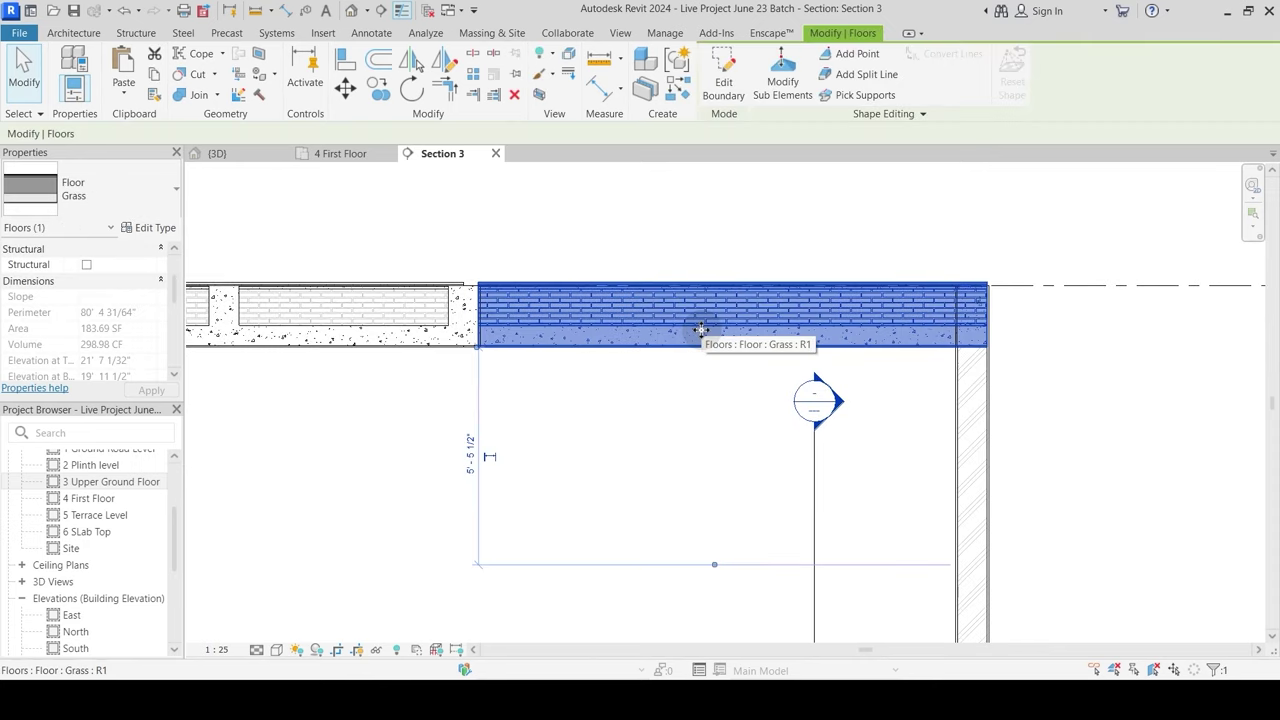
scroll(414, 294, "up", 2)
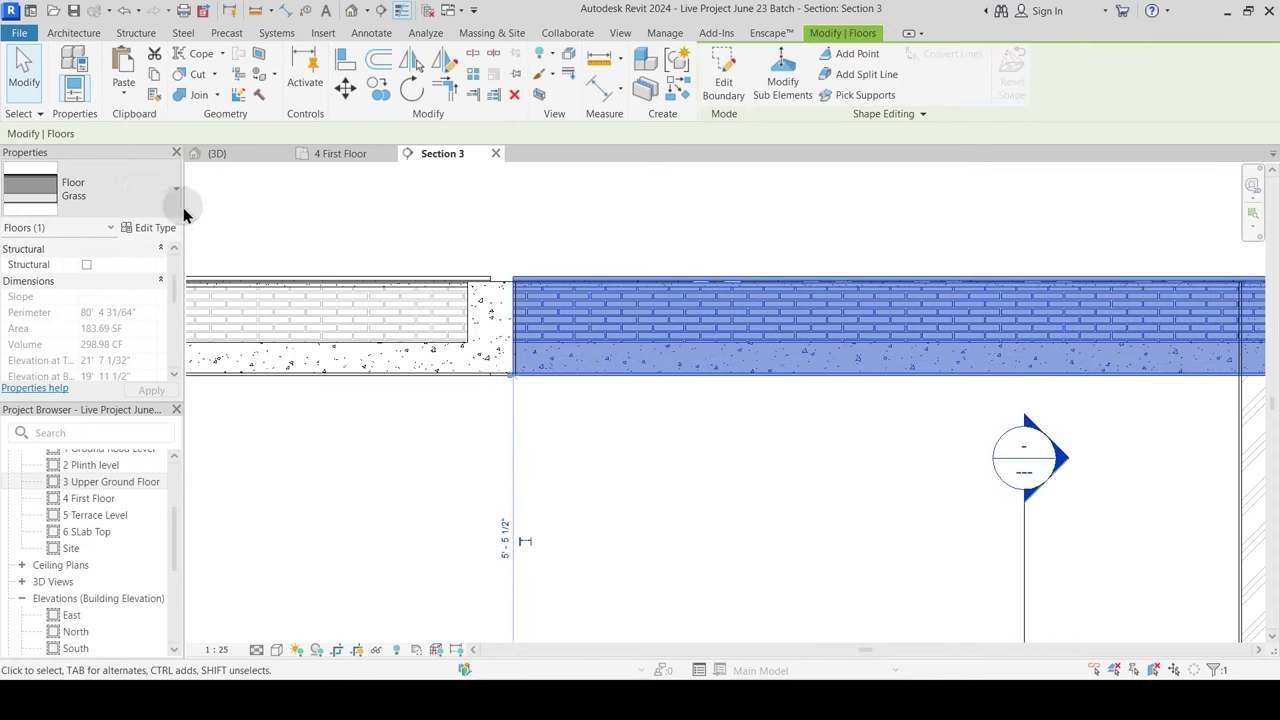
Step: Set the Grass floor type's brick bats layer thickness to 100 mm
left_click(150, 228)
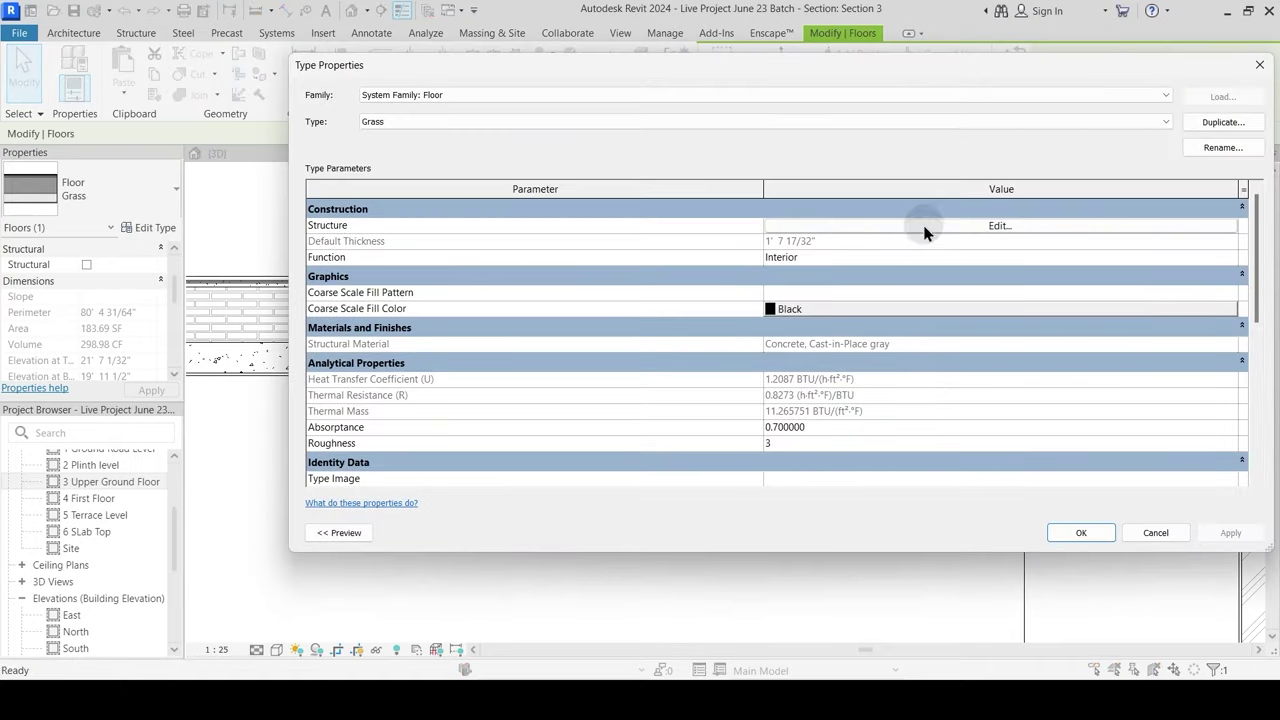
left_click(925, 229)
left_click(758, 260)
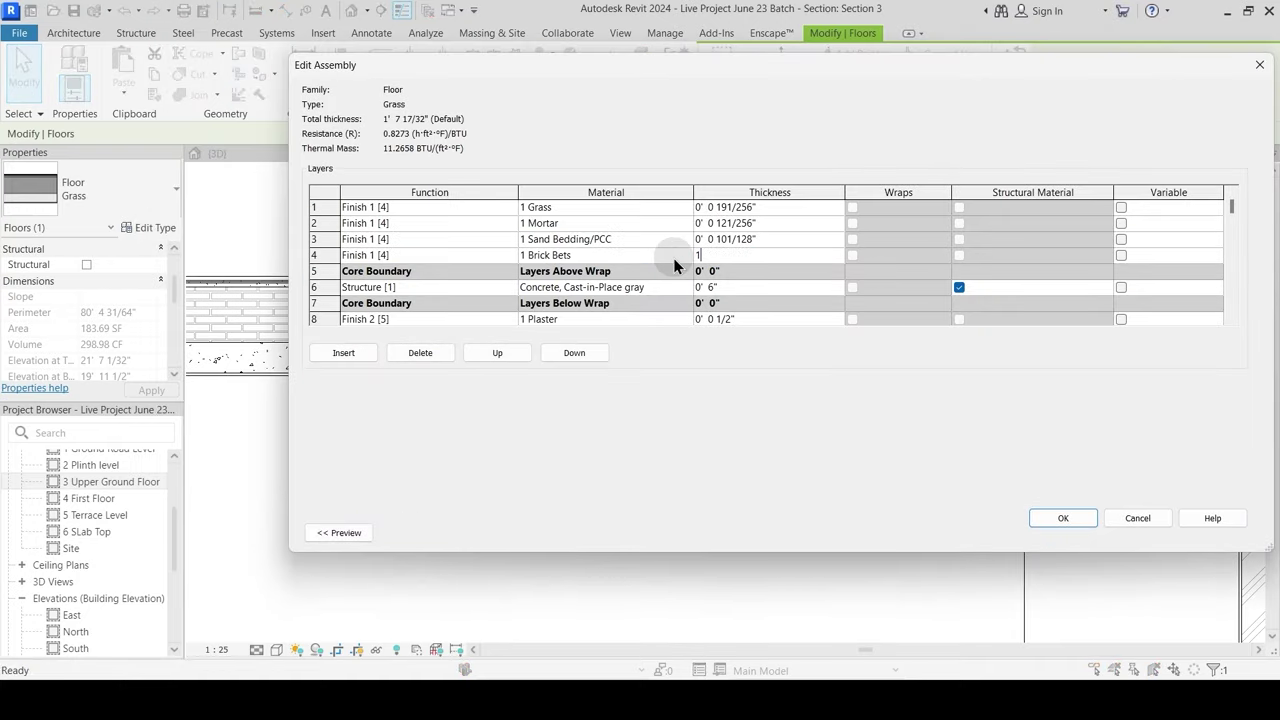
type("100mm")
key("Tab")
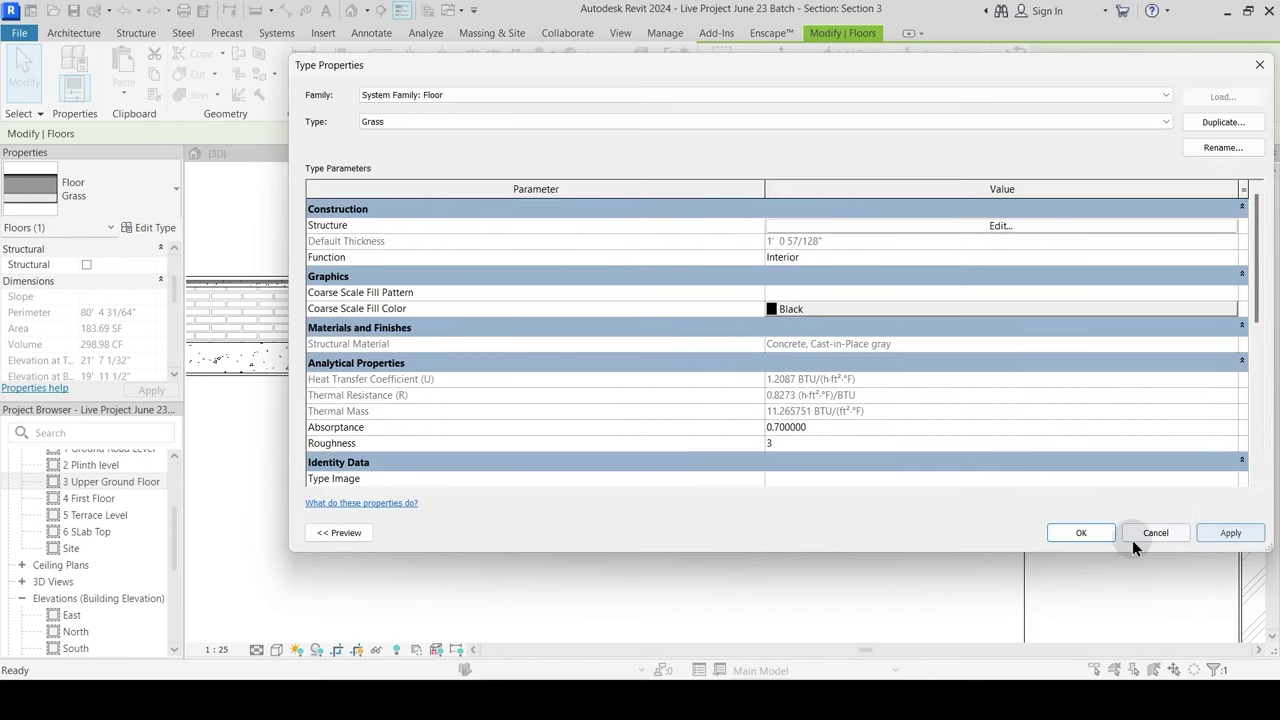
left_click(1081, 533)
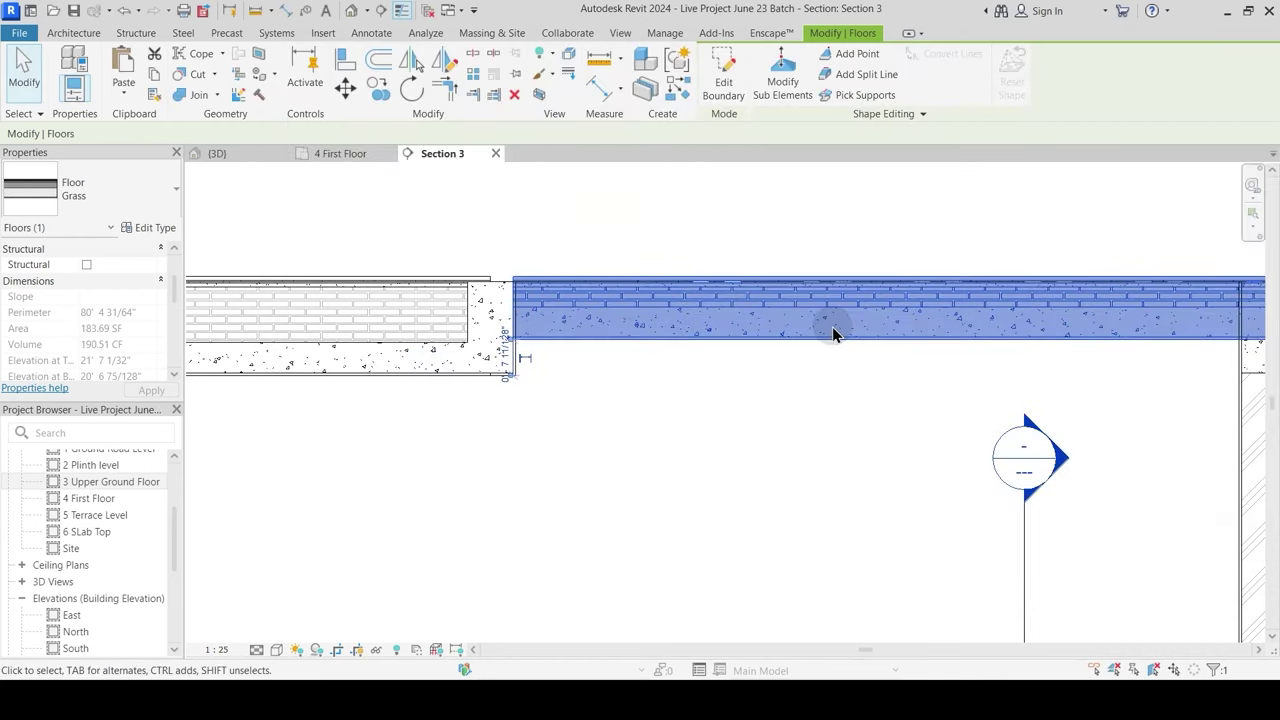
Step: Align the right slab's bottom edge with the left slab's bottom
left_click(343, 64)
left_click(479, 388)
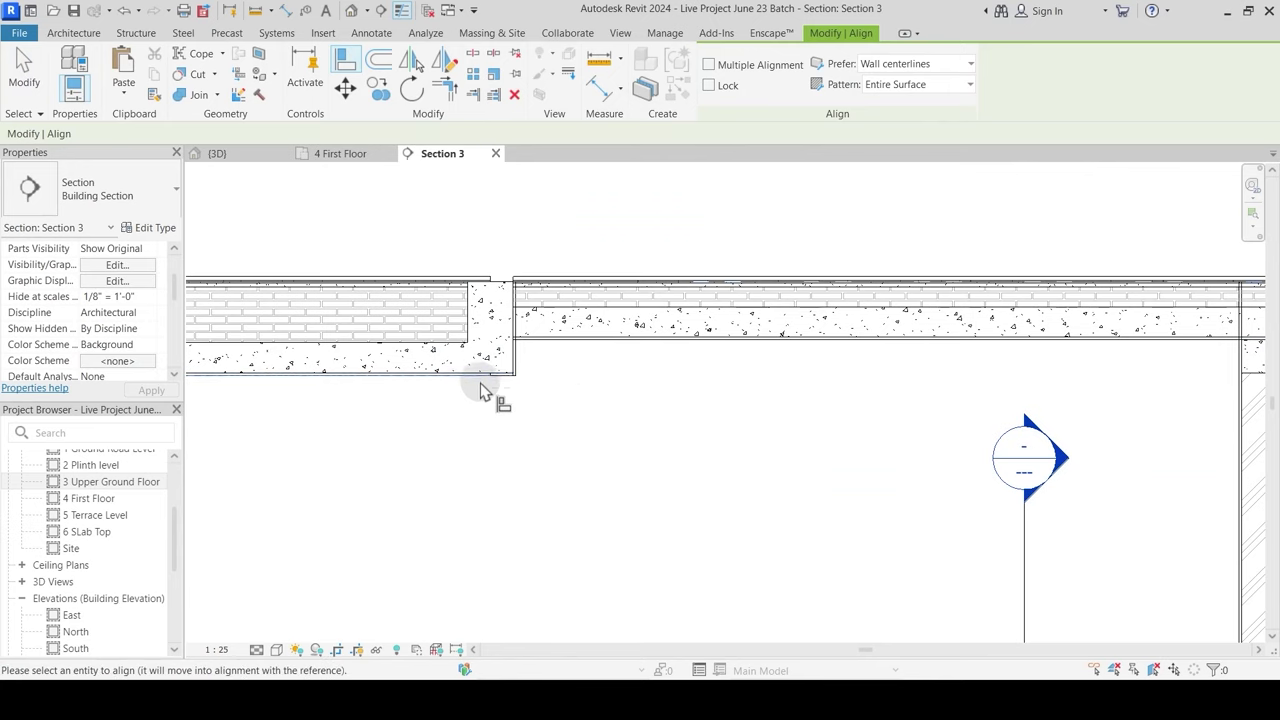
left_click(575, 342)
key("Escape")
key("Escape")
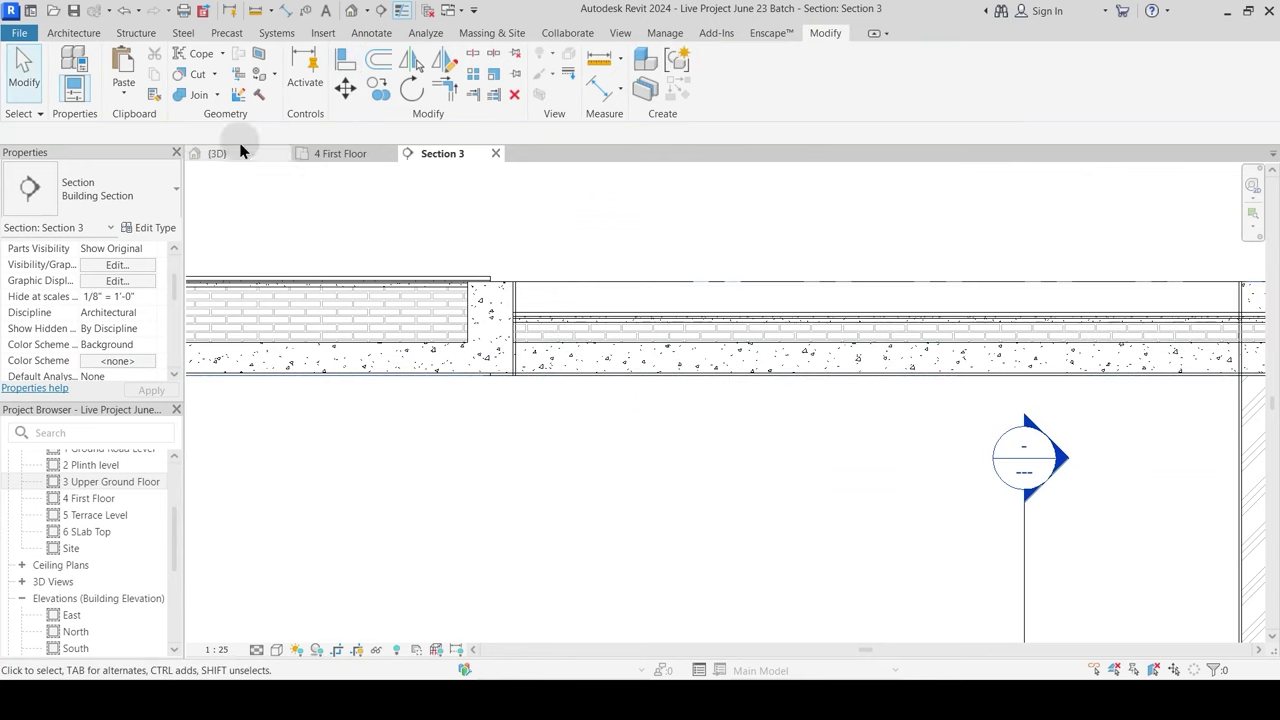
left_click(185, 93)
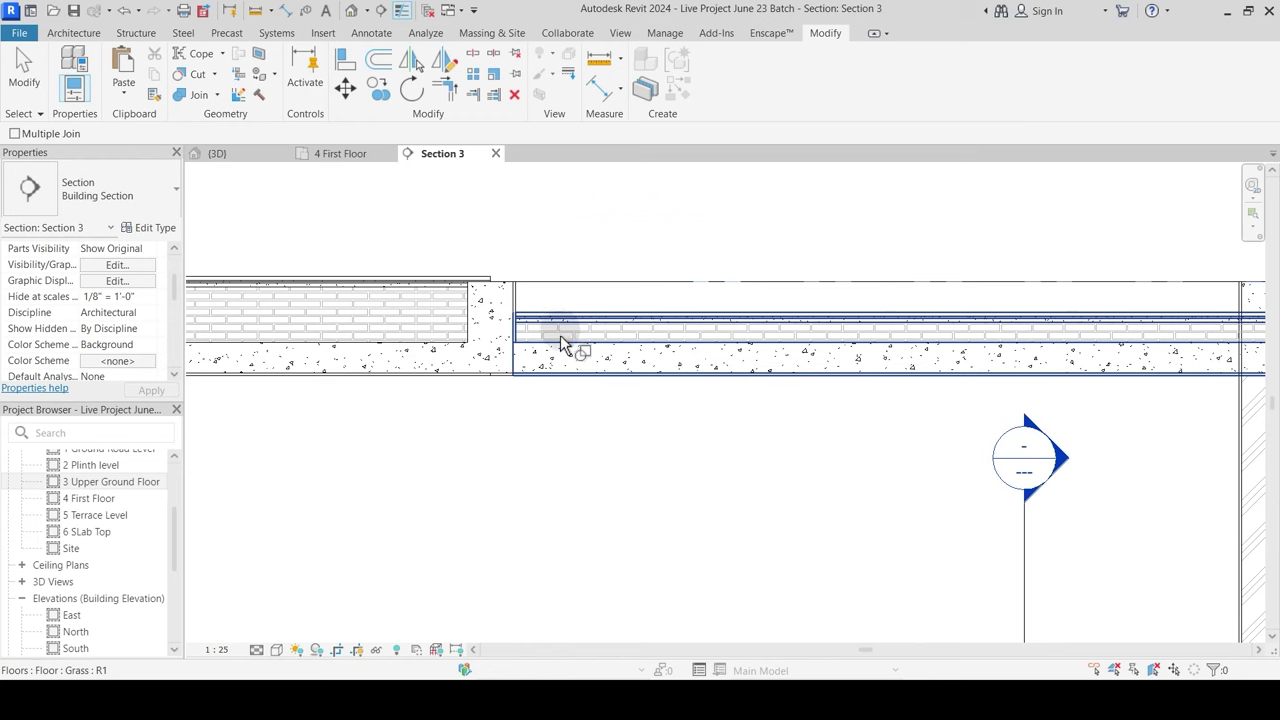
key("Escape")
Step: Join the floor slab to the beam at their junction
scroll(563, 345, "up", 3)
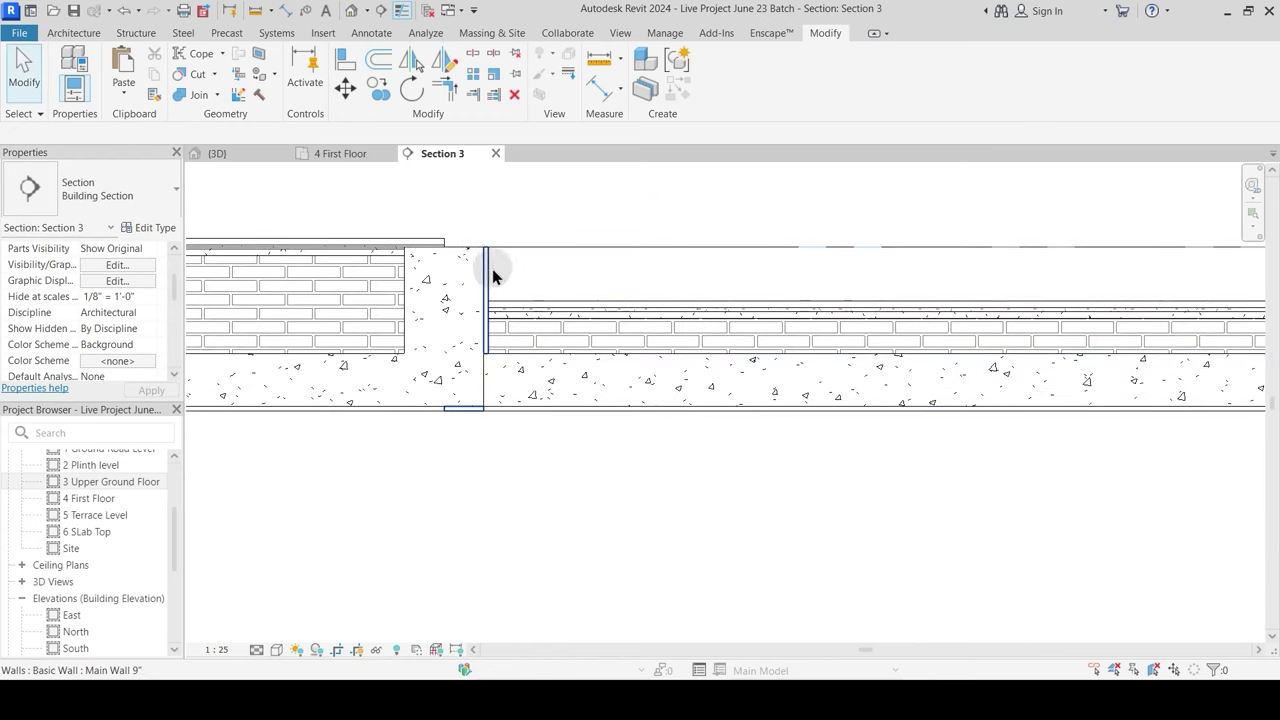
scroll(571, 345, "down", 3)
mouse_move(894, 443)
middle_mouse_down()
mouse_move(473, 443)
mouse_move(527, 445)
middle_mouse_up()
middle_click_drag(381, 400, 541, 401)
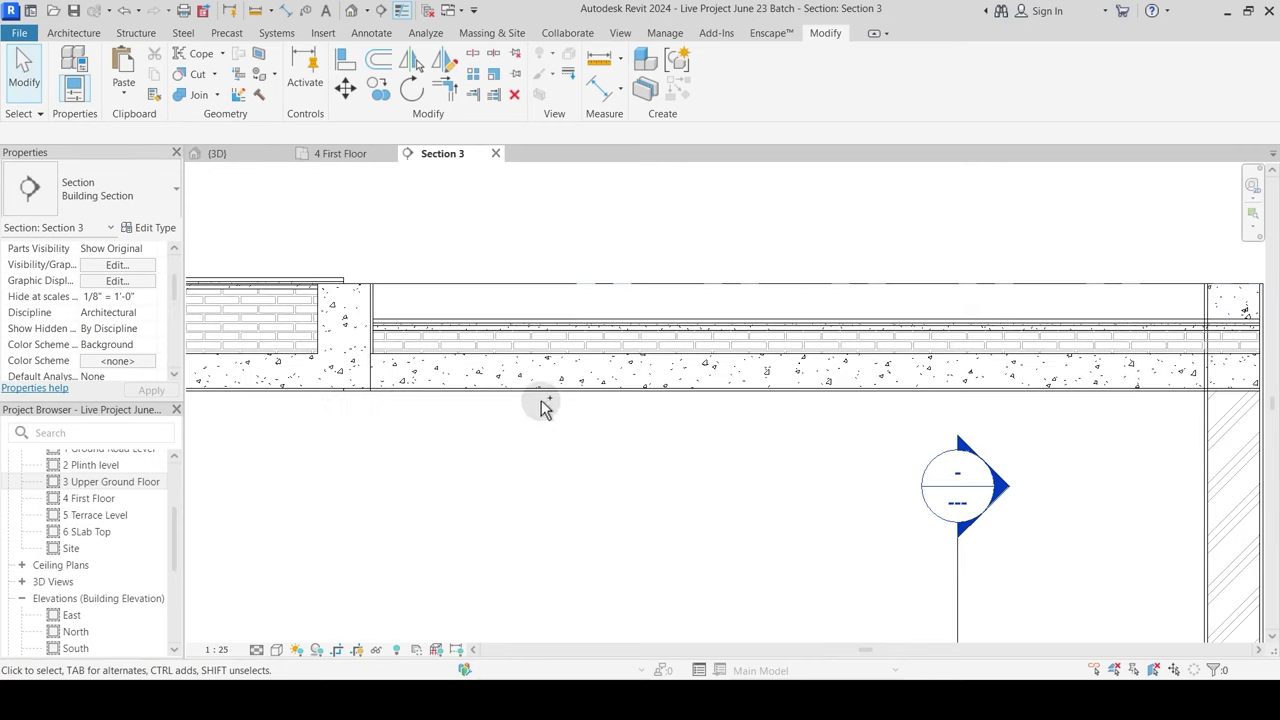
scroll(541, 401, "down", 1)
middle_click_drag(413, 419, 534, 403)
scroll(527, 328, "up", 2)
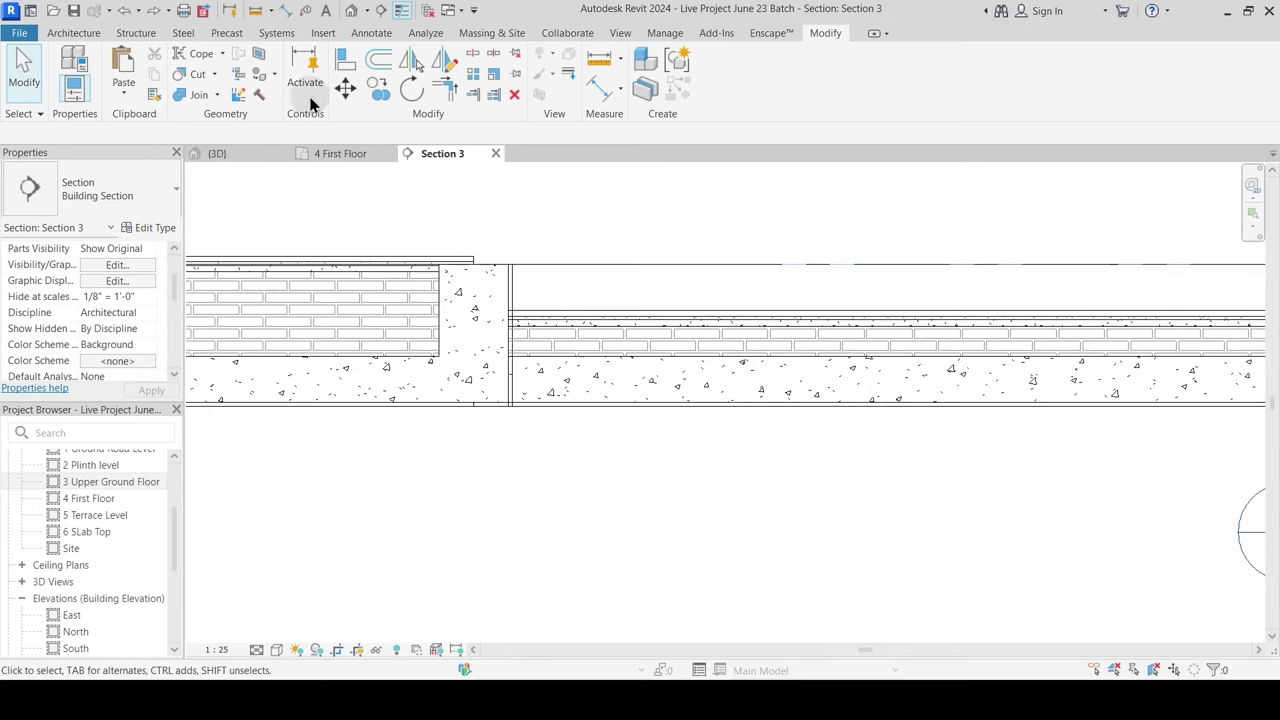
left_click(197, 97)
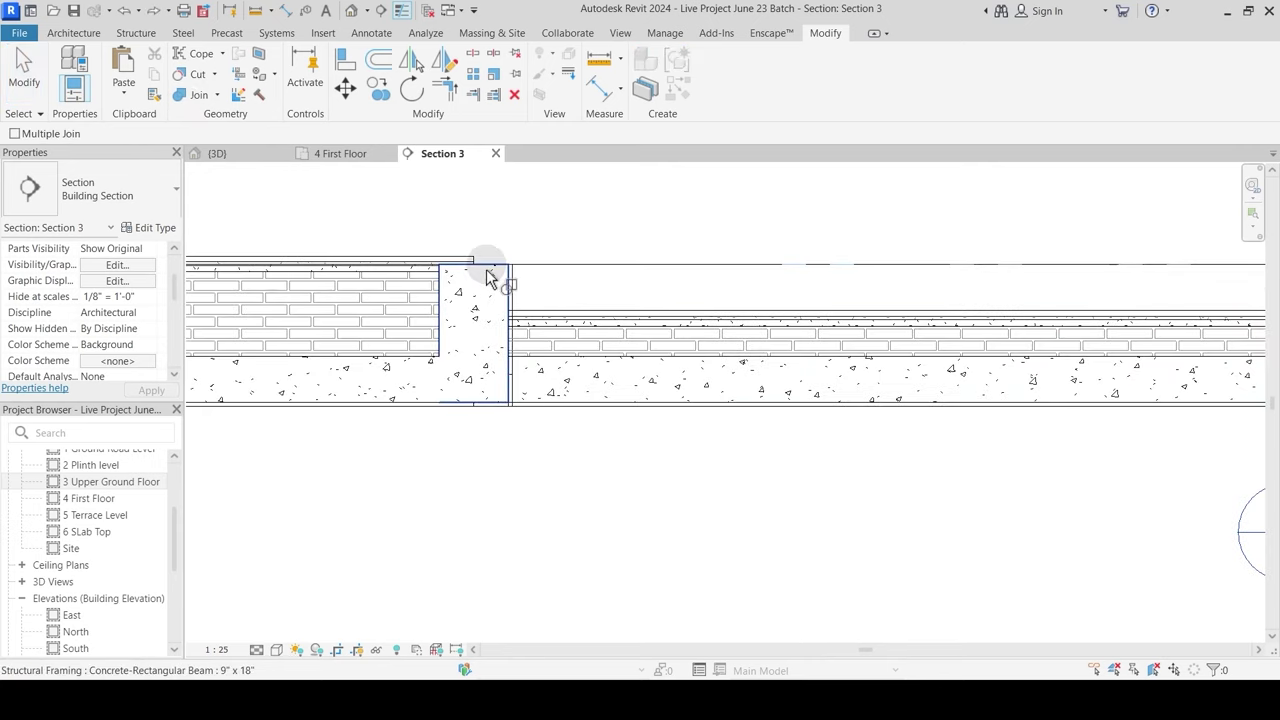
left_click(489, 278)
left_click(566, 393)
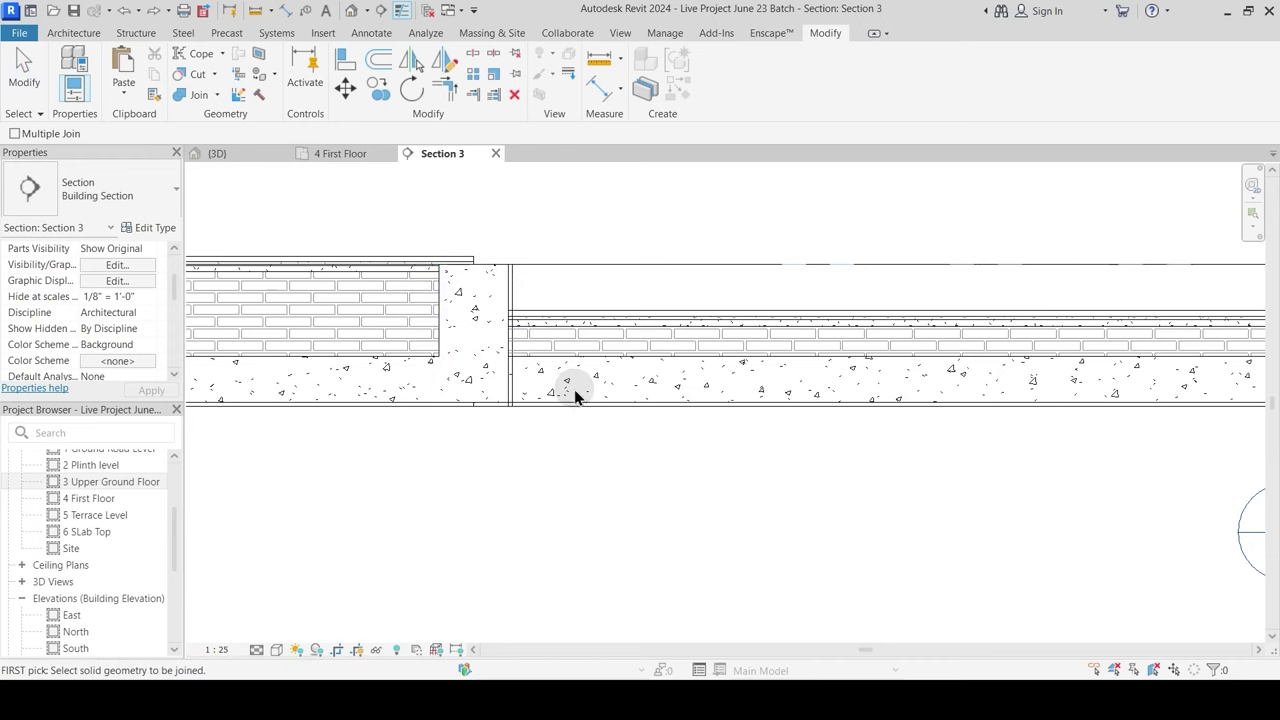
key("Escape")
Step: Join the floor slab to the wall above it
left_click(200, 97)
left_click(508, 286)
left_click(546, 336)
key("Escape")
scroll(640, 475, "down", 2)
middle_click_drag(936, 515, 336, 518)
scroll(628, 382, "up", 2)
Step: Join the slab to the column and flip the beam–slab join order
left_click(200, 97)
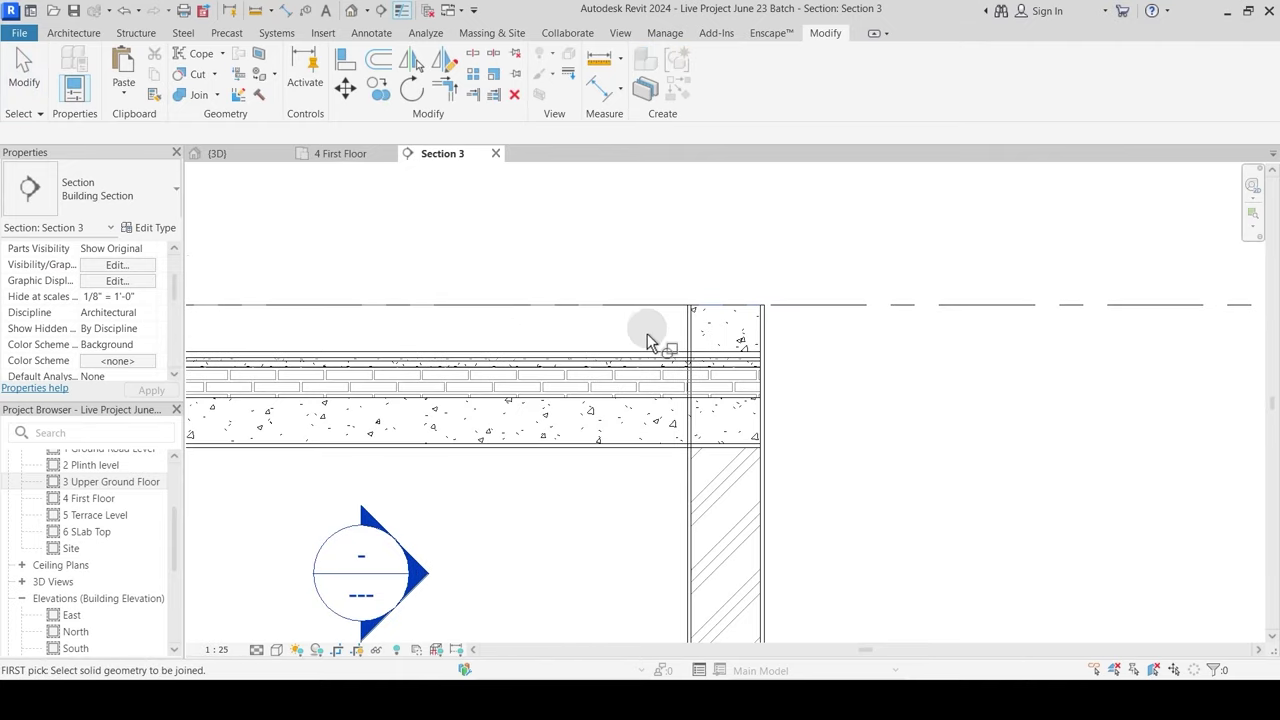
left_click(728, 320)
left_click(677, 410)
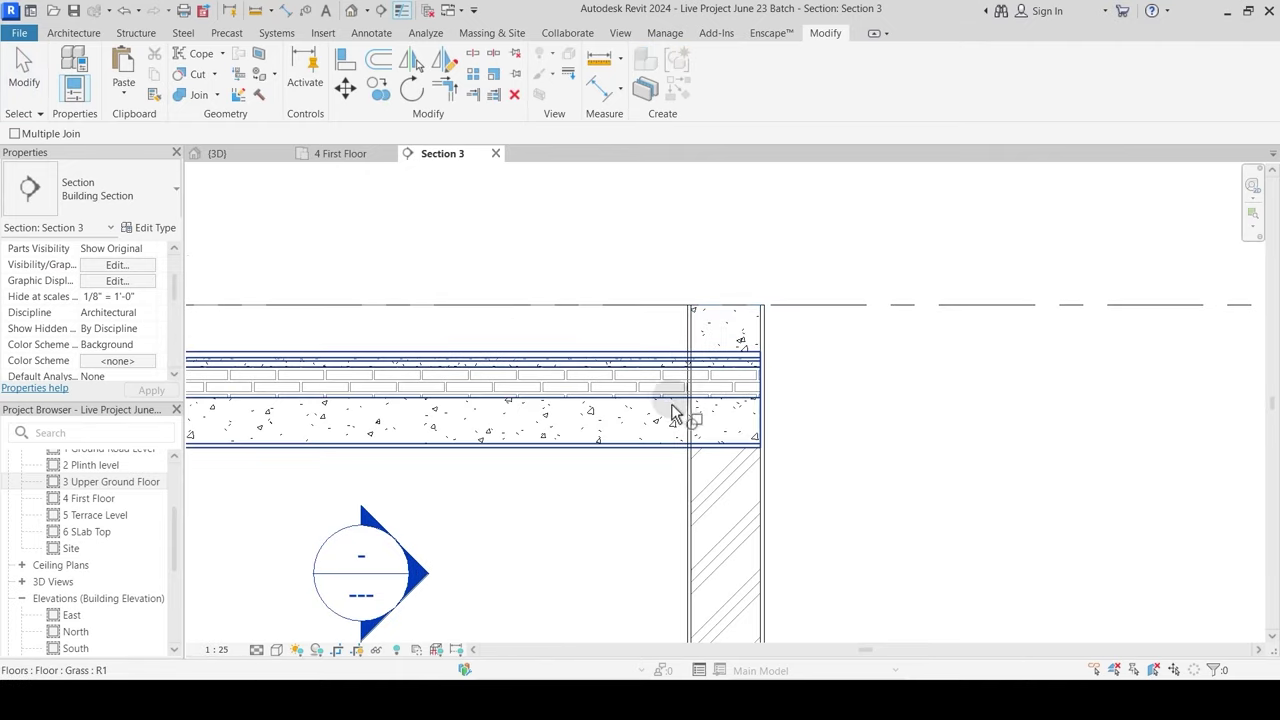
left_click(217, 95)
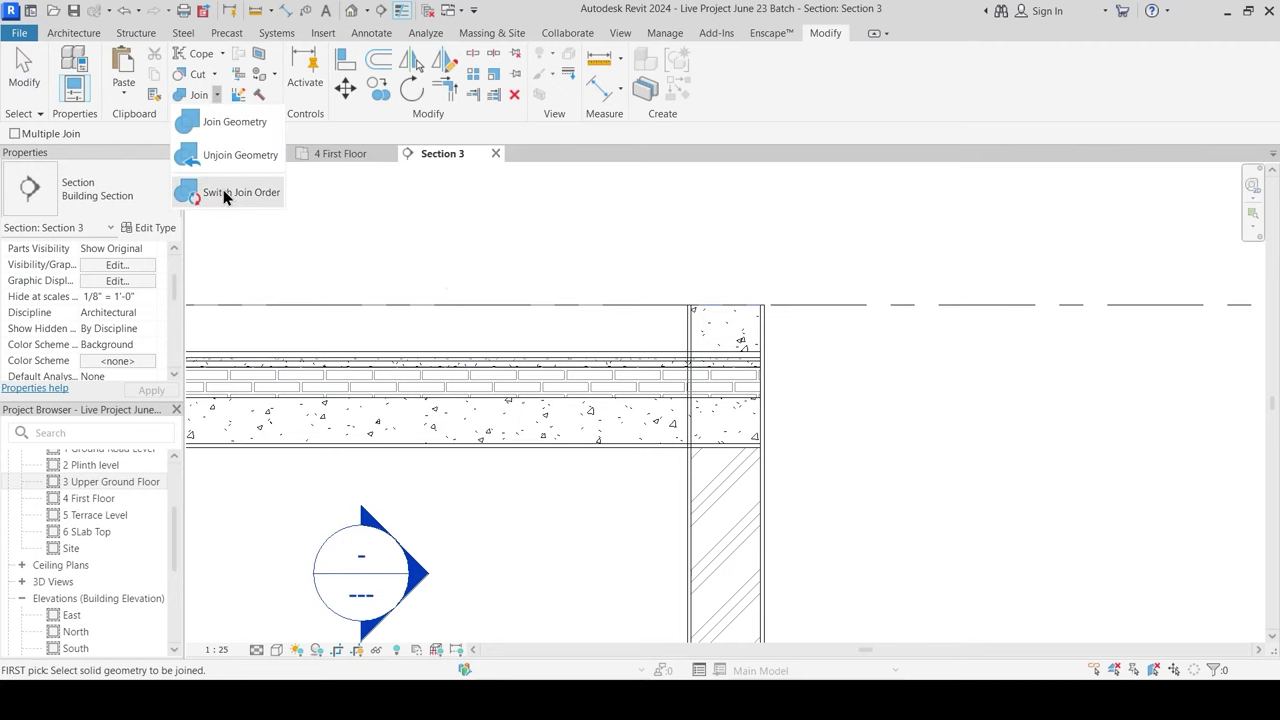
left_click(250, 191)
left_click(708, 312)
left_click(670, 385)
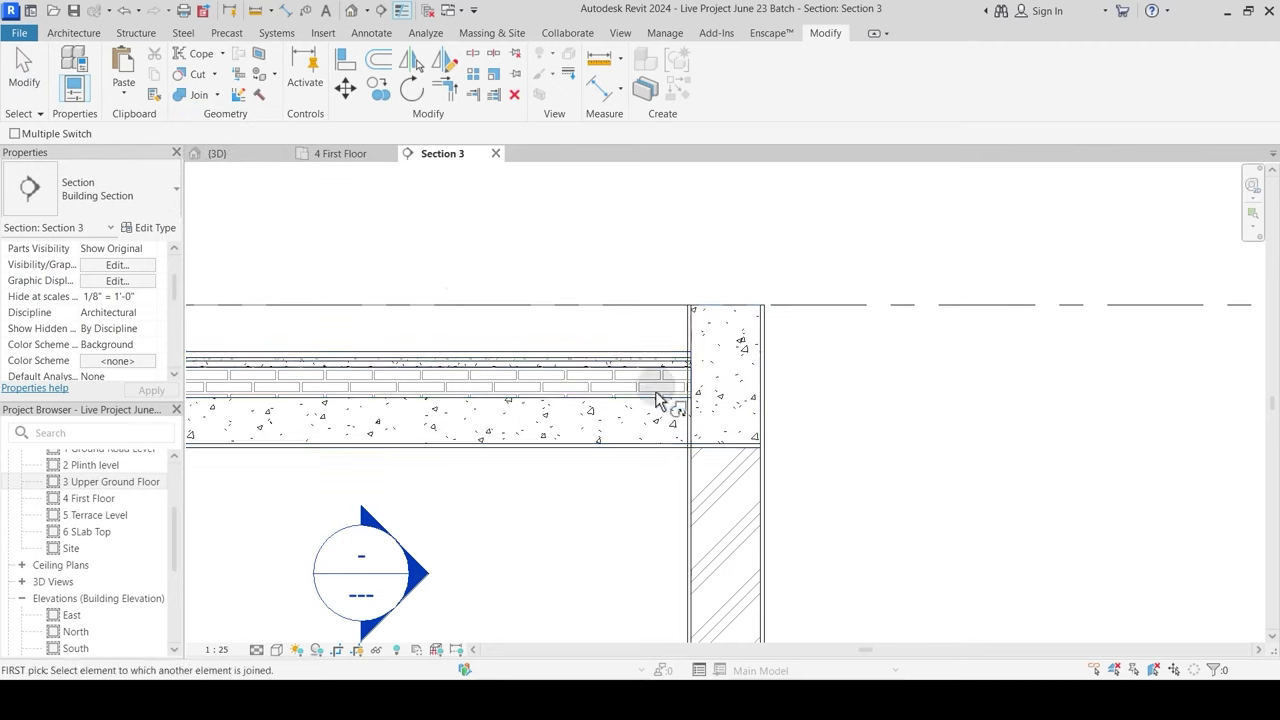
Step: Join the wall at the slab's right end to the floor slab
left_click(190, 95)
left_click(651, 366)
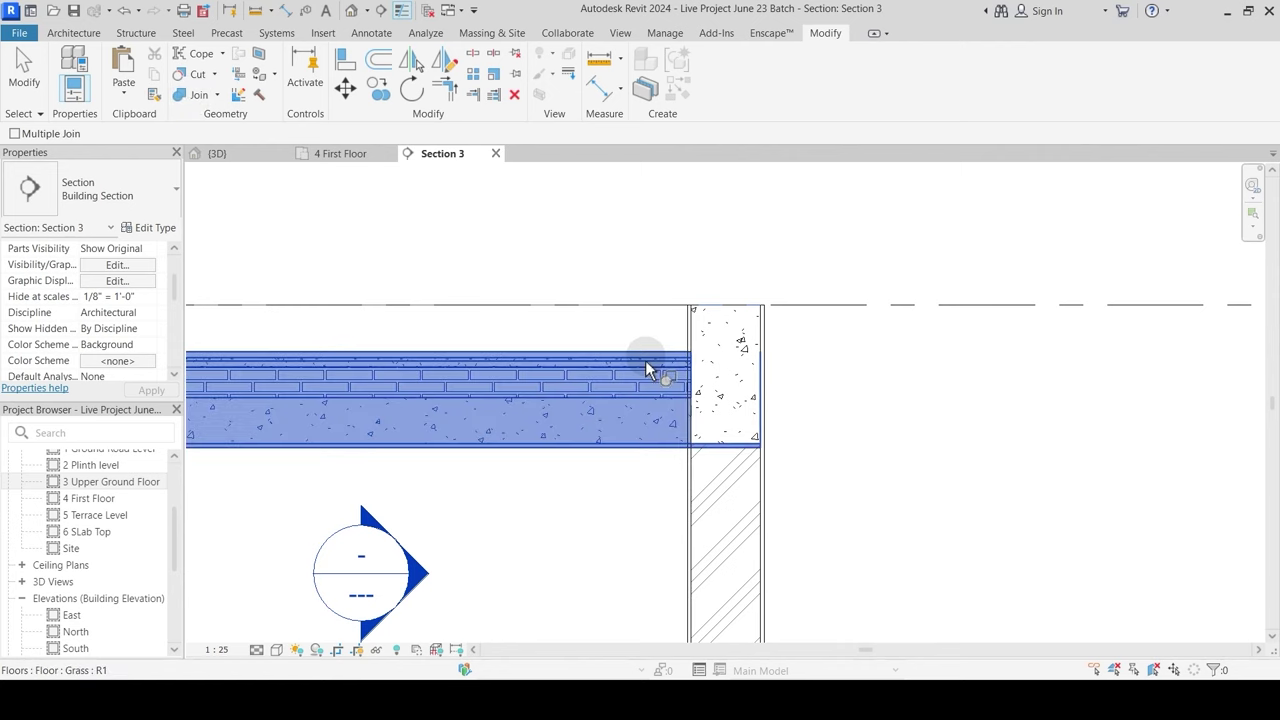
left_click(762, 320)
key("Escape")
scroll(837, 343, "down", 3)
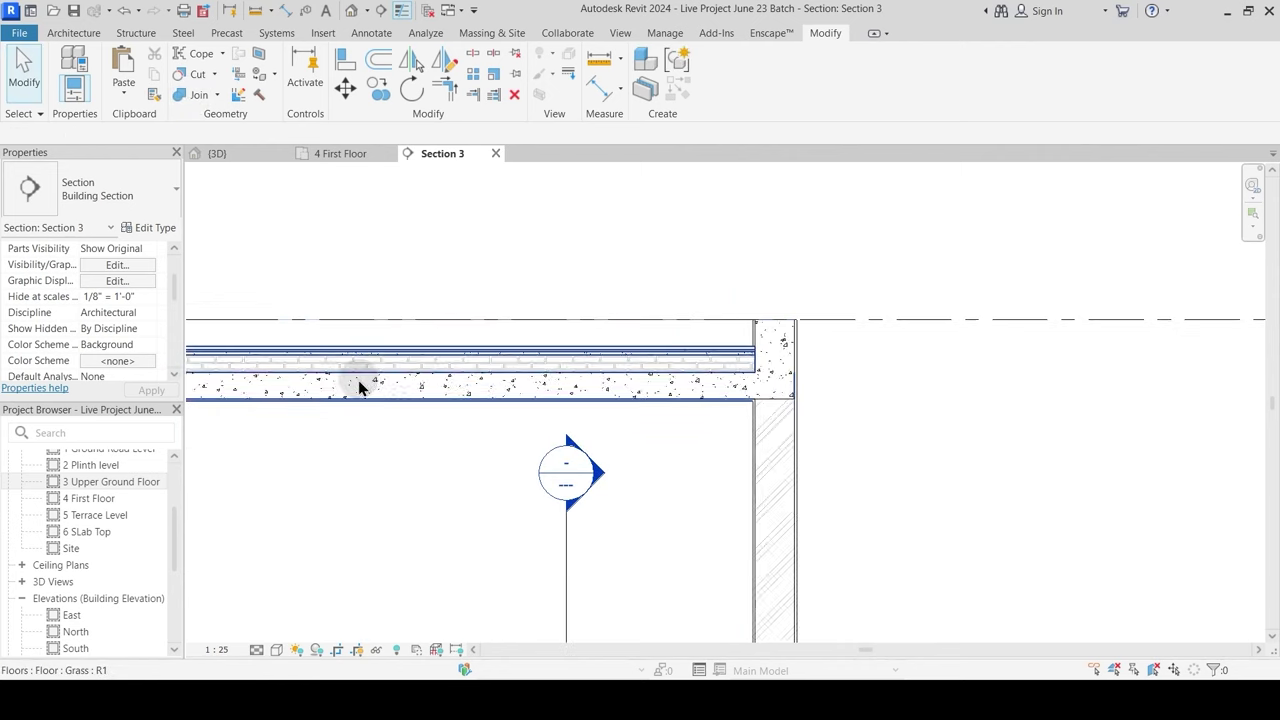
middle_click_drag(357, 371, 791, 400)
left_click(664, 374)
key("Escape")
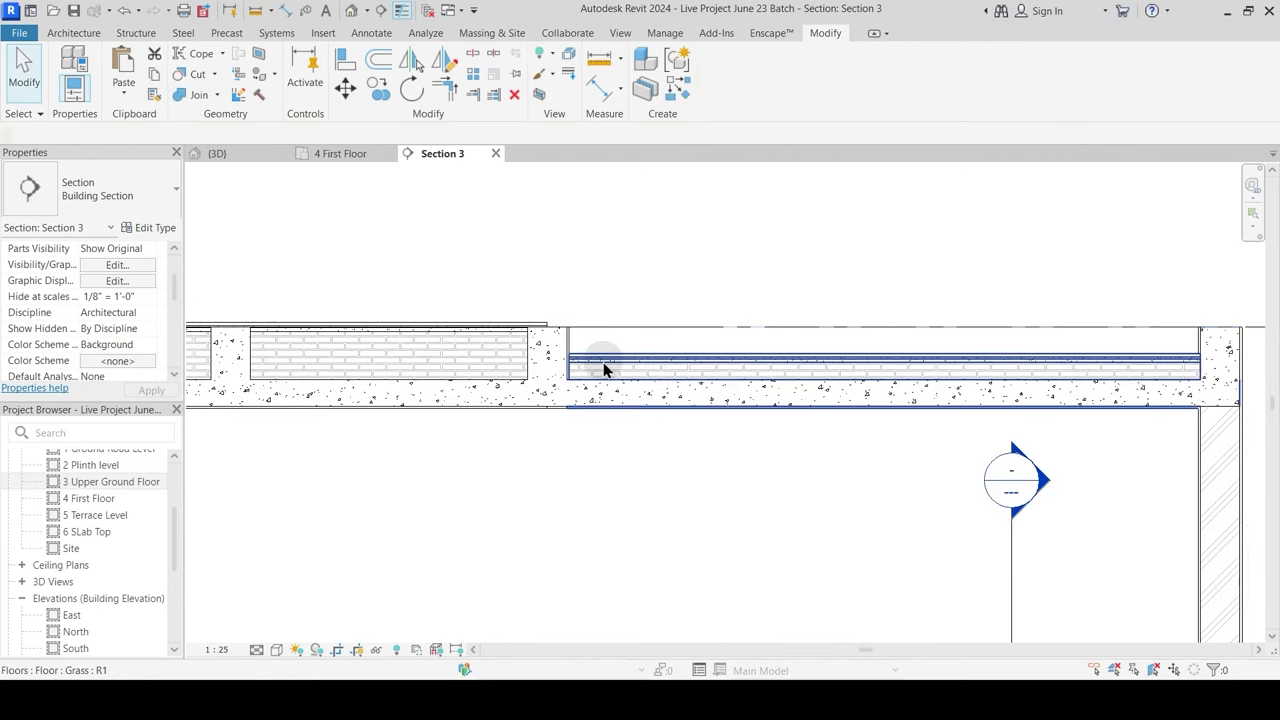
scroll(546, 366, "up", 5)
Step: Raise the thin wall's bottom to the slab top, undoing a trial join-order switch
left_click(573, 314)
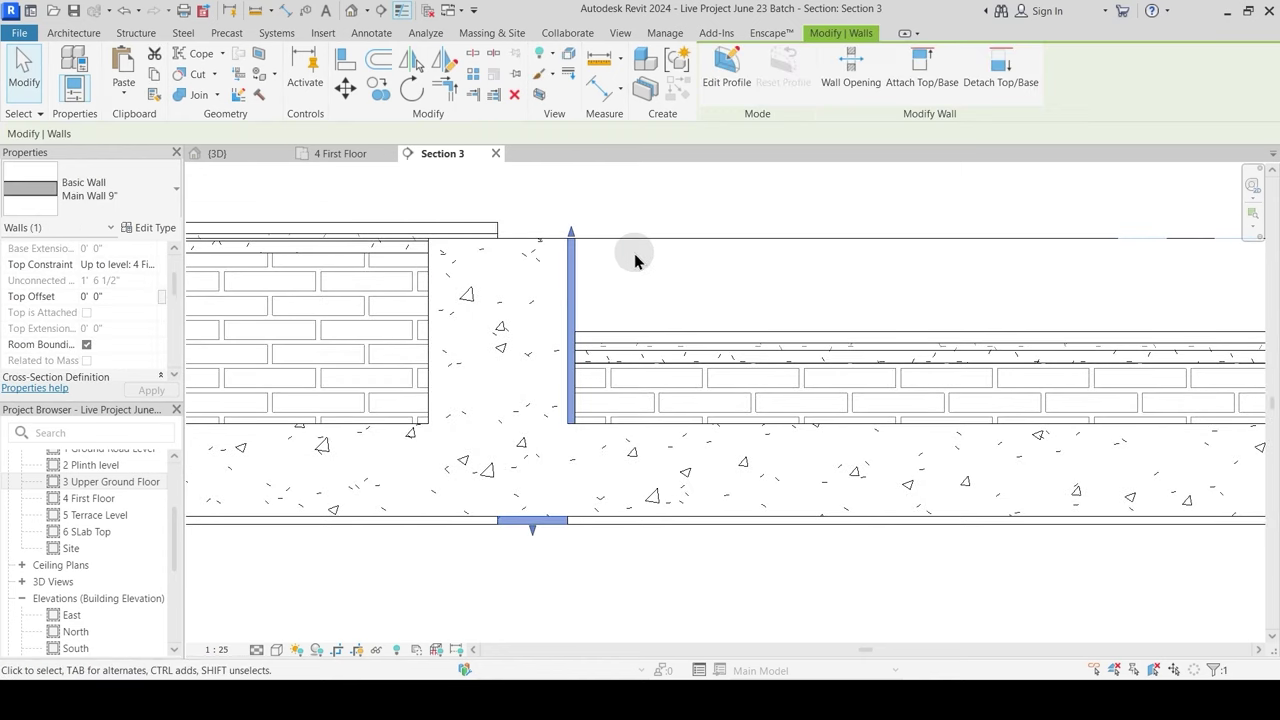
left_click_drag(540, 520, 560, 334)
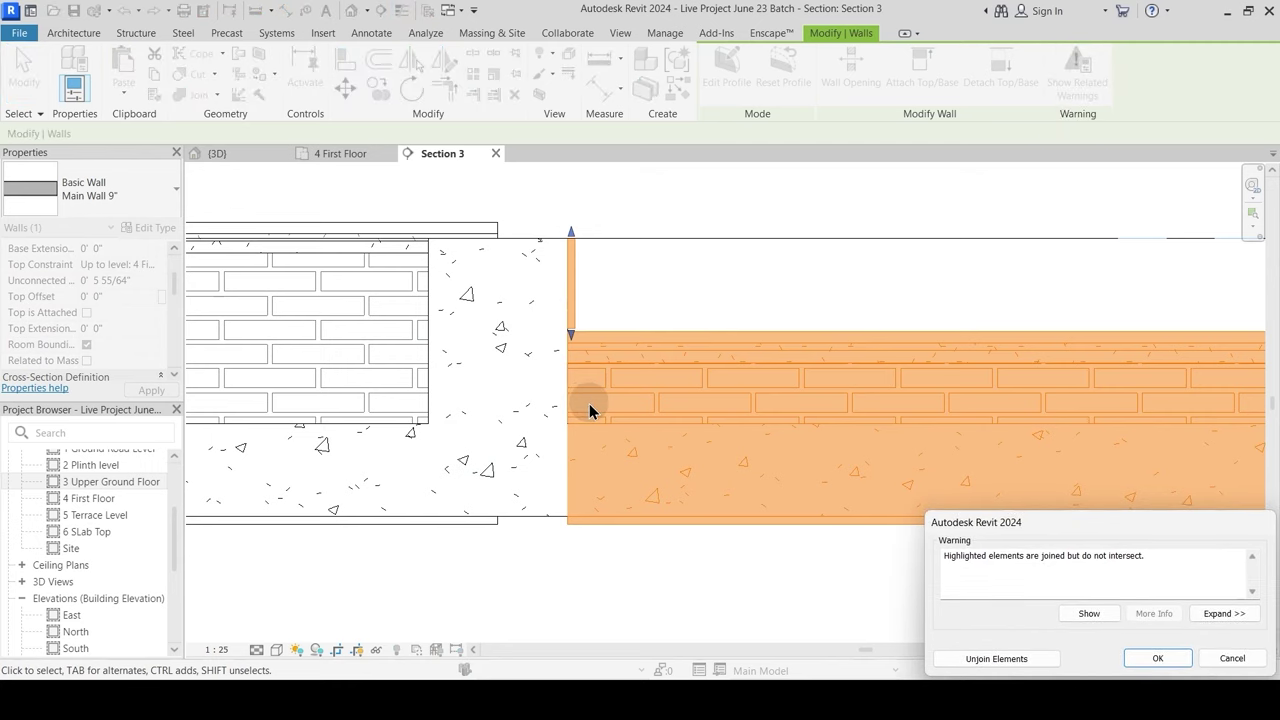
key("Escape")
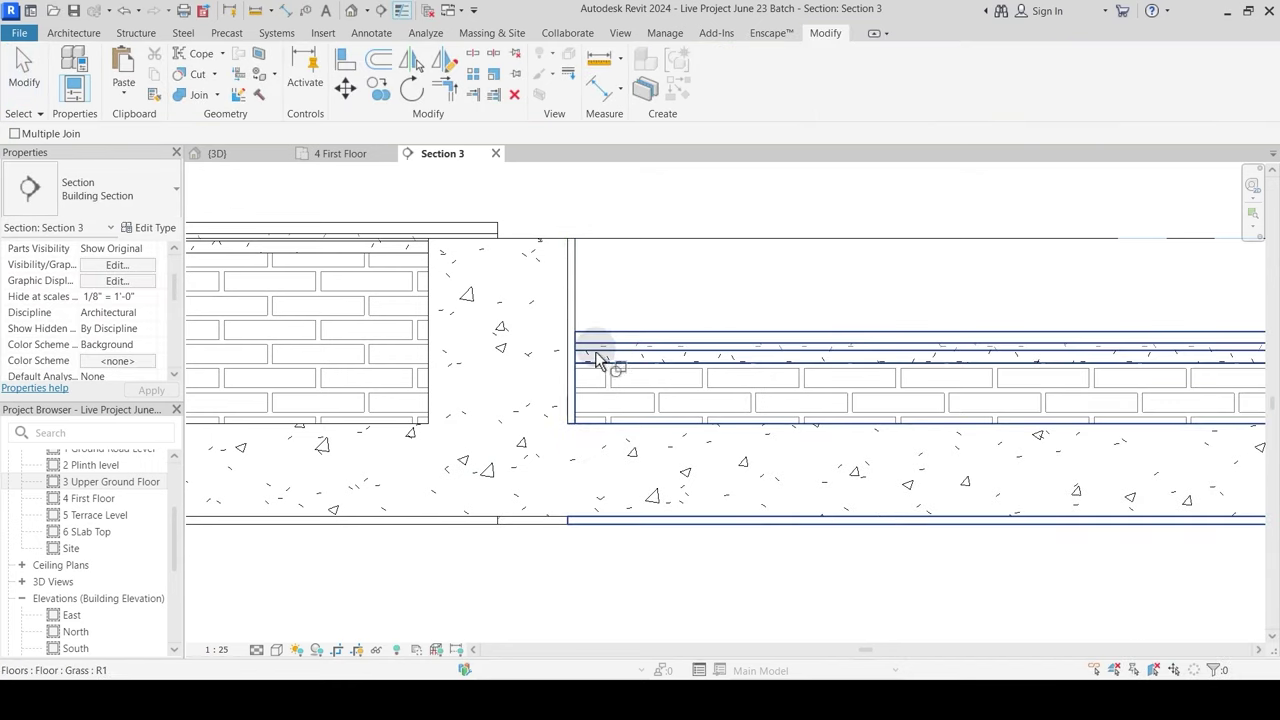
left_click(216, 95)
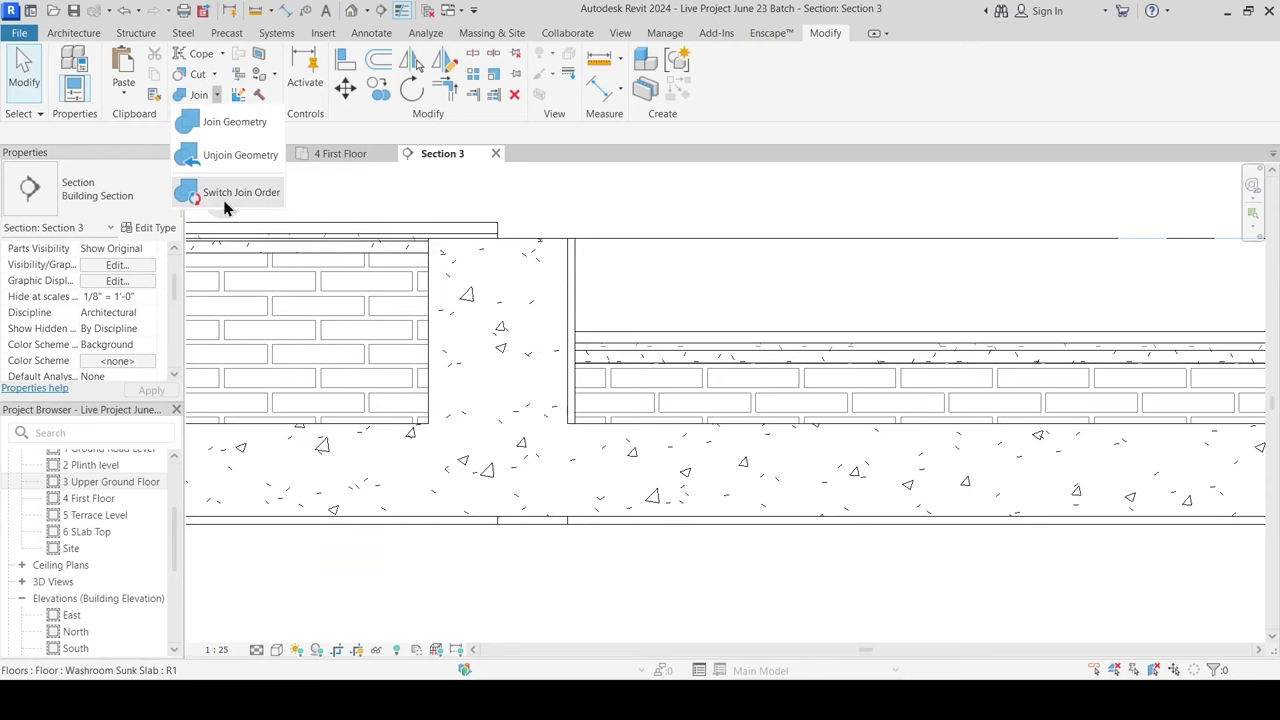
left_click(225, 195)
left_click(573, 365)
left_click(584, 338)
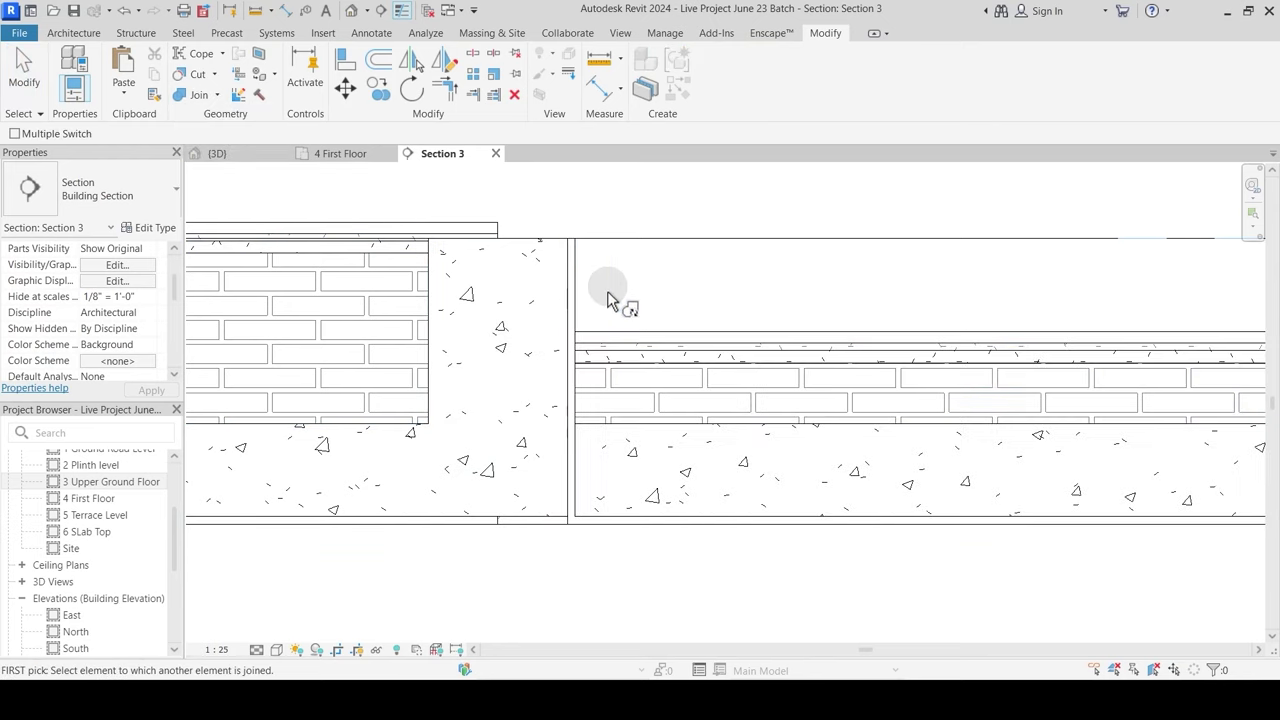
key("Escape")
key("ctrl+z")
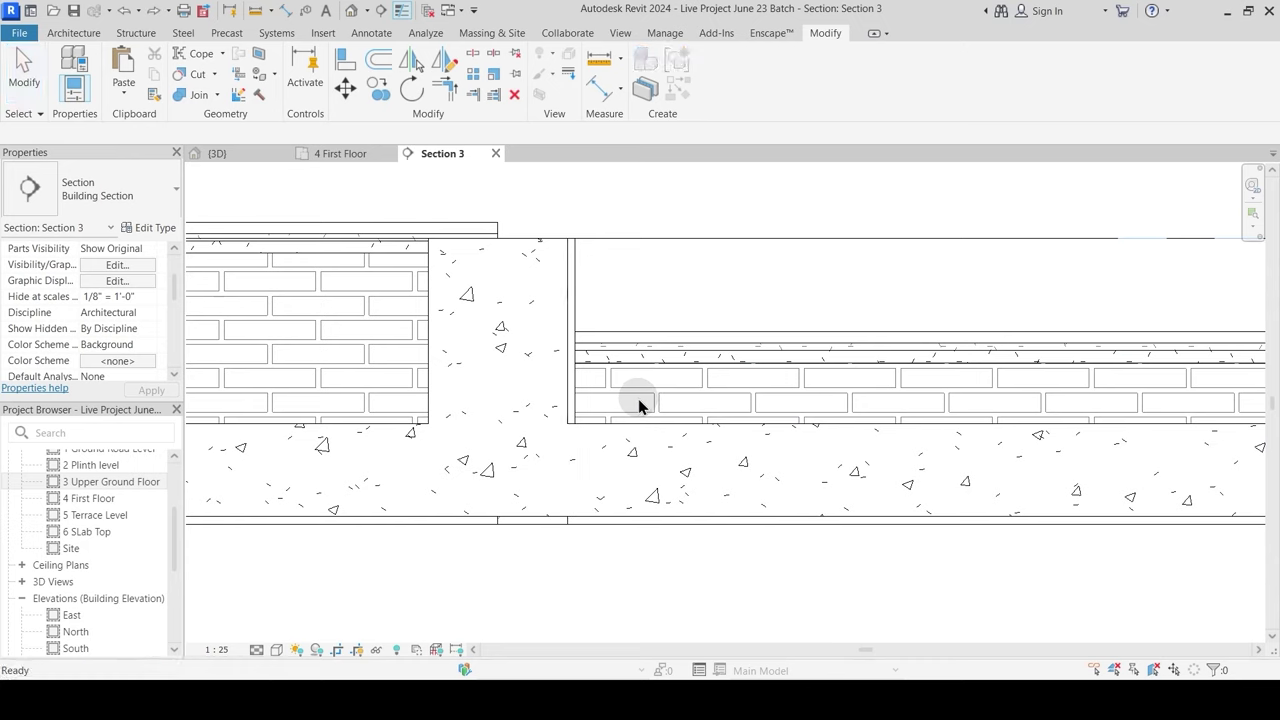
Step: Review the Grass floor type's layer structure and confirm it
scroll(562, 400, "down", 6)
middle_click_drag(576, 453, 623, 451)
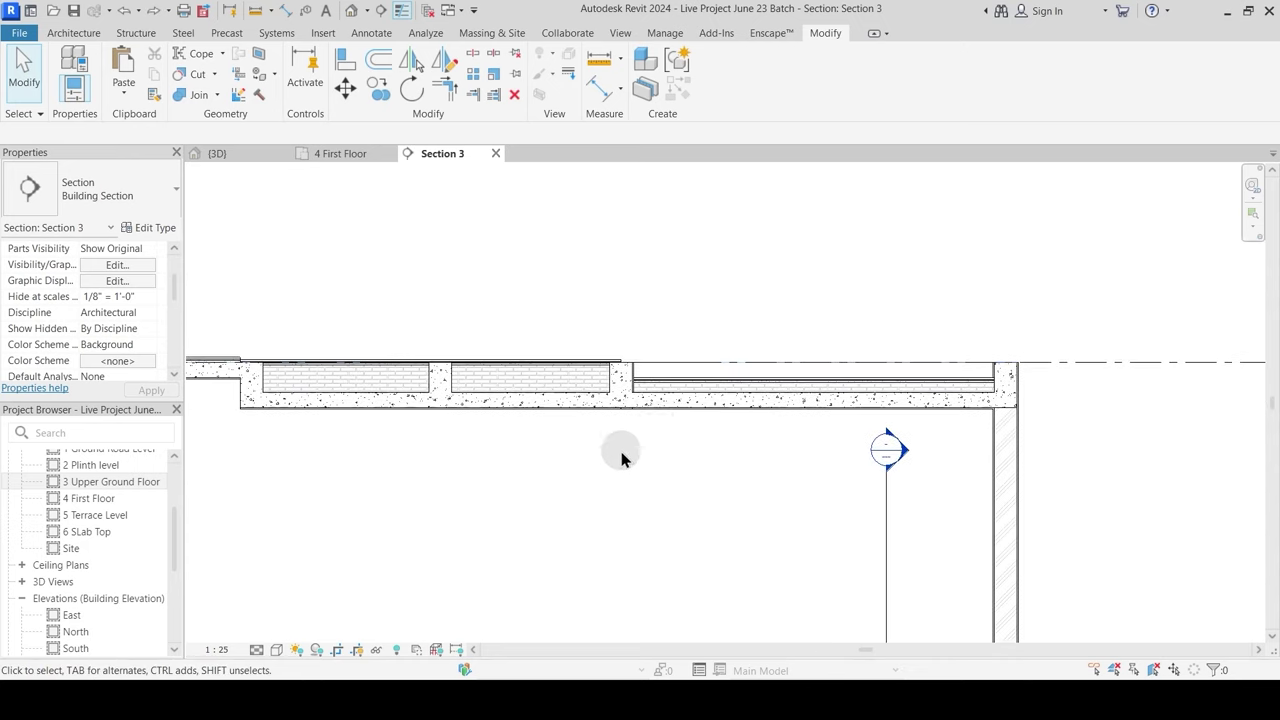
left_click(691, 391)
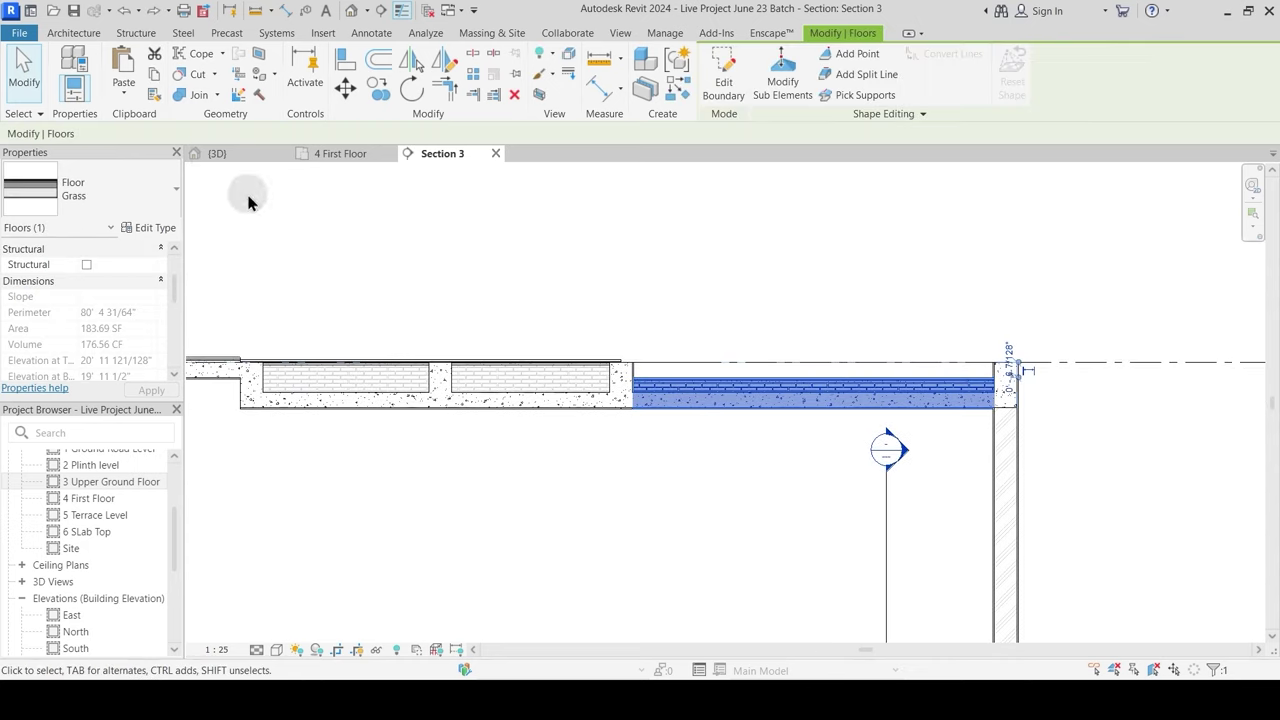
left_click(150, 228)
left_click(875, 226)
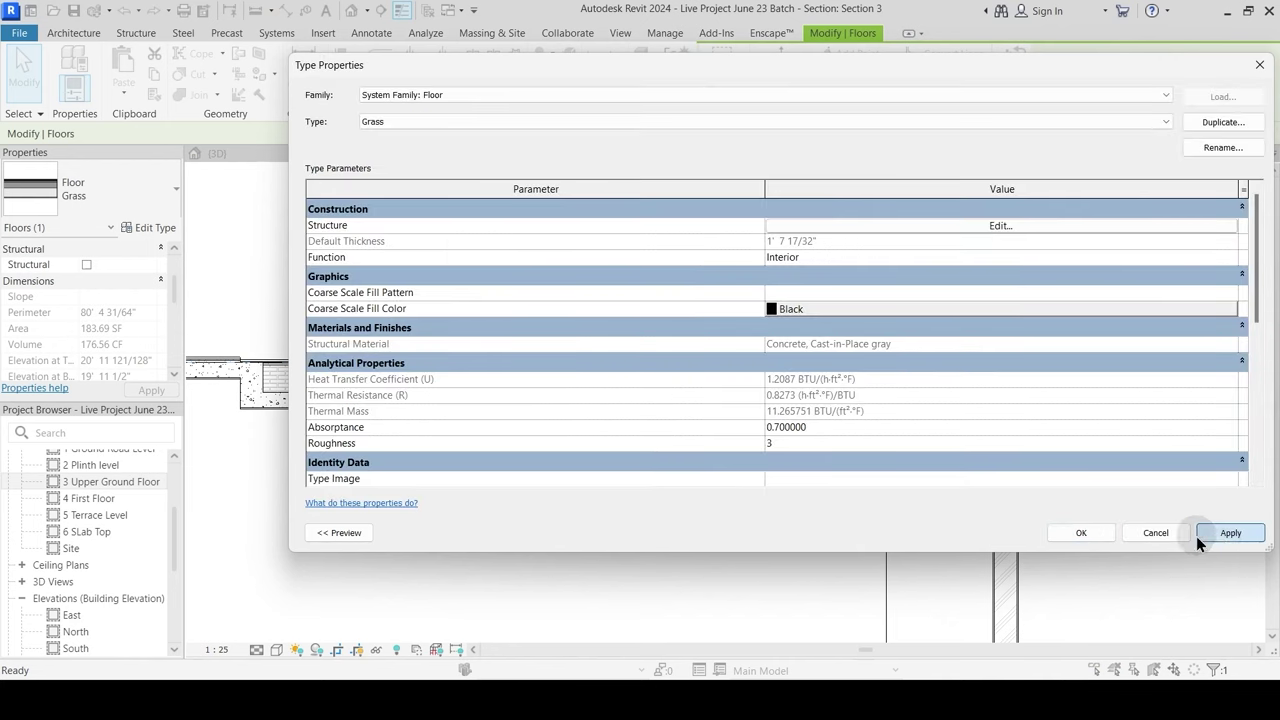
left_click(1081, 532)
left_click(345, 60)
scroll(663, 503, "up", 3)
scroll(617, 354, "up", 2)
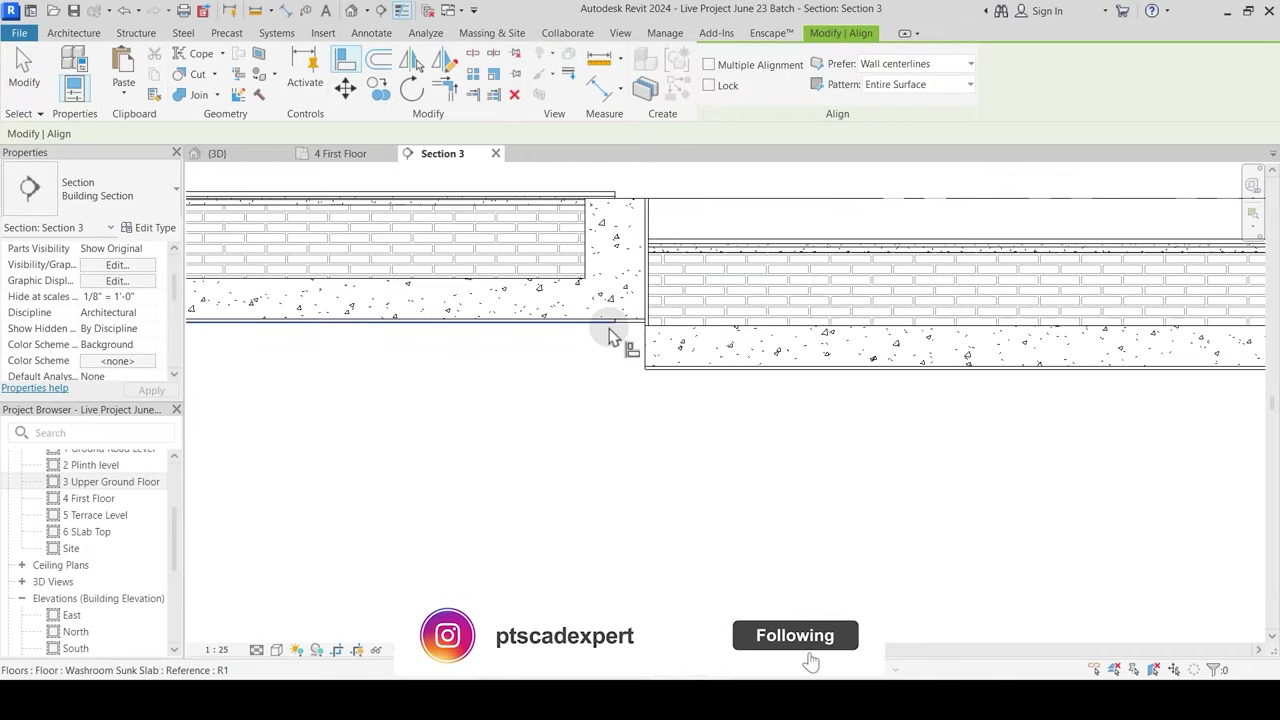
Step: Align the right floor's bottom to the left slab's bottom edge
left_click(610, 330)
left_click(663, 372)
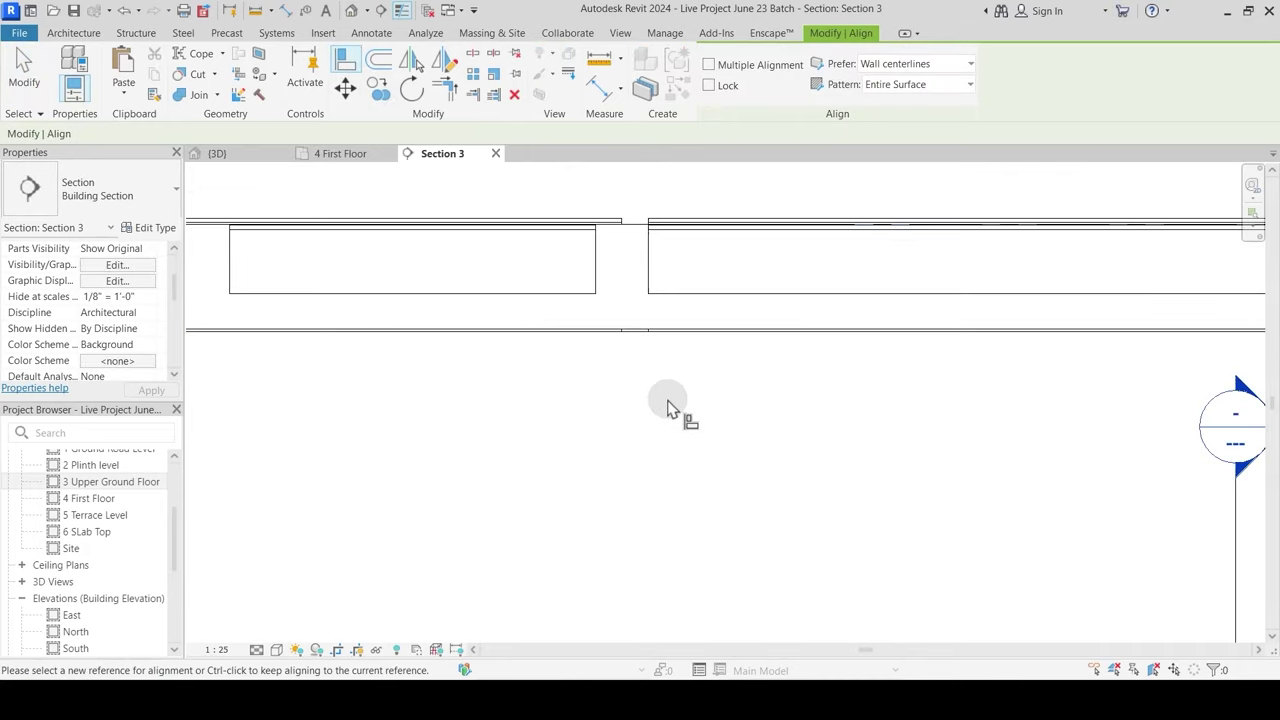
scroll(668, 402, "down", 3)
key("Escape")
key("Escape")
scroll(643, 284, "up", 3)
scroll(648, 278, "down", 2)
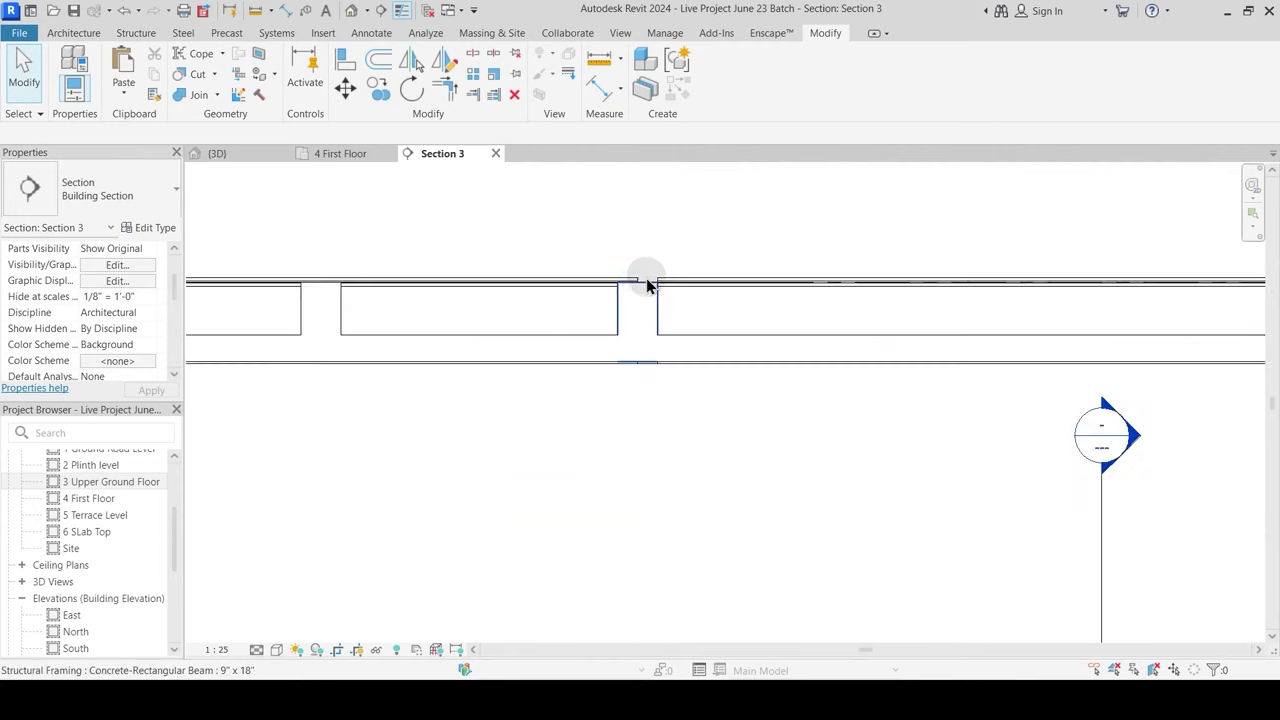
scroll(675, 350, "down", 1)
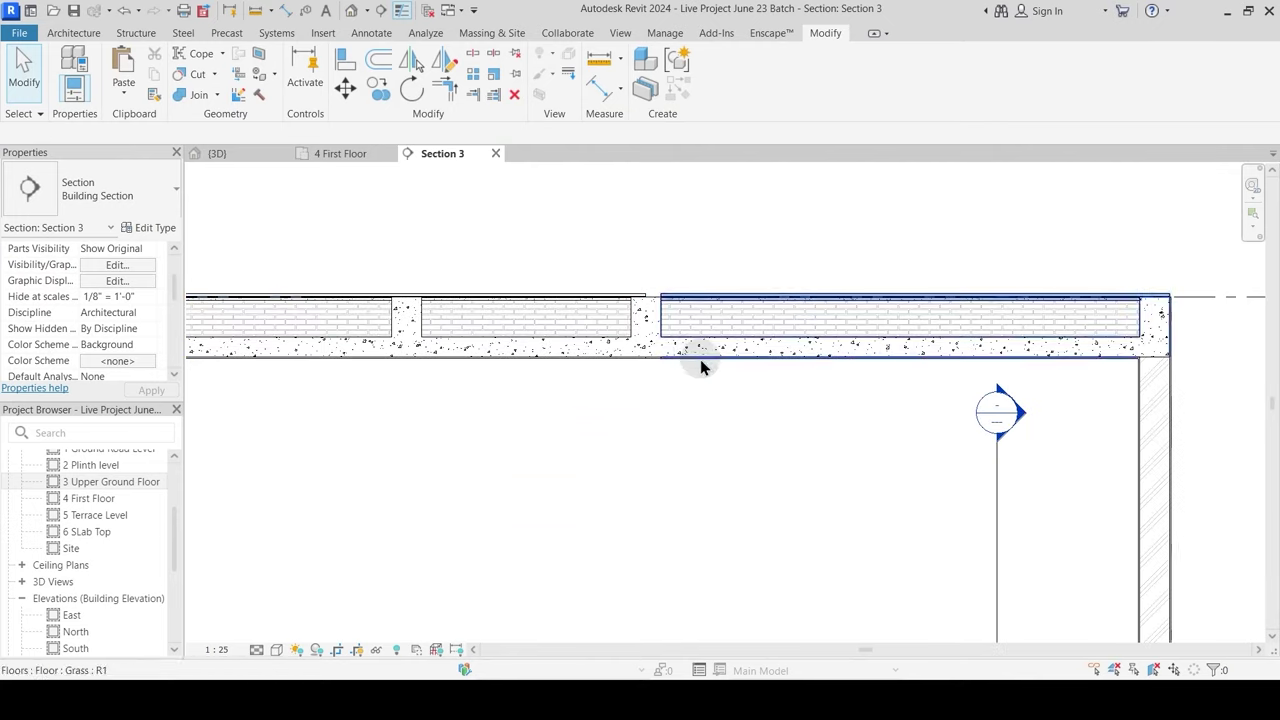
scroll(700, 359, "down", 2)
Step: Select the left Plinth Level Private floor slab in Section 3
middle_click_drag(474, 406, 657, 378)
middle_click_drag(520, 383, 600, 394)
scroll(596, 347, "up", 2)
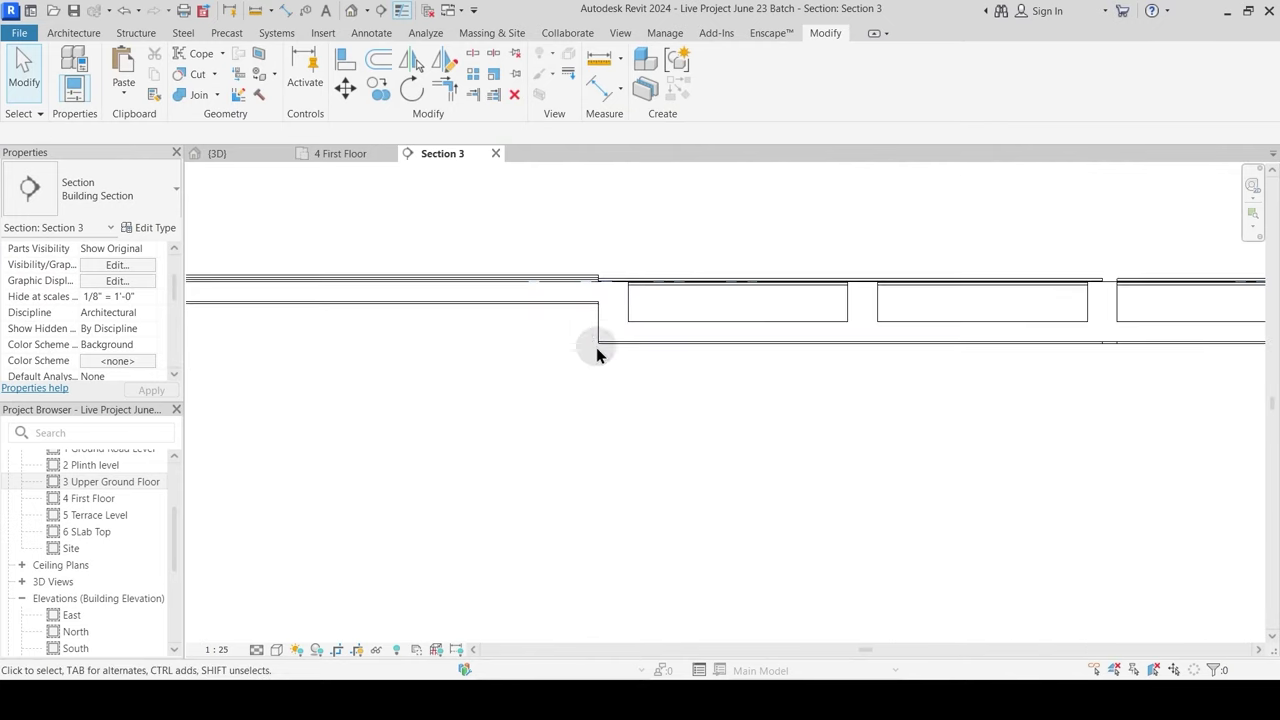
middle_click_drag(541, 349, 652, 383)
scroll(729, 329, "up", 2)
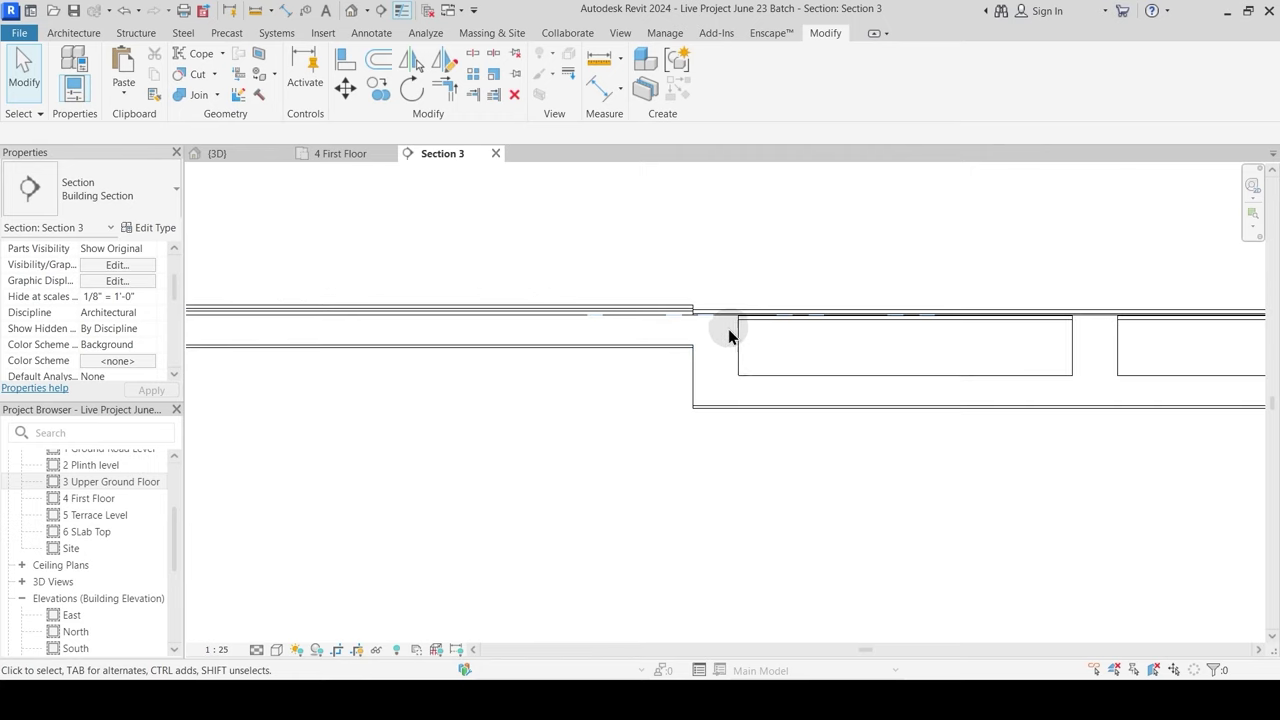
scroll(728, 337, "up", 1)
scroll(592, 301, "down", 4)
middle_click_drag(1132, 330, 434, 362)
scroll(388, 326, "up", 2)
middle_click_drag(204, 367, 1029, 351)
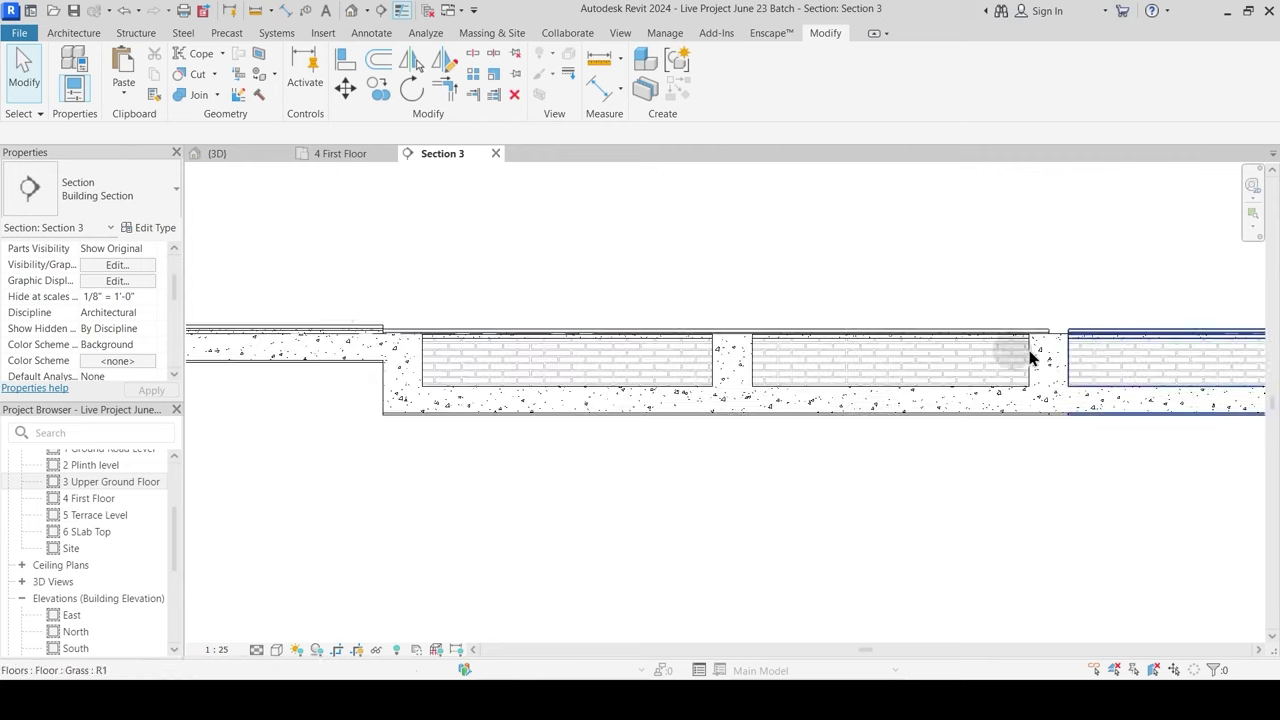
middle_click_drag(383, 337, 500, 309)
left_click(502, 309)
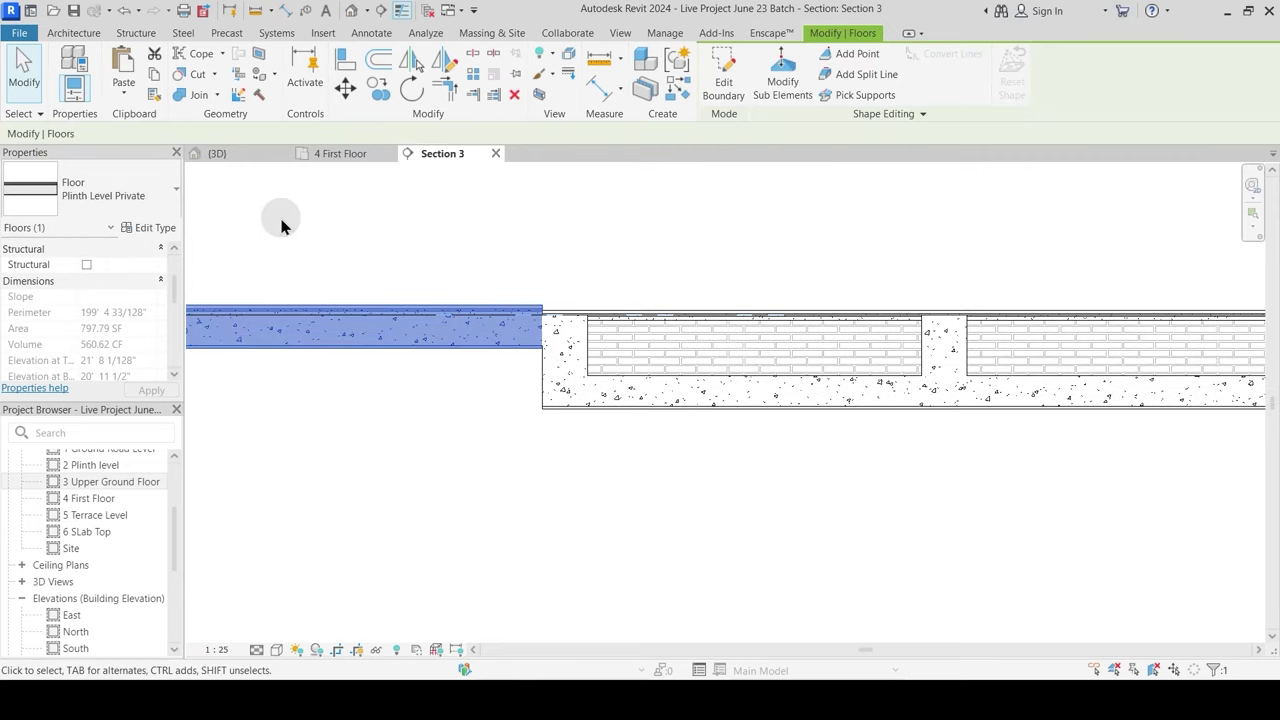
left_click(369, 394)
middle_click_drag(372, 398, 523, 394)
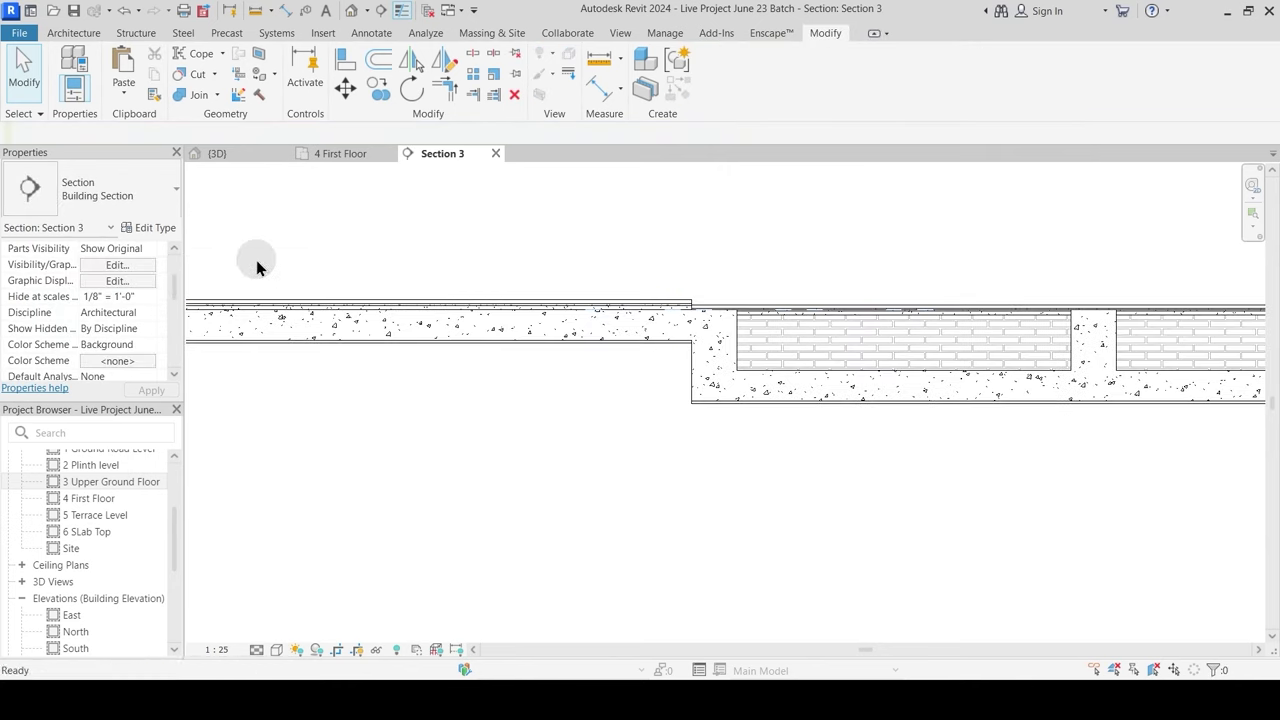
left_click(317, 309)
Step: Select the lower Plinth Level Public floor slab
left_click(155, 228)
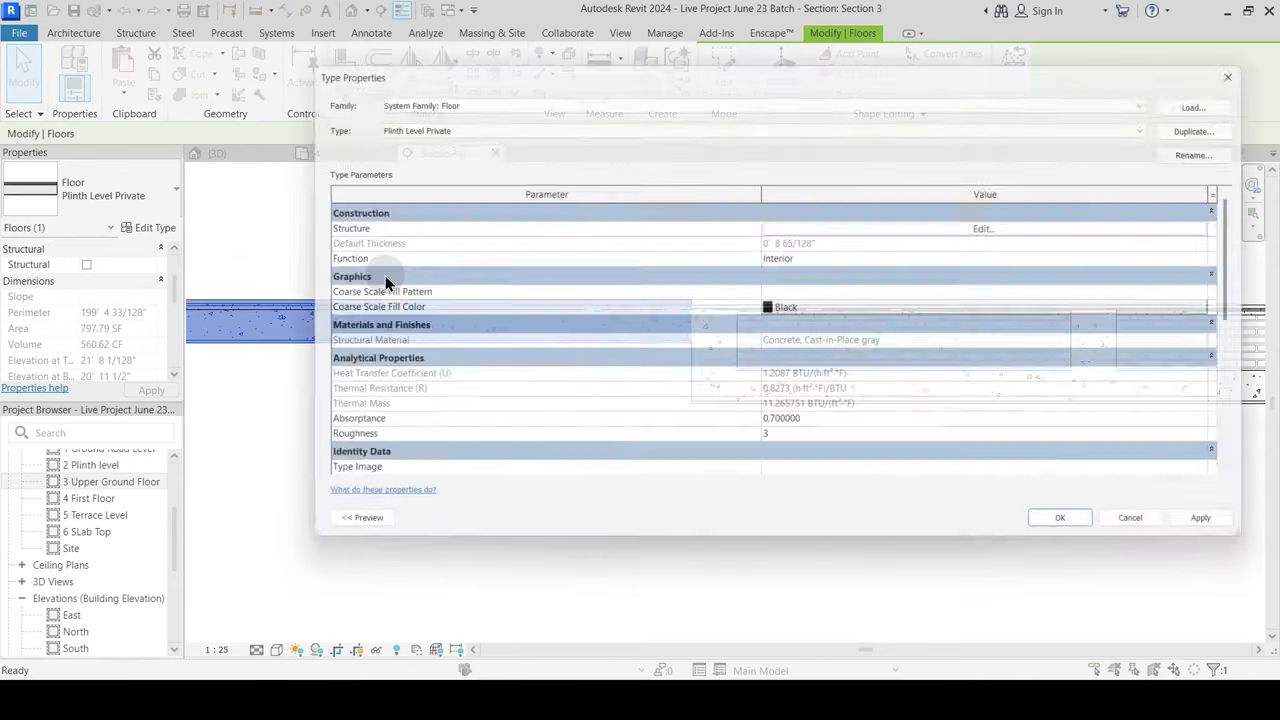
key("Escape")
key("Escape")
scroll(484, 308, "down", 5)
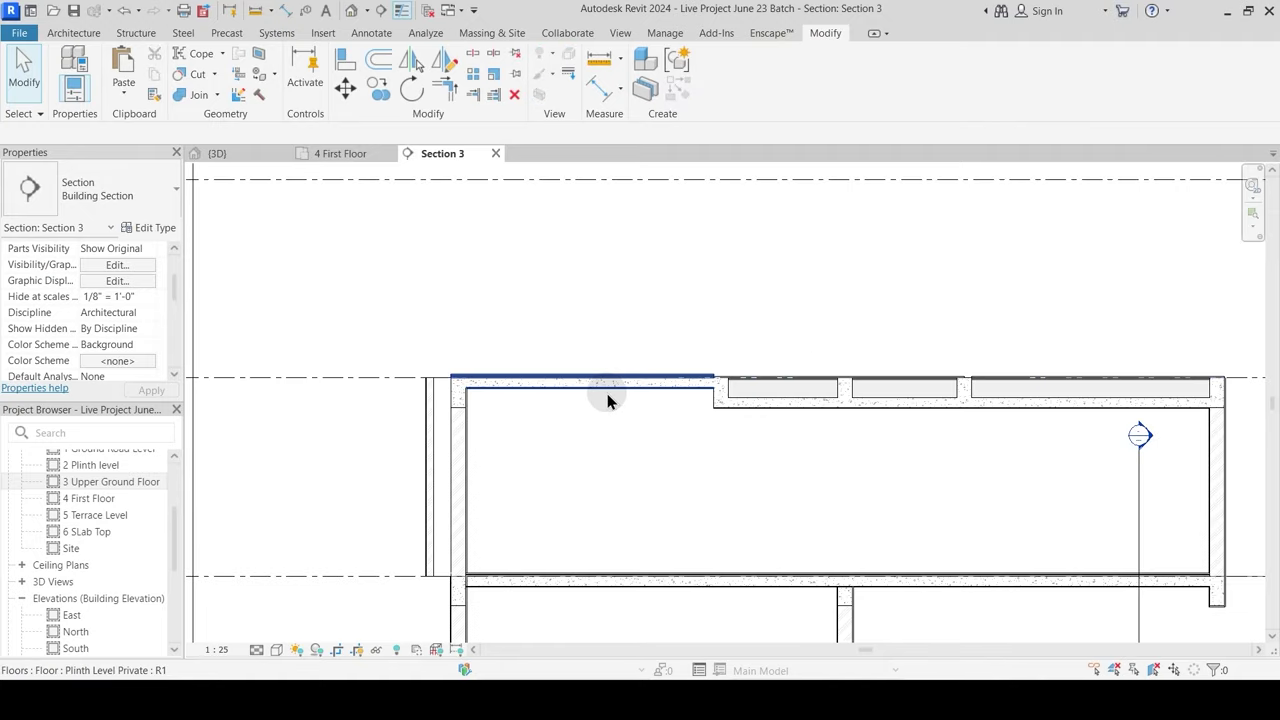
middle_click_drag(606, 400, 720, 326)
left_click(687, 352)
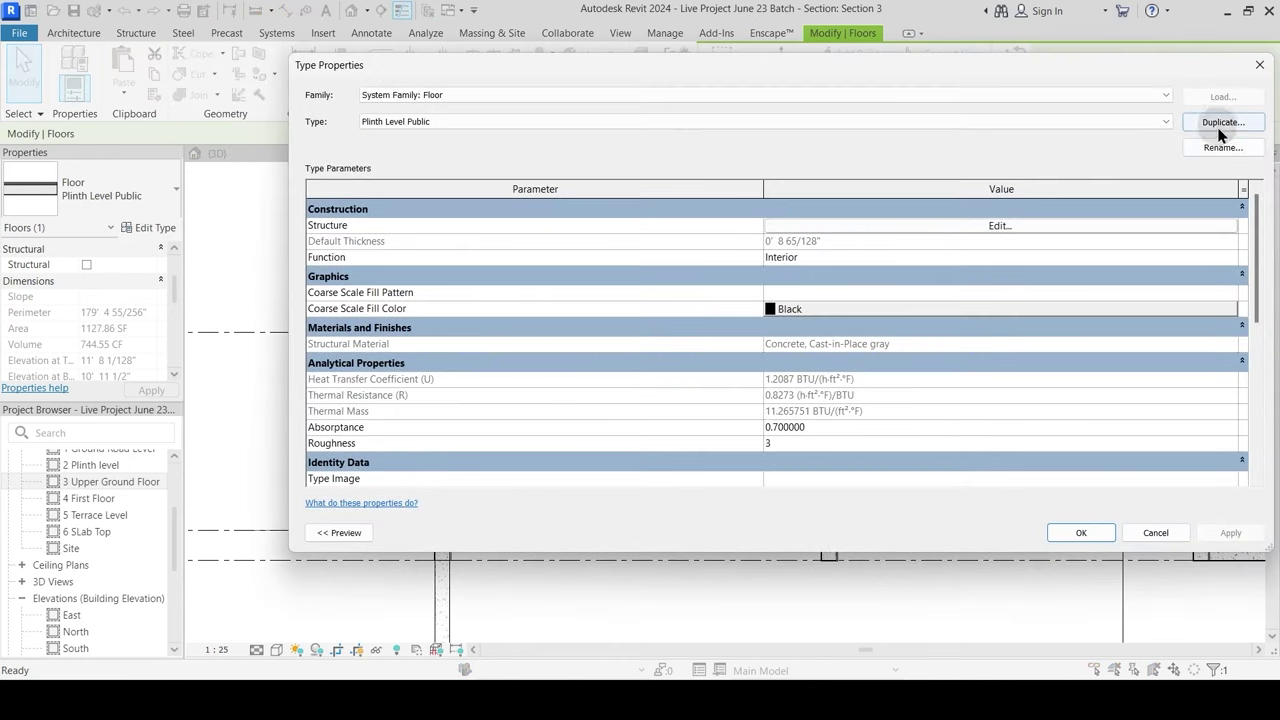
Step: Duplicate its type as a new floor type named Upper Ground Public
left_click(1220, 125)
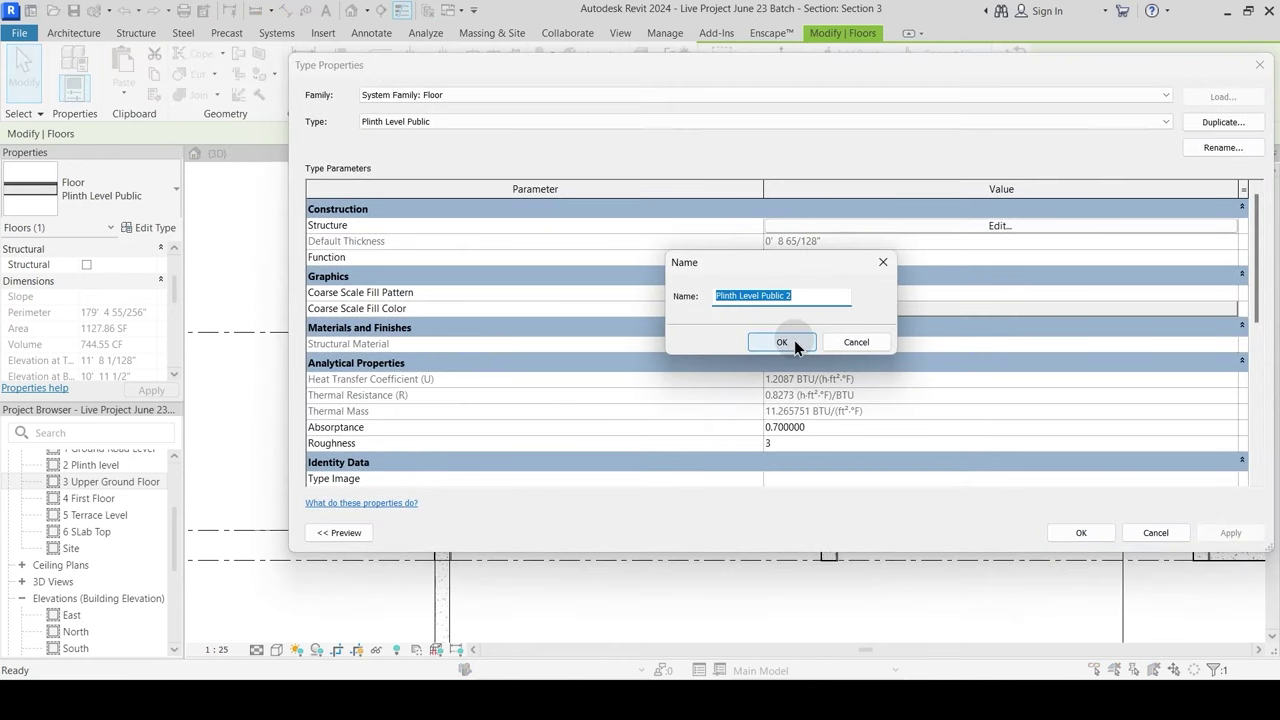
type("Firs")
key("BackSpace")
left_click(794, 342)
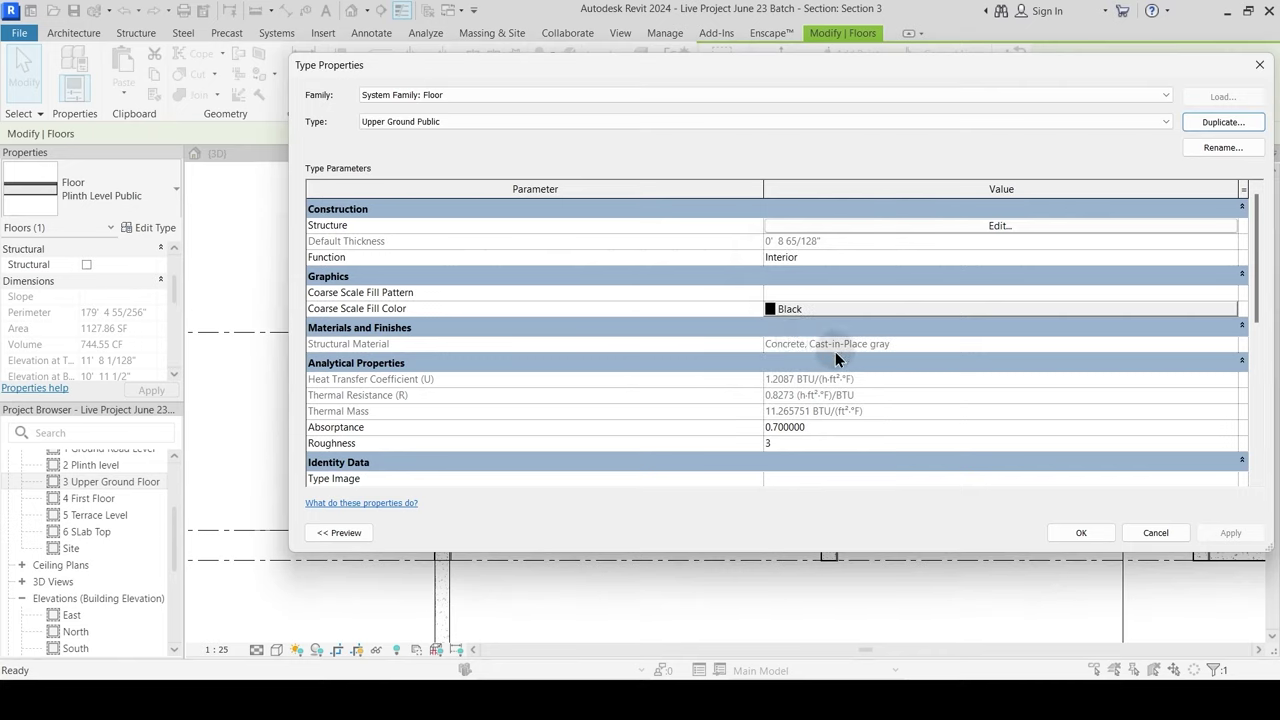
left_click(1080, 533)
Step: Check the lower, upper, Washroom Sunk Slab and Grass floor slabs in Section 3
left_click(727, 428)
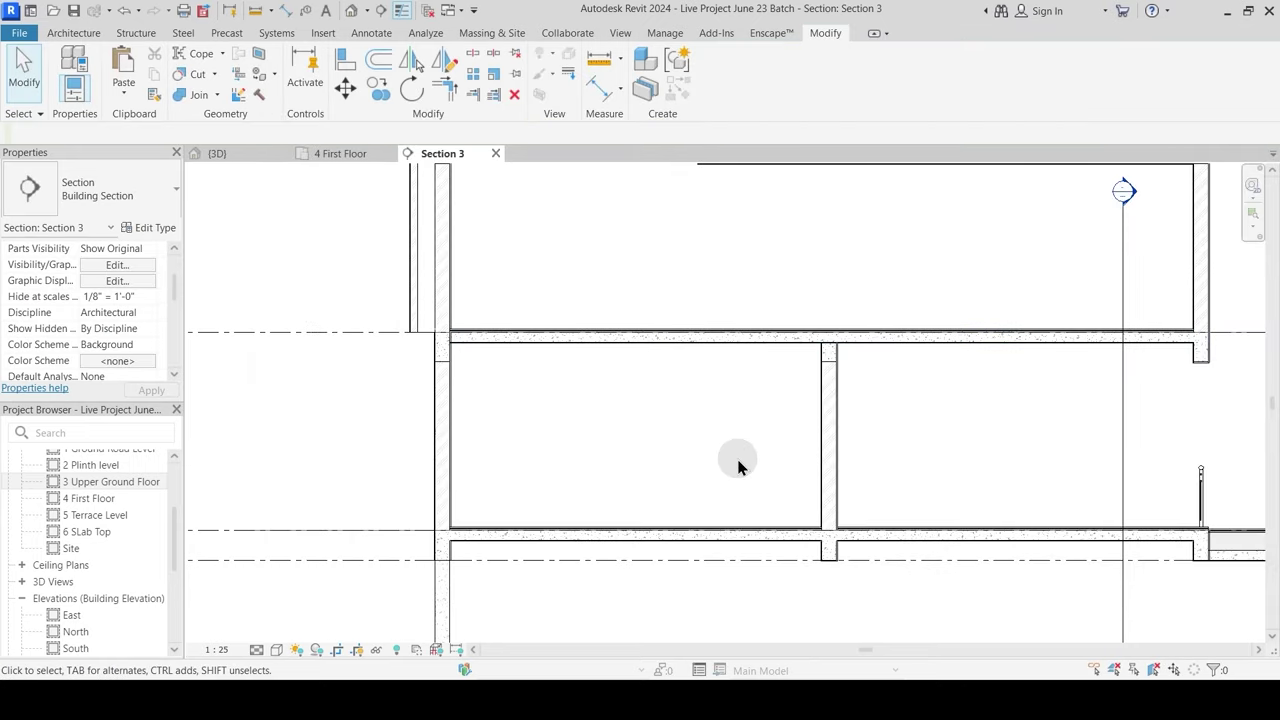
middle_click_drag(737, 466, 721, 410)
left_click(702, 474)
key("Escape")
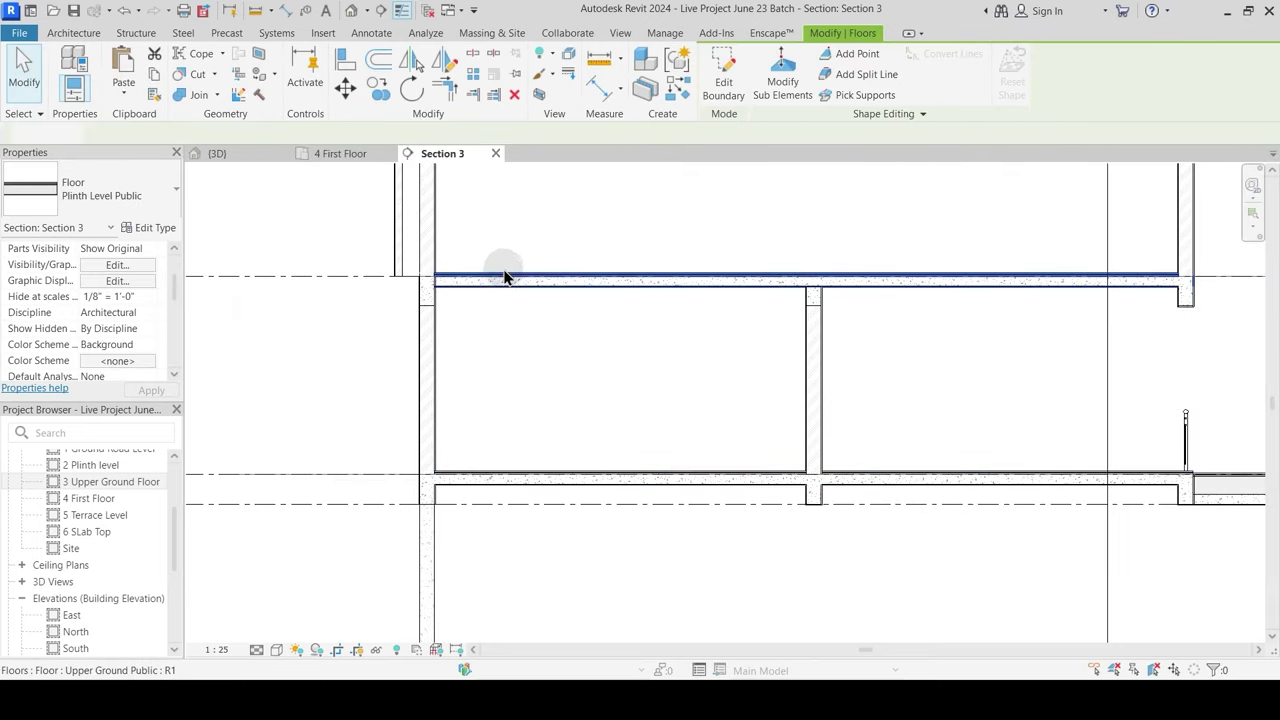
left_click(503, 278)
middle_click_drag(804, 318, 603, 455)
key("Escape")
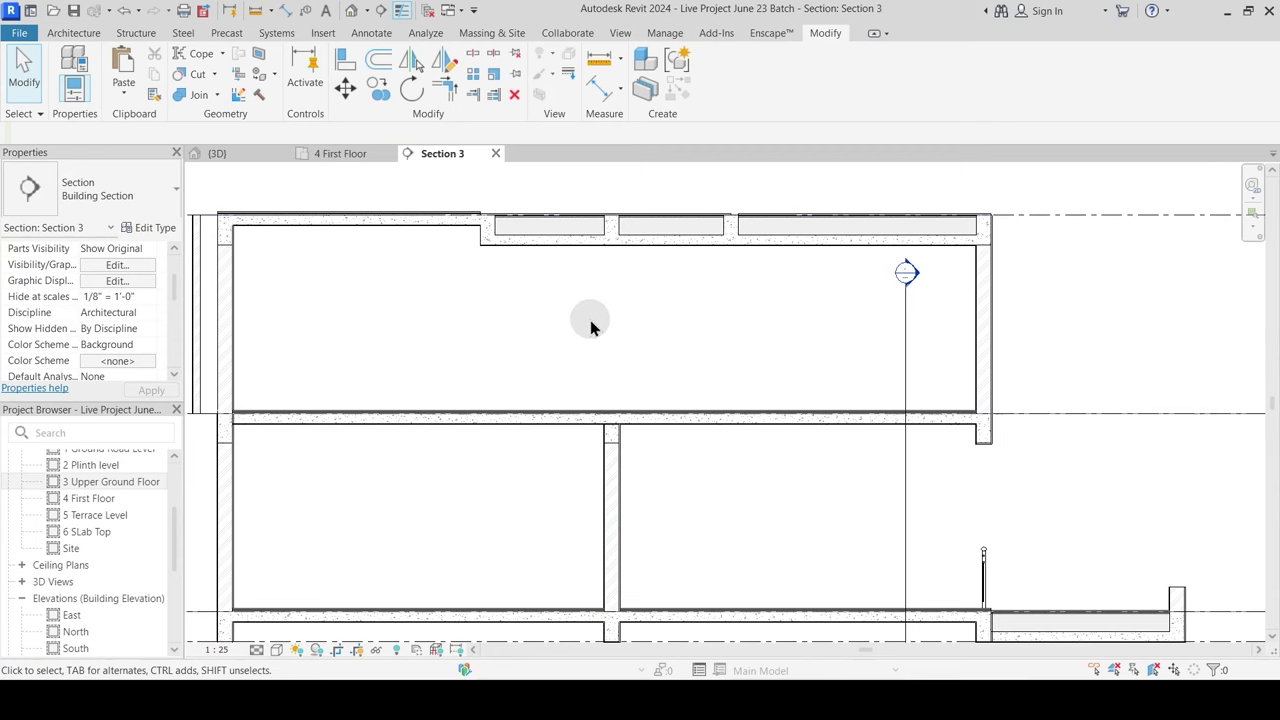
left_click(543, 245)
key("Escape")
left_click(783, 237)
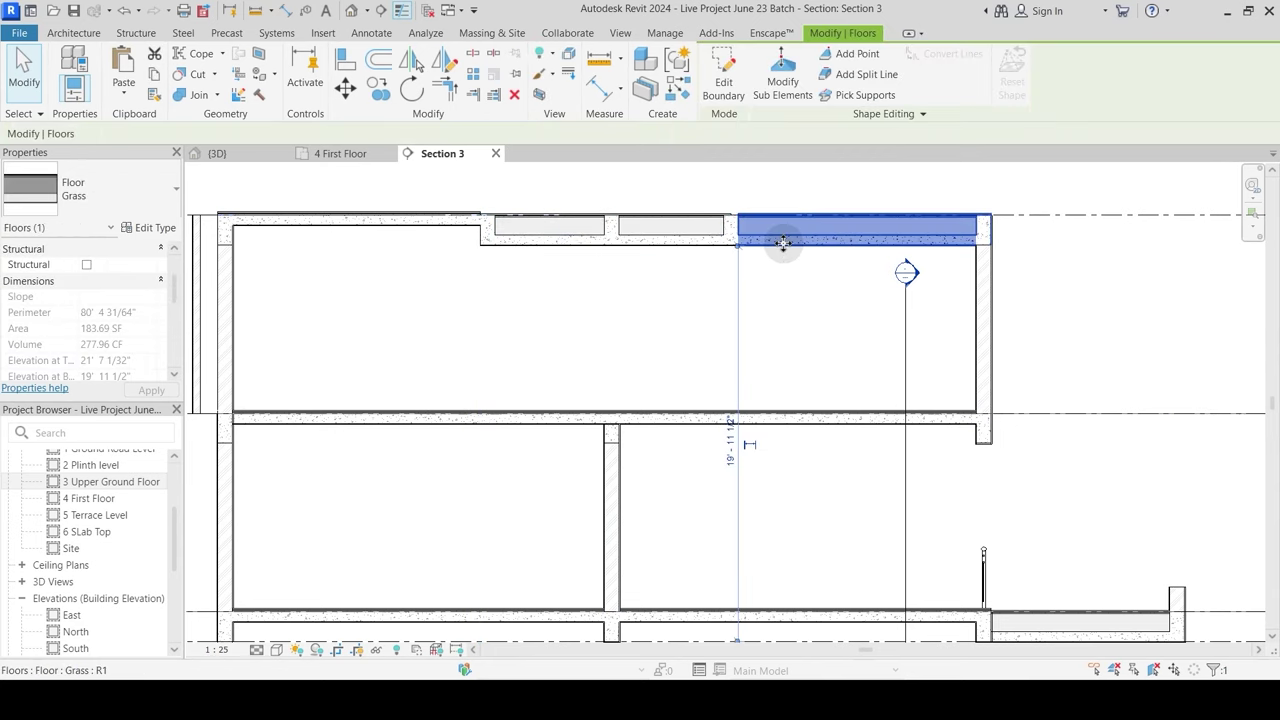
key("Escape")
Step: Inspect the top-left Plinth Level Private slab's layer structure without making changes
left_click(371, 228)
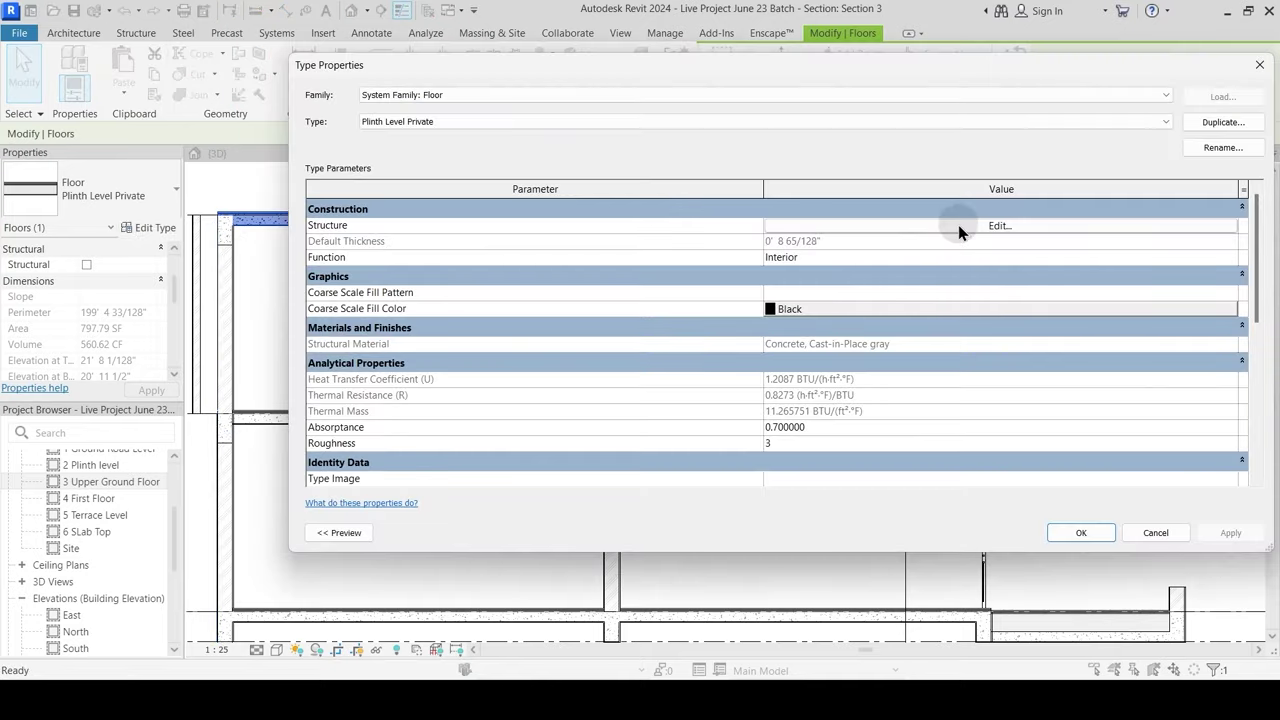
left_click(958, 228)
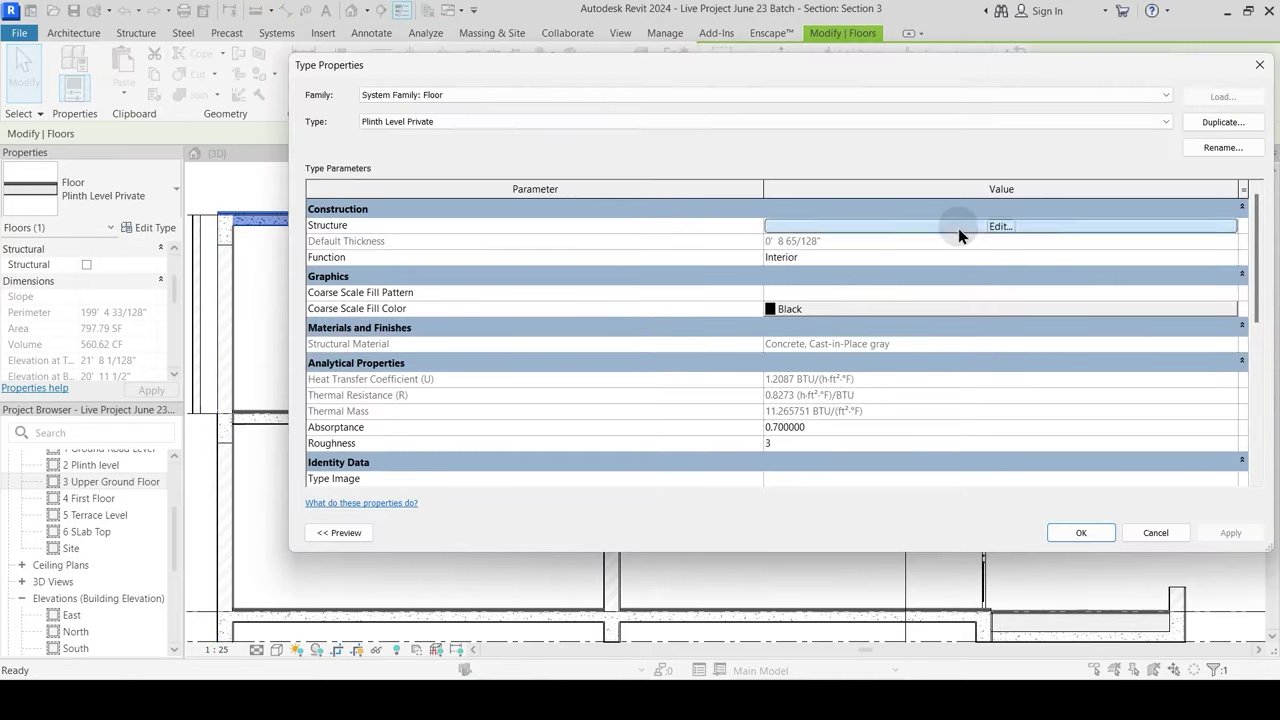
key("Return")
key("Escape")
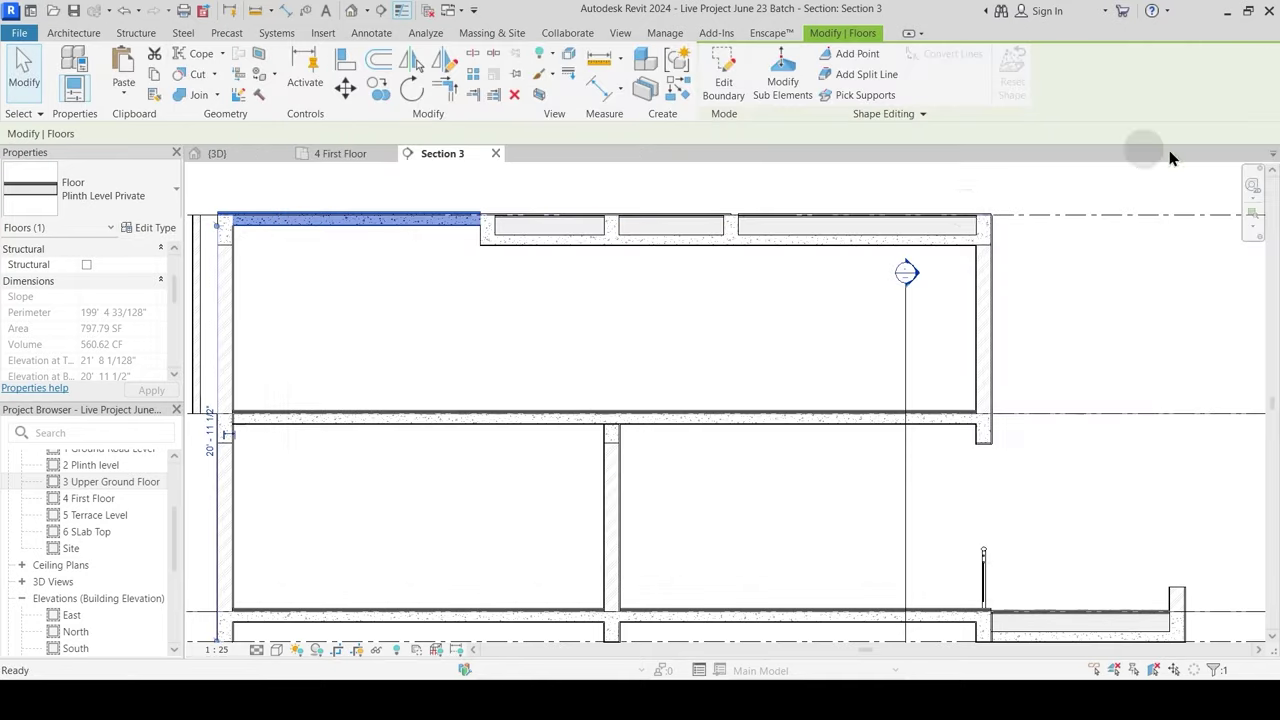
Step: Duplicate its Plinth Level Private floor type as 'First Floor Private' and apply it
left_click(154, 228)
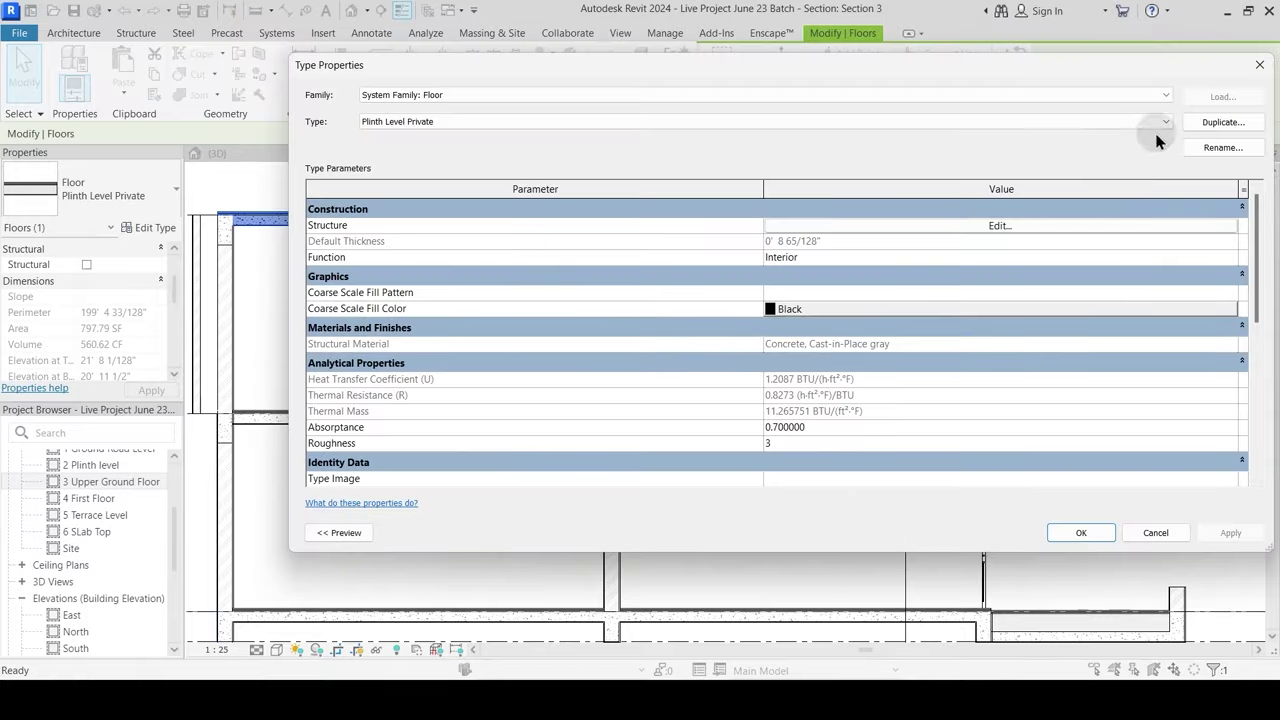
left_click(1224, 122)
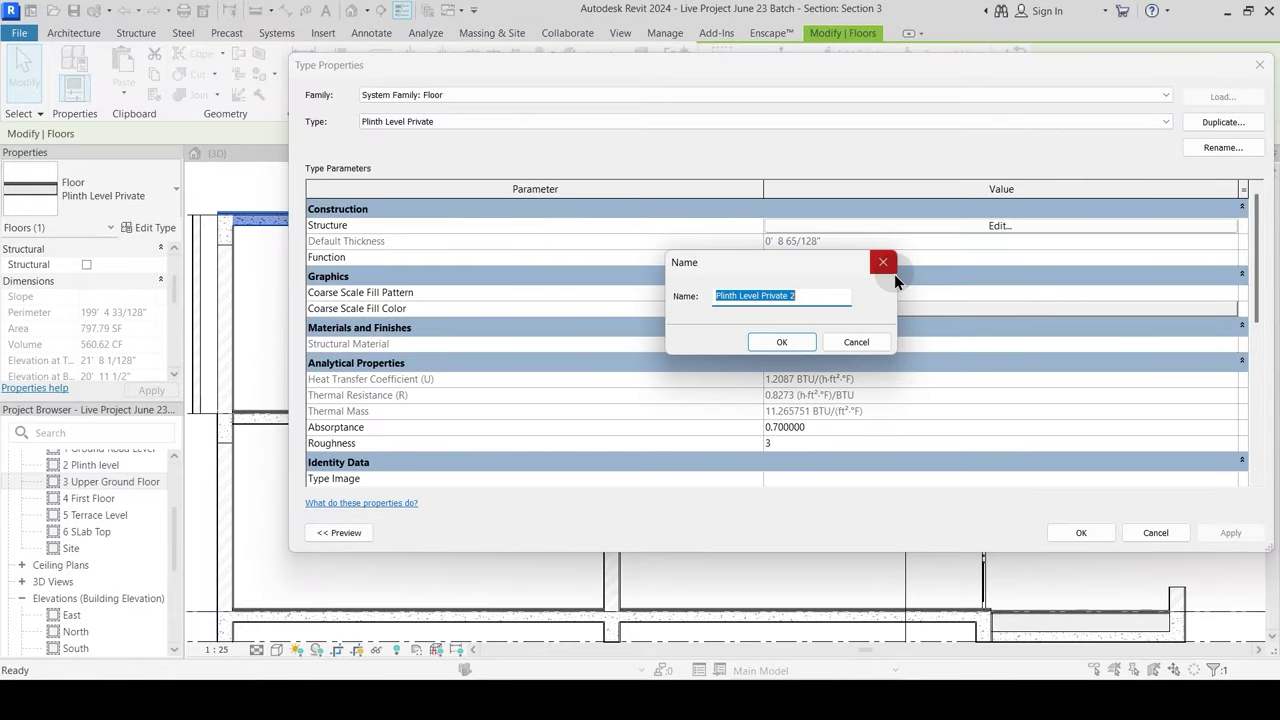
type("First Floor Private")
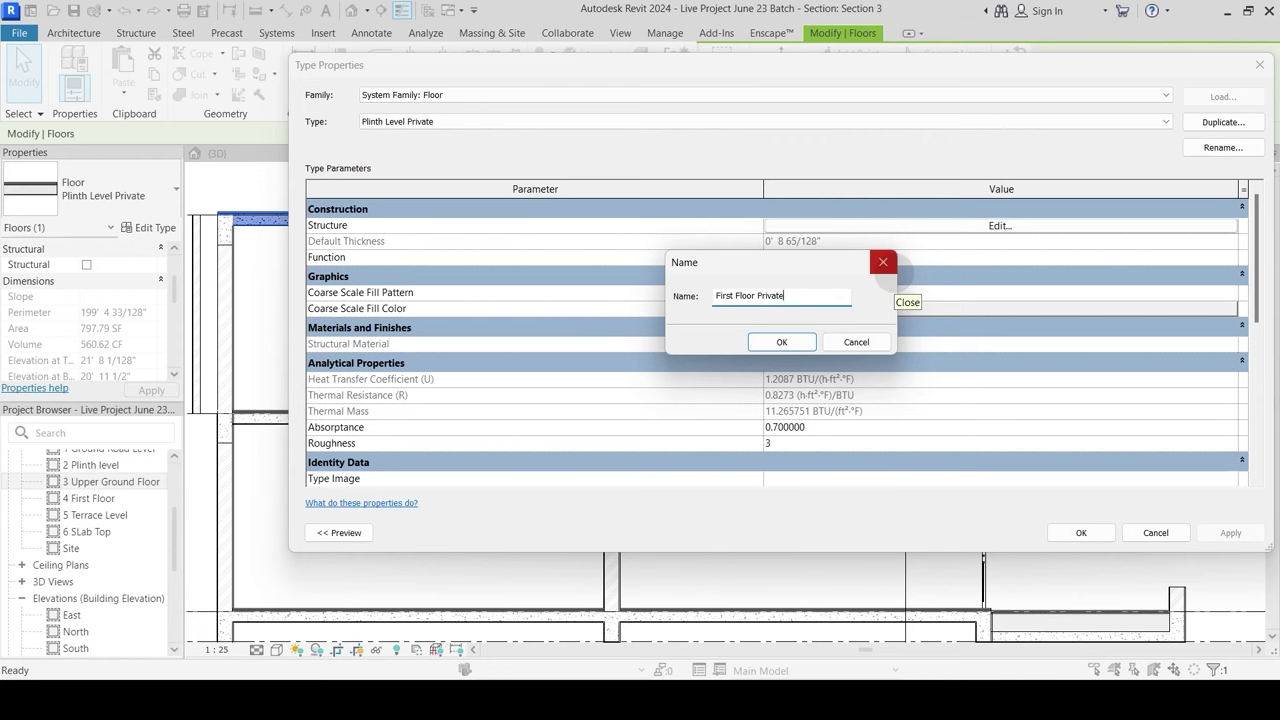
key("Return")
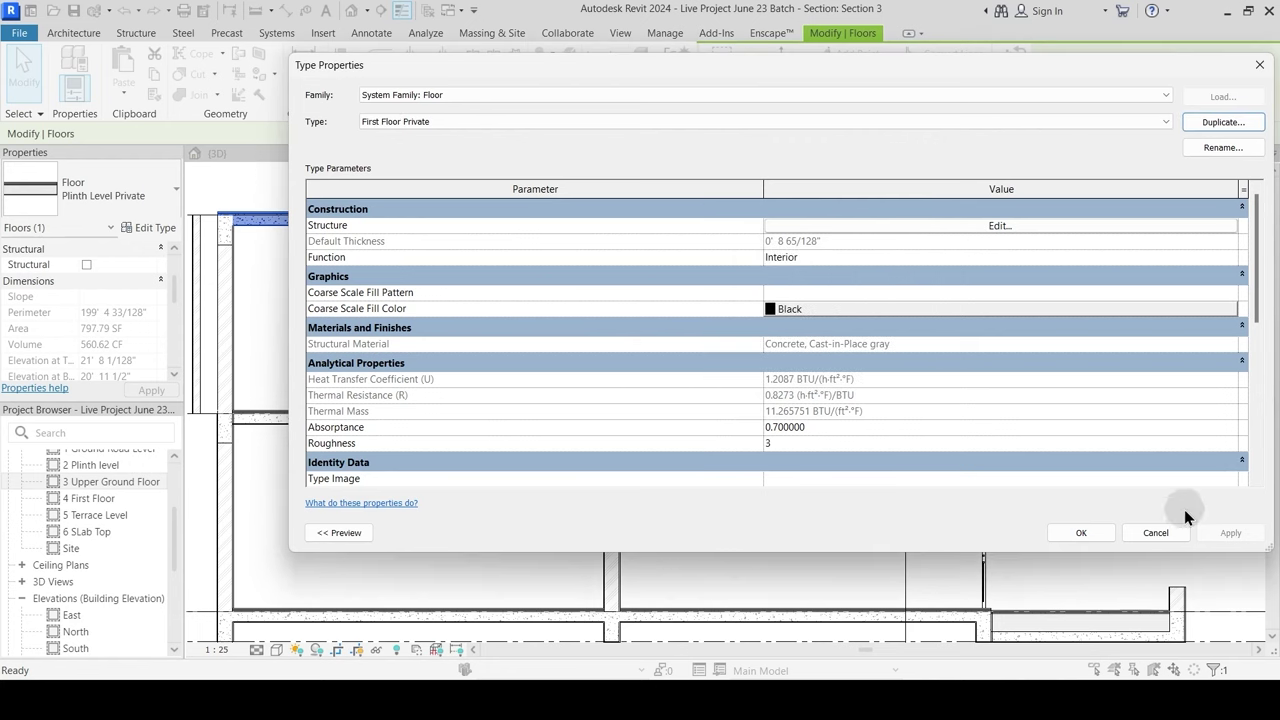
left_click(1080, 536)
left_click(514, 286)
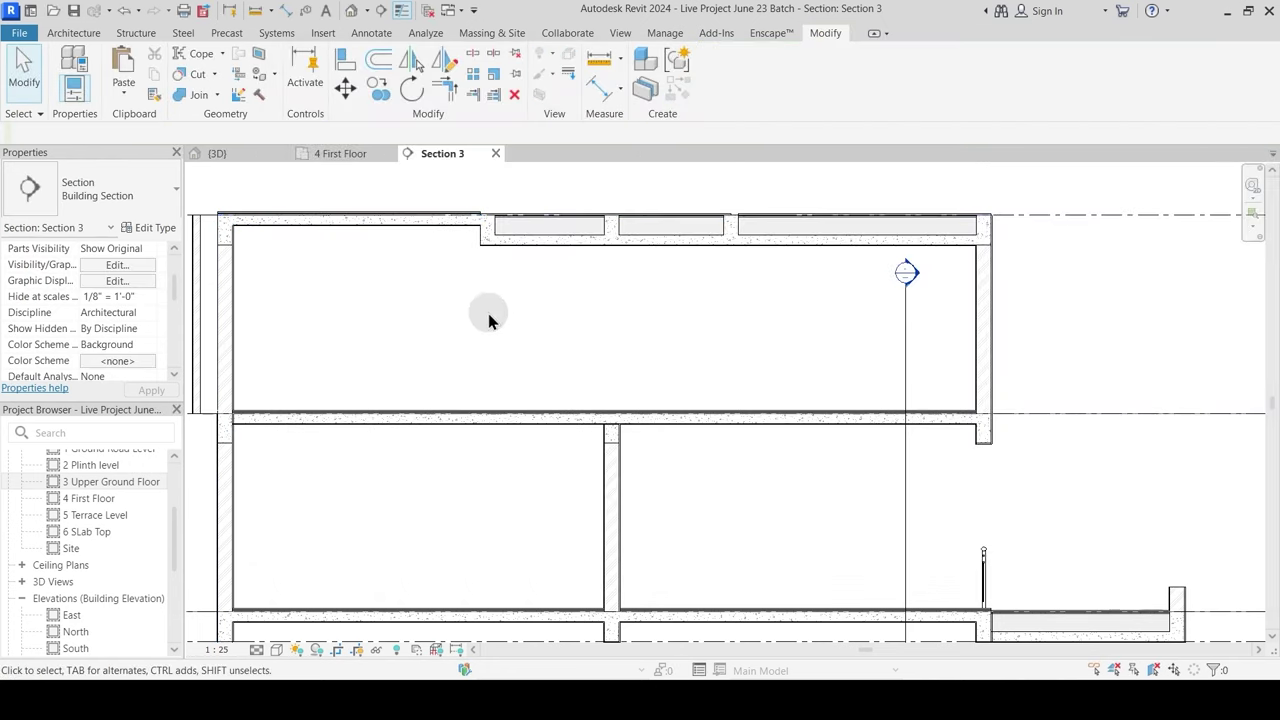
Step: In the 4 First Floor plan, reposition the section line and reopen Section 3 on the top slab
left_click(310, 153)
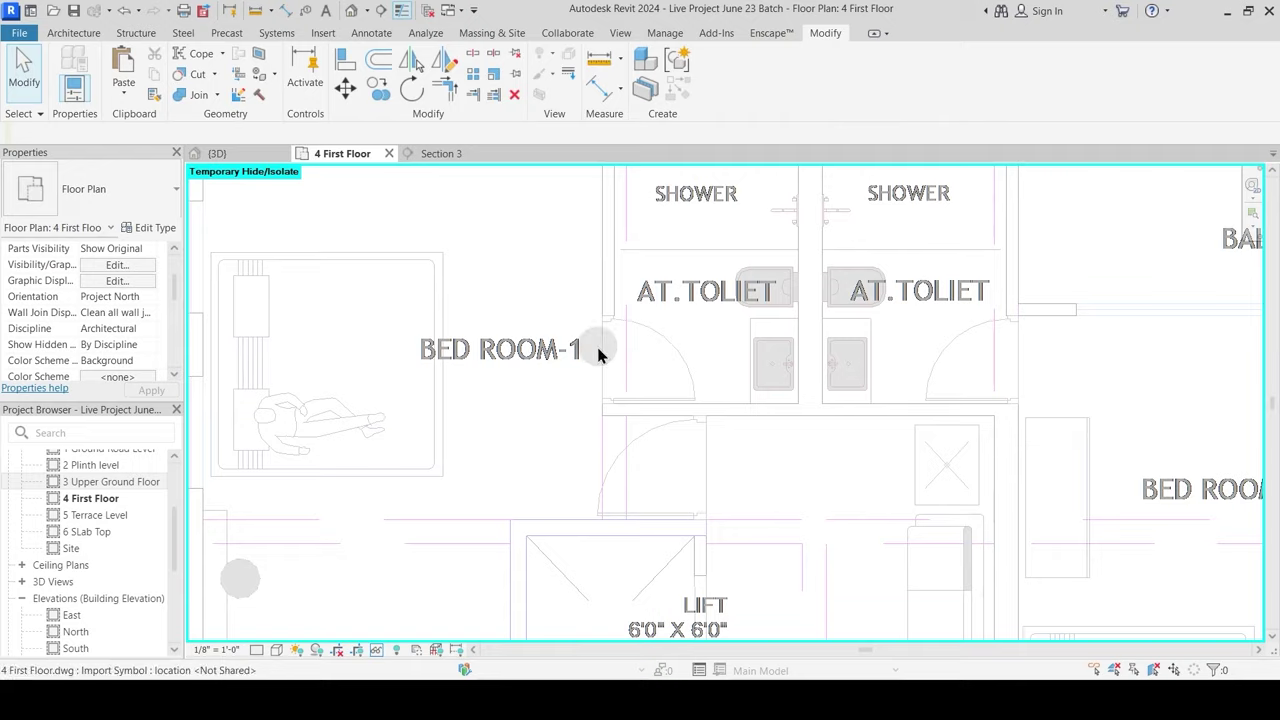
scroll(584, 372, "down", 4)
key("h")
key("r")
left_click_drag(815, 318, 815, 350)
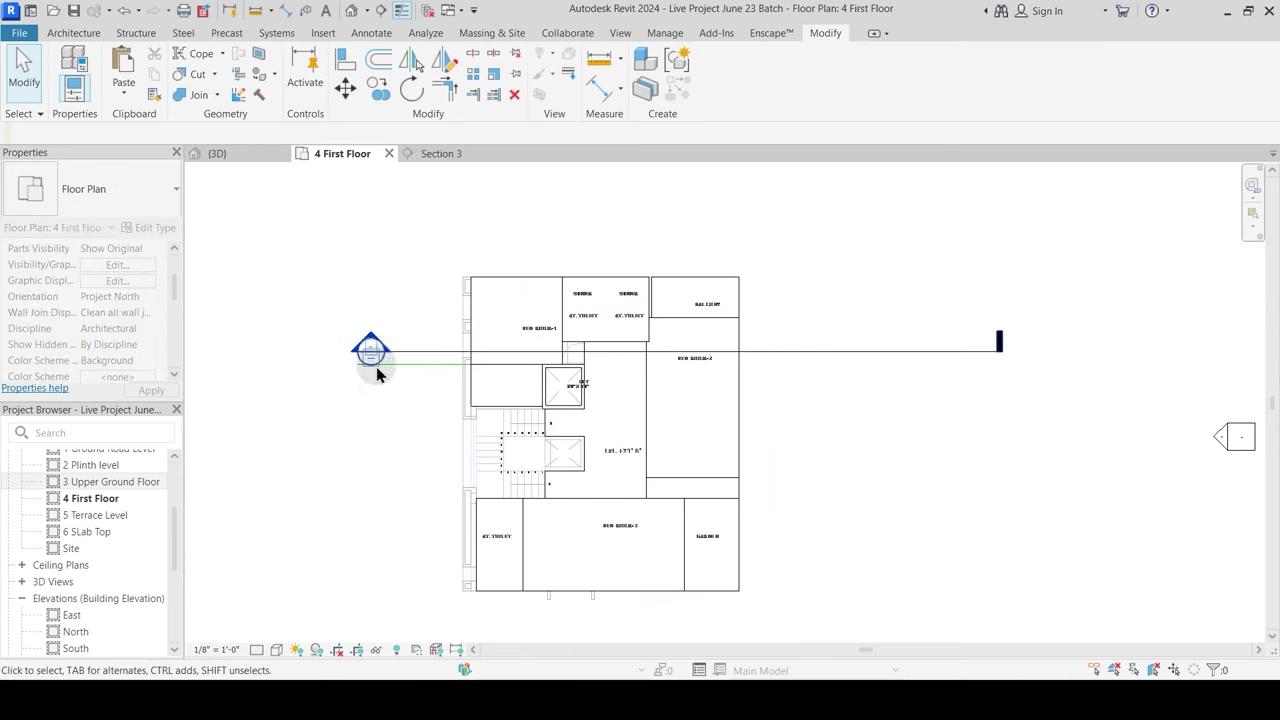
double_click(372, 352)
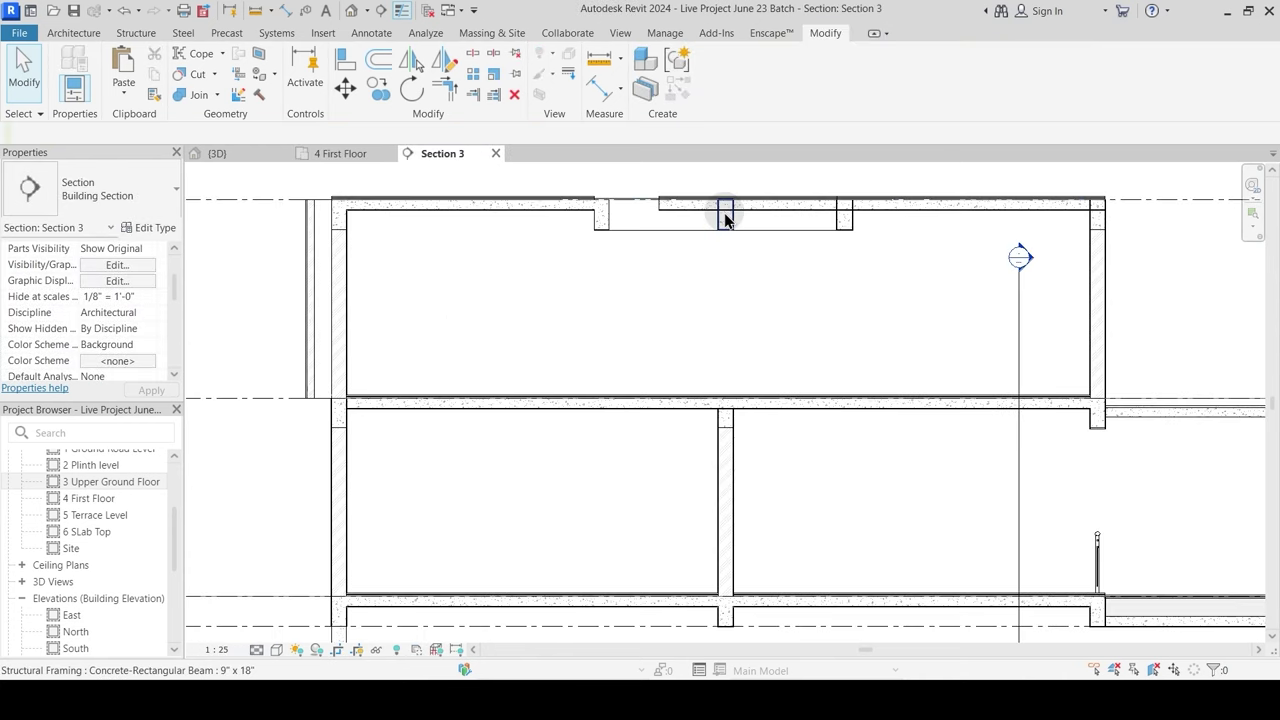
scroll(749, 214, "up", 2)
middle_click_drag(691, 286, 587, 426)
scroll(591, 358, "up", 2)
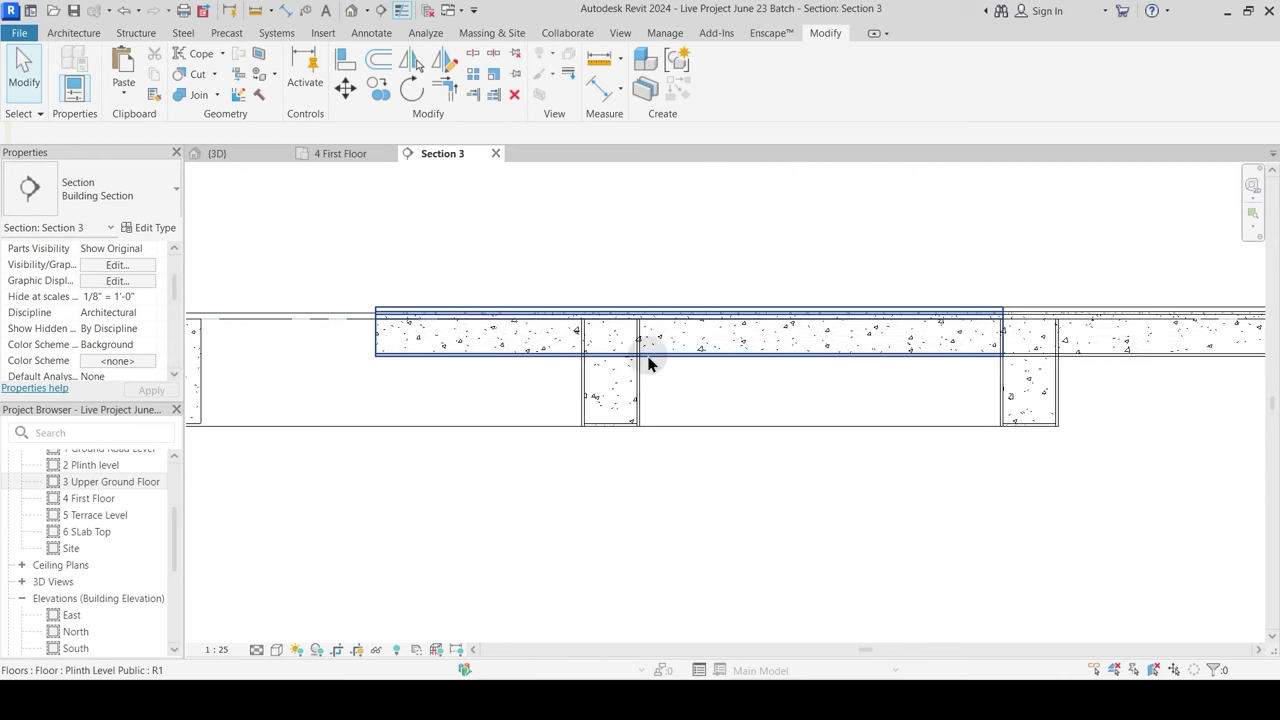
Step: Duplicate the Plinth Level Public slab's floor type as 'First Floor Public'
left_click(689, 360)
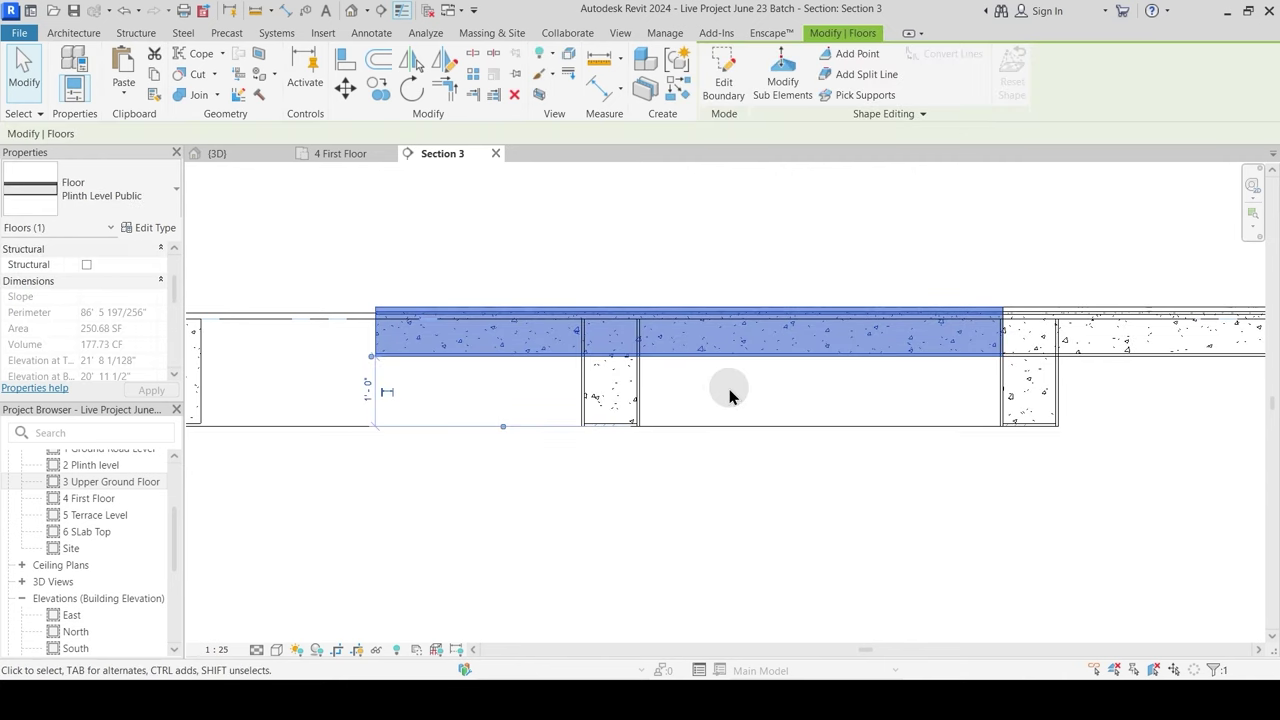
left_click(128, 210)
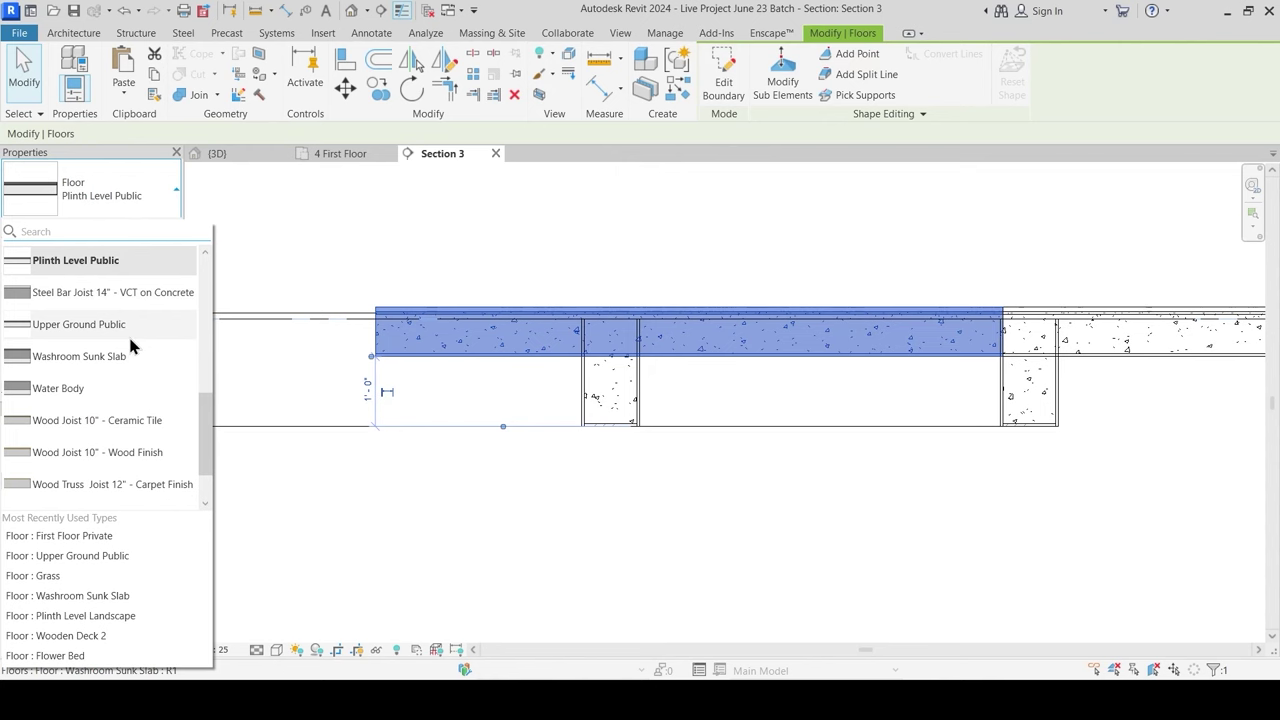
left_click(148, 268)
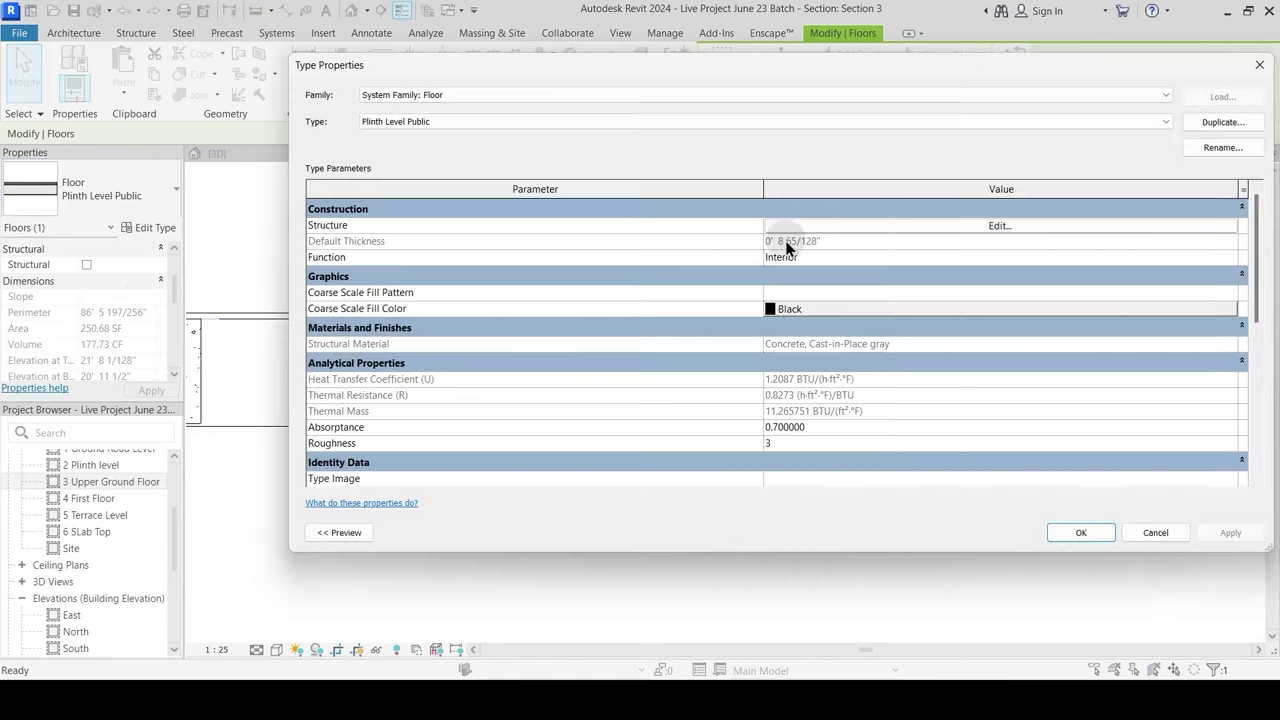
left_click(1222, 122)
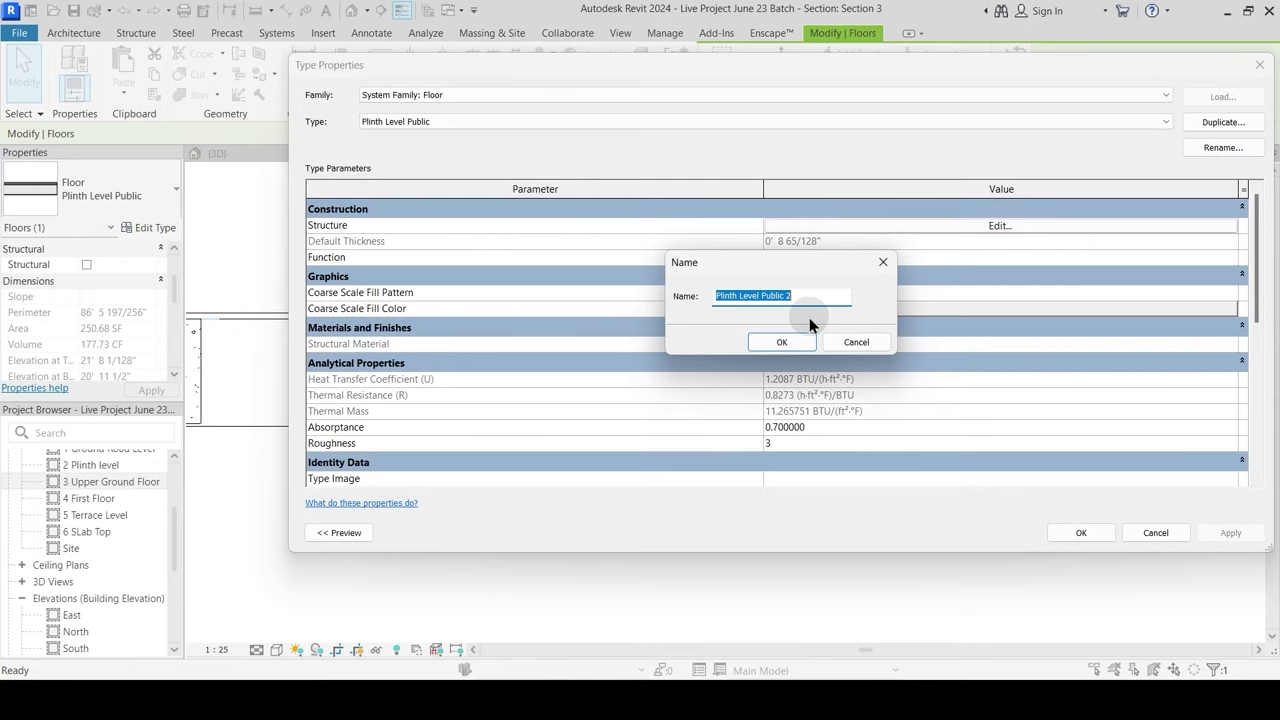
type("First Floor Public")
key("Return")
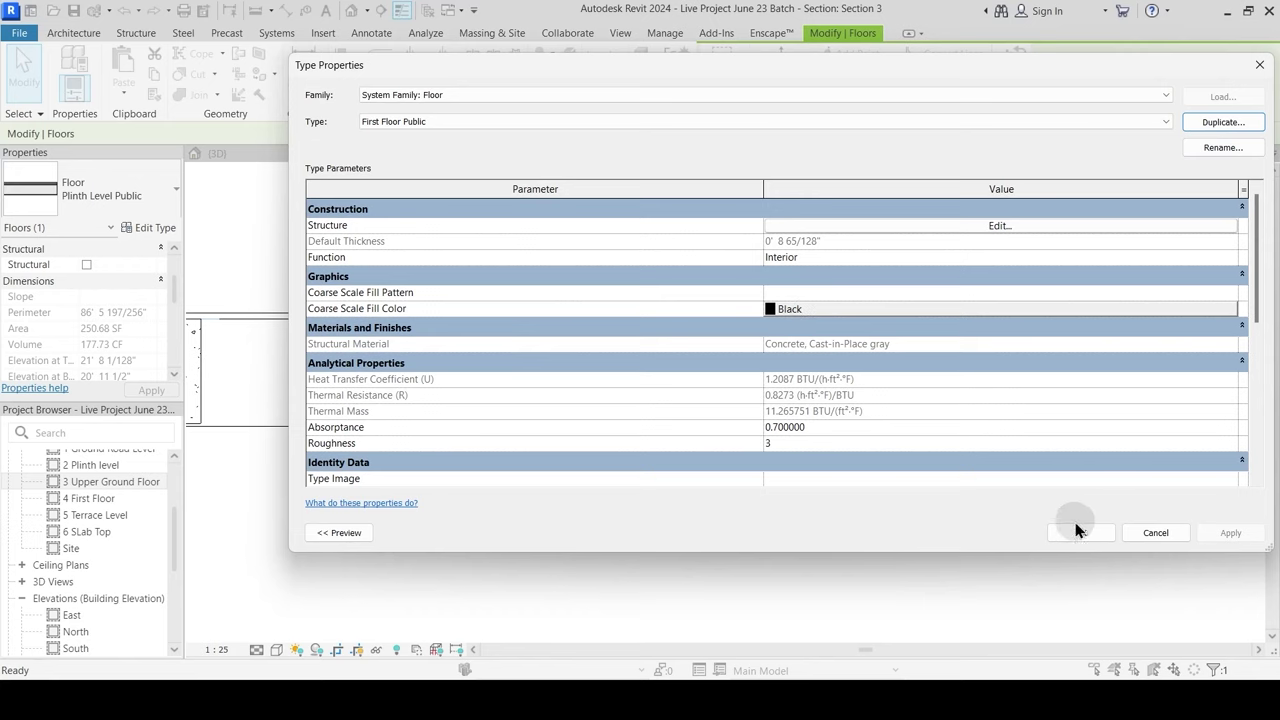
Step: Change the Sand Bedding/PCC layer thickness of First Floor Public to 10mm
left_click(961, 231)
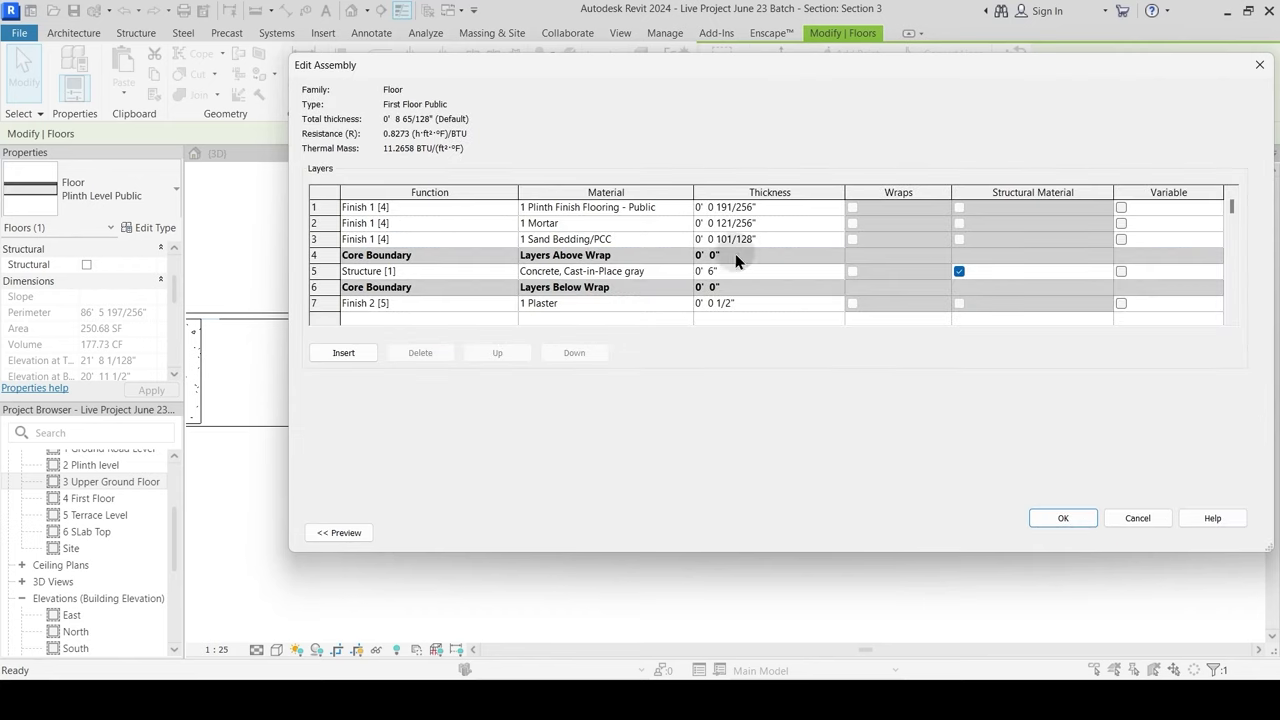
left_click_drag(781, 236, 651, 248)
type("10mm")
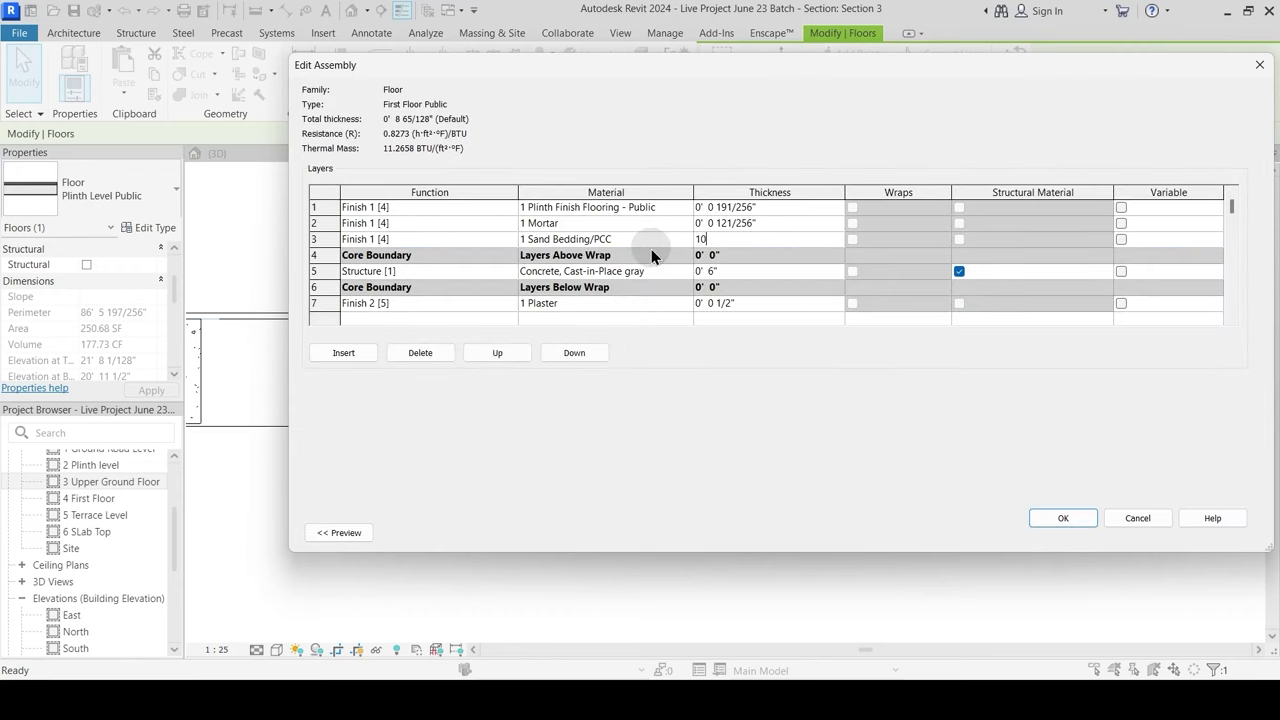
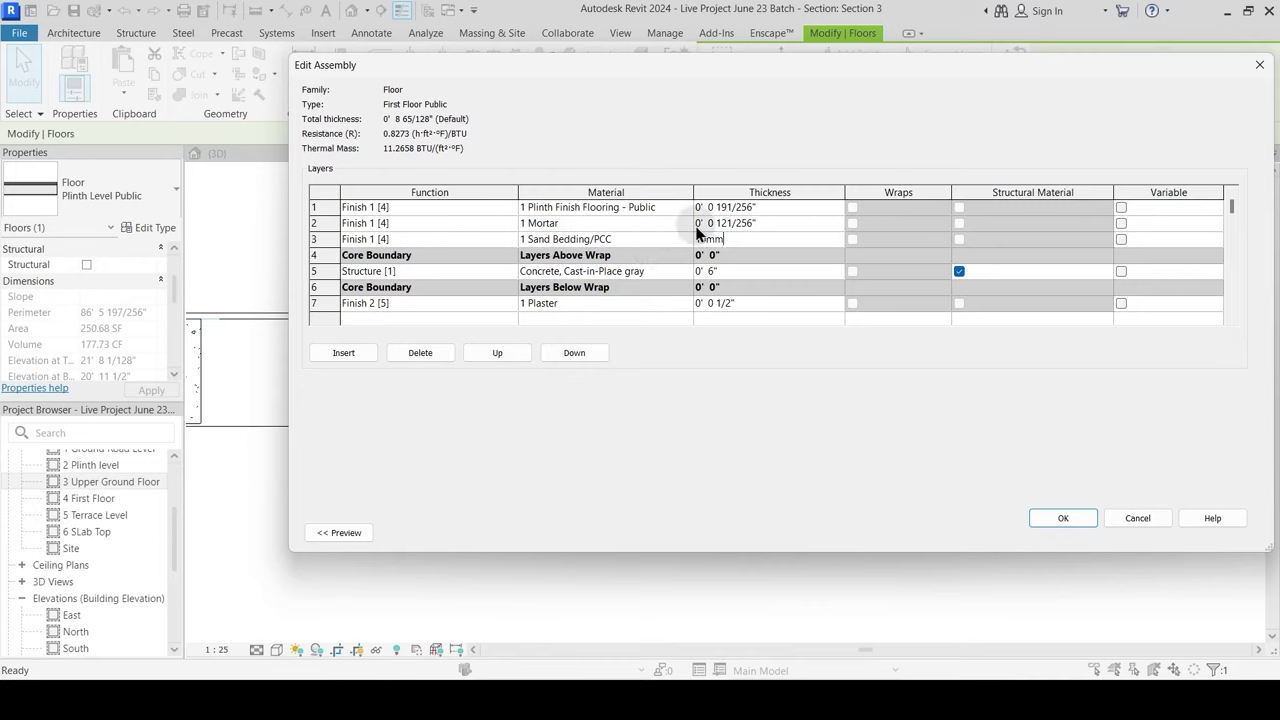
Step: Change the First Floor Public Sand Bedding/PCC layer from 10mm to 20mm and confirm both dialogs
left_click_drag(724, 238, 663, 237)
type("20mm")
key("Return")
left_click(1063, 516)
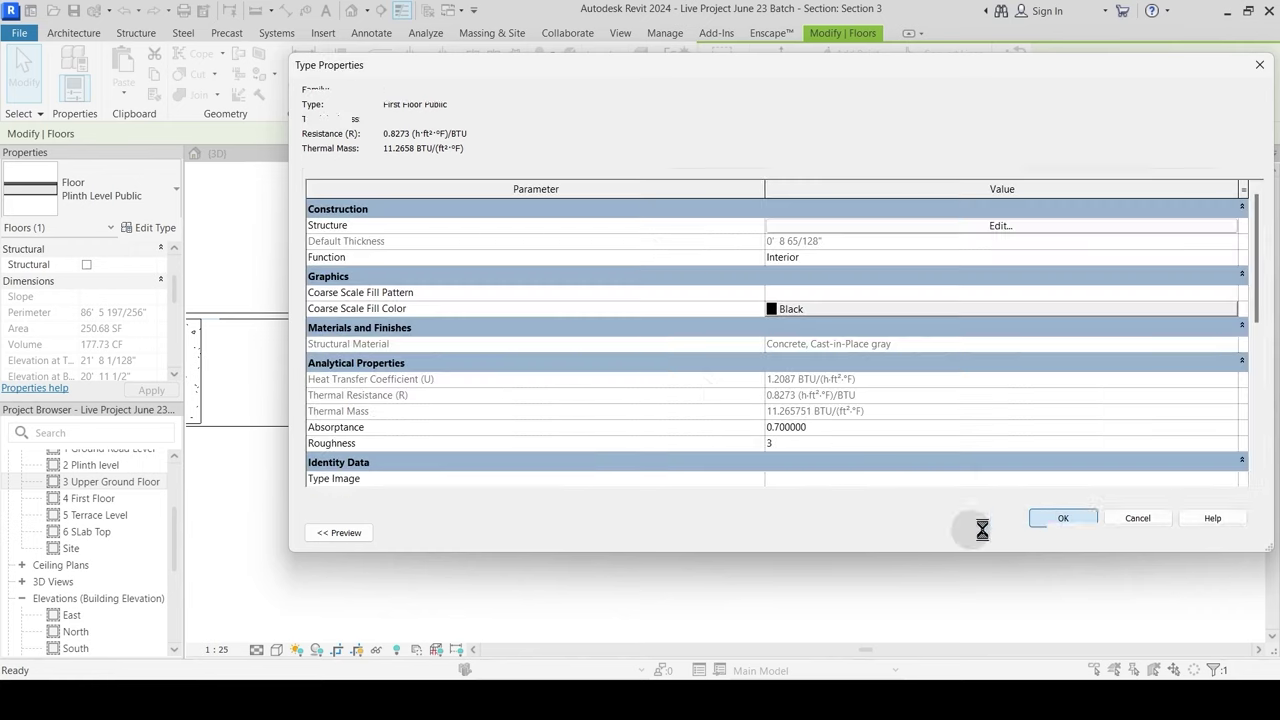
left_click(1080, 533)
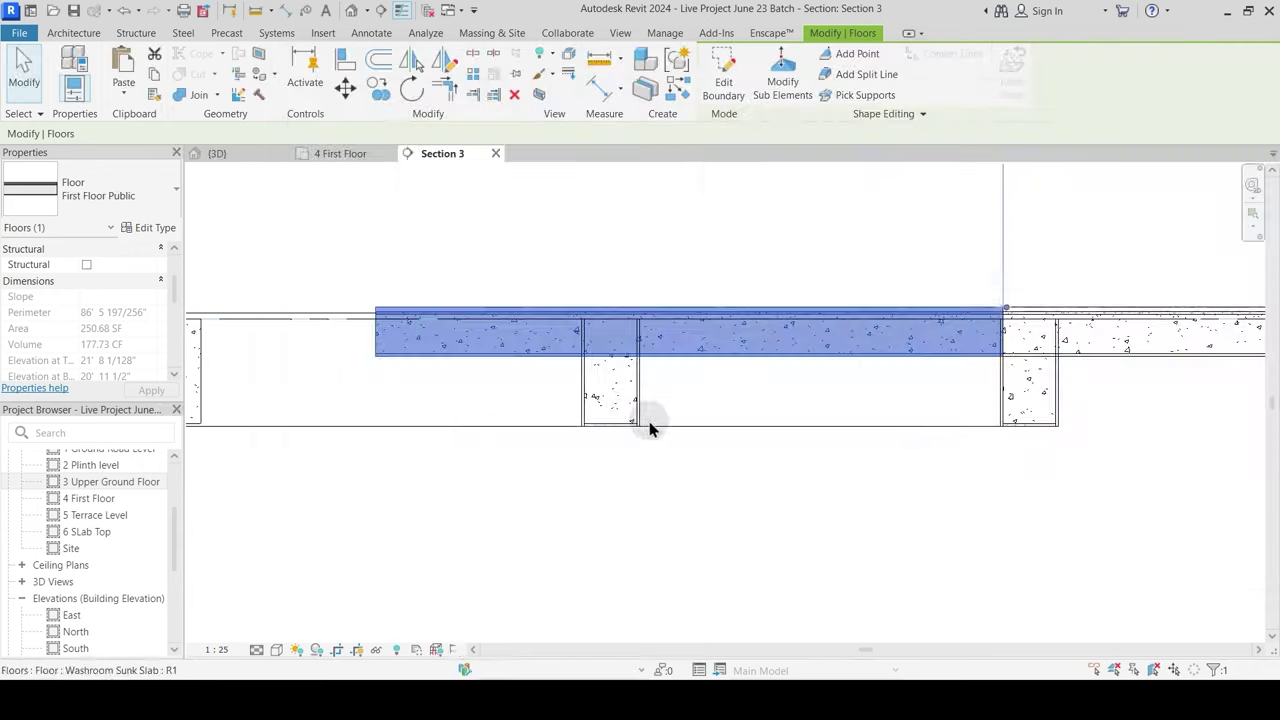
key("Escape")
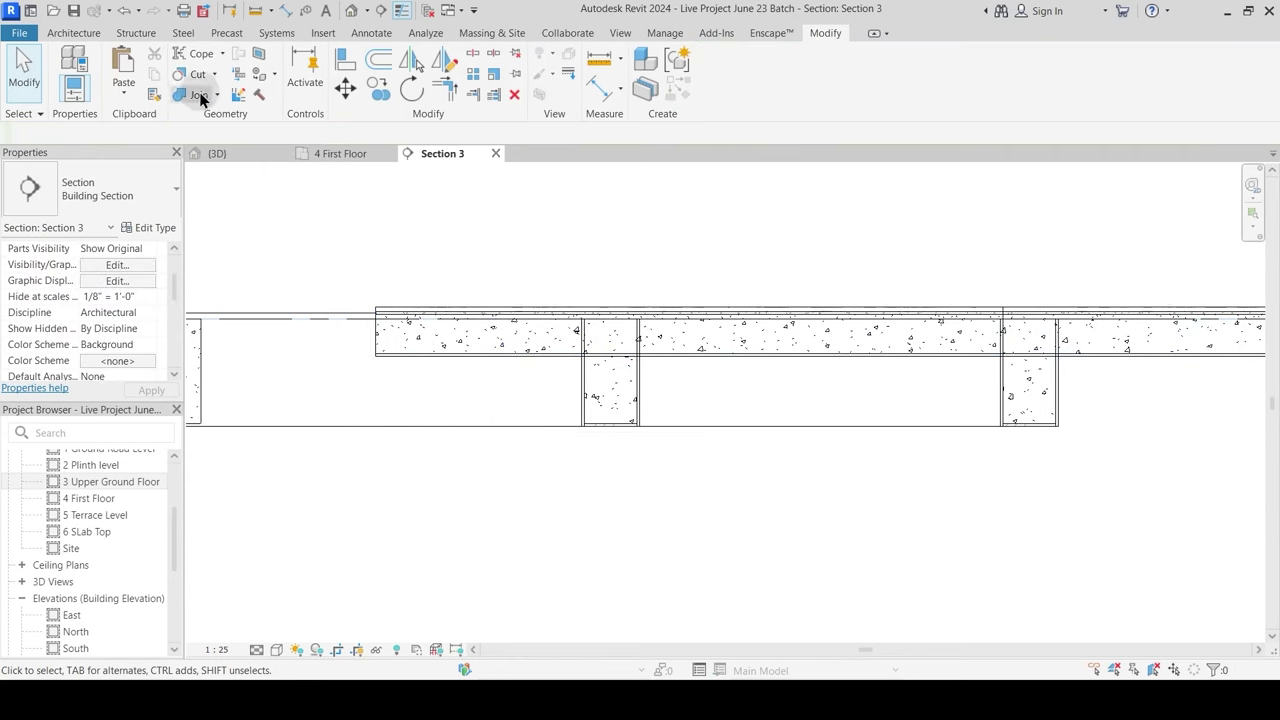
Step: Join the floor slab with its left and right supports in Section 3
left_click(200, 96)
left_click(570, 322)
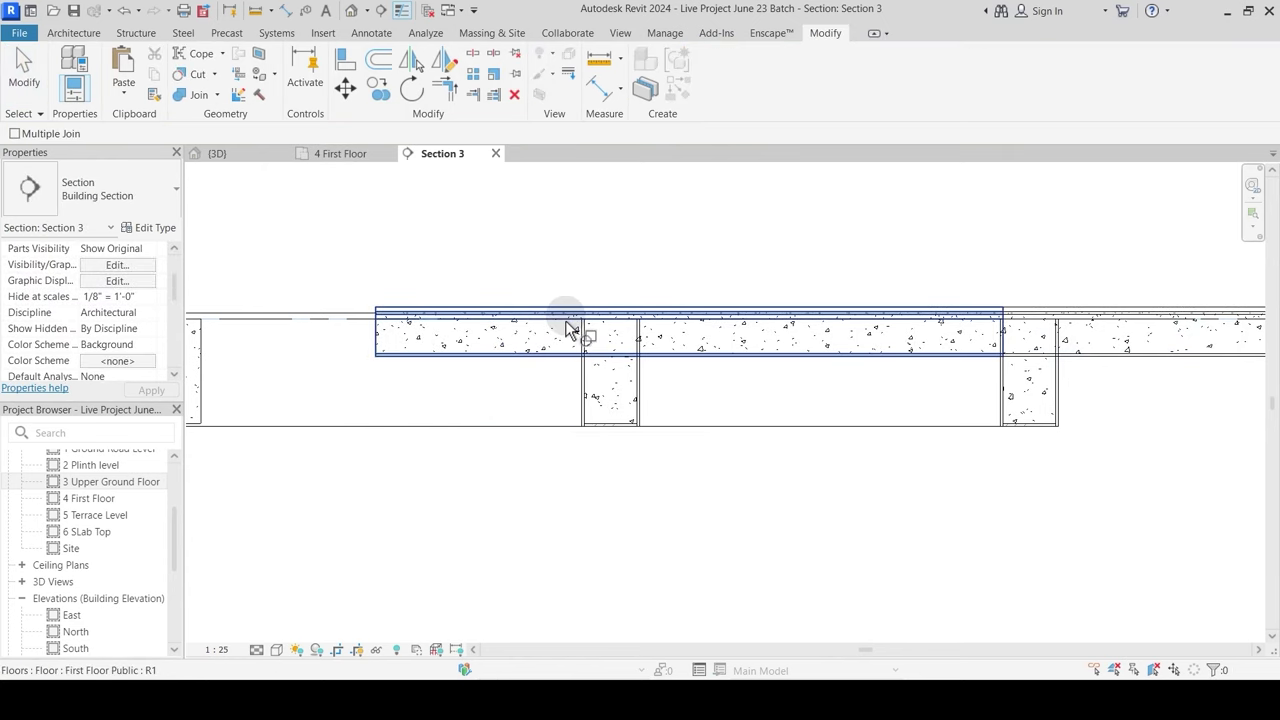
left_click(583, 374)
left_click(550, 354)
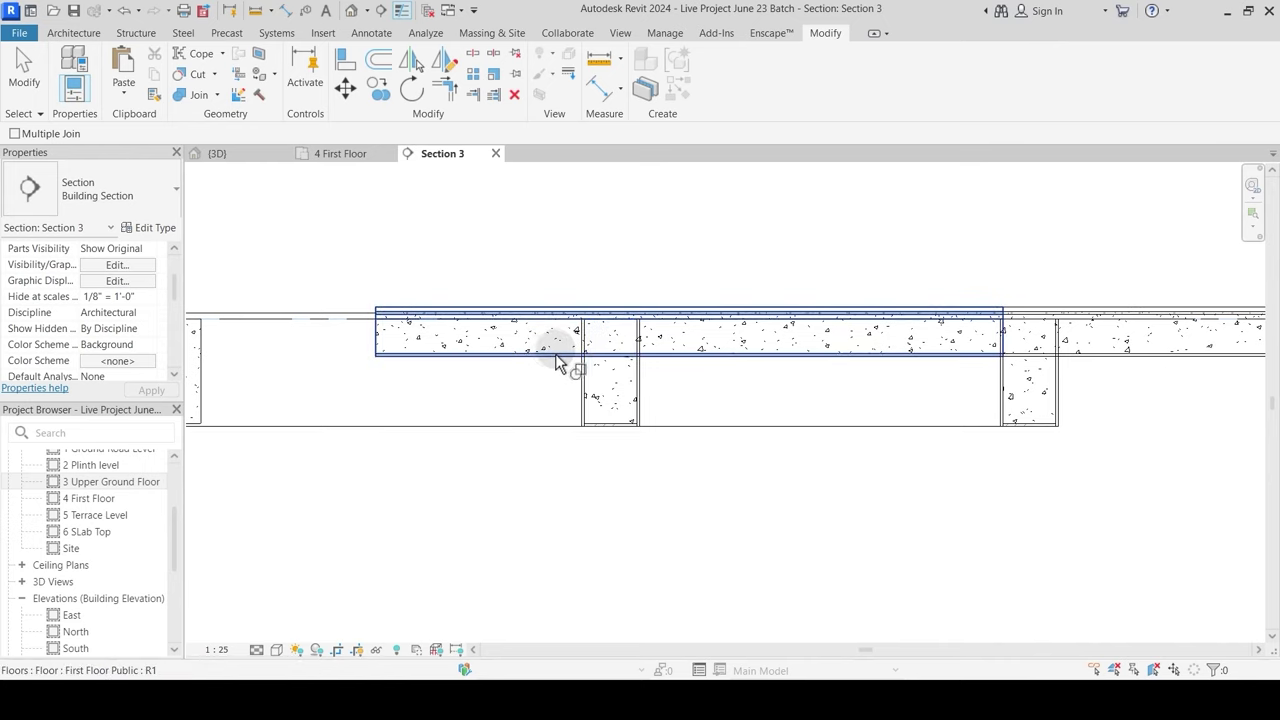
left_click(1008, 390)
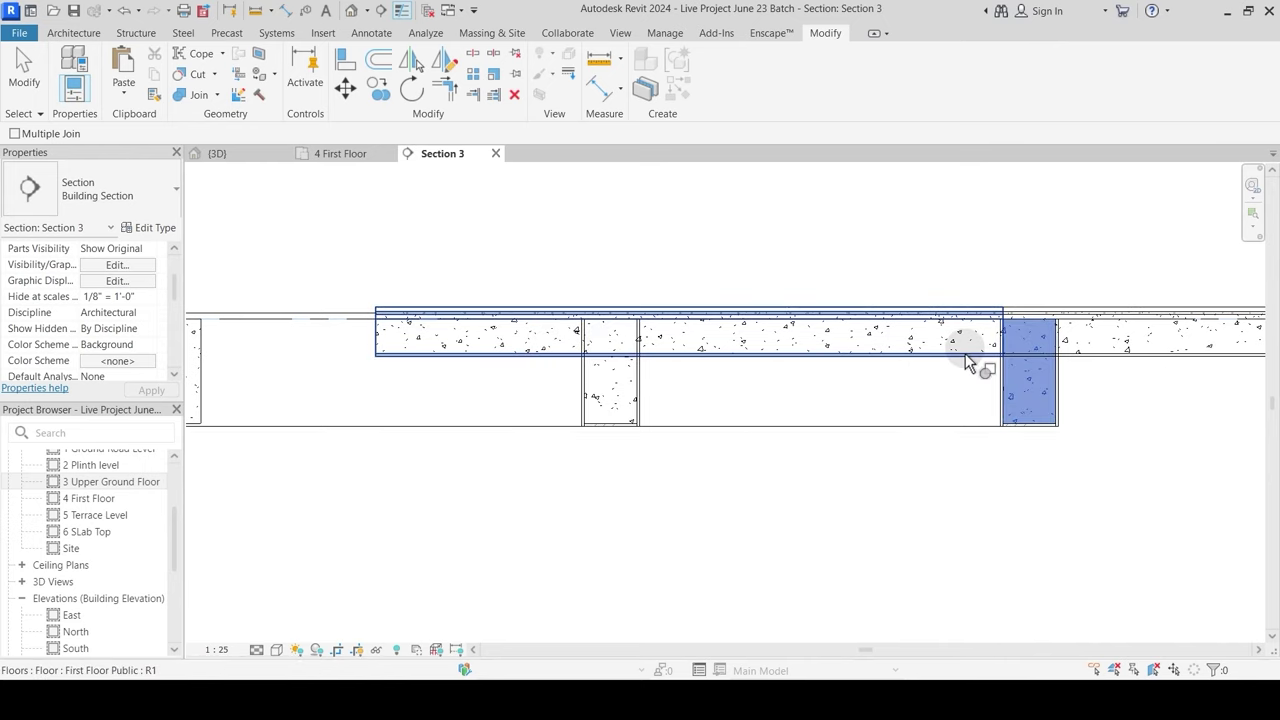
left_click(969, 353)
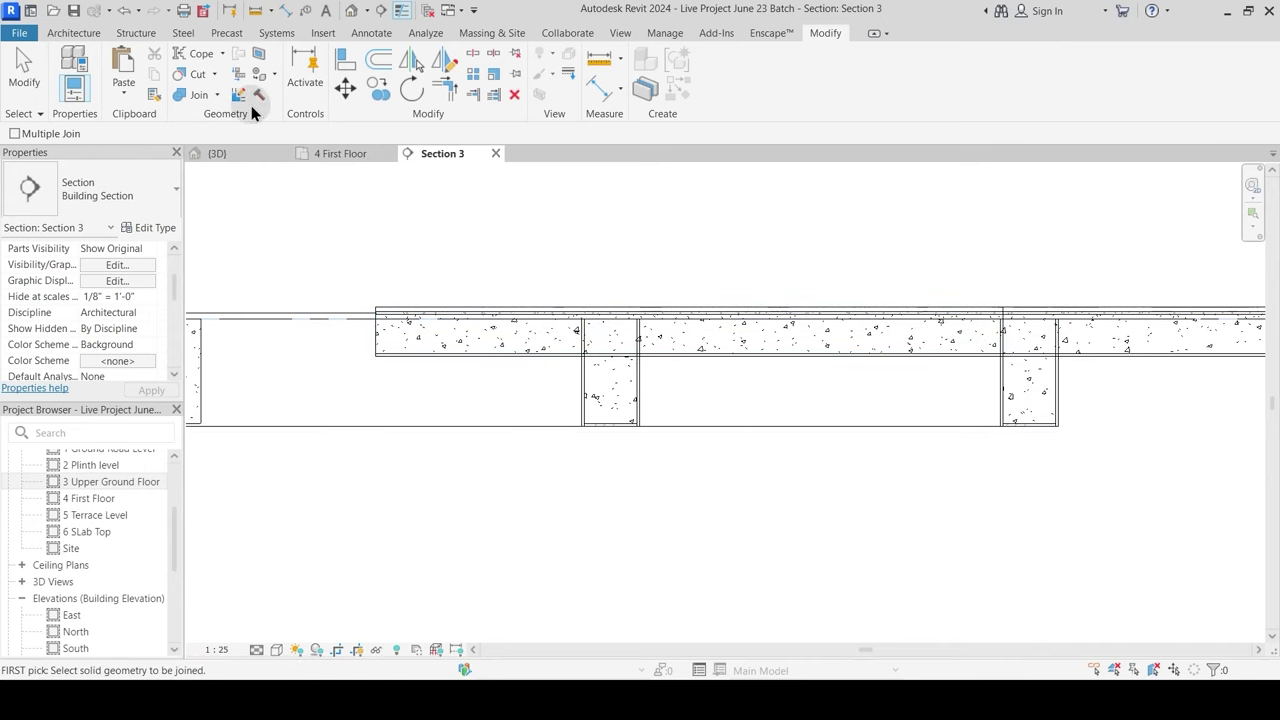
Step: Switch join order so the left, right and neighbouring supports cut through the slab
left_click(216, 96)
left_click(240, 190)
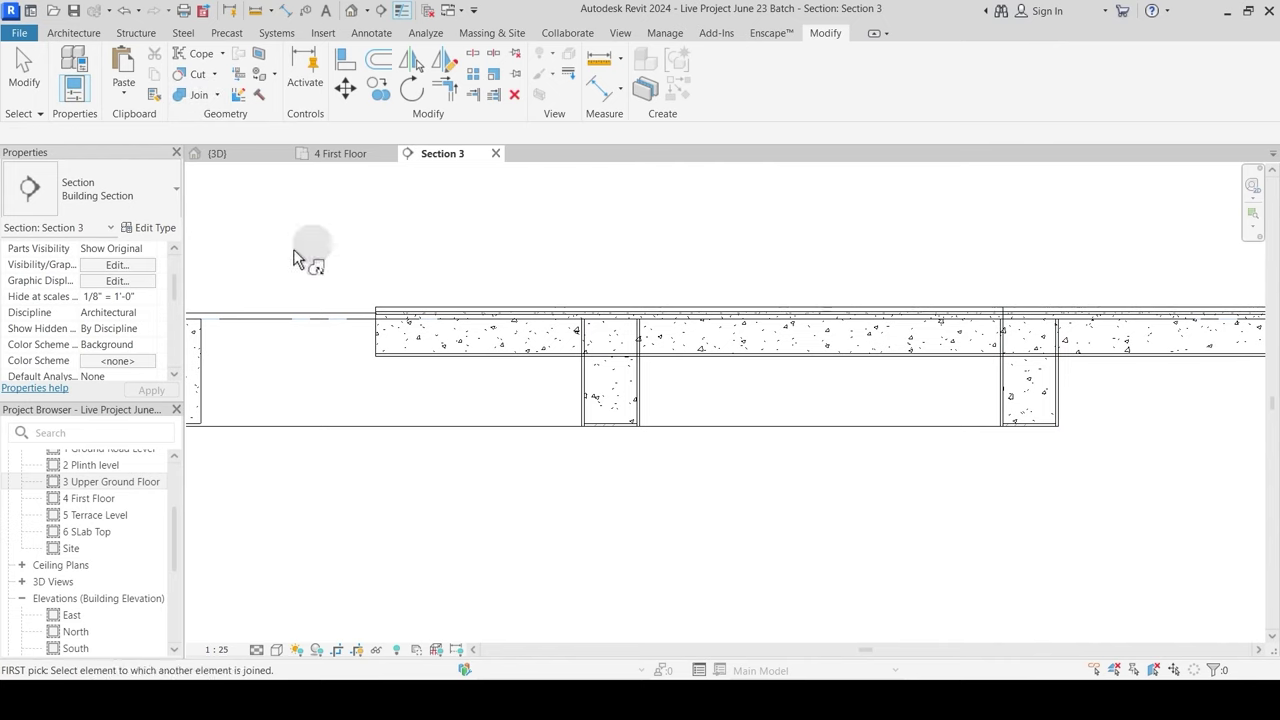
left_click(600, 368)
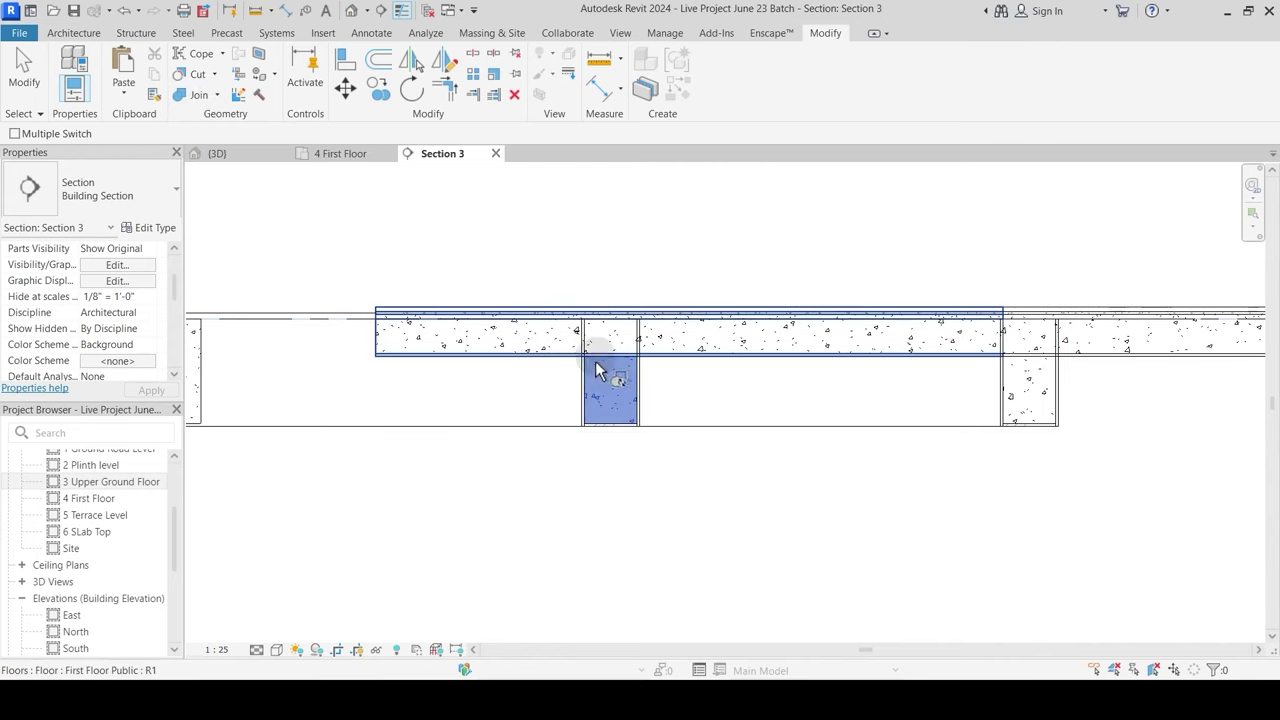
left_click(562, 320)
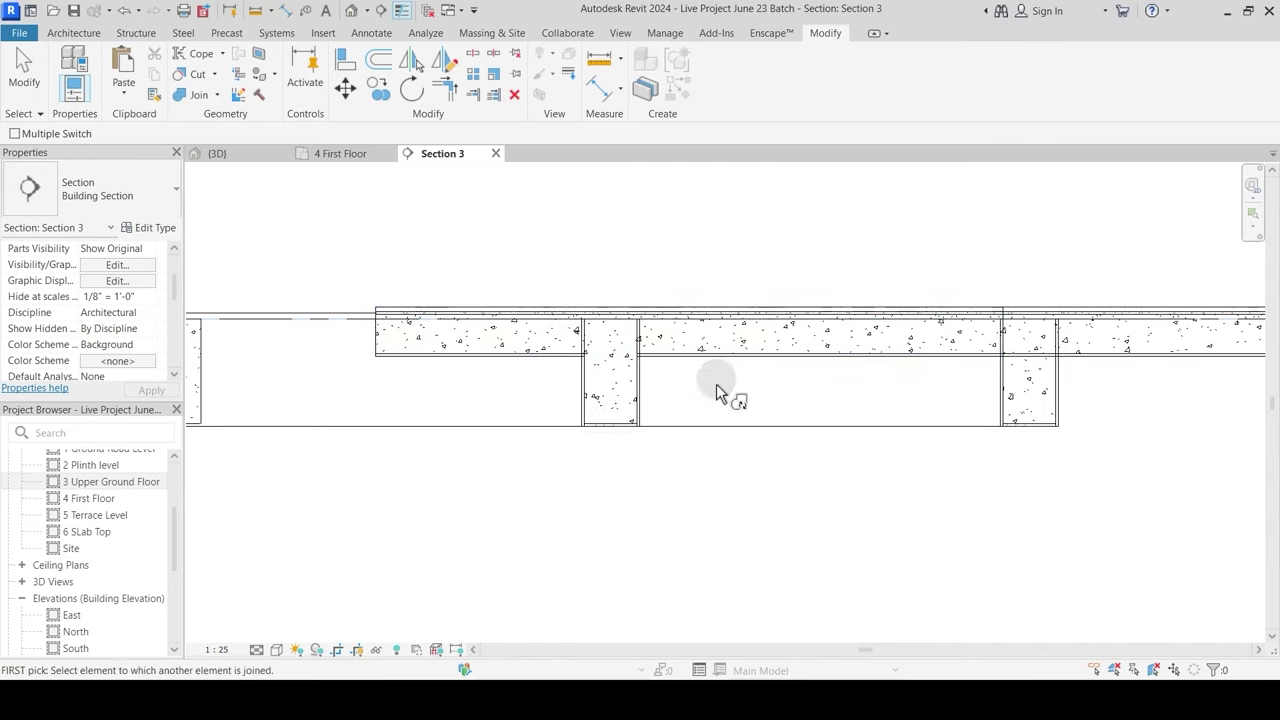
left_click(1018, 372)
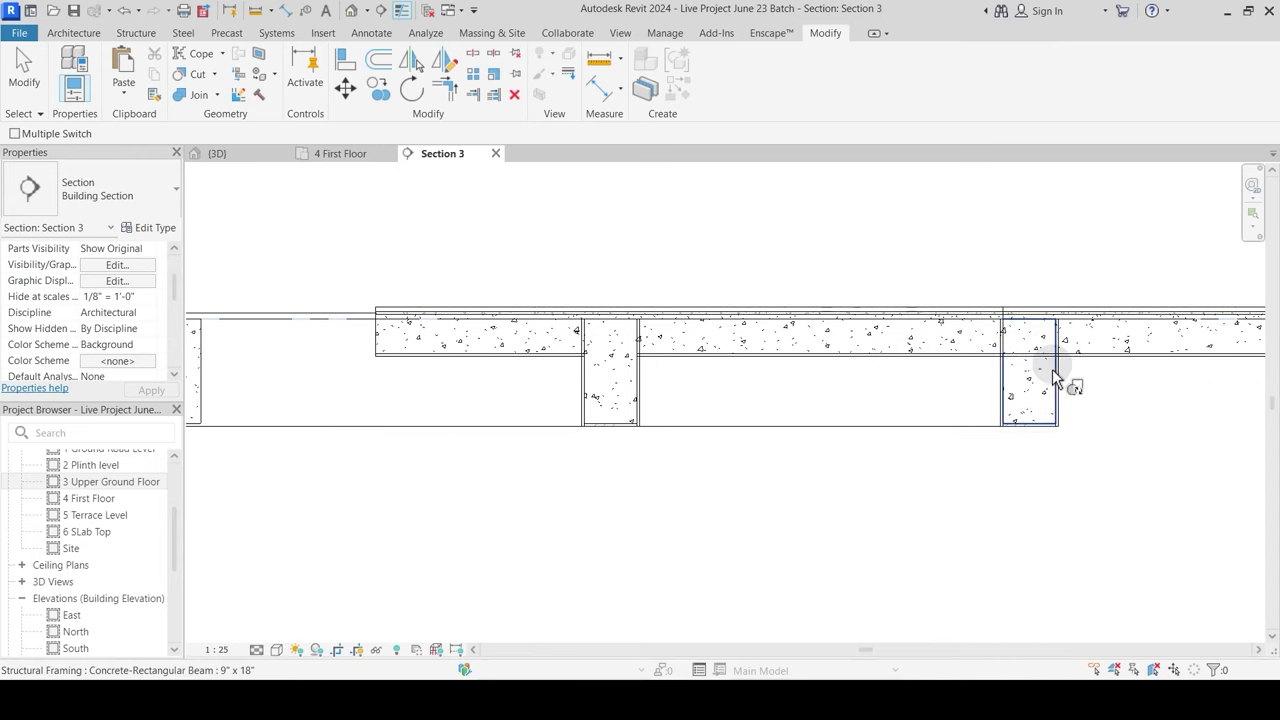
left_click(1078, 330)
middle_click_drag(1071, 366, 843, 403)
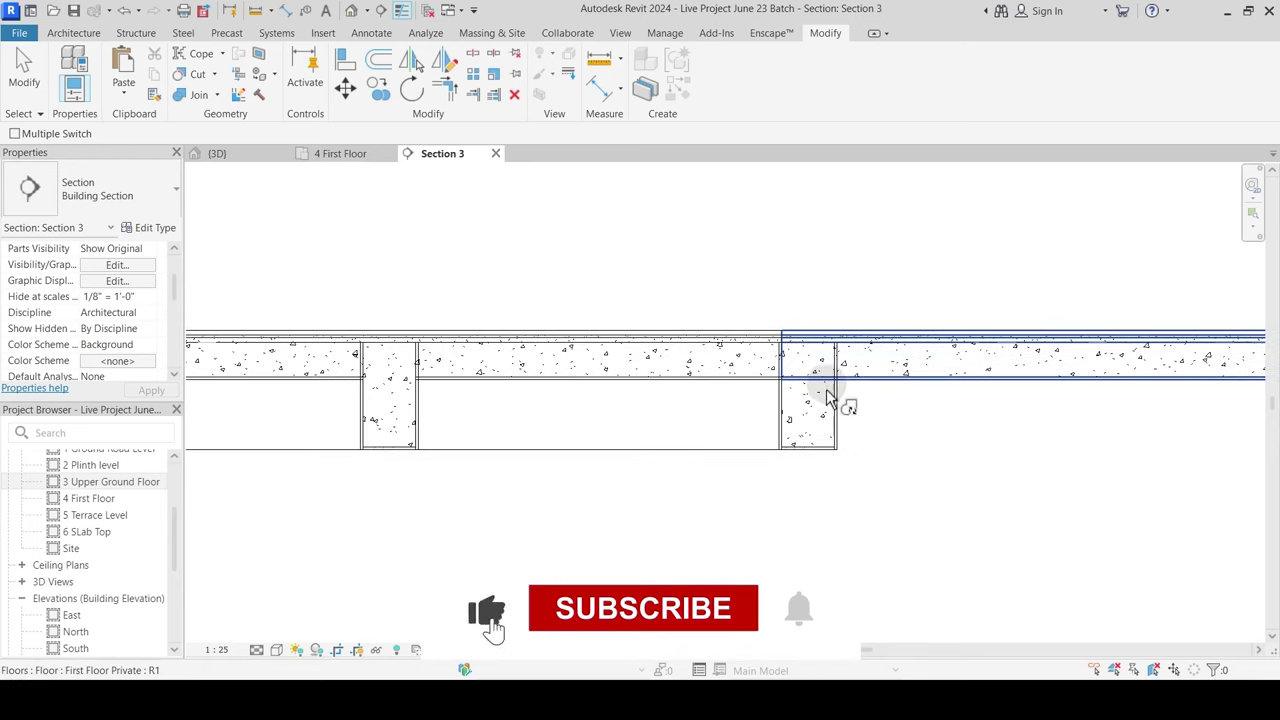
left_click(840, 400)
left_click(871, 346)
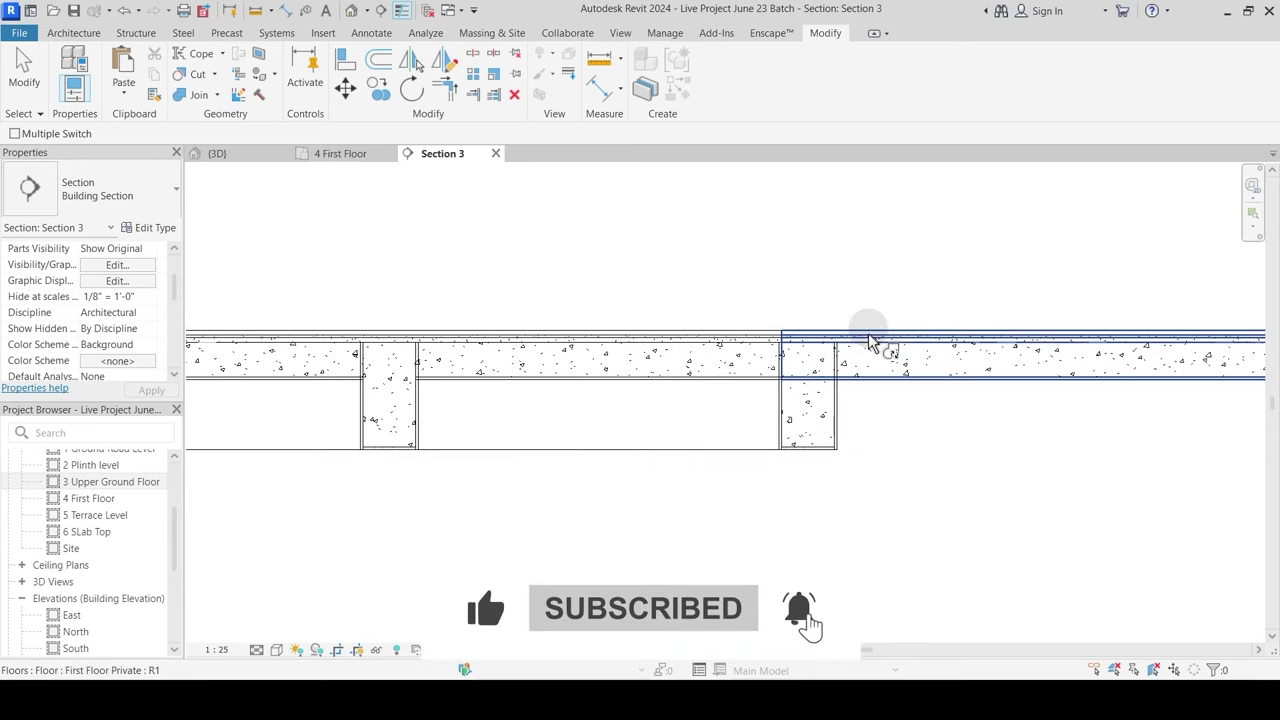
key("Escape")
Step: Join the left slab with its beam and both slabs with the Main Wall 9" wall
left_click(216, 94)
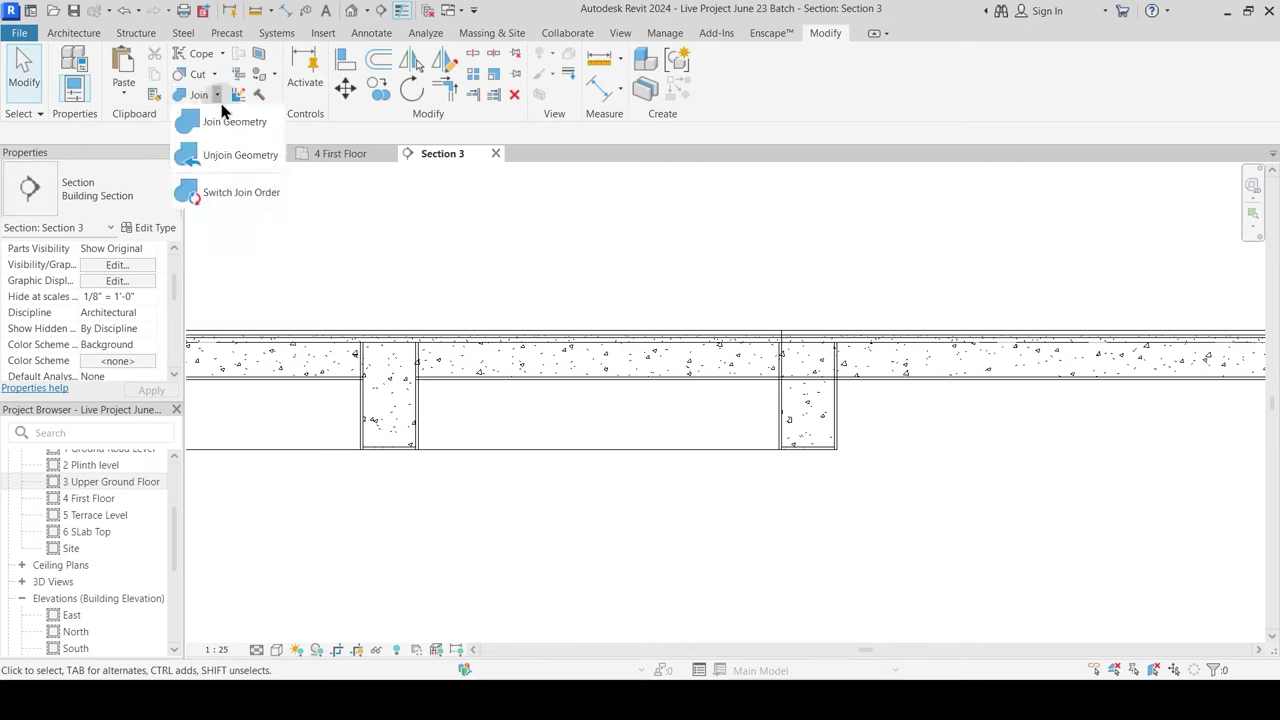
left_click(224, 192)
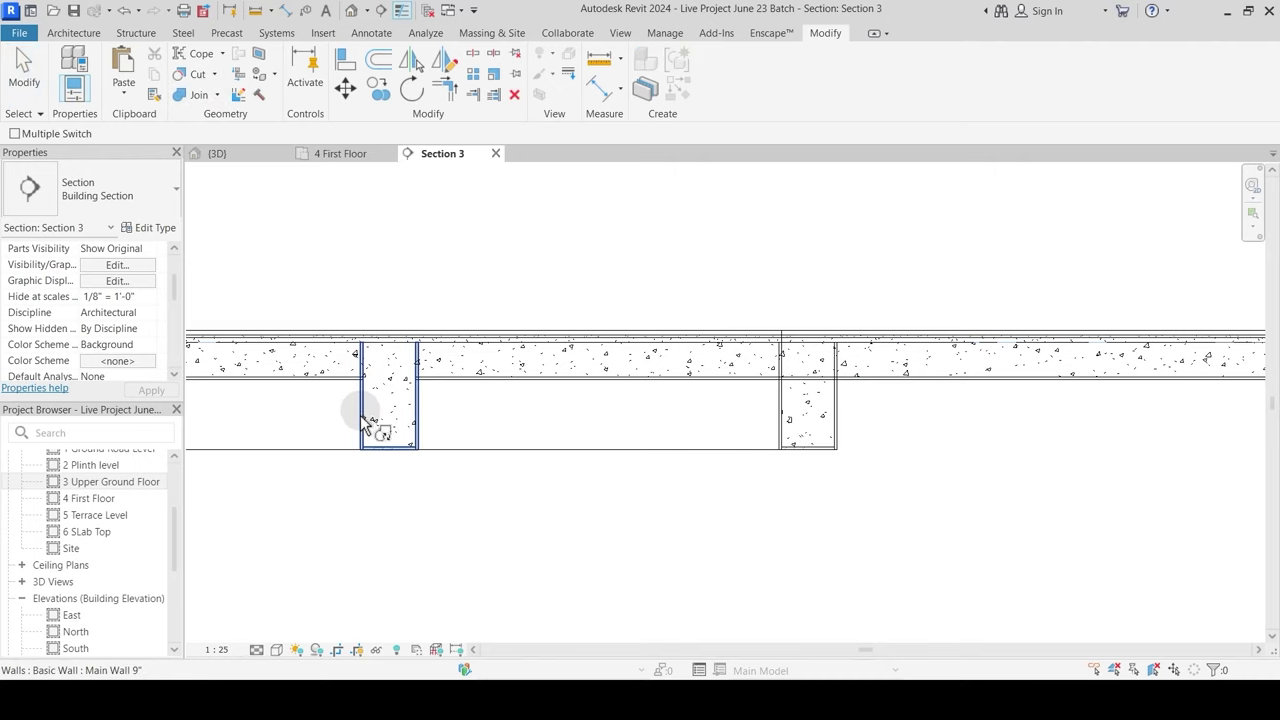
key("Escape")
left_click(209, 93)
left_click(347, 384)
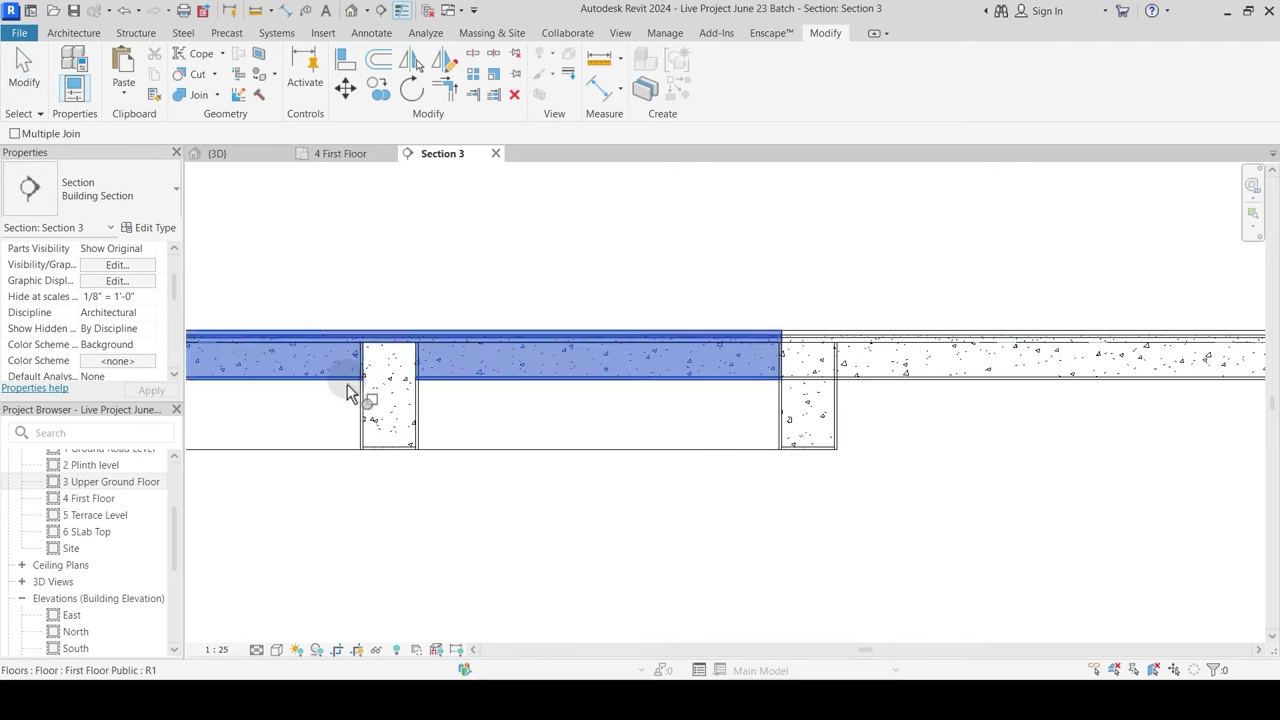
left_click(371, 423)
left_click(755, 385)
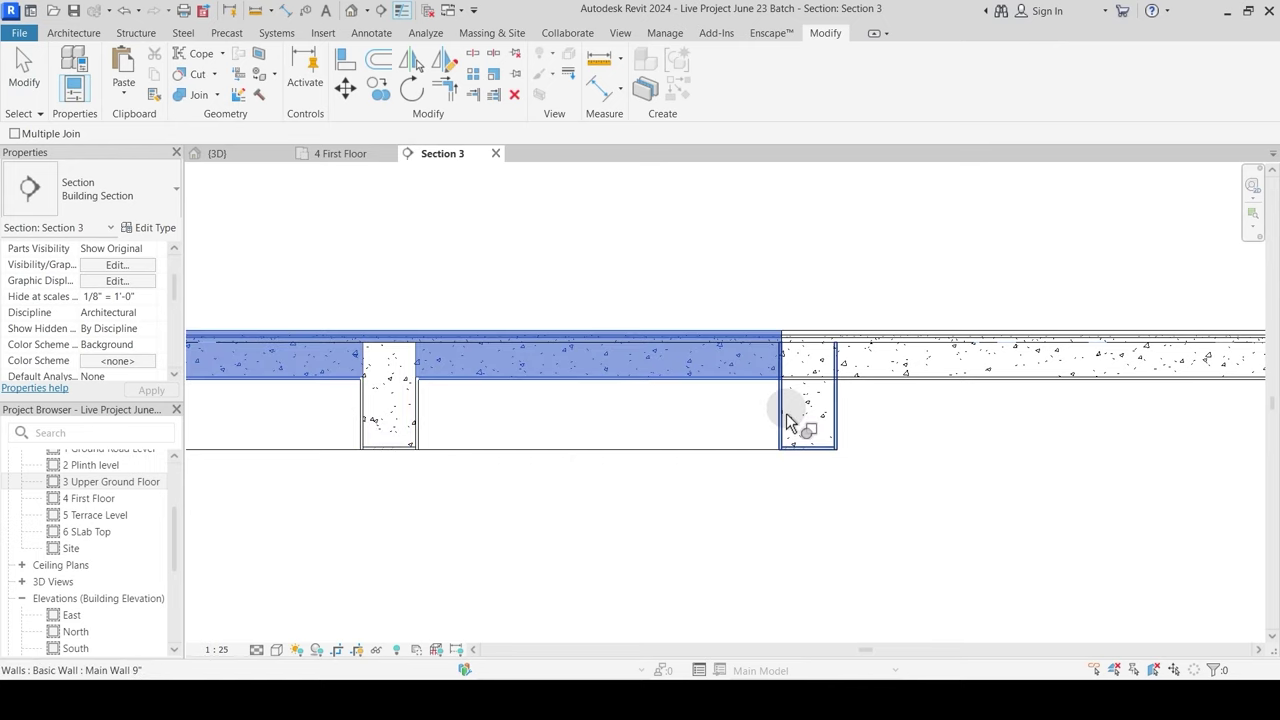
left_click(785, 425)
left_click(881, 382)
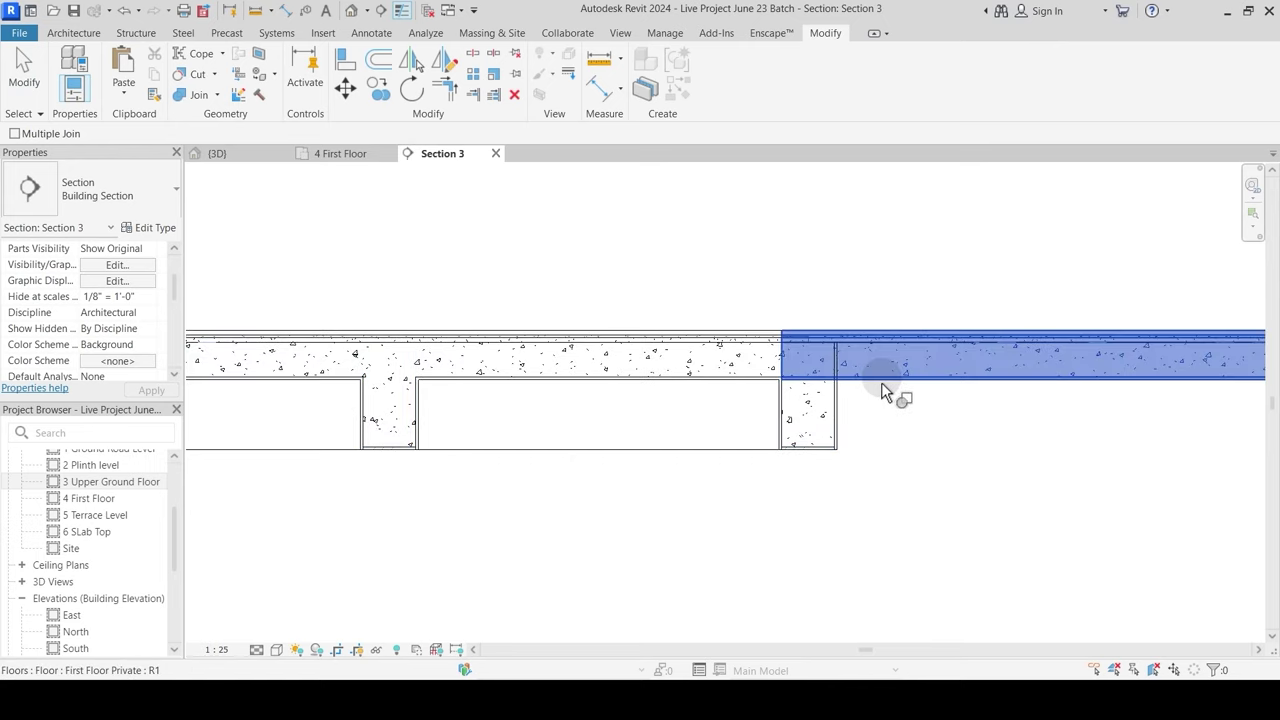
left_click(849, 425)
key("Escape")
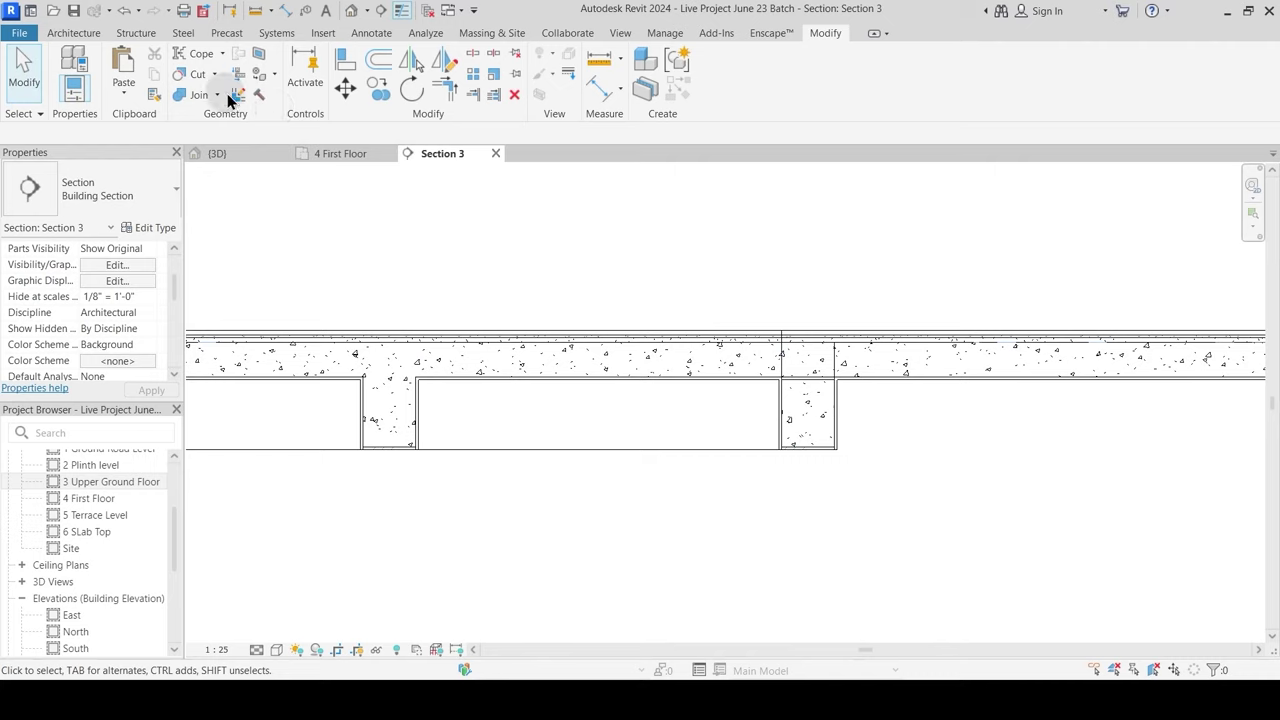
Step: Reverse the join order between the right beam and the slab
left_click(216, 98)
left_click(238, 191)
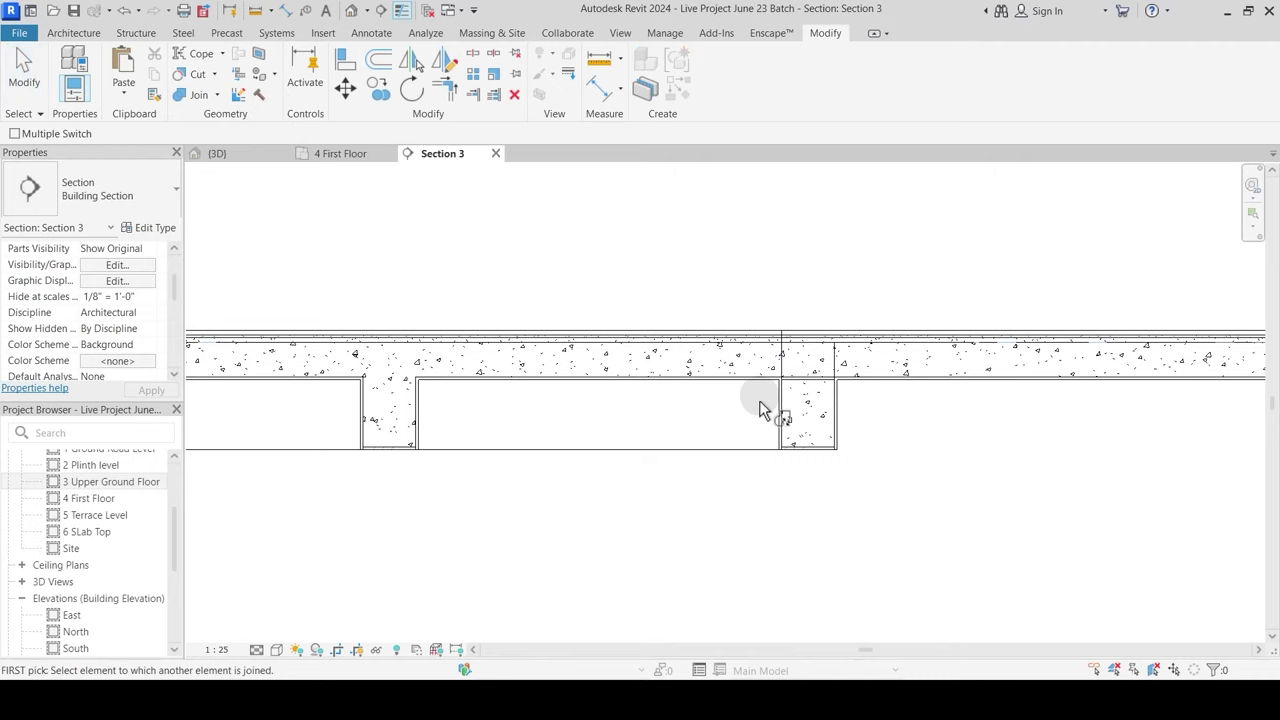
left_click(813, 393)
left_click(865, 348)
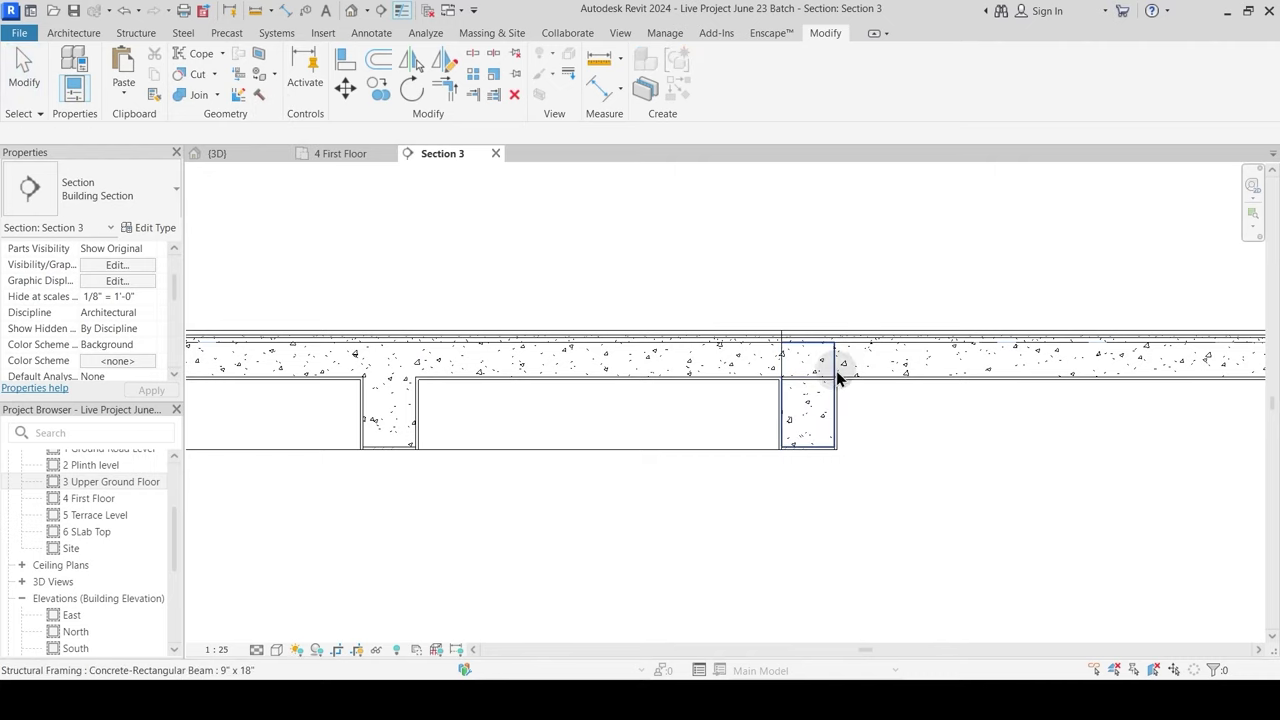
Step: Join the remaining beam with the slab and make the beam cut through it
left_click(200, 97)
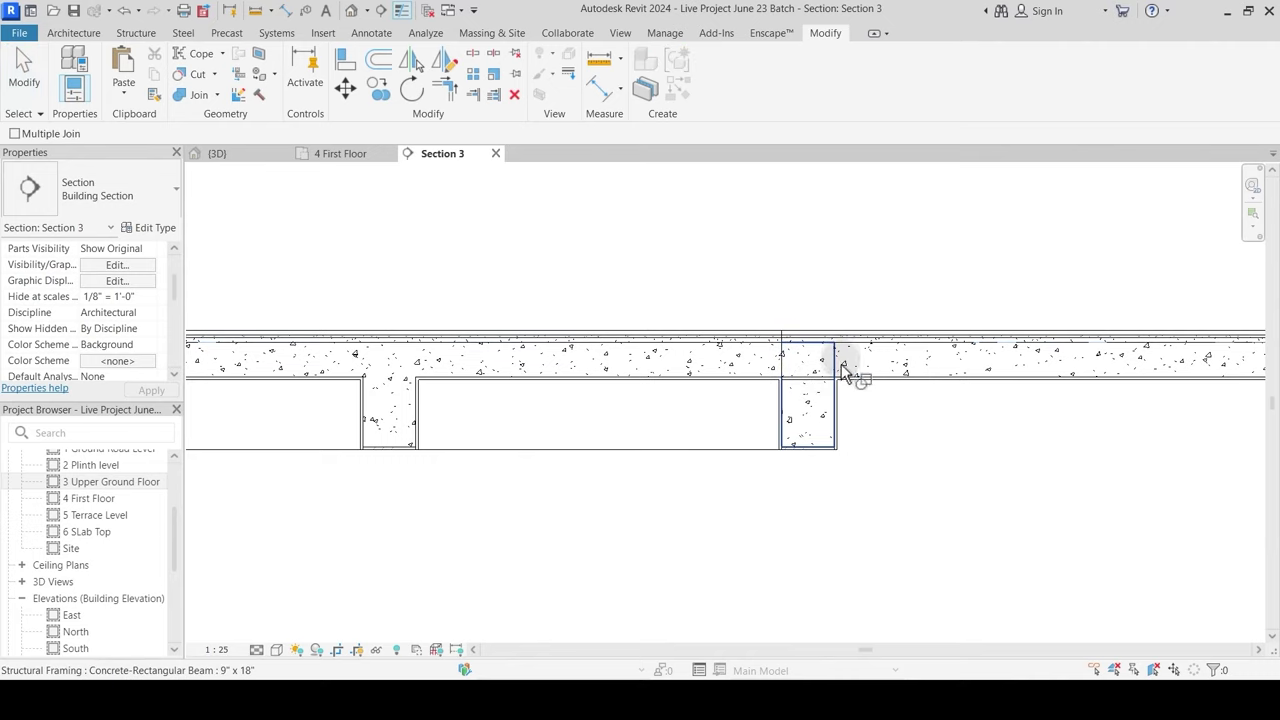
left_click(838, 362)
left_click(860, 348)
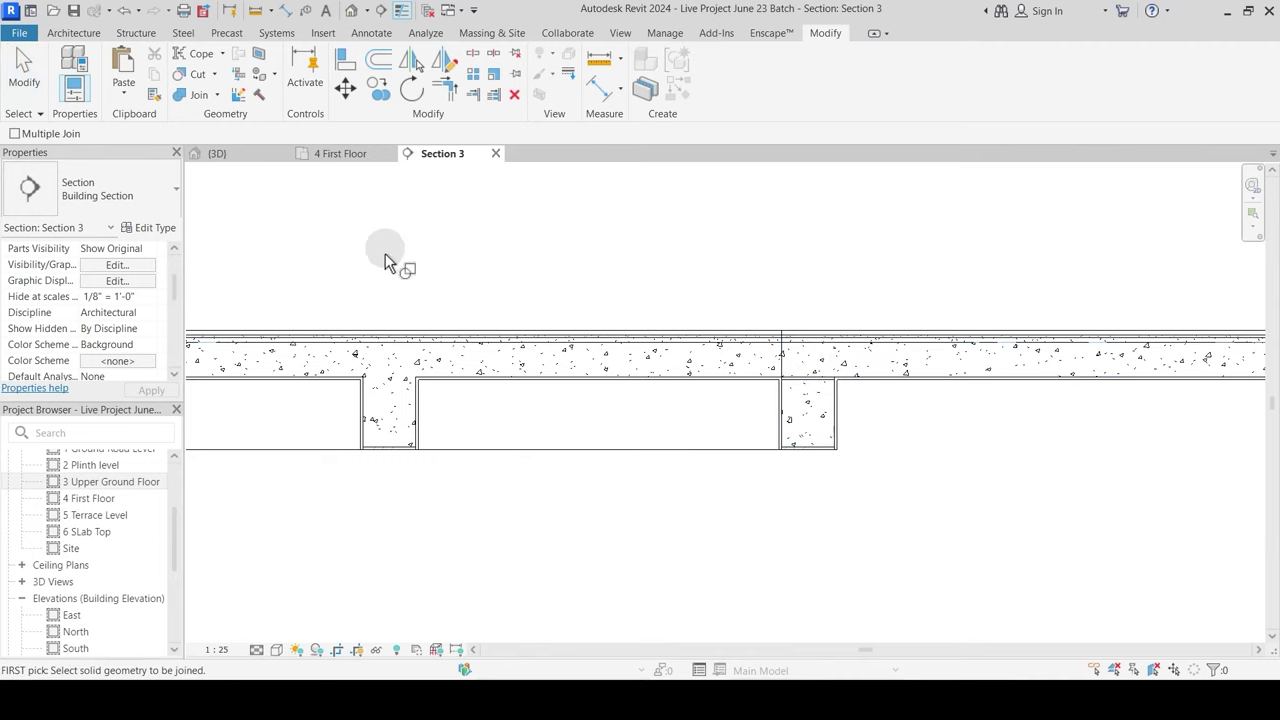
left_click(218, 96)
left_click(259, 190)
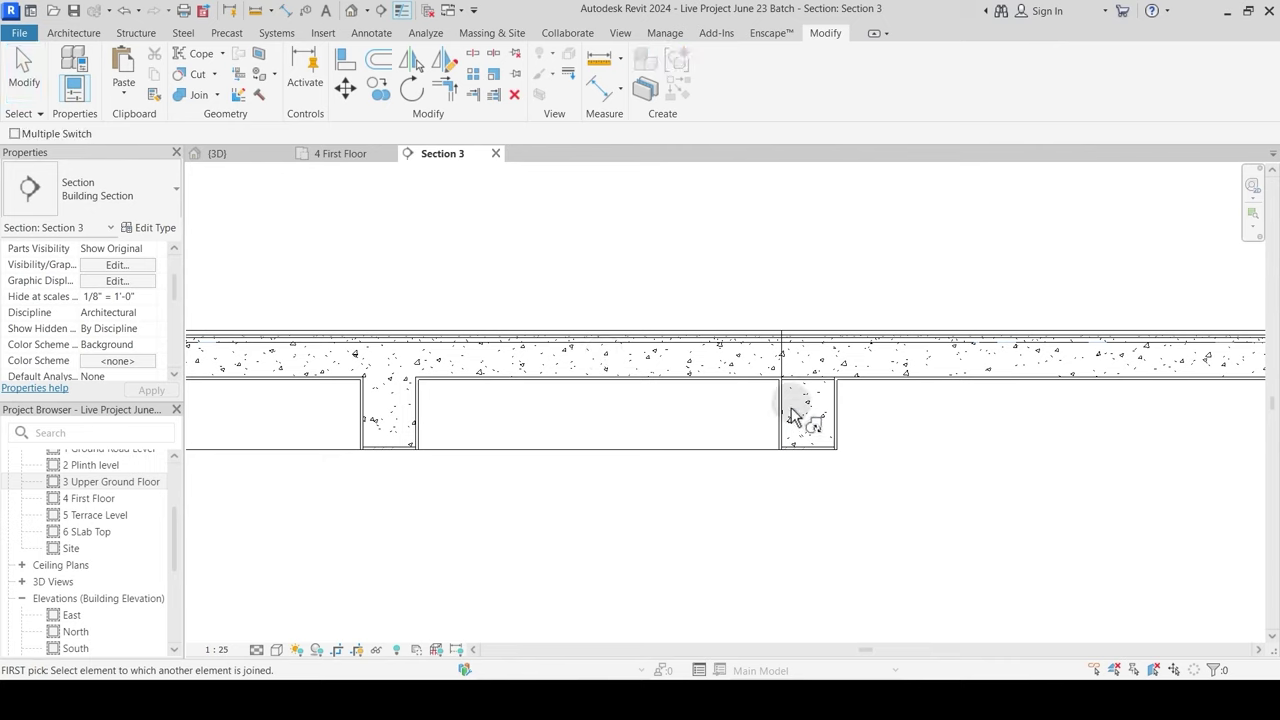
left_click(808, 418)
left_click(815, 340)
key("Escape")
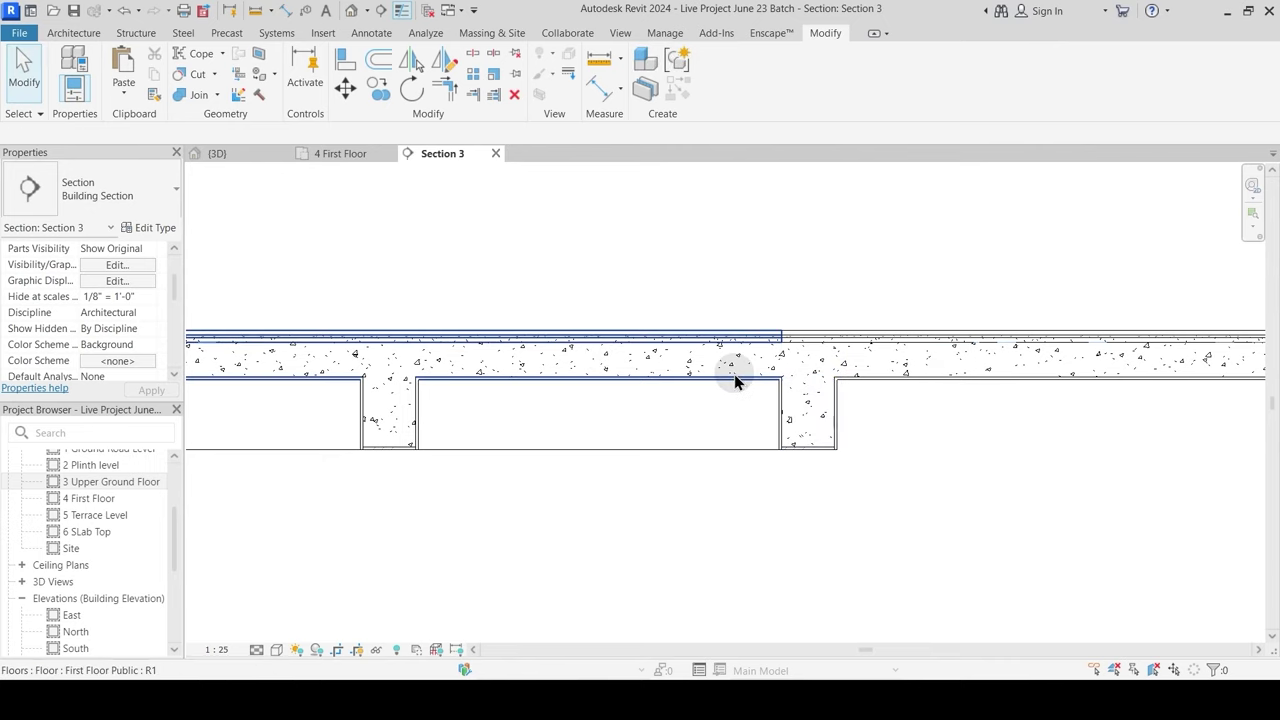
scroll(818, 368, "down", 3)
middle_click_drag(507, 477, 681, 405)
scroll(468, 366, "down", 2)
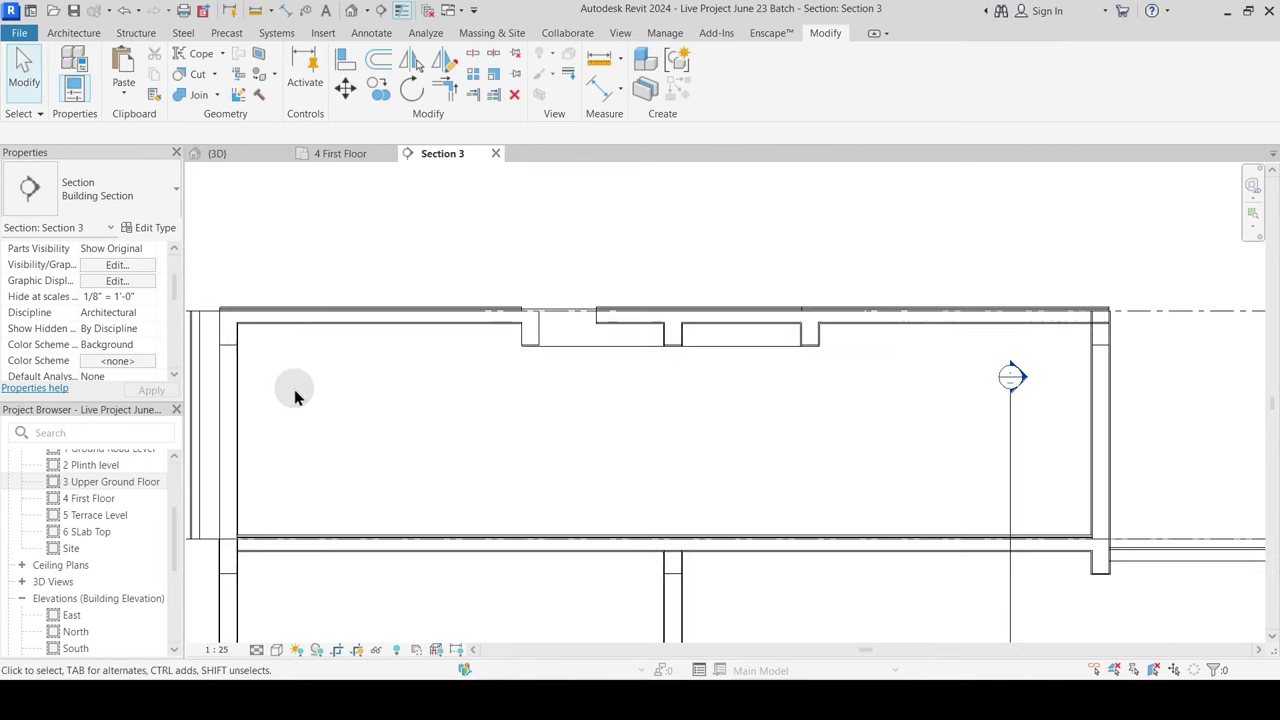
Step: In the 4 First Floor plan, move the Section 3 line lower and reopen the section
left_click(342, 154)
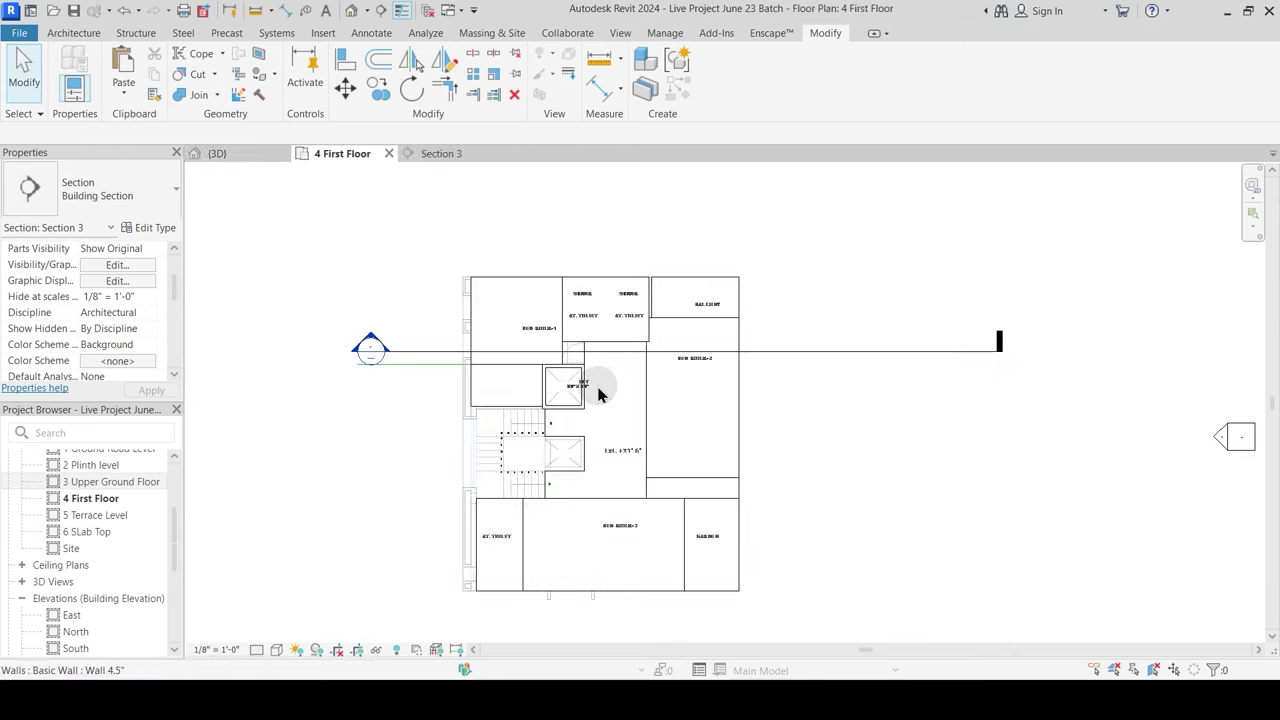
left_click(775, 352)
mouse_move(789, 375)
left_mouse_down()
mouse_move(783, 446)
mouse_move(788, 386)
left_mouse_up()
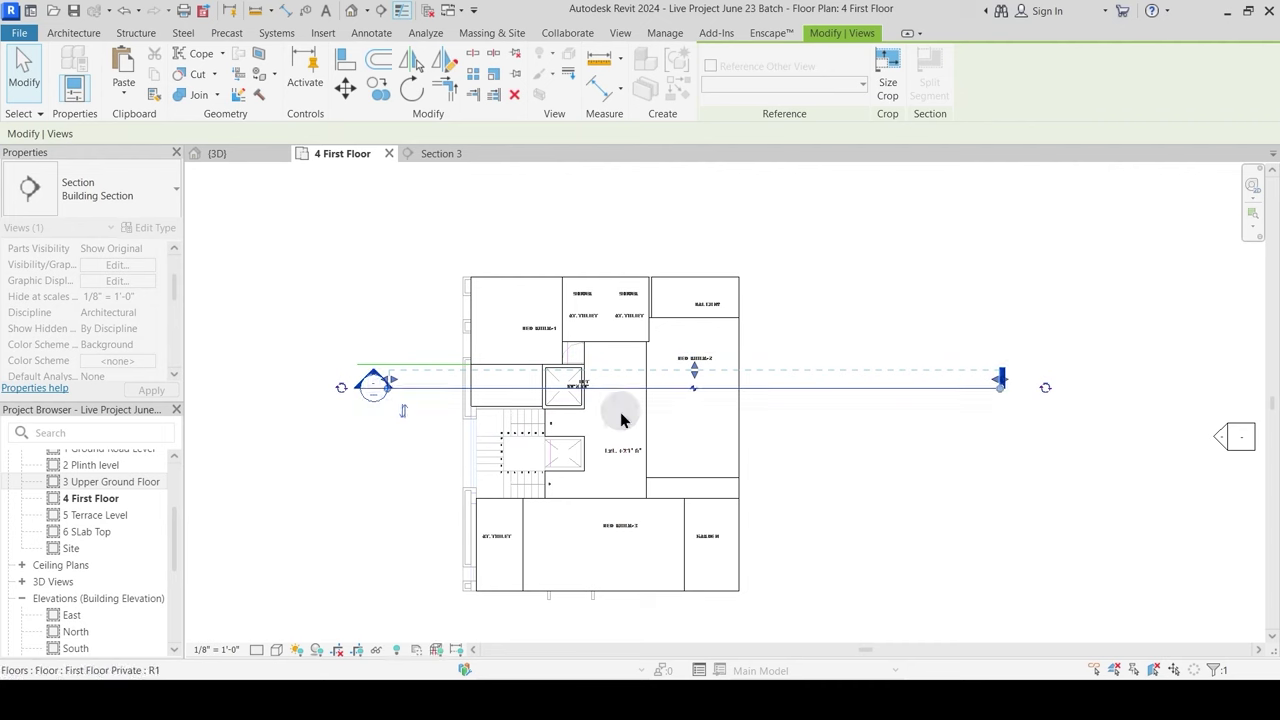
double_click(376, 375)
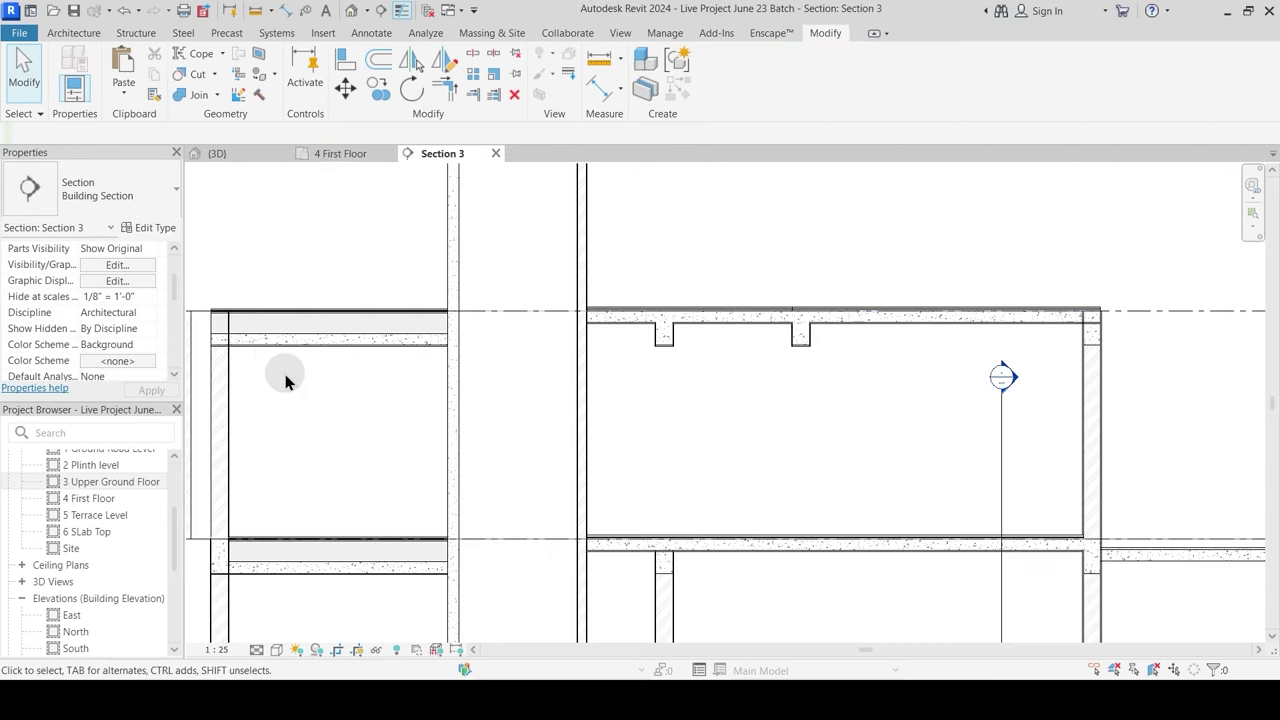
scroll(280, 365, "up", 1)
middle_click_drag(280, 365, 461, 362)
scroll(461, 362, "down", 1)
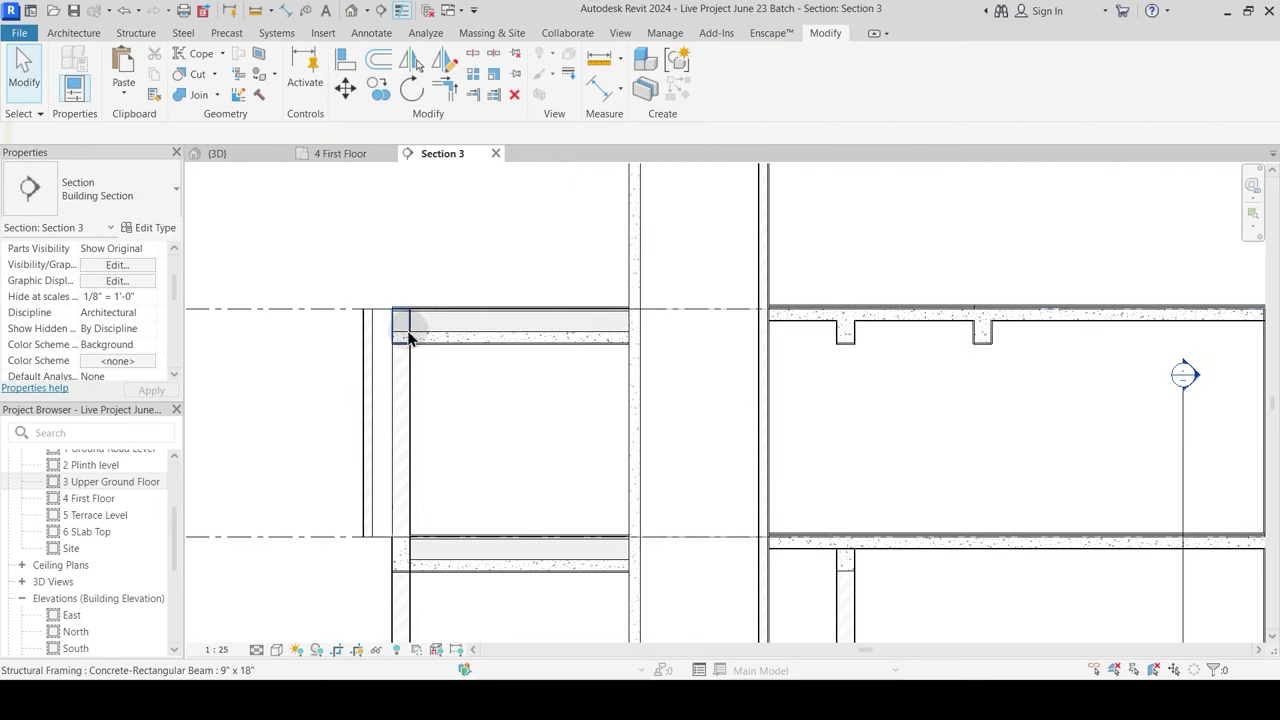
scroll(420, 330, "up", 5)
Step: Set the Washroom Sunk Slab's Brick Bets layer thickness to 100mm
left_click(468, 372)
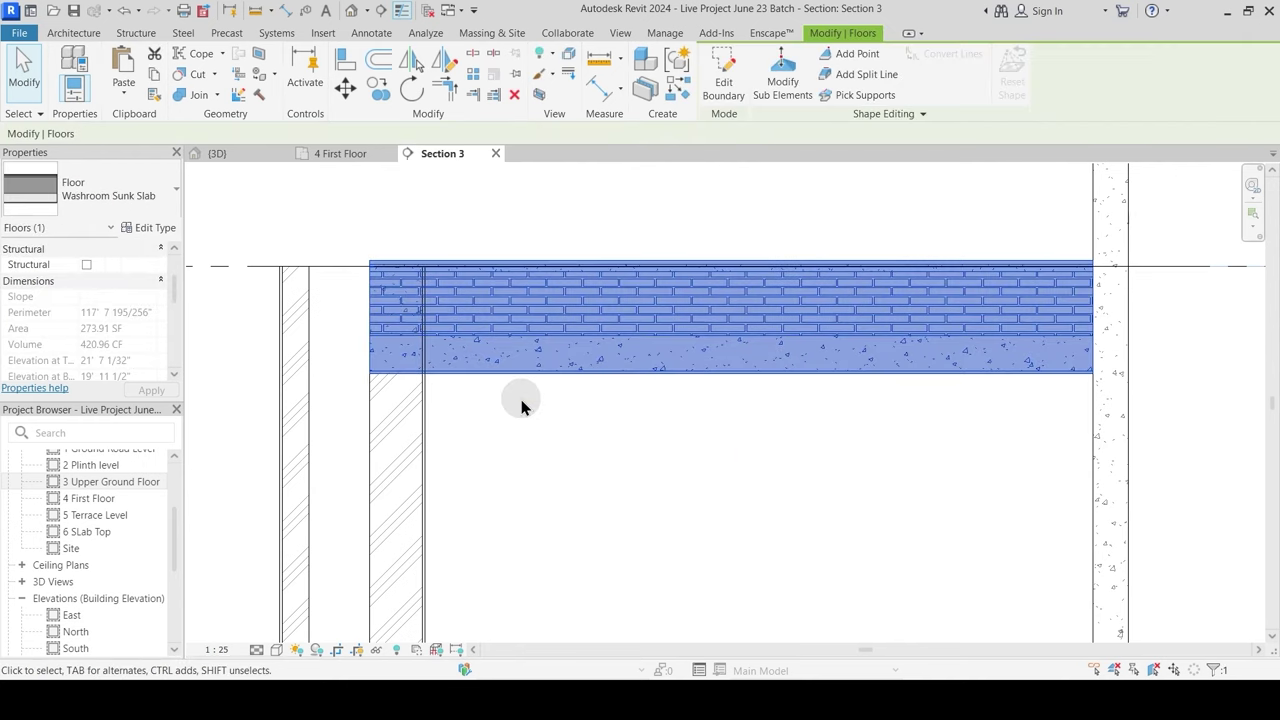
key("h")
key("h")
key("h")
key("r")
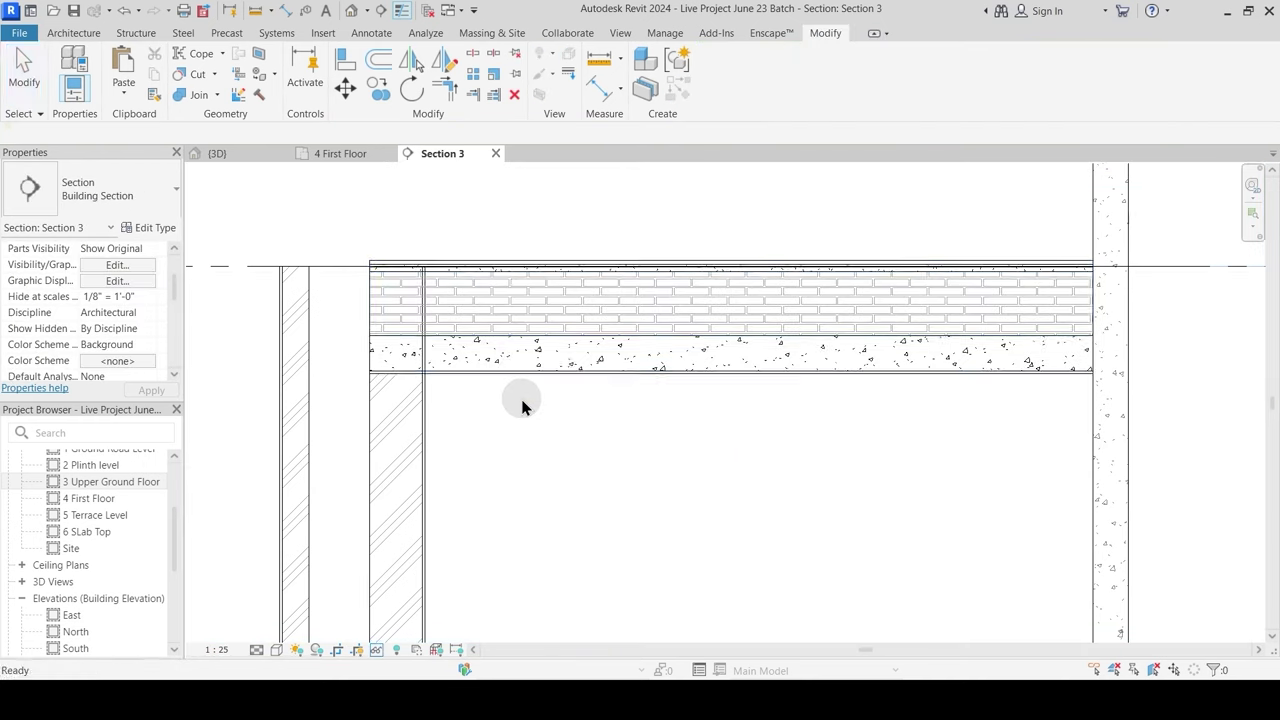
left_click(520, 376)
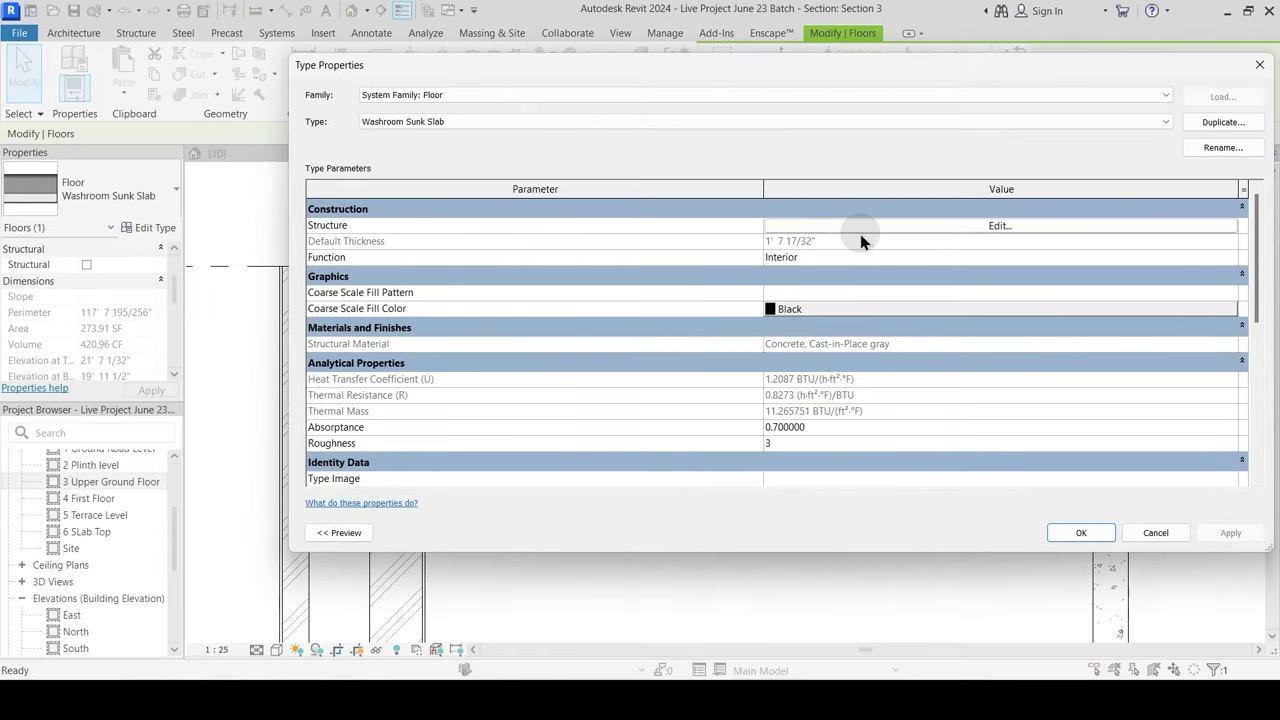
left_click(860, 229)
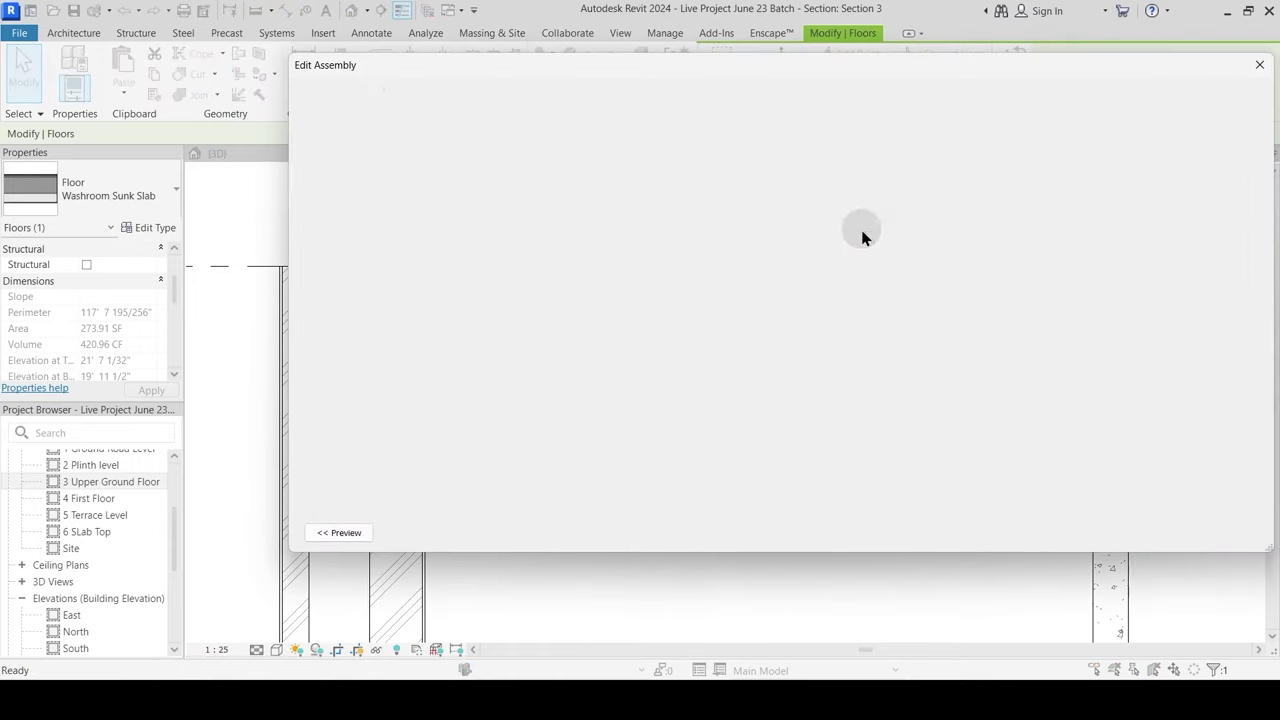
left_click_drag(768, 254, 641, 257)
type("100")
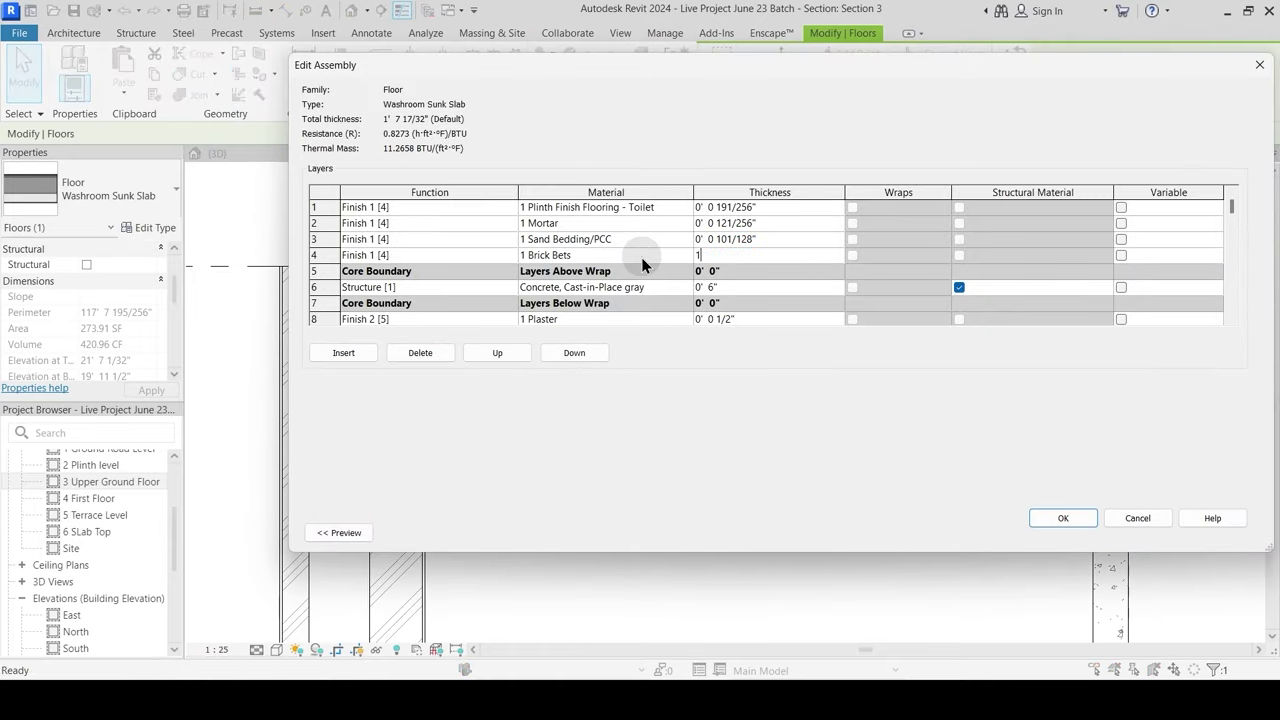
type("mm")
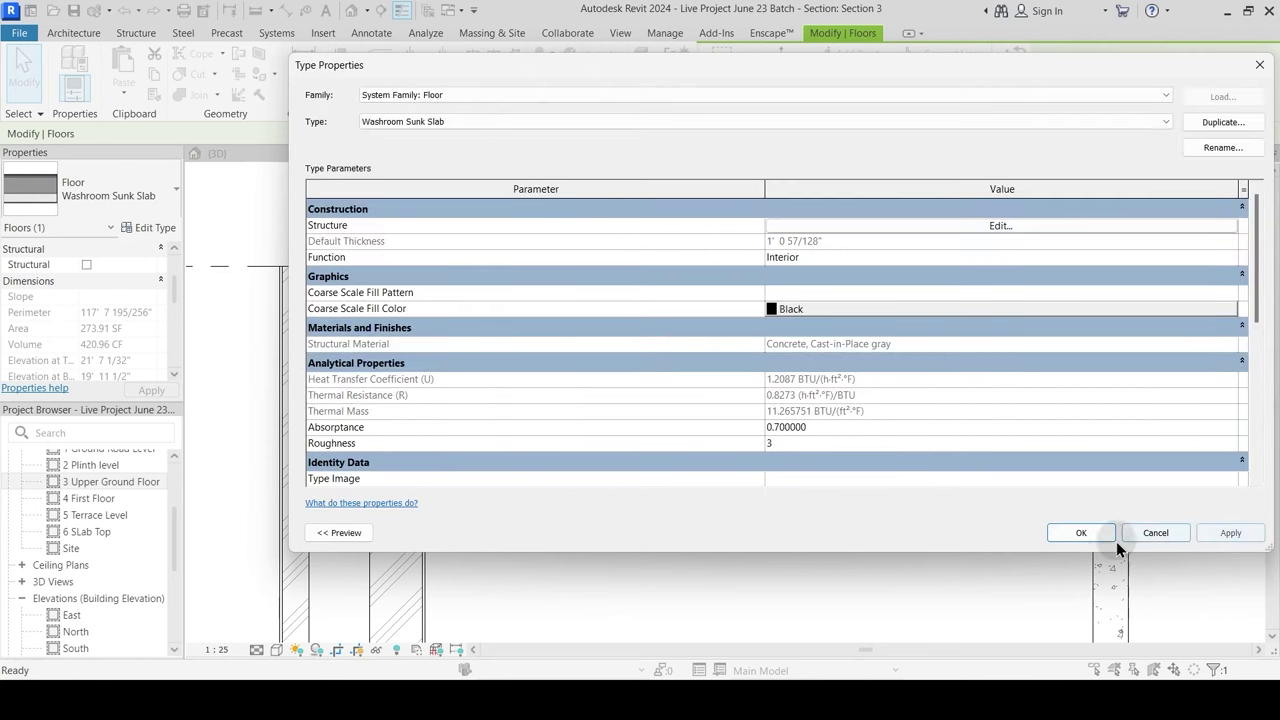
left_click(1078, 532)
left_click(280, 173)
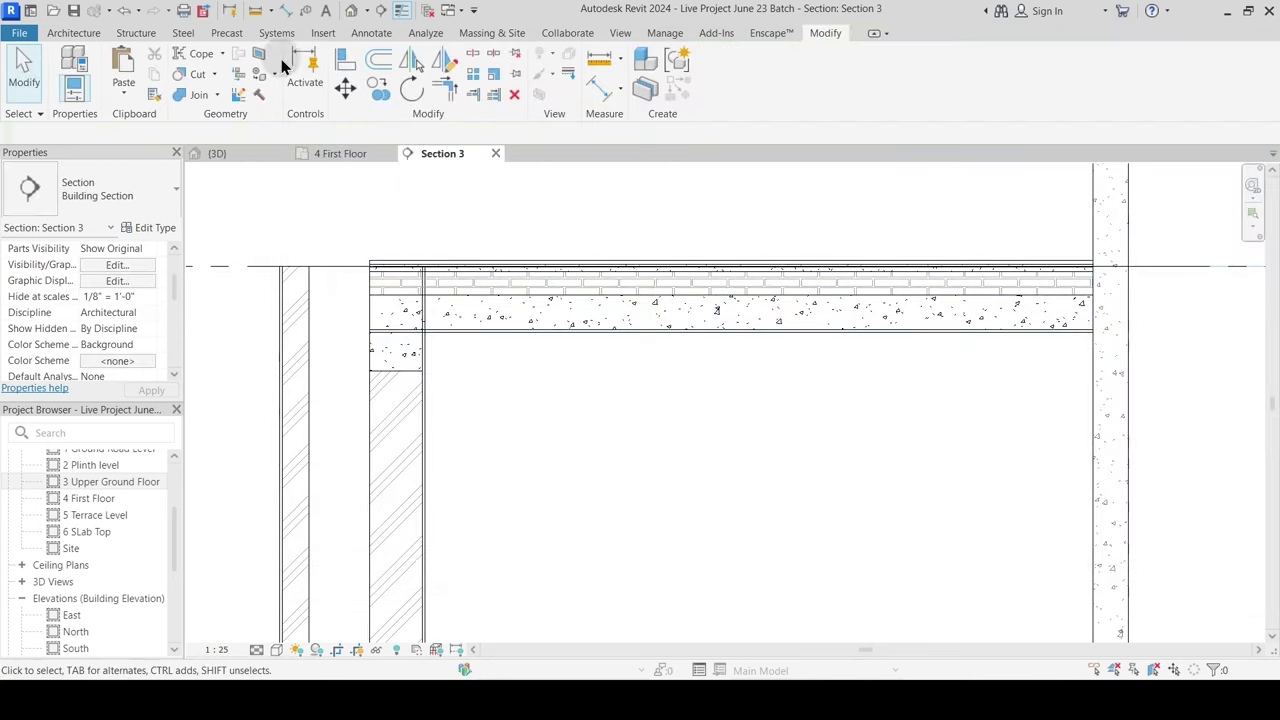
Step: Align the Washroom Sunk Slab underside to the beam bottom and join the slab with the beam
left_click(346, 62)
left_click(408, 367)
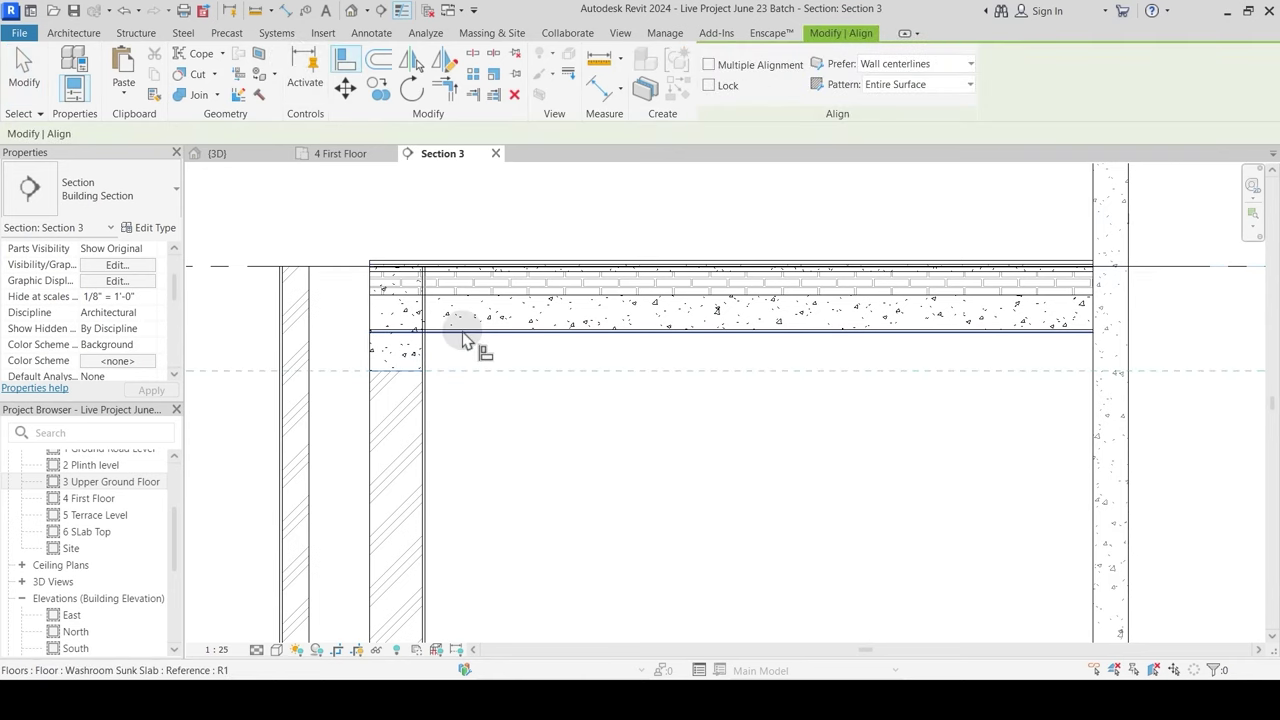
left_click(466, 331)
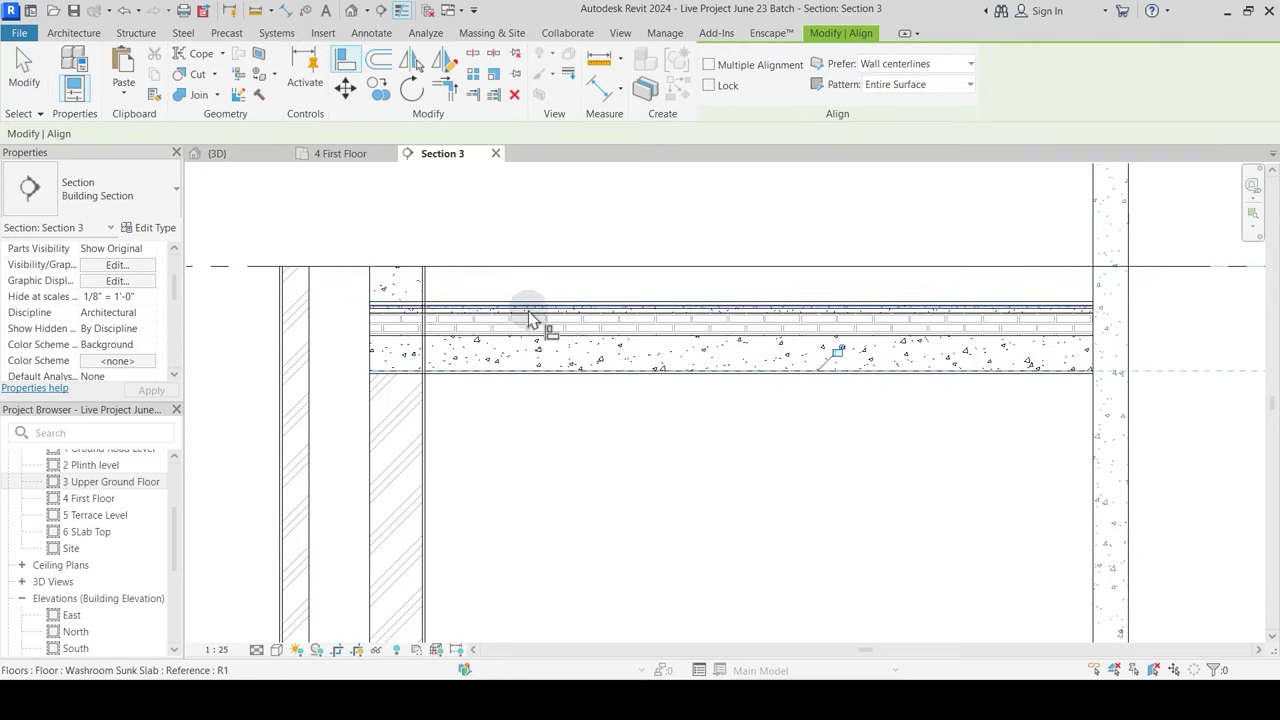
left_click(199, 94)
left_click(418, 308)
left_click(470, 348)
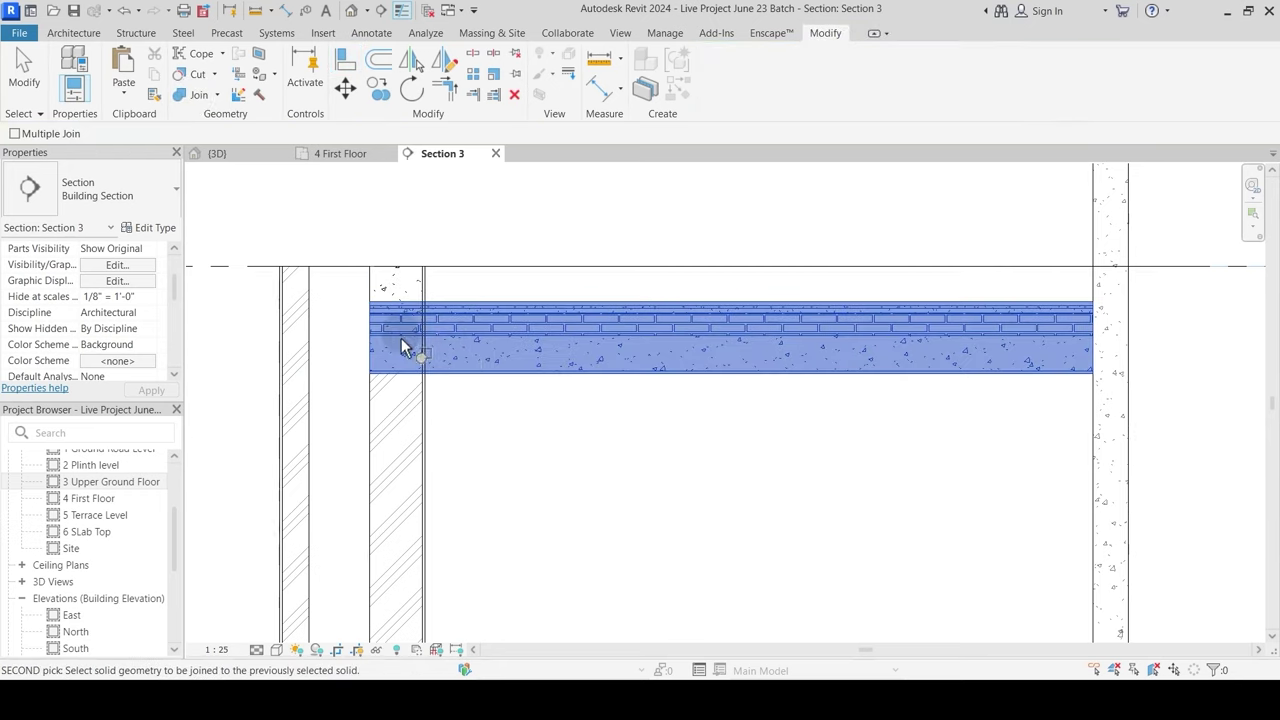
key("Escape")
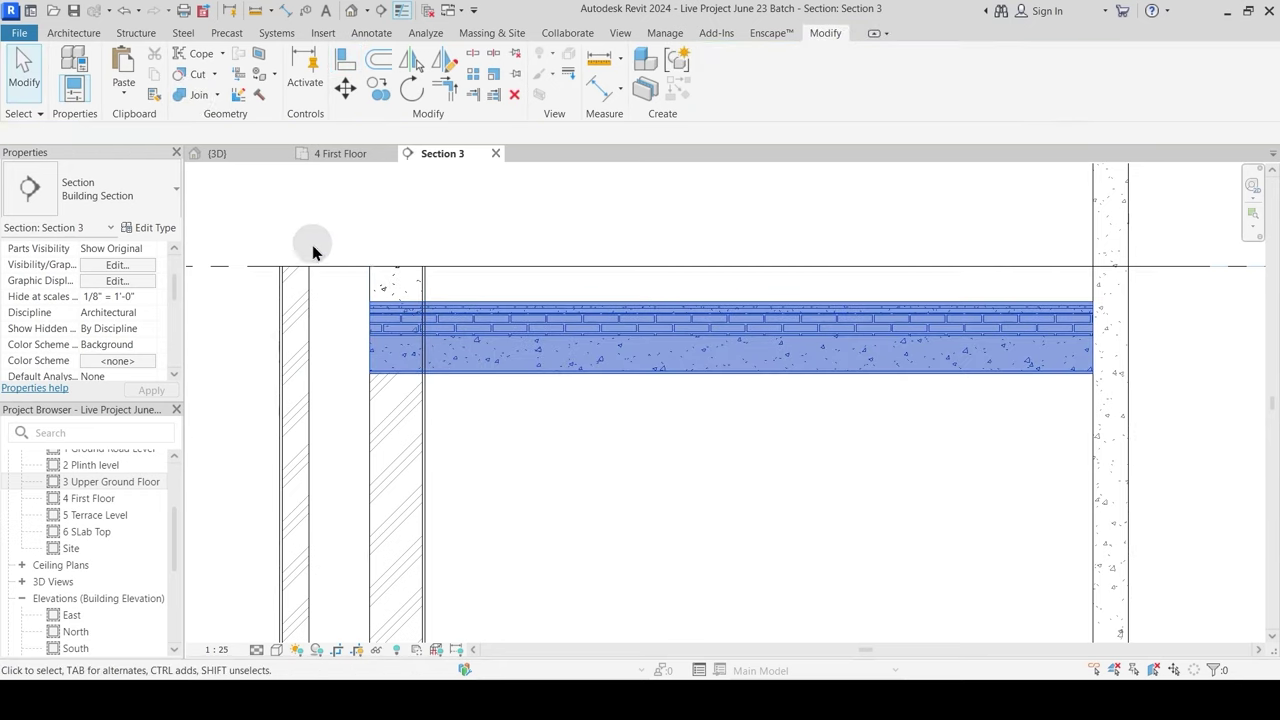
Step: Join the slab with the column top at the wall and switch their join order
left_click(390, 282)
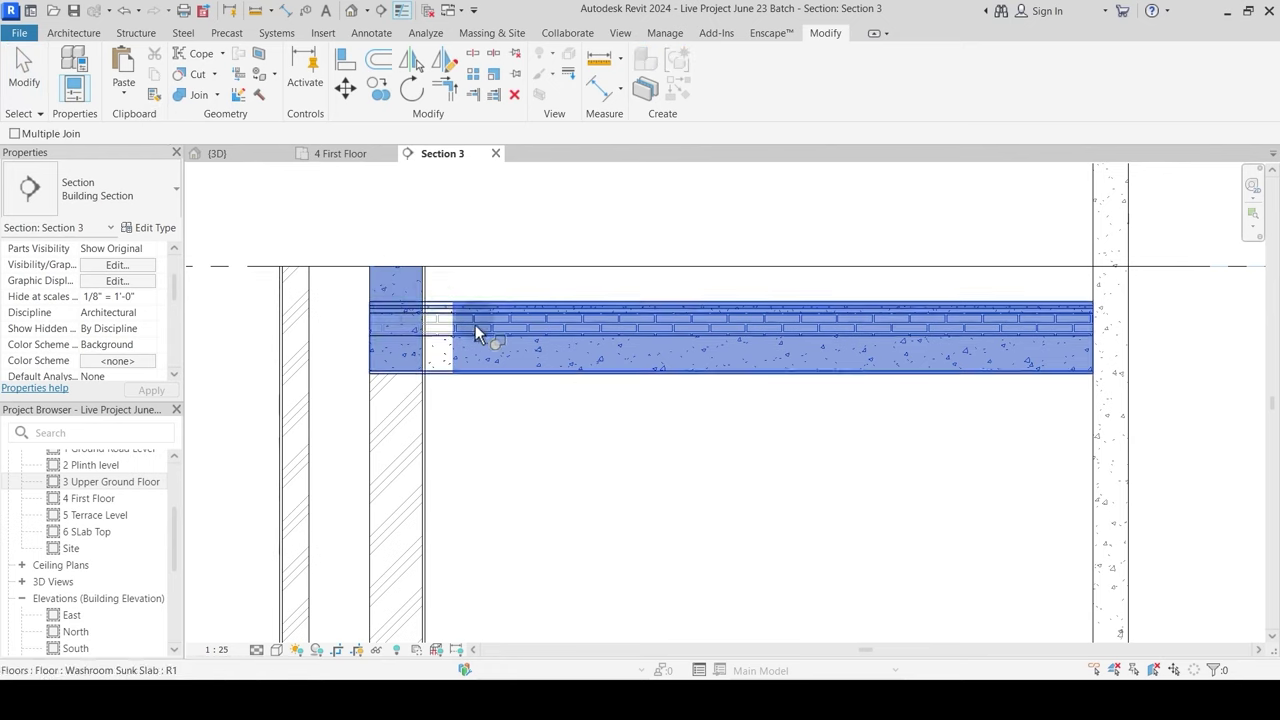
left_click(490, 320)
key("Escape")
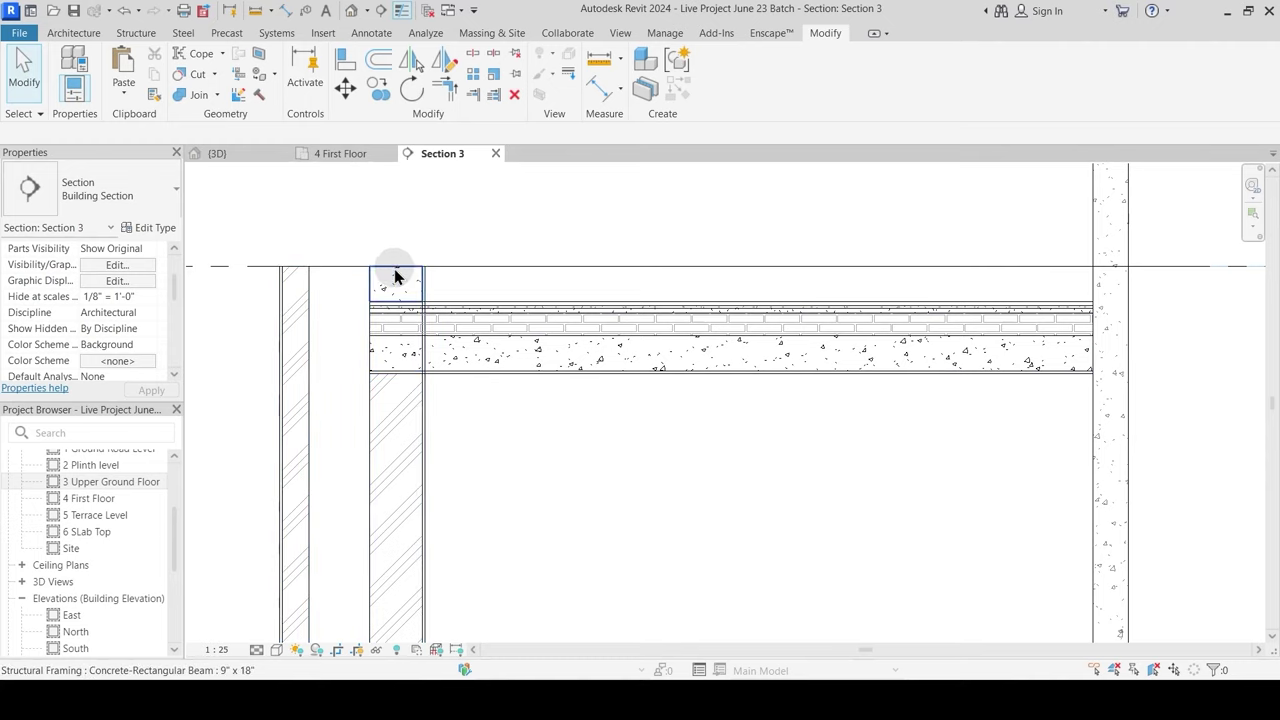
left_click(216, 95)
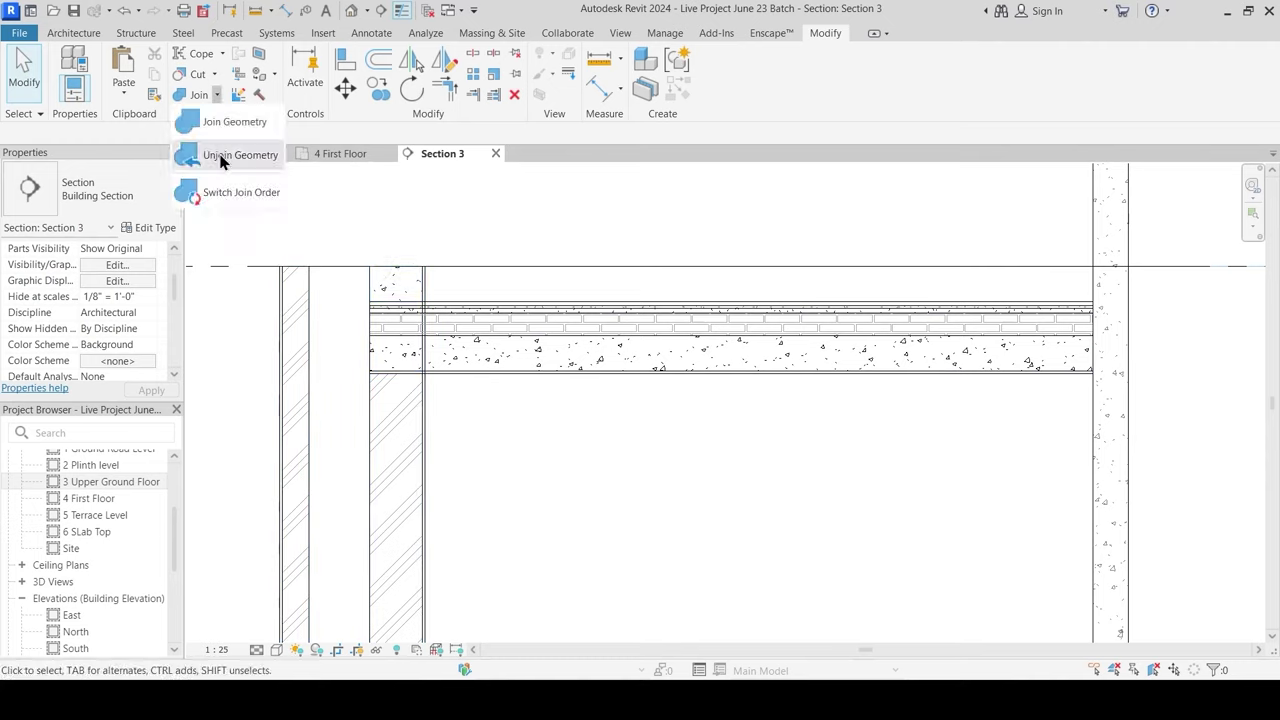
left_click(205, 194)
left_click(383, 278)
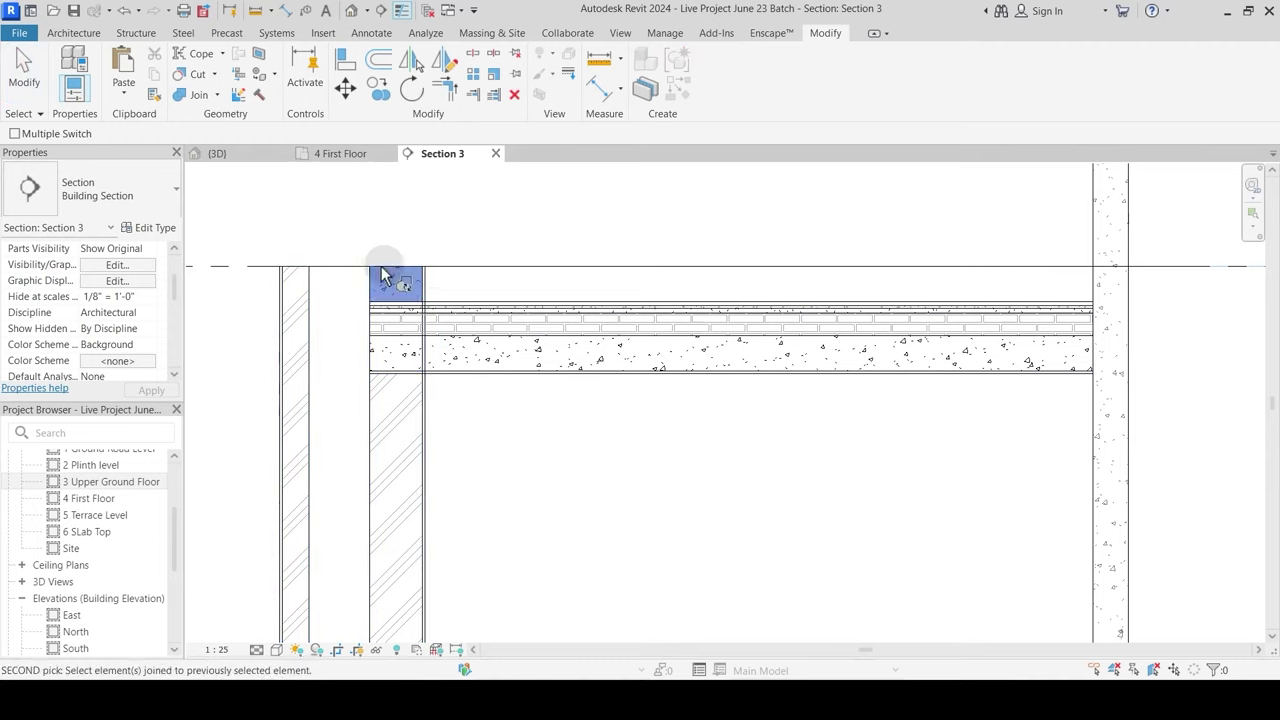
left_click(452, 326)
key("Escape")
left_click(208, 103)
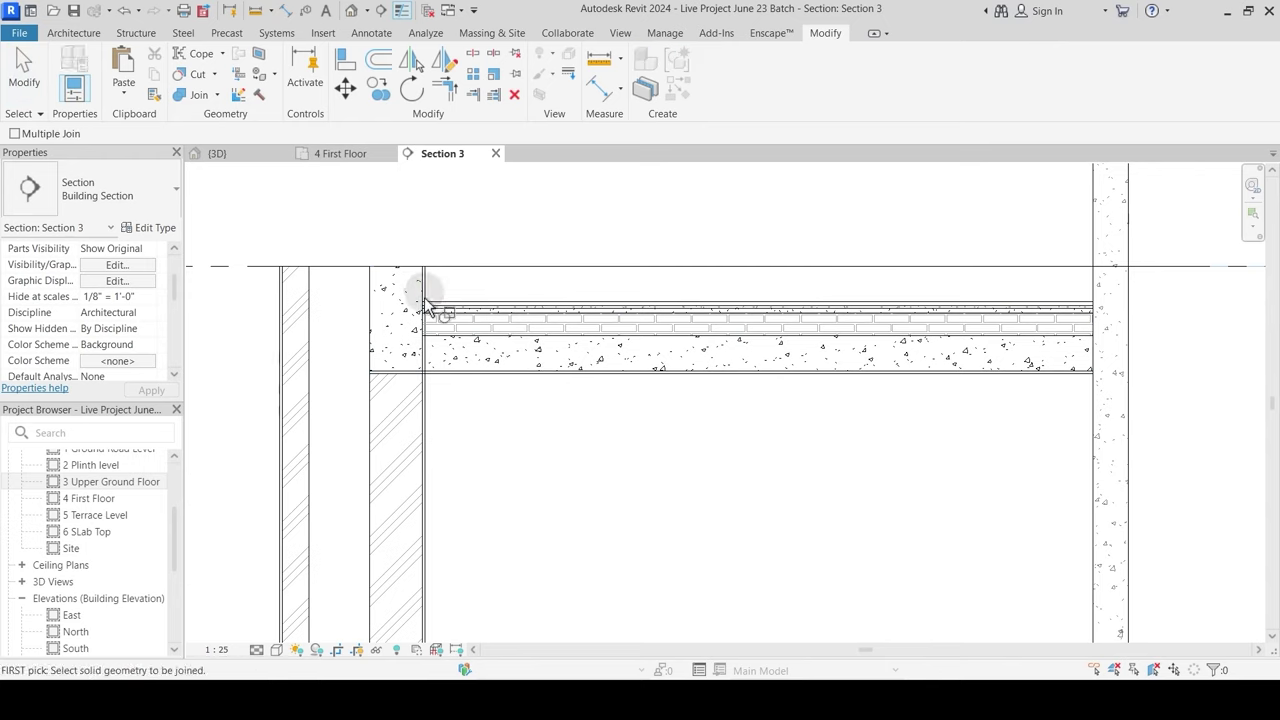
key("Escape")
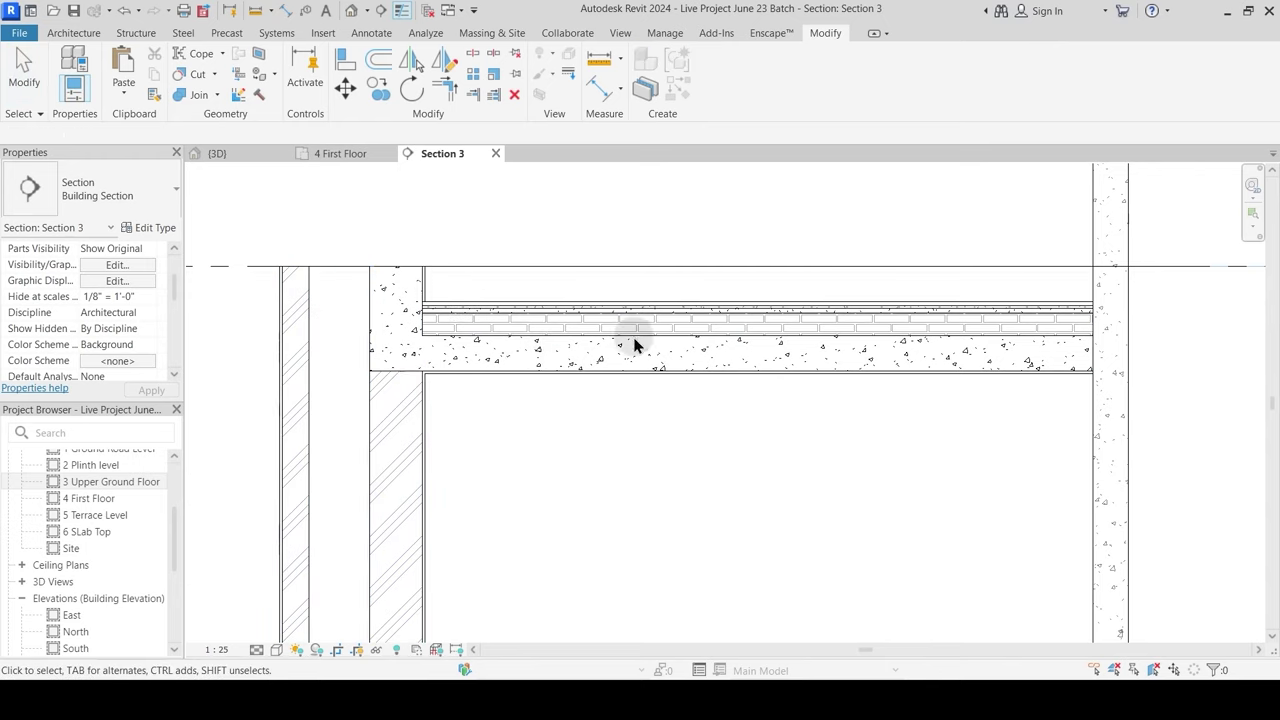
left_click(590, 330)
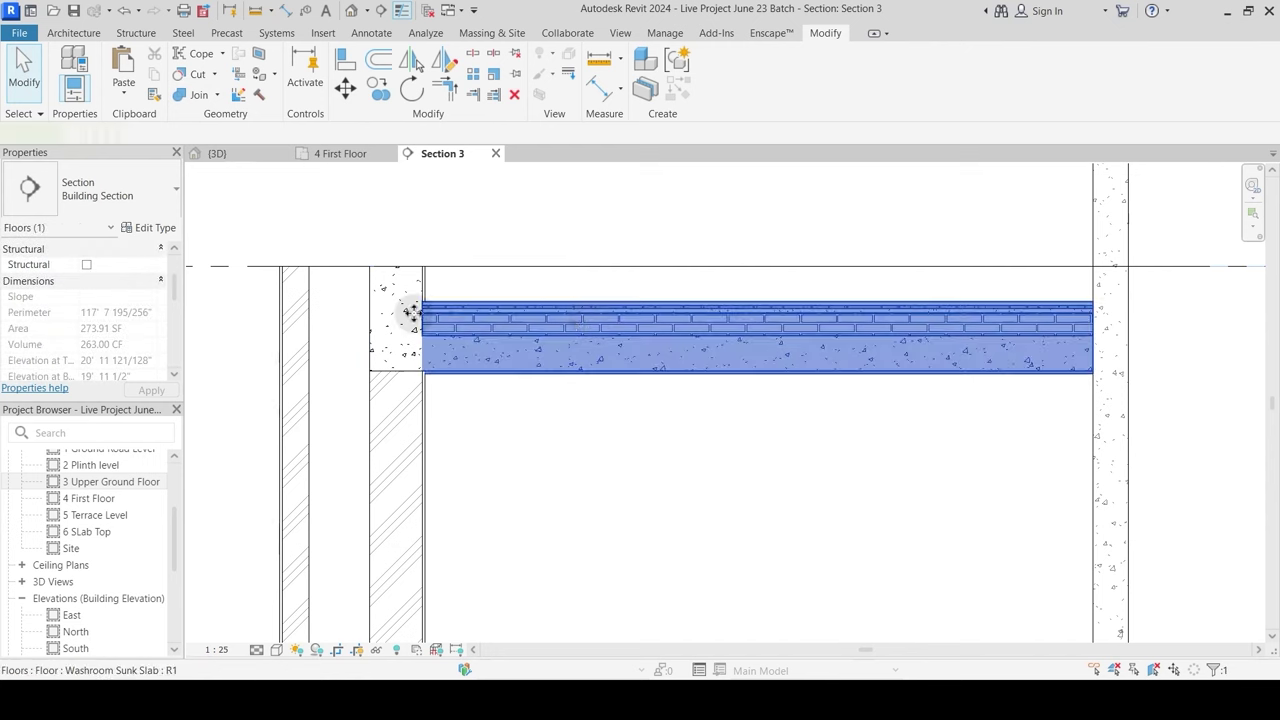
Step: Change the Washroom Sunk Slab's Brick Bets layer thickness to 280mm
left_click(150, 228)
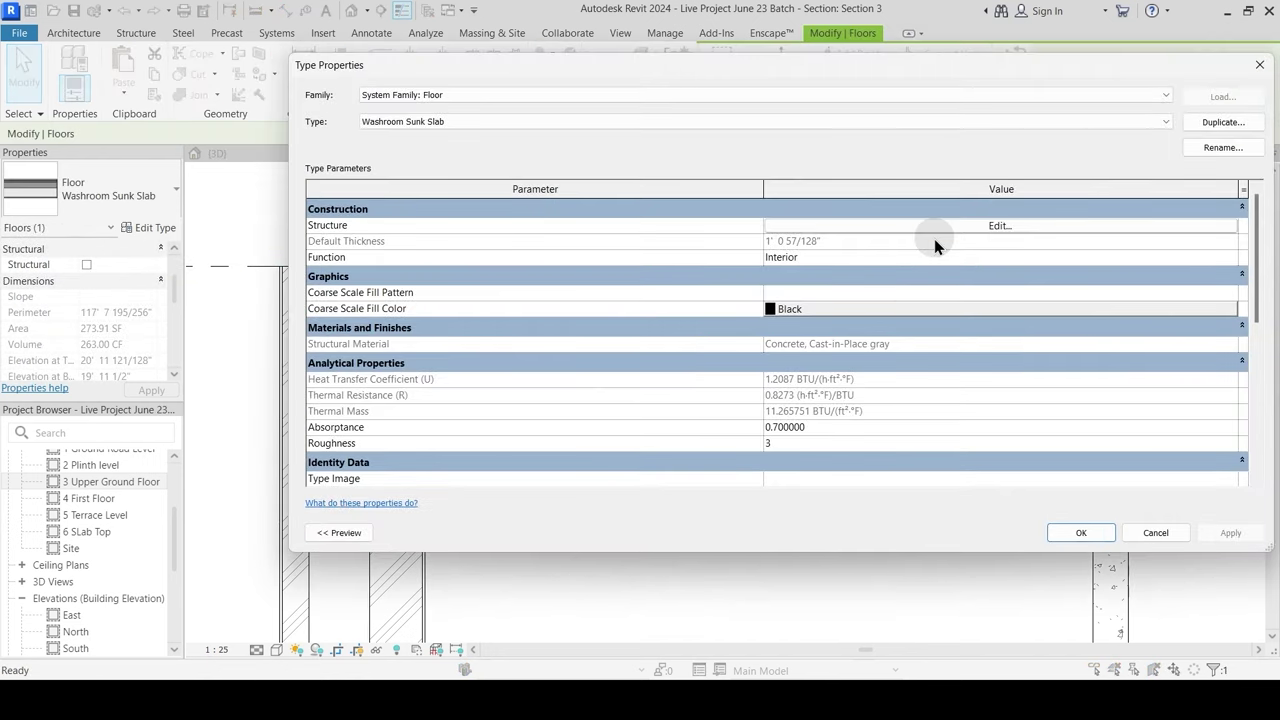
left_click(936, 230)
double_click(759, 254)
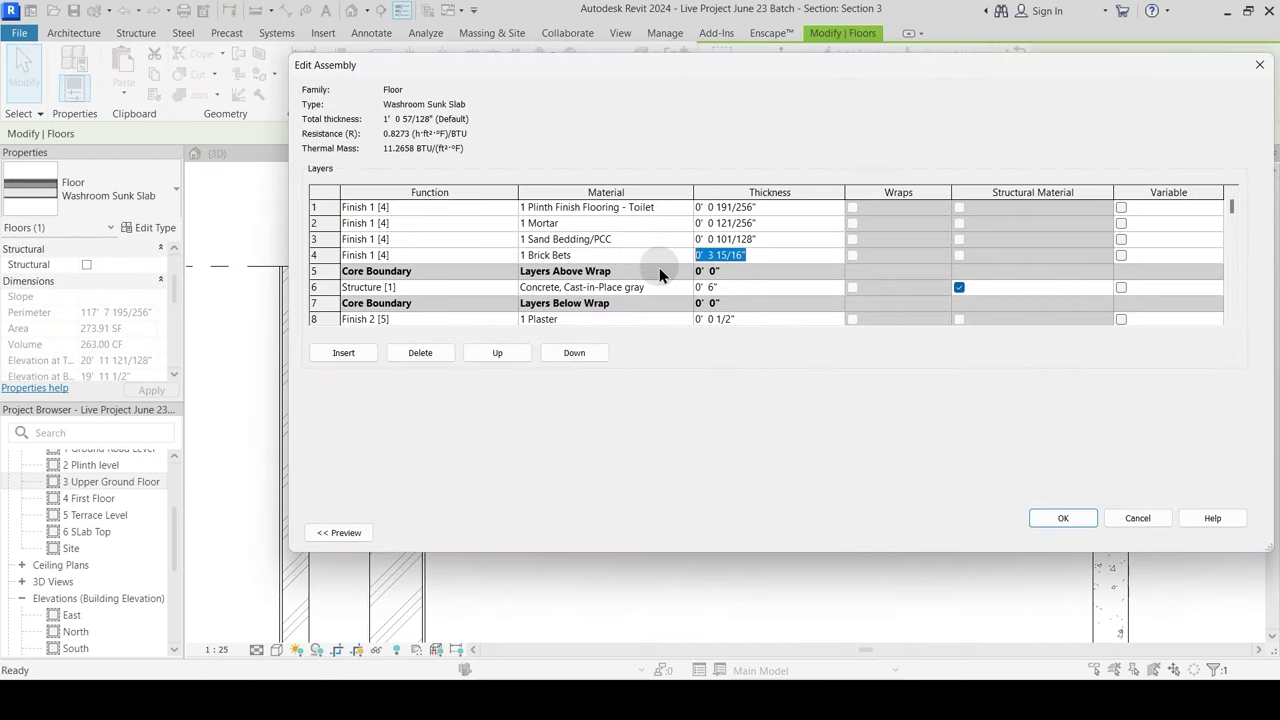
type("280mm")
key("Tab")
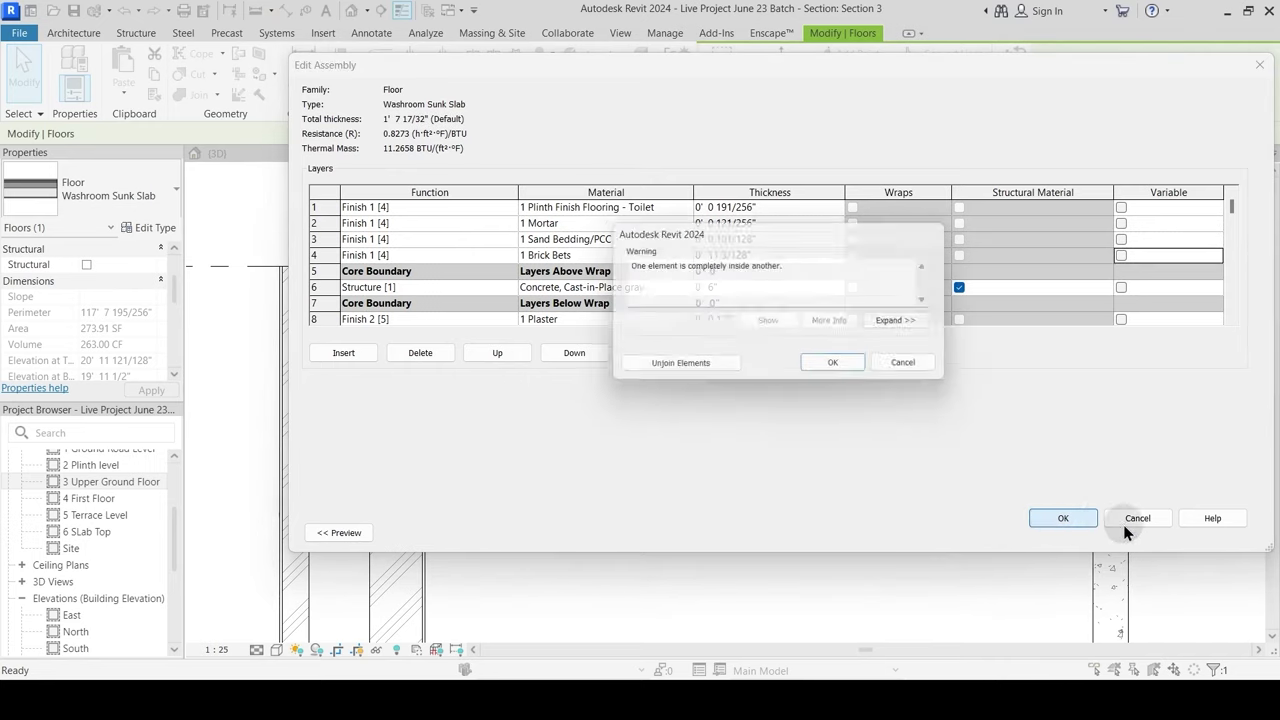
left_click(836, 363)
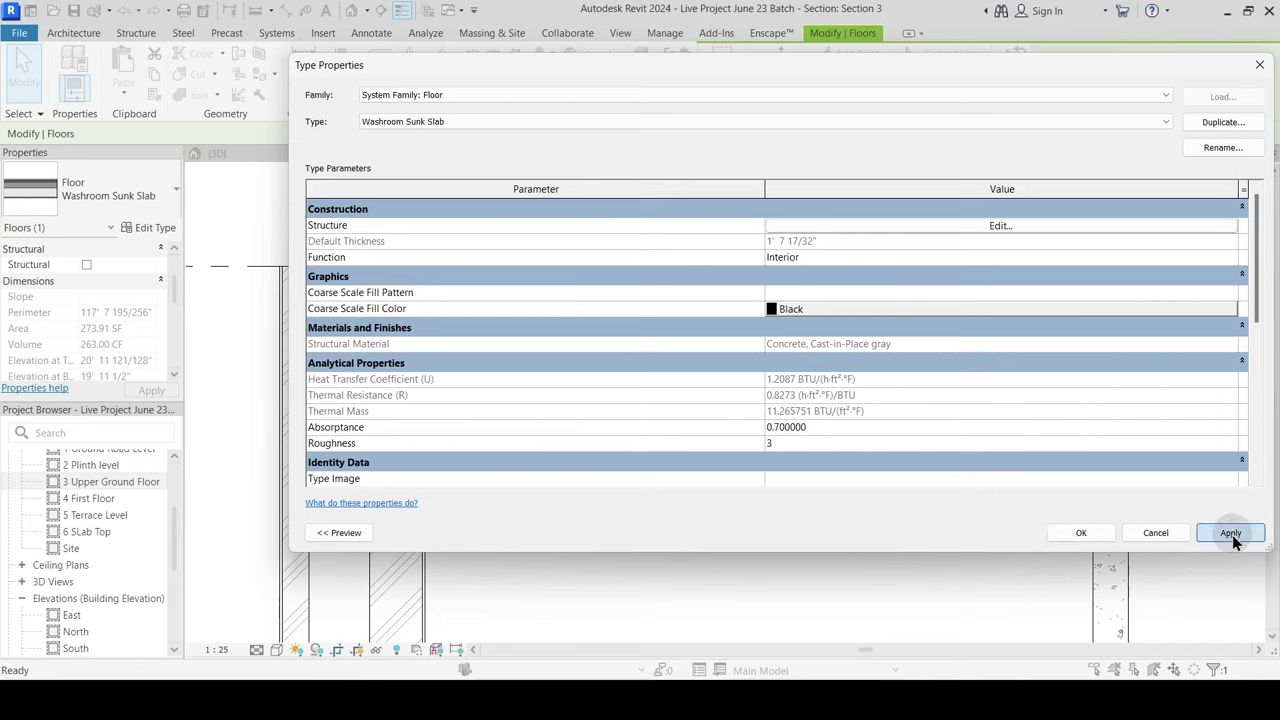
left_click(1079, 532)
left_click(591, 449)
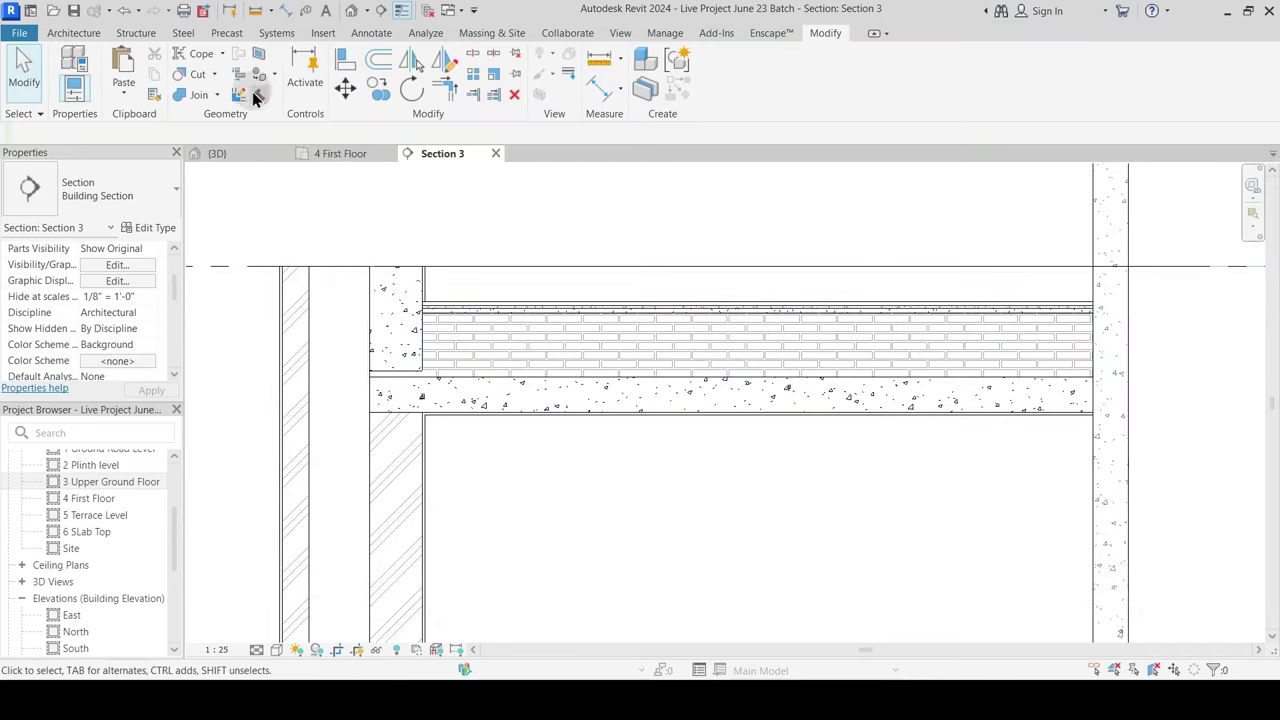
Step: Align the floor to the adjacent beam's bottom edge, redoing it after an undo
left_click(343, 62)
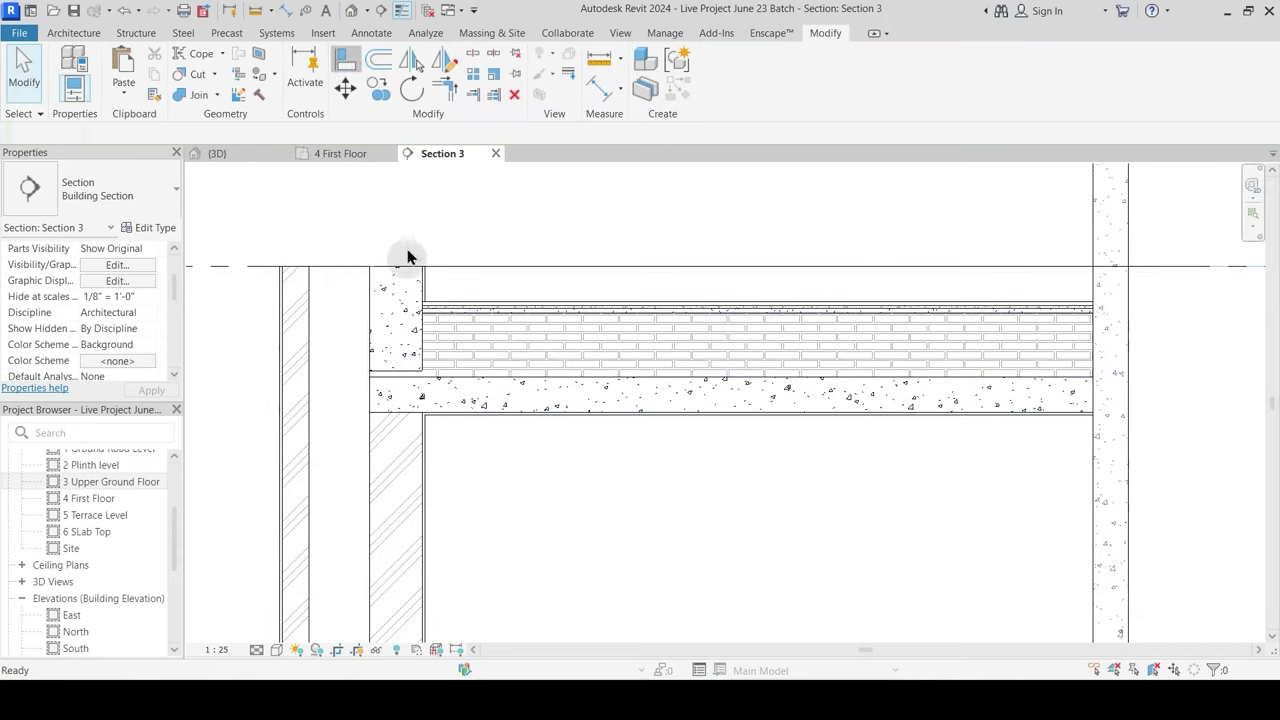
left_click(408, 378)
left_click(444, 413)
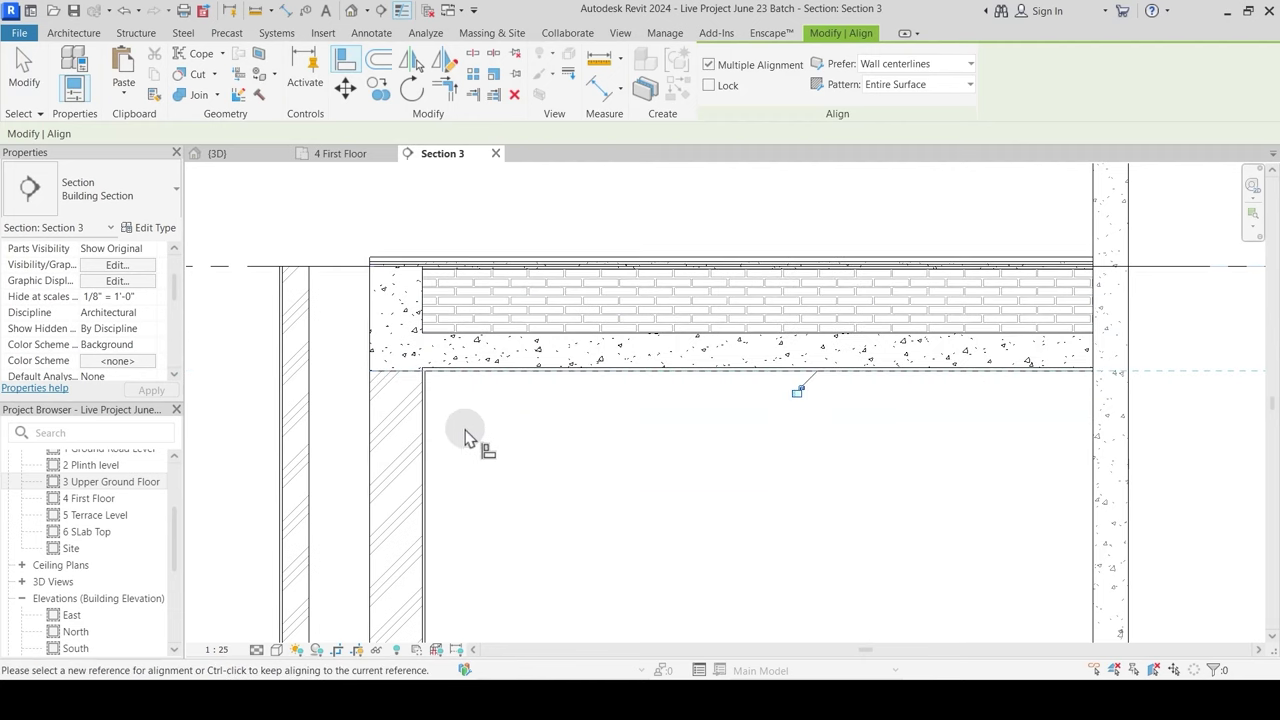
left_click(465, 437)
key("ctrl+z")
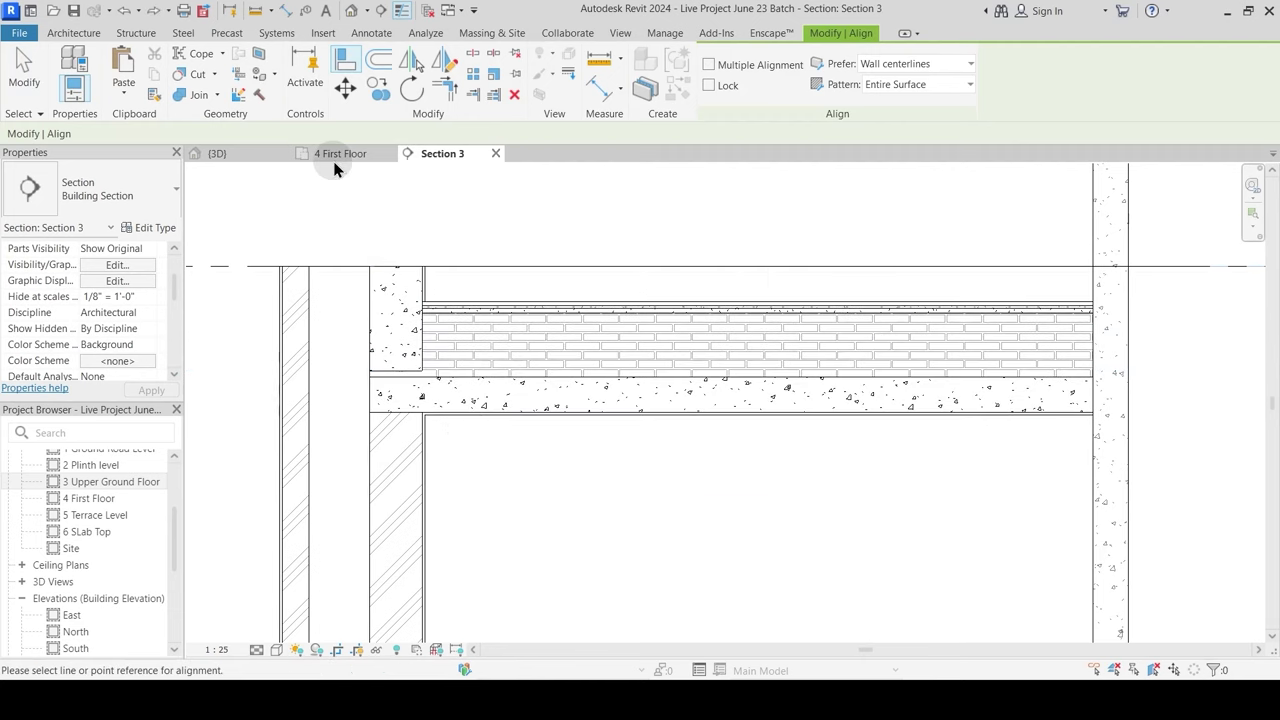
left_click(409, 372)
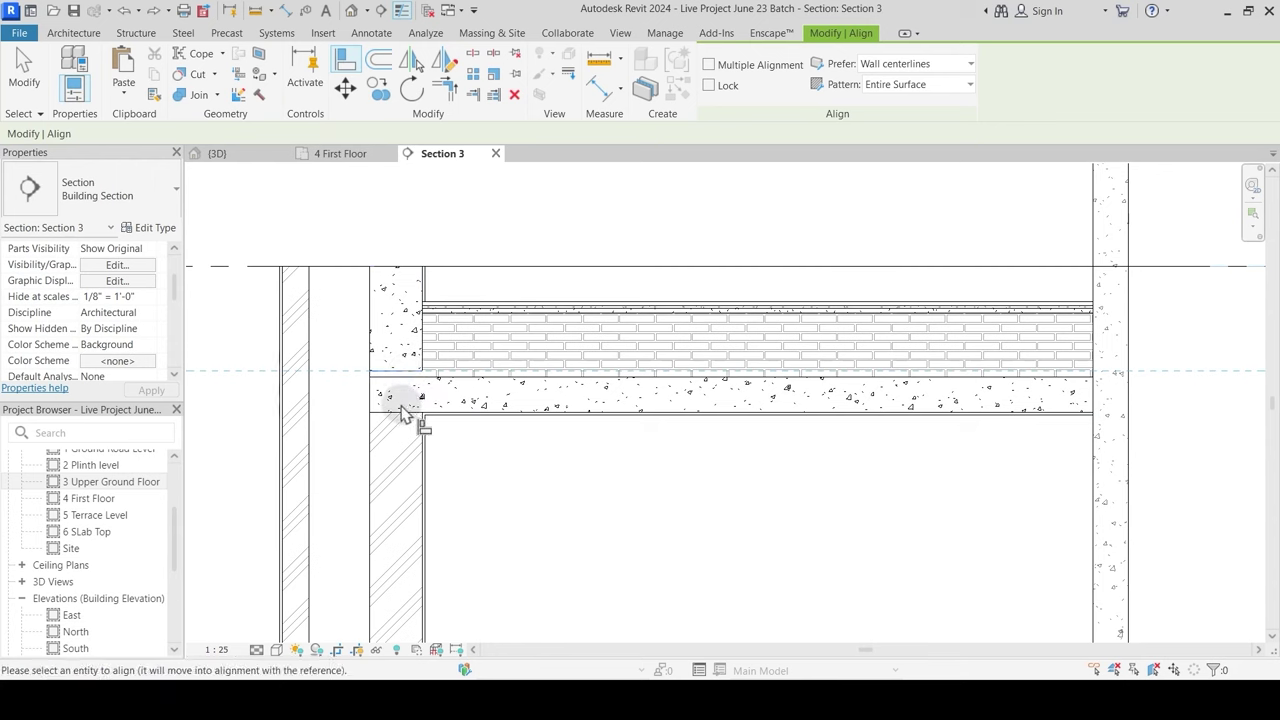
left_click(409, 420)
key("Escape")
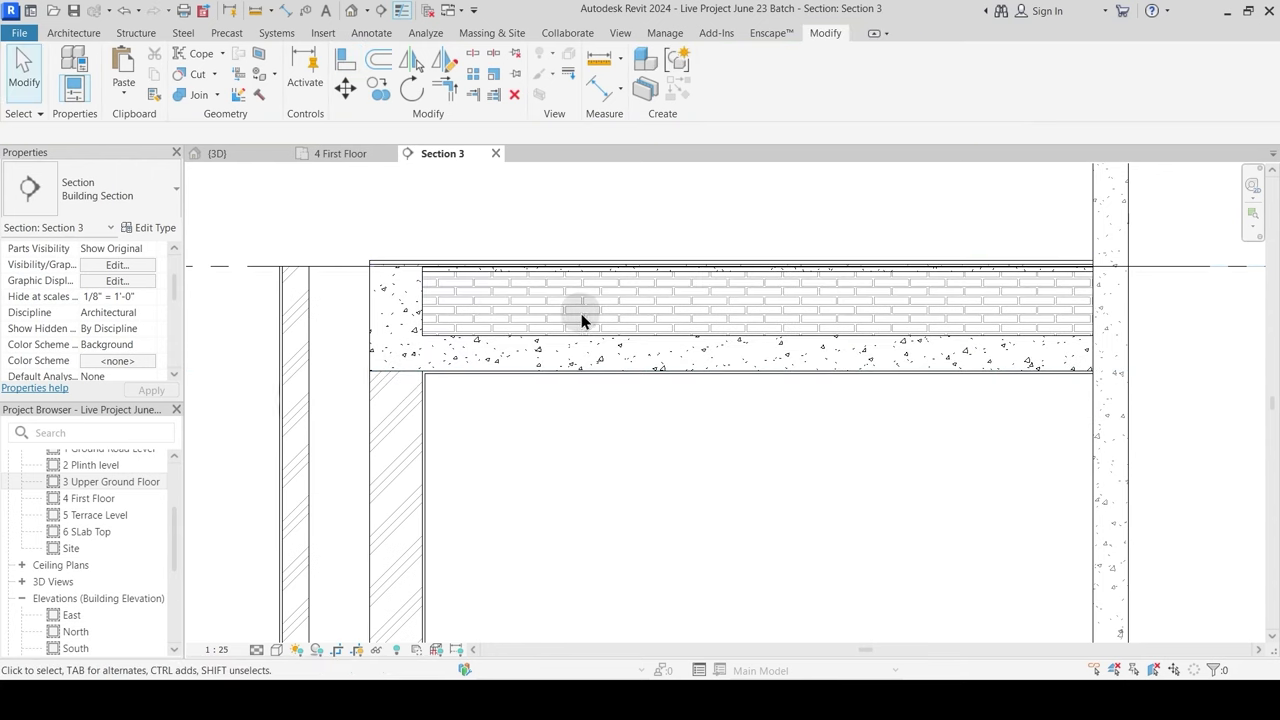
scroll(581, 313, "down", 2)
scroll(484, 284, "up", 2)
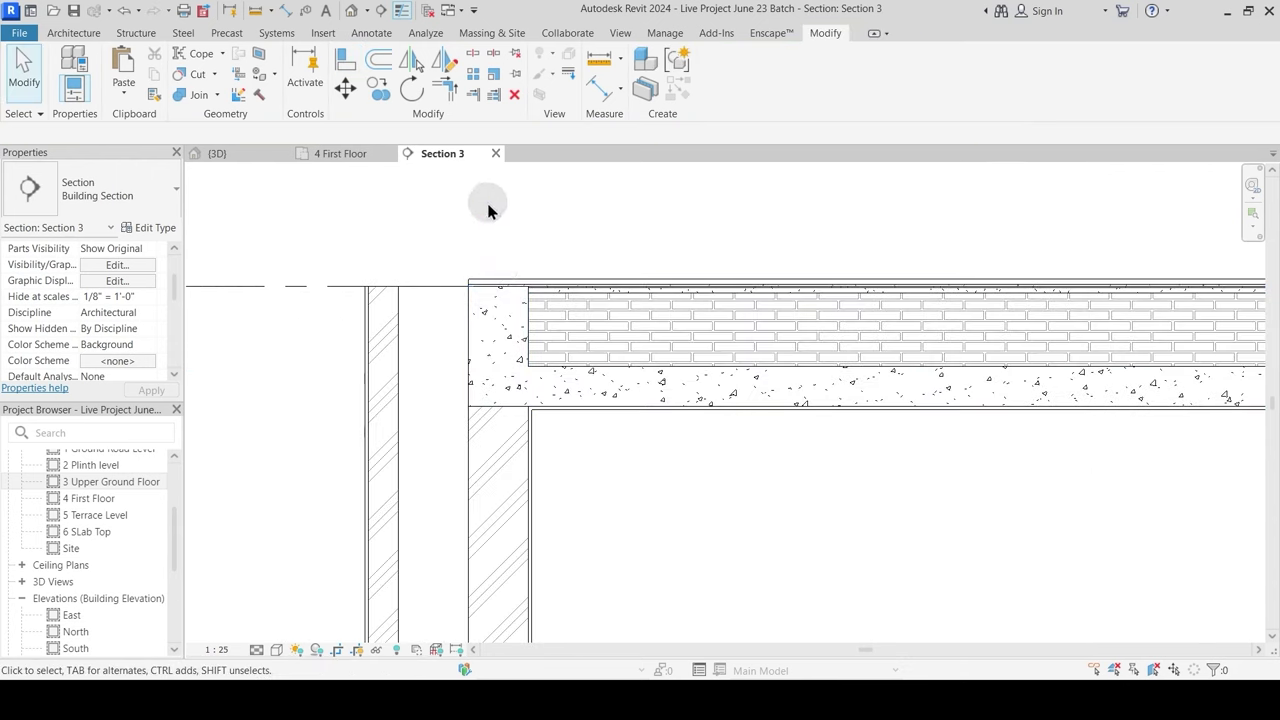
left_click(531, 465)
Step: Set the Box Wall's Top Constraint to 6 SLab Top in Properties
middle_click_drag(480, 318, 508, 423)
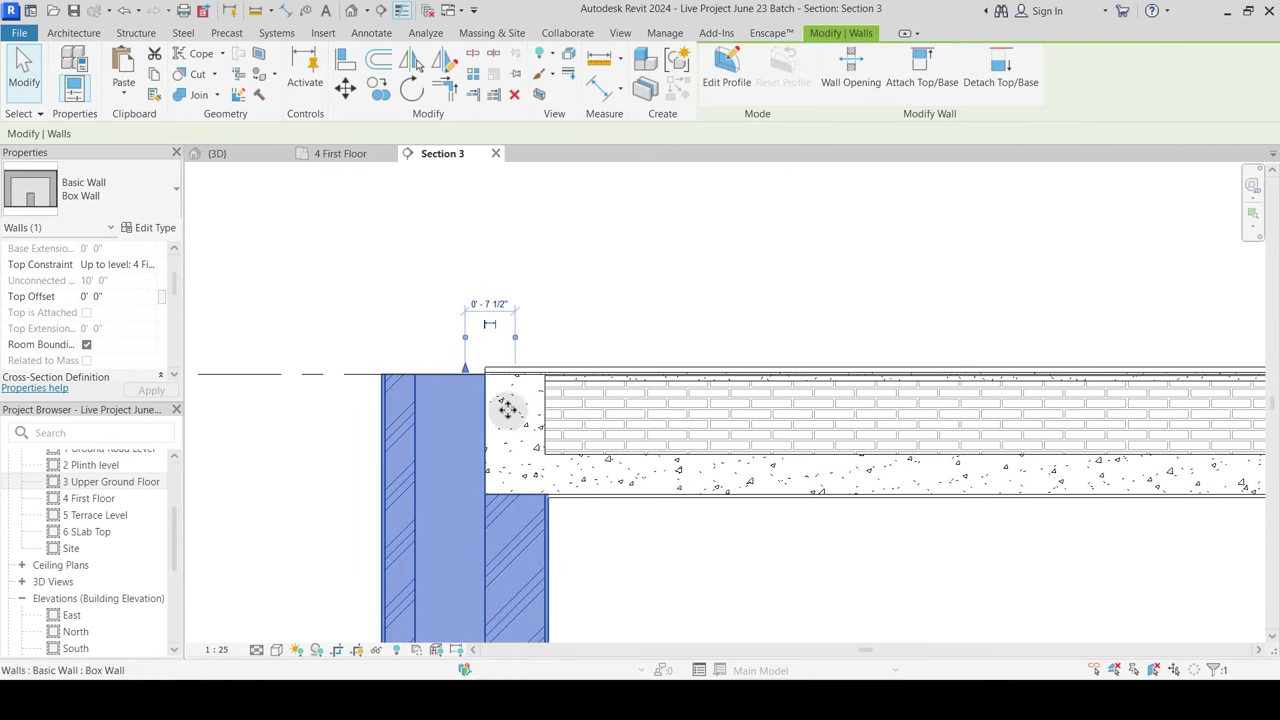
left_click(150, 265)
left_click(154, 347)
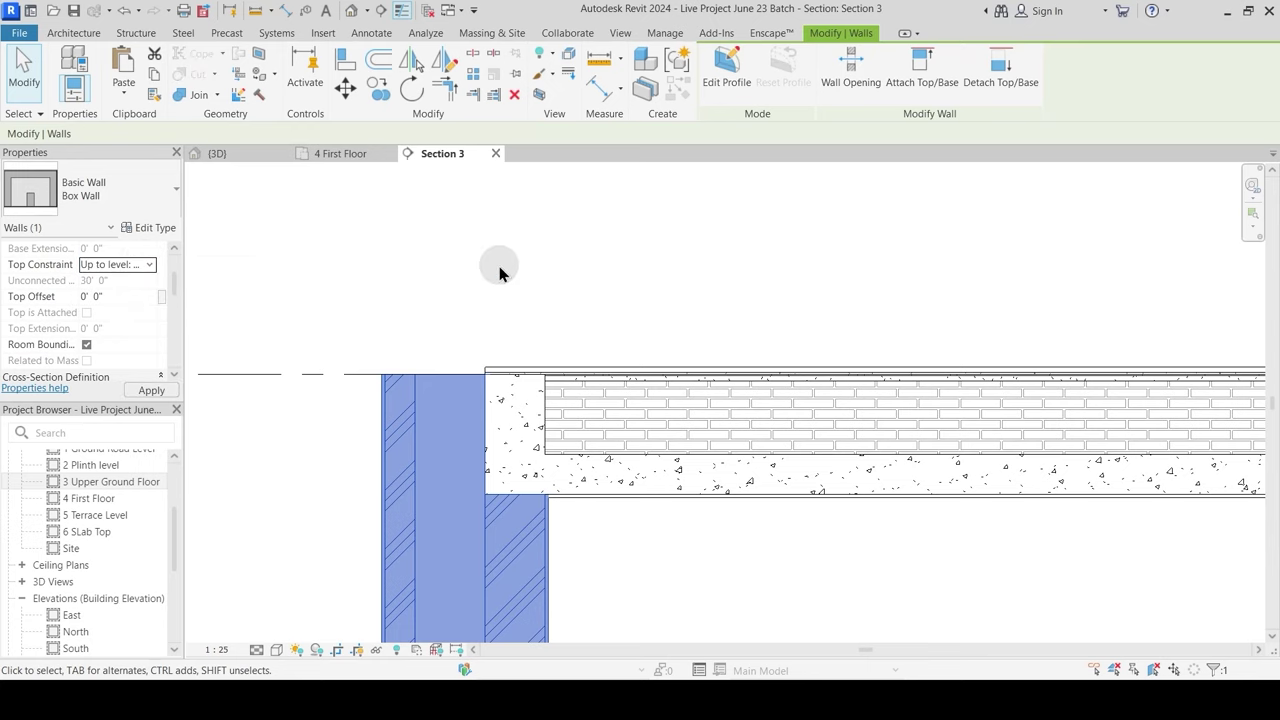
key("Escape")
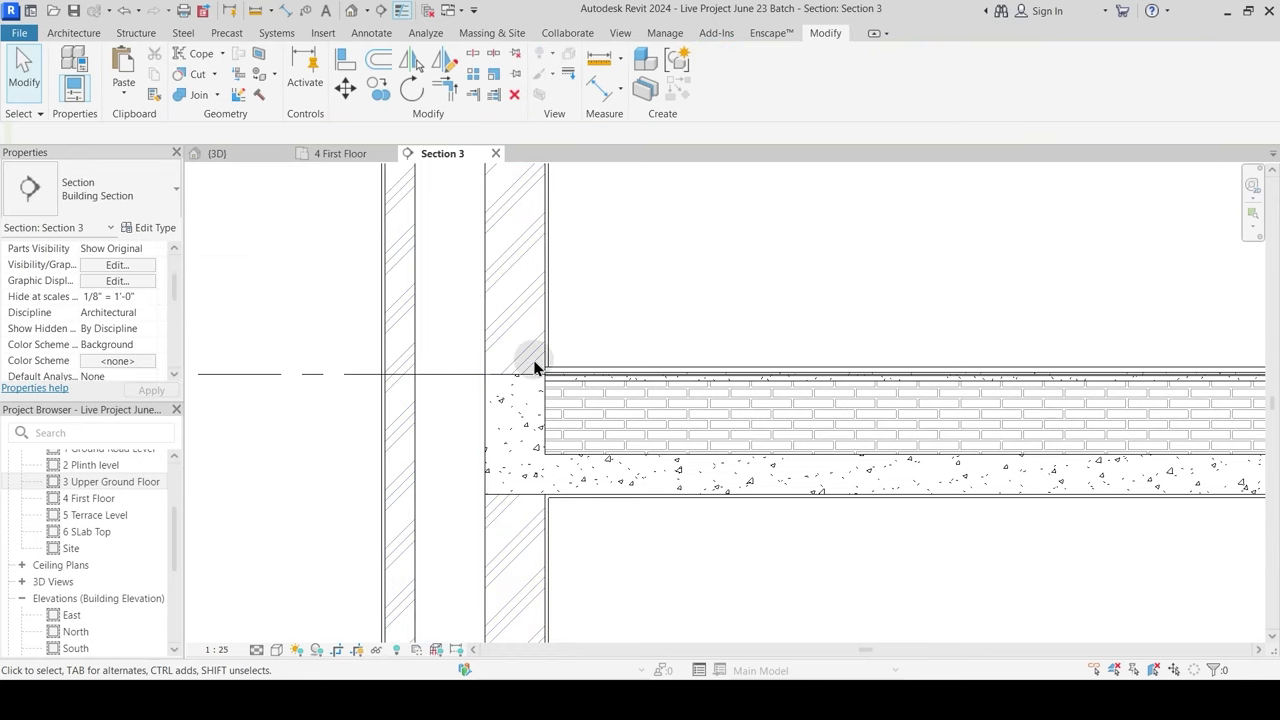
key("ctrl+z")
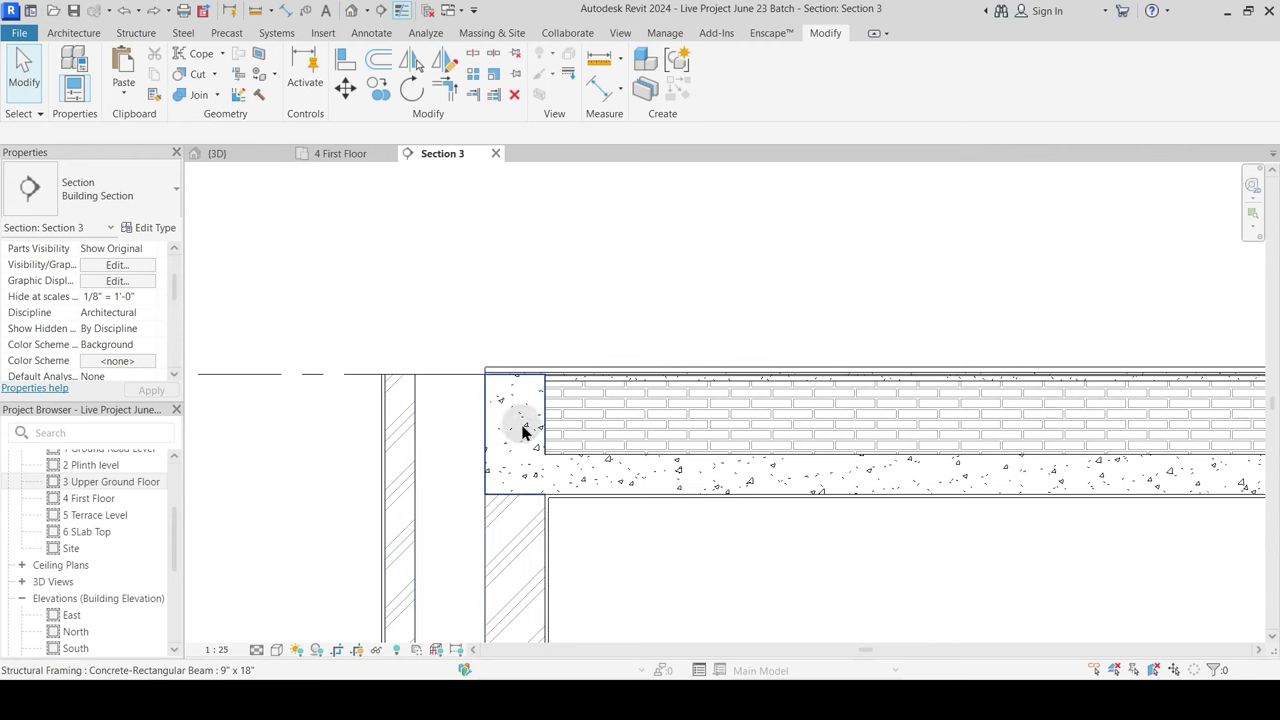
left_click(540, 548)
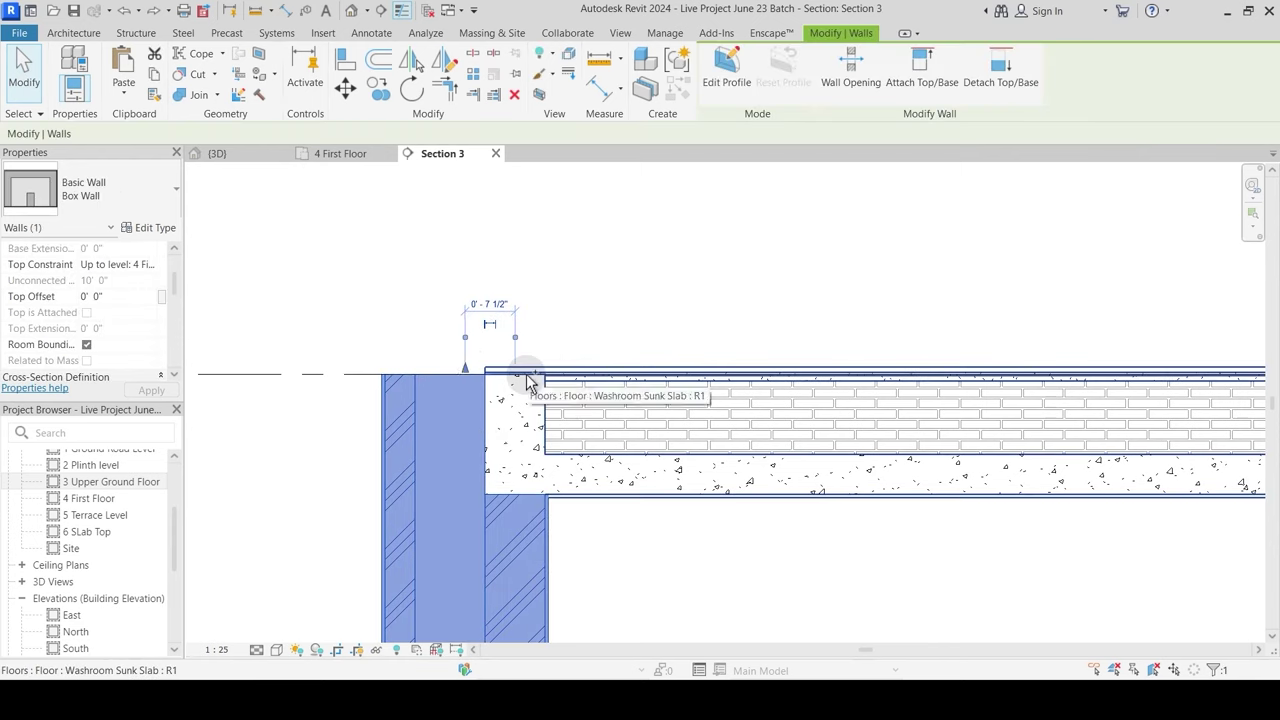
left_click(140, 264)
left_click(149, 264)
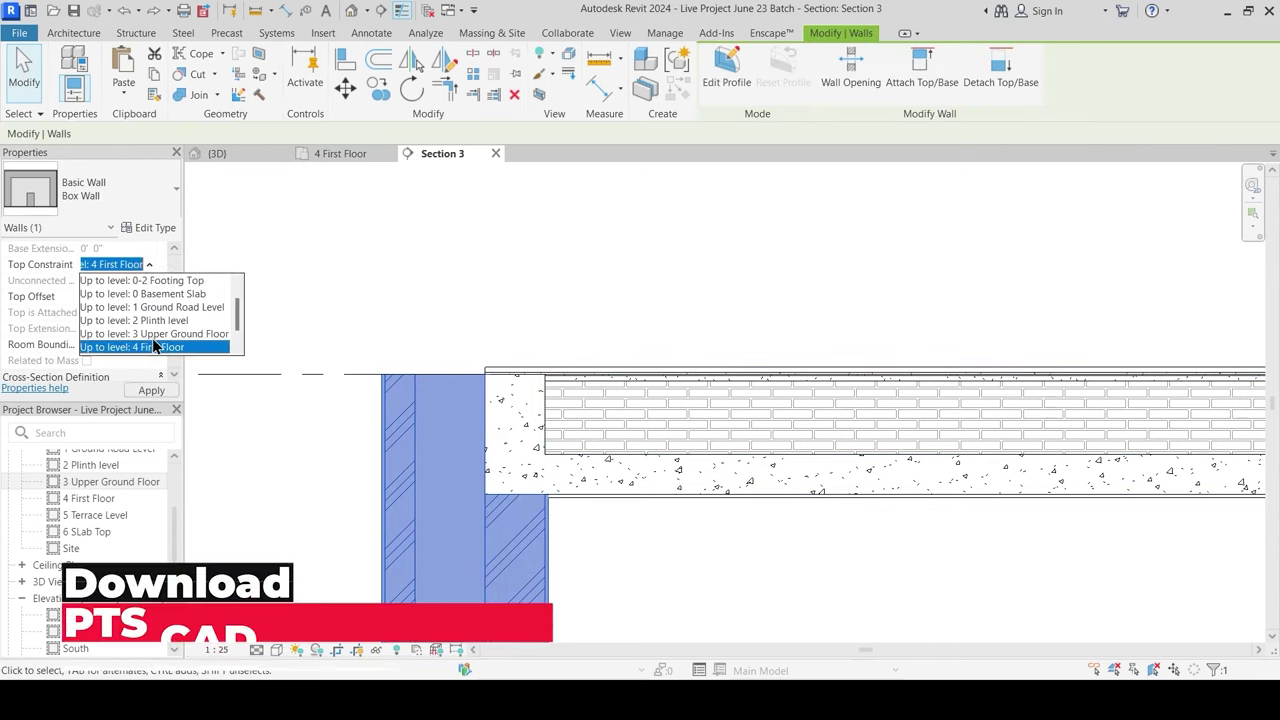
left_click(155, 347)
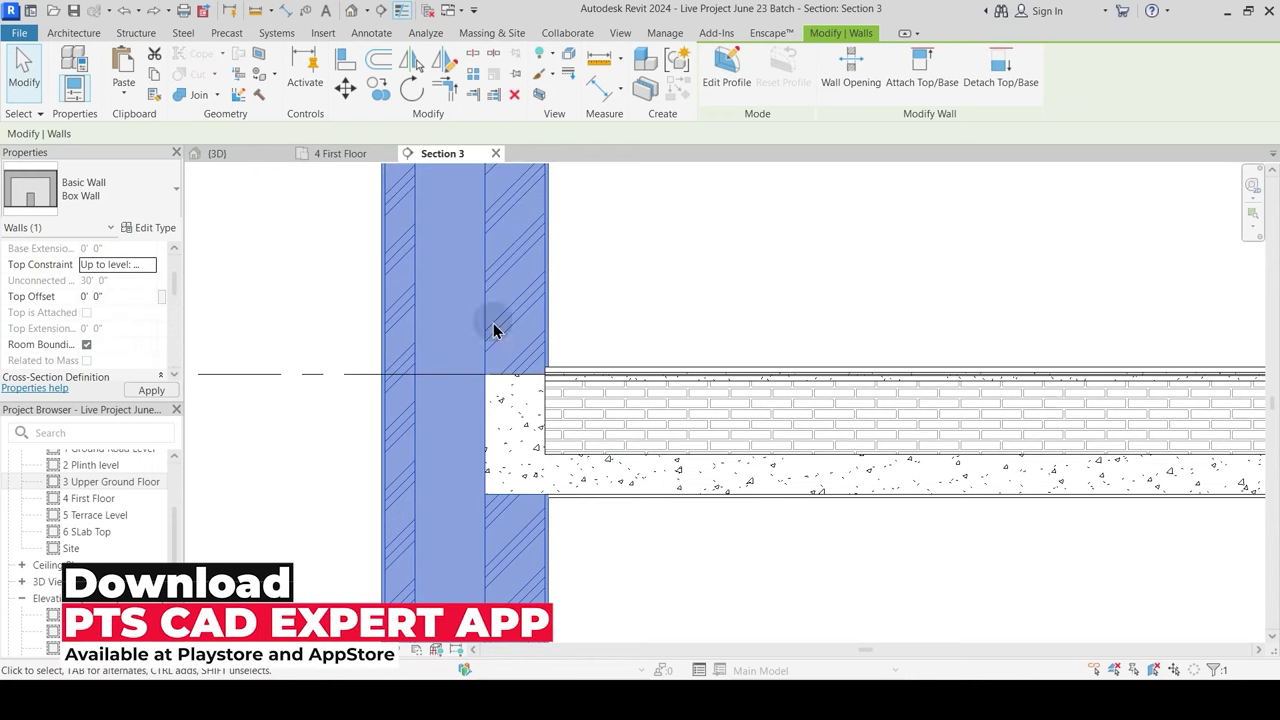
key("Escape")
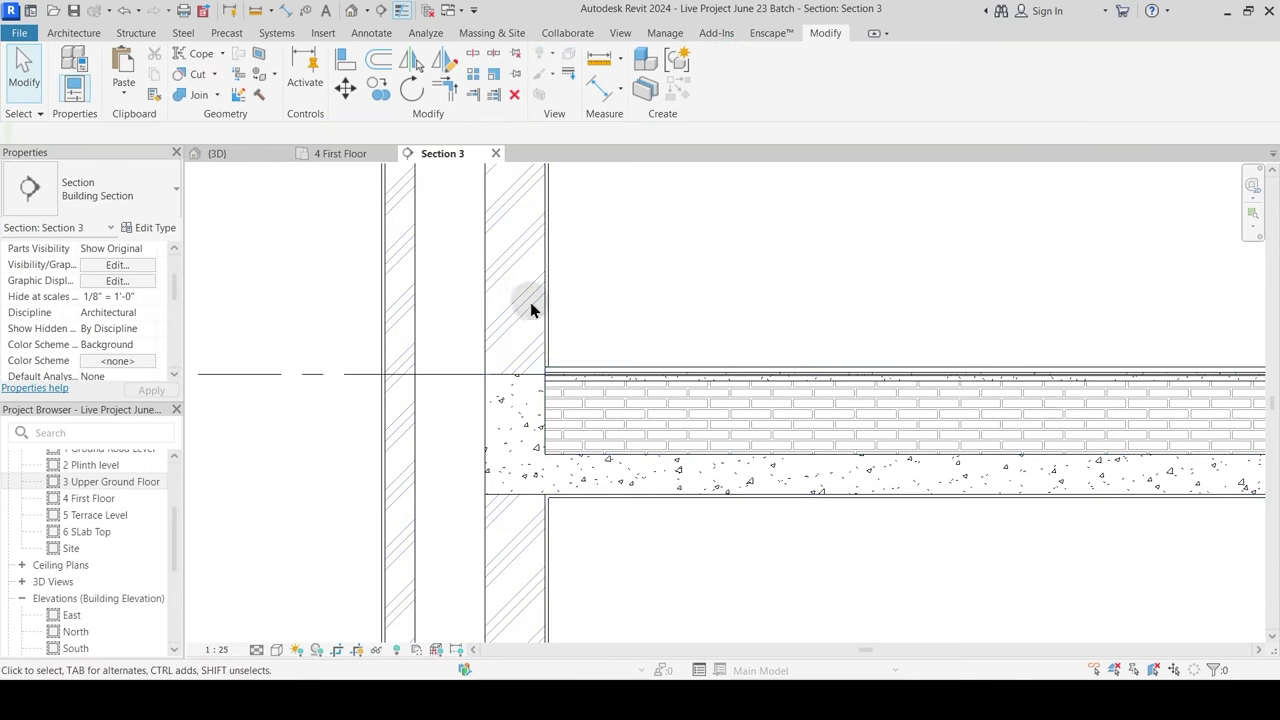
scroll(557, 345, "up", 5)
Step: Join the corner 9" x 18" beam with the First Floor Private slab
middle_click_drag(762, 492, 609, 497)
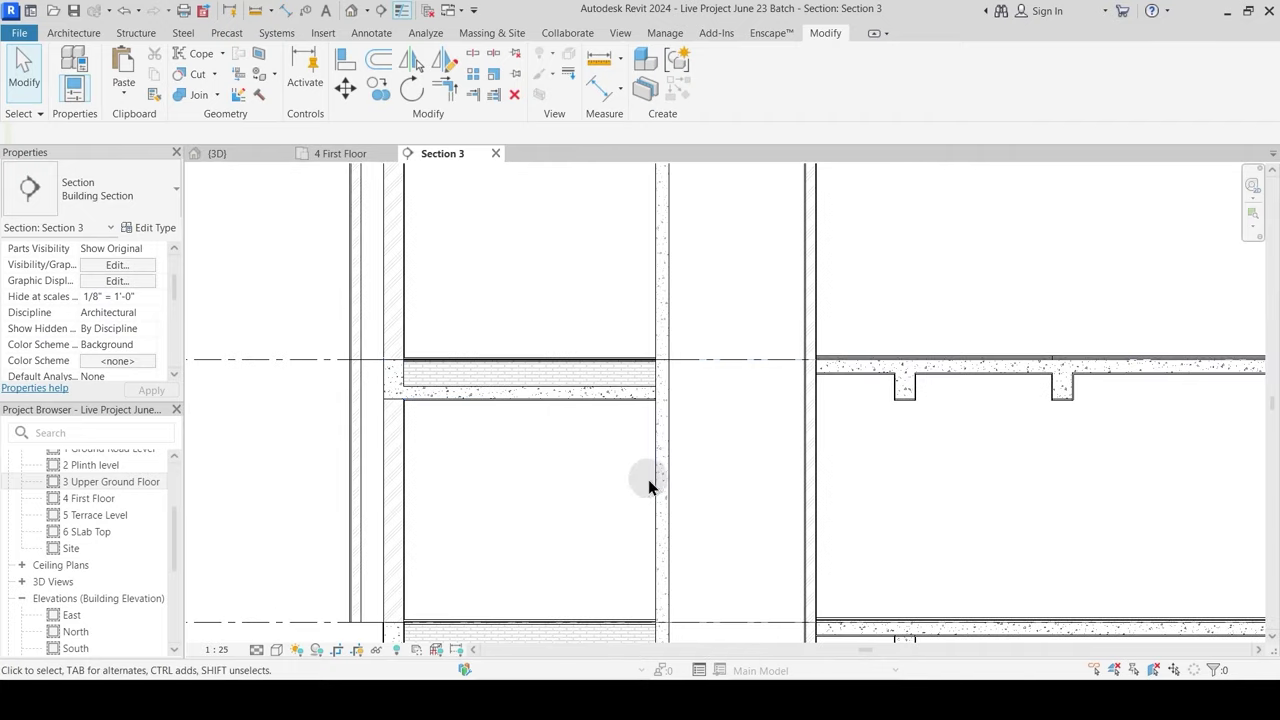
scroll(649, 481, "down", 1)
scroll(640, 470, "down", 1)
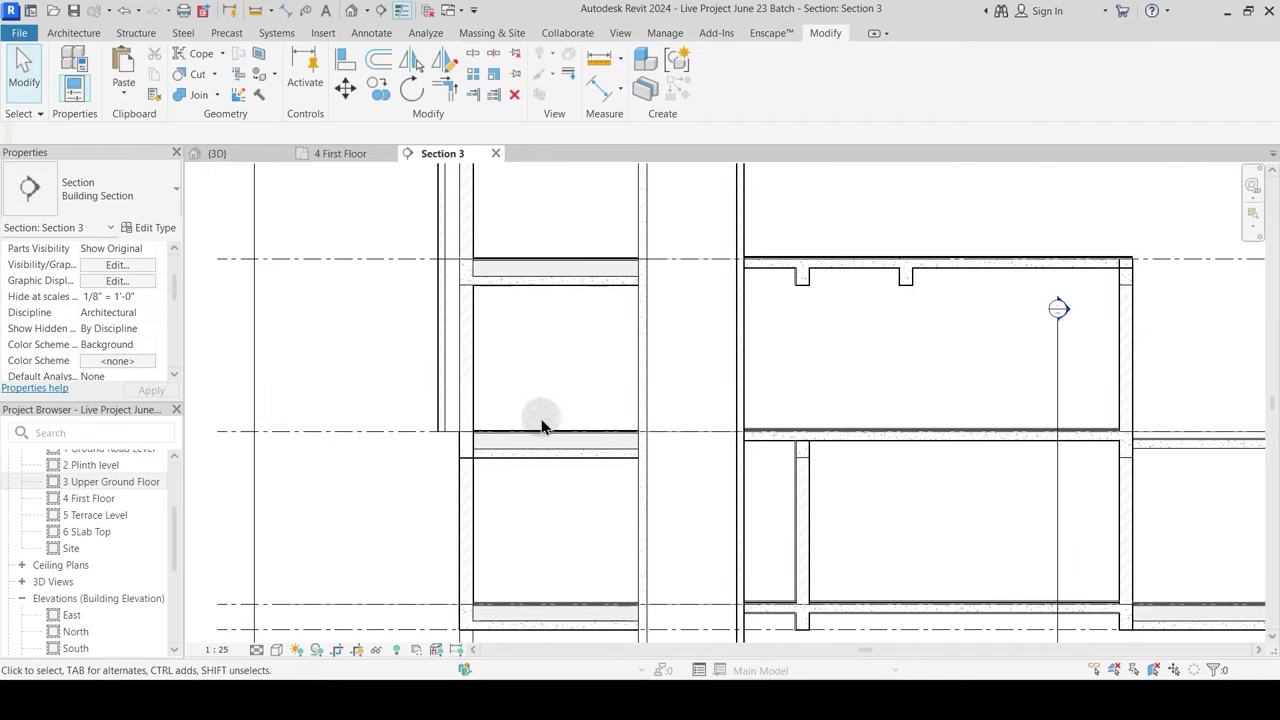
scroll(508, 410, "up", 5)
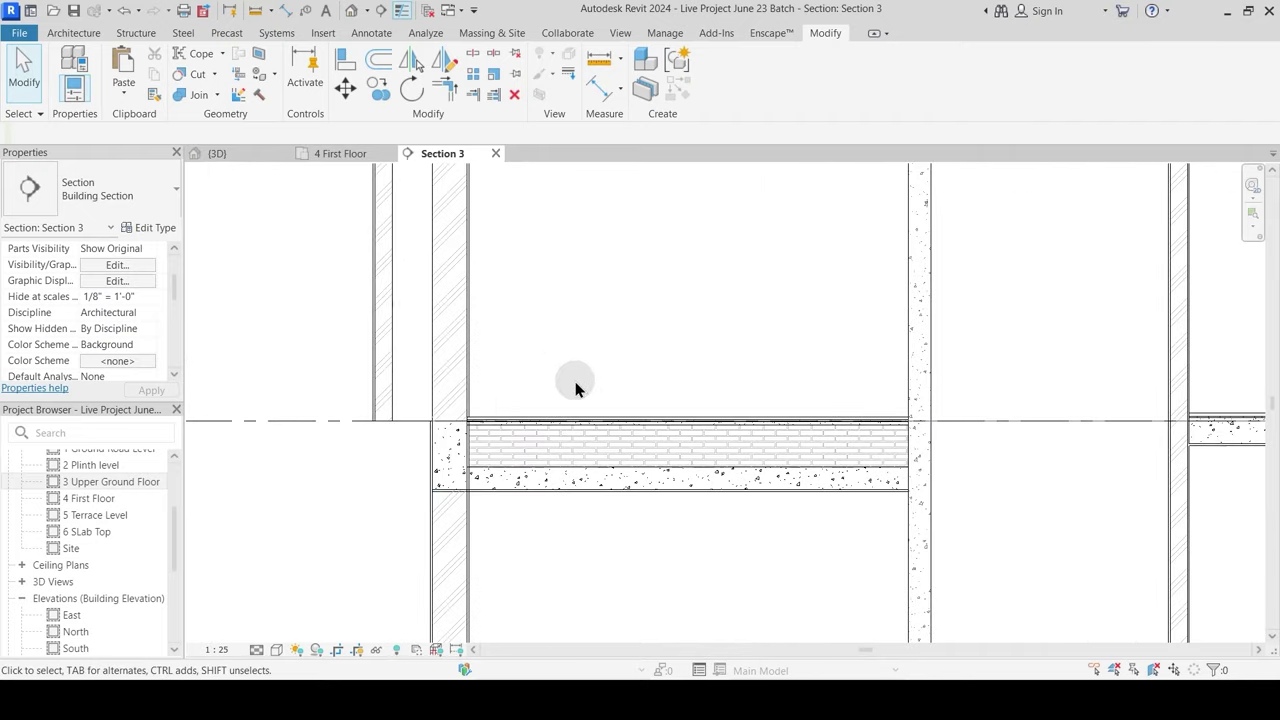
scroll(539, 390, "down", 3)
middle_click_drag(556, 374, 548, 551)
scroll(553, 461, "up", 1)
middle_click_drag(569, 474, 528, 282)
scroll(574, 390, "down", 3)
middle_click_drag(952, 414, 660, 525)
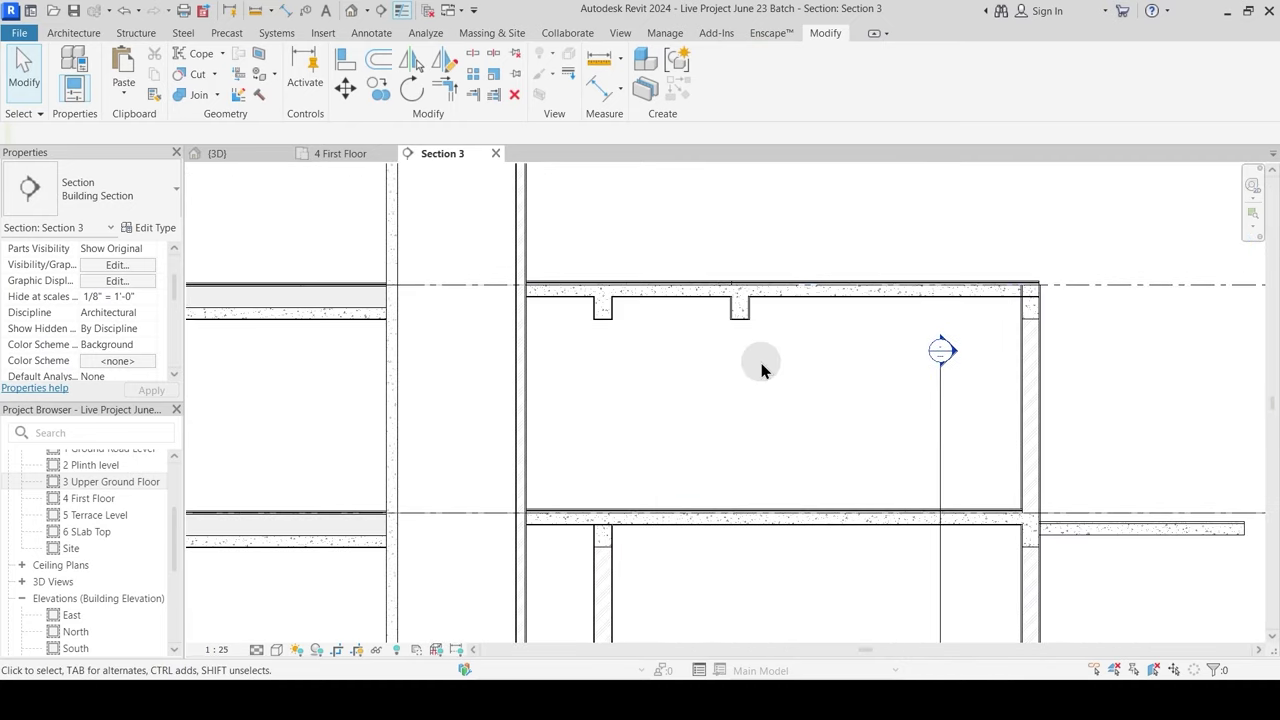
scroll(643, 437, "up", 3)
scroll(732, 373, "up", 1)
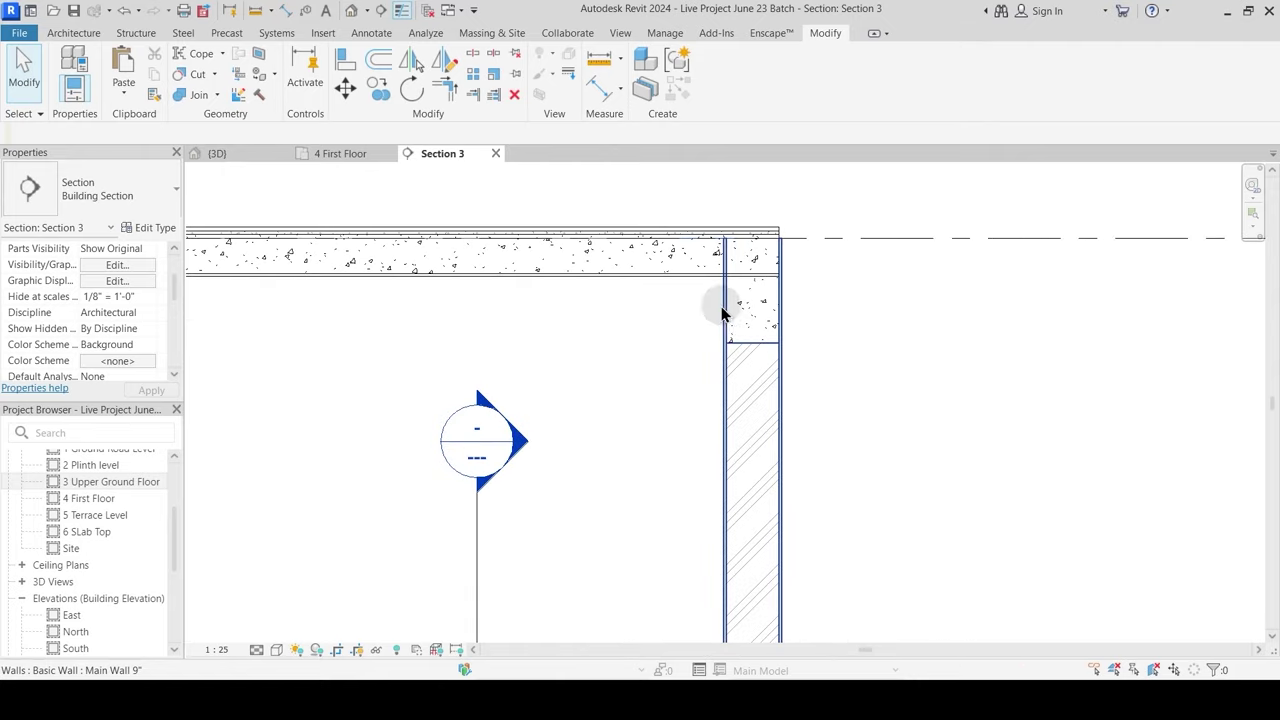
left_click(188, 98)
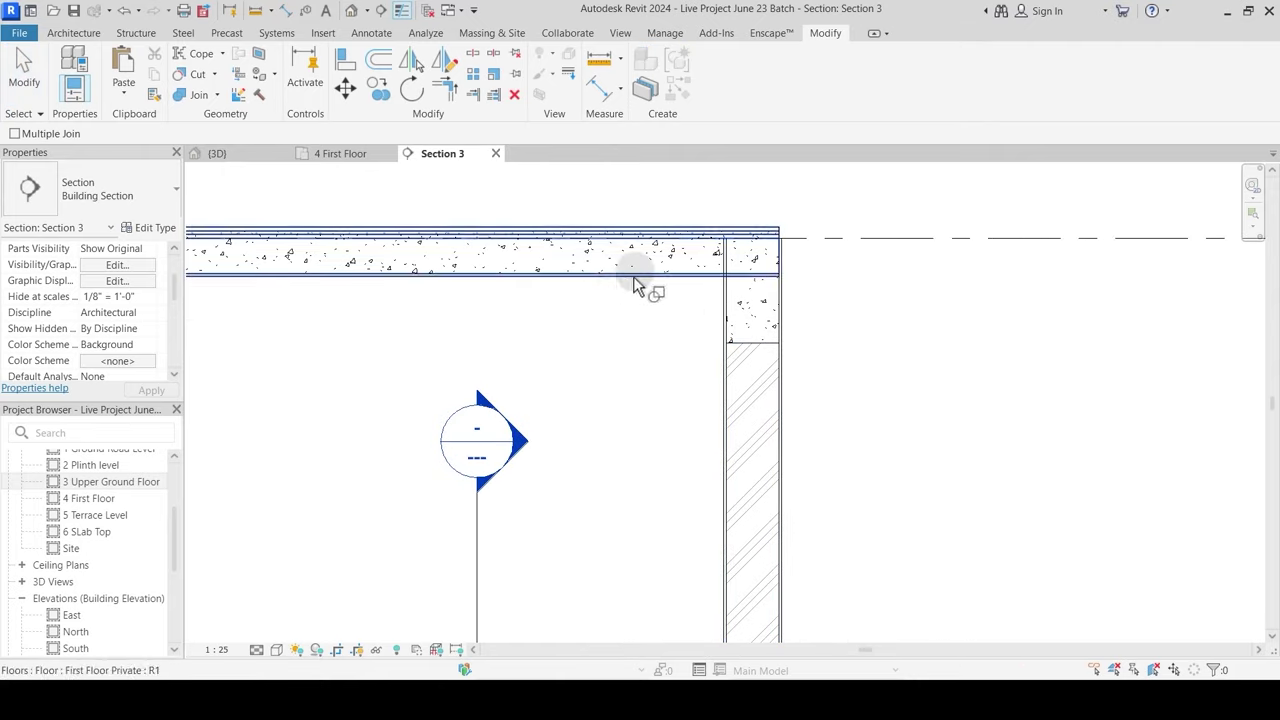
left_click(750, 337)
left_click(700, 282)
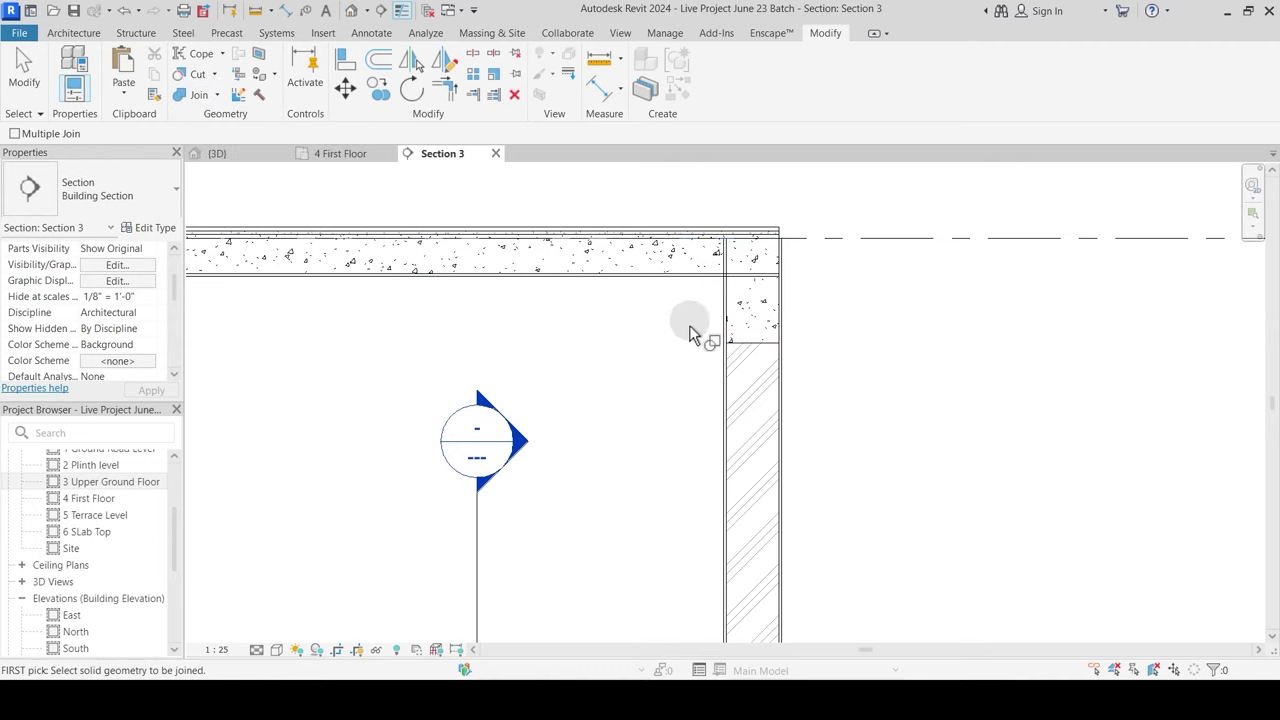
Step: Join the First Floor Private slab with the wall below it
left_click(700, 284)
left_click(722, 318)
left_click(216, 95)
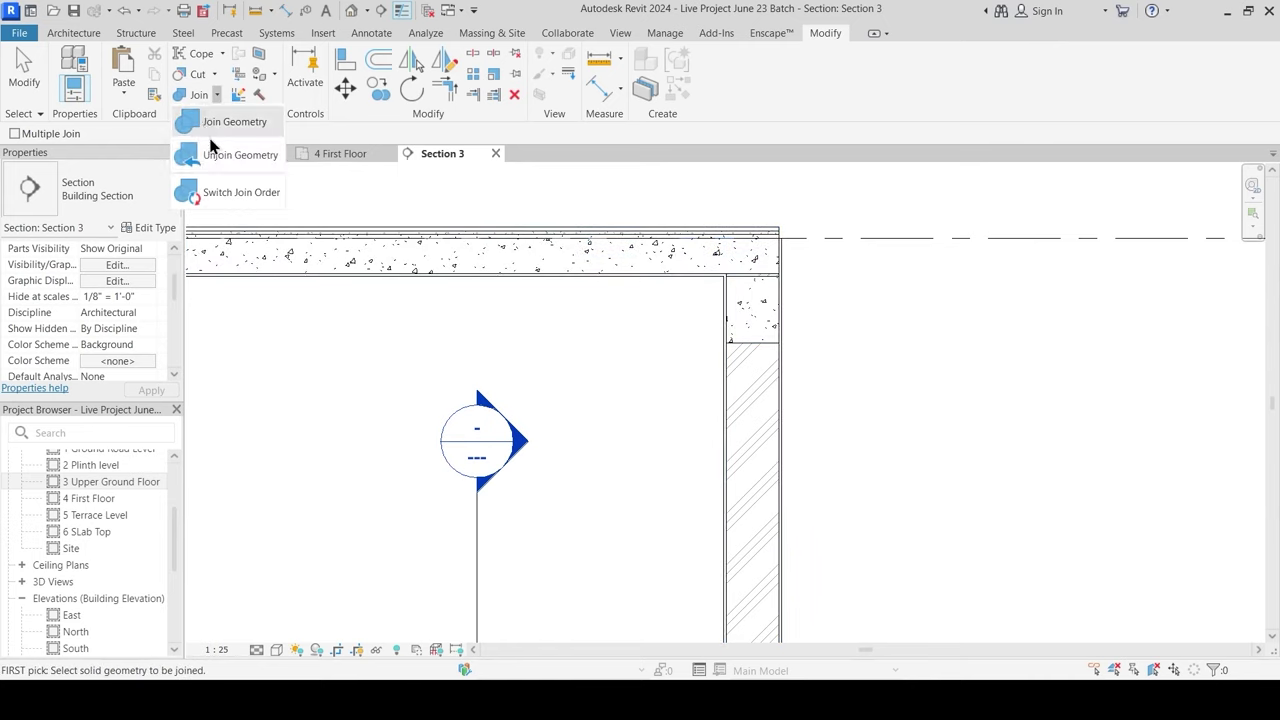
left_click(232, 193)
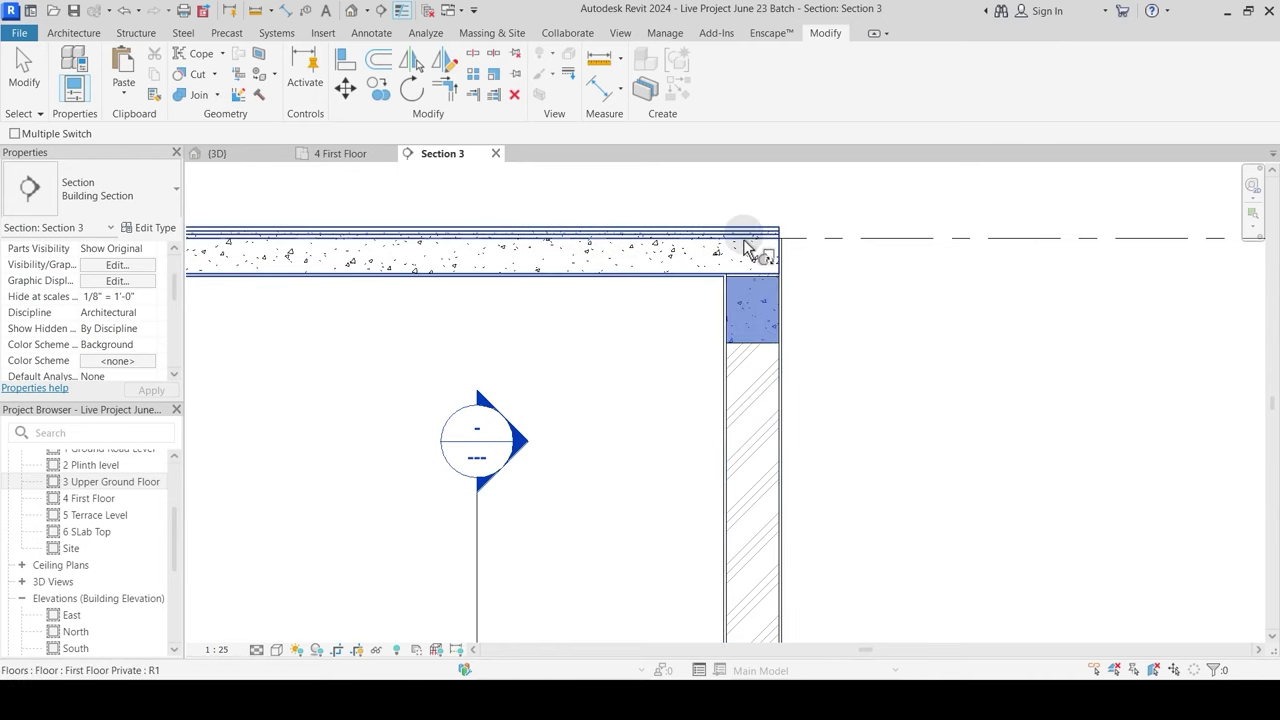
key("Escape")
key("Escape")
scroll(834, 340, "down", 5)
middle_click_drag(592, 520, 777, 408)
scroll(774, 407, "down", 3)
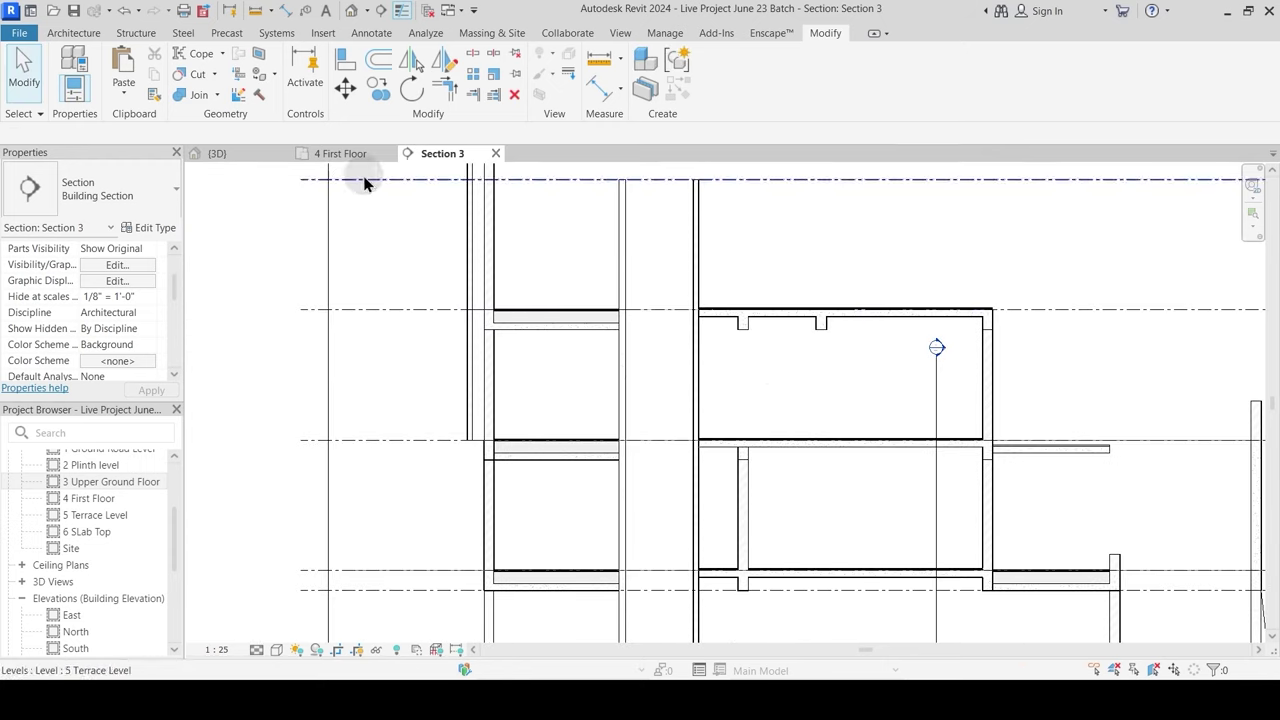
Step: Move the Section 3 line lower on the 4 First Floor plan and open Section 3
left_click(257, 153)
left_click(335, 160)
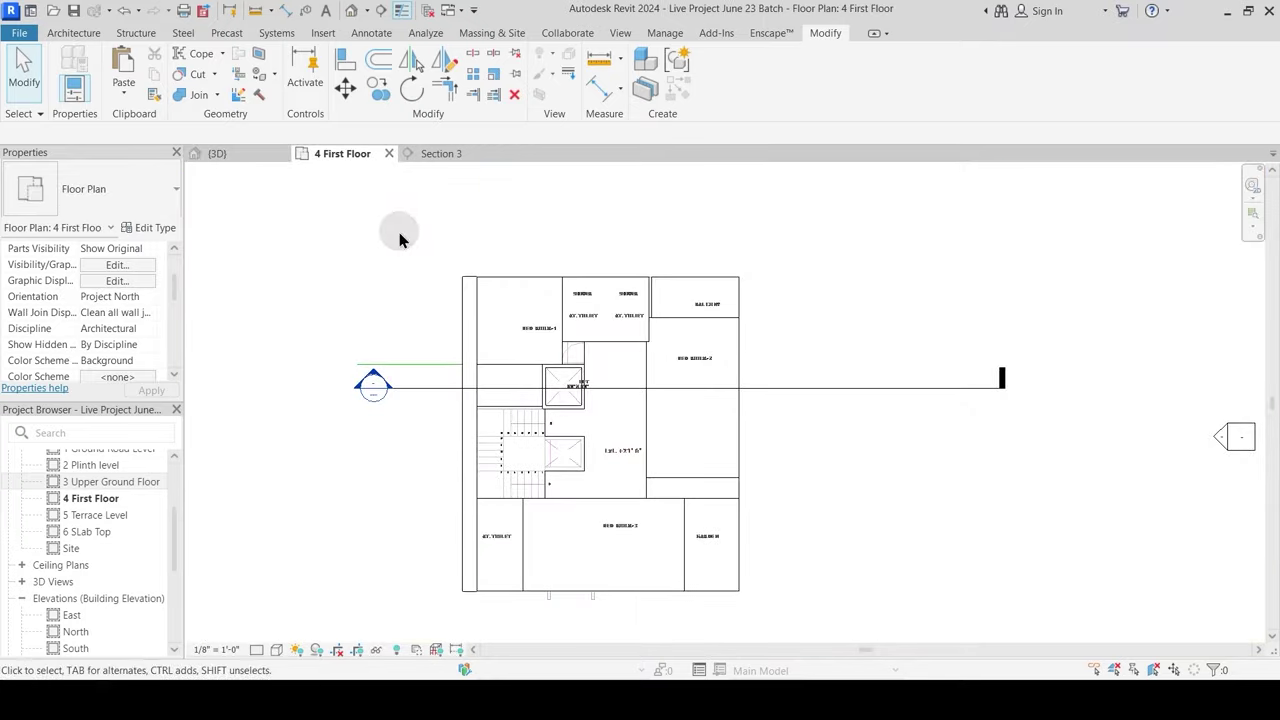
left_click_drag(721, 396, 721, 425)
key("Escape")
double_click(374, 404)
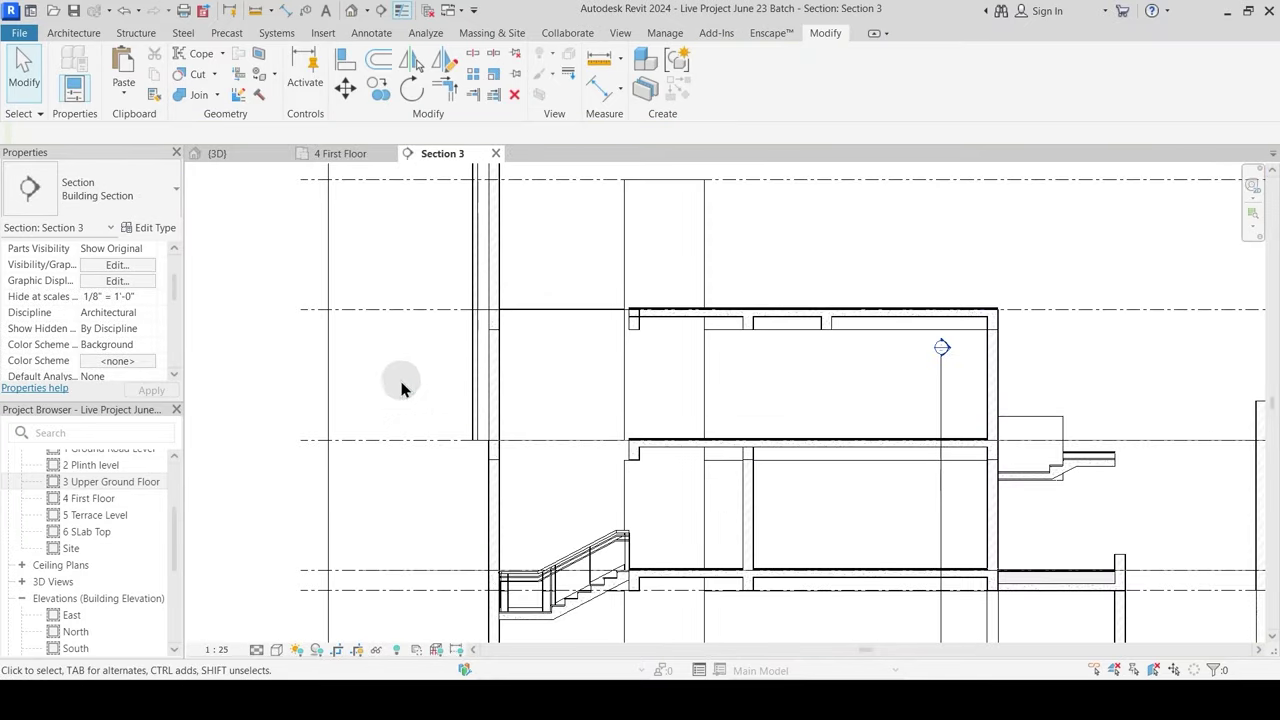
scroll(657, 329, "up", 5)
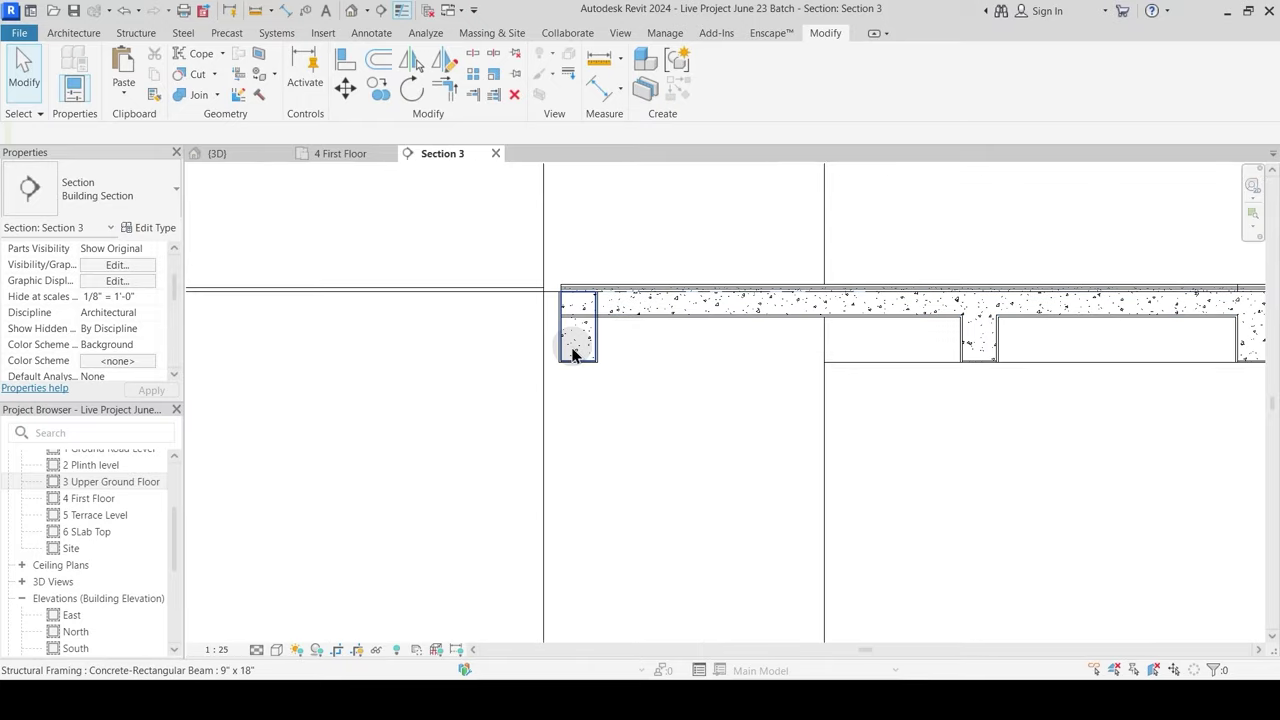
Step: Join the beam with the floor slab using Join Geometry
left_click(203, 96)
scroll(580, 302, "up", 3)
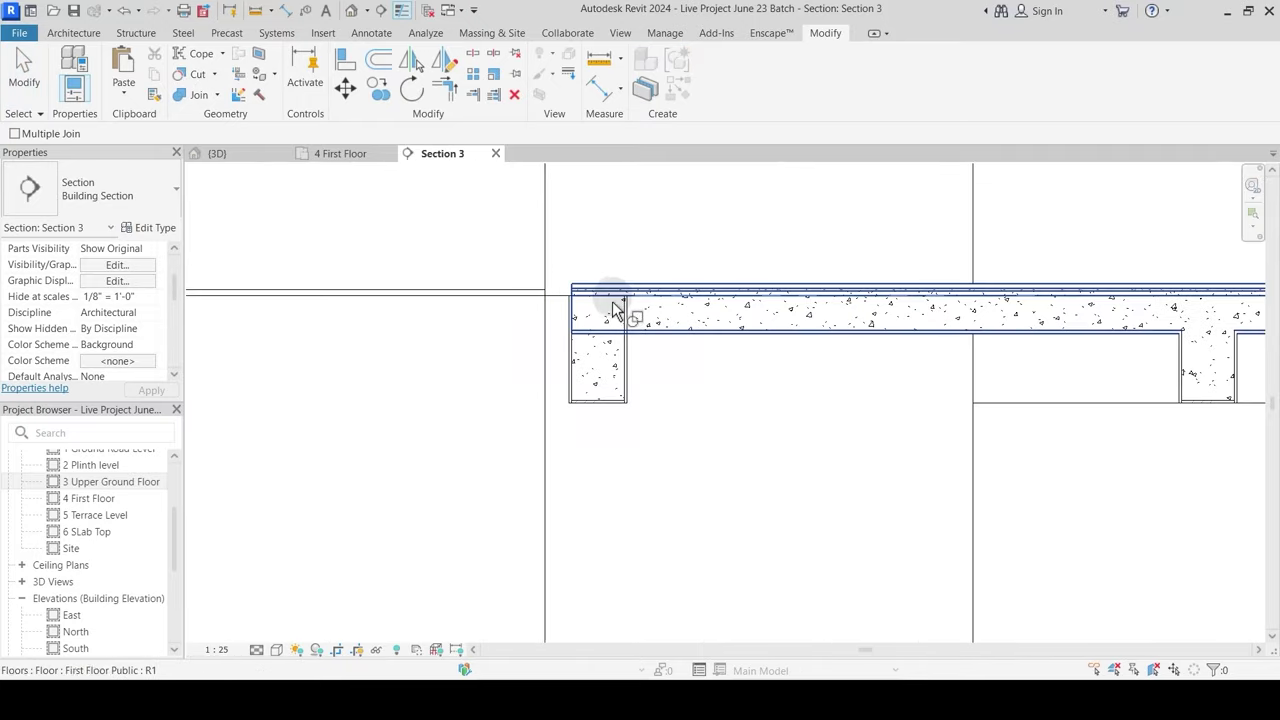
left_click(593, 398)
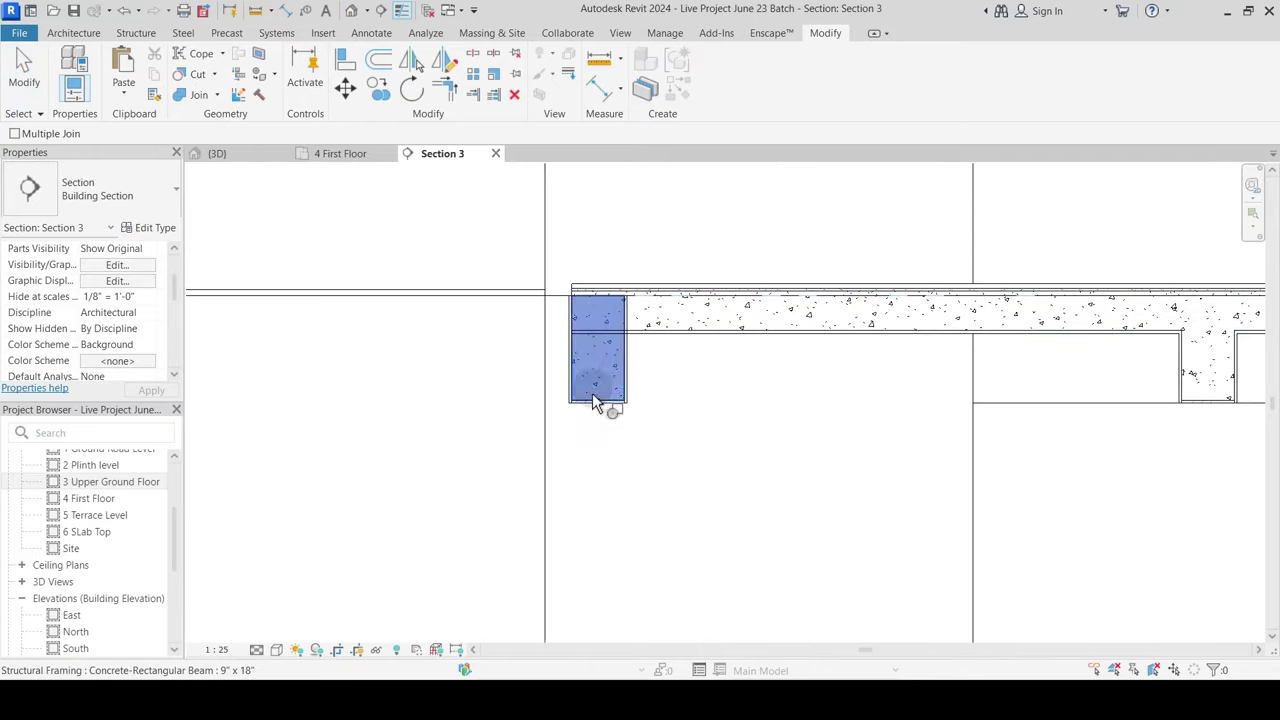
left_click(652, 344)
key("Escape")
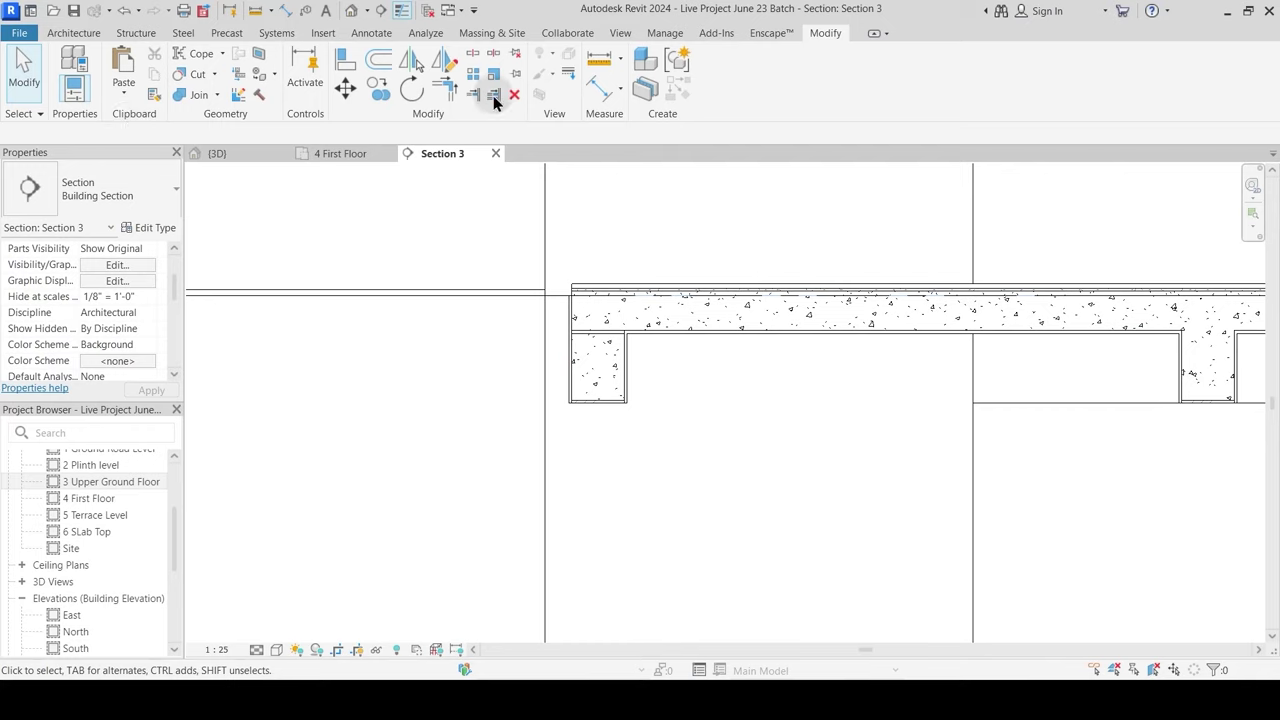
Step: Switch the join order so the upper slab cuts the beam
left_click(216, 95)
left_click(226, 188)
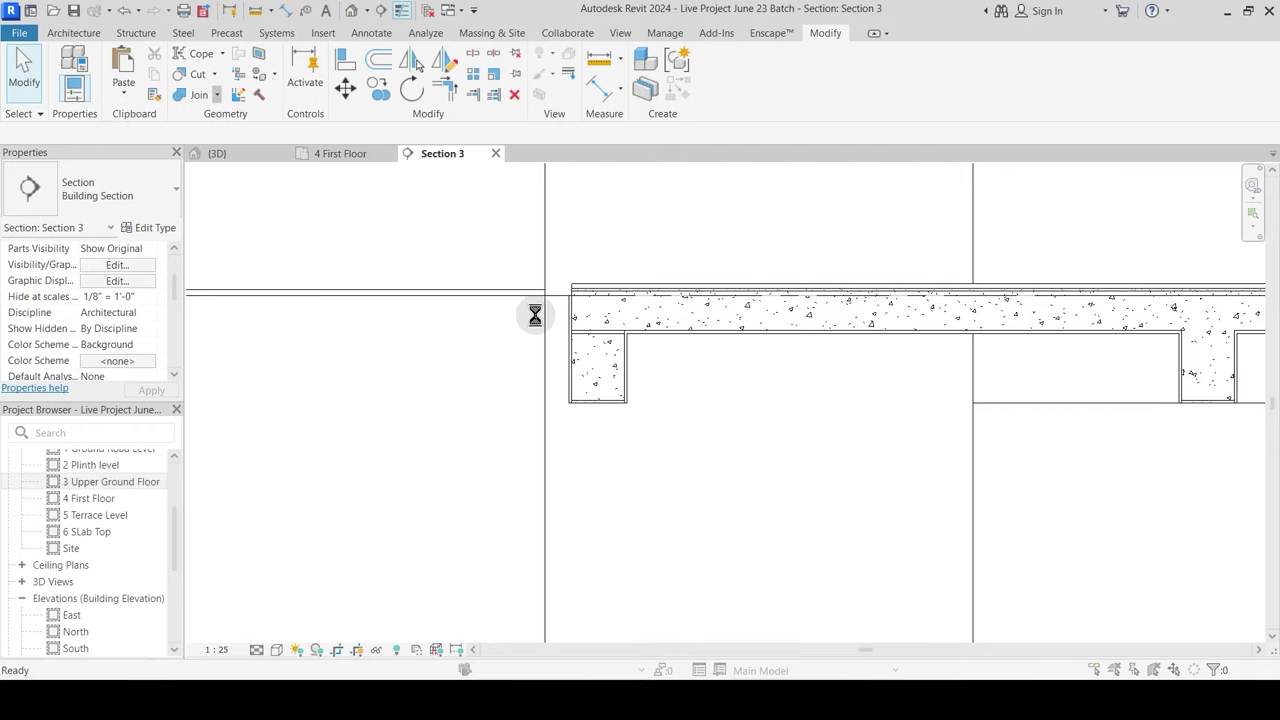
left_click(590, 343)
left_click(597, 346)
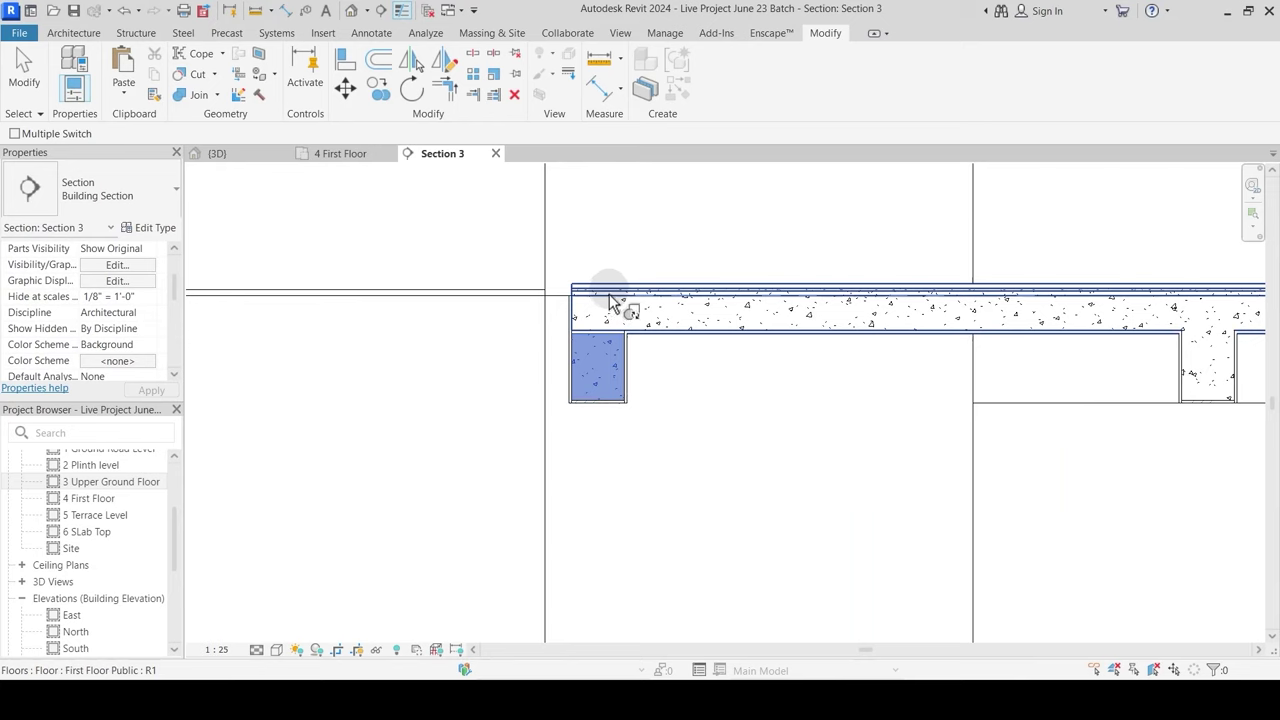
left_click(614, 300)
scroll(692, 377, "down", 2)
middle_click_drag(943, 496, 628, 473)
scroll(731, 312, "down", 3)
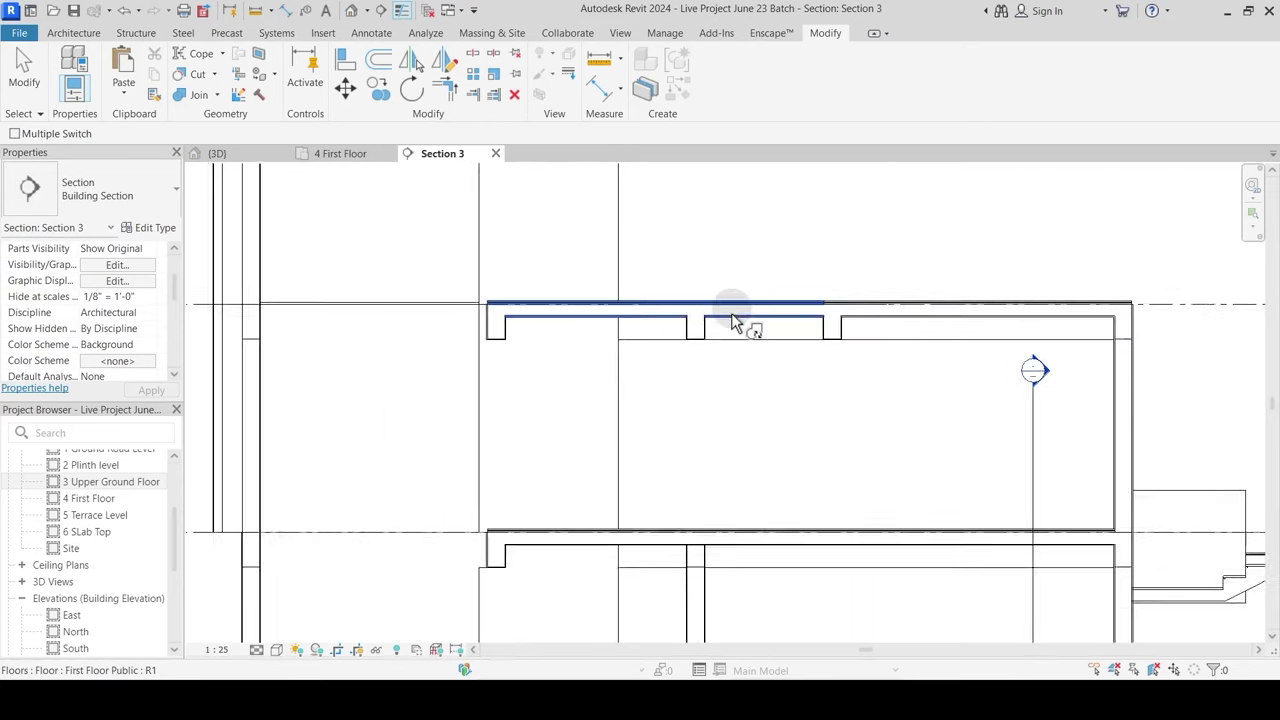
left_click(757, 348)
Step: Switch the join order of the lower beam and its floor slab as well
left_click(705, 500)
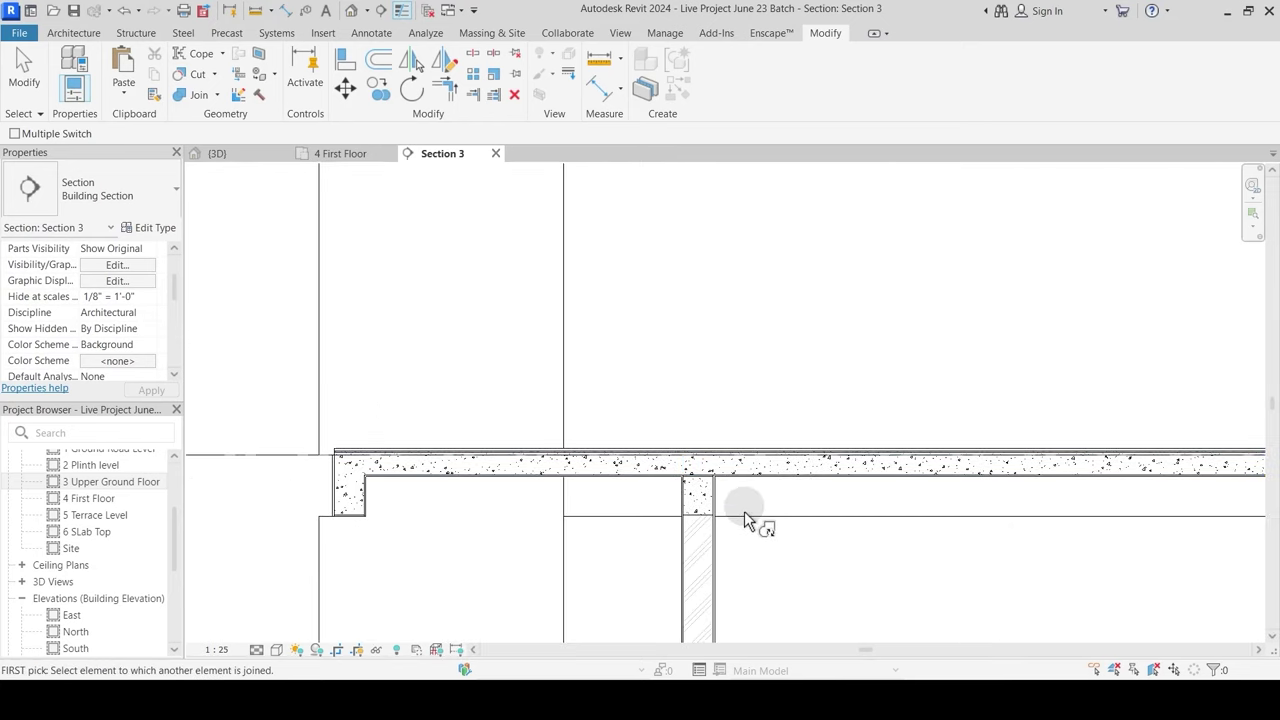
scroll(742, 512, "up", 3)
left_click(649, 432)
left_click(652, 421)
left_click(219, 97)
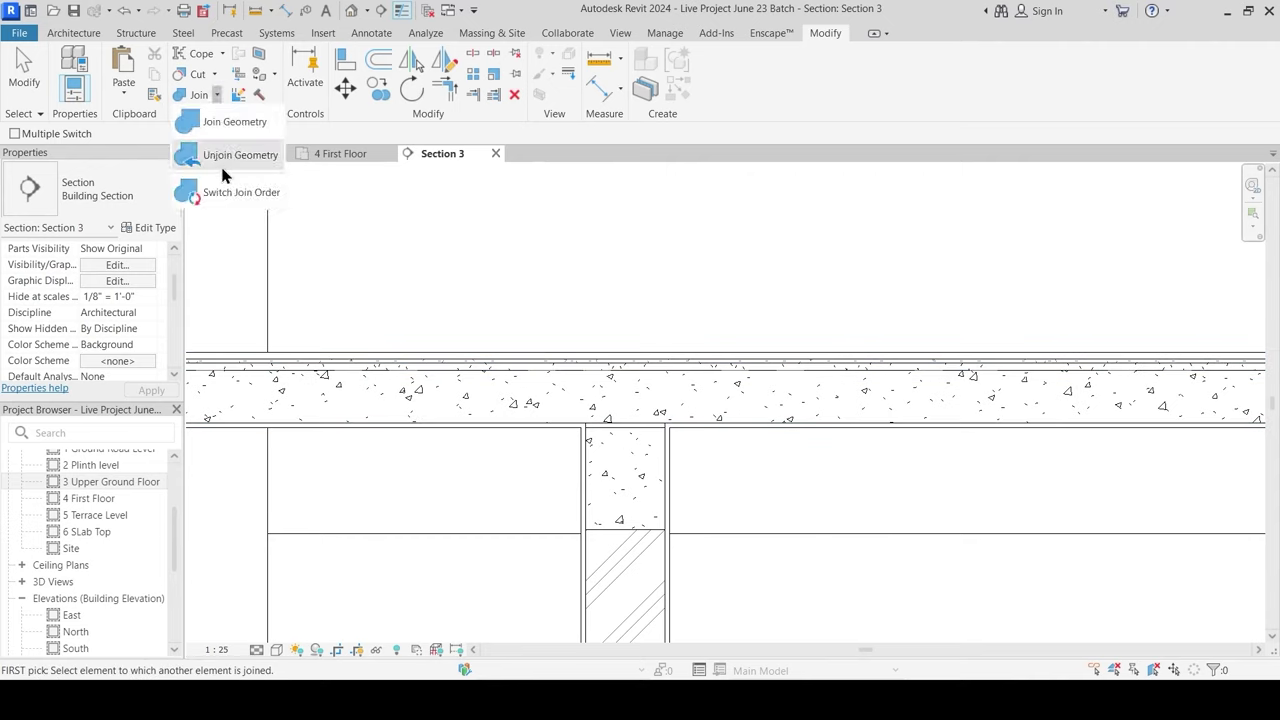
left_click(228, 198)
left_click(625, 440)
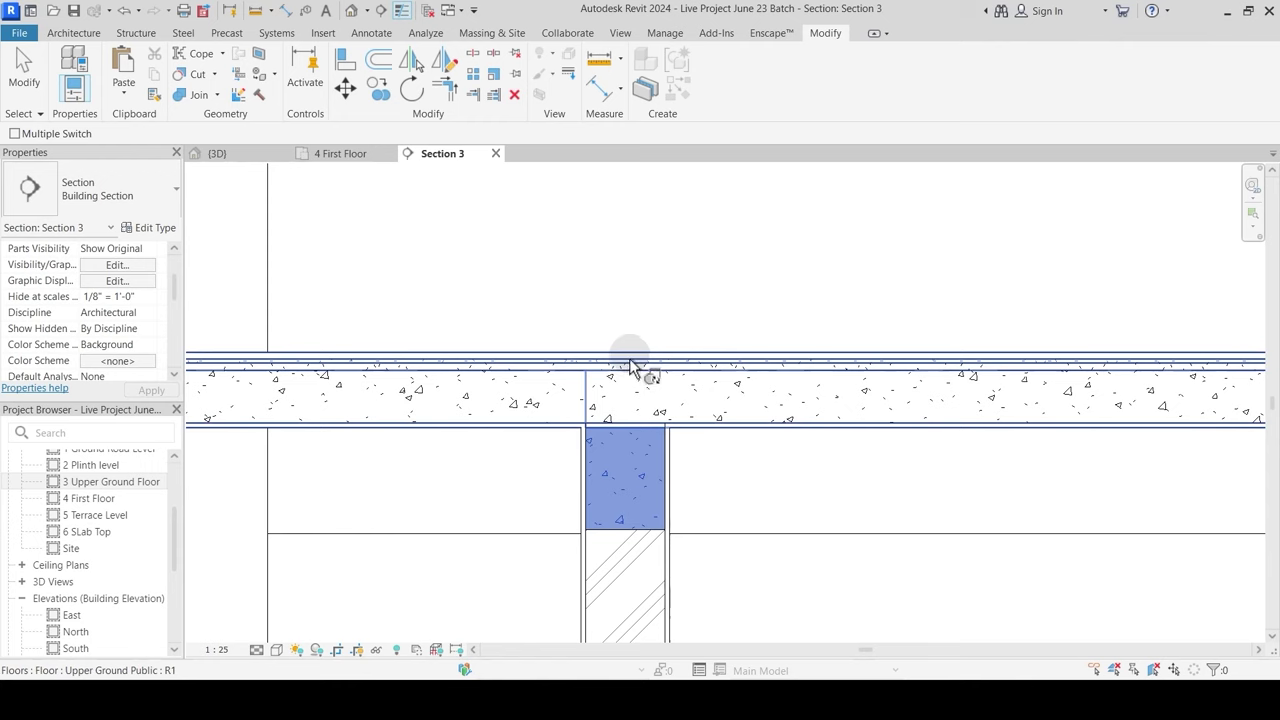
left_click(634, 366)
Step: Raise the section's top crop edge and return to the 4 First Floor plan
scroll(690, 346, "down", 3)
scroll(686, 342, "down", 1)
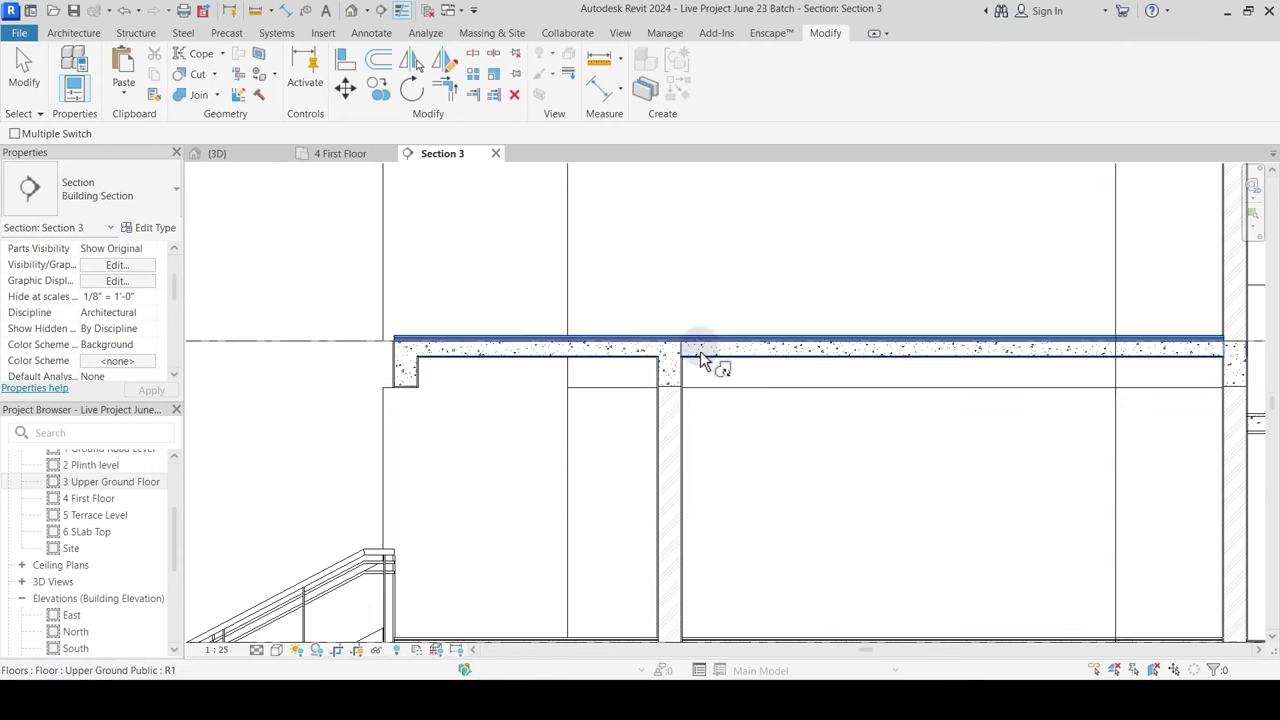
middle_click_drag(1121, 442, 817, 439)
scroll(960, 379, "down", 2)
middle_click_drag(423, 338, 583, 443)
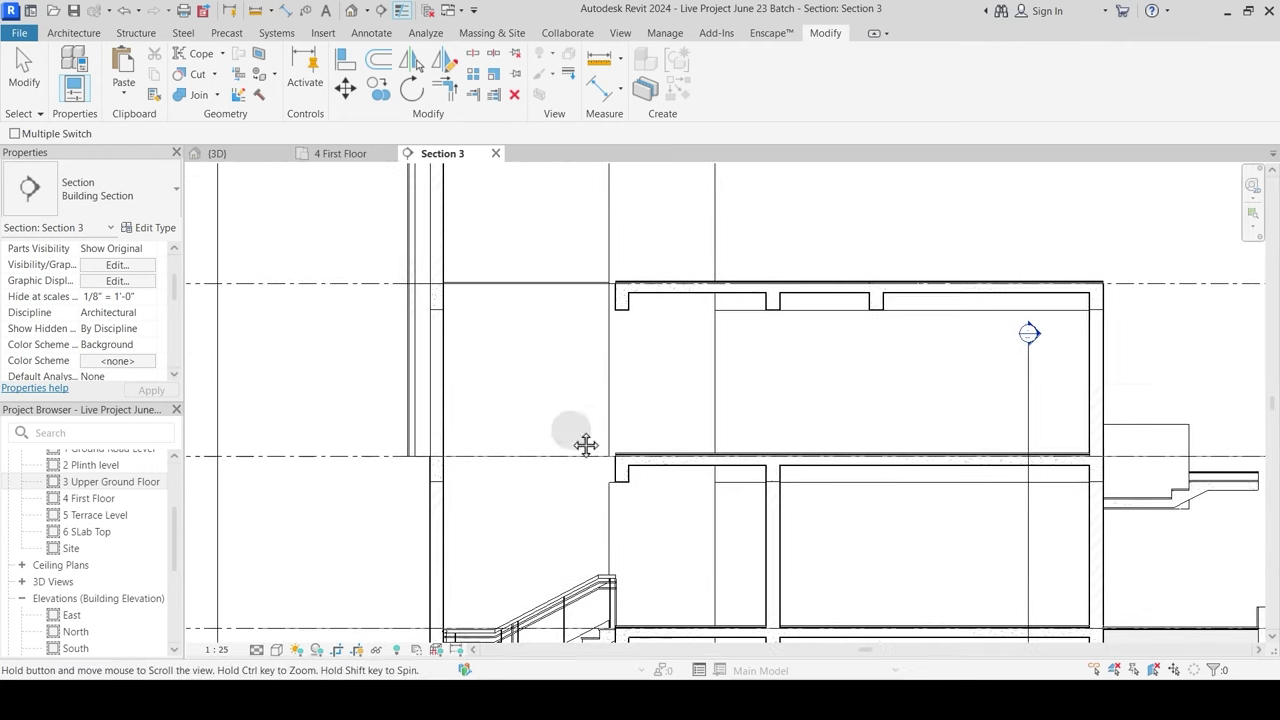
scroll(643, 397, "down", 4)
key("Escape")
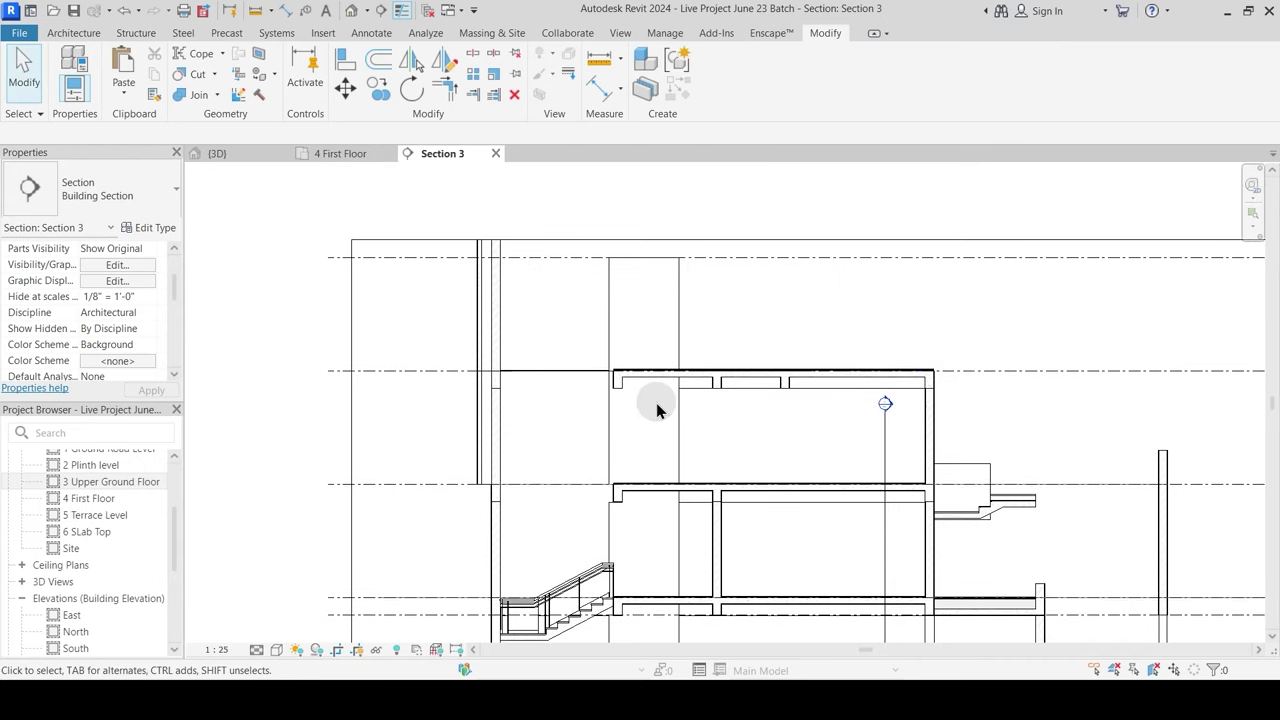
scroll(565, 275, "down", 3)
left_click(692, 254)
middle_click_drag(771, 295, 768, 379)
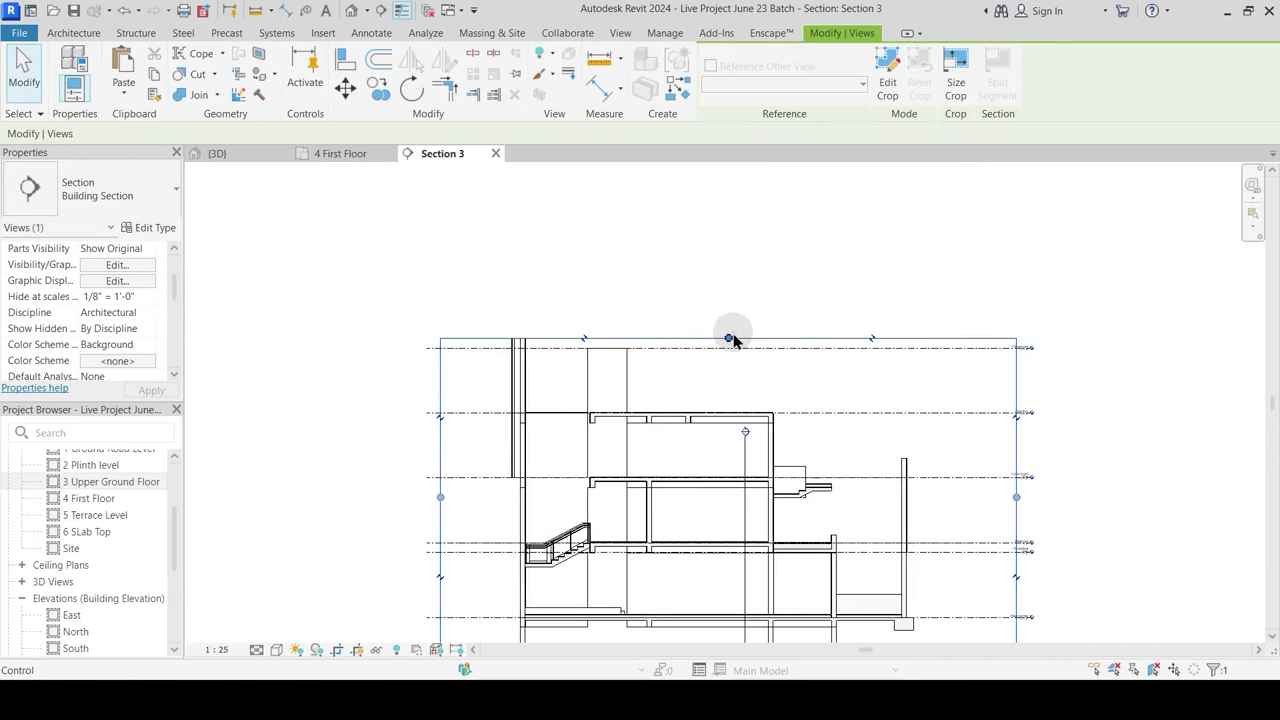
left_click_drag(729, 338, 721, 220)
left_click(736, 262)
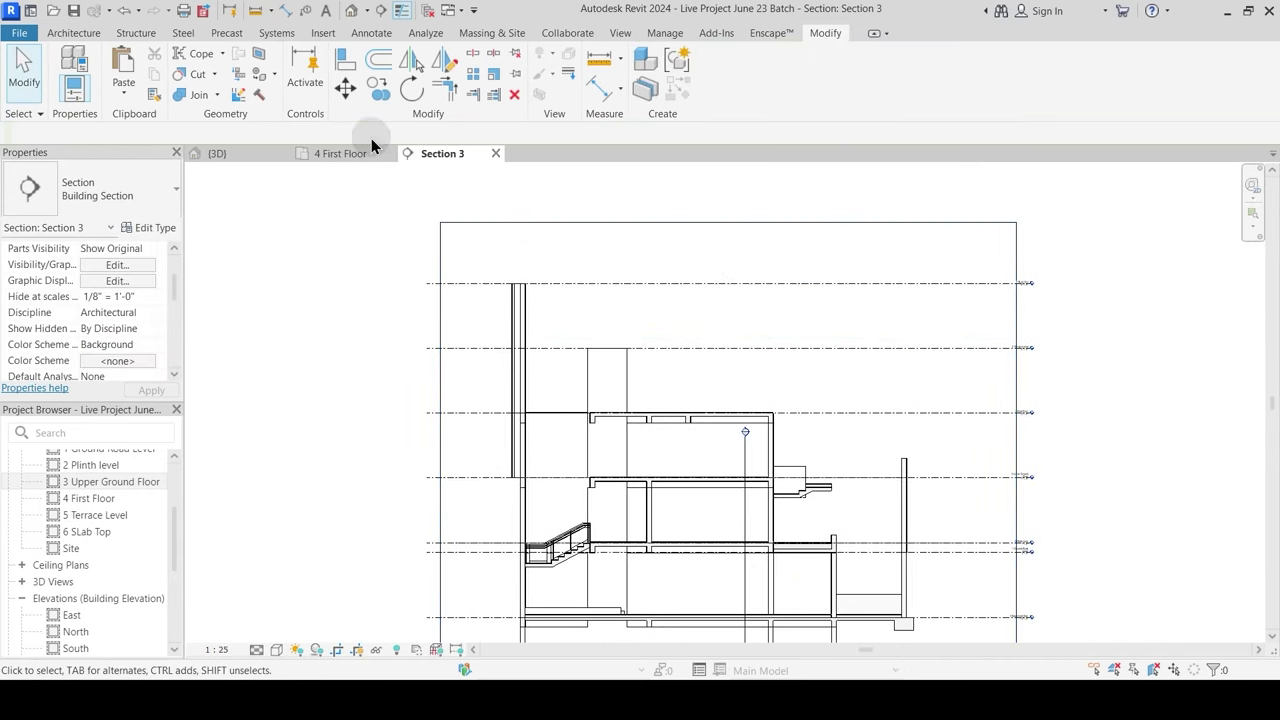
left_click(325, 155)
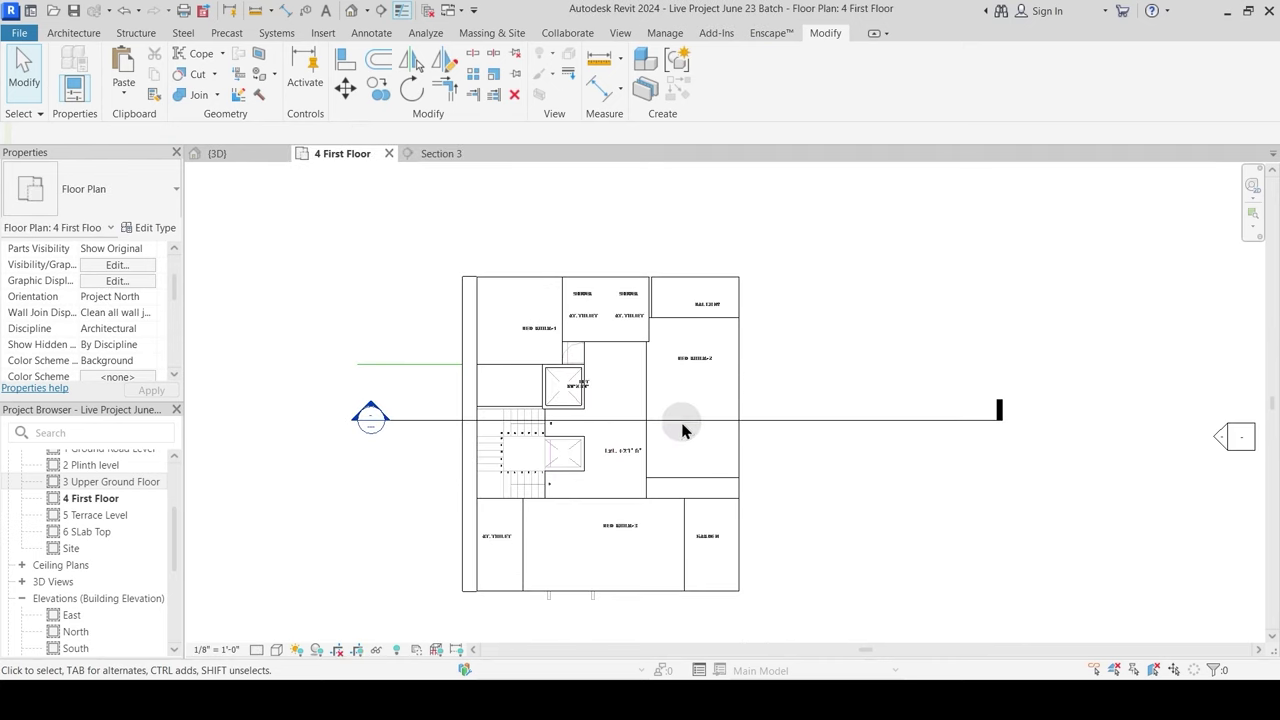
Step: Drag the Section 3 cut line lower and open the Section 3 view
left_click_drag(704, 420, 695, 486)
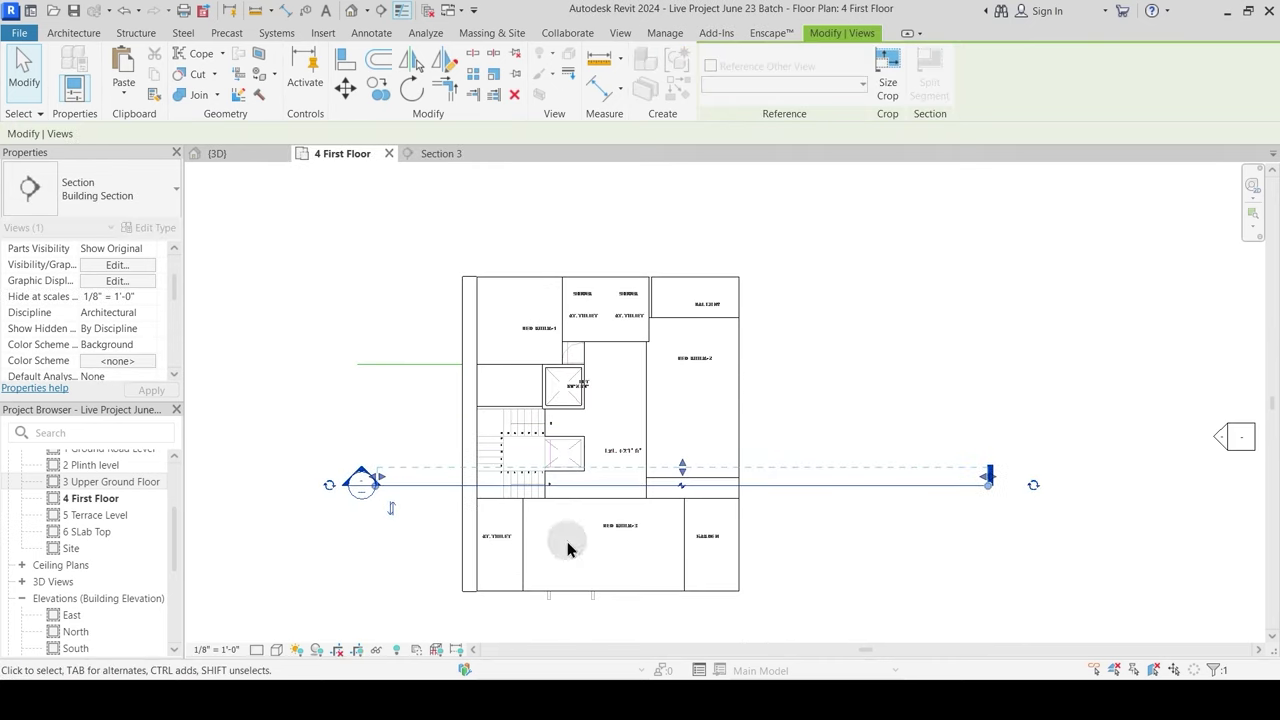
left_click(597, 537)
double_click(376, 486)
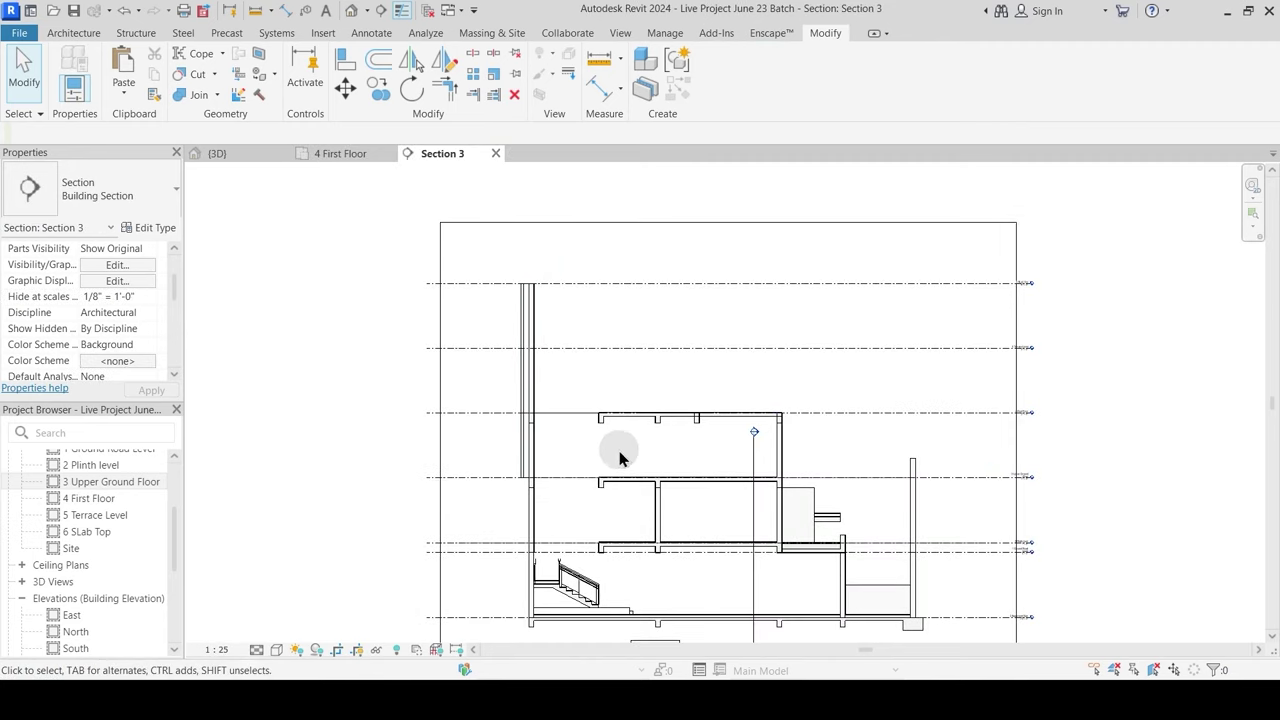
scroll(742, 521, "up", 4)
scroll(742, 521, "up", 2)
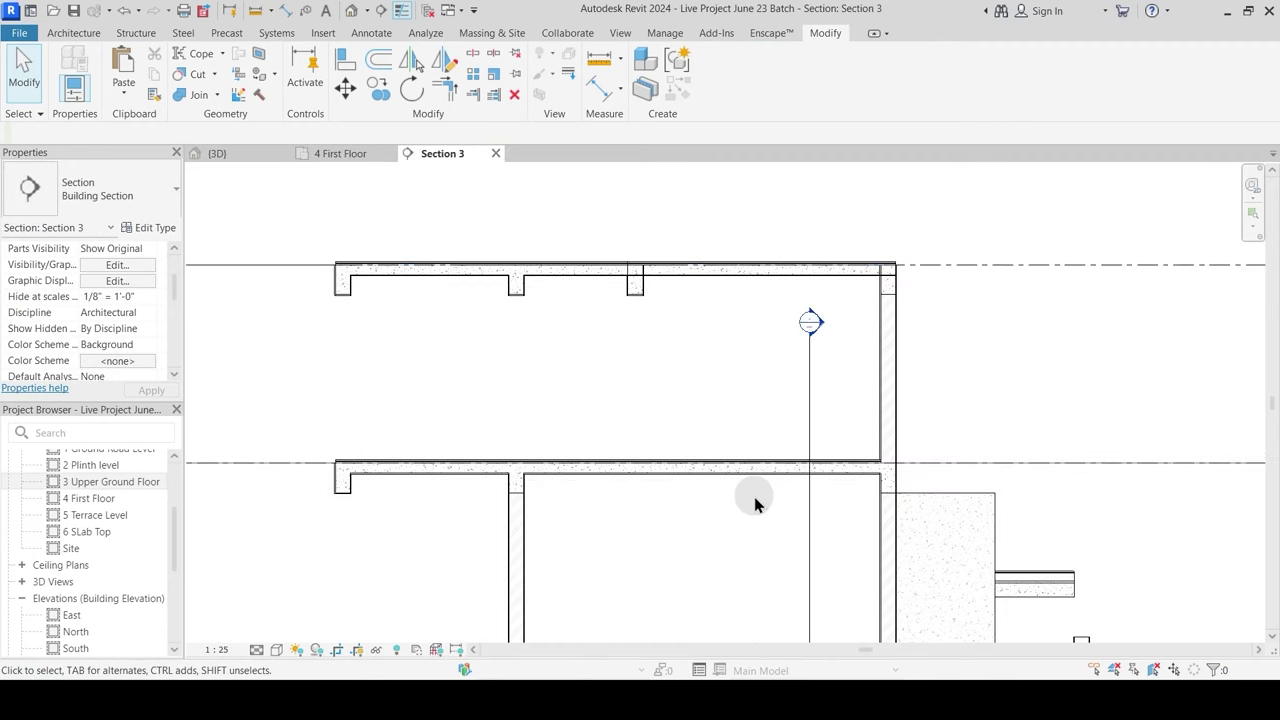
middle_click_drag(755, 505, 720, 423)
scroll(634, 320, "up", 5)
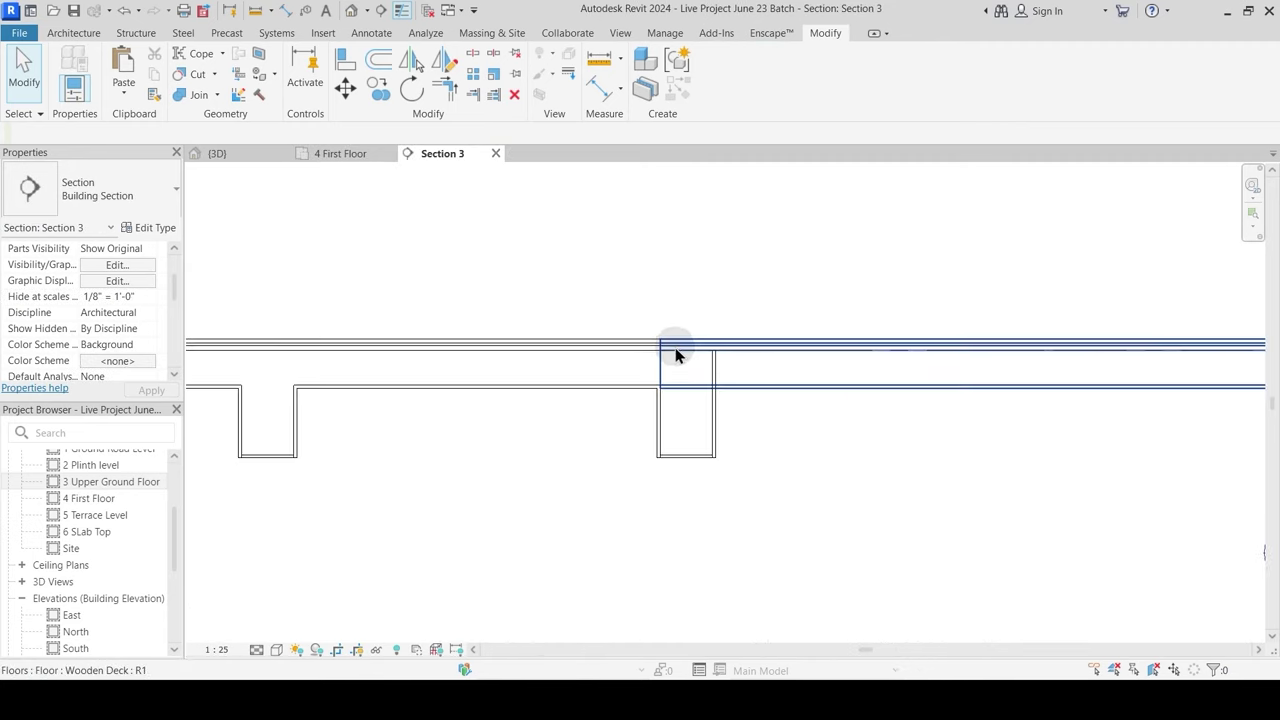
Step: Join the beam with the Wooden Deck floor
left_click(199, 95)
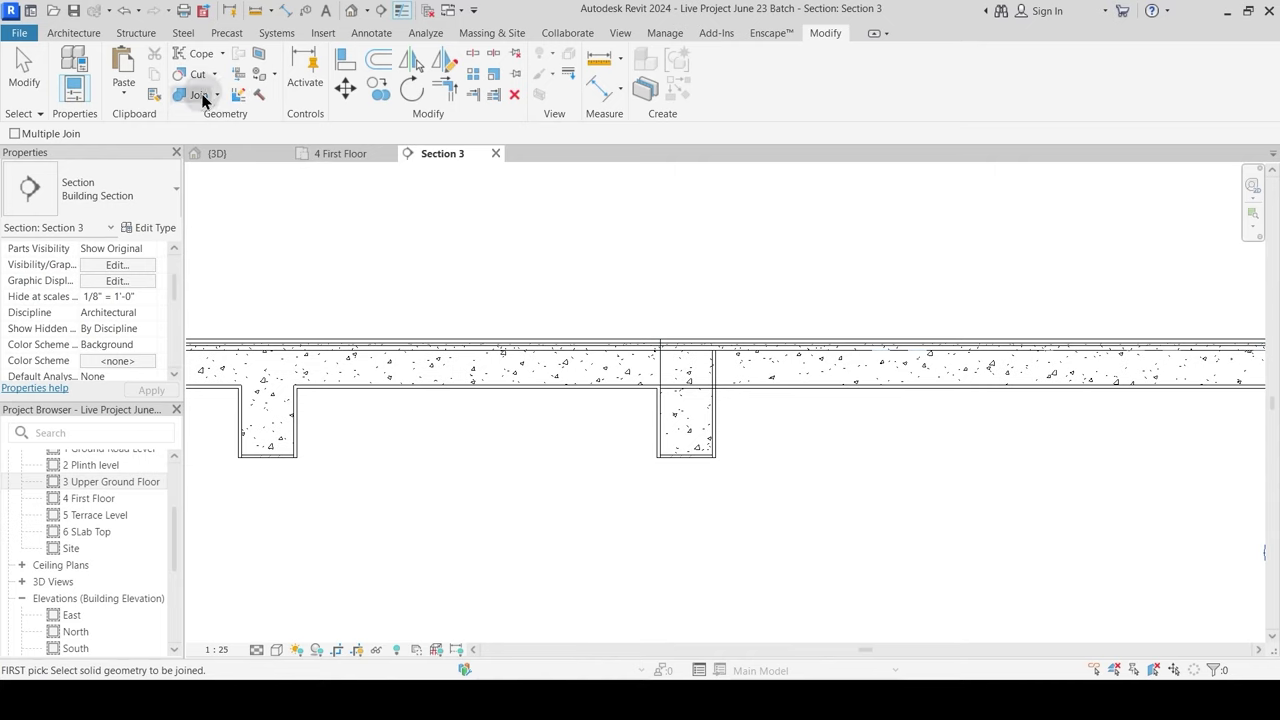
left_click(716, 403)
left_click(738, 392)
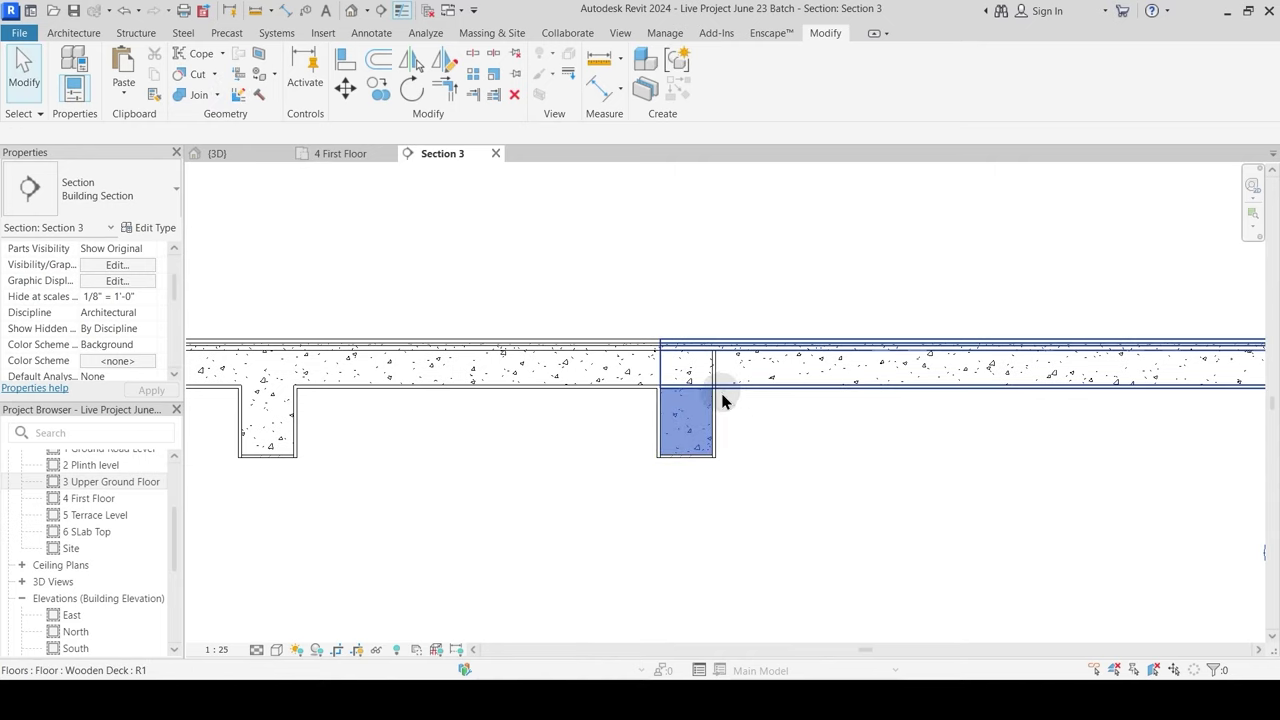
left_click(189, 97)
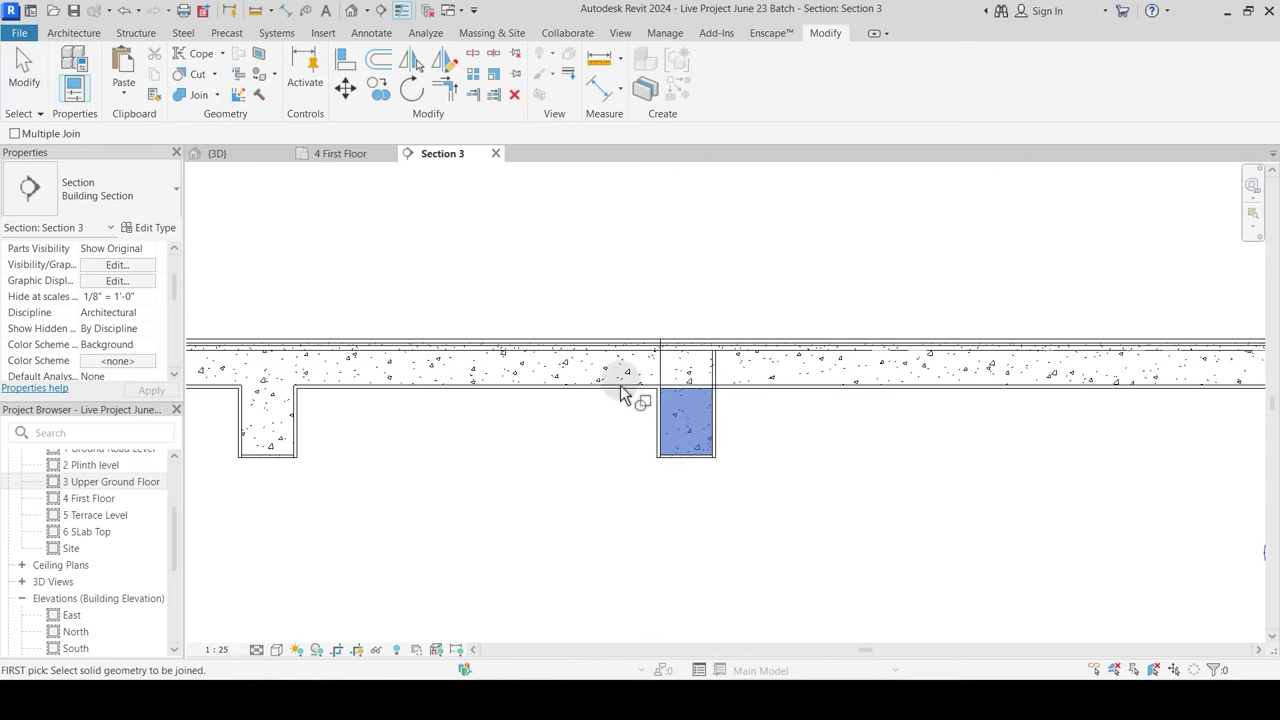
left_click(719, 413)
left_click(735, 398)
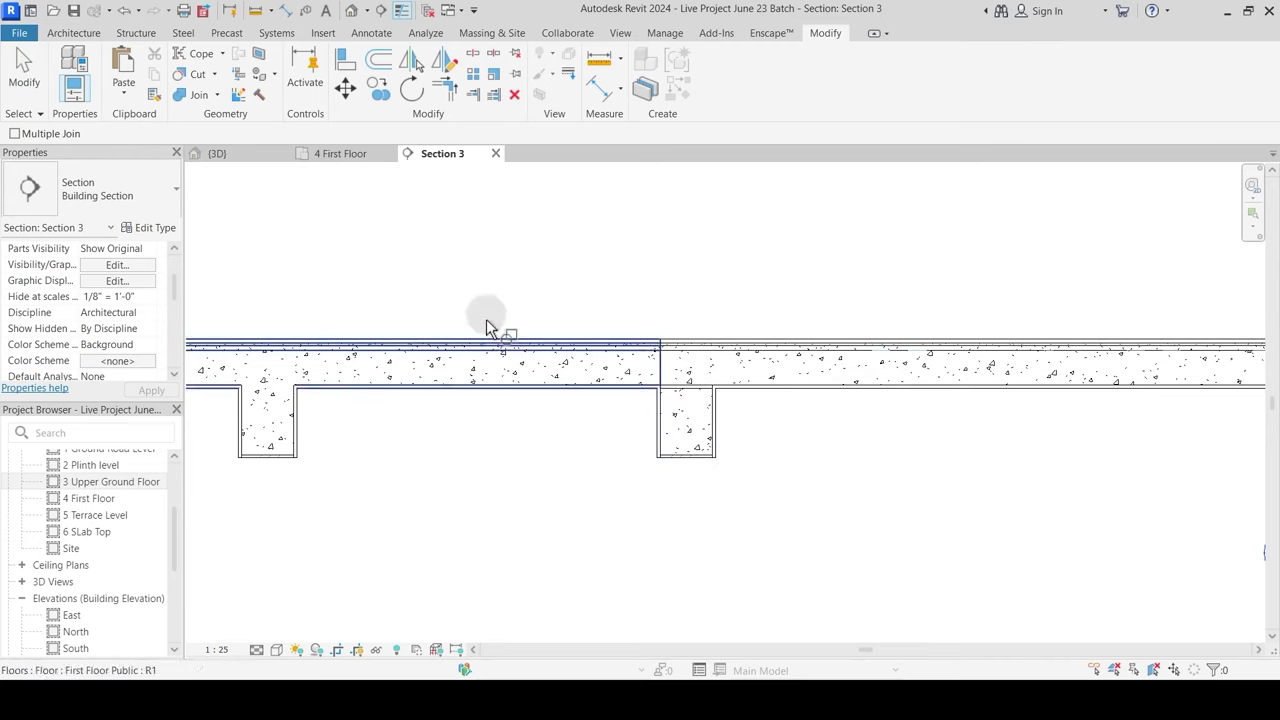
Step: Switch the join order between the beam and the Wooden Deck floor
left_click(217, 95)
left_click(225, 191)
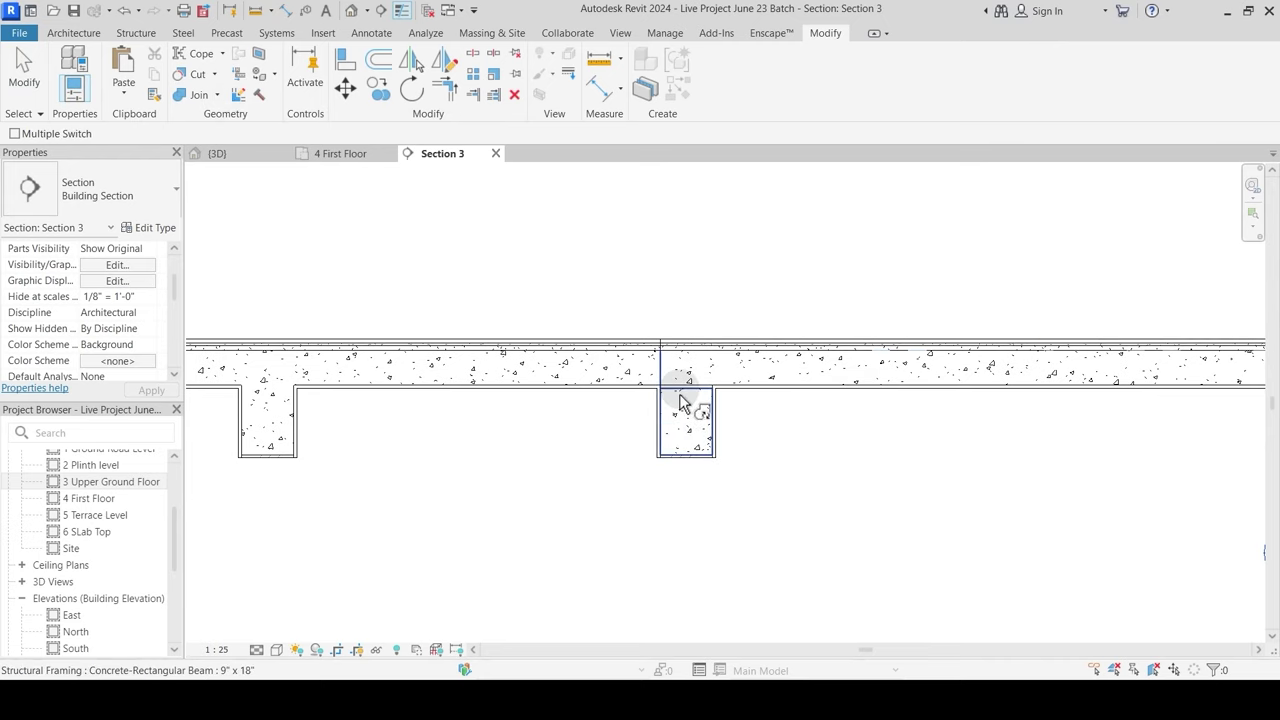
left_click(680, 402)
left_click(702, 362)
key("Escape")
Step: Inspect the Wooden Deck floor in the section, then go back to the 4 First Floor plan
scroll(729, 309, "down", 5)
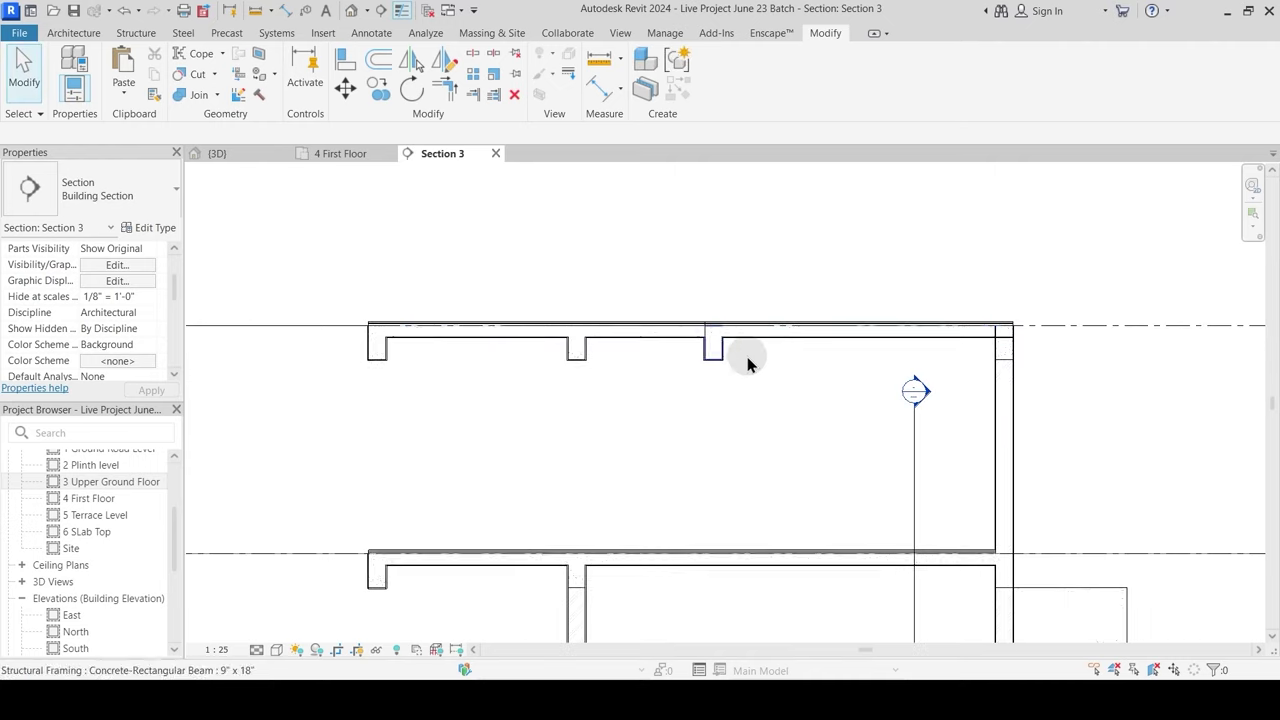
scroll(747, 364, "down", 2)
mouse_move(765, 592)
middle_mouse_down()
mouse_move(787, 374)
mouse_move(762, 496)
middle_mouse_up()
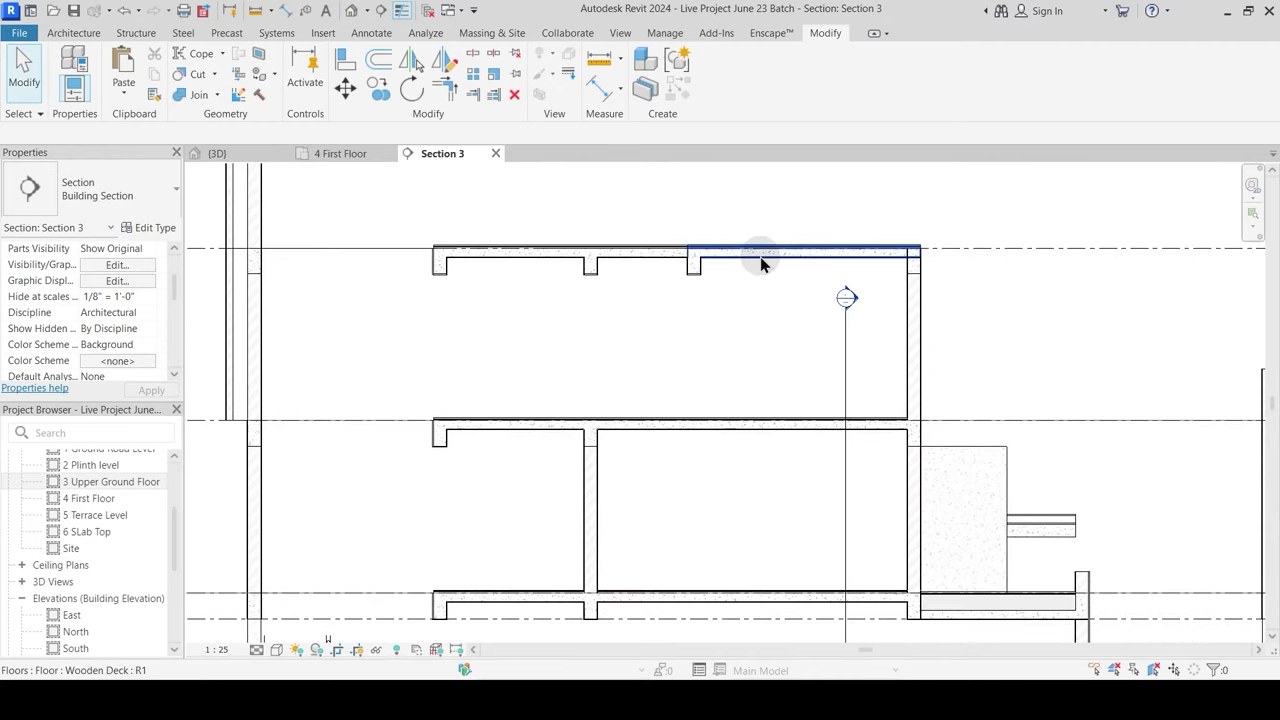
left_click(760, 262)
left_click(580, 302)
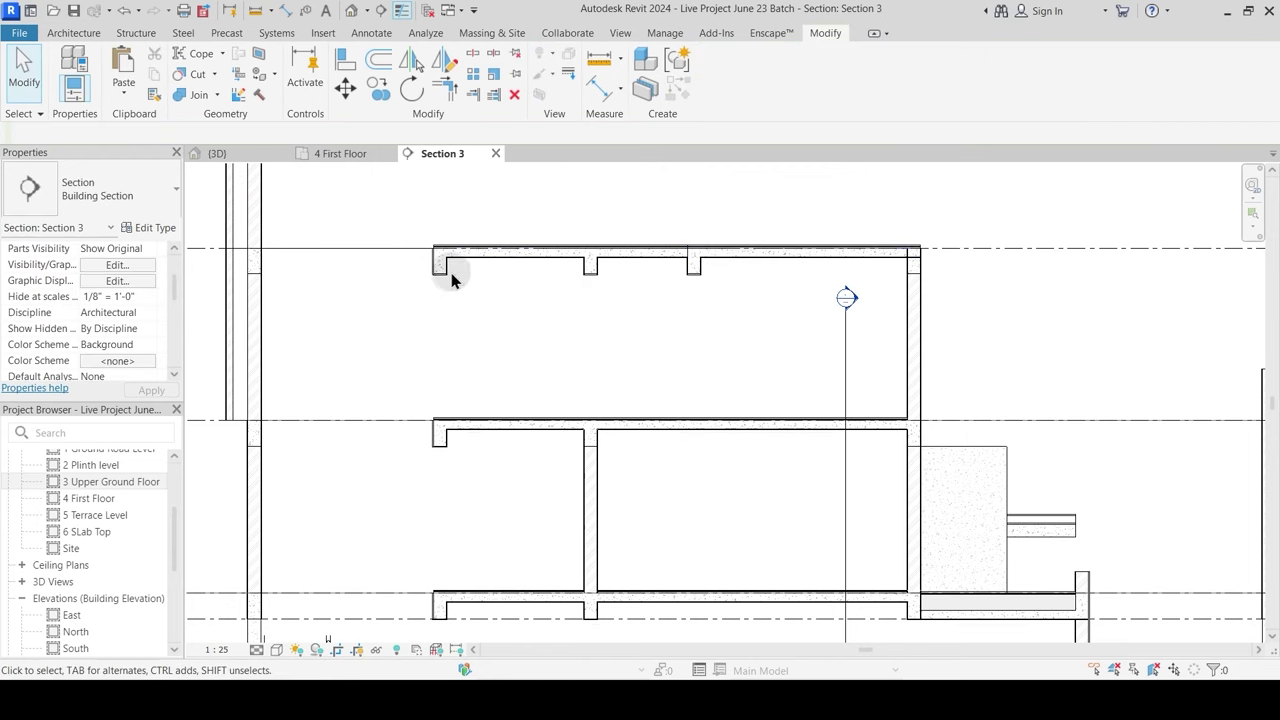
left_click(338, 154)
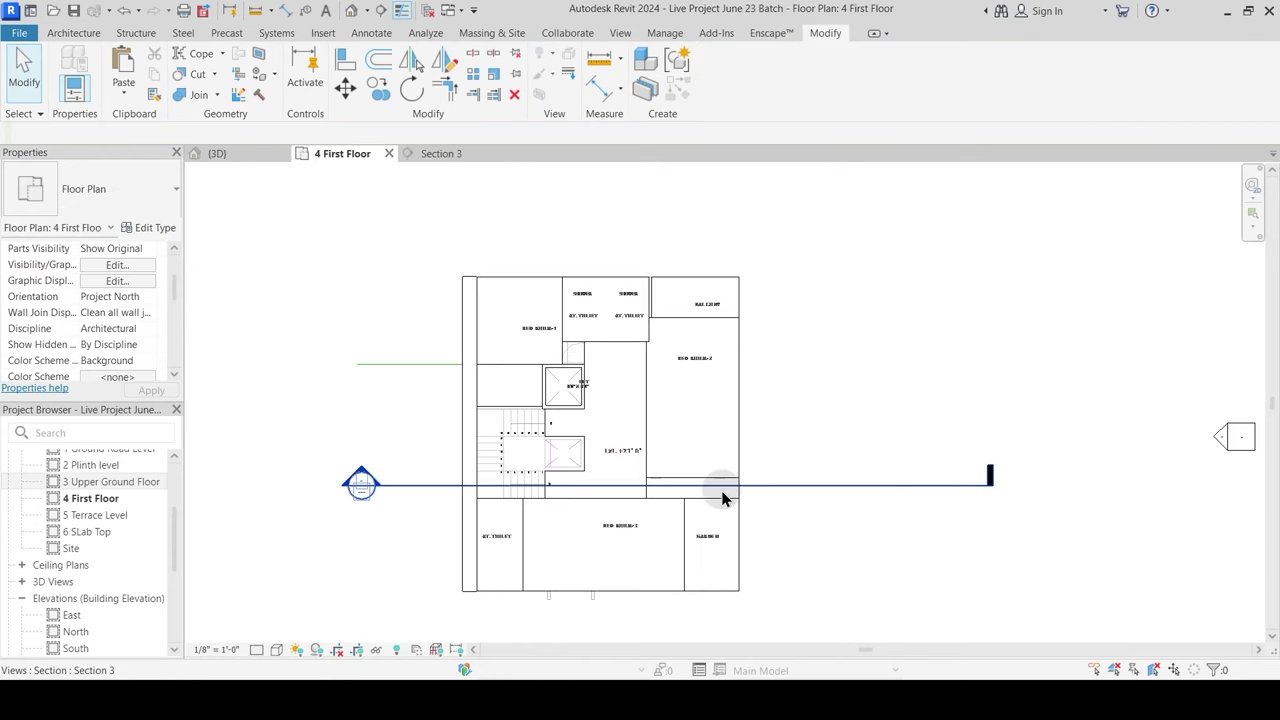
Step: Move the Section 3 line further down the plan and open Section 3
left_click_drag(782, 492, 766, 545)
key("Escape")
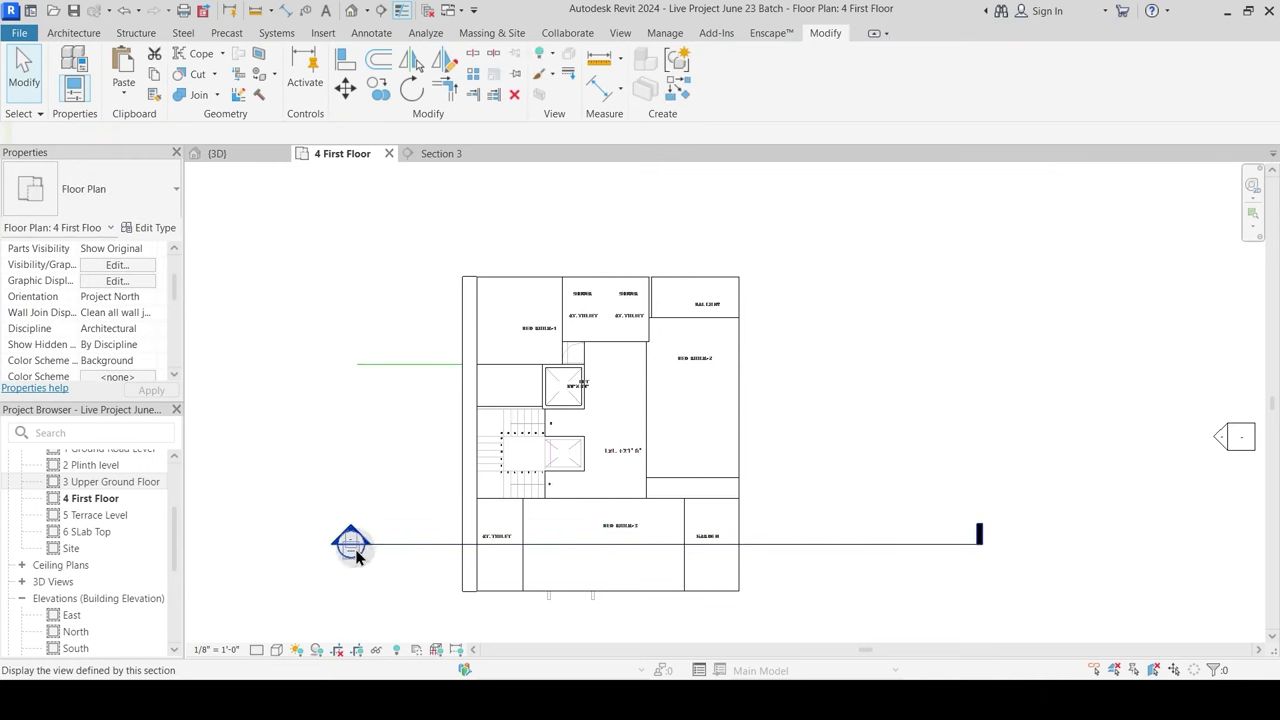
double_click(352, 541)
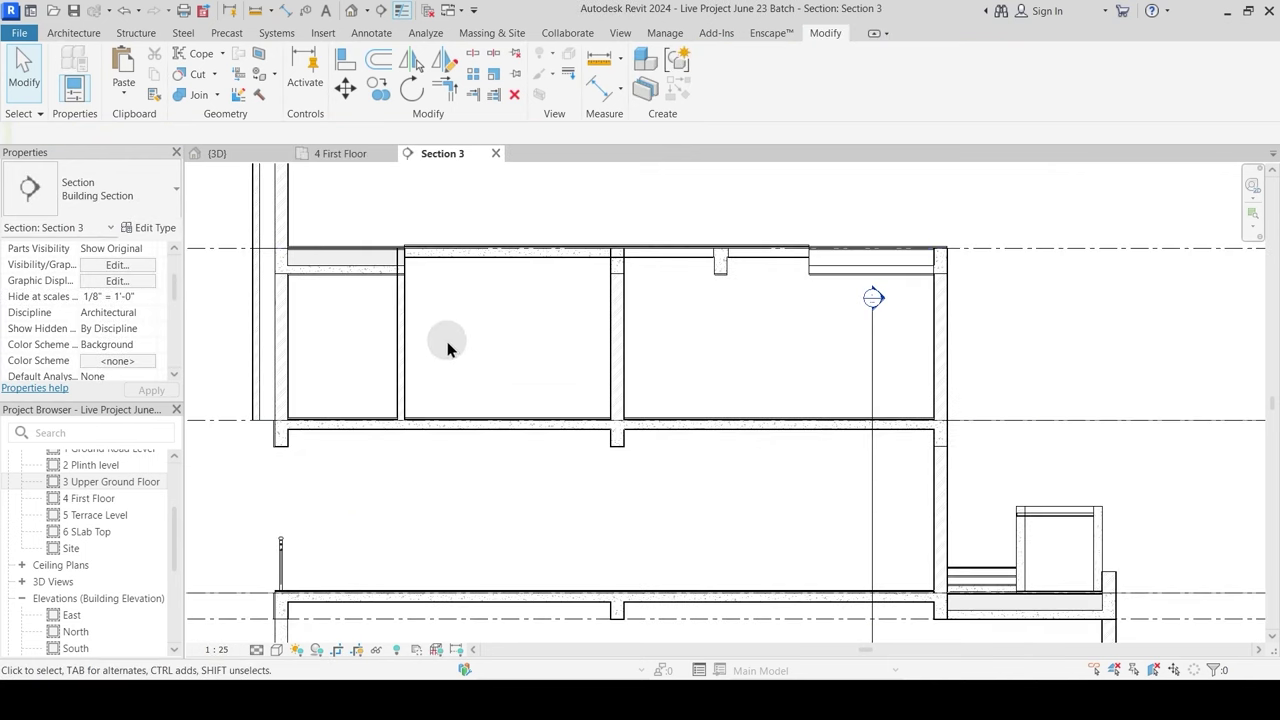
scroll(493, 380, "up", 5)
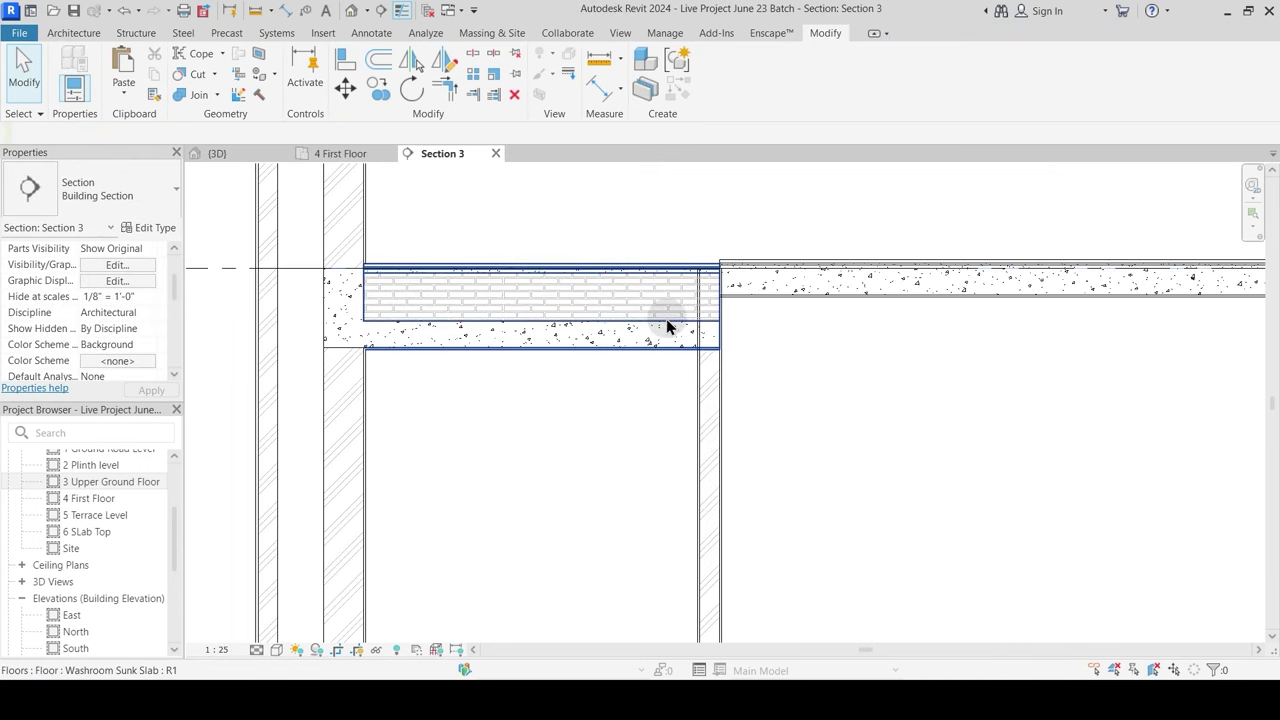
Step: Temporarily hide the Washroom Sunk Slab floor in Section 3
left_click(652, 349)
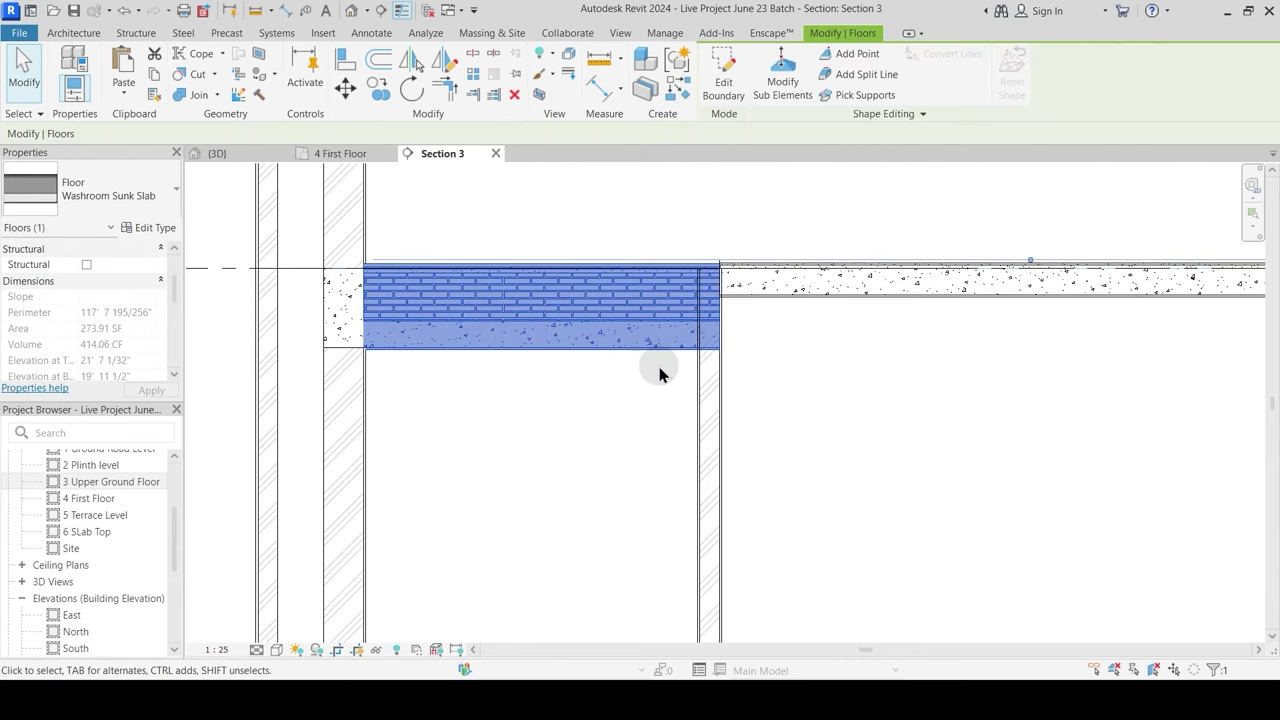
scroll(659, 374, "down", 3)
middle_click_drag(656, 371, 615, 515)
scroll(615, 515, "down", 2)
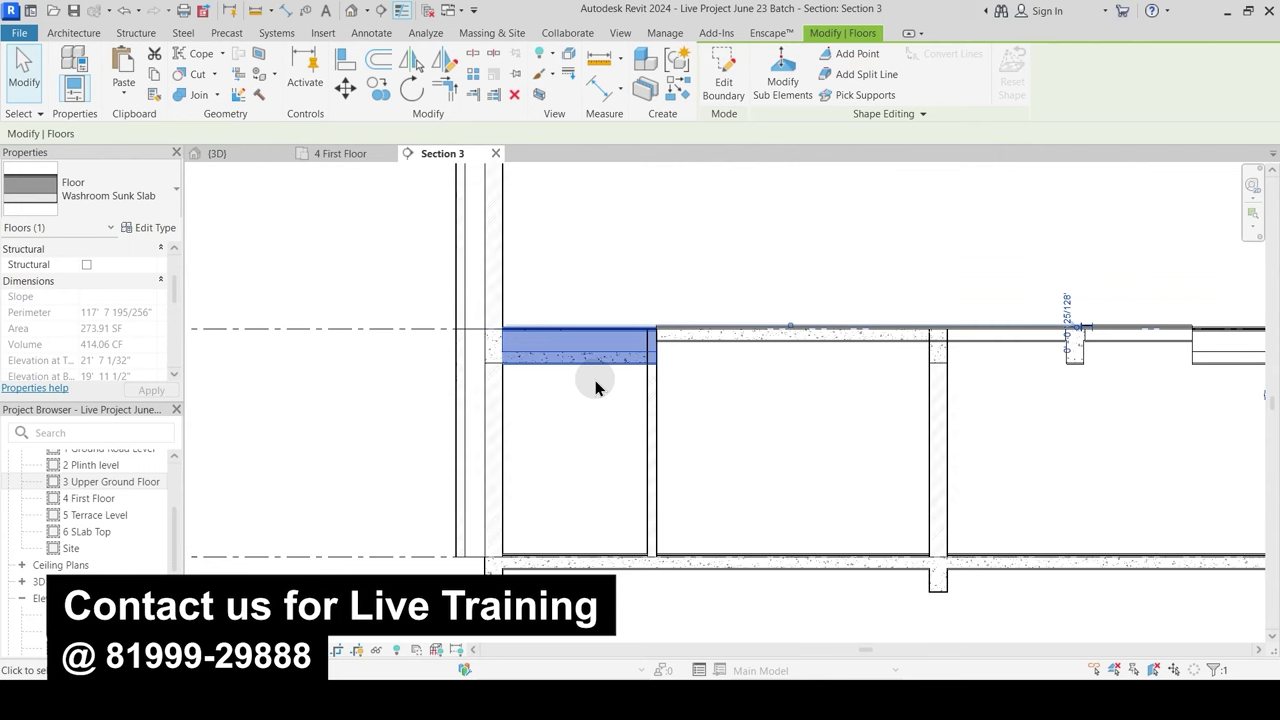
scroll(625, 372, "up", 3)
key("Escape")
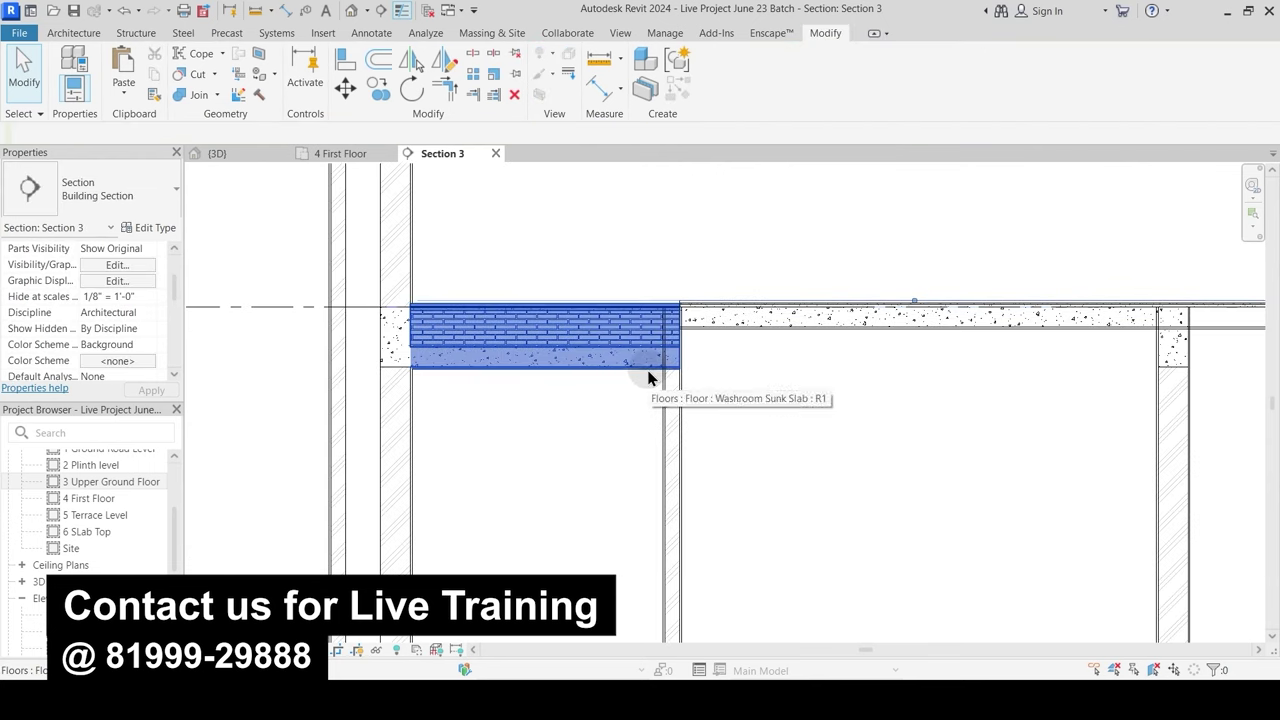
left_click(636, 384)
key("h")
key("h")
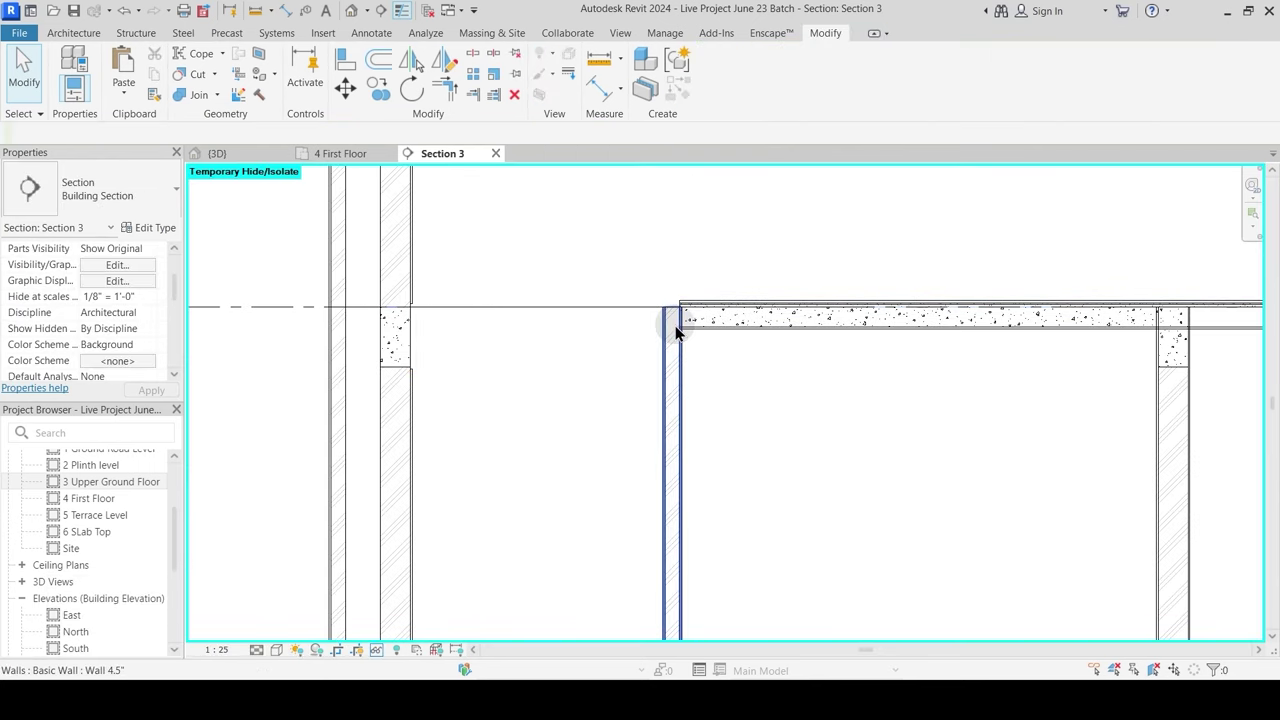
Step: Centre the First Floor plan and inspect the Washroom Sunk Slab floor
left_click(342, 154)
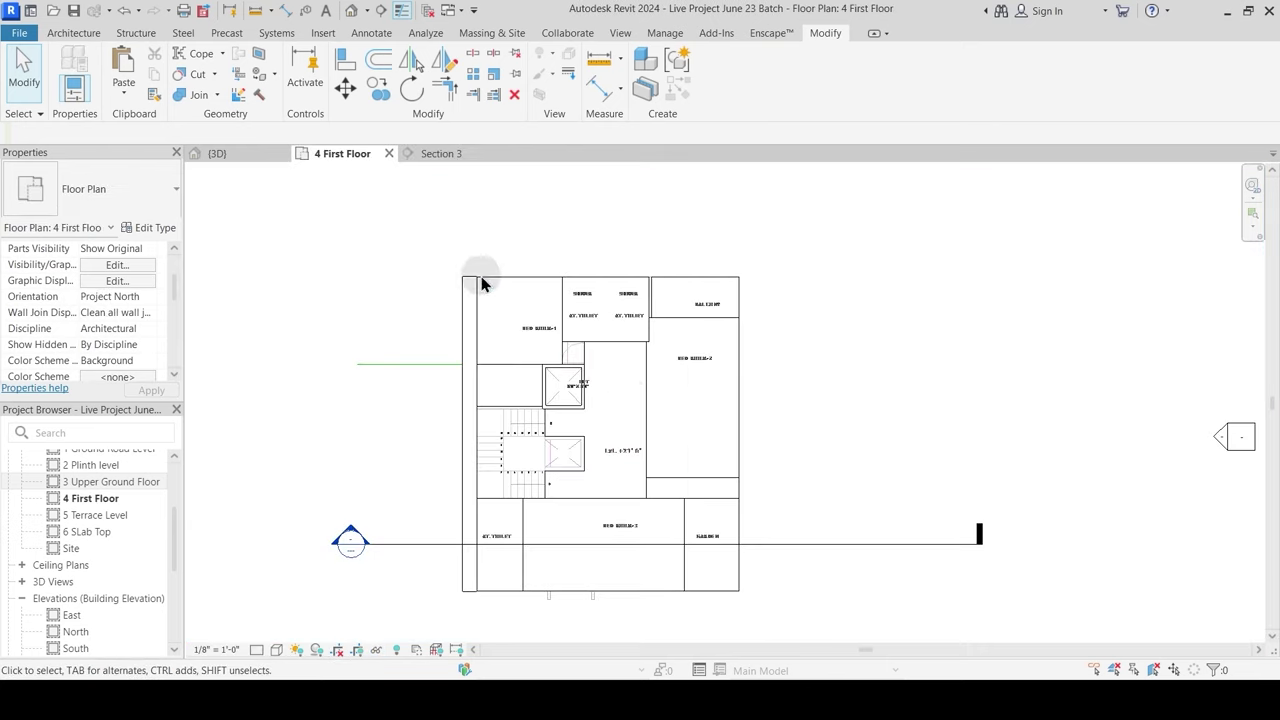
middle_click_drag(528, 533, 423, 247)
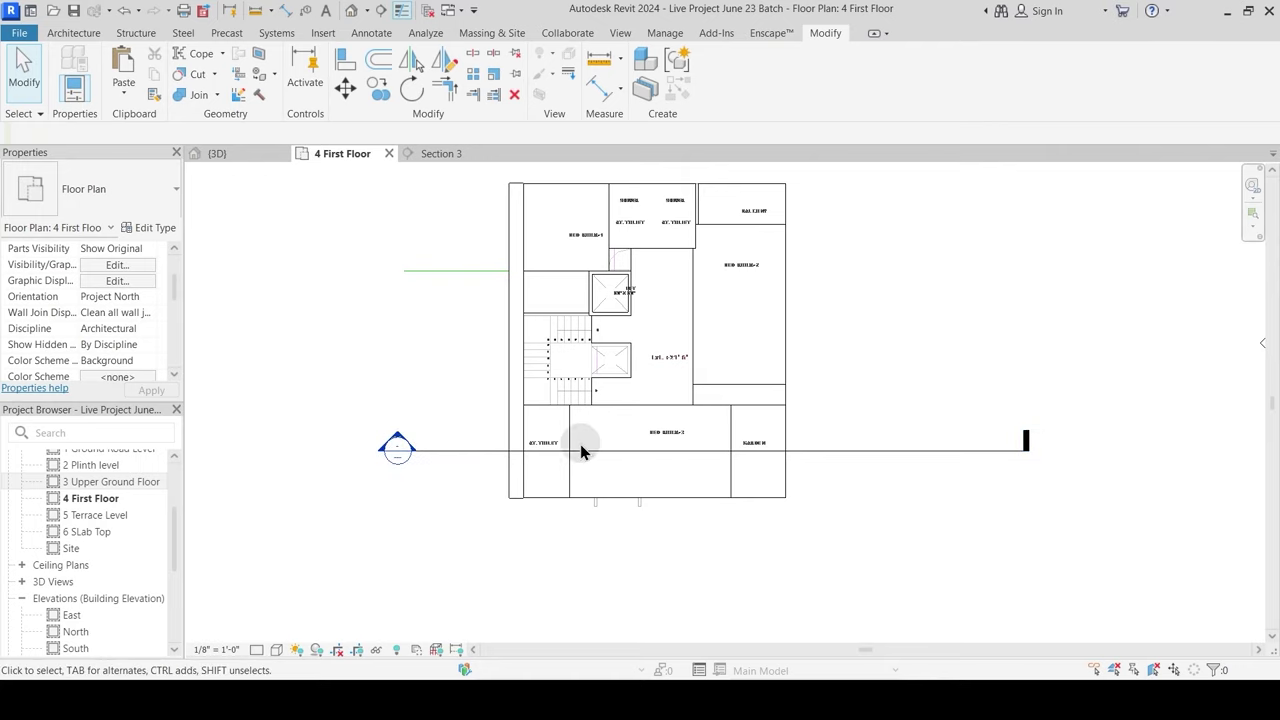
left_click(546, 503)
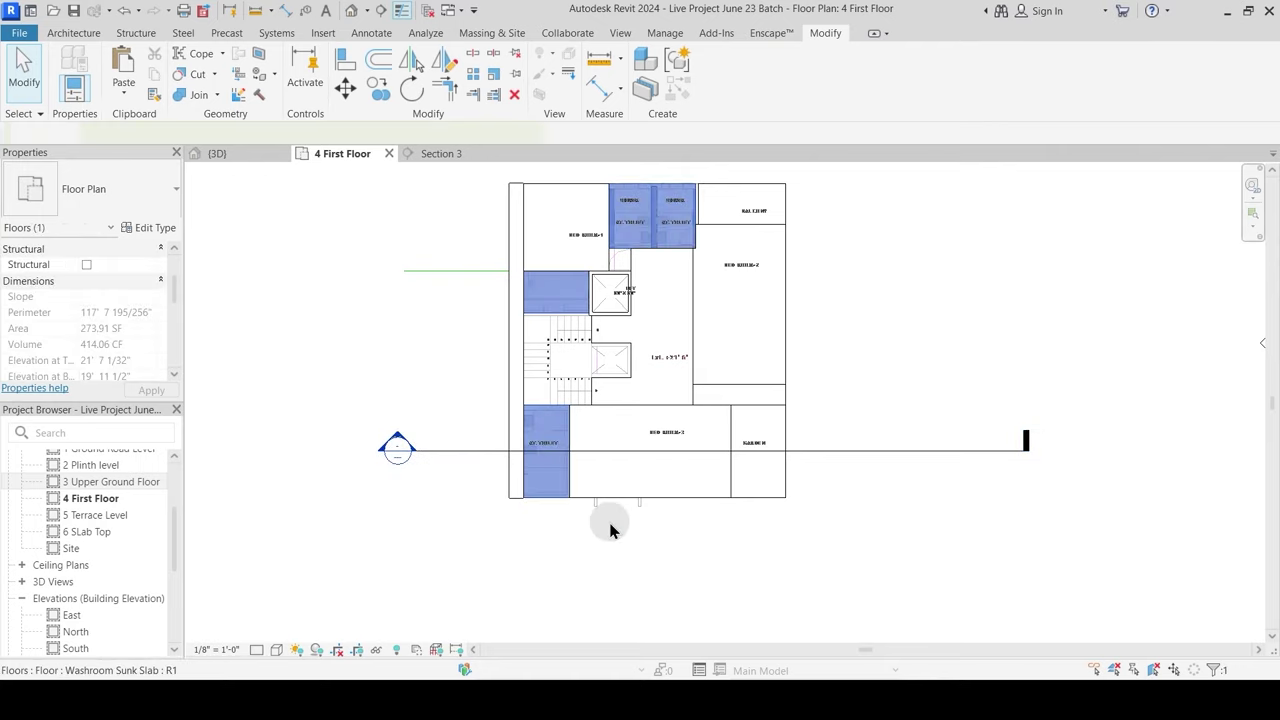
left_click(603, 514)
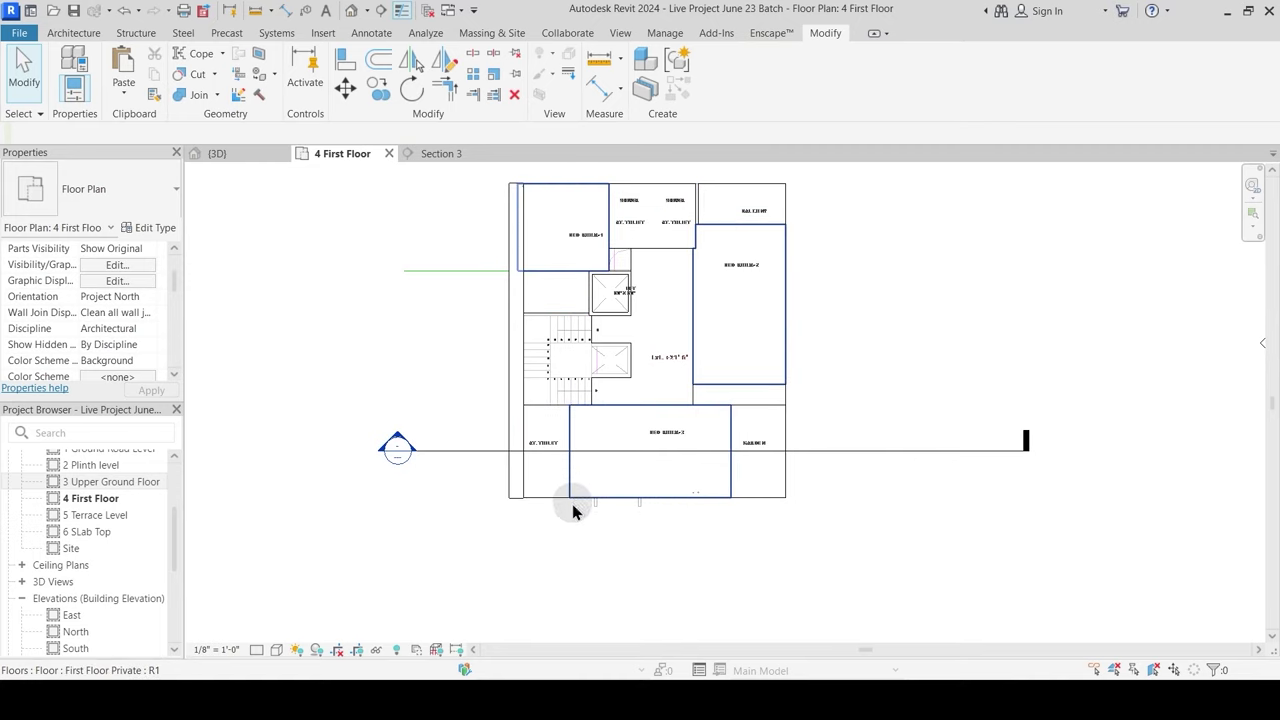
left_click(549, 510)
left_click(410, 212)
Step: Check the lower storeys in Section 3, then zoom the First Floor plan into the AT.TOILET area
left_click(432, 155)
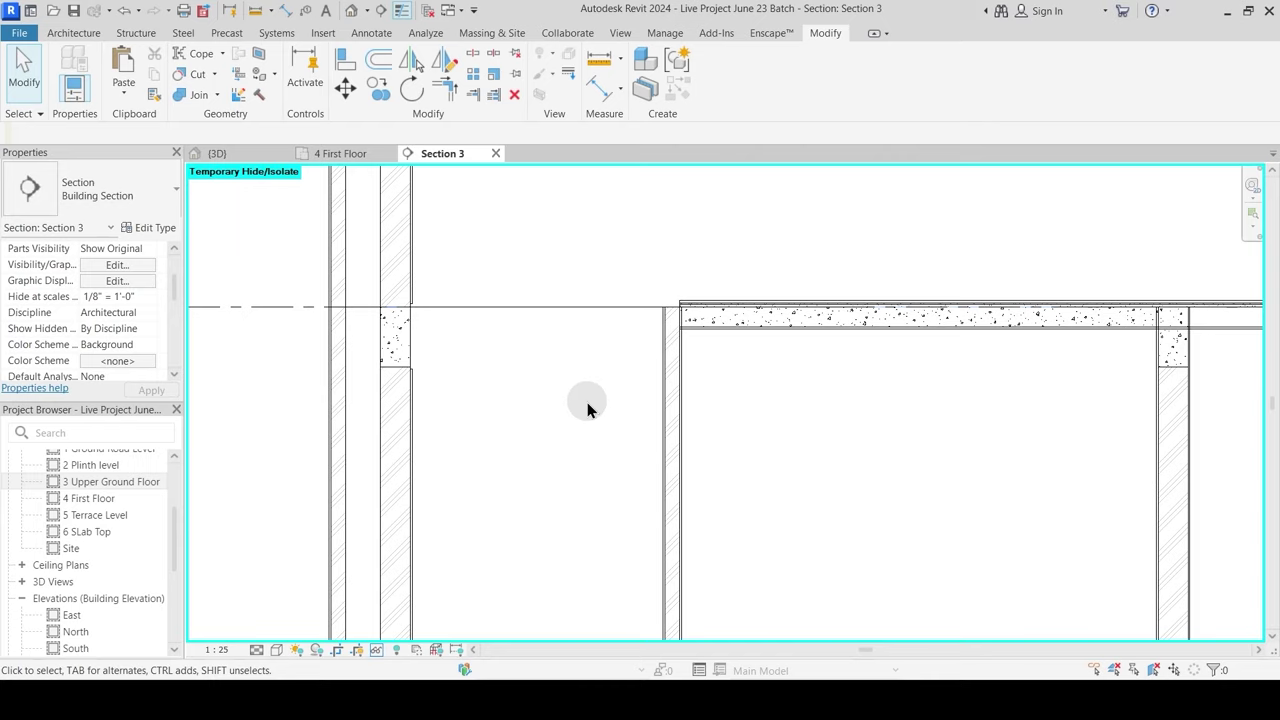
scroll(590, 405, "down", 2)
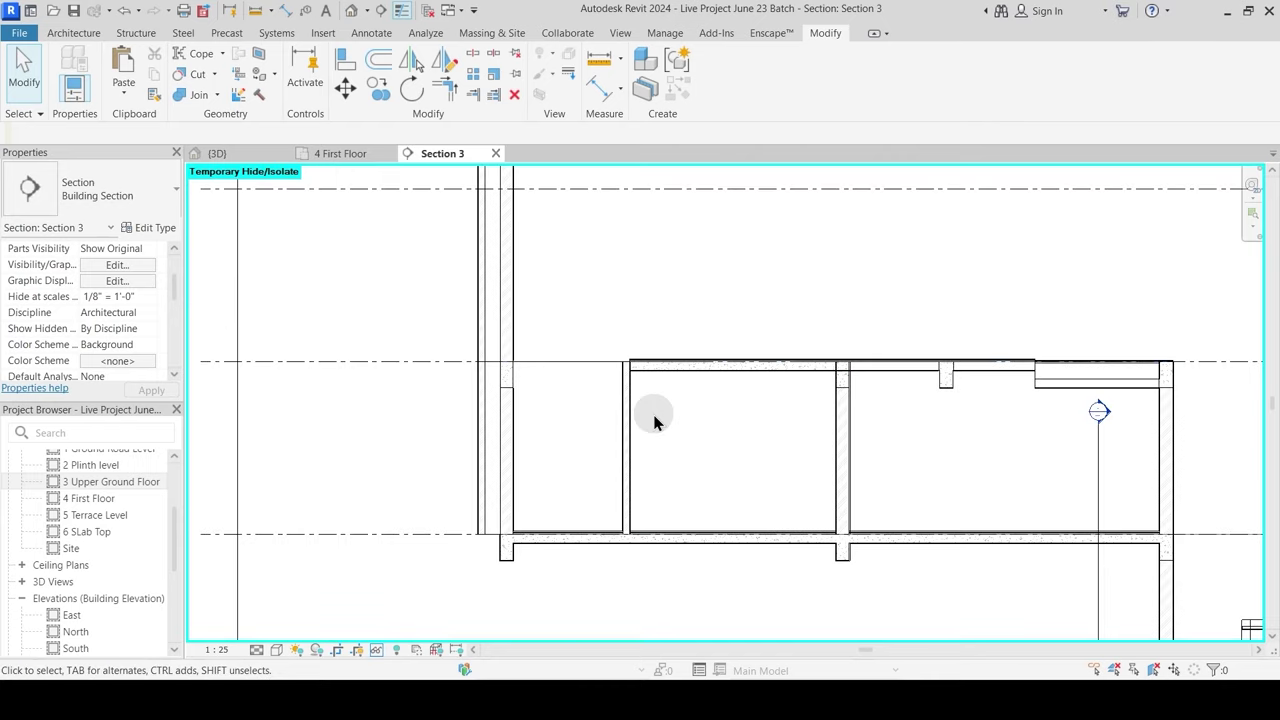
scroll(580, 377, "down", 3)
middle_click_drag(634, 375, 634, 432)
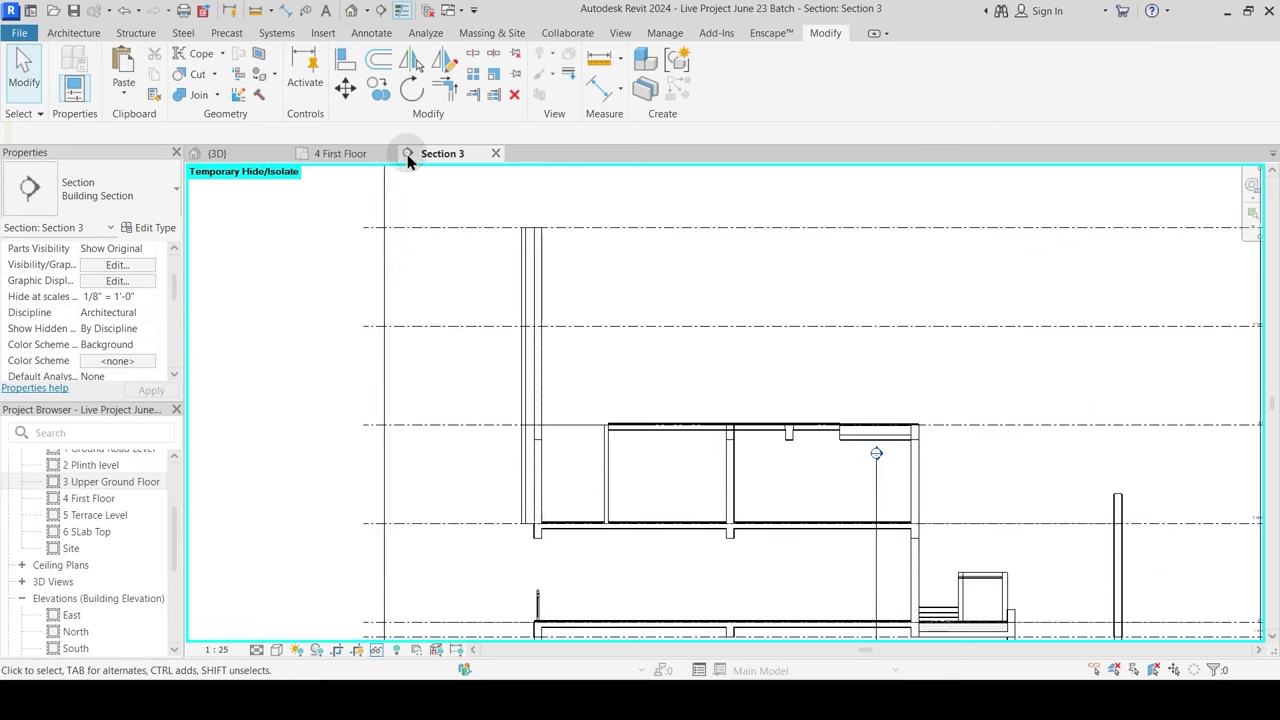
left_click(330, 154)
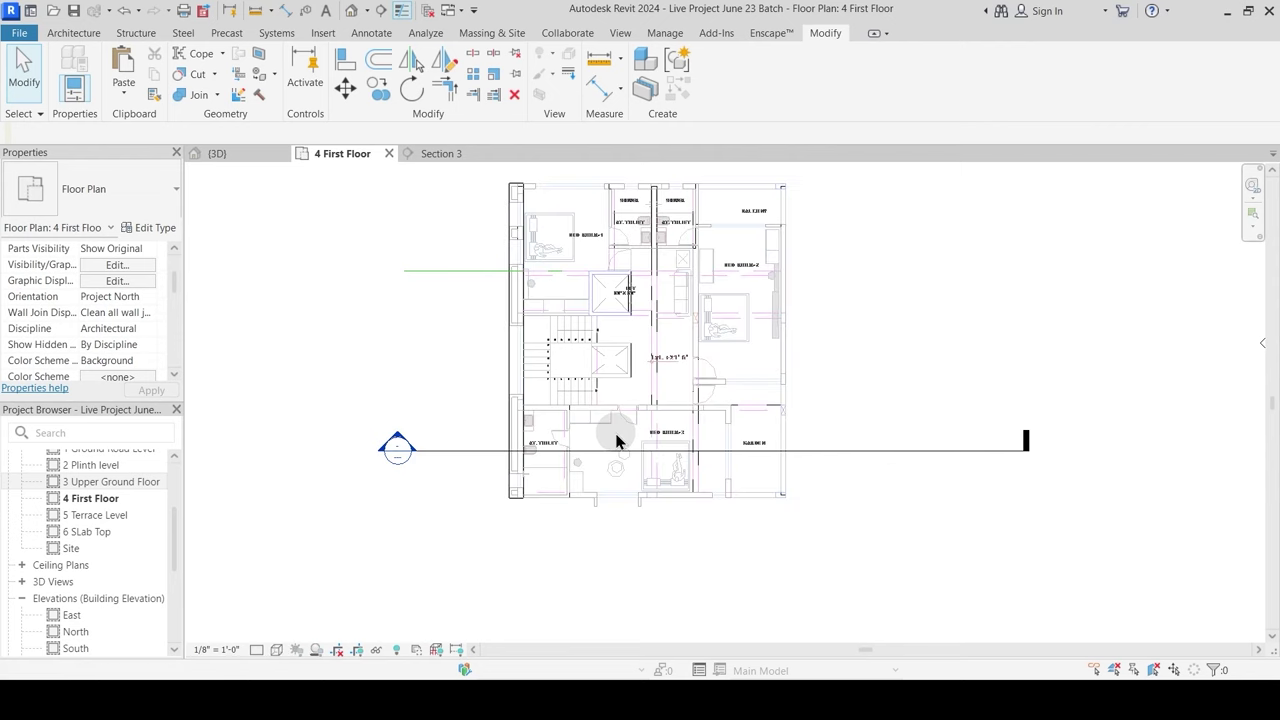
scroll(540, 462, "up", 5)
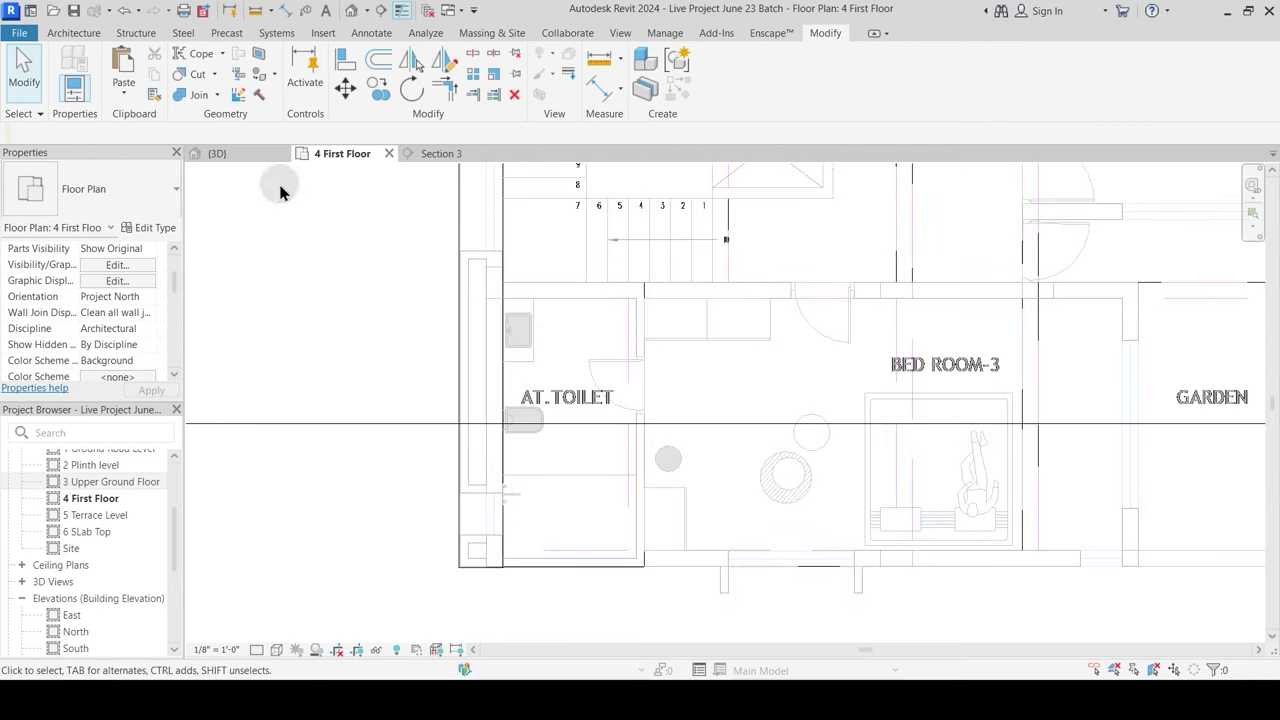
left_click(136, 35)
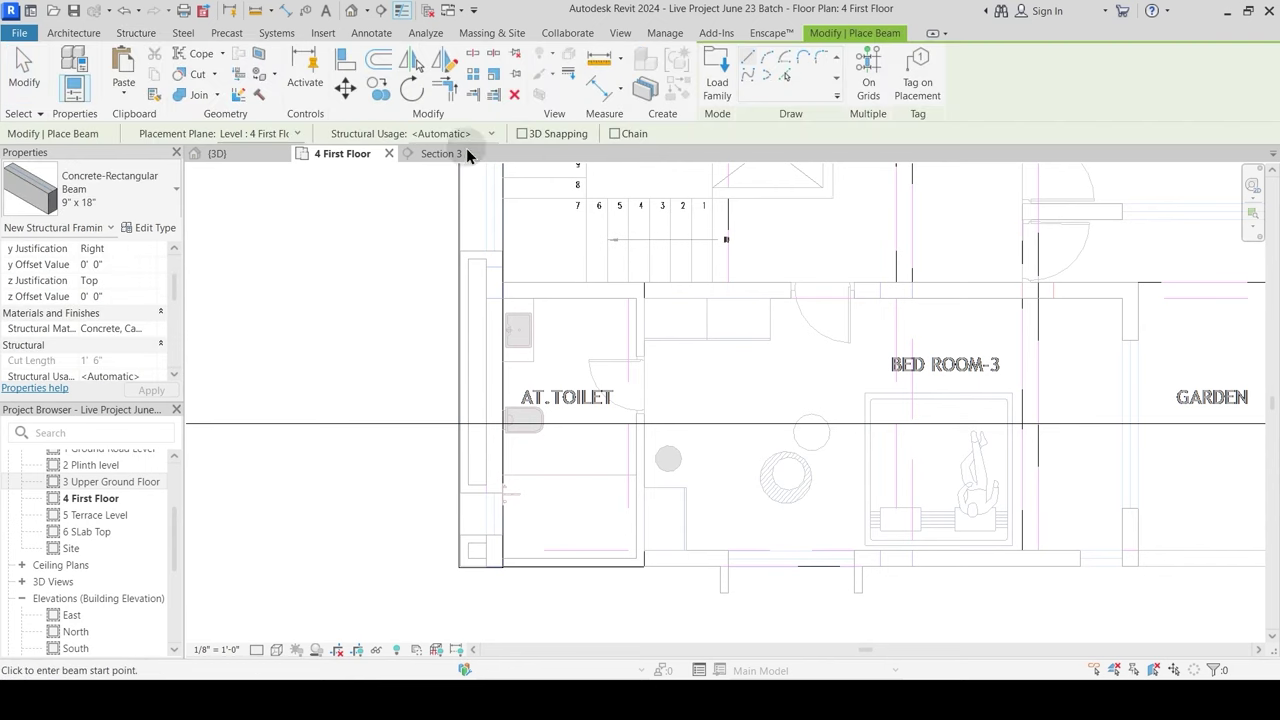
Step: Draw a bottom-justified 9" x 18" beam from the toilet wall corner to the bottom wall
left_click(150, 283)
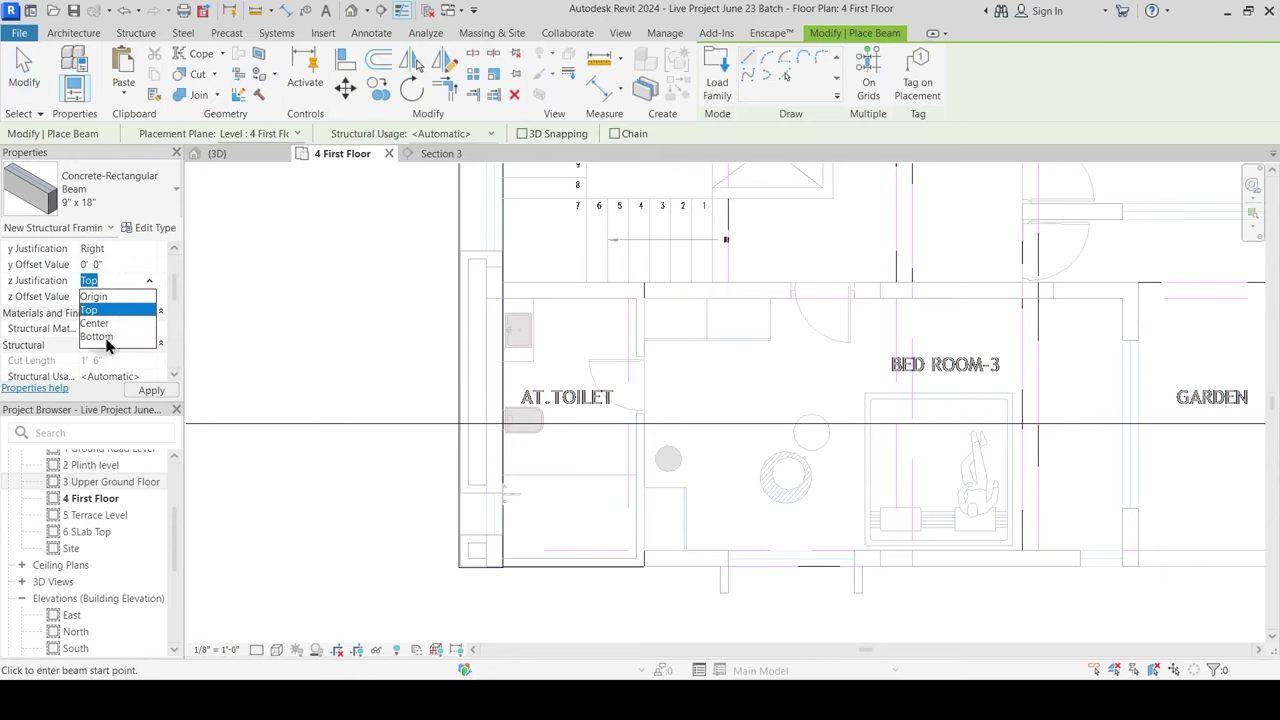
left_click(100, 337)
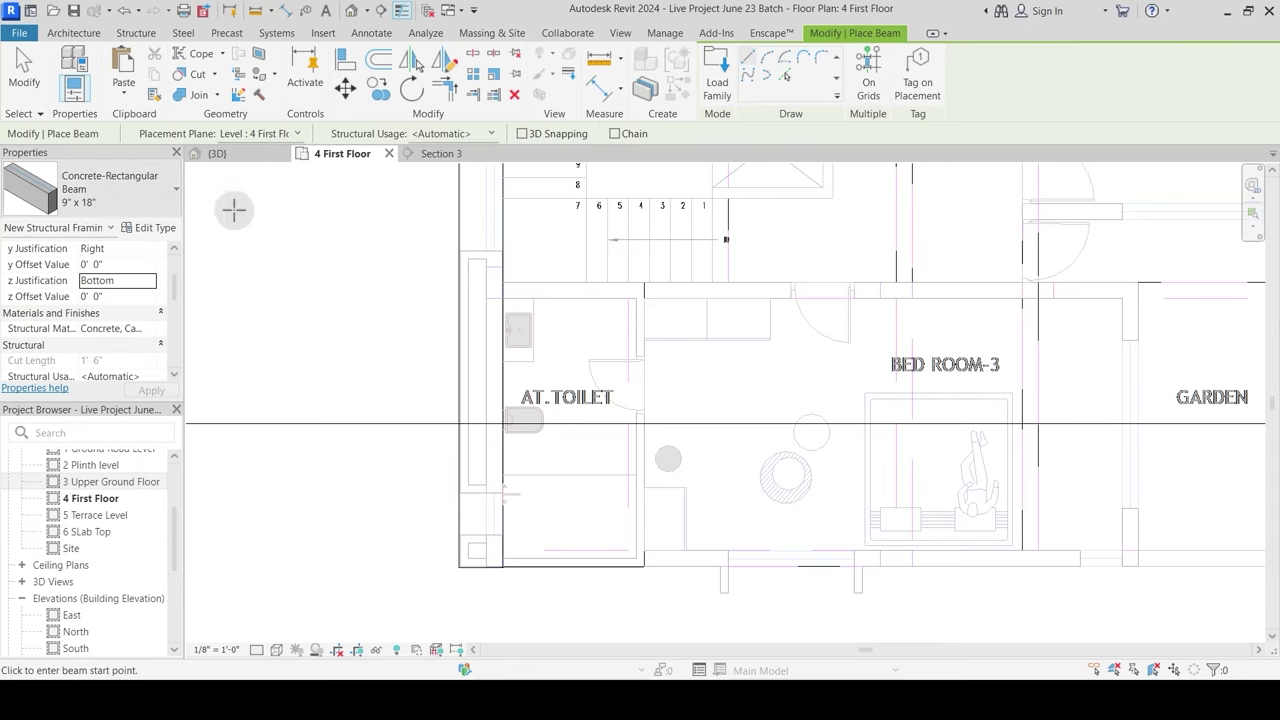
left_click(644, 291)
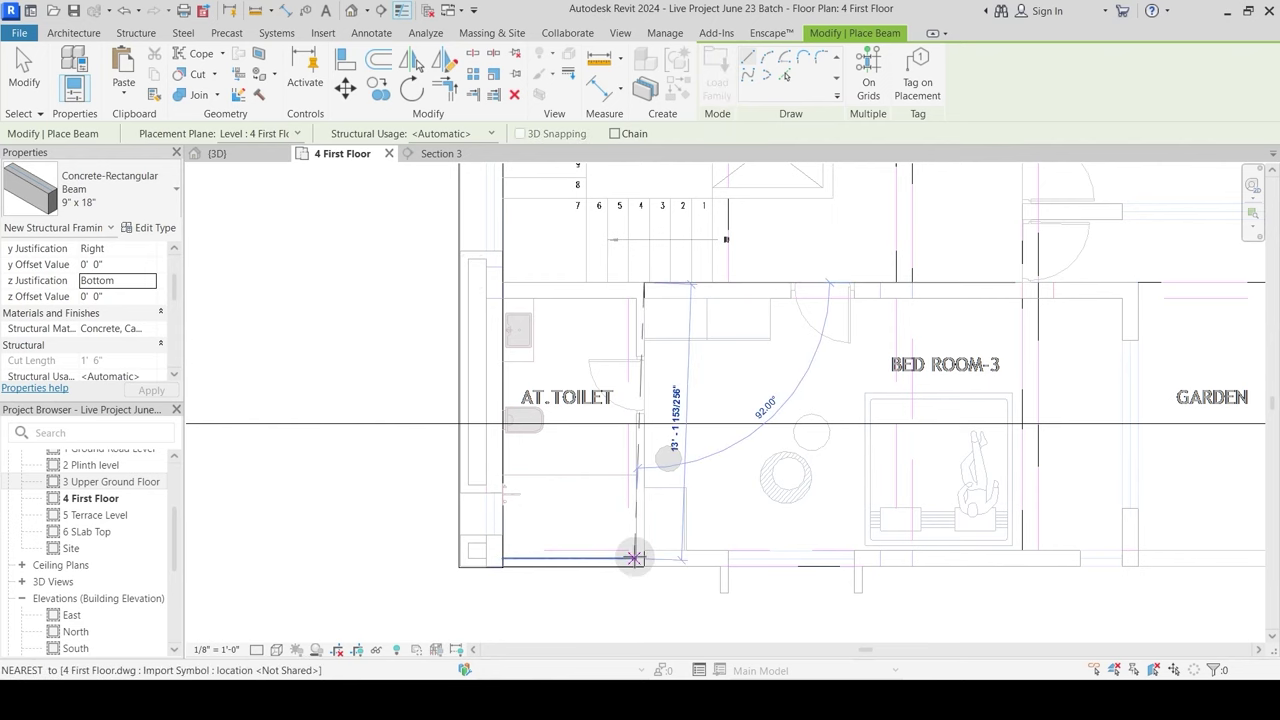
left_click(646, 563)
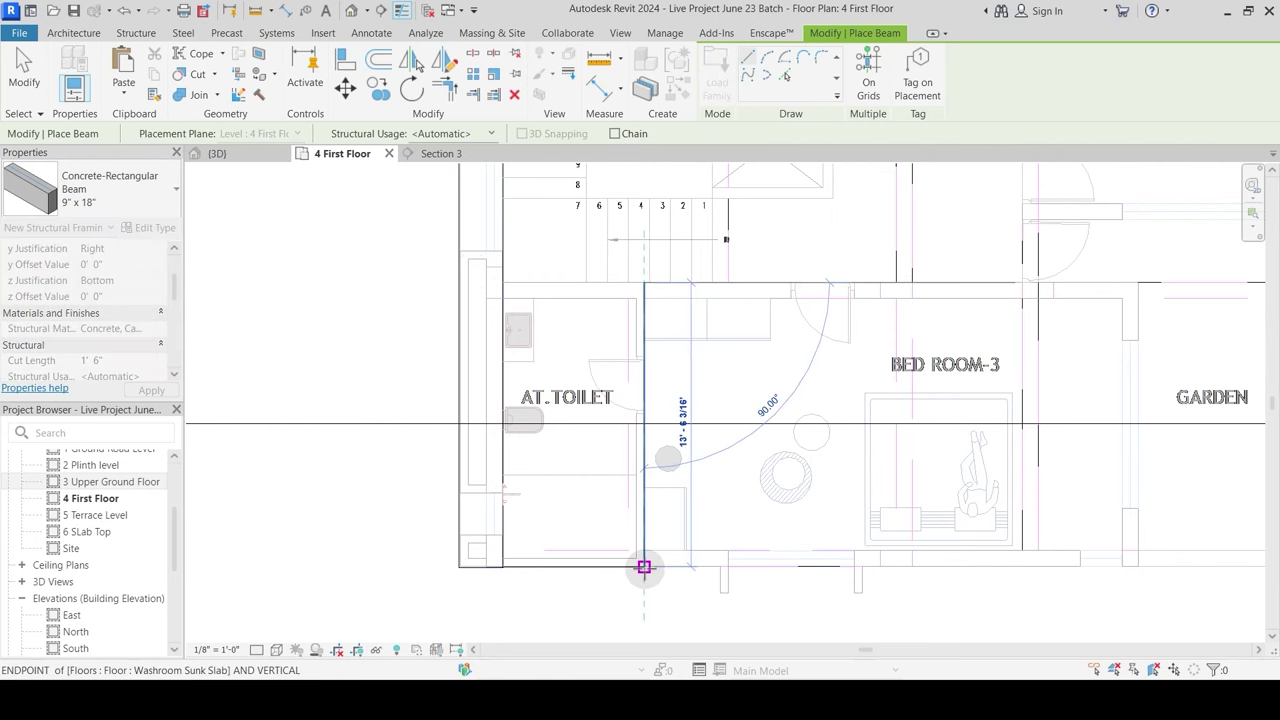
key("Escape")
key("Escape")
Step: Set the new beam's y Justification to Left
left_click(660, 400)
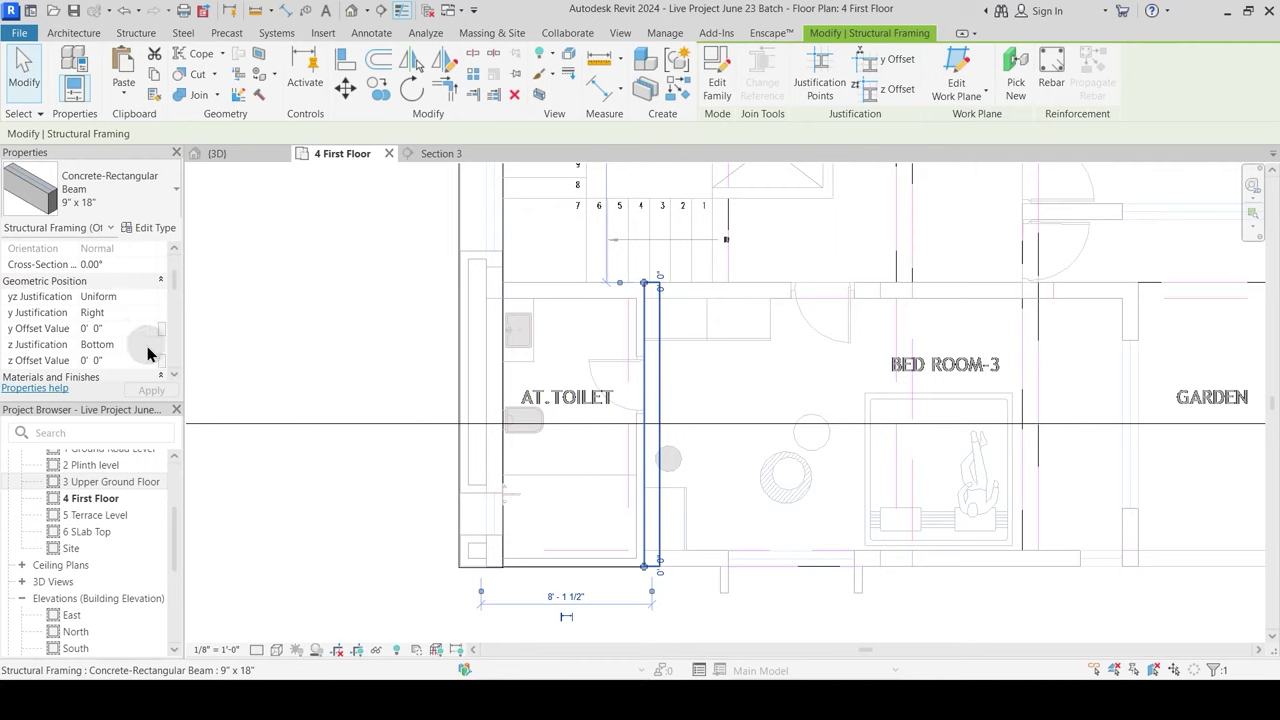
left_click(148, 313)
left_click(98, 341)
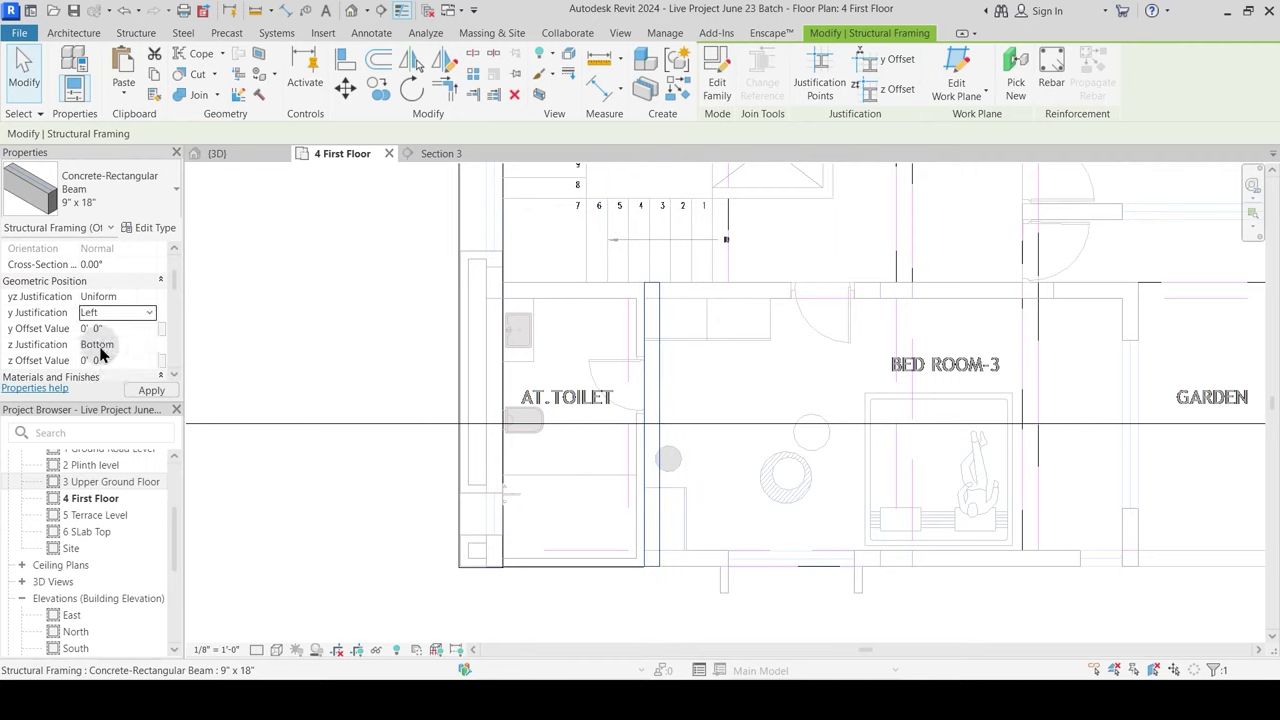
left_click(140, 344)
Step: Set the beam's z Justification to Top and view it in Section 3
left_click(95, 375)
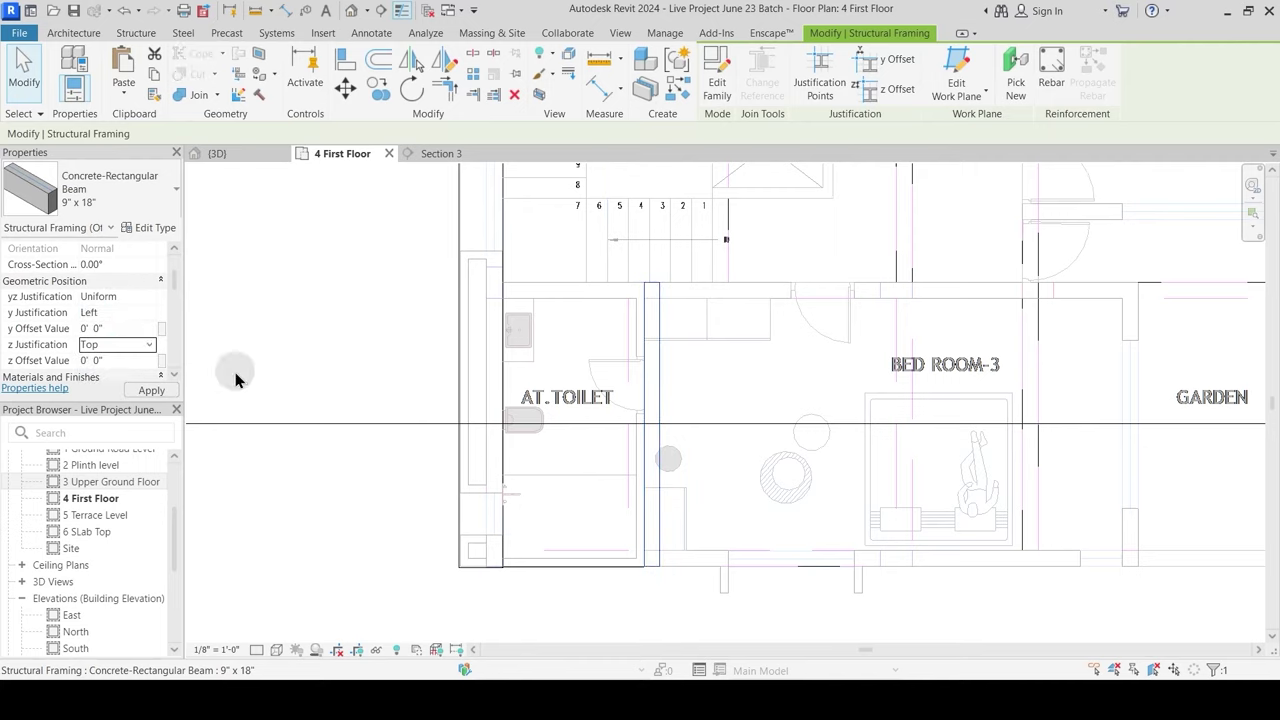
key("Escape")
left_click(440, 154)
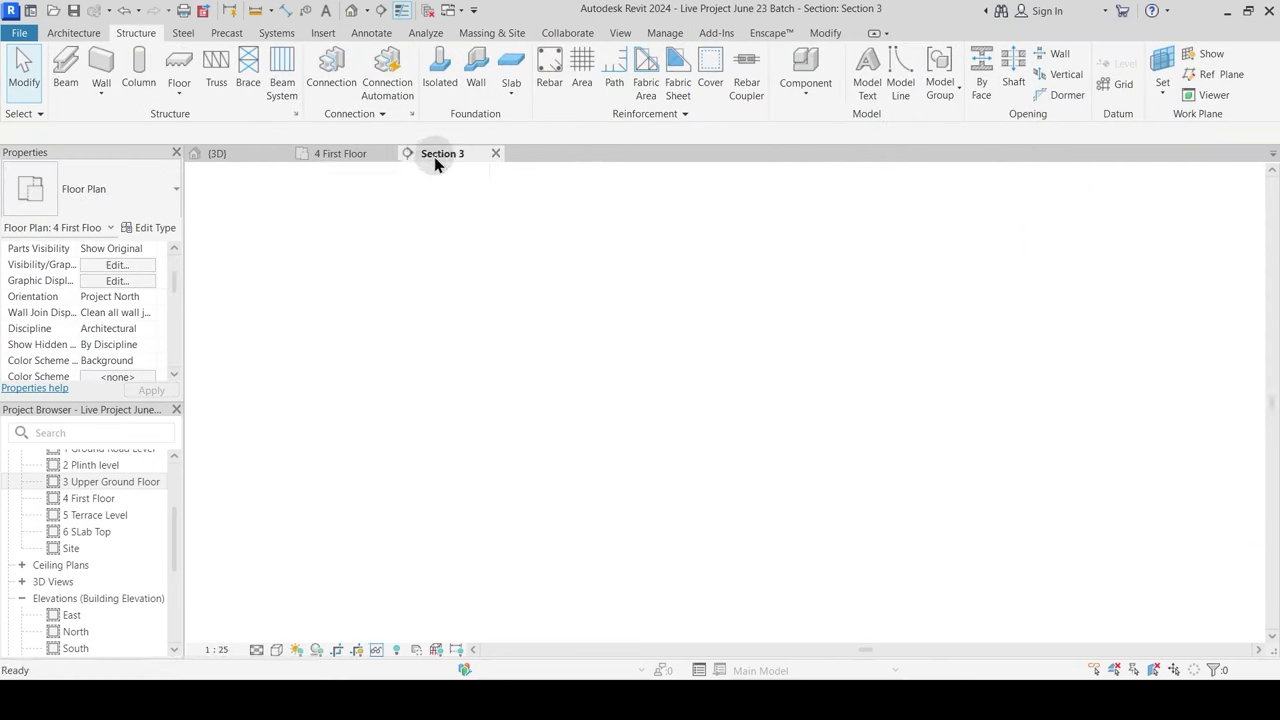
scroll(617, 470, "up", 5)
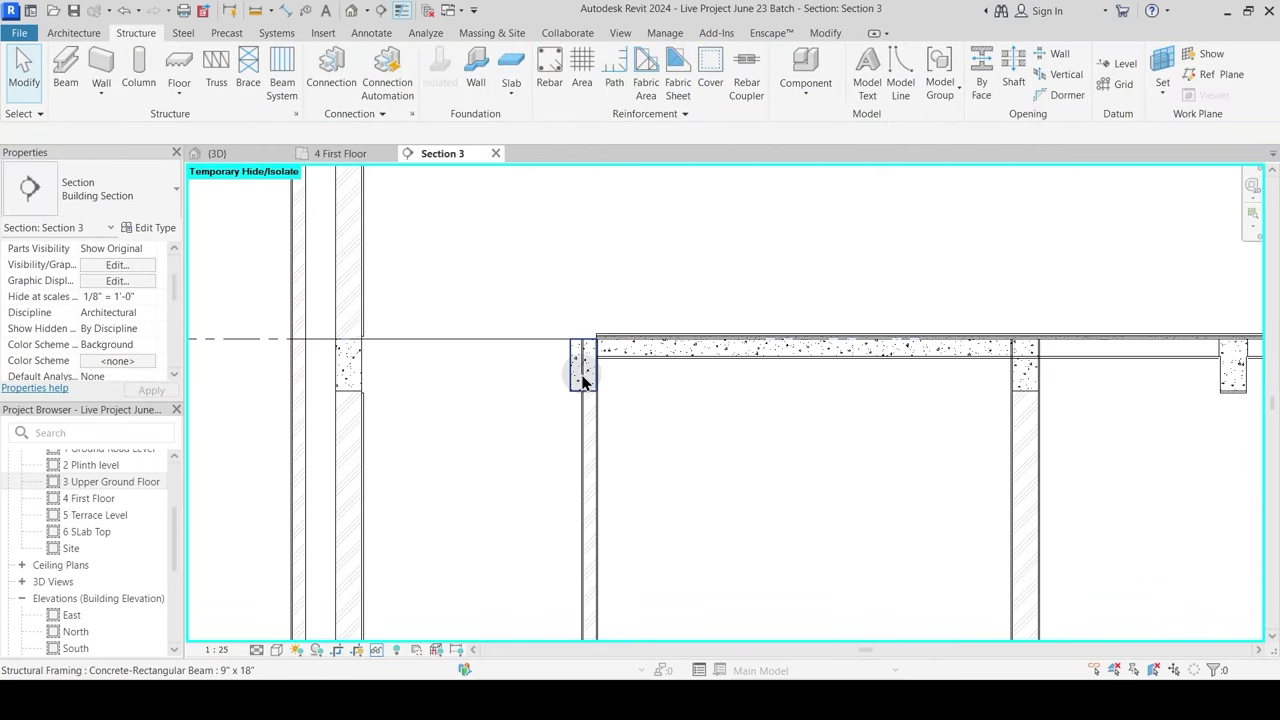
middle_click_drag(471, 429, 543, 388)
Step: Join the new beam with the adjacent wall using Join Geometry
left_click(392, 450)
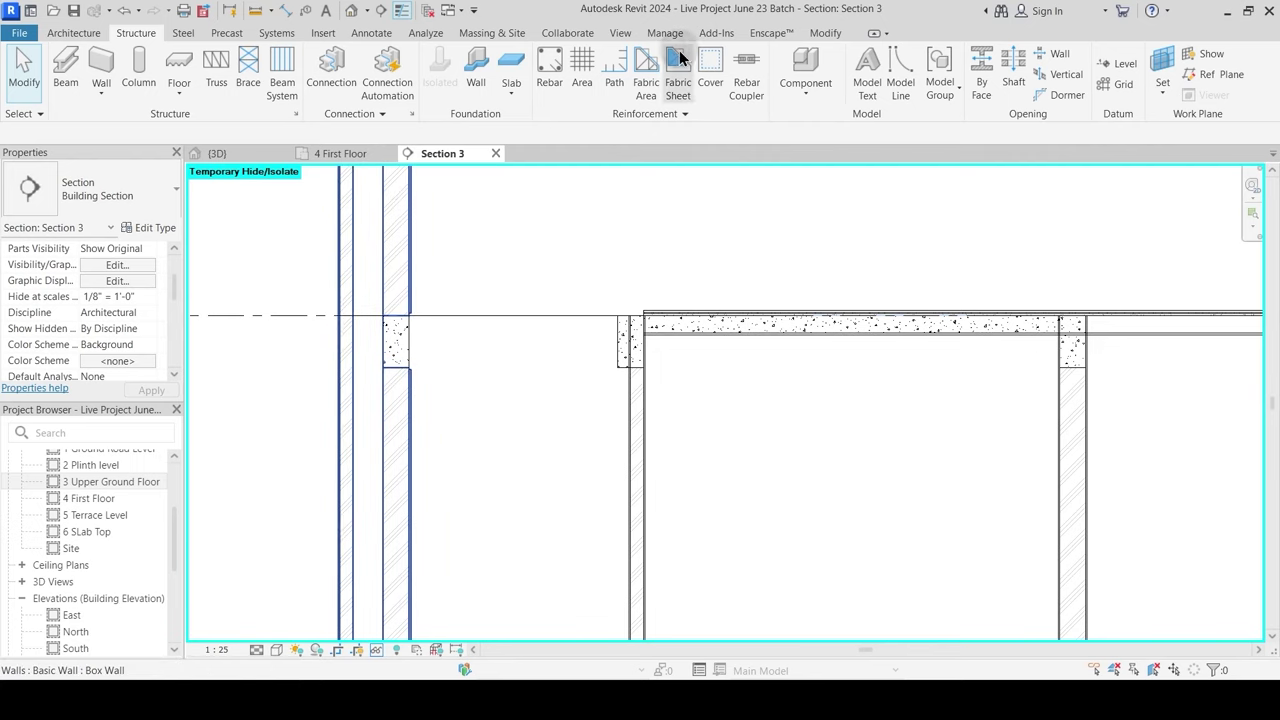
left_click(826, 33)
left_click(194, 93)
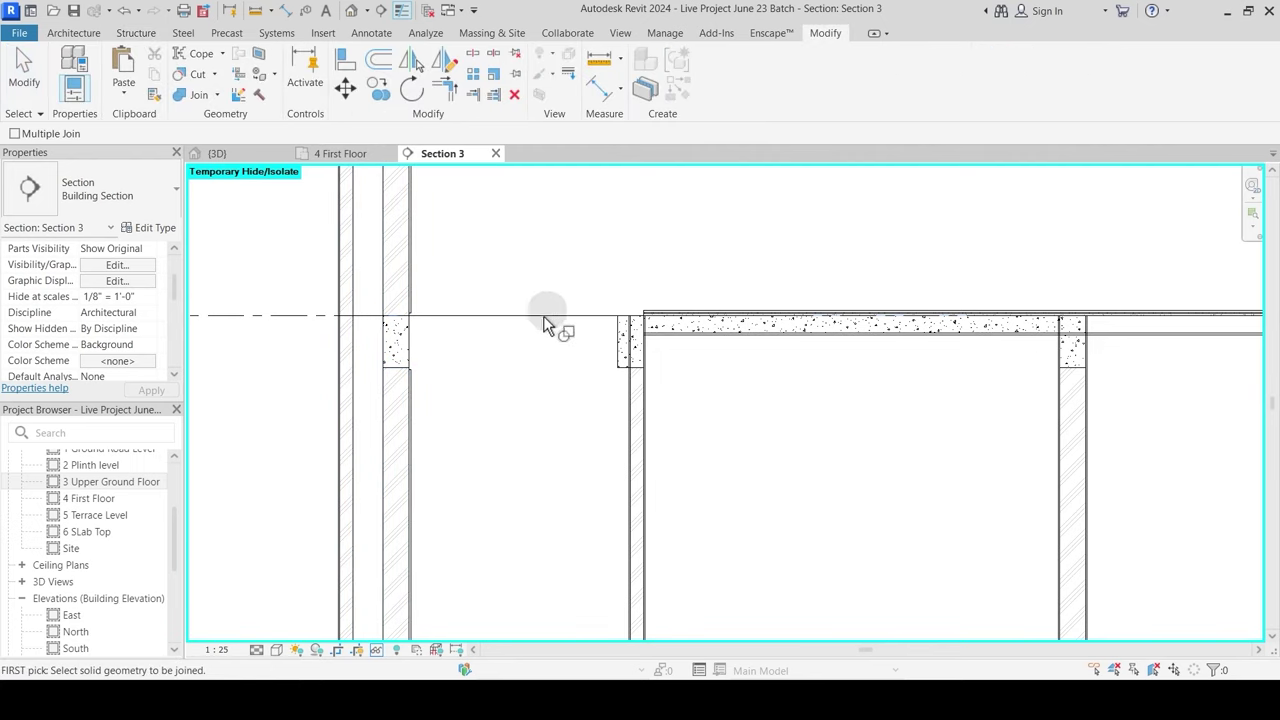
left_click(618, 363)
scroll(655, 390, "up", 3)
middle_click_drag(537, 391, 608, 428)
key("Escape")
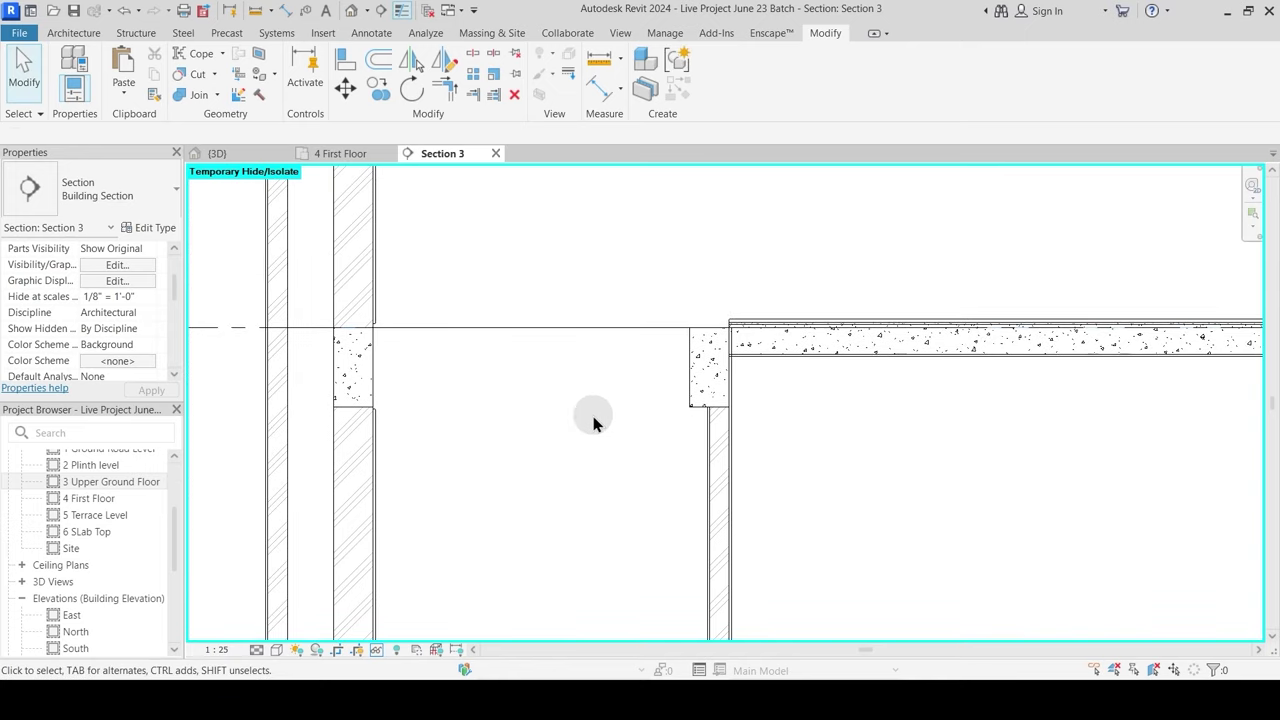
Step: Reset Temporary Hide/Isolate and select the Washroom Sunk Slab floor
key("h")
key("r")
left_click(531, 405)
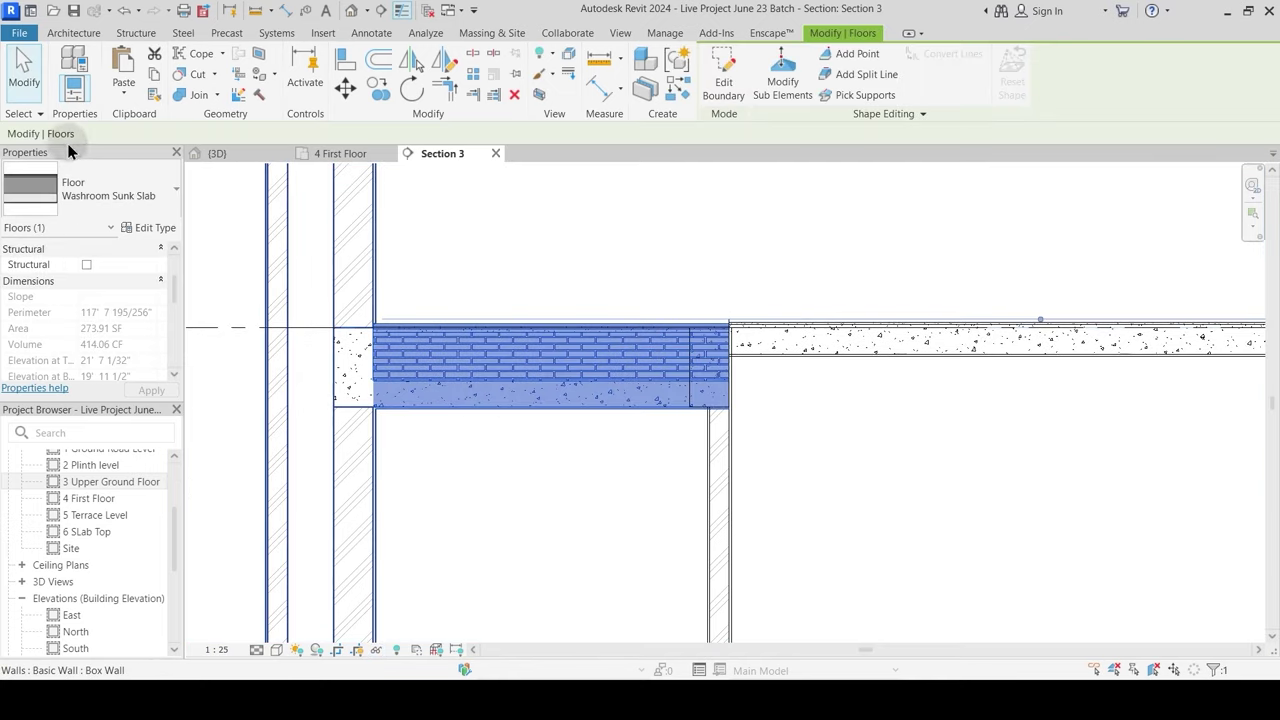
Step: Make a first 100 mm layer edit to the Washroom Sunk Slab type and apply it
left_click(150, 228)
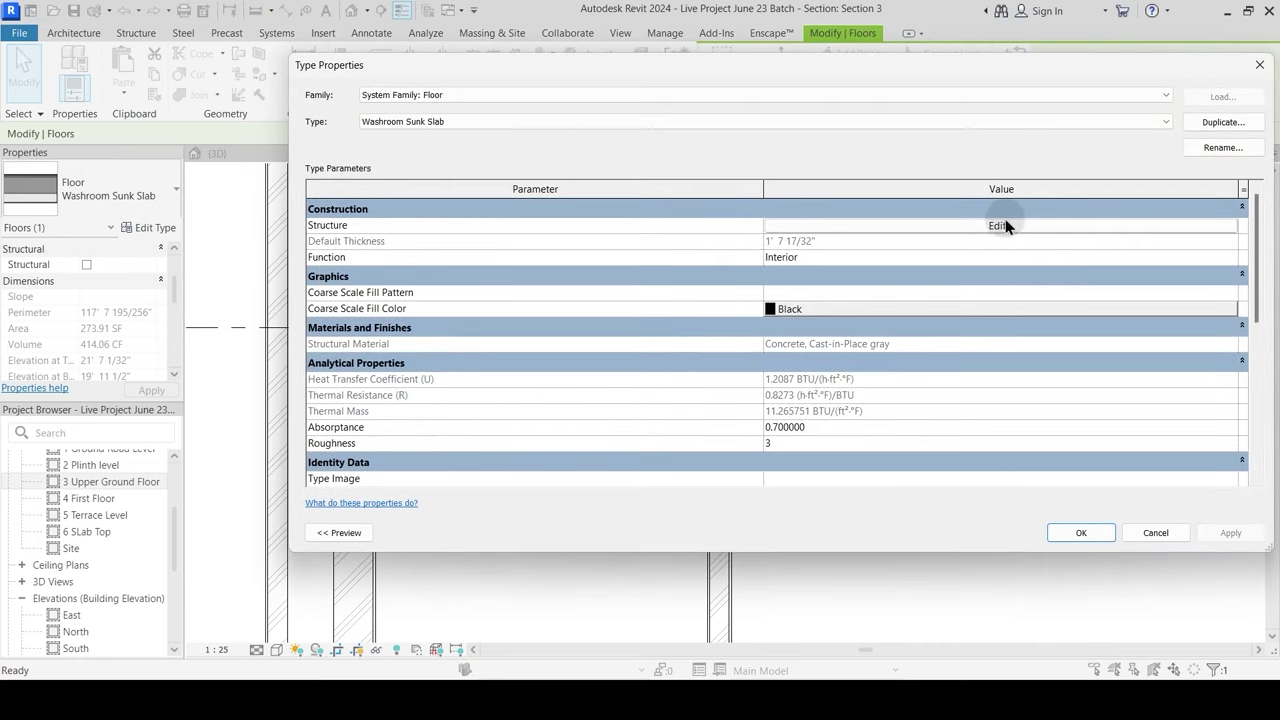
left_click(1000, 226)
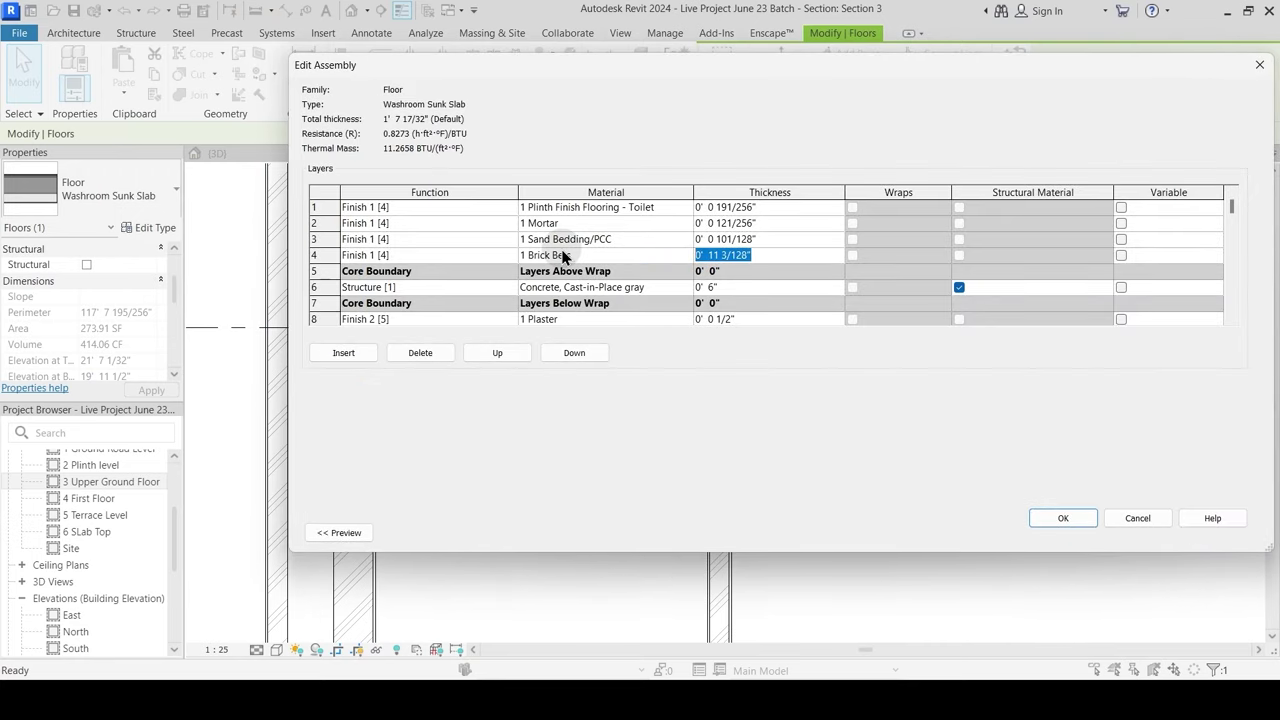
type("100m")
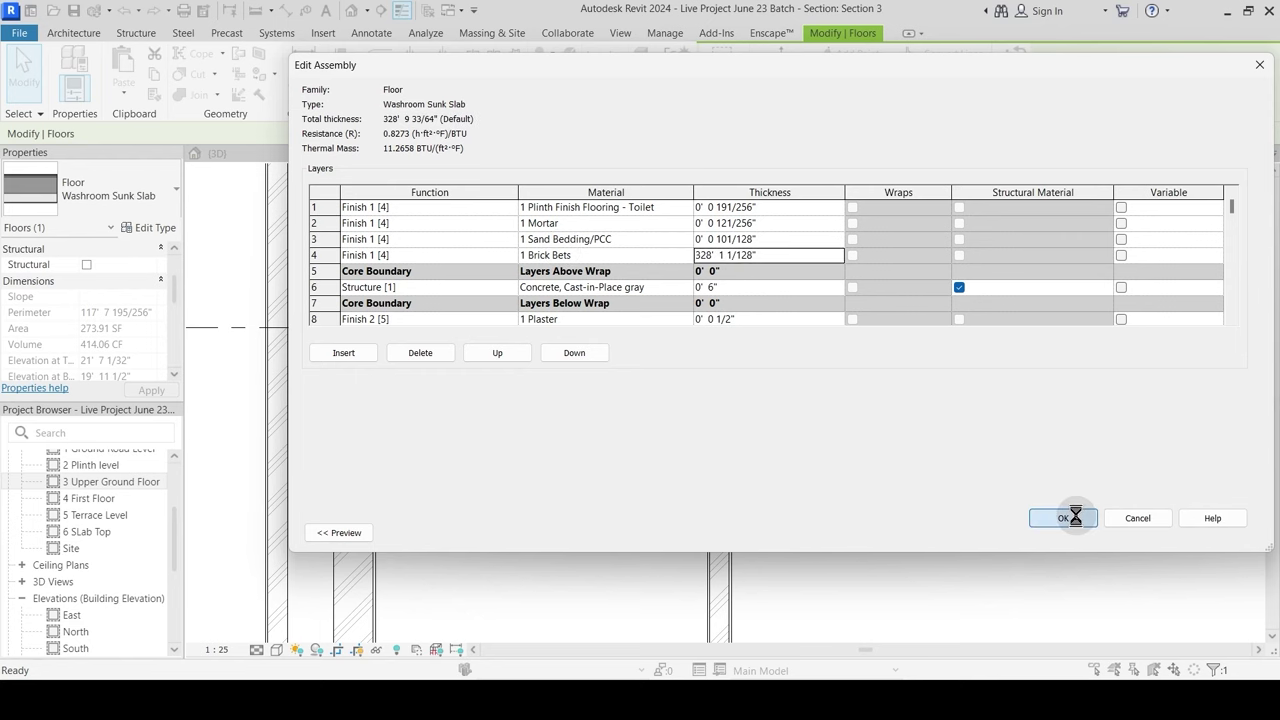
left_click(840, 368)
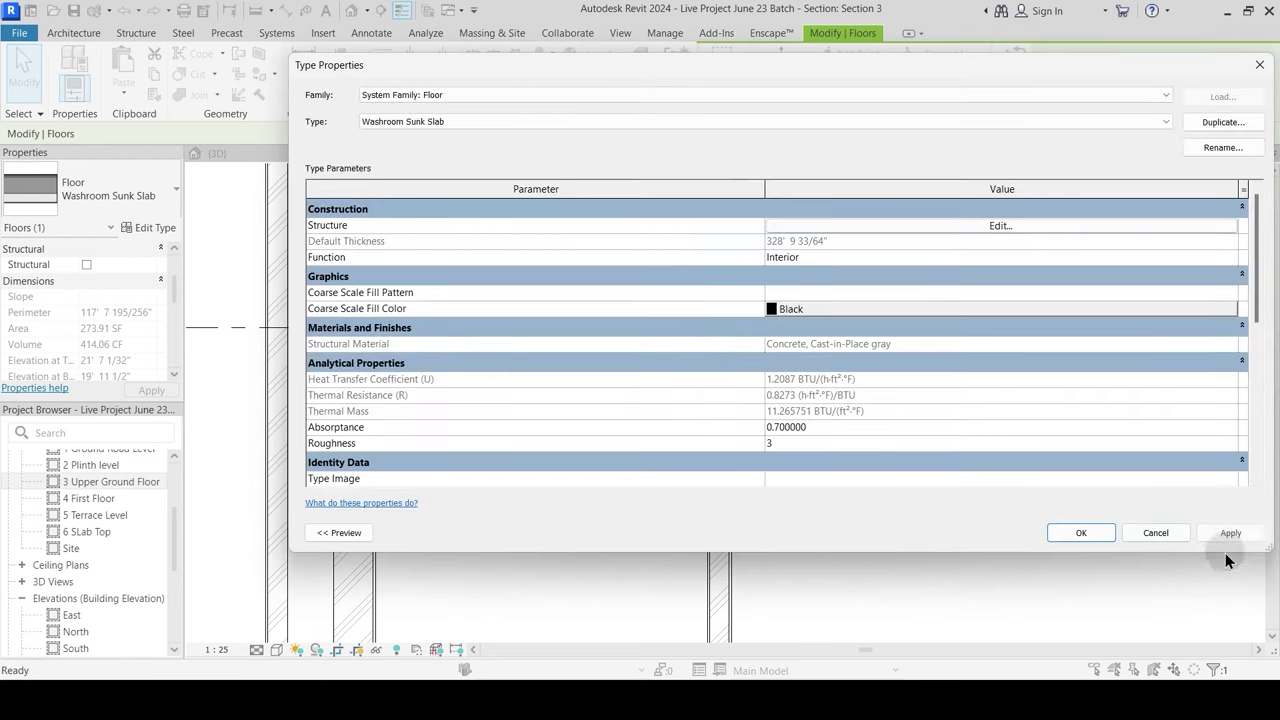
left_click(1081, 532)
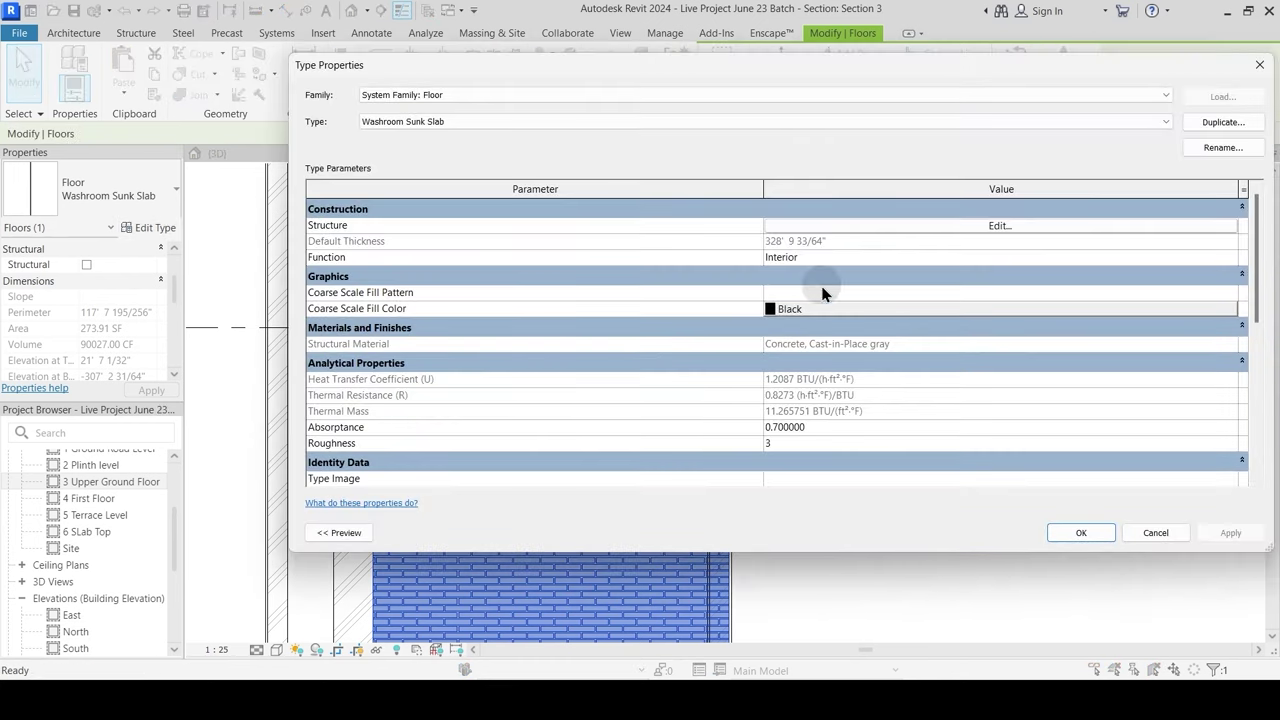
Step: Set the Brick Bets layer to 100mm and confirm the assembly and type changes
left_click(999, 226)
left_click(758, 259)
type("100mm")
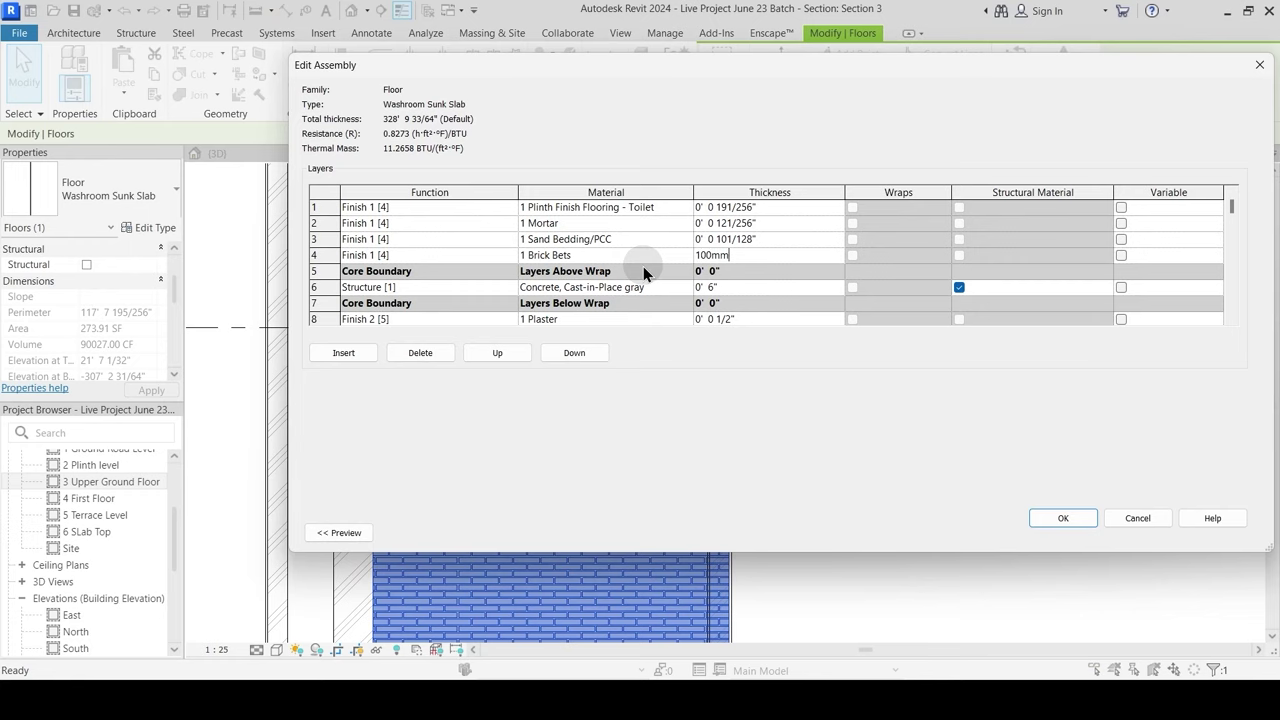
key("Tab")
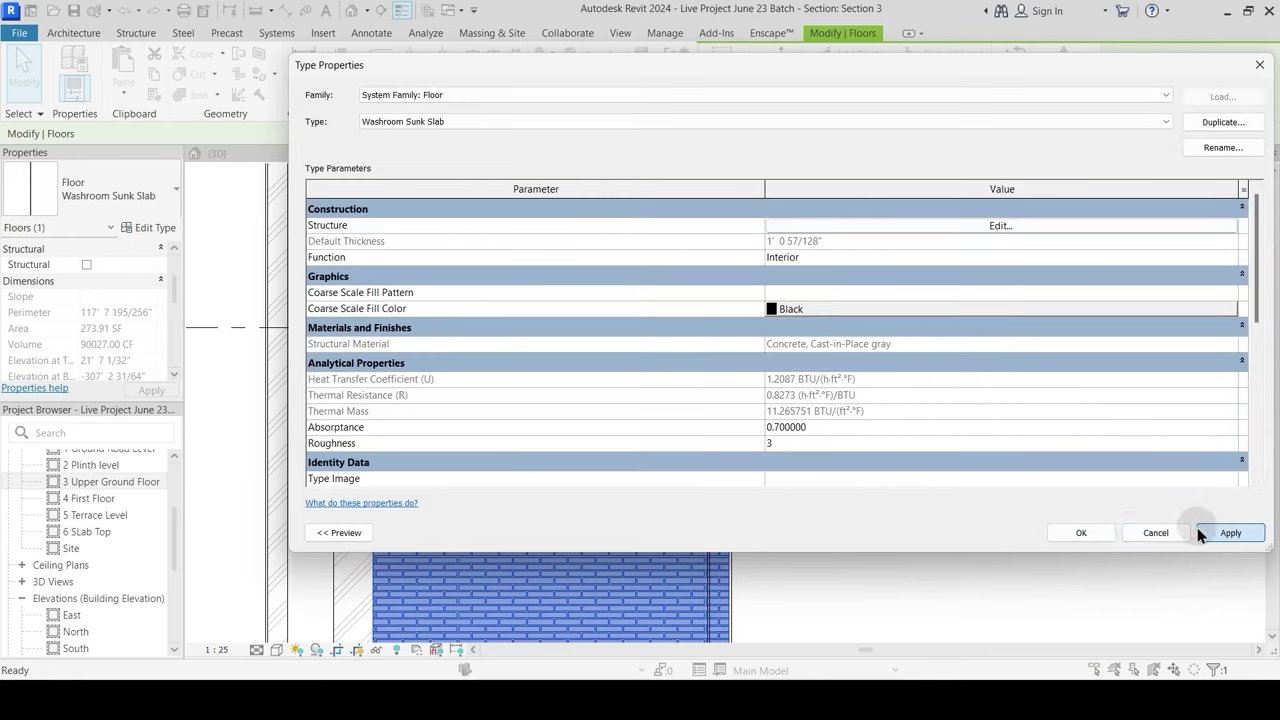
left_click(1228, 532)
left_click(1084, 532)
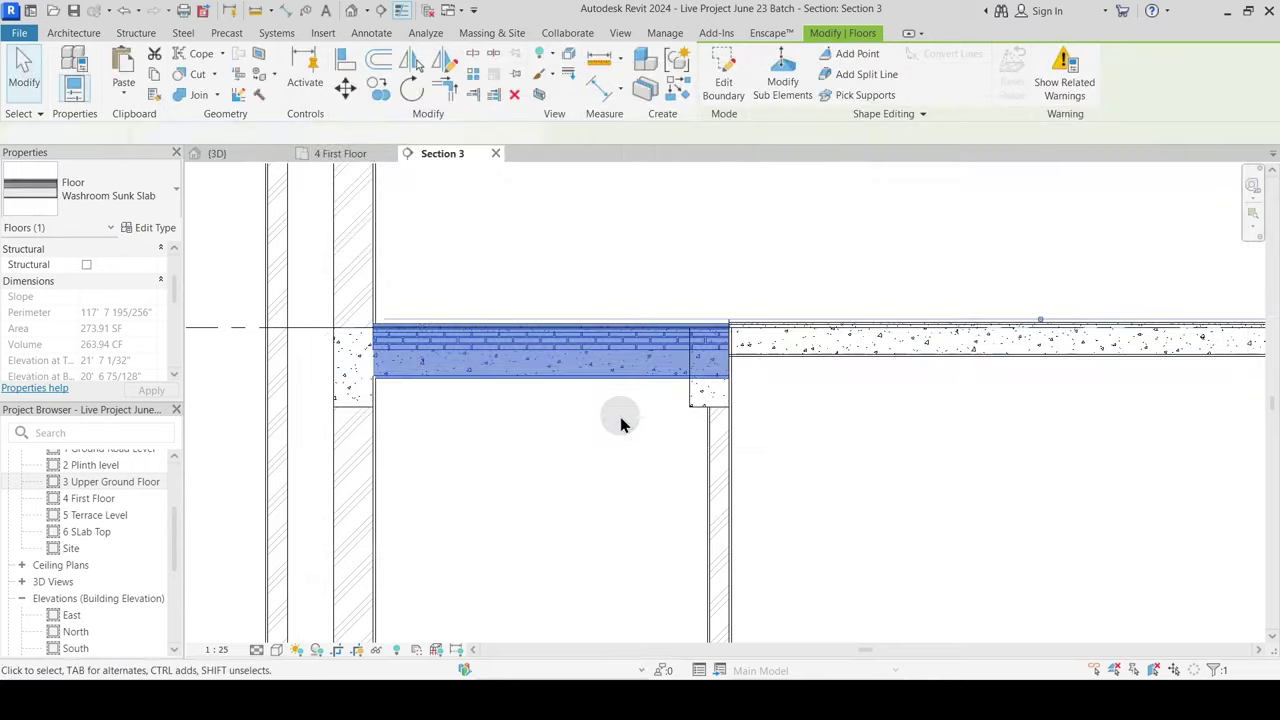
left_click(340, 60)
Step: Align the Washroom Sunk Slab's bottom to the reference line
left_click(360, 406)
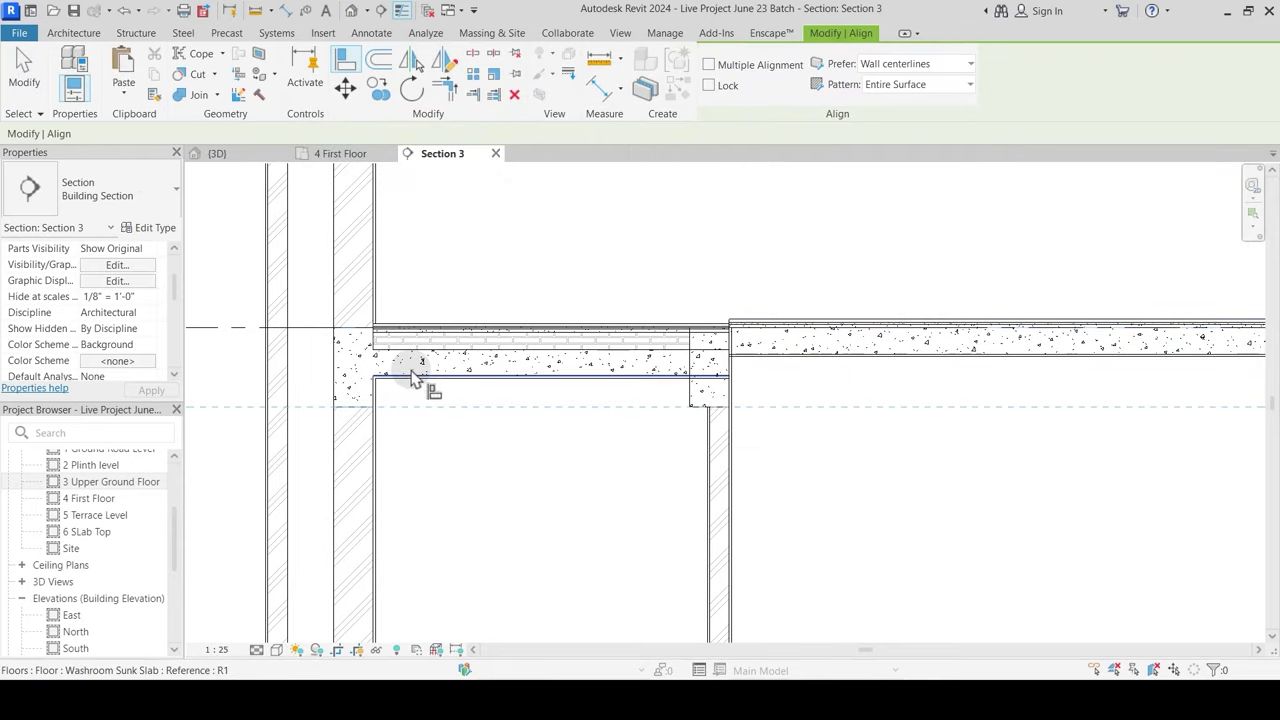
left_click(413, 378)
key("Escape")
Step: Join the sunk slab with the concrete beam and switch join order so the beam cuts it
left_click(510, 351)
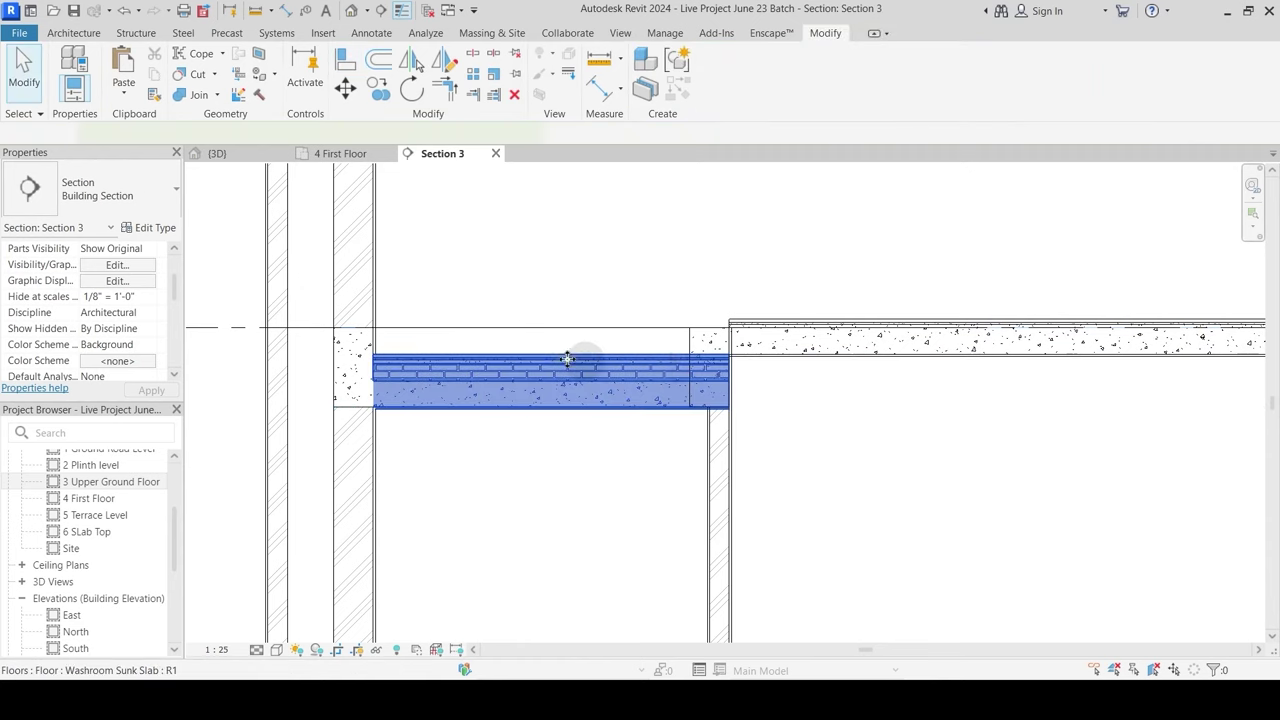
left_click(190, 95)
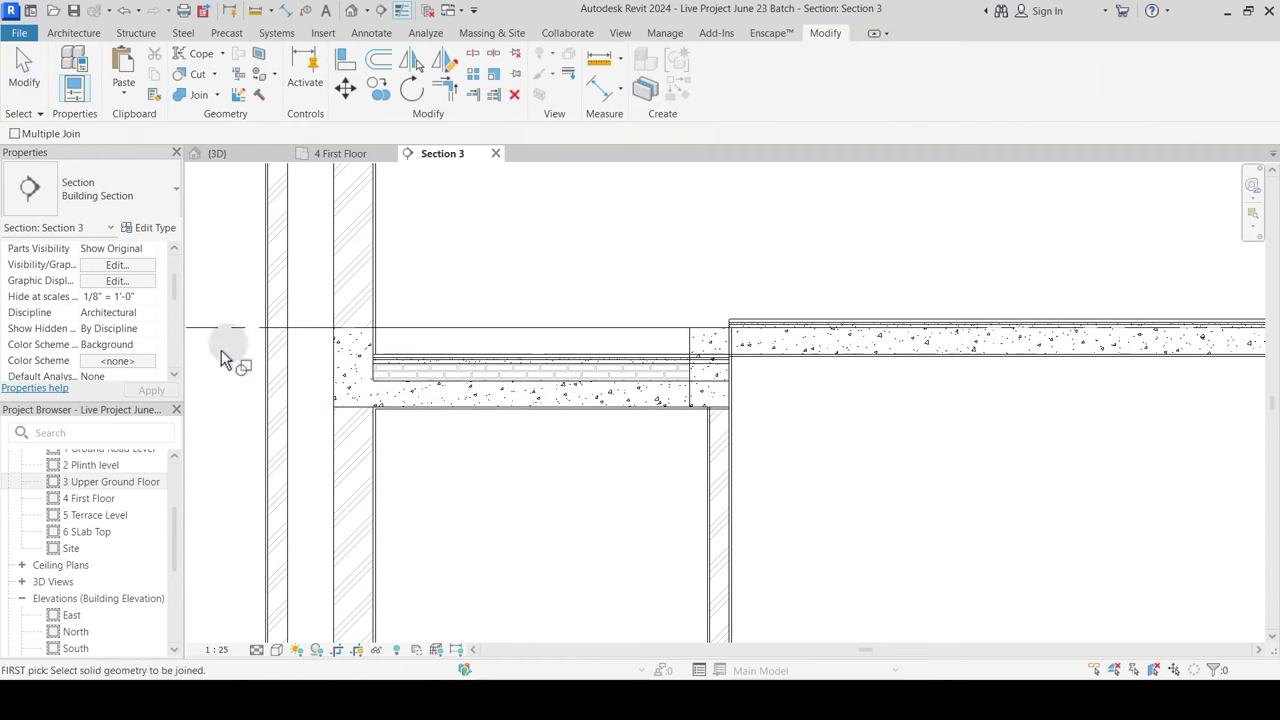
left_click(712, 340)
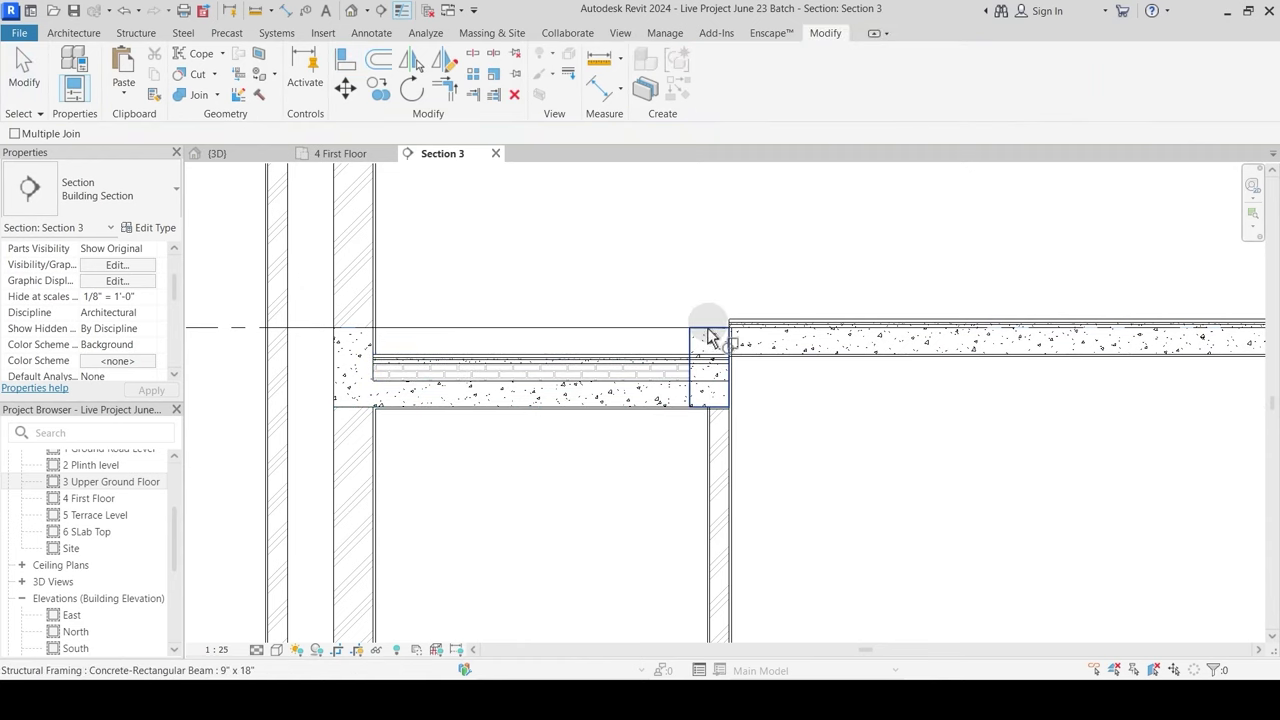
left_click(660, 380)
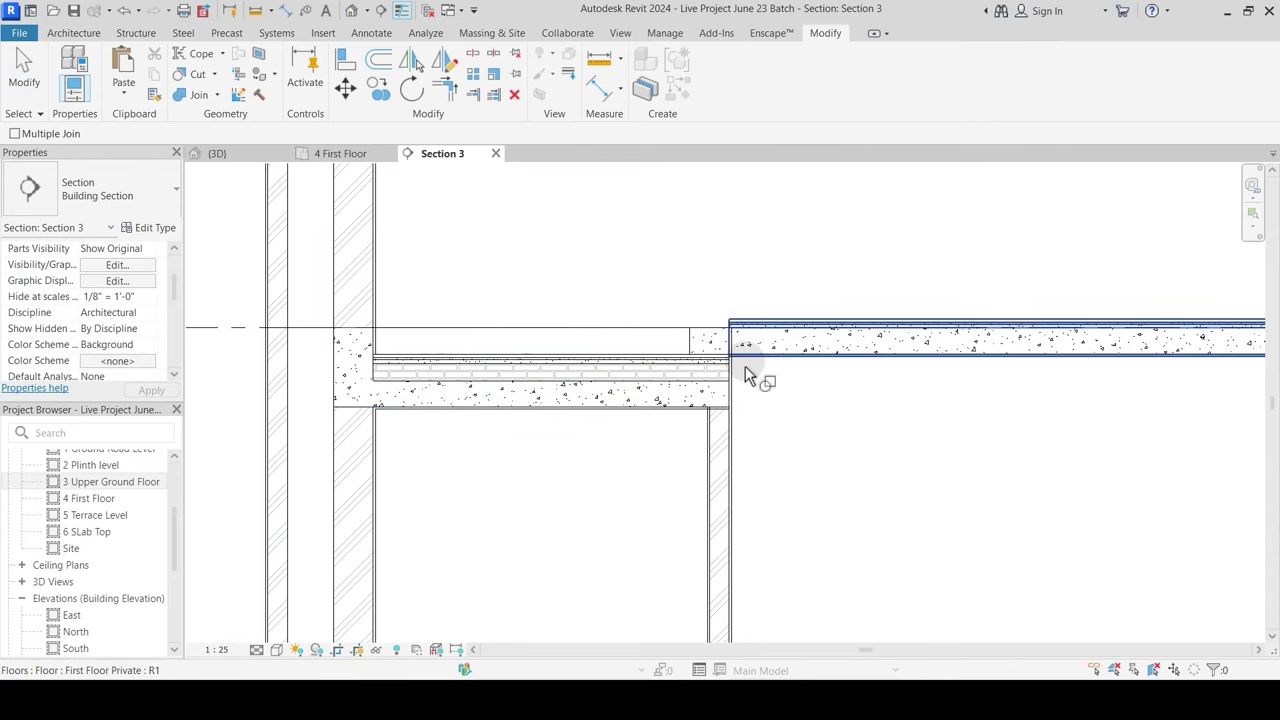
left_click(218, 96)
left_click(185, 191)
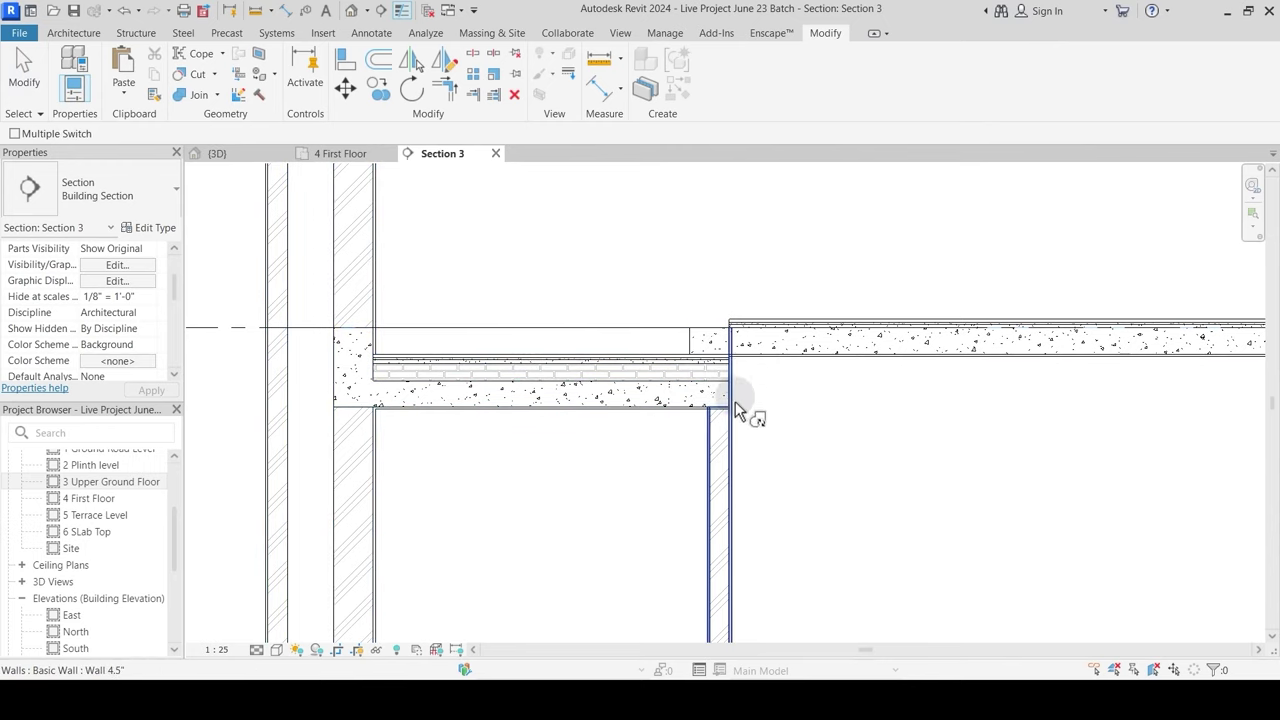
left_click(714, 332)
left_click(671, 367)
key("Escape")
left_click(638, 360)
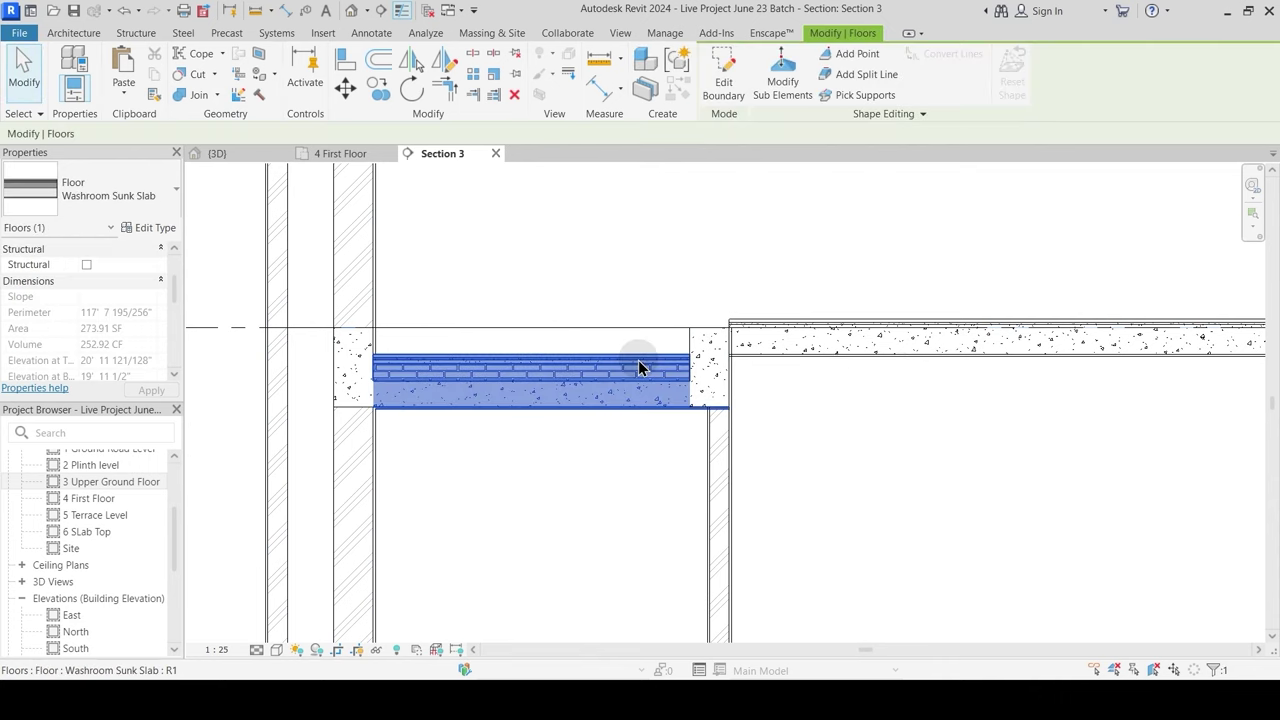
Step: Set the Washroom Sunk Slab type's Brick Bets layer to 280mm and apply the change
left_click(150, 228)
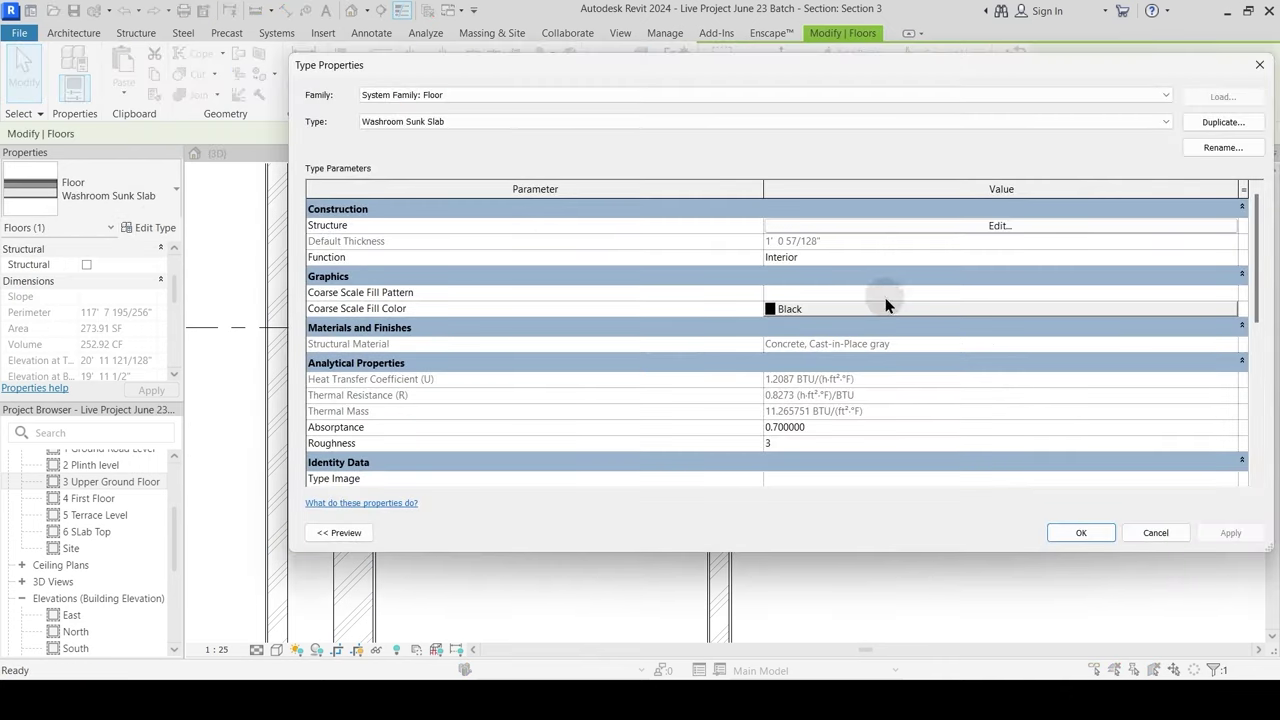
left_click(914, 227)
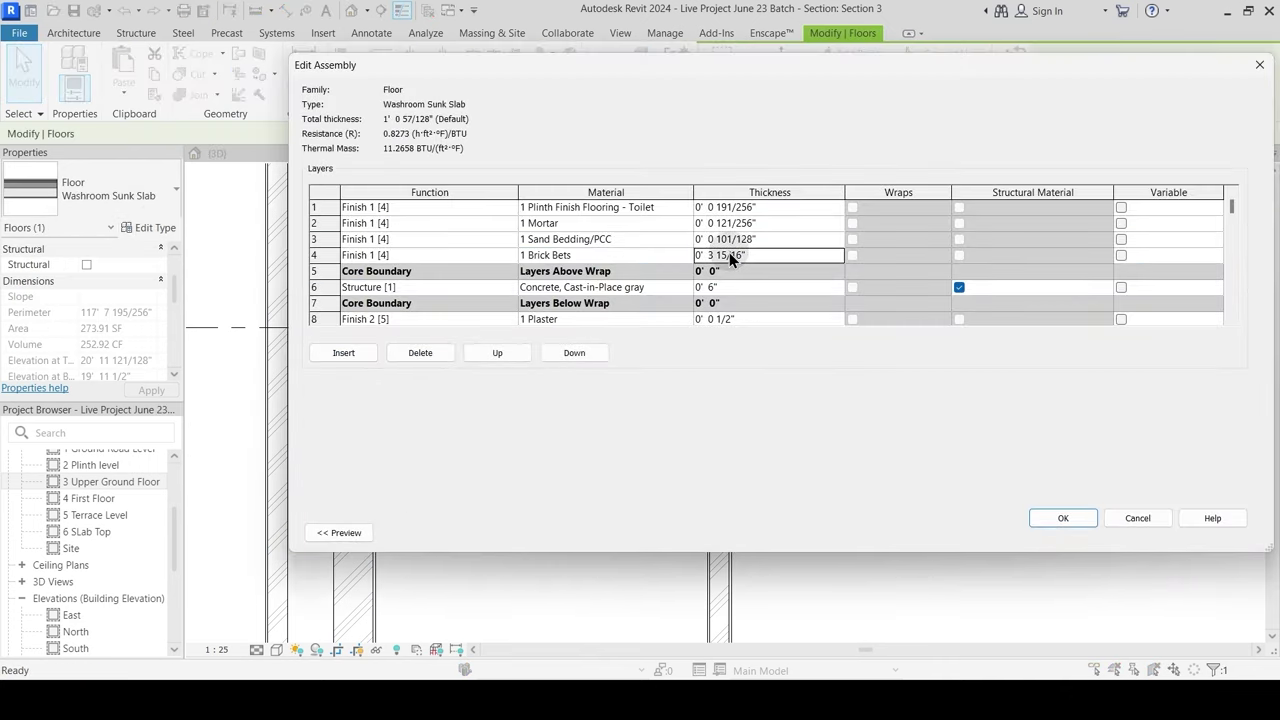
type("280mm")
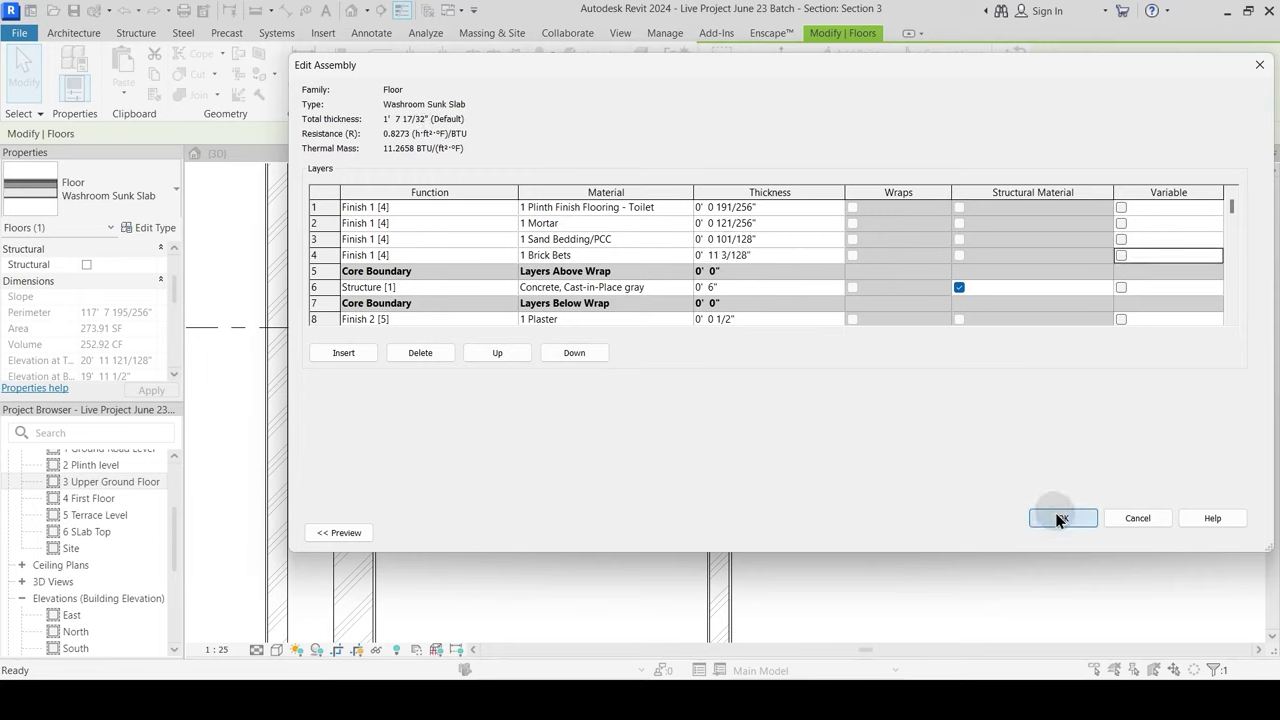
left_click(840, 368)
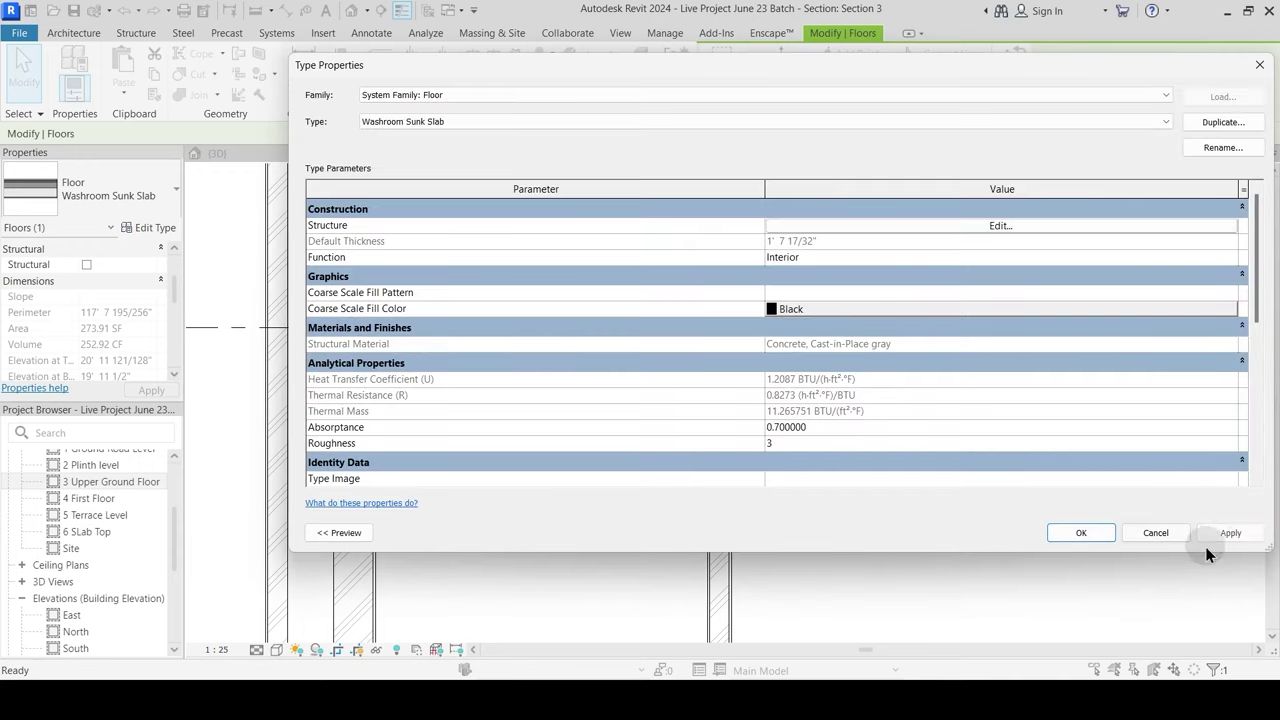
left_click(1080, 533)
Step: Align the sunk slab's underside to the beam's bottom edge in Section 3
left_click(414, 294)
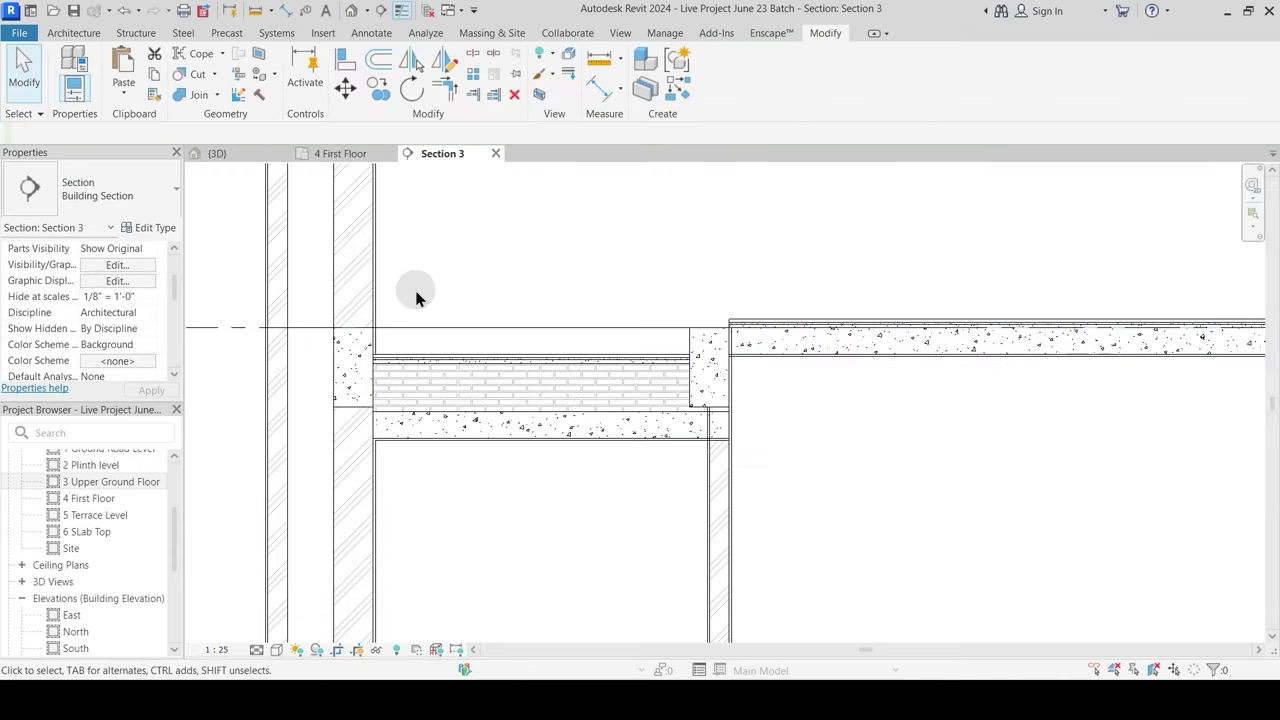
left_click(342, 62)
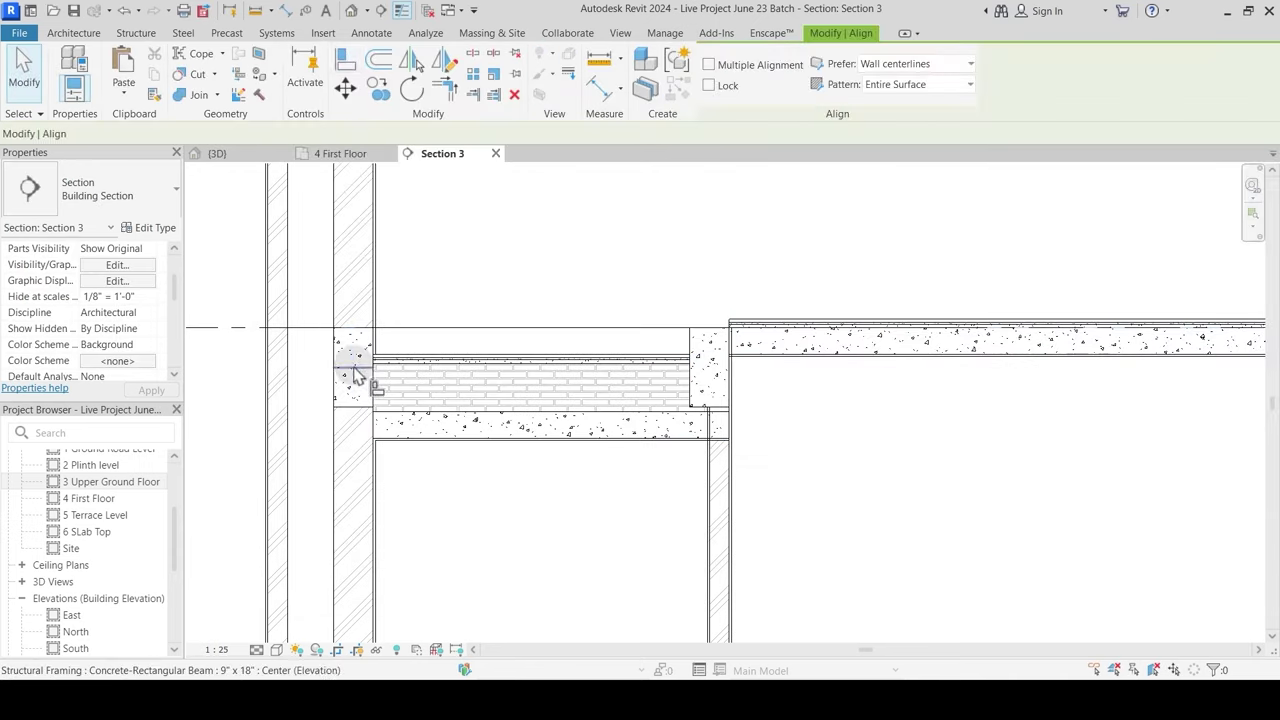
left_click(350, 406)
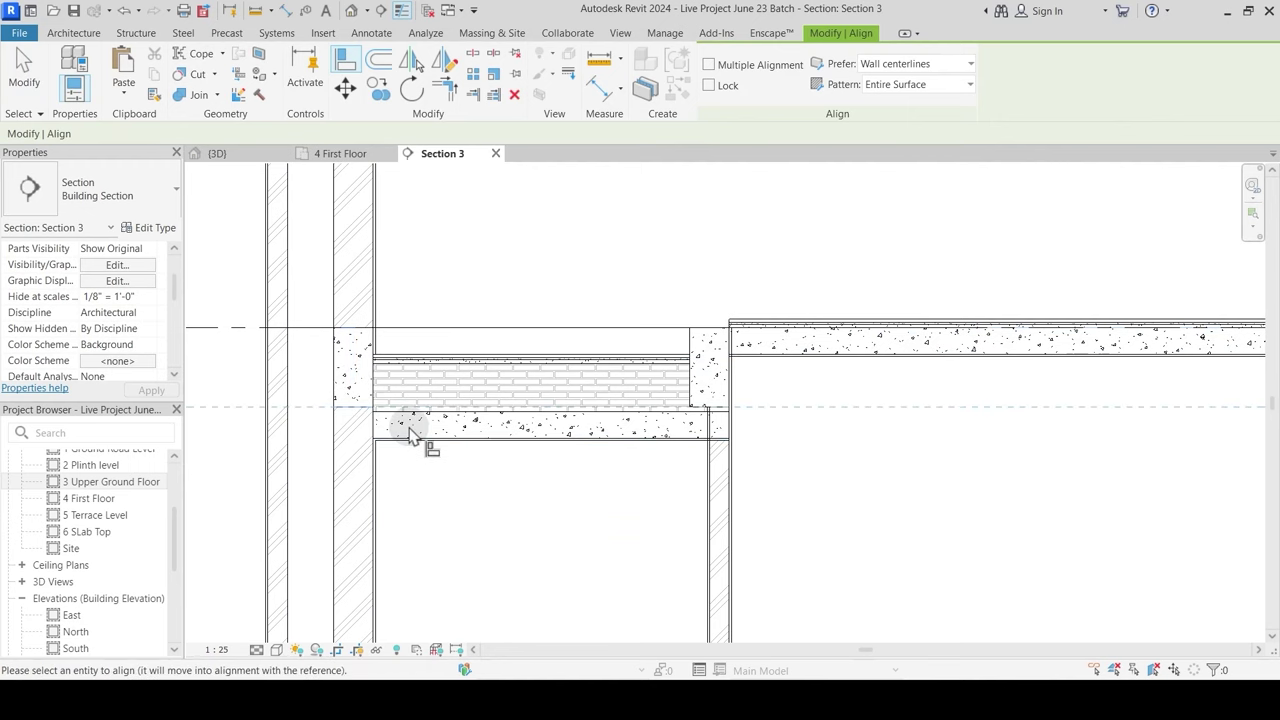
scroll(407, 445, "up", 4)
left_click(395, 420)
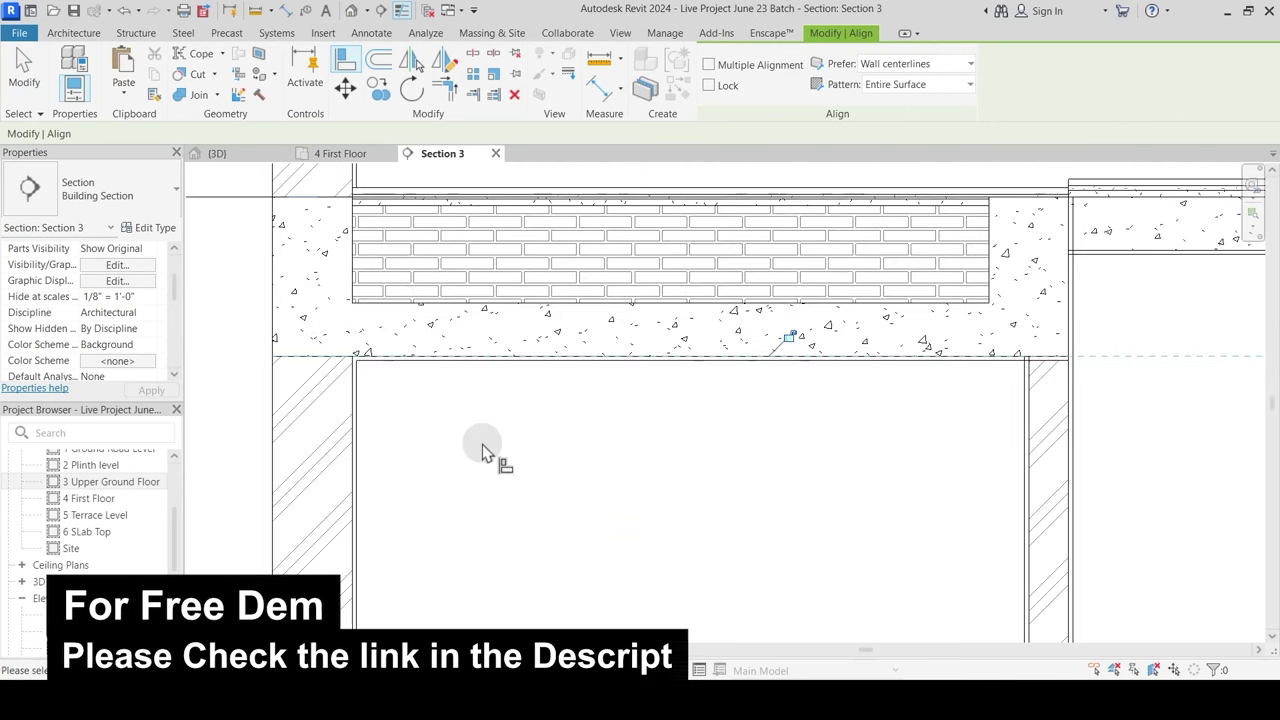
scroll(491, 451, "down", 3)
key("Escape")
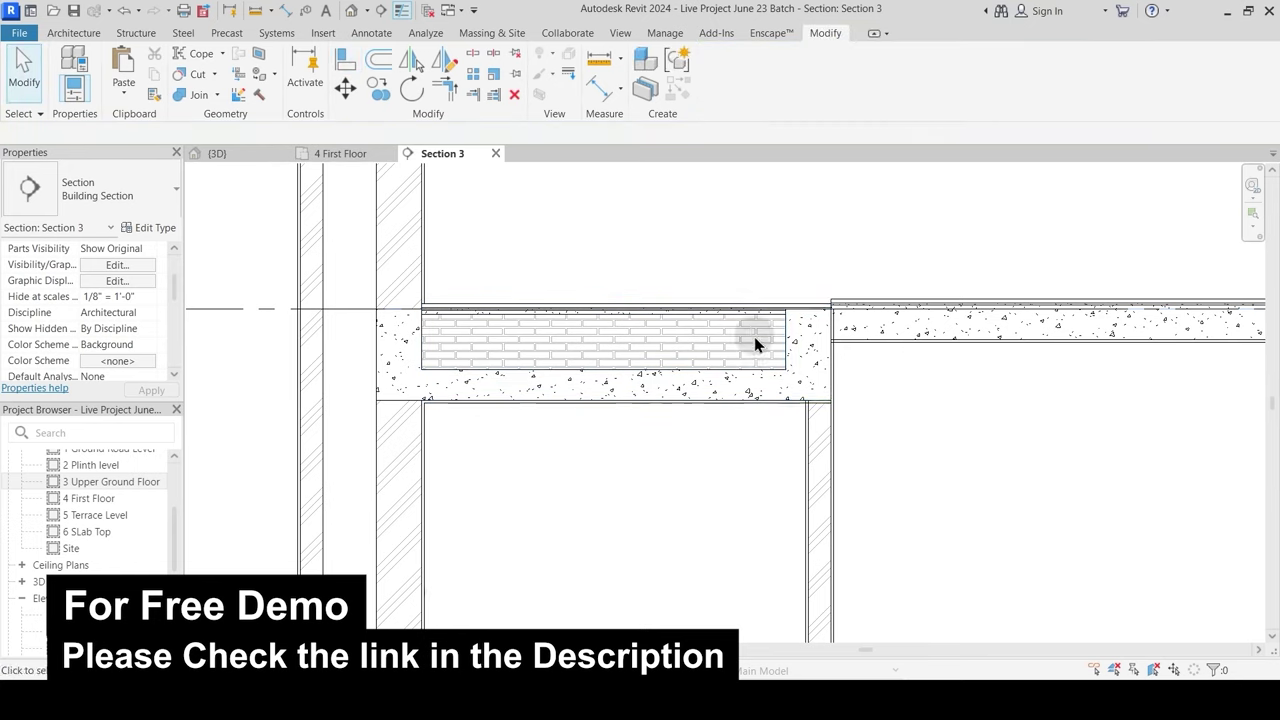
Step: Check the aligned slab beside the wall, then select the Grass floor
scroll(831, 306, "up", 3)
scroll(689, 323, "down", 5)
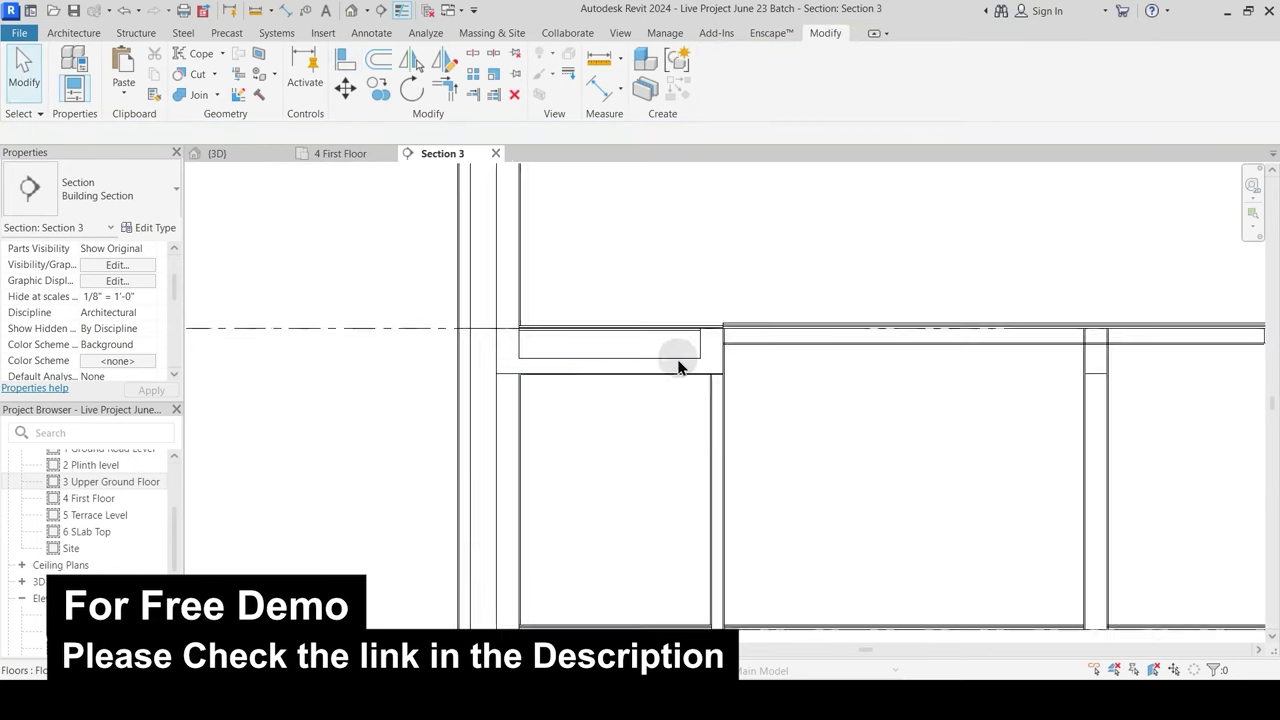
scroll(677, 362, "down", 4)
scroll(823, 374, "up", 4)
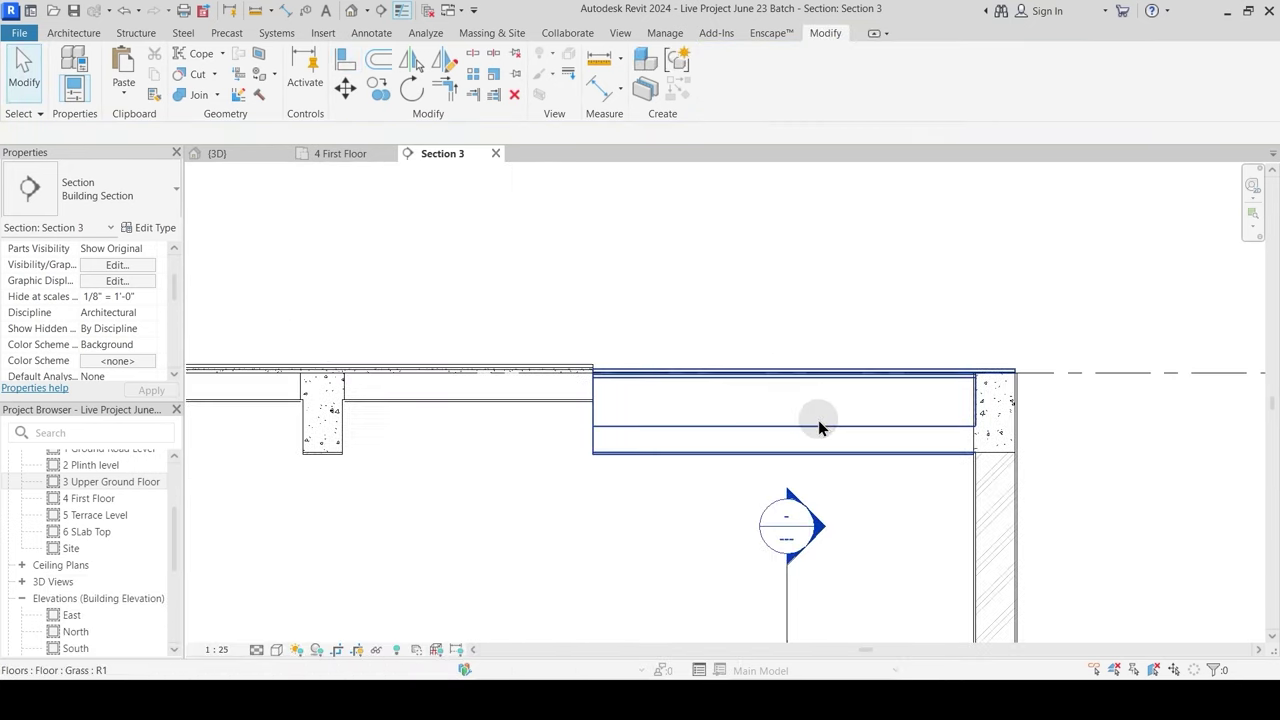
left_click(708, 372)
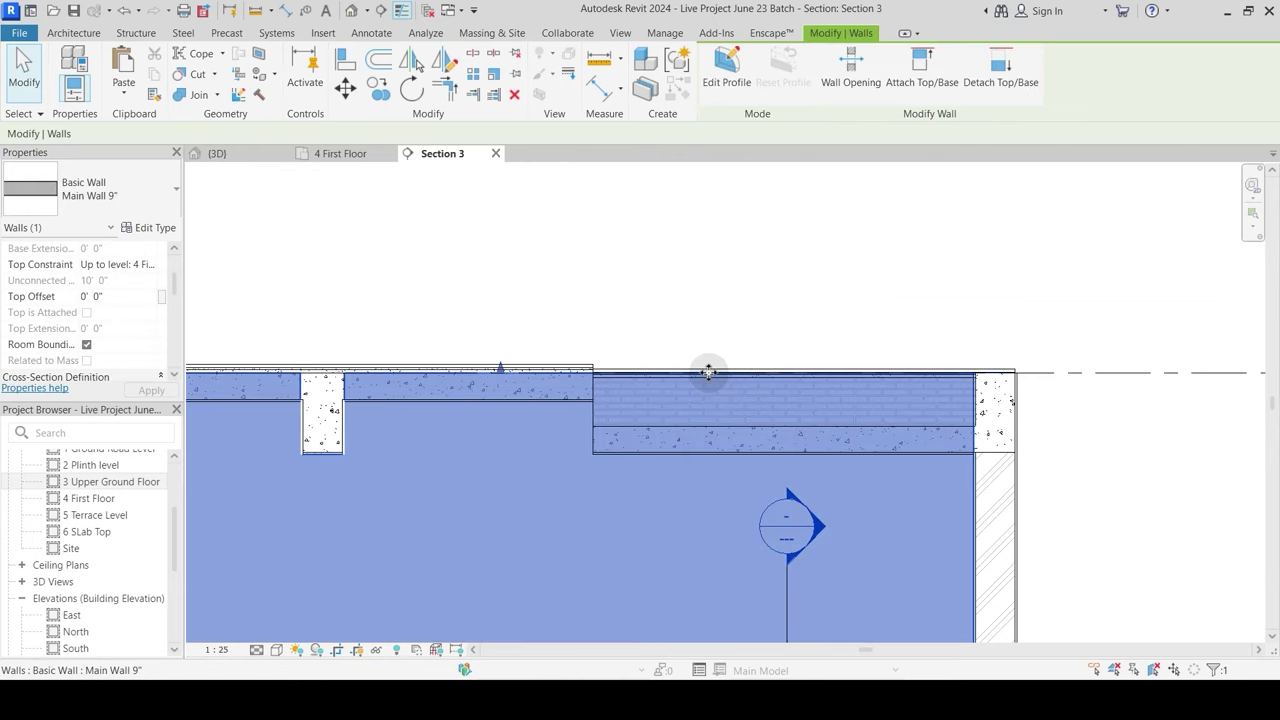
key("Escape")
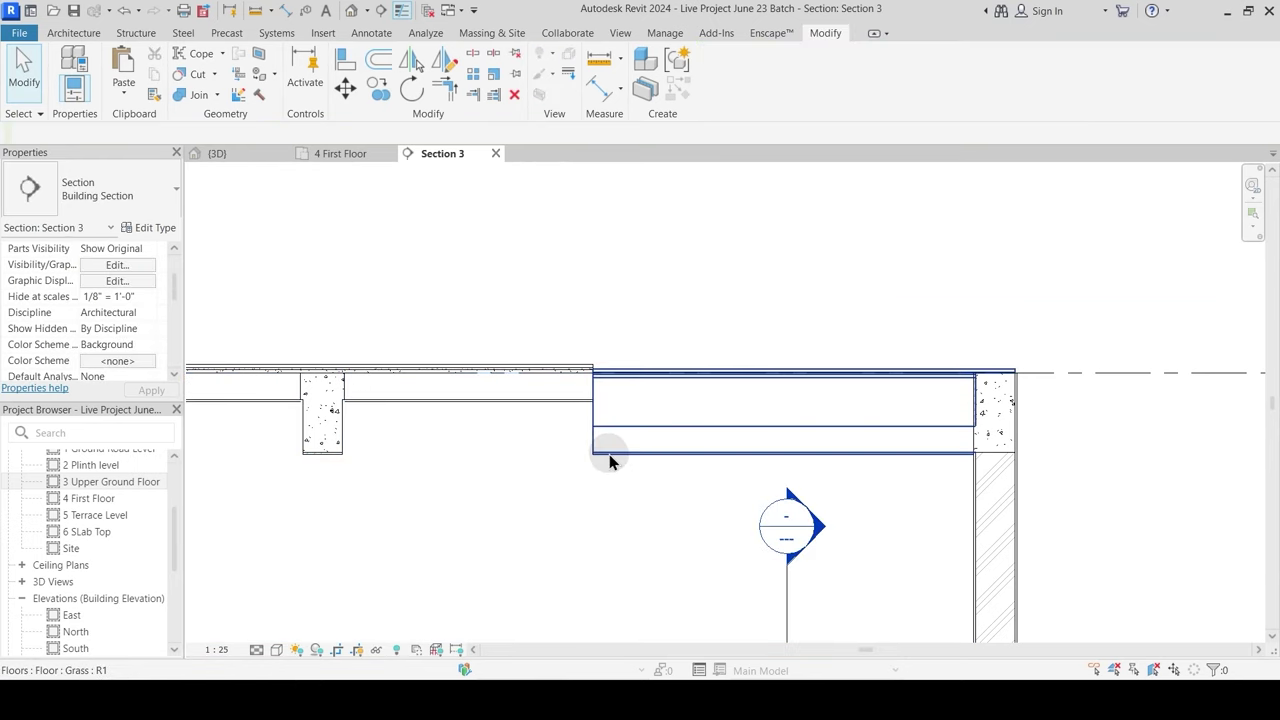
left_click(609, 456)
Step: Frame Bed Room-3 and the Garden on the 4 First Floor plan, checking their floors
left_click(336, 155)
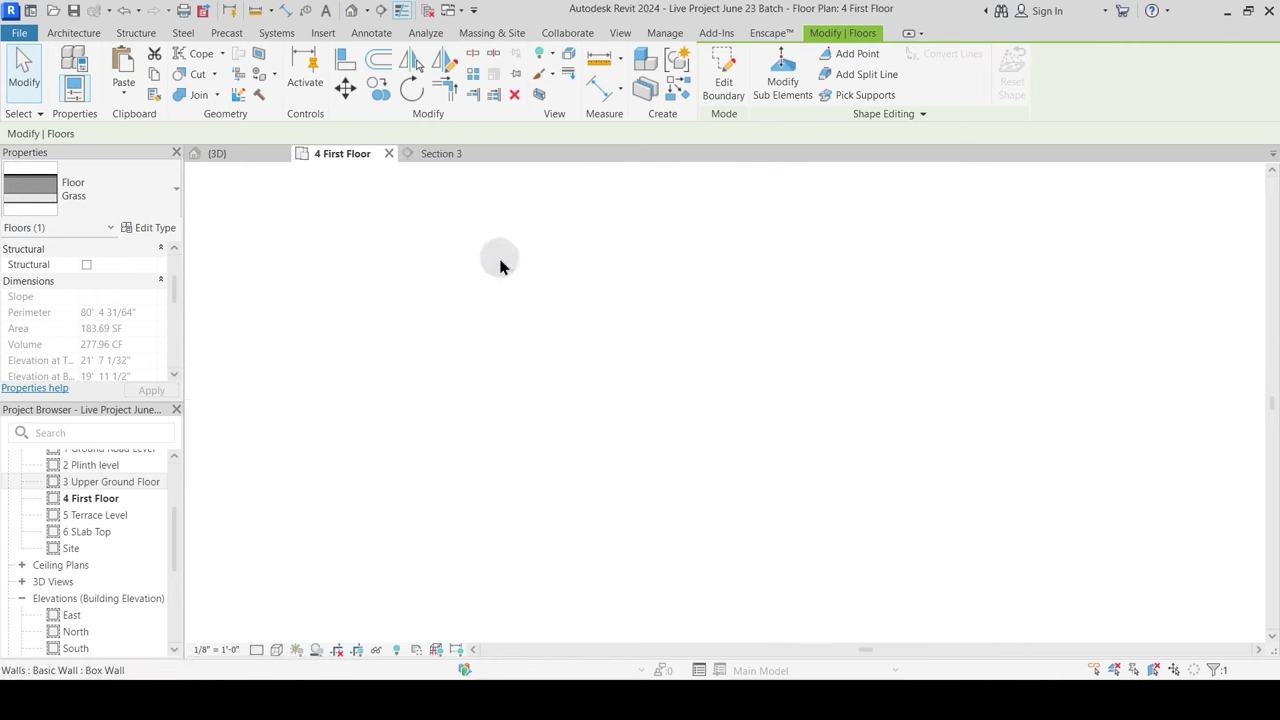
middle_click_drag(882, 444, 440, 416)
key("Escape")
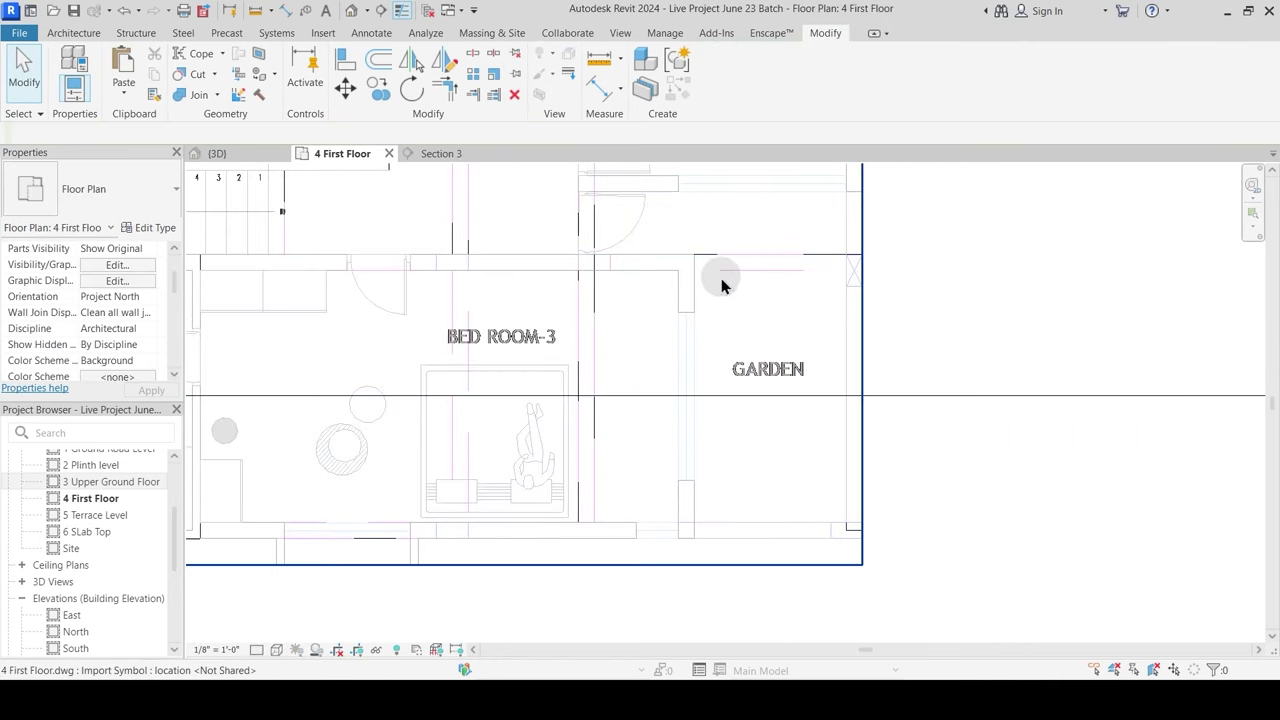
left_click(688, 403)
key("Escape")
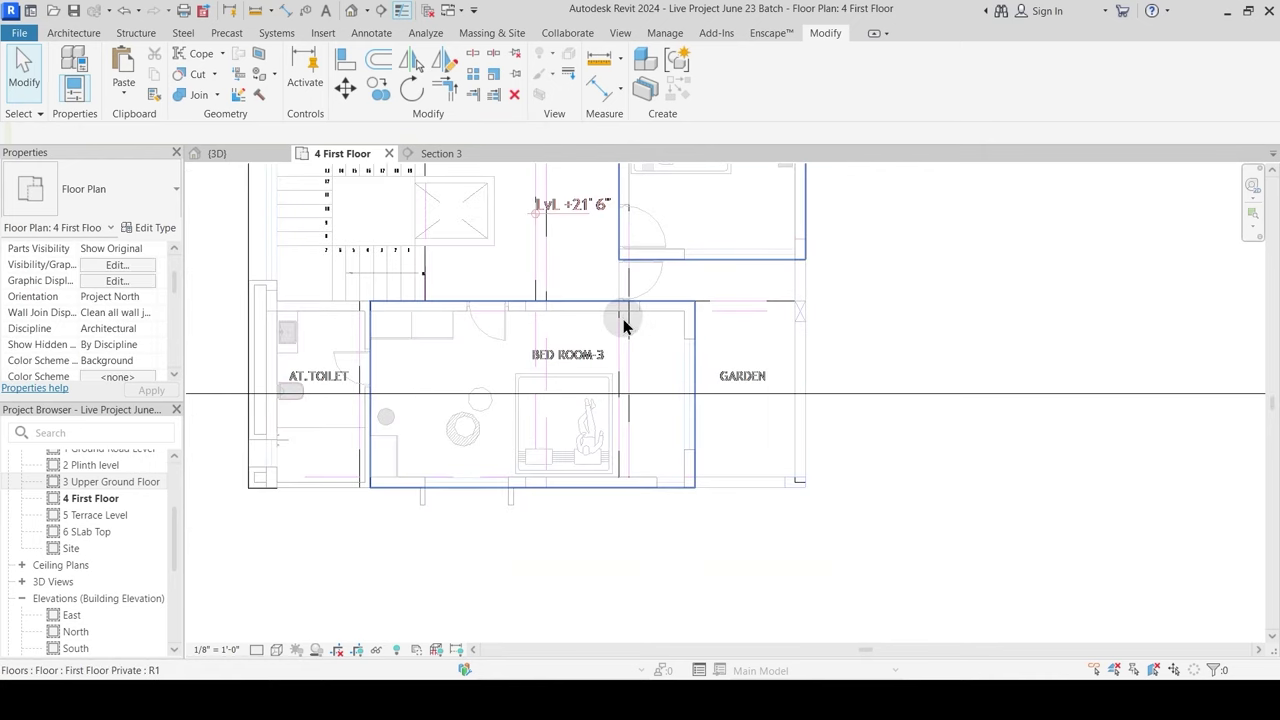
left_click(636, 350)
key("Escape")
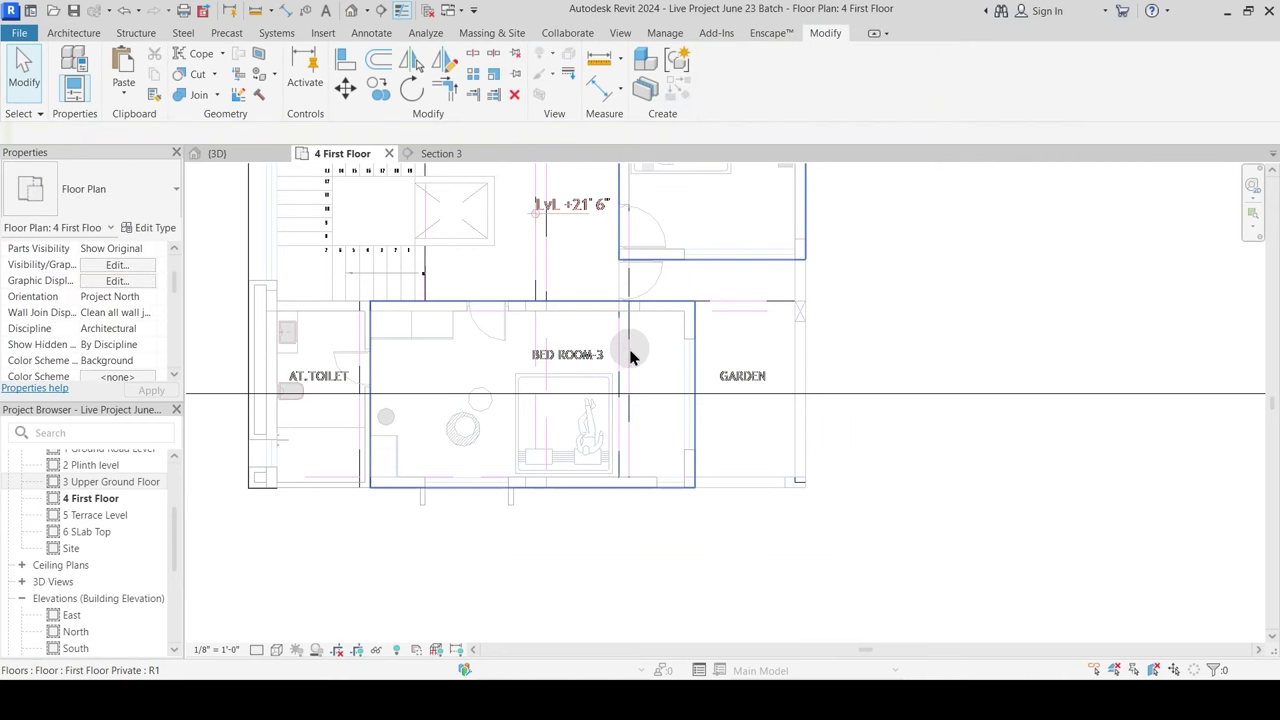
middle_click_drag(698, 367, 640, 414)
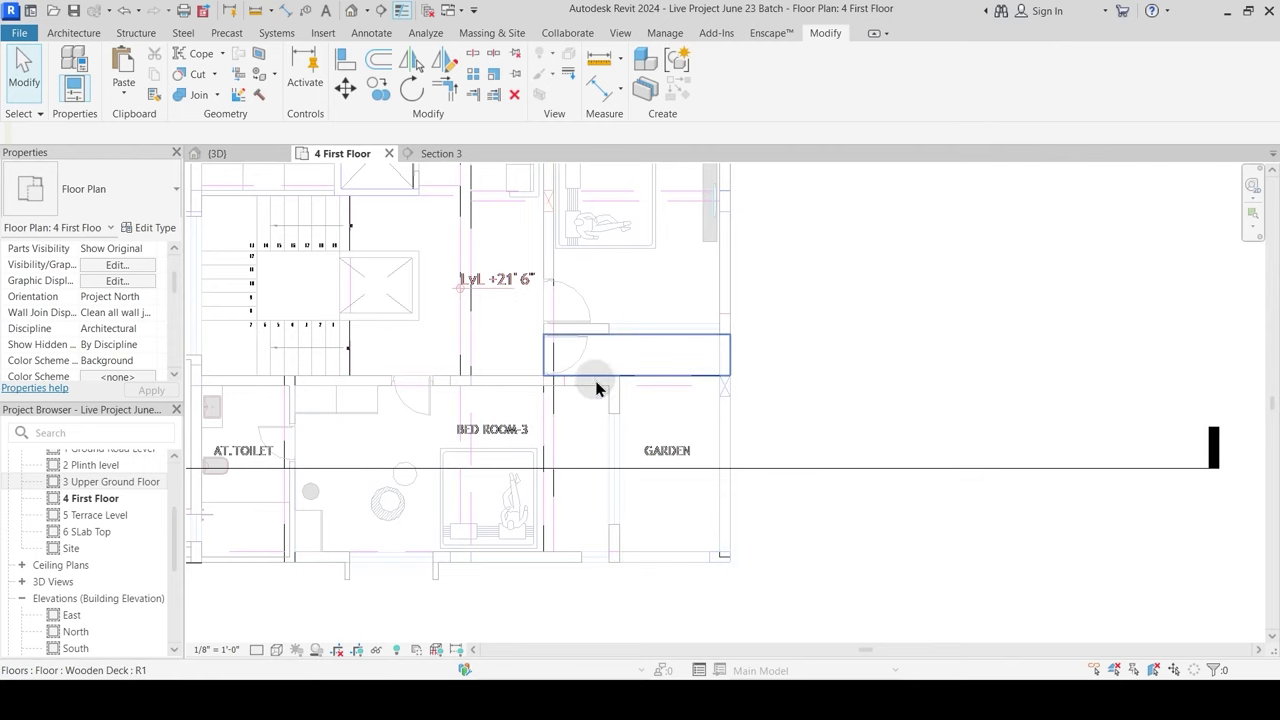
Step: Review the Grass floor beams in Section 3, then return zoomed in on the First Floor plan
left_click(436, 156)
mouse_move(445, 442)
middle_mouse_down()
mouse_move(488, 373)
mouse_move(466, 366)
mouse_move(663, 400)
mouse_move(651, 403)
mouse_move(683, 351)
middle_mouse_up()
scroll(651, 403, "down", 2)
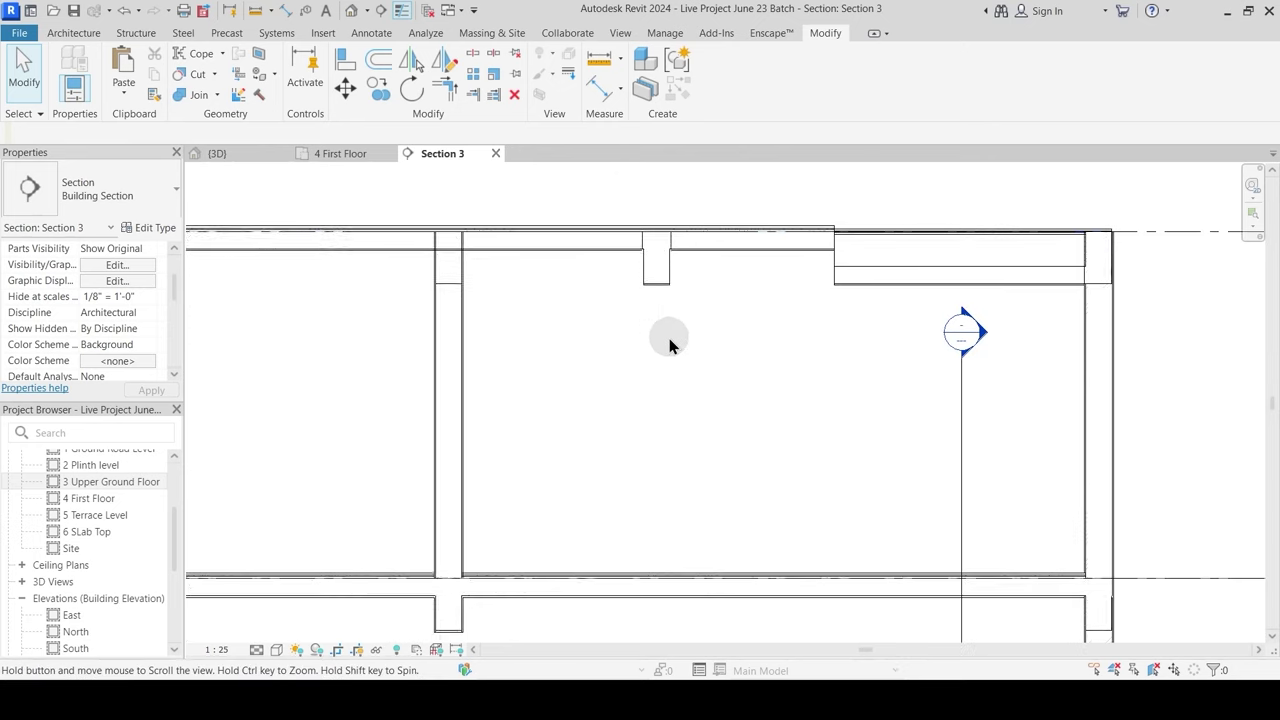
middle_click_drag(789, 354, 734, 363)
scroll(870, 318, "up", 2)
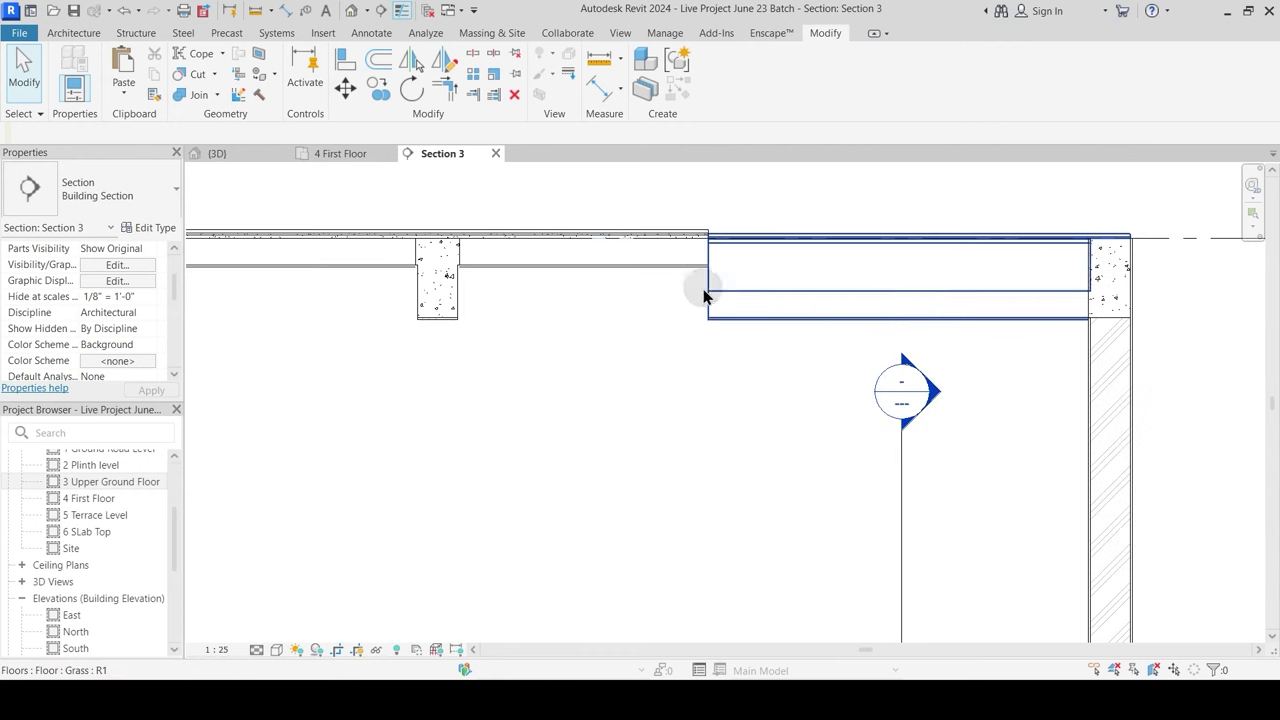
left_click(352, 154)
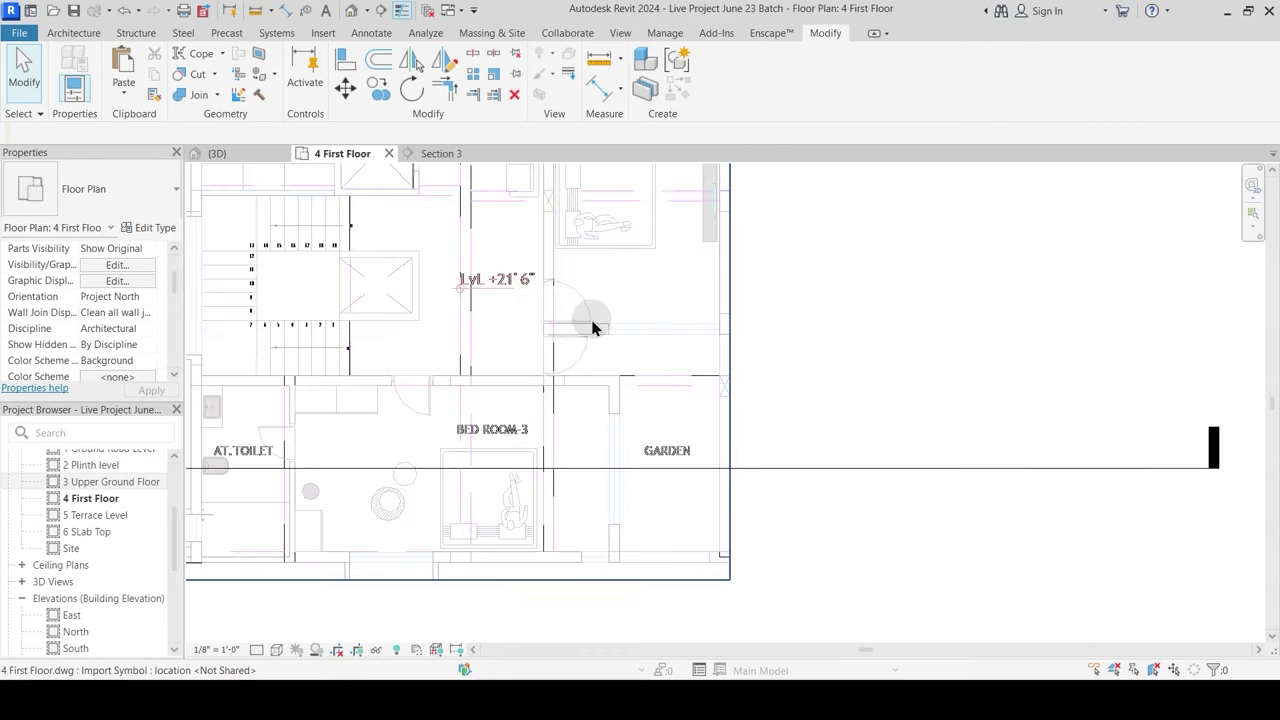
middle_click_drag(586, 449, 601, 418)
scroll(604, 401, "up", 2)
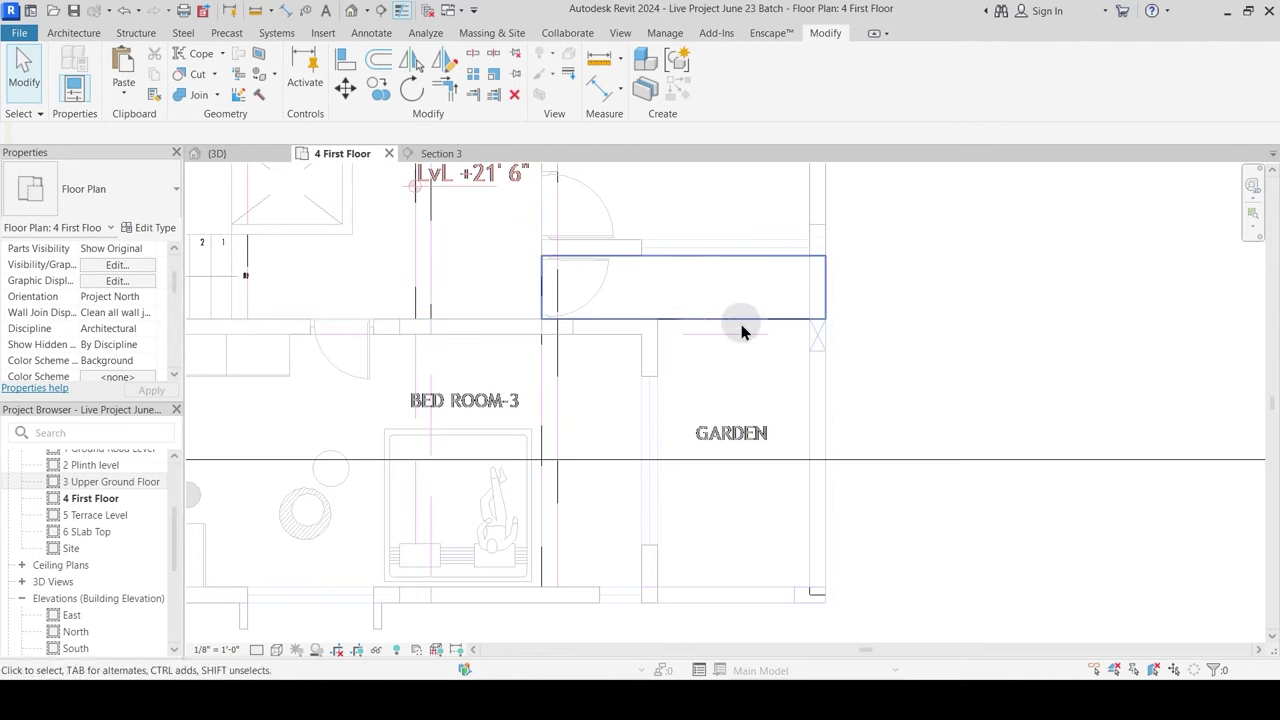
Step: Draw 9" x 18" concrete beams along the Garden's top edge and down both sides
left_click(137, 33)
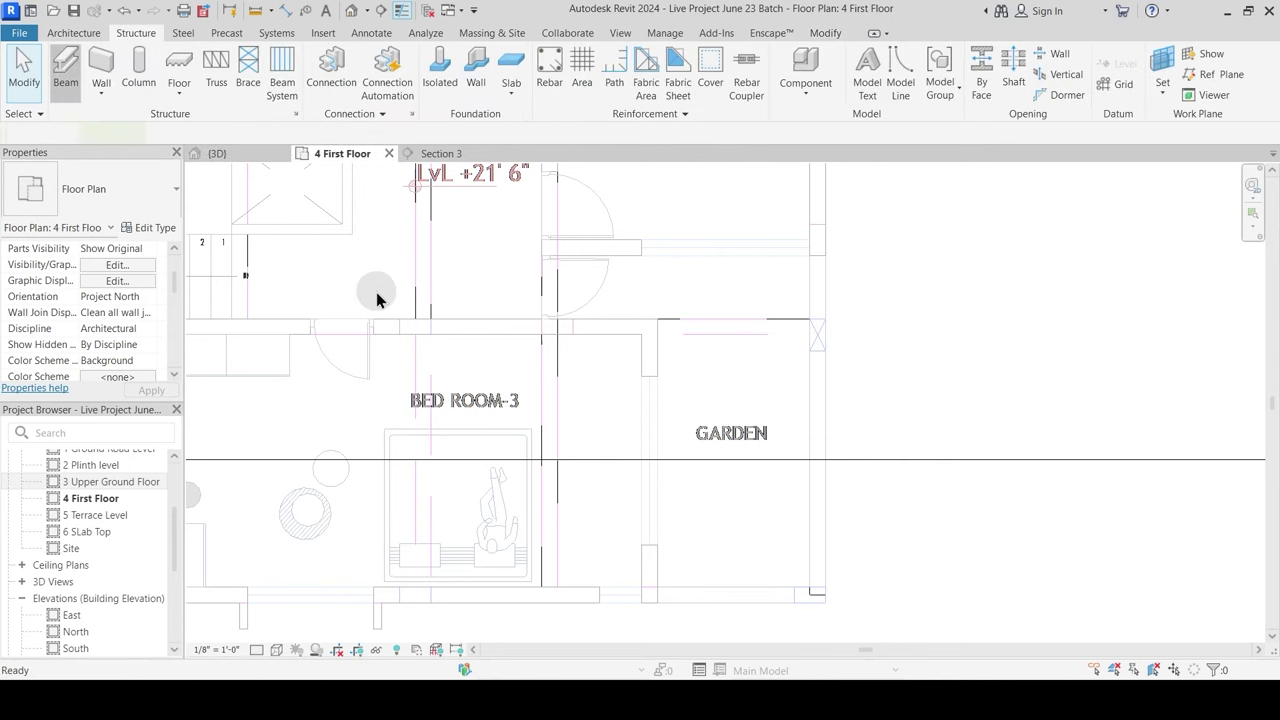
key("b")
key("m")
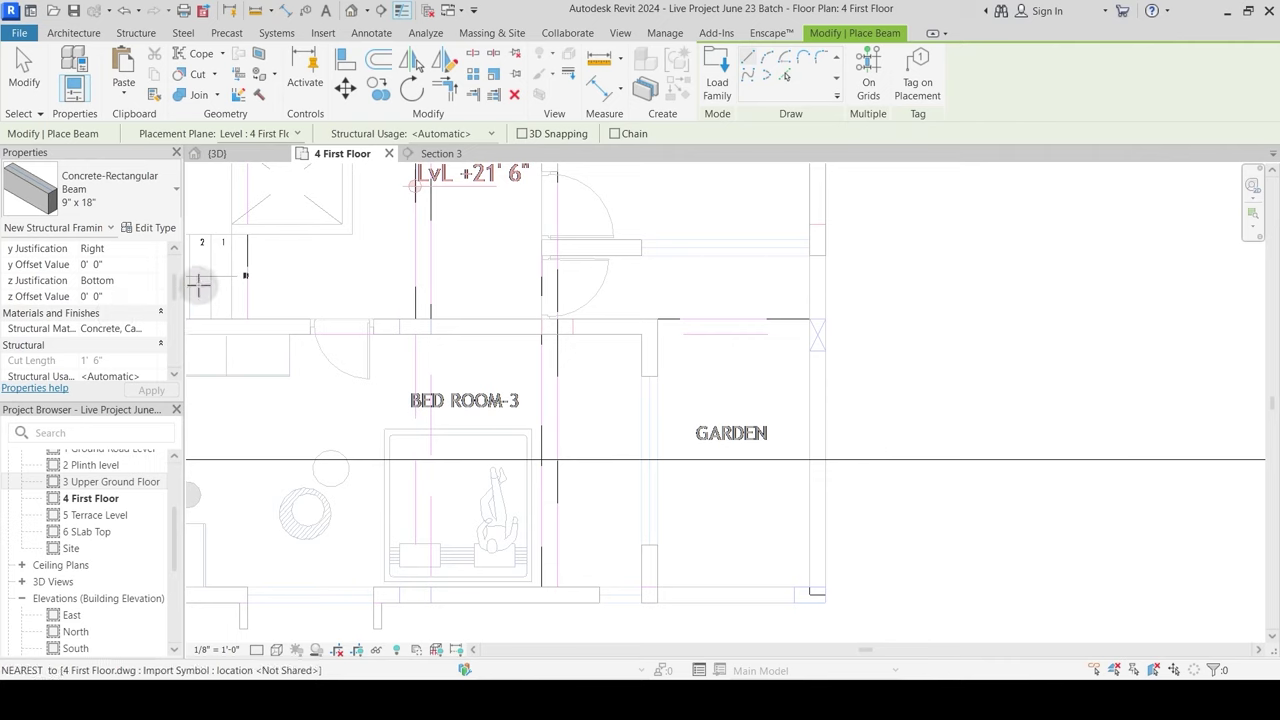
left_click(557, 319)
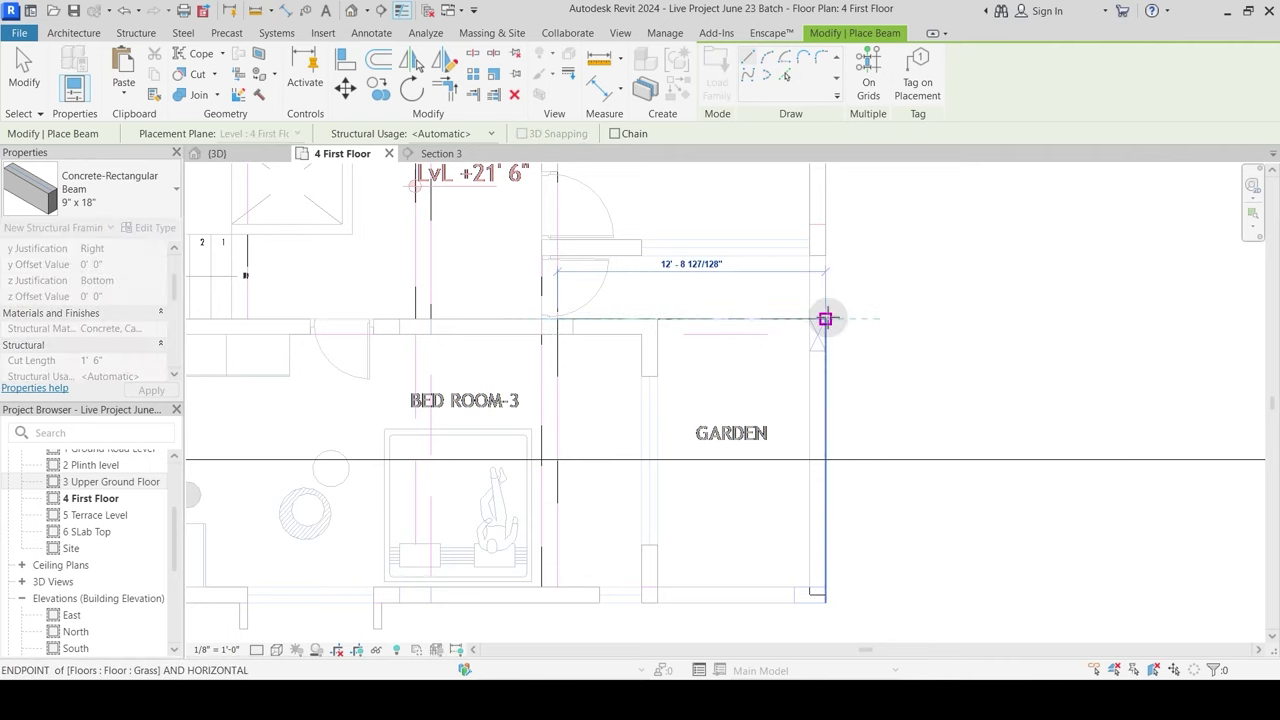
left_click(825, 319)
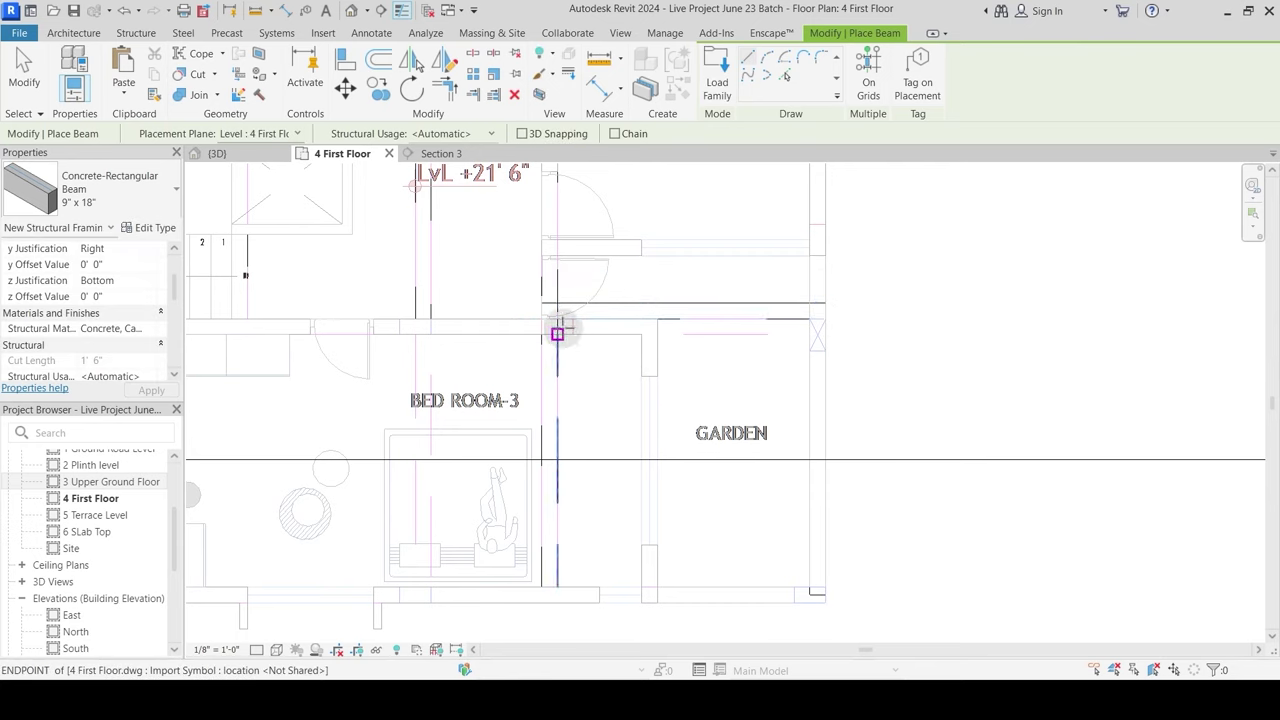
left_click(557, 319)
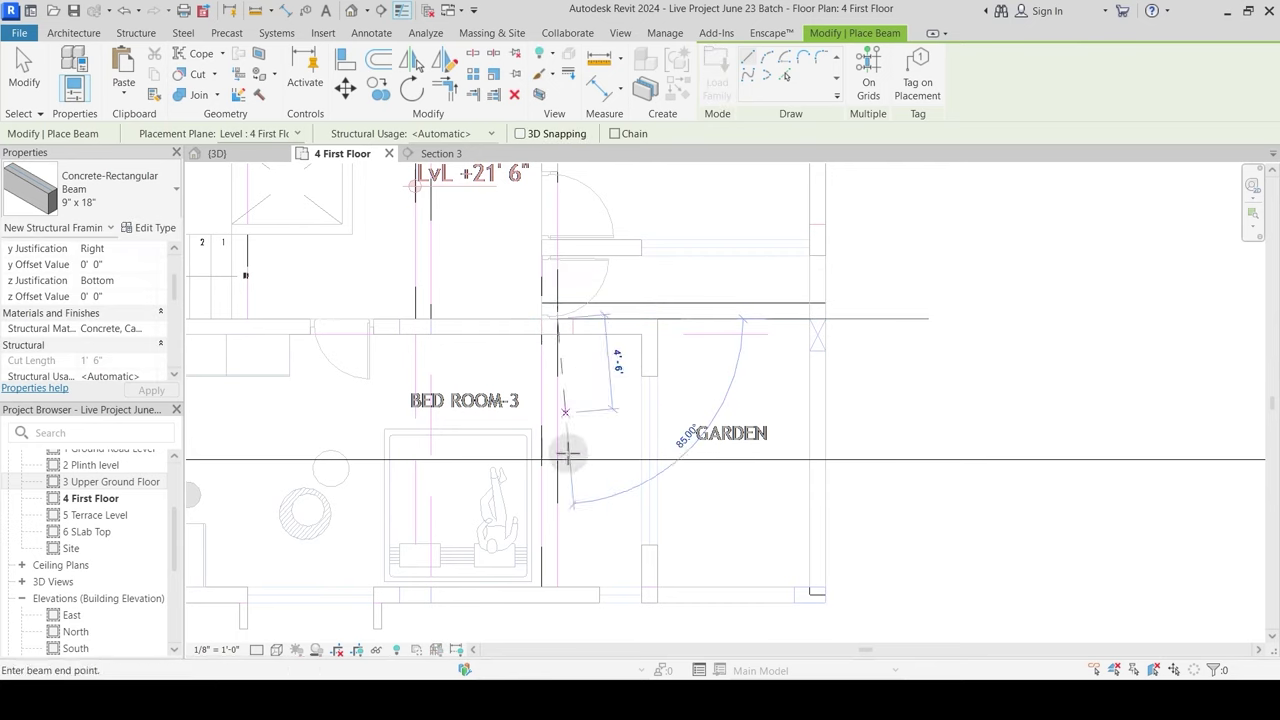
left_click(557, 587)
left_click(657, 319)
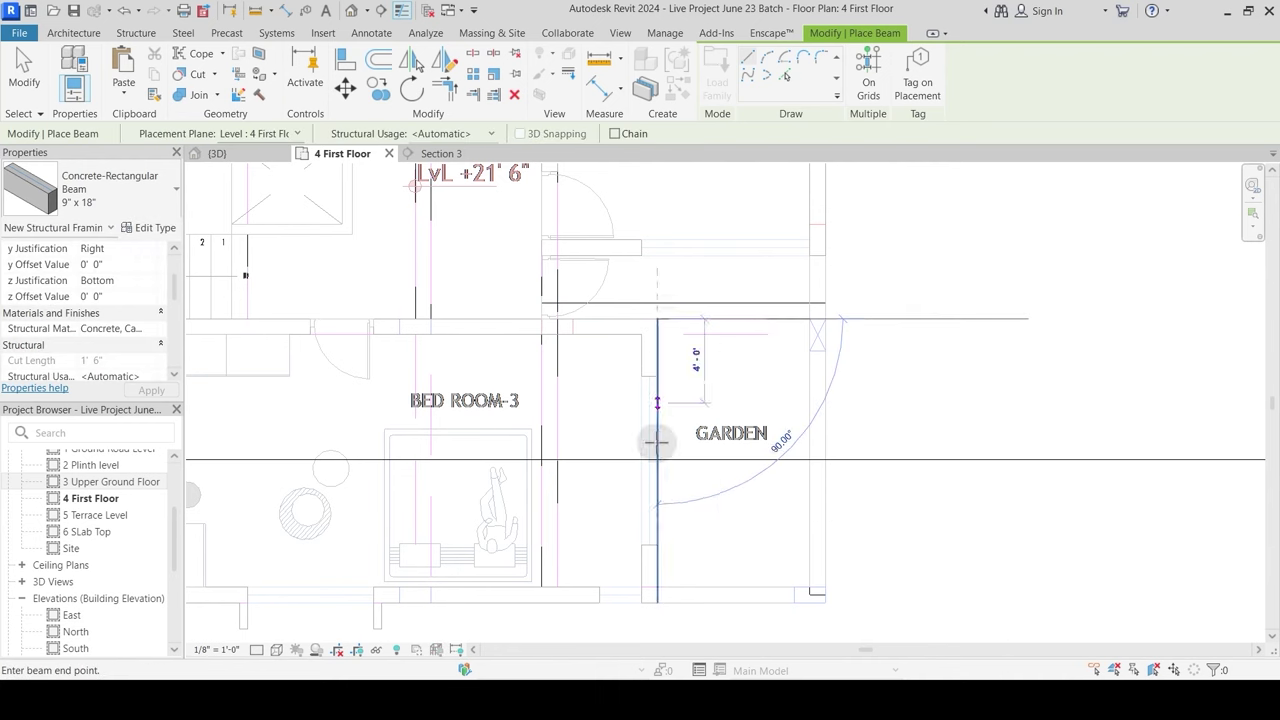
left_click(657, 600)
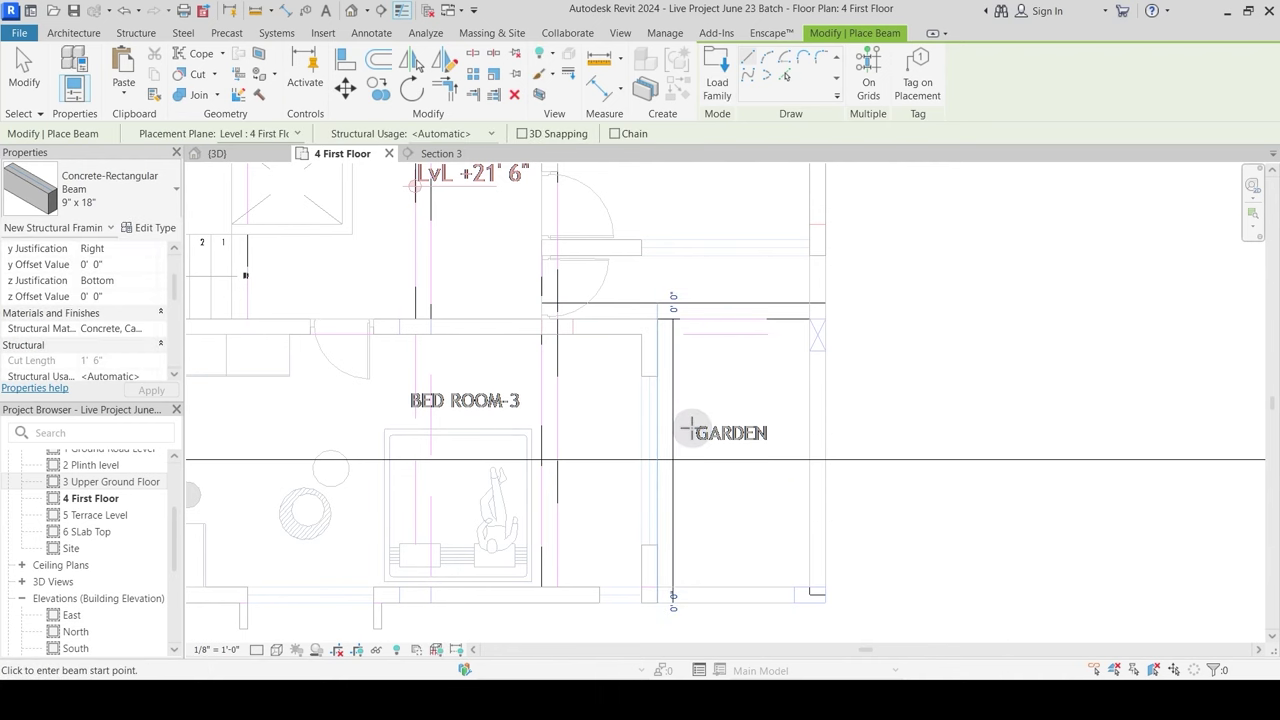
key("Escape")
Step: Set the vertical and horizontal beams' y Justification to Left
left_click(675, 405)
left_click(709, 308, "ctrl")
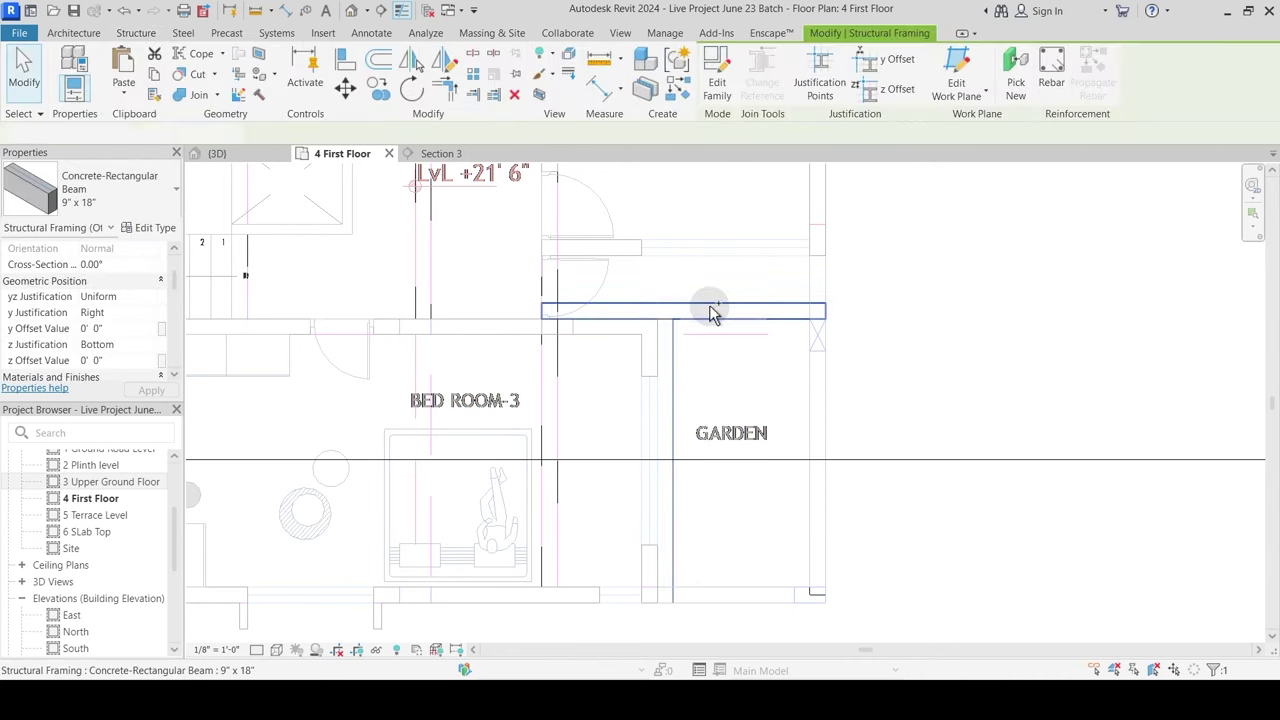
left_click(141, 312)
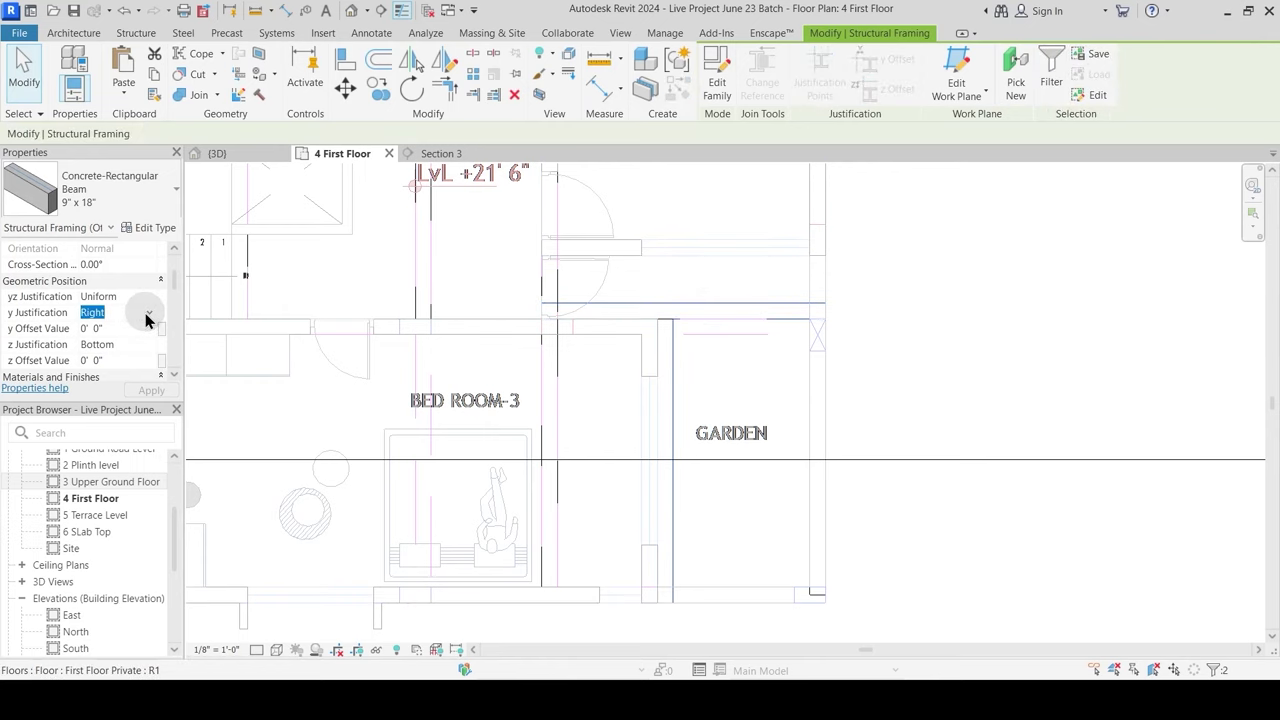
left_click(148, 316)
left_click(90, 342)
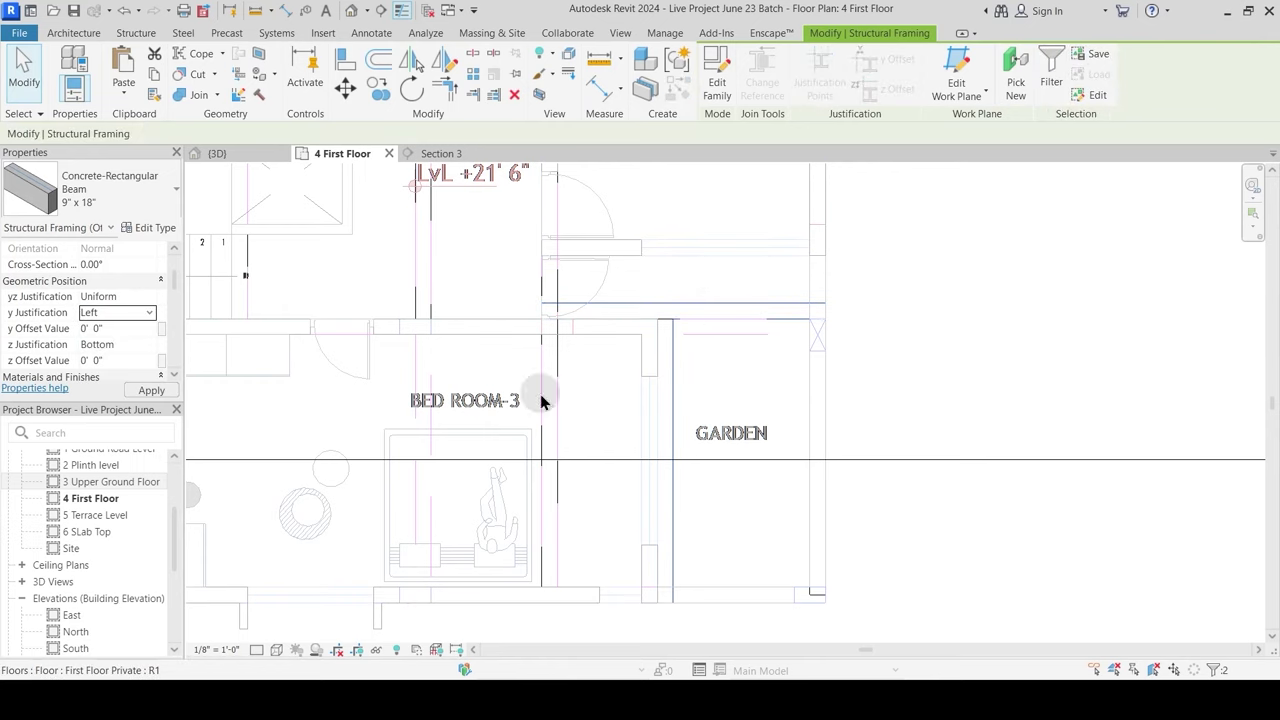
Step: Drag the beam's end down to snap onto the wall intersection
left_click(708, 407)
left_click(645, 316)
scroll(654, 303, "up", 2)
left_click_drag(659, 300, 690, 365)
left_click(708, 392)
left_click(663, 314)
left_click_drag(661, 319, 660, 337)
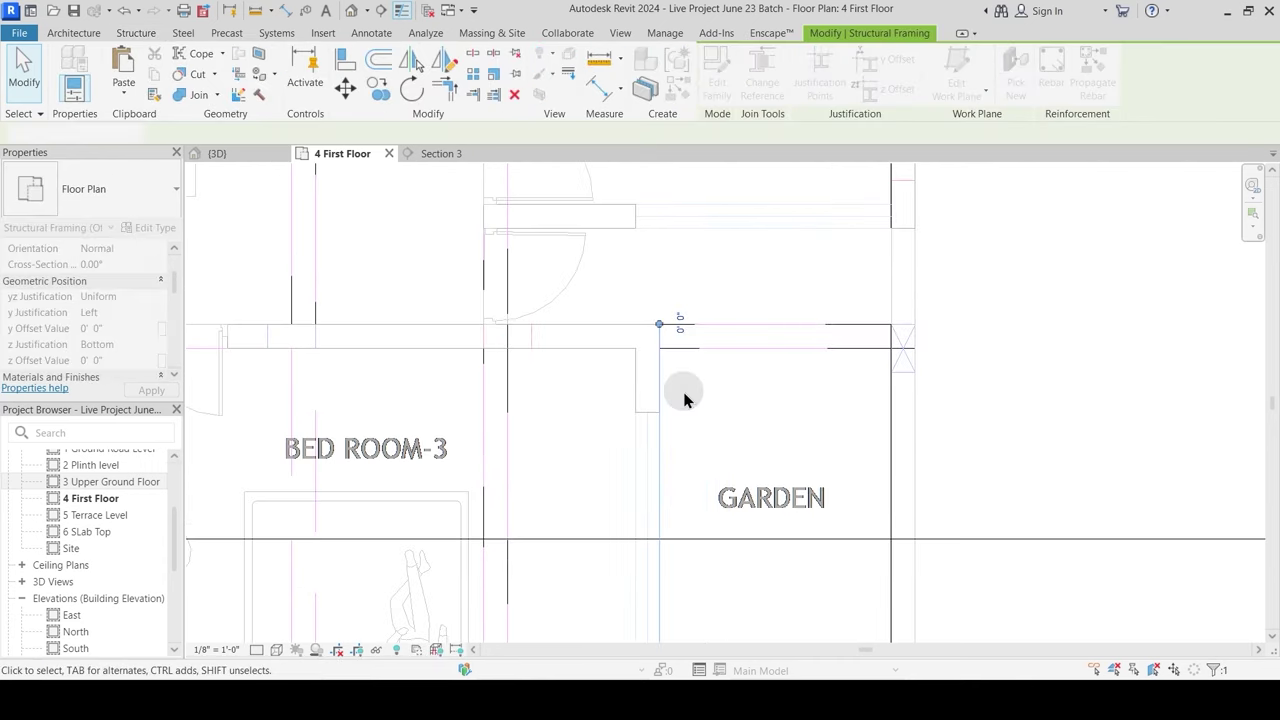
left_click(683, 394)
Step: In Section 3, set the upper concrete beam's z Justification to Top
left_click(440, 155)
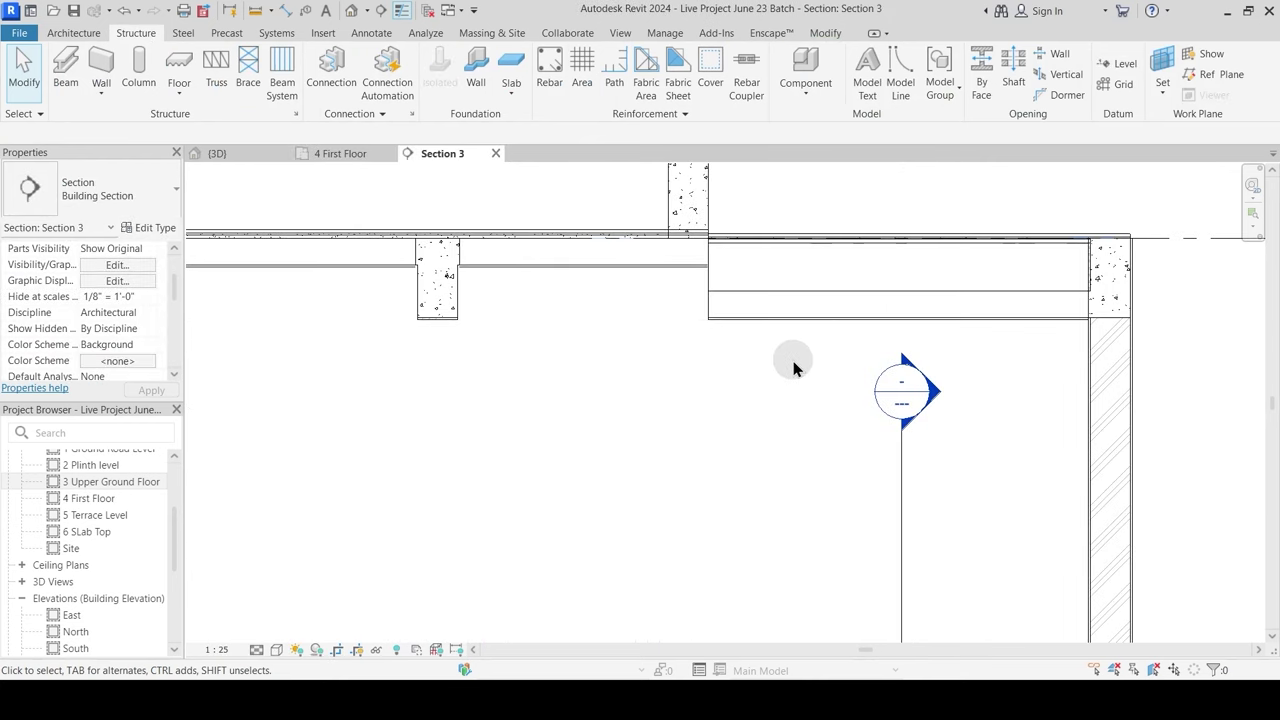
middle_click_drag(793, 362, 790, 388)
left_click(693, 210)
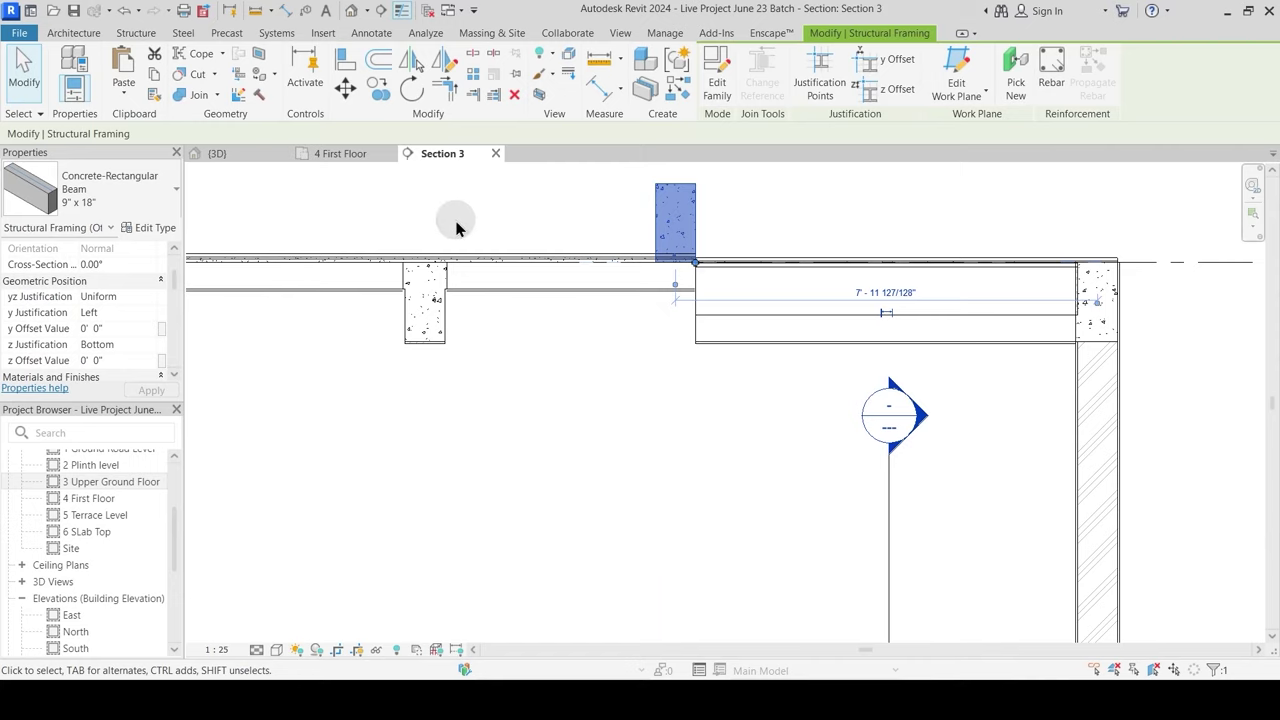
left_click(148, 348)
left_click(90, 373)
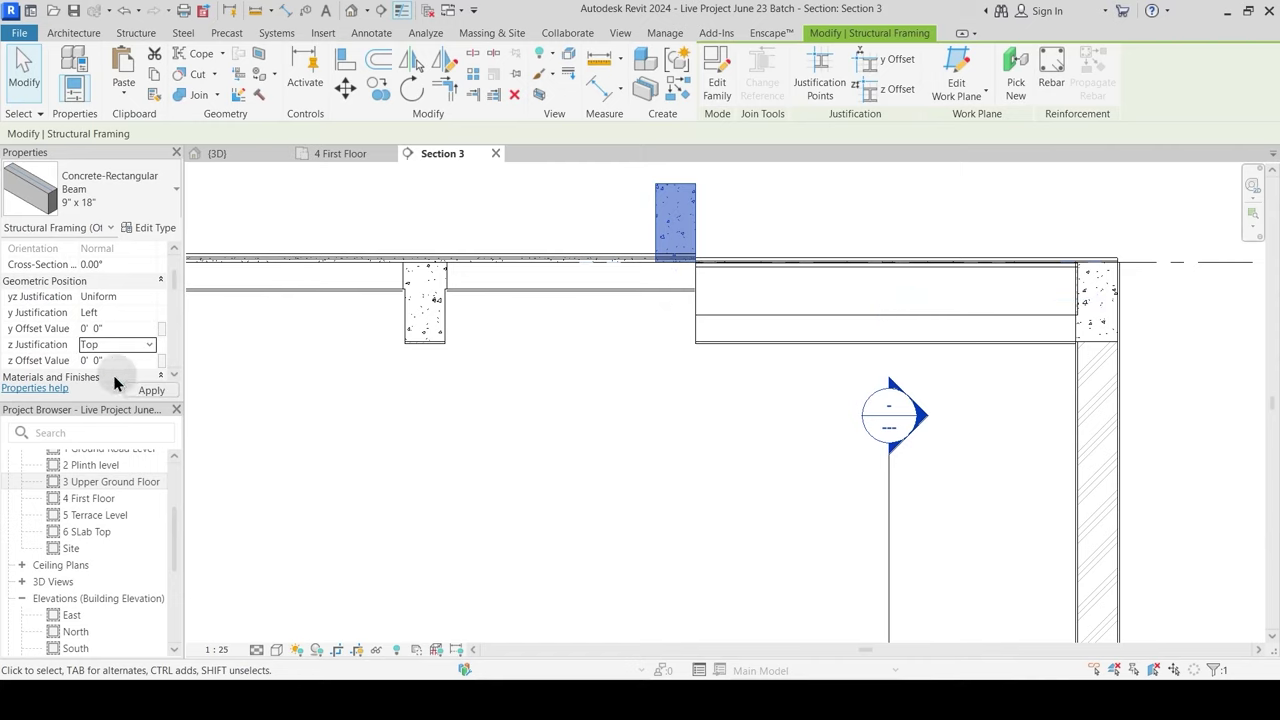
left_click(829, 371)
Step: Set the Grass floor type's Brick Bets layer thickness to 100mm
middle_click_drag(813, 410, 724, 437)
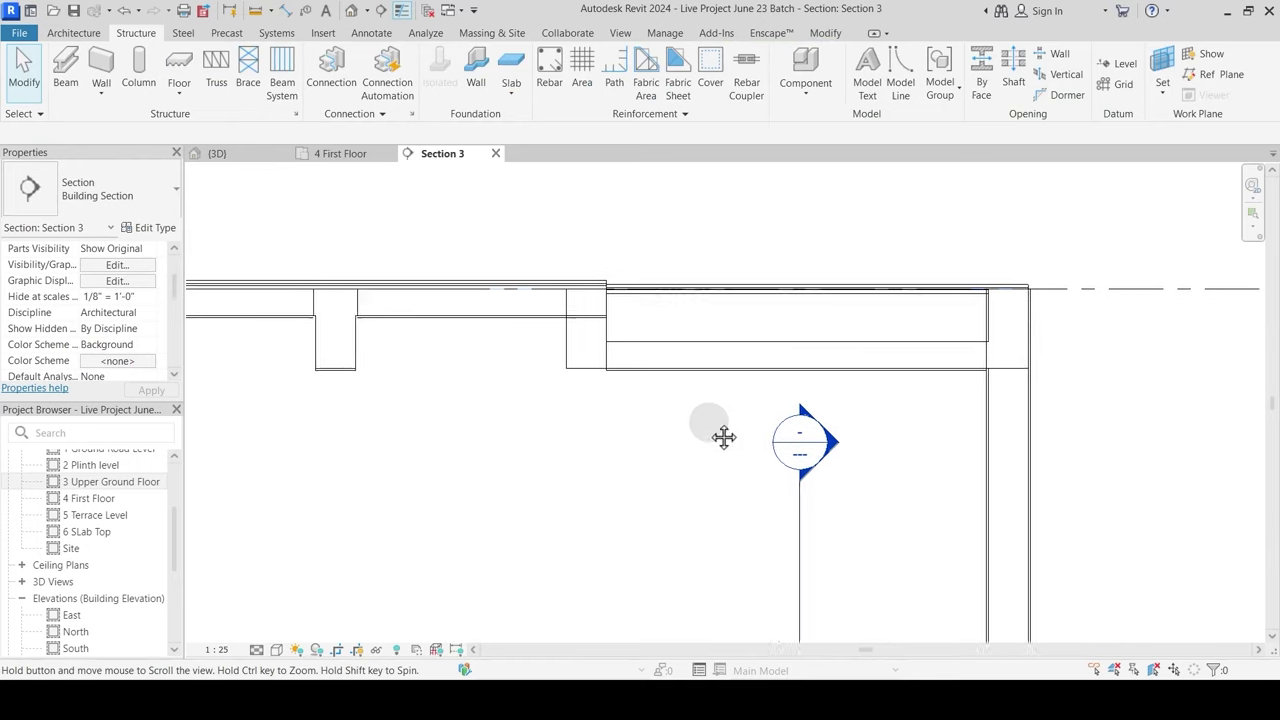
left_click(790, 310)
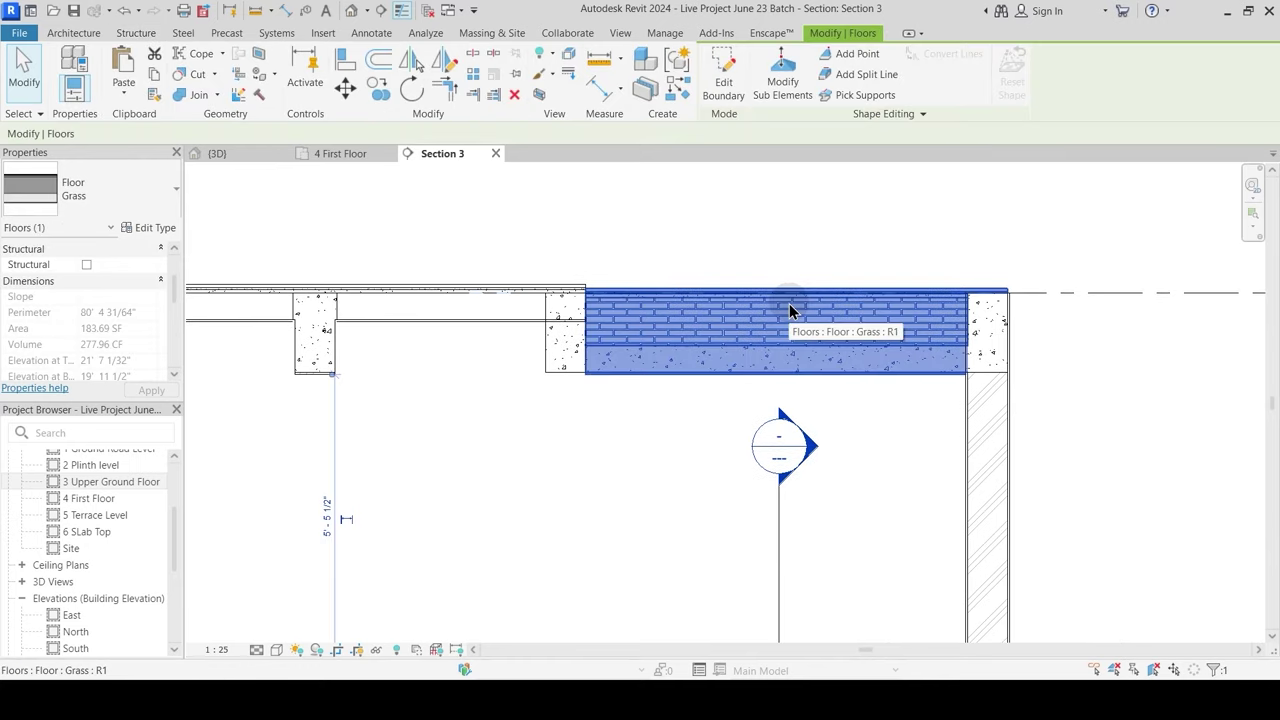
left_click(155, 228)
left_click(846, 230)
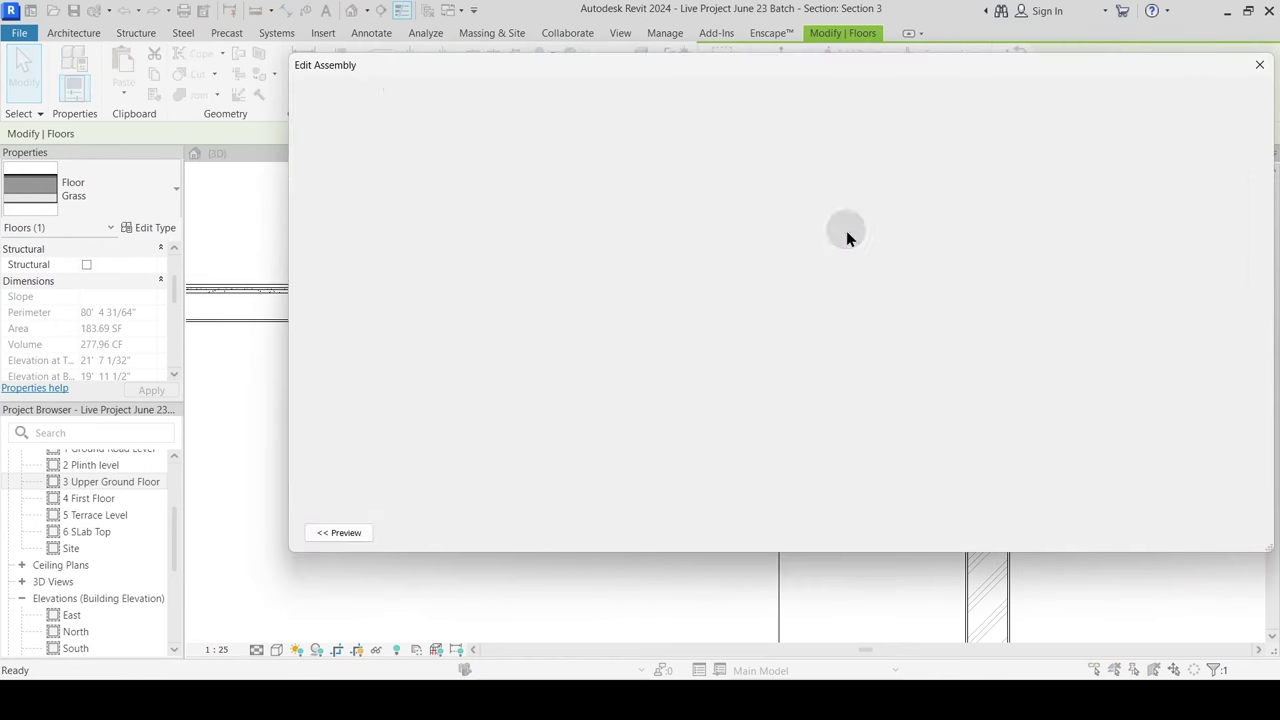
left_click_drag(768, 253, 677, 257)
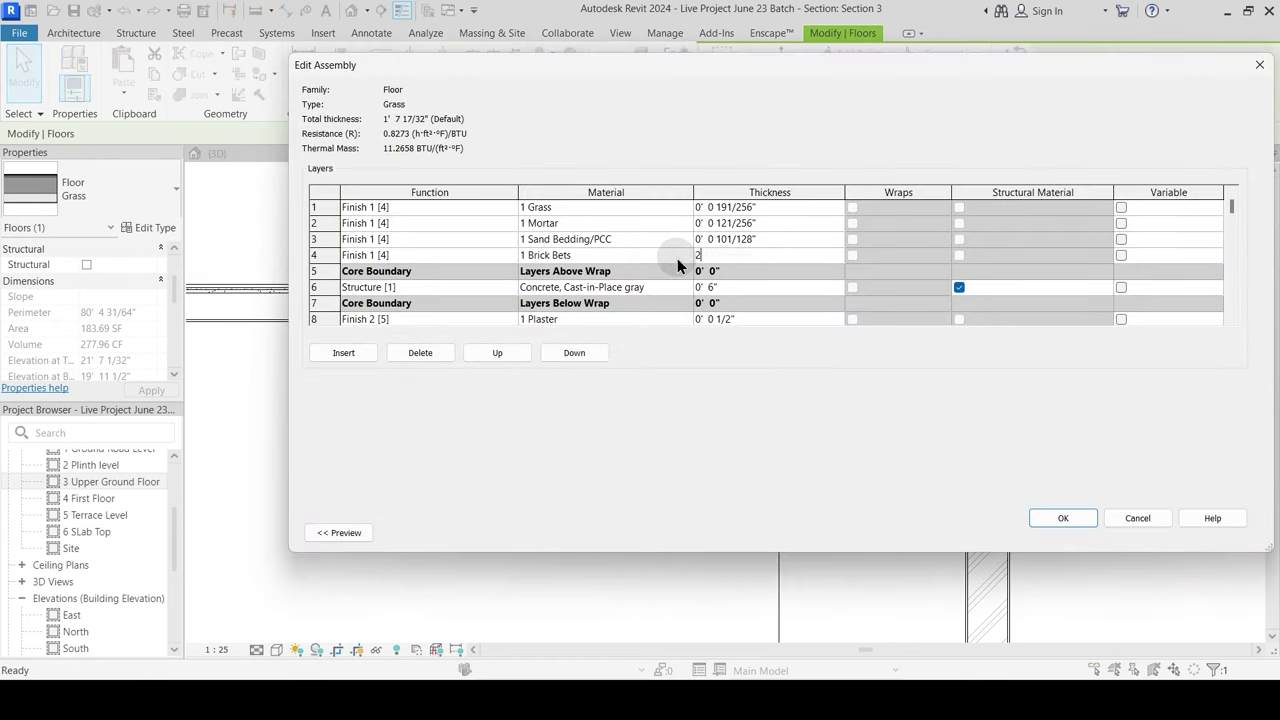
type("280")
left_click_drag(716, 254, 662, 258)
type("100mm")
left_click(1063, 516)
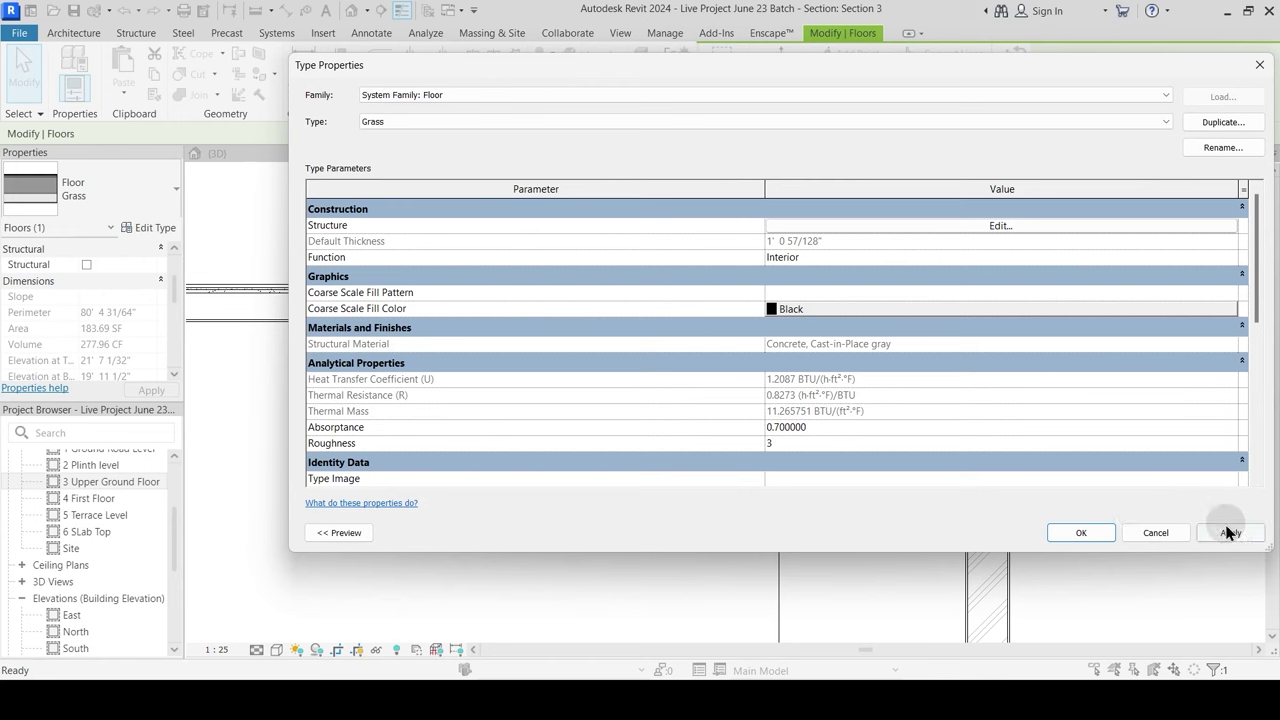
left_click(1046, 532)
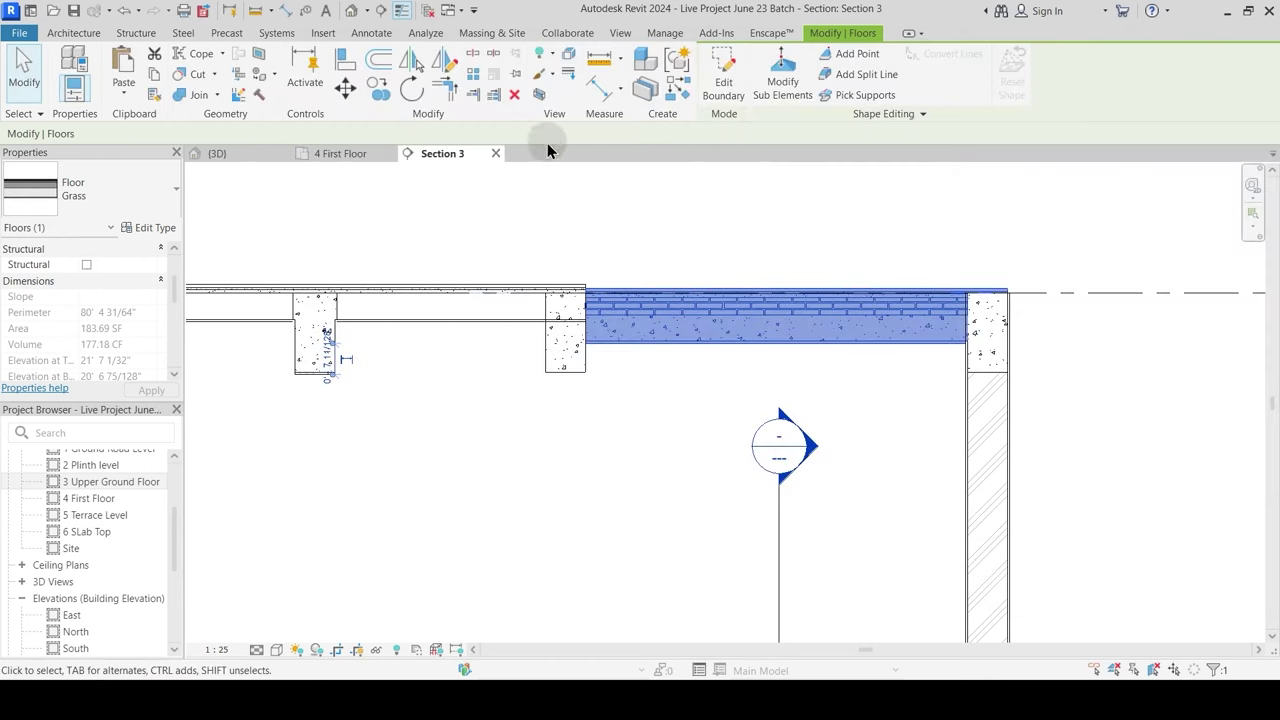
left_click(347, 62)
left_click(570, 372)
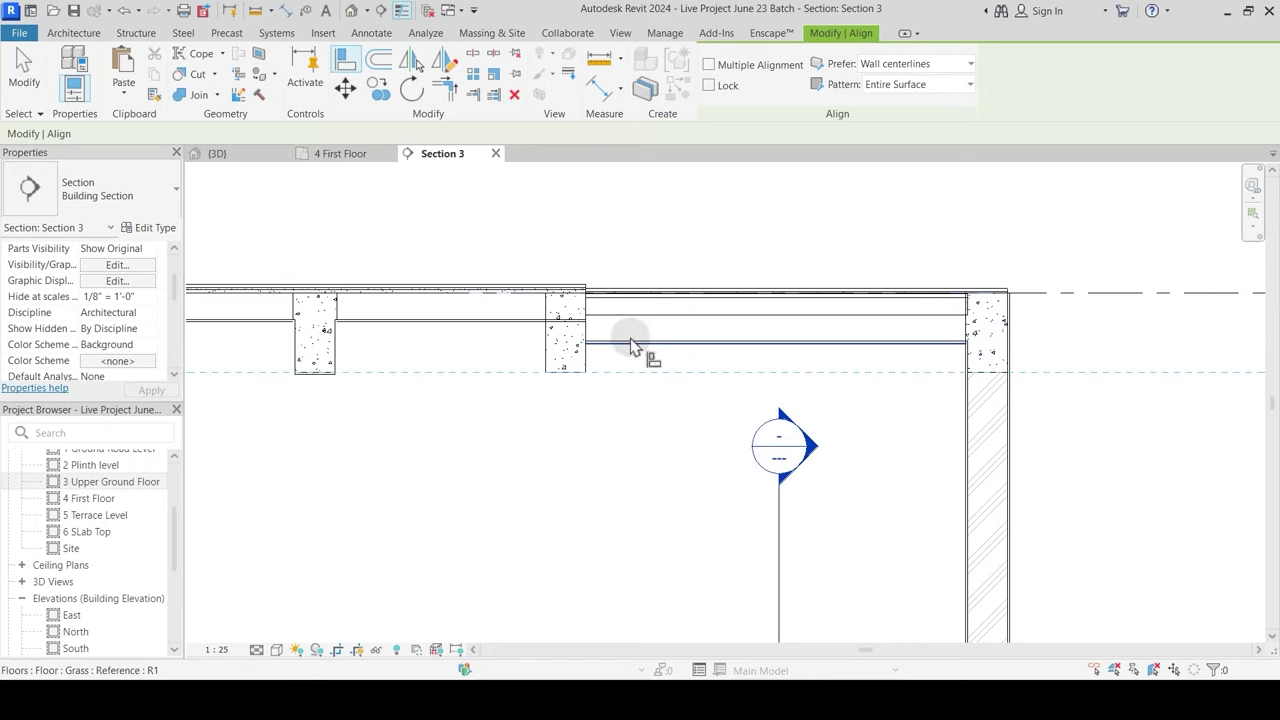
left_click(650, 343)
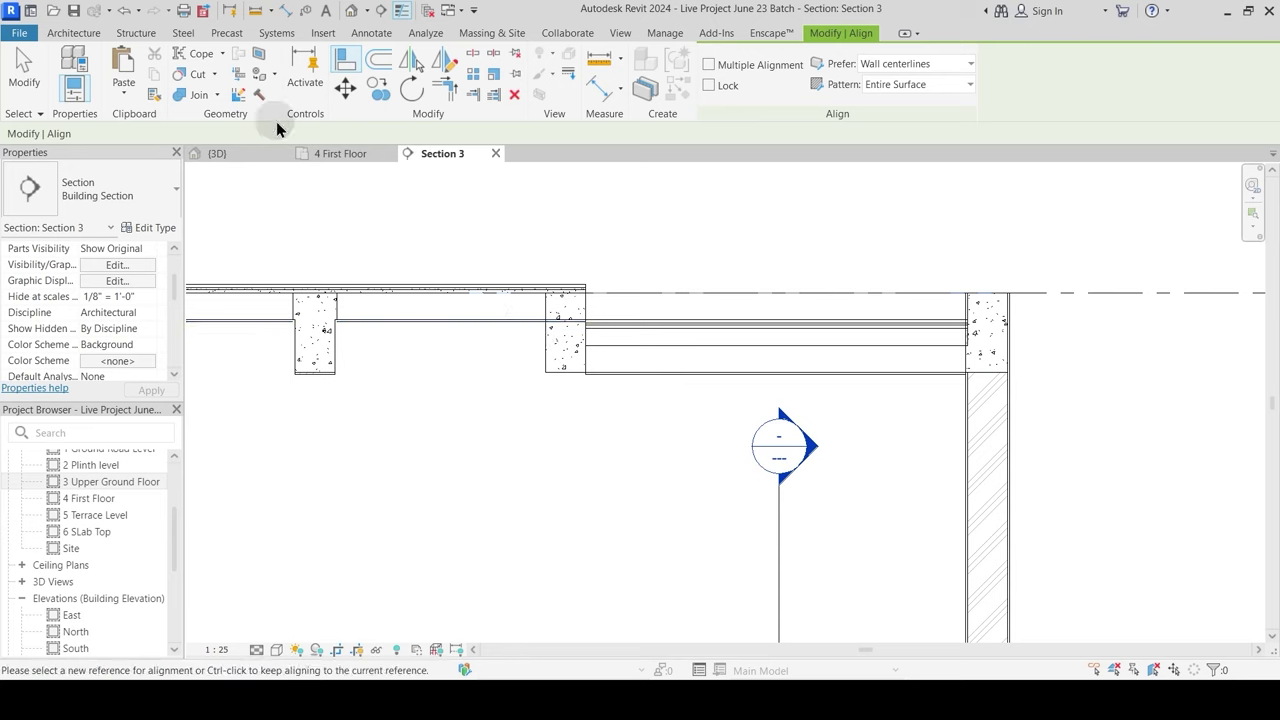
left_click(199, 96)
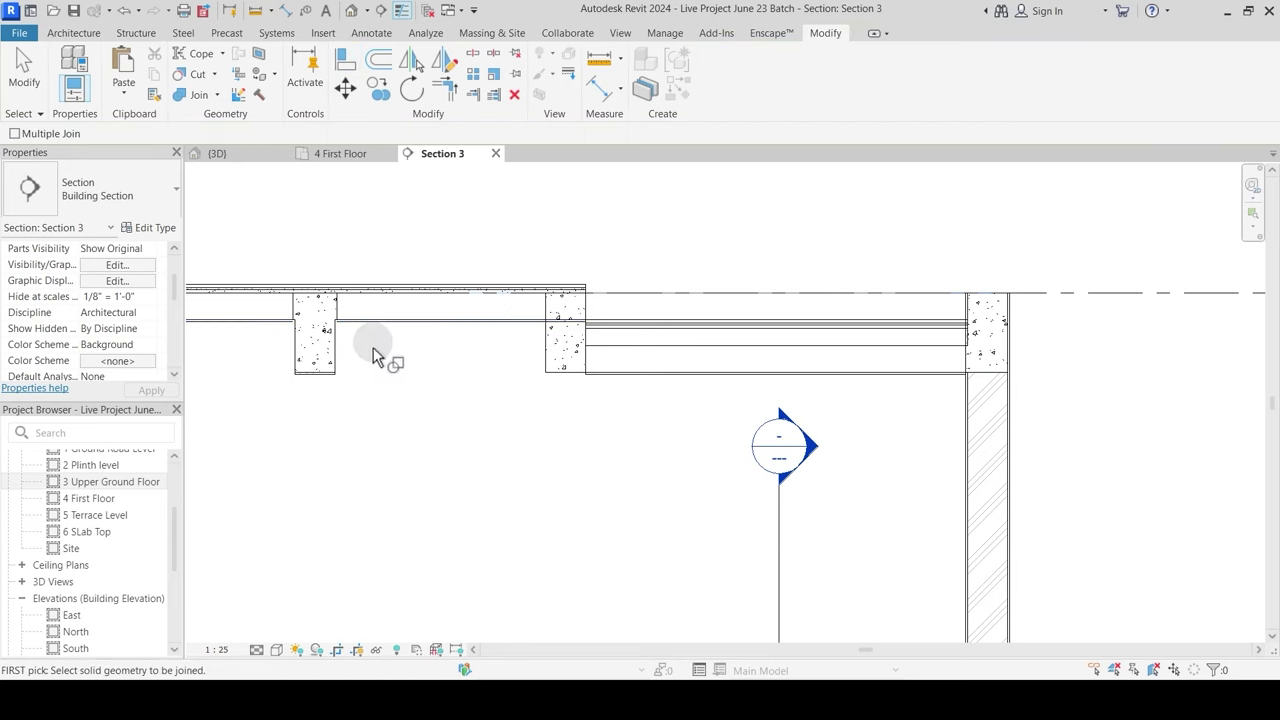
left_click(541, 335)
left_click(528, 321)
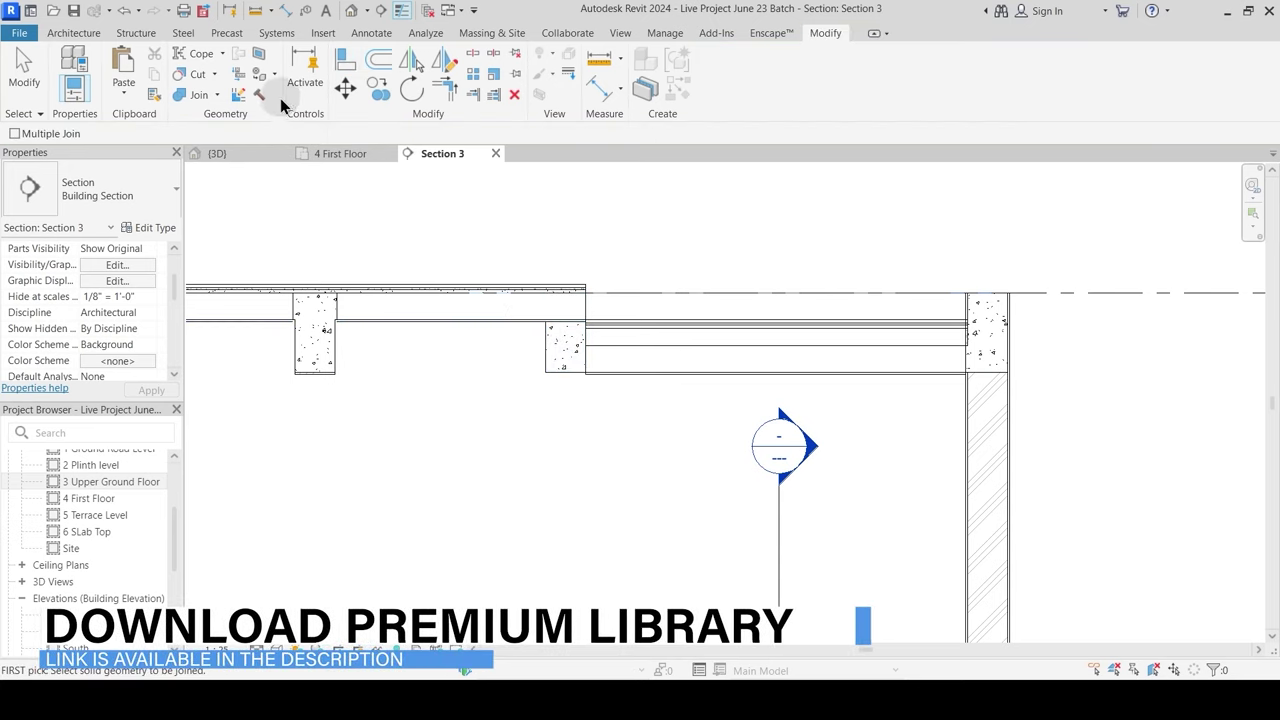
left_click(217, 95)
left_click(232, 190)
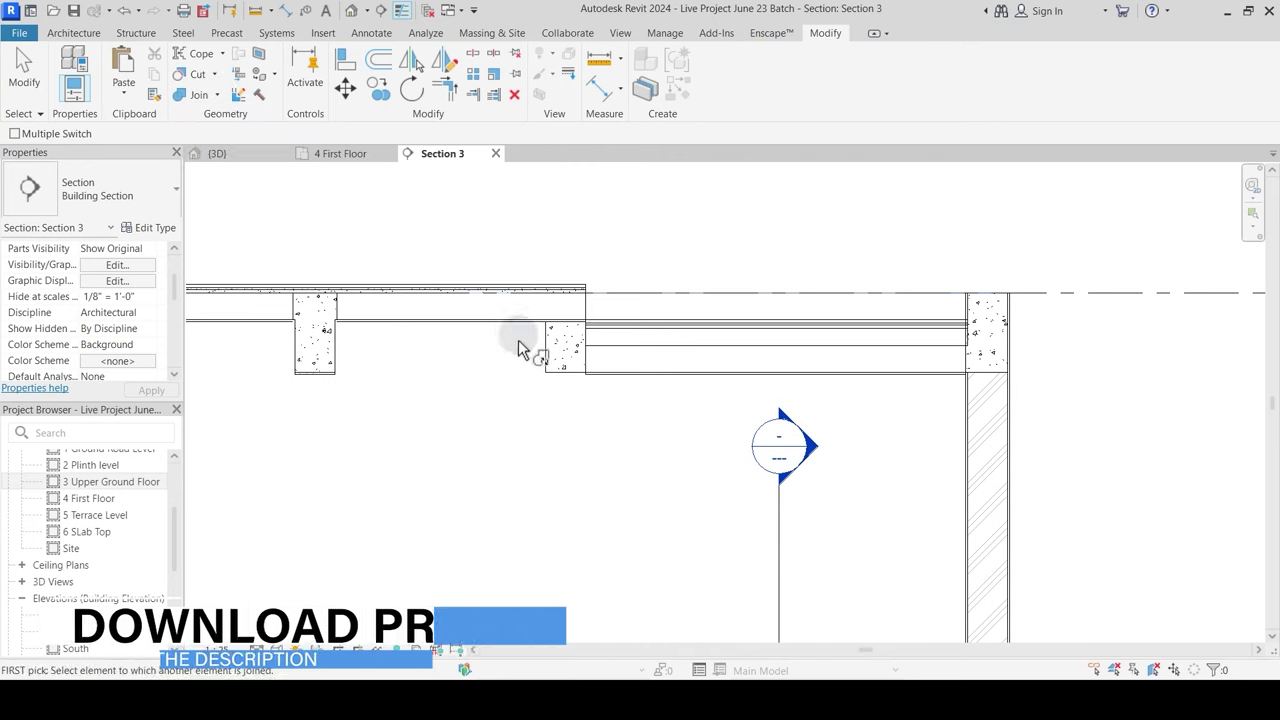
left_click(576, 340)
left_click(573, 298)
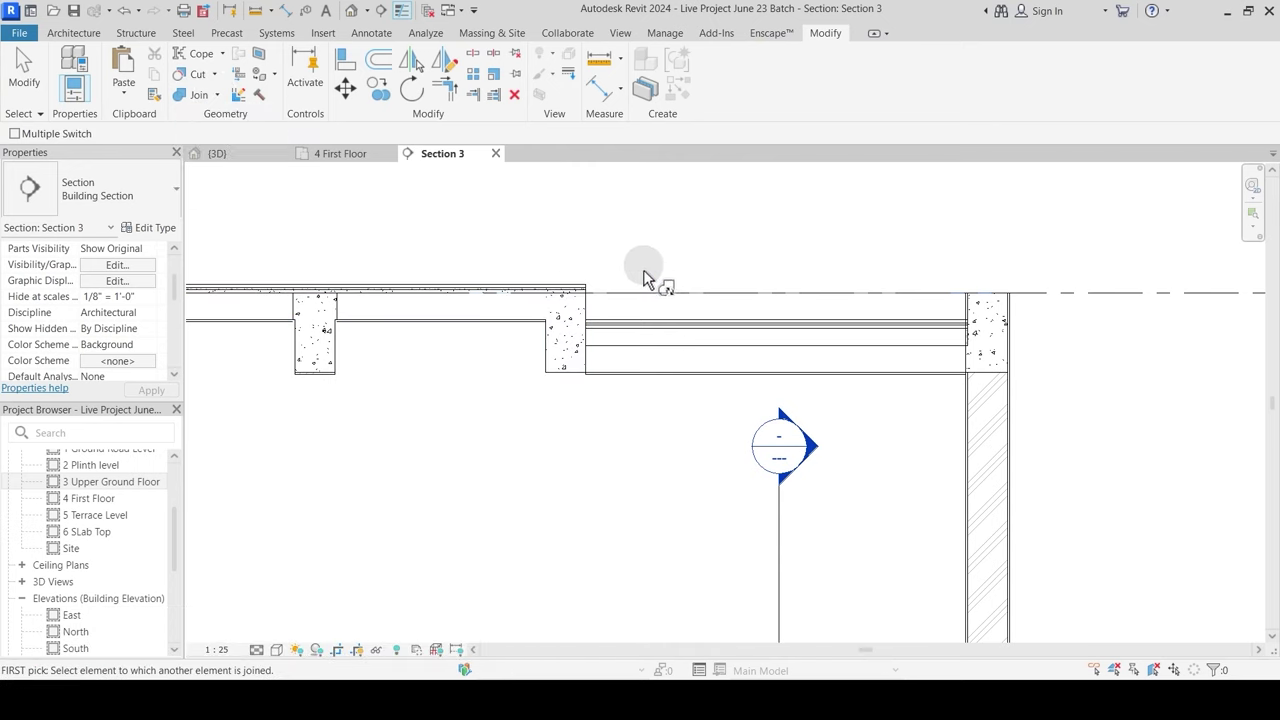
key("Escape")
middle_click_drag(491, 374, 643, 329)
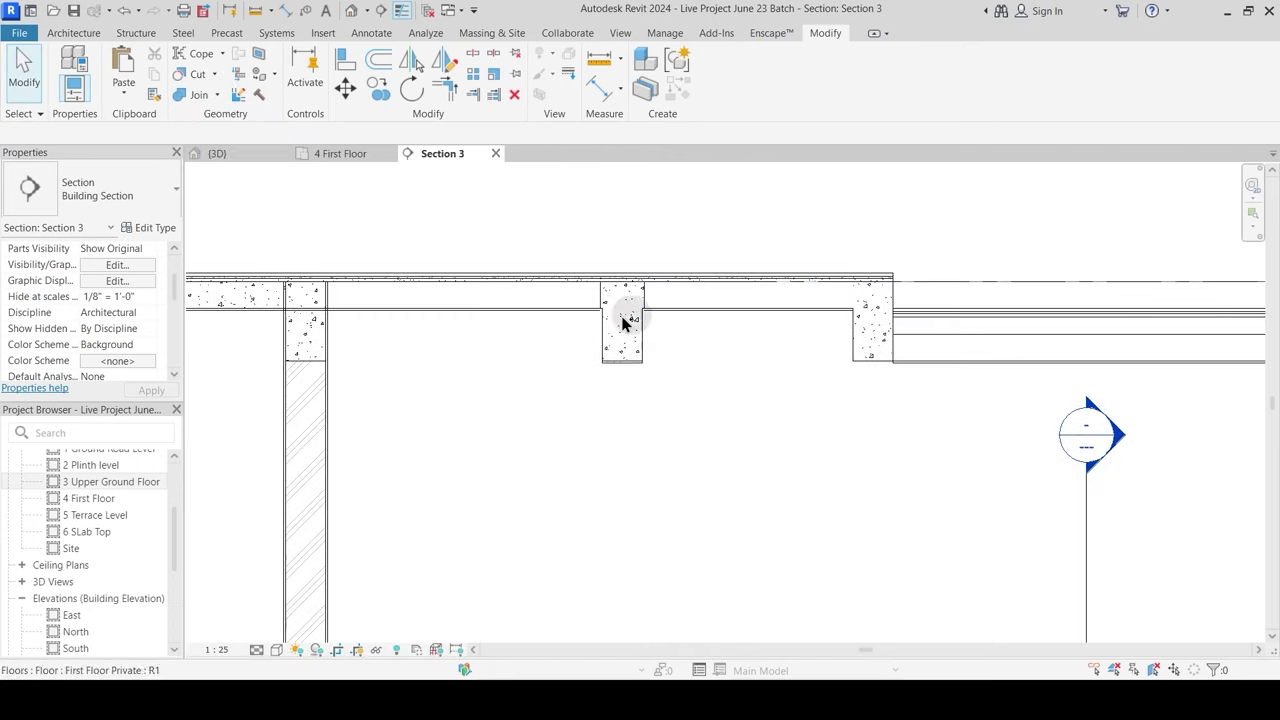
left_click(690, 312)
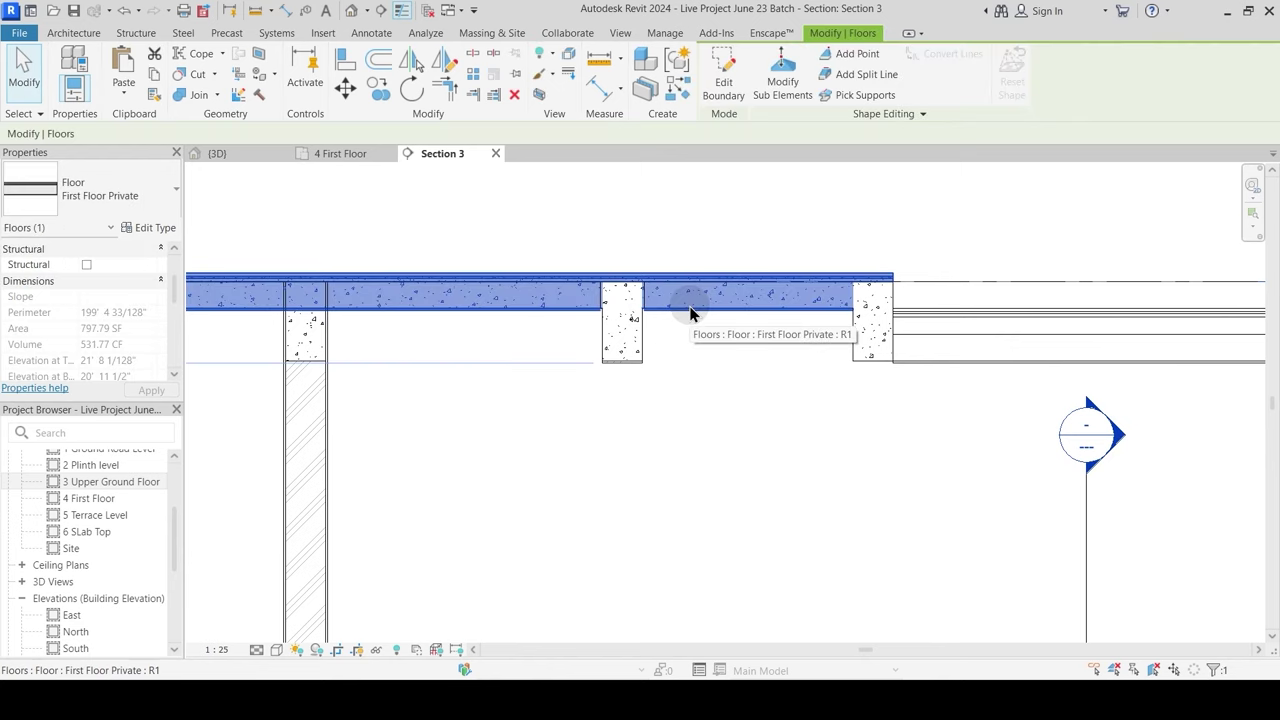
left_click(724, 344)
middle_click_drag(753, 351, 482, 371)
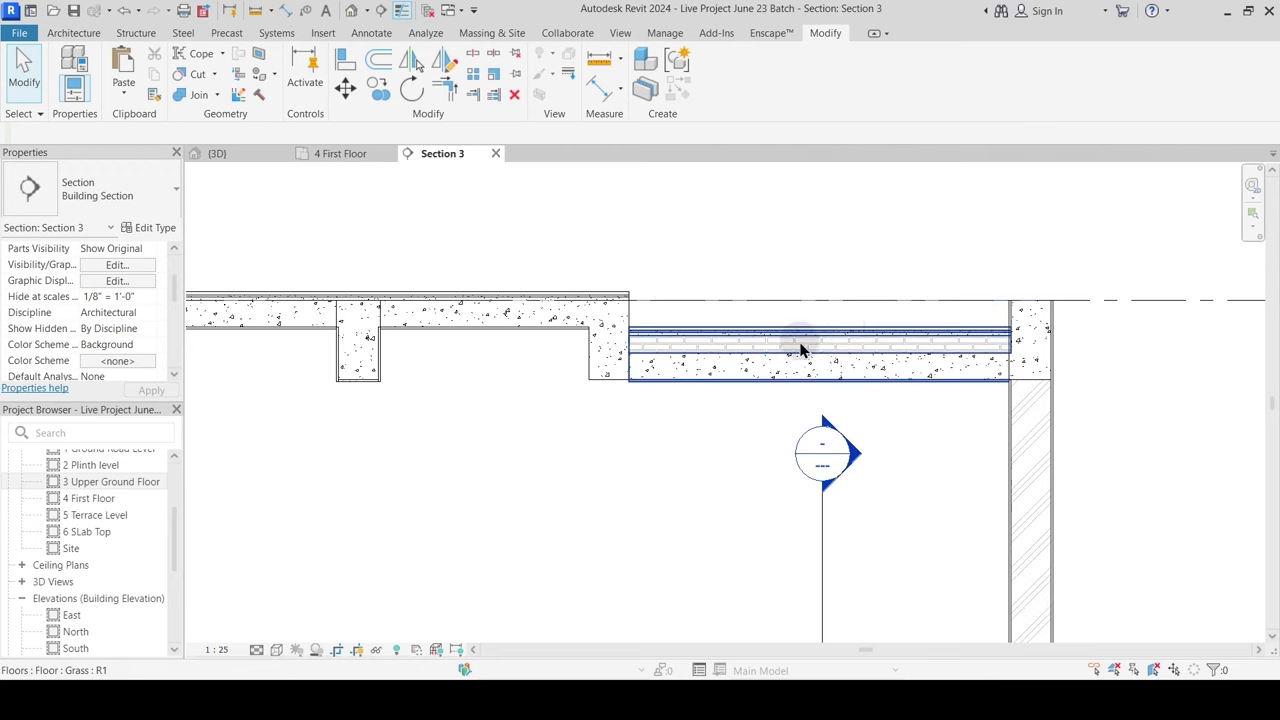
Step: Join the grass floor slab with the adjoining wall in Section 3
middle_click_drag(771, 317, 587, 281)
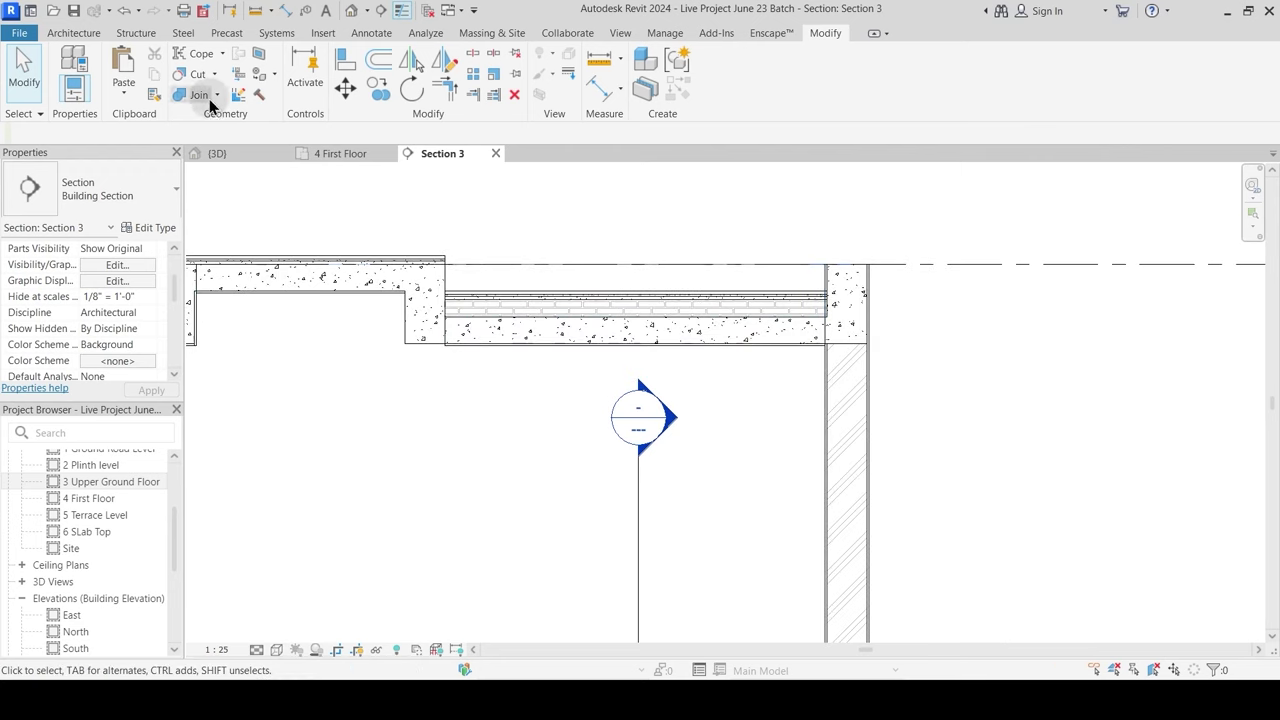
left_click(205, 95)
left_click(811, 307)
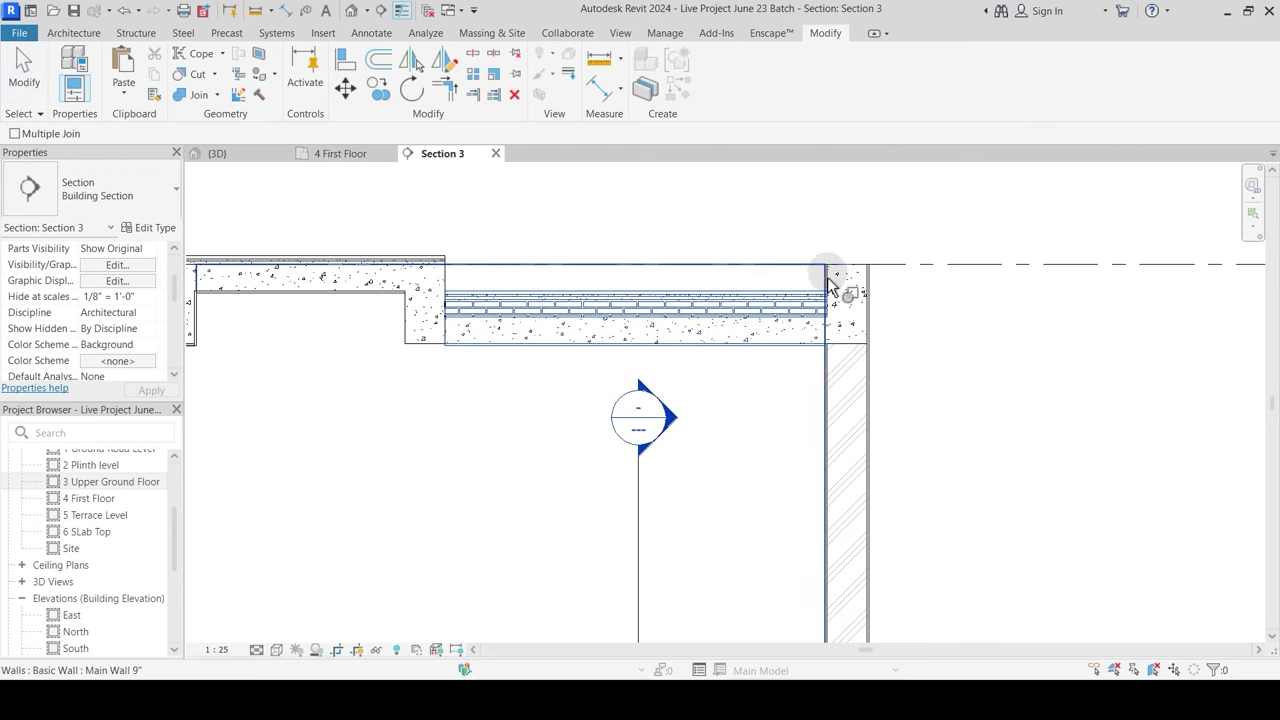
left_click(828, 285)
key("Escape")
scroll(832, 288, "up", 5)
Step: Join the grass floor slab with the beam and concrete element at its corner
left_click(205, 95)
left_click(826, 286)
left_click(827, 255)
key("Escape")
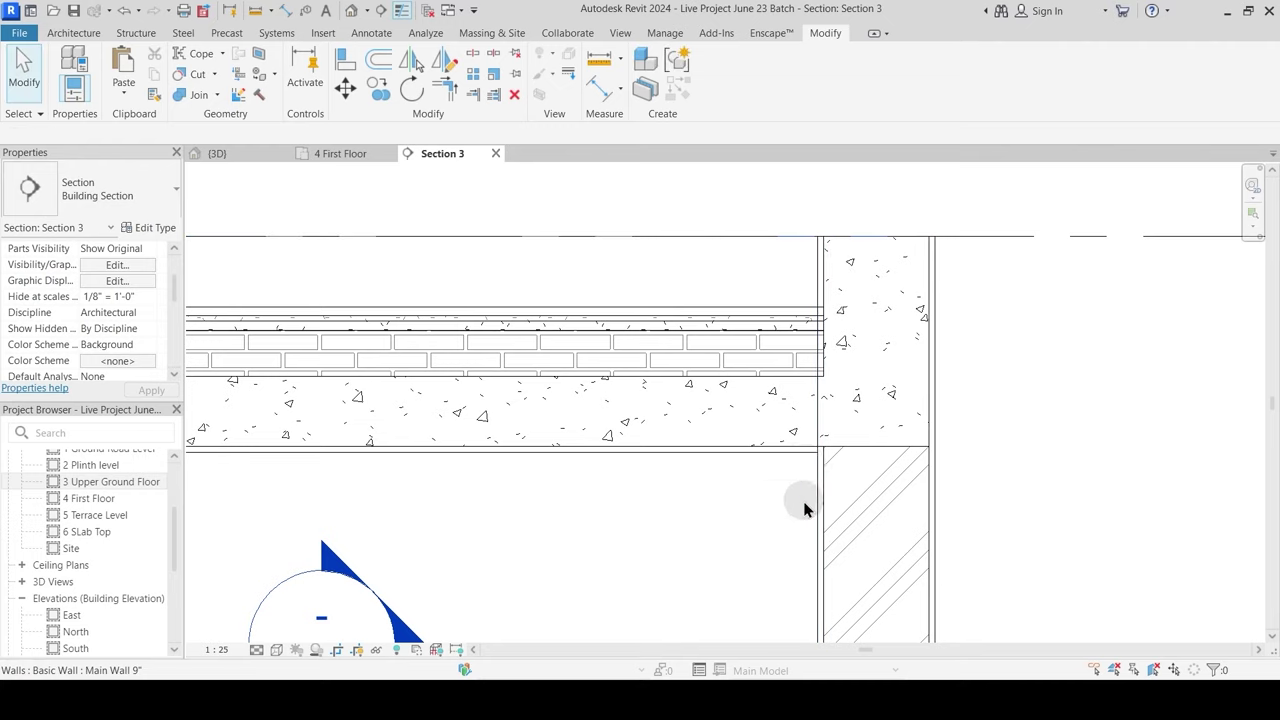
left_click(196, 97)
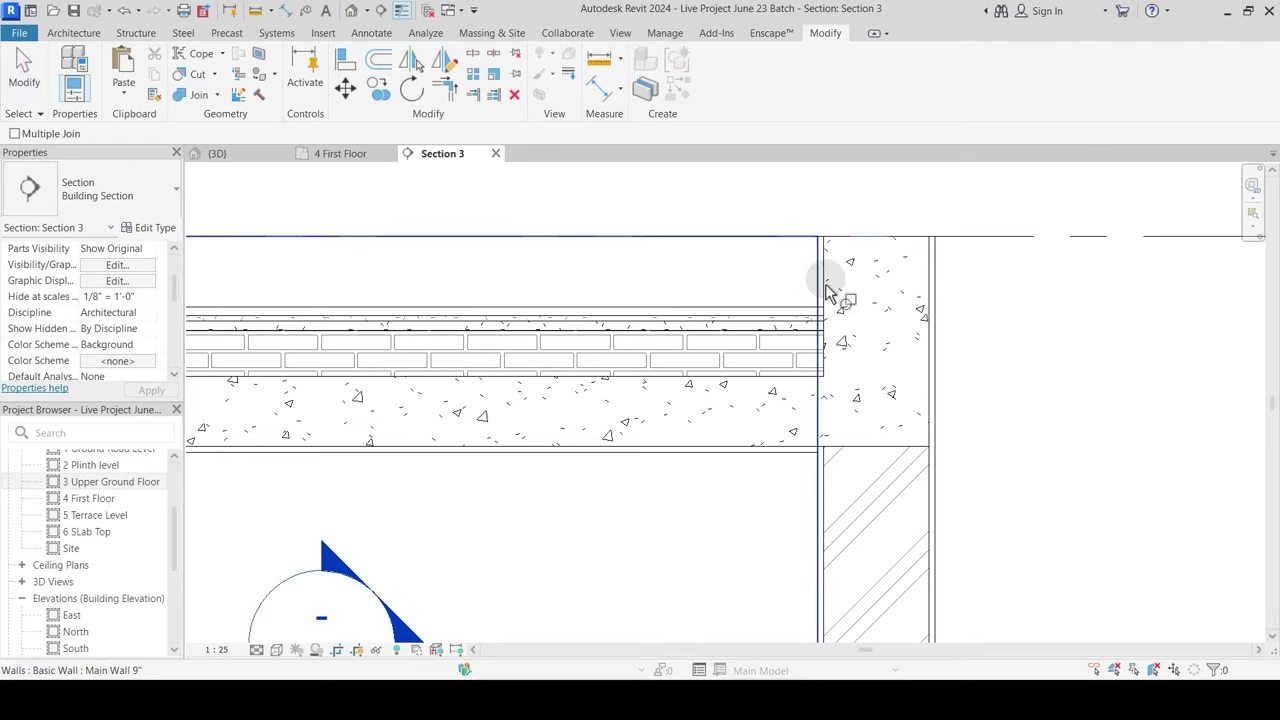
left_click(826, 290)
left_click(794, 320)
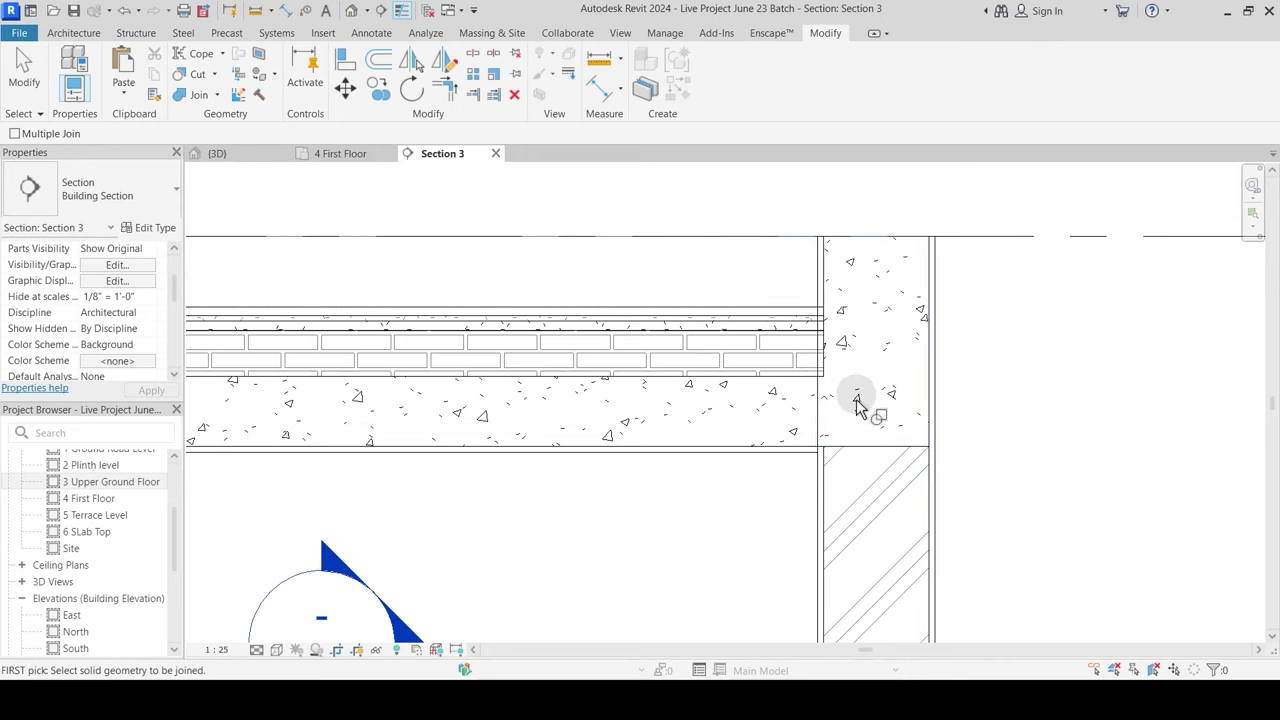
key("Escape")
Step: Check the joins by temporarily hiding and restoring the main wall, then open the 3D view
key("l")
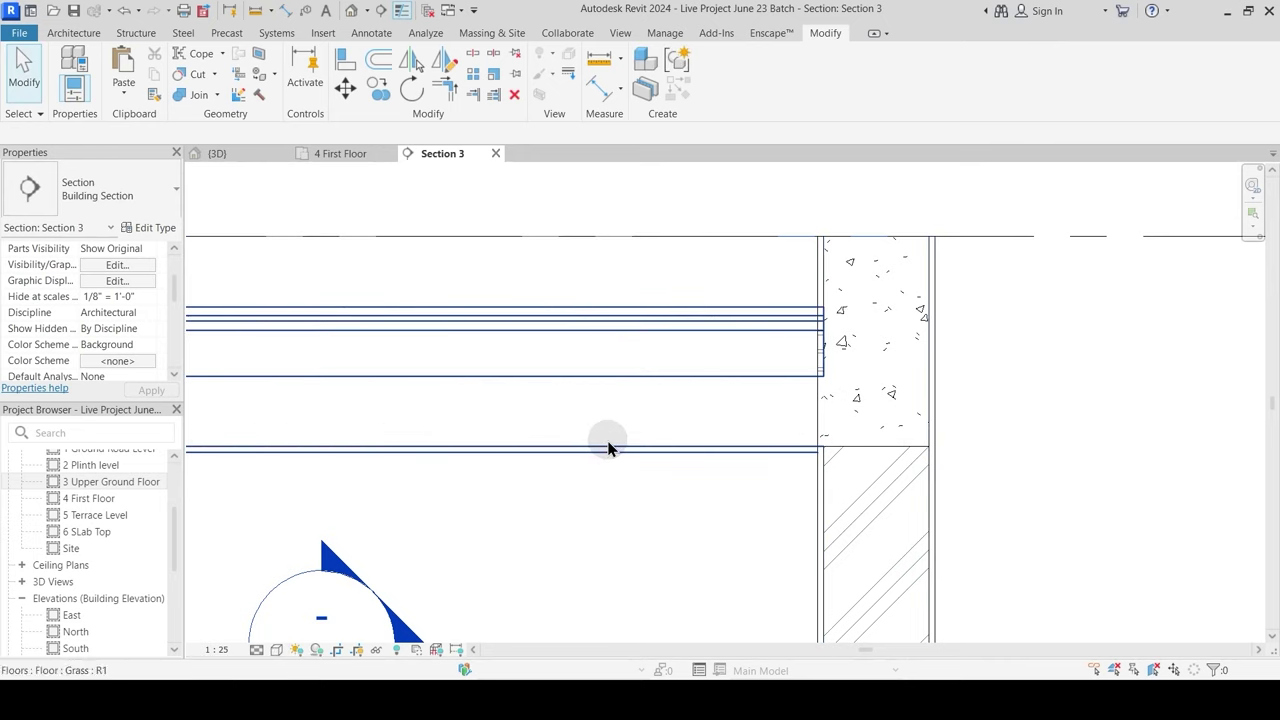
left_click(800, 372)
left_click(845, 242)
key("Escape")
left_click(776, 244)
key("h")
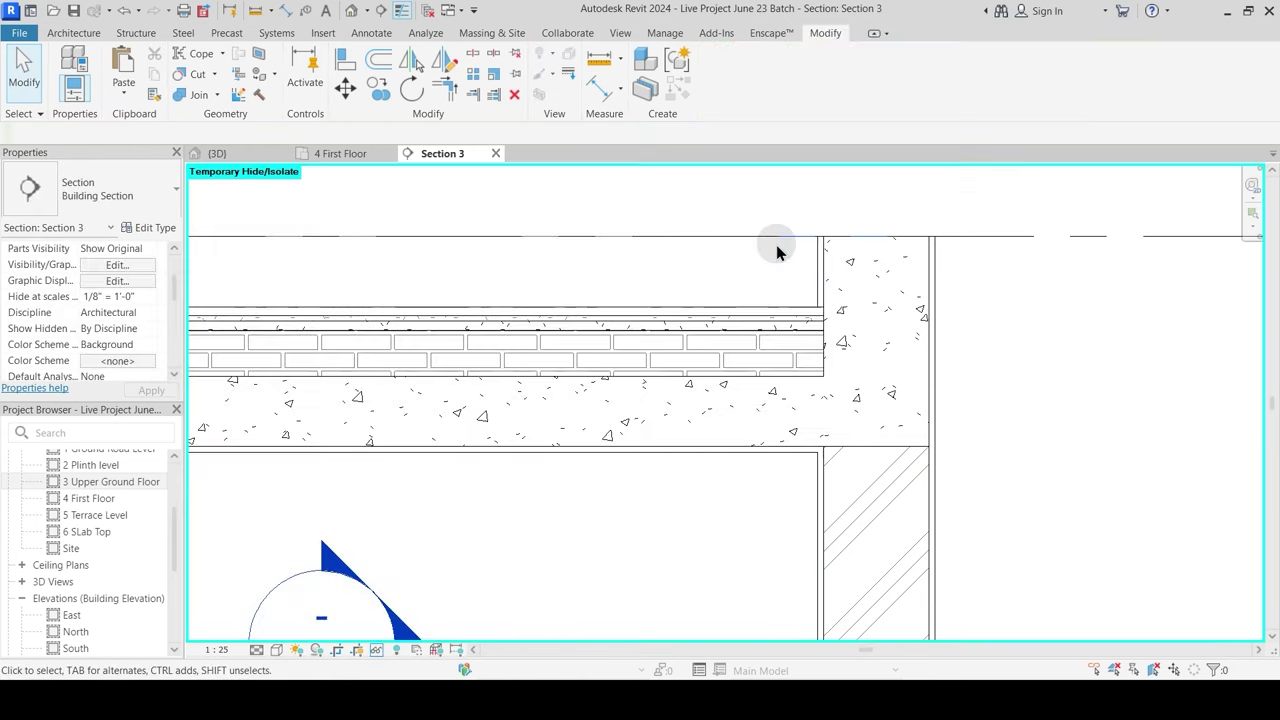
scroll(783, 320, "down", 3)
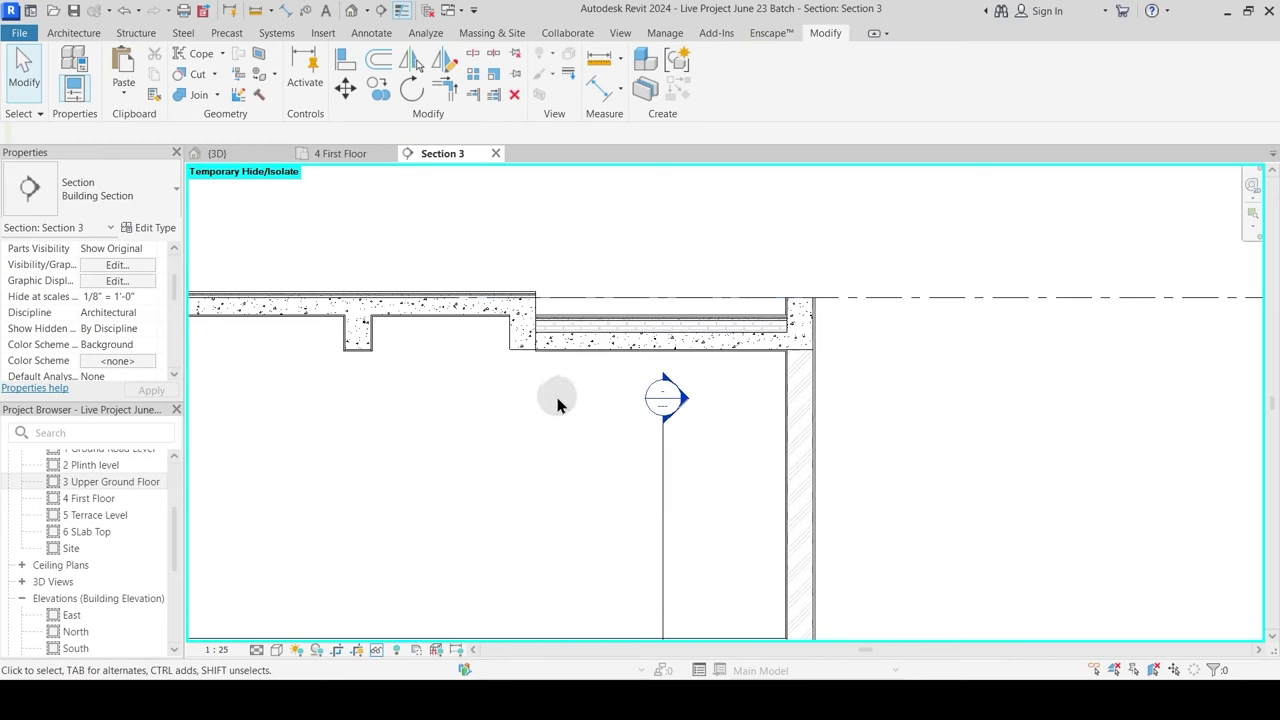
scroll(557, 400, "up", 1)
middle_click_drag(571, 390, 741, 428)
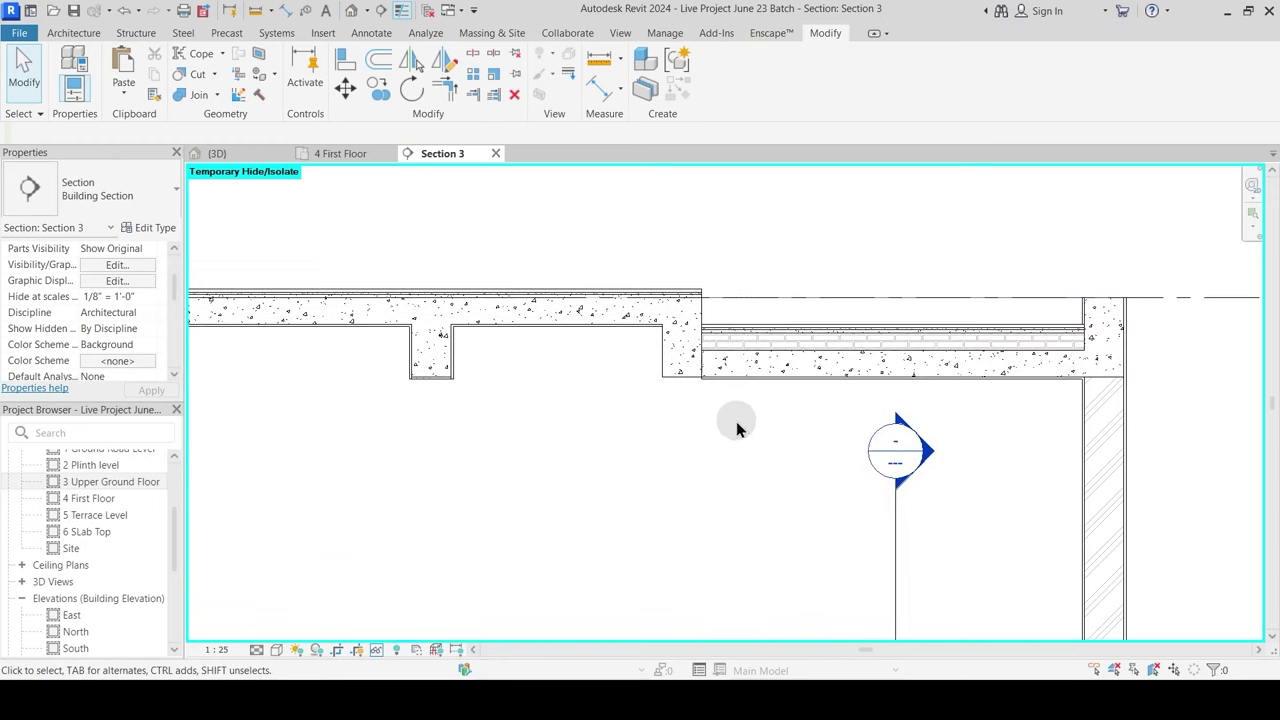
key("h")
key("r")
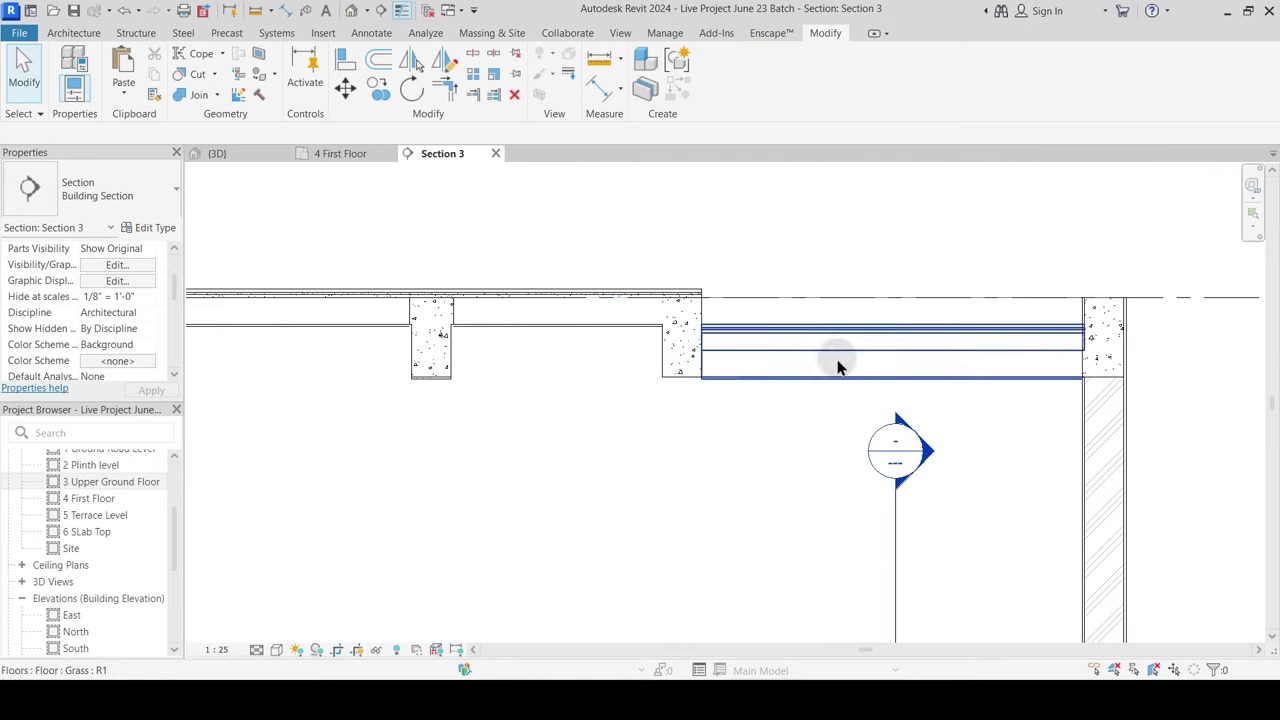
left_click(820, 298)
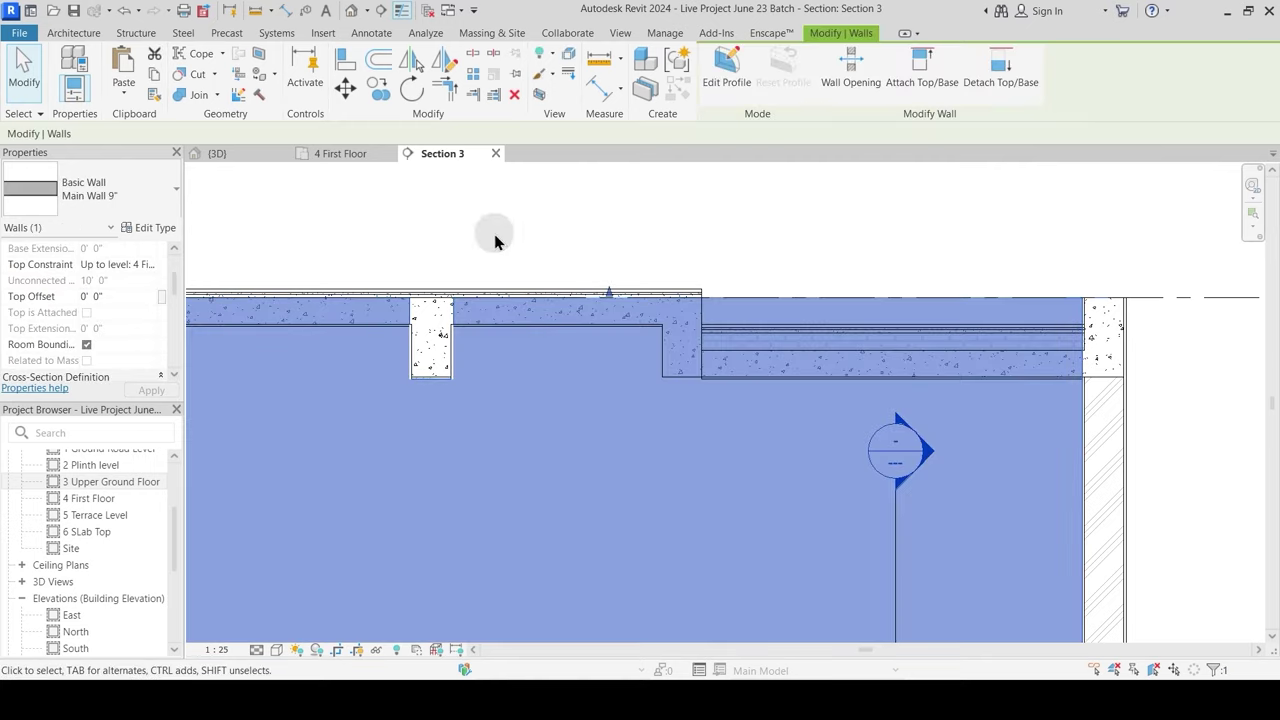
left_click(256, 158)
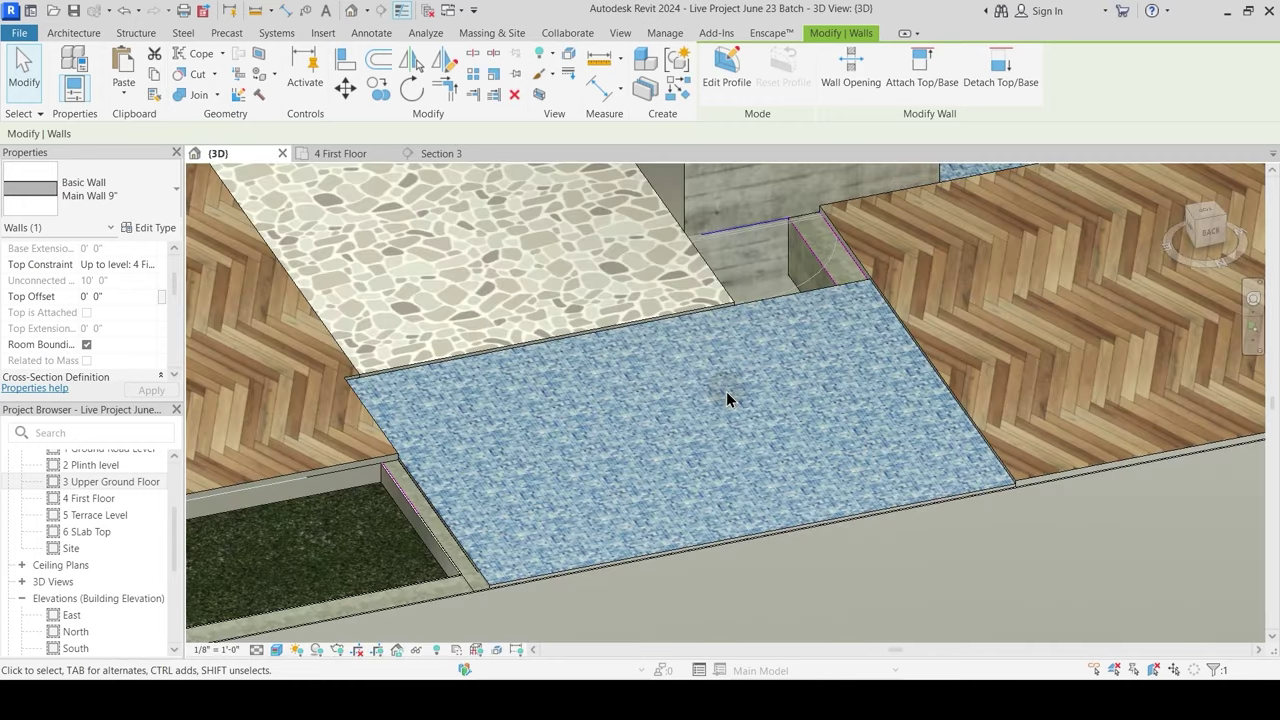
scroll(775, 383, "down", 5)
middle_click_drag(551, 391, 1008, 274, "shift")
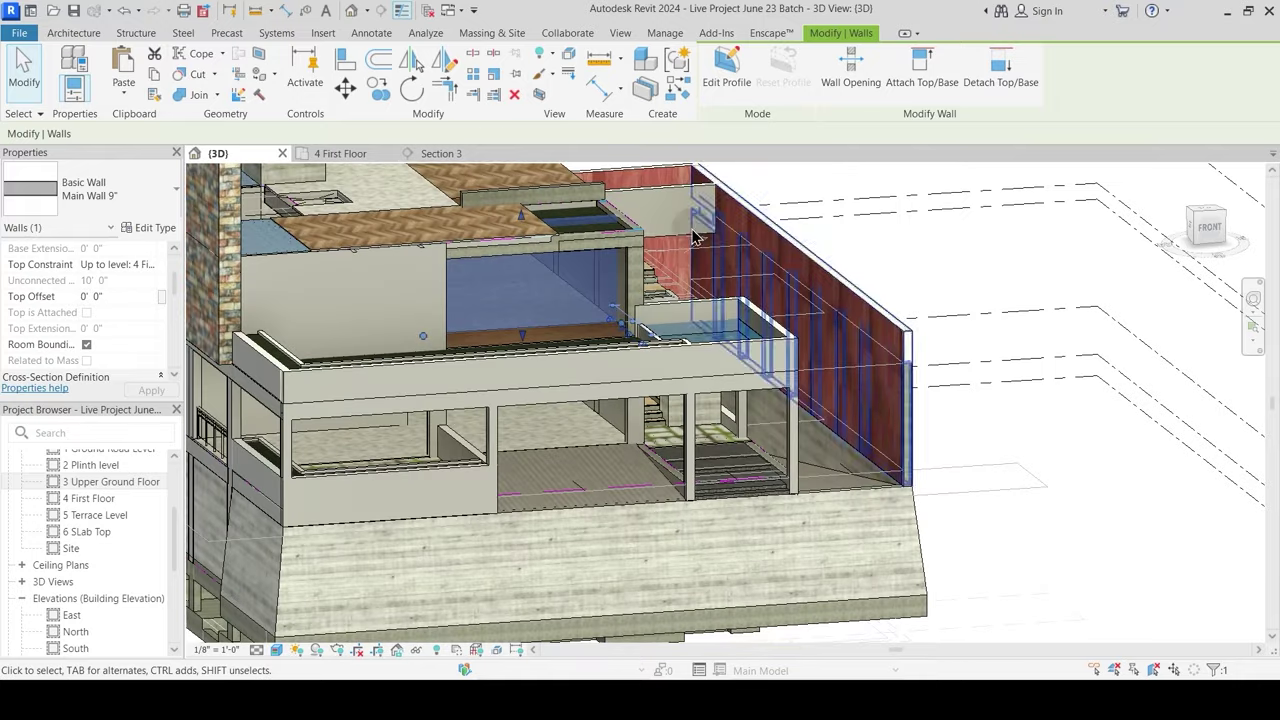
scroll(515, 181, "up", 3)
middle_click_drag(590, 350, 690, 450, "shift")
scroll(672, 287, "up", 2)
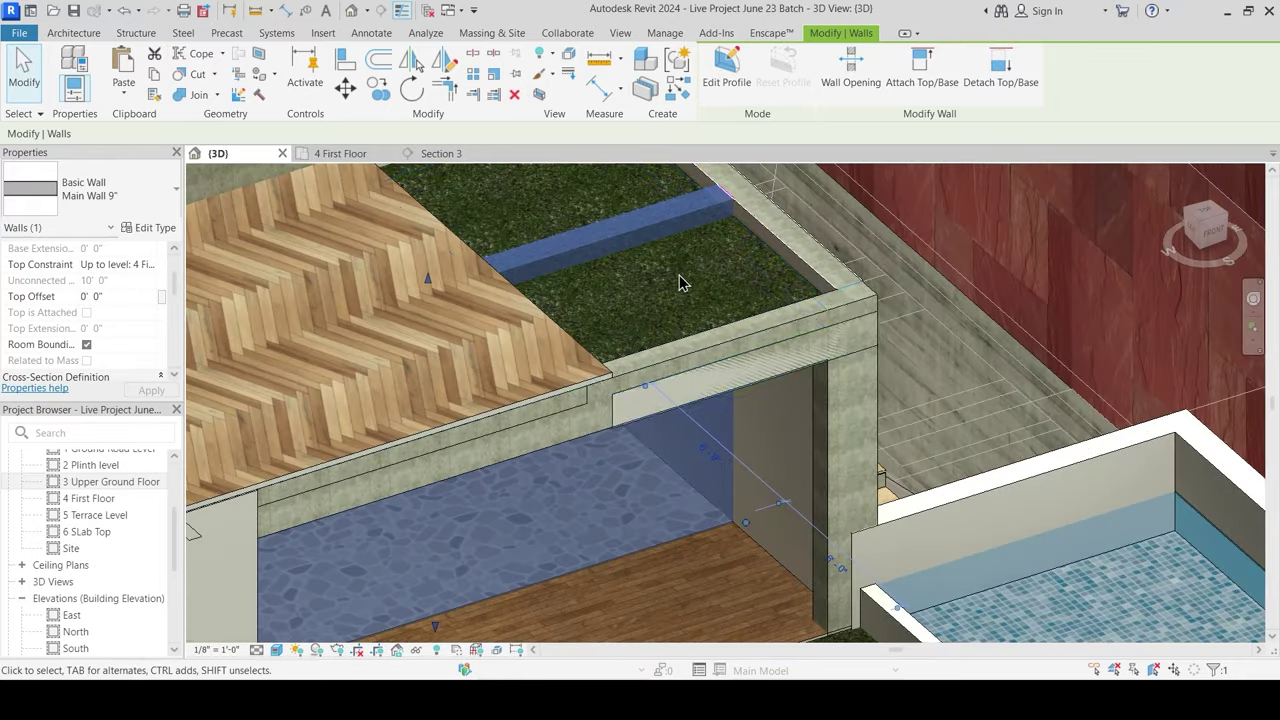
middle_click_drag(680, 365, 643, 283, "shift")
key("Escape")
left_click(760, 450)
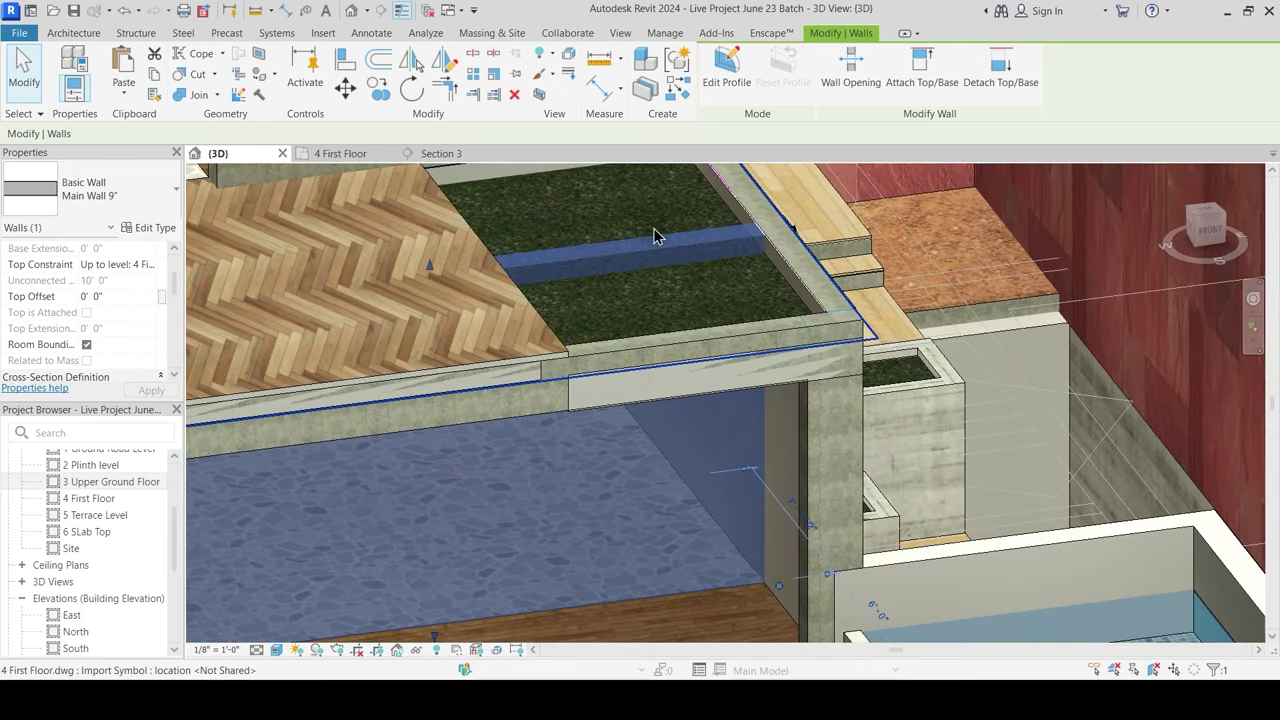
key("Escape")
left_click(705, 195)
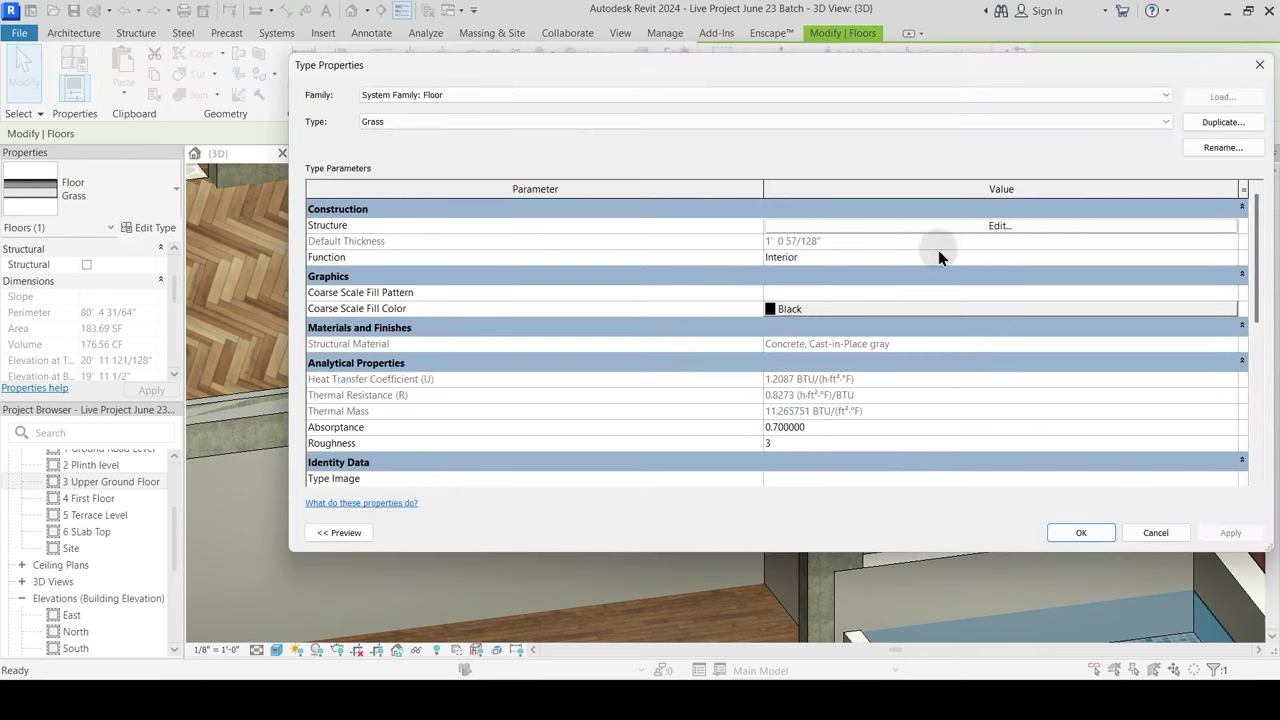
Step: Set the Grass floor's Brick Bets layer thickness to 280mm
left_click(943, 226)
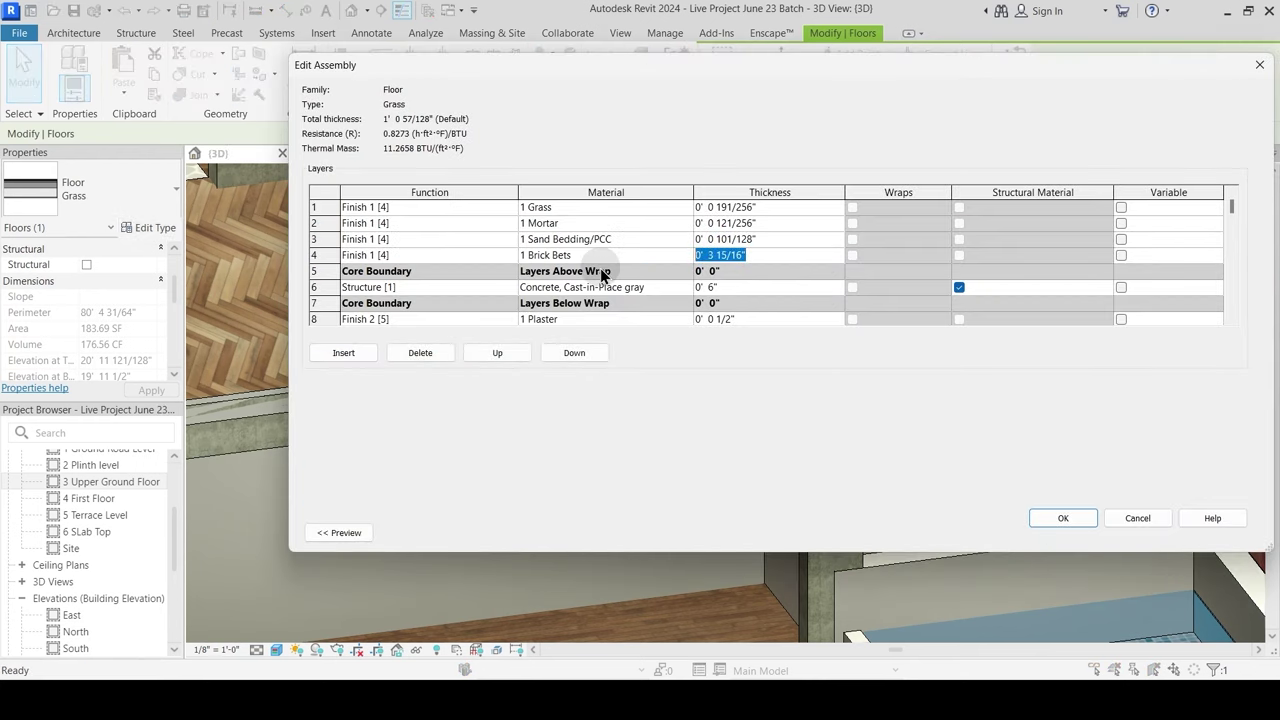
type("280mm")
key("Tab")
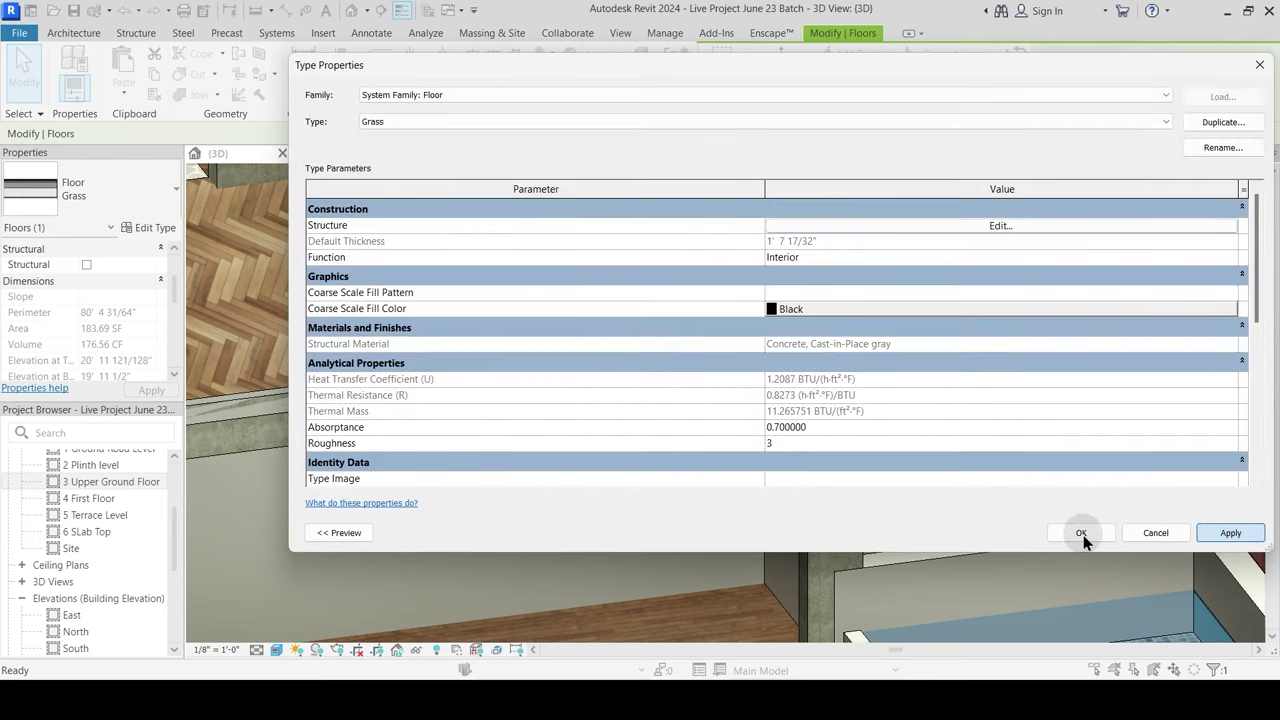
left_click(1081, 533)
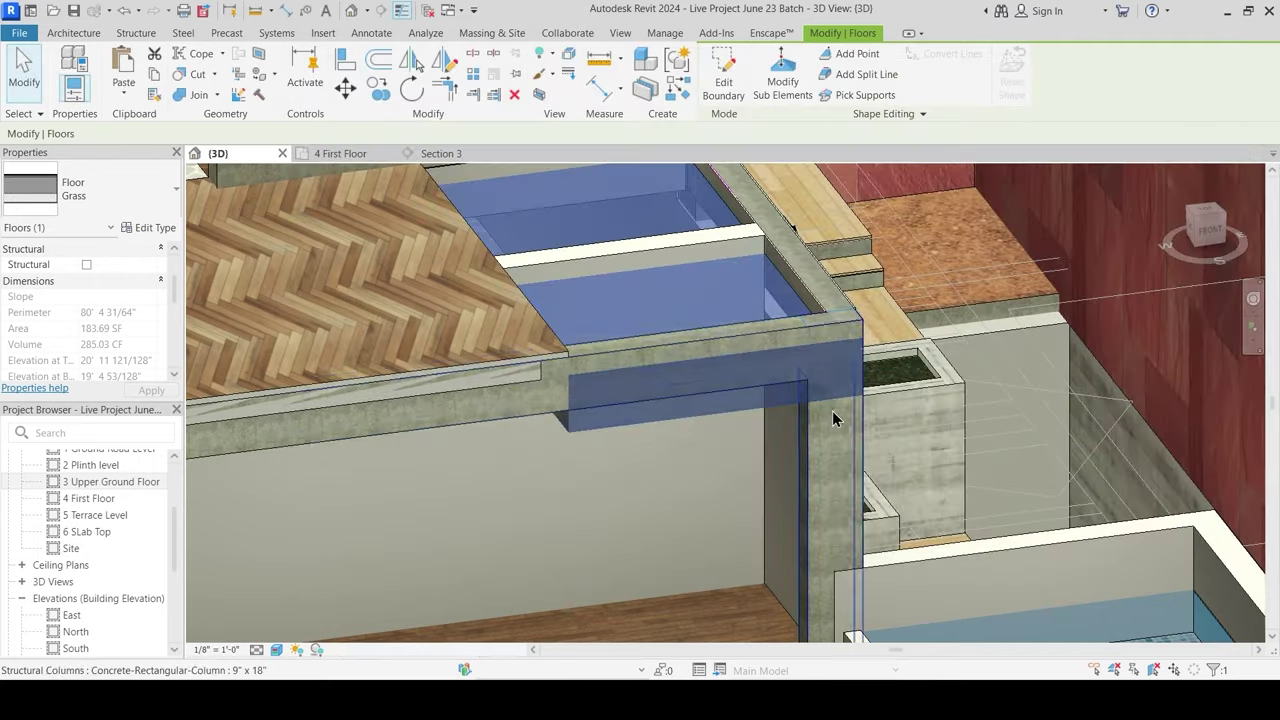
Step: Align the Grass floor's underside to the beam bottom in Section 3, then return to 3D
left_click(436, 153)
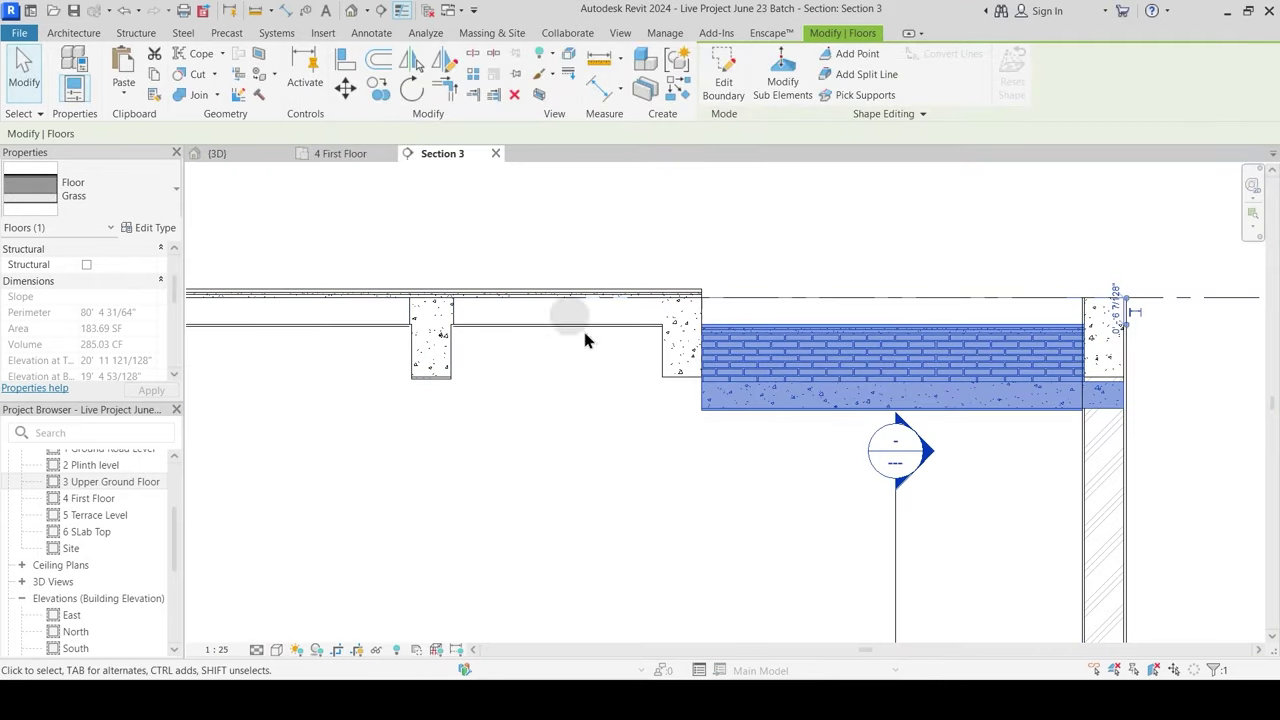
left_click(348, 66)
left_click(687, 378)
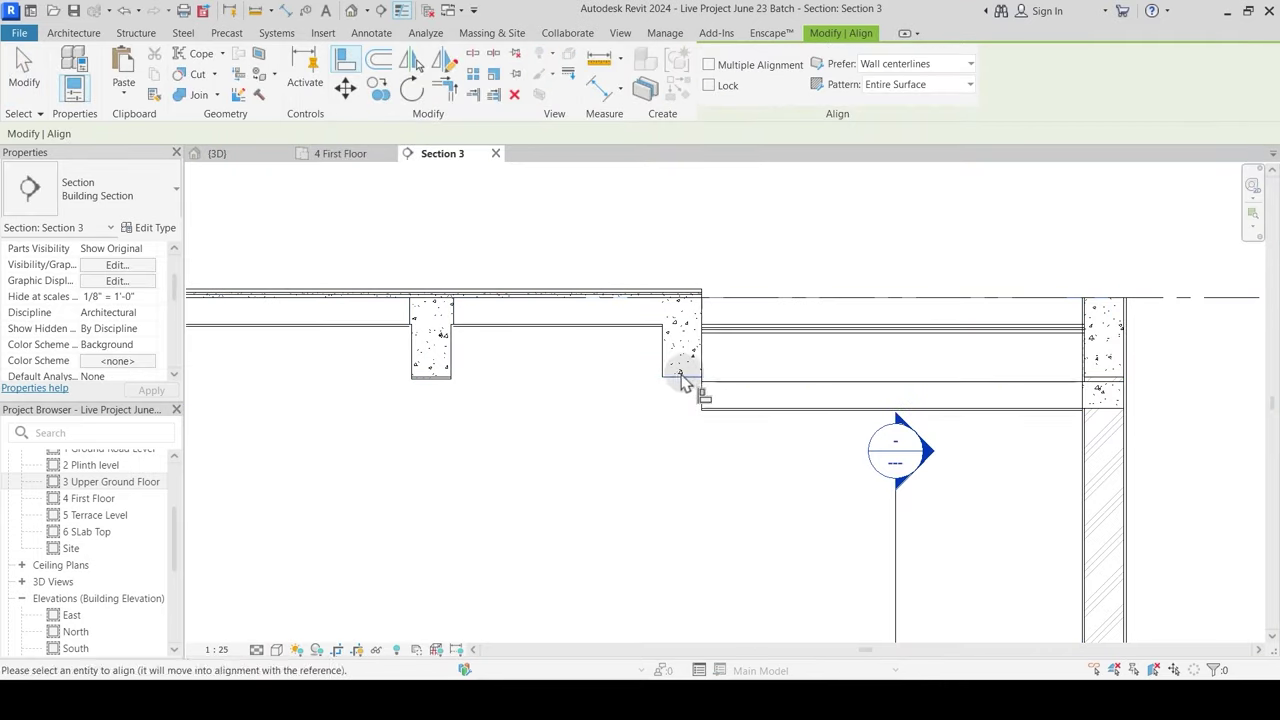
scroll(731, 413, "up", 3)
left_click(725, 410)
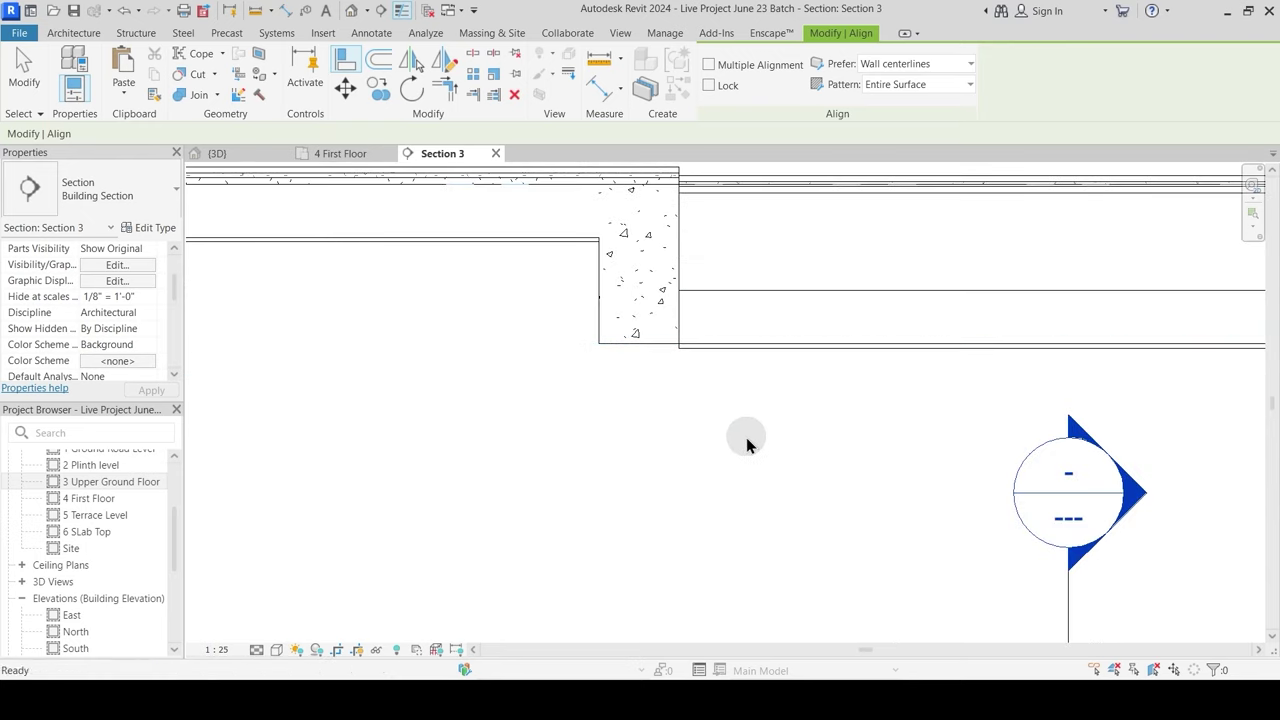
key("Escape")
scroll(746, 437, "down", 4)
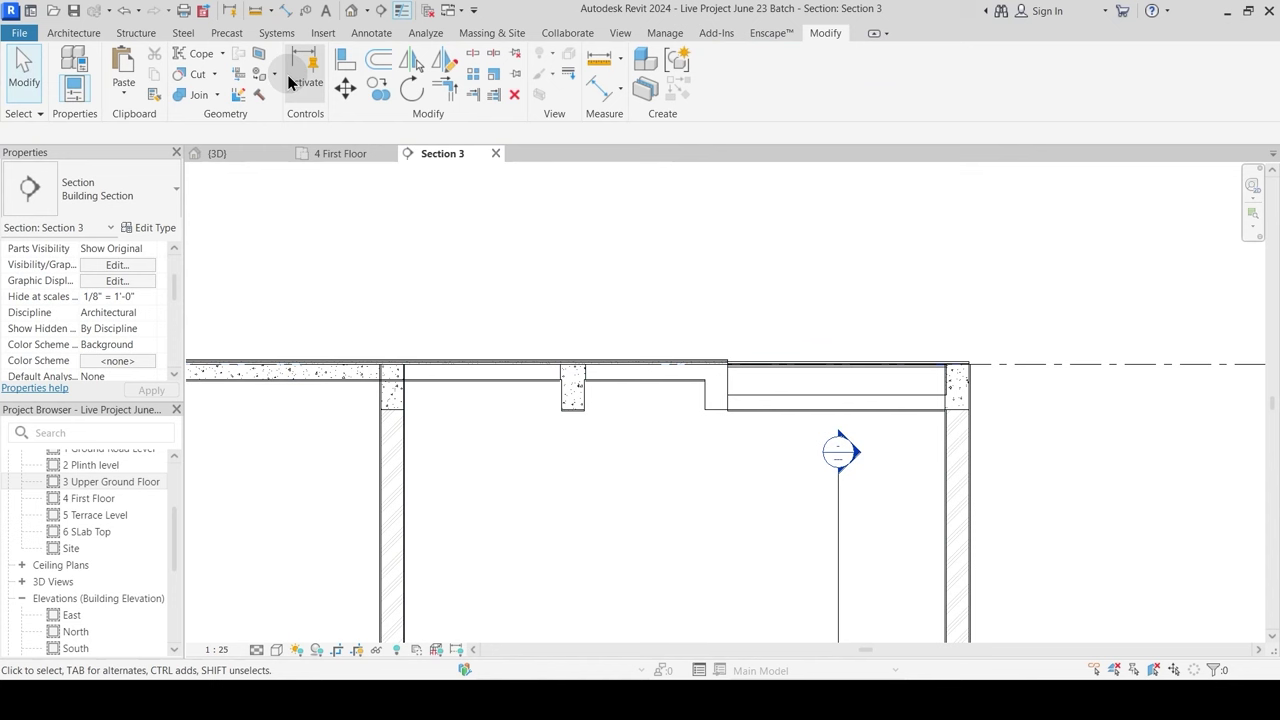
left_click(335, 155)
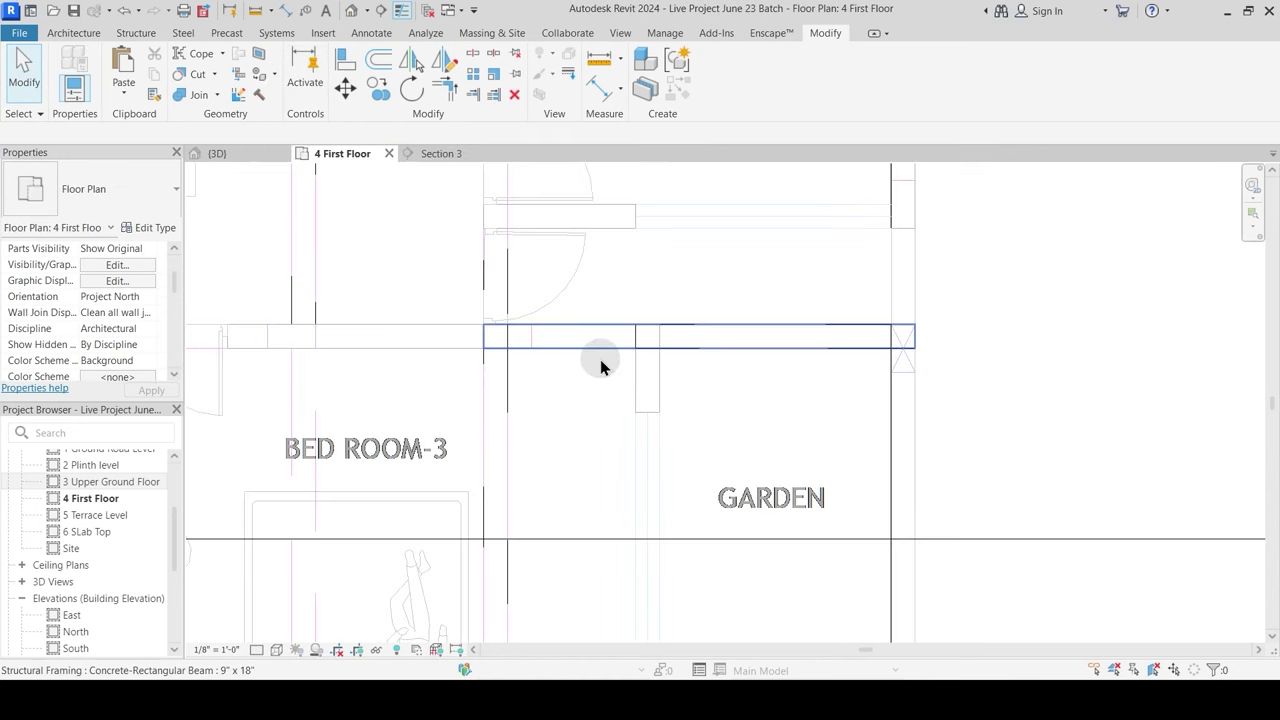
left_click(262, 155)
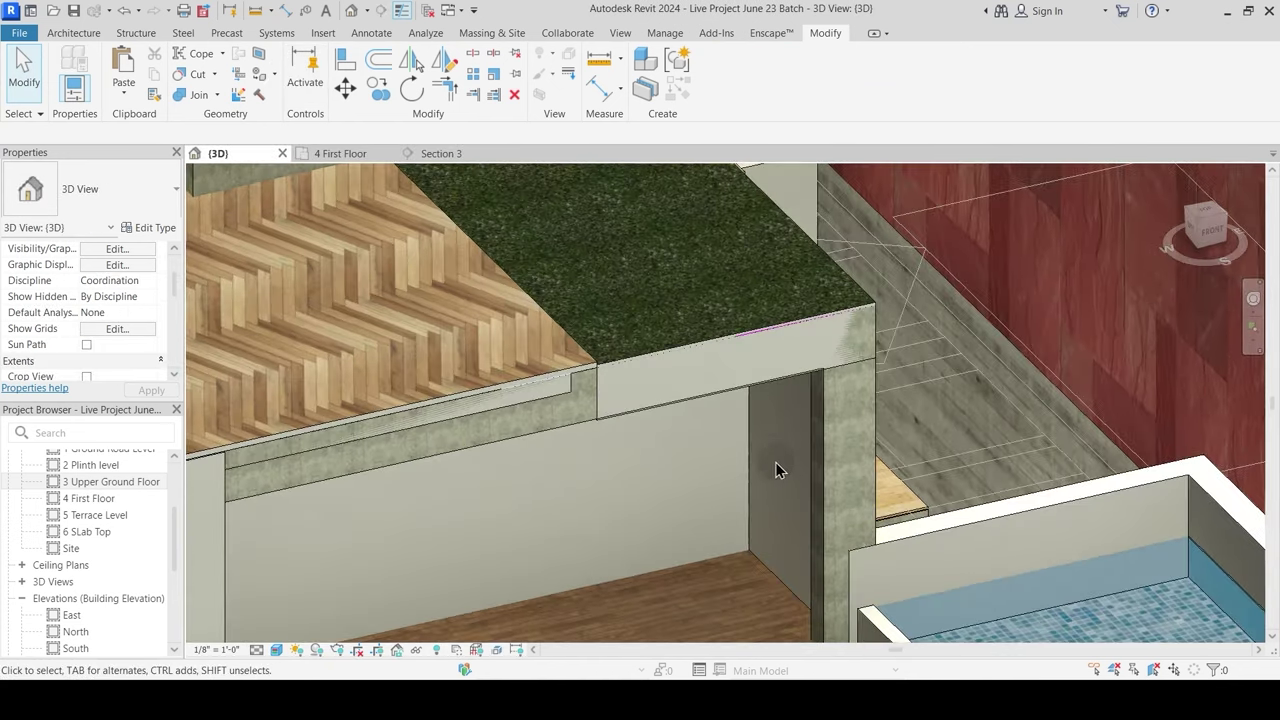
Step: Join the Grass floor with the wood floor slab, then select the First Floor Private floor
scroll(779, 470, "down", 4)
scroll(656, 466, "up", 3)
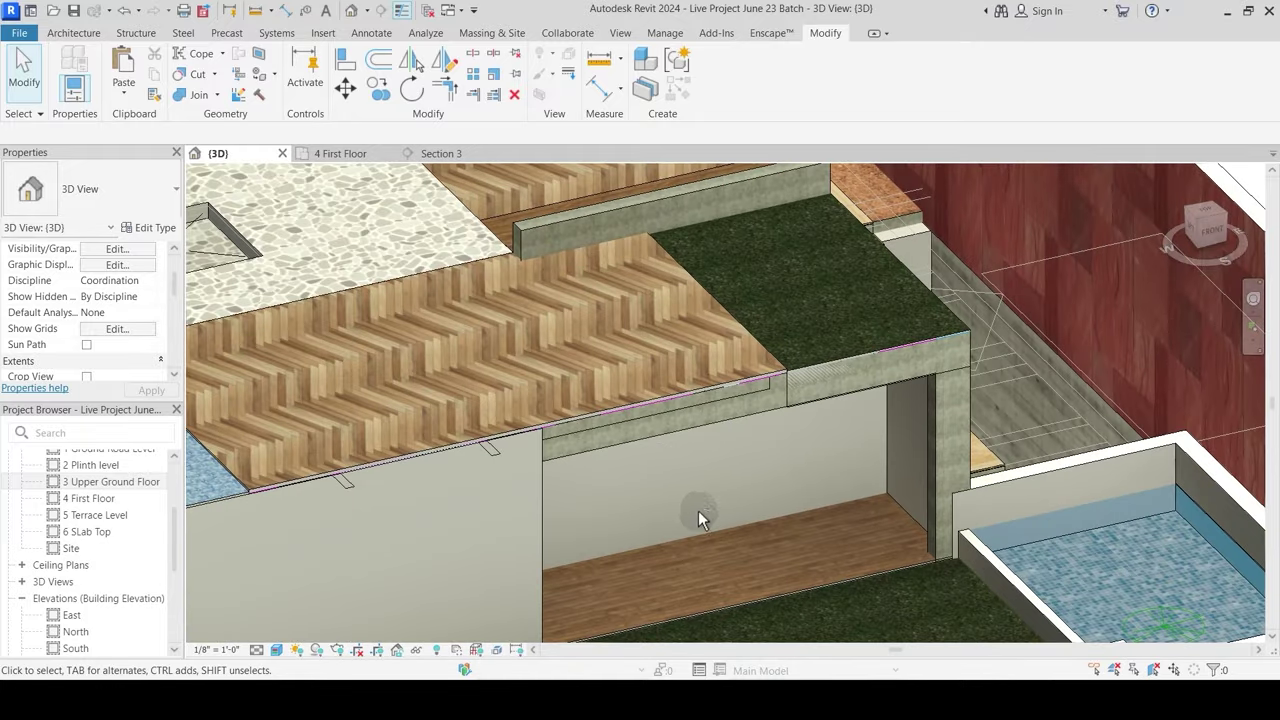
middle_click_drag(698, 512, 550, 398, "shift")
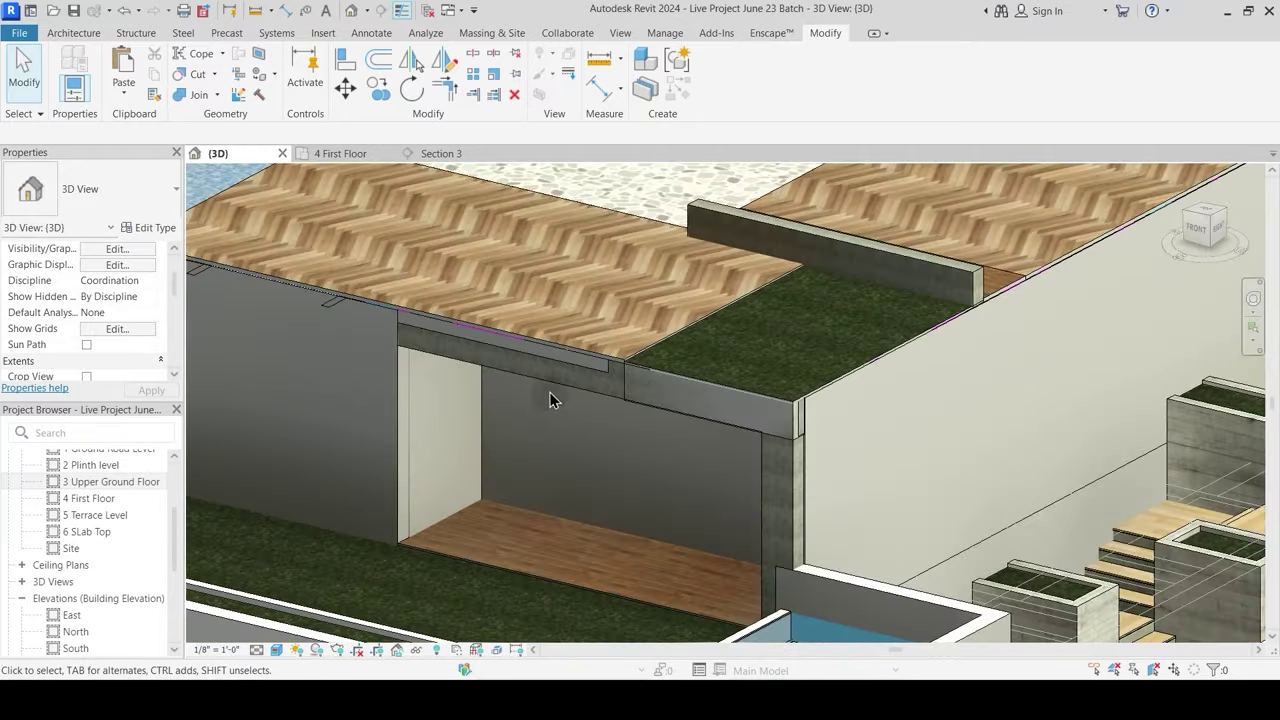
left_click(187, 91)
left_click(395, 336)
left_click(701, 385)
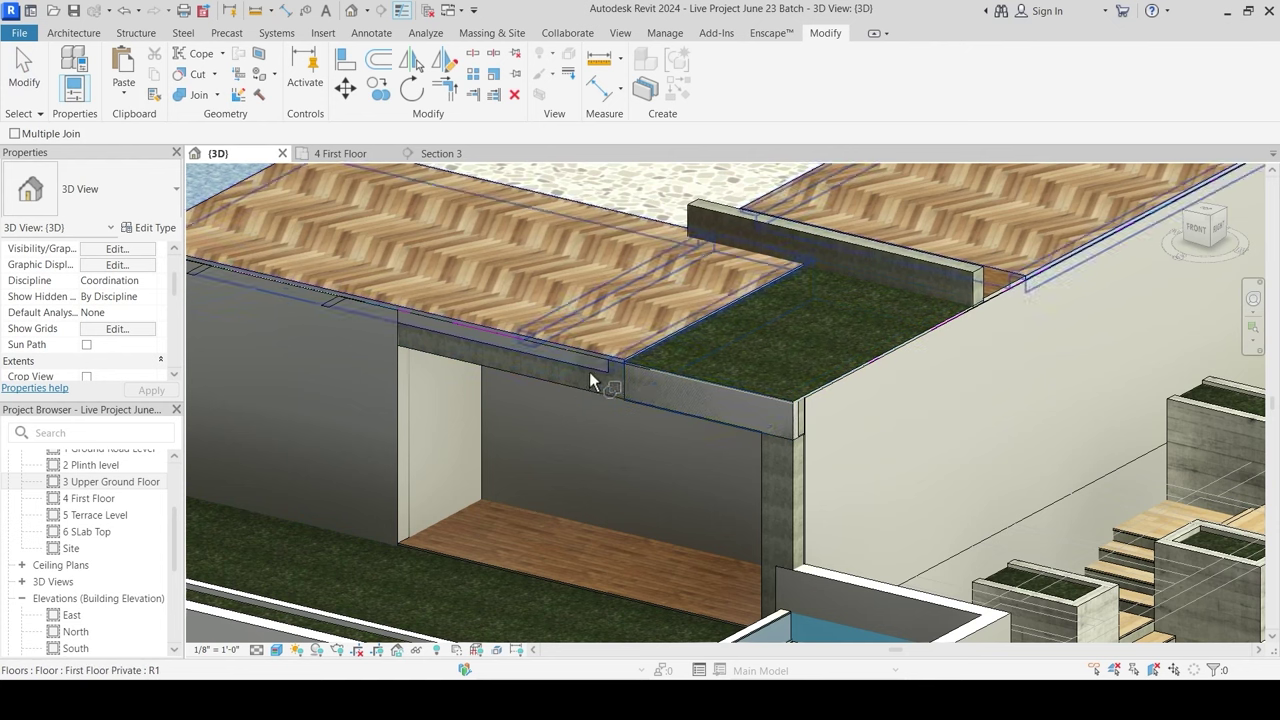
key("Escape")
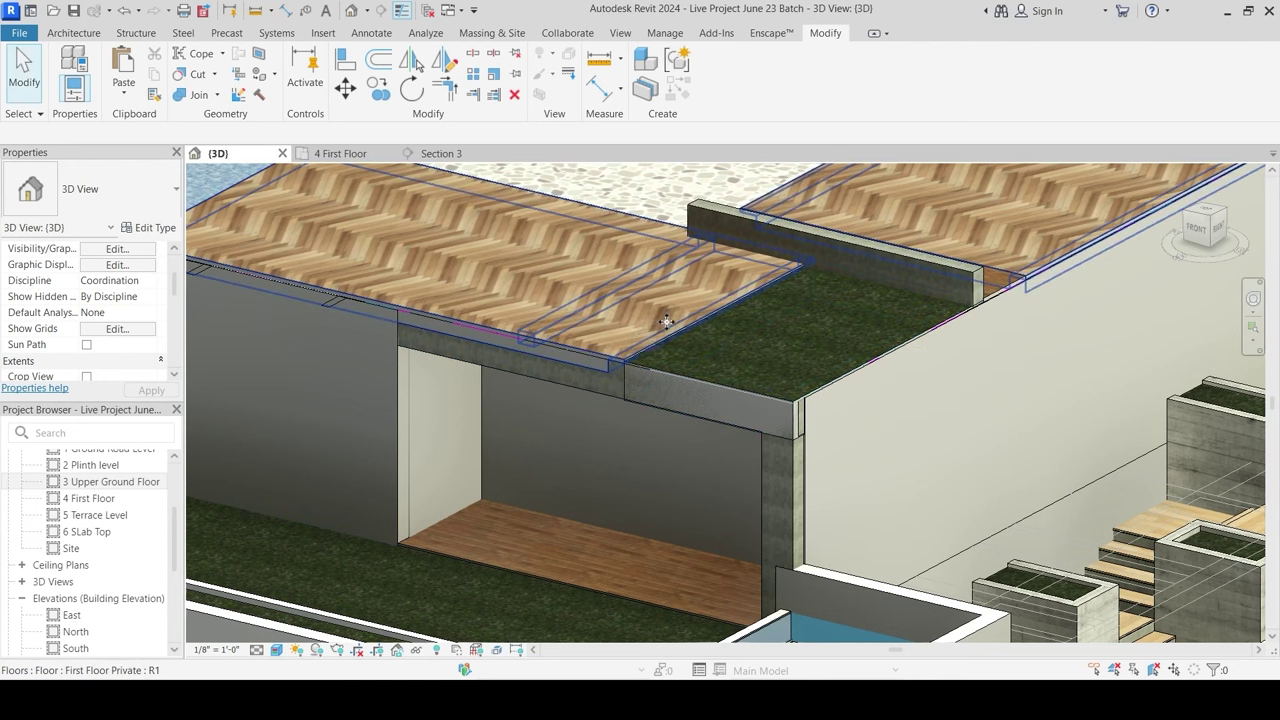
left_click(668, 321)
key("h")
key("h")
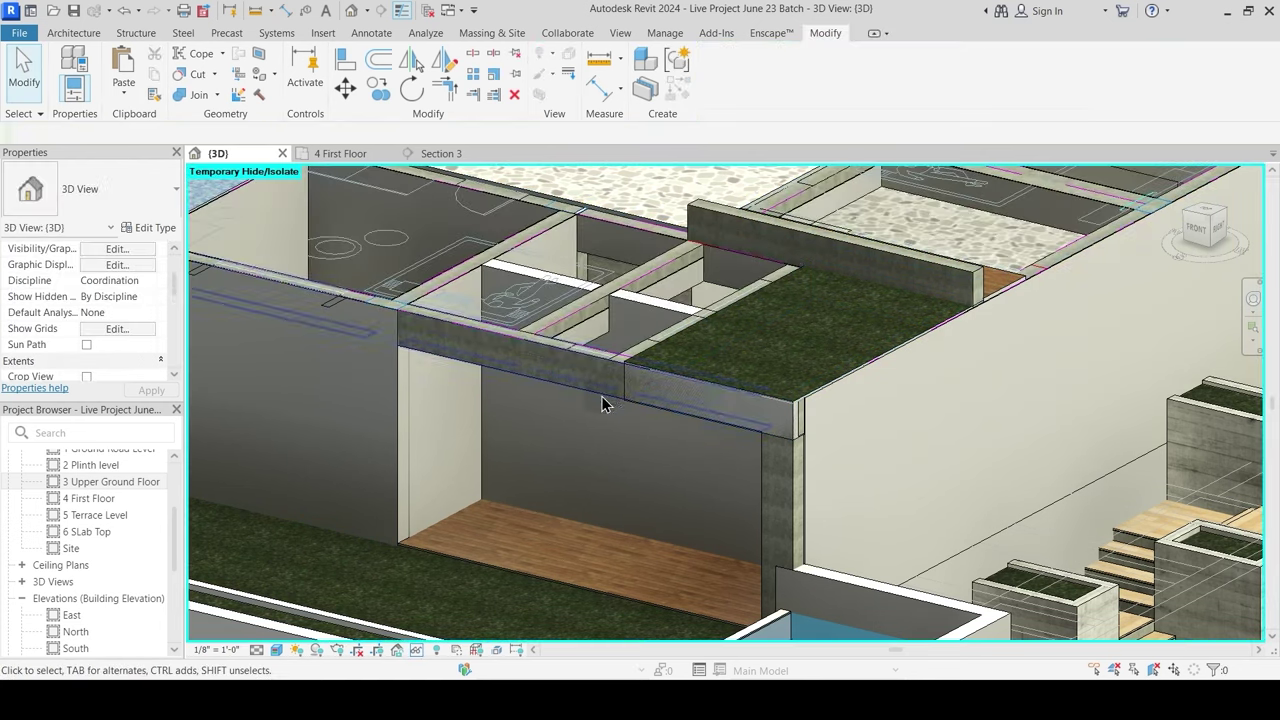
middle_click_drag(600, 400, 540, 463, "shift")
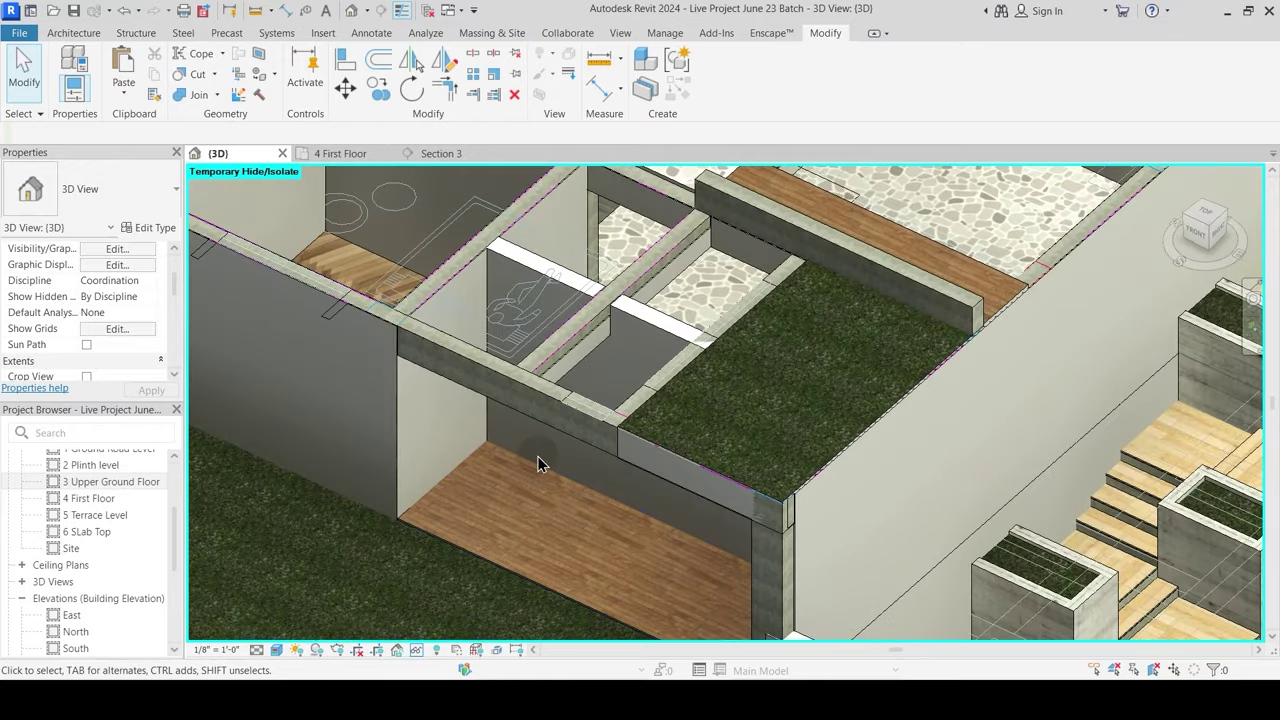
left_click(524, 325)
key("Escape")
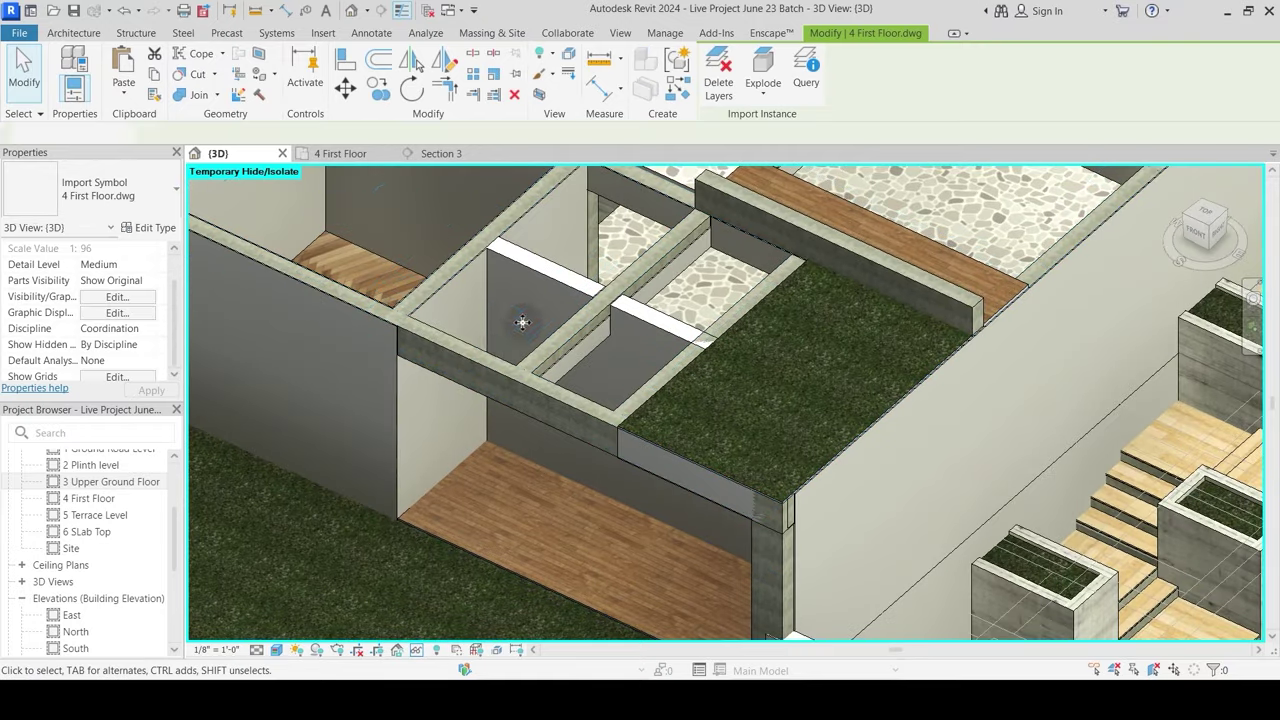
middle_click_drag(523, 320, 717, 311, "shift")
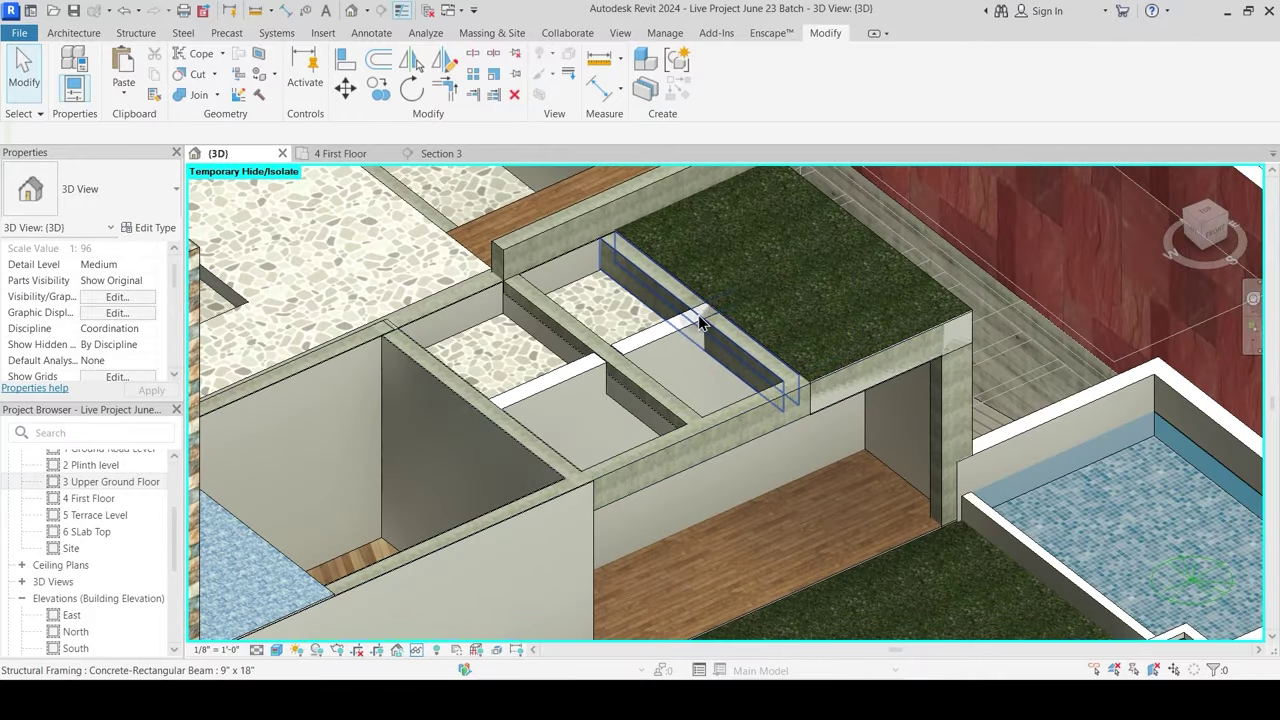
scroll(594, 363, "up", 5)
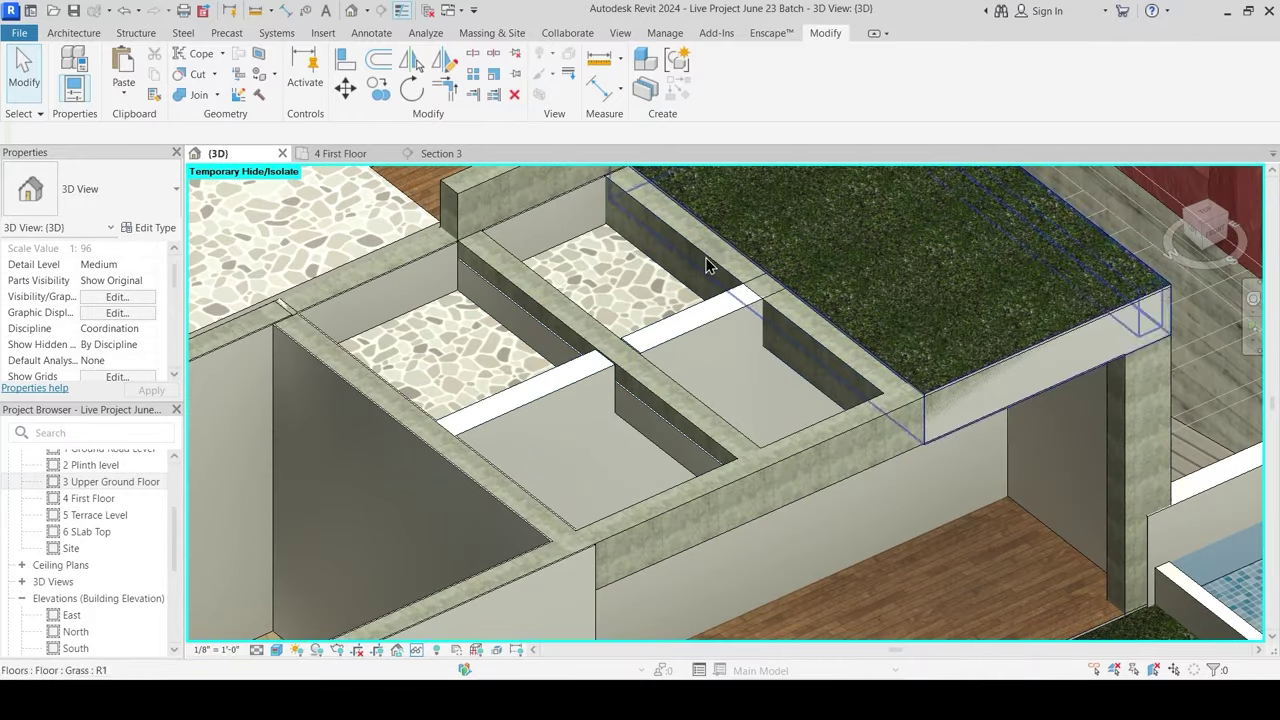
middle_click_drag(503, 354, 666, 237, "shift")
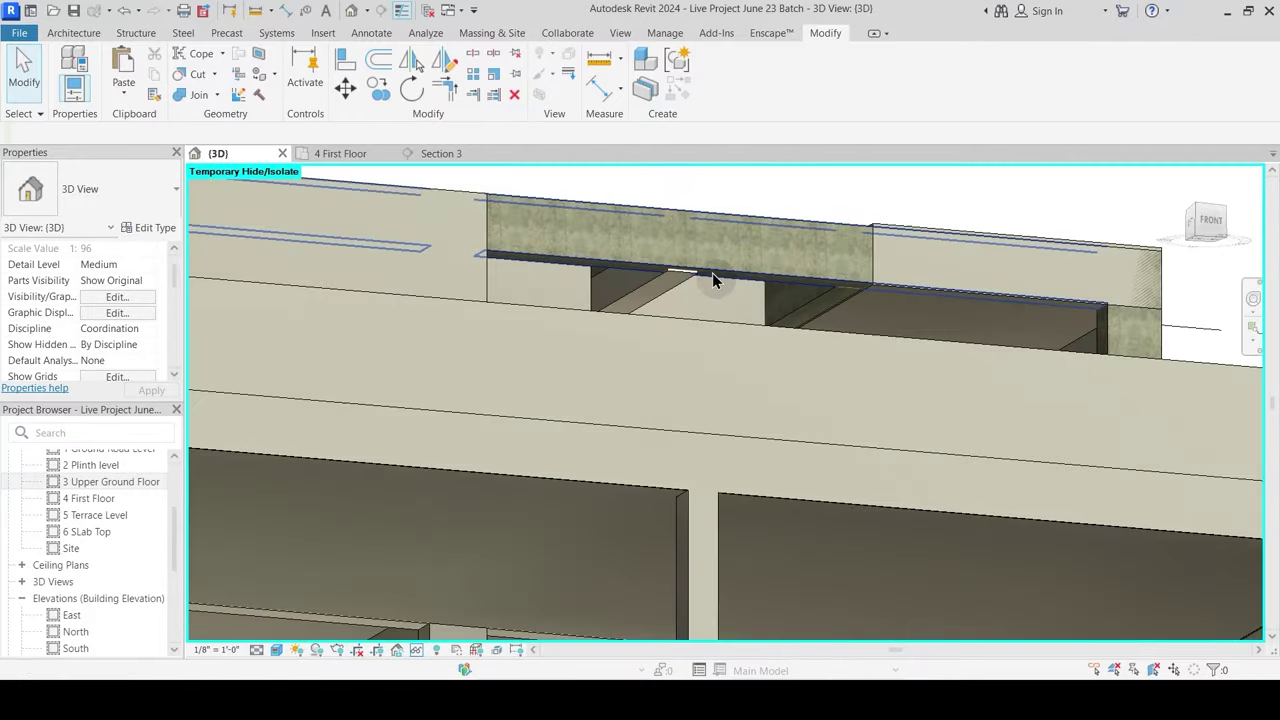
scroll(766, 306, "up", 3)
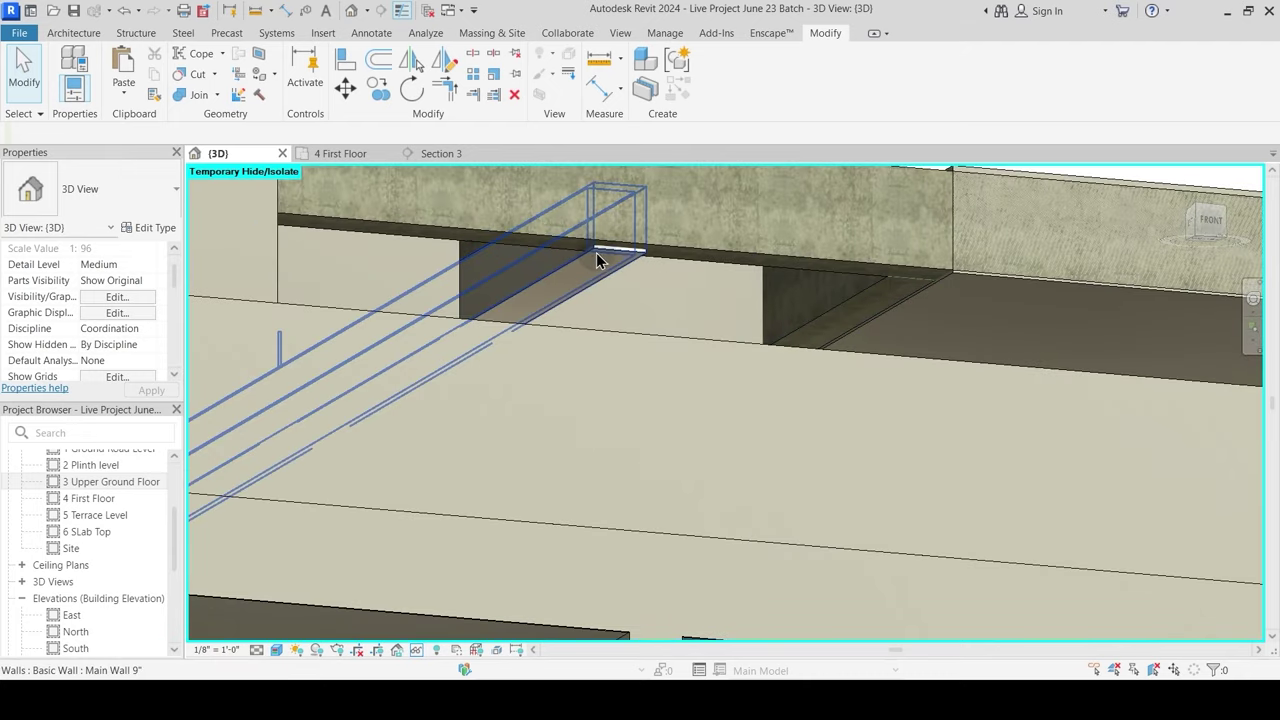
middle_click_drag(809, 330, 712, 608, "shift")
scroll(777, 371, "down", 2)
middle_click_drag(688, 259, 733, 422)
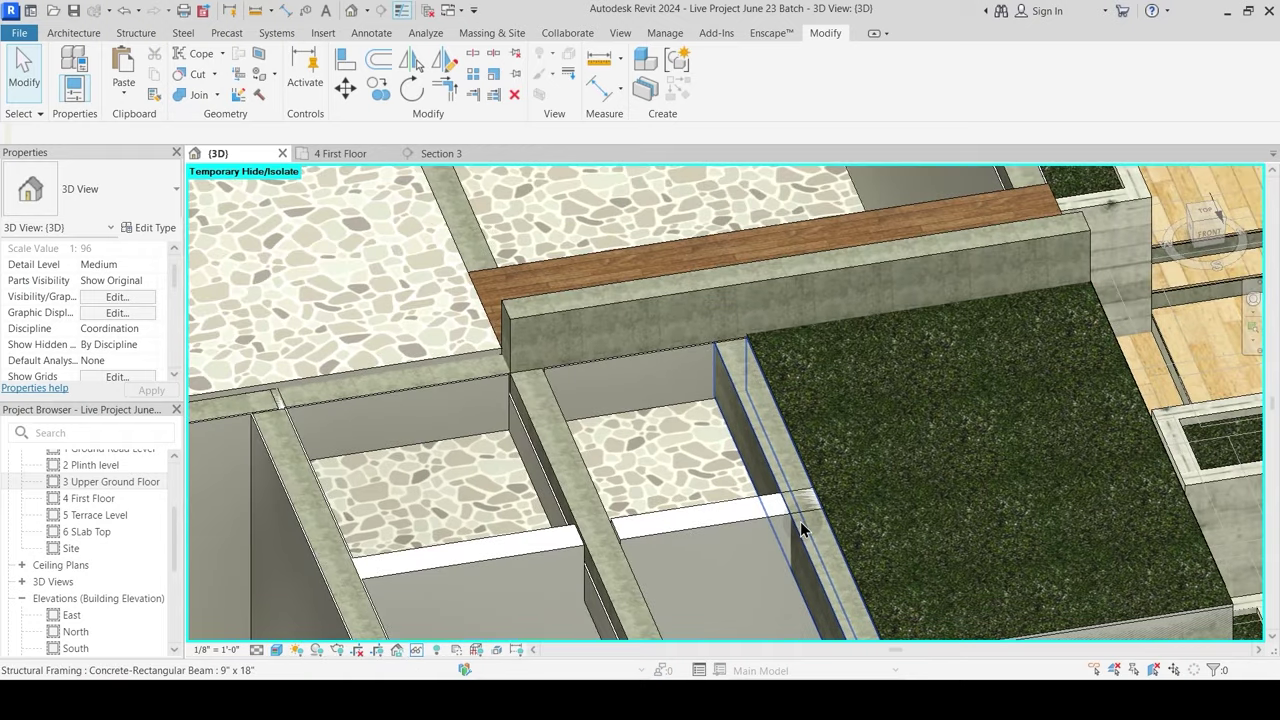
left_click(537, 466)
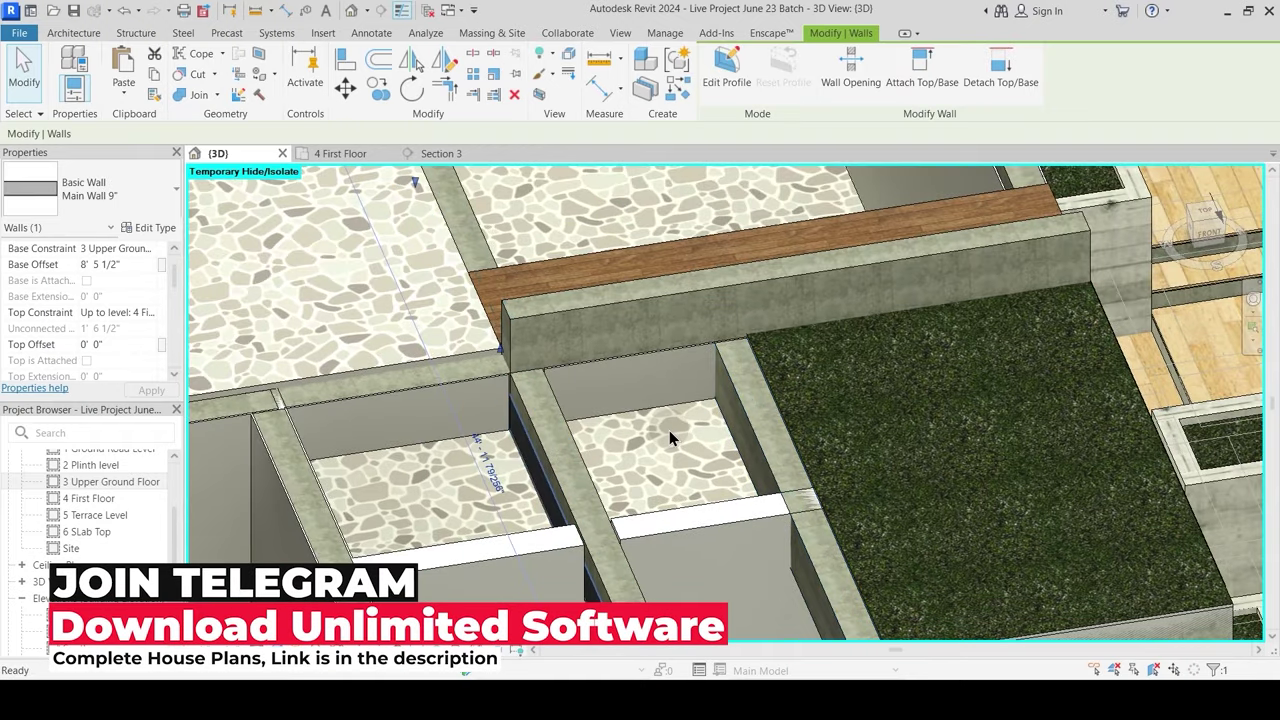
key("w")
key("a")
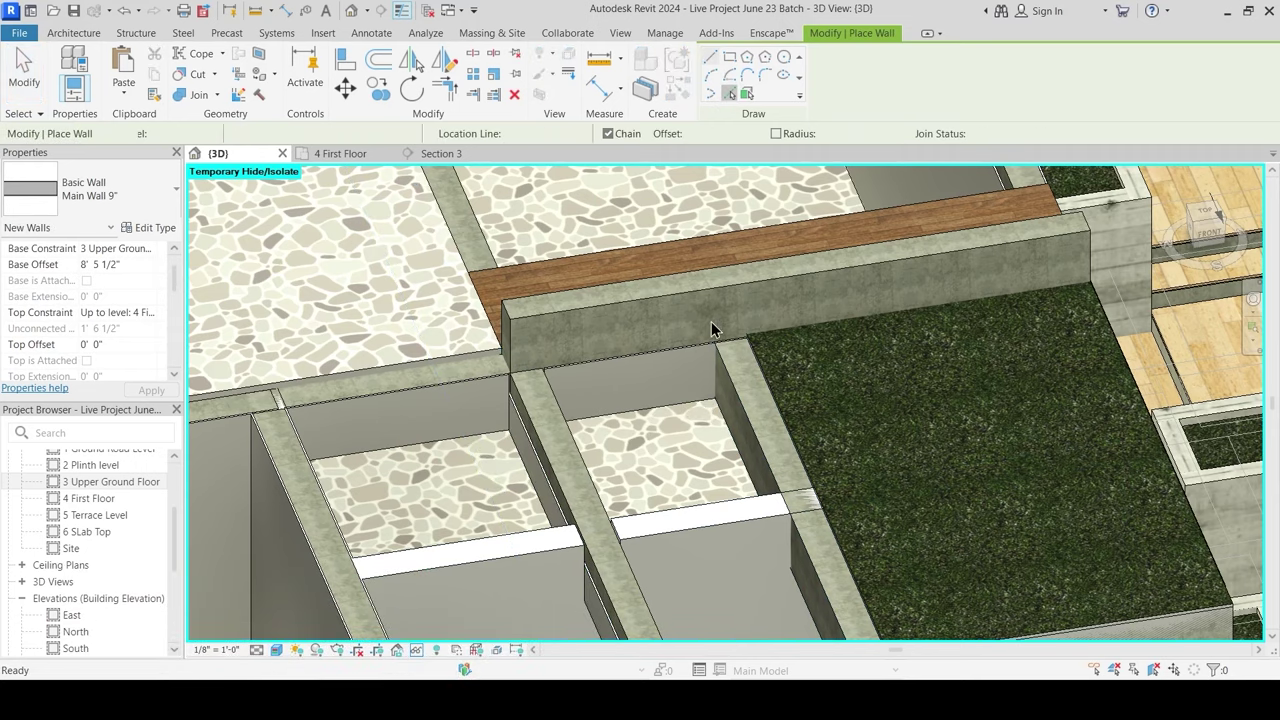
Step: Place a Main Wall 9" wall along the beam's side face
middle_click_drag(637, 457, 666, 446, "shift")
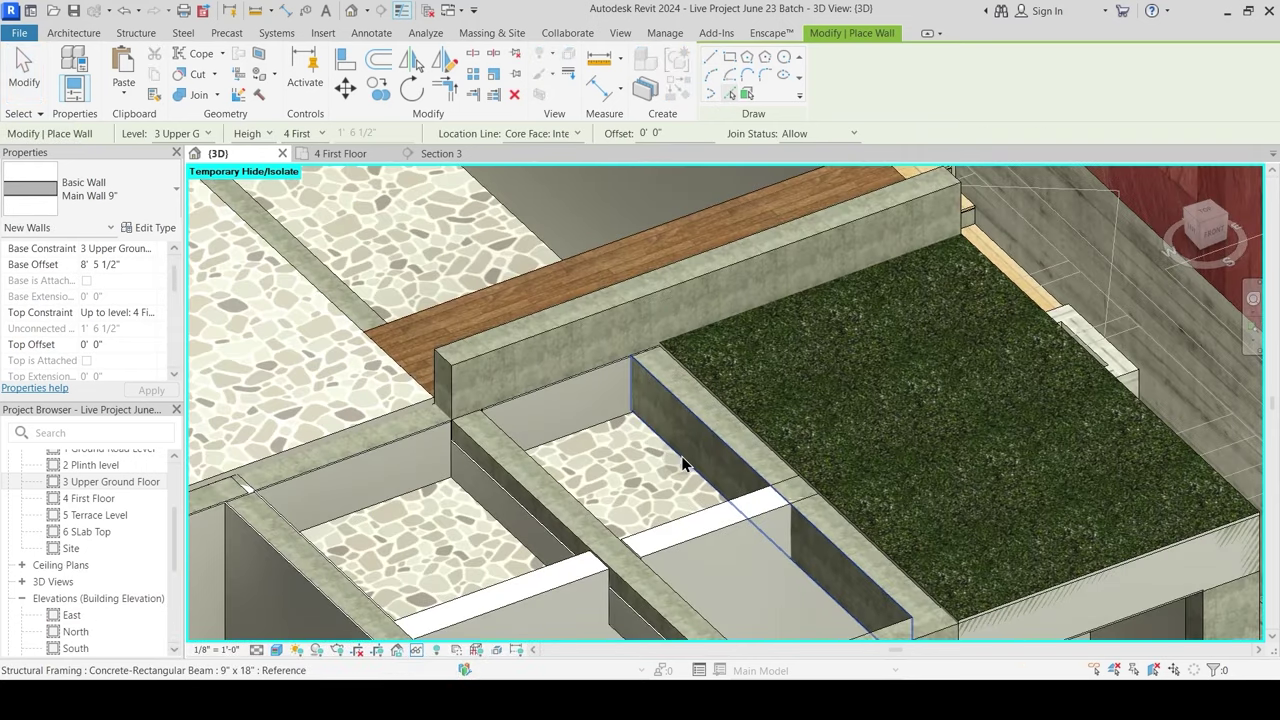
left_click(787, 475)
key("Escape")
key("Escape")
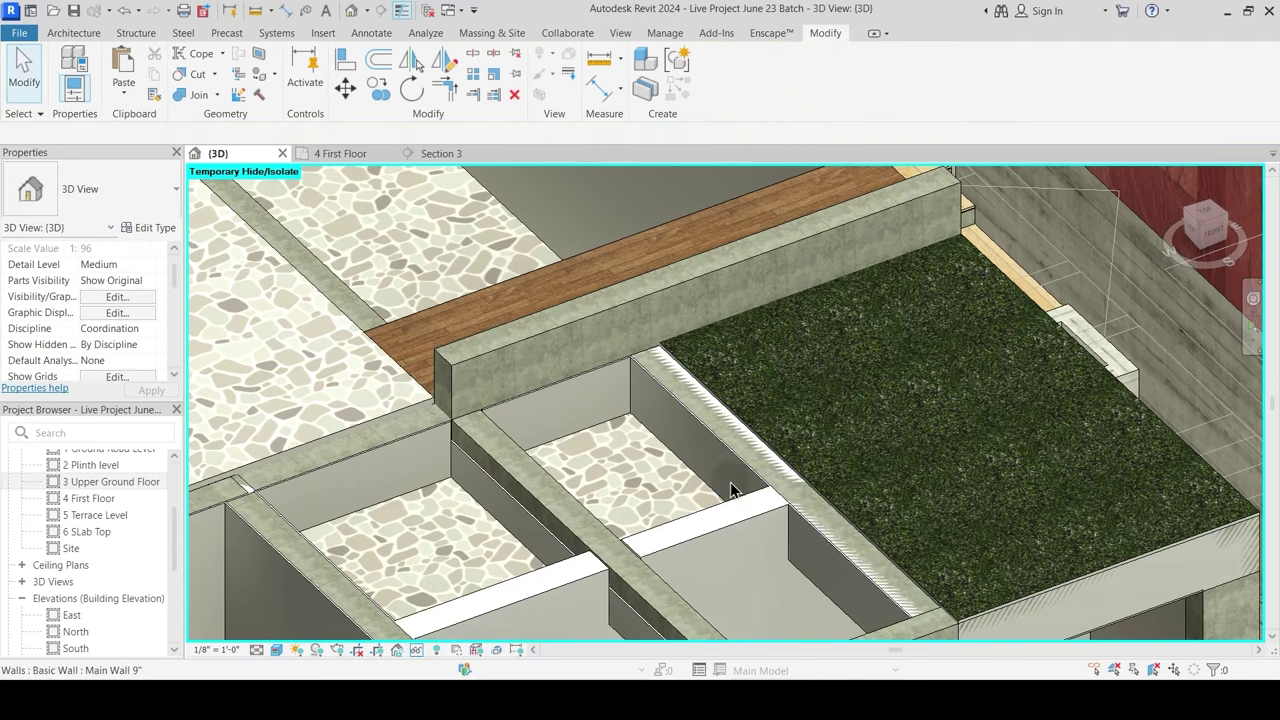
Step: Join the new walls with the adjacent beams
left_click(199, 97)
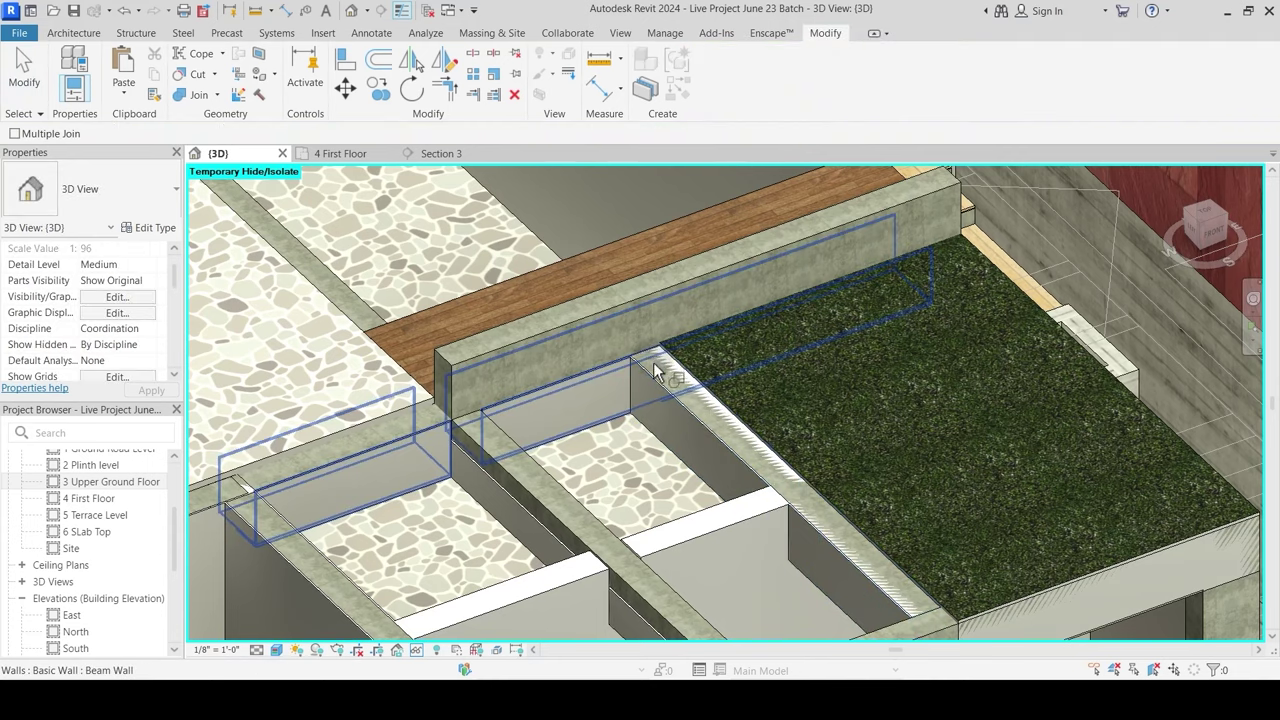
middle_click_drag(895, 596, 871, 534)
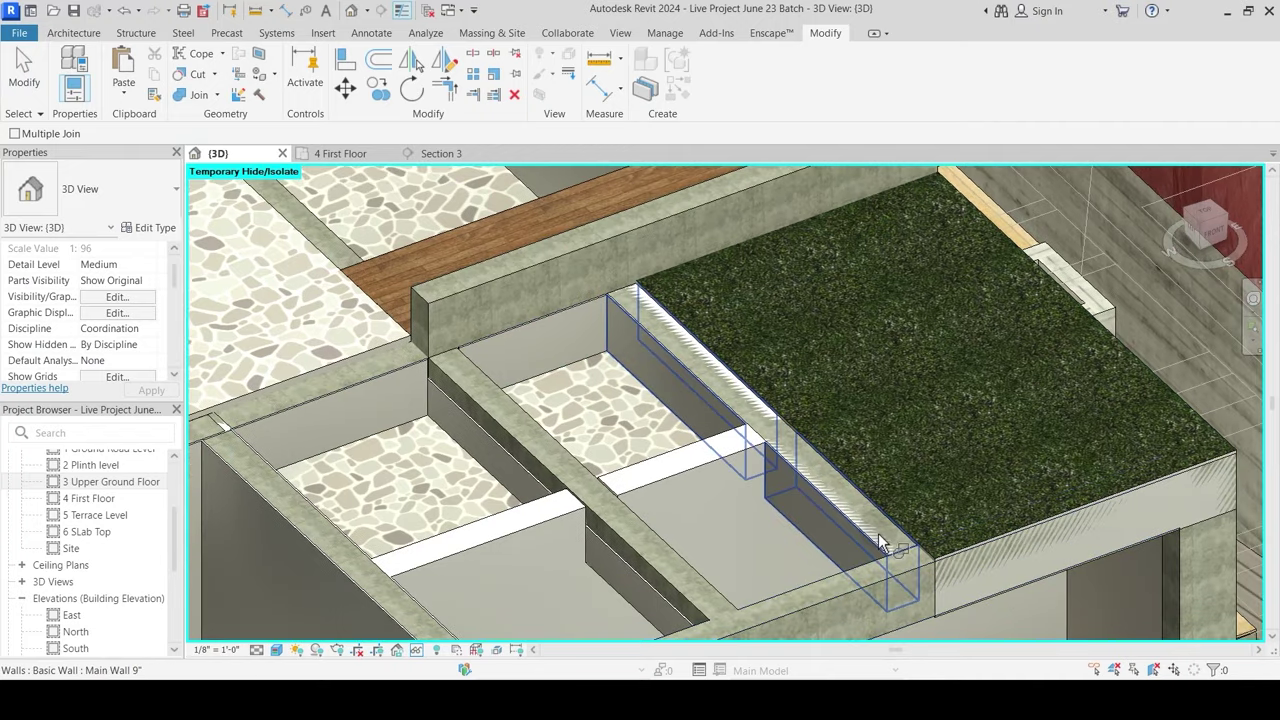
left_click(888, 542)
left_click(843, 491)
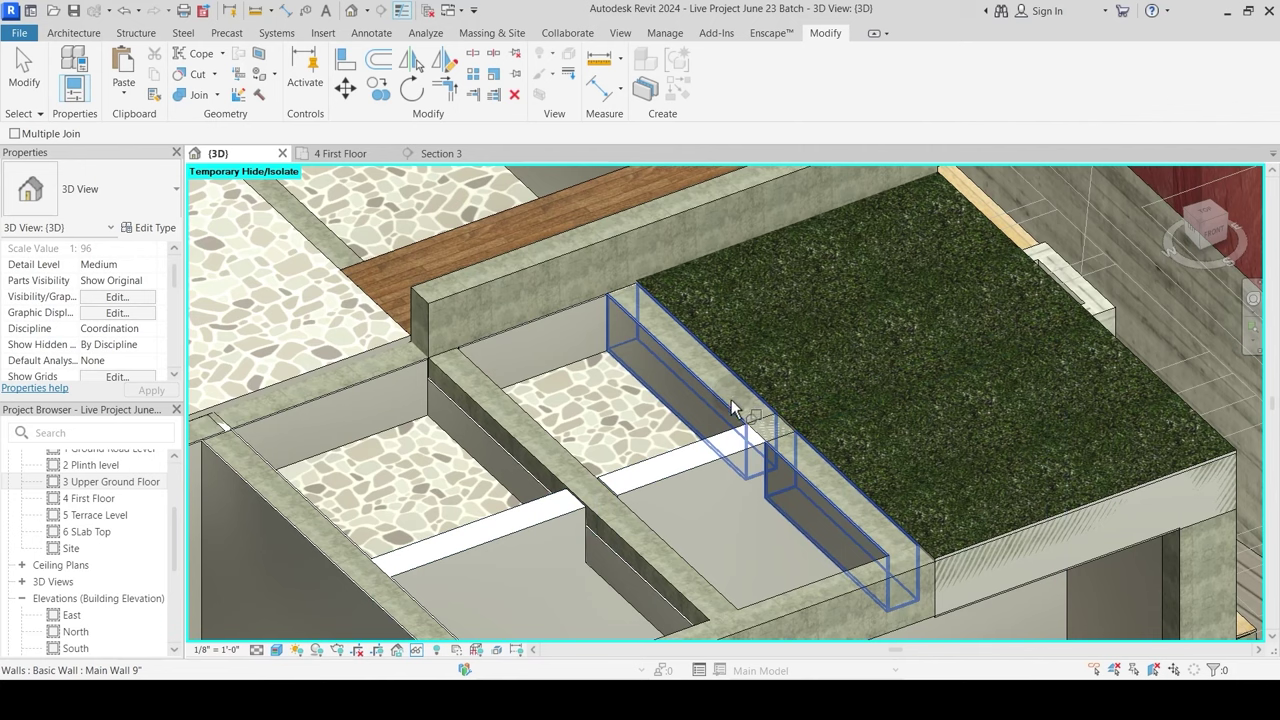
left_click(760, 430)
left_click(755, 440)
key("Escape")
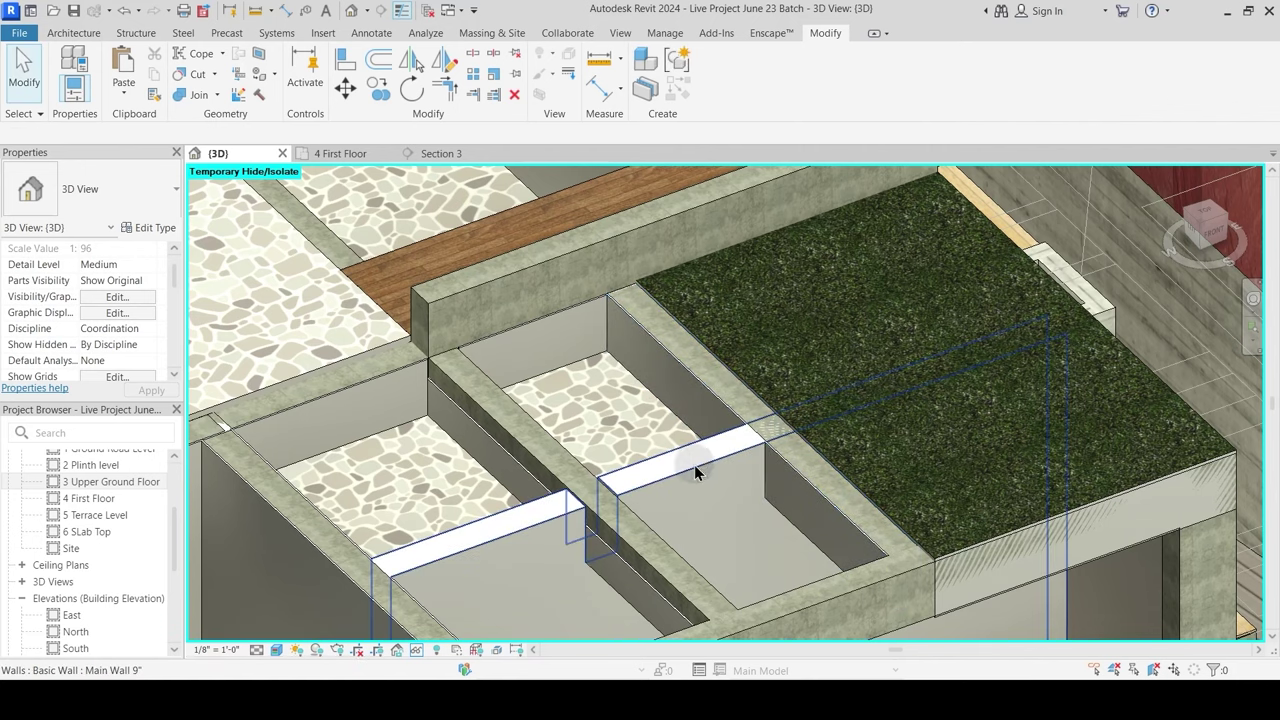
Step: Give the Main Wall 9" wall a Top Offset of -1' 6"
left_click(642, 493)
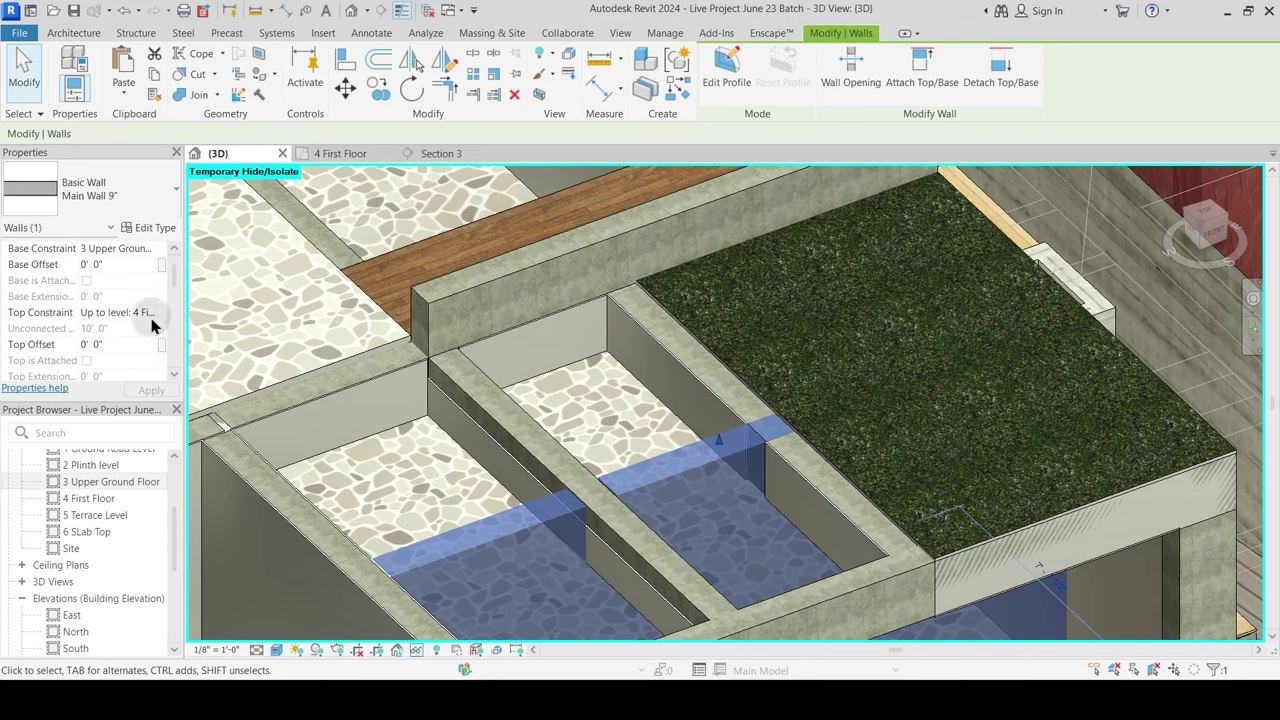
left_click(130, 345)
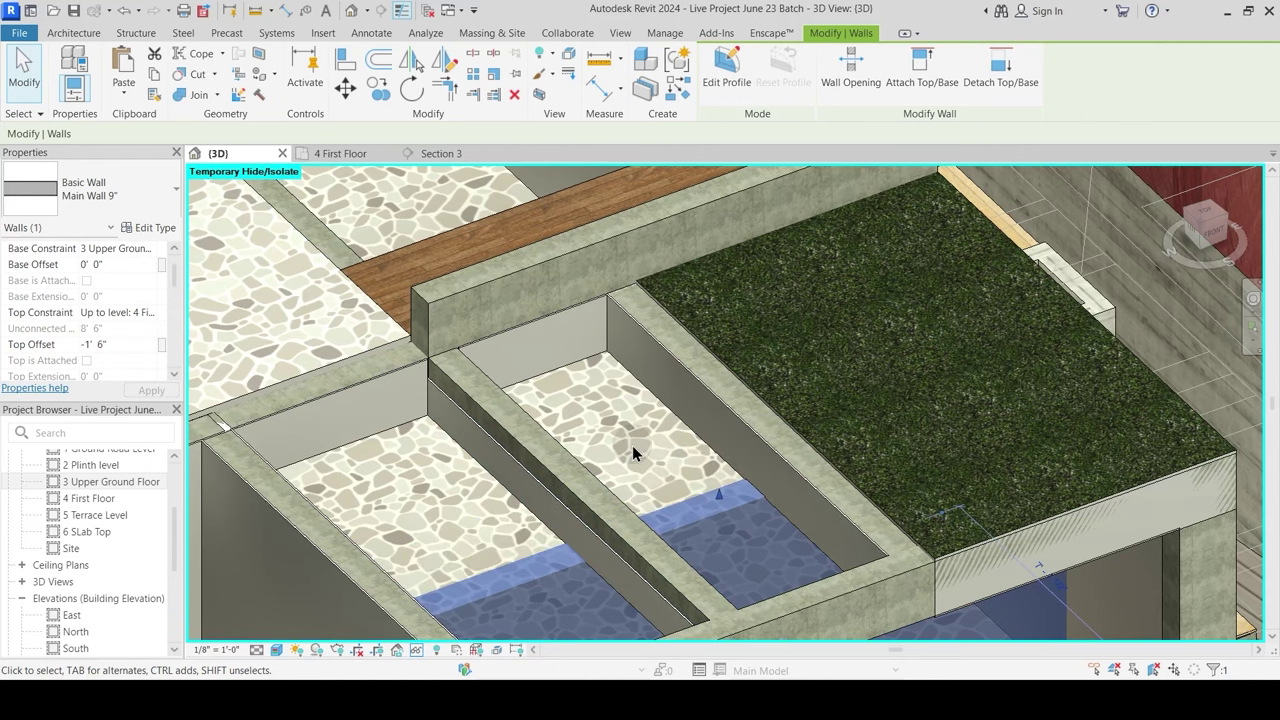
key("Escape")
middle_click_drag(649, 480, 680, 668, "shift")
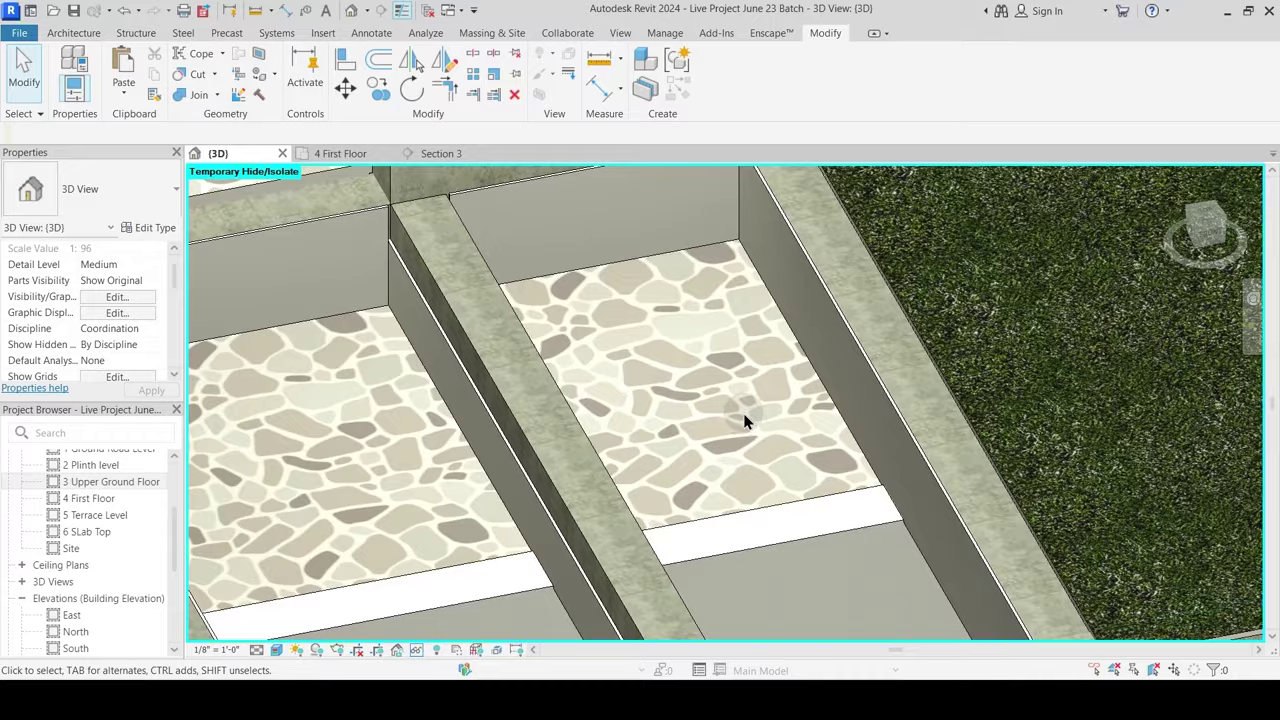
scroll(744, 418, "down", 1)
middle_click_drag(694, 398, 596, 420, "shift")
scroll(600, 415, "down", 3)
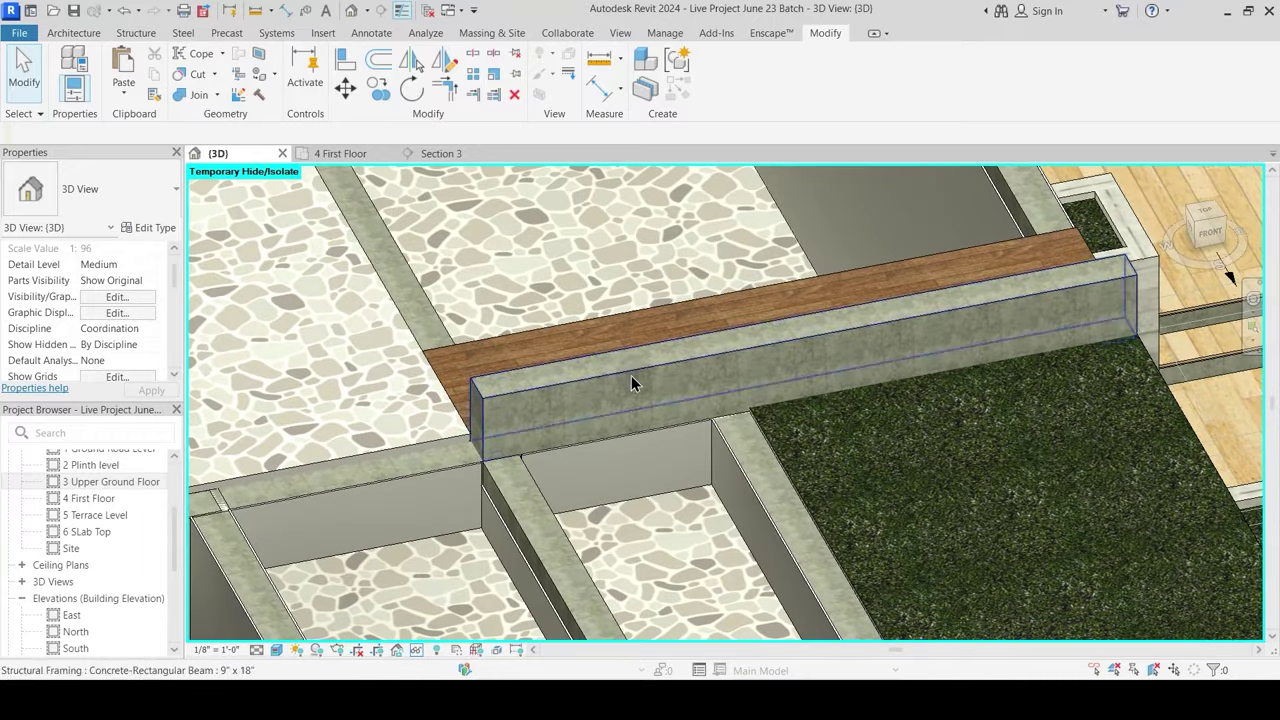
left_click(631, 380)
middle_click_drag(746, 400, 637, 374, "shift")
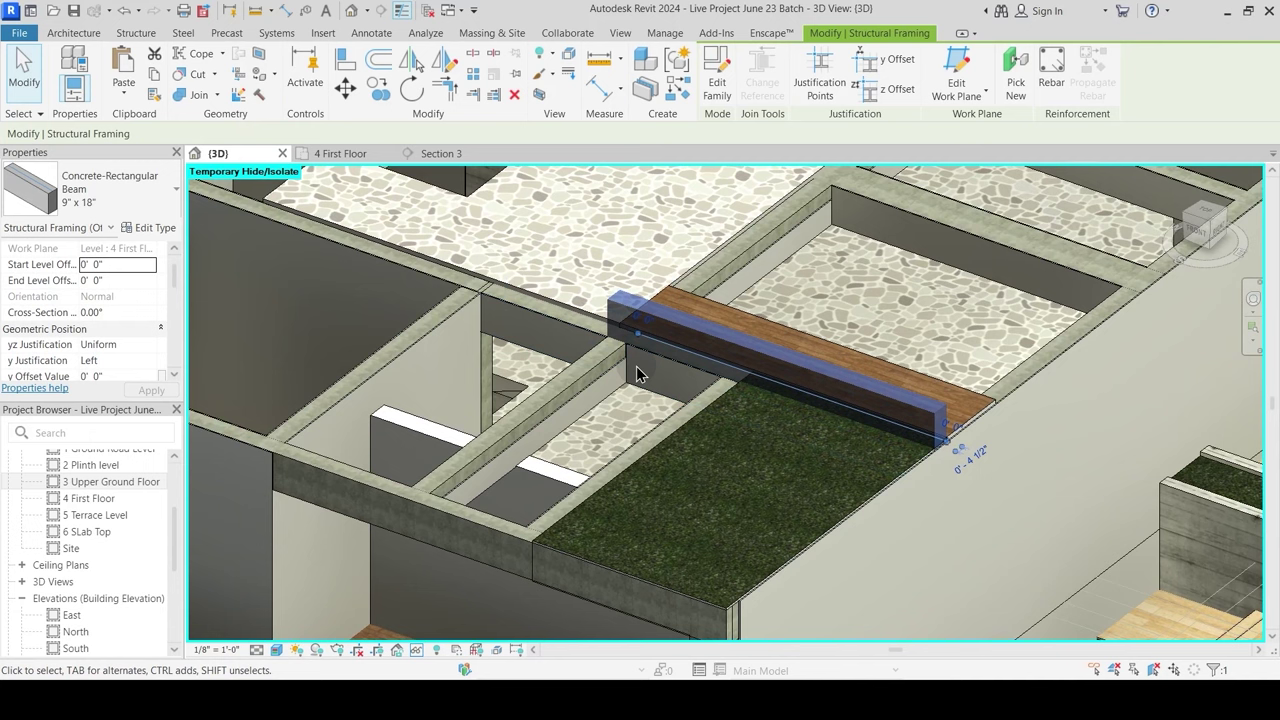
middle_click_drag(637, 374, 724, 502, "shift")
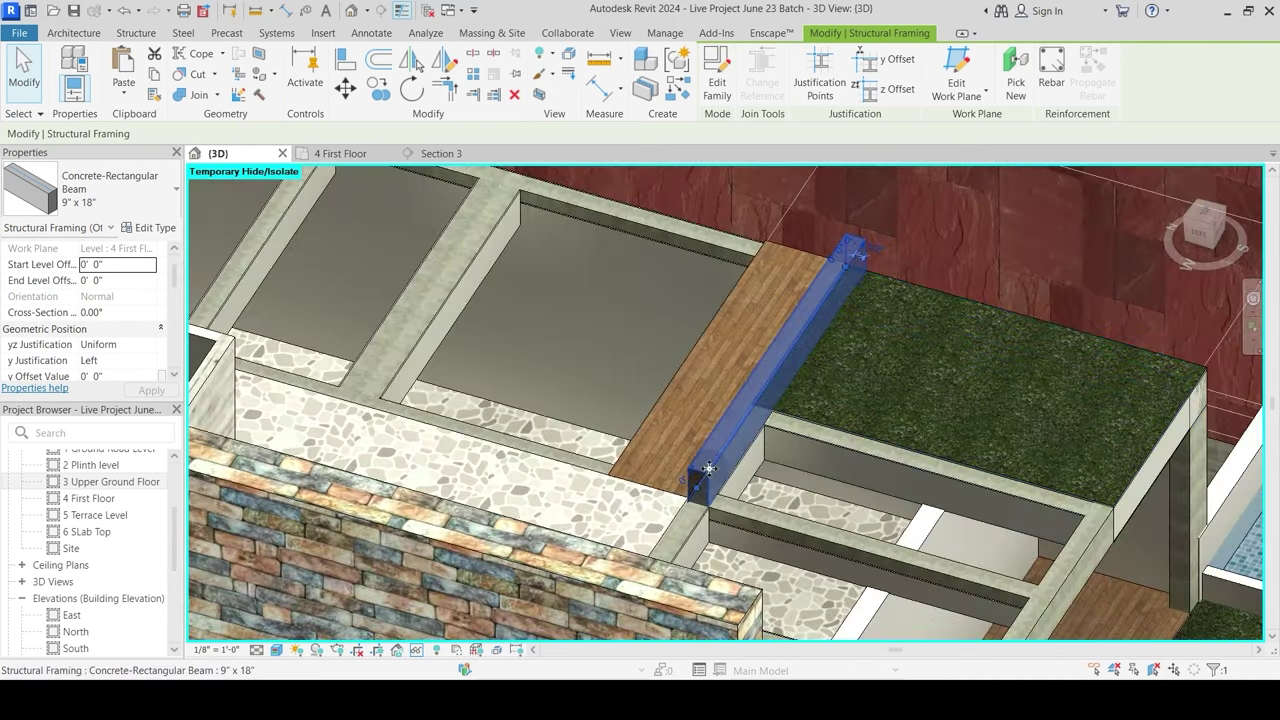
key("Escape")
middle_click_drag(808, 406, 651, 417, "shift")
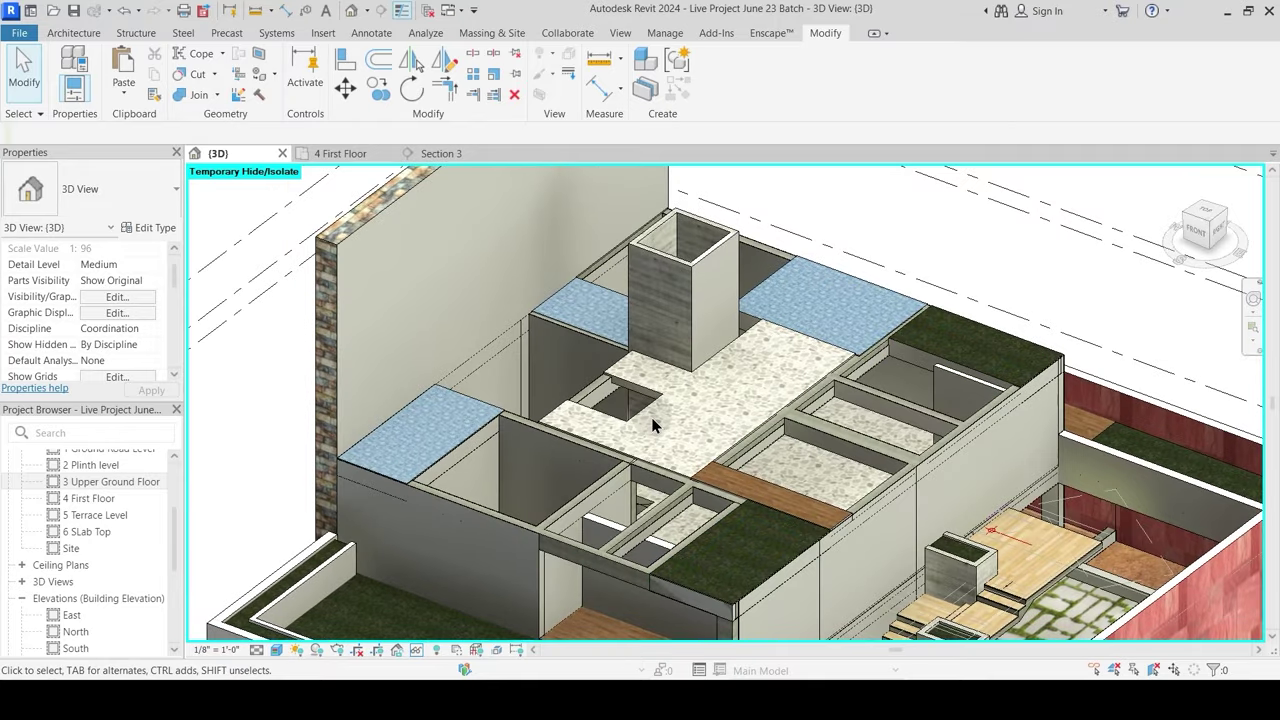
scroll(560, 632, "up", 4)
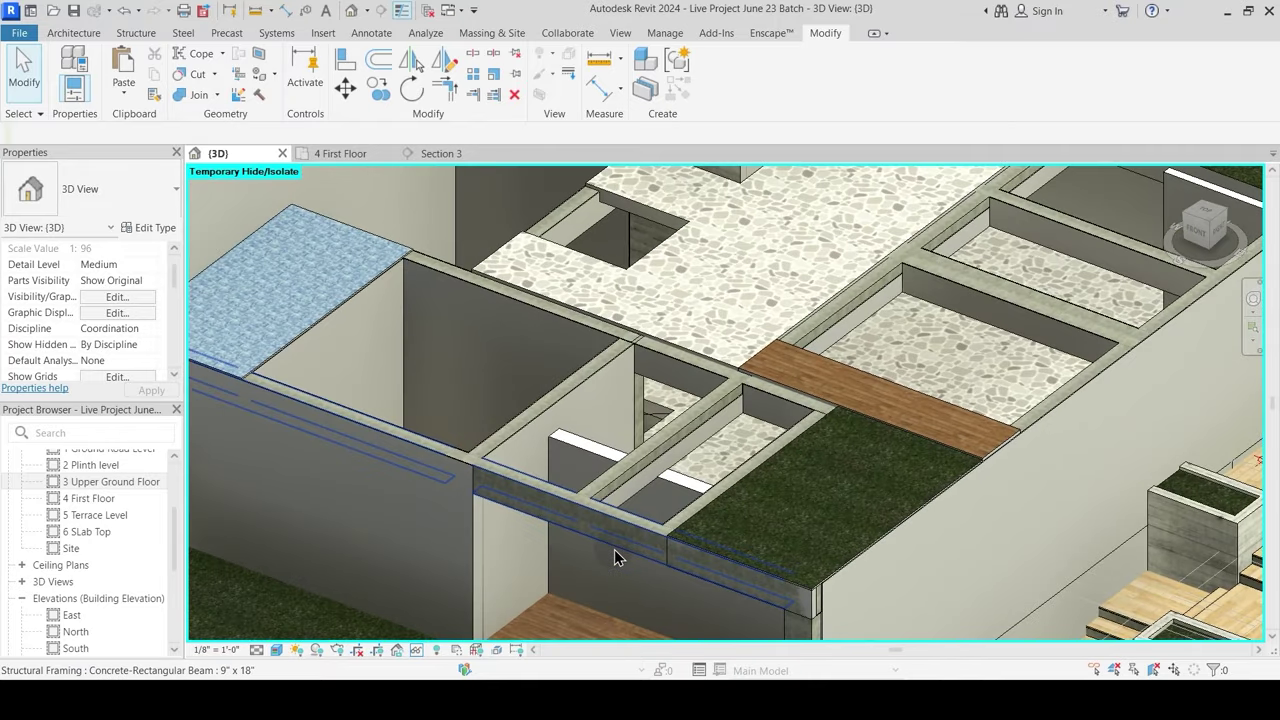
scroll(600, 555, "up", 2)
middle_click_drag(621, 573, 766, 560, "shift")
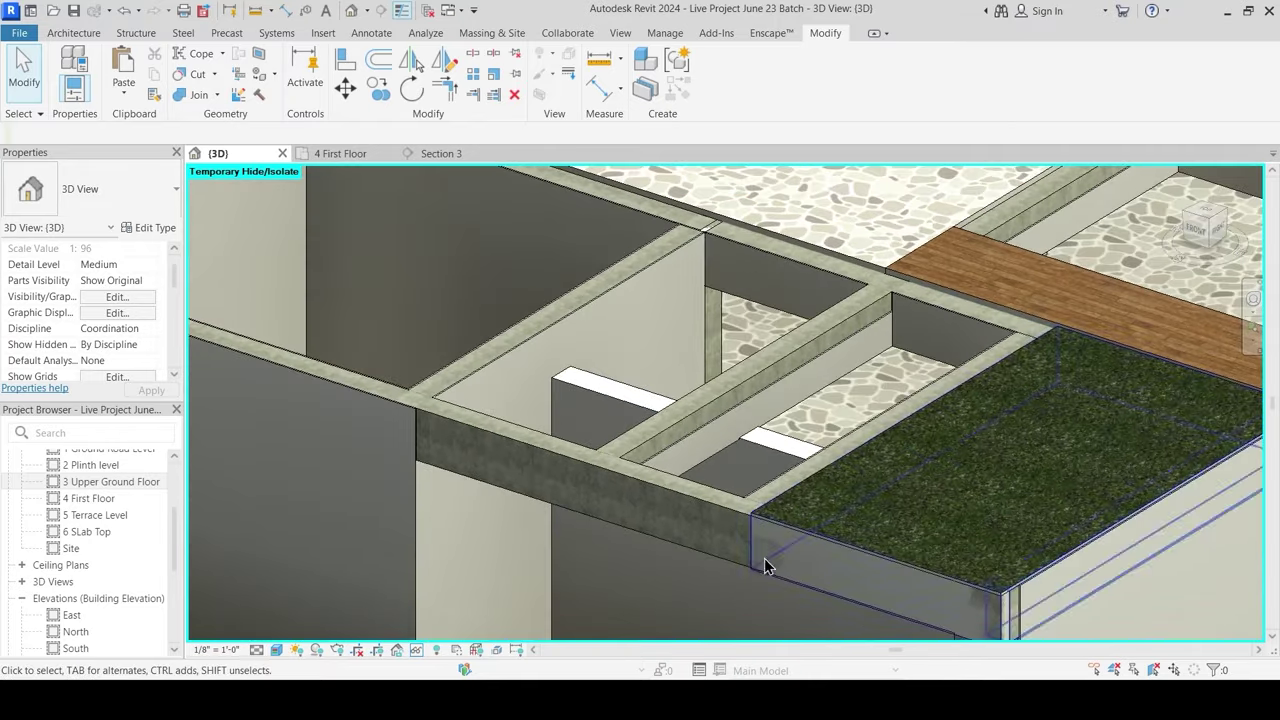
left_click(764, 552)
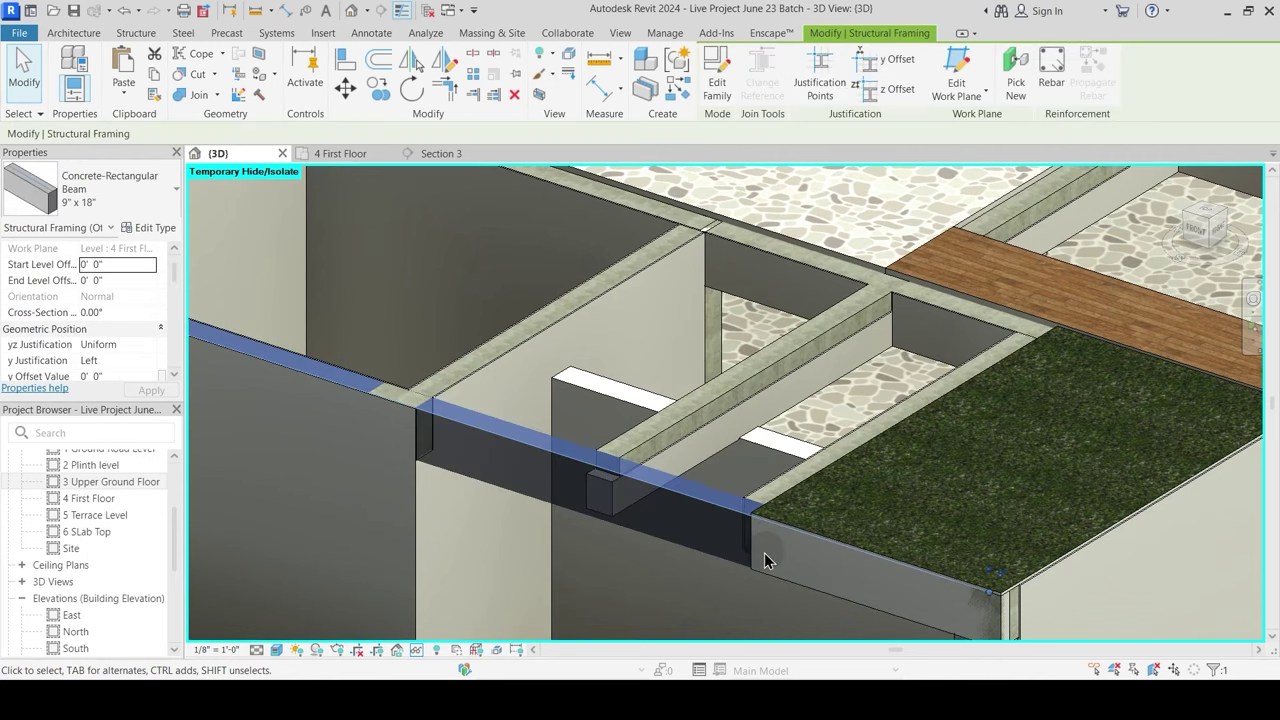